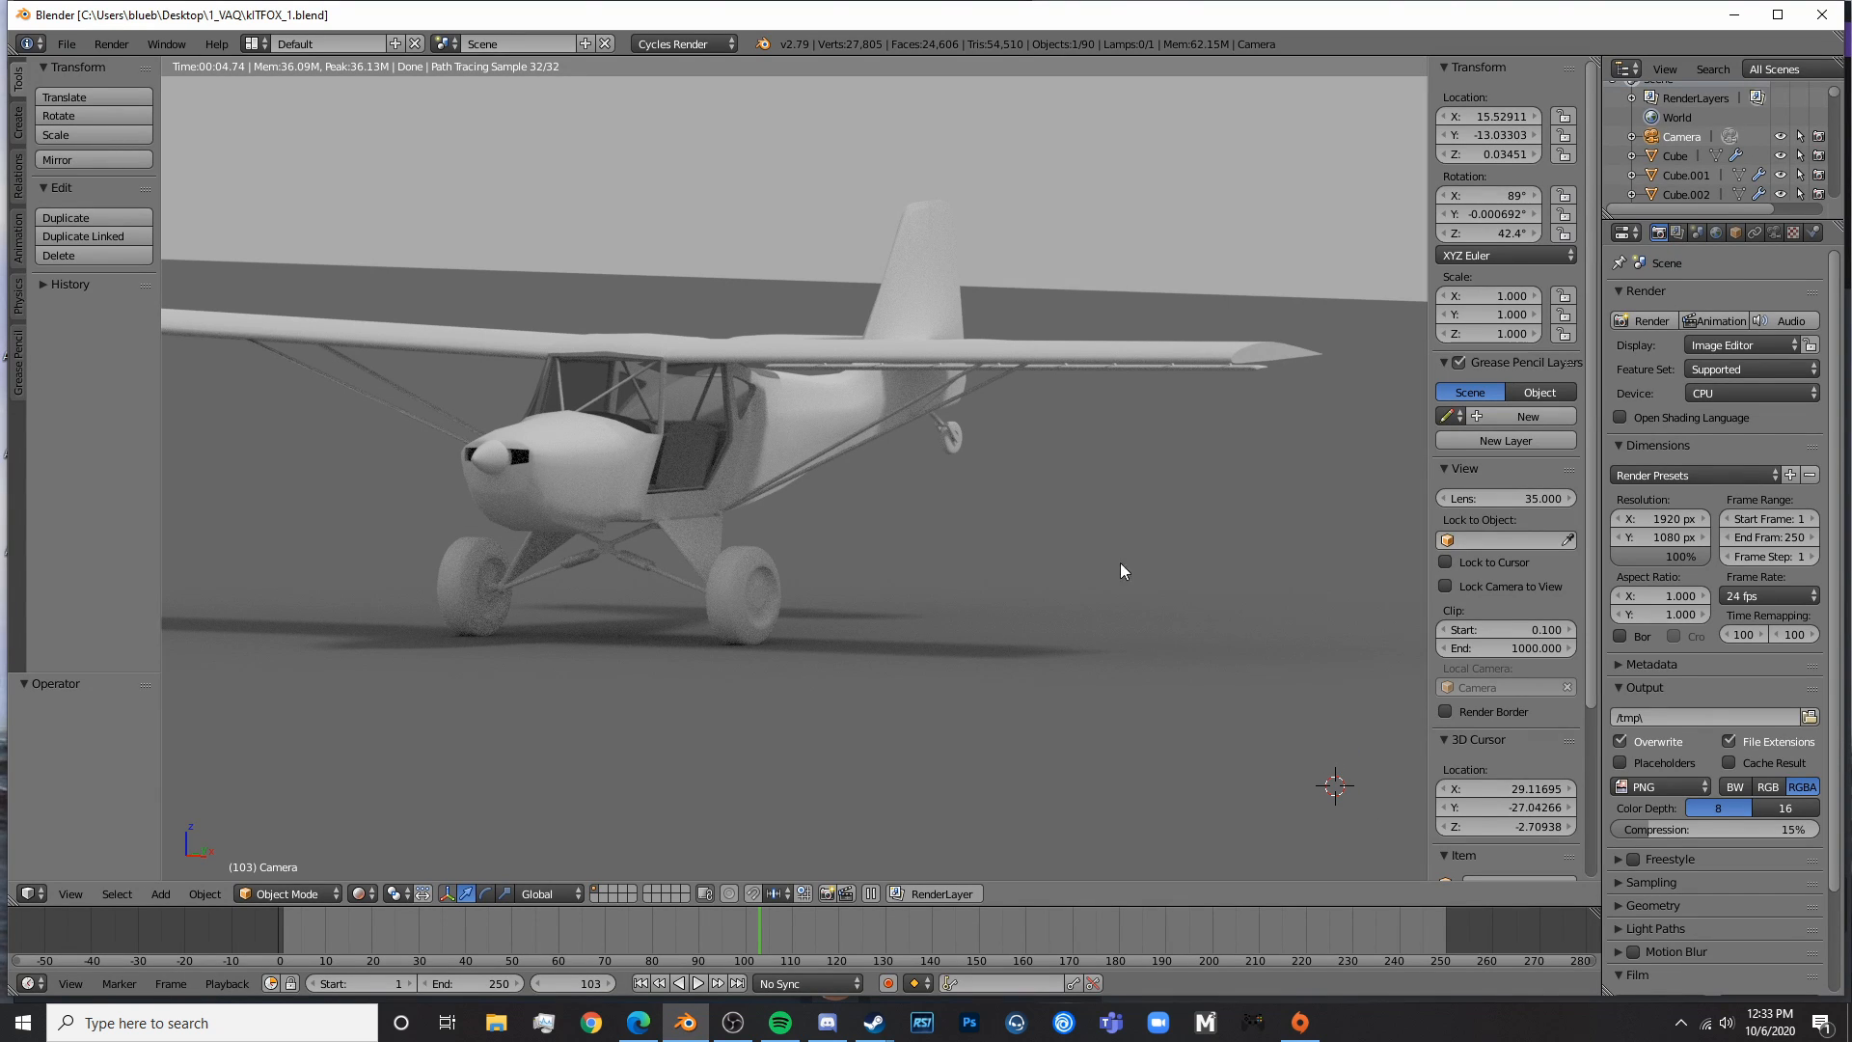
- Switch the viewport from rendered to solid shading, clear the selection and inspect the finished airplane model from several angles
{"action": "key", "text": "shift+z"}
{"action": "key", "text": "a"}
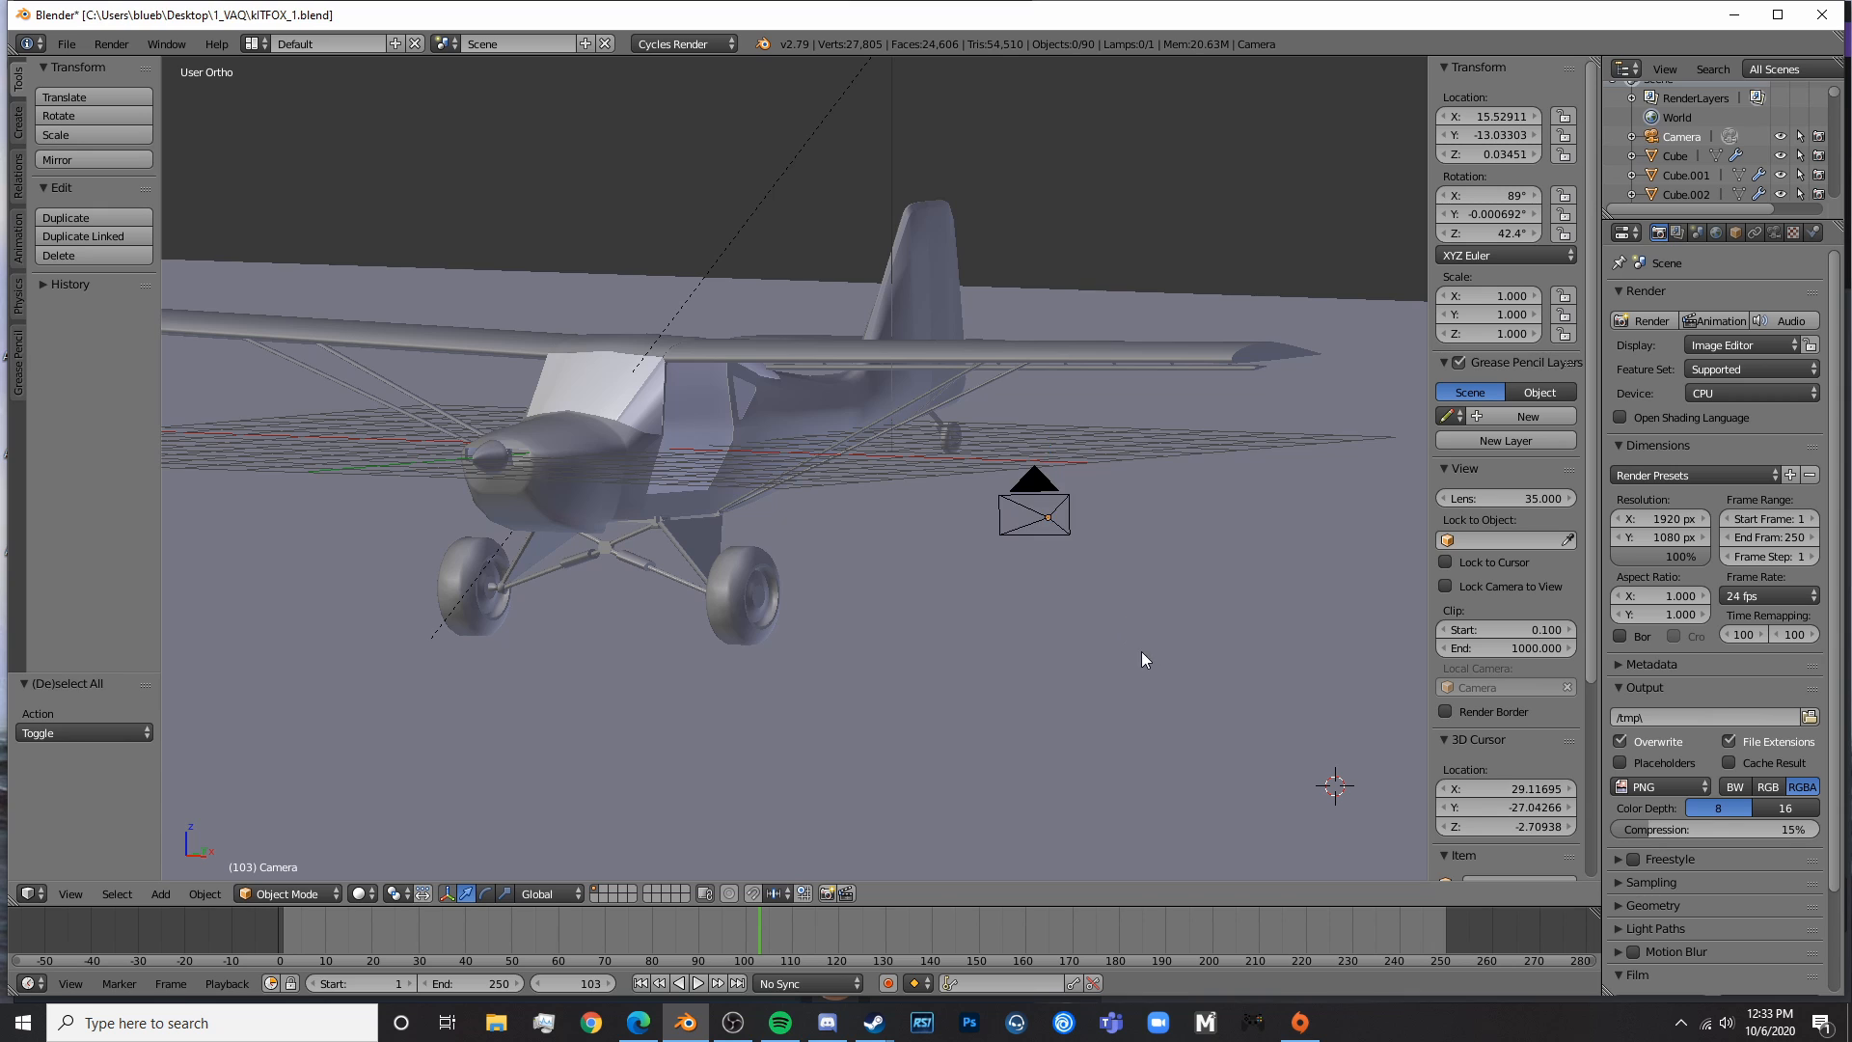
{"action": "mouse_move", "coordinate": [1142, 651]}
{"action": "middle_mouse_down"}
{"action": "mouse_move", "coordinate": [918, 666]}
{"action": "mouse_move", "coordinate": [1046, 626]}
{"action": "mouse_move", "coordinate": [711, 620]}
{"action": "mouse_move", "coordinate": [980, 628]}
{"action": "mouse_move", "coordinate": [1008, 658]}
{"action": "middle_mouse_up"}
{"action": "scroll", "coordinate": [731, 621], "scroll_direction": "up", "scroll_amount": 4}
{"action": "scroll", "coordinate": [731, 621], "scroll_direction": "down", "scroll_amount": 4}
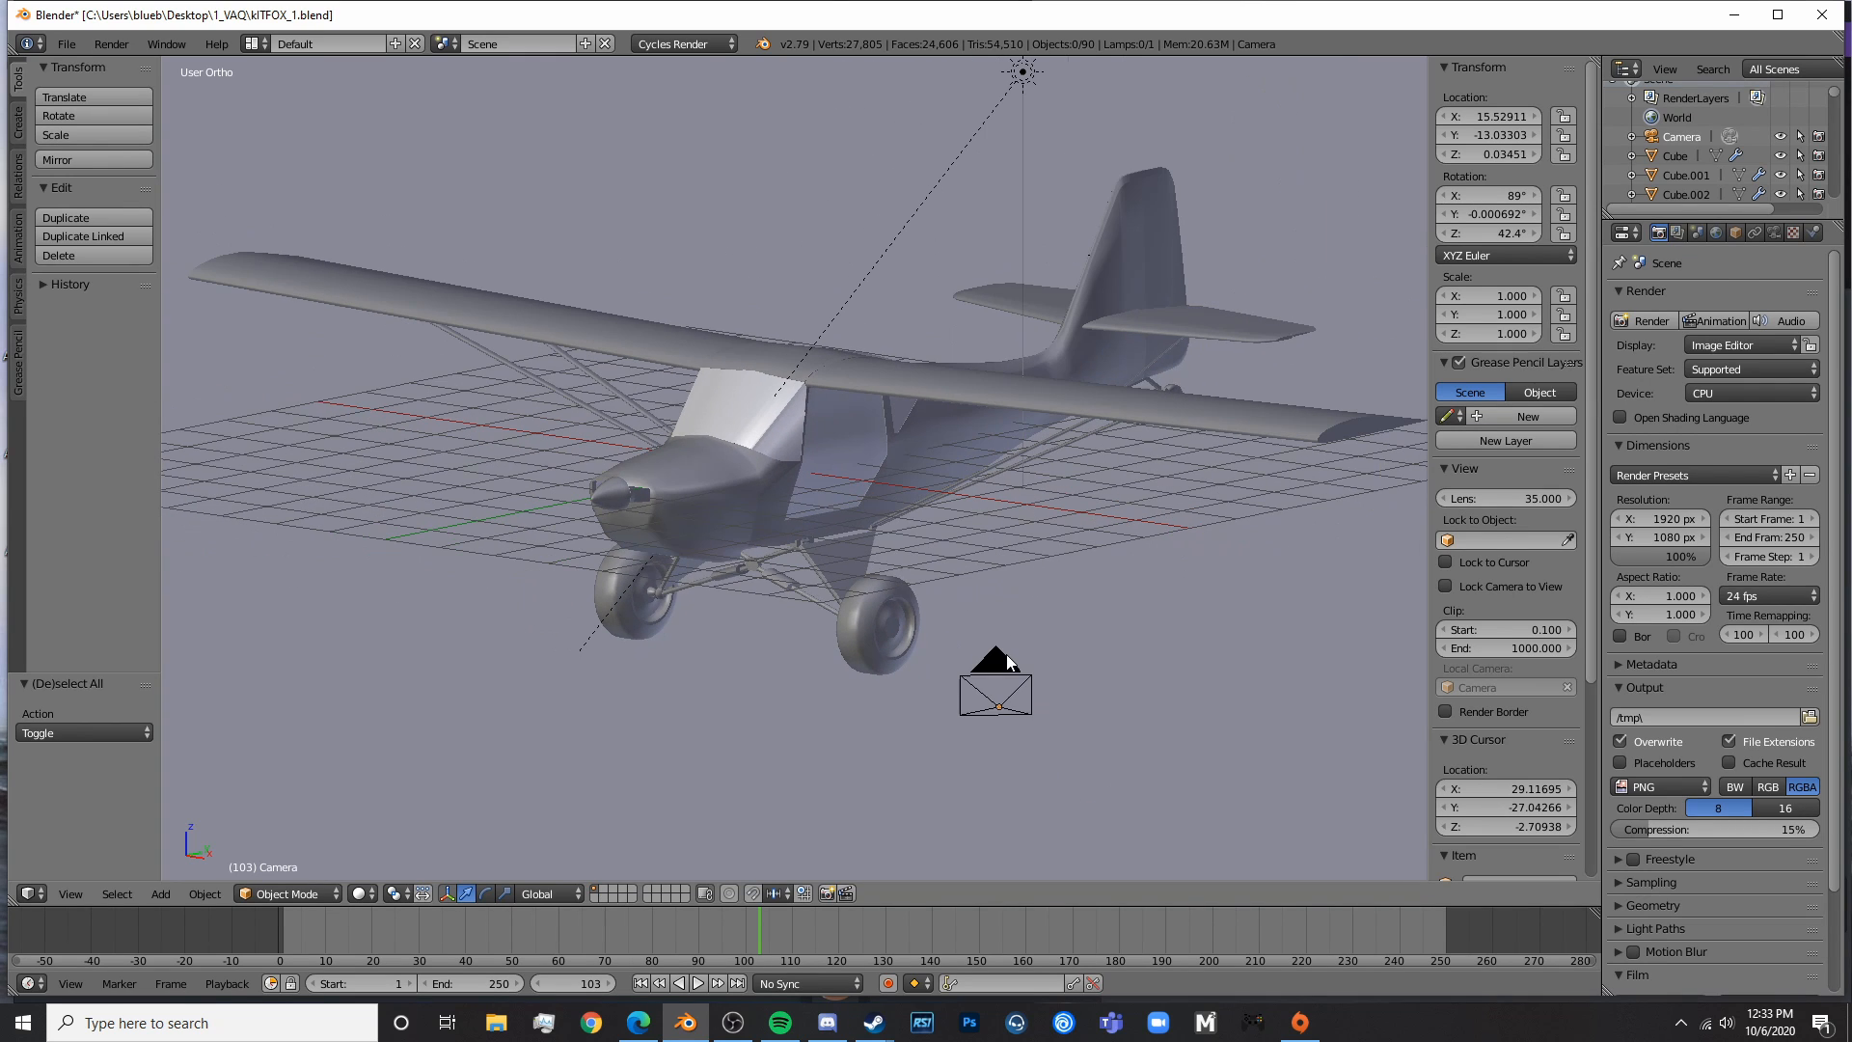
{"action": "middle_click_drag", "start_coordinate": [1053, 723], "coordinate": [988, 782]}
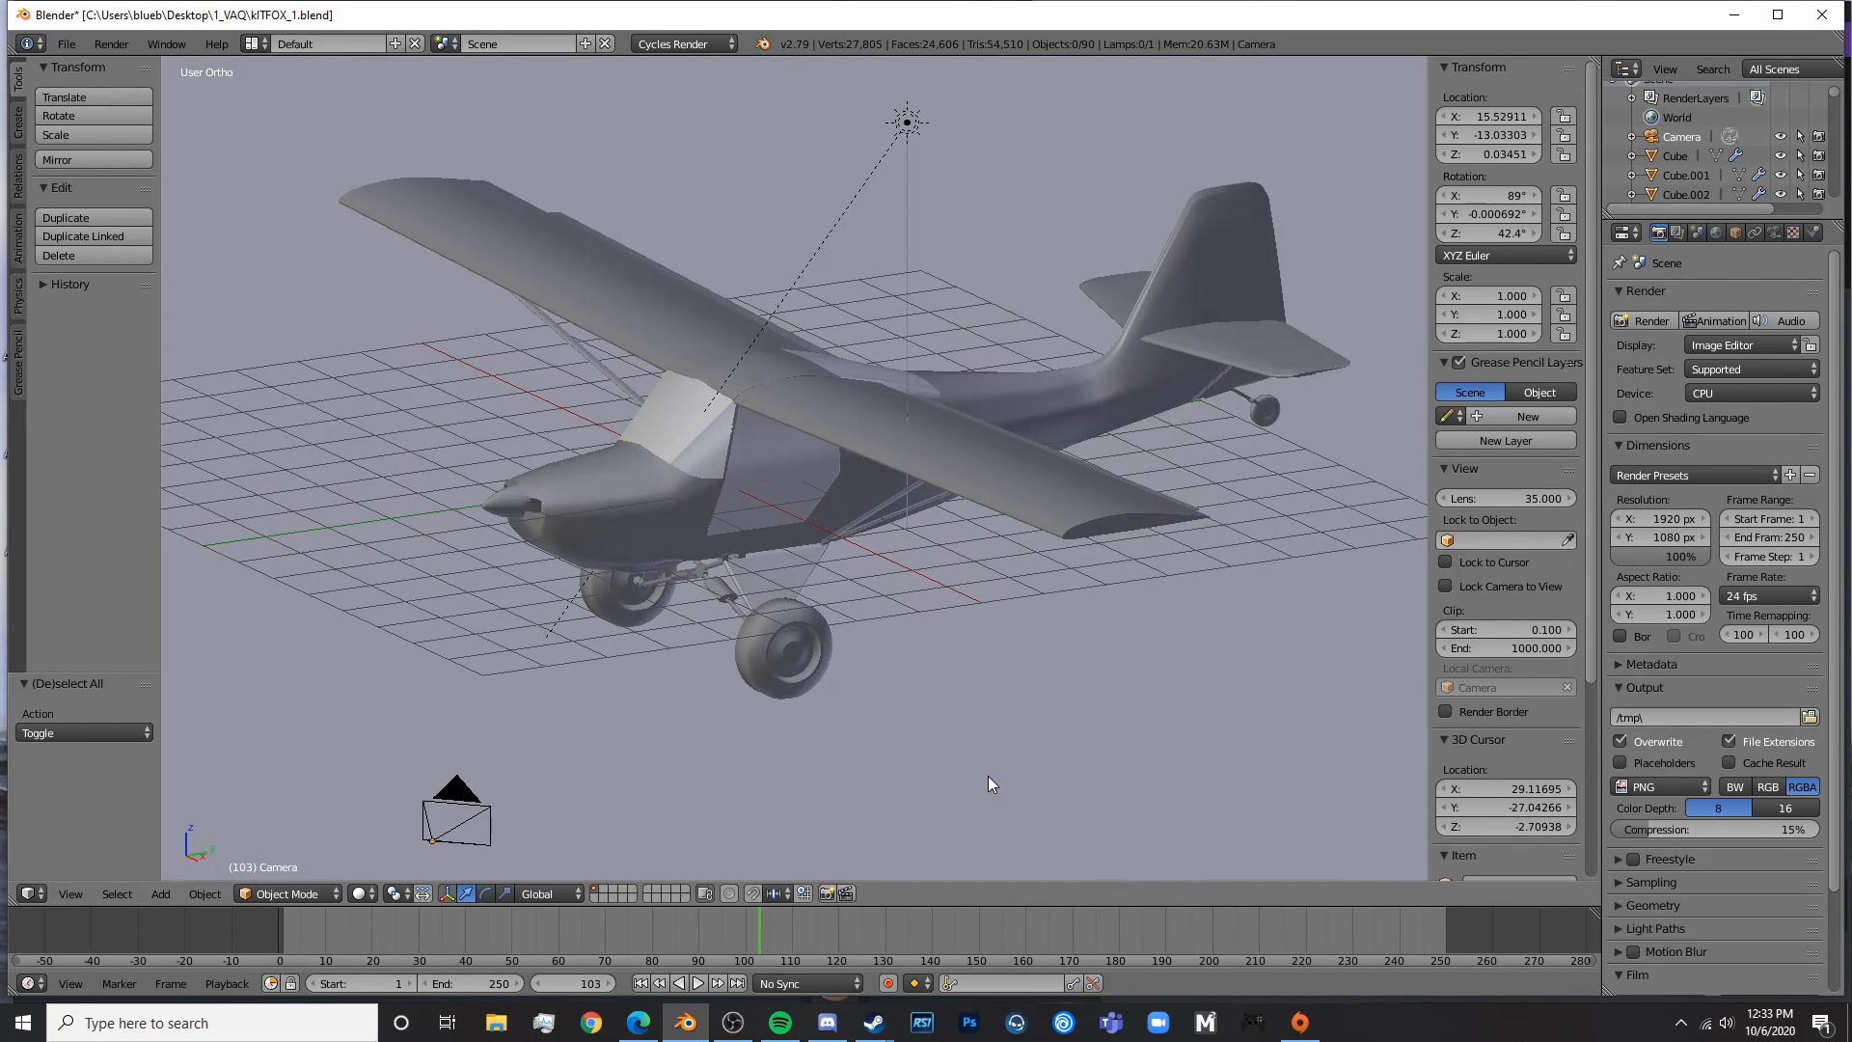
- Save the current airplane file kITFOX_1.blend
{"action": "left_click", "coordinate": [66, 44]}
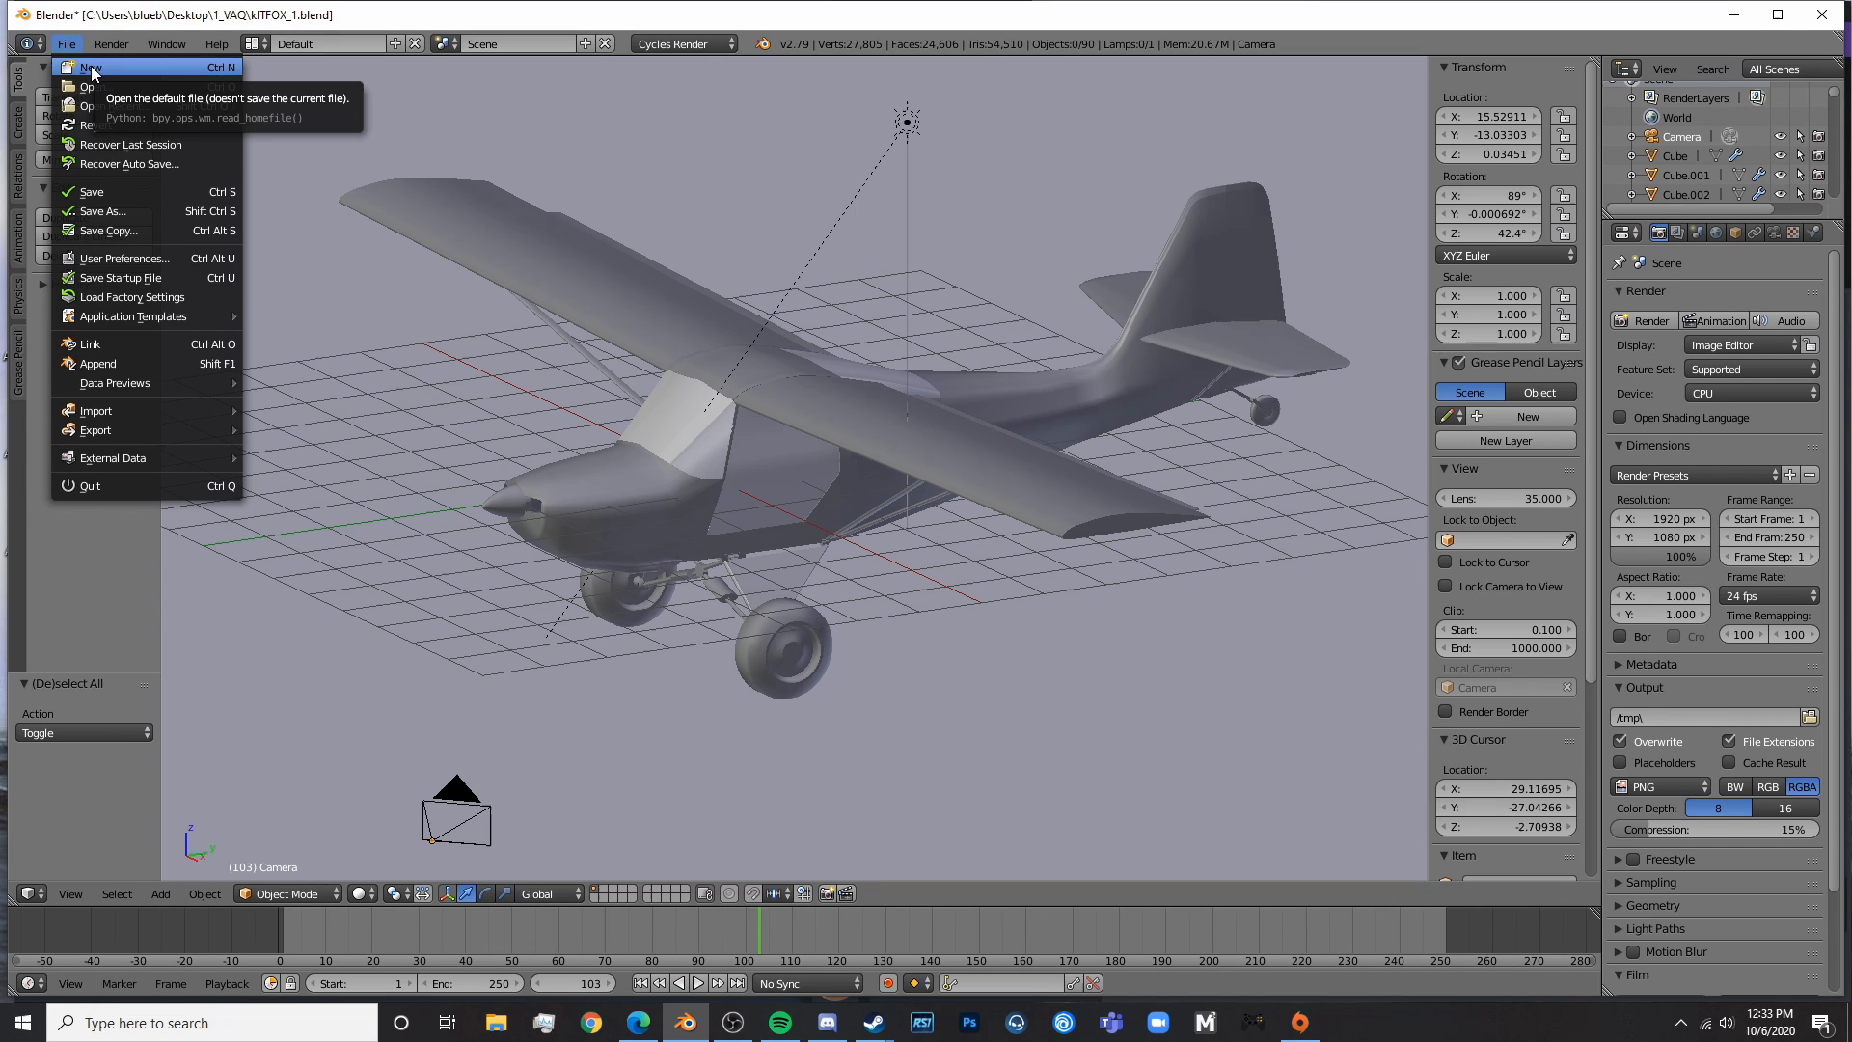
{"action": "left_click", "coordinate": [89, 192]}
{"action": "left_click", "coordinate": [61, 48]}
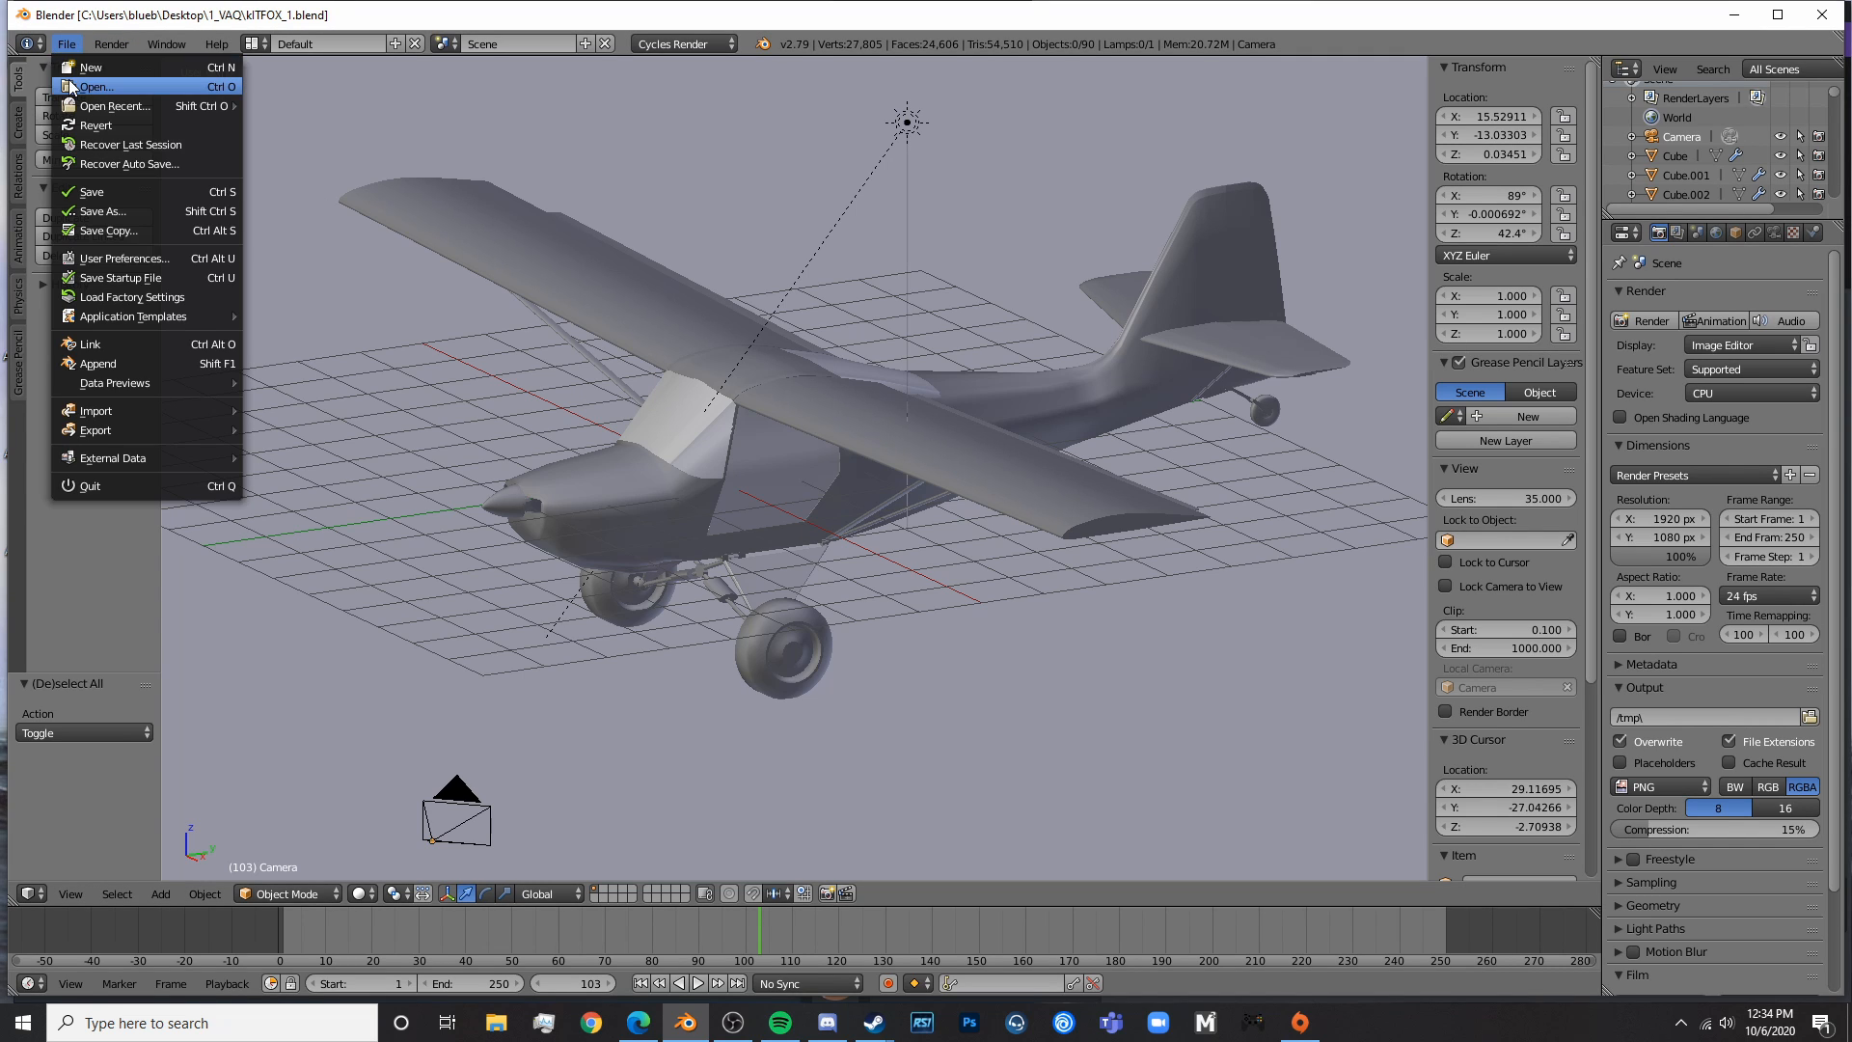
{"action": "left_click", "coordinate": [77, 69]}
{"action": "left_click", "coordinate": [67, 44]}
{"action": "left_click", "coordinate": [77, 88]}
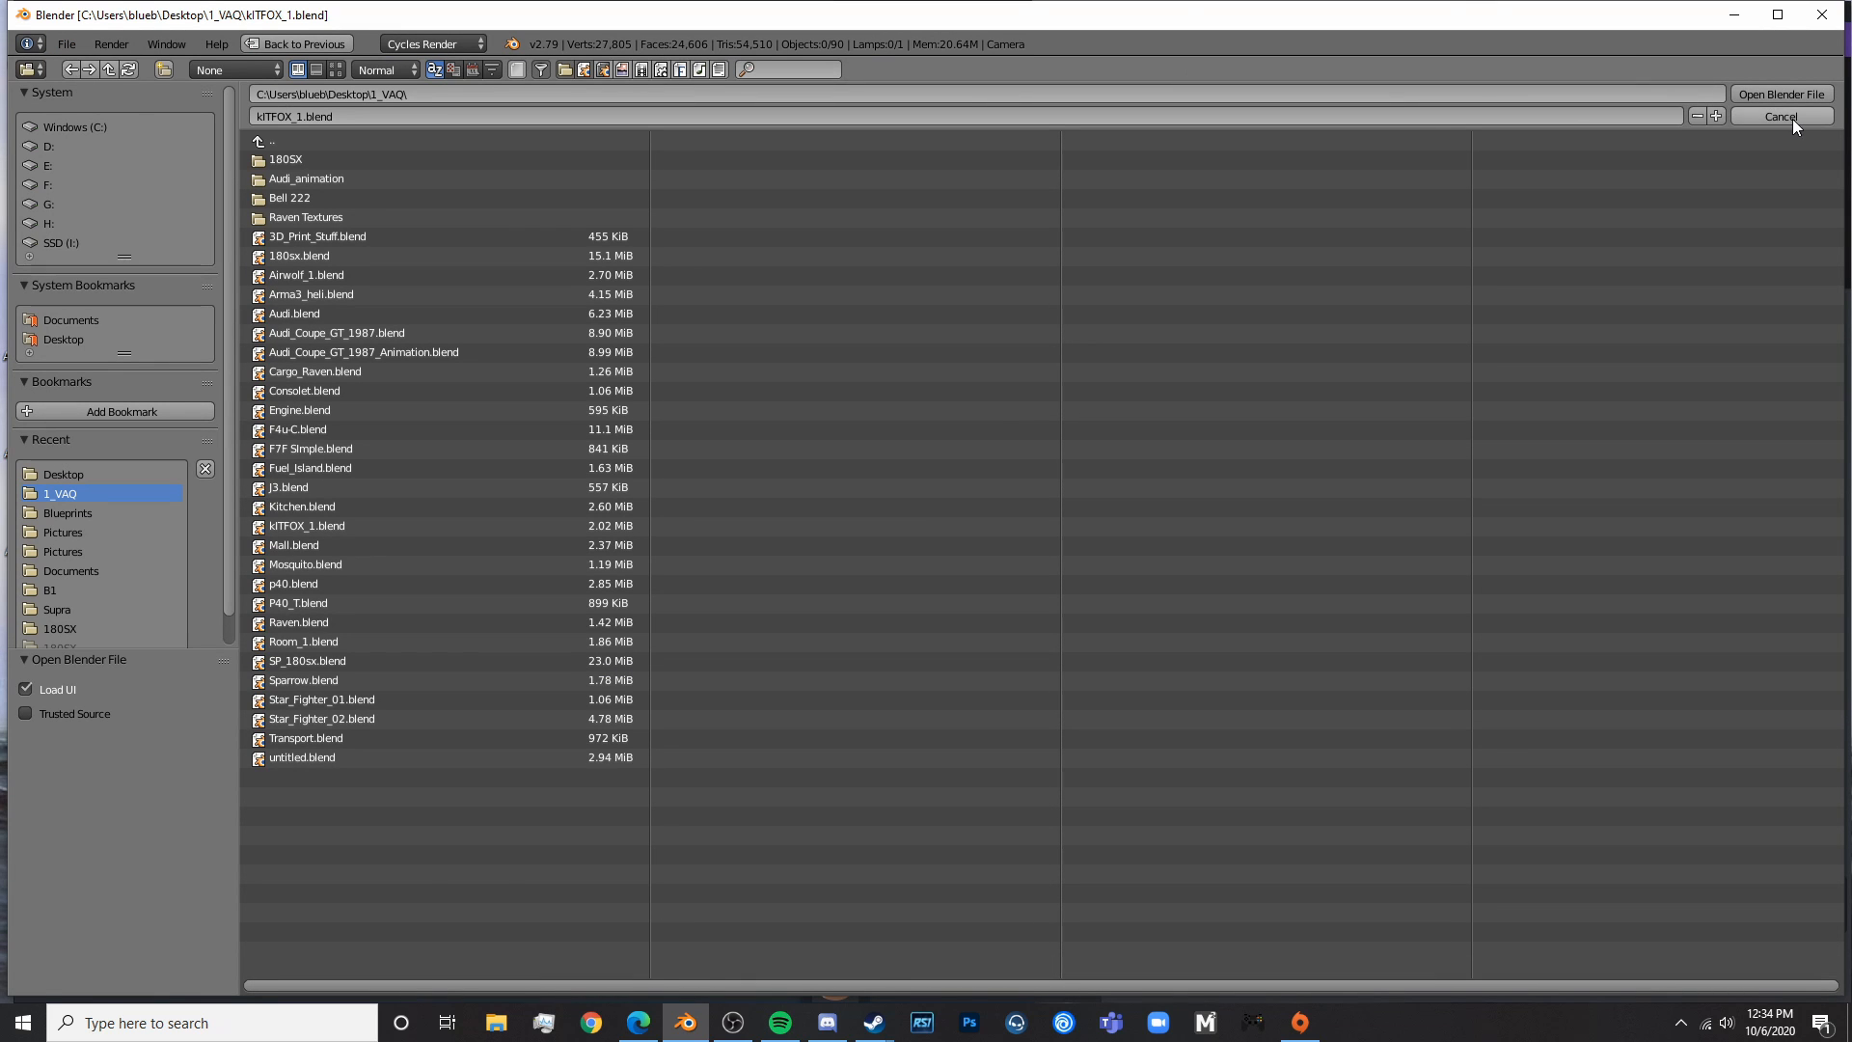
{"action": "left_click", "coordinate": [1780, 116]}
{"action": "left_click", "coordinate": [66, 44]}
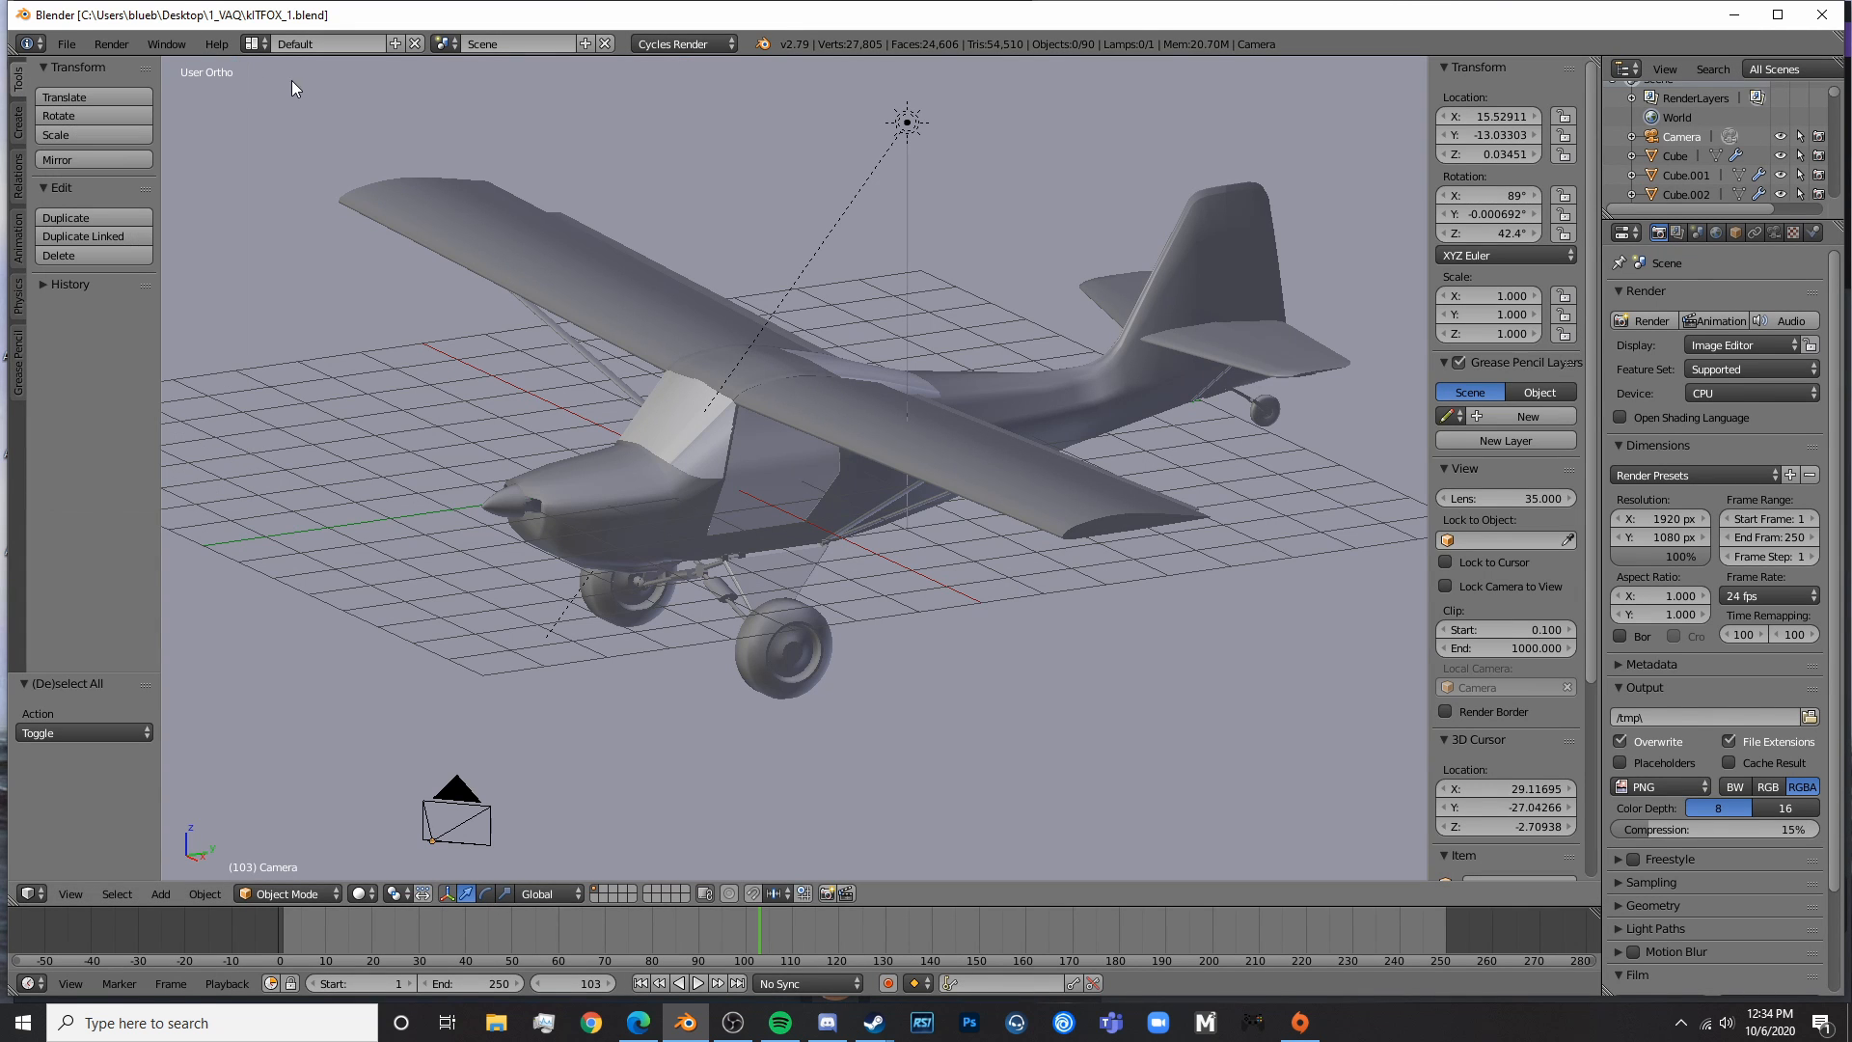
- Start a new file by reloading the start-up scene
{"action": "left_click", "coordinate": [67, 43]}
{"action": "left_click", "coordinate": [83, 68]}
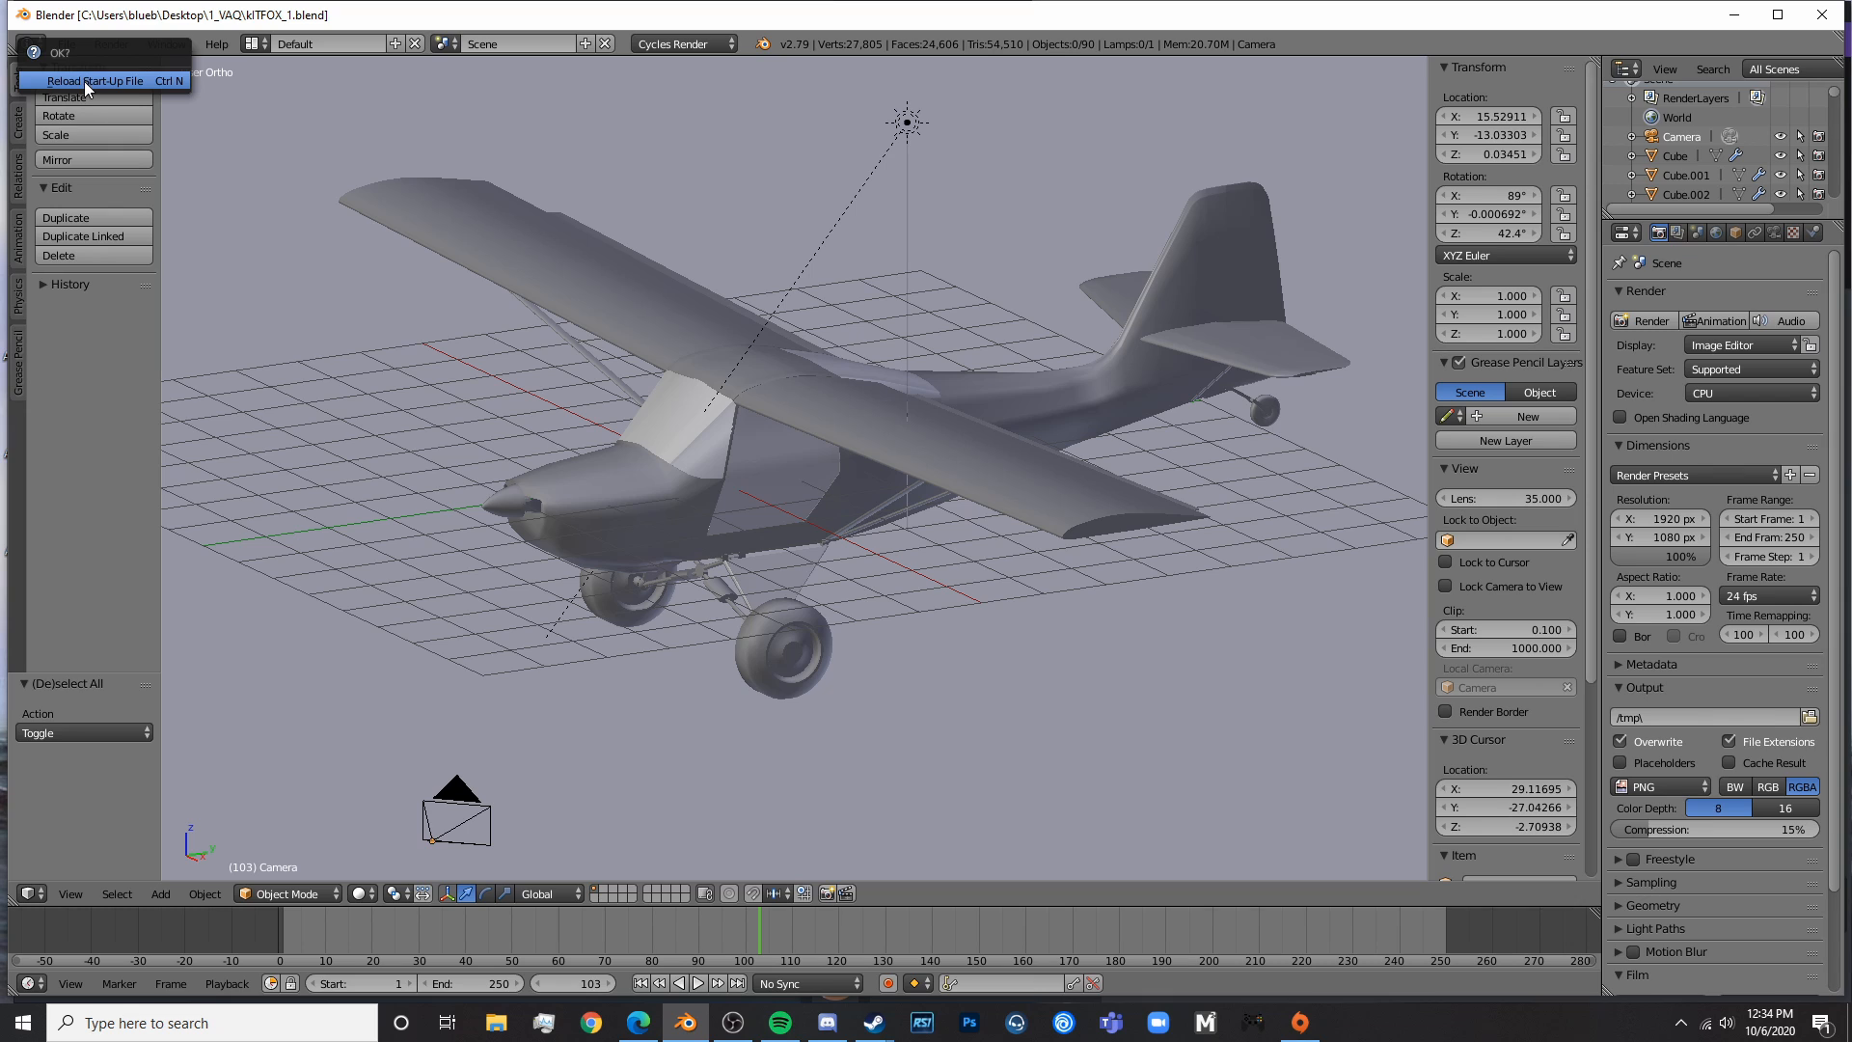
{"action": "left_click", "coordinate": [84, 81]}
- Expand the background image settings and set the viewport to the right orthographic view
{"action": "key", "text": "n"}
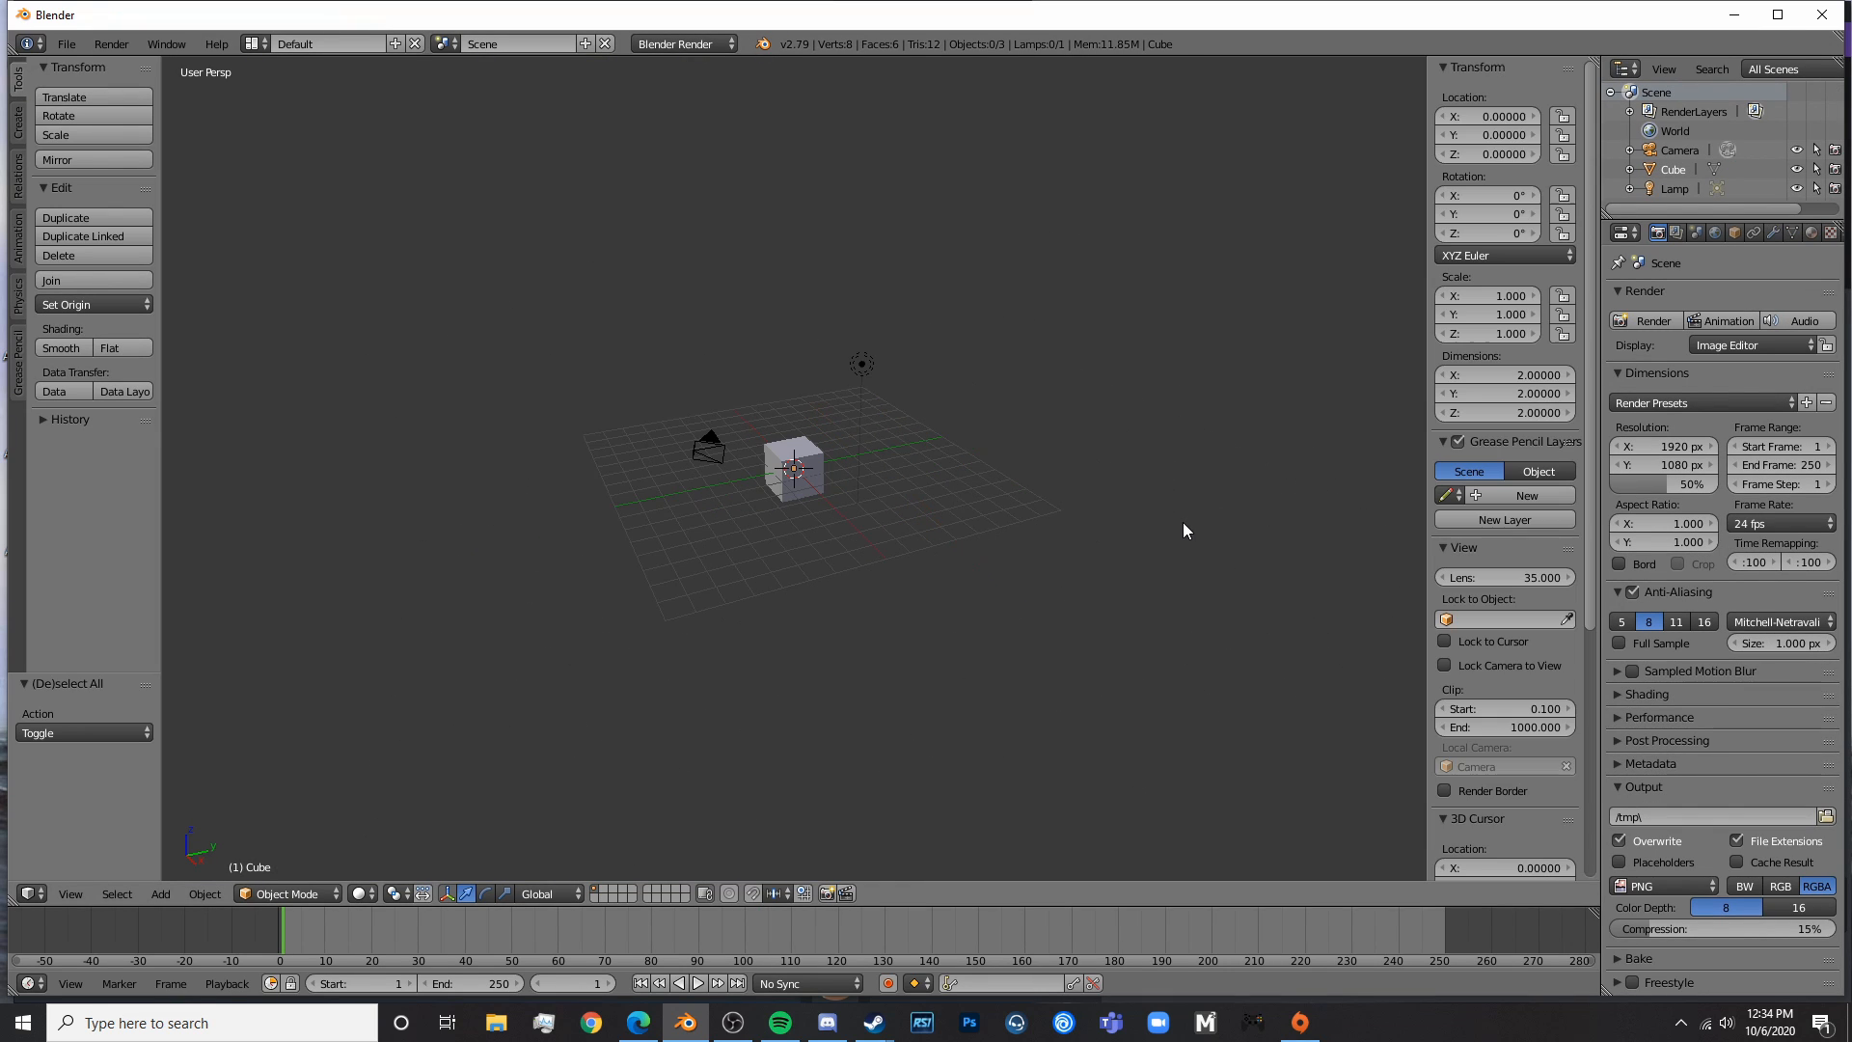
{"action": "scroll", "coordinate": [1471, 600], "scroll_direction": "down", "scroll_amount": 10}
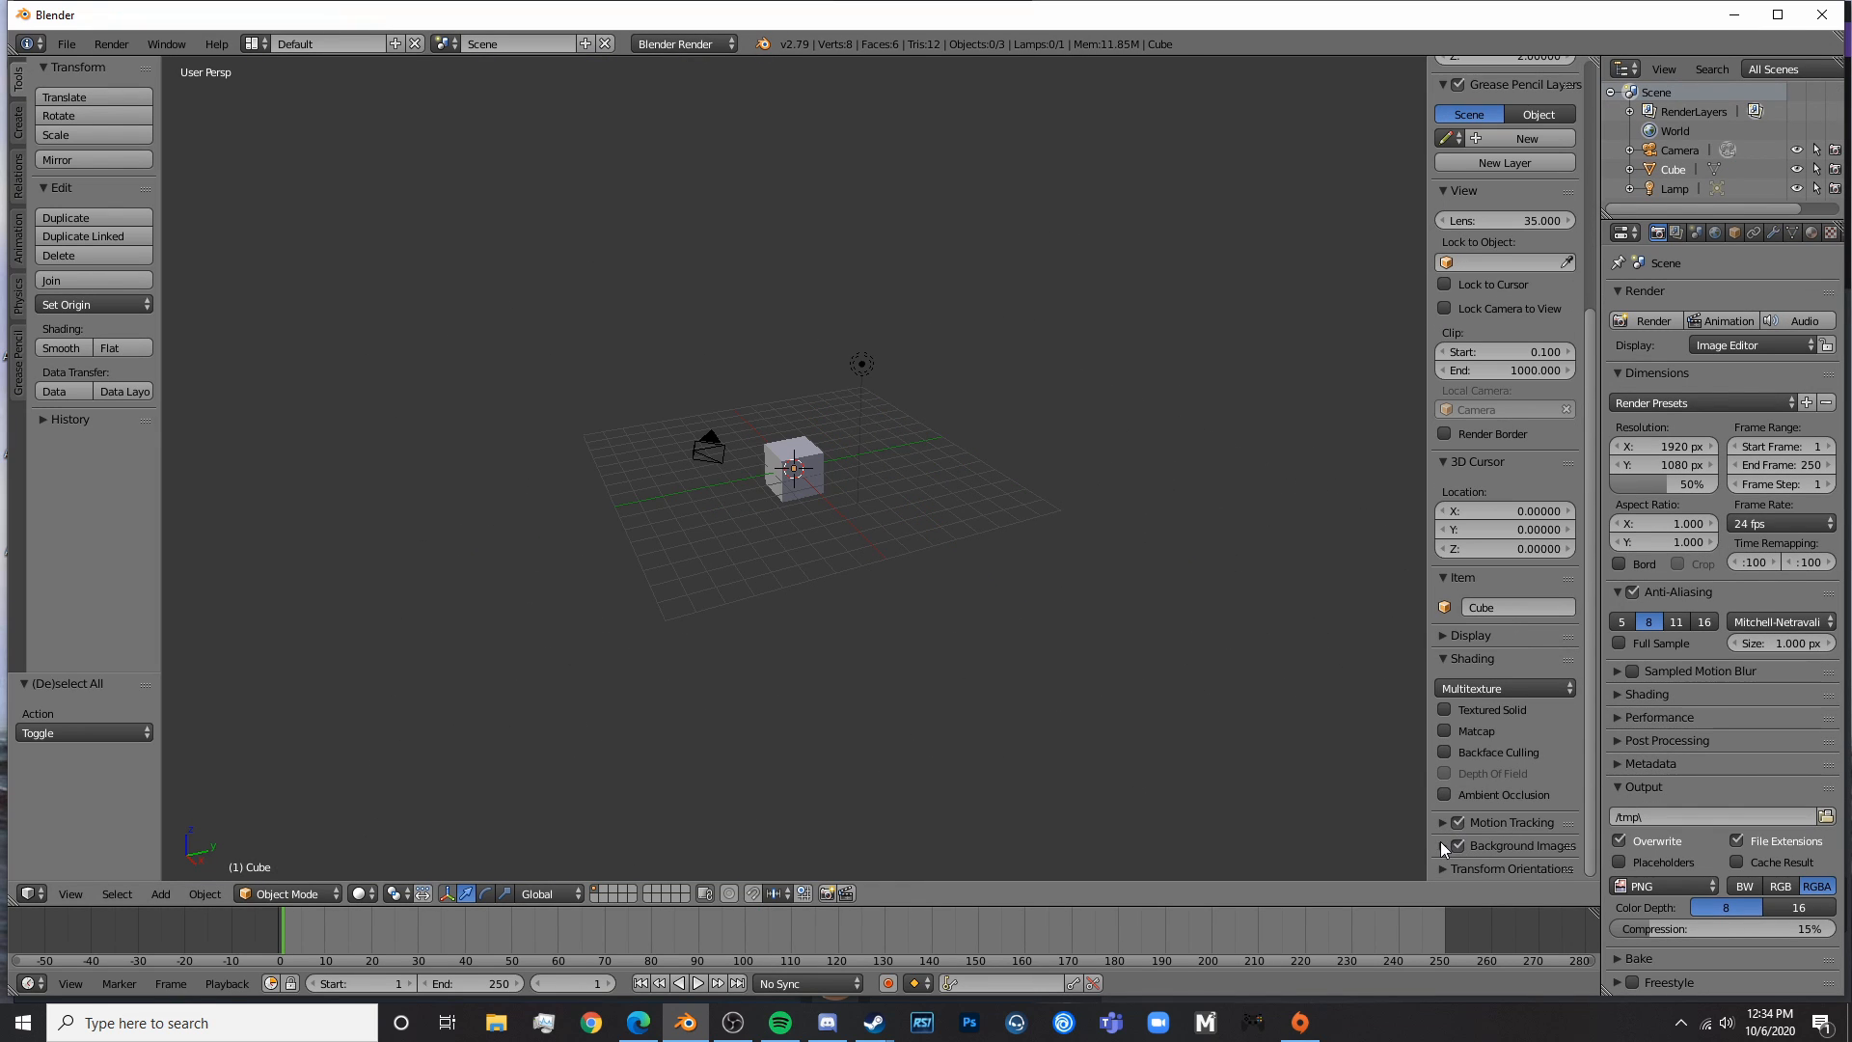
{"action": "left_click", "coordinate": [1443, 846]}
{"action": "key", "text": "KP_3"}
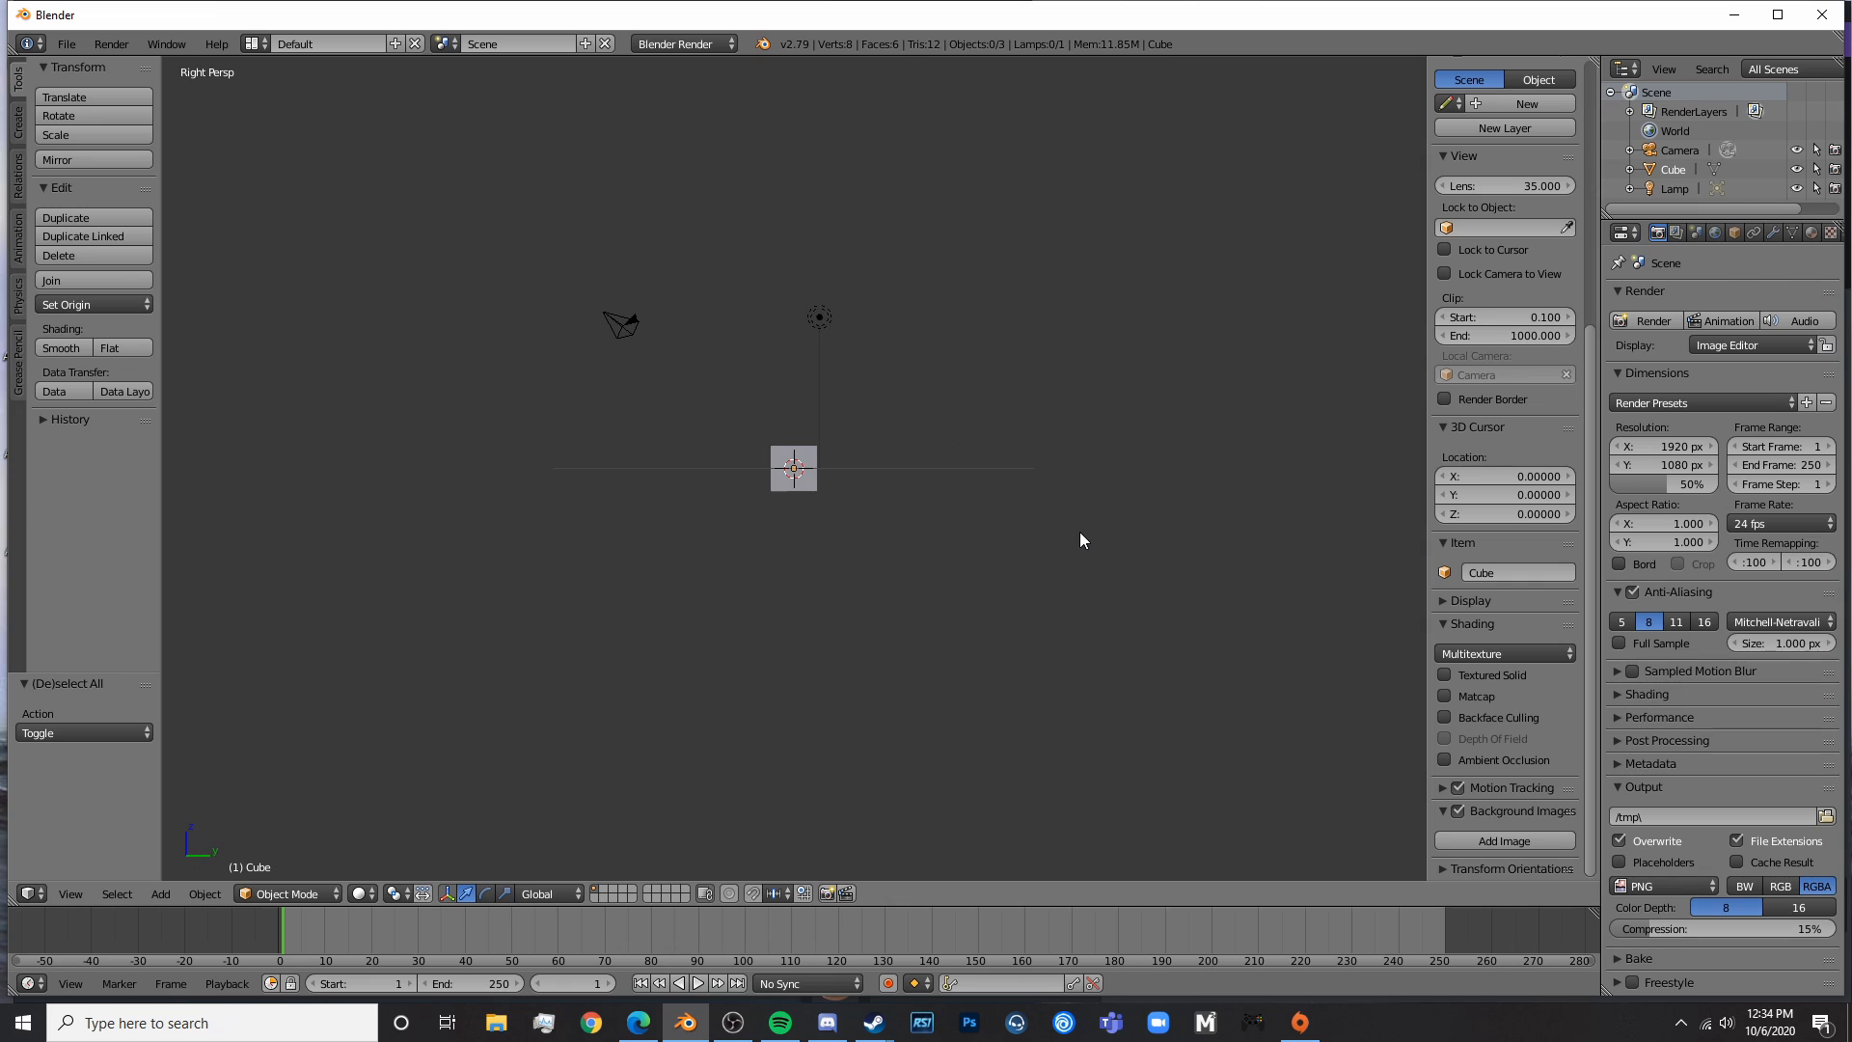
{"action": "key", "text": "KP_5"}
{"action": "scroll", "coordinate": [1015, 528], "scroll_direction": "up", "scroll_amount": 5}
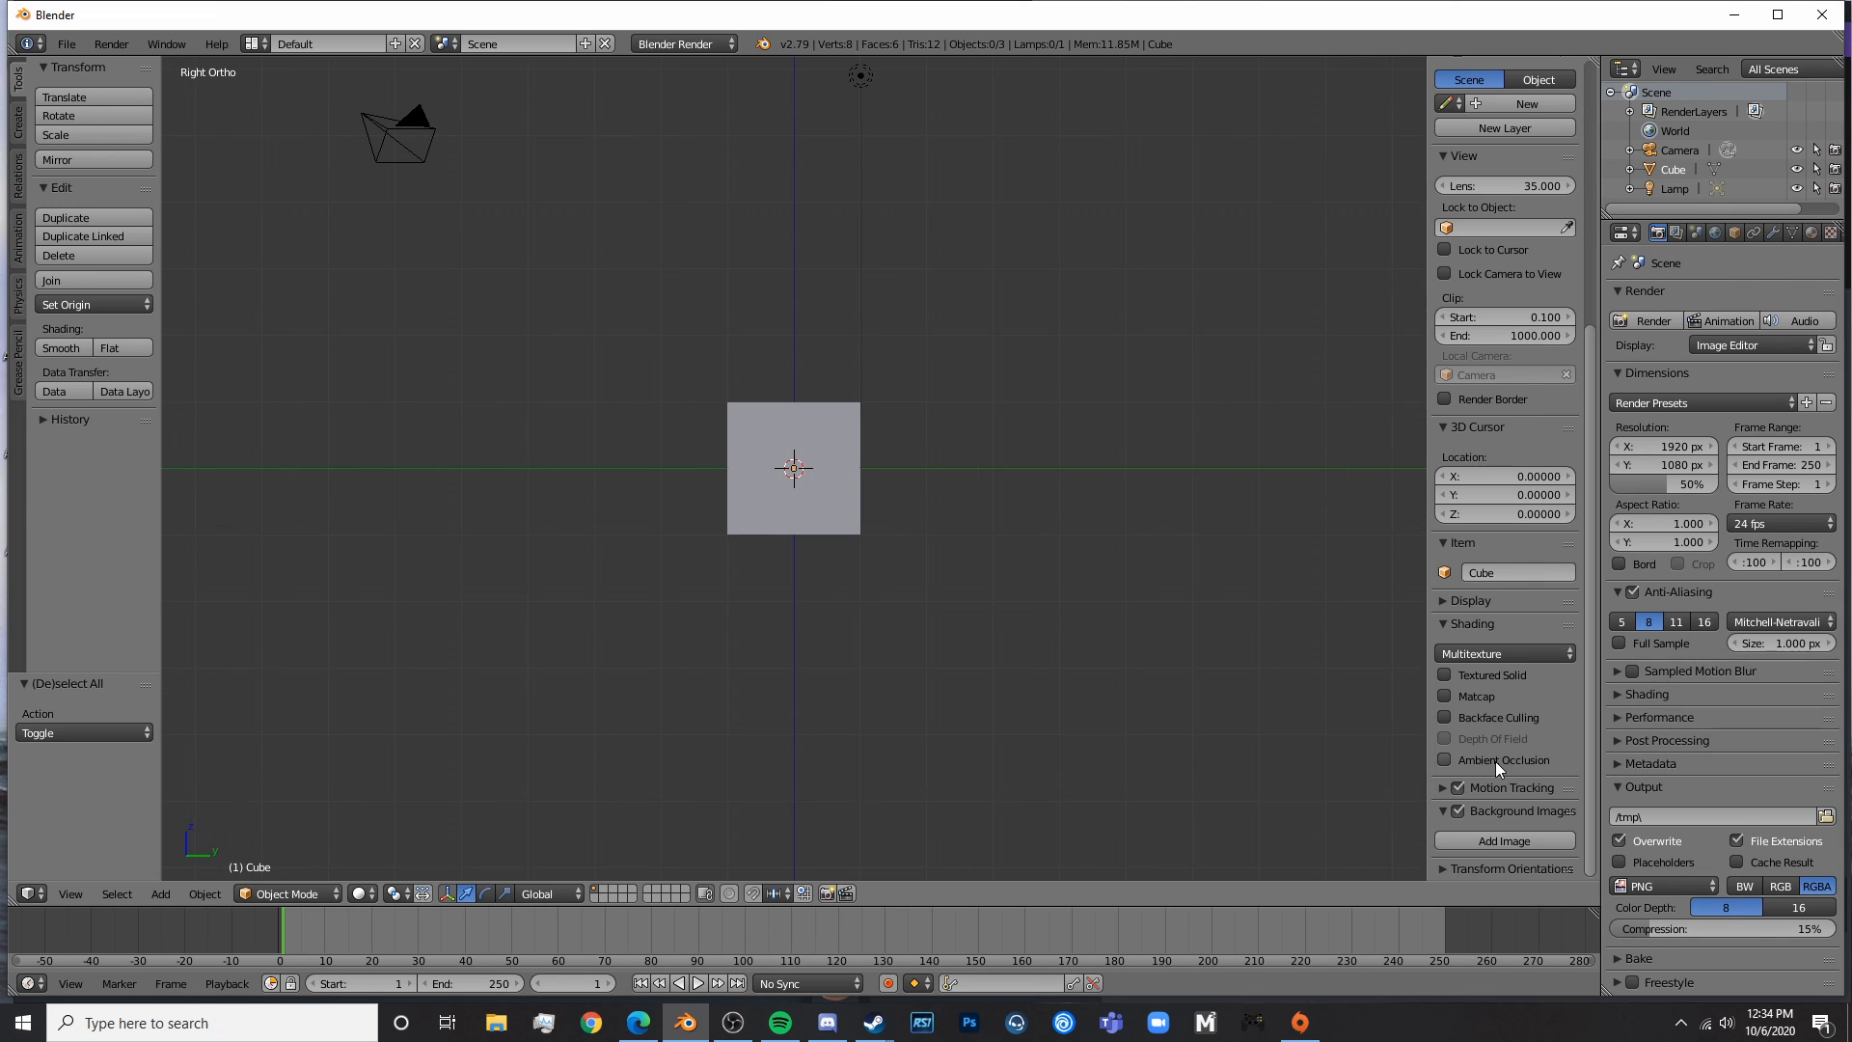
- Add three empty background image slots to the viewport
{"action": "left_click", "coordinate": [1493, 843]}
{"action": "left_click", "coordinate": [1493, 843]}
{"action": "left_click", "coordinate": [1493, 843]}
{"action": "scroll", "coordinate": [1495, 790], "scroll_direction": "down", "scroll_amount": 5}
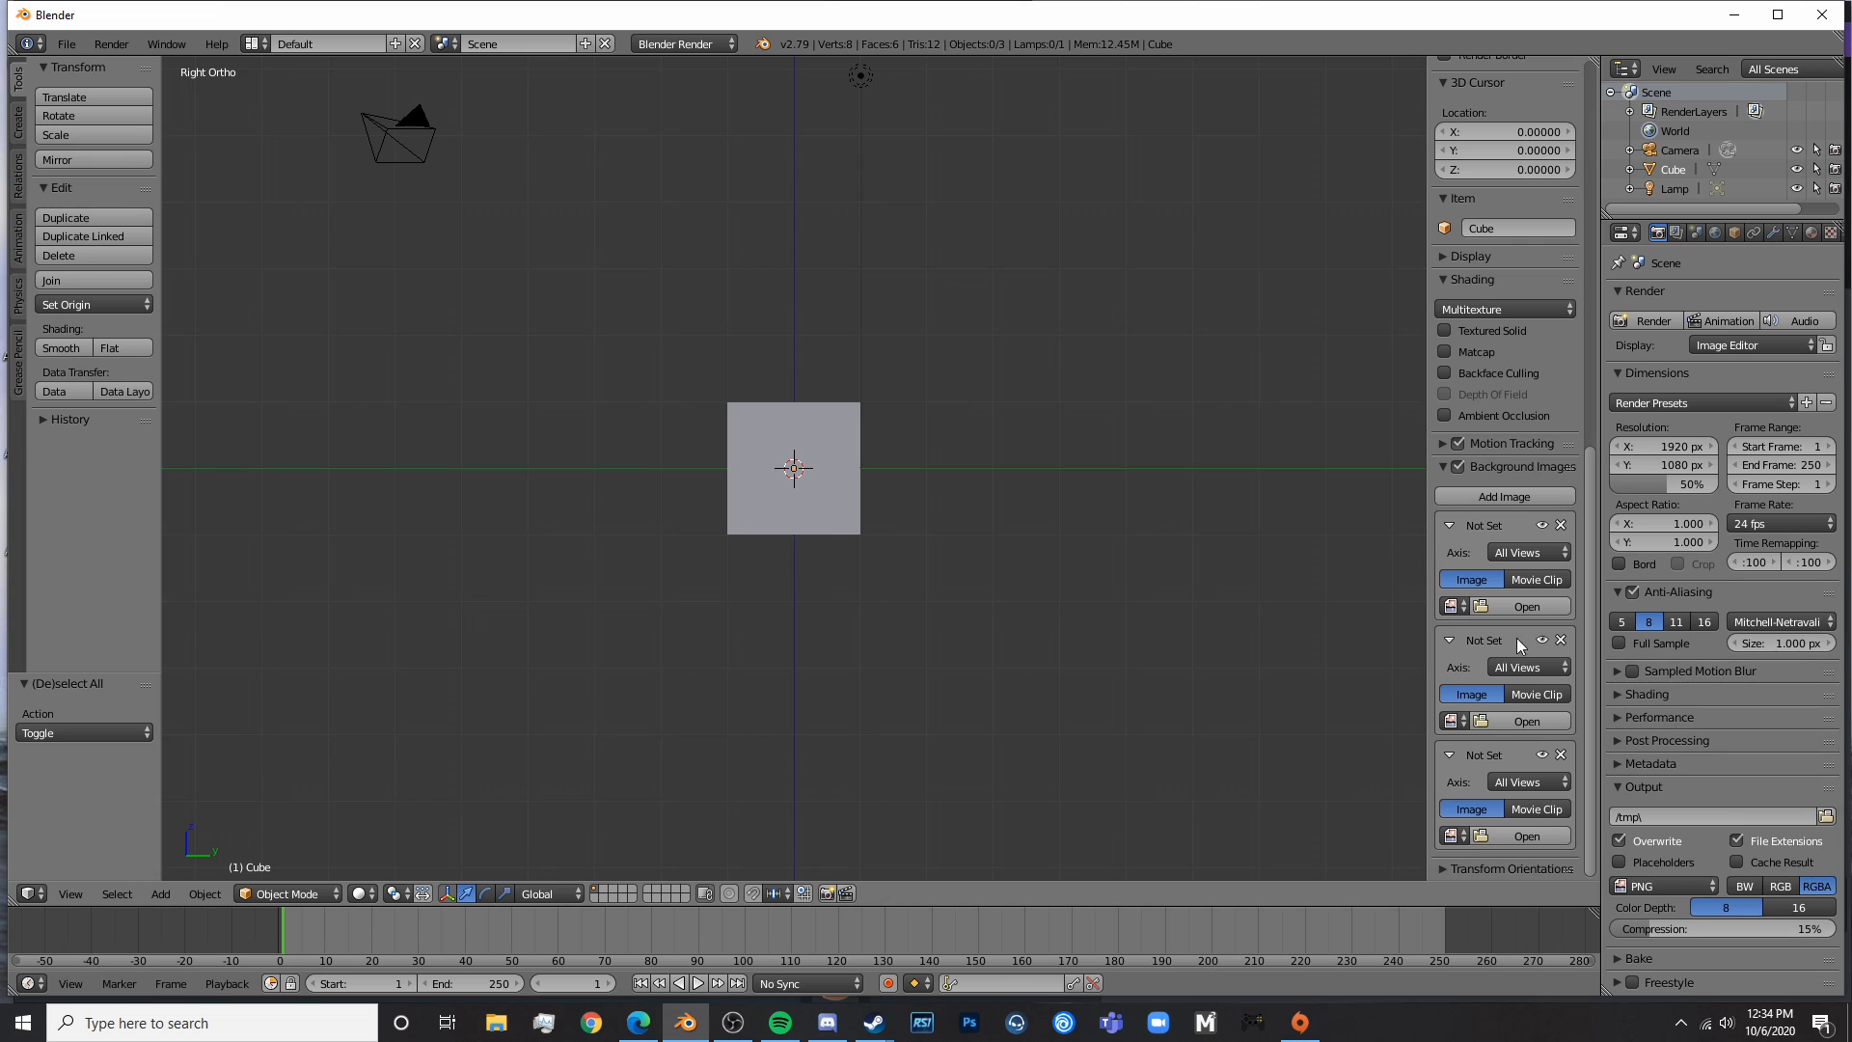
- Assign the first background image slot to the Right axis, the second to Top and the third to Front
{"action": "left_click", "coordinate": [1520, 553]}
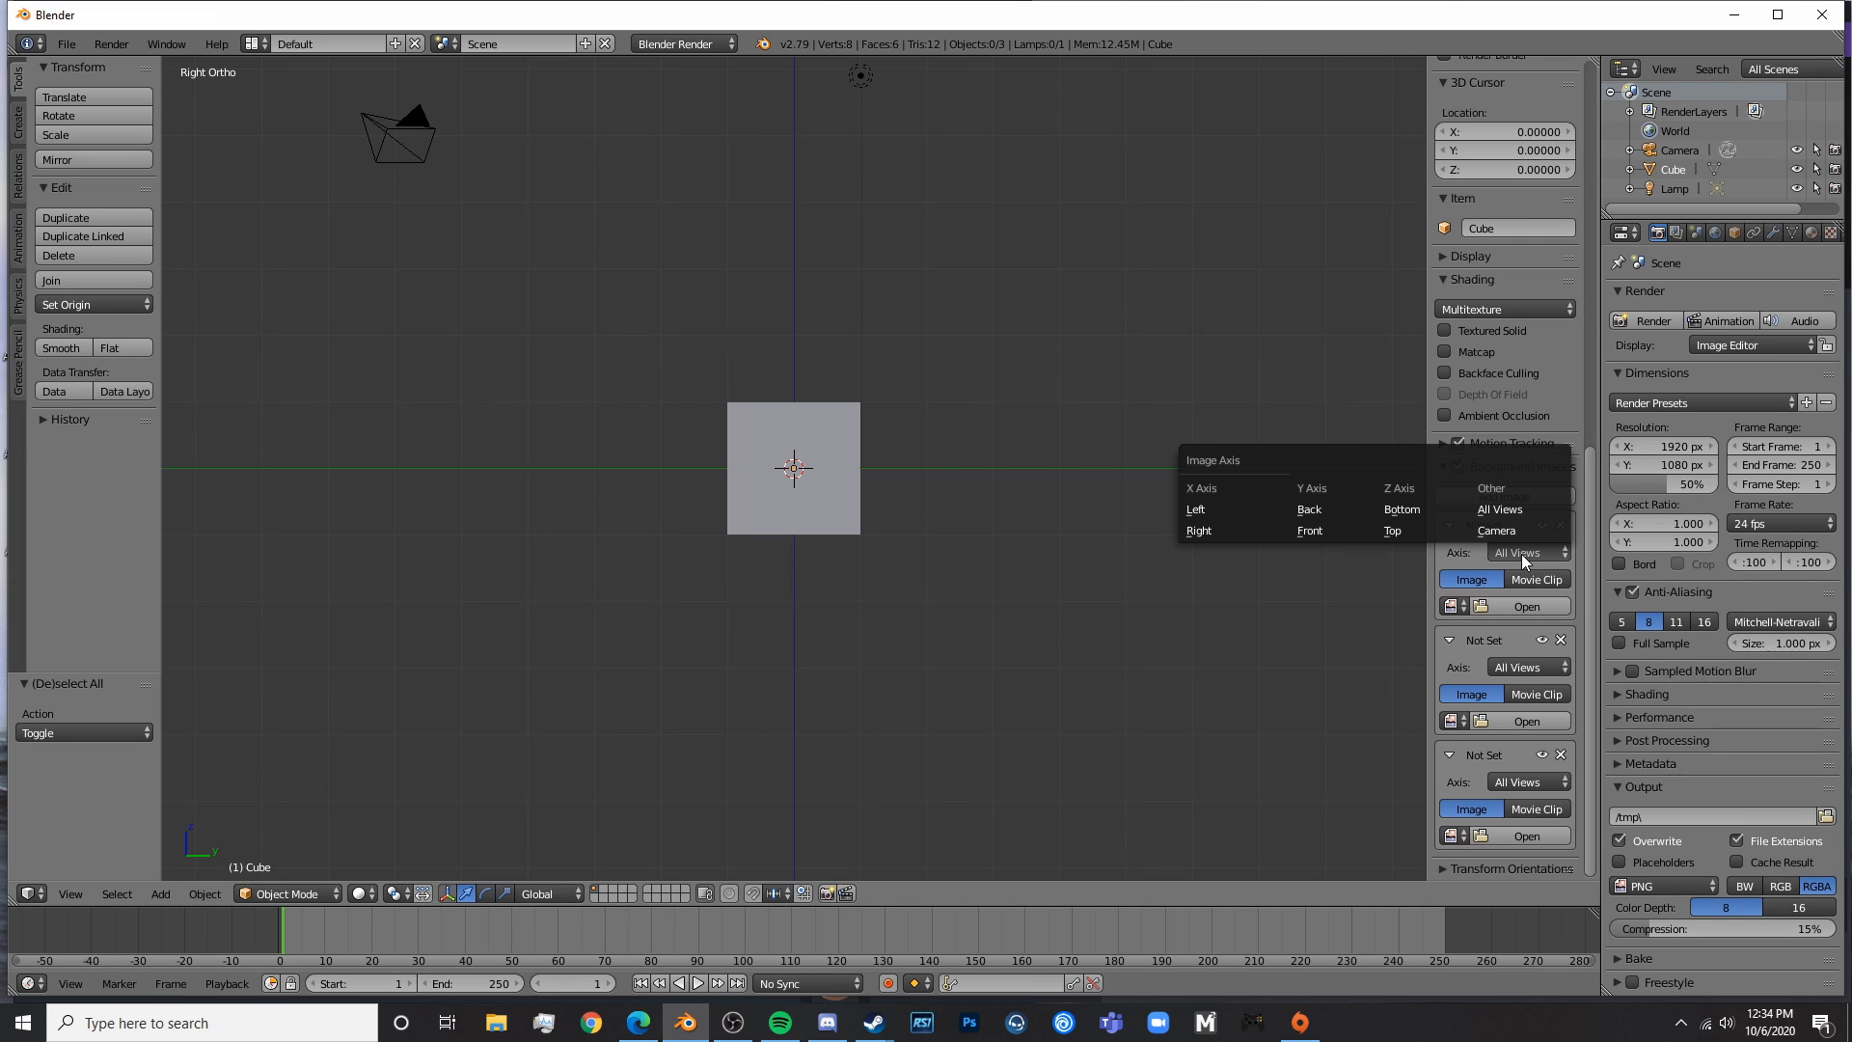
{"action": "left_click", "coordinate": [1202, 530]}
{"action": "left_click", "coordinate": [1512, 668]}
{"action": "left_click", "coordinate": [1391, 645]}
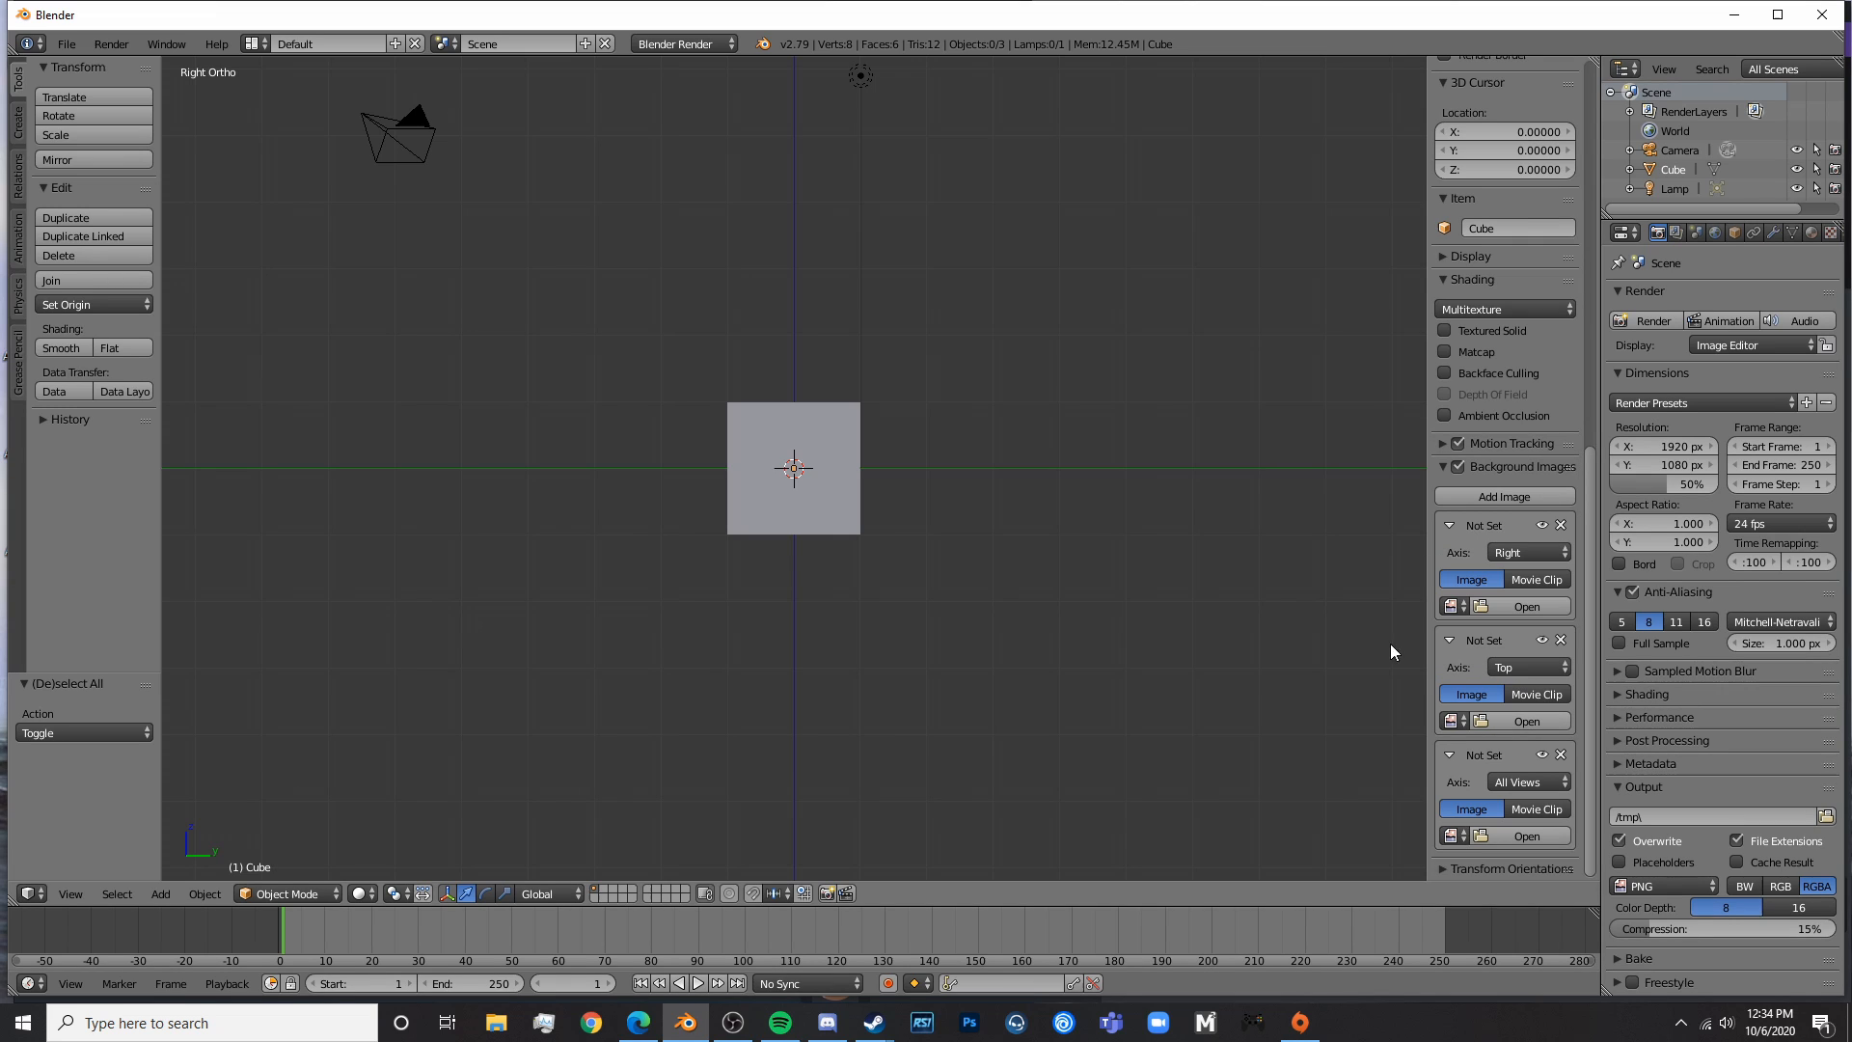
{"action": "left_click", "coordinate": [1541, 779]}
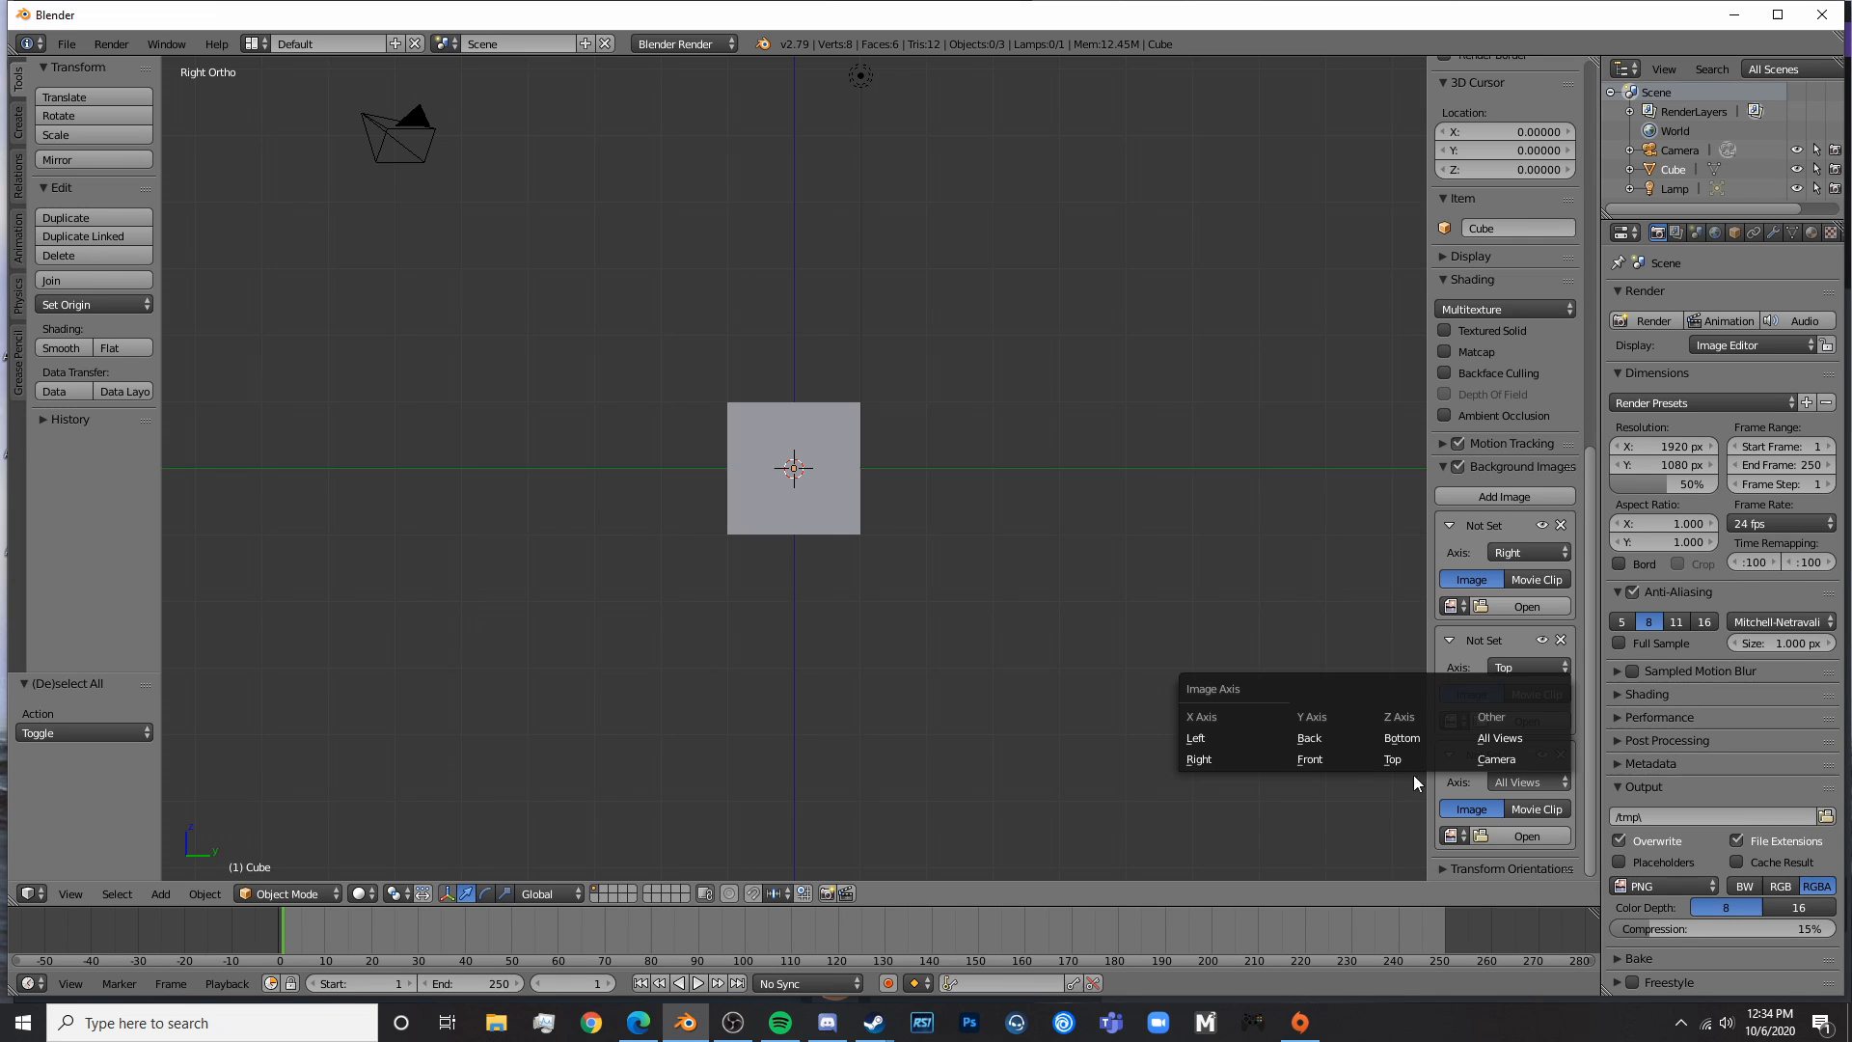
{"action": "left_click", "coordinate": [1304, 766]}
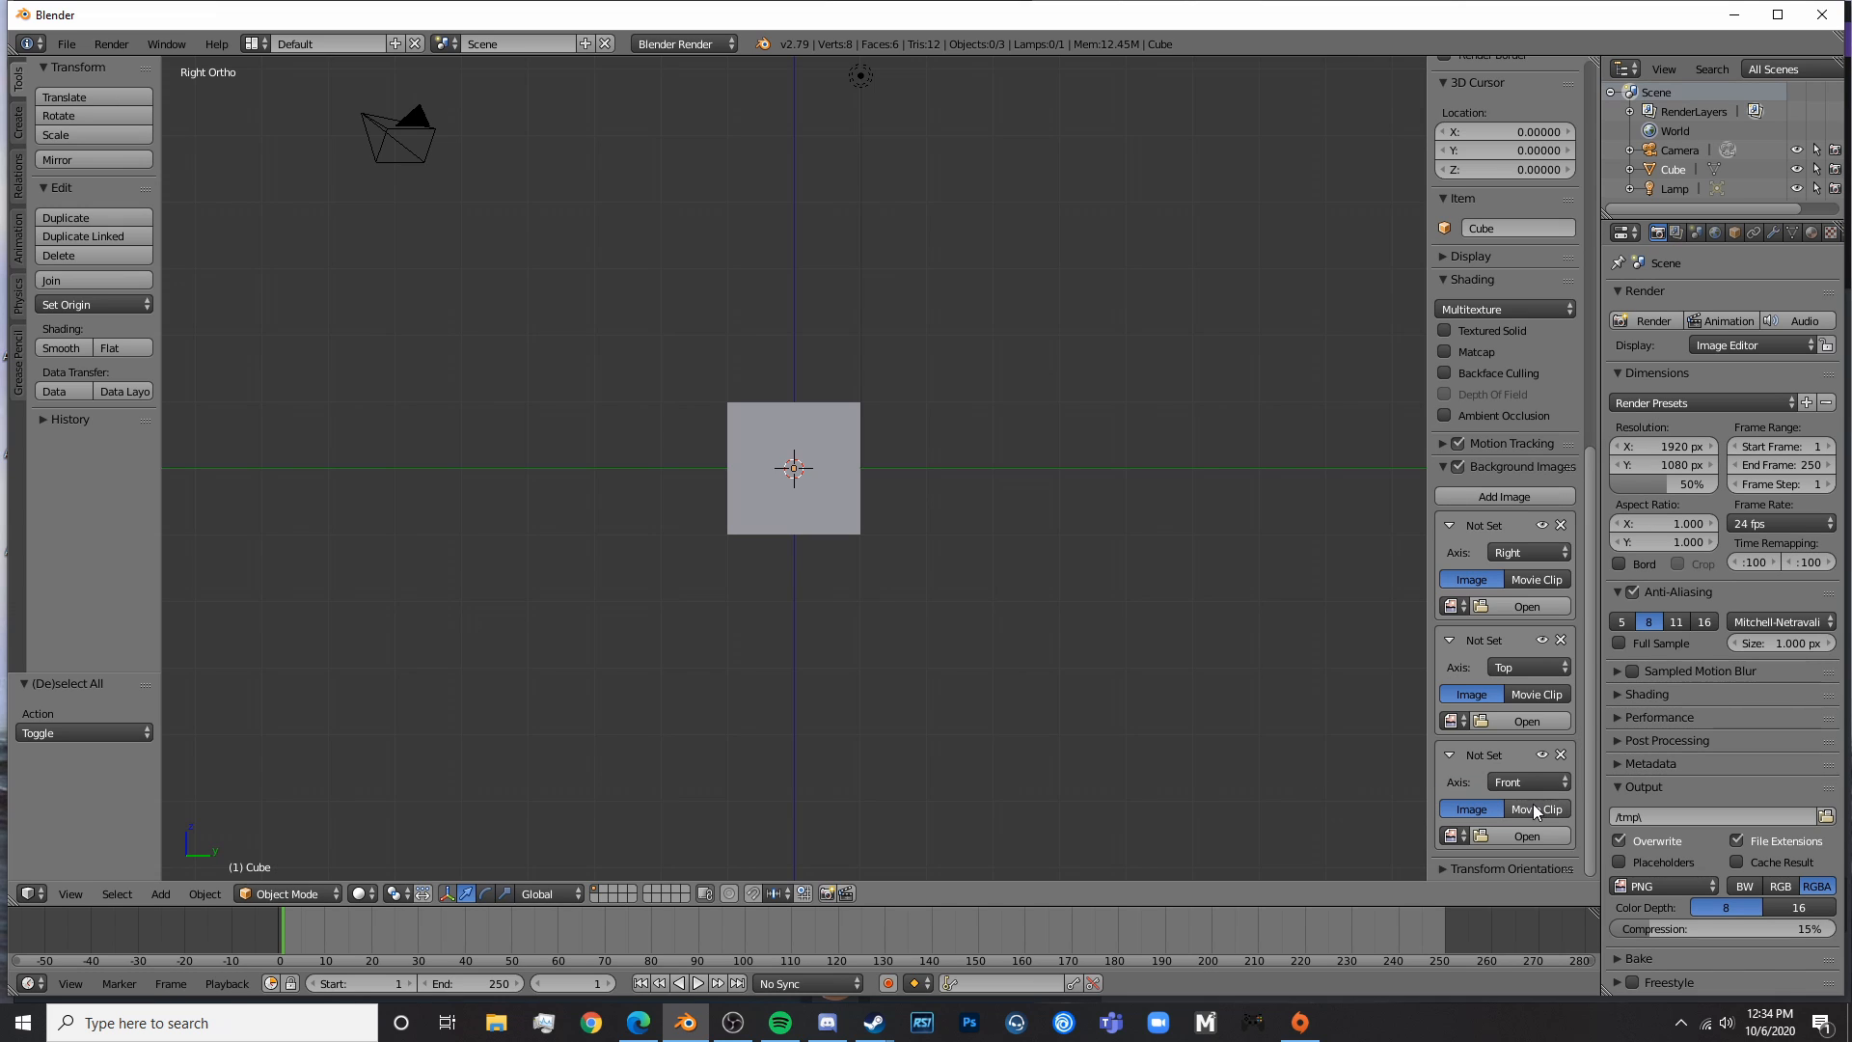
- Load the blueprint Scan0480.jpg.9e72be5746f957284508a147c7499782.jpg from the Desktop folder as the Right view's background image
{"action": "left_click", "coordinate": [1495, 611]}
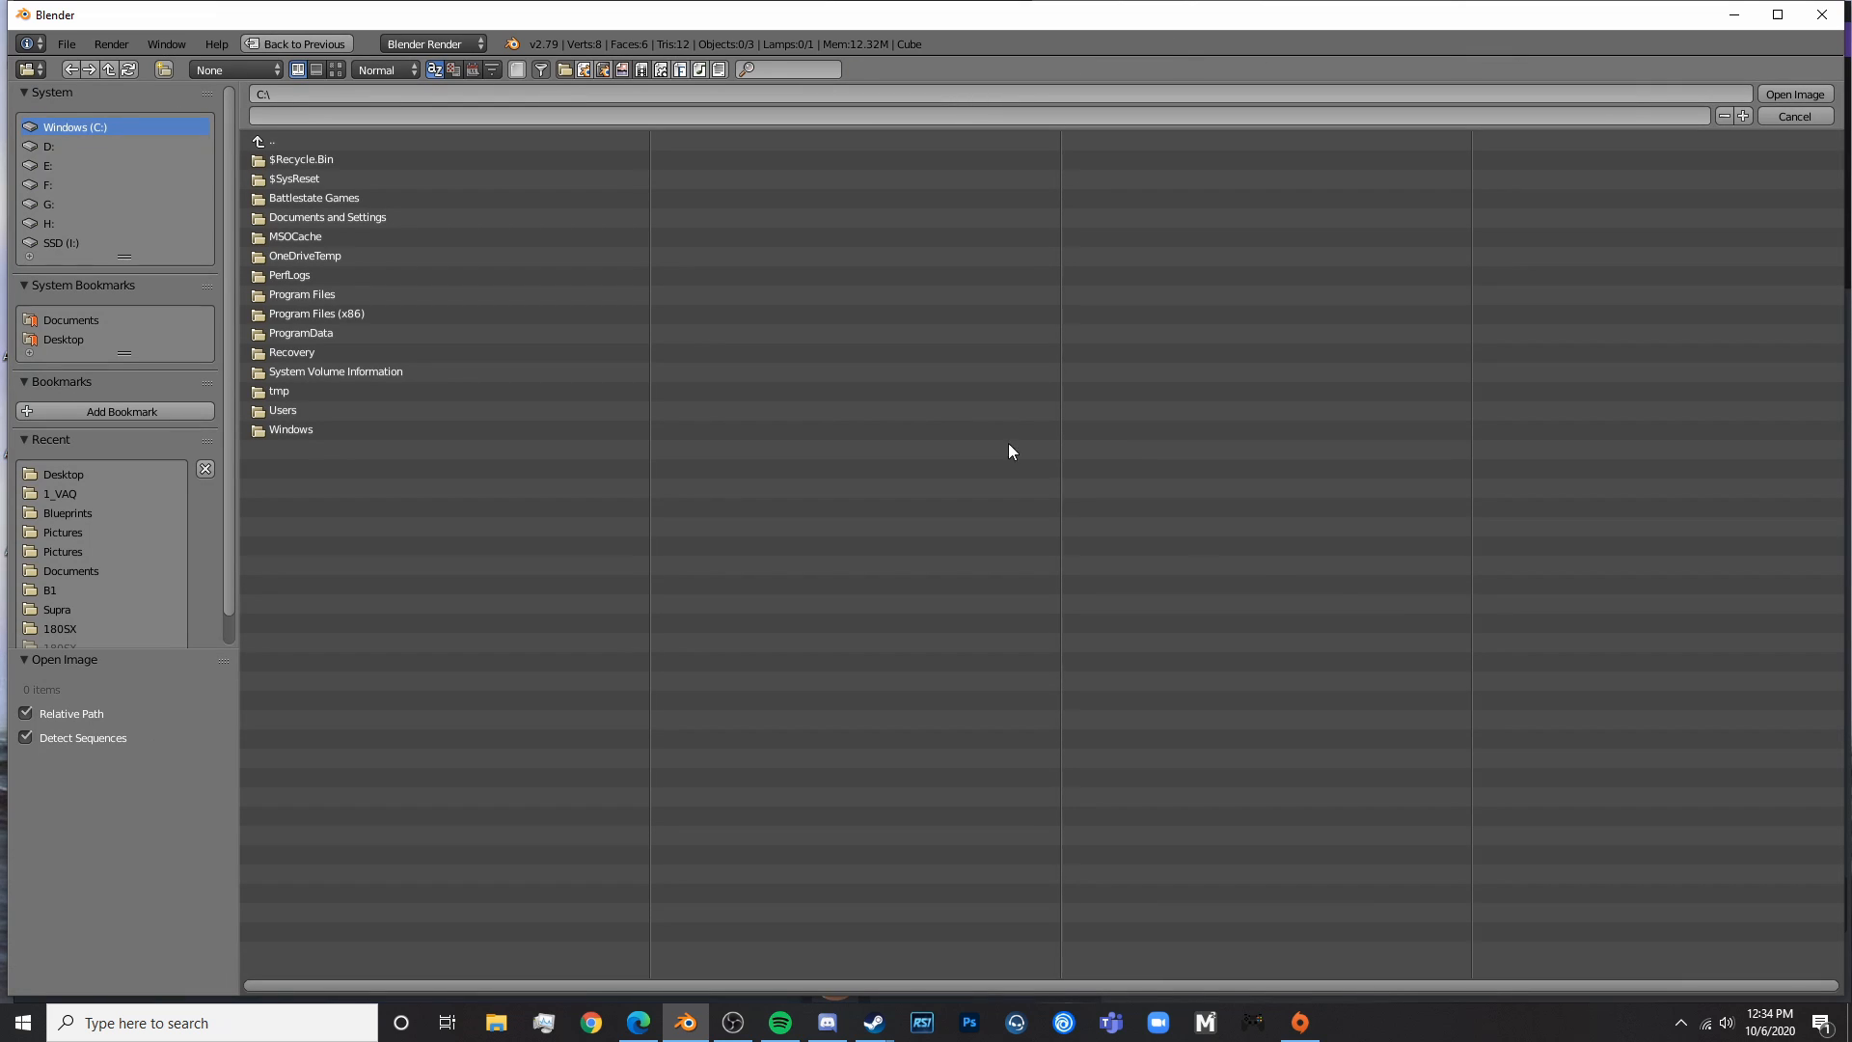
{"action": "left_click", "coordinate": [58, 471]}
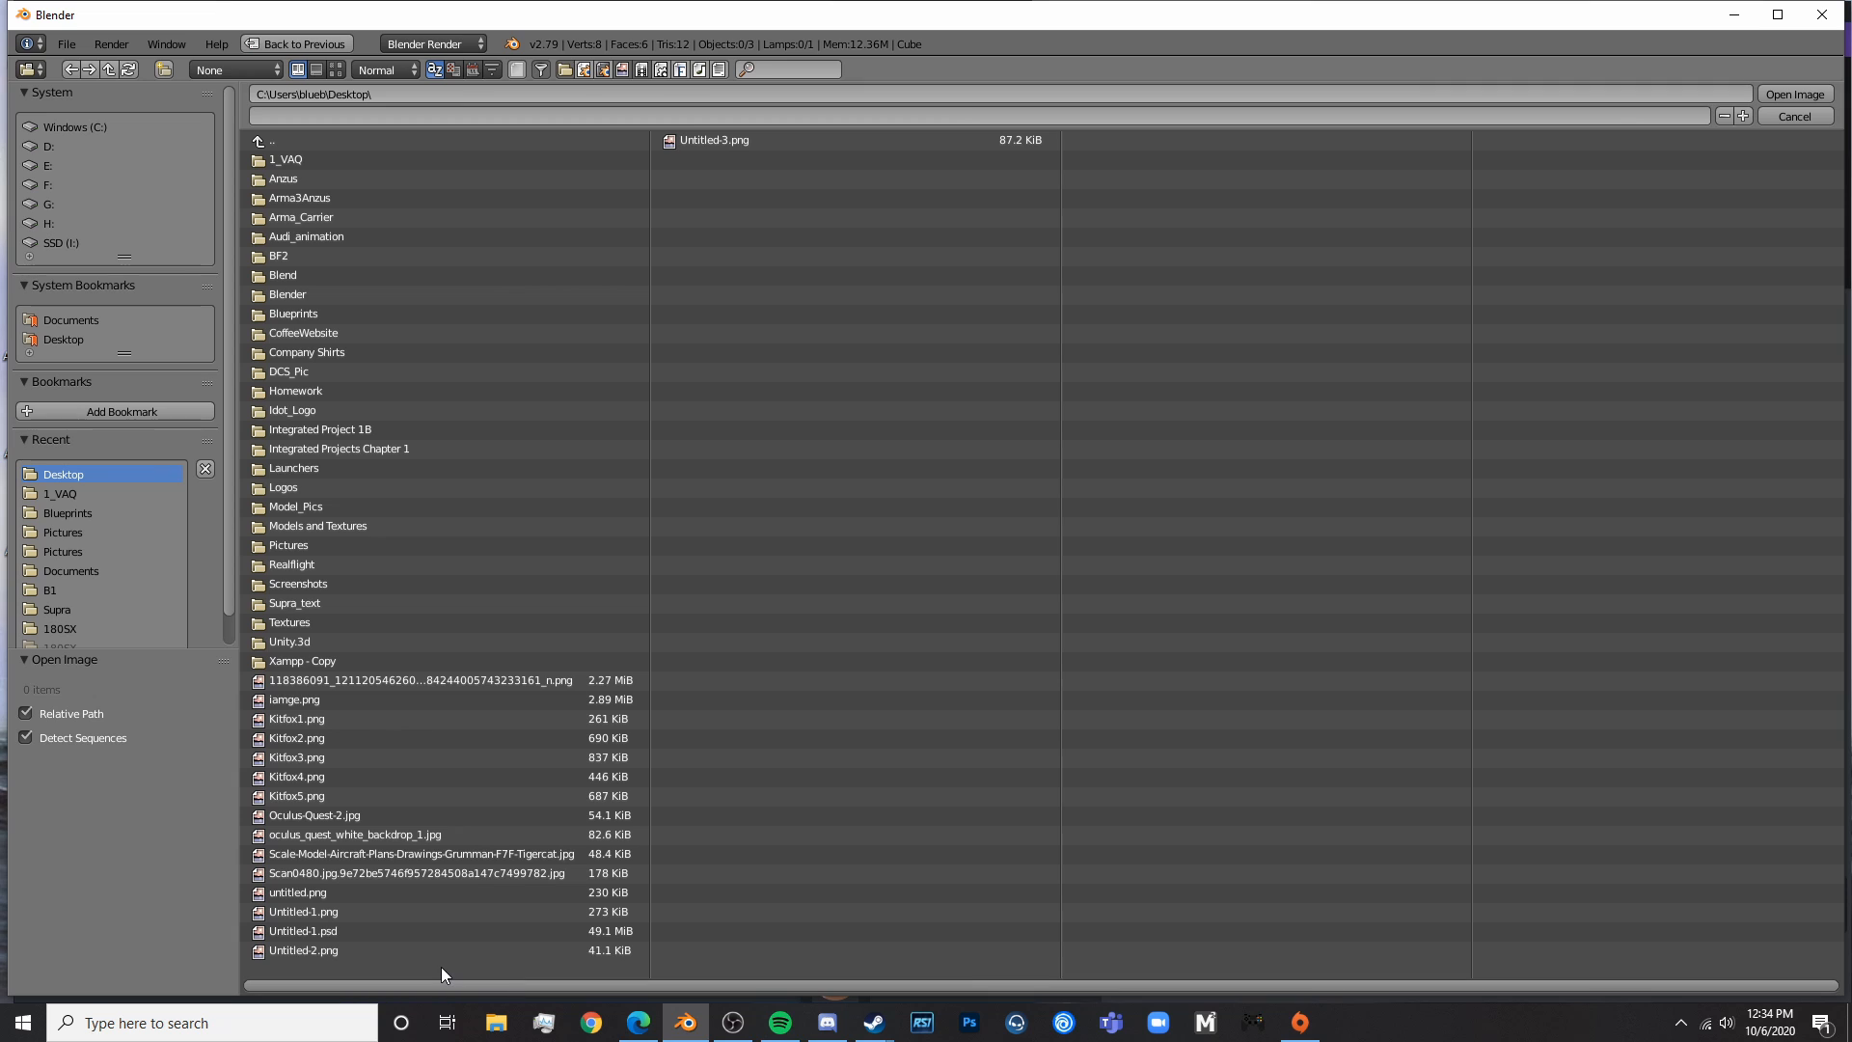
{"action": "left_click", "coordinate": [413, 872]}
{"action": "double_click", "coordinate": [413, 872]}
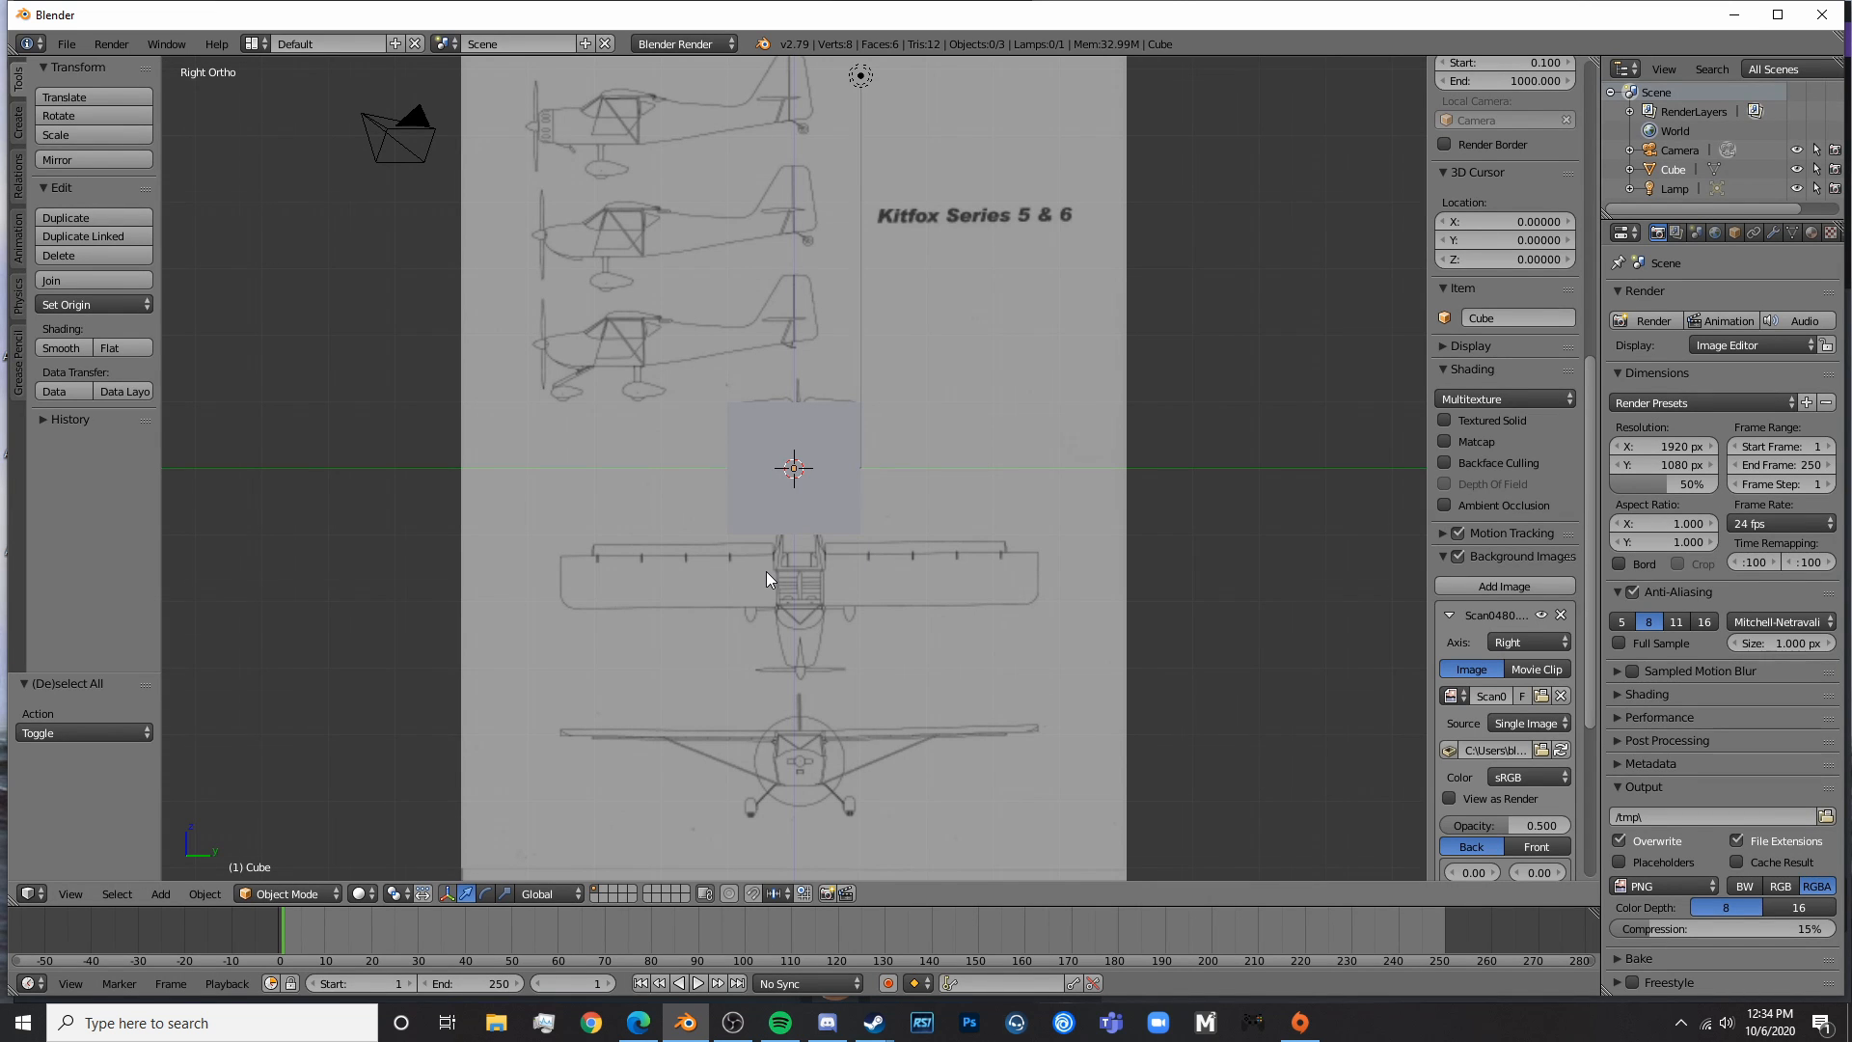
{"action": "scroll", "coordinate": [766, 571], "scroll_direction": "down", "scroll_amount": 4}
{"action": "scroll", "coordinate": [765, 571], "scroll_direction": "up", "scroll_amount": 4}
- Load the same Scan0480 blueprint from the Desktop folder as the Top view's background image
{"action": "scroll", "coordinate": [1506, 816], "scroll_direction": "down", "scroll_amount": 6}
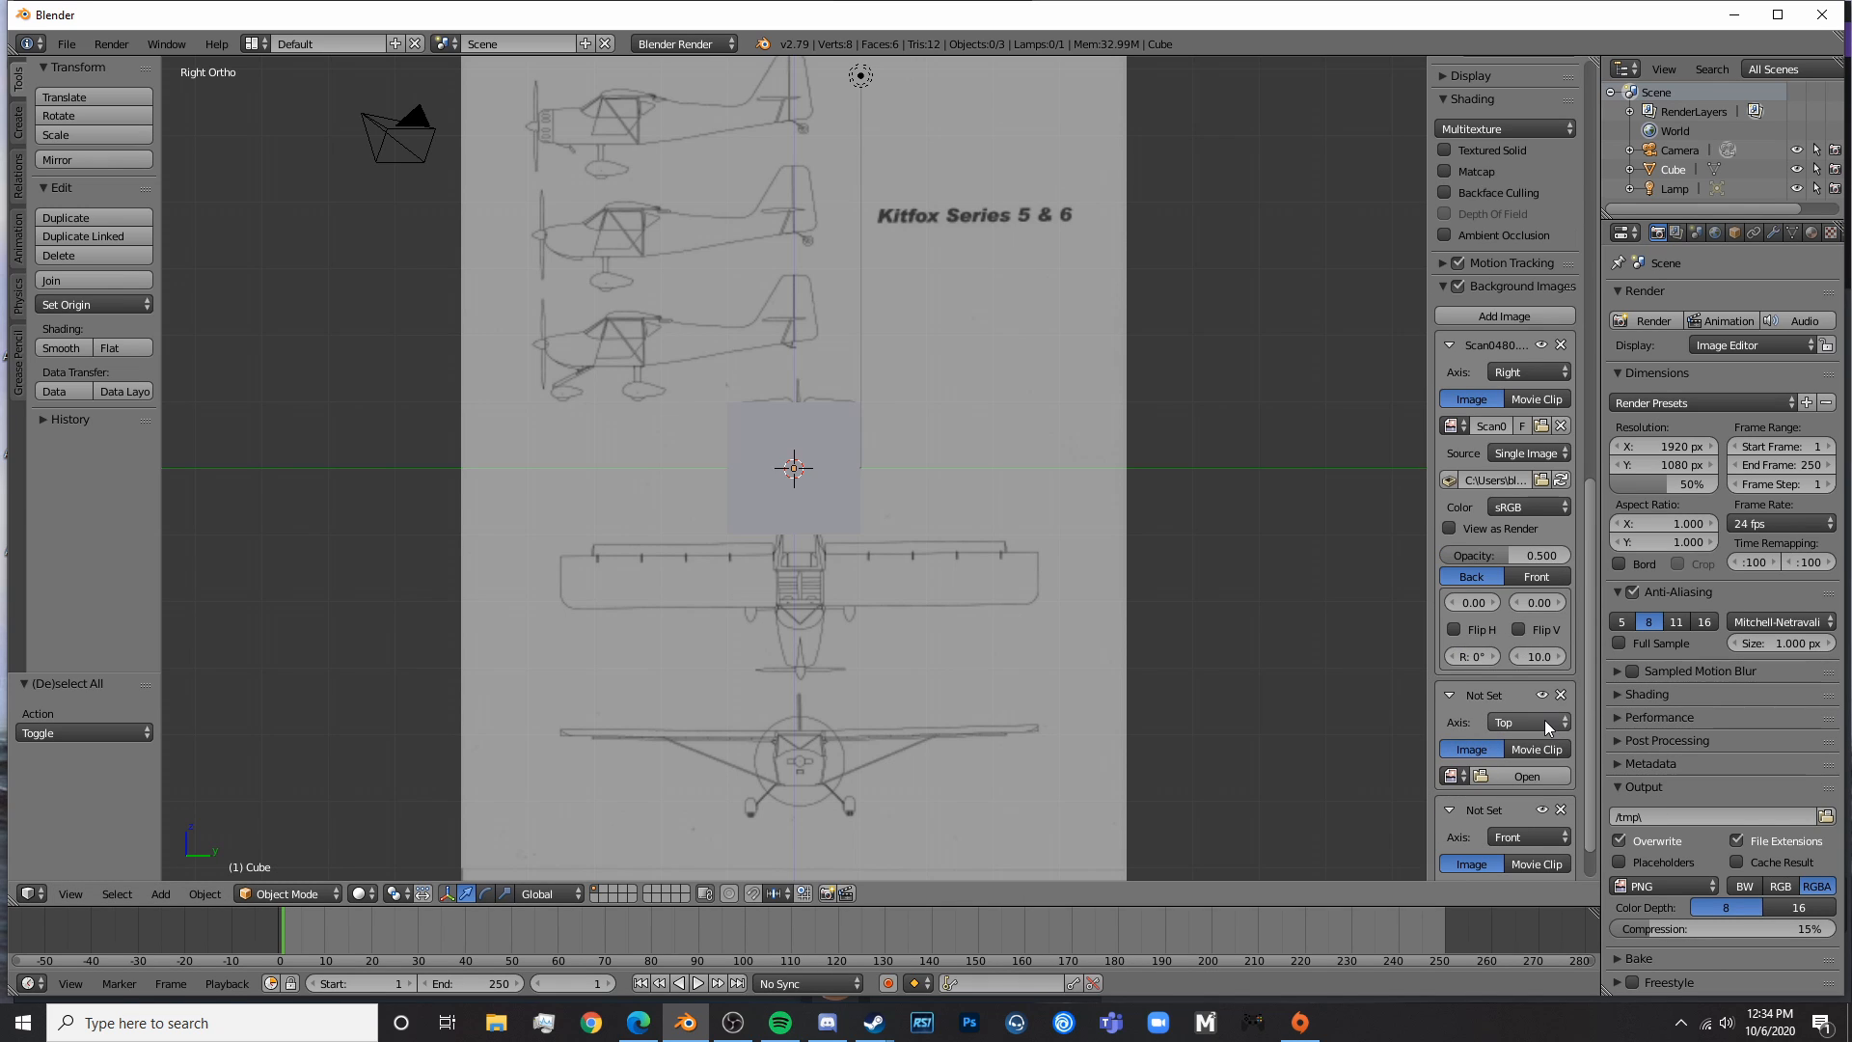
{"action": "left_click", "coordinate": [1513, 771]}
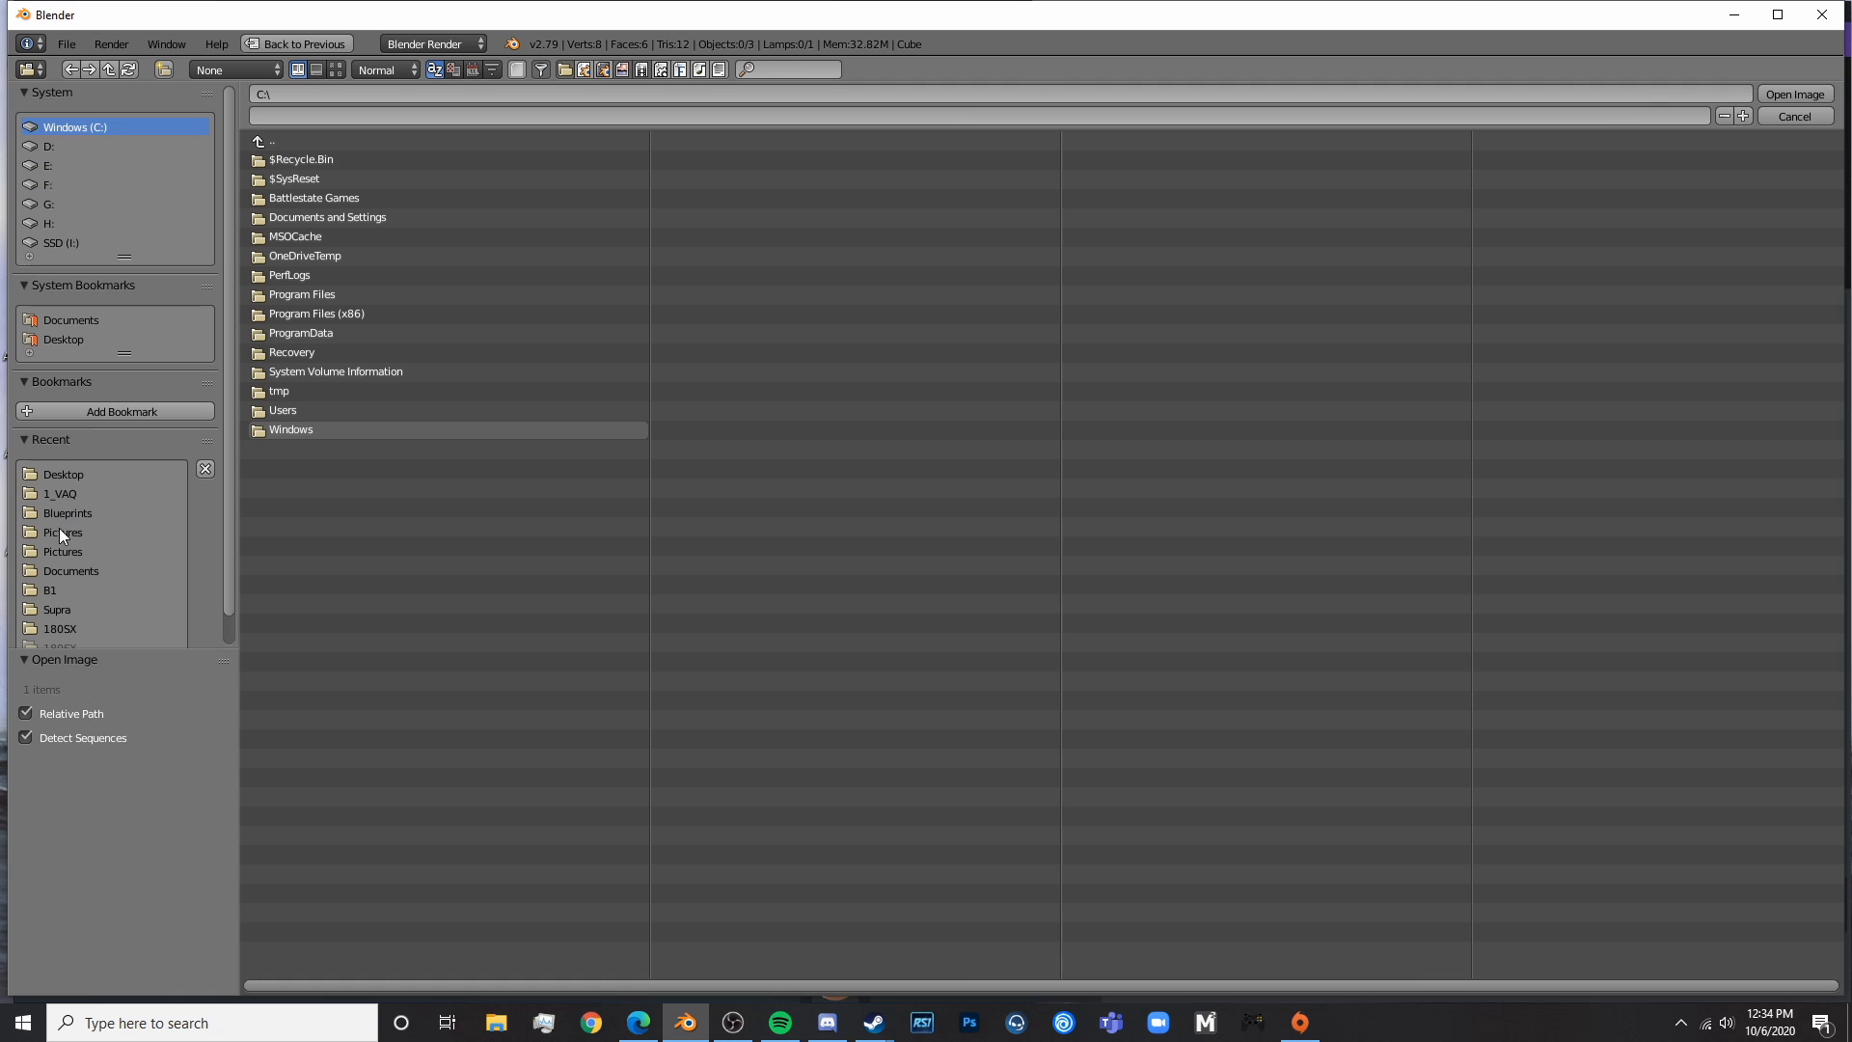
{"action": "left_click", "coordinate": [65, 476]}
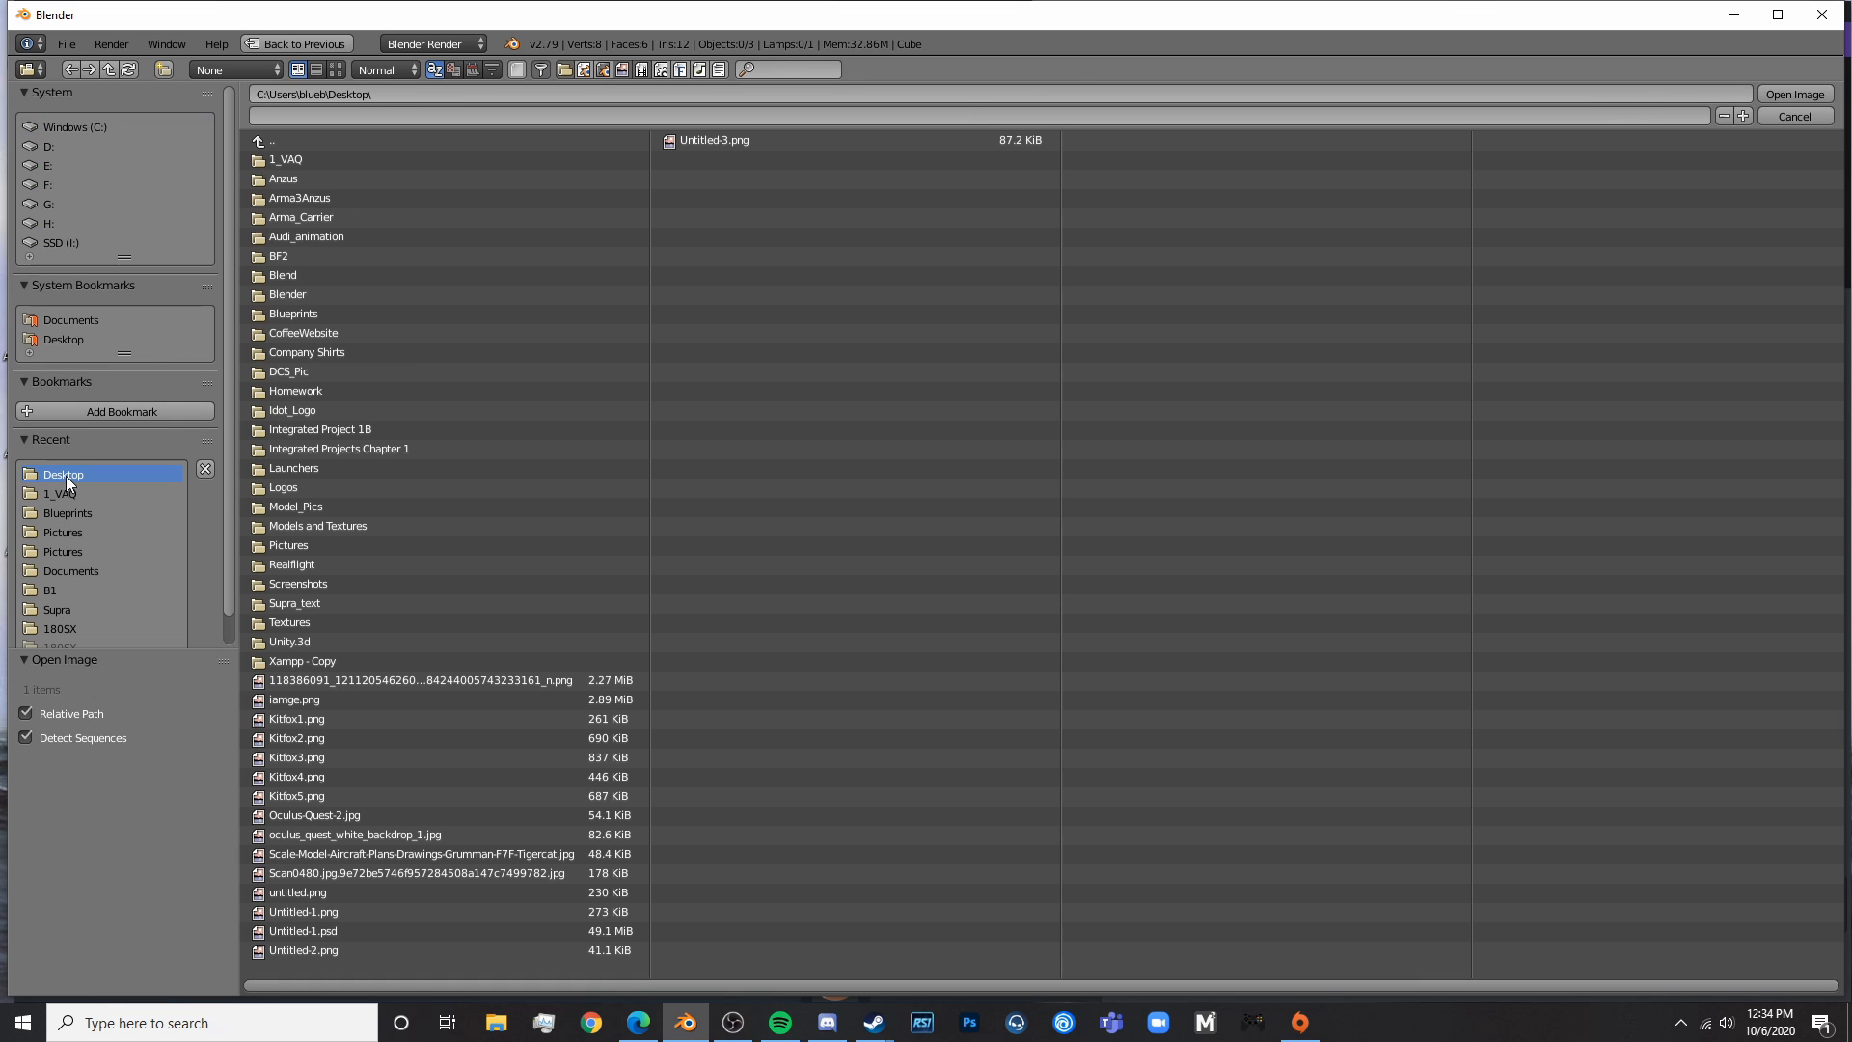
{"action": "left_click", "coordinate": [422, 871]}
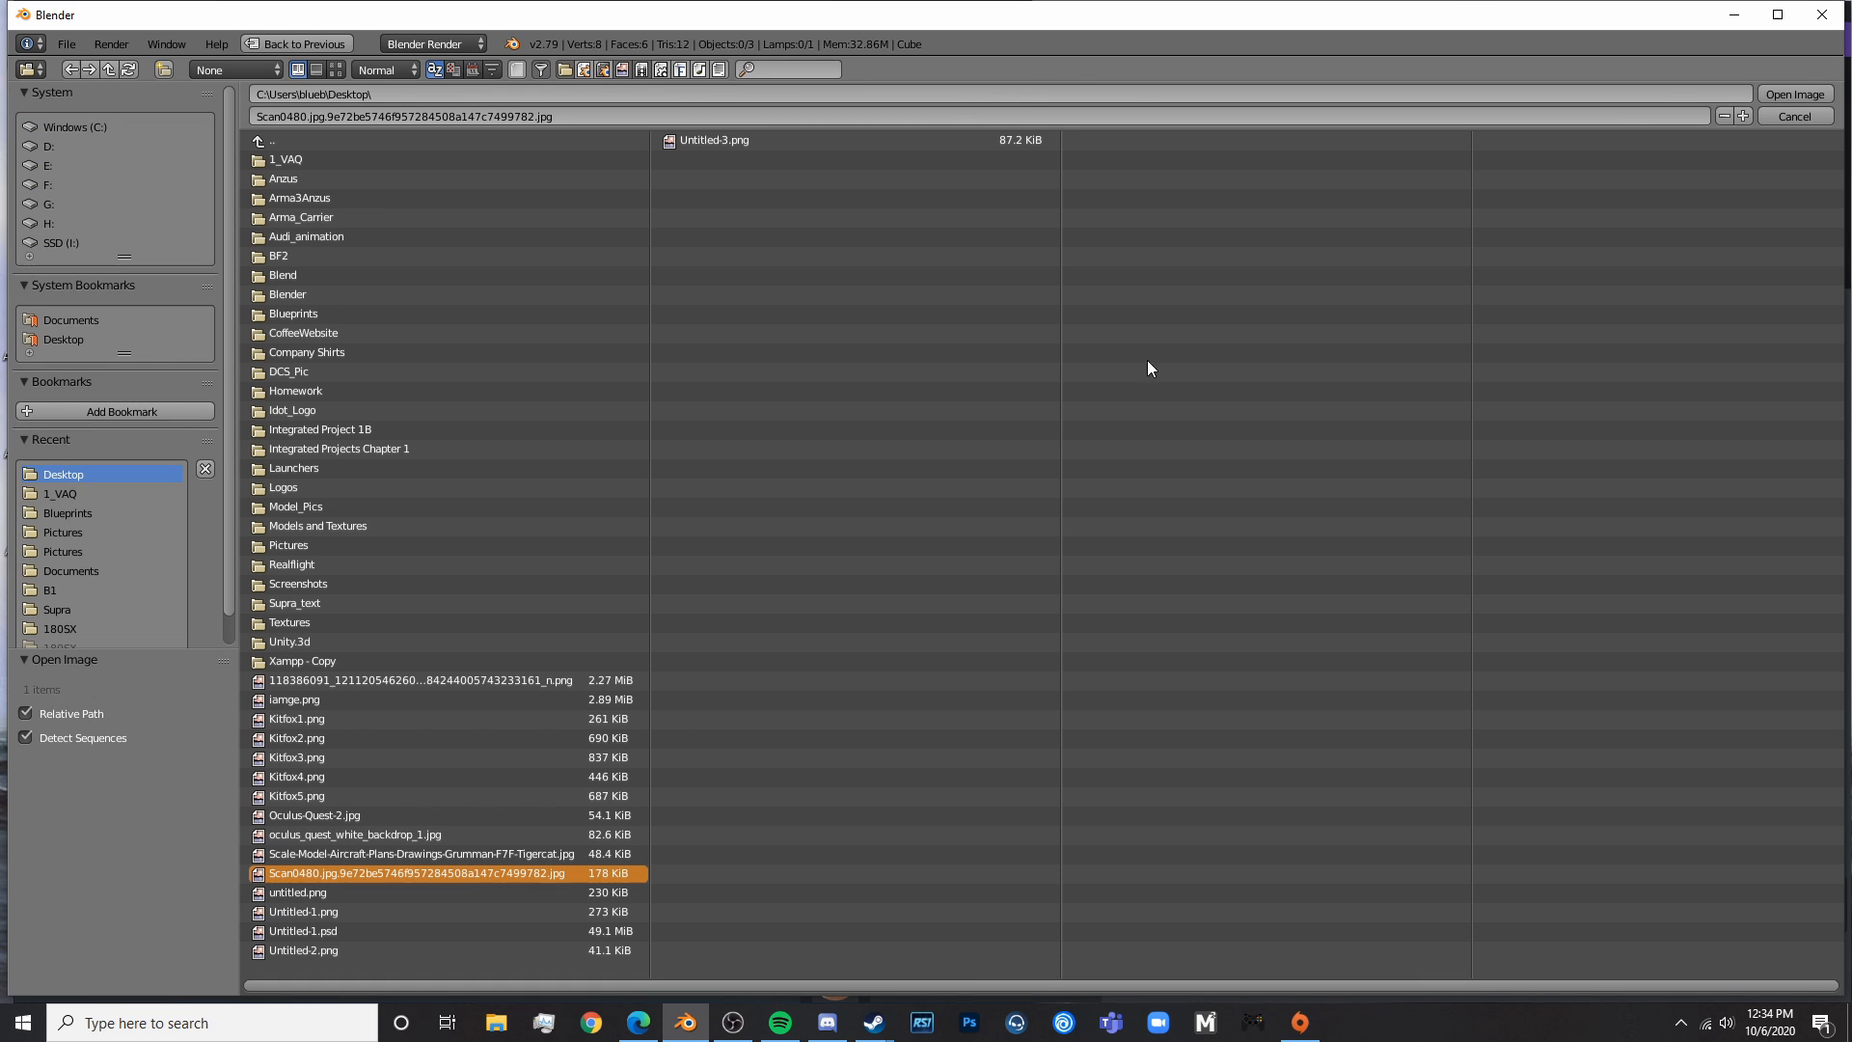
{"action": "left_click", "coordinate": [1794, 95]}
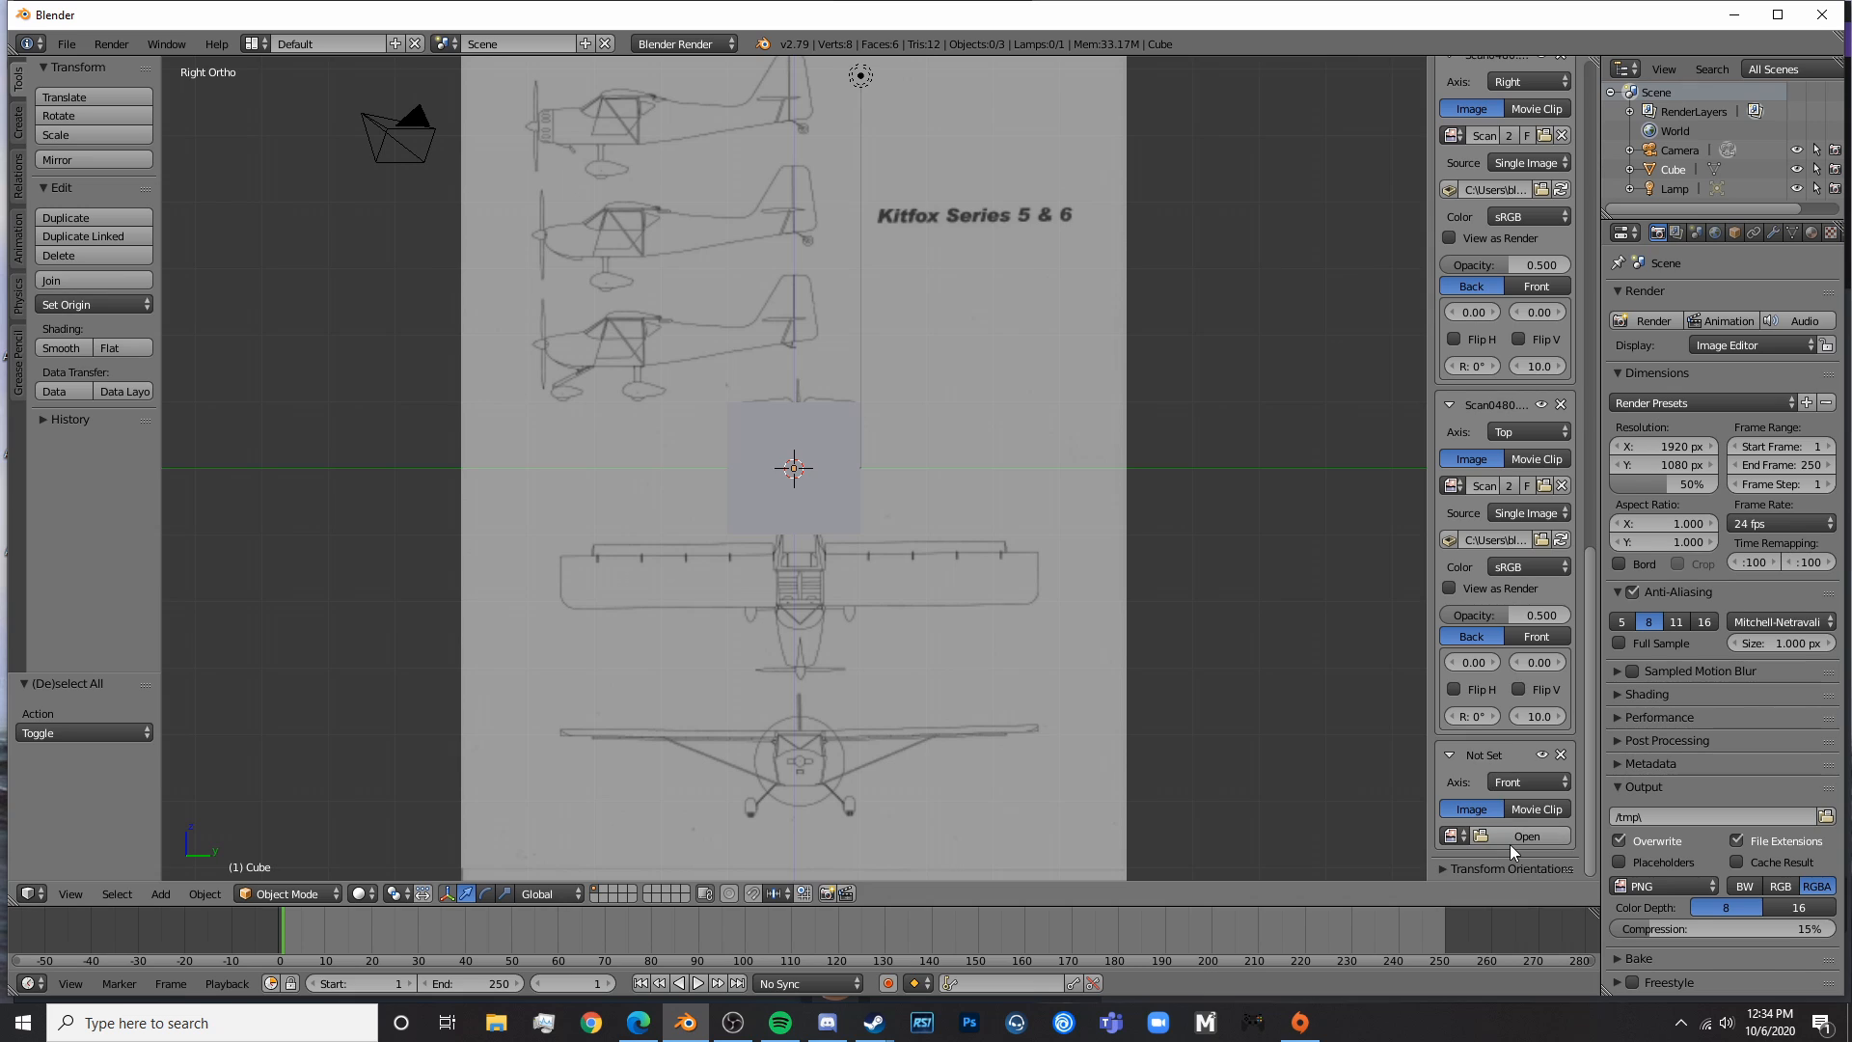
- Load the same Scan0480 blueprint from the Desktop folder as the Front view's background image
{"action": "left_click", "coordinate": [1506, 839]}
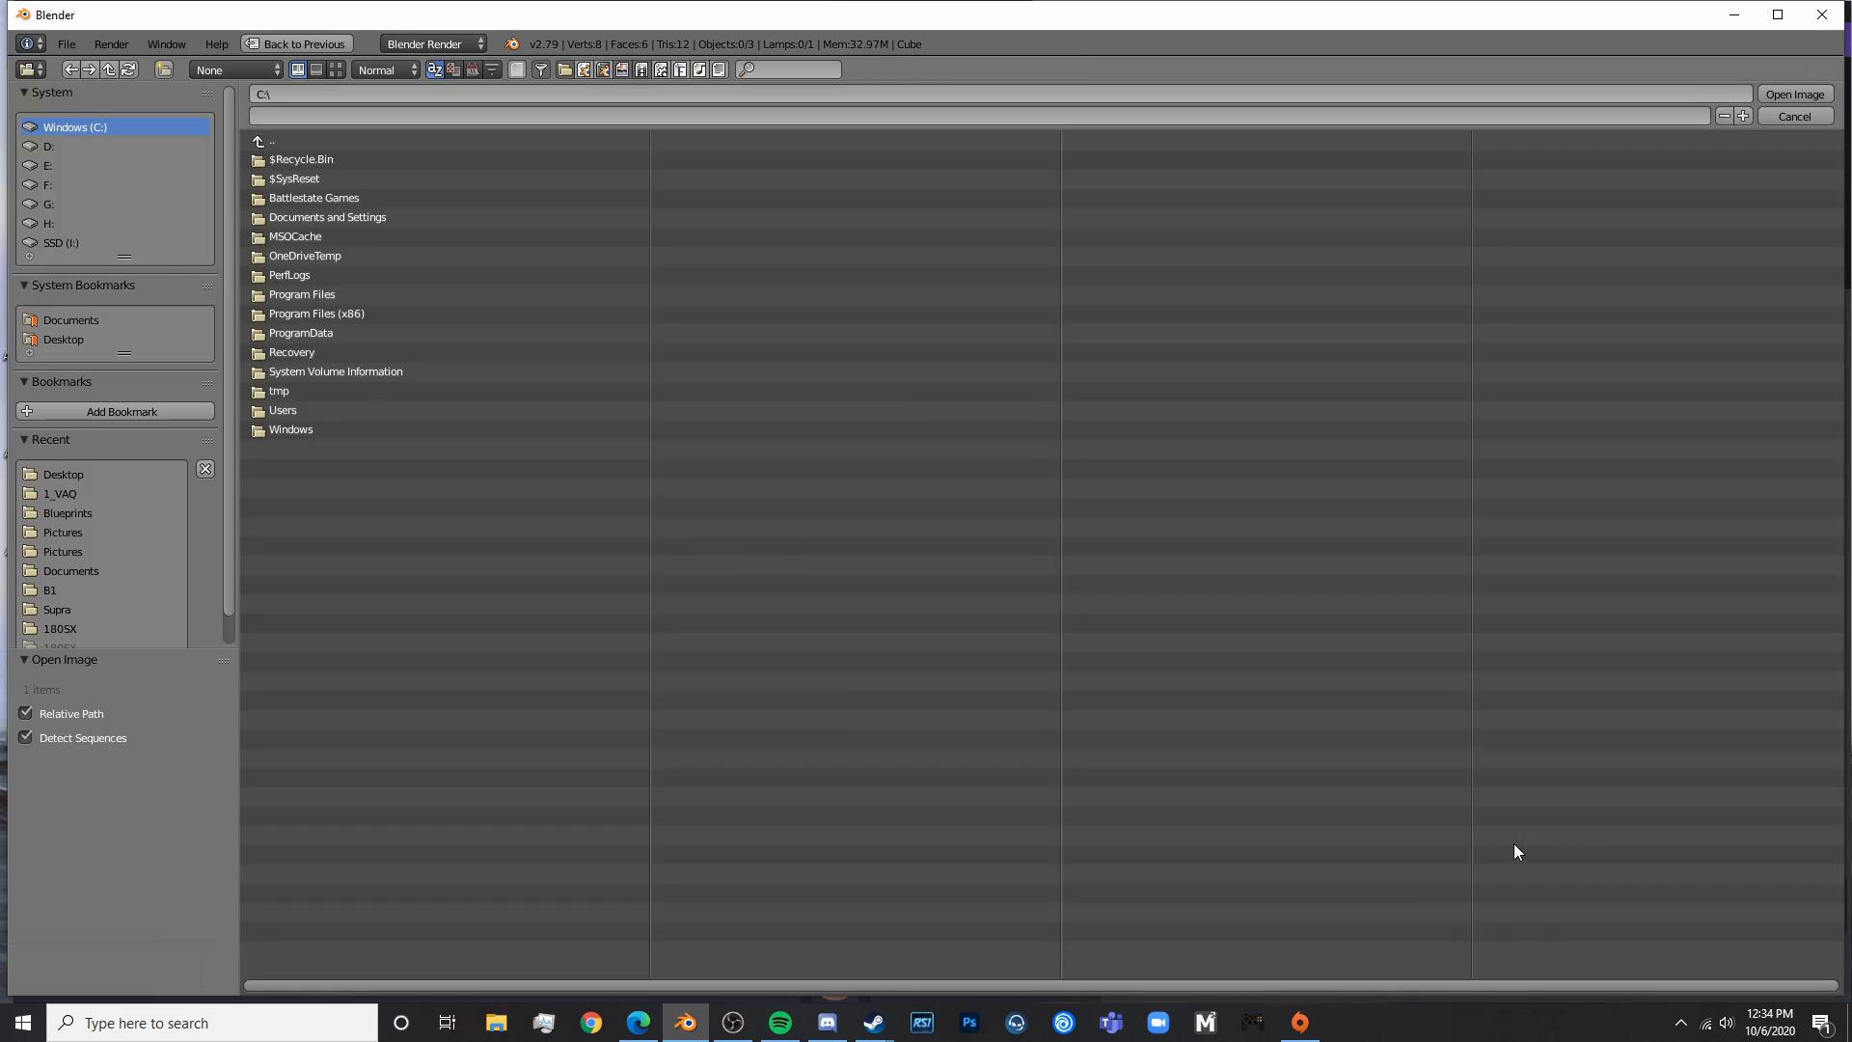
{"action": "left_click", "coordinate": [70, 477]}
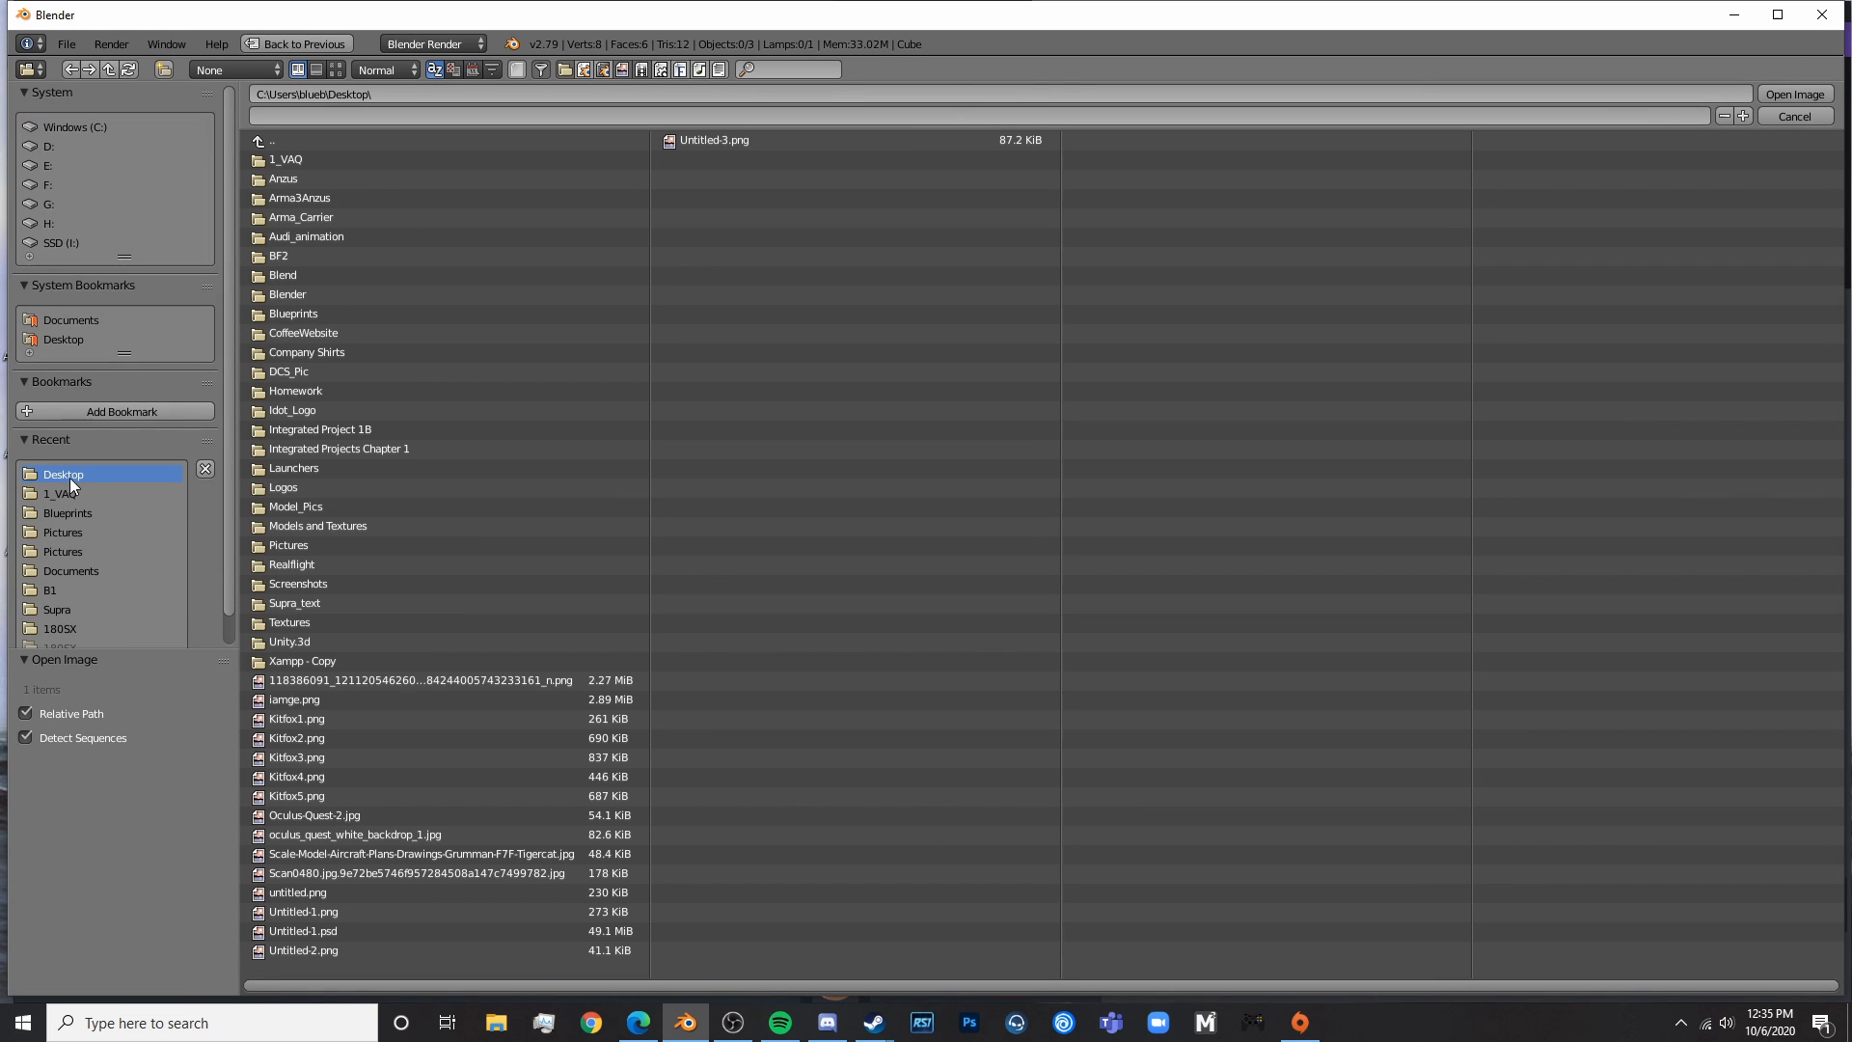
{"action": "double_click", "coordinate": [310, 873]}
- Examine the side, top and front drawings on the Kitfox Series 5 & 6 blueprint and their placement relative to the default cube
{"action": "scroll", "coordinate": [1015, 666], "scroll_direction": "down", "scroll_amount": 4}
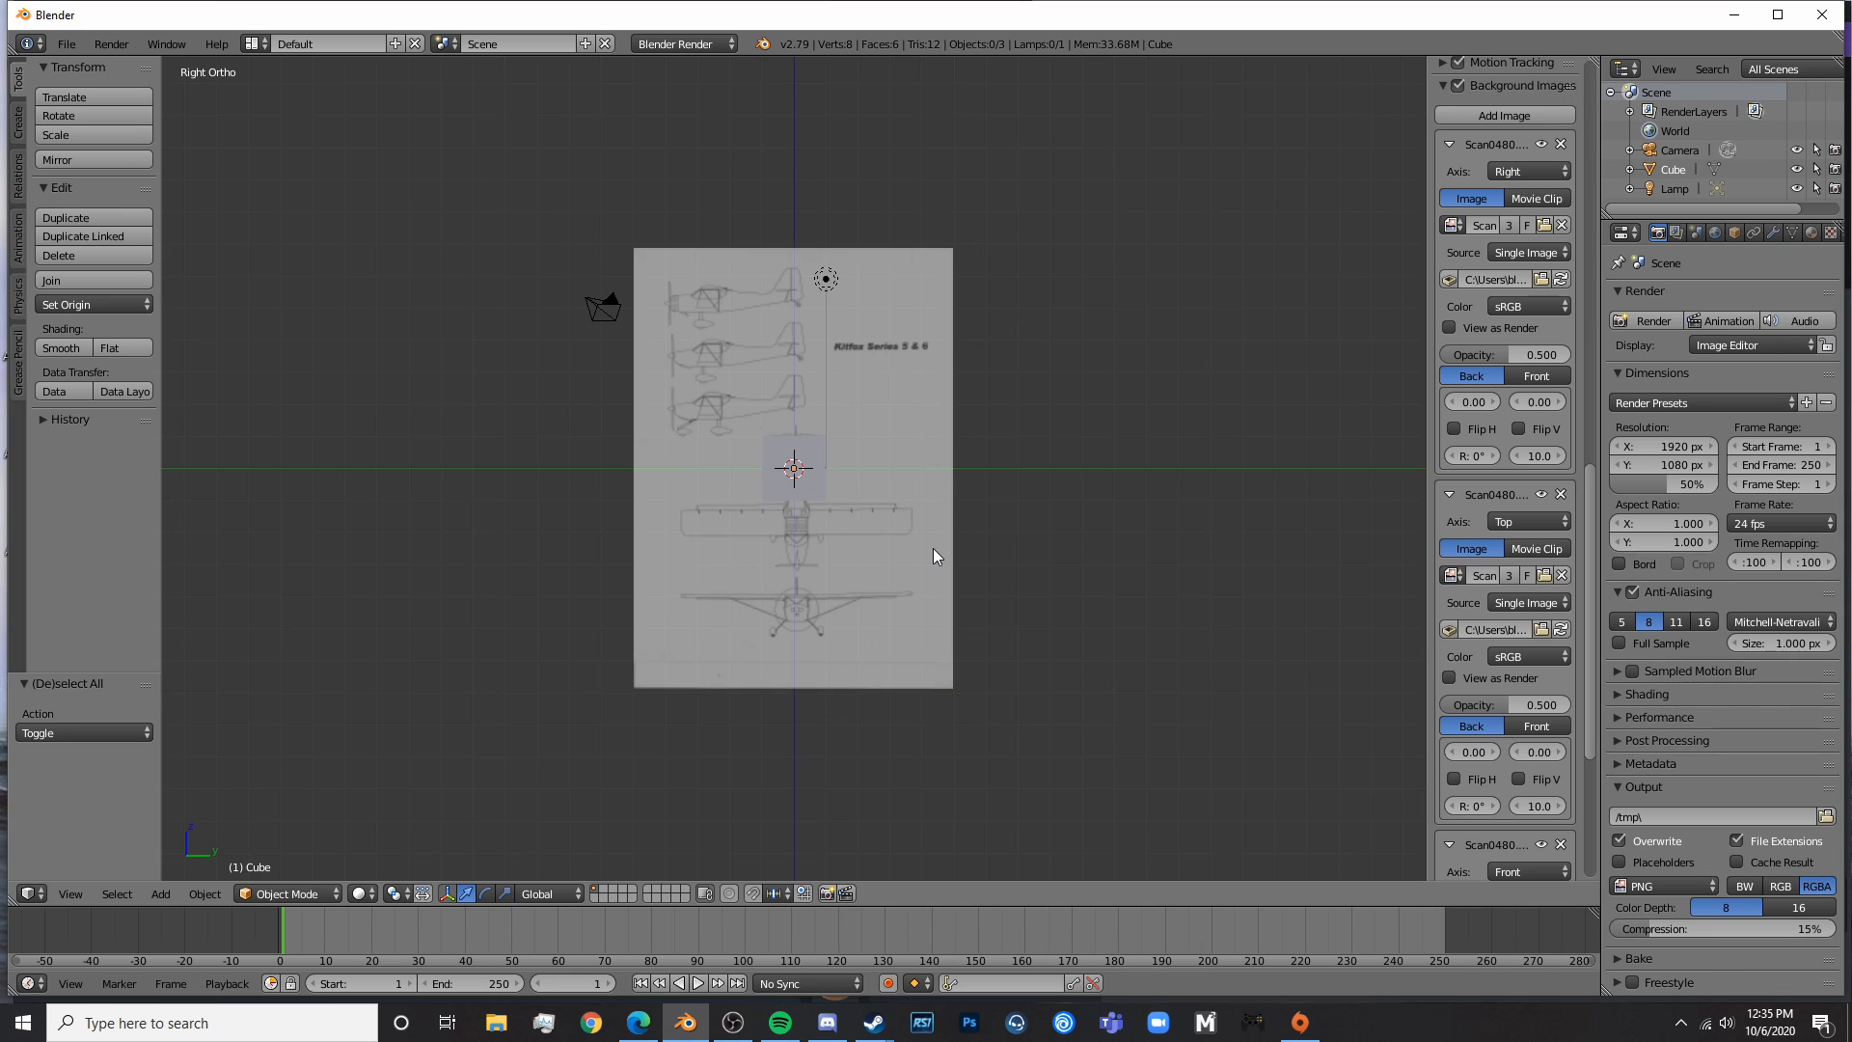
{"action": "scroll", "coordinate": [931, 549], "scroll_direction": "up", "scroll_amount": 4}
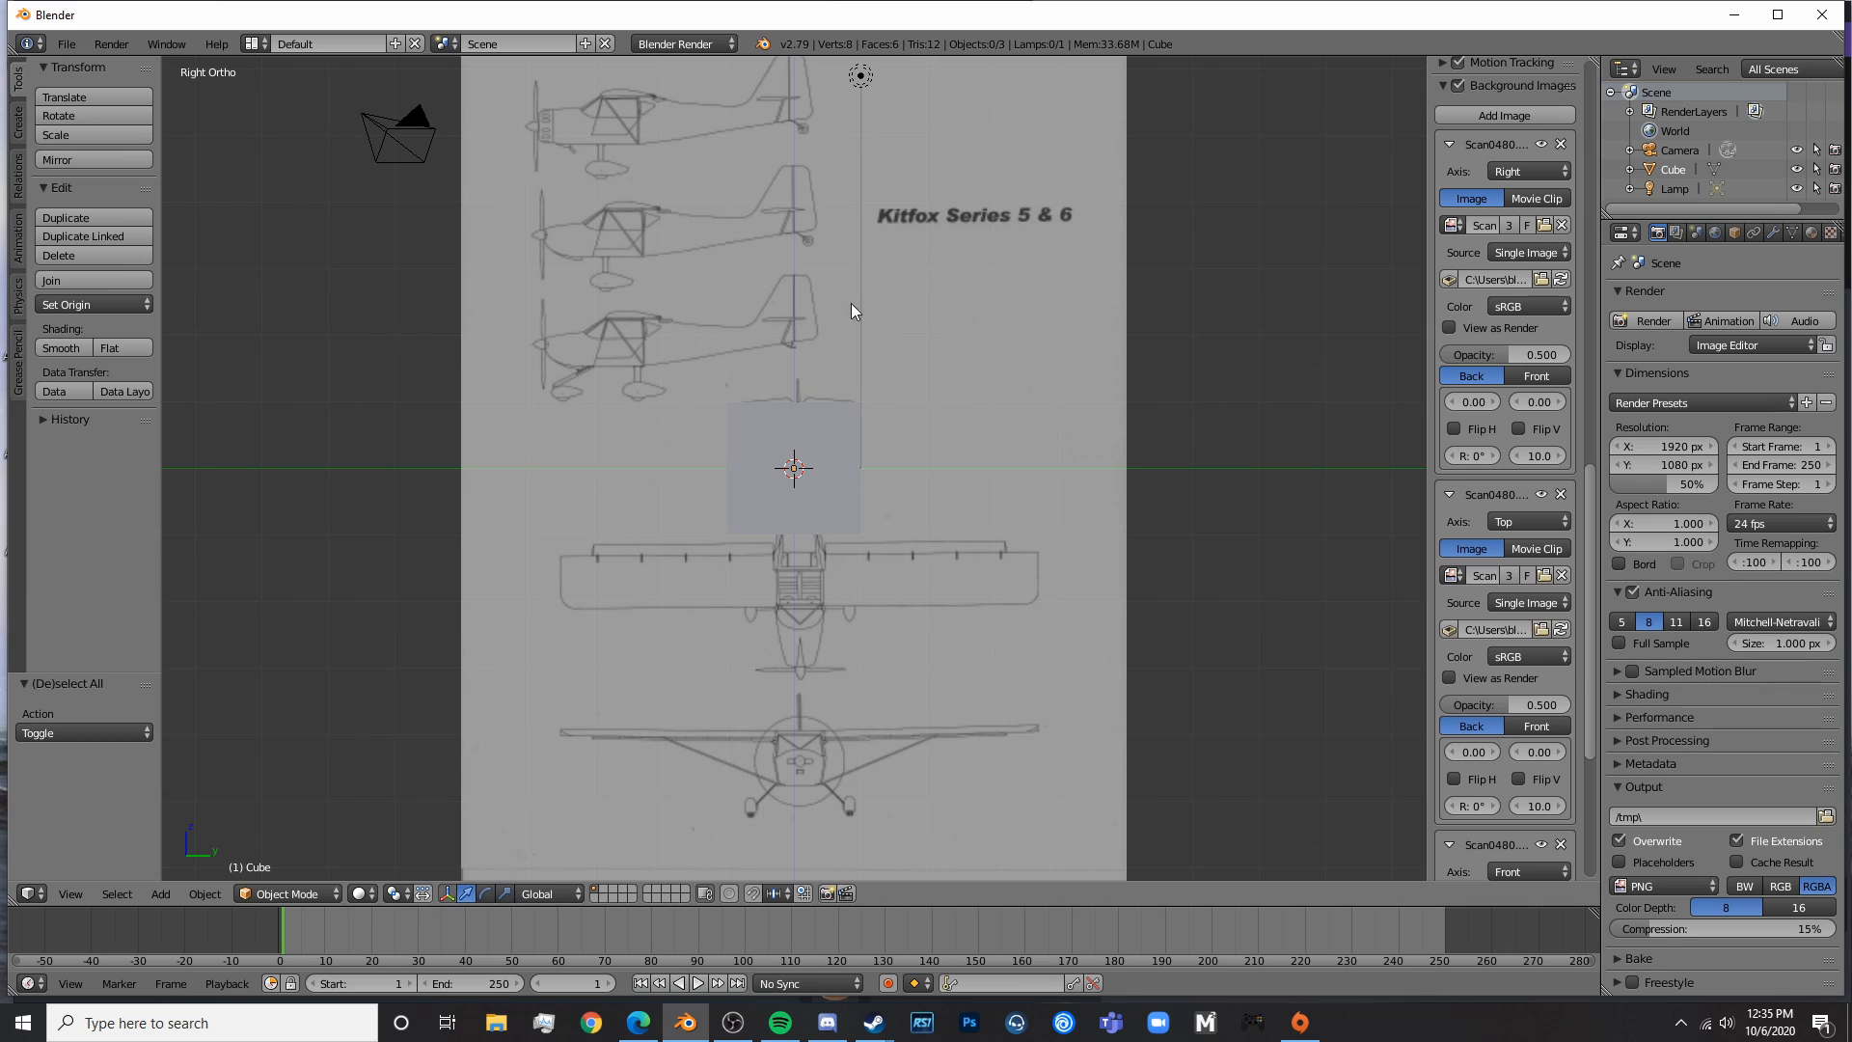
{"action": "middle_click_drag", "start_coordinate": [883, 270], "coordinate": [890, 513], "text": "shift"}
{"action": "scroll", "coordinate": [899, 617], "scroll_direction": "up", "scroll_amount": 4}
{"action": "middle_click_drag", "start_coordinate": [907, 660], "coordinate": [1011, 639], "text": "shift"}
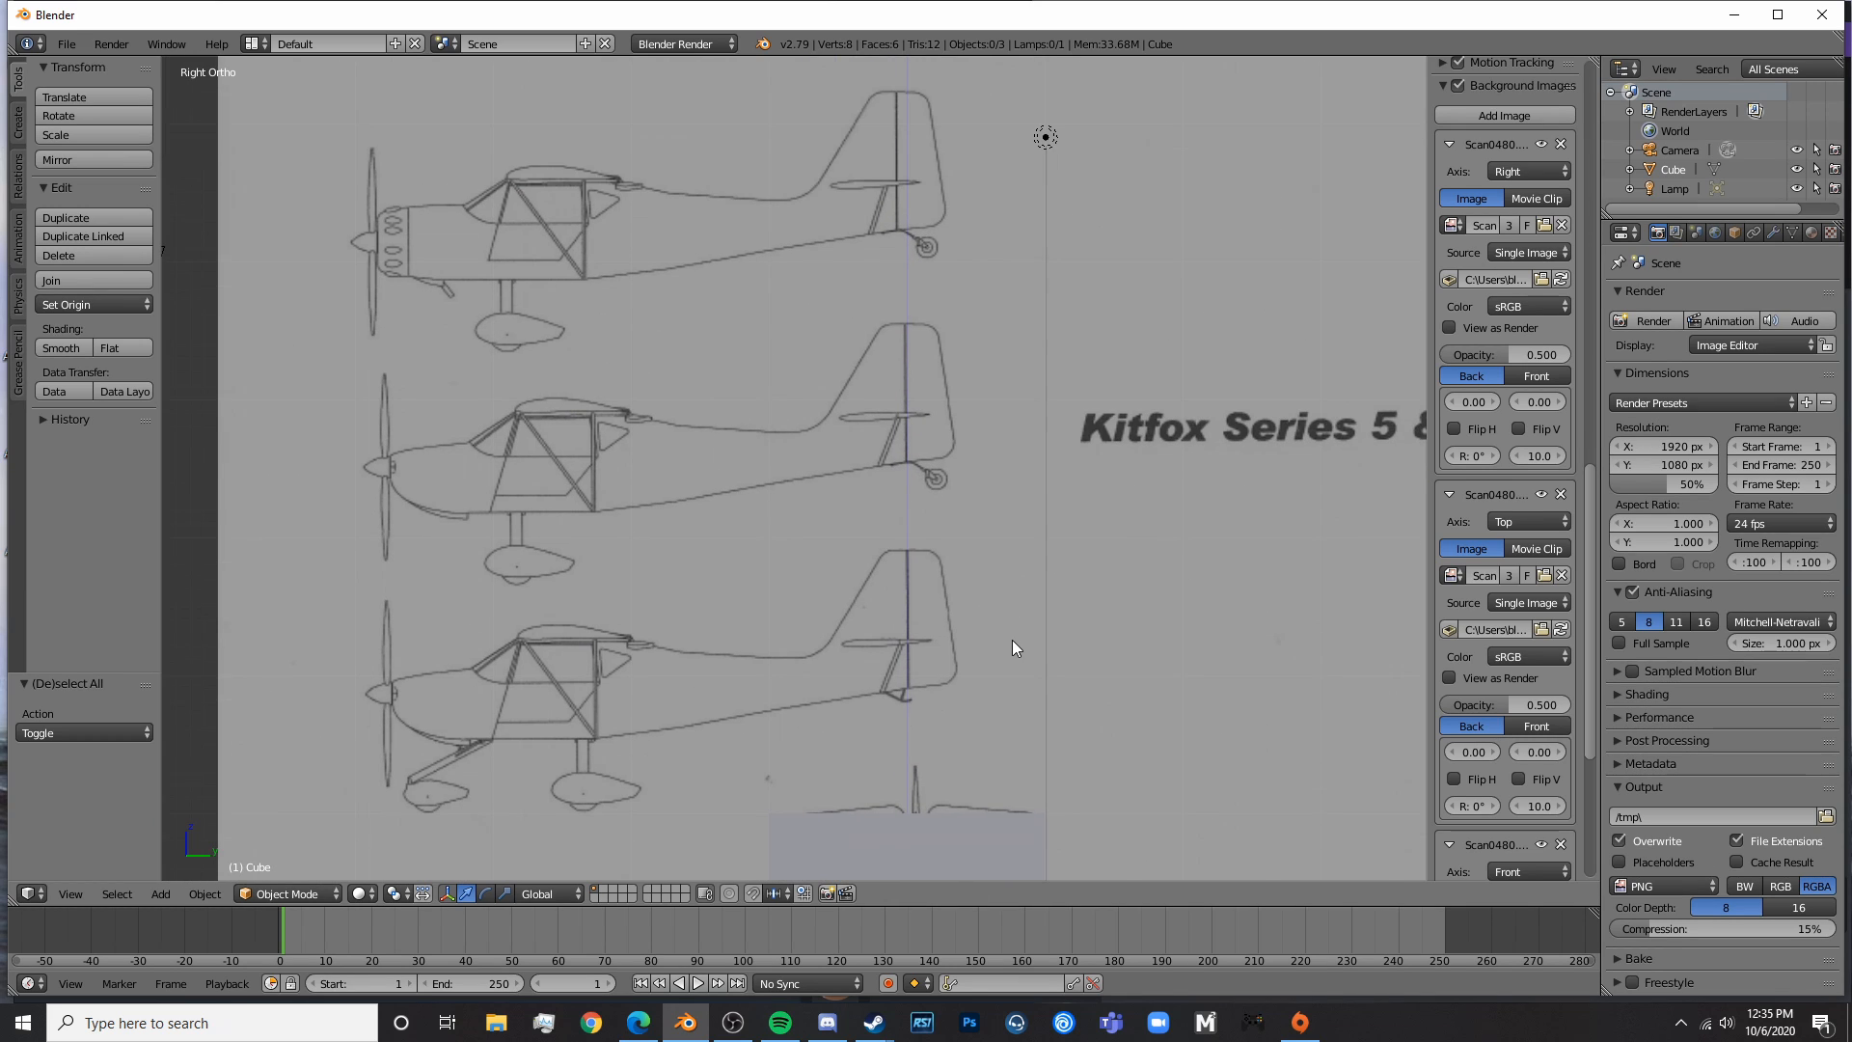
{"action": "scroll", "coordinate": [1011, 640], "scroll_direction": "down", "scroll_amount": 2}
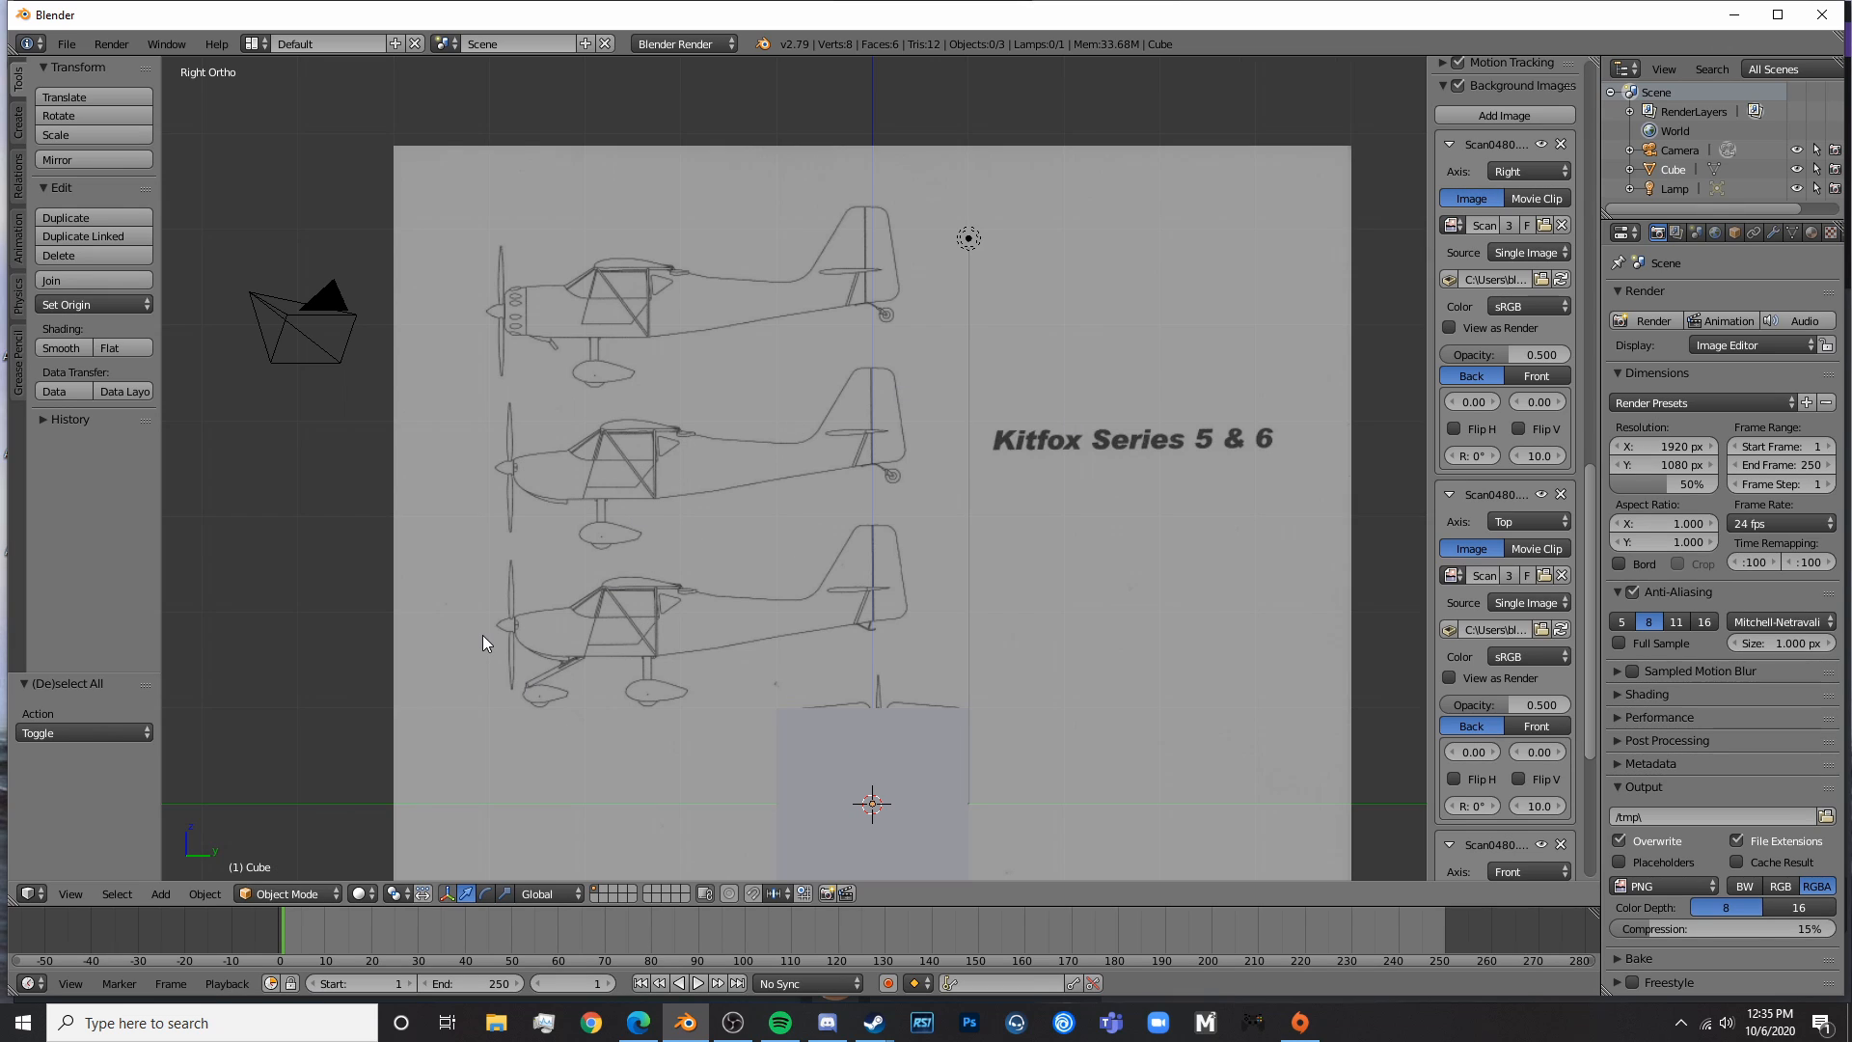
{"action": "scroll", "coordinate": [960, 417], "scroll_direction": "down", "scroll_amount": 6}
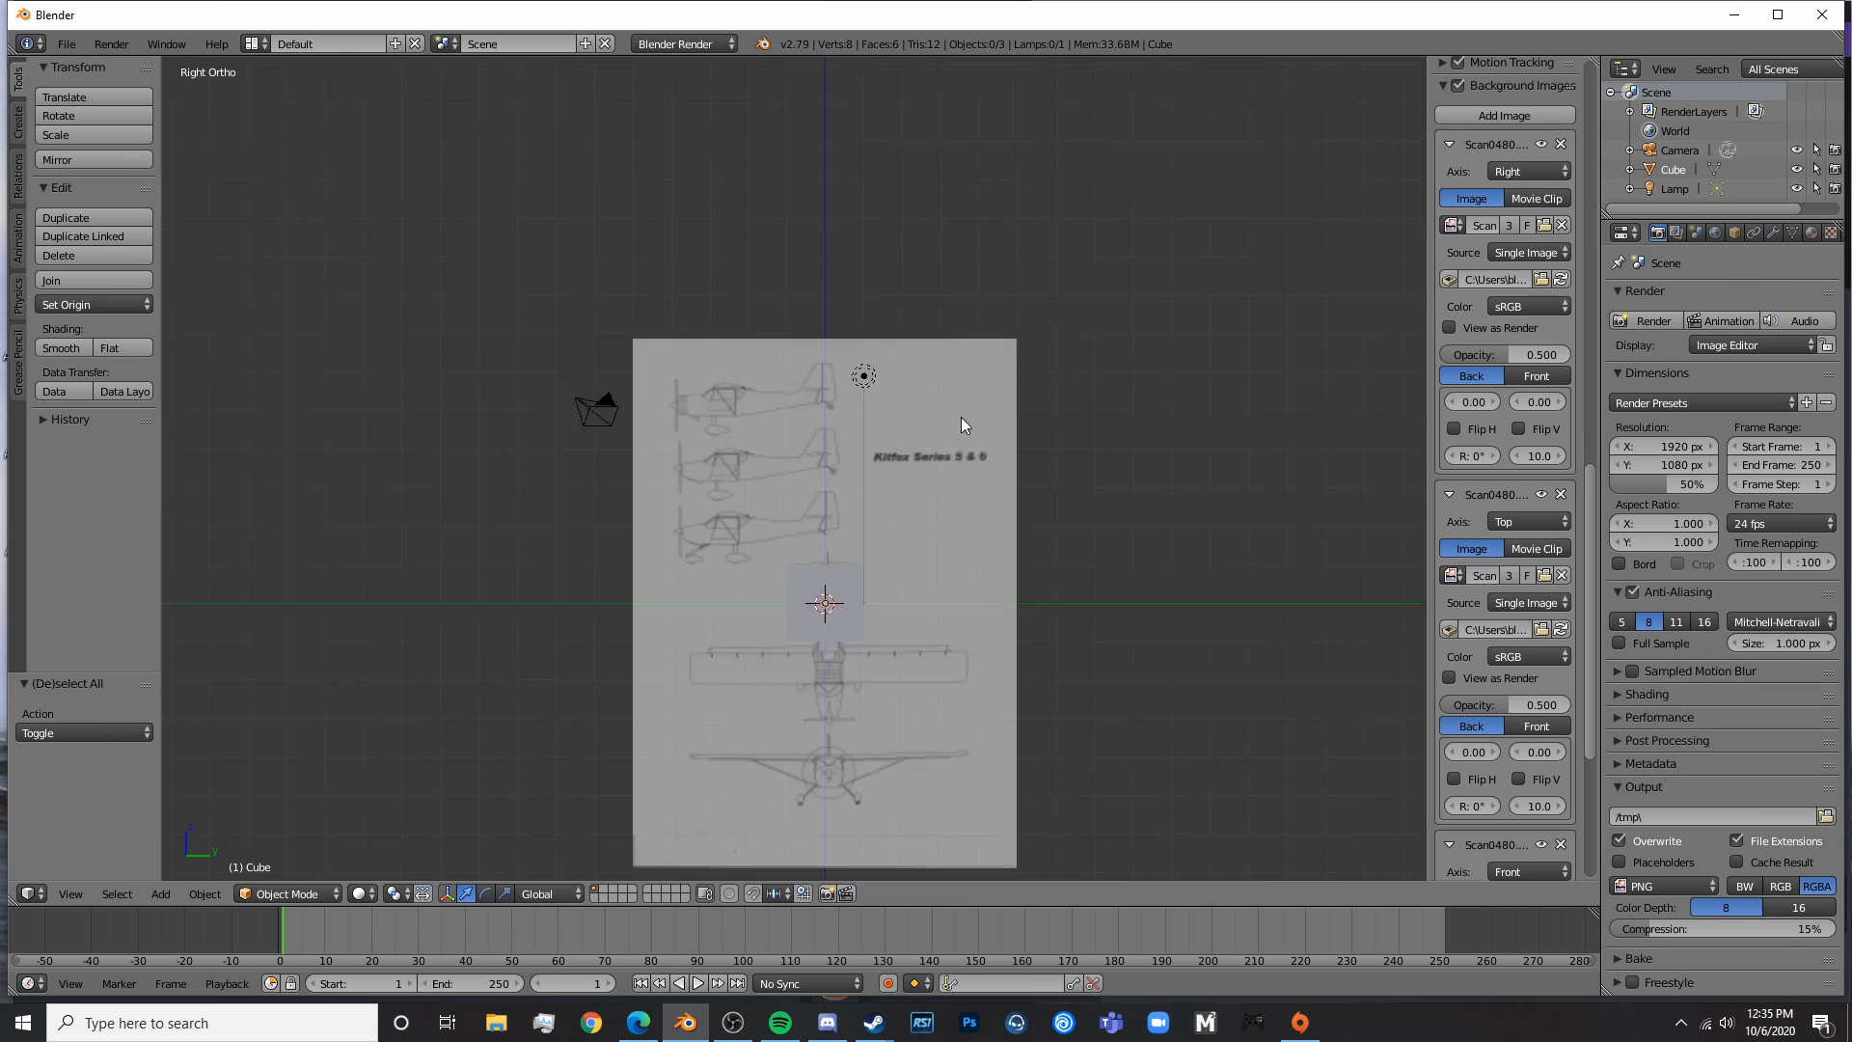
{"action": "scroll", "coordinate": [956, 528], "scroll_direction": "up", "scroll_amount": 6}
{"action": "middle_click_drag", "start_coordinate": [956, 528], "coordinate": [794, 628], "text": "shift"}
{"action": "scroll", "coordinate": [1184, 534], "scroll_direction": "down", "scroll_amount": 3}
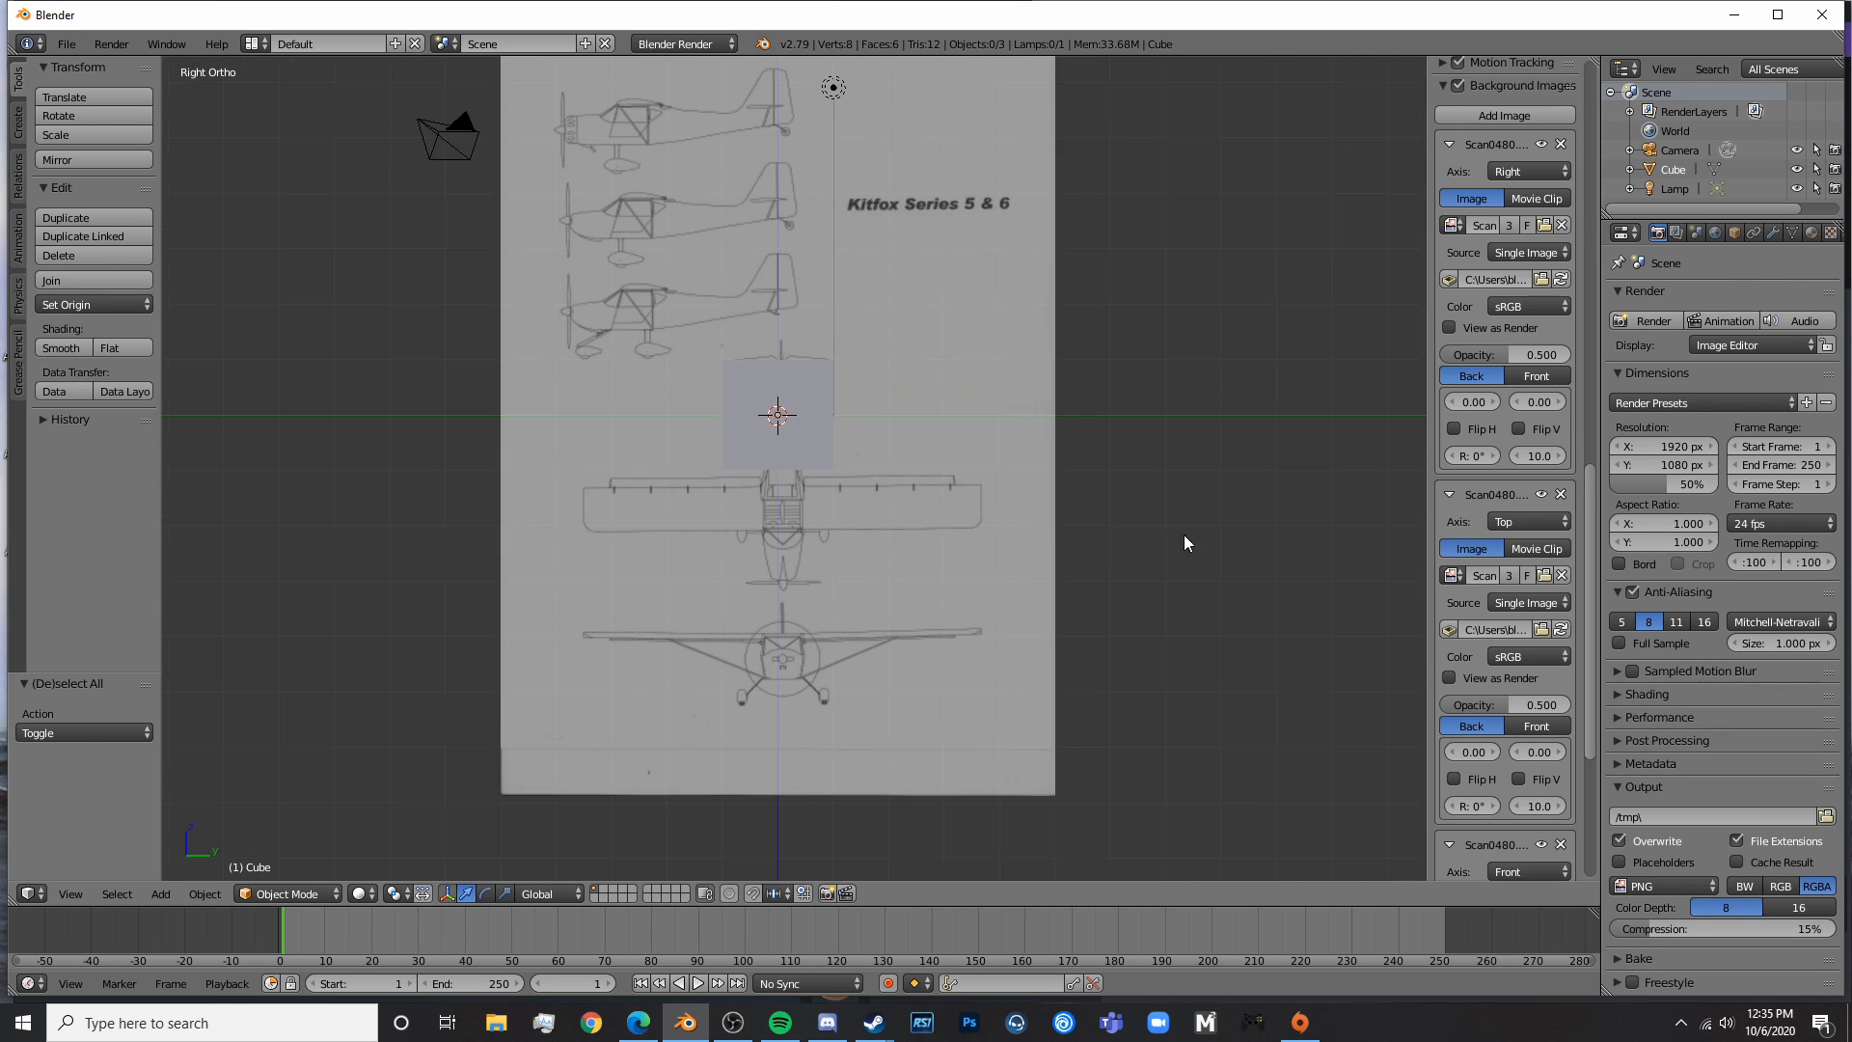
{"action": "scroll", "coordinate": [1487, 760], "scroll_direction": "up", "scroll_amount": 5}
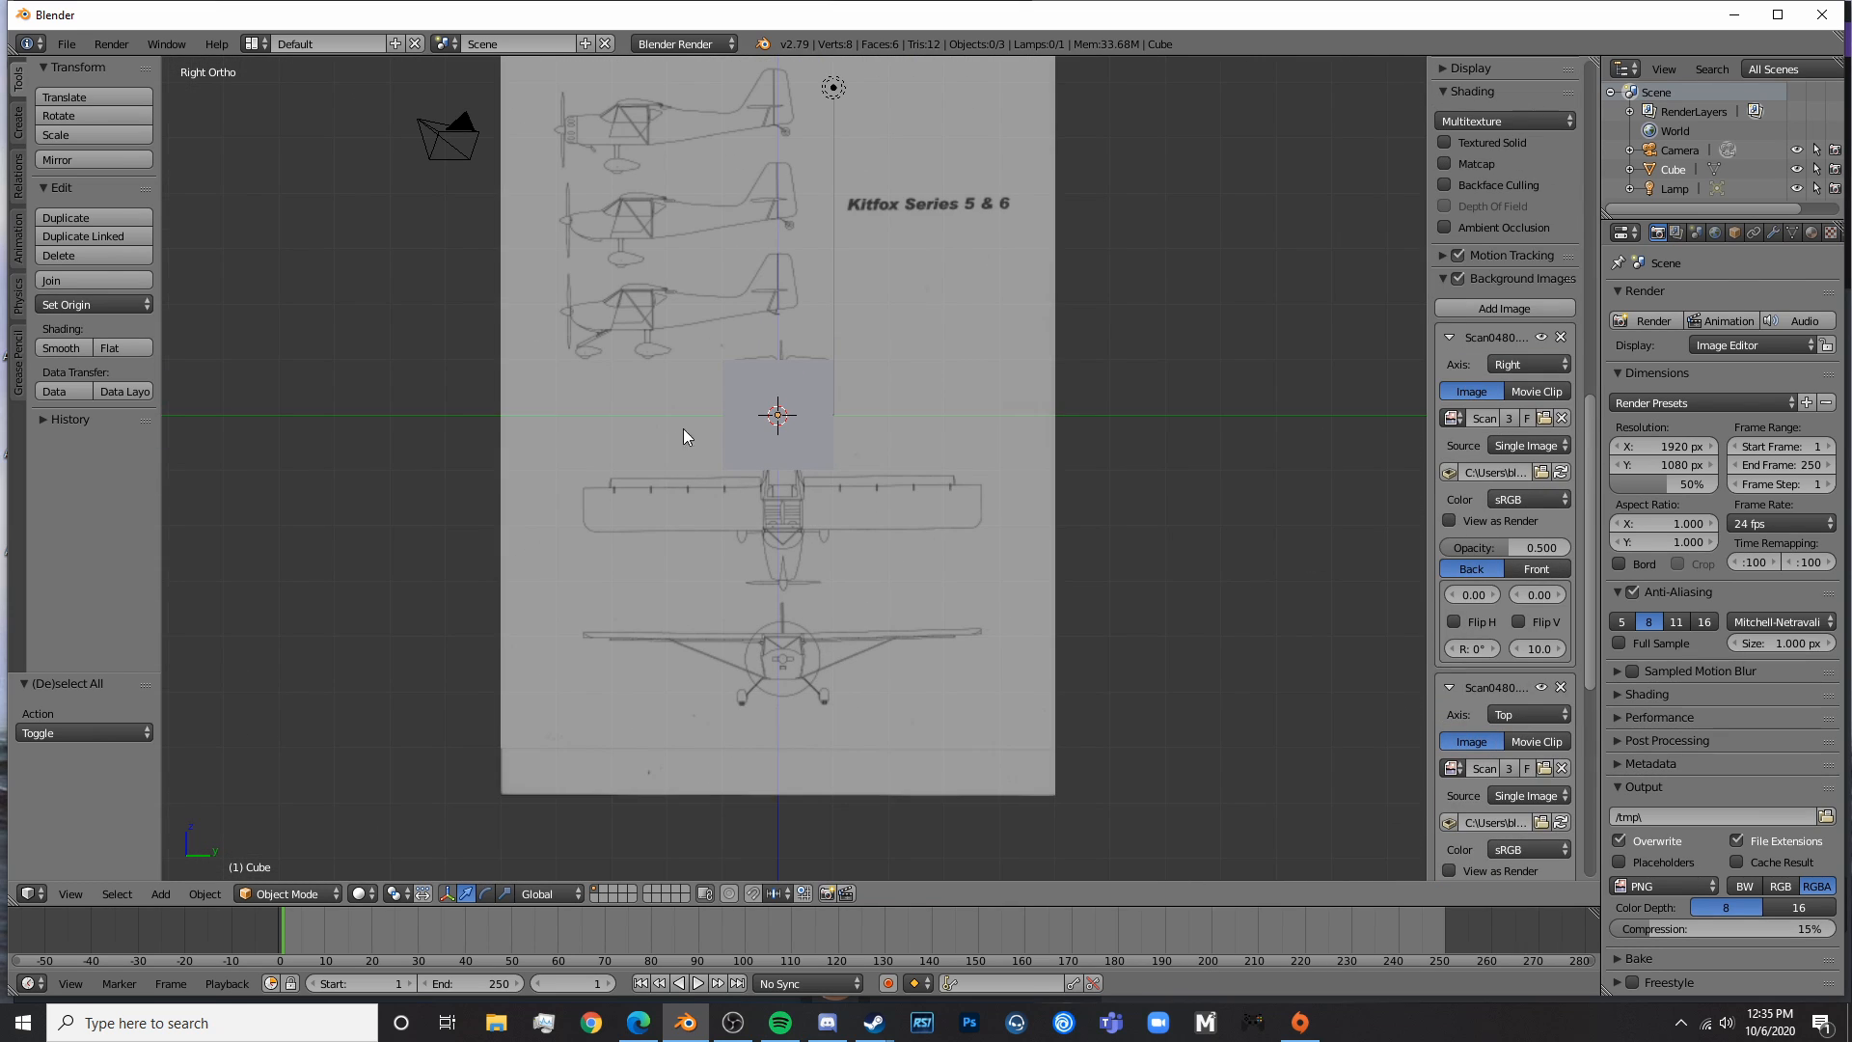
{"action": "middle_click_drag", "start_coordinate": [673, 406], "coordinate": [689, 505], "text": "shift"}
{"action": "scroll", "coordinate": [713, 529], "scroll_direction": "up", "scroll_amount": 4}
{"action": "middle_click_drag", "start_coordinate": [847, 576], "coordinate": [889, 571], "text": "shift"}
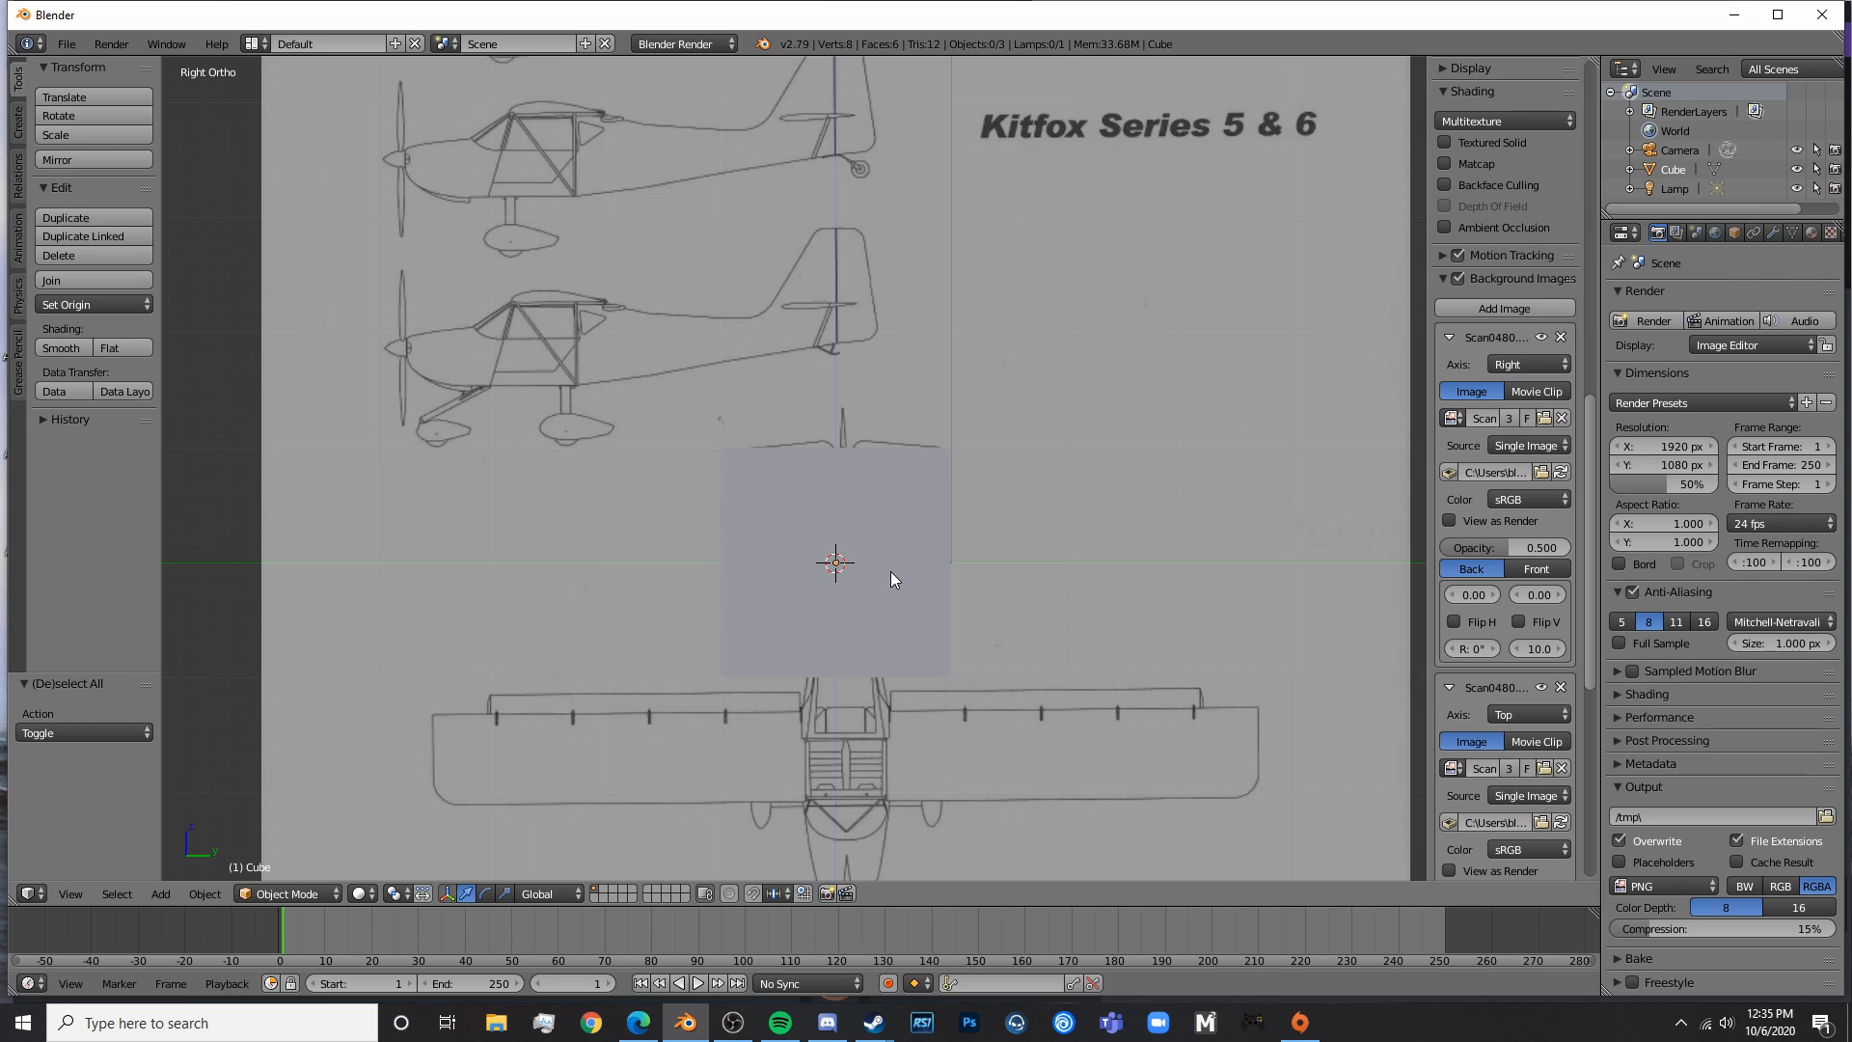
- Set the Right view background image's size to 20 and its offsets to X 4.50 and Y -5.20
{"action": "left_click_drag", "start_coordinate": [1525, 652], "coordinate": [1483, 595]}
{"action": "left_click", "coordinate": [1527, 649]}
{"action": "left_click", "coordinate": [1527, 649]}
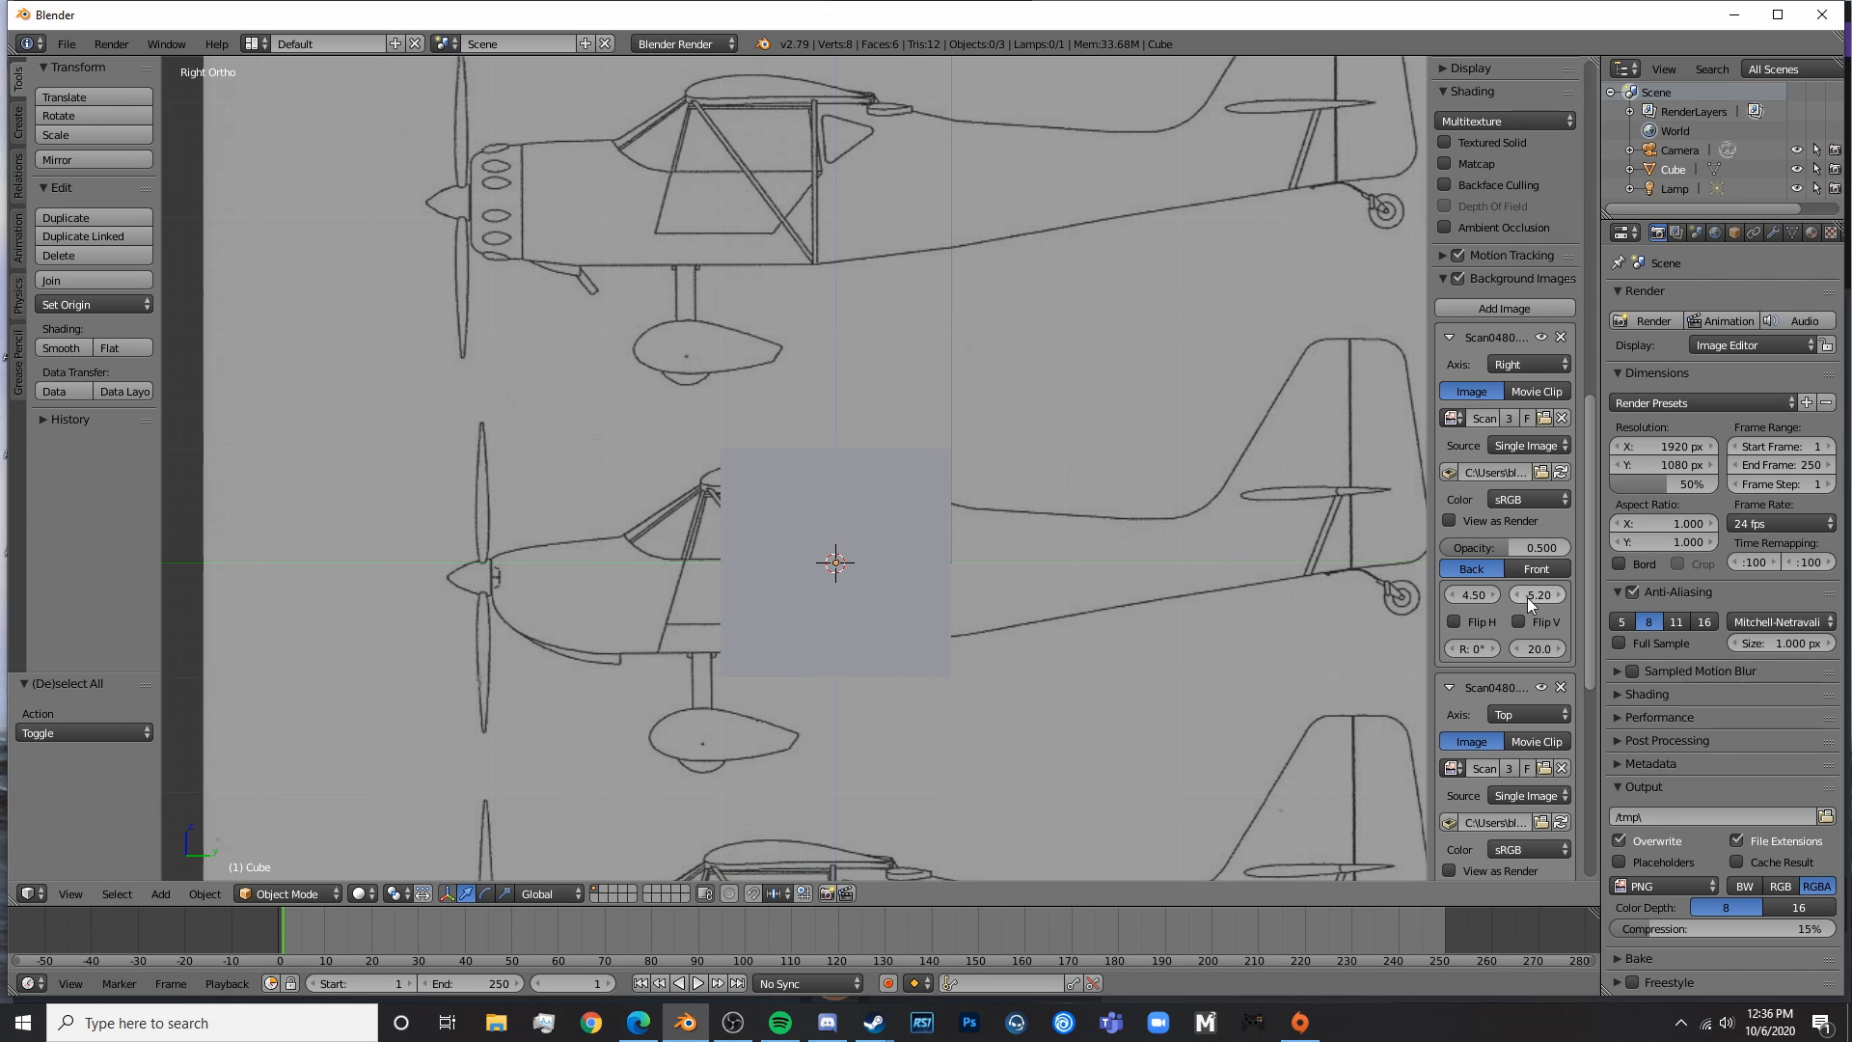
- In wireframe, extrude the cube's front face about 2 units forward to the blueprint's nose behind the propeller
{"action": "right_click", "coordinate": [799, 575]}
{"action": "key", "text": "Tab"}
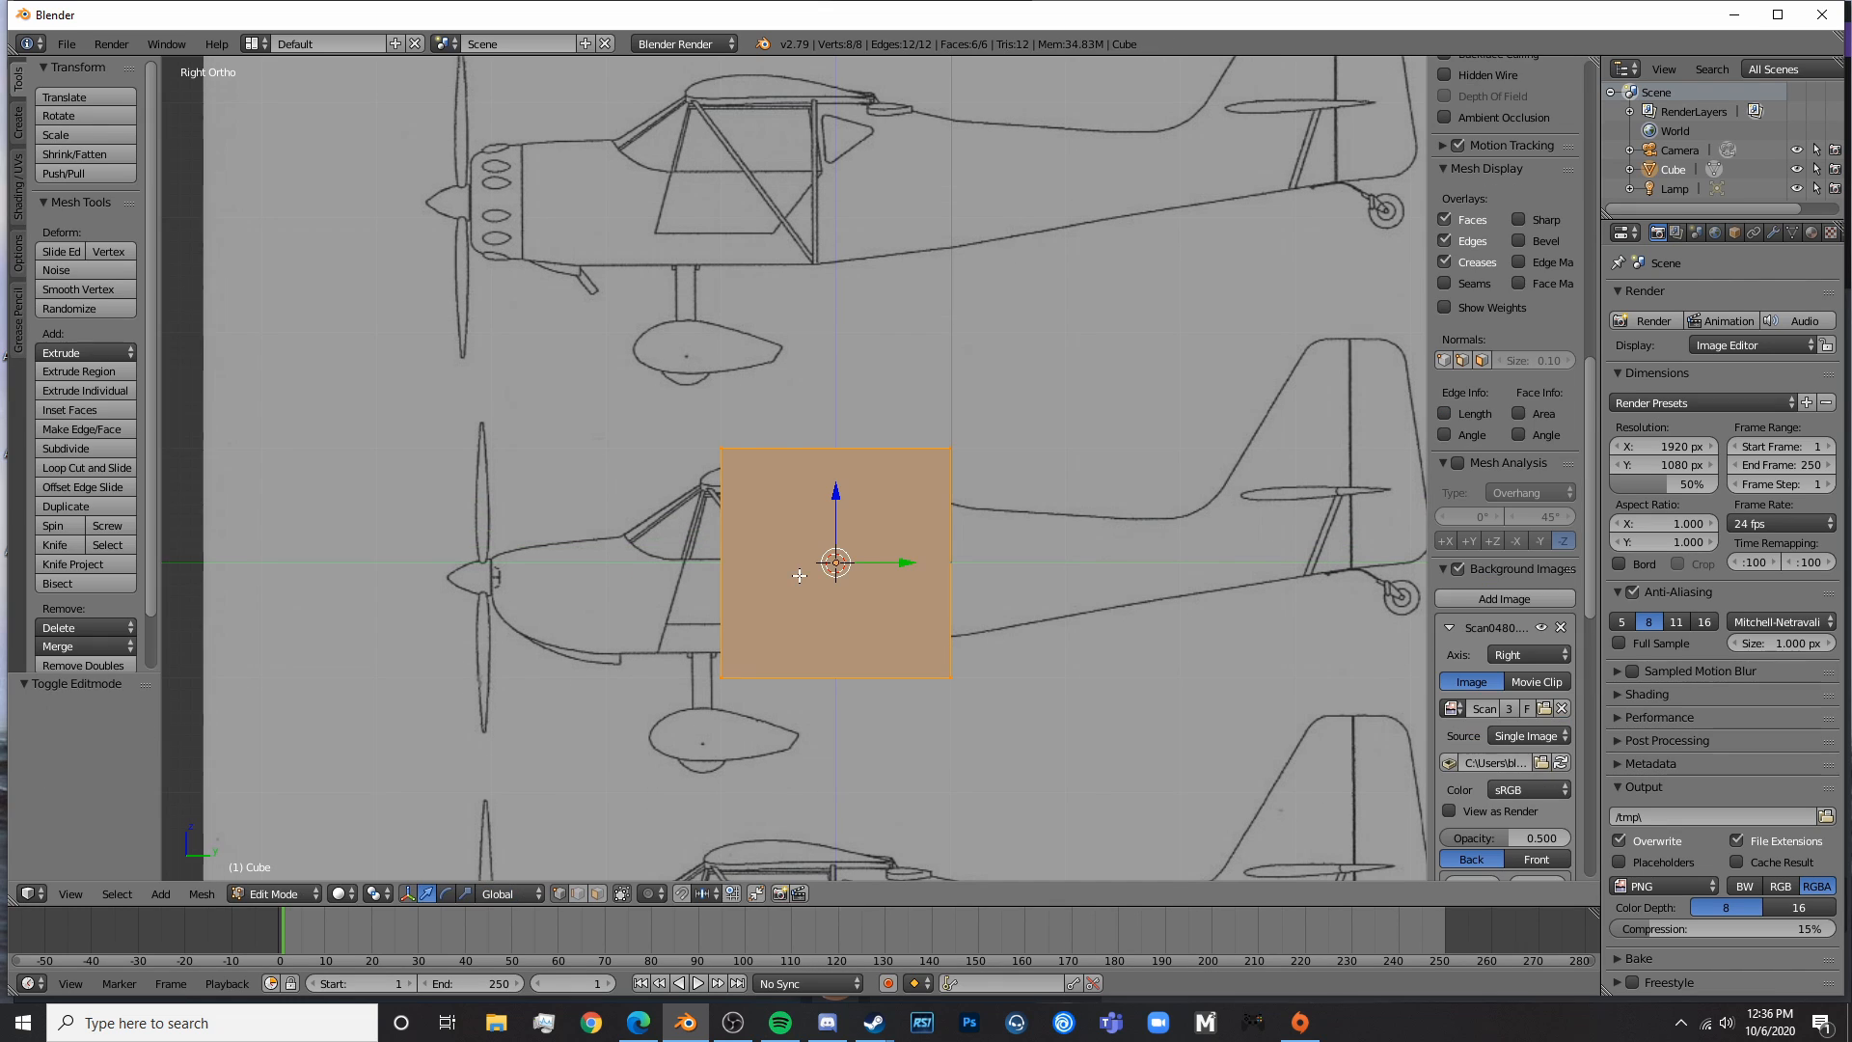
{"action": "key", "text": "z"}
{"action": "key", "text": "a"}
{"action": "key", "text": "b"}
{"action": "left_click_drag", "start_coordinate": [733, 721], "coordinate": [694, 652]}
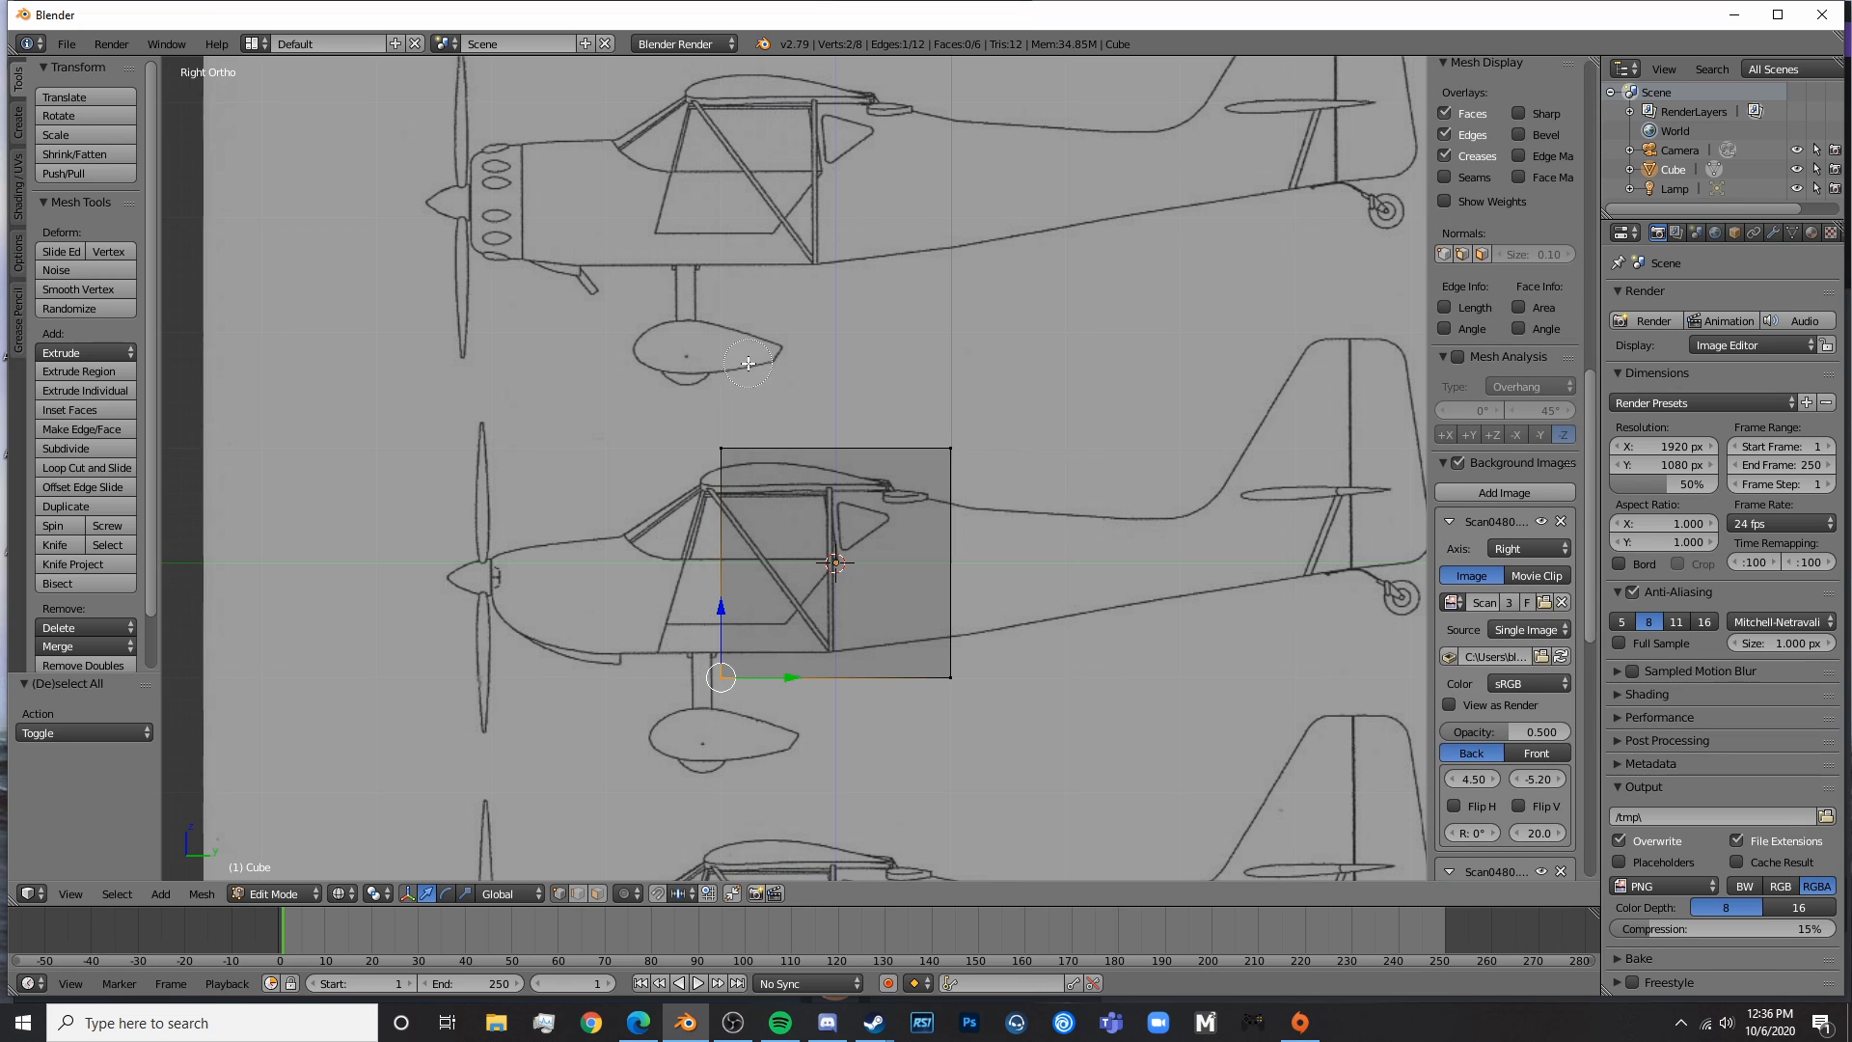
{"action": "key", "text": "e"}
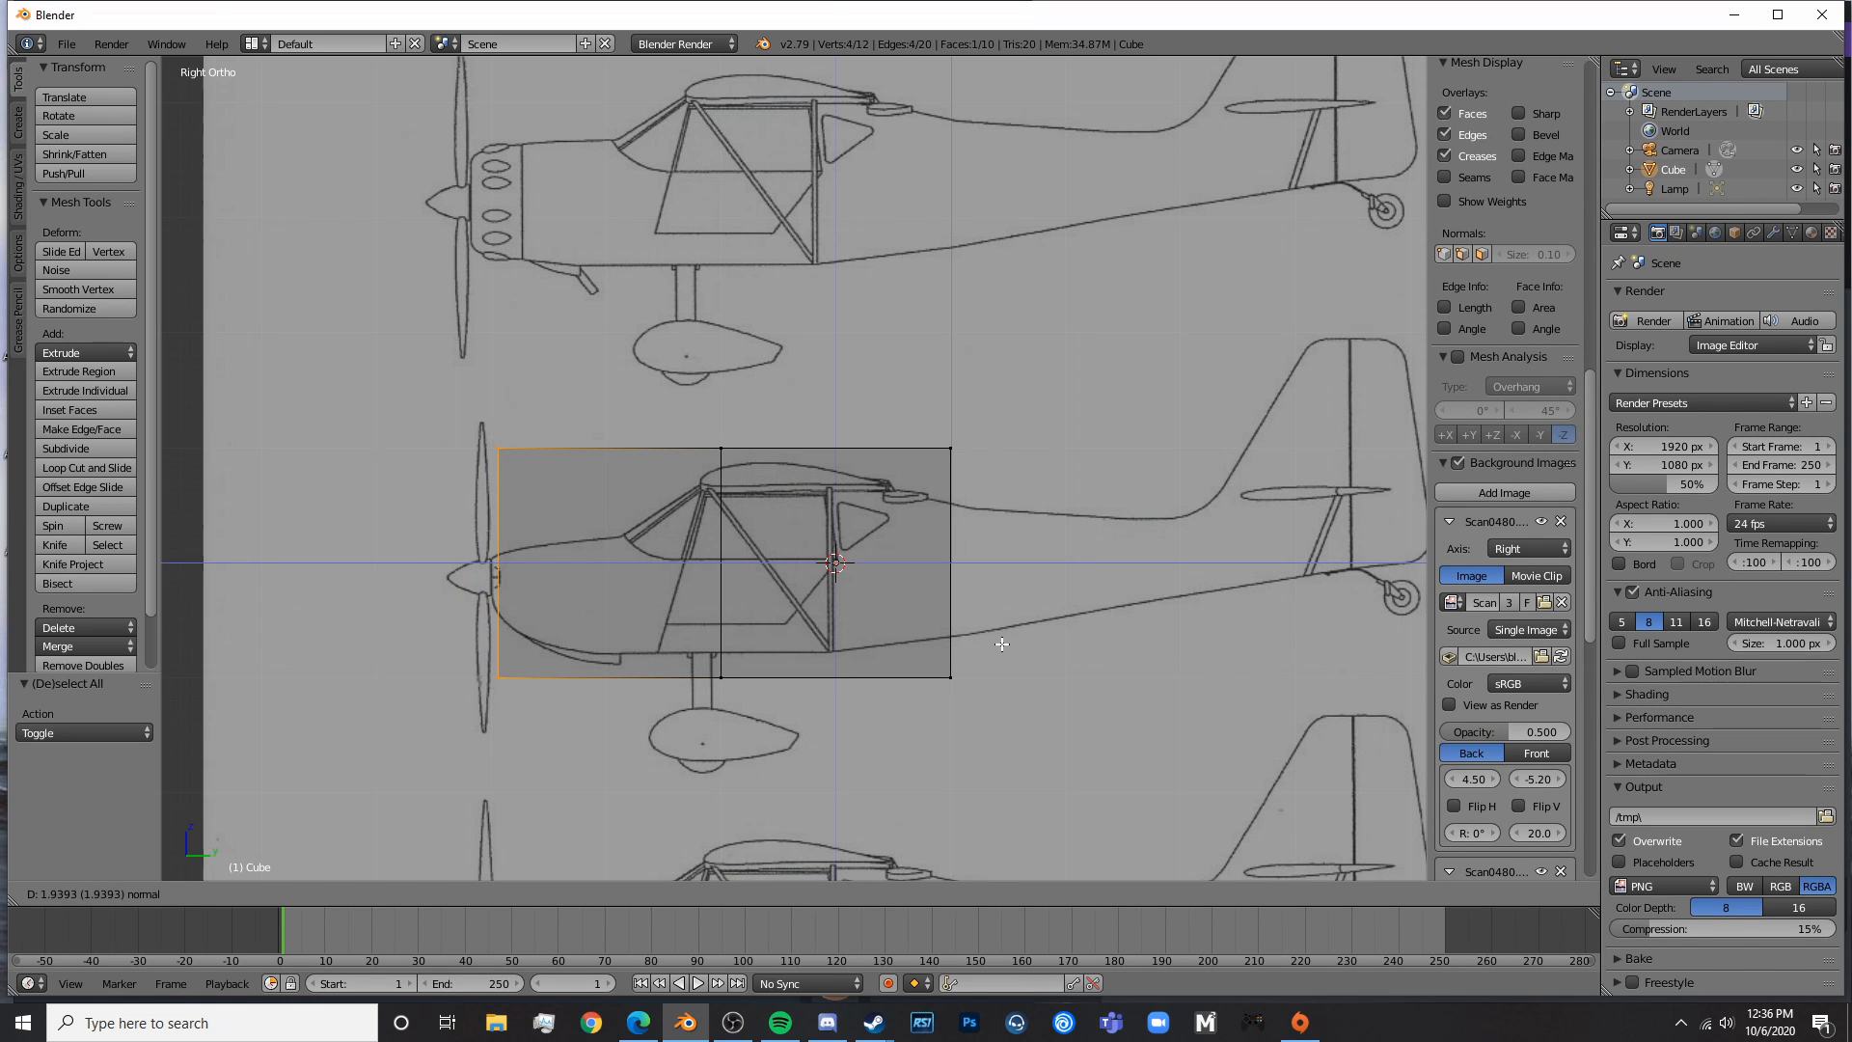
{"action": "left_click", "coordinate": [995, 643]}
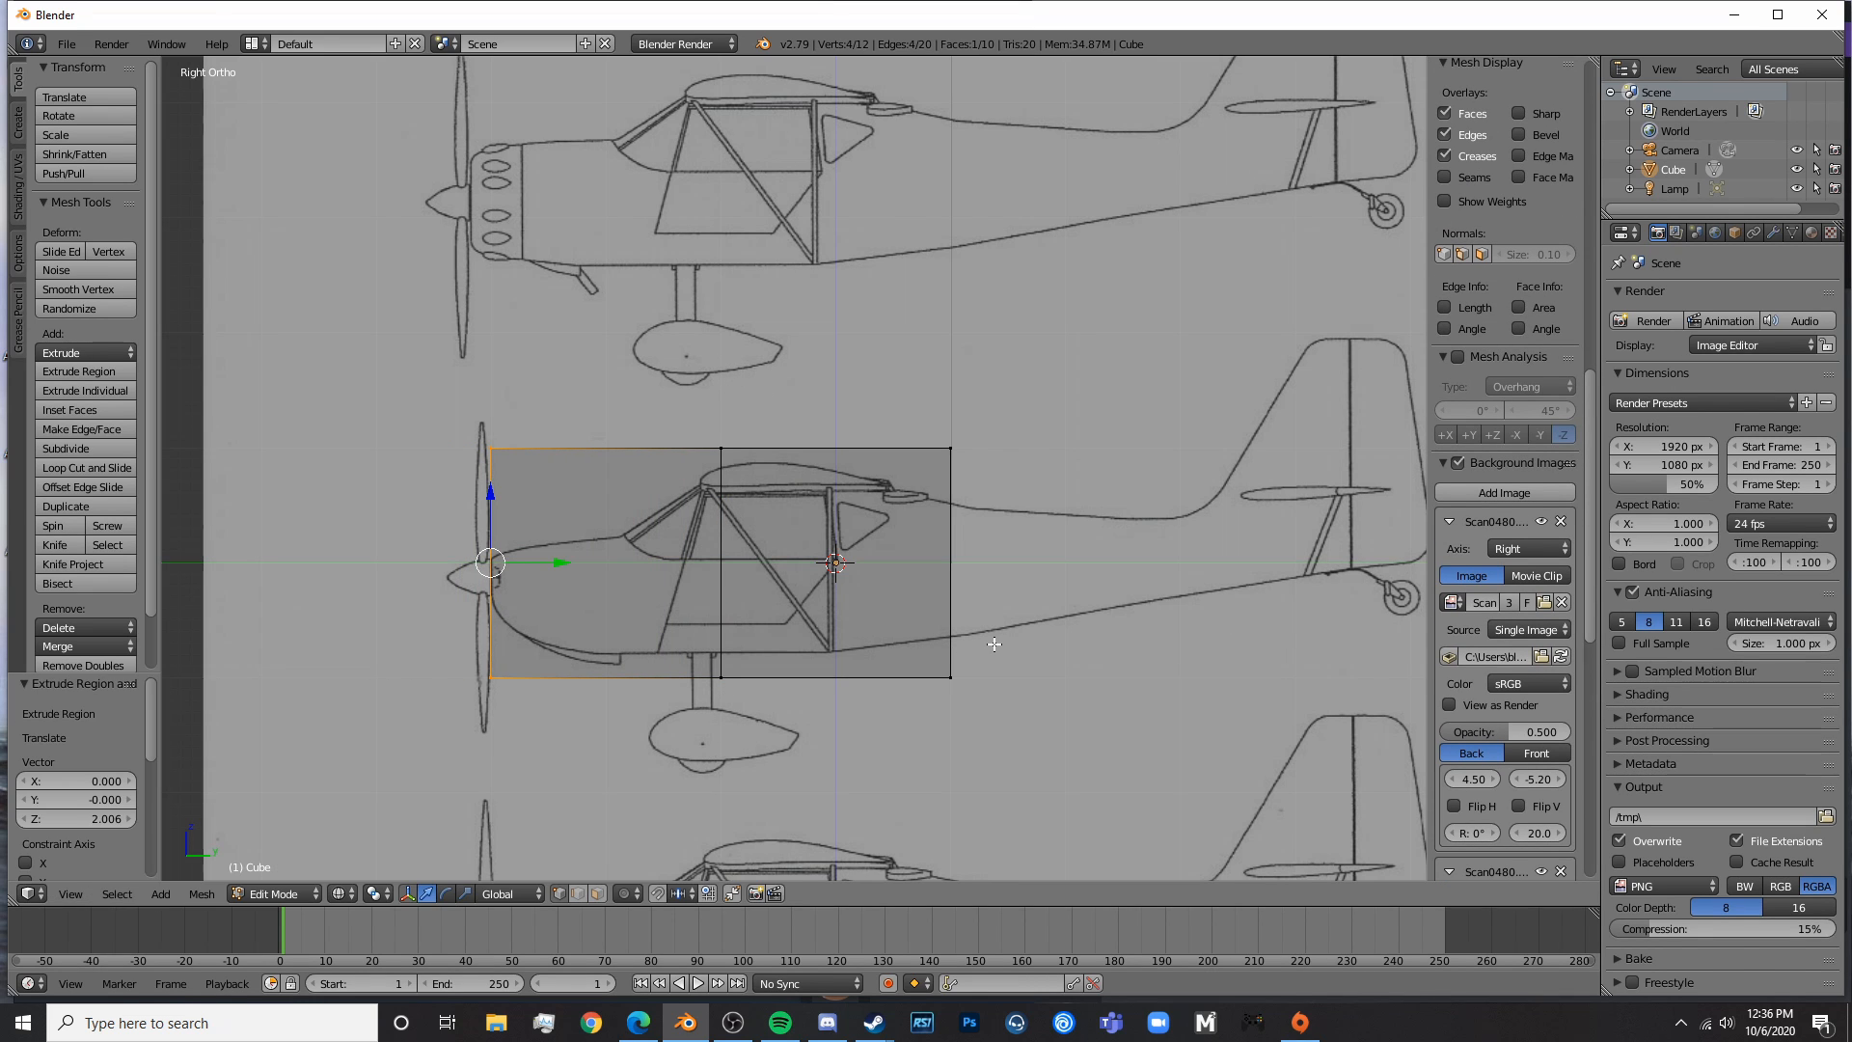
- Scale the extruded front face to about 0.15 and shift it slightly to fit the nose in the side drawing
{"action": "key", "text": "s"}
{"action": "left_click", "coordinate": [561, 596]}
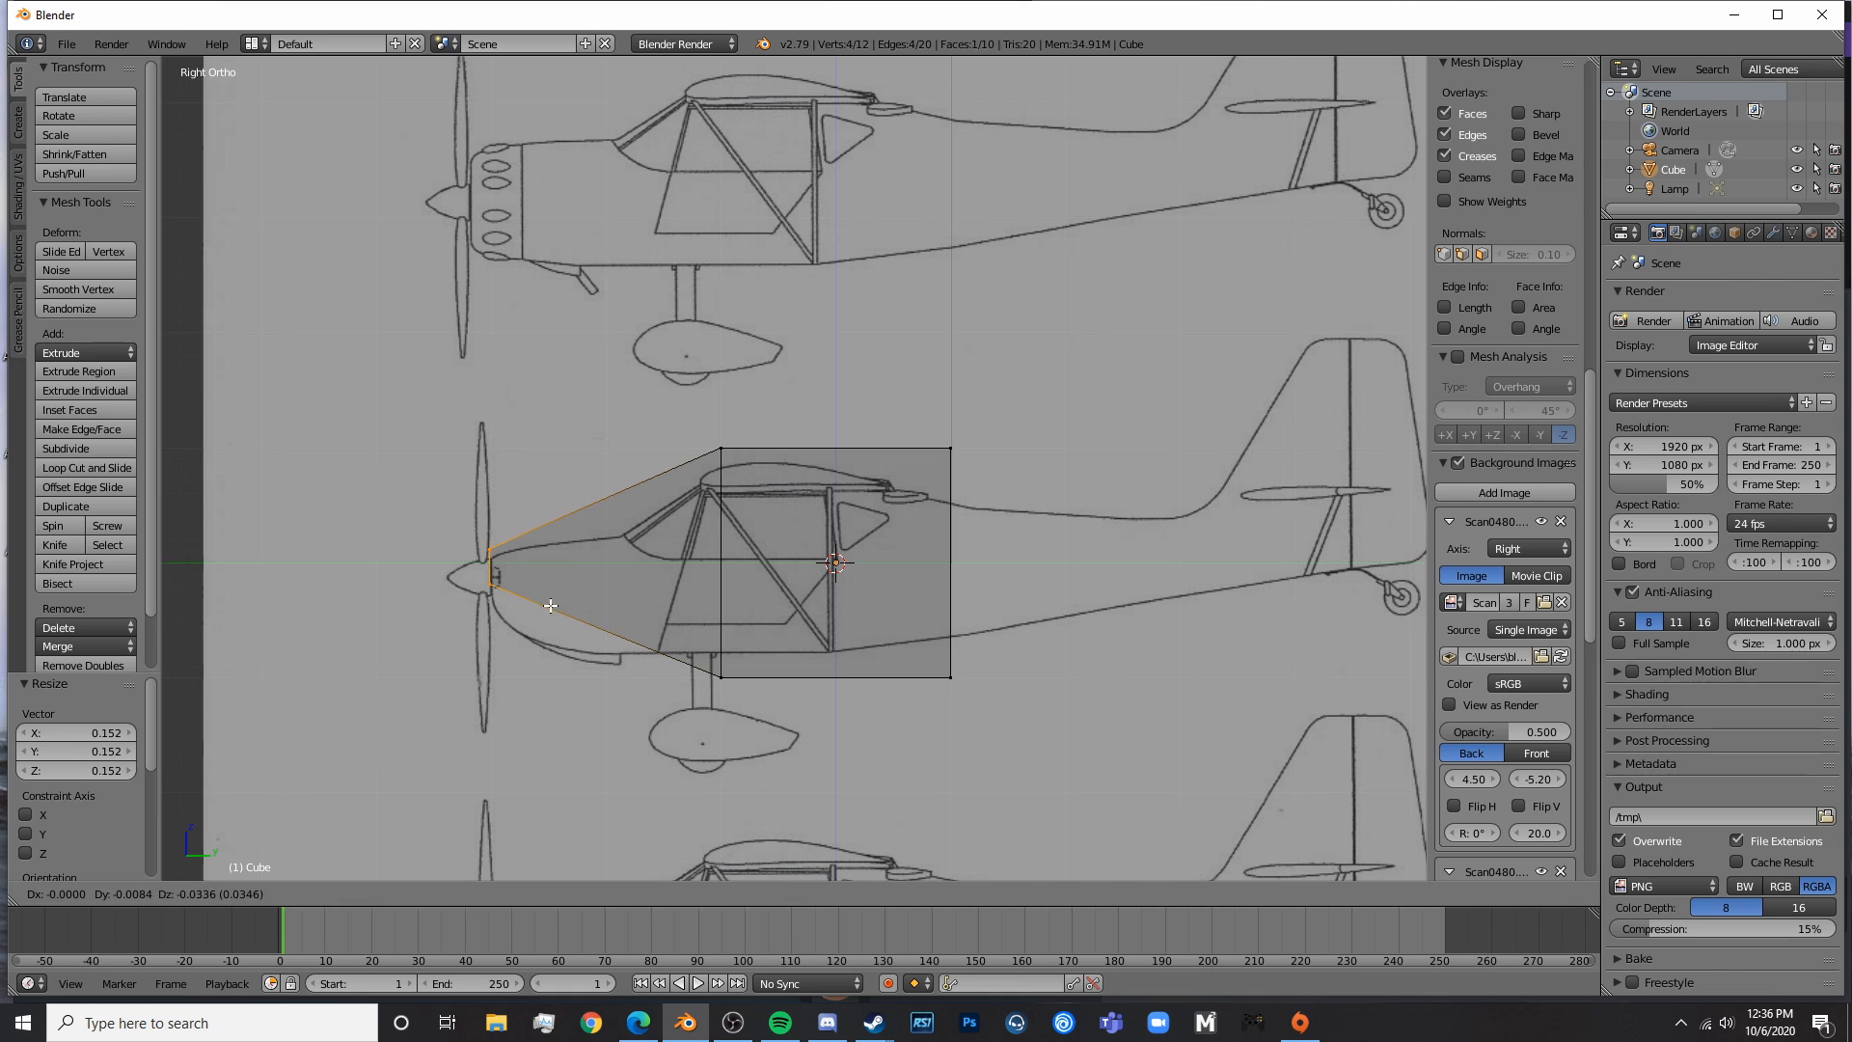
{"action": "key", "text": "Tab"}
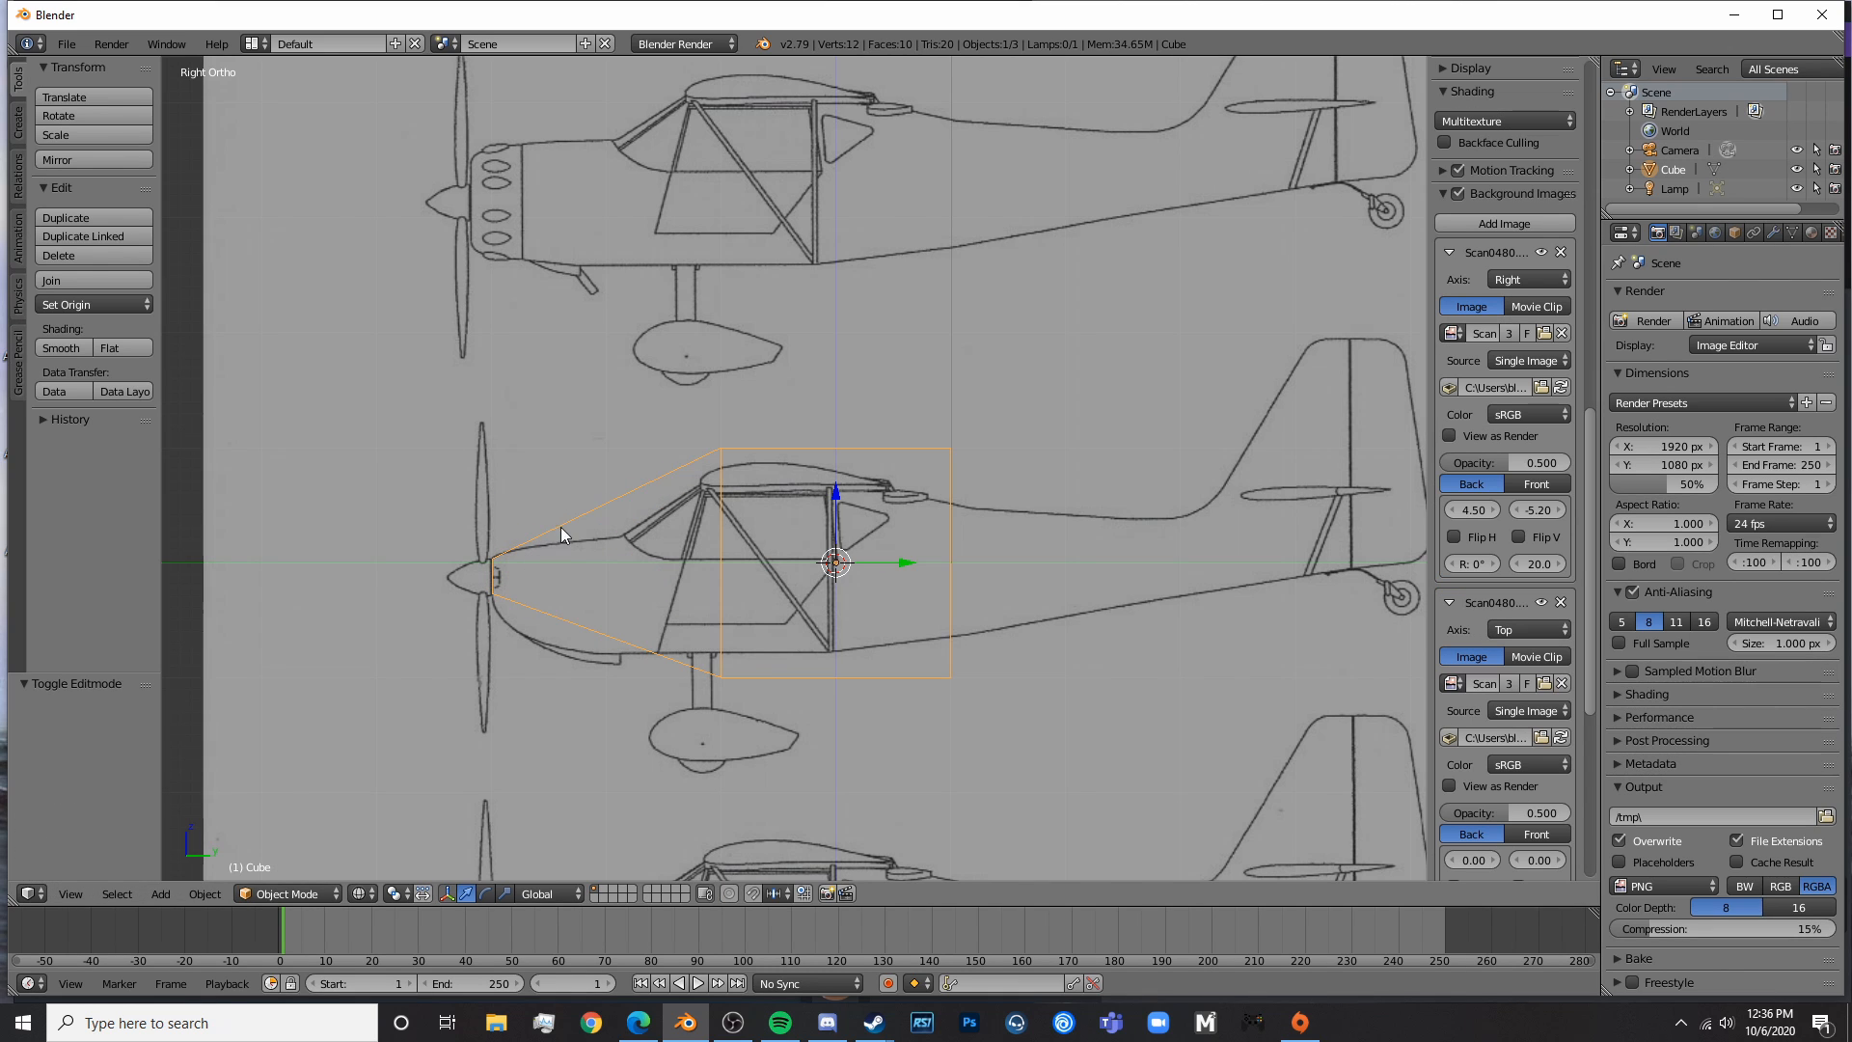
- Move the four vertices behind the nose section about -0.845 along Y to the base of the windshield
{"action": "scroll", "coordinate": [824, 571], "scroll_direction": "down", "scroll_amount": 4}
{"action": "key", "text": "KP_7"}
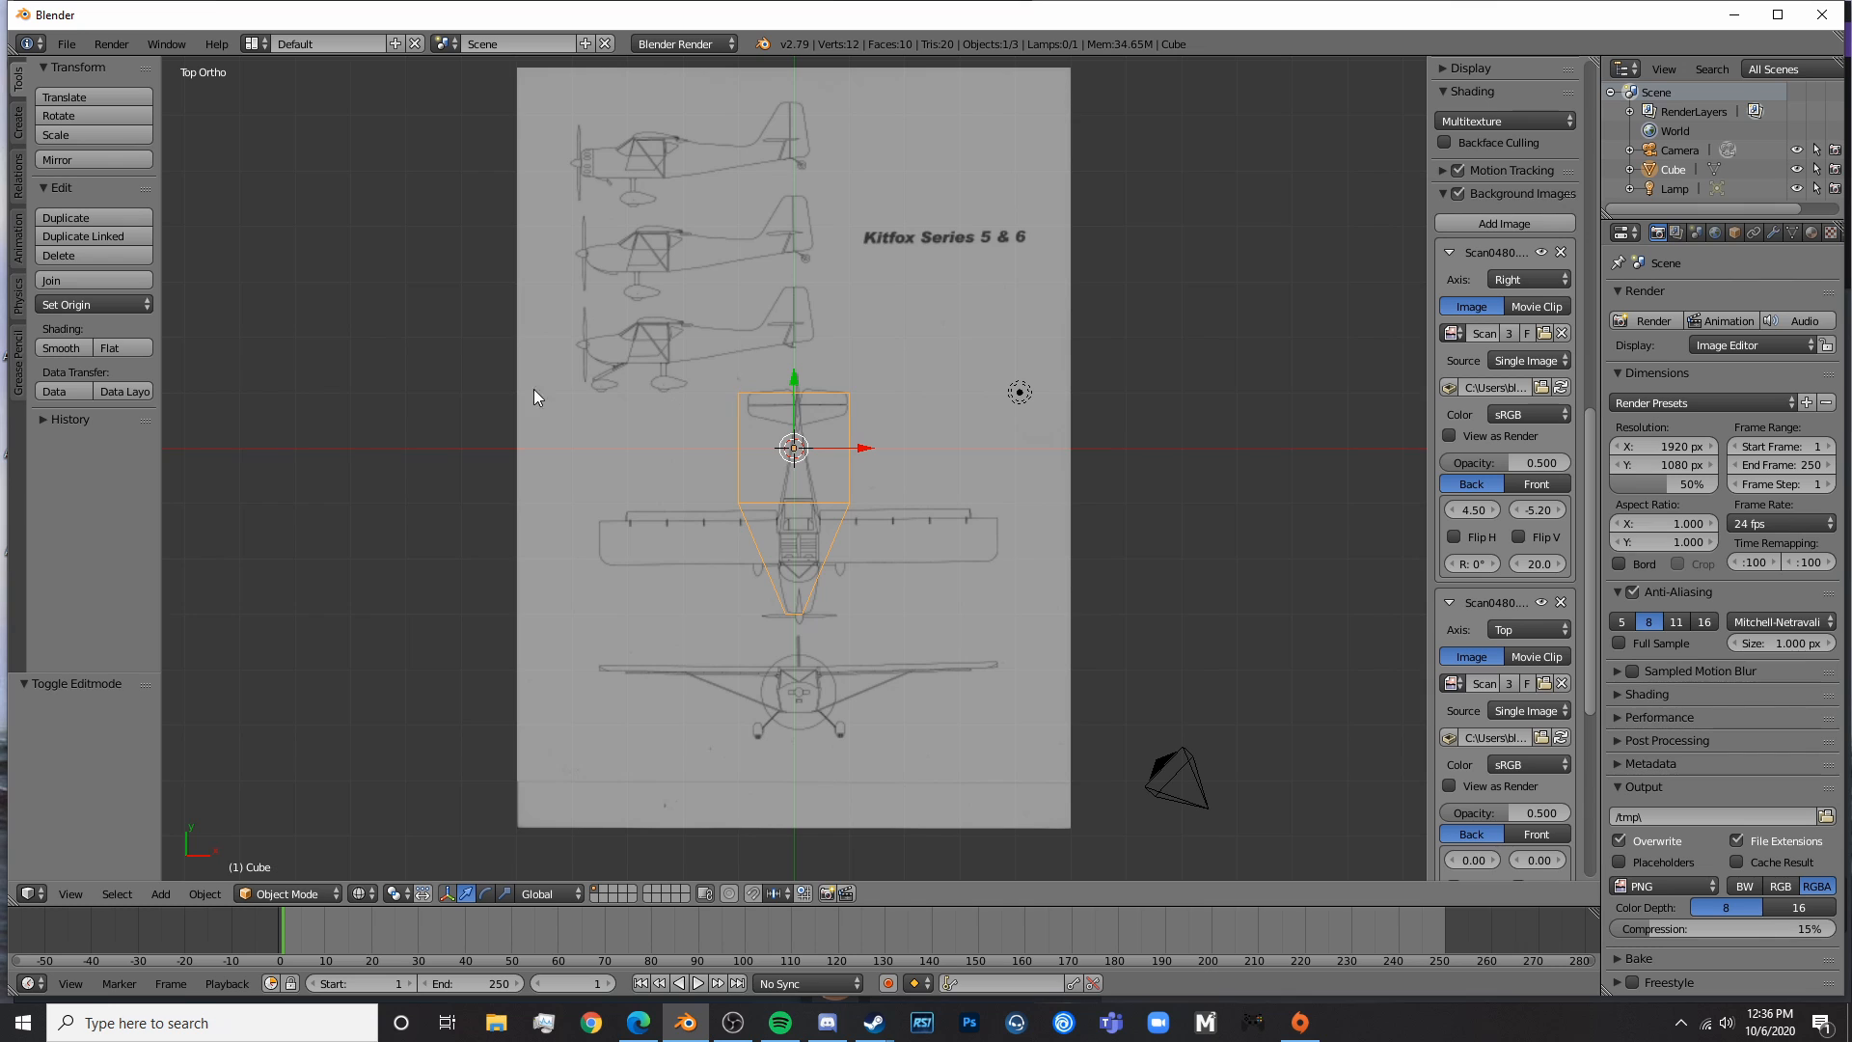
{"action": "key", "text": "KP_3"}
{"action": "scroll", "coordinate": [896, 434], "scroll_direction": "up", "scroll_amount": 6}
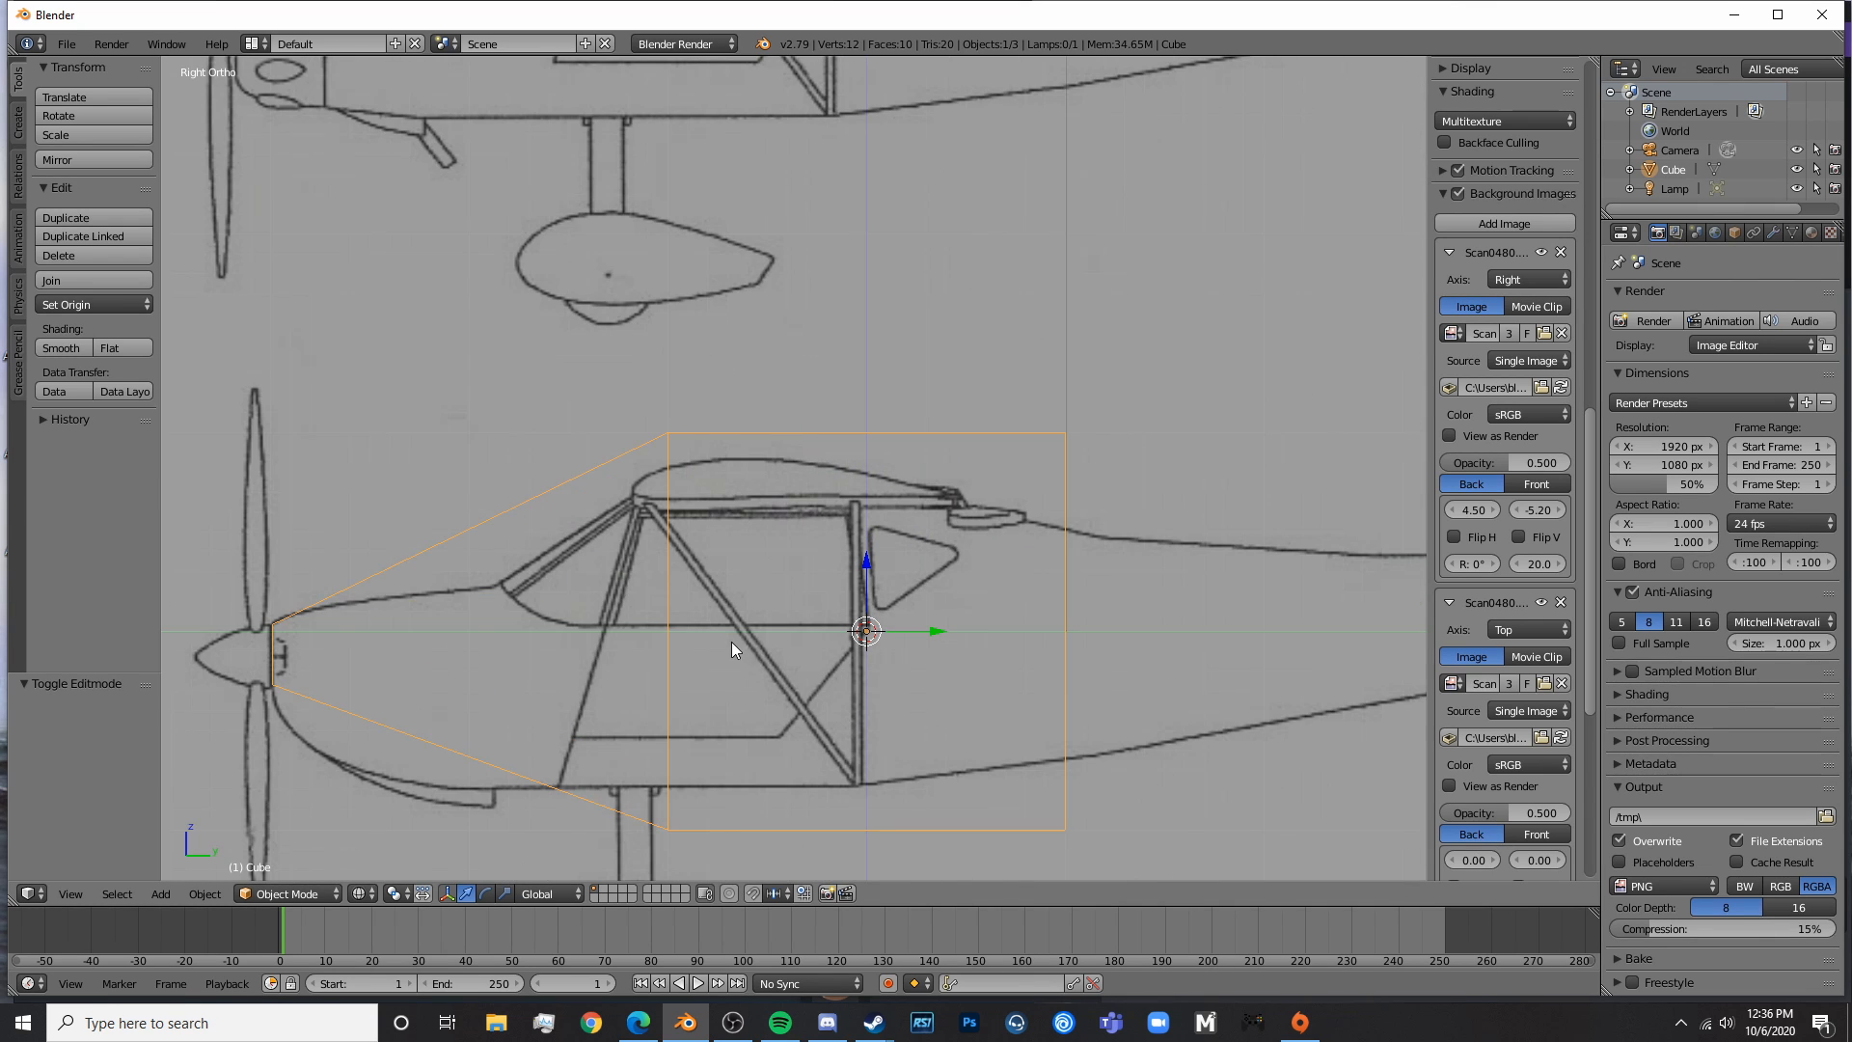
{"action": "key", "text": "Tab"}
{"action": "key", "text": "a"}
{"action": "key", "text": "a"}
{"action": "key", "text": "a"}
{"action": "key", "text": "c"}
{"action": "left_click", "coordinate": [792, 323]}
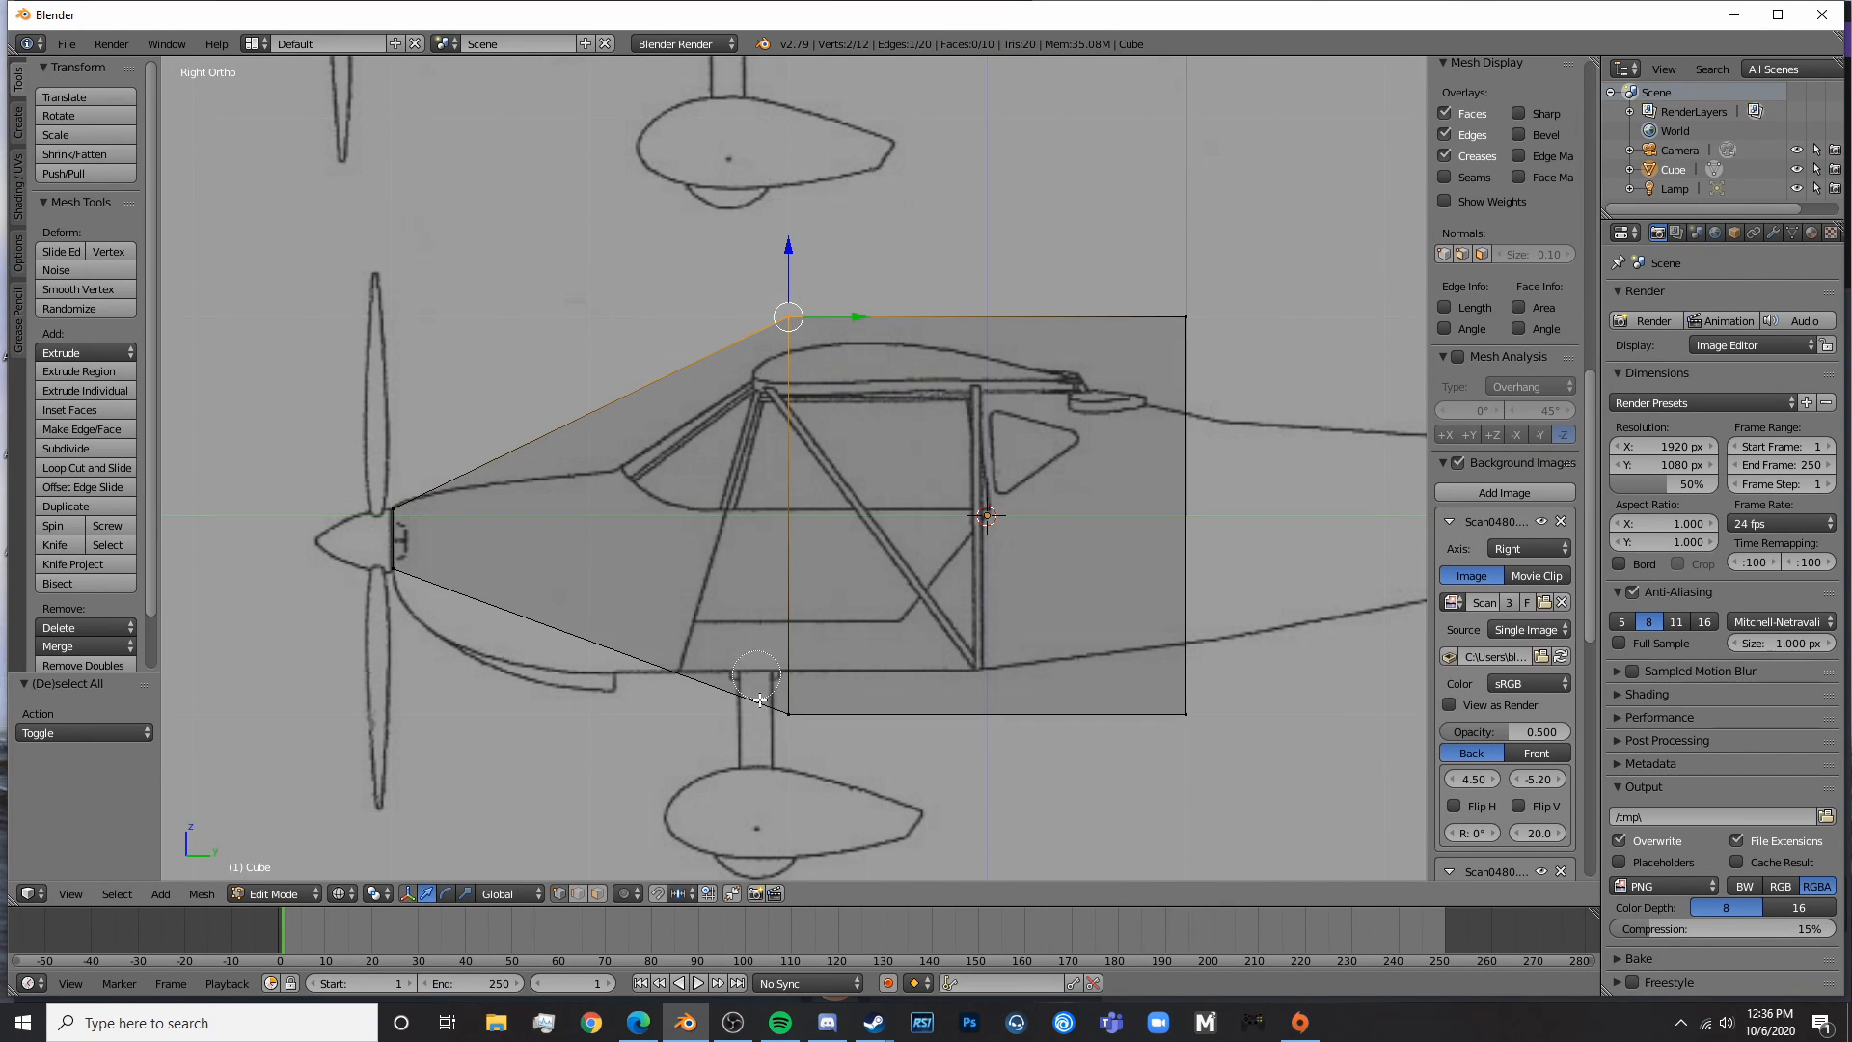
{"action": "left_click", "coordinate": [800, 720]}
{"action": "right_click", "coordinate": [802, 721]}
{"action": "key", "text": "g"}
{"action": "key", "text": "y"}
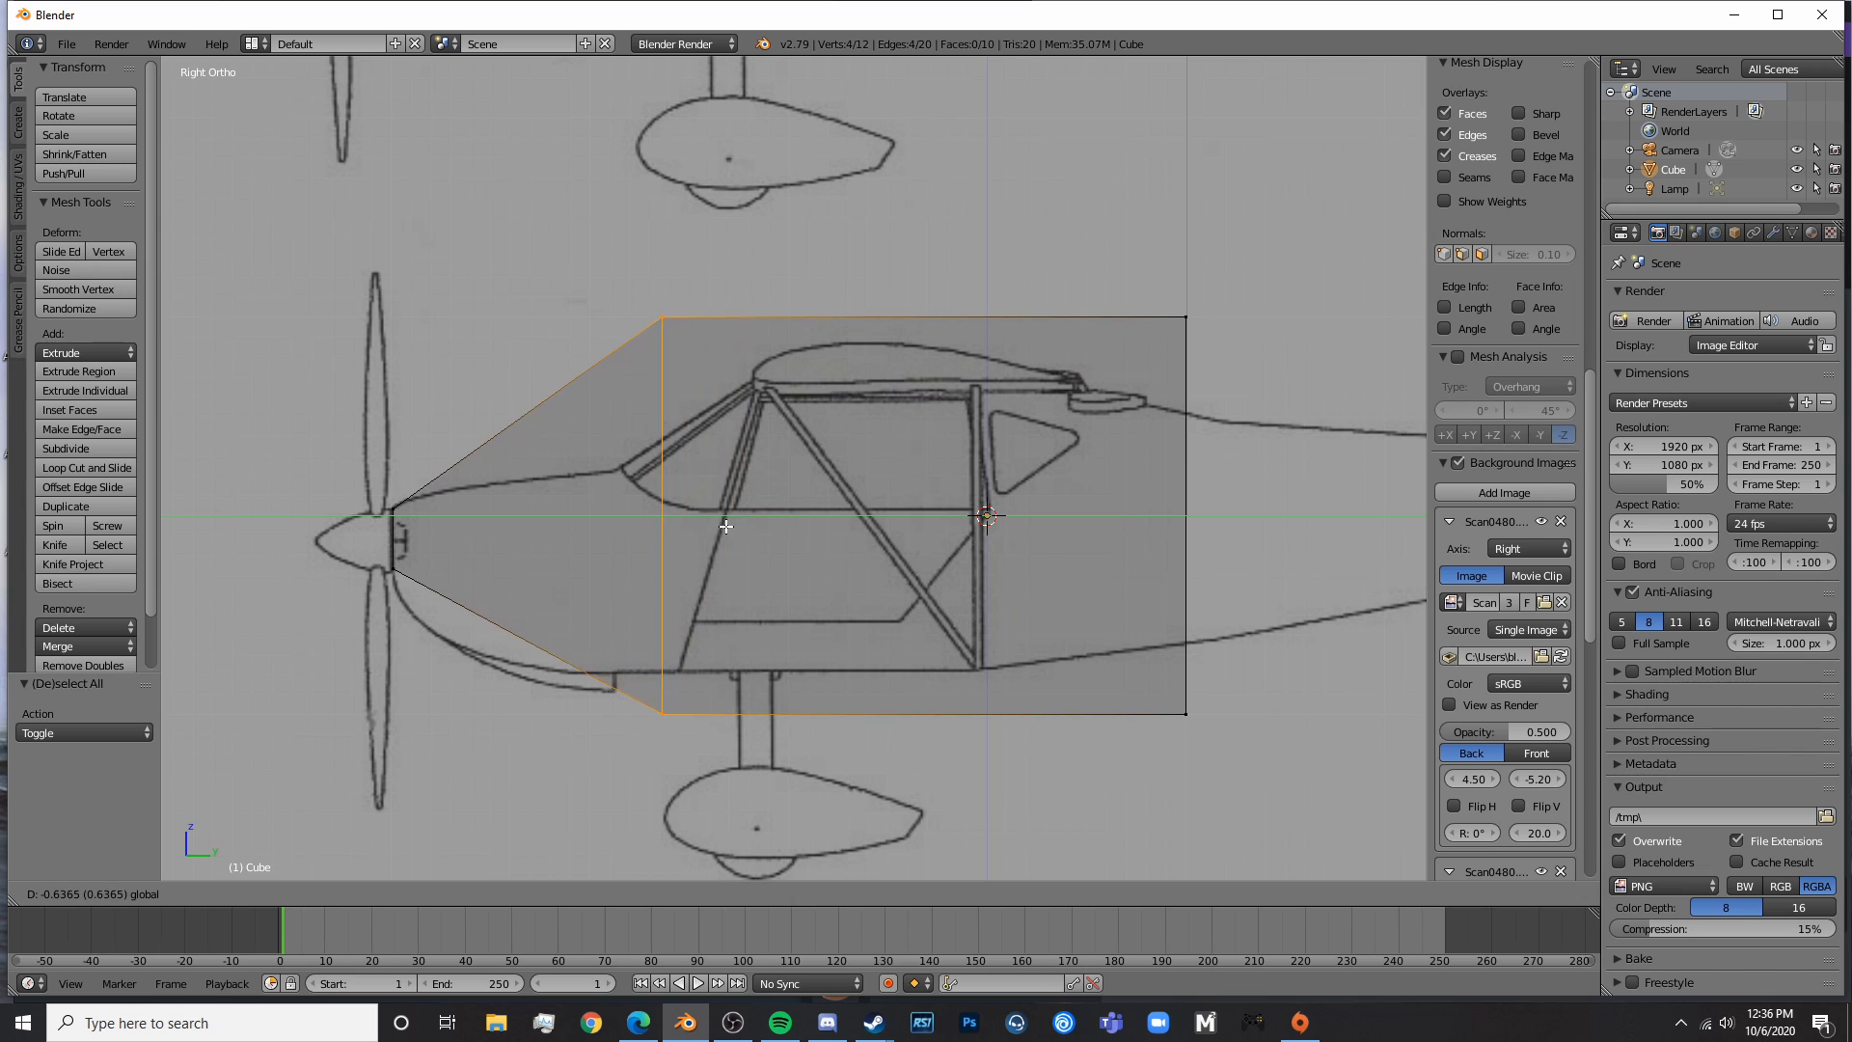
{"action": "left_click", "coordinate": [691, 525]}
{"action": "key", "text": "Tab"}
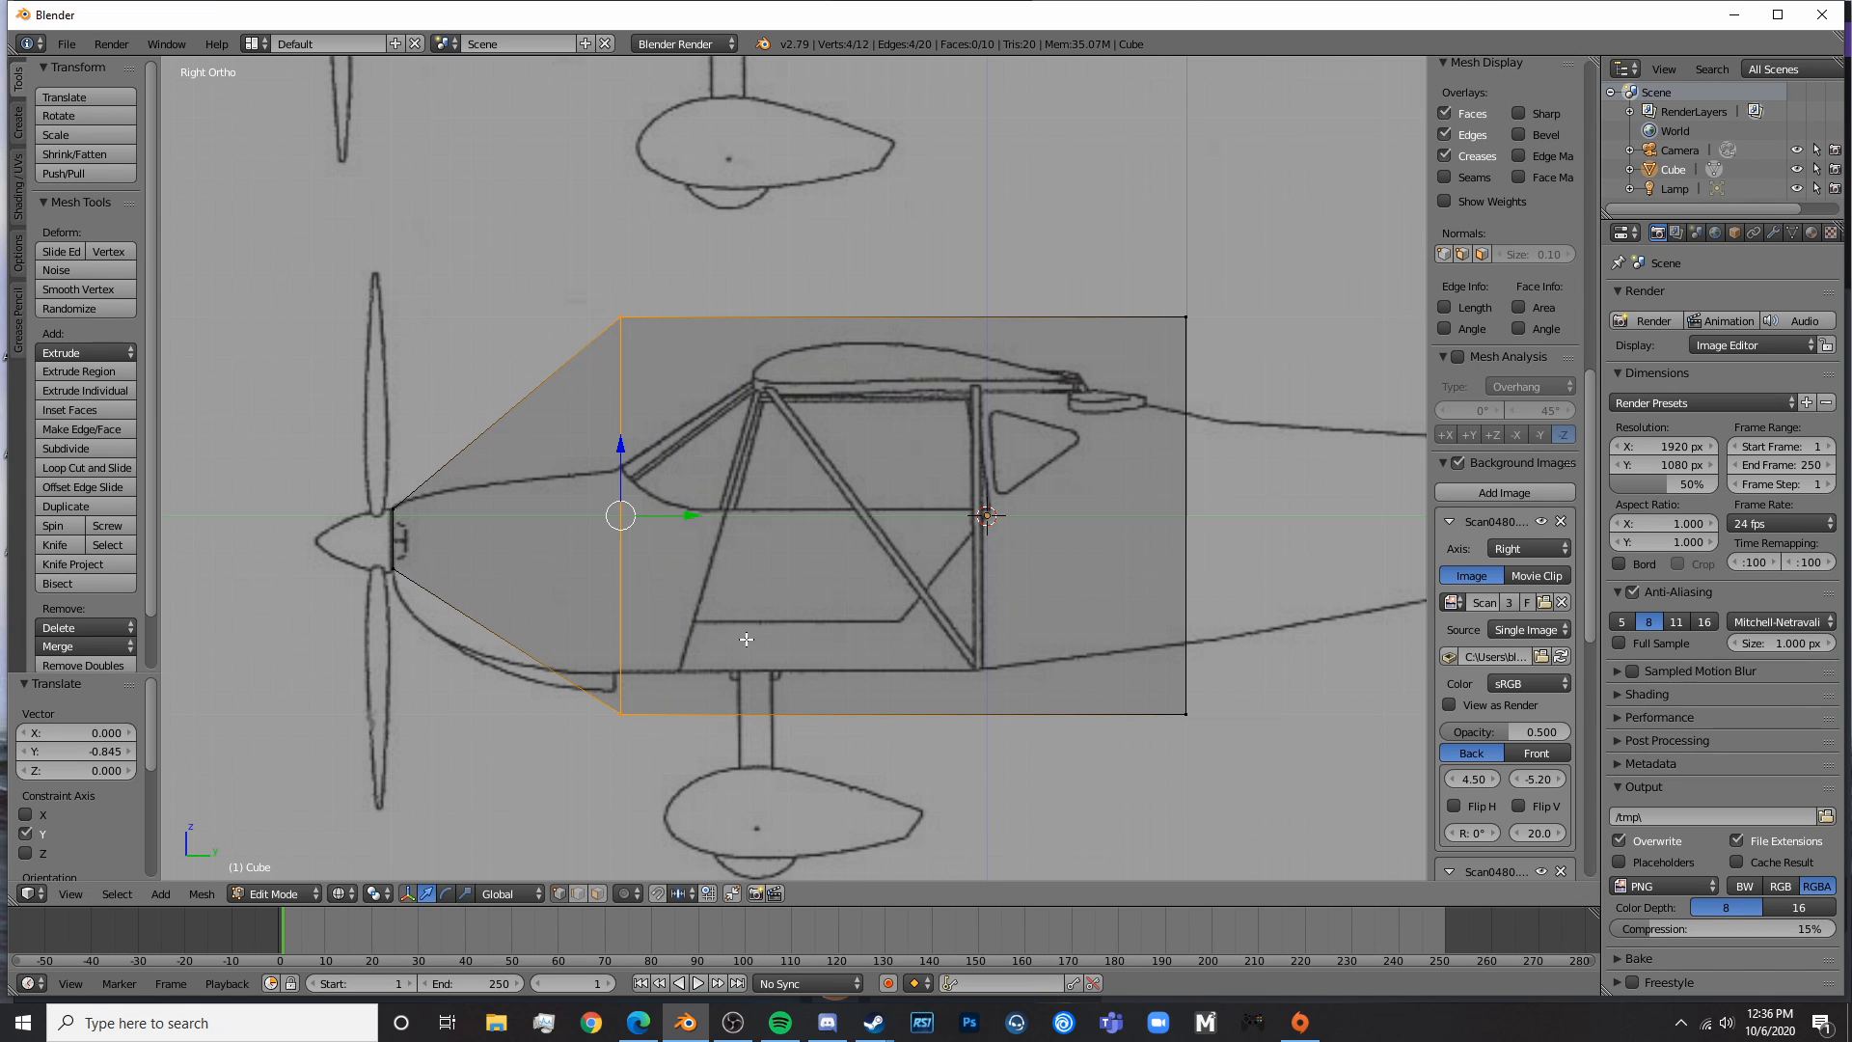
- Move the cube's four rear vertices about 0.2 units forward along Y to the rear end of the cabin roof
{"action": "scroll", "coordinate": [749, 636], "scroll_direction": "down", "scroll_amount": 3}
{"action": "scroll", "coordinate": [758, 665], "scroll_direction": "up", "scroll_amount": 2}
{"action": "key", "text": "Tab"}
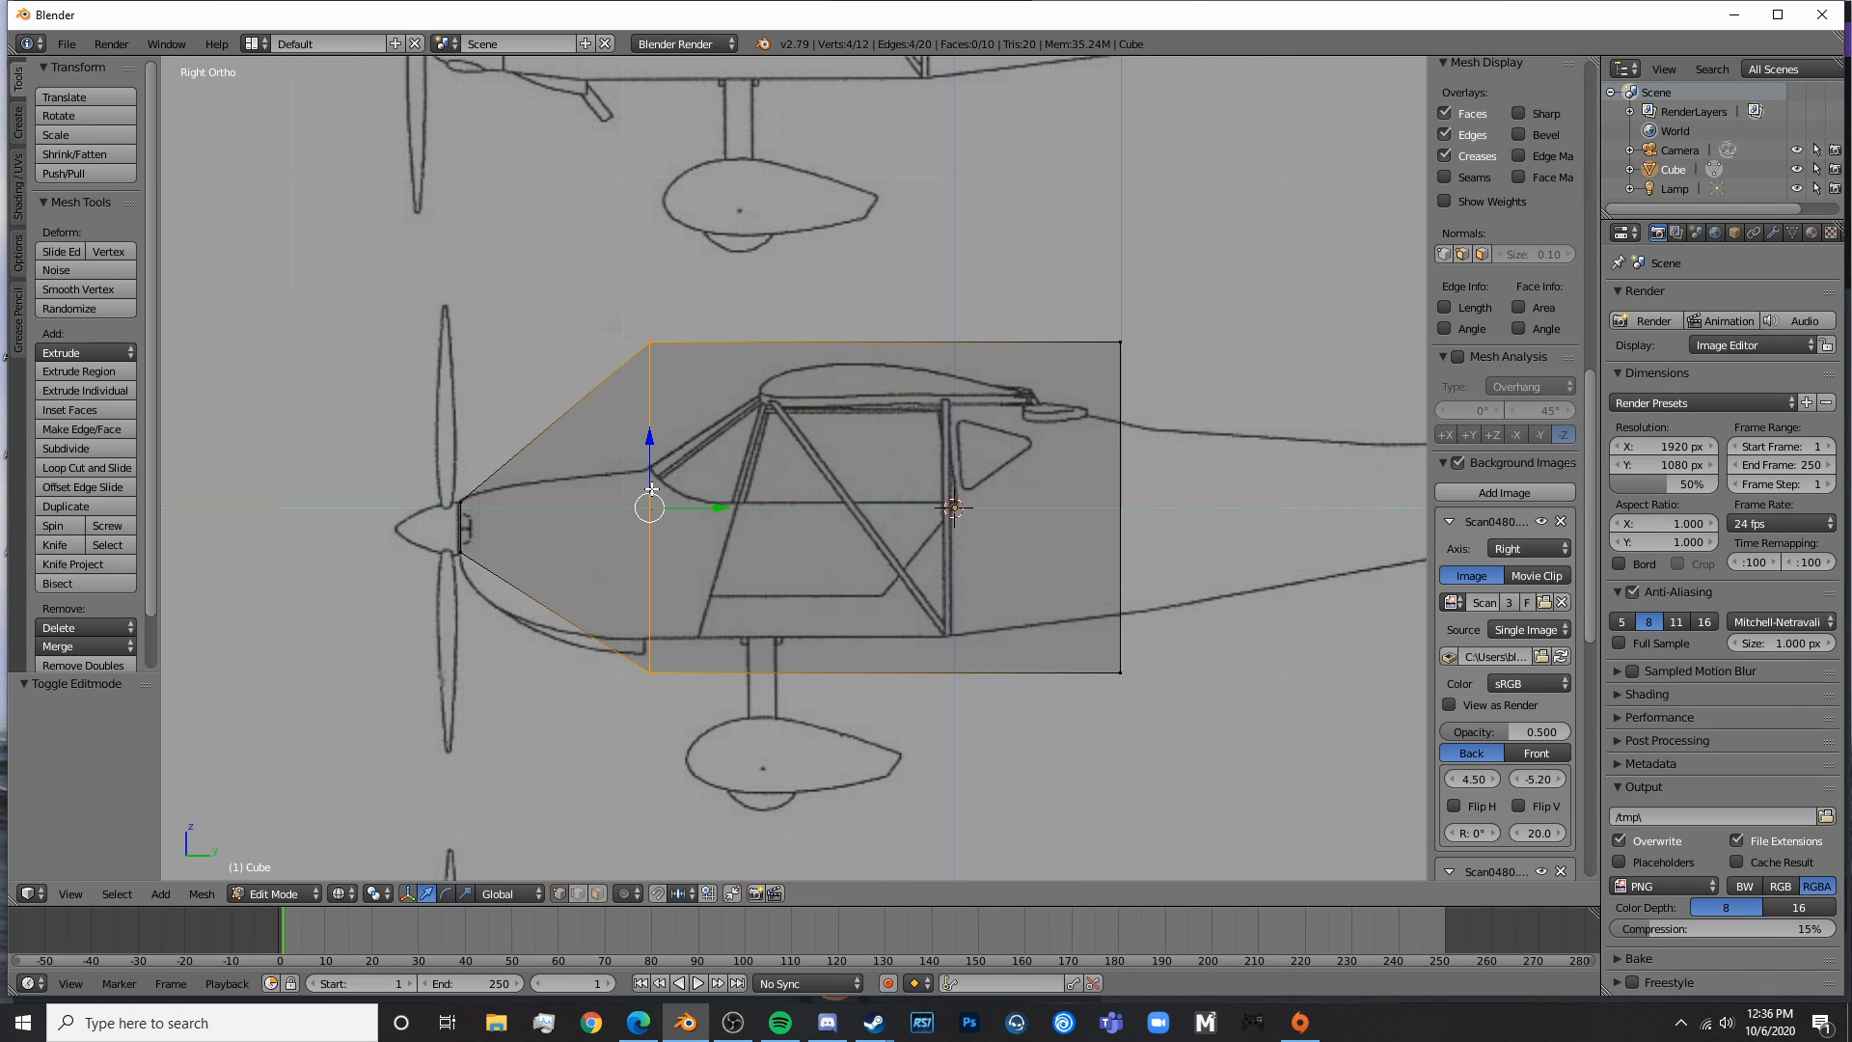
{"action": "key", "text": "a"}
{"action": "key", "text": "c"}
{"action": "left_click", "coordinate": [1111, 351]}
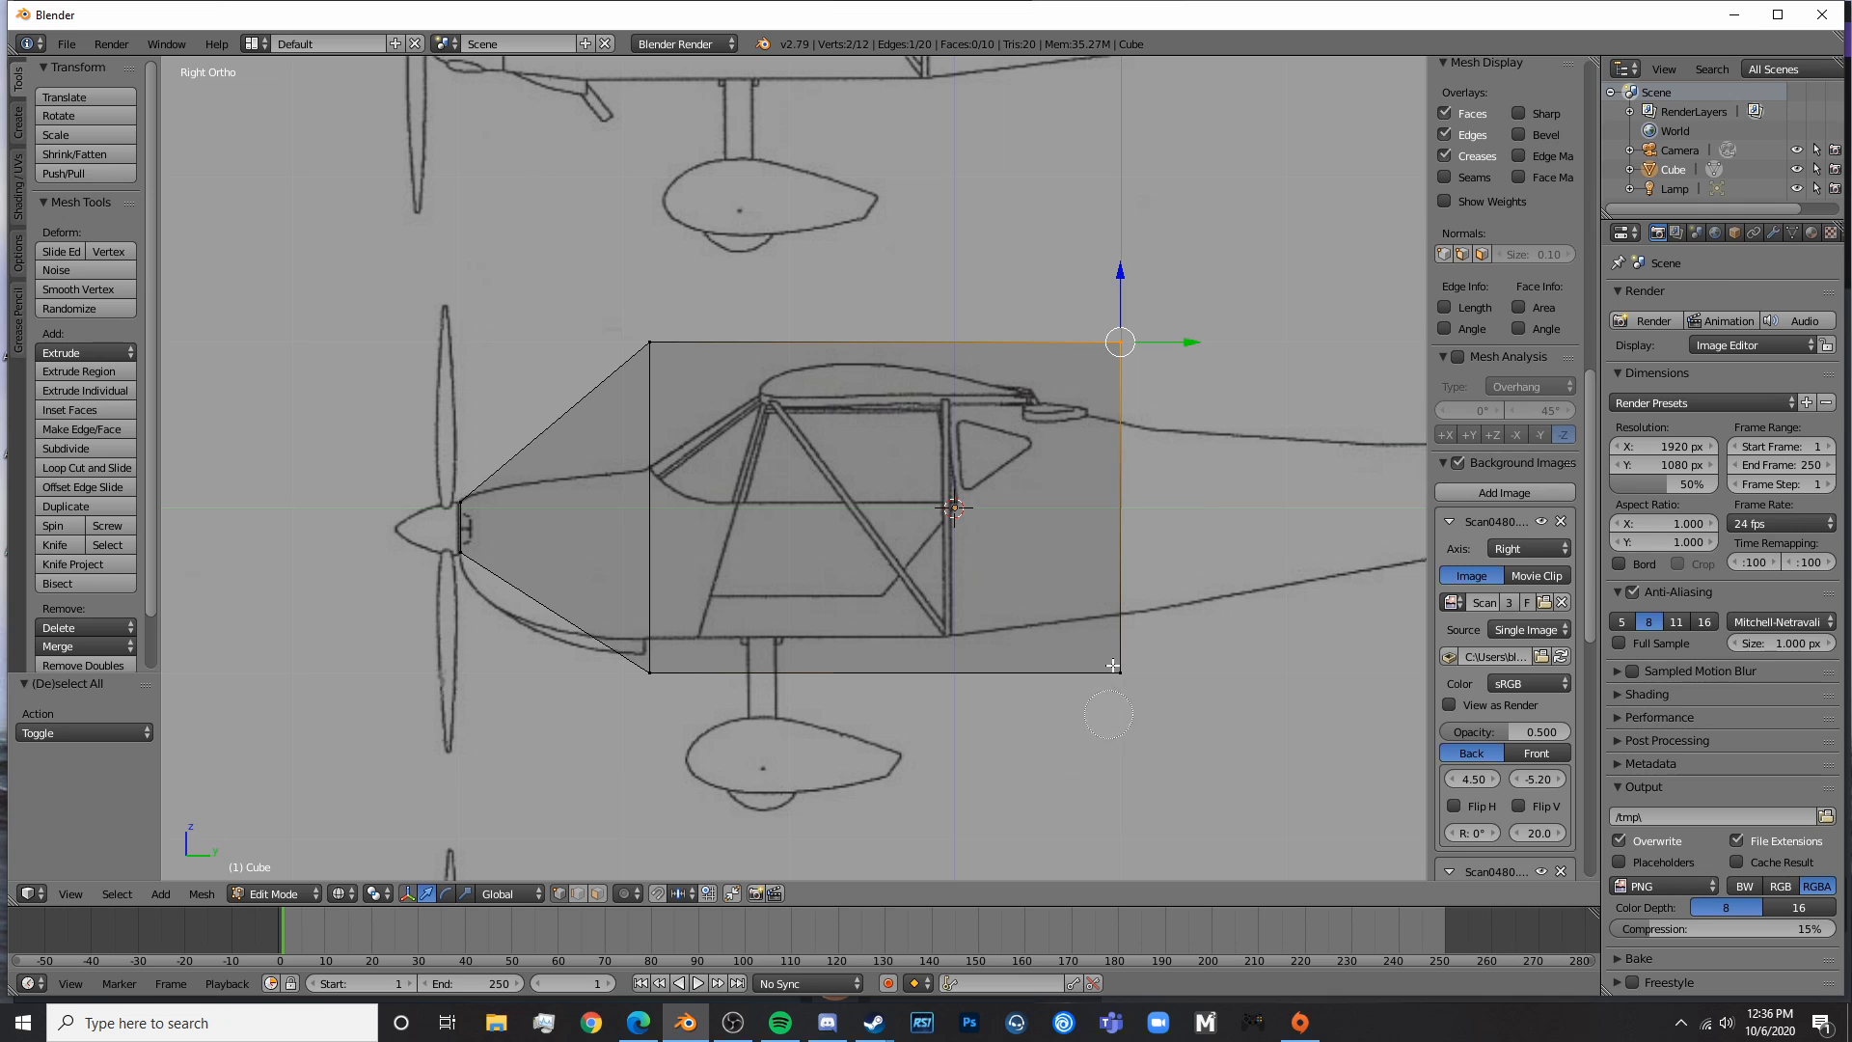
{"action": "left_click", "coordinate": [1112, 669]}
{"action": "key", "text": "Escape"}
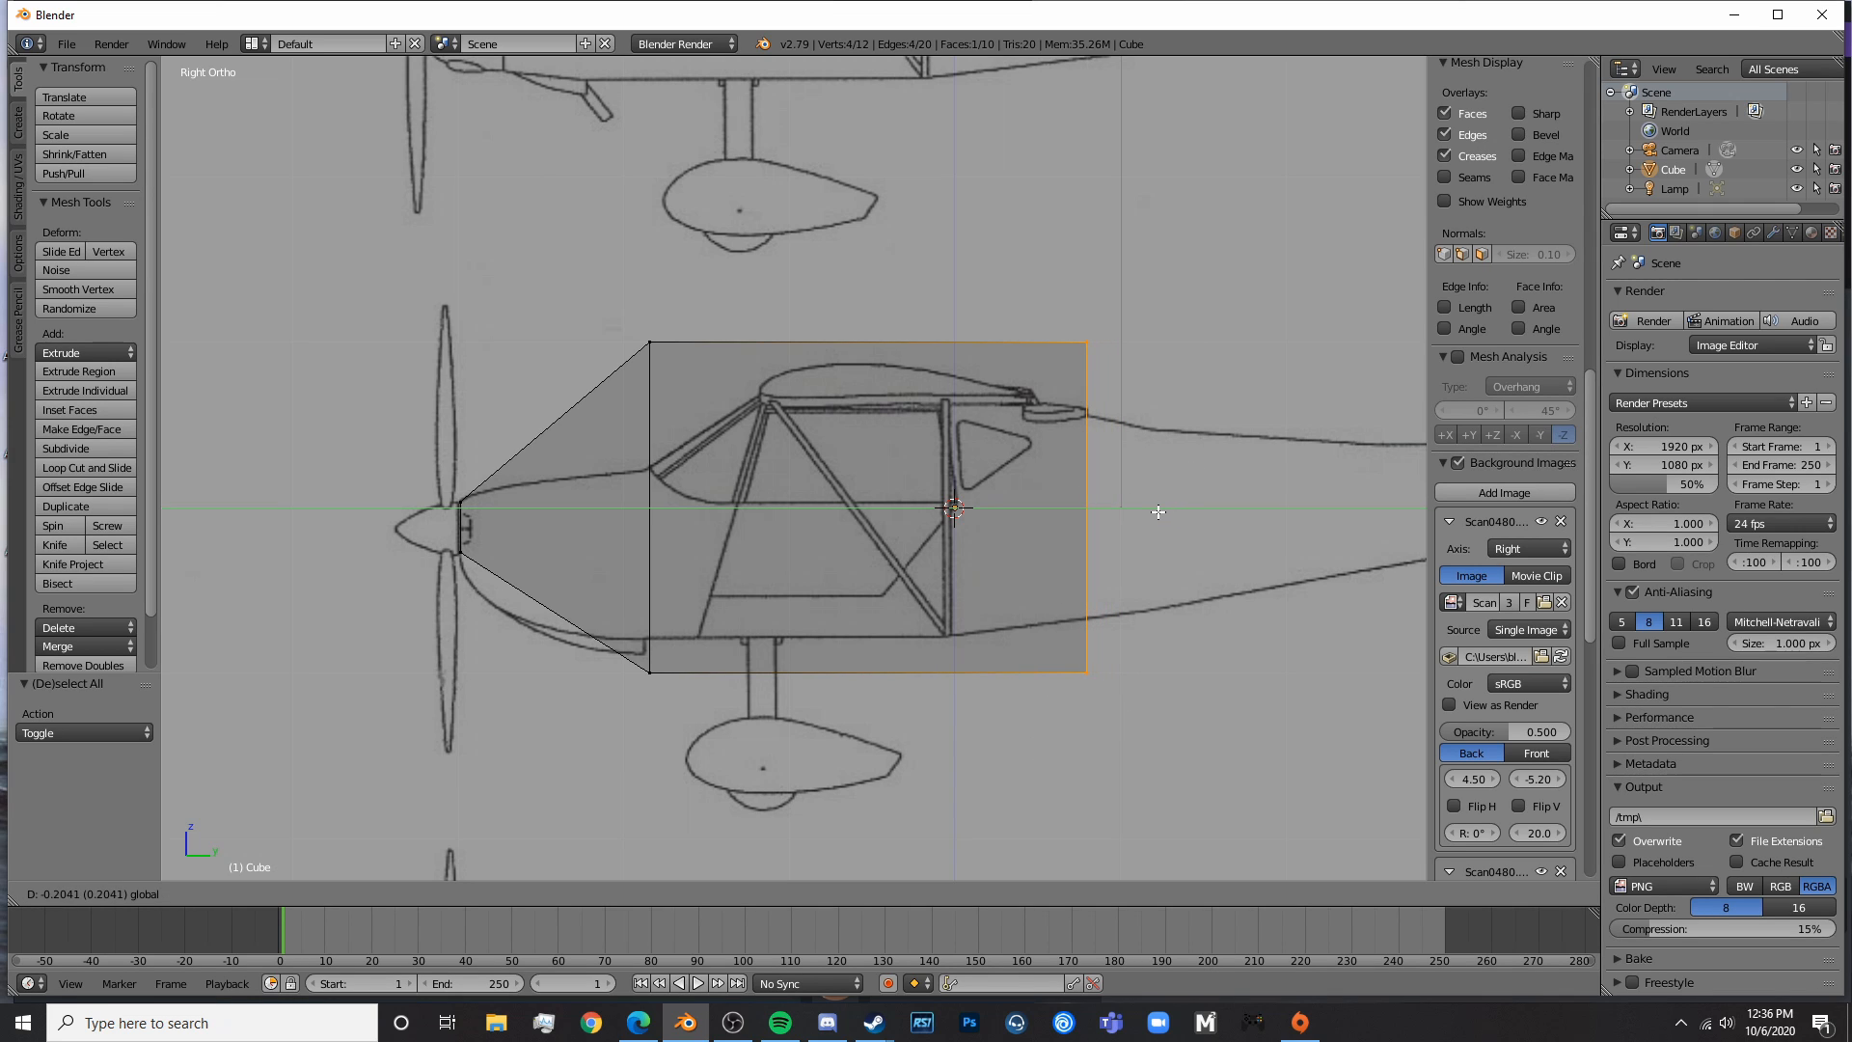
{"action": "left_click", "coordinate": [1157, 513]}
{"action": "key", "text": "Tab"}
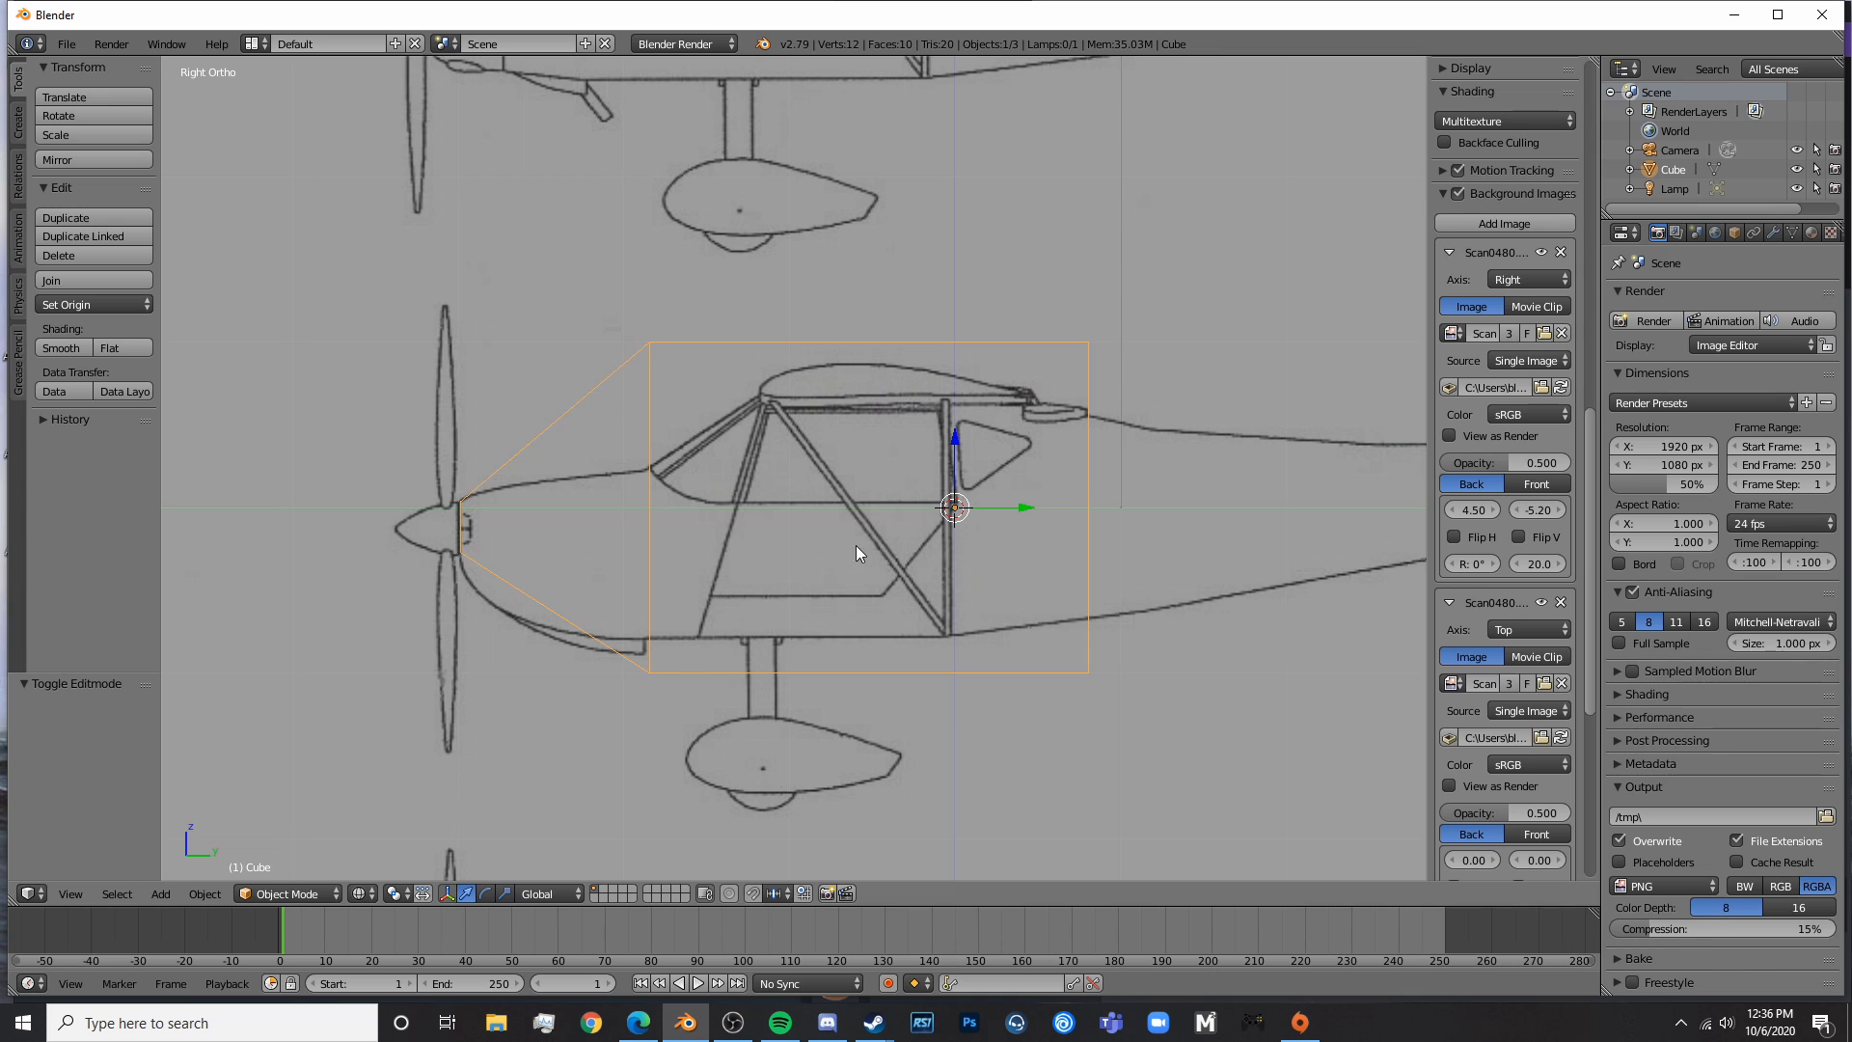
- Set the Top view background image's size to 20 to match the Right view image
{"action": "scroll", "coordinate": [1009, 618], "scroll_direction": "down", "scroll_amount": 5}
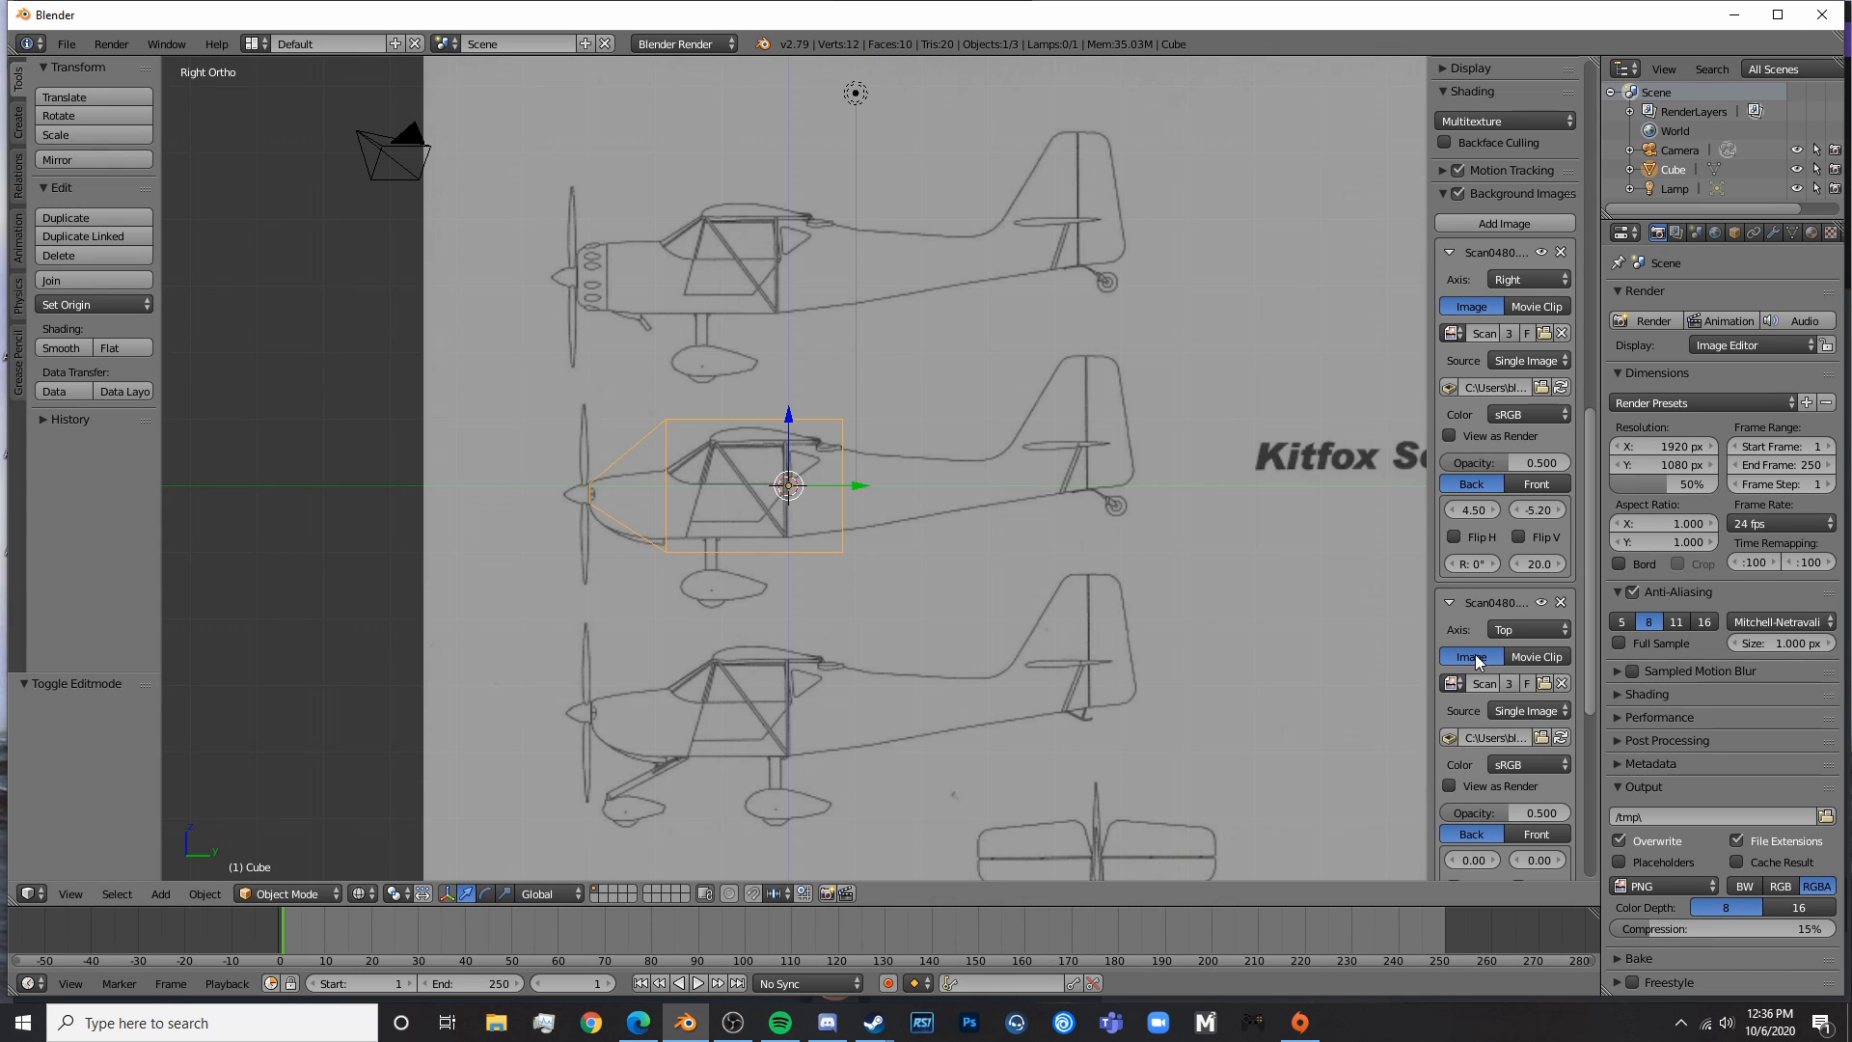
{"action": "scroll", "coordinate": [1525, 685], "scroll_direction": "down", "scroll_amount": 2}
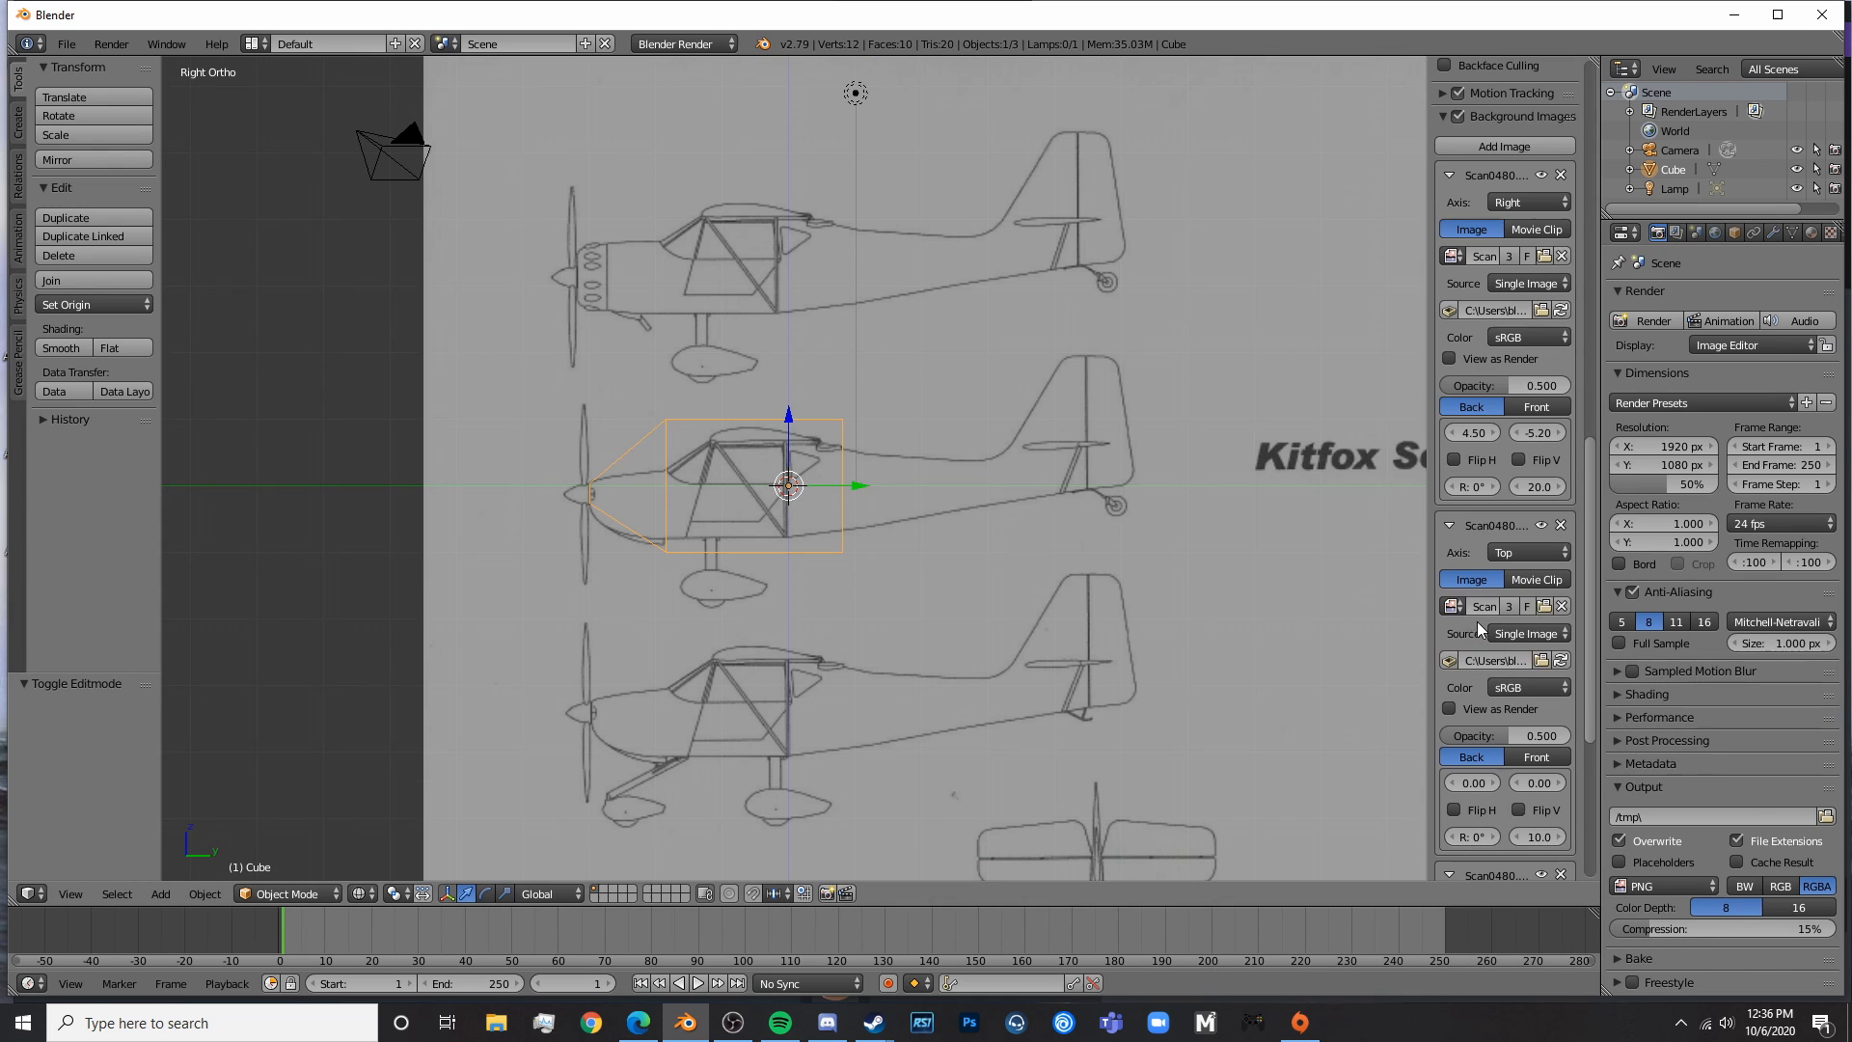
{"action": "left_click", "coordinate": [1544, 484]}
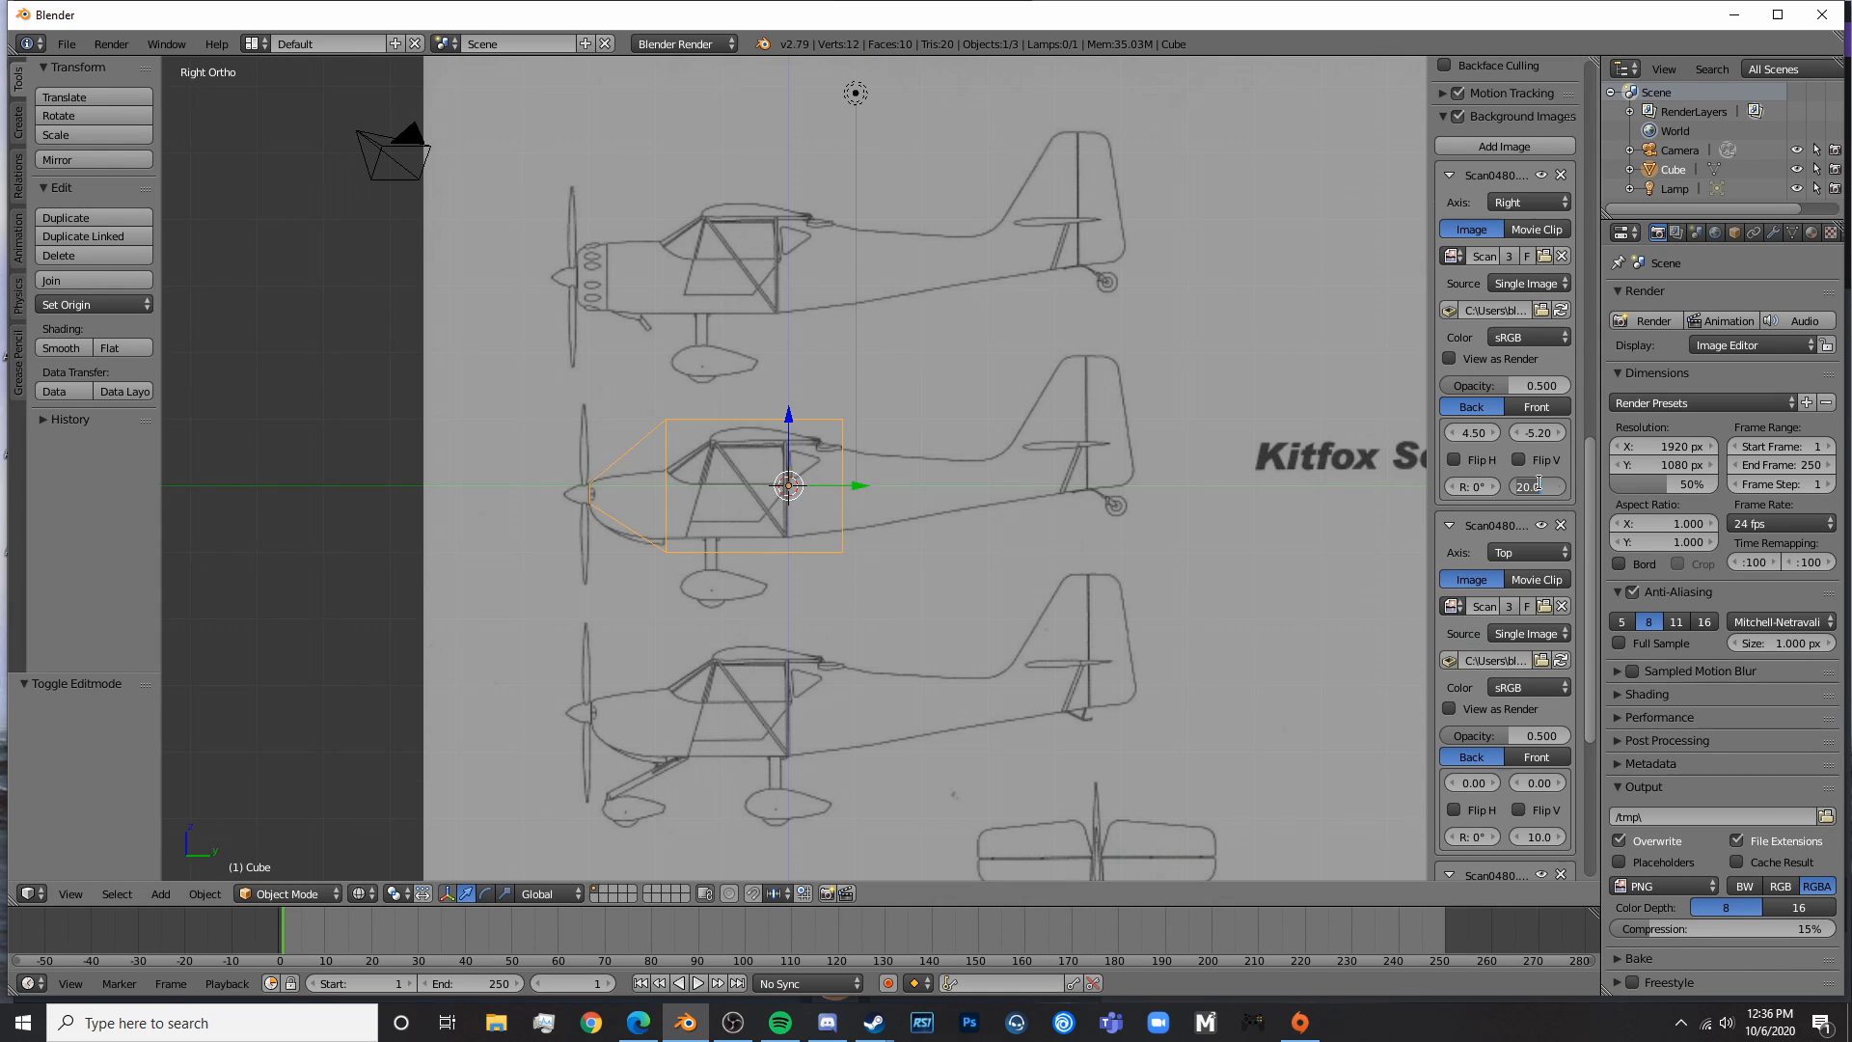
{"action": "left_click", "coordinate": [1540, 834]}
{"action": "type", "text": "20"}
{"action": "key", "text": "Return"}
- Set the Front view background image's size to 20
{"action": "scroll", "coordinate": [1540, 834], "scroll_direction": "down", "scroll_amount": 5}
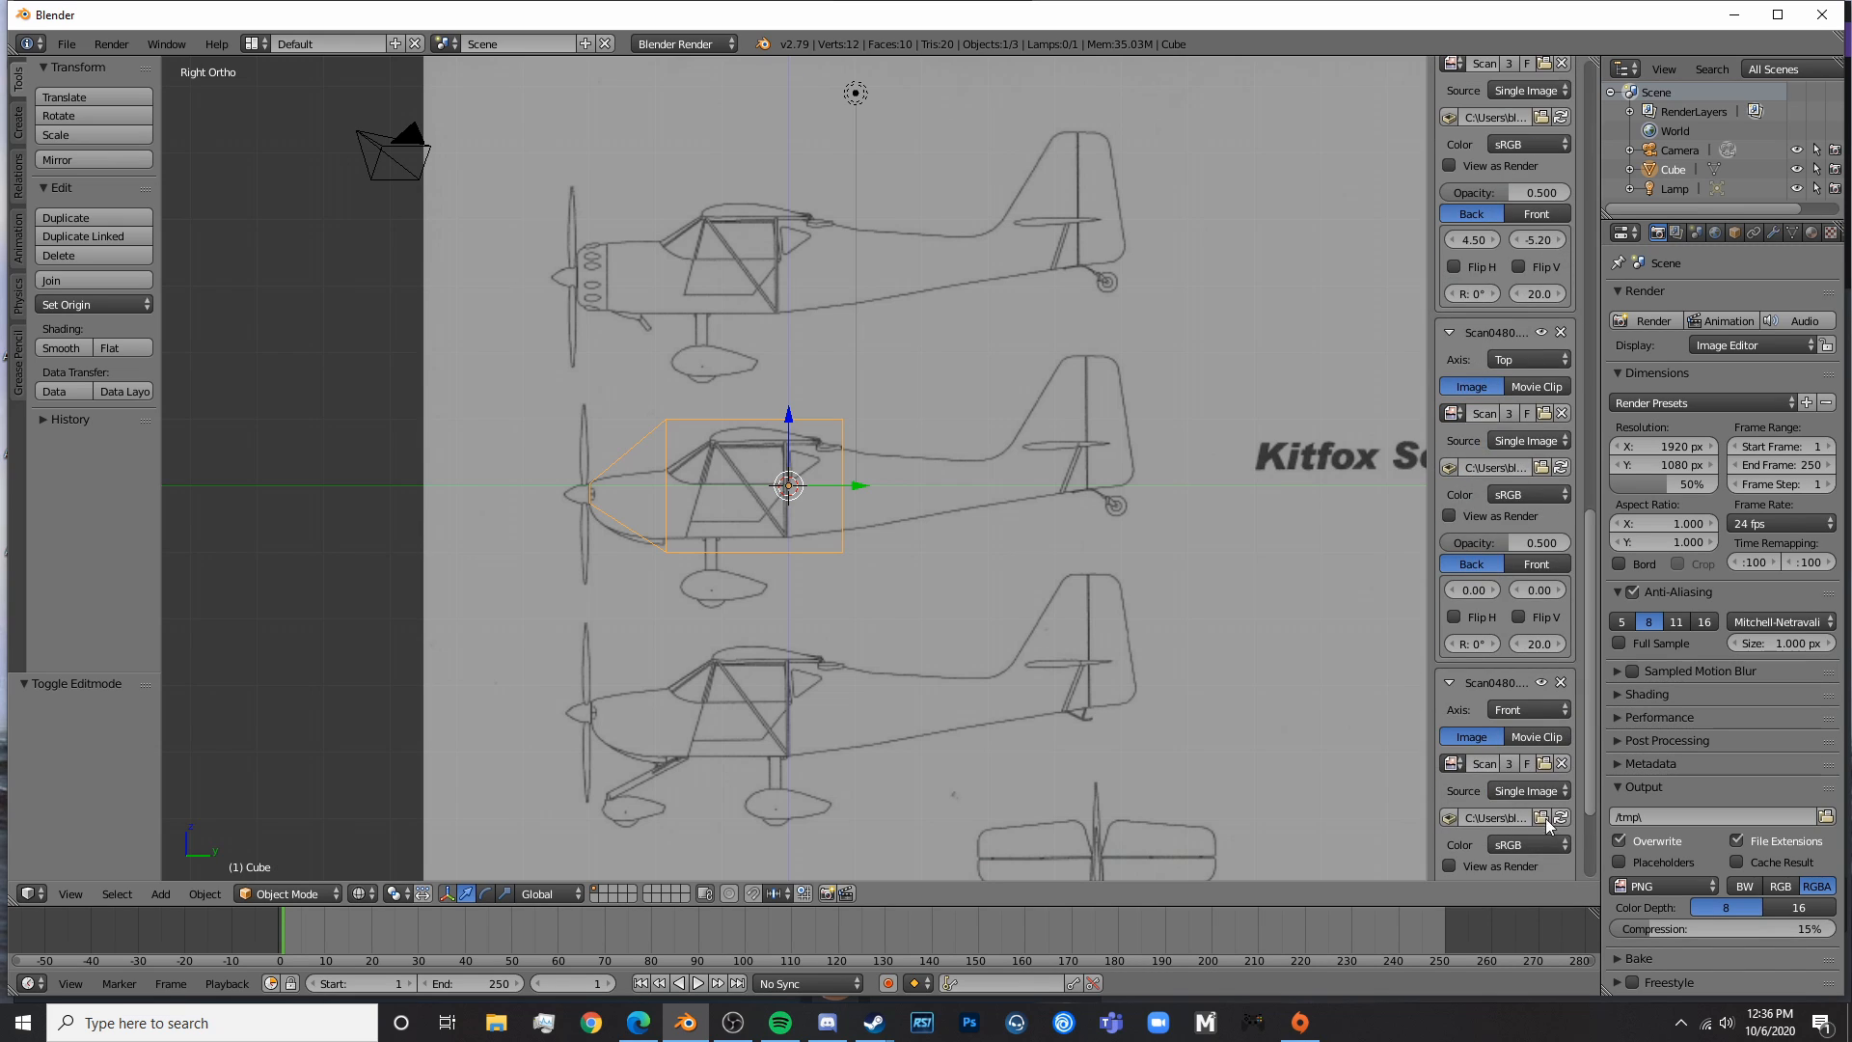
{"action": "scroll", "coordinate": [1543, 840], "scroll_direction": "down", "scroll_amount": 4}
{"action": "left_click", "coordinate": [1541, 831]}
{"action": "type", "text": "20"}
{"action": "key", "text": "Return"}
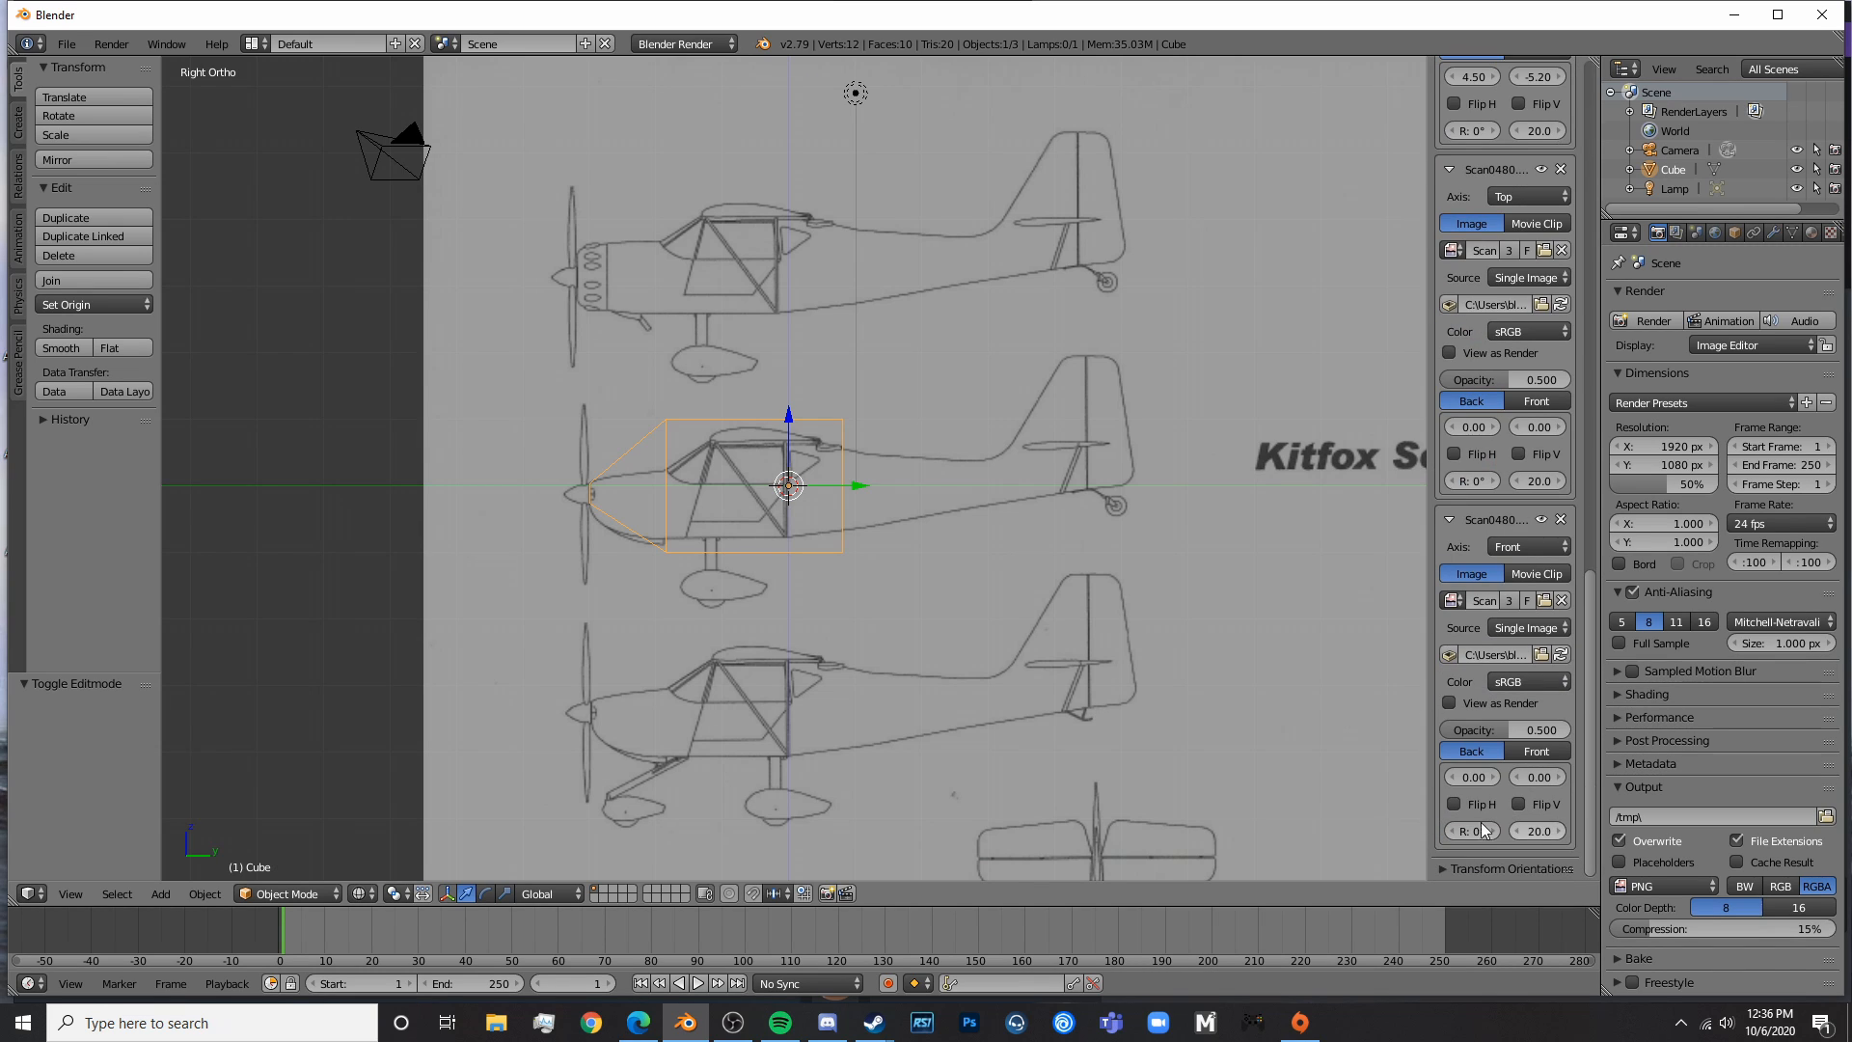
- In the top view, offset the Top background image to X -0.20 and Y 2.10 to bring the airplane over the mesh
{"action": "key", "text": "KP_7"}
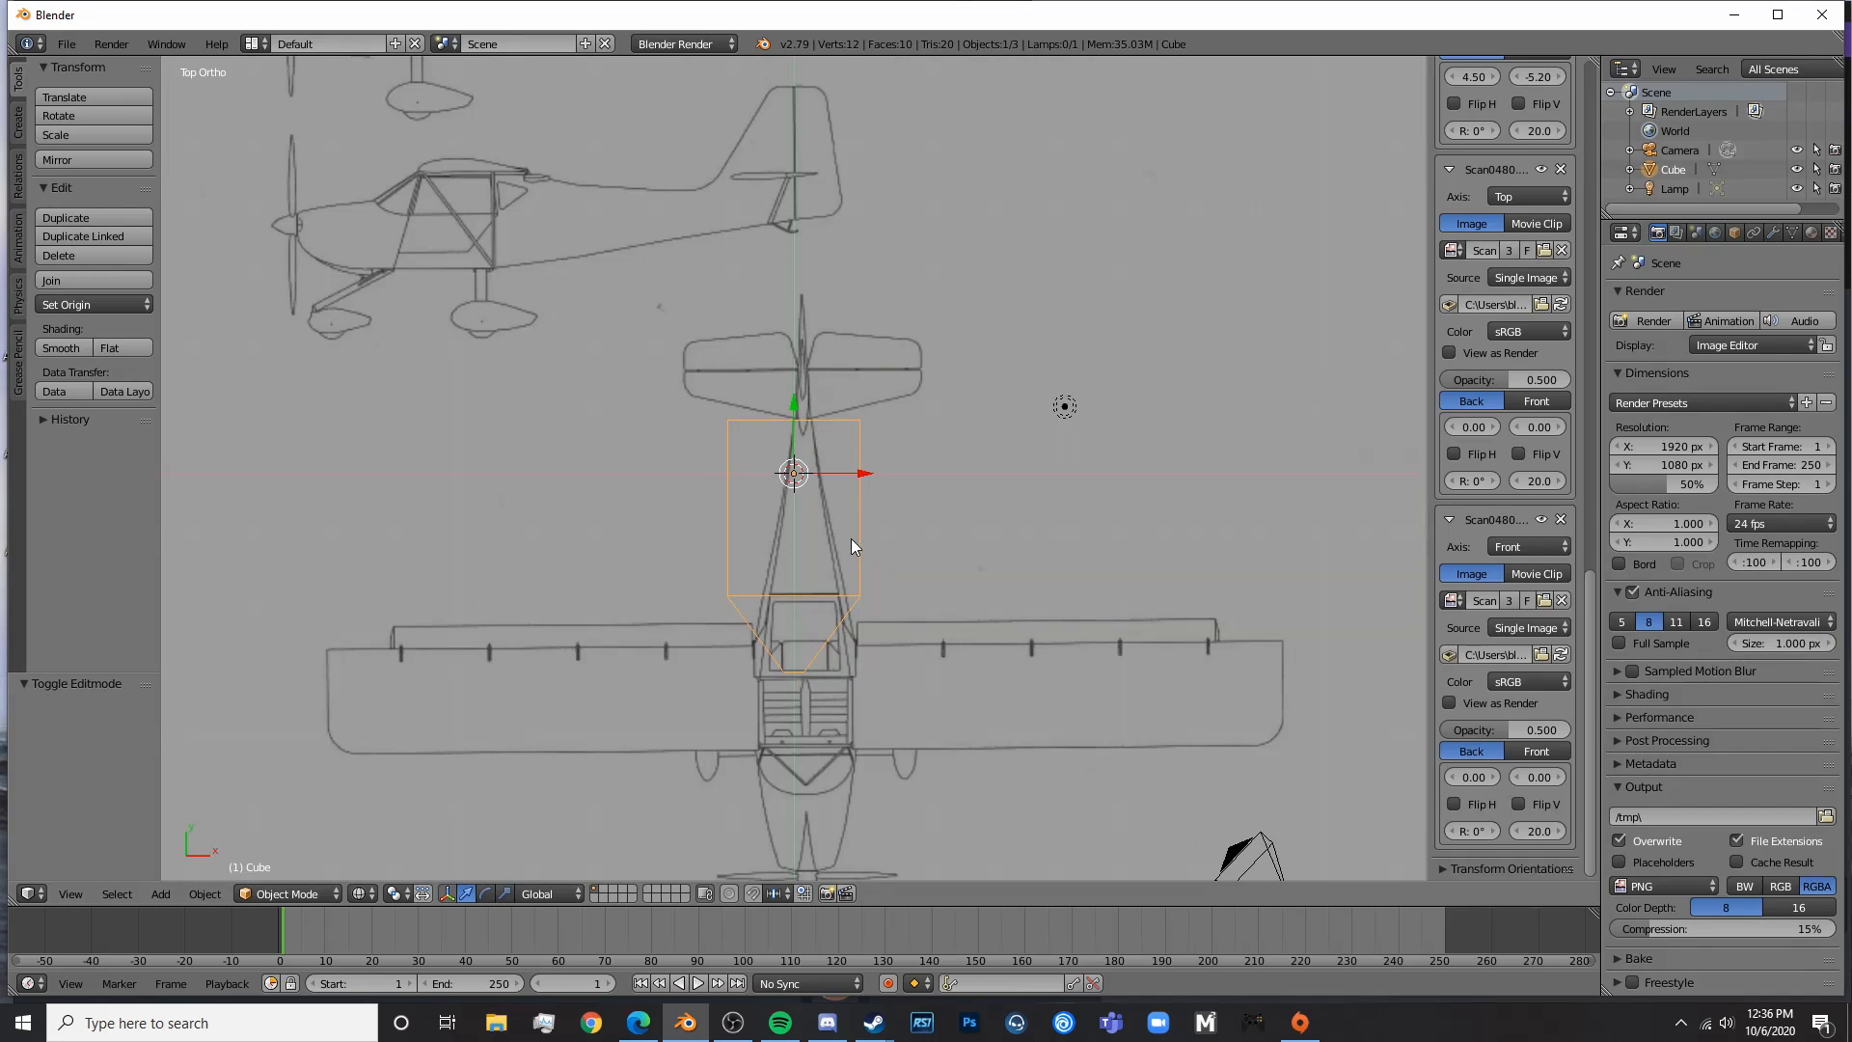
{"action": "middle_click_drag", "start_coordinate": [868, 527], "coordinate": [866, 484], "text": "shift"}
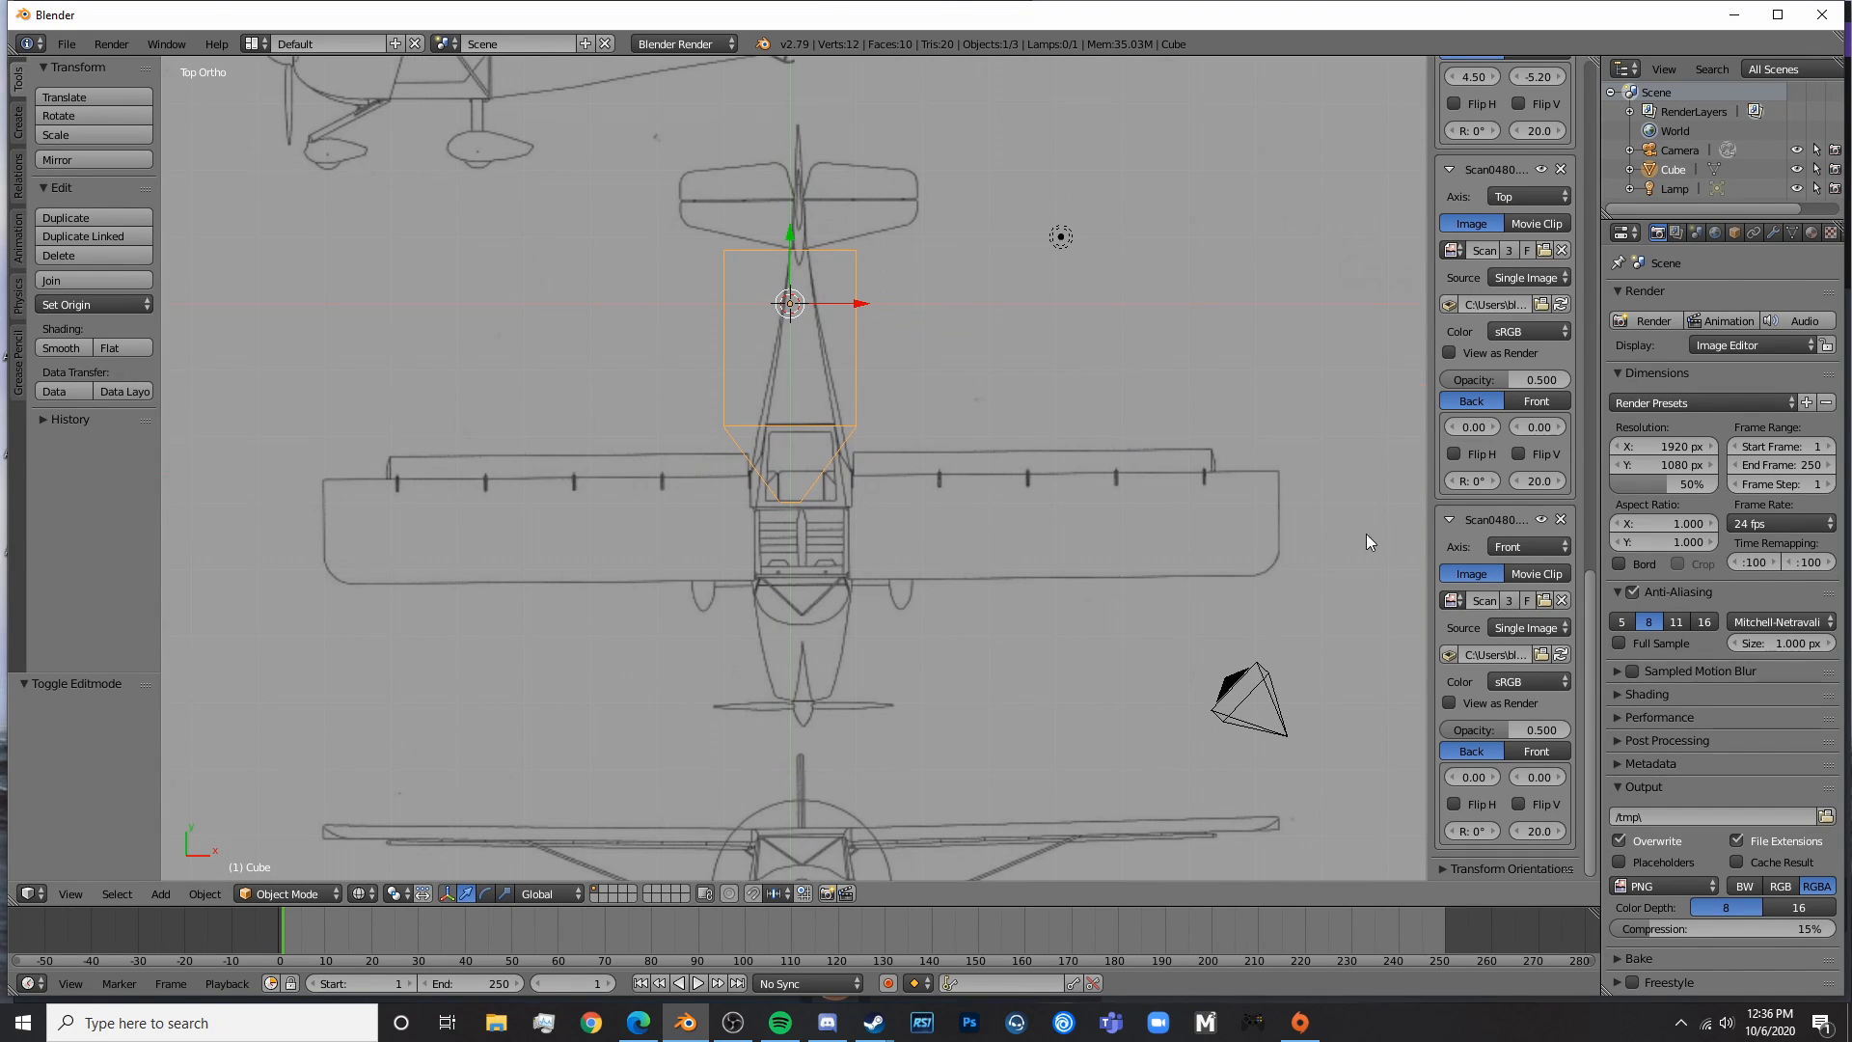
{"action": "left_click", "coordinate": [1560, 426]}
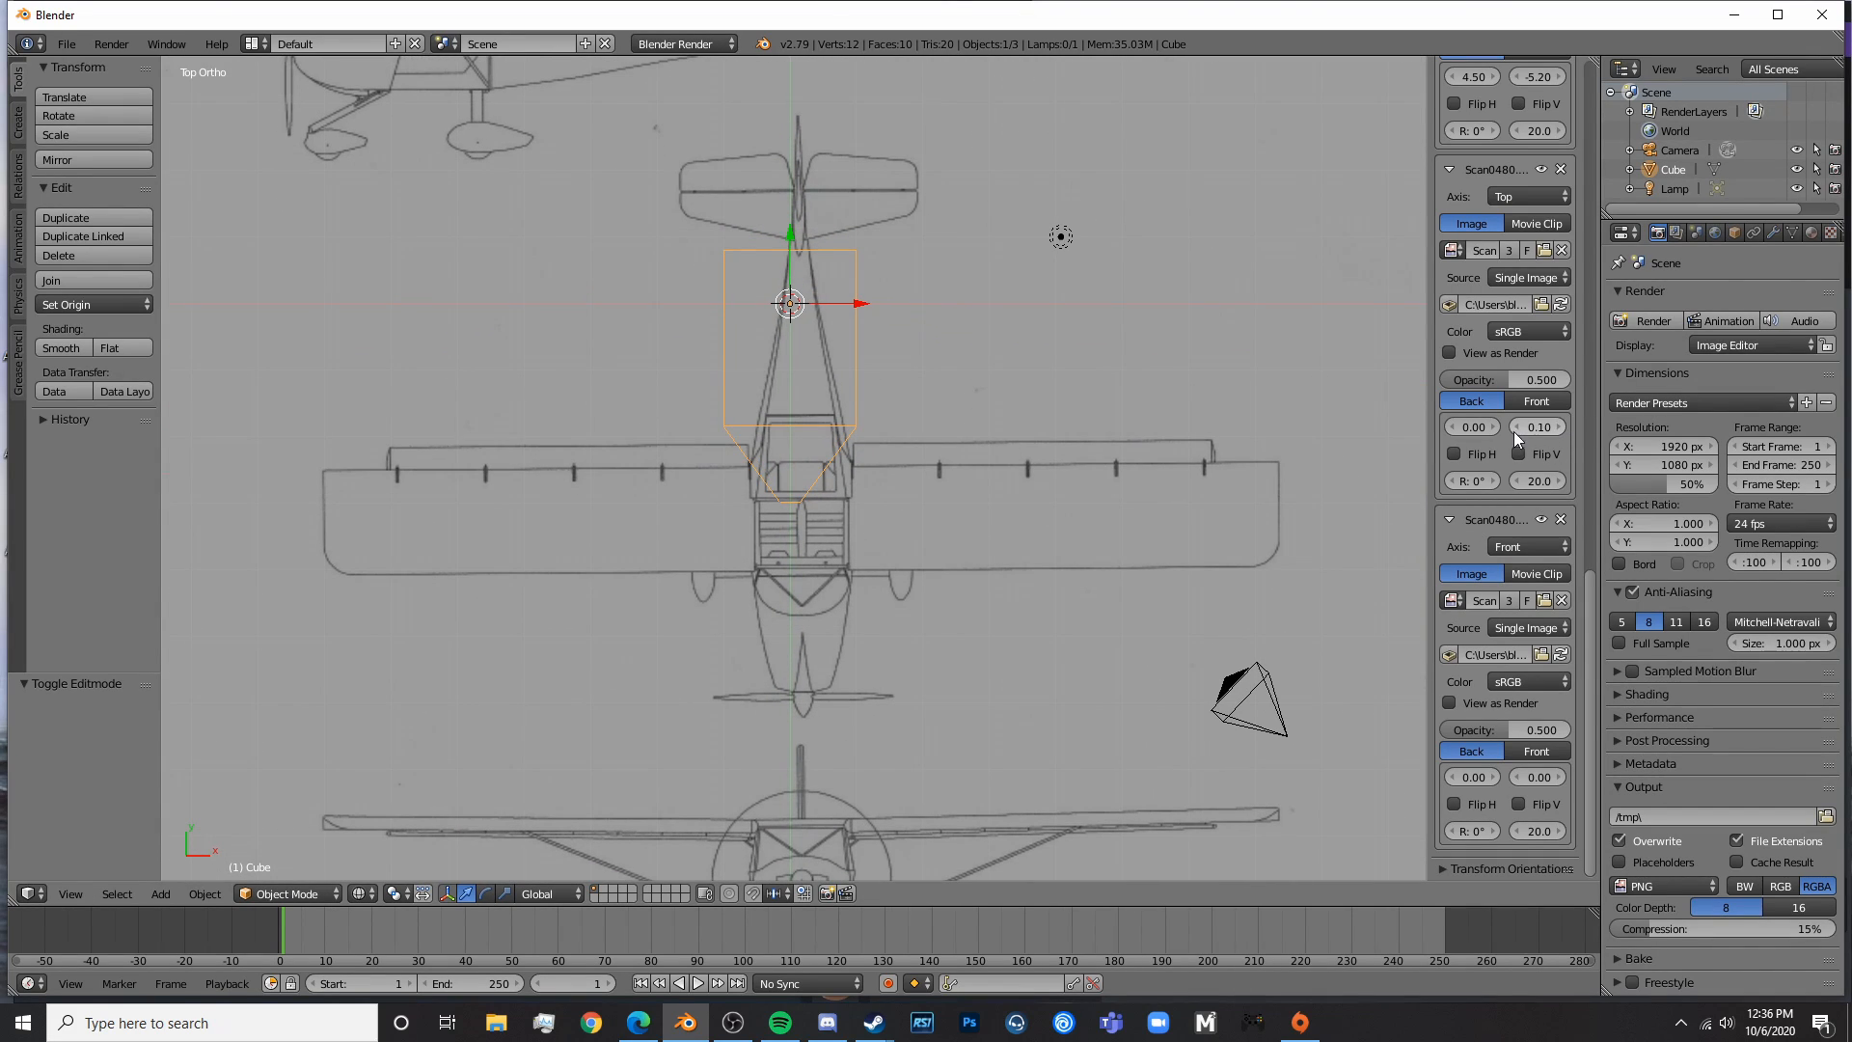
{"action": "left_click", "coordinate": [1449, 427]}
{"action": "left_click", "coordinate": [1449, 427]}
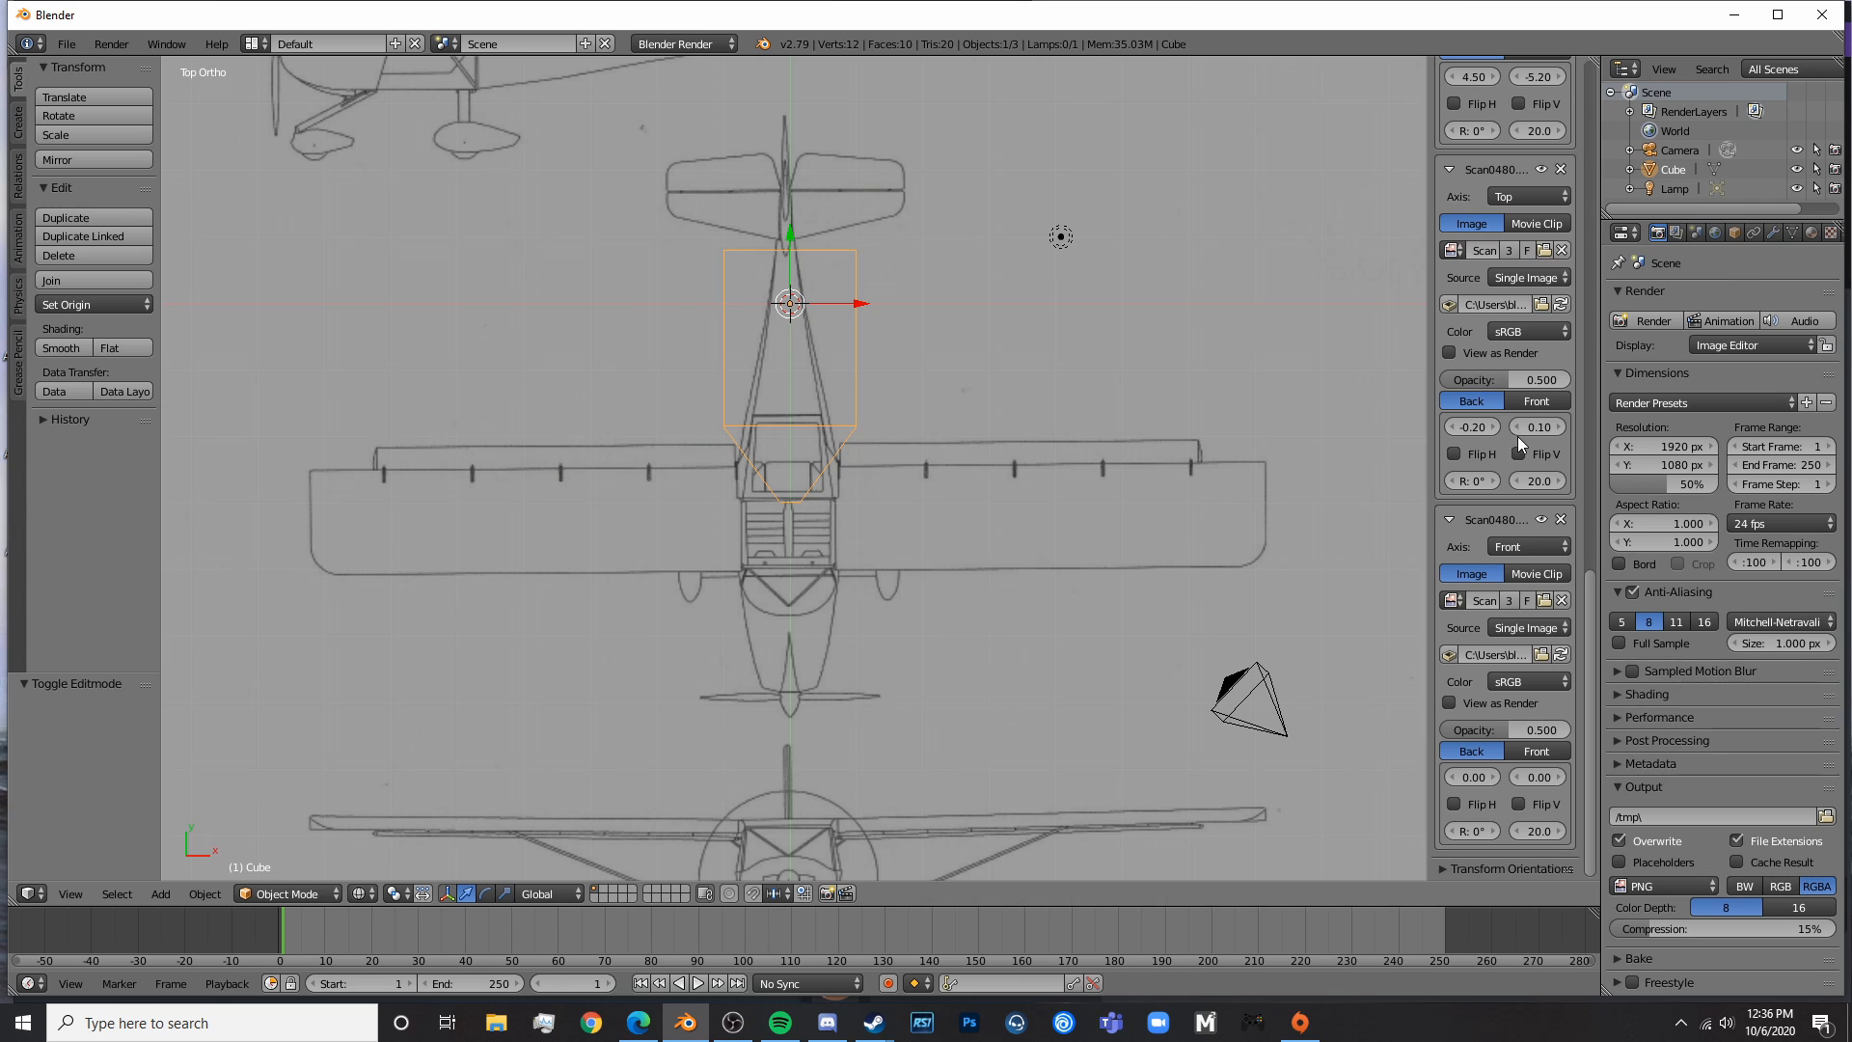
{"action": "left_click_drag", "start_coordinate": [1526, 439], "coordinate": [1630, 439]}
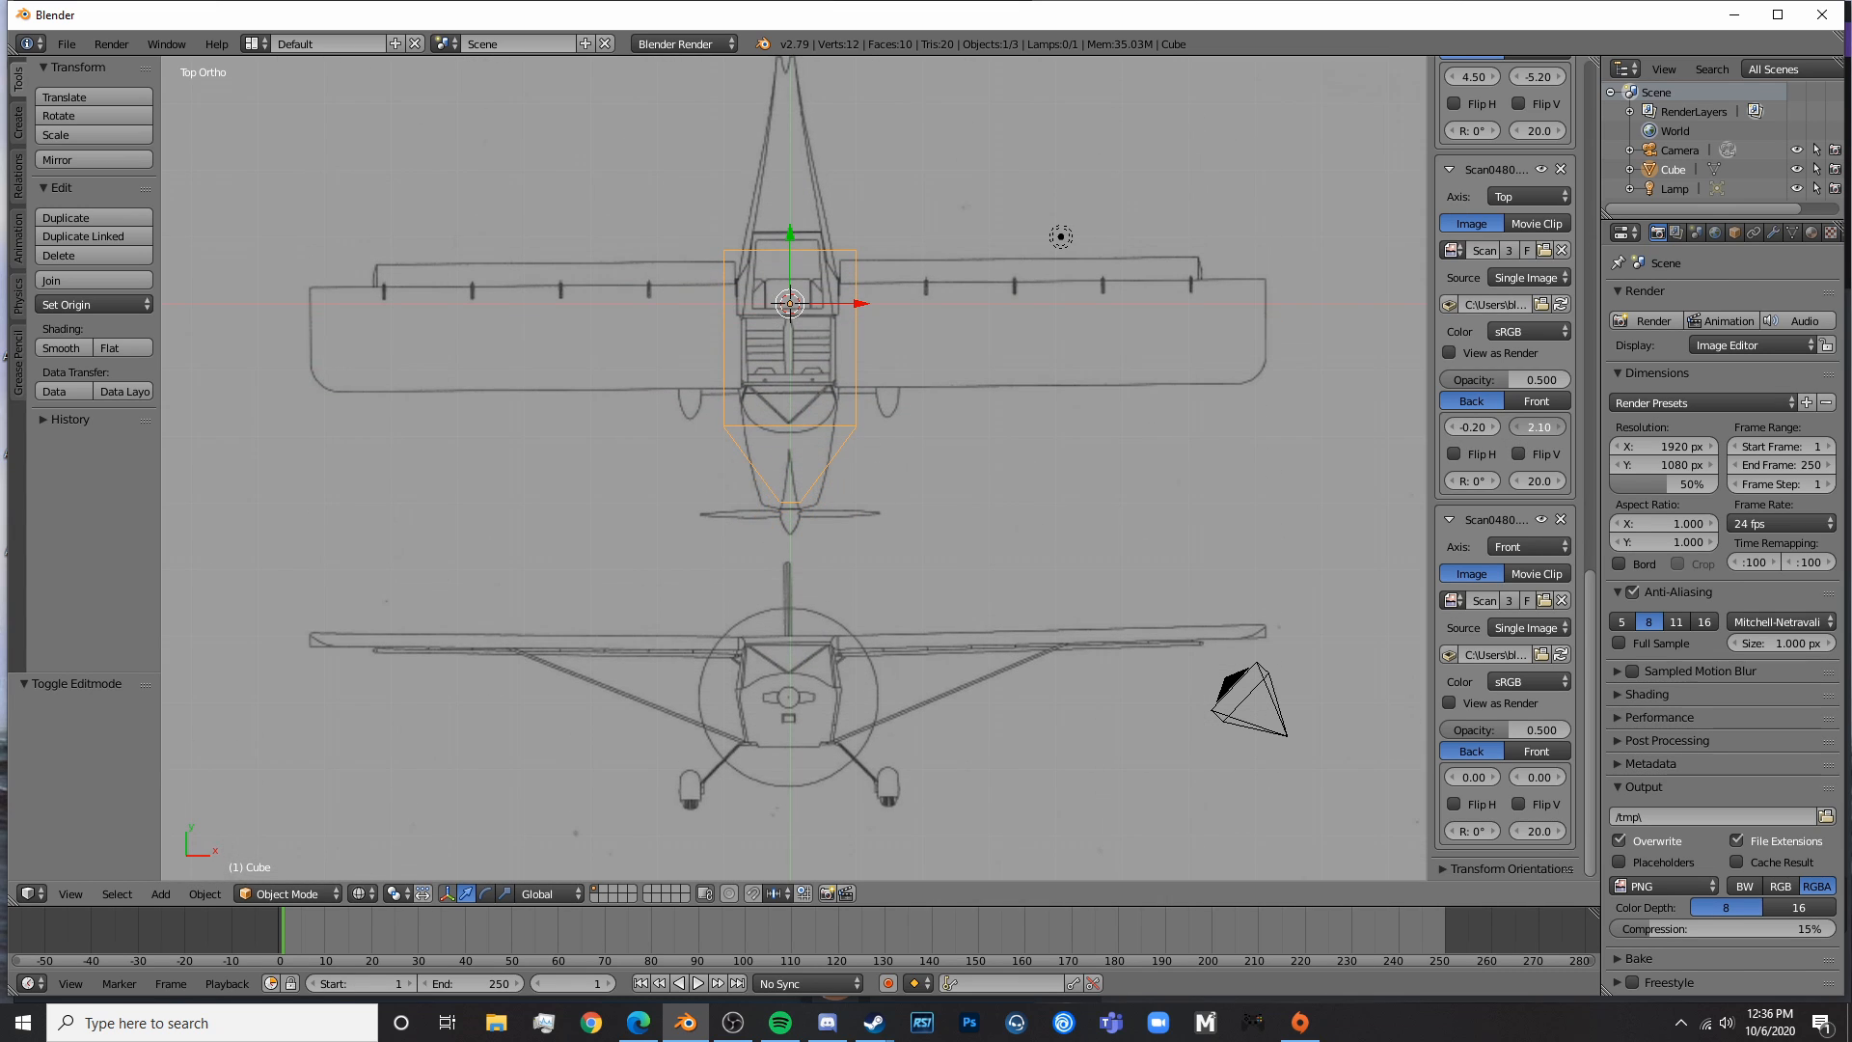
- Fine-tune the Top background image's Y offset to 2.18 so the drawing's nose lines up with the mesh
{"action": "scroll", "coordinate": [858, 441], "scroll_direction": "up", "scroll_amount": 3}
{"action": "middle_click_drag", "start_coordinate": [859, 441], "coordinate": [881, 739], "text": "shift"}
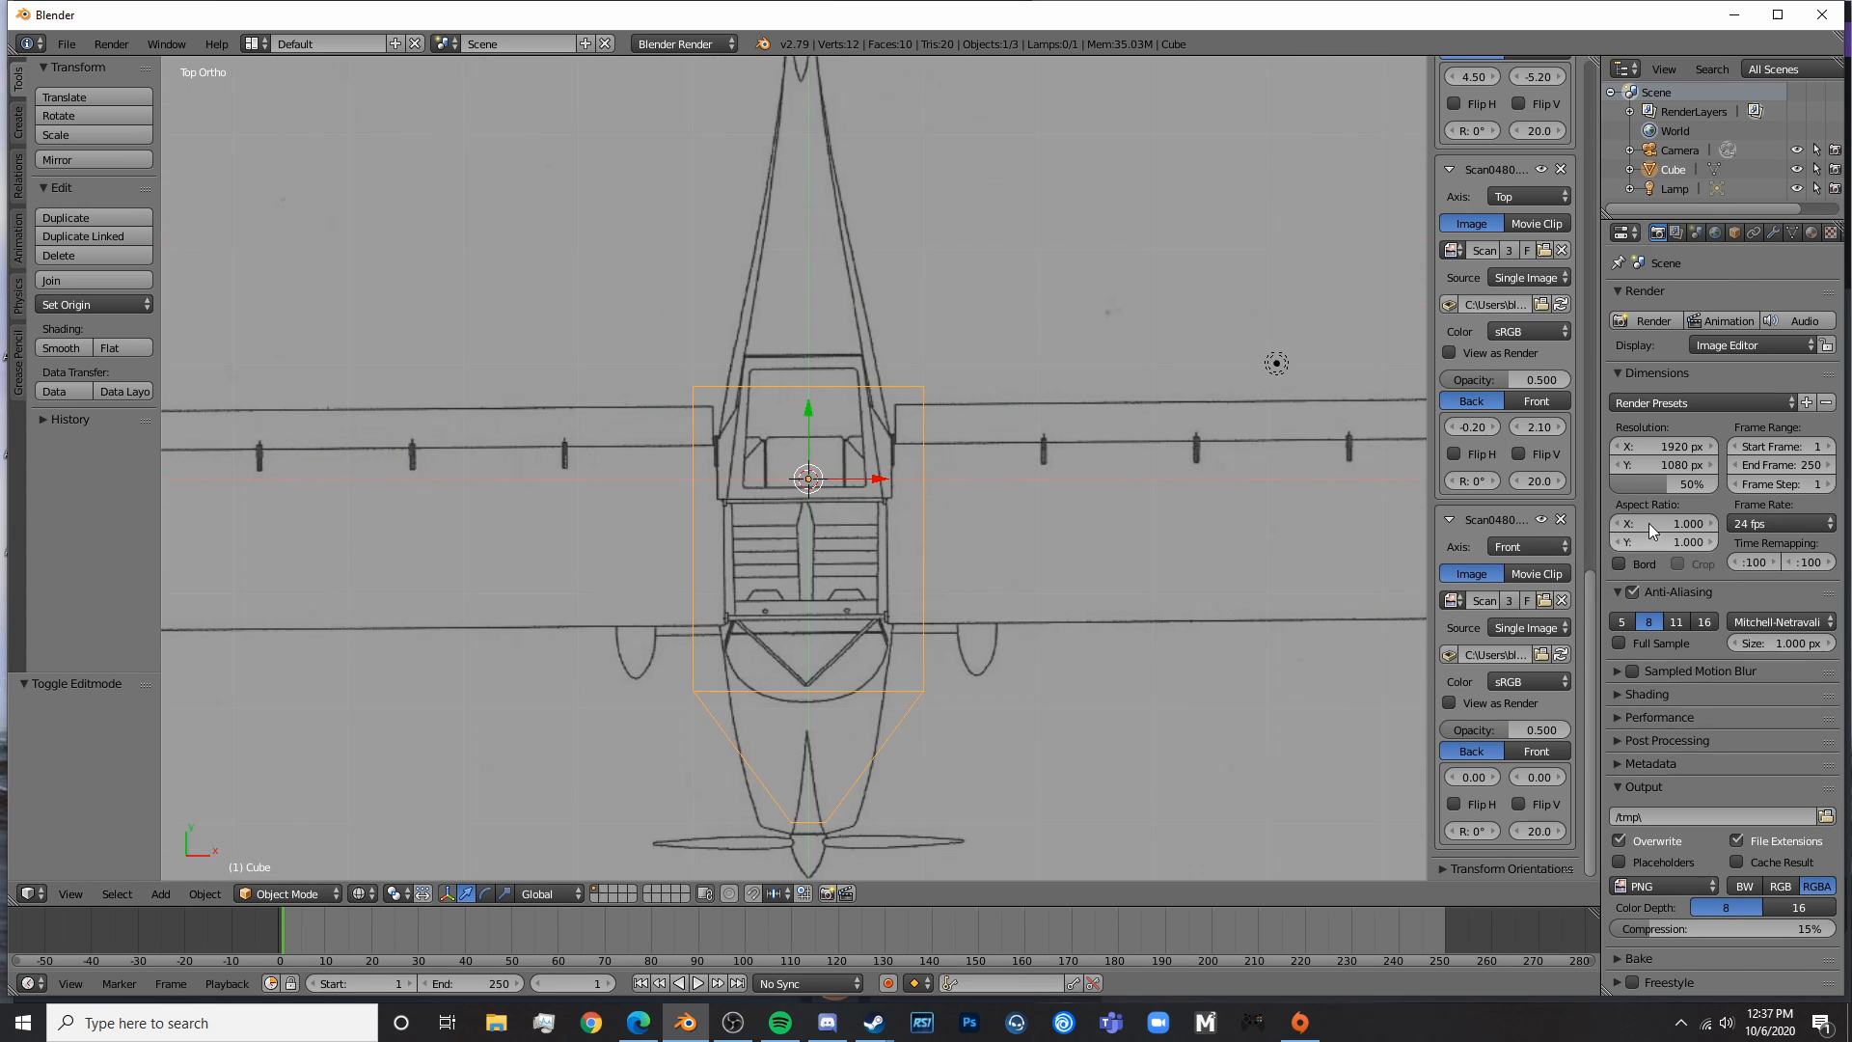
{"action": "left_click", "coordinate": [1554, 421]}
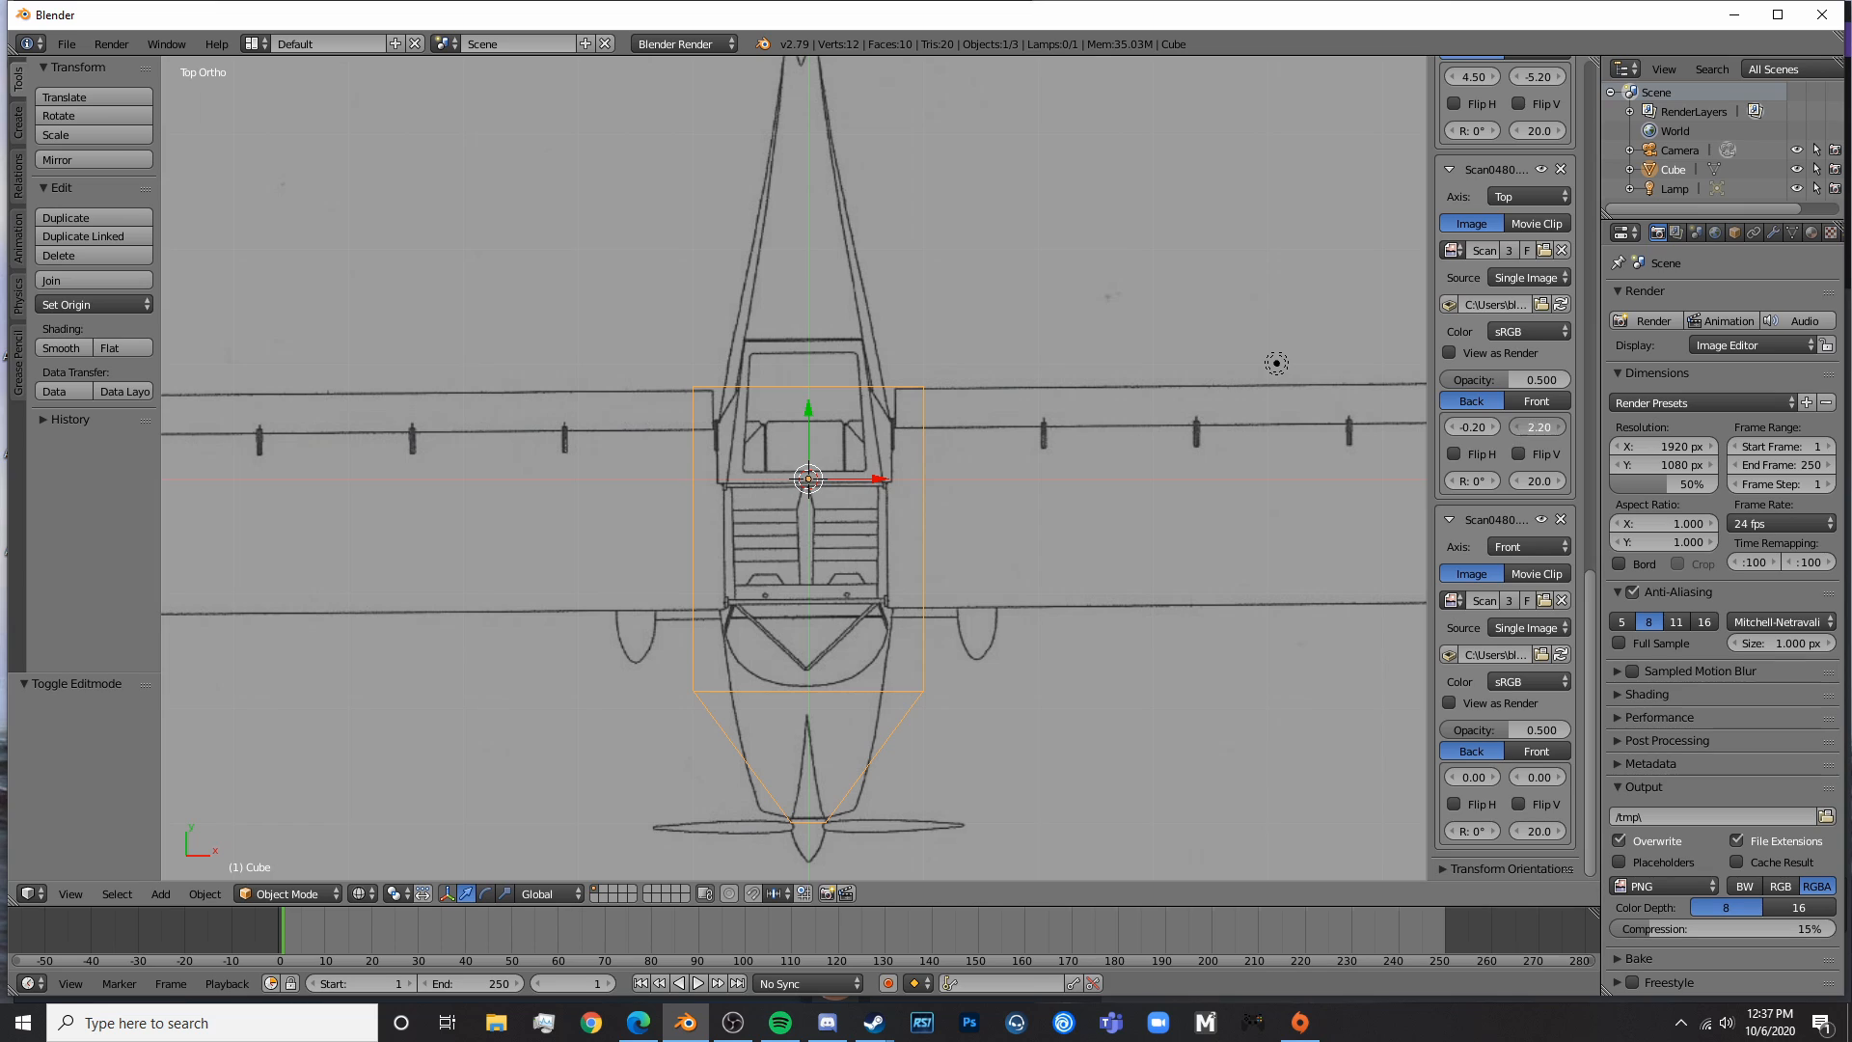
{"action": "left_click_drag", "start_coordinate": [1538, 427], "coordinate": [1528, 427]}
{"action": "left_click", "coordinate": [1538, 427]}
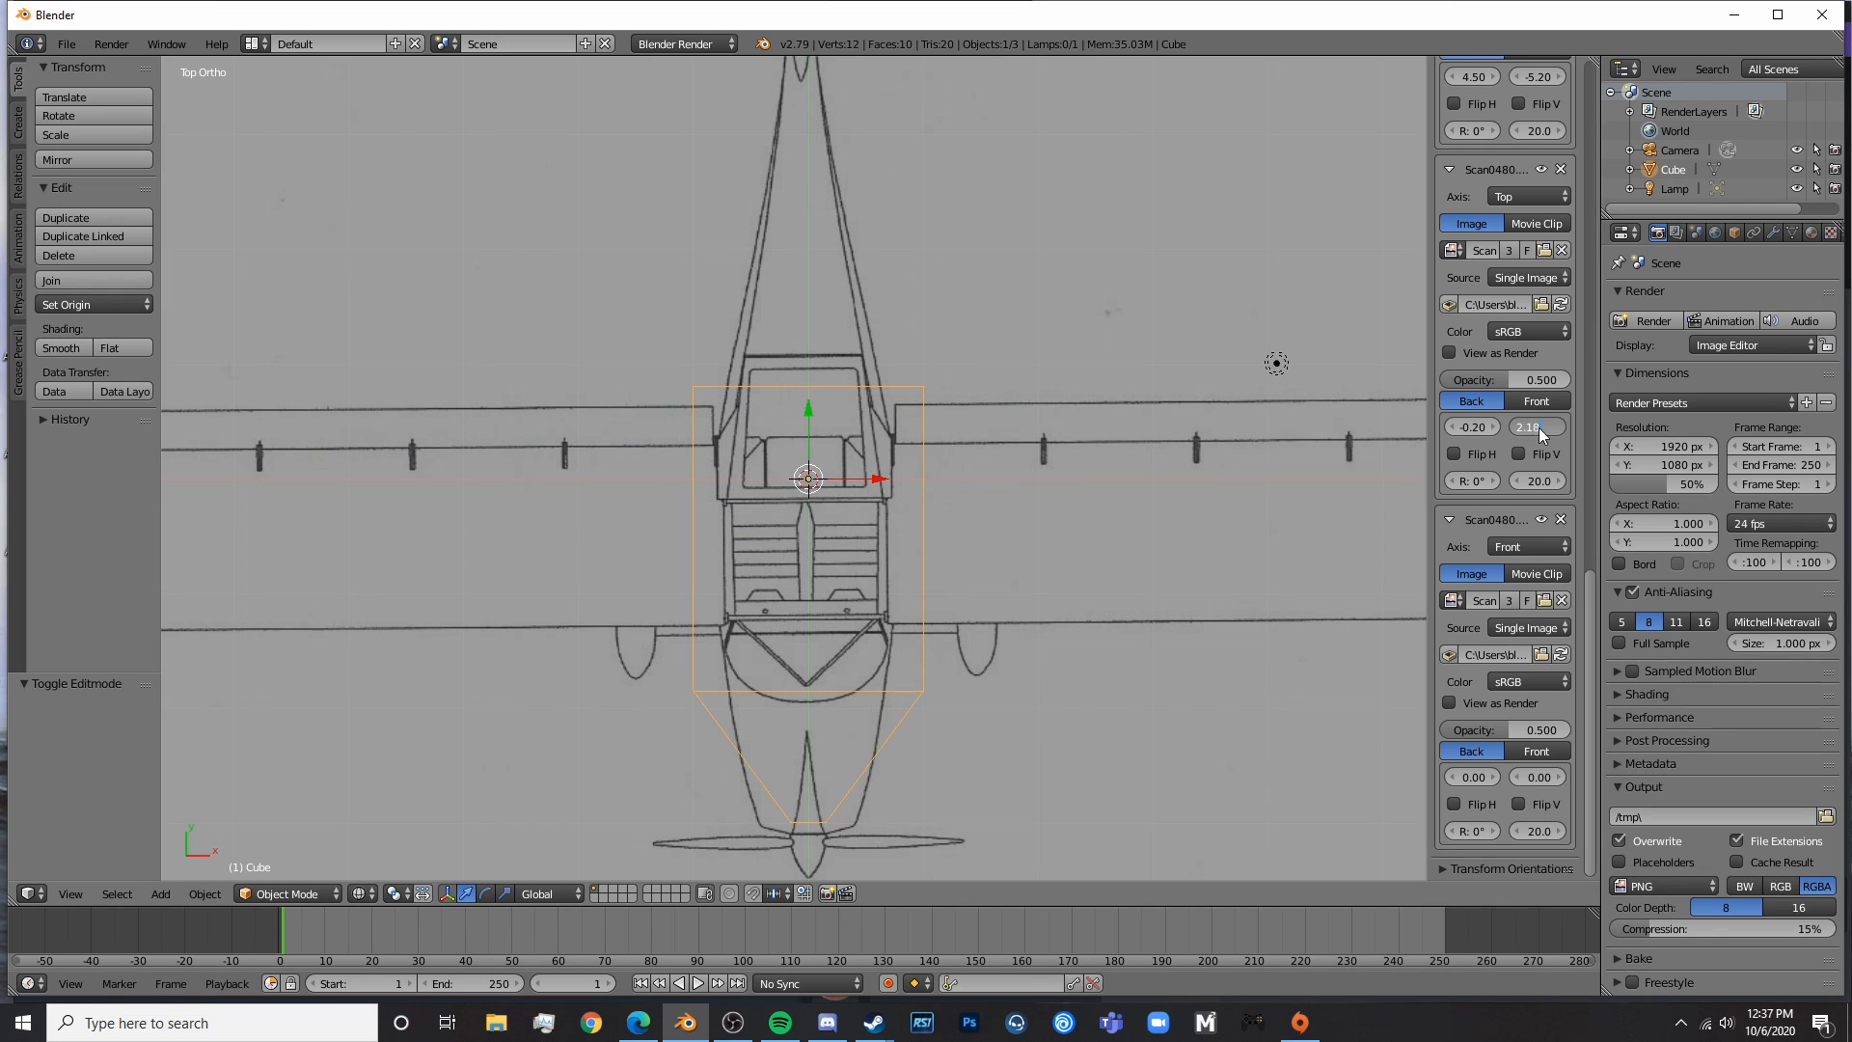
{"action": "type", "text": "2.18"}
{"action": "key", "text": "Return"}
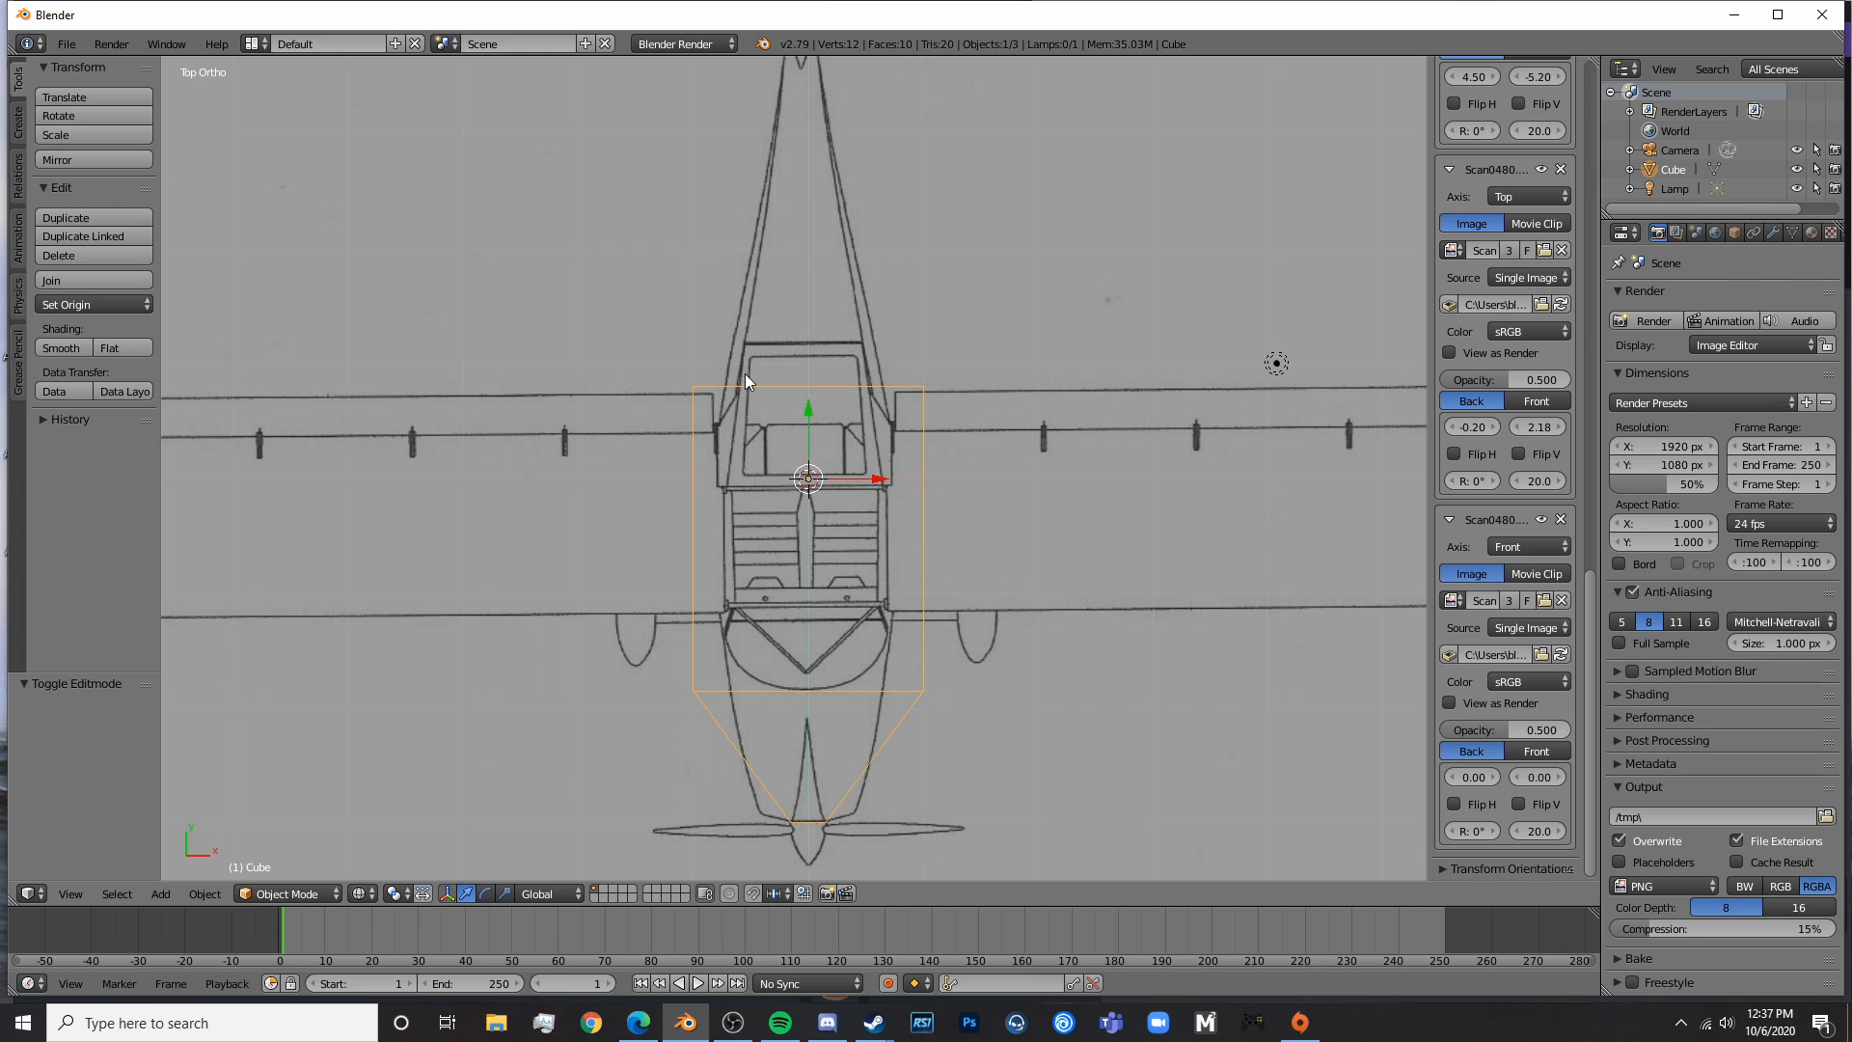
- Examine how the mesh lines up with the cabin, wings and nose in the top-view drawing
{"action": "scroll", "coordinate": [891, 468], "scroll_direction": "down", "scroll_amount": 7}
{"action": "scroll", "coordinate": [892, 469], "scroll_direction": "up", "scroll_amount": 4}
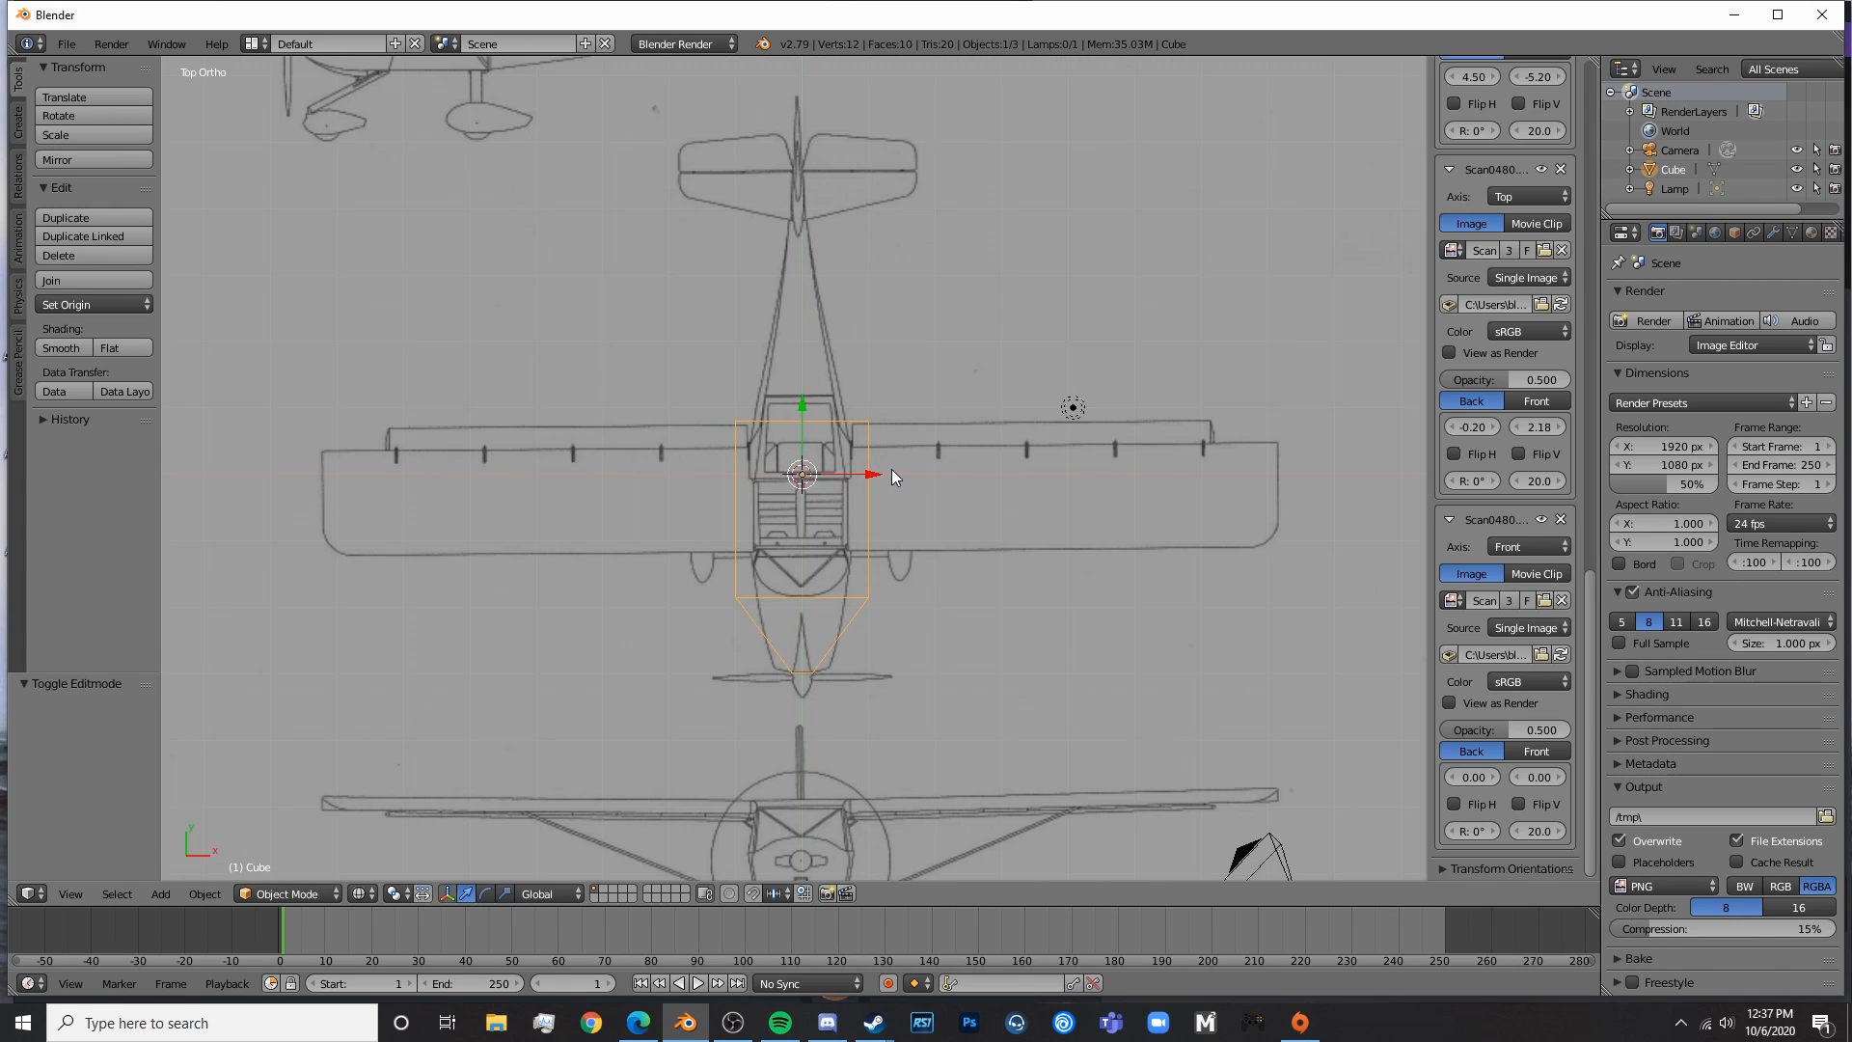
{"action": "scroll", "coordinate": [891, 468], "scroll_direction": "up", "scroll_amount": 7}
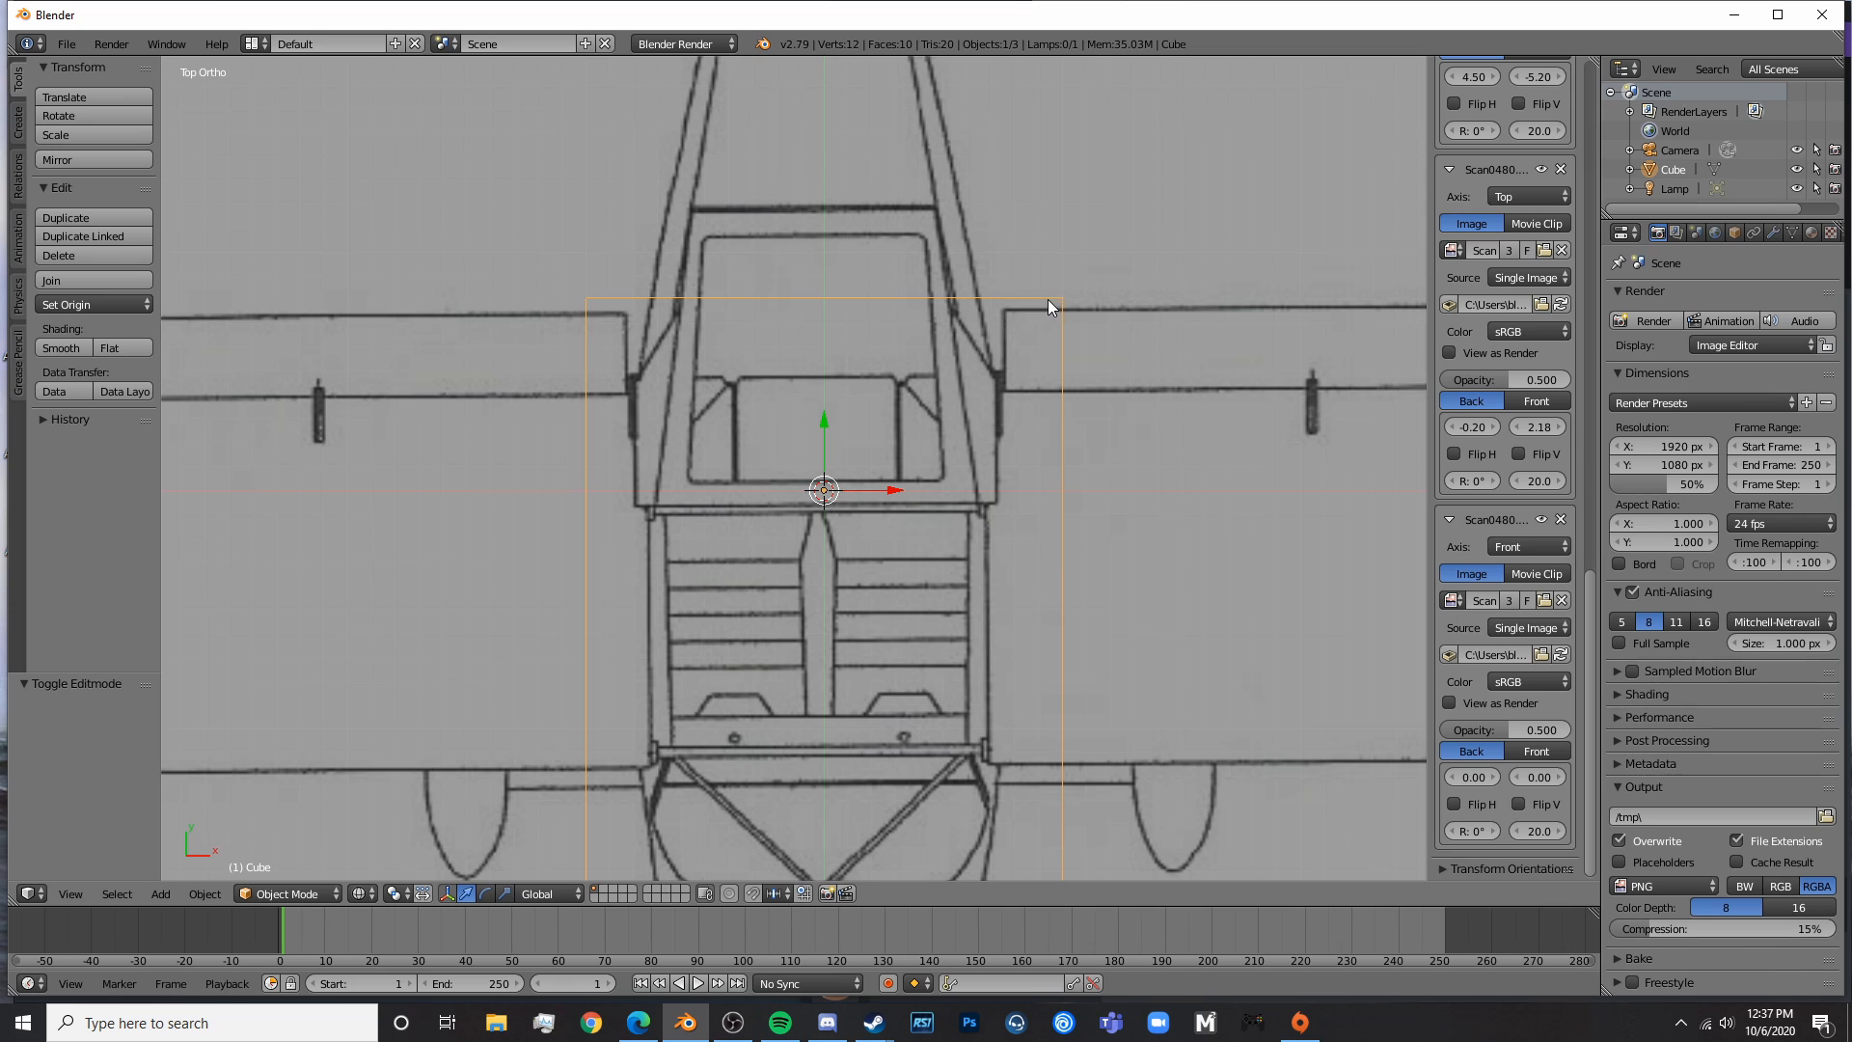
{"action": "scroll", "coordinate": [1052, 386], "scroll_direction": "down", "scroll_amount": 8}
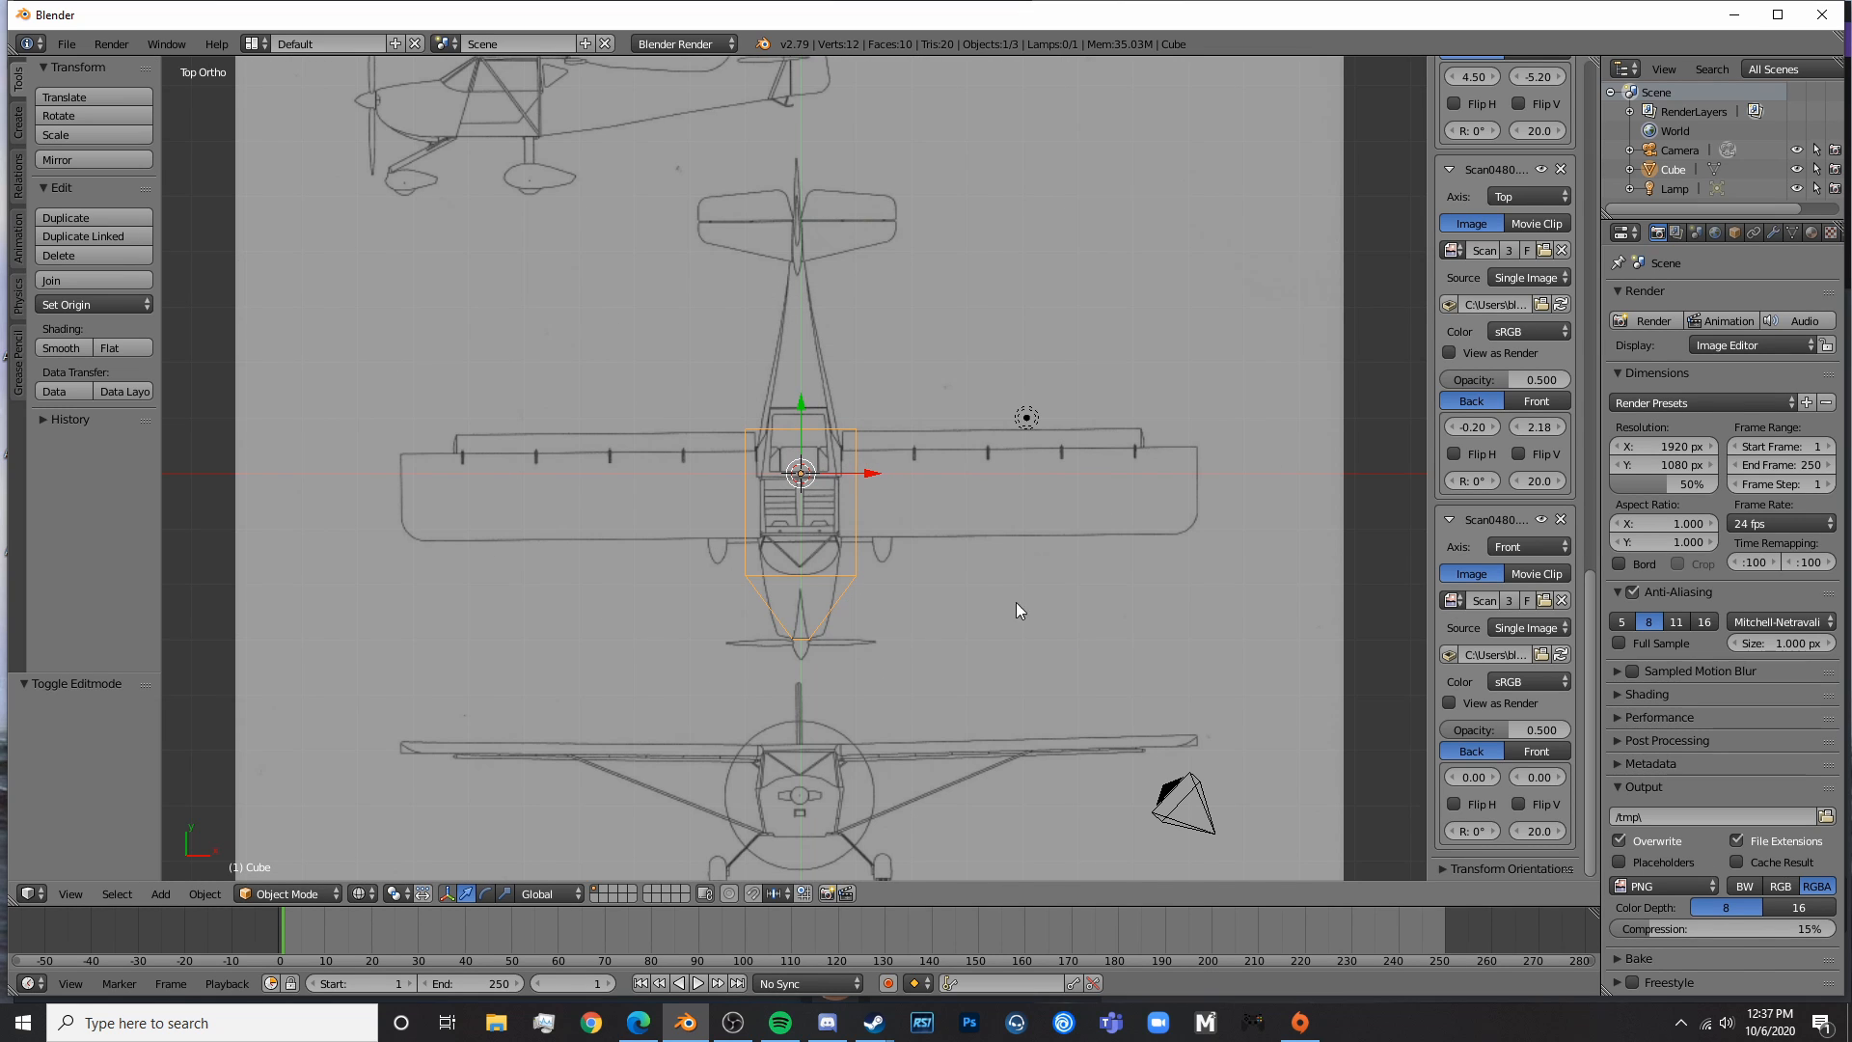
{"action": "scroll", "coordinate": [1015, 602], "scroll_direction": "down", "scroll_amount": 4}
{"action": "scroll", "coordinate": [887, 601], "scroll_direction": "up", "scroll_amount": 5}
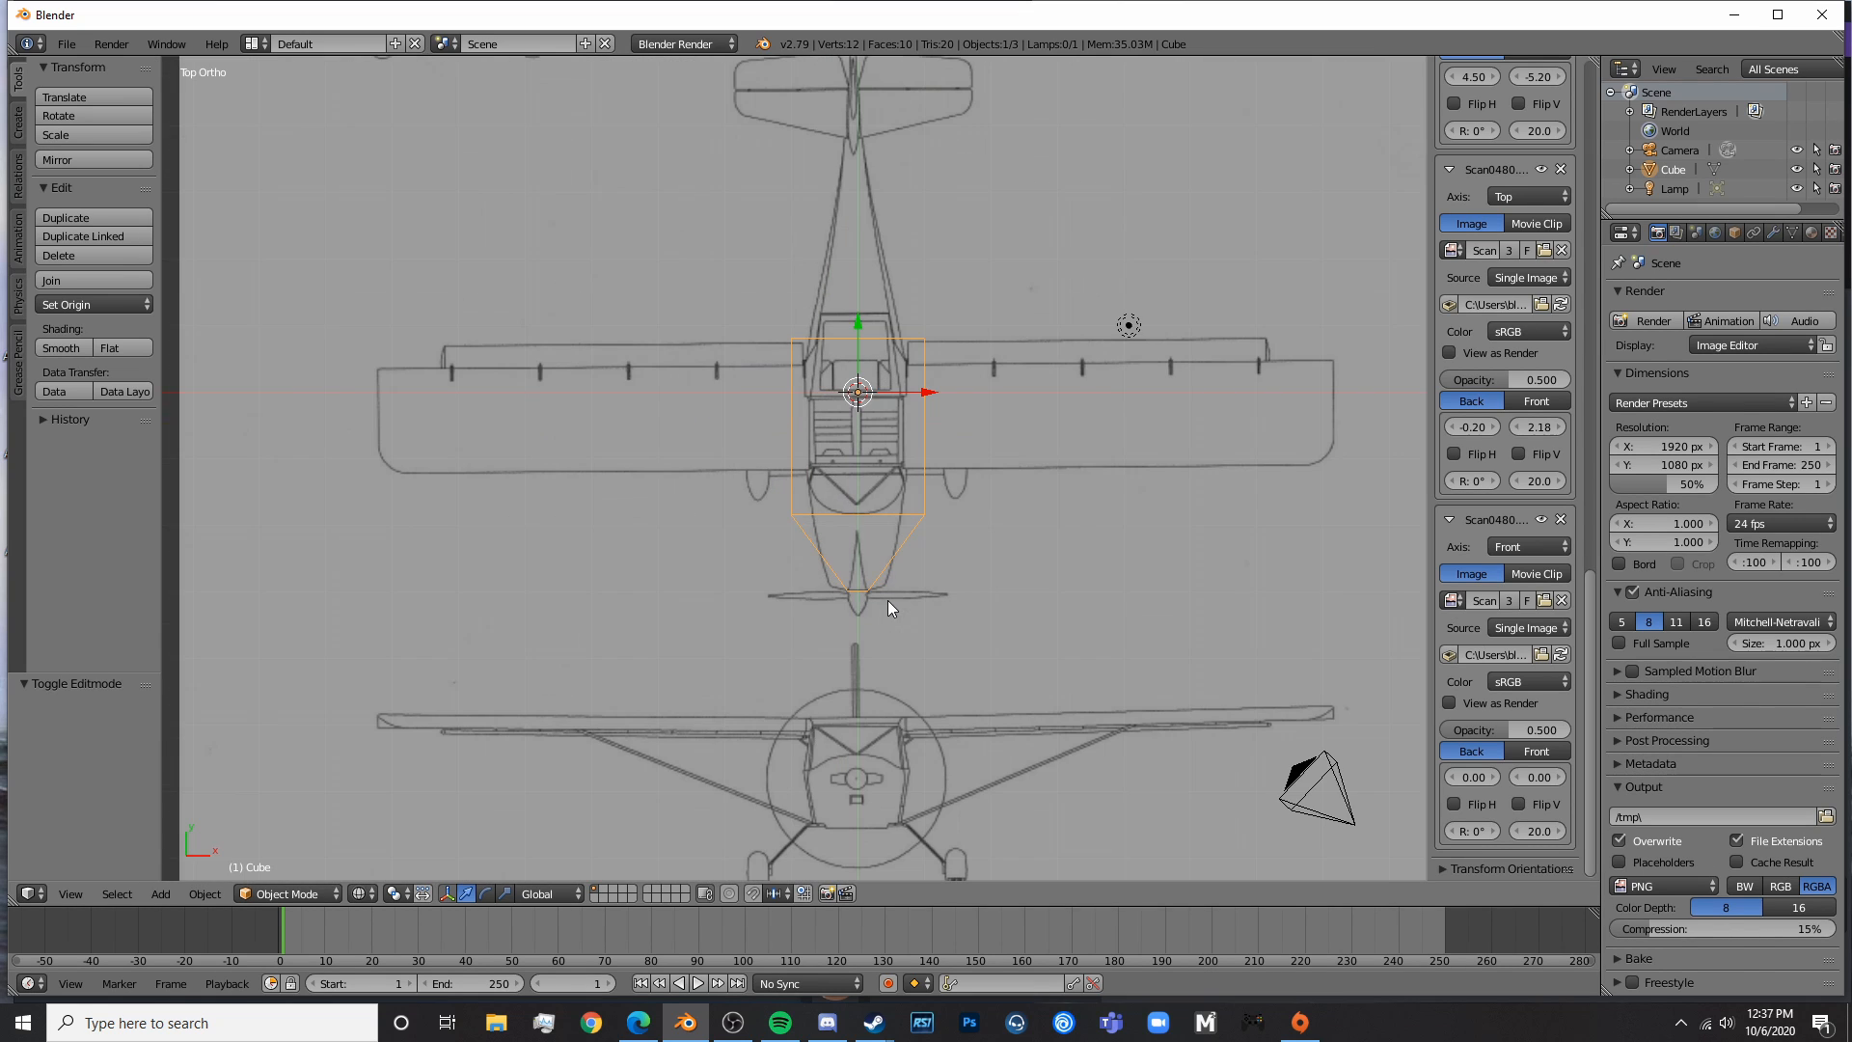
{"action": "scroll", "coordinate": [939, 529], "scroll_direction": "down", "scroll_amount": 3}
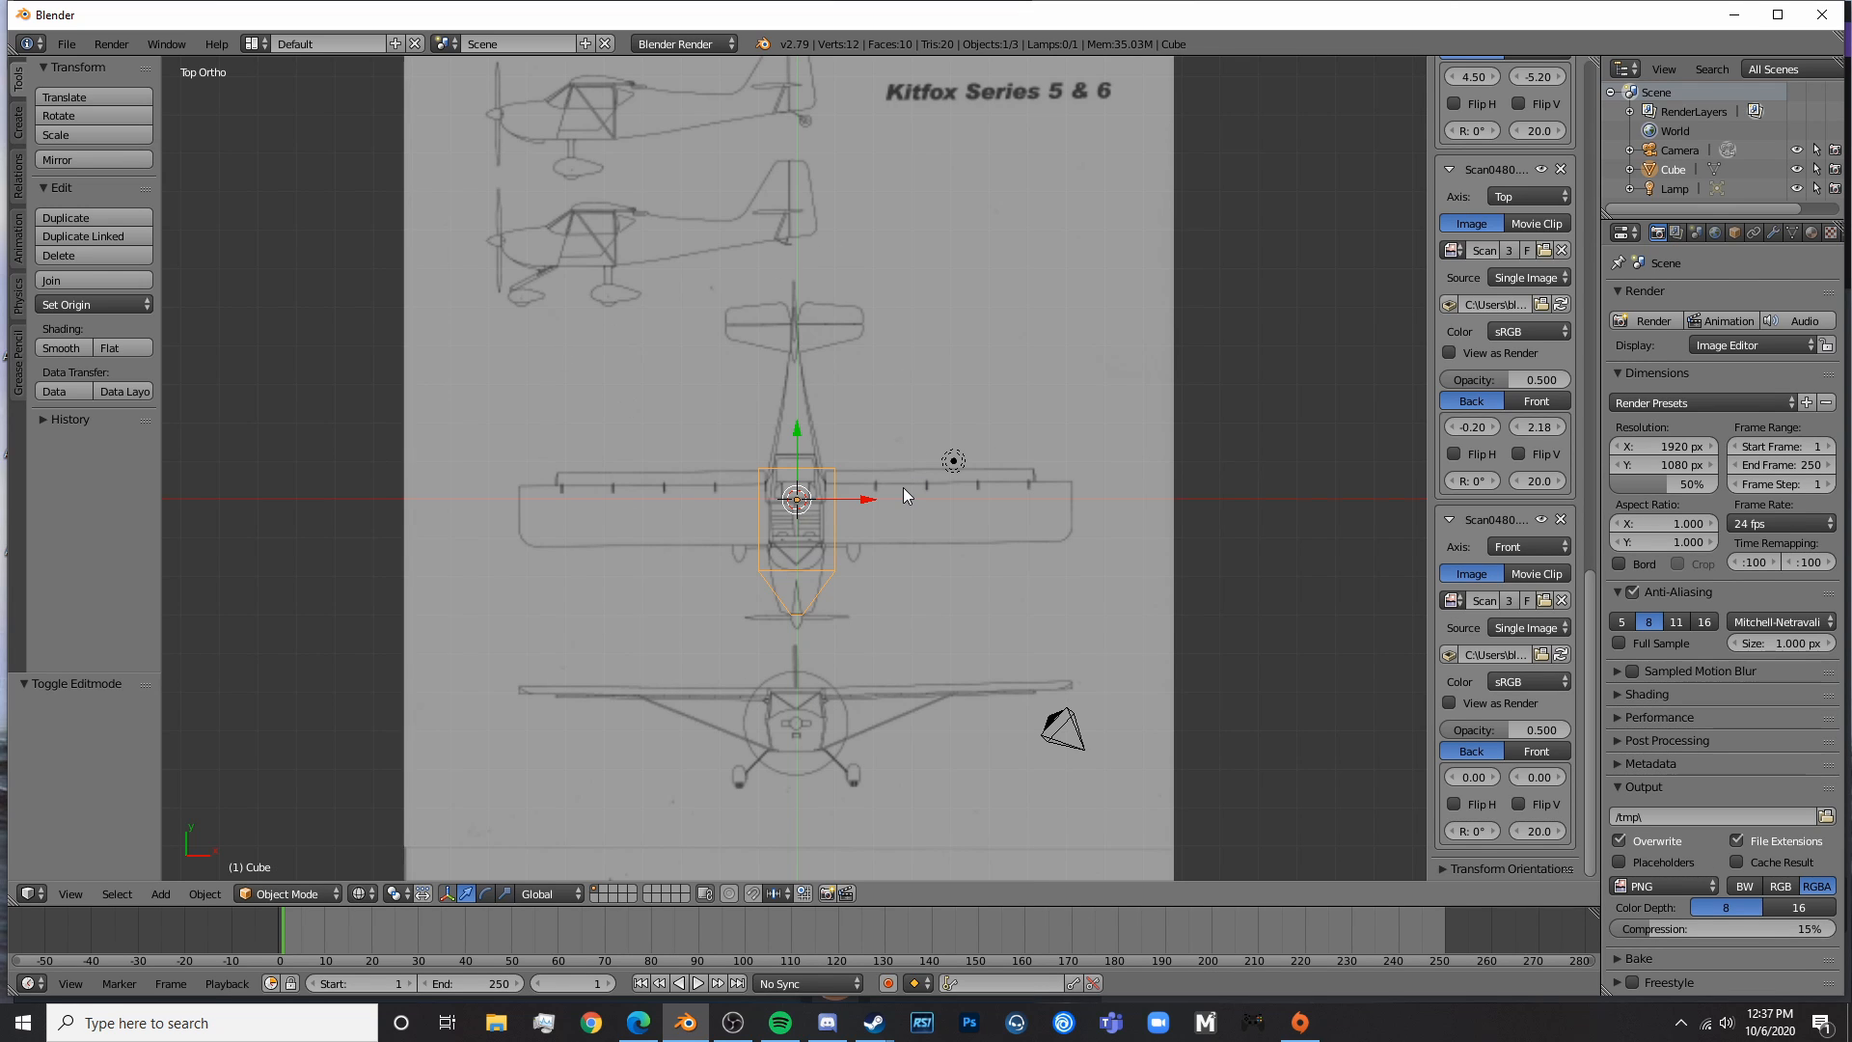
- Examine how the mesh and its upper front corner line up with the fuselage in the side-view drawing
{"action": "key", "text": "KP_3"}
{"action": "scroll", "coordinate": [902, 488], "scroll_direction": "up", "scroll_amount": 4}
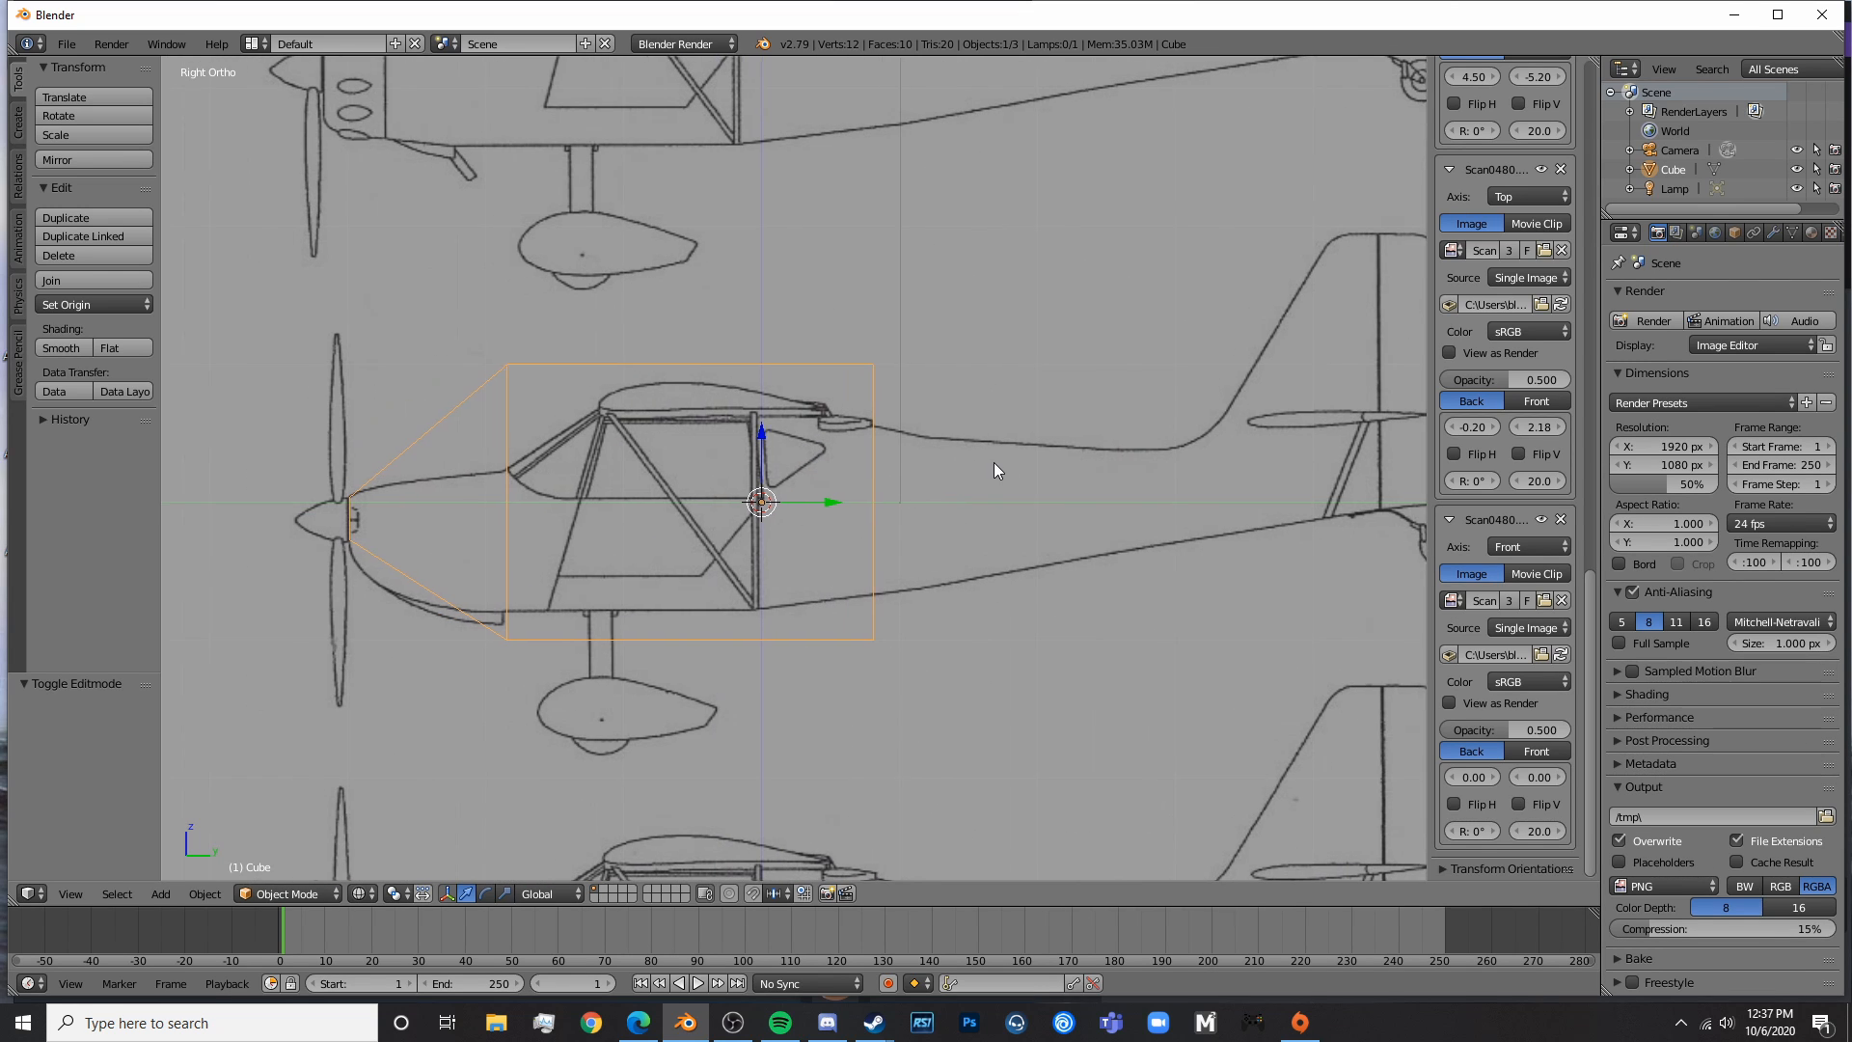
{"action": "scroll", "coordinate": [998, 471], "scroll_direction": "down", "scroll_amount": 4}
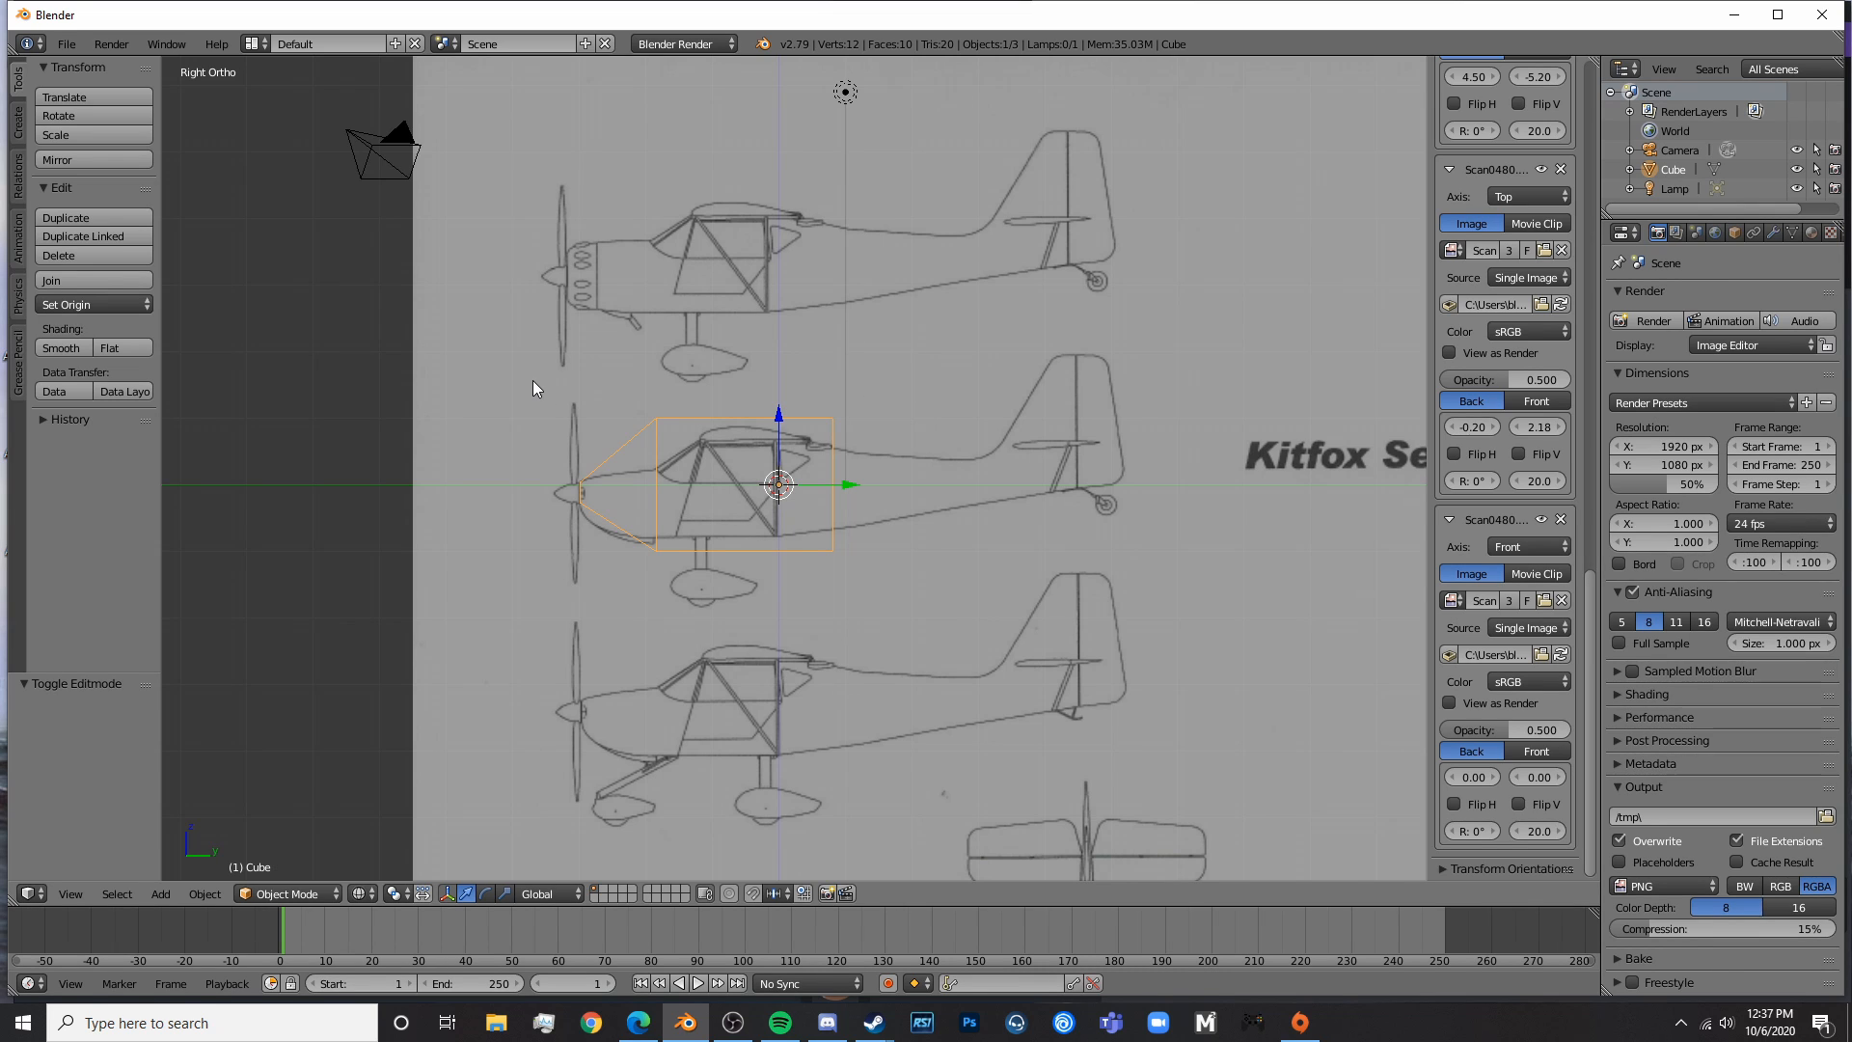
{"action": "scroll", "coordinate": [692, 552], "scroll_direction": "up", "scroll_amount": 4}
{"action": "key", "text": "Tab"}
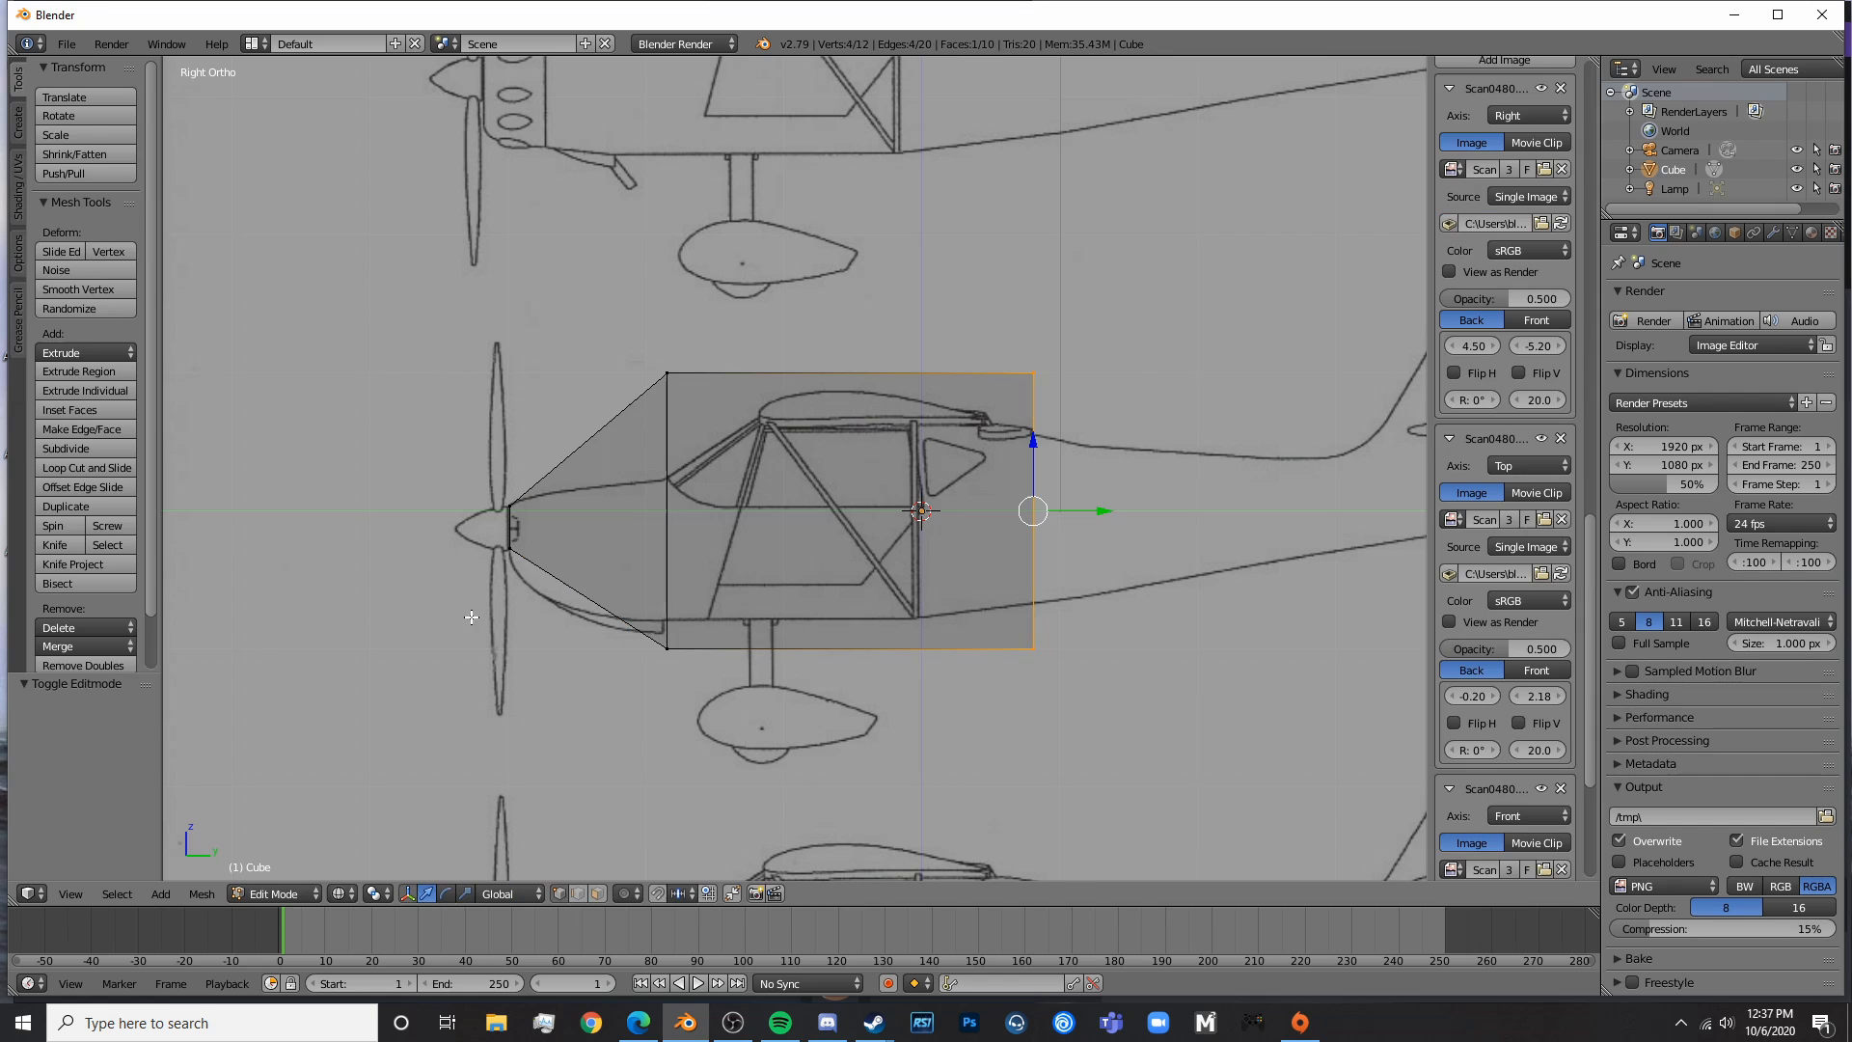
{"action": "key", "text": "a"}
{"action": "key", "text": "c"}
{"action": "left_click", "coordinate": [666, 372]}
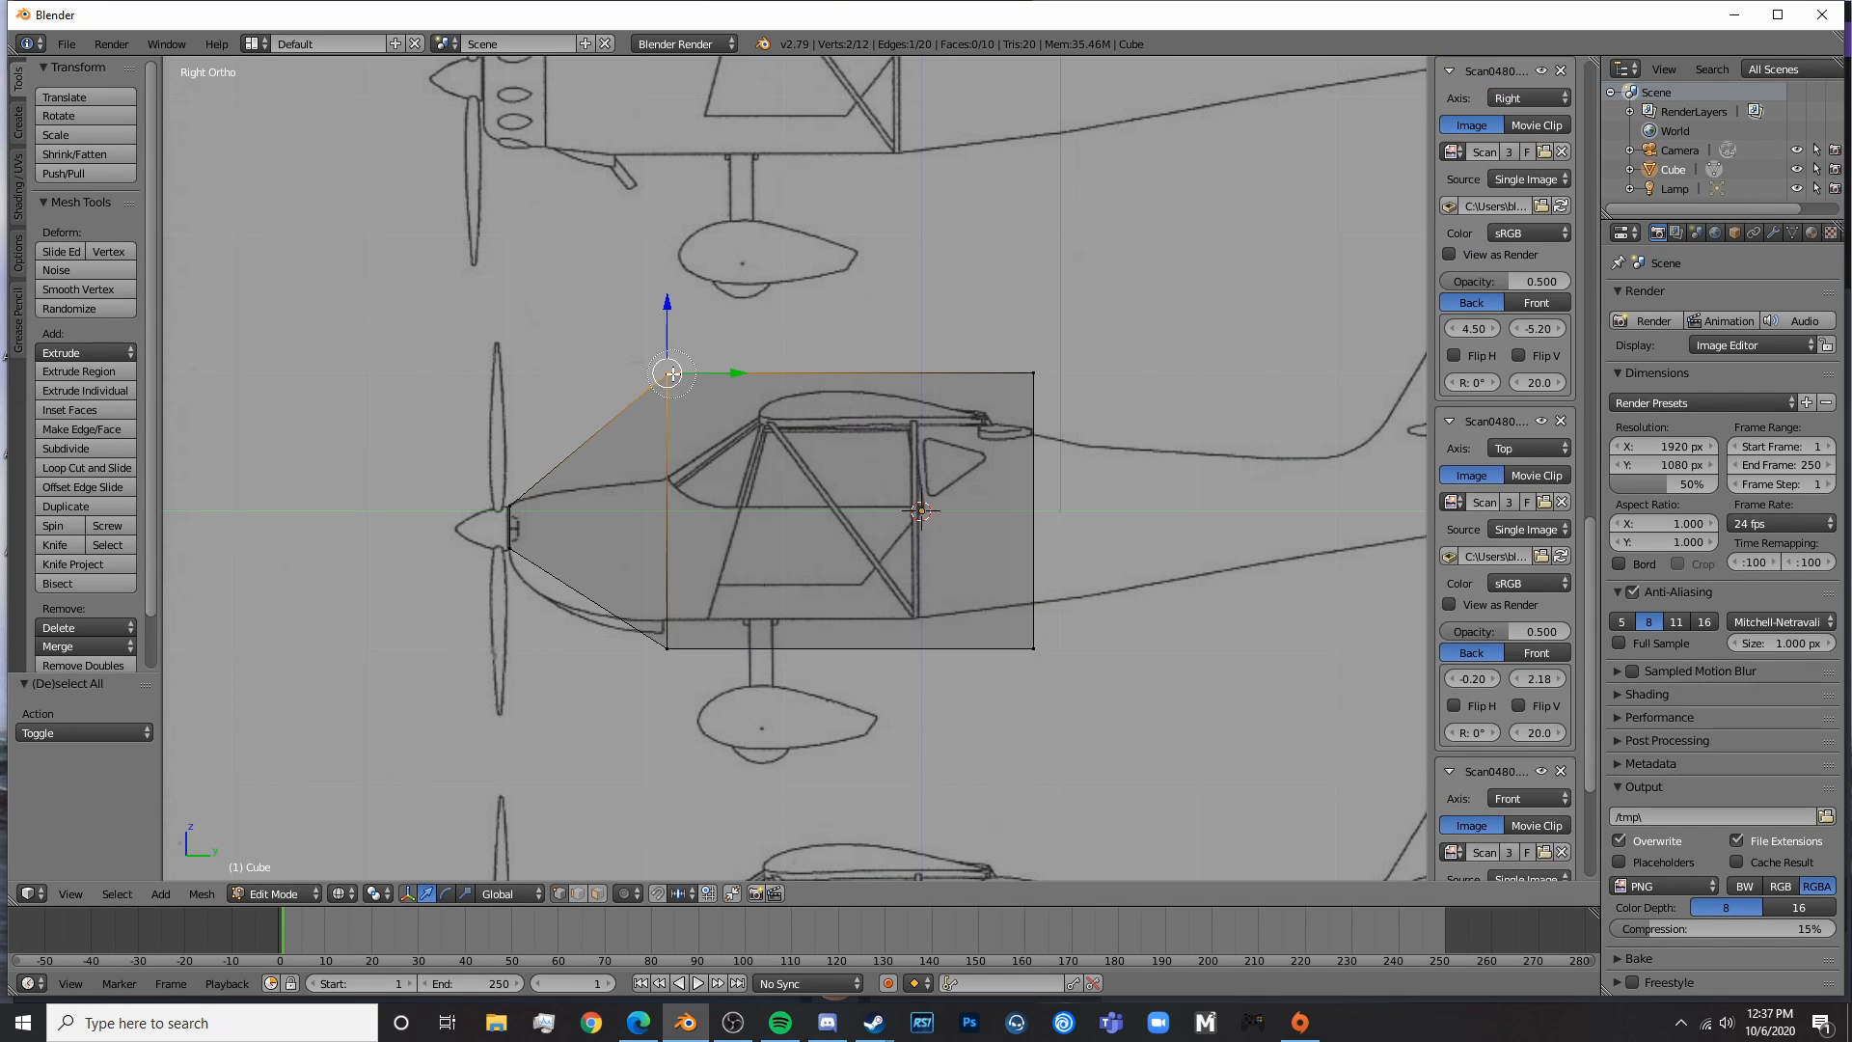
{"action": "key", "text": "Escape"}
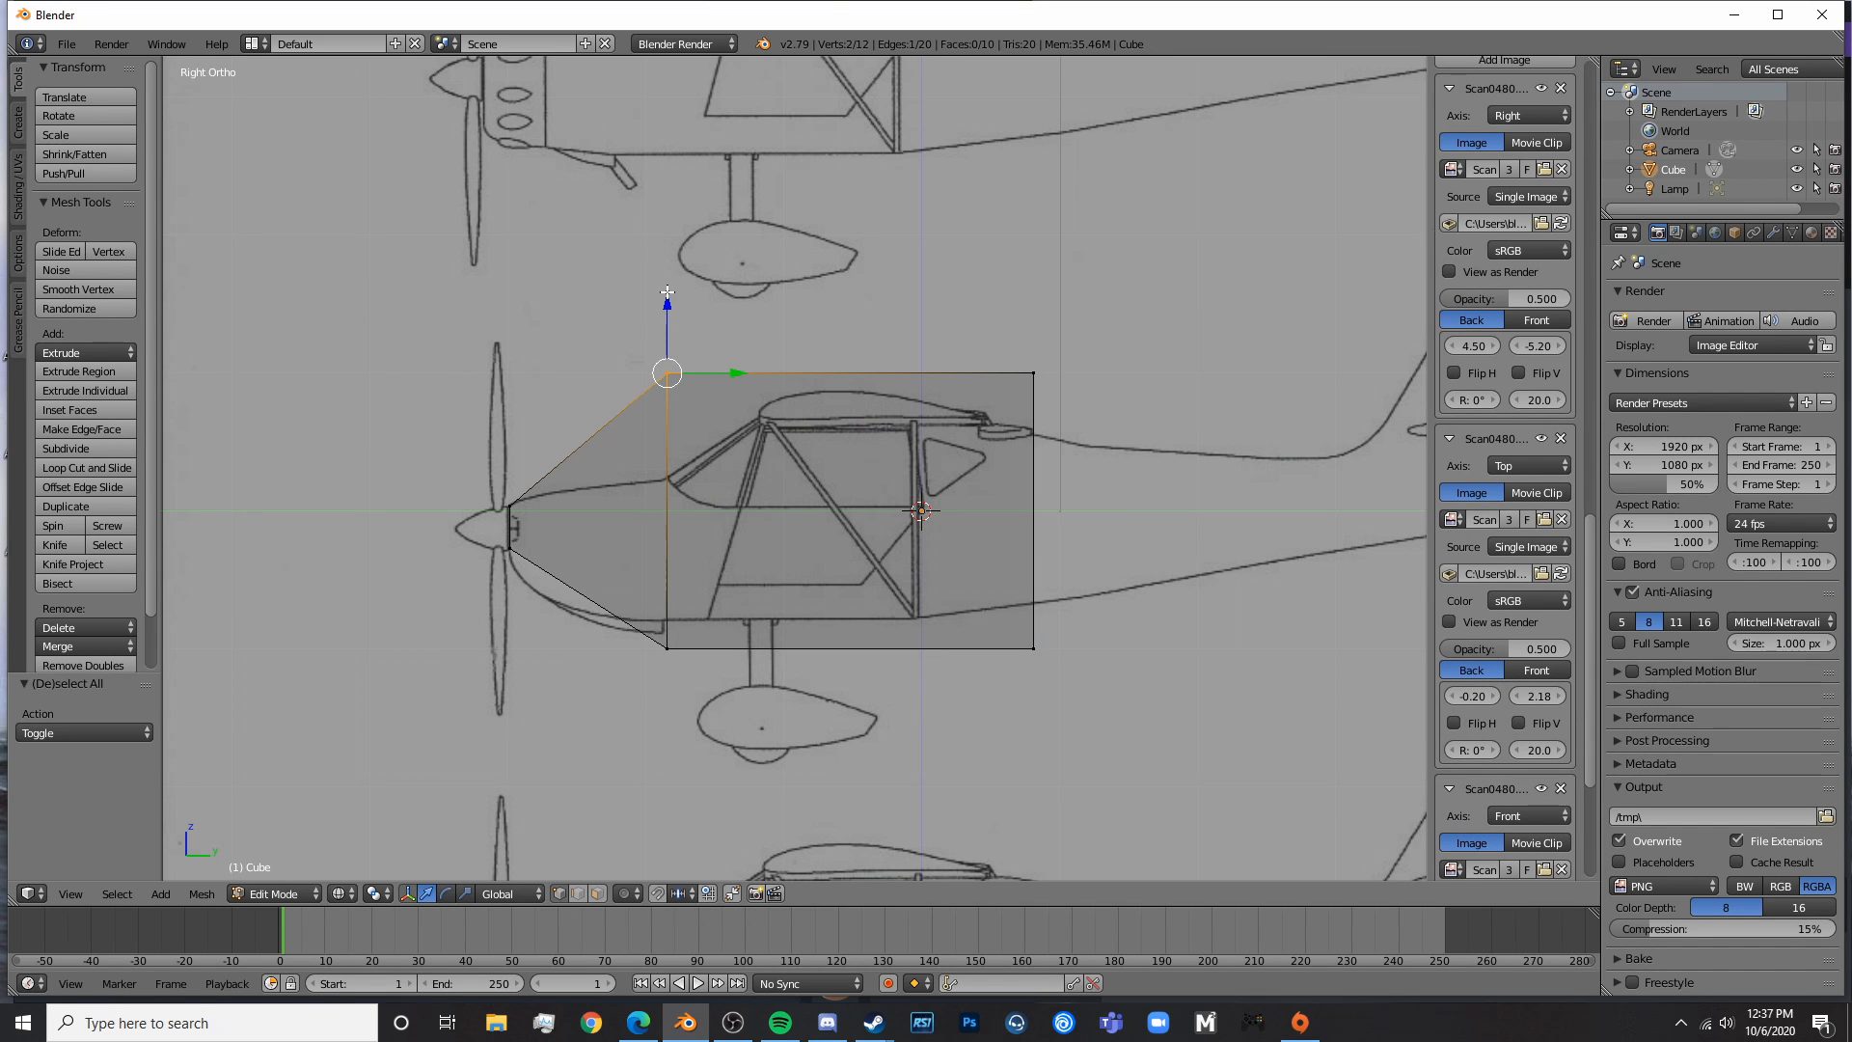
{"action": "key", "text": "Tab"}
- In the front view, offset the Front background image to X -0.20 and Y 6.30 to bring the airplane over the mesh
{"action": "scroll", "coordinate": [906, 587], "scroll_direction": "down", "scroll_amount": 5}
{"action": "key", "text": "KP_1"}
{"action": "scroll", "coordinate": [906, 588], "scroll_direction": "up", "scroll_amount": 5}
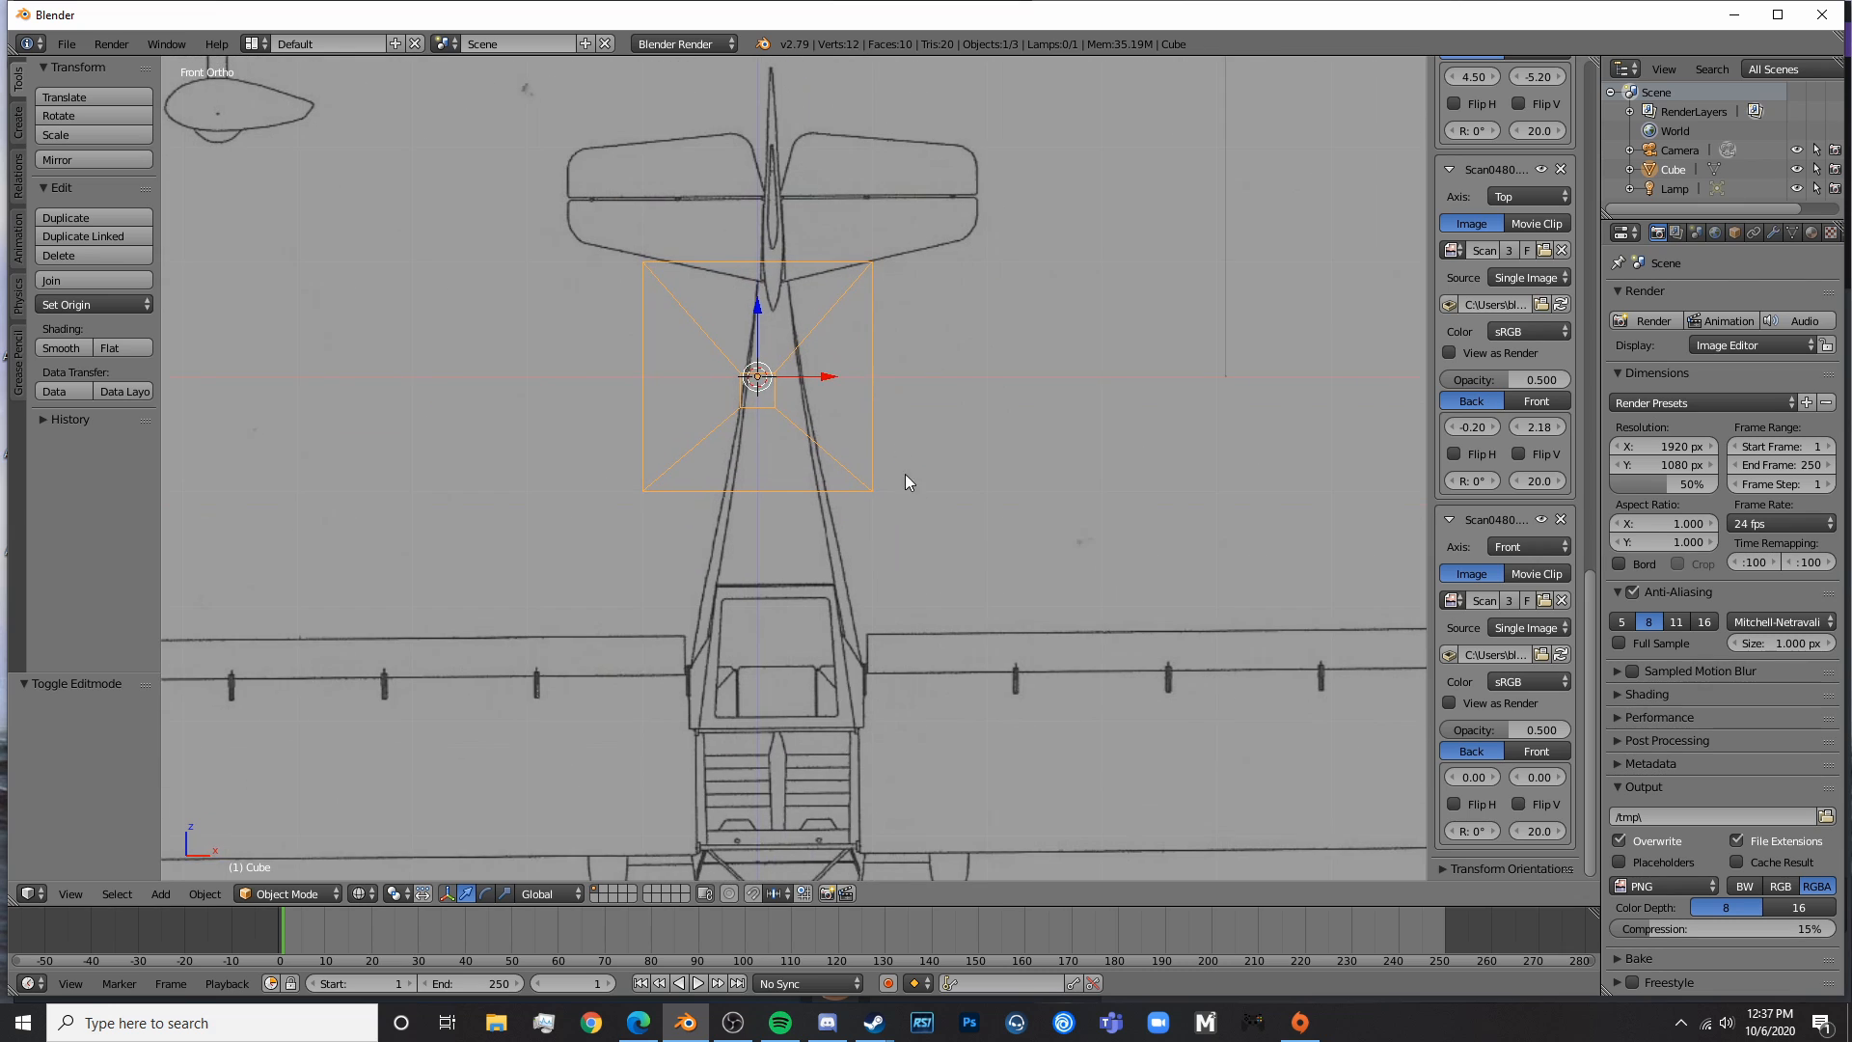
{"action": "scroll", "coordinate": [905, 473], "scroll_direction": "down", "scroll_amount": 4}
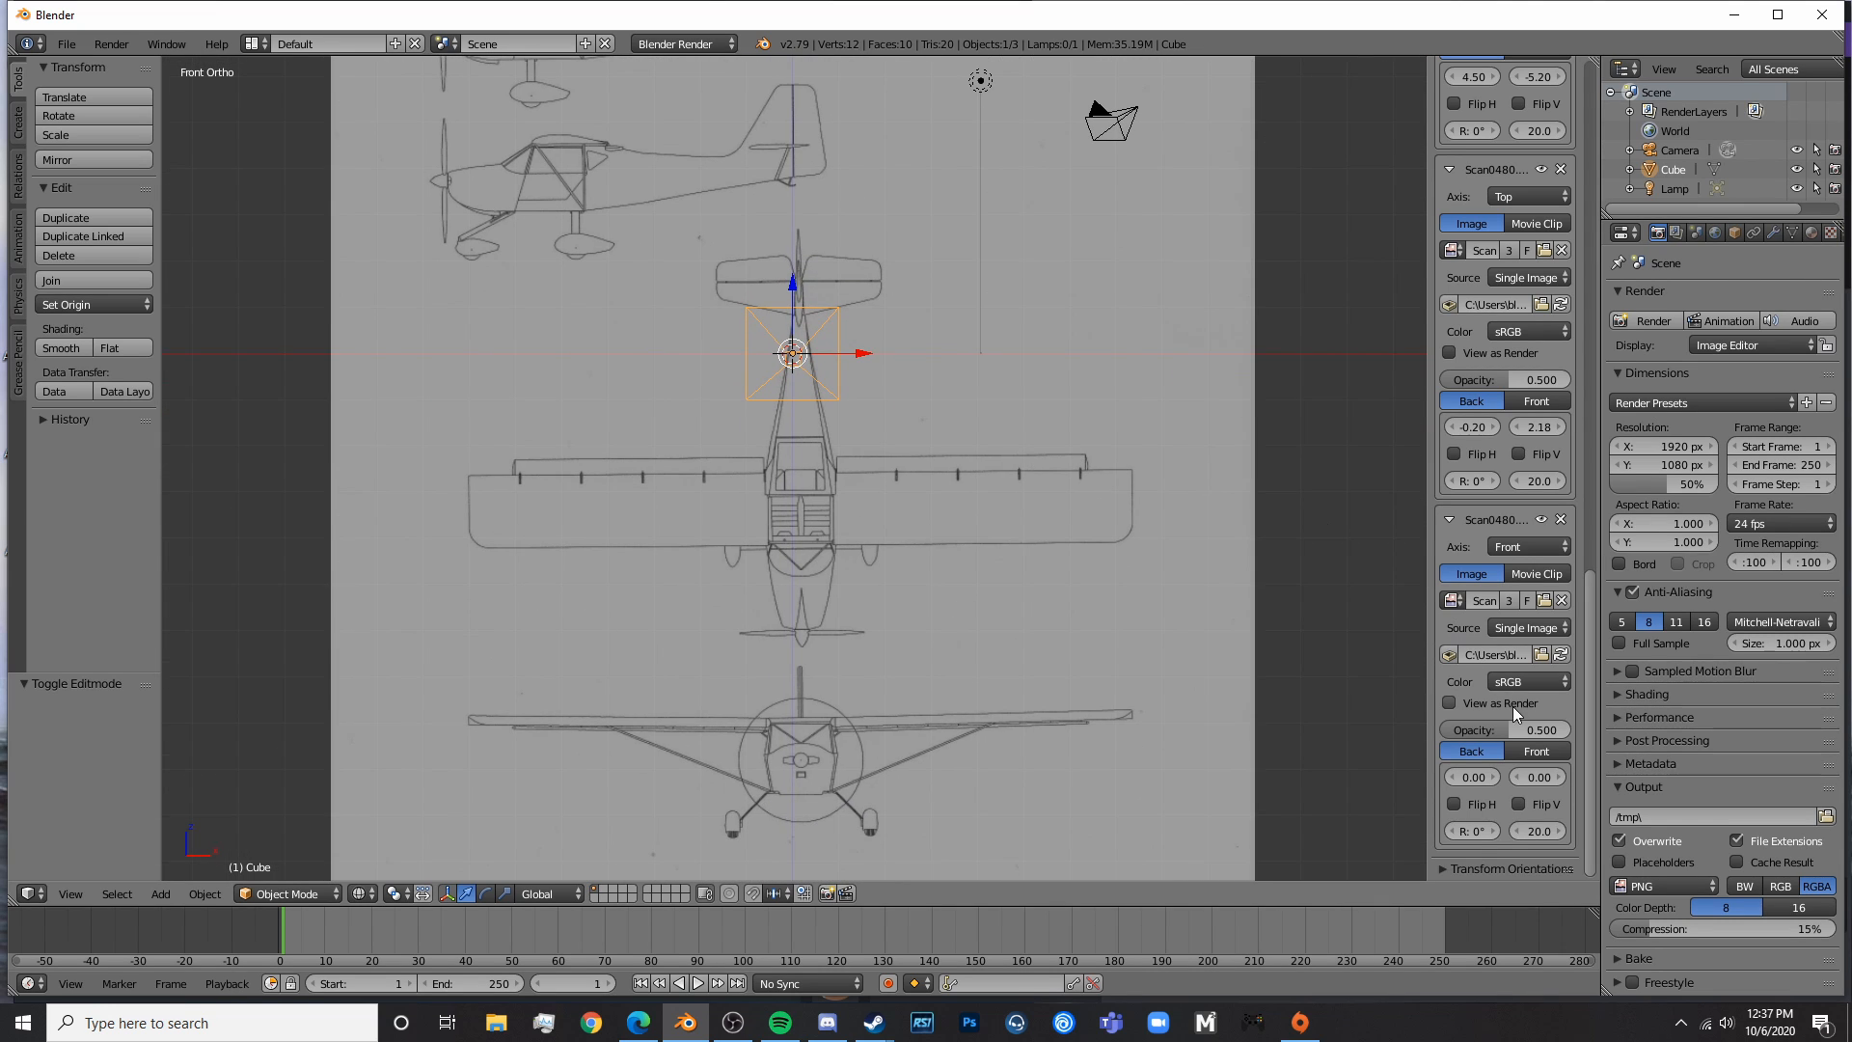
{"action": "left_click_drag", "start_coordinate": [1531, 774], "coordinate": [1640, 774]}
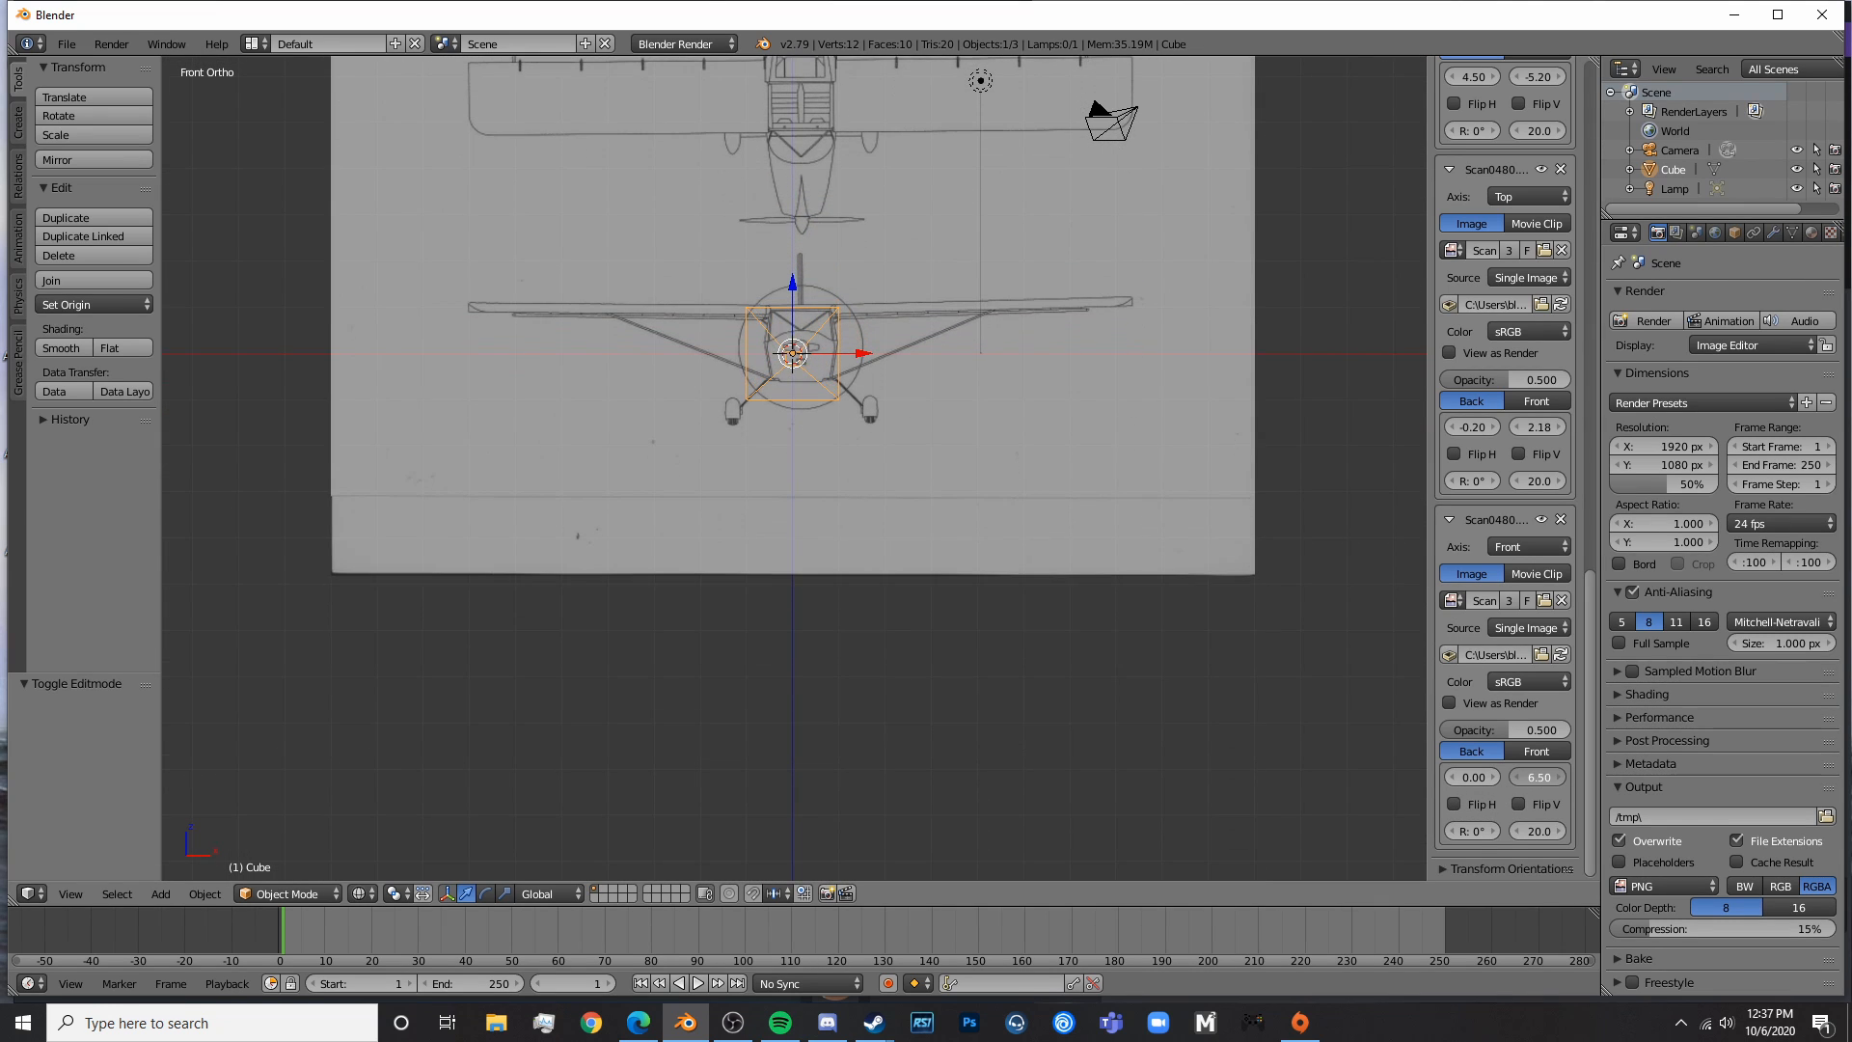
{"action": "scroll", "coordinate": [855, 540], "scroll_direction": "up", "scroll_amount": 4}
{"action": "middle_click_drag", "start_coordinate": [910, 289], "coordinate": [921, 555], "text": "shift"}
{"action": "scroll", "coordinate": [926, 560], "scroll_direction": "up", "scroll_amount": 3}
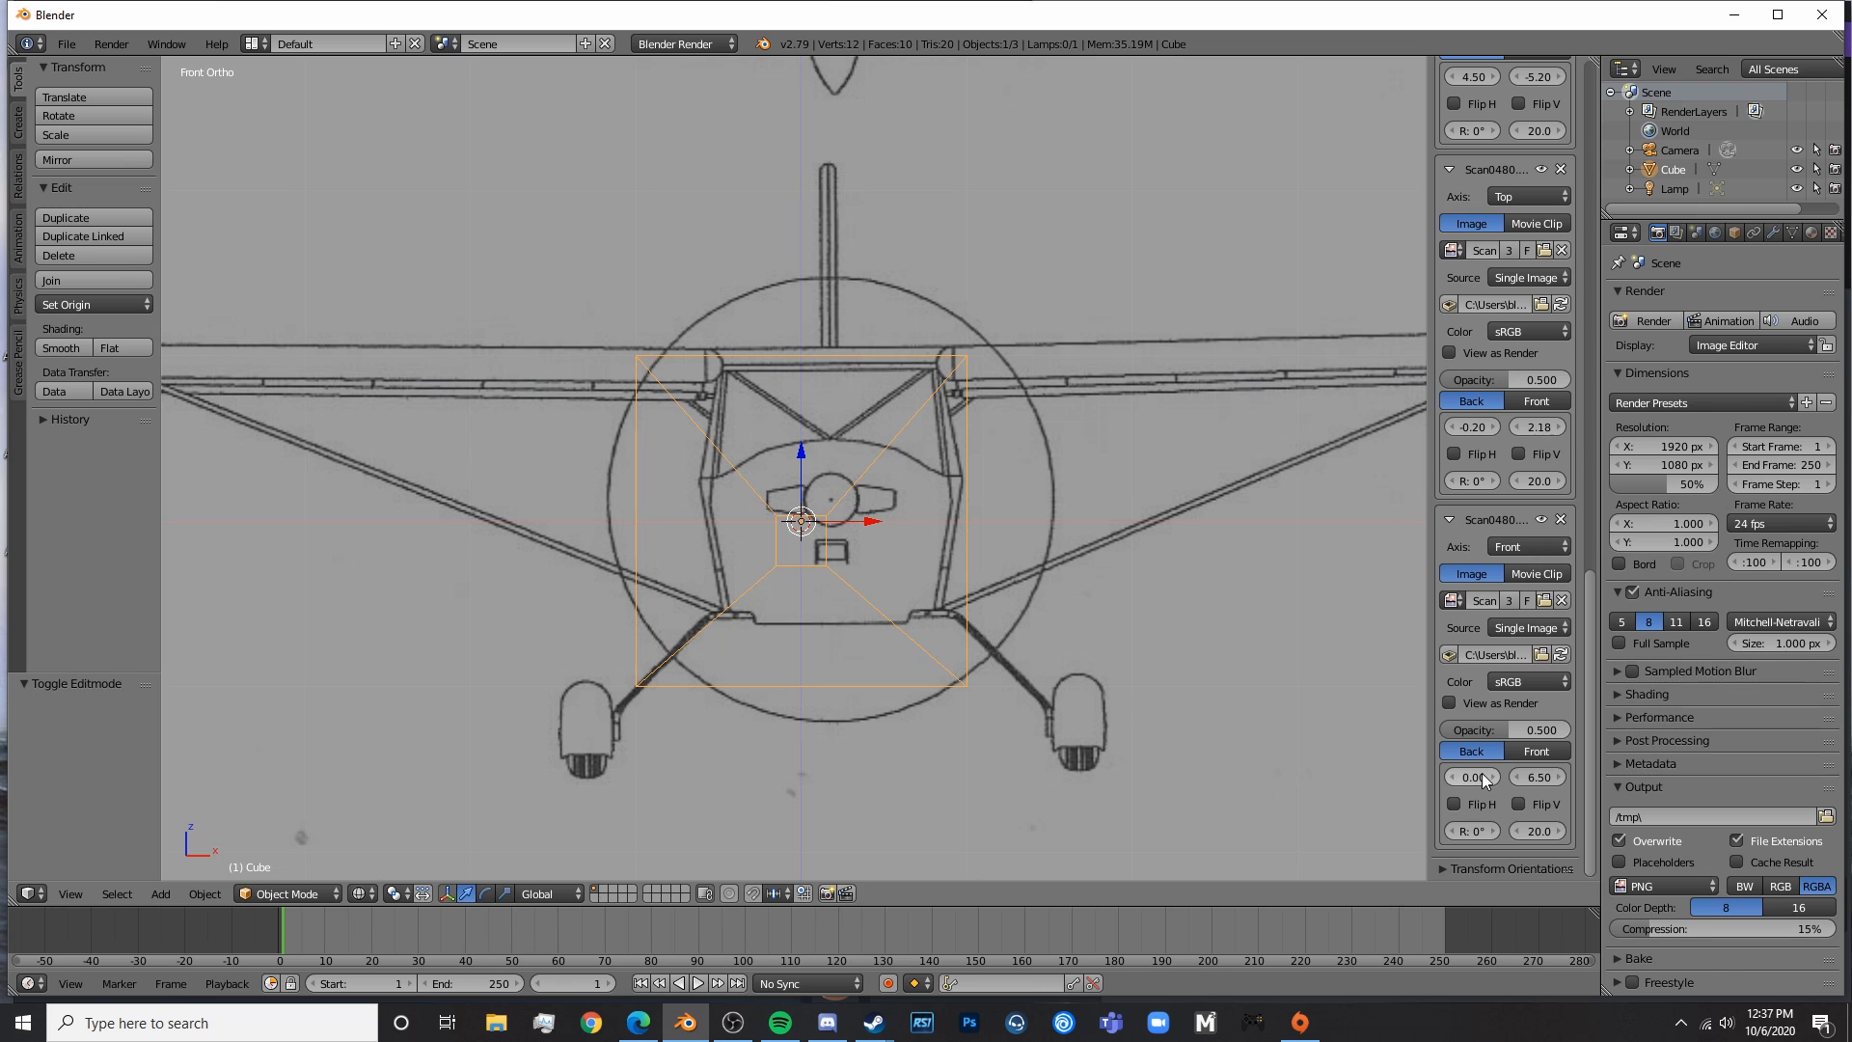
{"action": "left_click", "coordinate": [1448, 777]}
{"action": "left_click", "coordinate": [1448, 778]}
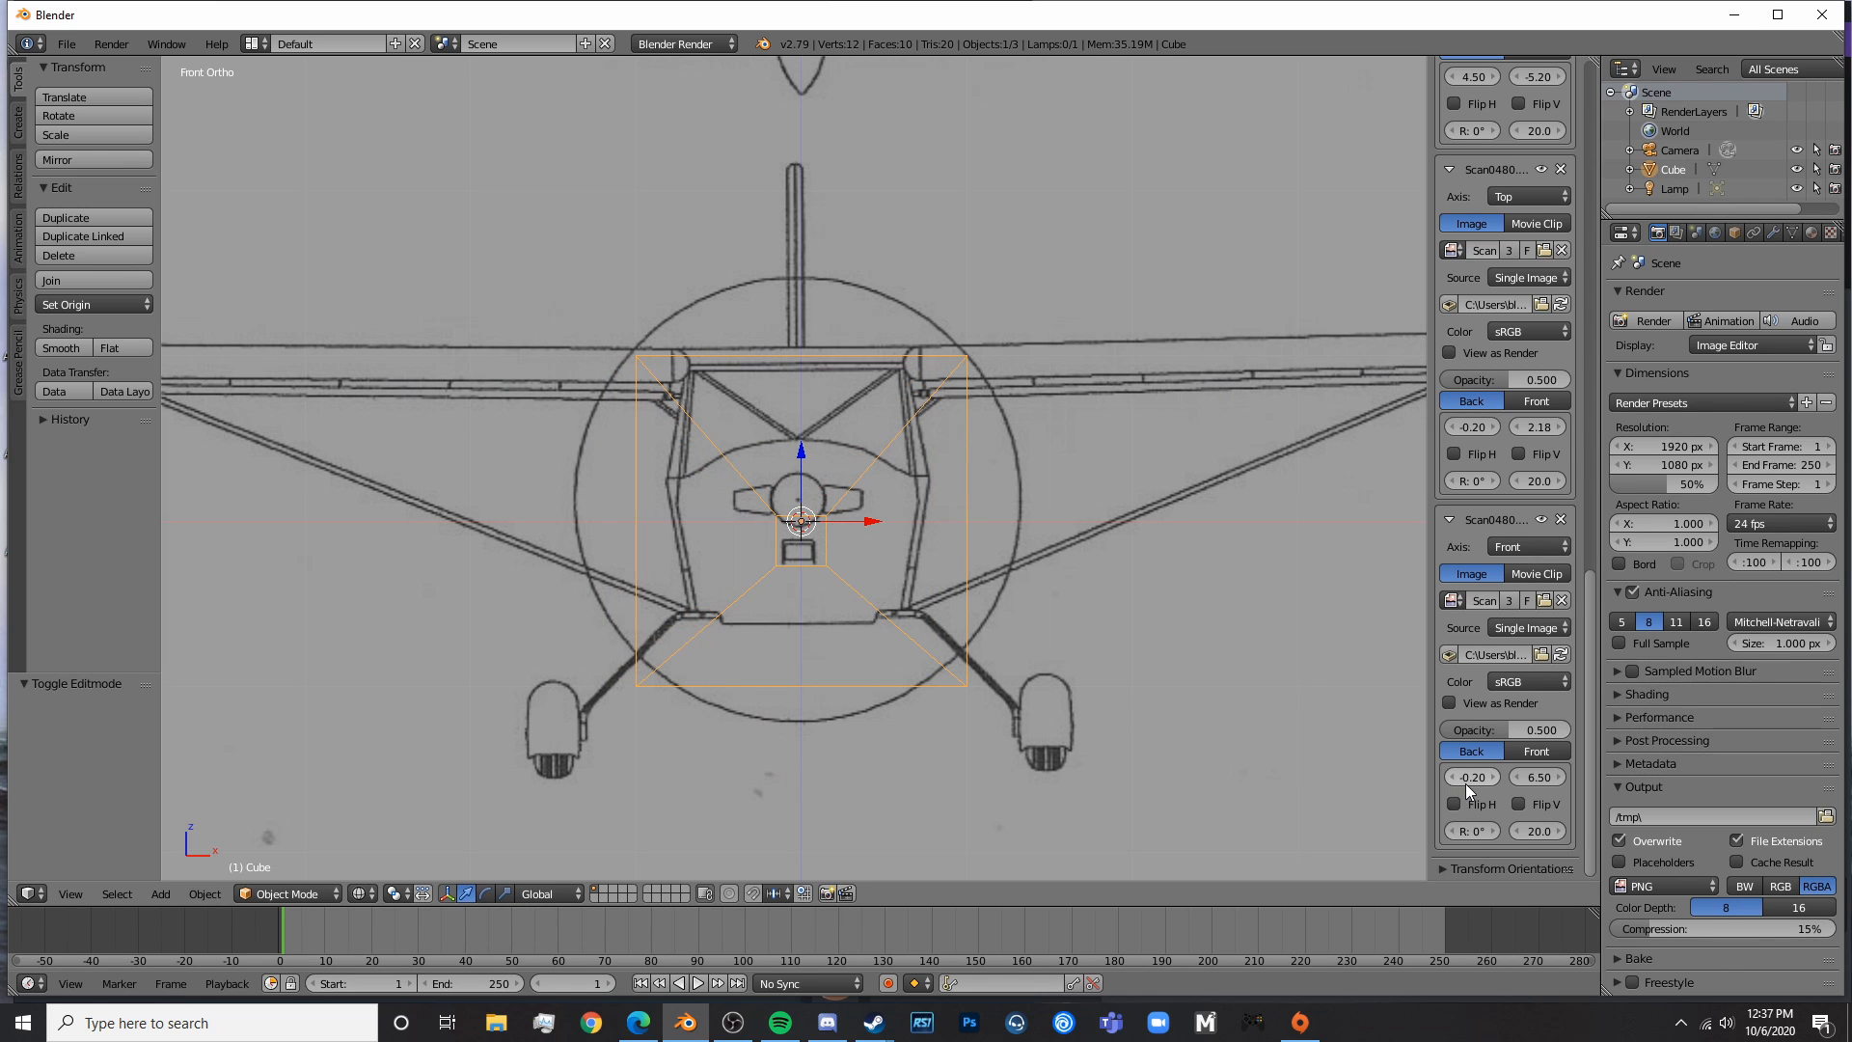
{"action": "left_click_drag", "start_coordinate": [1514, 772], "coordinate": [1517, 771]}
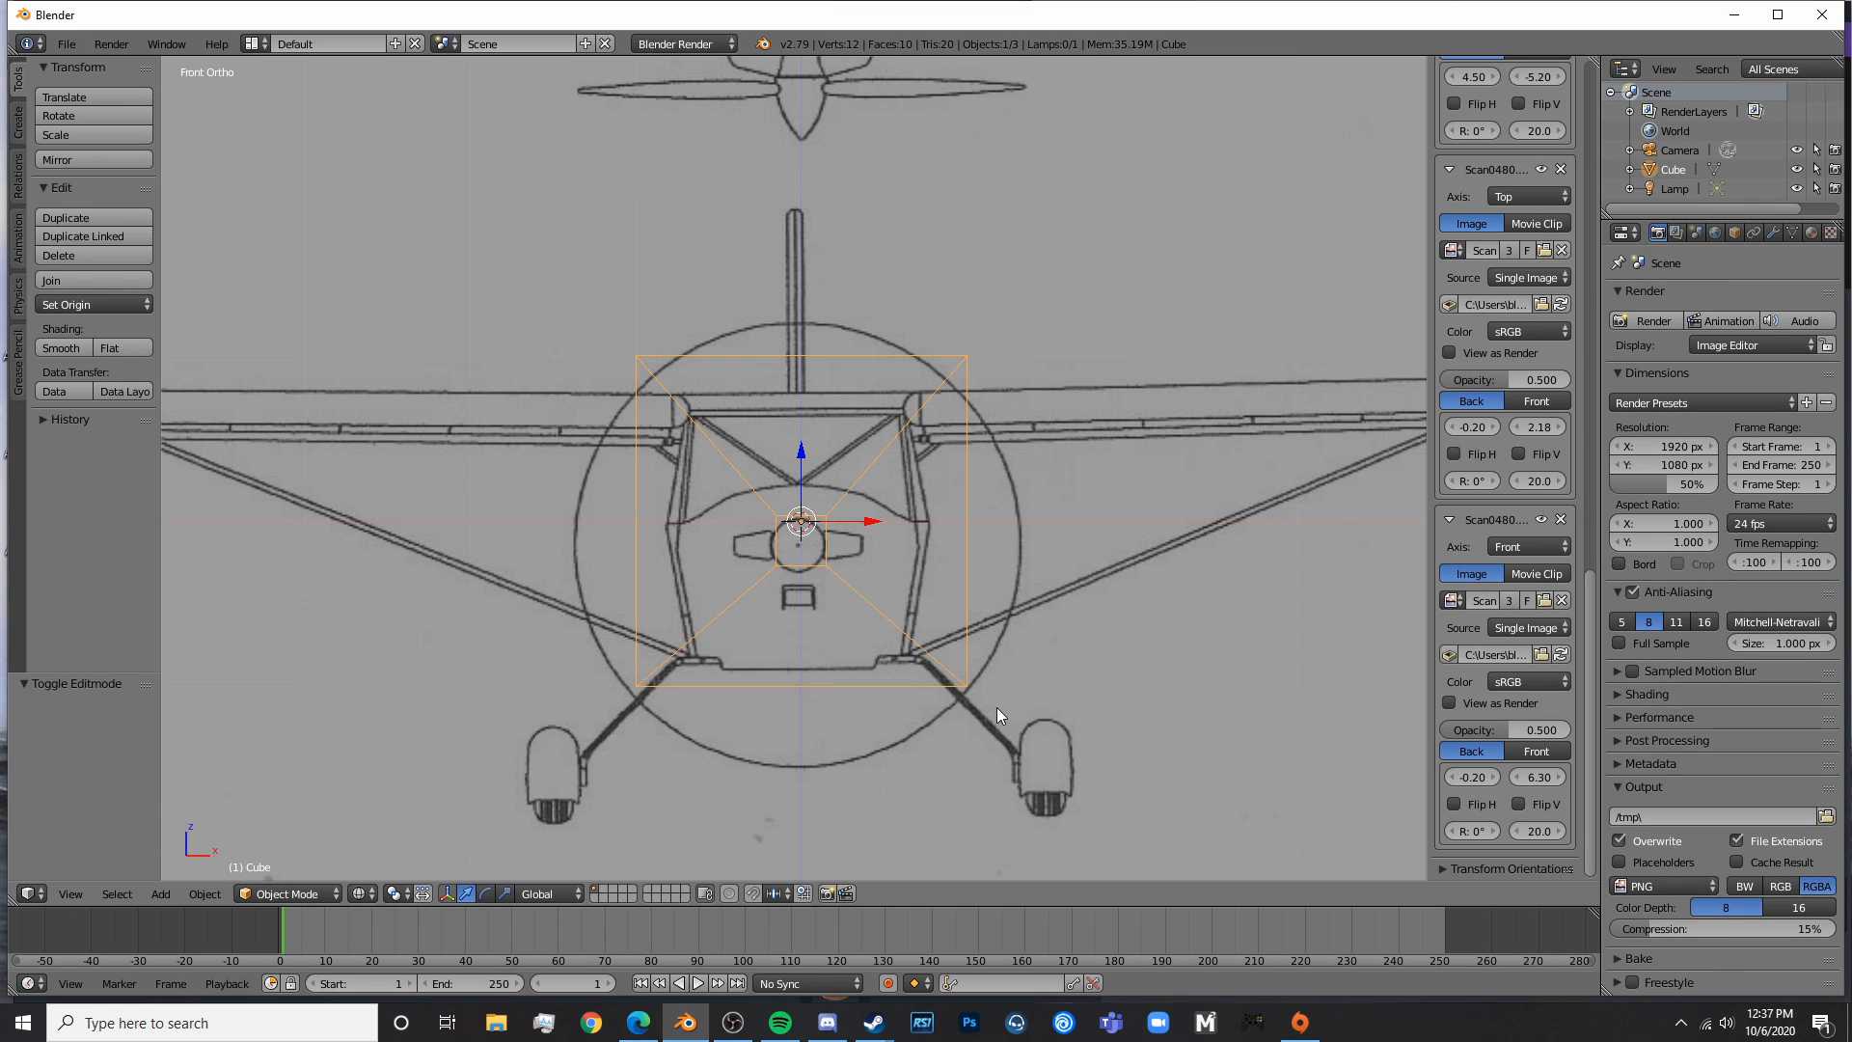
- In the right view, raise the mesh's lower front and rear vertices to the fuselage's belly line
{"action": "key", "text": "KP_3"}
{"action": "key", "text": "Tab"}
{"action": "key", "text": "a"}
{"action": "key", "text": "c"}
{"action": "left_click", "coordinate": [644, 686]}
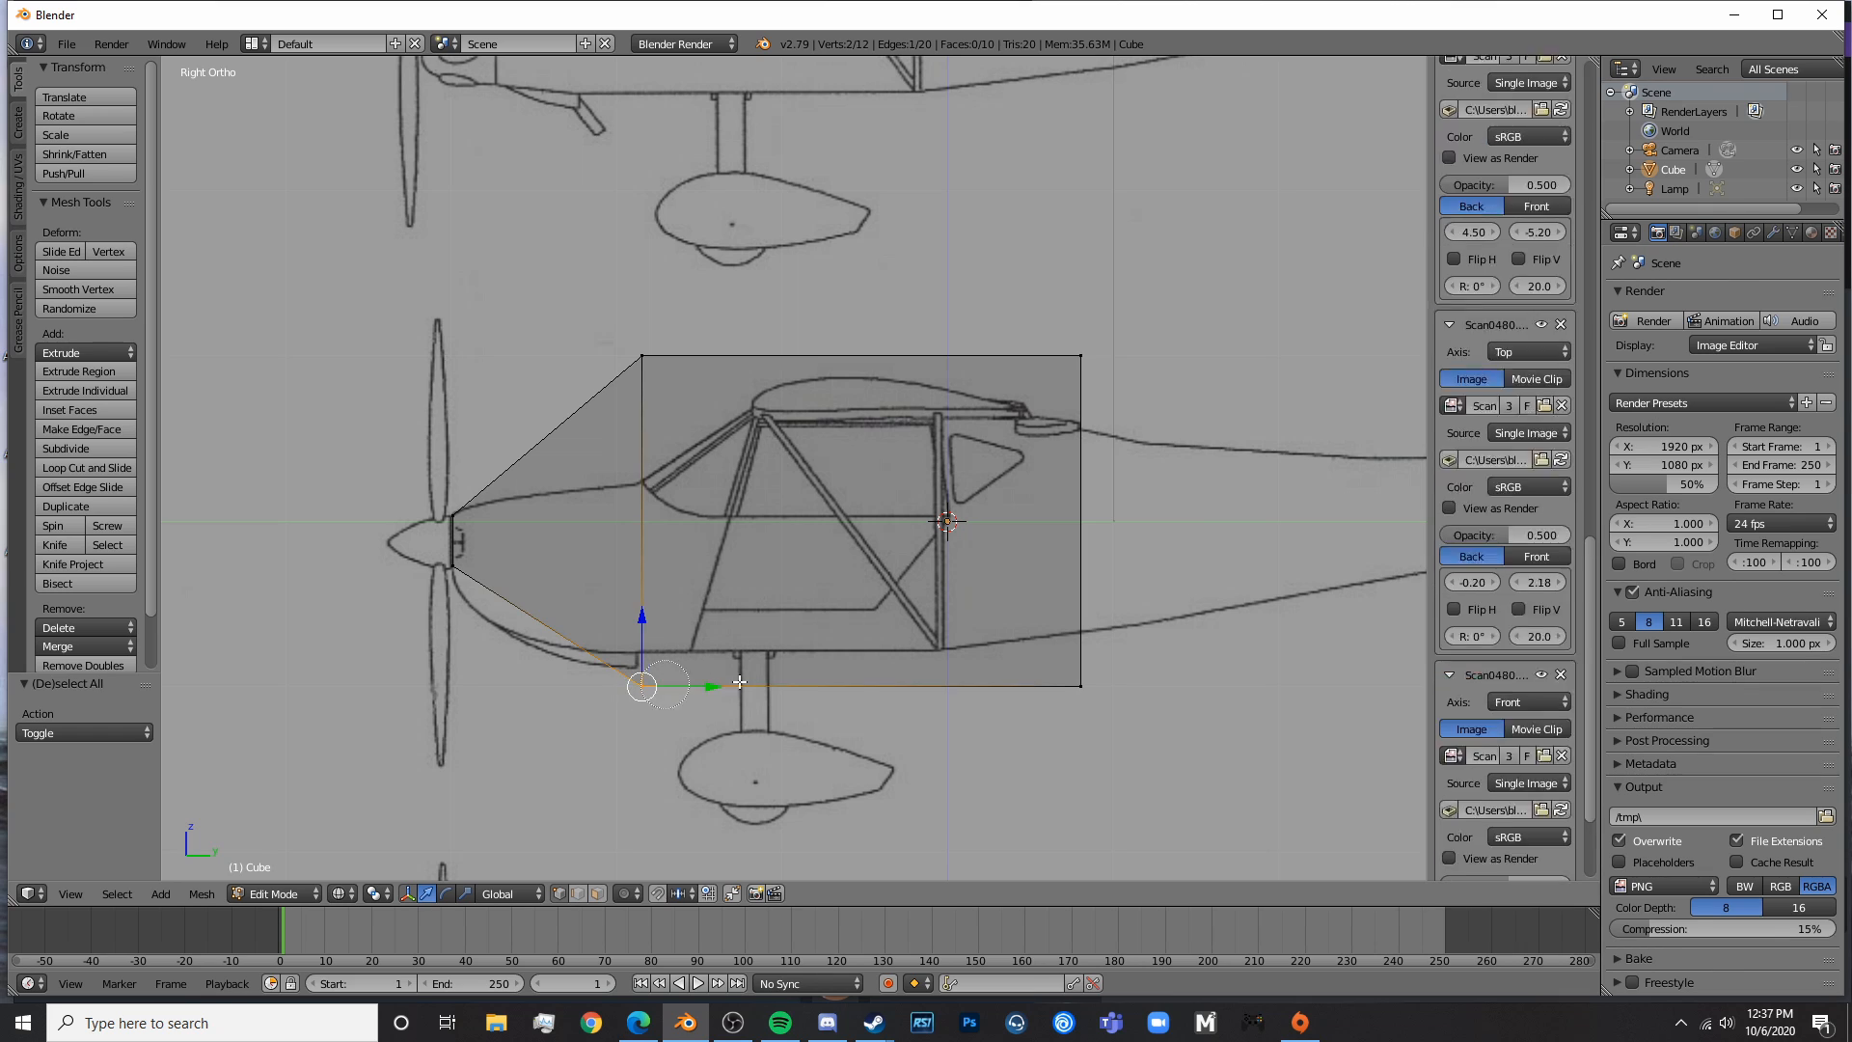
{"action": "left_click", "coordinate": [1101, 686]}
{"action": "right_click", "coordinate": [1101, 686]}
{"action": "left_click_drag", "start_coordinate": [864, 627], "coordinate": [900, 592]}
{"action": "key", "text": "Tab"}
- Try Y offsets of 6.40 and 6.38 for the Front background image to match the fuselage bottom to the mesh's lower edge
{"action": "key", "text": "KP_1"}
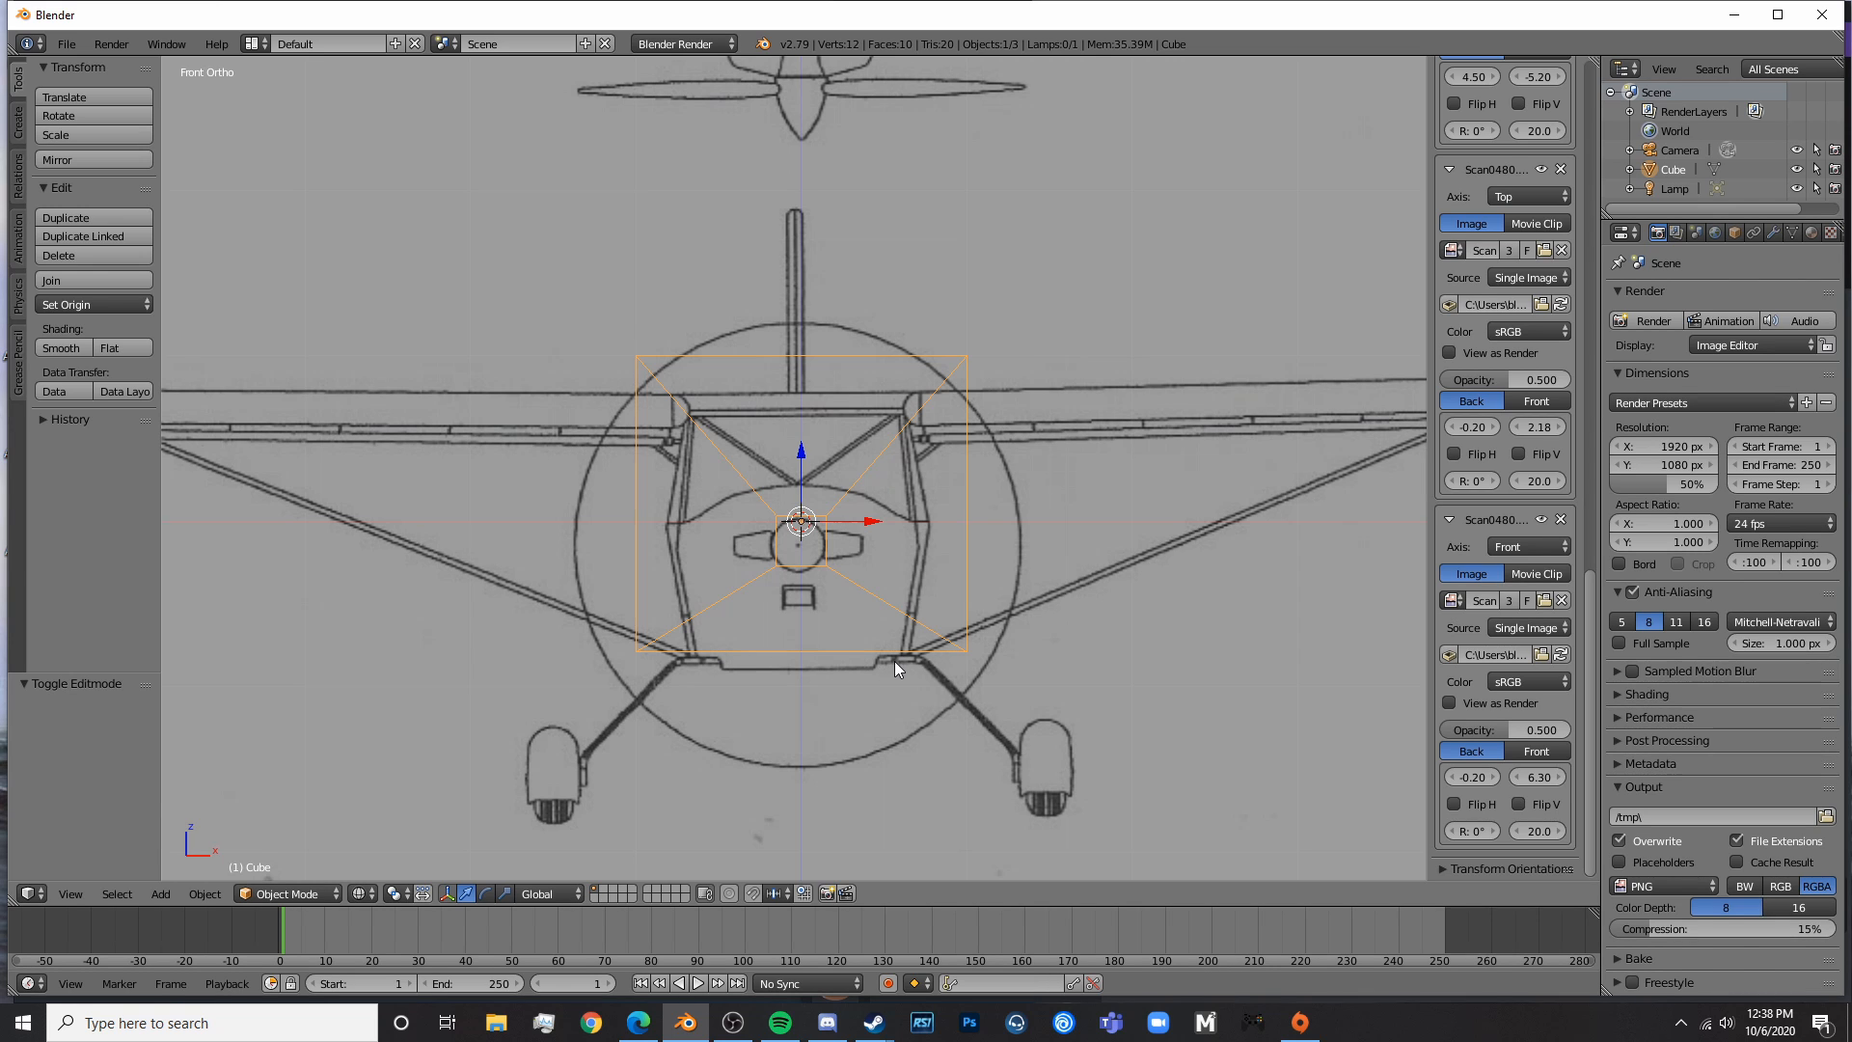
{"action": "scroll", "coordinate": [901, 663], "scroll_direction": "up", "scroll_amount": 8}
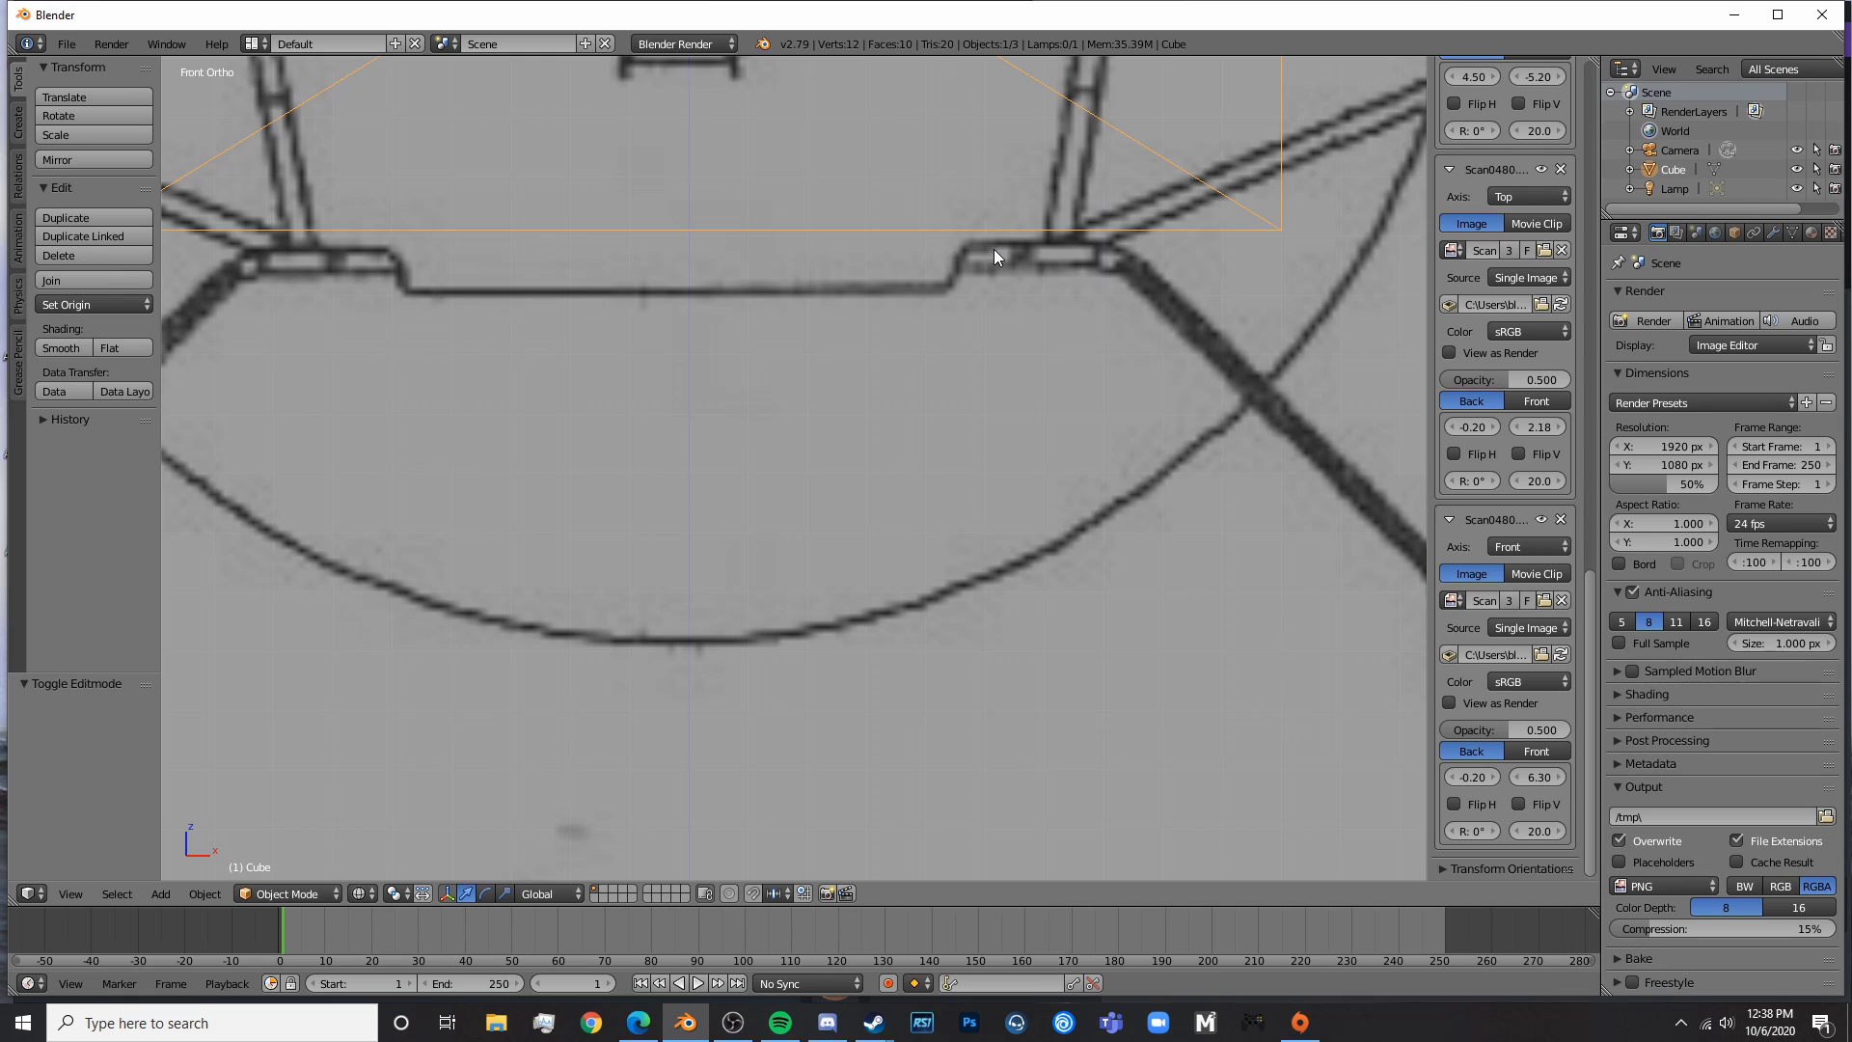
{"action": "scroll", "coordinate": [951, 542], "scroll_direction": "down", "scroll_amount": 5}
{"action": "scroll", "coordinate": [892, 472], "scroll_direction": "up", "scroll_amount": 5}
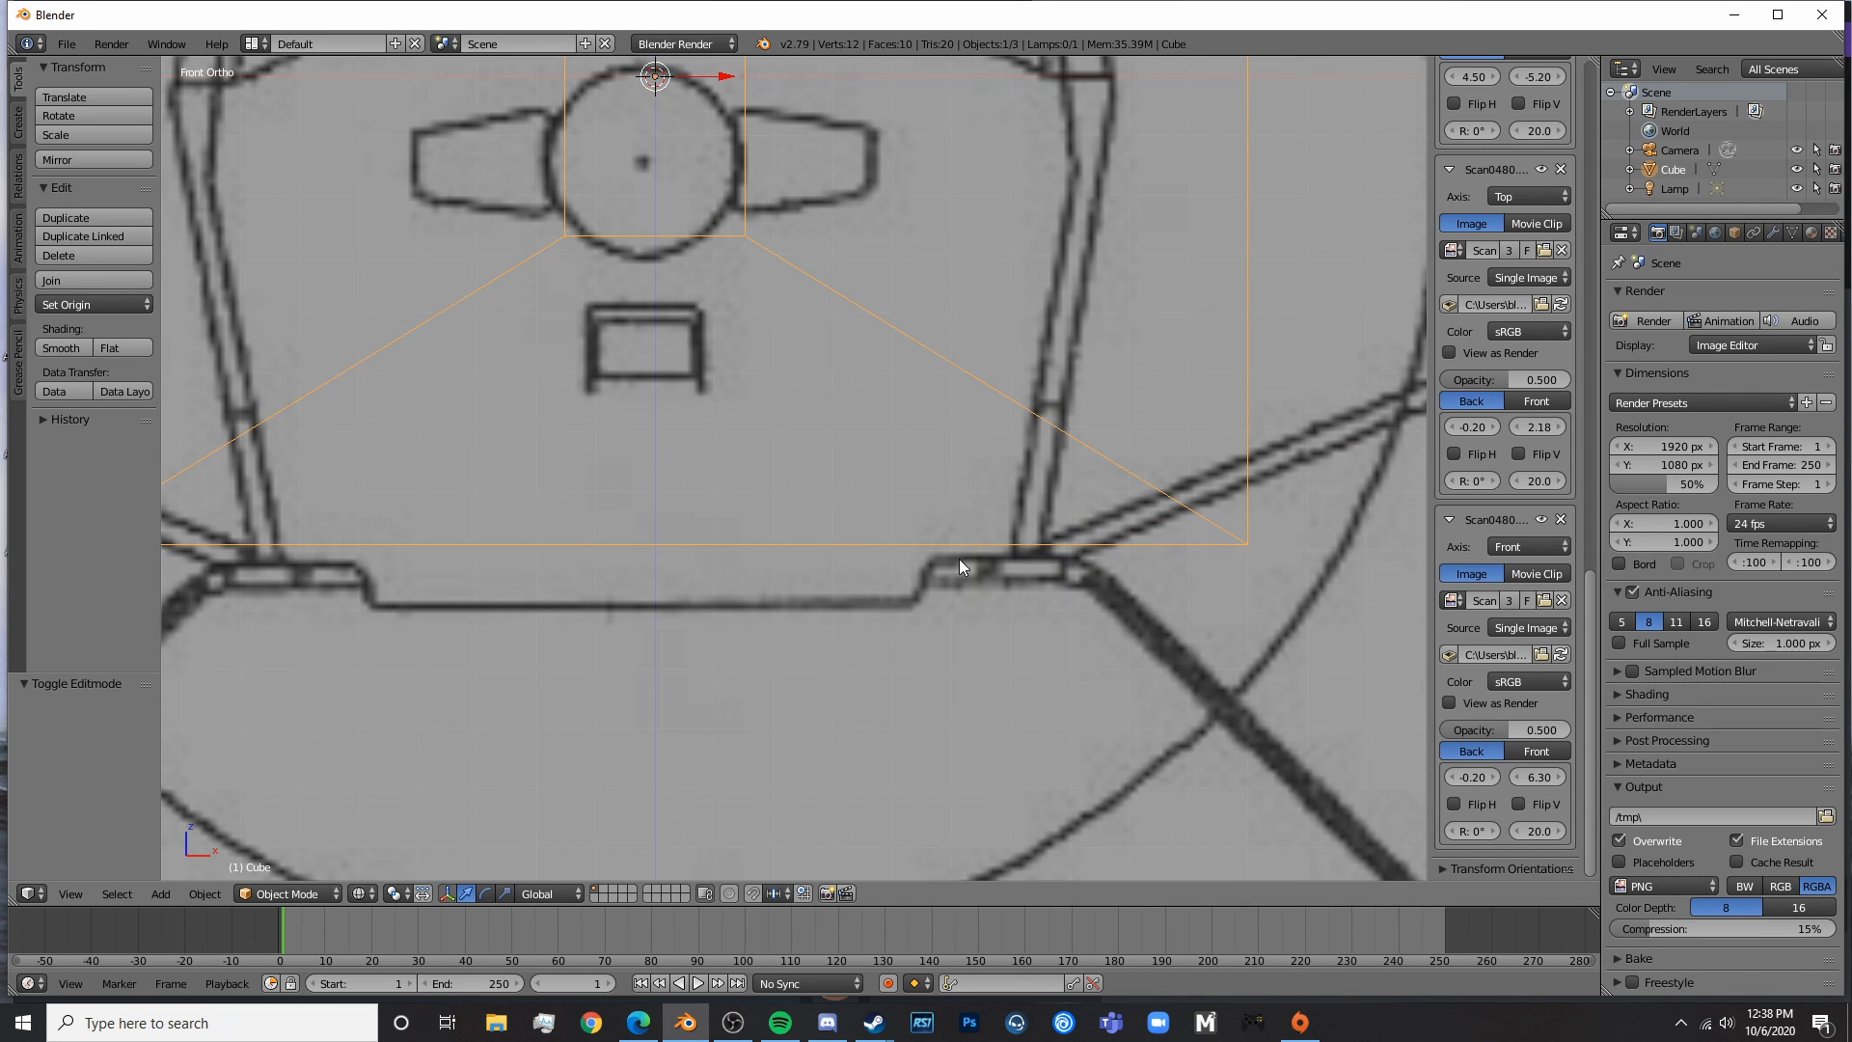
{"action": "scroll", "coordinate": [1056, 569], "scroll_direction": "down", "scroll_amount": 4}
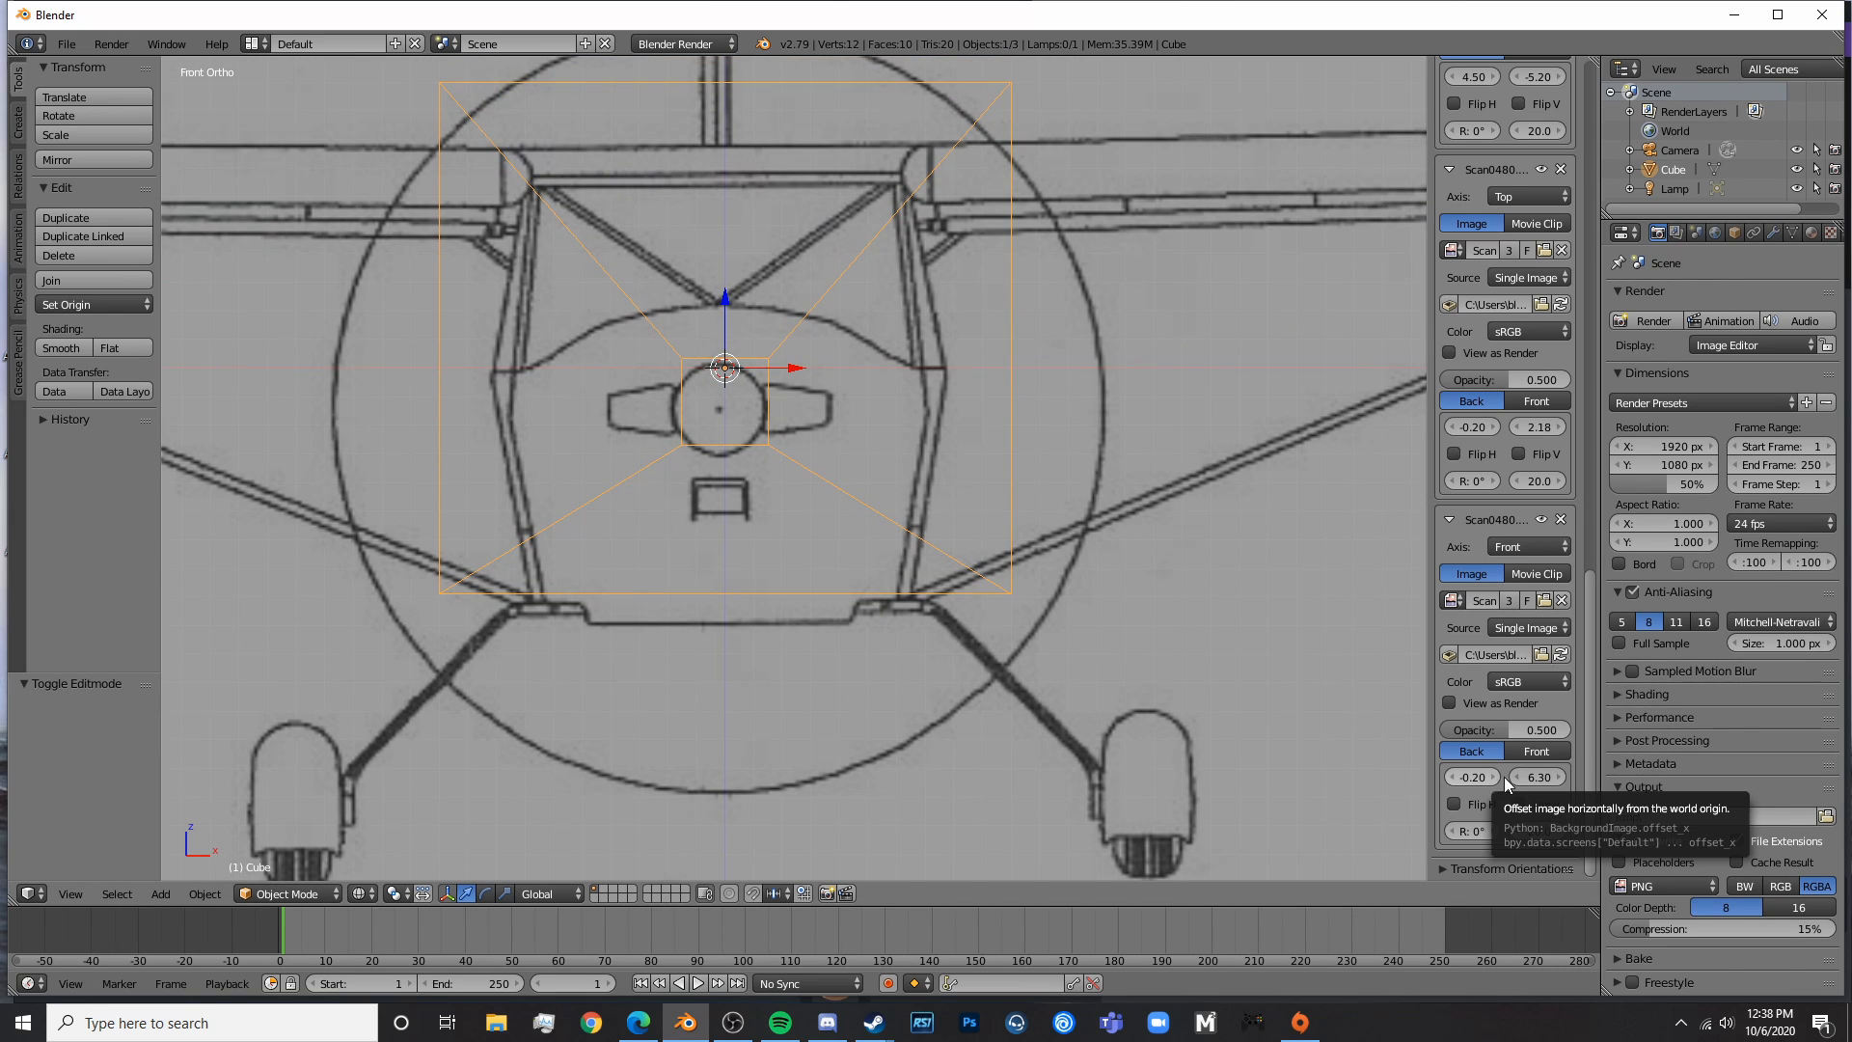
{"action": "left_click", "coordinate": [1563, 777]}
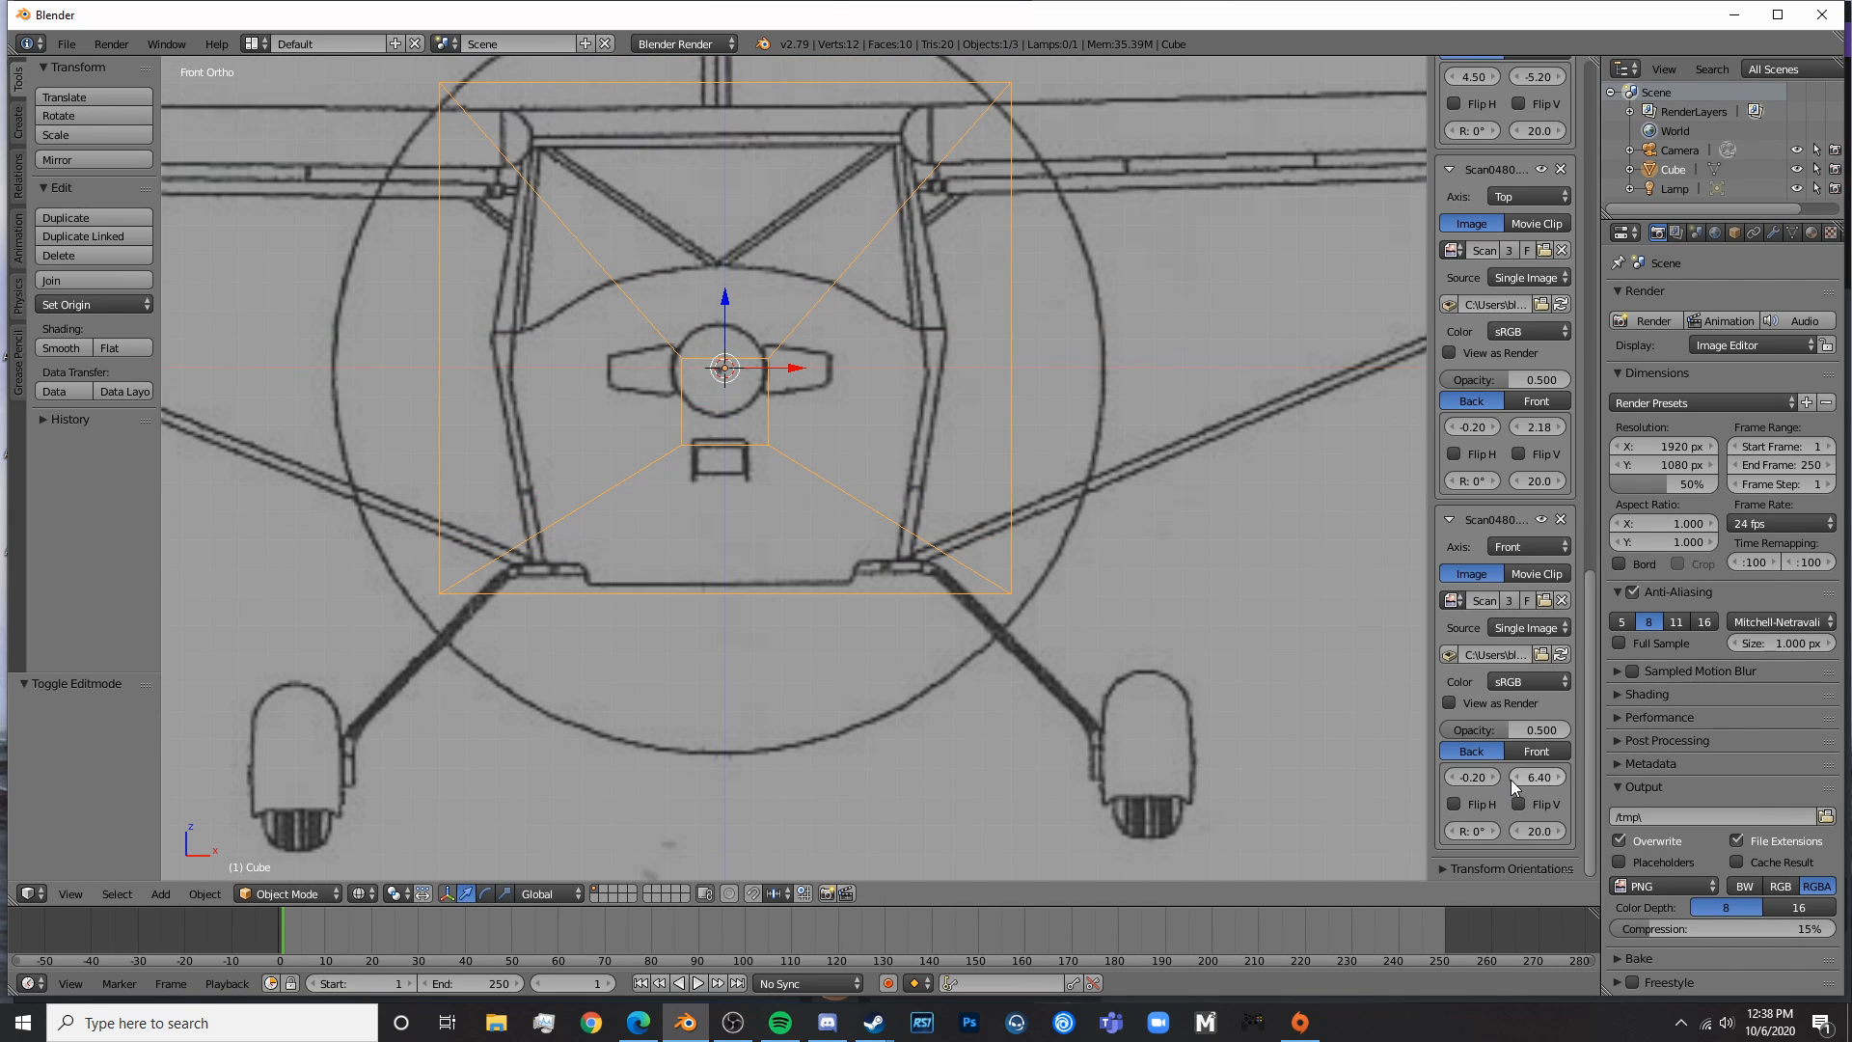
{"action": "left_click", "coordinate": [1512, 778]}
{"action": "left_click", "coordinate": [1543, 778]}
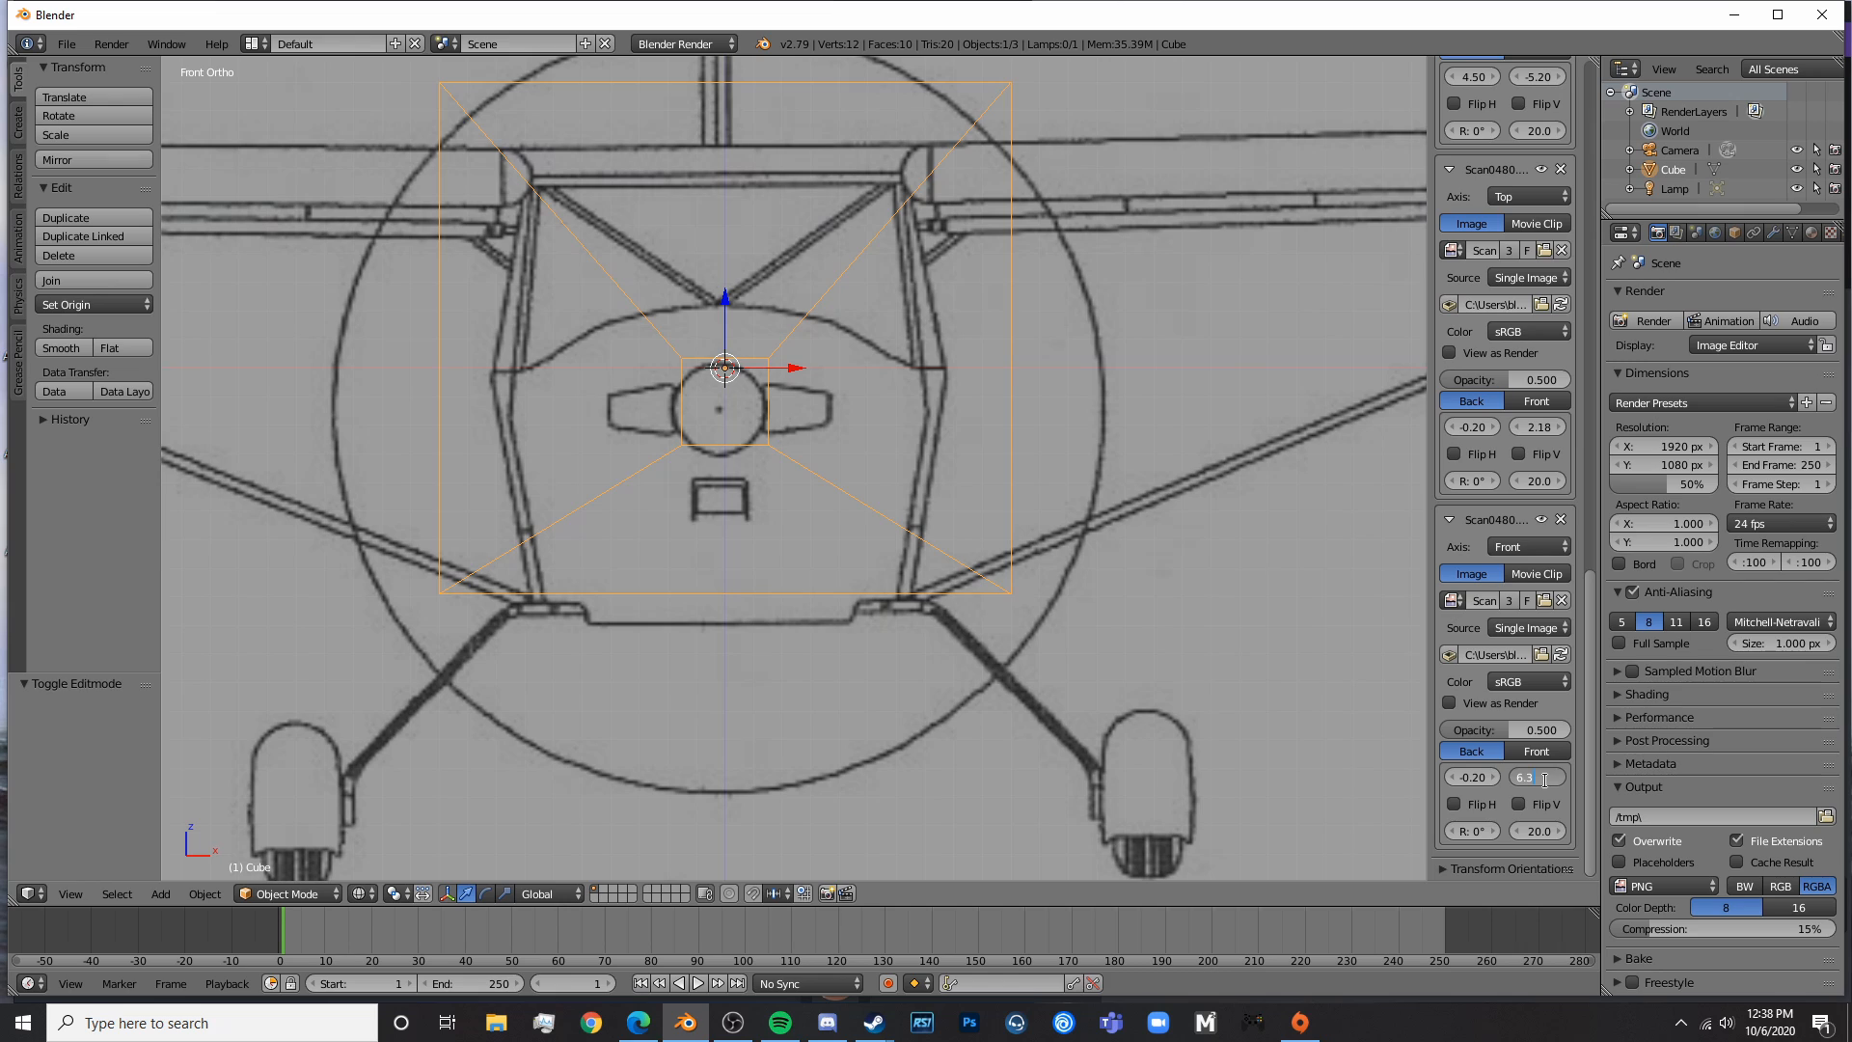
{"action": "type", "text": "8"}
{"action": "key", "text": "Return"}
- Fine-tune the Front background image's Y offset to 6.31 so the fuselage bottom meets the mesh's lower edge
{"action": "left_click", "coordinate": [1545, 779]}
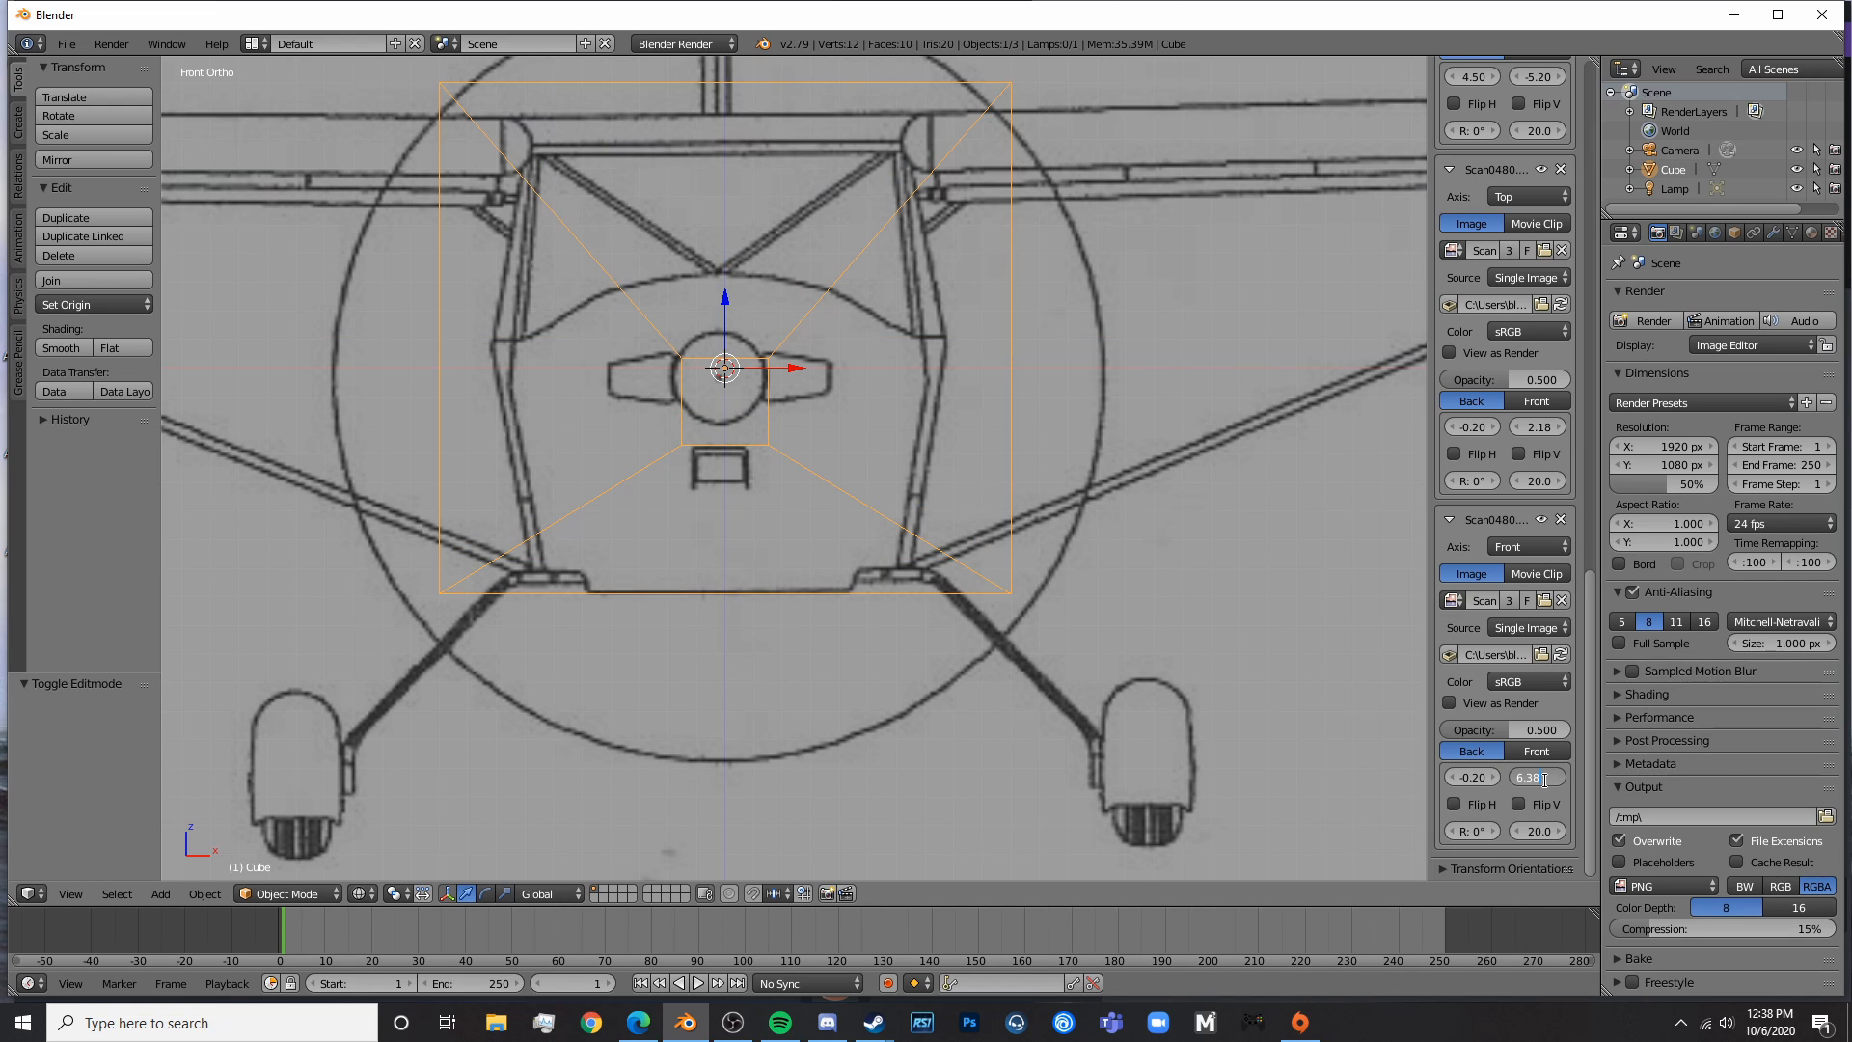
{"action": "type", "text": "6.33"}
{"action": "key", "text": "Return"}
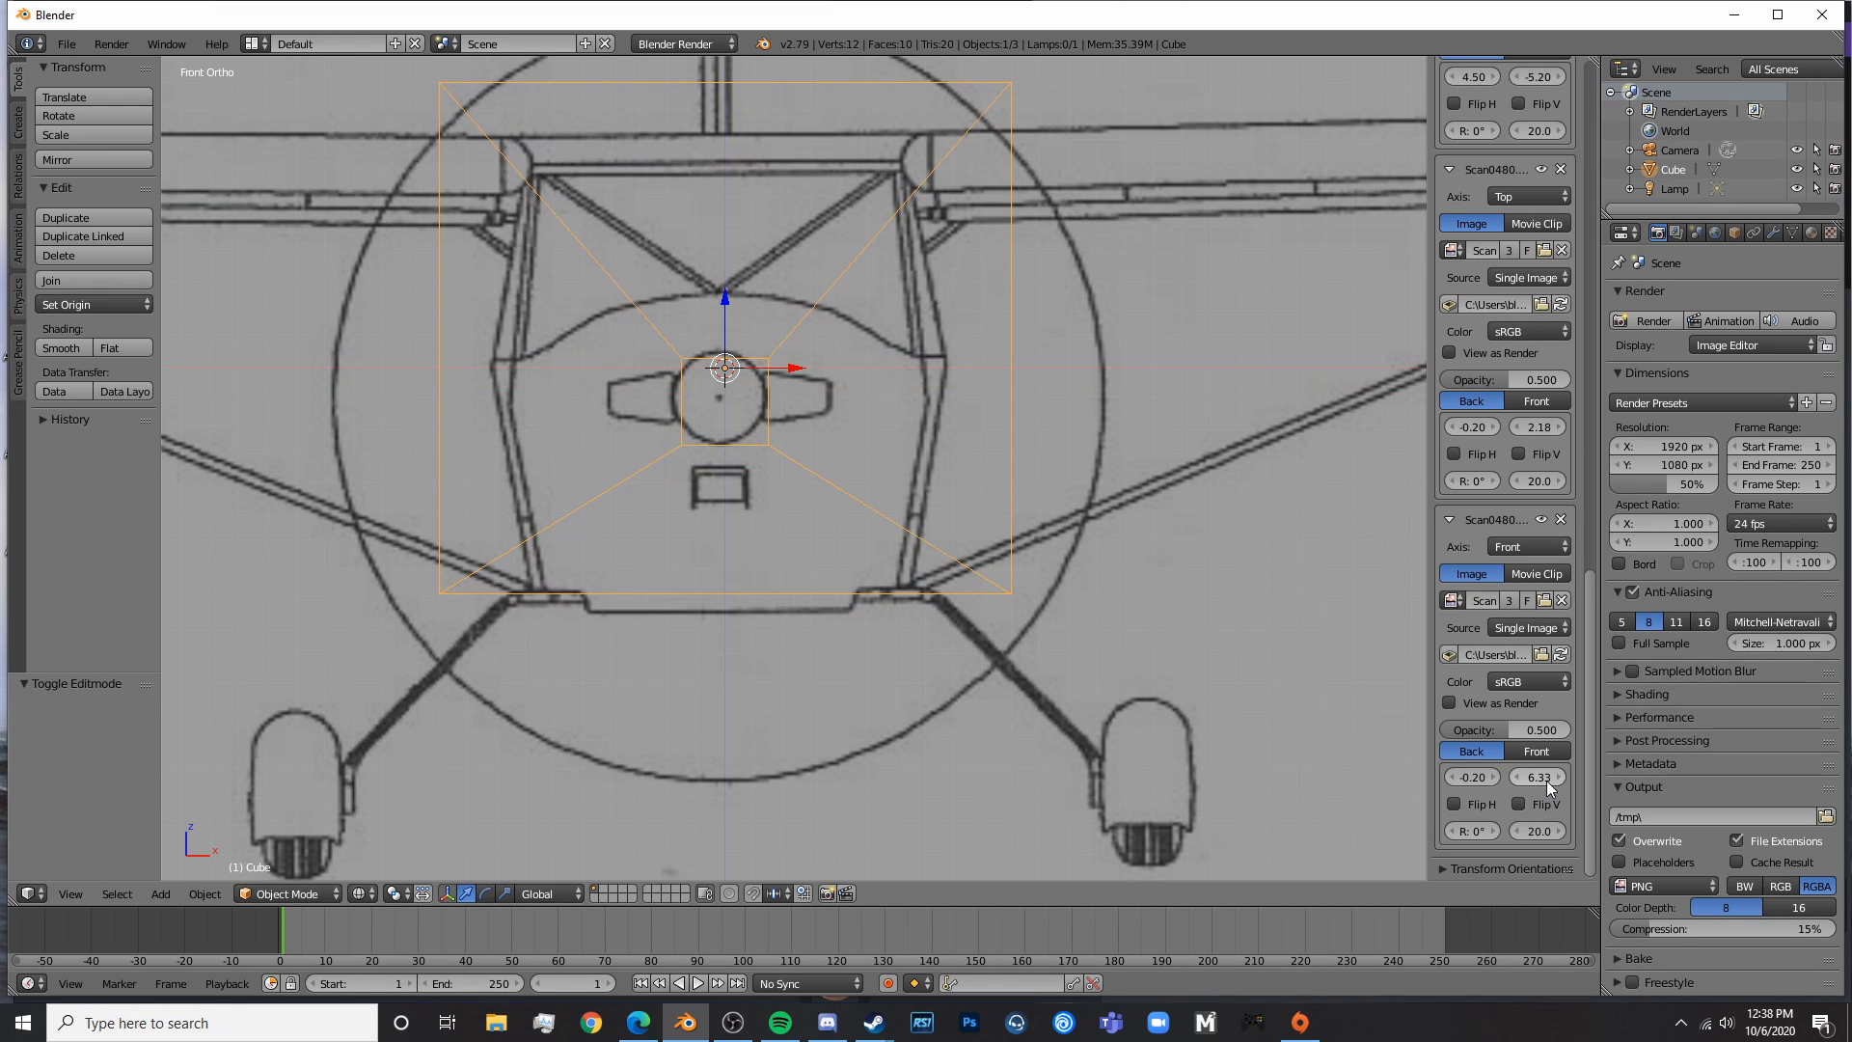
{"action": "left_click", "coordinate": [1545, 779]}
{"action": "type", "text": "6.32"}
{"action": "key", "text": "Return"}
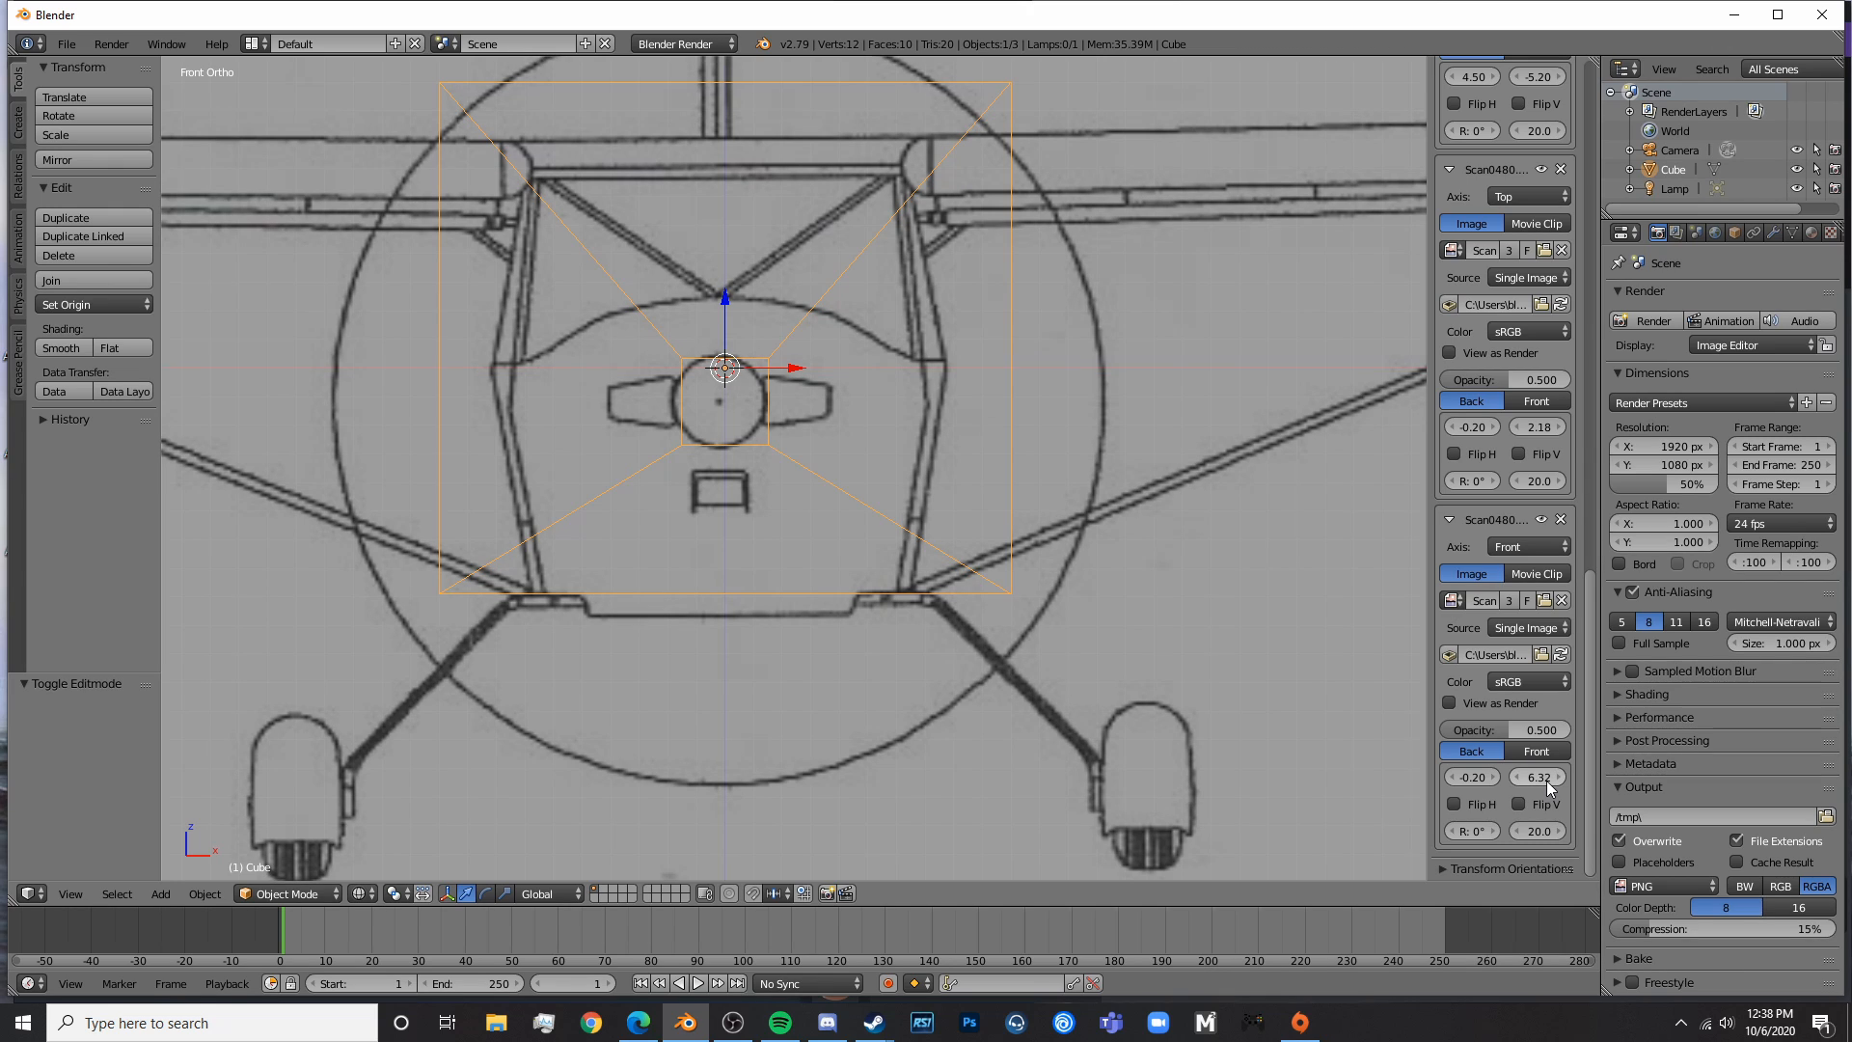
{"action": "left_click", "coordinate": [1544, 779]}
{"action": "type", "text": "6.31"}
{"action": "key", "text": "Return"}
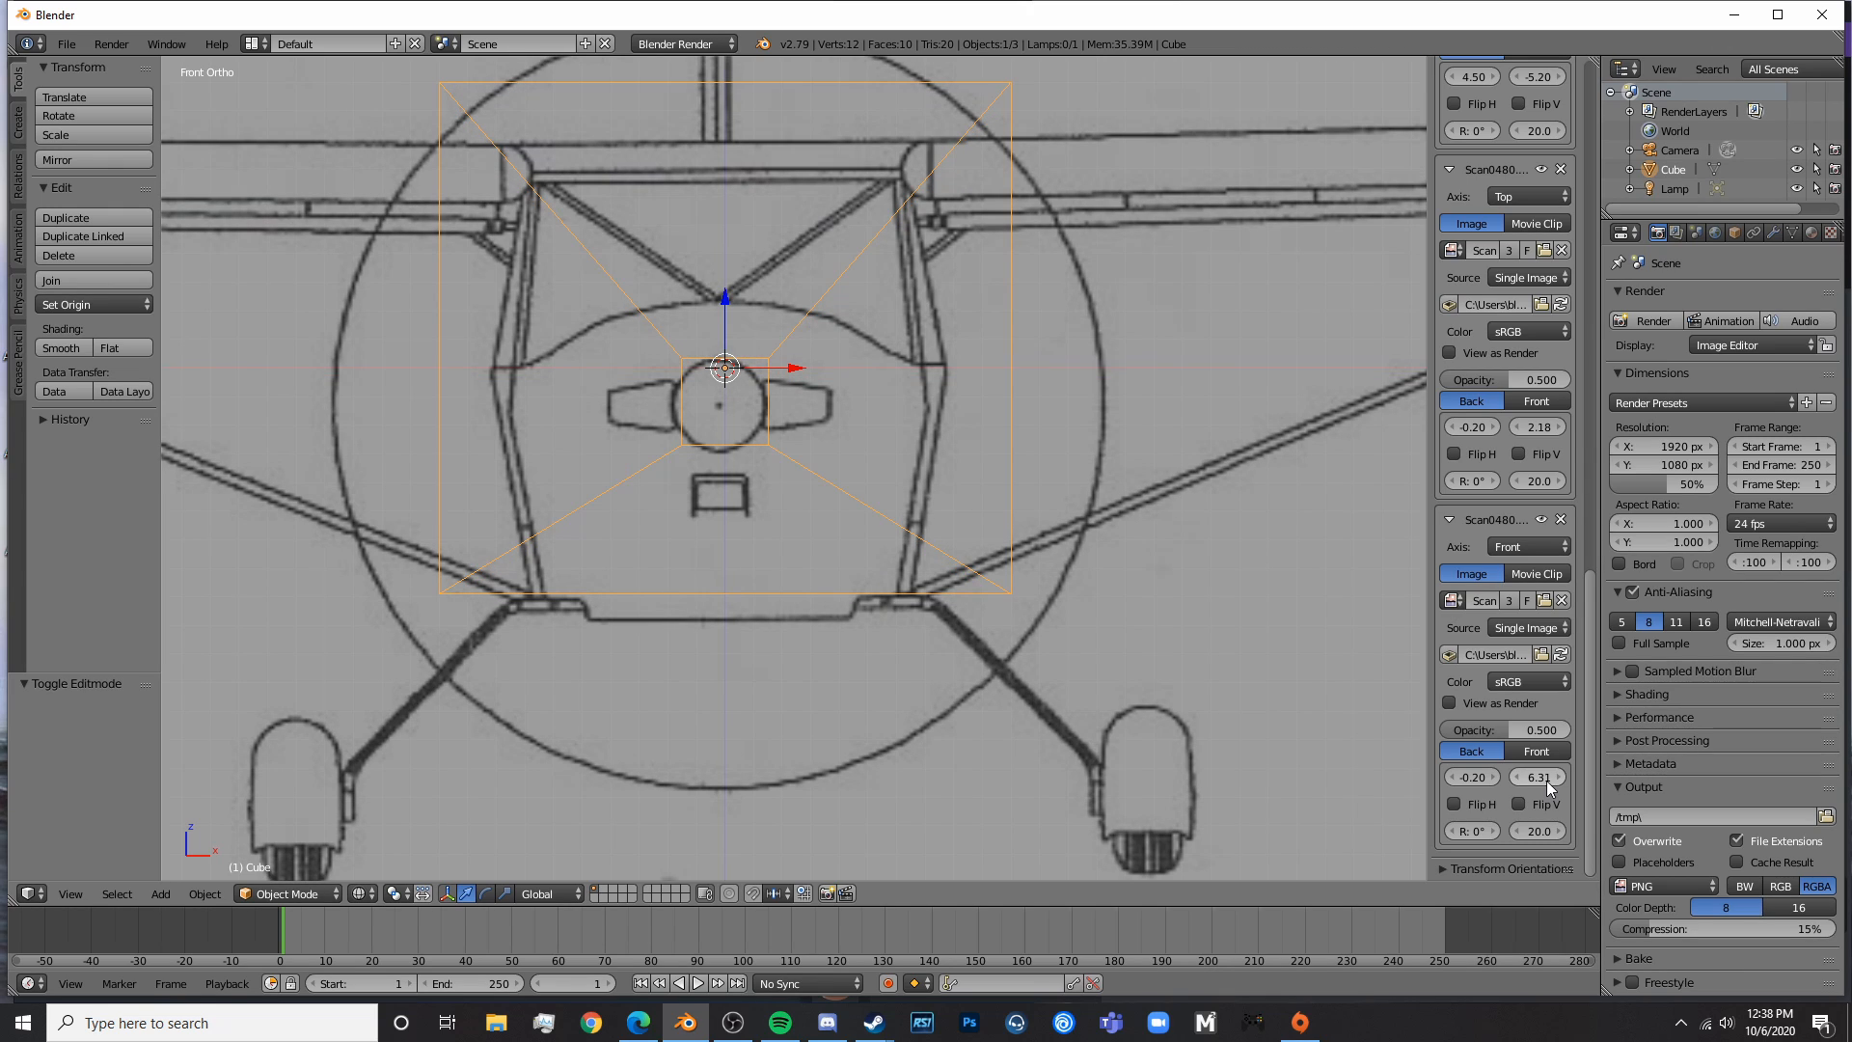
- Delete the reference cube mesh used for aligning the blueprints
{"action": "scroll", "coordinate": [887, 585], "scroll_direction": "down", "scroll_amount": 5}
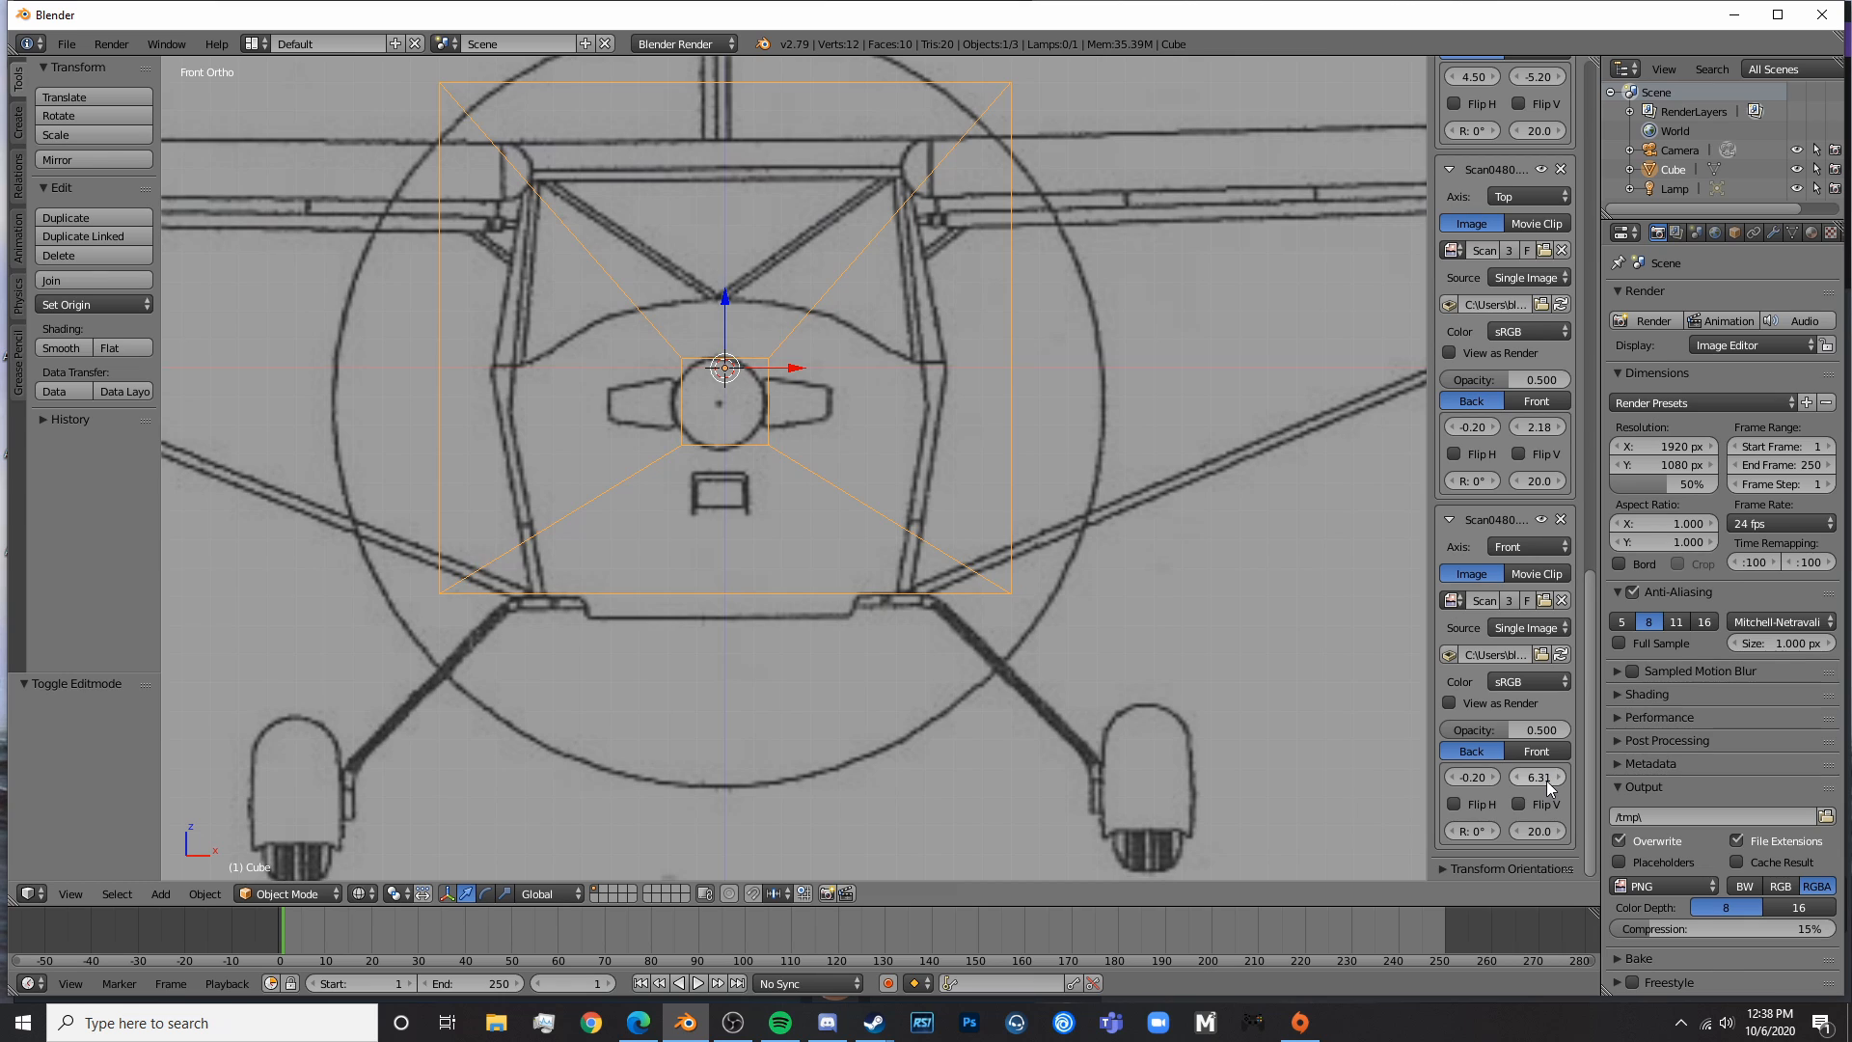
{"action": "key", "text": "a"}
{"action": "middle_click_drag", "start_coordinate": [988, 583], "coordinate": [629, 662]}
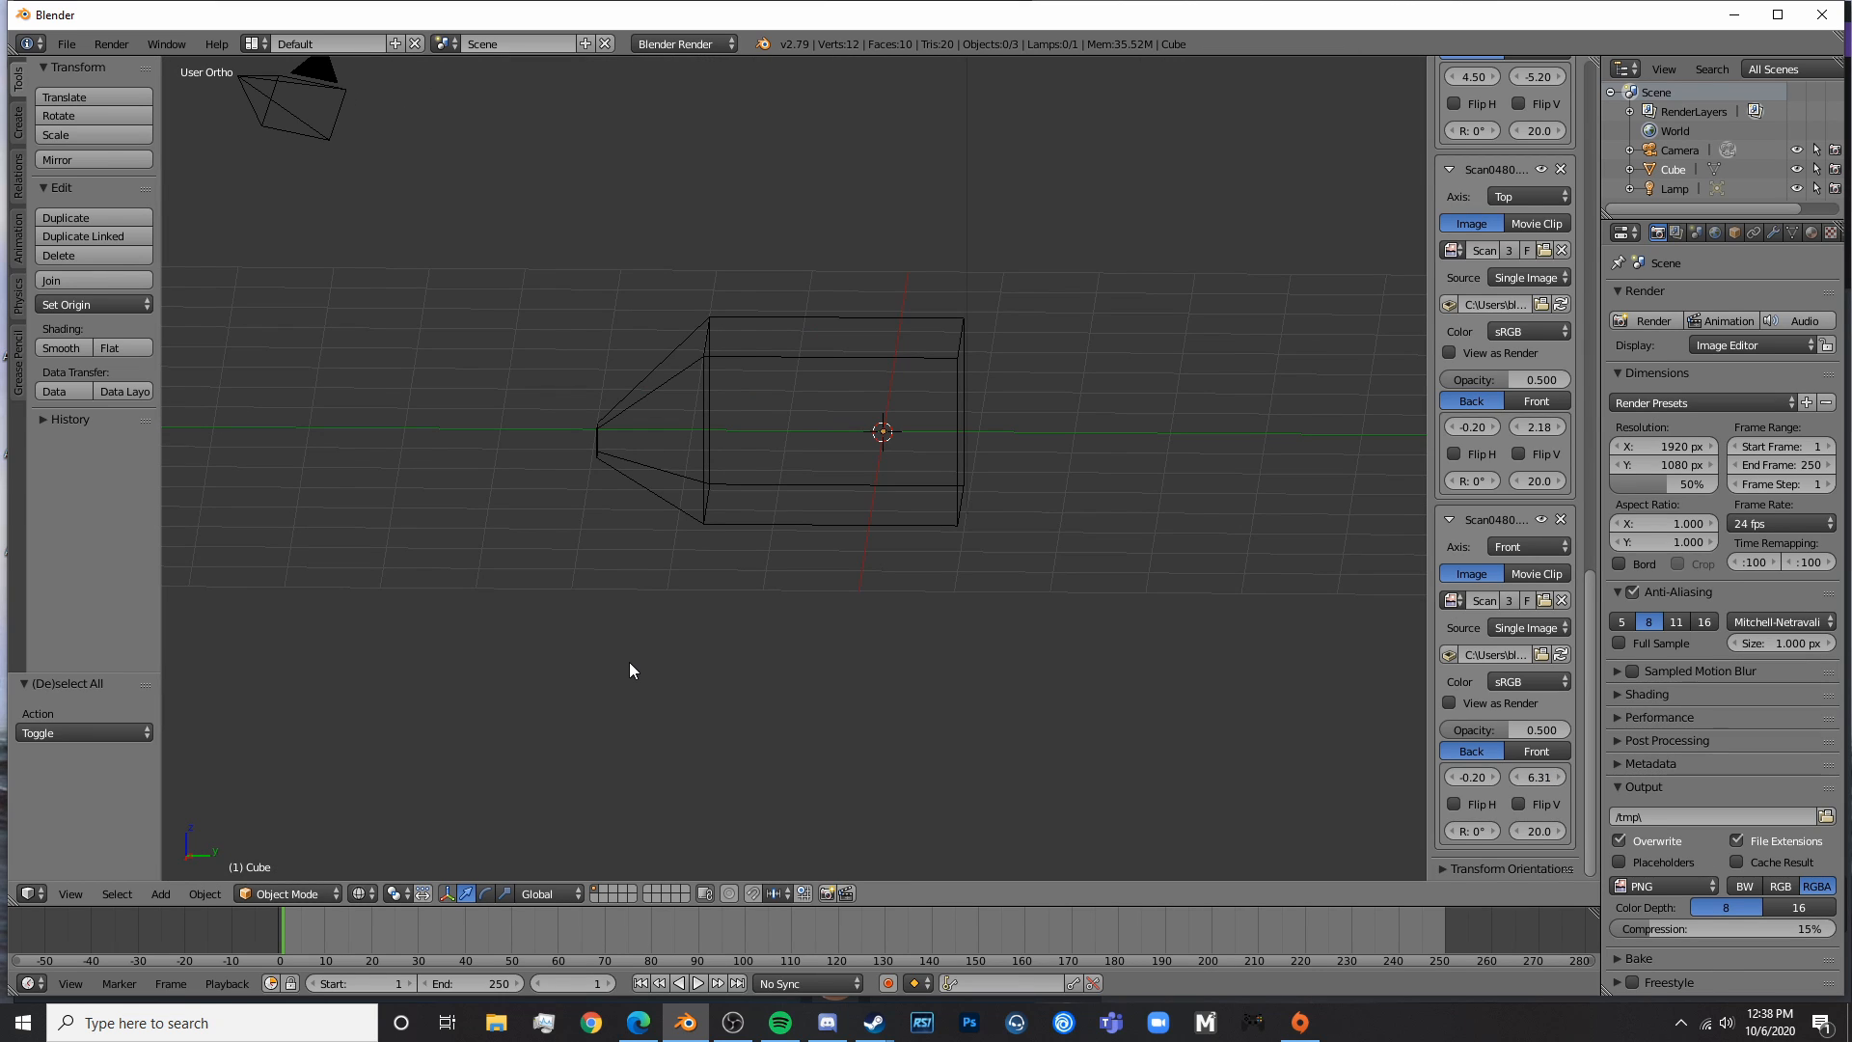
{"action": "key", "text": "KP_3"}
{"action": "right_click", "coordinate": [731, 345]}
{"action": "key", "text": "x"}
{"action": "left_click", "coordinate": [702, 347]}
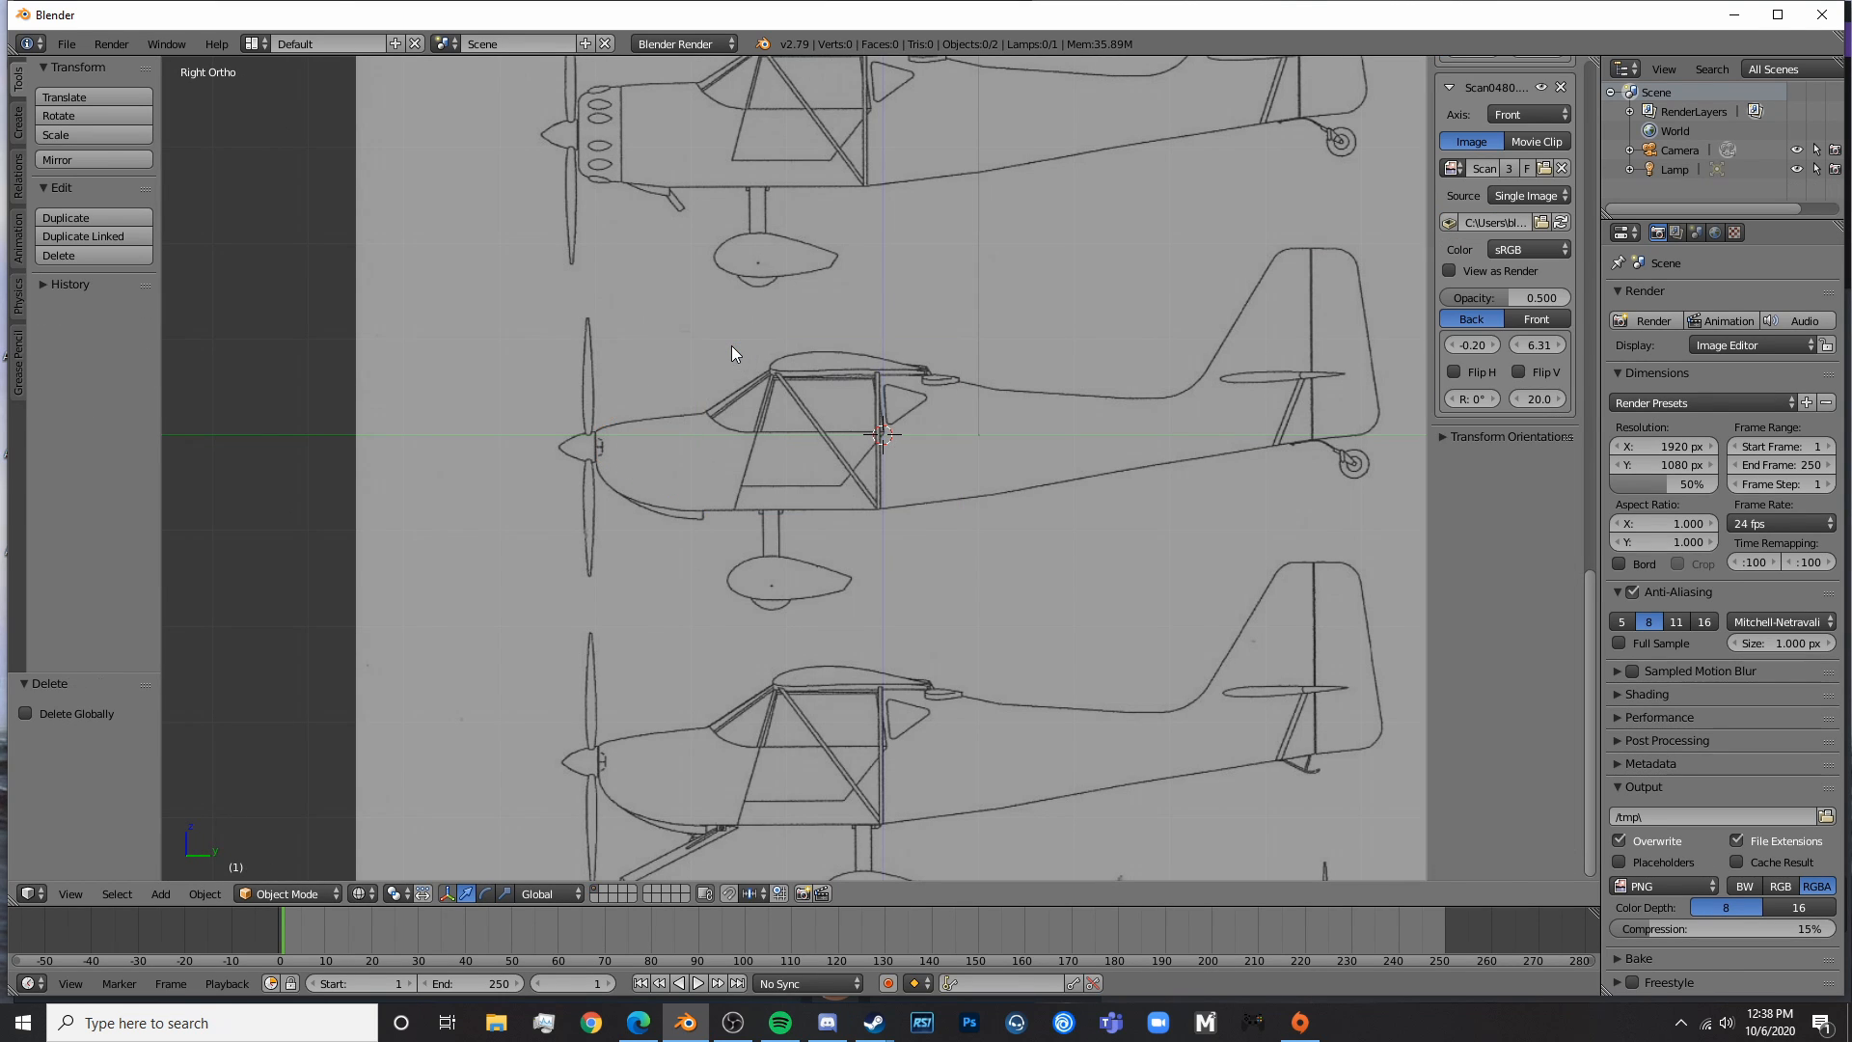
- Add a new cube at the world origin and show it in solid shading over the side-view drawing
{"action": "key", "text": "shift+a"}
{"action": "scroll", "coordinate": [1422, 357], "scroll_direction": "up", "scroll_amount": 5}
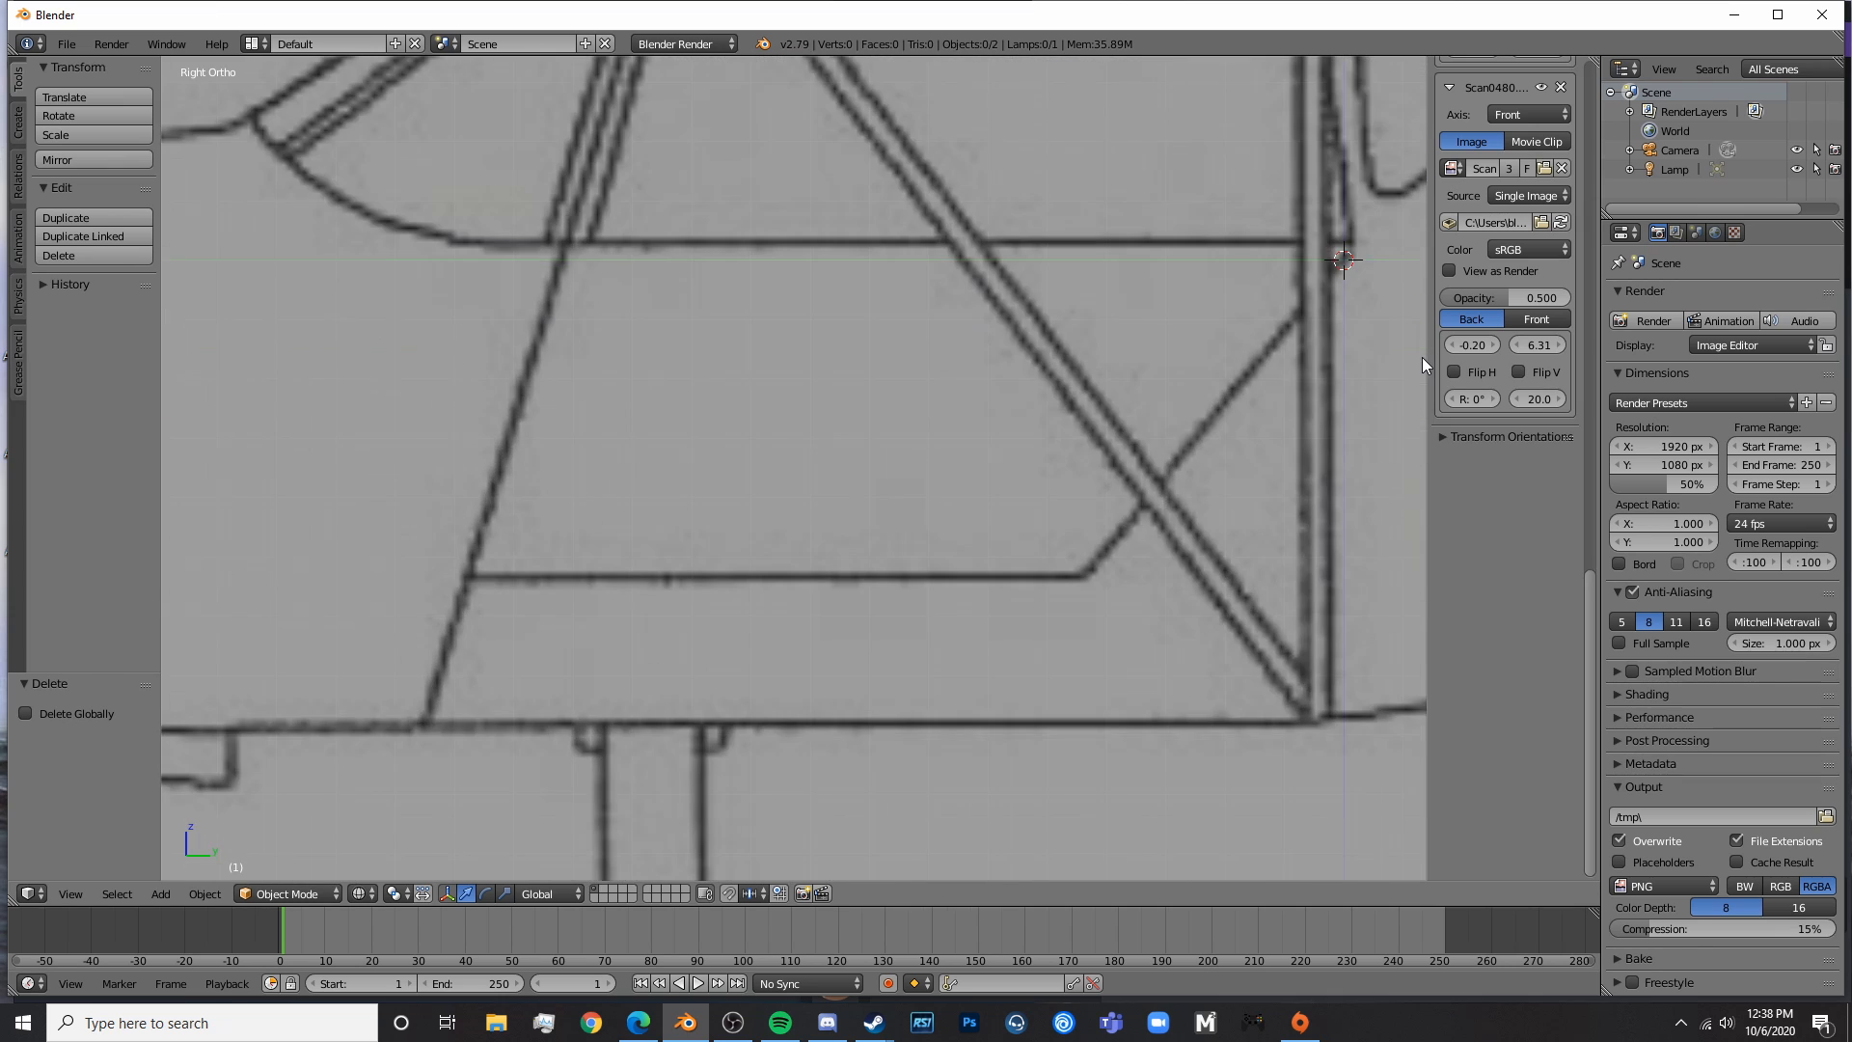
{"action": "scroll", "coordinate": [1041, 531], "scroll_direction": "down", "scroll_amount": 7}
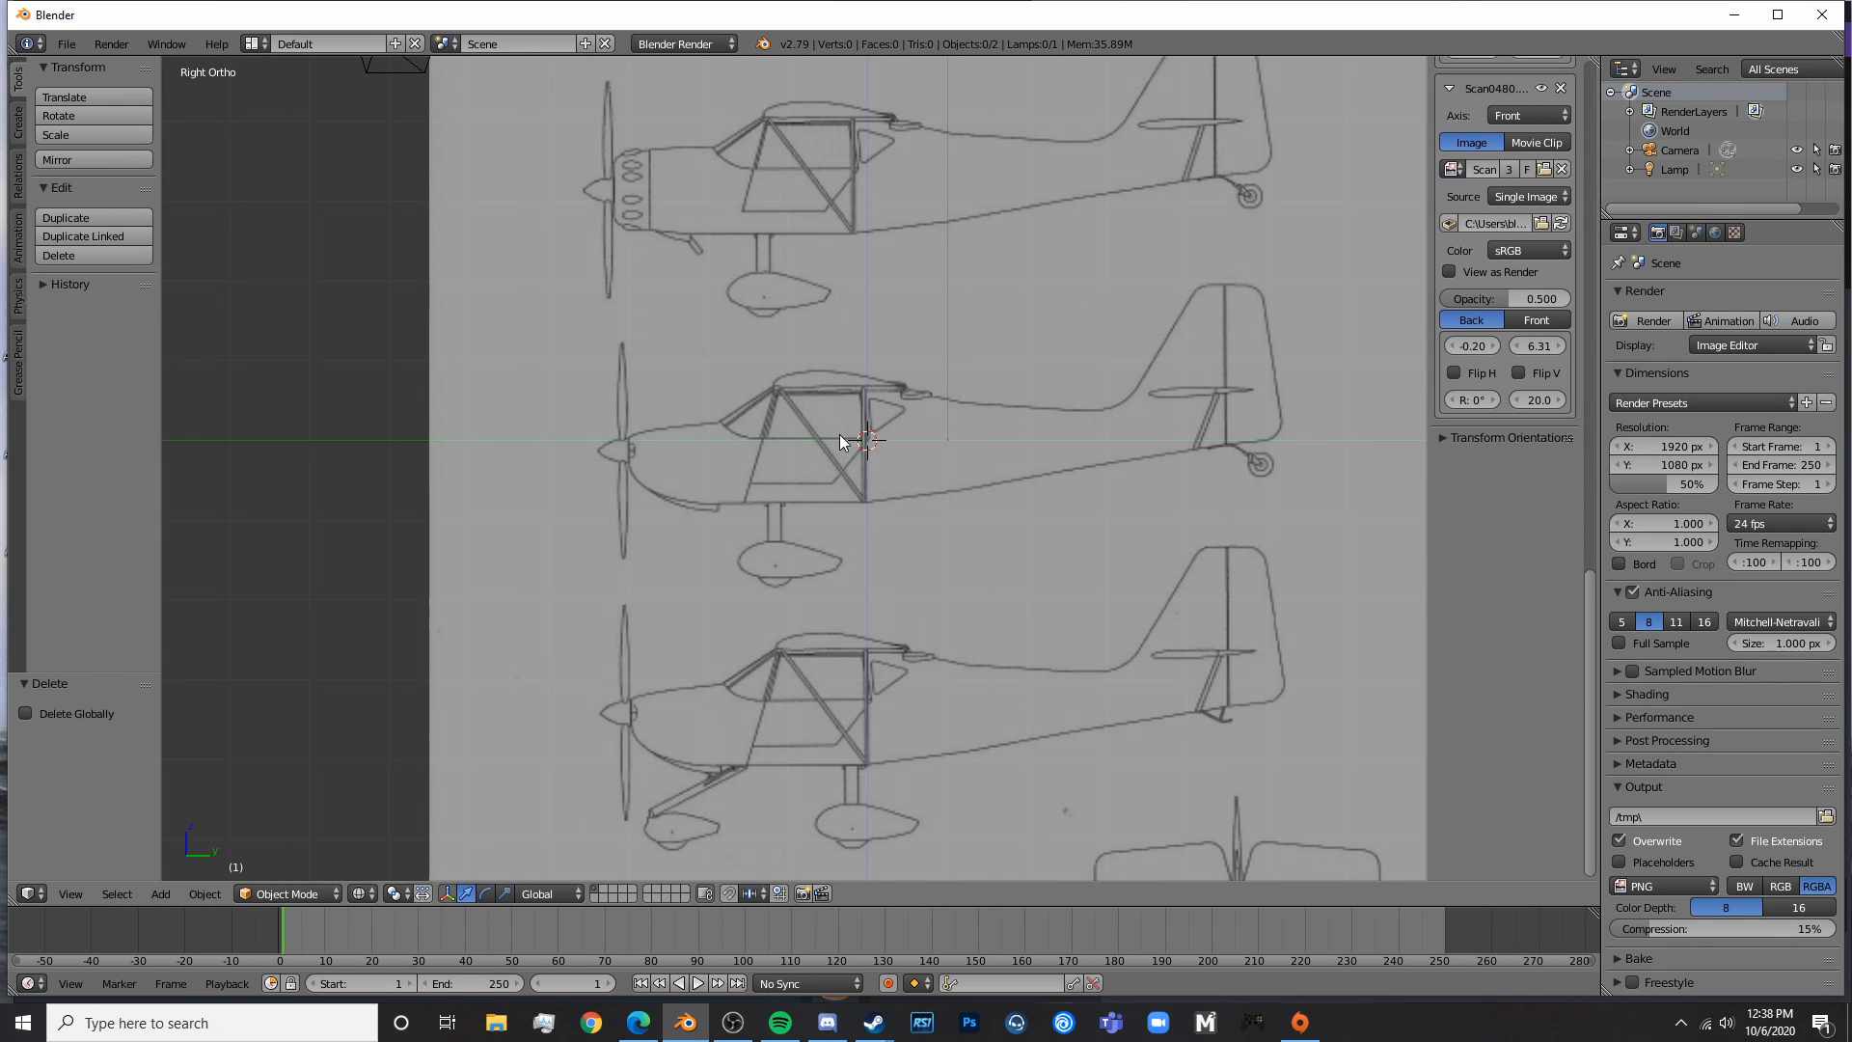
{"action": "key", "text": "shift+a"}
{"action": "mouse_move", "coordinate": [843, 436]}
{"action": "left_click", "coordinate": [911, 453]}
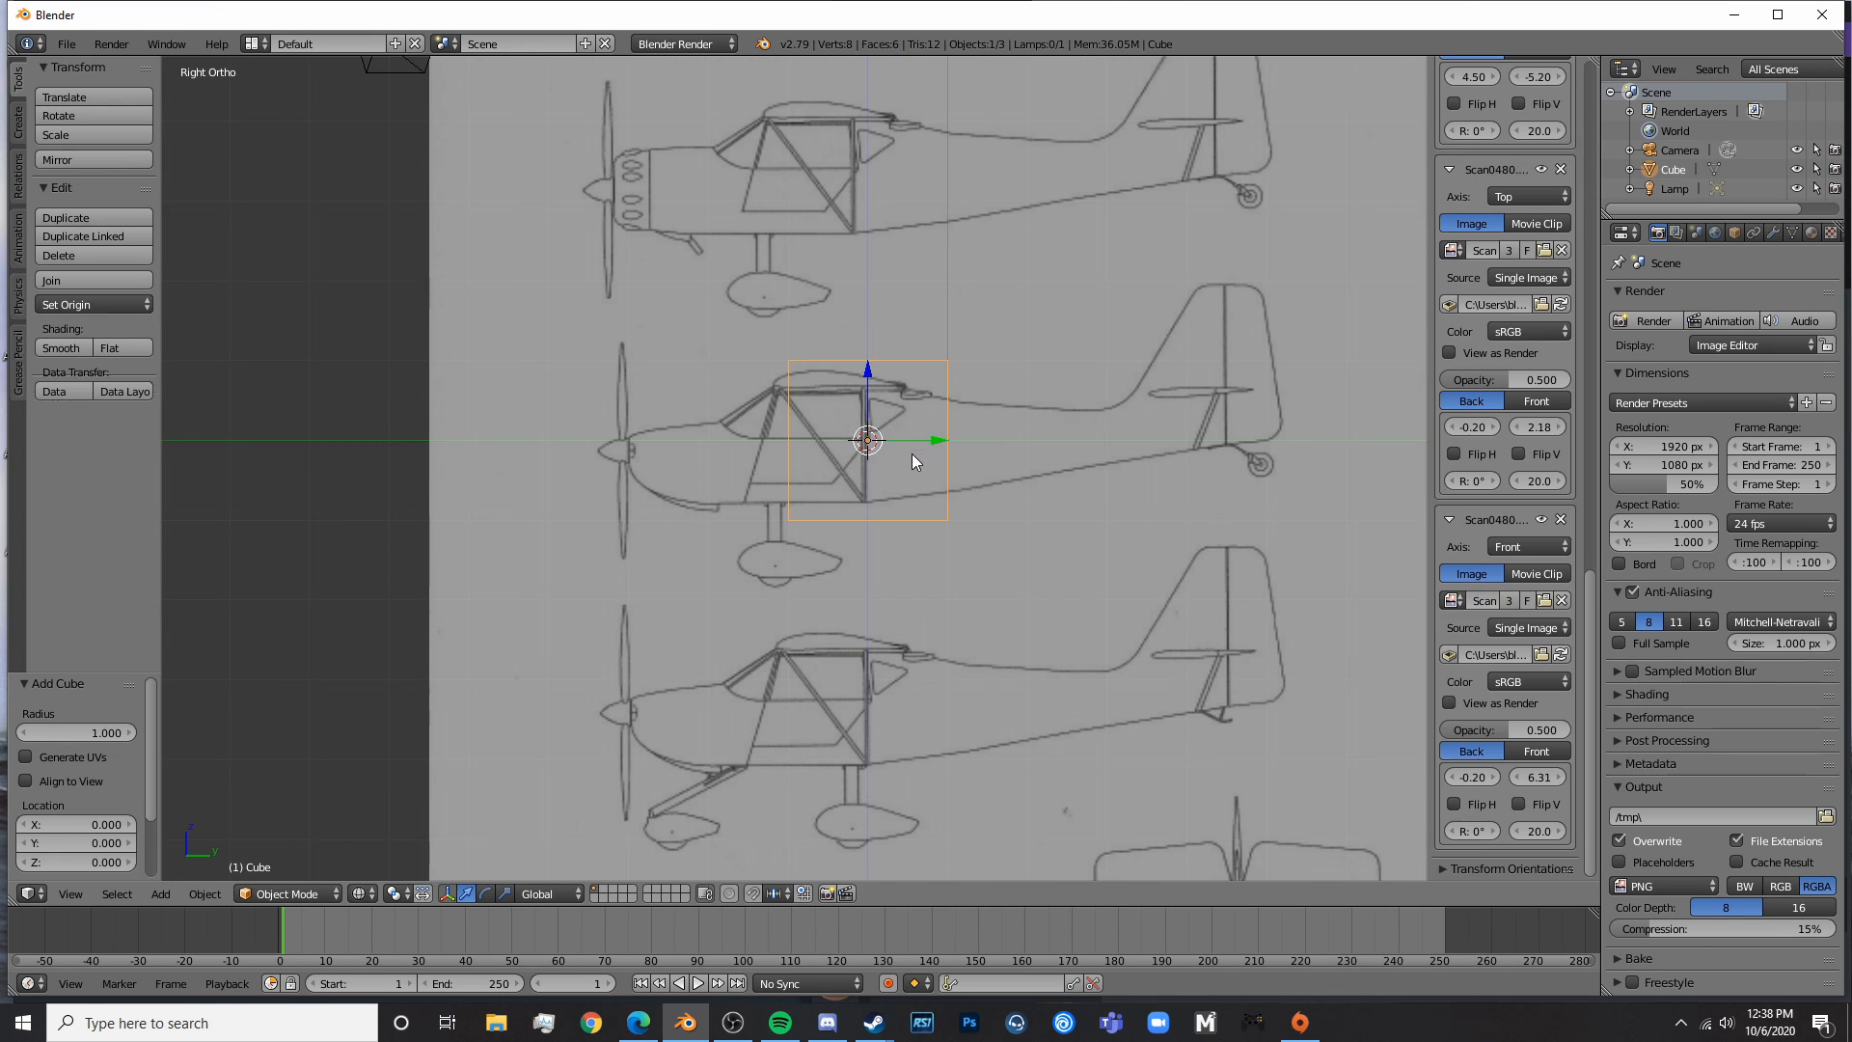
{"action": "middle_click_drag", "start_coordinate": [843, 434], "coordinate": [918, 526]}
{"action": "key", "text": "KP_3"}
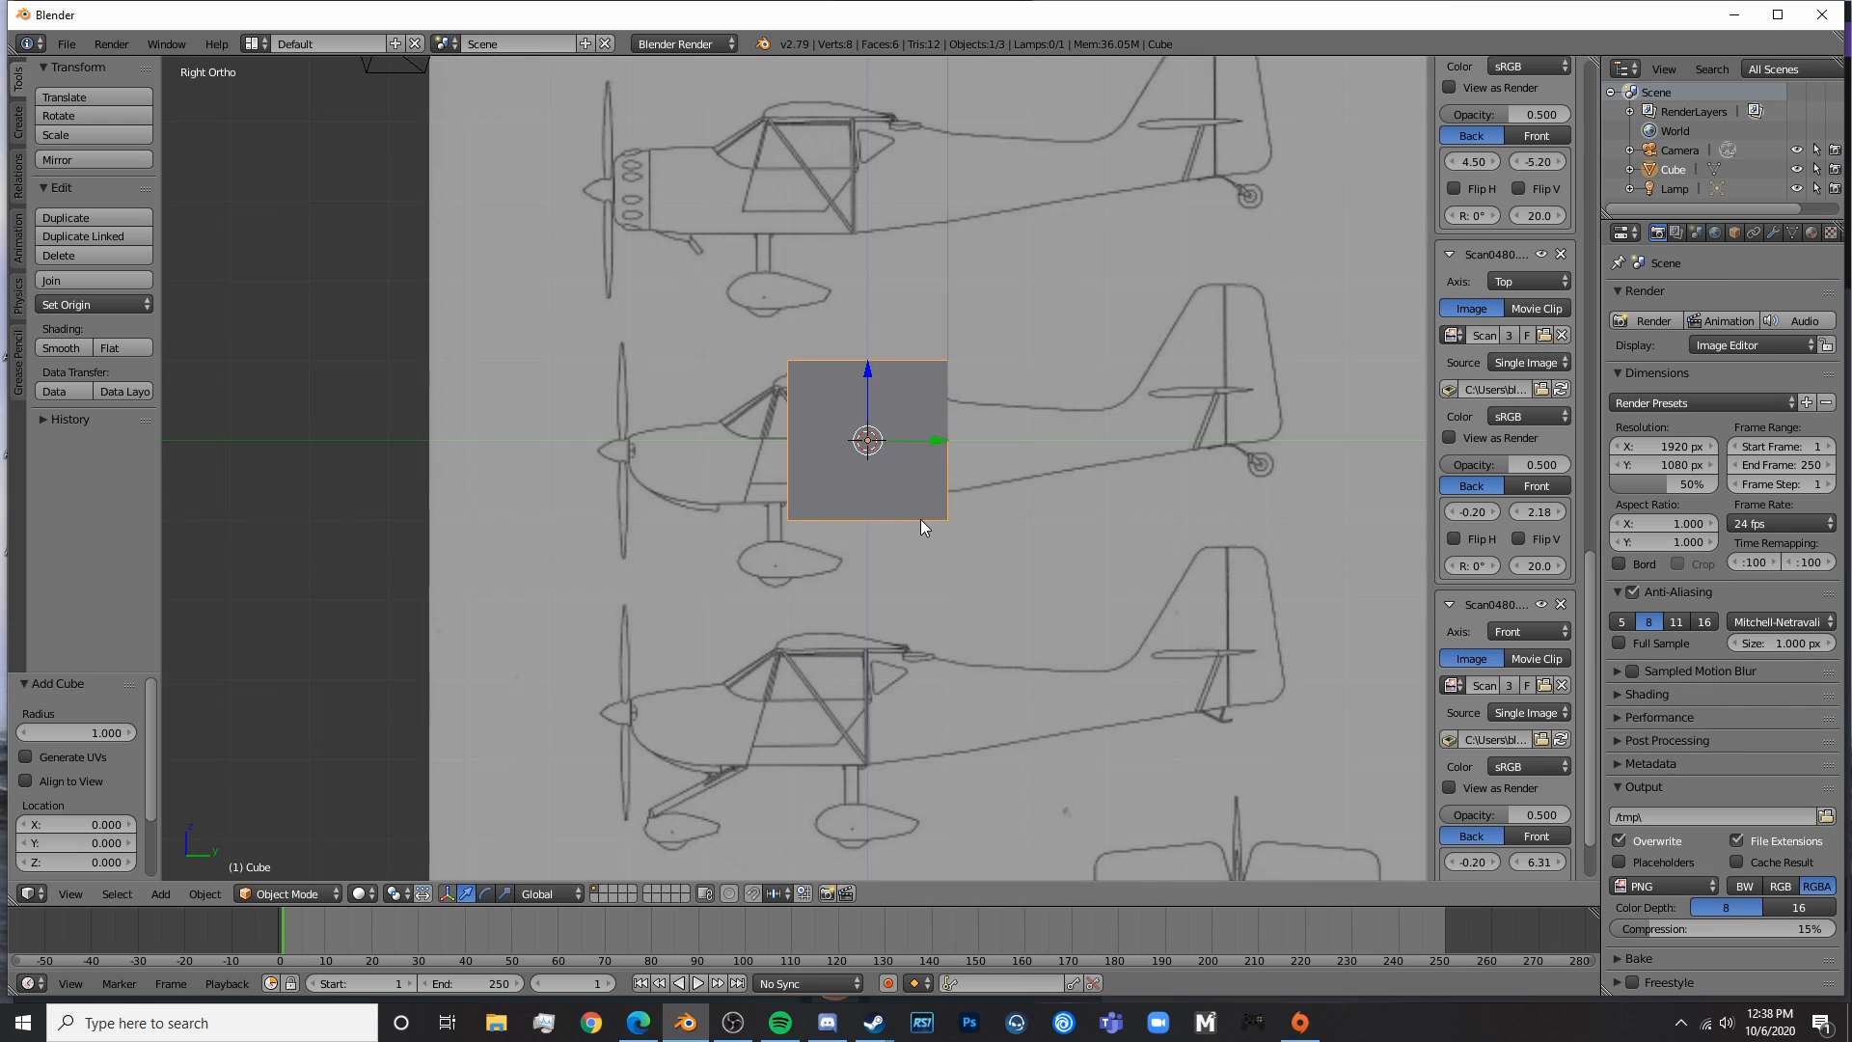
- Scale the cube along Y to about 0.059 to make a thin upright slab
{"action": "scroll", "coordinate": [1514, 242], "scroll_direction": "up", "scroll_amount": 15}
{"action": "scroll", "coordinate": [1529, 310], "scroll_direction": "up", "scroll_amount": 13}
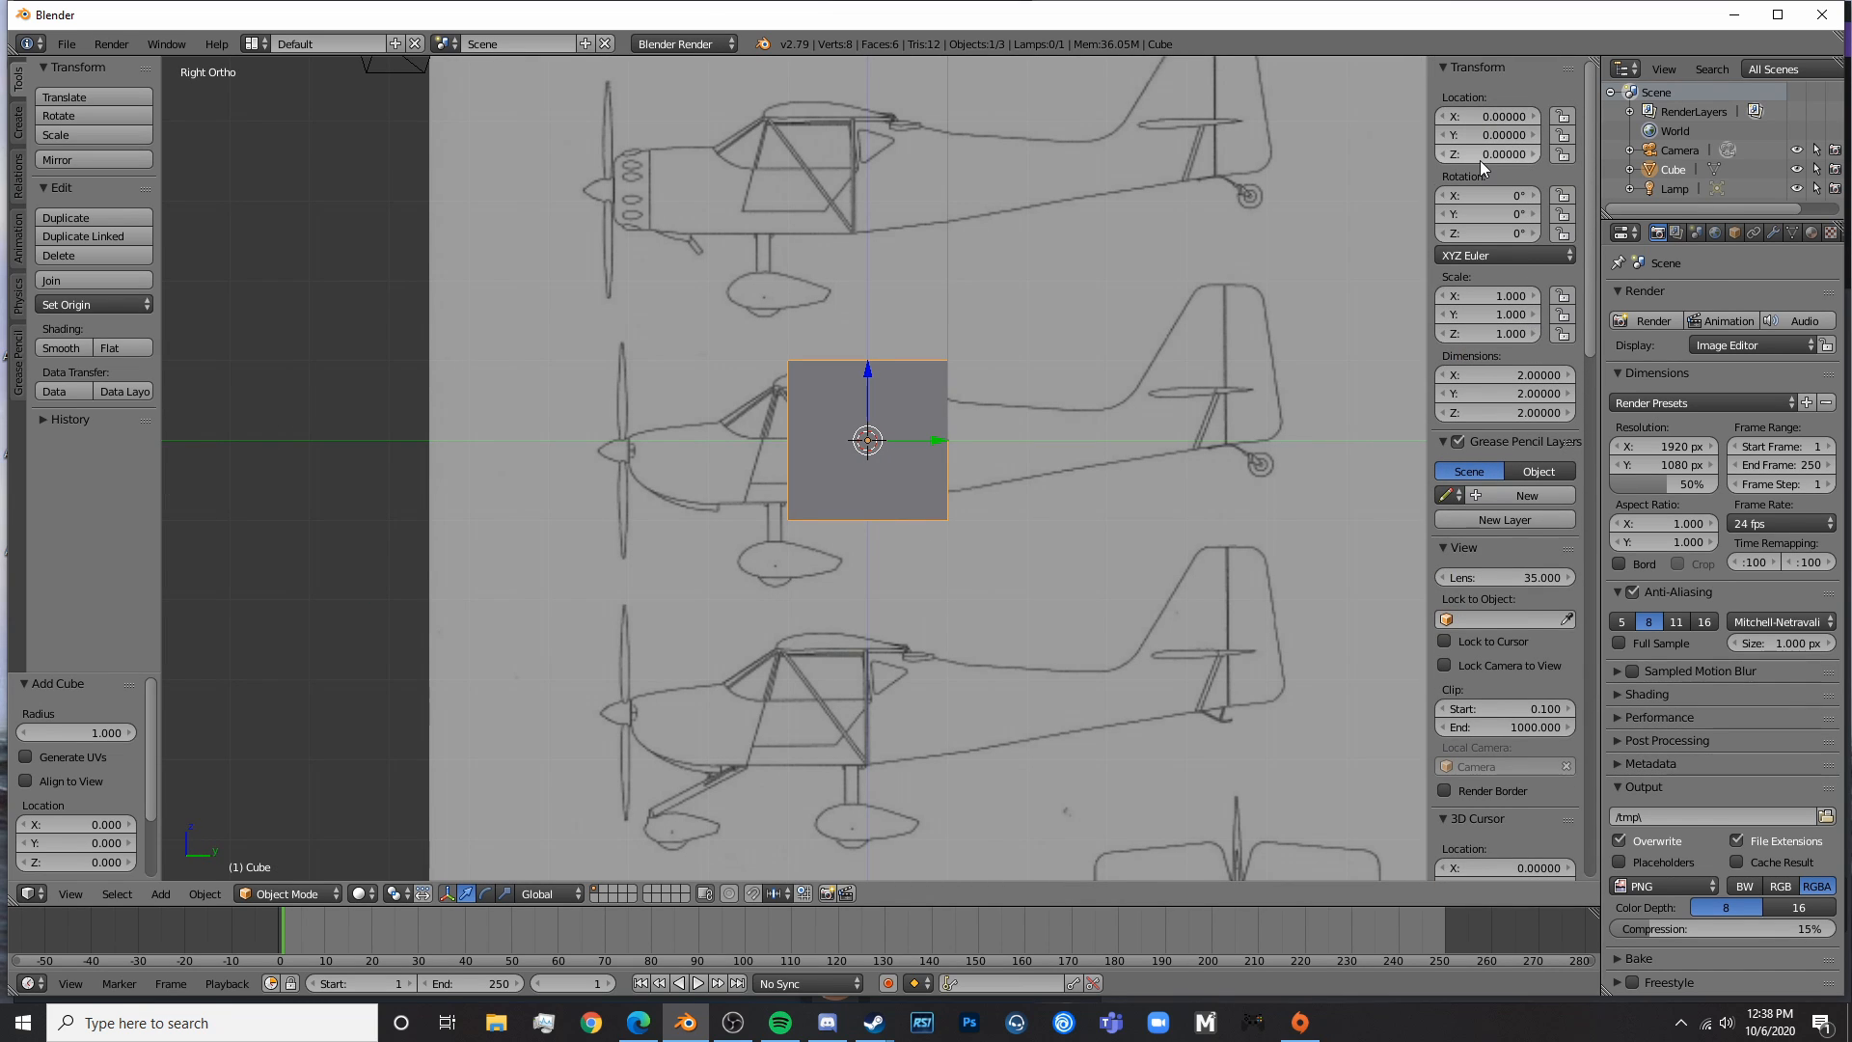
{"action": "scroll", "coordinate": [876, 521], "scroll_direction": "up", "scroll_amount": 4}
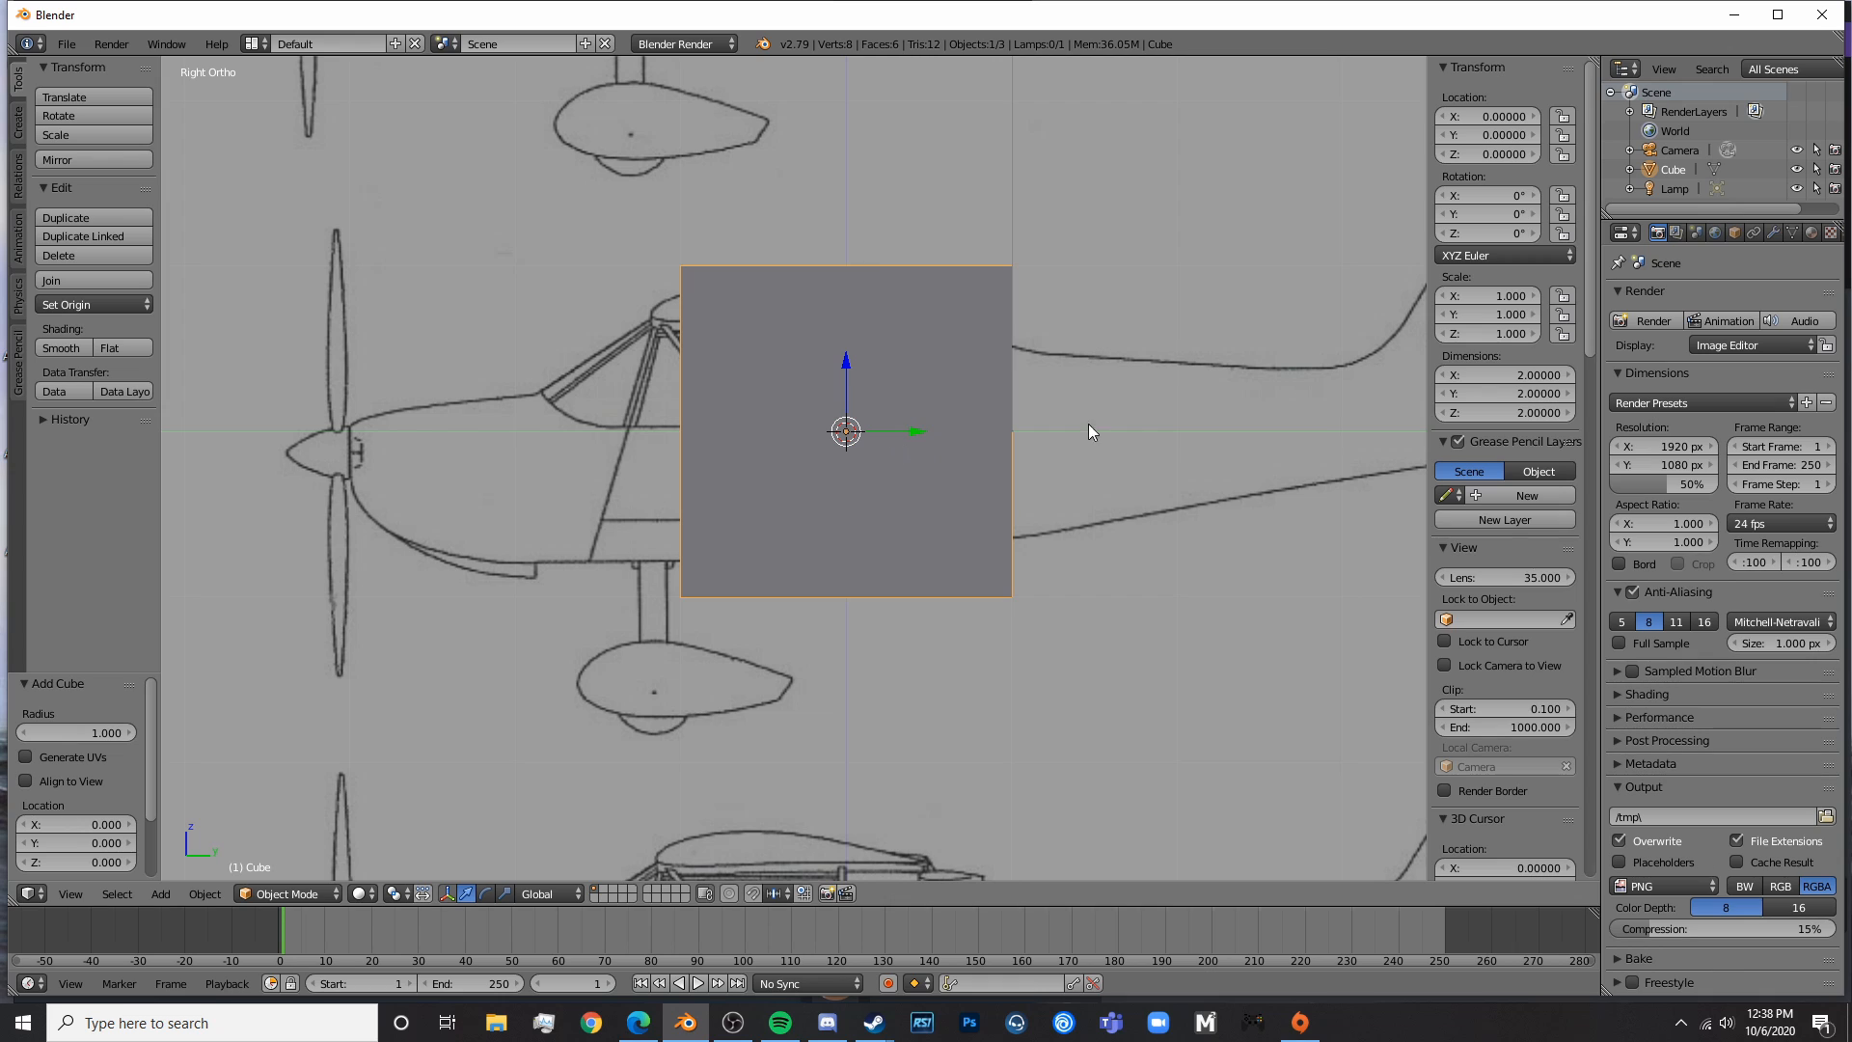
{"action": "key", "text": "s"}
{"action": "key", "text": "y"}
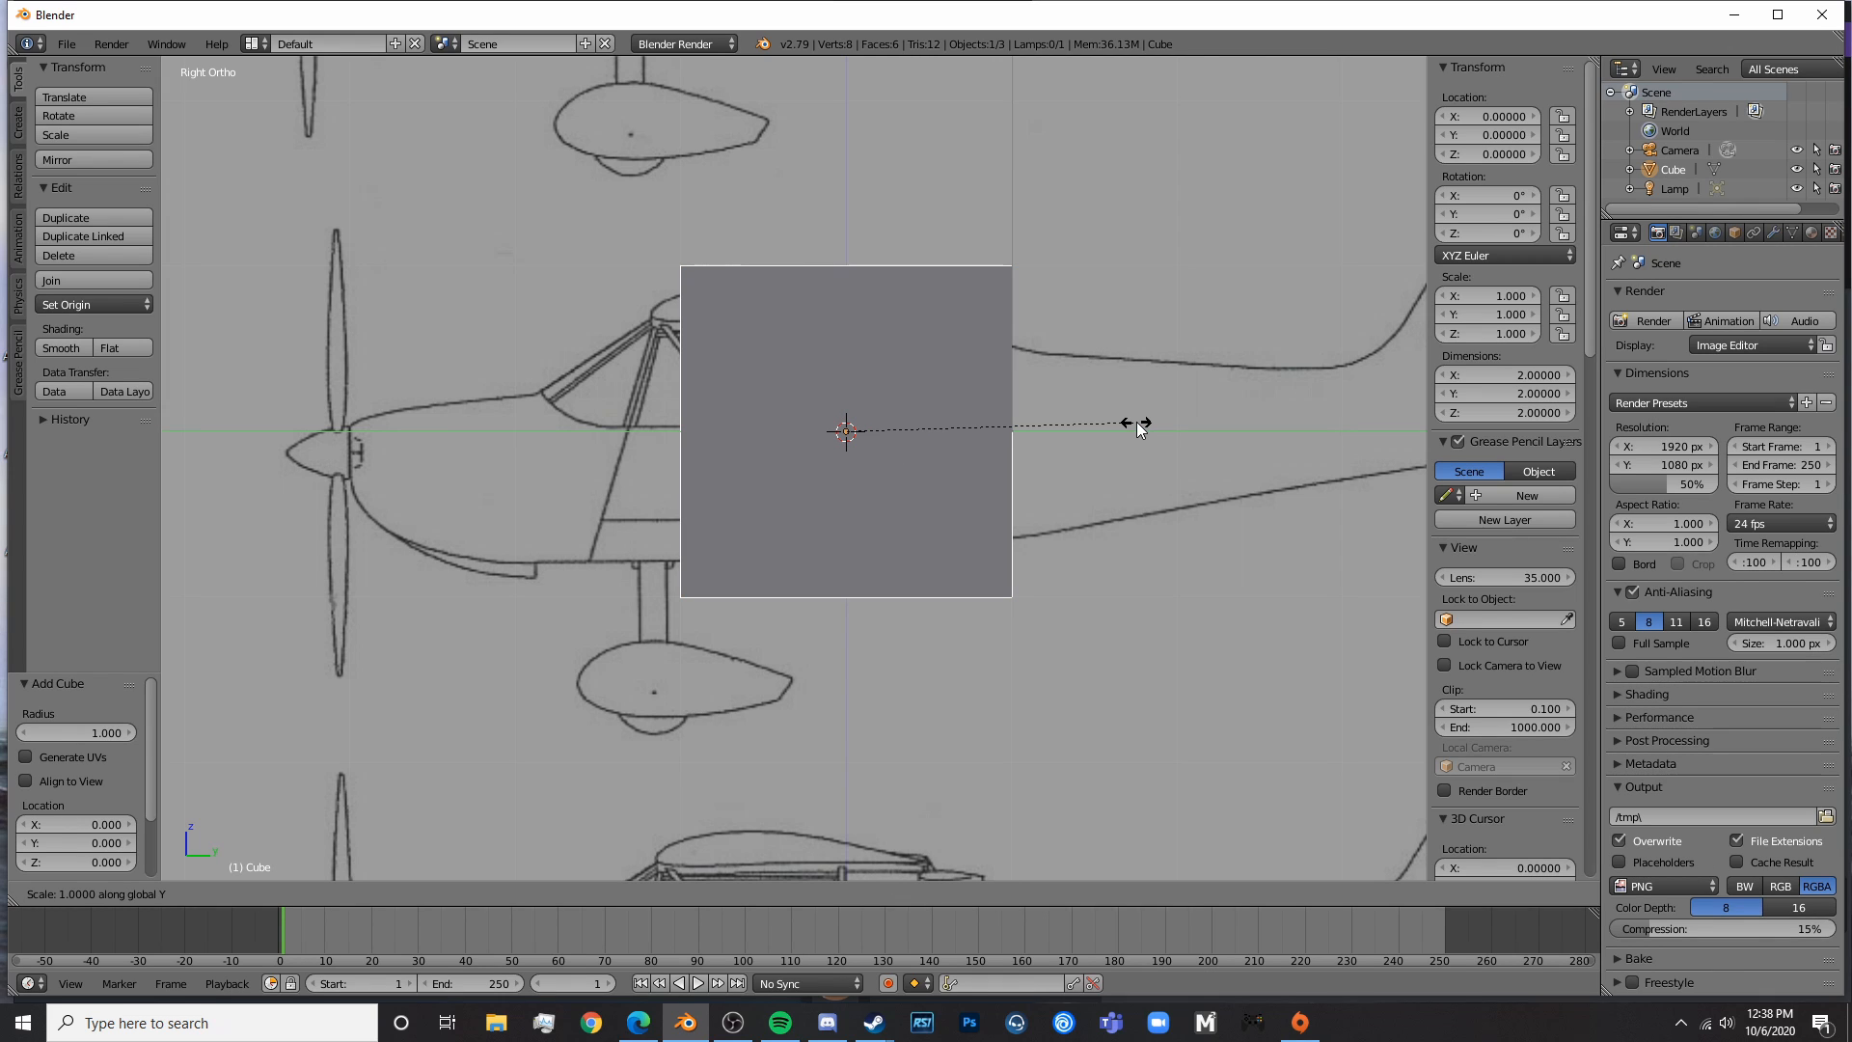
{"action": "left_click", "coordinate": [847, 448]}
- Move the slab along Y to about -1.09, at the top of the windshield, and compare it with the front-view drawing
{"action": "key", "text": "g"}
{"action": "key", "text": "y"}
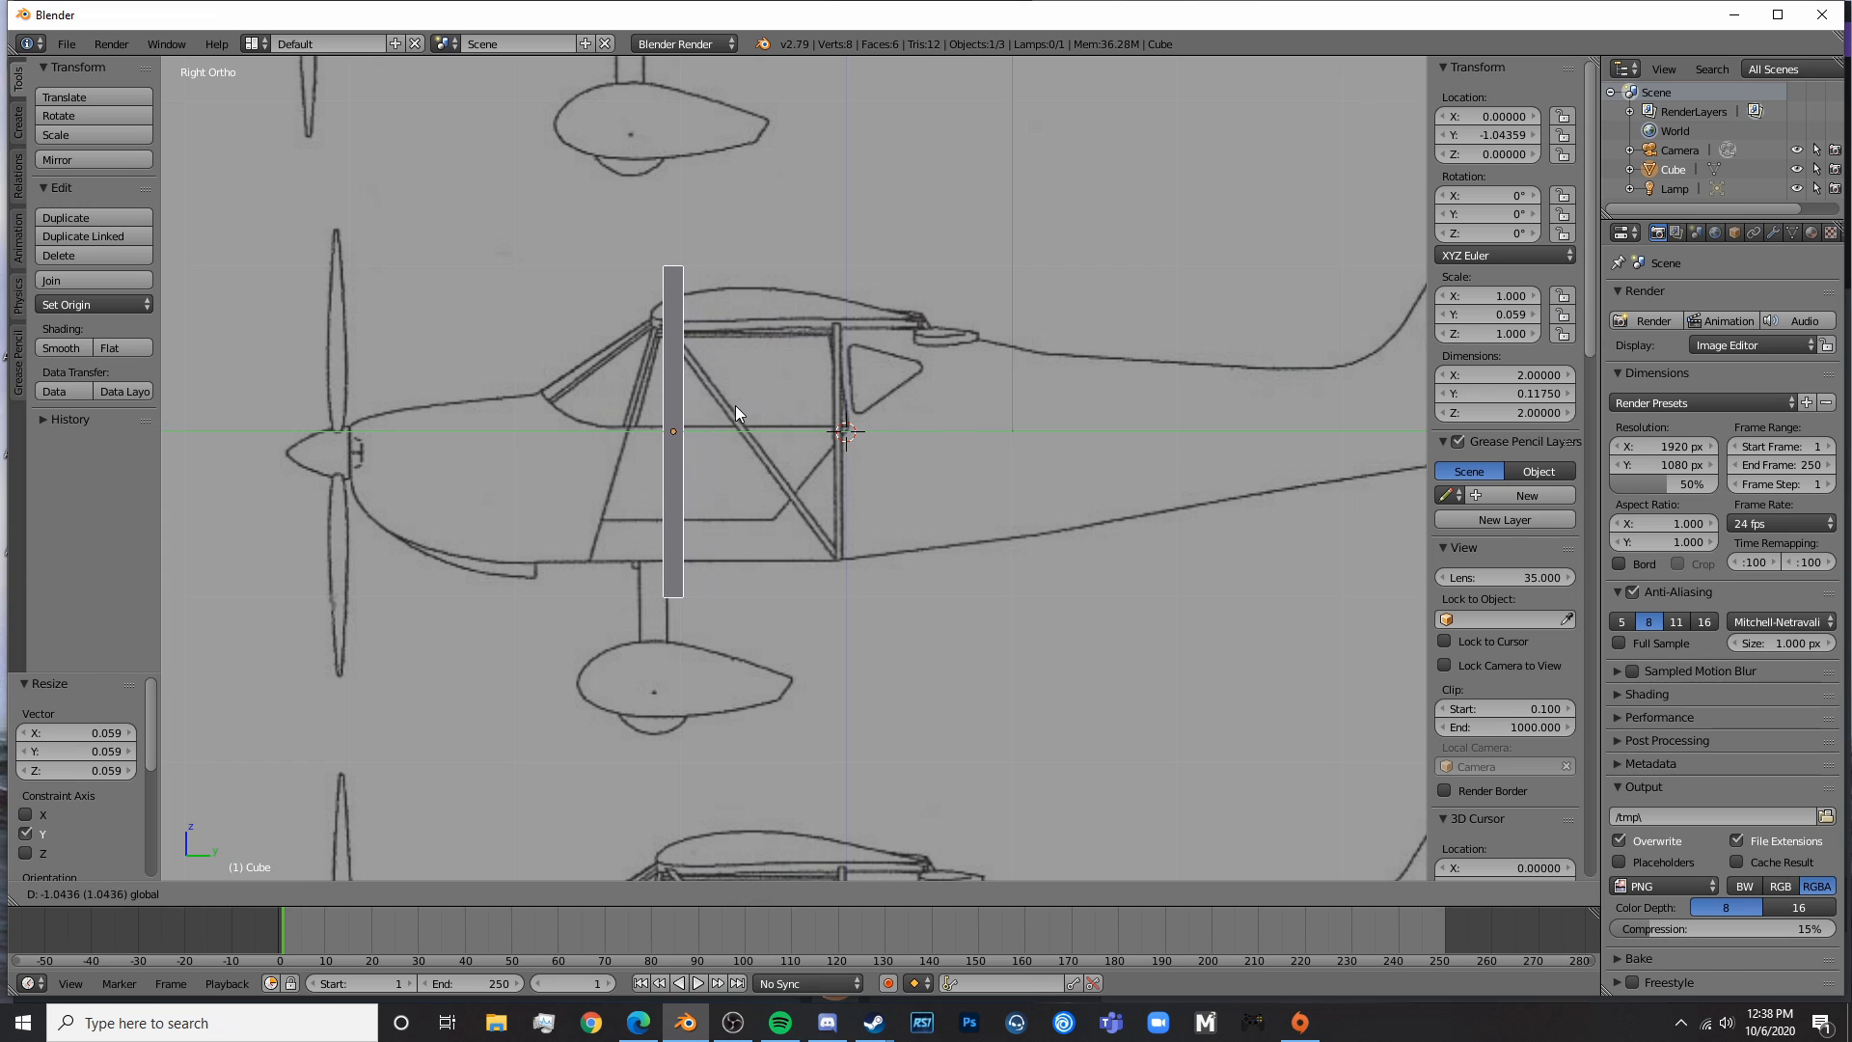
{"action": "left_click", "coordinate": [729, 409]}
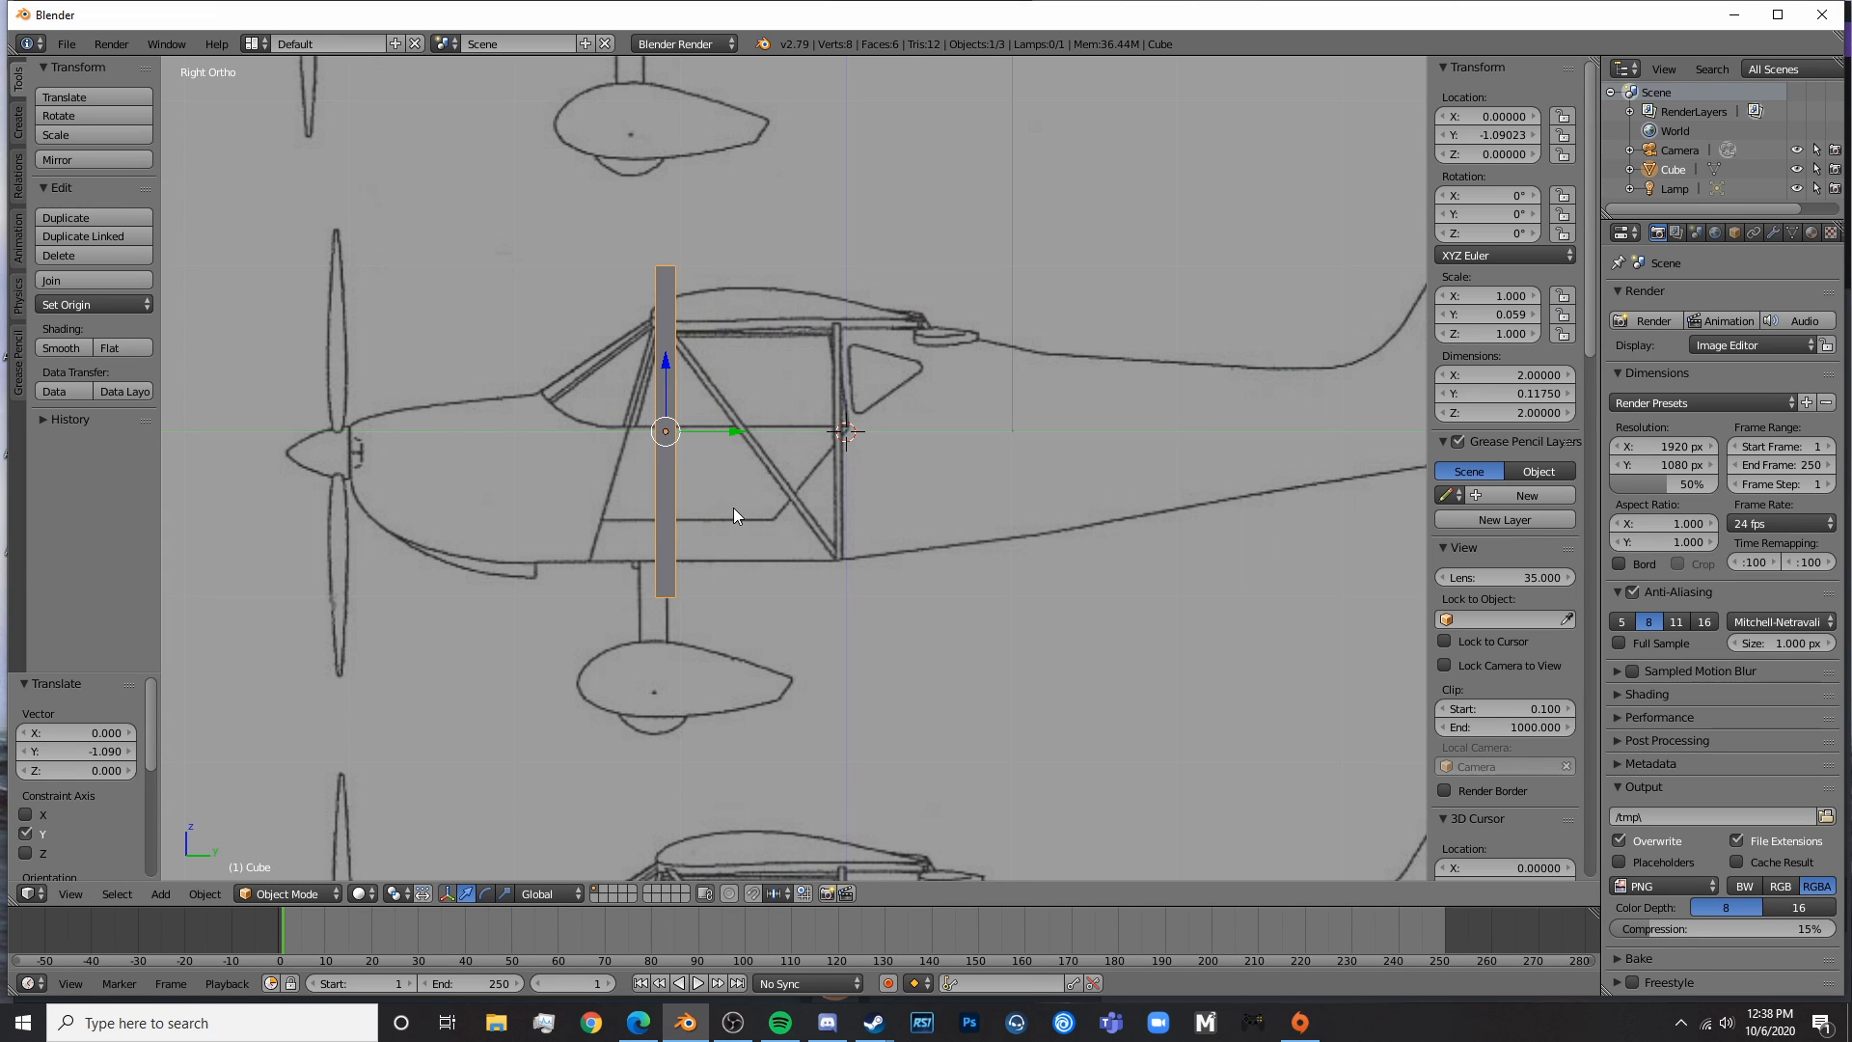
{"action": "key", "text": "KP_1"}
{"action": "scroll", "coordinate": [783, 503], "scroll_direction": "up", "scroll_amount": 3}
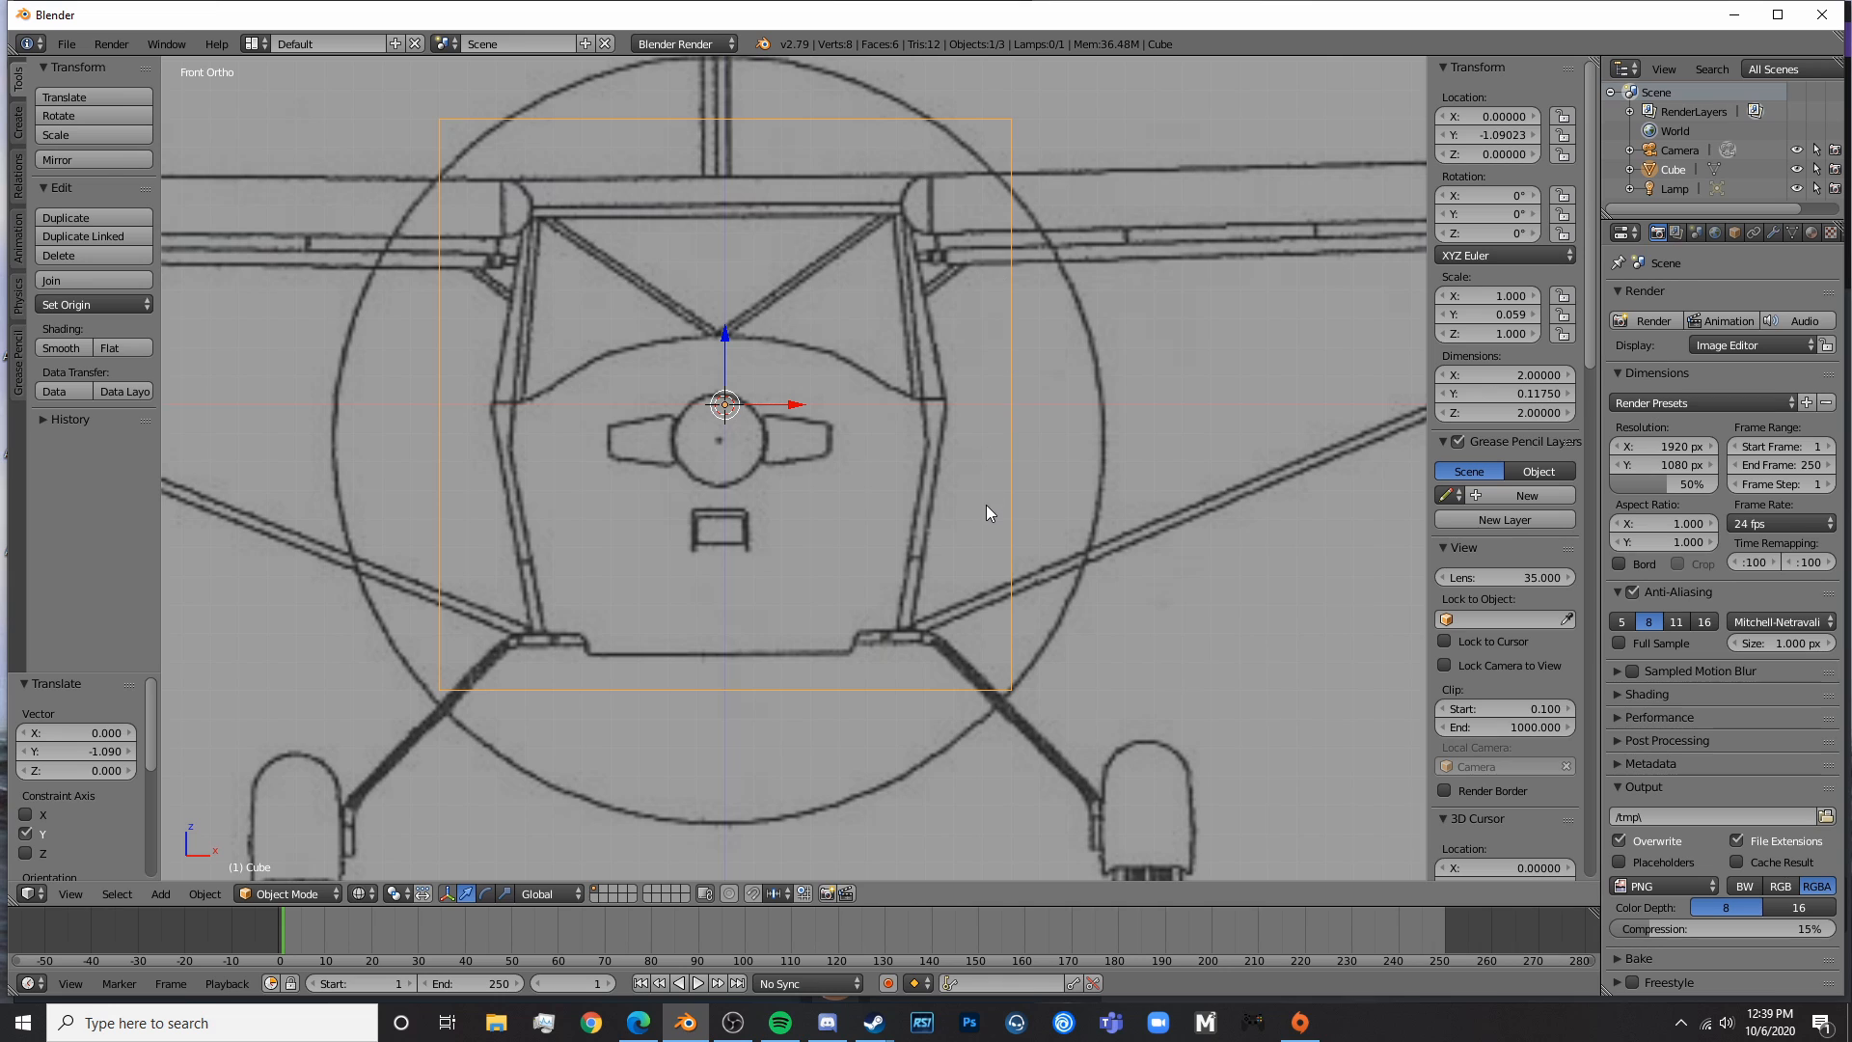
- Enter Edit Mode on the slab and try selecting its corner vertices along each side in the front view
{"action": "key", "text": "Tab"}
{"action": "key", "text": "a"}
{"action": "key", "text": "c"}
{"action": "left_click", "coordinate": [1010, 689]}
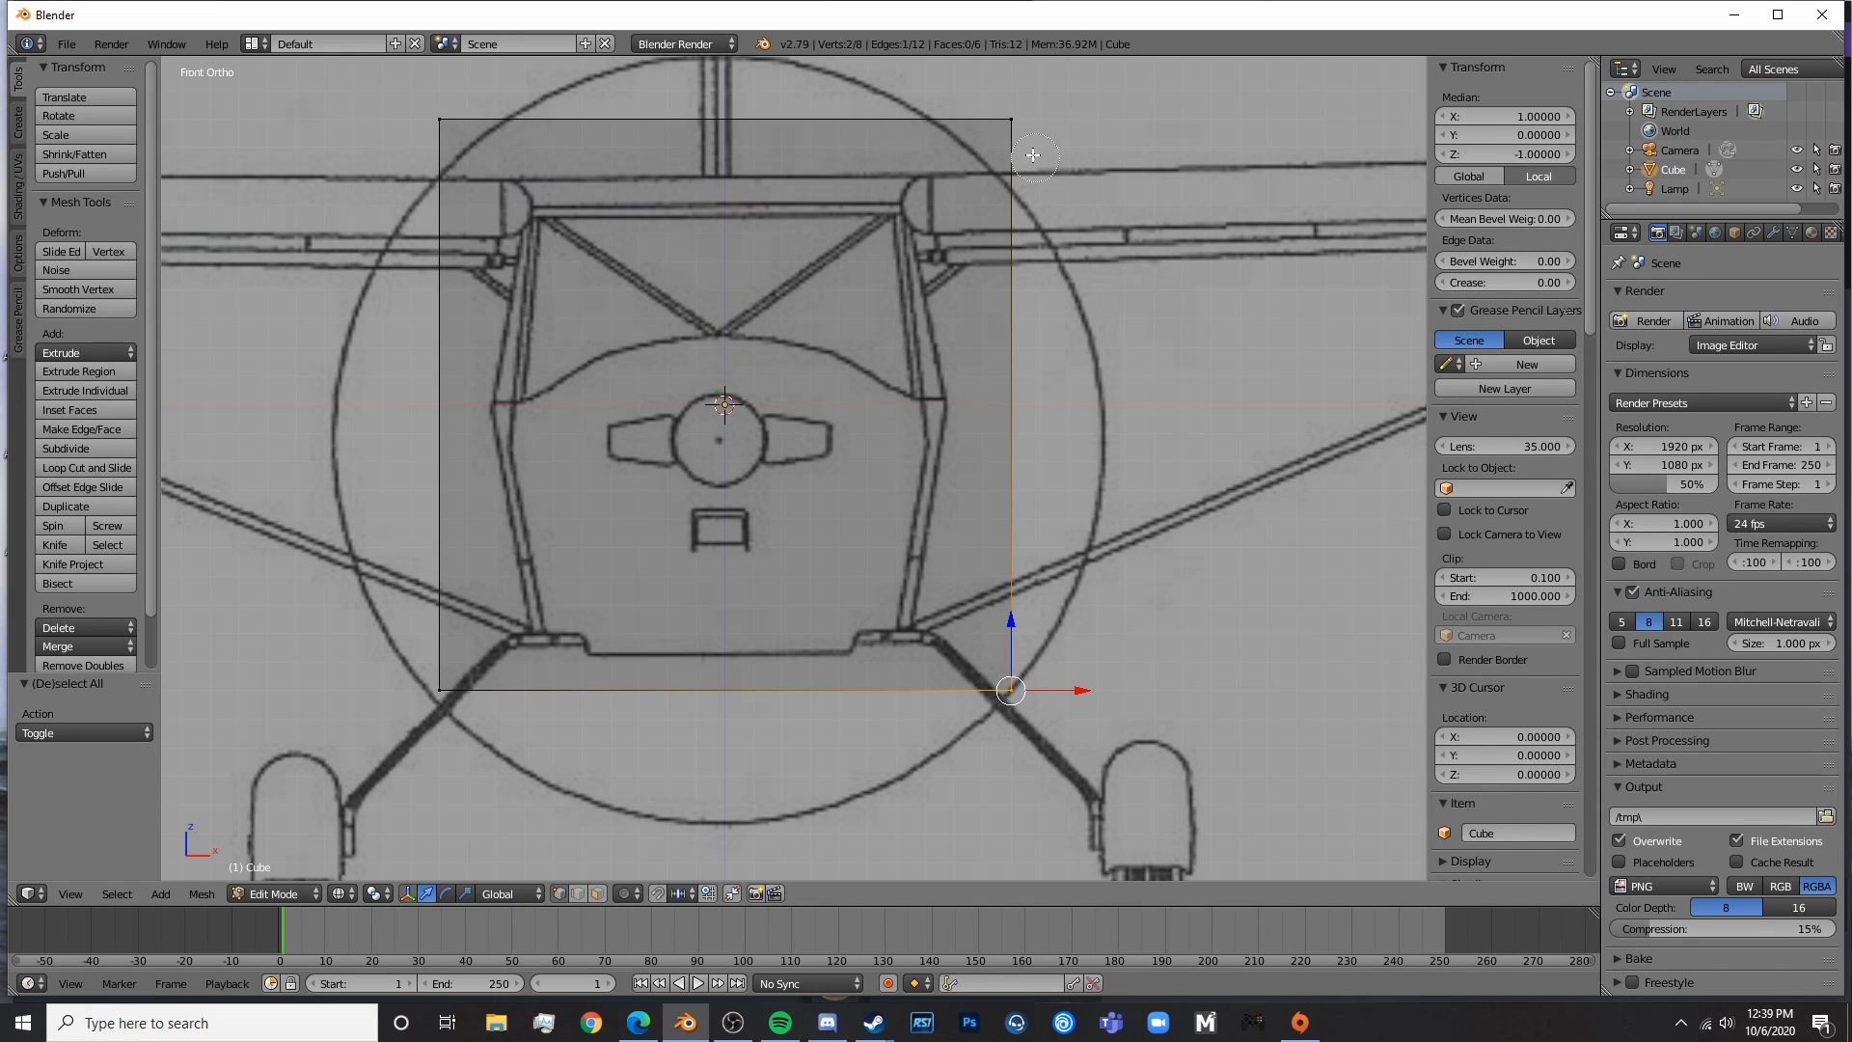
{"action": "left_click", "coordinate": [1008, 121]}
{"action": "key", "text": "Escape"}
{"action": "key", "text": "a"}
{"action": "key", "text": "c"}
{"action": "left_click", "coordinate": [440, 118]}
{"action": "left_click", "coordinate": [442, 697]}
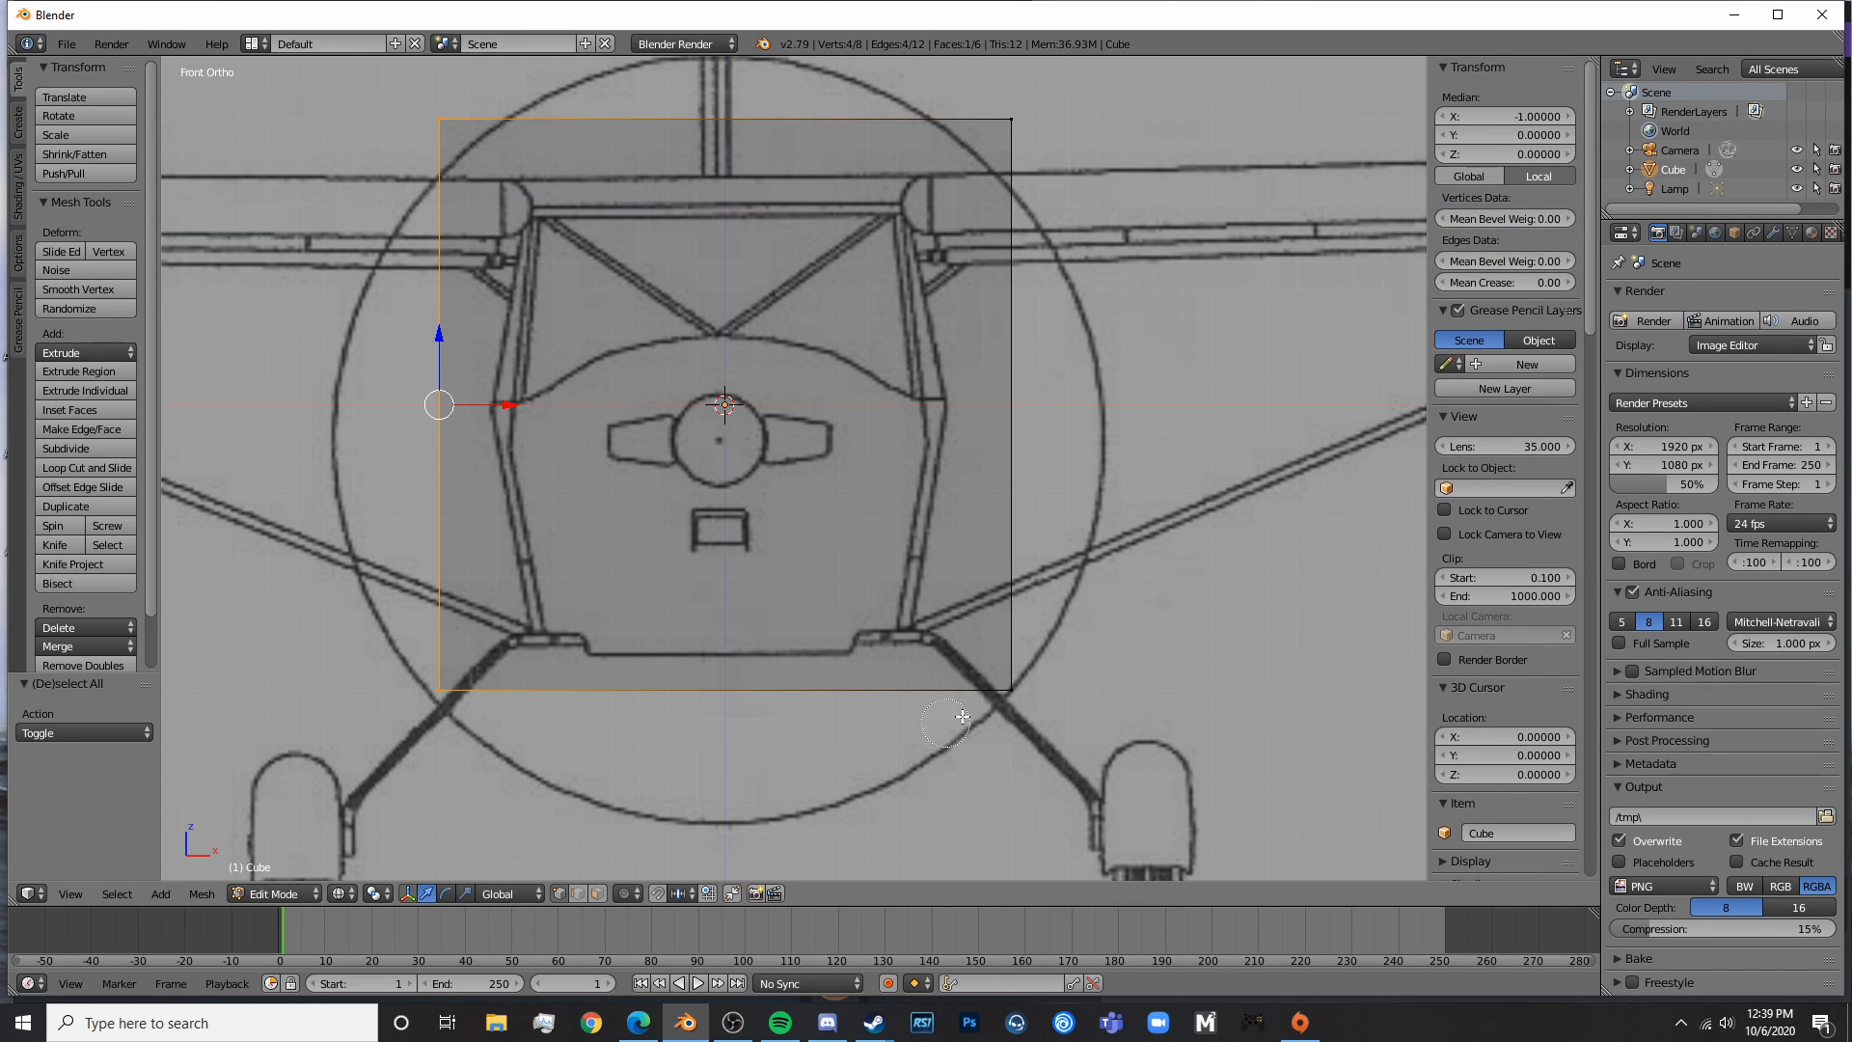
{"action": "left_click", "coordinate": [1011, 689]}
{"action": "key", "text": "Escape"}
- Raise the slab's bottom vertices to Z about -0.79, matching the fuselage's underside in the front and side drawings
{"action": "key", "text": "a"}
{"action": "key", "text": "c"}
{"action": "left_click", "coordinate": [1012, 686]}
{"action": "left_click", "coordinate": [442, 691]}
{"action": "key", "text": "Escape"}
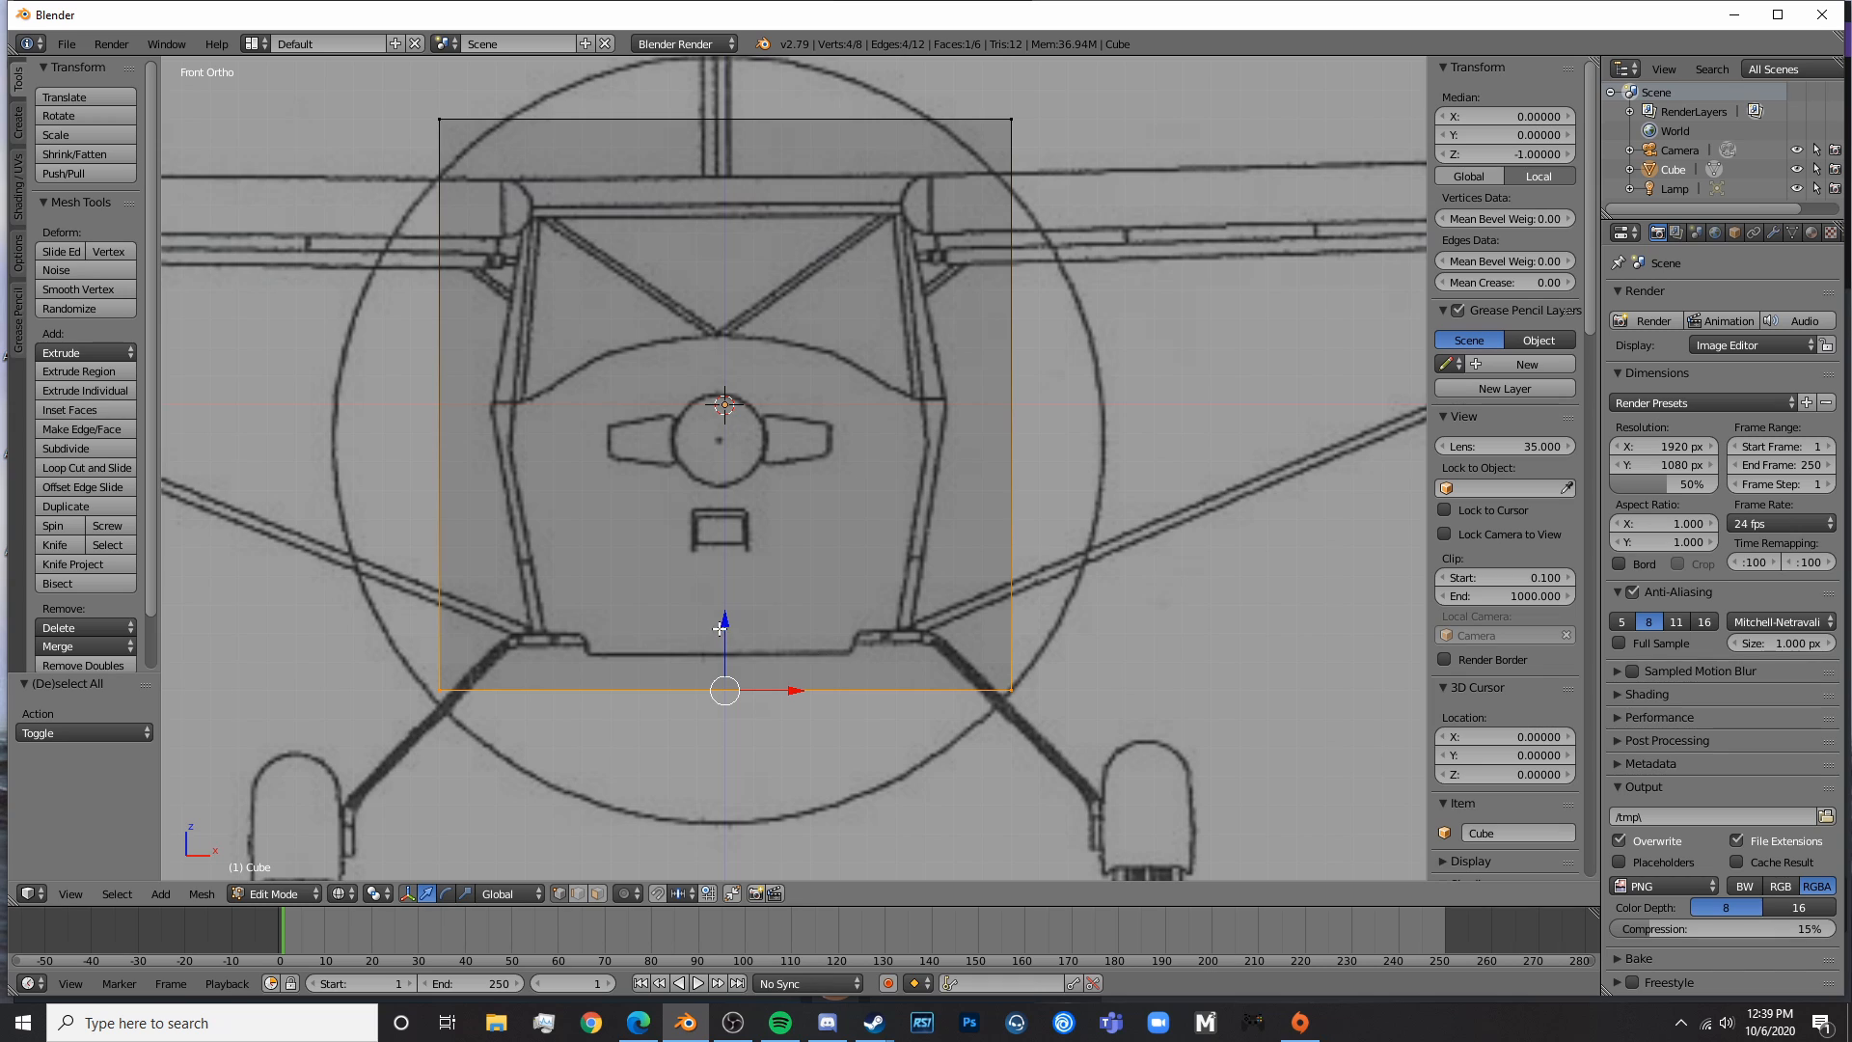
{"action": "left_click_drag", "start_coordinate": [719, 627], "coordinate": [758, 566]}
{"action": "key", "text": "KP_3"}
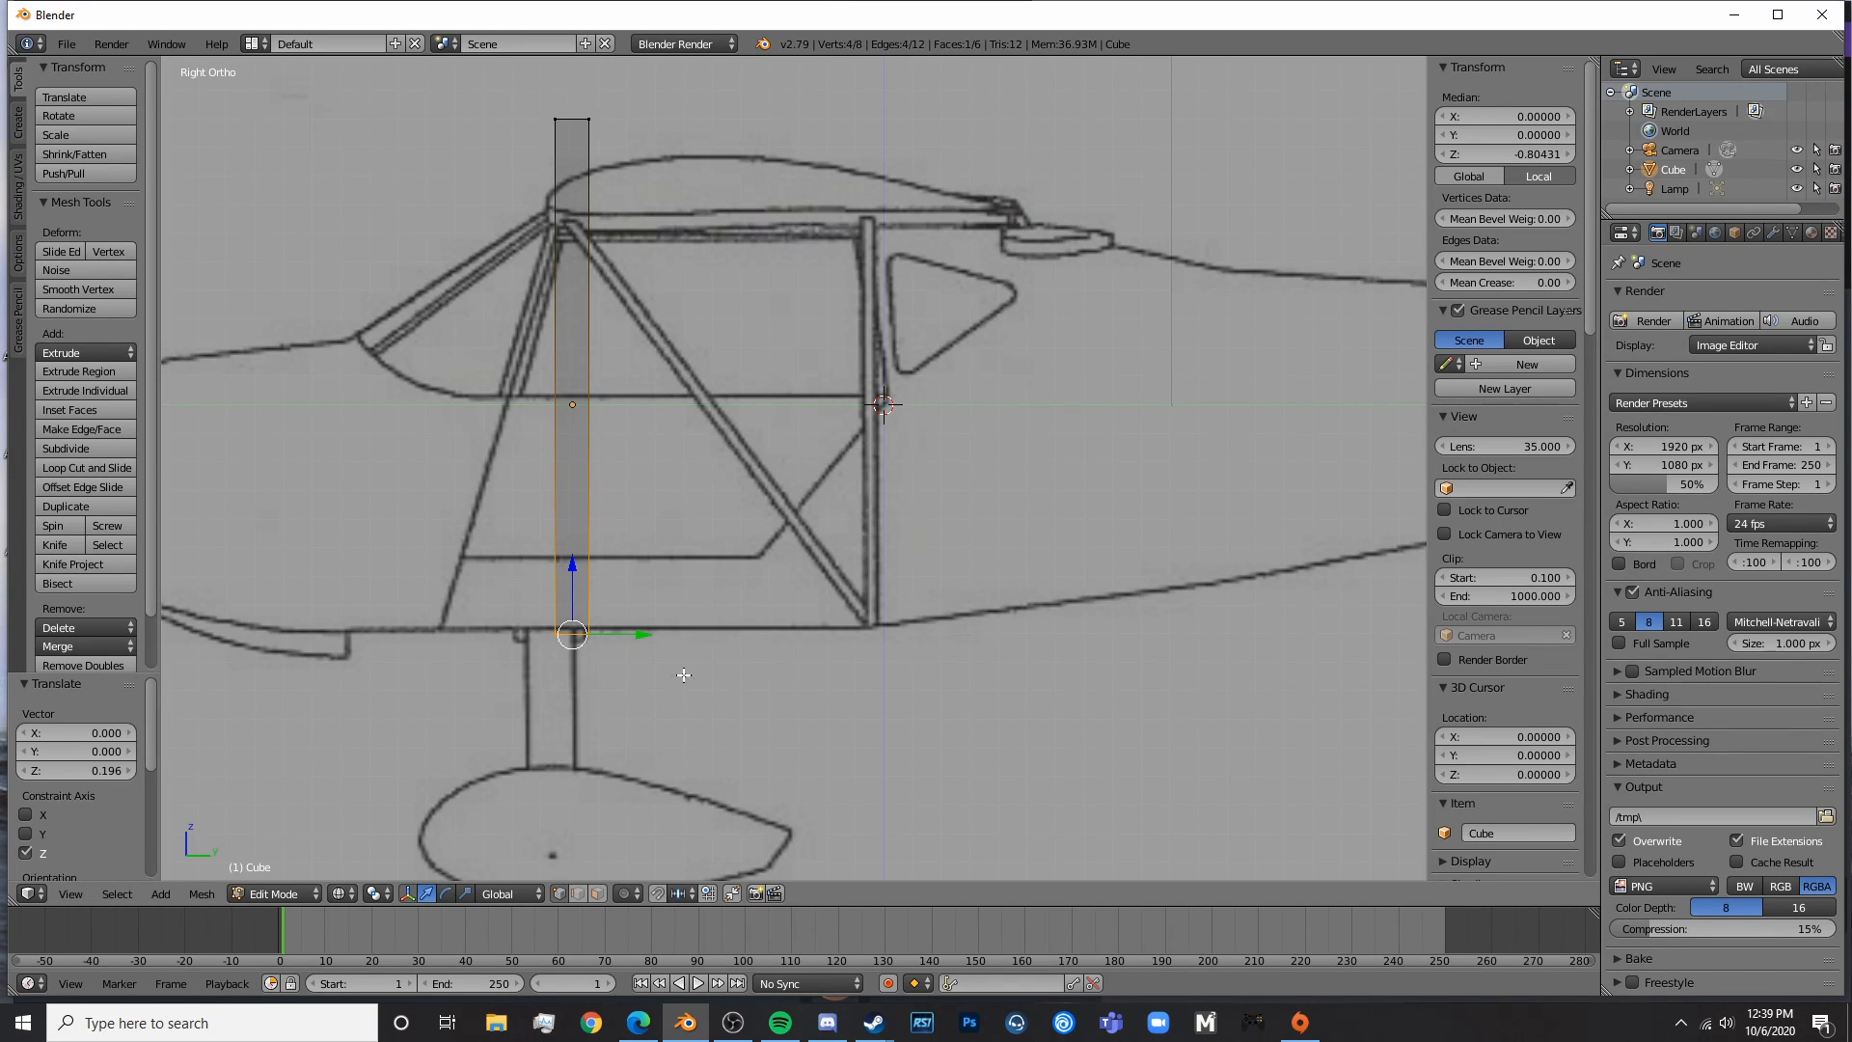
{"action": "left_click_drag", "start_coordinate": [570, 577], "coordinate": [582, 564]}
{"action": "key", "text": "KP_1"}
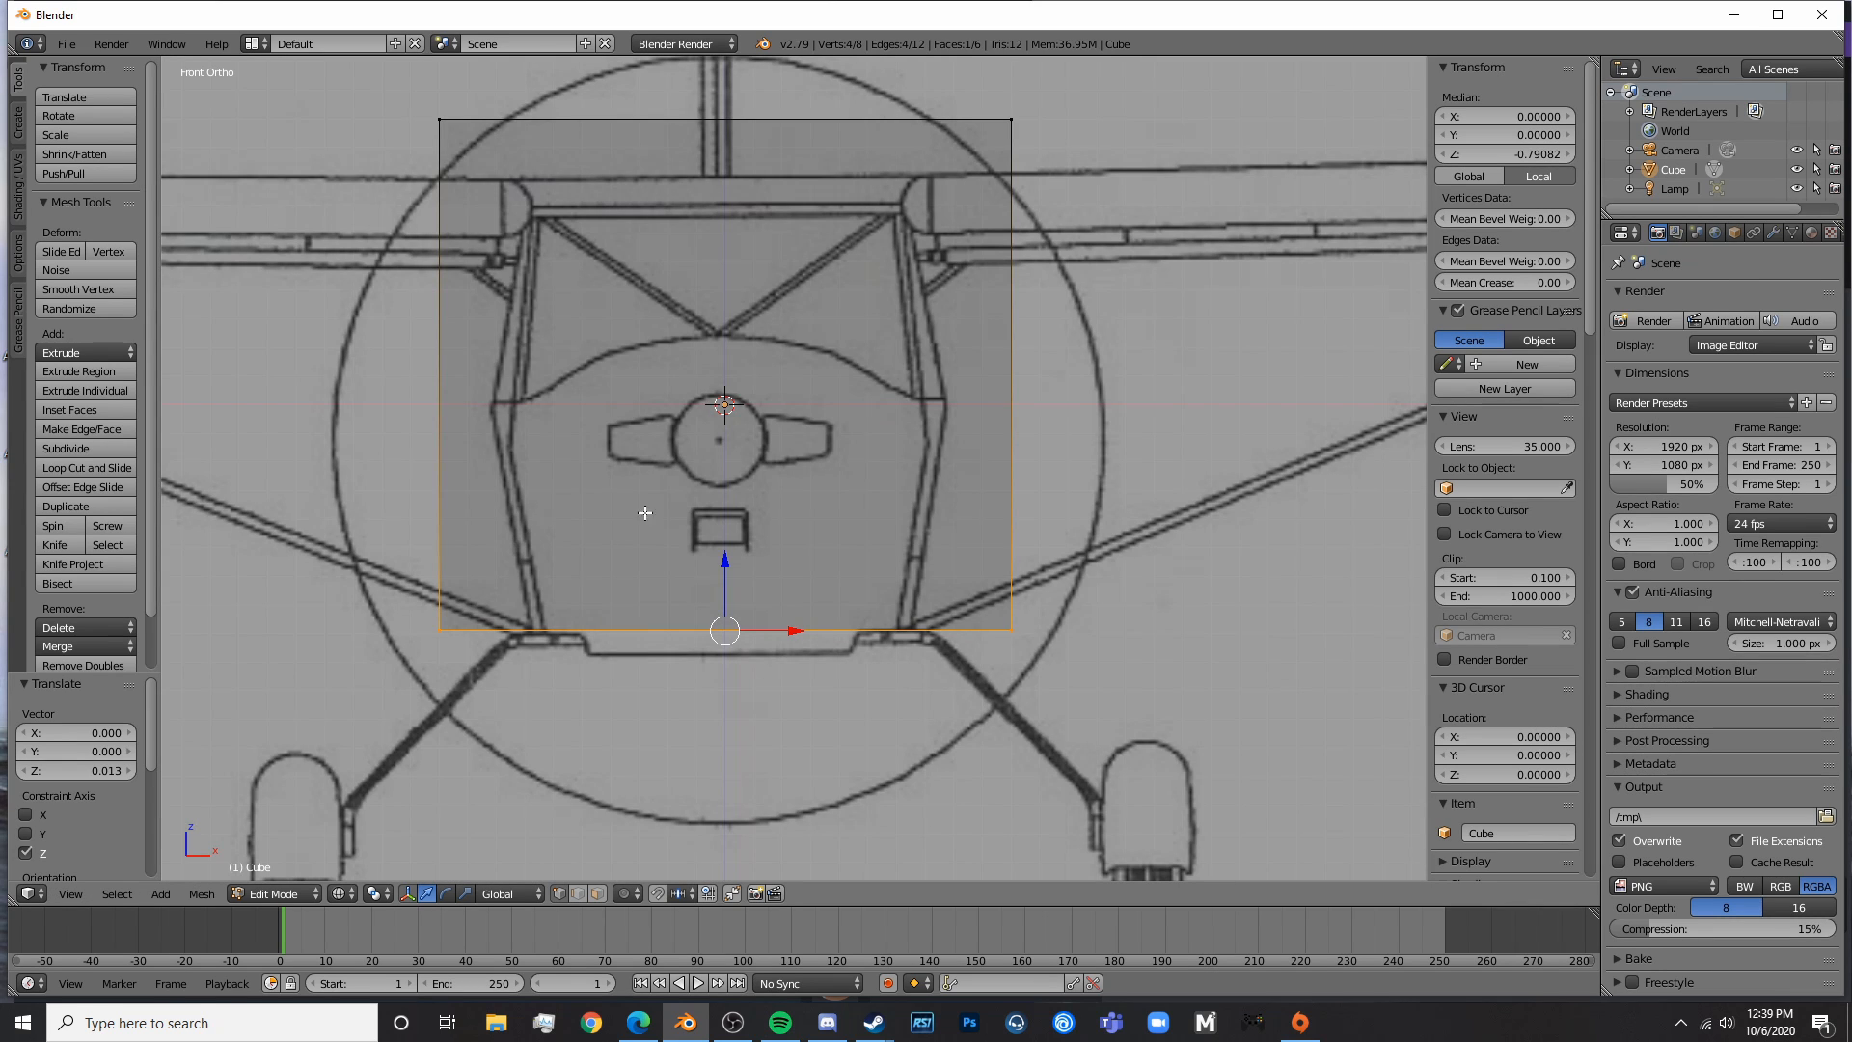
- Add a single vertical loop cut through the middle of the slab
{"action": "key", "text": "a"}
{"action": "key", "text": "ctrl+r"}
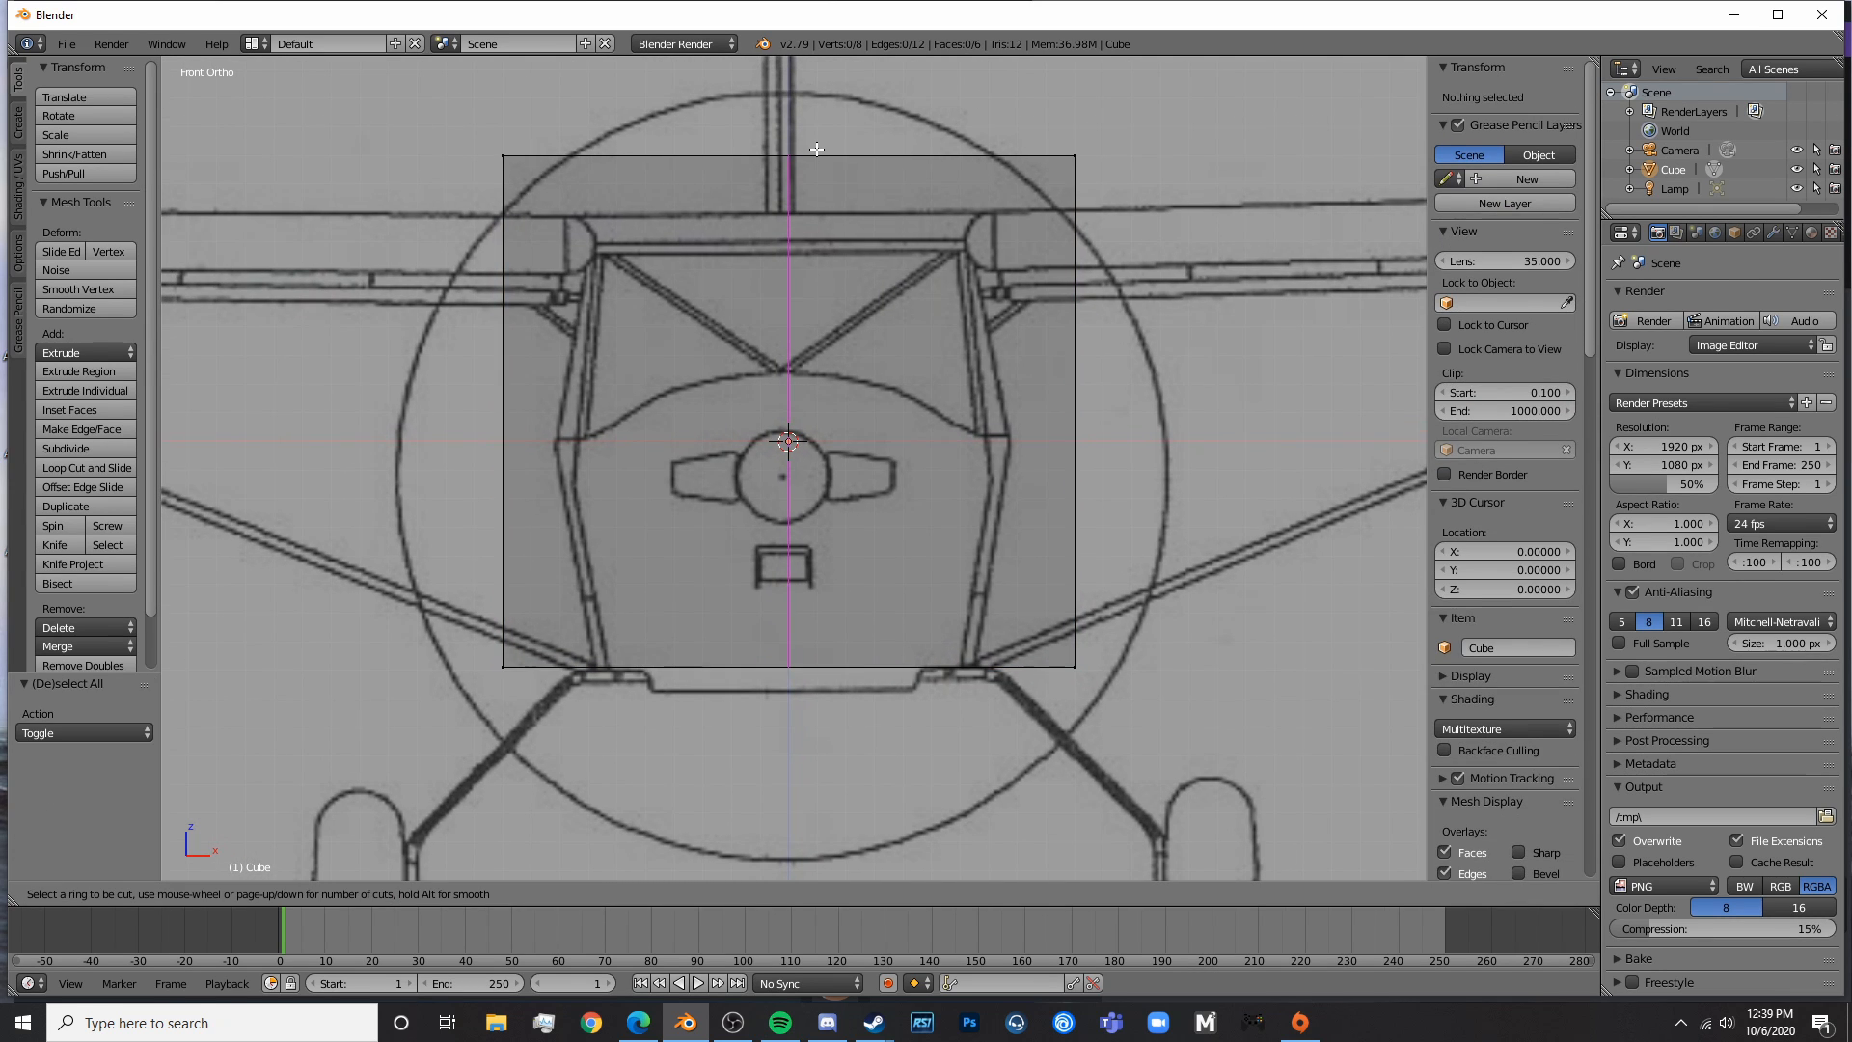
{"action": "left_click", "coordinate": [816, 149]}
{"action": "left_click", "coordinate": [816, 150]}
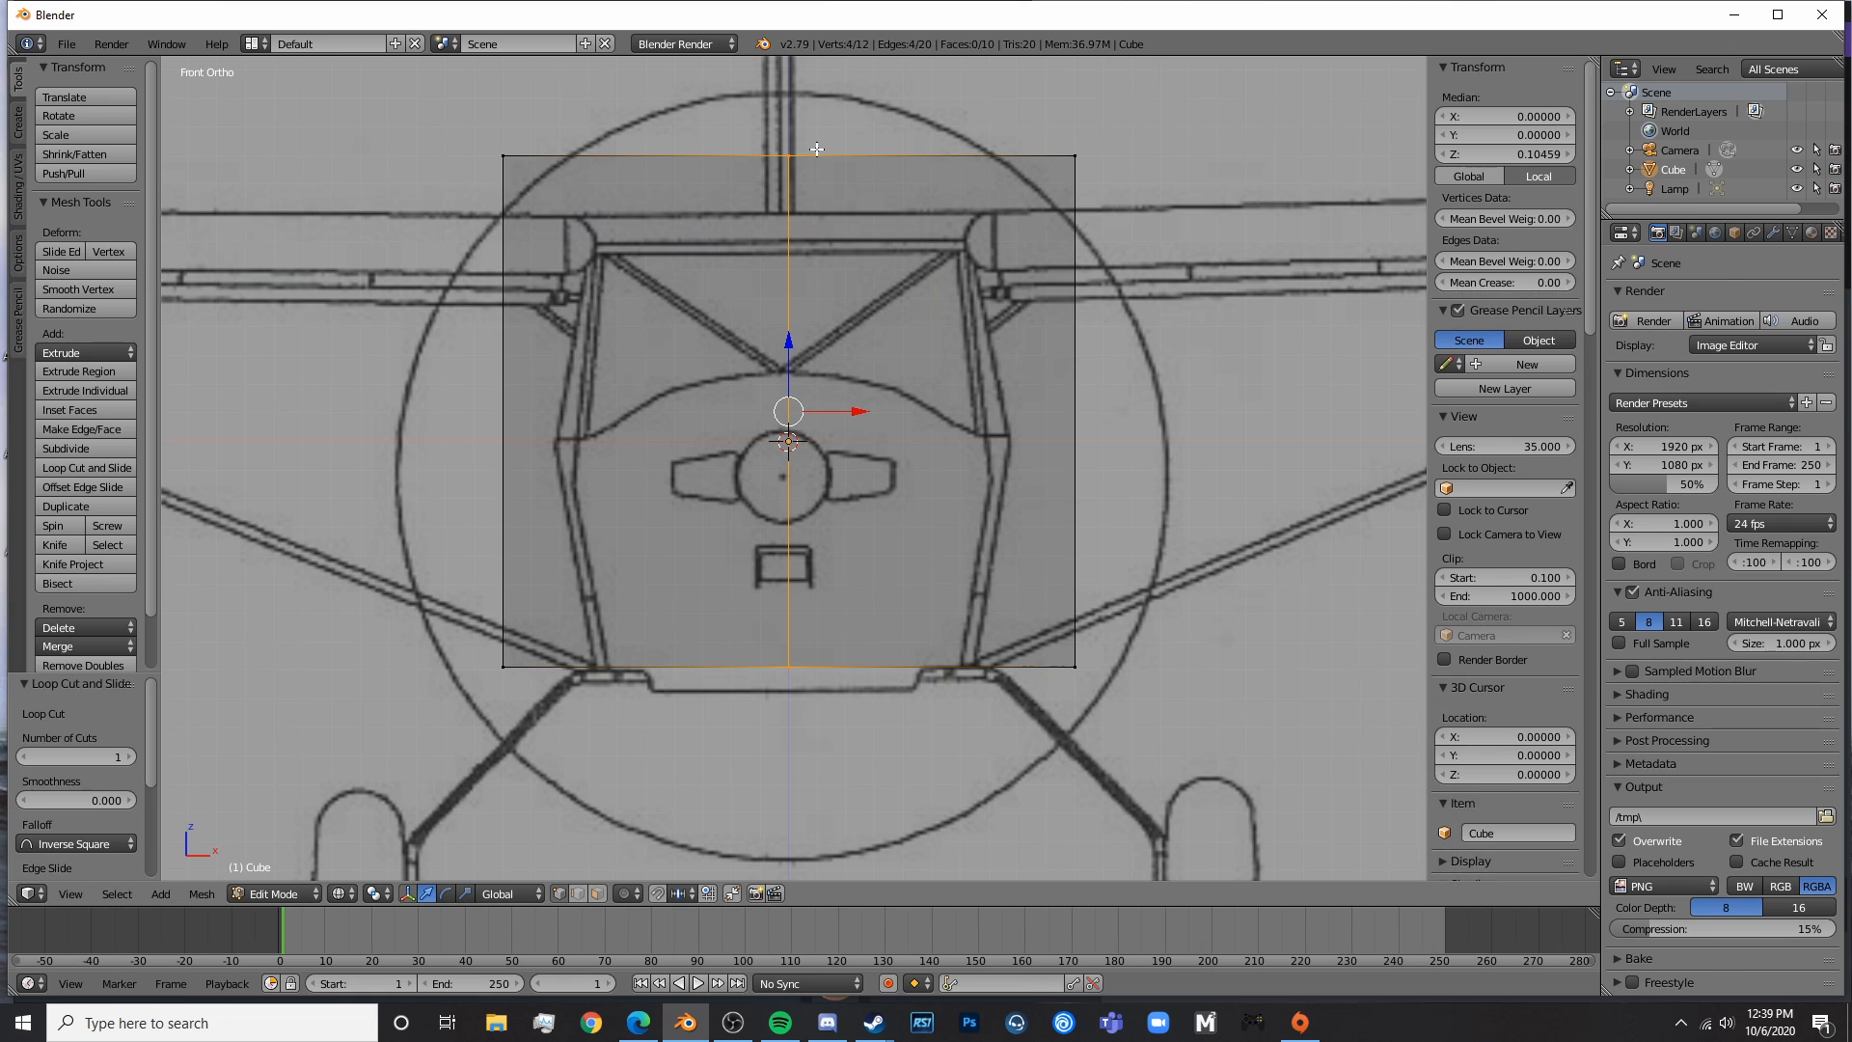
- Delete the outer vertices on the slab's negative X side, leaving only the positive X half
{"action": "key", "text": "a"}
{"action": "key", "text": "c"}
{"action": "left_click_drag", "start_coordinate": [490, 112], "coordinate": [511, 660]}
{"action": "key", "text": "Escape"}
{"action": "key", "text": "x"}
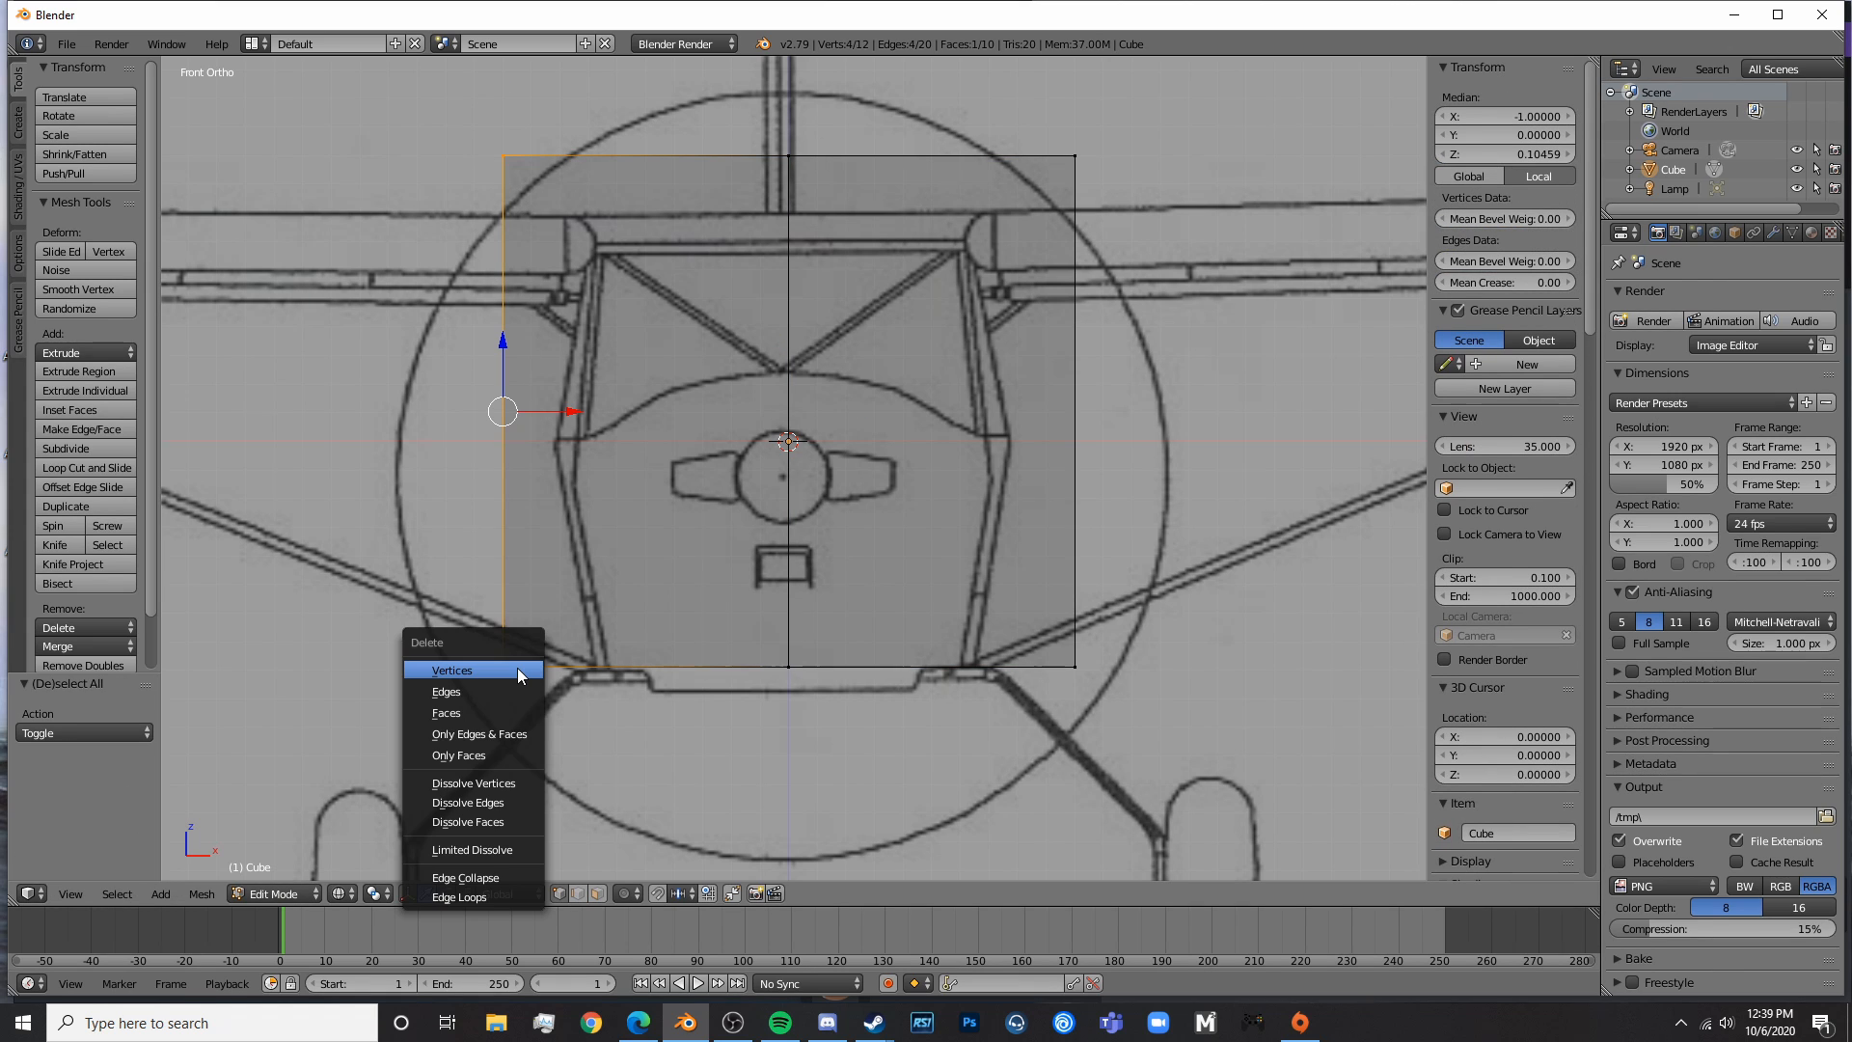
{"action": "left_click", "coordinate": [476, 664]}
- Add a Mirror modifier across X to the half slab and return to Edit Mode
{"action": "key", "text": "Tab"}
{"action": "left_click", "coordinate": [1774, 233]}
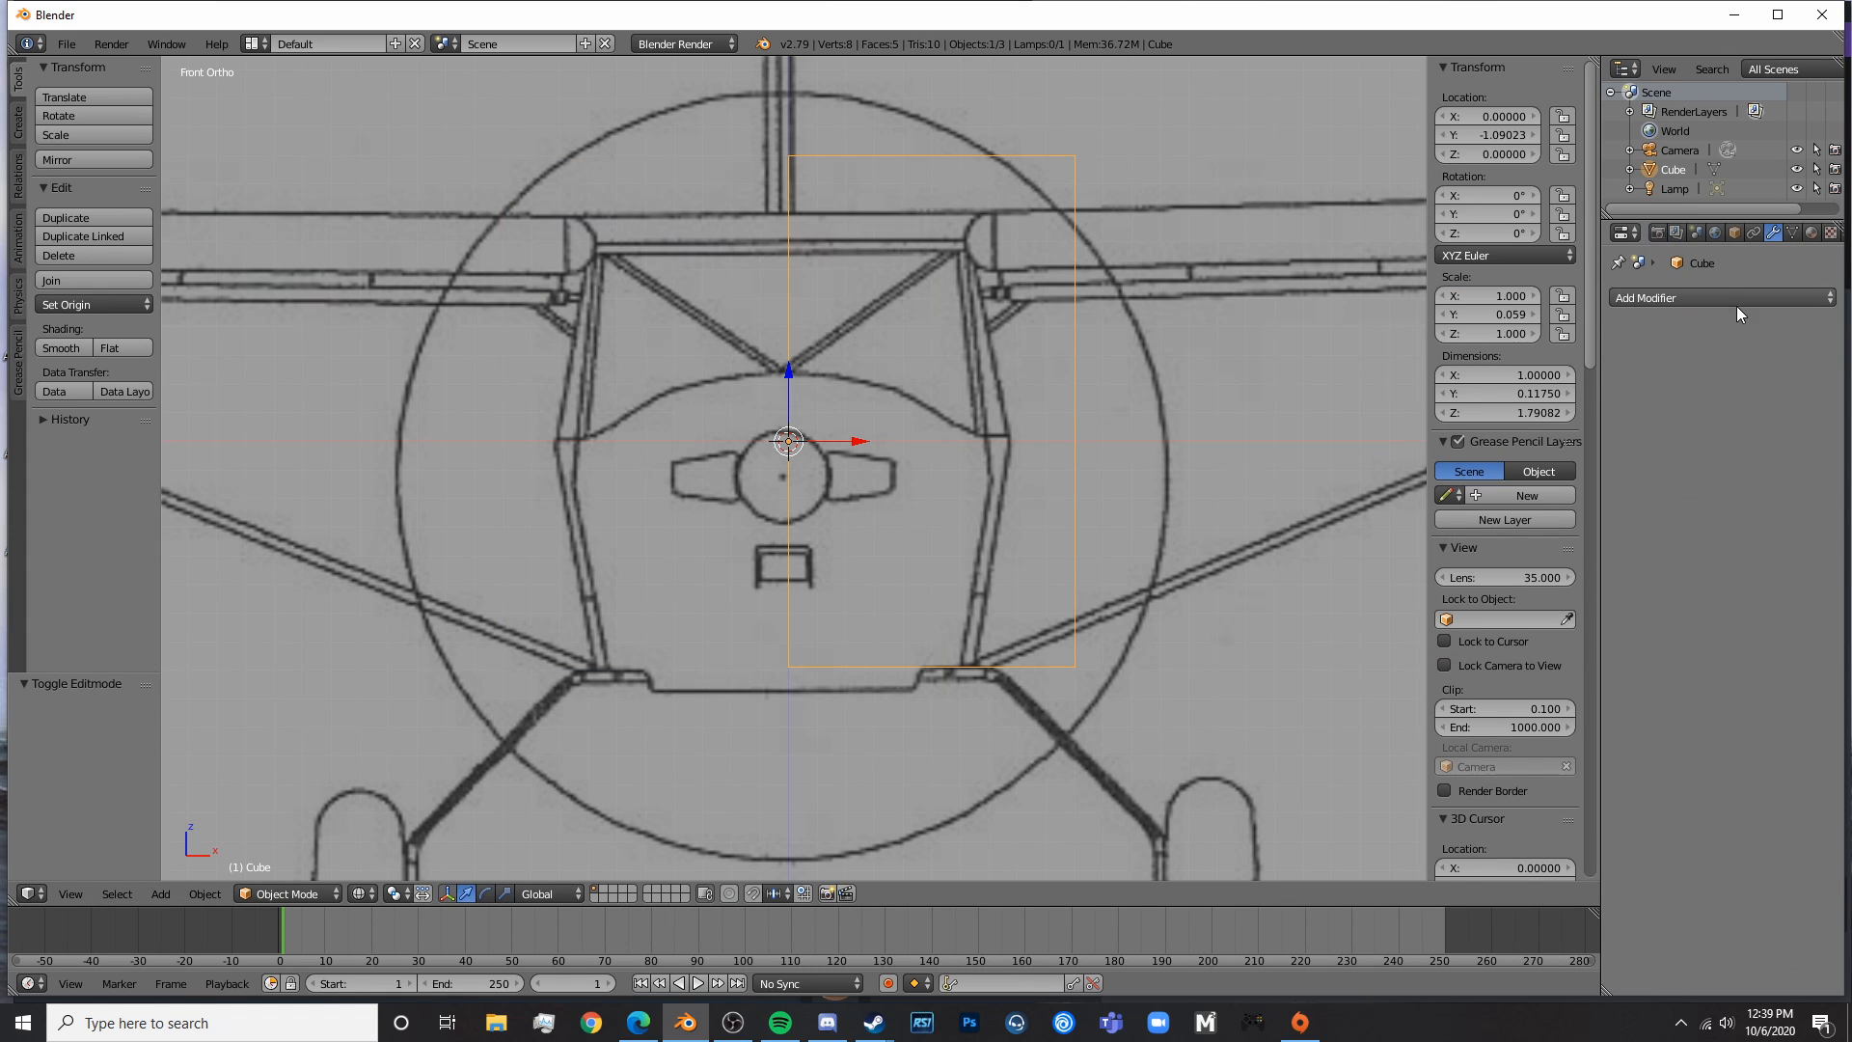
{"action": "left_click", "coordinate": [1717, 299]}
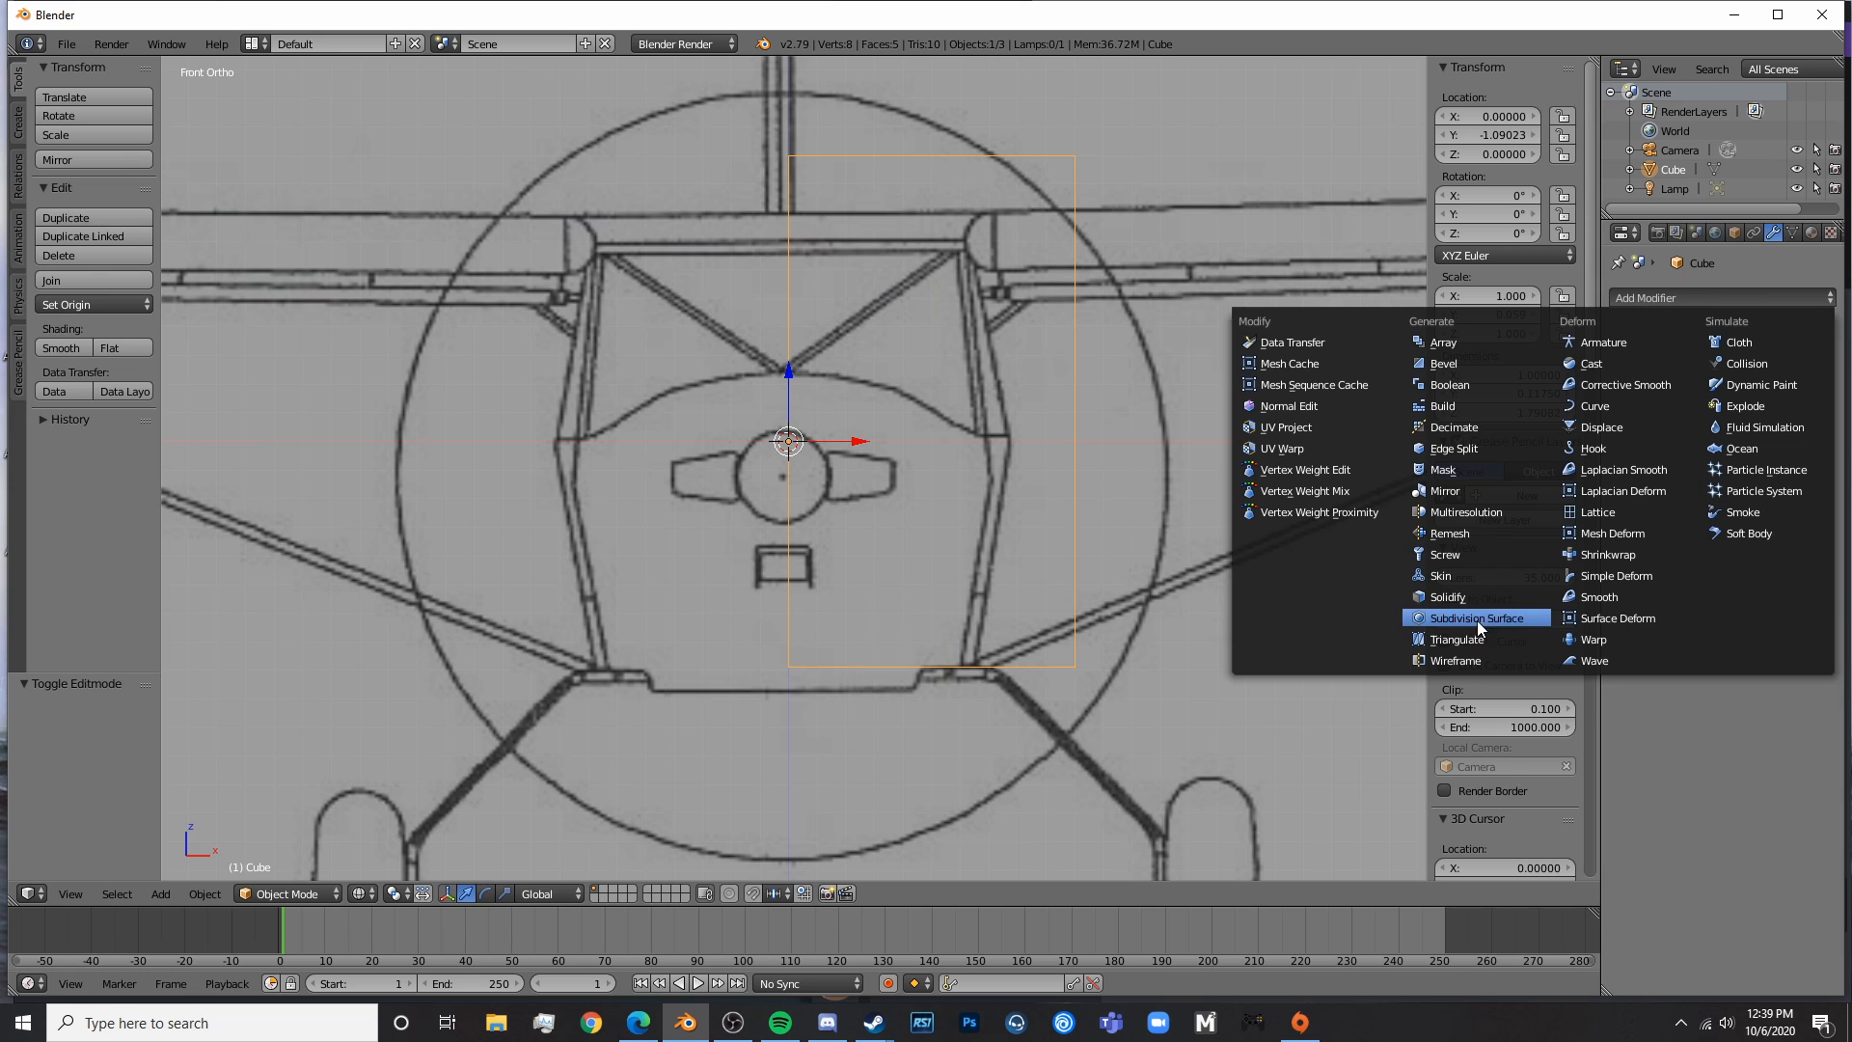
{"action": "left_click", "coordinate": [1464, 490]}
{"action": "scroll", "coordinate": [935, 752], "scroll_direction": "up", "scroll_amount": 3}
{"action": "scroll", "coordinate": [945, 747], "scroll_direction": "down", "scroll_amount": 3}
{"action": "key", "text": "Tab"}
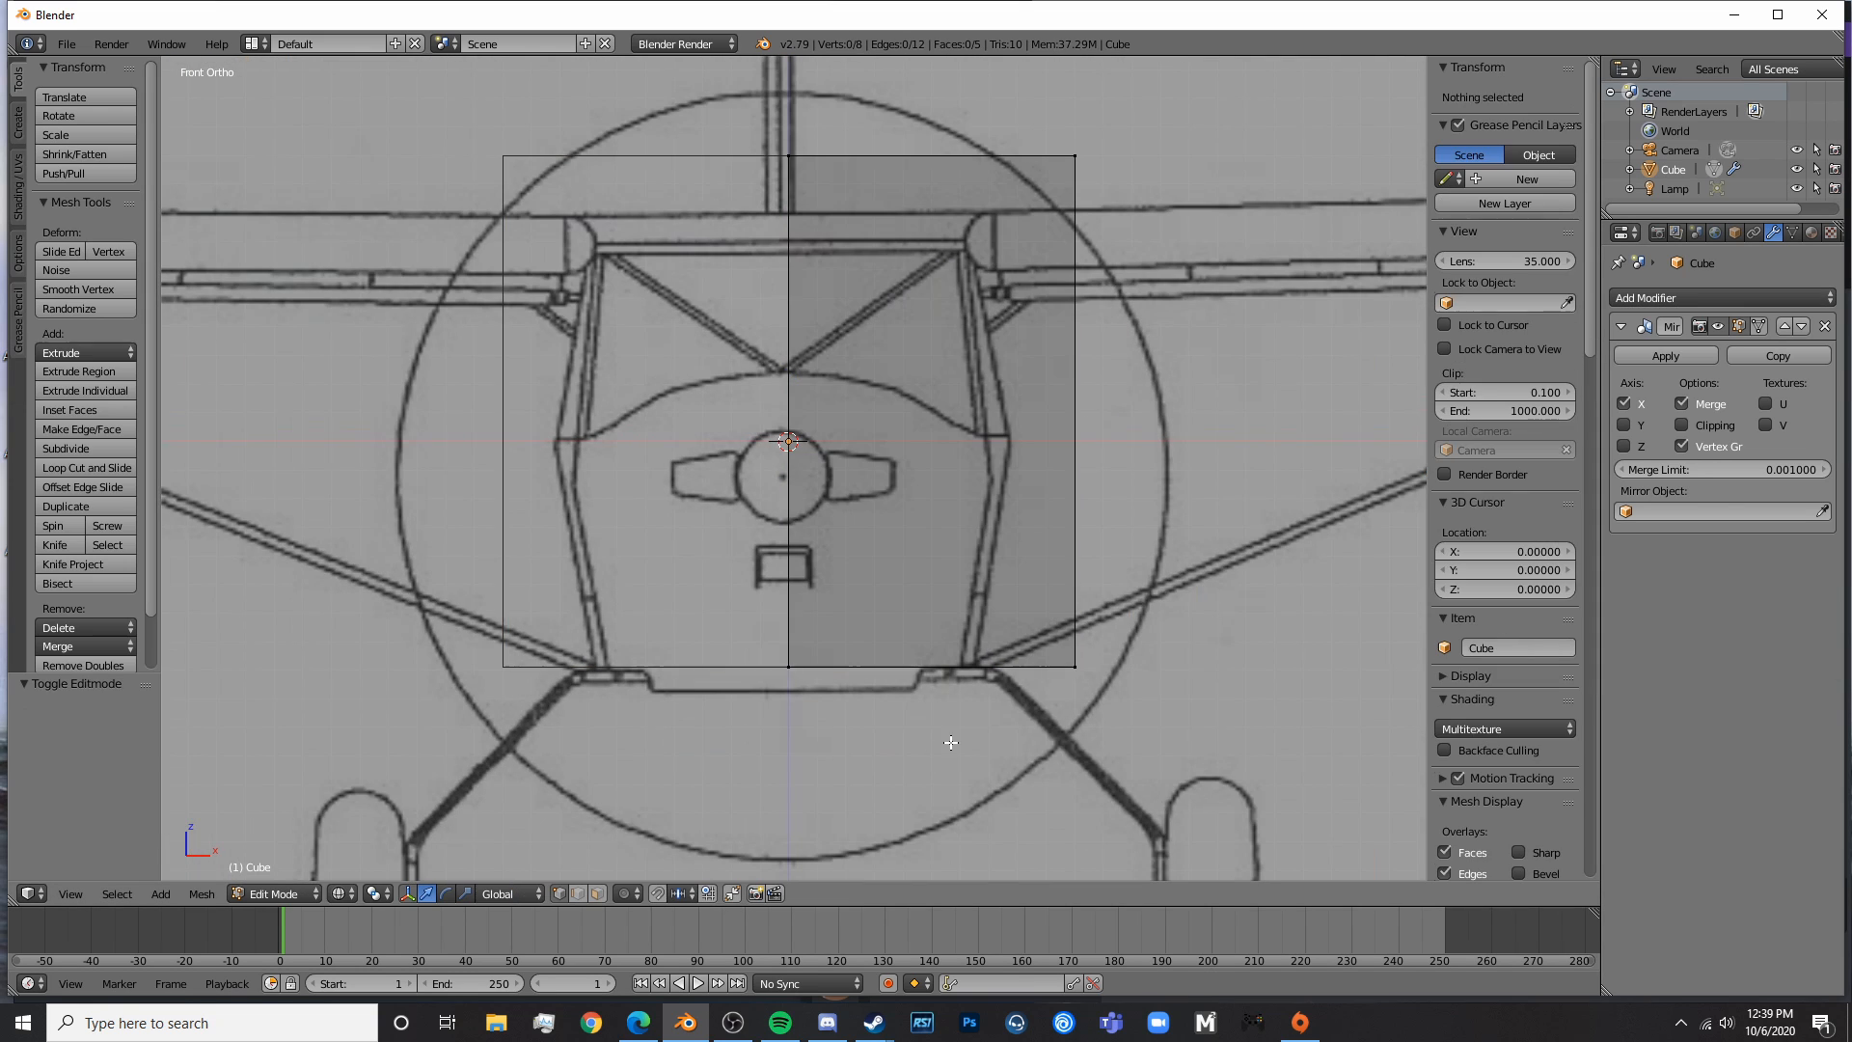
- Move the lower outer edge along X to about 0.66, at the fuselage's bottom corner in the front drawing
{"action": "key", "text": "a"}
{"action": "right_click", "coordinate": [1075, 666]}
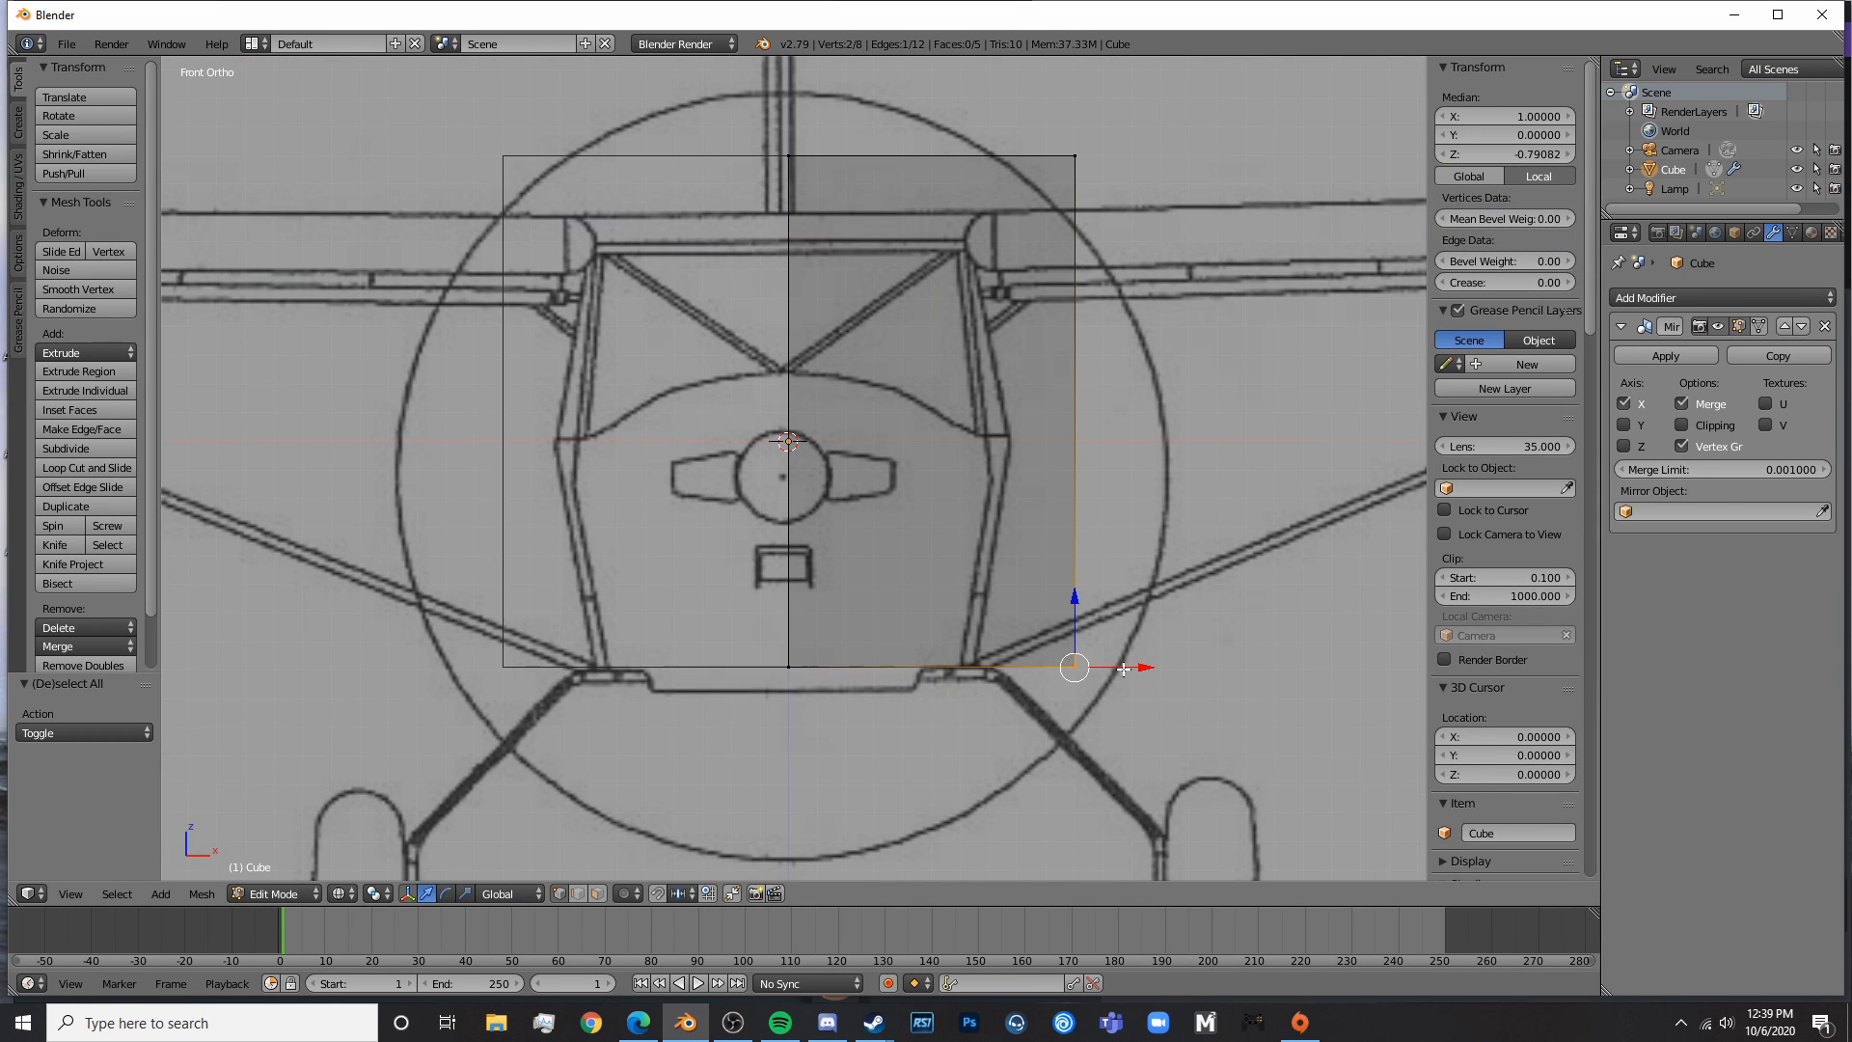
{"action": "key", "text": "g"}
{"action": "key", "text": "x"}
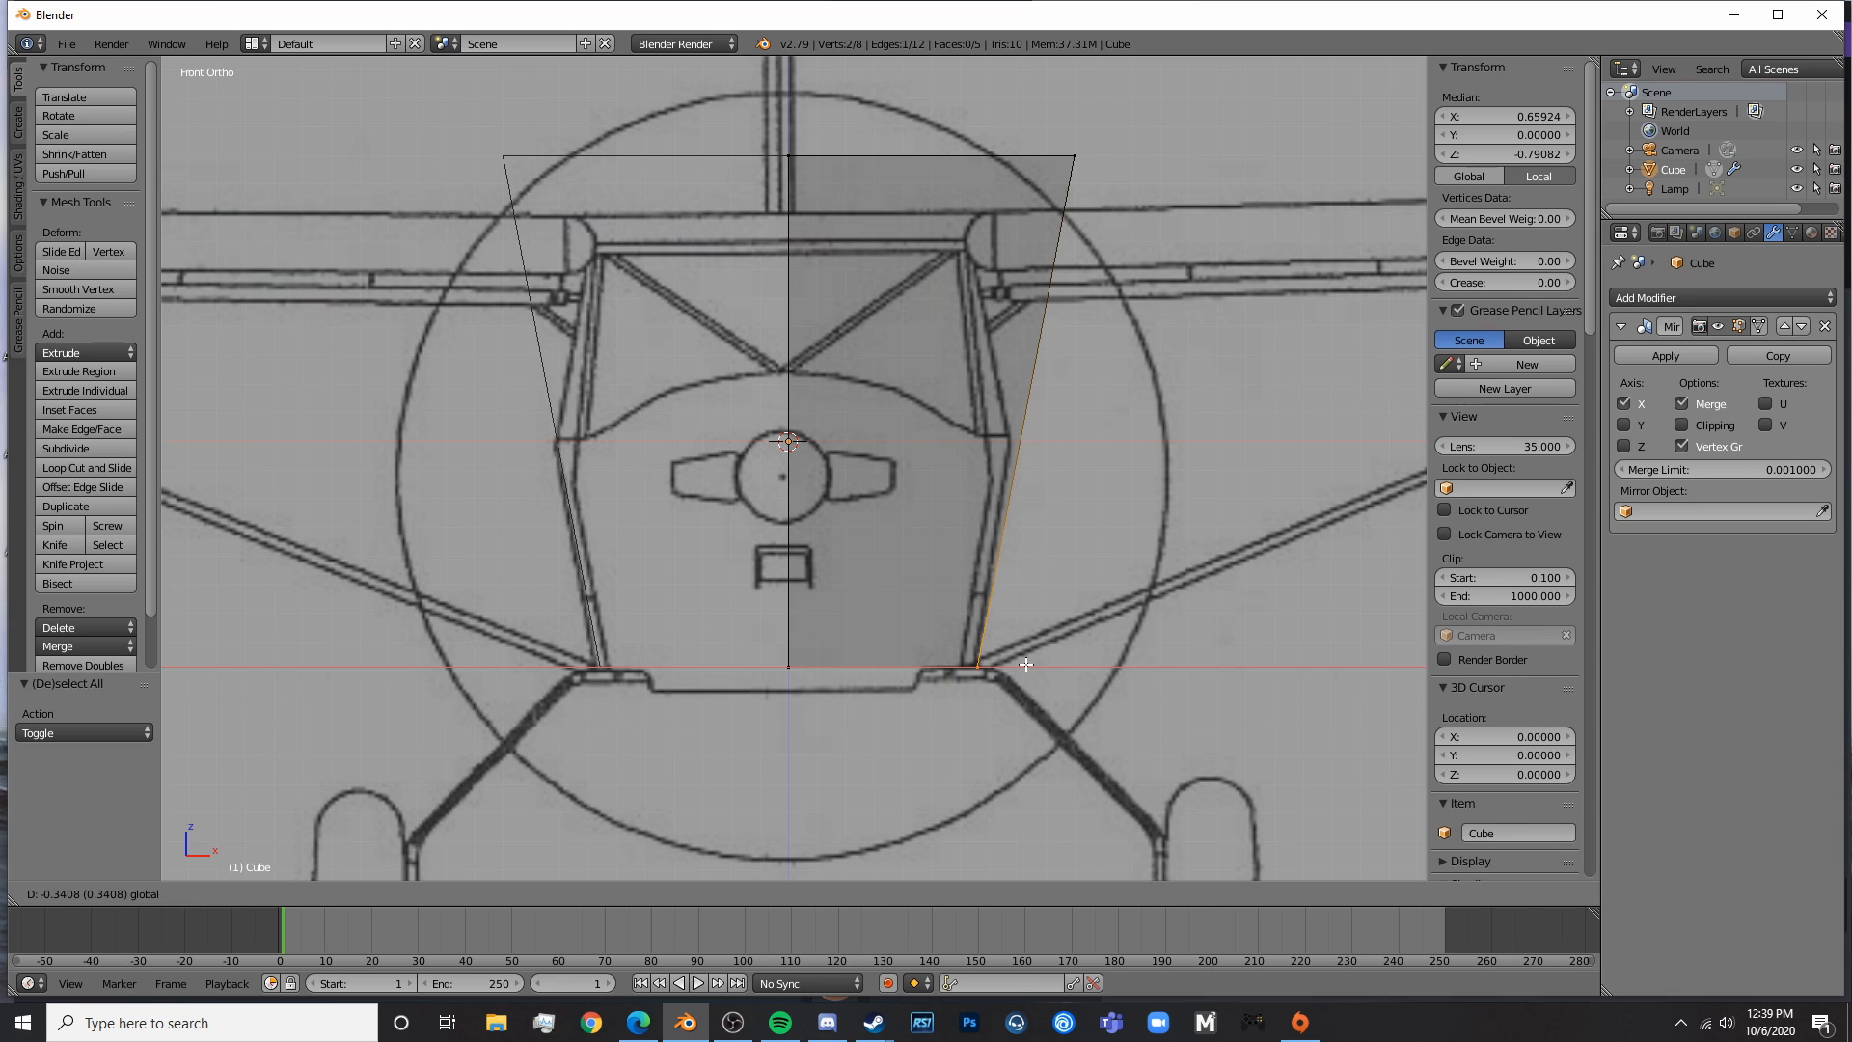
{"action": "left_click", "coordinate": [1026, 664]}
{"action": "scroll", "coordinate": [1025, 663], "scroll_direction": "up", "scroll_amount": 2}
- Lower the half slab's top vertices to Z about 0.80, level with the top of the wing
{"action": "right_click", "coordinate": [1045, 106]}
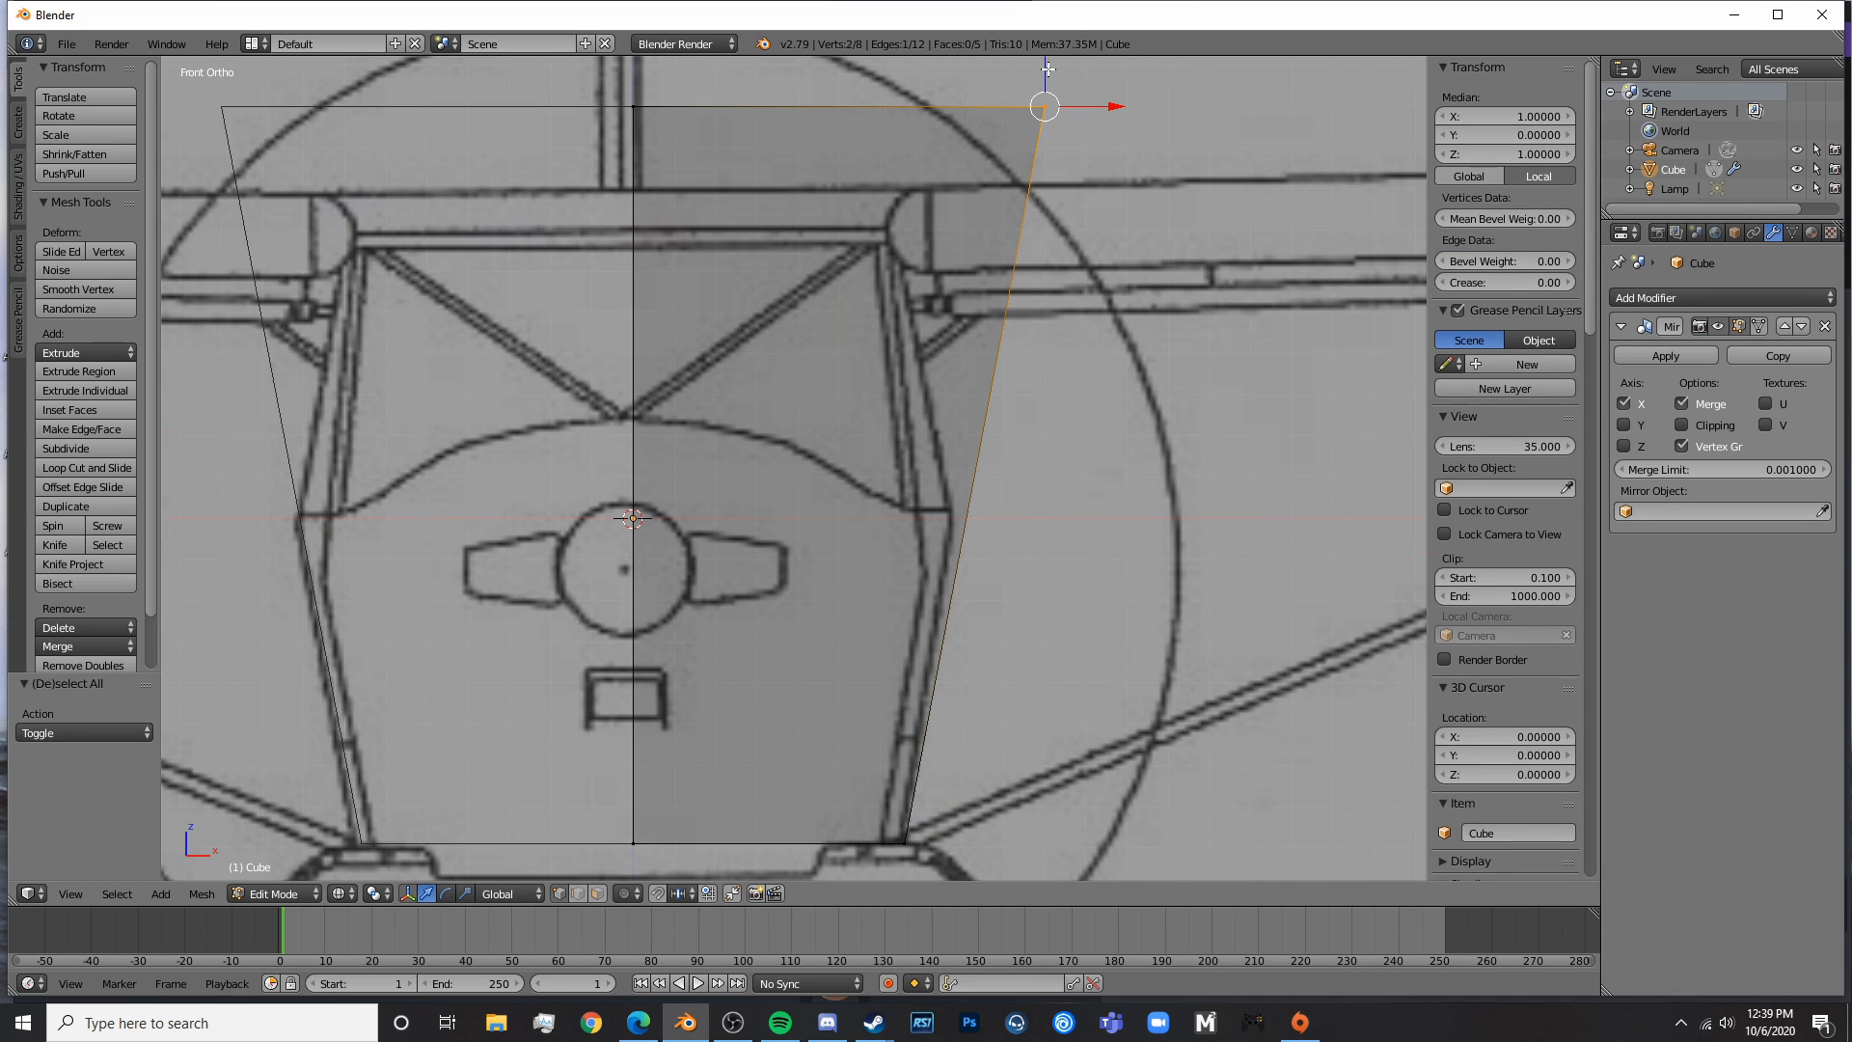
{"action": "scroll", "coordinate": [1047, 69], "scroll_direction": "down", "scroll_amount": 1}
{"action": "right_click", "coordinate": [661, 165], "text": "shift"}
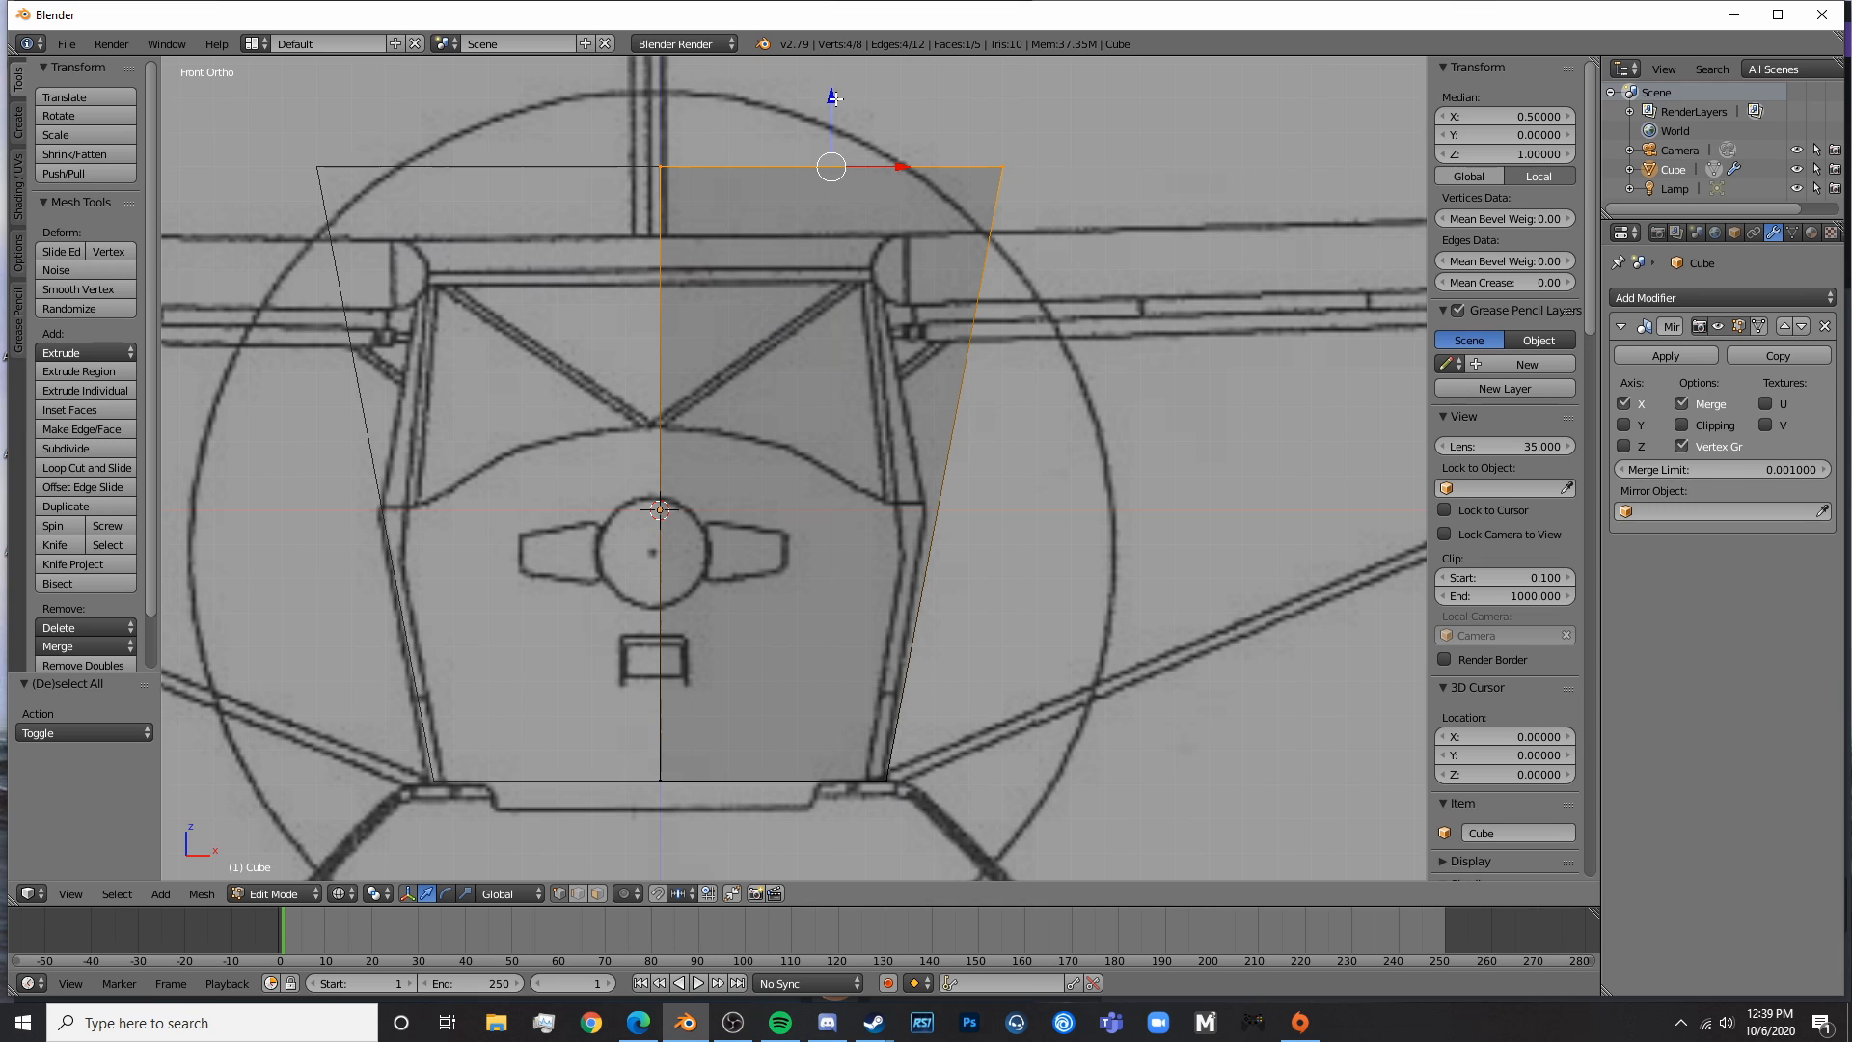
{"action": "left_click_drag", "start_coordinate": [831, 101], "coordinate": [818, 168]}
- Switch to Microsoft Edge and search the web for kitfox
{"action": "left_click", "coordinate": [645, 1024]}
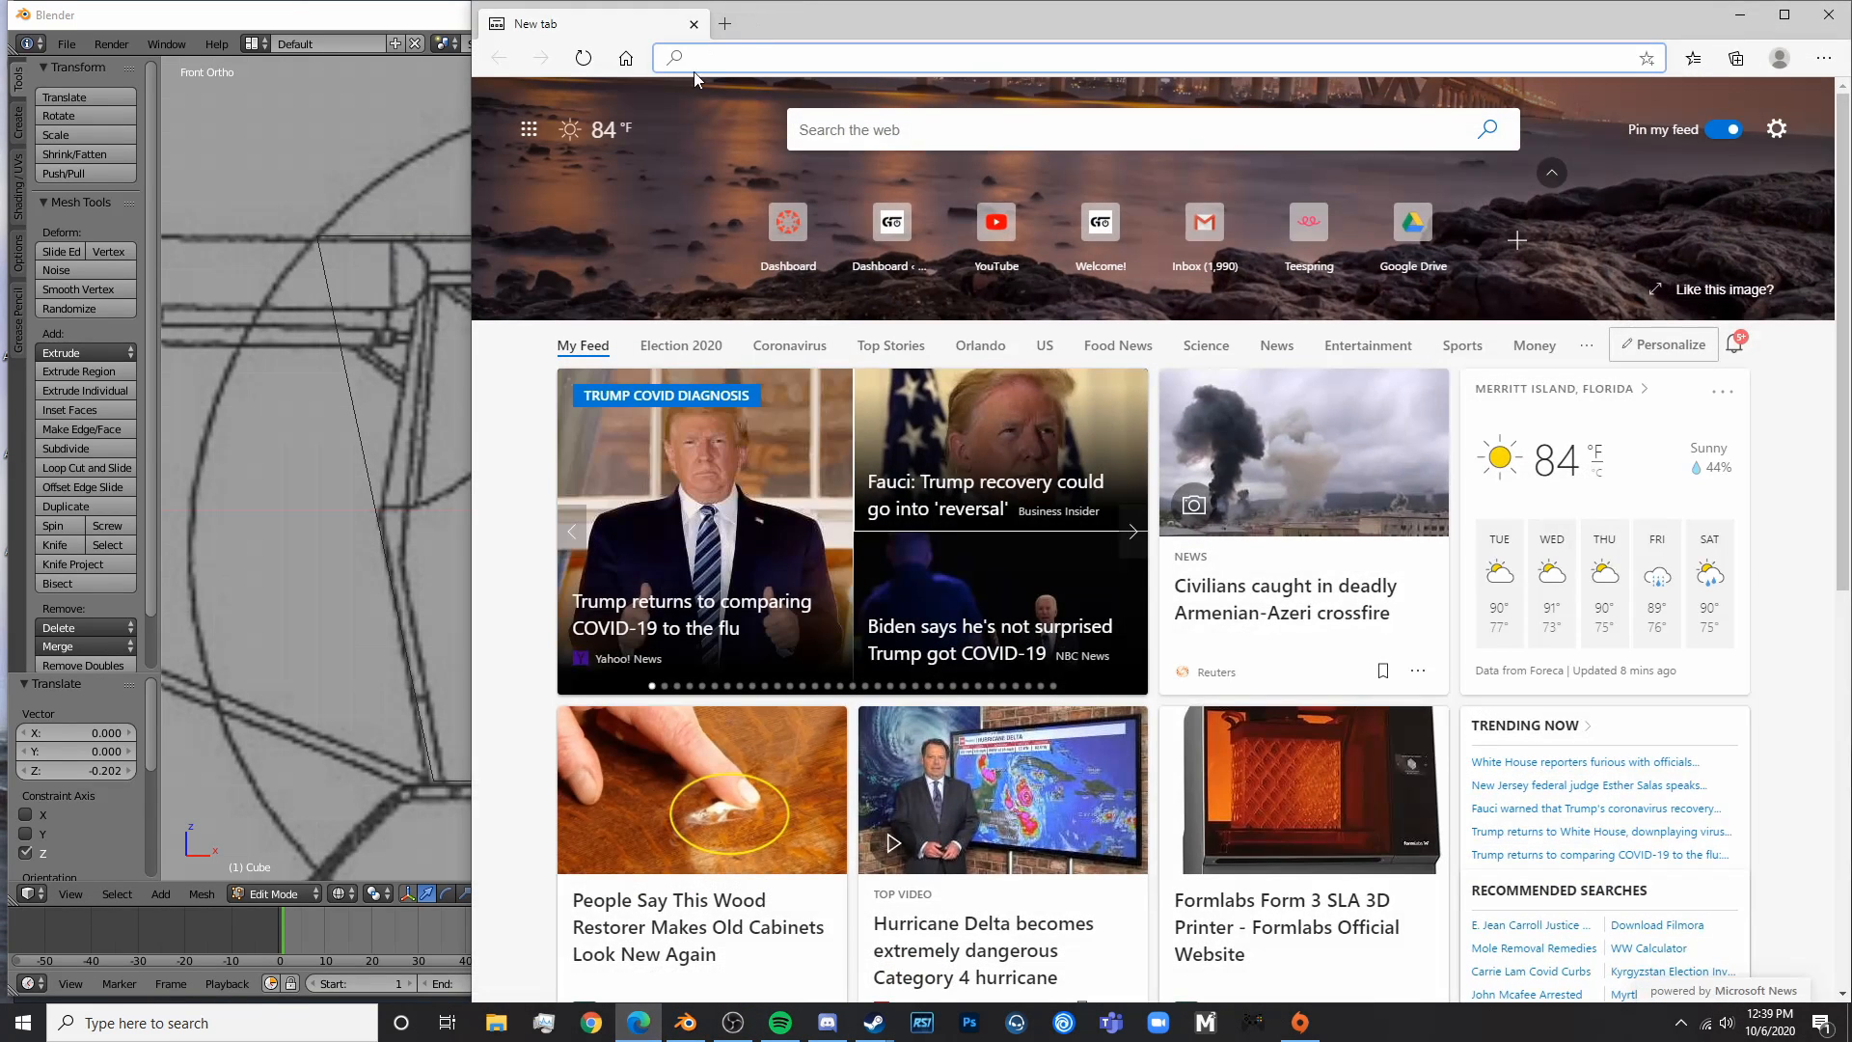
{"action": "type", "text": "kitfox blueprint"}
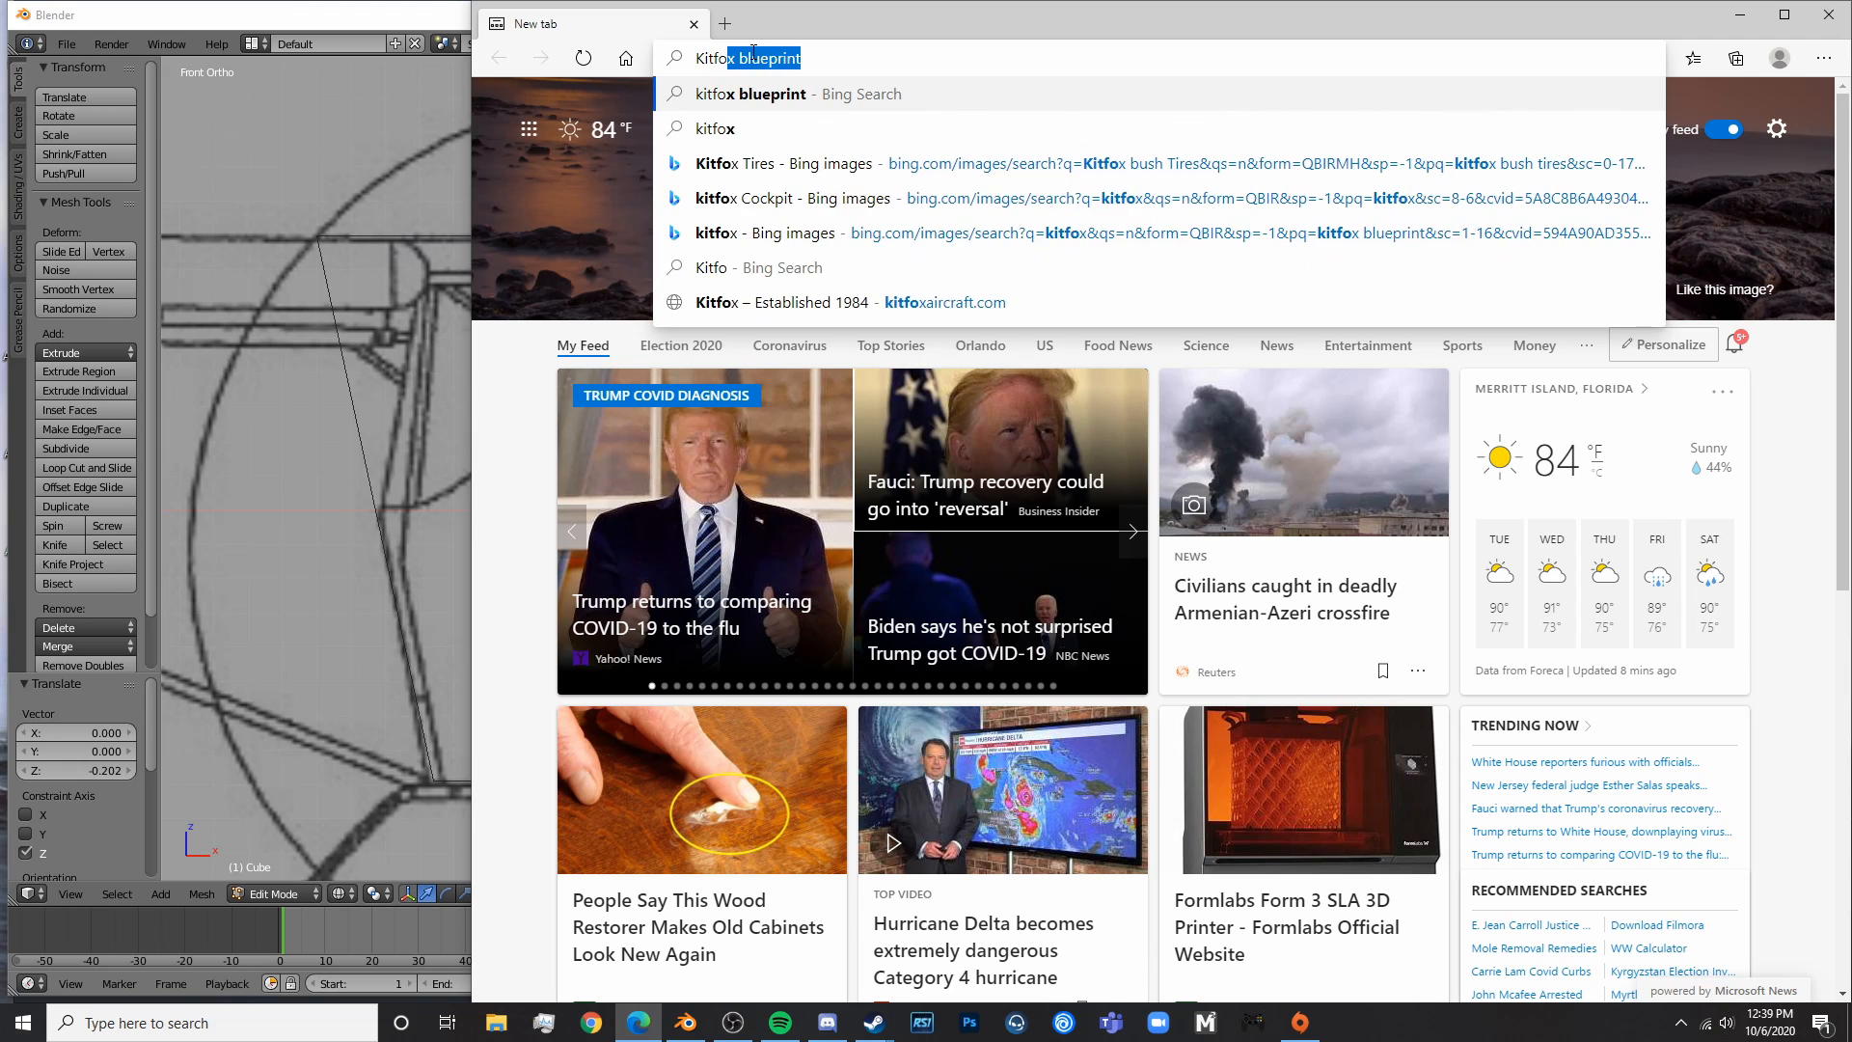
{"action": "key", "text": "Return"}
{"action": "left_click_drag", "start_coordinate": [779, 118], "coordinate": [688, 179]}
{"action": "key", "text": "BackSpace"}
{"action": "key", "text": "Return"}
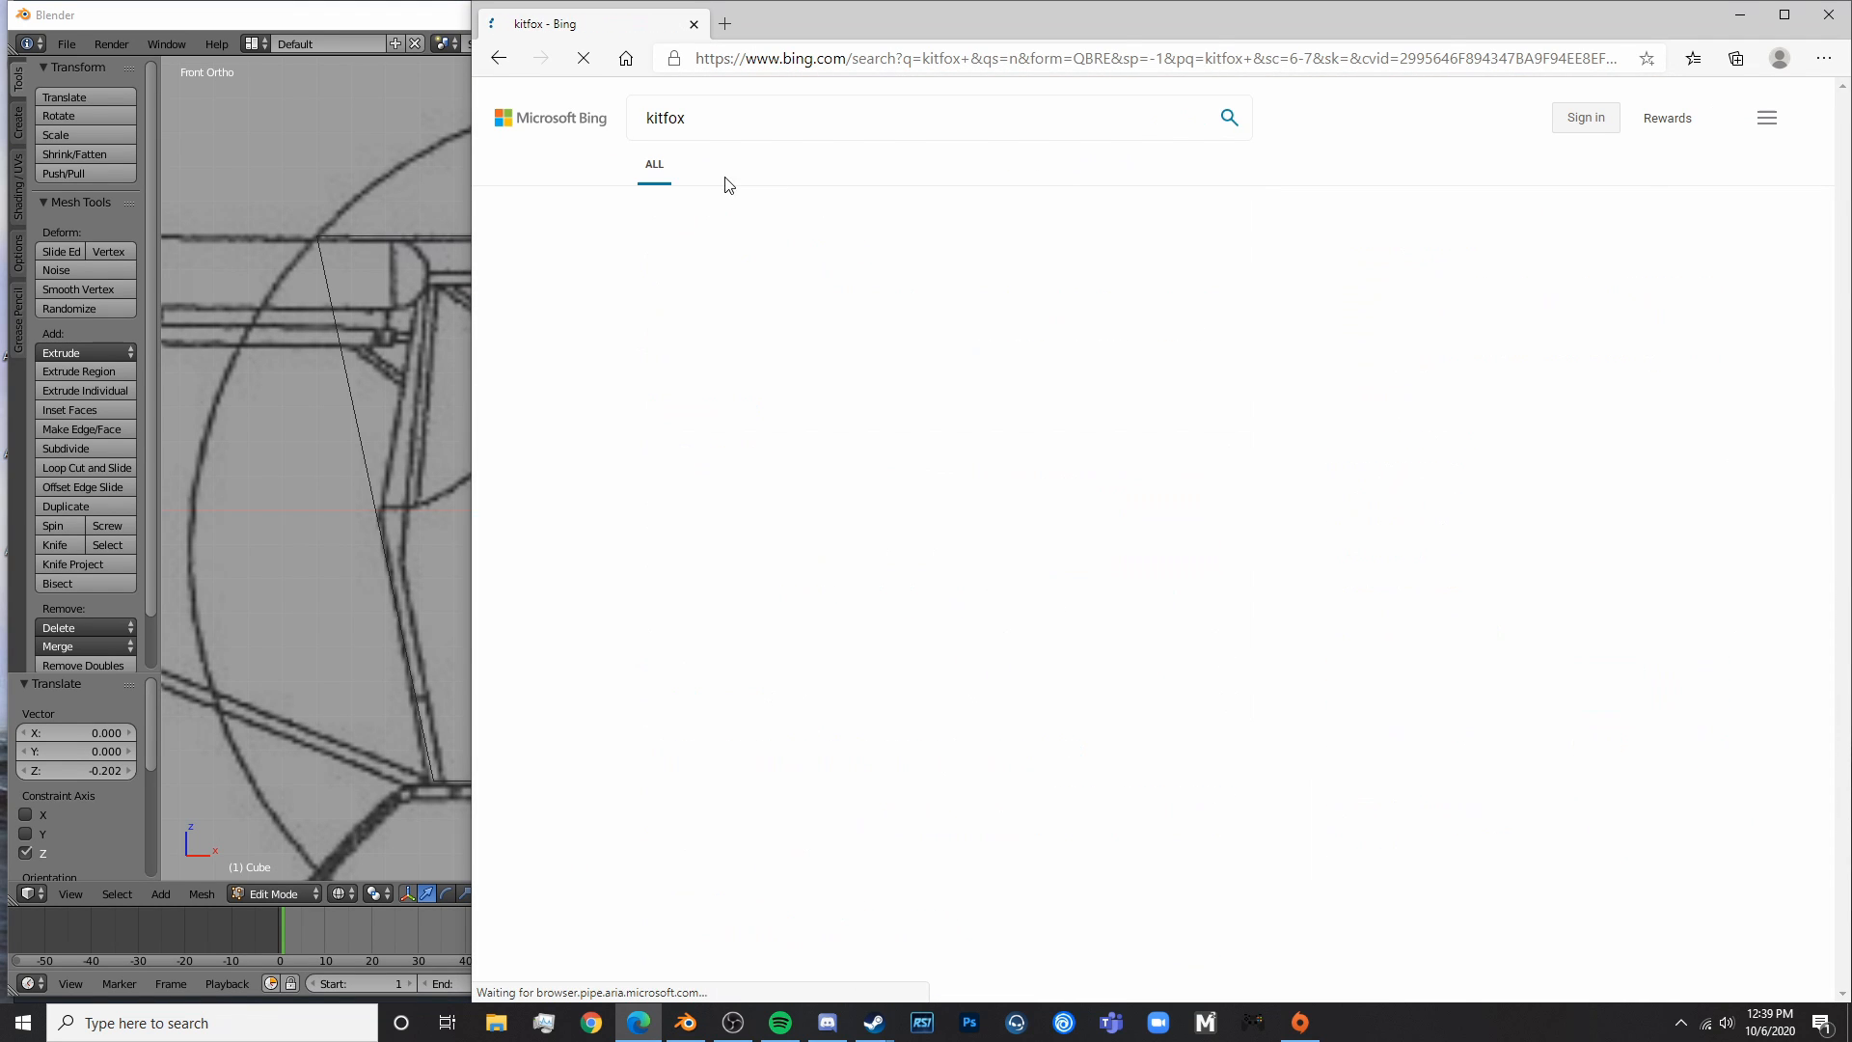
- Browse the kitfox image results and enlarge the Denney Kitfox Model 2 photo to examine its cabin and wing area
{"action": "left_click", "coordinate": [812, 175]}
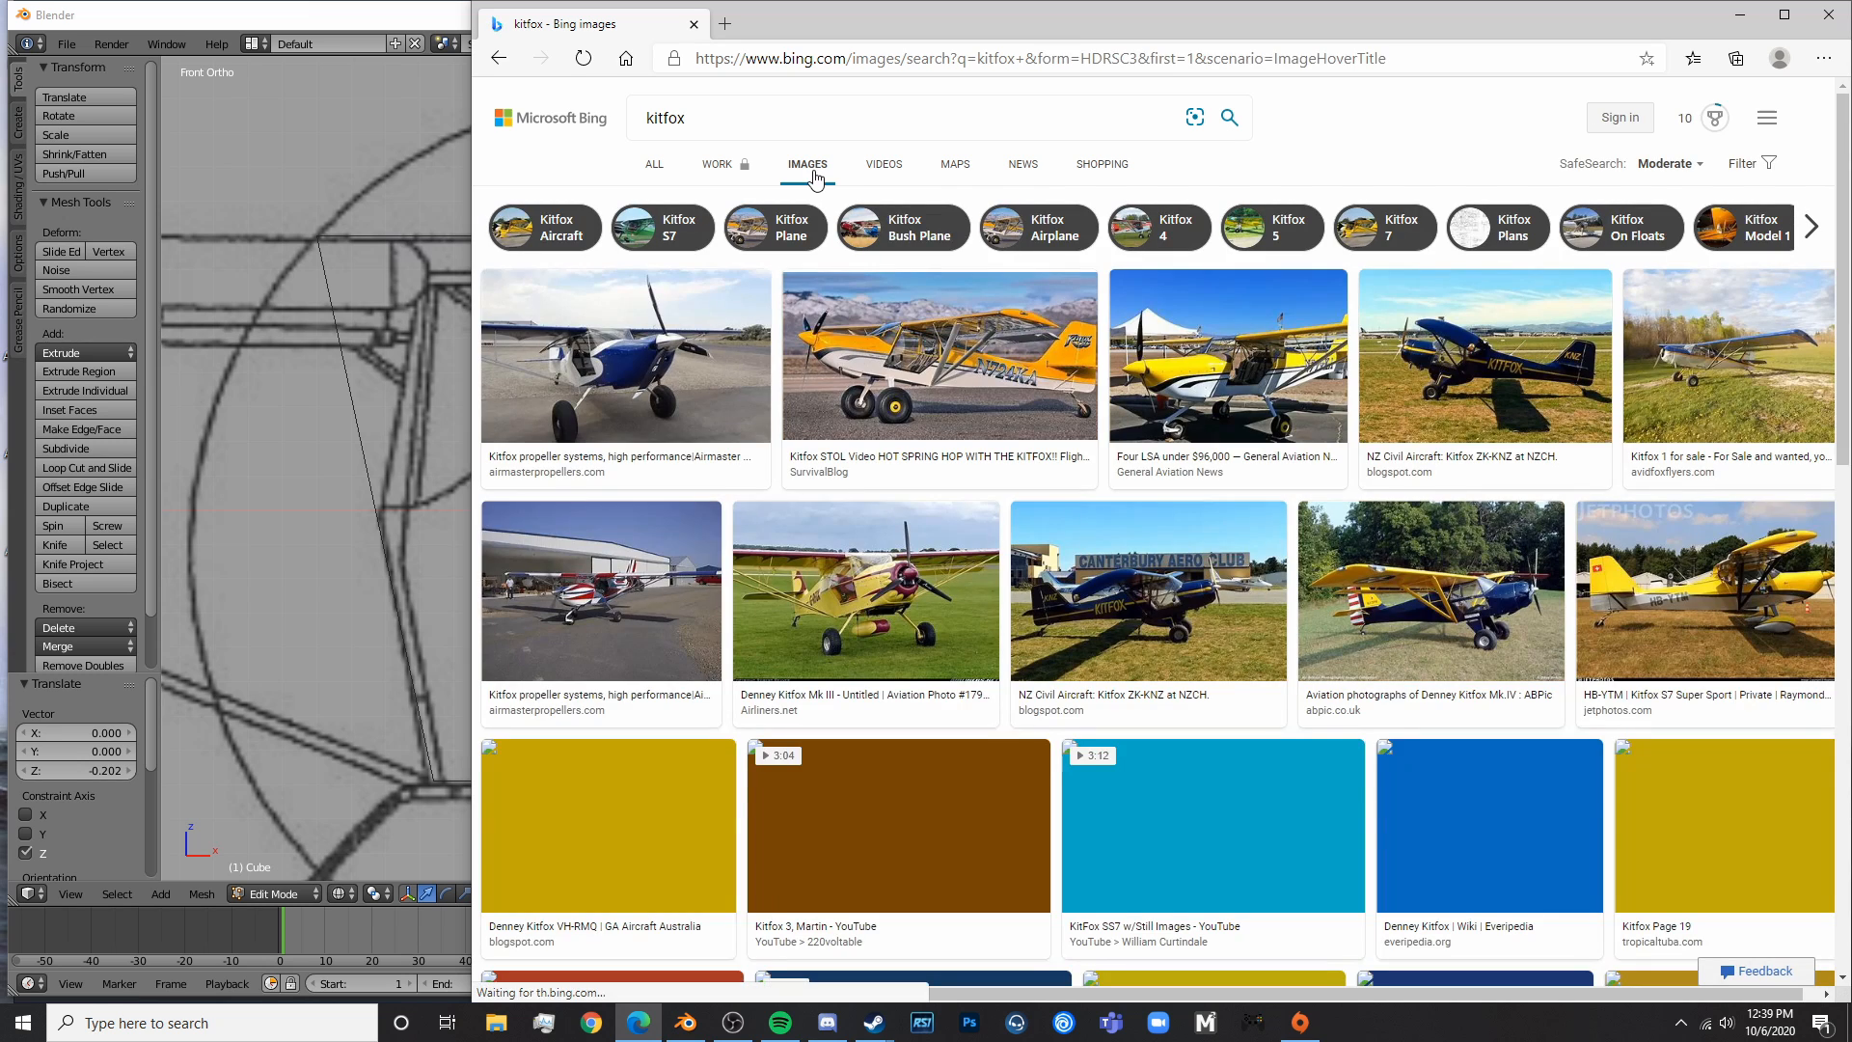
{"action": "scroll", "coordinate": [912, 540], "scroll_direction": "down", "scroll_amount": 3}
{"action": "left_click", "coordinate": [912, 540]}
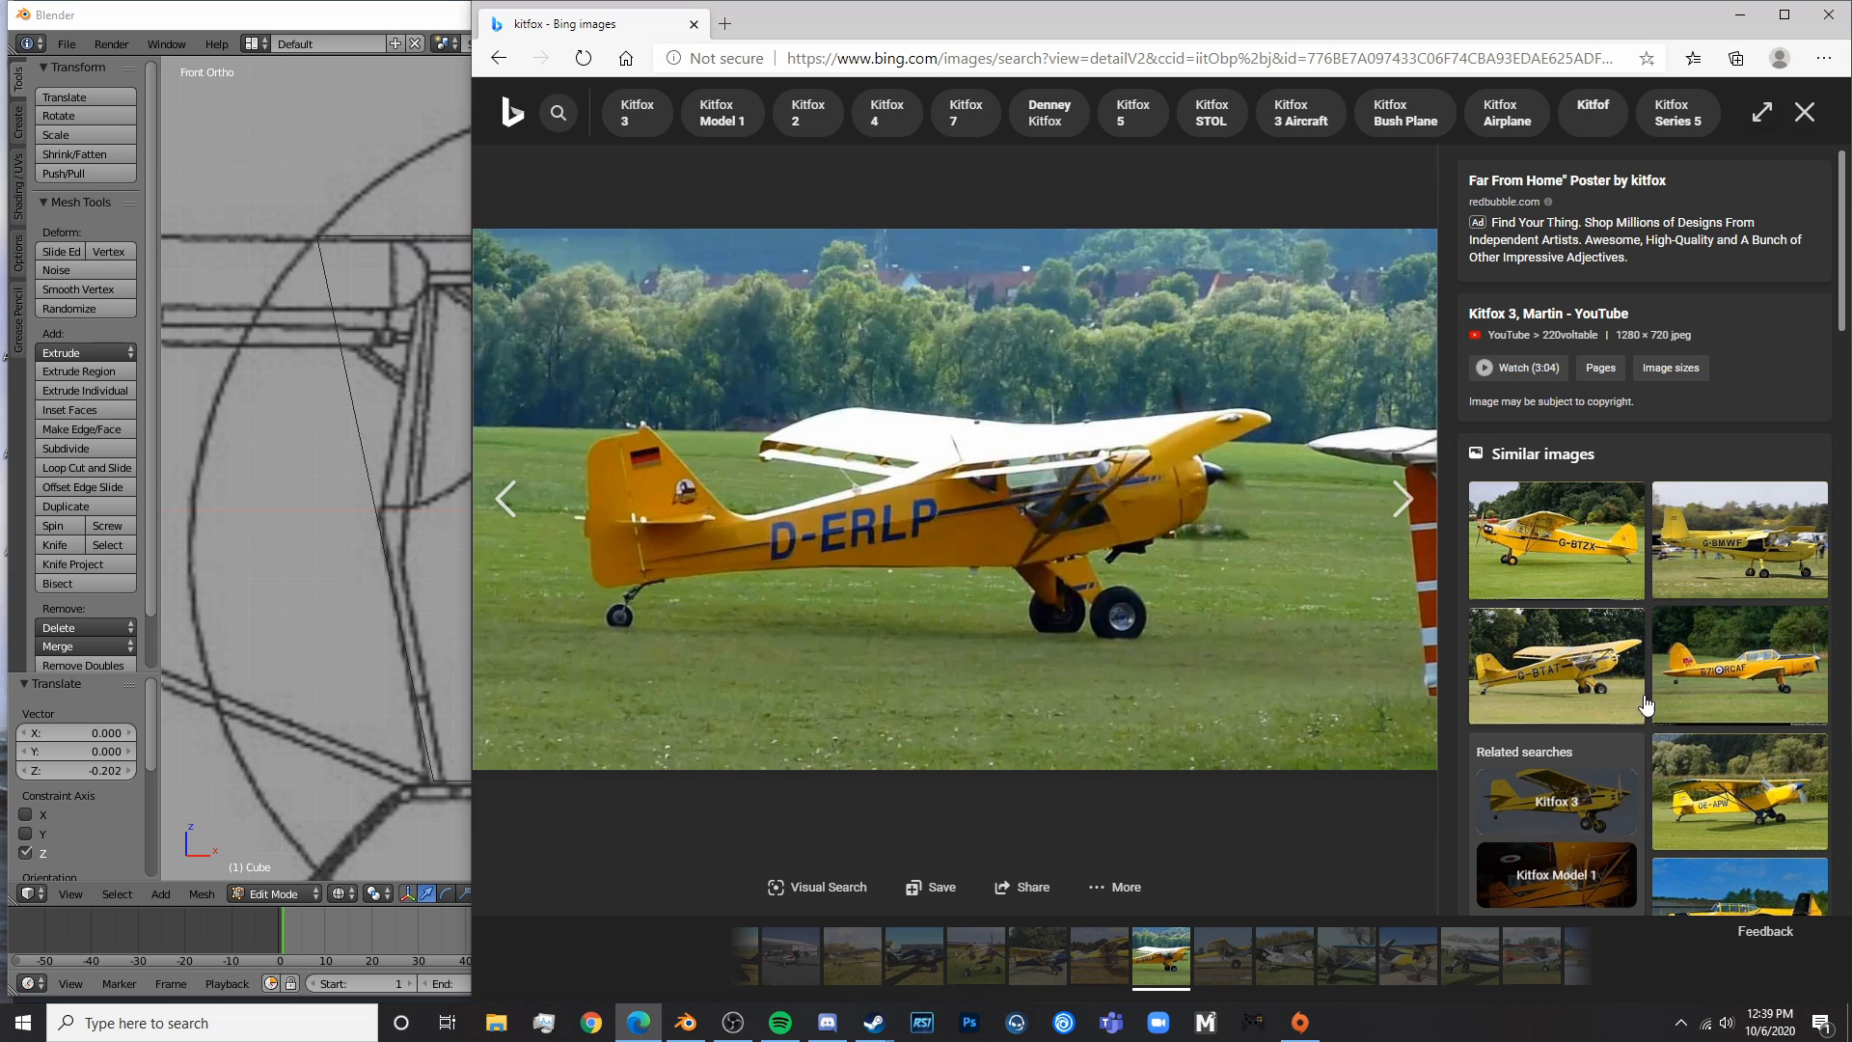
{"action": "left_click", "coordinate": [1601, 663]}
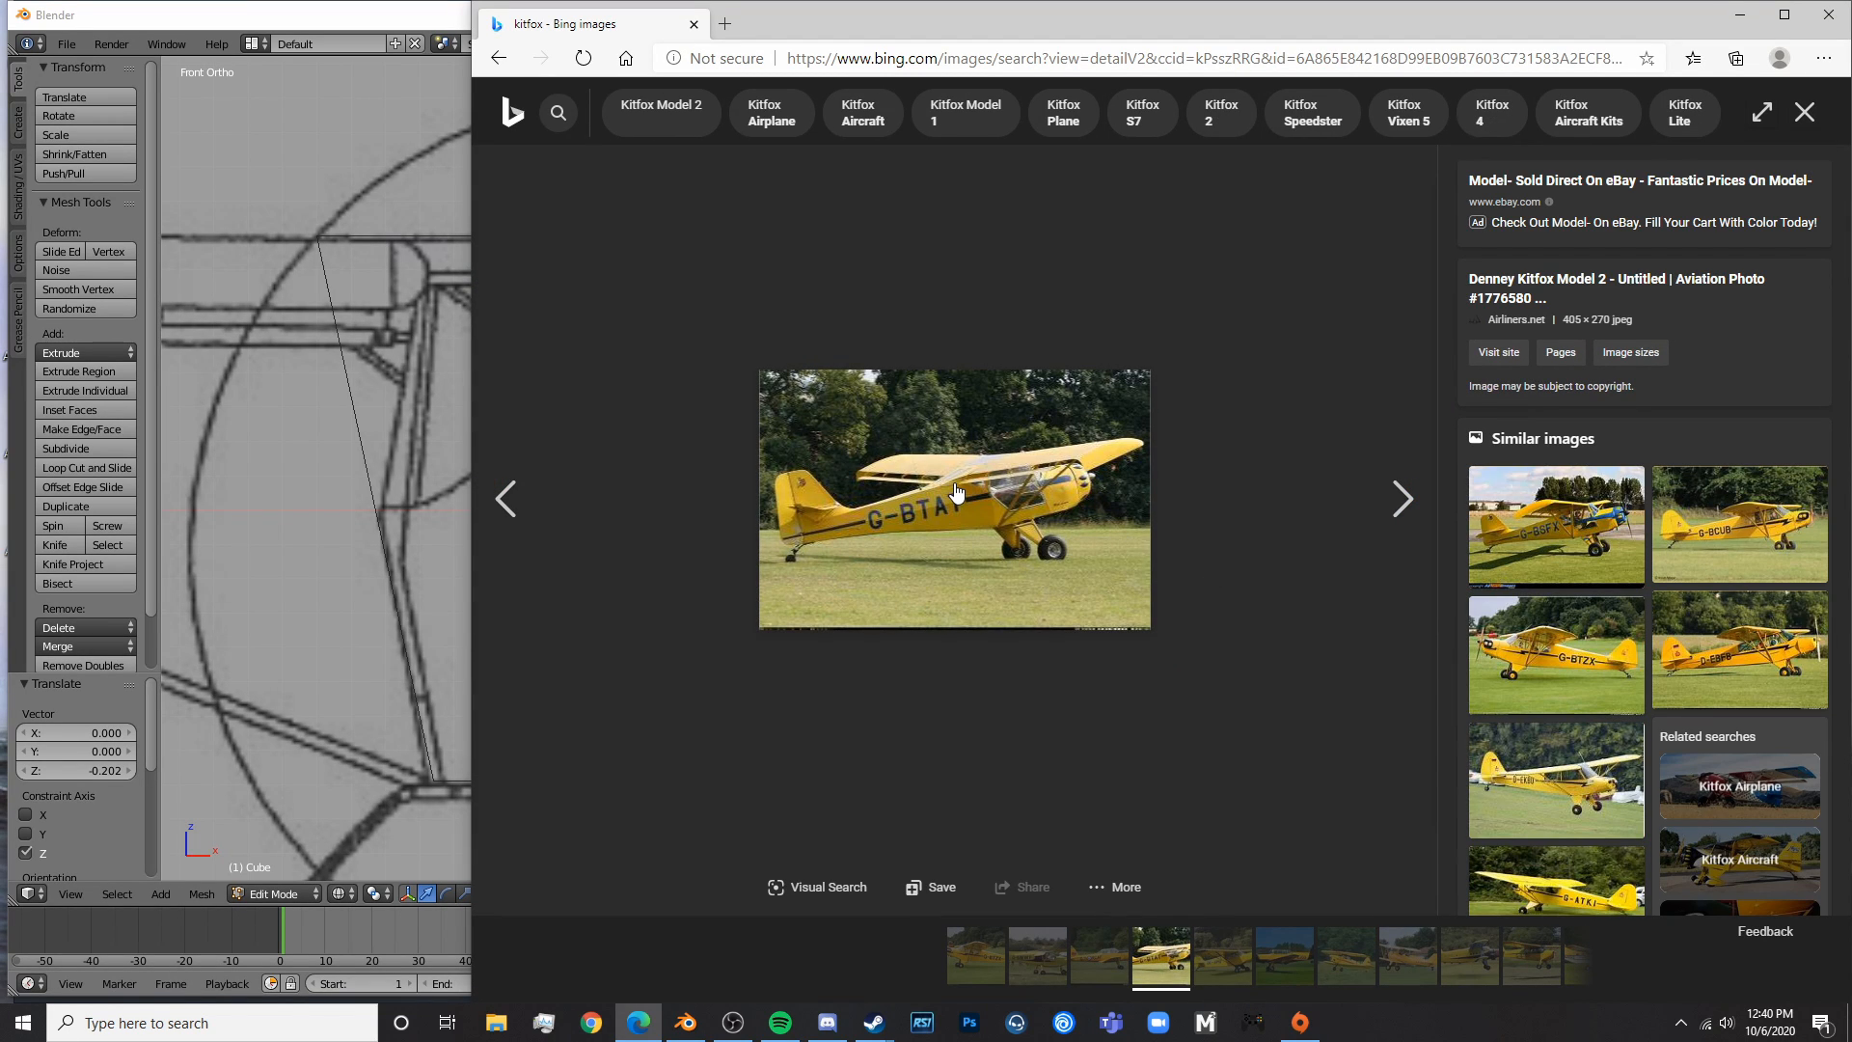
{"action": "left_click", "coordinate": [955, 490]}
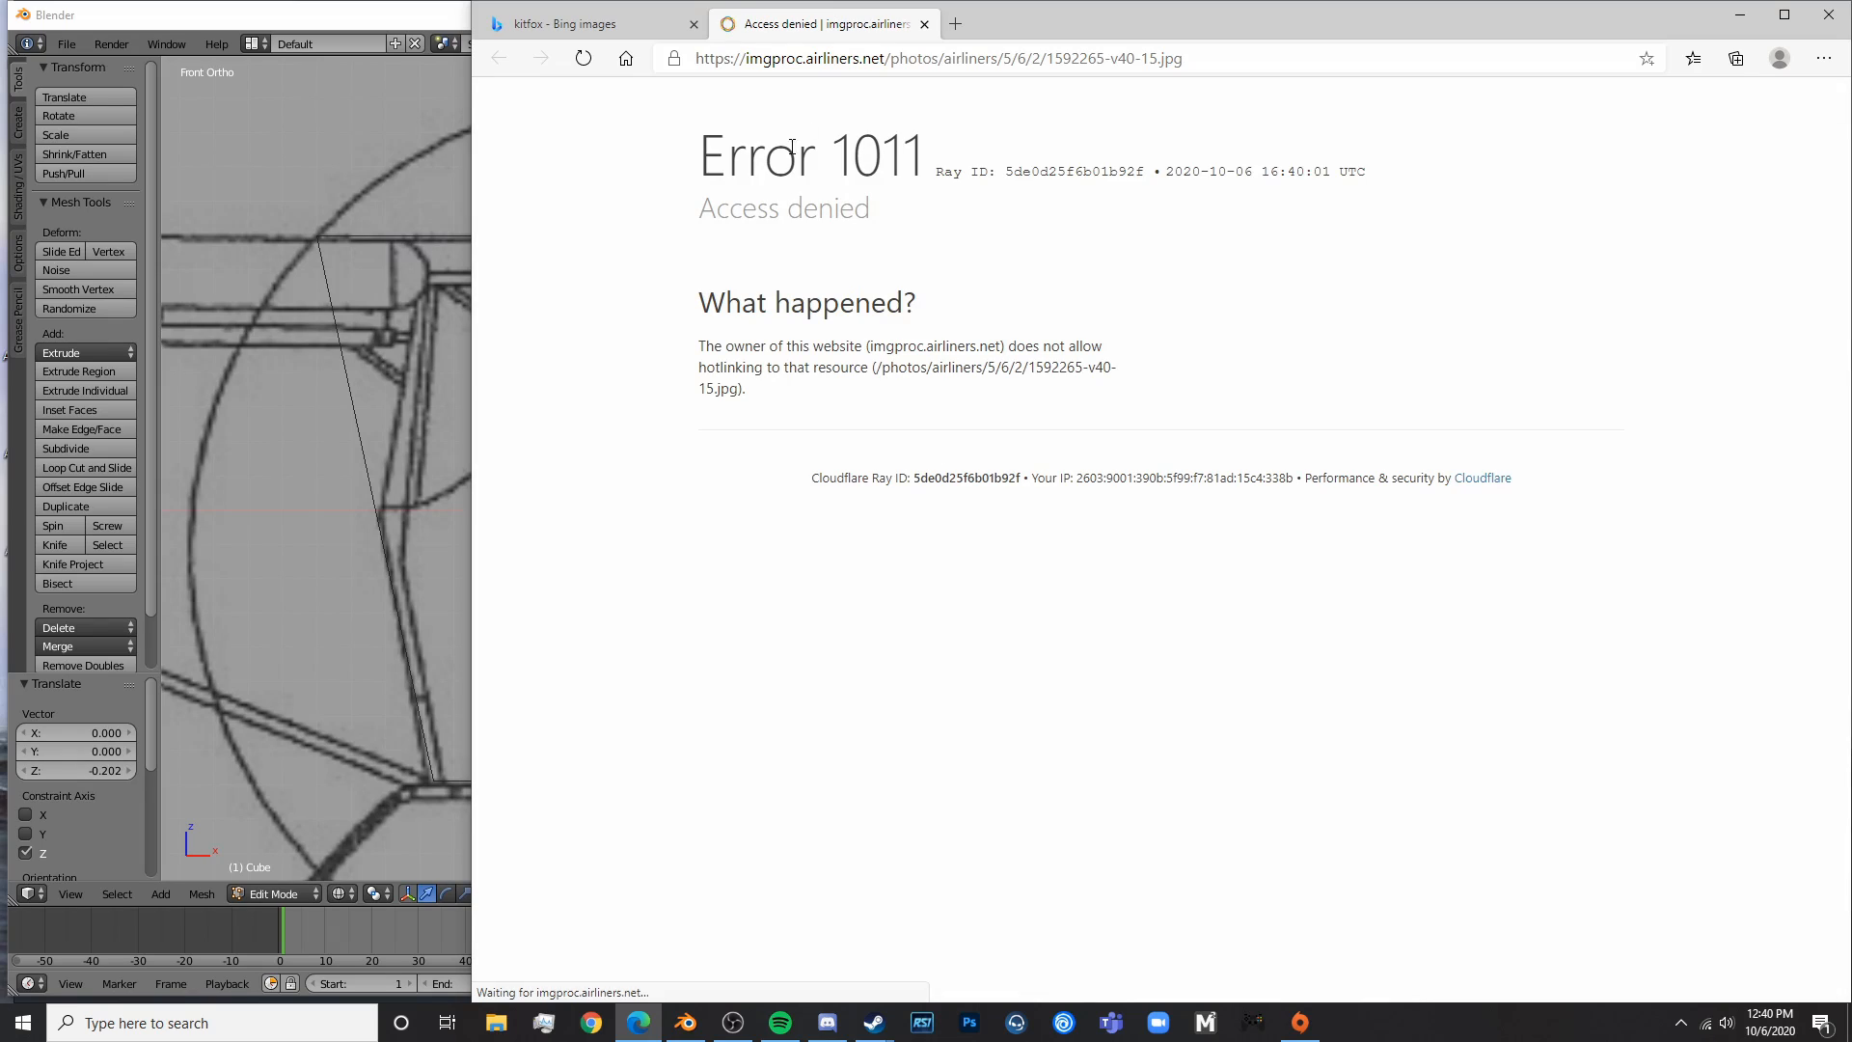
{"action": "left_click", "coordinate": [922, 24]}
{"action": "scroll", "coordinate": [1095, 197], "scroll_direction": "up", "scroll_amount": 3, "text": "ctrl"}
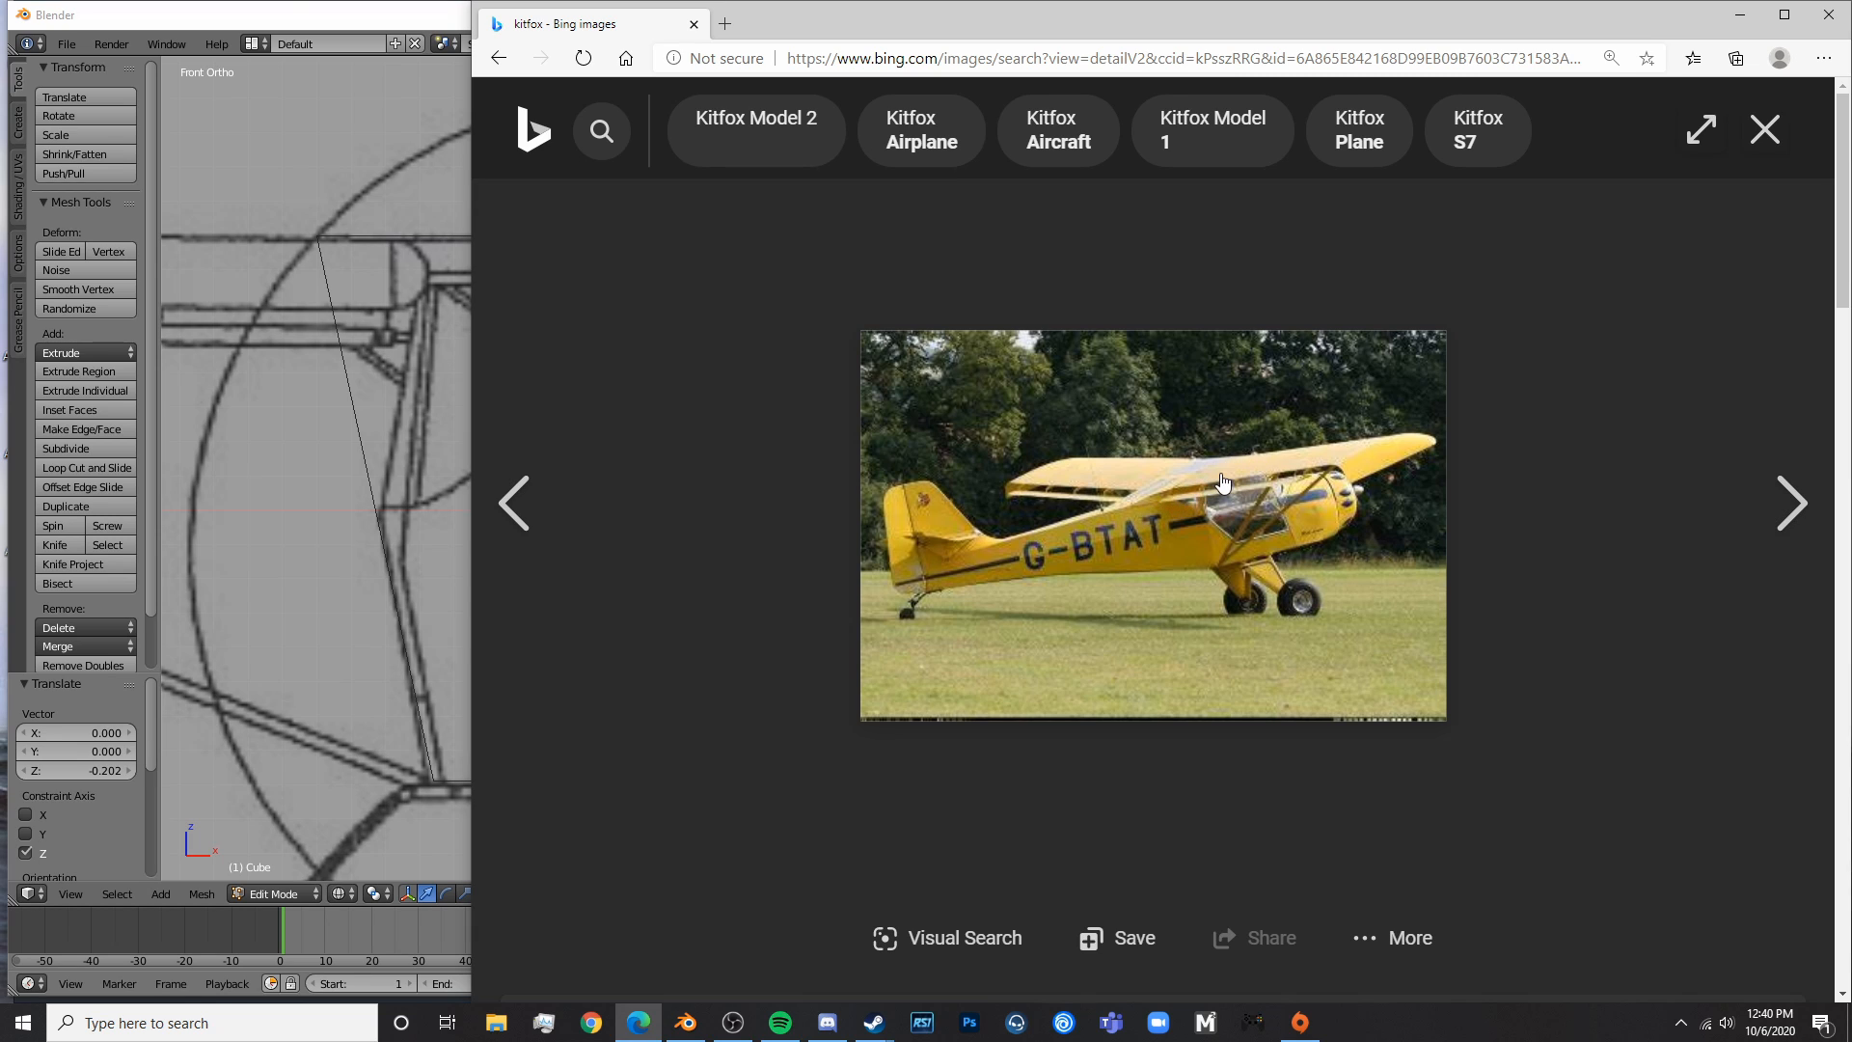
- Return to Blender and move the upper outer edge along X to about 0.62, at the cabin's top corner
{"action": "left_click", "coordinate": [314, 555]}
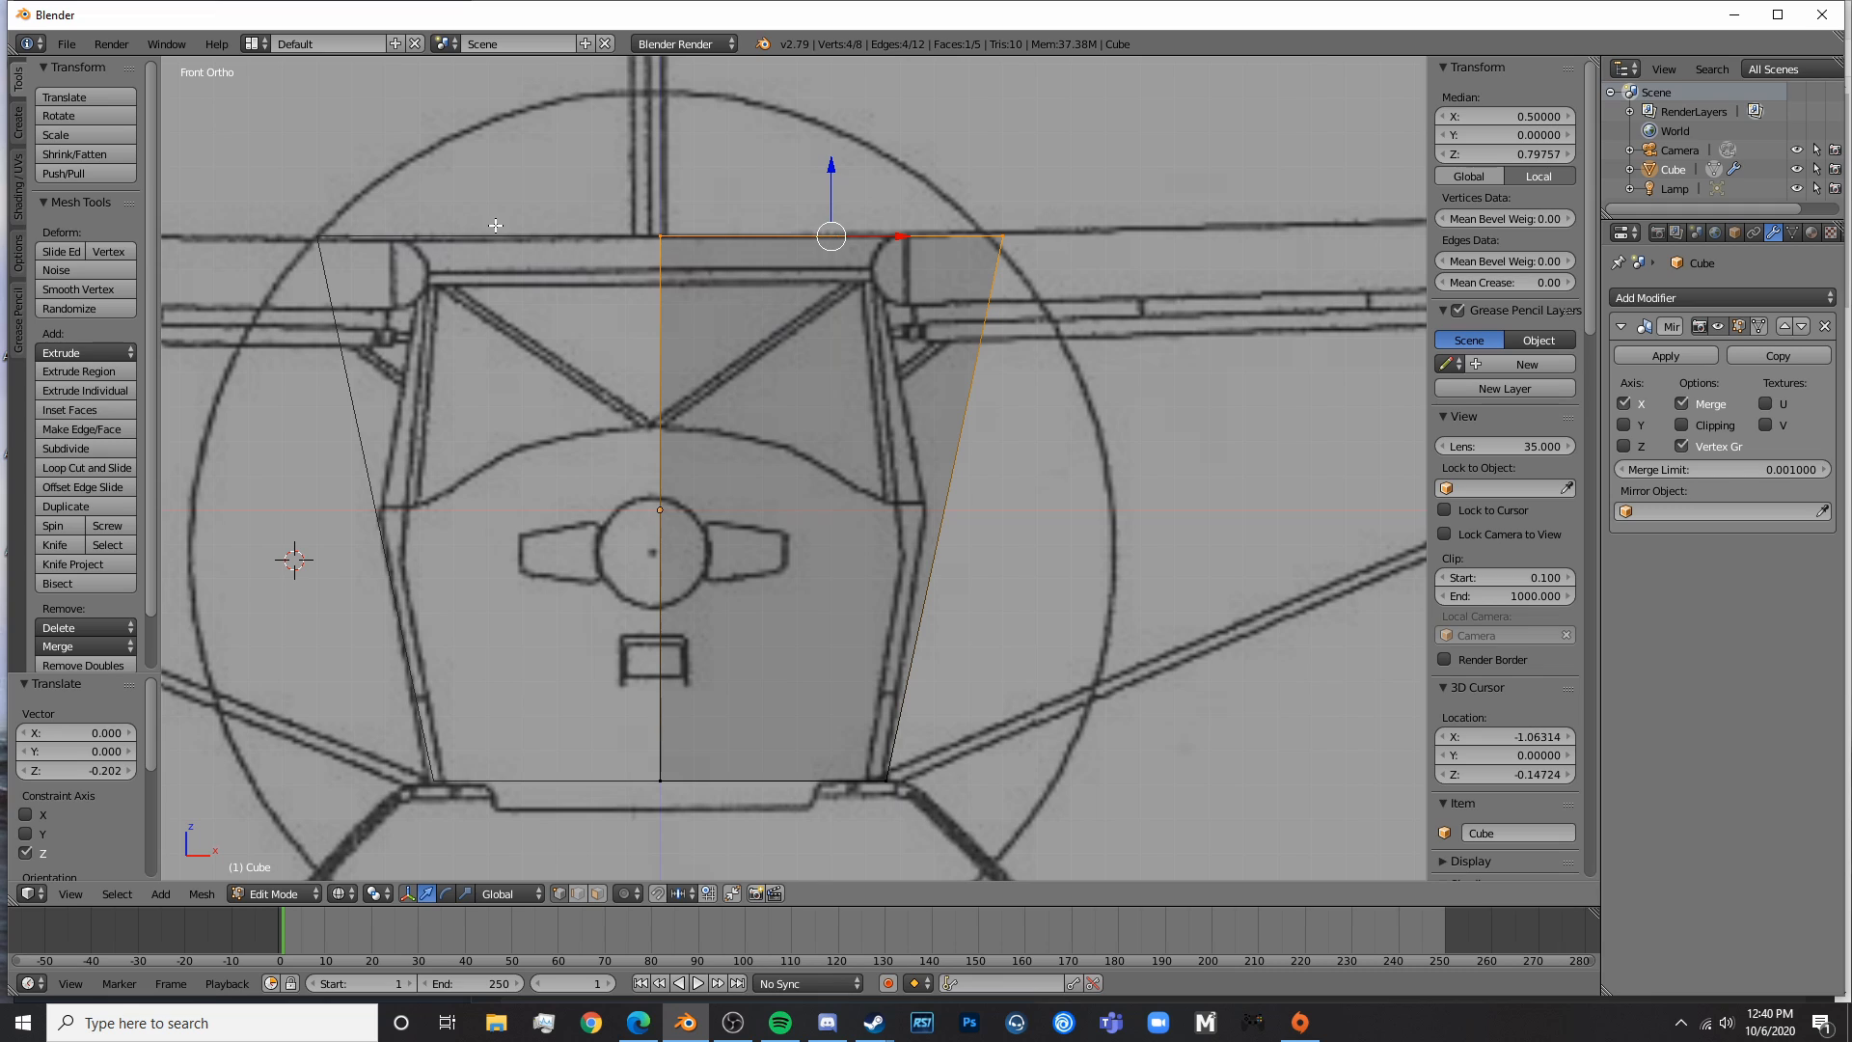
{"action": "key", "text": "a"}
{"action": "right_click", "coordinate": [996, 281]}
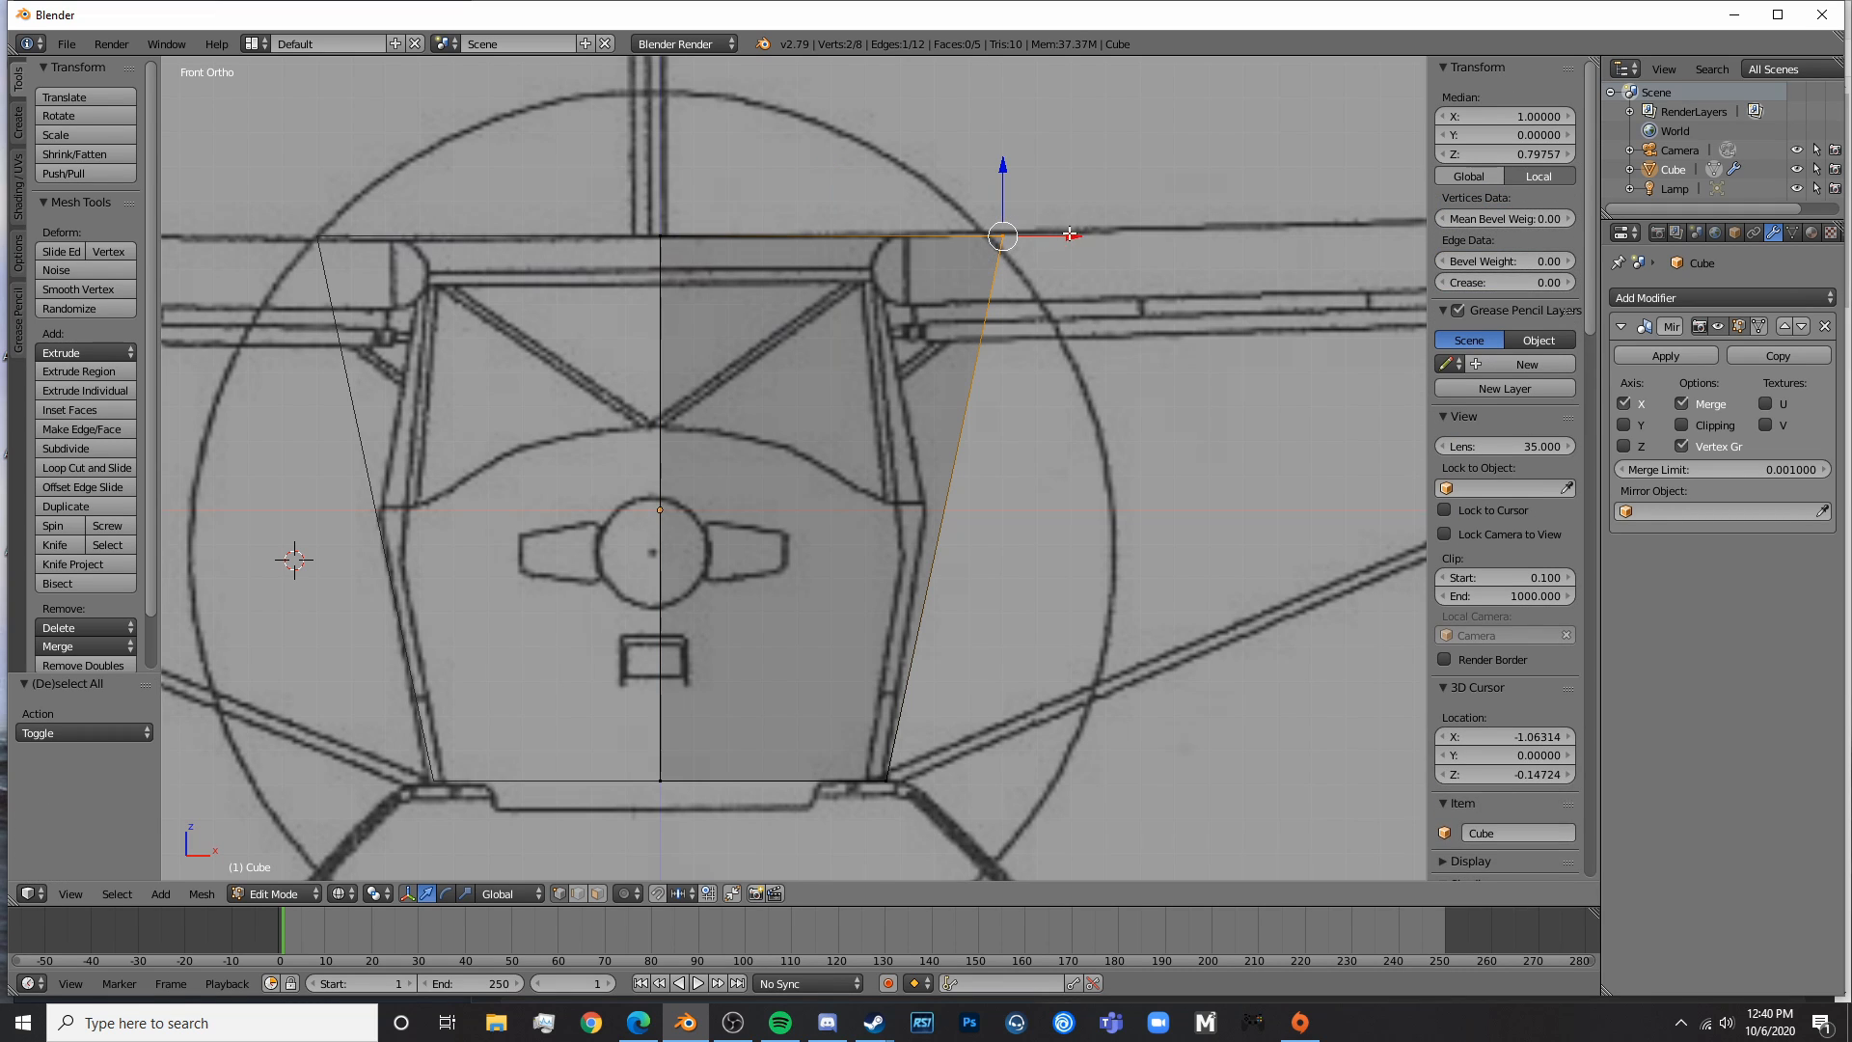
{"action": "key", "text": "g"}
{"action": "key", "text": "x"}
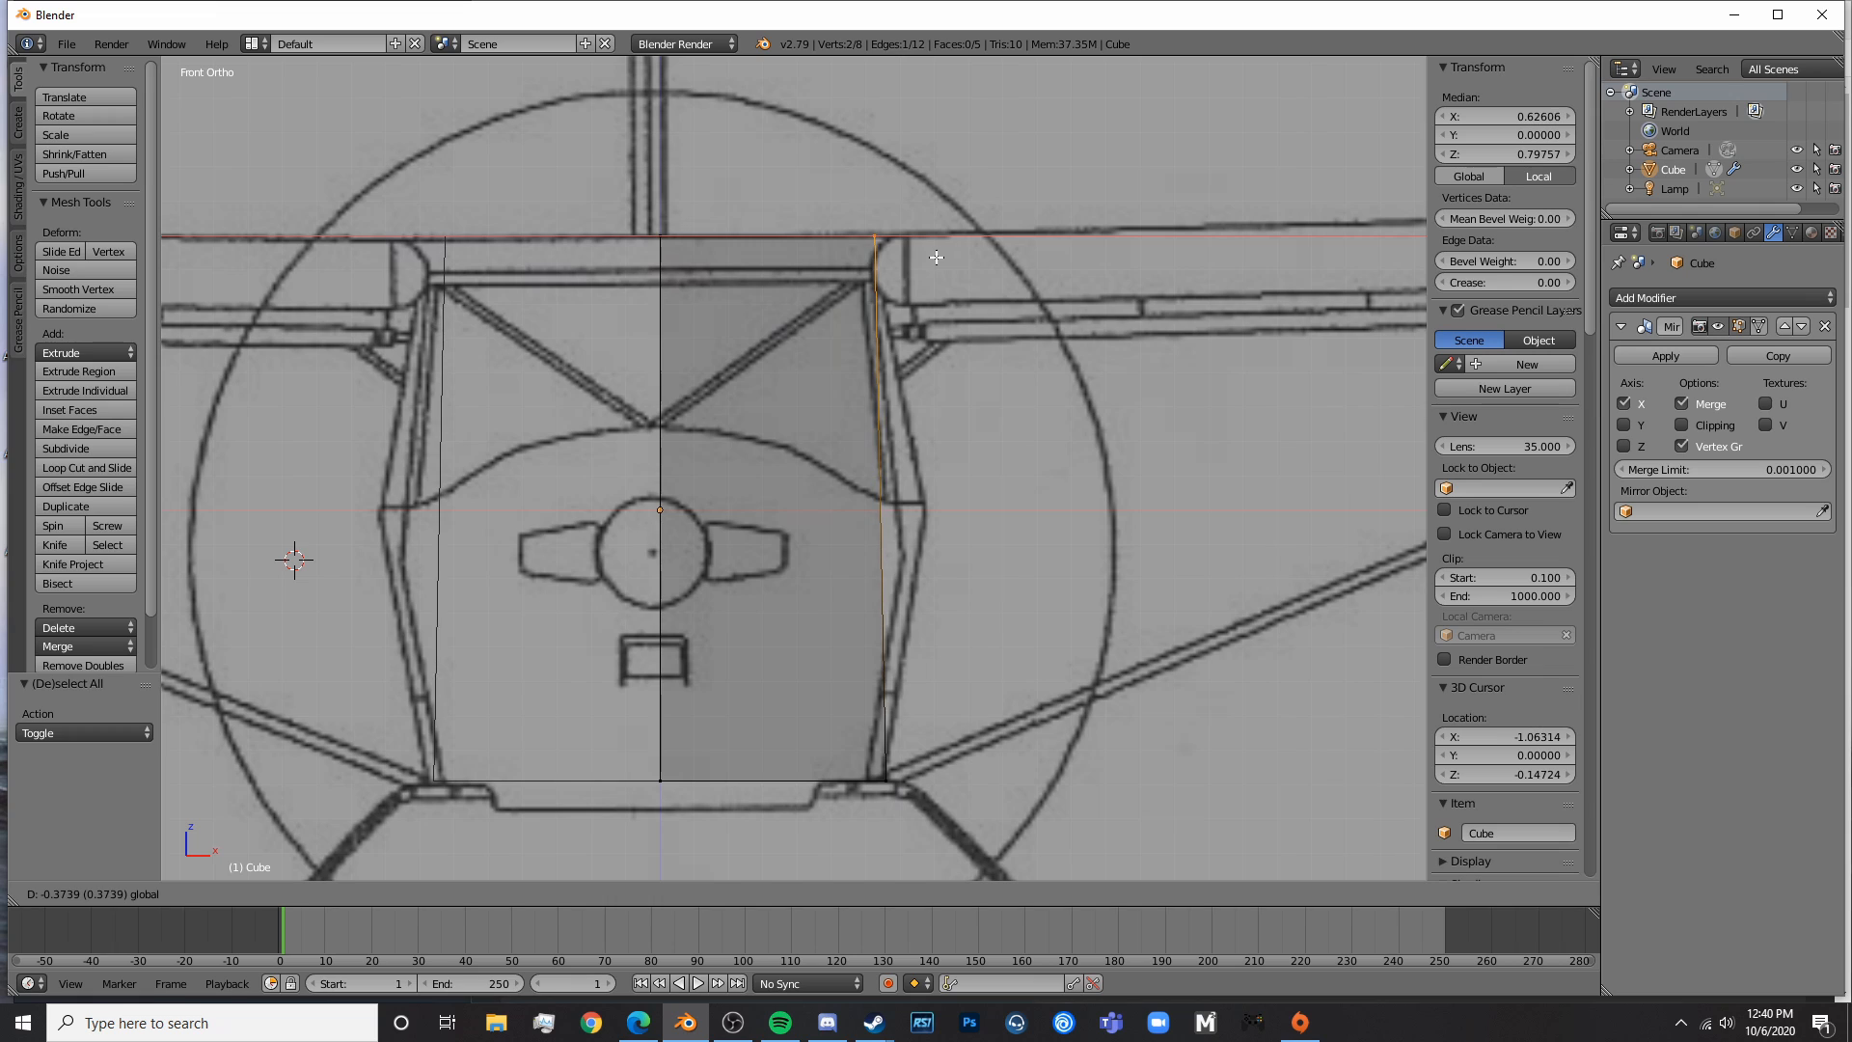
{"action": "left_click", "coordinate": [935, 257]}
{"action": "key", "text": "a"}
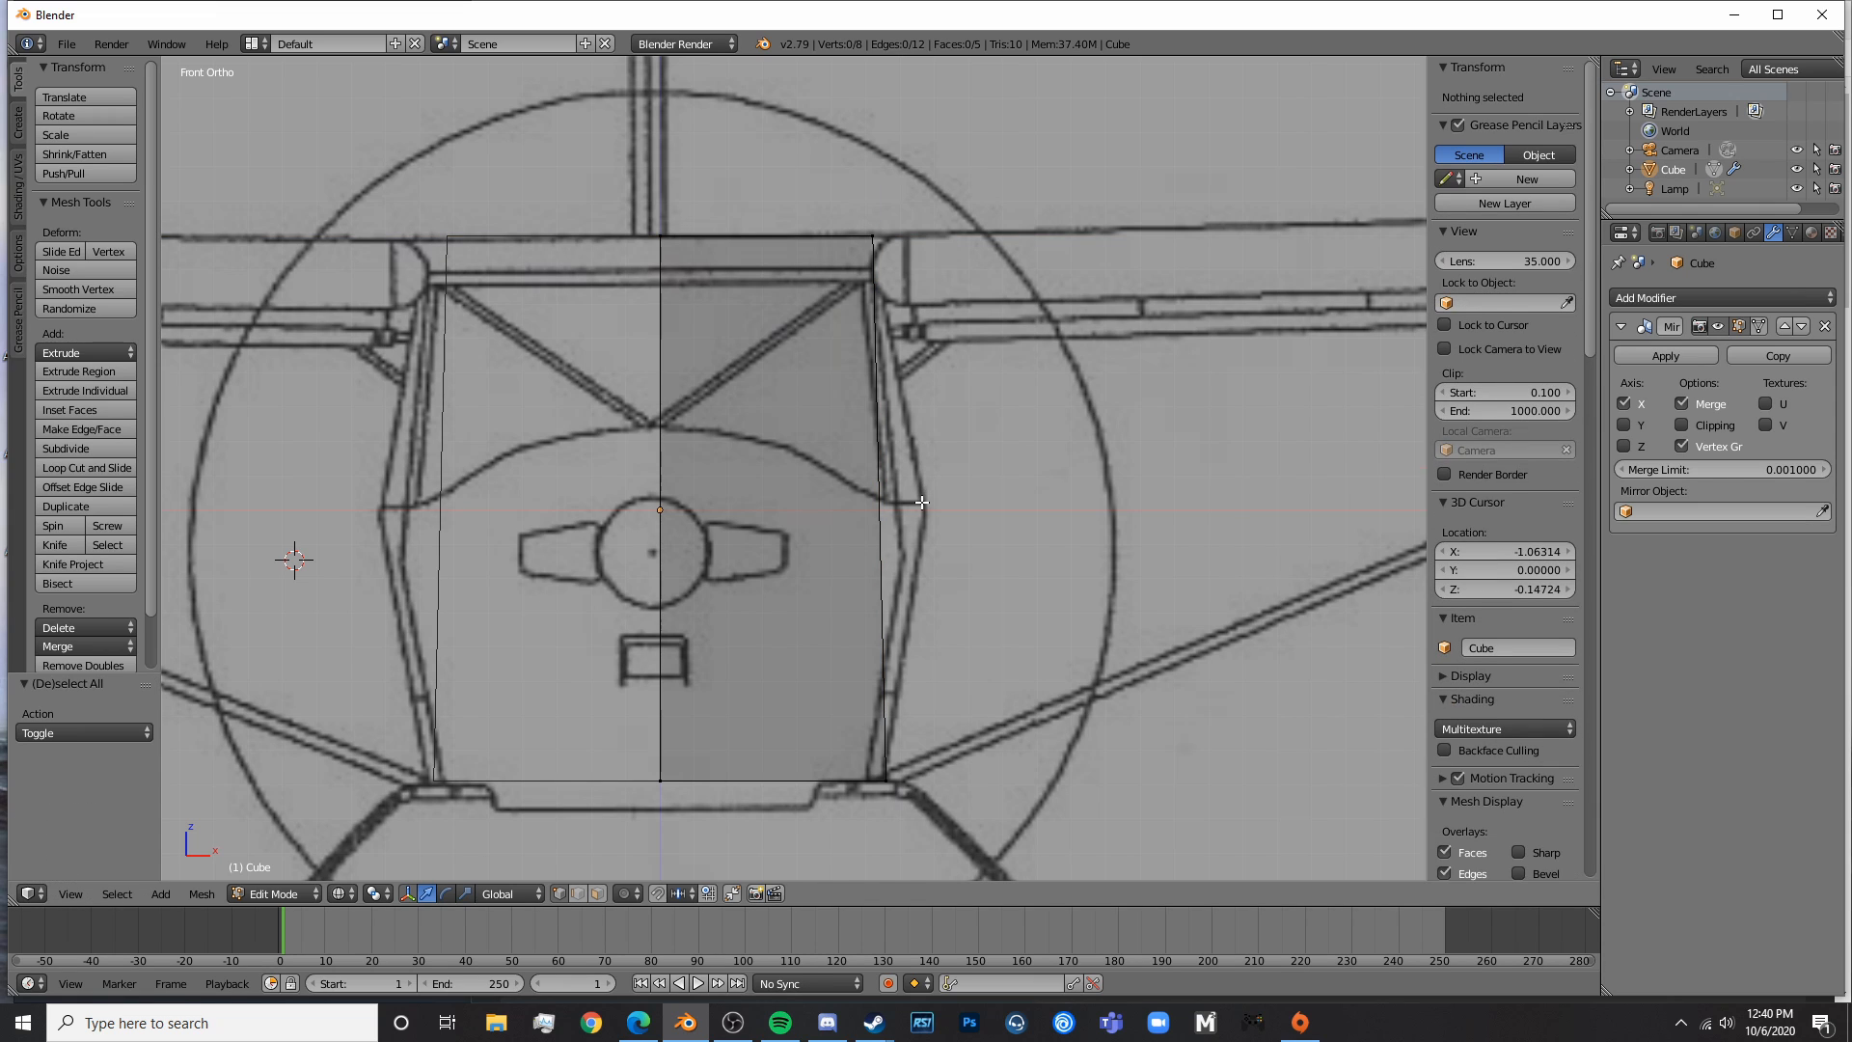
- Add a horizontal loop cut at the windshield's base and move its outer edge along X to about 0.77, then leave Edit Mode
{"action": "key", "text": "ctrl+r"}
{"action": "left_click", "coordinate": [921, 501]}
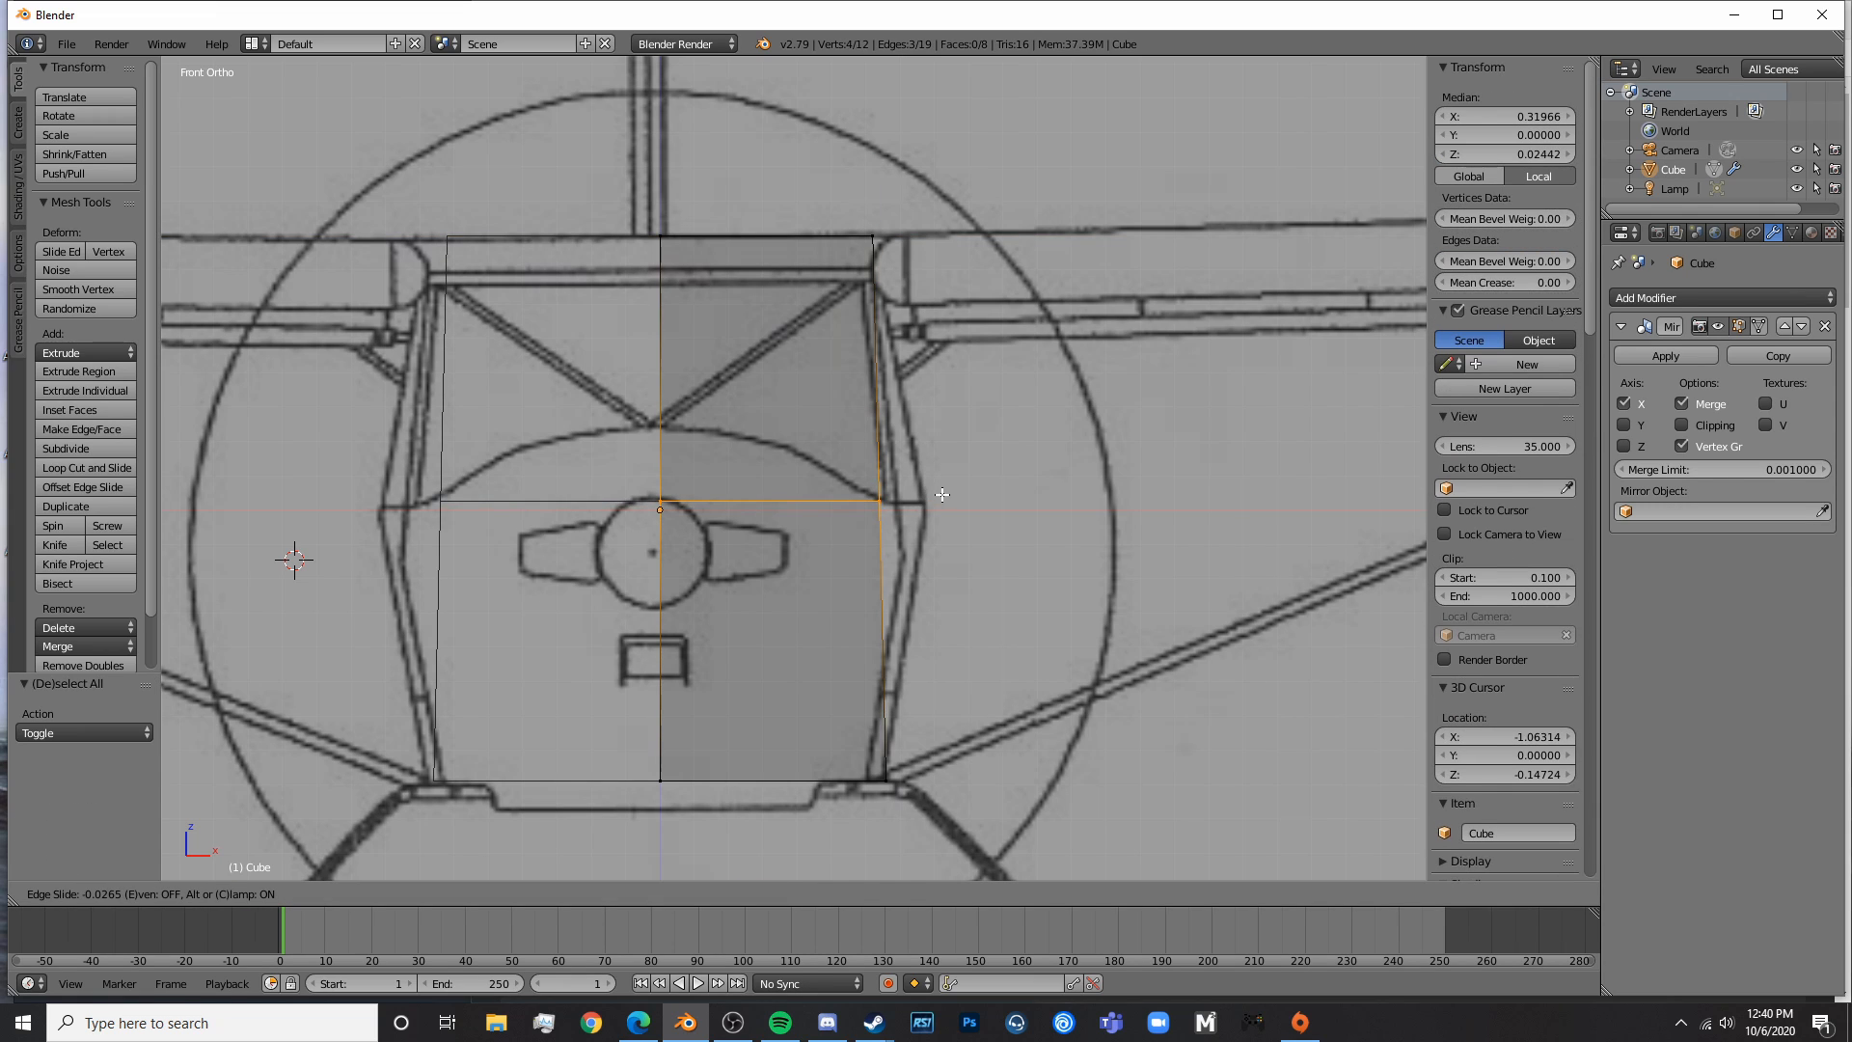
{"action": "left_click", "coordinate": [910, 510]}
{"action": "right_click", "coordinate": [879, 506]}
{"action": "left_click_drag", "start_coordinate": [930, 506], "coordinate": [976, 508]}
{"action": "key", "text": "a"}
{"action": "scroll", "coordinate": [979, 571], "scroll_direction": "down", "scroll_amount": 4}
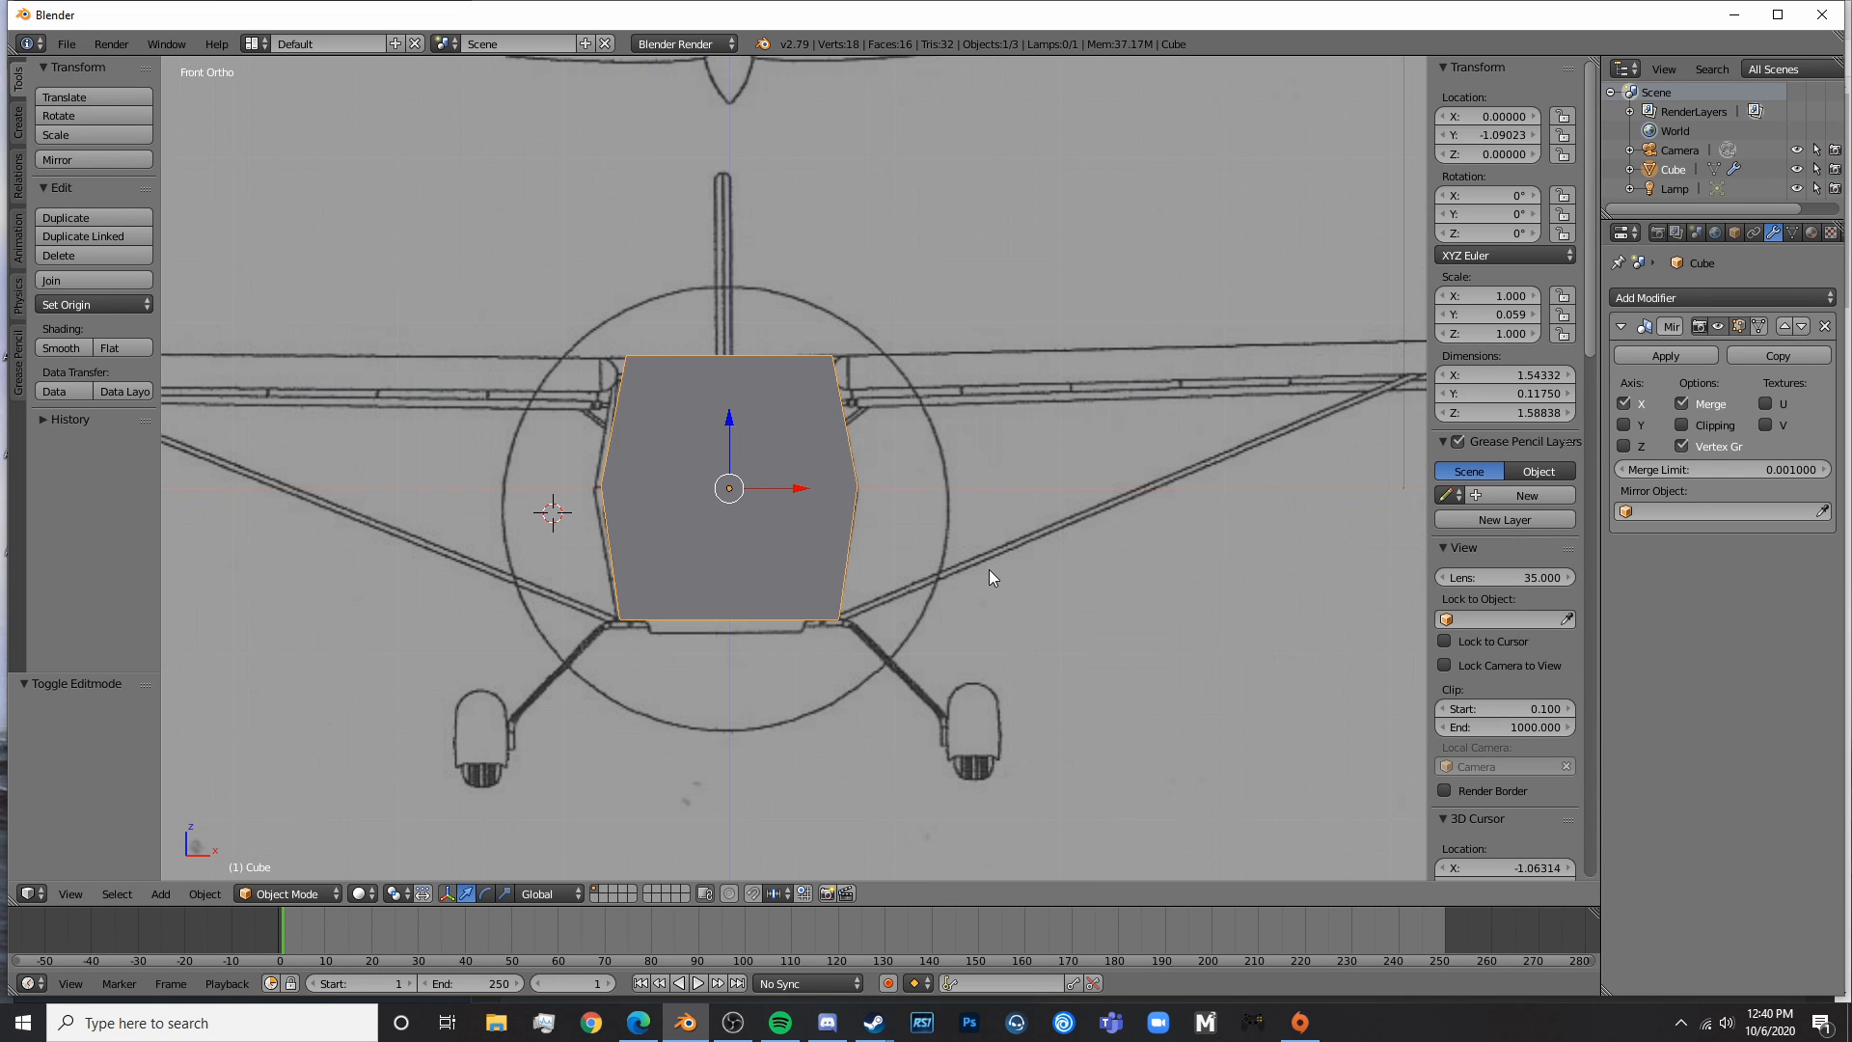
{"action": "key", "text": "Tab"}
{"action": "middle_click_drag", "start_coordinate": [987, 569], "coordinate": [946, 592]}
- Move the fuselage section along Y to about -0.69, into the middle of the door area in the side view
{"action": "key", "text": "KP_3"}
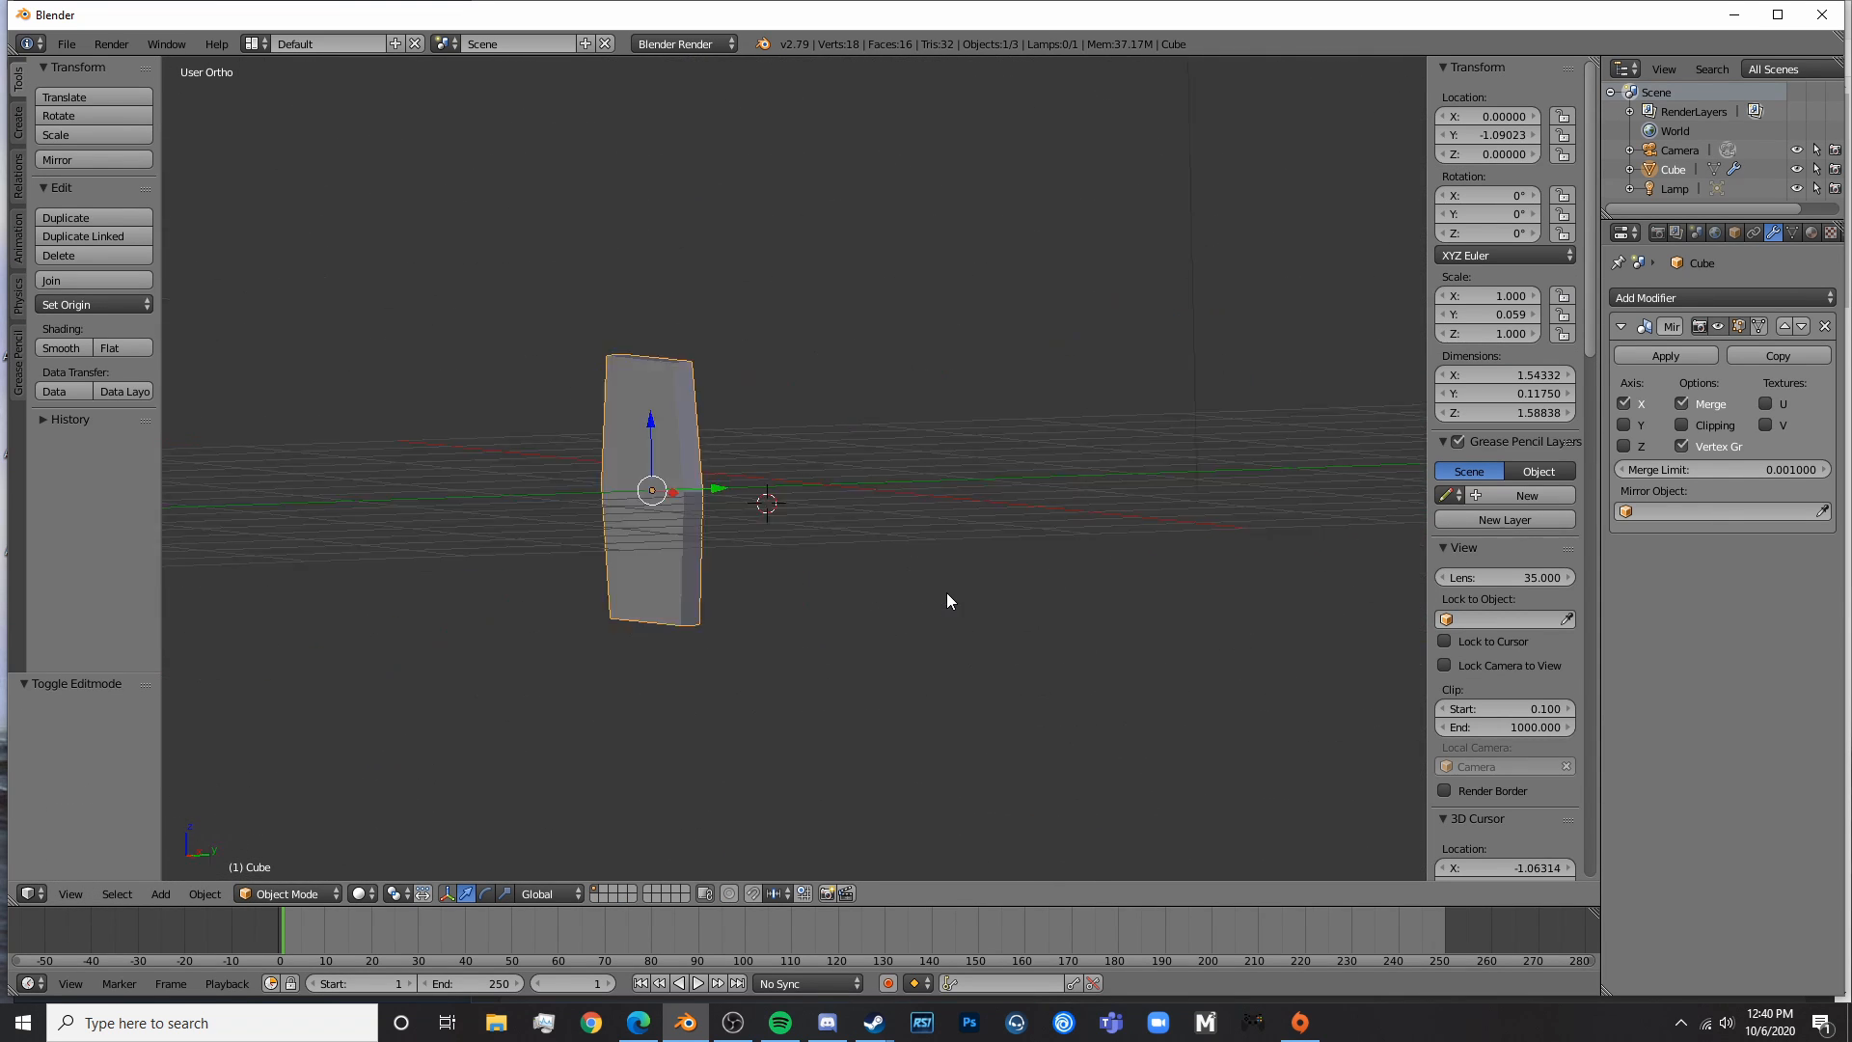
{"action": "key", "text": "Tab"}
{"action": "scroll", "coordinate": [847, 560], "scroll_direction": "up", "scroll_amount": 3}
{"action": "key", "text": "Tab"}
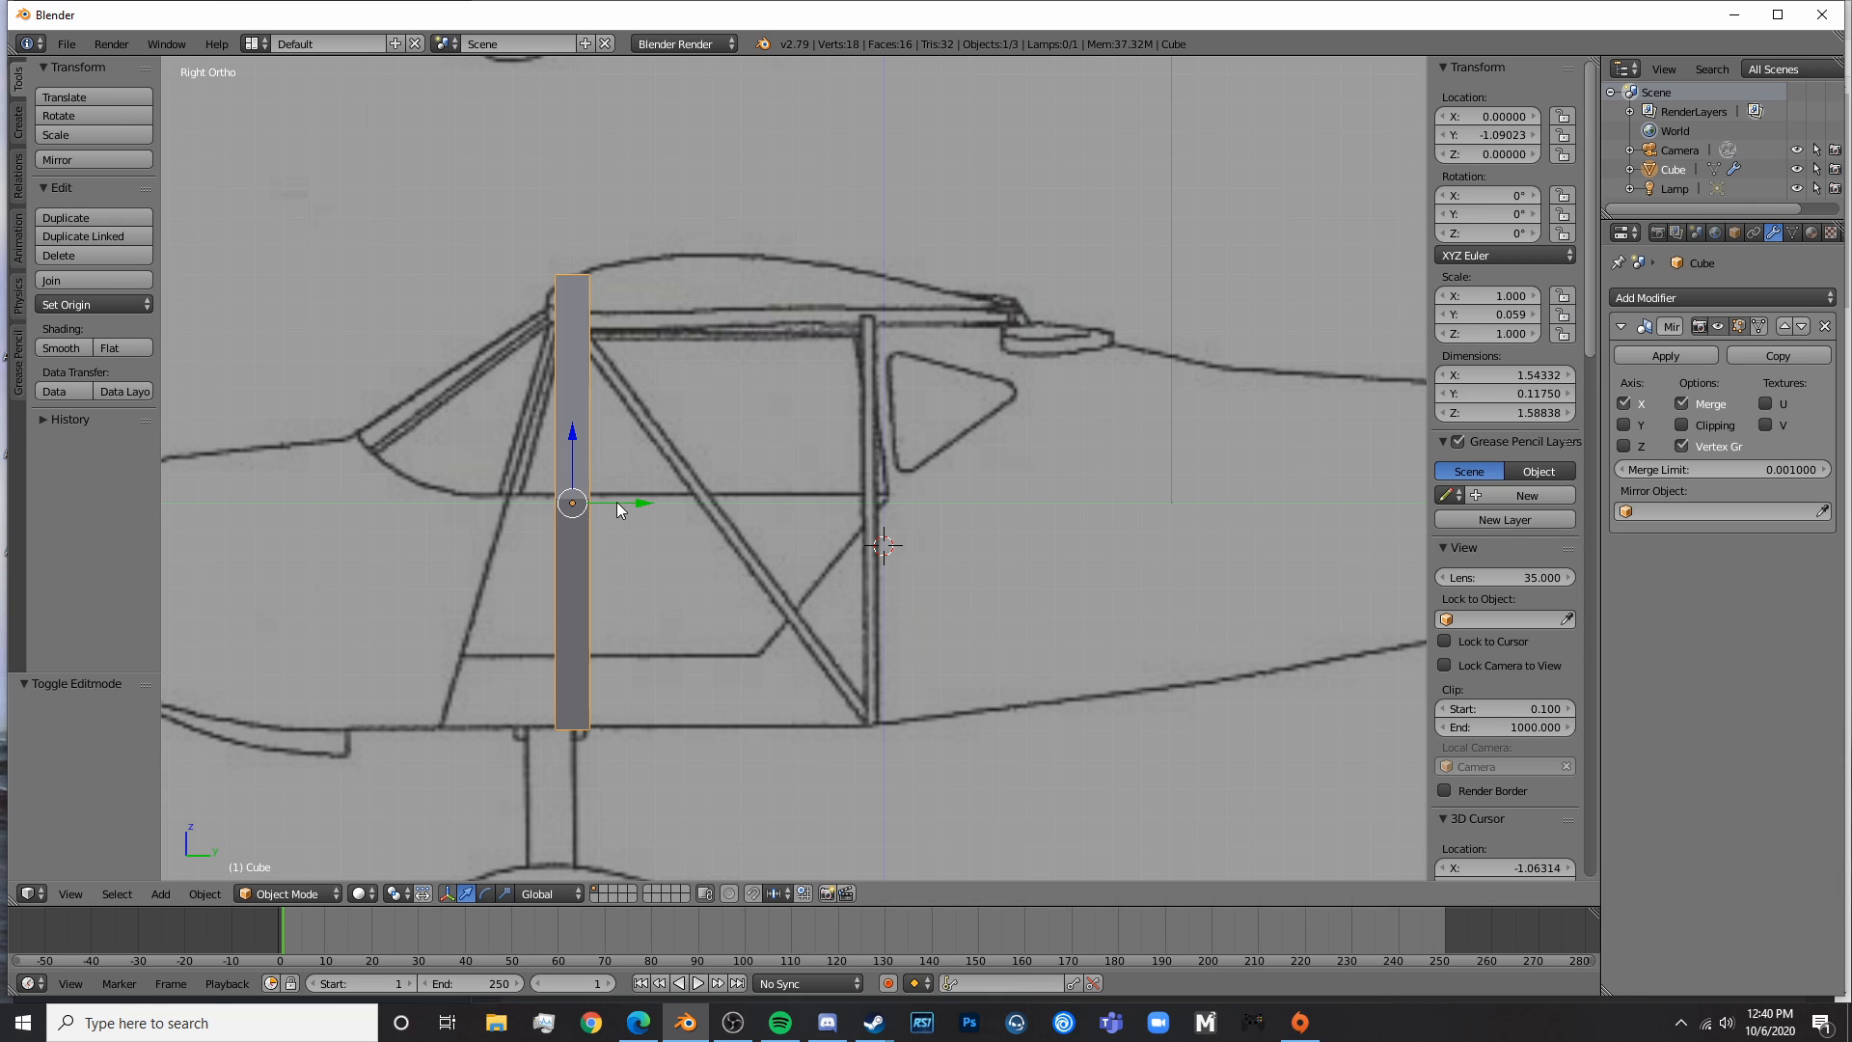
{"action": "left_click_drag", "start_coordinate": [616, 502], "coordinate": [745, 495]}
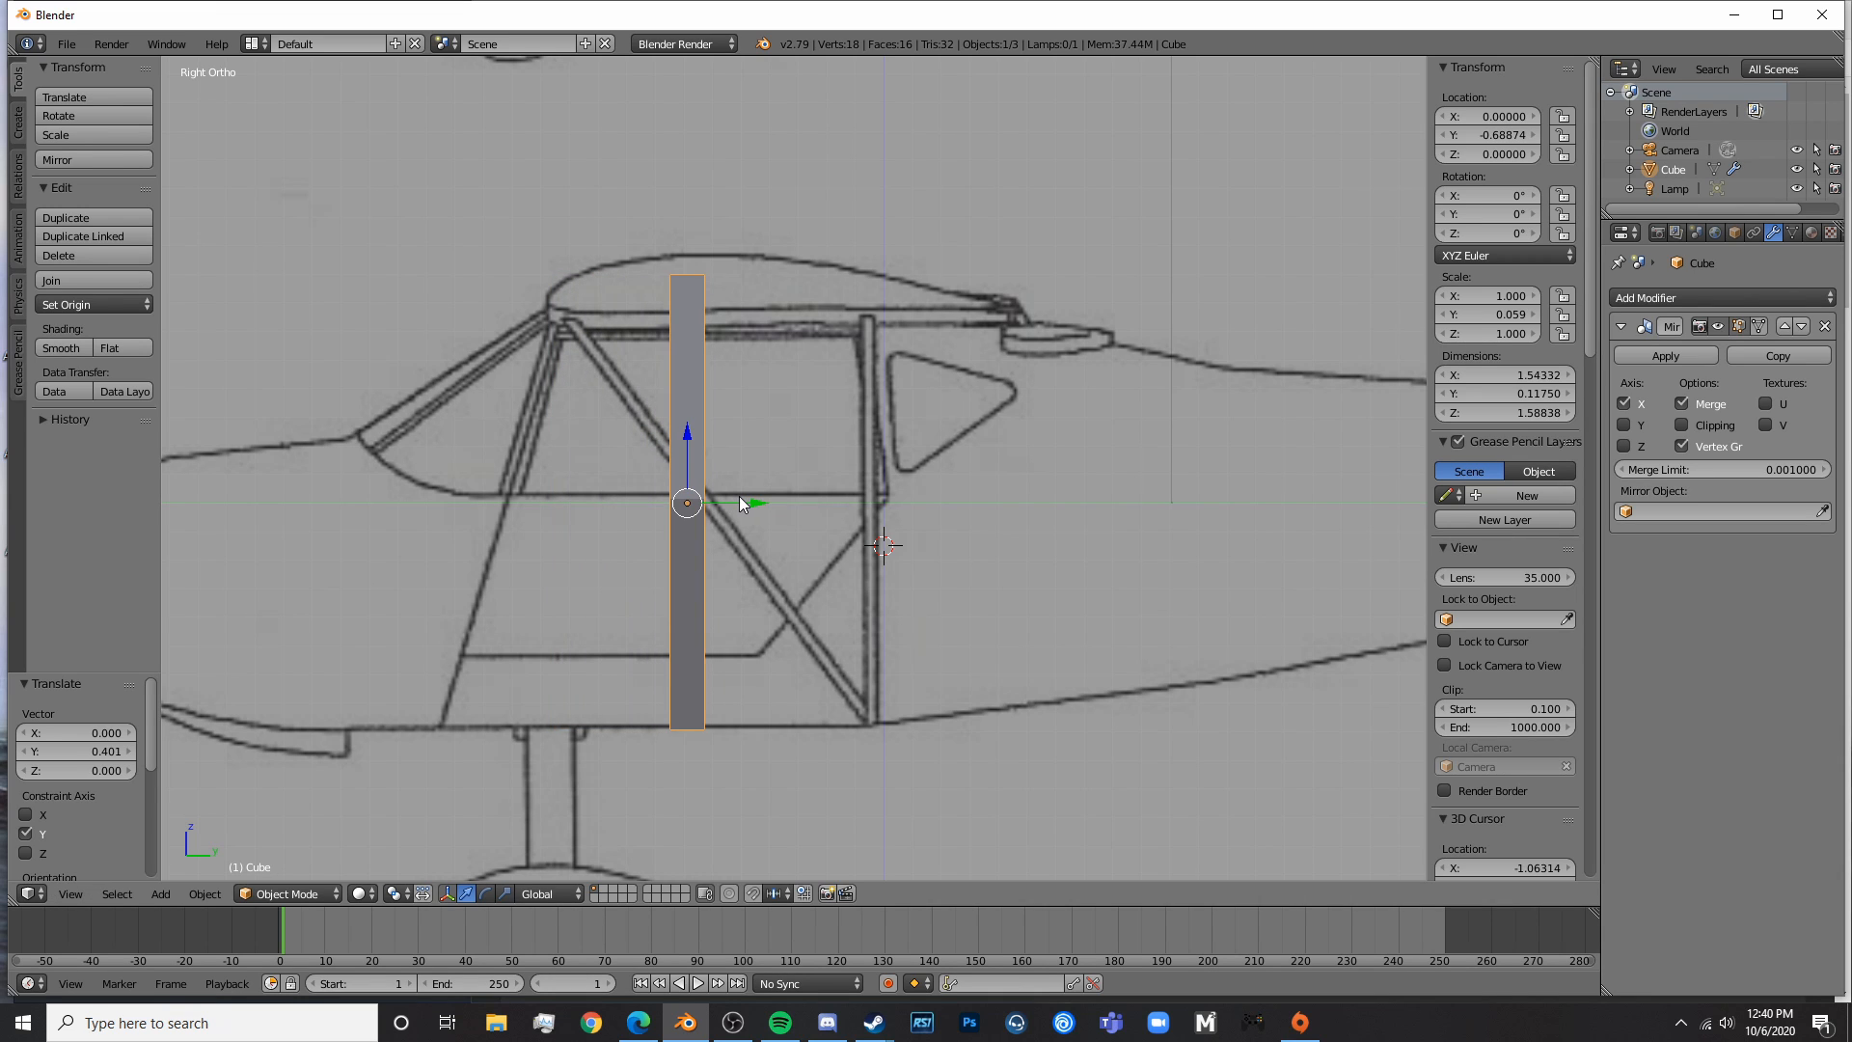
- Check the section's top vertices against the wing and cabin roof lines in the side view
{"action": "key", "text": "KP_1"}
{"action": "key", "text": "Tab"}
{"action": "key", "text": "KP_3"}
{"action": "key", "text": "a"}
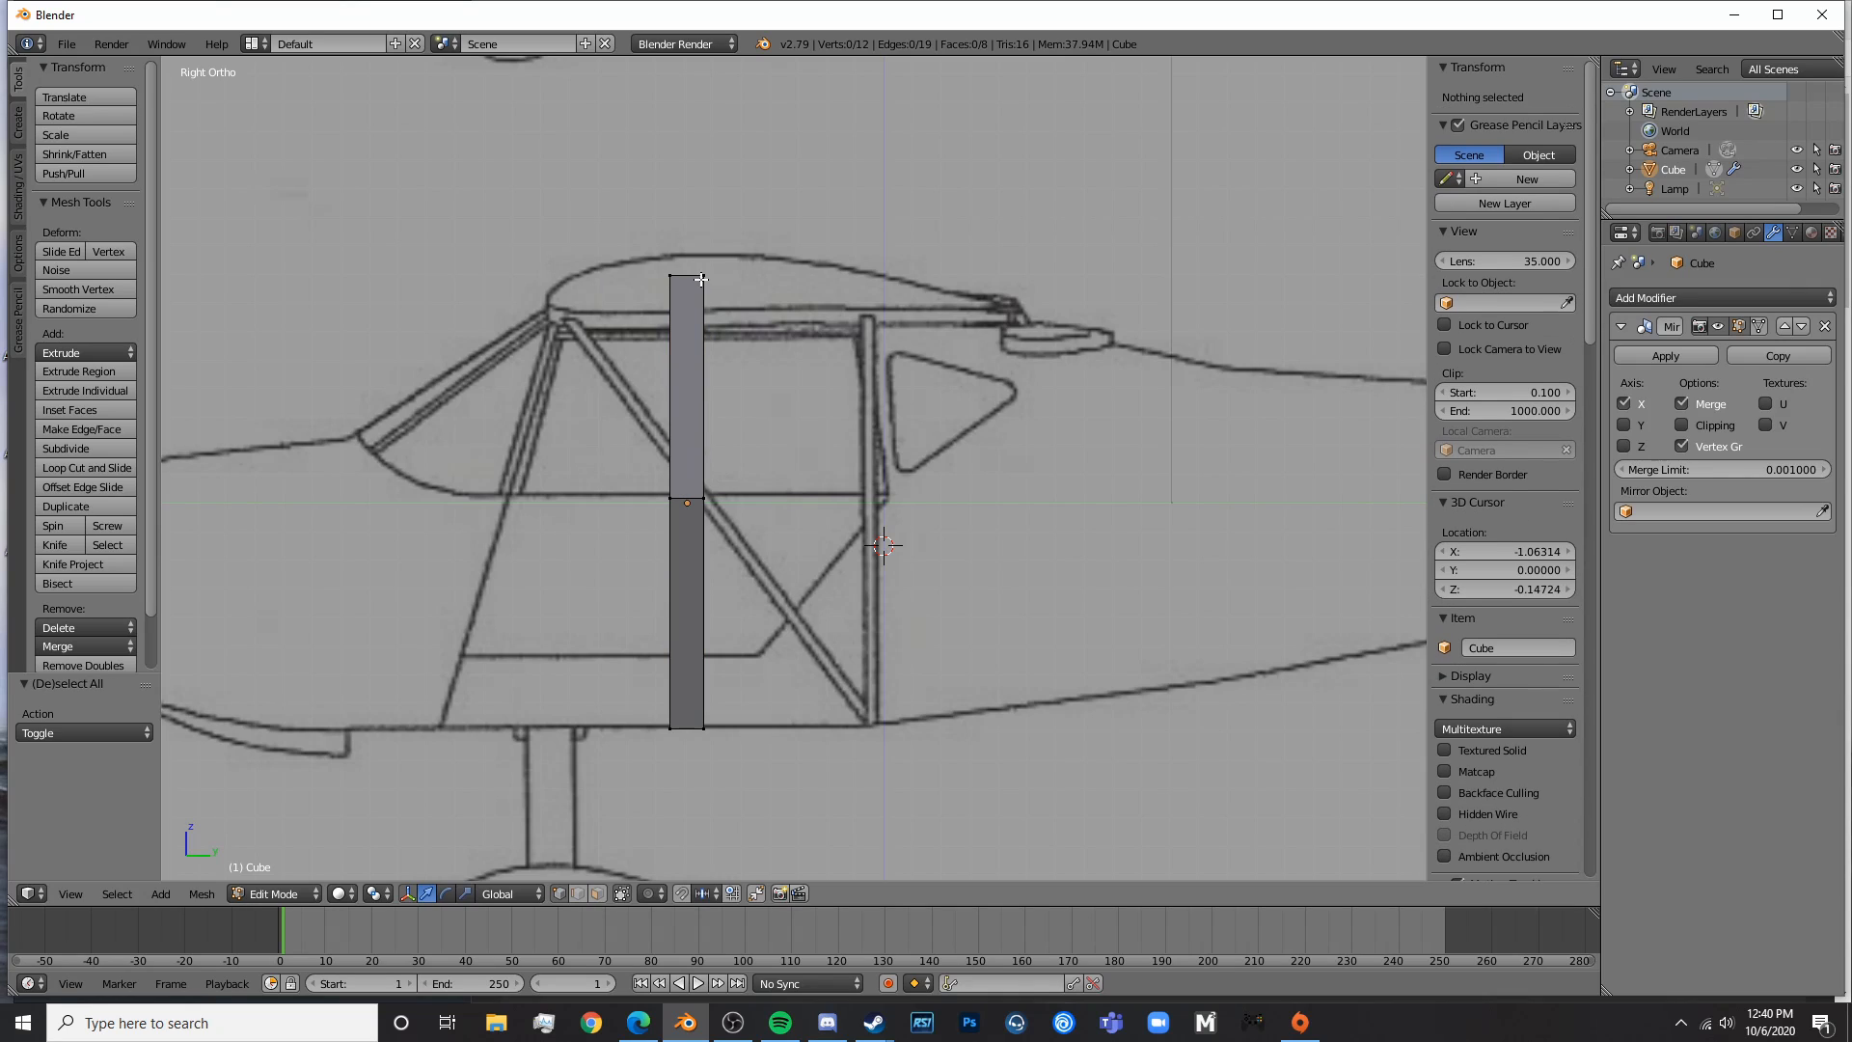
{"action": "right_click", "coordinate": [700, 277]}
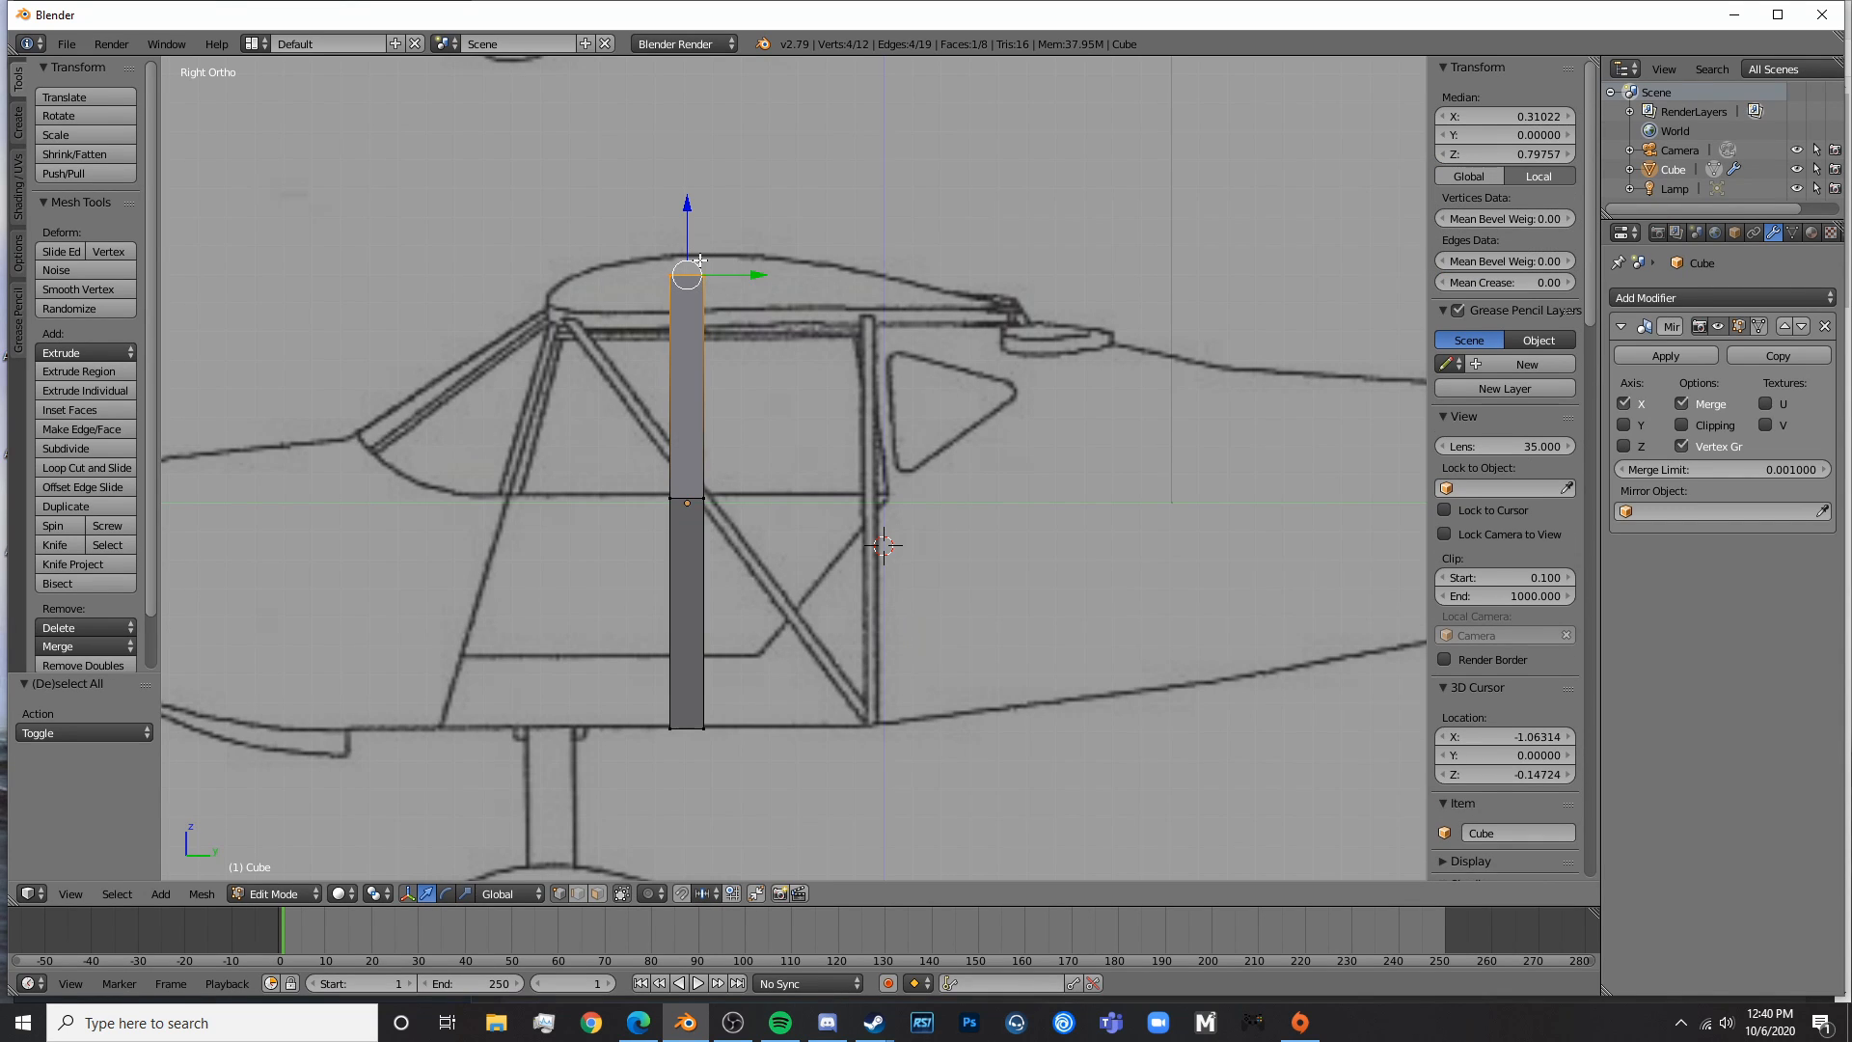
{"action": "key", "text": "Tab"}
{"action": "scroll", "coordinate": [701, 260], "scroll_direction": "down", "scroll_amount": 3}
{"action": "scroll", "coordinate": [720, 460], "scroll_direction": "up", "scroll_amount": 3}
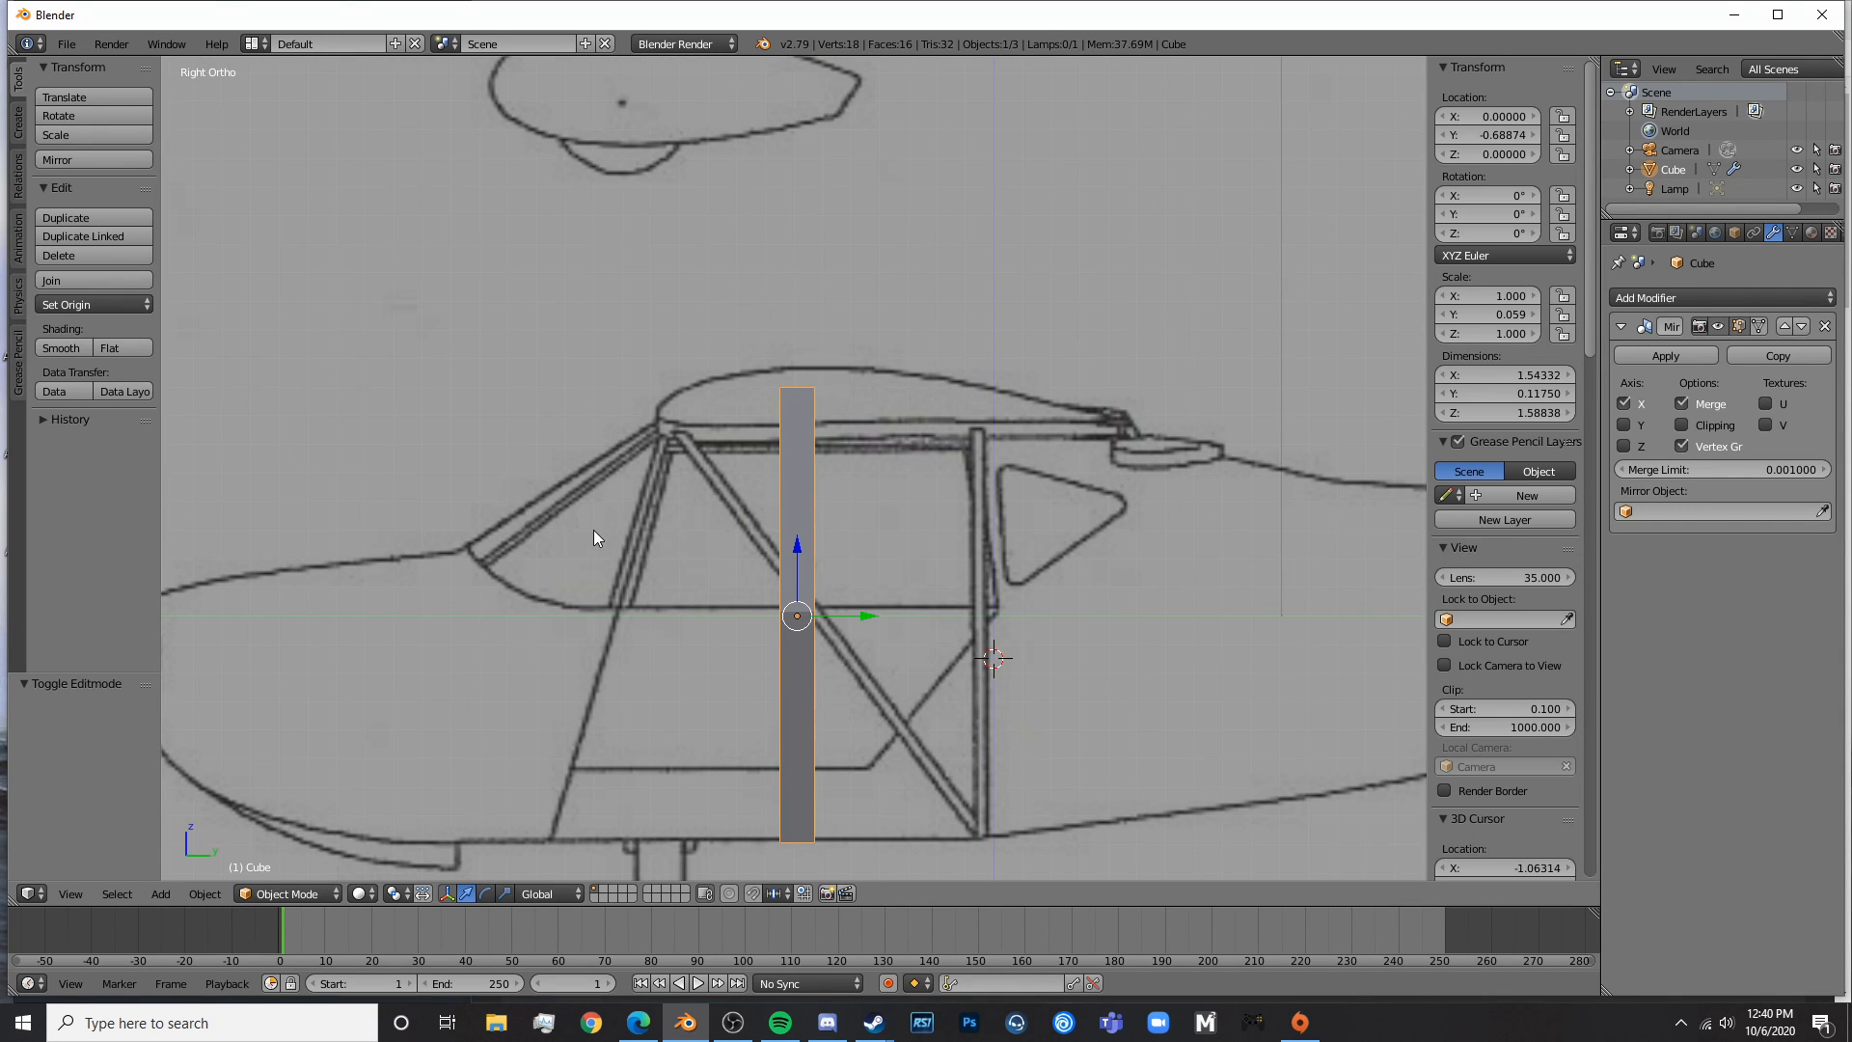
- Compare the cabin section with the front-view and side-view blueprints
{"action": "key", "text": "KP_1"}
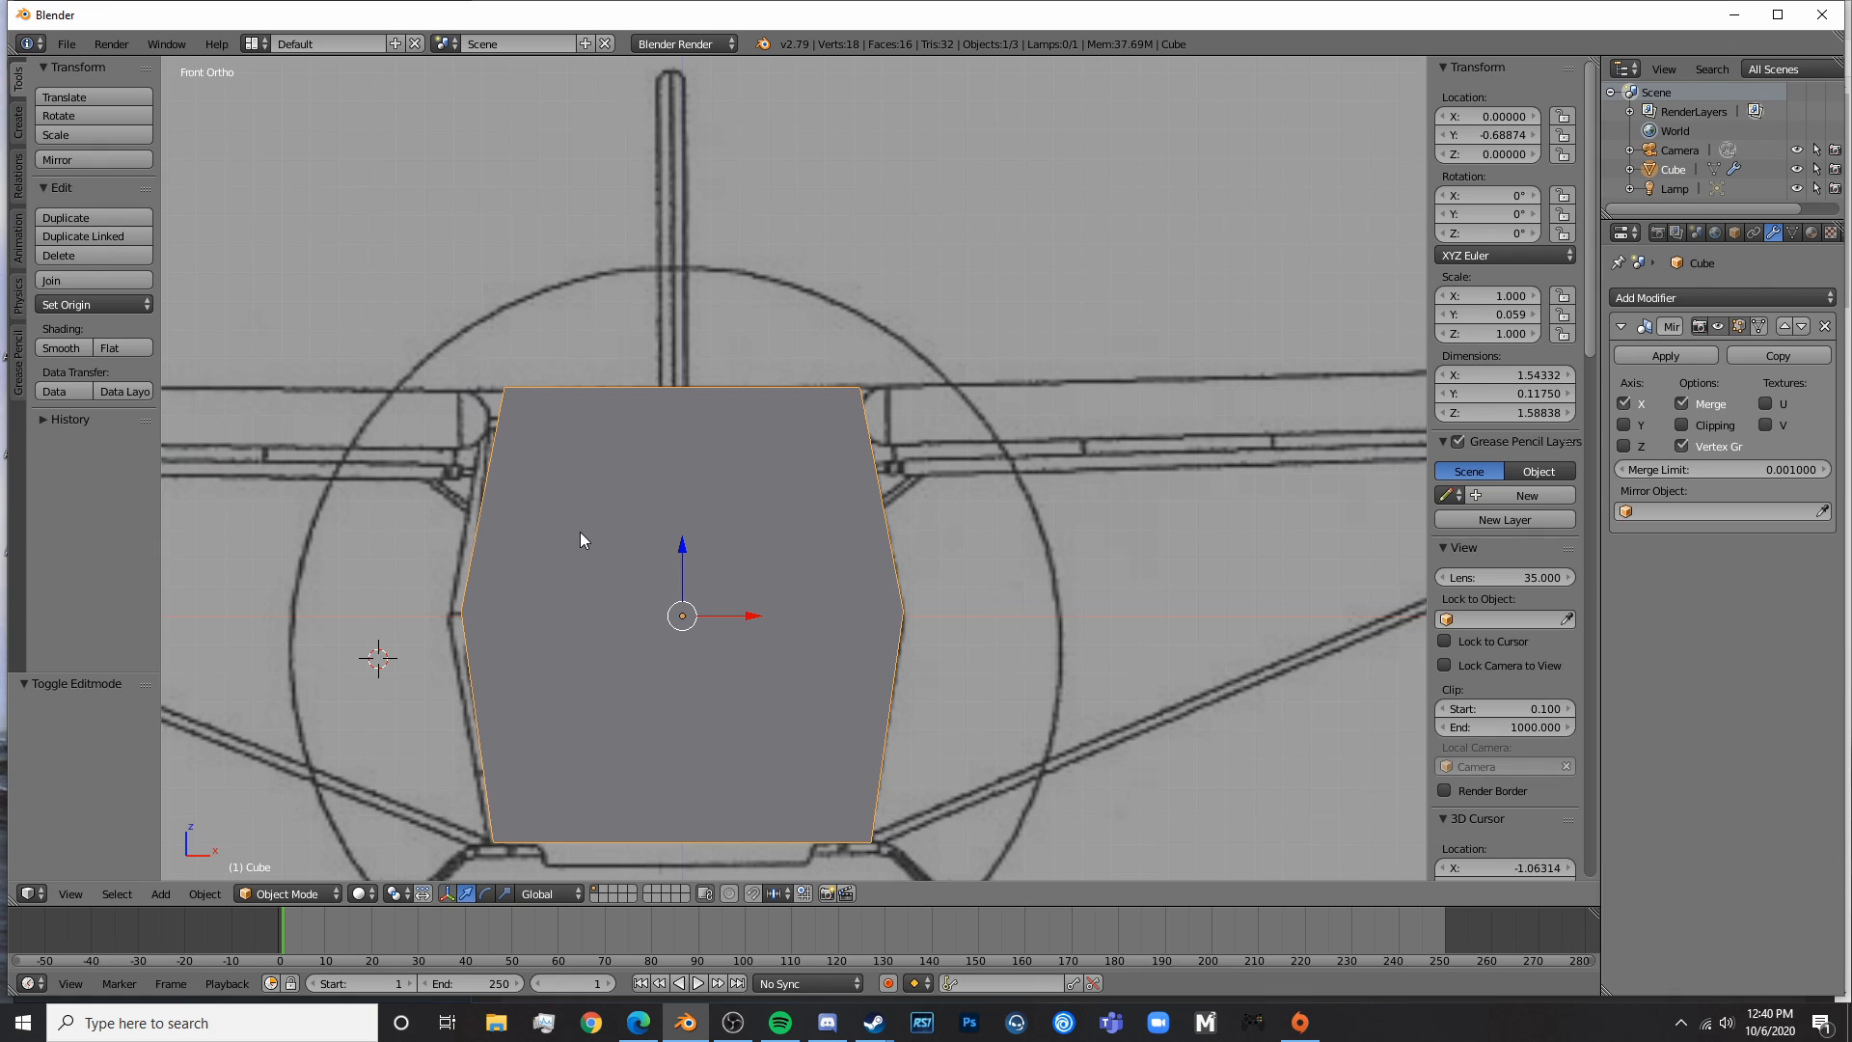
{"action": "key", "text": "KP_3"}
{"action": "middle_click_drag", "start_coordinate": [807, 468], "coordinate": [764, 554], "text": "shift"}
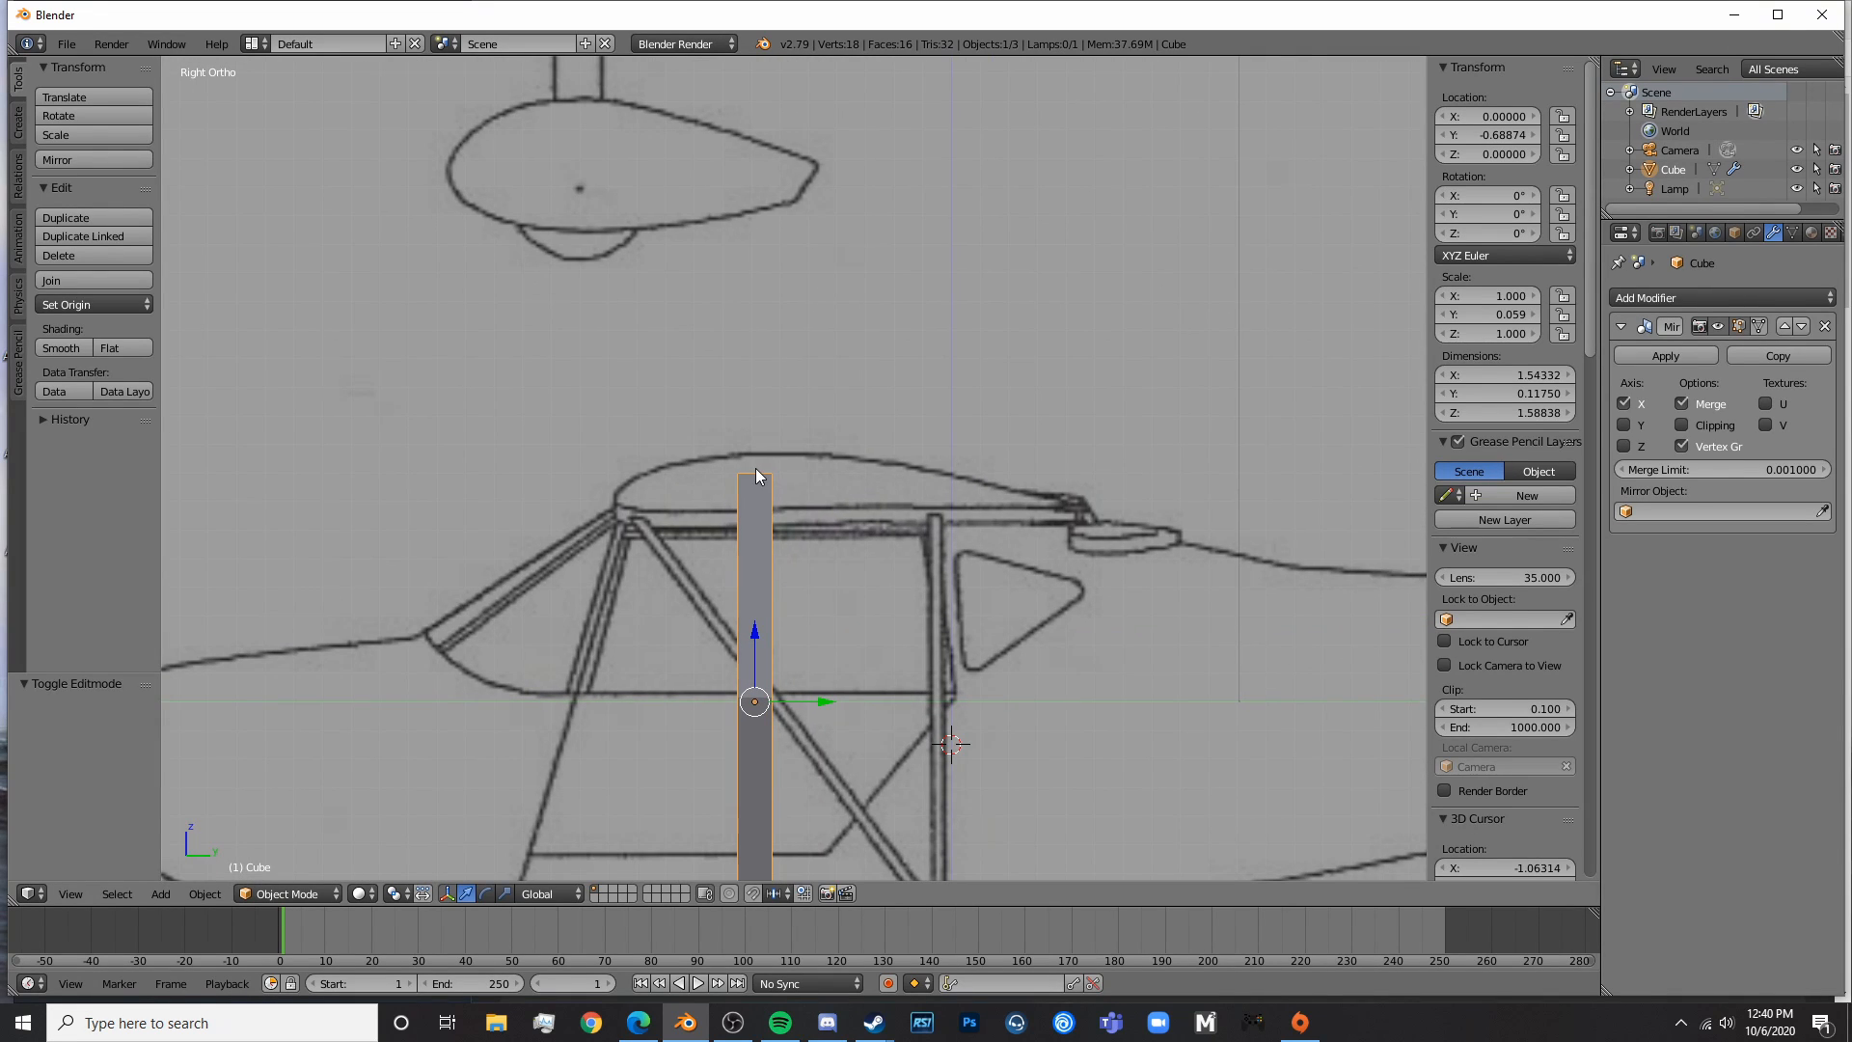
{"action": "key", "text": "KP_1"}
{"action": "scroll", "coordinate": [781, 453], "scroll_direction": "down", "scroll_amount": 6}
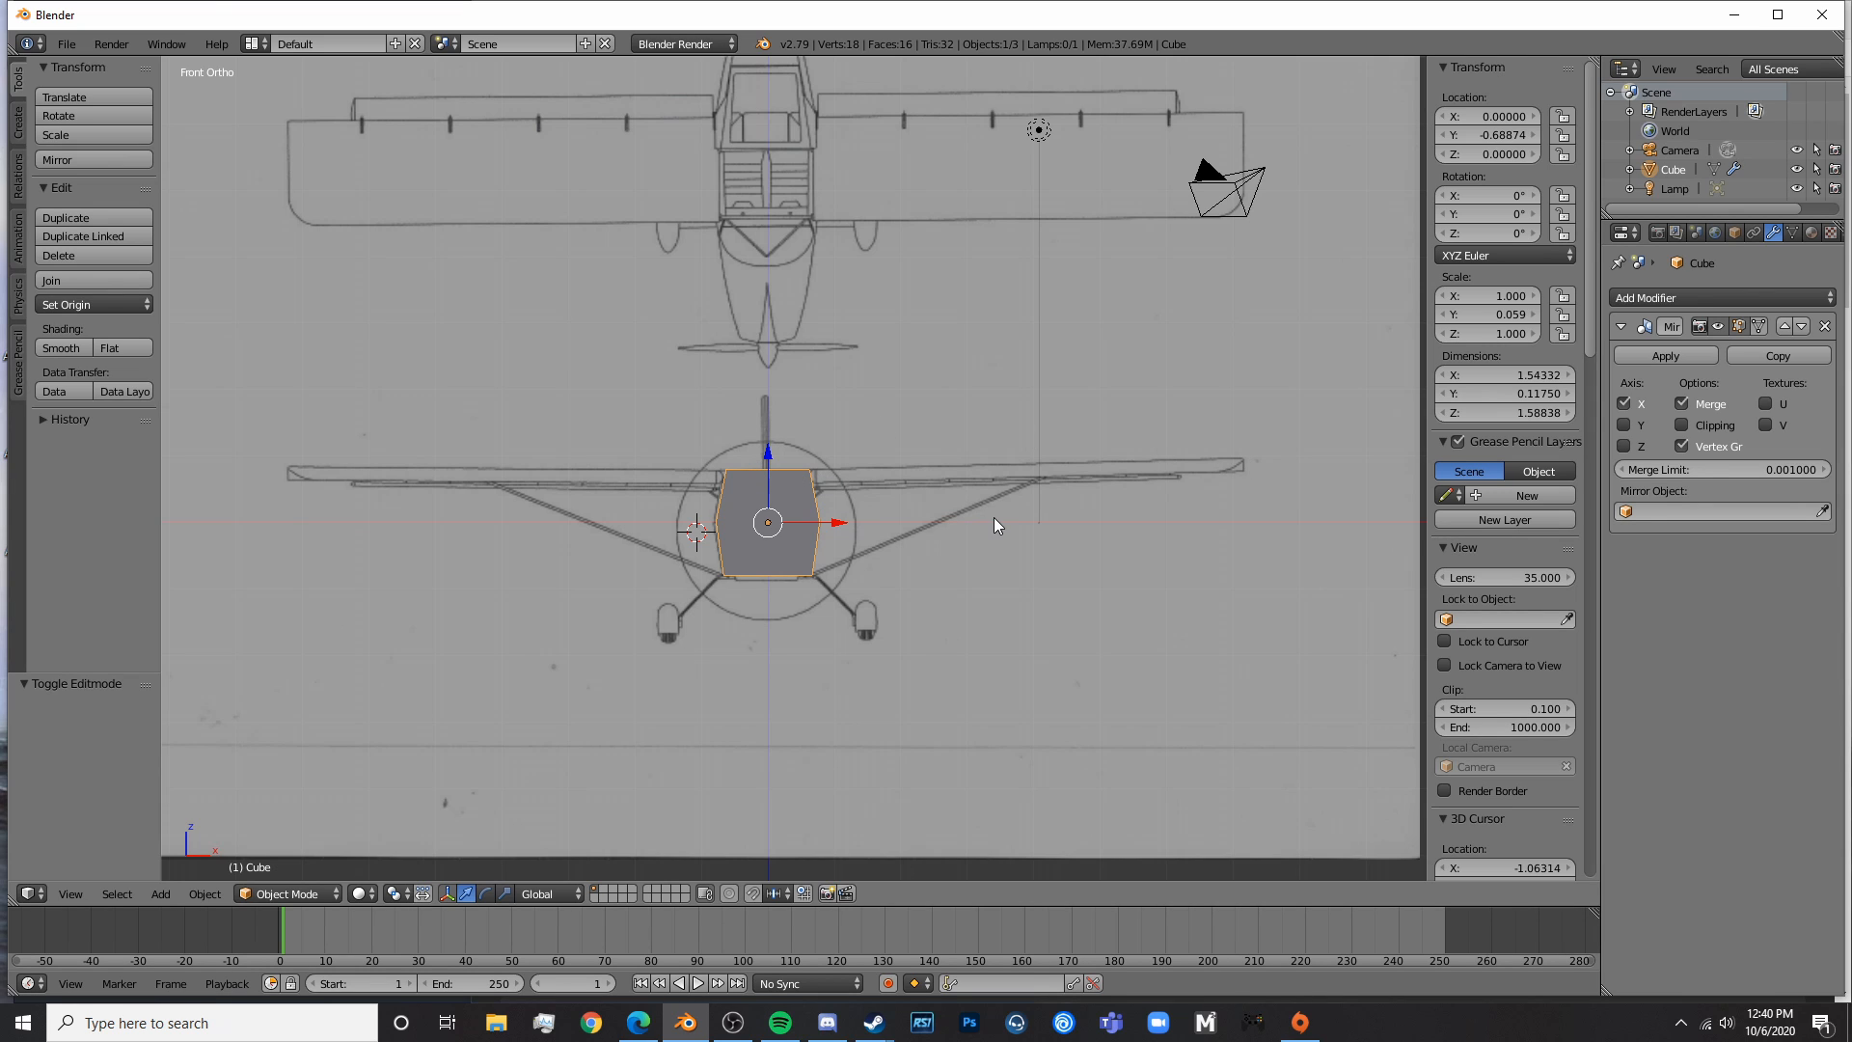
{"action": "key", "text": "KP_3"}
{"action": "scroll", "coordinate": [993, 520], "scroll_direction": "up", "scroll_amount": 5}
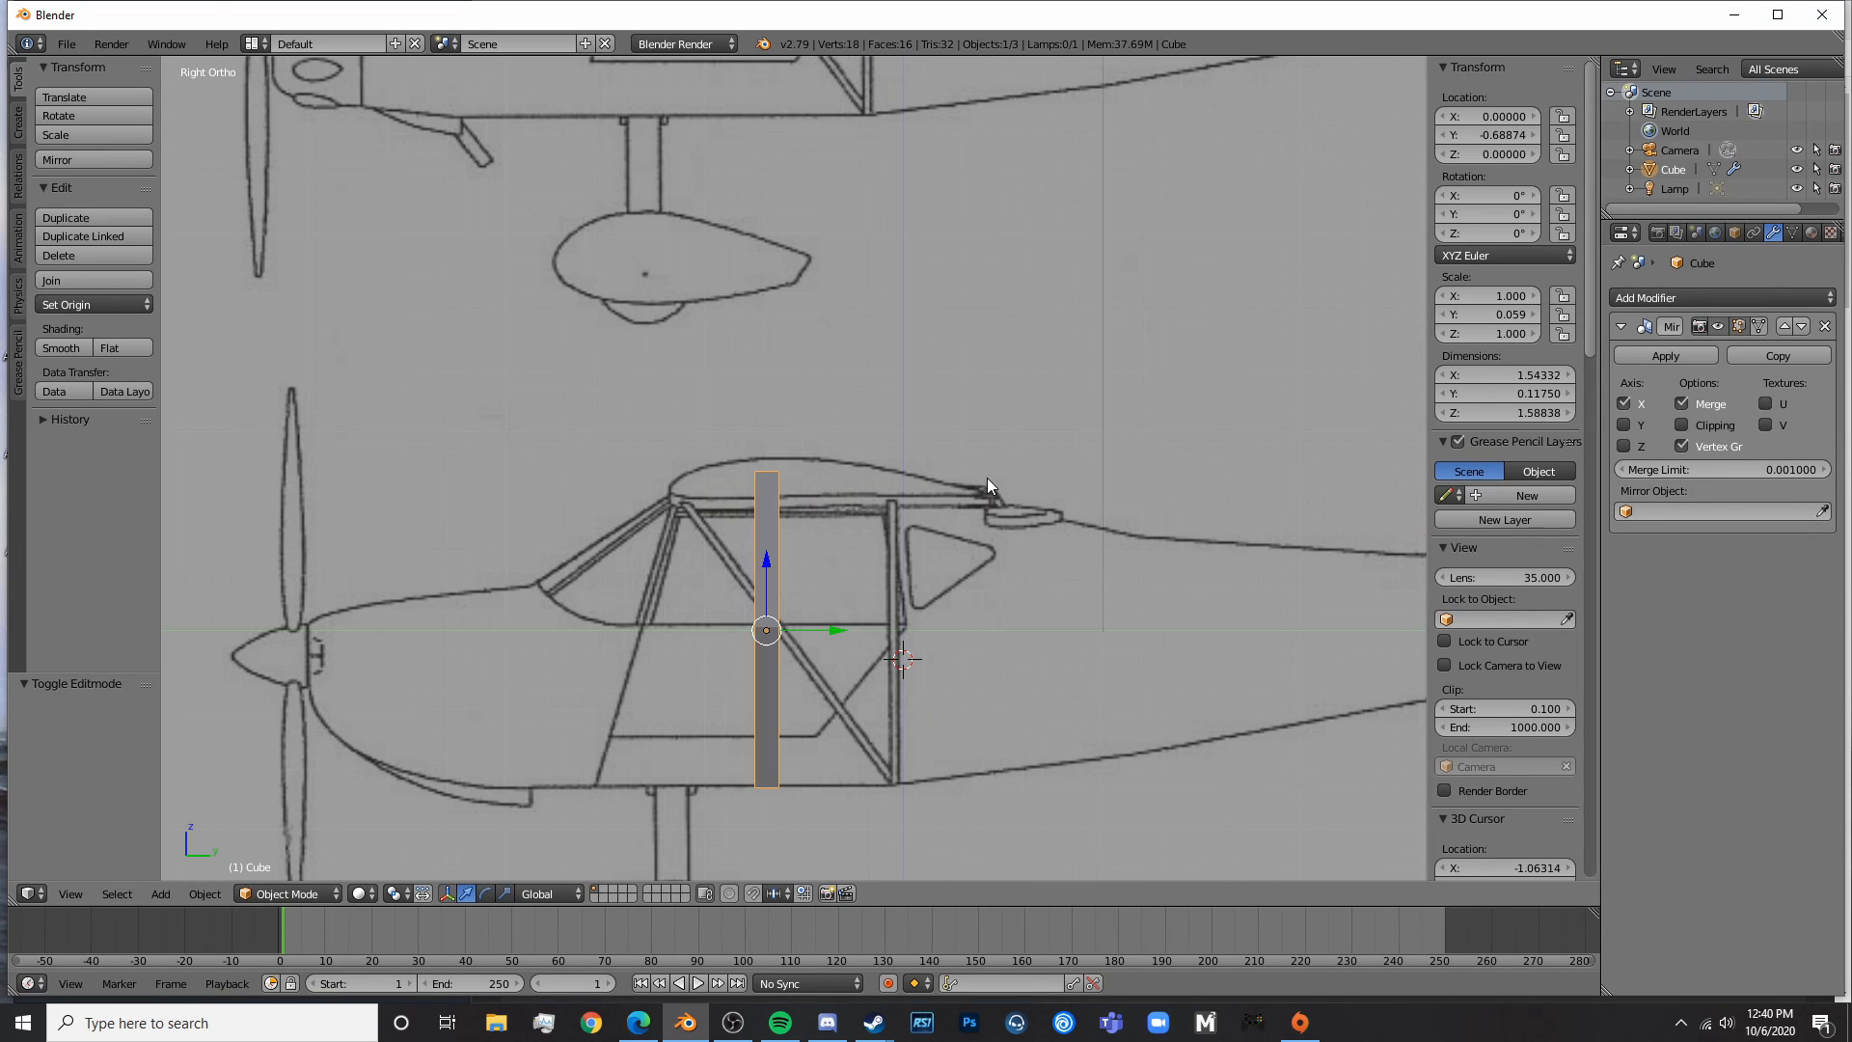
- Extrude the section's rear vertices about 0.59 backward to the rear door post in the side view
{"action": "key", "text": "Tab"}
{"action": "key", "text": "a"}
{"action": "key", "text": "z"}
{"action": "key", "text": "c"}
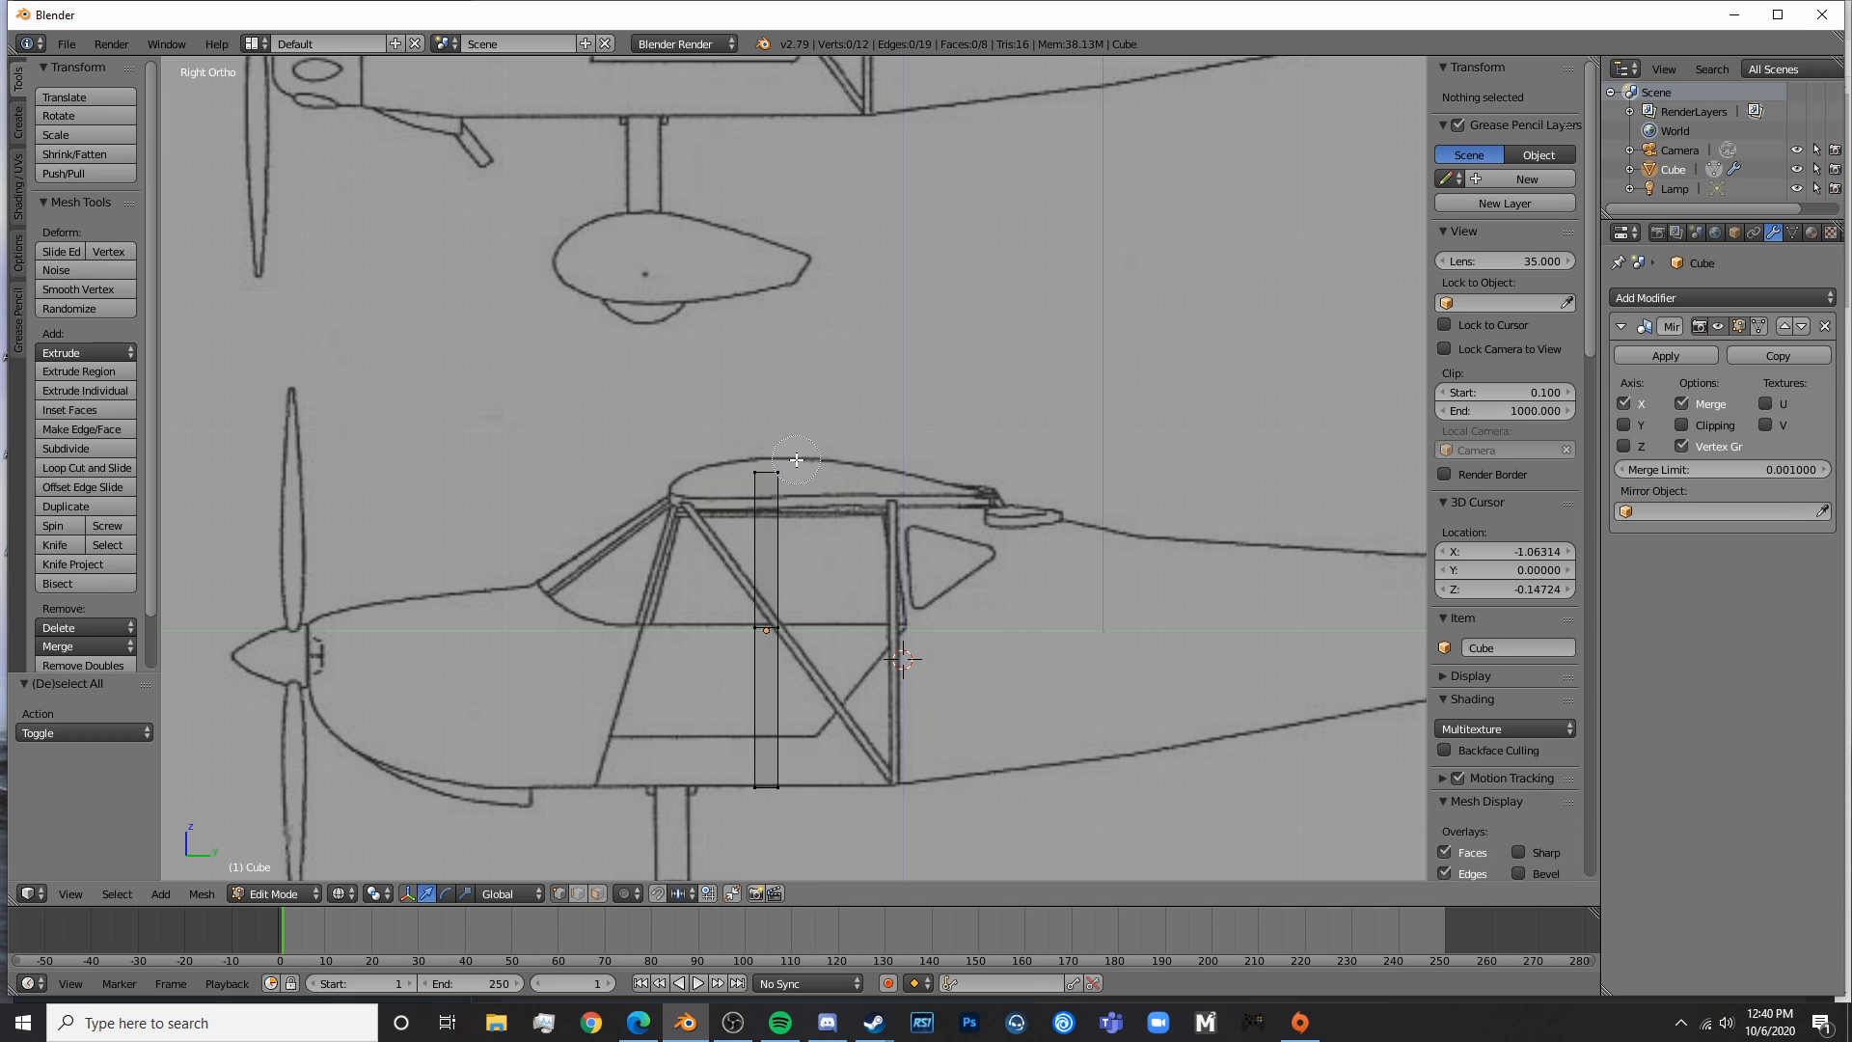
{"action": "left_click", "coordinate": [792, 468]}
{"action": "left_click", "coordinate": [790, 787]}
{"action": "left_click", "coordinate": [796, 631]}
{"action": "key", "text": "e"}
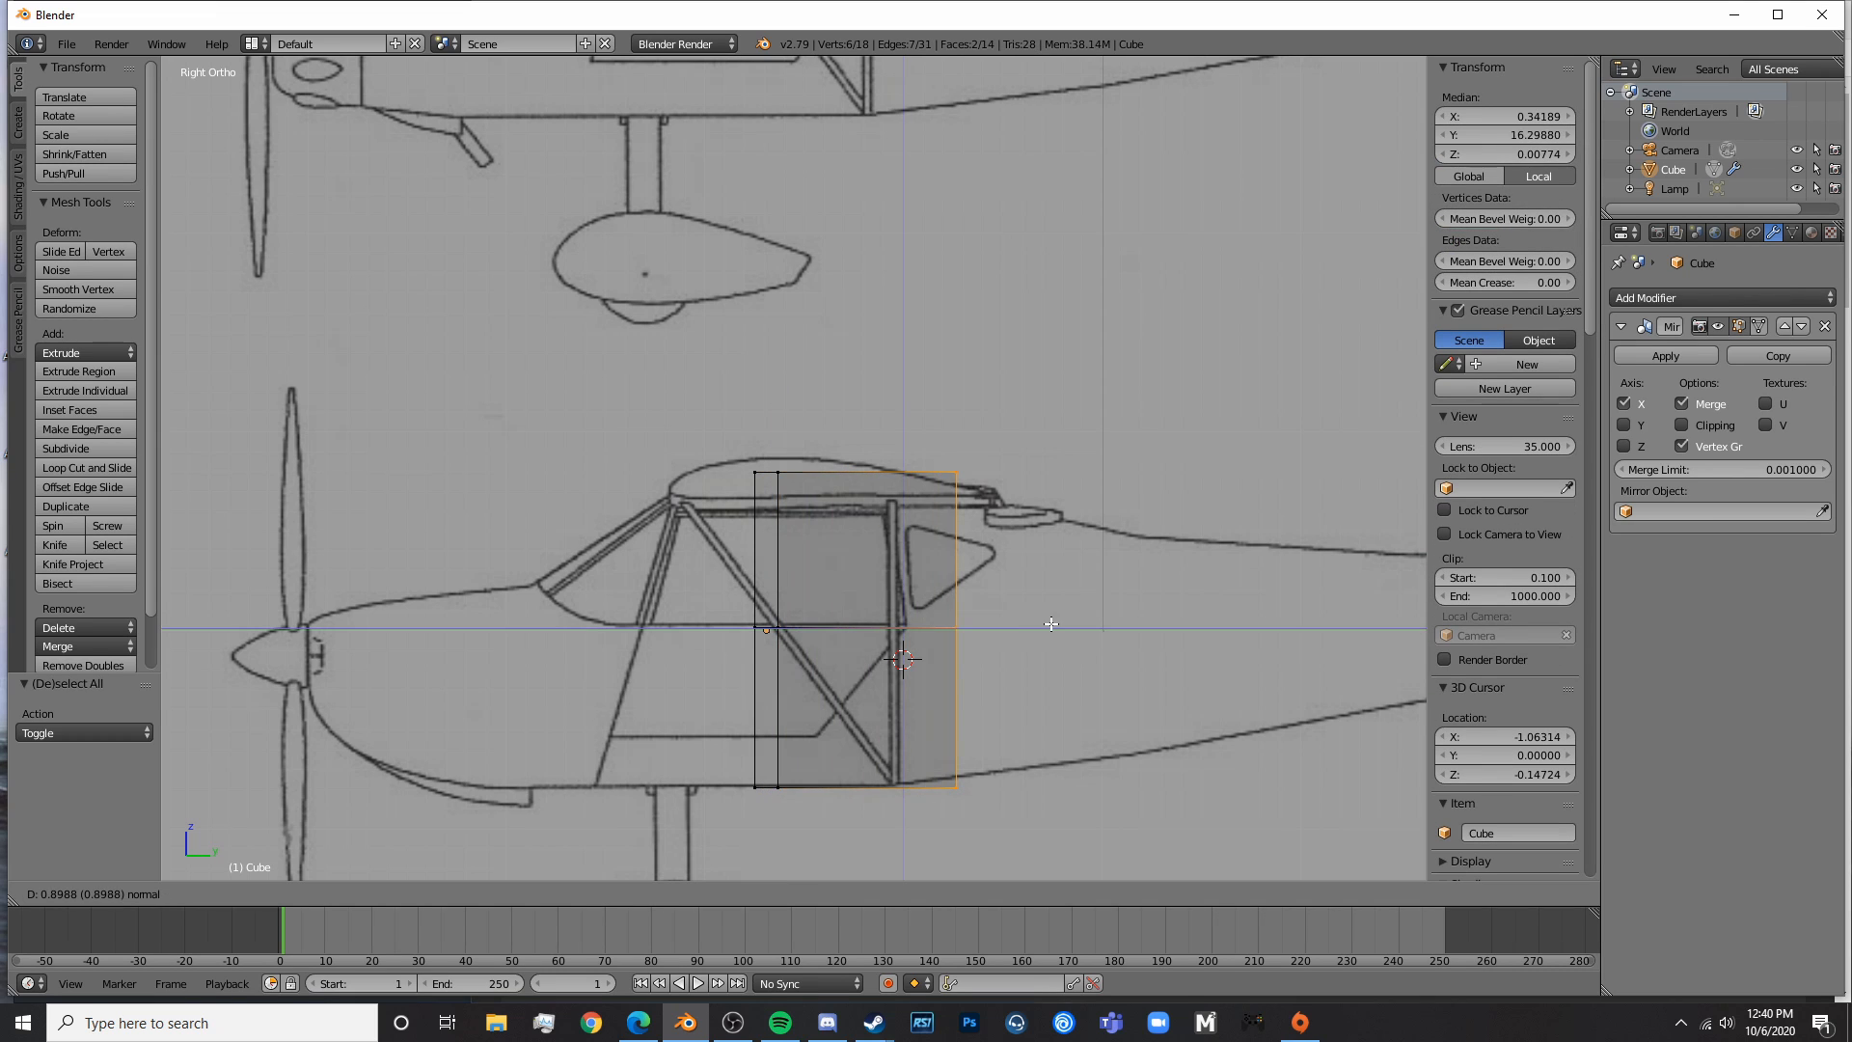
{"action": "left_click", "coordinate": [991, 631]}
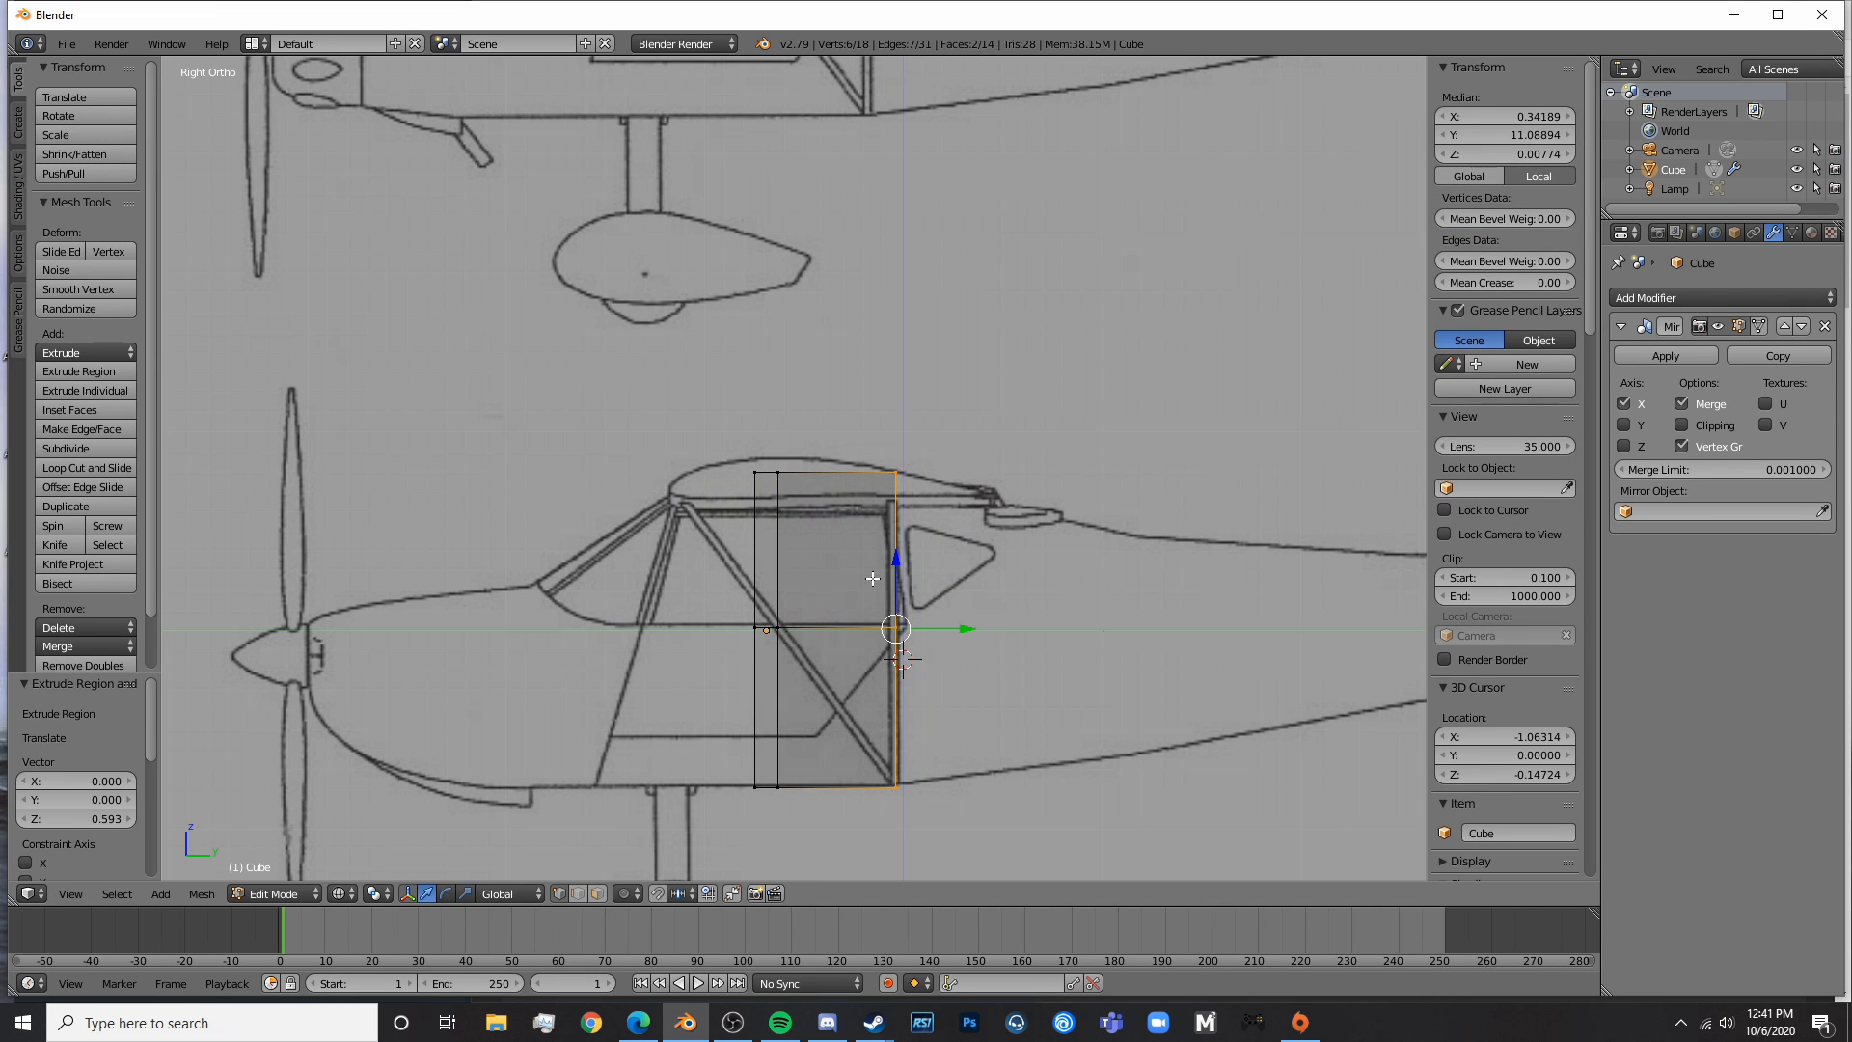
- Select all front vertices of the section and move them forward along Y to the windshield's base
{"action": "key", "text": "a"}
{"action": "key", "text": "c"}
{"action": "left_click", "coordinate": [744, 789]}
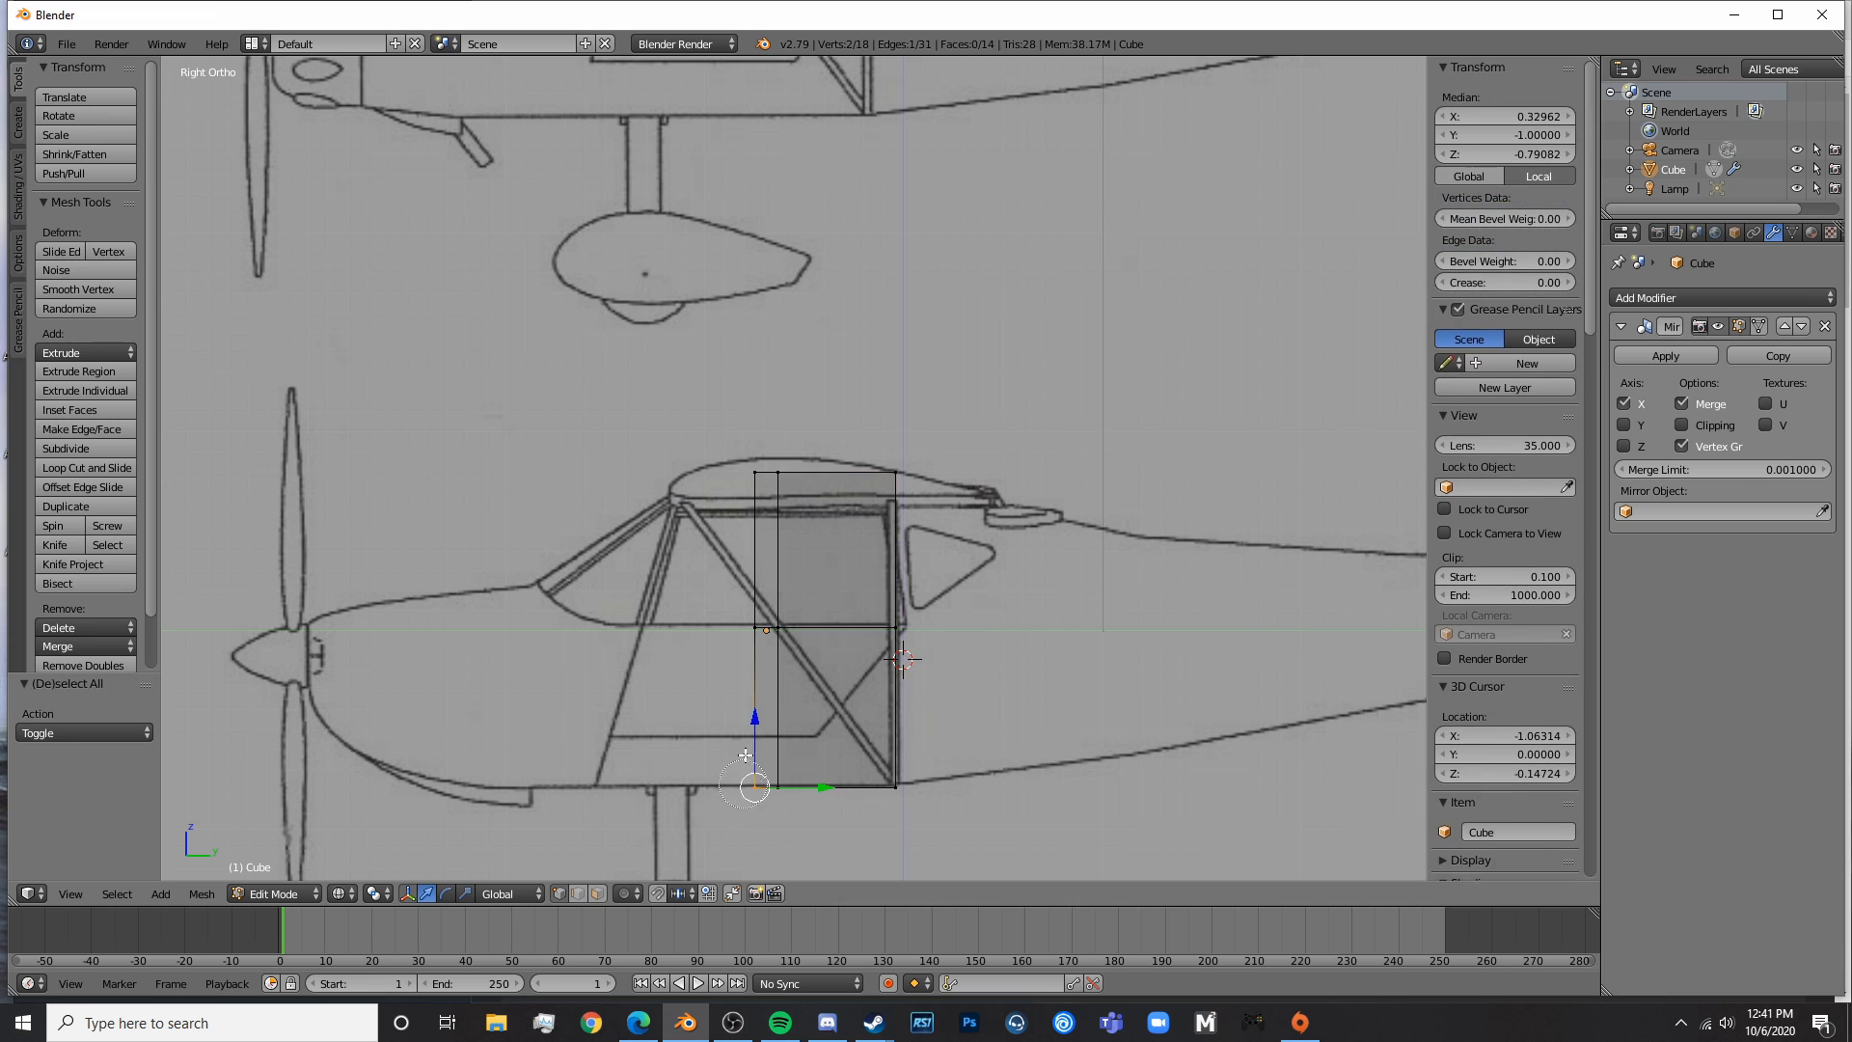
{"action": "left_click", "coordinate": [759, 632]}
{"action": "left_click", "coordinate": [746, 461]}
{"action": "key", "text": "a"}
{"action": "key", "text": "c"}
{"action": "left_click", "coordinate": [740, 463]}
{"action": "left_click", "coordinate": [750, 632]}
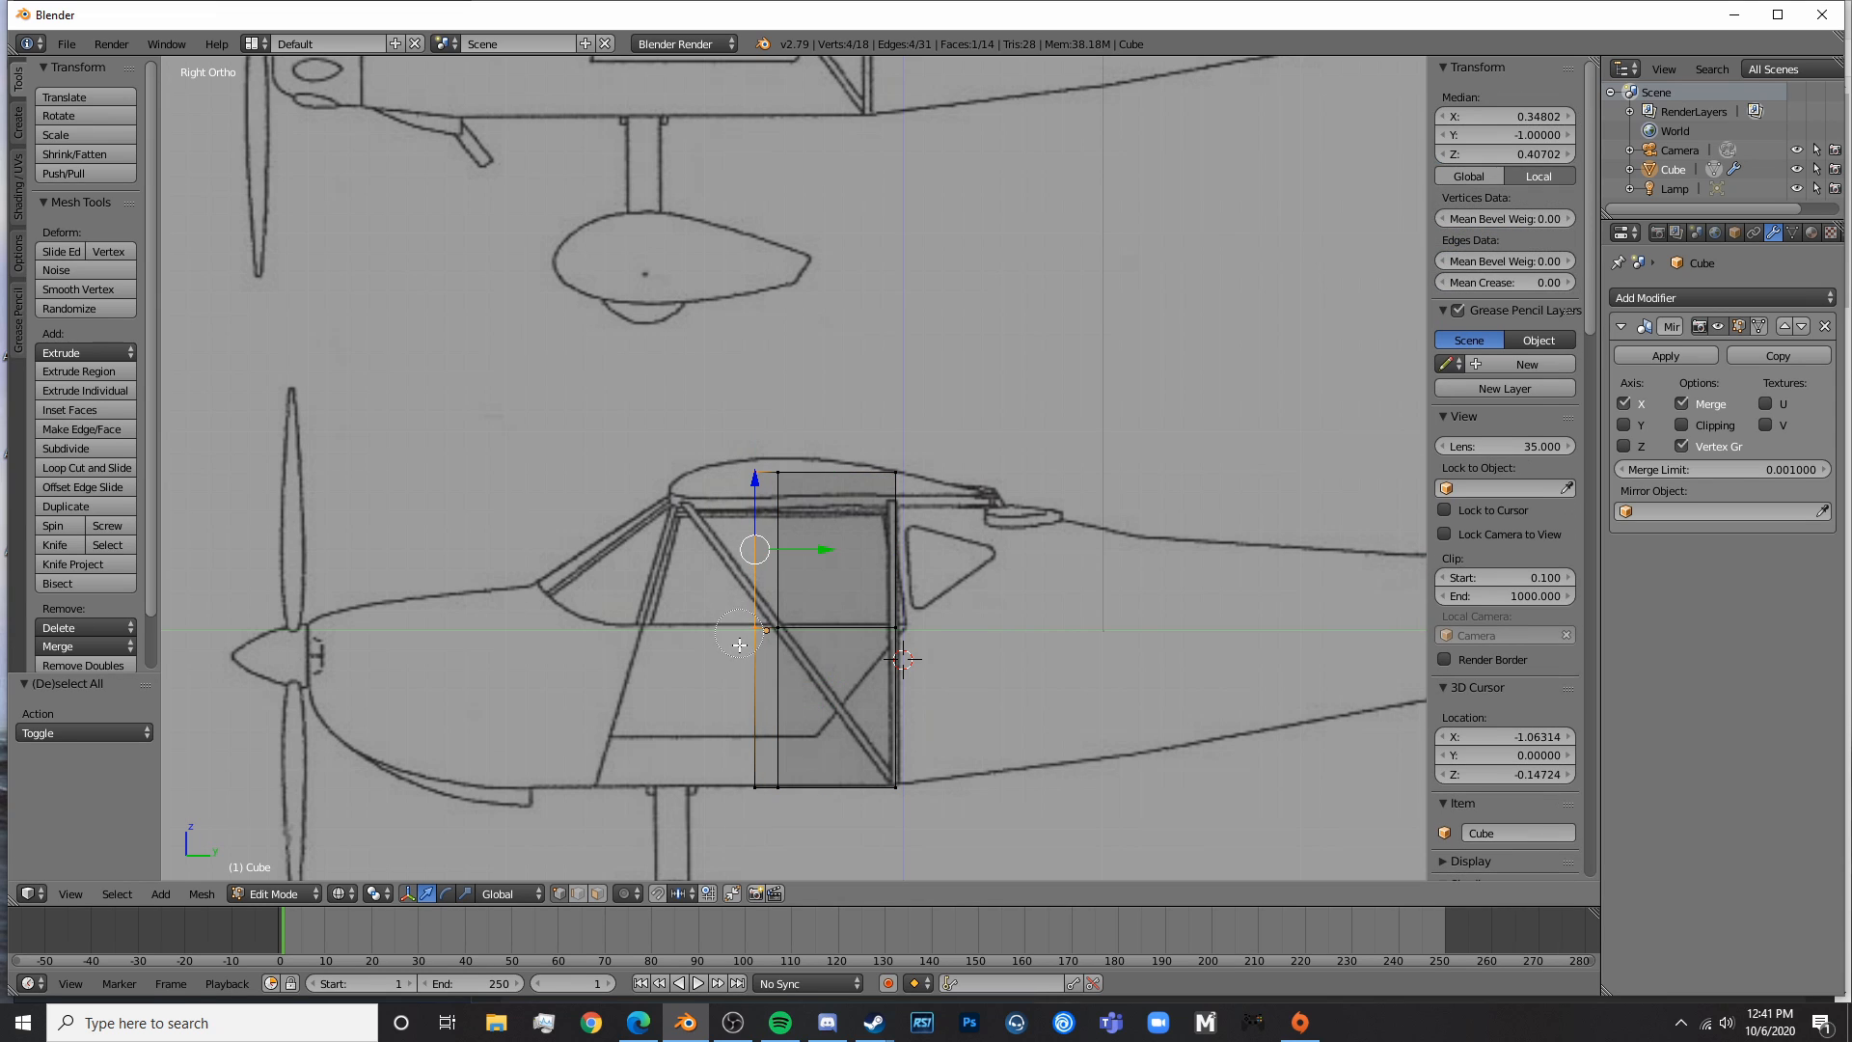
{"action": "left_click", "coordinate": [742, 788]}
{"action": "left_click_drag", "start_coordinate": [817, 638], "coordinate": [656, 662]}
{"action": "middle_click_drag", "start_coordinate": [749, 646], "coordinate": [887, 572], "text": "shift"}
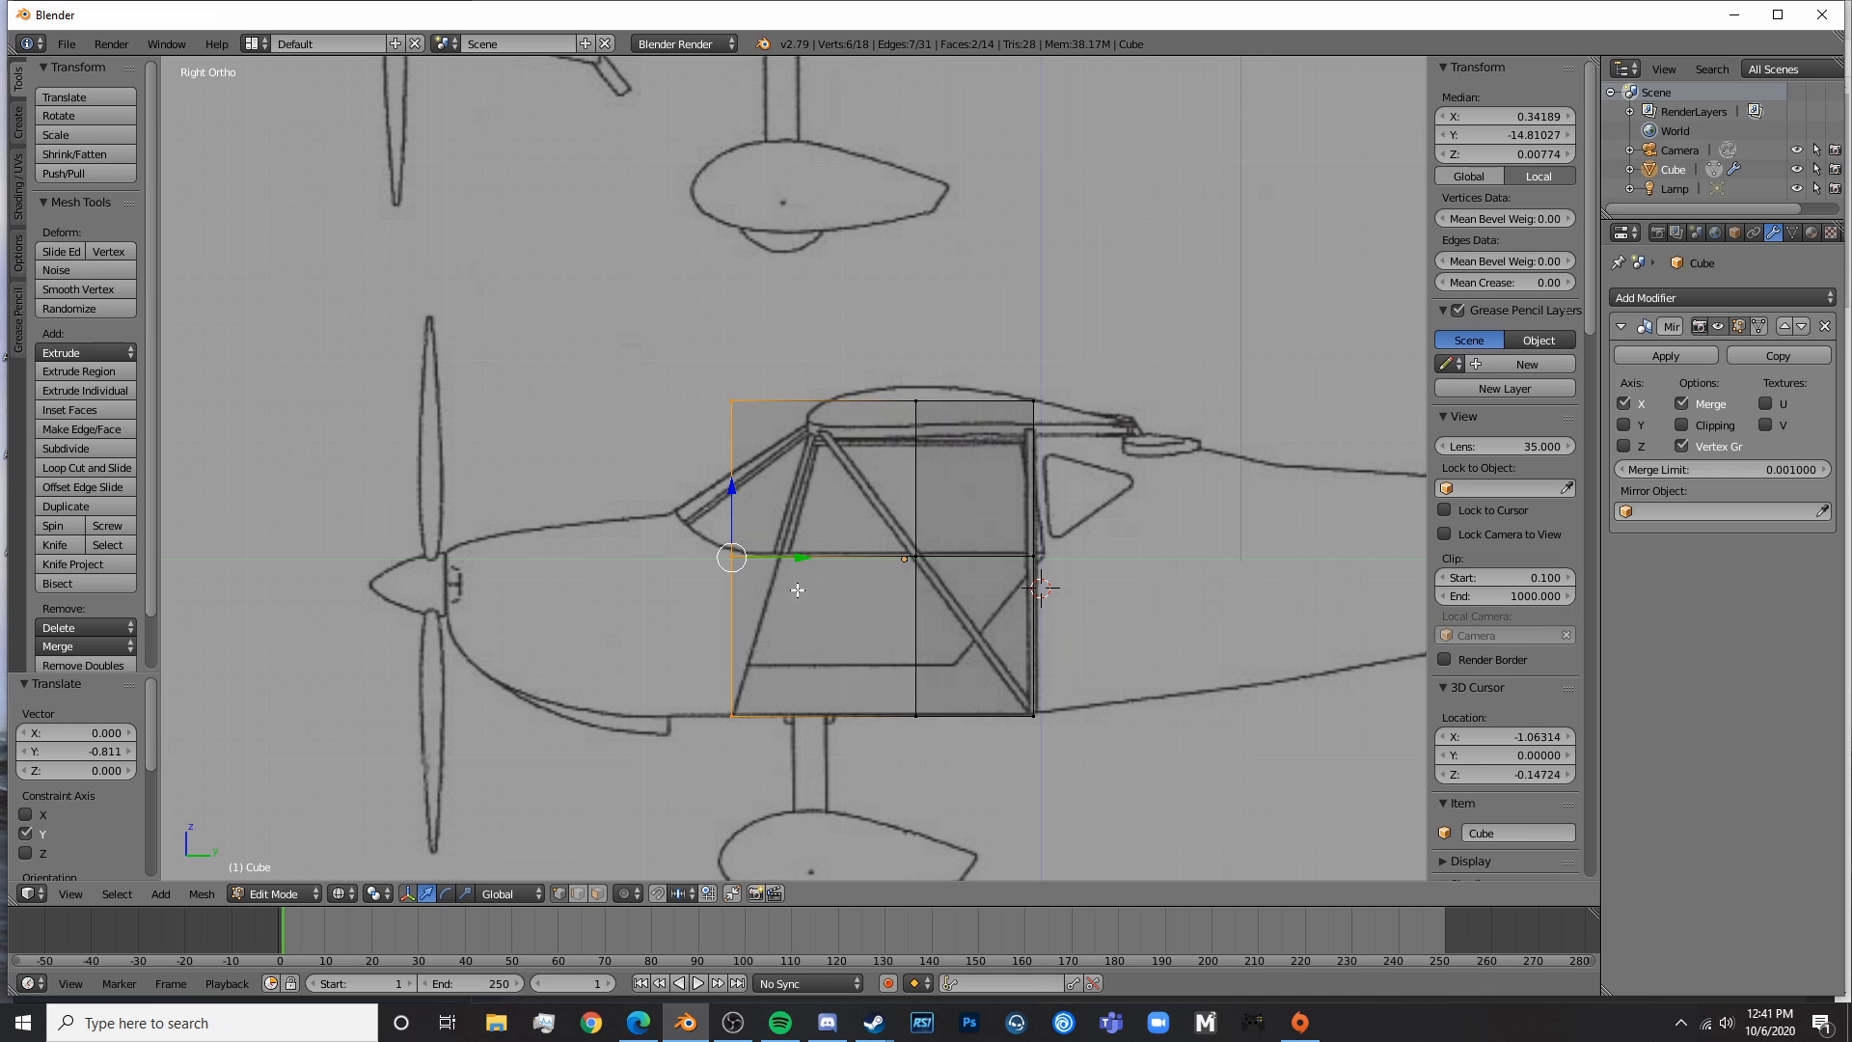
{"action": "left_click_drag", "start_coordinate": [802, 557], "coordinate": [747, 562]}
- Add a vertical loop cut through the front cabin section at the windshield's upper end
{"action": "key", "text": "a"}
{"action": "key", "text": "ctrl+r"}
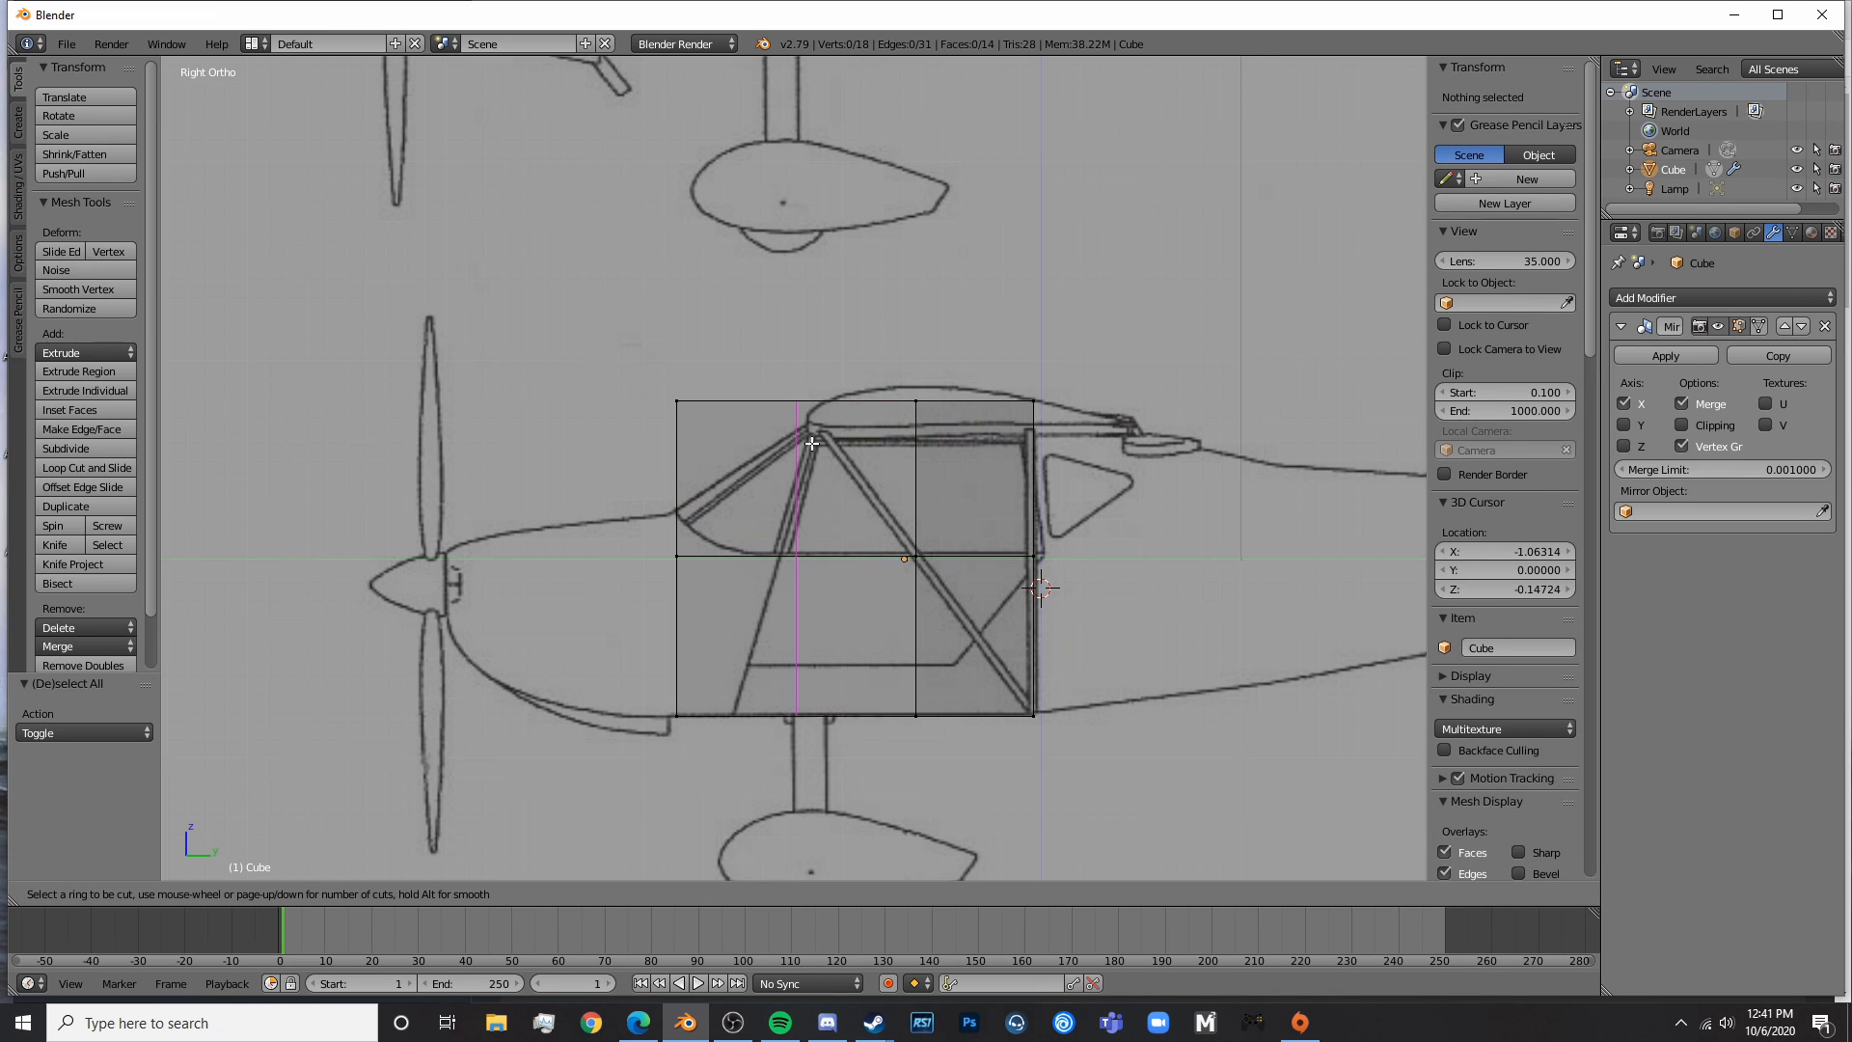
{"action": "left_click", "coordinate": [812, 443]}
{"action": "left_click", "coordinate": [826, 443]}
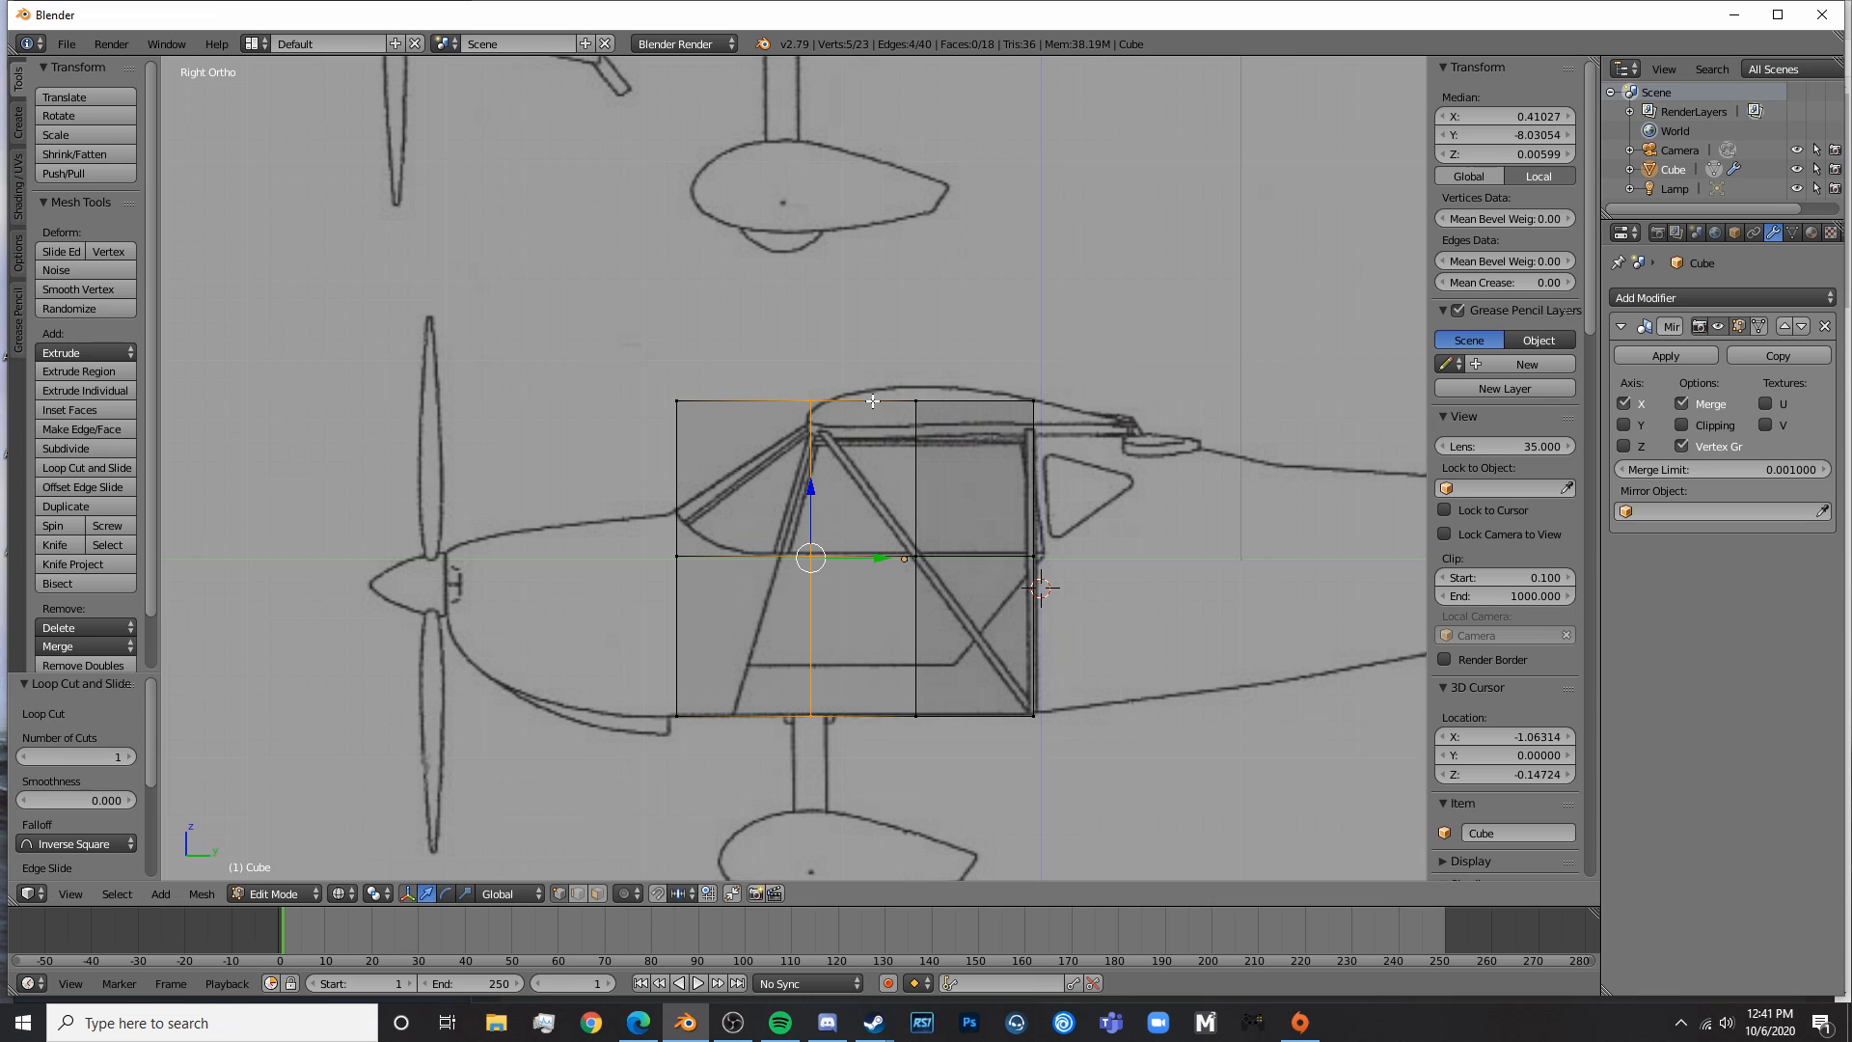
- Rotate the new loop about 14° and move it about -0.185 along Y onto the slanted front door post
{"action": "key", "text": "r"}
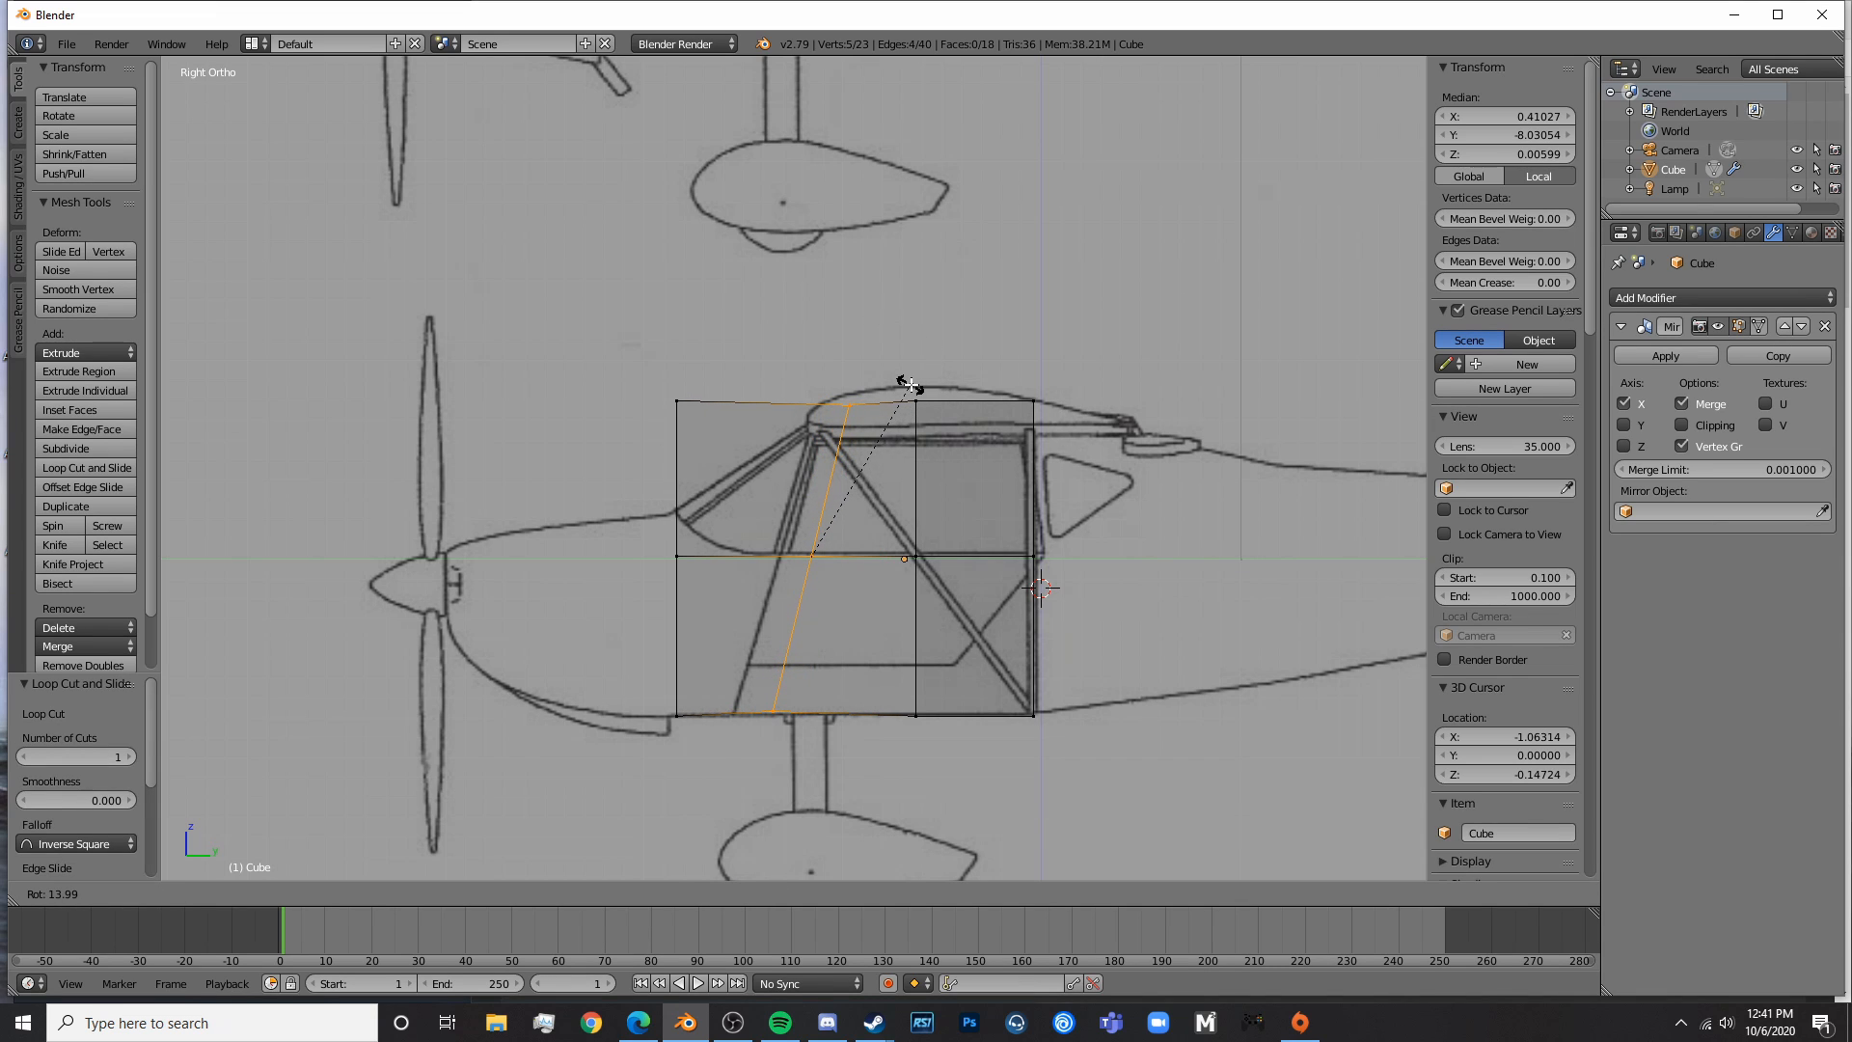
{"action": "left_click", "coordinate": [911, 384]}
{"action": "key", "text": "g"}
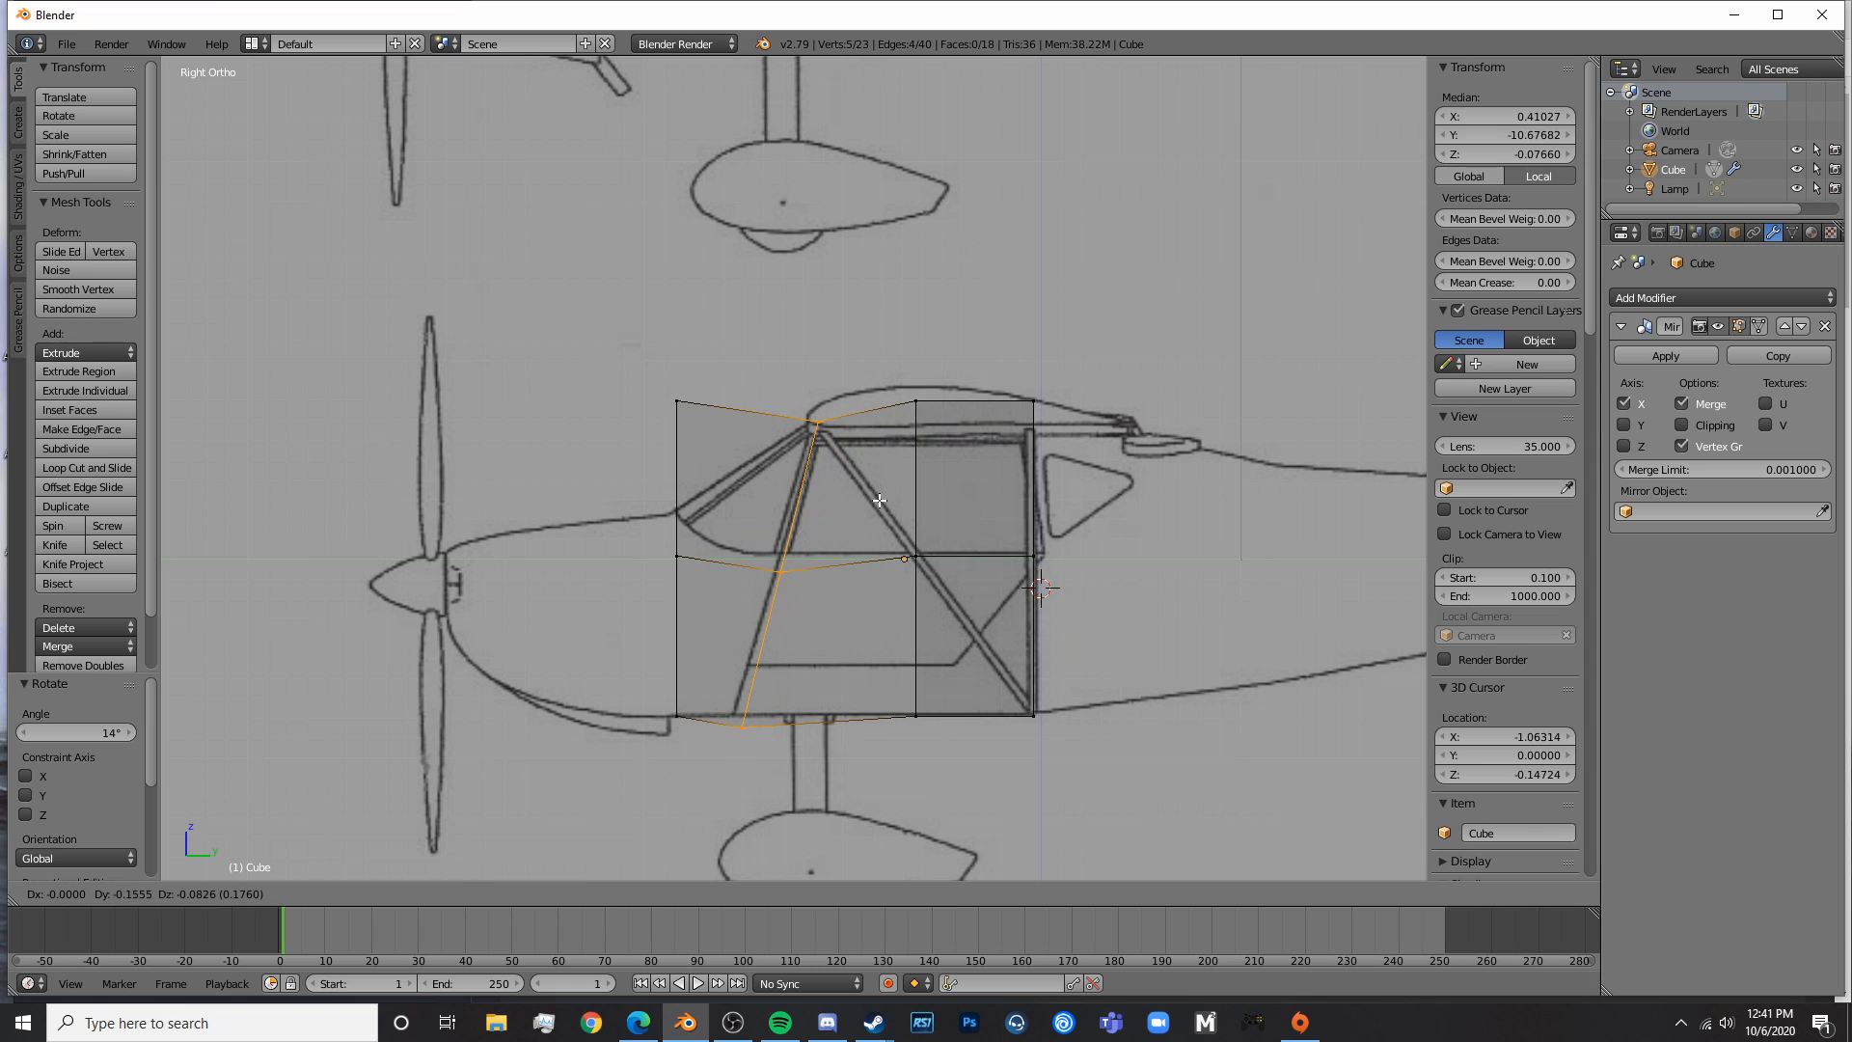
{"action": "left_click", "coordinate": [872, 484]}
- Fine-tune the loop's tilt by about 1.81° and 0.44° to follow the front door post line
{"action": "scroll", "coordinate": [945, 381], "scroll_direction": "up", "scroll_amount": 3}
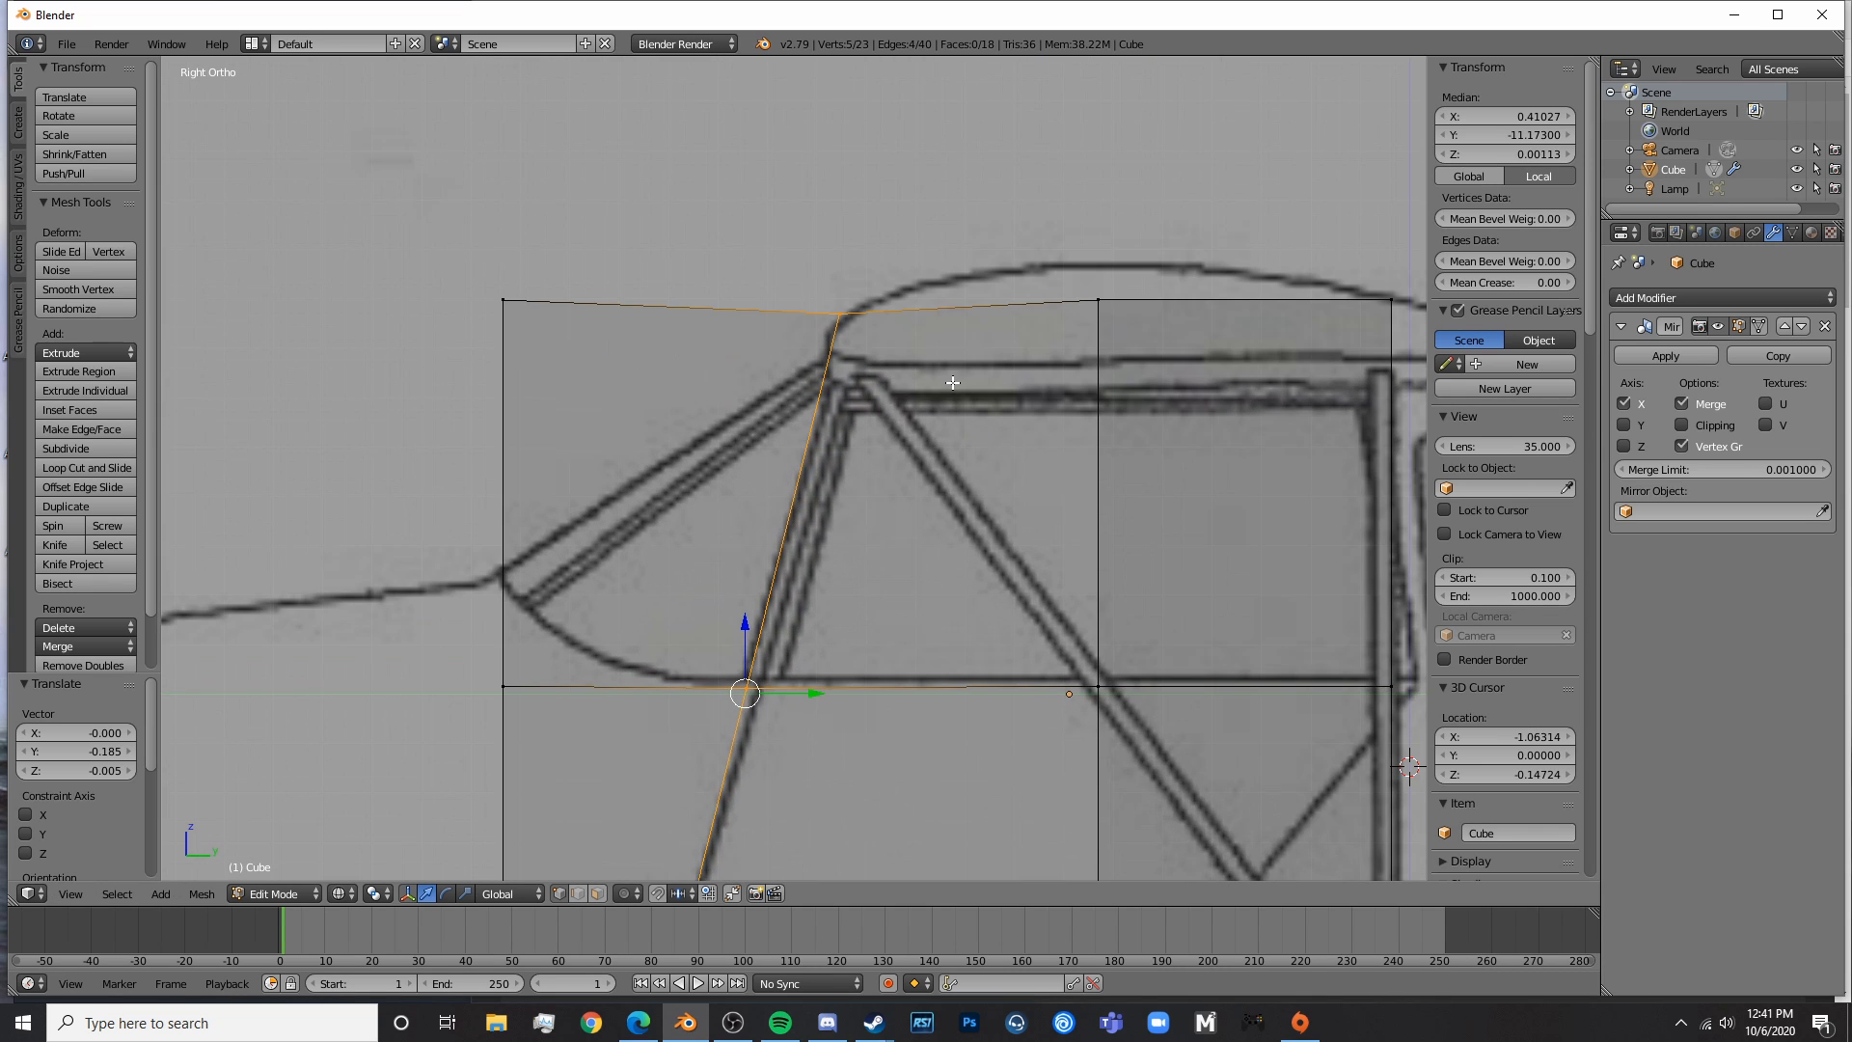
{"action": "key", "text": "r"}
{"action": "left_click", "coordinate": [963, 347]}
{"action": "scroll", "coordinate": [969, 367], "scroll_direction": "down", "scroll_amount": 4}
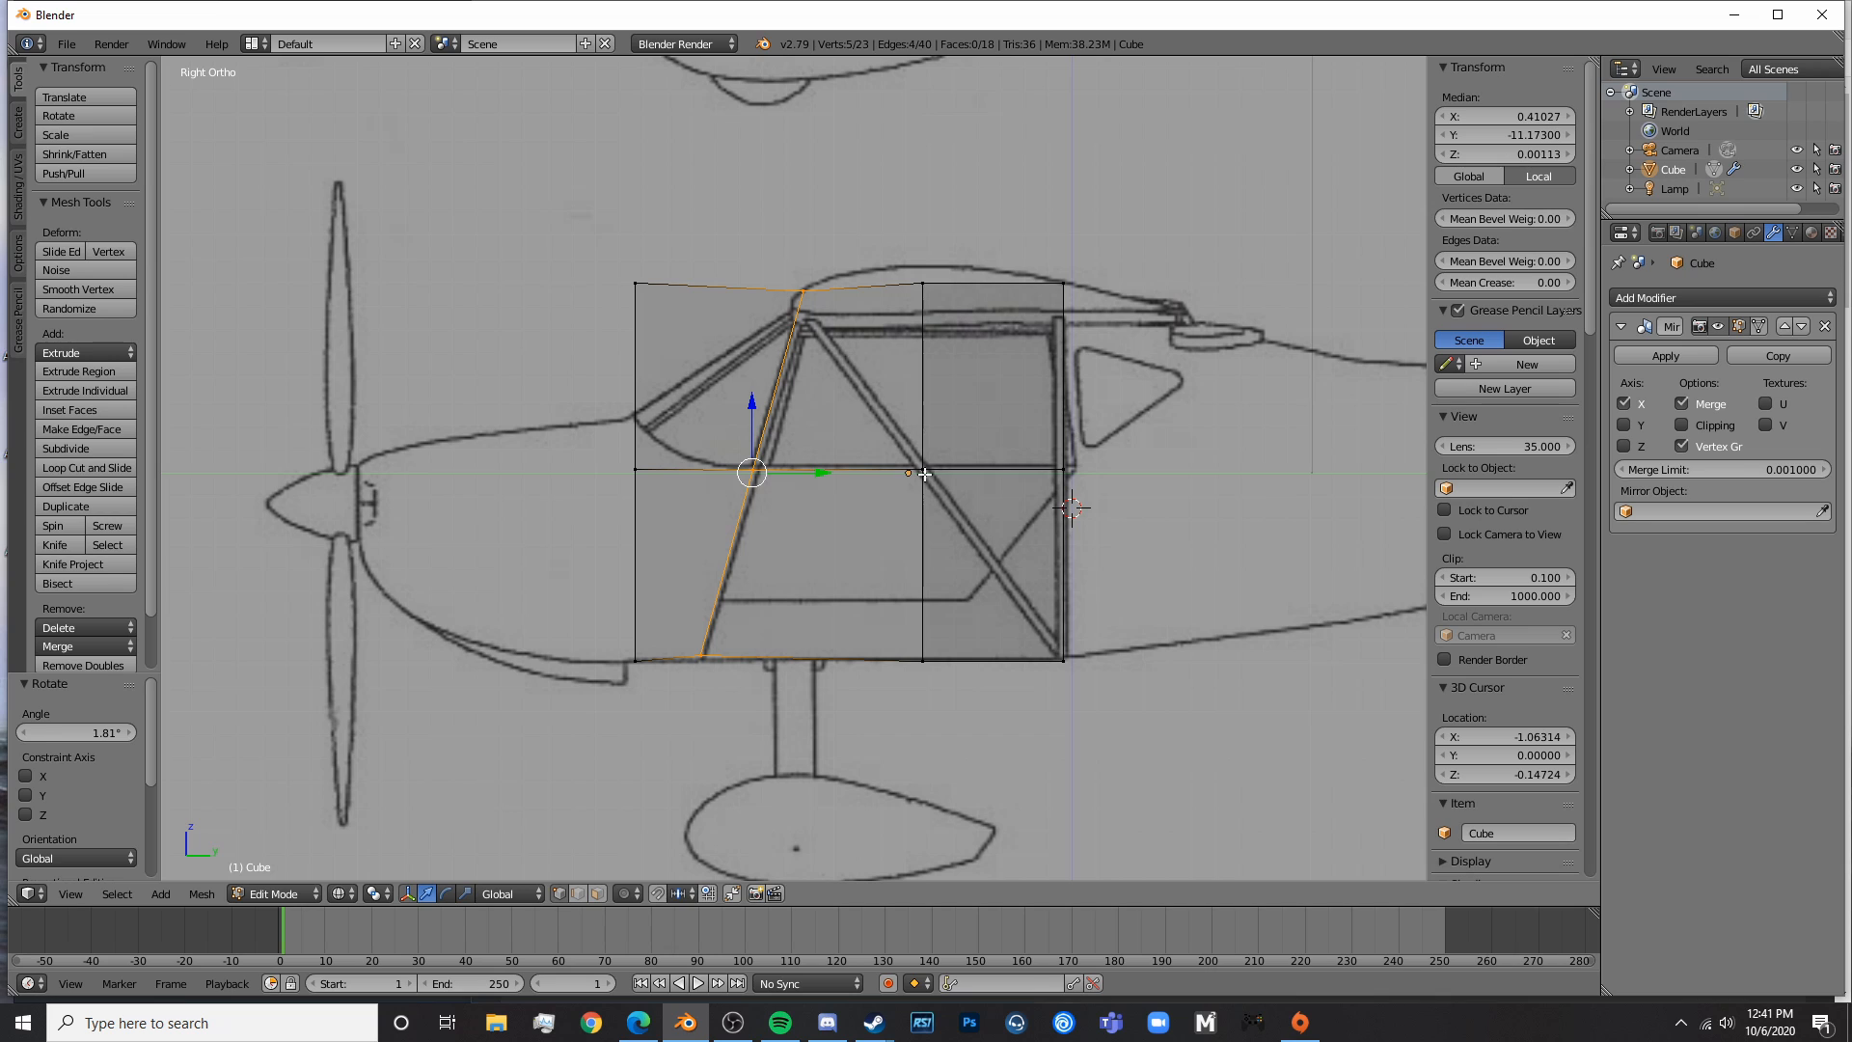
{"action": "scroll", "coordinate": [778, 519], "scroll_direction": "up", "scroll_amount": 4}
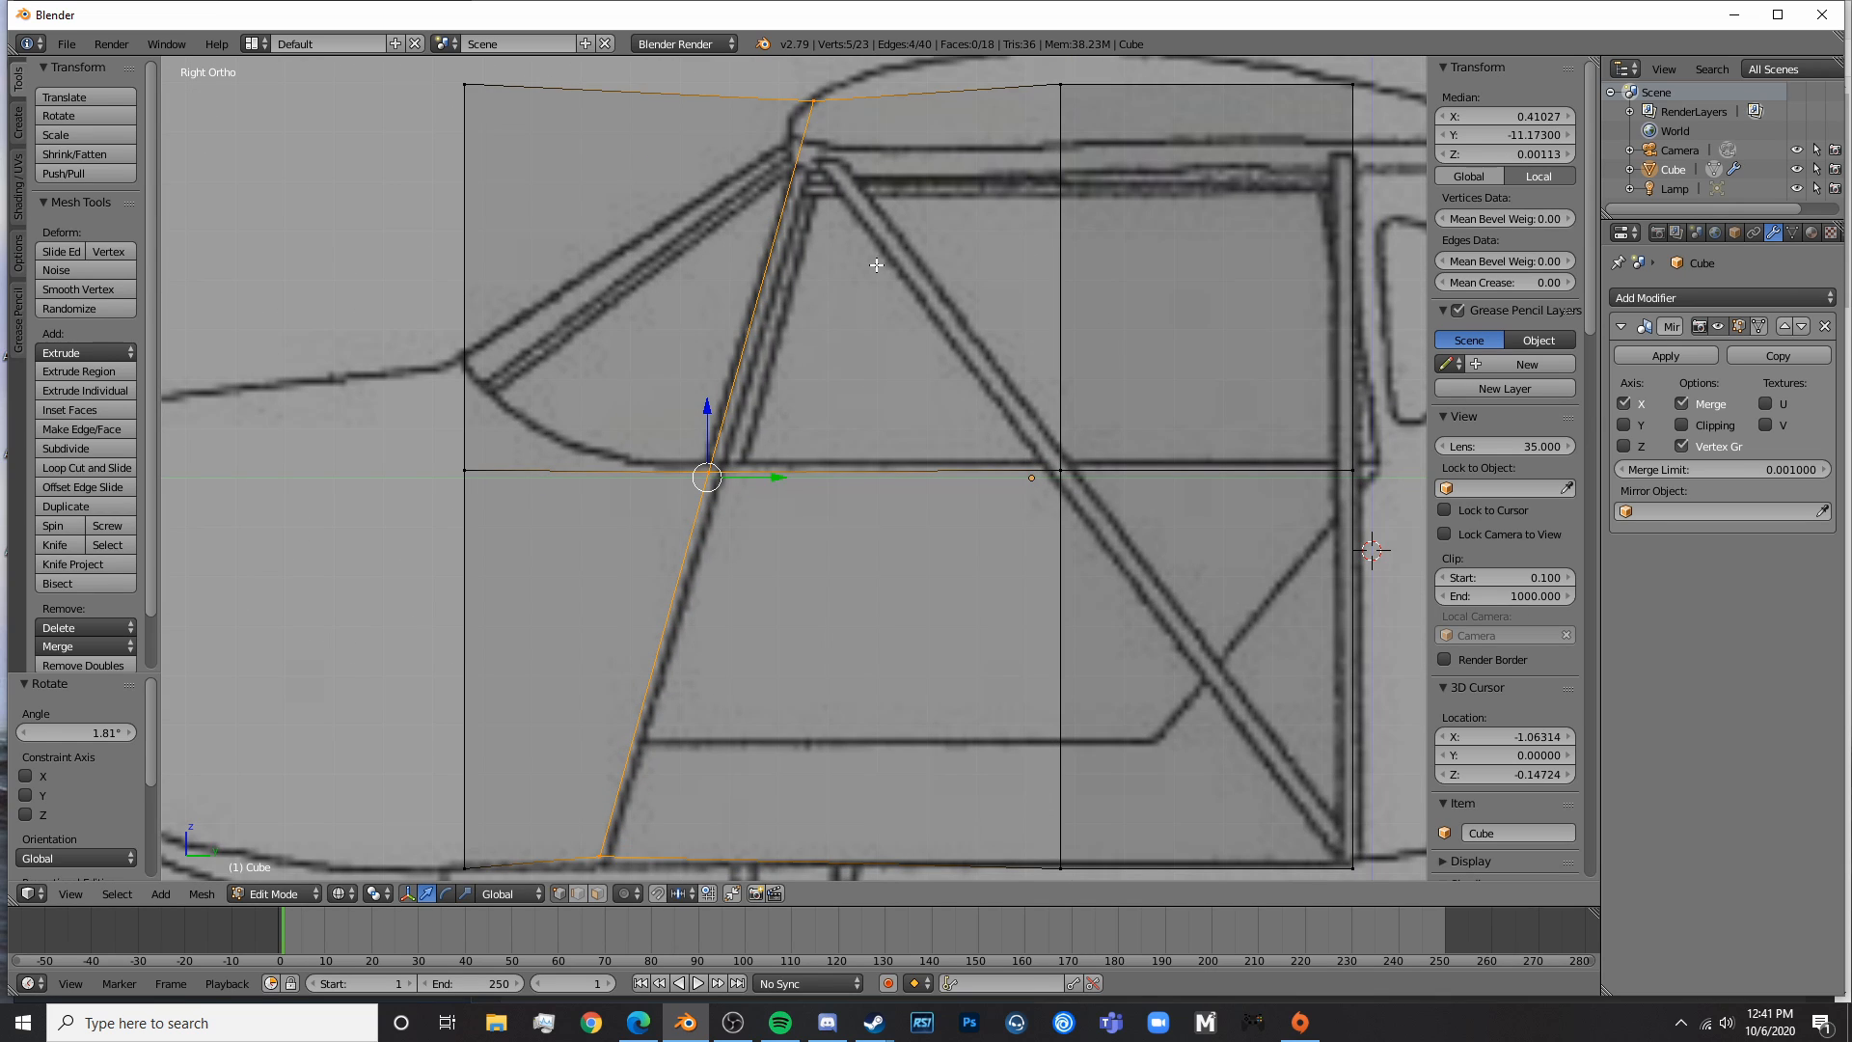
{"action": "key", "text": "r"}
{"action": "left_click", "coordinate": [873, 261]}
{"action": "scroll", "coordinate": [932, 376], "scroll_direction": "down", "scroll_amount": 3}
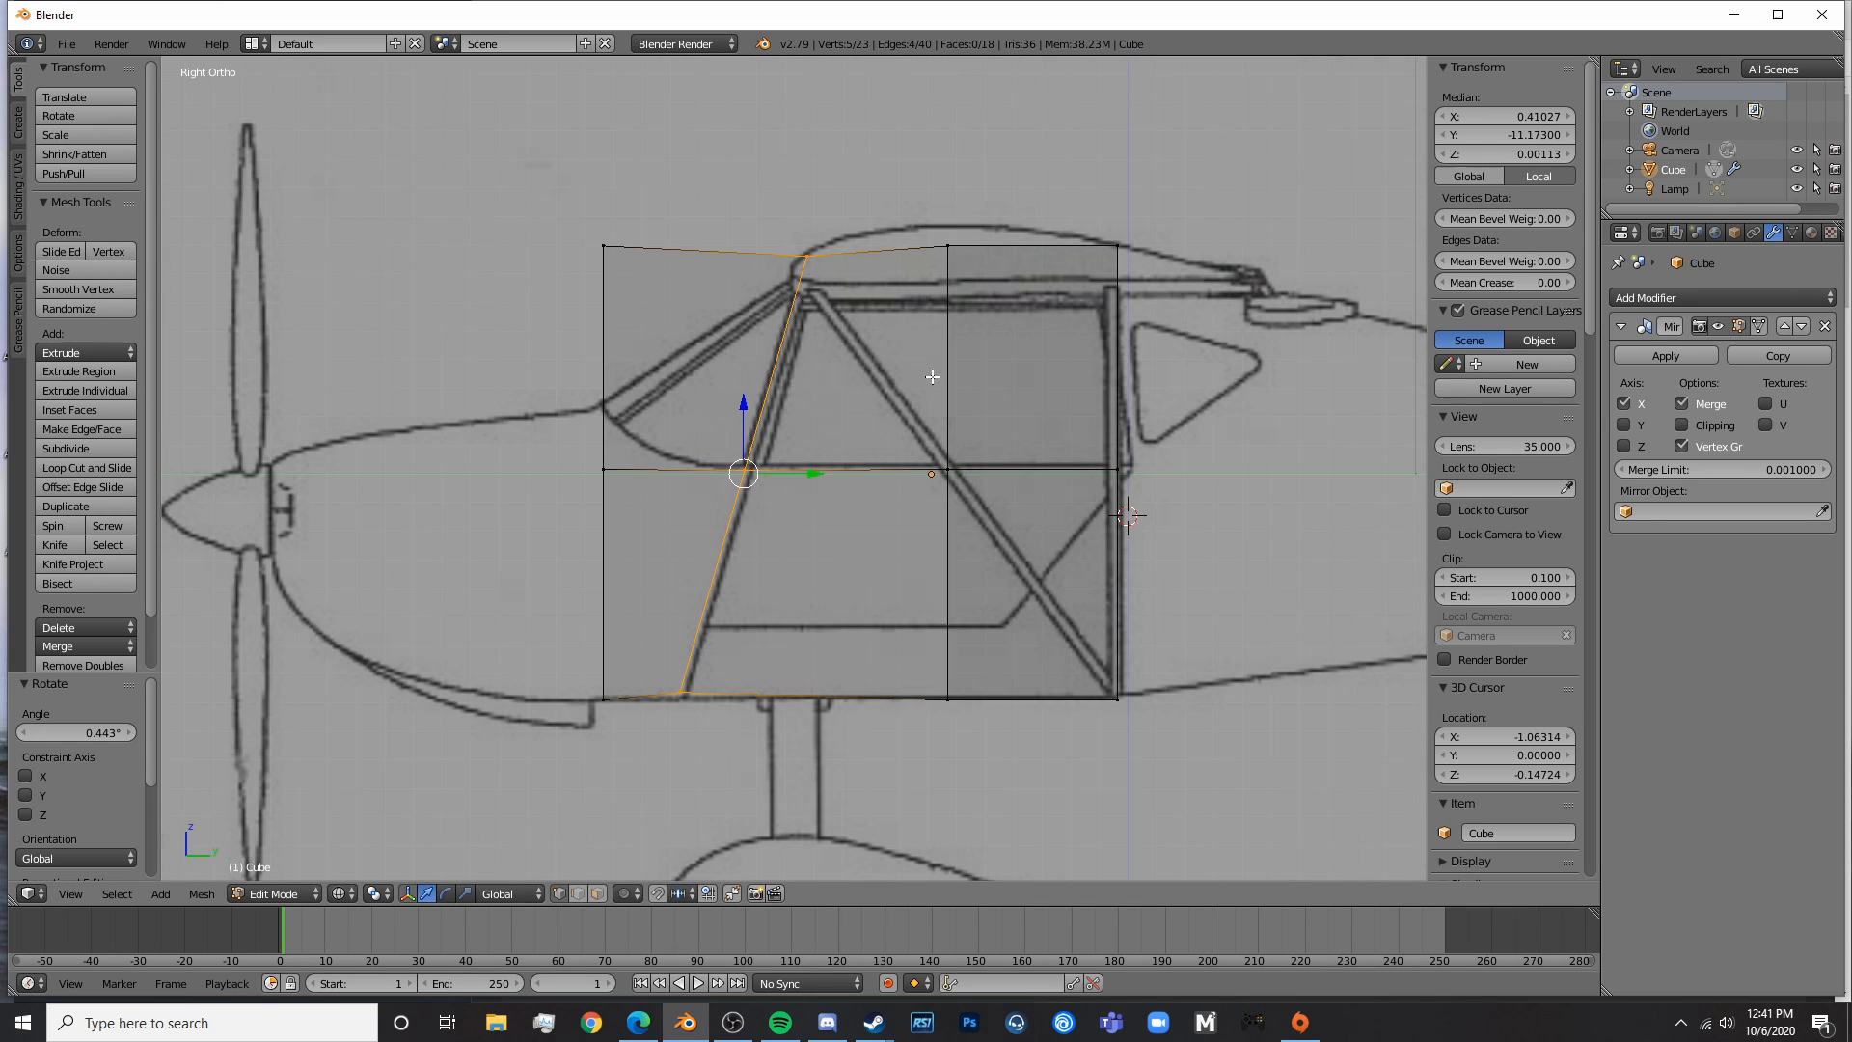
- Adjust the slanted loop's upper and lower vertices to the roof and floor lines, and leave Edit Mode
{"action": "right_click", "coordinate": [794, 245]}
{"action": "key", "text": "a"}
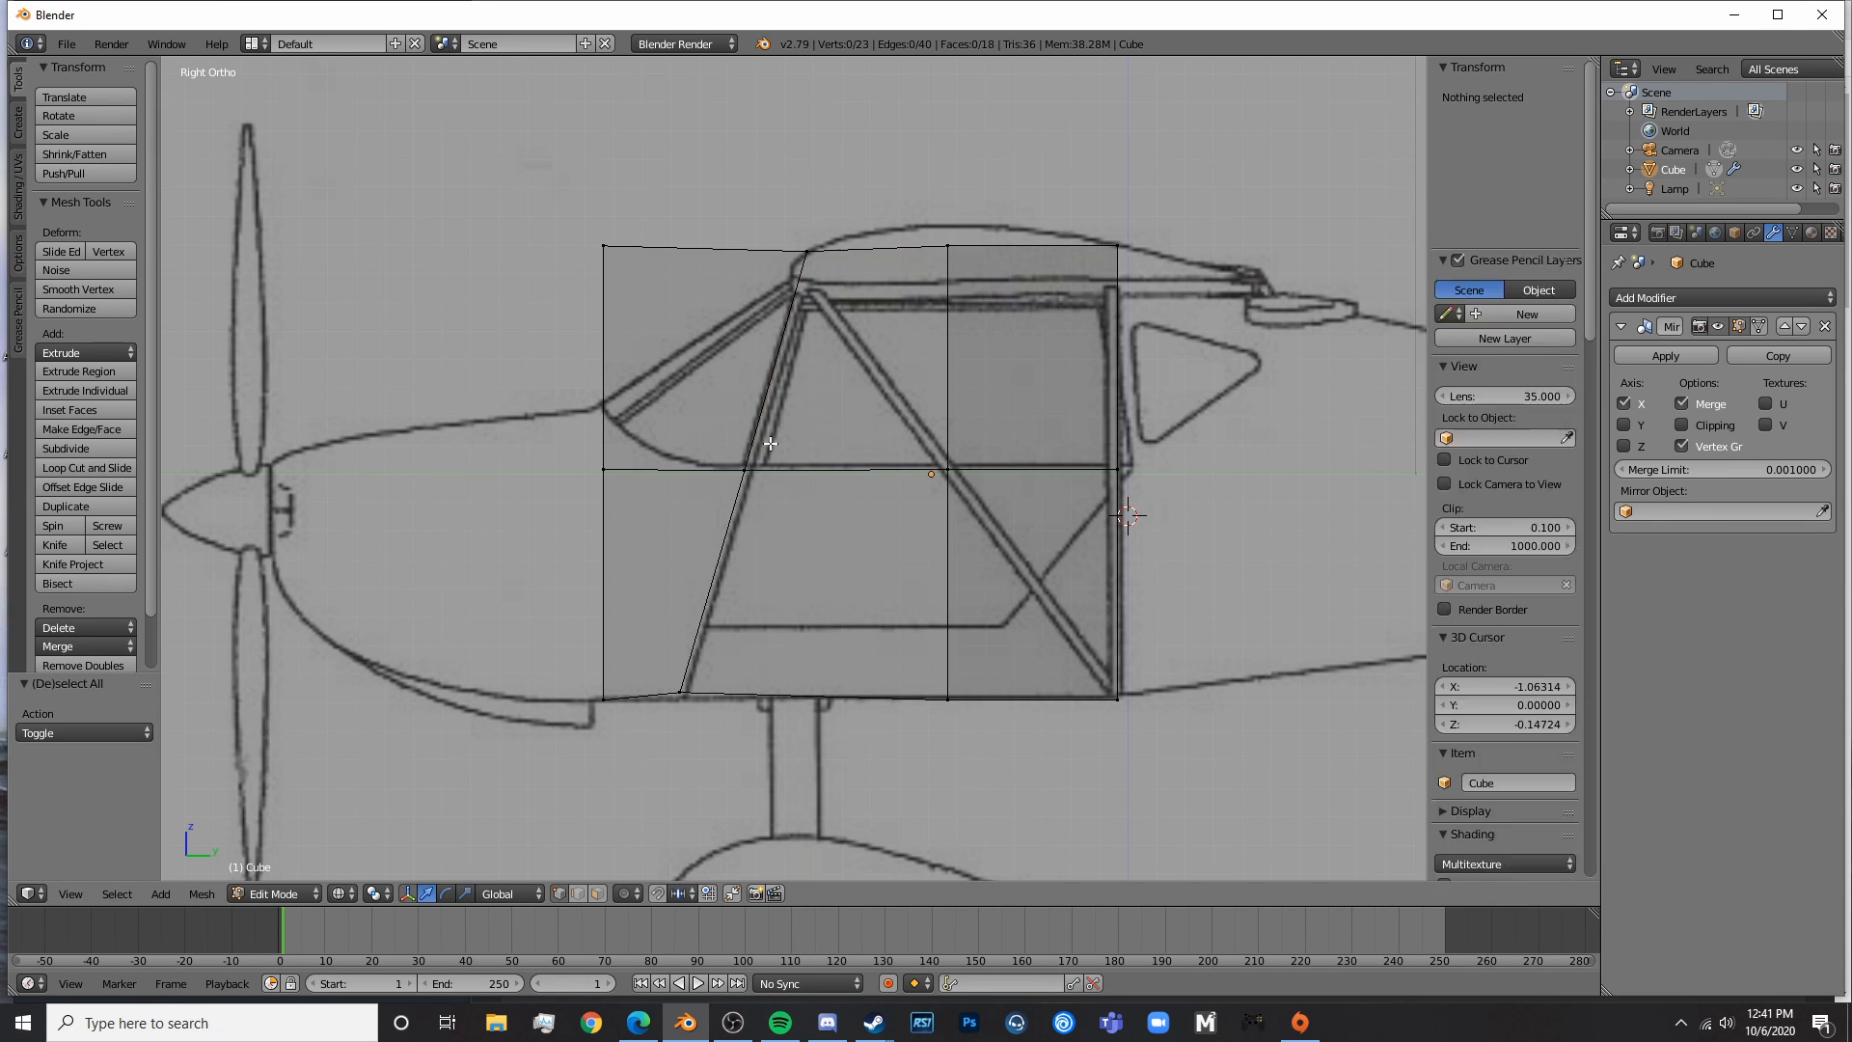
{"action": "key", "text": "b"}
{"action": "left_click_drag", "start_coordinate": [660, 667], "coordinate": [701, 712]}
{"action": "left_click_drag", "start_coordinate": [681, 630], "coordinate": [691, 641]}
{"action": "key", "text": "Tab"}
{"action": "scroll", "coordinate": [900, 692], "scroll_direction": "down", "scroll_amount": 2}
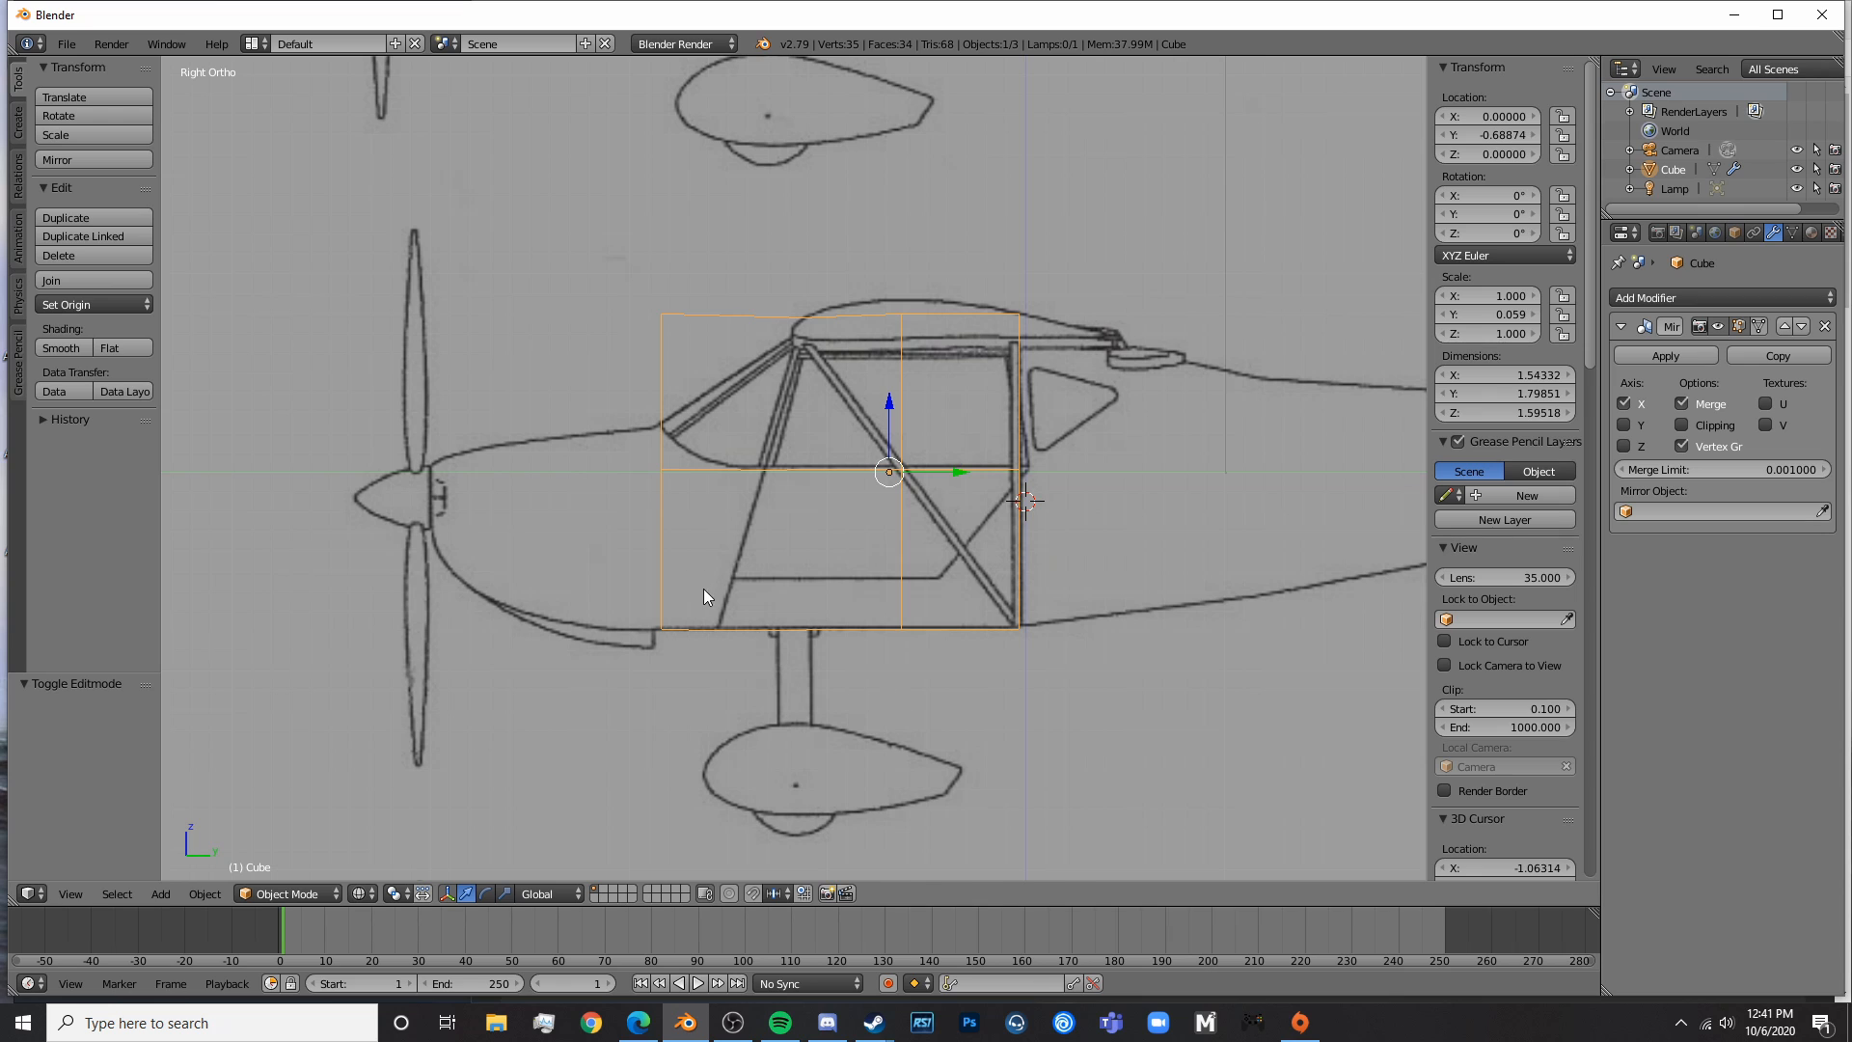
{"action": "key", "text": "x"}
{"action": "key", "text": "z"}
{"action": "key", "text": "x"}
{"action": "middle_click_drag", "start_coordinate": [1275, 576], "coordinate": [906, 594], "text": "shift"}
{"action": "key", "text": "z"}
- Extrude the fuselage's rear vertices about 1.19 backward, past the rear side window, in Edit Mode
{"action": "key", "text": "Tab"}
{"action": "key", "text": "a"}
{"action": "key", "text": "a"}
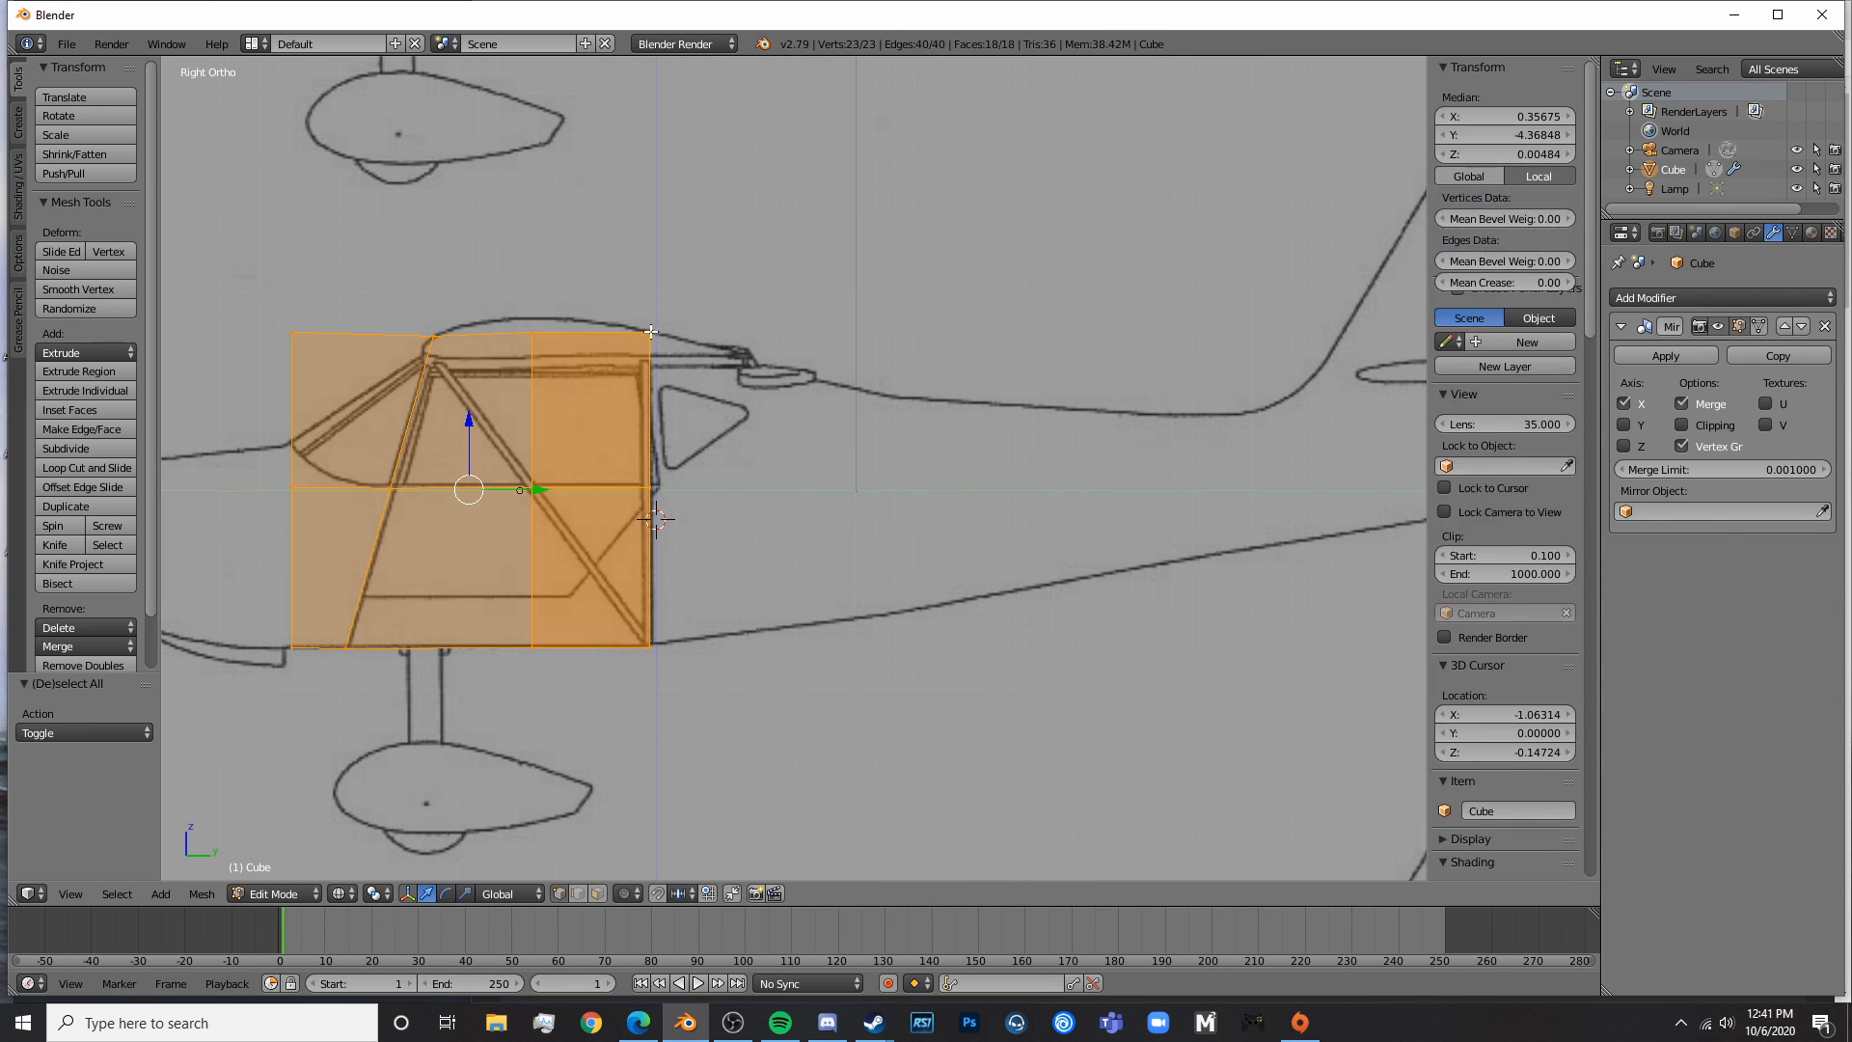
{"action": "key", "text": "a"}
{"action": "key", "text": "c"}
{"action": "left_click_drag", "start_coordinate": [649, 331], "coordinate": [644, 644]}
{"action": "right_click", "coordinate": [646, 657]}
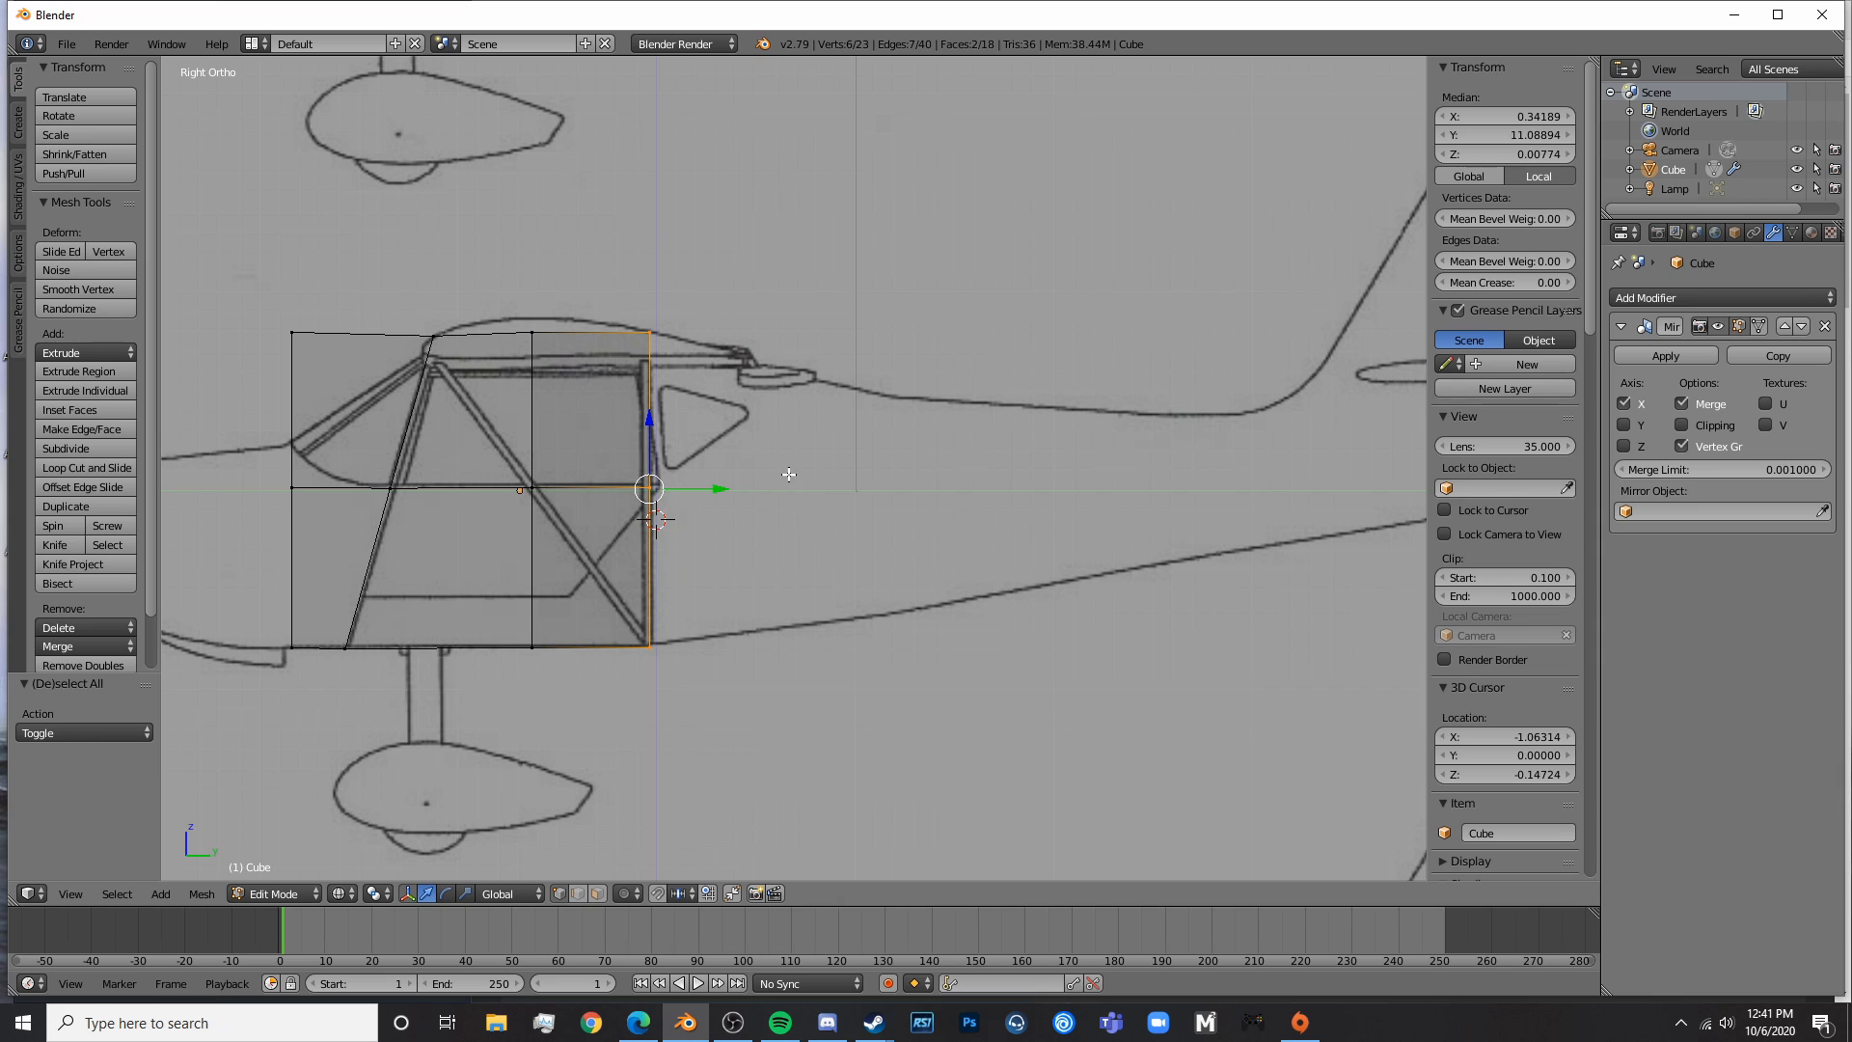
{"action": "key", "text": "e"}
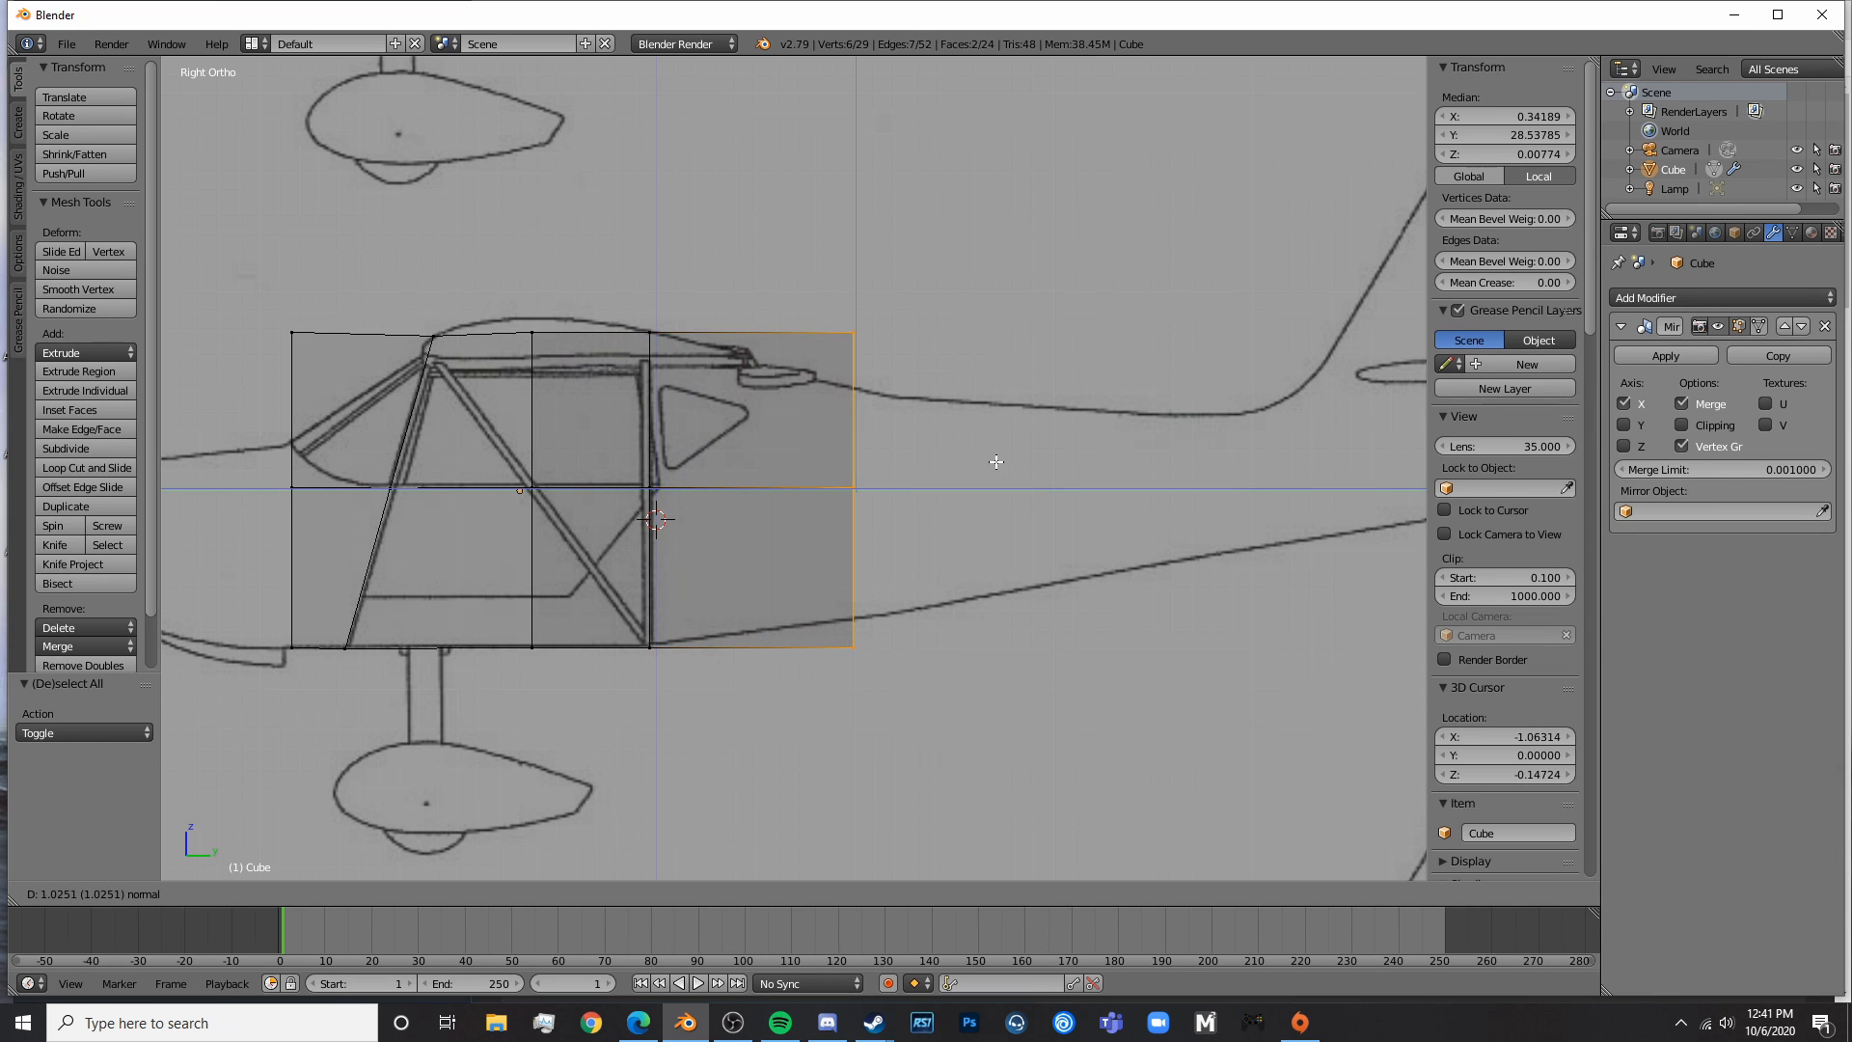
{"action": "left_click", "coordinate": [1028, 461]}
{"action": "middle_click_drag", "start_coordinate": [1075, 479], "coordinate": [1016, 484], "text": "shift"}
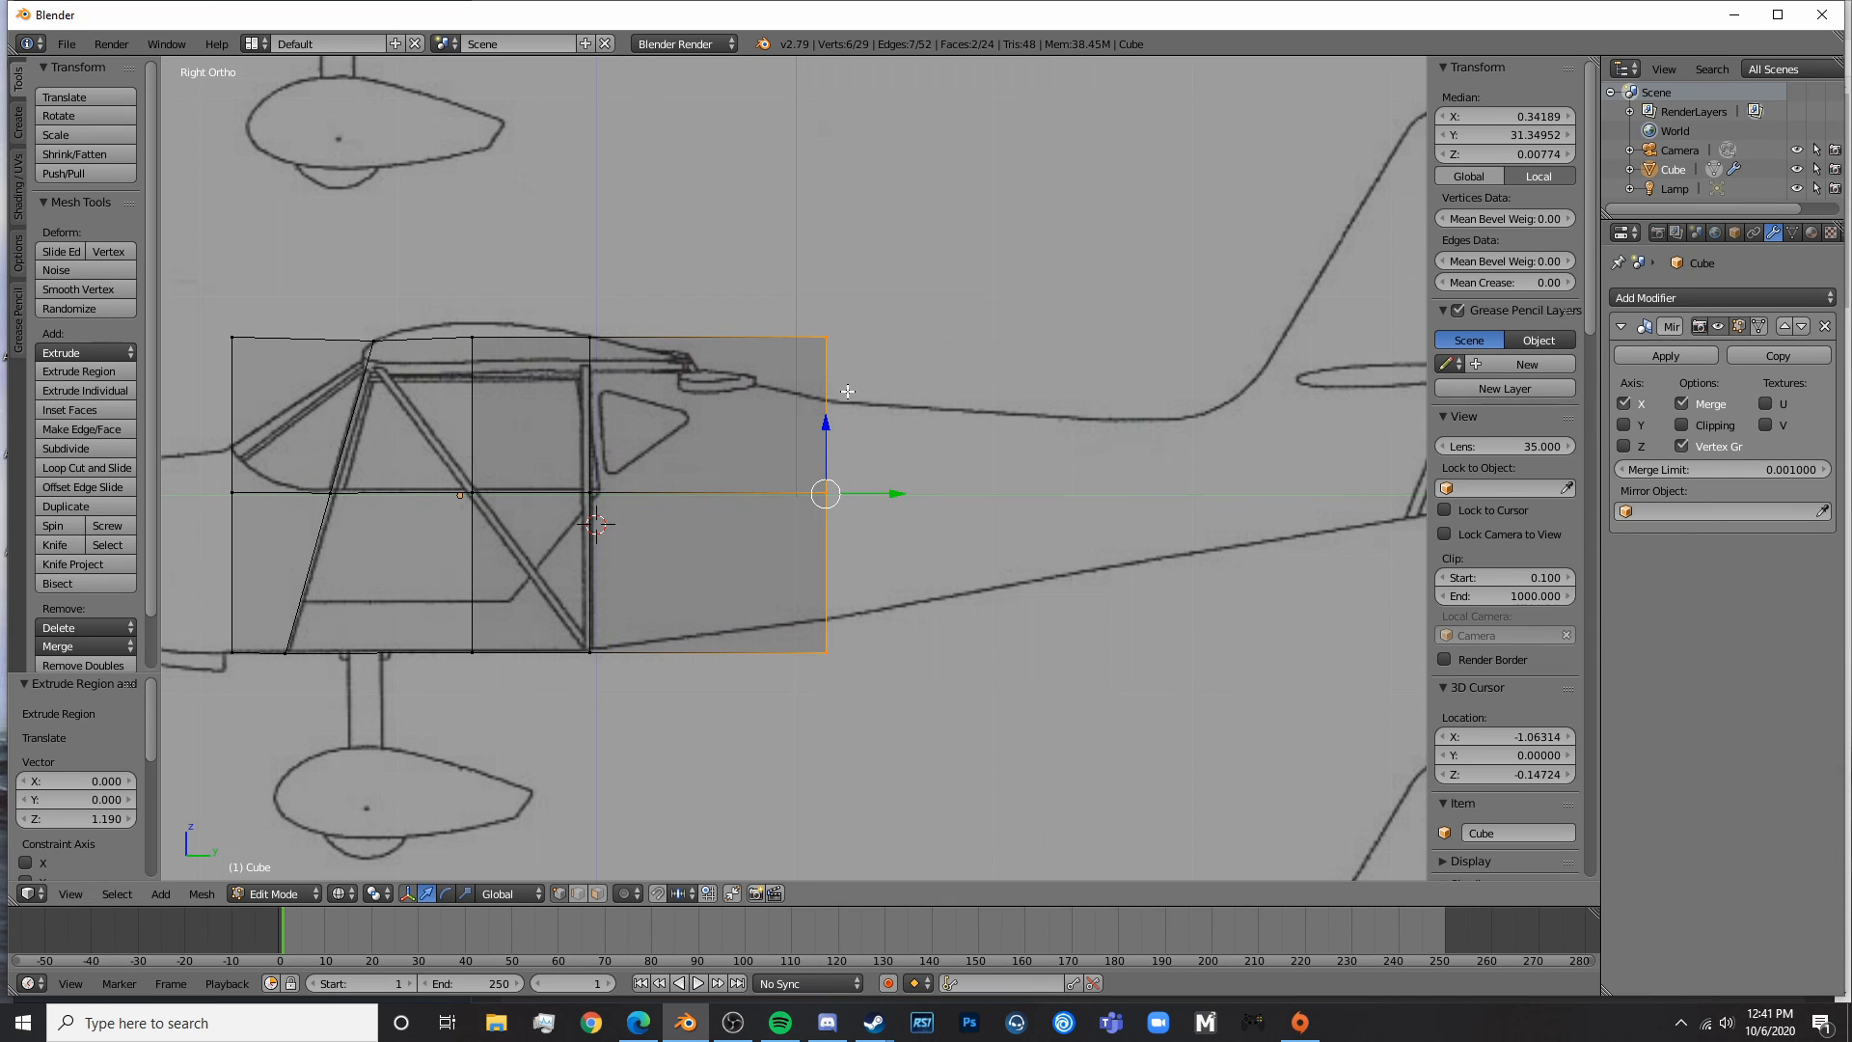
- Lower the extruded end's top edge about 0.33 and raise its bottom edge about 0.16 along Z to match the fuselage outline
{"action": "key", "text": "a"}
{"action": "right_click", "coordinate": [828, 335]}
{"action": "key", "text": "g"}
{"action": "key", "text": "z"}
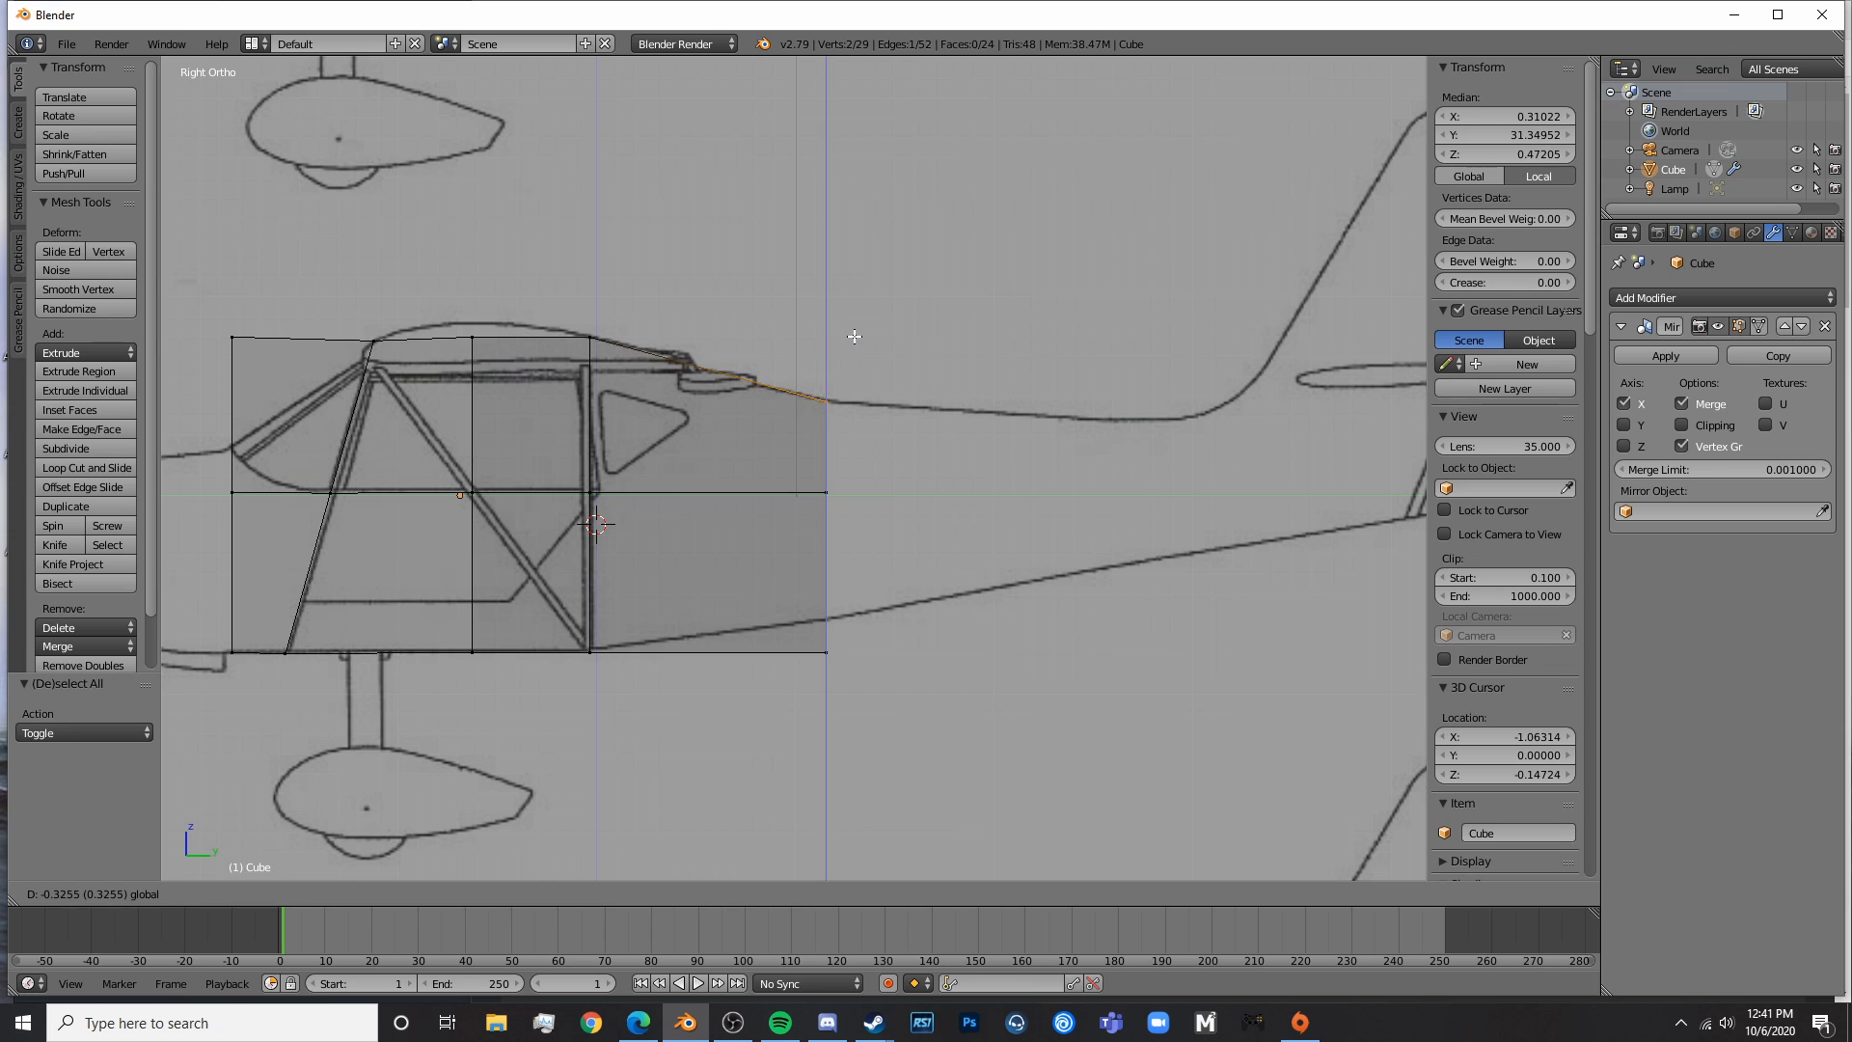
{"action": "left_click", "coordinate": [854, 336]}
{"action": "key", "text": "a"}
{"action": "right_click", "coordinate": [826, 651]}
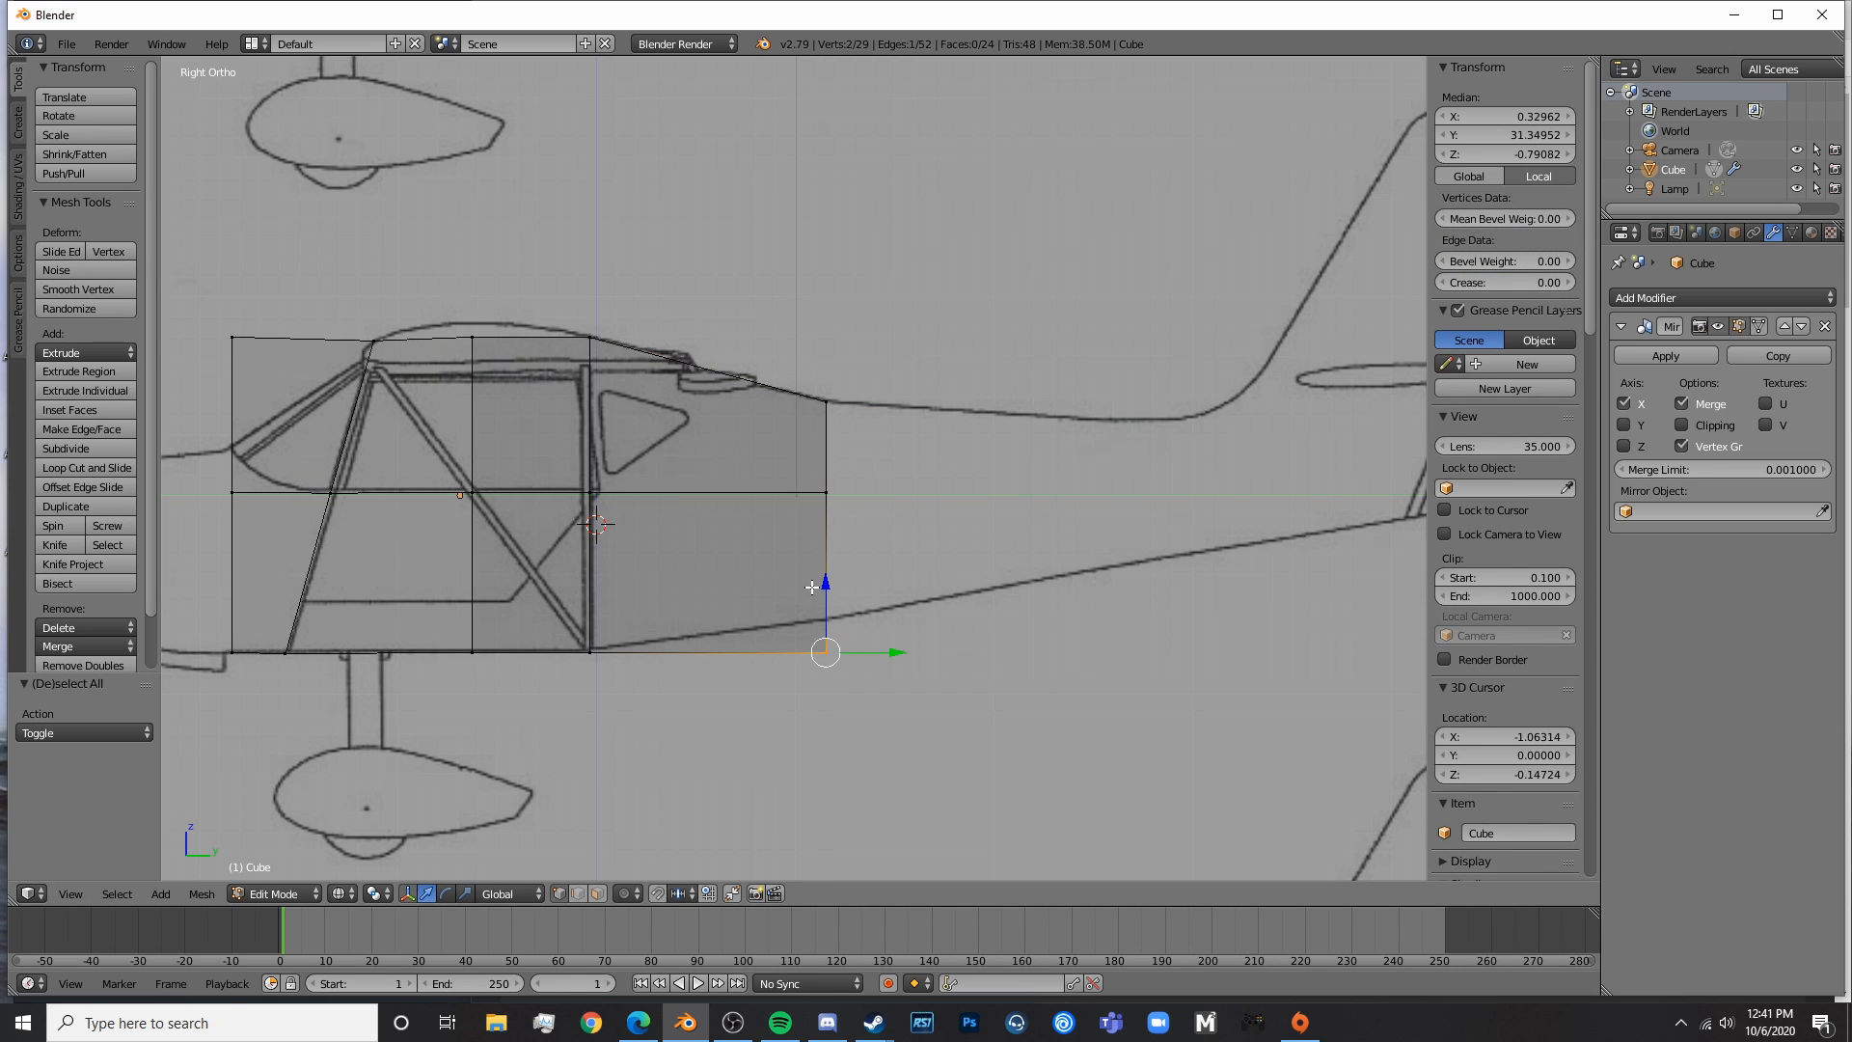
{"action": "key", "text": "g"}
{"action": "key", "text": "z"}
{"action": "left_click", "coordinate": [849, 560]}
- Select the whole rear end ring and extrude it about 1.88 backward to the base of the tail fin
{"action": "right_click", "coordinate": [818, 421], "text": "shift"}
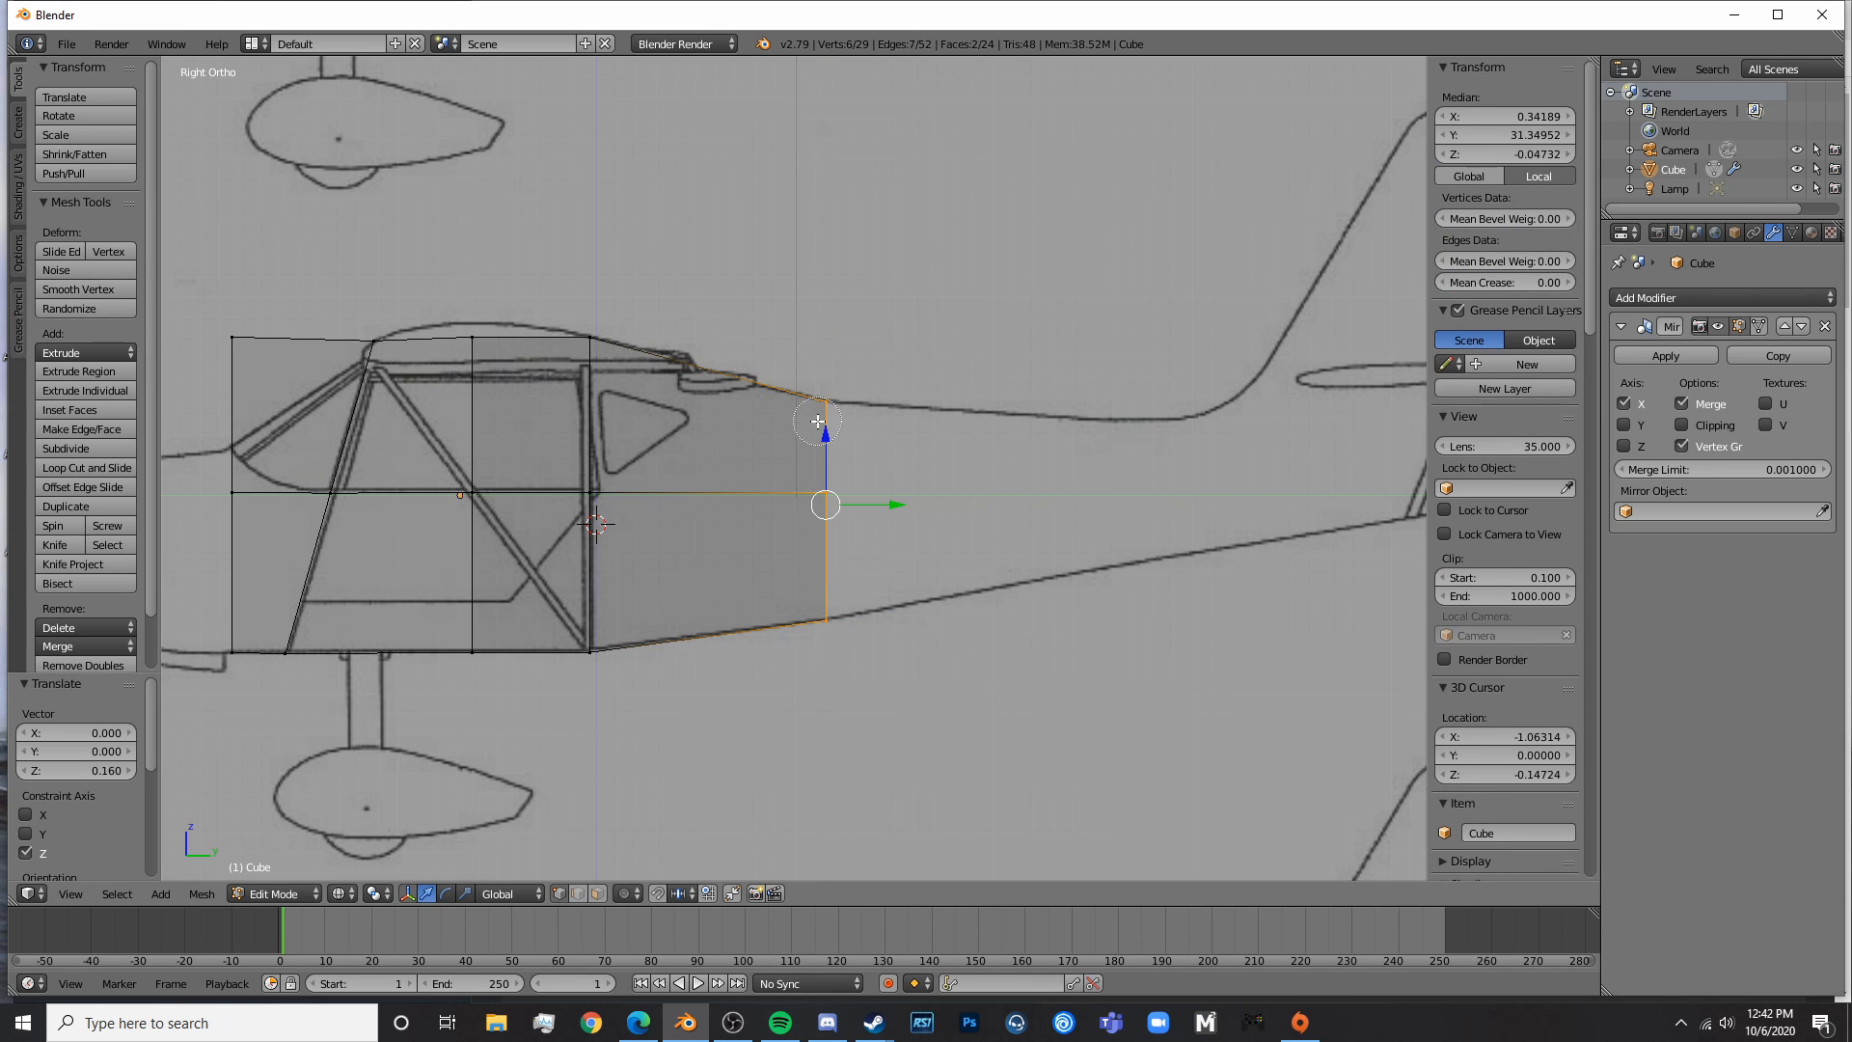
{"action": "middle_click_drag", "start_coordinate": [1054, 517], "coordinate": [675, 553], "text": "shift"}
{"action": "key", "text": "e"}
{"action": "left_click", "coordinate": [1044, 507]}
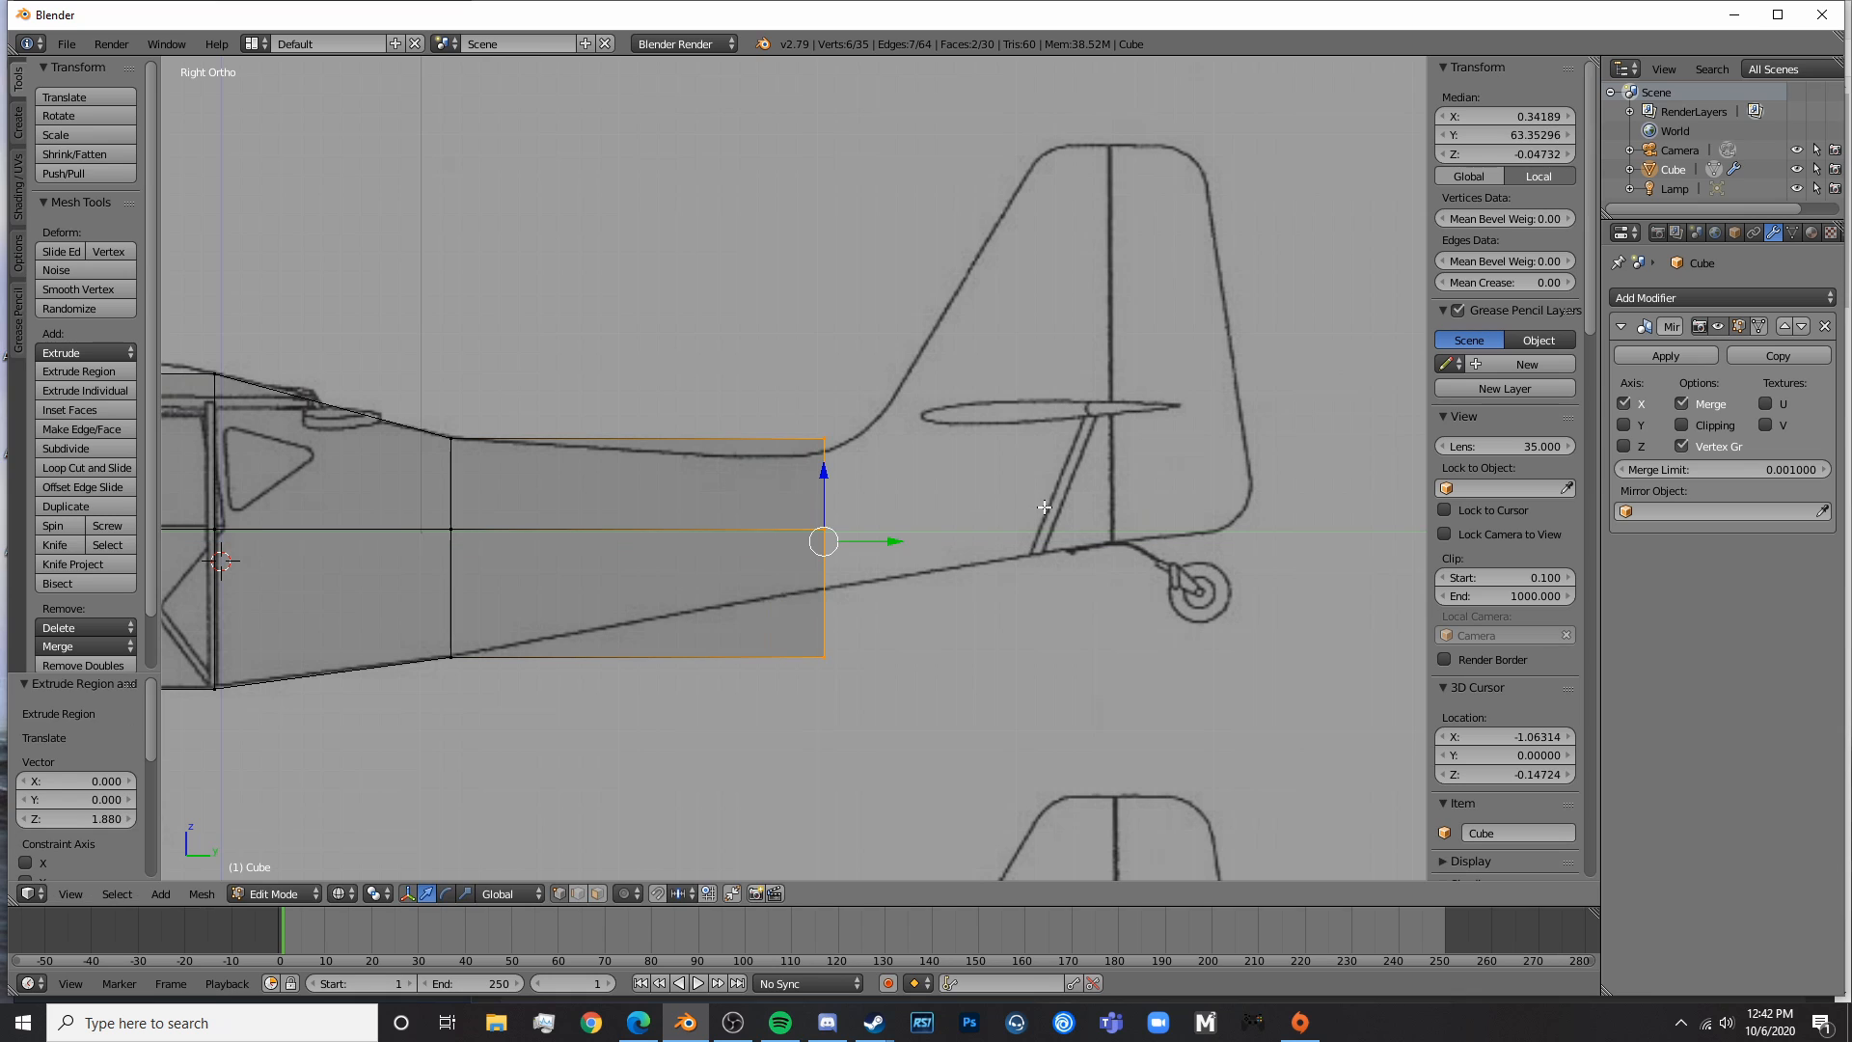
- Scale the tail end ring to about 0.634 along Z and move it up about 0.13 to fit the outline
{"action": "key", "text": "s"}
{"action": "key", "text": "z"}
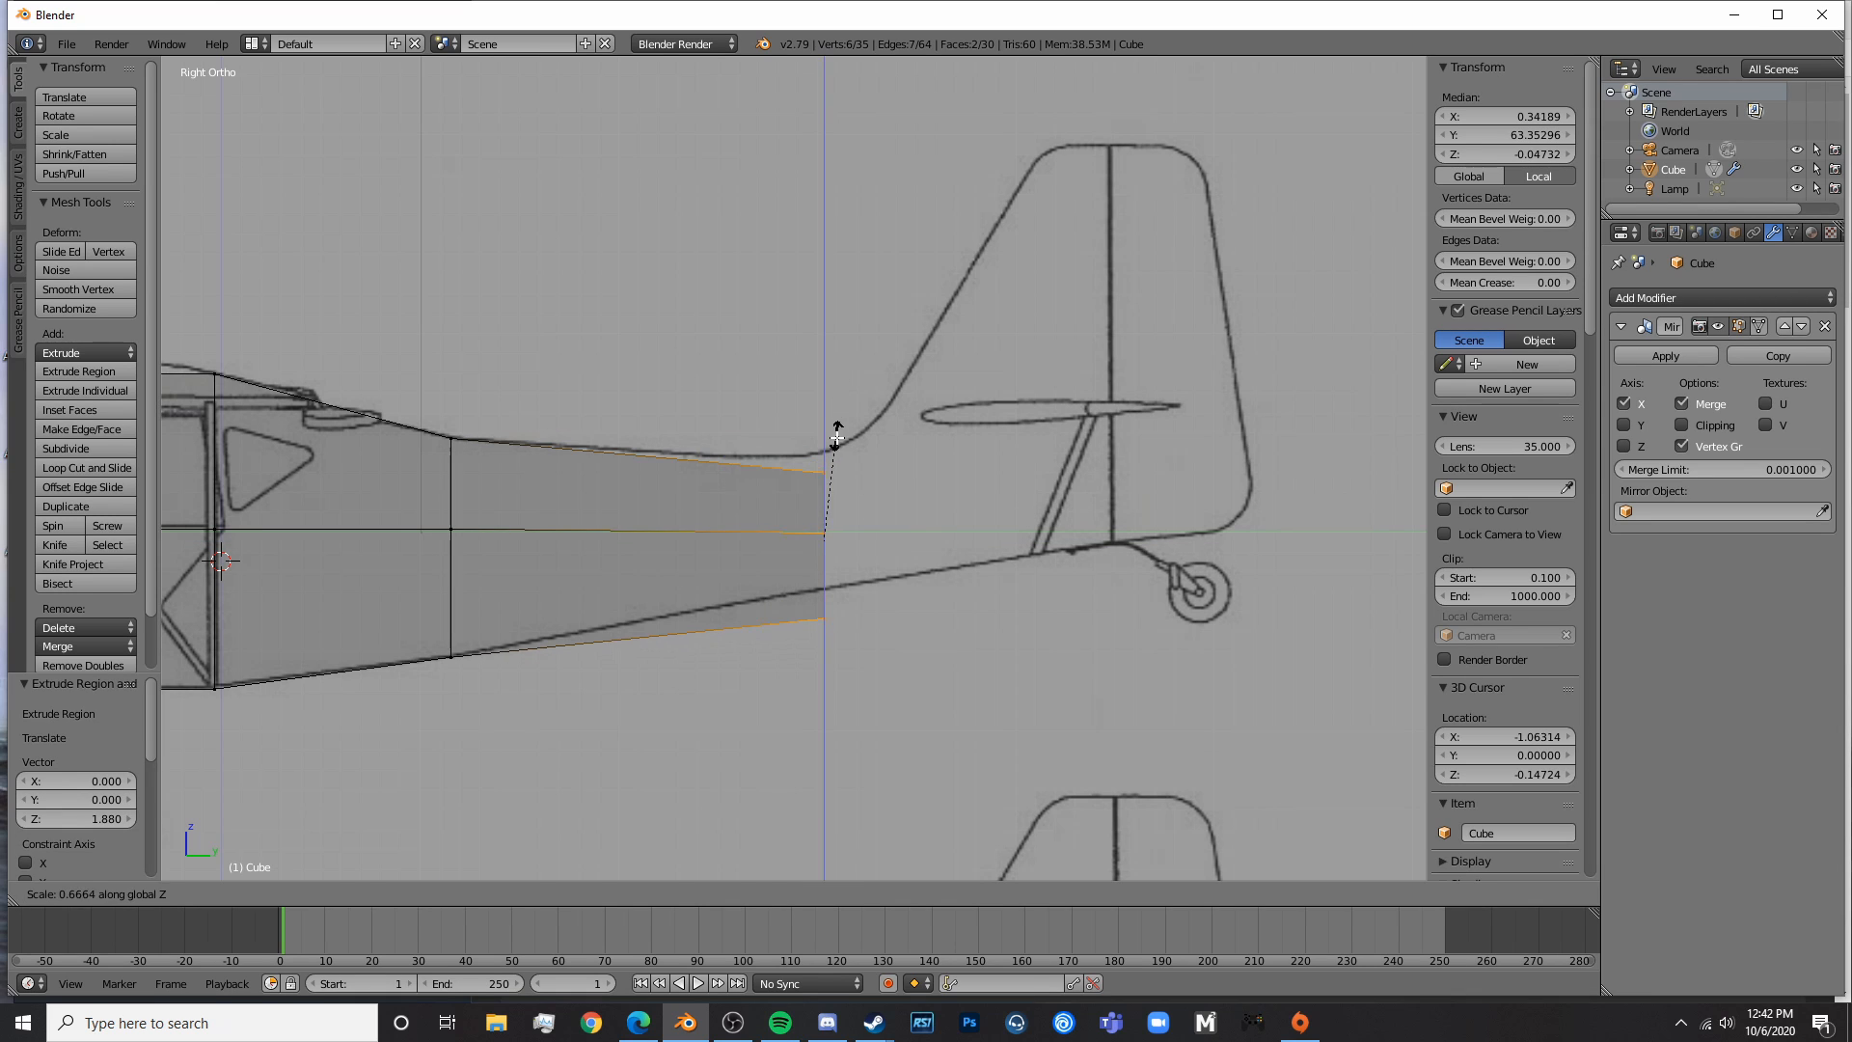
{"action": "left_click", "coordinate": [841, 438]}
{"action": "key", "text": "g"}
{"action": "key", "text": "z"}
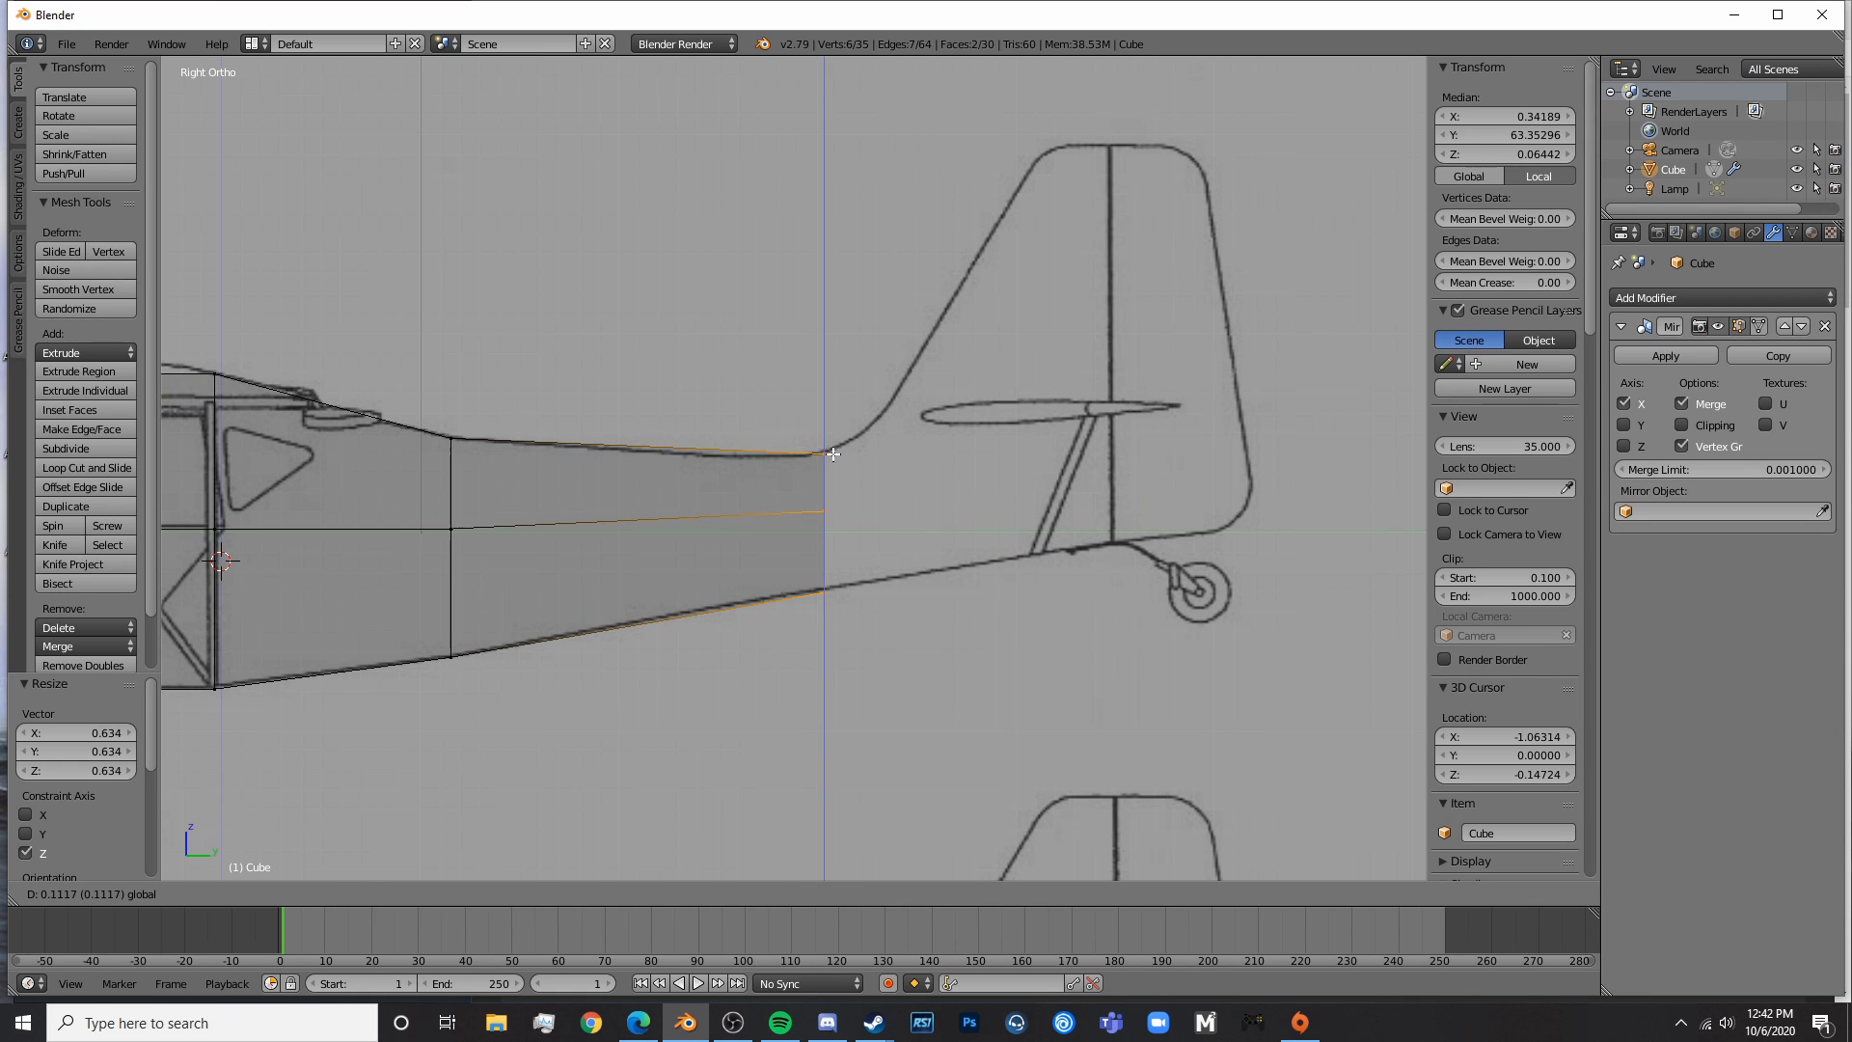
{"action": "left_click", "coordinate": [838, 457]}
{"action": "key", "text": "g"}
{"action": "key", "text": "z"}
{"action": "left_click", "coordinate": [838, 452]}
- Leave Edit Mode and check the solid-shaded fuselage against the side-view blueprint
{"action": "key", "text": "z"}
{"action": "scroll", "coordinate": [899, 543], "scroll_direction": "down", "scroll_amount": 4}
{"action": "middle_click_drag", "start_coordinate": [899, 543], "coordinate": [808, 551]}
{"action": "key", "text": "Tab"}
{"action": "key", "text": "KP_3"}
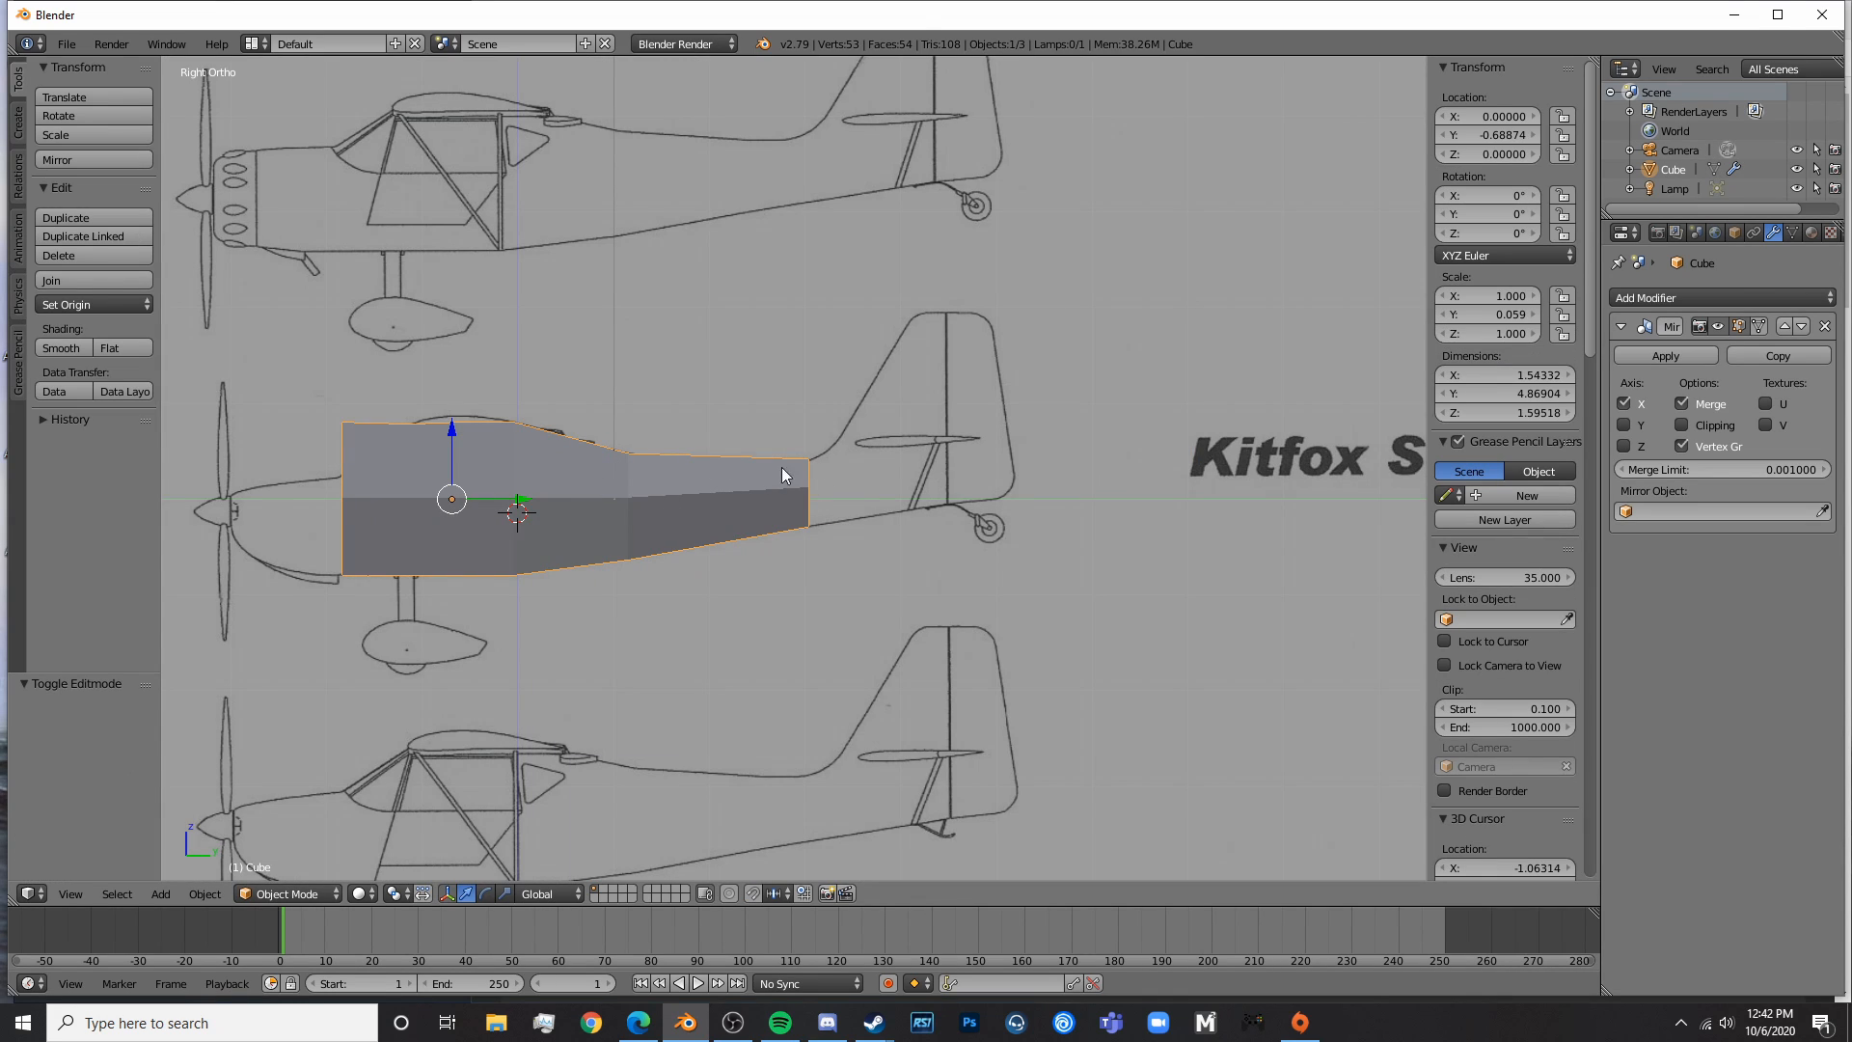
{"action": "scroll", "coordinate": [651, 600], "scroll_direction": "up", "scroll_amount": 5}
{"action": "scroll", "coordinate": [716, 583], "scroll_direction": "down", "scroll_amount": 3}
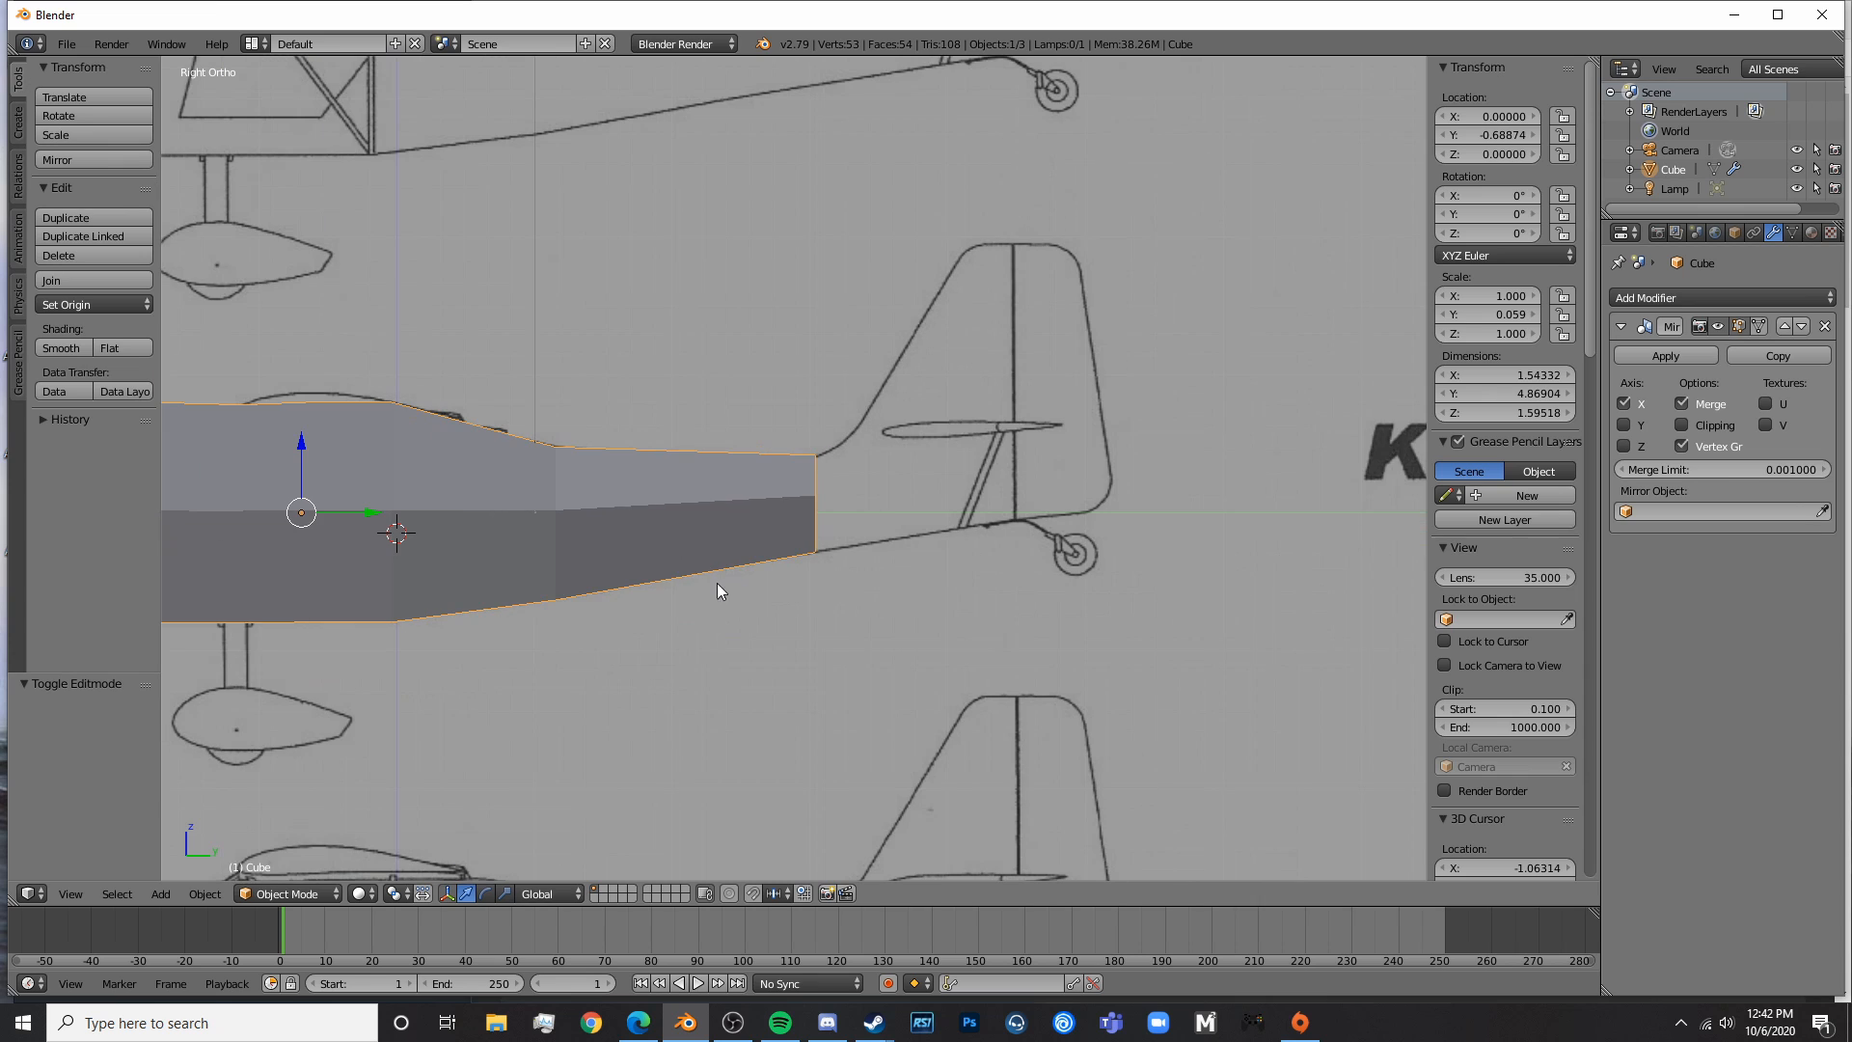
- Examine the nose and tail ends of the mesh in Edit Mode, in both wireframe and solid shading
{"action": "key", "text": "Tab"}
{"action": "middle_click_drag", "start_coordinate": [472, 583], "coordinate": [1208, 415], "text": "shift"}
{"action": "scroll", "coordinate": [884, 426], "scroll_direction": "up", "scroll_amount": 4}
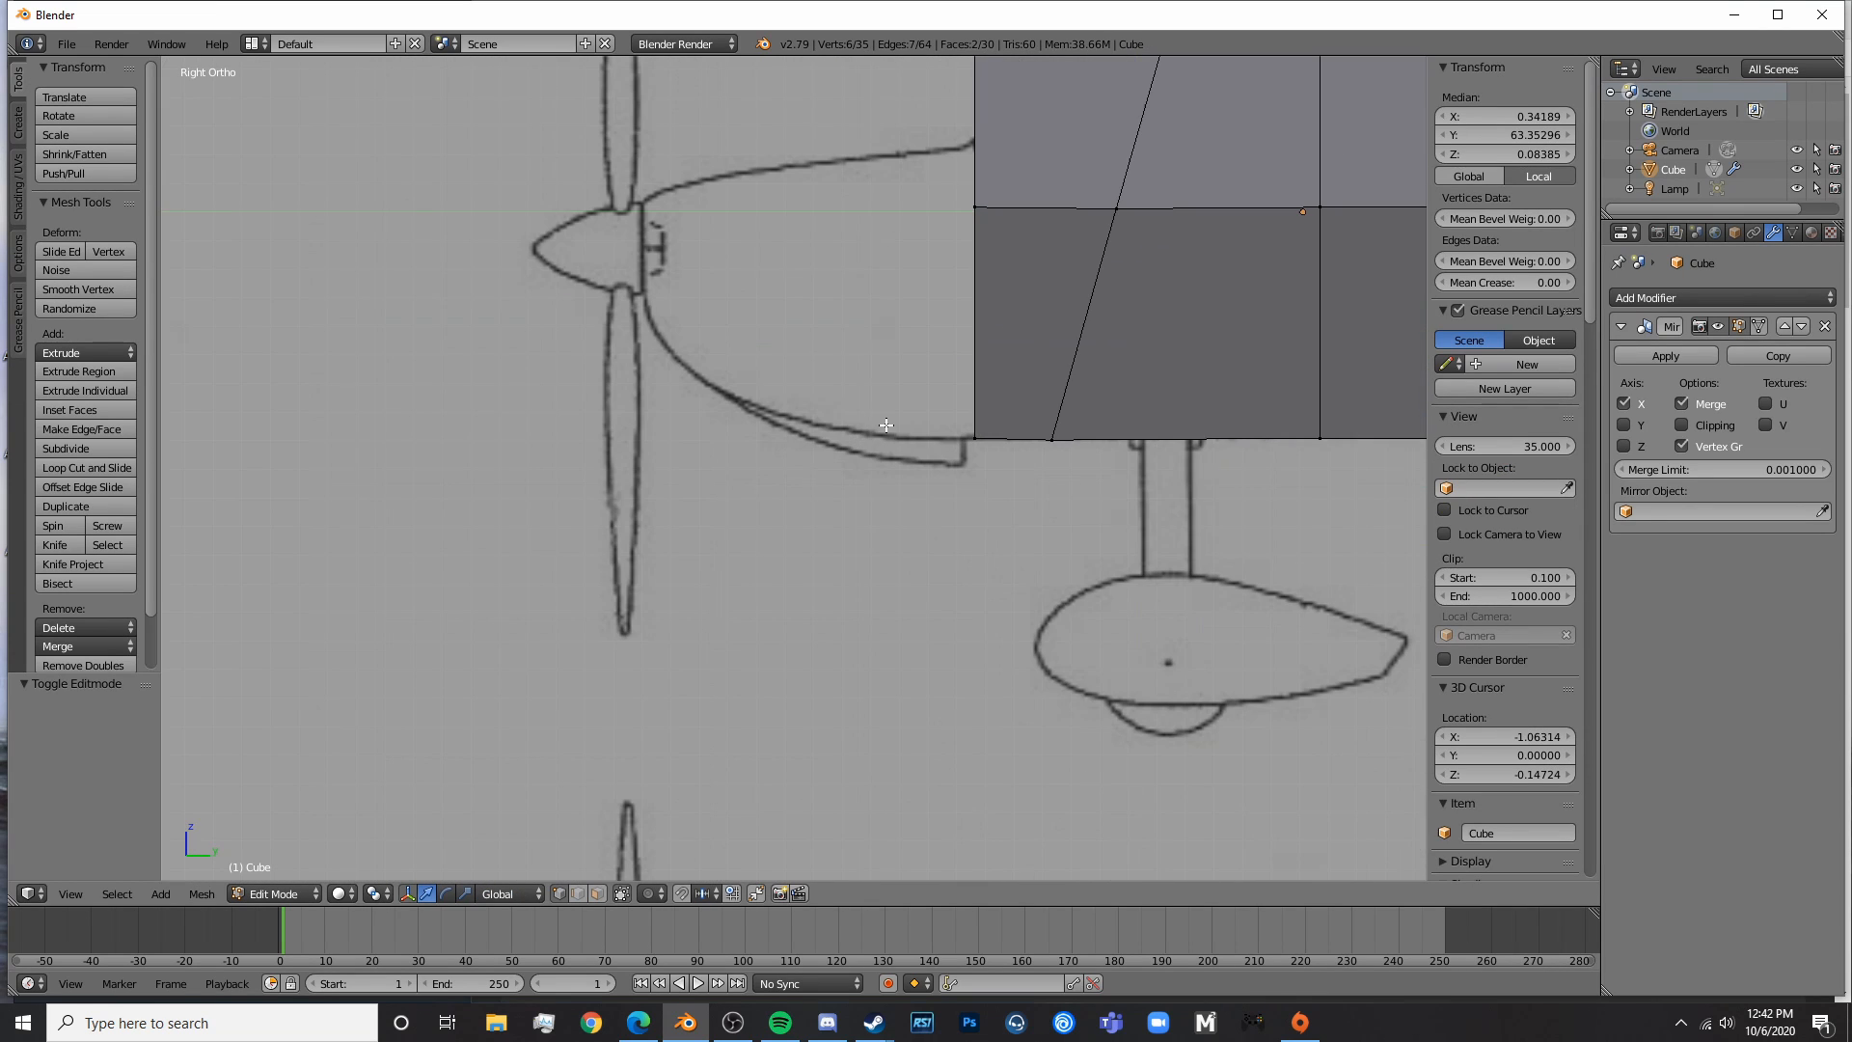
{"action": "key", "text": "z"}
{"action": "scroll", "coordinate": [942, 399], "scroll_direction": "down", "scroll_amount": 6}
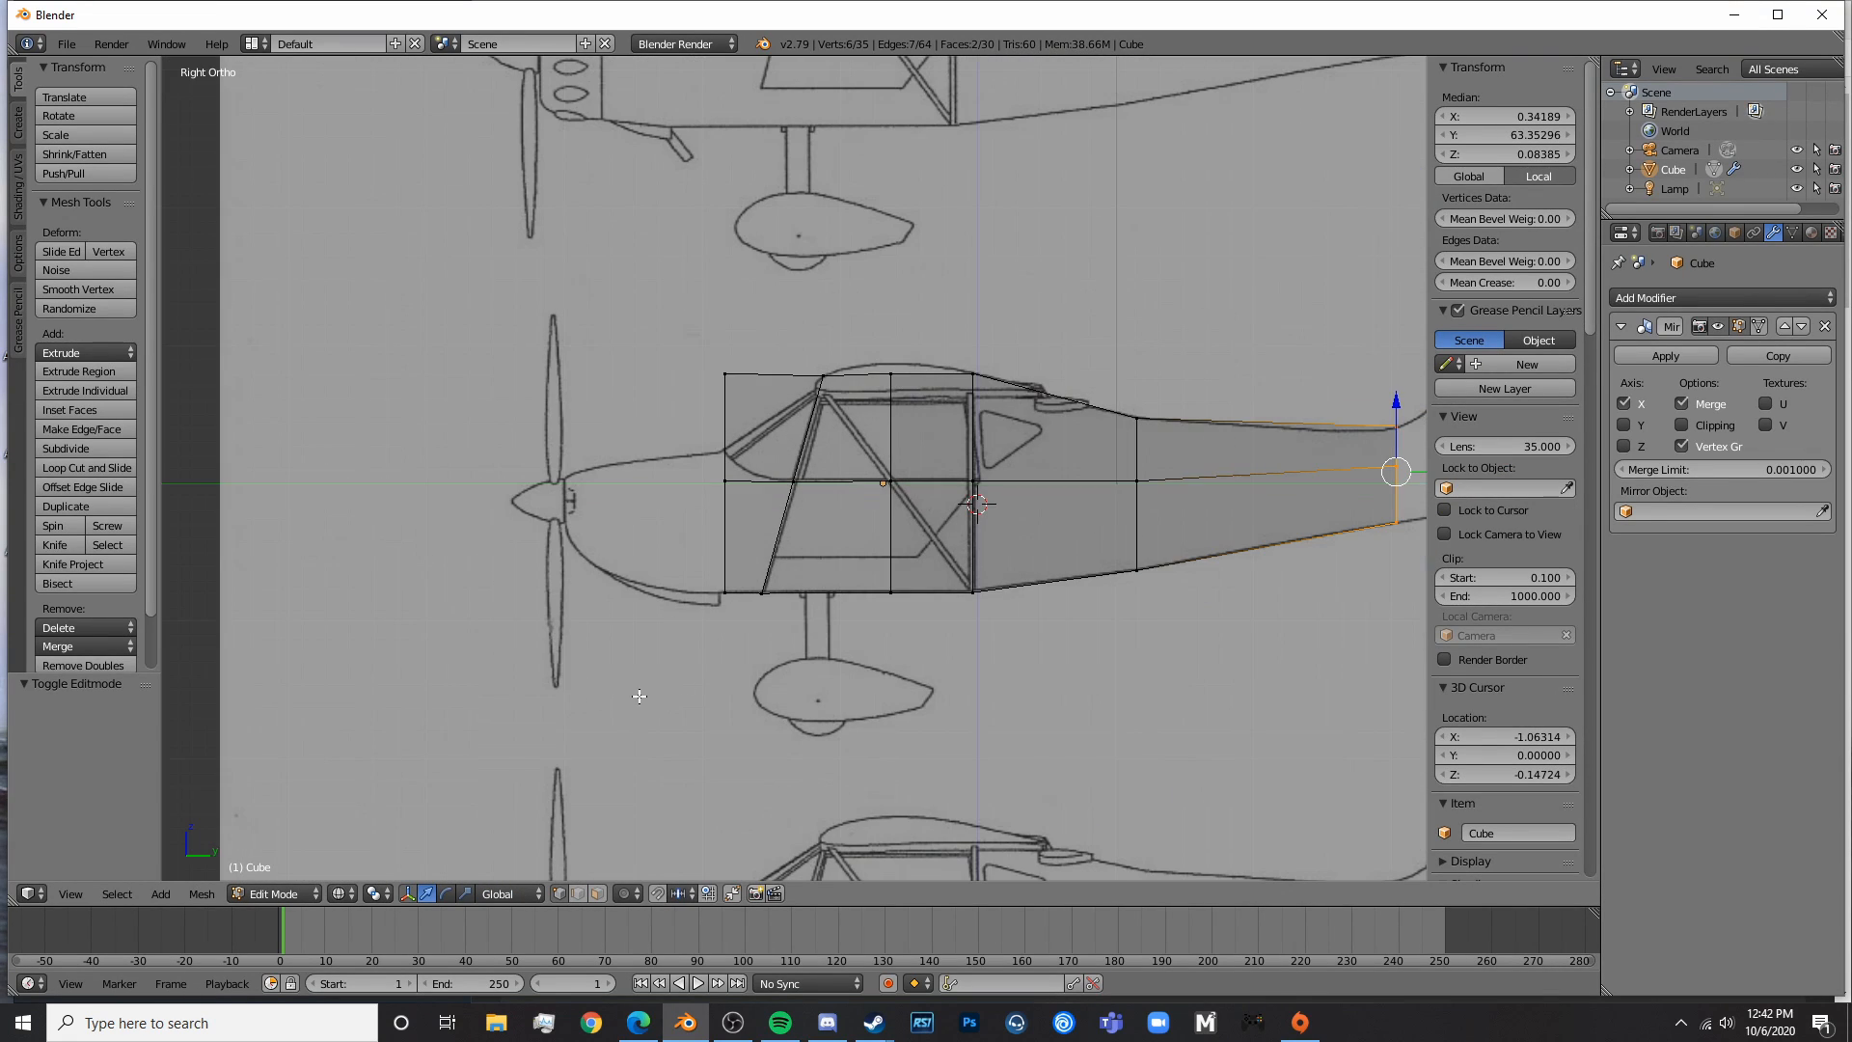
{"action": "key", "text": "z"}
{"action": "middle_click_drag", "start_coordinate": [971, 633], "coordinate": [553, 655], "text": "shift"}
{"action": "scroll", "coordinate": [1003, 650], "scroll_direction": "up", "scroll_amount": 3}
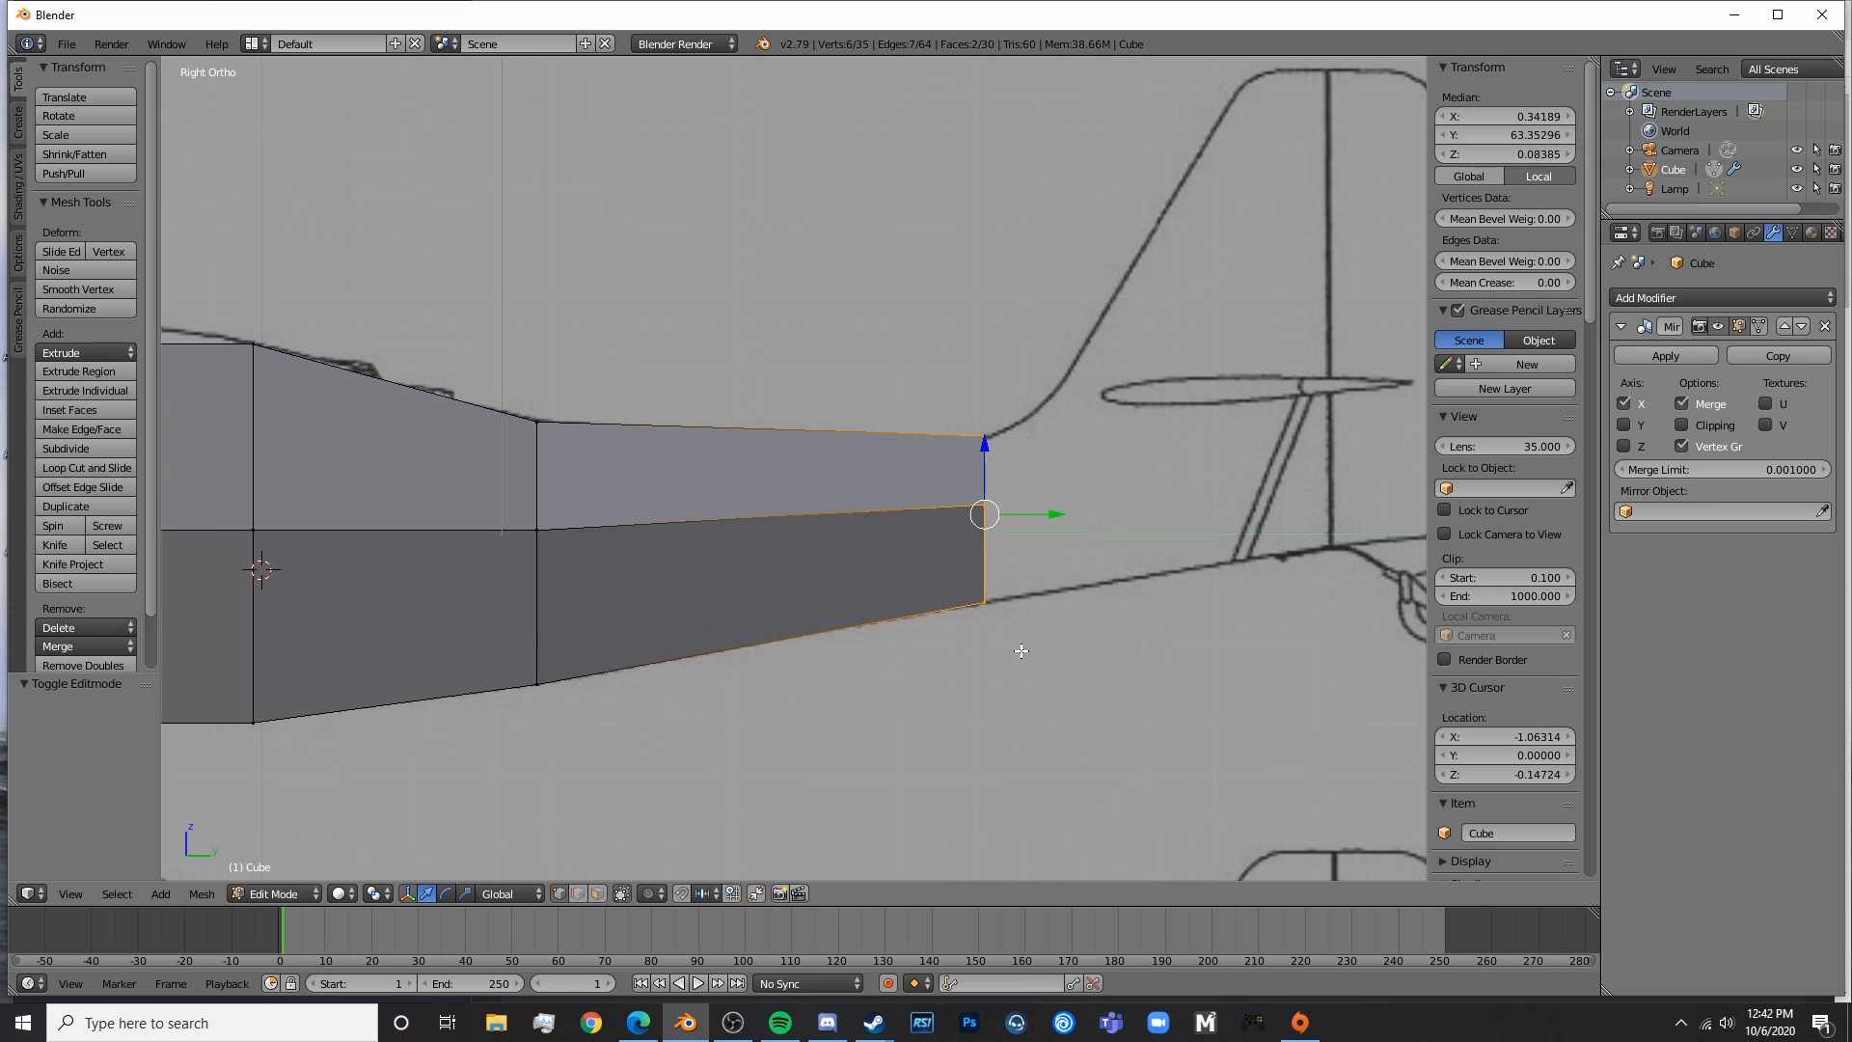
- Compare the fuselage mesh's nose and tail with the side-view and top-view blueprints in wireframe
{"action": "middle_click_drag", "start_coordinate": [1049, 655], "coordinate": [776, 654], "text": "shift"}
{"action": "scroll", "coordinate": [774, 656], "scroll_direction": "down", "scroll_amount": 3}
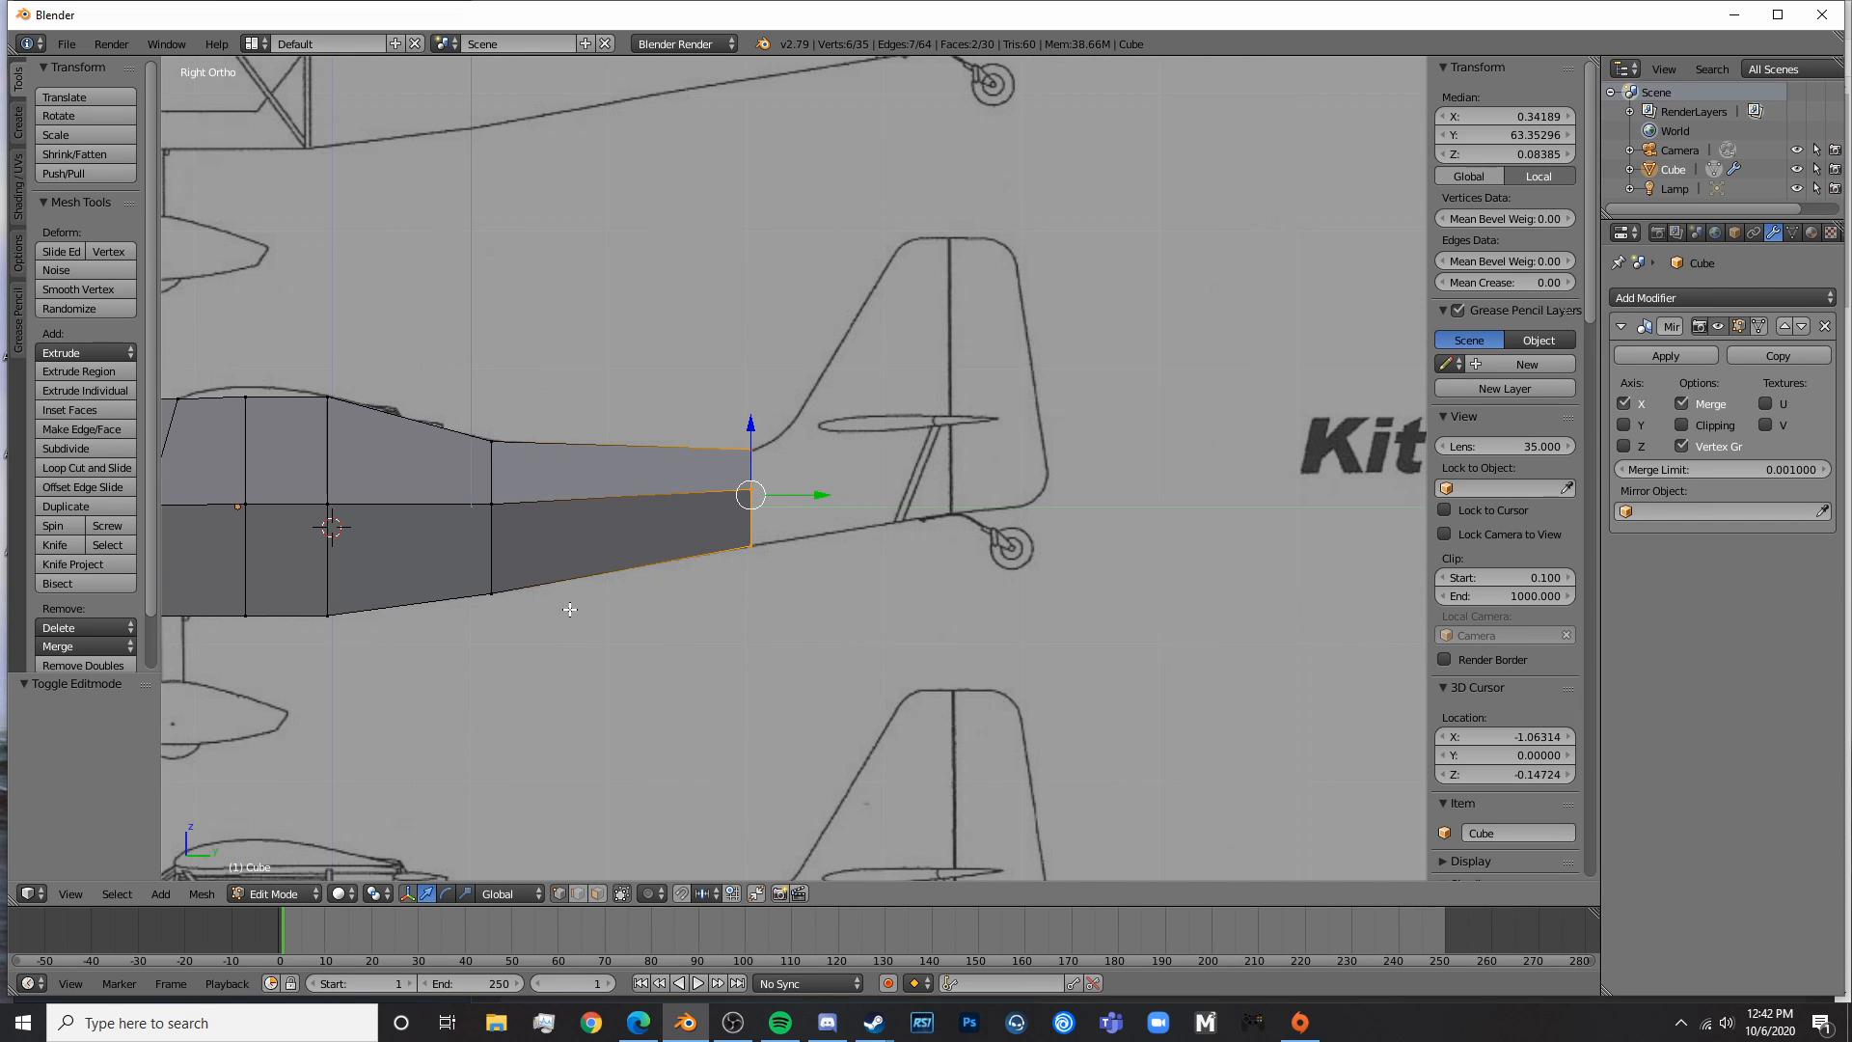
{"action": "middle_click_drag", "start_coordinate": [570, 609], "coordinate": [928, 561], "text": "shift"}
{"action": "key", "text": "z"}
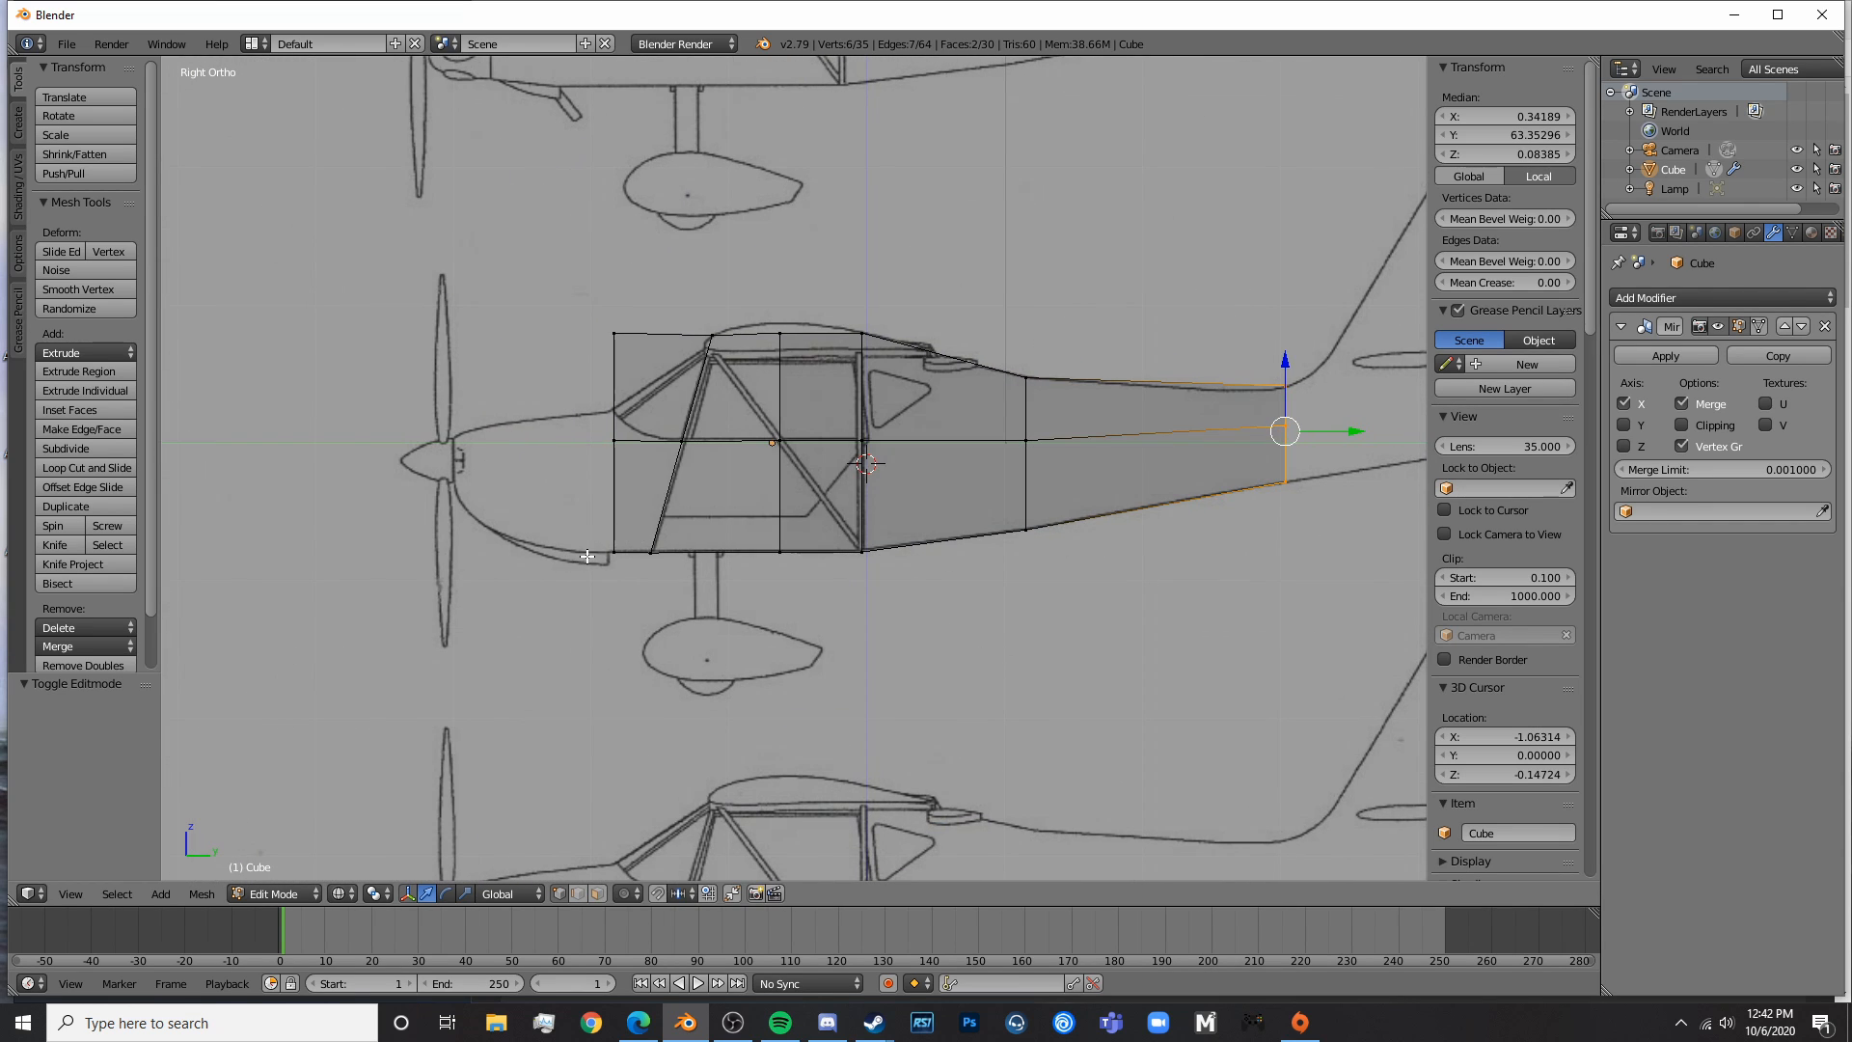
{"action": "key", "text": "KP_7"}
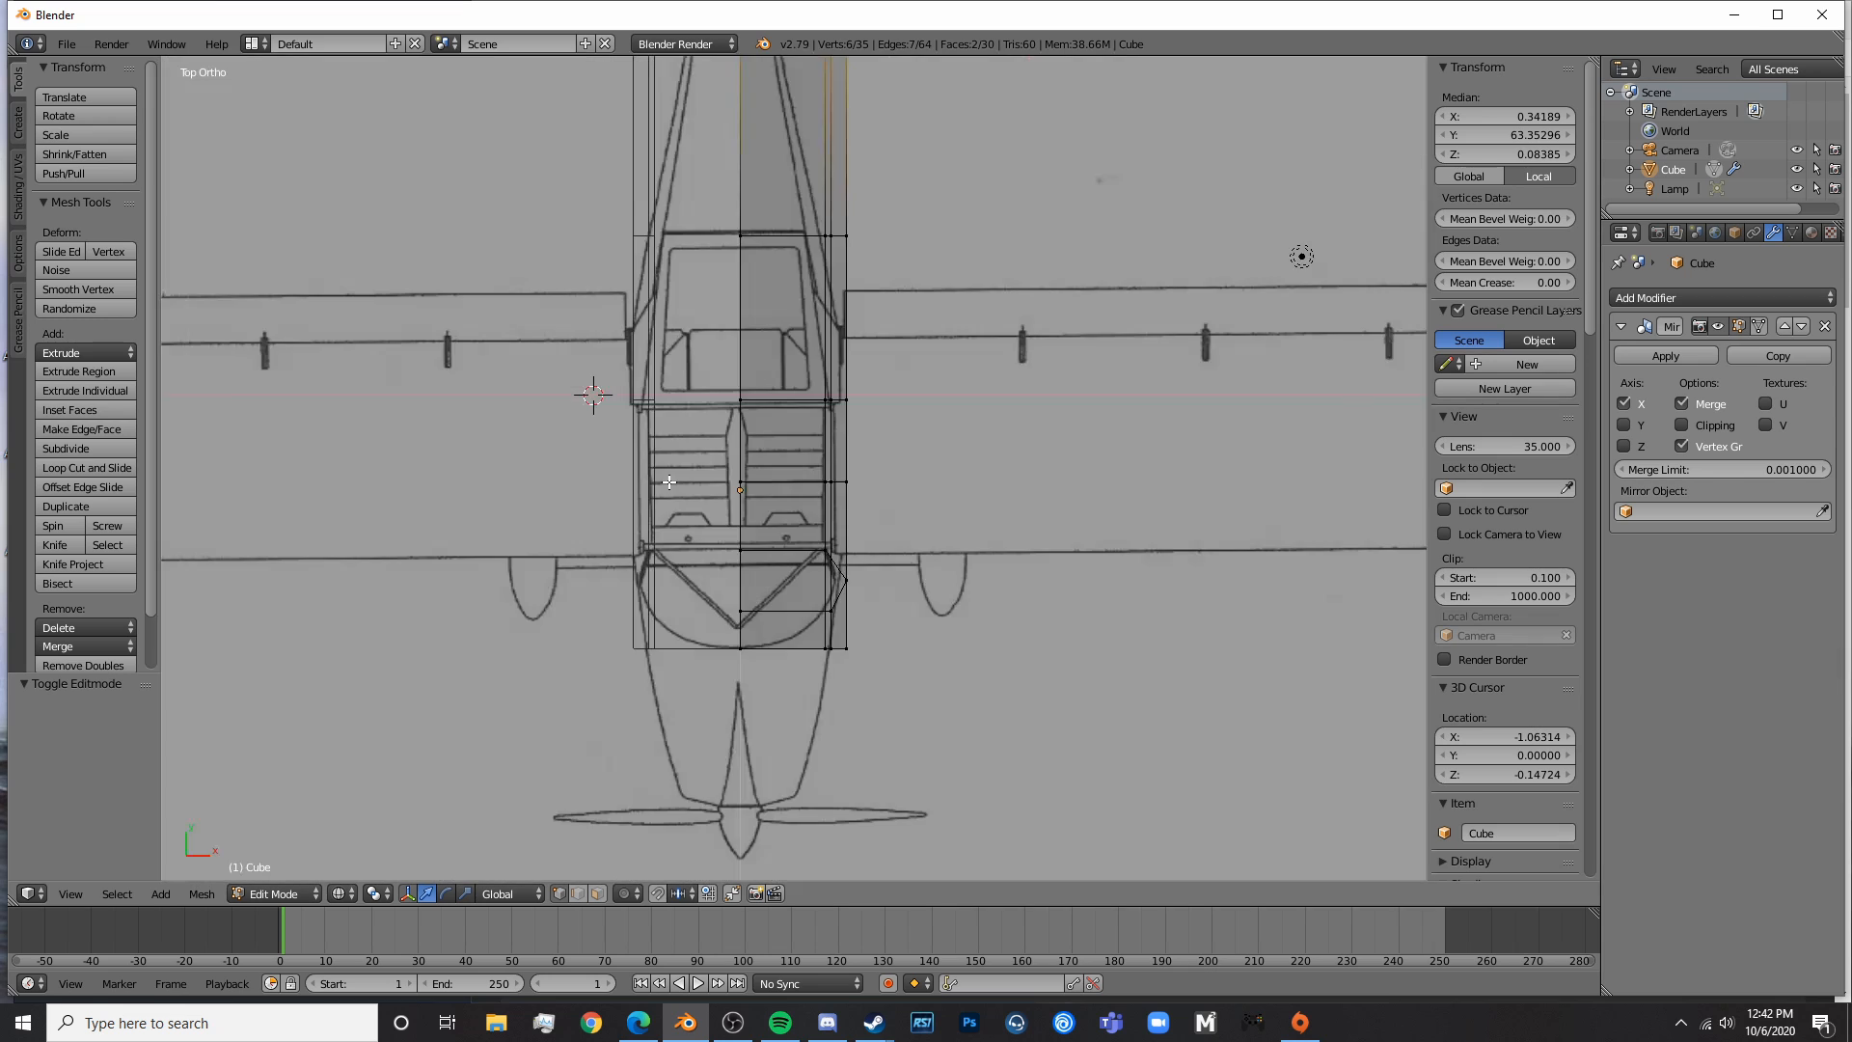
{"action": "scroll", "coordinate": [769, 448], "scroll_direction": "down", "scroll_amount": 4}
{"action": "middle_click_drag", "start_coordinate": [904, 315], "coordinate": [885, 440], "text": "shift"}
{"action": "scroll", "coordinate": [886, 479], "scroll_direction": "up", "scroll_amount": 4}
{"action": "key", "text": "a"}
{"action": "key", "text": "c"}
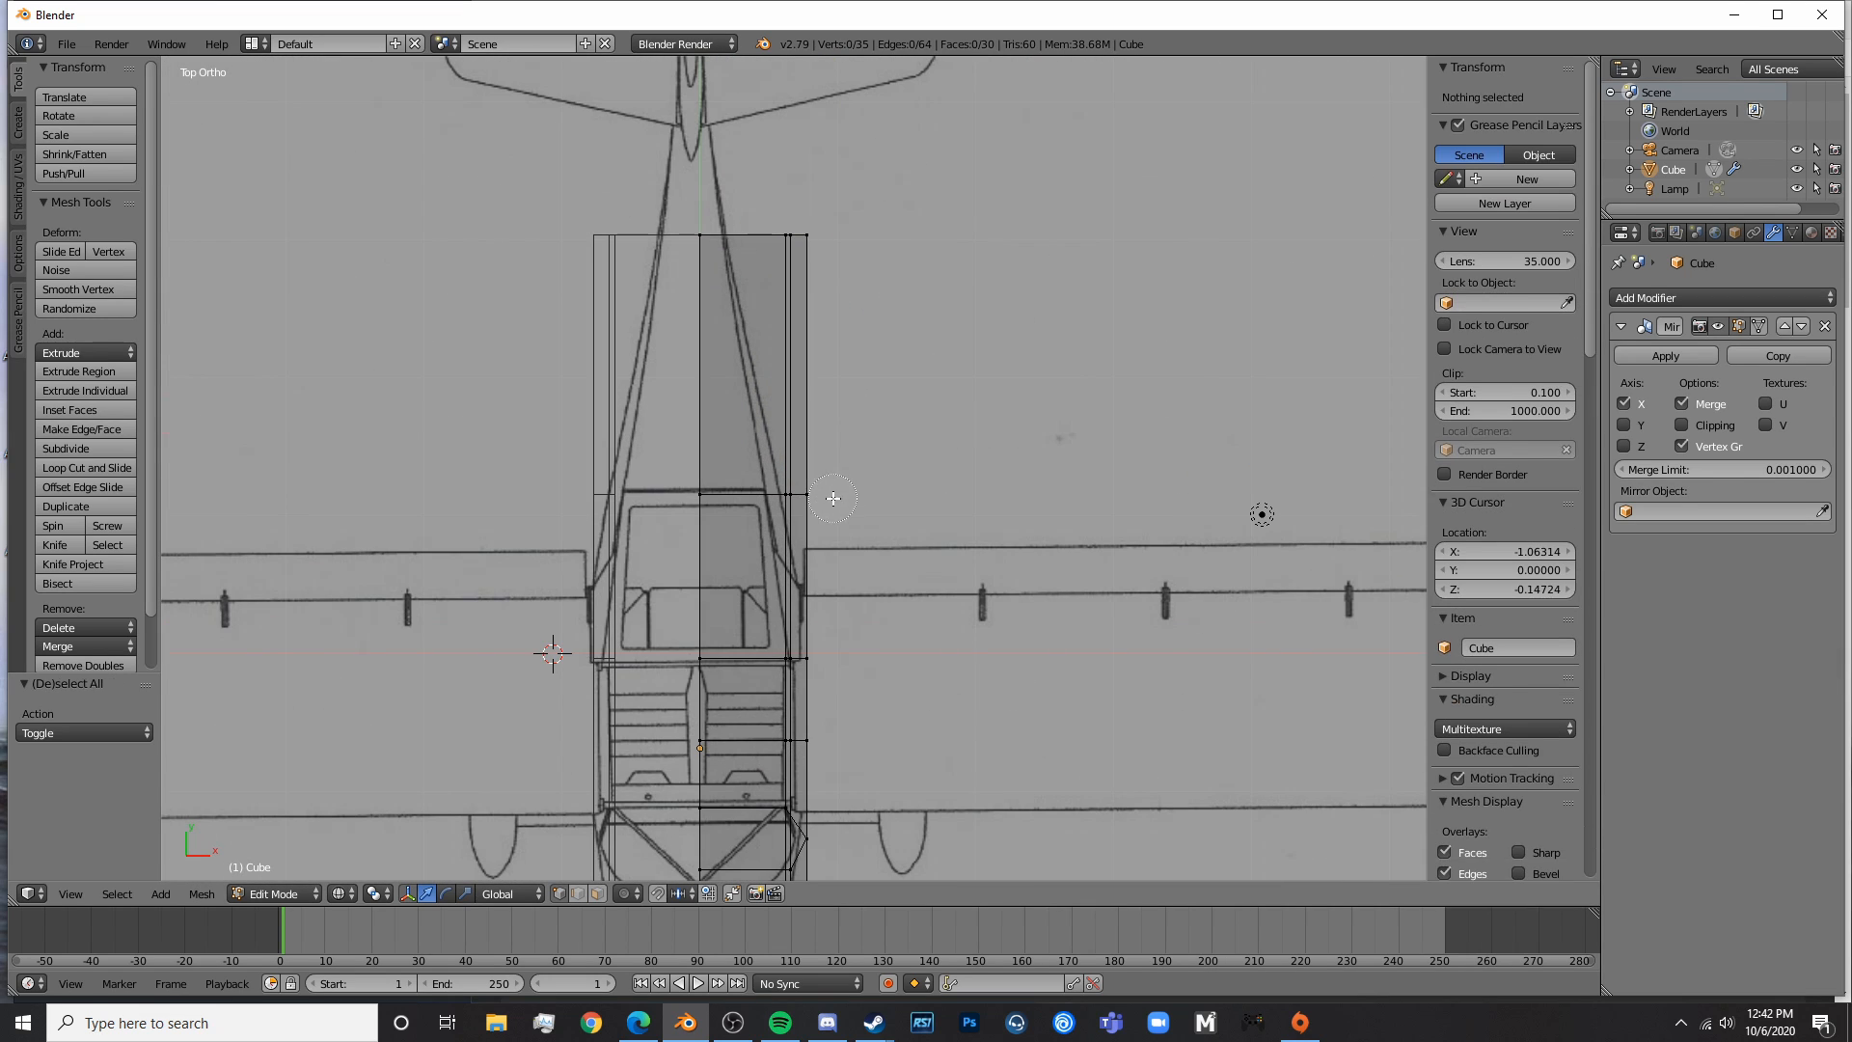
{"action": "scroll", "coordinate": [875, 454], "scroll_direction": "down", "scroll_amount": 2}
{"action": "key", "text": "KP_3"}
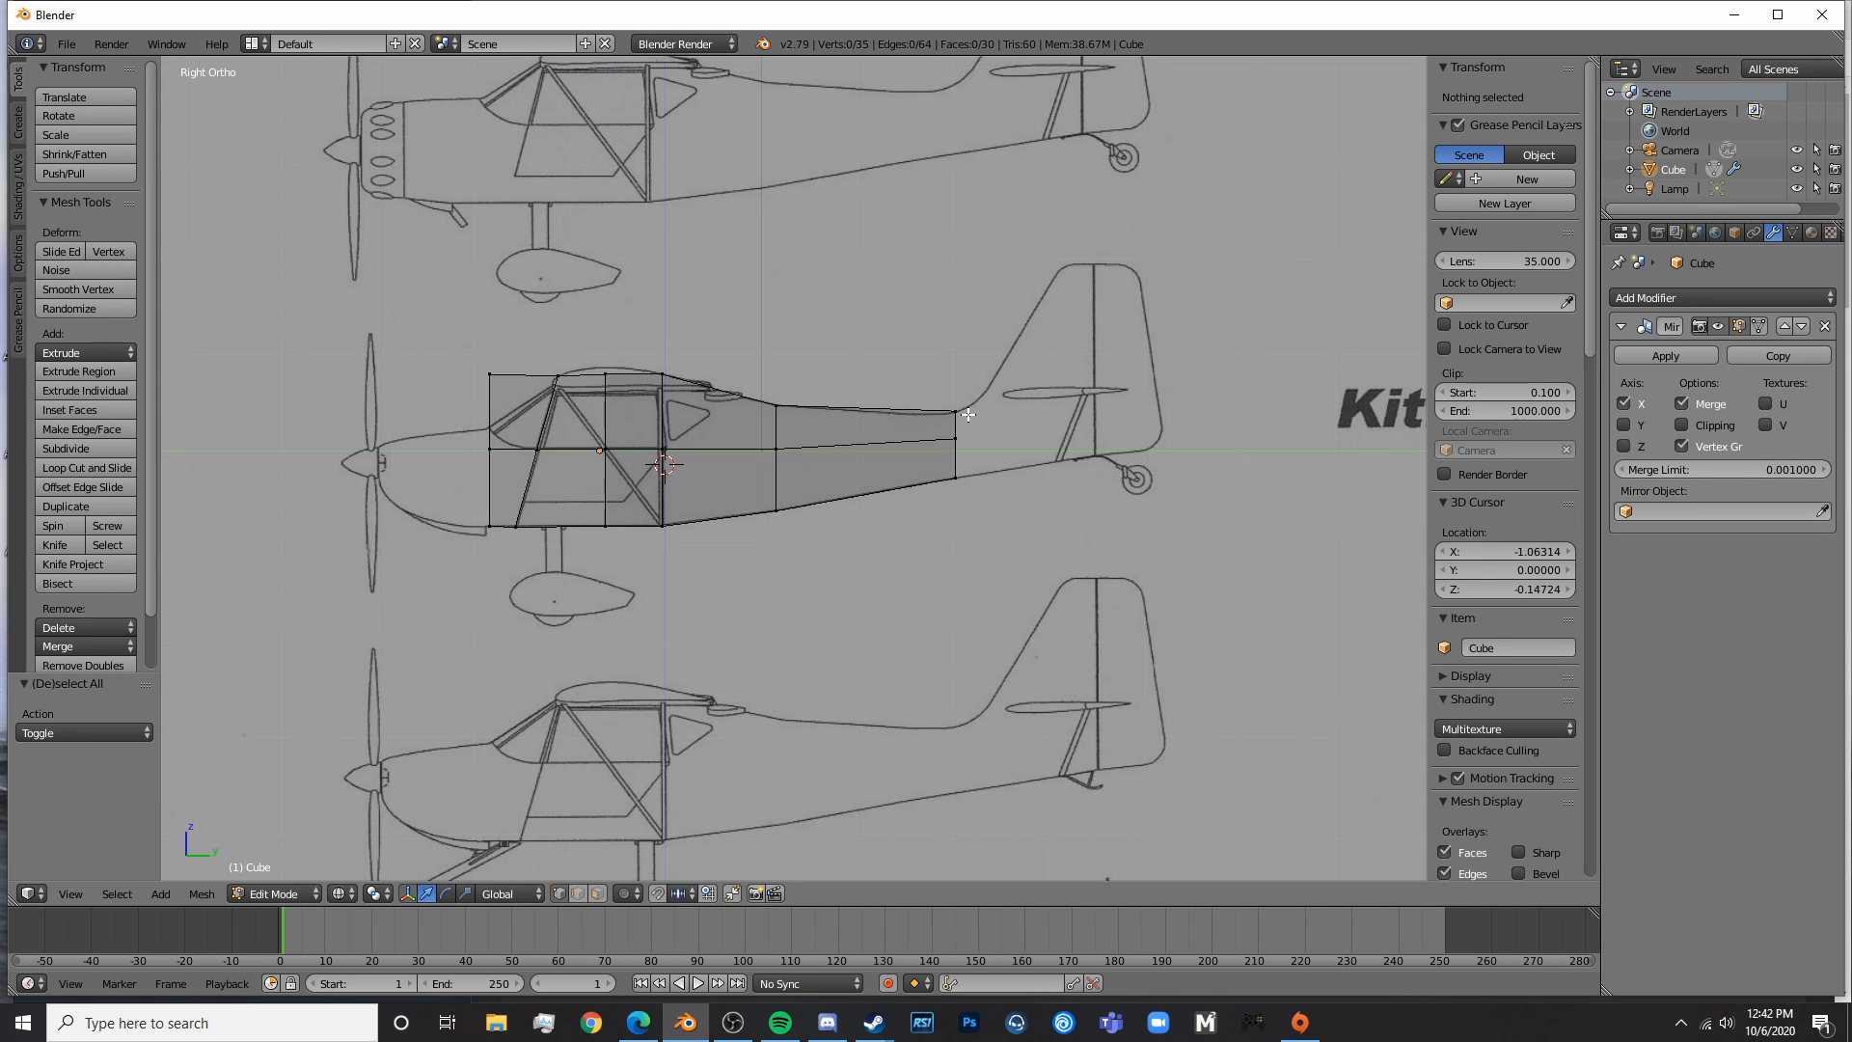
{"action": "key", "text": "KP_7"}
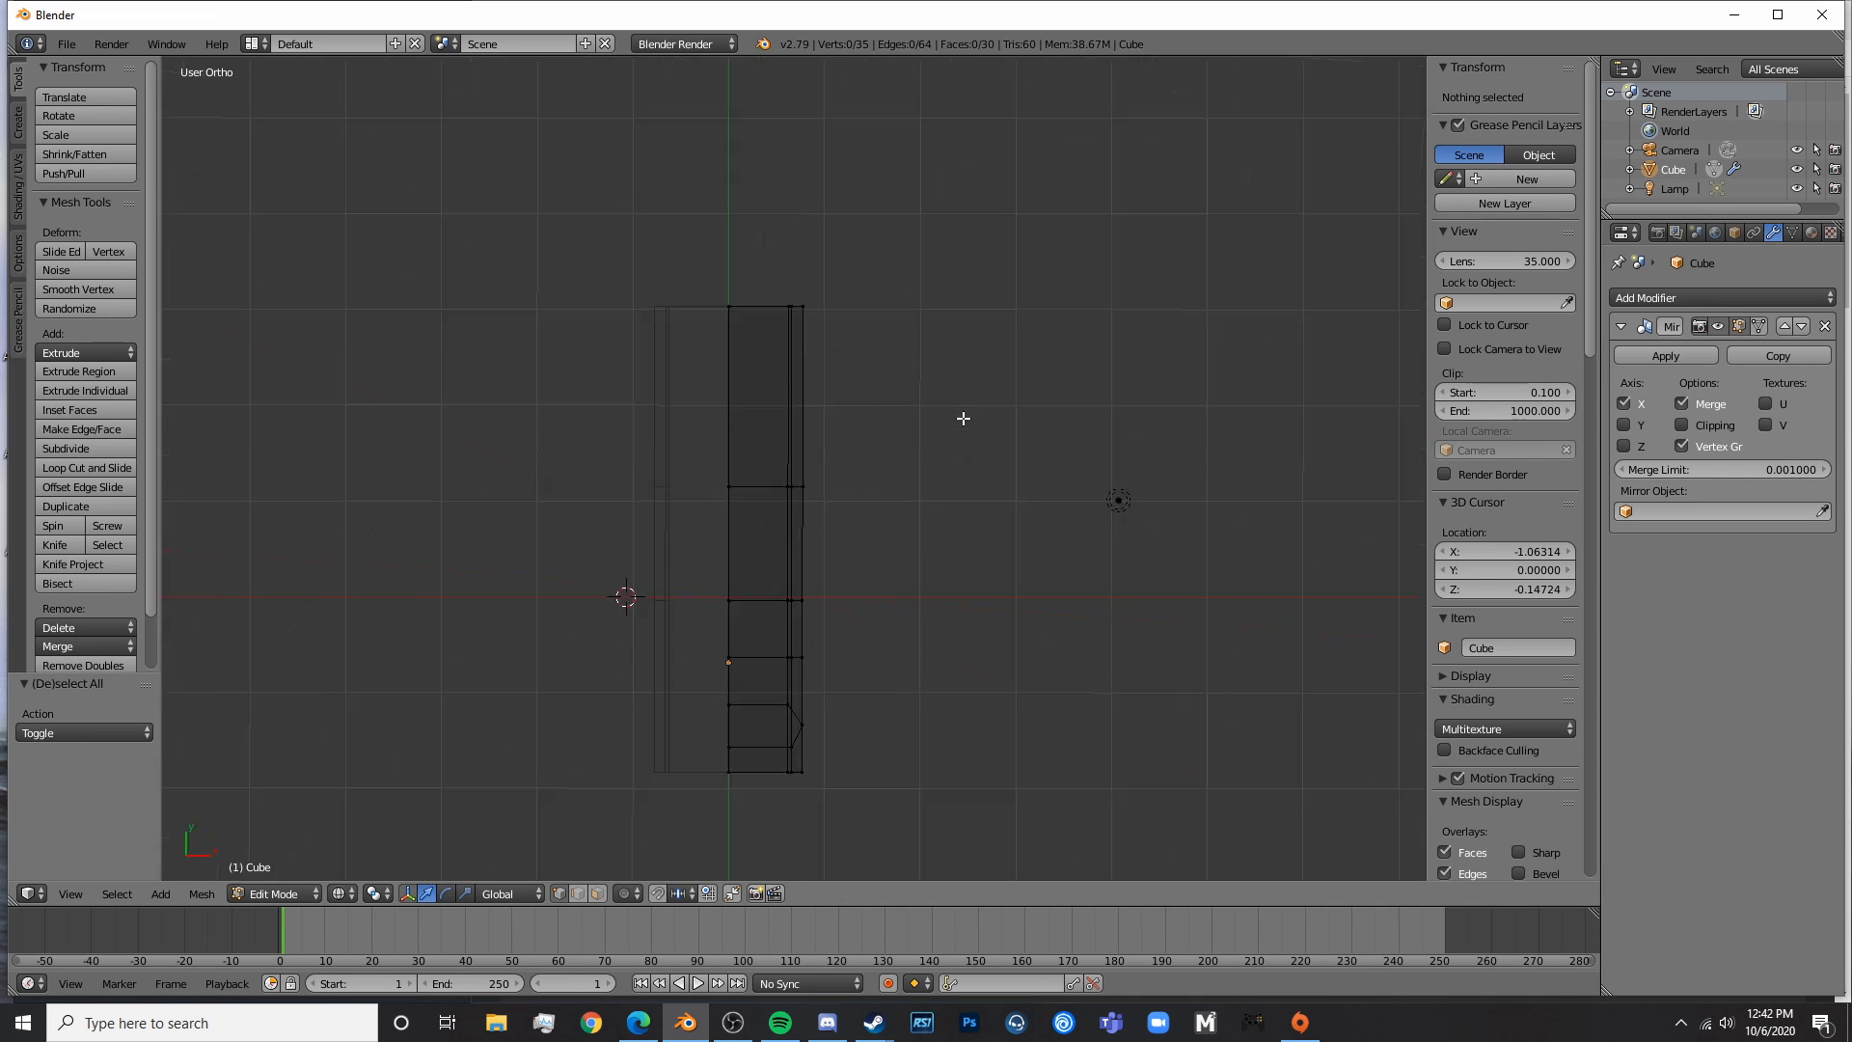
{"action": "scroll", "coordinate": [868, 415], "scroll_direction": "up", "scroll_amount": 4}
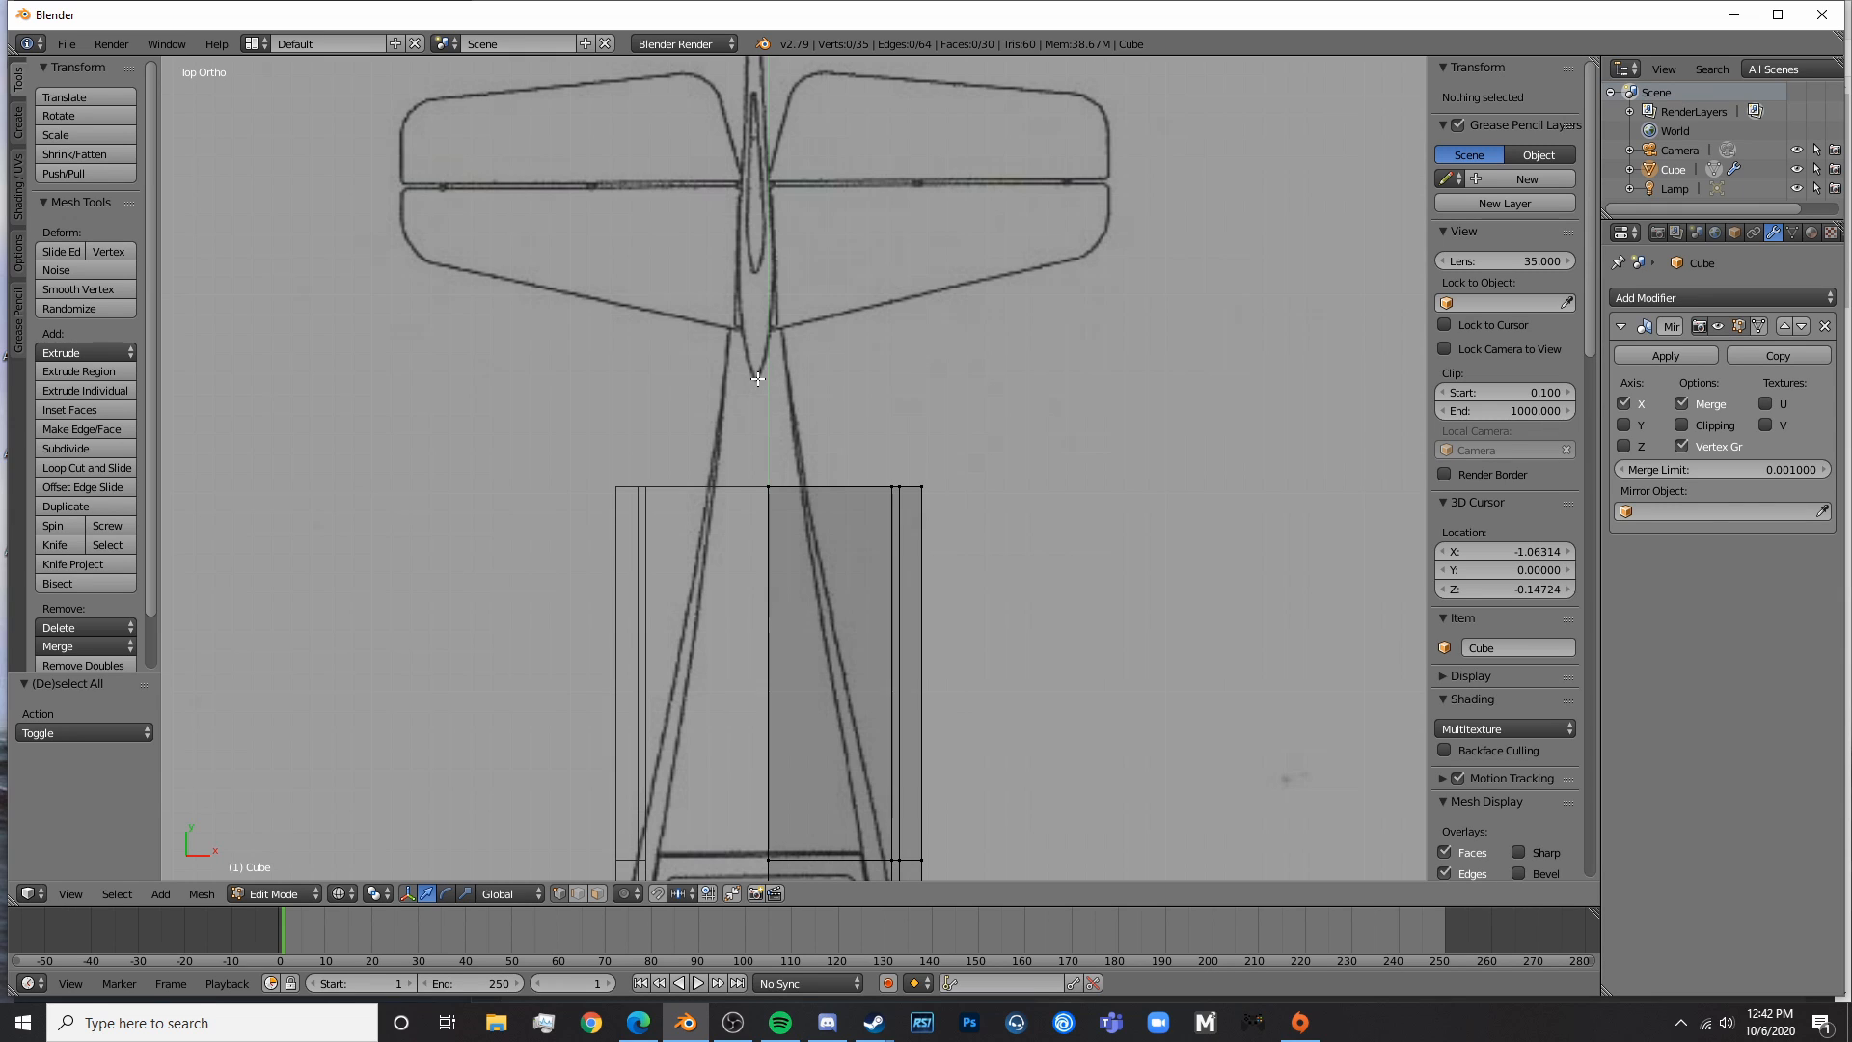
{"action": "scroll", "coordinate": [839, 483], "scroll_direction": "down", "scroll_amount": 5}
- In top view, select the tail end's side vertices and move them inward along X by about 0.52 and a further 0.035
{"action": "key", "text": "c"}
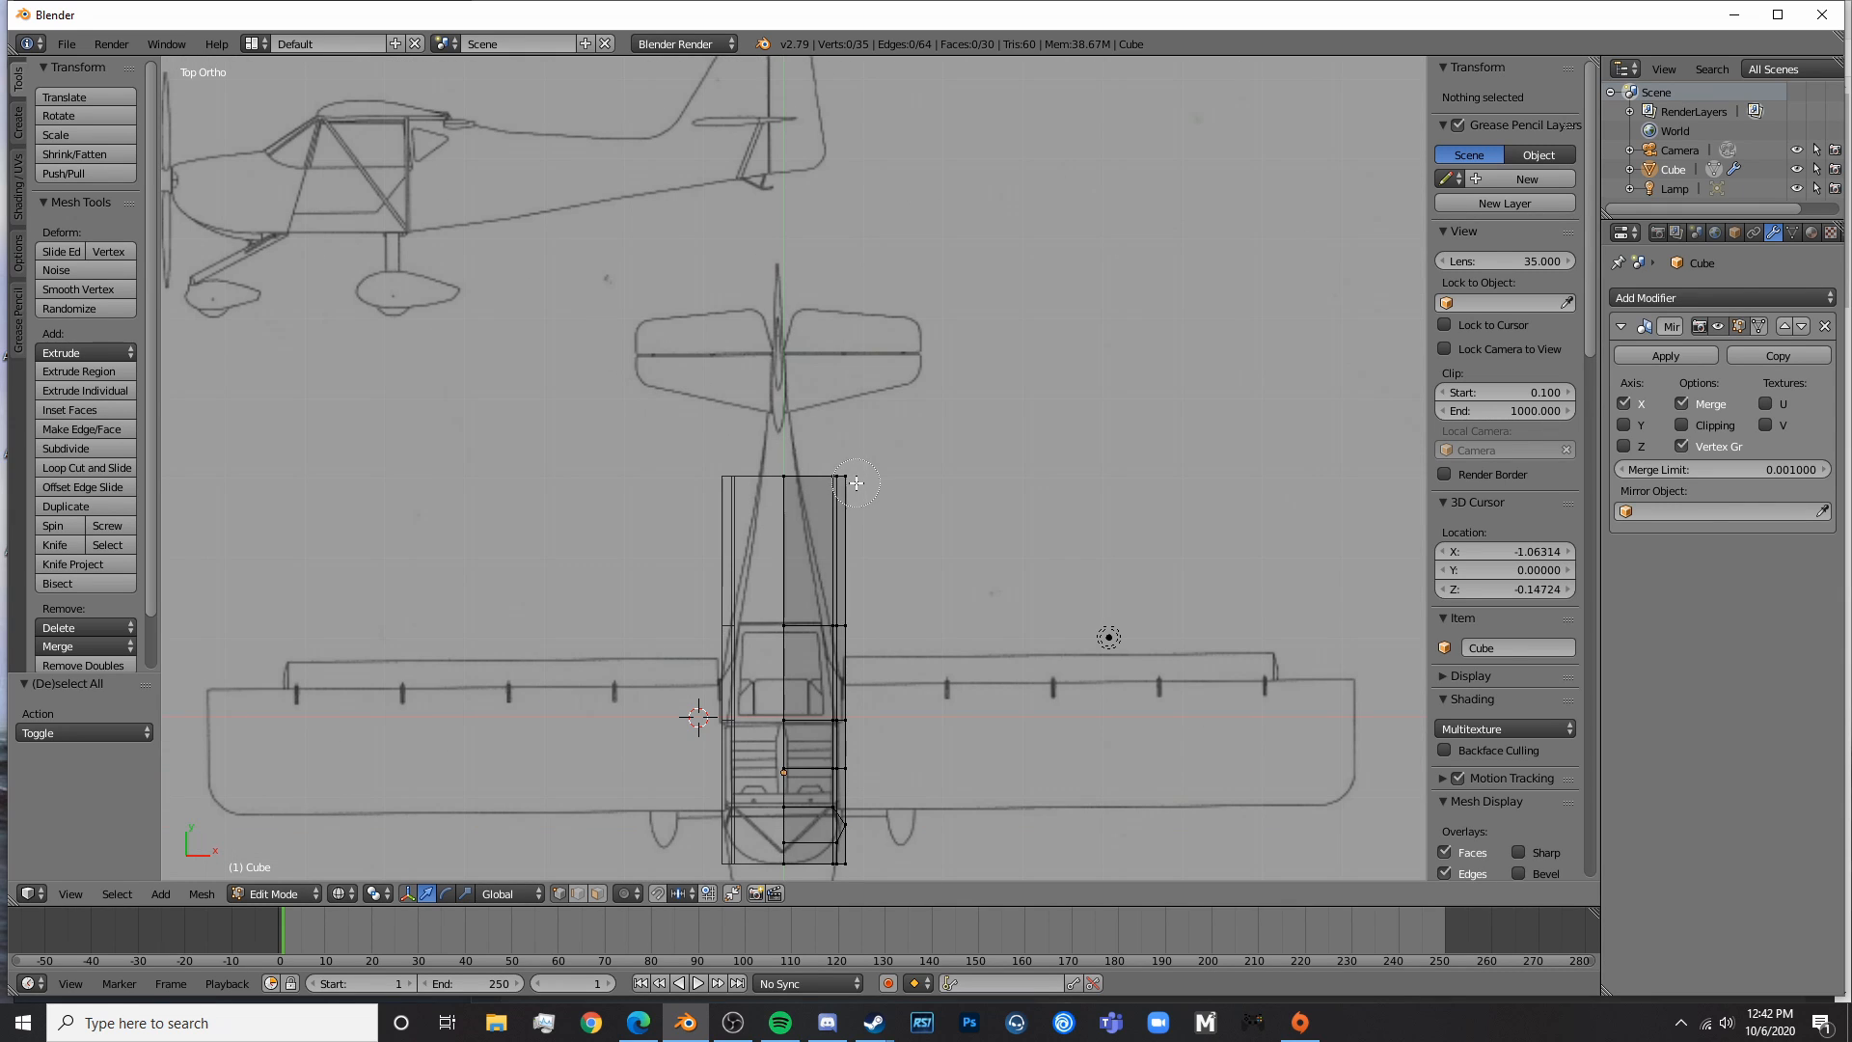
{"action": "left_click", "coordinate": [857, 482]}
{"action": "key", "text": "Escape"}
{"action": "key", "text": "g"}
{"action": "key", "text": "x"}
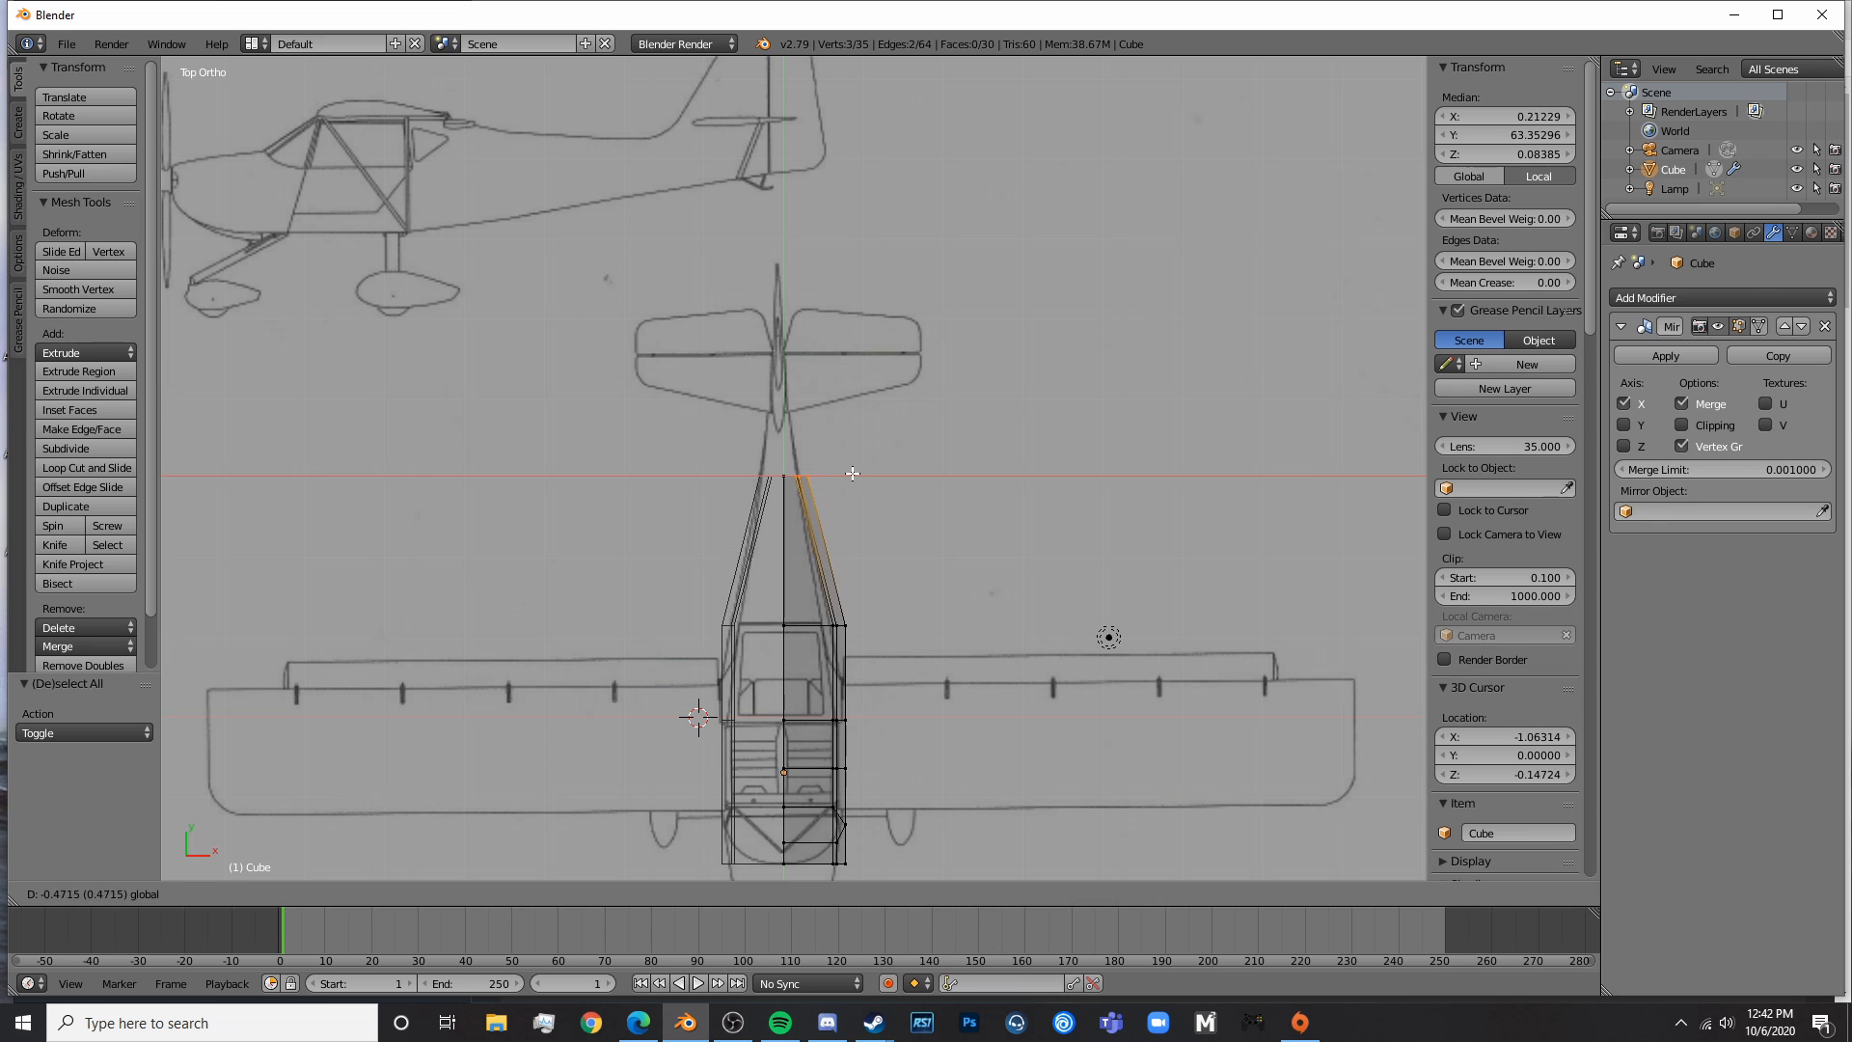
{"action": "left_click", "coordinate": [853, 475]}
{"action": "scroll", "coordinate": [863, 502], "scroll_direction": "up", "scroll_amount": 4}
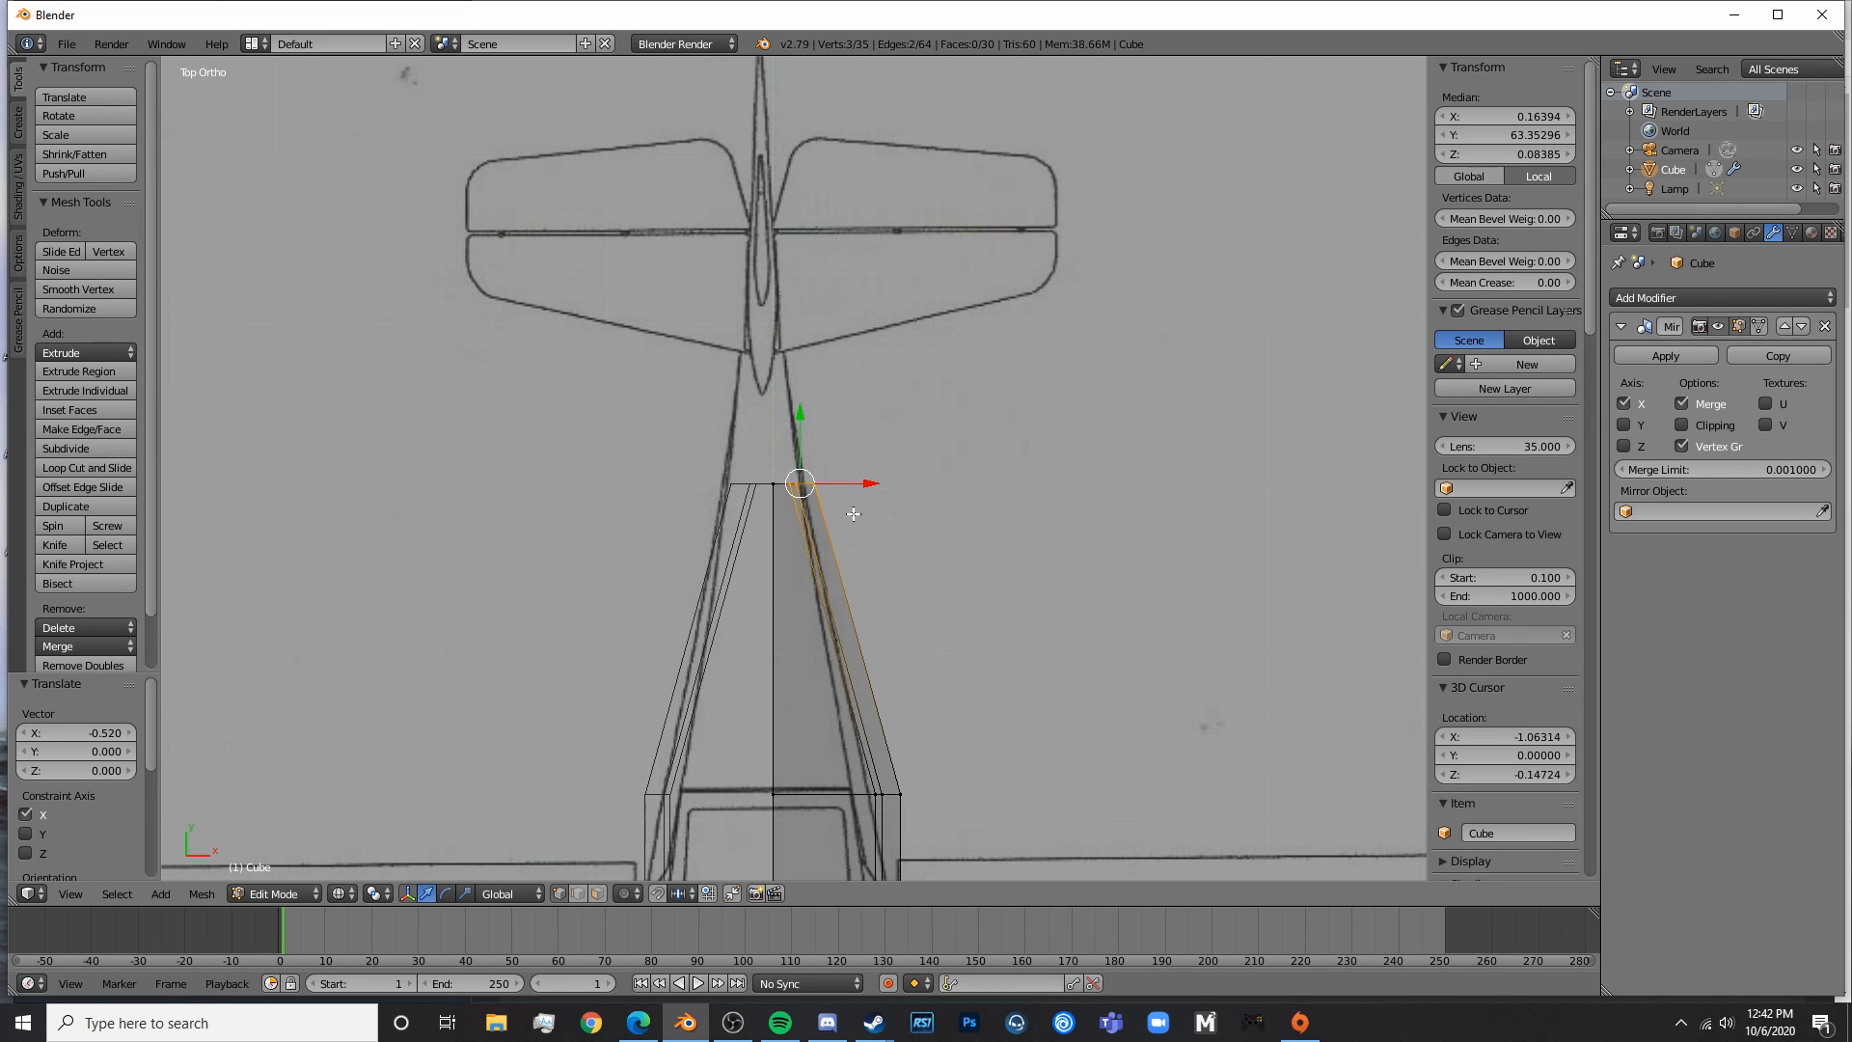
{"action": "key", "text": "g"}
{"action": "key", "text": "x"}
{"action": "left_click", "coordinate": [857, 487]}
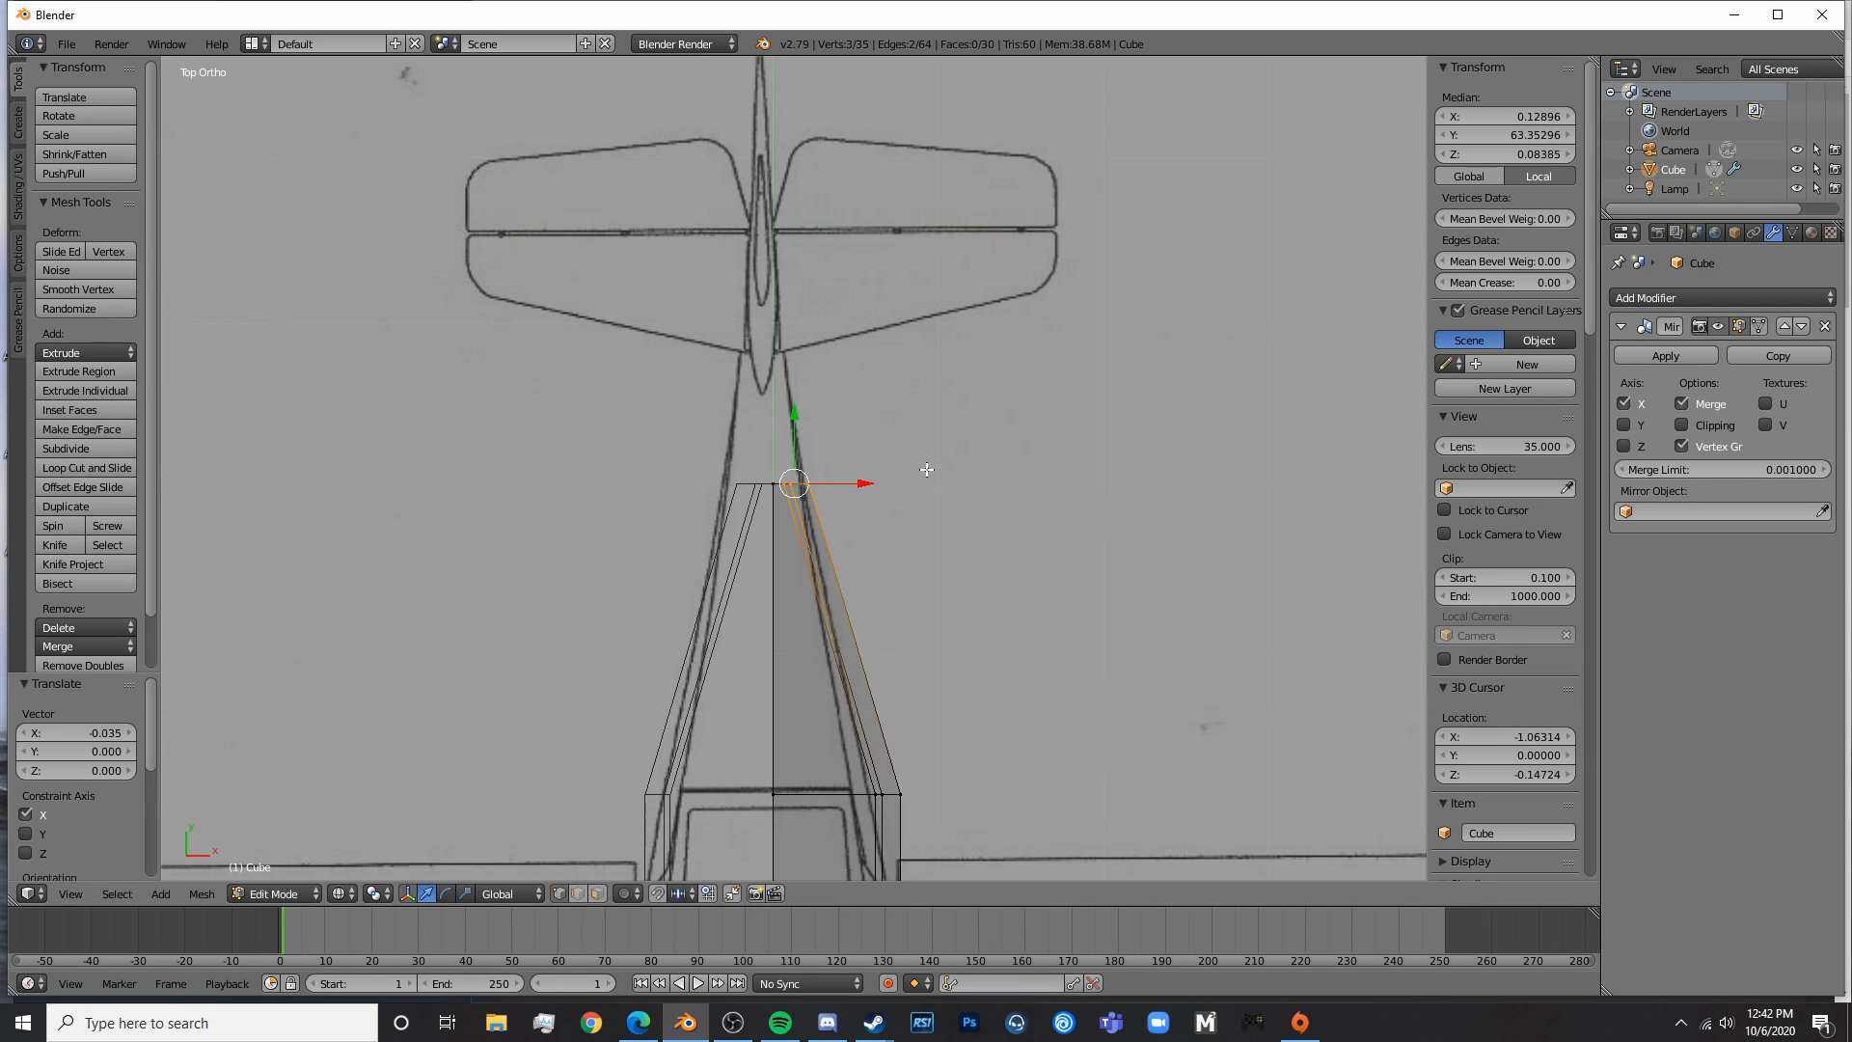
- Scale the tail end's side vertices to about 0.517 along X and fine-tune their position and width against the blueprint outline
{"action": "key", "text": "s"}
{"action": "key", "text": "x"}
{"action": "left_click", "coordinate": [859, 483]}
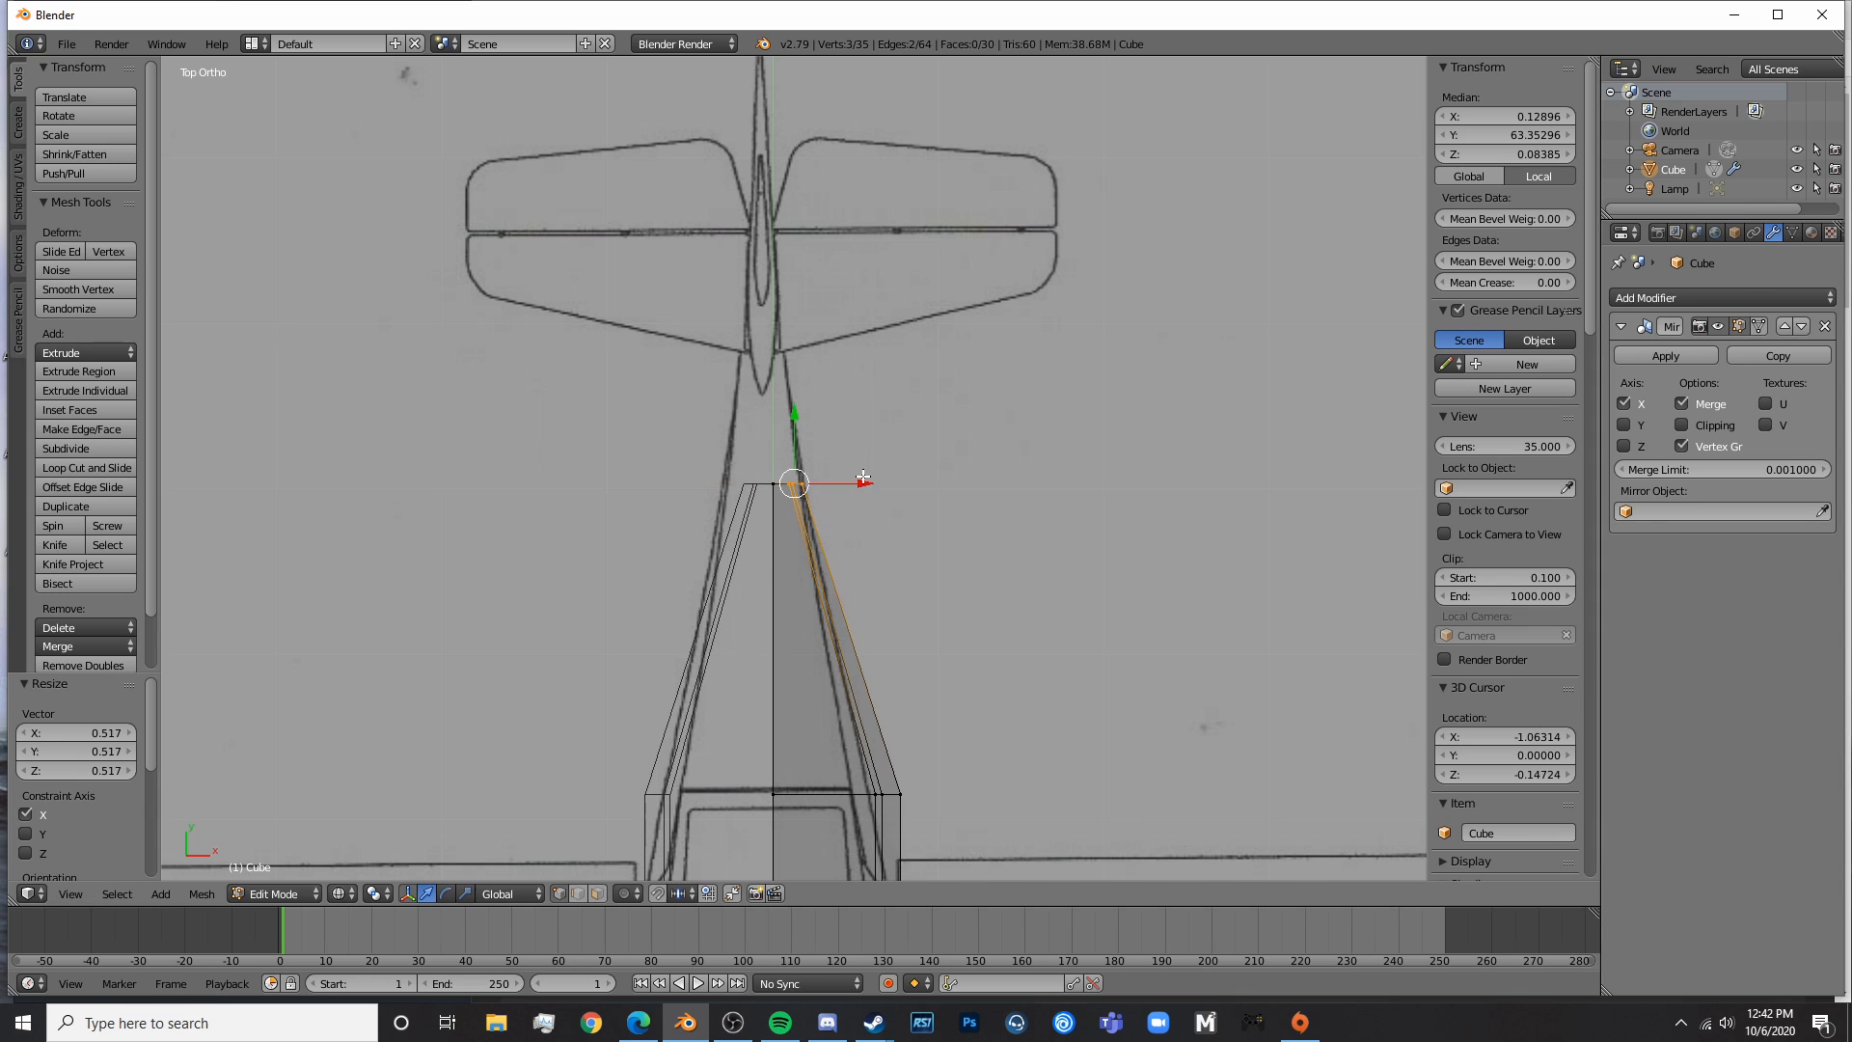
{"action": "key", "text": "g"}
{"action": "key", "text": "x"}
{"action": "left_click_drag", "start_coordinate": [859, 486], "coordinate": [854, 485]}
{"action": "key", "text": "s"}
{"action": "key", "text": "x"}
{"action": "left_click", "coordinate": [843, 485]}
{"action": "left_click", "coordinate": [855, 485]}
{"action": "key", "text": "Tab"}
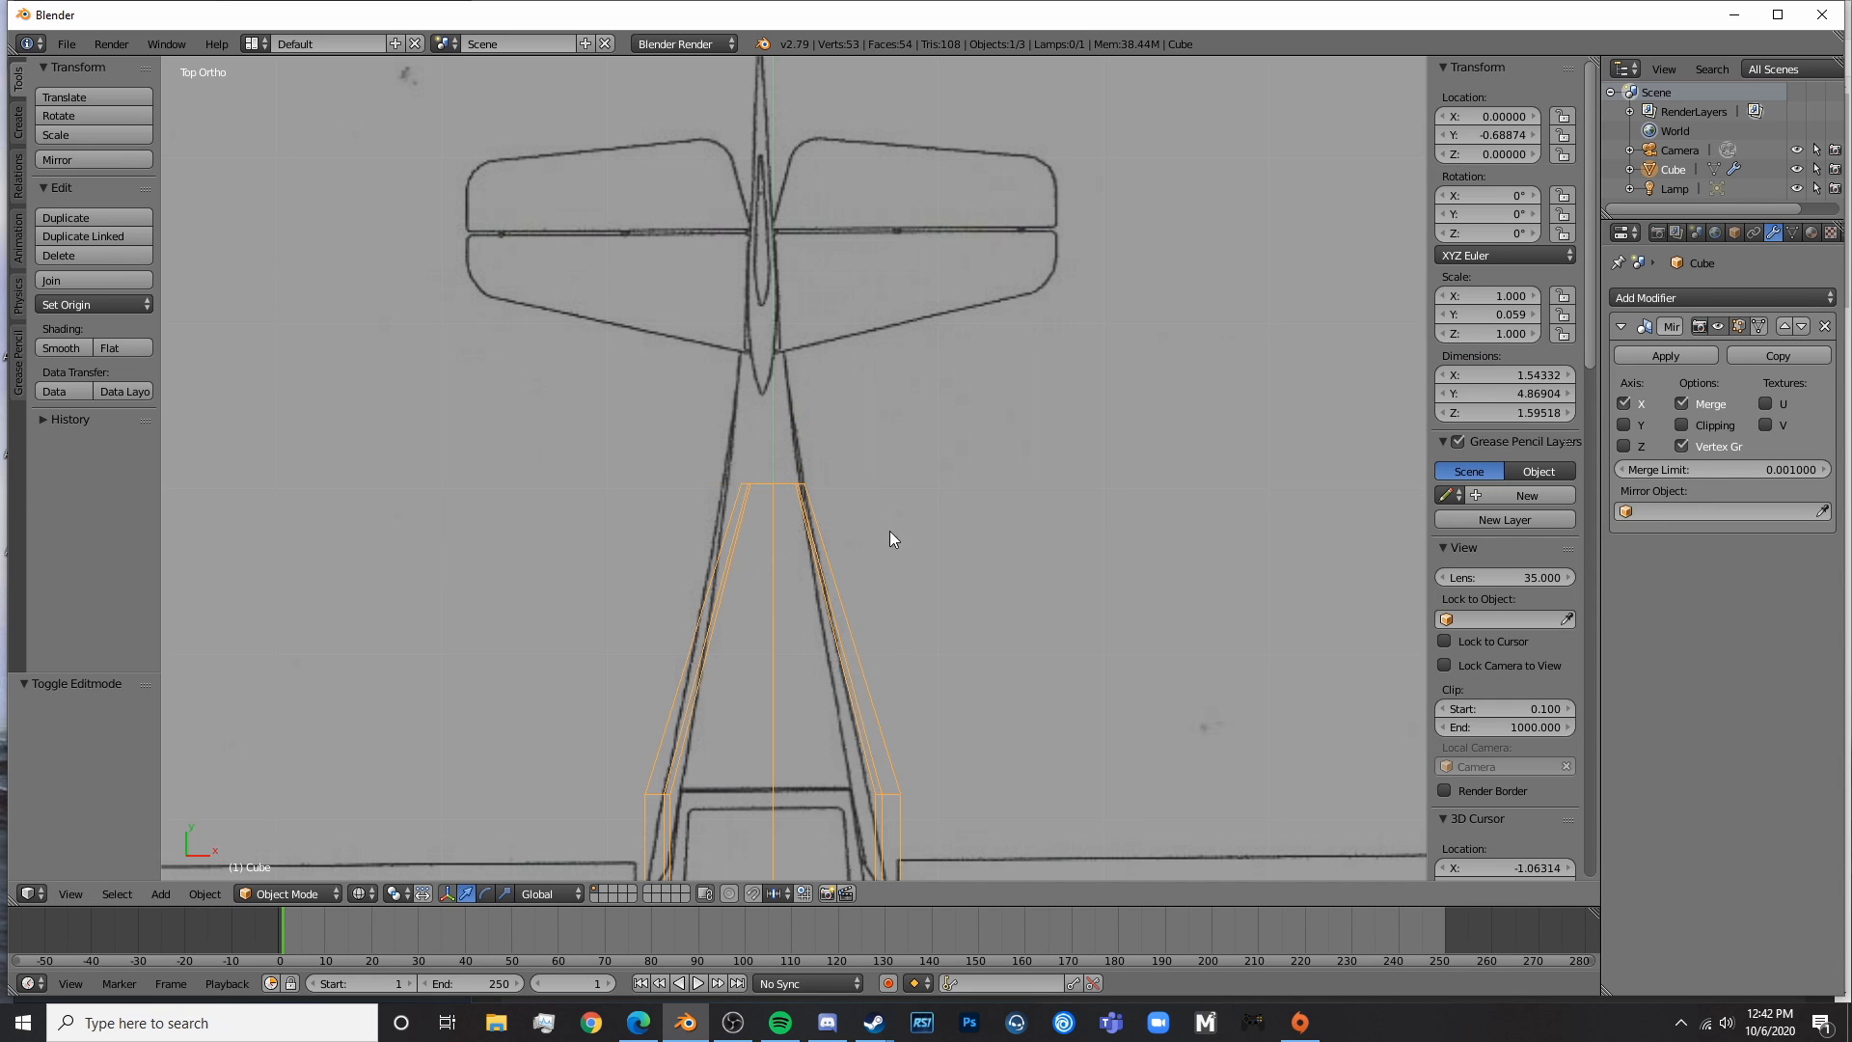
- Select the side vertices of the ring behind the cabin and move them inward along X toward the top-view outline
{"action": "scroll", "coordinate": [897, 555], "scroll_direction": "down", "scroll_amount": 4}
{"action": "key", "text": "Tab"}
{"action": "middle_click_drag", "start_coordinate": [926, 625], "coordinate": [880, 471], "text": "shift"}
{"action": "scroll", "coordinate": [880, 505], "scroll_direction": "up", "scroll_amount": 3}
{"action": "scroll", "coordinate": [881, 507], "scroll_direction": "up", "scroll_amount": 2}
{"action": "key", "text": "a"}
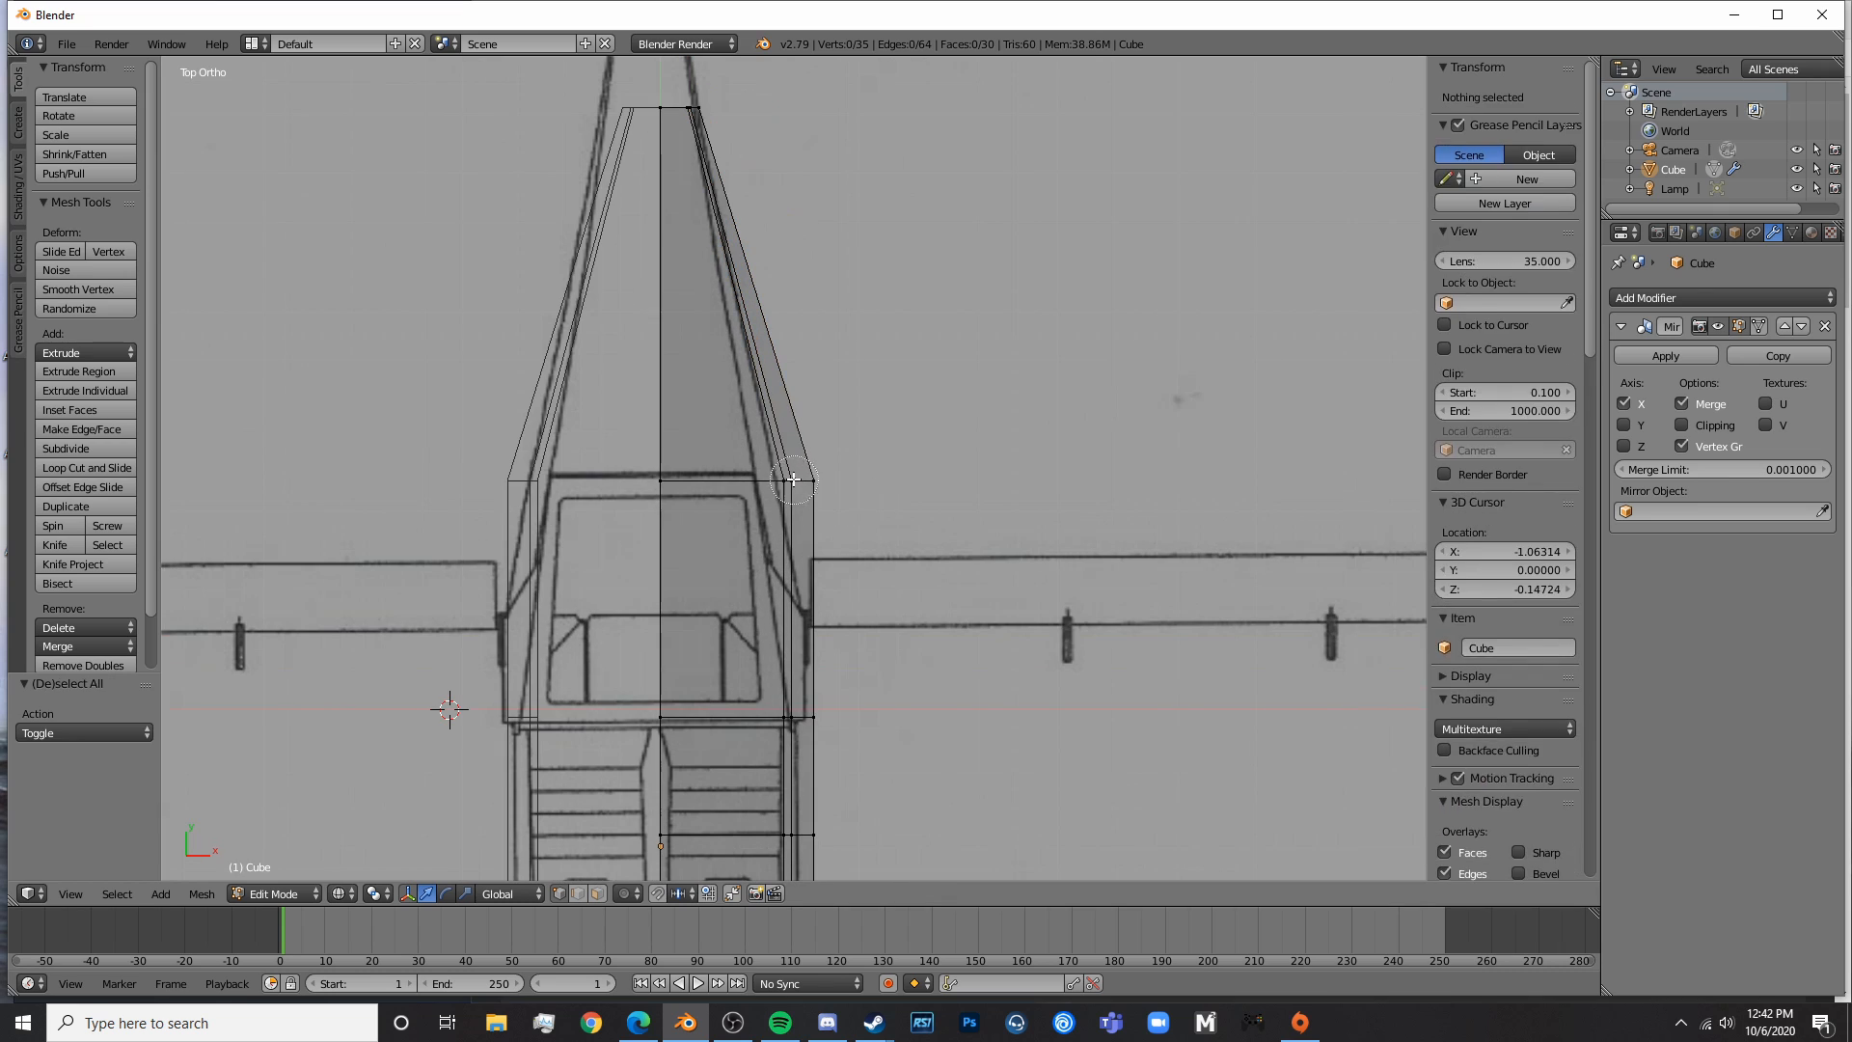
{"action": "key", "text": "b"}
{"action": "left_click_drag", "start_coordinate": [764, 451], "coordinate": [820, 493]}
{"action": "scroll", "coordinate": [868, 497], "scroll_direction": "down", "scroll_amount": 3}
{"action": "key", "text": "Tab"}
{"action": "scroll", "coordinate": [905, 501], "scroll_direction": "down", "scroll_amount": 2}
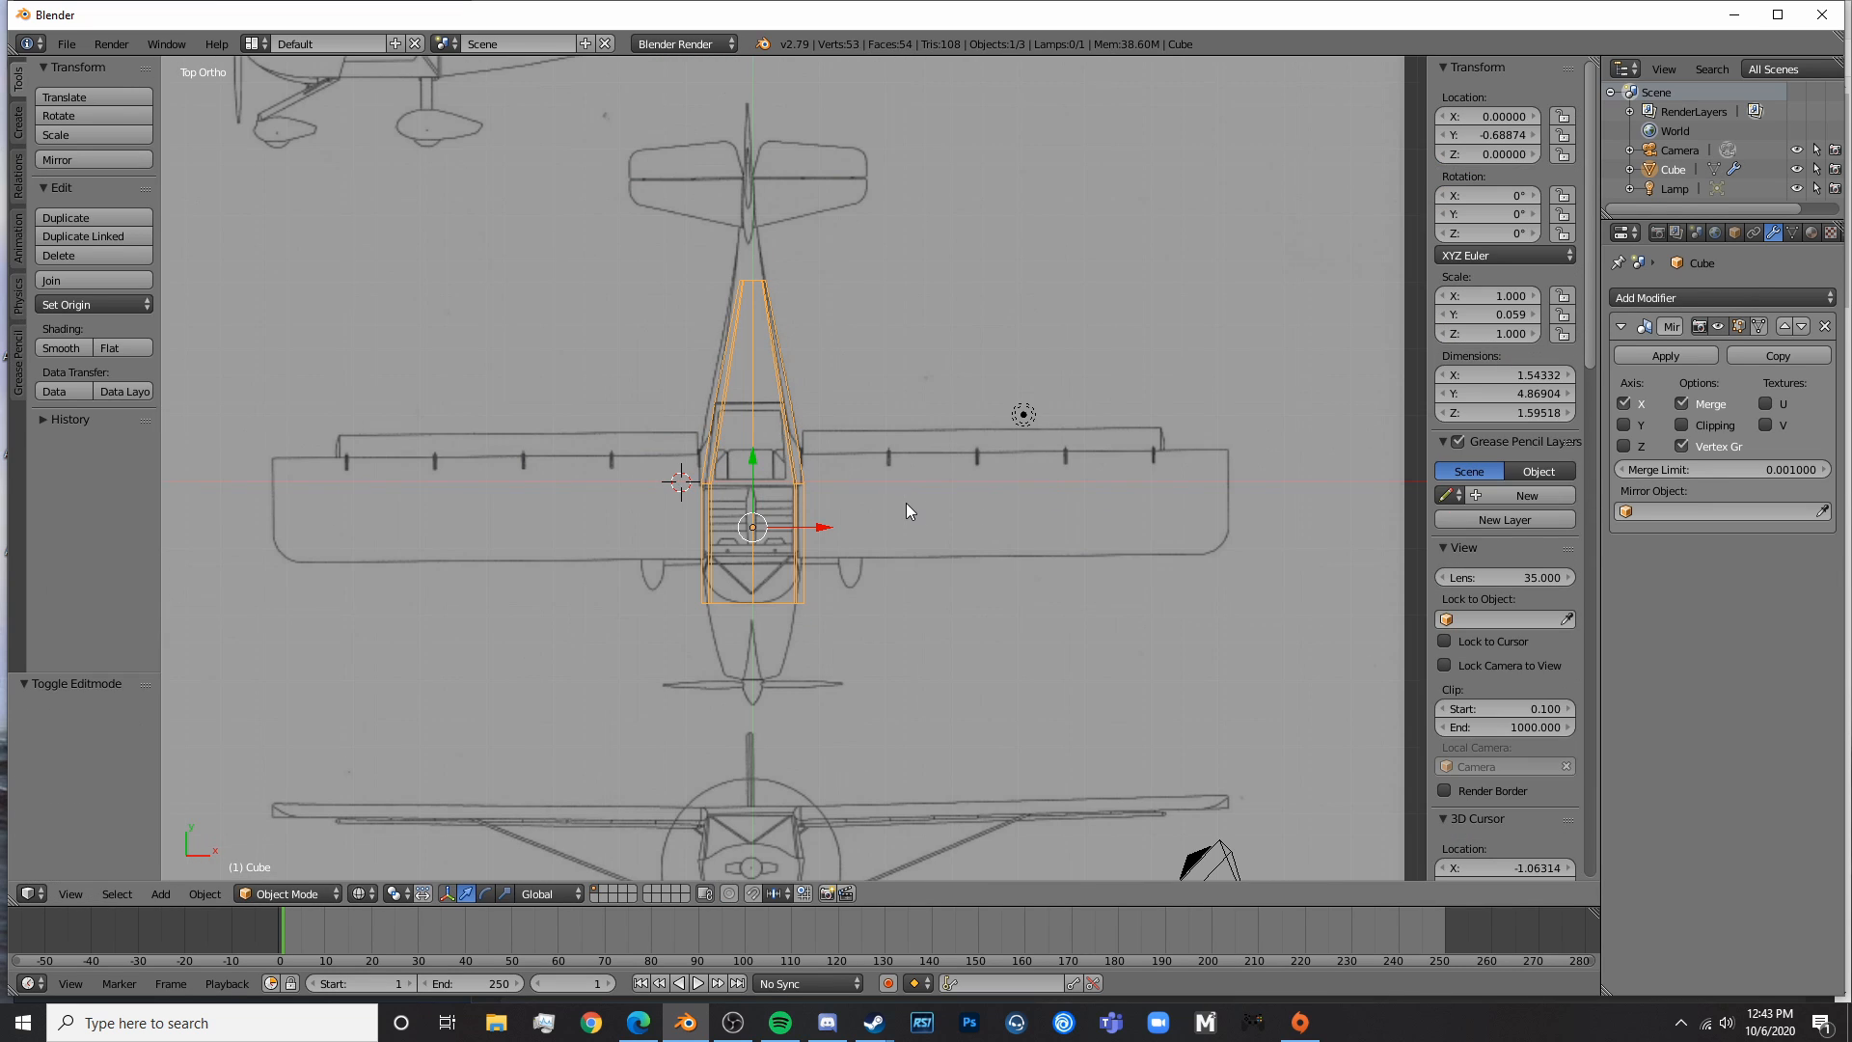
- Move the side vertices of the ring behind the cabin outward about 0.04 along X to follow the fuselage outline
{"action": "middle_click_drag", "start_coordinate": [802, 677], "coordinate": [828, 374], "text": "shift"}
{"action": "scroll", "coordinate": [872, 436], "scroll_direction": "up", "scroll_amount": 6}
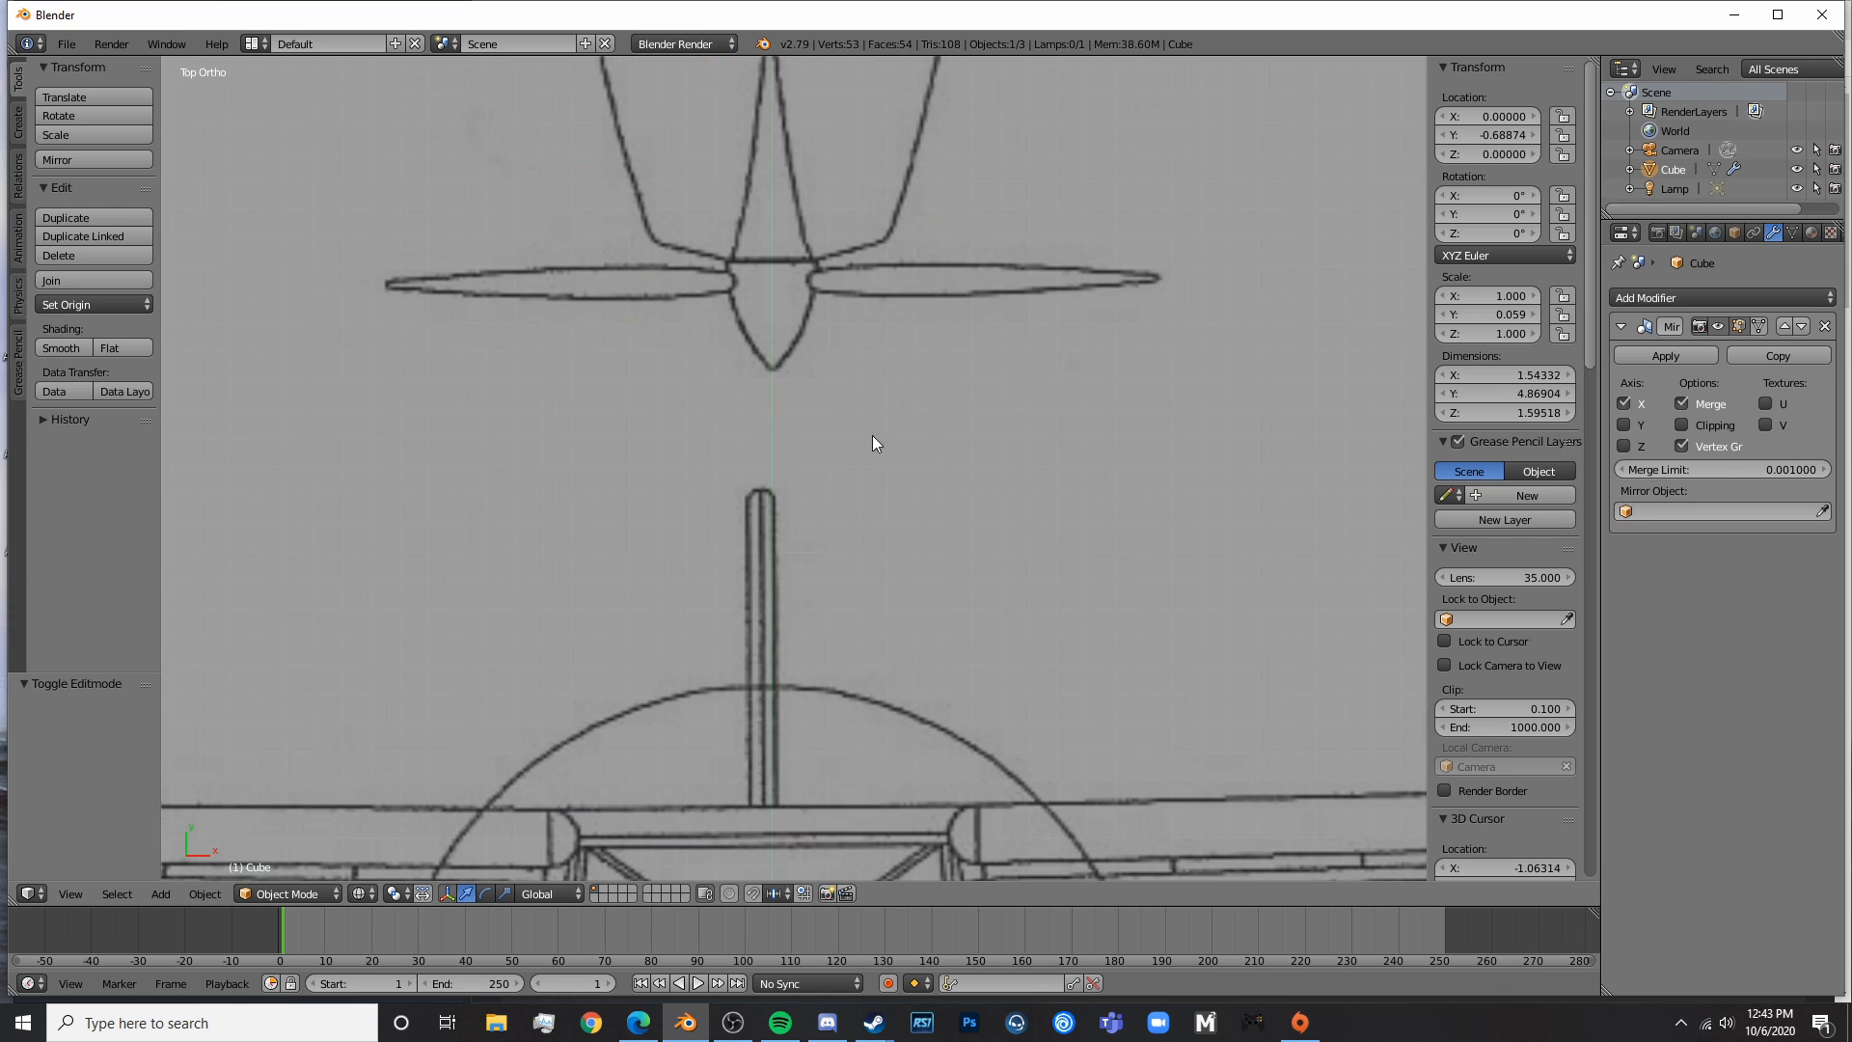
{"action": "scroll", "coordinate": [771, 381], "scroll_direction": "down", "scroll_amount": 3}
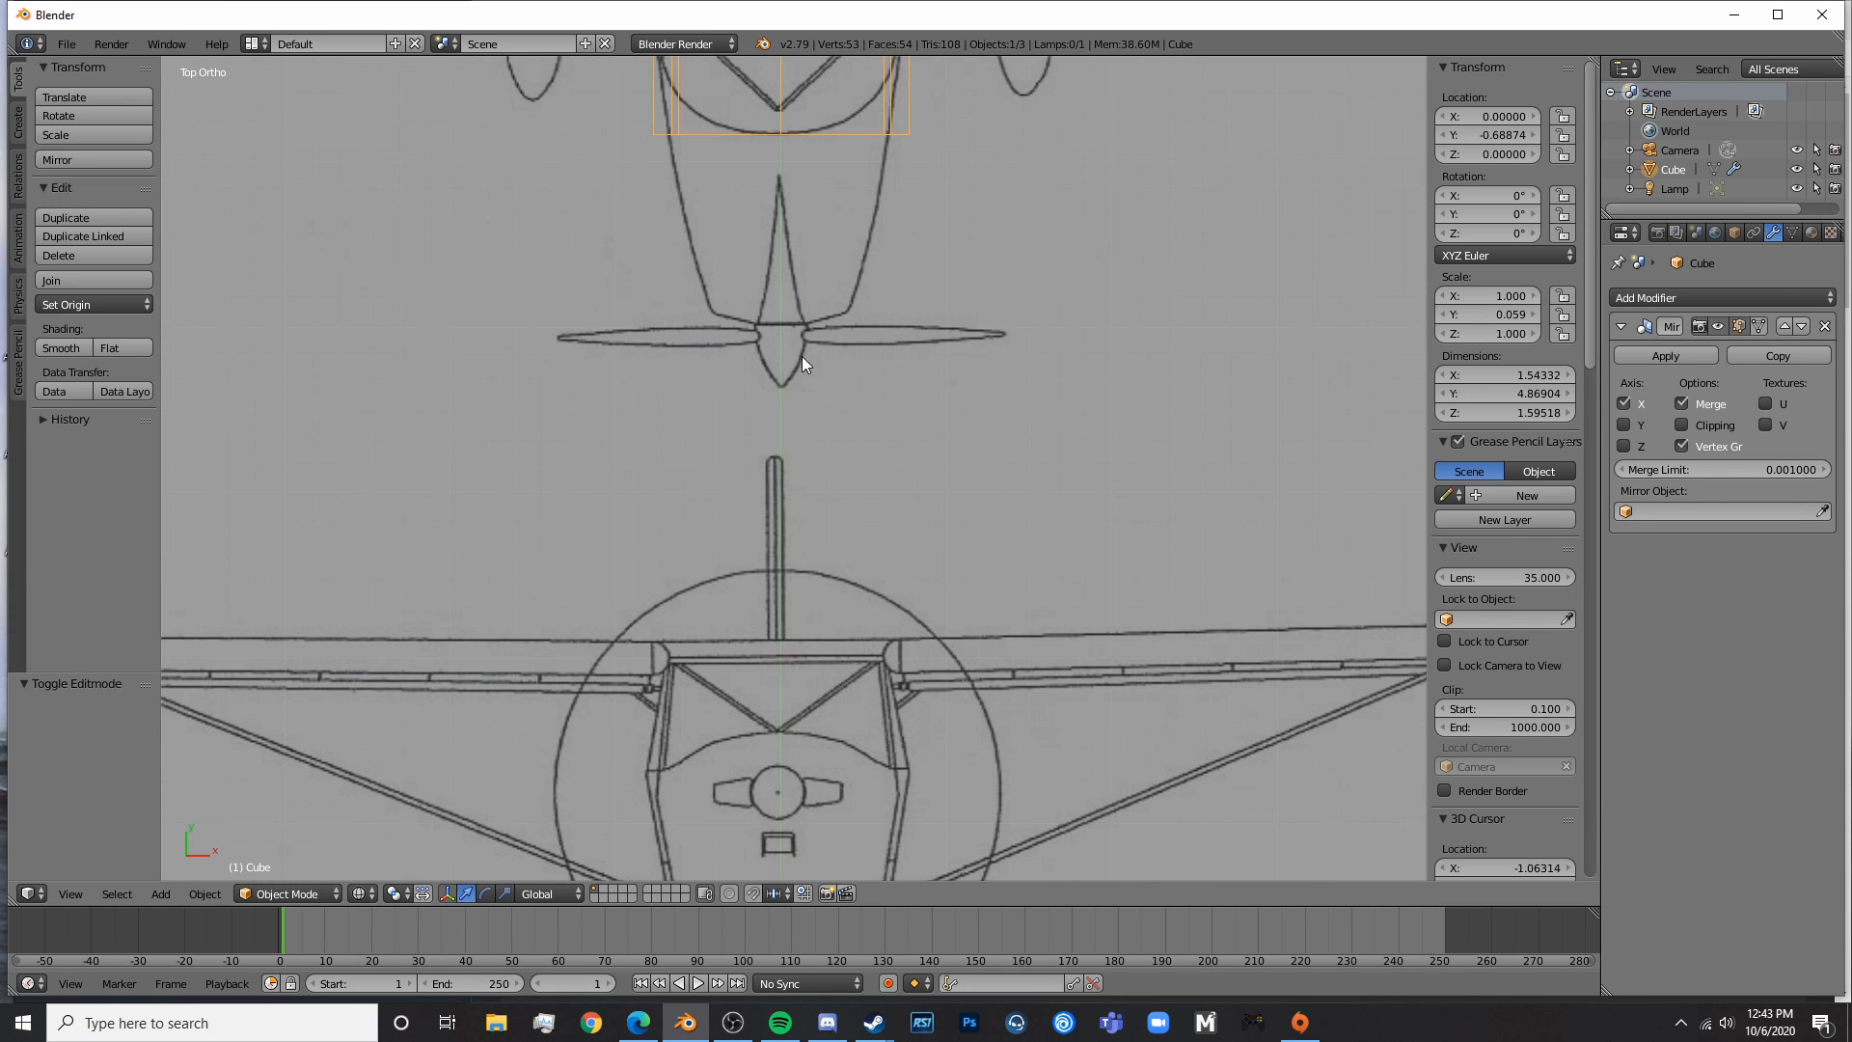
{"action": "middle_click_drag", "start_coordinate": [806, 364], "coordinate": [726, 816], "text": "shift"}
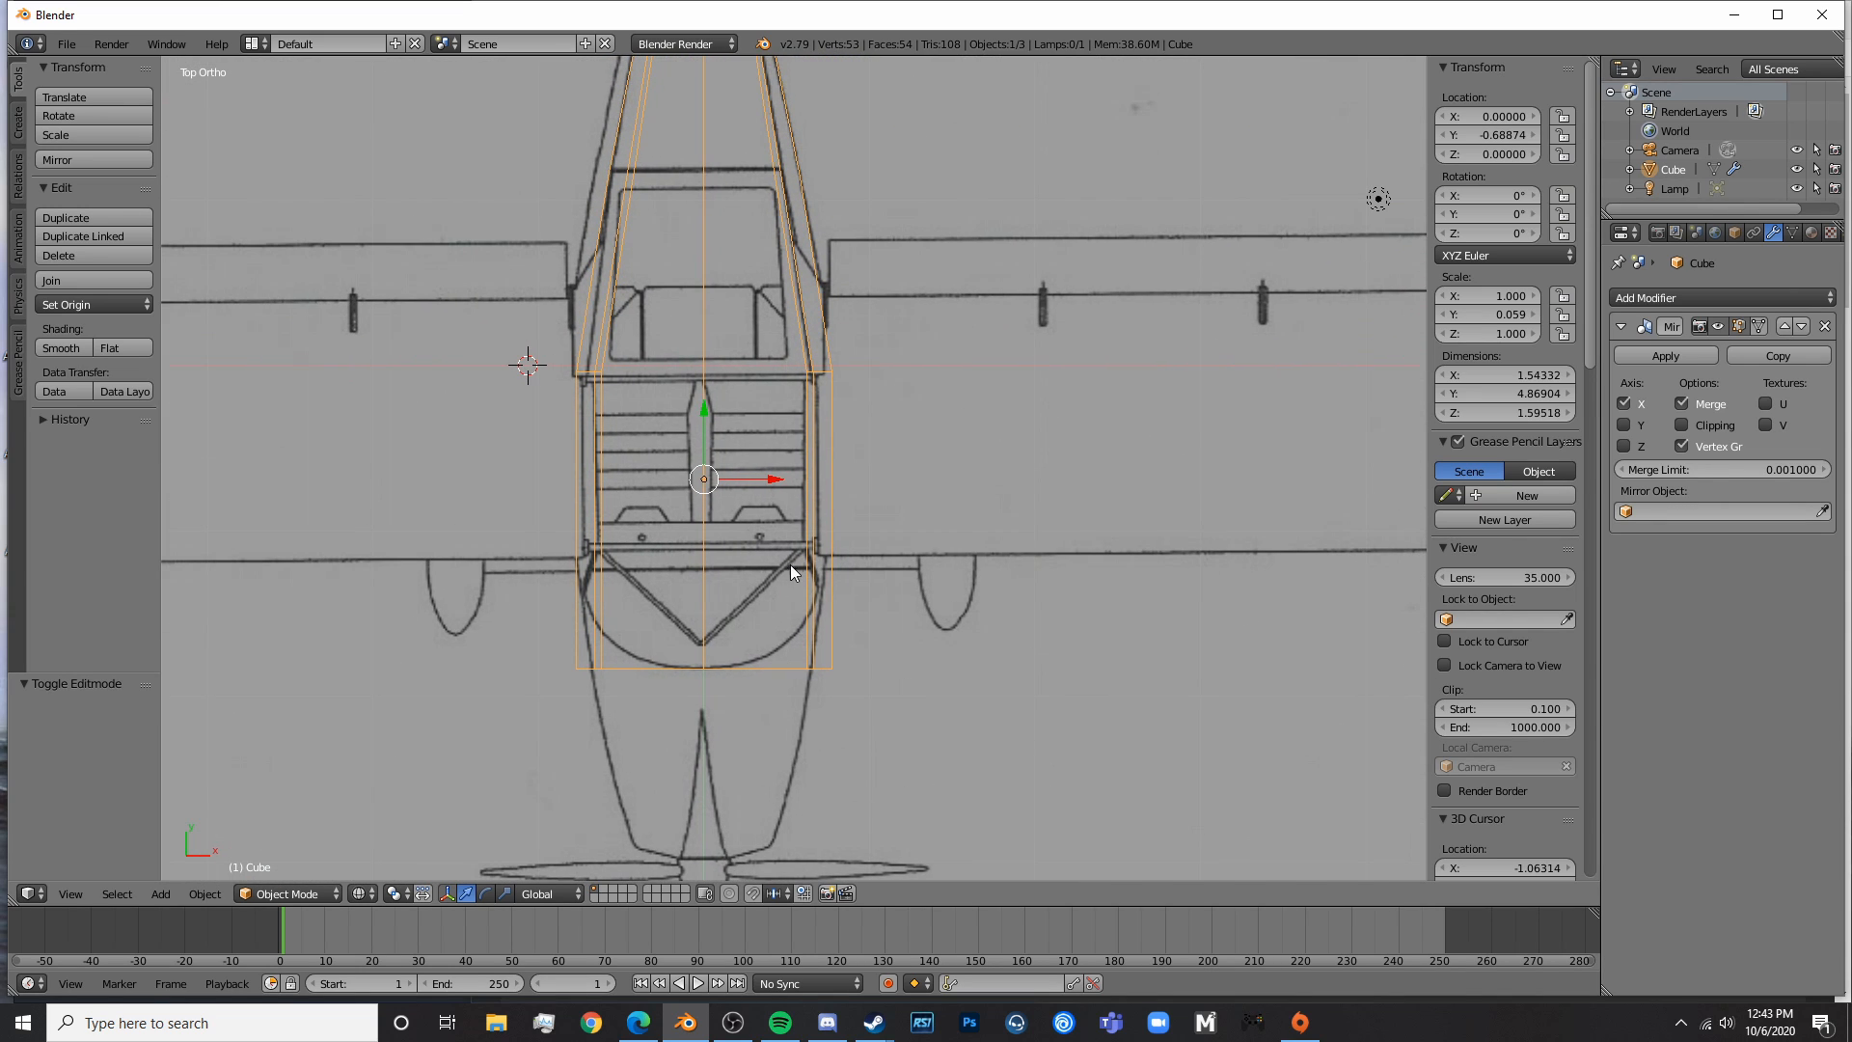
{"action": "middle_click_drag", "start_coordinate": [789, 565], "coordinate": [763, 761], "text": "shift"}
{"action": "middle_click_drag", "start_coordinate": [740, 366], "coordinate": [787, 623], "text": "shift"}
{"action": "key", "text": "Tab"}
{"action": "middle_click_drag", "start_coordinate": [944, 651], "coordinate": [899, 281], "text": "shift"}
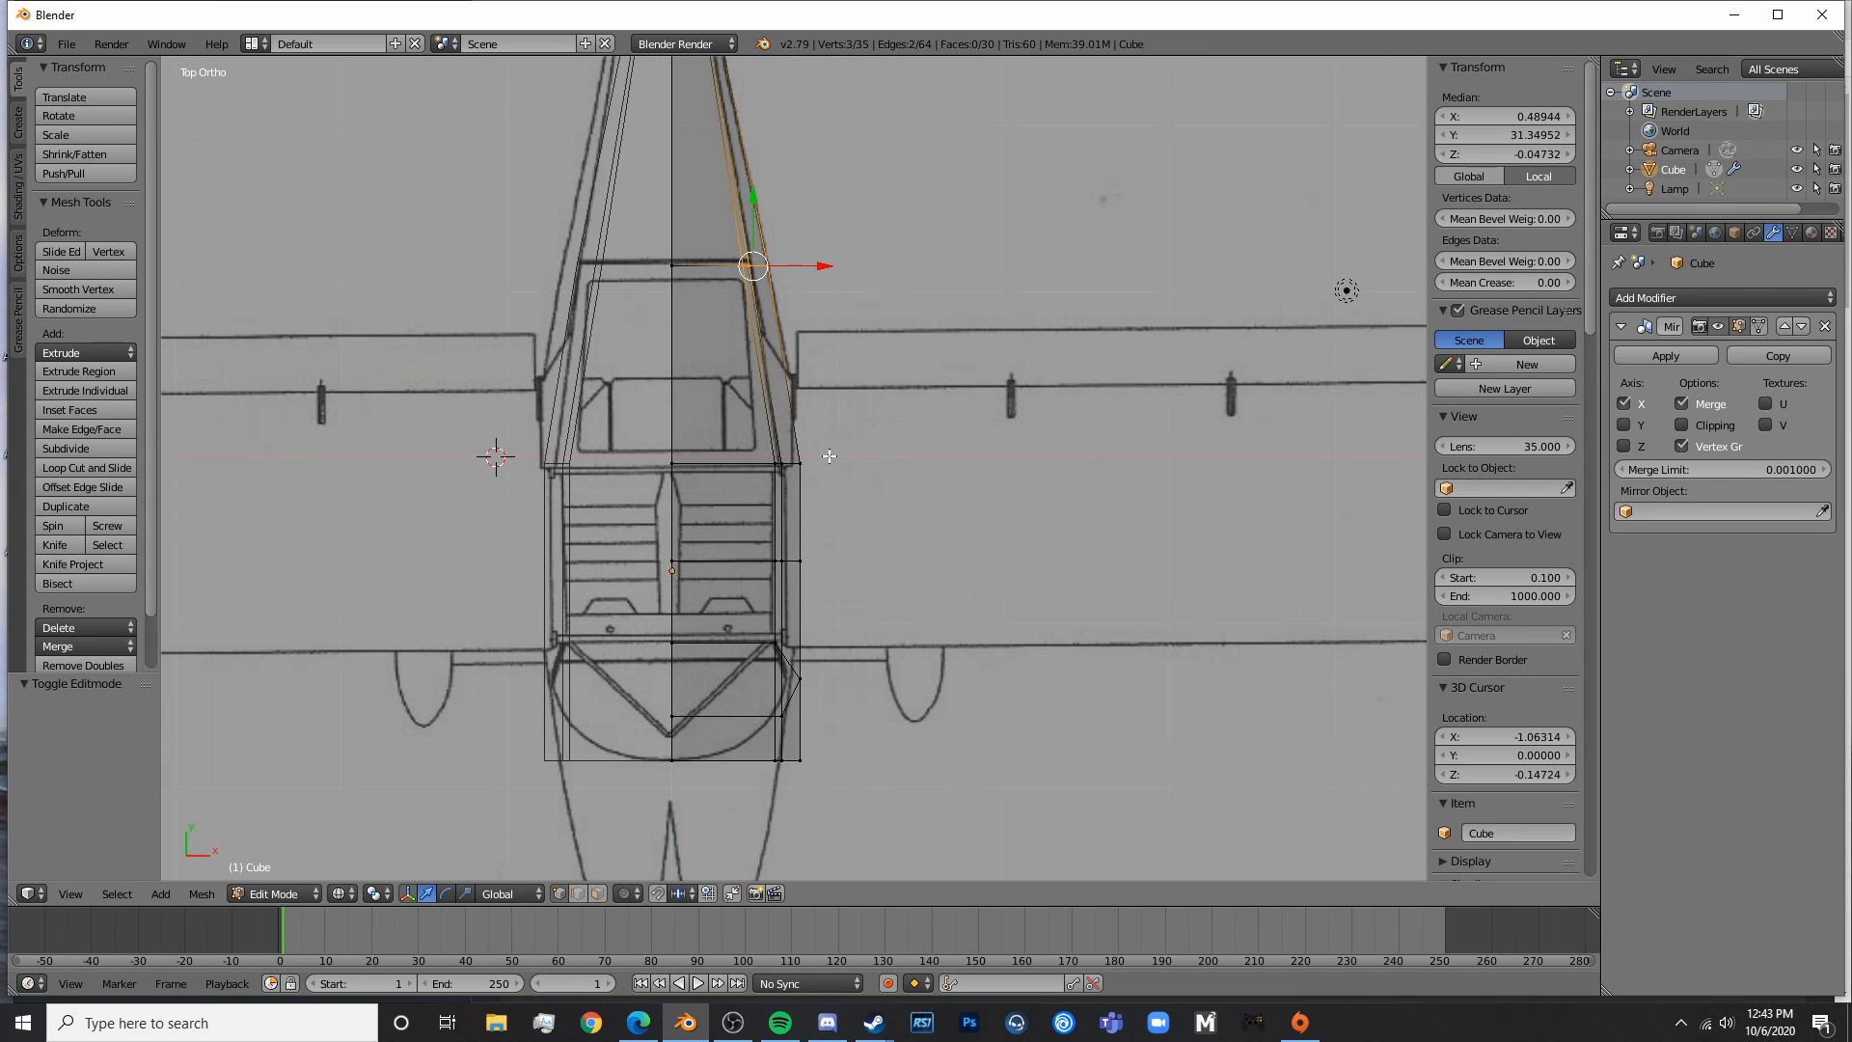
{"action": "middle_click_drag", "start_coordinate": [830, 456], "coordinate": [870, 706], "text": "shift"}
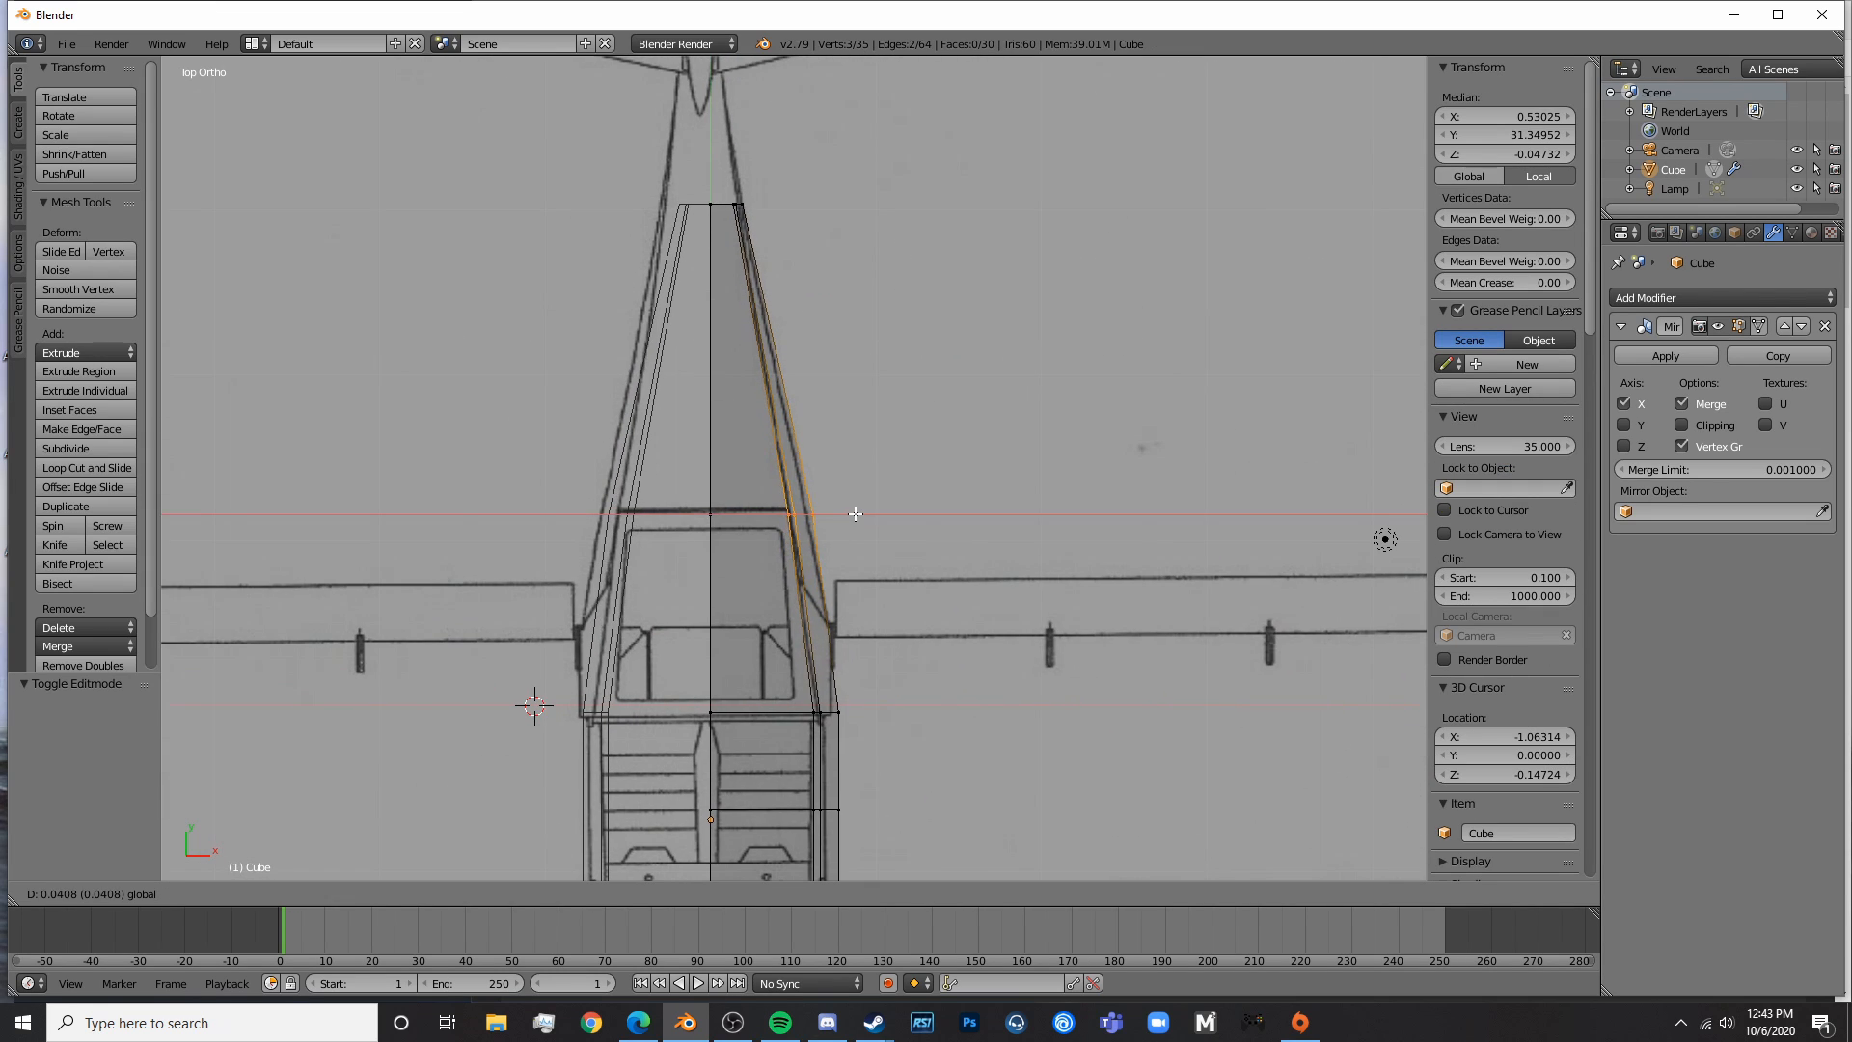
- Select the tail end's side vertices and shift them slightly outward along X to the blueprint edge
{"action": "key", "text": "a"}
{"action": "key", "text": "c"}
{"action": "left_click_drag", "start_coordinate": [789, 206], "coordinate": [803, 205]}
{"action": "key", "text": "Tab"}
- Select the side vertices of the slanted front door post ring and move them inward along X to the top-view outline
{"action": "scroll", "coordinate": [925, 424], "scroll_direction": "down", "scroll_amount": 4}
{"action": "middle_click_drag", "start_coordinate": [1003, 528], "coordinate": [980, 313], "text": "shift"}
{"action": "key", "text": "Tab"}
{"action": "scroll", "coordinate": [980, 479], "scroll_direction": "up", "scroll_amount": 3}
{"action": "key", "text": "a"}
{"action": "key", "text": "a"}
{"action": "key", "text": "a"}
{"action": "scroll", "coordinate": [795, 540], "scroll_direction": "up", "scroll_amount": 3}
{"action": "key", "text": "c"}
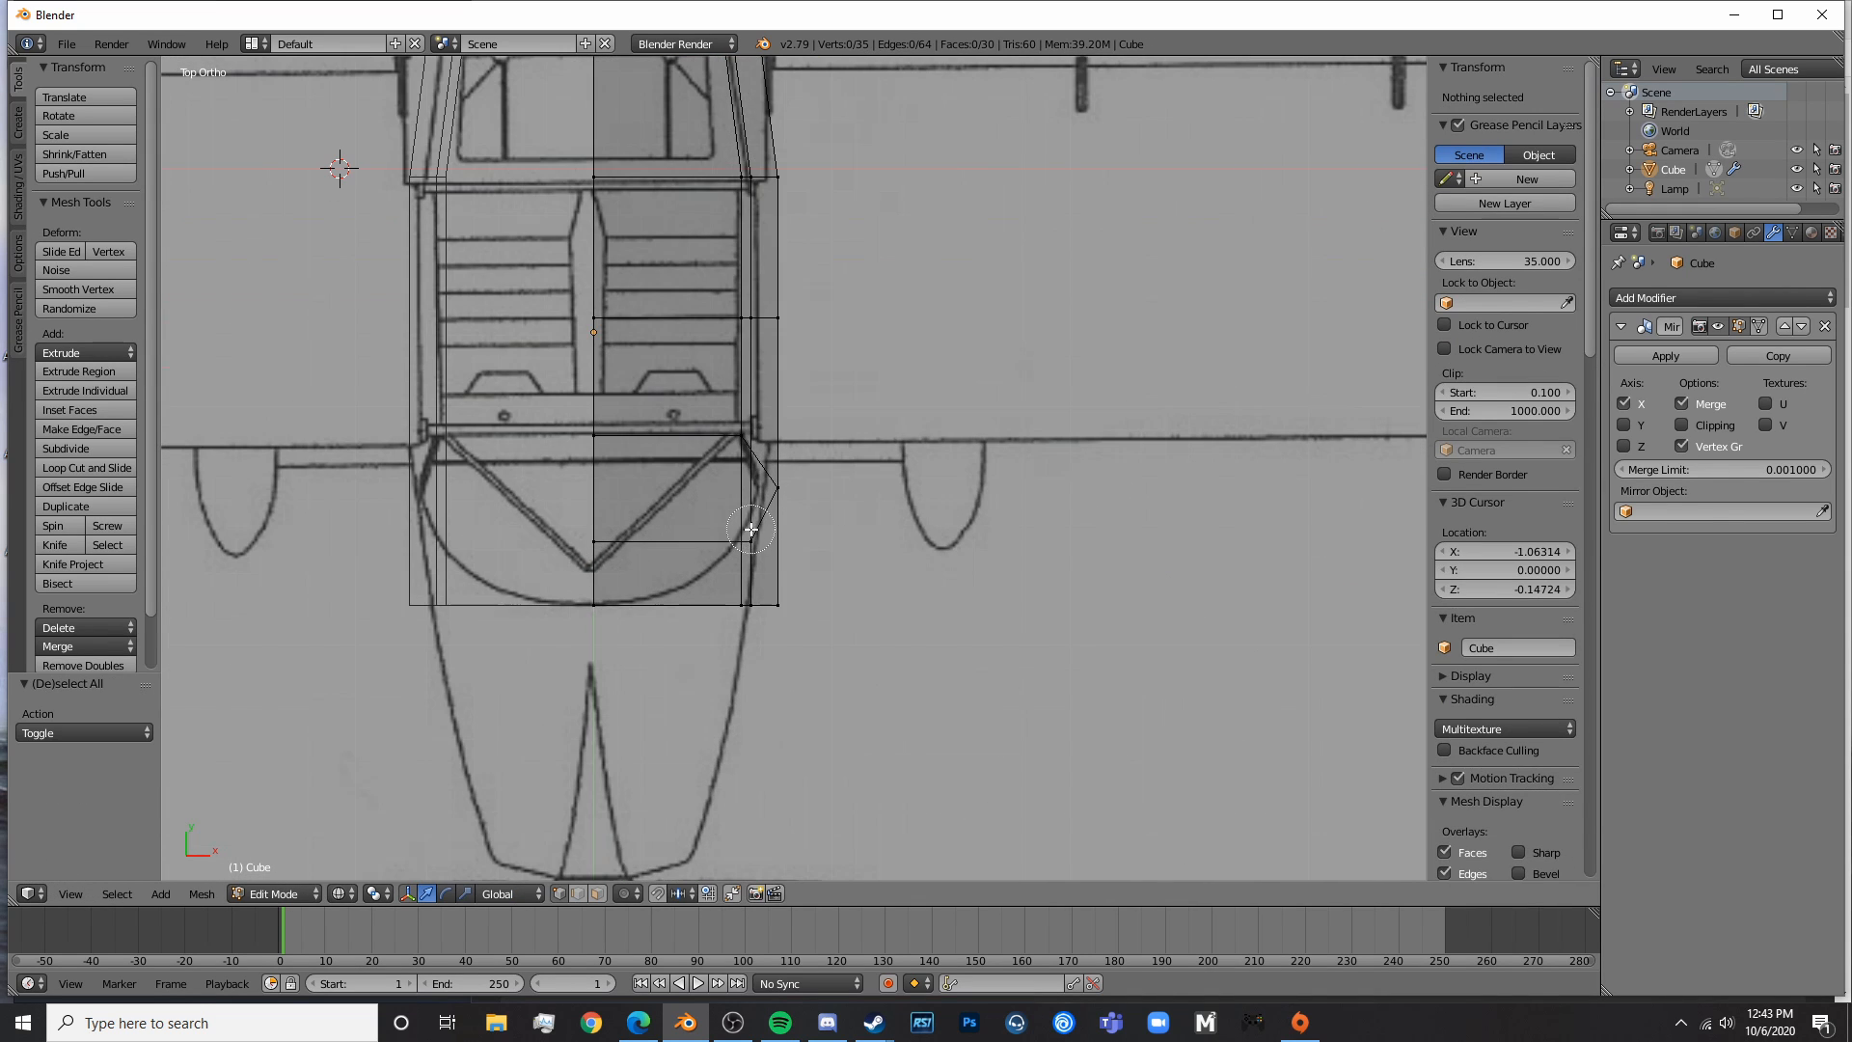
{"action": "mouse_move", "coordinate": [751, 527]}
{"action": "left_mouse_down"}
{"action": "mouse_move", "coordinate": [761, 439]}
{"action": "mouse_move", "coordinate": [800, 489]}
{"action": "left_mouse_up"}
{"action": "right_click", "coordinate": [739, 442]}
{"action": "key", "text": "z"}
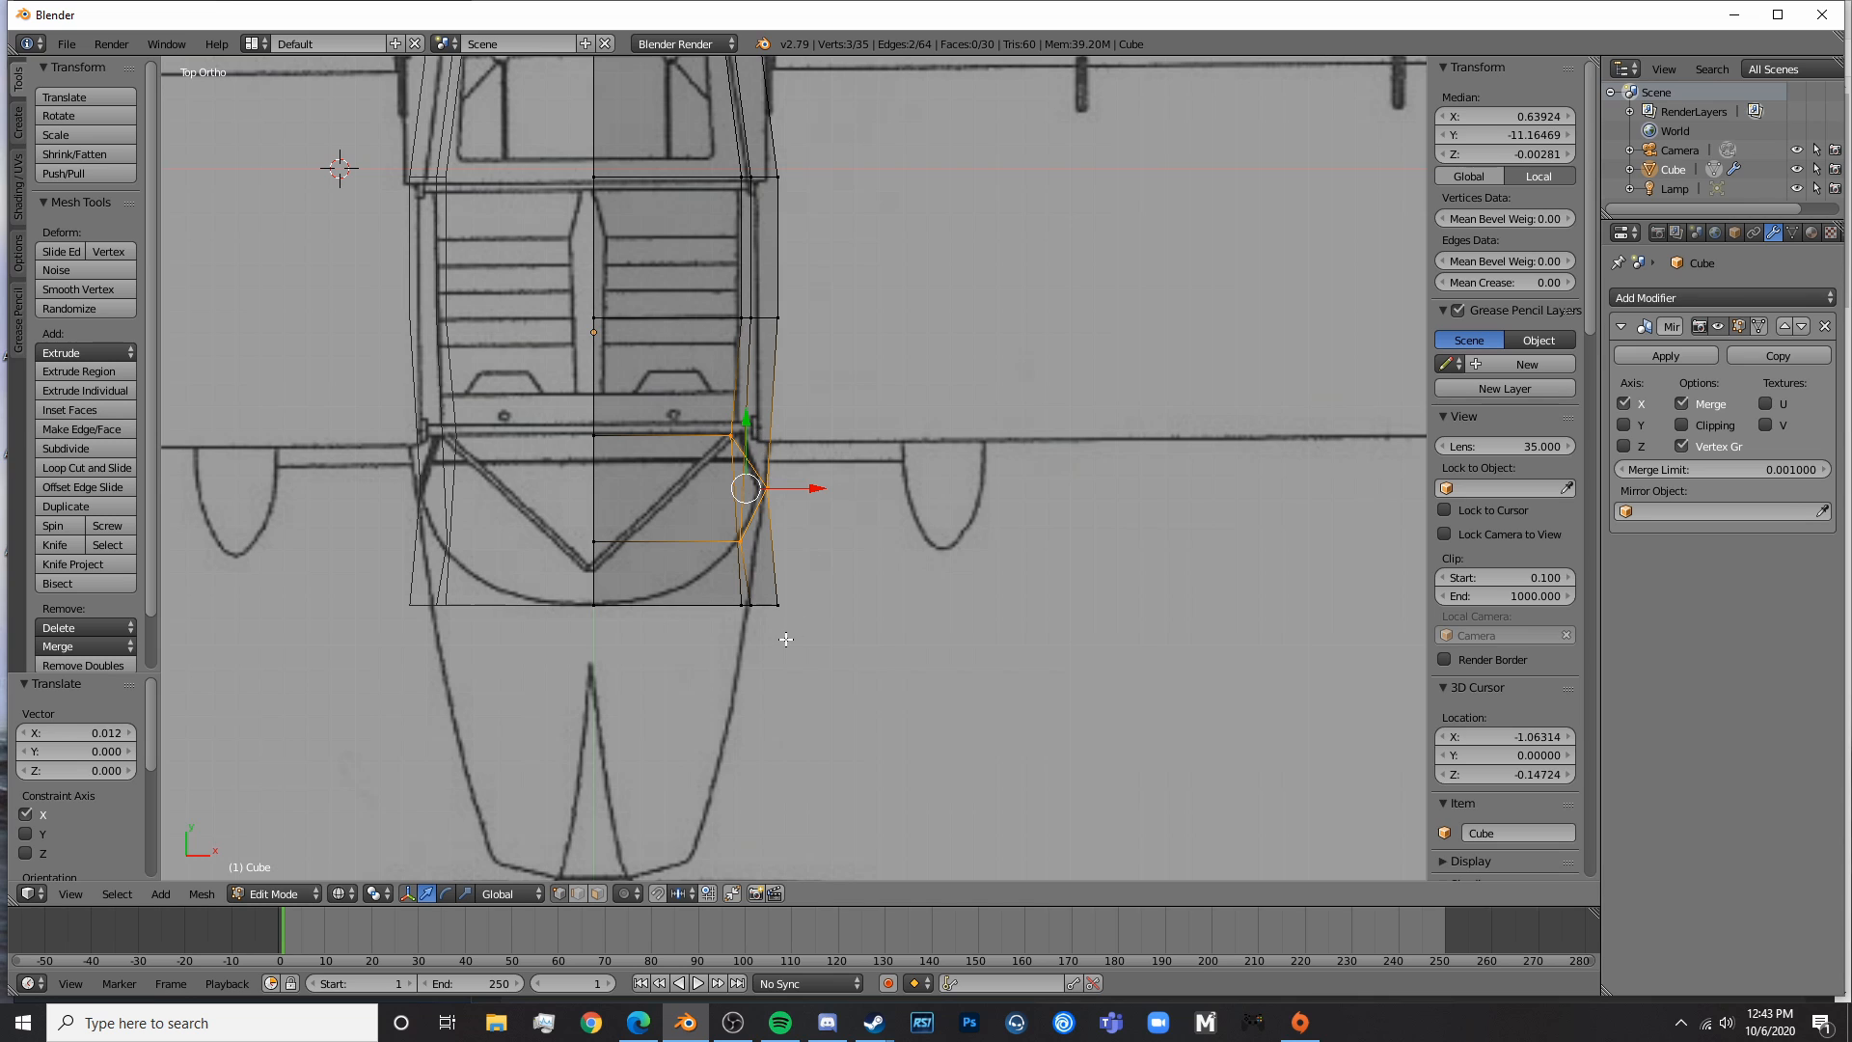
- Select the outer side corner of the fuselage's front end and pull it inward to the cowling outline
{"action": "key", "text": "a"}
{"action": "key", "text": "b"}
{"action": "mouse_move", "coordinate": [786, 638]}
{"action": "left_mouse_down"}
{"action": "mouse_move", "coordinate": [721, 583]}
{"action": "mouse_move", "coordinate": [769, 605]}
{"action": "left_mouse_up"}
{"action": "key", "text": "Tab"}
{"action": "key", "text": "z"}
{"action": "mouse_move", "coordinate": [769, 606]}
{"action": "middle_mouse_down"}
{"action": "mouse_move", "coordinate": [803, 449]}
{"action": "mouse_move", "coordinate": [901, 467]}
{"action": "middle_mouse_up"}
- In side view, select the upper front vertices and lower them to the base of the windshield
{"action": "key", "text": "KP_3"}
{"action": "key", "text": "Tab"}
{"action": "key", "text": "z"}
{"action": "key", "text": "a"}
{"action": "key", "text": "c"}
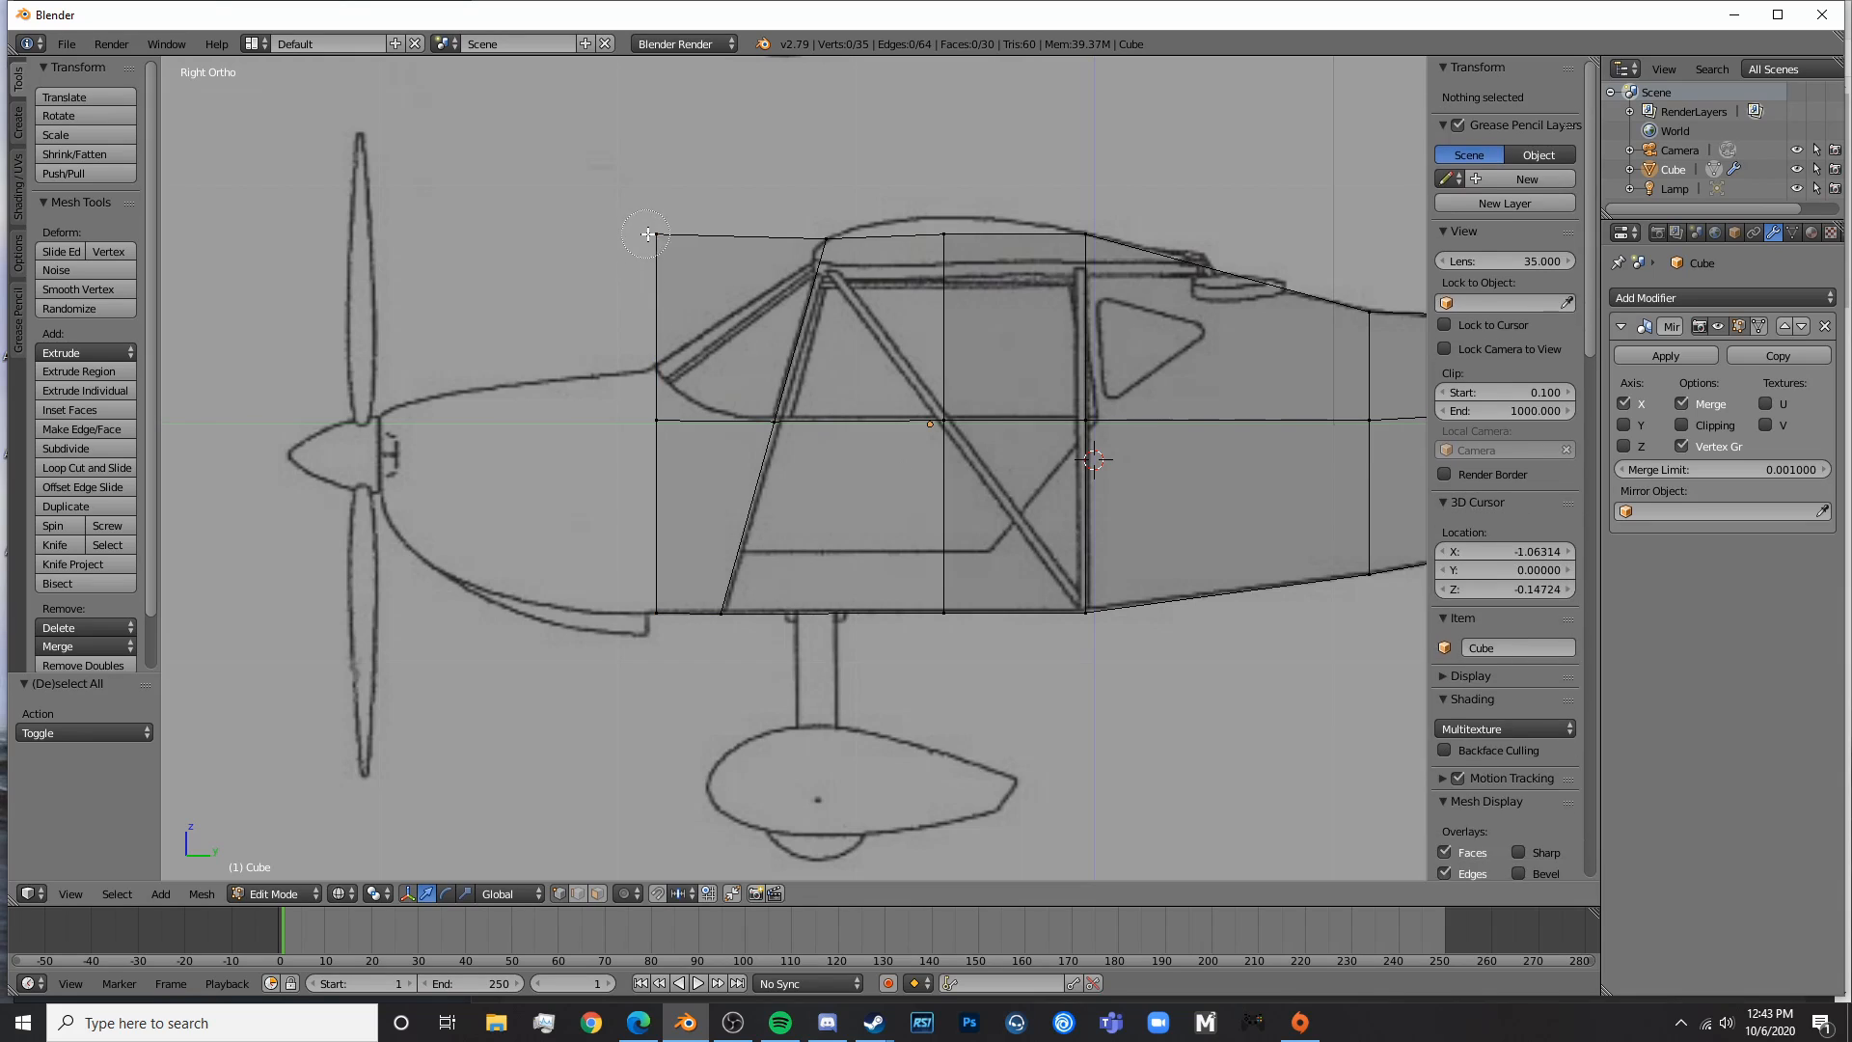
{"action": "left_click", "coordinate": [647, 234]}
{"action": "right_click", "coordinate": [649, 234]}
{"action": "left_click_drag", "start_coordinate": [654, 163], "coordinate": [647, 293]}
{"action": "right_click", "coordinate": [654, 370]}
{"action": "left_click_drag", "start_coordinate": [653, 370], "coordinate": [714, 556]}
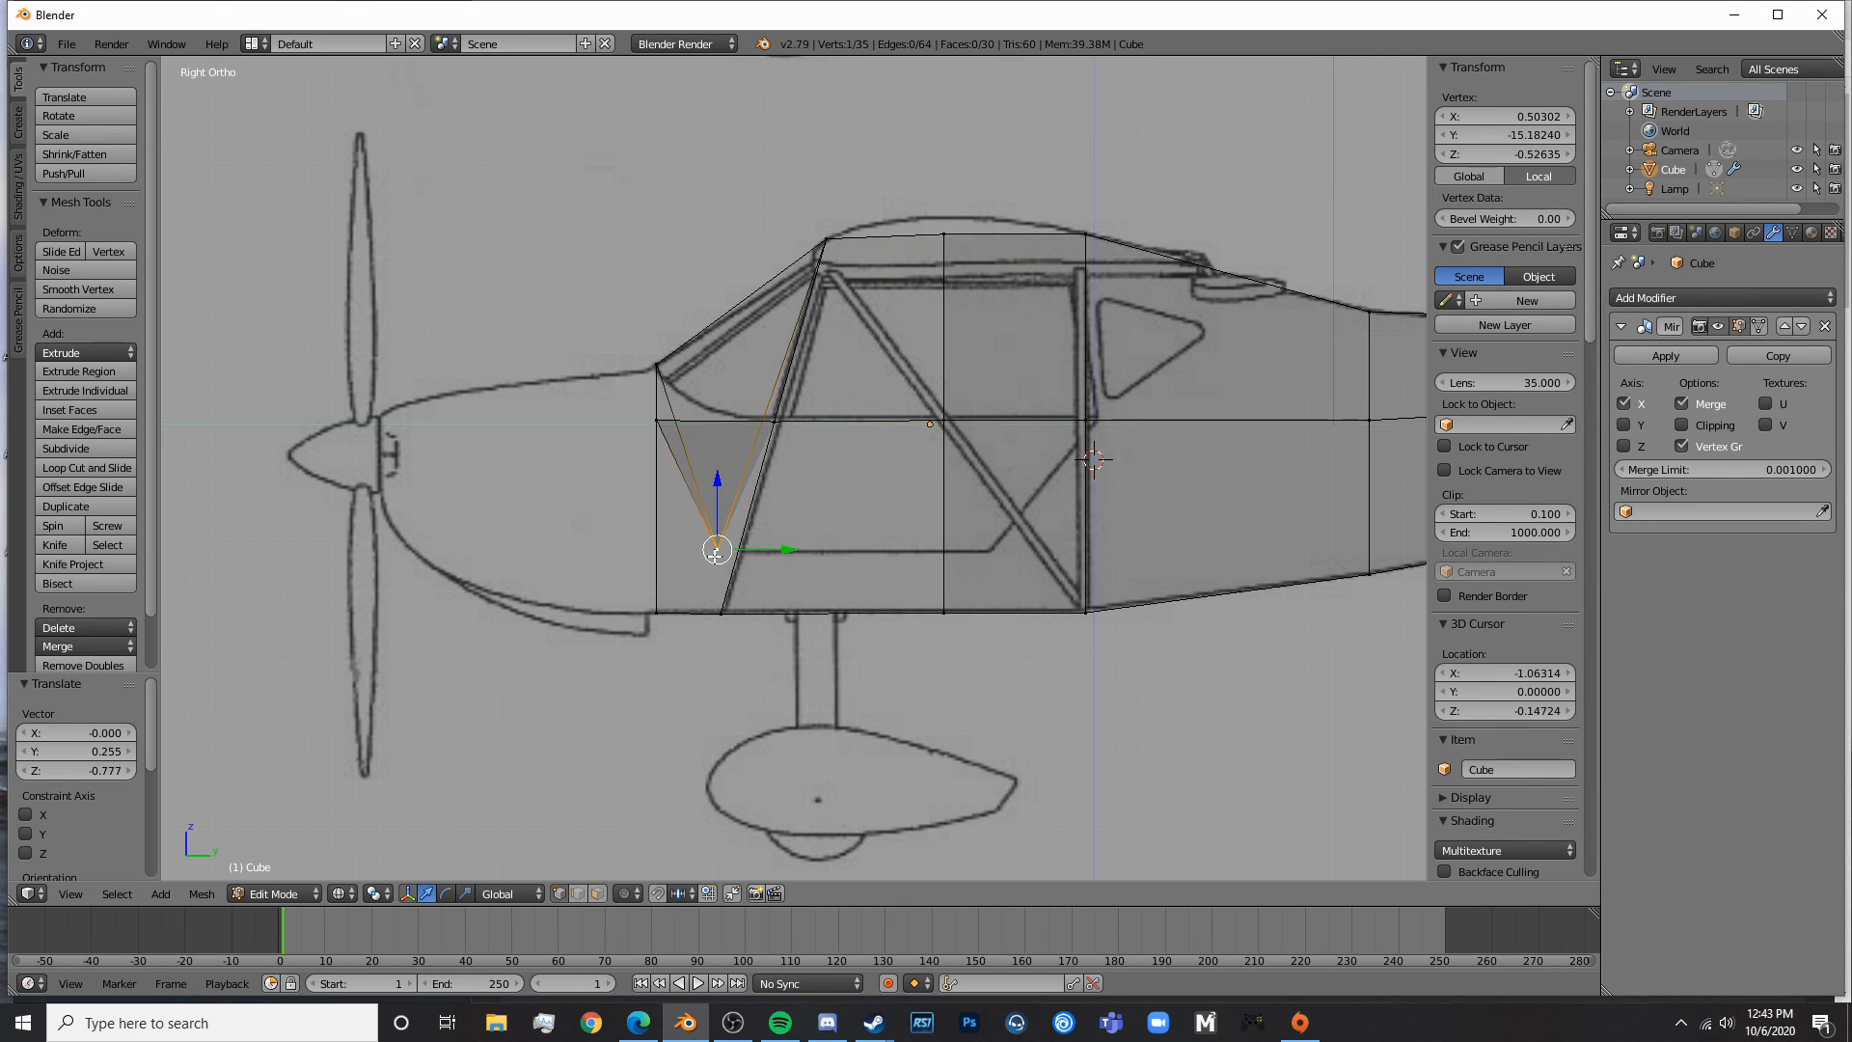
{"action": "key", "text": "ctrl+z"}
- Check the fuselage in solid shading from an angle and in wireframe against the side-view blueprint
{"action": "key", "text": "Tab"}
{"action": "key", "text": "z"}
{"action": "mouse_move", "coordinate": [979, 729]}
{"action": "middle_mouse_down"}
{"action": "mouse_move", "coordinate": [687, 695]}
{"action": "mouse_move", "coordinate": [1018, 712]}
{"action": "mouse_move", "coordinate": [908, 707]}
{"action": "mouse_move", "coordinate": [1235, 696]}
{"action": "middle_mouse_up"}
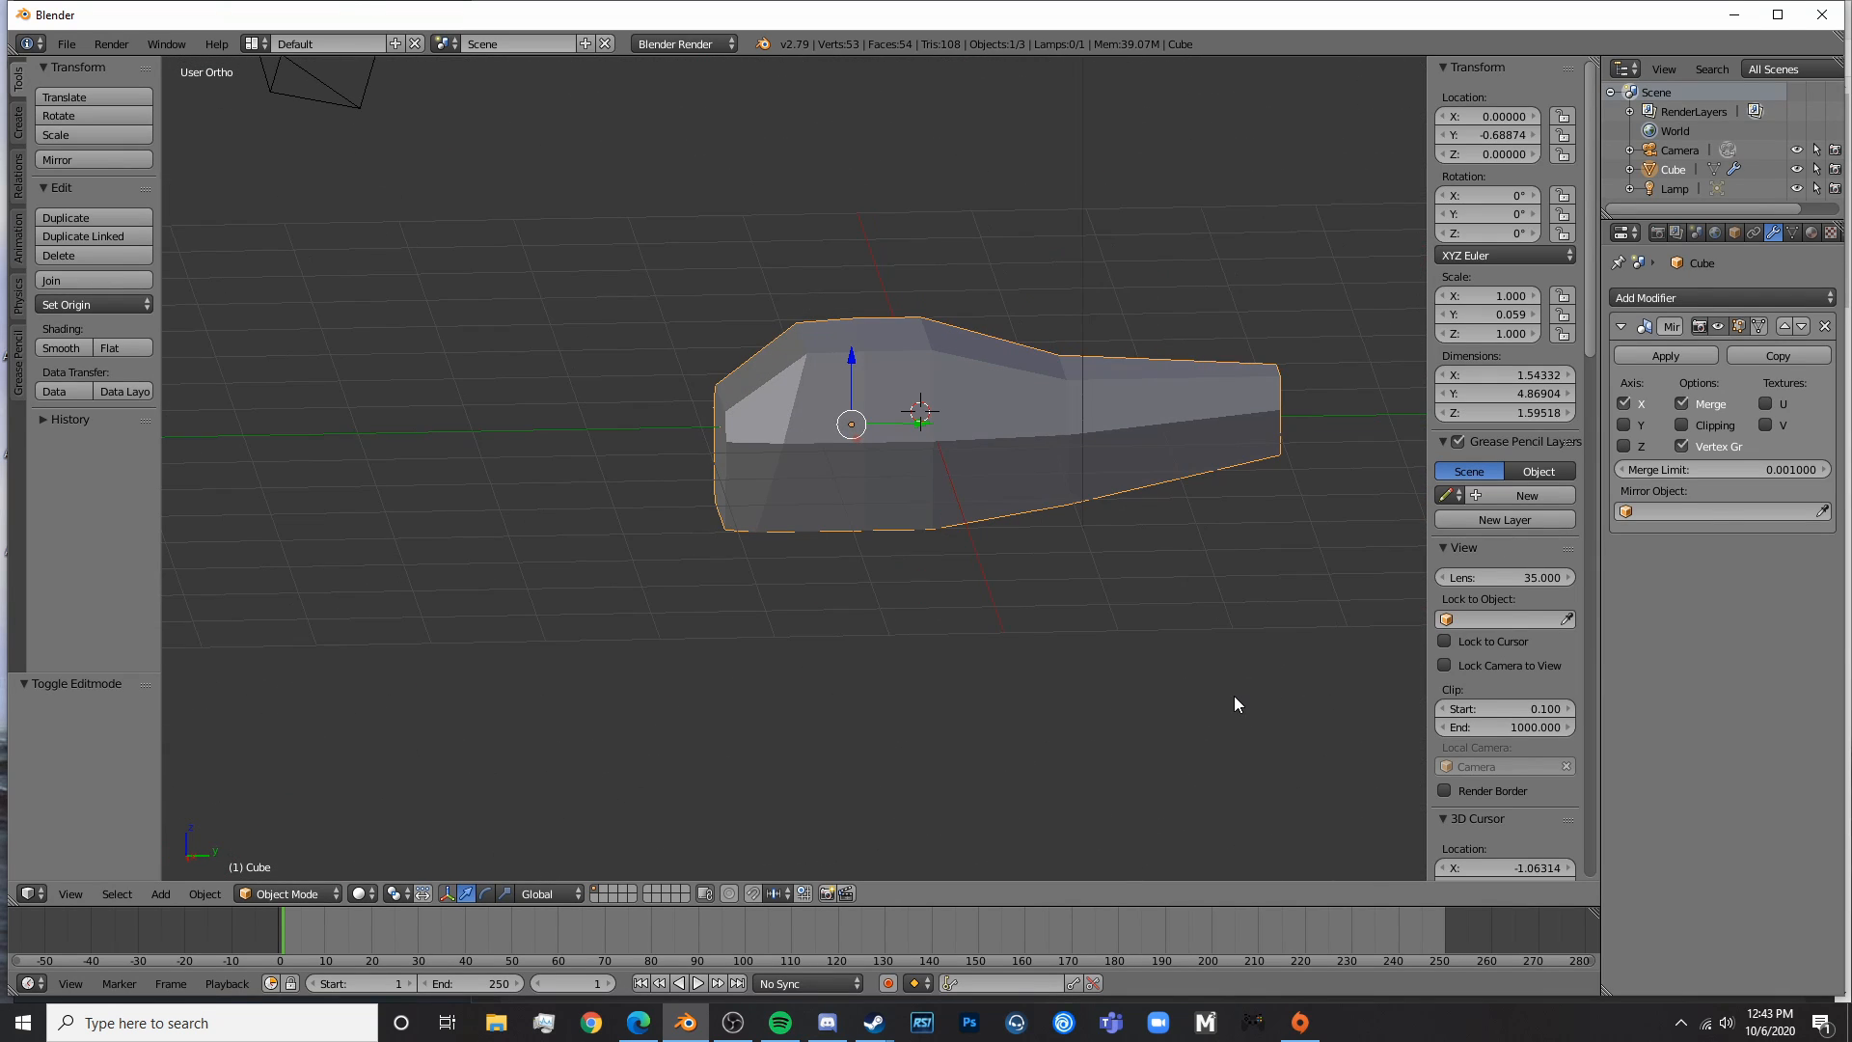
{"action": "key", "text": "KP_3"}
{"action": "key", "text": "z"}
{"action": "middle_click_drag", "start_coordinate": [1096, 579], "coordinate": [946, 565], "text": "shift"}
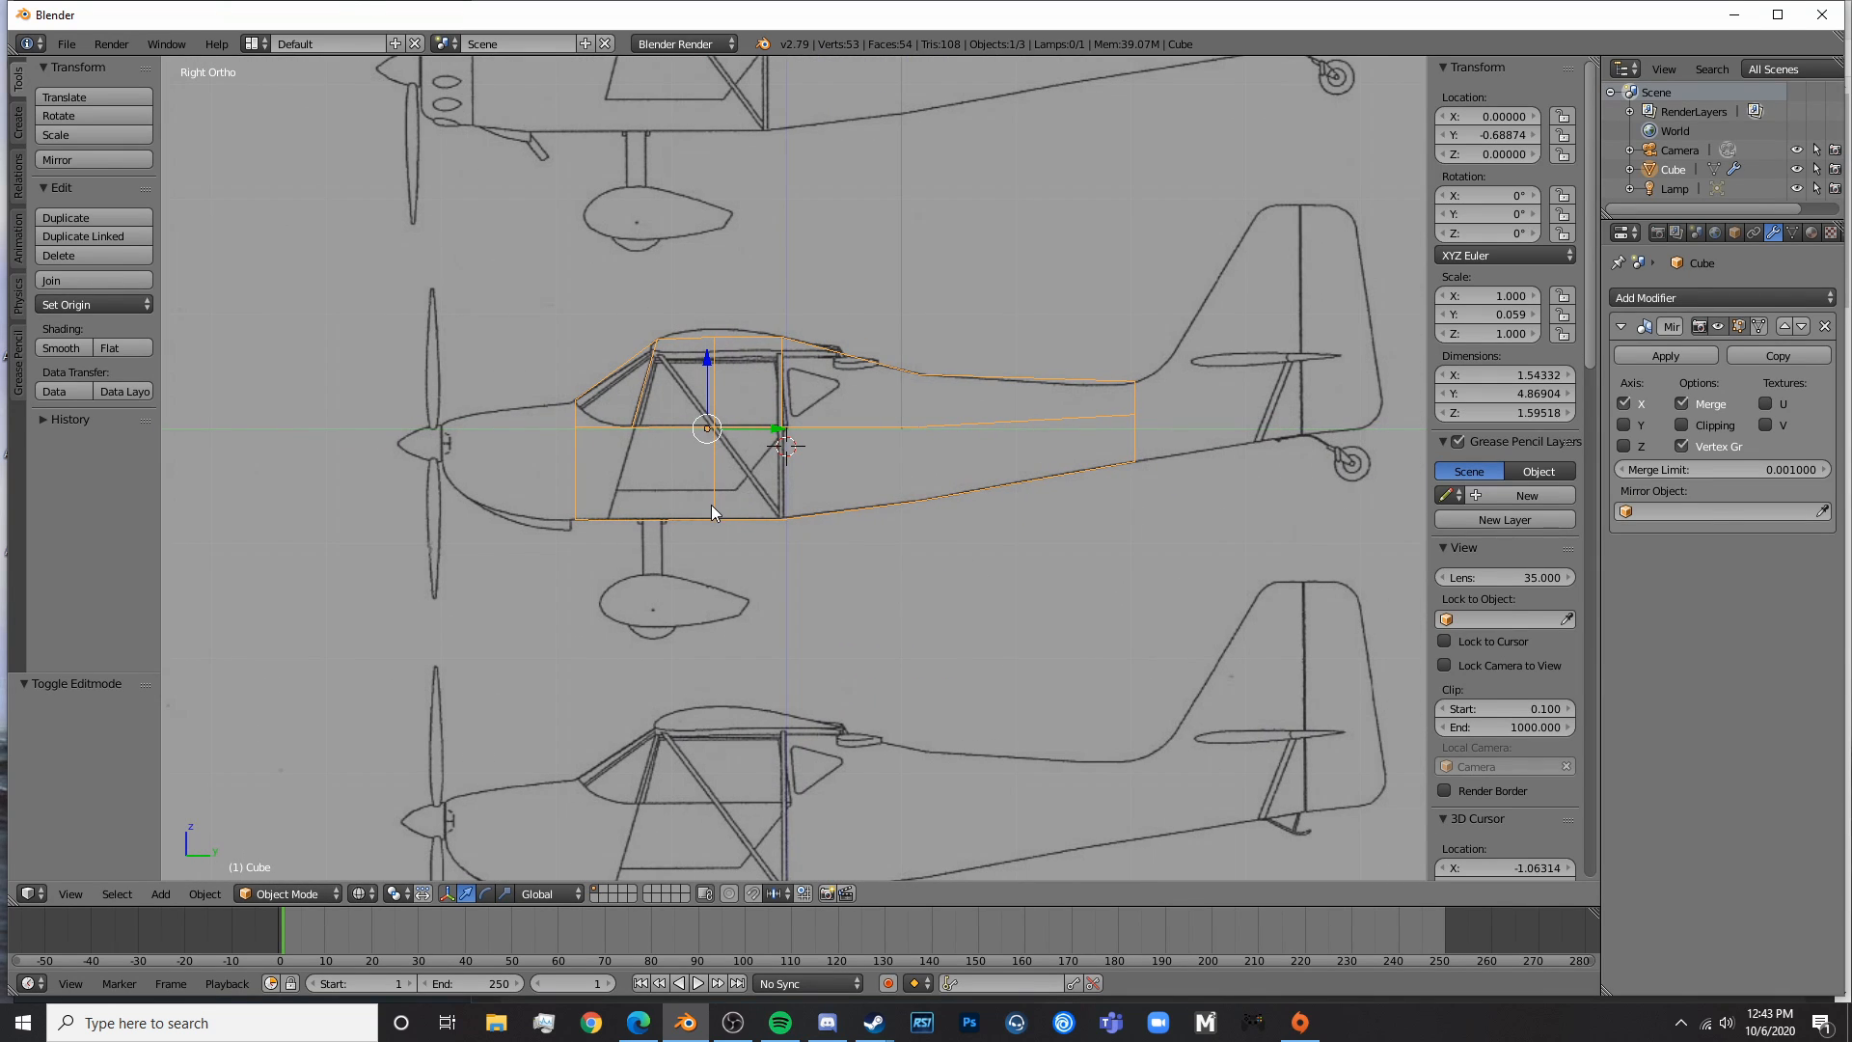
{"action": "middle_click_drag", "start_coordinate": [712, 507], "coordinate": [854, 504], "text": "shift"}
{"action": "scroll", "coordinate": [945, 590], "scroll_direction": "up", "scroll_amount": 3}
{"action": "middle_click_drag", "start_coordinate": [1104, 592], "coordinate": [916, 504], "text": "shift"}
- Add a centred loop cut across the tail section and lower its top vertices about 0.033 to the blueprint's upper line
{"action": "key", "text": "Tab"}
{"action": "key", "text": "KP_3"}
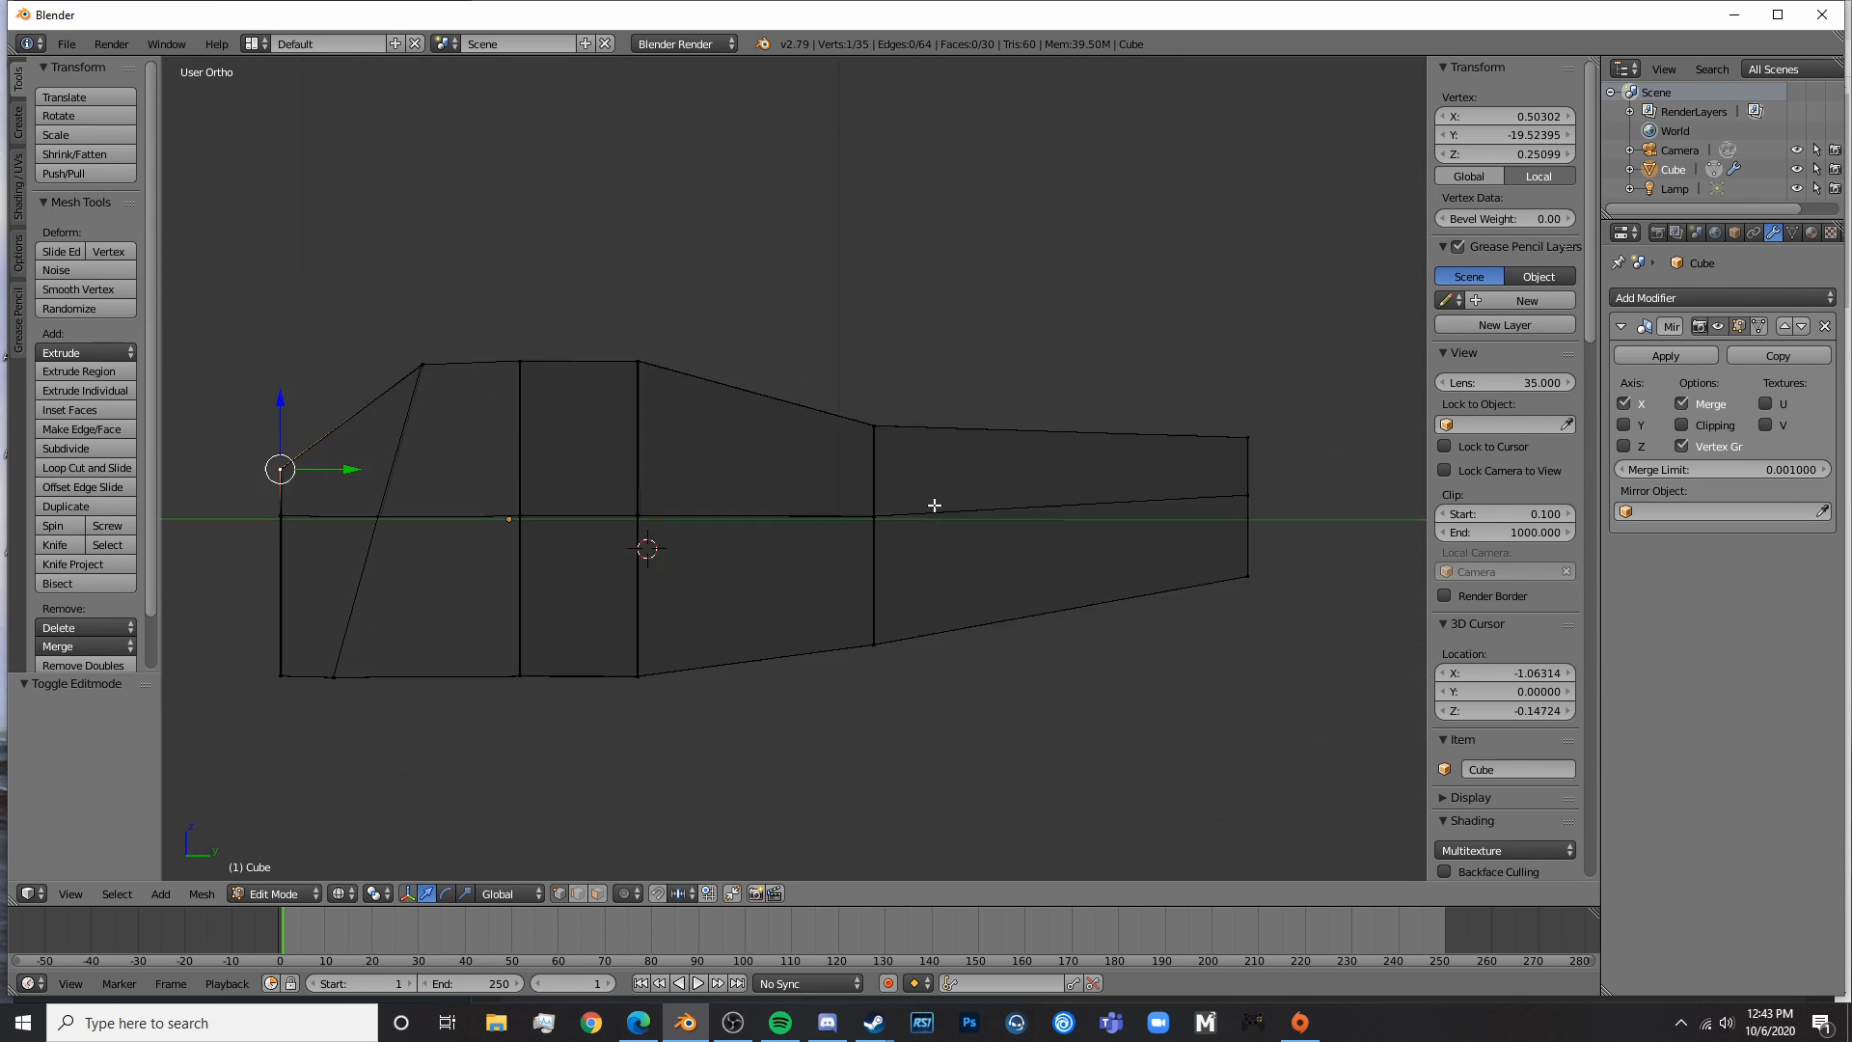
{"action": "scroll", "coordinate": [1033, 476], "scroll_direction": "up", "scroll_amount": 5}
{"action": "key", "text": "ctrl+r"}
{"action": "left_click", "coordinate": [971, 374]}
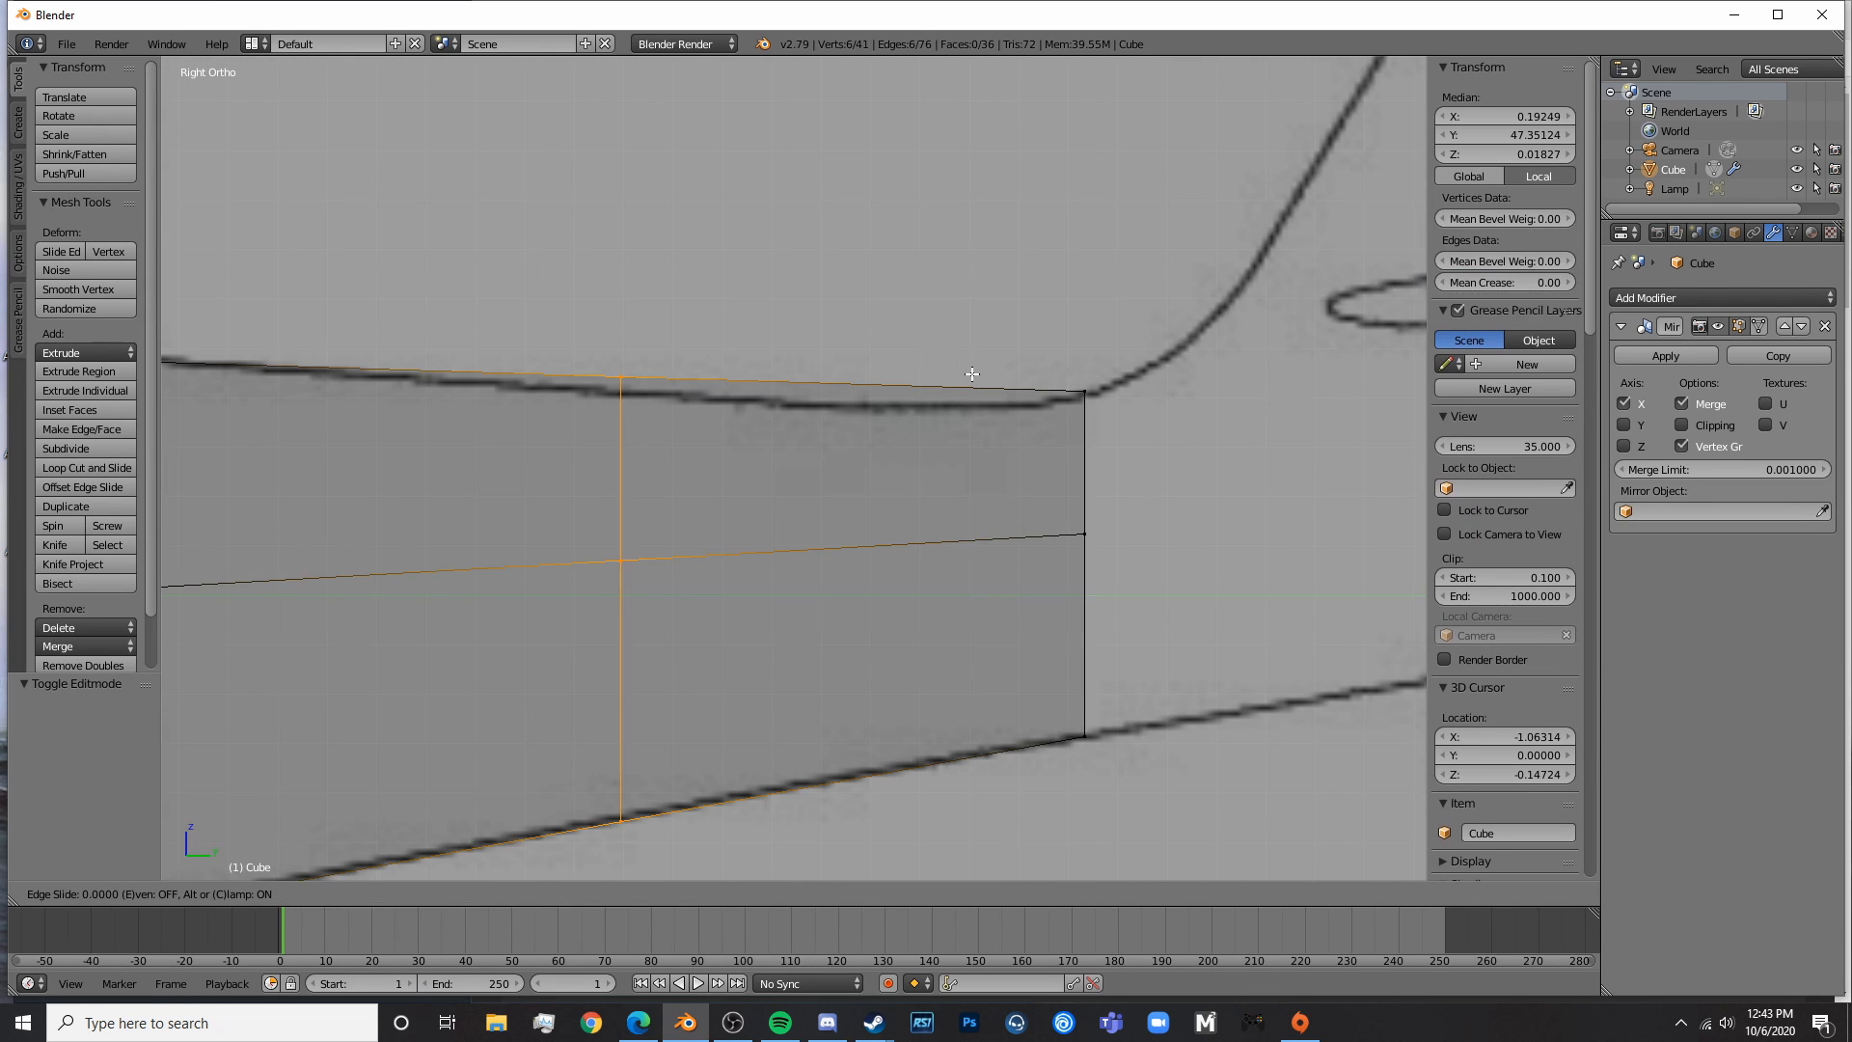
{"action": "right_click", "coordinate": [972, 375]}
{"action": "key", "text": "a"}
{"action": "key", "text": "b"}
{"action": "left_click_drag", "start_coordinate": [653, 393], "coordinate": [627, 325]}
{"action": "left_click", "coordinate": [627, 326]}
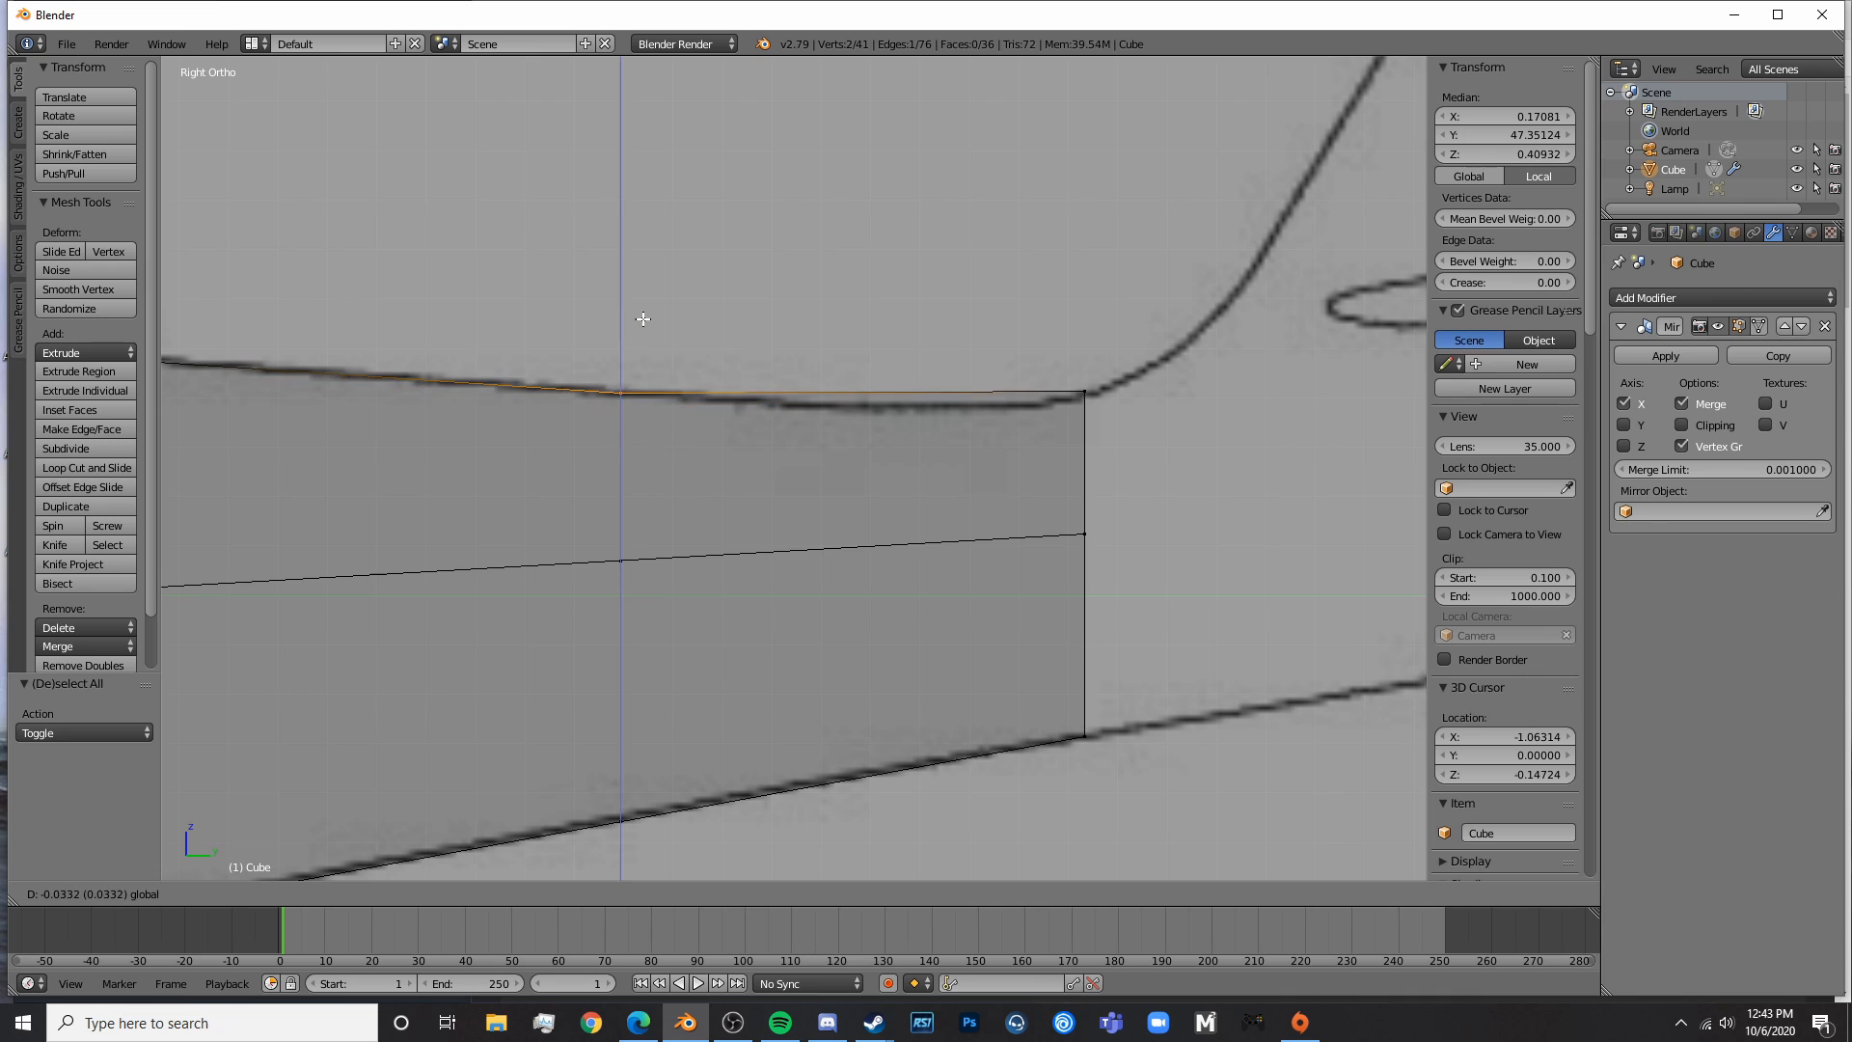
- Add a second centred loop cut between the first cut and the tail end, lowering its top vertices about 0.023
{"action": "key", "text": "a"}
{"action": "key", "text": "ctrl+r"}
{"action": "left_click", "coordinate": [891, 388]}
{"action": "right_click", "coordinate": [889, 388]}
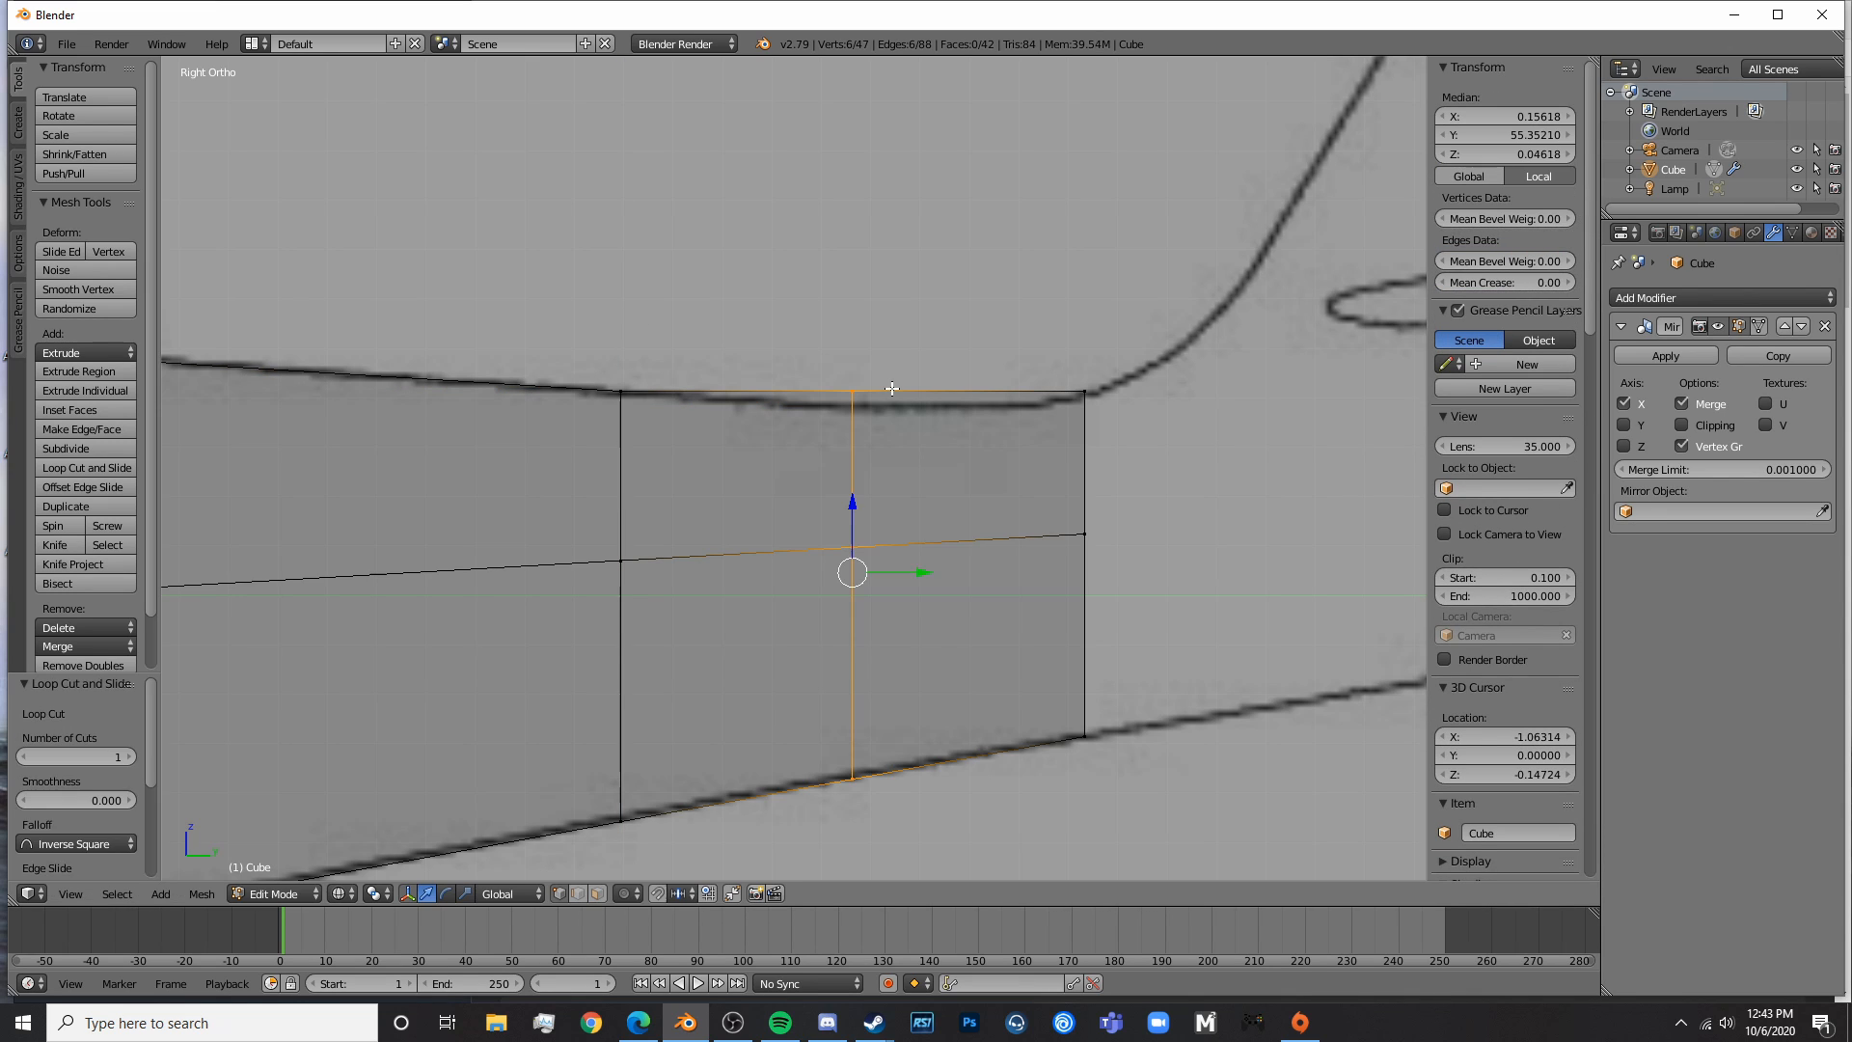
{"action": "key", "text": "a"}
{"action": "key", "text": "b"}
{"action": "left_click_drag", "start_coordinate": [889, 410], "coordinate": [845, 329]}
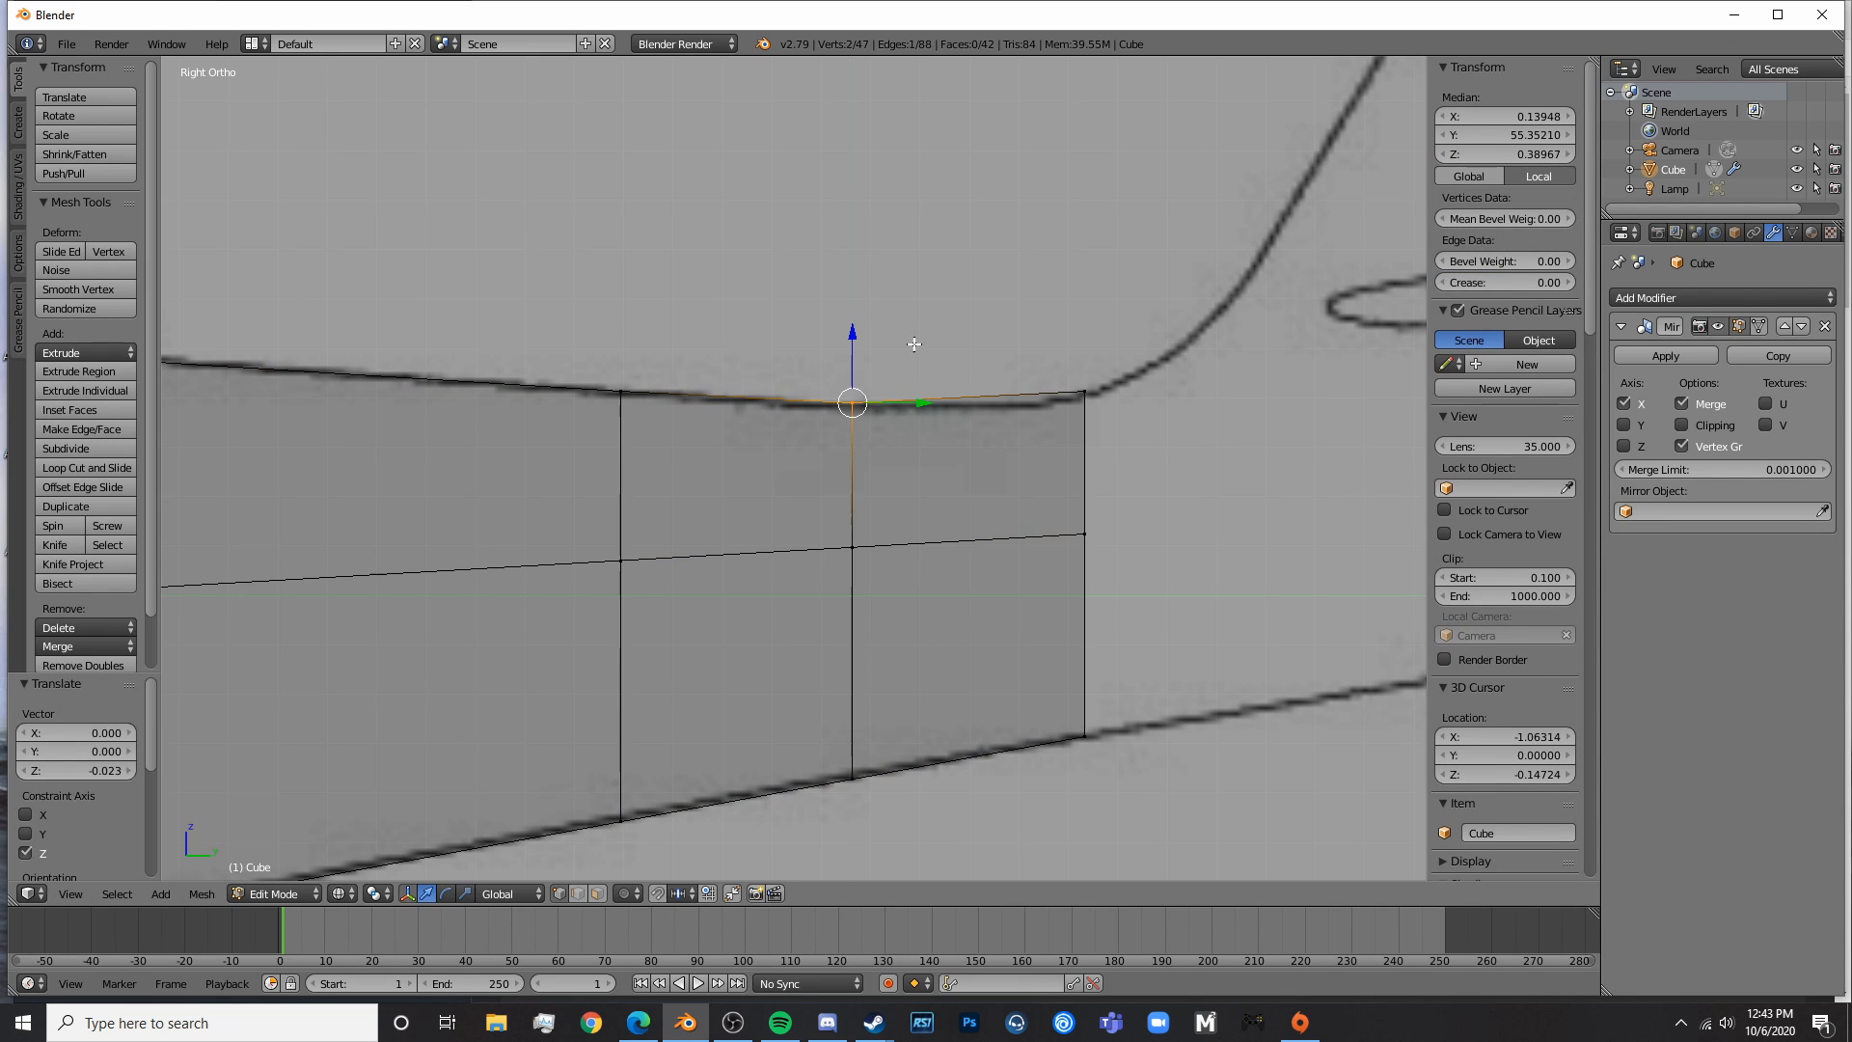
- Add a third loop cut near the tail end and lower its top vertices about 0.018 to the blueprint curve
{"action": "key", "text": "a"}
{"action": "key", "text": "ctrl+r"}
{"action": "left_click", "coordinate": [1002, 380]}
{"action": "left_click", "coordinate": [1040, 377]}
{"action": "key", "text": "a"}
{"action": "key", "text": "c"}
{"action": "left_click", "coordinate": [1008, 392]}
{"action": "right_click", "coordinate": [1011, 378]}
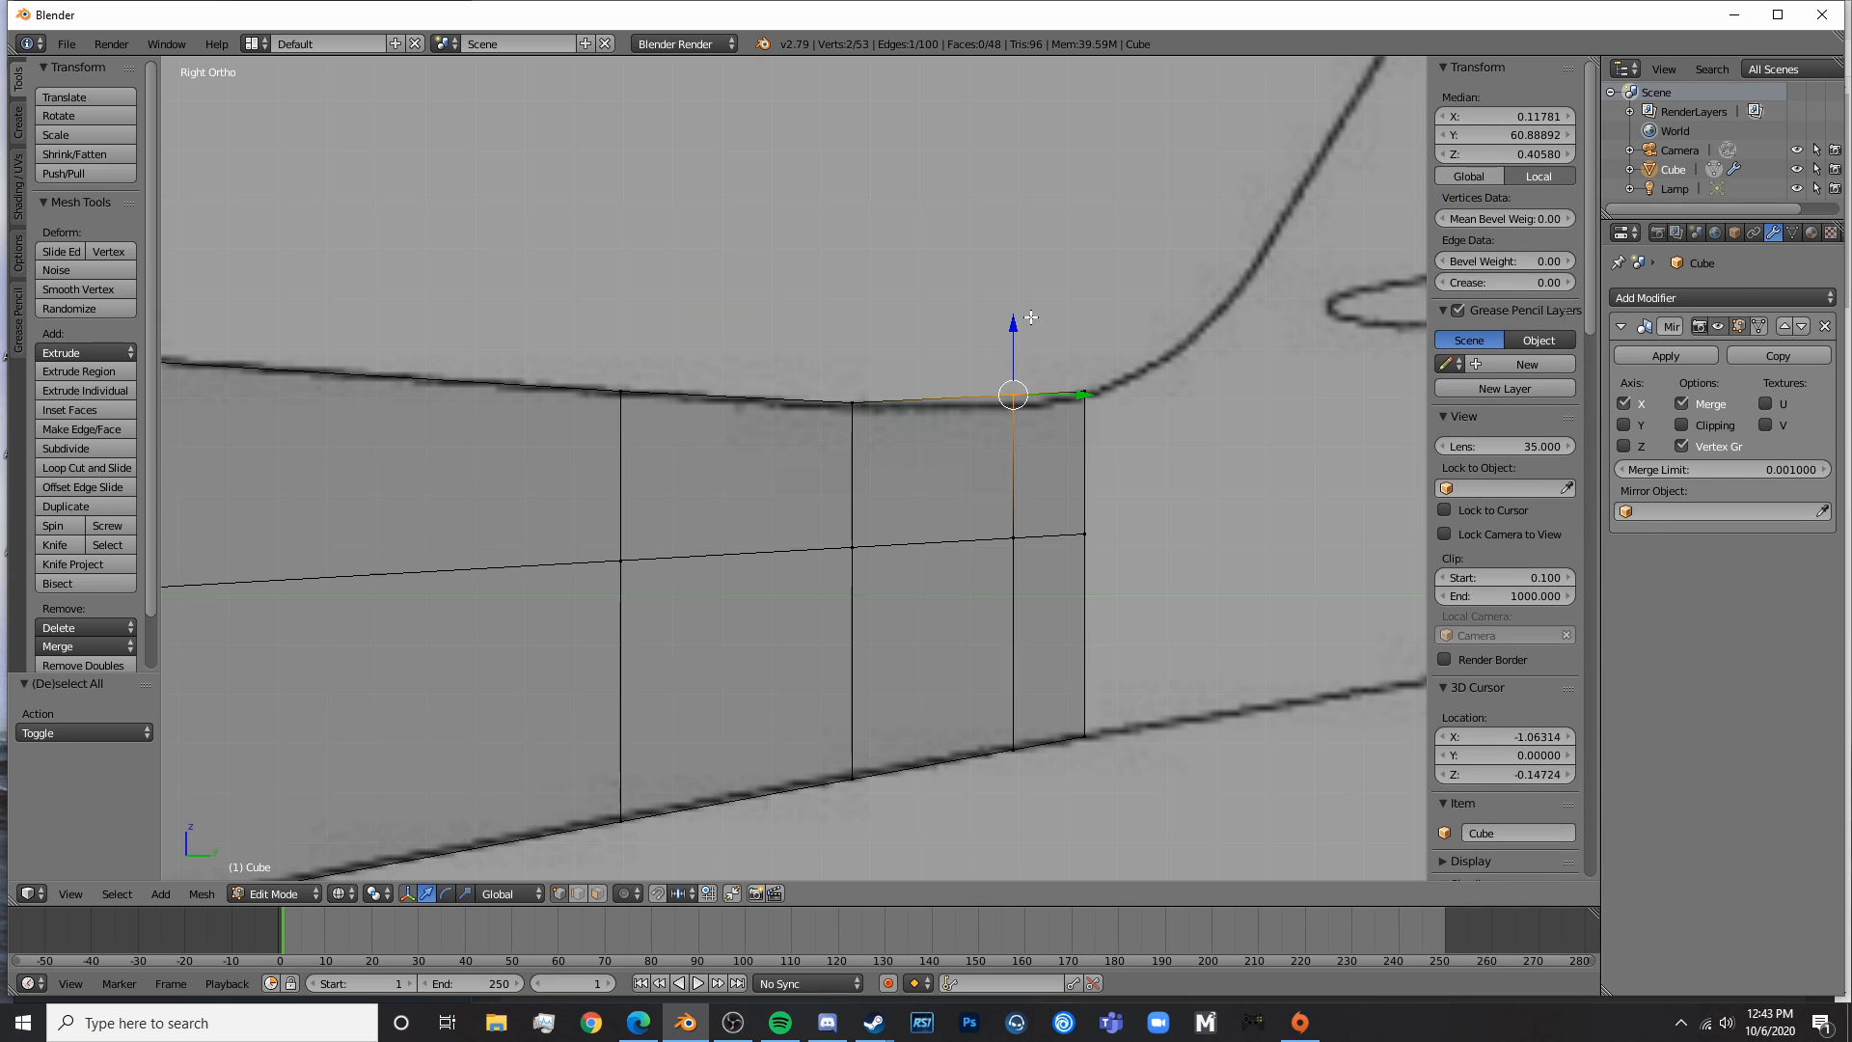
{"action": "left_click_drag", "start_coordinate": [1013, 323], "coordinate": [1006, 336]}
- Examine the reshaped fuselage against the side-view blueprint, then in solid shading from an angle and from the front
{"action": "key", "text": "Tab"}
{"action": "scroll", "coordinate": [1102, 480], "scroll_direction": "down", "scroll_amount": 9}
{"action": "middle_click_drag", "start_coordinate": [884, 485], "coordinate": [1091, 445], "text": "shift"}
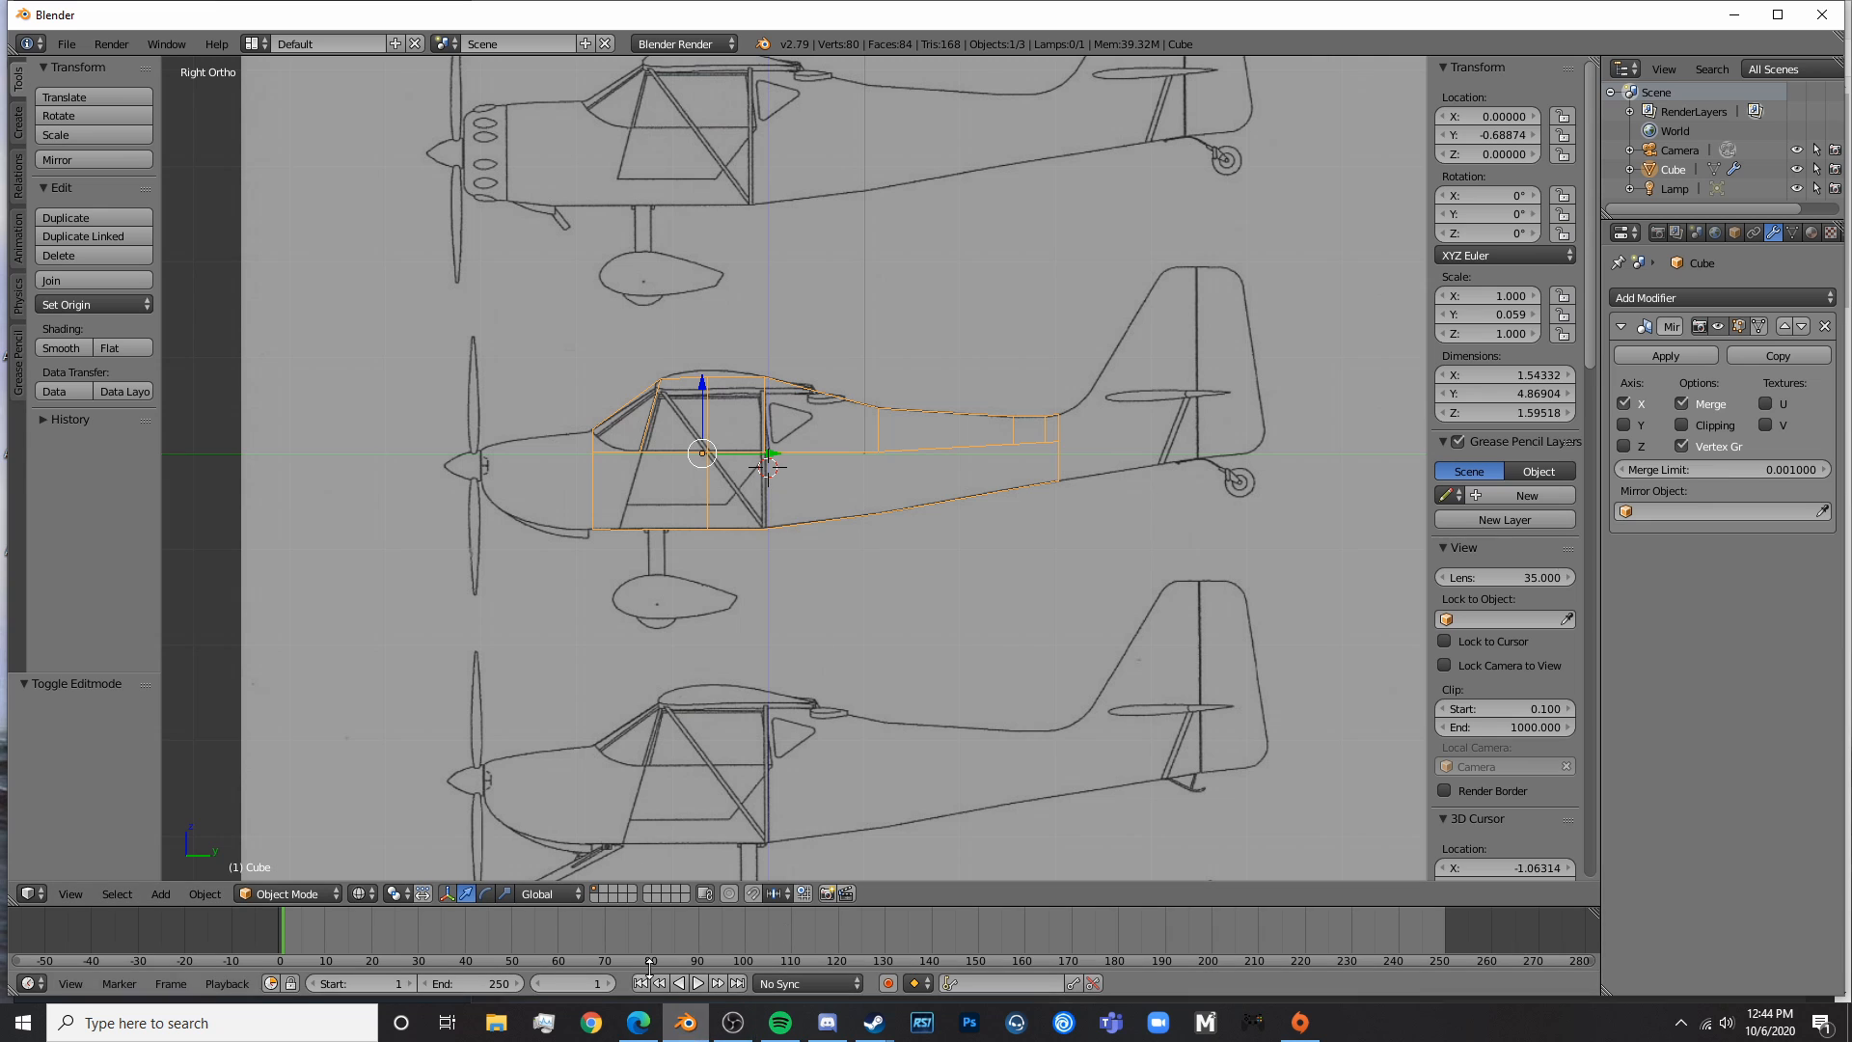
{"action": "mouse_move", "coordinate": [776, 475]}
{"action": "middle_mouse_down", "text": "shift"}
{"action": "mouse_move", "coordinate": [1052, 424]}
{"action": "mouse_move", "coordinate": [862, 586]}
{"action": "mouse_move", "coordinate": [868, 620]}
{"action": "mouse_move", "coordinate": [920, 634]}
{"action": "middle_mouse_up", "text": "shift"}
{"action": "scroll", "coordinate": [1052, 424], "scroll_direction": "up", "scroll_amount": 6}
{"action": "key", "text": "Tab"}
{"action": "scroll", "coordinate": [854, 593], "scroll_direction": "up", "scroll_amount": 3}
{"action": "scroll", "coordinate": [858, 623], "scroll_direction": "down", "scroll_amount": 3}
{"action": "key", "text": "z"}
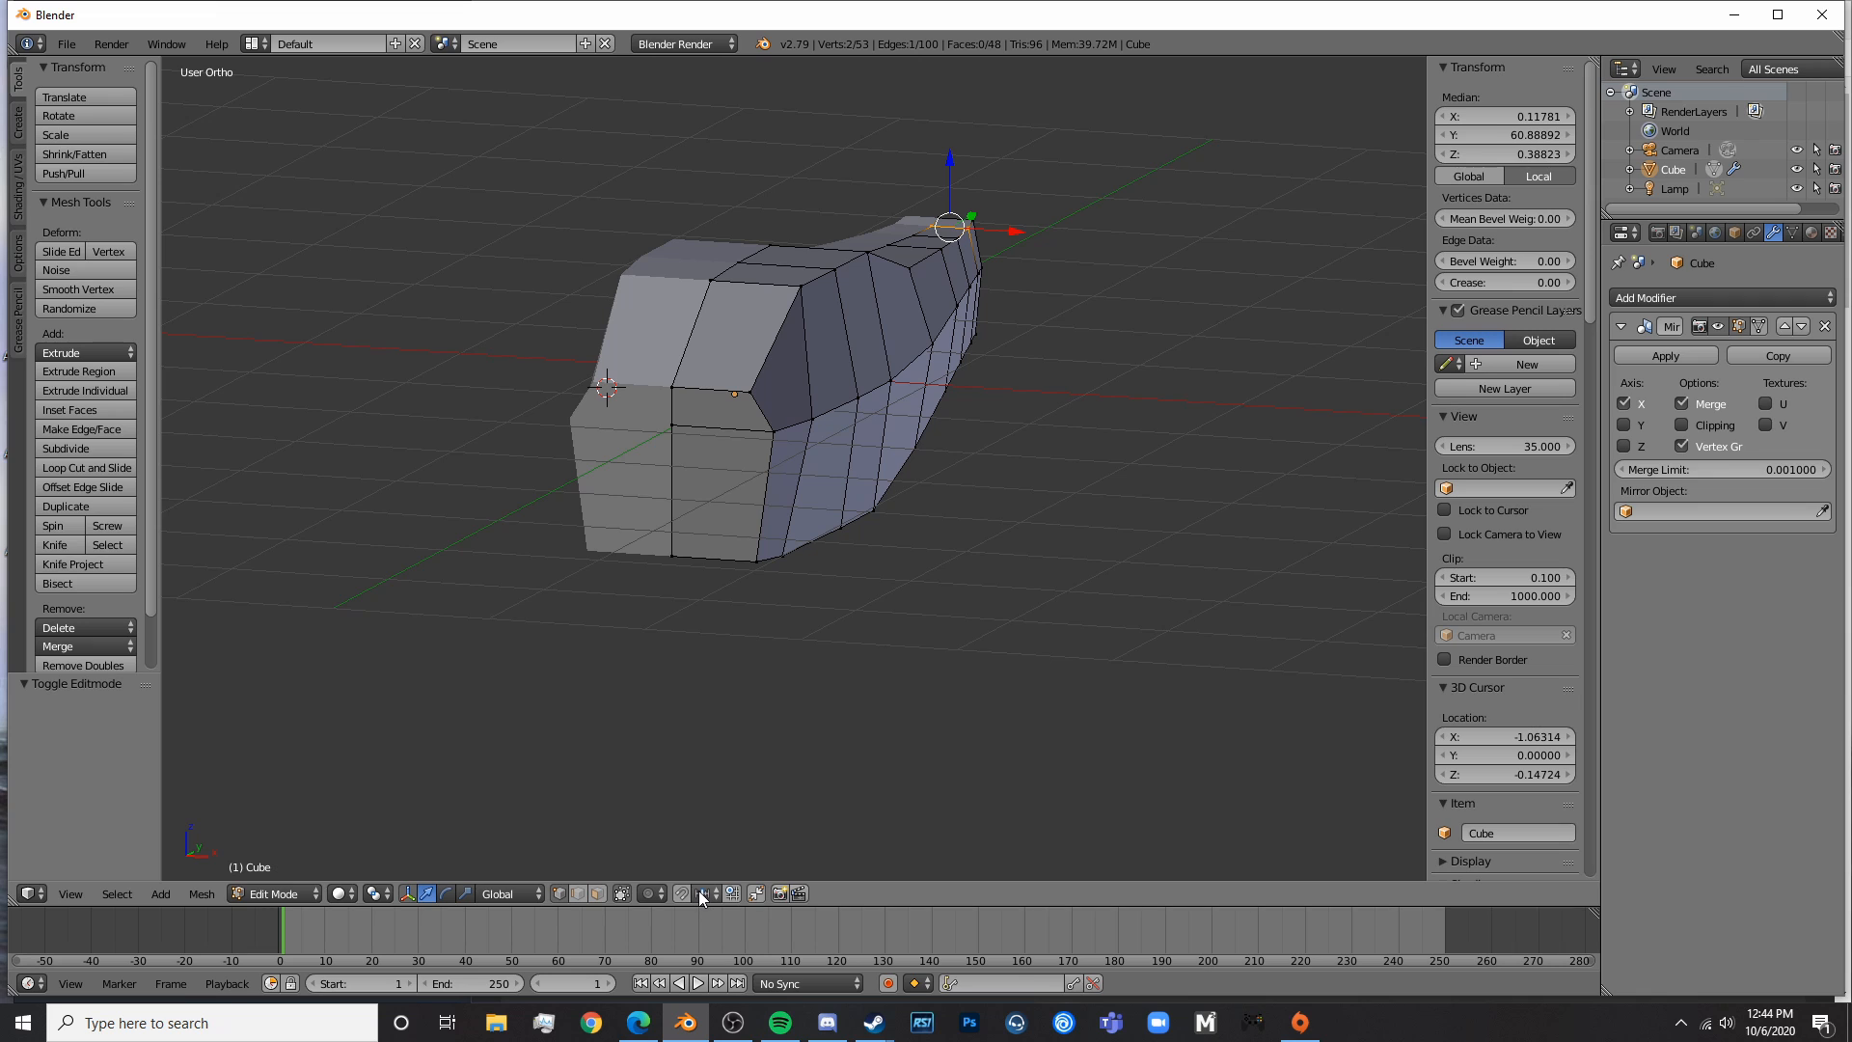
{"action": "key", "text": "KP_1"}
{"action": "key", "text": "KP_1"}
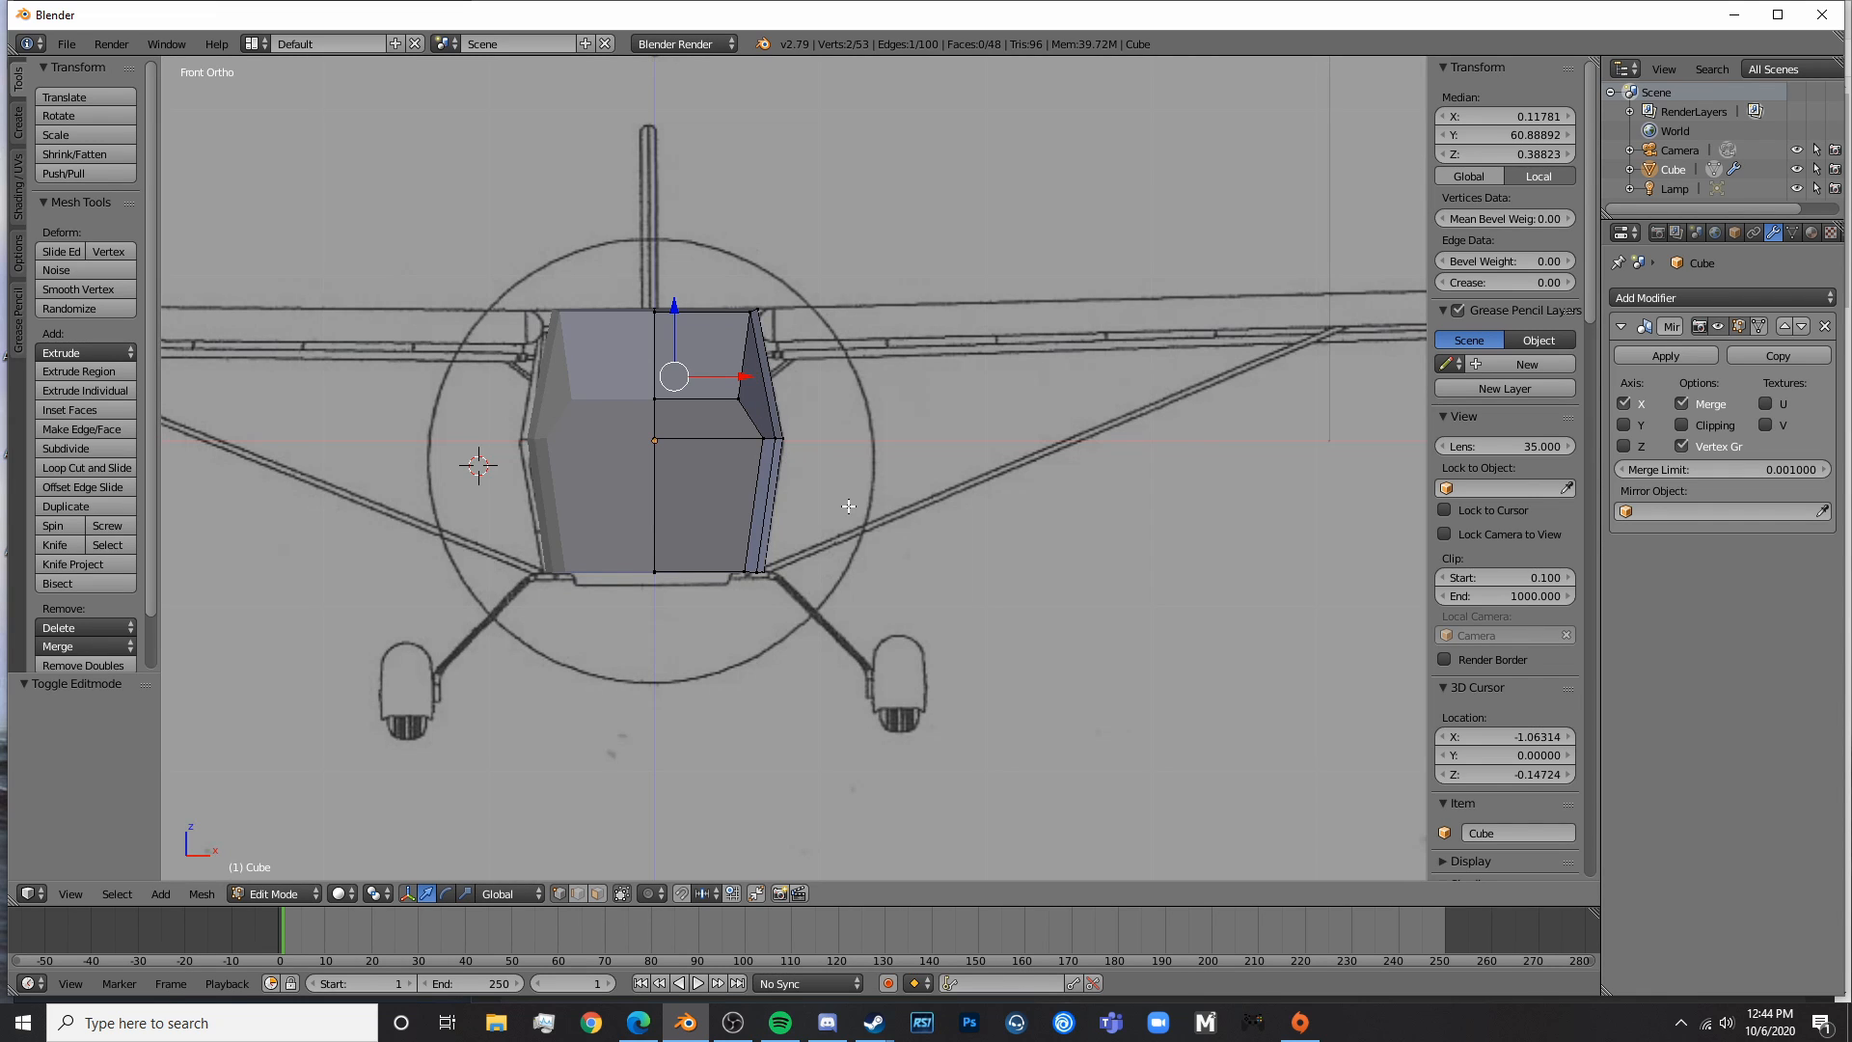
- Compare the fuselage's wireframe and solid outline with the front-view blueprint around the nose
{"action": "key", "text": "z"}
{"action": "scroll", "coordinate": [773, 537], "scroll_direction": "up", "scroll_amount": 4}
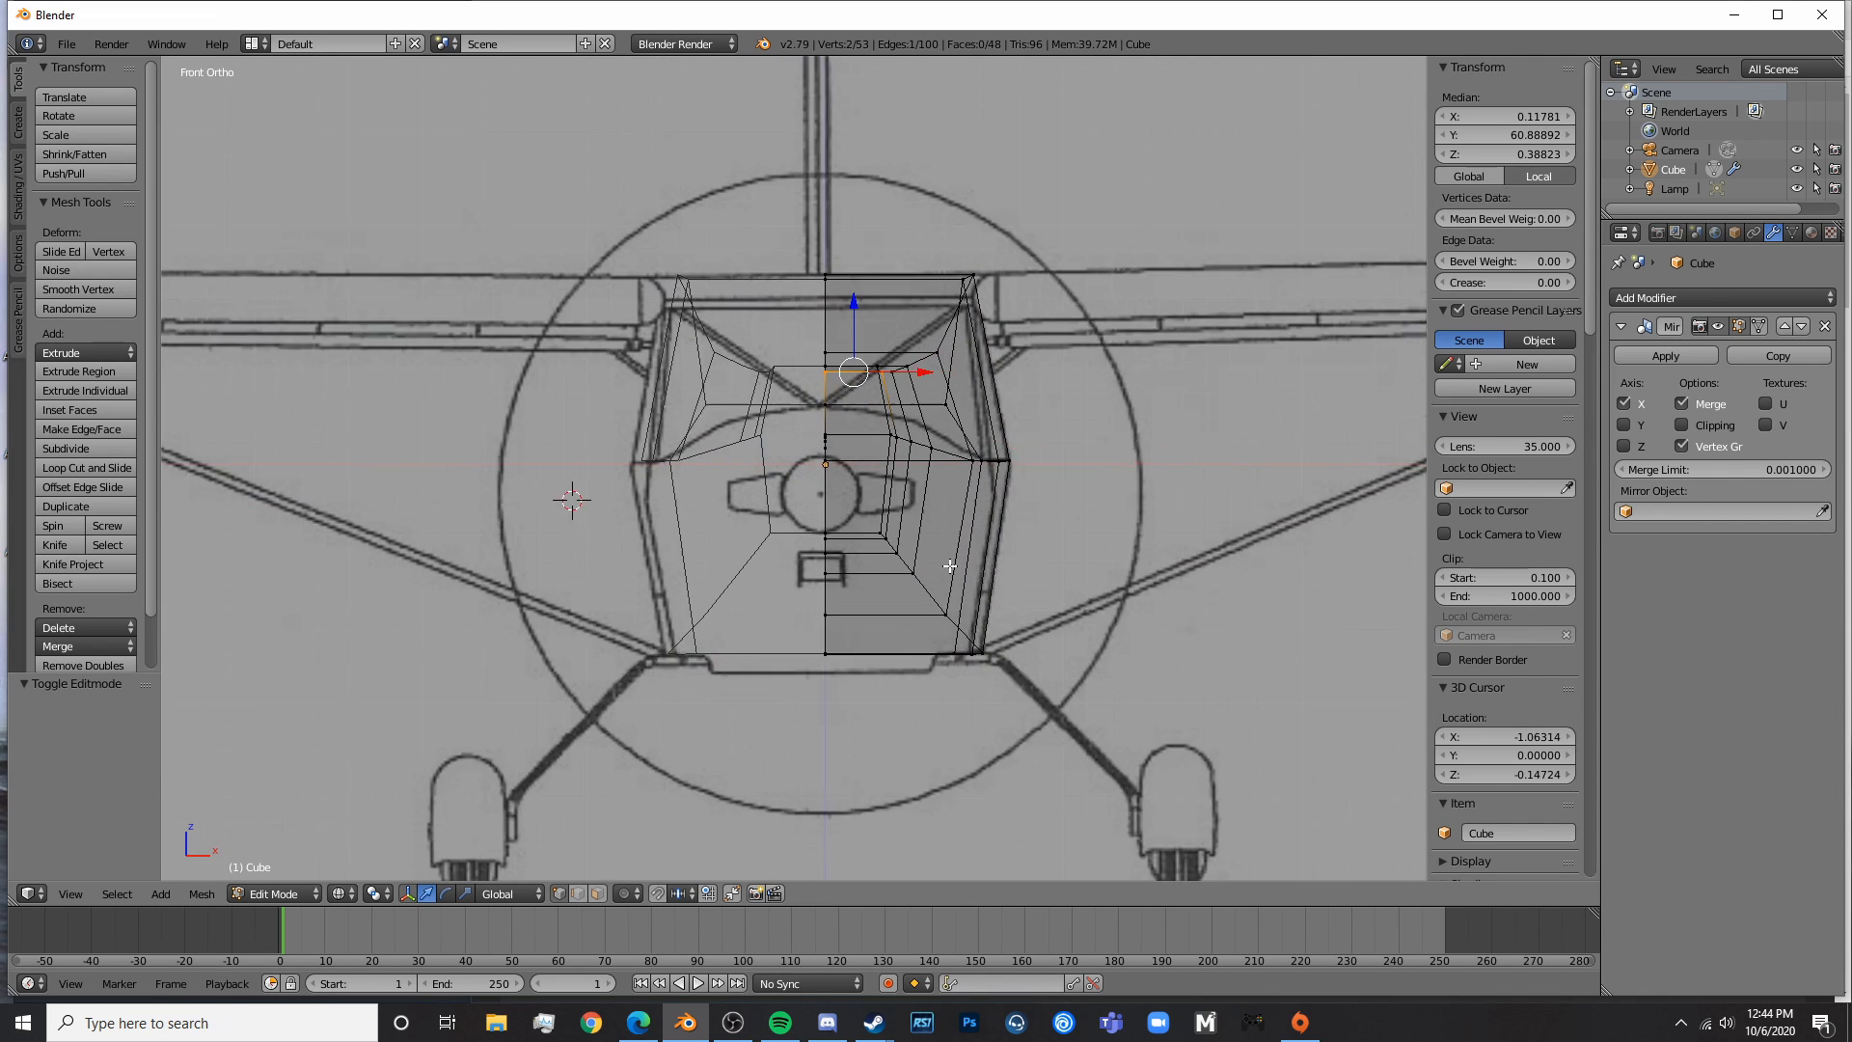
{"action": "key", "text": "z"}
{"action": "key", "text": "z"}
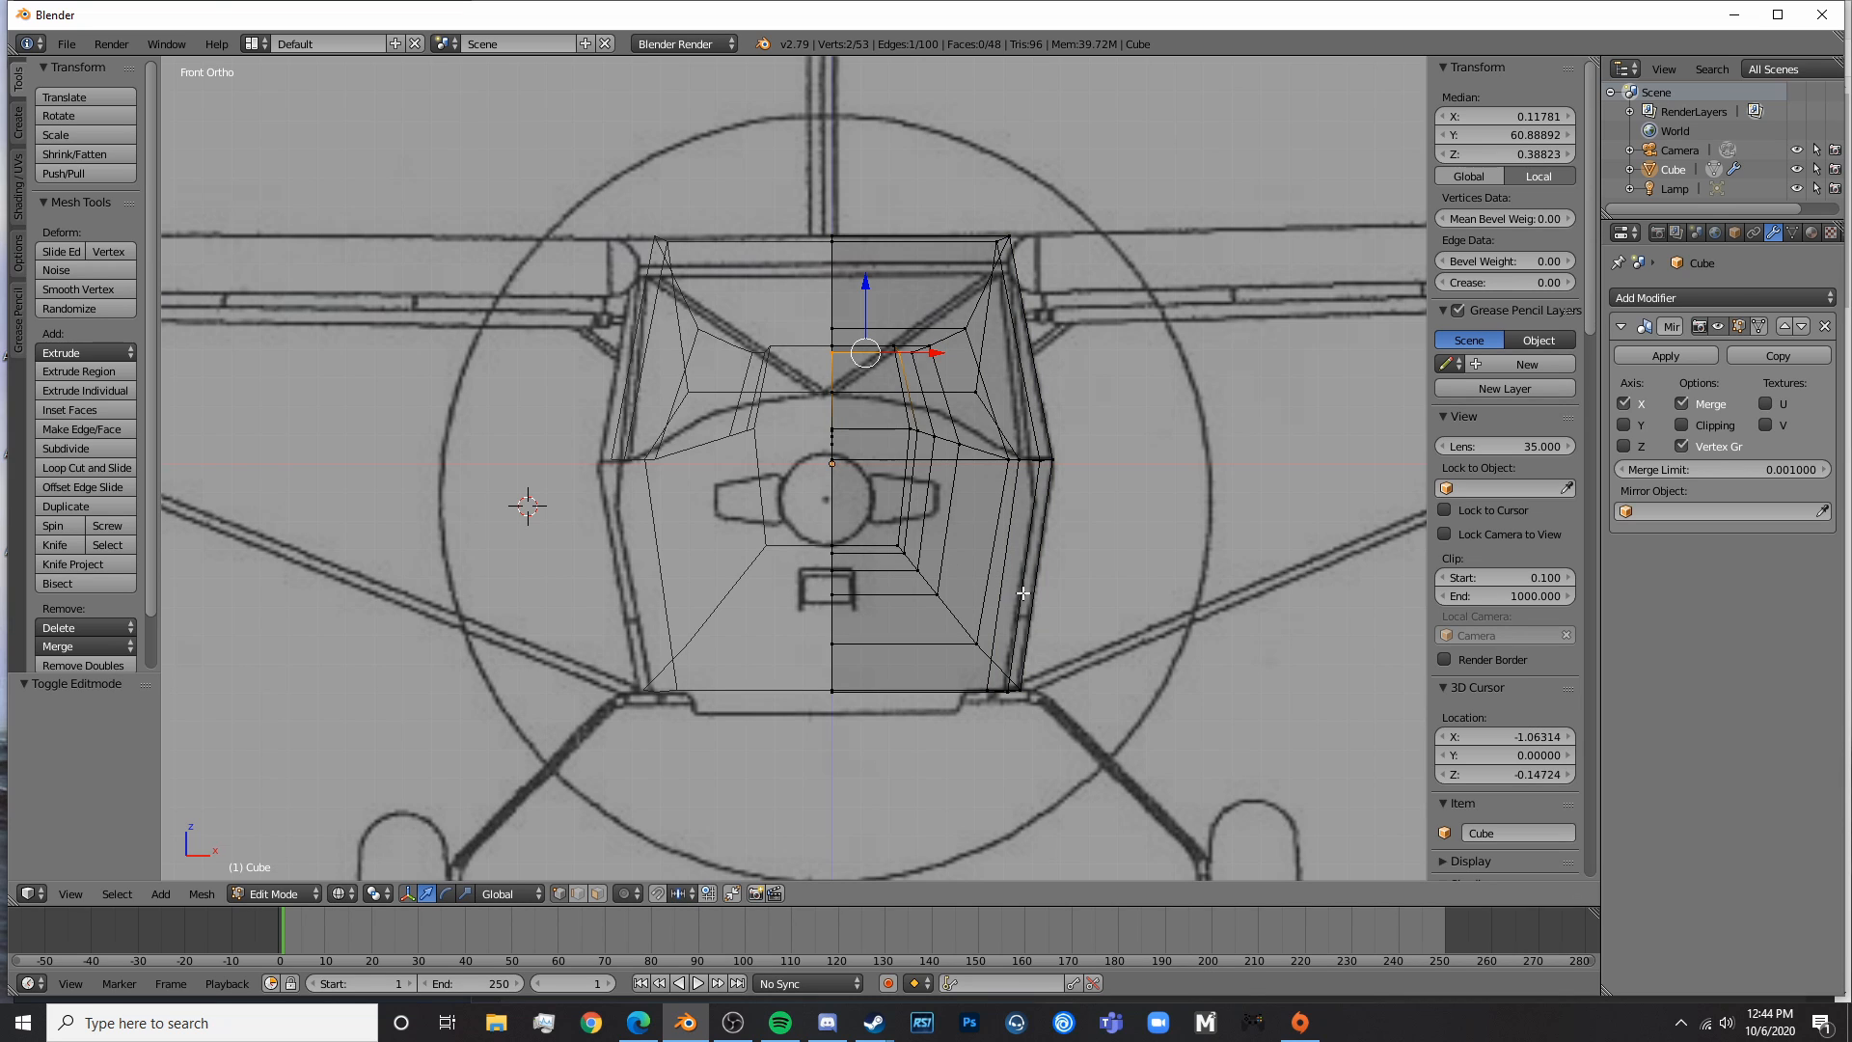
- Switch to the browser, open the yellow Kitfox STOL photo from the image results to study the nose, and return to Blender
{"action": "left_click", "coordinate": [637, 1023]}
{"action": "left_click", "coordinate": [499, 58]}
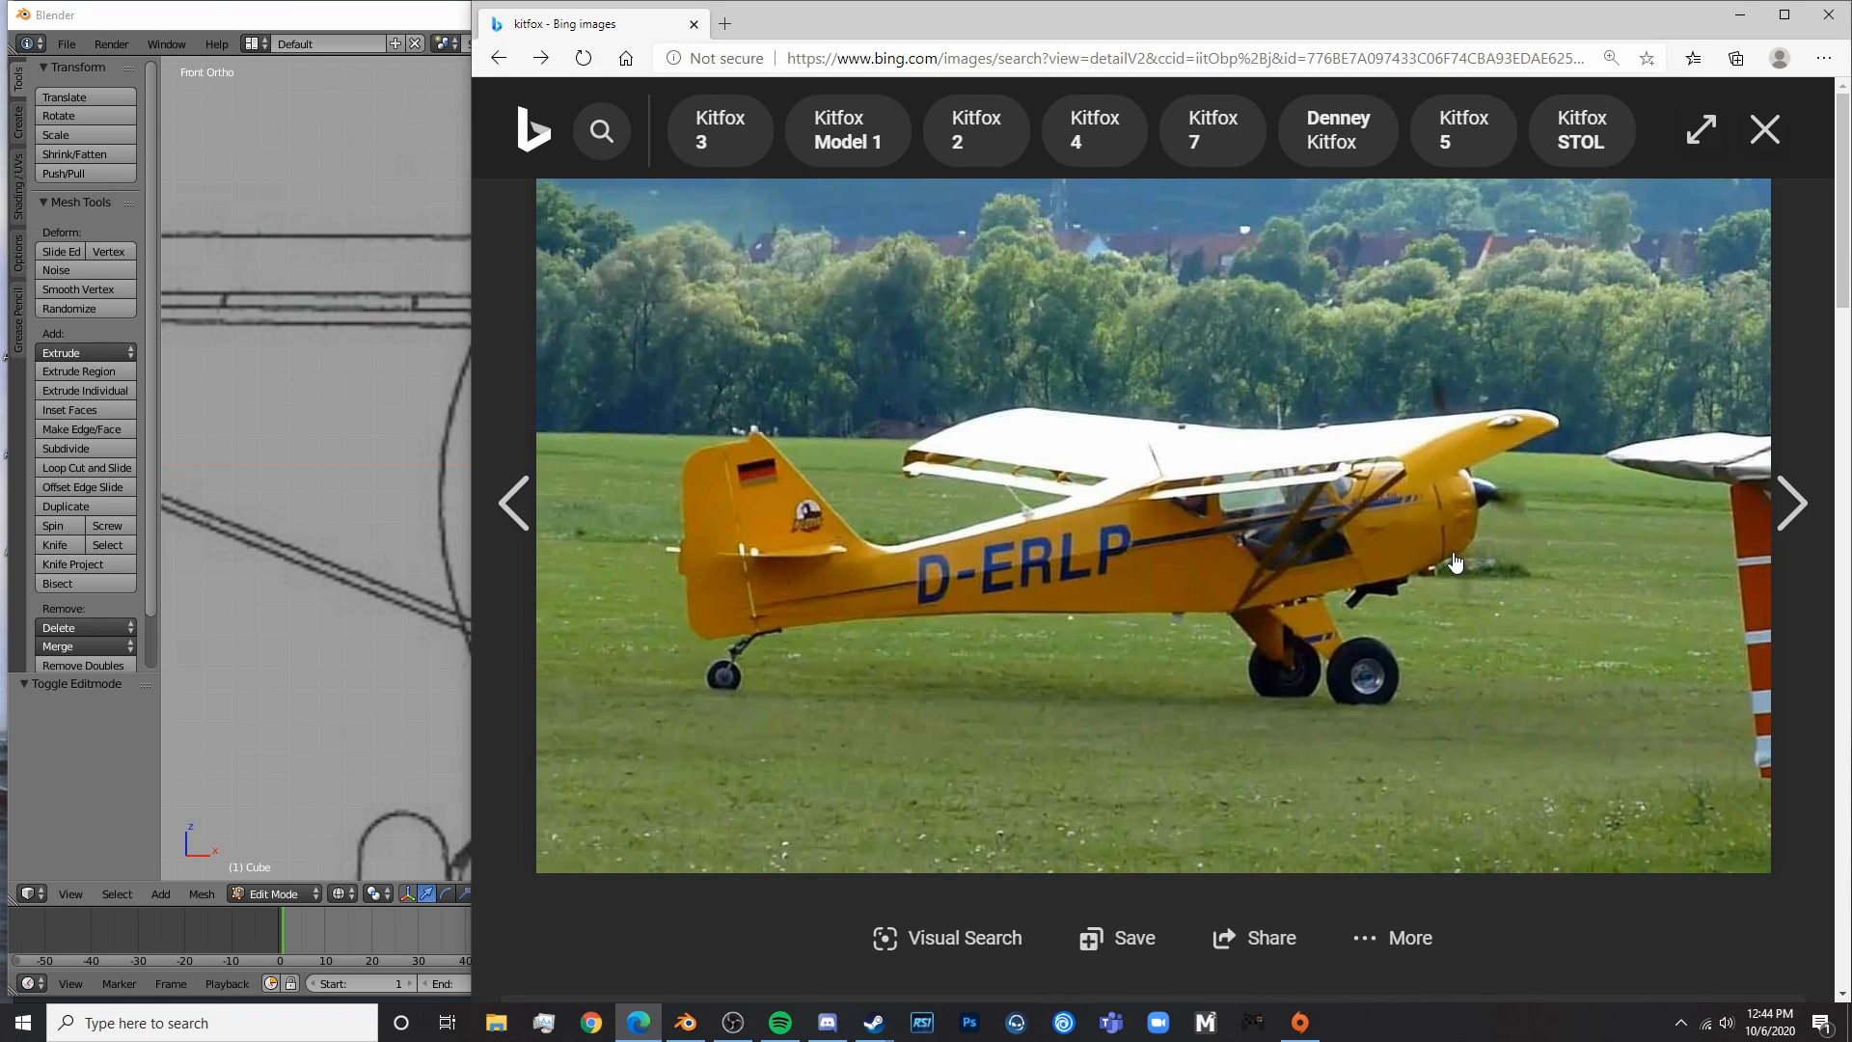
{"action": "left_click", "coordinate": [494, 60]}
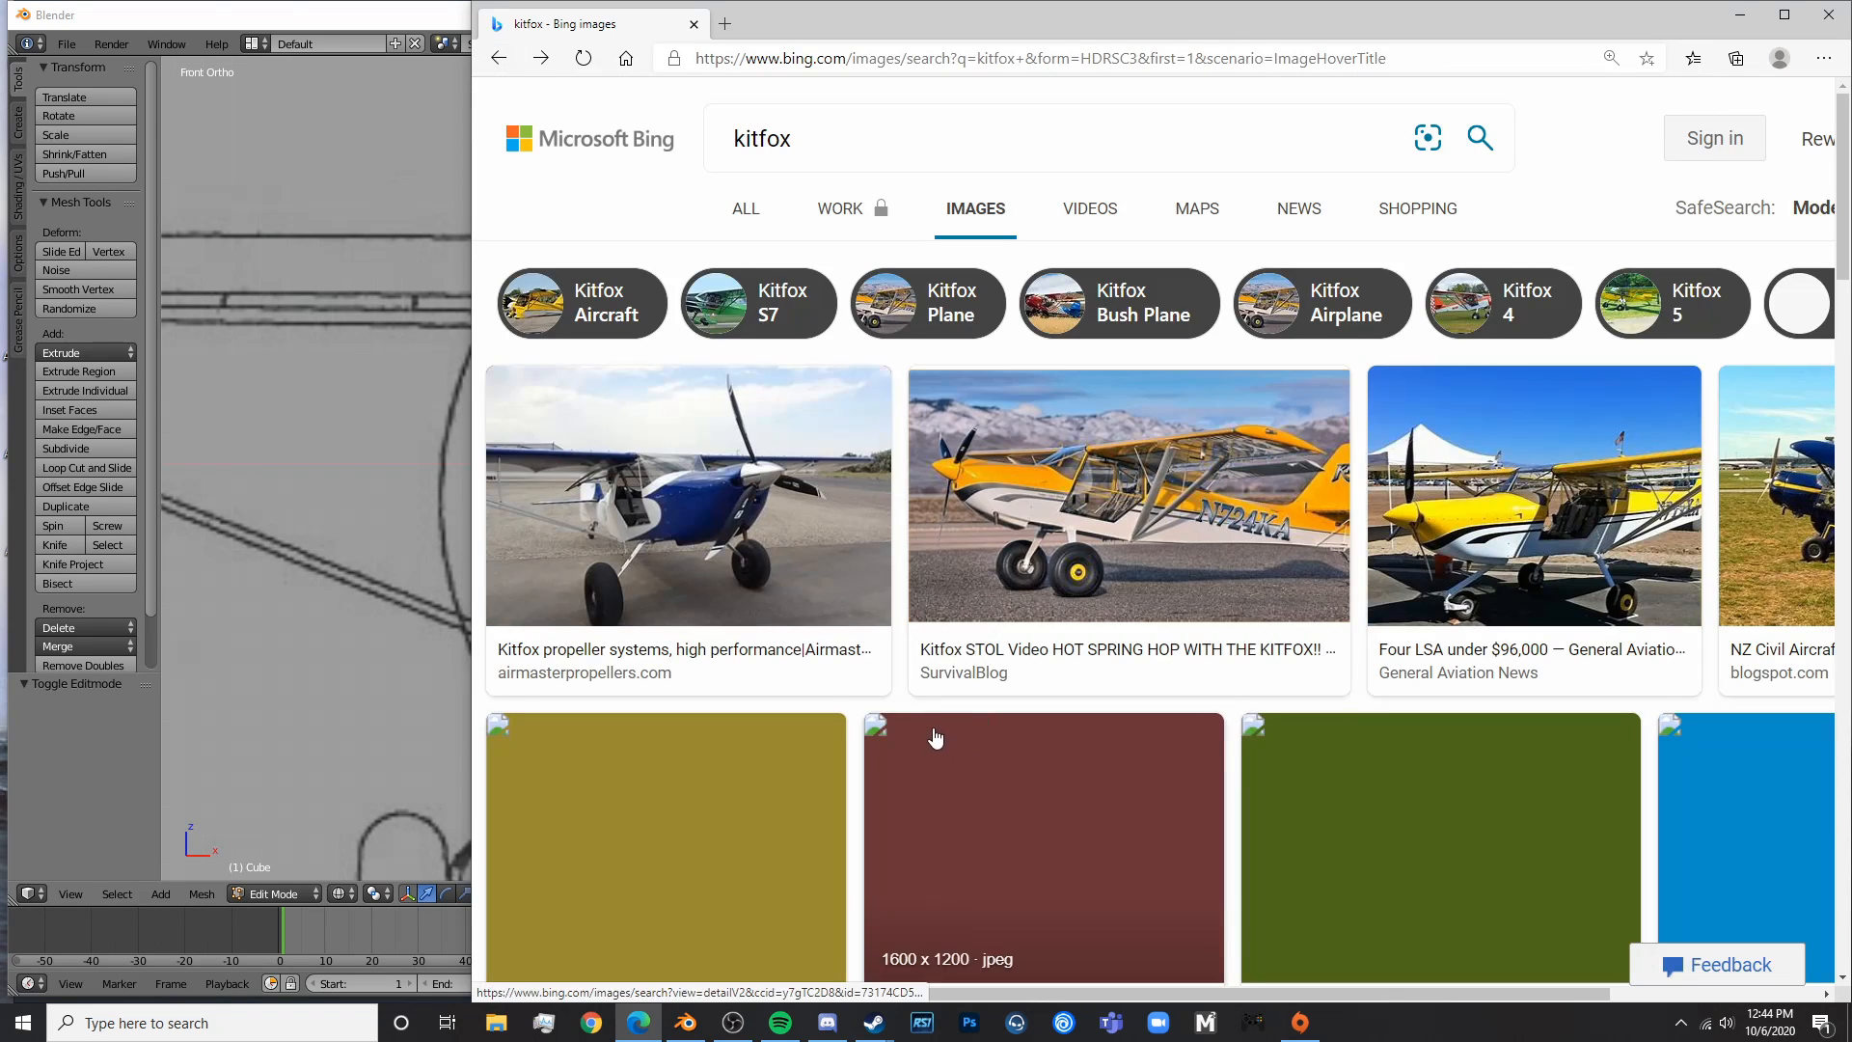
{"action": "left_click", "coordinate": [1065, 475]}
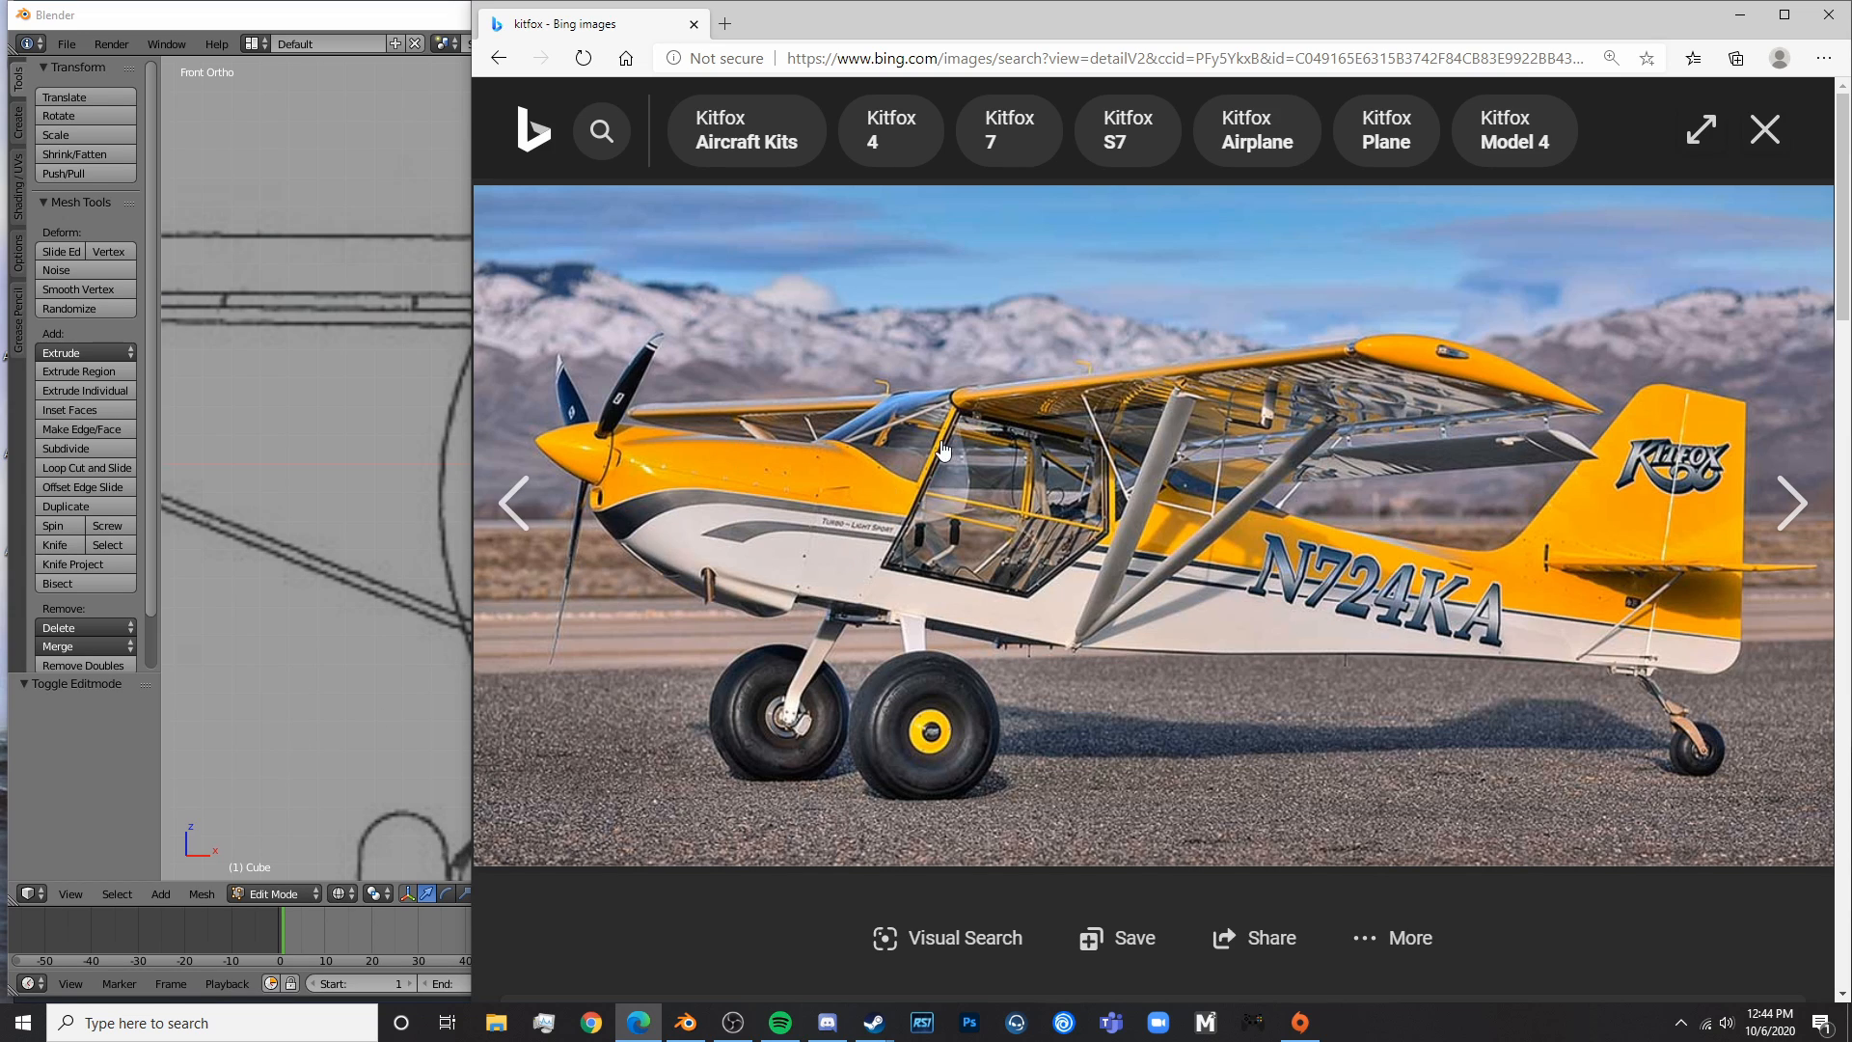
{"action": "left_click", "coordinate": [251, 650]}
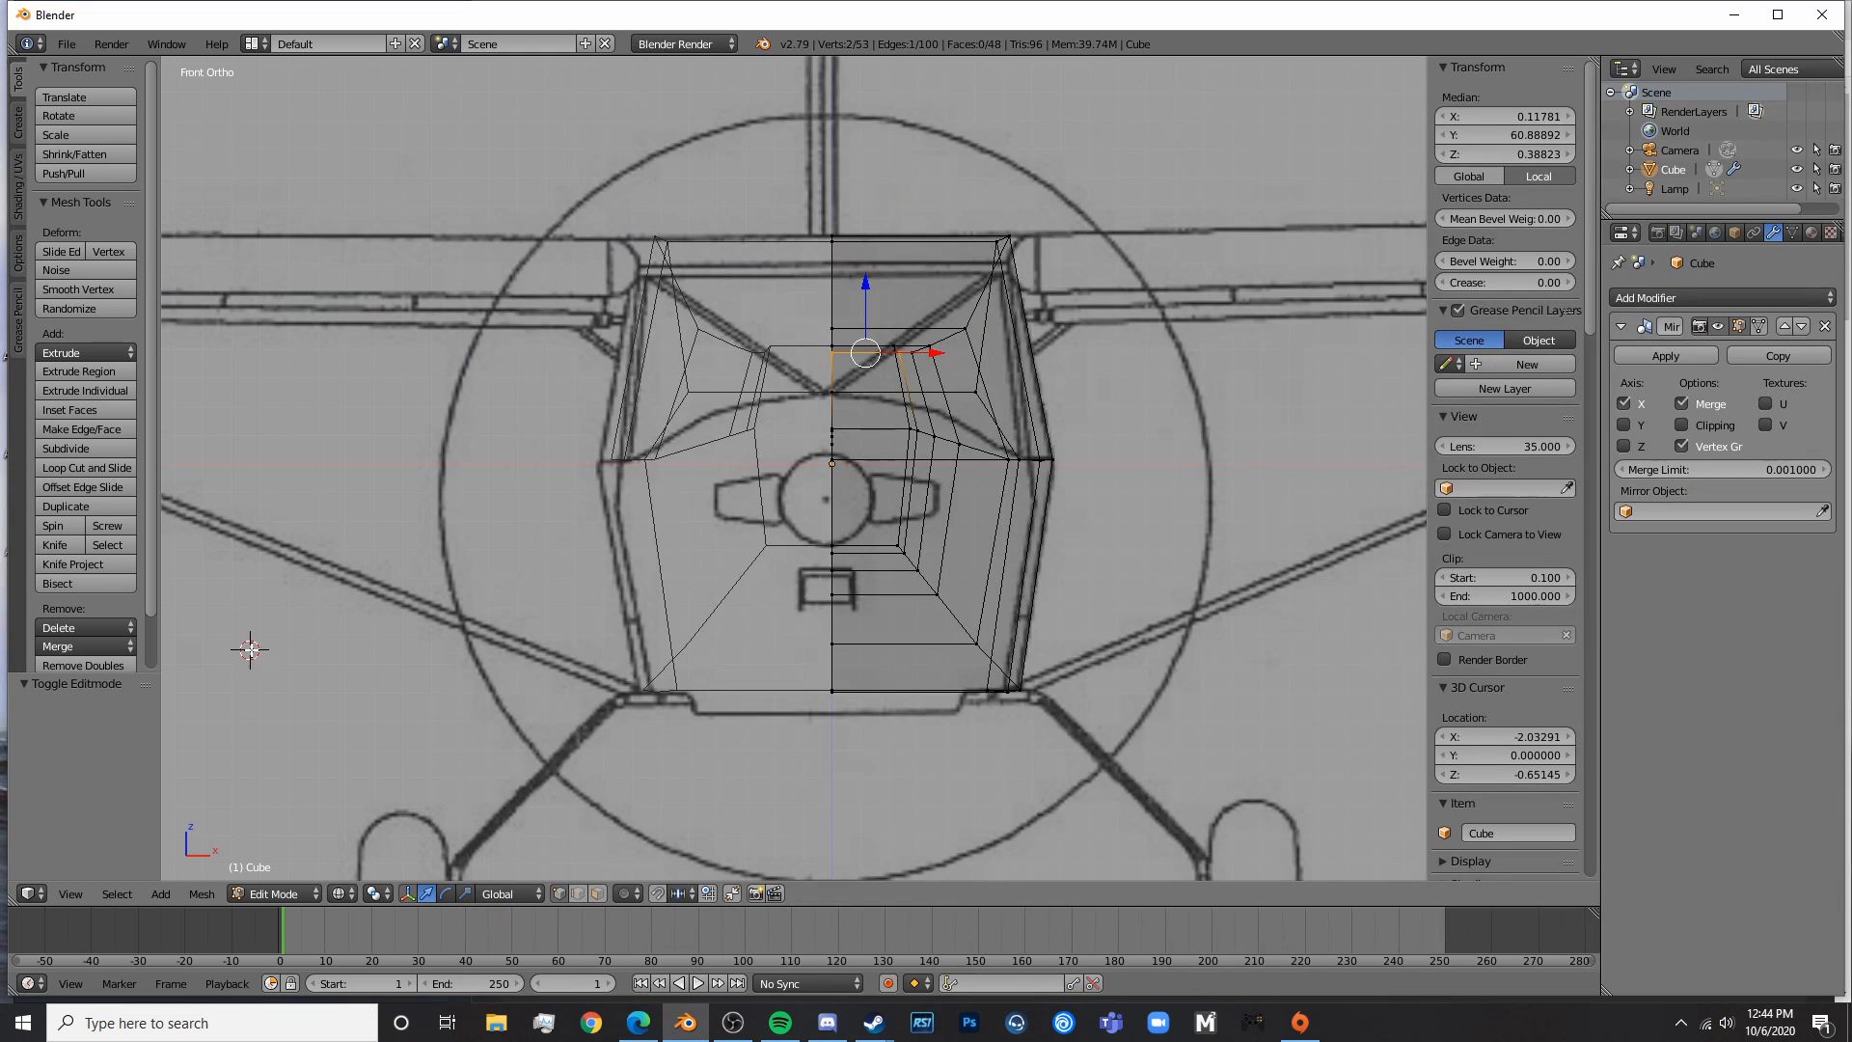
- Examine the fuselage's front end in solid shading from an angle and in wireframe against the side-view blueprint
{"action": "middle_click_drag", "start_coordinate": [912, 586], "coordinate": [835, 607]}
{"action": "key", "text": "z"}
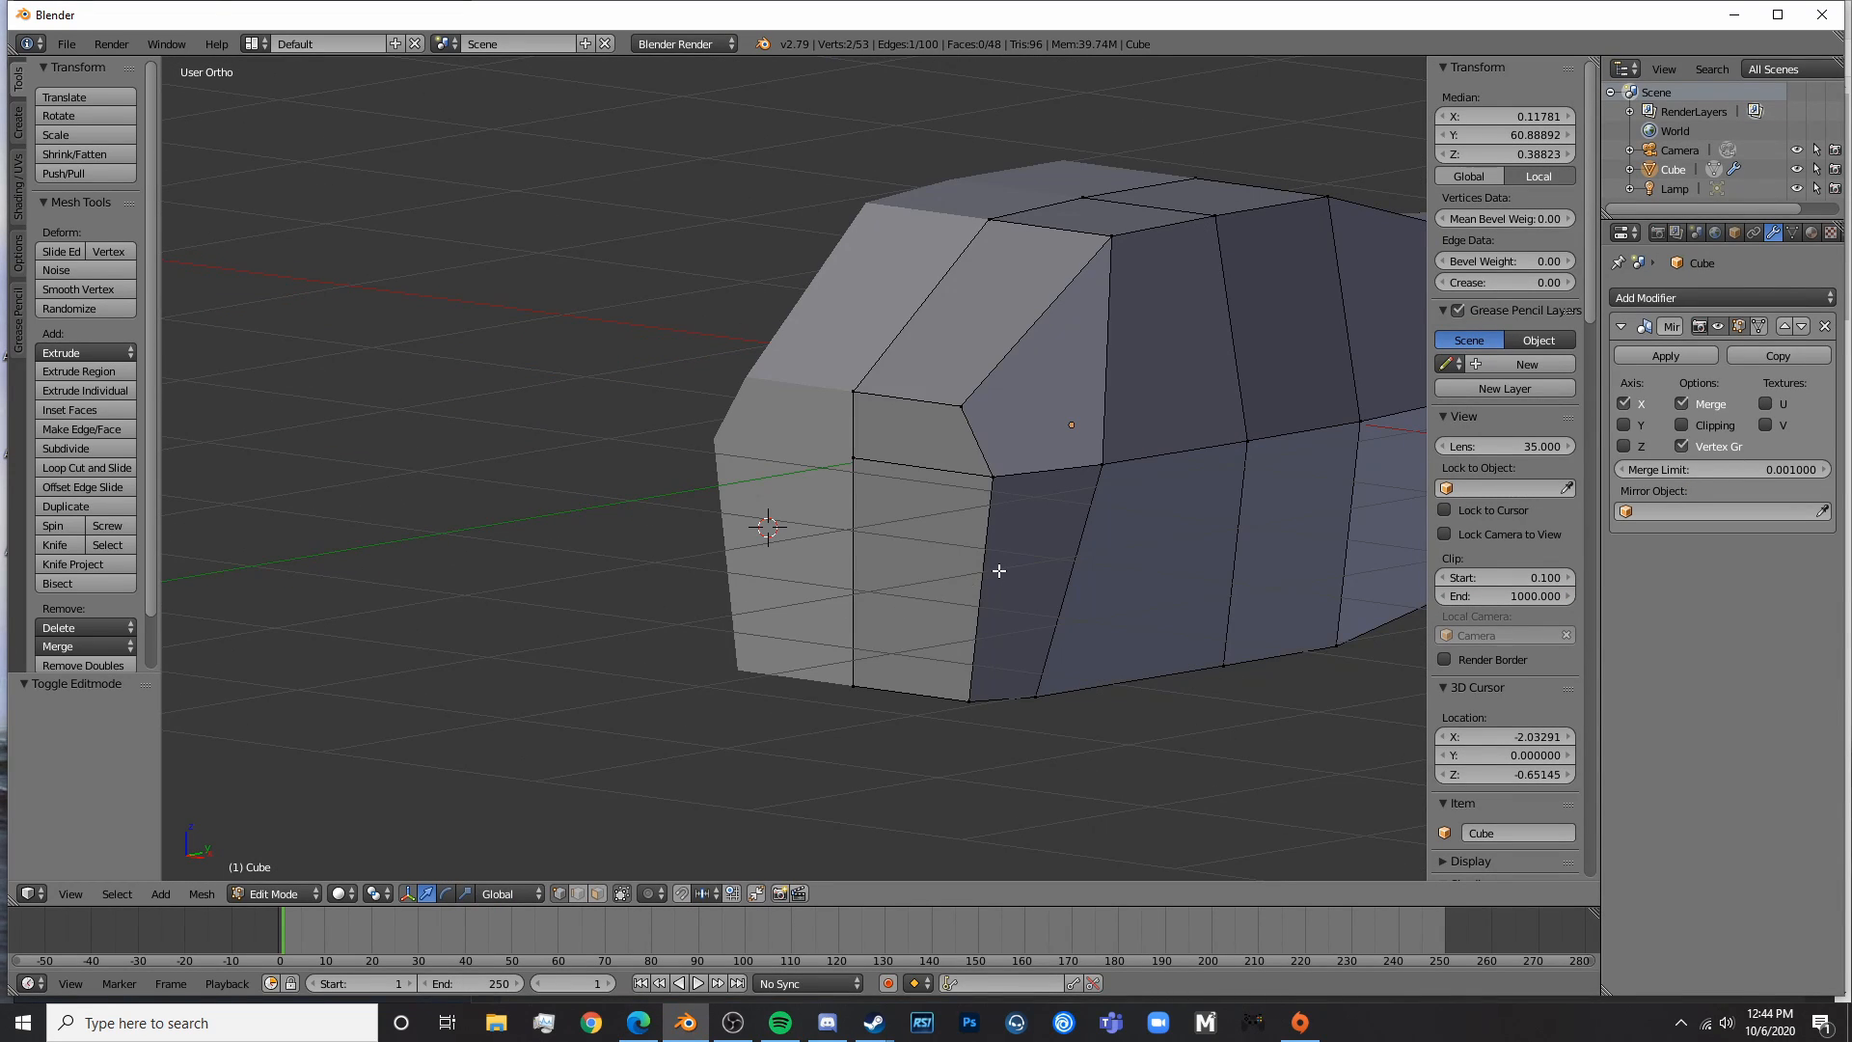
{"action": "middle_click_drag", "start_coordinate": [999, 571], "coordinate": [884, 603], "text": "shift"}
{"action": "key", "text": "KP_3"}
{"action": "key", "text": "z"}
{"action": "scroll", "coordinate": [884, 603], "scroll_direction": "down", "scroll_amount": 4}
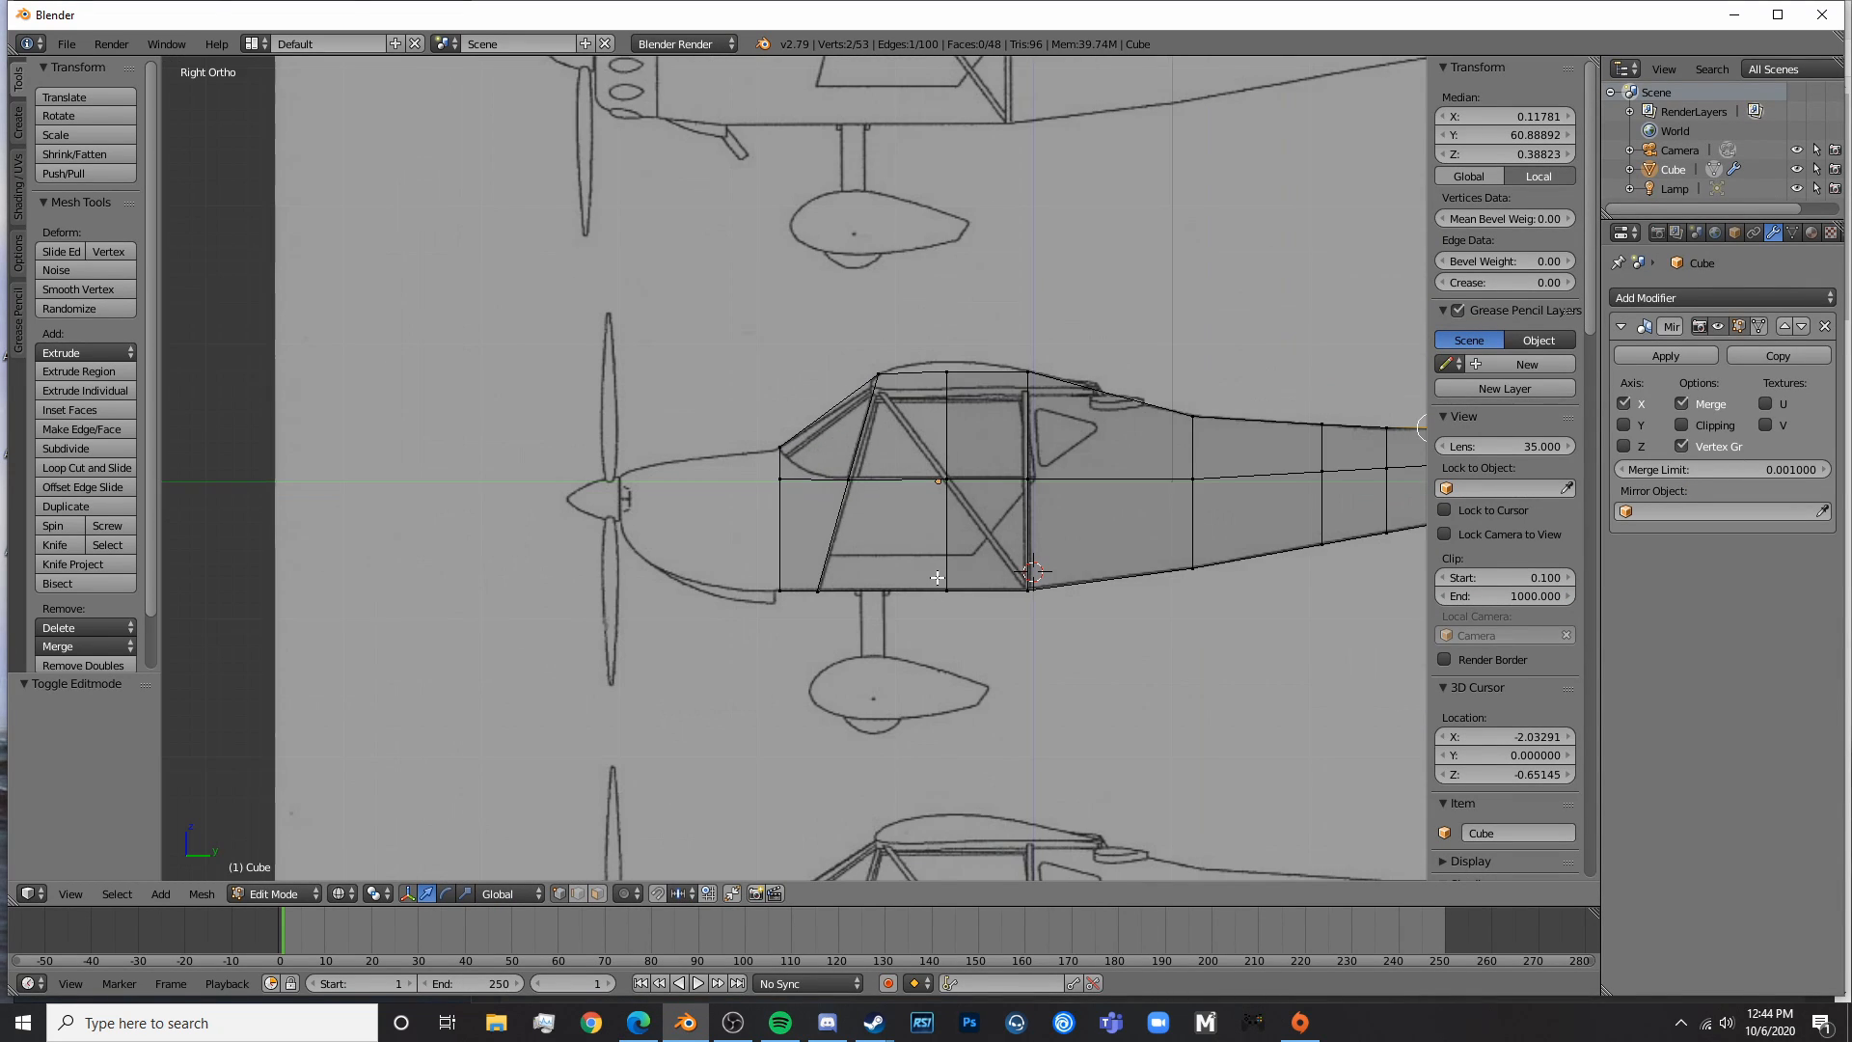
- Select all fuselage geometry behind the front firewall section in side view and hide it
{"action": "key", "text": "a"}
{"action": "key", "text": "a"}
{"action": "key", "text": "a"}
{"action": "scroll", "coordinate": [719, 655], "scroll_direction": "down", "scroll_amount": 3}
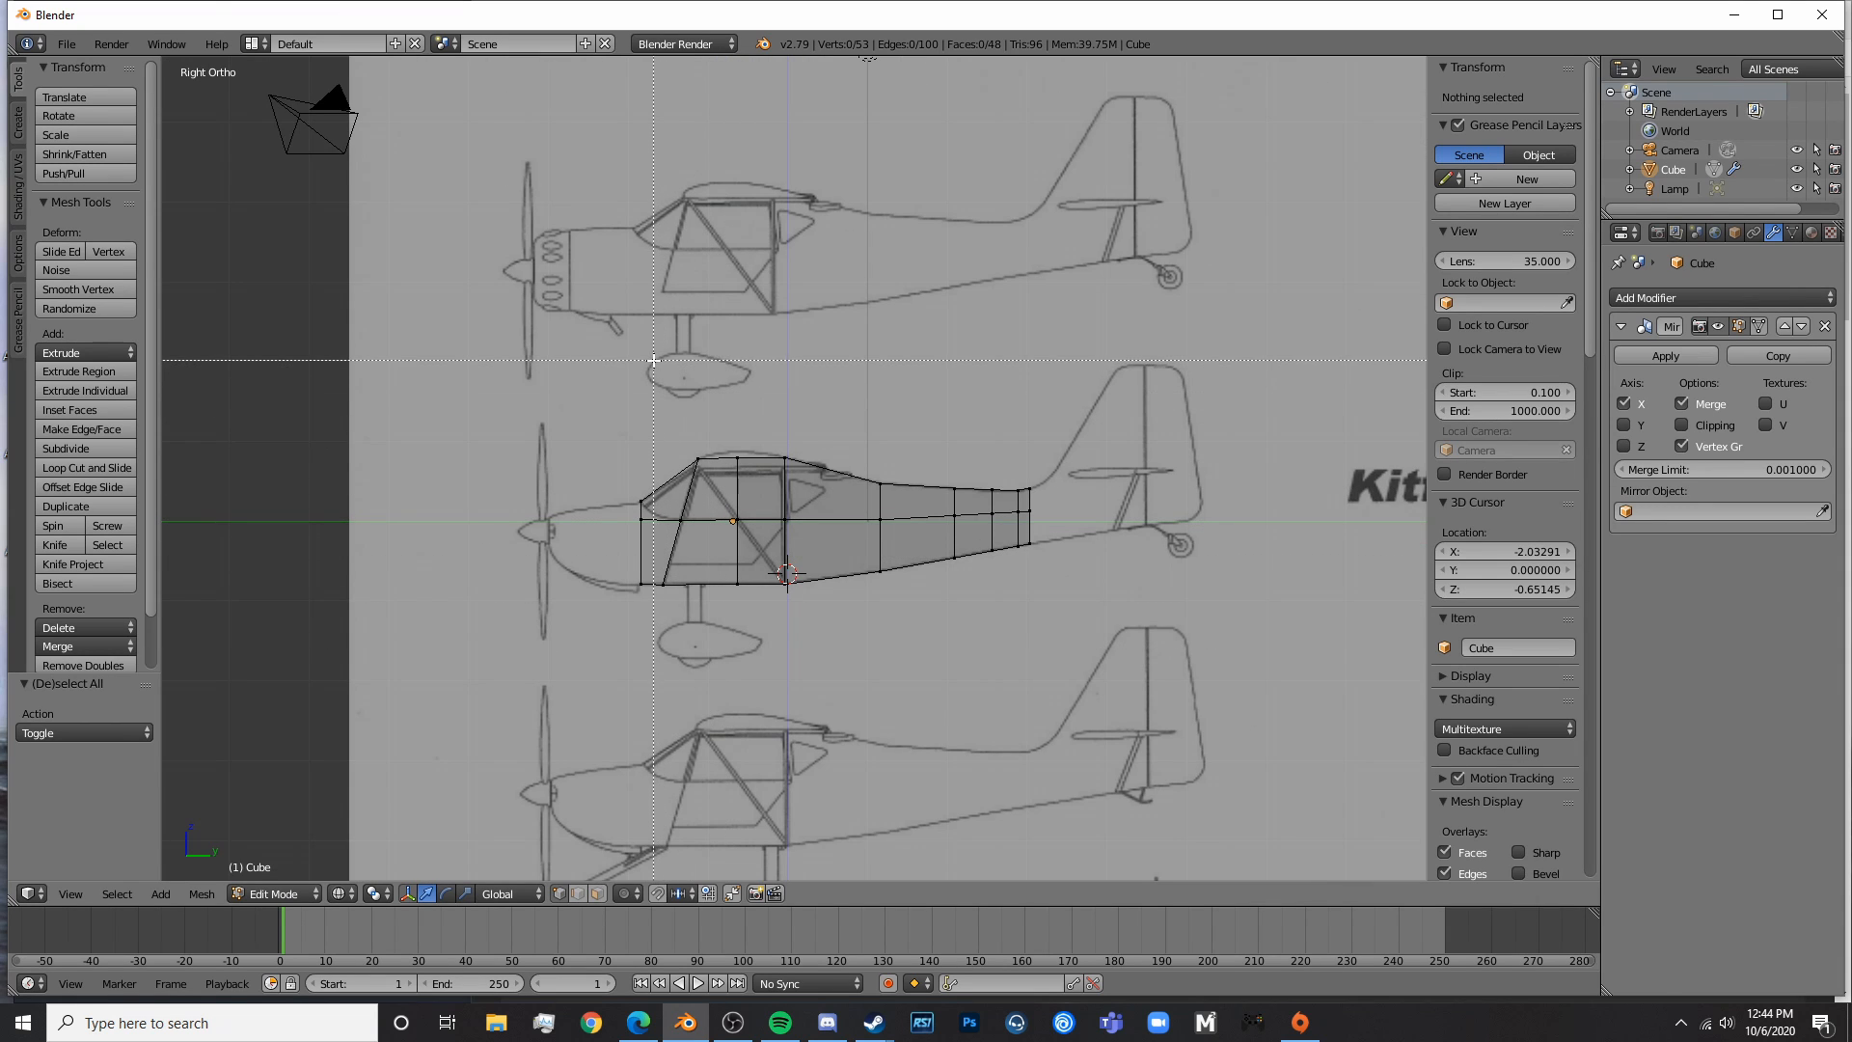
{"action": "key", "text": "b"}
{"action": "left_click_drag", "start_coordinate": [662, 329], "coordinate": [1004, 586]}
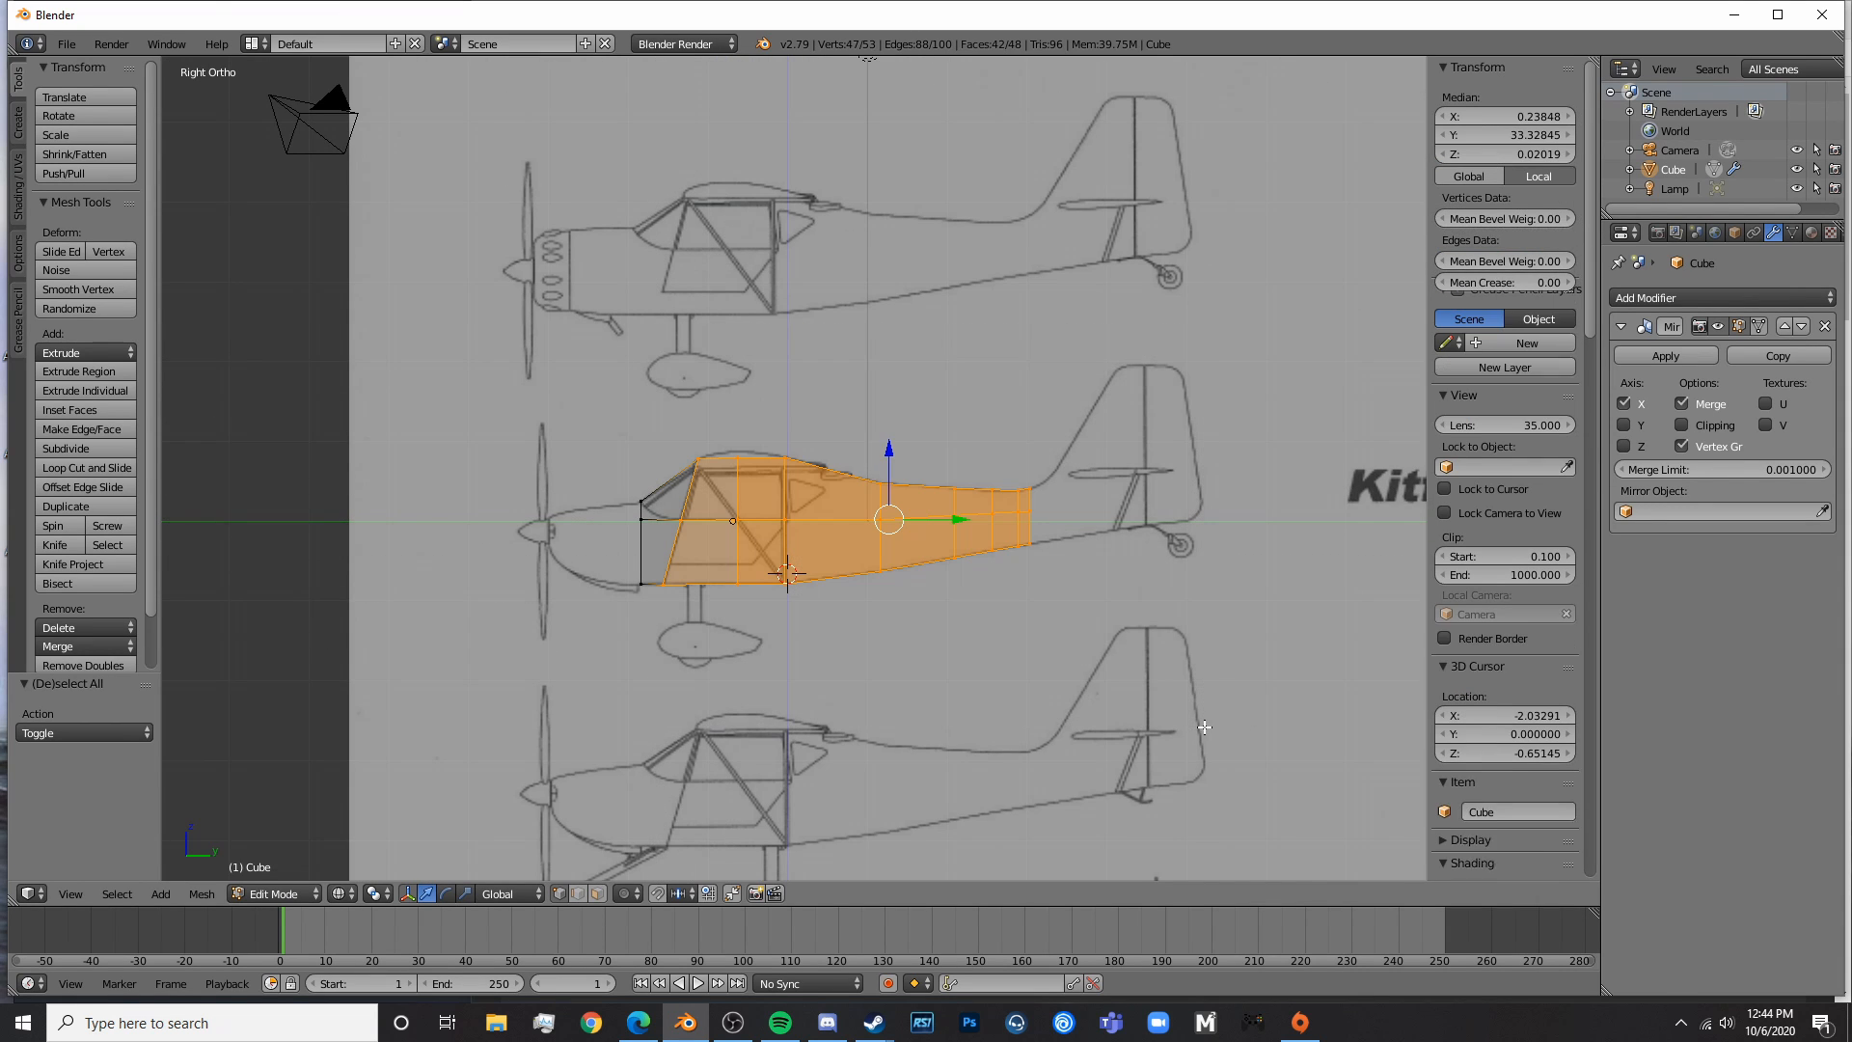
{"action": "scroll", "coordinate": [711, 699], "scroll_direction": "up", "scroll_amount": 1}
{"action": "scroll", "coordinate": [711, 699], "scroll_direction": "up", "scroll_amount": 4}
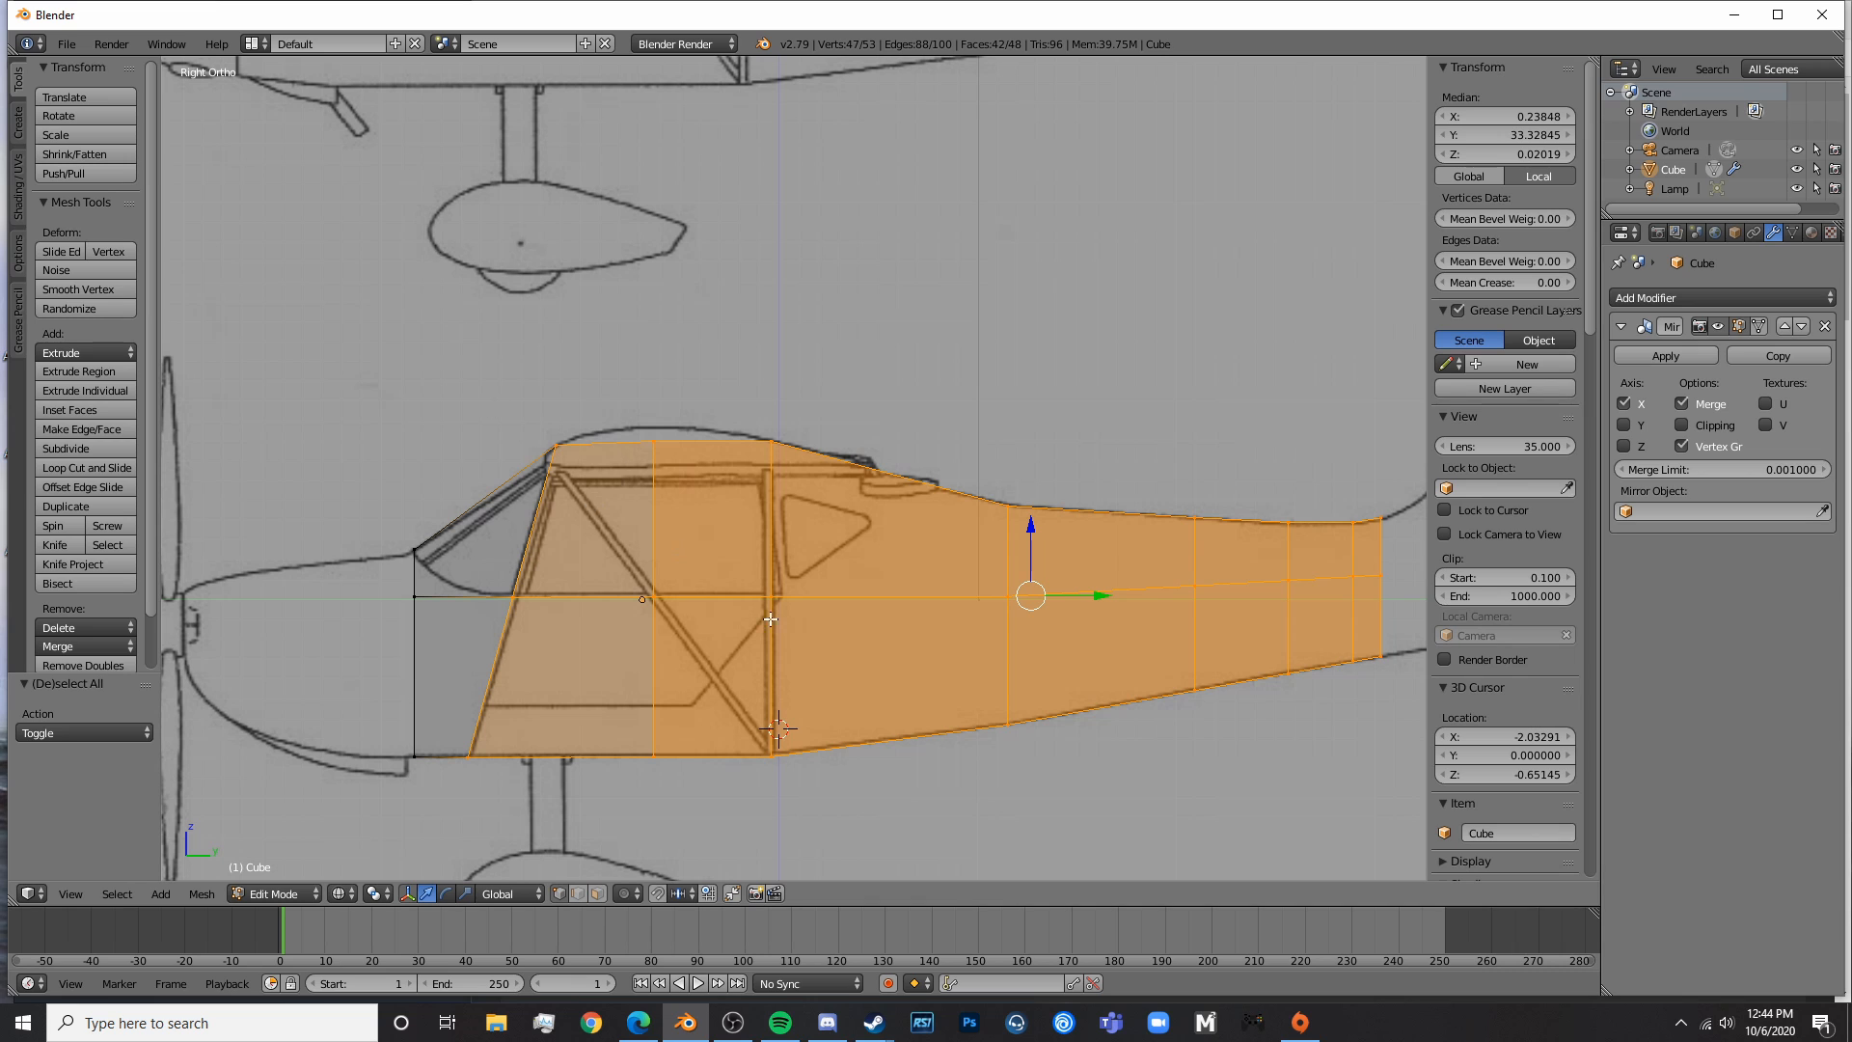
{"action": "scroll", "coordinate": [1148, 714], "scroll_direction": "down", "scroll_amount": 4}
{"action": "scroll", "coordinate": [902, 651], "scroll_direction": "up", "scroll_amount": 1}
{"action": "scroll", "coordinate": [801, 626], "scroll_direction": "up", "scroll_amount": 4}
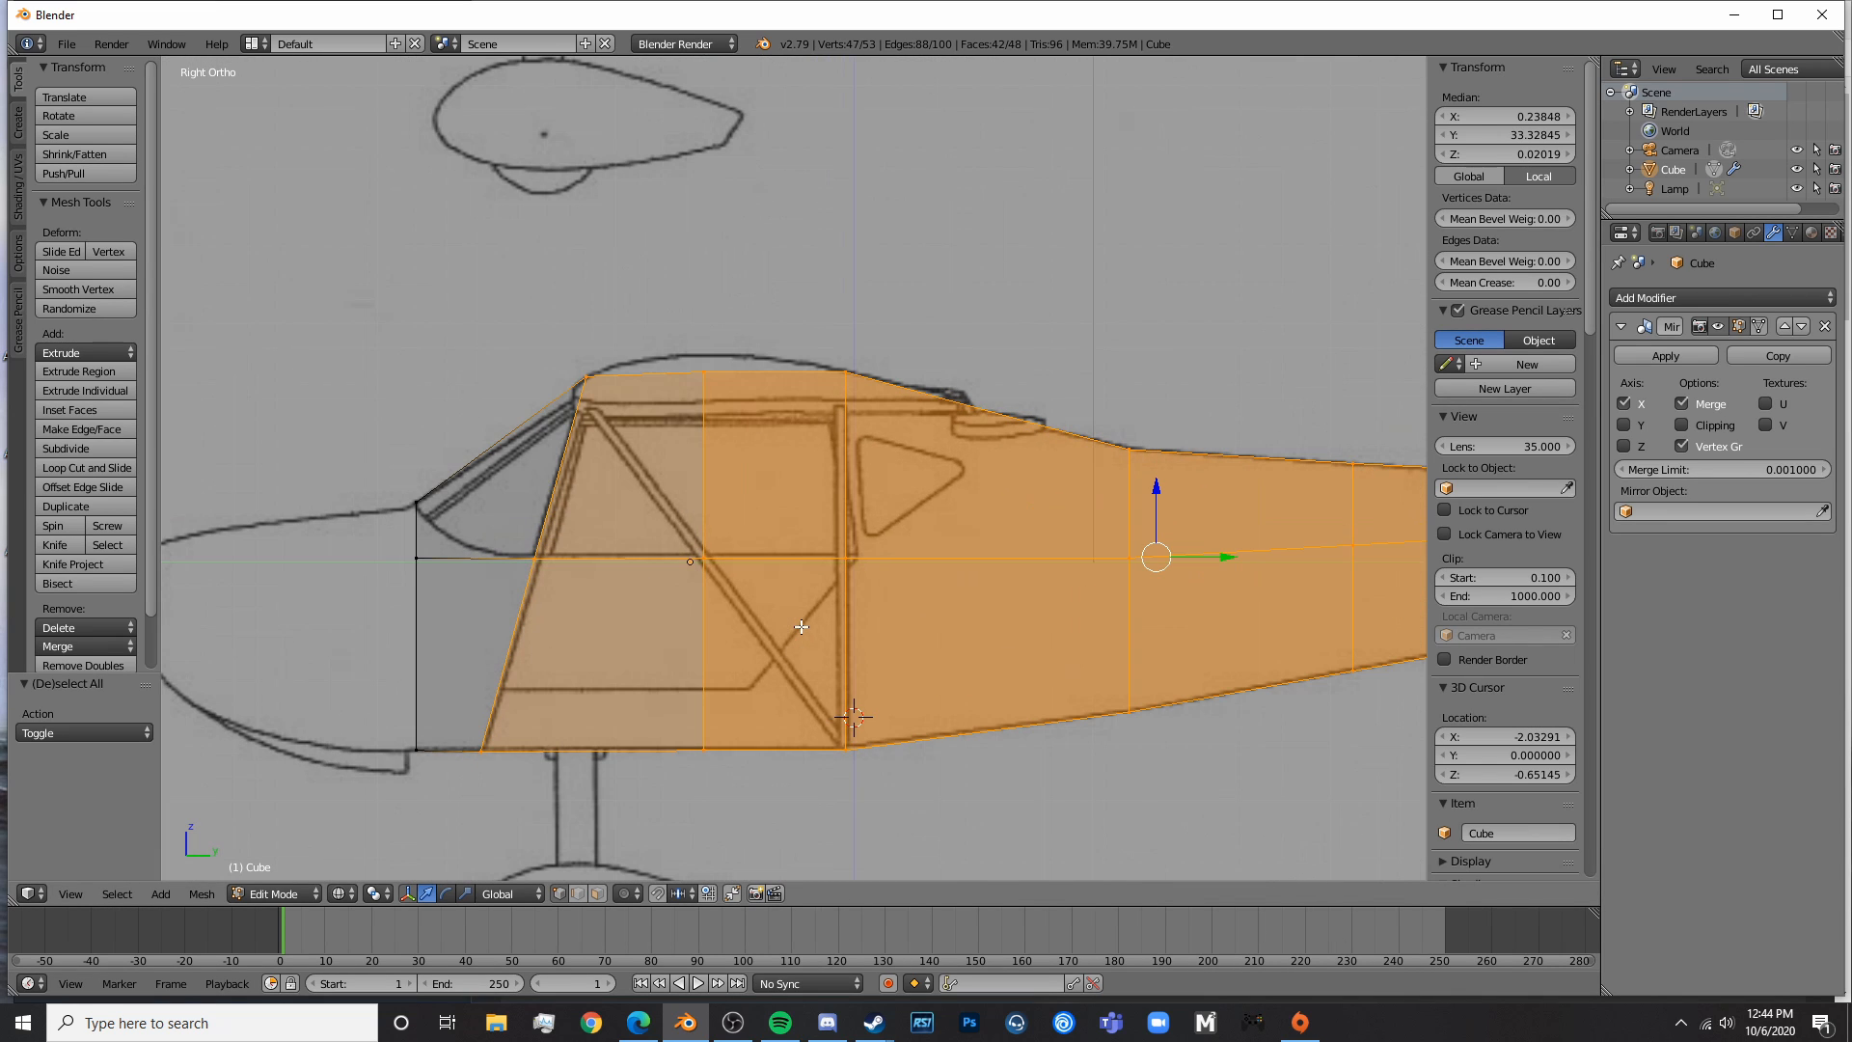
{"action": "key", "text": "h"}
{"action": "scroll", "coordinate": [801, 625], "scroll_direction": "down", "scroll_amount": 4}
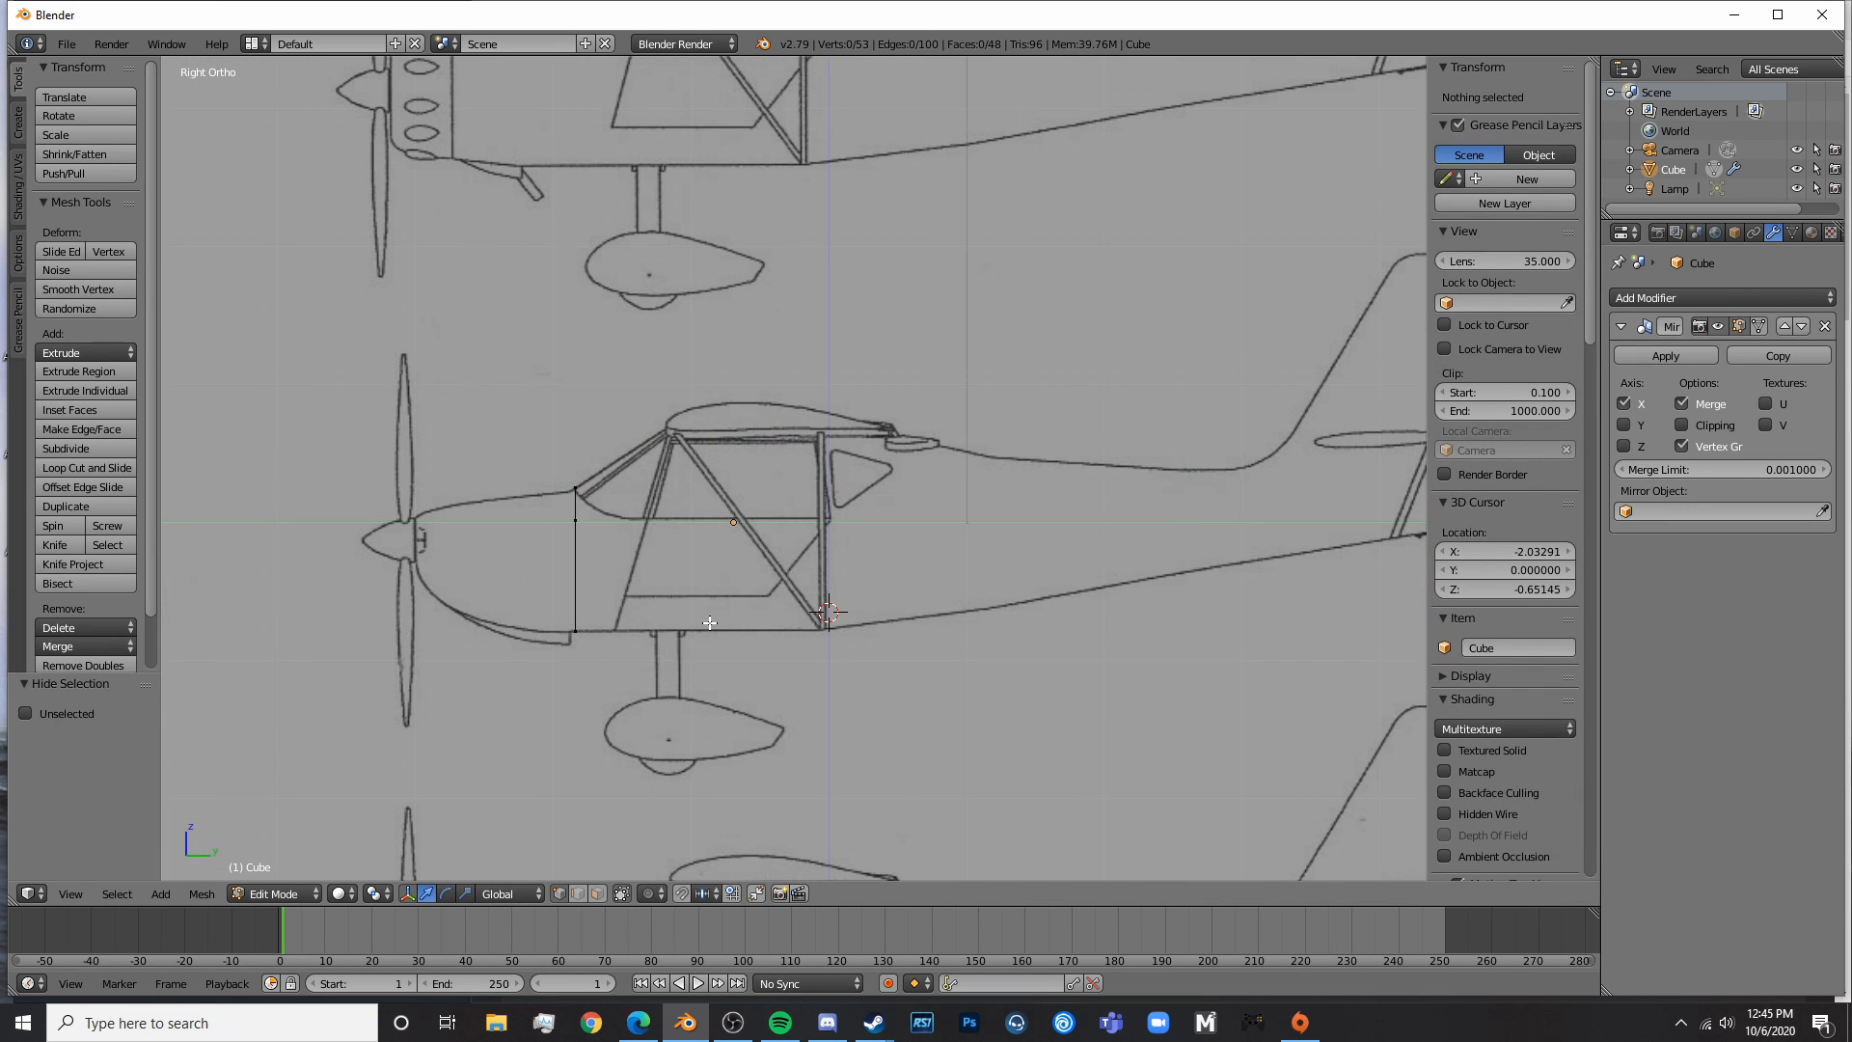
- Try a rendered preview of the model and set the render engine to Cycles Render
{"action": "middle_click_drag", "start_coordinate": [733, 617], "coordinate": [856, 653]}
{"action": "key", "text": "z"}
{"action": "key", "text": "shift+z"}
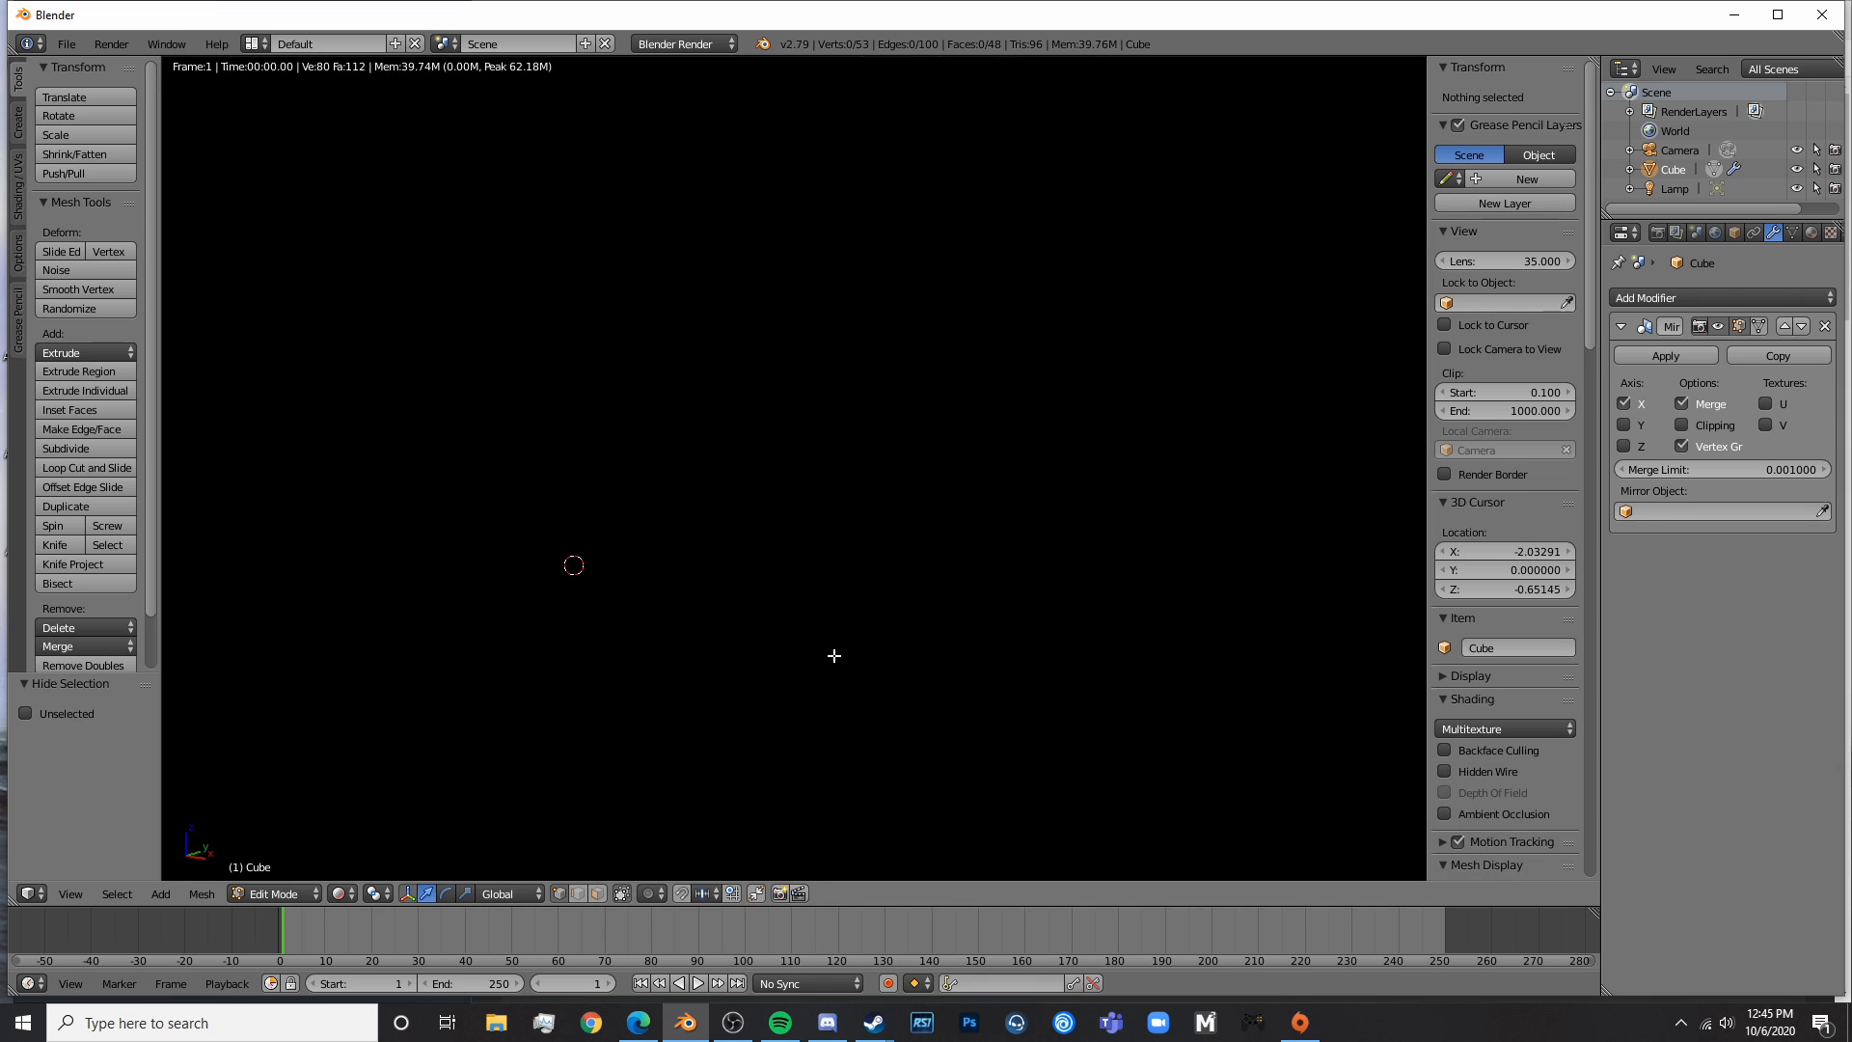
{"action": "key", "text": "z"}
{"action": "left_click", "coordinate": [683, 44]}
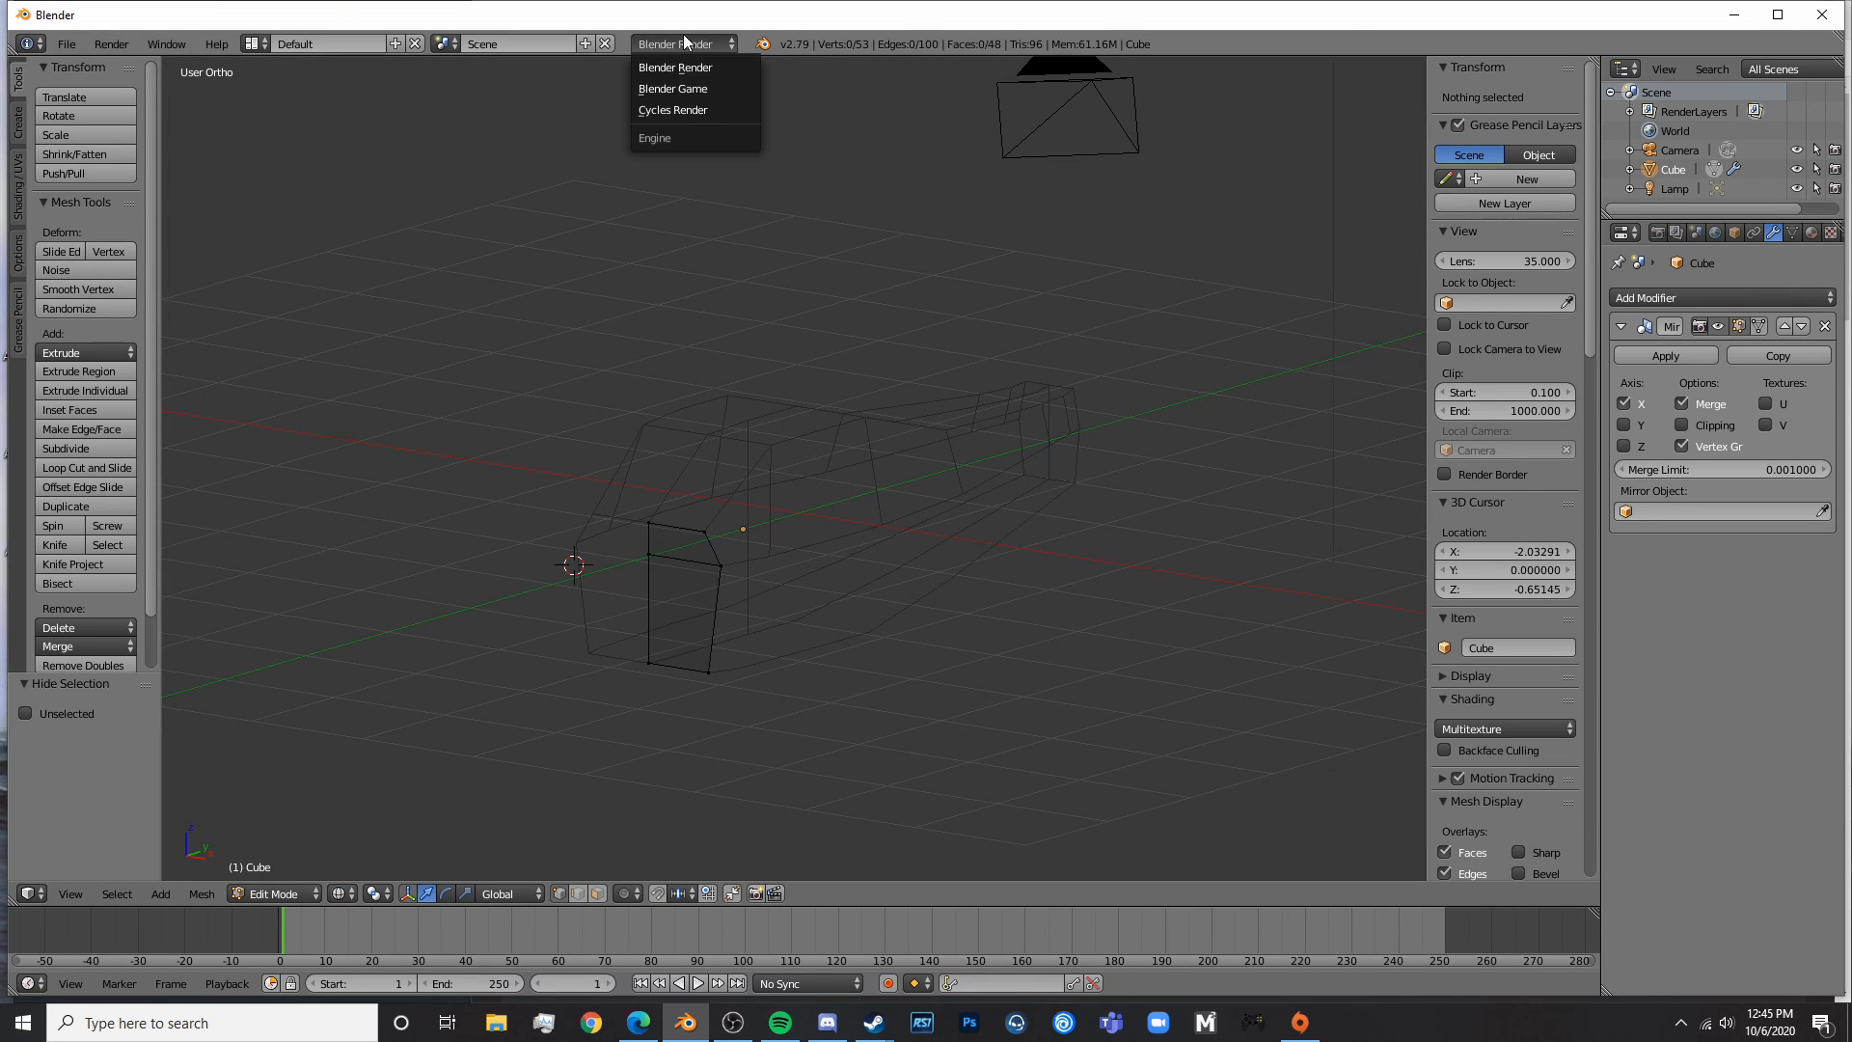
{"action": "left_click", "coordinate": [688, 109]}
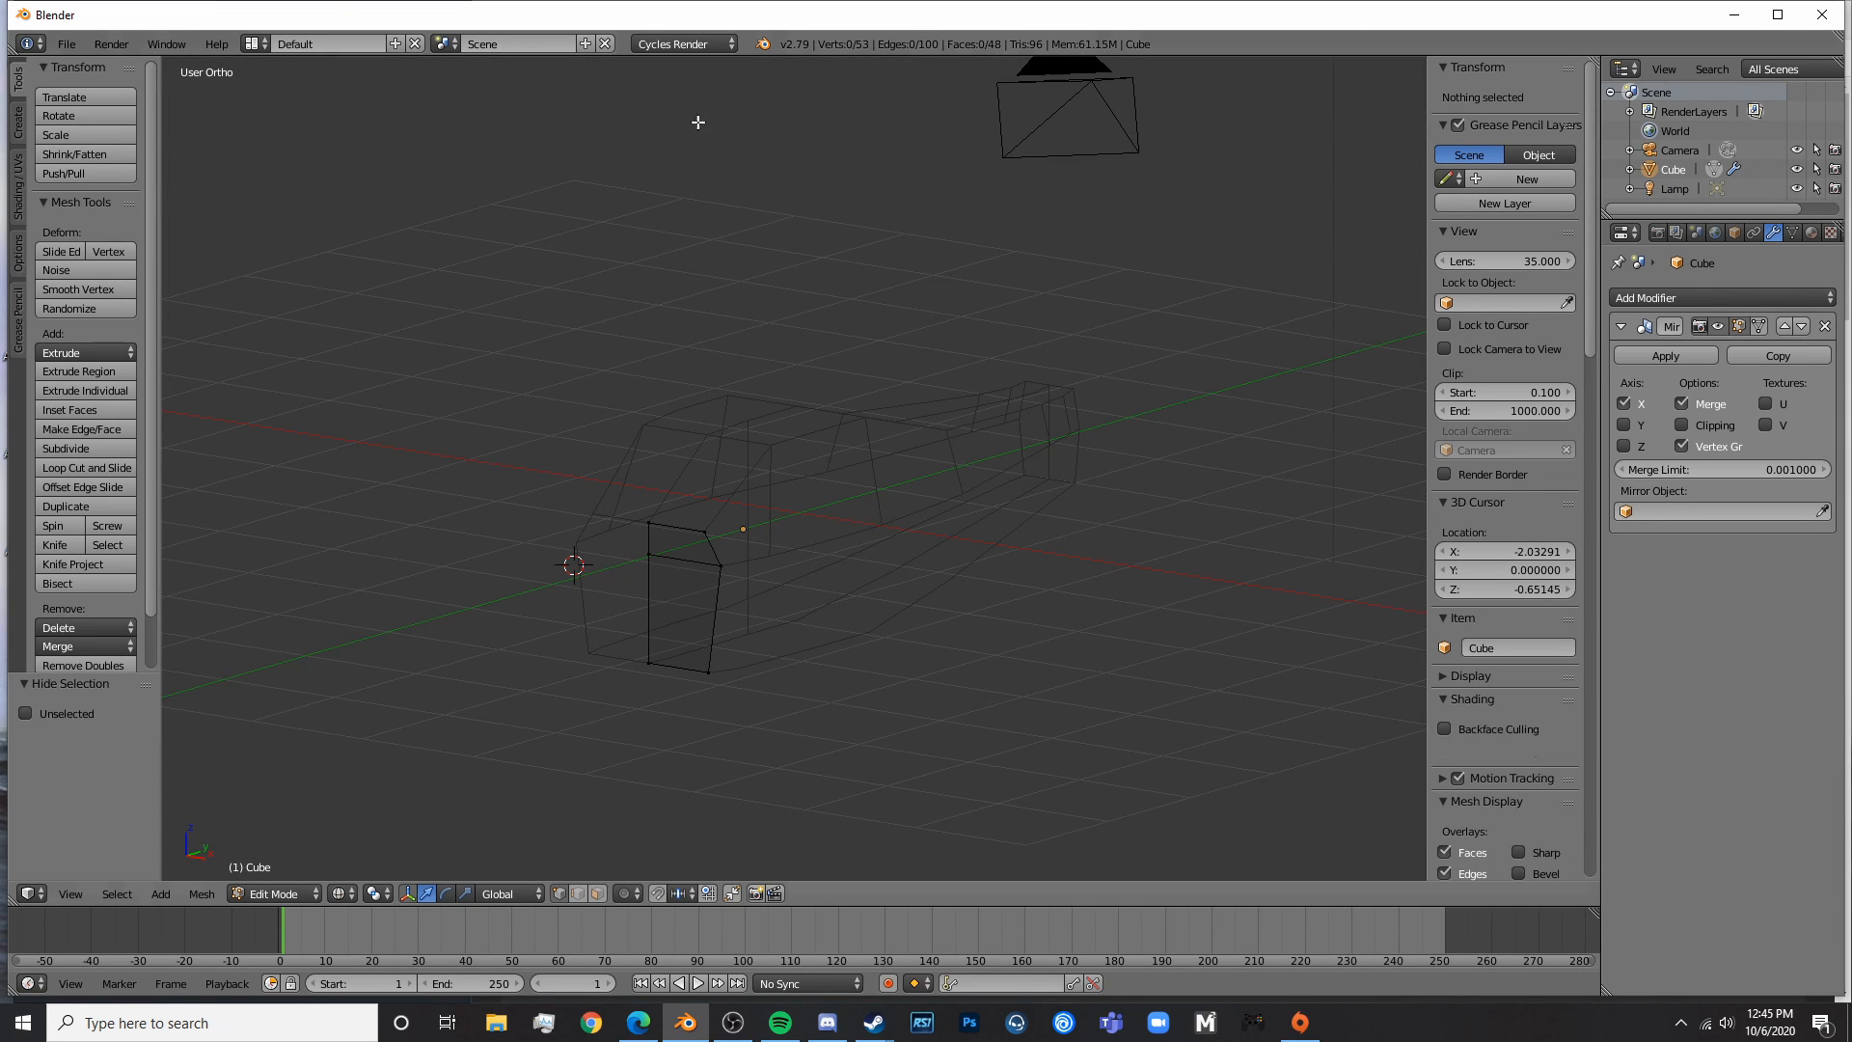
{"action": "scroll", "coordinate": [856, 605], "scroll_direction": "down", "scroll_amount": 4}
{"action": "left_click", "coordinate": [686, 45]}
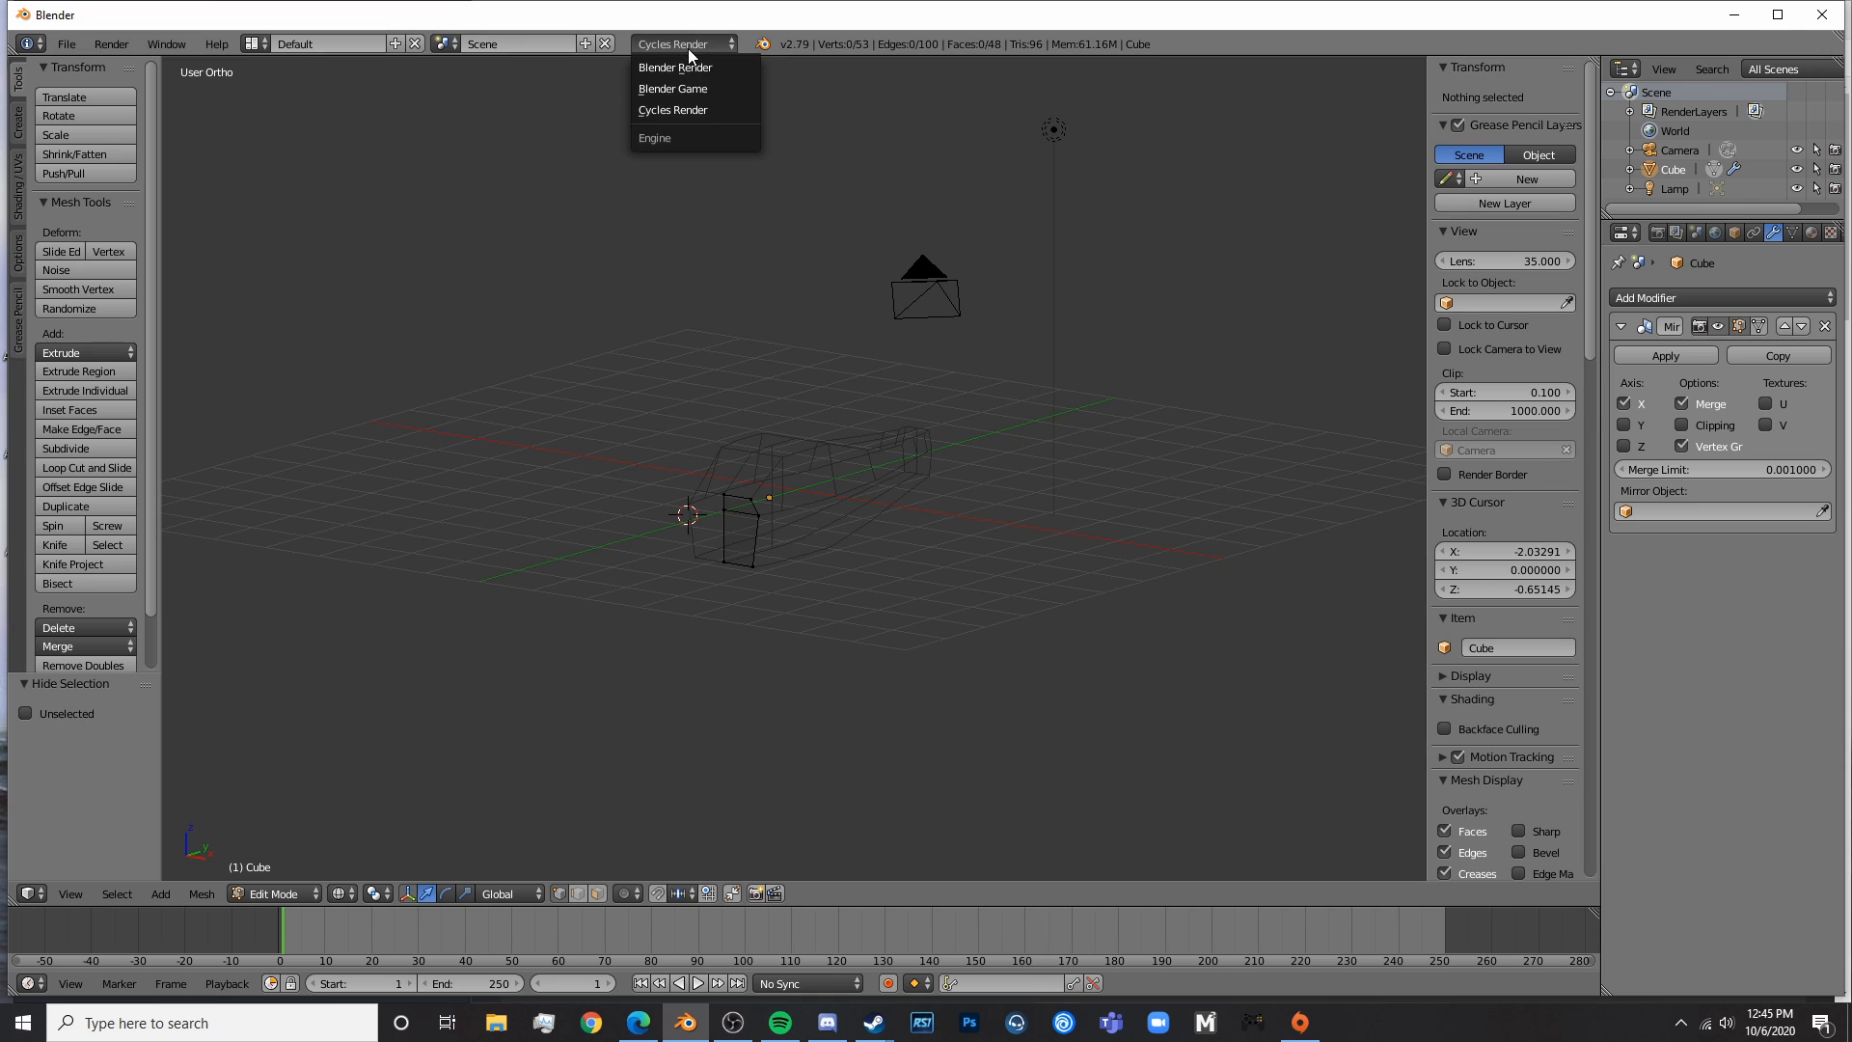
{"action": "left_click", "coordinate": [677, 113]}
- Leave mesh editing, select the lamp and change its type to Sun
{"action": "key", "text": "Tab"}
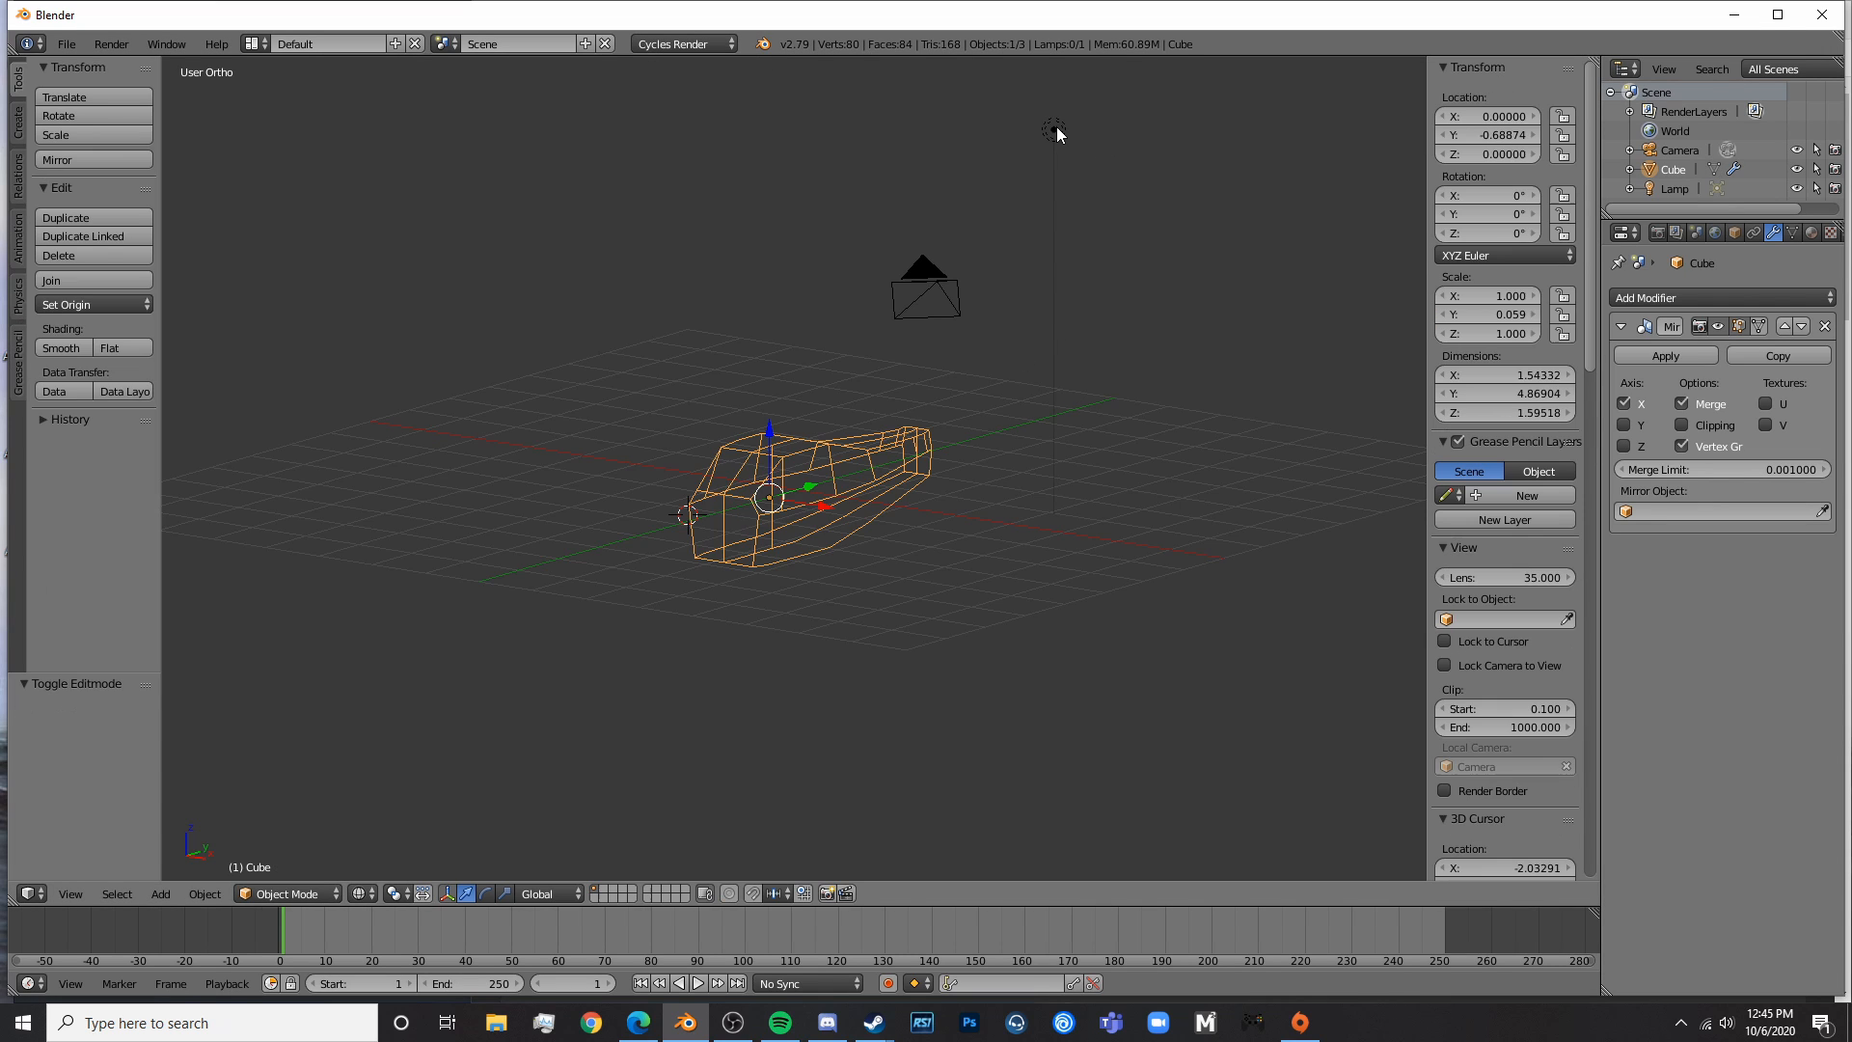
{"action": "right_click", "coordinate": [1056, 128]}
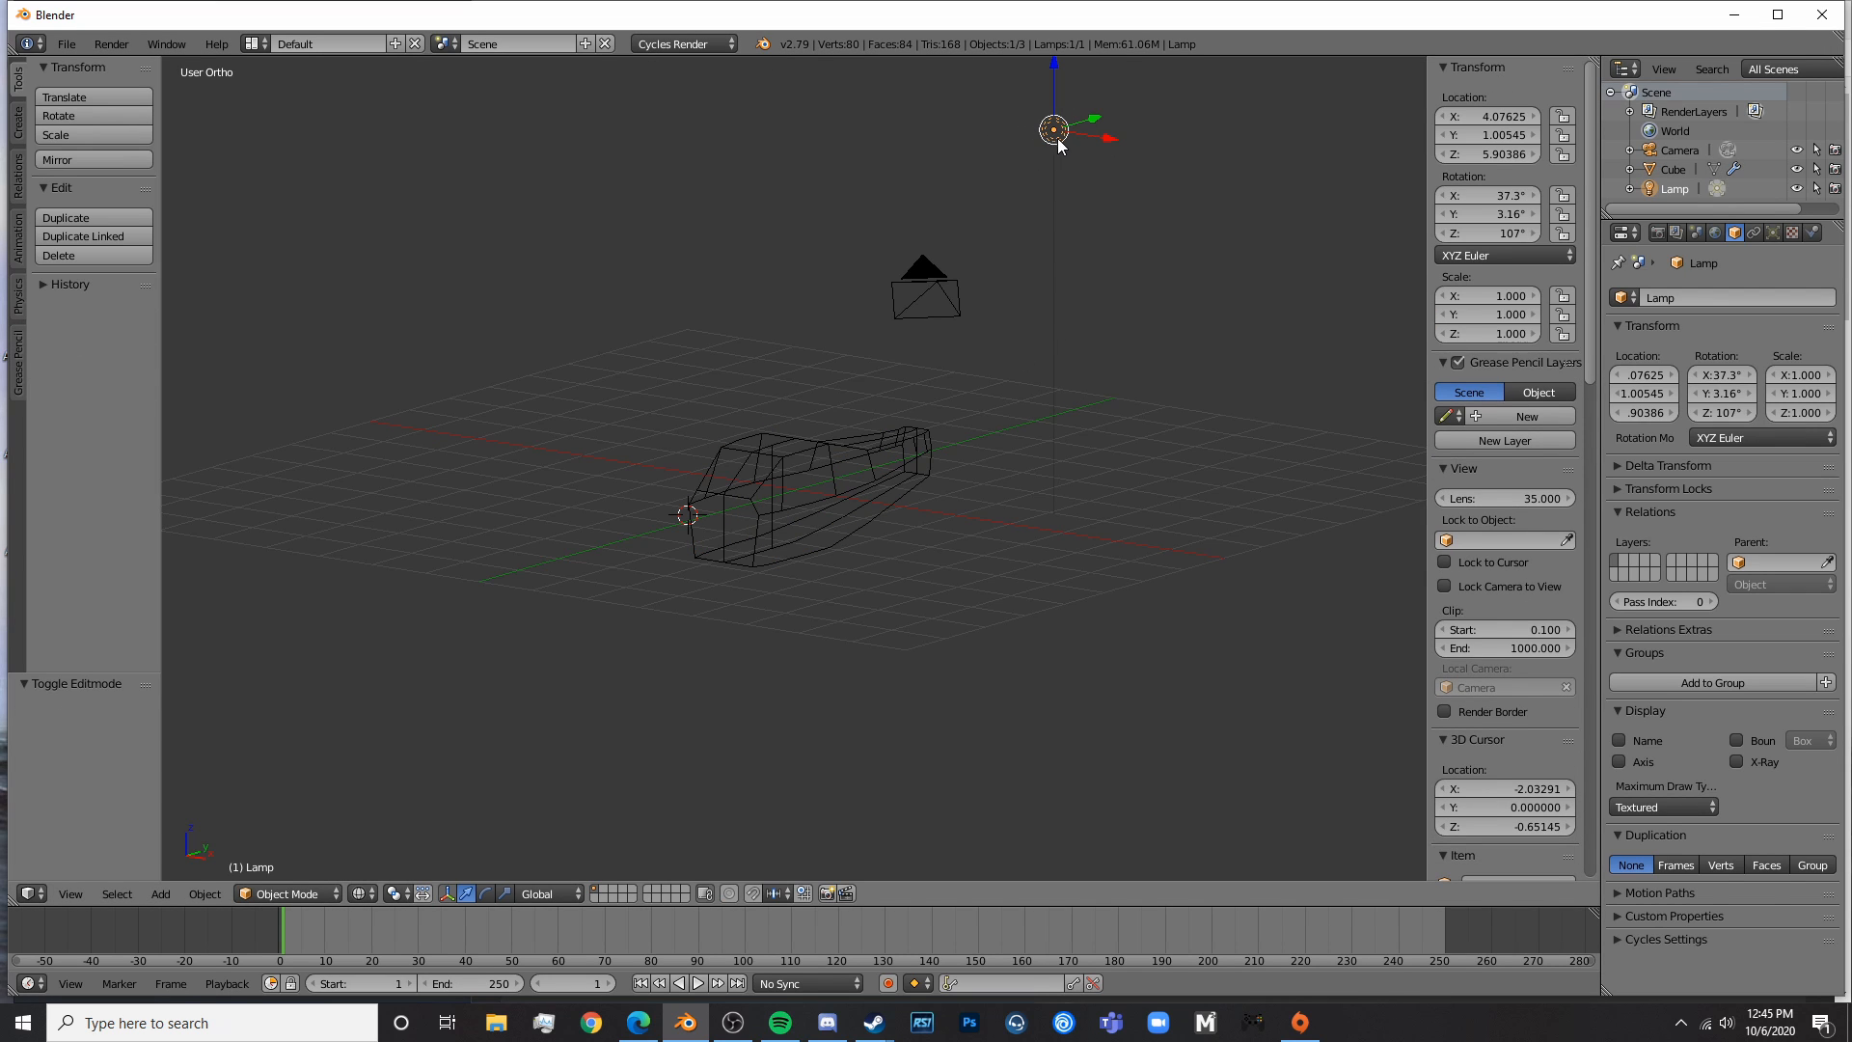
{"action": "scroll", "coordinate": [972, 350], "scroll_direction": "up", "scroll_amount": 4}
{"action": "left_click", "coordinate": [1772, 232]}
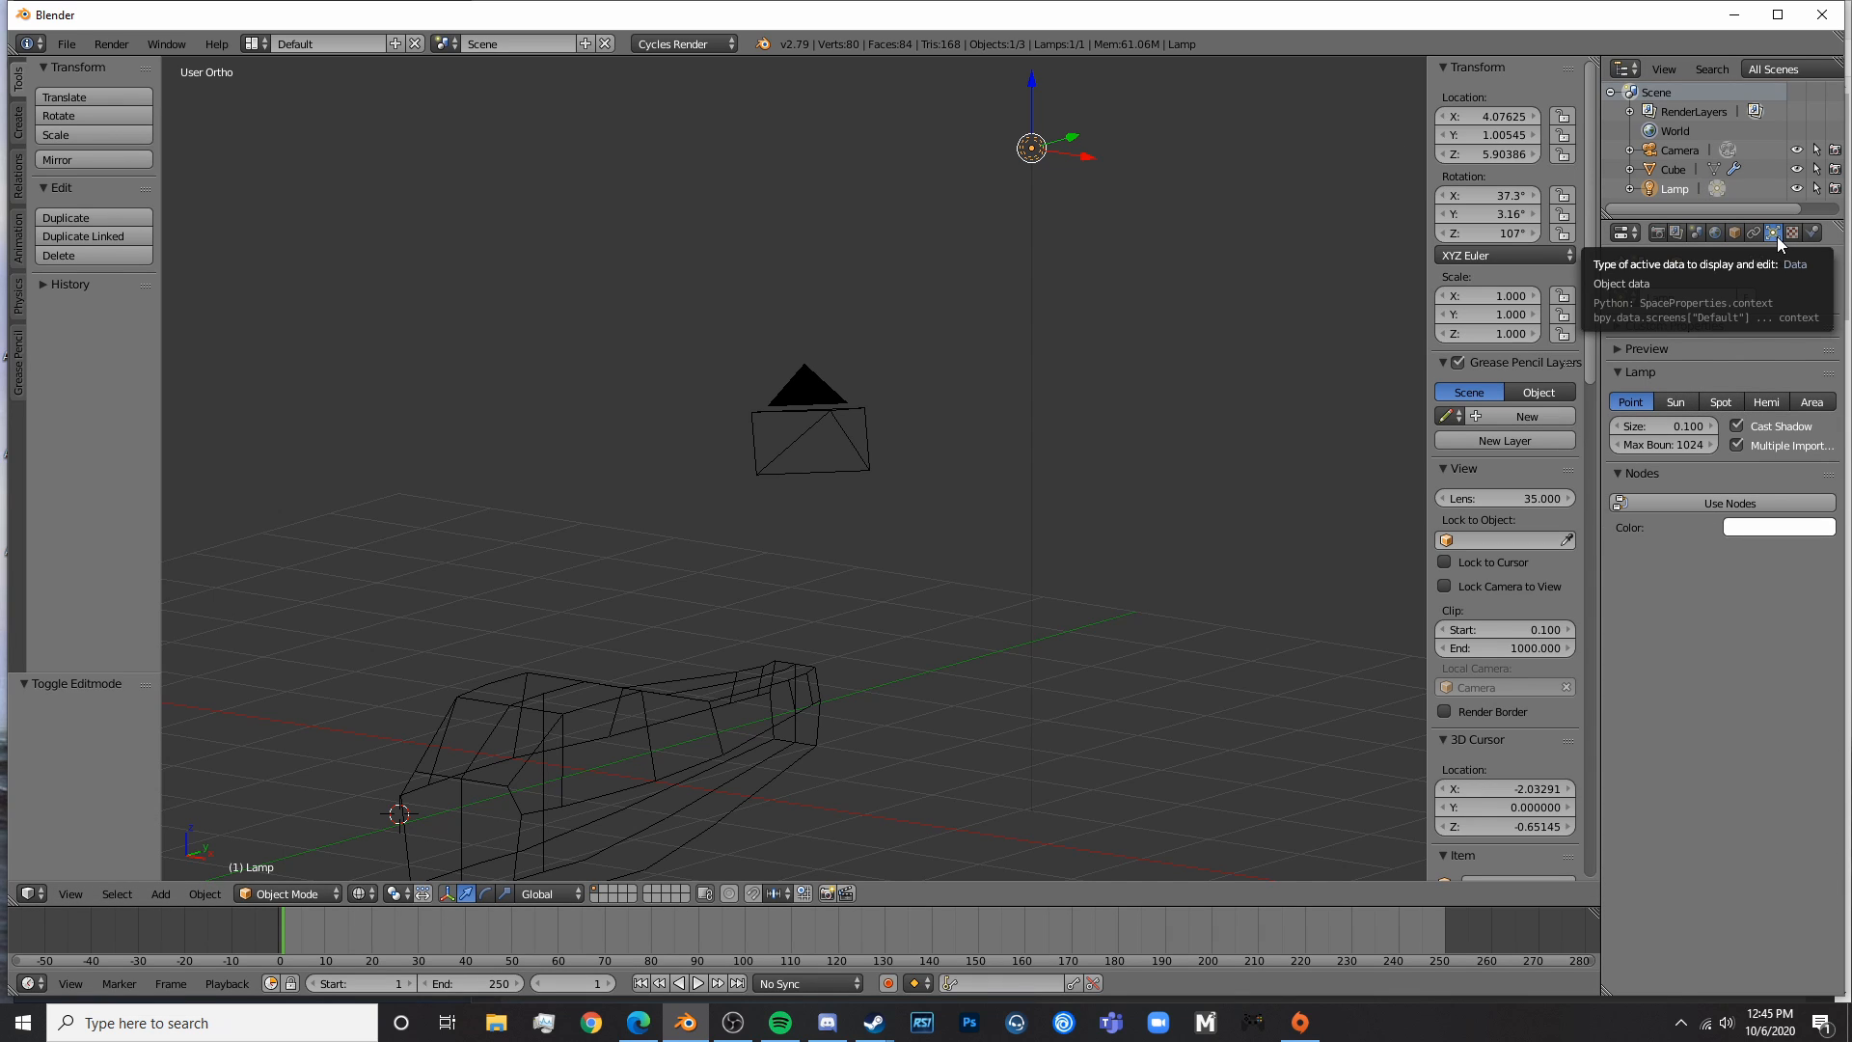
{"action": "left_click", "coordinate": [1677, 398]}
{"action": "middle_click_drag", "start_coordinate": [926, 611], "coordinate": [1121, 465], "text": "shift"}
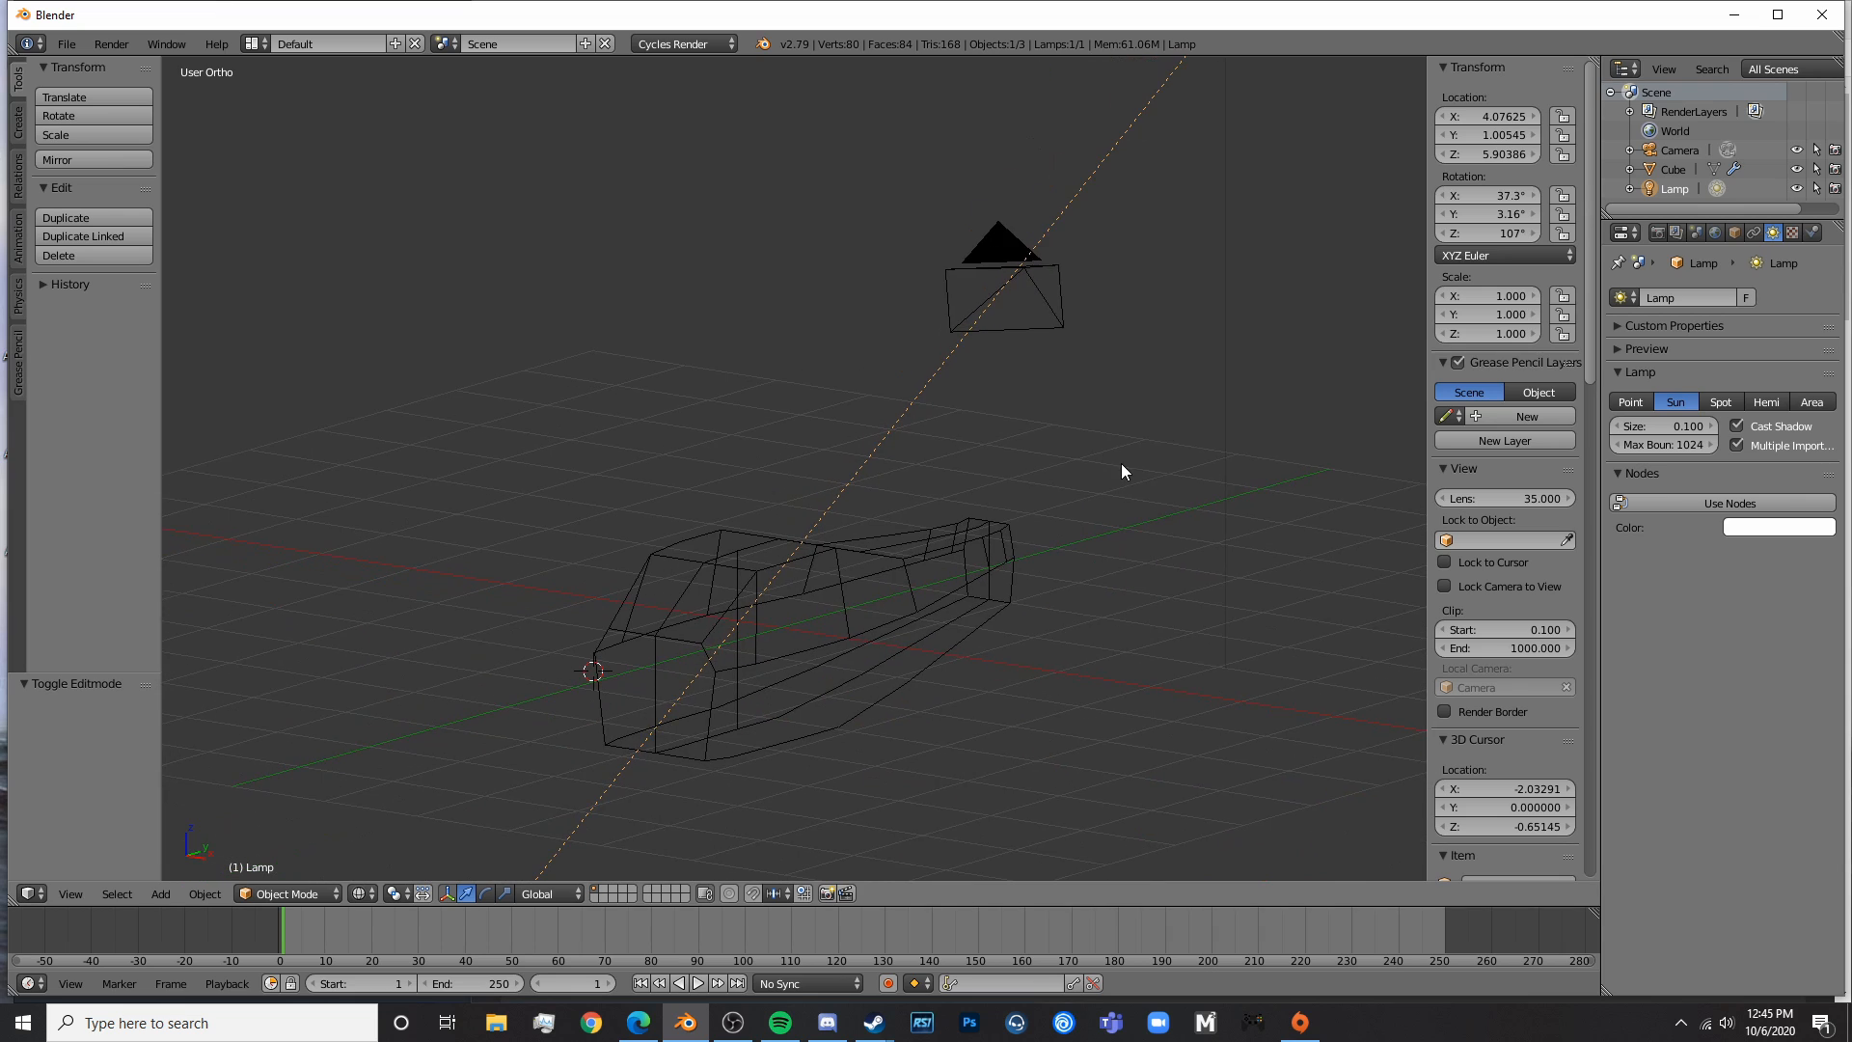
- Preview the fuselage in rendered shading under the Sun lamp
{"action": "key", "text": "shift+z"}
{"action": "middle_click_drag", "start_coordinate": [1074, 577], "coordinate": [1108, 403], "text": "shift"}
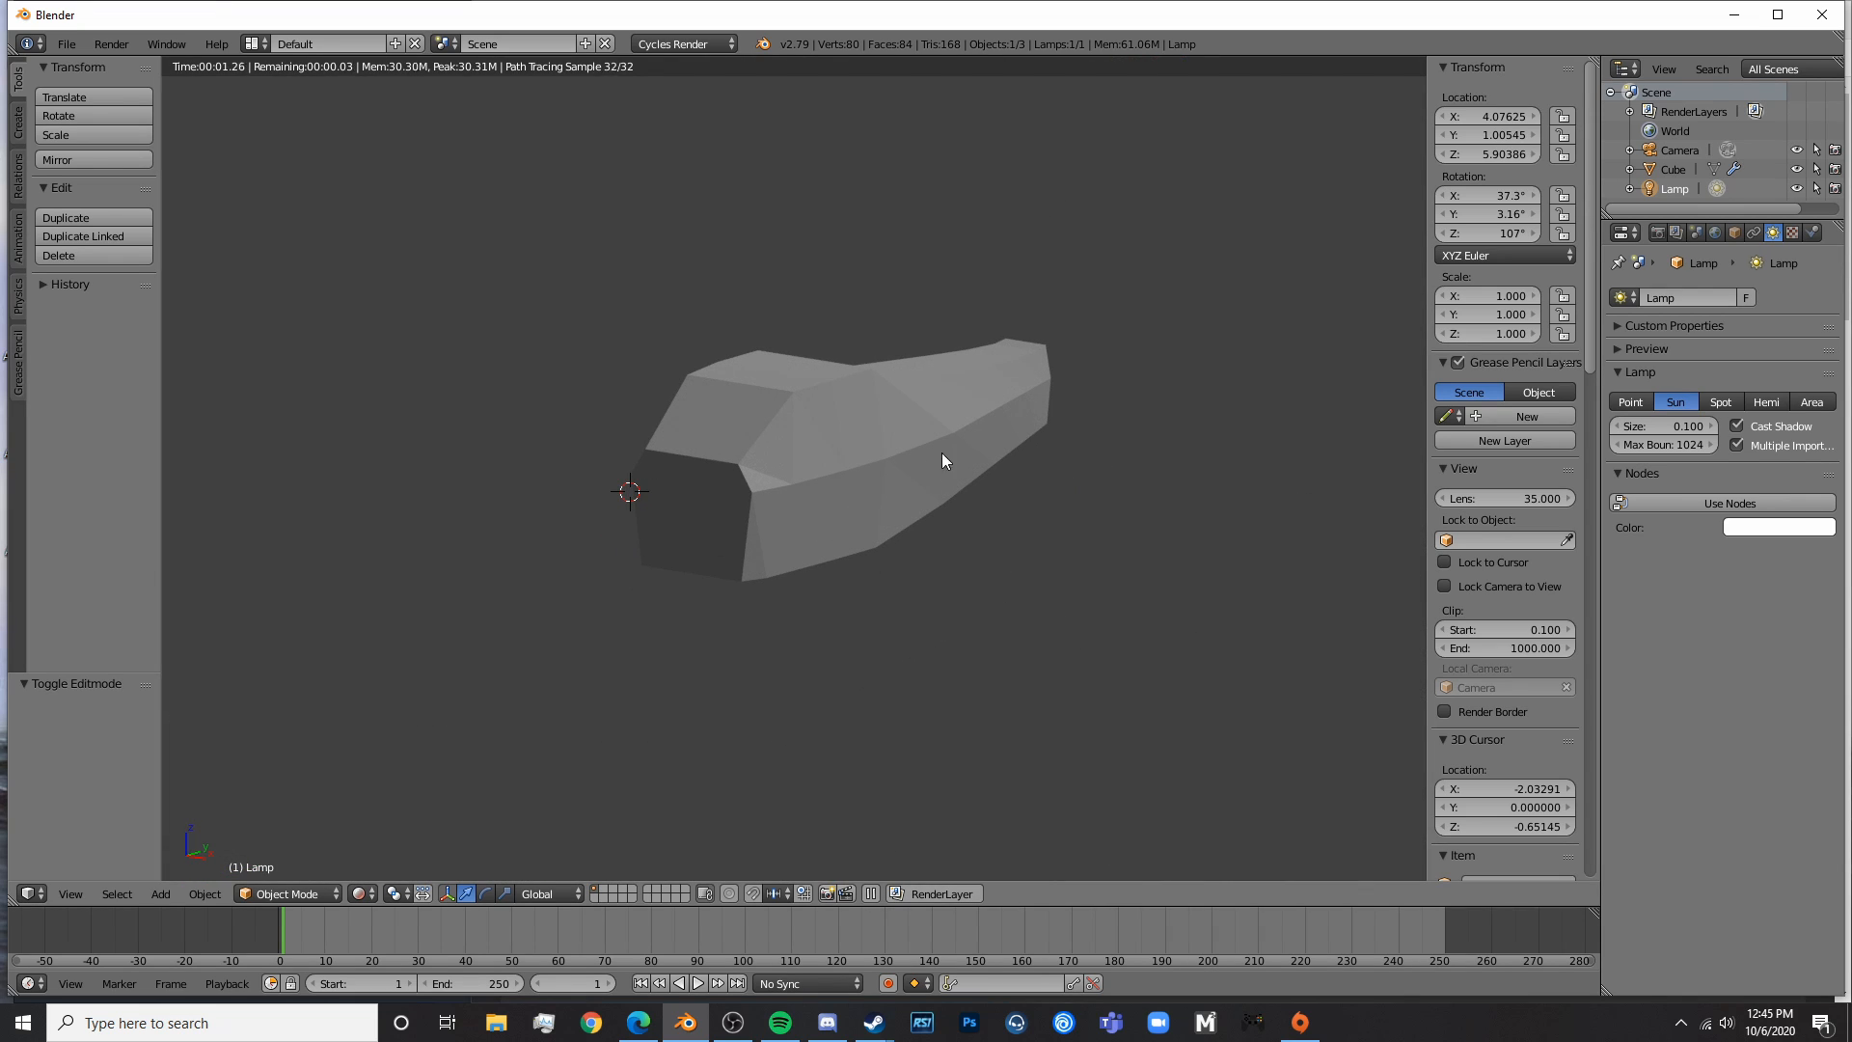
{"action": "key", "text": "shift+z"}
- Lighten the world's surface color to a neutral grey with RGB values of 0.411, checking it in rendered shading
{"action": "left_click", "coordinate": [1714, 232]}
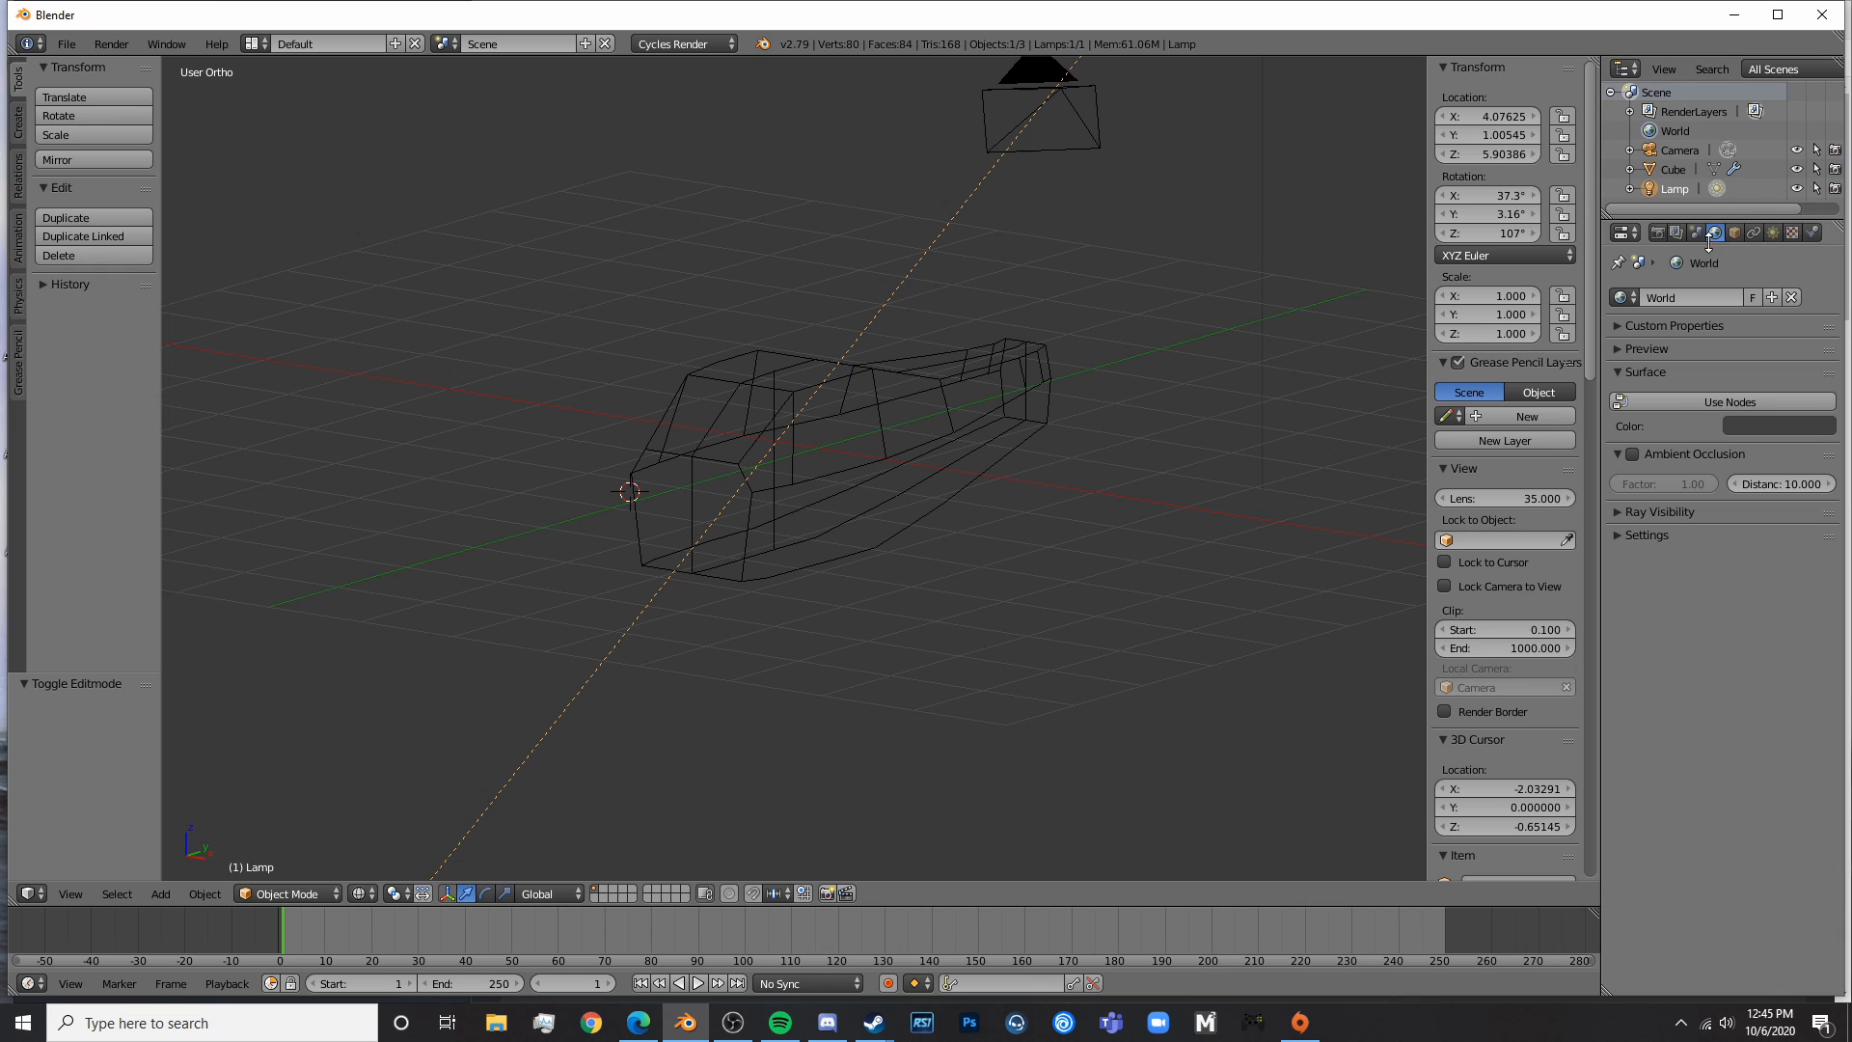
{"action": "left_click", "coordinate": [1762, 426]}
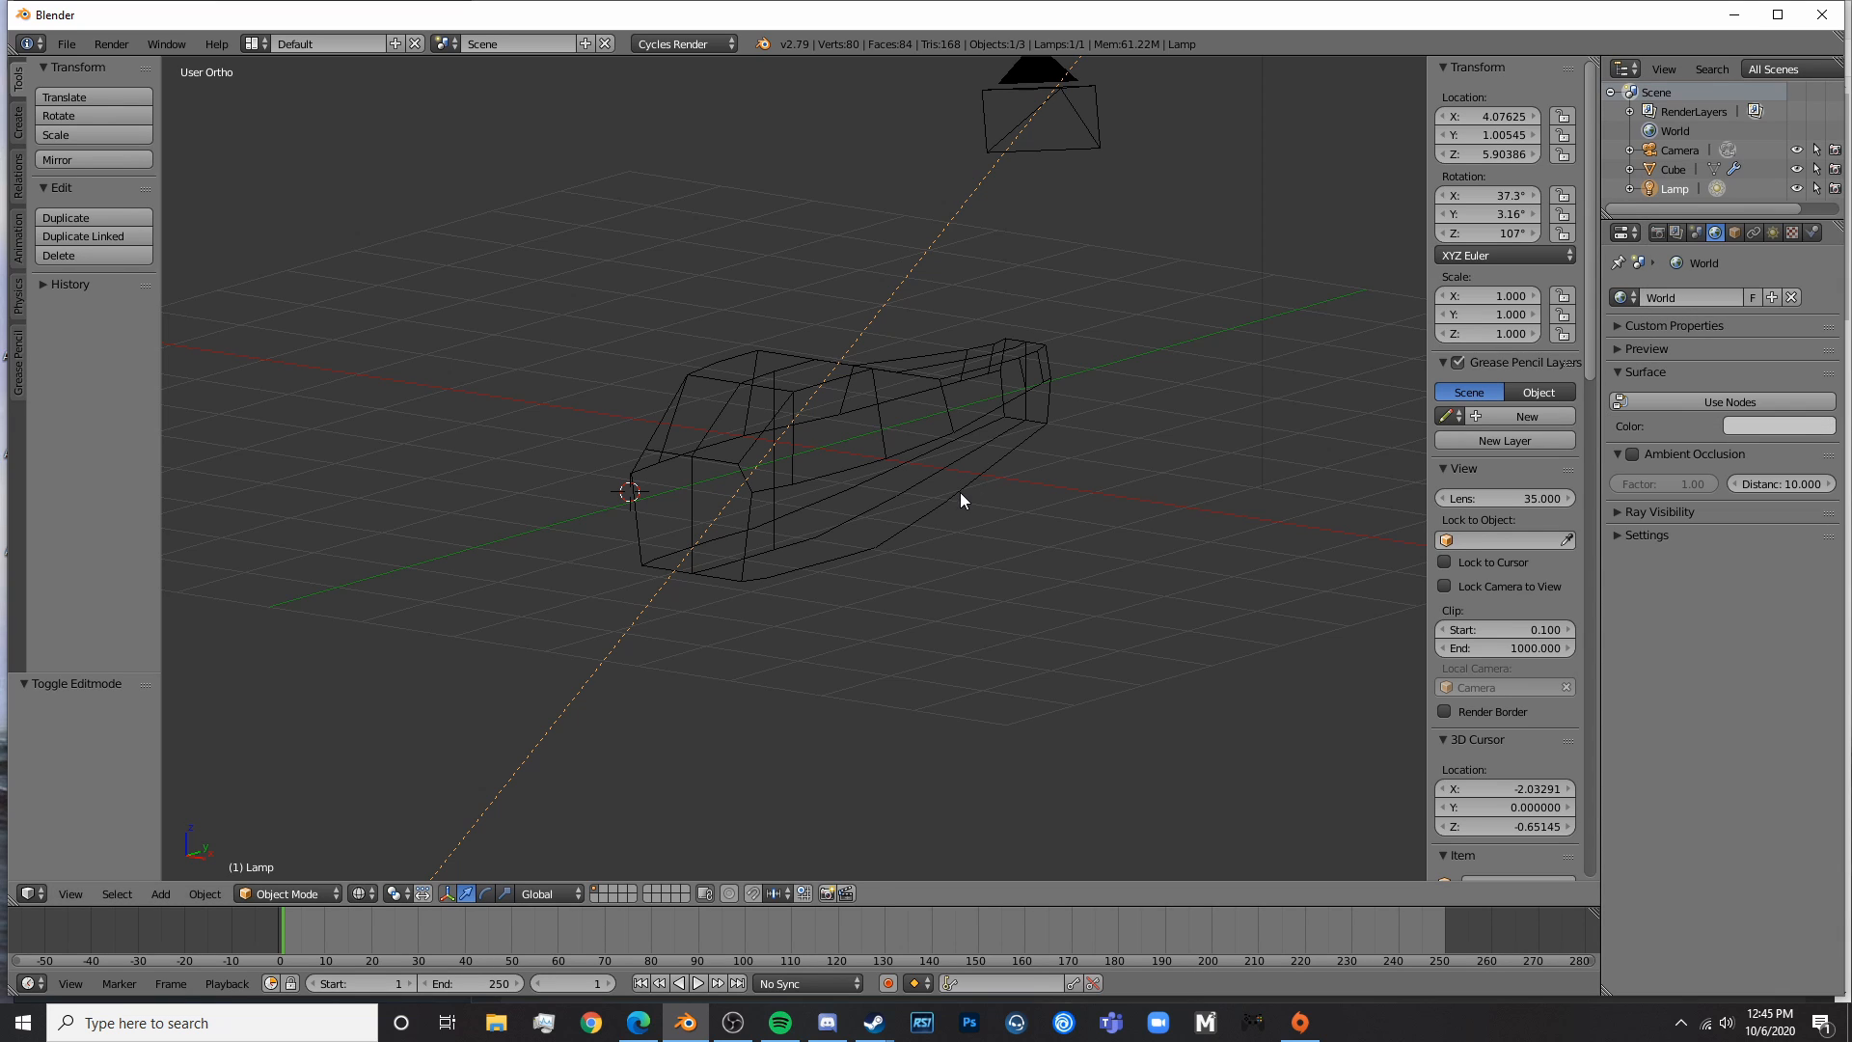
{"action": "key", "text": "shift+z"}
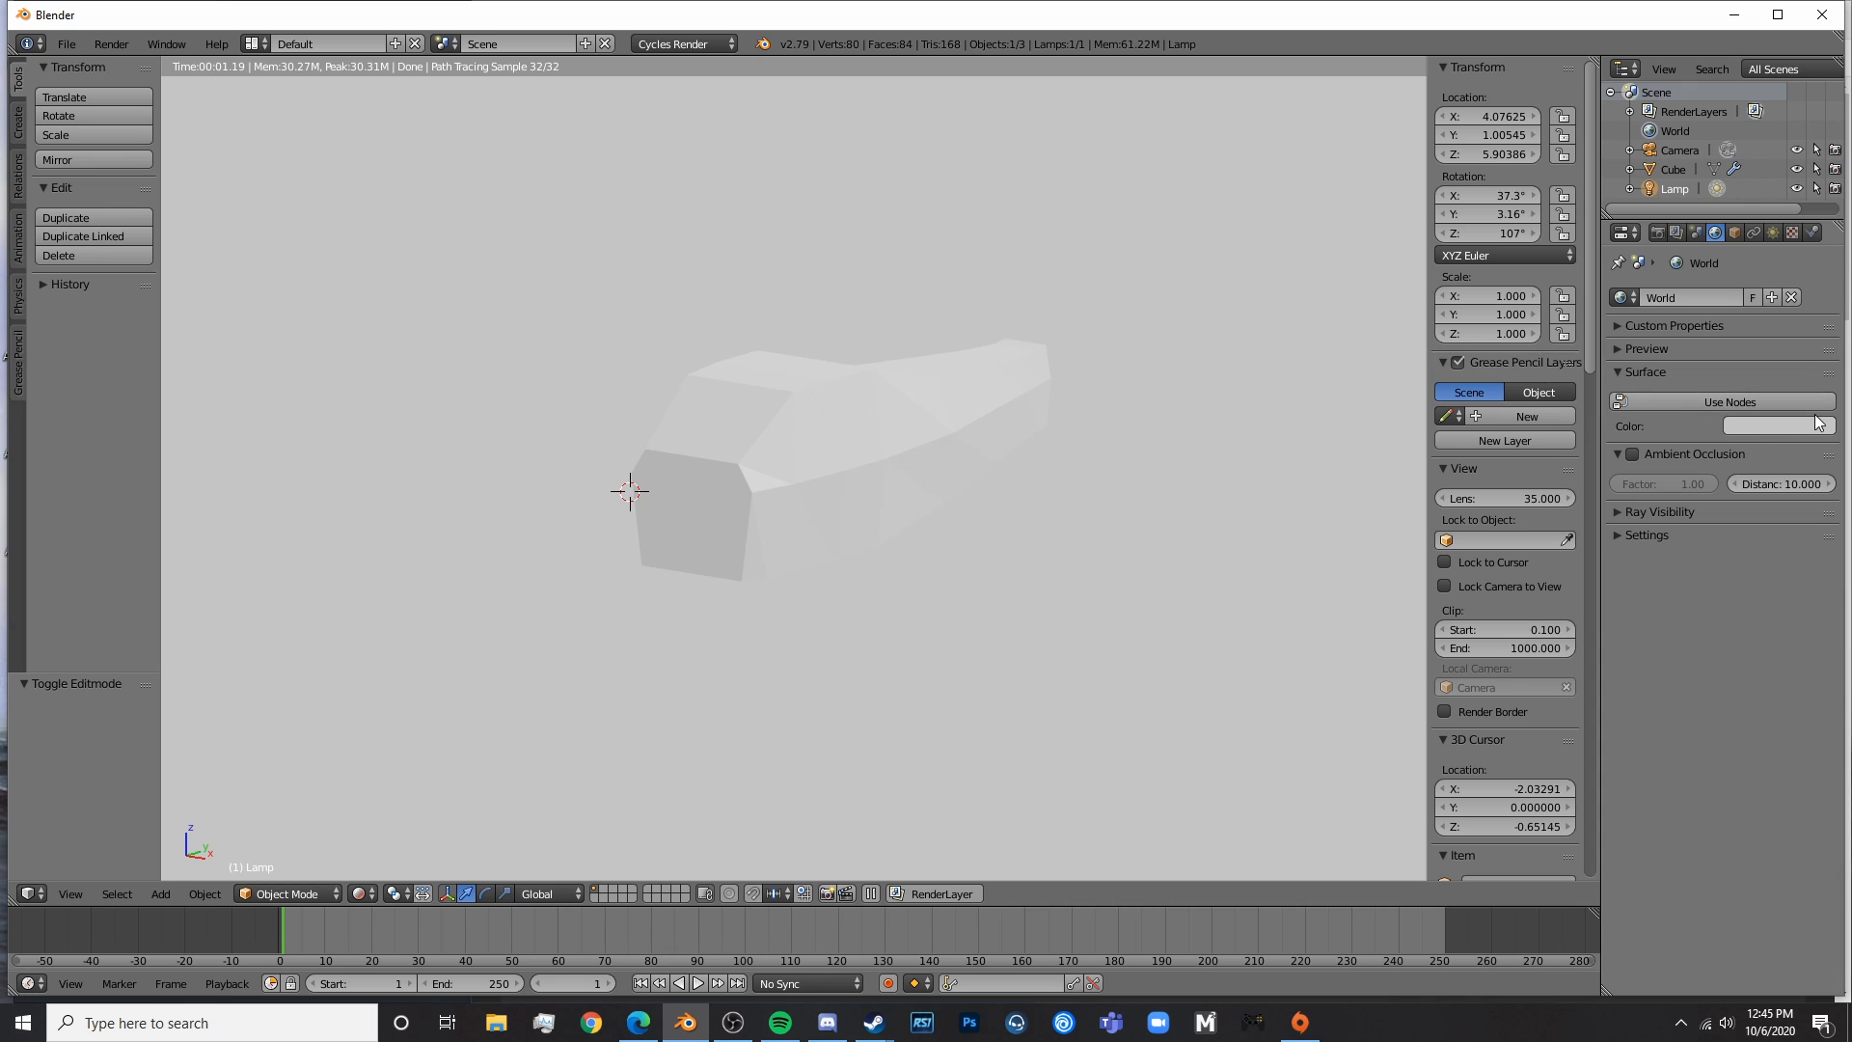
{"action": "left_click", "coordinate": [1784, 425]}
{"action": "left_click_drag", "start_coordinate": [1818, 204], "coordinate": [1818, 214]}
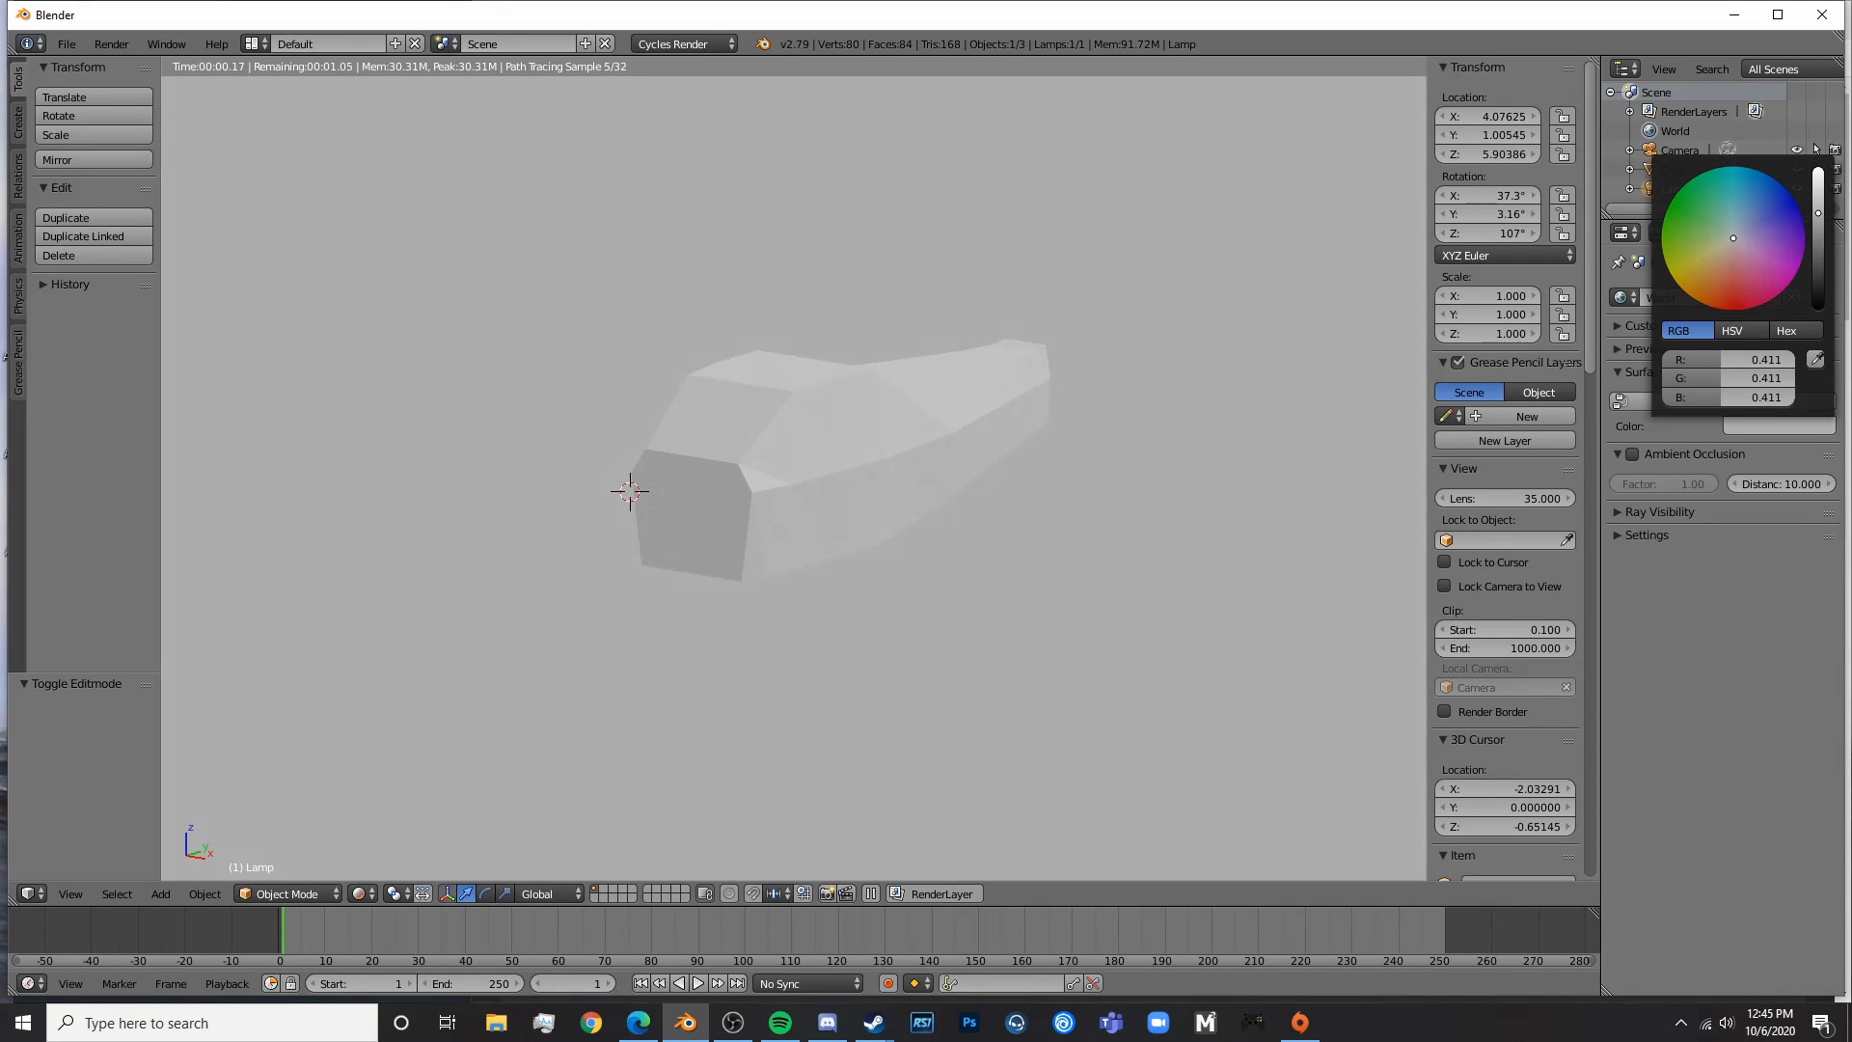
- Examine the lit fuselage from an angle and compare its wireframe with the side-view and front-view blueprints
{"action": "middle_click_drag", "start_coordinate": [807, 621], "coordinate": [918, 615]}
{"action": "key", "text": "z"}
{"action": "key", "text": "KP_3"}
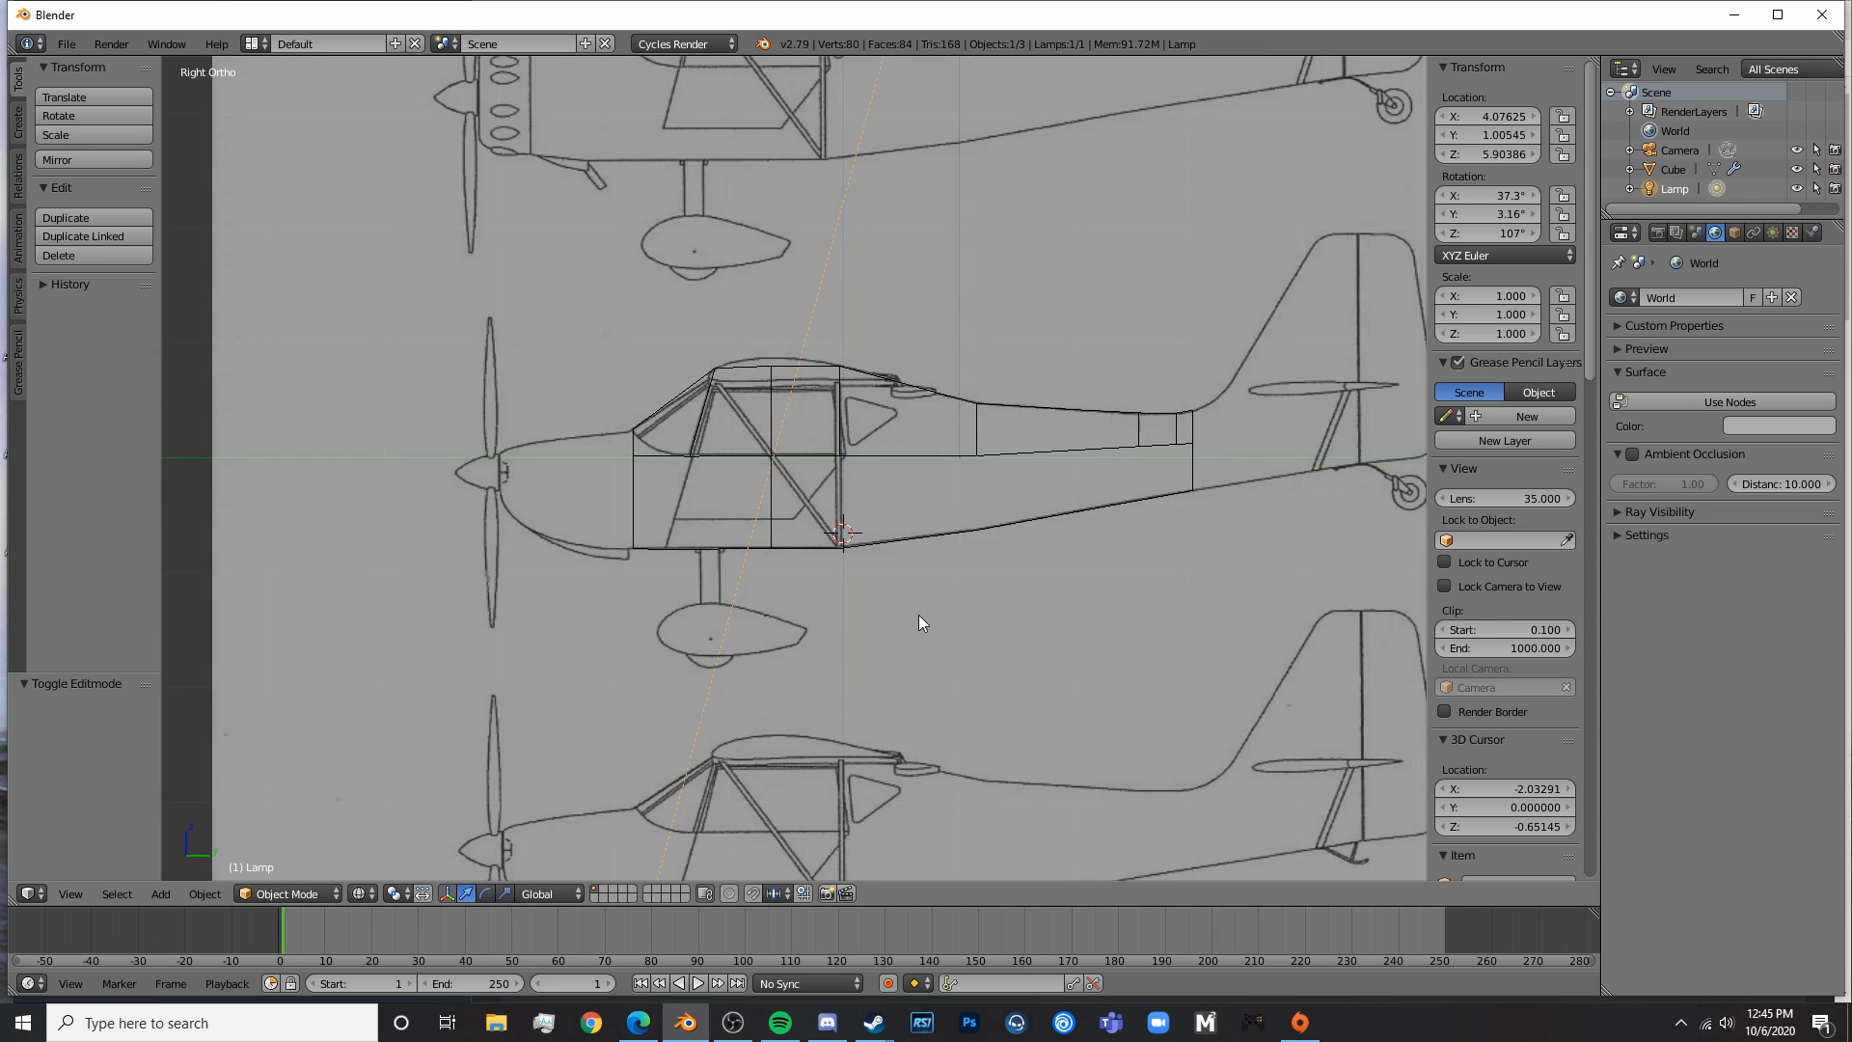
{"action": "key", "text": "z"}
{"action": "scroll", "coordinate": [604, 598], "scroll_direction": "up", "scroll_amount": 4}
{"action": "scroll", "coordinate": [604, 590], "scroll_direction": "down", "scroll_amount": 4}
{"action": "key", "text": "z"}
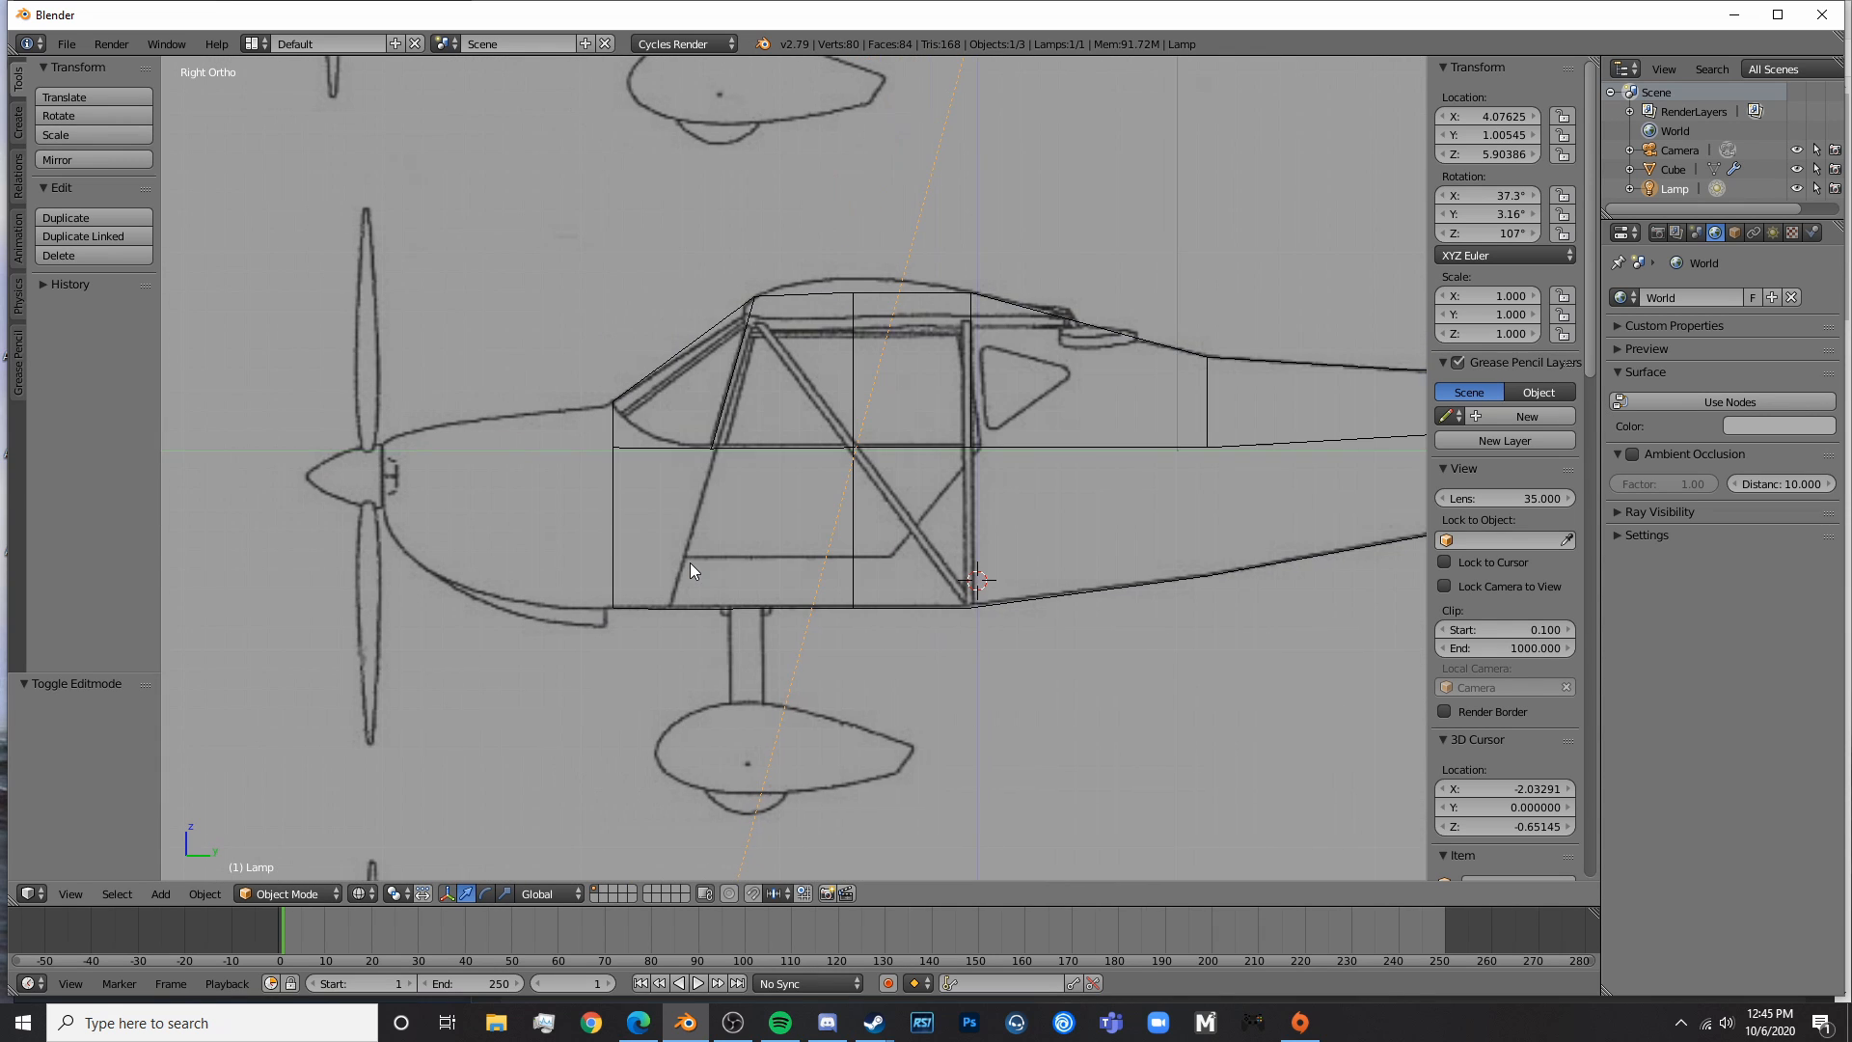
{"action": "key", "text": "KP_1"}
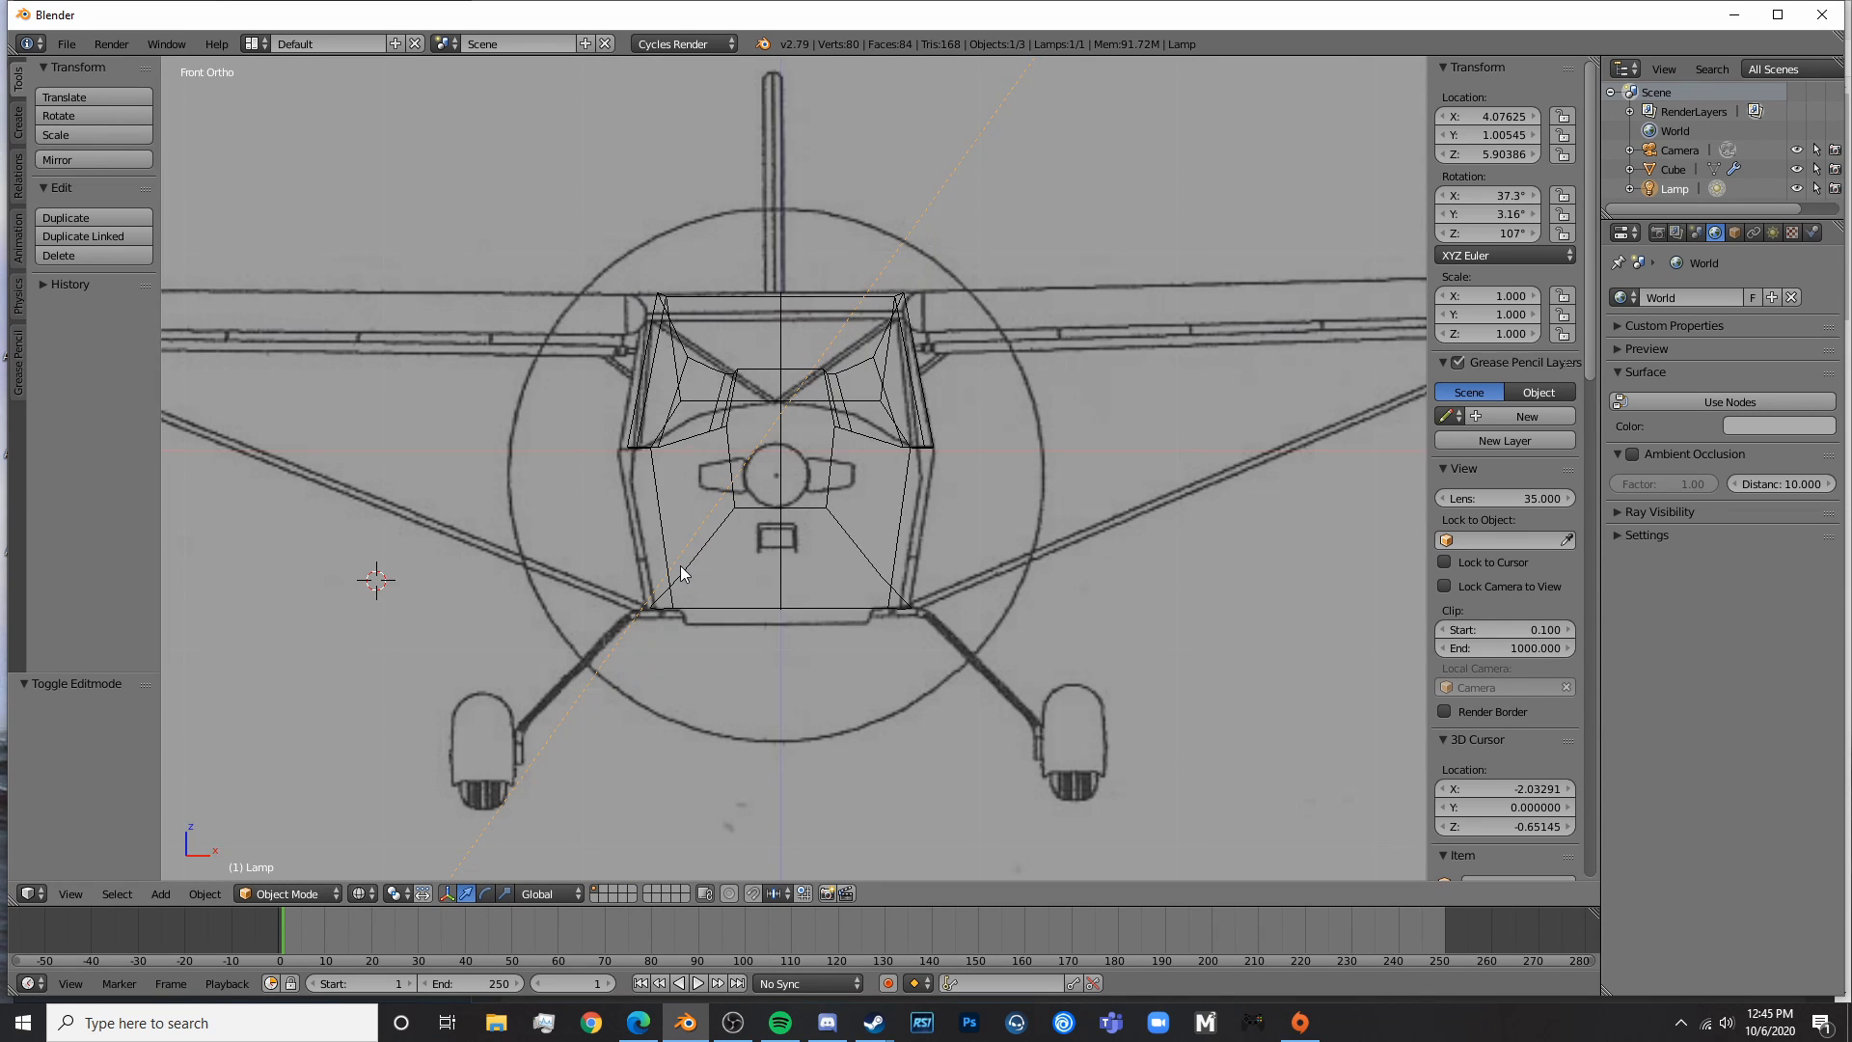
- Reopen the fuselage mesh for editing and inspect its isolated front faces in solid shading
{"action": "right_click", "coordinate": [882, 578]}
{"action": "key", "text": "Tab"}
{"action": "scroll", "coordinate": [882, 579], "scroll_direction": "up", "scroll_amount": 4}
{"action": "key", "text": "z"}
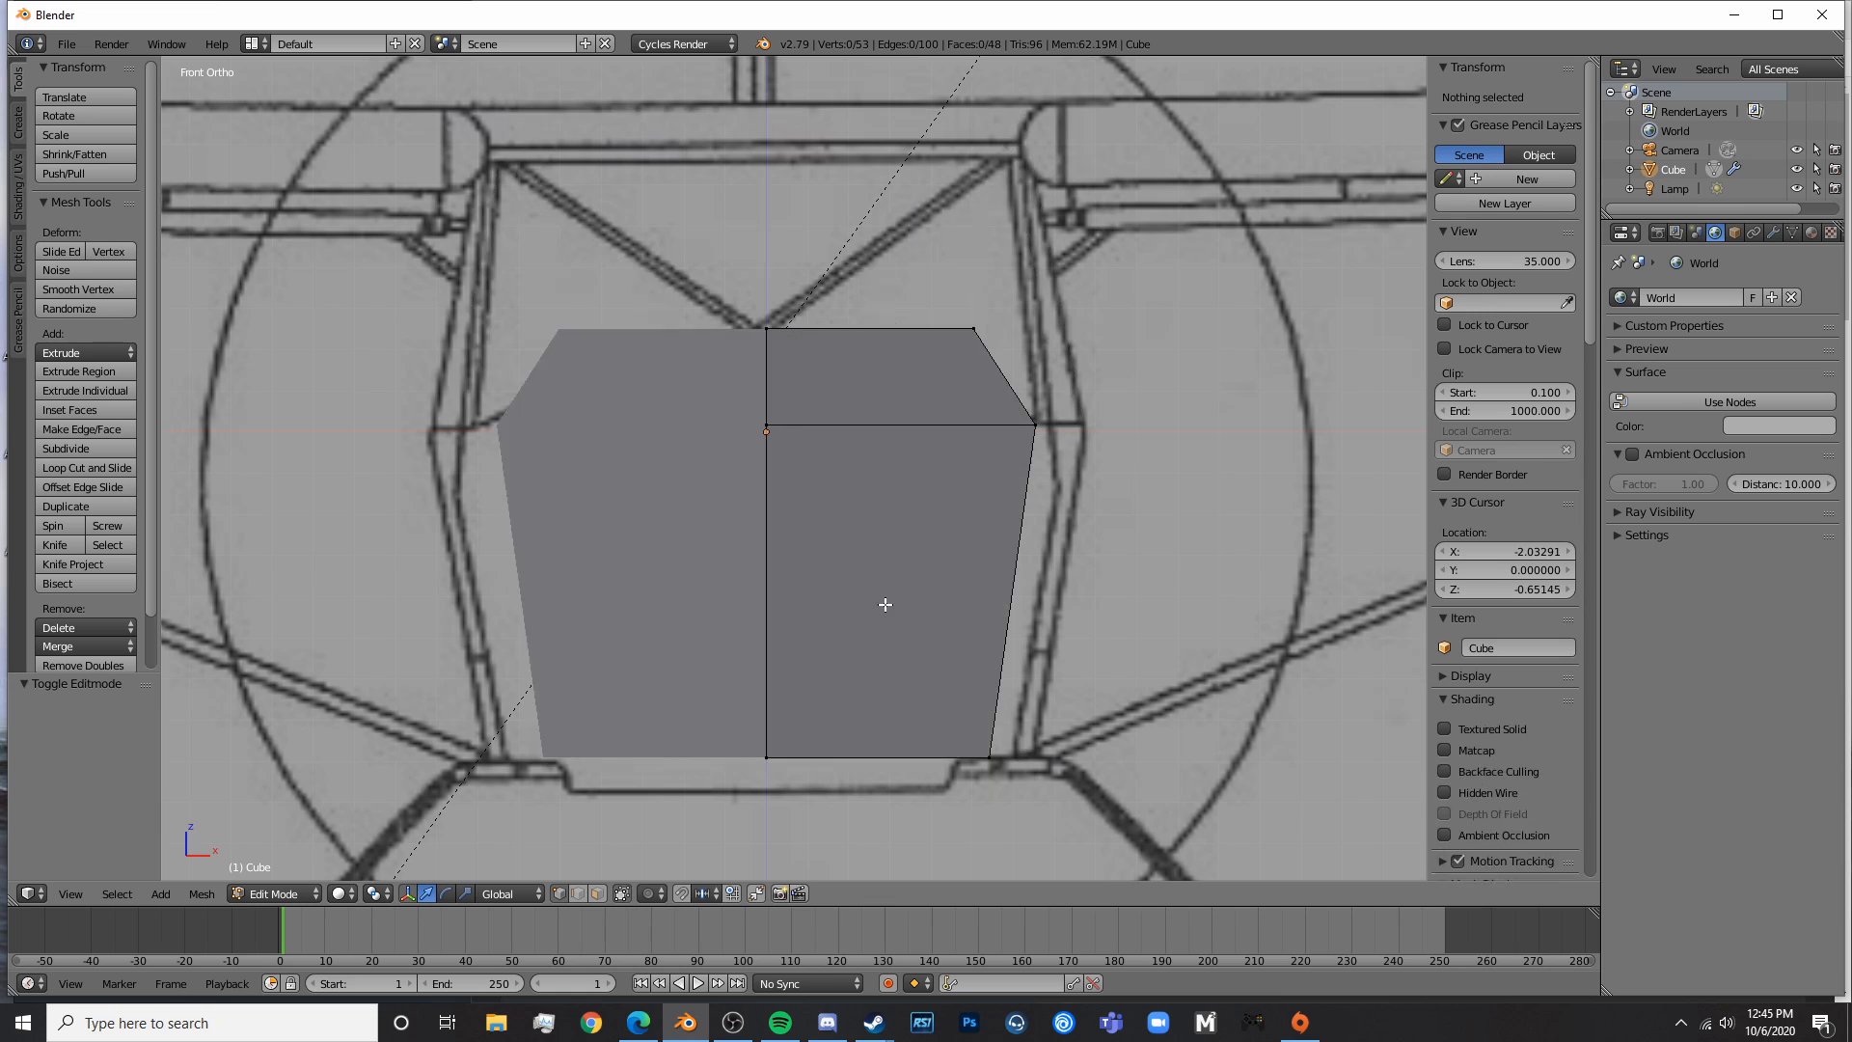
{"action": "key", "text": "shift+s"}
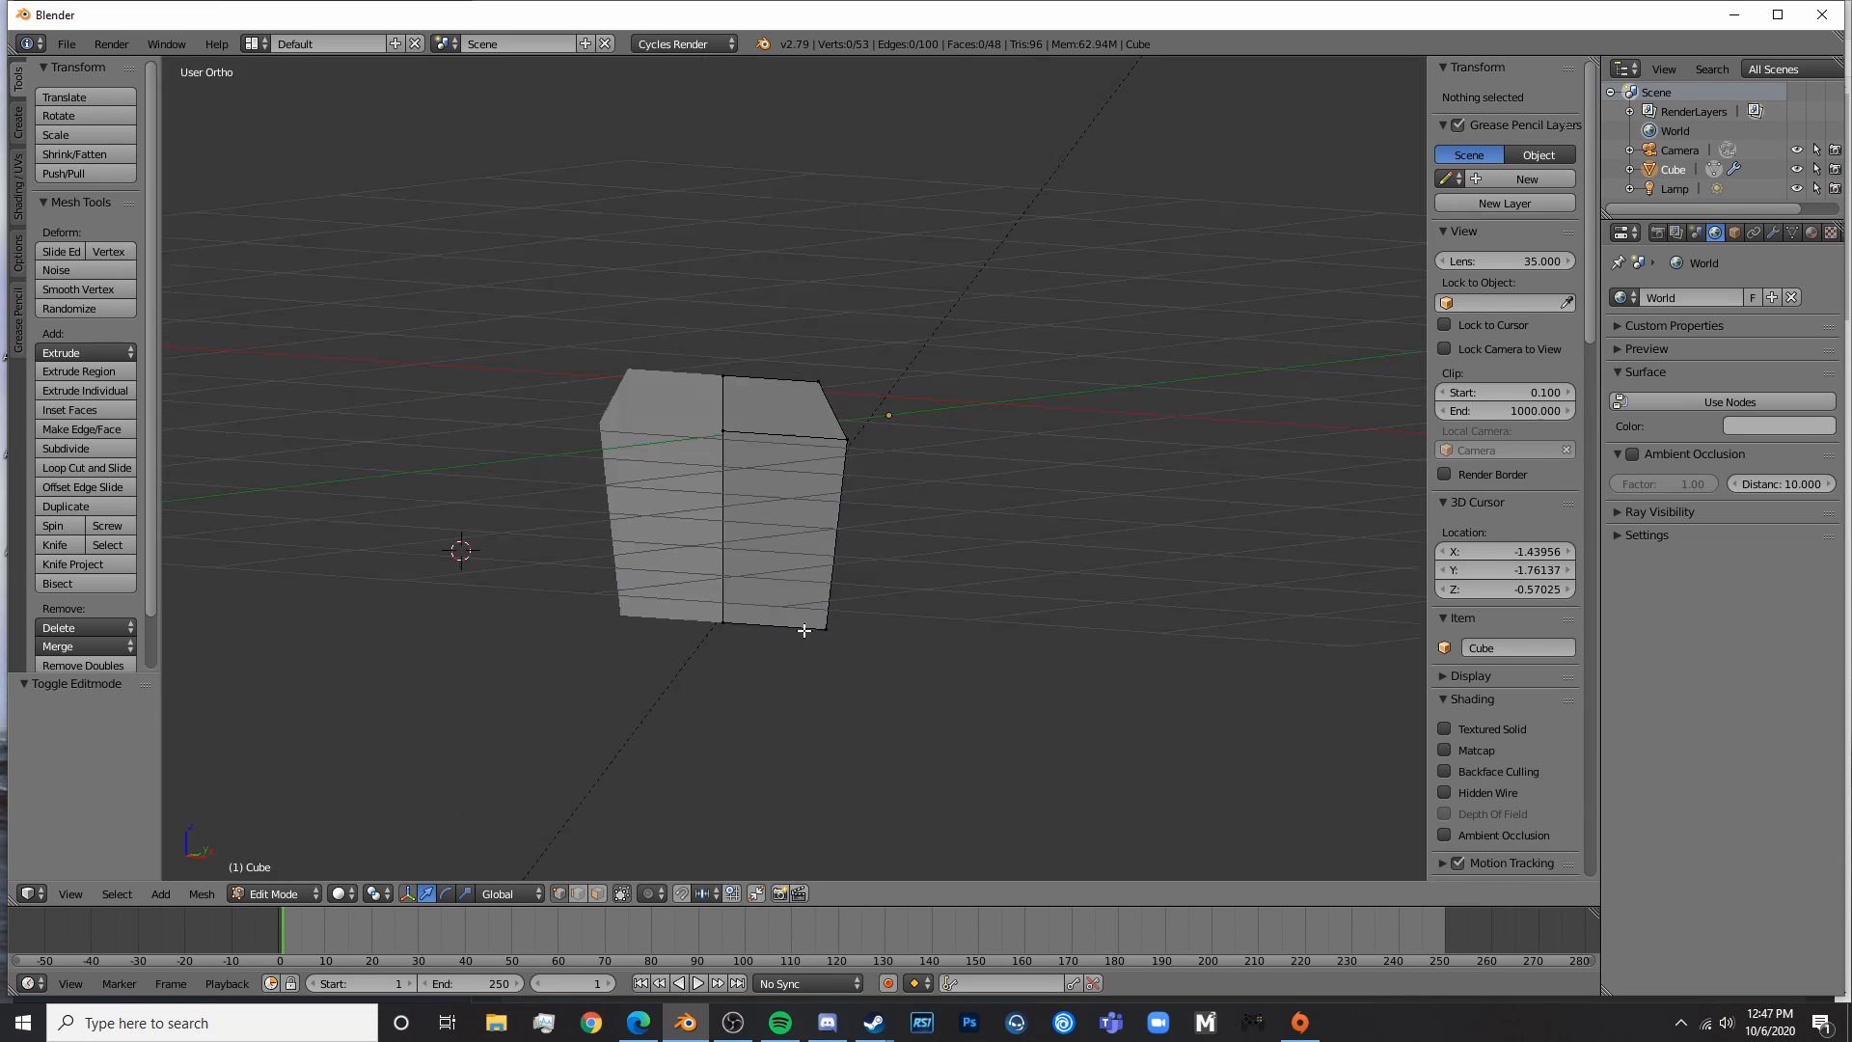
{"action": "middle_click_drag", "start_coordinate": [804, 631], "coordinate": [743, 417]}
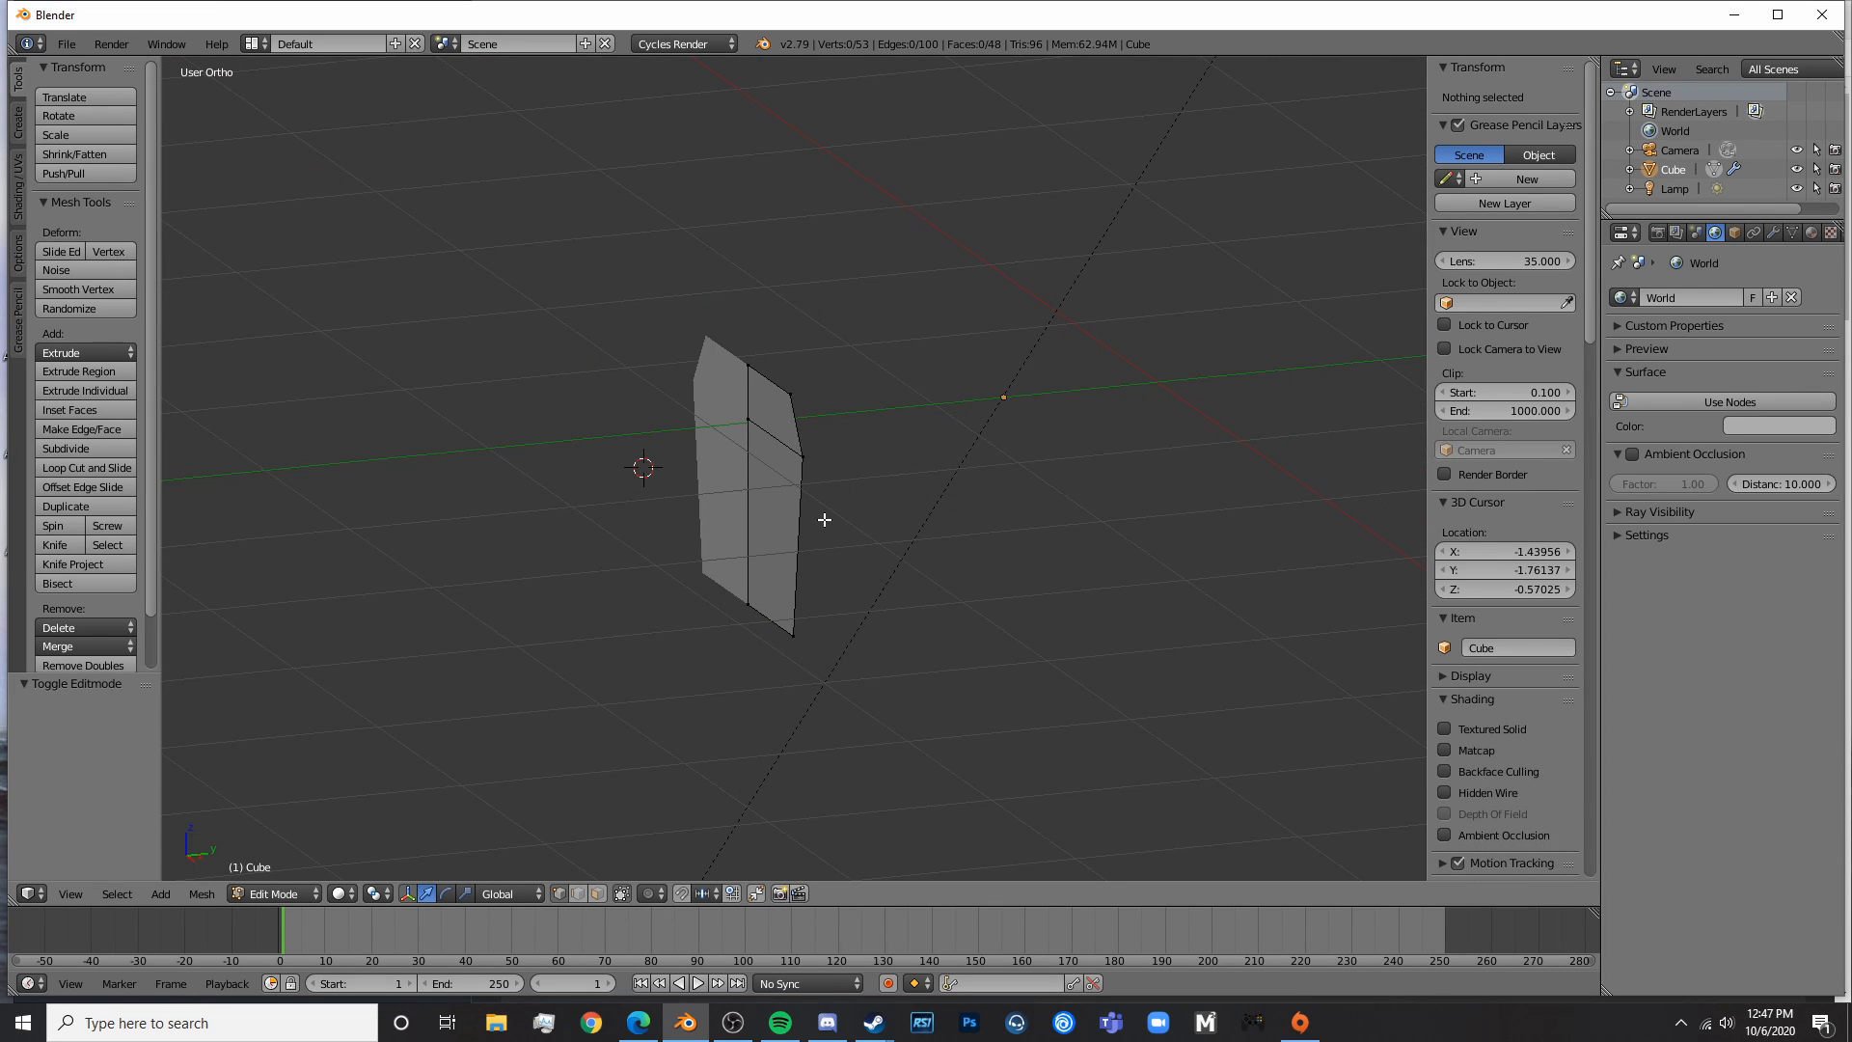
- Lower the front face's upper outer vertex 0.081 along Z to the cowl curve in the front-view blueprint
{"action": "key", "text": "KP_1"}
{"action": "key", "text": "z"}
{"action": "scroll", "coordinate": [979, 470], "scroll_direction": "up", "scroll_amount": 4}
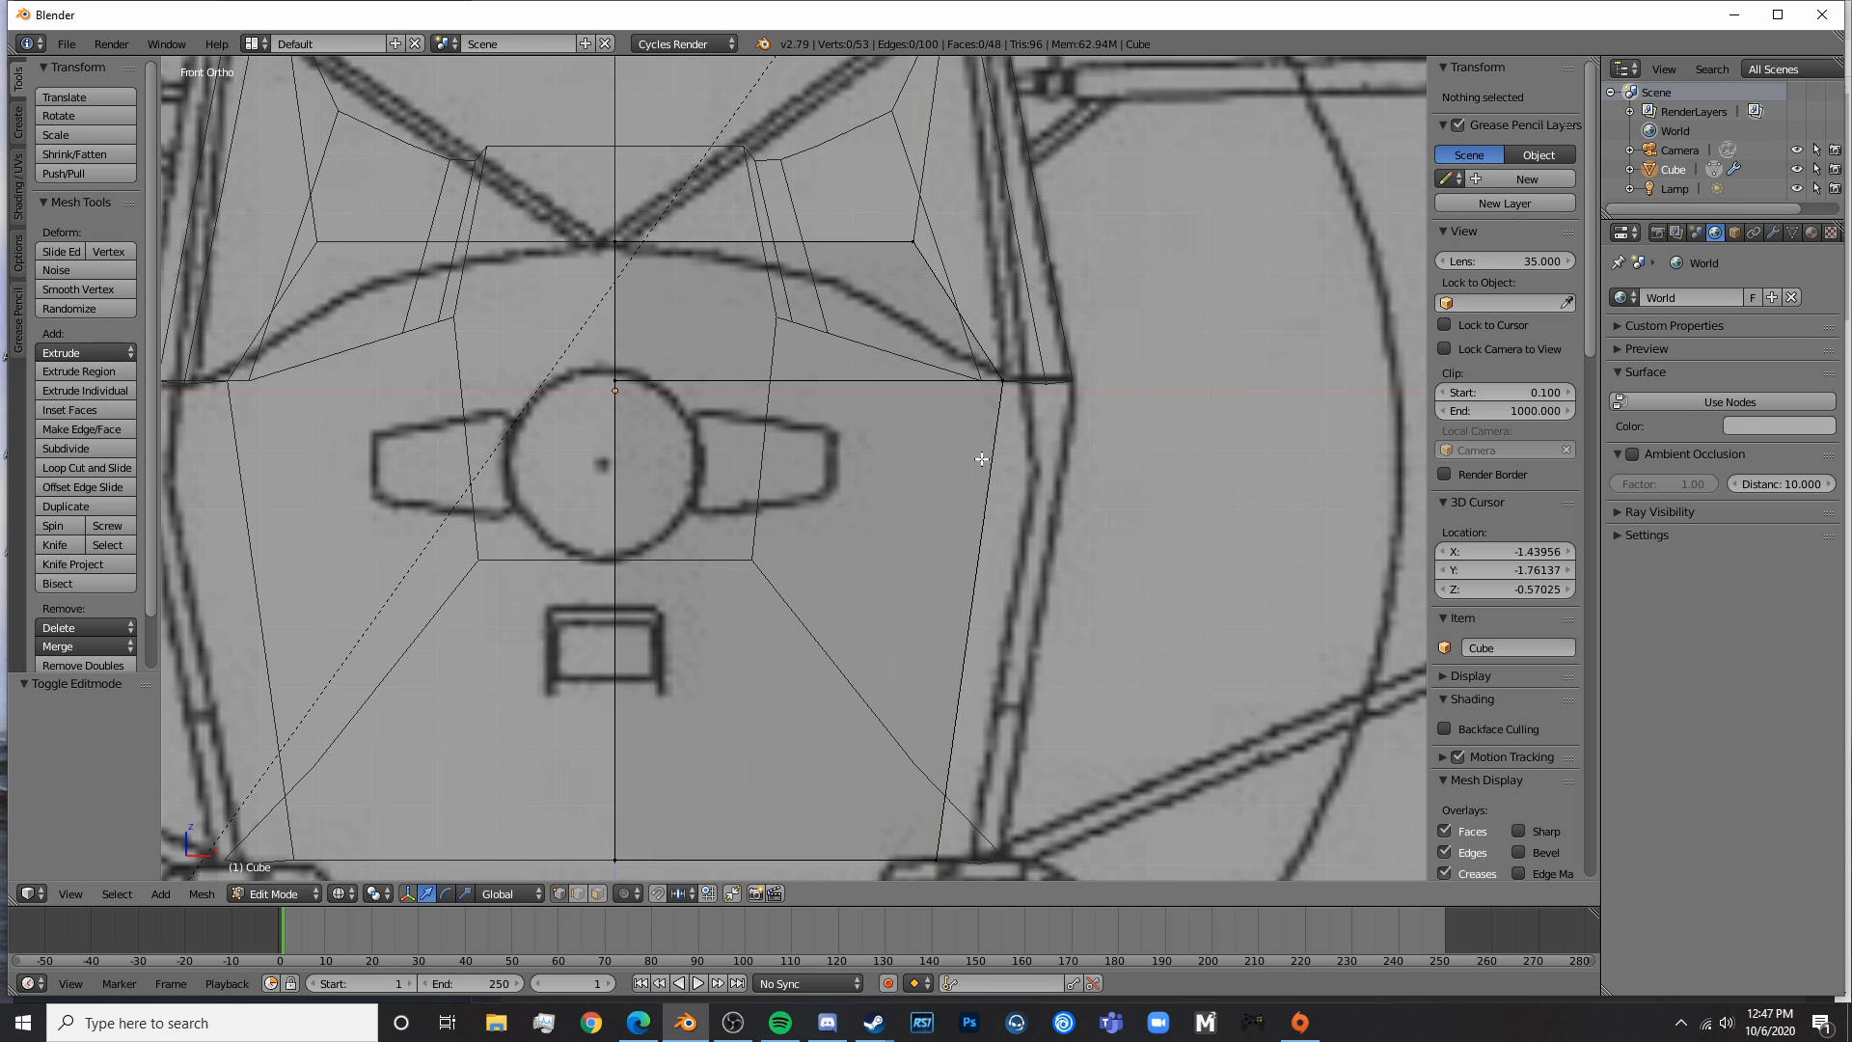
{"action": "right_click", "coordinate": [902, 240]}
{"action": "key", "text": "g"}
{"action": "key", "text": "z"}
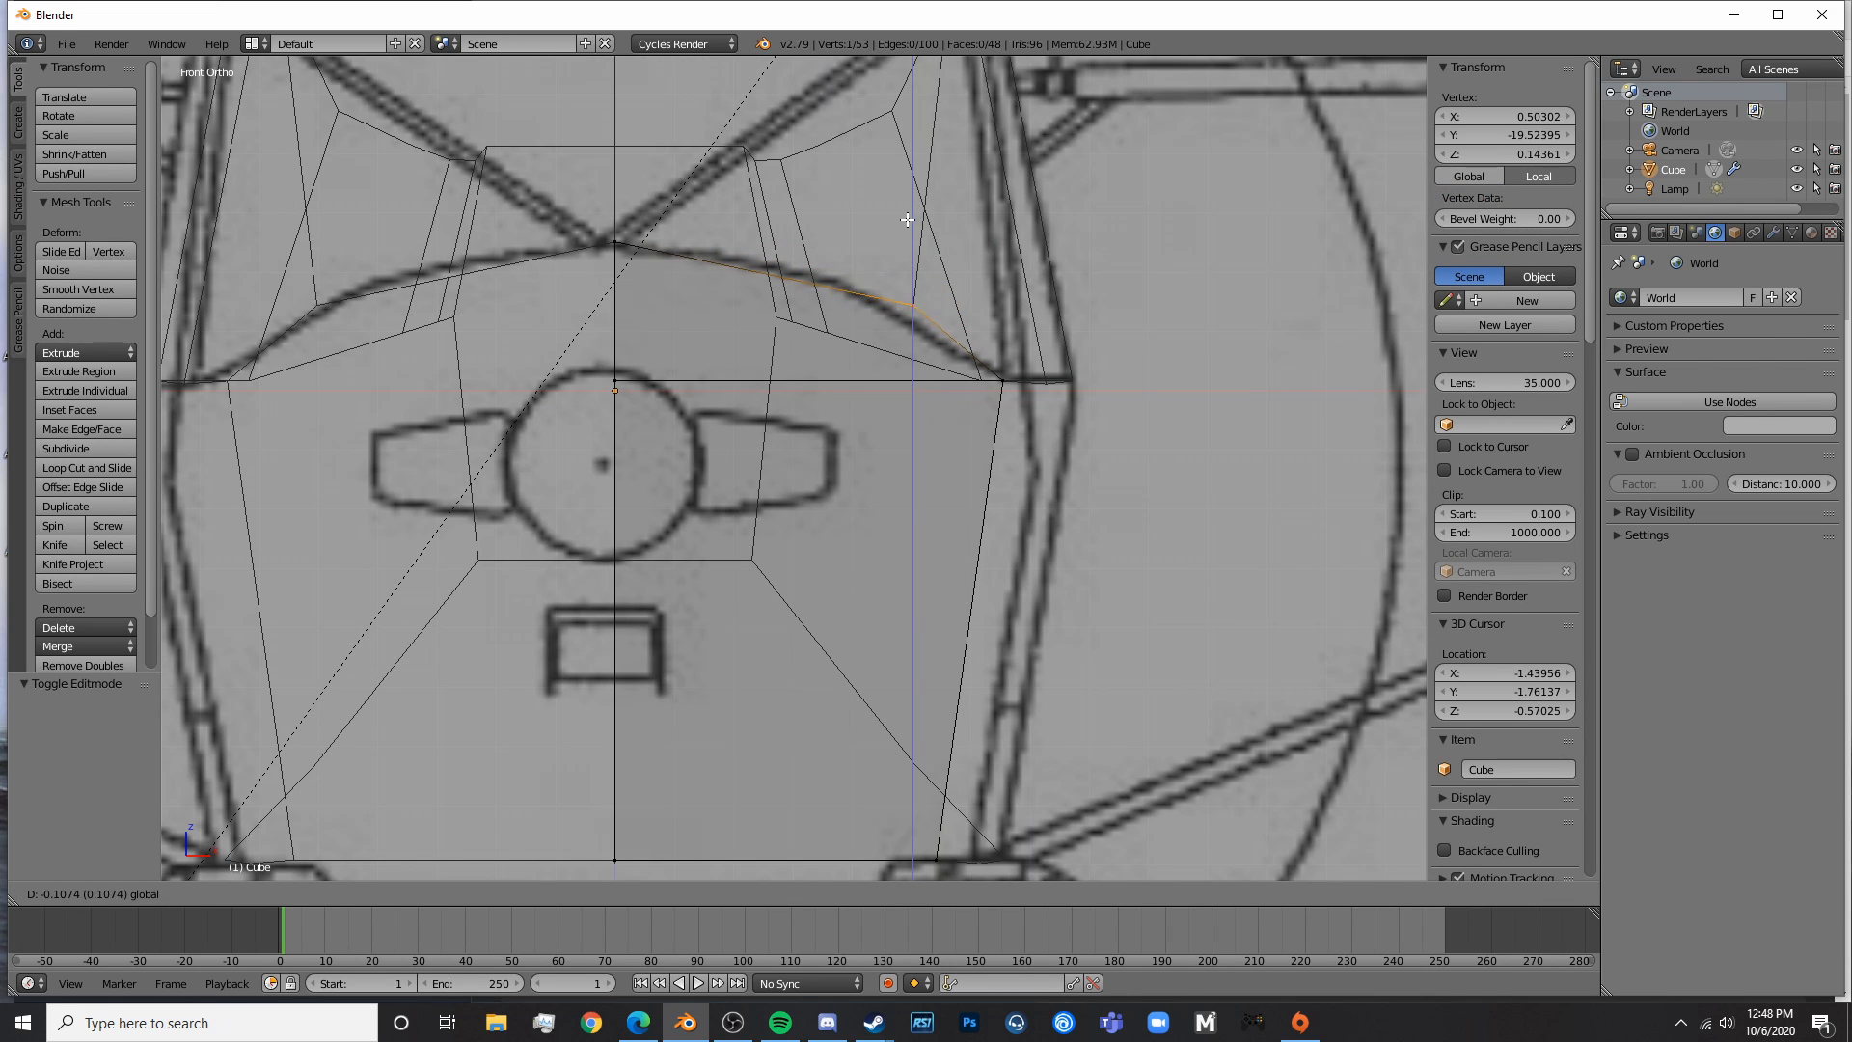
{"action": "left_click", "coordinate": [905, 206]}
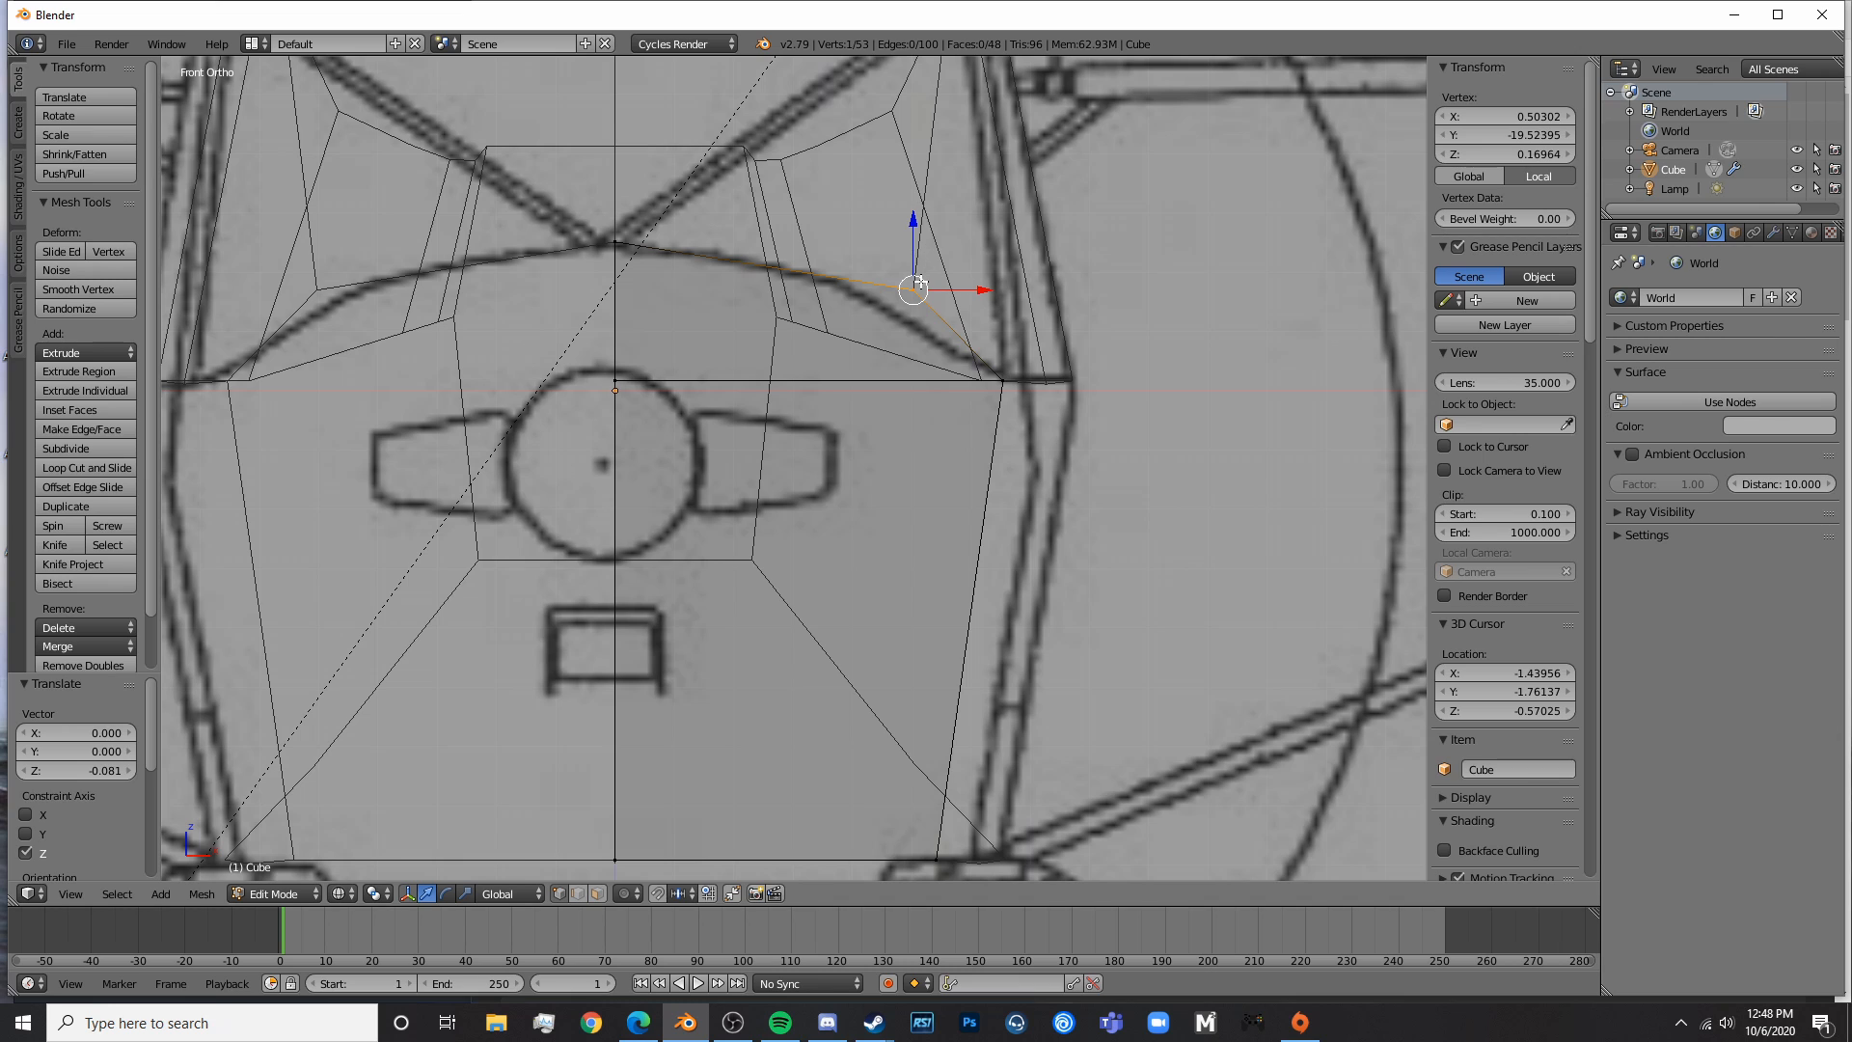
- Fit the front face's upper vertices to the cowl curve, adding a vertical loop cut between the centreline and the outer curve vertex
{"action": "left_click_drag", "start_coordinate": [912, 234], "coordinate": [915, 249]}
{"action": "key", "text": "a"}
{"action": "key", "text": "ctrl+r"}
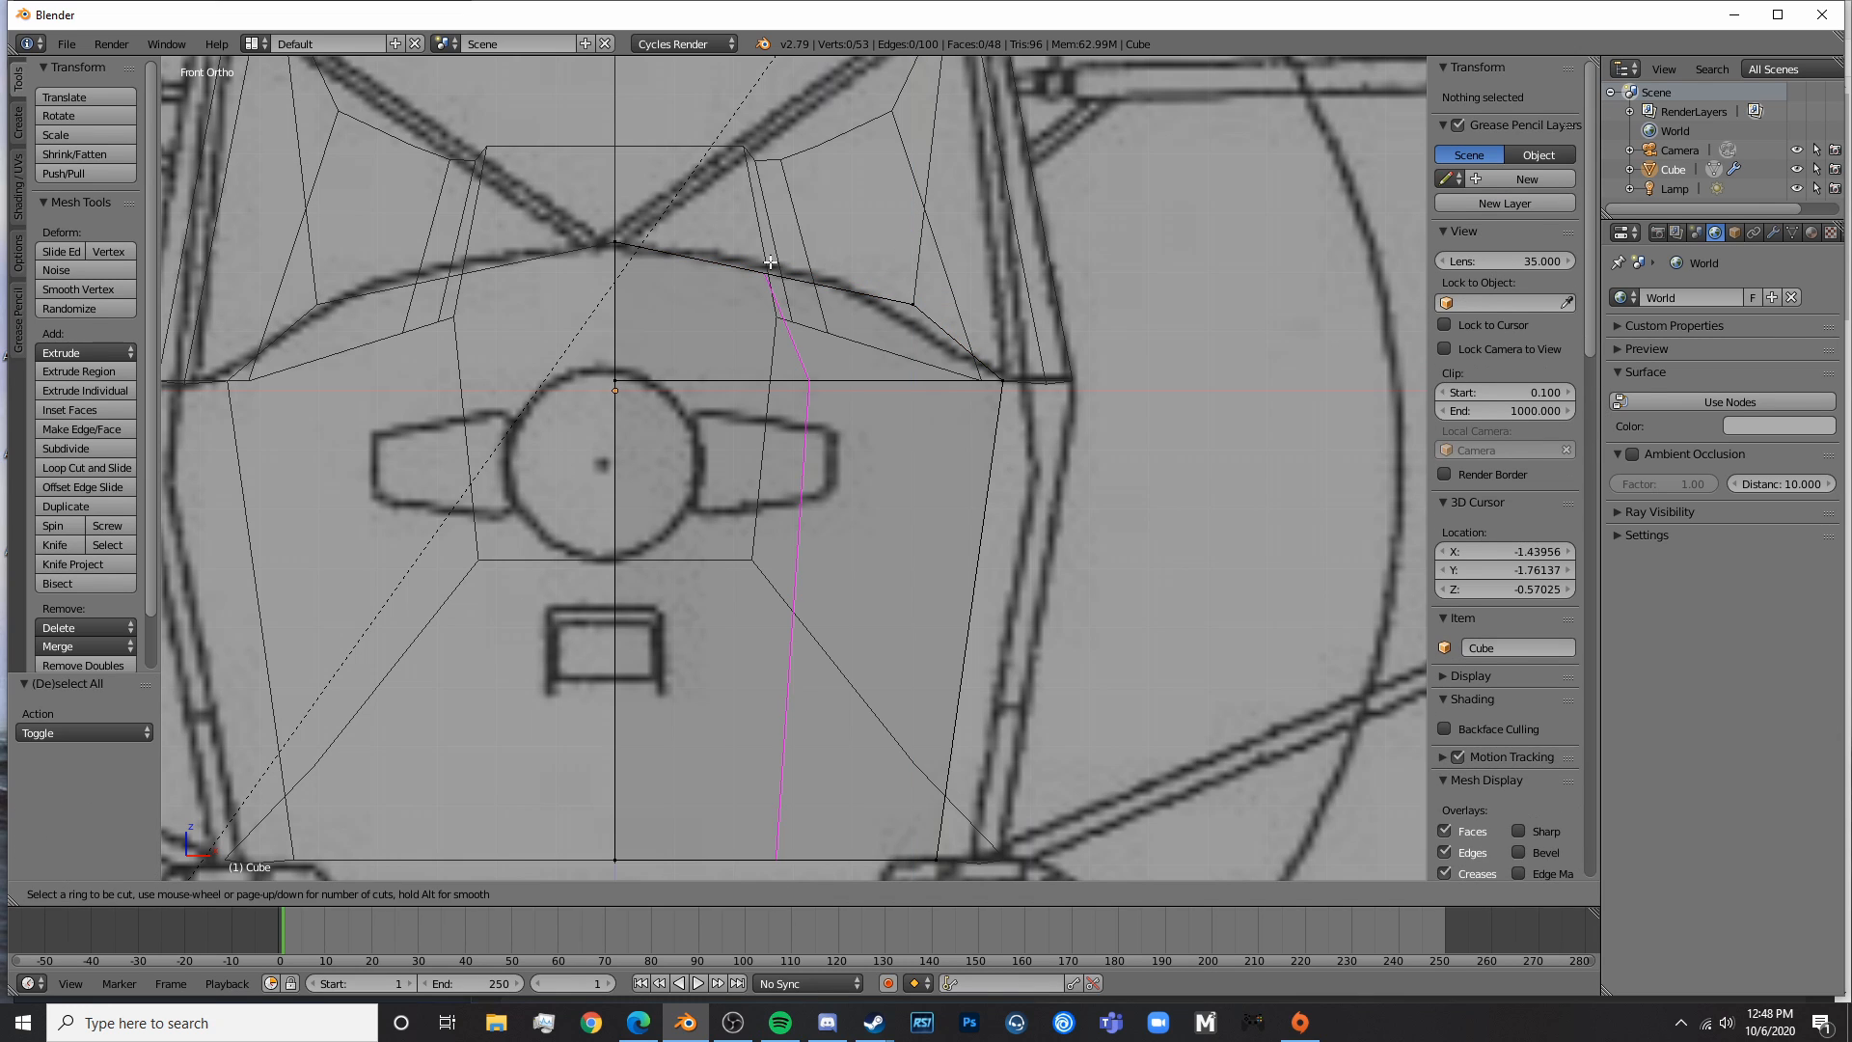
{"action": "double_click", "coordinate": [772, 268]}
{"action": "key", "text": "a"}
{"action": "key", "text": "c"}
{"action": "left_click", "coordinate": [765, 267]}
{"action": "key", "text": "Escape"}
{"action": "left_click_drag", "start_coordinate": [768, 214], "coordinate": [785, 200]}
- Add a second vertical loop cut on the front face's outer half and lower the outer curve vertex 0.026 along Z
{"action": "key", "text": "a"}
{"action": "key", "text": "ctrl+r"}
{"action": "double_click", "coordinate": [880, 271]}
{"action": "key", "text": "a"}
{"action": "key", "text": "c"}
{"action": "left_click", "coordinate": [890, 297]}
{"action": "key", "text": "Escape"}
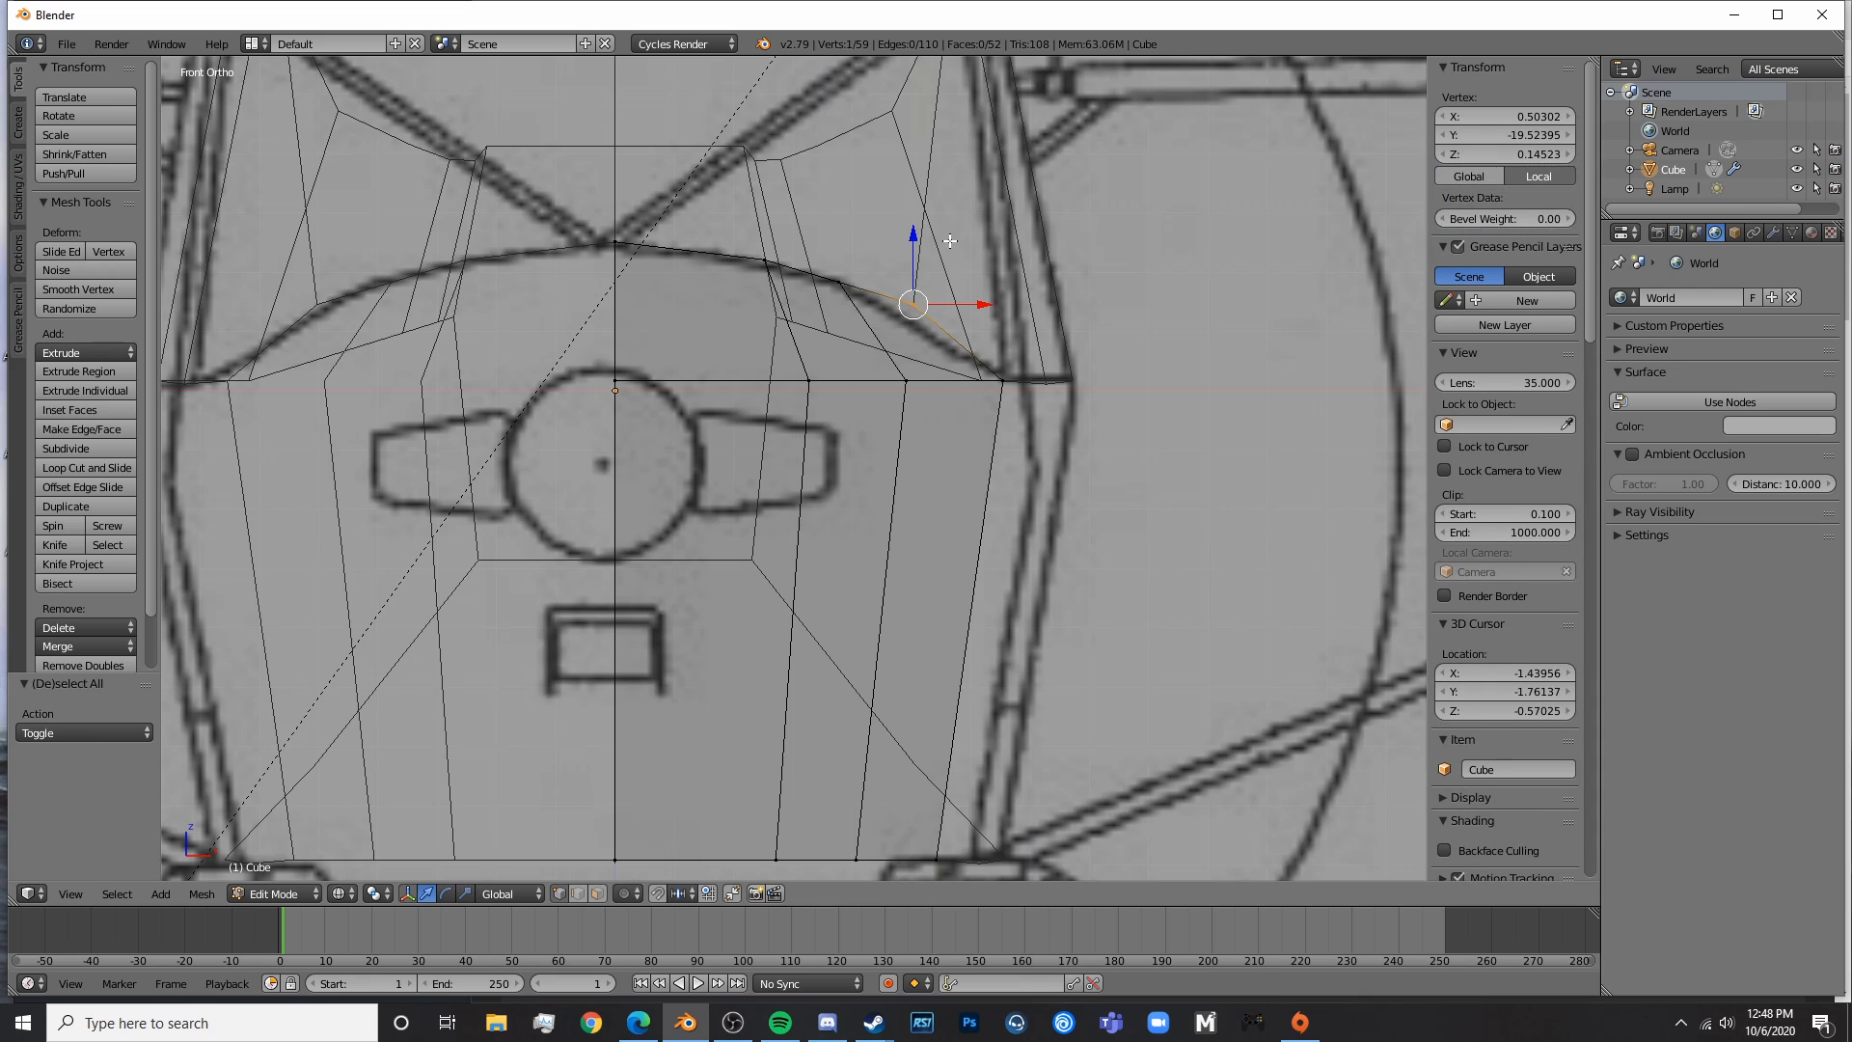
{"action": "left_click_drag", "start_coordinate": [914, 241], "coordinate": [912, 259]}
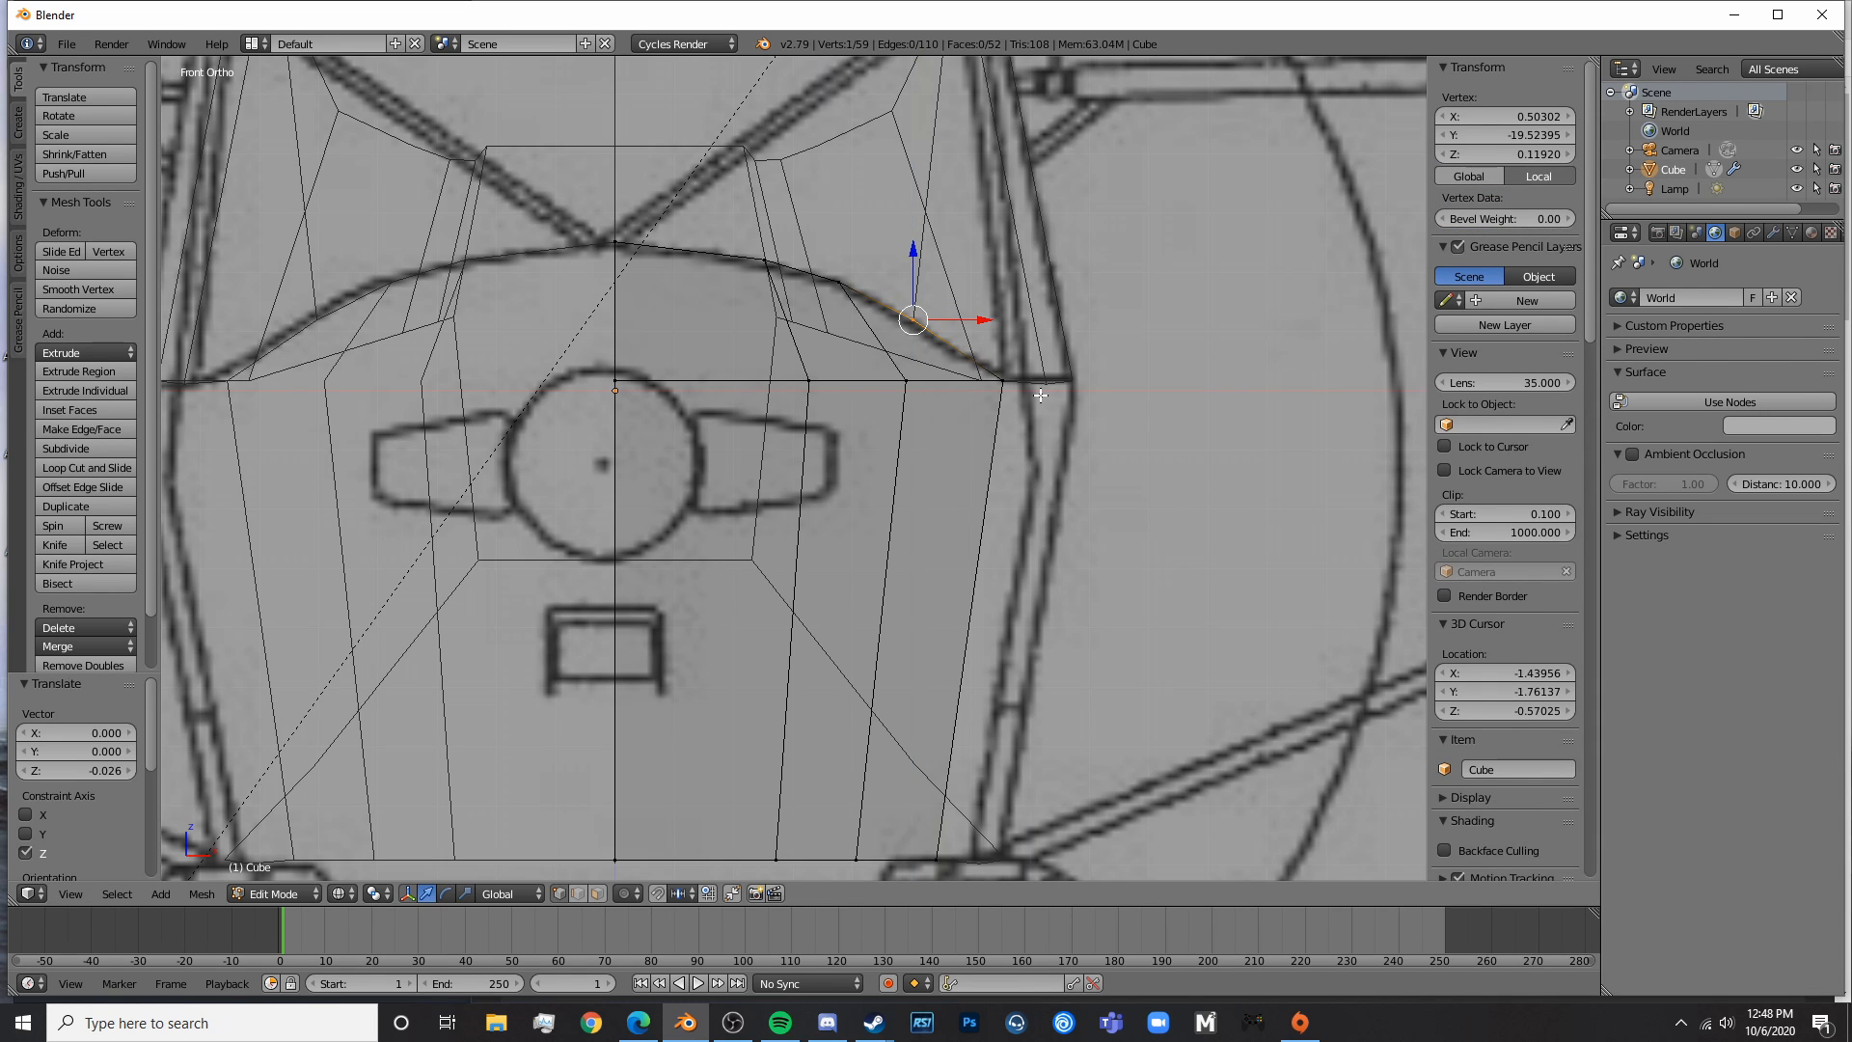
- Move the front face's upper corner vertex outward along X toward the fuselage side in the front-view blueprint
{"action": "key", "text": "a"}
{"action": "key", "text": "c"}
{"action": "left_click", "coordinate": [1006, 376]}
{"action": "key", "text": "Escape"}
{"action": "left_click_drag", "start_coordinate": [1046, 384], "coordinate": [1062, 384]}
- Add a horizontal loop cut midway down the front face and move its outer vertex outward along X toward the blueprint's side line
{"action": "middle_click_drag", "start_coordinate": [1024, 474], "coordinate": [996, 387], "text": "shift"}
{"action": "key", "text": "a"}
{"action": "key", "text": "ctrl+r"}
{"action": "double_click", "coordinate": [996, 387]}
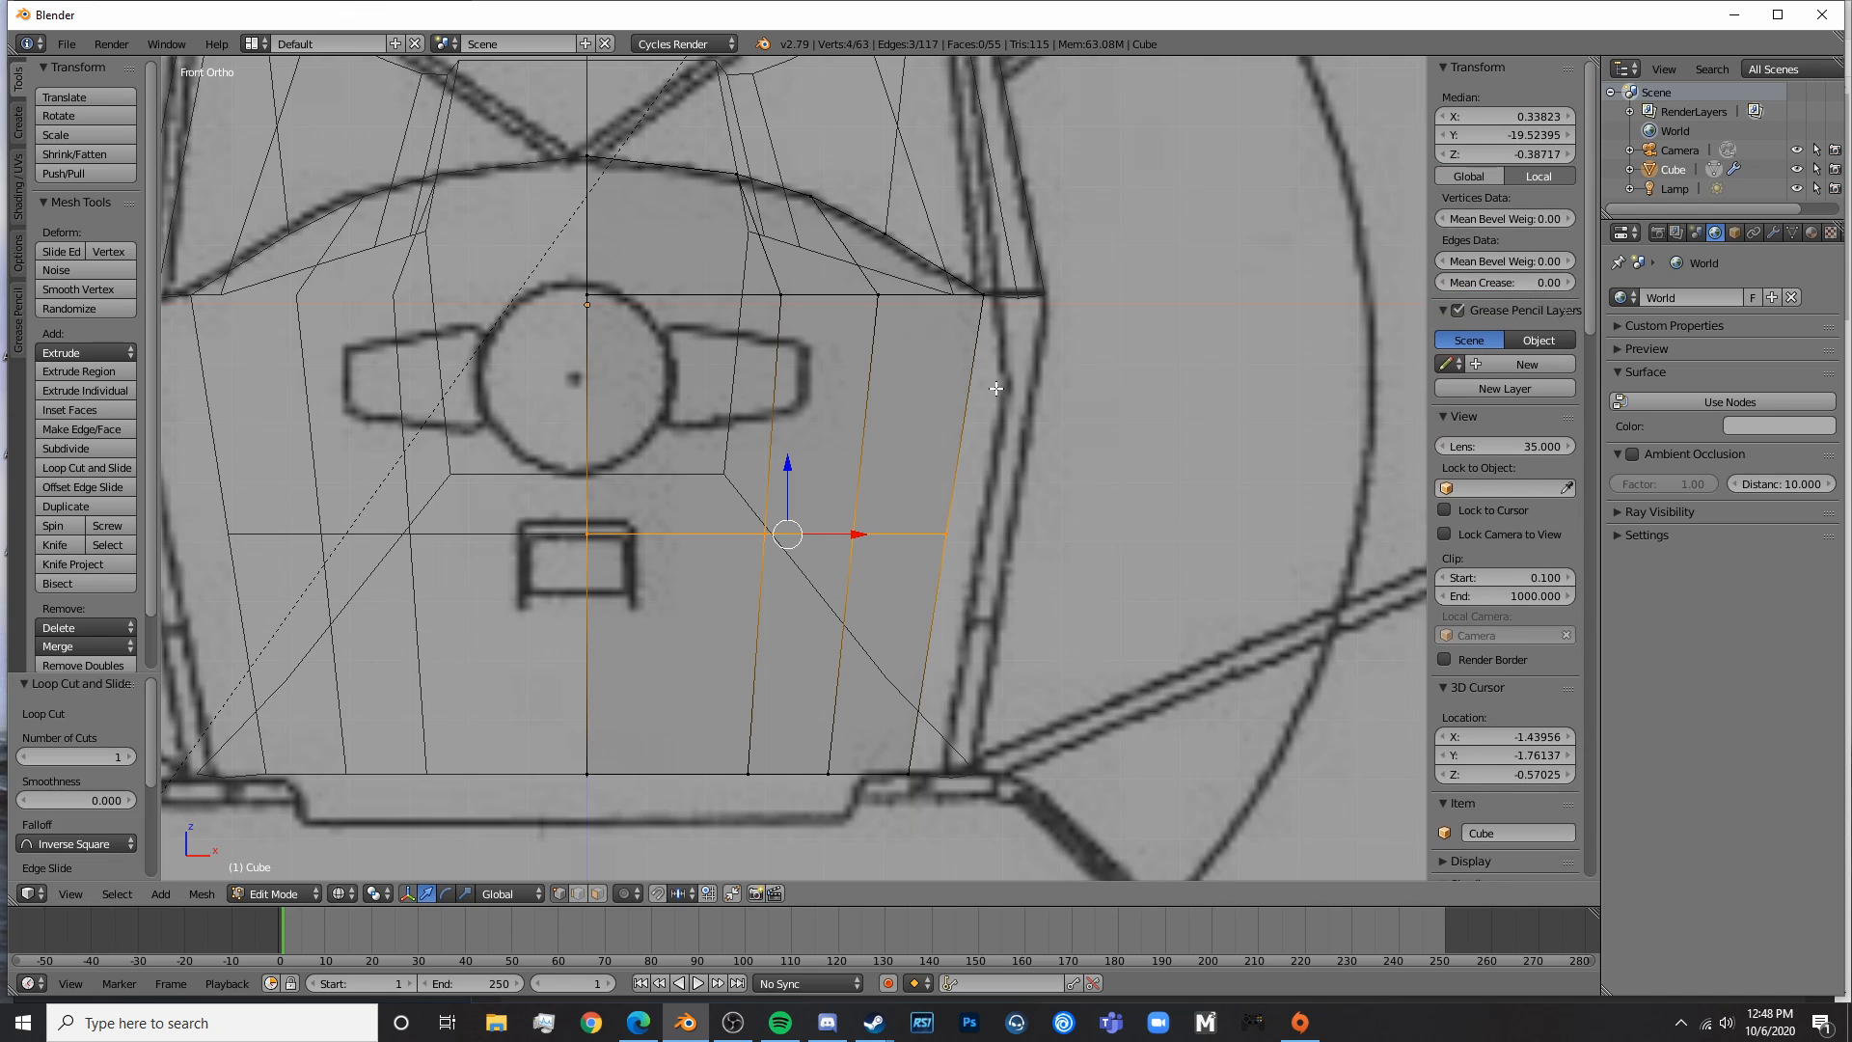
{"action": "key", "text": "a"}
{"action": "key", "text": "c"}
{"action": "left_click", "coordinate": [949, 531]}
{"action": "key", "text": "Escape"}
{"action": "left_click_drag", "start_coordinate": [998, 531], "coordinate": [1015, 531]}
{"action": "key", "text": "a"}
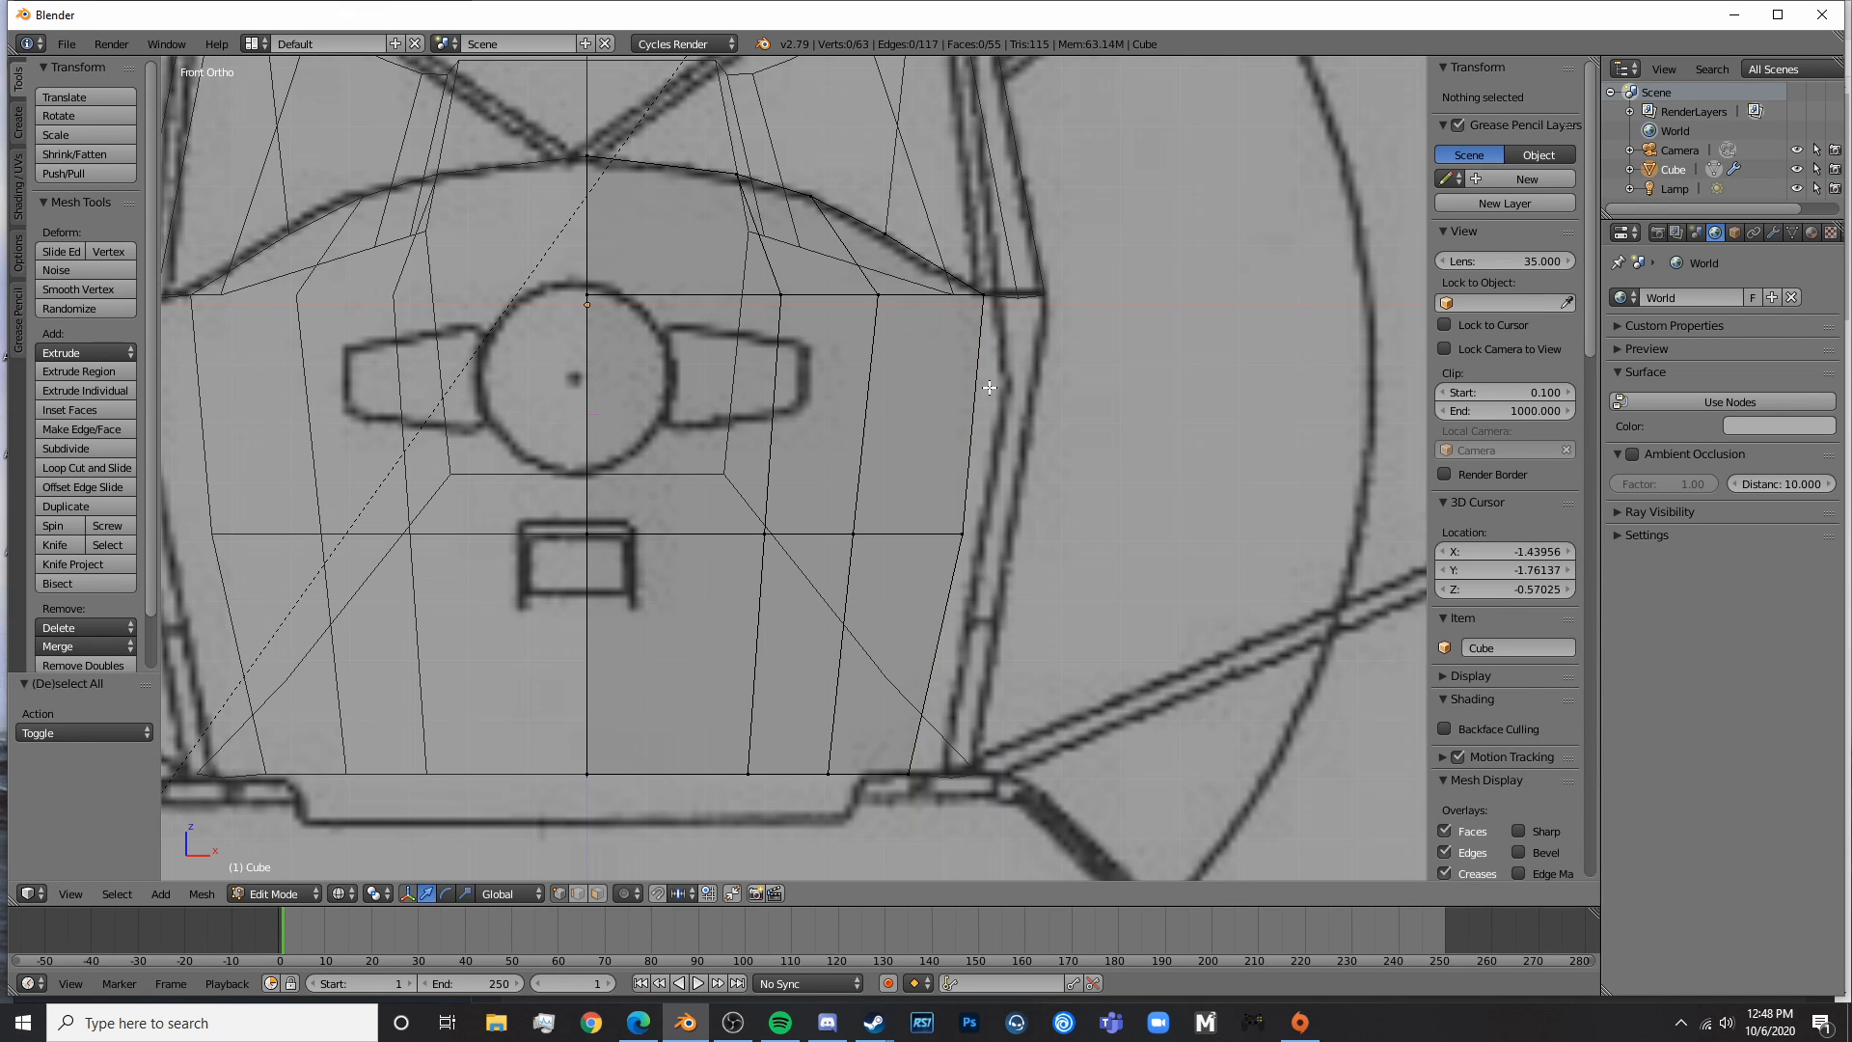
- Add a horizontal loop cut across the front face's upper half and move its outer vertex outward along X toward the blueprint's side line
{"action": "key", "text": "ctrl+r"}
{"action": "double_click", "coordinate": [992, 385]}
{"action": "key", "text": "a"}
{"action": "key", "text": "c"}
{"action": "left_click", "coordinate": [974, 410]}
{"action": "key", "text": "Escape"}
{"action": "left_click", "coordinate": [1011, 406]}
{"action": "left_click", "coordinate": [1027, 421]}
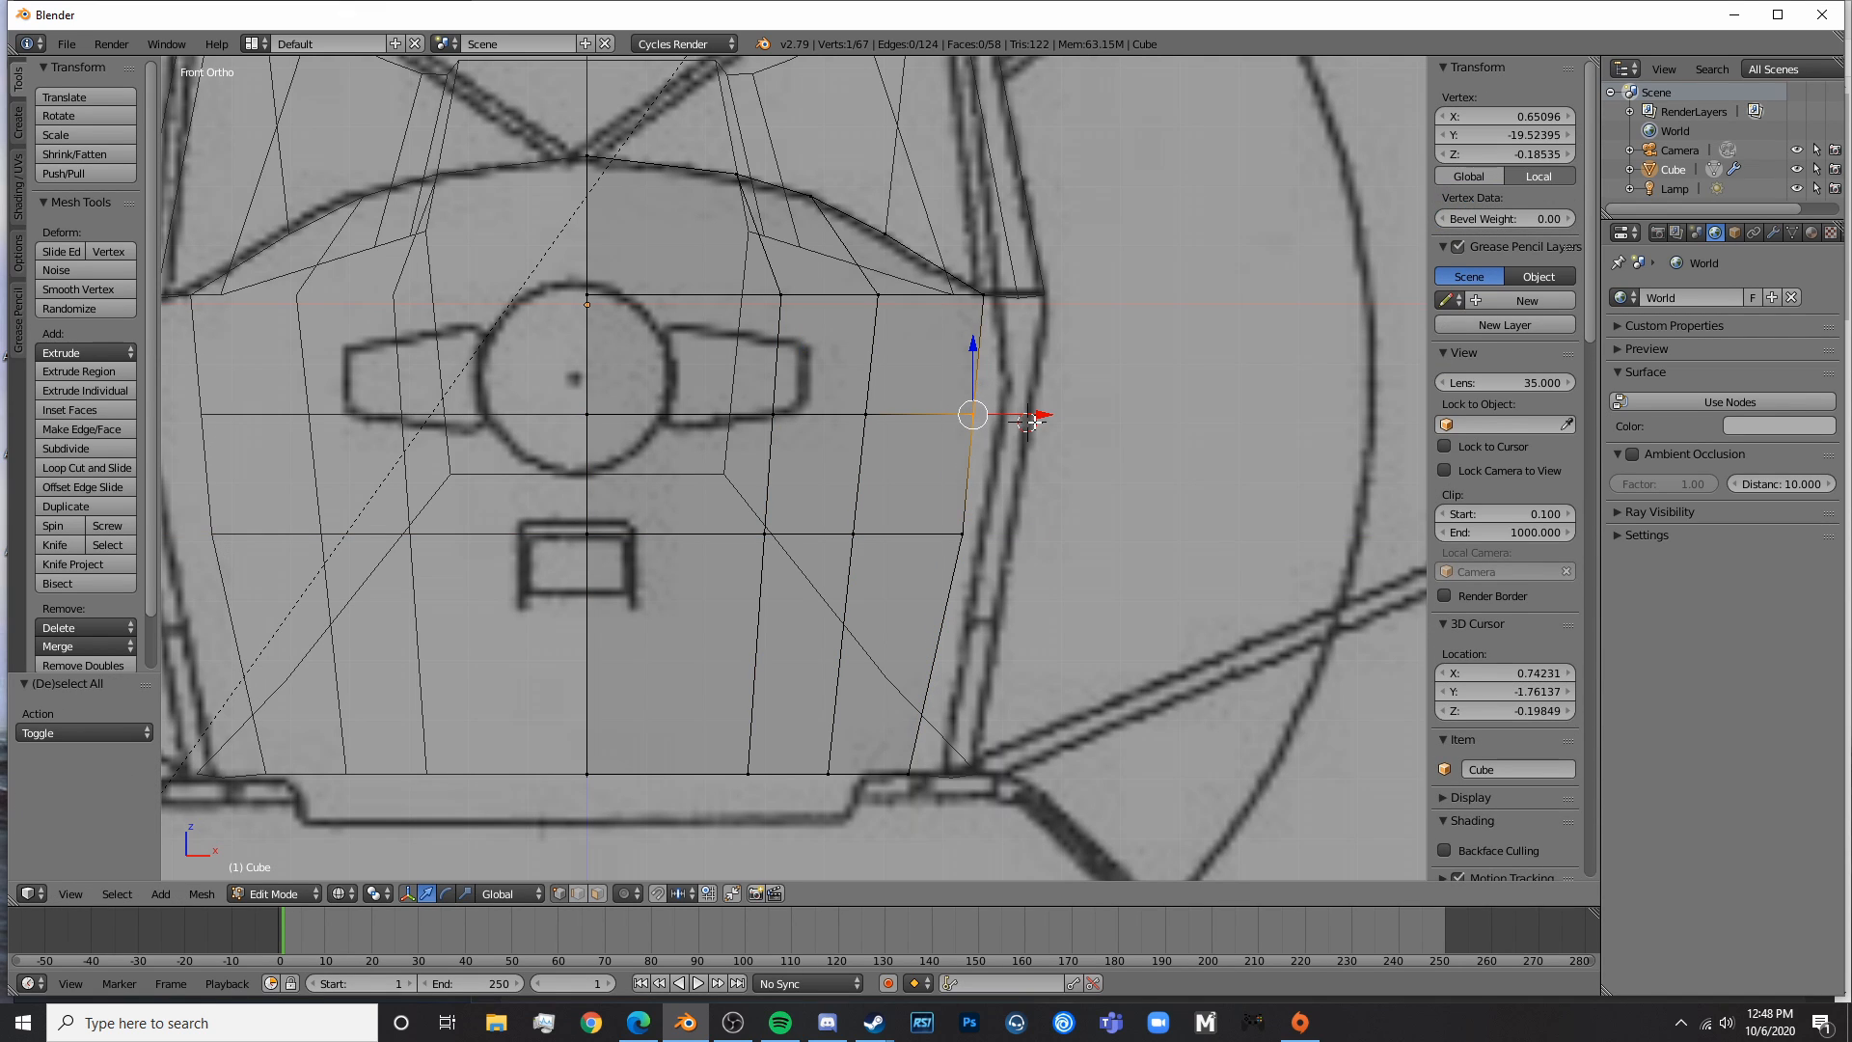
{"action": "mouse_move", "coordinate": [1037, 414]}
{"action": "left_mouse_down"}
{"action": "mouse_move", "coordinate": [1030, 353]}
{"action": "mouse_move", "coordinate": [1054, 414]}
{"action": "left_mouse_up"}
- Add a horizontal loop cut through the band just below the front face's upper corner
{"action": "key", "text": "a"}
{"action": "key", "text": "ctrl+r"}
{"action": "double_click", "coordinate": [999, 353]}
{"action": "key", "text": "a"}
{"action": "key", "text": "c"}
{"action": "left_click", "coordinate": [990, 354]}
{"action": "key", "text": "Escape"}
- Add another horizontal loop cut at the fuselage's widest point and fit the neighbouring outer vertices to the blueprint's side line
{"action": "key", "text": "a"}
{"action": "key", "text": "ctrl+r"}
{"action": "double_click", "coordinate": [993, 383]}
{"action": "key", "text": "a"}
{"action": "key", "text": "c"}
{"action": "left_click", "coordinate": [988, 384]}
{"action": "key", "text": "a"}
{"action": "right_click", "coordinate": [987, 412]}
{"action": "key", "text": "a"}
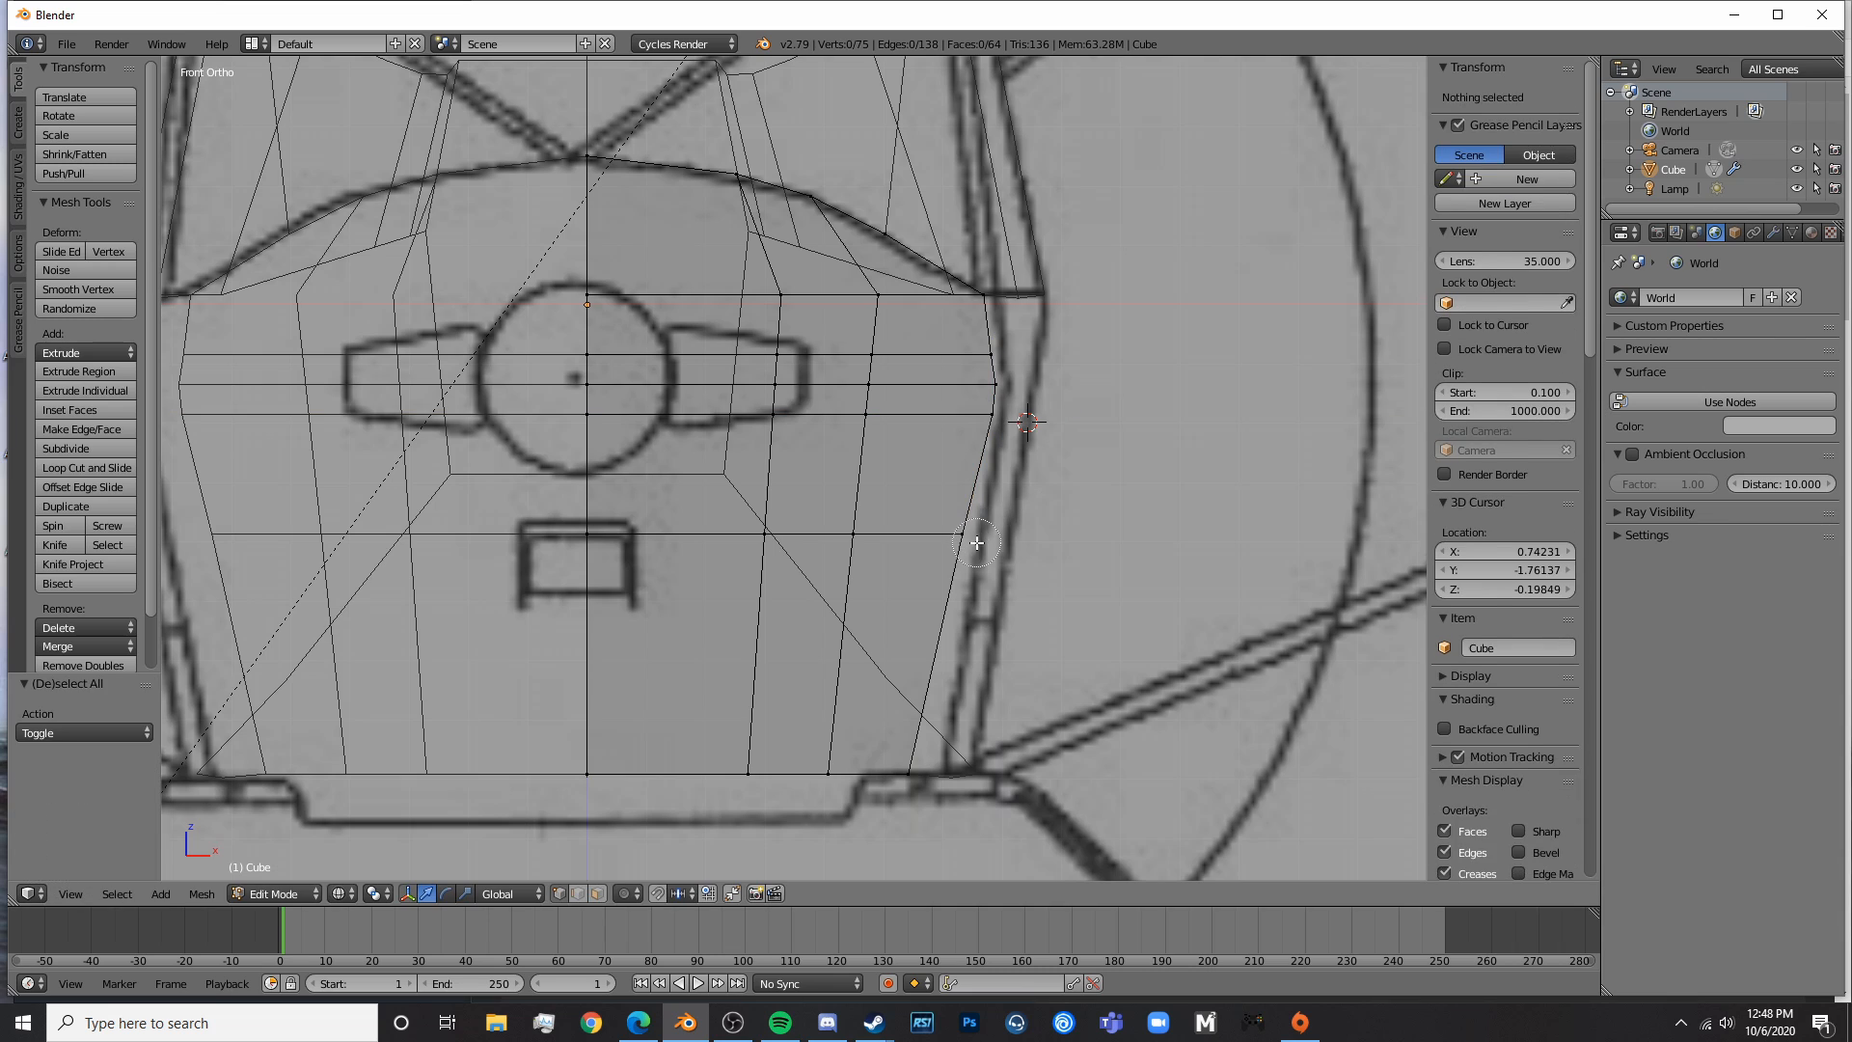
- Move the lowest loop's outer vertex and the front face's bottom corner vertex outward along X toward the blueprint's fuselage side
{"action": "right_click", "coordinate": [977, 531]}
{"action": "left_click_drag", "start_coordinate": [1025, 530], "coordinate": [1033, 532]}
{"action": "key", "text": "a"}
{"action": "right_click", "coordinate": [918, 772]}
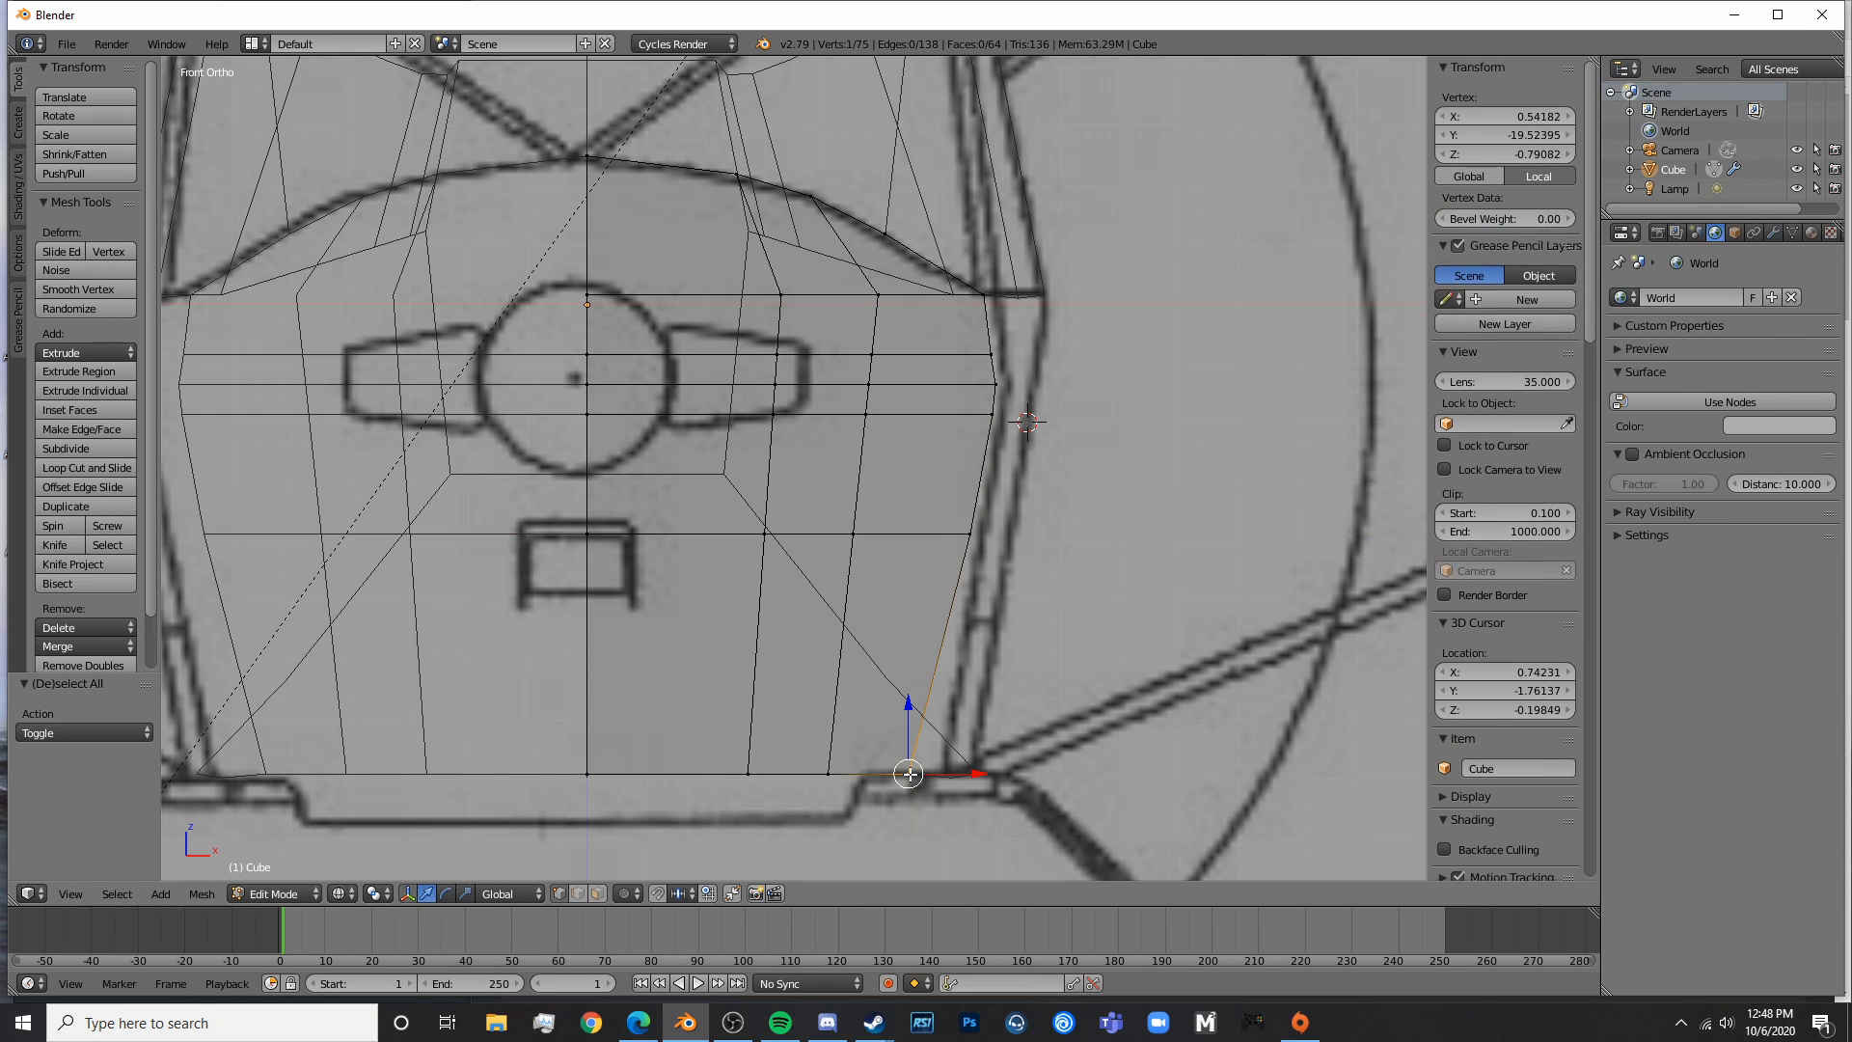
{"action": "left_click_drag", "start_coordinate": [959, 776], "coordinate": [986, 778]}
{"action": "key", "text": "Tab"}
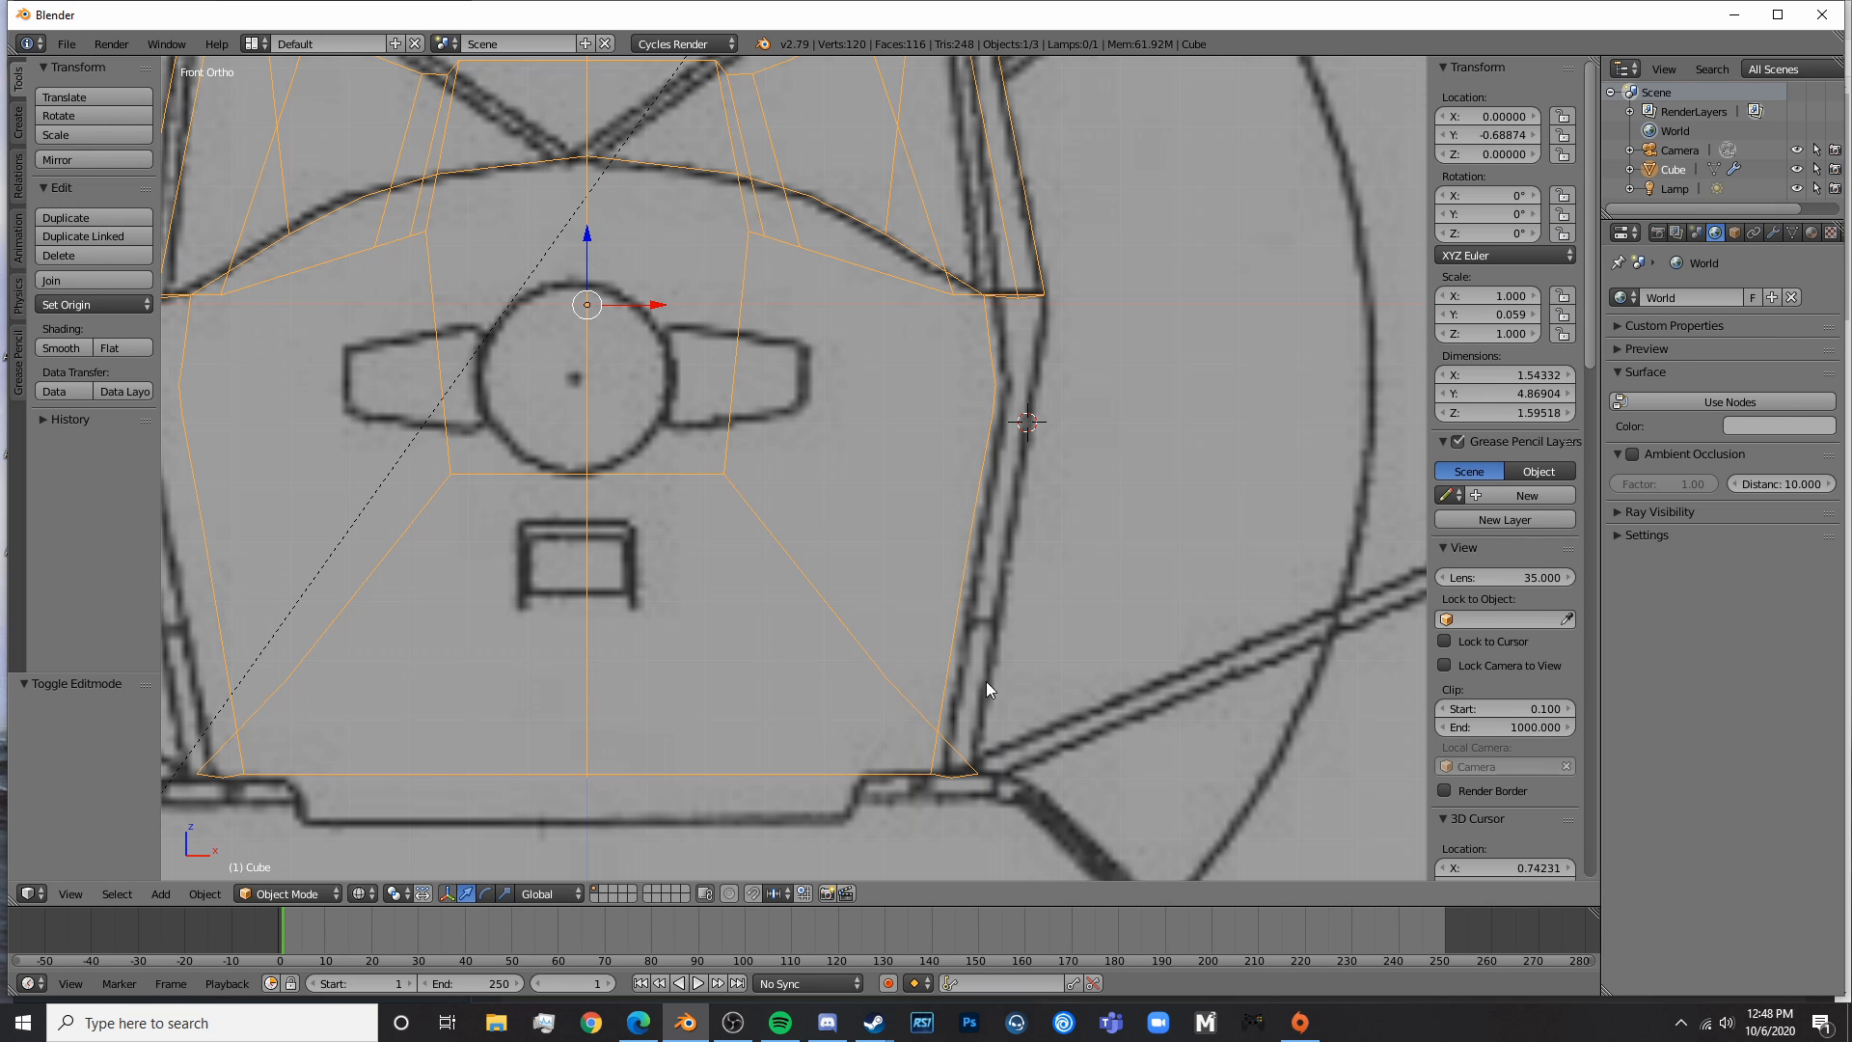
- Inspect the fuselage from an angle and against the side-view blueprint, and reopen its mesh in the front view
{"action": "scroll", "coordinate": [985, 681], "scroll_direction": "down", "scroll_amount": 8}
{"action": "middle_click_drag", "start_coordinate": [1095, 661], "coordinate": [824, 694]}
{"action": "key", "text": "a"}
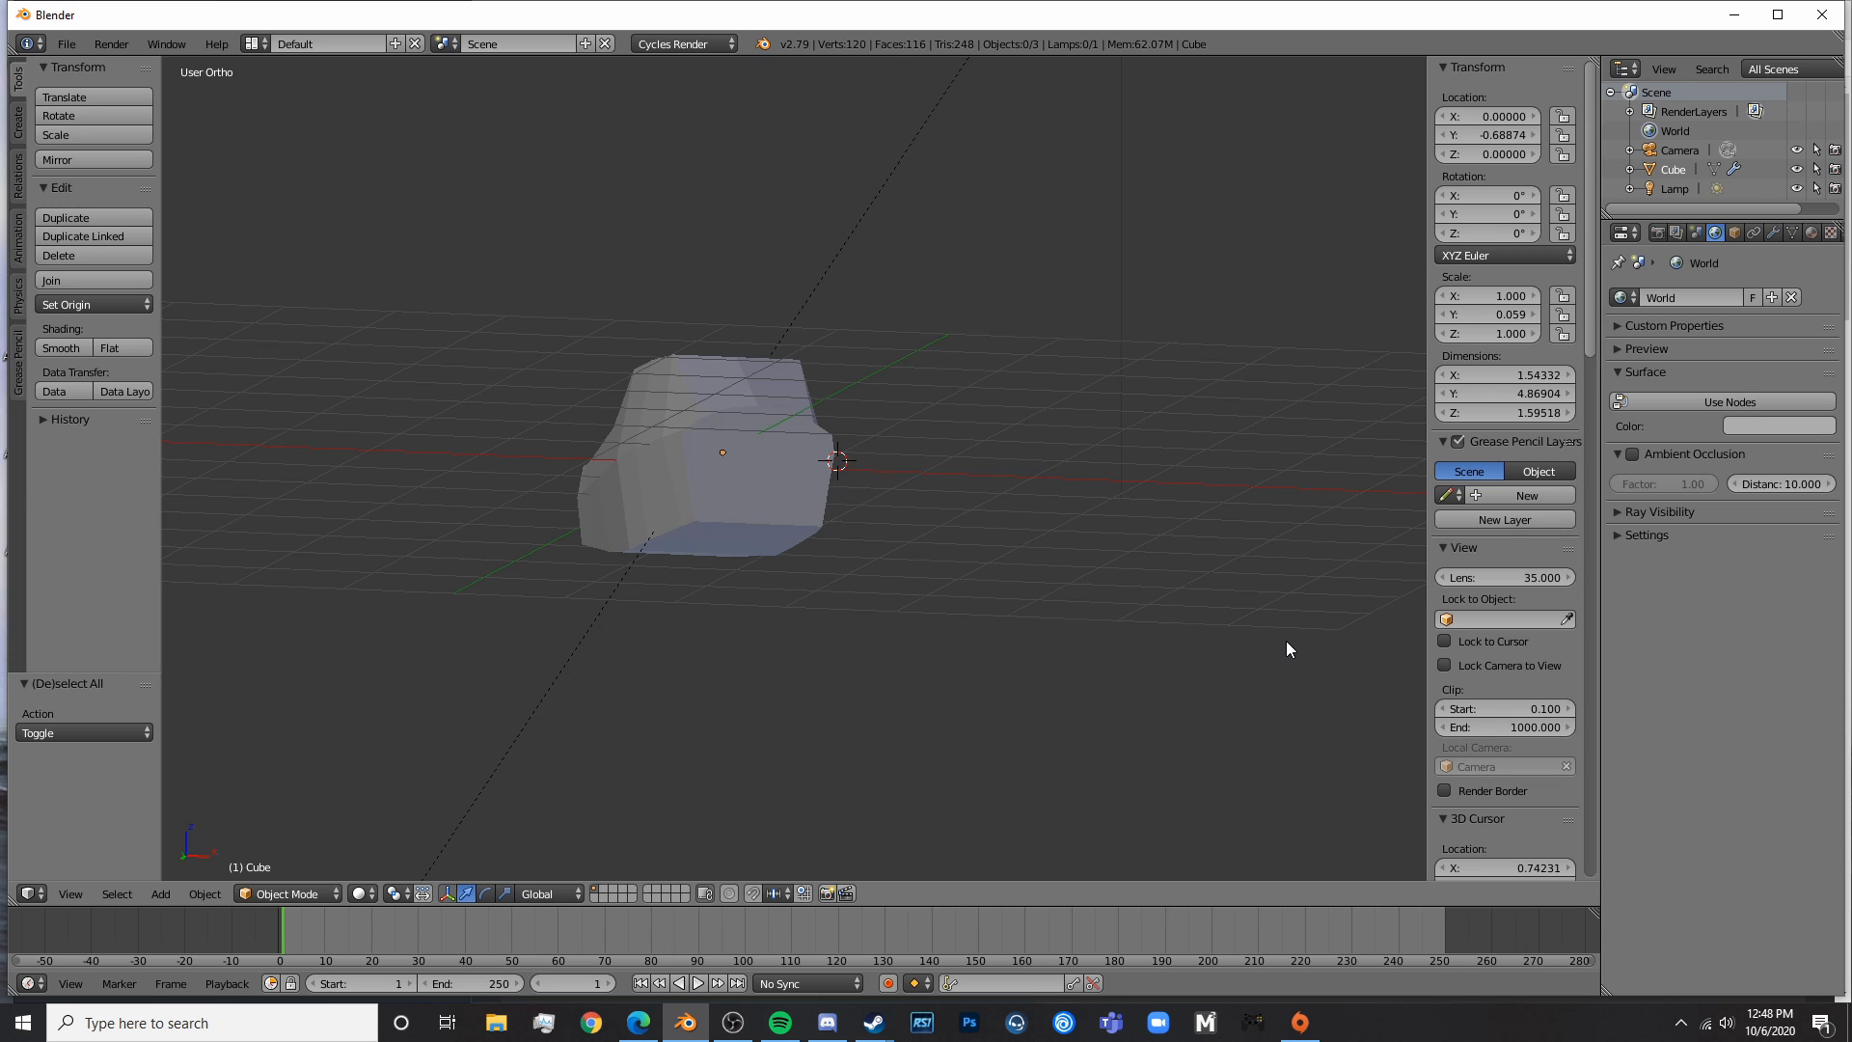
{"action": "key", "text": "KP_3"}
{"action": "scroll", "coordinate": [1286, 641], "scroll_direction": "up", "scroll_amount": 3}
{"action": "scroll", "coordinate": [1008, 512], "scroll_direction": "up", "scroll_amount": 3}
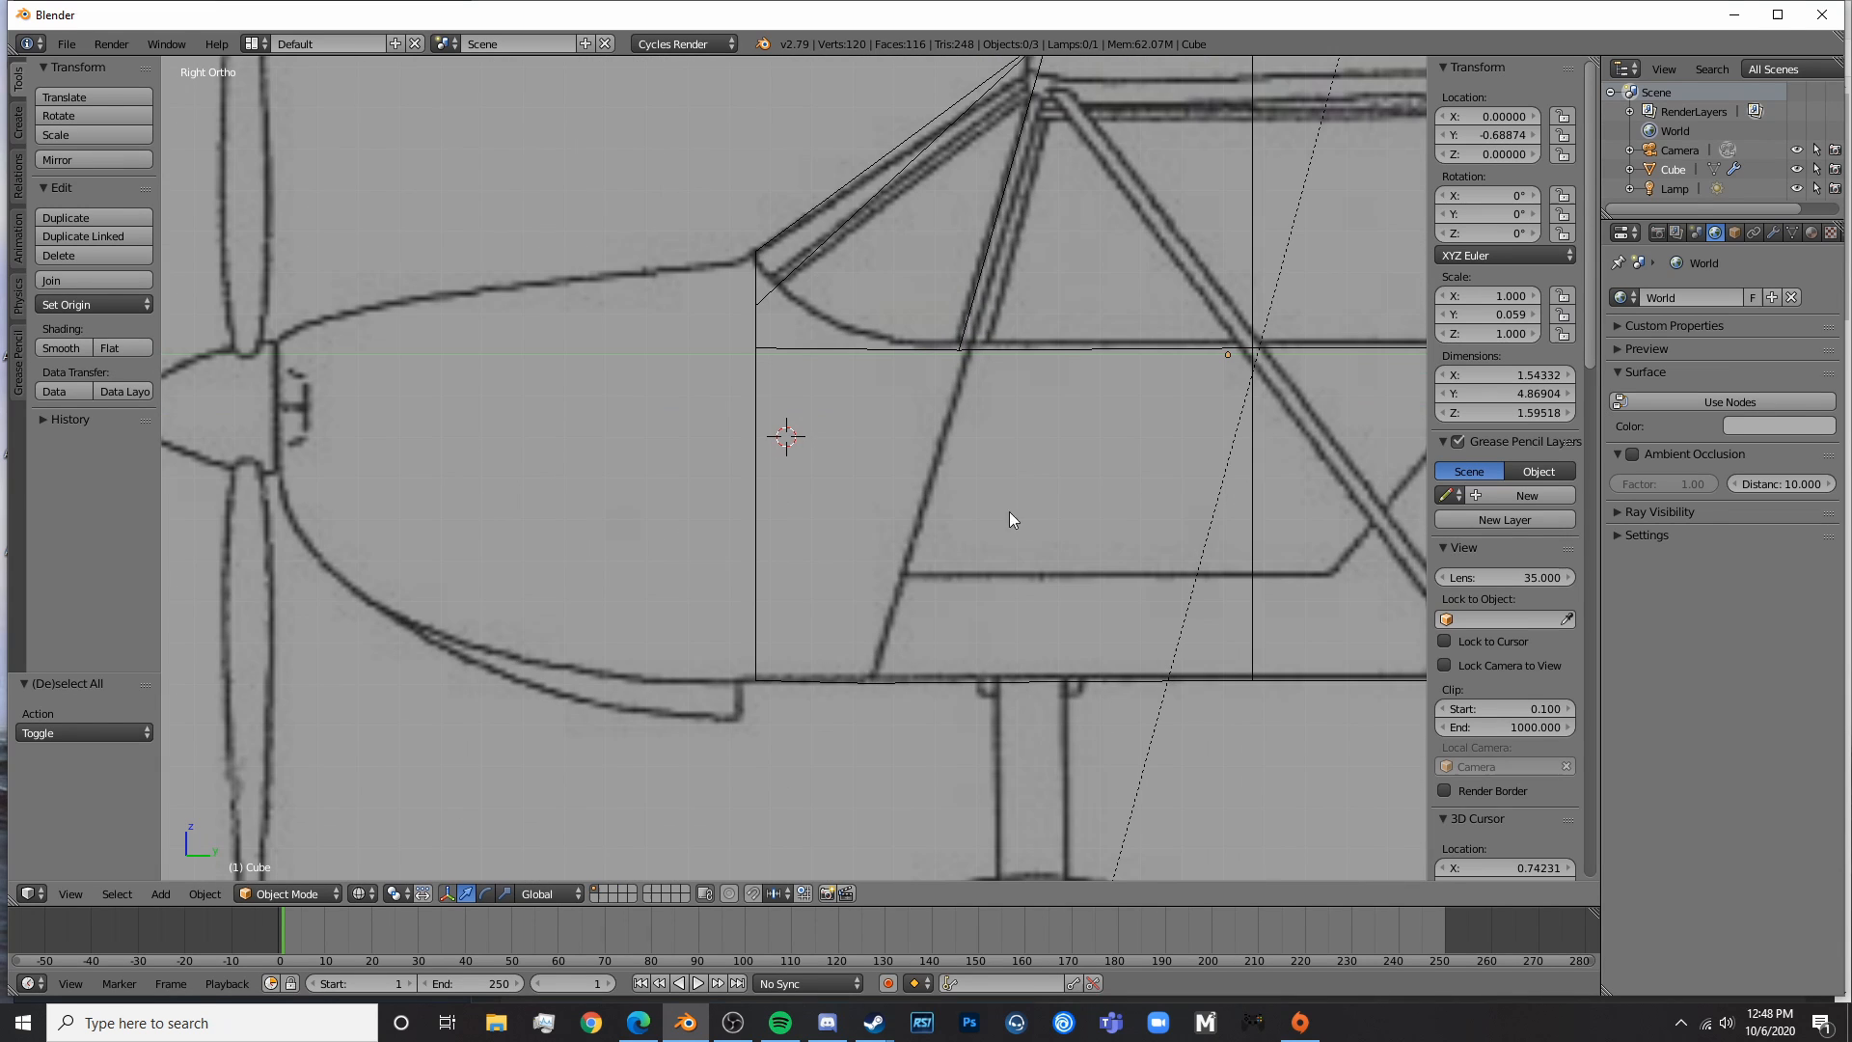
{"action": "right_click", "coordinate": [754, 534]}
{"action": "key", "text": "Tab"}
{"action": "key", "text": "z"}
{"action": "middle_click_drag", "start_coordinate": [694, 553], "coordinate": [888, 557]}
{"action": "scroll", "coordinate": [842, 558], "scroll_direction": "down", "scroll_amount": 3}
{"action": "key", "text": "KP_1"}
{"action": "scroll", "coordinate": [889, 556], "scroll_direction": "up", "scroll_amount": 8}
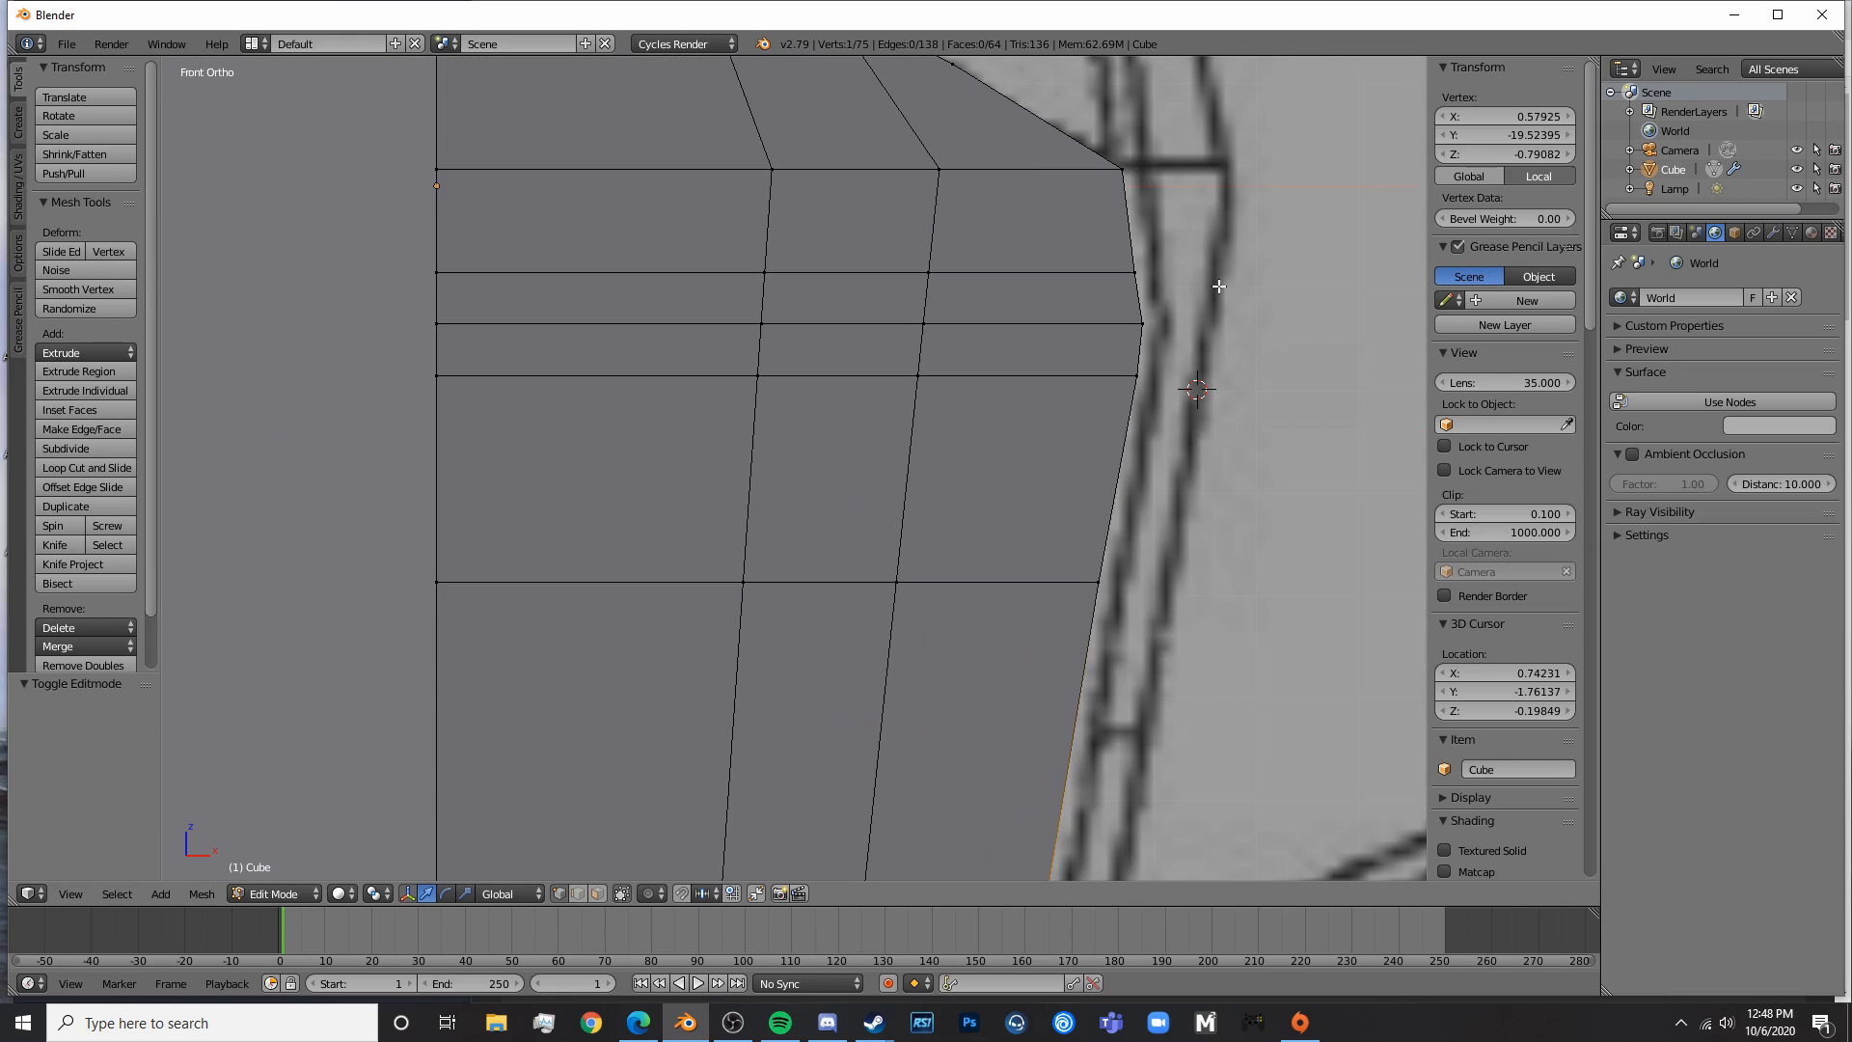
- Move the uppermost added loop's outer vertex outward along X and lower the front face's upper corner vertex 0.012 along Z
{"action": "middle_click_drag", "start_coordinate": [1219, 286], "coordinate": [1029, 414], "text": "shift"}
{"action": "key", "text": "z"}
{"action": "key", "text": "c"}
{"action": "left_click", "coordinate": [953, 384]}
{"action": "right_click", "coordinate": [955, 393]}
{"action": "key", "text": "a"}
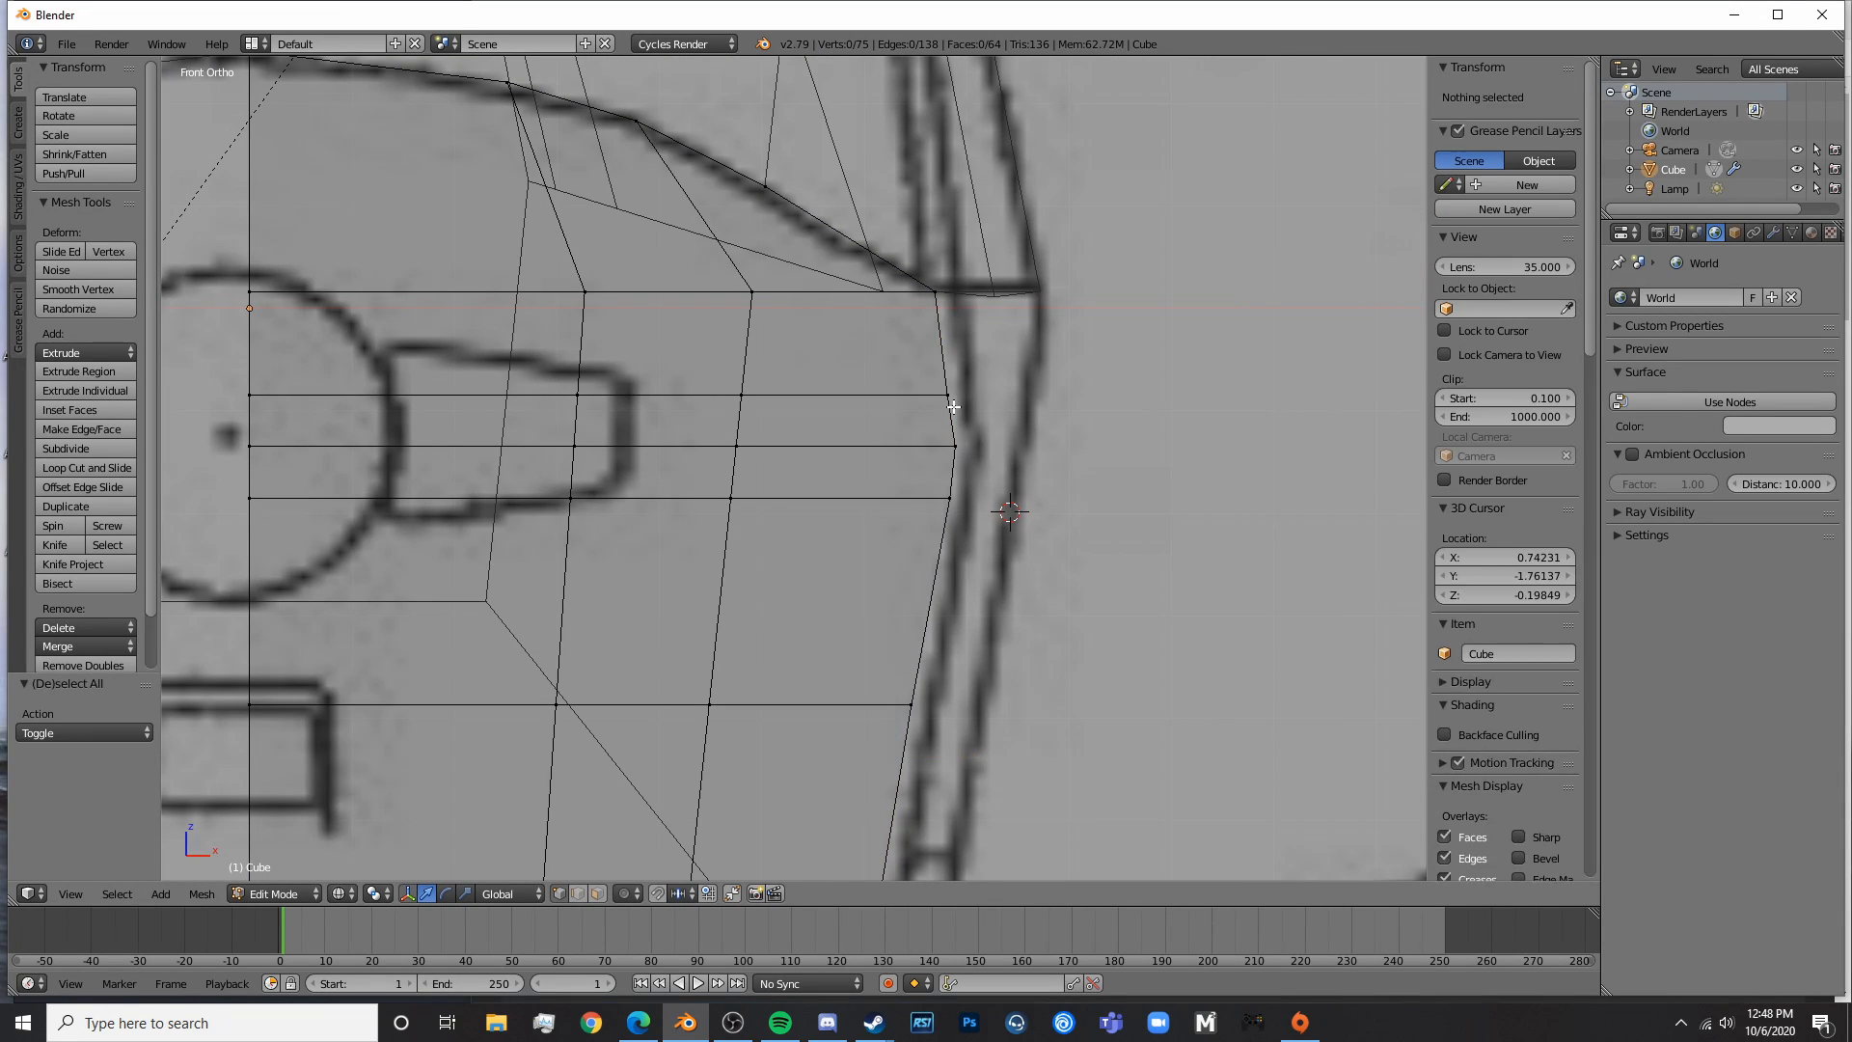
{"action": "right_click", "coordinate": [954, 404]}
{"action": "left_click", "coordinate": [1010, 414]}
{"action": "key", "text": "a"}
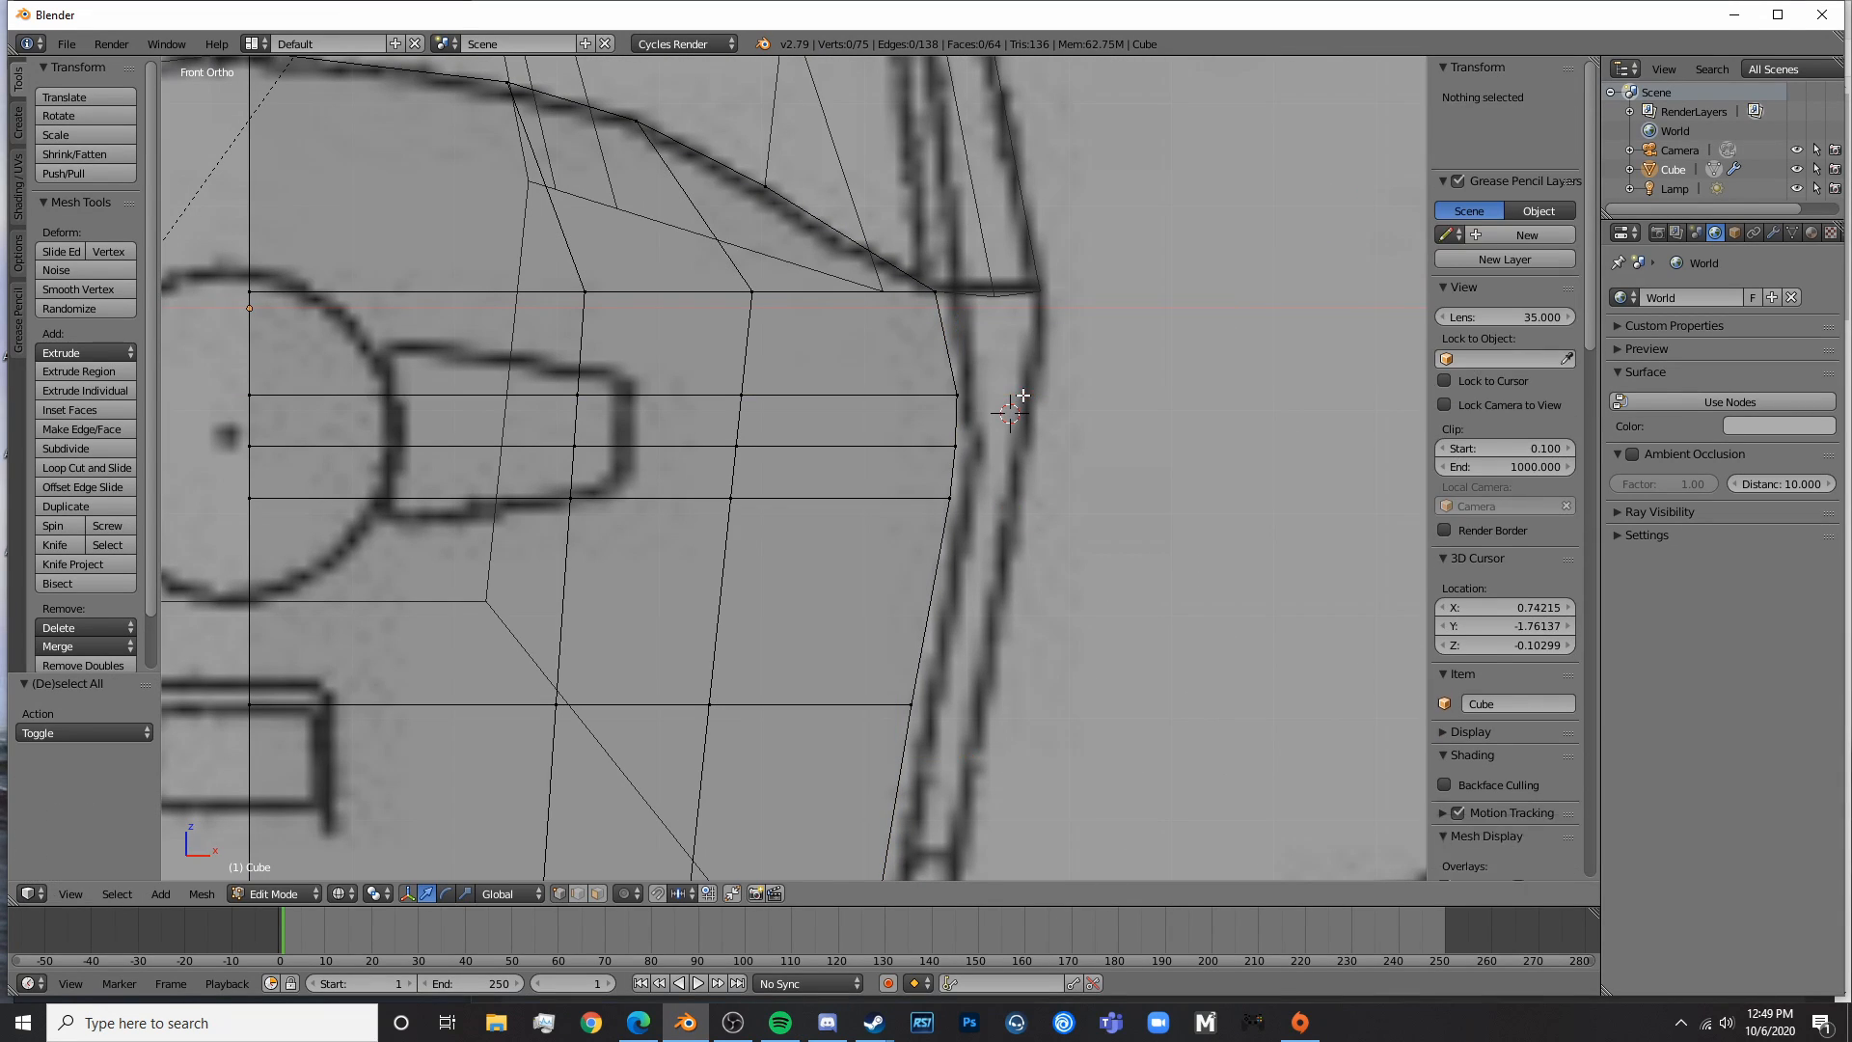
{"action": "right_click", "coordinate": [934, 290]}
{"action": "key", "text": "Tab"}
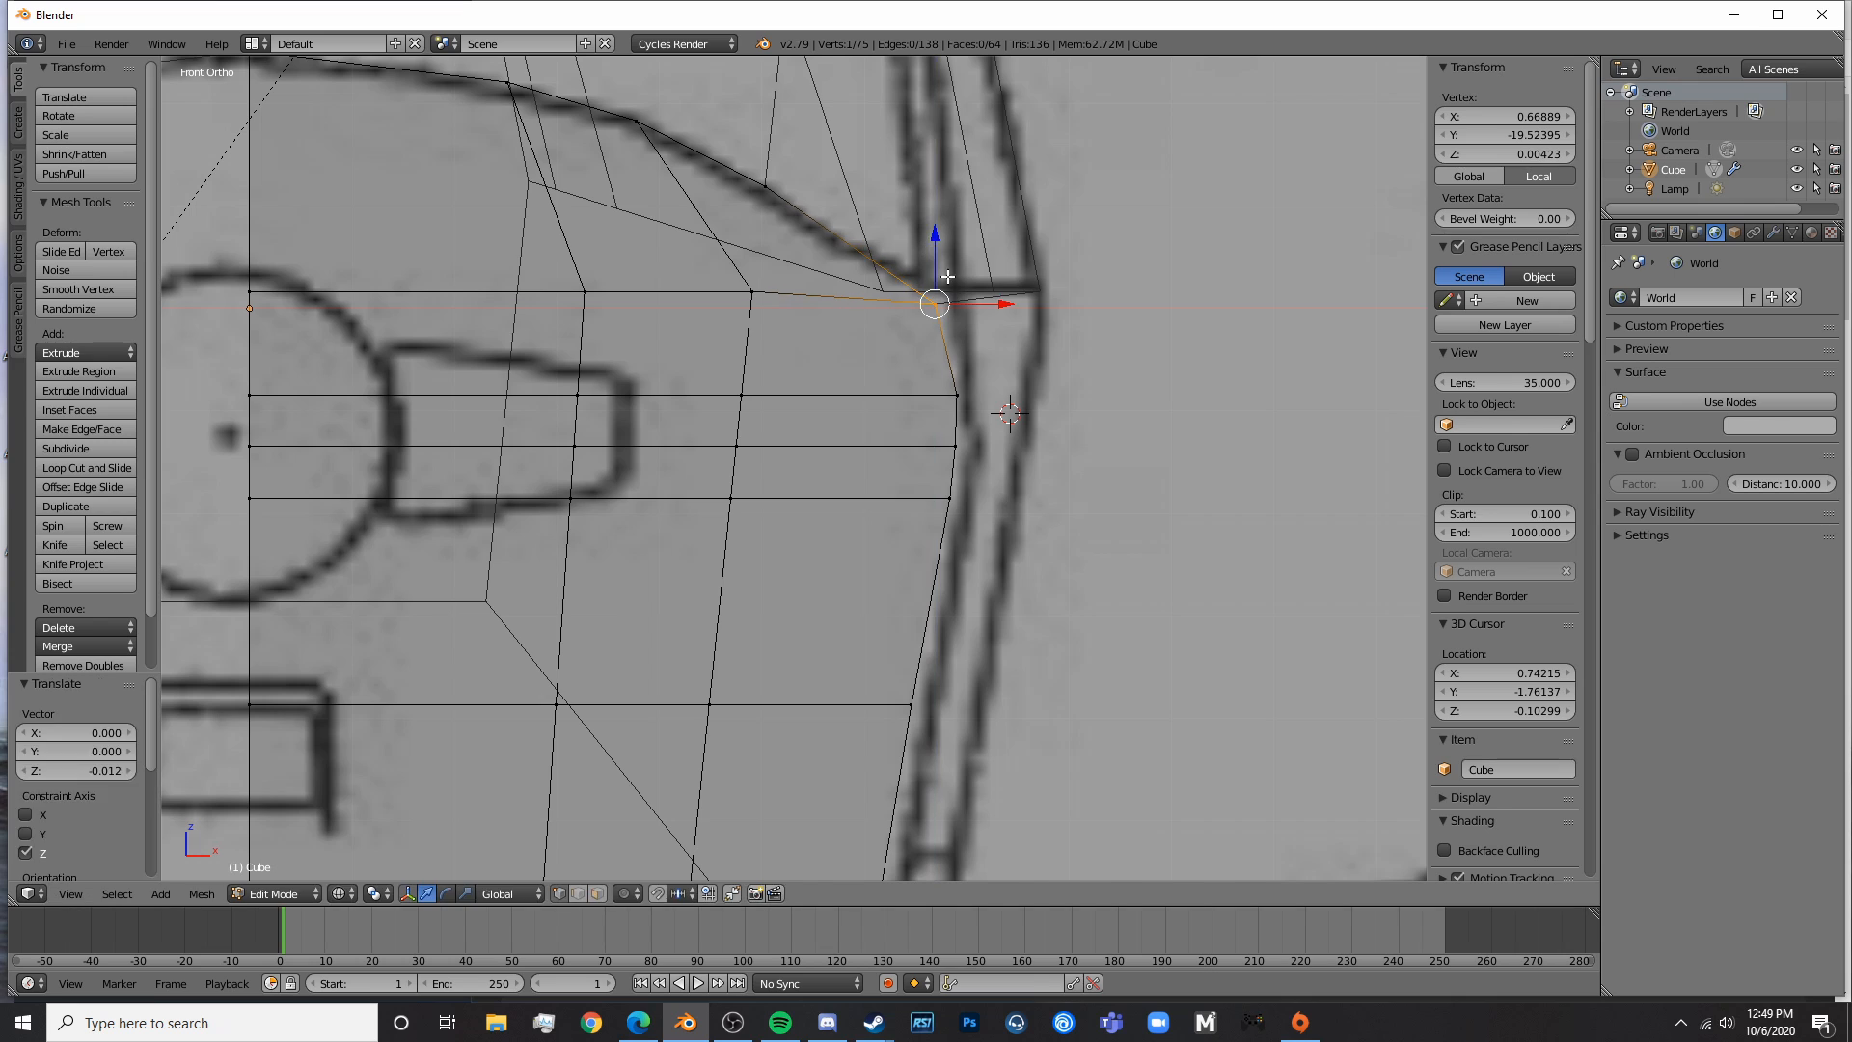
- Compare the reshaped front face's outline with the front-view blueprint in wireframe and solid shading
{"action": "scroll", "coordinate": [1003, 324], "scroll_direction": "down", "scroll_amount": 4}
{"action": "key", "text": "z"}
{"action": "key", "text": "z"}
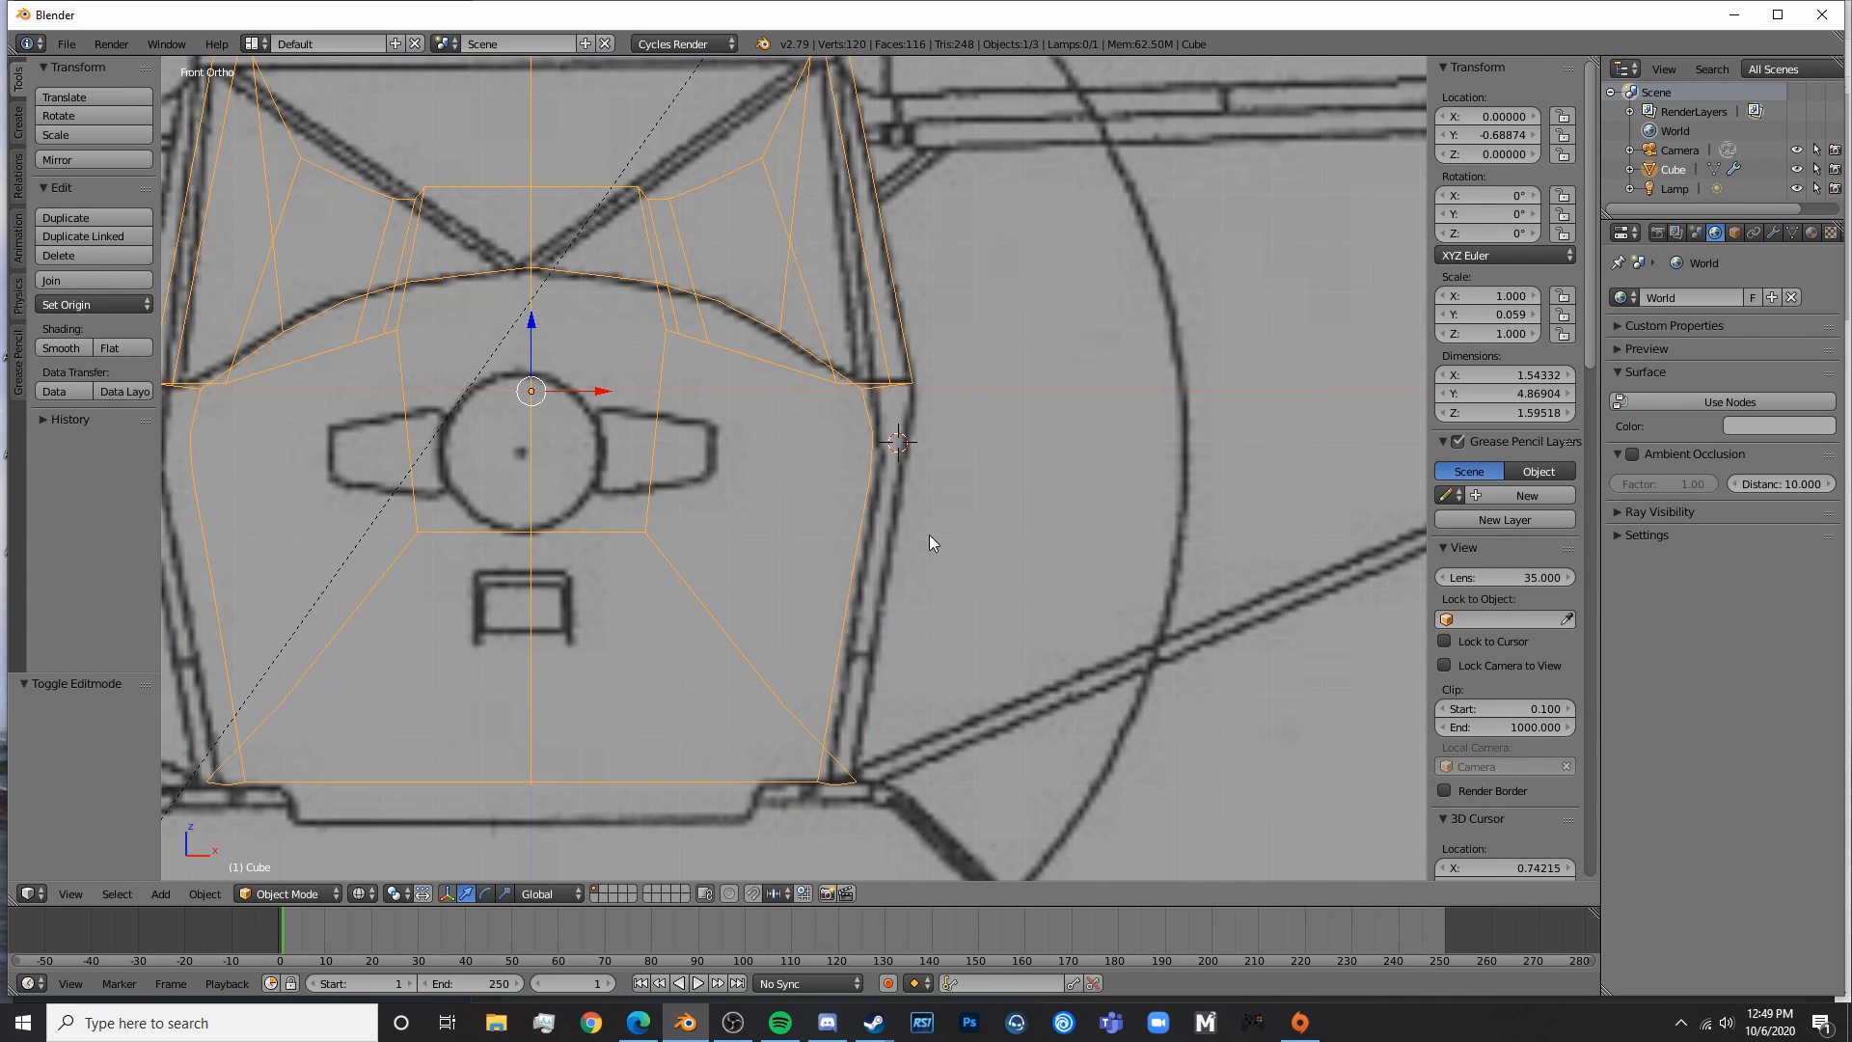
{"action": "middle_click_drag", "start_coordinate": [956, 665], "coordinate": [980, 584], "text": "shift"}
{"action": "key", "text": "Tab"}
{"action": "right_click", "coordinate": [842, 689], "text": "shift"}
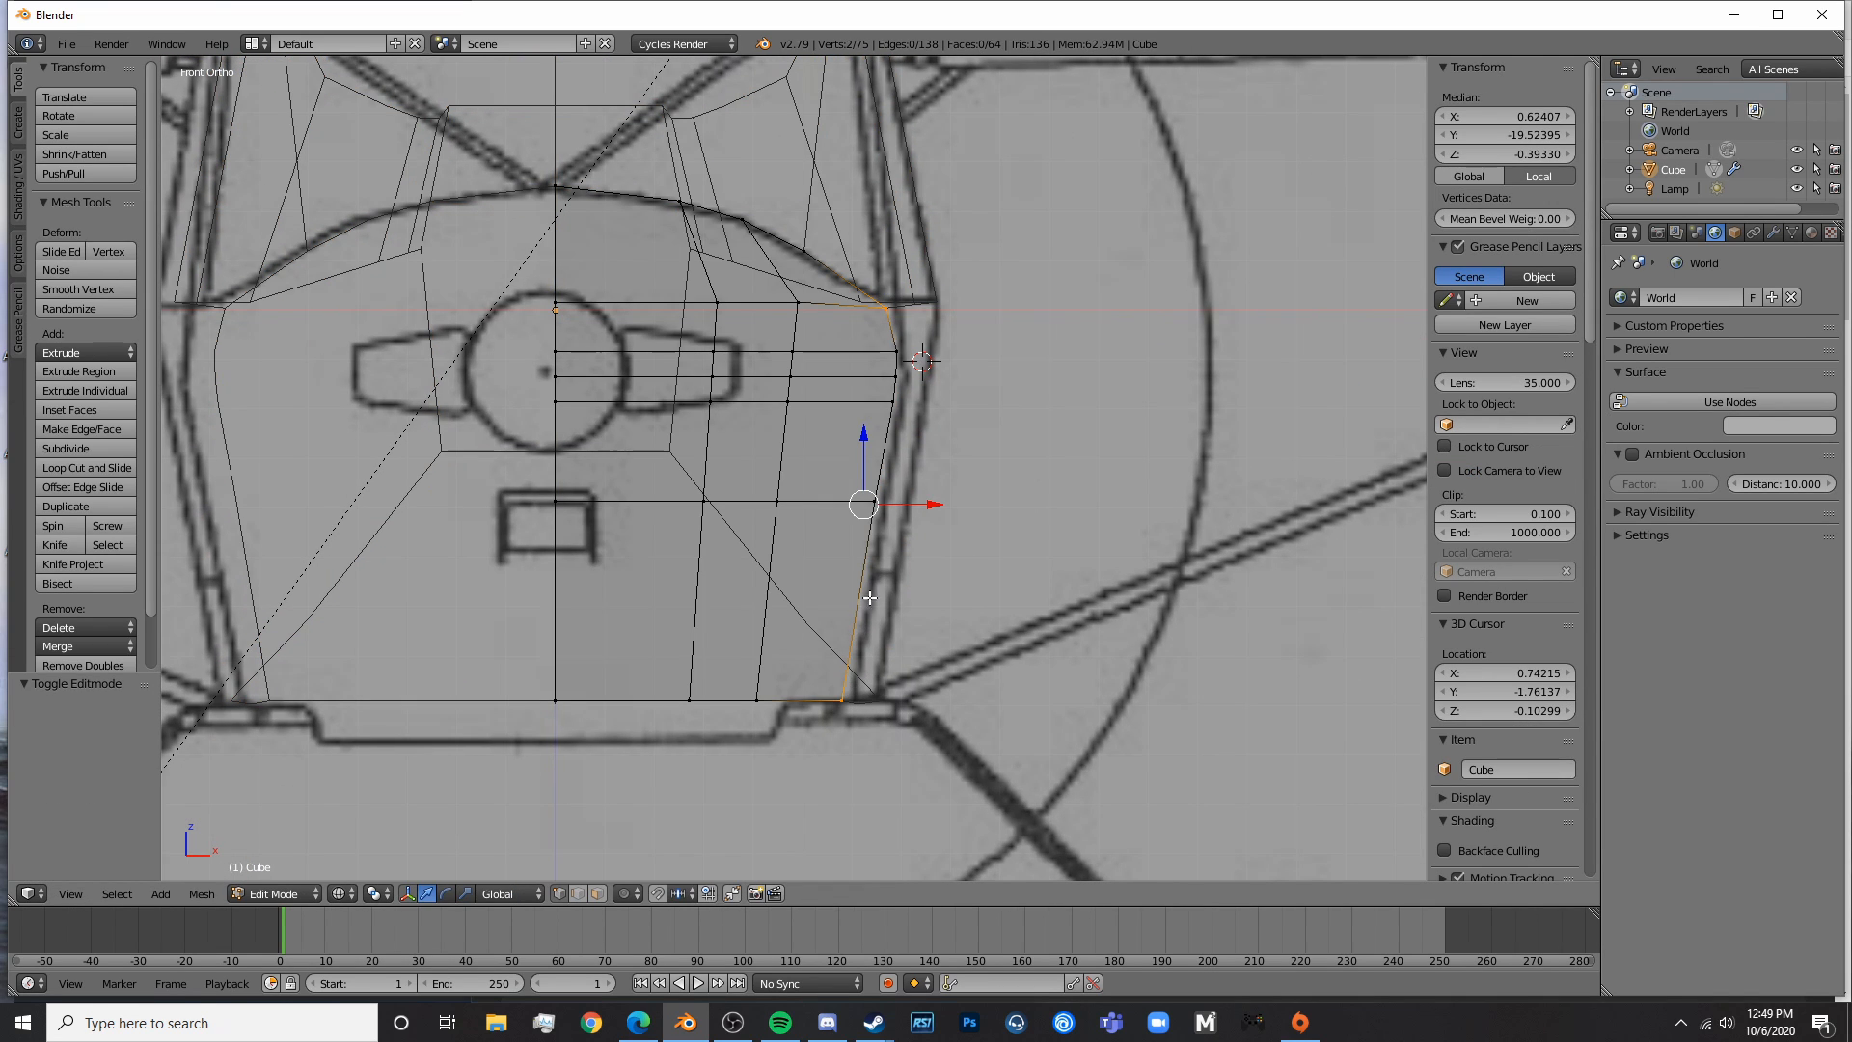
{"action": "key", "text": "a"}
{"action": "key", "text": "a"}
{"action": "middle_click_drag", "start_coordinate": [871, 575], "coordinate": [1051, 529], "text": "shift"}
{"action": "key", "text": "a"}
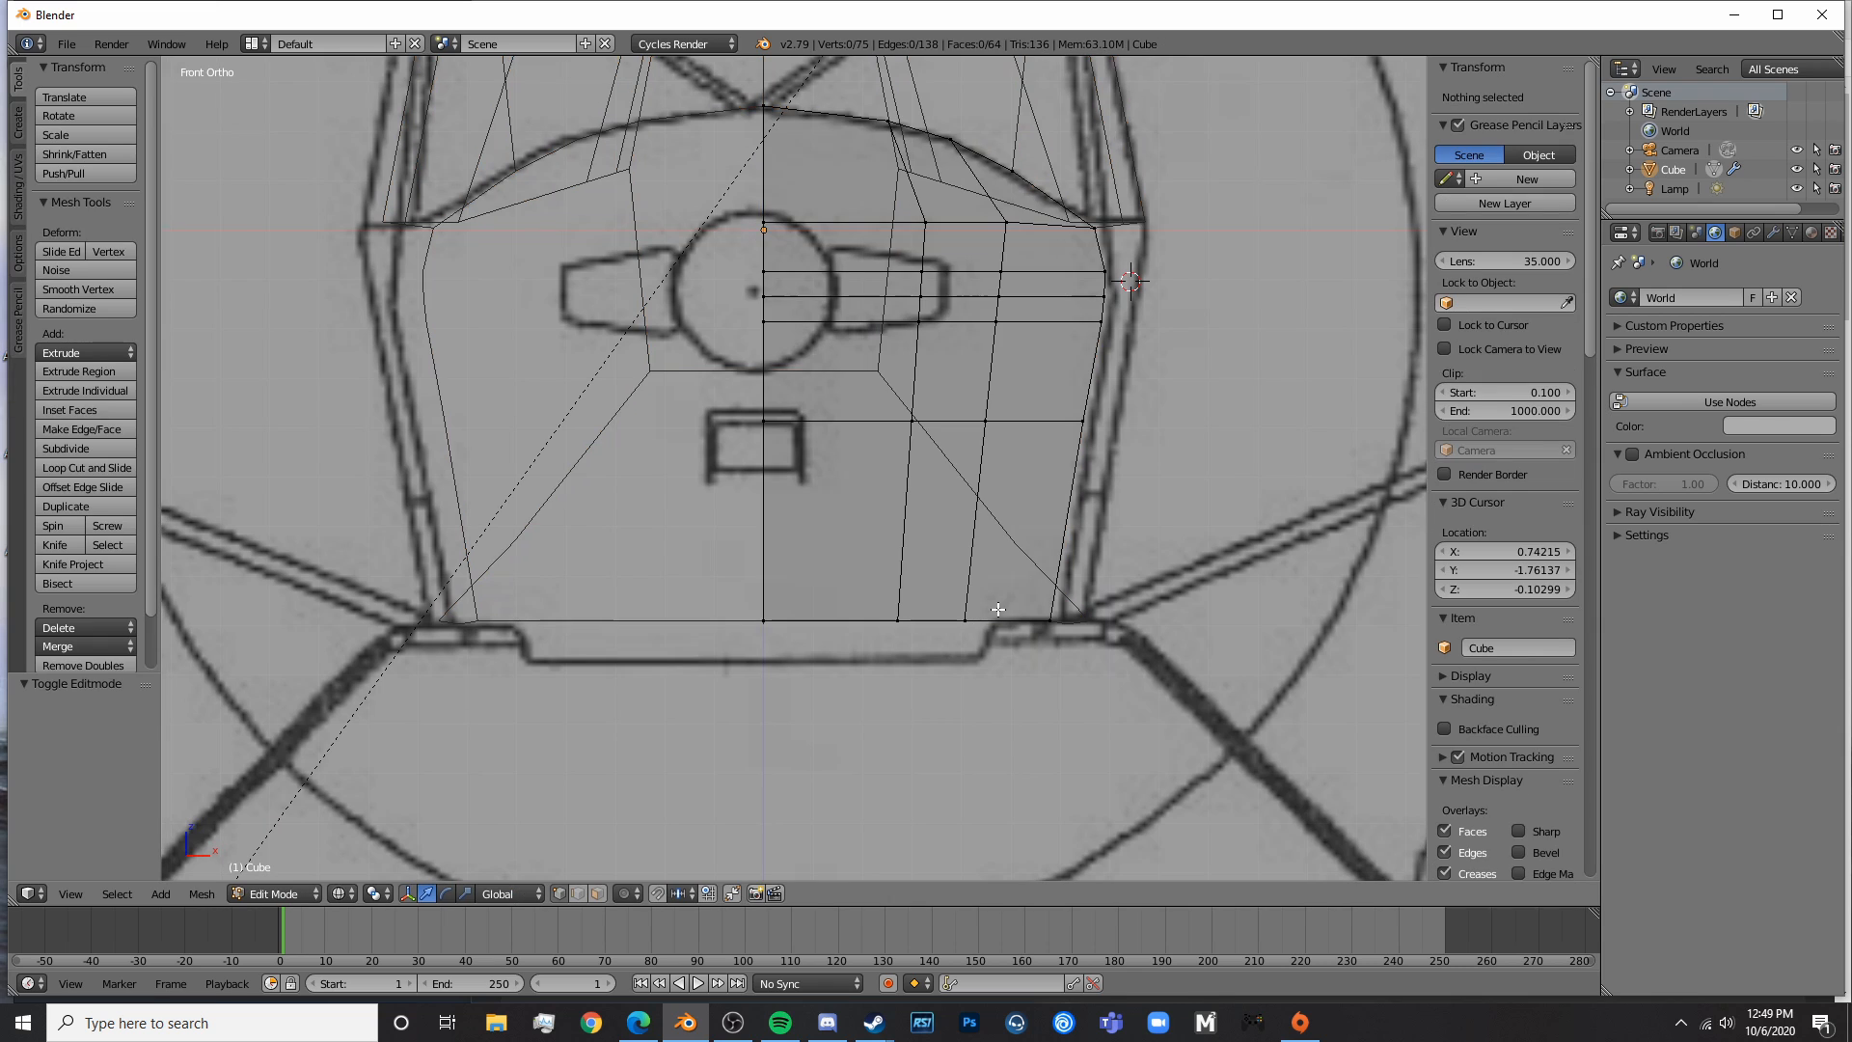
{"action": "scroll", "coordinate": [997, 609], "scroll_direction": "down", "scroll_amount": 5}
{"action": "middle_click_drag", "start_coordinate": [997, 609], "coordinate": [901, 621]}
{"action": "key", "text": "KP_1"}
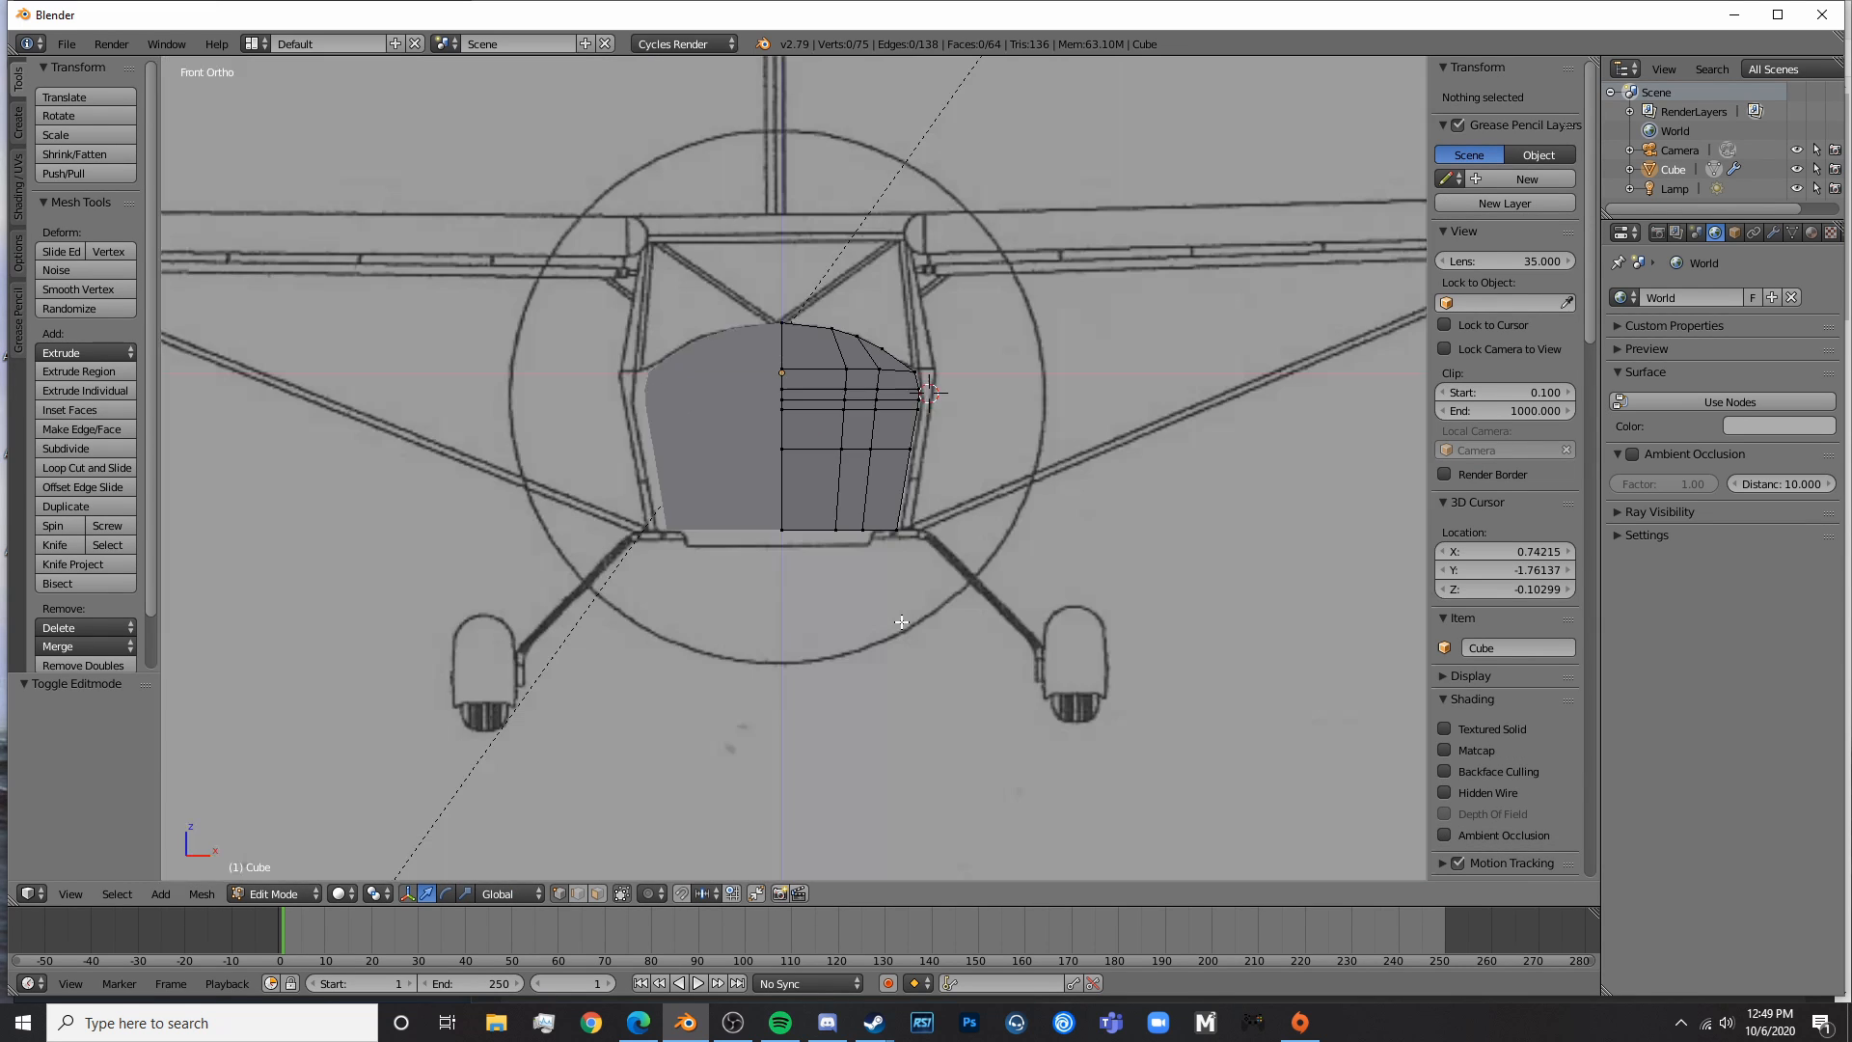
{"action": "scroll", "coordinate": [791, 622], "scroll_direction": "up", "scroll_amount": 4}
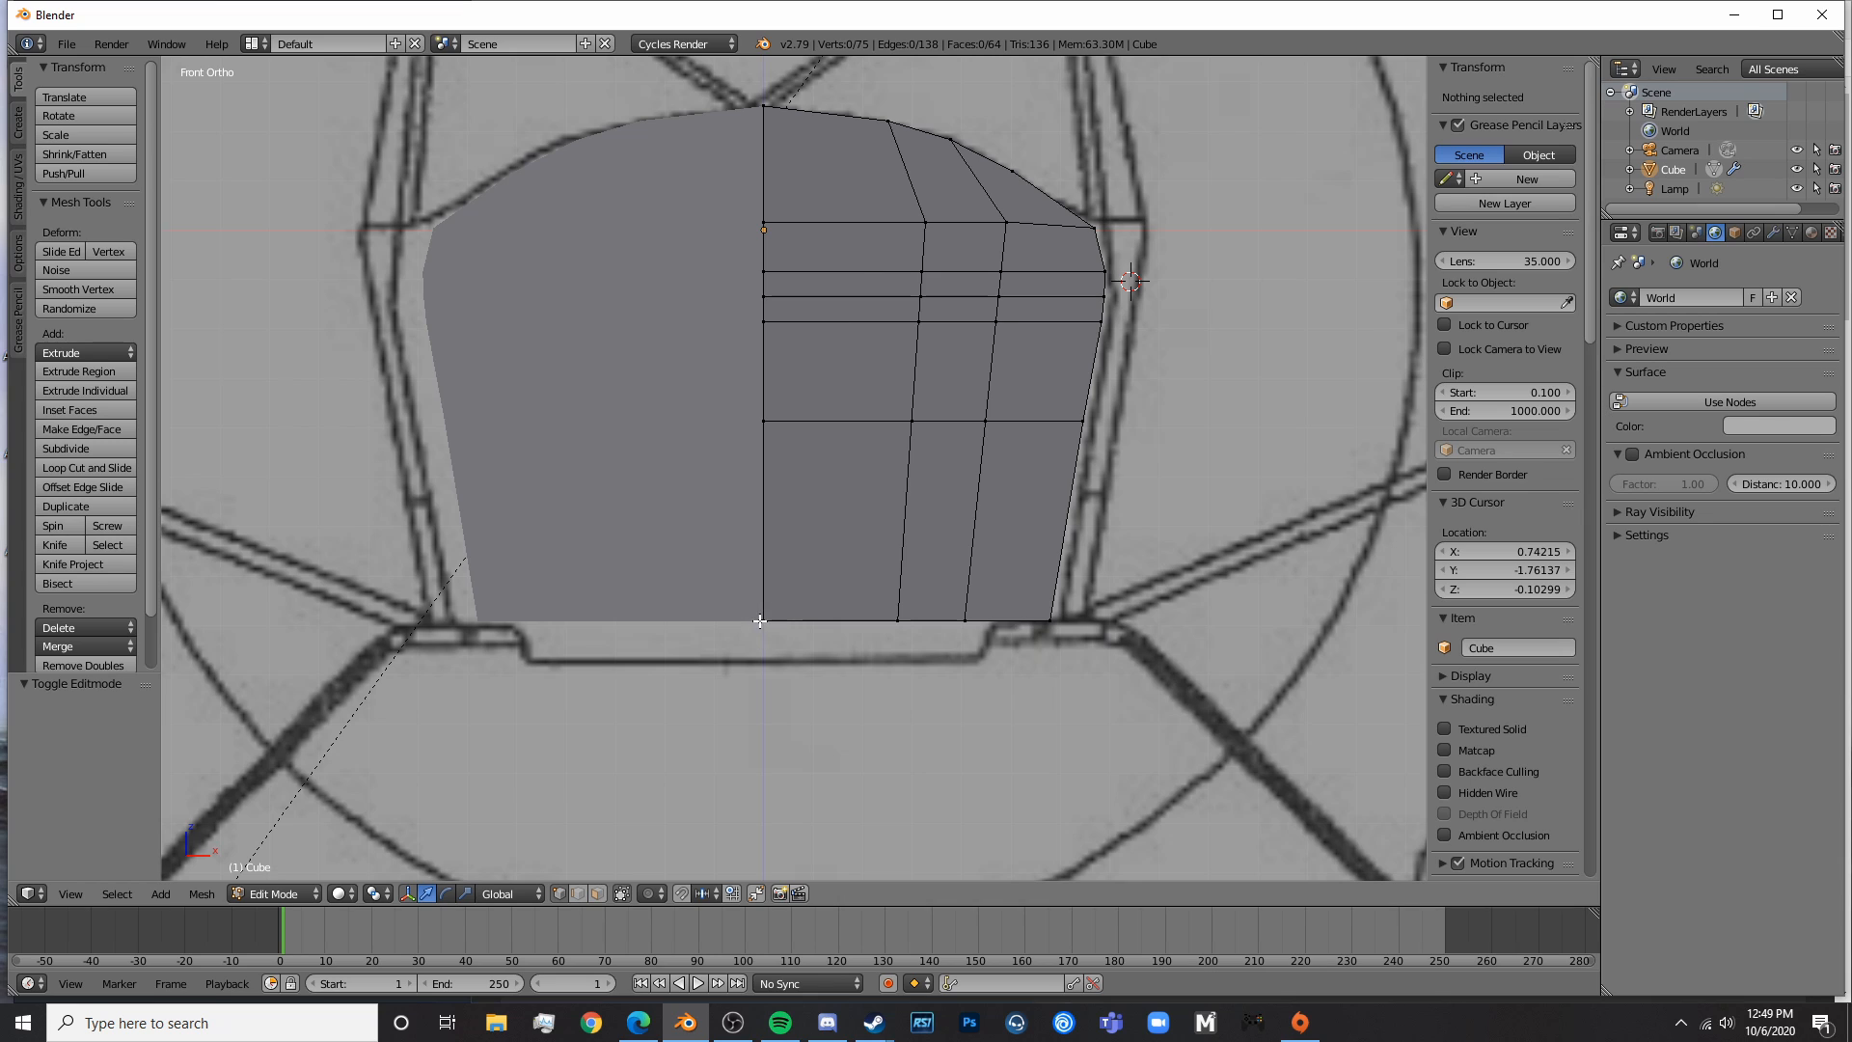
{"action": "scroll", "coordinate": [787, 622], "scroll_direction": "down", "scroll_amount": 6}
{"action": "middle_click_drag", "start_coordinate": [787, 617], "coordinate": [793, 571]}
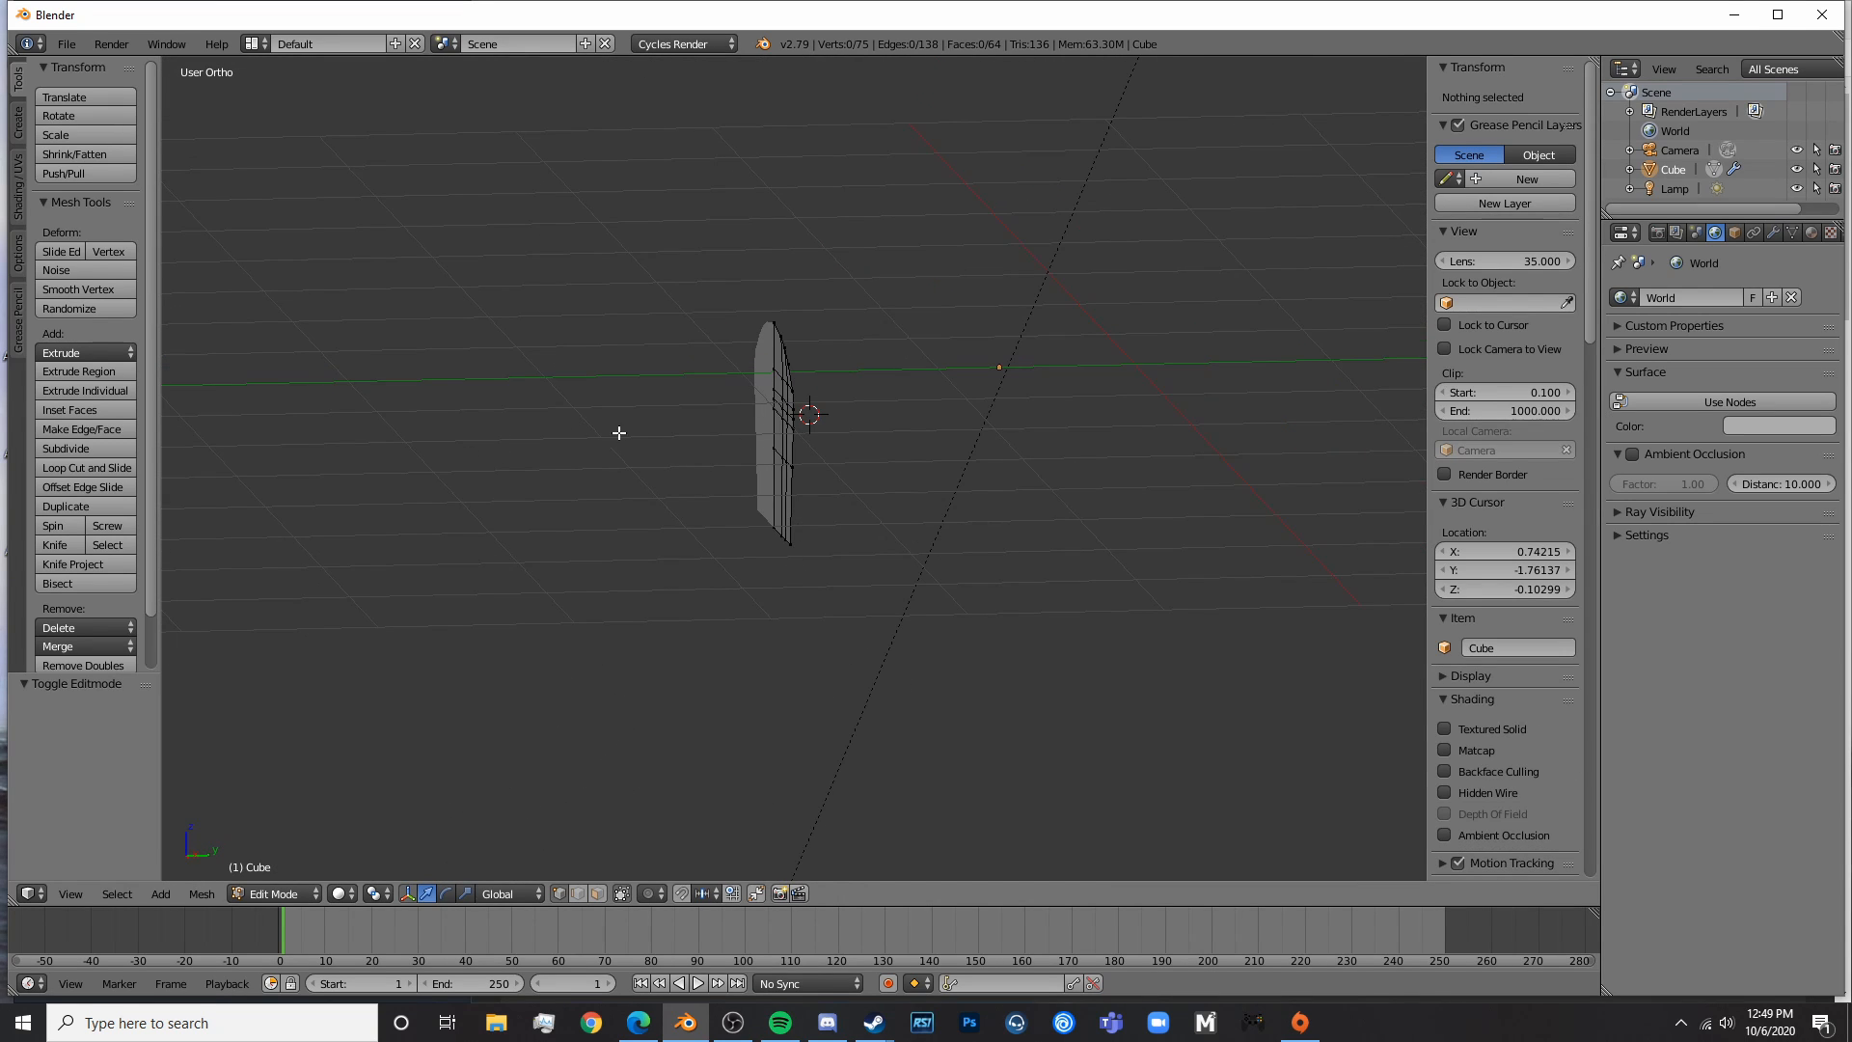
- Reveal the hidden fuselage geometry in the mesh and check the nose against the side-view blueprint and from an angle
{"action": "key", "text": "Tab"}
{"action": "key", "text": "Tab"}
{"action": "key", "text": "a"}
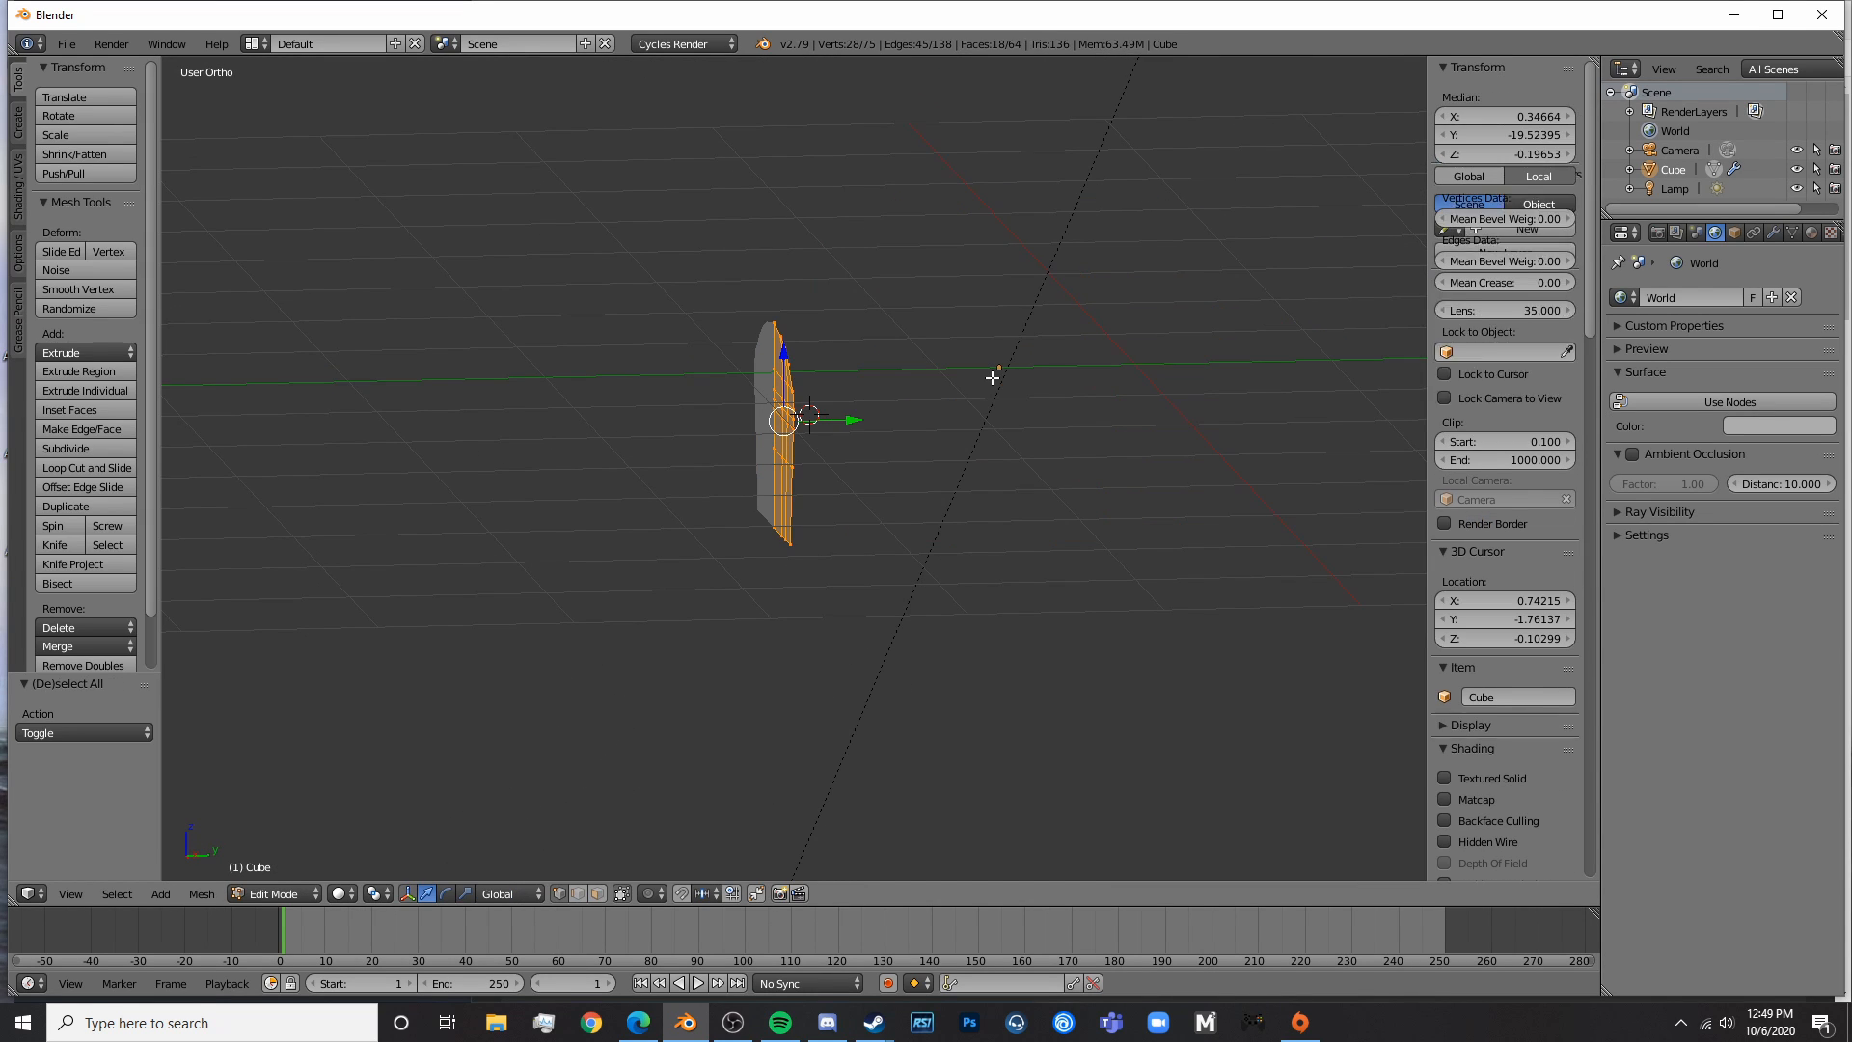
{"action": "key", "text": "a"}
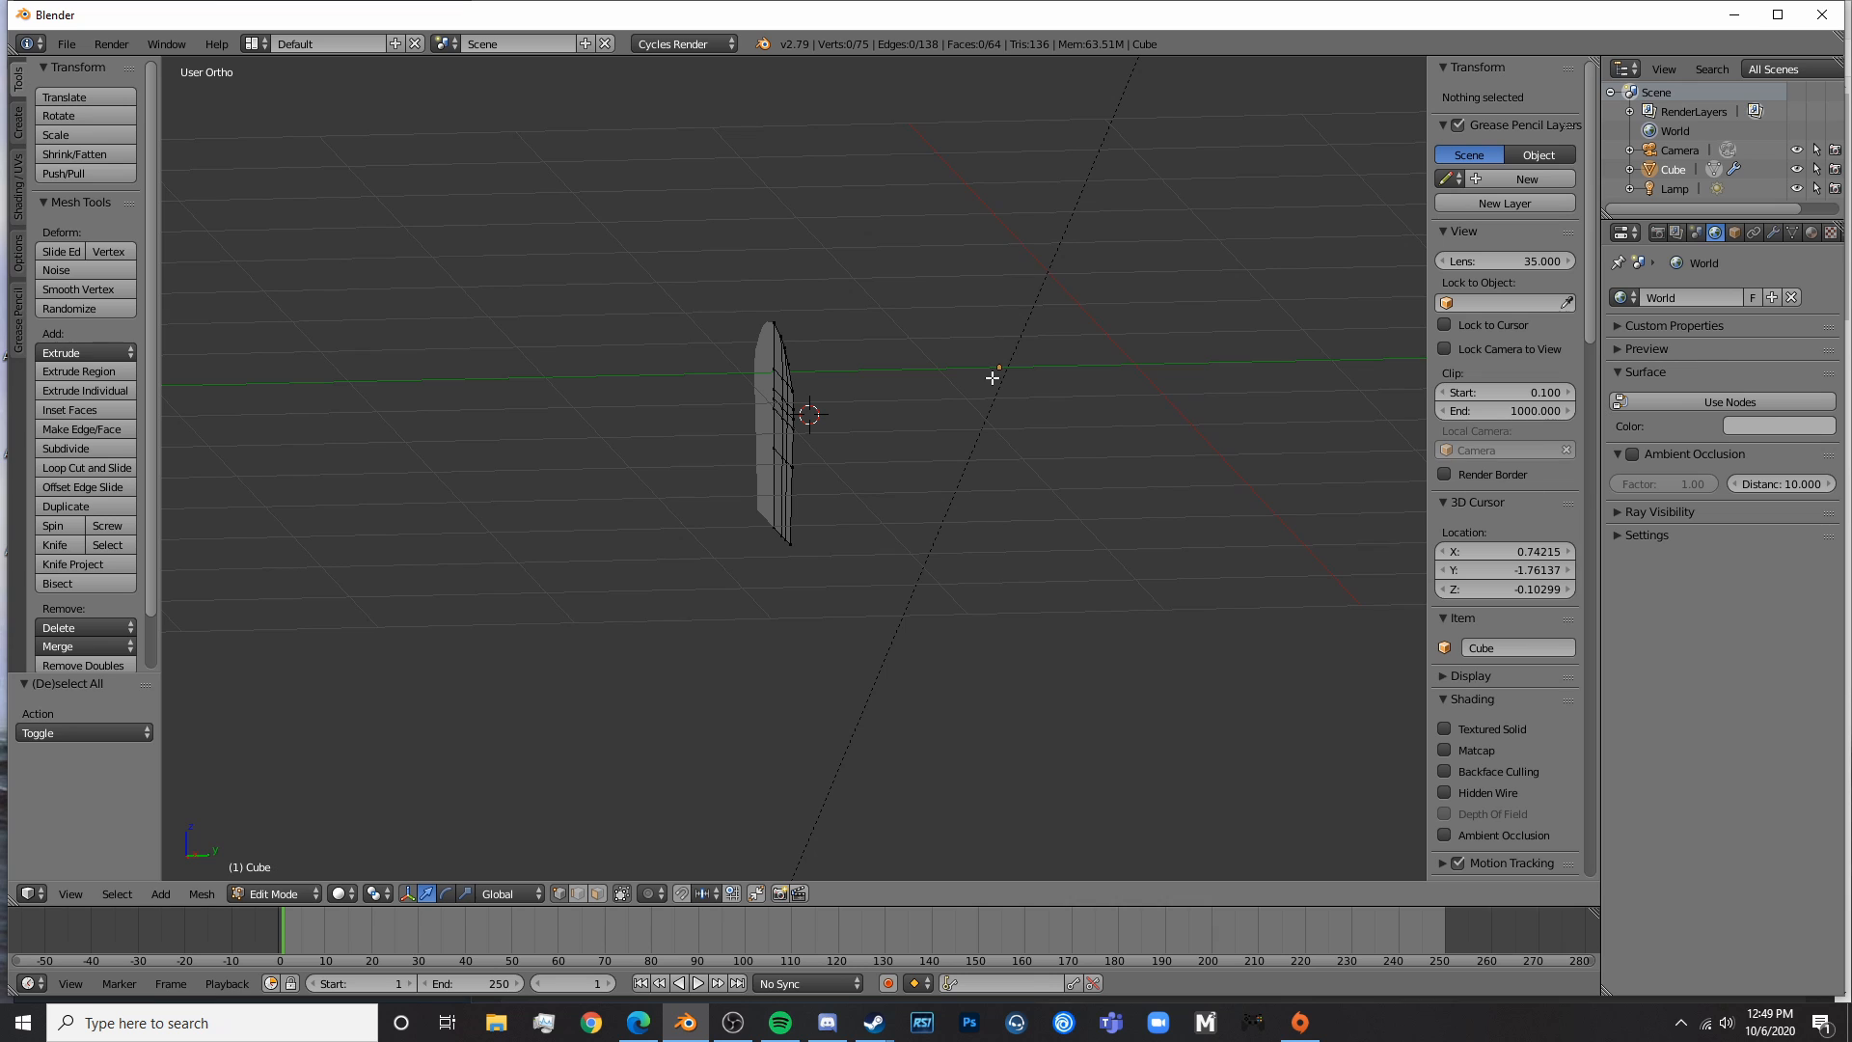
{"action": "key", "text": "alt+h"}
{"action": "scroll", "coordinate": [1037, 574], "scroll_direction": "down", "scroll_amount": 4}
{"action": "middle_click_drag", "start_coordinate": [1037, 575], "coordinate": [717, 573]}
{"action": "key", "text": "a"}
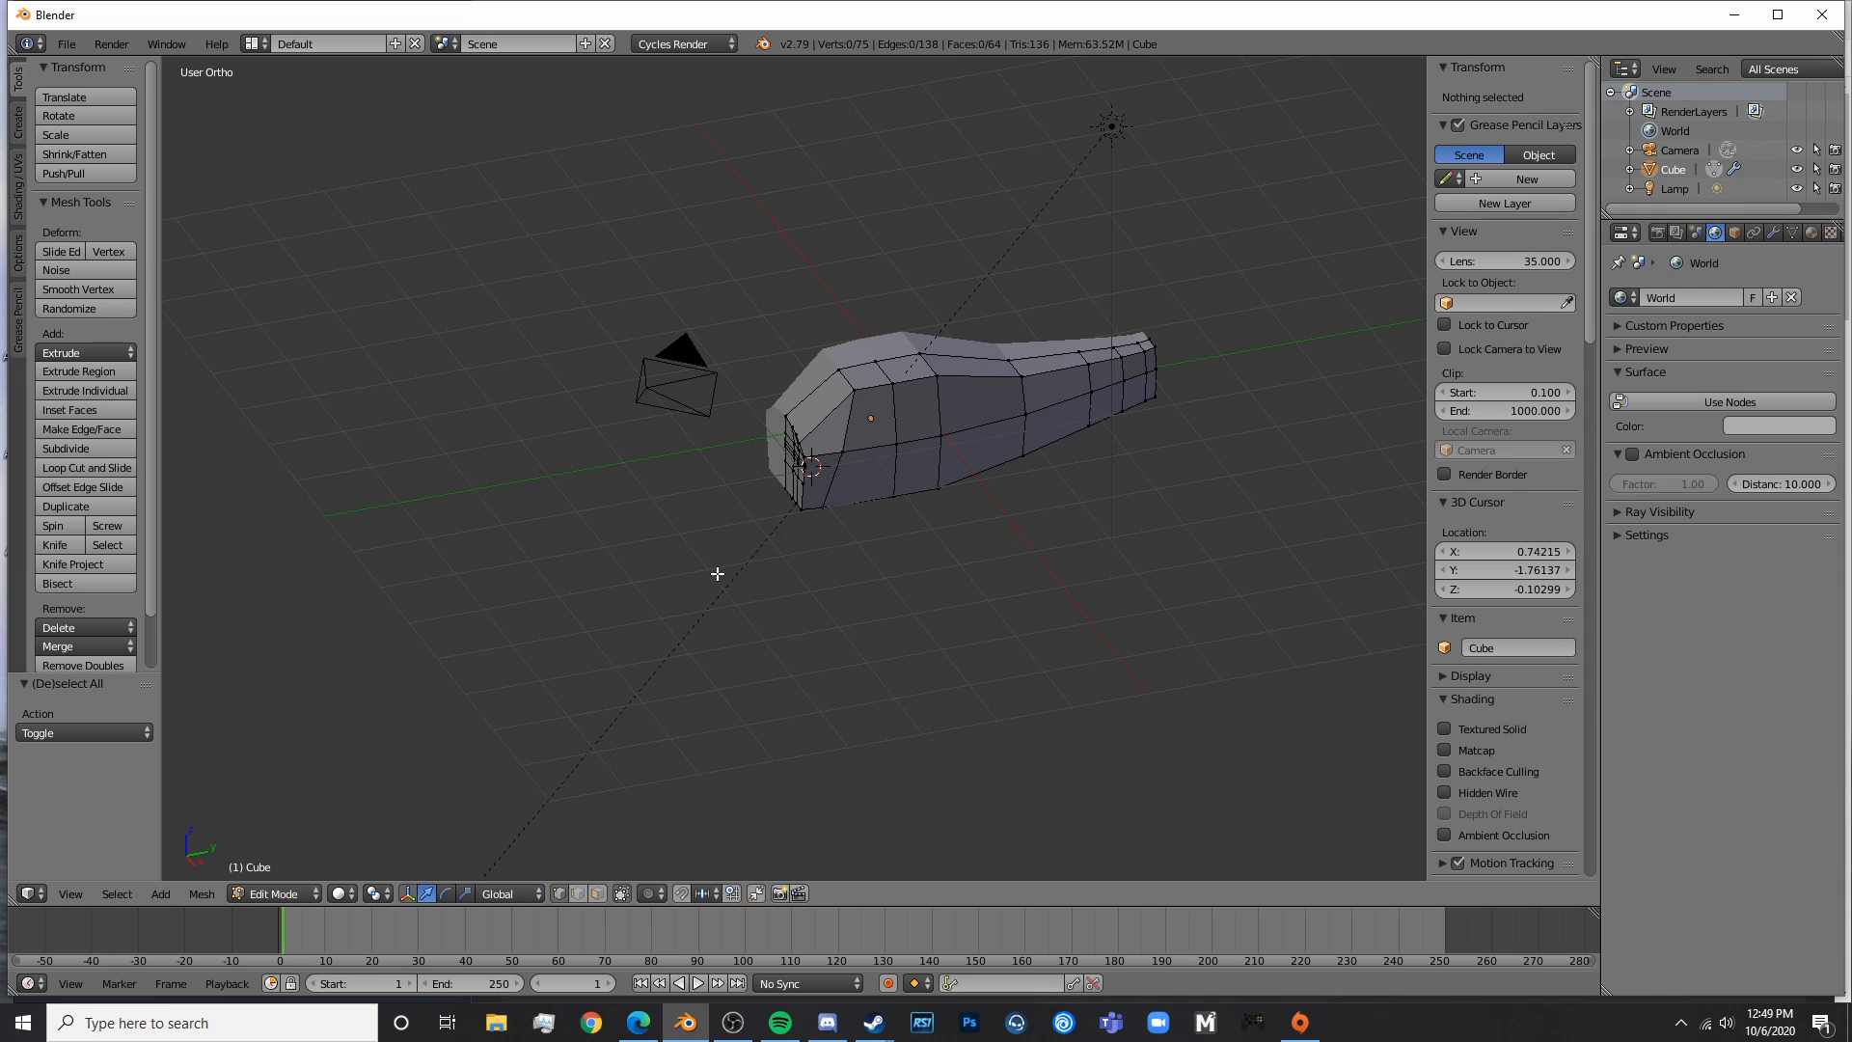
{"action": "key", "text": "KP_3"}
{"action": "scroll", "coordinate": [715, 570], "scroll_direction": "up", "scroll_amount": 6}
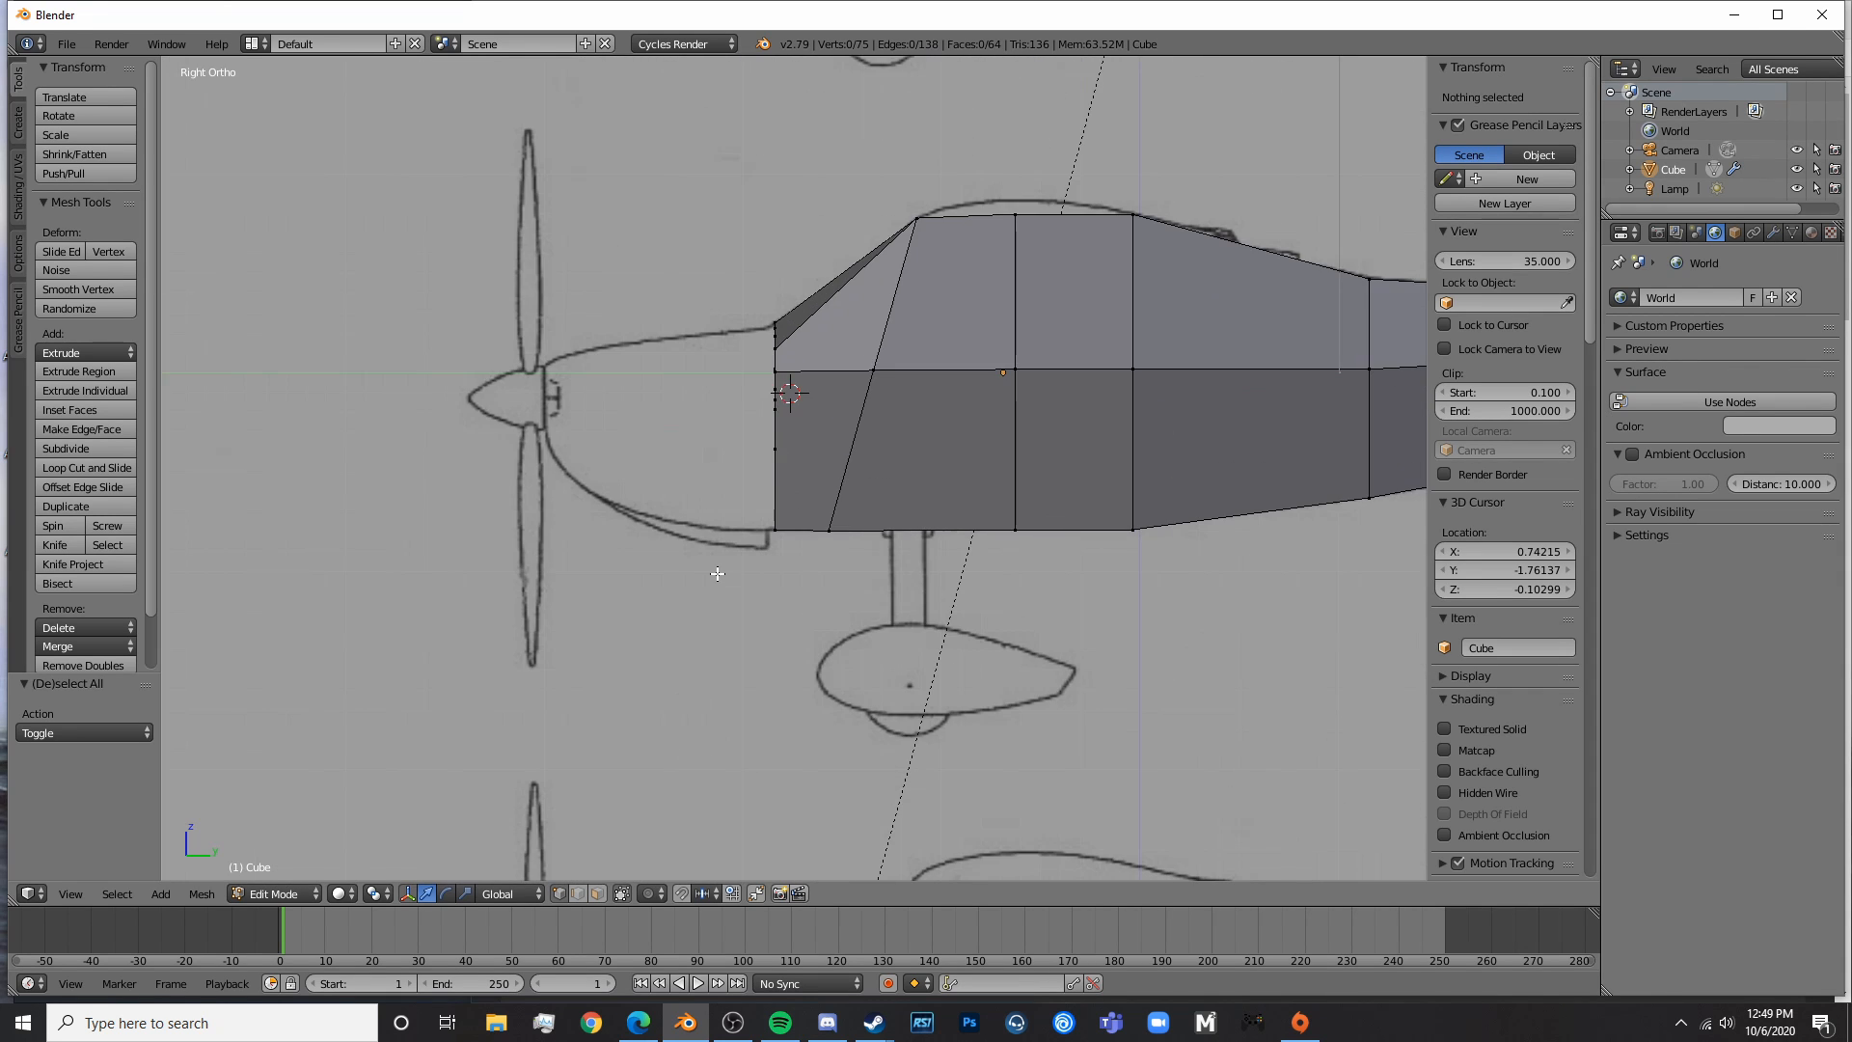
{"action": "middle_click_drag", "start_coordinate": [804, 598], "coordinate": [813, 573]}
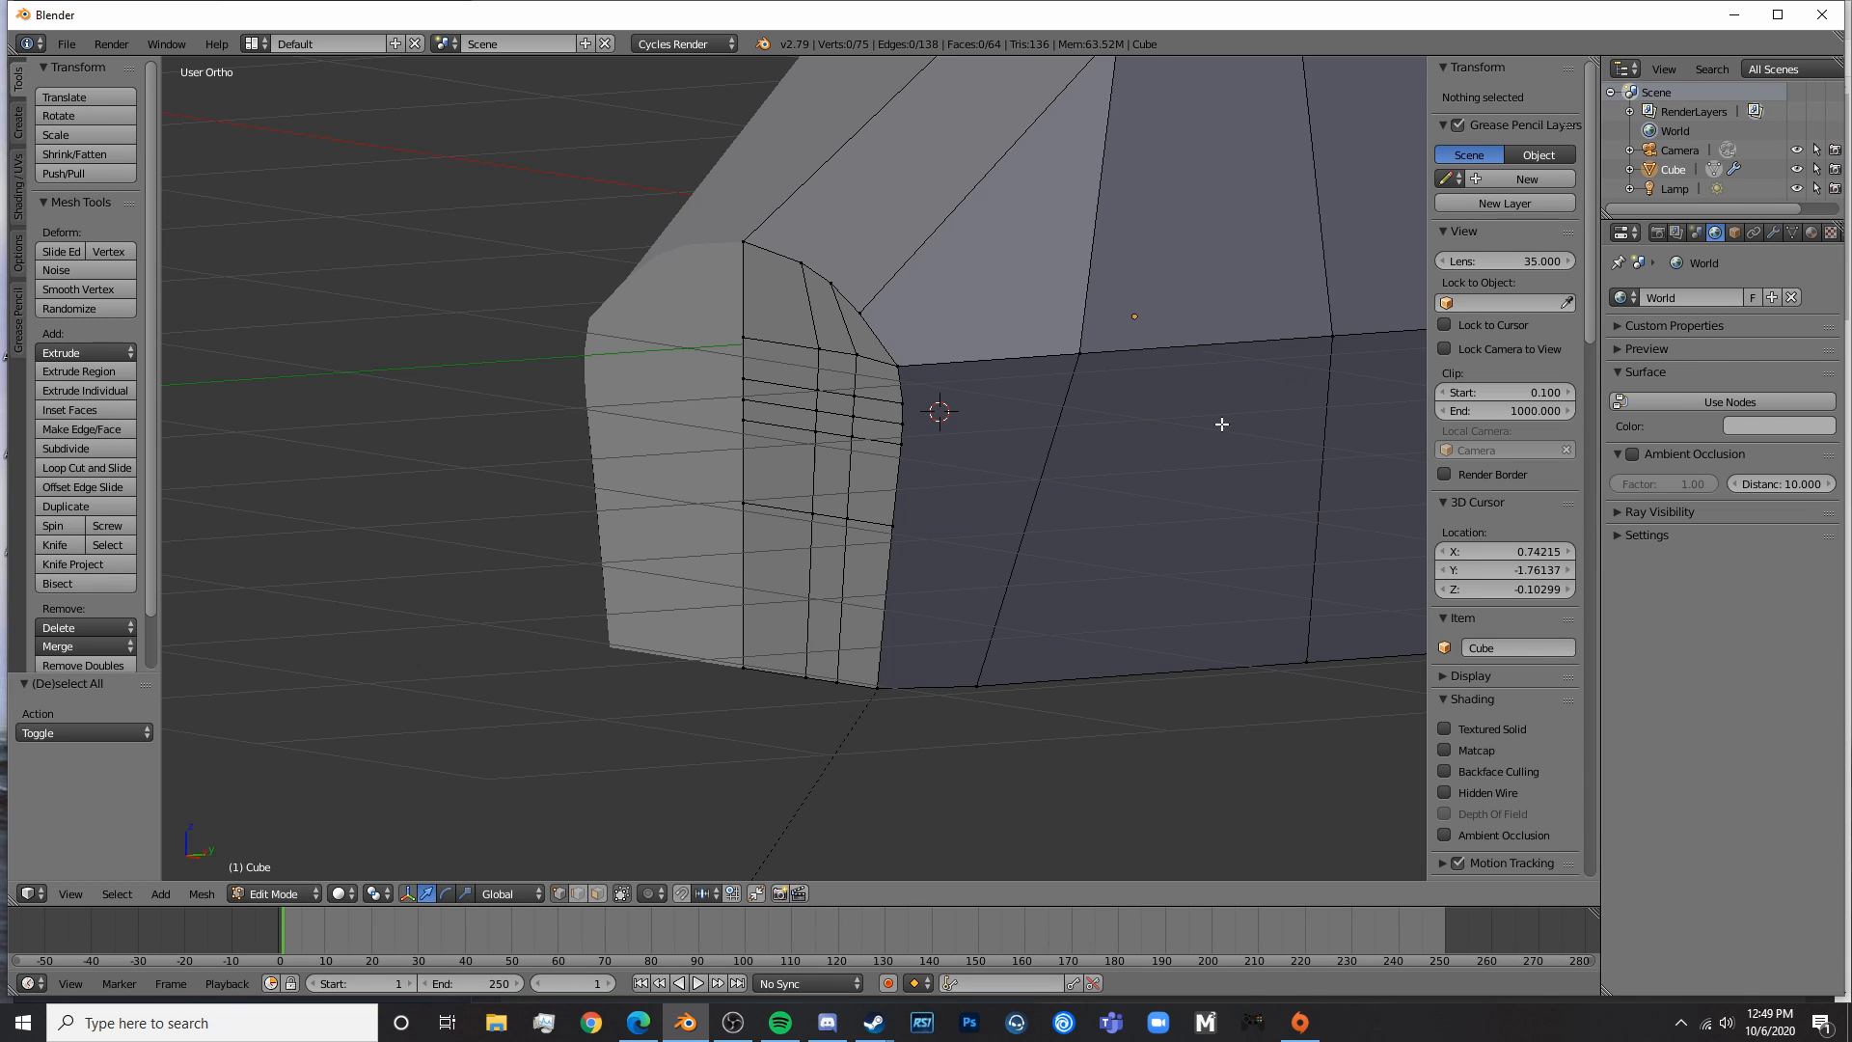
- Apply smooth shading to the fuselage in the rendered preview and enable Auto Smooth with a 45° angle
{"action": "scroll", "coordinate": [1221, 423], "scroll_direction": "down", "scroll_amount": 4}
{"action": "key", "text": "Tab"}
{"action": "key", "text": "shift+z"}
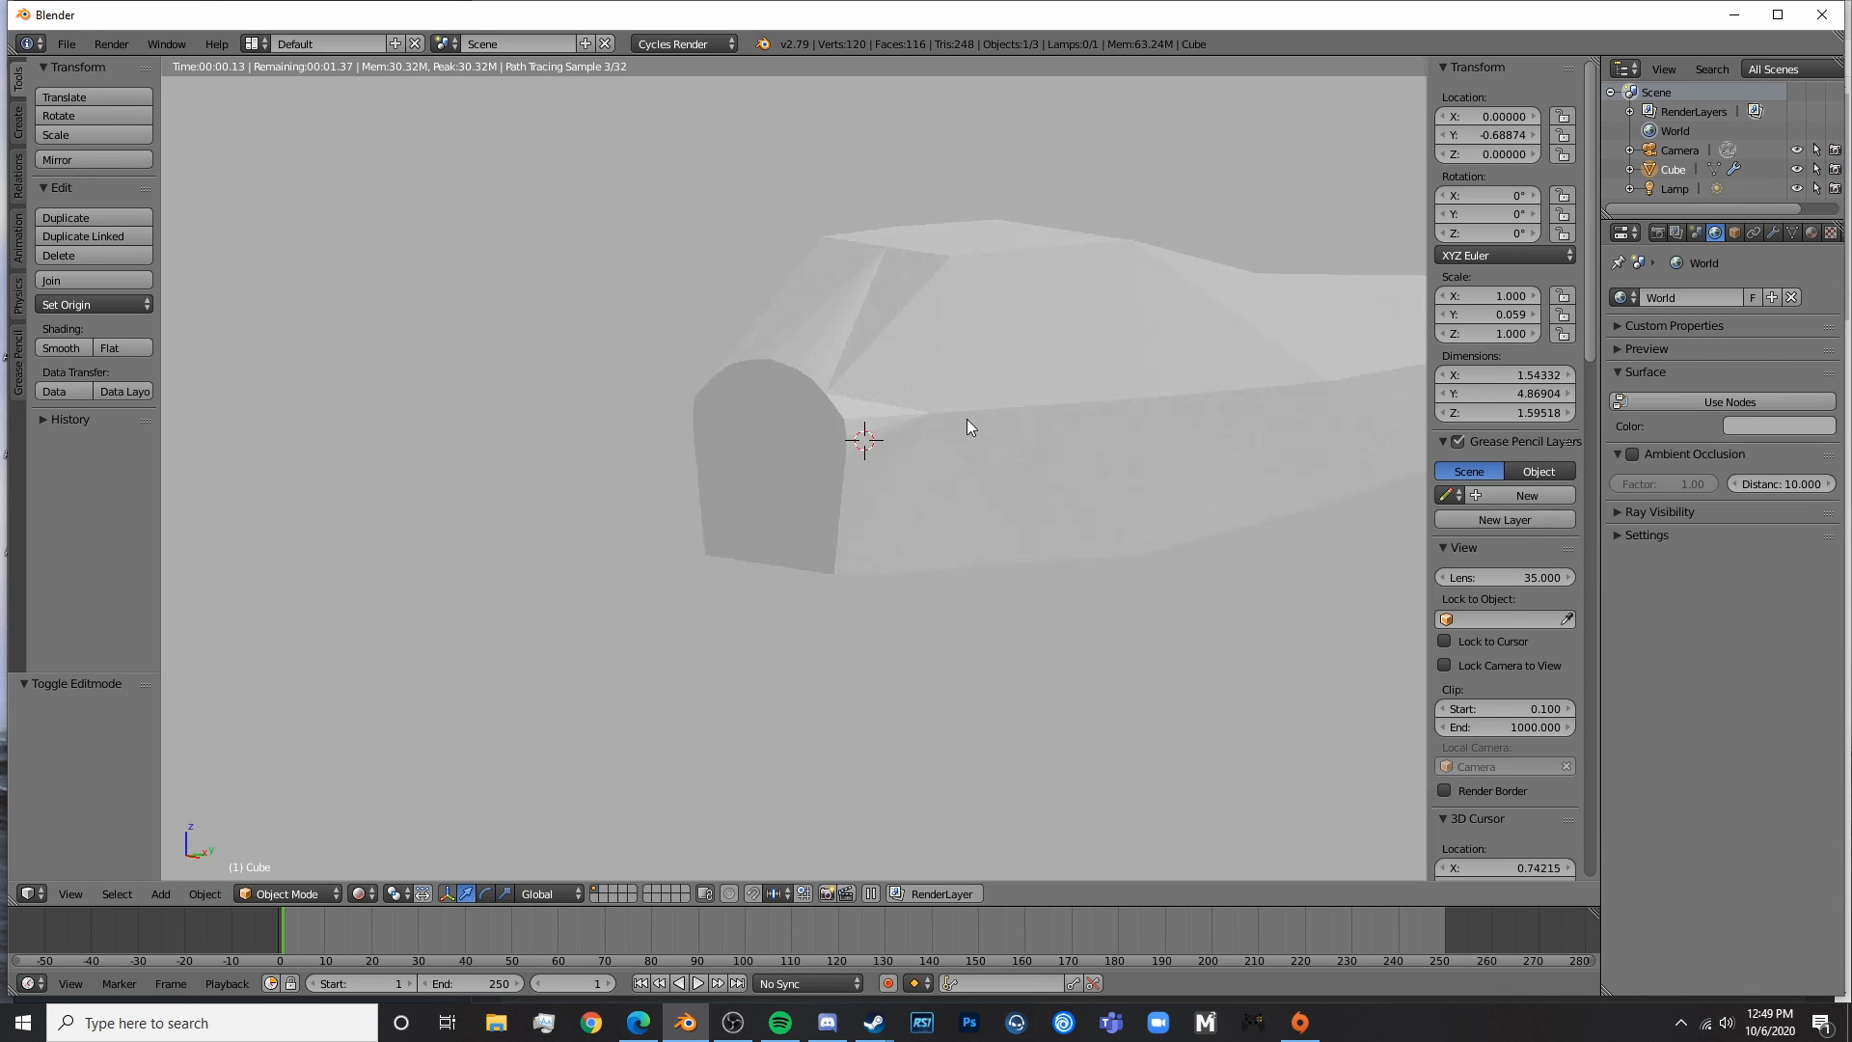
{"action": "middle_click_drag", "start_coordinate": [1041, 475], "coordinate": [943, 491], "text": "shift"}
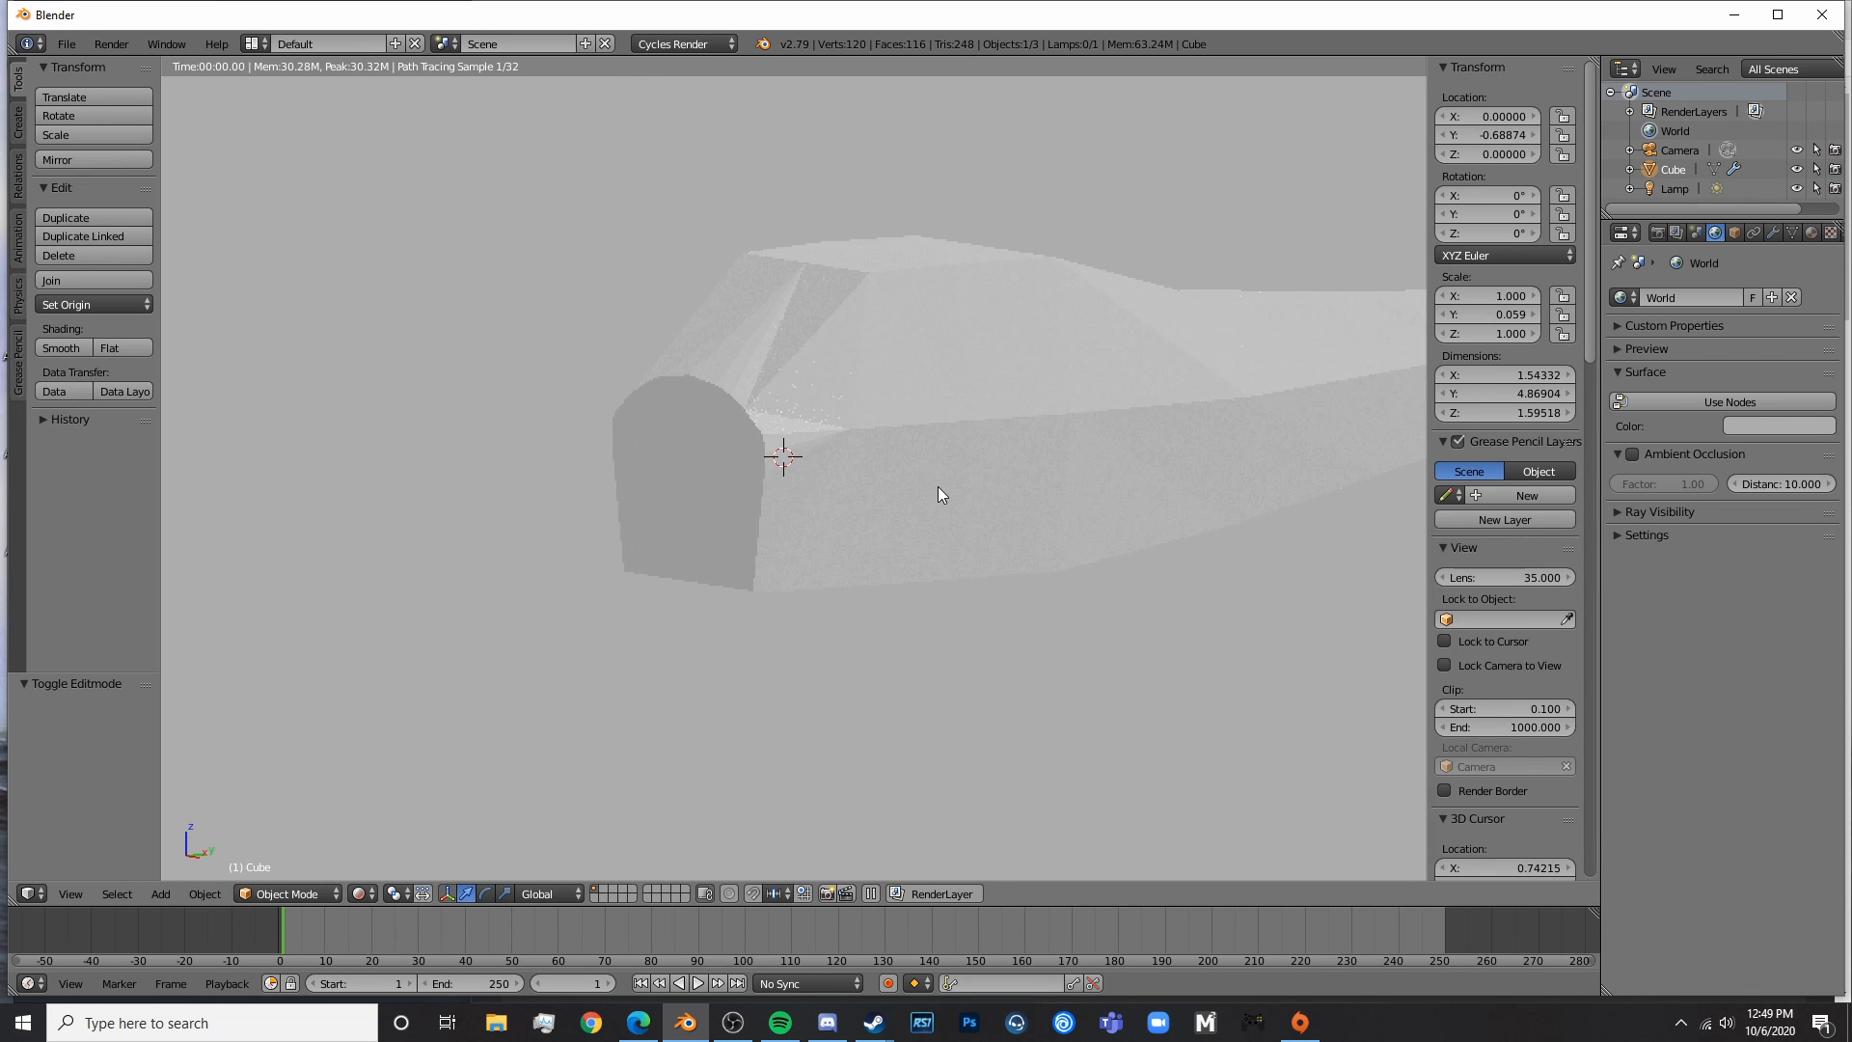
{"action": "left_click", "coordinate": [69, 348]}
{"action": "left_click", "coordinate": [1791, 230]}
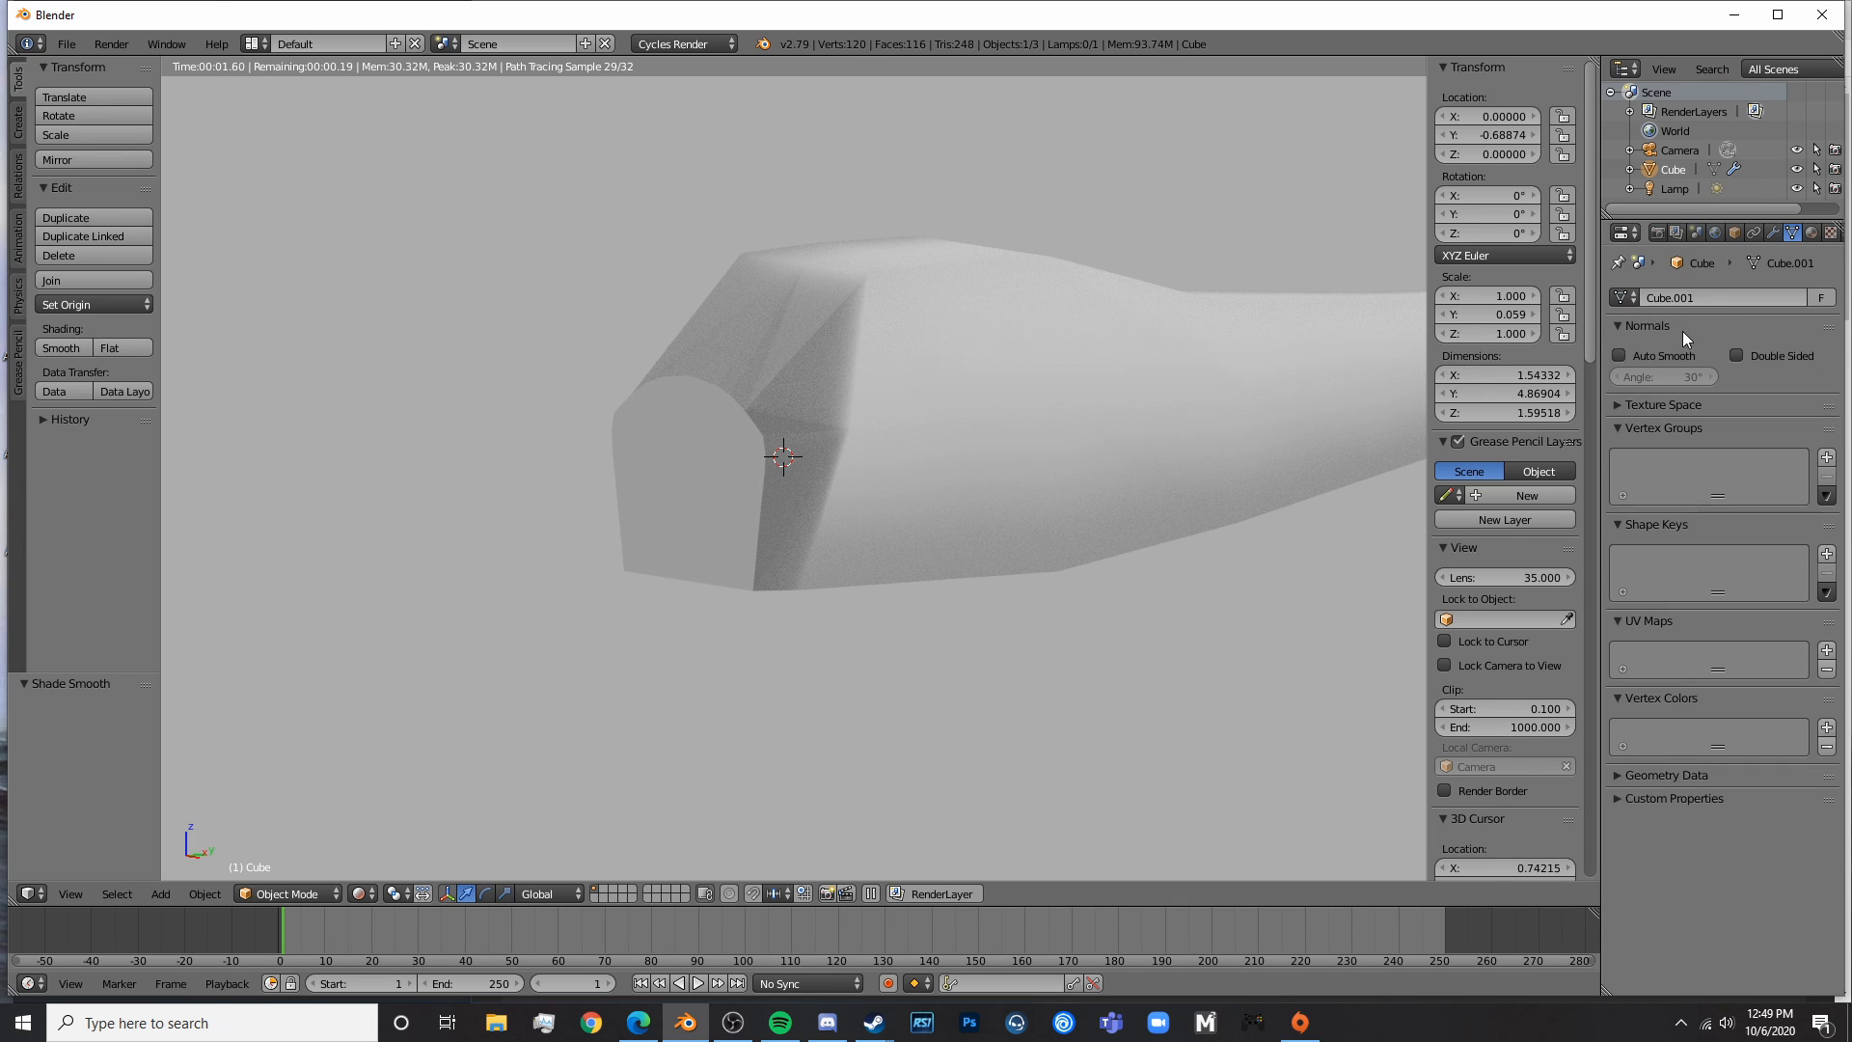
{"action": "left_click", "coordinate": [1625, 356]}
{"action": "left_click", "coordinate": [1666, 376]}
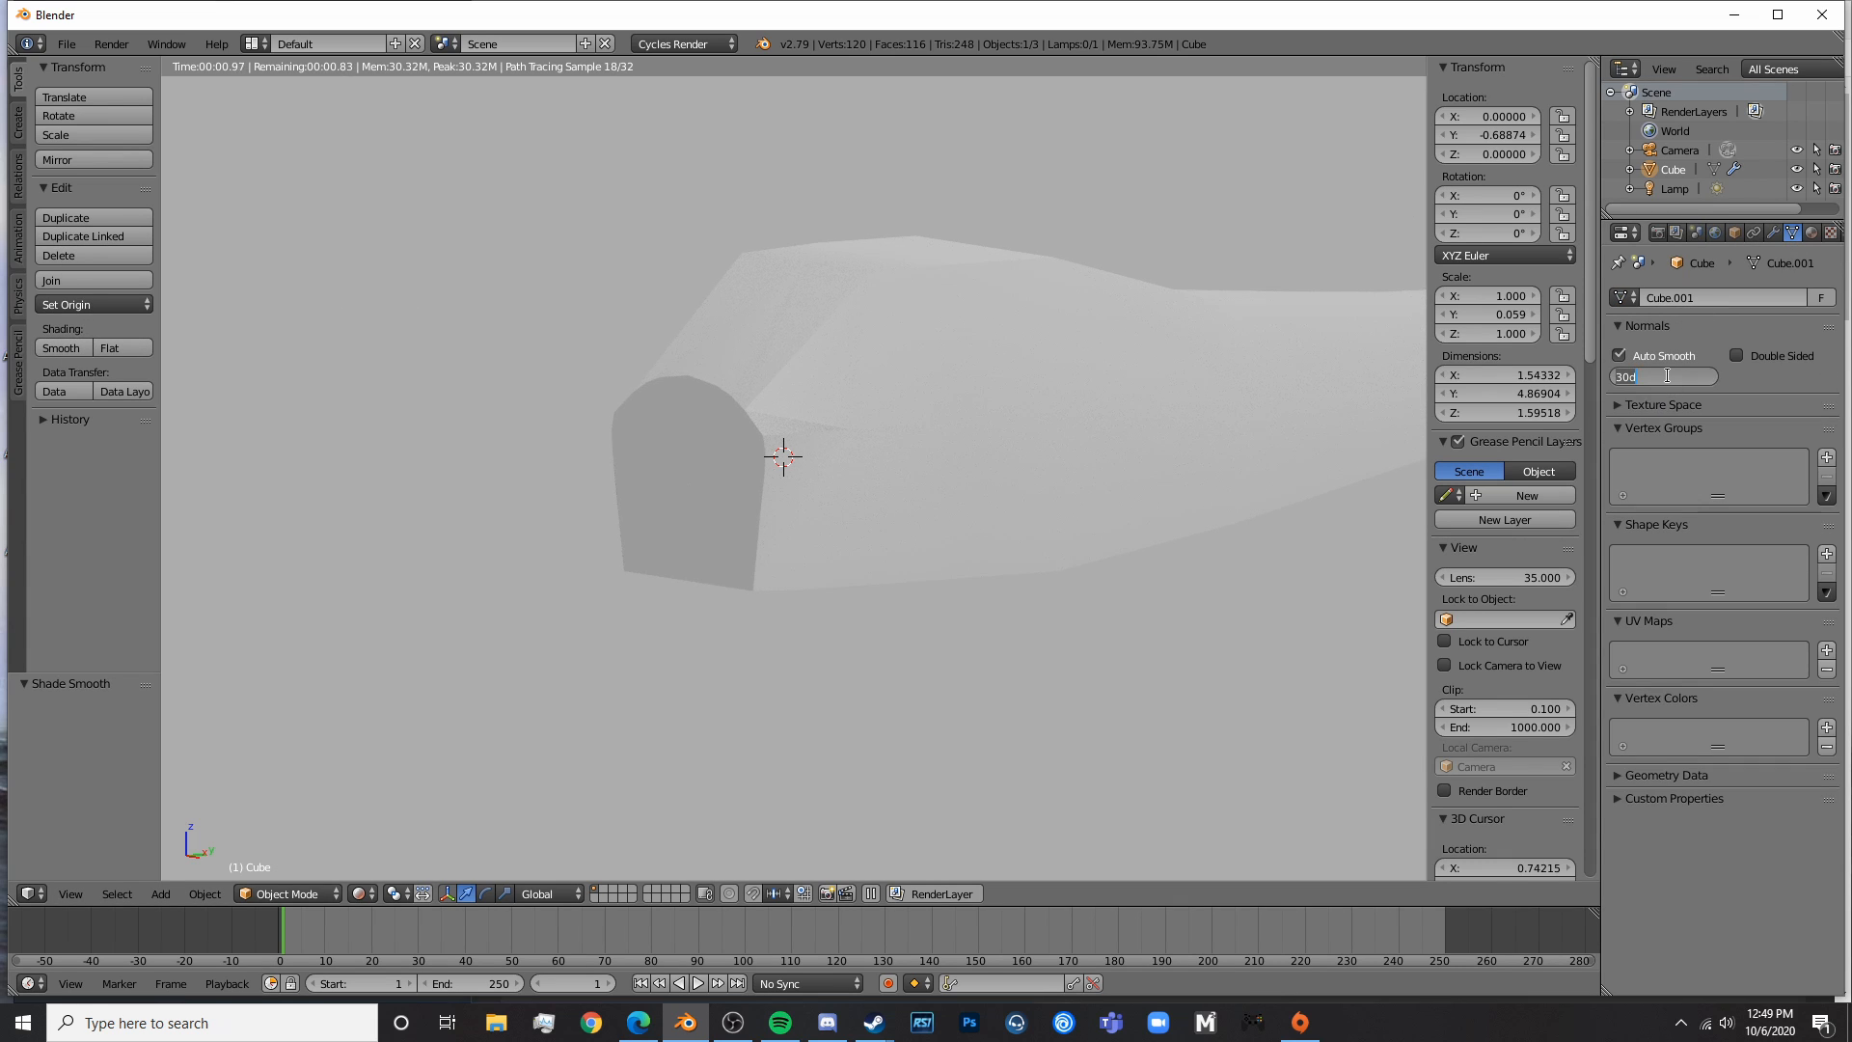
{"action": "type", "text": "45"}
{"action": "key", "text": "Return"}
- Examine the smoothed fuselage in wireframe and solid shading from several angles, and set it to flat shading
{"action": "key", "text": "z"}
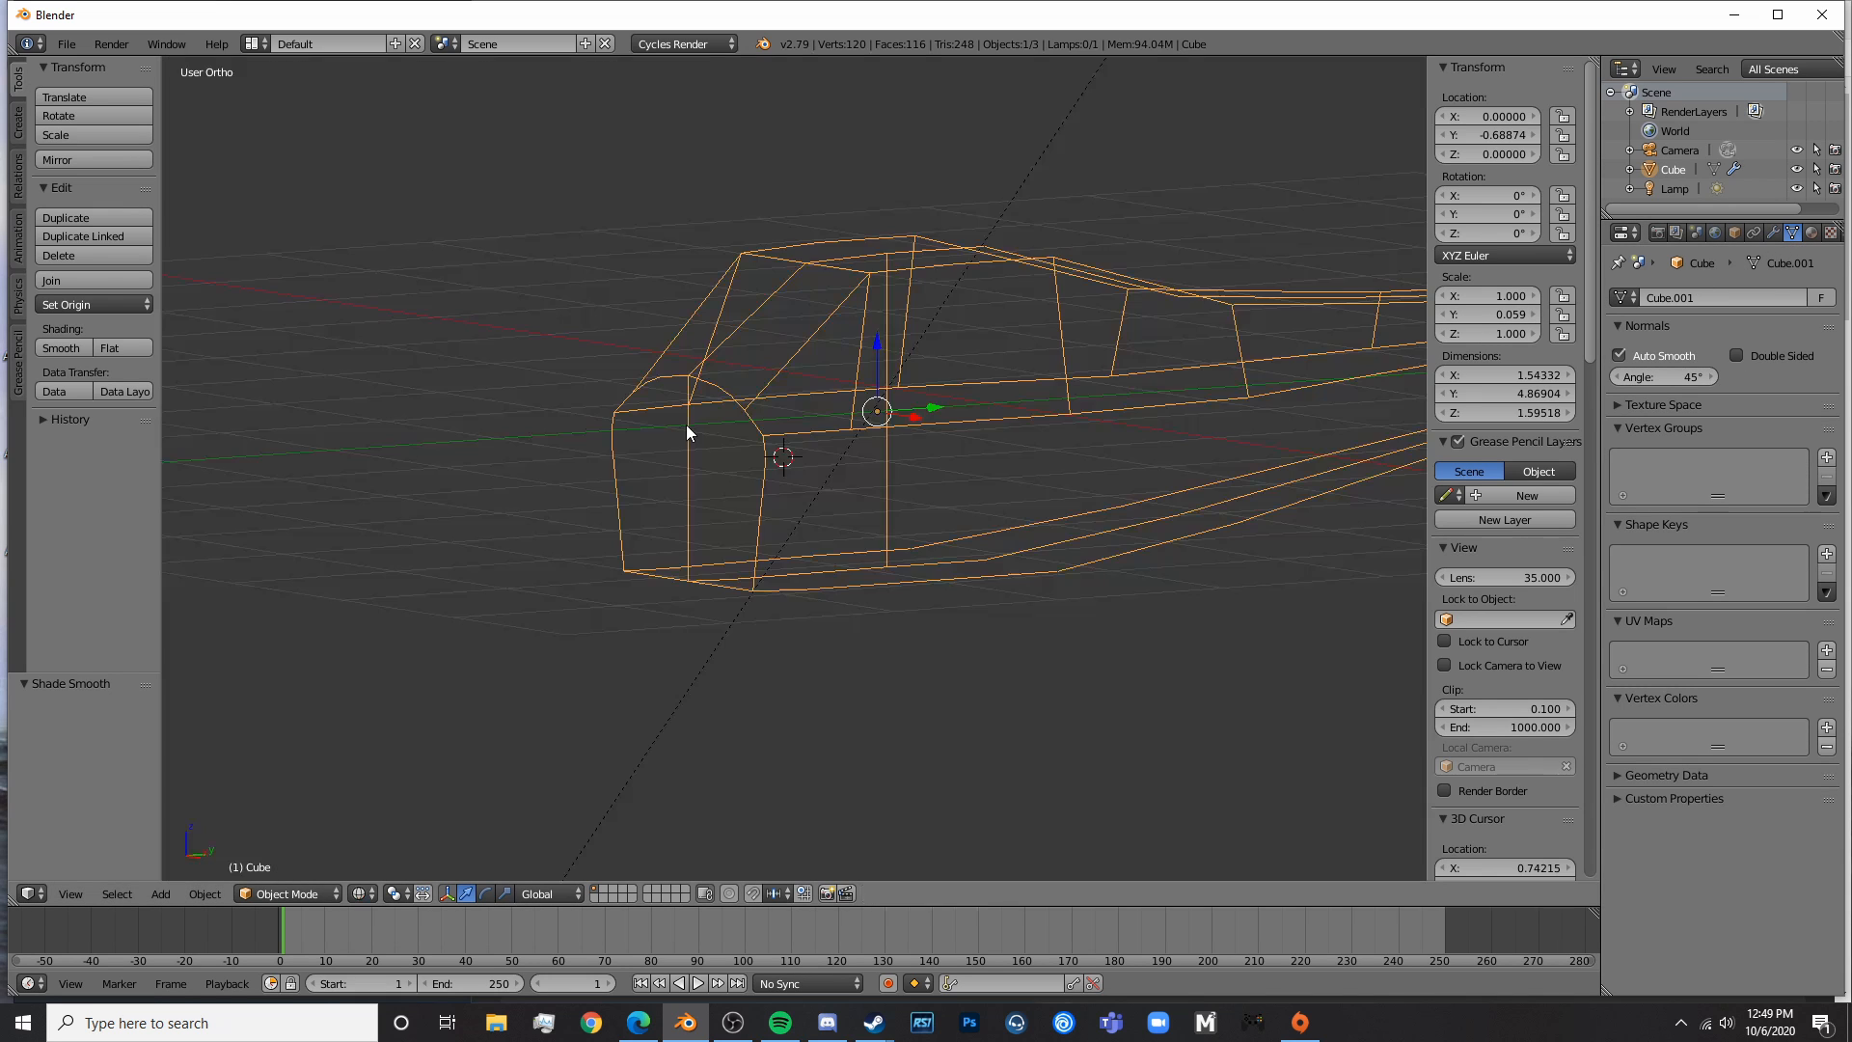
{"action": "key", "text": "z"}
{"action": "middle_click_drag", "start_coordinate": [862, 472], "coordinate": [847, 529]}
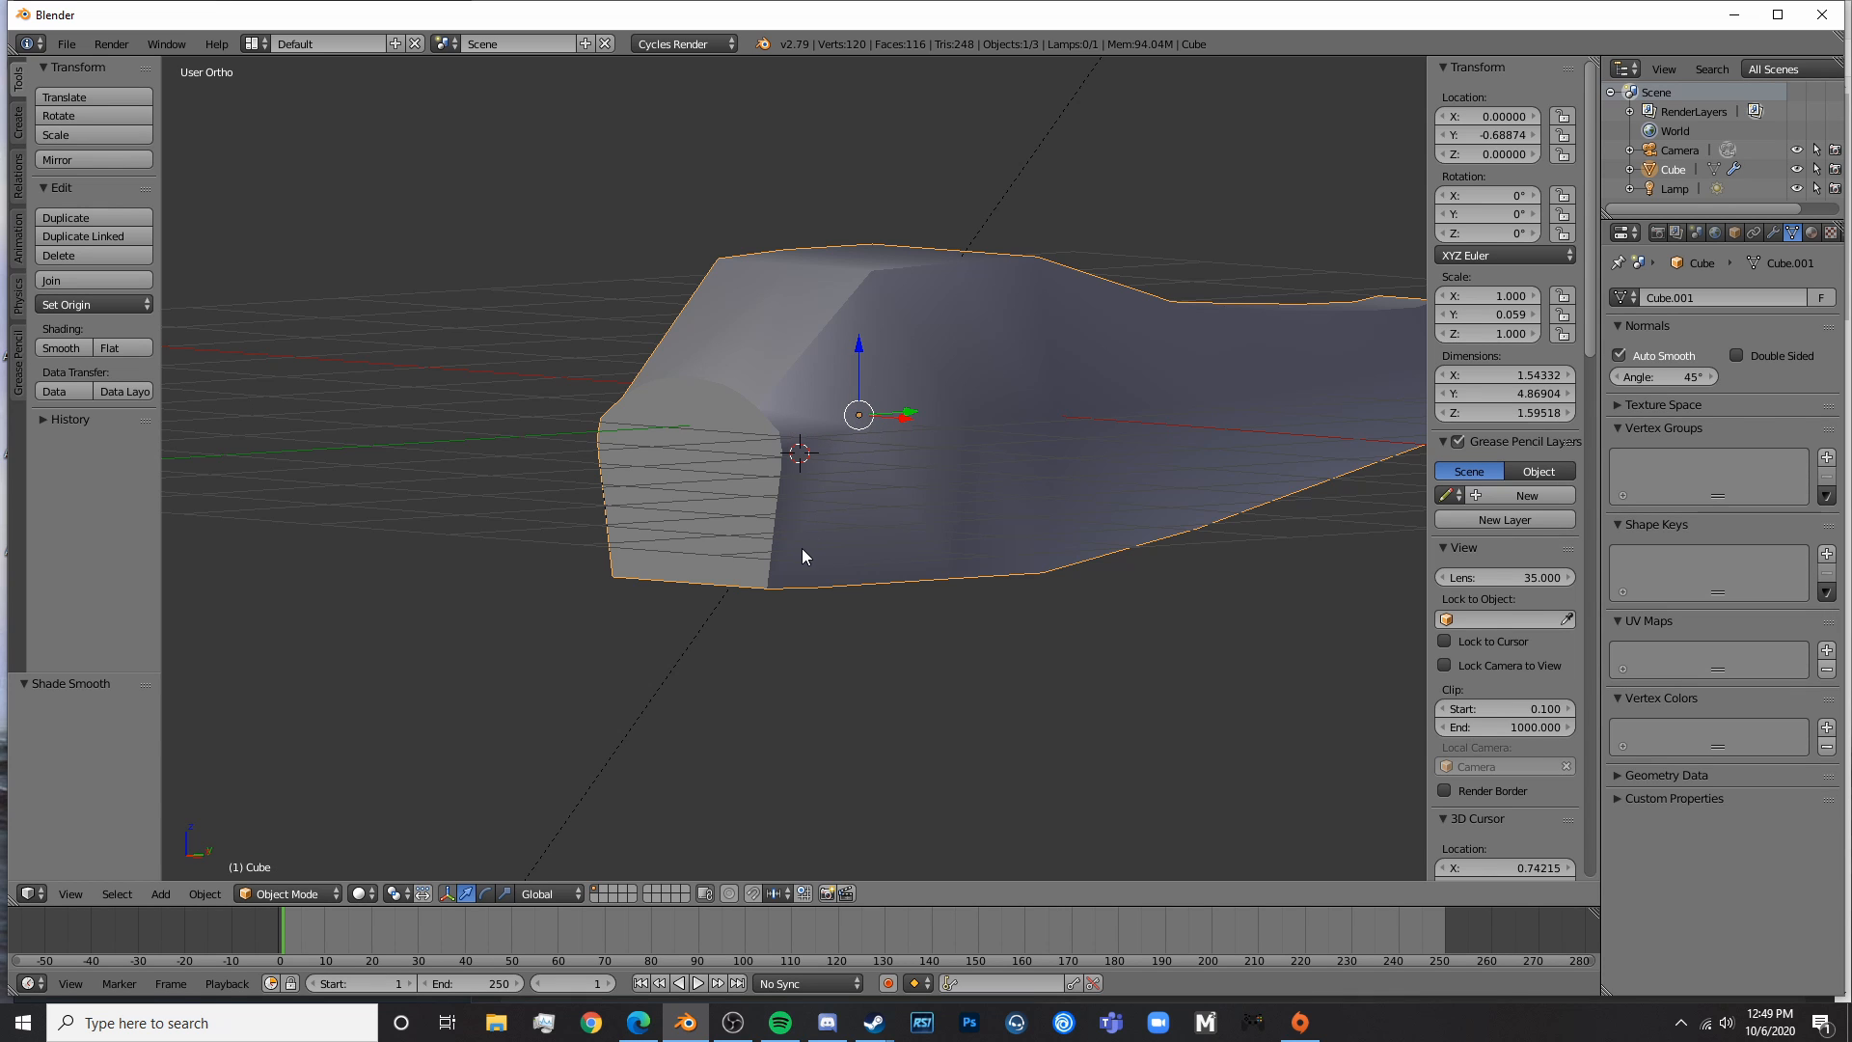
{"action": "scroll", "coordinate": [801, 548], "scroll_direction": "down", "scroll_amount": 4}
{"action": "middle_click_drag", "start_coordinate": [806, 517], "coordinate": [819, 566]}
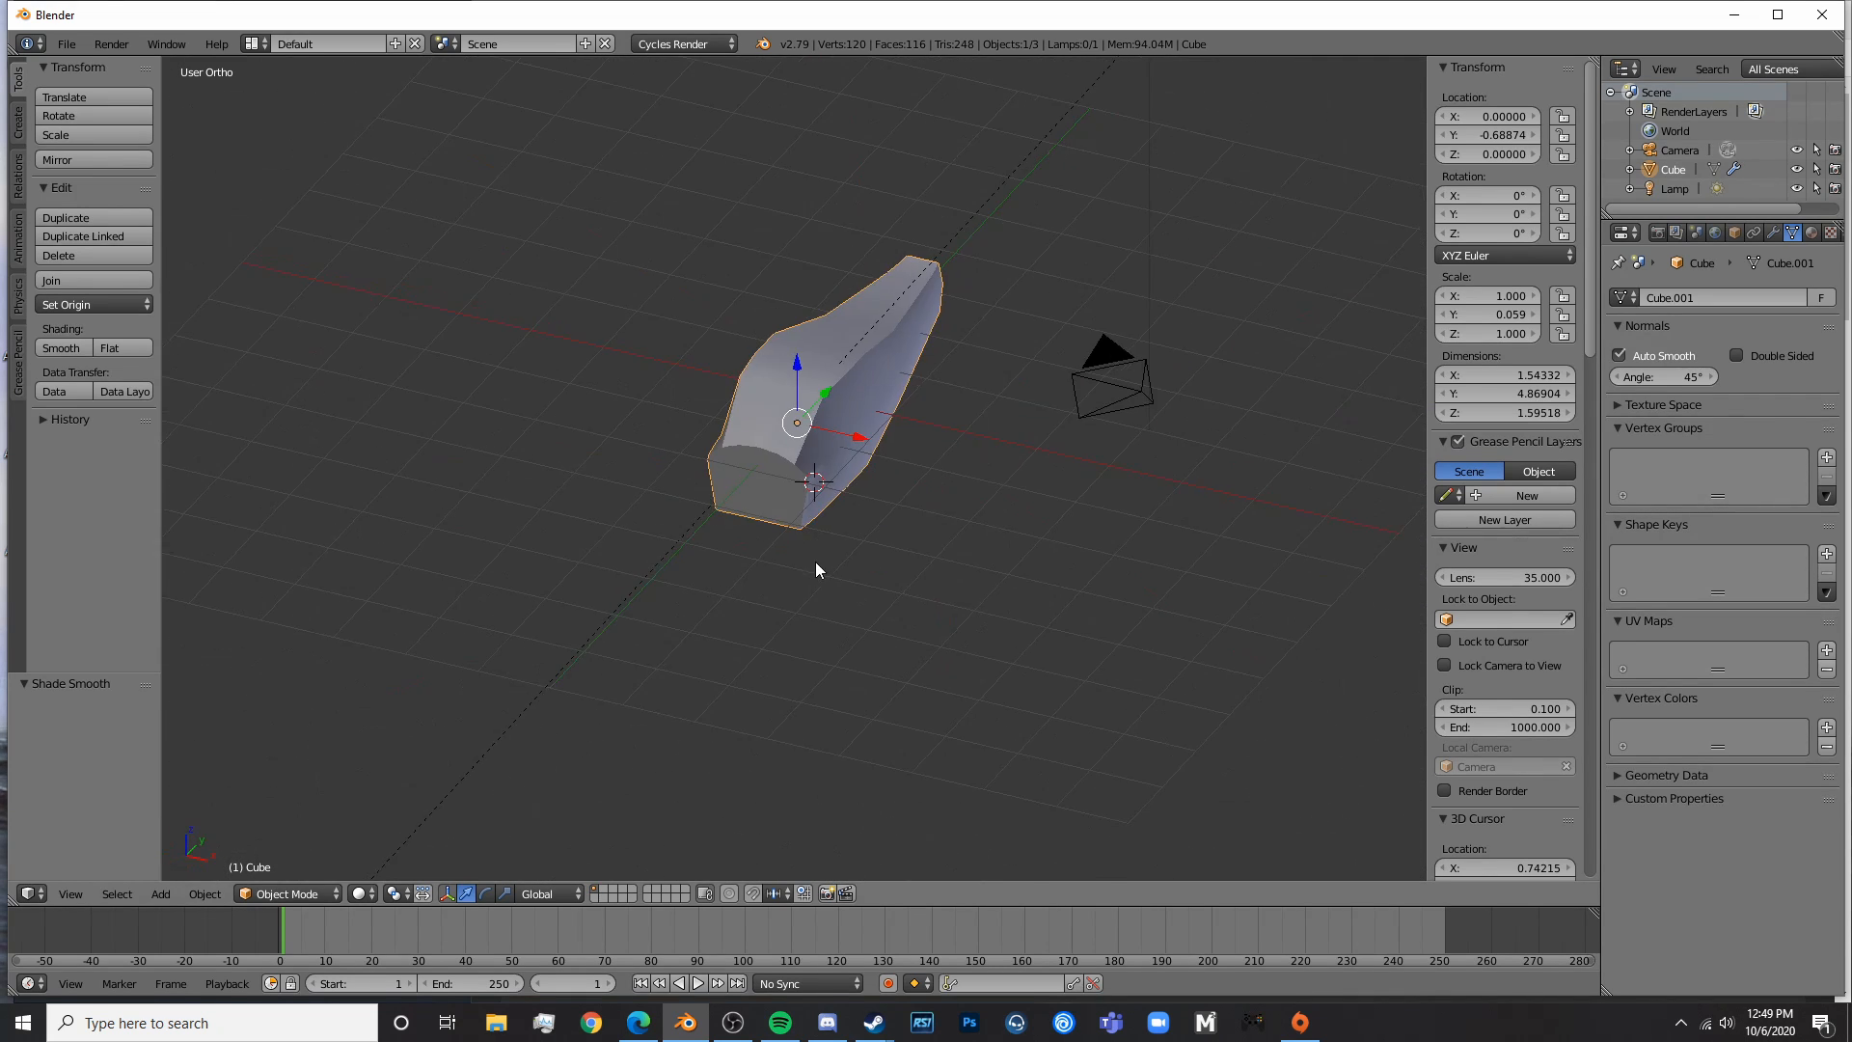
{"action": "scroll", "coordinate": [760, 538], "scroll_direction": "up", "scroll_amount": 6}
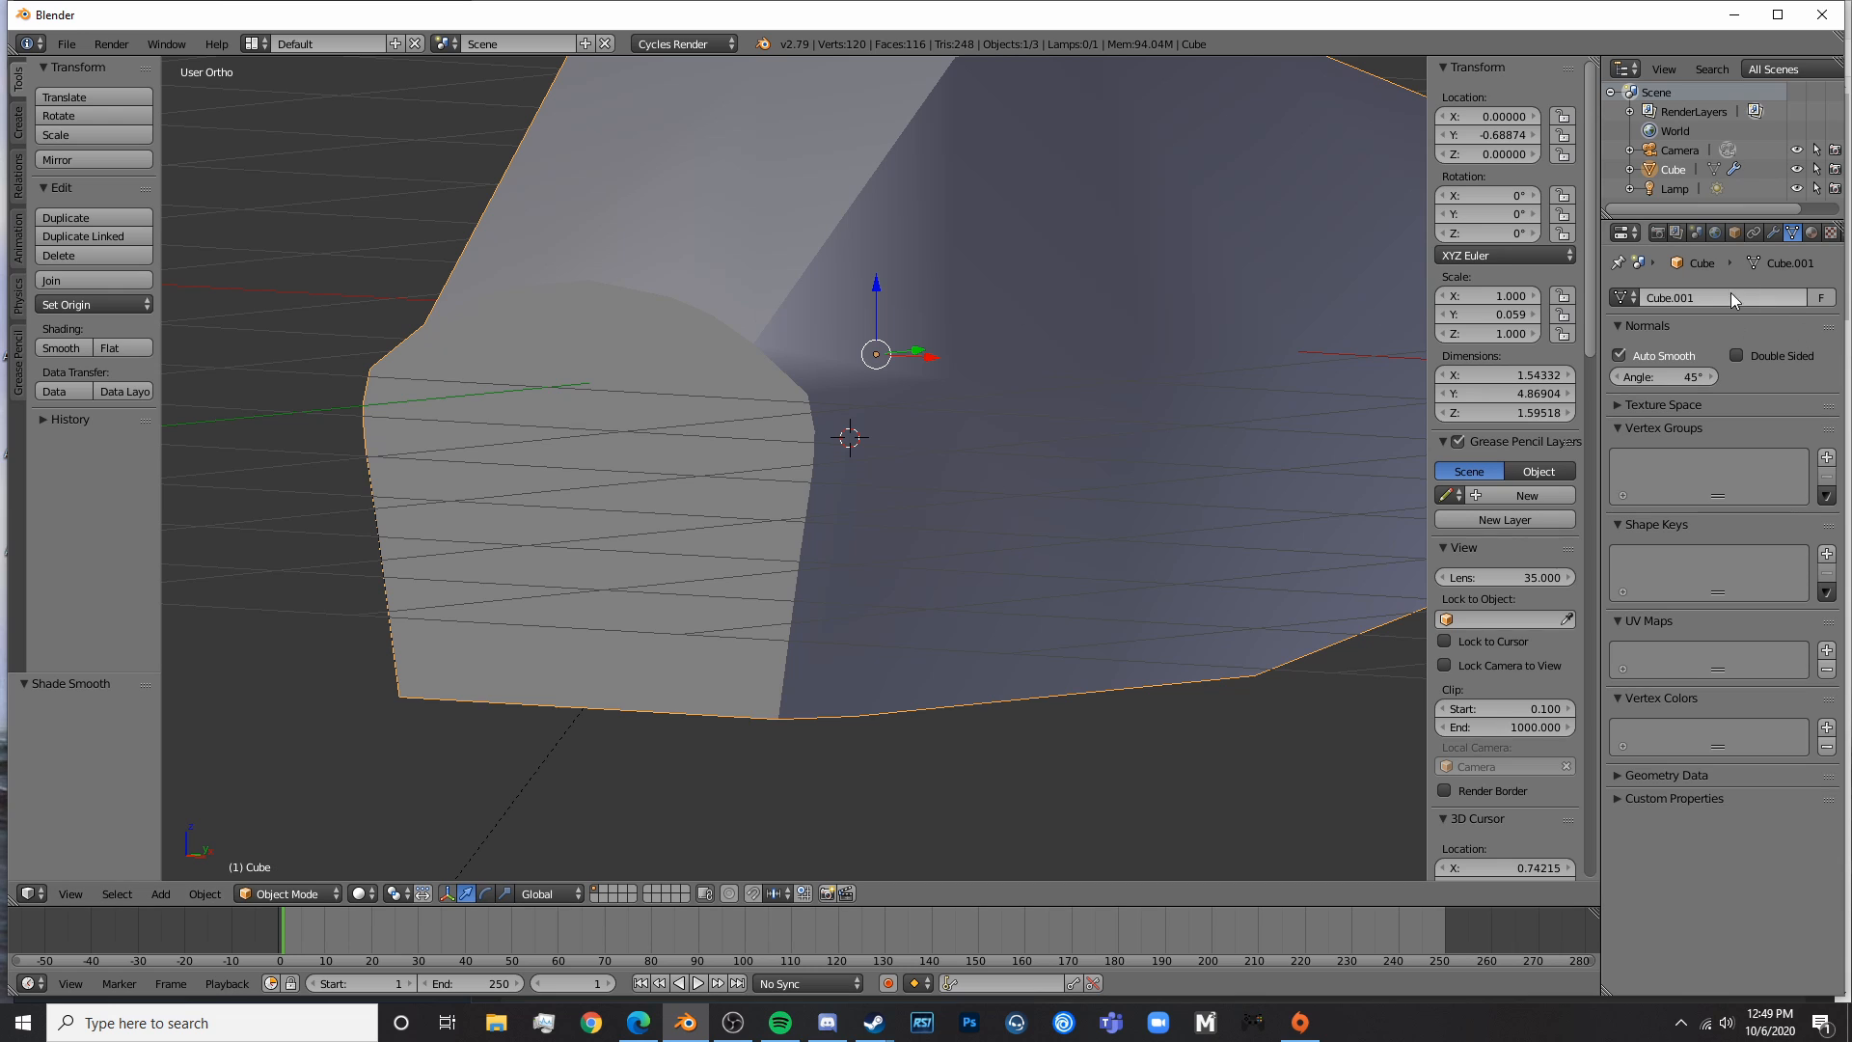
{"action": "left_click", "coordinate": [112, 353]}
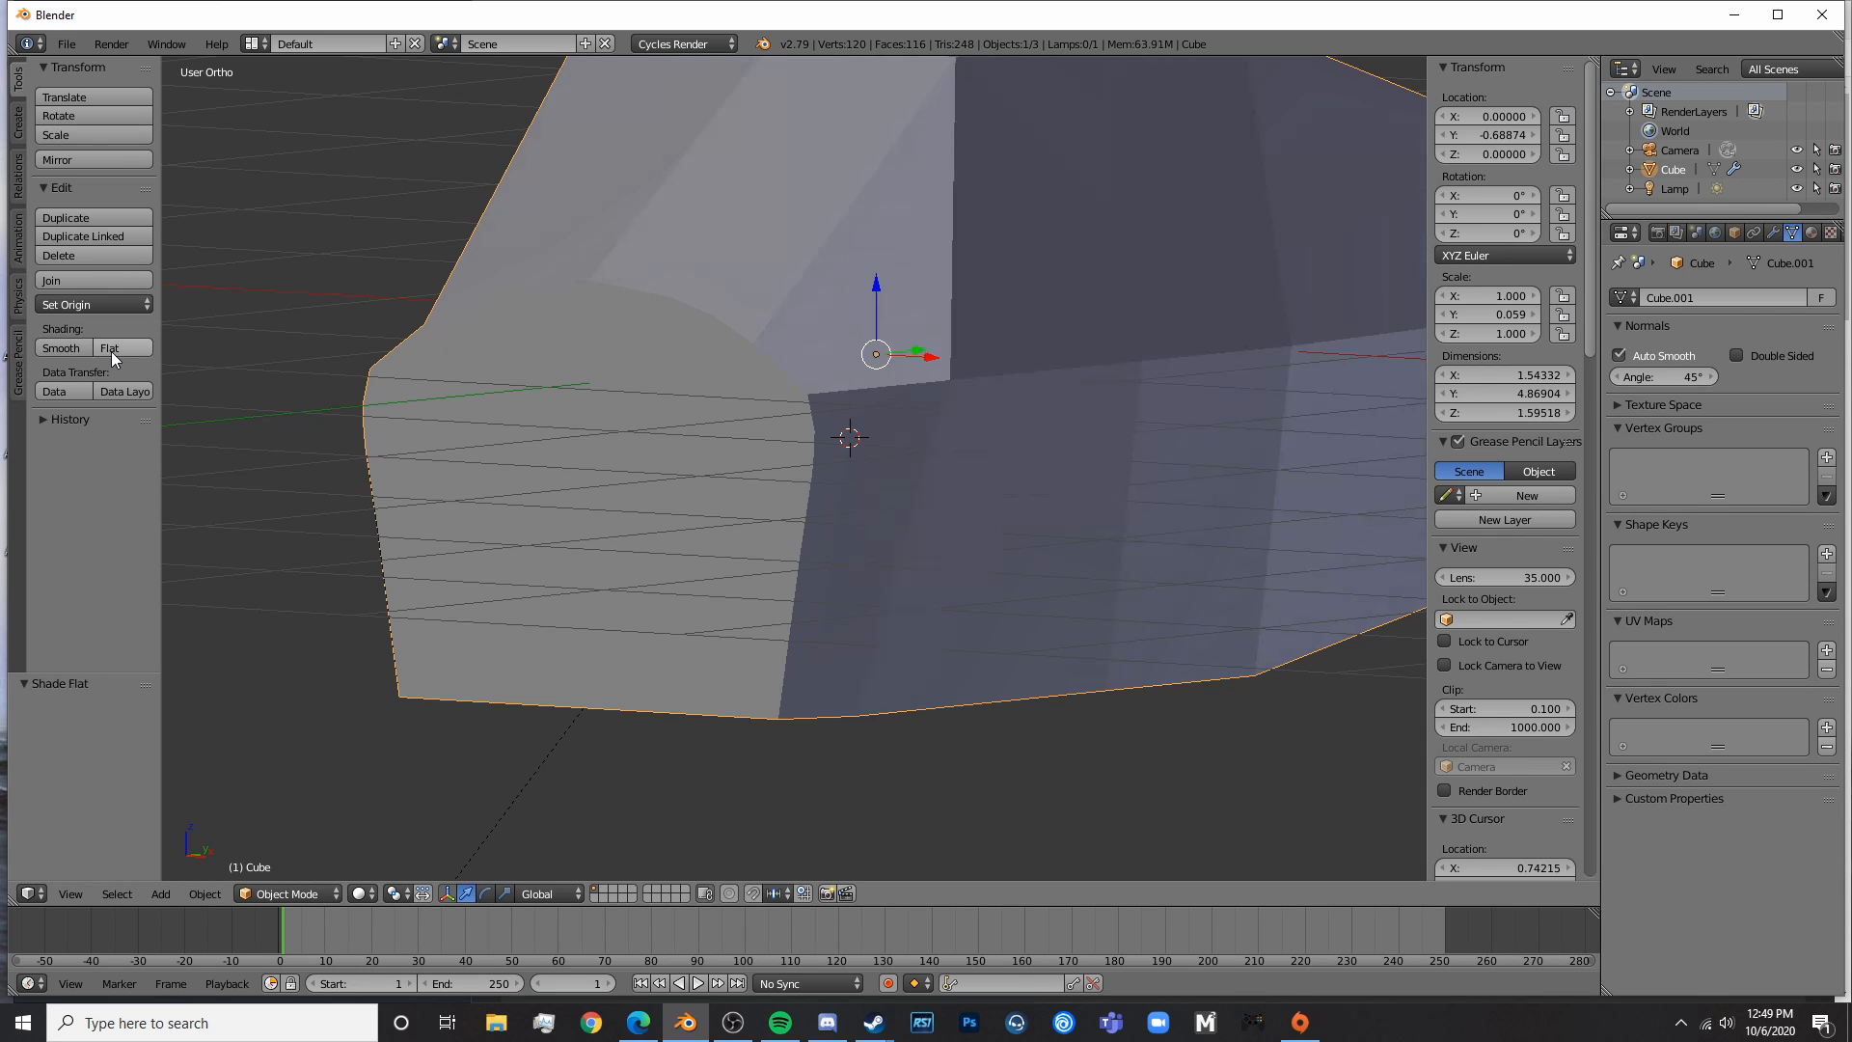
- Set the fuselage to smooth shading and open its mesh for editing from the other side of the nose
{"action": "left_click", "coordinate": [44, 346]}
{"action": "middle_click_drag", "start_coordinate": [1042, 527], "coordinate": [868, 554]}
{"action": "key", "text": "Tab"}
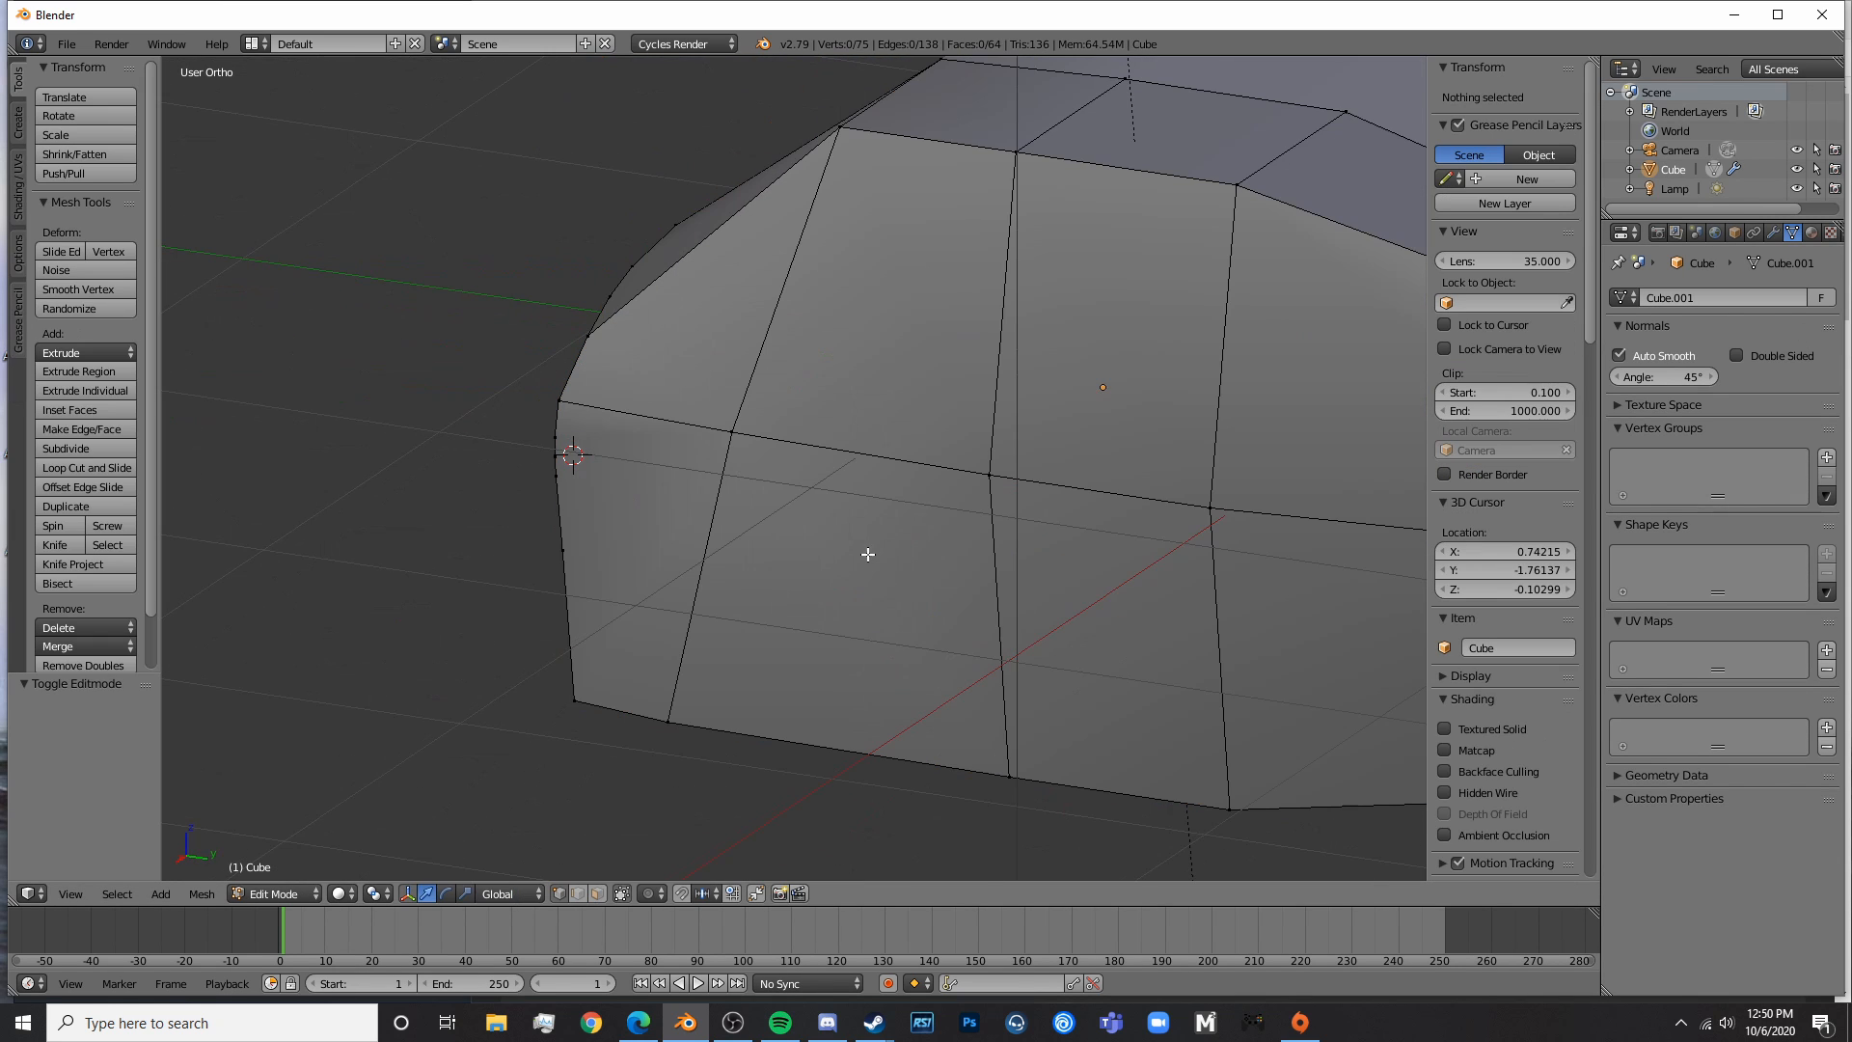
- Delete the four faces joining the front face to the fuselage at the side, shoulder, top and underside
{"action": "mouse_move", "coordinate": [703, 577]}
{"action": "middle_mouse_down"}
{"action": "mouse_move", "coordinate": [838, 564]}
{"action": "mouse_move", "coordinate": [810, 649]}
{"action": "middle_mouse_up"}
{"action": "right_click", "coordinate": [810, 637]}
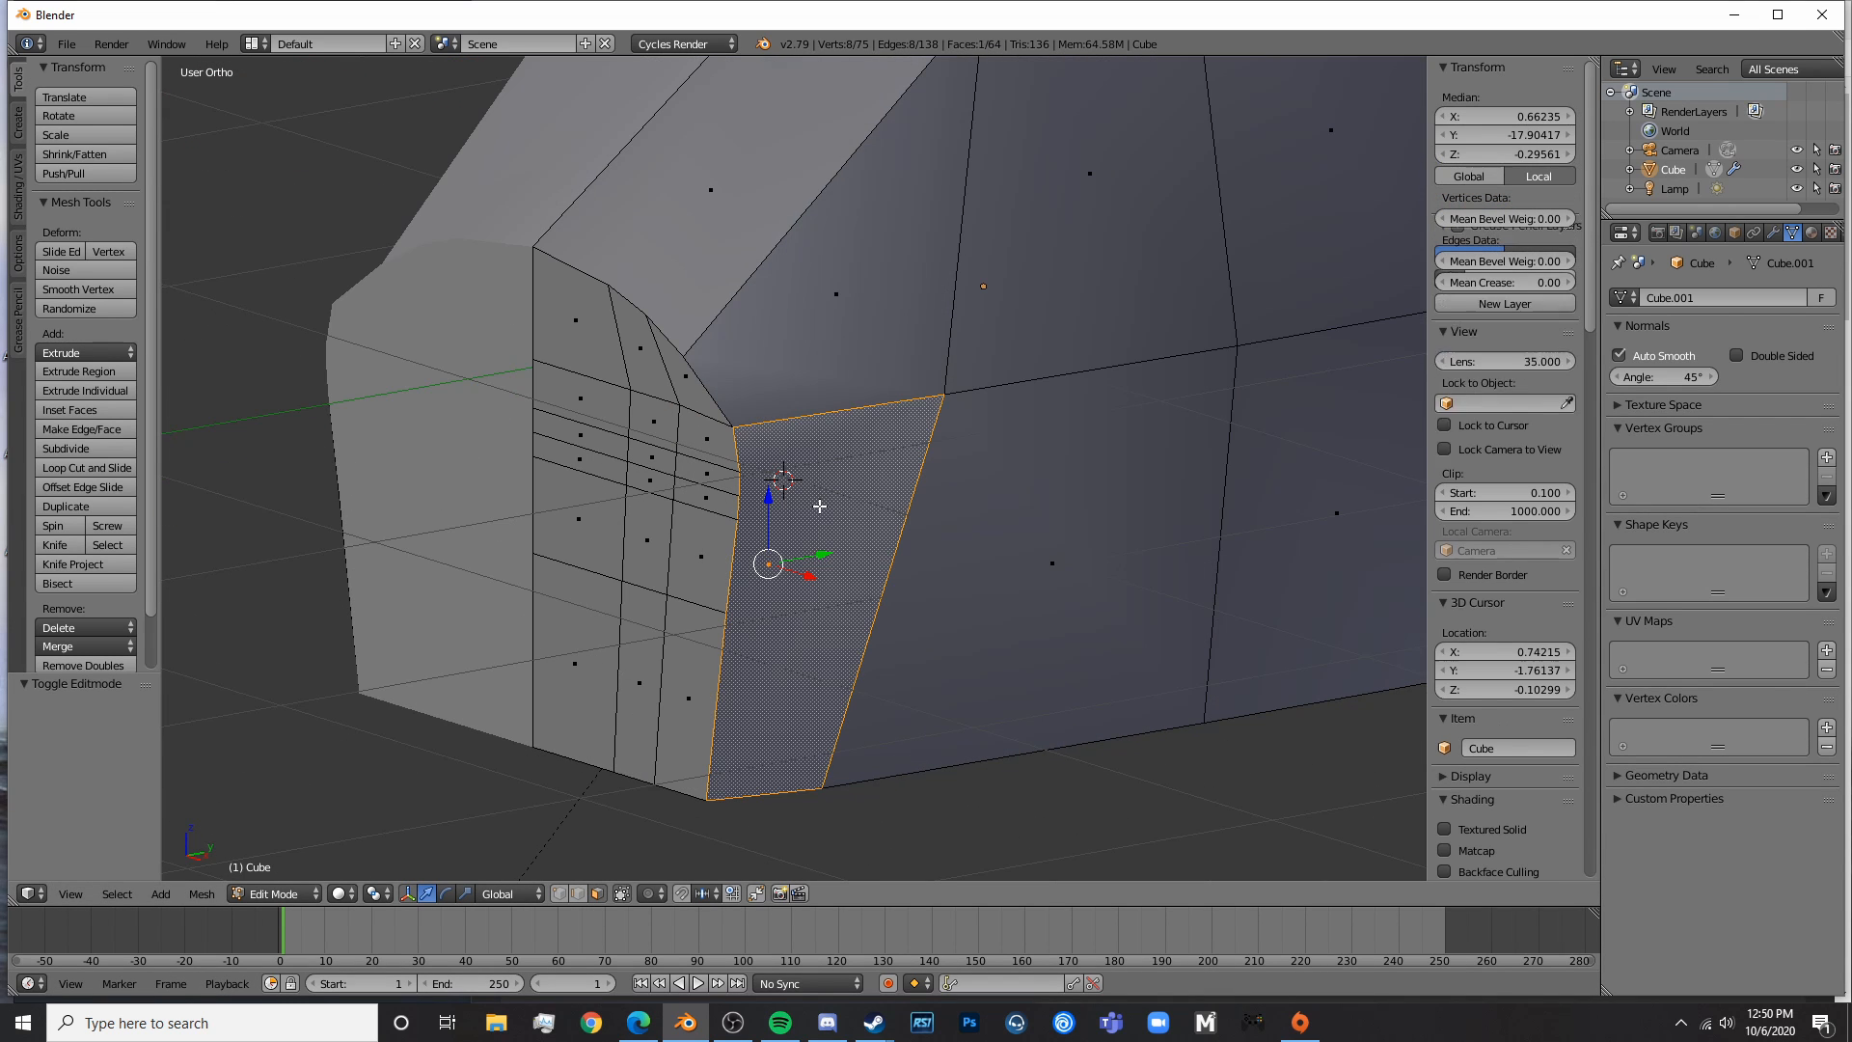
{"action": "right_click", "coordinate": [805, 375], "text": "shift"}
{"action": "right_click", "coordinate": [679, 268], "text": "shift"}
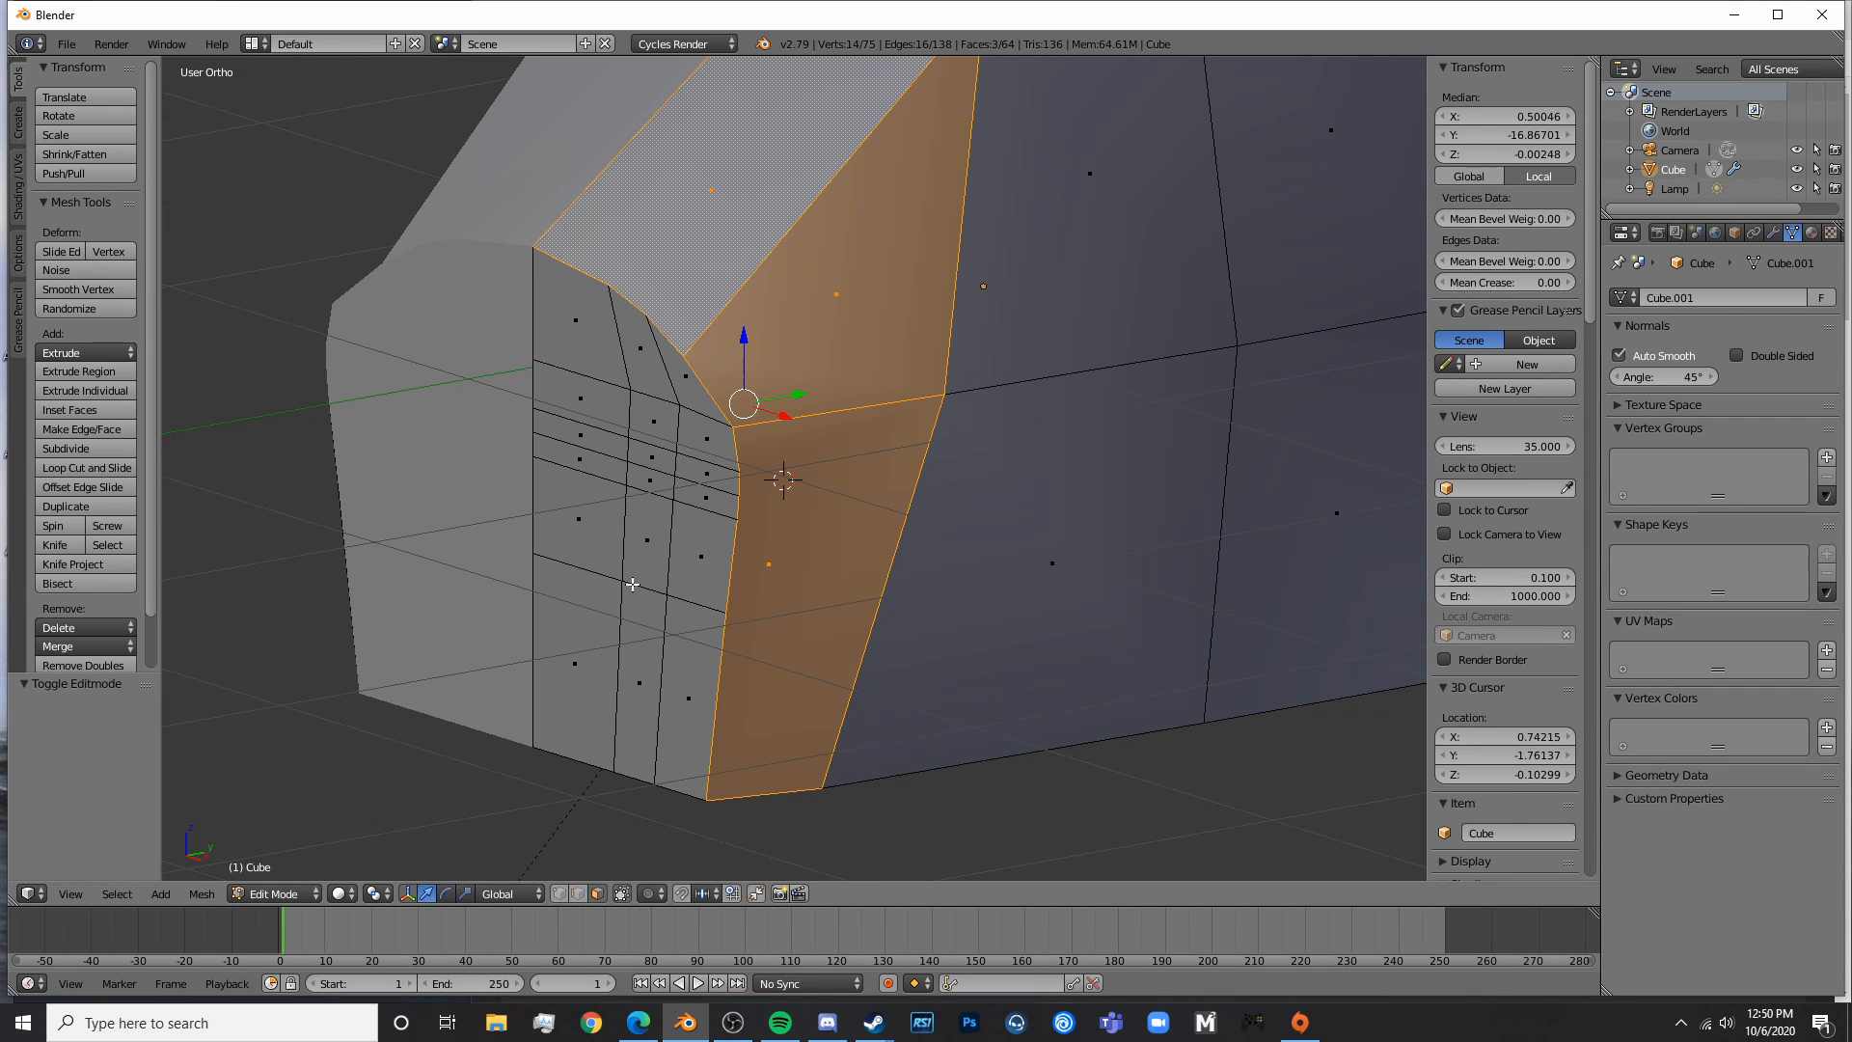
{"action": "middle_click_drag", "start_coordinate": [632, 583], "coordinate": [715, 422]}
{"action": "right_click", "coordinate": [763, 504], "text": "shift"}
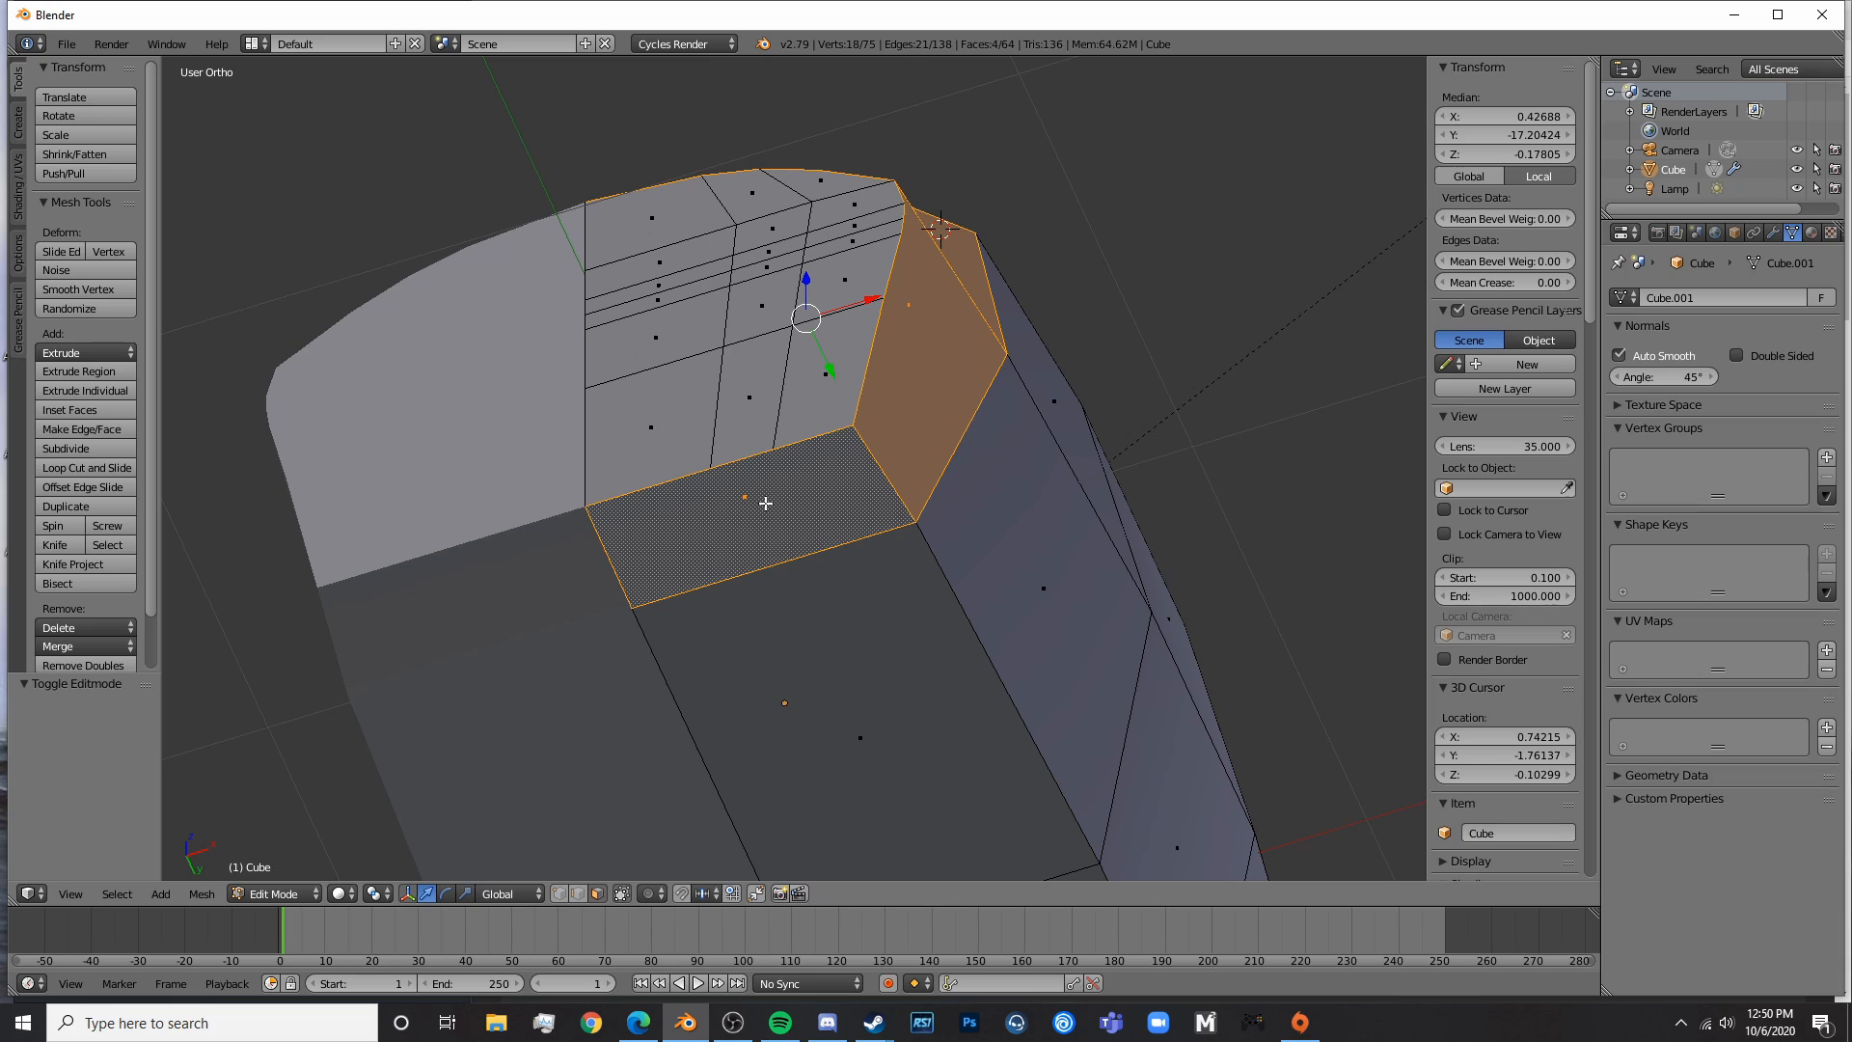
{"action": "key", "text": "x"}
{"action": "left_click", "coordinate": [766, 541]}
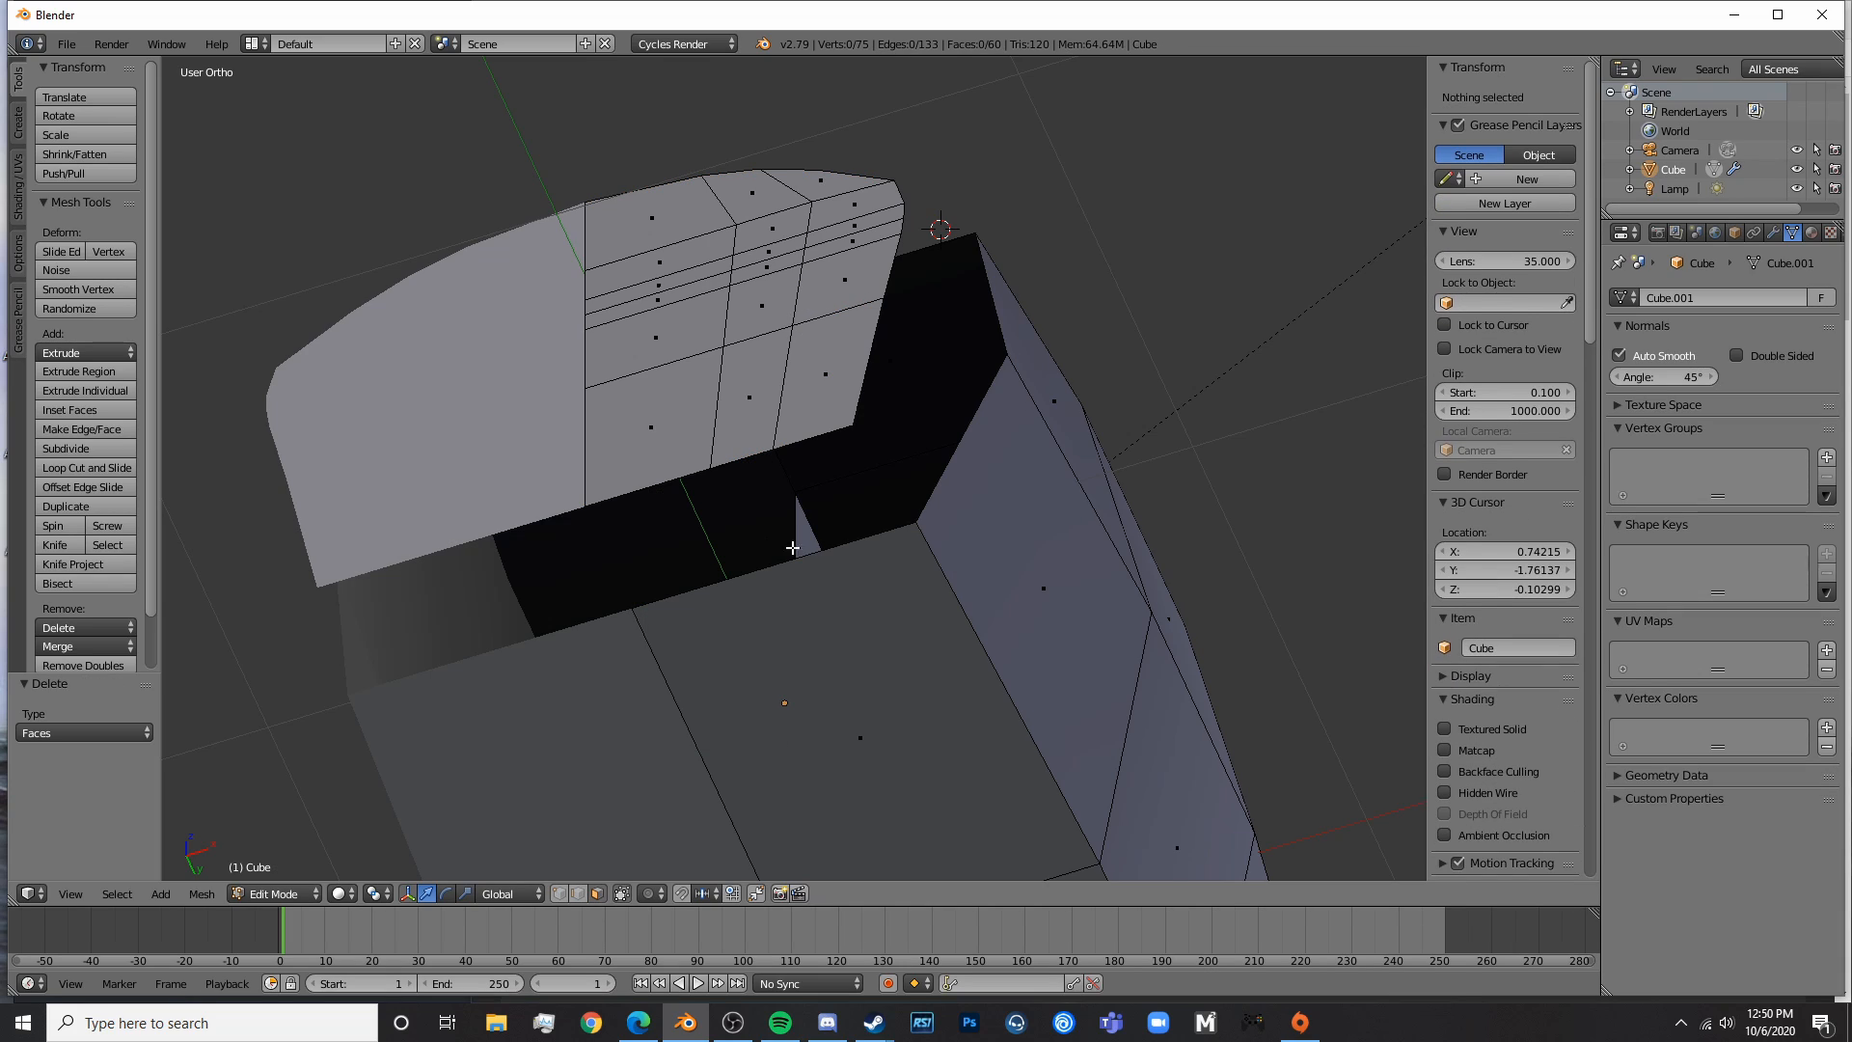
- Add a lengthwise loop cut through the fuselage roof and fill a face from its inner front edge to the front face's innermost top edge
{"action": "middle_click_drag", "start_coordinate": [793, 548], "coordinate": [836, 558]}
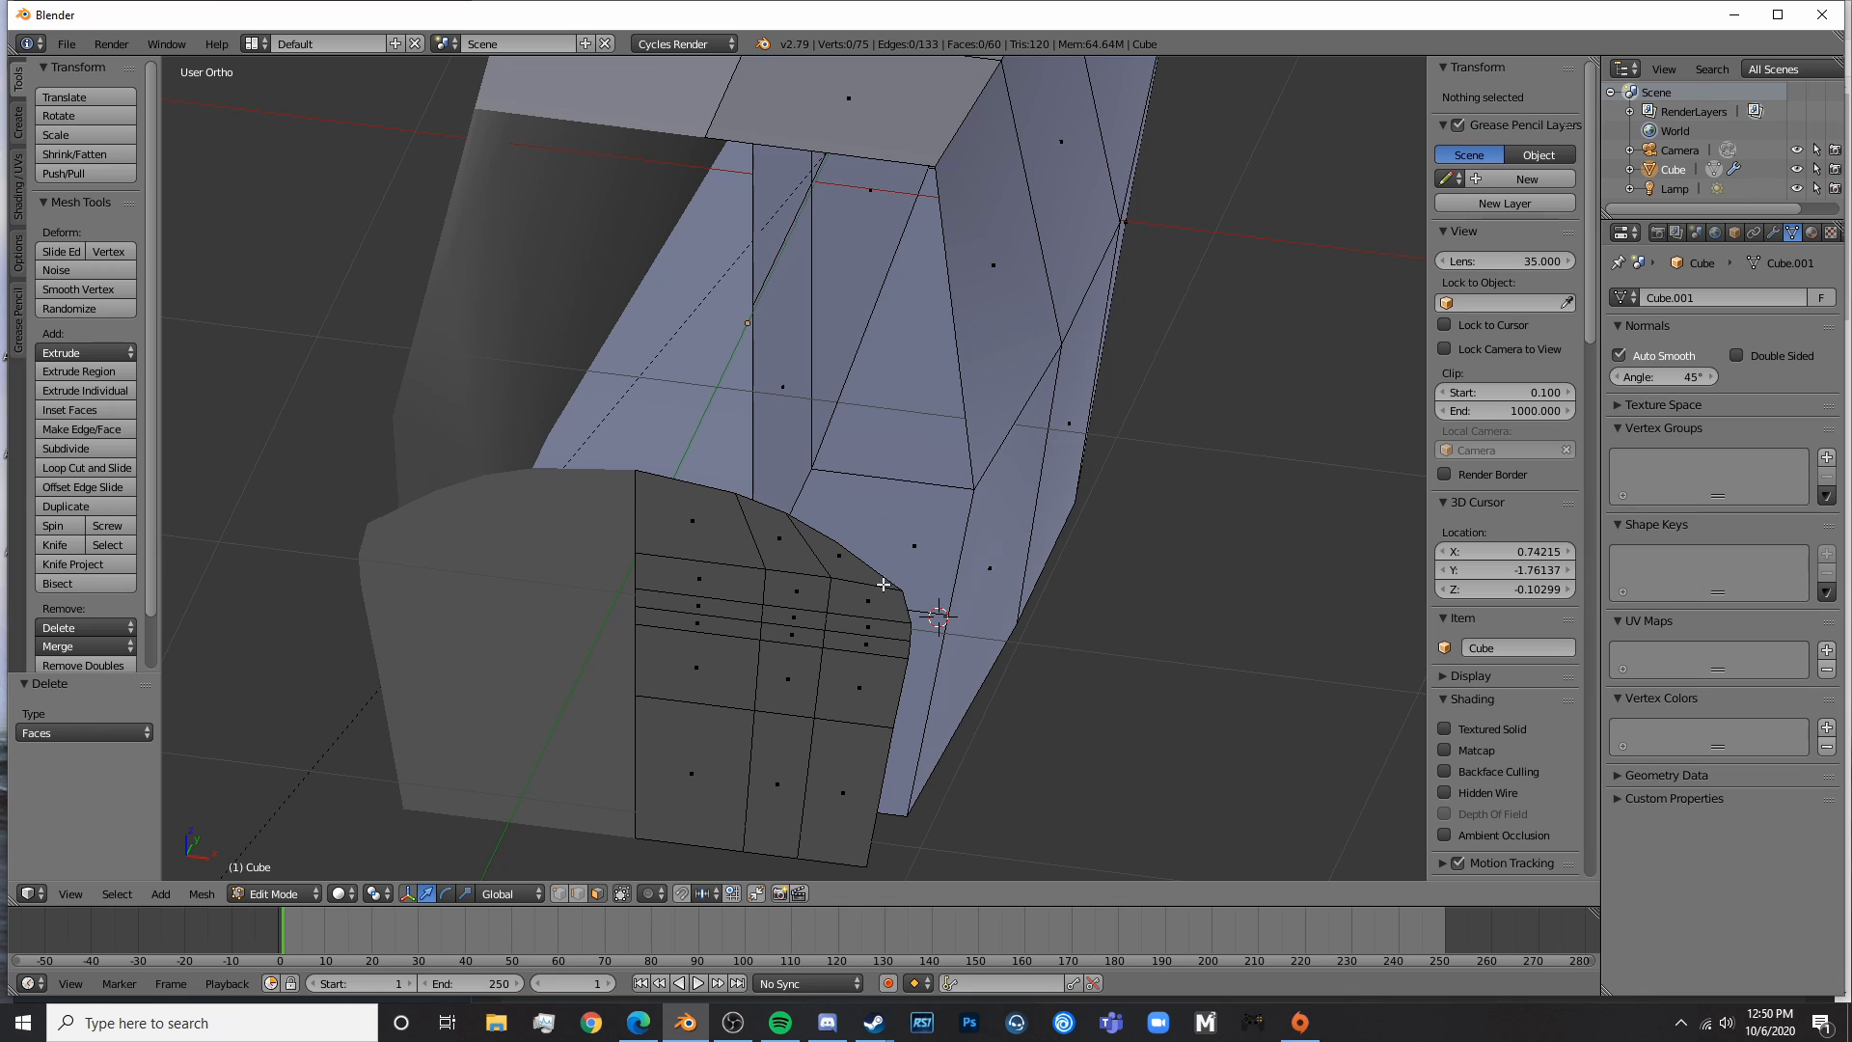
{"action": "key", "text": "ctrl+r"}
{"action": "double_click", "coordinate": [833, 155]}
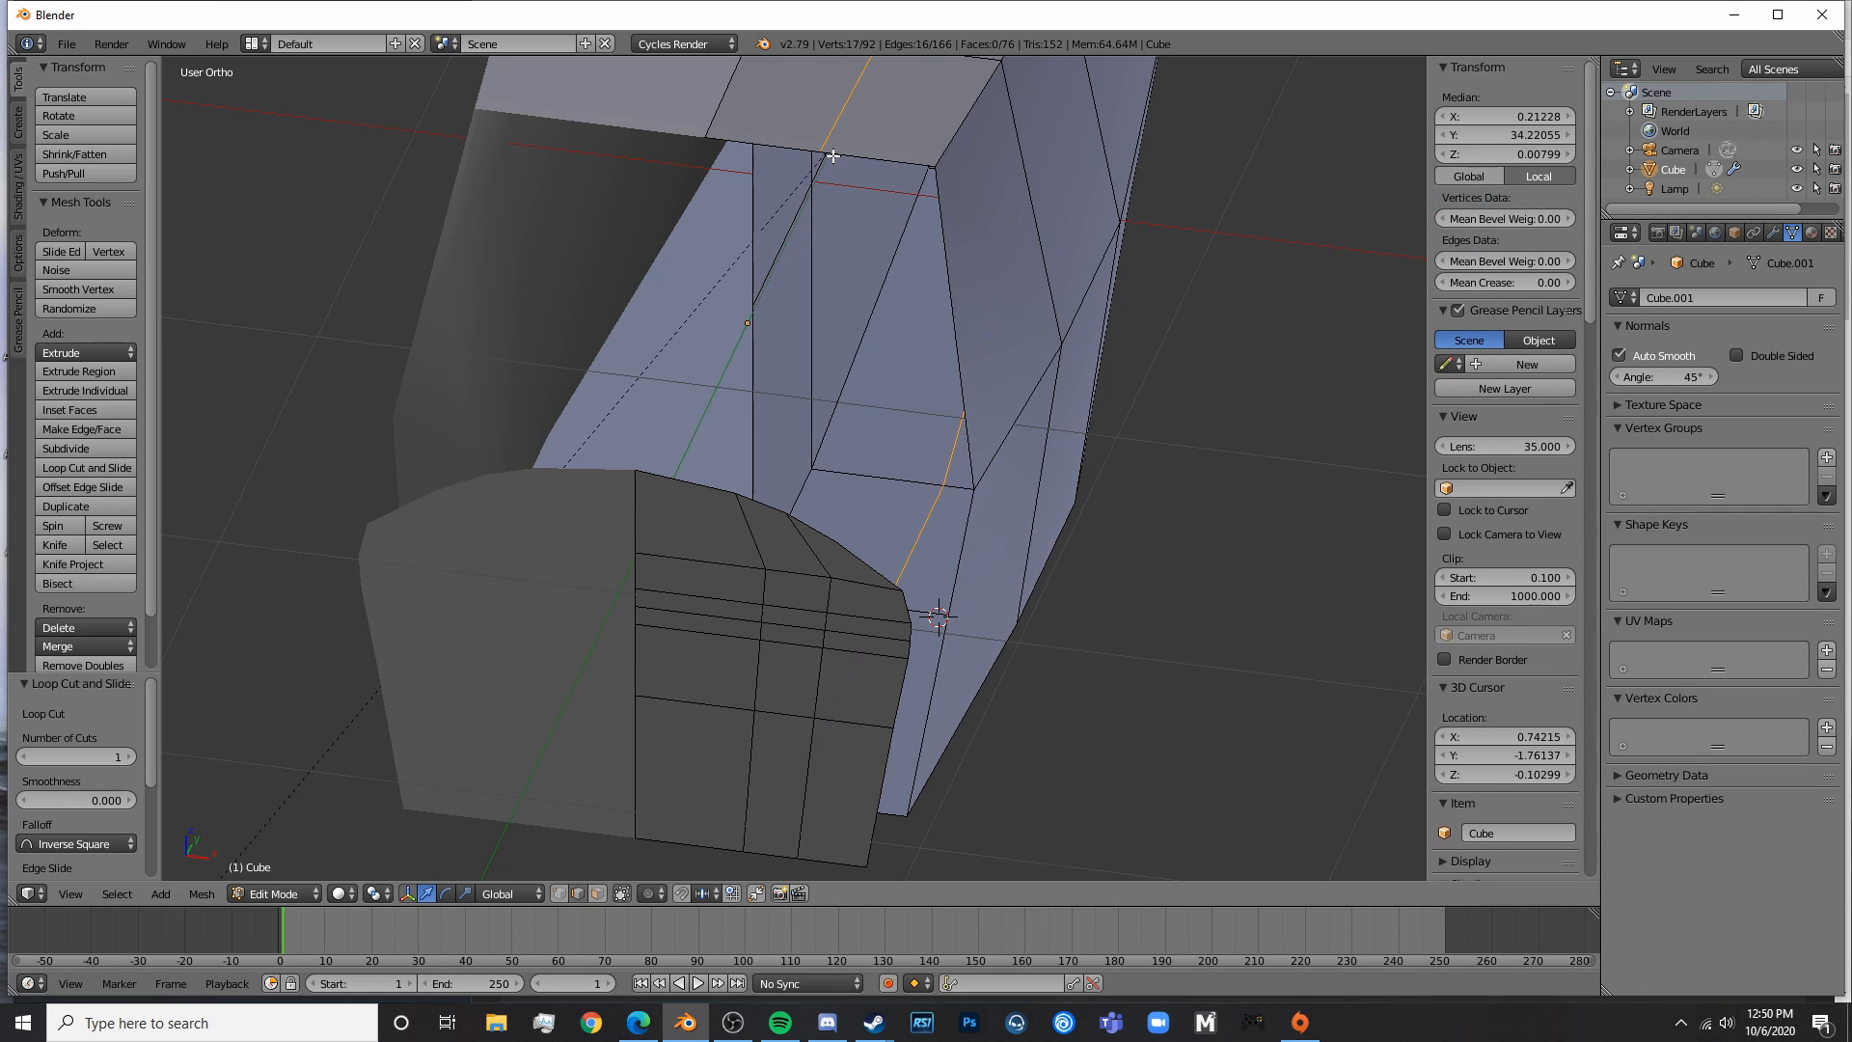
{"action": "middle_click_drag", "start_coordinate": [865, 183], "coordinate": [894, 189], "text": "shift"}
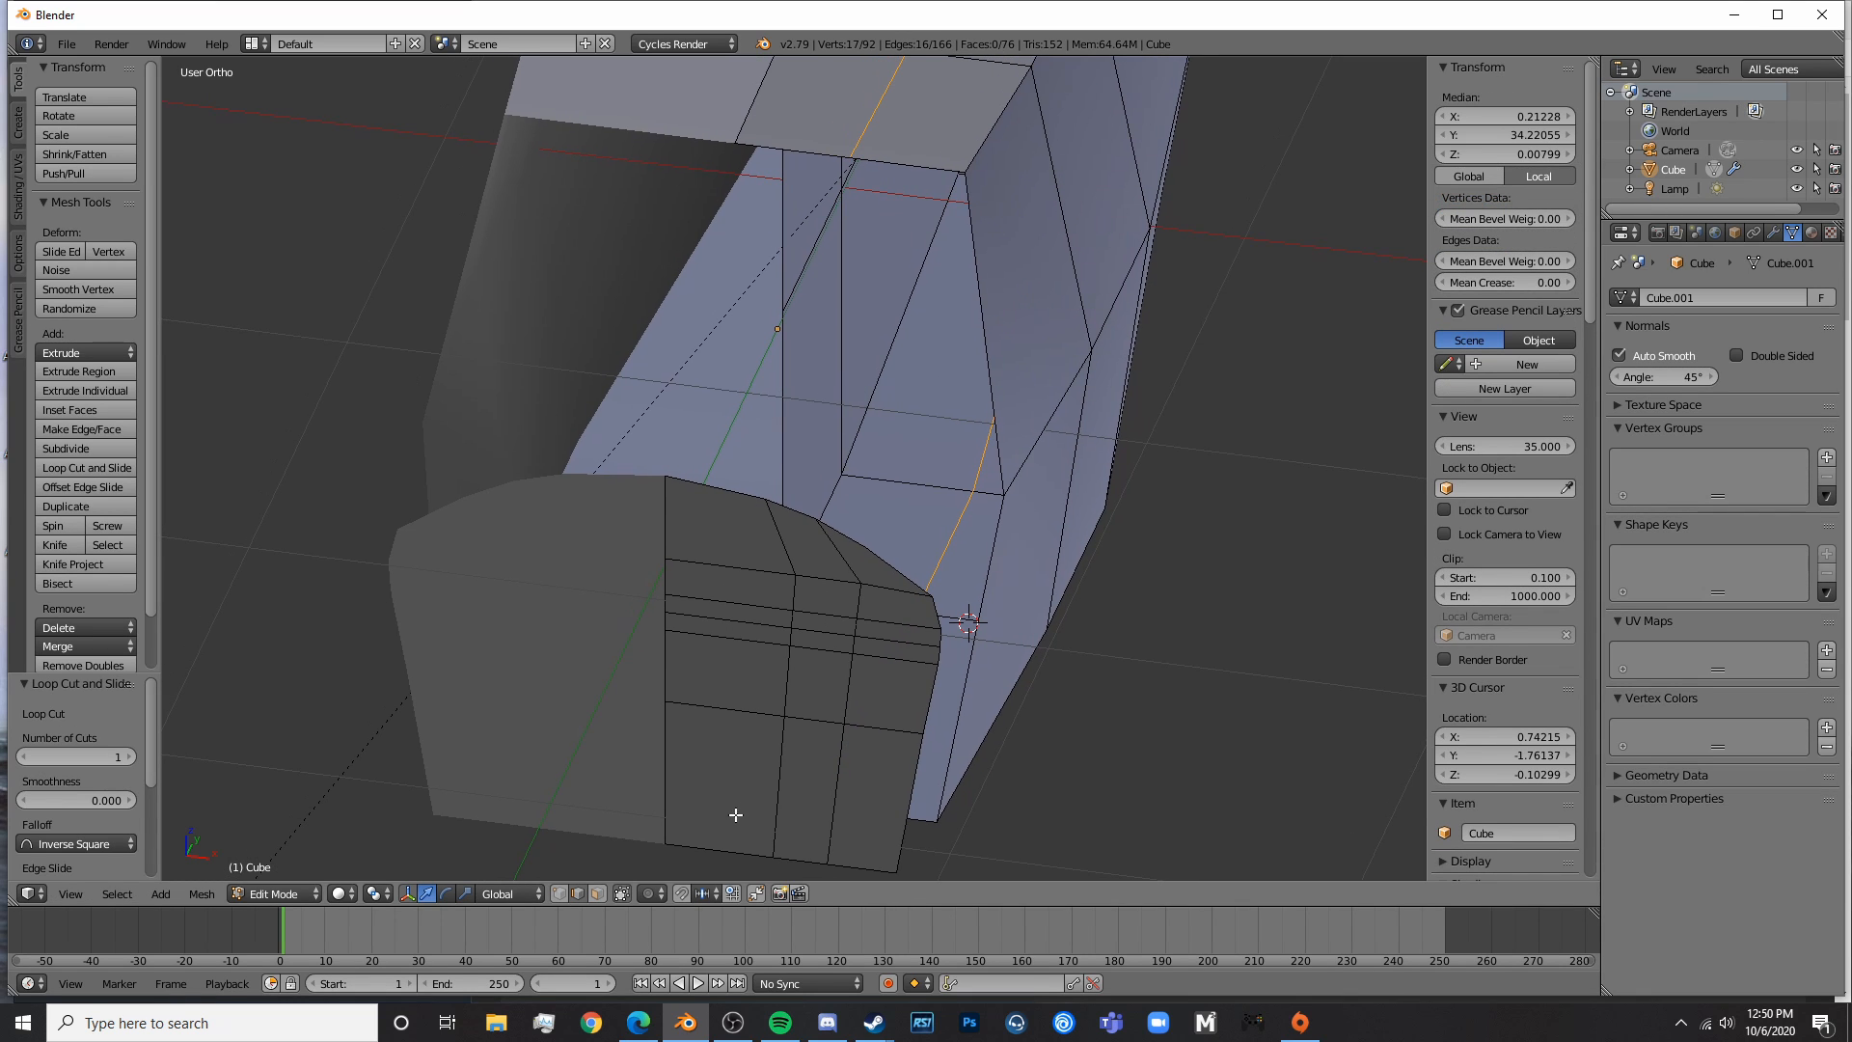
{"action": "right_click", "coordinate": [713, 488]}
{"action": "right_click", "coordinate": [790, 151], "text": "shift"}
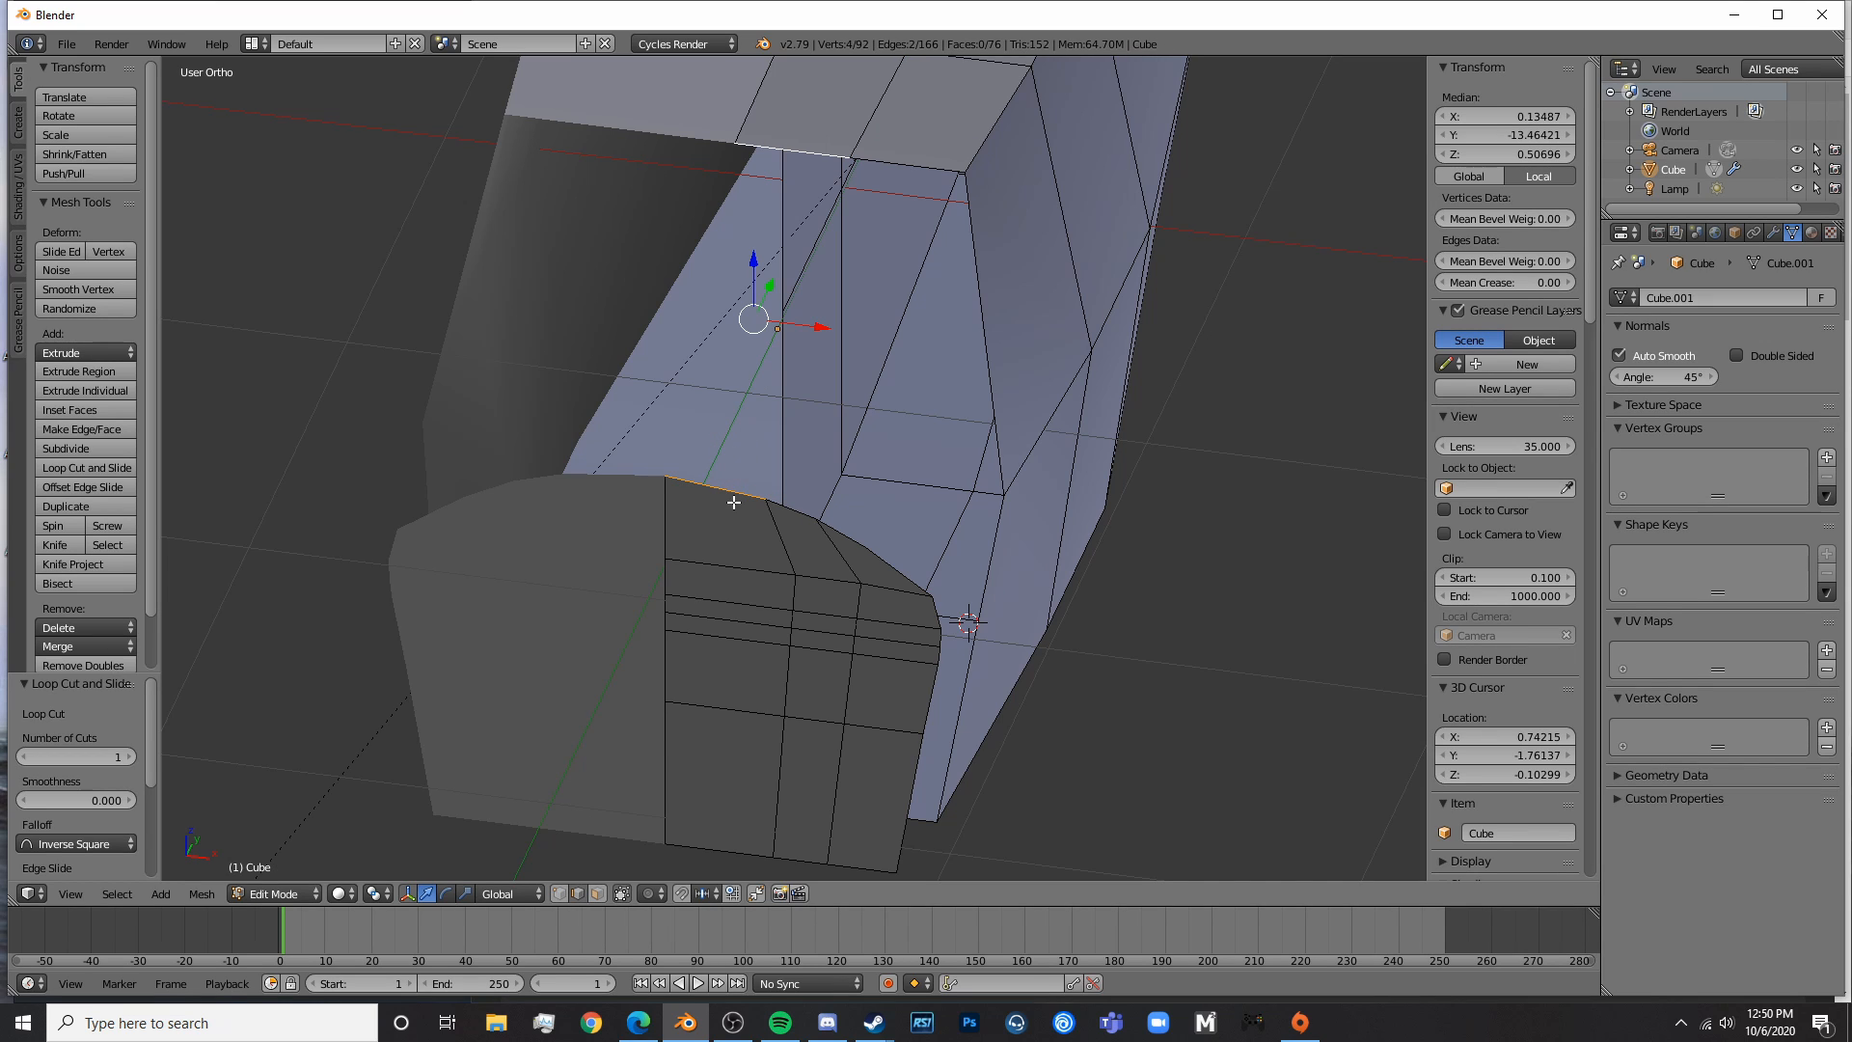
{"action": "key", "text": "f"}
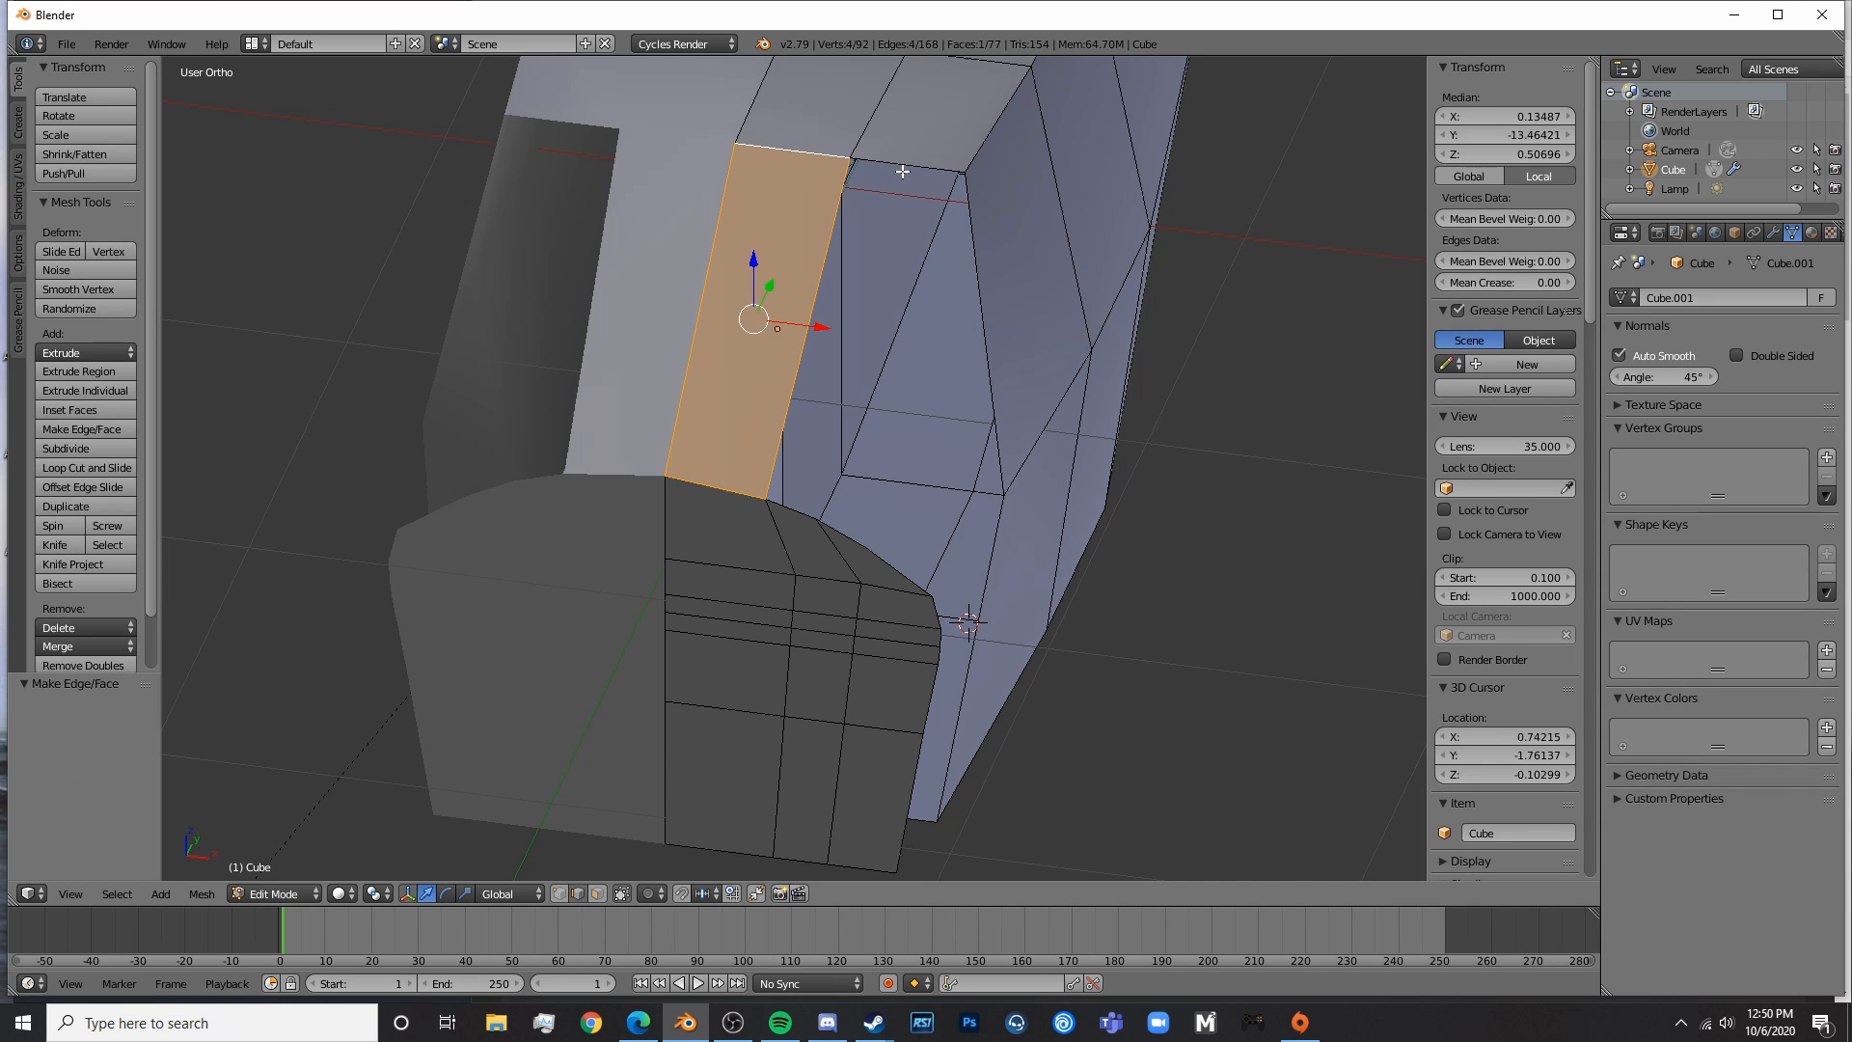
- Examine the partly rebuilt nose opening from several angles in Object Mode and Edit Mode
{"action": "right_click", "coordinate": [902, 171]}
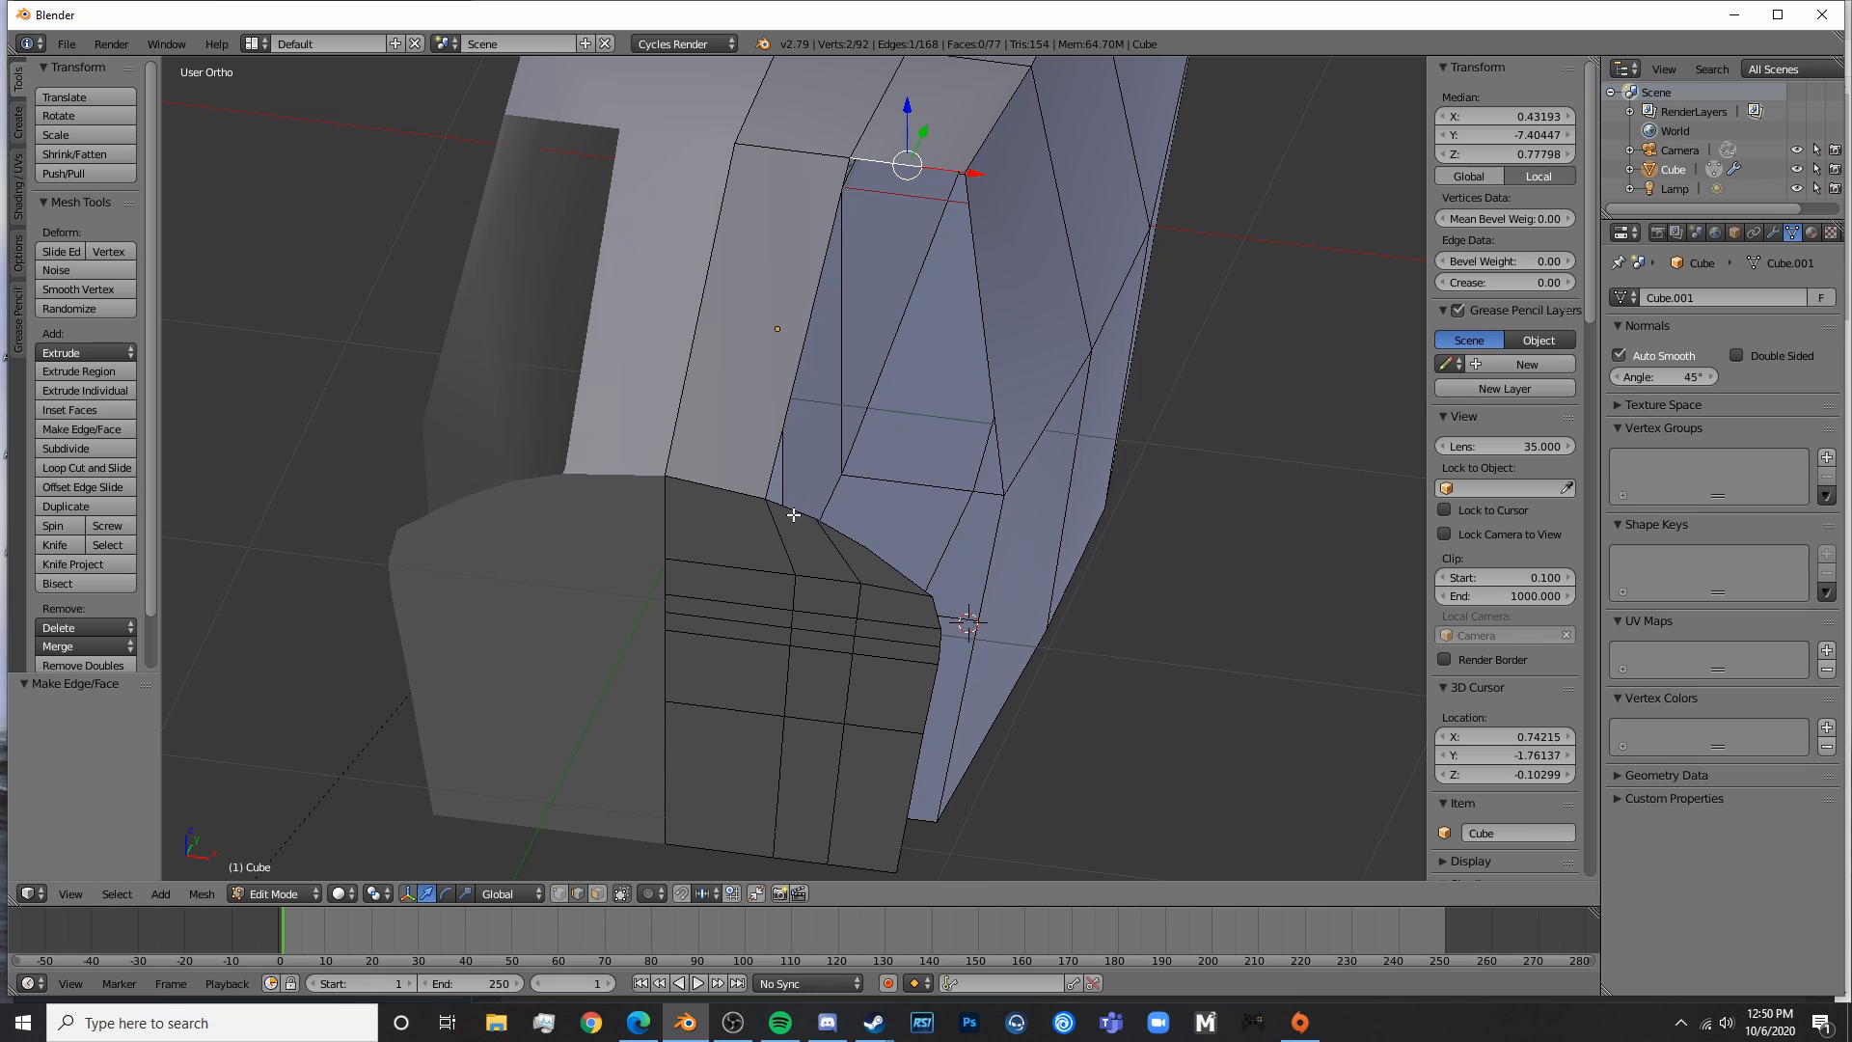
{"action": "key", "text": "a"}
{"action": "middle_click_drag", "start_coordinate": [1020, 524], "coordinate": [1016, 406]}
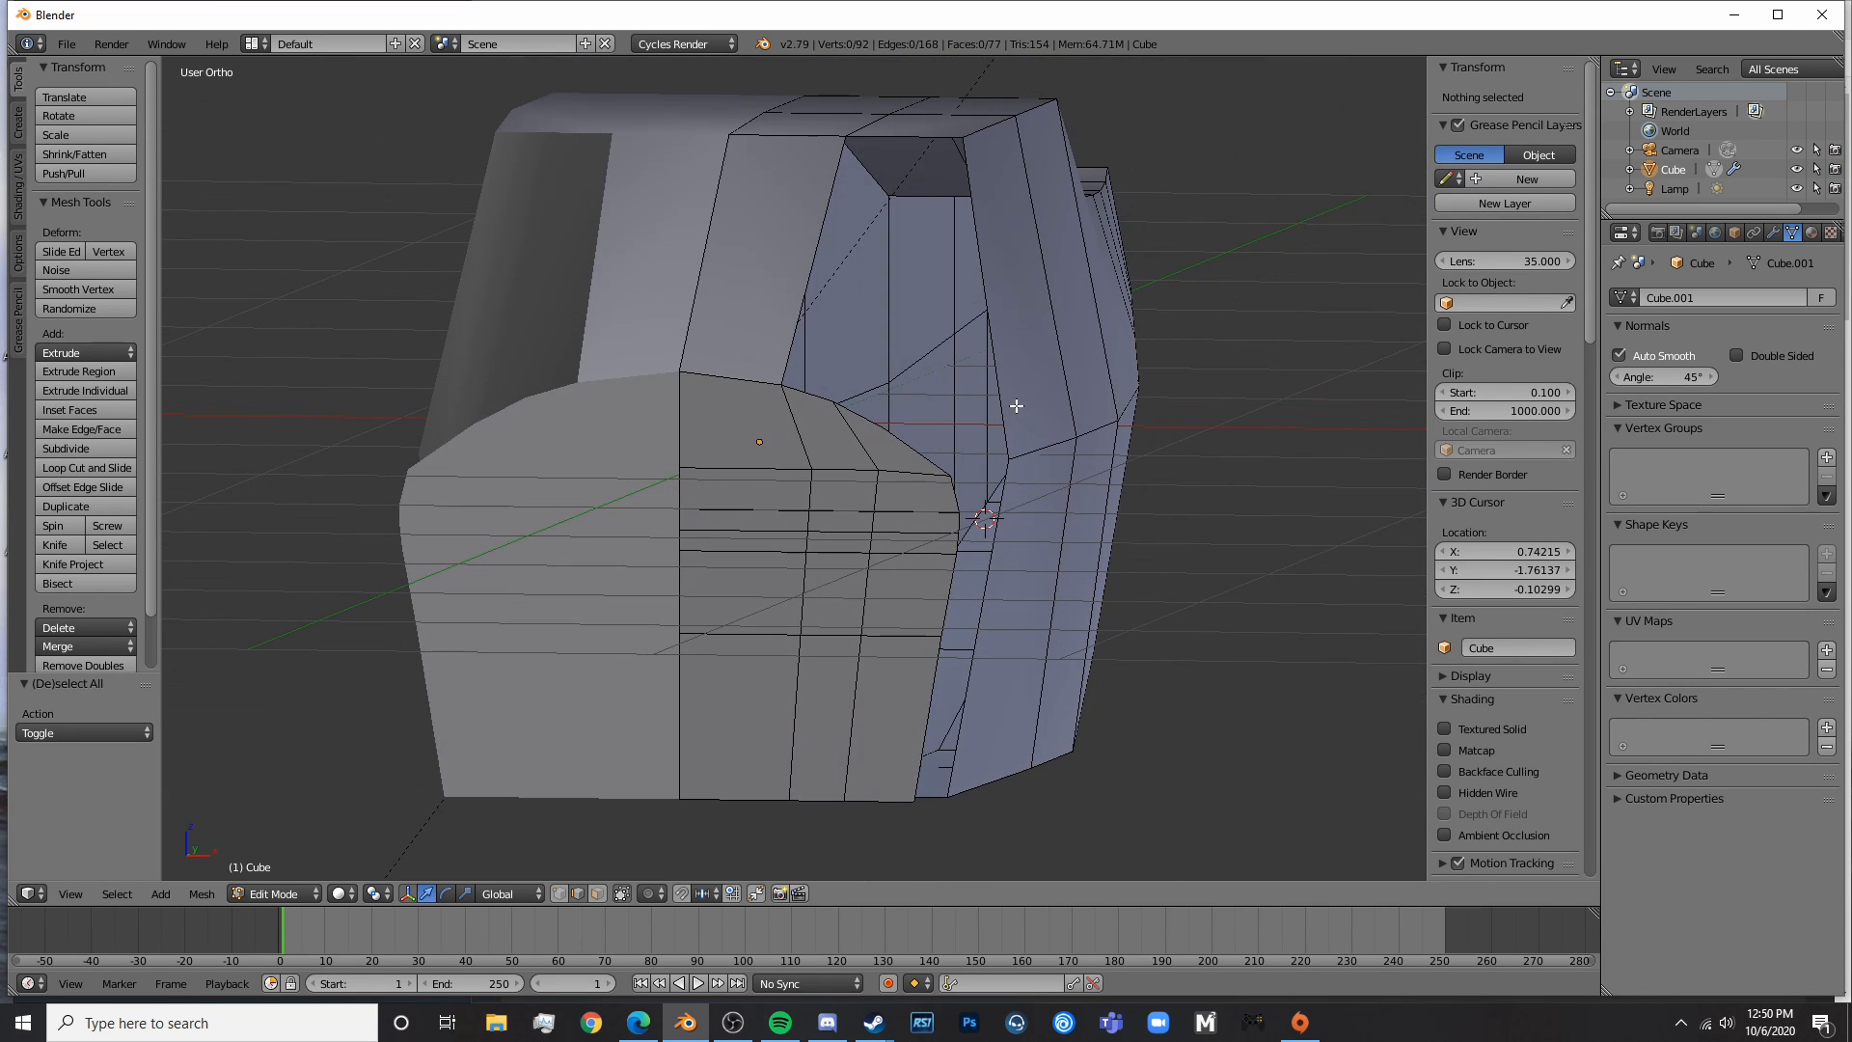
{"action": "key", "text": "Tab"}
{"action": "key", "text": "Tab"}
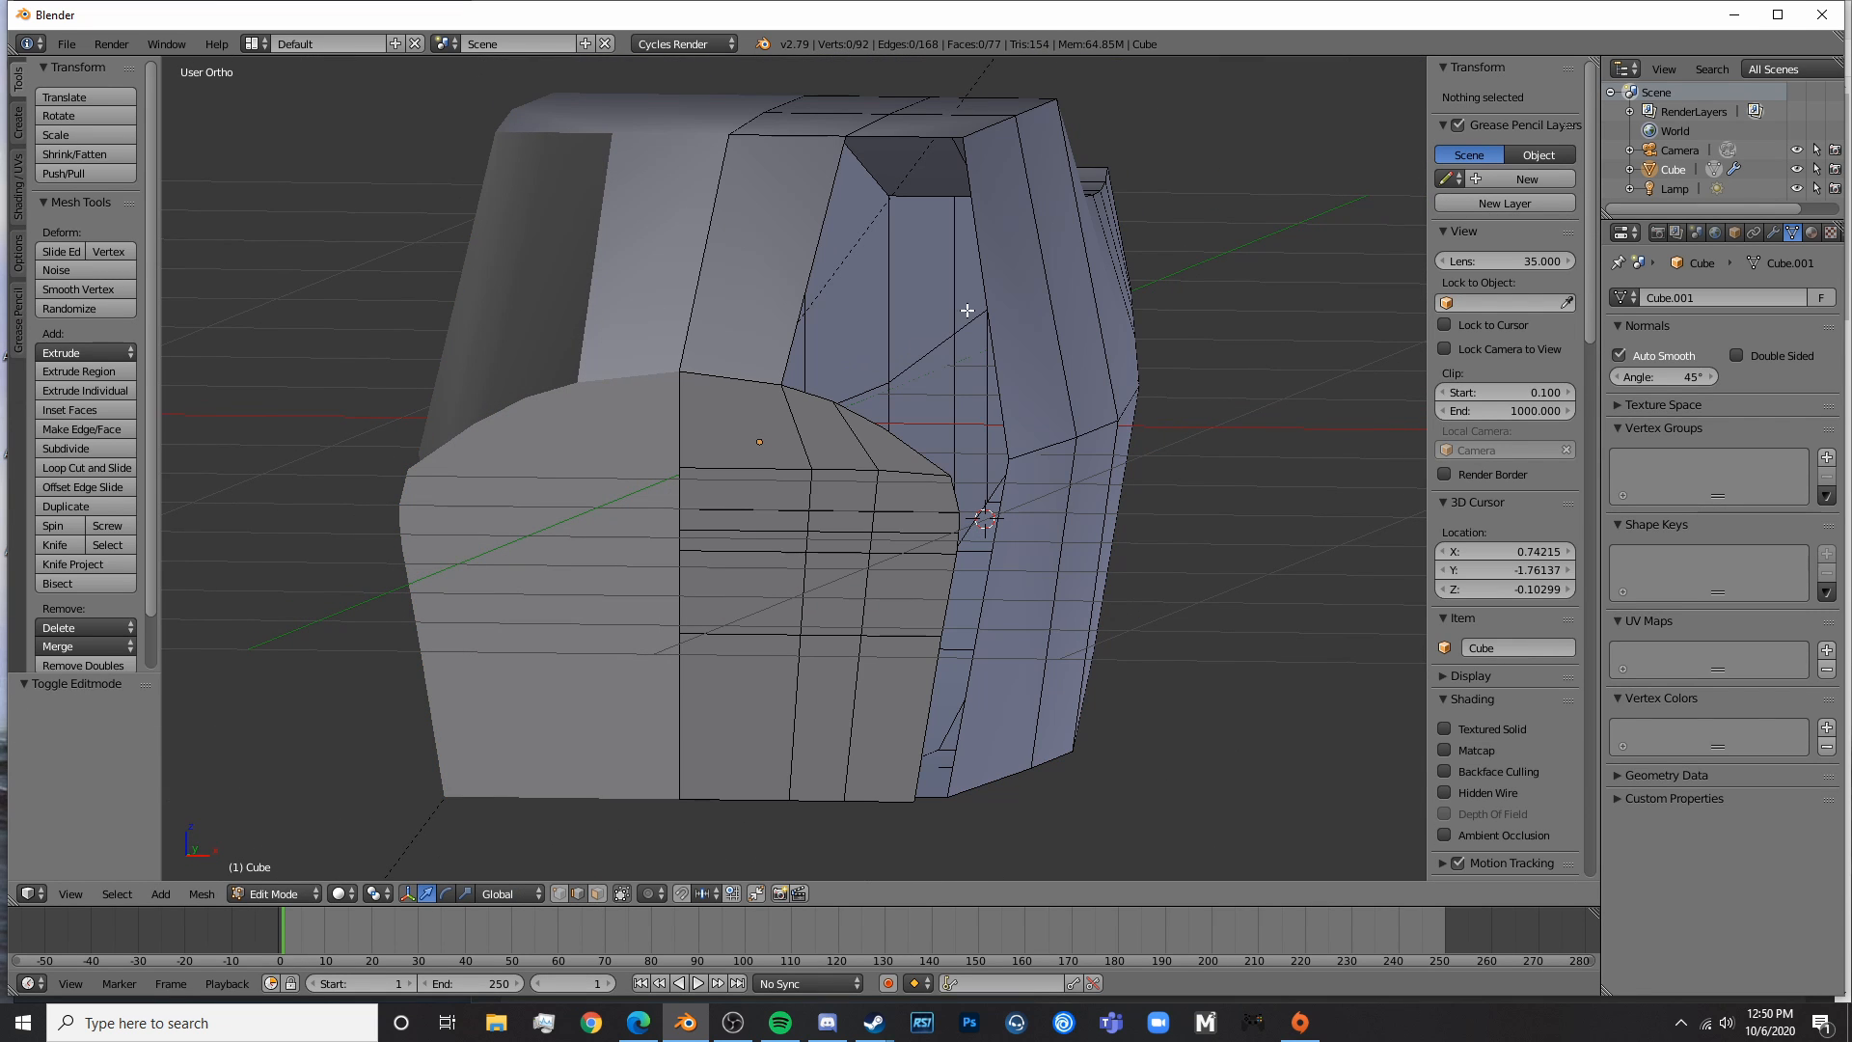
{"action": "middle_click_drag", "start_coordinate": [936, 319], "coordinate": [865, 395]}
{"action": "scroll", "coordinate": [835, 381], "scroll_direction": "down", "scroll_amount": 3}
{"action": "key", "text": "Tab"}
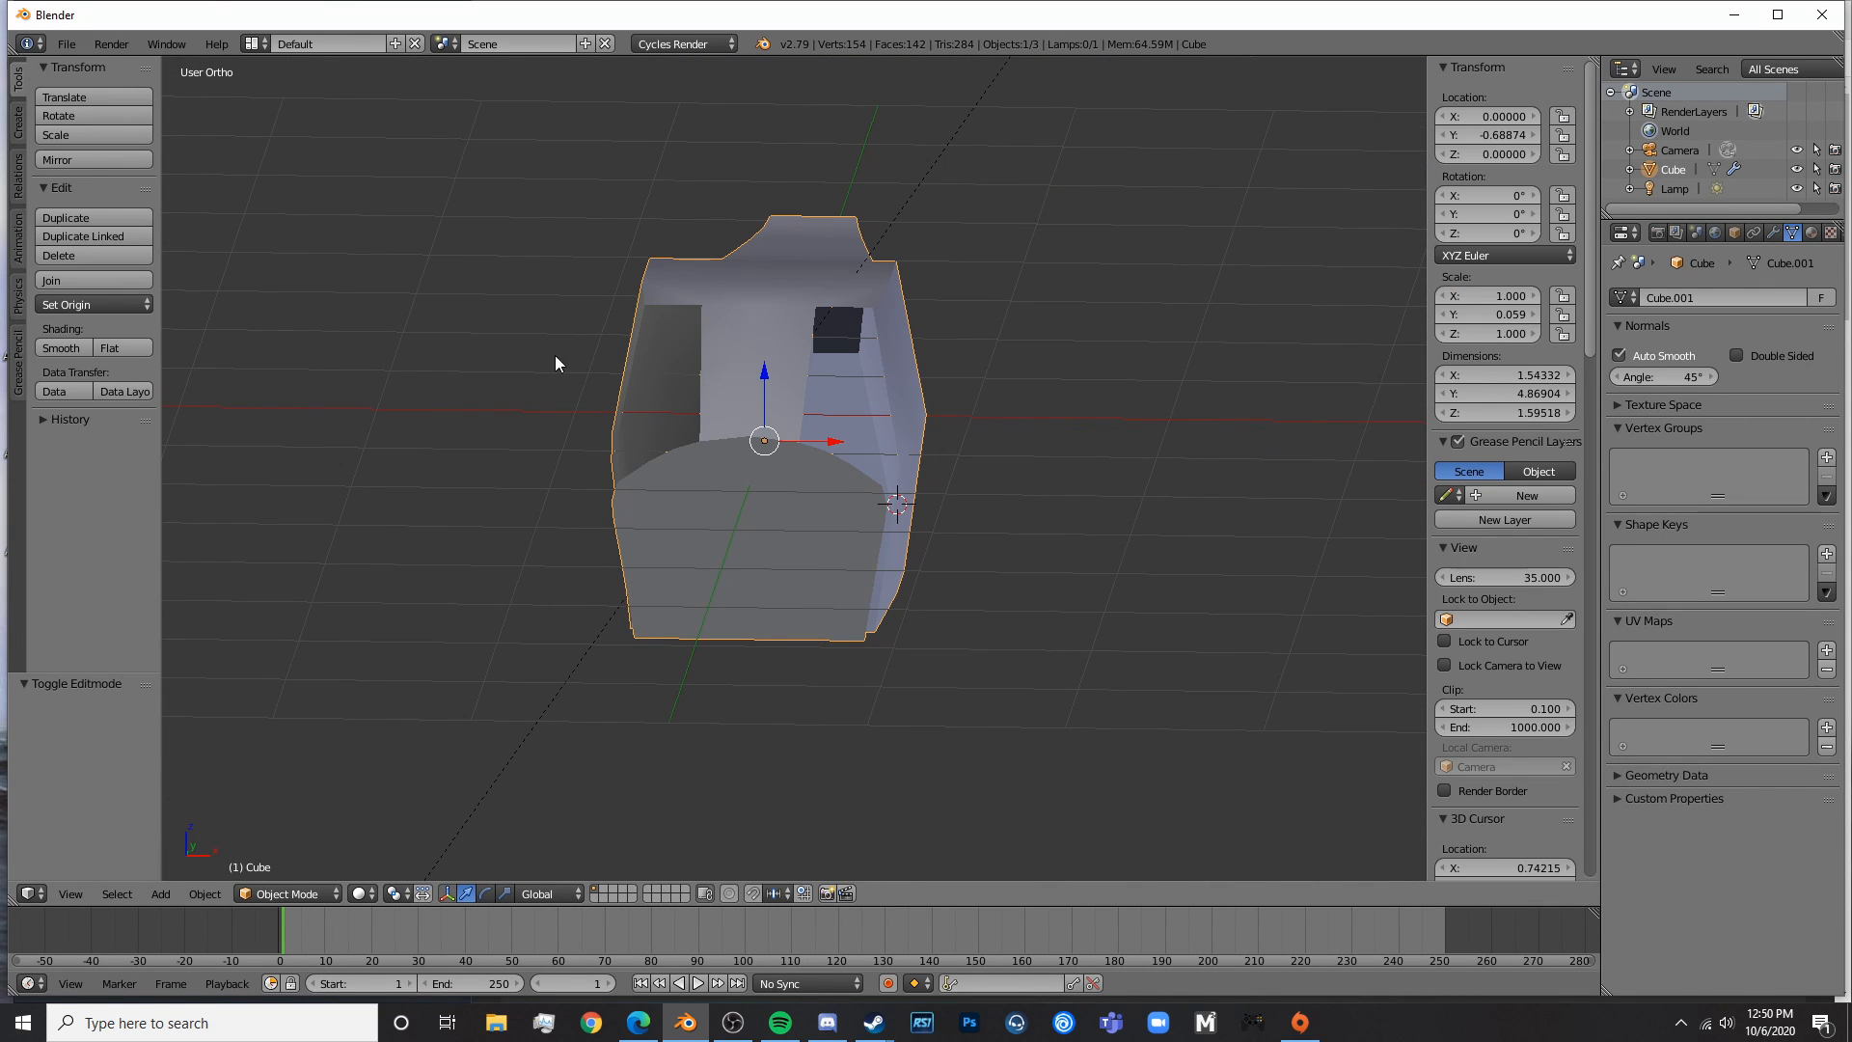
{"action": "middle_click_drag", "start_coordinate": [662, 453], "coordinate": [777, 436]}
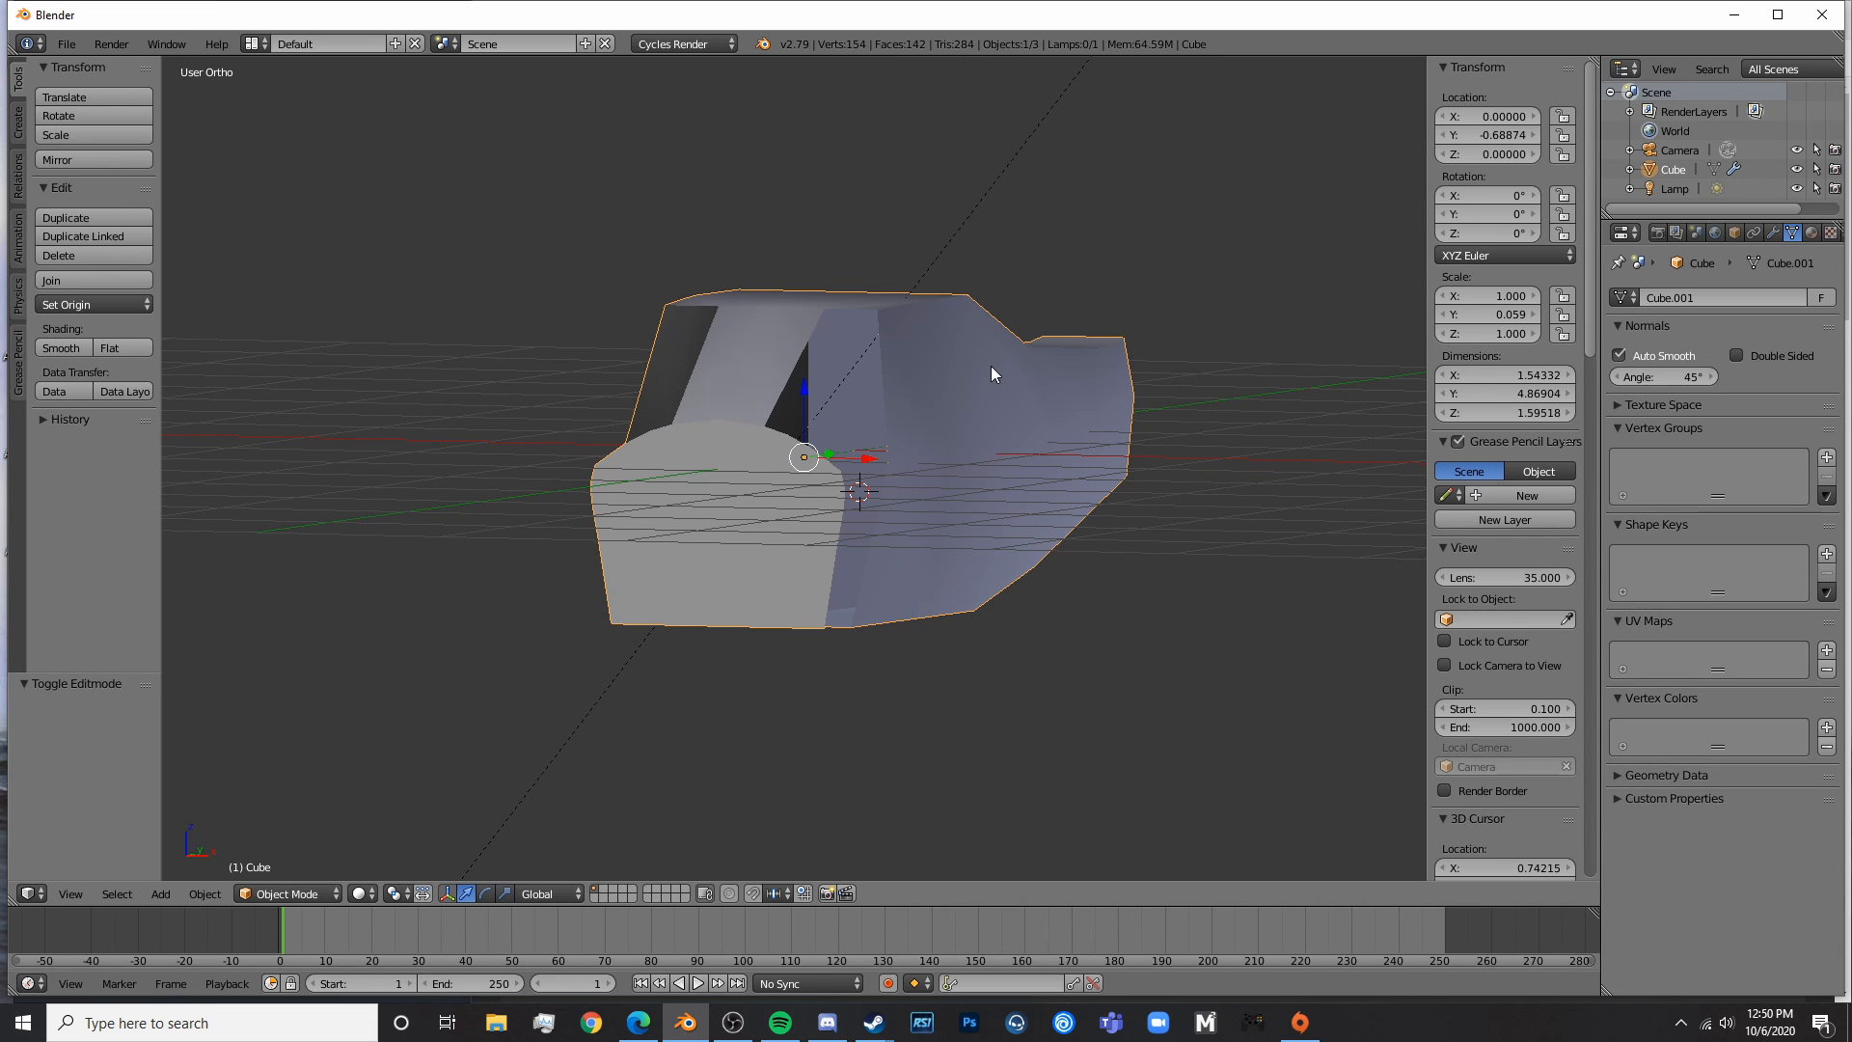
{"action": "key", "text": "Tab"}
- Fill a face between the roof's outer front edge and the second top edge of the front face
{"action": "scroll", "coordinate": [1013, 273], "scroll_direction": "up", "scroll_amount": 6}
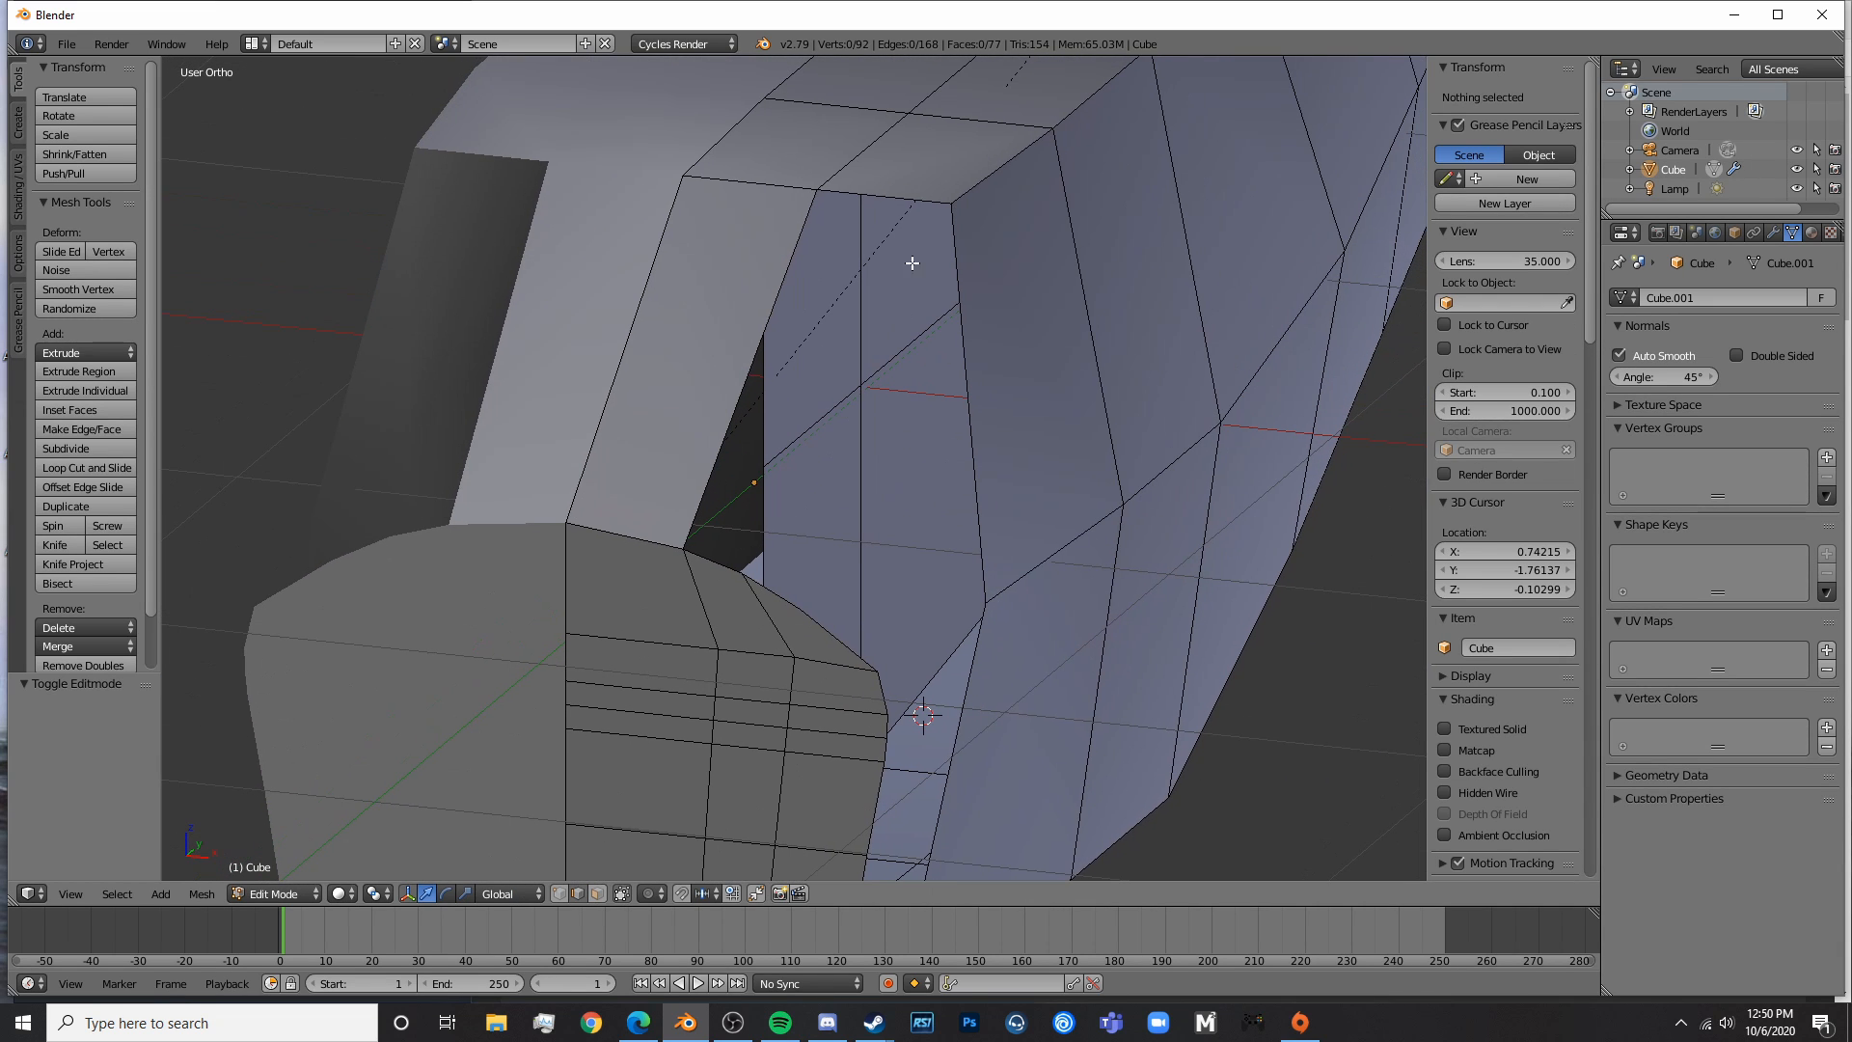
{"action": "right_click", "coordinate": [879, 179]}
{"action": "right_click", "coordinate": [751, 575], "text": "shift"}
{"action": "key", "text": "f"}
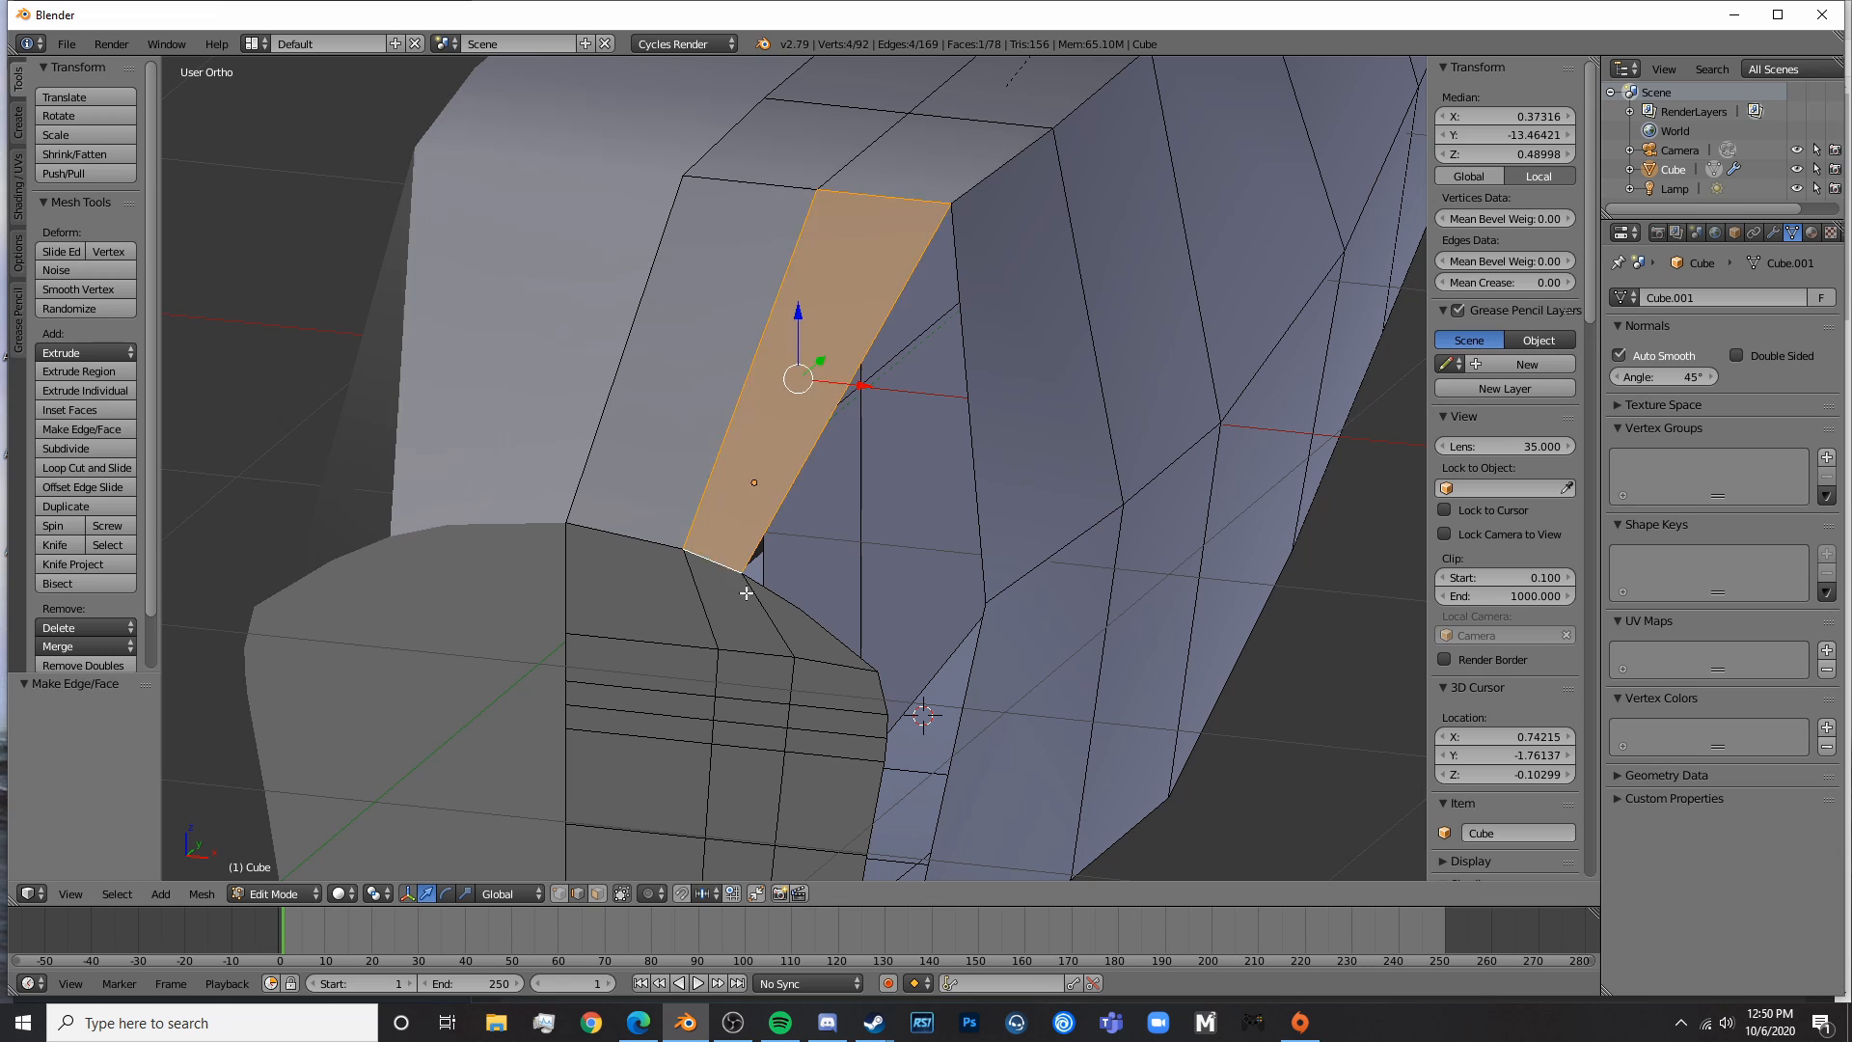
{"action": "key", "text": "a"}
- Add one lengthwise loop cut midway along the fuselage's upper side
{"action": "right_click", "coordinate": [766, 581]}
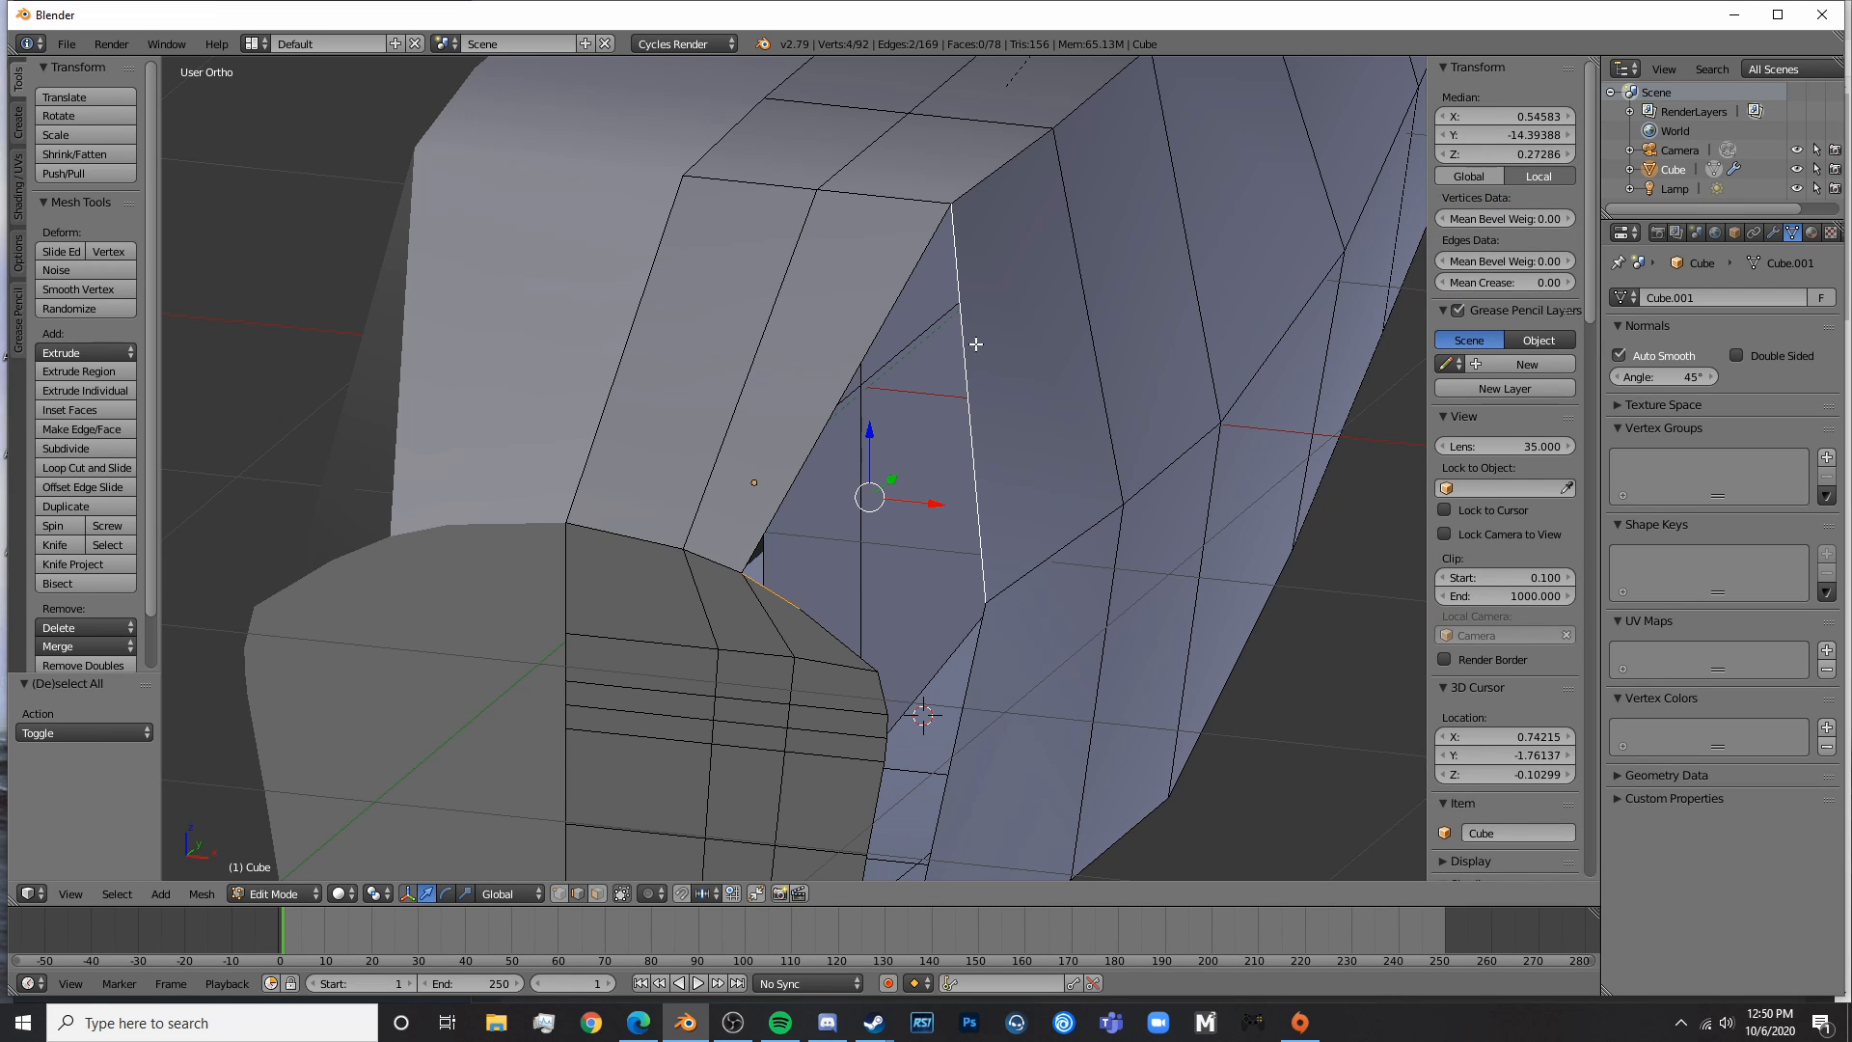
{"action": "key", "text": "ctrl+r"}
{"action": "left_click", "coordinate": [982, 420]}
{"action": "left_click", "coordinate": [982, 419]}
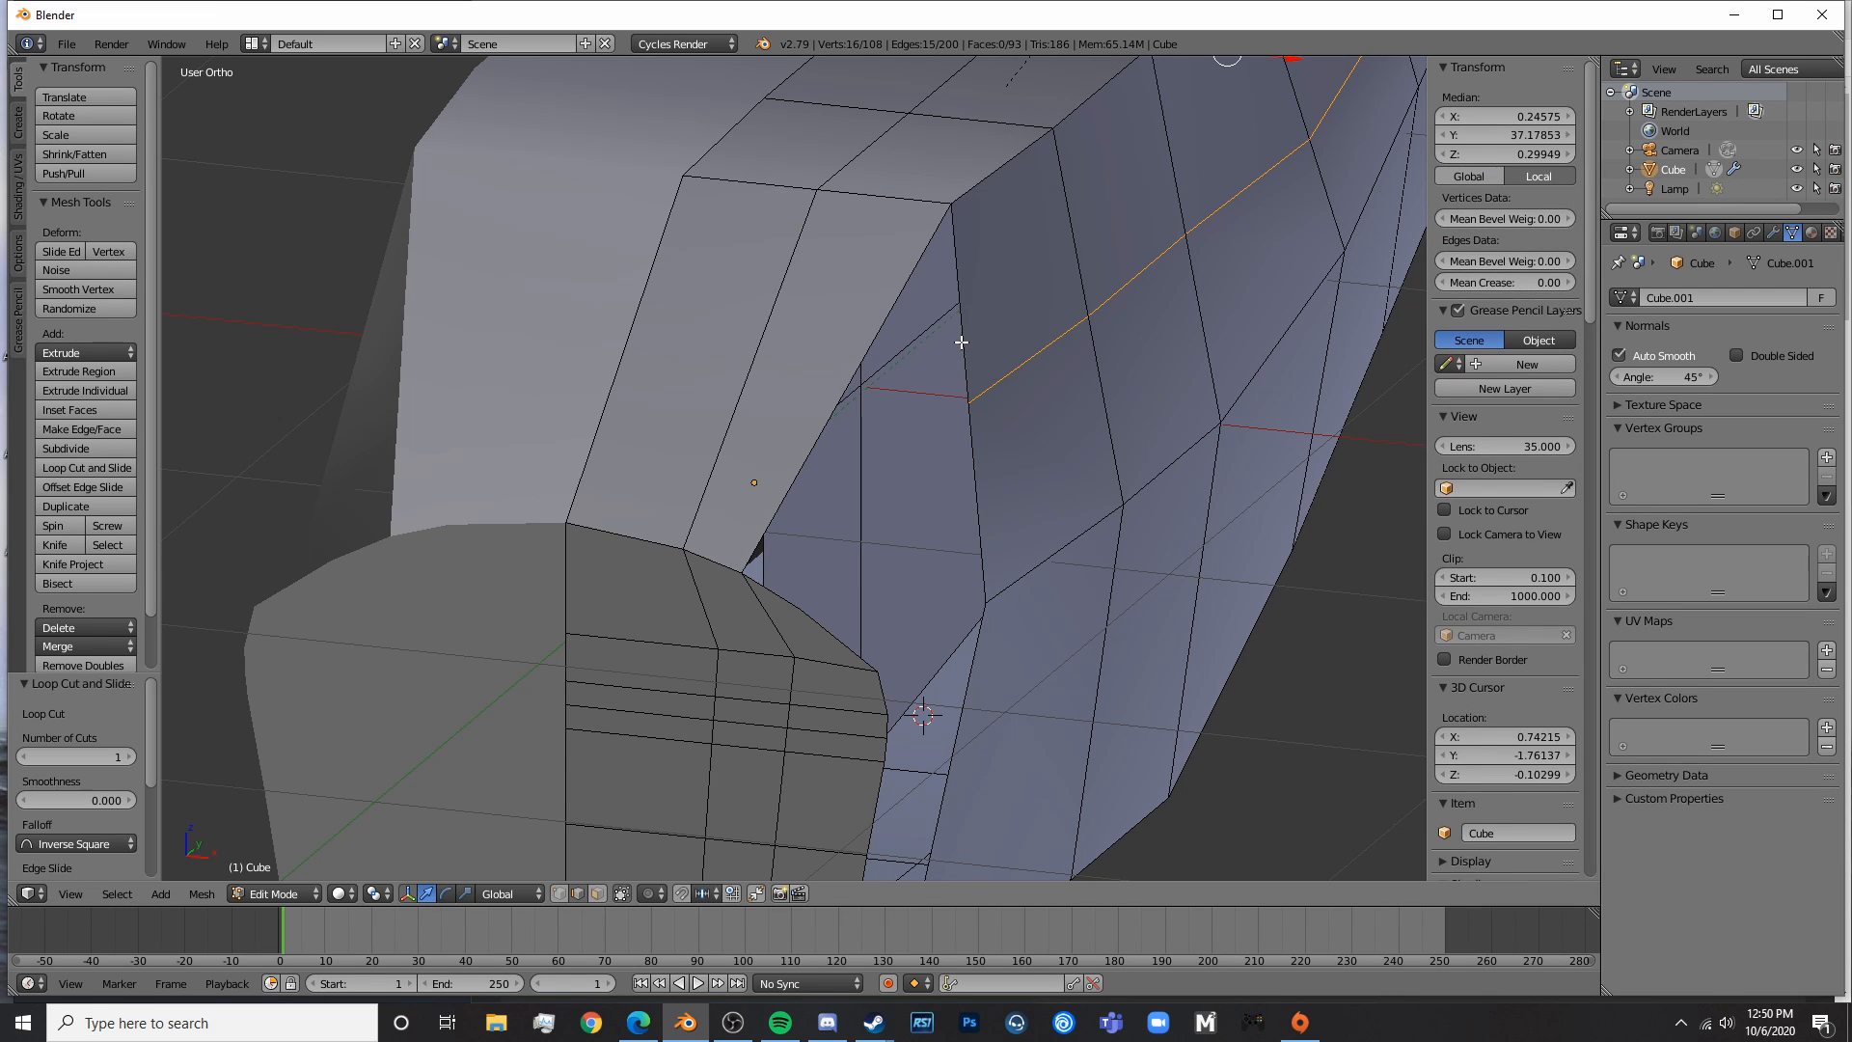
- Fill two faces between the split upper side edges and the front face's curved shoulder edges
{"action": "right_click", "coordinate": [963, 341]}
{"action": "right_click", "coordinate": [777, 596], "text": "shift"}
{"action": "key", "text": "f"}
{"action": "key", "text": "a"}
{"action": "right_click", "coordinate": [821, 646]}
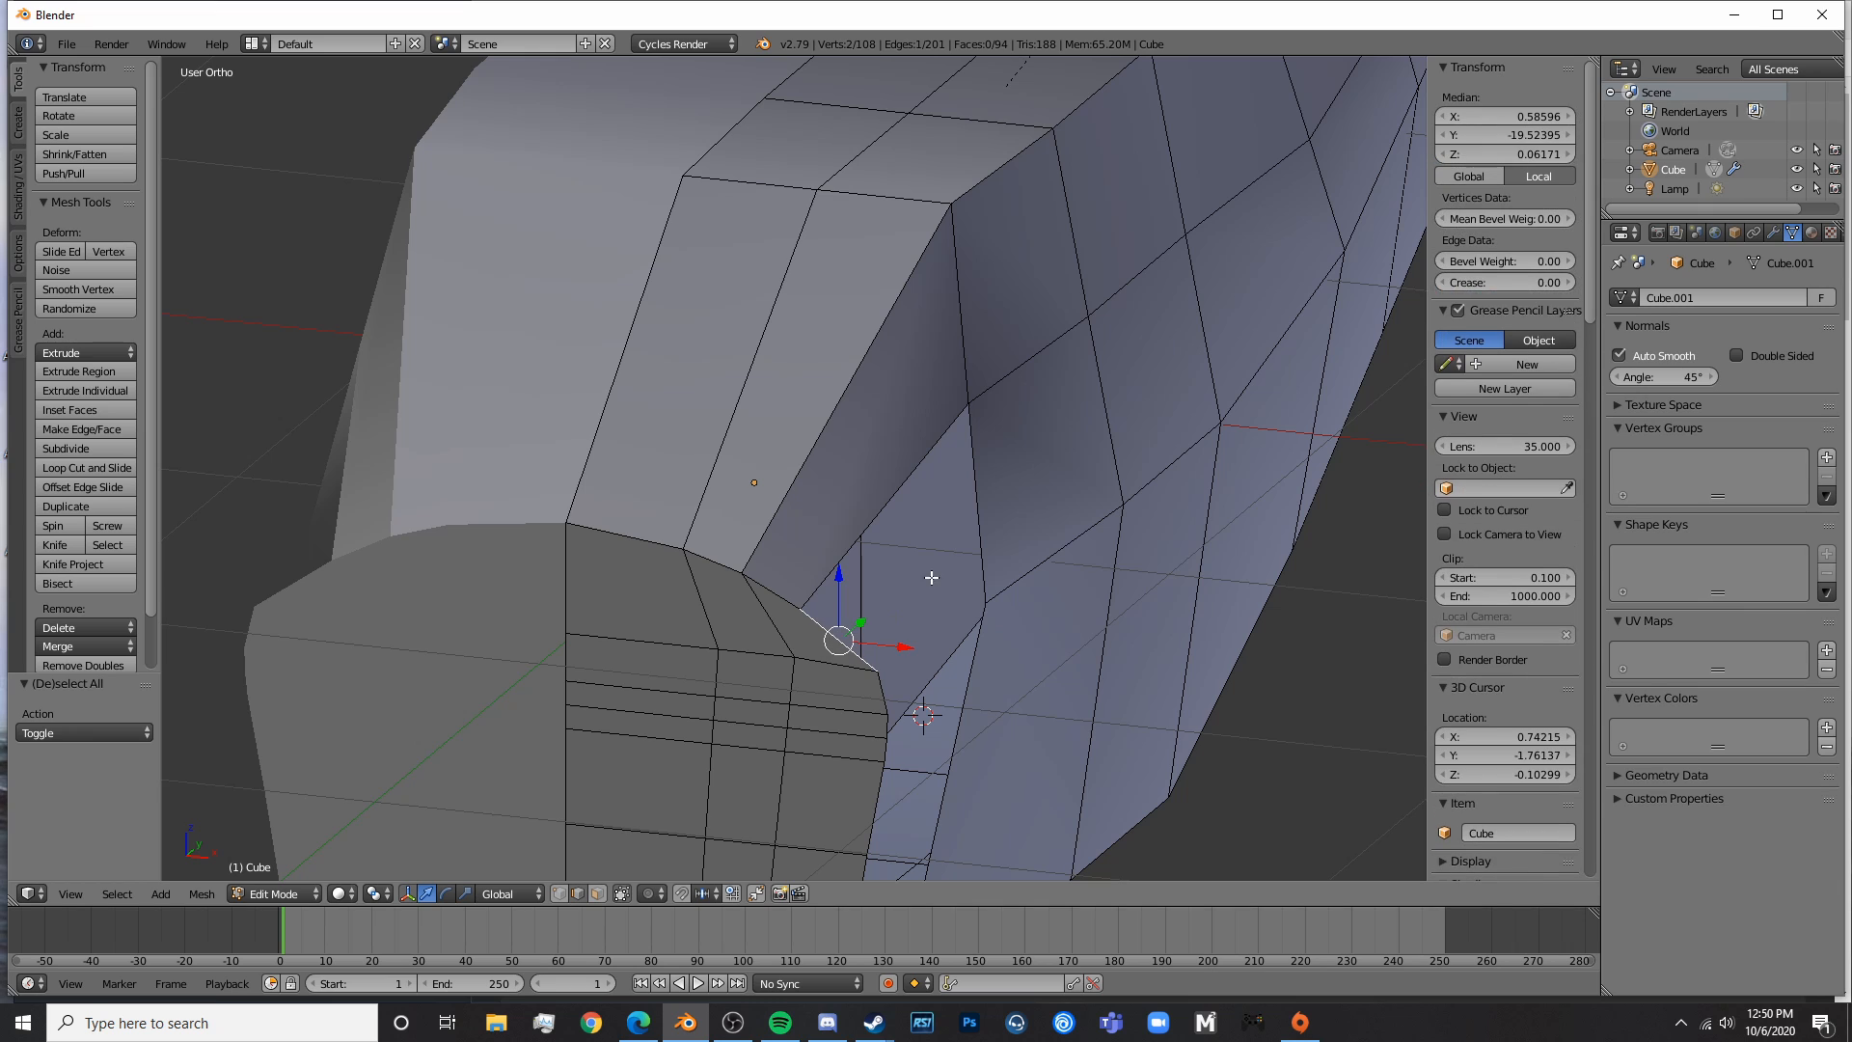
{"action": "right_click", "coordinate": [989, 503], "text": "shift"}
{"action": "key", "text": "f"}
{"action": "key", "text": "a"}
{"action": "middle_click_drag", "start_coordinate": [1048, 626], "coordinate": [934, 398], "text": "shift"}
{"action": "scroll", "coordinate": [752, 476], "scroll_direction": "up", "scroll_amount": 2}
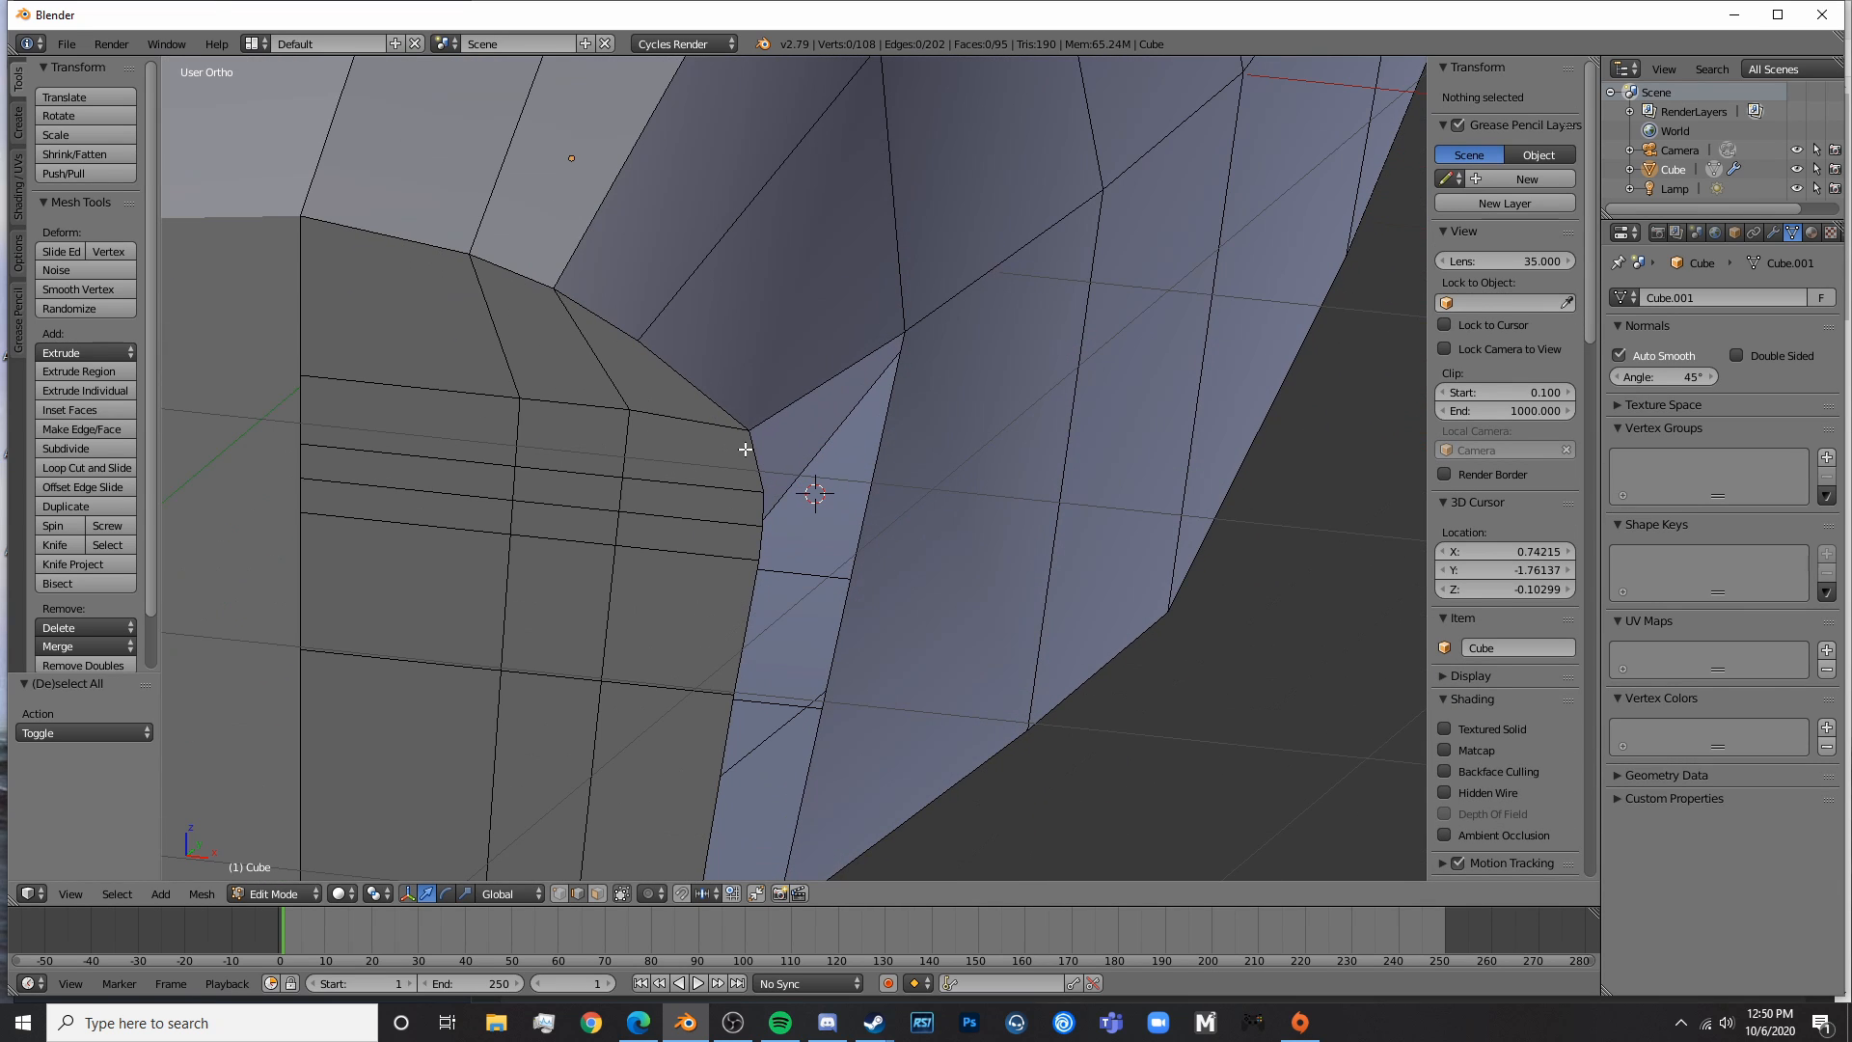
{"action": "right_click", "coordinate": [746, 449]}
{"action": "right_click", "coordinate": [898, 403], "text": "shift"}
{"action": "scroll", "coordinate": [766, 472], "scroll_direction": "down", "scroll_amount": 2}
{"action": "key", "text": "a"}
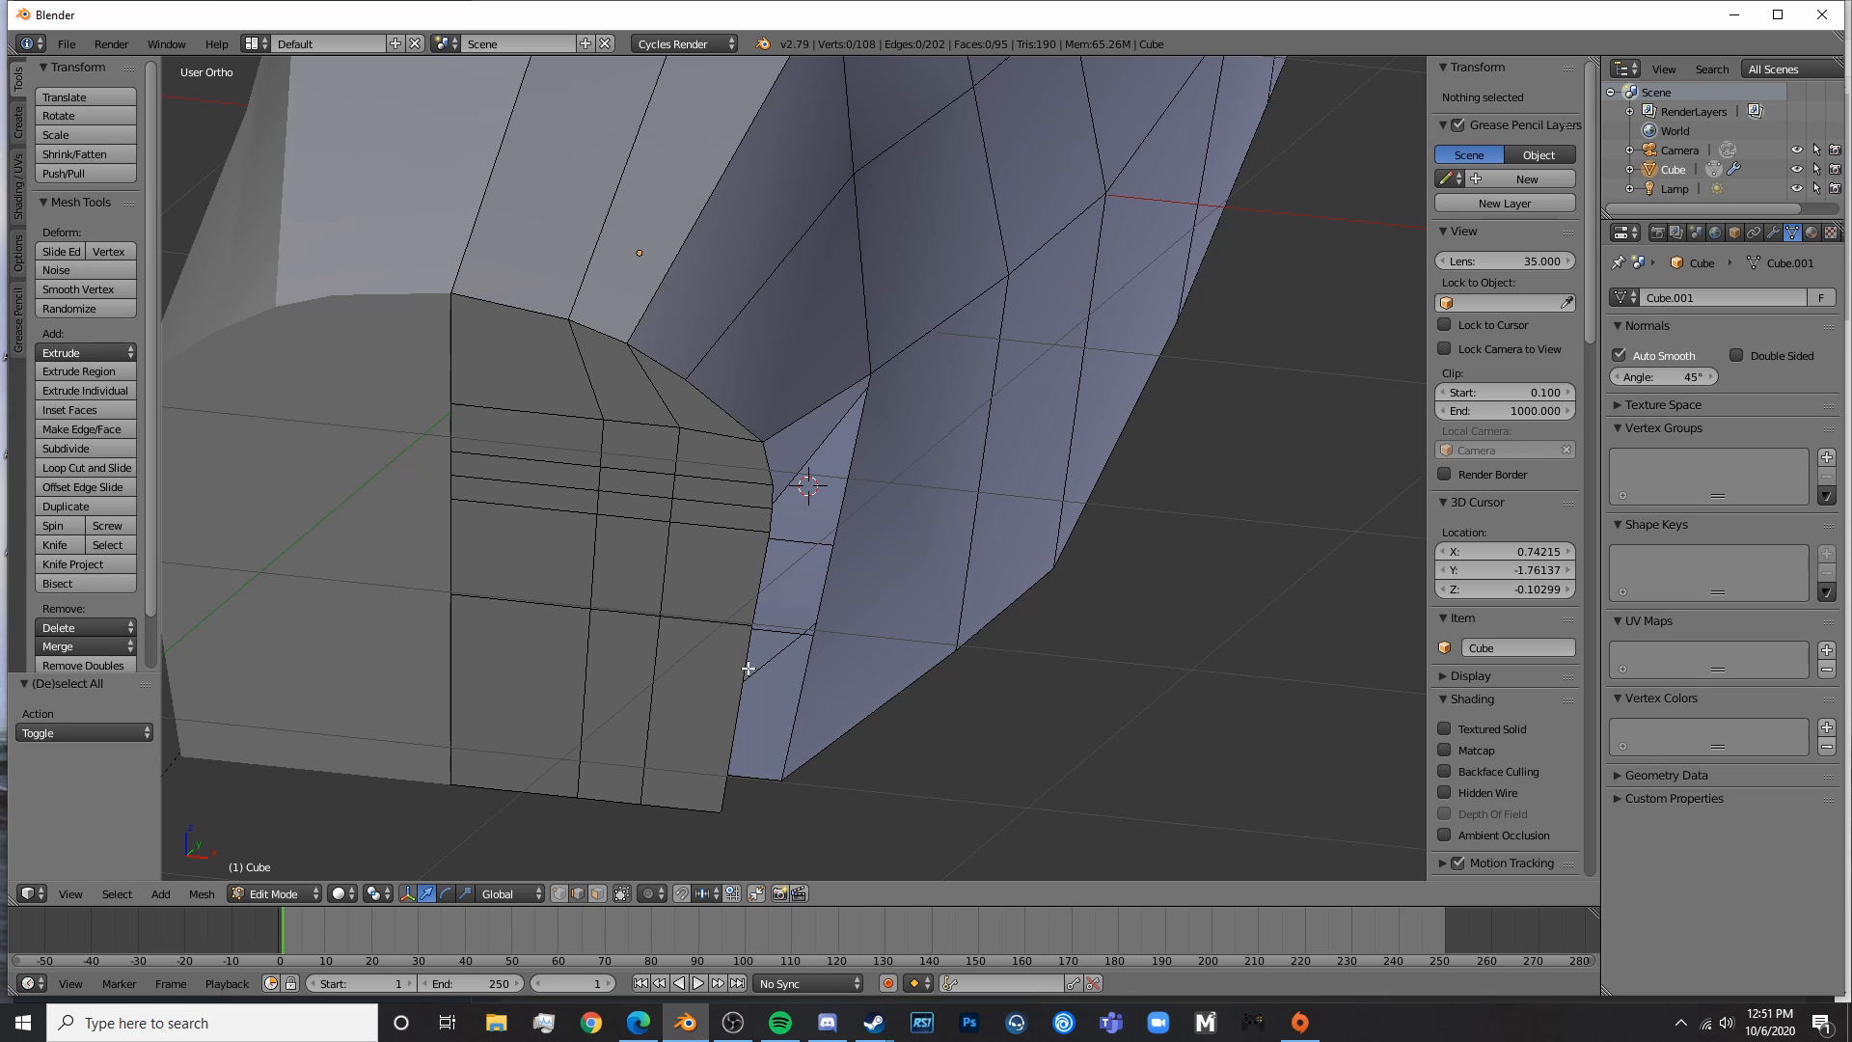
{"action": "key", "text": "ctrl+r"}
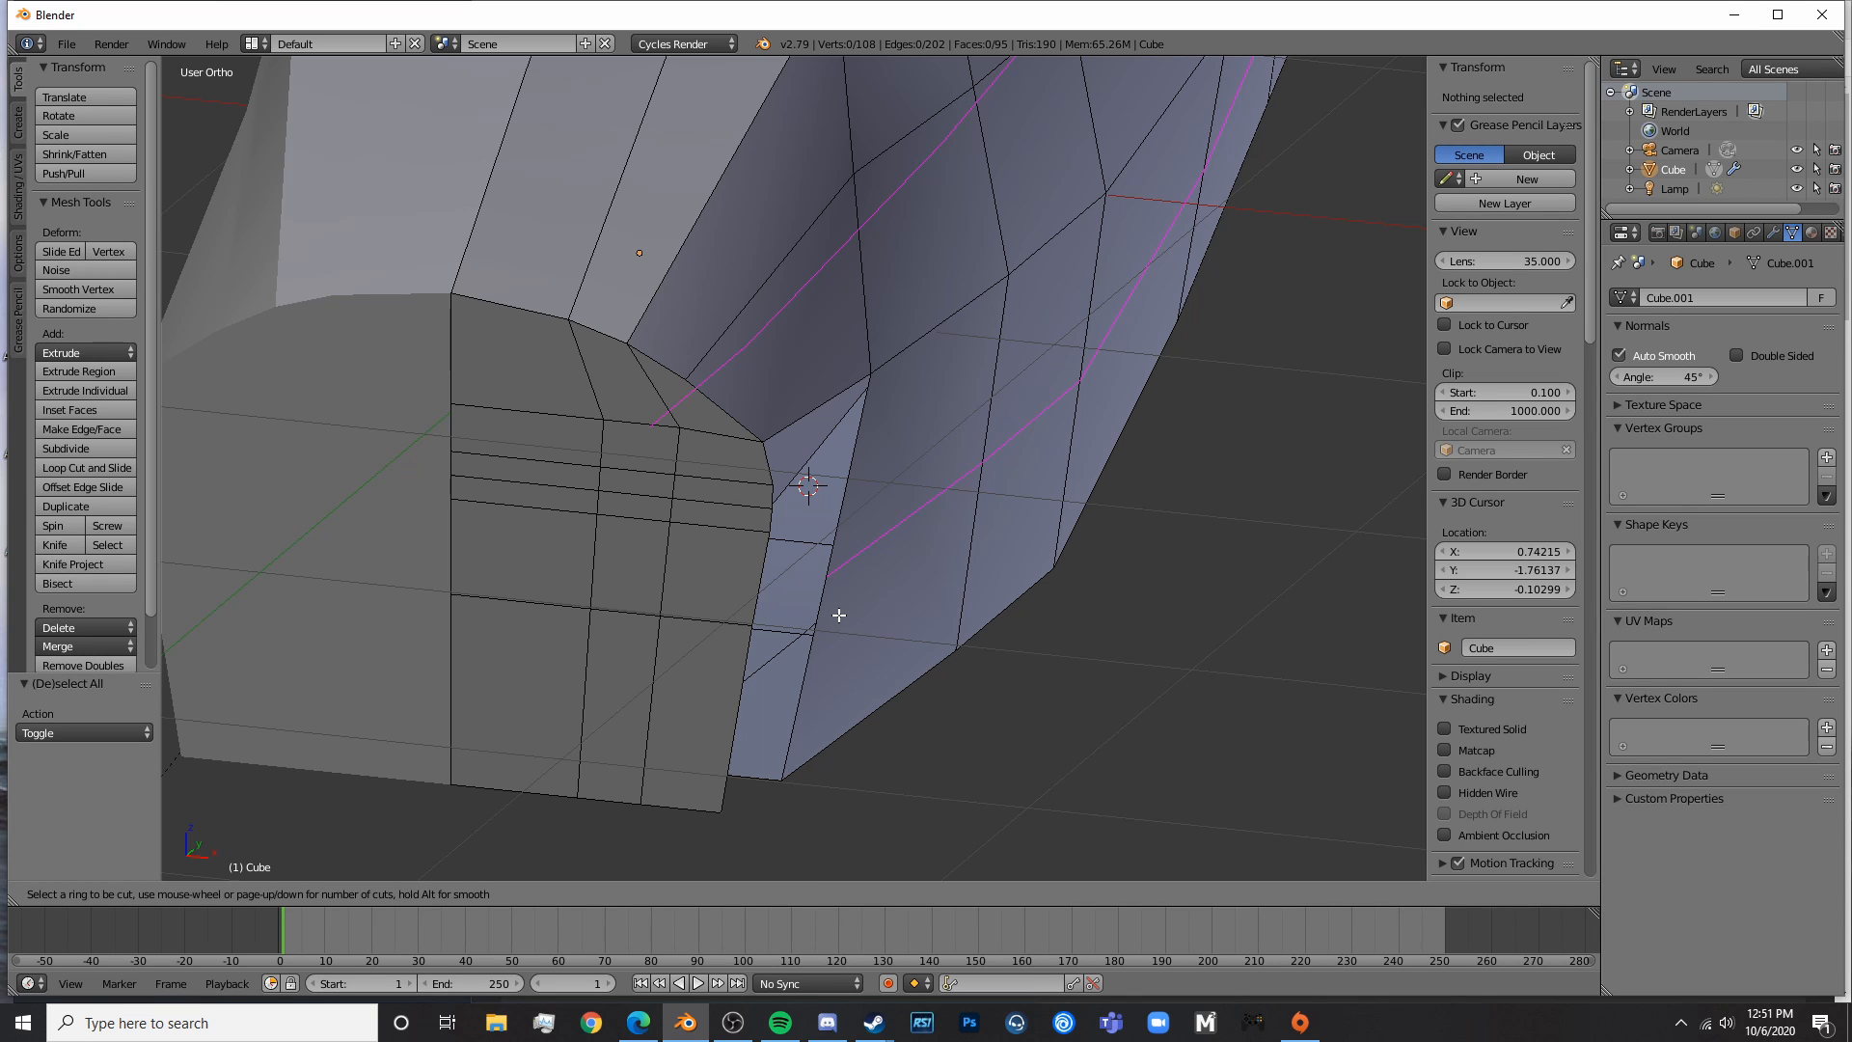
{"action": "key", "text": "4"}
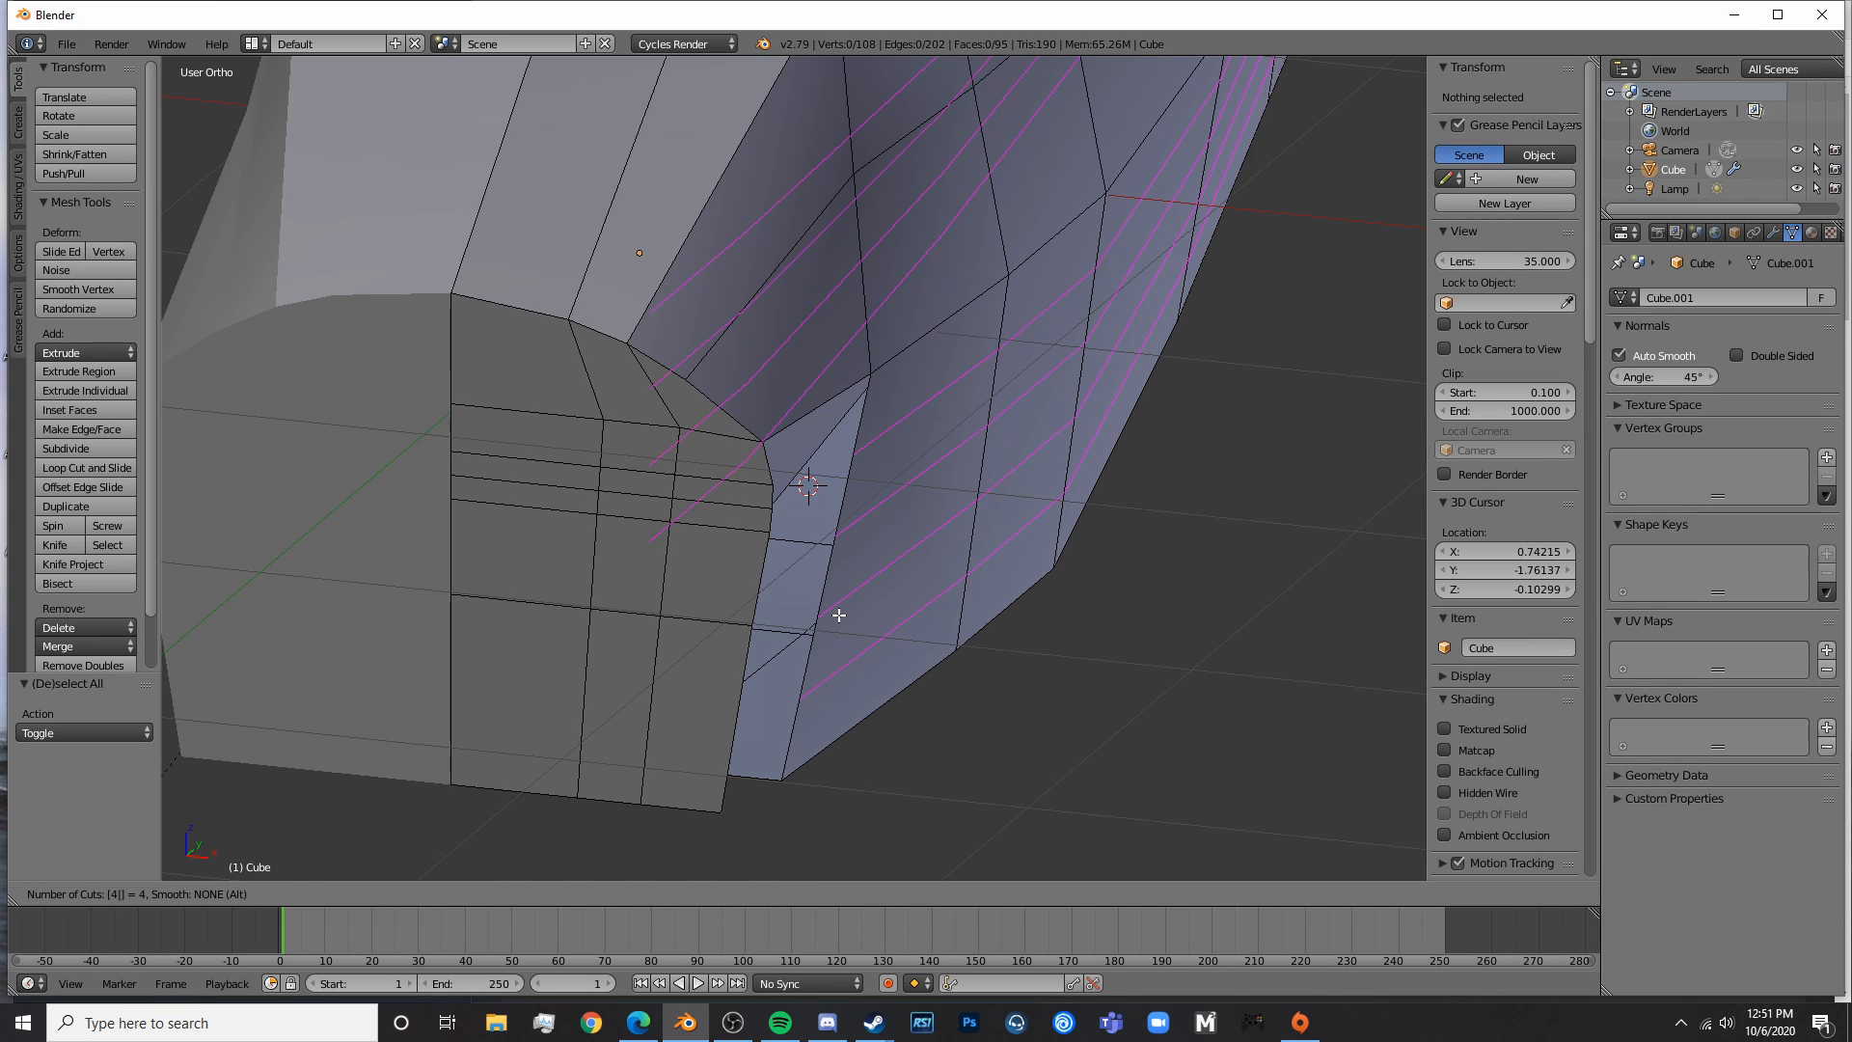
{"action": "key", "text": "Escape"}
- Add four lengthwise loop cuts on the fuselage's lower side, slid to match the front face's horizontal divisions
{"action": "key", "text": "ctrl+r"}
{"action": "left_click", "coordinate": [862, 488]}
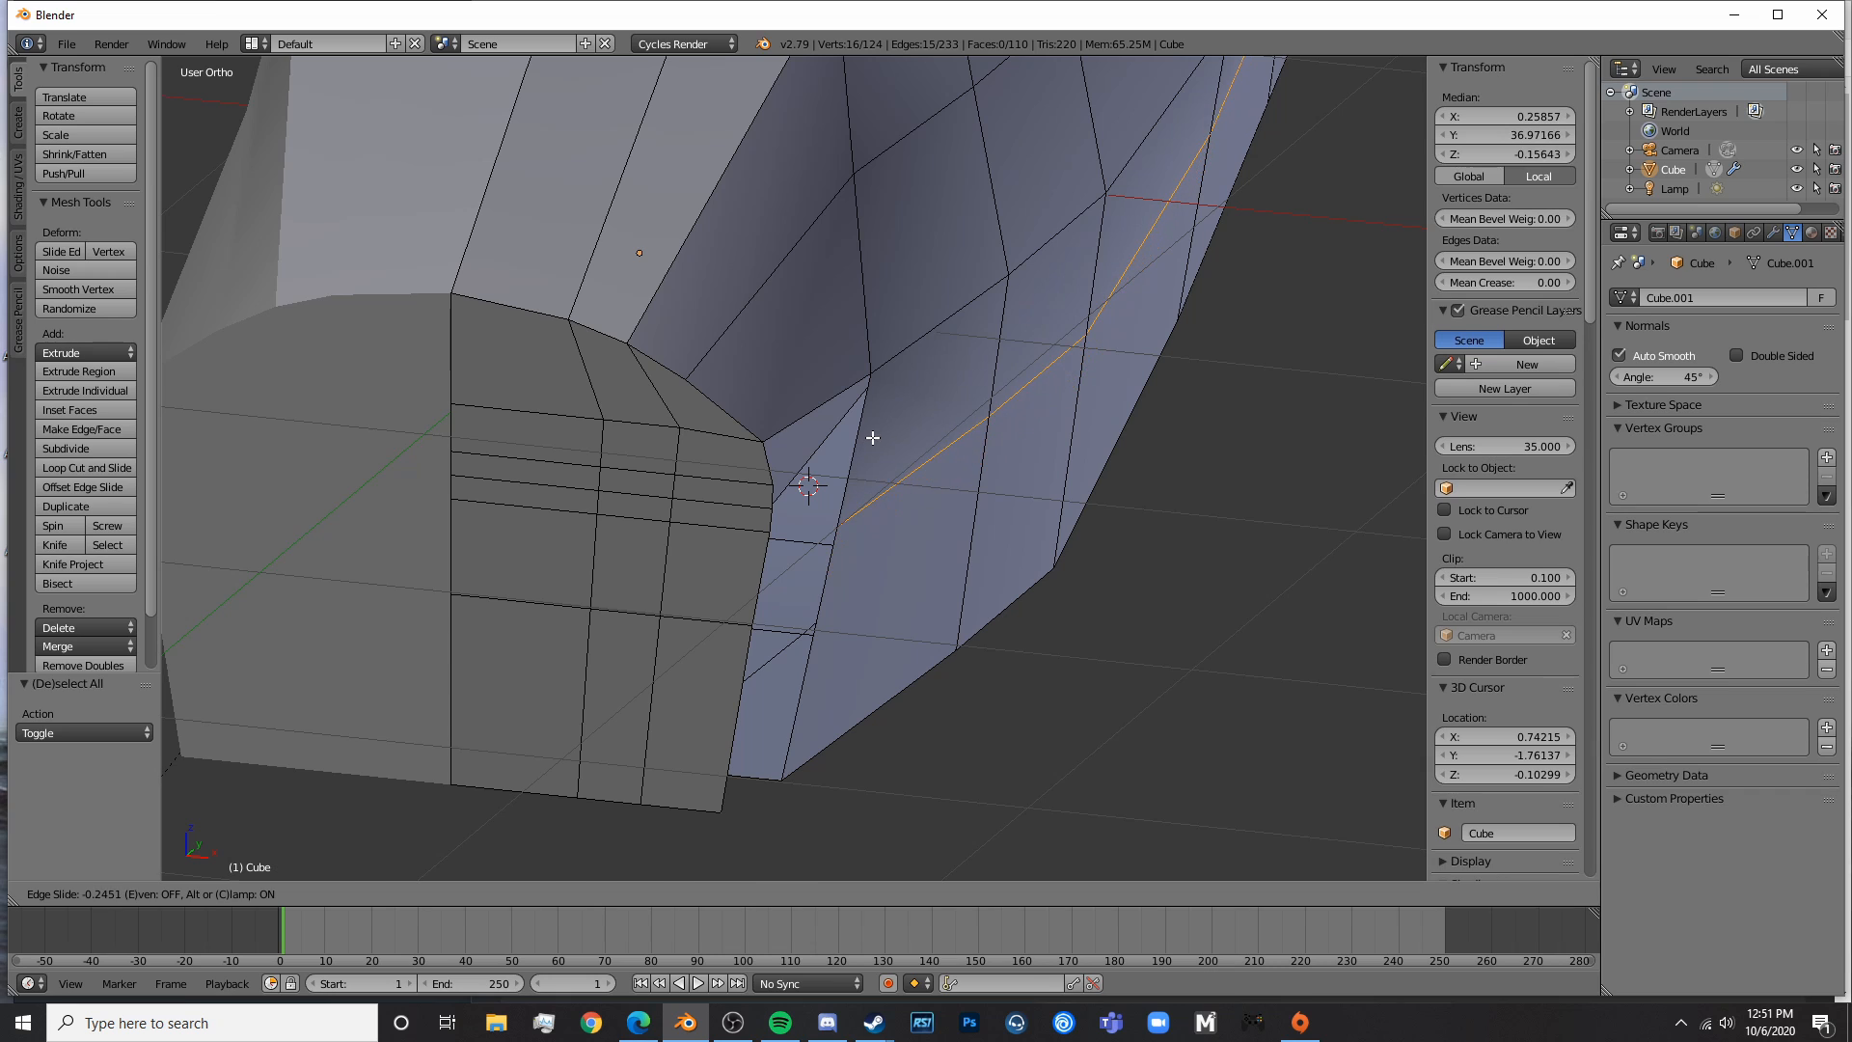
{"action": "left_click", "coordinate": [872, 435]}
{"action": "key", "text": "a"}
{"action": "key", "text": "ctrl+r"}
{"action": "left_click", "coordinate": [849, 462]}
{"action": "left_click", "coordinate": [851, 477]}
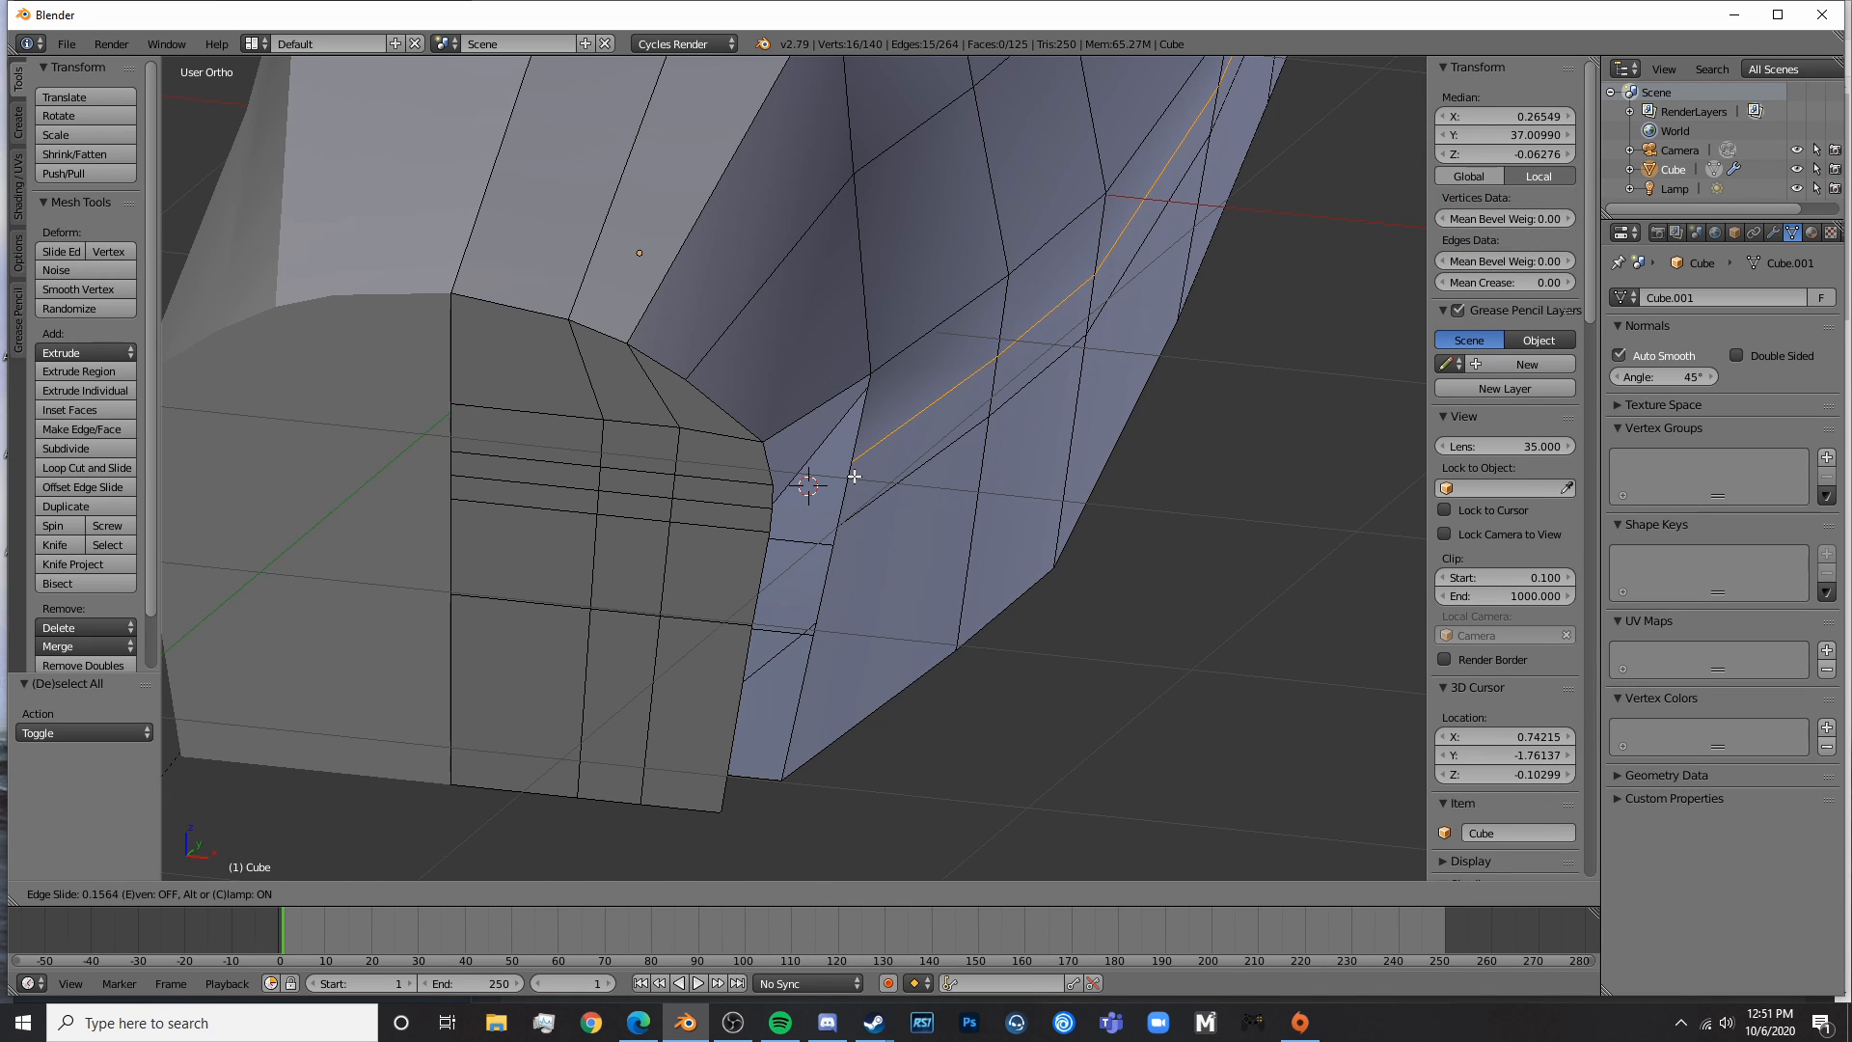
{"action": "key", "text": "a"}
{"action": "key", "text": "ctrl+r"}
{"action": "left_click", "coordinate": [851, 490]}
{"action": "left_click", "coordinate": [827, 612]}
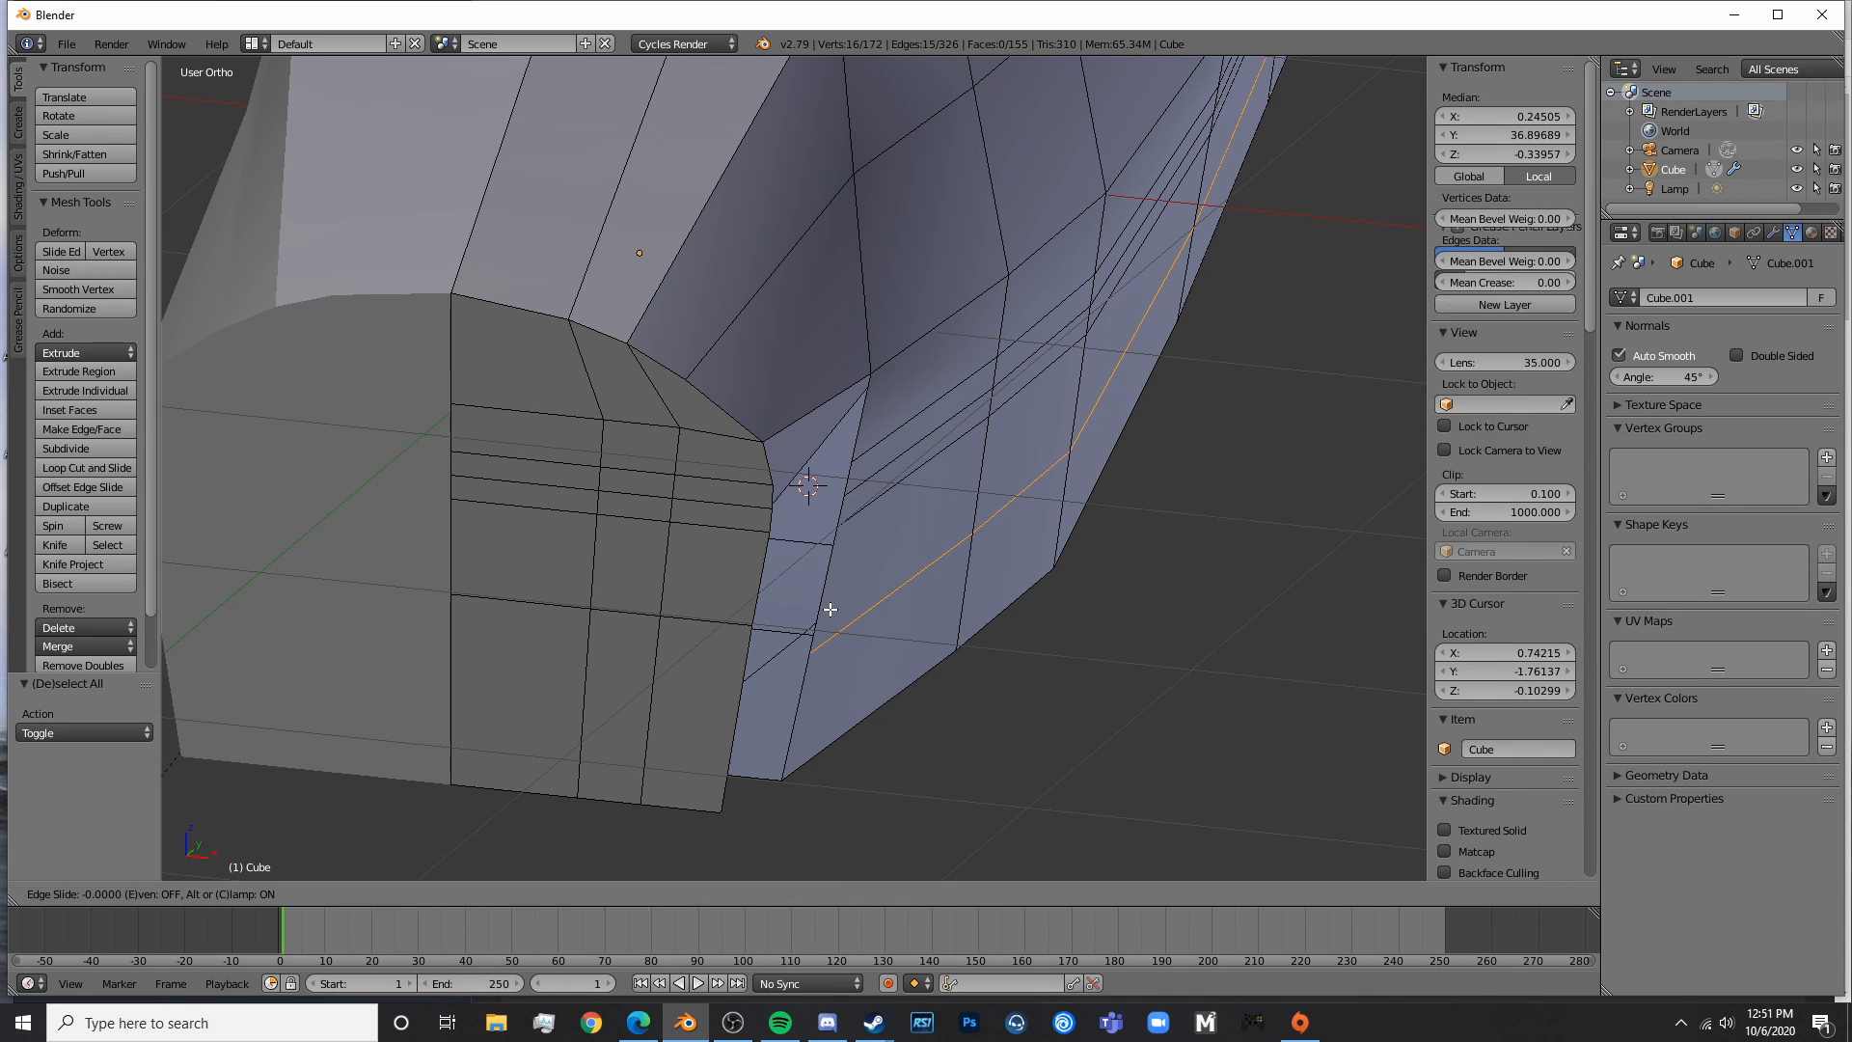
- Fill two faces in the middle of the side gap, joining the front face's outer edges to the matching fuselage edges
{"action": "right_click", "coordinate": [755, 576]}
{"action": "right_click", "coordinate": [822, 581], "text": "shift"}
{"action": "key", "text": "f"}
{"action": "key", "text": "a"}
{"action": "right_click", "coordinate": [776, 513]}
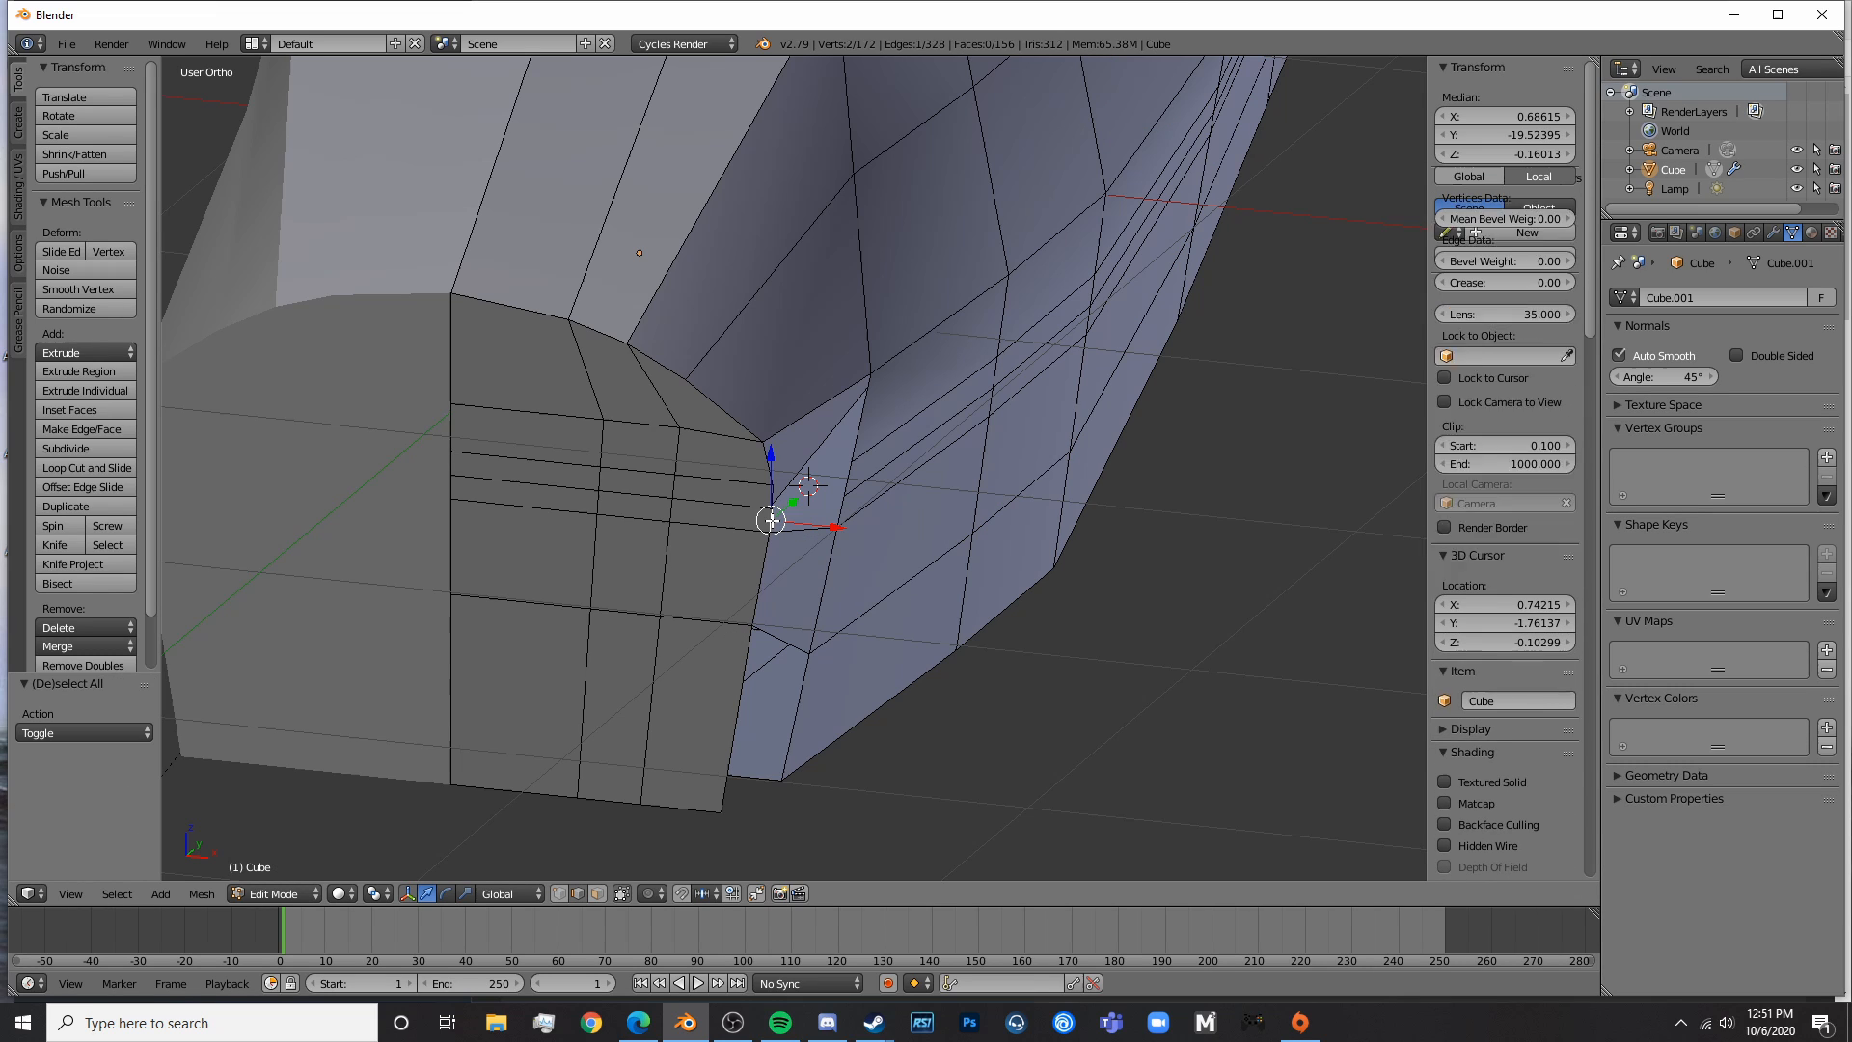
{"action": "right_click", "coordinate": [846, 506], "text": "shift"}
{"action": "key", "text": "f"}
{"action": "key", "text": "a"}
- Fill the rest of the side gap with faces, up to the shoulder and down to the bottom corner
{"action": "right_click", "coordinate": [845, 481]}
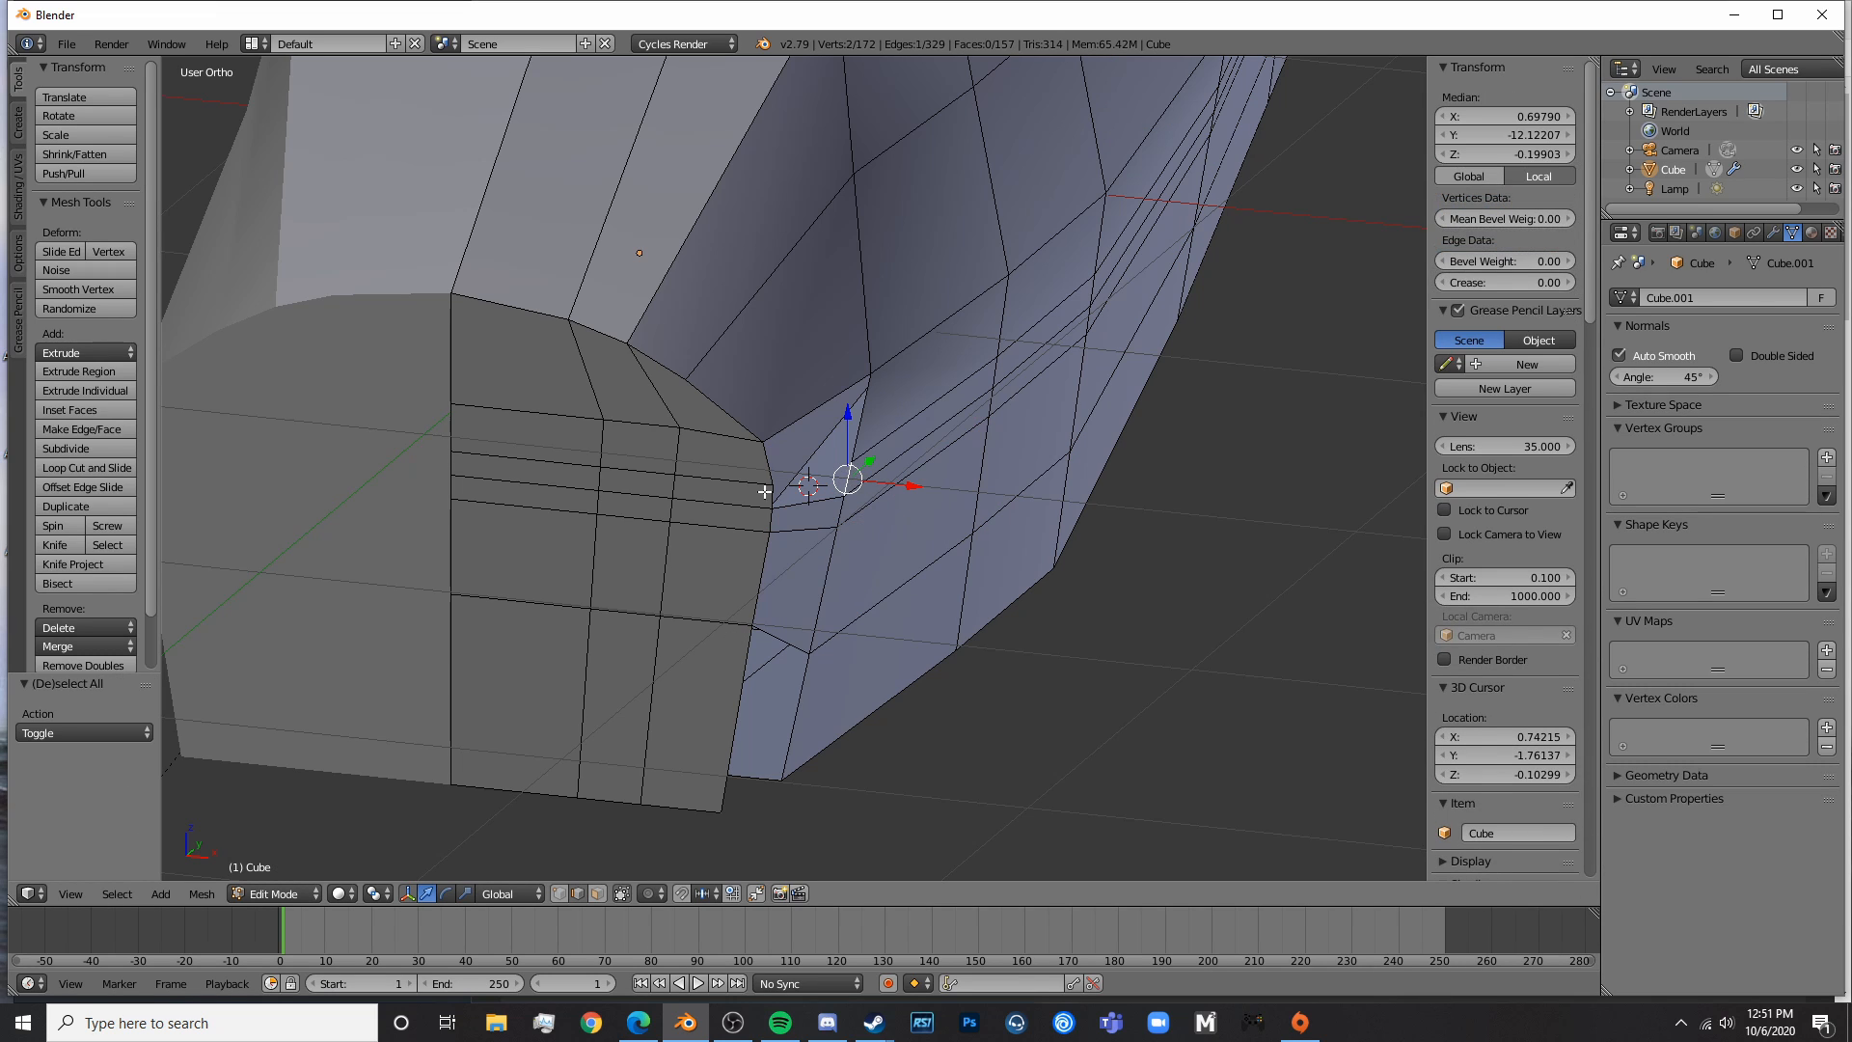
{"action": "right_click", "coordinate": [769, 497], "text": "shift"}
{"action": "key", "text": "f"}
{"action": "key", "text": "a"}
{"action": "scroll", "coordinate": [762, 511], "scroll_direction": "down", "scroll_amount": 5, "text": "shift"}
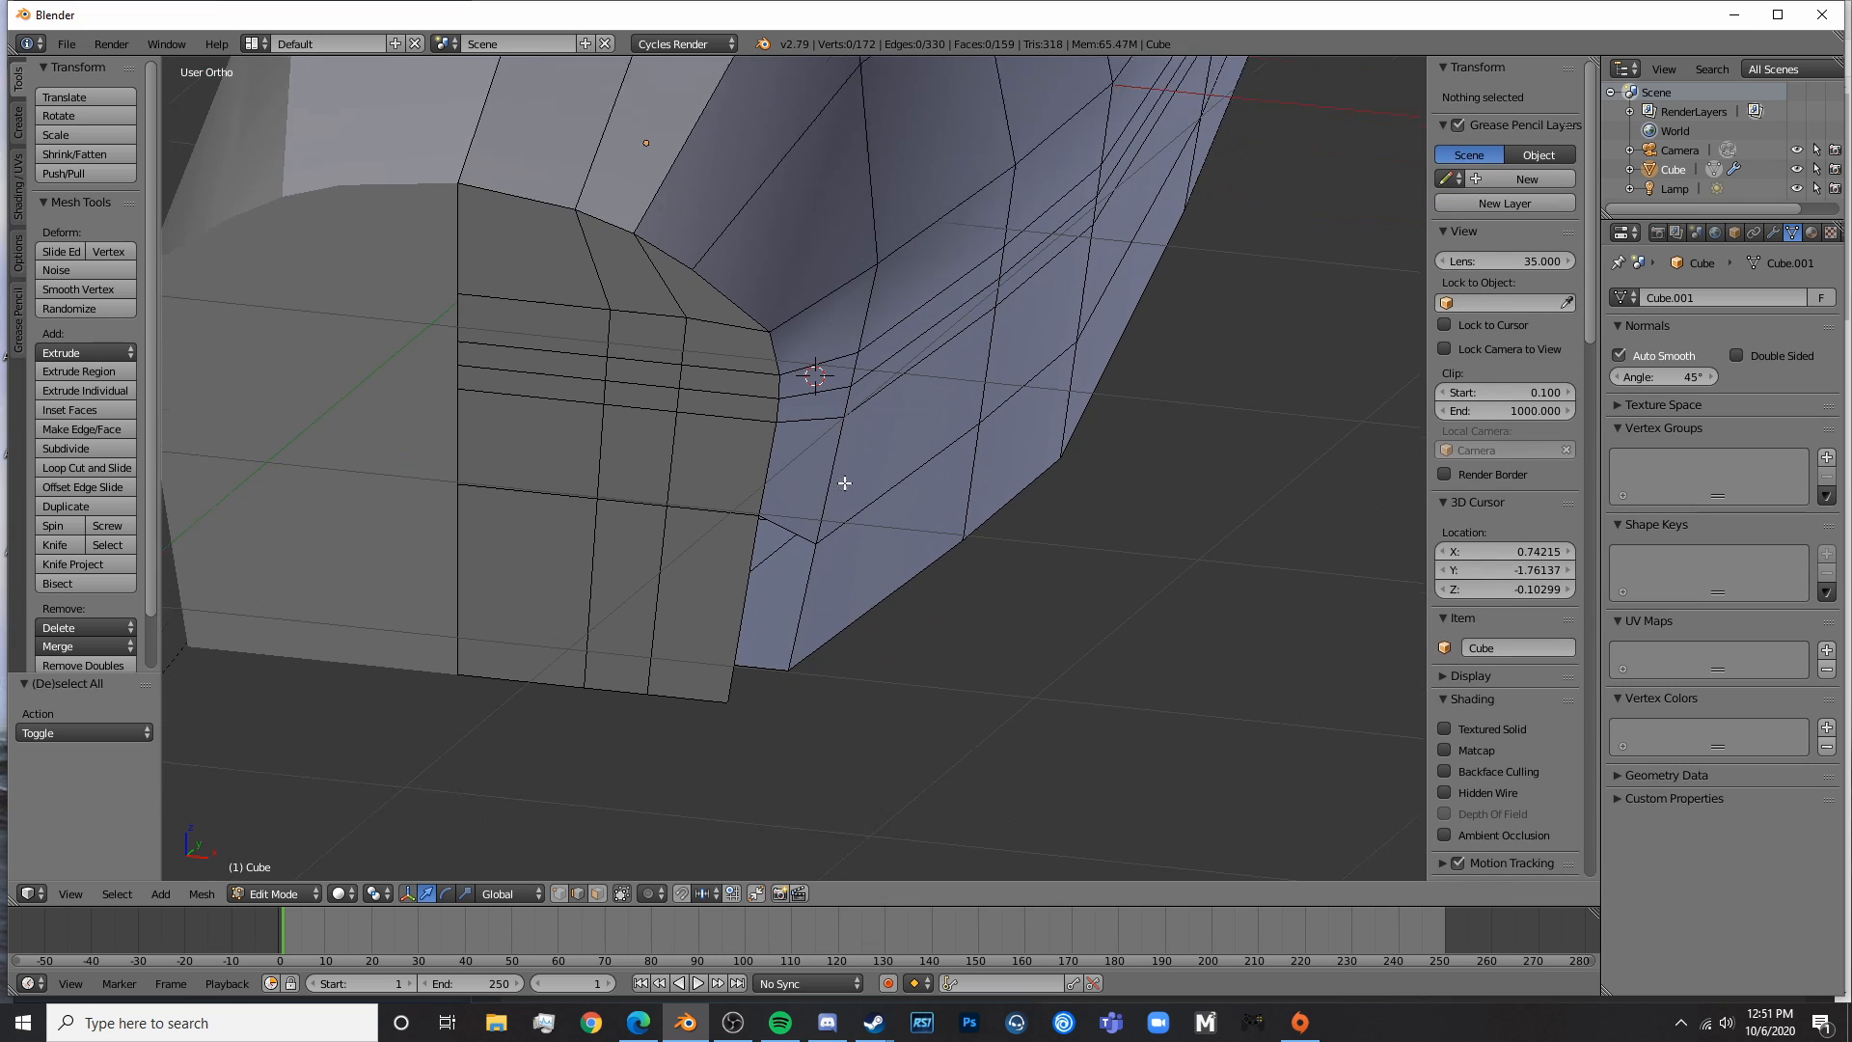
{"action": "right_click", "coordinate": [745, 540]}
{"action": "right_click", "coordinate": [798, 551], "text": "shift"}
{"action": "key", "text": "f"}
{"action": "key", "text": "a"}
- Try a lengthwise loop cut through the outer strip of the fuselage's underside, and undo it
{"action": "key", "text": "Tab"}
{"action": "middle_click_drag", "start_coordinate": [815, 669], "coordinate": [858, 513]}
{"action": "key", "text": "Tab"}
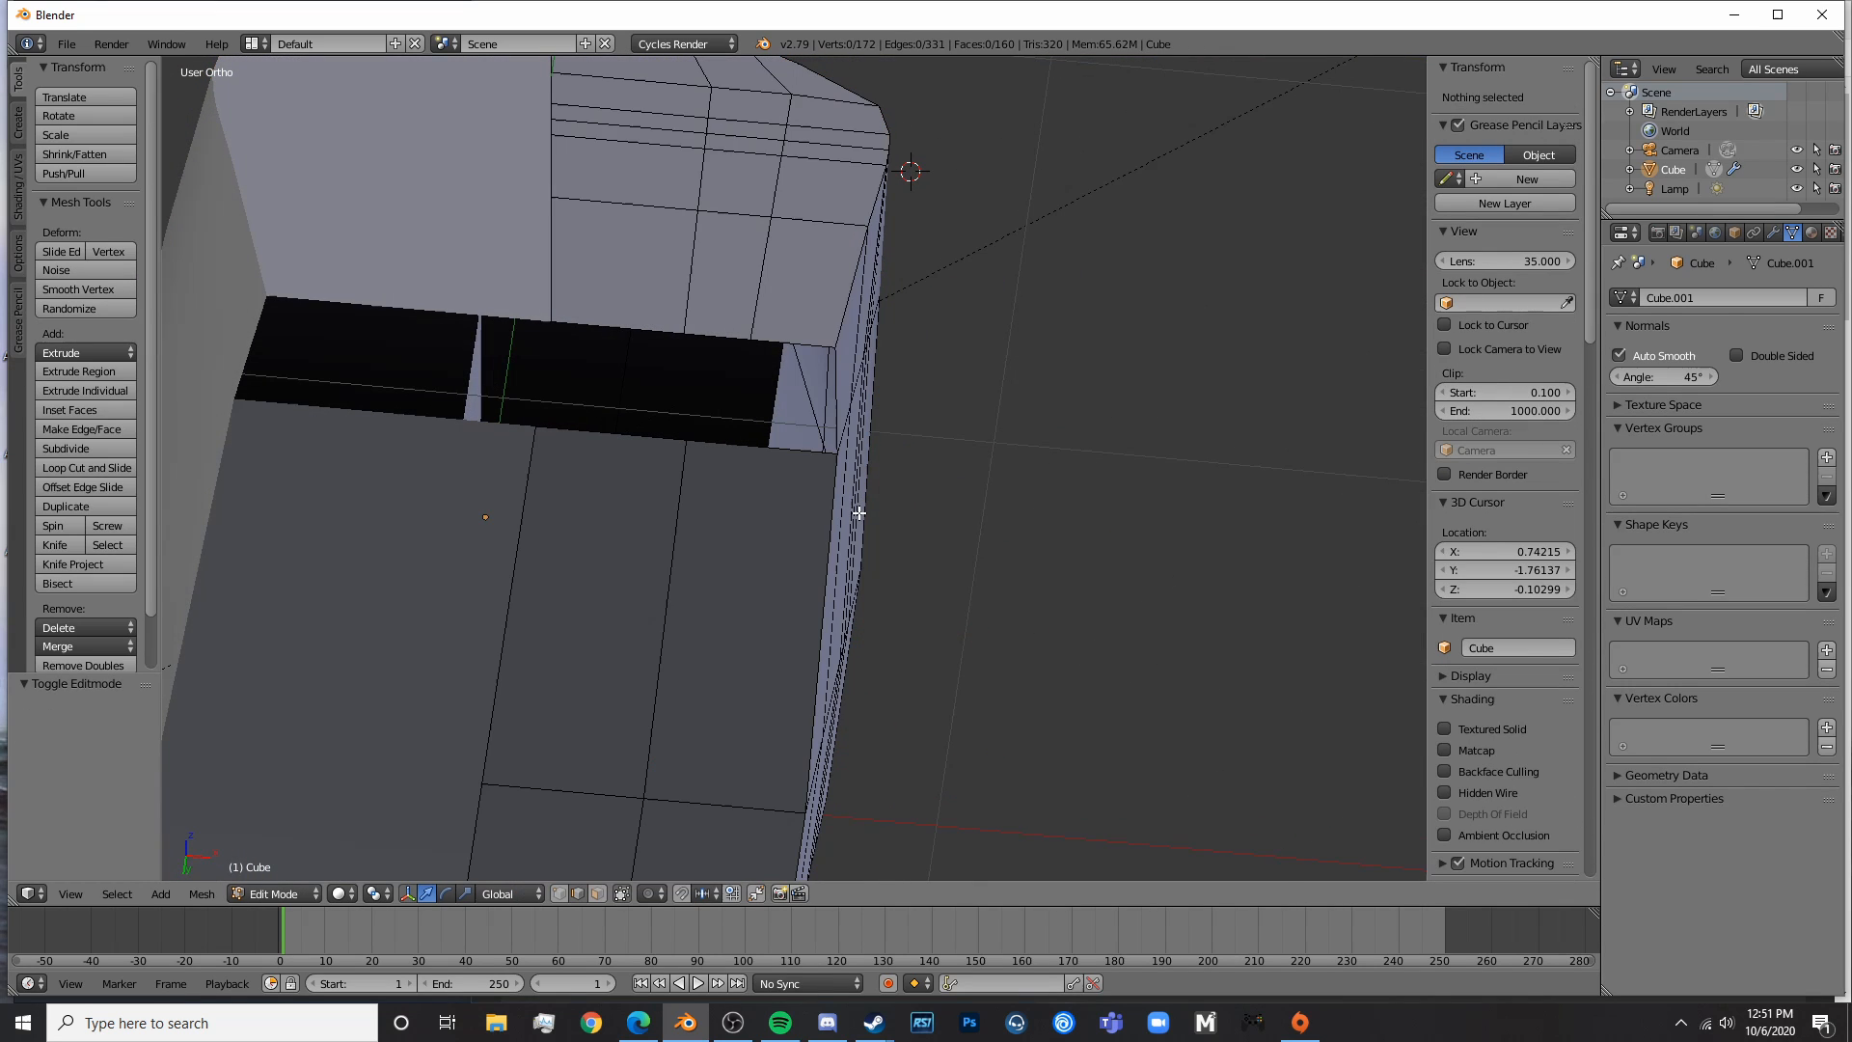
{"action": "key", "text": "ctrl+r"}
{"action": "left_click", "coordinate": [736, 454]}
{"action": "left_click", "coordinate": [743, 504]}
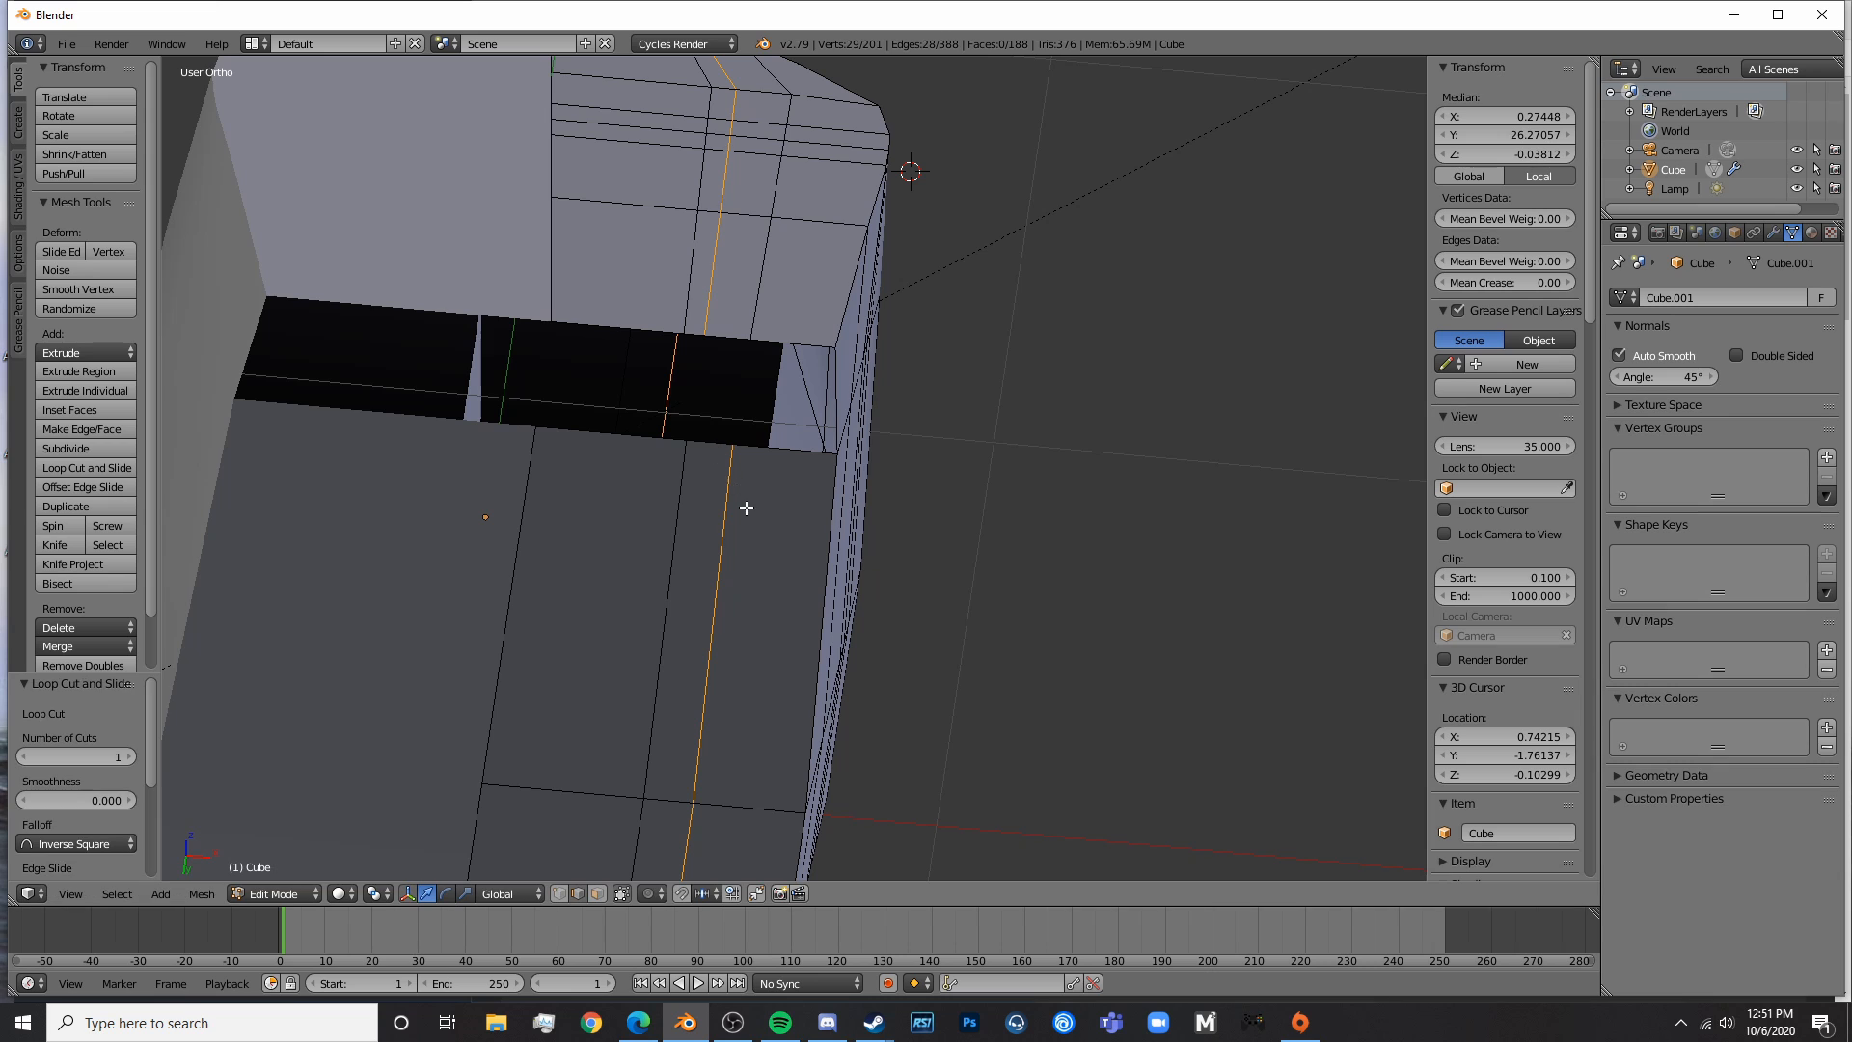
{"action": "key", "text": "ctrl+z"}
- Fill the underside gap between the front face's bottom edges and the fuselage's bottom front edges, and return to Object Mode
{"action": "right_click", "coordinate": [728, 335]}
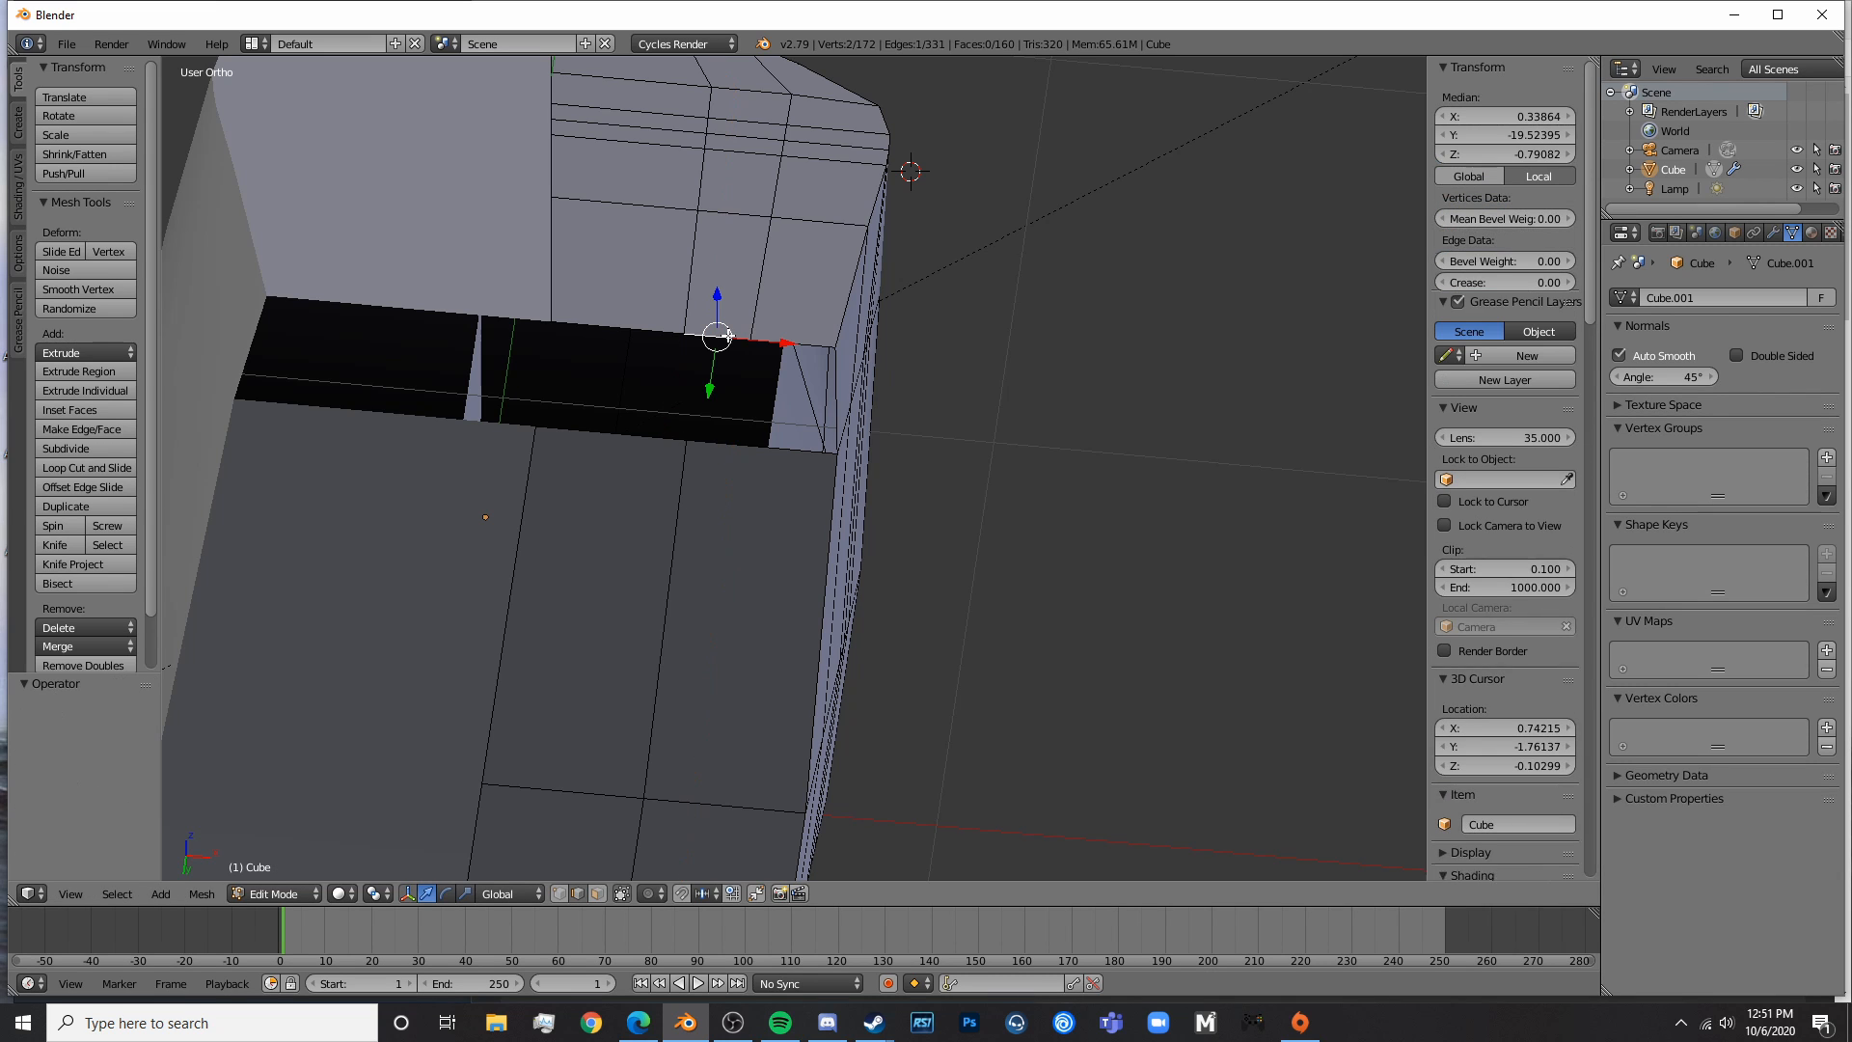
{"action": "right_click", "coordinate": [802, 349], "text": "shift"}
{"action": "right_click", "coordinate": [802, 461], "text": "shift"}
{"action": "middle_click_drag", "start_coordinate": [931, 537], "coordinate": [822, 580]}
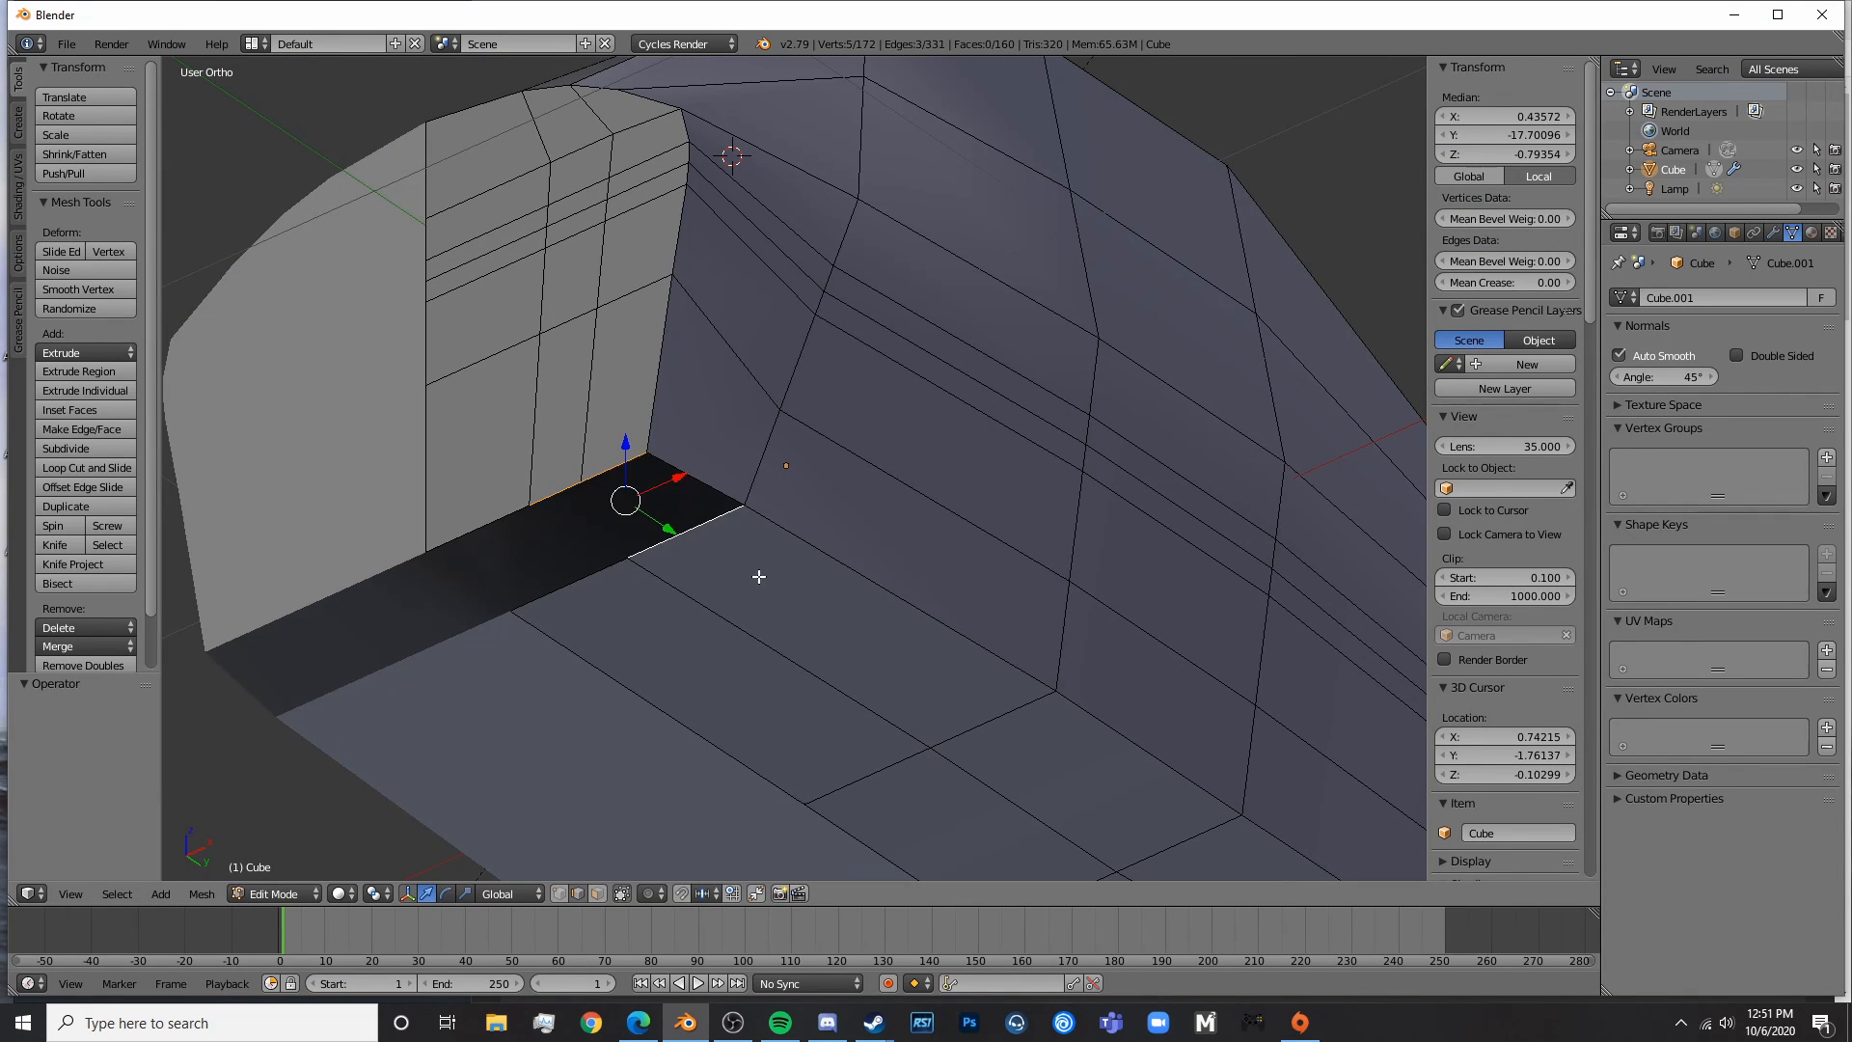
{"action": "key", "text": "f"}
{"action": "right_click", "coordinate": [568, 583]}
{"action": "scroll", "coordinate": [517, 603], "scroll_direction": "down", "scroll_amount": 3}
{"action": "key", "text": "Tab"}
{"action": "scroll", "coordinate": [621, 480], "scroll_direction": "down", "scroll_amount": 6}
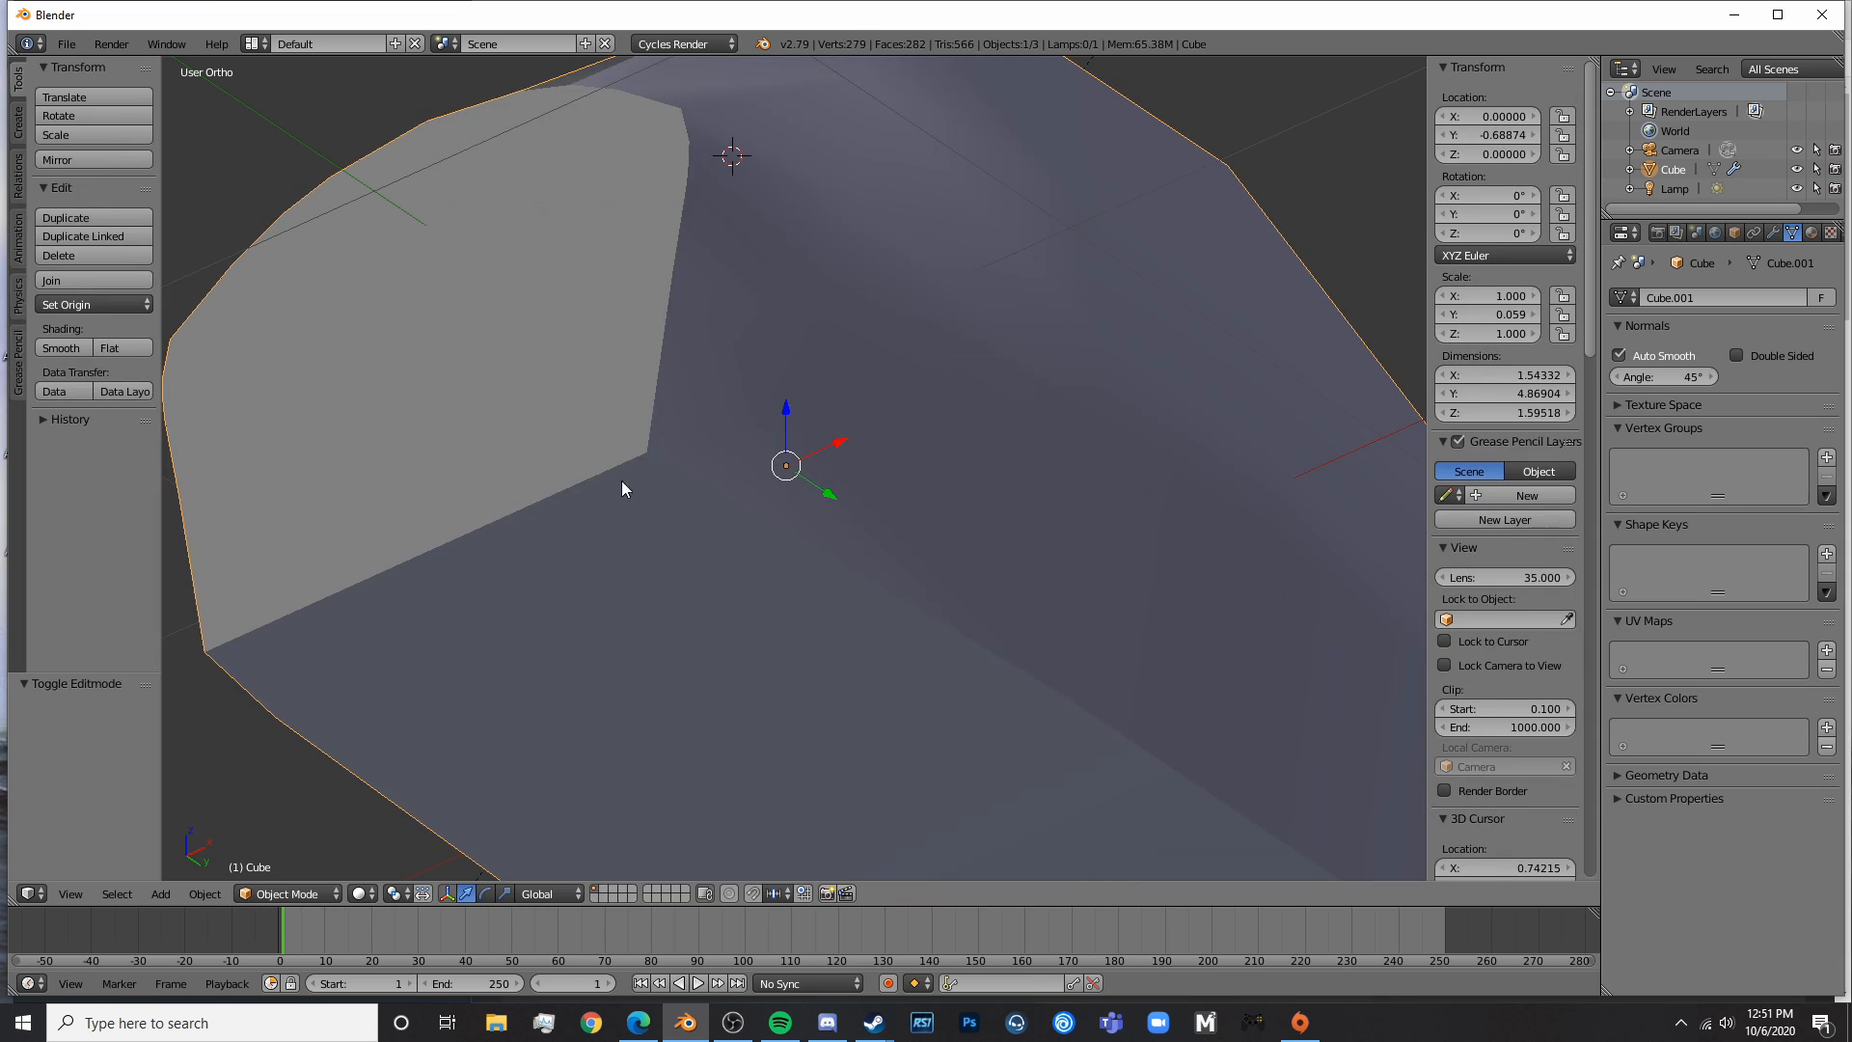
- Examine the front face, its joint to the fuselage and the surrounding mesh edges from several angles
{"action": "key", "text": "shift+z"}
{"action": "mouse_move", "coordinate": [871, 531]}
{"action": "middle_mouse_down"}
{"action": "mouse_move", "coordinate": [847, 582]}
{"action": "mouse_move", "coordinate": [928, 675]}
{"action": "mouse_move", "coordinate": [451, 642]}
{"action": "middle_mouse_up"}
{"action": "key", "text": "shift+z"}
{"action": "mouse_move", "coordinate": [604, 612]}
{"action": "middle_mouse_down"}
{"action": "mouse_move", "coordinate": [847, 633]}
{"action": "mouse_move", "coordinate": [707, 628]}
{"action": "middle_mouse_up"}
{"action": "scroll", "coordinate": [835, 416], "scroll_direction": "up", "scroll_amount": 5}
{"action": "middle_click_drag", "start_coordinate": [835, 411], "coordinate": [769, 402]}
{"action": "key", "text": "Tab"}
{"action": "scroll", "coordinate": [743, 392], "scroll_direction": "up", "scroll_amount": 4}
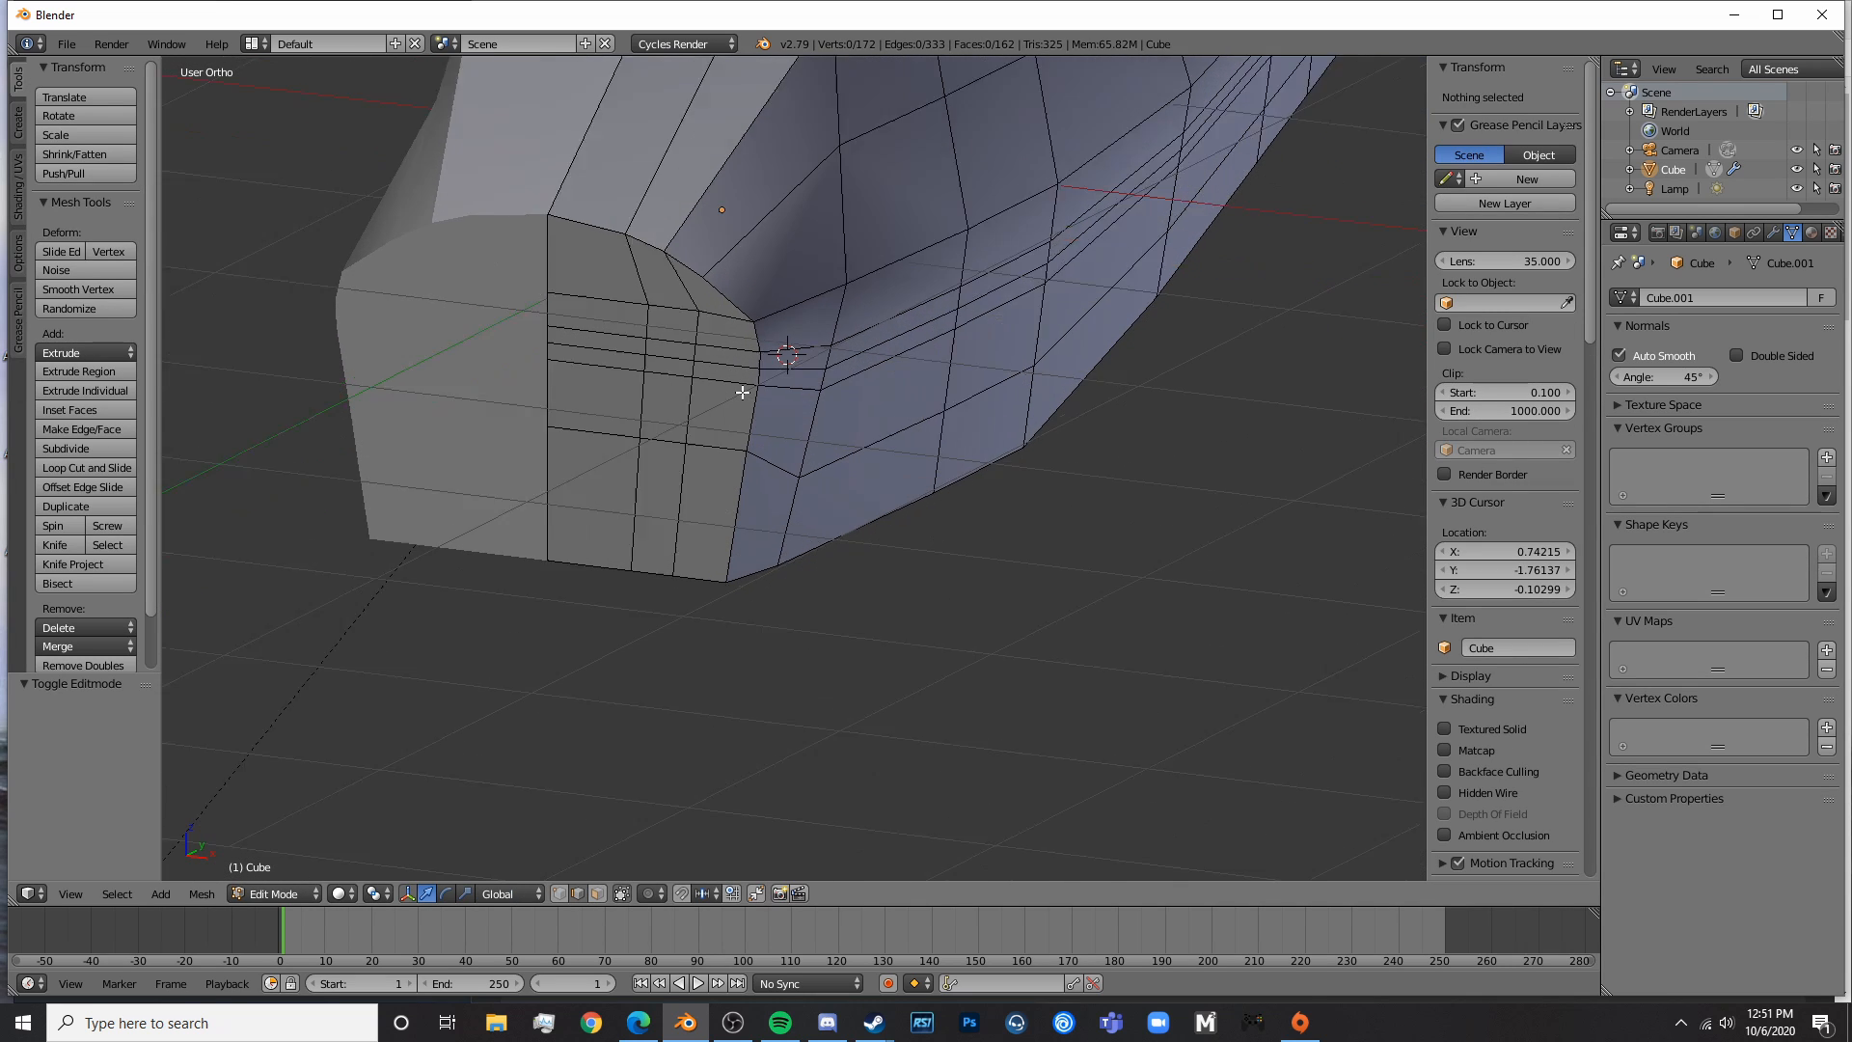
{"action": "scroll", "coordinate": [744, 392], "scroll_direction": "down", "scroll_amount": 2}
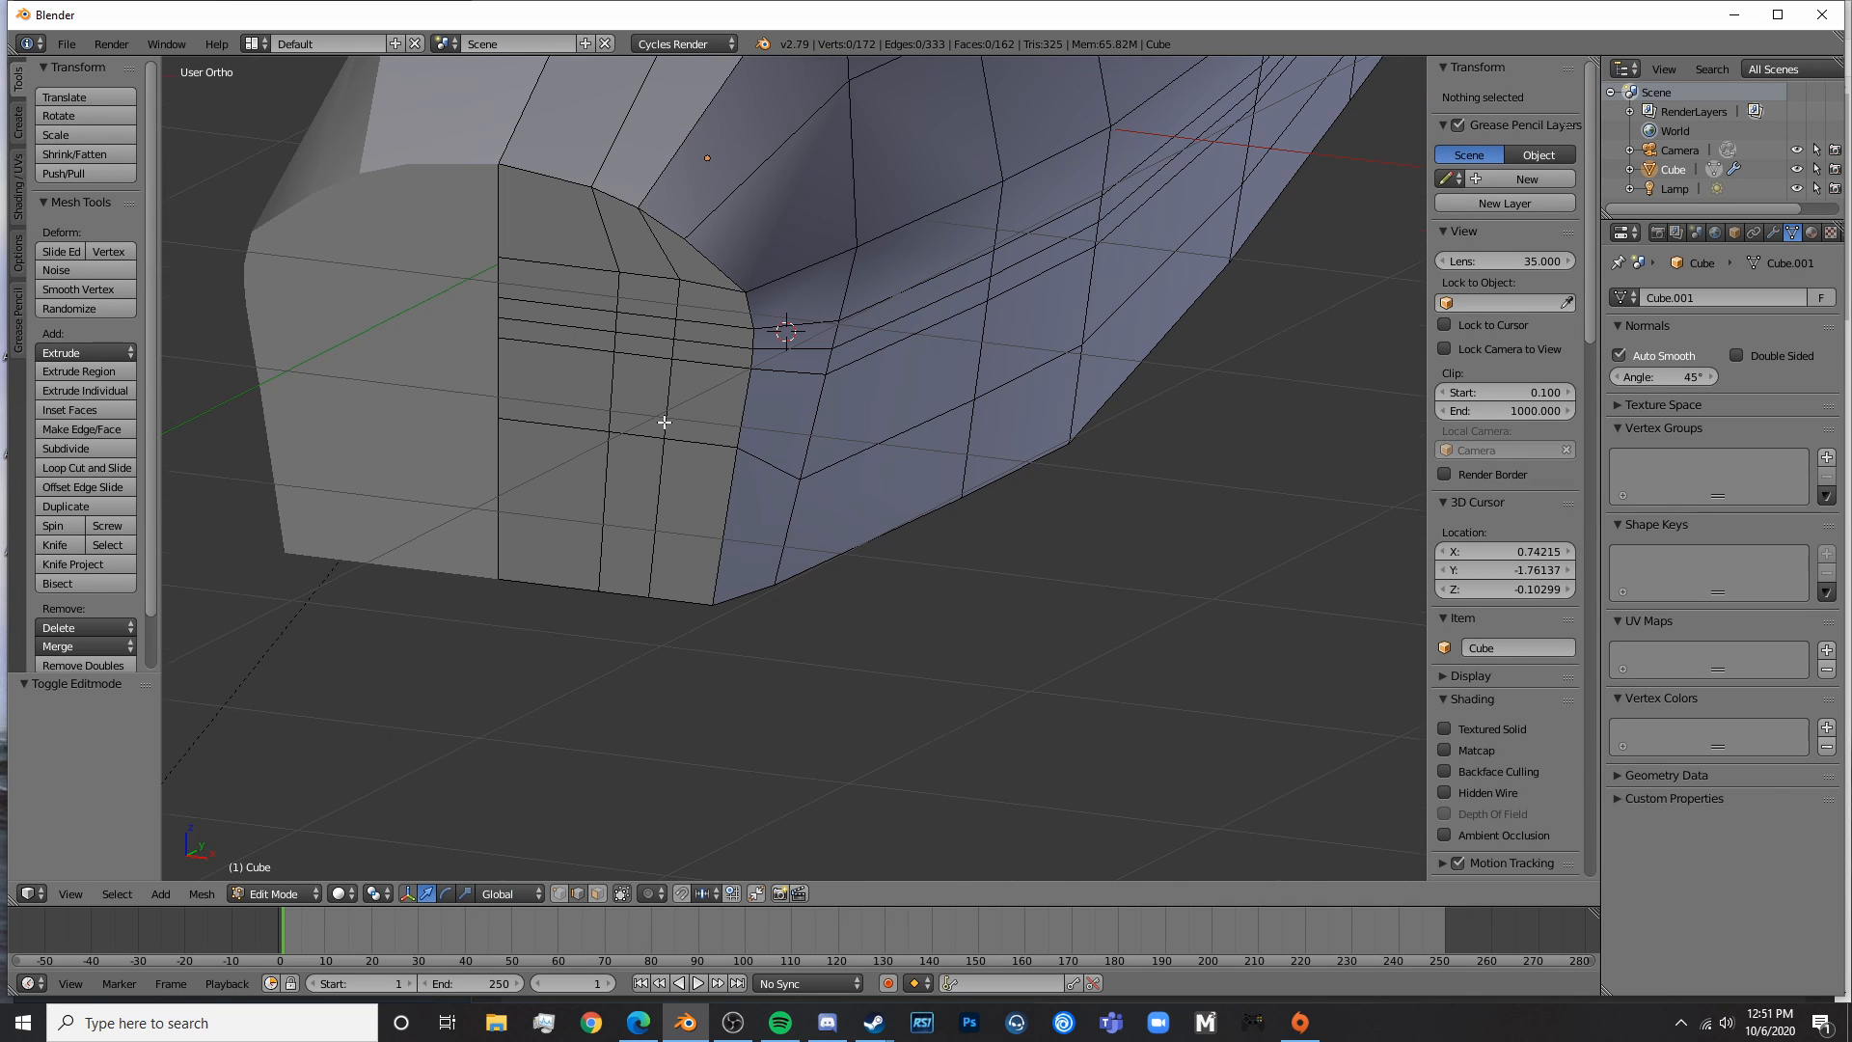
{"action": "scroll", "coordinate": [663, 423], "scroll_direction": "down", "scroll_amount": 3}
{"action": "middle_click_drag", "start_coordinate": [664, 398], "coordinate": [881, 546], "text": "shift"}
- Select the fuselage's rear end vertices in the side view and extrude them about 1.44 units back to the blueprint's rudder hinge line
{"action": "key", "text": "KP_3"}
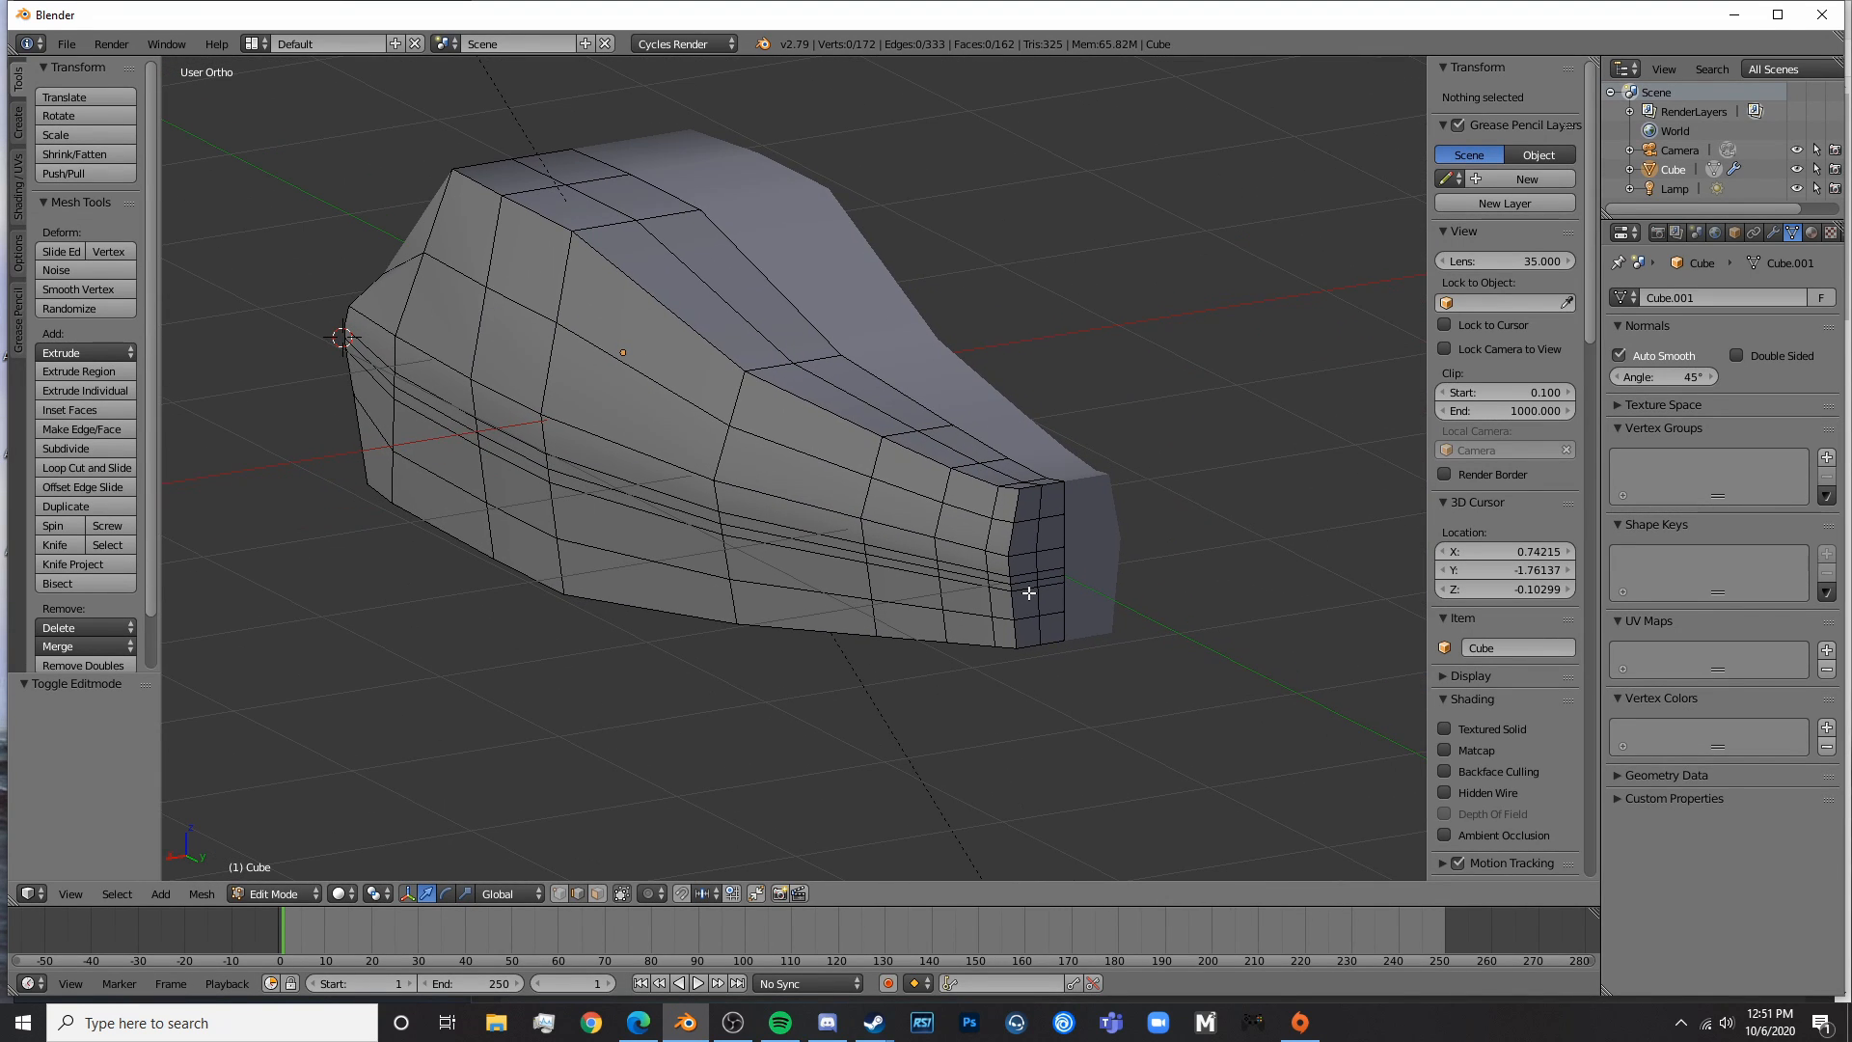
{"action": "key", "text": "KP_3"}
{"action": "key", "text": "z"}
{"action": "middle_click_drag", "start_coordinate": [1026, 587], "coordinate": [259, 694], "text": "shift"}
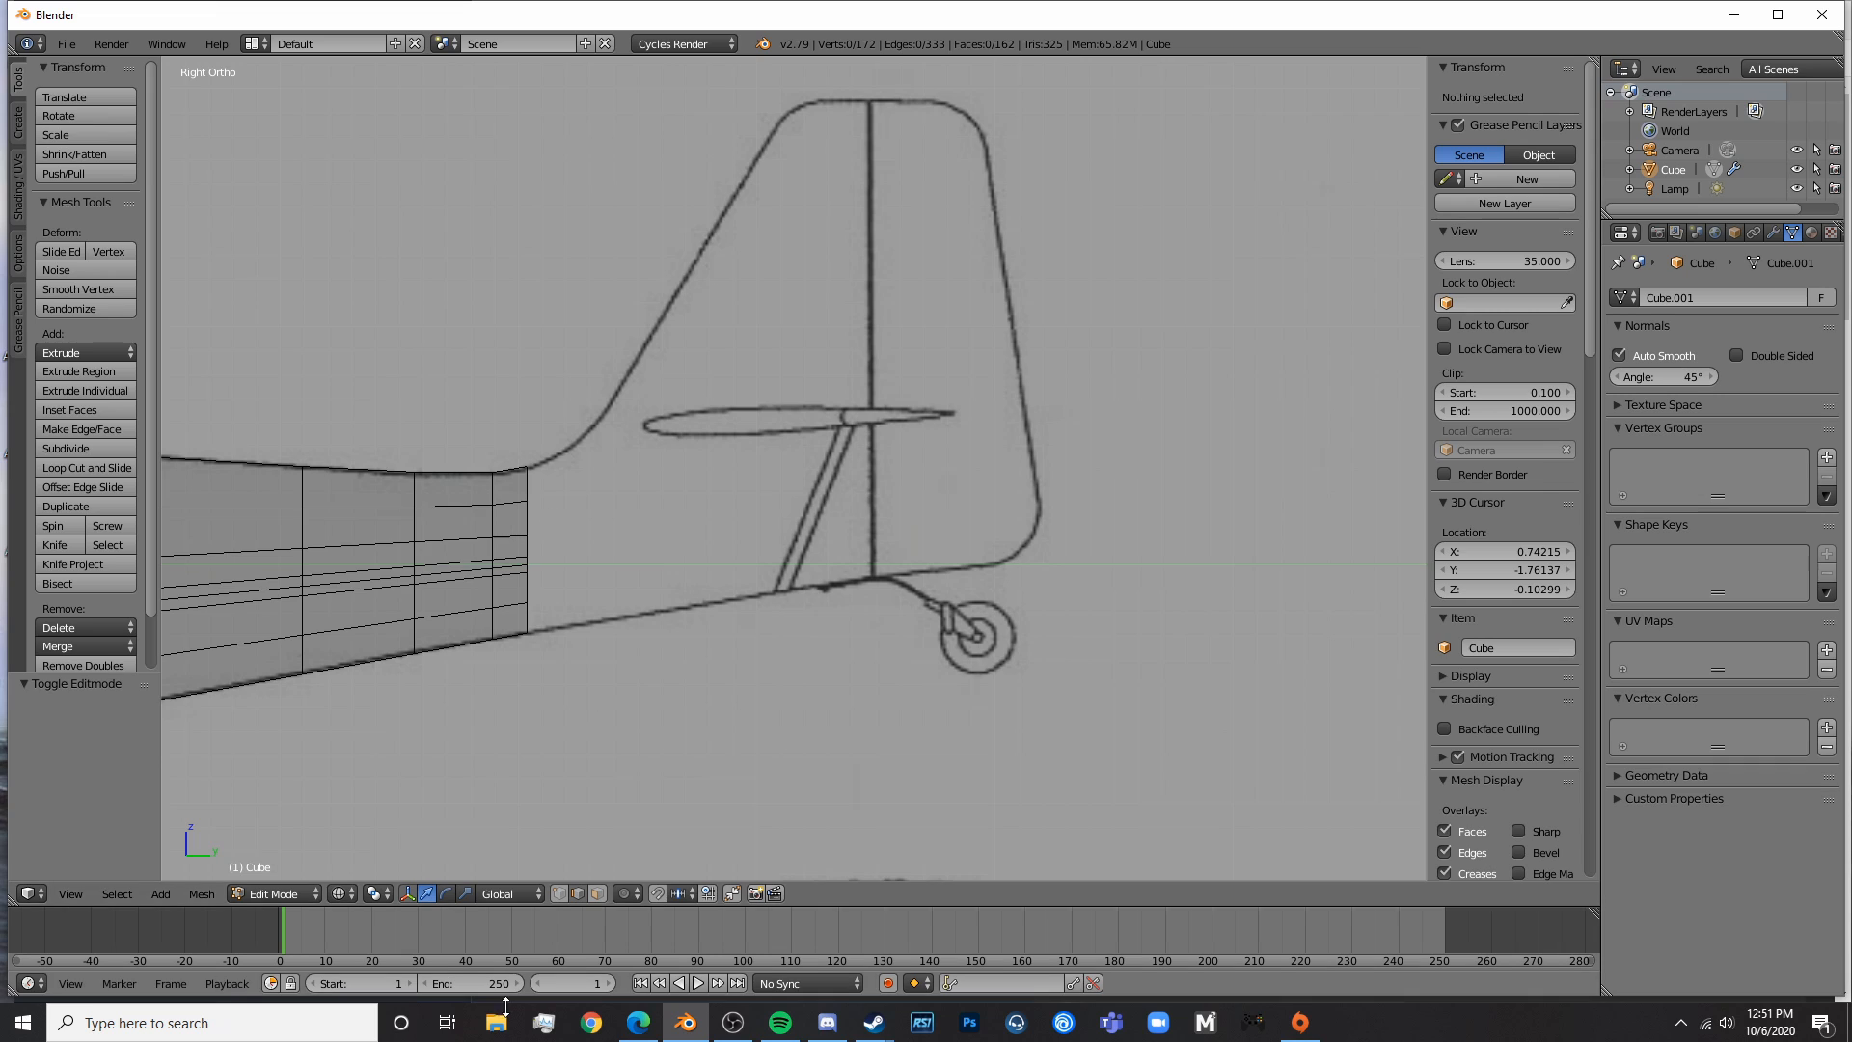
{"action": "key", "text": "c"}
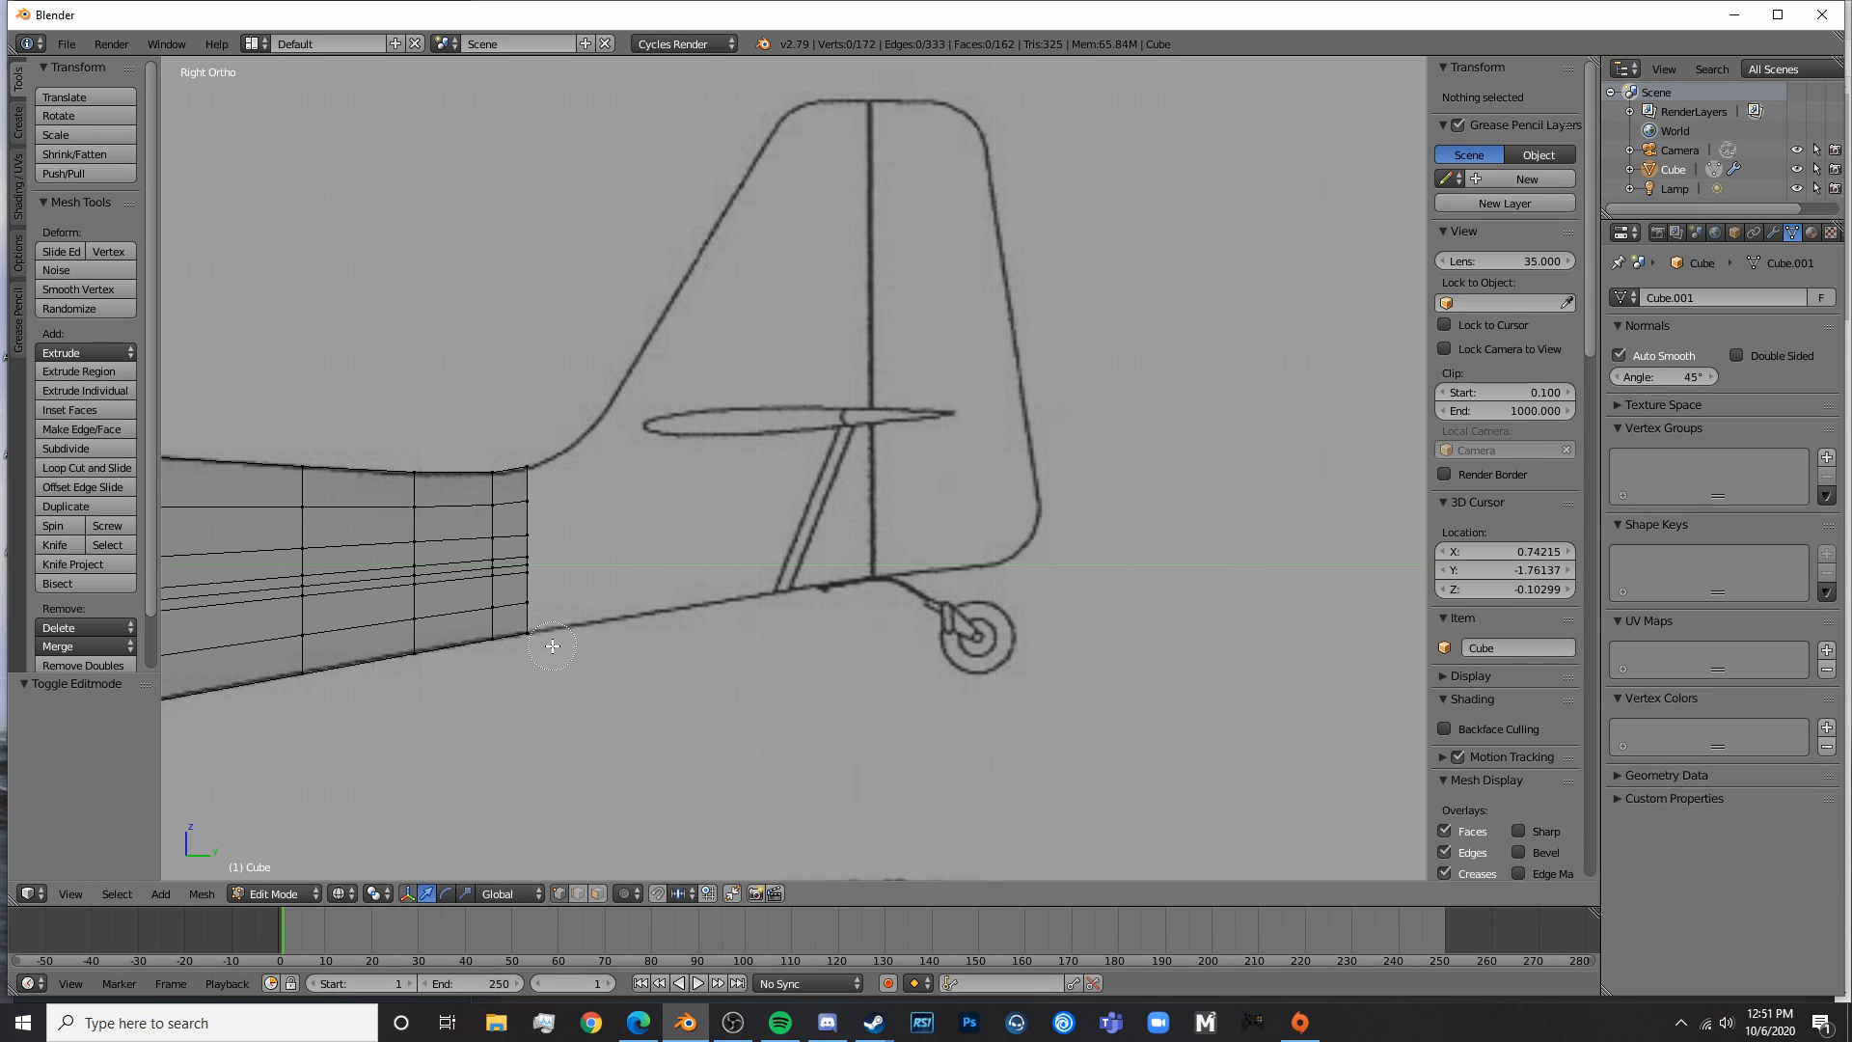
{"action": "left_click_drag", "start_coordinate": [552, 645], "coordinate": [530, 473]}
{"action": "key", "text": "Escape"}
{"action": "key", "text": "e"}
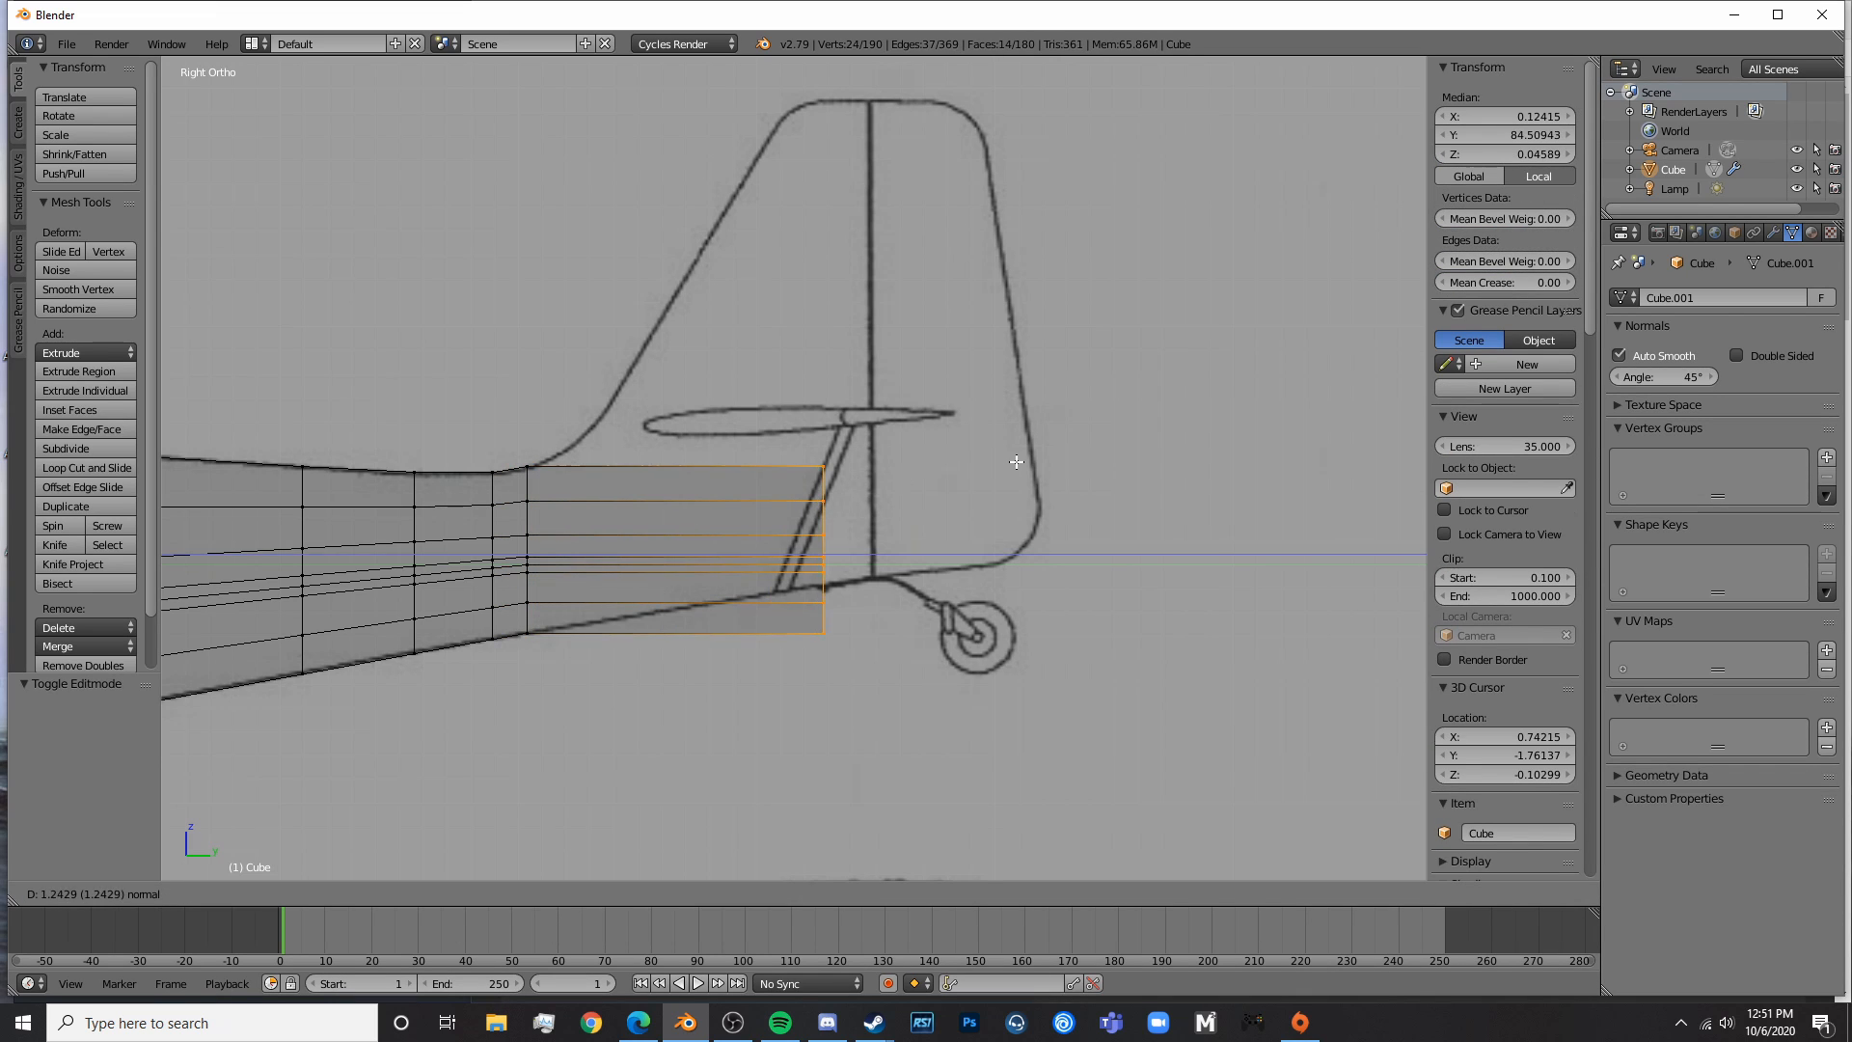
{"action": "left_click", "coordinate": [946, 508]}
- Raise the extruded tail end about 0.231 along Z to meet the blueprint's underside line, and shift it about 0.012 along Y
{"action": "key", "text": "g"}
{"action": "key", "text": "z"}
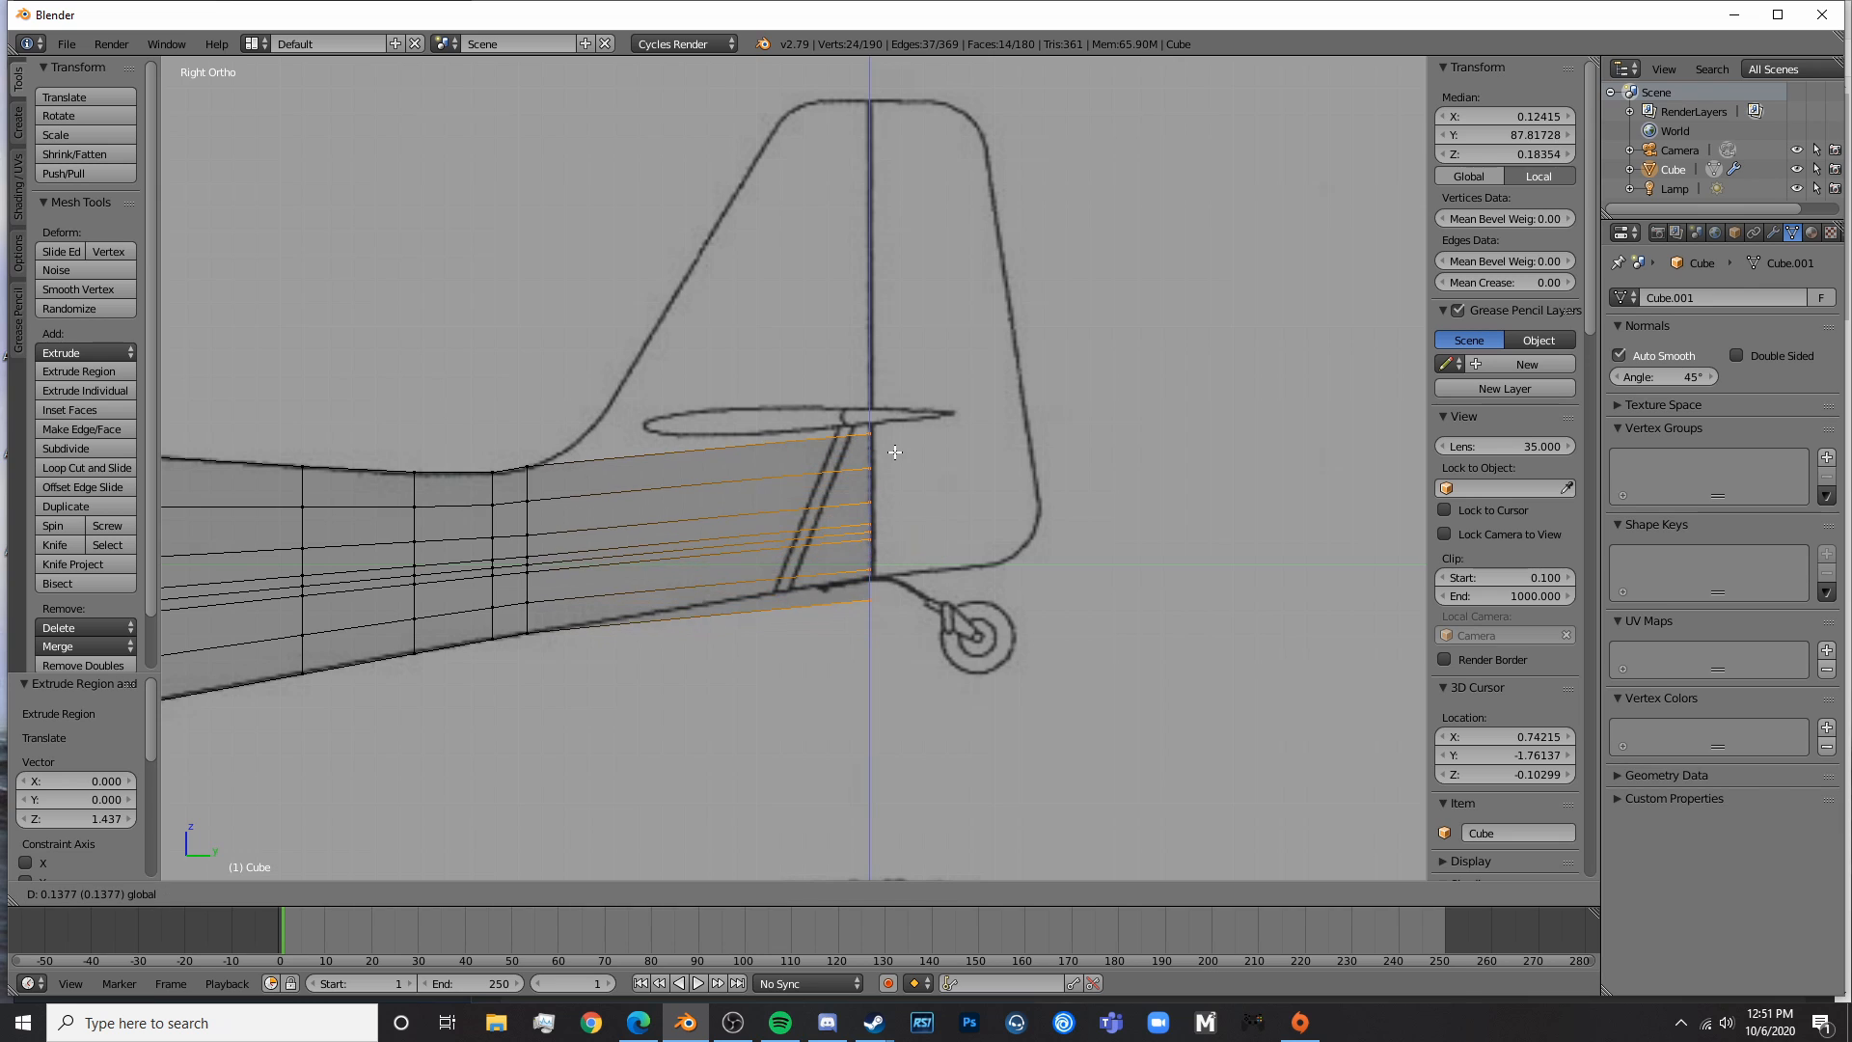
{"action": "left_click", "coordinate": [897, 431]}
{"action": "key", "text": "g"}
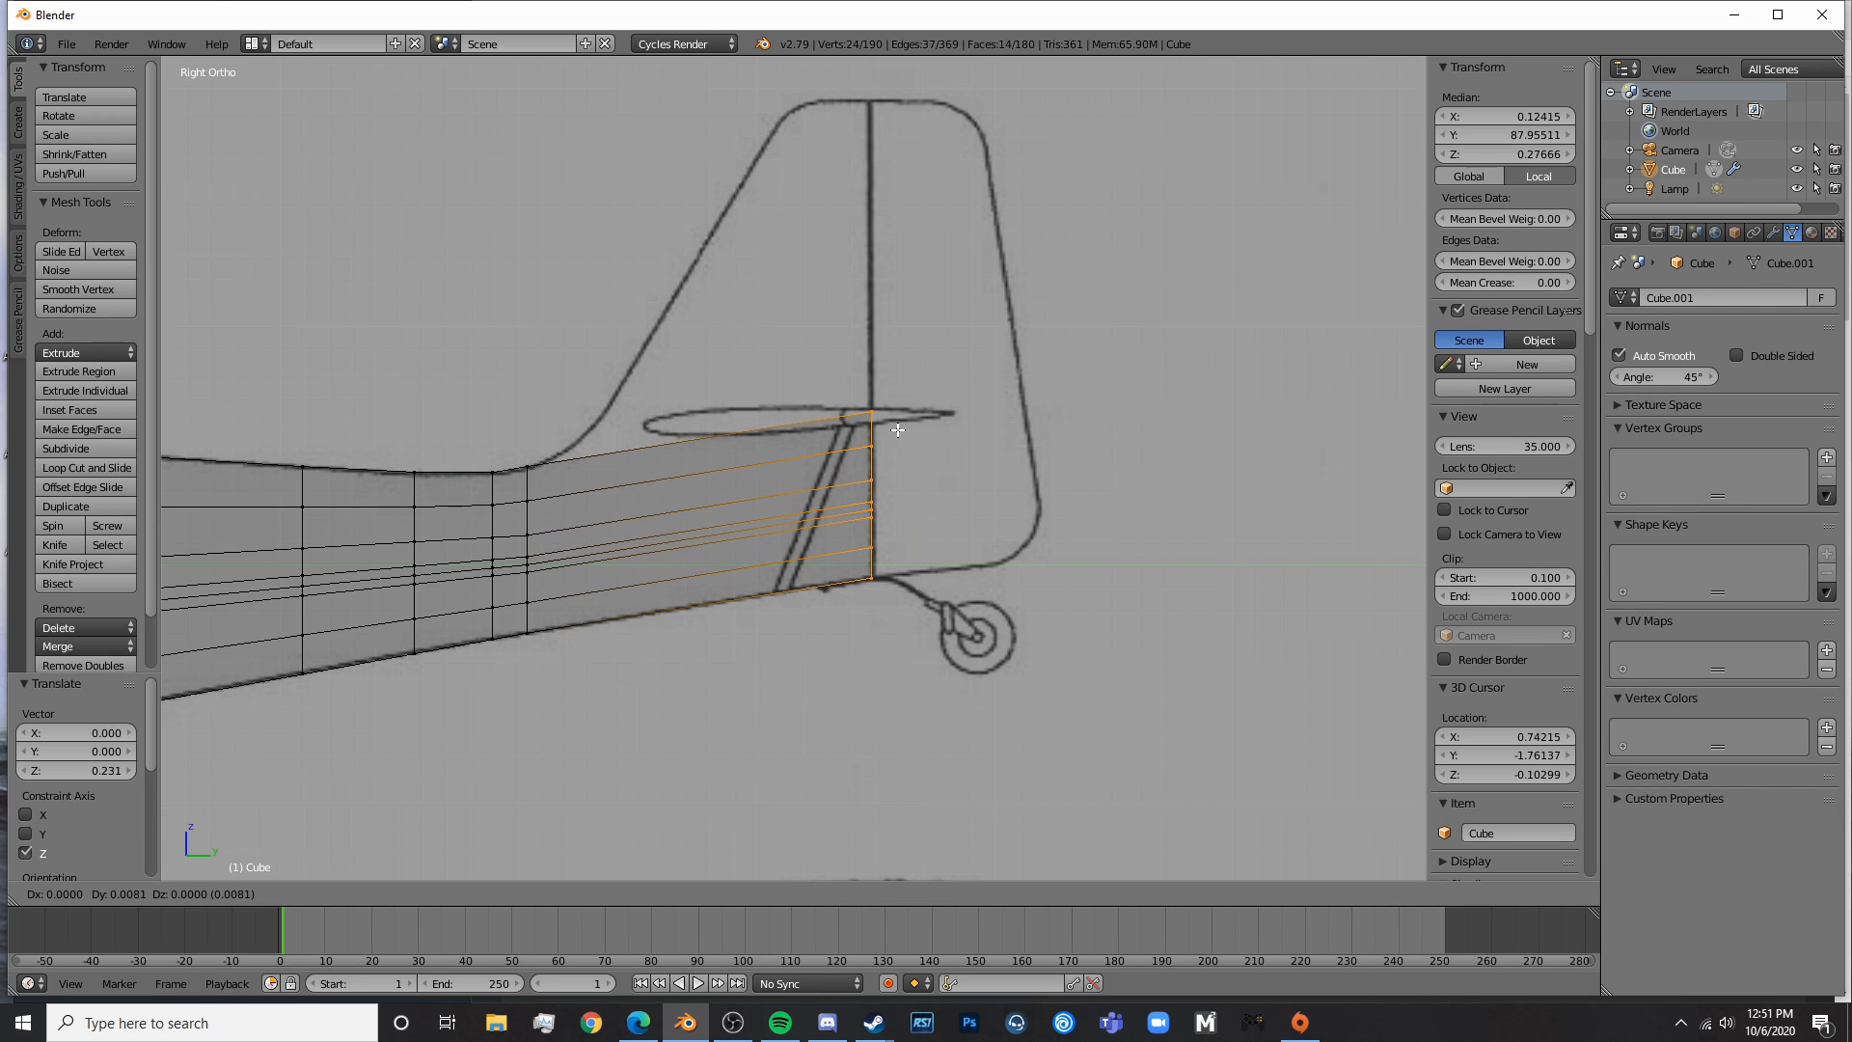
{"action": "left_click", "coordinate": [898, 431]}
{"action": "middle_click_drag", "start_coordinate": [711, 547], "coordinate": [799, 613]}
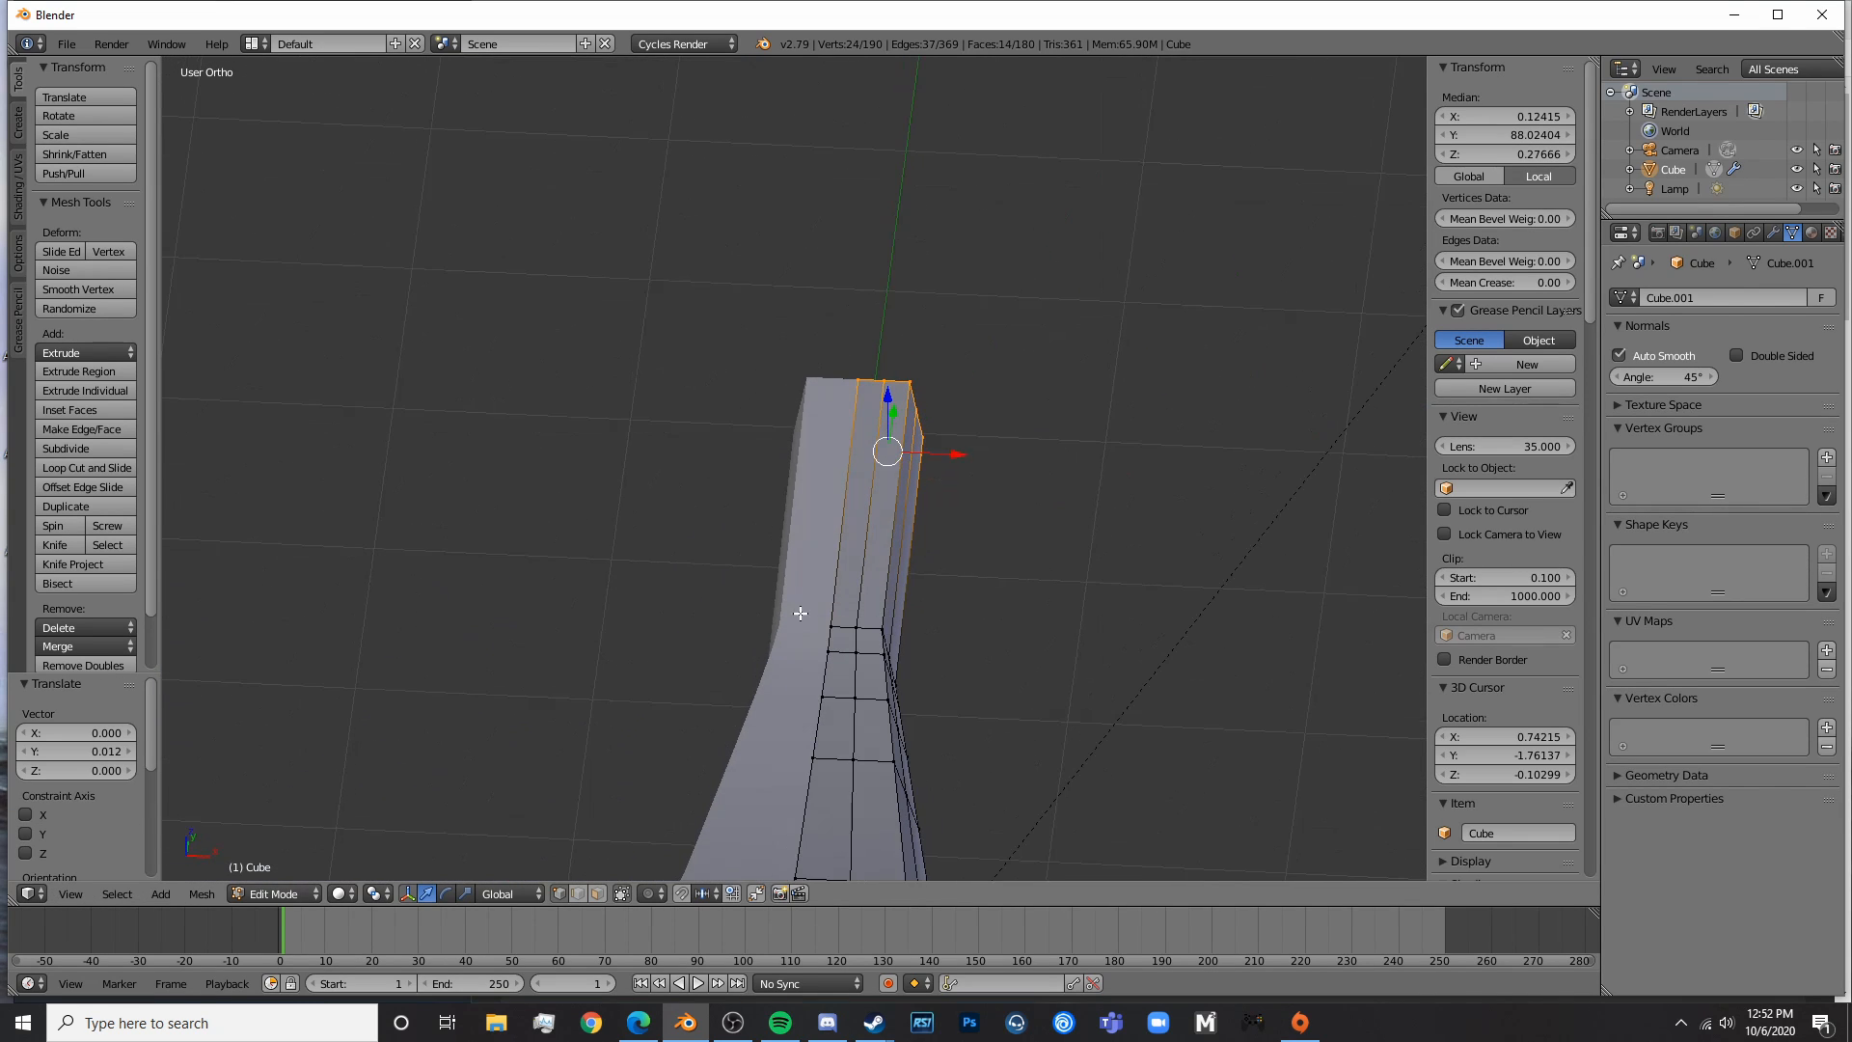
{"action": "key", "text": "KP_7"}
{"action": "key", "text": "s"}
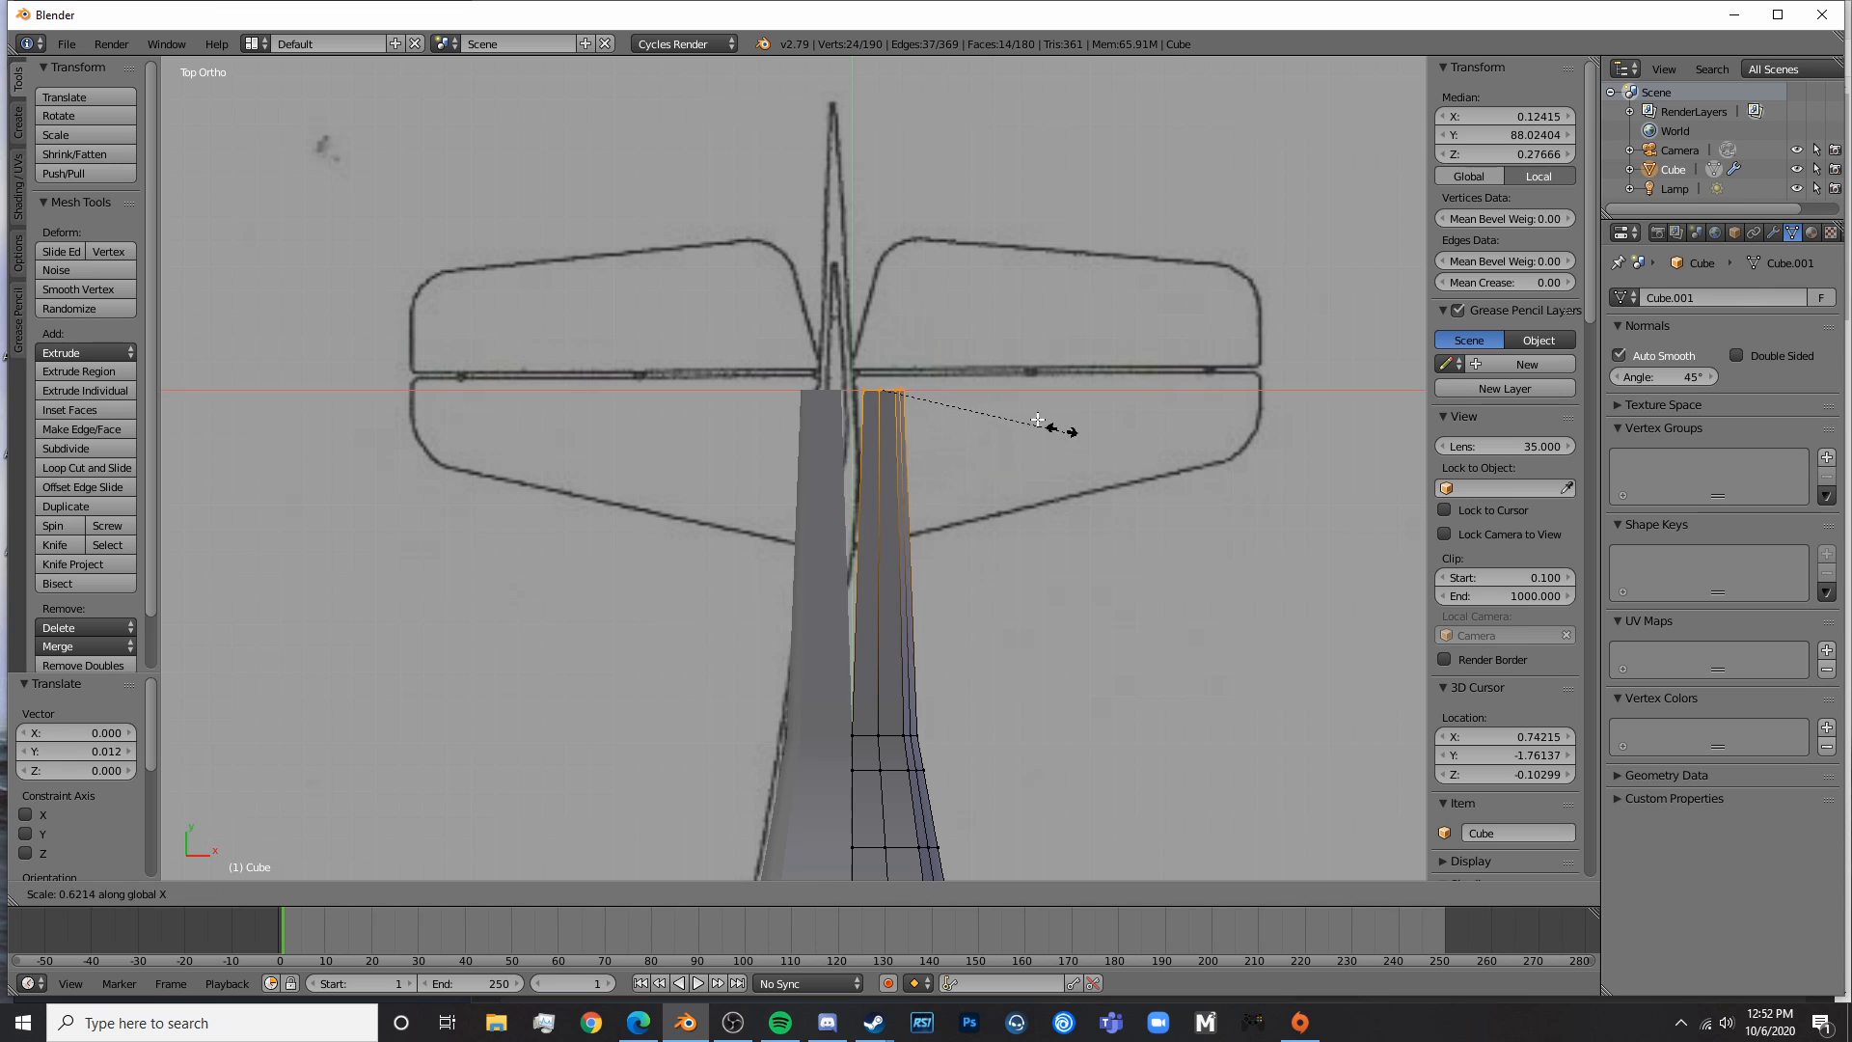
{"action": "key", "text": "Escape"}
- Leave Edit Mode, check the Mirror modifier's settings and inspect the inside of the fuselage in perspective view
{"action": "key", "text": "Tab"}
{"action": "scroll", "coordinate": [874, 783], "scroll_direction": "down", "scroll_amount": 2}
{"action": "scroll", "coordinate": [872, 776], "scroll_direction": "down", "scroll_amount": 3}
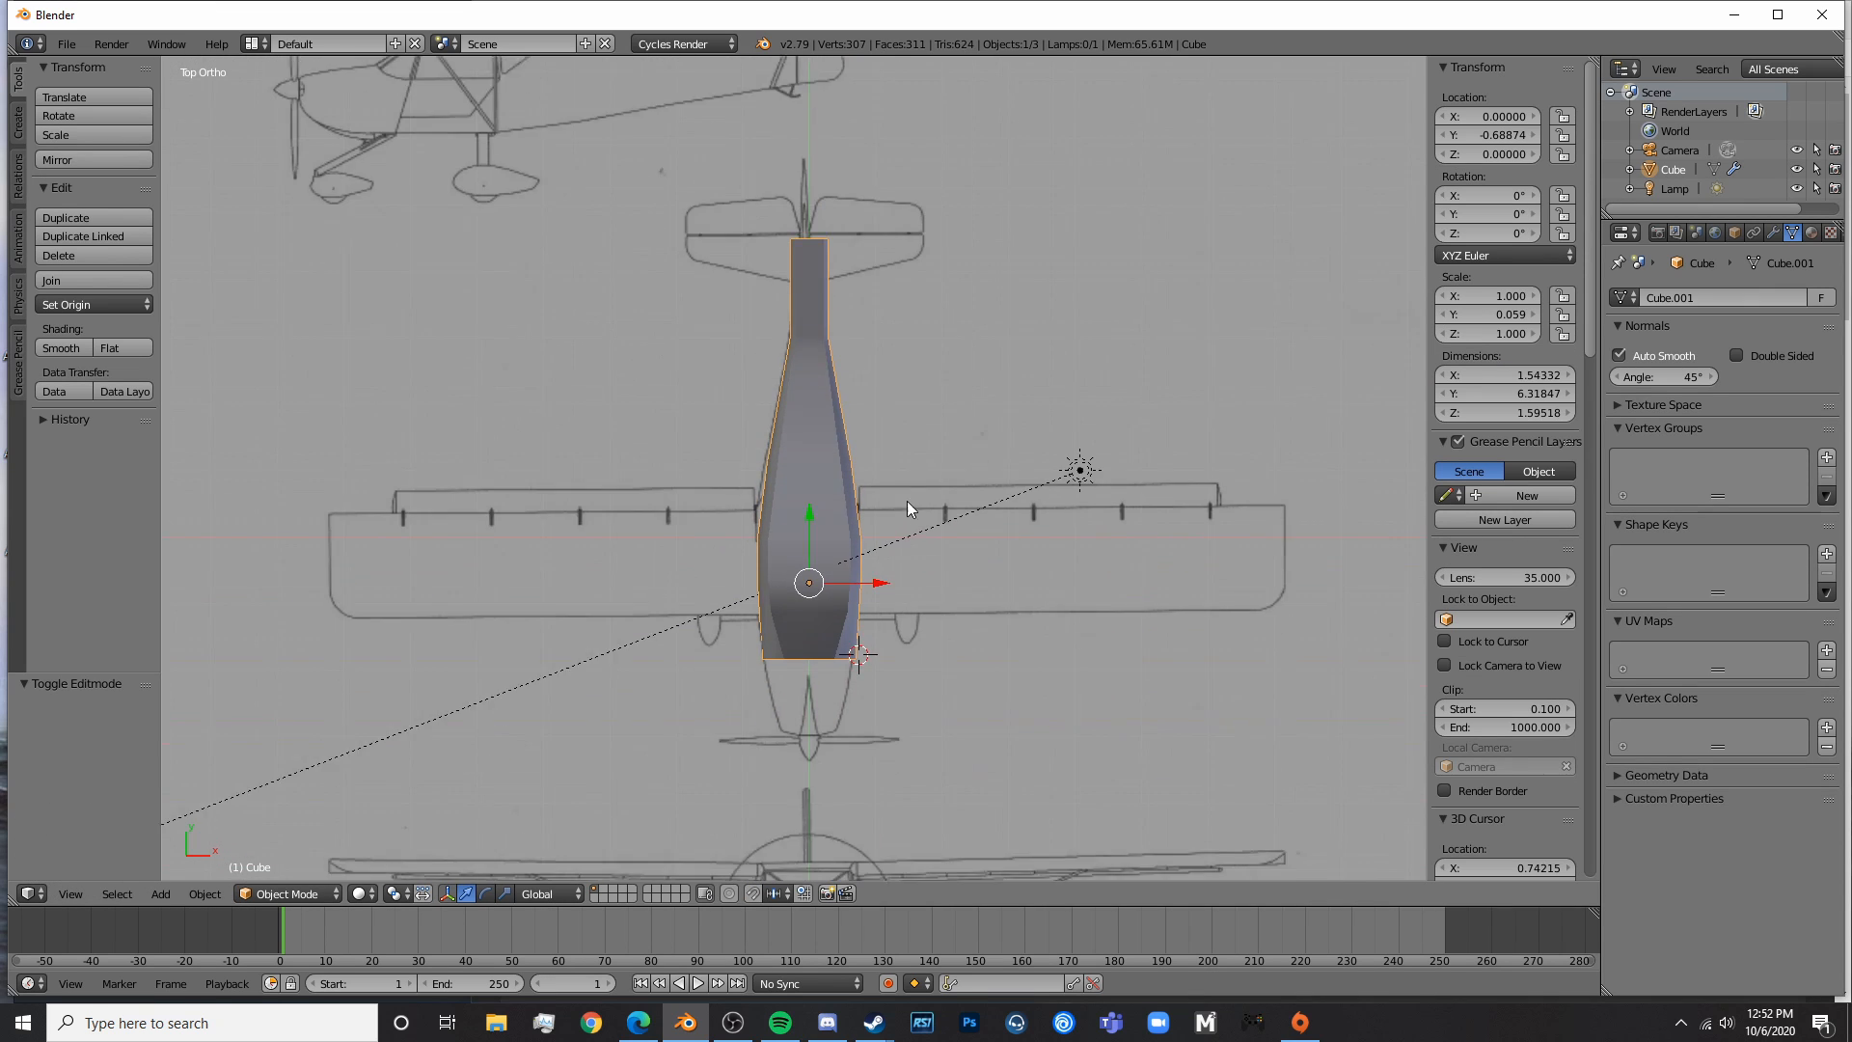
{"action": "middle_click_drag", "start_coordinate": [907, 501], "coordinate": [889, 444]}
{"action": "left_click", "coordinate": [1774, 232]}
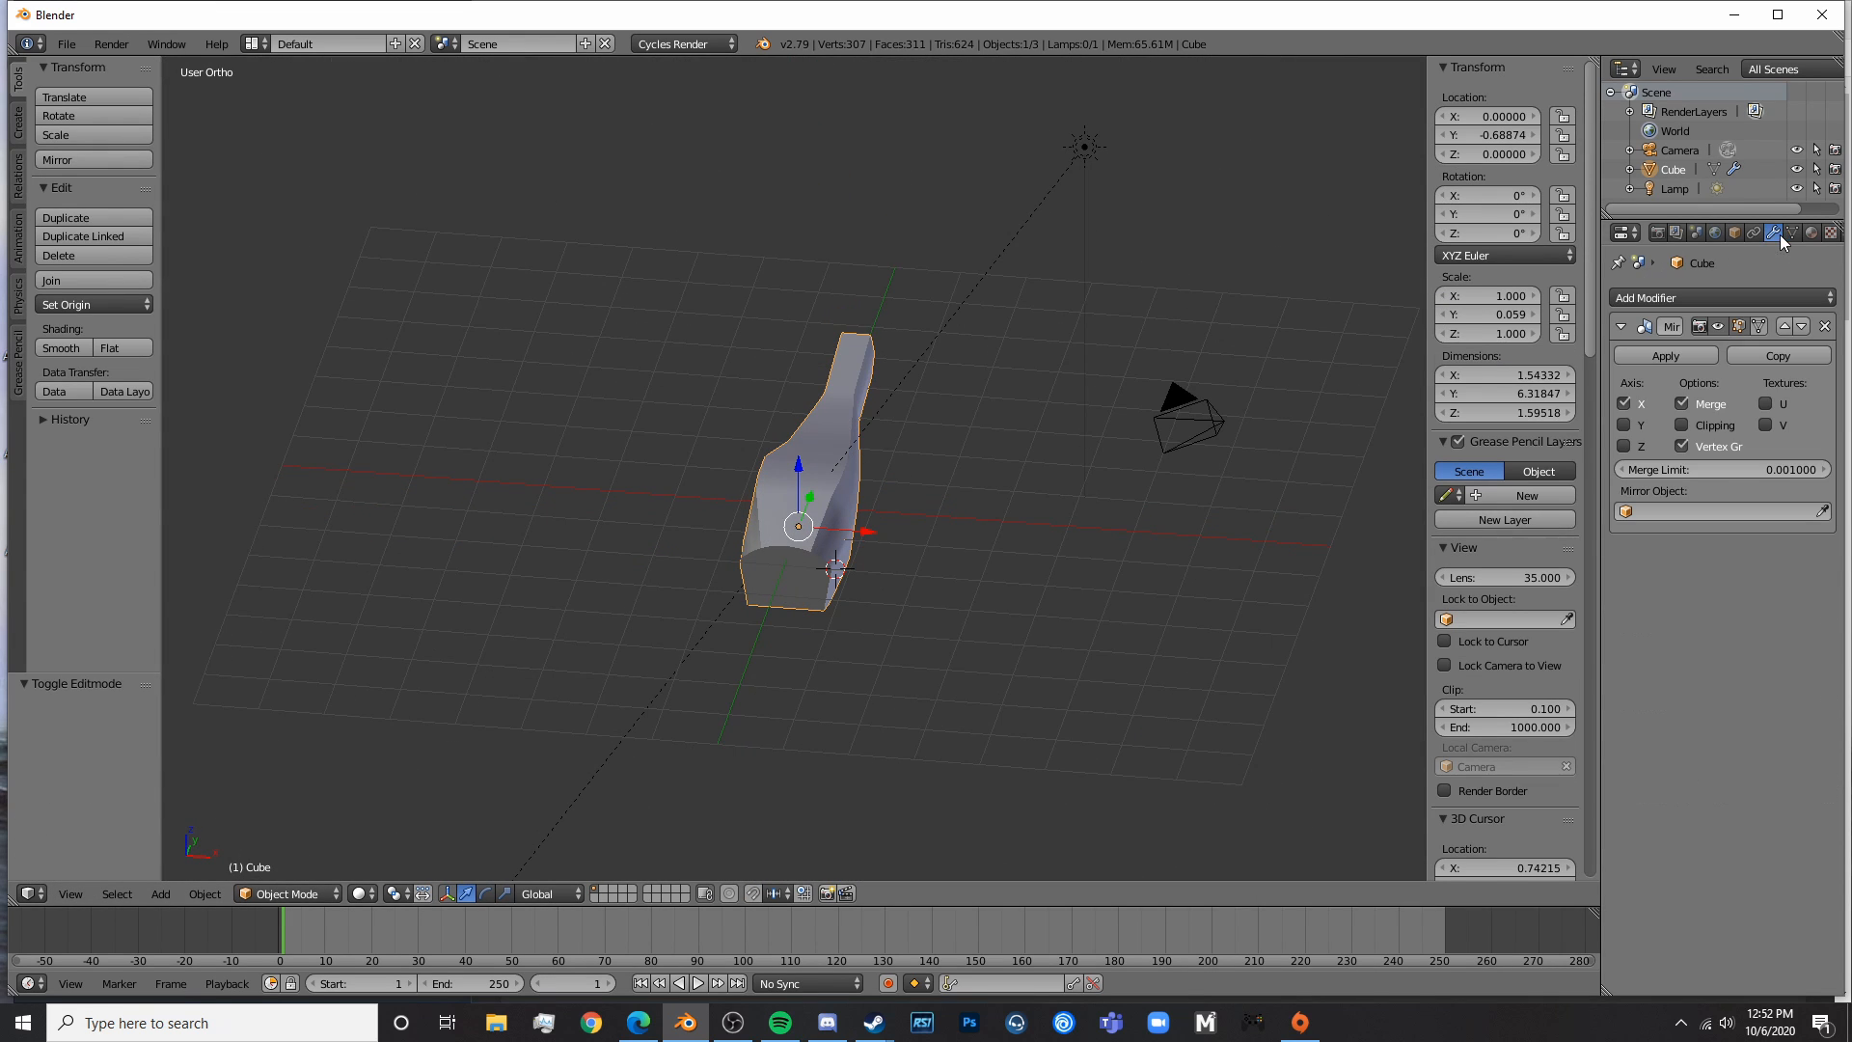
{"action": "scroll", "coordinate": [778, 616], "scroll_direction": "up", "scroll_amount": 5}
{"action": "scroll", "coordinate": [780, 615], "scroll_direction": "up", "scroll_amount": 8}
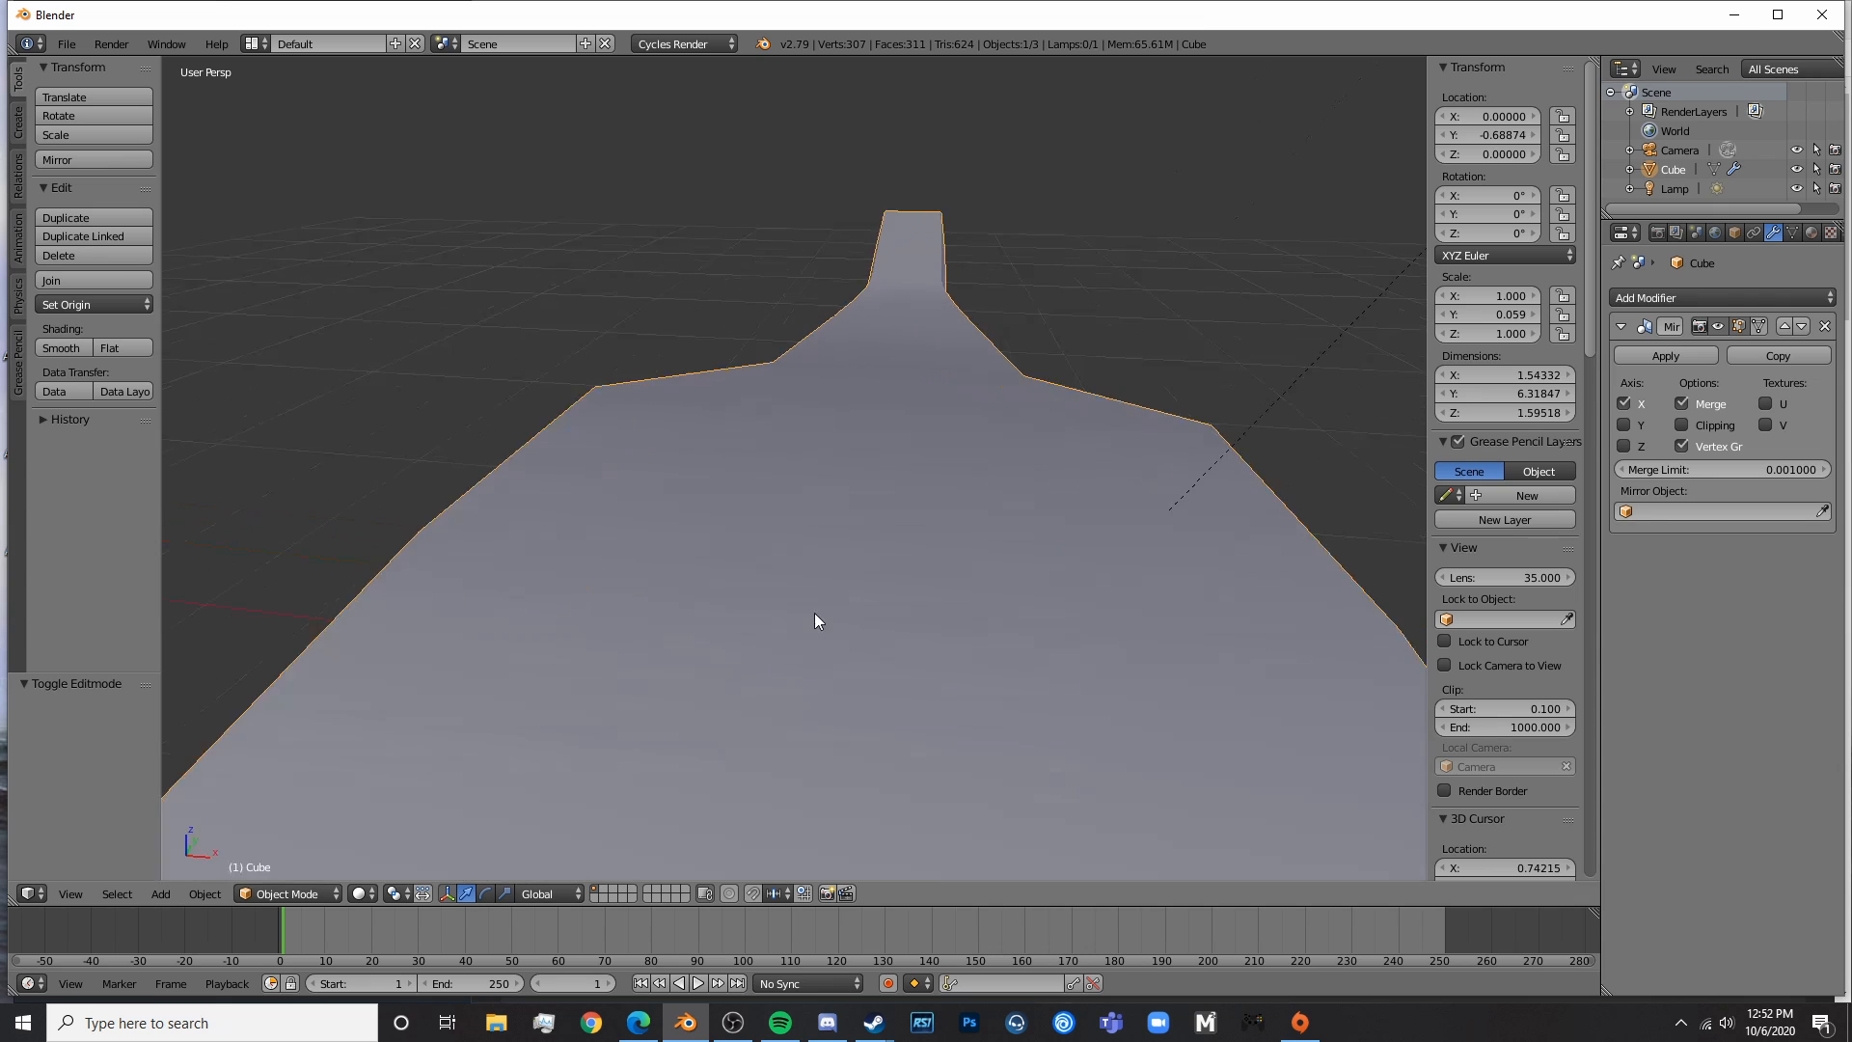
{"action": "key", "text": "KP_5"}
{"action": "key", "text": "KP_Decimal"}
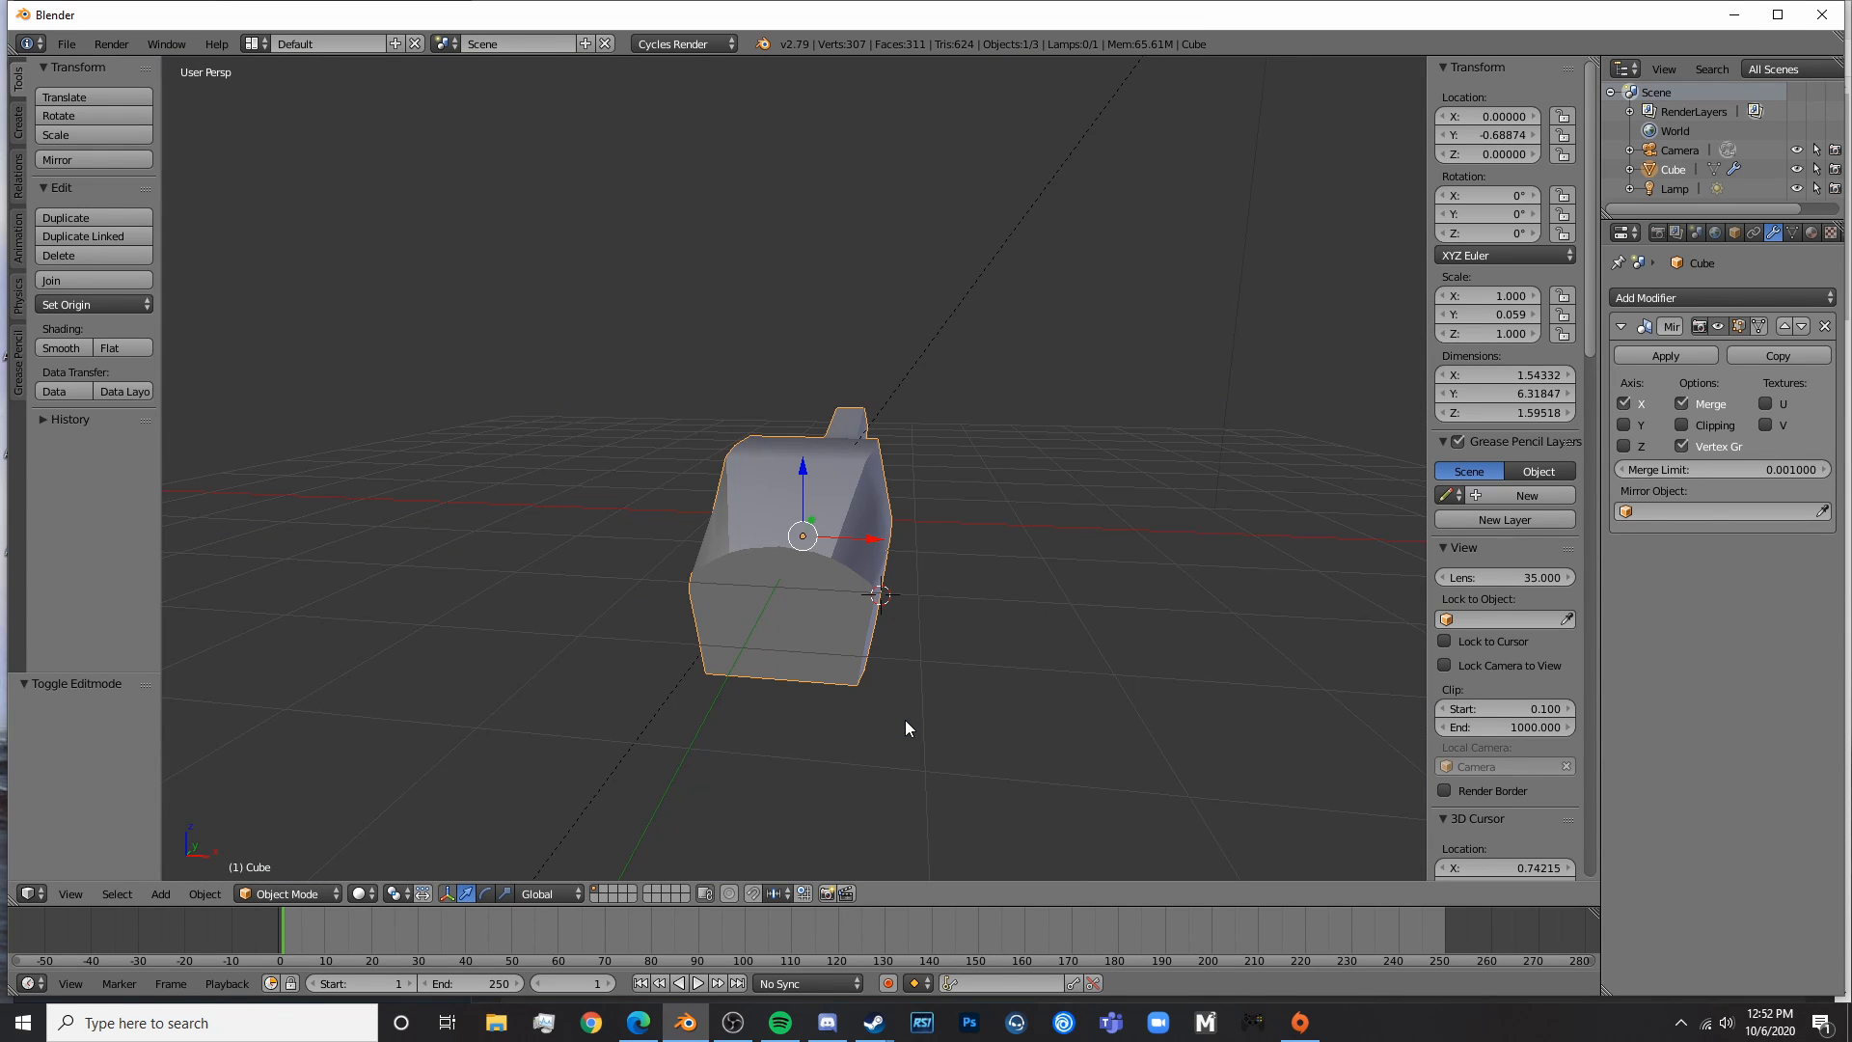
{"action": "middle_click_drag", "start_coordinate": [905, 720], "coordinate": [837, 643]}
{"action": "scroll", "coordinate": [824, 638], "scroll_direction": "up", "scroll_amount": 3}
{"action": "scroll", "coordinate": [818, 638], "scroll_direction": "up", "scroll_amount": 8}
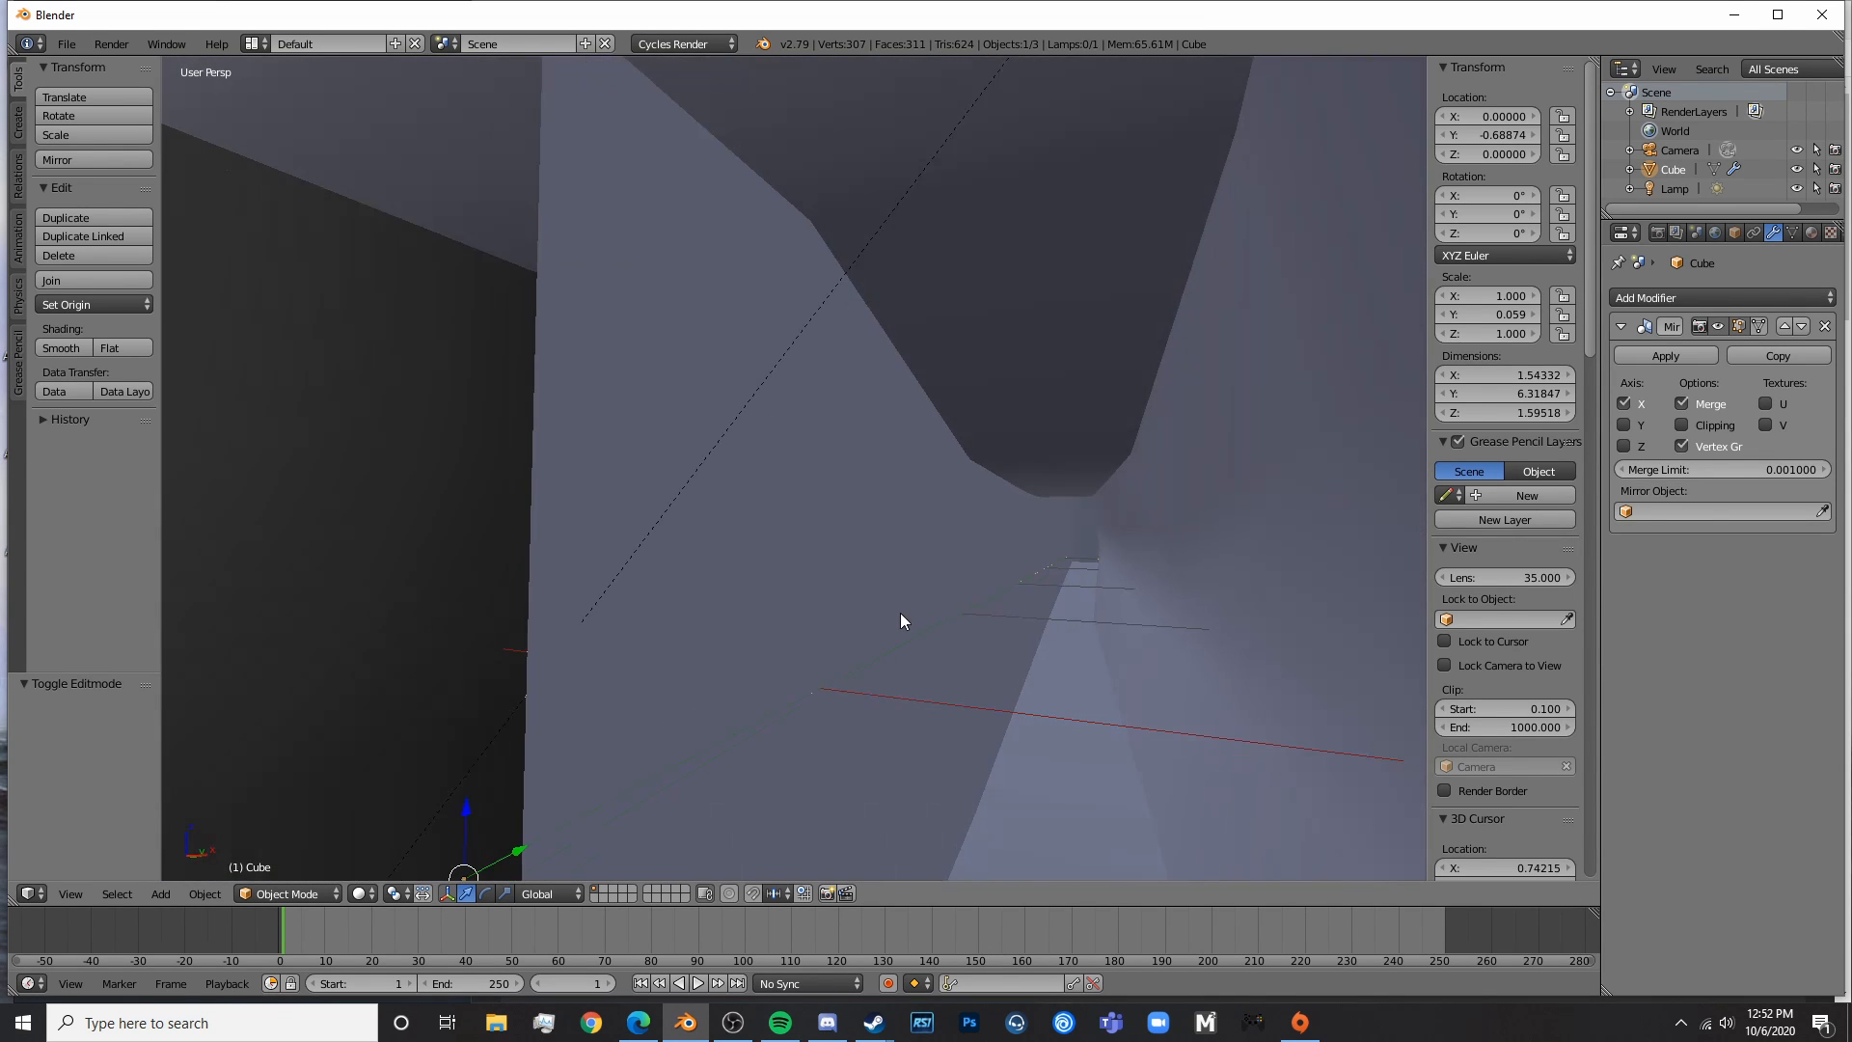
- Return to Edit Mode with face selection and clear the current selection
{"action": "key", "text": "Tab"}
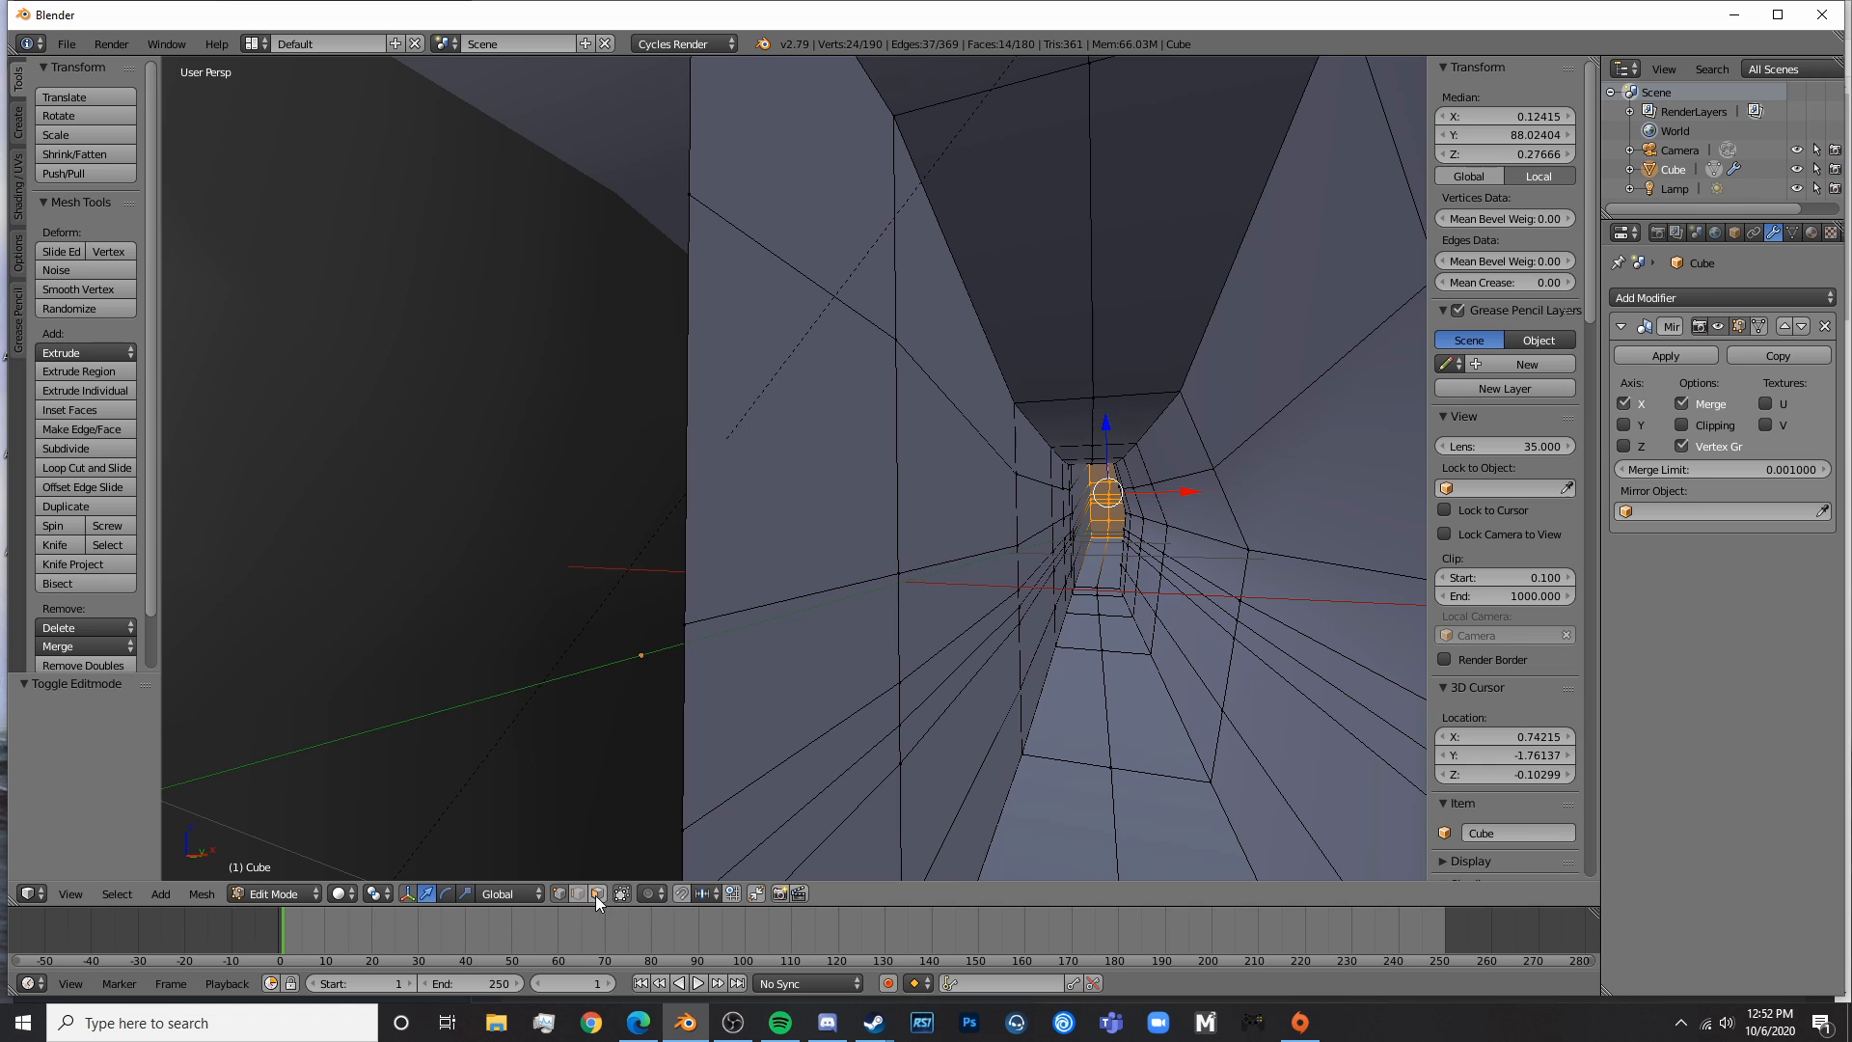
{"action": "left_click", "coordinate": [595, 896]}
{"action": "scroll", "coordinate": [843, 728], "scroll_direction": "down", "scroll_amount": 5}
{"action": "middle_click_drag", "start_coordinate": [854, 720], "coordinate": [897, 678], "text": "shift"}
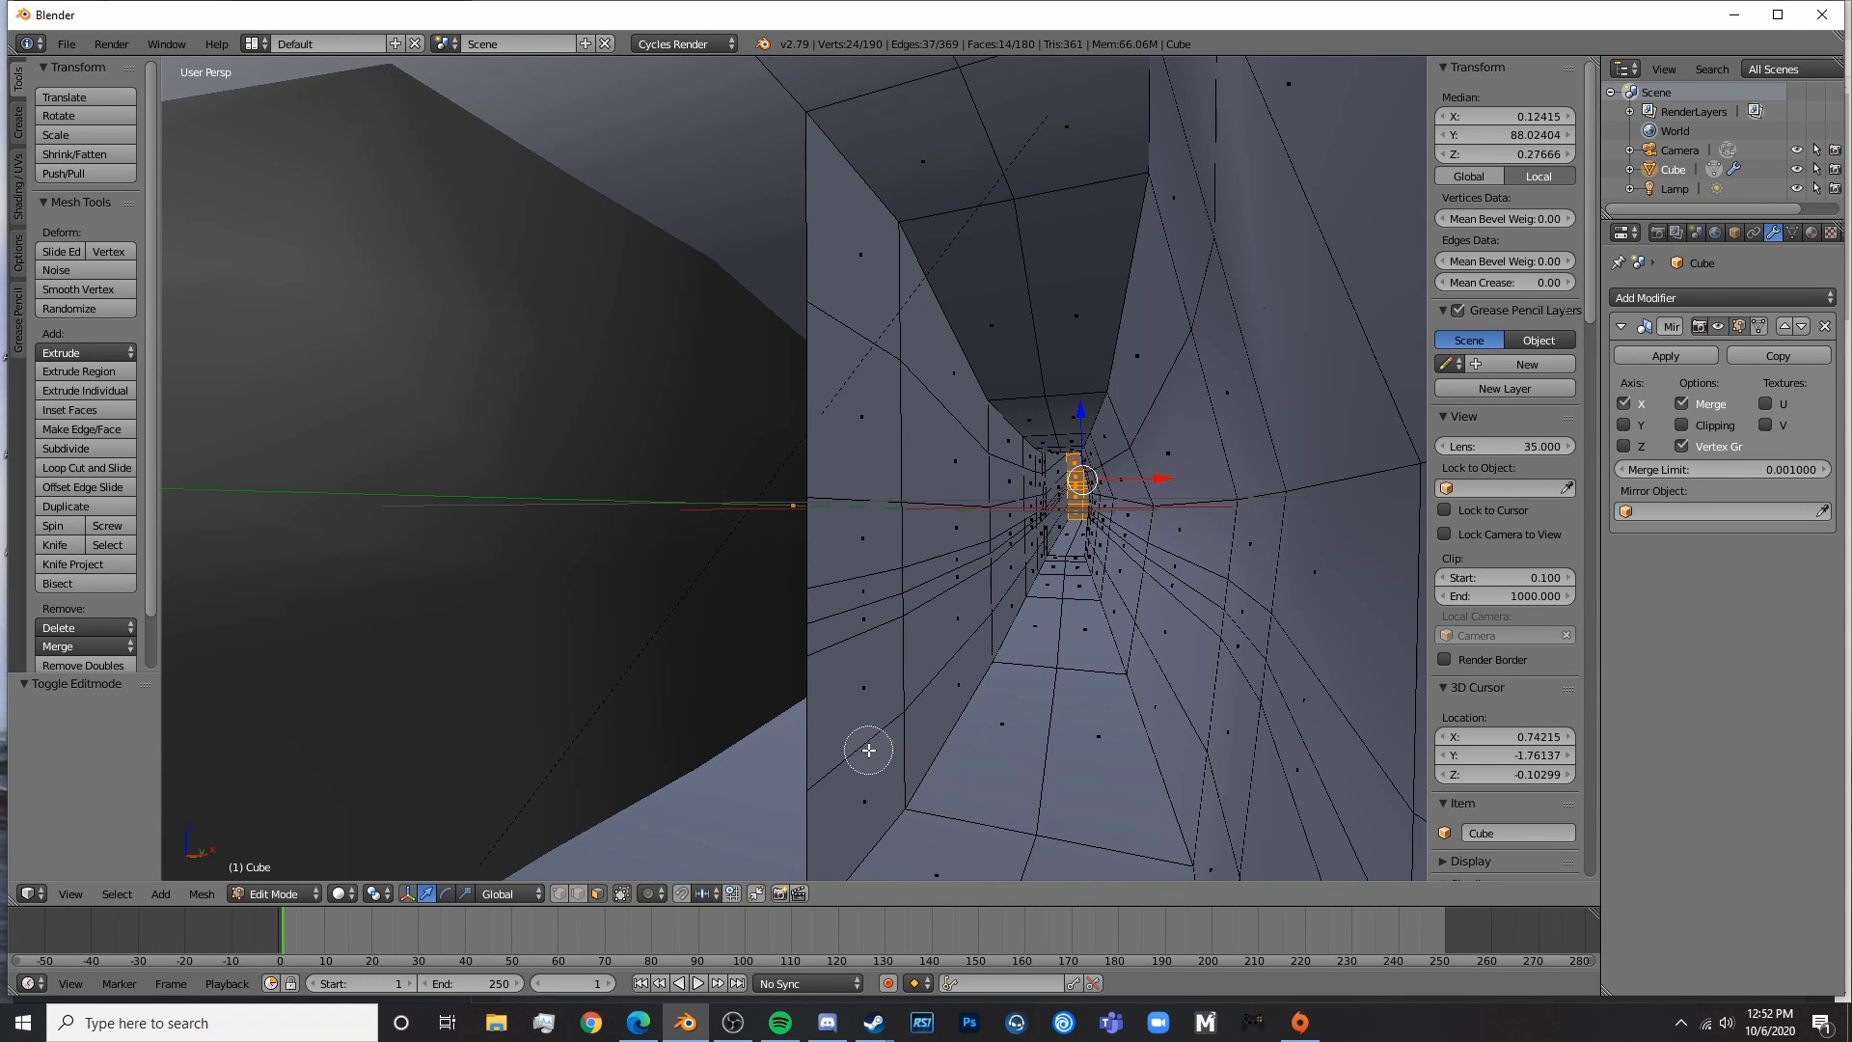
{"action": "mouse_move", "coordinate": [868, 751]}
{"action": "left_mouse_down"}
{"action": "mouse_move", "coordinate": [867, 332]}
{"action": "mouse_move", "coordinate": [928, 445]}
{"action": "left_mouse_up"}
{"action": "right_click", "coordinate": [928, 447]}
{"action": "key", "text": "a"}
- Select all the interior wall faces along the fuselage's mirror plane, from the front to the tail, and delete them
{"action": "key", "text": "c"}
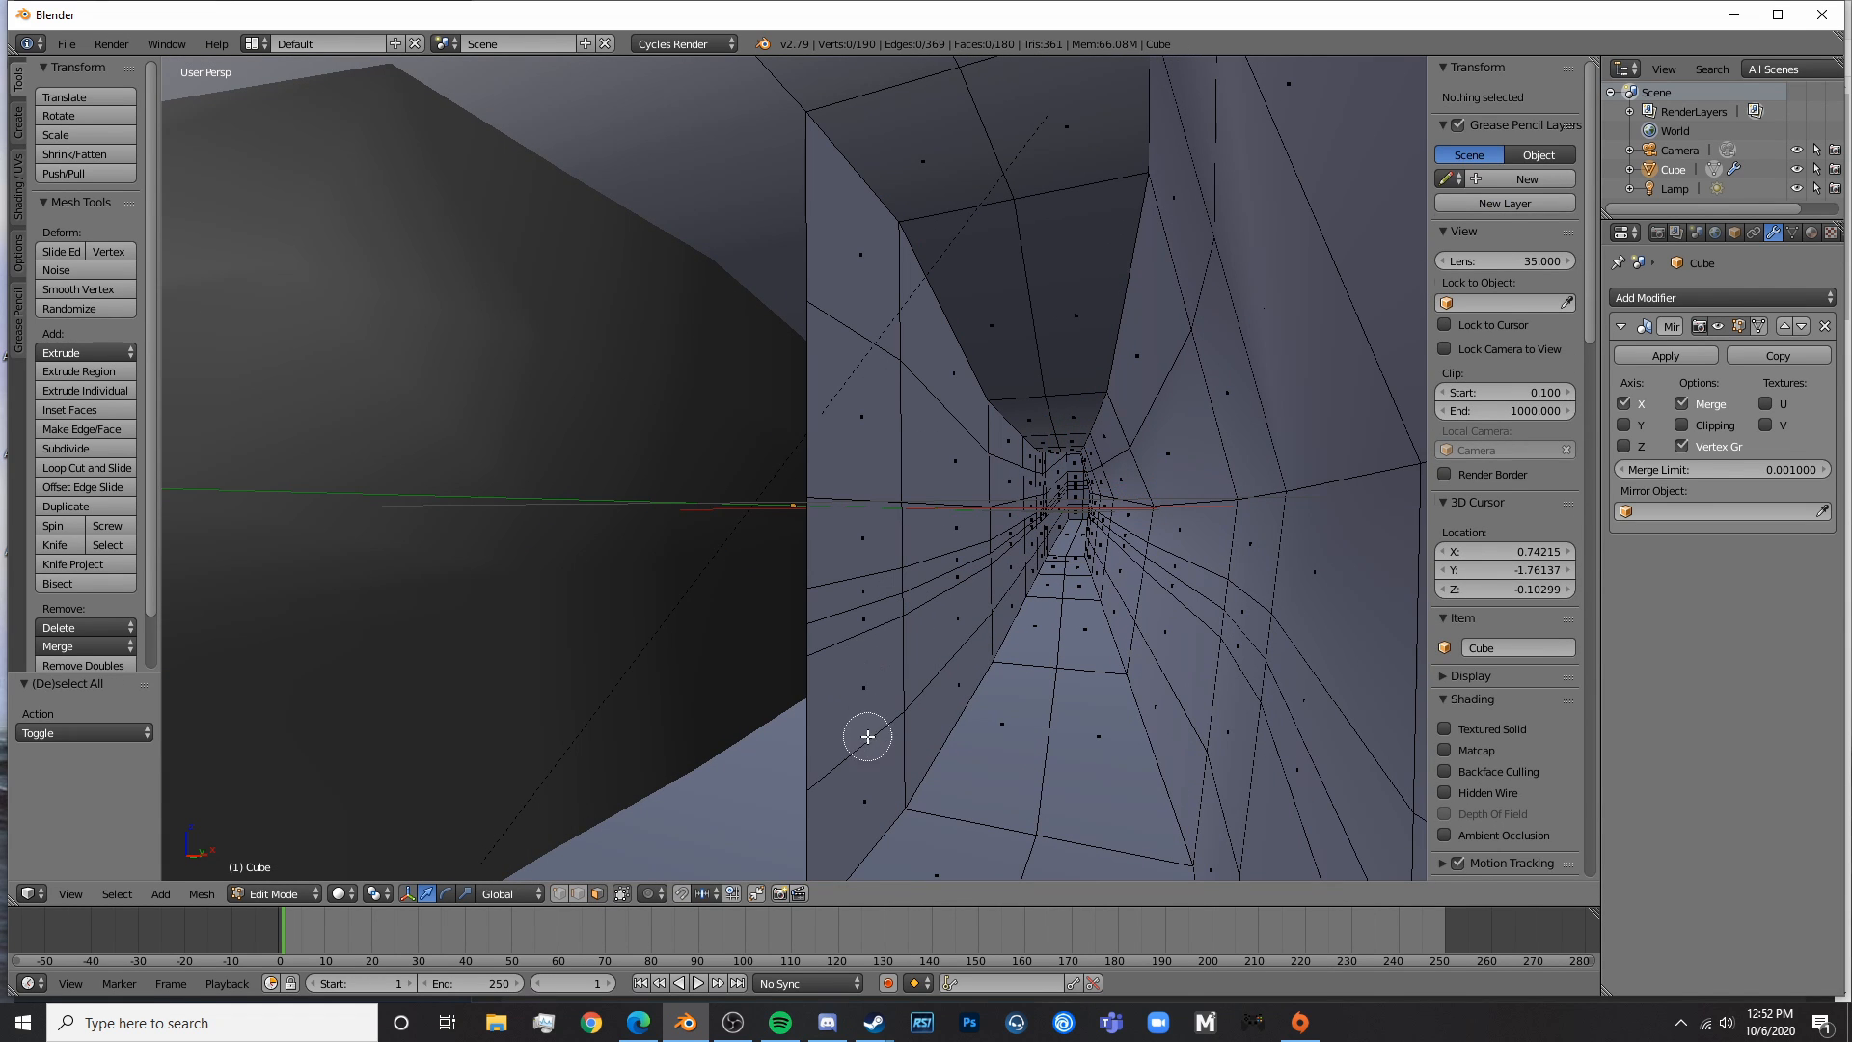
{"action": "mouse_move", "coordinate": [868, 736]}
{"action": "left_mouse_down"}
{"action": "mouse_move", "coordinate": [868, 347]}
{"action": "mouse_move", "coordinate": [918, 525]}
{"action": "mouse_move", "coordinate": [930, 678]}
{"action": "left_mouse_up"}
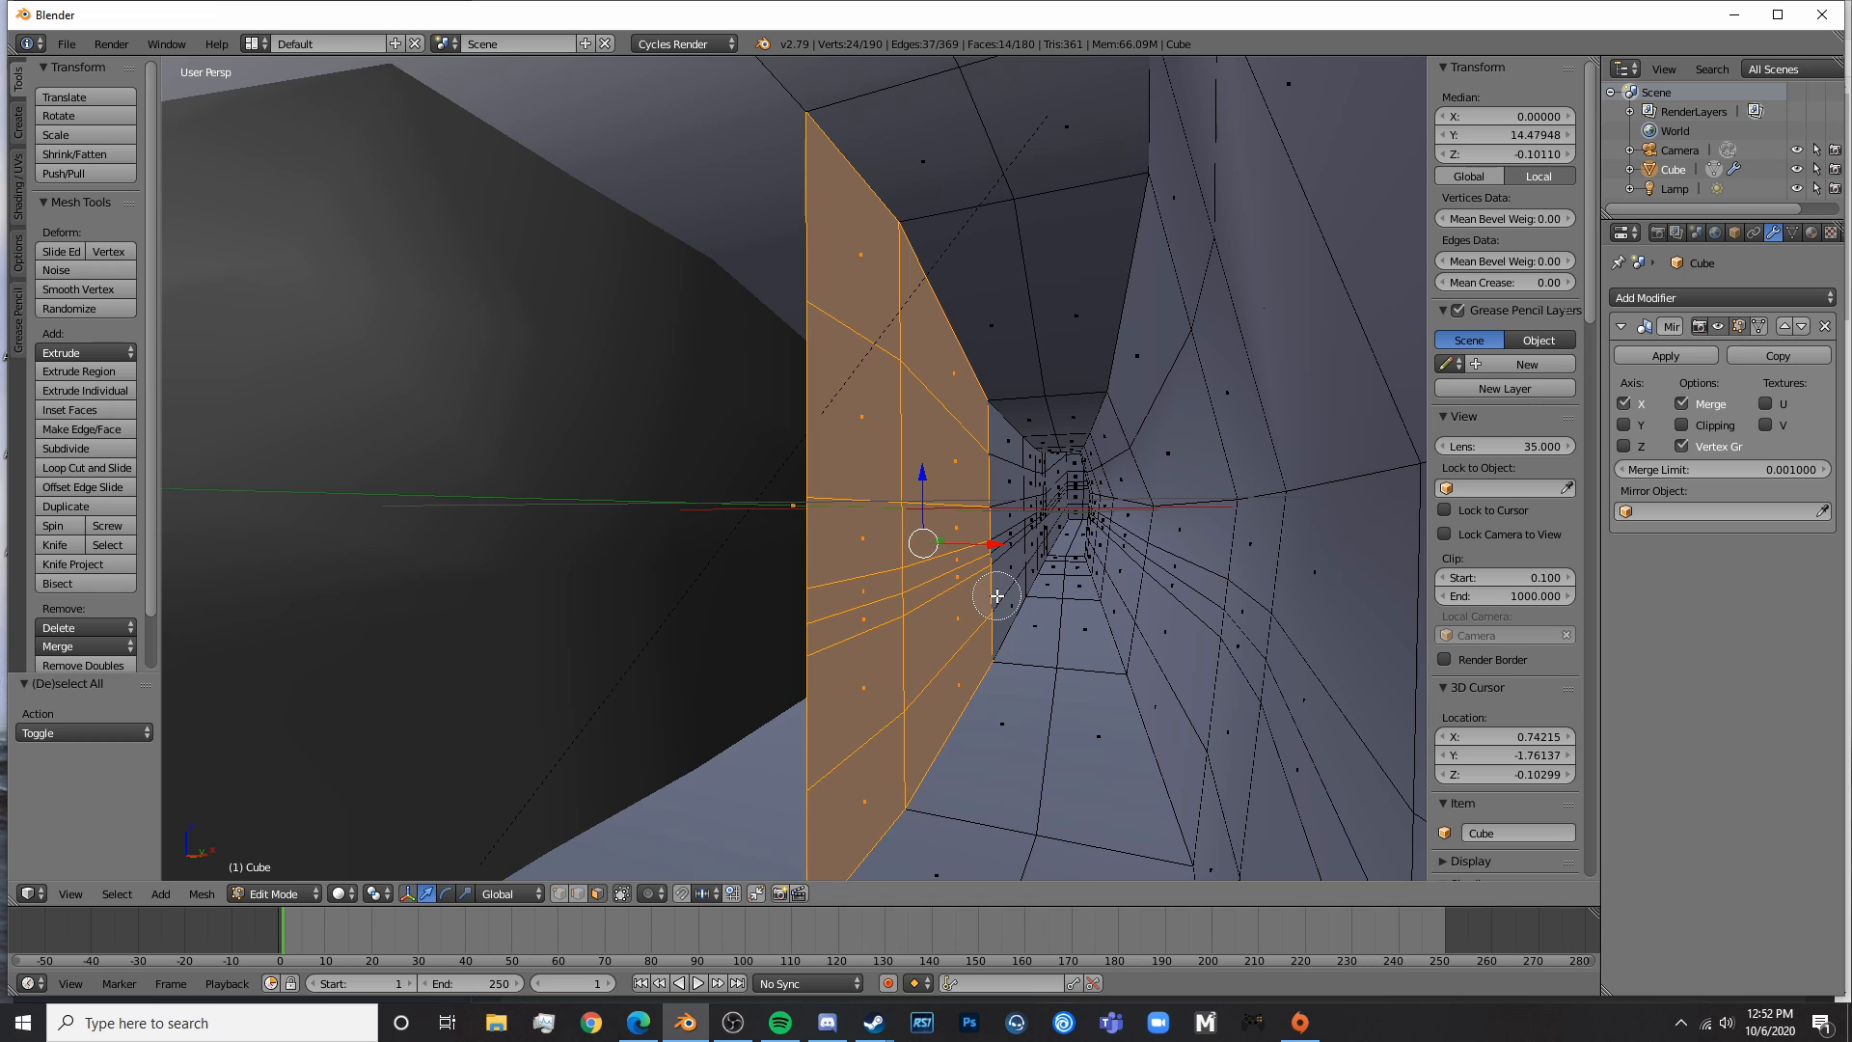
{"action": "left_click_drag", "start_coordinate": [996, 596], "coordinate": [993, 474]}
{"action": "right_click", "coordinate": [993, 474]}
{"action": "scroll", "coordinate": [995, 477], "scroll_direction": "up", "scroll_amount": 4}
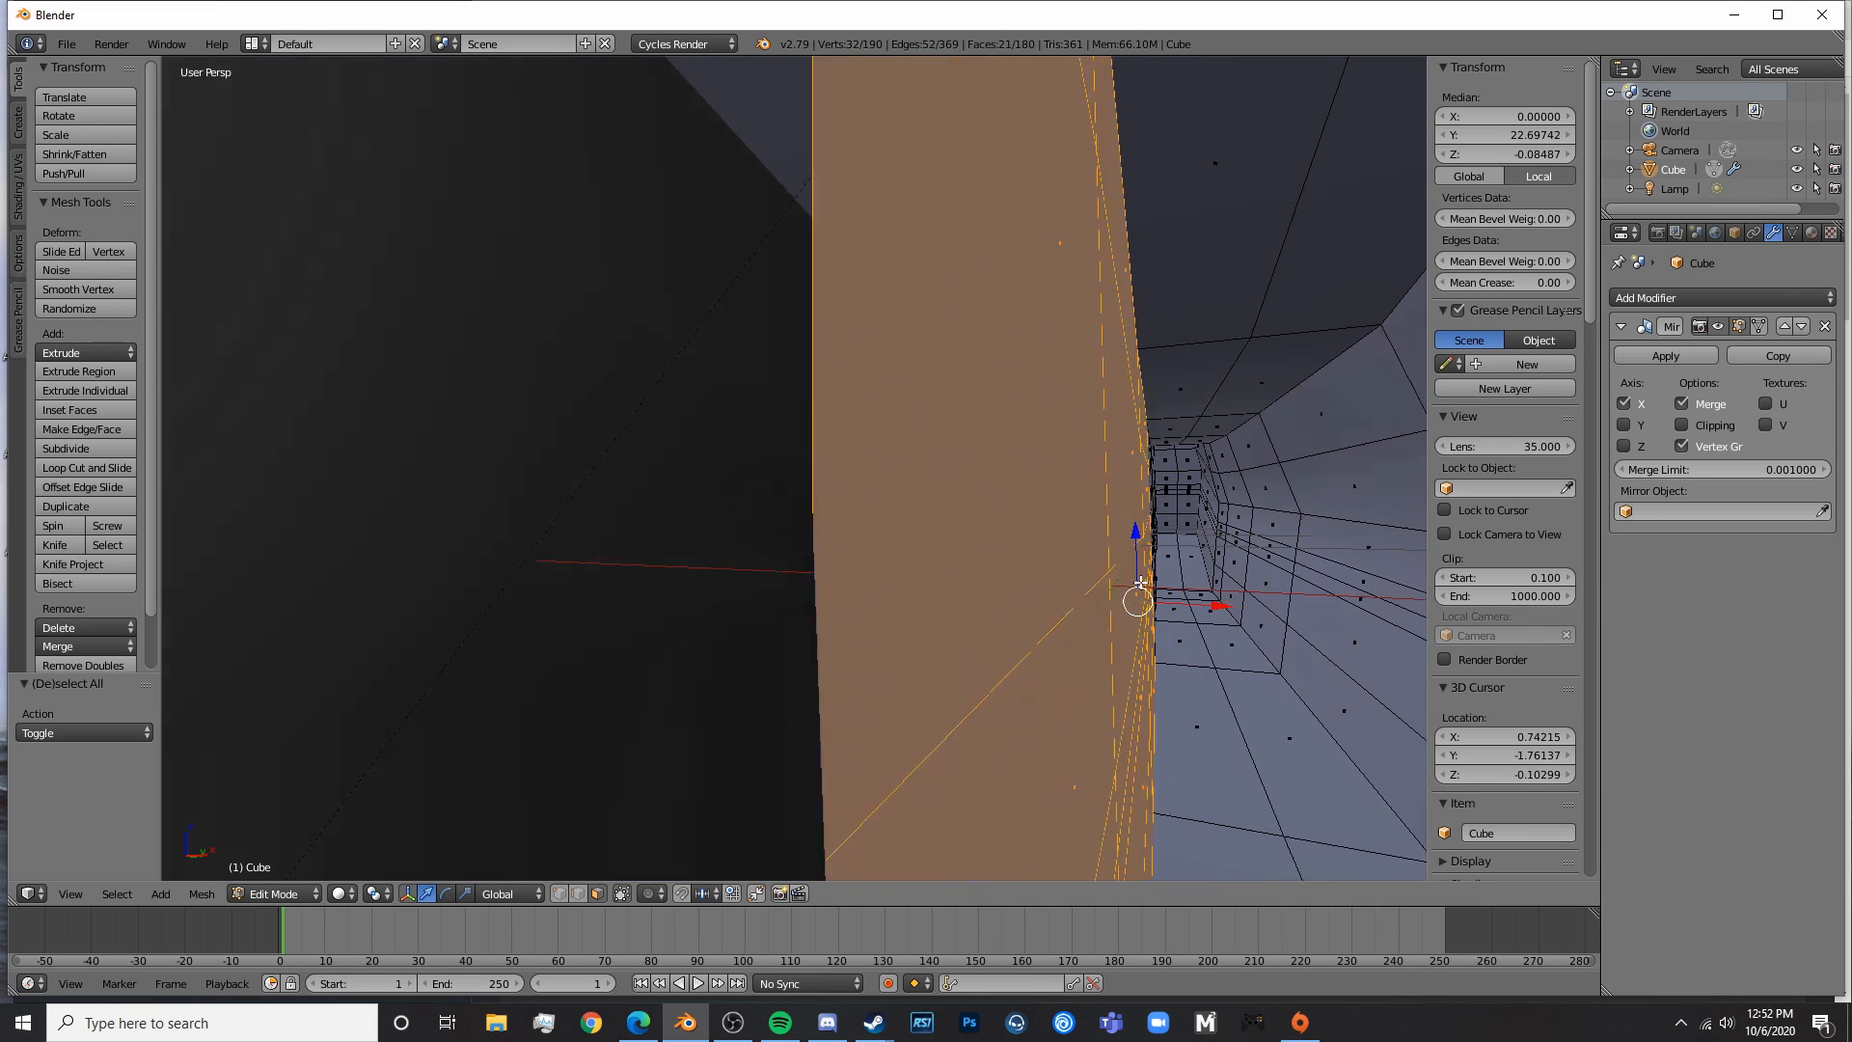
{"action": "middle_click_drag", "start_coordinate": [1139, 582], "coordinate": [636, 541]}
{"action": "scroll", "coordinate": [711, 534], "scroll_direction": "down", "scroll_amount": 3}
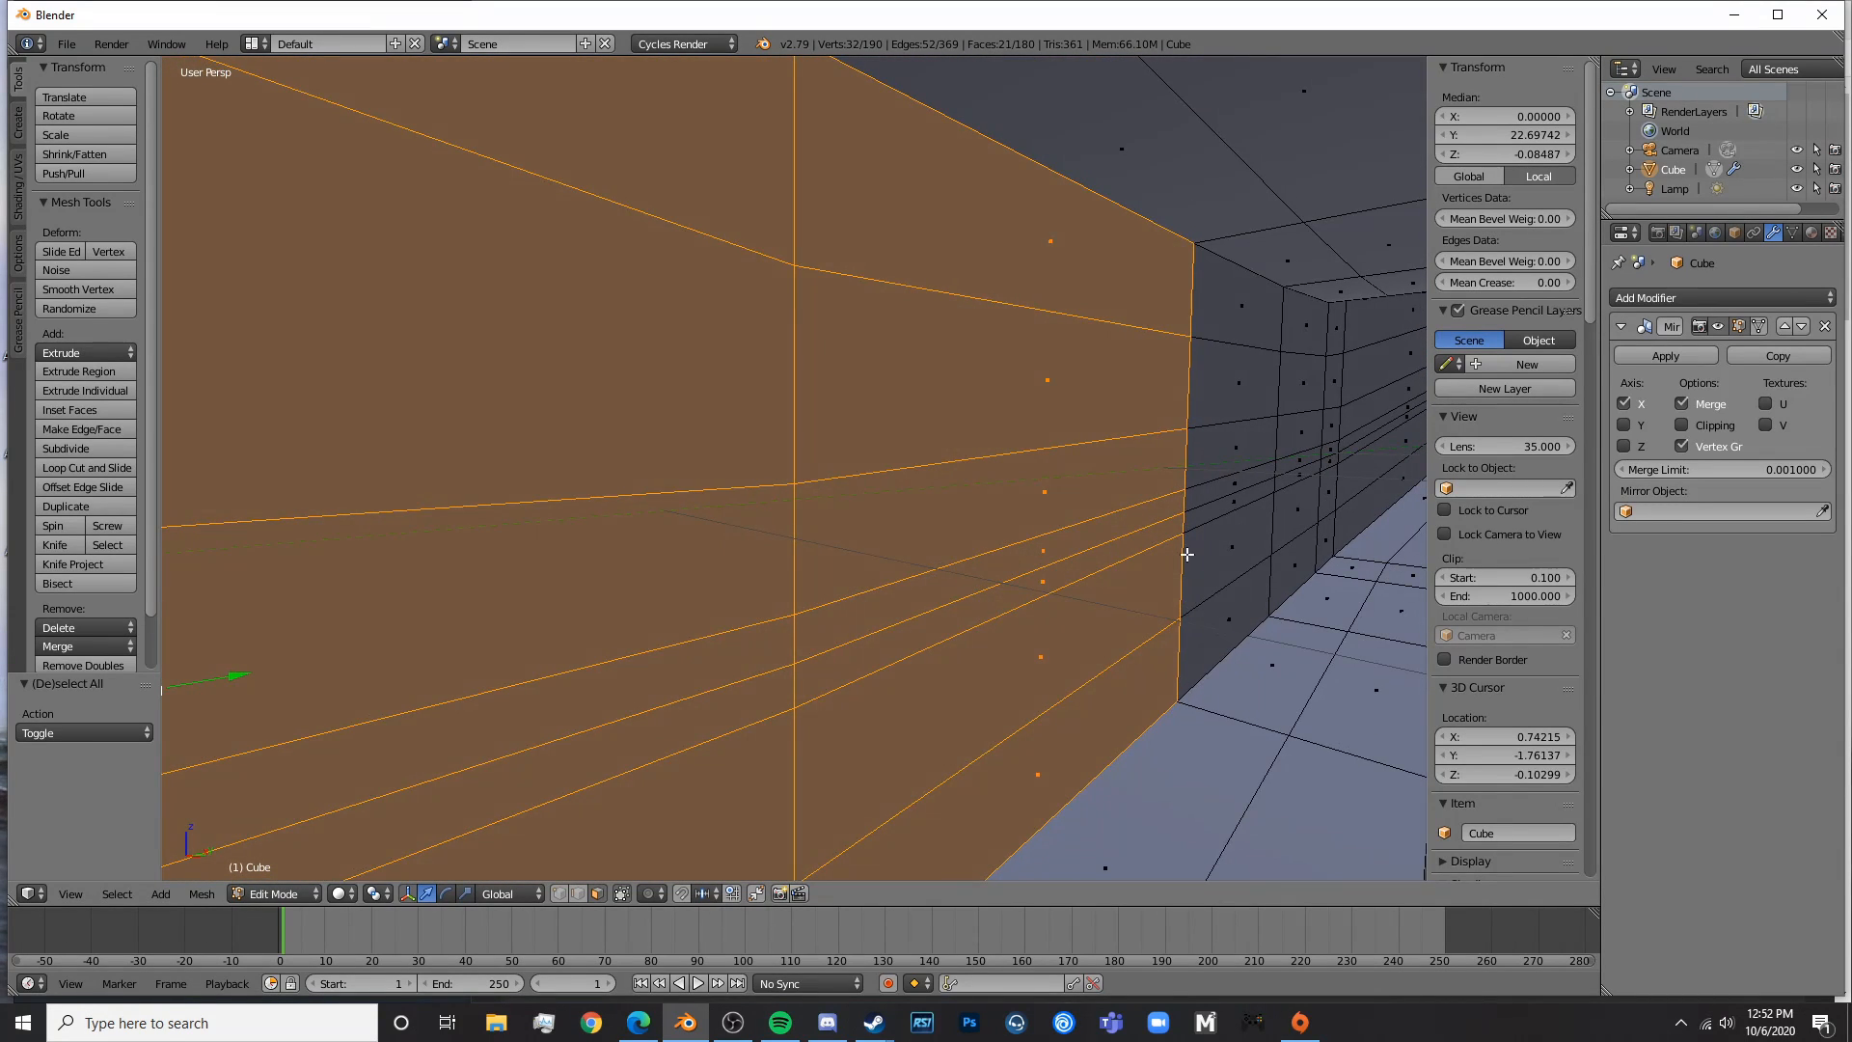
{"action": "middle_click_drag", "start_coordinate": [1186, 555], "coordinate": [989, 728]}
{"action": "mouse_move", "coordinate": [814, 853]}
{"action": "left_mouse_down"}
{"action": "mouse_move", "coordinate": [798, 392]}
{"action": "mouse_move", "coordinate": [835, 351]}
{"action": "mouse_move", "coordinate": [896, 496]}
{"action": "mouse_move", "coordinate": [981, 492]}
{"action": "mouse_move", "coordinate": [1004, 359]}
{"action": "mouse_move", "coordinate": [979, 643]}
{"action": "left_mouse_up"}
{"action": "key", "text": "x"}
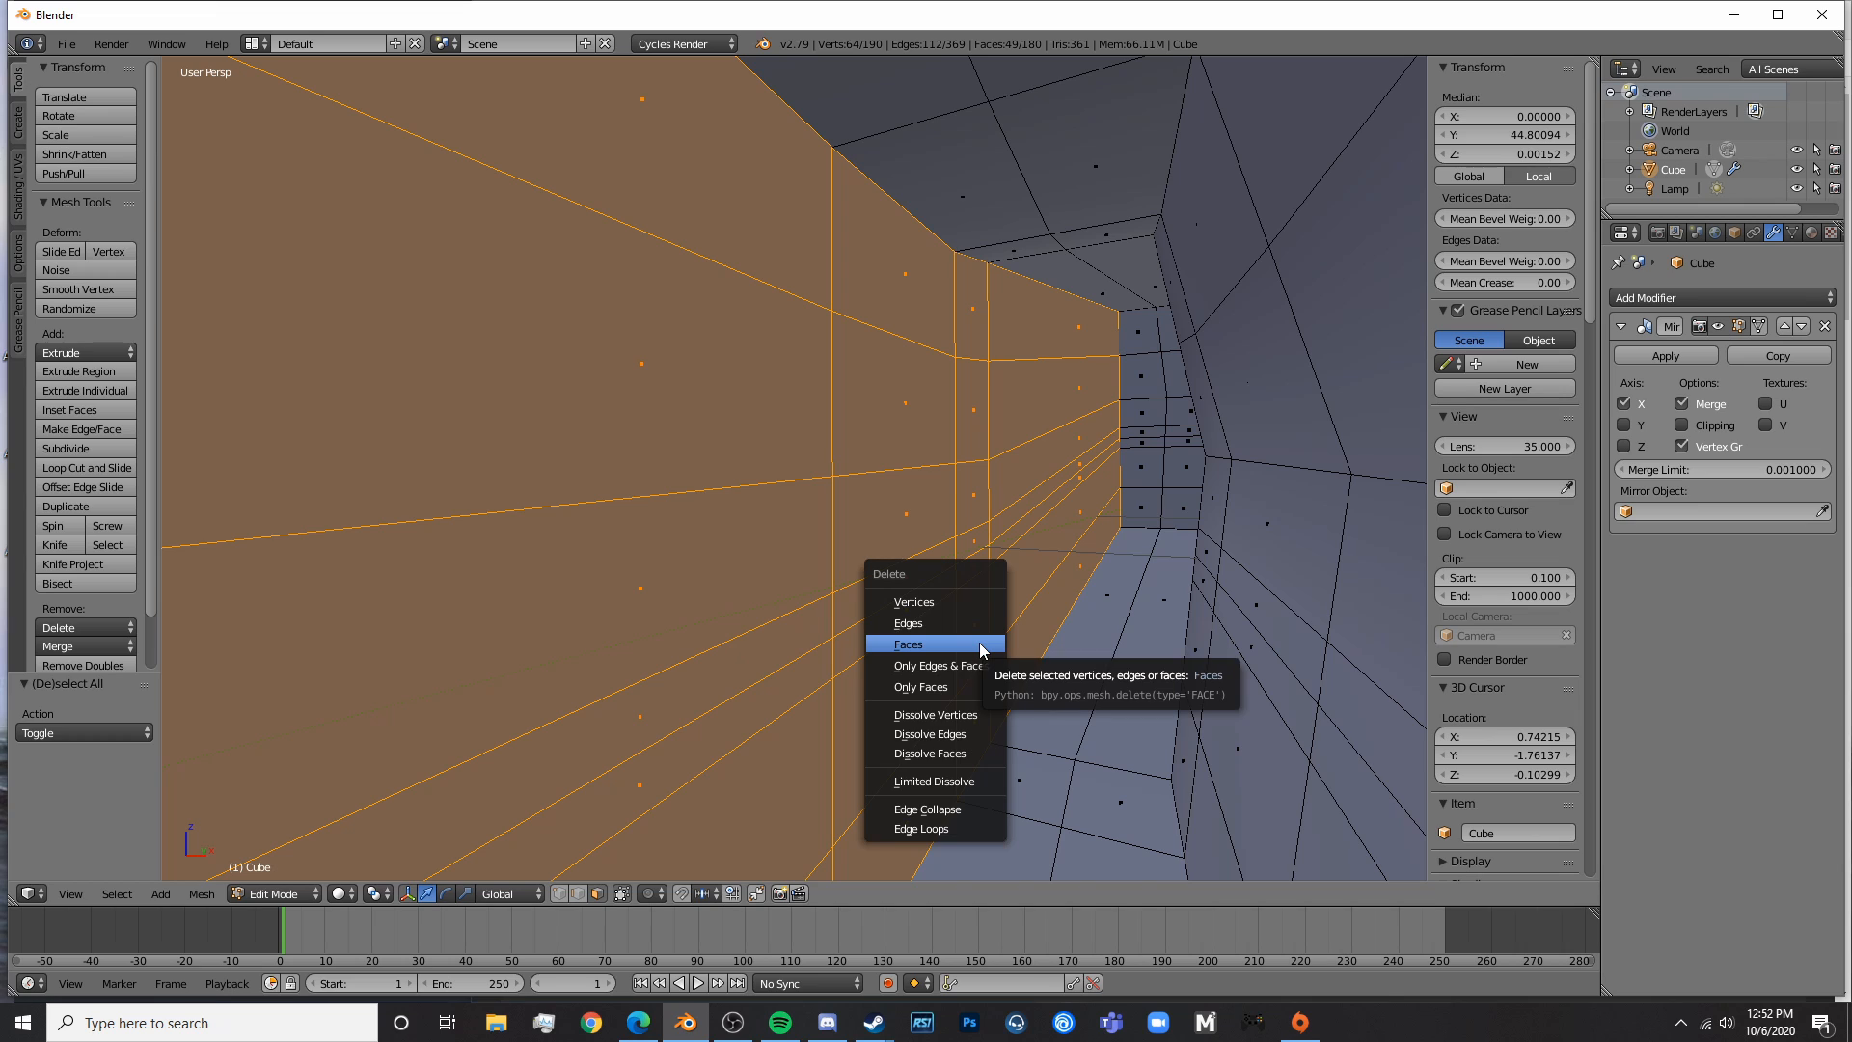
{"action": "left_click", "coordinate": [981, 644]}
{"action": "scroll", "coordinate": [975, 640], "scroll_direction": "down", "scroll_amount": 6}
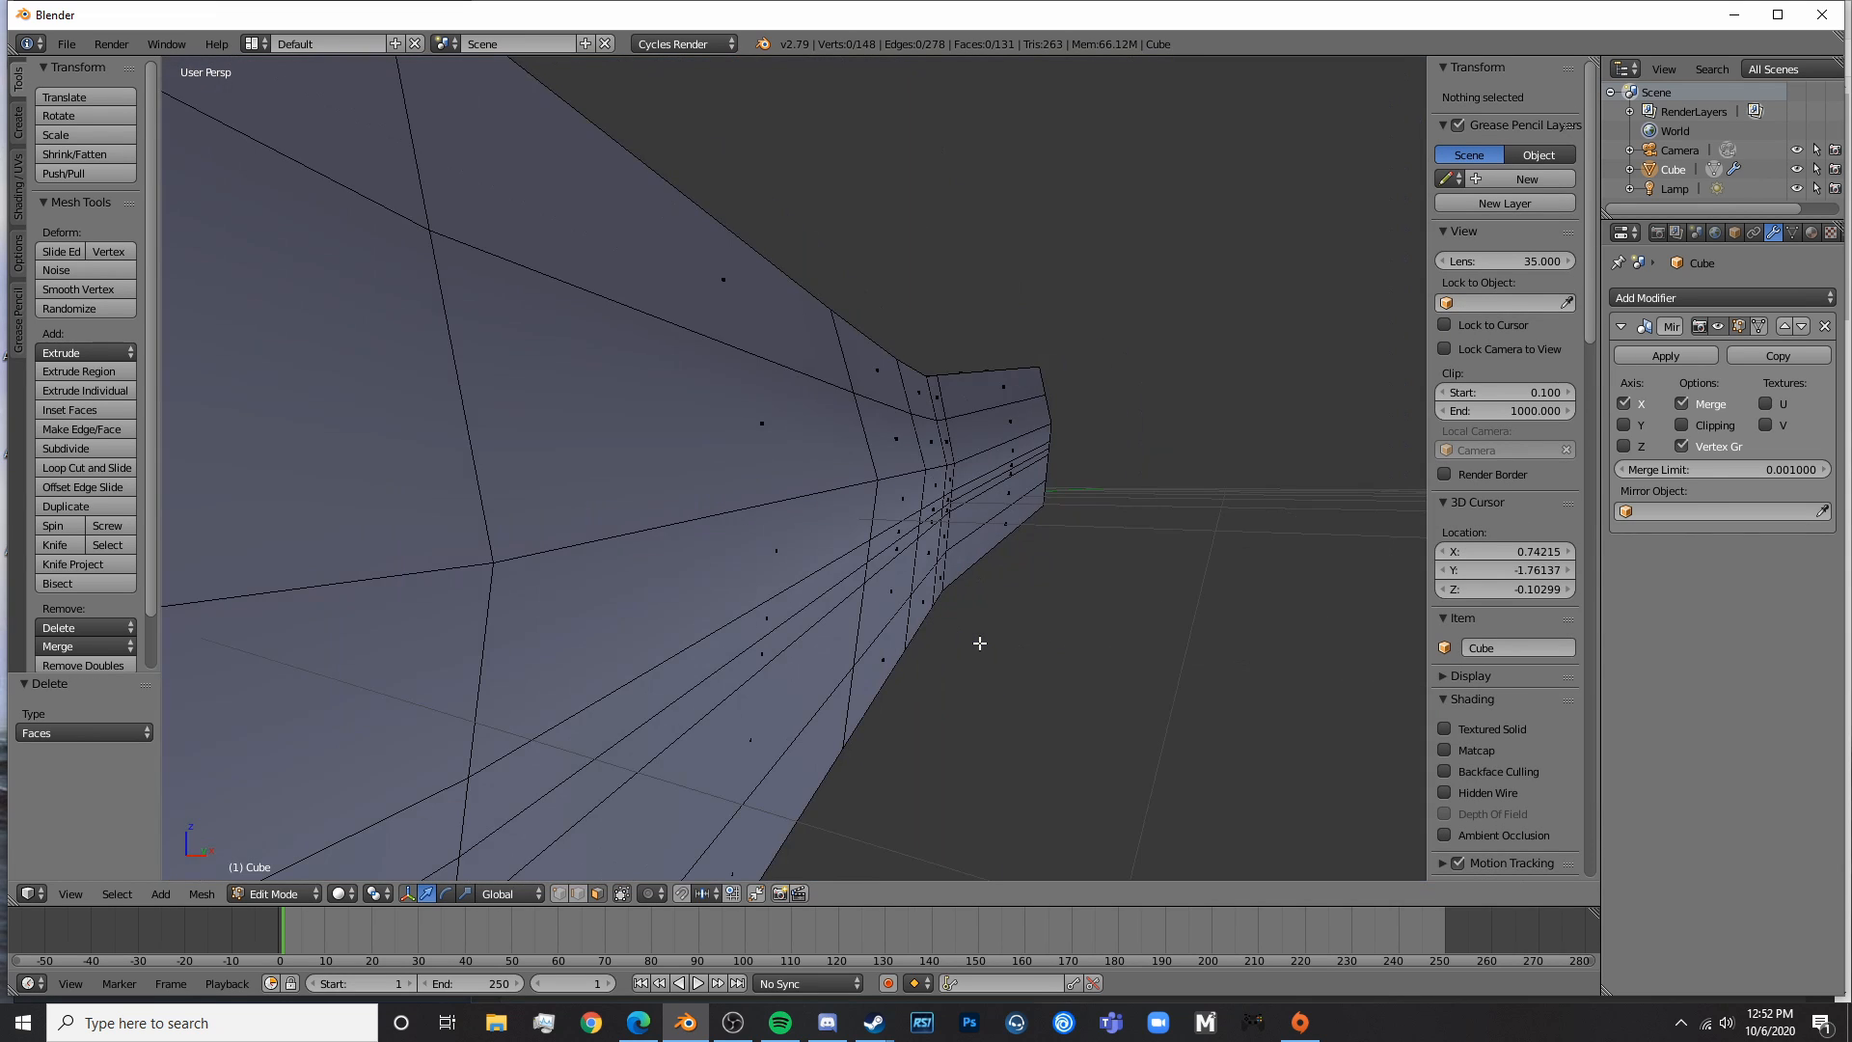
- Return to Object Mode and apply the Mirror modifier on the fuselage mesh
{"action": "middle_click_drag", "start_coordinate": [856, 615], "coordinate": [692, 660]}
{"action": "key", "text": "Tab"}
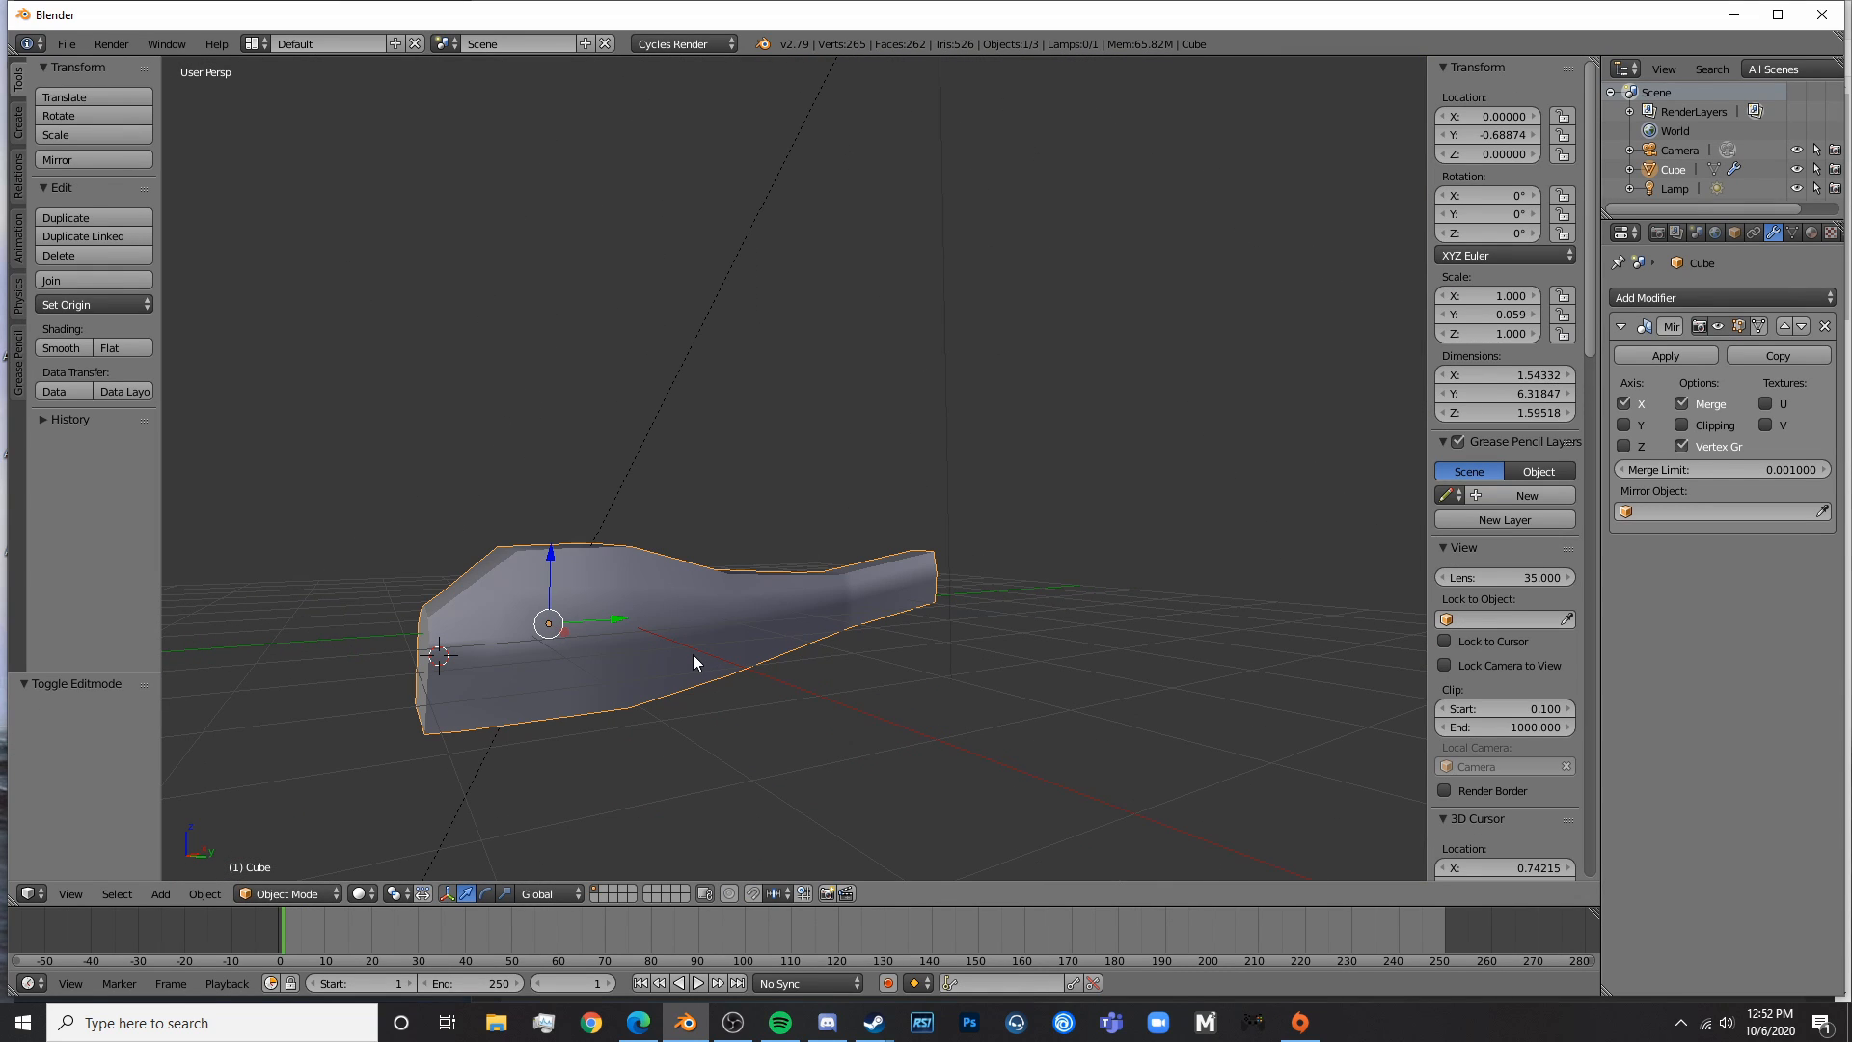
{"action": "key", "text": "KP_Decimal"}
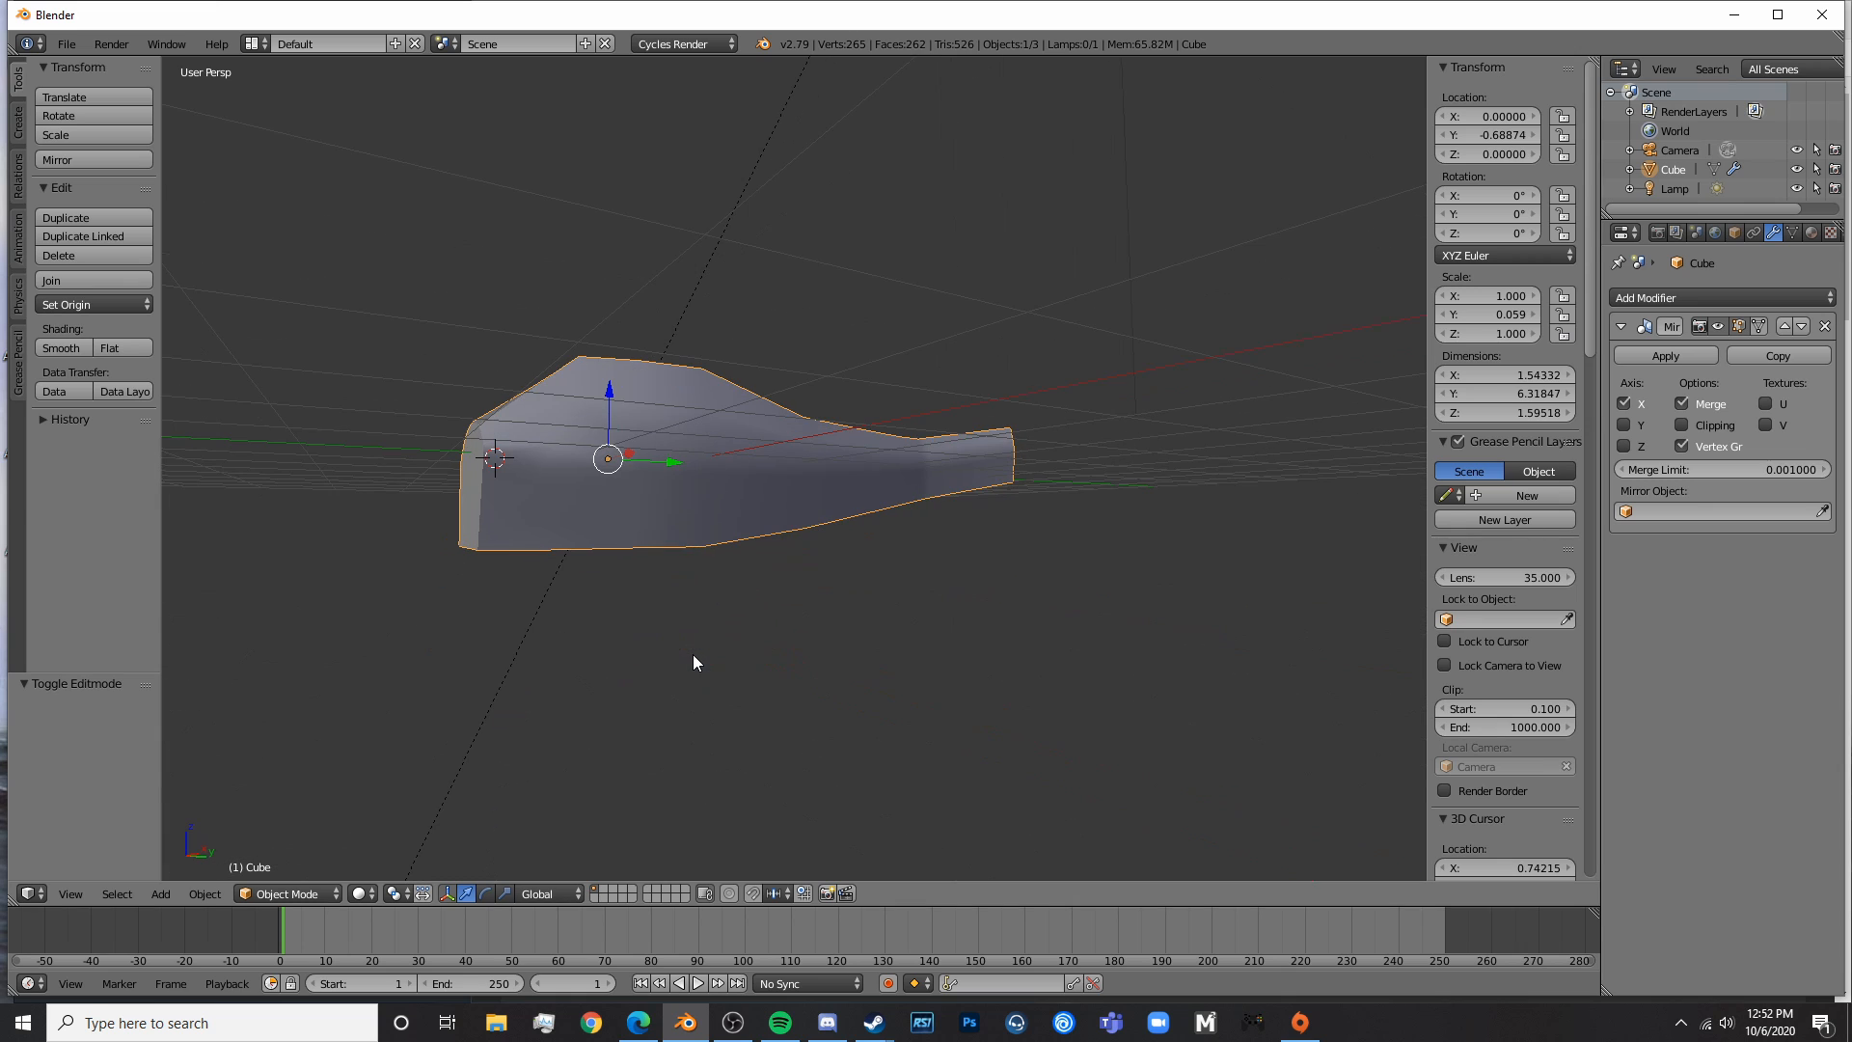
{"action": "key", "text": "KP_0"}
{"action": "middle_click_drag", "start_coordinate": [794, 653], "coordinate": [808, 513]}
{"action": "left_click", "coordinate": [1647, 355]}
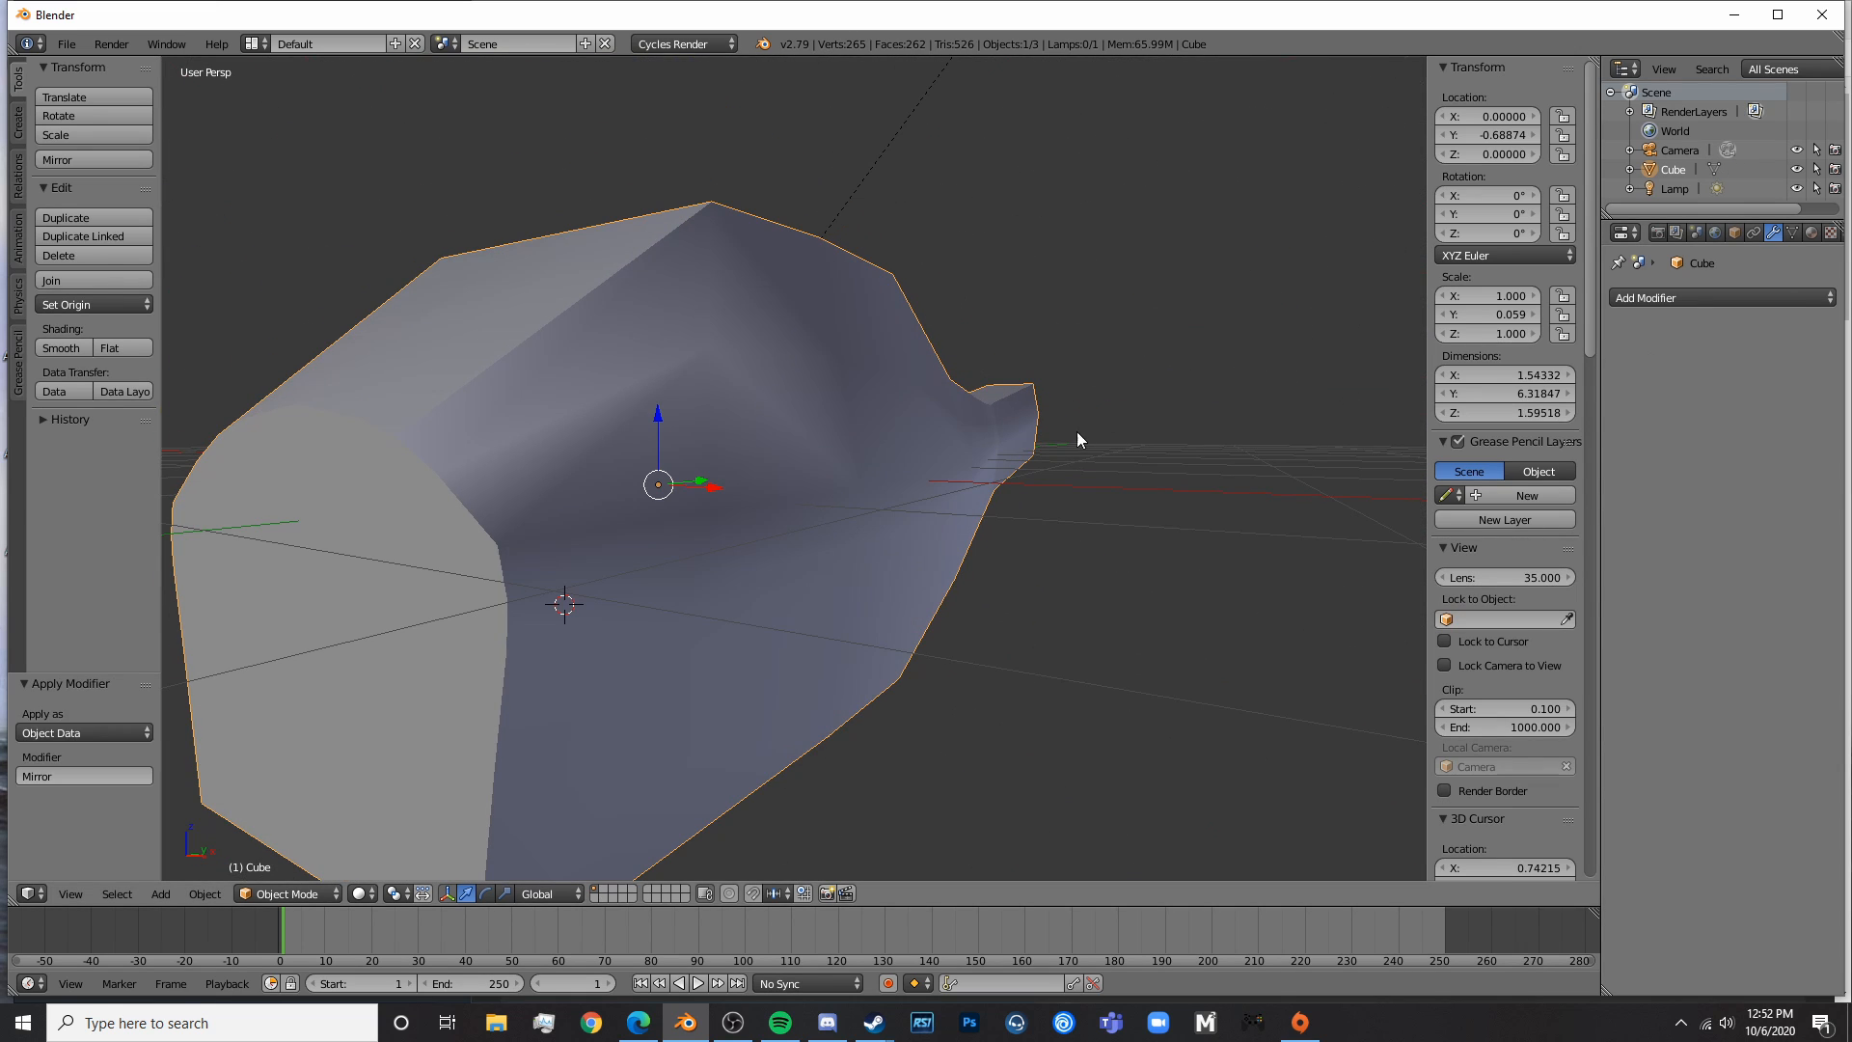
- Select all vertices at the fuselage's tail end in the top wireframe view and scale them to about 0.215 along X
{"action": "key", "text": "Tab"}
{"action": "middle_click_drag", "start_coordinate": [1077, 431], "coordinate": [777, 553]}
{"action": "key", "text": "KP_7"}
{"action": "key", "text": "KP_5"}
{"action": "middle_click_drag", "start_coordinate": [854, 391], "coordinate": [819, 628], "text": "shift"}
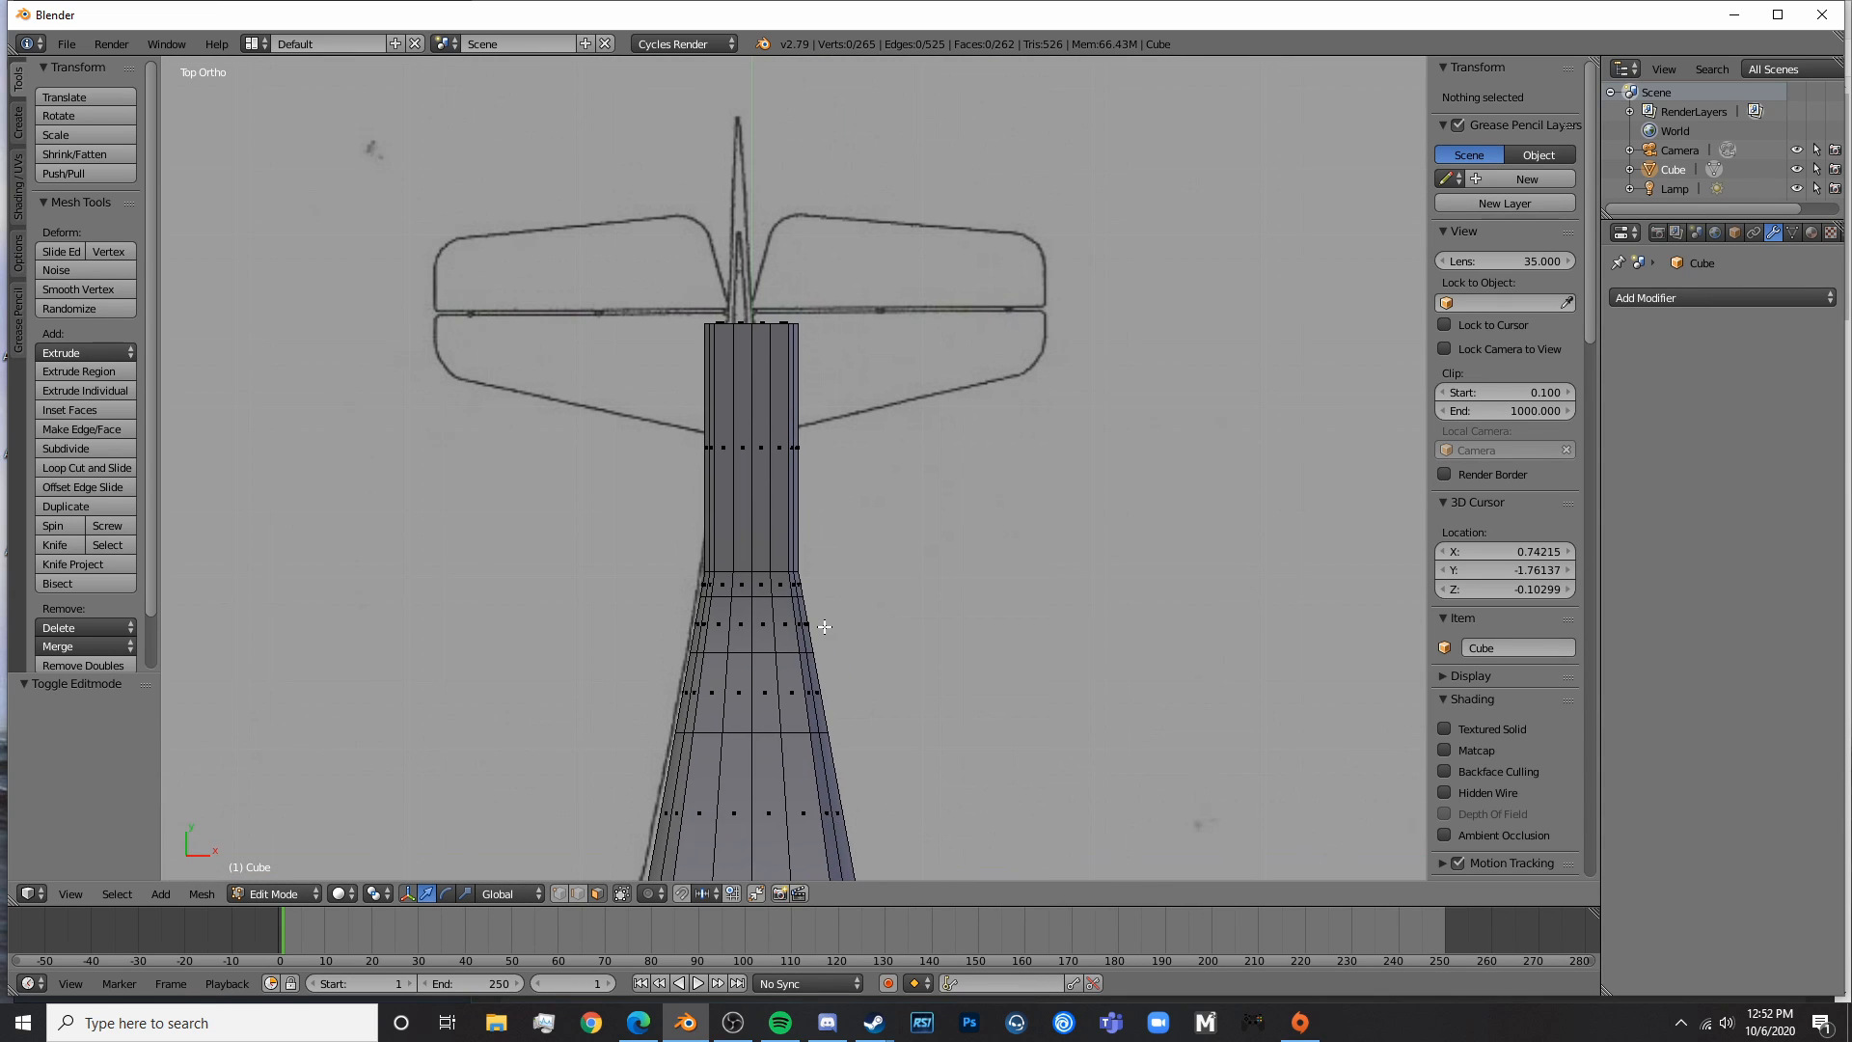
{"action": "key", "text": "z"}
{"action": "key", "text": "a"}
{"action": "key", "text": "a"}
{"action": "key", "text": "c"}
{"action": "left_click_drag", "start_coordinate": [685, 310], "coordinate": [772, 319]}
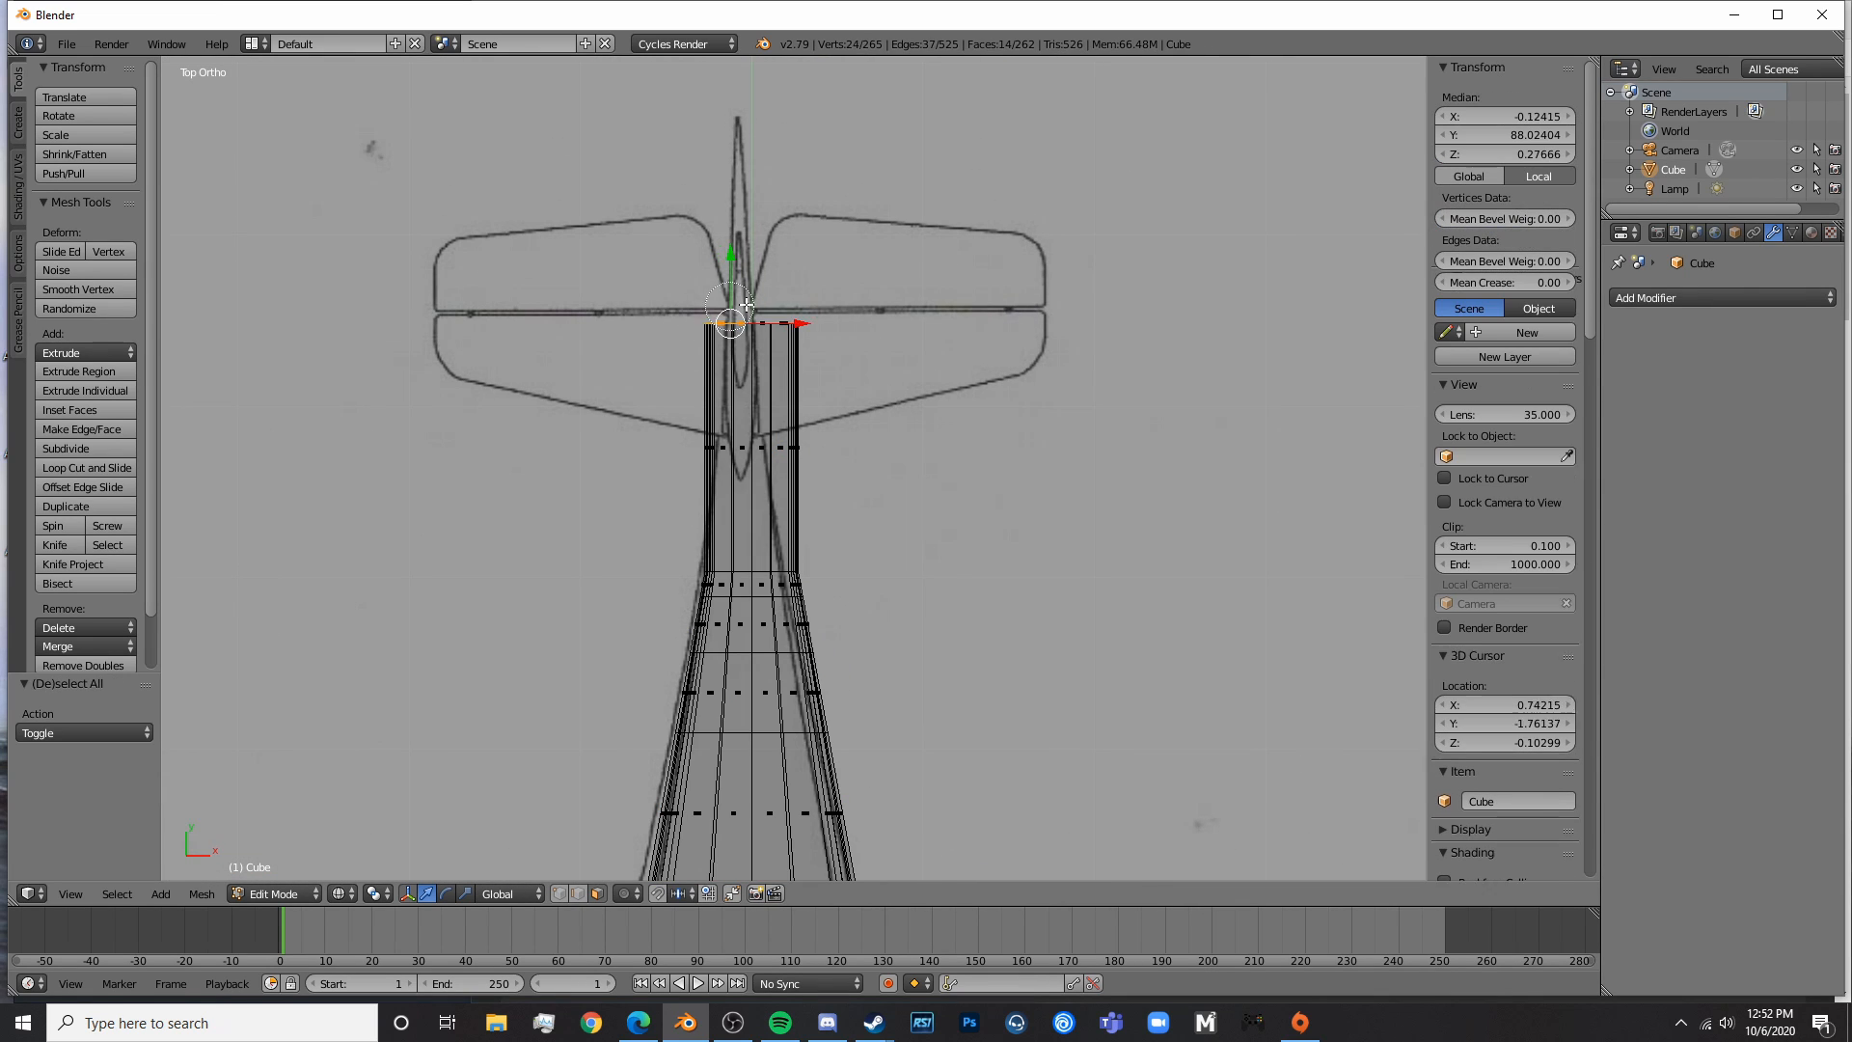
{"action": "left_click", "coordinate": [559, 894]}
{"action": "key", "text": "s"}
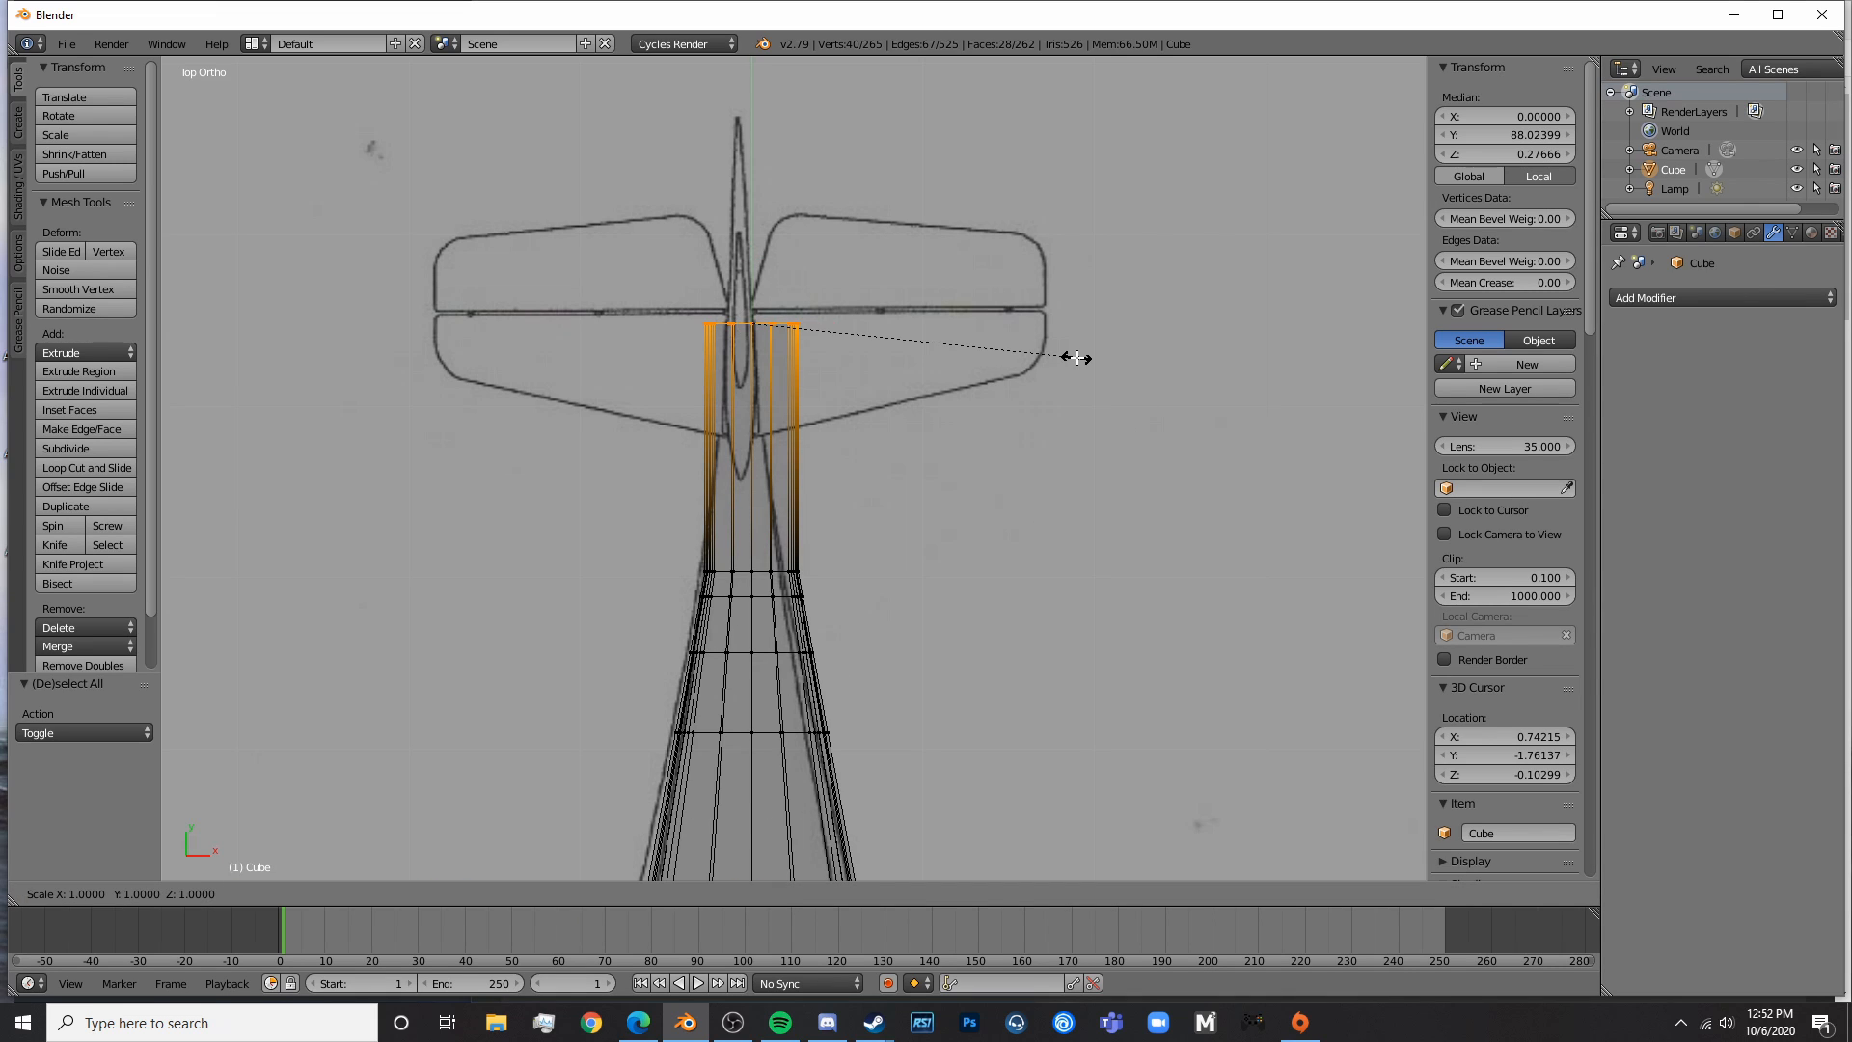
{"action": "key", "text": "x"}
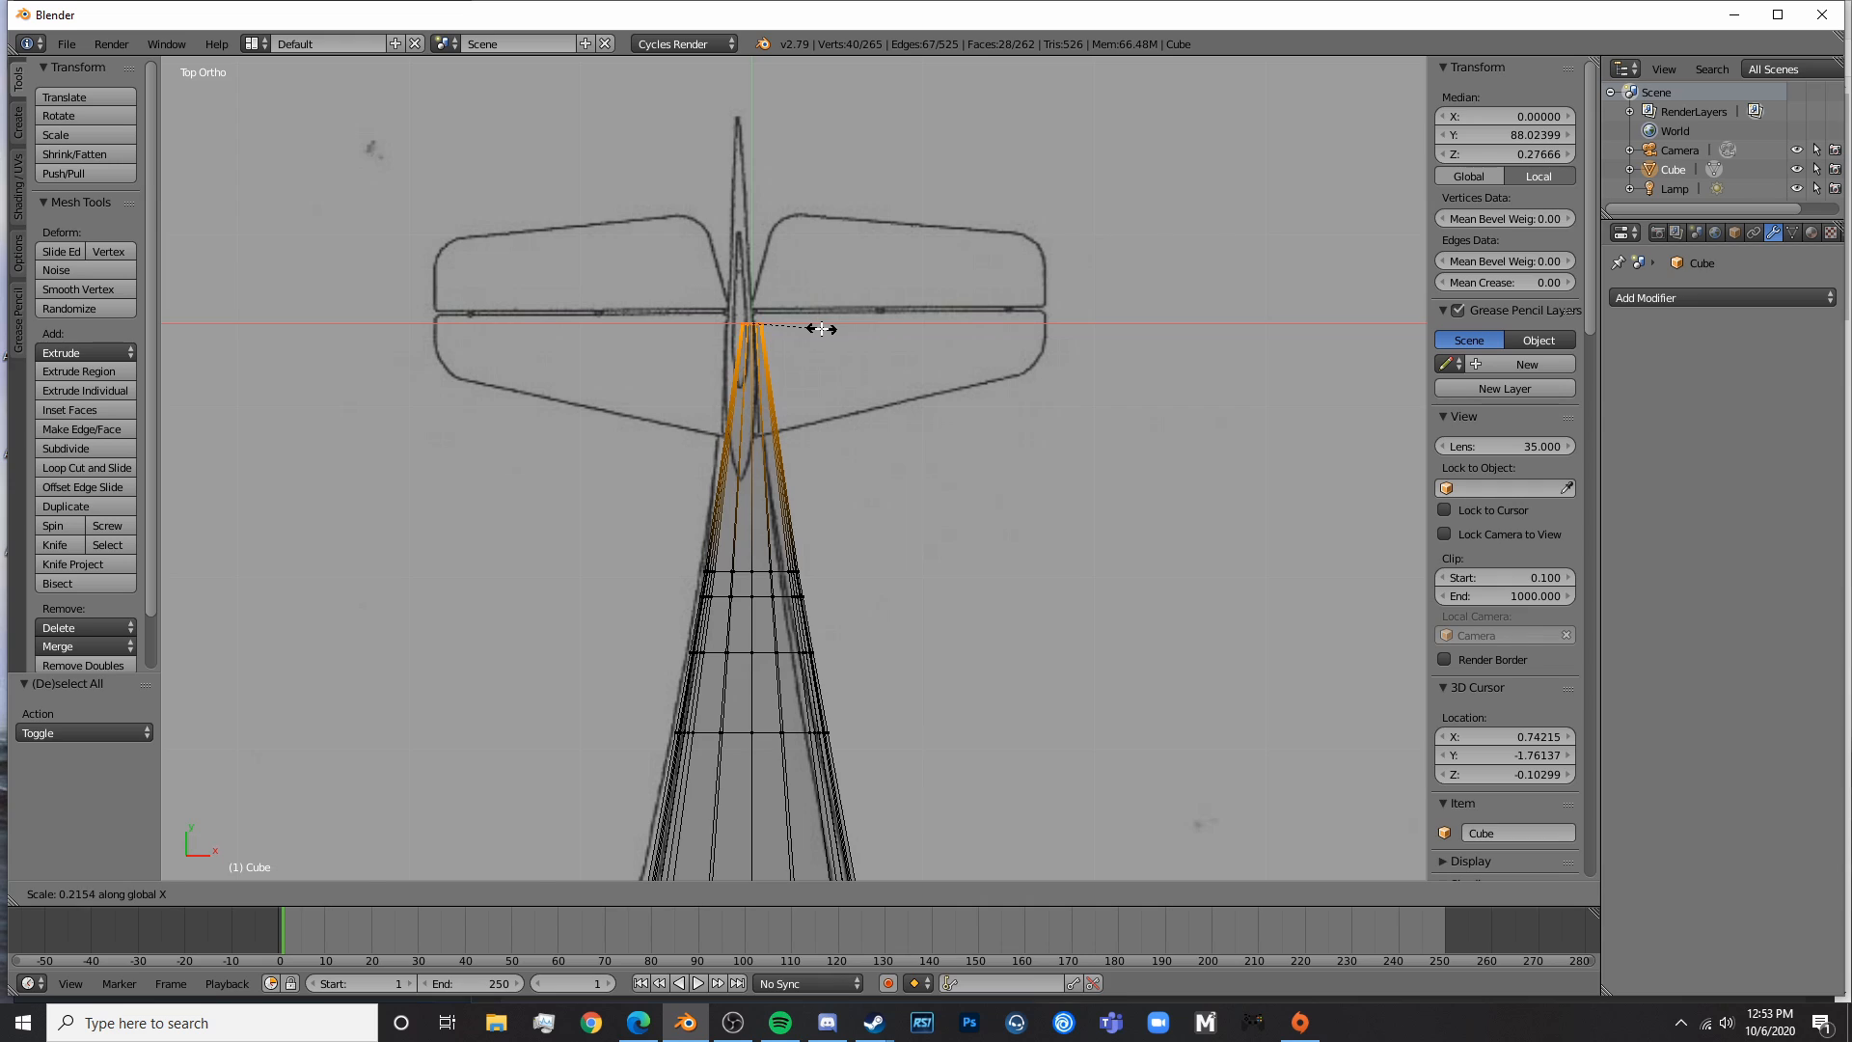
{"action": "left_click", "coordinate": [820, 328]}
{"action": "key", "text": "Tab"}
{"action": "key", "text": "Tab"}
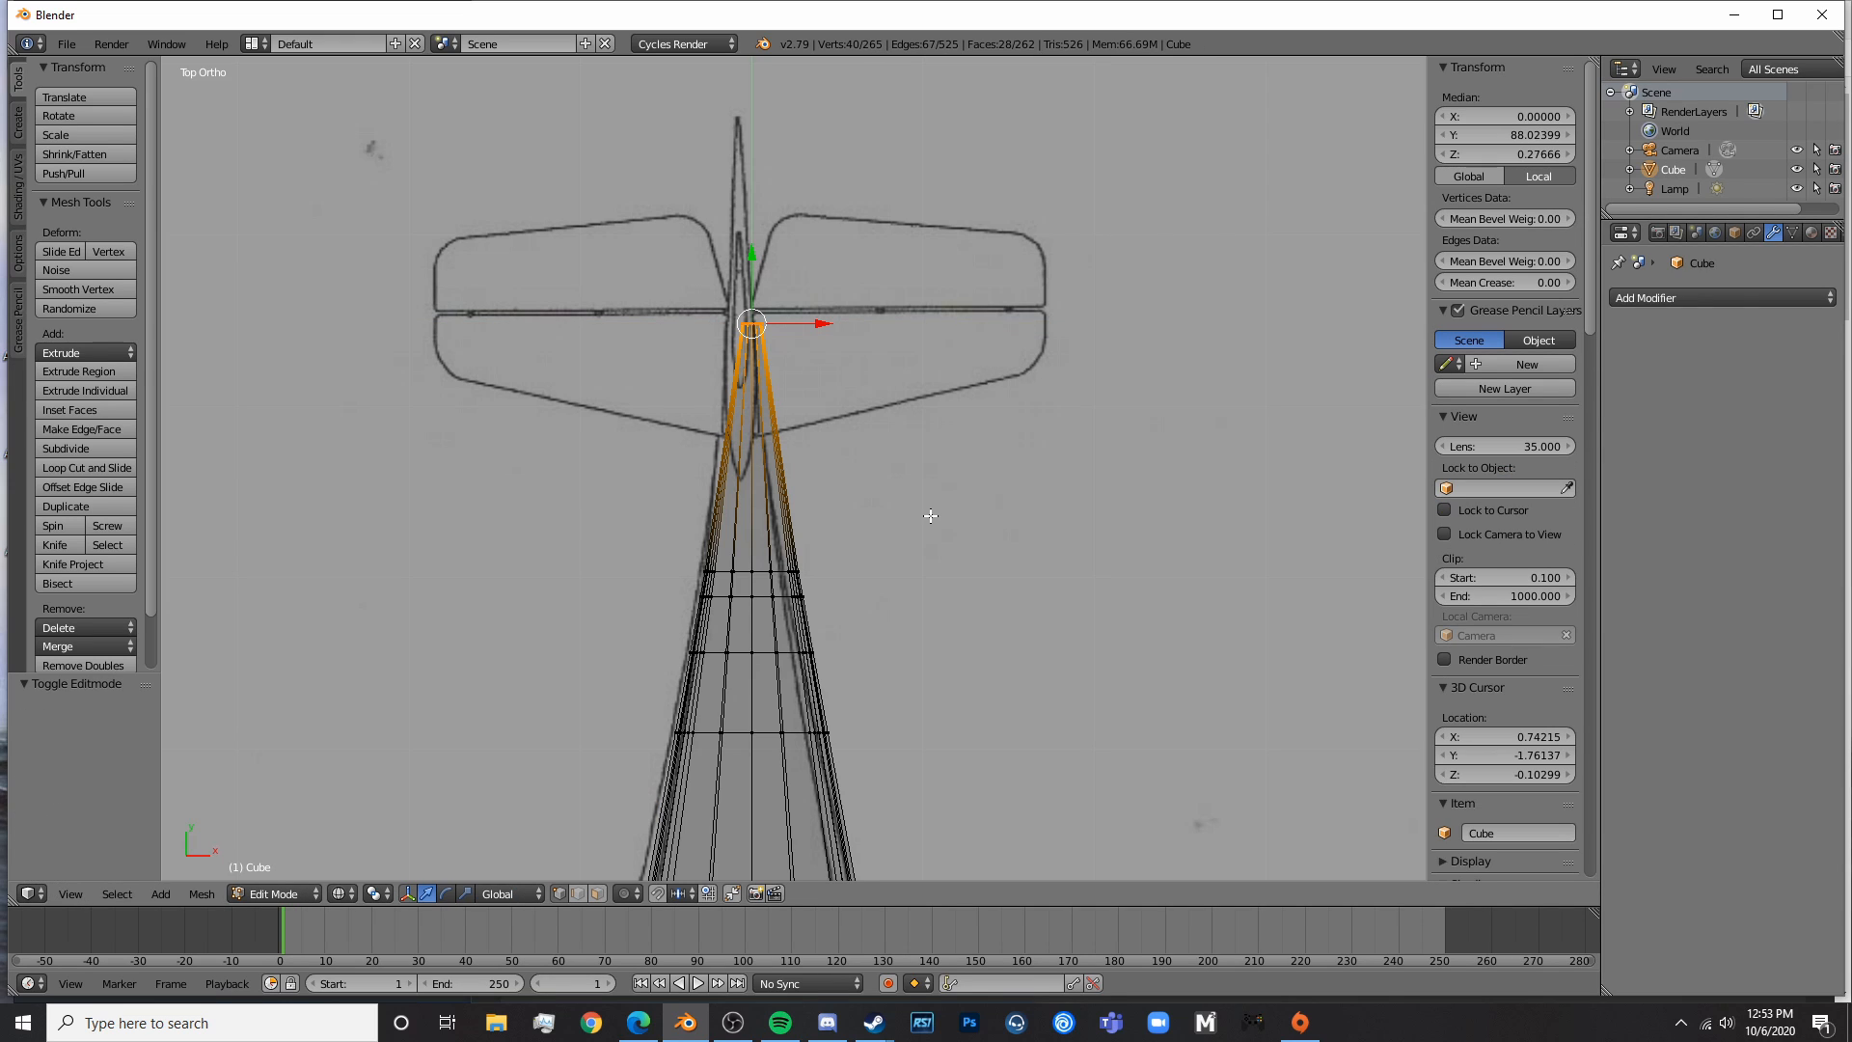
- Compare the rear fuselage's shape with the Kitfox photo in the browser and with the side-view blueprint in Blender
{"action": "middle_click_drag", "start_coordinate": [959, 534], "coordinate": [666, 405]}
{"action": "left_click", "coordinate": [638, 1023]}
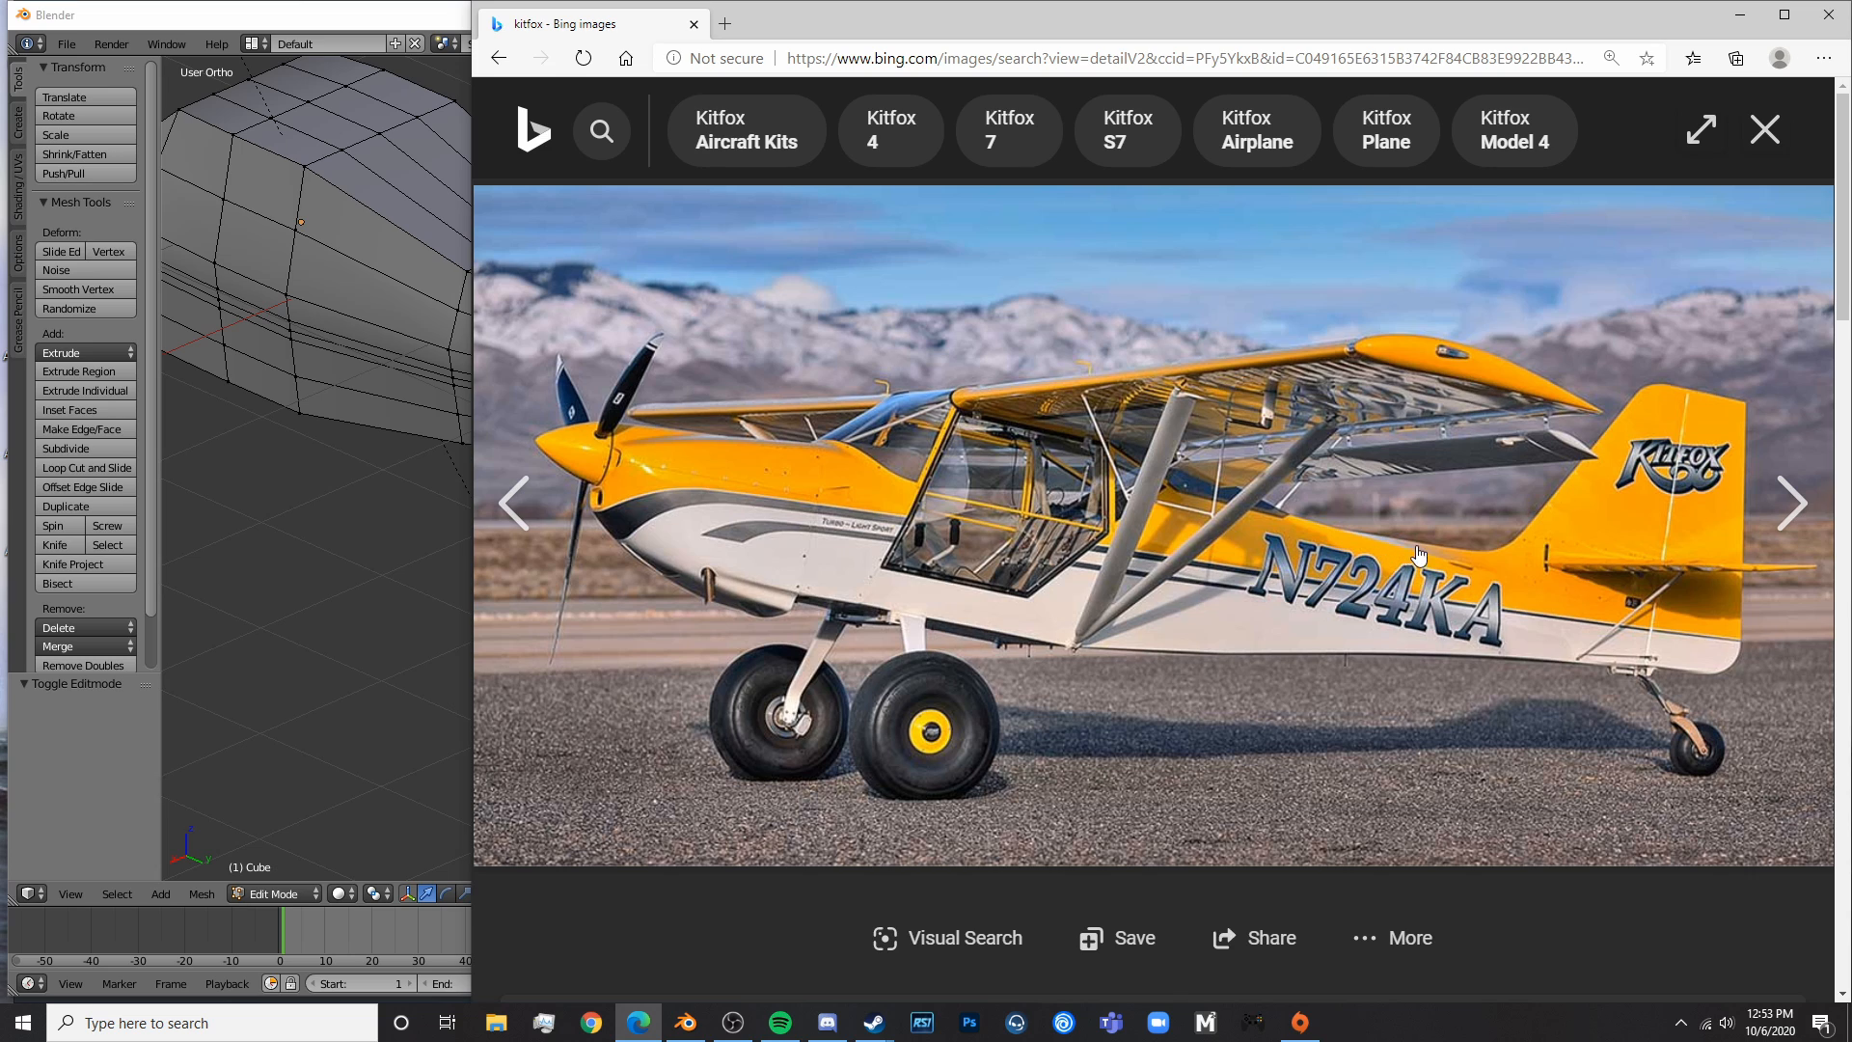
{"action": "left_click", "coordinate": [349, 595]}
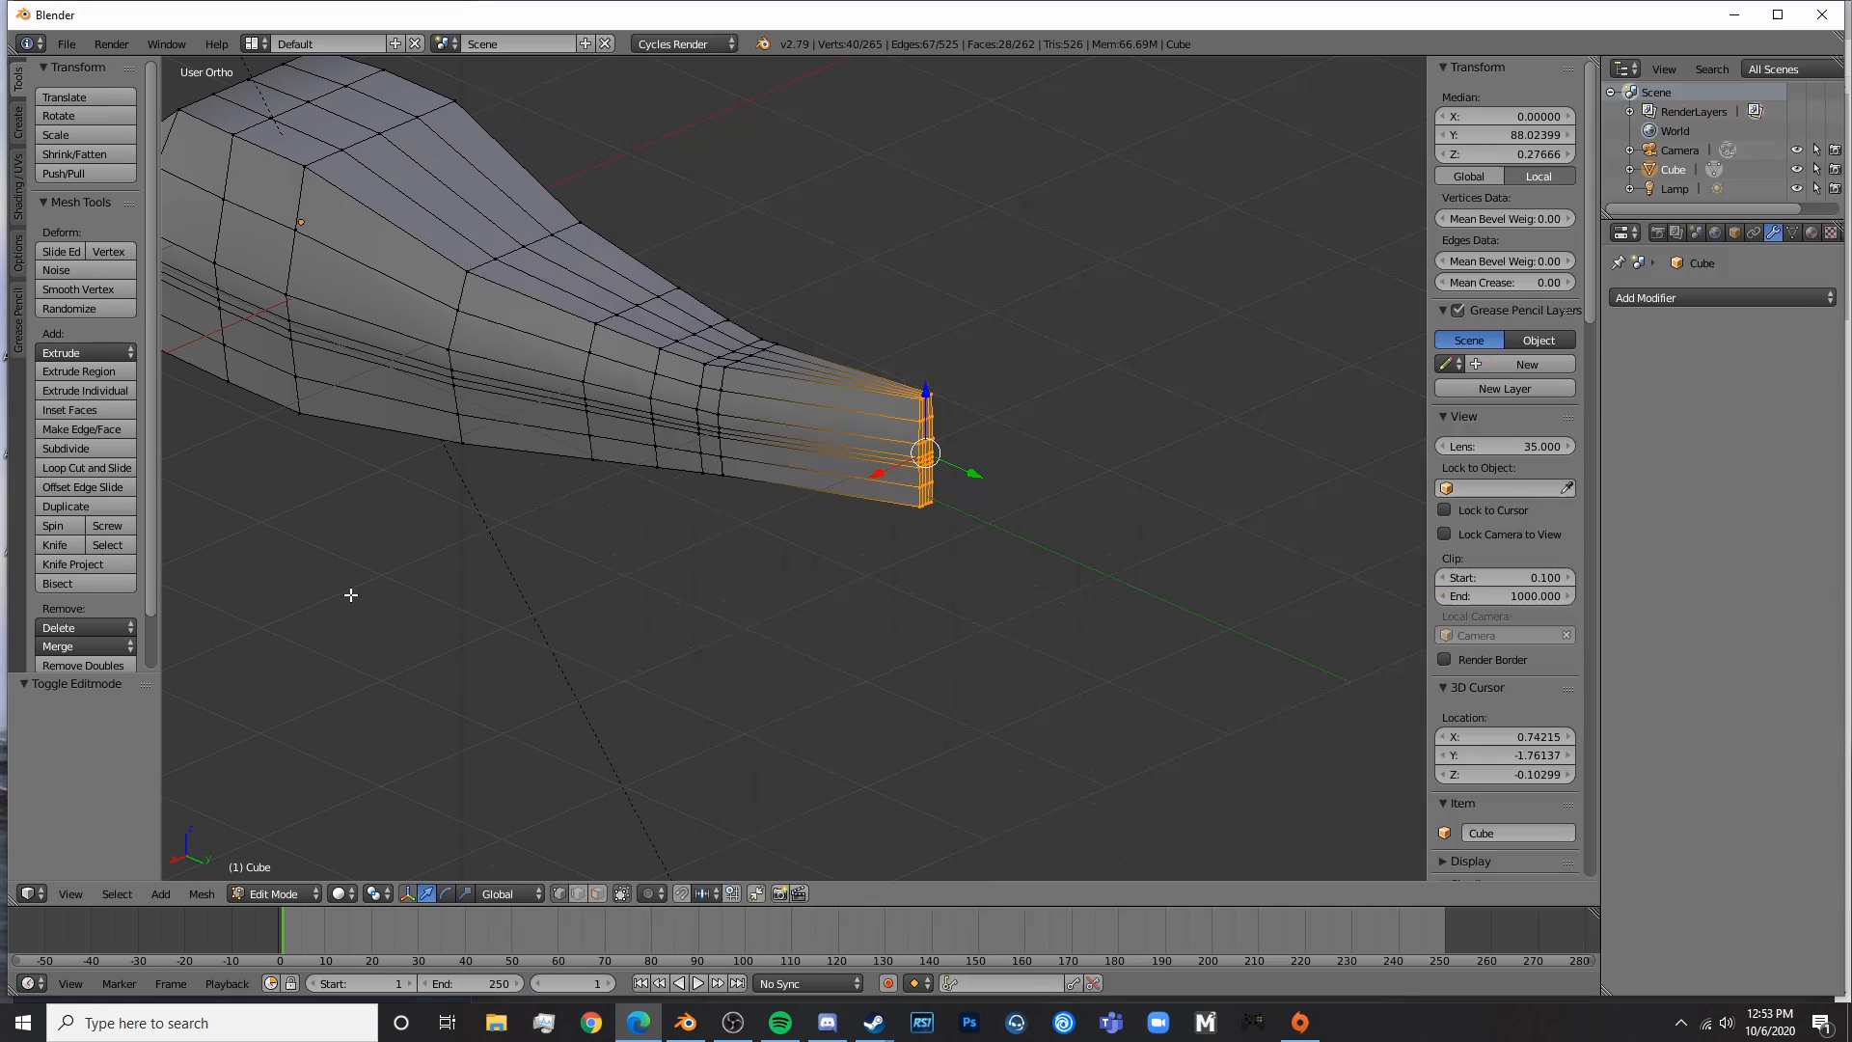
{"action": "key", "text": "z"}
{"action": "key", "text": "KP_3"}
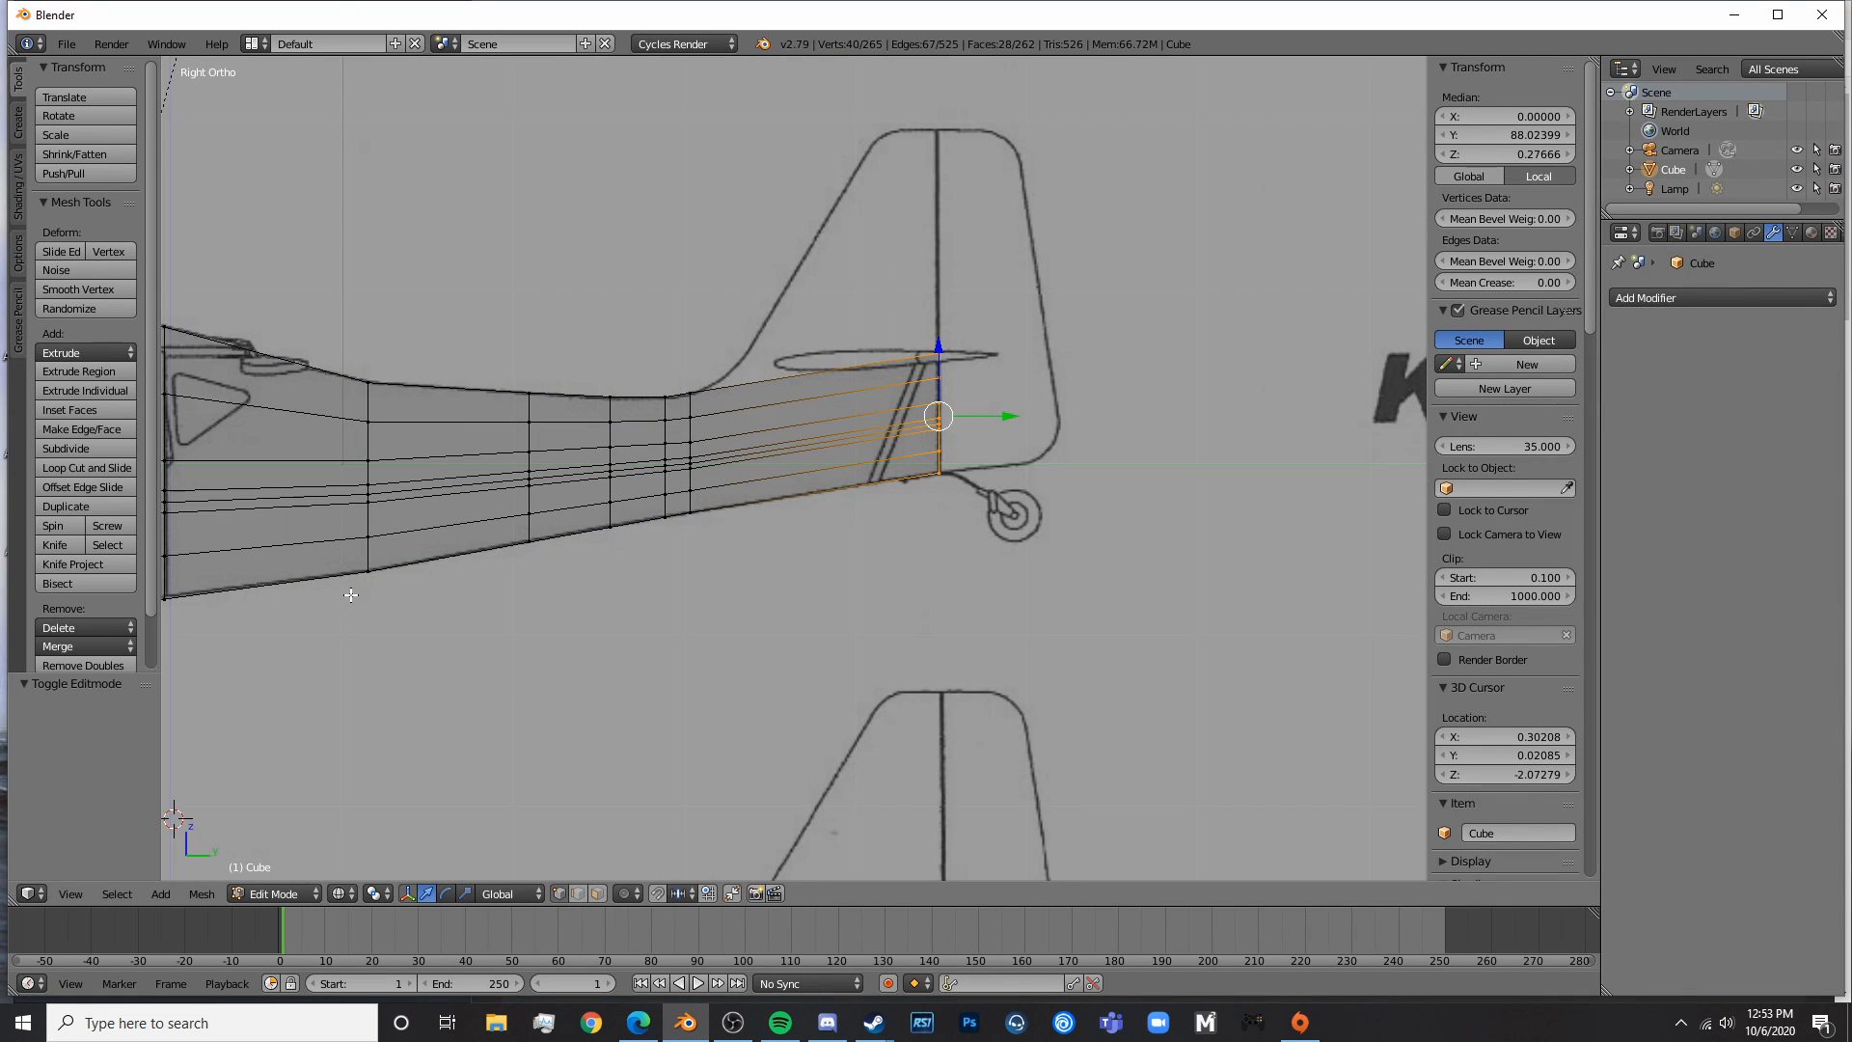
{"action": "scroll", "coordinate": [430, 392], "scroll_direction": "up", "scroll_amount": 4}
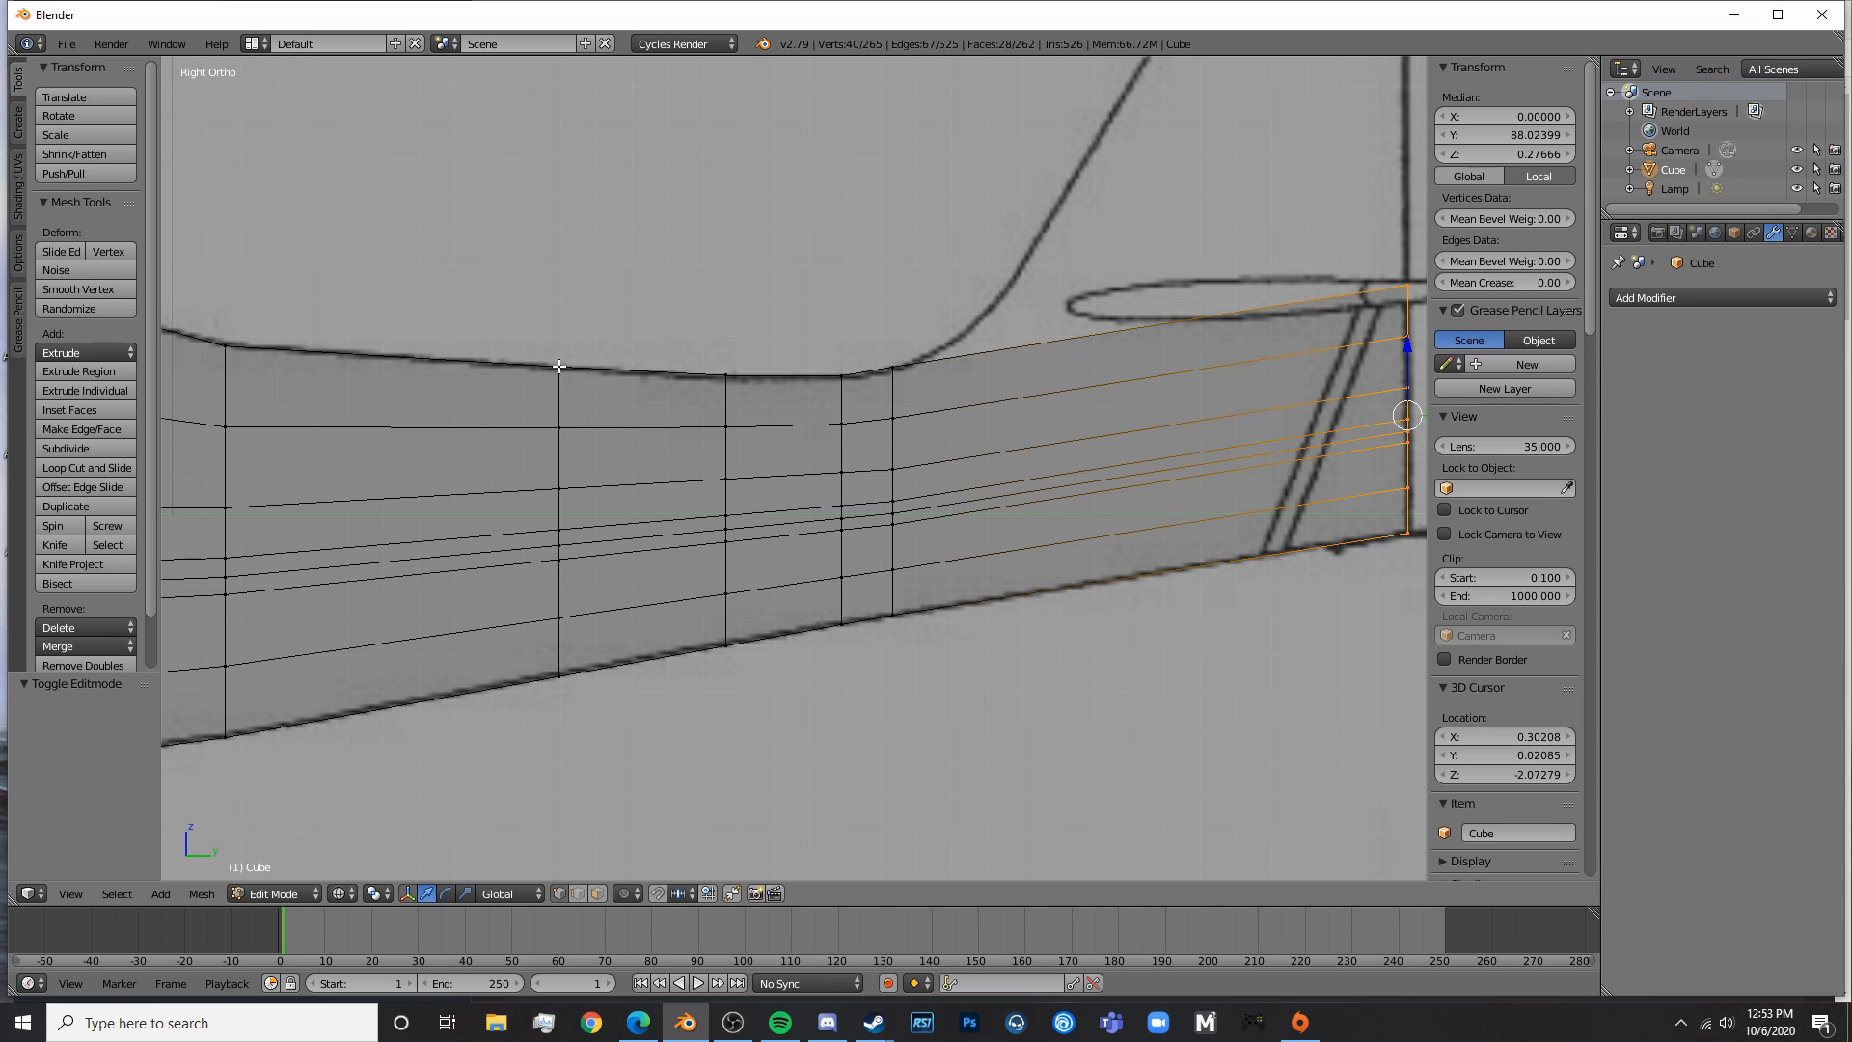
{"action": "left_click", "coordinate": [630, 1030]}
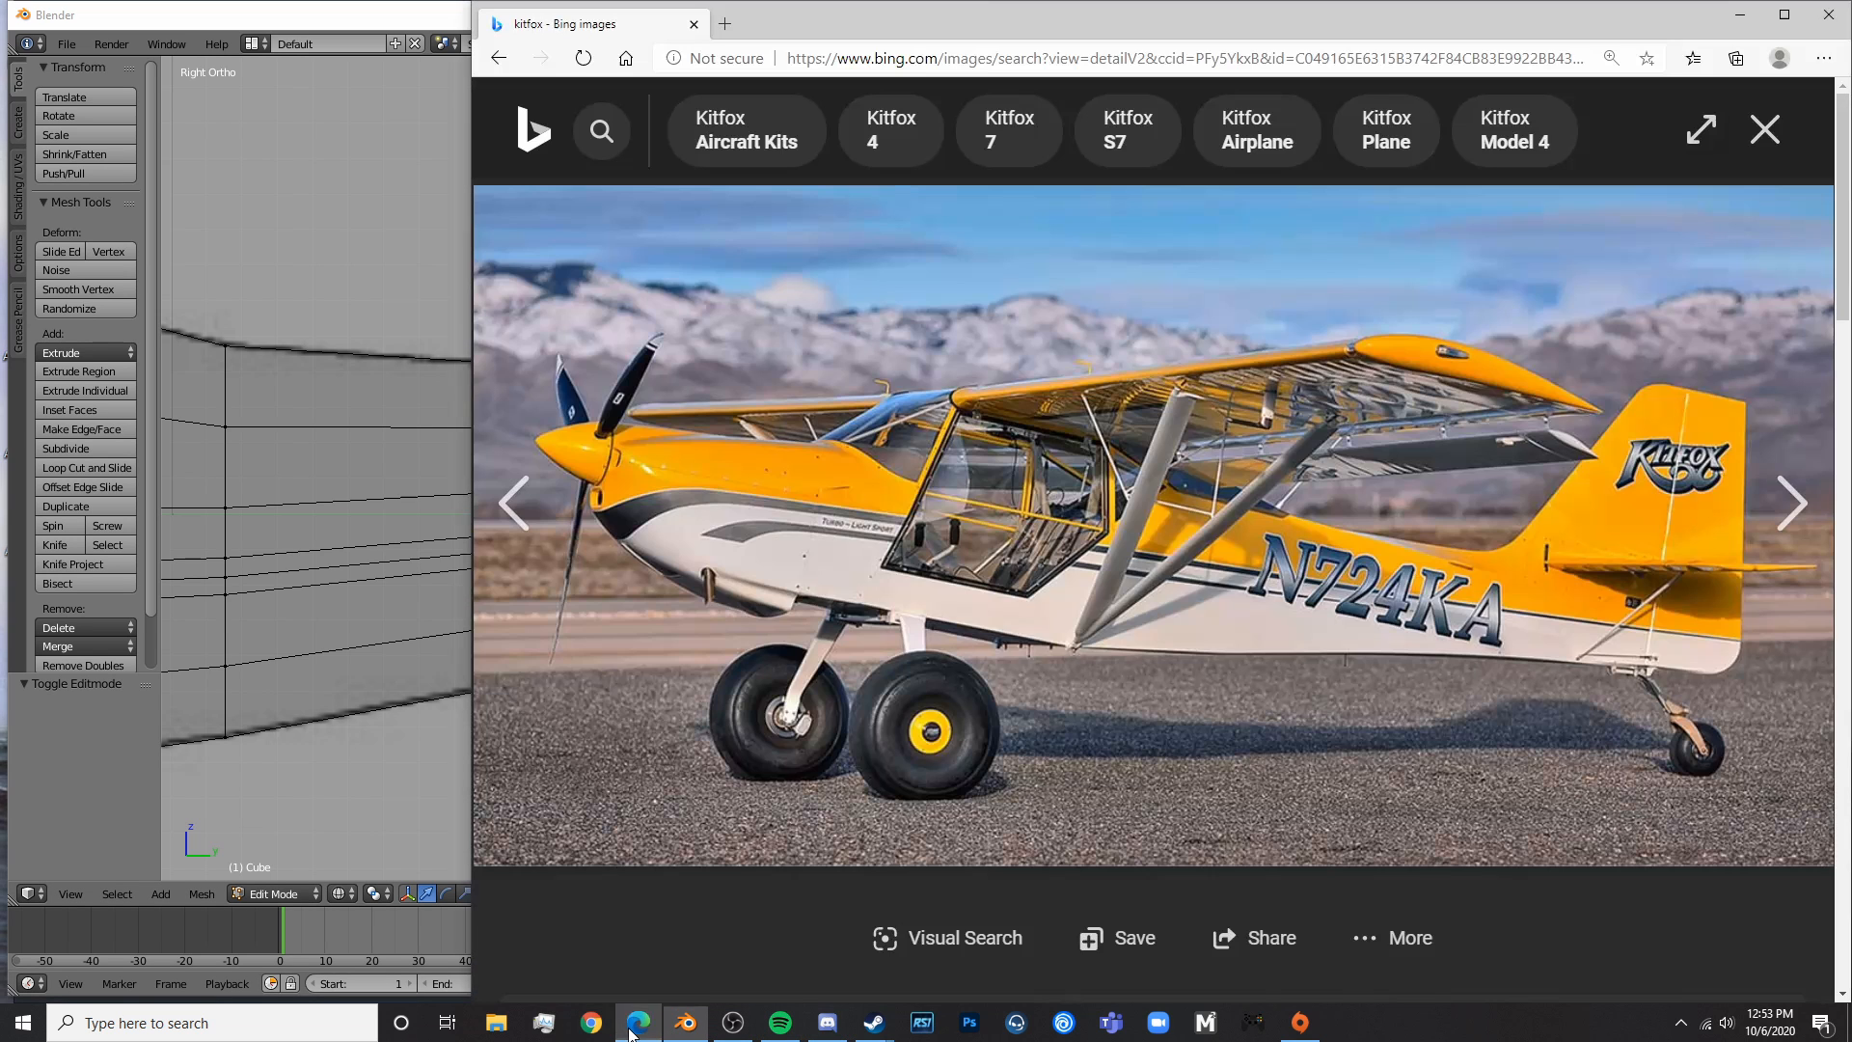
{"action": "left_click", "coordinate": [380, 759]}
{"action": "scroll", "coordinate": [482, 704], "scroll_direction": "down", "scroll_amount": 5}
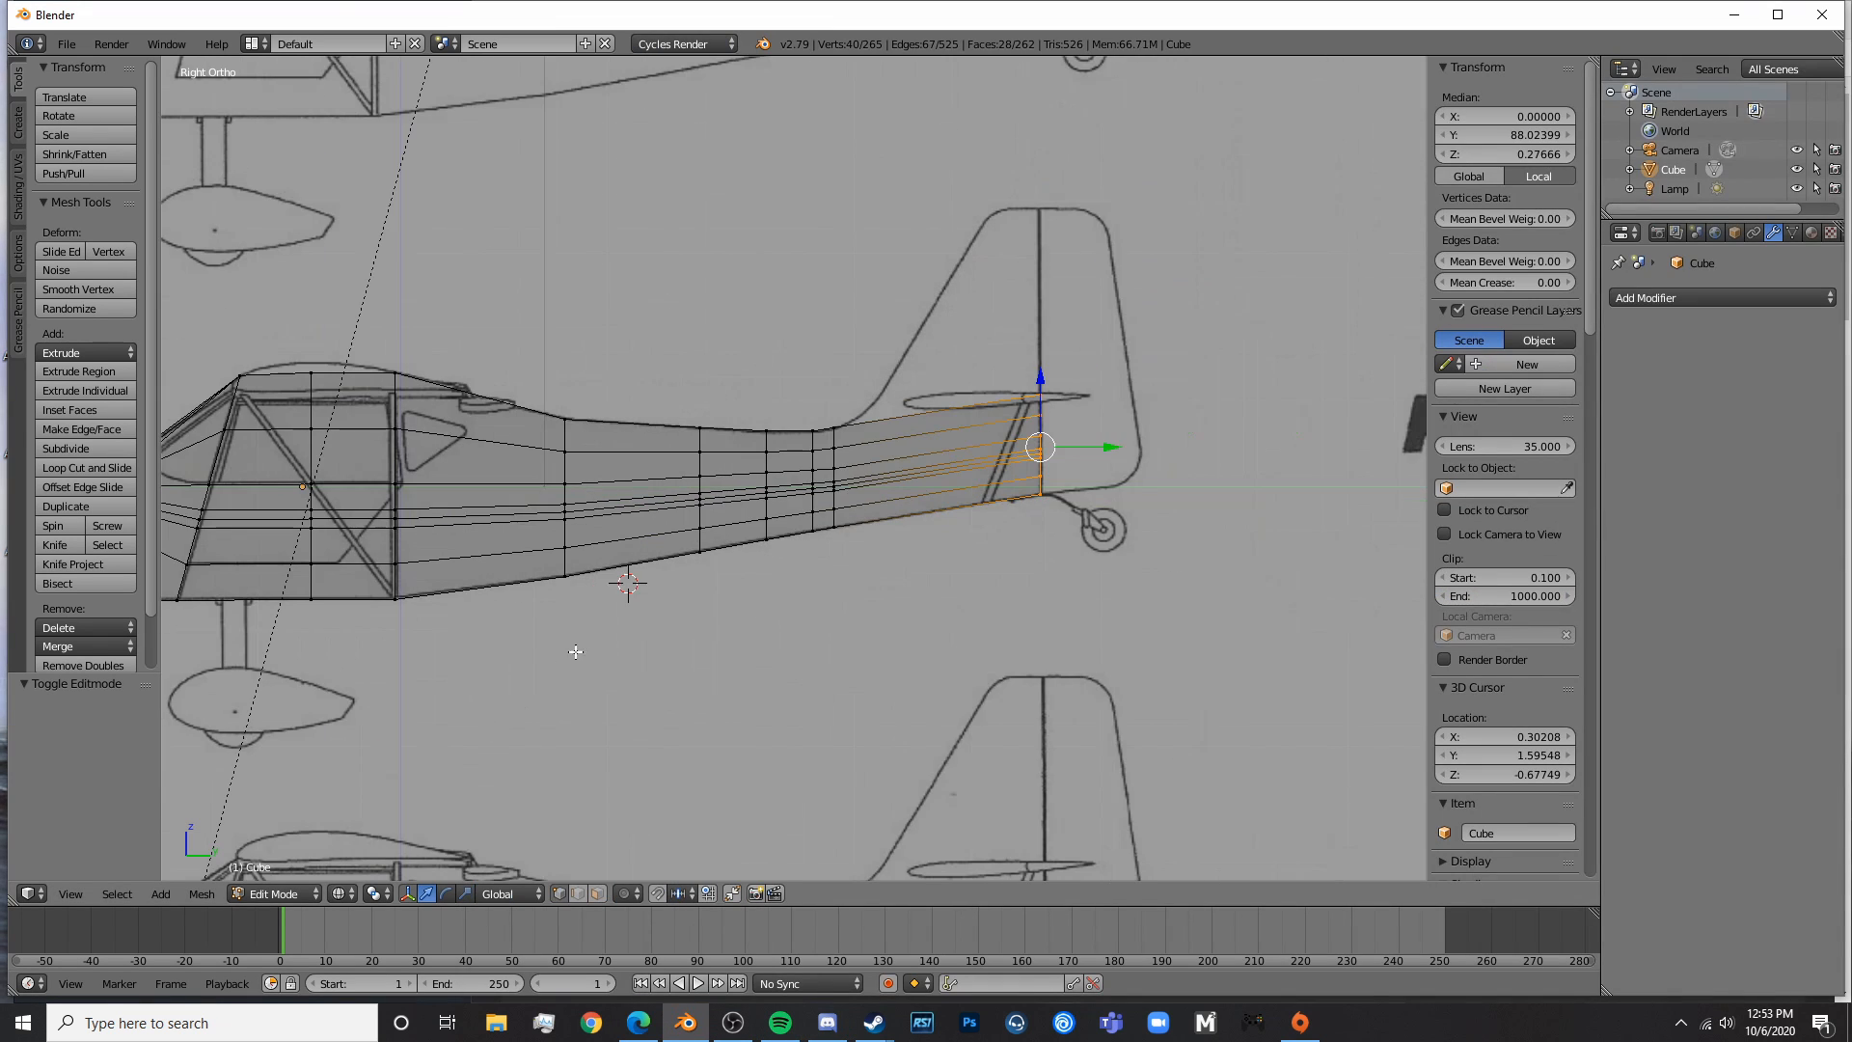
{"action": "middle_click_drag", "start_coordinate": [629, 637], "coordinate": [719, 604], "text": "shift"}
{"action": "scroll", "coordinate": [737, 492], "scroll_direction": "up", "scroll_amount": 4}
{"action": "key", "text": "z"}
{"action": "middle_click_drag", "start_coordinate": [740, 460], "coordinate": [821, 516]}
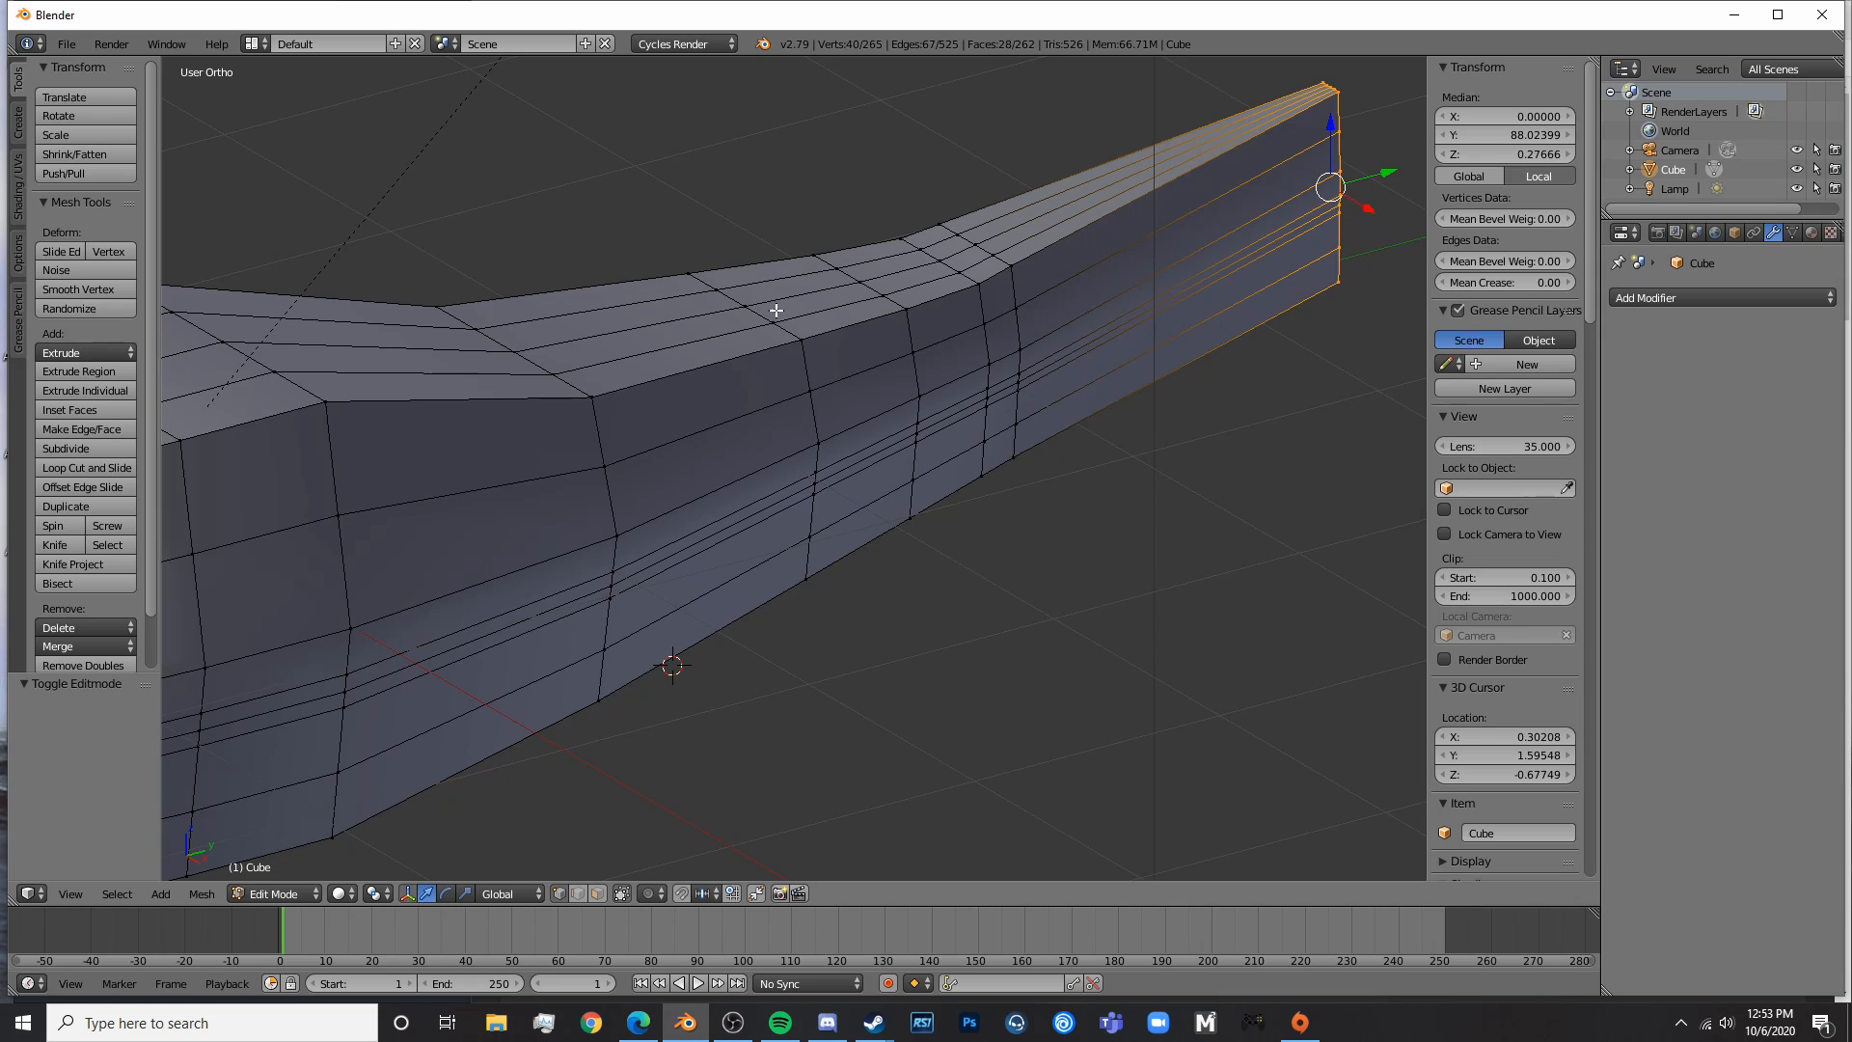
- Select the inner top vertices of the rear fuselage through to the tail end and raise them about 0.036 along Z
{"action": "right_click", "coordinate": [744, 303]}
{"action": "right_click", "coordinate": [860, 282], "text": "shift"}
{"action": "right_click", "coordinate": [935, 261], "text": "shift"}
{"action": "right_click", "coordinate": [975, 243], "text": "shift"}
{"action": "middle_click_drag", "start_coordinate": [1238, 206], "coordinate": [1117, 364], "text": "shift"}
{"action": "middle_click_drag", "start_coordinate": [1114, 284], "coordinate": [742, 503]}
{"action": "left_click_drag", "start_coordinate": [742, 533], "coordinate": [736, 405]}
{"action": "left_click_drag", "start_coordinate": [643, 545], "coordinate": [682, 393]}
{"action": "right_click", "coordinate": [687, 392]}
{"action": "middle_click_drag", "start_coordinate": [708, 391], "coordinate": [707, 666], "text": "shift"}
{"action": "scroll", "coordinate": [707, 665], "scroll_direction": "up", "scroll_amount": 7}
{"action": "scroll", "coordinate": [707, 665], "scroll_direction": "up", "scroll_amount": 1}
{"action": "key", "text": "c"}
{"action": "left_click_drag", "start_coordinate": [567, 282], "coordinate": [542, 268]}
{"action": "right_click", "coordinate": [540, 270]}
{"action": "scroll", "coordinate": [634, 464], "scroll_direction": "down", "scroll_amount": 6}
{"action": "middle_click_drag", "start_coordinate": [635, 463], "coordinate": [843, 500]}
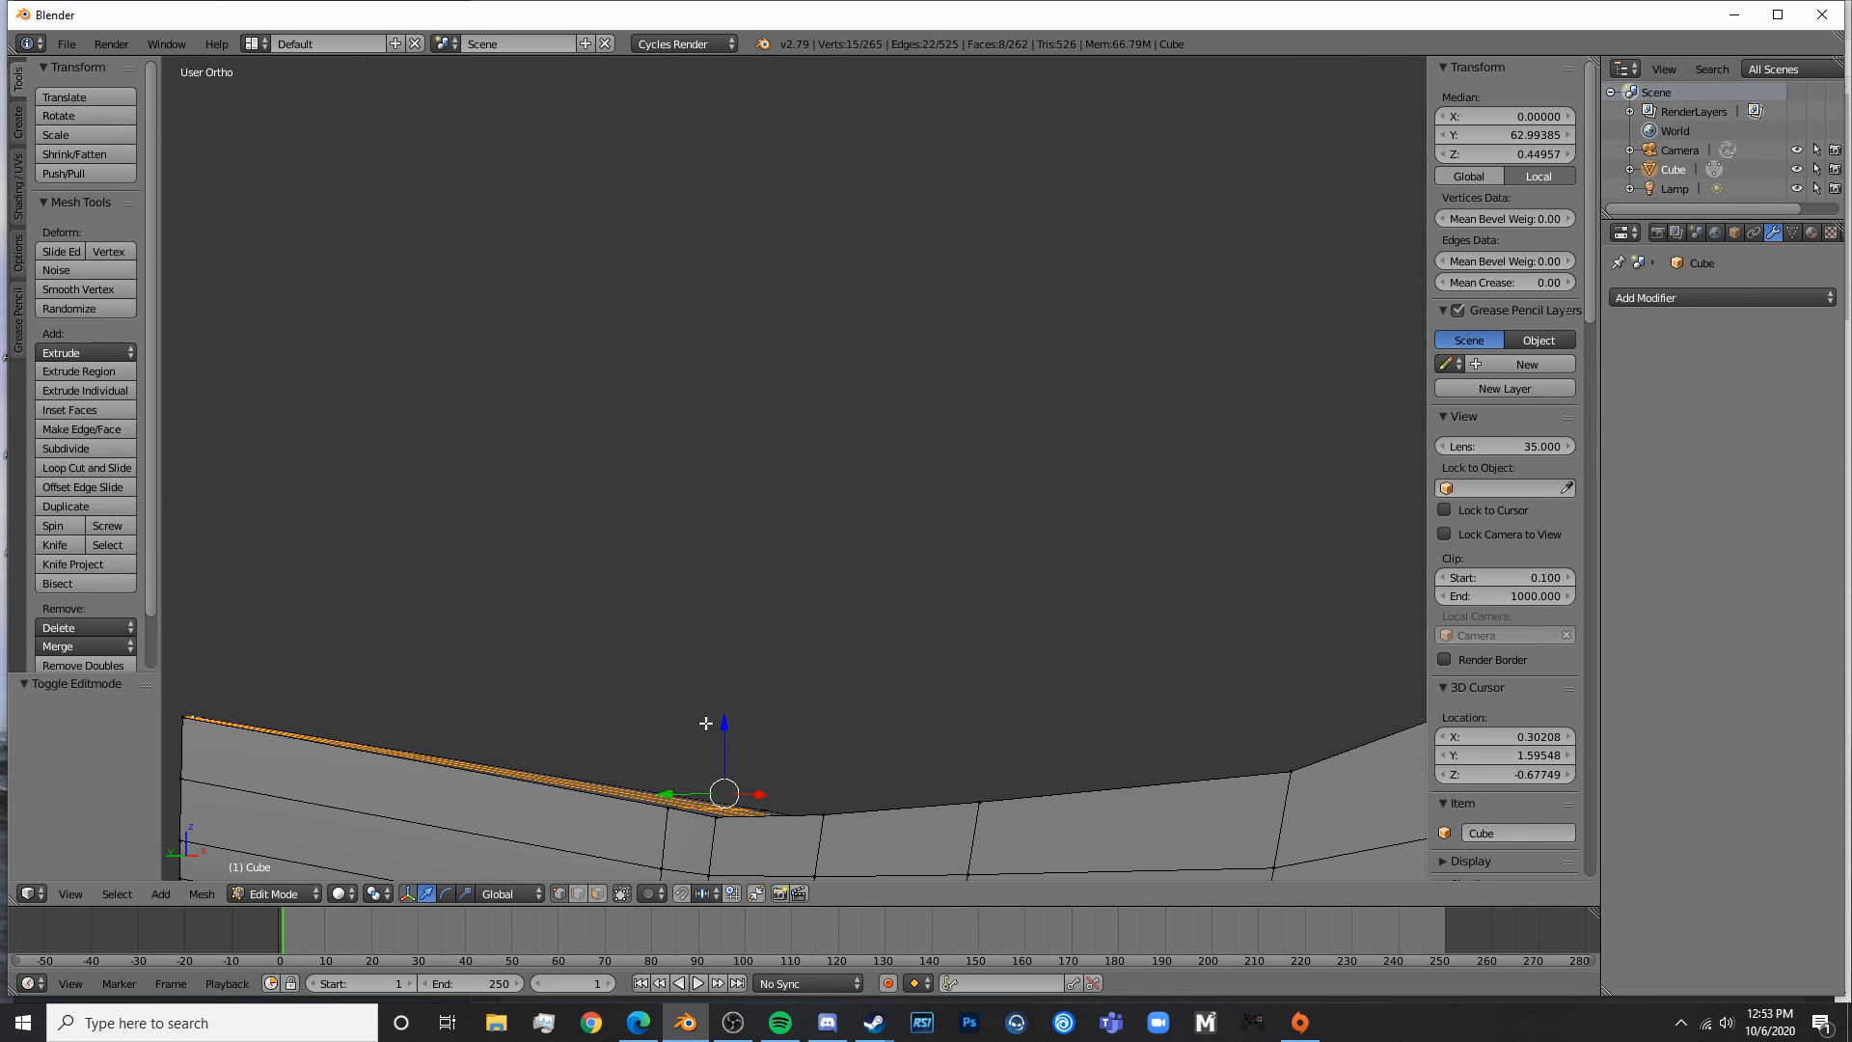
{"action": "key", "text": "g"}
{"action": "key", "text": "z"}
{"action": "left_click", "coordinate": [751, 722]}
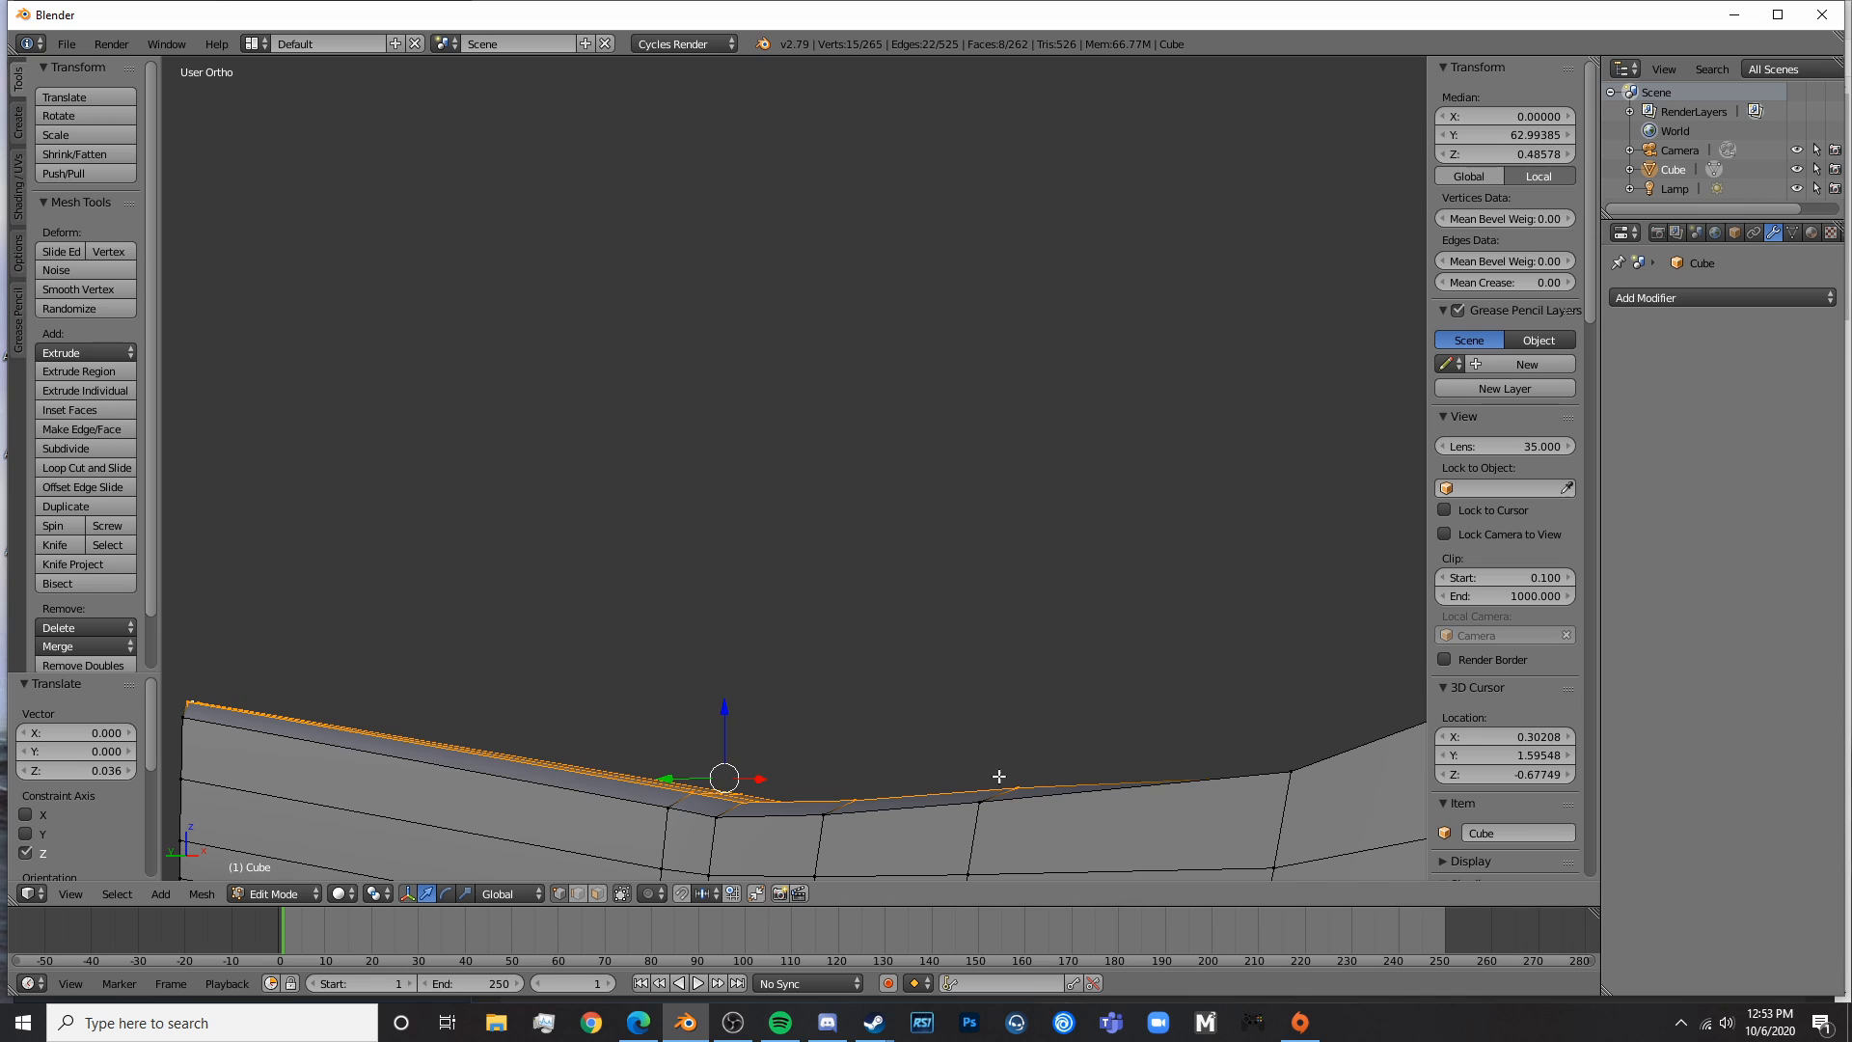
- Check the Kitfox photo in the browser, return to Blender and raise the selected top vertices another 0.012 or so along Z
{"action": "middle_click_drag", "start_coordinate": [999, 776], "coordinate": [636, 821]}
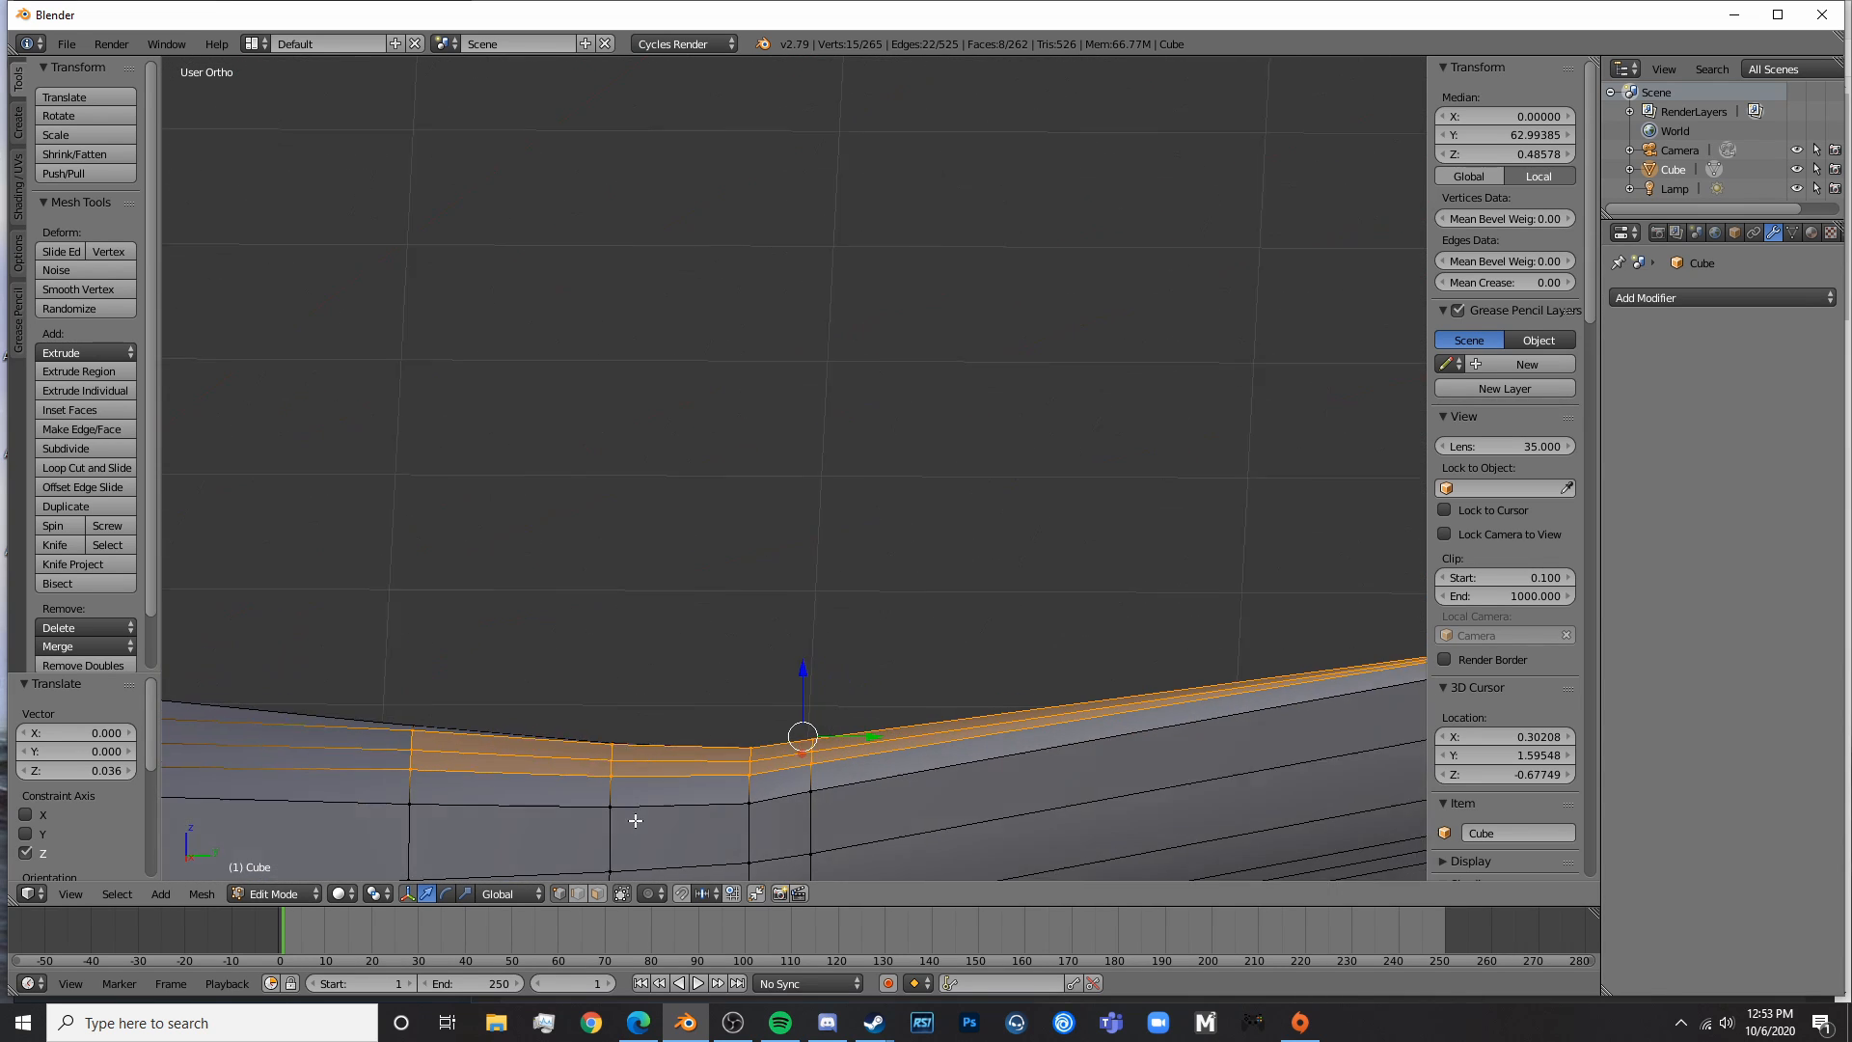
{"action": "left_click", "coordinate": [709, 964]}
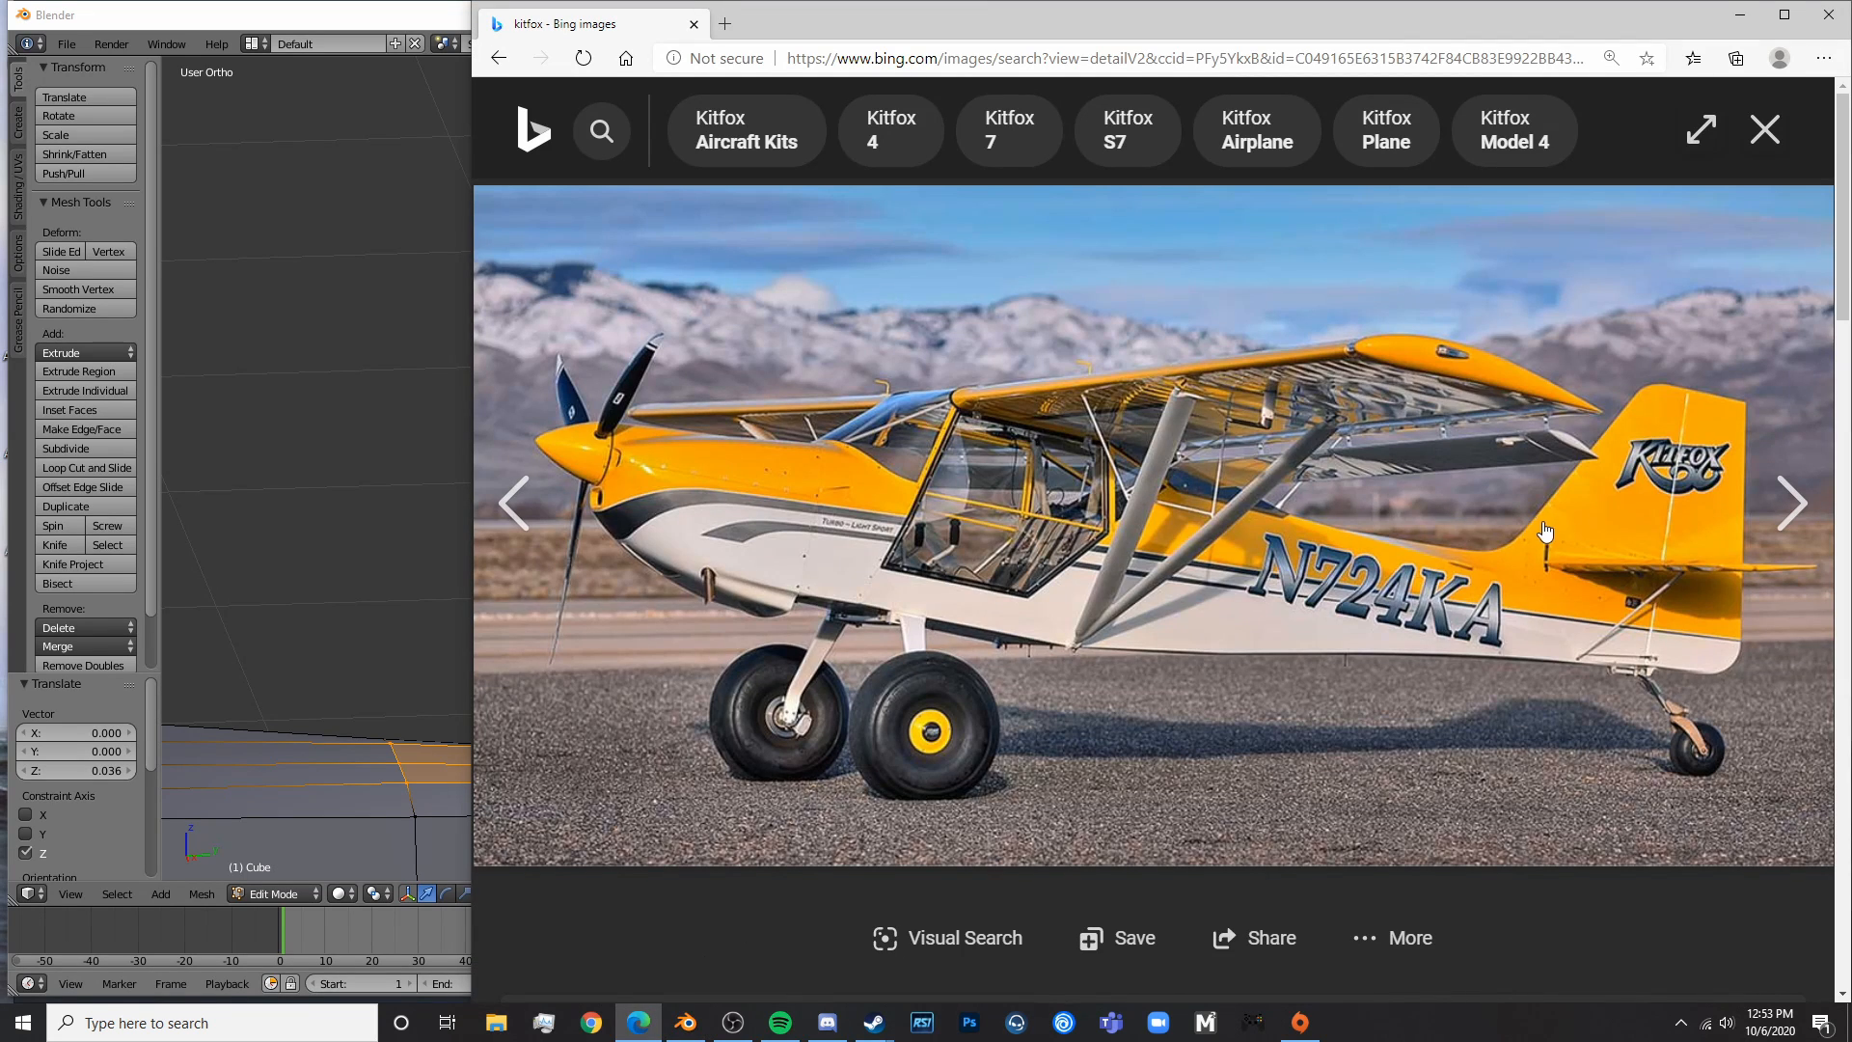
{"action": "left_click", "coordinate": [373, 483]}
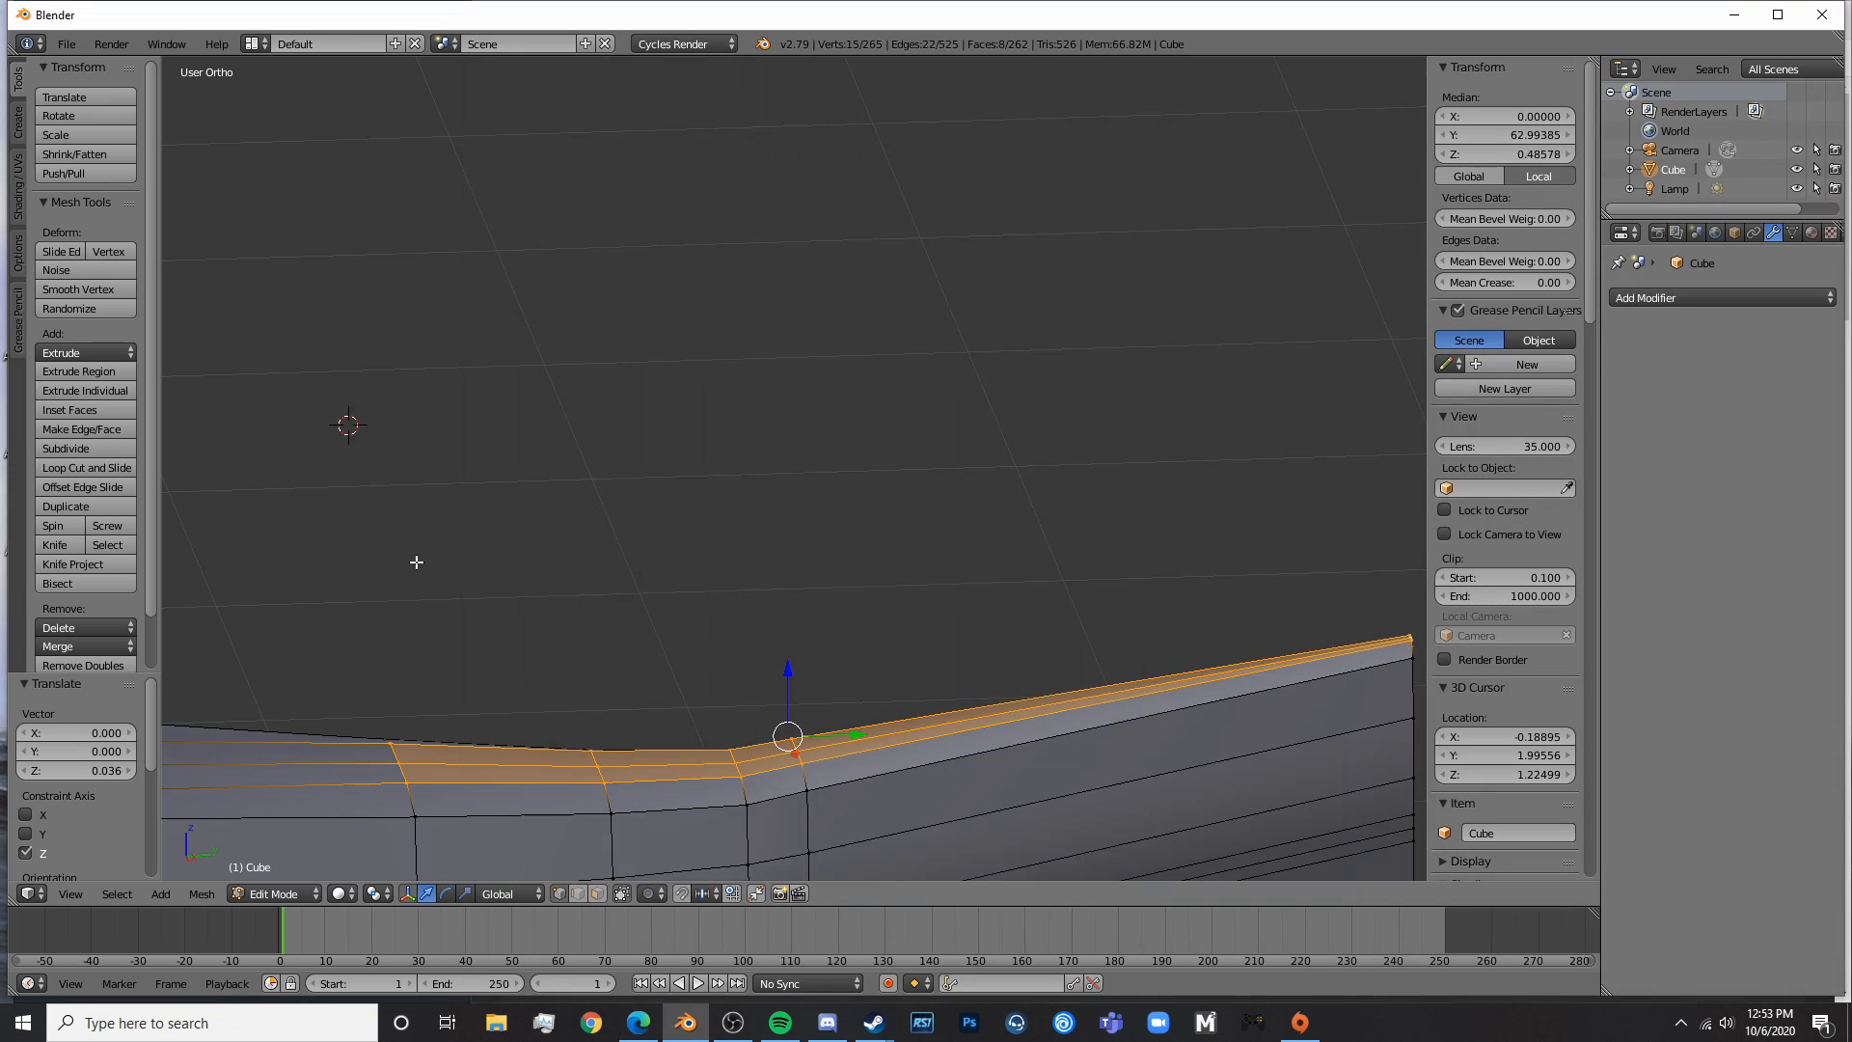
{"action": "middle_click_drag", "start_coordinate": [414, 558], "coordinate": [734, 453]}
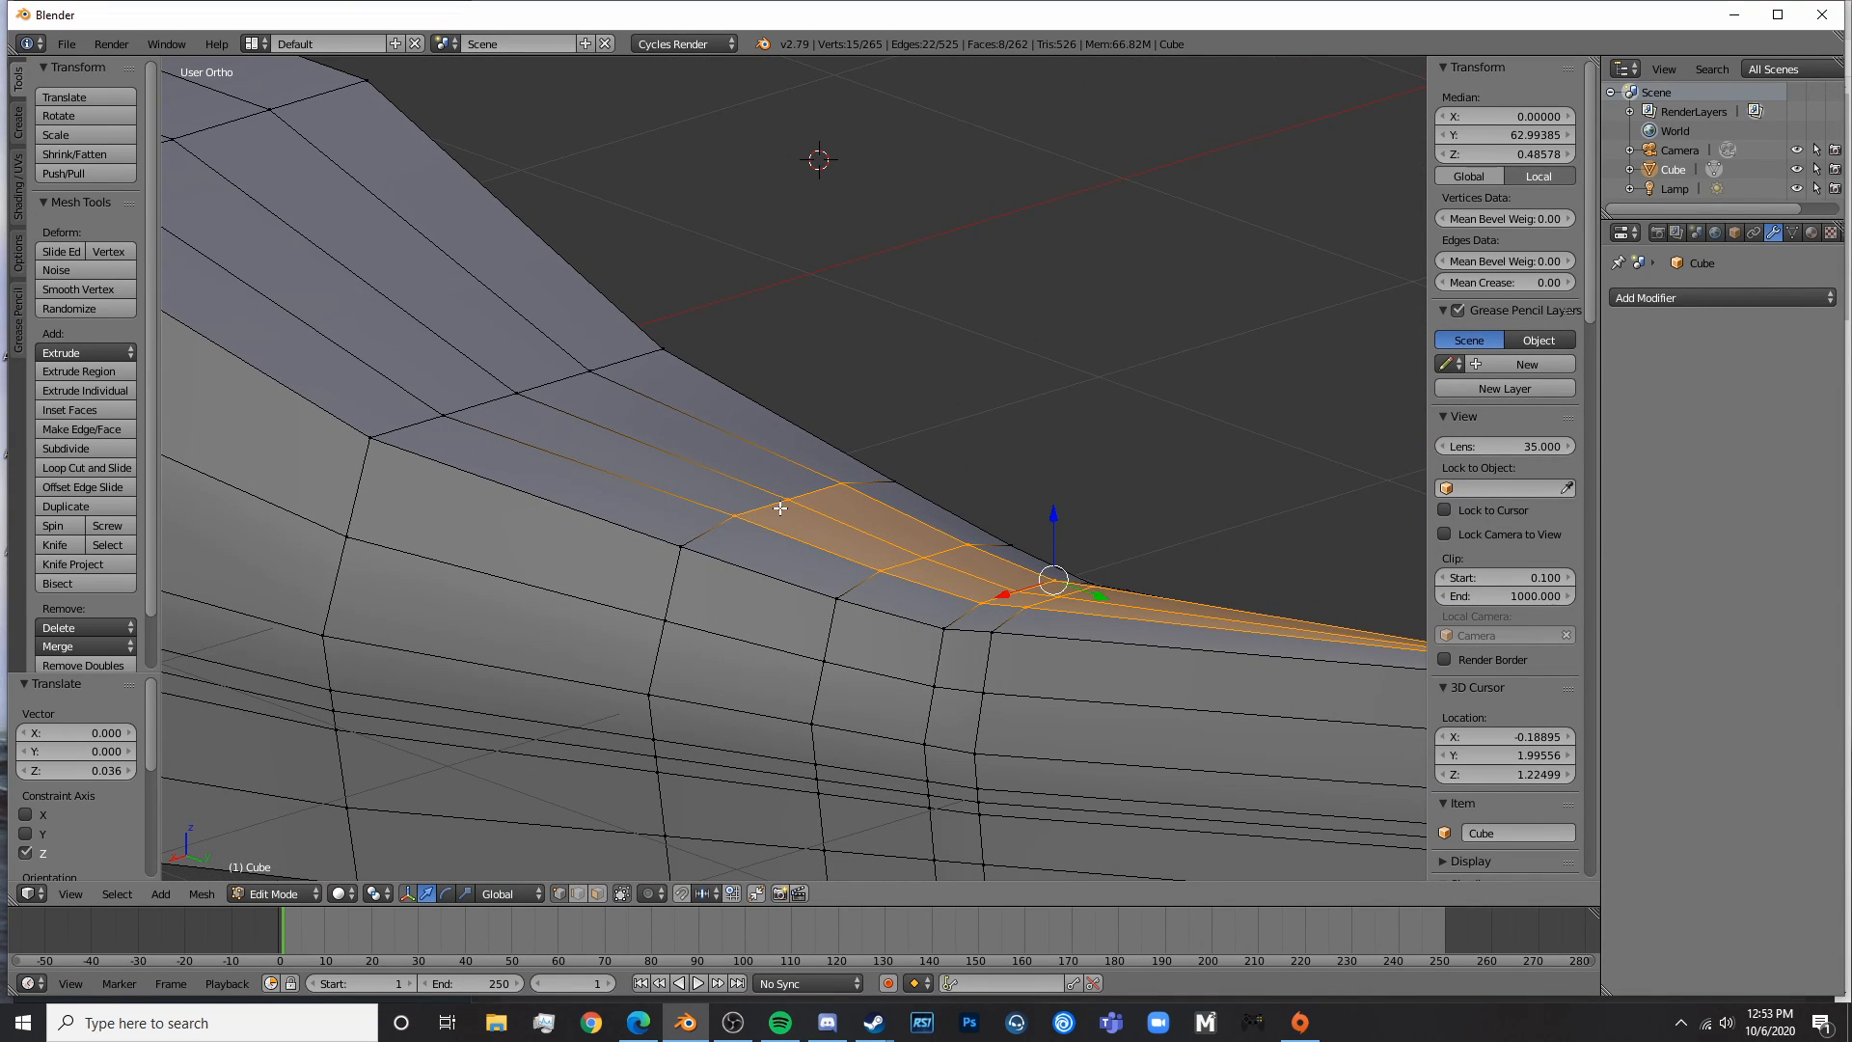
{"action": "left_click_drag", "start_coordinate": [1059, 516], "coordinate": [1058, 510]}
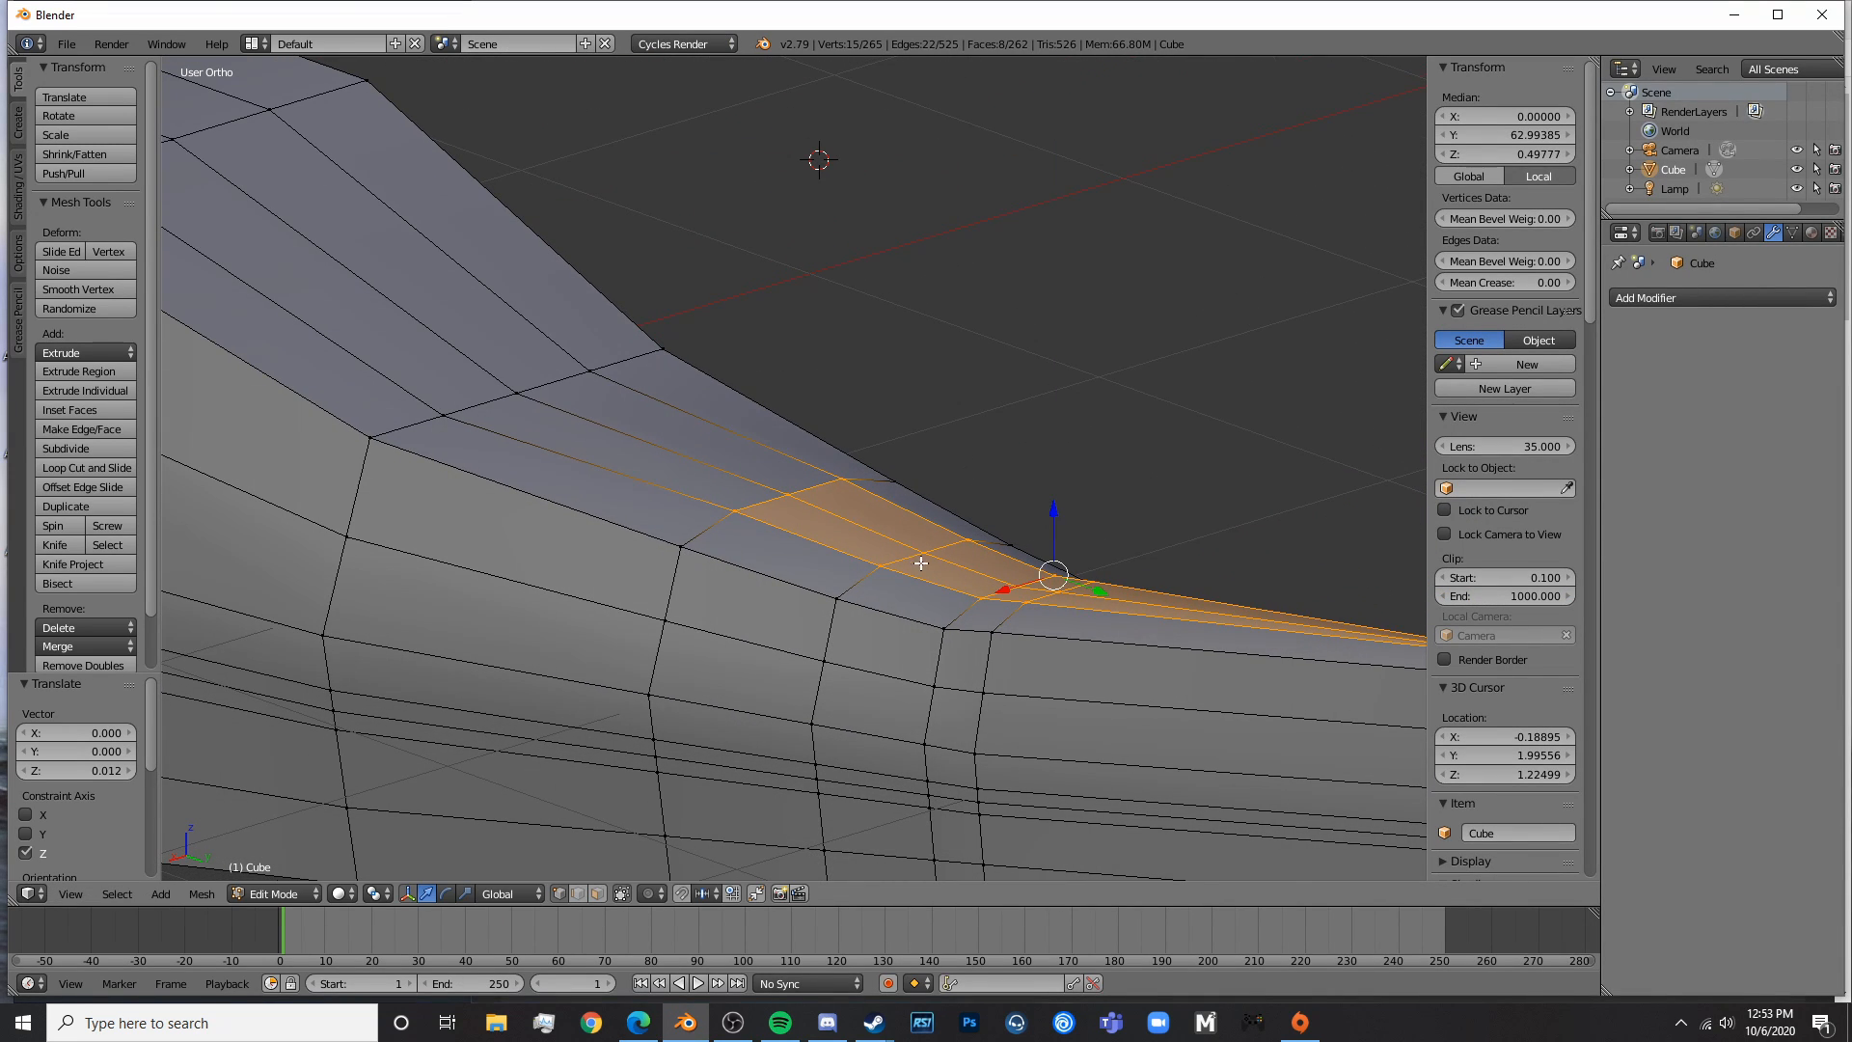
- Deselect the foremost row of the selected top vertices and raise the remaining rows about 0.039 along Z
{"action": "right_click", "coordinate": [738, 516], "text": "shift"}
{"action": "right_click", "coordinate": [787, 496], "text": "shift"}
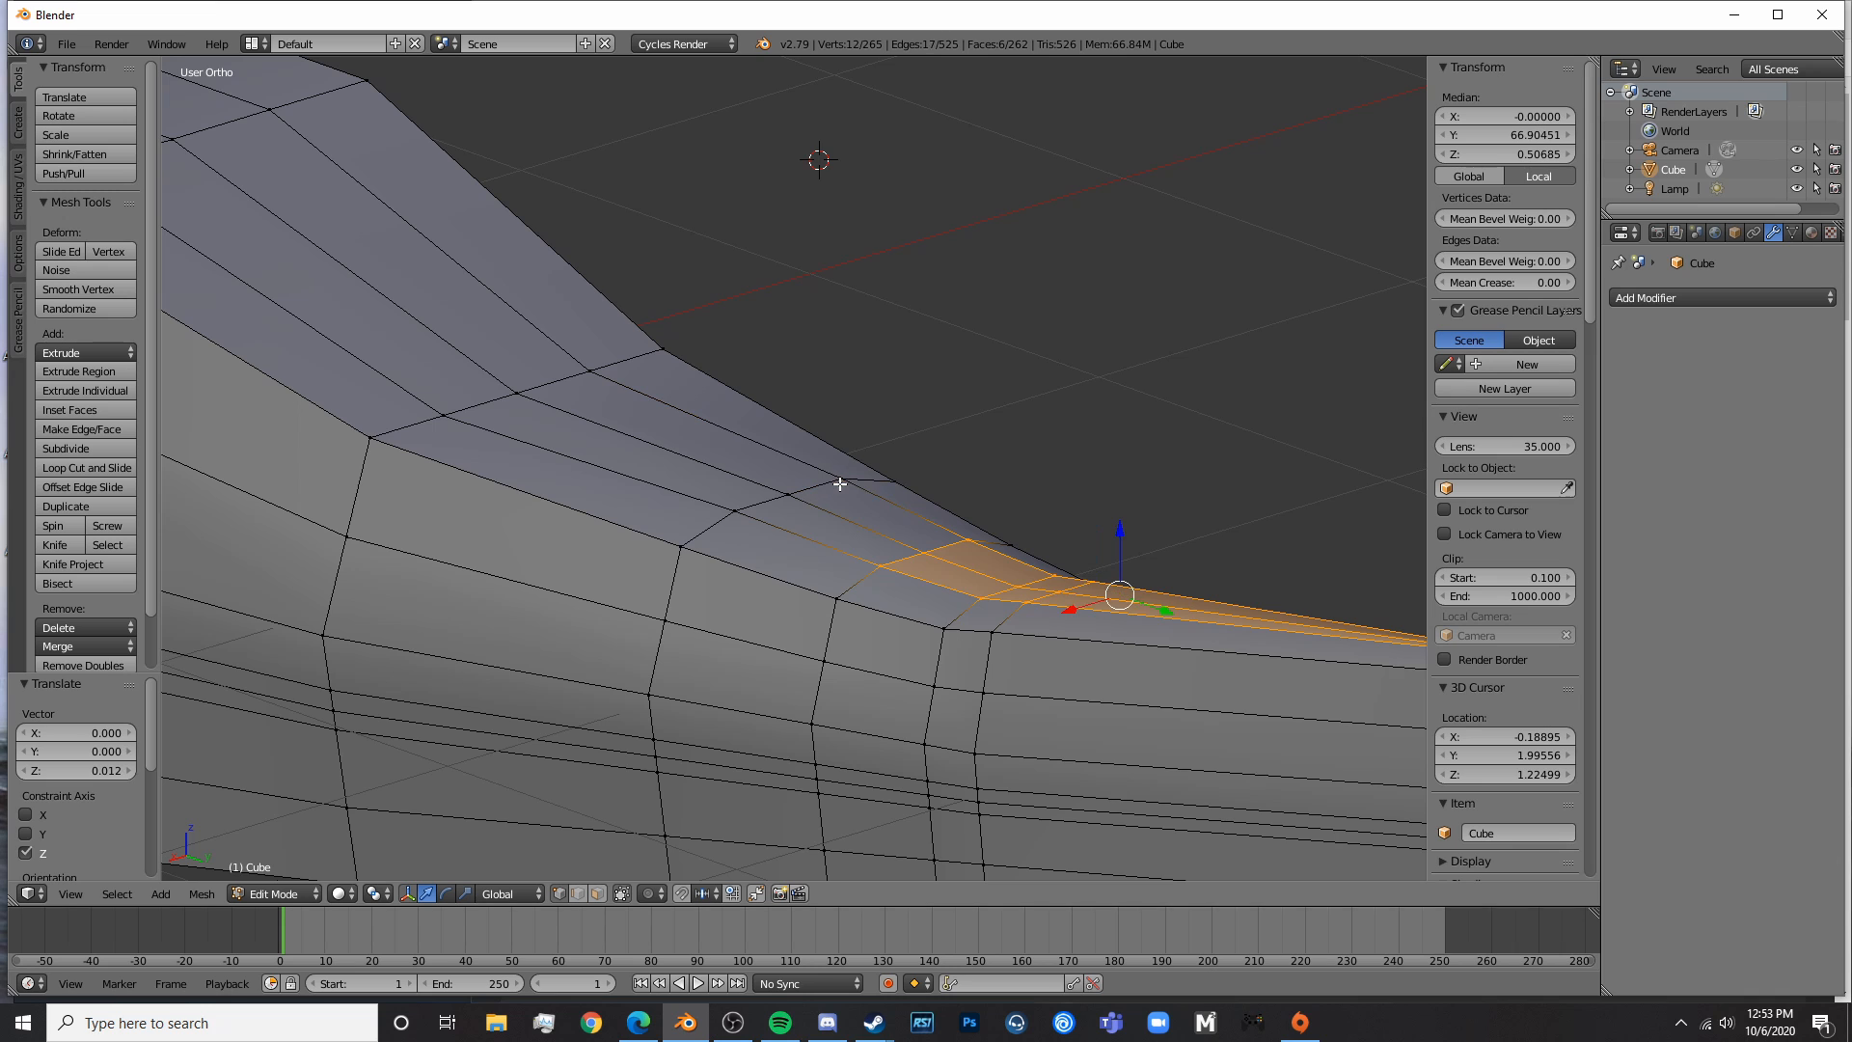
{"action": "middle_click_drag", "start_coordinate": [839, 484], "coordinate": [934, 483]}
{"action": "left_click_drag", "start_coordinate": [1115, 467], "coordinate": [1136, 459]}
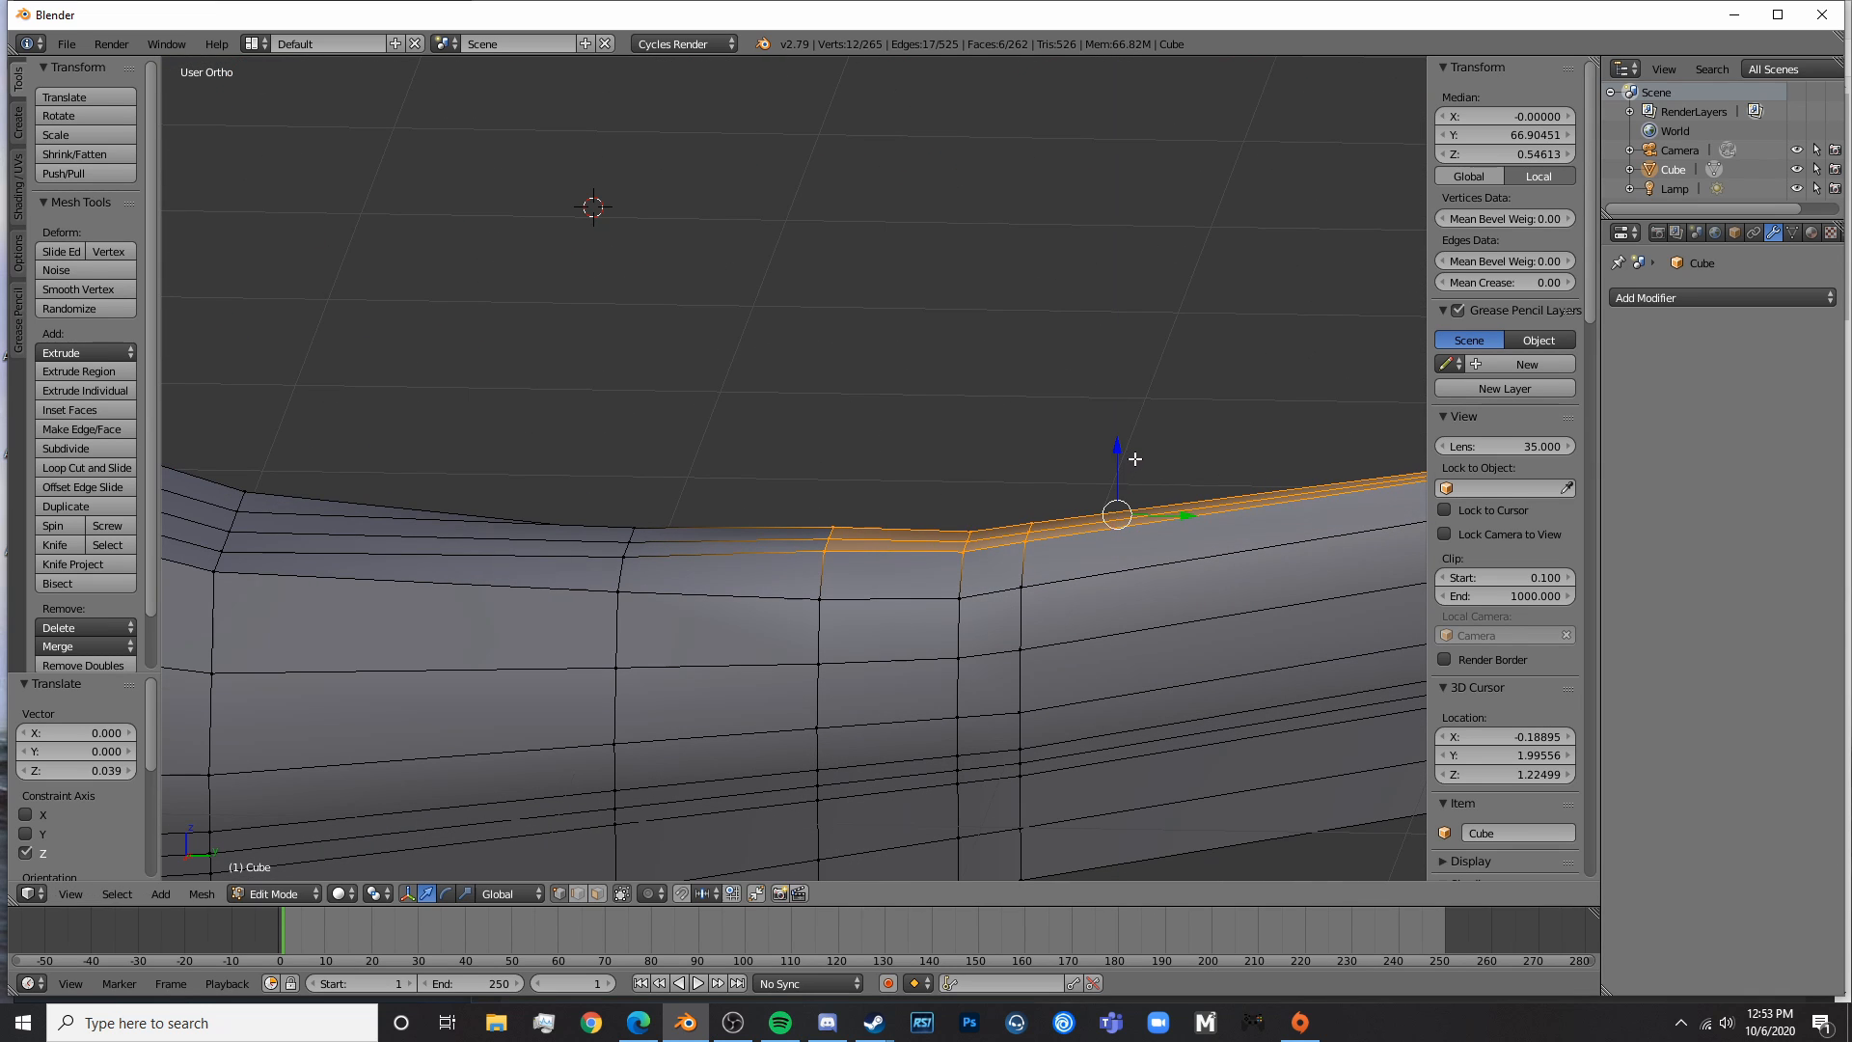
- Drop the next foremost row from the selection and raise the last three rows toward the tail about 0.021 along Z
{"action": "middle_click_drag", "start_coordinate": [1135, 459], "coordinate": [899, 491], "text": "shift"}
{"action": "right_click", "coordinate": [570, 546], "text": "shift"}
{"action": "right_click", "coordinate": [580, 536], "text": "shift"}
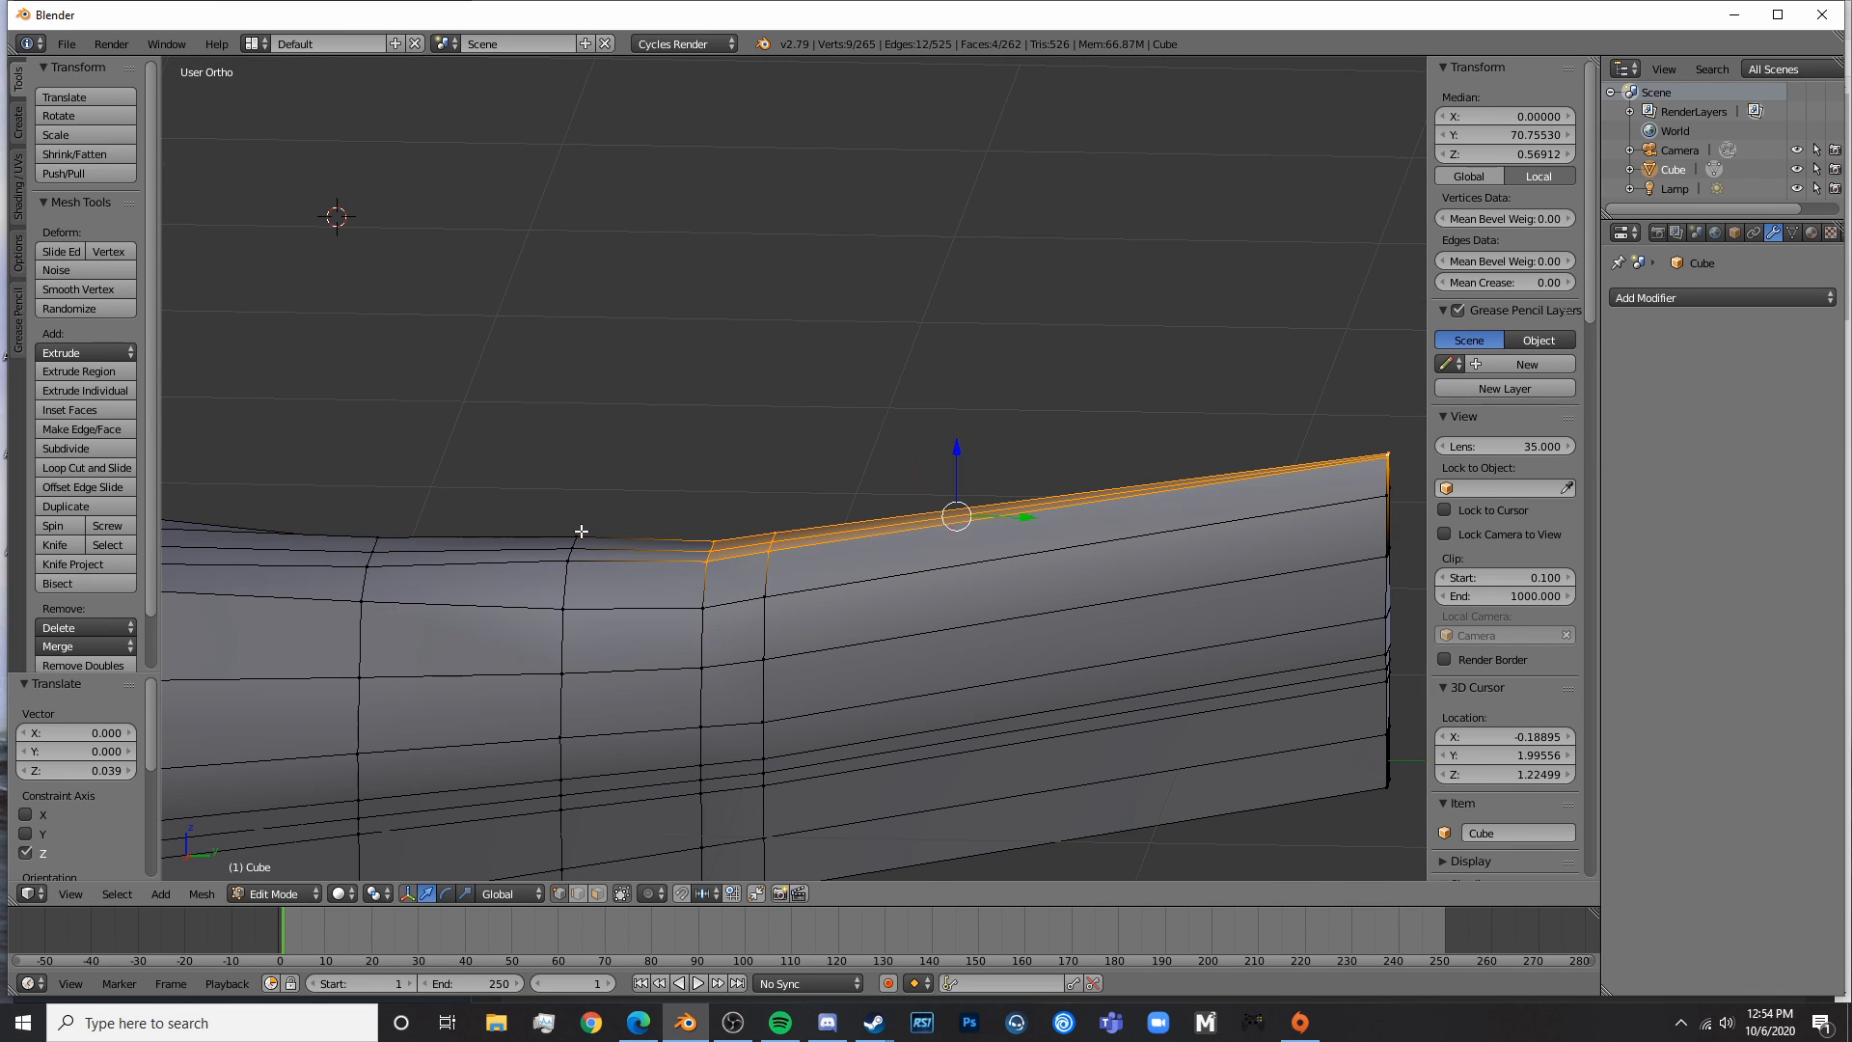
{"action": "left_click_drag", "start_coordinate": [944, 477], "coordinate": [962, 449]}
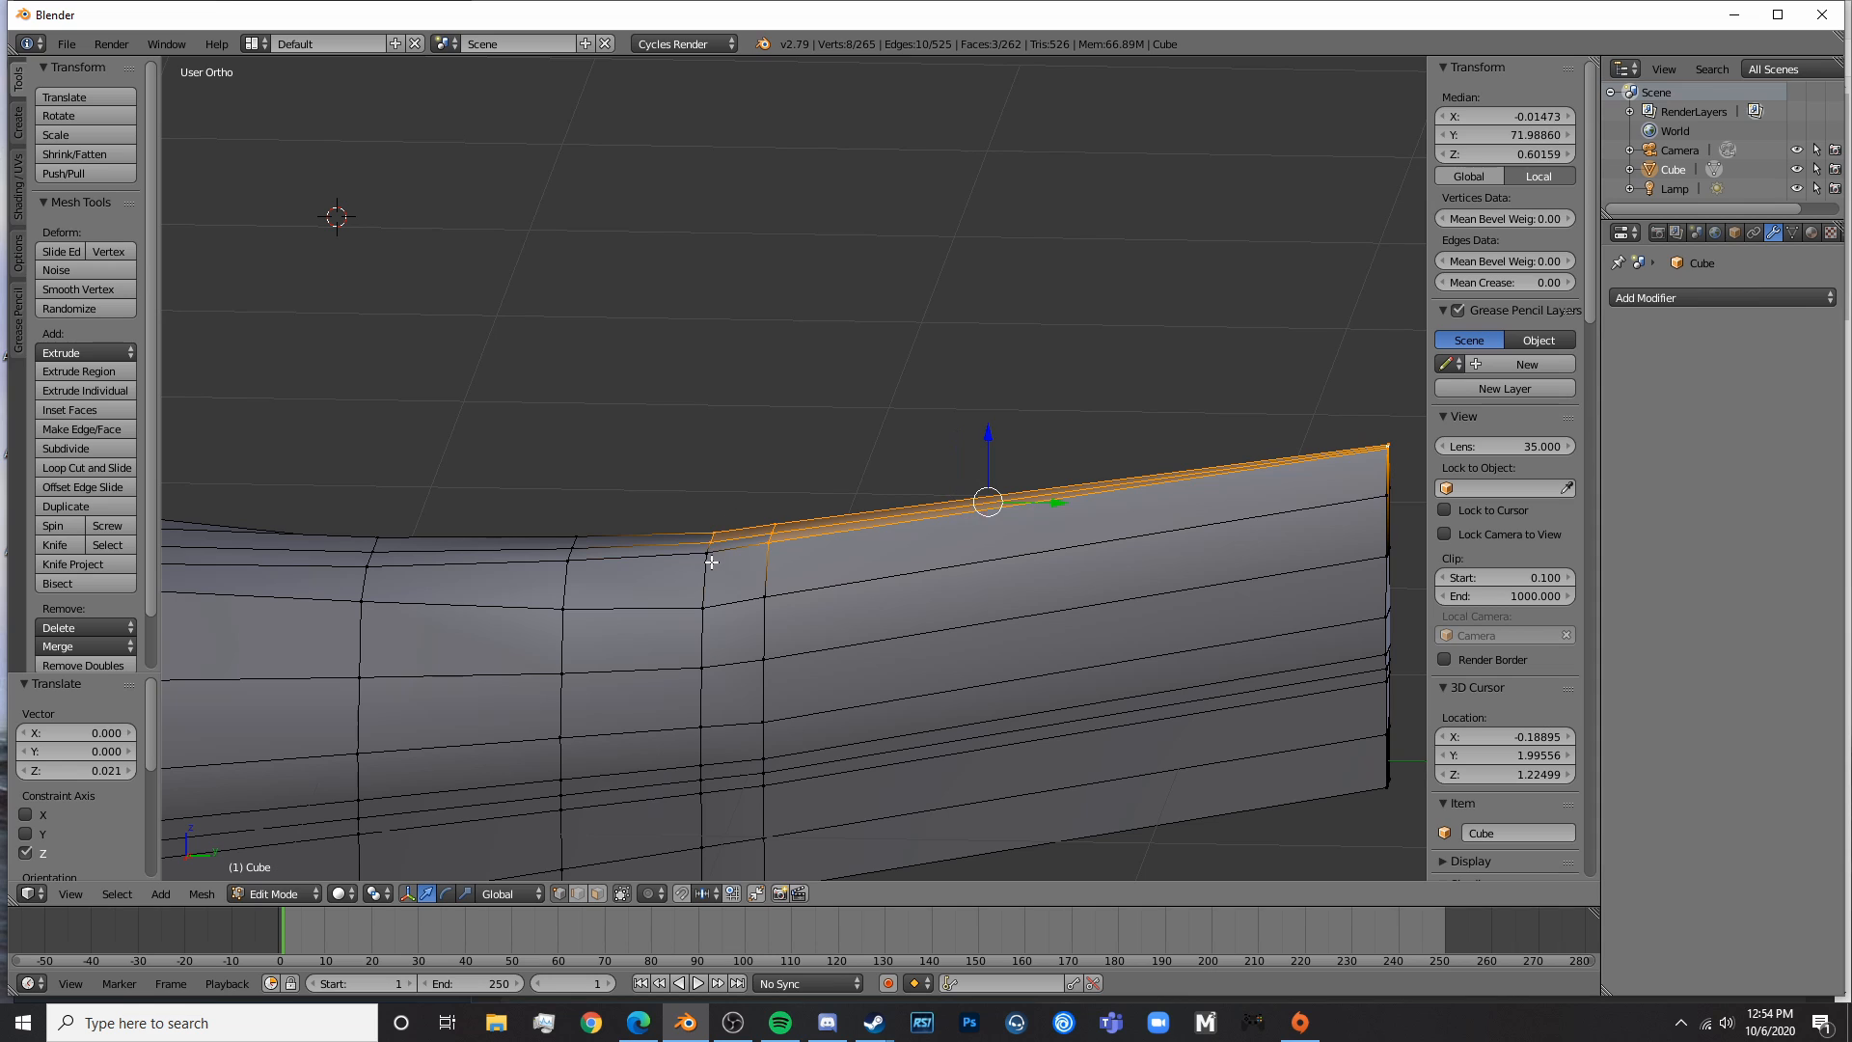
- Raise only the two rearmost top vertex rows about 0.03 along Z and compare the profile with the side-view blueprint
{"action": "right_click", "coordinate": [711, 531], "text": "shift"}
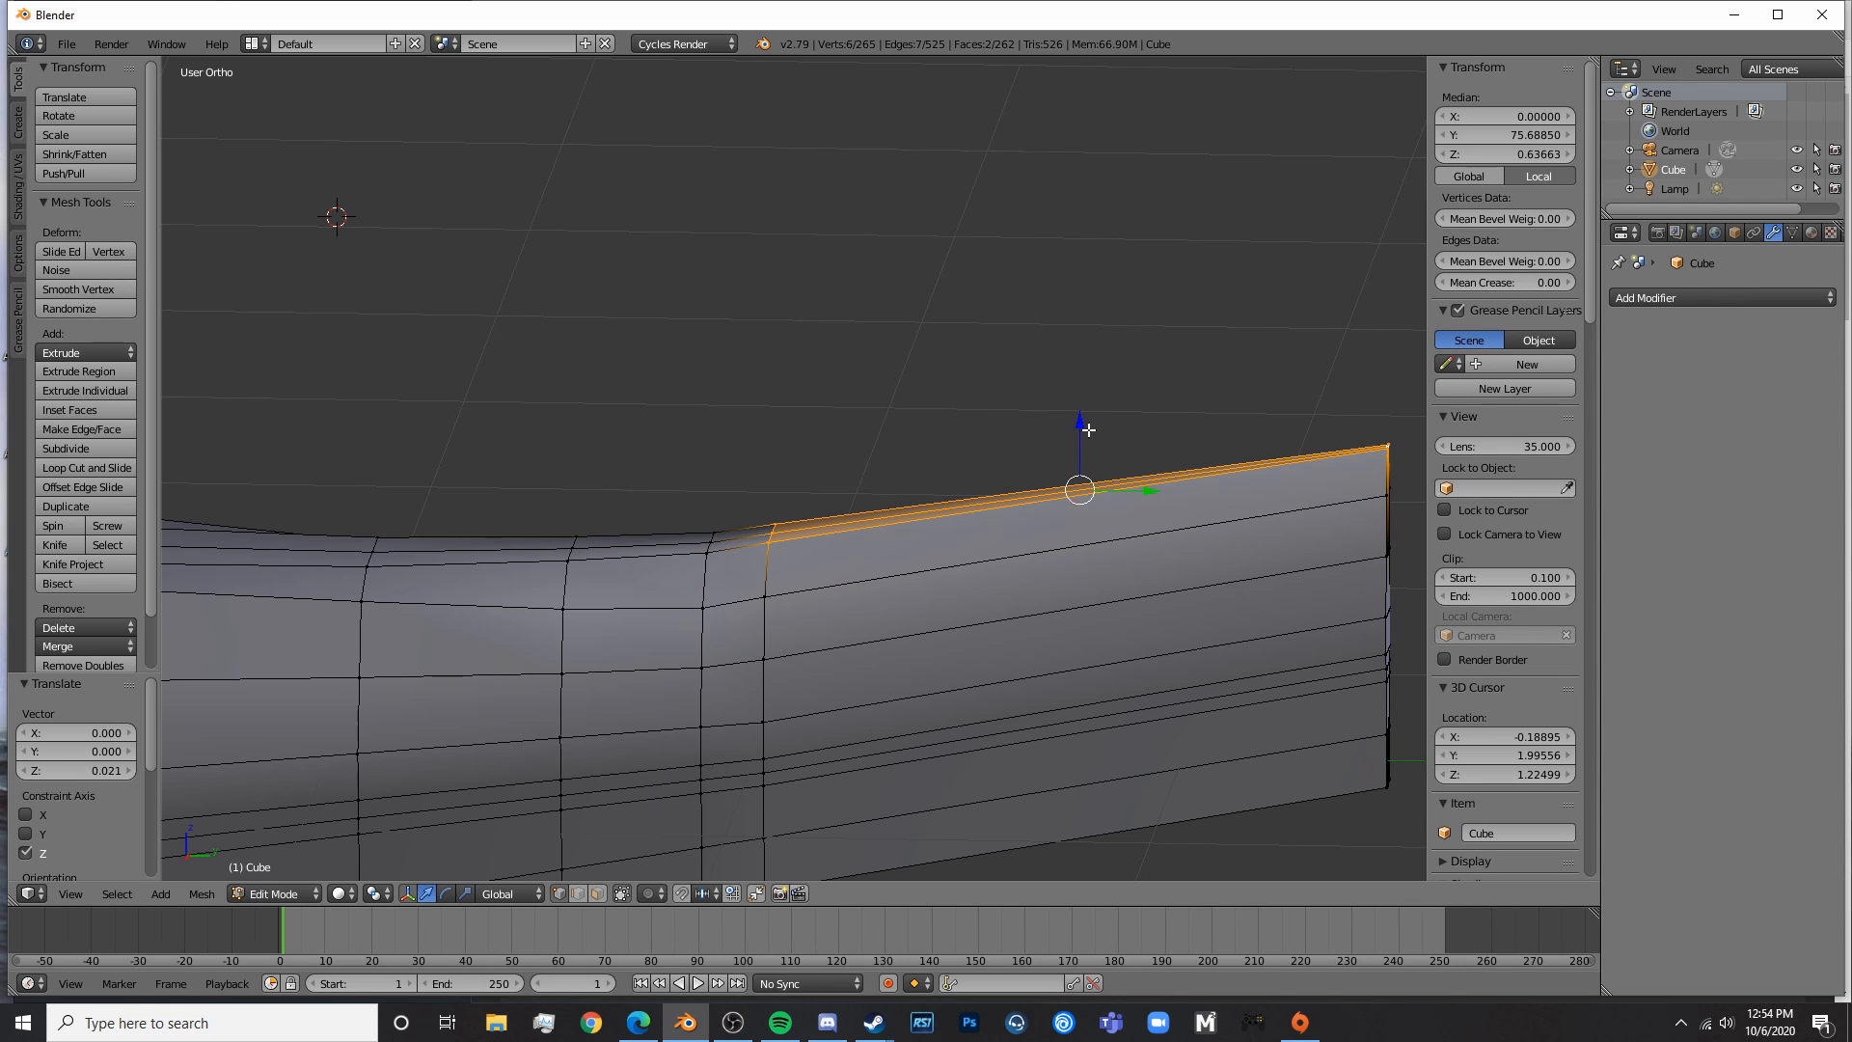
{"action": "key", "text": "Tab"}
{"action": "scroll", "coordinate": [1090, 422], "scroll_direction": "down", "scroll_amount": 5}
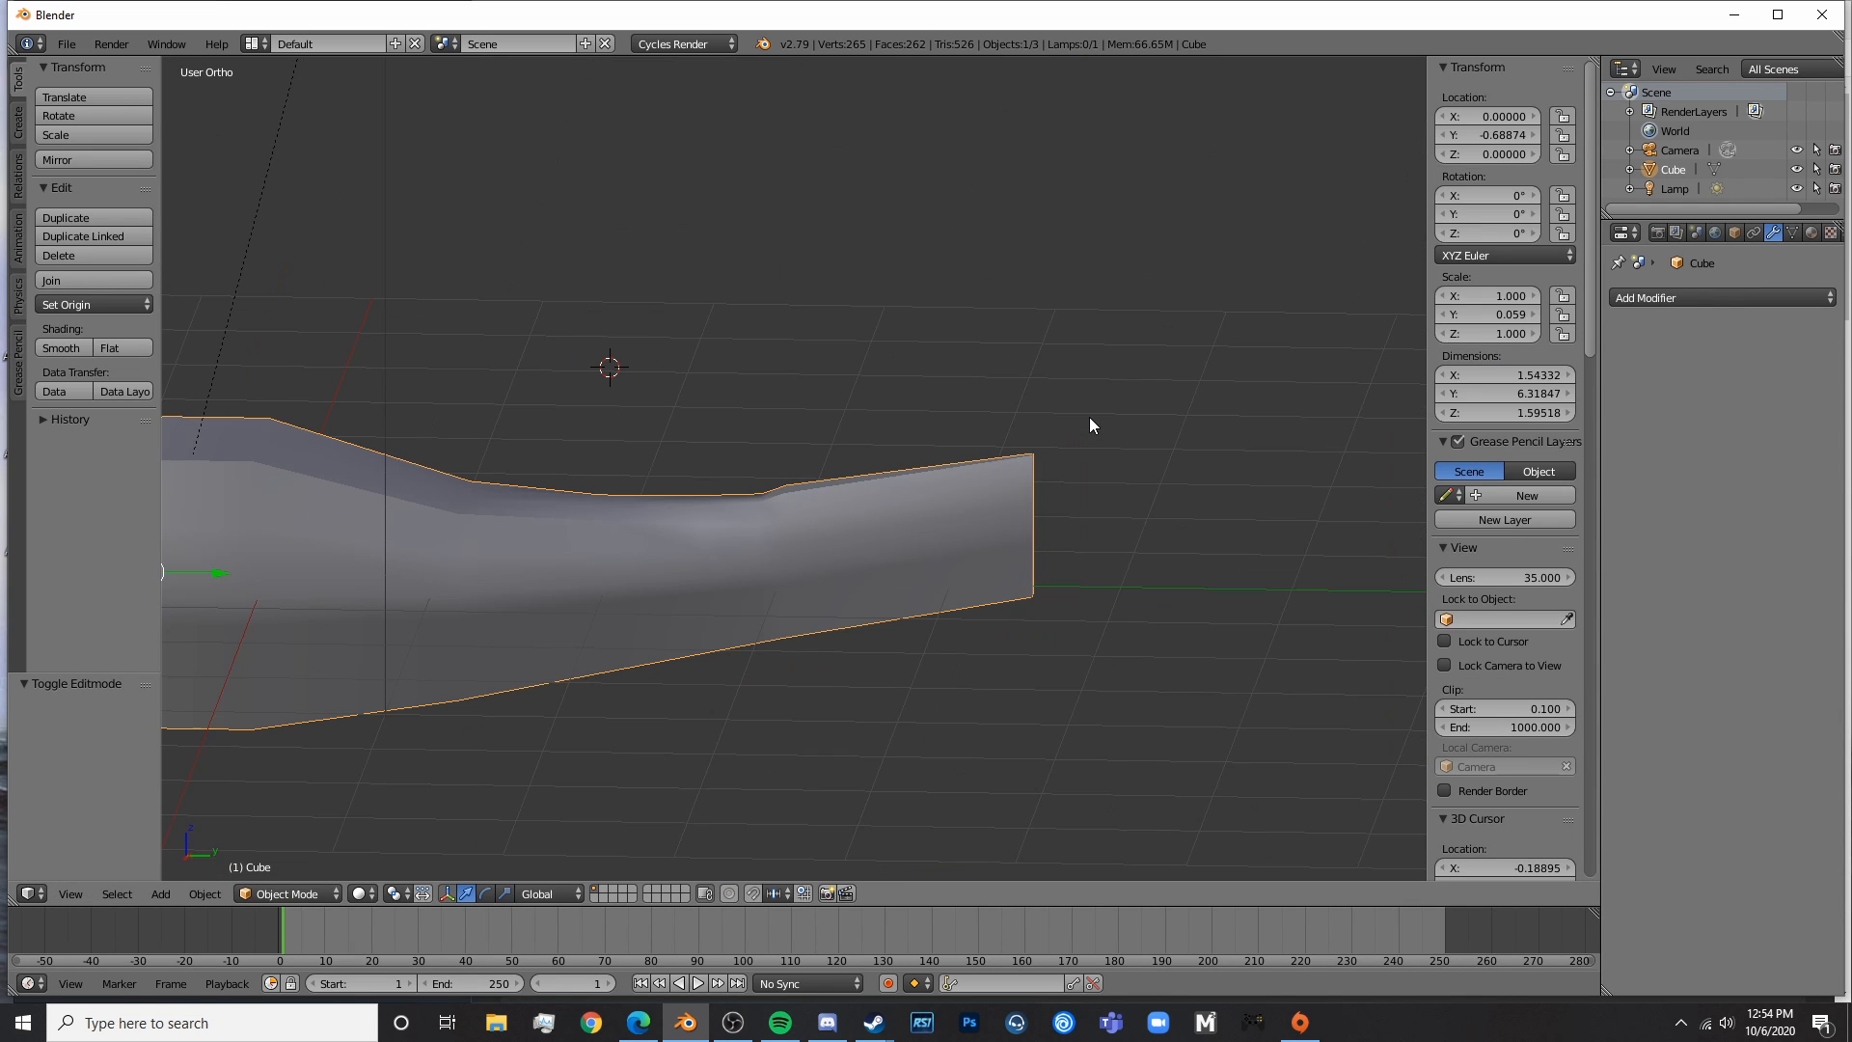
{"action": "key", "text": "Tab"}
{"action": "key", "text": "KP_3"}
{"action": "scroll", "coordinate": [910, 479], "scroll_direction": "up", "scroll_amount": 3}
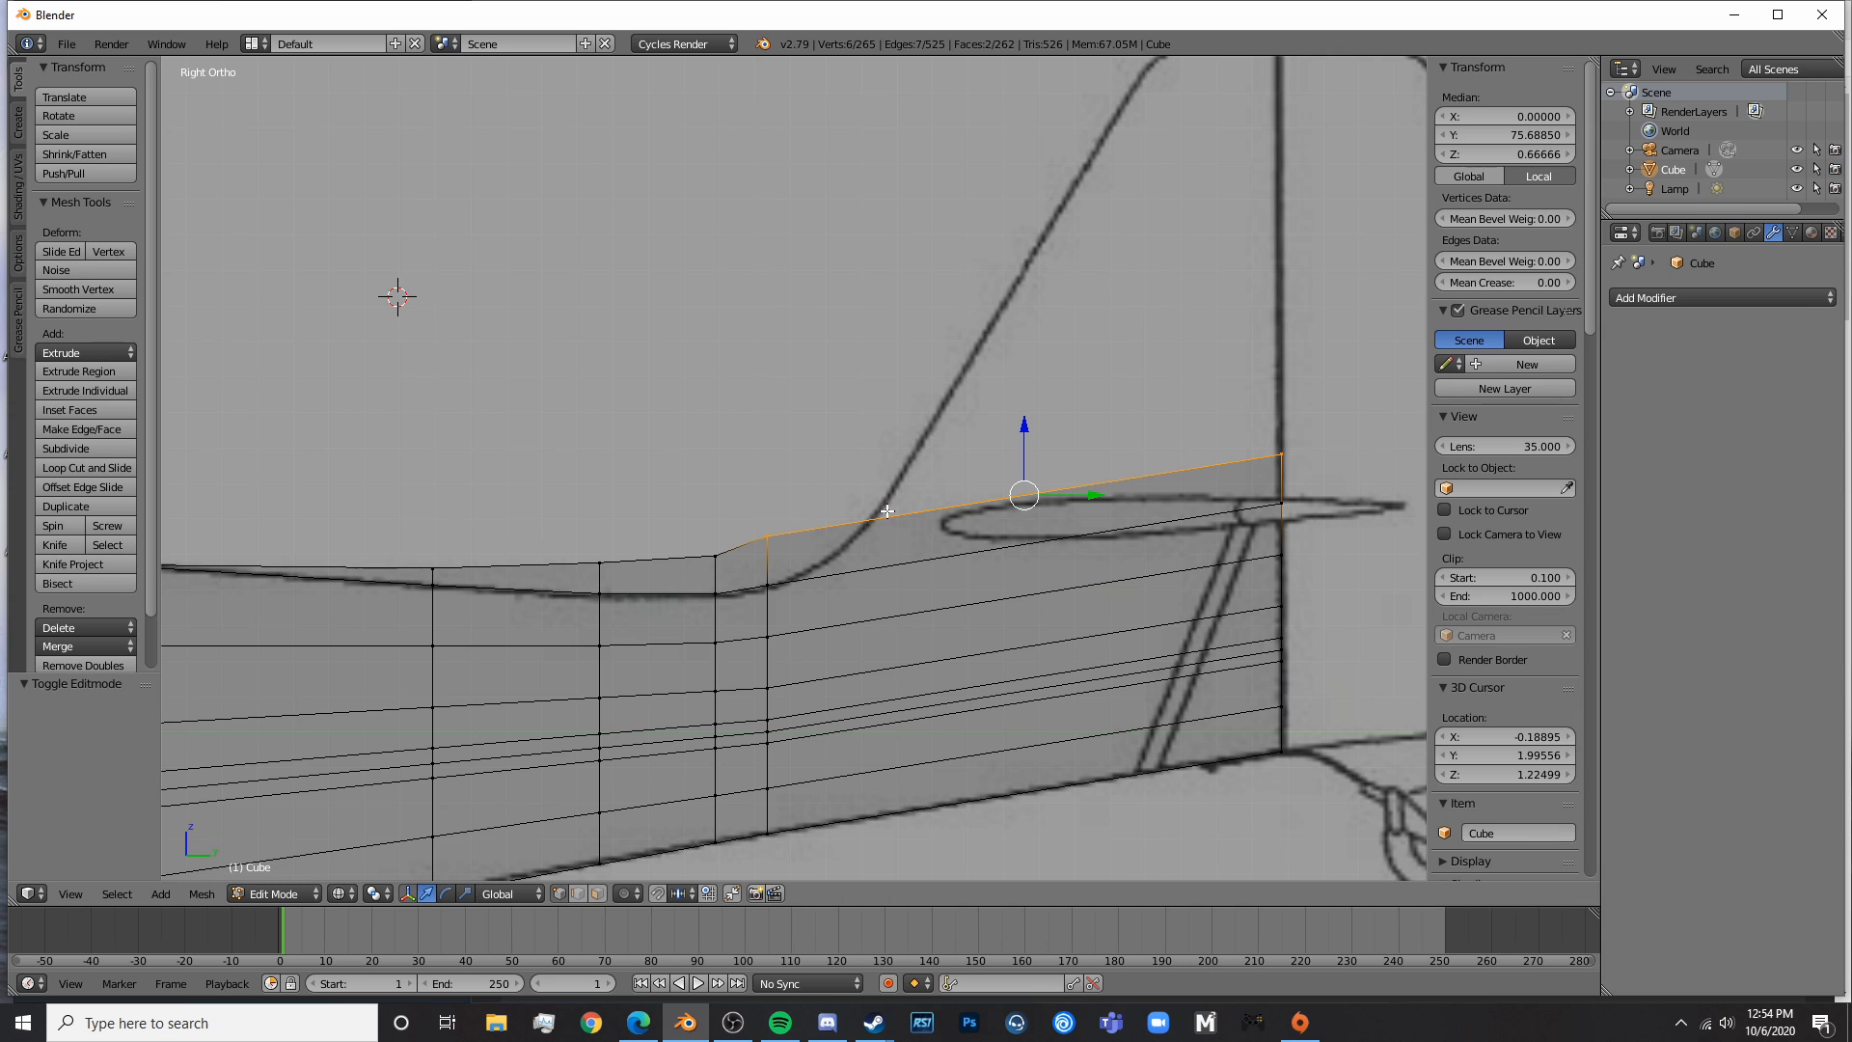
{"action": "scroll", "coordinate": [584, 549], "scroll_direction": "down", "scroll_amount": 4}
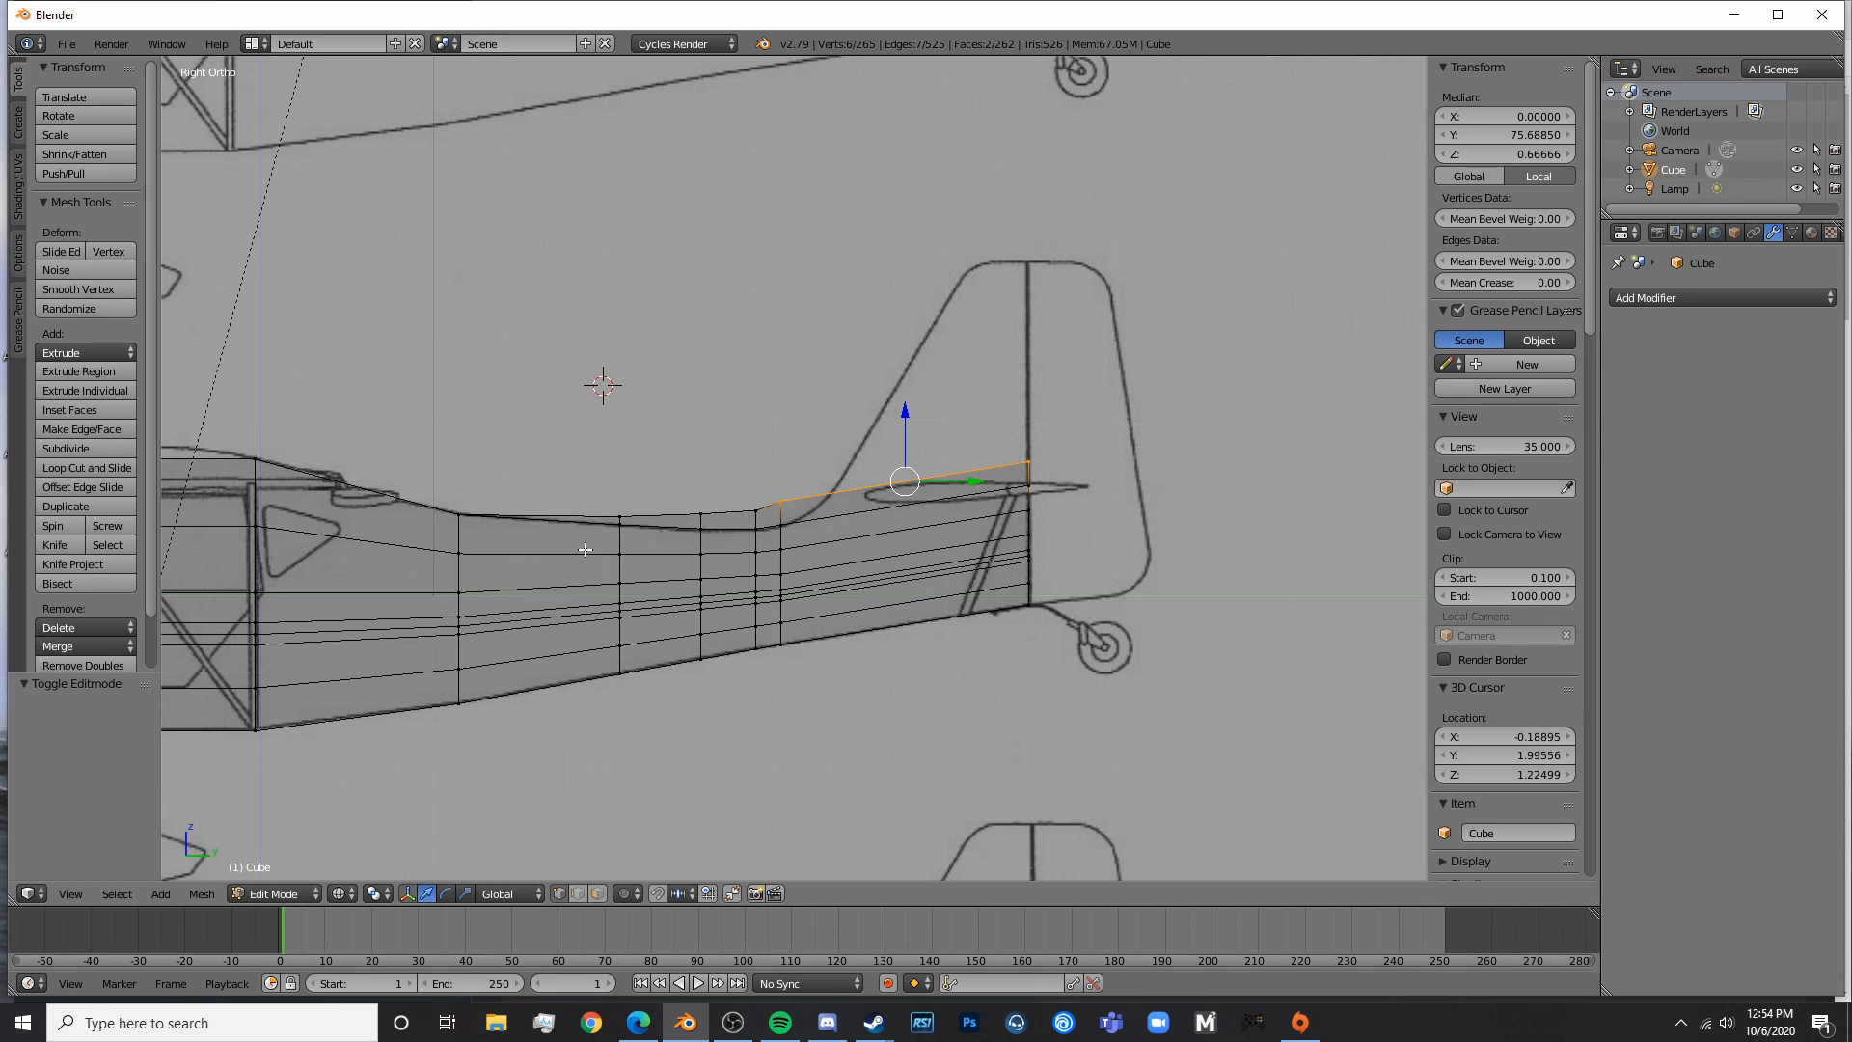
- Select the four top vertex rows ahead of the tail end in side view and lower them about 0.034 along Z
{"action": "middle_click_drag", "start_coordinate": [552, 541], "coordinate": [741, 532], "text": "shift"}
{"action": "key", "text": "a"}
{"action": "right_click", "coordinate": [798, 511], "text": "alt"}
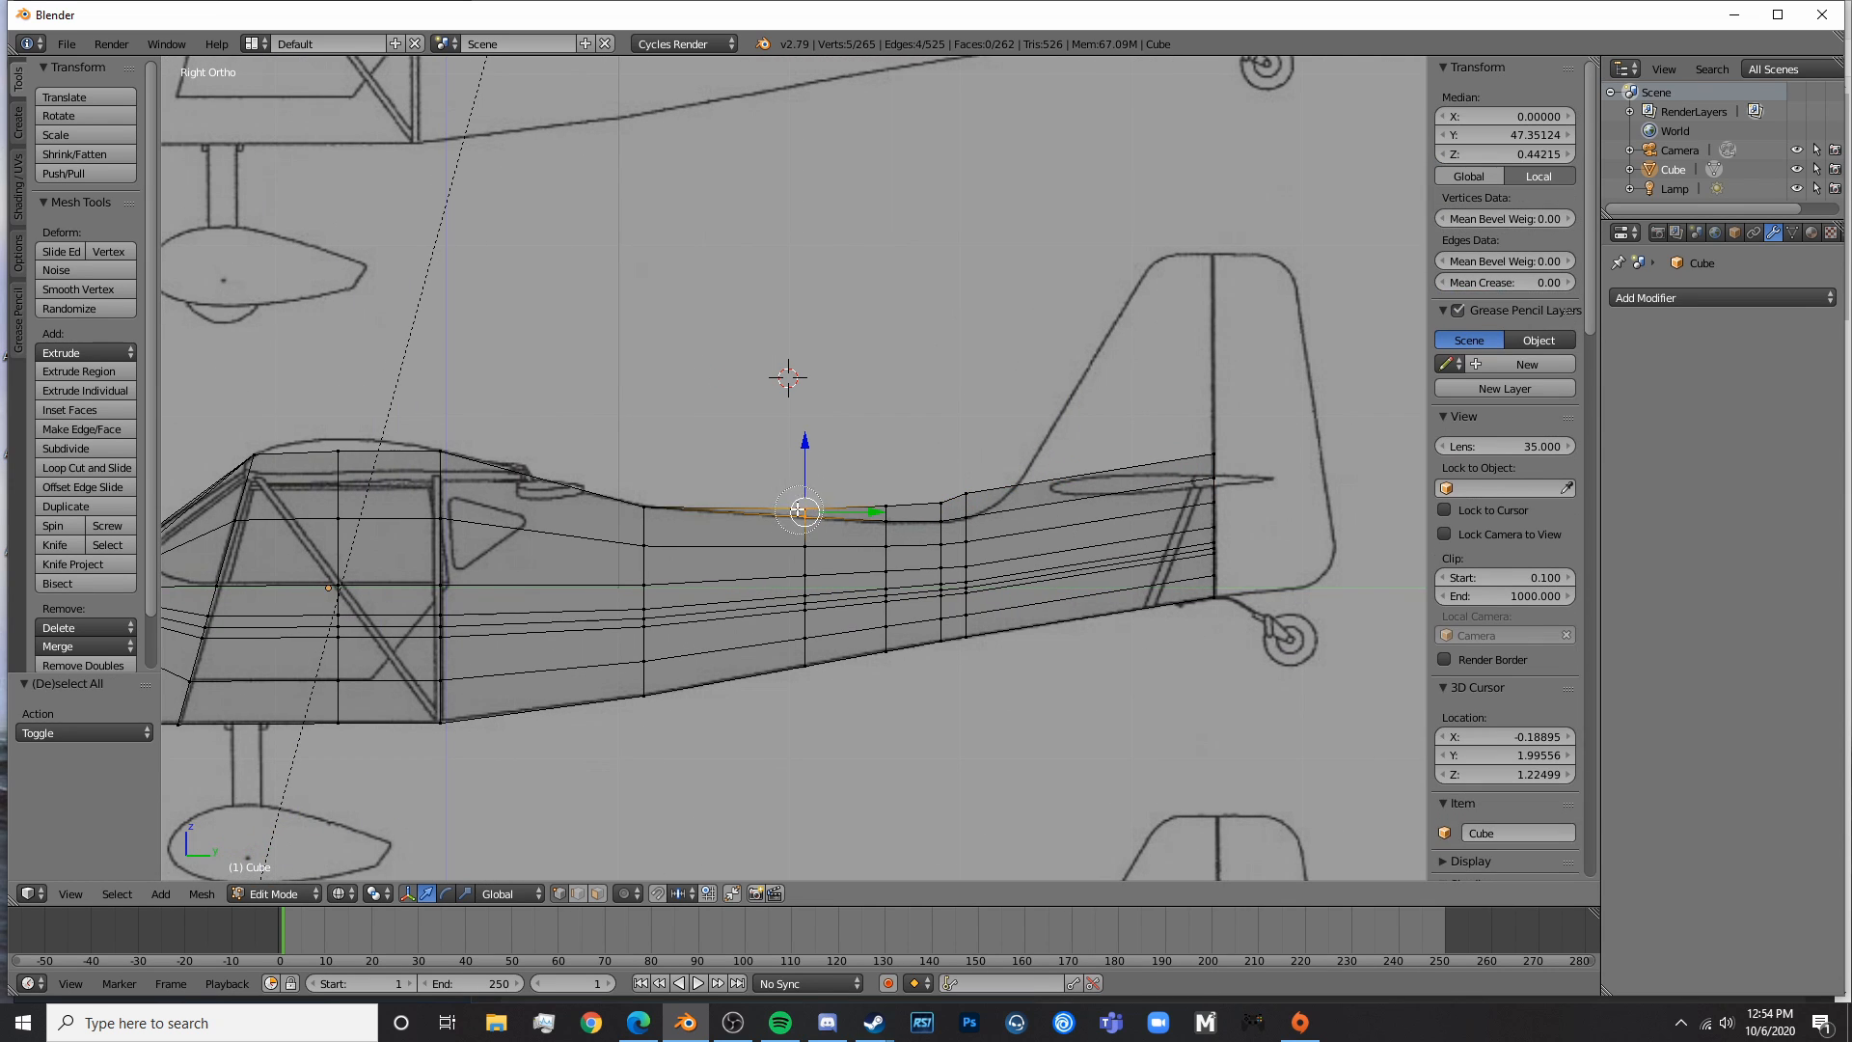
{"action": "left_click_drag", "start_coordinate": [660, 503], "coordinate": [972, 501]}
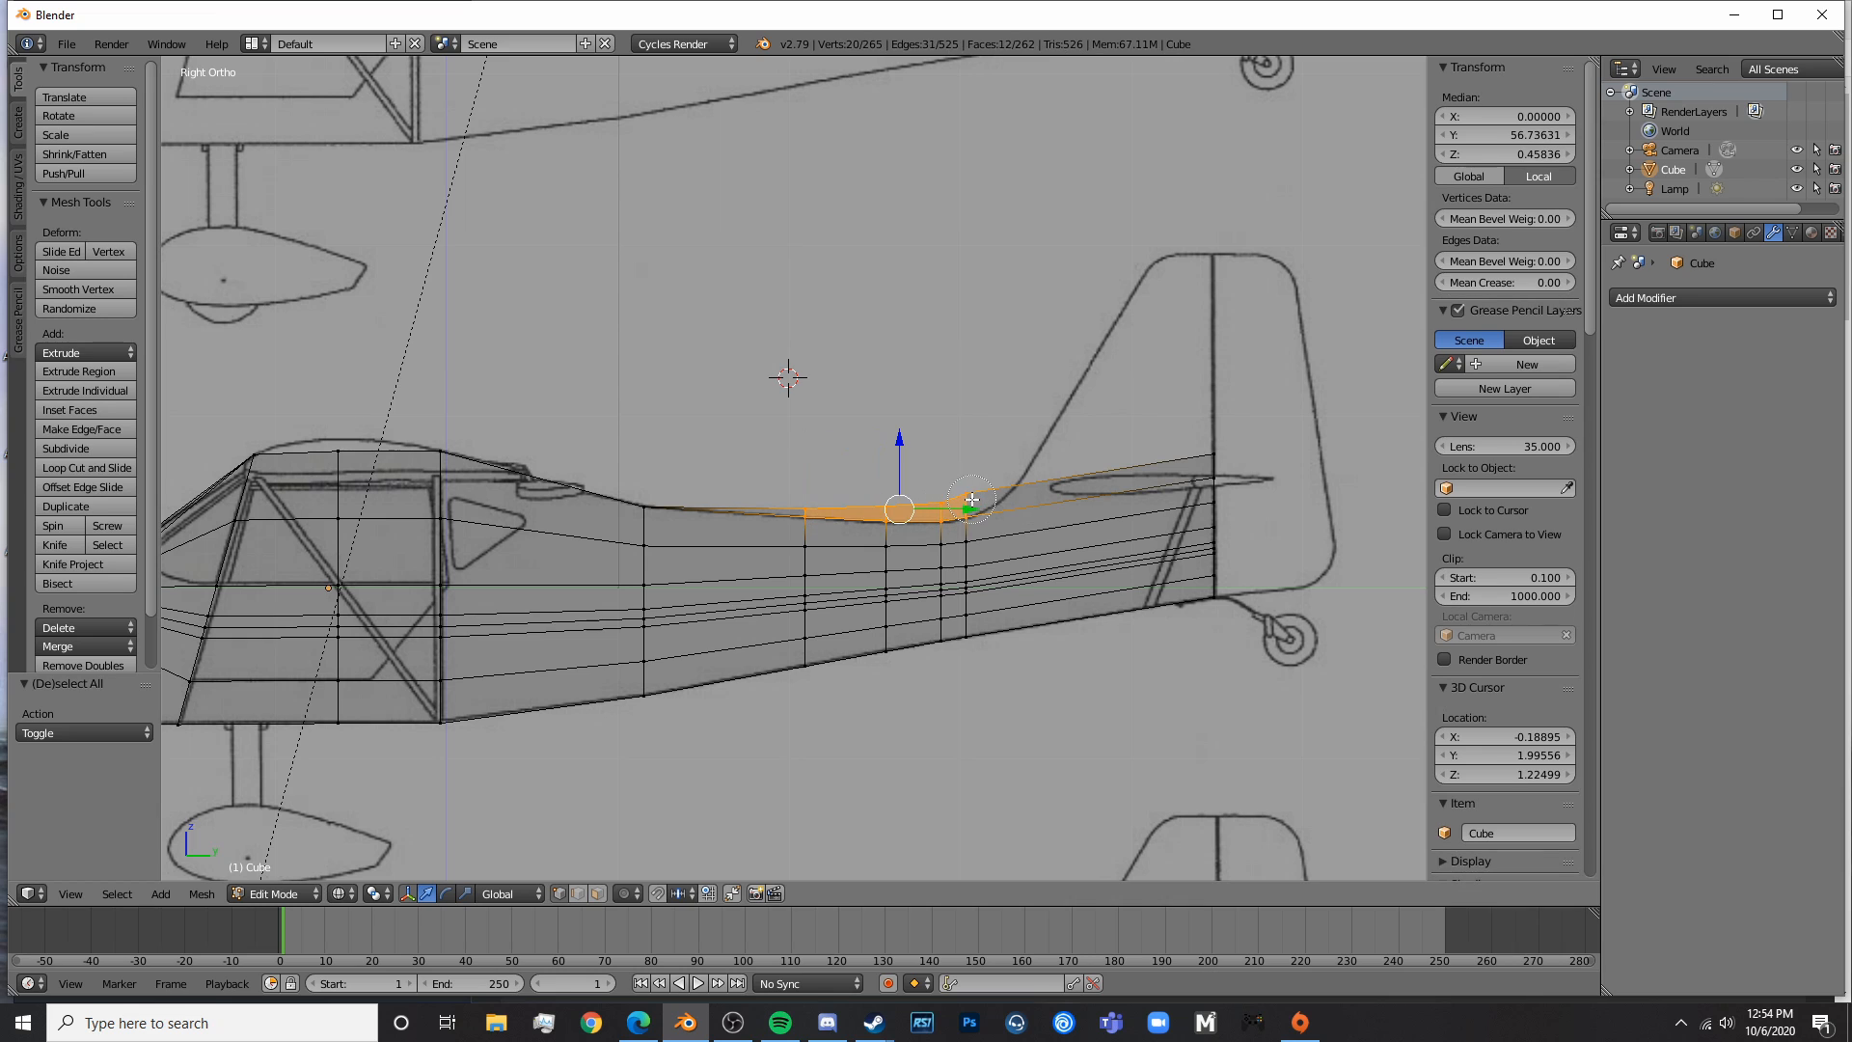
{"action": "left_click_drag", "start_coordinate": [900, 440], "coordinate": [900, 449]}
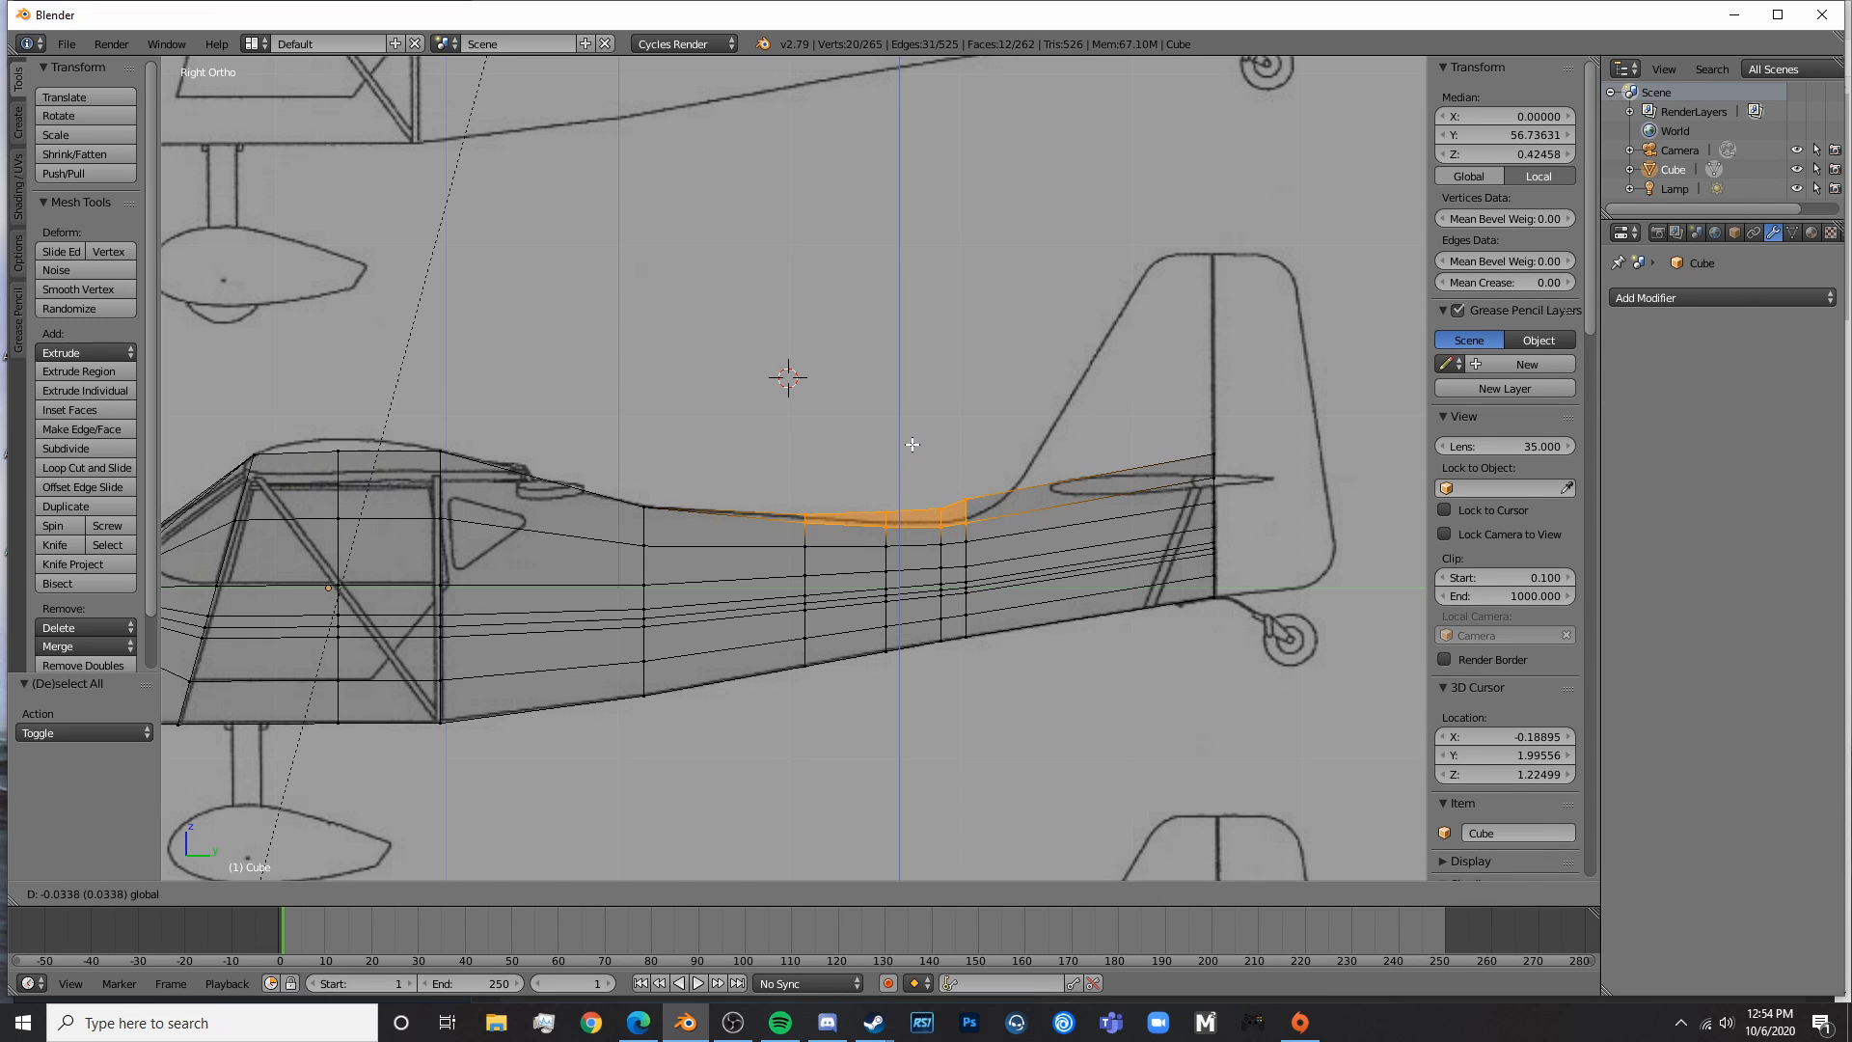
{"action": "left_click", "coordinate": [912, 445]}
- Lower the second of those four top vertex rows slightly along Z toward the blueprint's upper line, and clear the selection
{"action": "scroll", "coordinate": [926, 520], "scroll_direction": "up", "scroll_amount": 3}
{"action": "right_click", "coordinate": [953, 557], "text": "alt"}
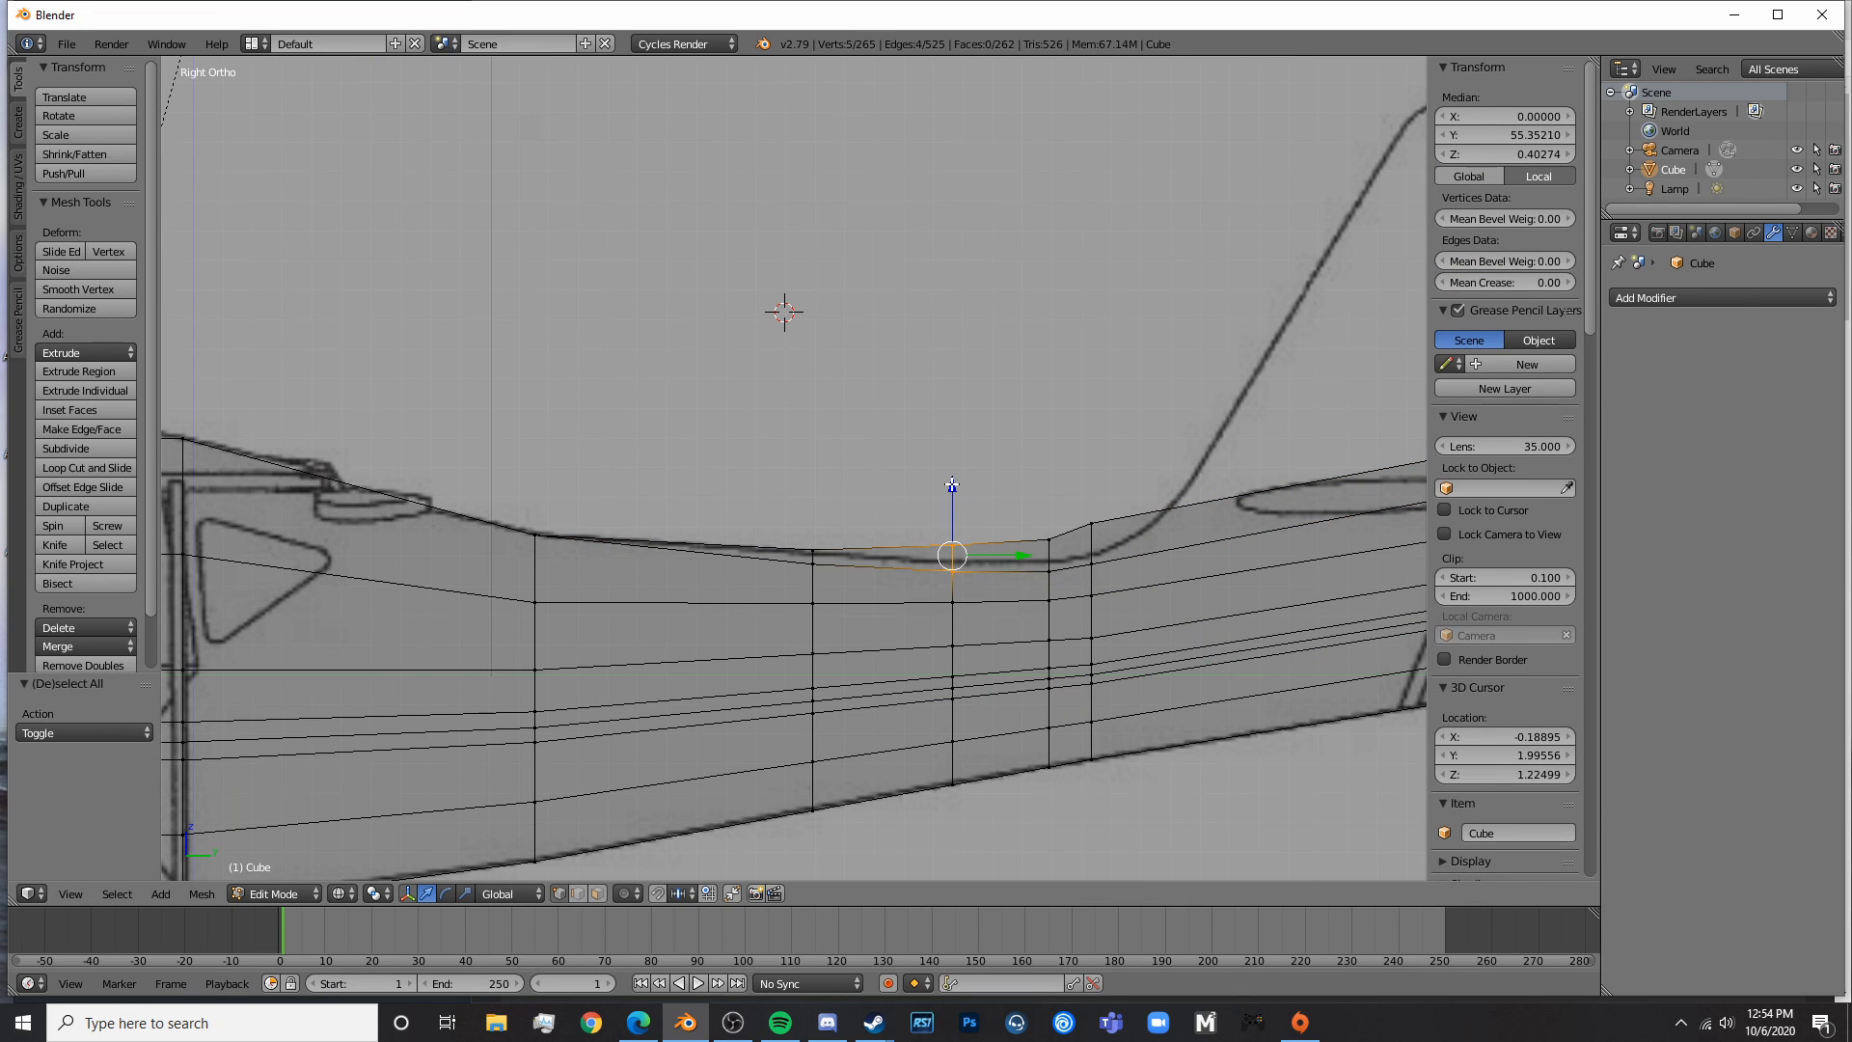
{"action": "left_click_drag", "start_coordinate": [952, 485], "coordinate": [947, 496]}
{"action": "middle_click_drag", "start_coordinate": [1046, 529], "coordinate": [838, 495], "text": "shift"}
{"action": "key", "text": "a"}
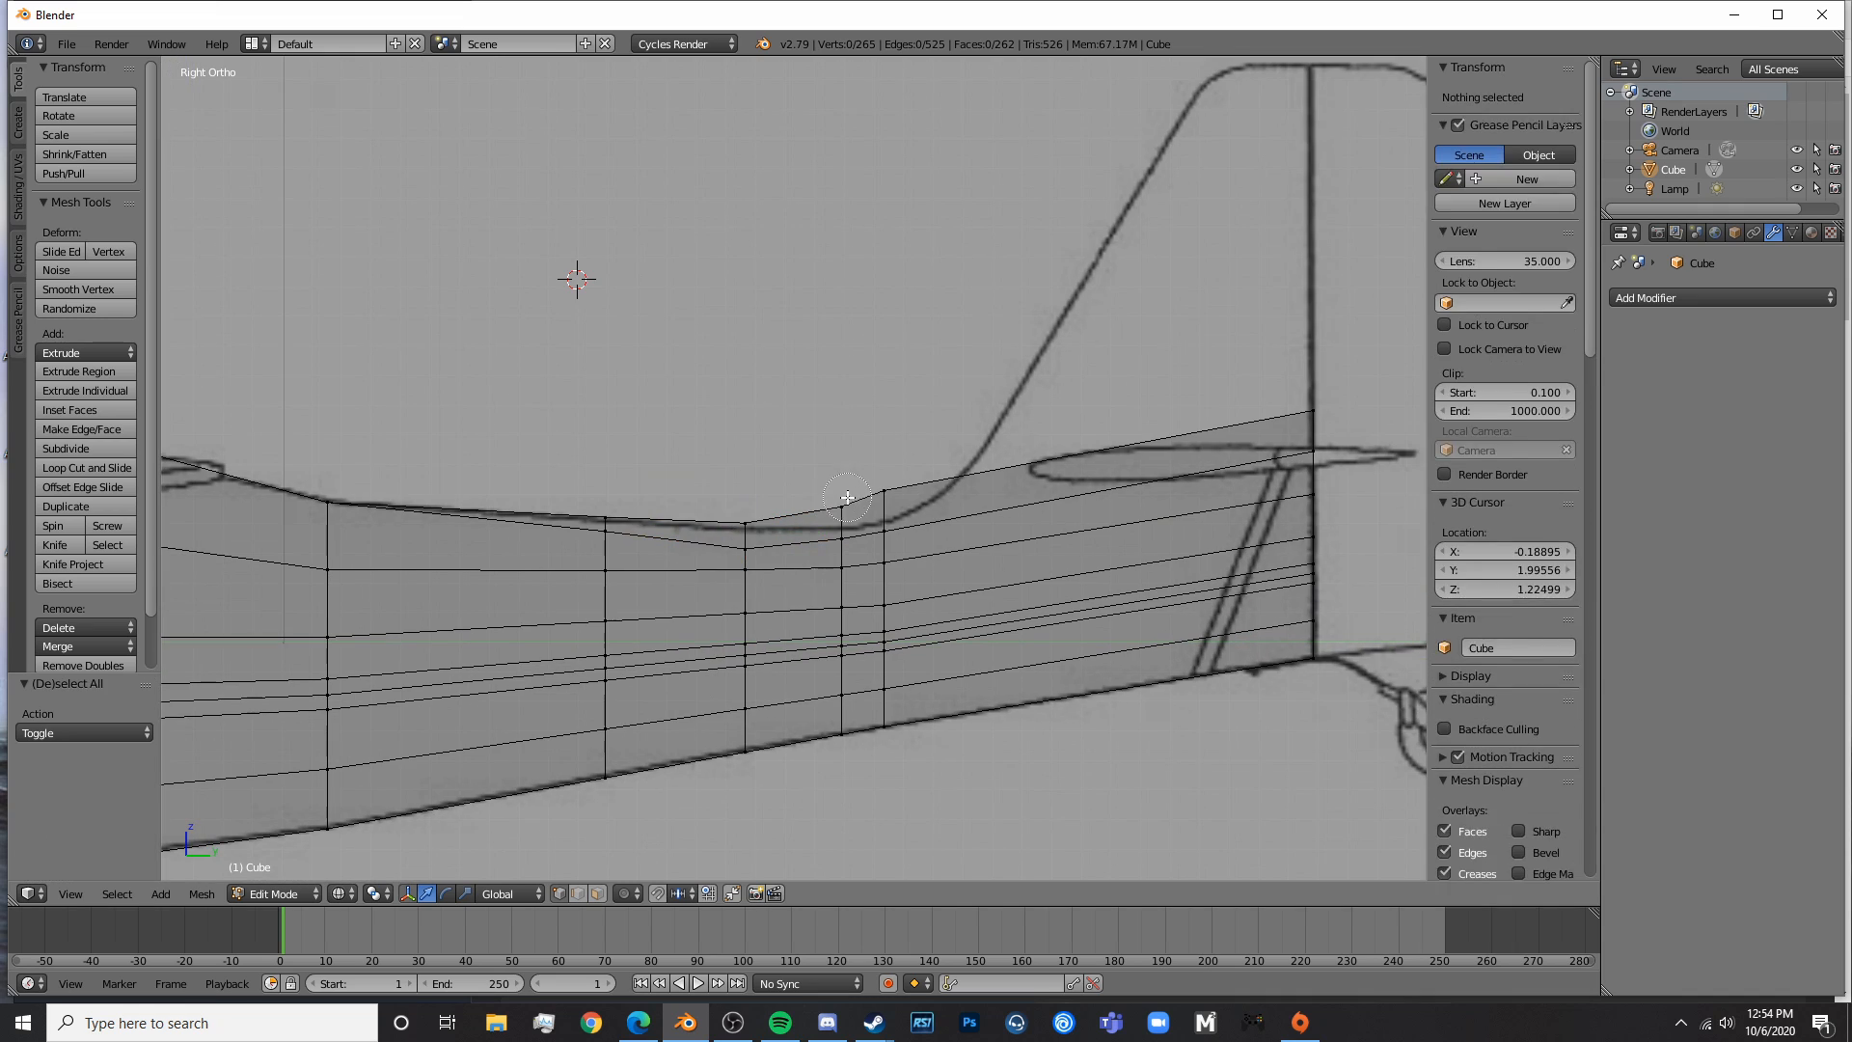
- Lower the two top vertex rows ahead of the tail end along Z, one at a time, toward the blueprint's upper line
{"action": "key", "text": "c"}
{"action": "mouse_move", "coordinate": [845, 508]}
{"action": "left_mouse_down"}
{"action": "mouse_move", "coordinate": [884, 498]}
{"action": "mouse_move", "coordinate": [868, 464]}
{"action": "left_mouse_up"}
{"action": "key", "text": "a"}
{"action": "key", "text": "c"}
{"action": "left_click_drag", "start_coordinate": [883, 499], "coordinate": [882, 549]}
{"action": "key", "text": "a"}
{"action": "key", "text": "c"}
{"action": "left_click", "coordinate": [885, 493]}
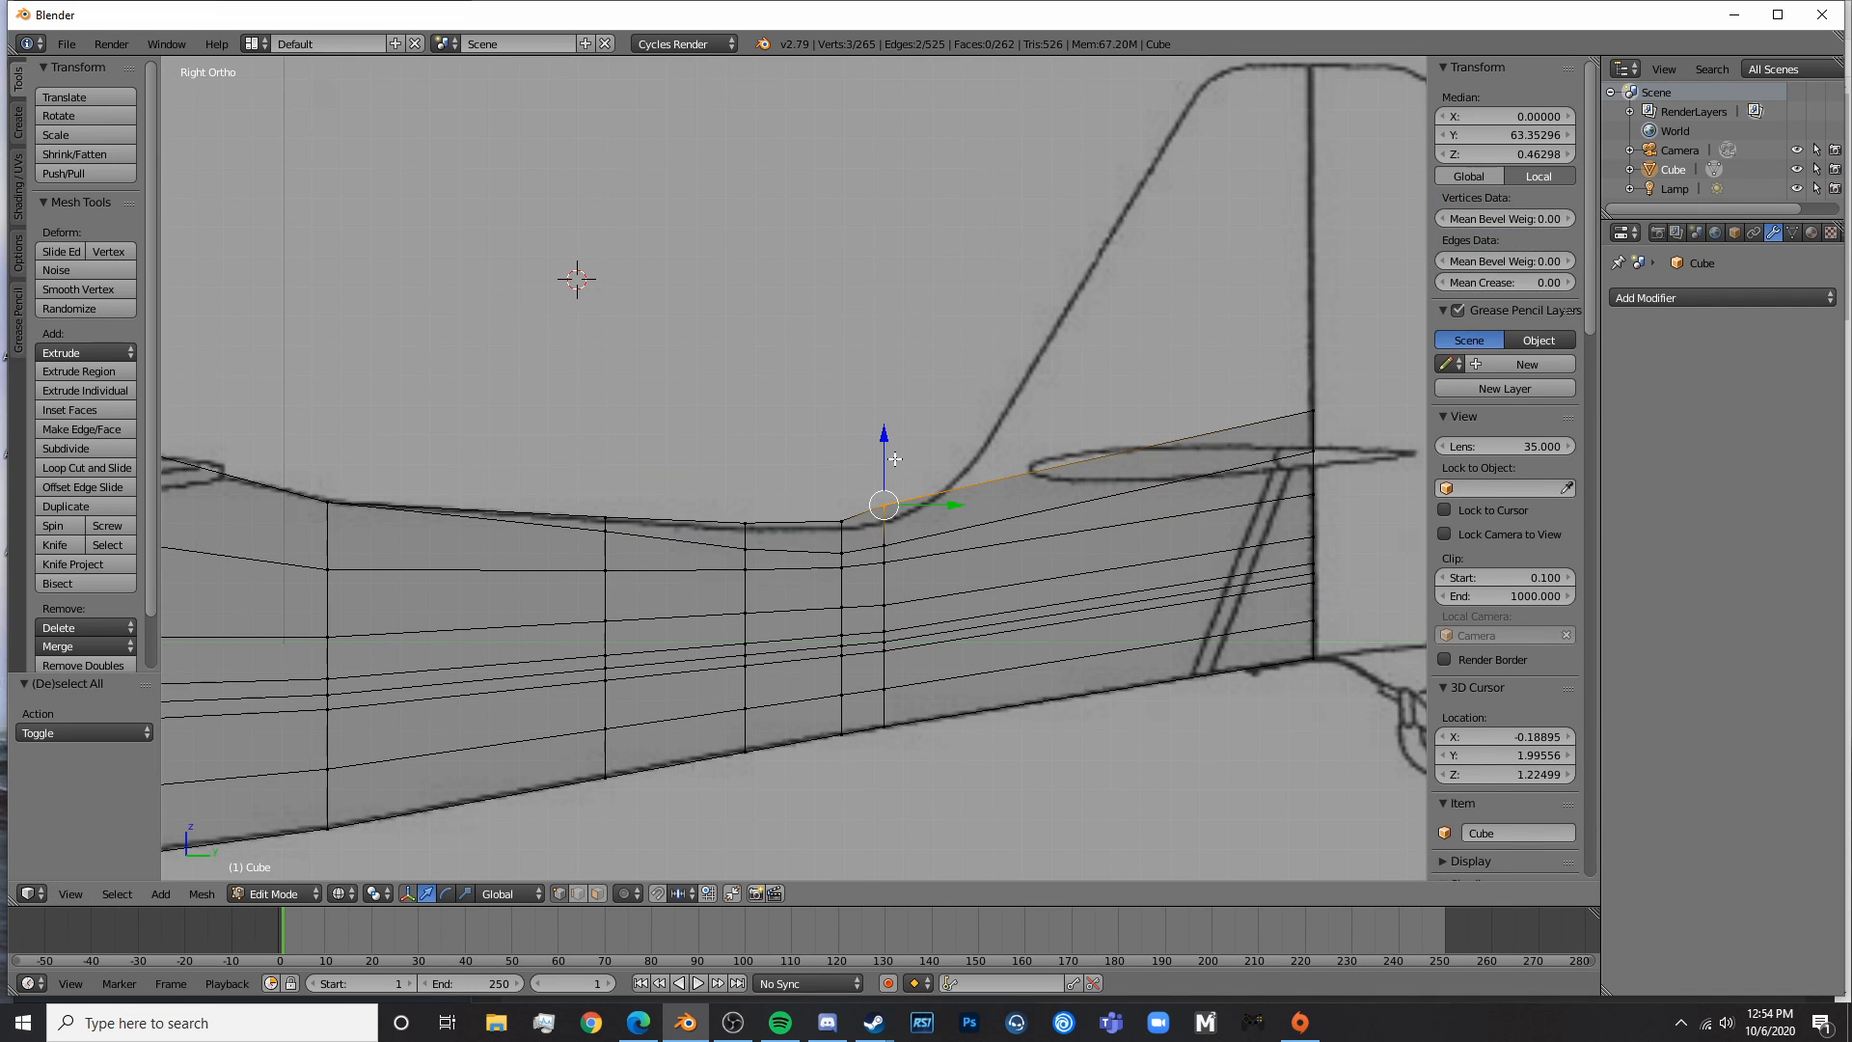
{"action": "left_click_drag", "start_coordinate": [888, 459], "coordinate": [742, 463]}
- Fine-tune the heights of the second and third top vertex rows ahead of the tail end along the blueprint's upper line
{"action": "key", "text": "a"}
{"action": "key", "text": "c"}
{"action": "left_click", "coordinate": [841, 517]}
{"action": "key", "text": "a"}
{"action": "key", "text": "c"}
{"action": "left_click", "coordinate": [744, 512]}
{"action": "right_click", "coordinate": [745, 506]}
{"action": "key", "text": "a"}
- Lower the top vertex row nearest the tail end slightly along Z to where the fin's curve begins, and clear the selection
{"action": "key", "text": "c"}
{"action": "left_click", "coordinate": [883, 509]}
{"action": "right_click", "coordinate": [884, 504]}
{"action": "left_click_drag", "start_coordinate": [884, 460], "coordinate": [888, 464]}
{"action": "key", "text": "Tab"}
{"action": "key", "text": "Tab"}
{"action": "middle_click_drag", "start_coordinate": [1150, 488], "coordinate": [901, 462], "text": "shift"}
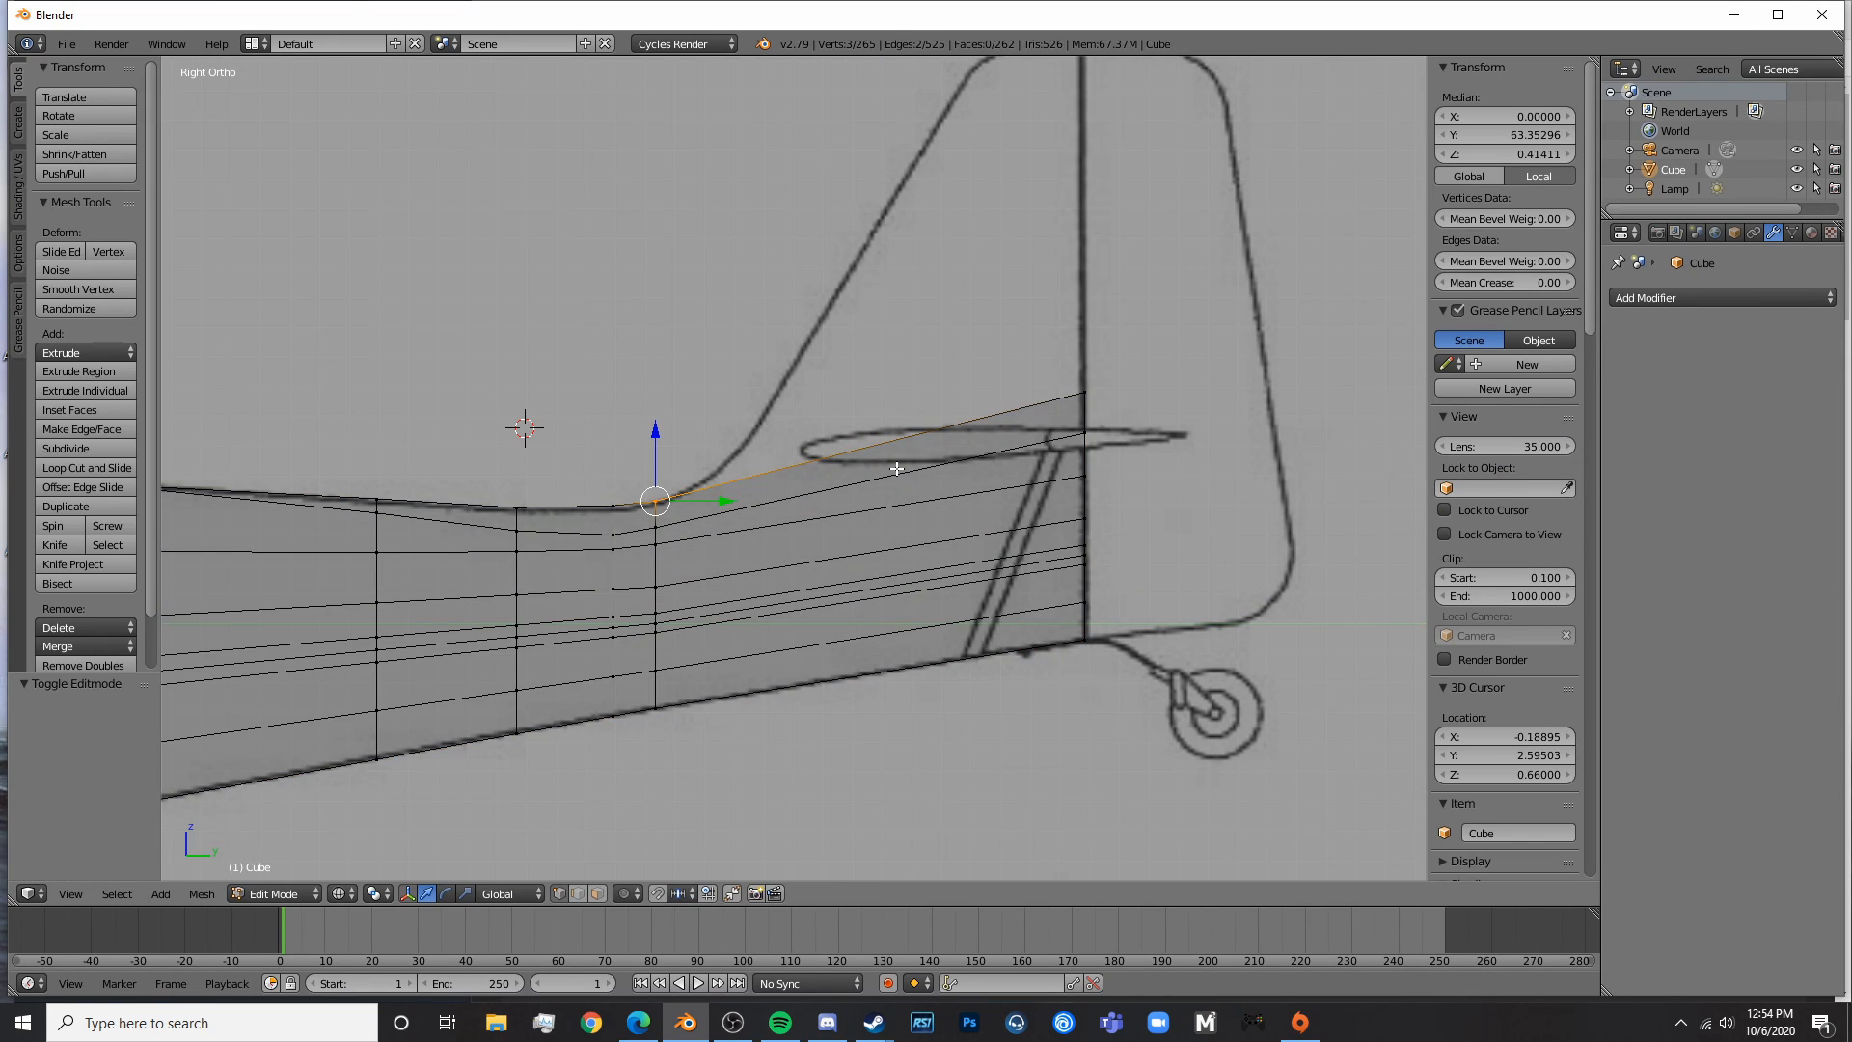
{"action": "key", "text": "a"}
{"action": "middle_click_drag", "start_coordinate": [686, 481], "coordinate": [563, 542], "text": "shift"}
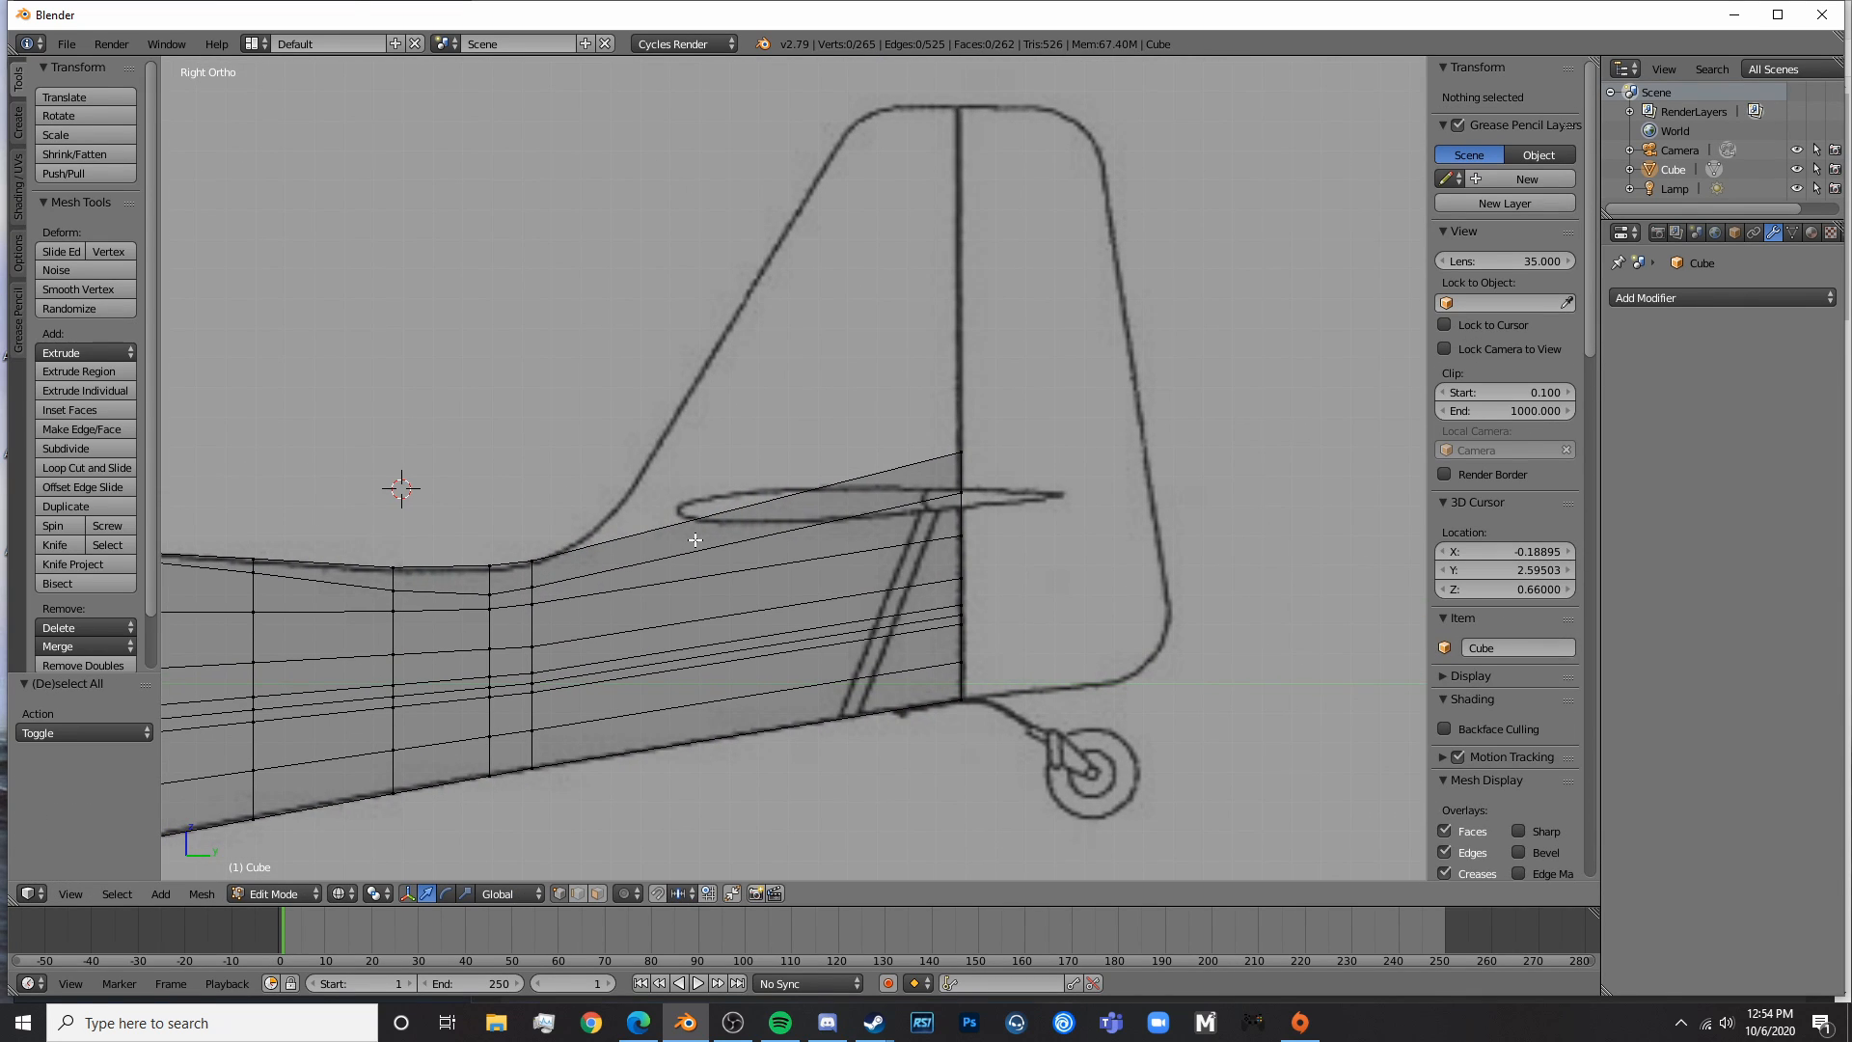
- Add a loop cut across the rearmost fuselage section and slide it rearward toward the tail end
{"action": "key", "text": "ctrl+r"}
{"action": "left_click", "coordinate": [772, 531]}
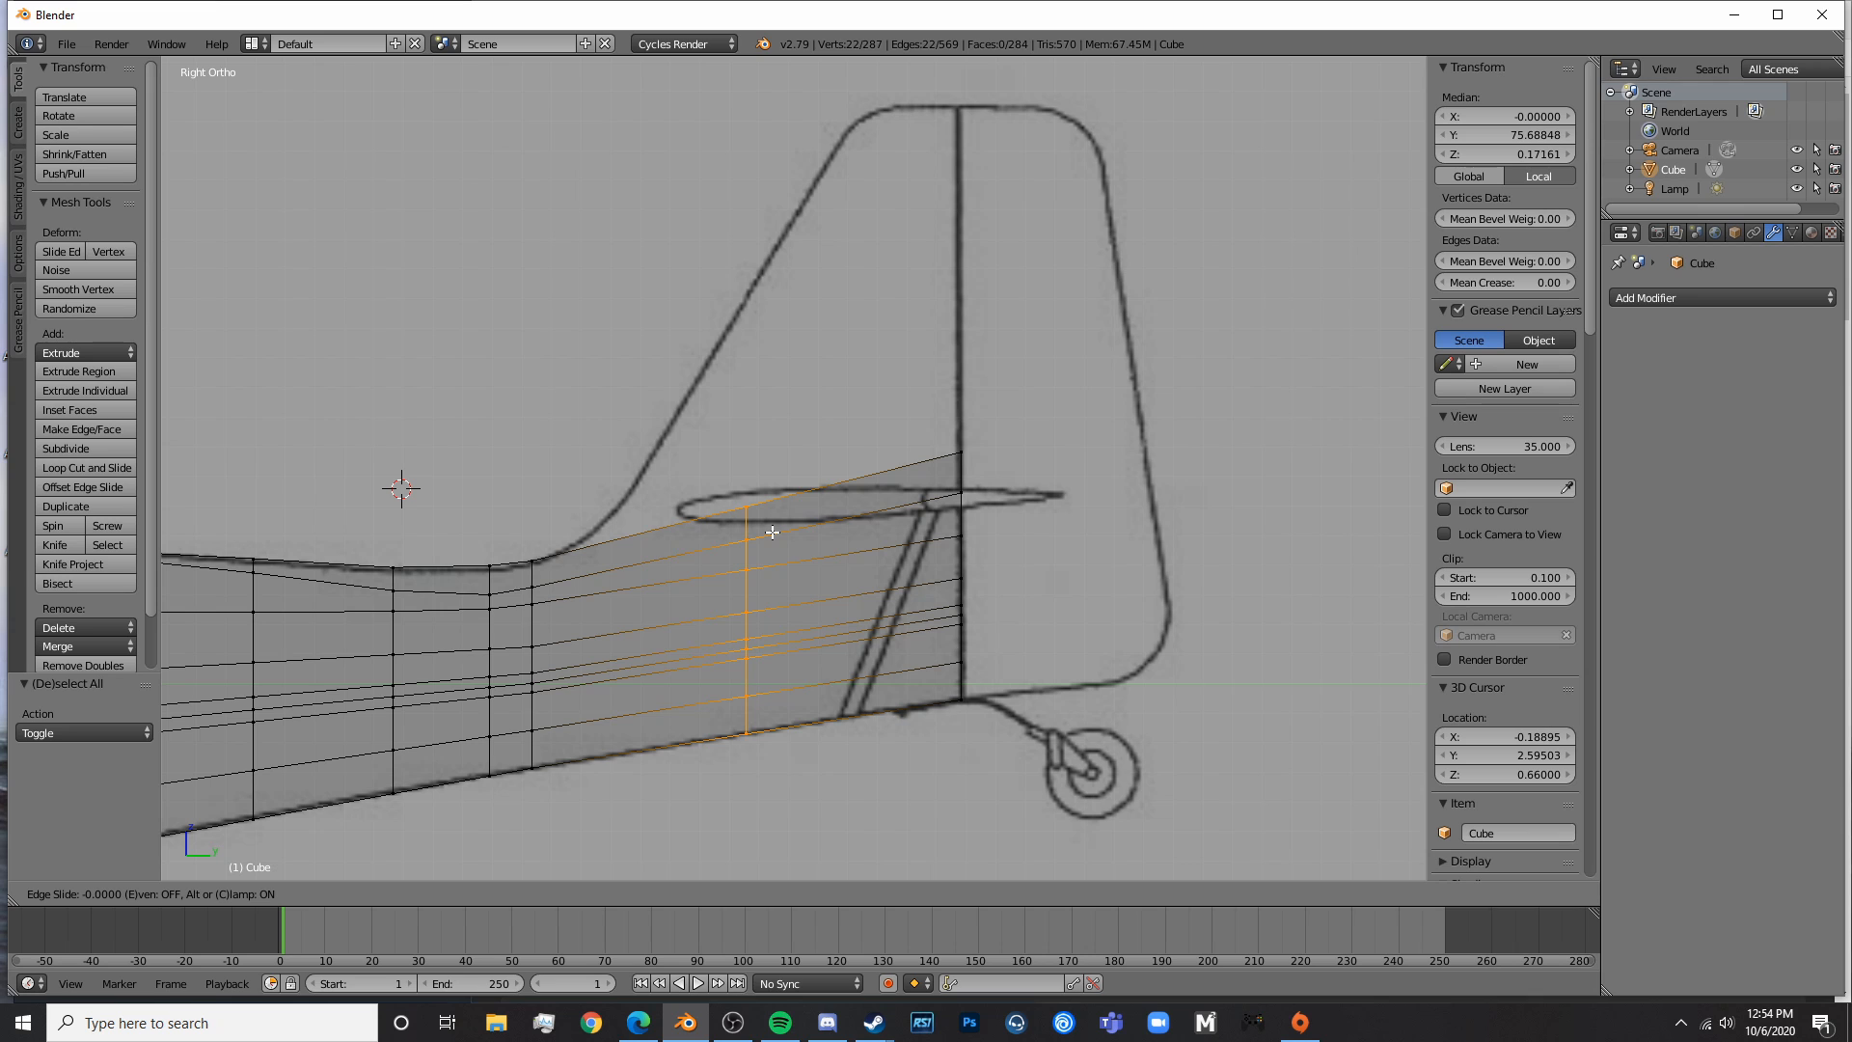
{"action": "left_click", "coordinate": [854, 522]}
- Select the two upper vertex rows from the new loop to the tail end and raise them 1.17 along Z to the fin's top
{"action": "key", "text": "a"}
{"action": "key", "text": "c"}
{"action": "left_click", "coordinate": [830, 488]}
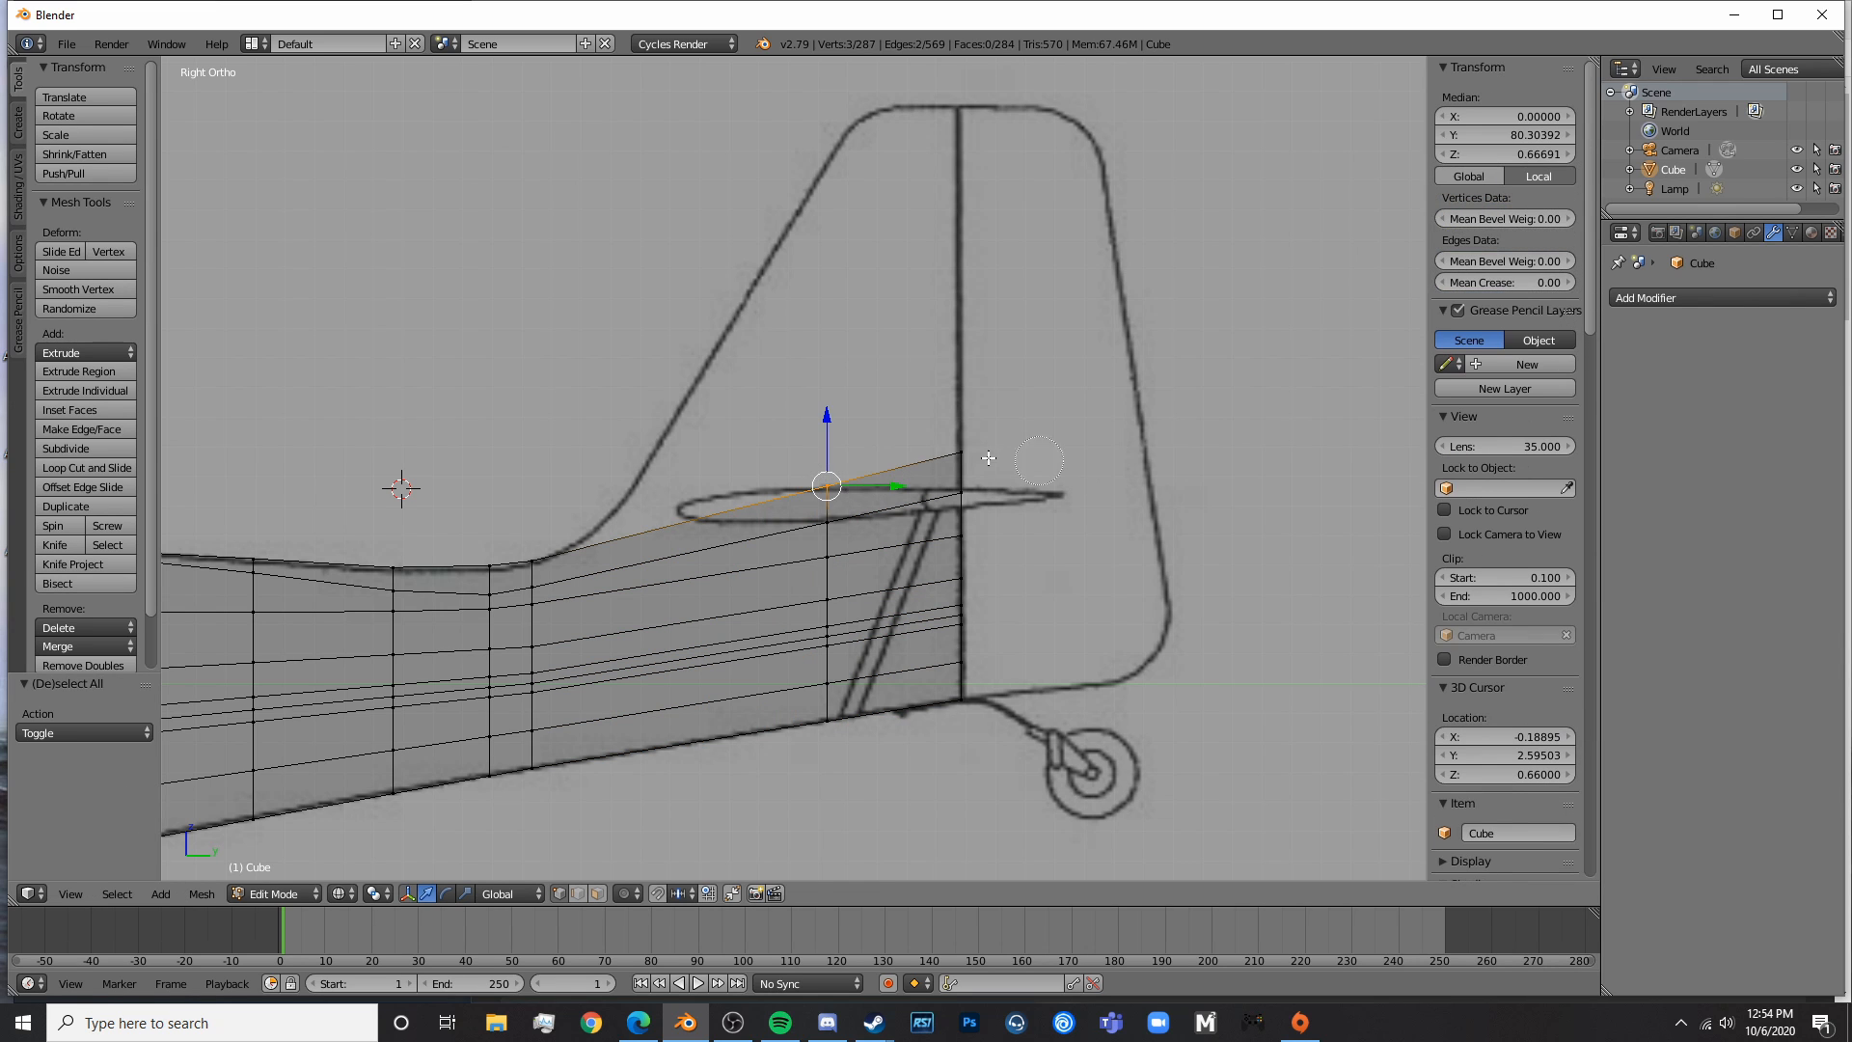
{"action": "middle_click_drag", "start_coordinate": [963, 489], "coordinate": [877, 538]}
{"action": "key", "text": "KP_3"}
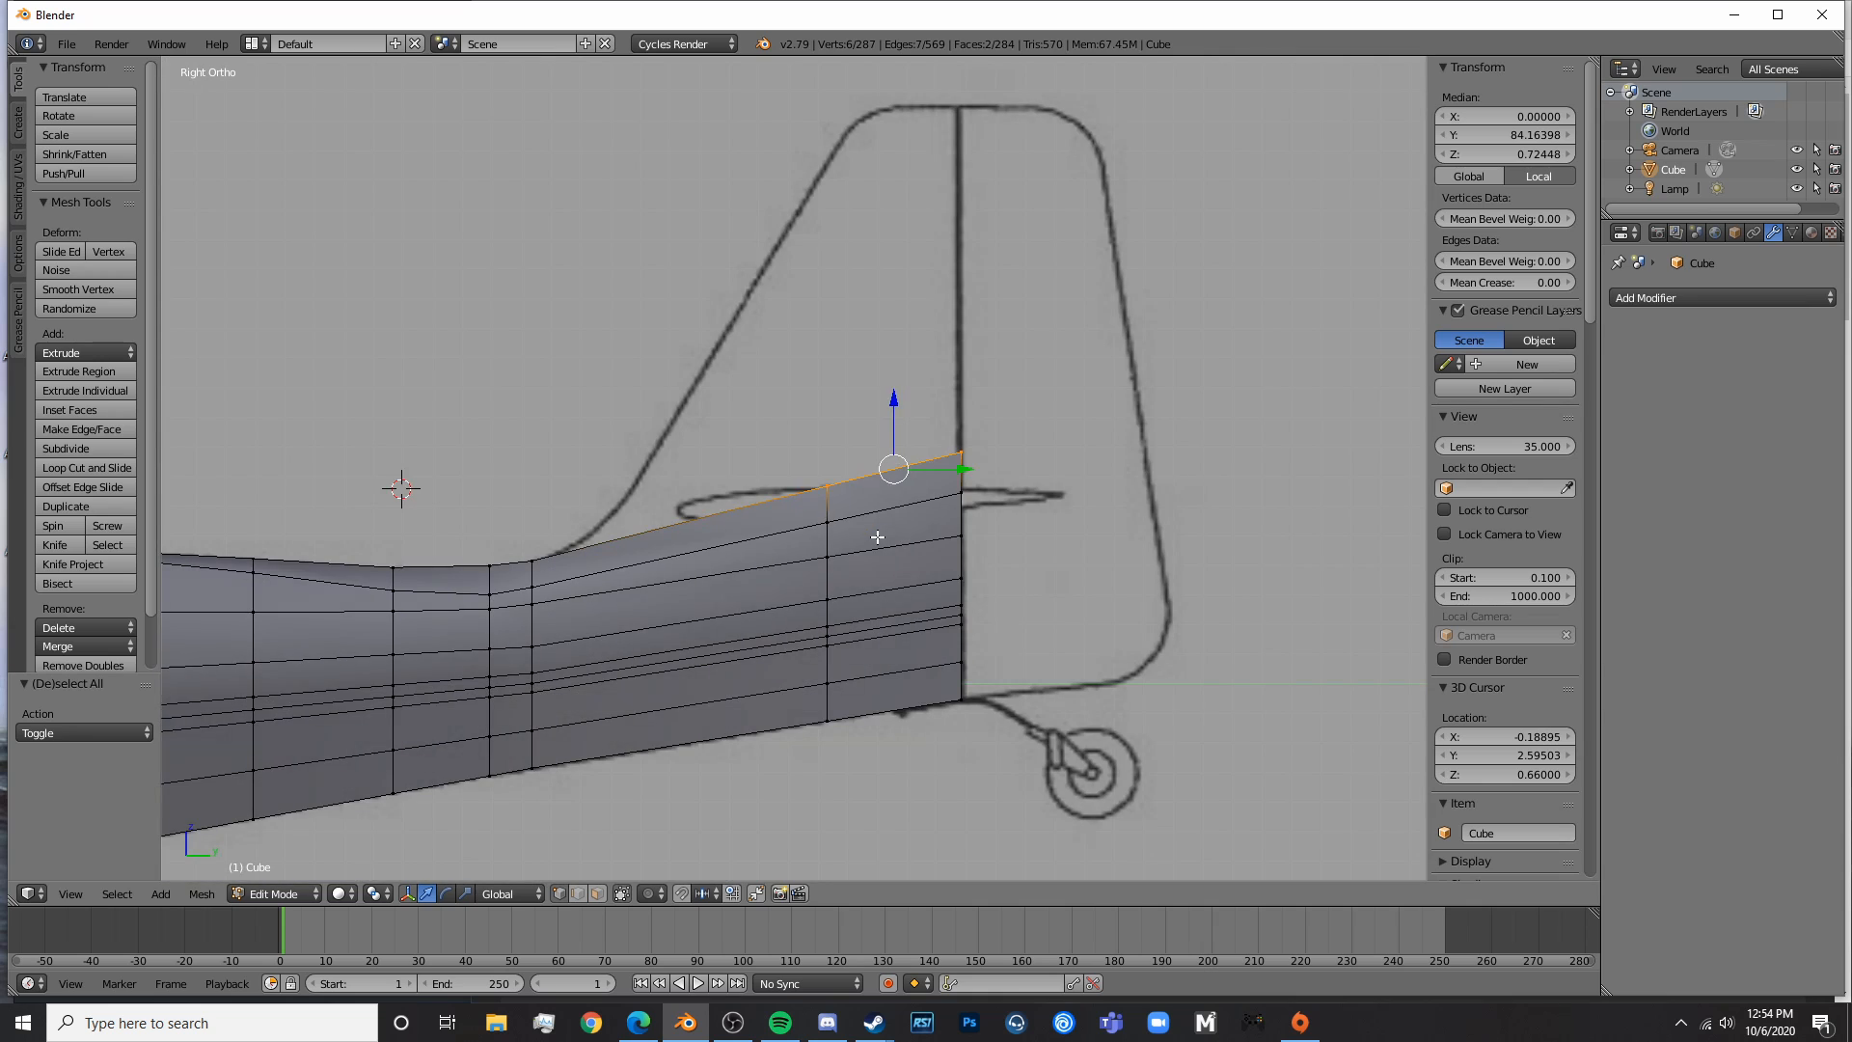
{"action": "key", "text": "z"}
{"action": "key", "text": "c"}
{"action": "left_click_drag", "start_coordinate": [813, 512], "coordinate": [967, 487]}
{"action": "right_click", "coordinate": [999, 460]}
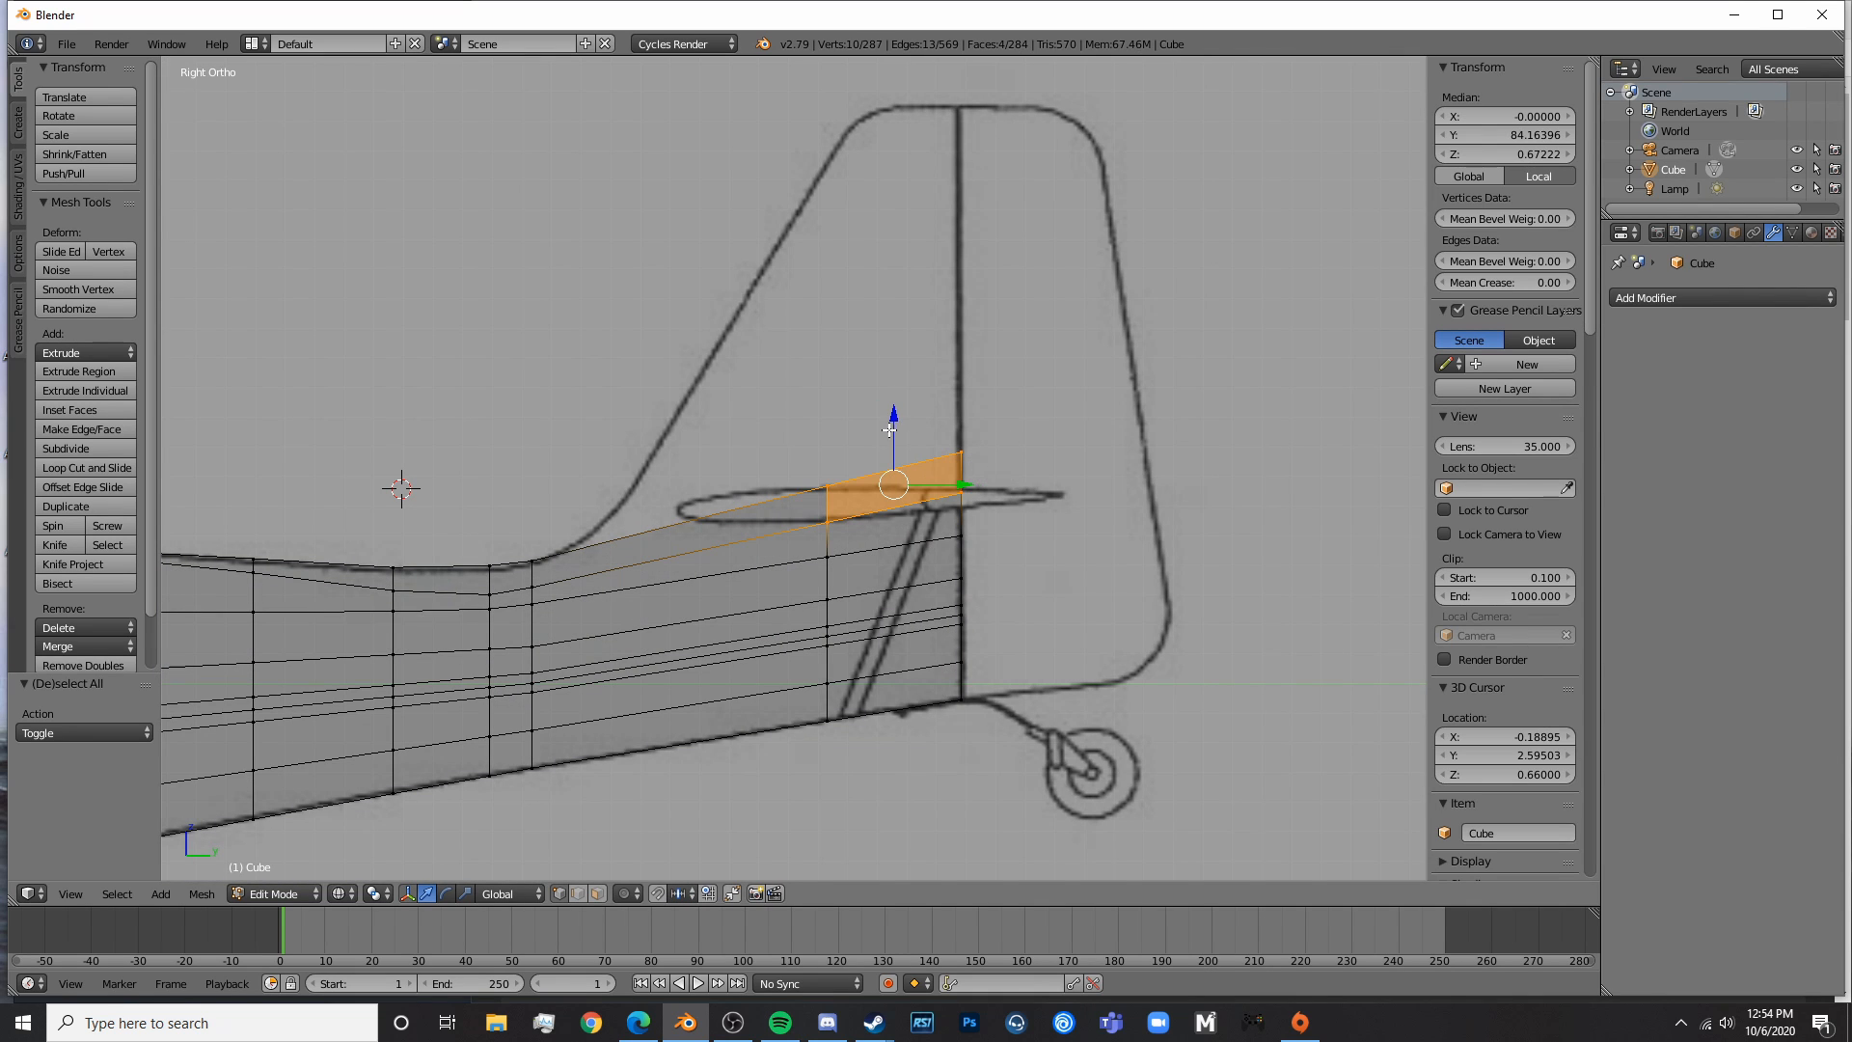
{"action": "left_click_drag", "start_coordinate": [889, 430], "coordinate": [889, 97]}
{"action": "middle_click_drag", "start_coordinate": [928, 222], "coordinate": [879, 480], "text": "shift"}
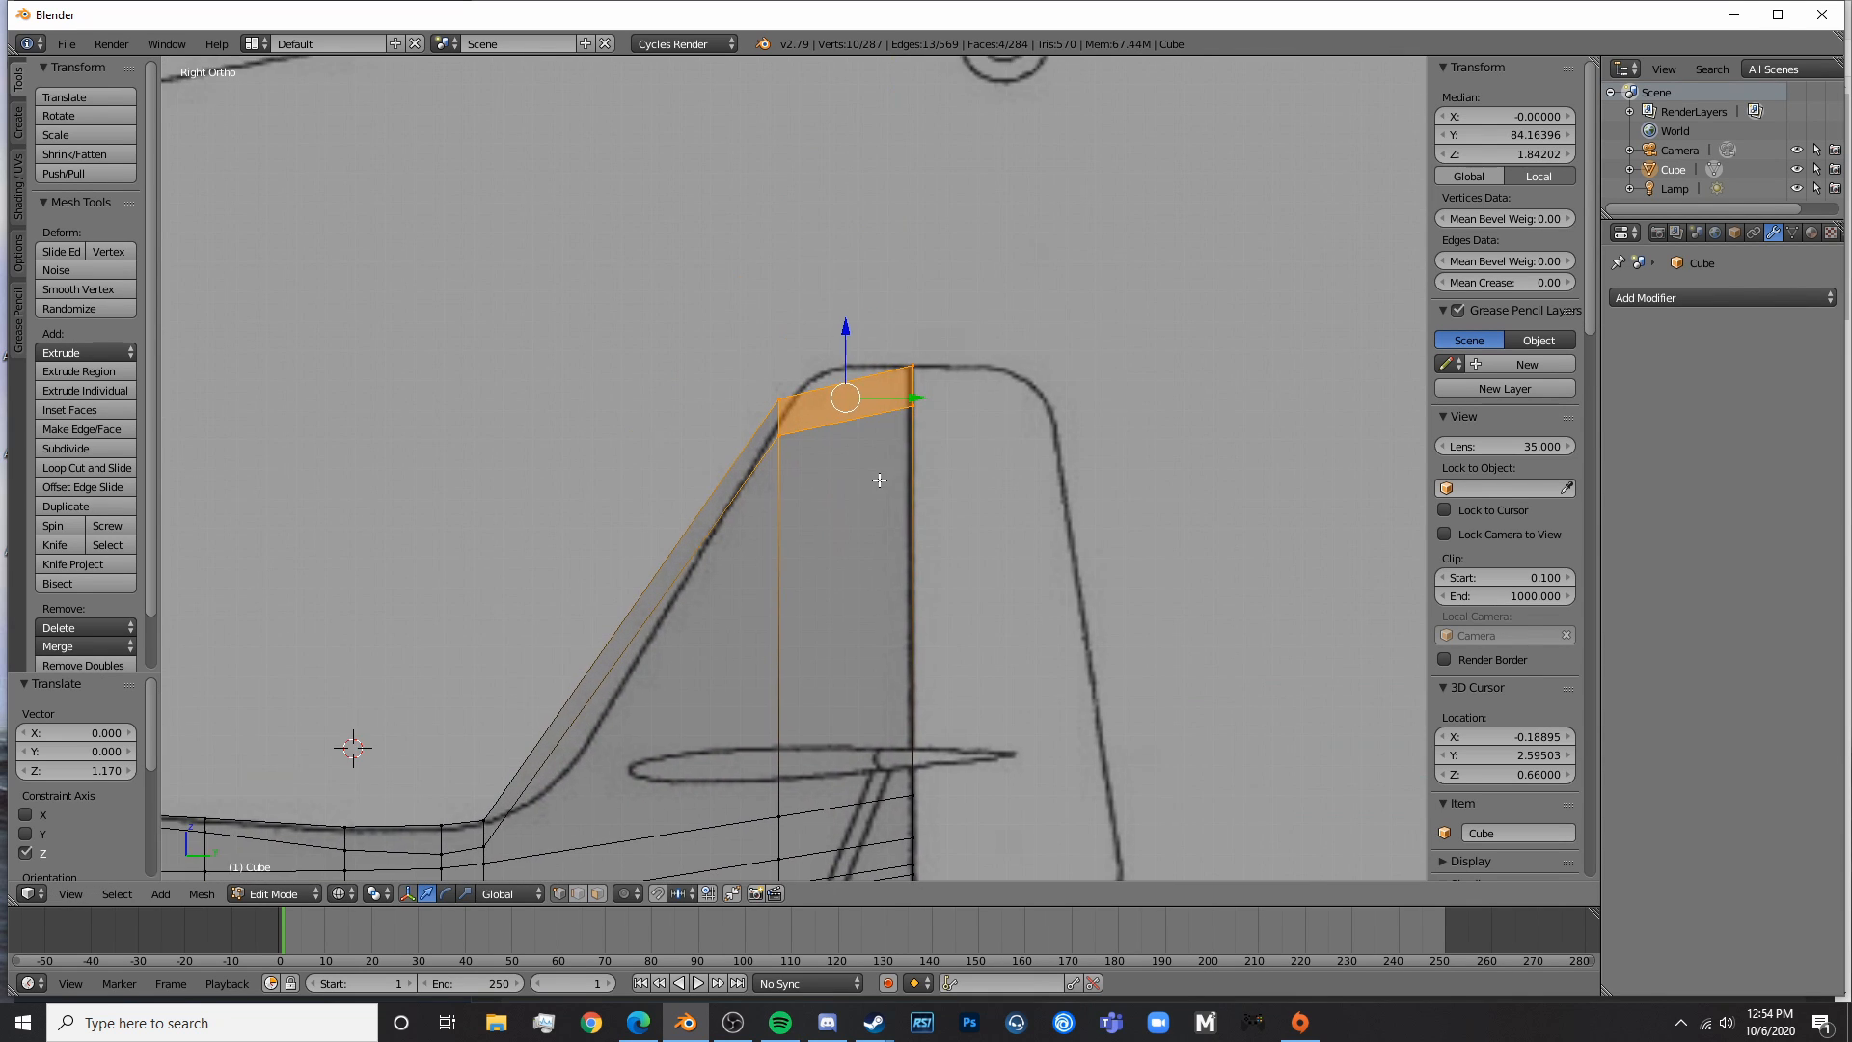
- Move the fin's front top corner vertices rearward and up onto the blueprint's flat fin top, and check the shape in solid view
{"action": "scroll", "coordinate": [879, 481], "scroll_direction": "up", "scroll_amount": 3}
{"action": "key", "text": "a"}
{"action": "right_click", "coordinate": [766, 376]}
{"action": "key", "text": "g"}
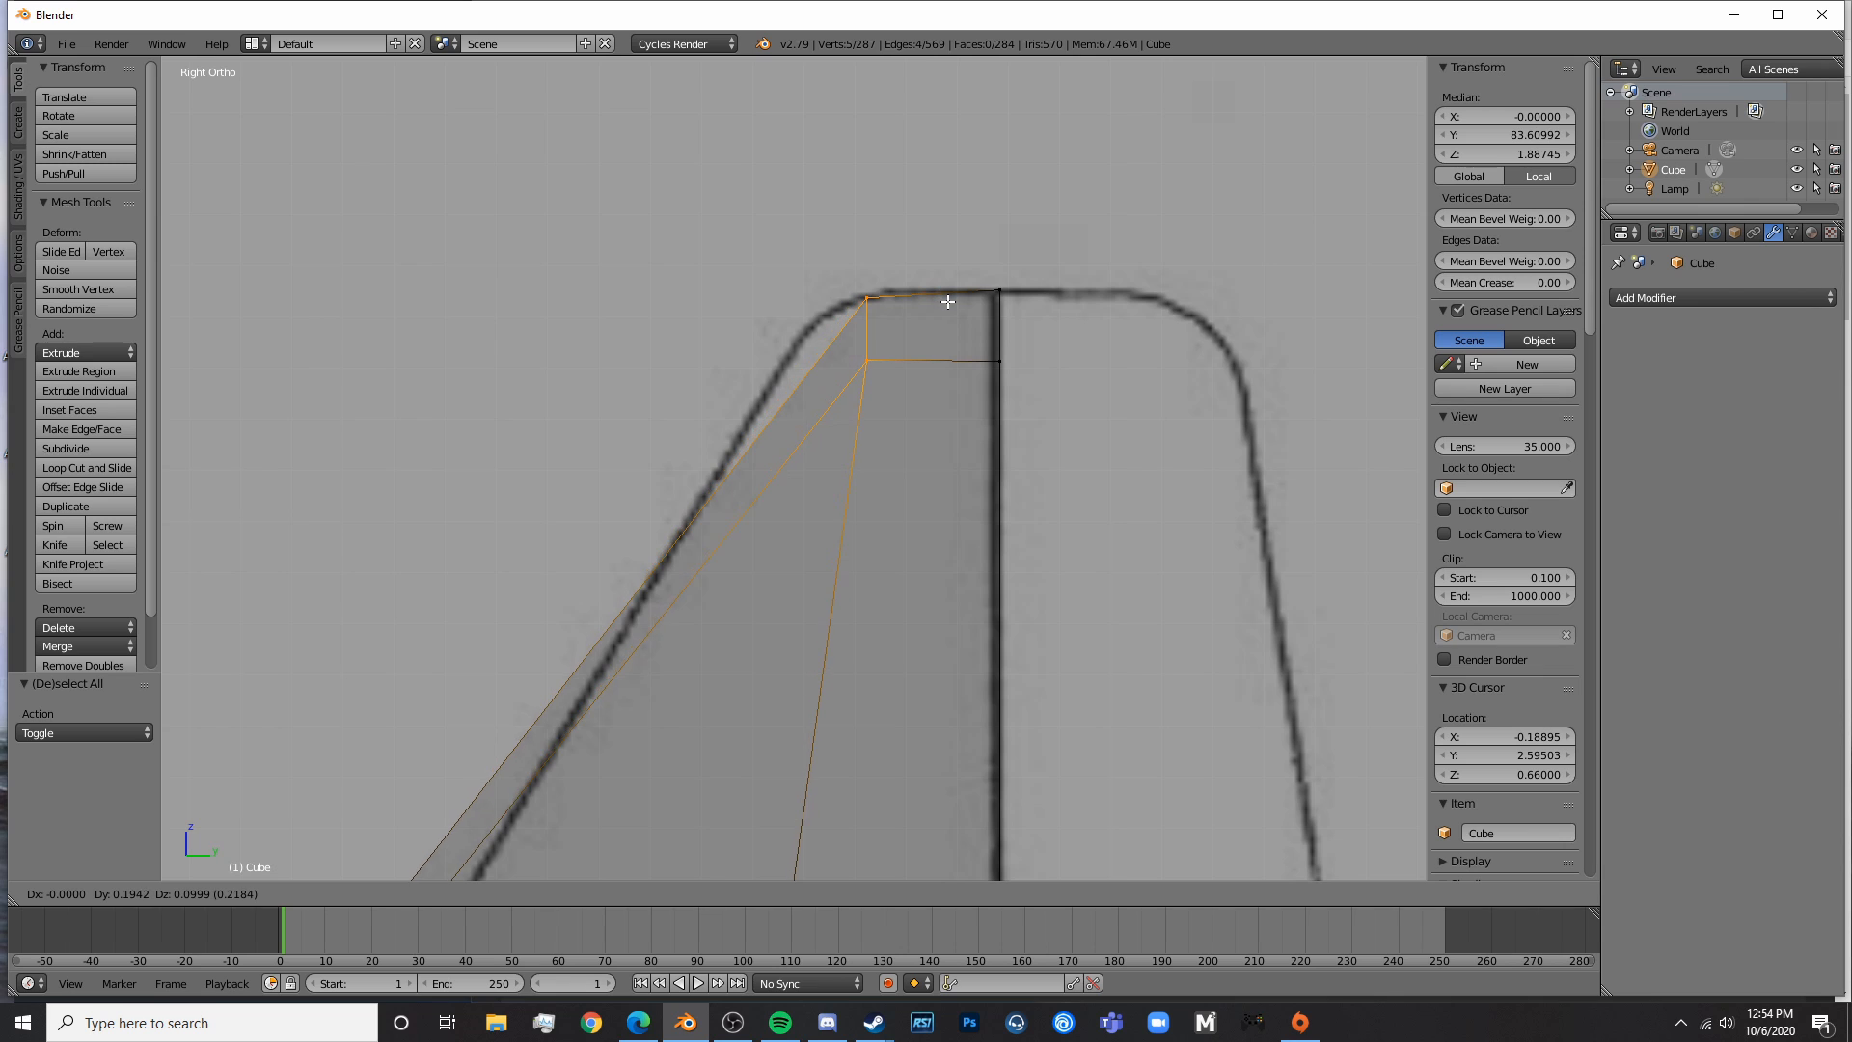
{"action": "left_click", "coordinate": [949, 301]}
{"action": "key", "text": "Tab"}
{"action": "middle_click_drag", "start_coordinate": [989, 272], "coordinate": [778, 538]}
{"action": "key", "text": "KP_3"}
{"action": "scroll", "coordinate": [901, 385], "scroll_direction": "up", "scroll_amount": 3}
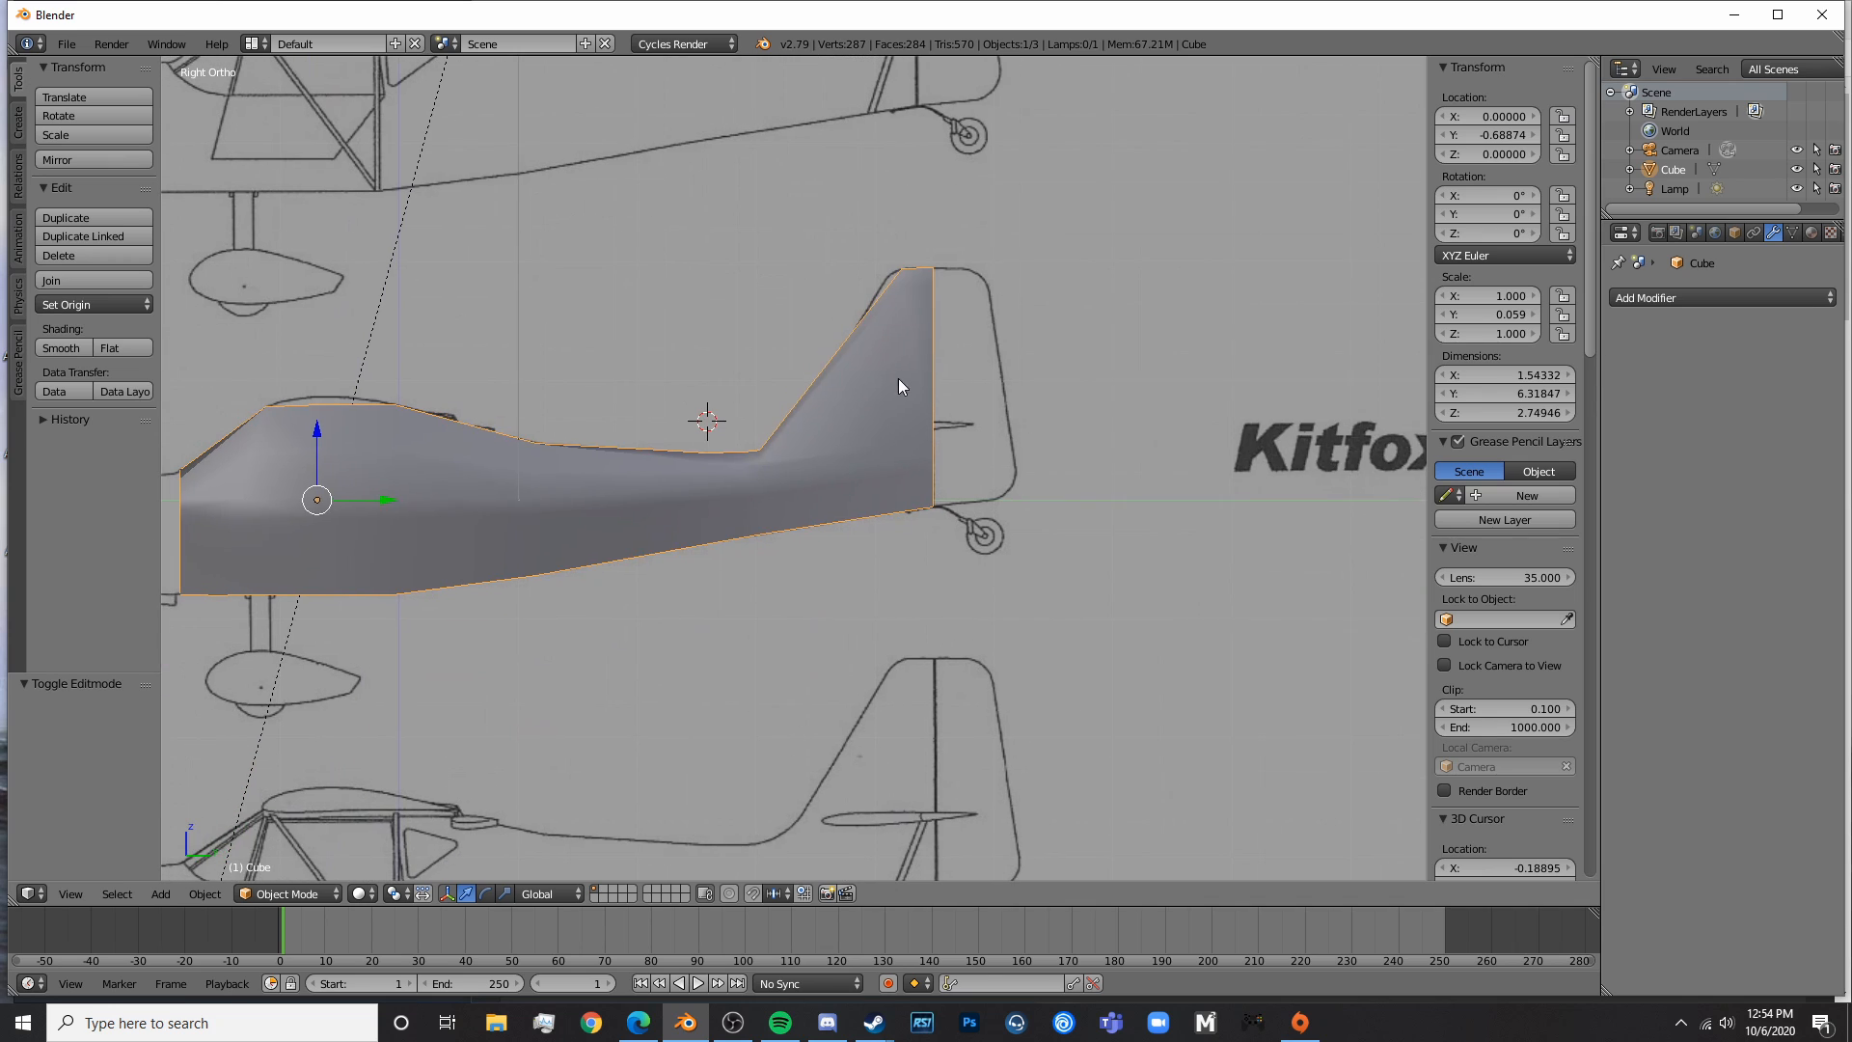
- Add a loop cut near the fin's base, slide it forward, and lower its top vertices onto the blueprint's fin curve
{"action": "key", "text": "Tab"}
{"action": "scroll", "coordinate": [758, 361], "scroll_direction": "up", "scroll_amount": 4}
{"action": "key", "text": "a"}
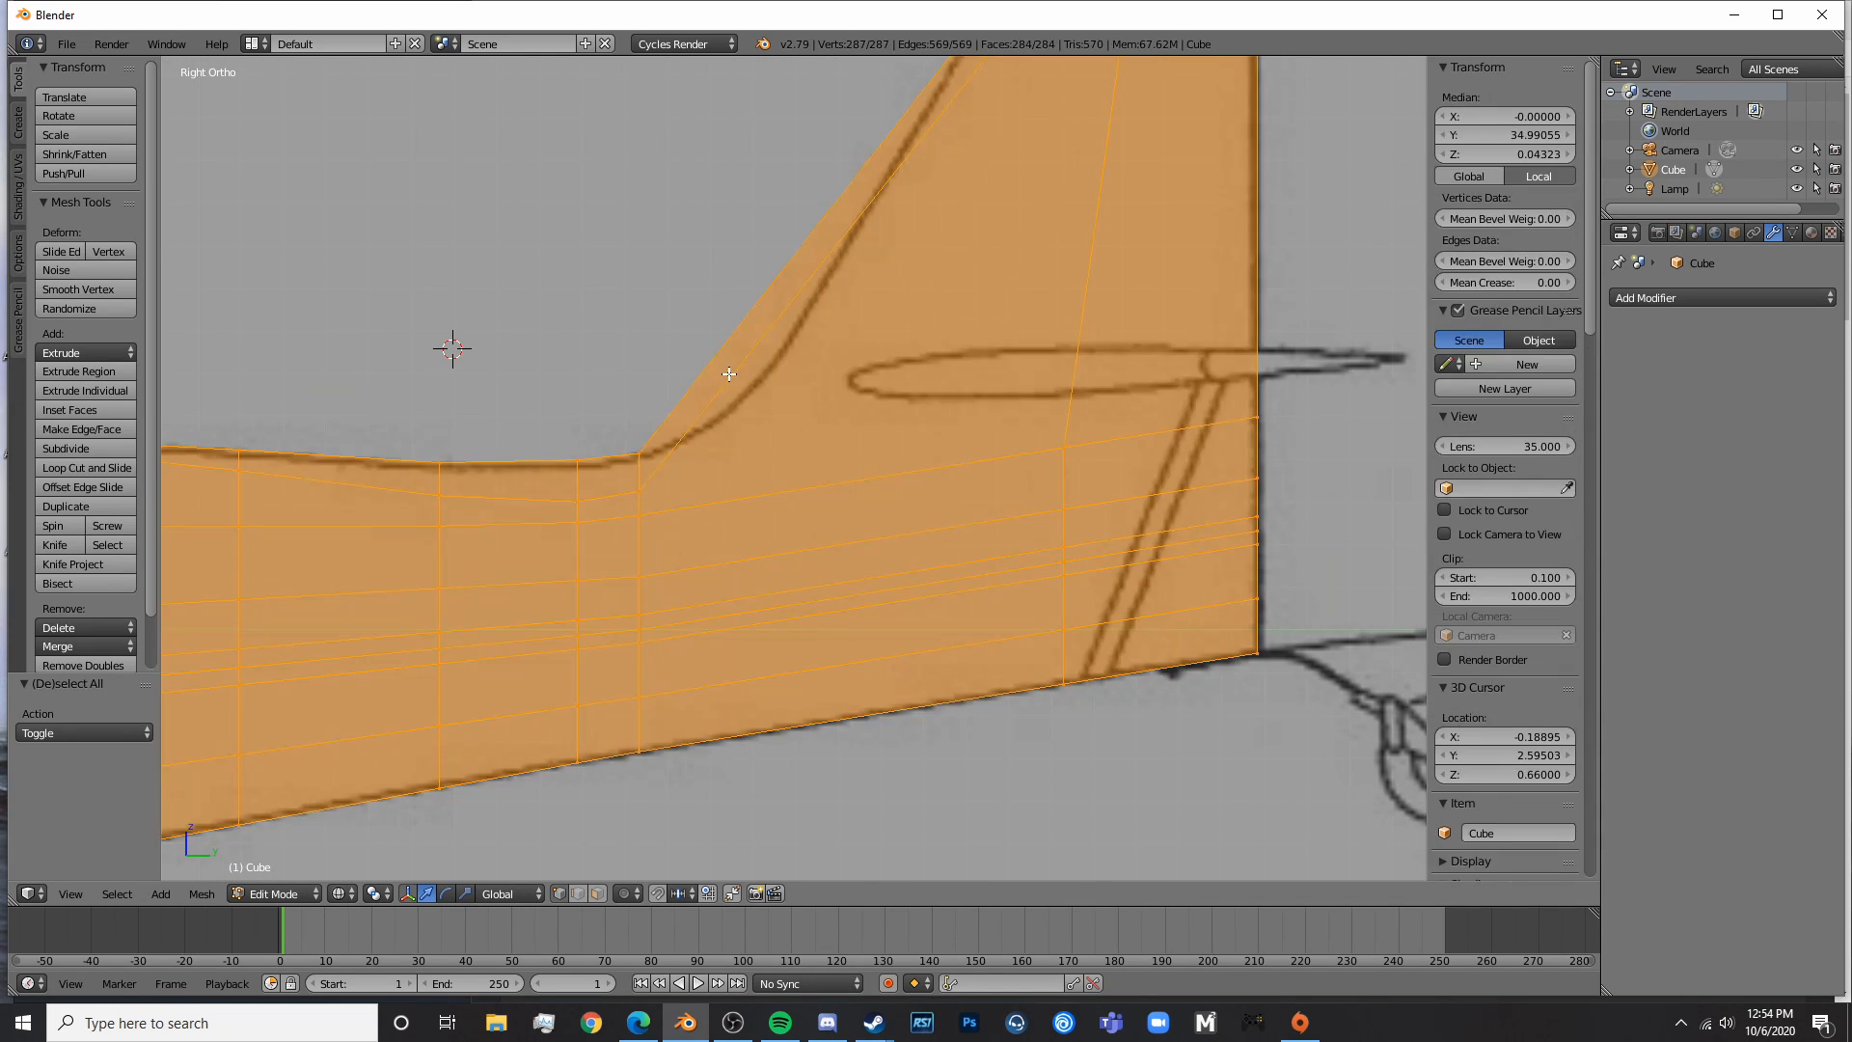
{"action": "key", "text": "a"}
{"action": "key", "text": "ctrl+r"}
{"action": "left_click", "coordinate": [729, 375]}
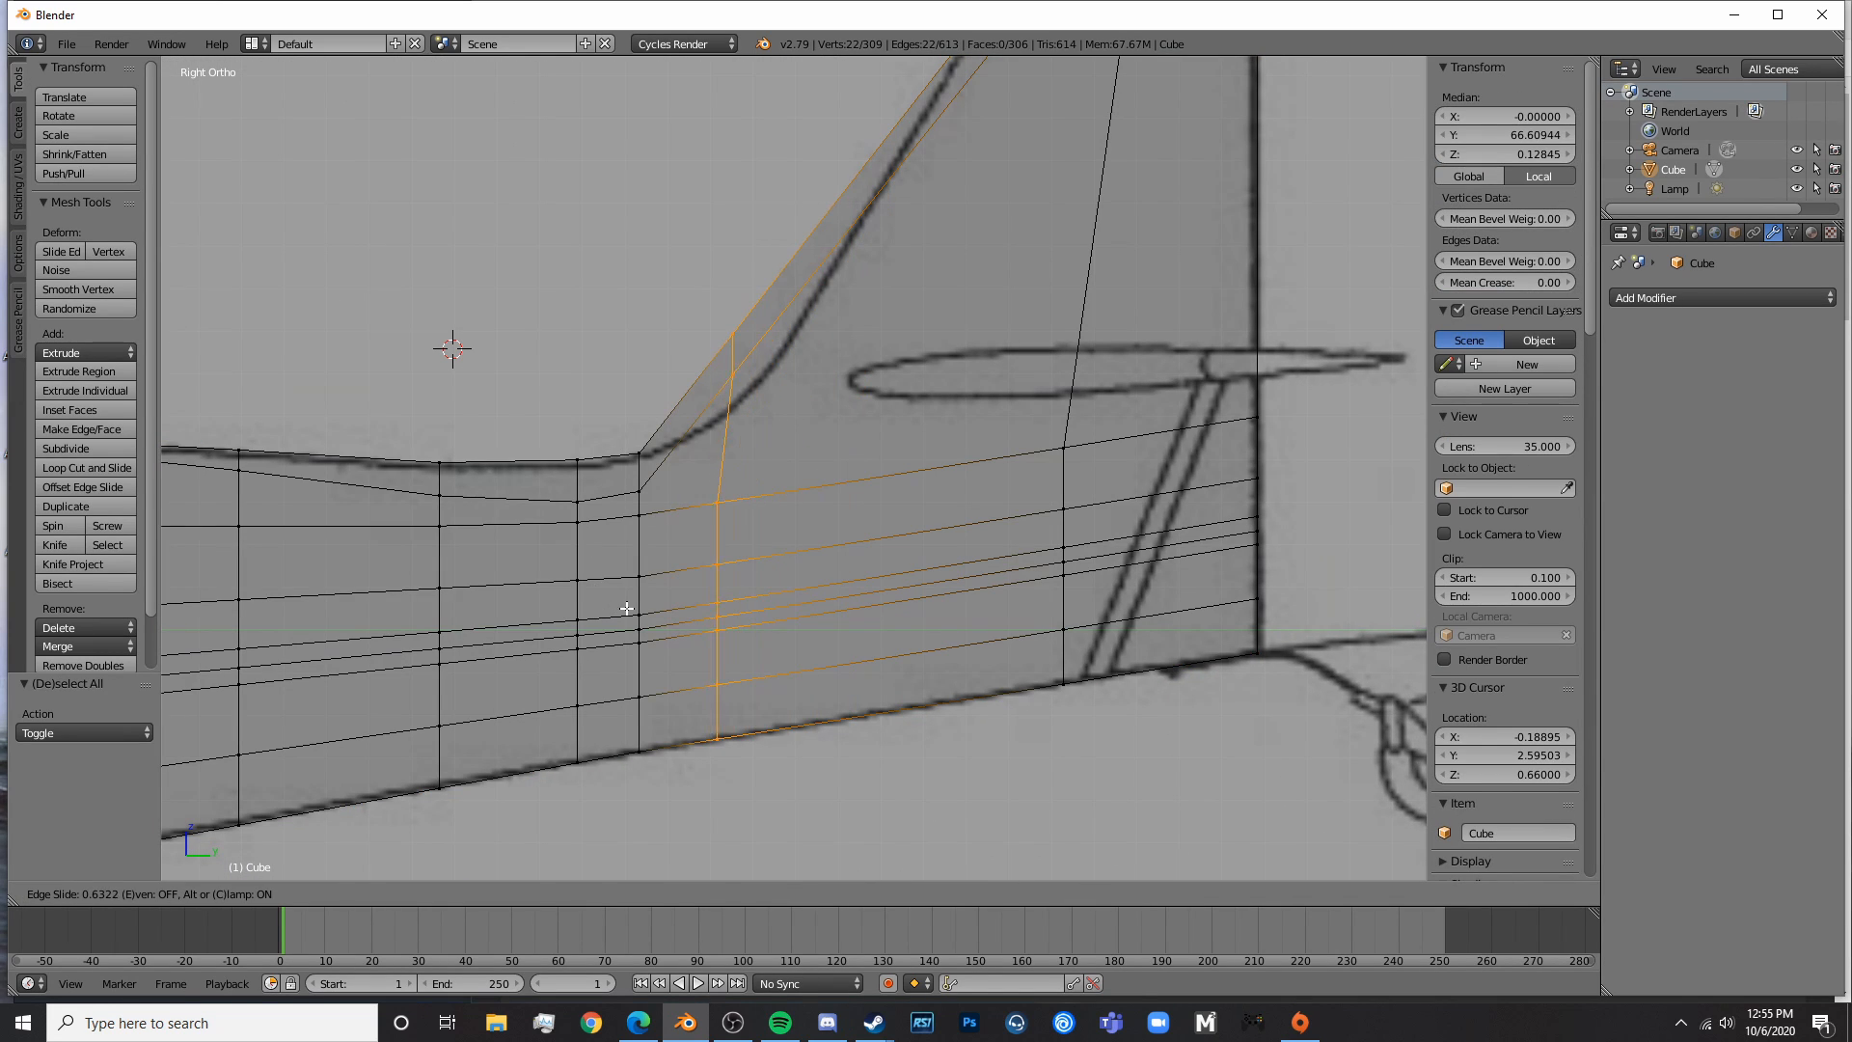
{"action": "left_click", "coordinate": [629, 607]}
{"action": "key", "text": "a"}
{"action": "key", "text": "b"}
{"action": "left_click_drag", "start_coordinate": [761, 406], "coordinate": [756, 364]}
{"action": "key", "text": "a"}
- Add another loop cut just ahead of it at the fin's base and fit its top vertices to the blueprint curve
{"action": "key", "text": "ctrl+r"}
{"action": "double_click", "coordinate": [694, 422]}
{"action": "key", "text": "a"}
{"action": "key", "text": "b"}
{"action": "left_click_drag", "start_coordinate": [713, 487], "coordinate": [707, 390]}
{"action": "middle_click_drag", "start_coordinate": [947, 334], "coordinate": [790, 602], "text": "shift"}
{"action": "key", "text": "a"}
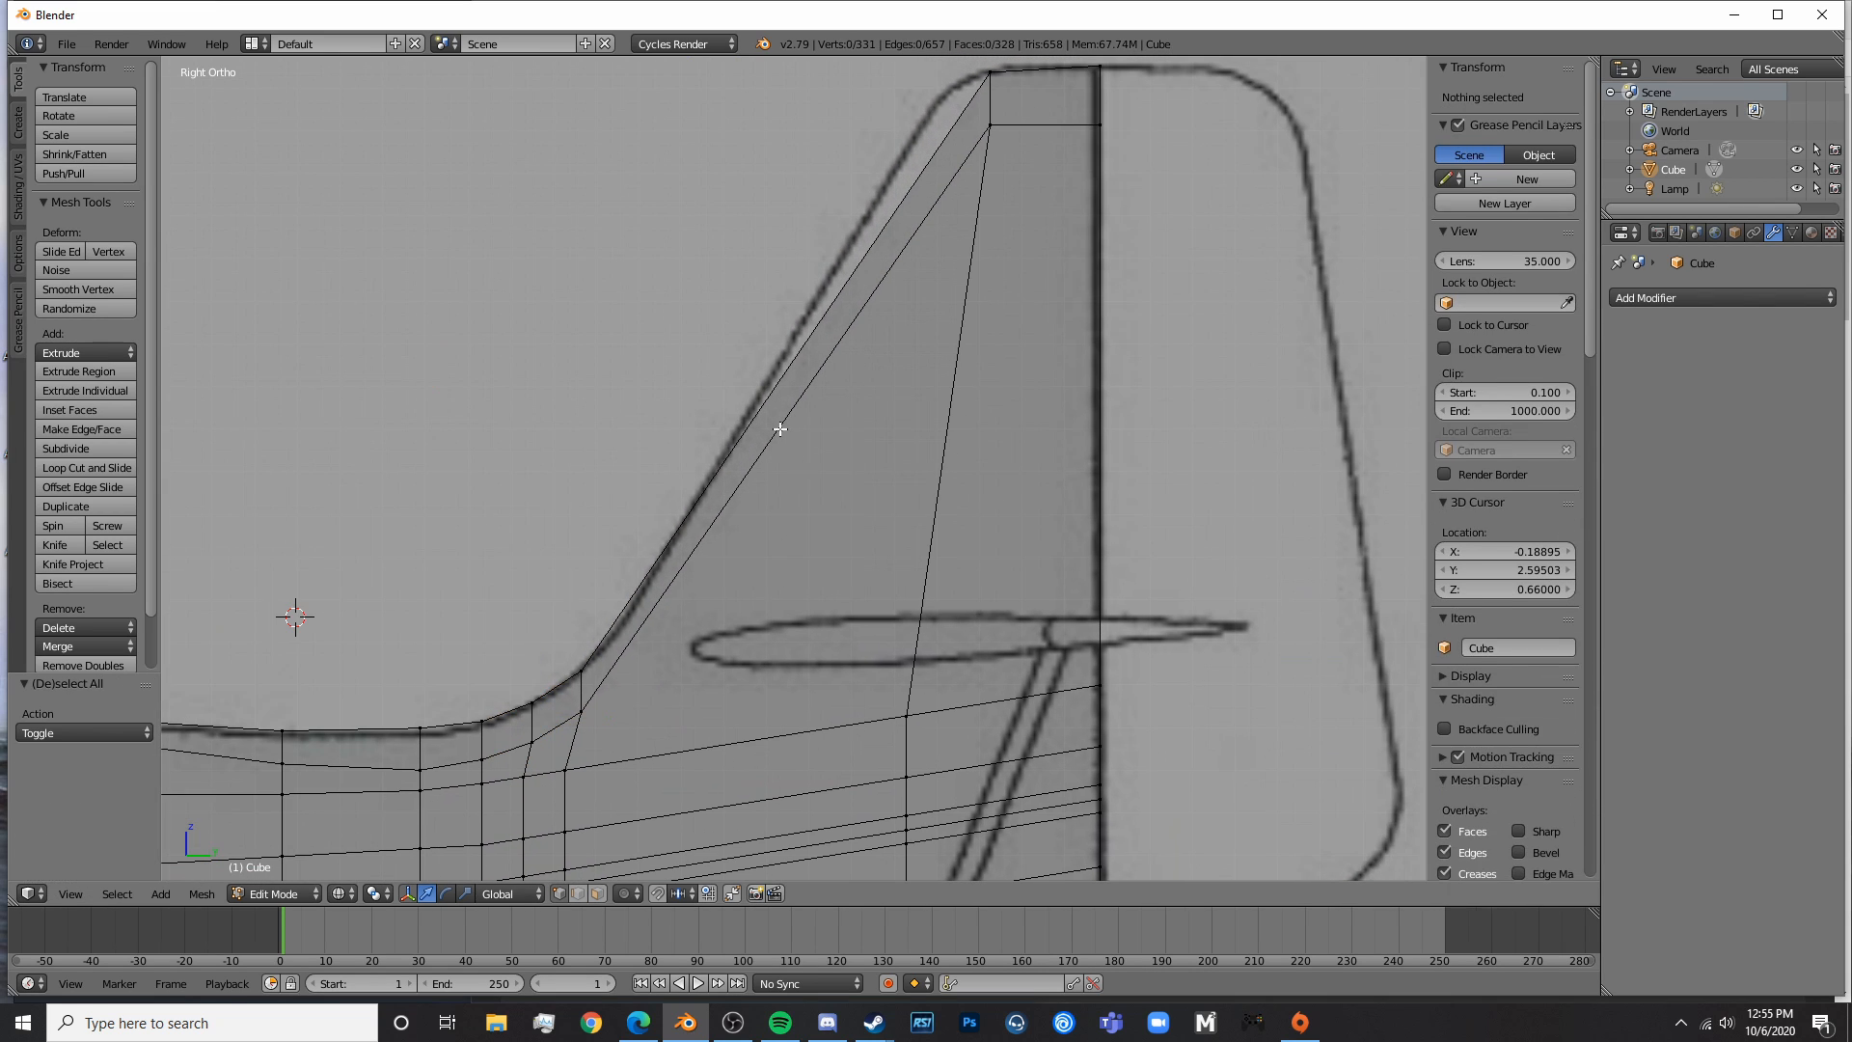
- Add a loop cut midway up the fin's leading edge and align its top vertices with the blueprint's sloped line
{"action": "key", "text": "ctrl+r"}
{"action": "double_click", "coordinate": [777, 423]}
{"action": "key", "text": "a"}
{"action": "key", "text": "b"}
{"action": "left_click_drag", "start_coordinate": [818, 452], "coordinate": [789, 308]}
{"action": "middle_click_drag", "start_coordinate": [877, 360], "coordinate": [755, 554], "text": "shift"}
- Add a loop cut between the fin's midpoint and its top corner and raise its top vertices to the blueprint's leading edge
{"action": "key", "text": "a"}
{"action": "key", "text": "ctrl+r"}
{"action": "double_click", "coordinate": [783, 378]}
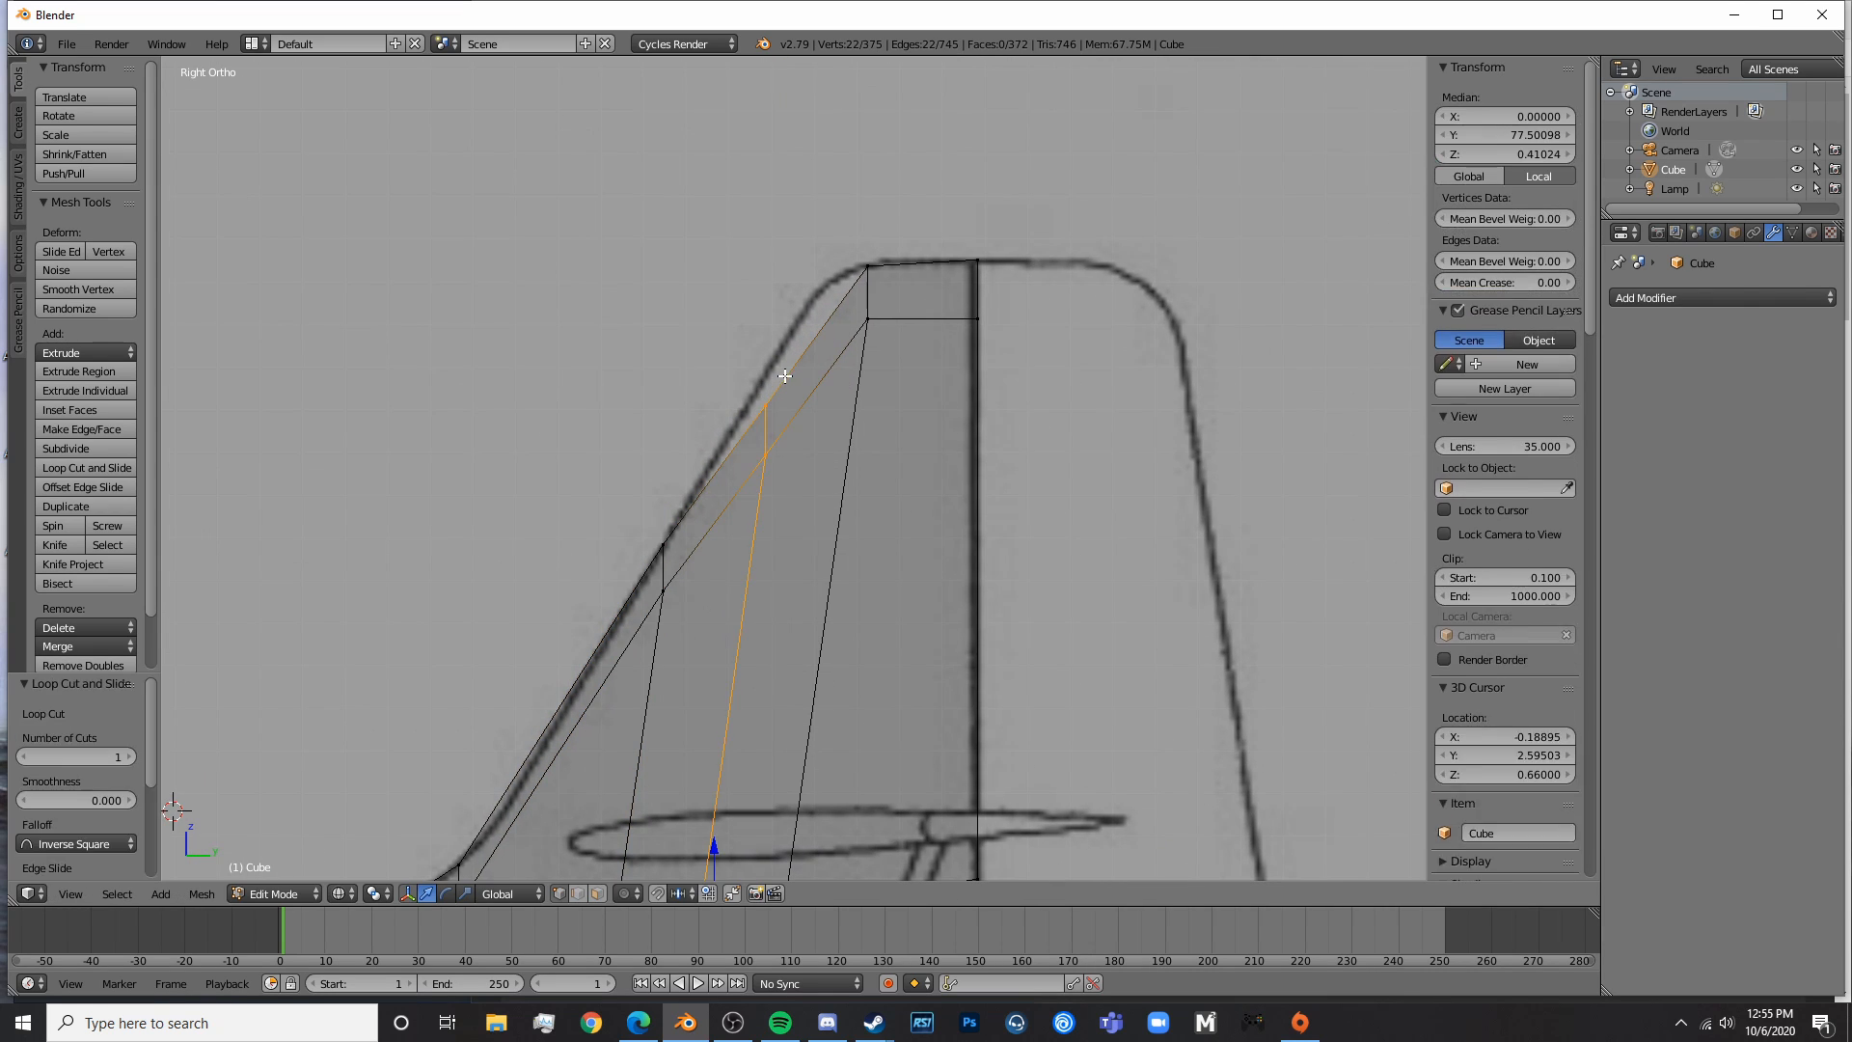
{"action": "key", "text": "a"}
{"action": "key", "text": "c"}
{"action": "left_click_drag", "start_coordinate": [770, 450], "coordinate": [829, 349]}
- Add a loop cut close to the fin's top front corner and raise its top vertices 0.061 along Z to round the corner
{"action": "key", "text": "a"}
{"action": "key", "text": "ctrl+r"}
{"action": "left_click", "coordinate": [854, 288]}
{"action": "left_click", "coordinate": [864, 279]}
{"action": "key", "text": "a"}
{"action": "key", "text": "c"}
{"action": "left_click_drag", "start_coordinate": [835, 263], "coordinate": [845, 243]}
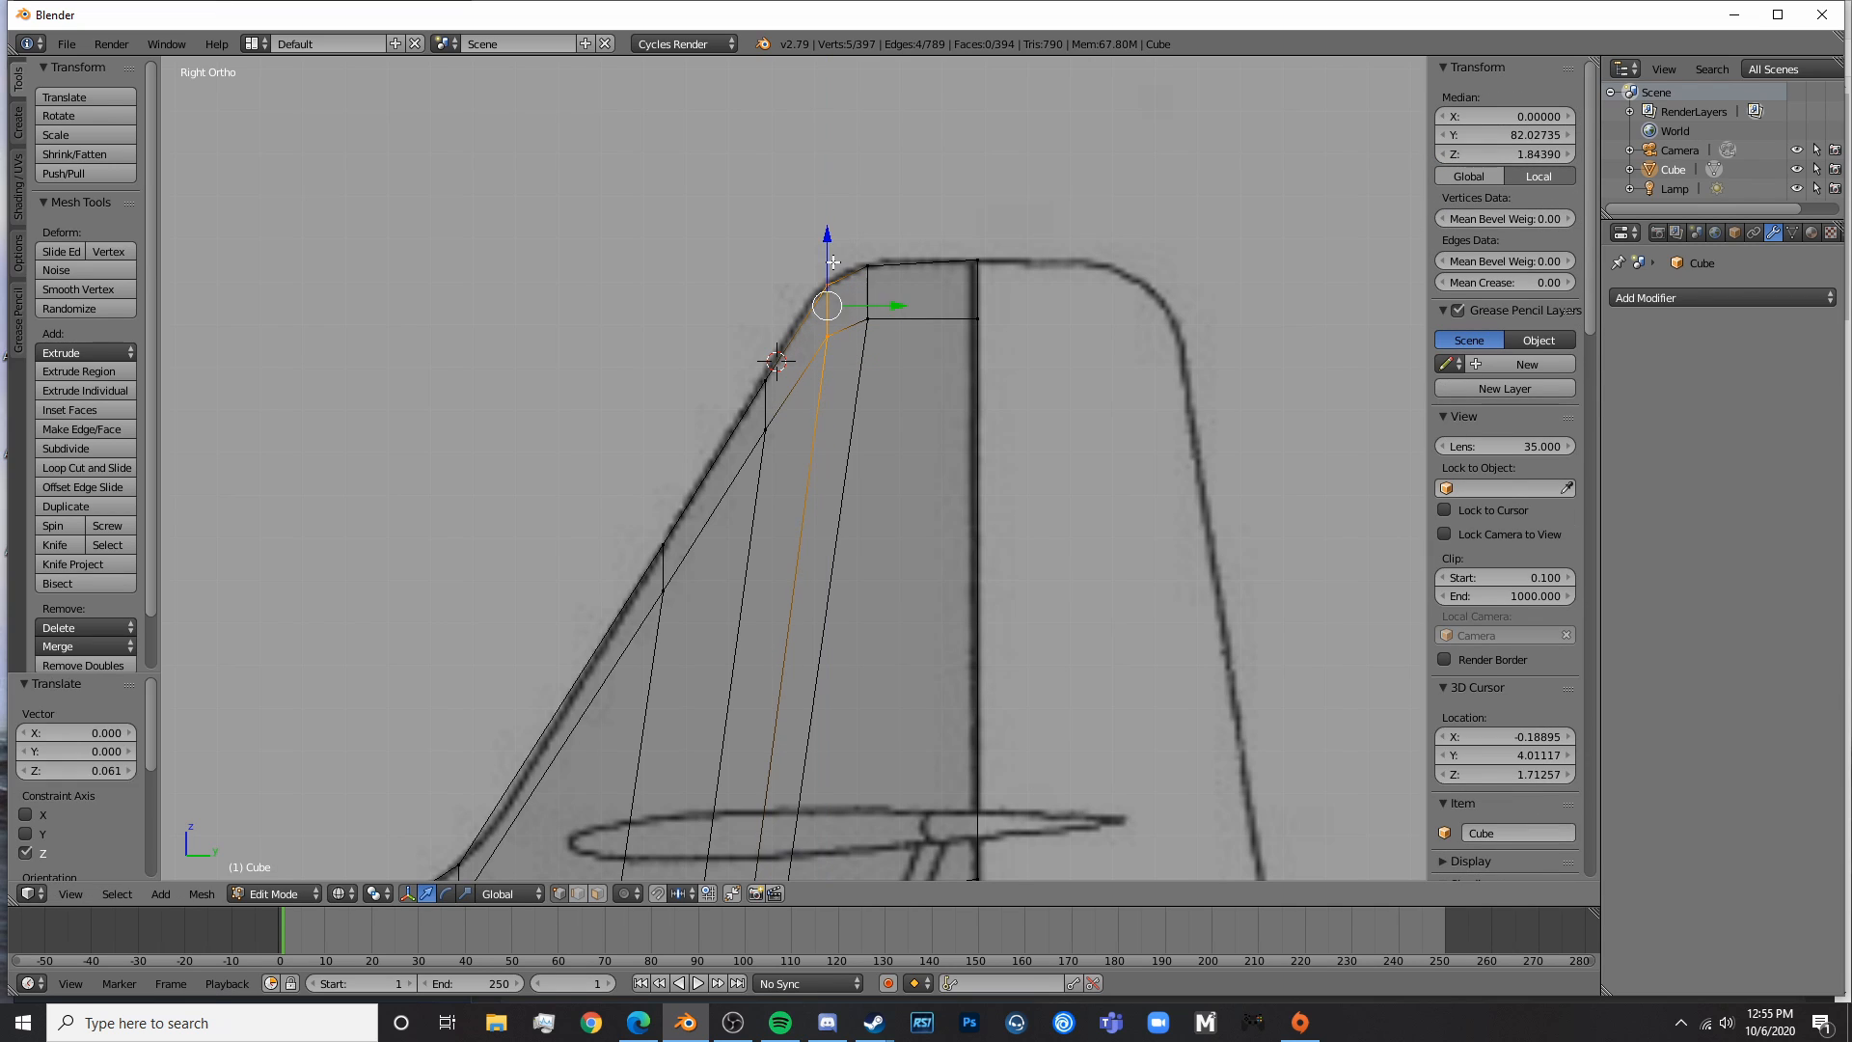
- Add a loop cut just below the rounded corner and raise its top vertices 0.014 along Z onto the blueprint outline
{"action": "key", "text": "a"}
{"action": "key", "text": "ctrl+r"}
{"action": "double_click", "coordinate": [793, 367]}
{"action": "key", "text": "a"}
{"action": "key", "text": "c"}
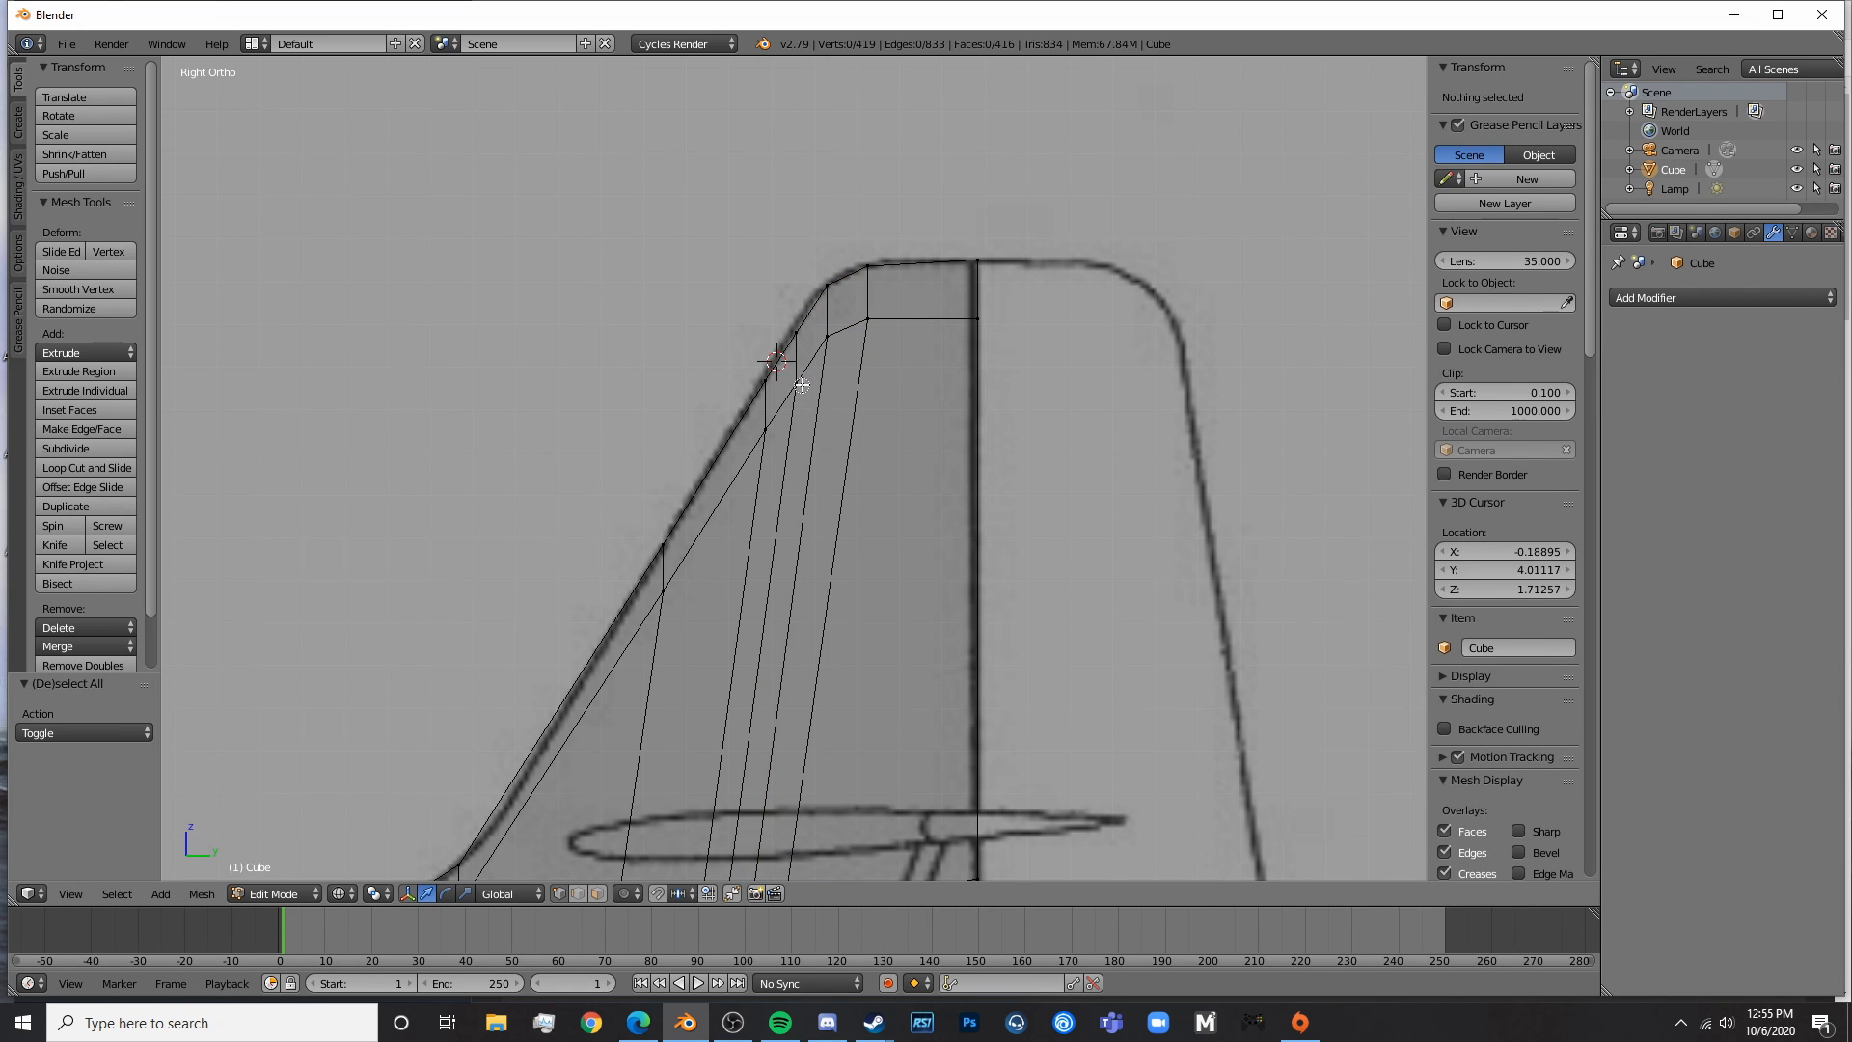
{"action": "left_click_drag", "start_coordinate": [801, 385], "coordinate": [798, 333]}
{"action": "left_click", "coordinate": [800, 288]}
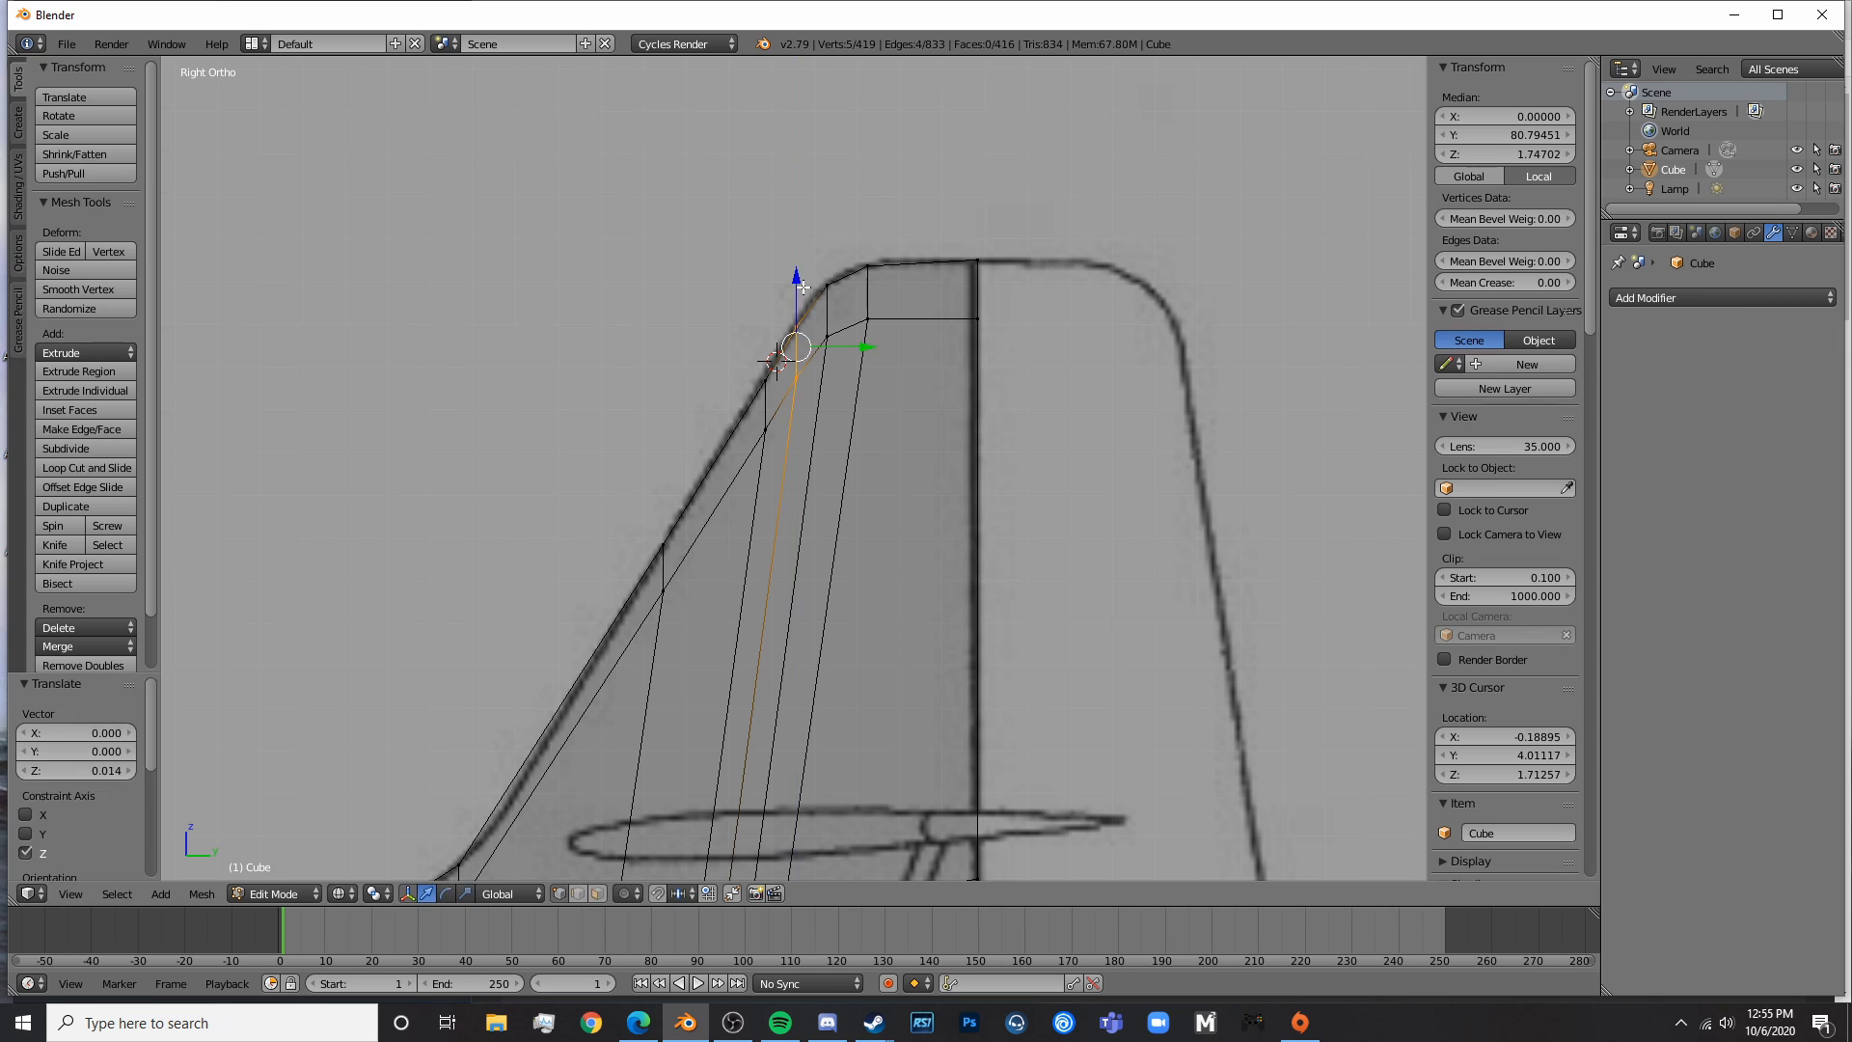
- Examine the fin's shape and thickness from several angles in solid view
{"action": "key", "text": "Tab"}
{"action": "scroll", "coordinate": [875, 372], "scroll_direction": "down", "scroll_amount": 9}
{"action": "key", "text": "z"}
{"action": "mouse_move", "coordinate": [622, 467]}
{"action": "middle_mouse_down"}
{"action": "mouse_move", "coordinate": [922, 565]}
{"action": "mouse_move", "coordinate": [1209, 559]}
{"action": "mouse_move", "coordinate": [685, 574]}
{"action": "mouse_move", "coordinate": [844, 529]}
{"action": "mouse_move", "coordinate": [712, 574]}
{"action": "mouse_move", "coordinate": [862, 596]}
{"action": "mouse_move", "coordinate": [809, 610]}
{"action": "mouse_move", "coordinate": [839, 619]}
{"action": "middle_mouse_up"}
{"action": "key", "text": "KP_1"}
{"action": "scroll", "coordinate": [783, 604], "scroll_direction": "up", "scroll_amount": 6}
{"action": "key", "text": "Tab"}
{"action": "key", "text": "z"}
{"action": "key", "text": "a"}
{"action": "key", "text": "z"}
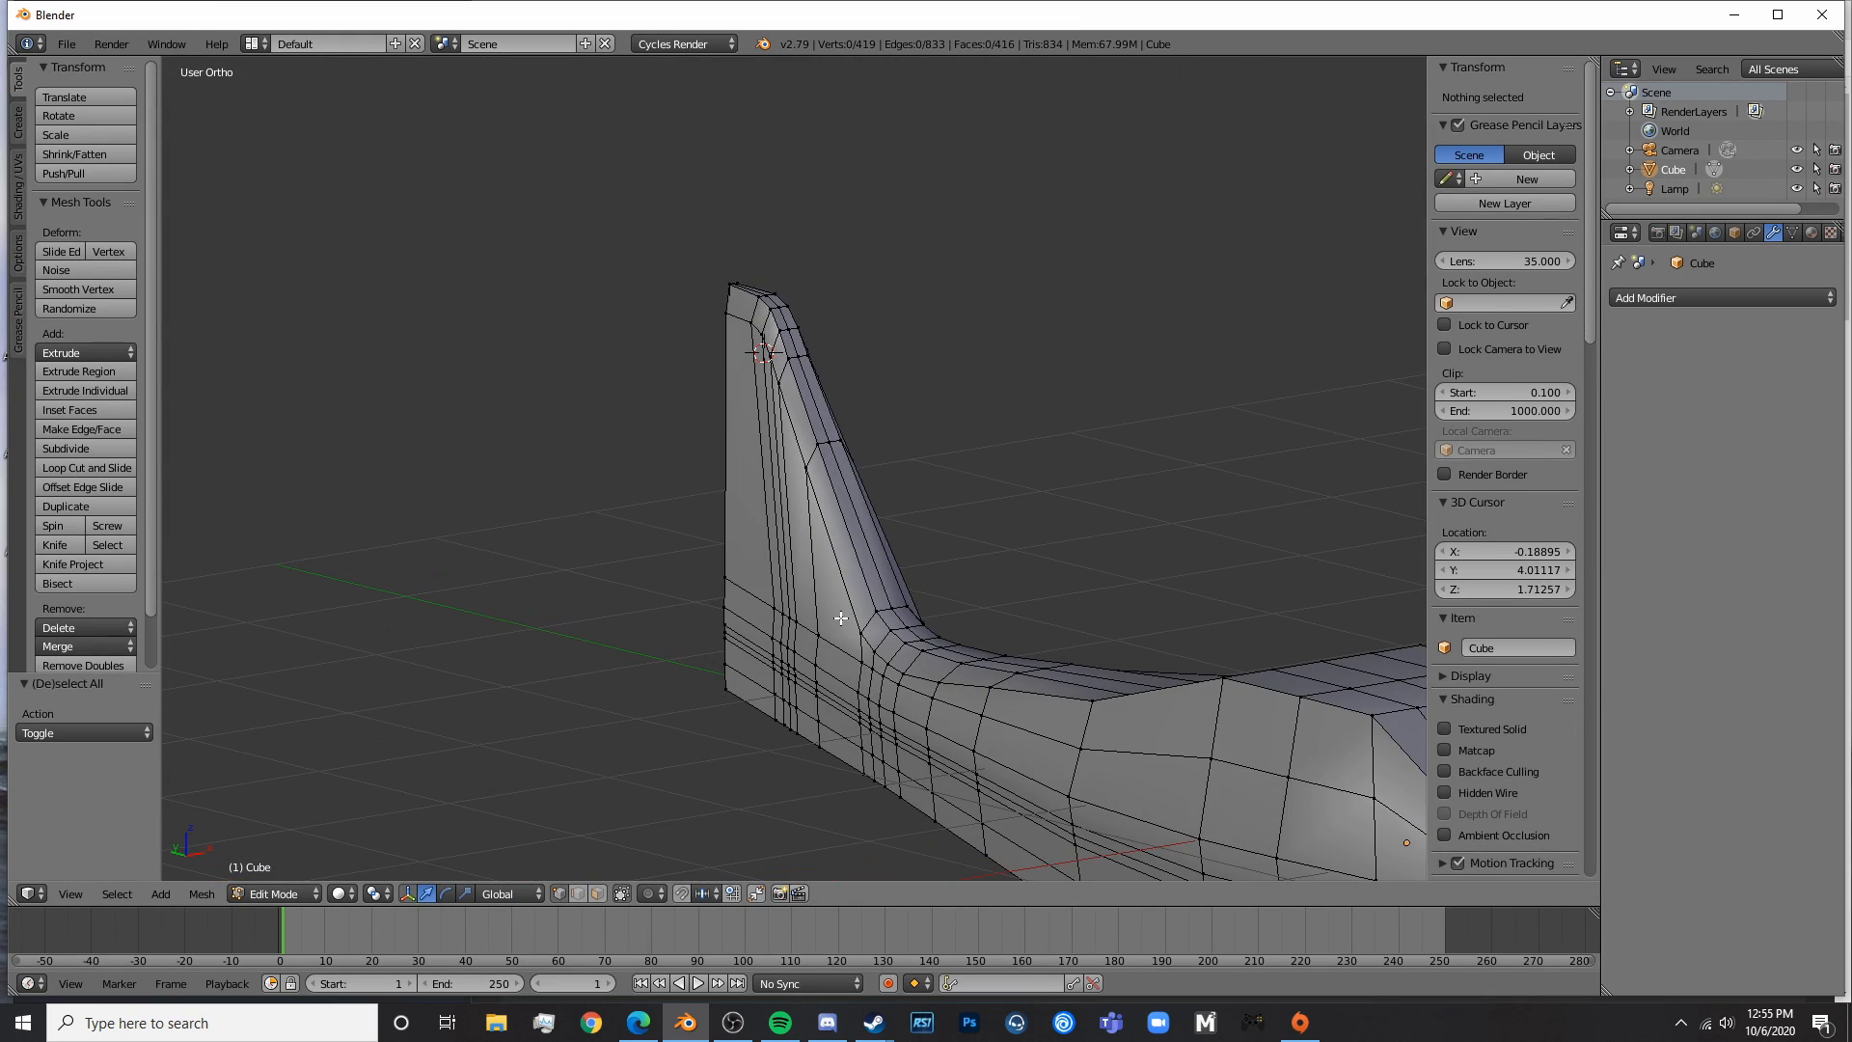
- Select the fin and the fuselage section beneath it through the wireframe in side view
{"action": "key", "text": "KP_3"}
{"action": "key", "text": "z"}
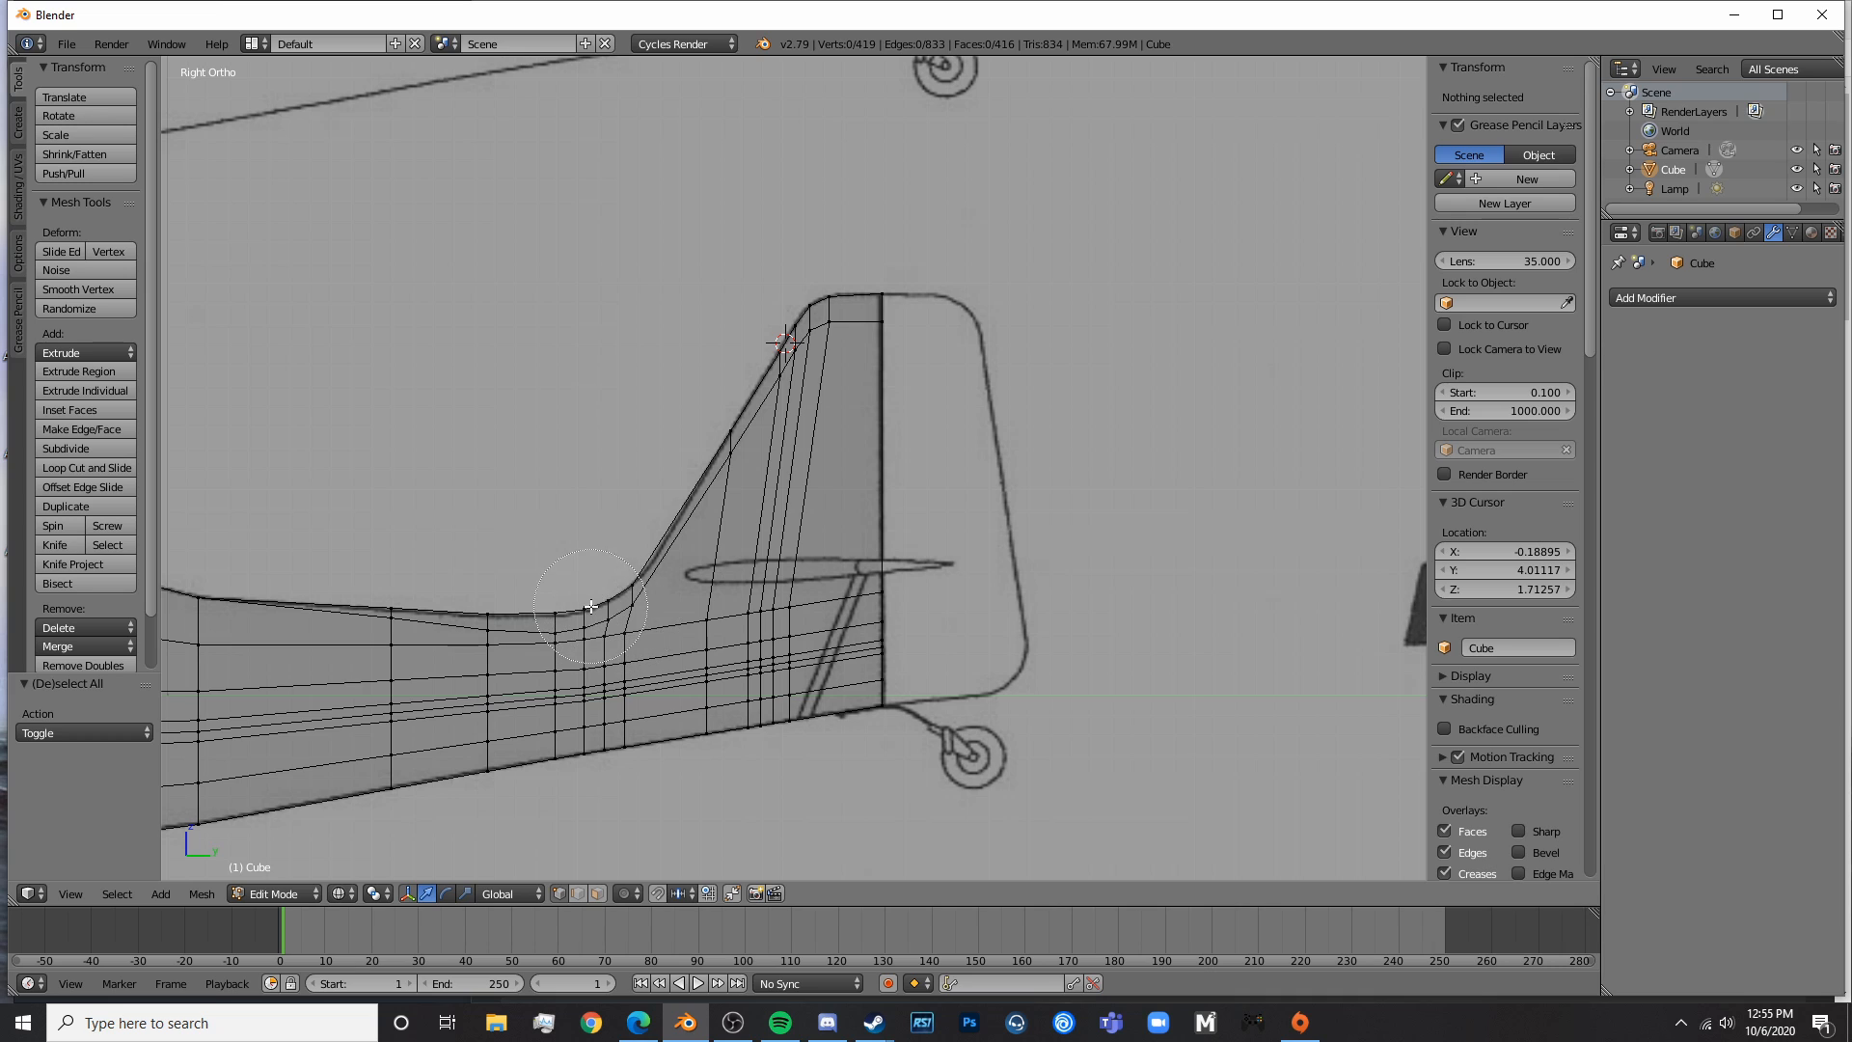
{"action": "mouse_move", "coordinate": [590, 607]}
{"action": "left_mouse_down"}
{"action": "mouse_move", "coordinate": [612, 753]}
{"action": "mouse_move", "coordinate": [685, 553]}
{"action": "left_mouse_up"}
{"action": "right_click", "coordinate": [679, 558]}
{"action": "key", "text": "a"}
{"action": "key", "text": "c"}
{"action": "left_click_drag", "start_coordinate": [577, 644], "coordinate": [748, 615]}
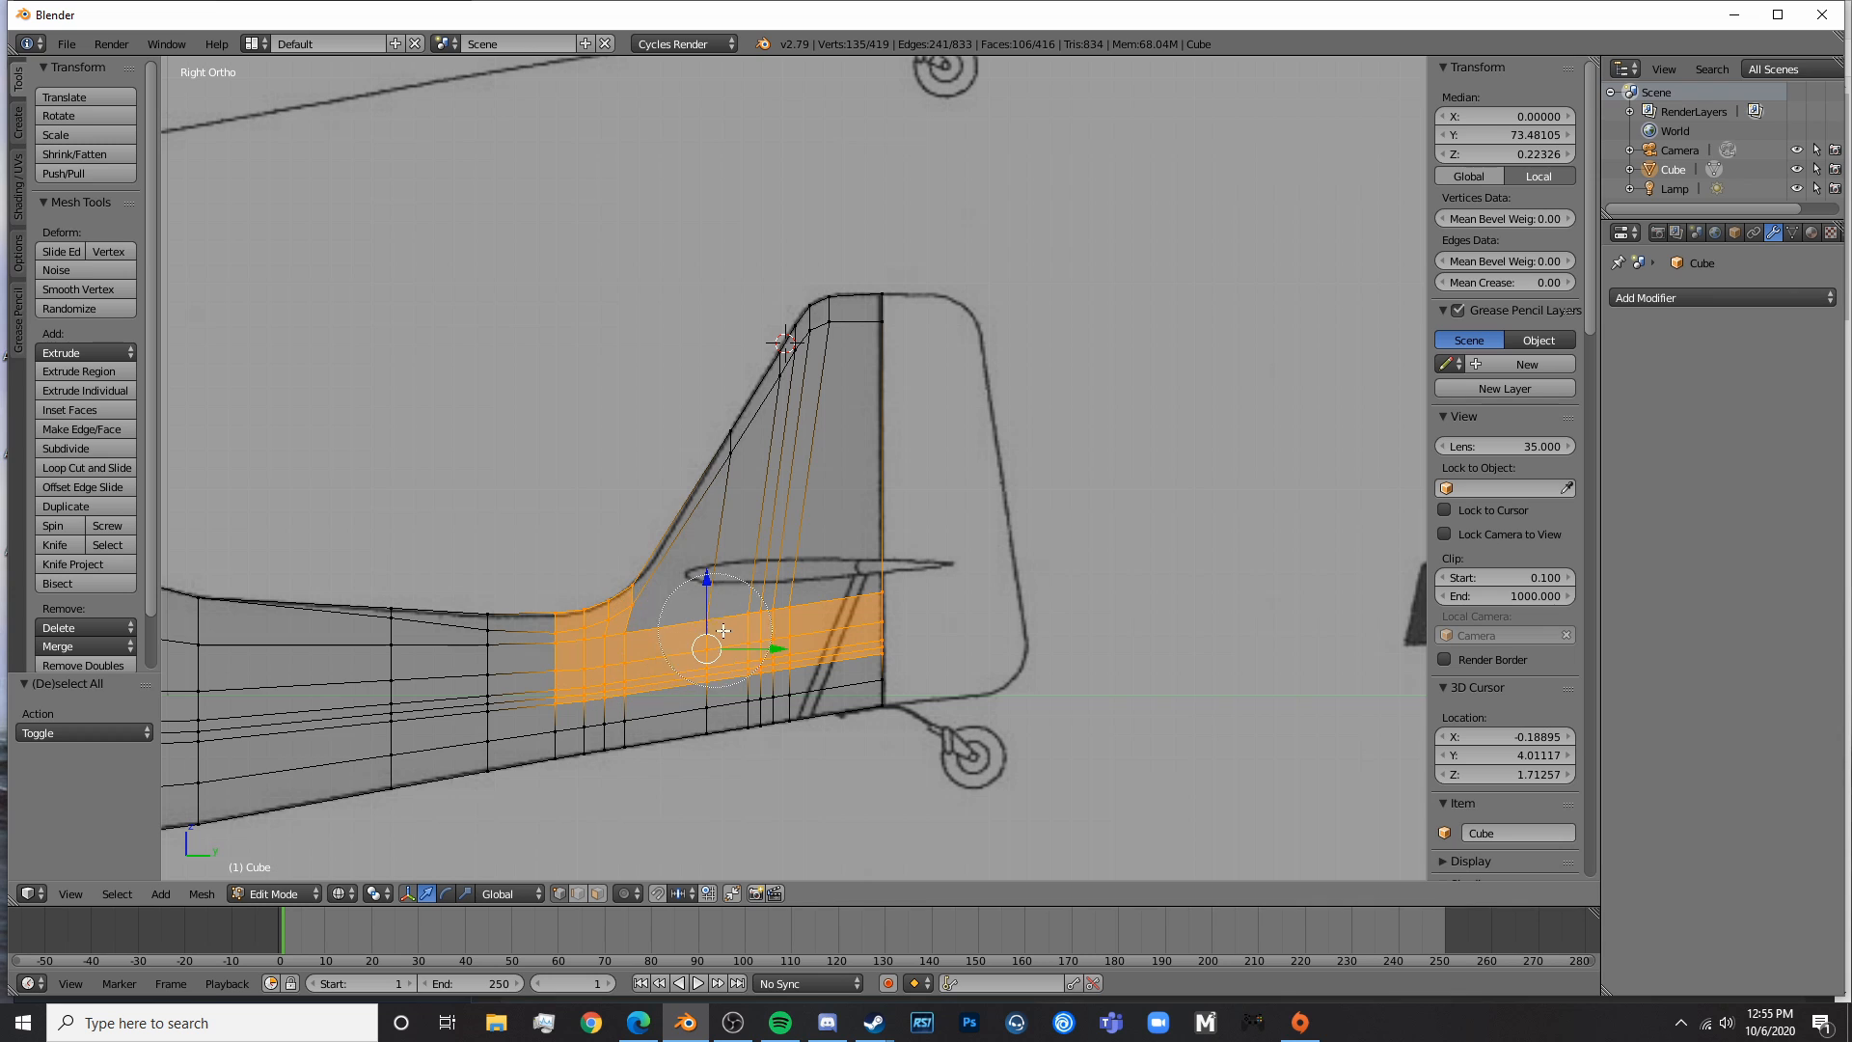
{"action": "mouse_move", "coordinate": [733, 675]}
{"action": "left_mouse_down"}
{"action": "mouse_move", "coordinate": [917, 620]}
{"action": "mouse_move", "coordinate": [893, 401]}
{"action": "mouse_move", "coordinate": [821, 239]}
{"action": "left_mouse_up"}
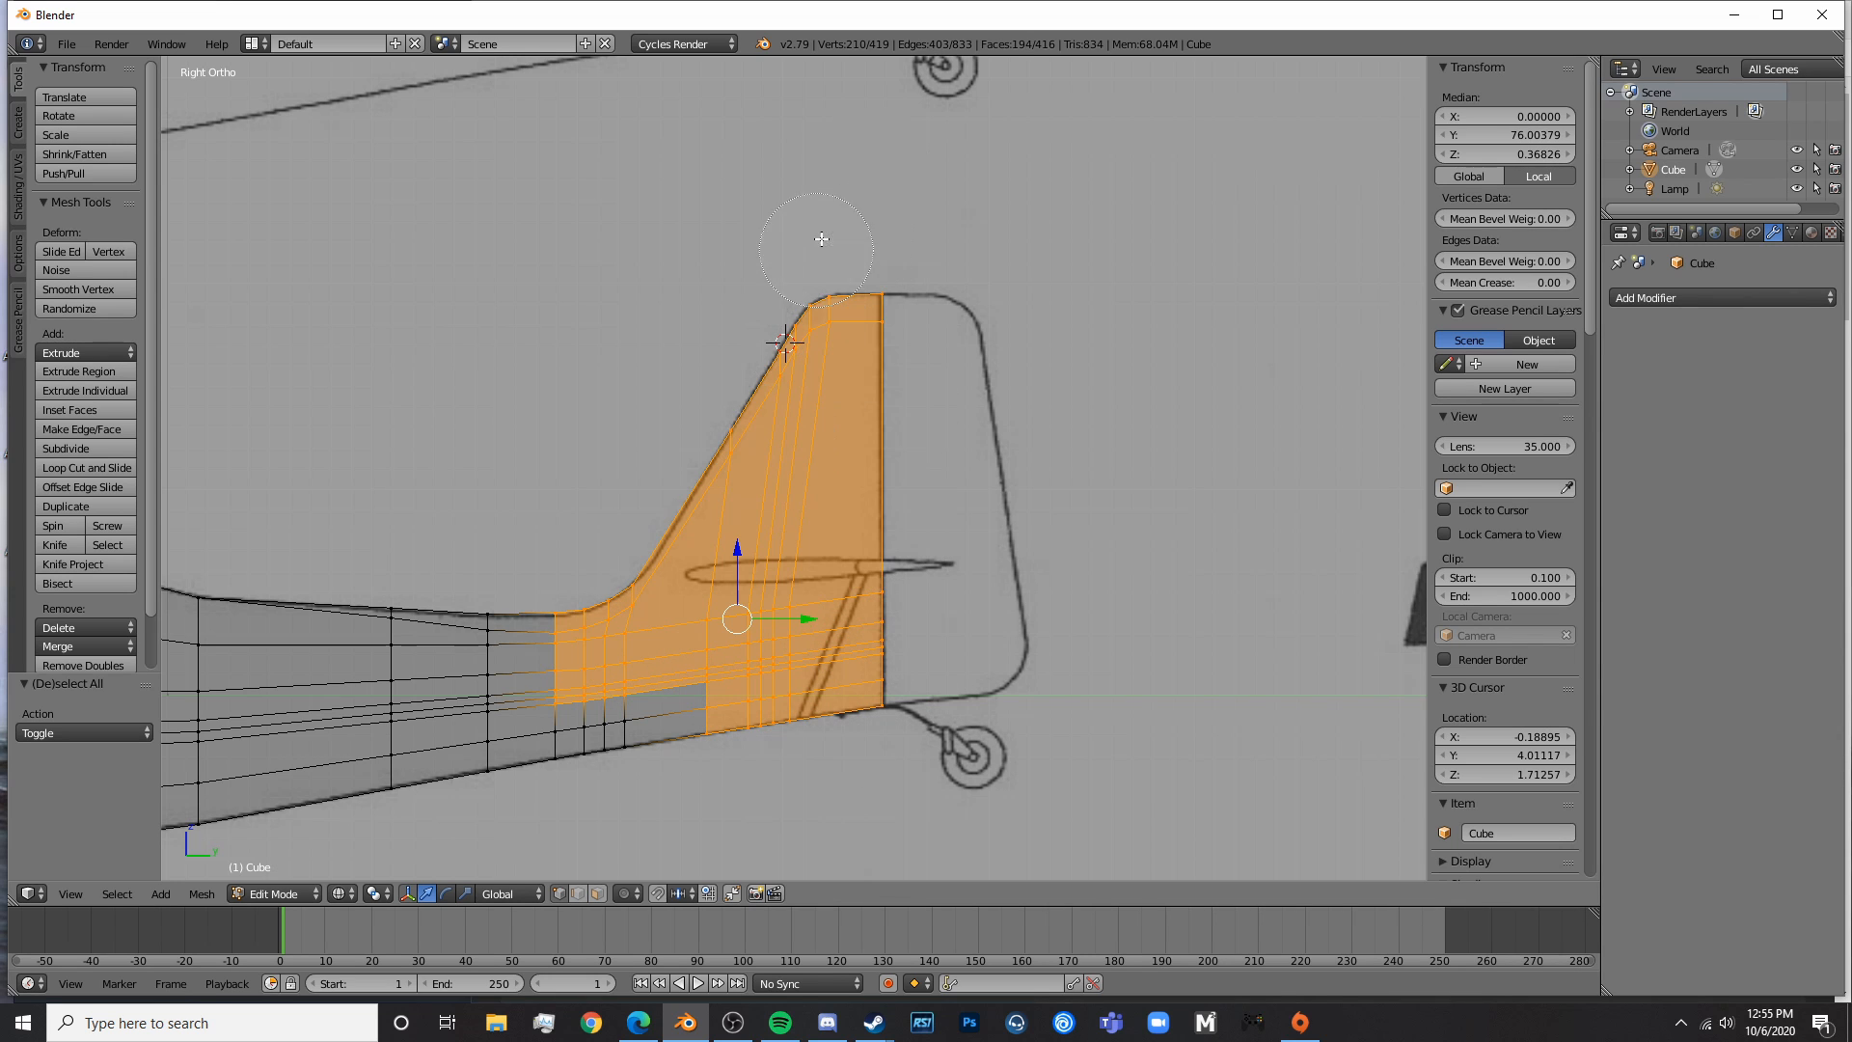
- Add the missed lower vertices under the front of the fin to the selection
{"action": "key", "text": "z"}
{"action": "mouse_move", "coordinate": [769, 591]}
{"action": "middle_mouse_down"}
{"action": "mouse_move", "coordinate": [893, 612]}
{"action": "mouse_move", "coordinate": [808, 612]}
{"action": "middle_mouse_up"}
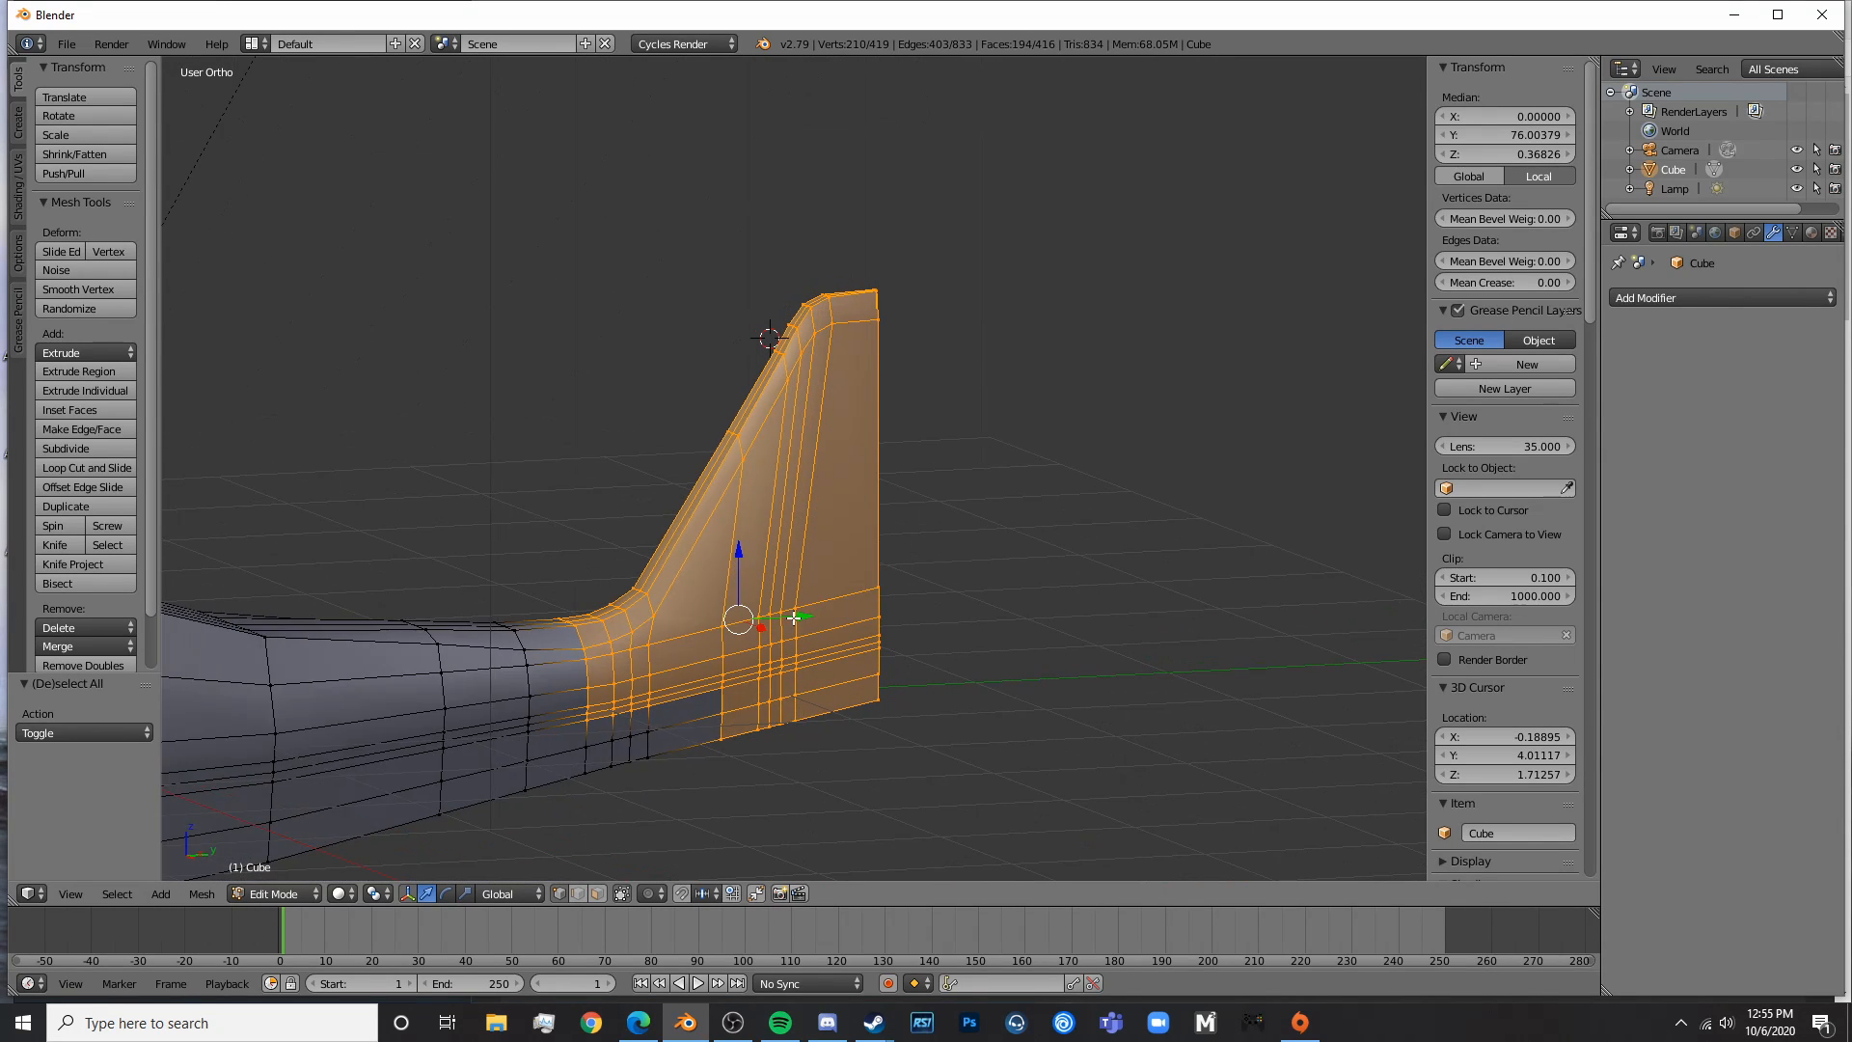
{"action": "key", "text": "z"}
{"action": "key", "text": "c"}
{"action": "right_click", "coordinate": [631, 755]}
{"action": "left_click", "coordinate": [631, 755]}
{"action": "key", "text": "c"}
{"action": "left_click_drag", "start_coordinate": [625, 755], "coordinate": [603, 755]}
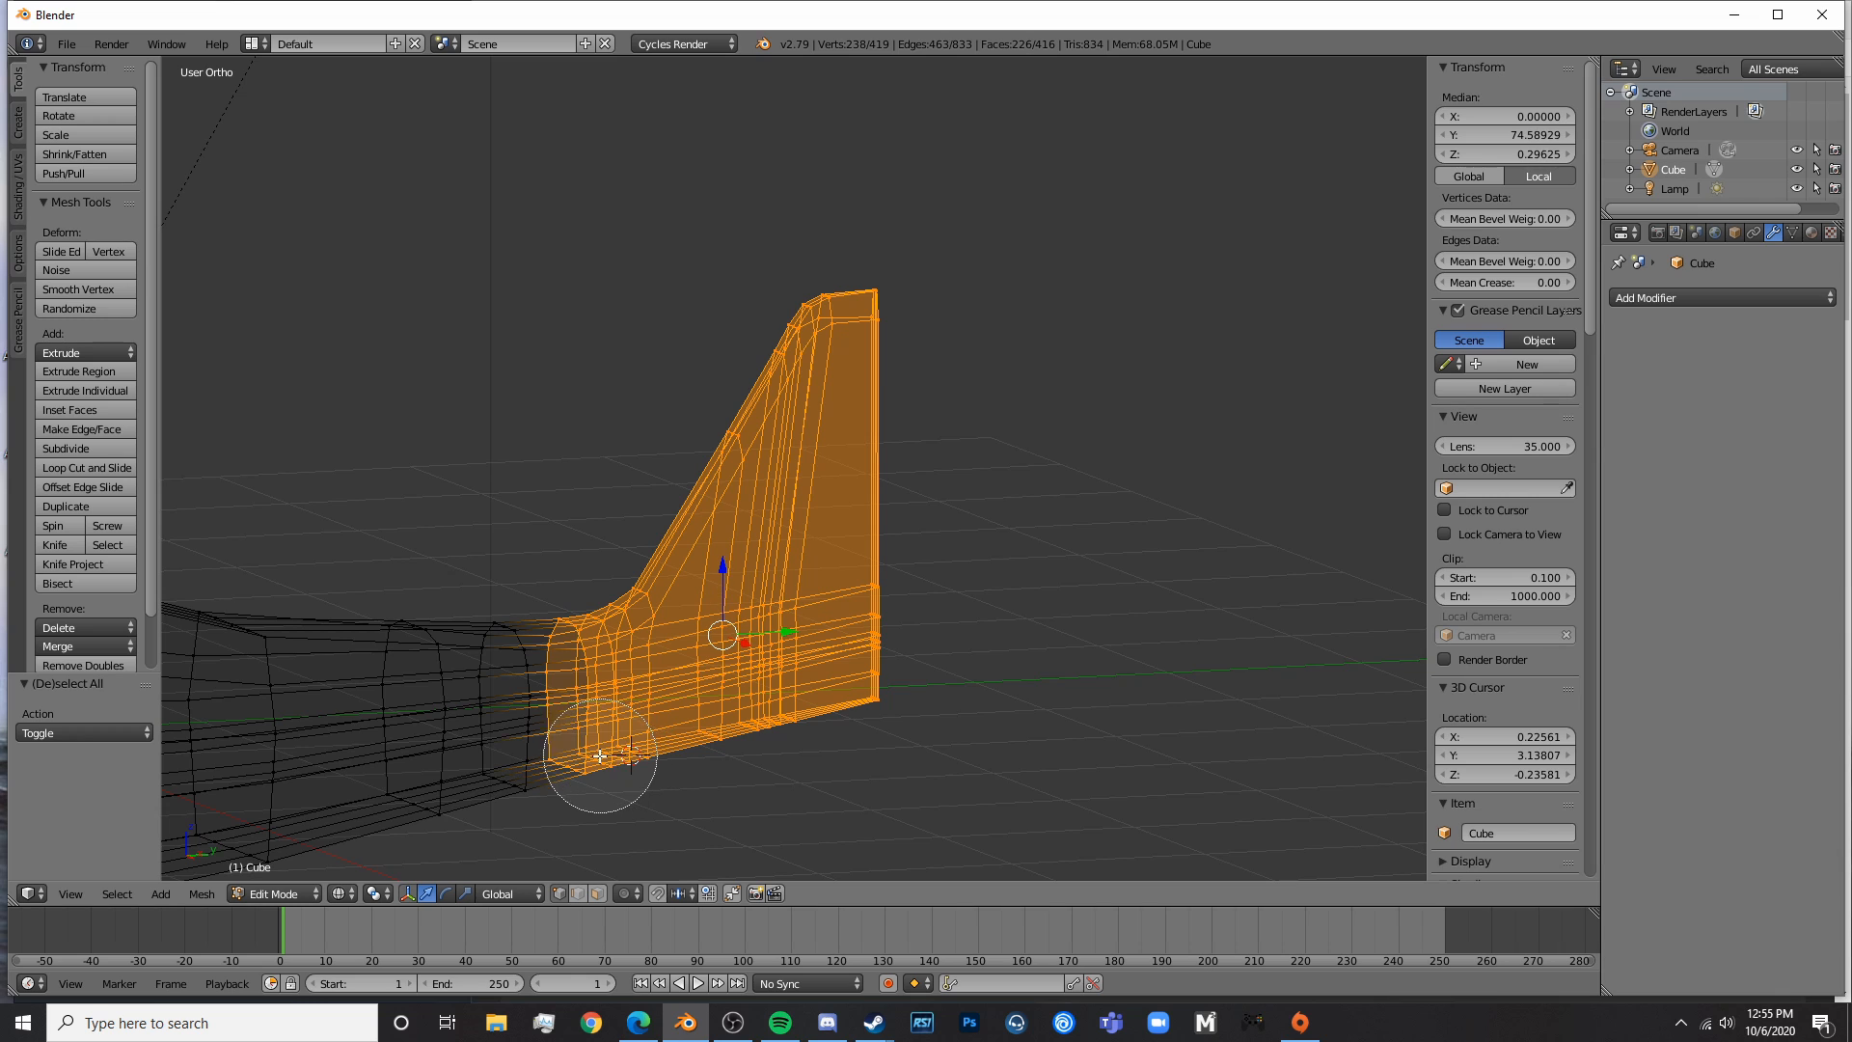
{"action": "right_click", "coordinate": [598, 745]}
{"action": "key", "text": "z"}
- Narrow the selected fin and tail section strongly along X into a thin blade
{"action": "key", "text": "s"}
{"action": "key", "text": "x"}
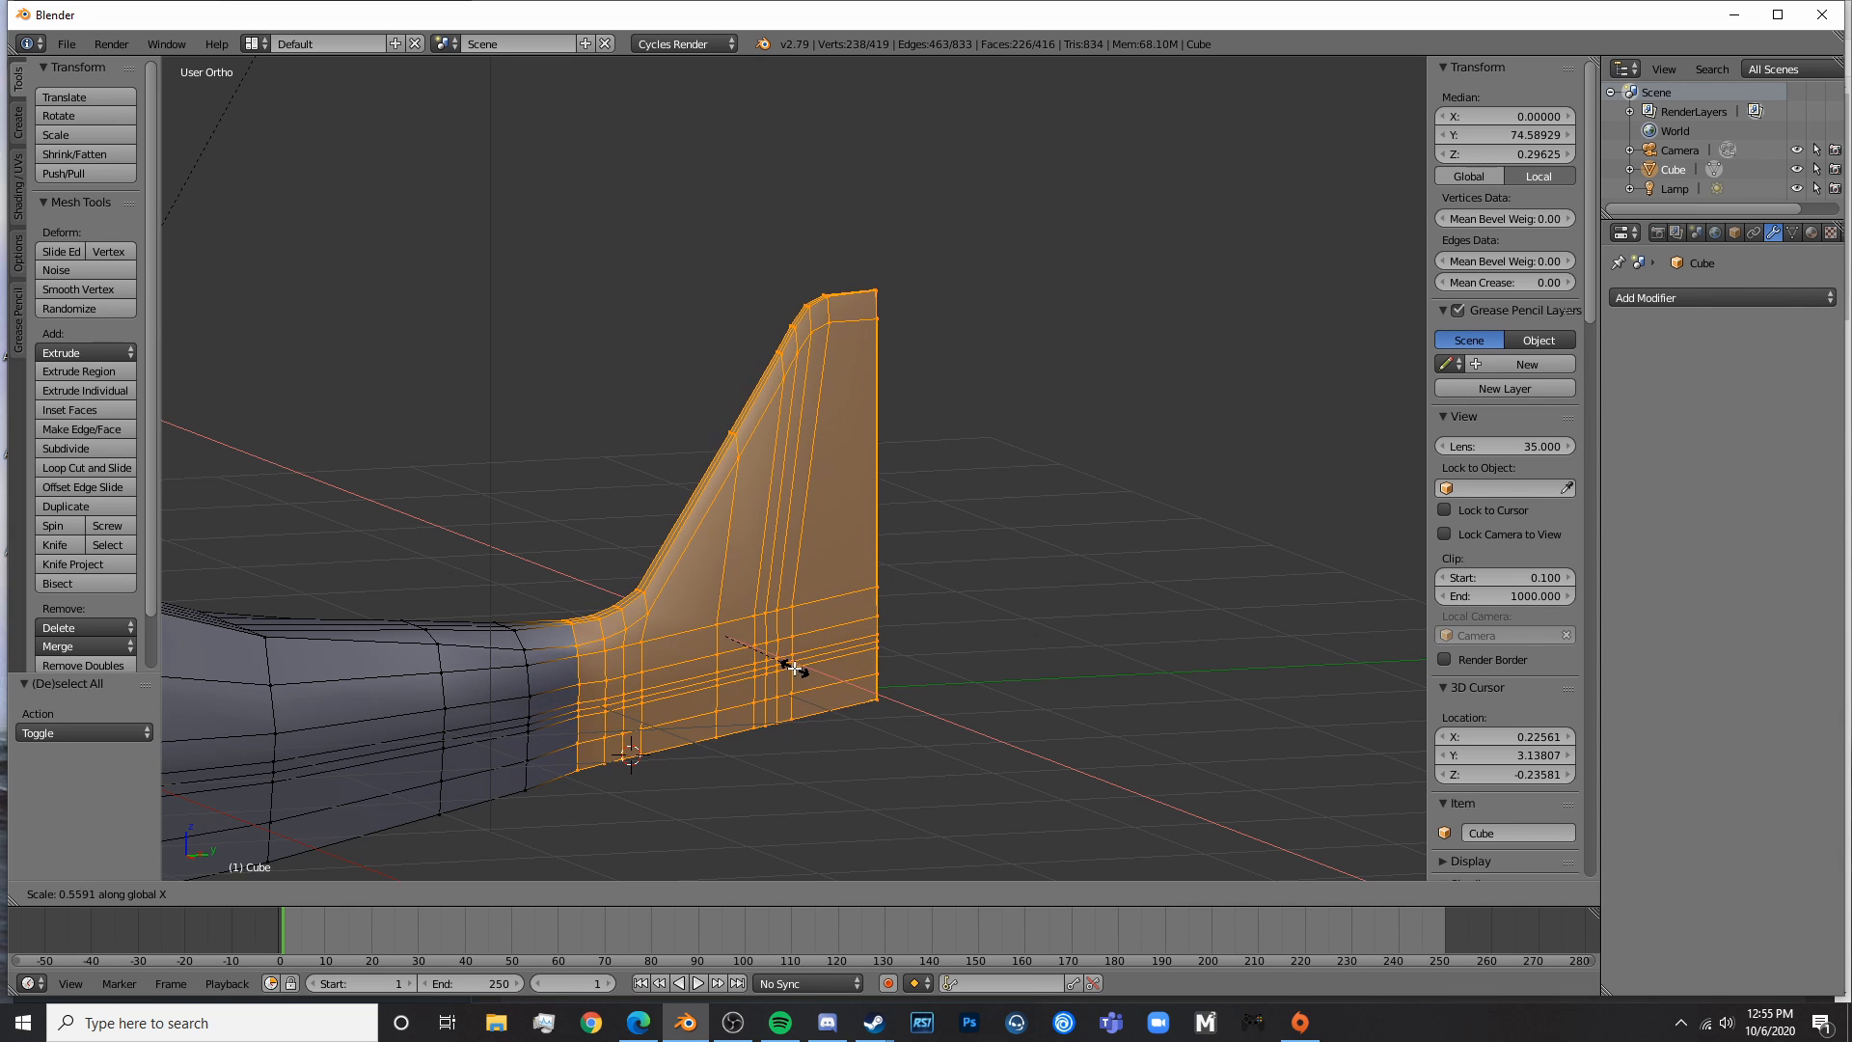
{"action": "left_click", "coordinate": [740, 666]}
{"action": "key", "text": "Tab"}
{"action": "middle_click_drag", "start_coordinate": [741, 666], "coordinate": [891, 673]}
- Widen the thin fin section along X in two passes, by factors of 1.131 and 1.193
{"action": "key", "text": "Tab"}
{"action": "key", "text": "s"}
{"action": "key", "text": "x"}
{"action": "left_click", "coordinate": [906, 669]}
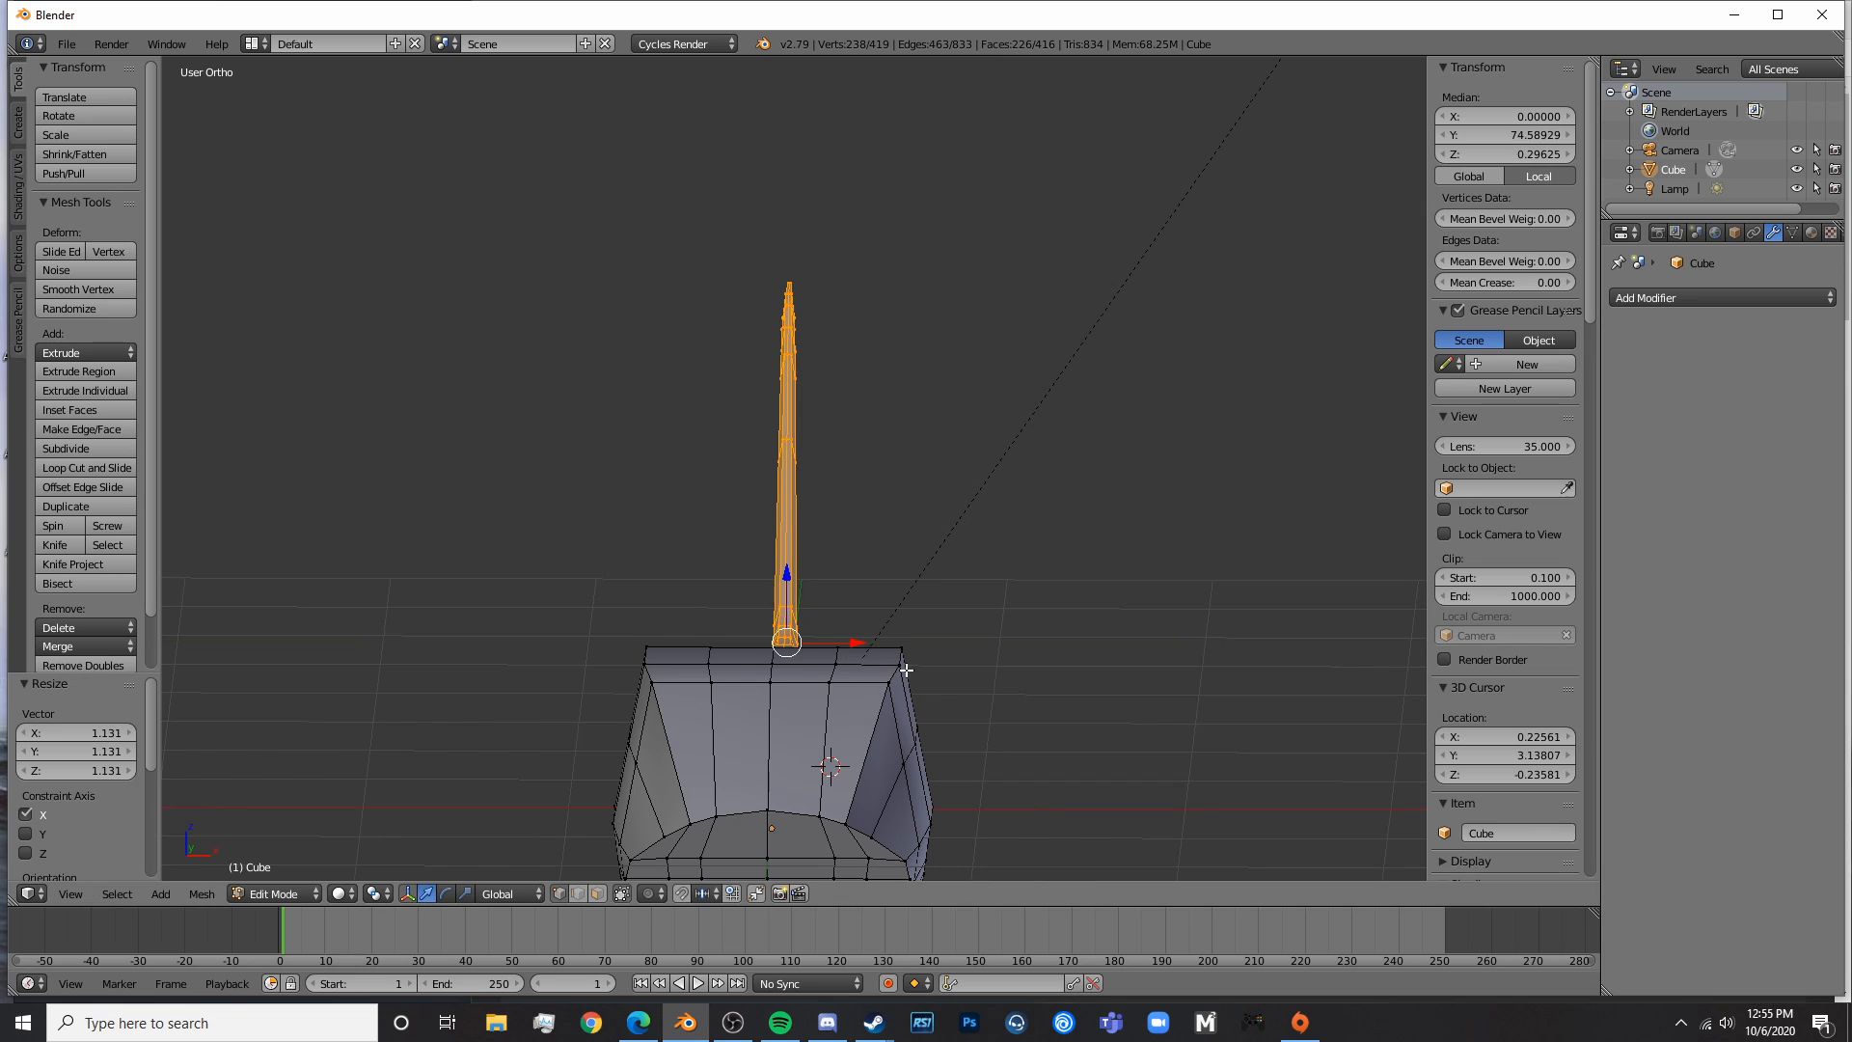
{"action": "key", "text": "s"}
{"action": "key", "text": "x"}
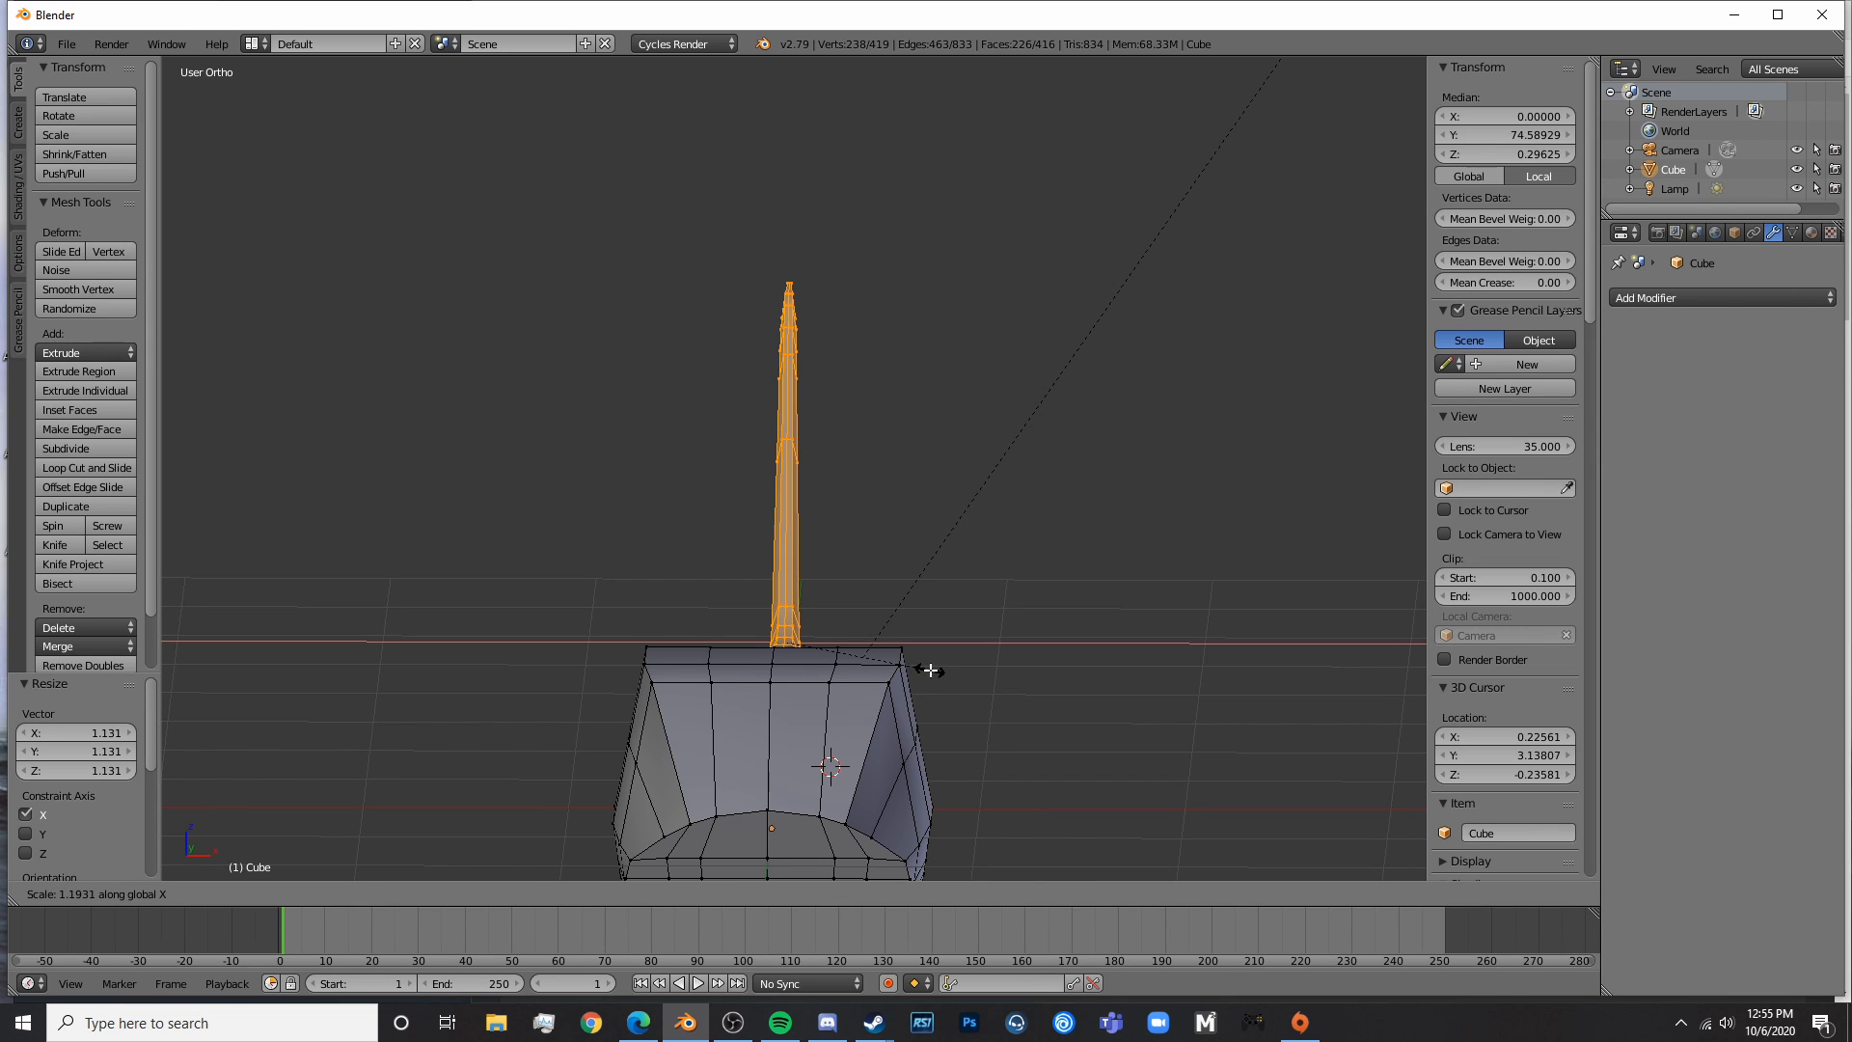
{"action": "left_click", "coordinate": [931, 670]}
- Show the tail in wireframe against the top-view blueprint and clear the selection
{"action": "key", "text": "KP_7"}
{"action": "key", "text": "z"}
{"action": "middle_click_drag", "start_coordinate": [930, 623], "coordinate": [923, 444], "text": "shift"}
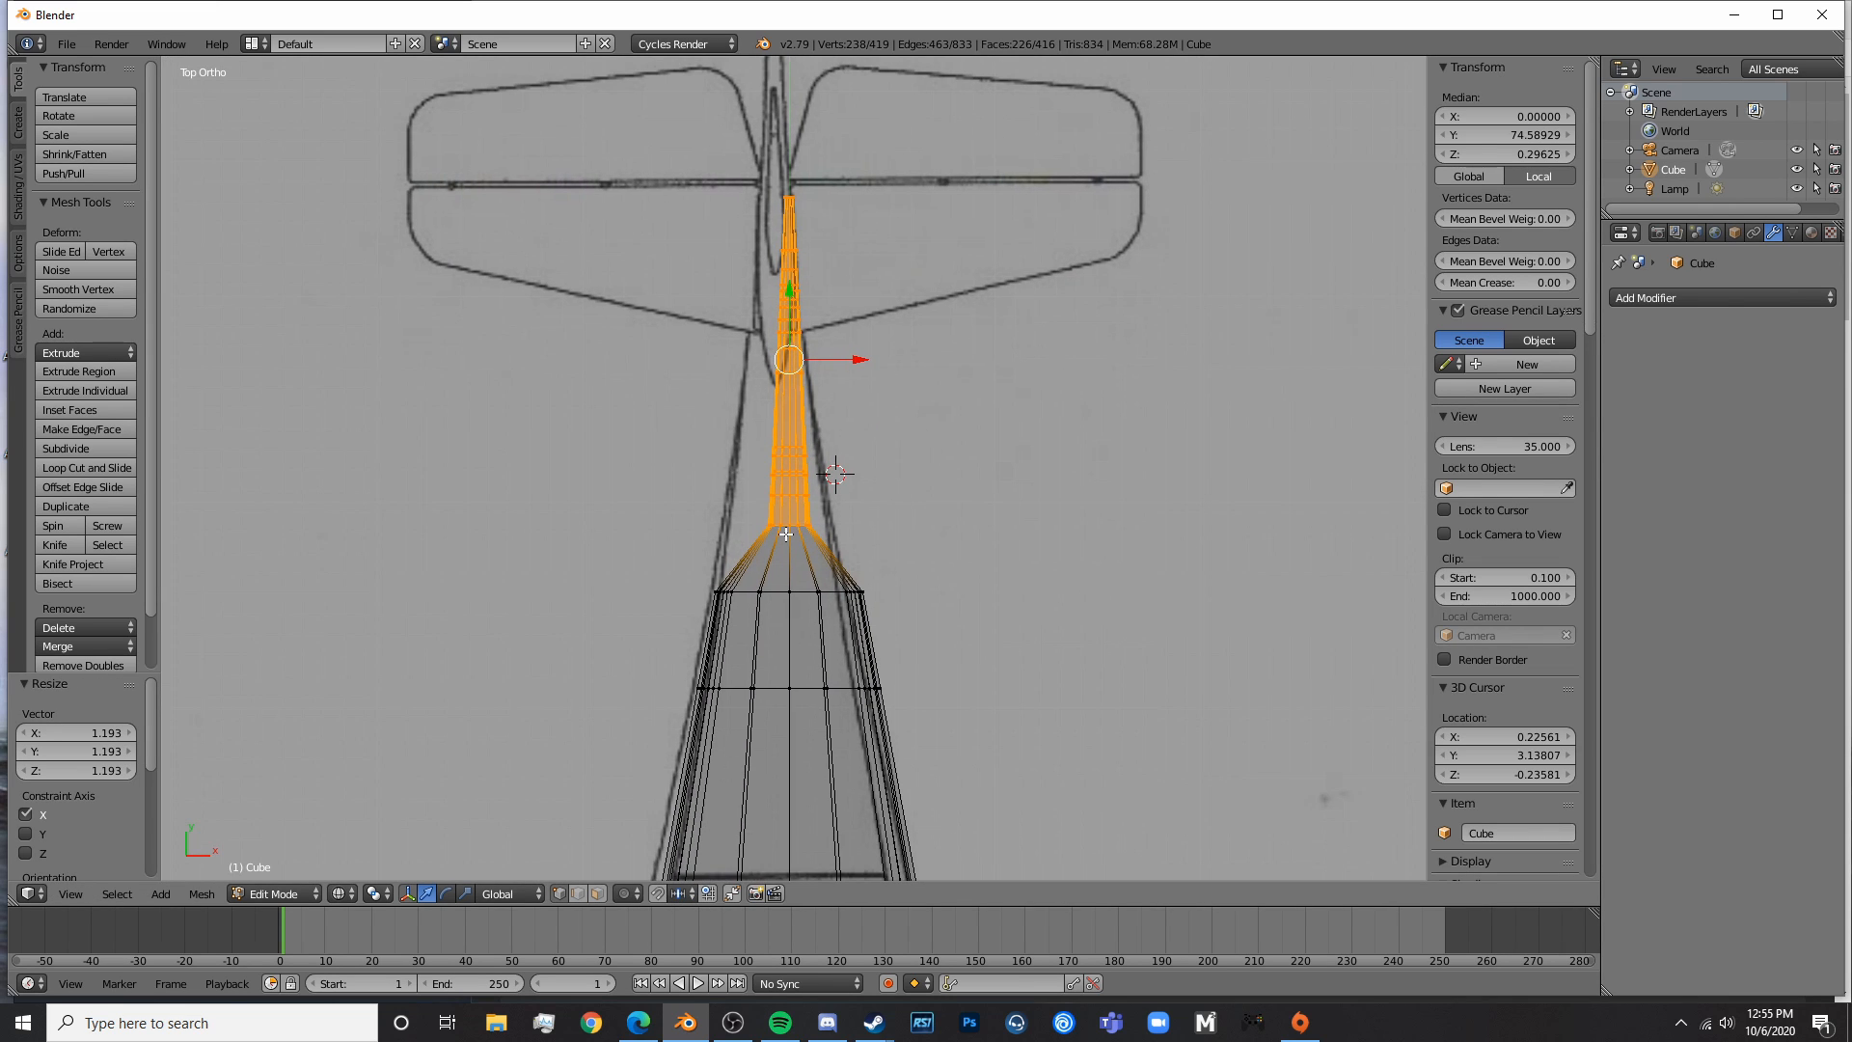
{"action": "scroll", "coordinate": [786, 533], "scroll_direction": "up", "scroll_amount": 3}
{"action": "key", "text": "a"}
- Try to widen the edges at the front of the narrowed tail section along X
{"action": "right_click", "coordinate": [818, 566], "text": "alt"}
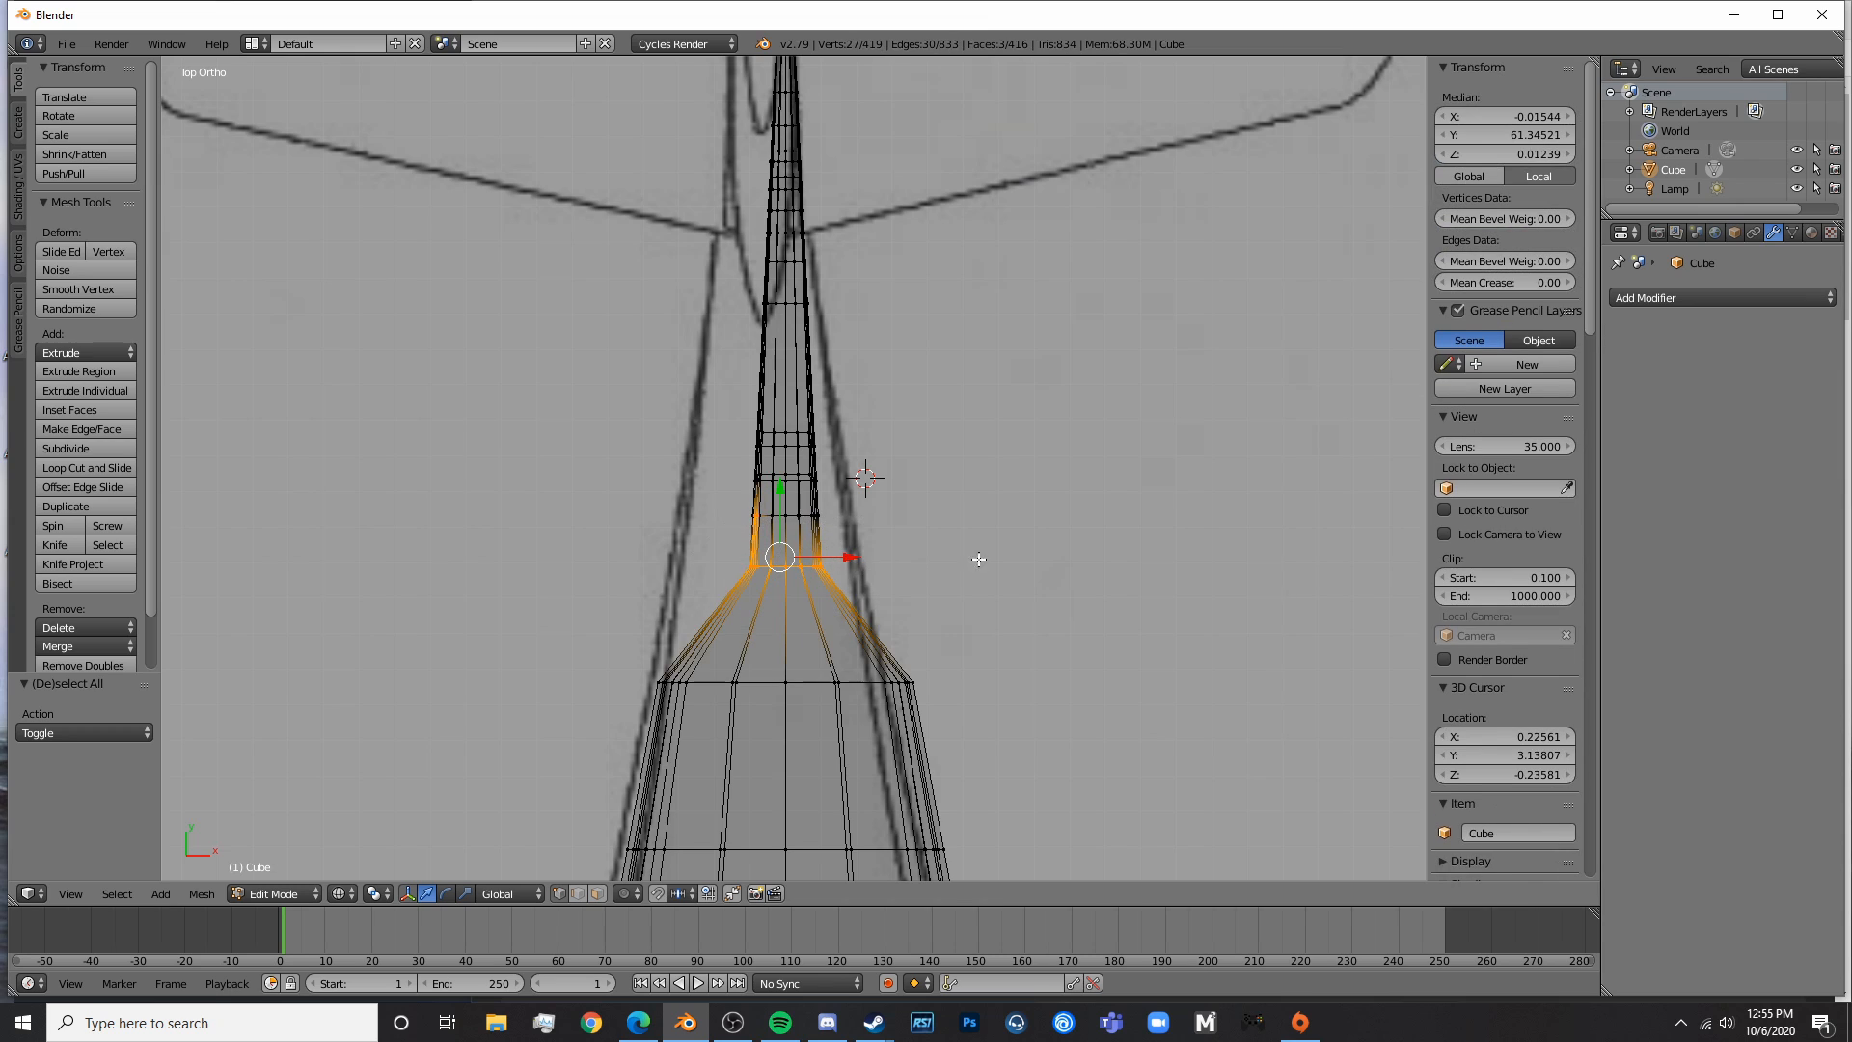
{"action": "key", "text": "s"}
{"action": "key", "text": "x"}
{"action": "left_click", "coordinate": [1228, 551]}
{"action": "key", "text": "ctrl+z"}
{"action": "key", "text": "a"}
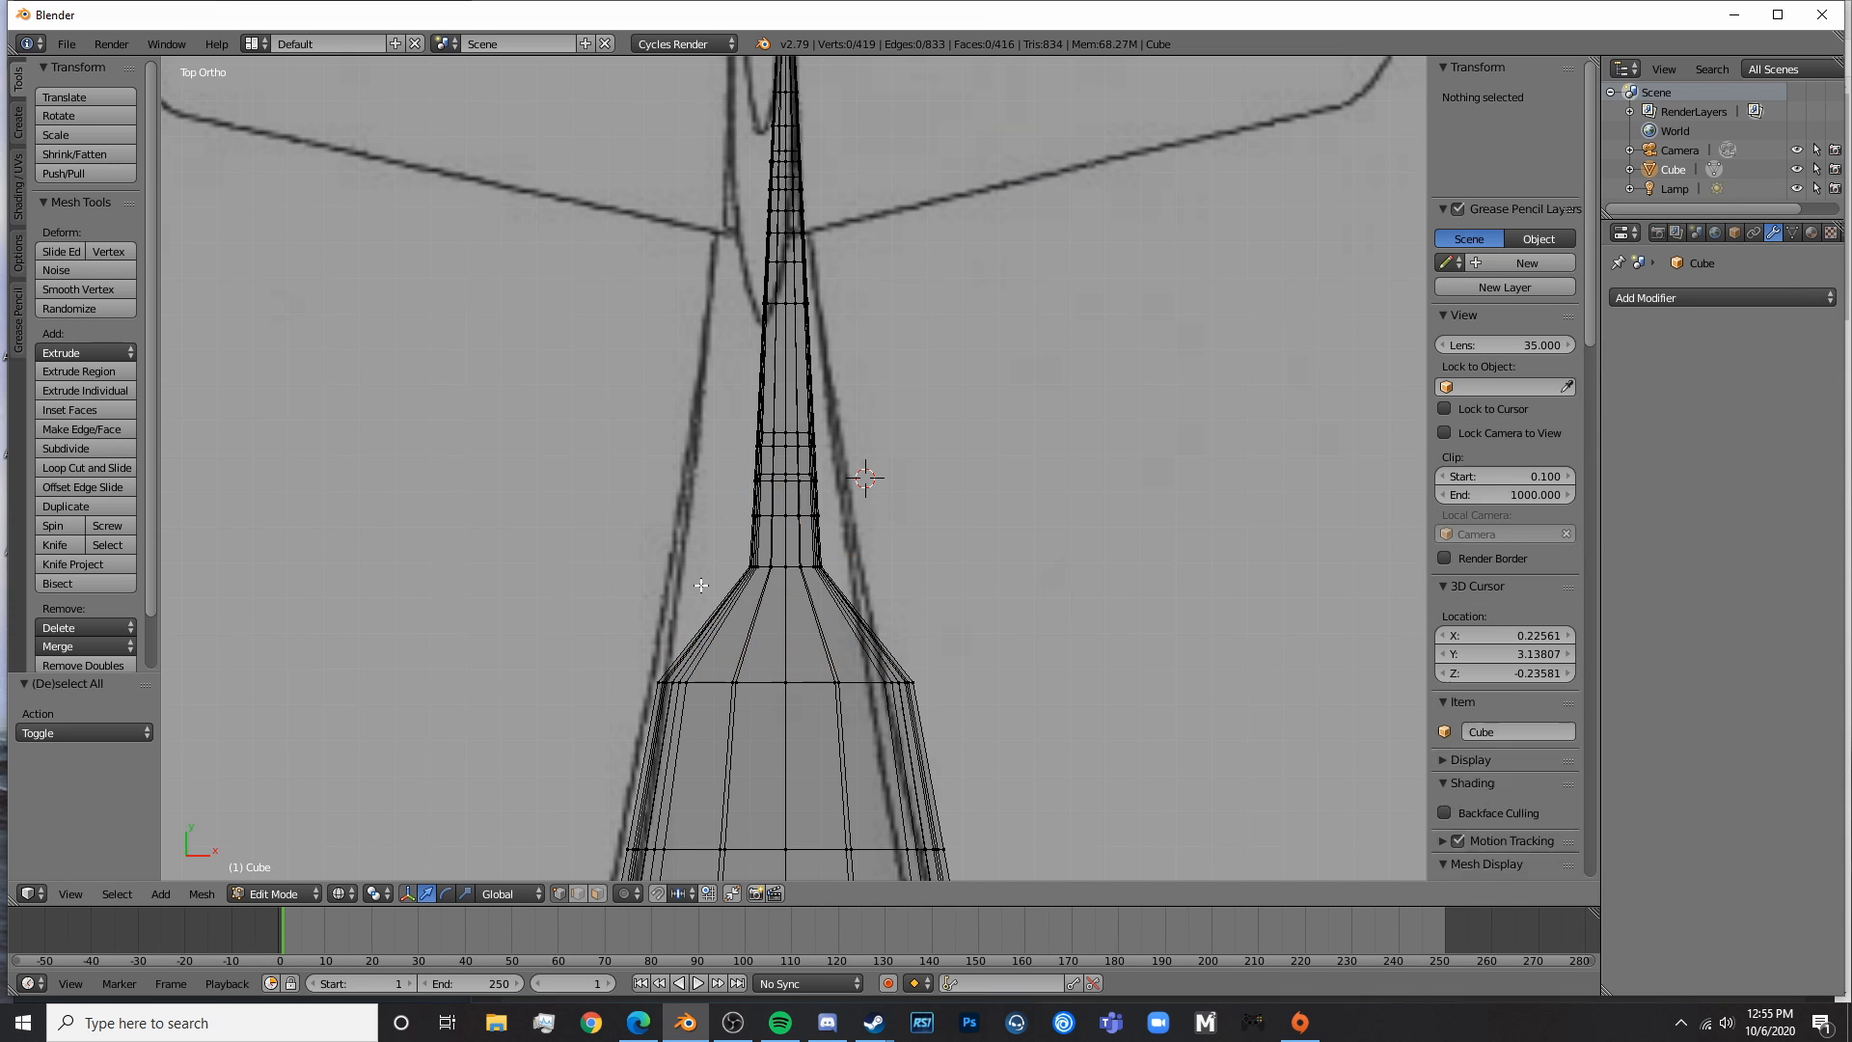
- Select the frontmost vertex row of the narrowed tail section and widen it along X to about twice its width, matching the blueprint
{"action": "key", "text": "c"}
{"action": "left_click_drag", "start_coordinate": [747, 571], "coordinate": [936, 565]}
{"action": "right_click", "coordinate": [937, 565]}
{"action": "key", "text": "s"}
{"action": "key", "text": "x"}
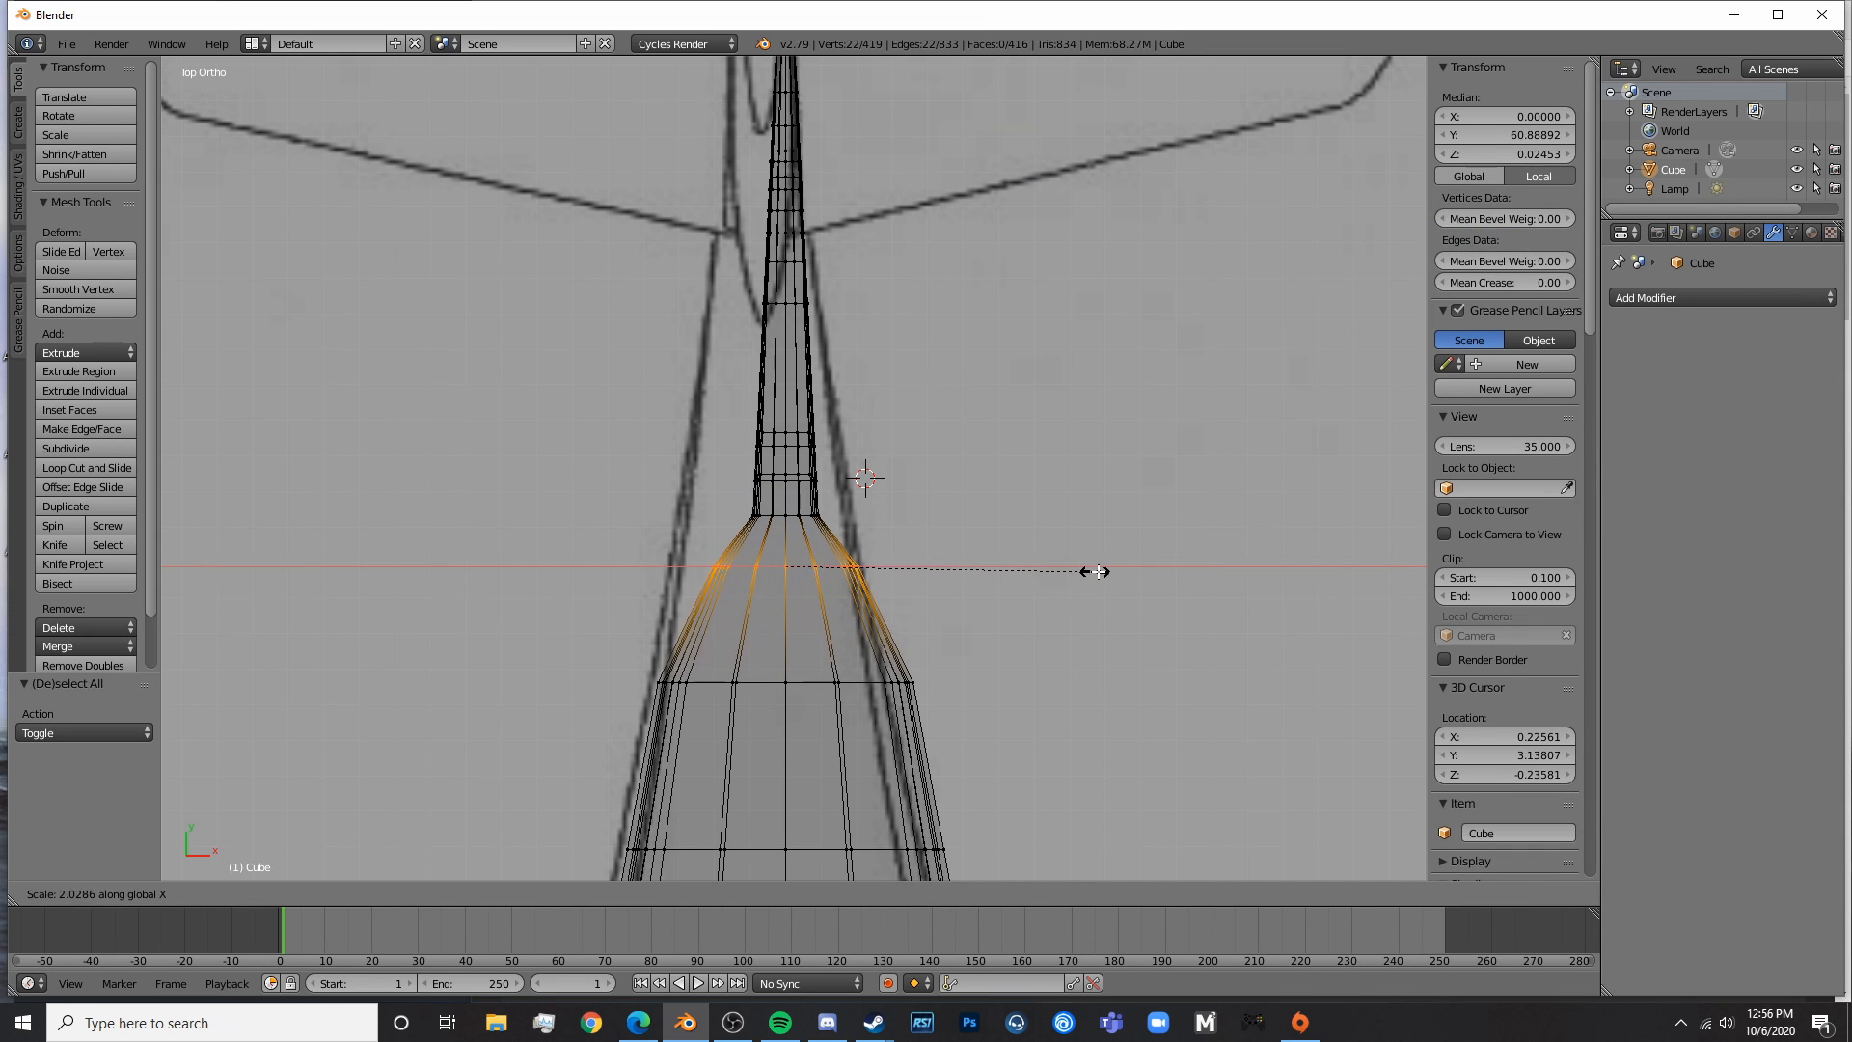
{"action": "left_click", "coordinate": [1115, 573]}
{"action": "scroll", "coordinate": [1113, 577], "scroll_direction": "down", "scroll_amount": 1}
{"action": "scroll", "coordinate": [1113, 577], "scroll_direction": "down", "scroll_amount": 4}
{"action": "key", "text": "Tab"}
{"action": "key", "text": "Tab"}
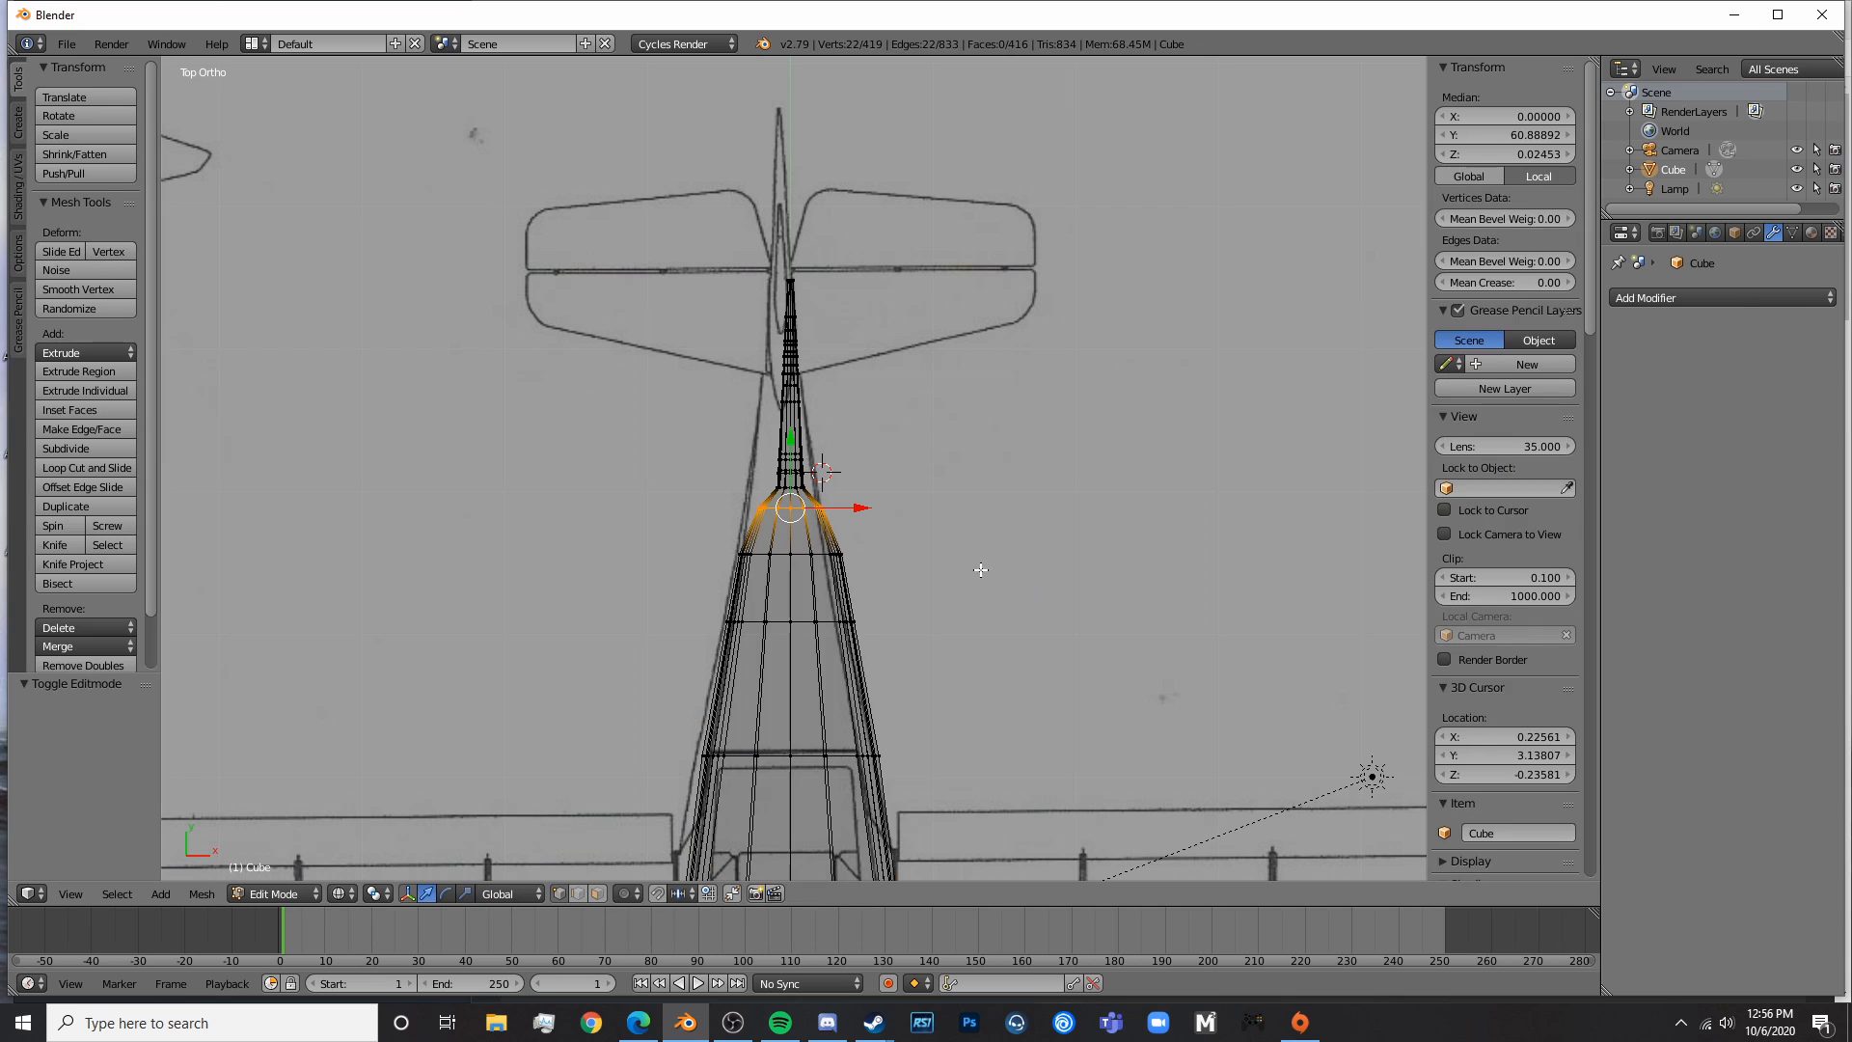
- Select the whole narrow fin section in the top view and move it rearward along Y by about 0.3
{"action": "key", "text": "a"}
{"action": "key", "text": "c"}
{"action": "left_click_drag", "start_coordinate": [788, 464], "coordinate": [815, 242]}
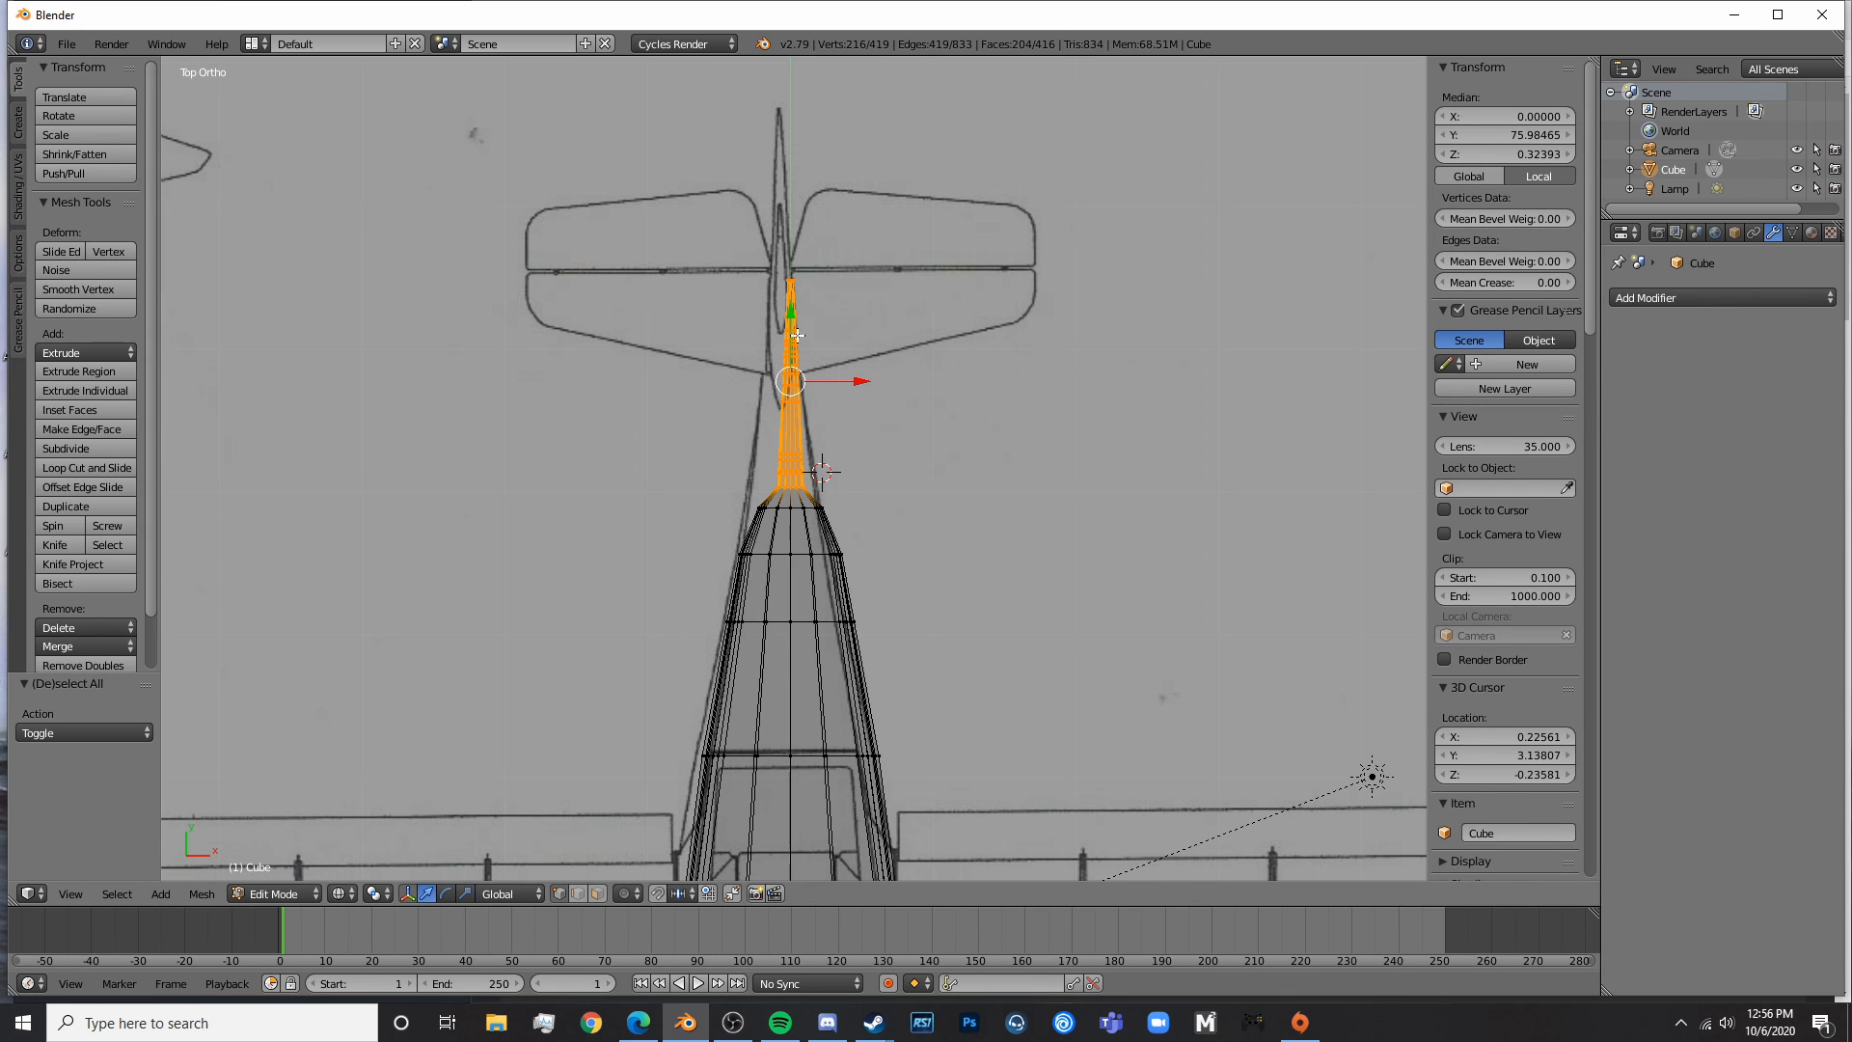
{"action": "left_click_drag", "start_coordinate": [797, 335], "coordinate": [810, 177]}
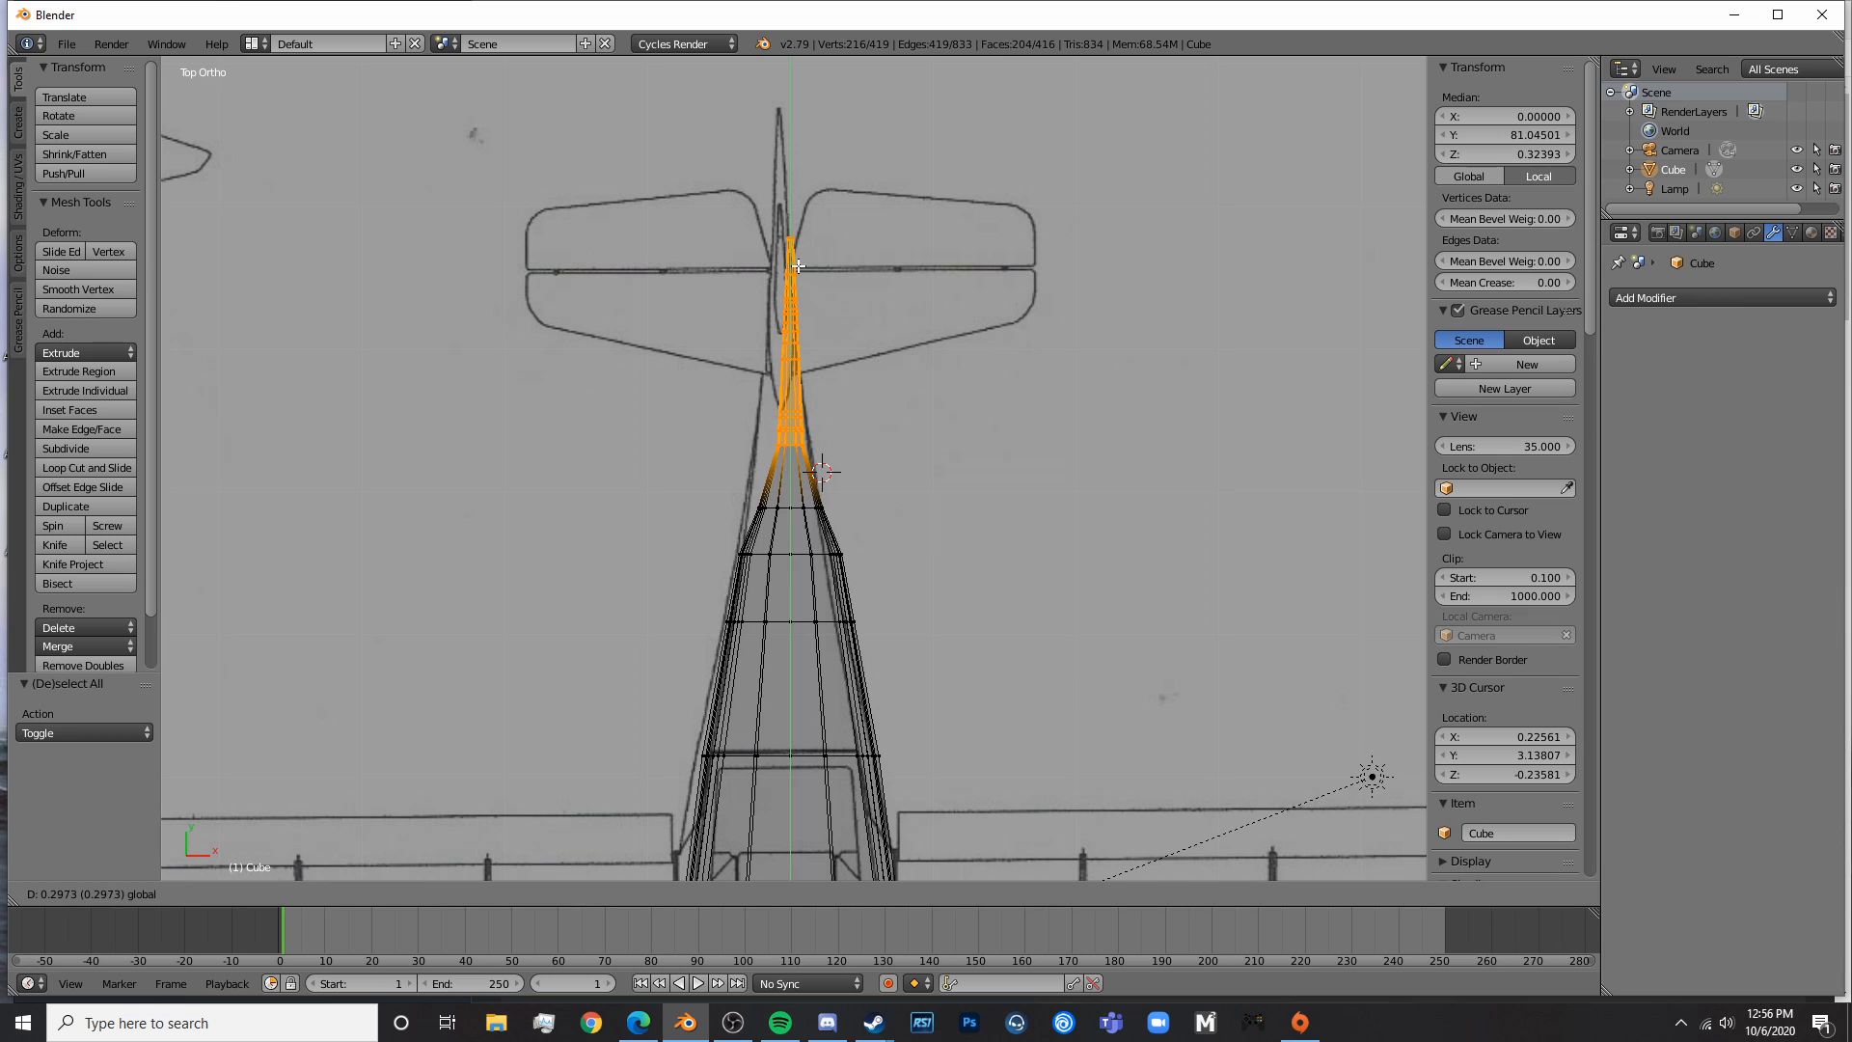
{"action": "left_click_drag", "start_coordinate": [799, 266], "coordinate": [806, 266]}
{"action": "key", "text": "Tab"}
{"action": "key", "text": "Tab"}
- Try to widen a partial selection of the vertex row at the front of the fin section along X
{"action": "scroll", "coordinate": [895, 494], "scroll_direction": "up", "scroll_amount": 2}
{"action": "key", "text": "a"}
{"action": "key", "text": "c"}
{"action": "left_click", "coordinate": [781, 444]}
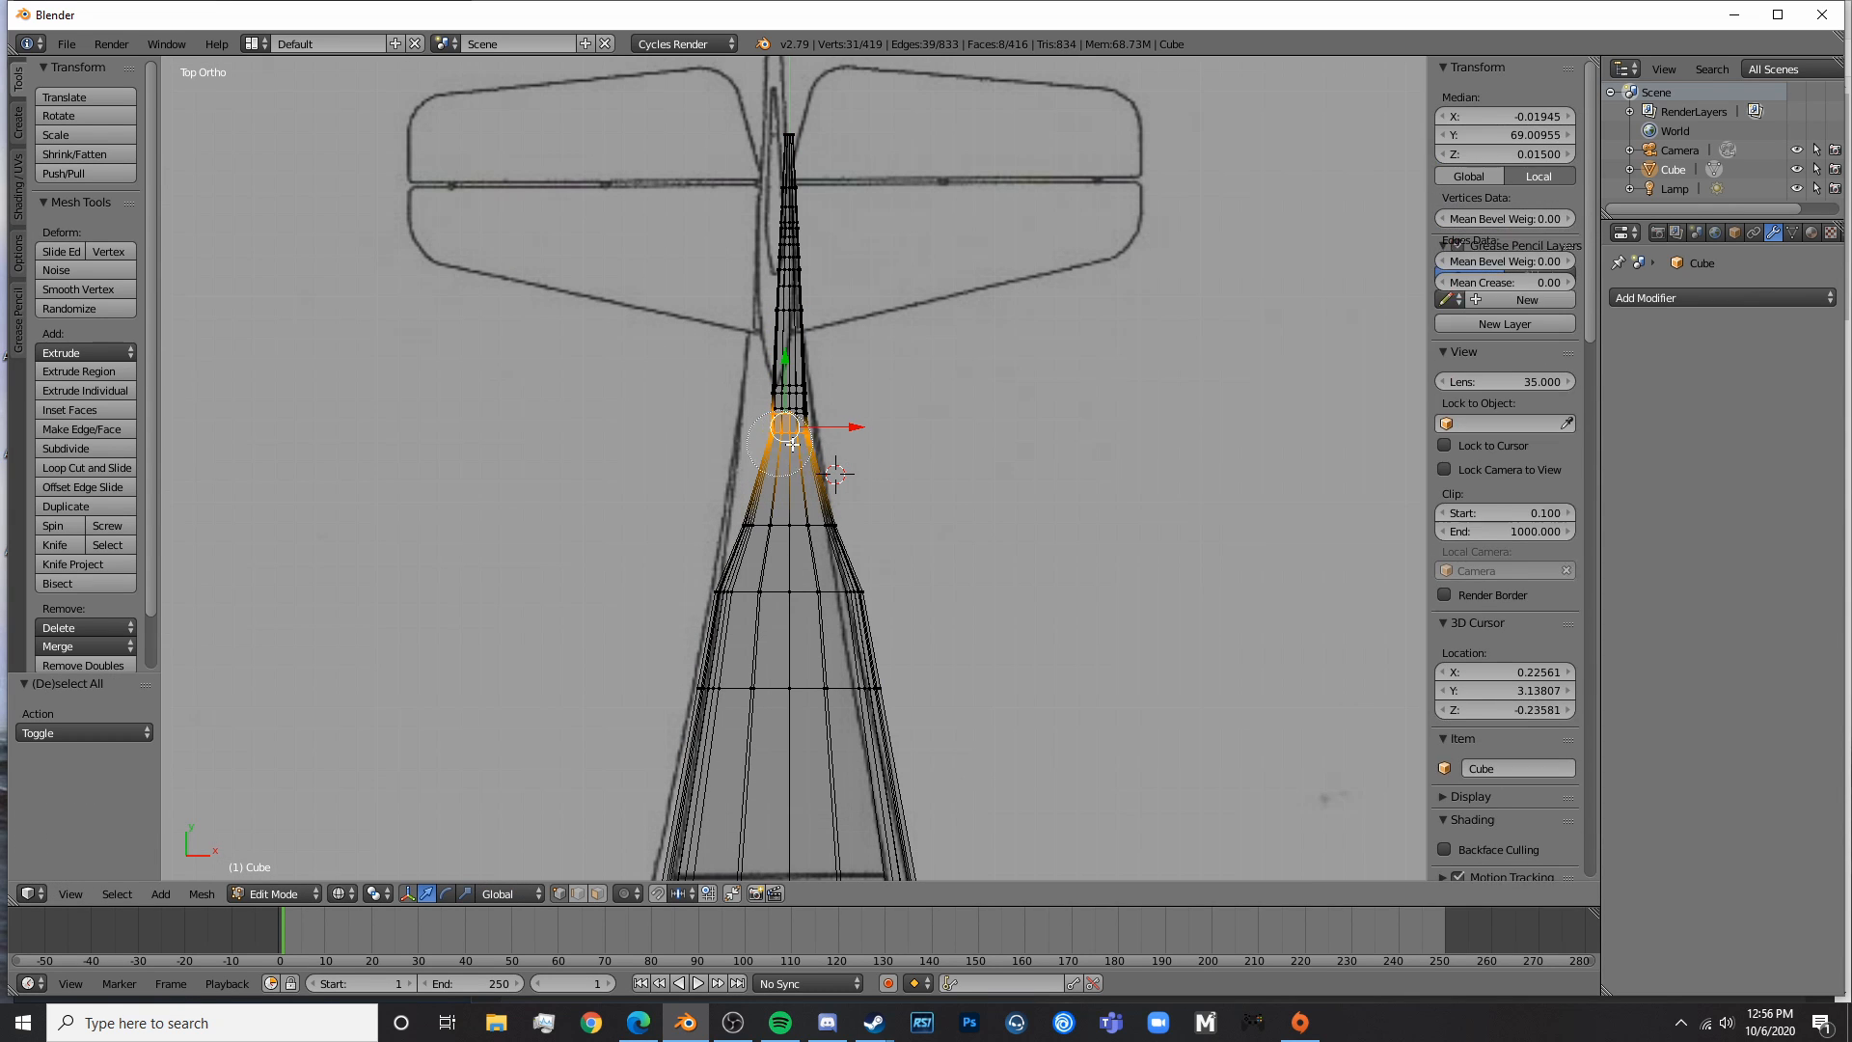
{"action": "key", "text": "s"}
{"action": "key", "text": "x"}
{"action": "left_click", "coordinate": [923, 445]}
{"action": "key", "text": "ctrl+z"}
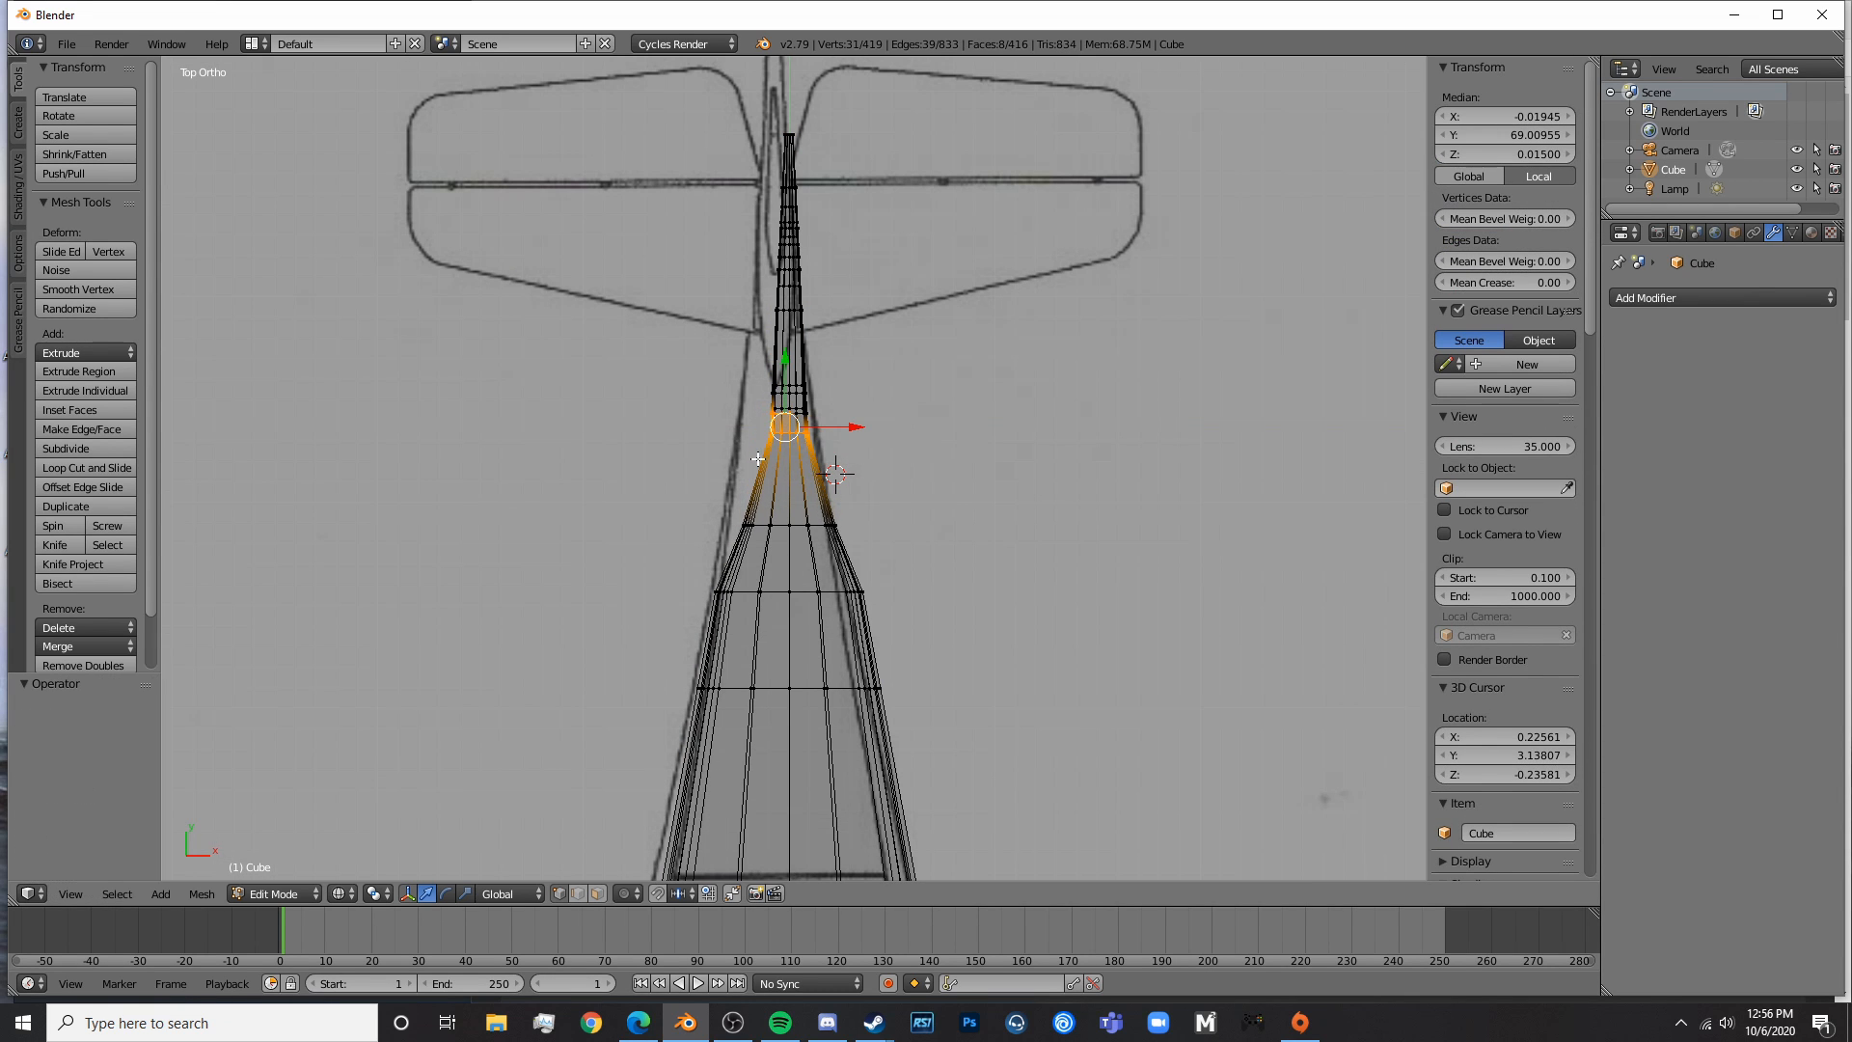
- Select the front vertex row of the fin section and widen it along X toward the fuselage outline
{"action": "key", "text": "a"}
{"action": "key", "text": "c"}
{"action": "left_click", "coordinate": [791, 446]}
{"action": "key", "text": "s"}
{"action": "key", "text": "x"}
{"action": "left_click", "coordinate": [981, 447]}
- Select the next vertex row forward and widen it along X by a factor of 1.329, then narrow it slightly
{"action": "key", "text": "a"}
{"action": "key", "text": "b"}
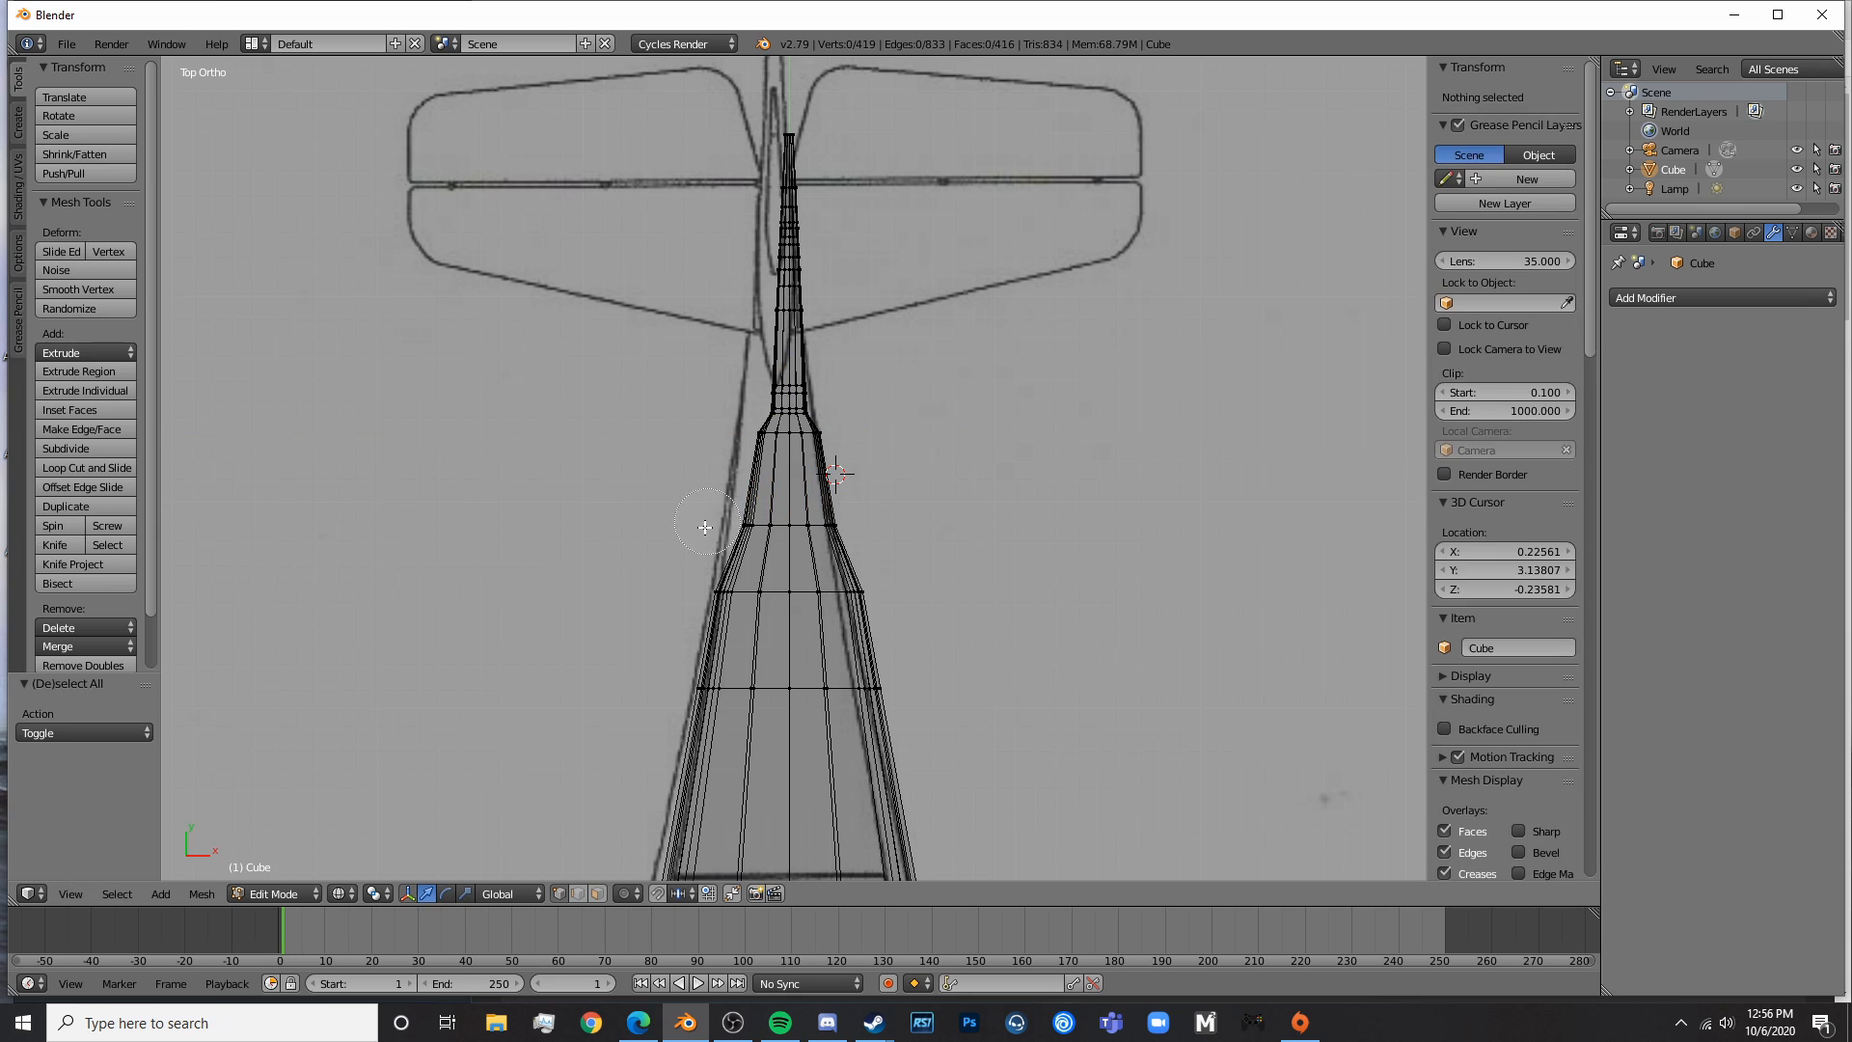
{"action": "left_click_drag", "start_coordinate": [703, 511], "coordinate": [880, 546]}
{"action": "key", "text": "s"}
{"action": "key", "text": "x"}
{"action": "left_click", "coordinate": [1007, 530]}
{"action": "key", "text": "s"}
{"action": "key", "text": "x"}
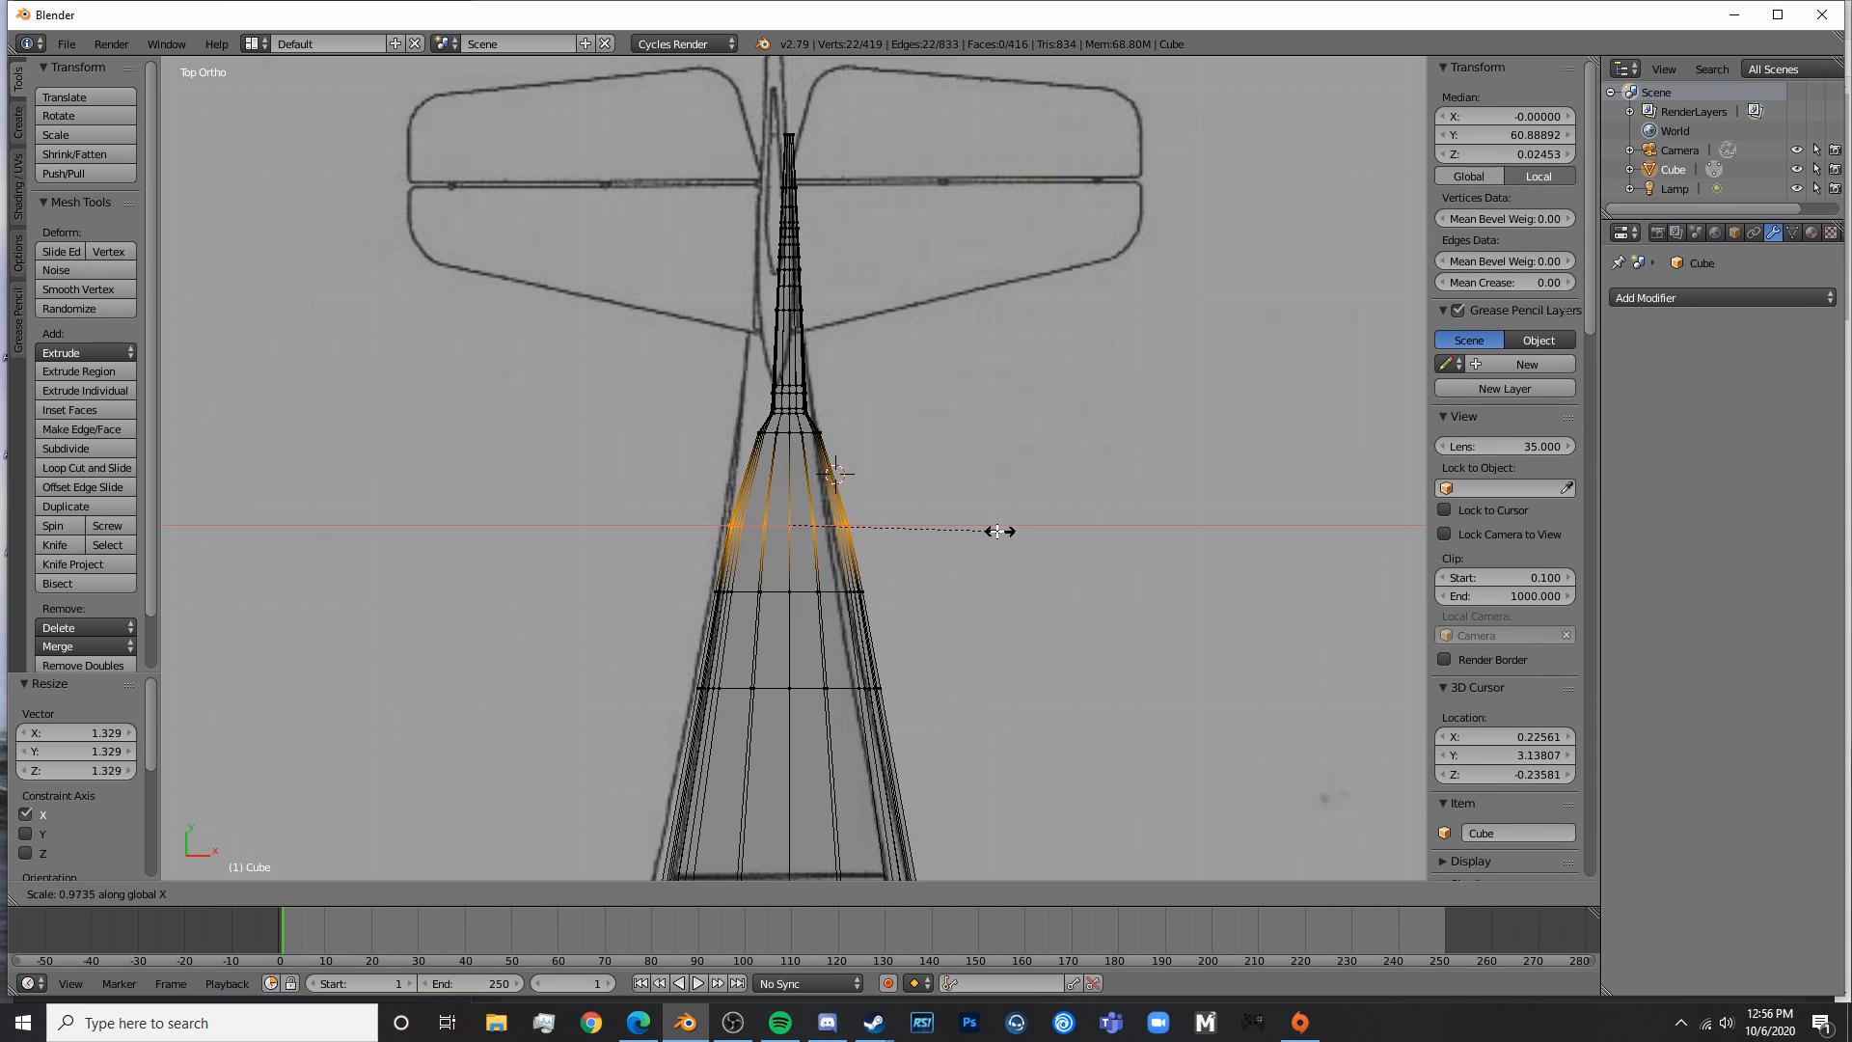
{"action": "left_click", "coordinate": [974, 533]}
- Select the following fuselage vertex row forward, narrow it along X by 0.901, then widen it by about 1.04 to smooth the taper
{"action": "key", "text": "a"}
{"action": "key", "text": "b"}
{"action": "left_click_drag", "start_coordinate": [687, 571], "coordinate": [882, 601]}
{"action": "key", "text": "s"}
{"action": "key", "text": "x"}
{"action": "left_click", "coordinate": [888, 606]}
{"action": "right_click", "coordinate": [940, 599]}
{"action": "key", "text": "s"}
{"action": "key", "text": "x"}
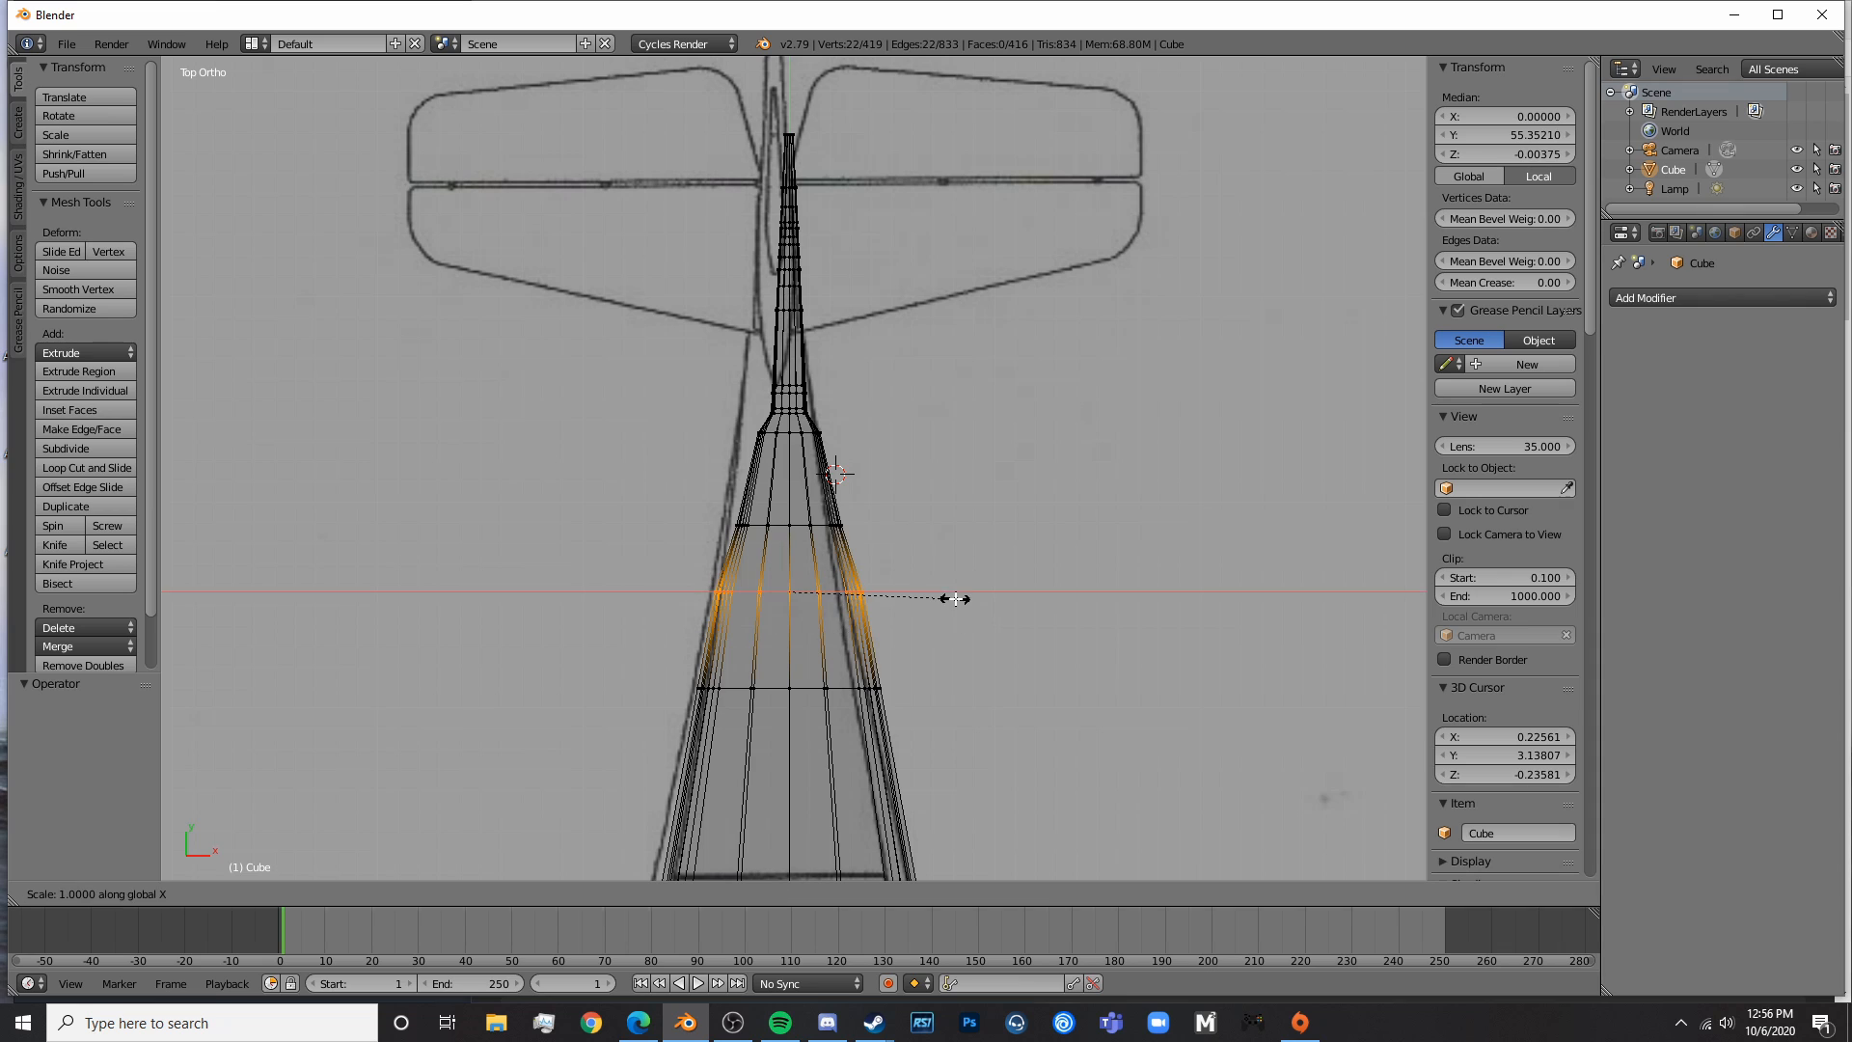
{"action": "left_click", "coordinate": [941, 598]}
{"action": "key", "text": "s"}
{"action": "key", "text": "x"}
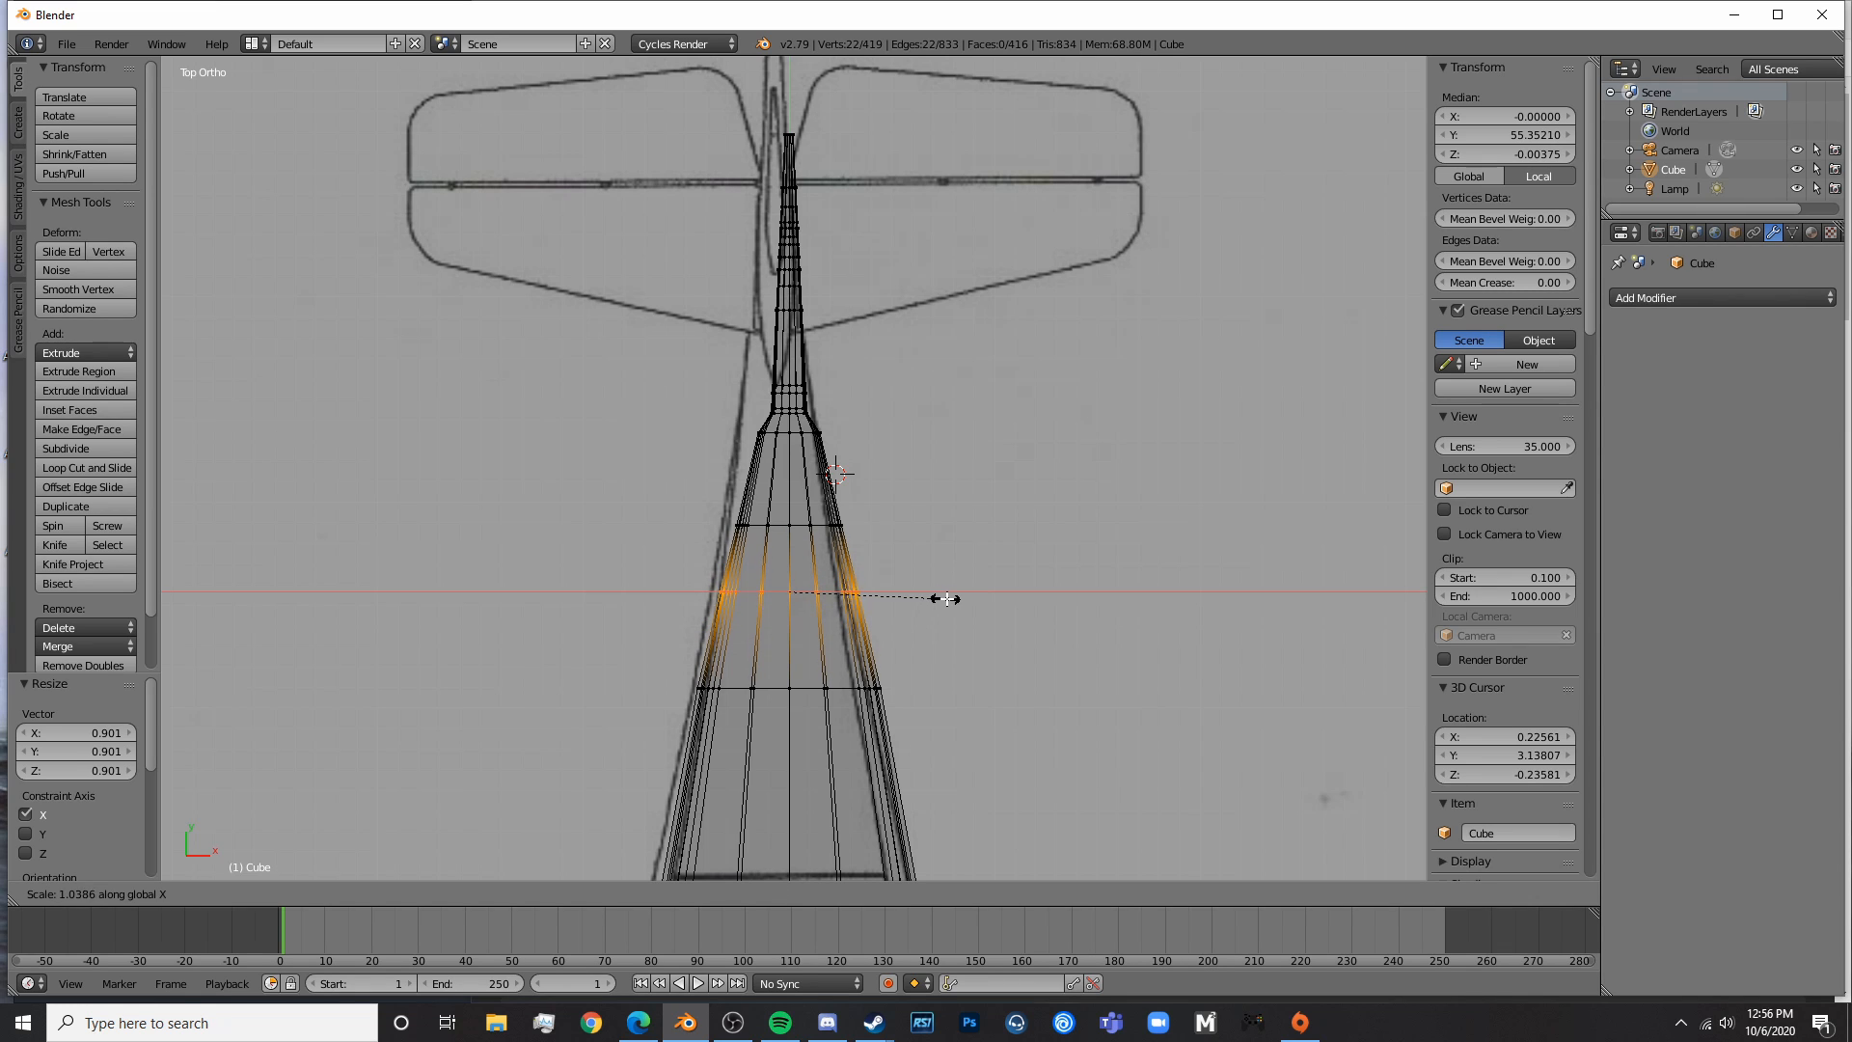
{"action": "left_click", "coordinate": [945, 598]}
- Select the two vertex rows behind the widened front row of the fin section and widen them along X to continue the taper
{"action": "key", "text": "a"}
{"action": "key", "text": "c"}
{"action": "left_click", "coordinate": [764, 385]}
{"action": "right_click", "coordinate": [764, 385]}
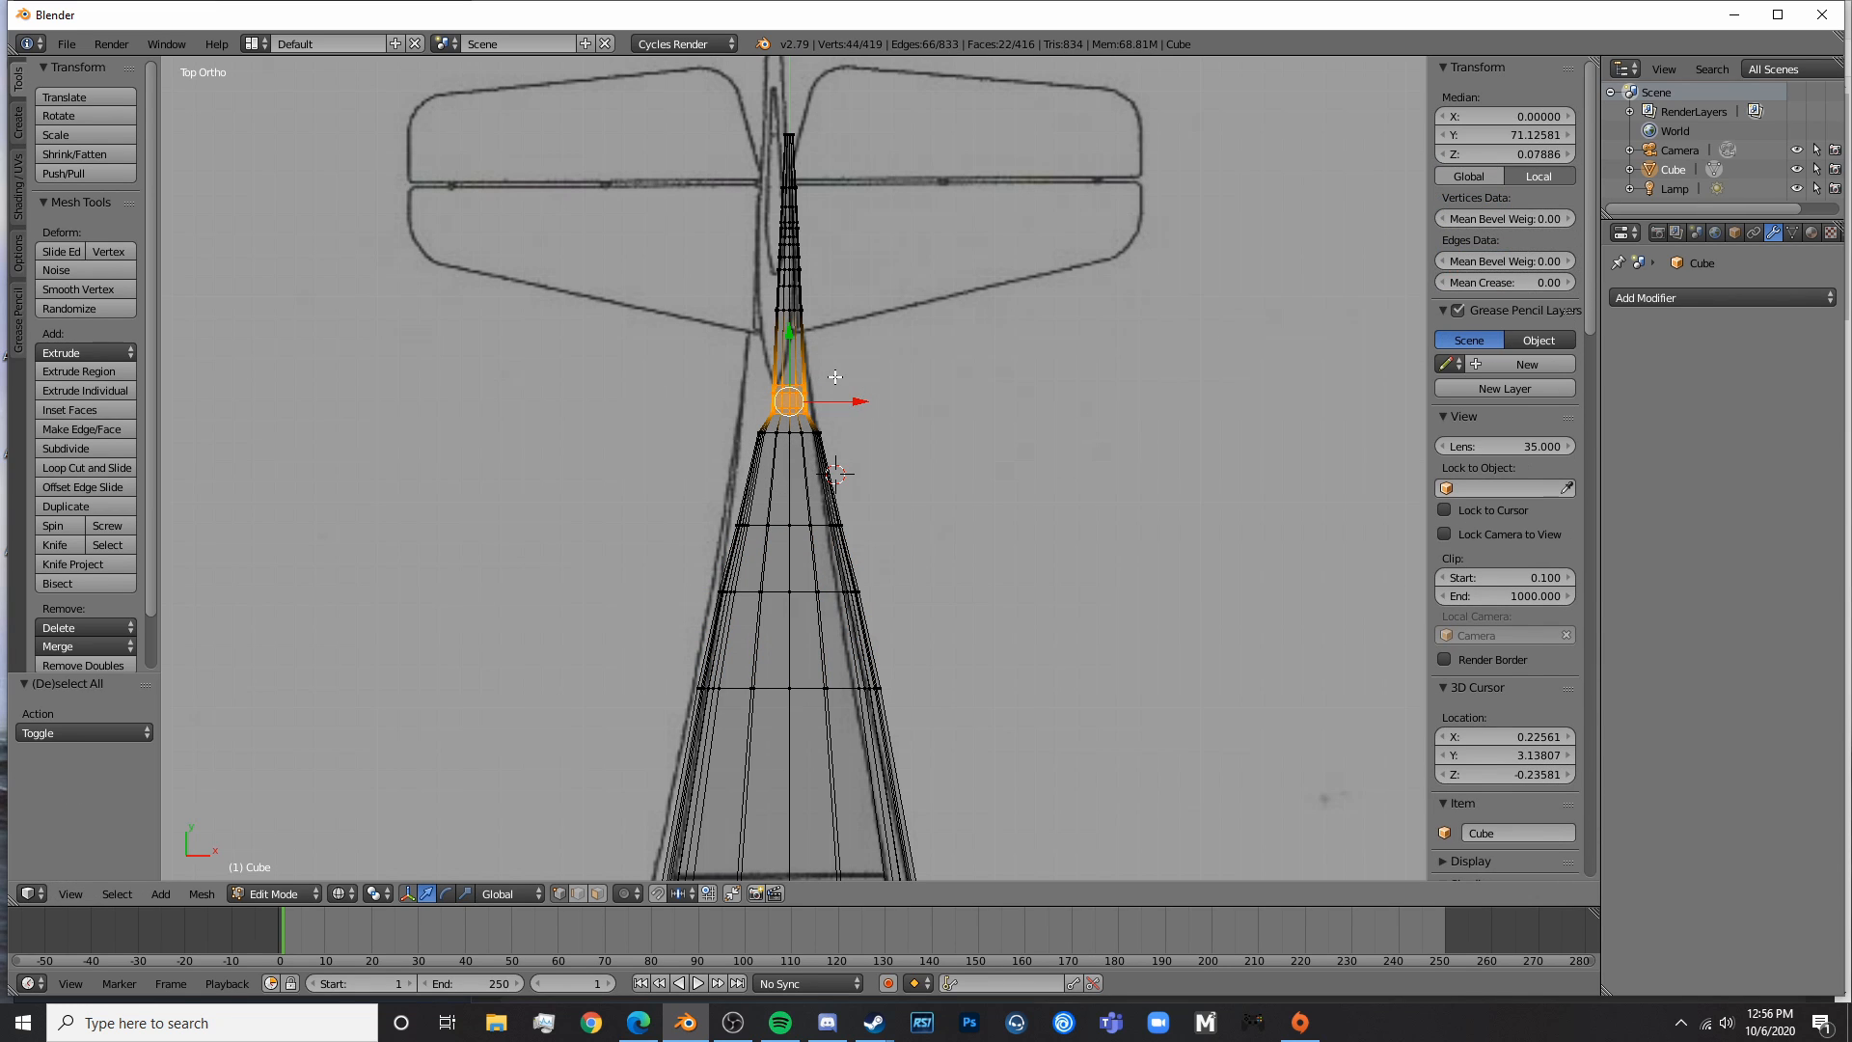
{"action": "scroll", "coordinate": [868, 434], "scroll_direction": "up", "scroll_amount": 5}
{"action": "key", "text": "s"}
{"action": "key", "text": "x"}
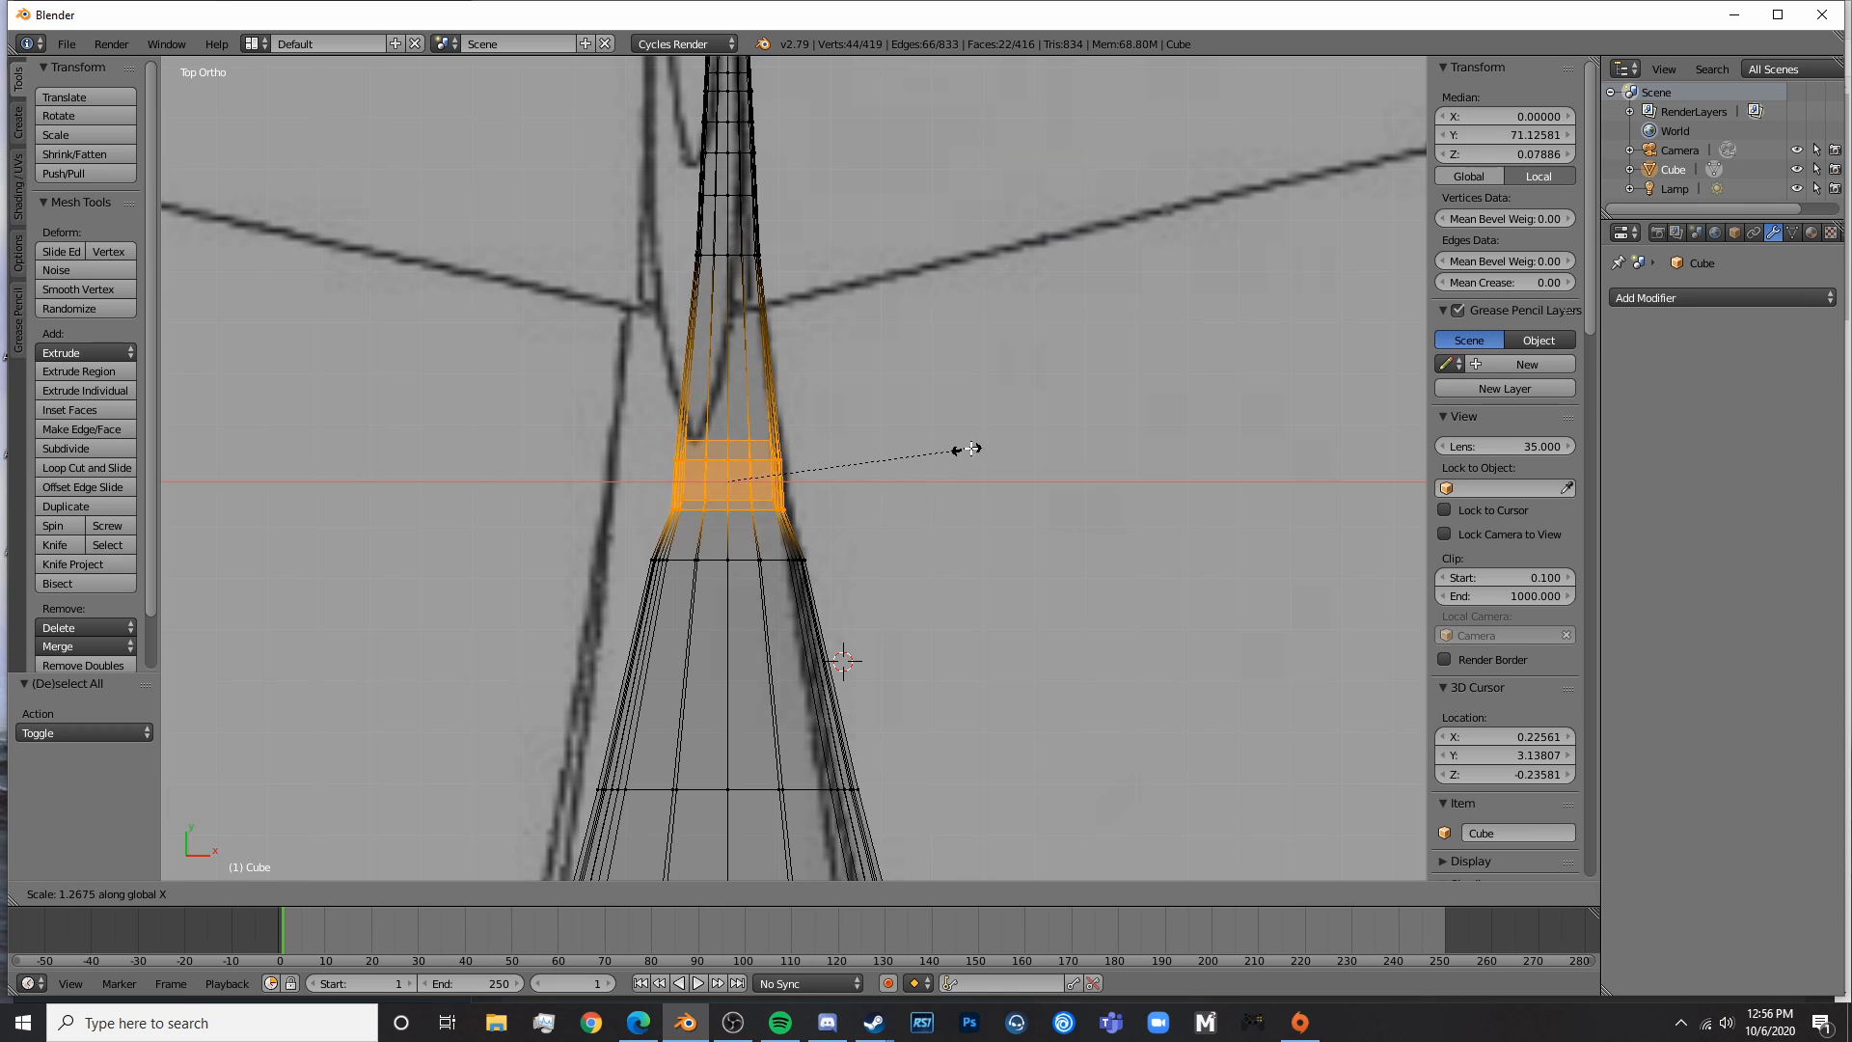
{"action": "left_click", "coordinate": [1010, 442]}
{"action": "key", "text": "Tab"}
{"action": "scroll", "coordinate": [1020, 490], "scroll_direction": "down", "scroll_amount": 11}
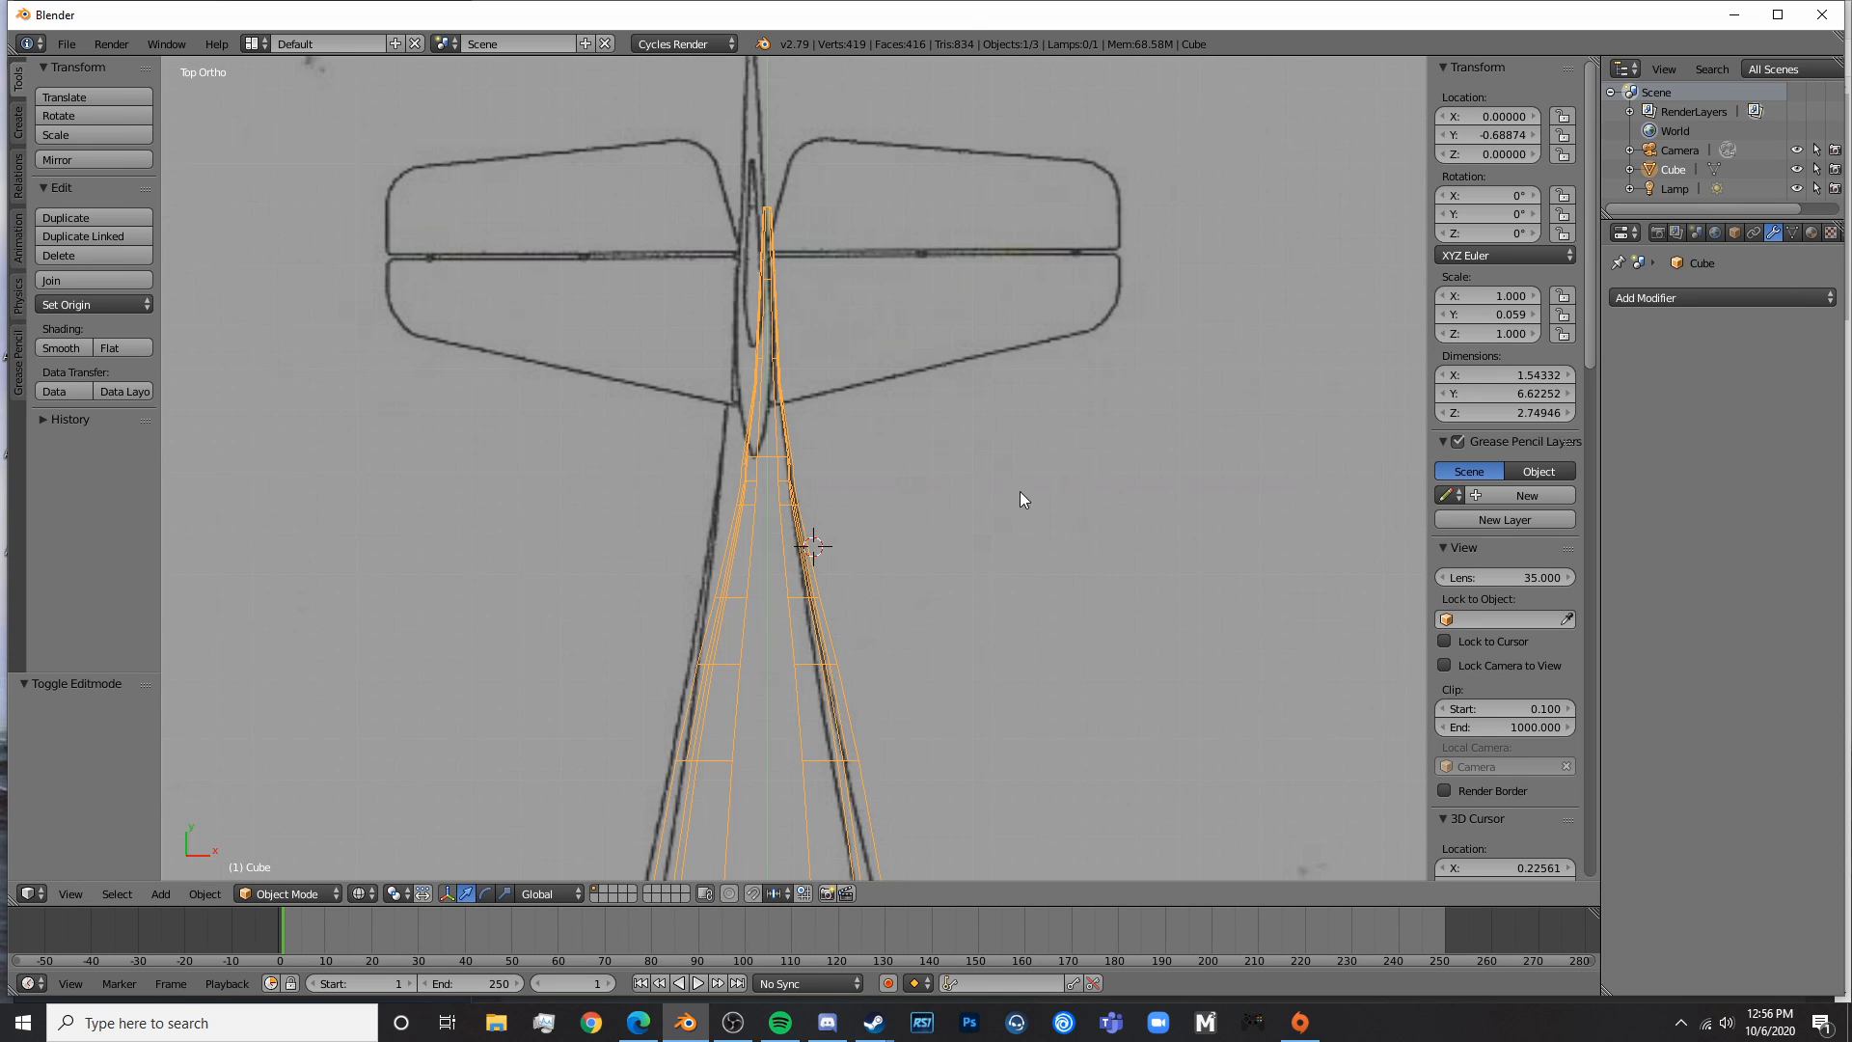
- Select the front vertex row of the fin section and widen it along X by about 1.04
{"action": "key", "text": "Tab"}
{"action": "scroll", "coordinate": [961, 564], "scroll_direction": "up", "scroll_amount": 2}
{"action": "scroll", "coordinate": [958, 567], "scroll_direction": "up", "scroll_amount": 7}
{"action": "key", "text": "a"}
{"action": "key", "text": "c"}
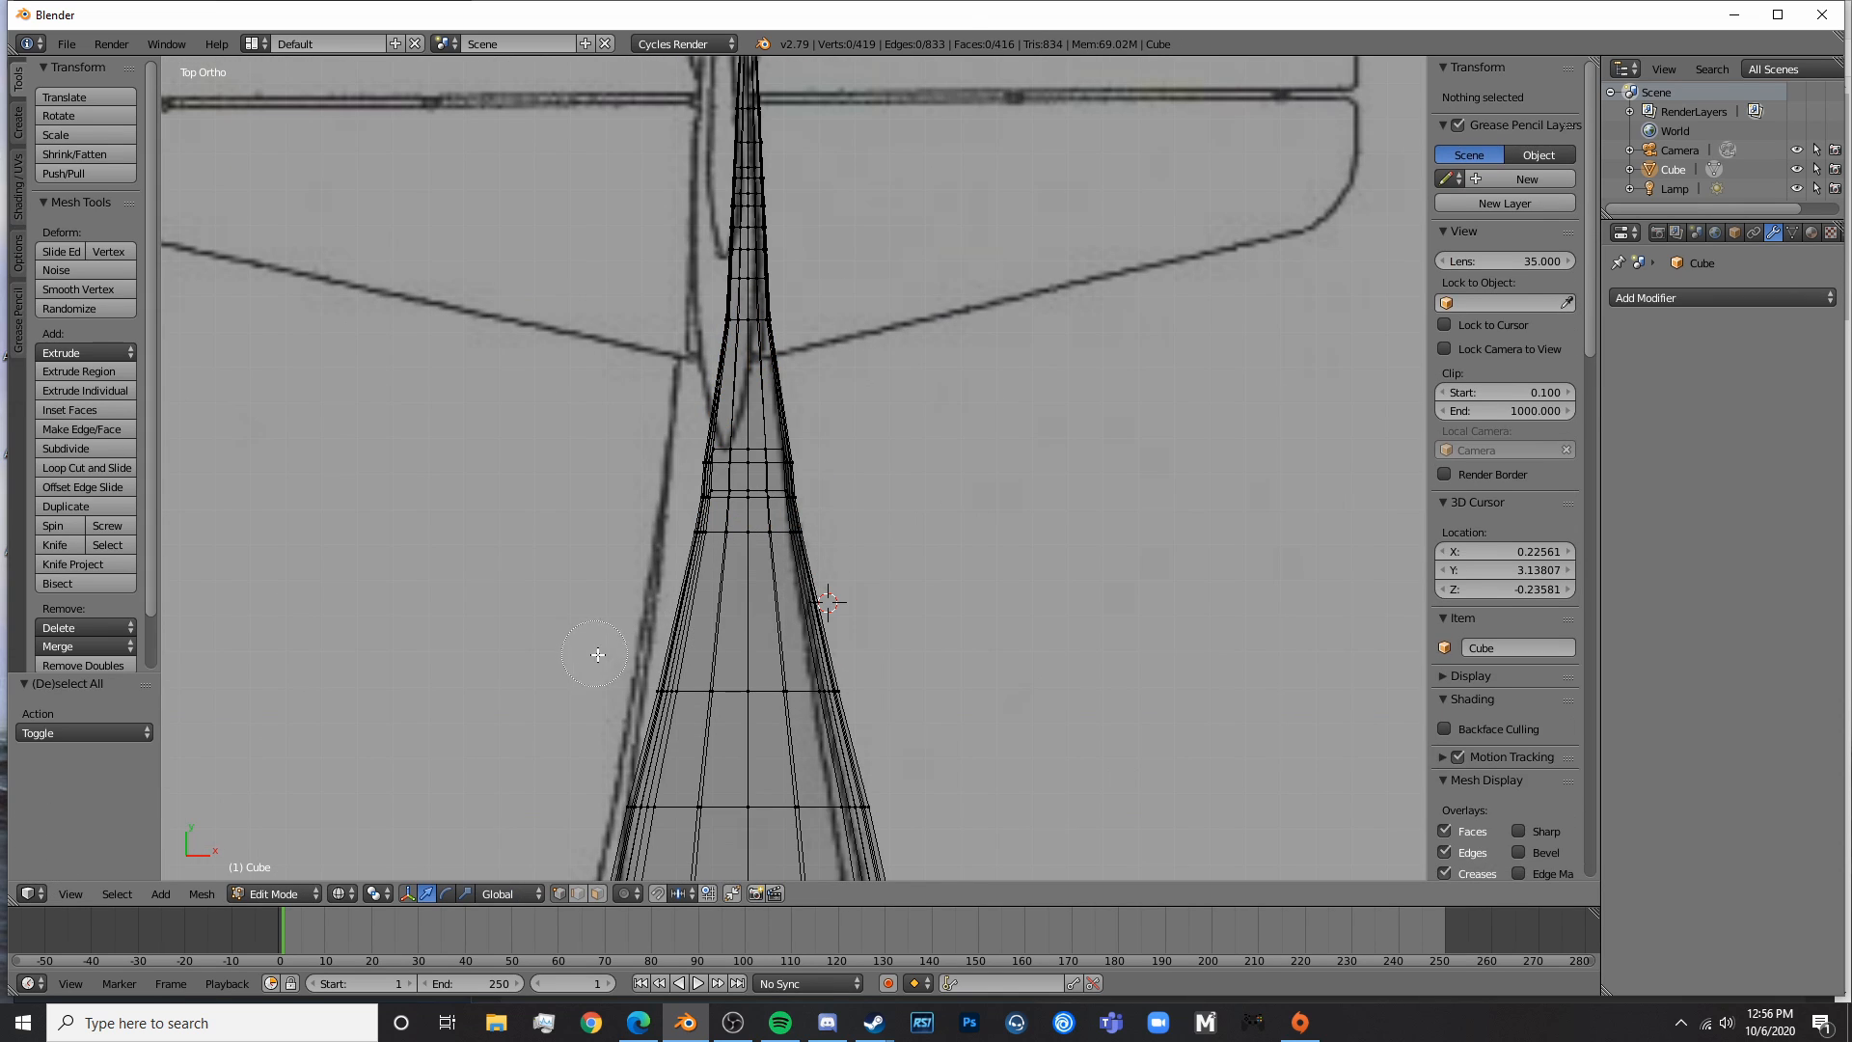
{"action": "left_click_drag", "start_coordinate": [654, 686], "coordinate": [841, 686]}
{"action": "key", "text": "a"}
{"action": "key", "text": "b"}
{"action": "left_click_drag", "start_coordinate": [679, 518], "coordinate": [855, 538]}
{"action": "key", "text": "s"}
{"action": "key", "text": "x"}
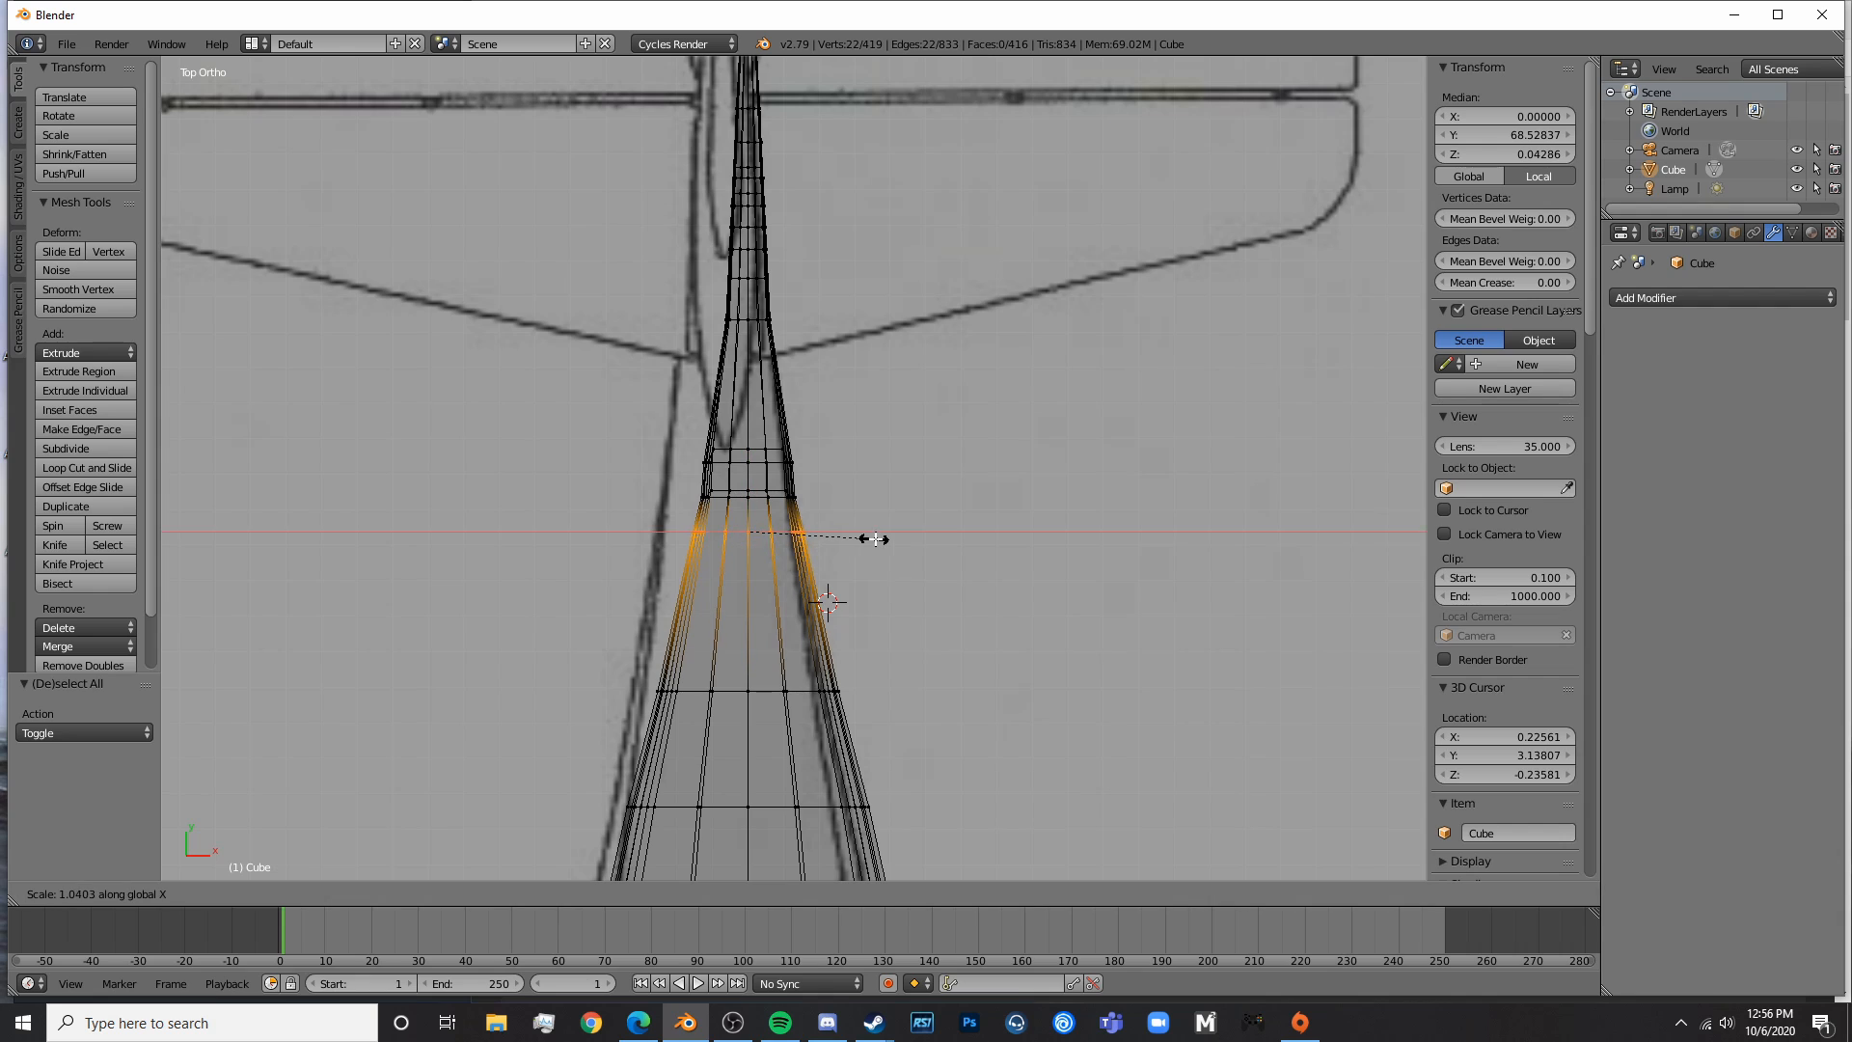
{"action": "left_click", "coordinate": [874, 539]}
- Try to scale the vertex row just behind the front row of the fin section
{"action": "key", "text": "a"}
{"action": "key", "text": "c"}
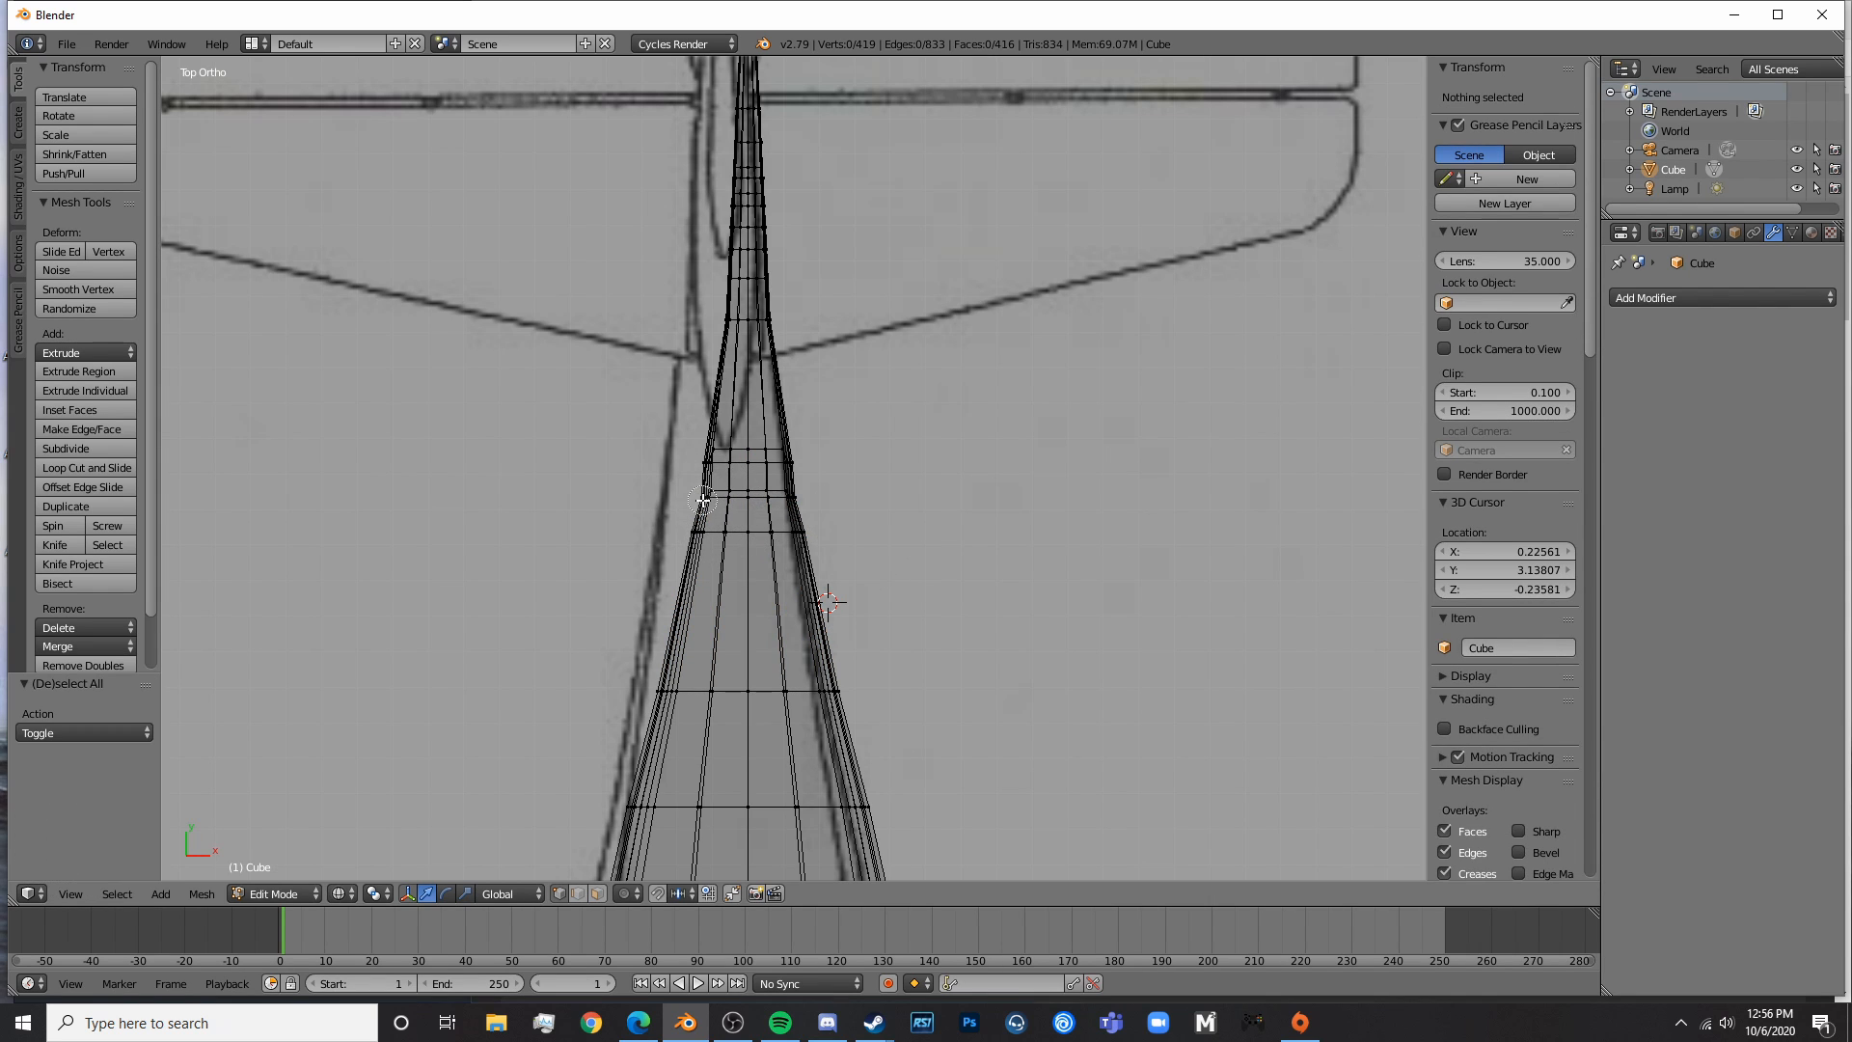
{"action": "left_click_drag", "start_coordinate": [702, 500], "coordinate": [805, 500]}
{"action": "right_click", "coordinate": [849, 503]}
{"action": "key", "text": "s"}
{"action": "left_click", "coordinate": [774, 491]}
{"action": "key", "text": "ctrl+z"}
- Widen the vertex row just behind the front row of the fin section along X by 1.116, then narrow it slightly
{"action": "key", "text": "c"}
{"action": "left_click", "coordinate": [763, 492]}
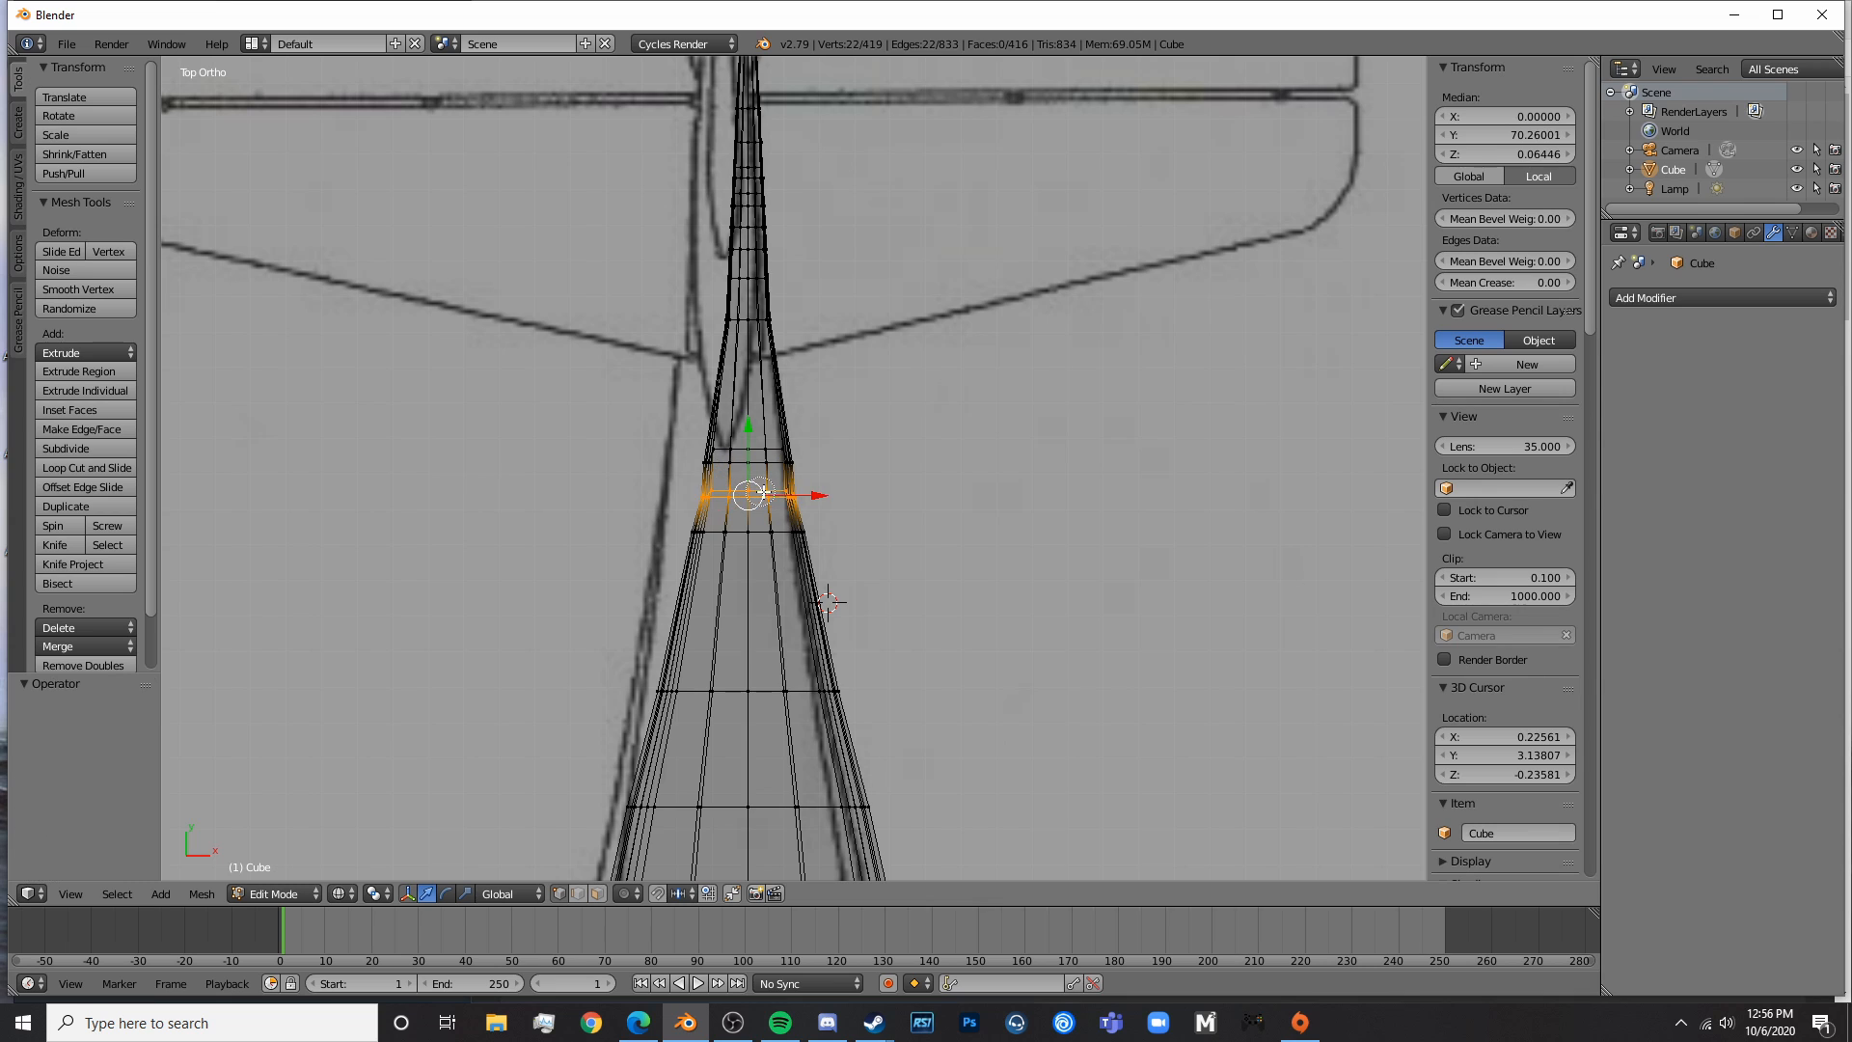
{"action": "key", "text": "s"}
{"action": "key", "text": "x"}
{"action": "left_click", "coordinate": [881, 485]}
{"action": "key", "text": "s"}
{"action": "key", "text": "x"}
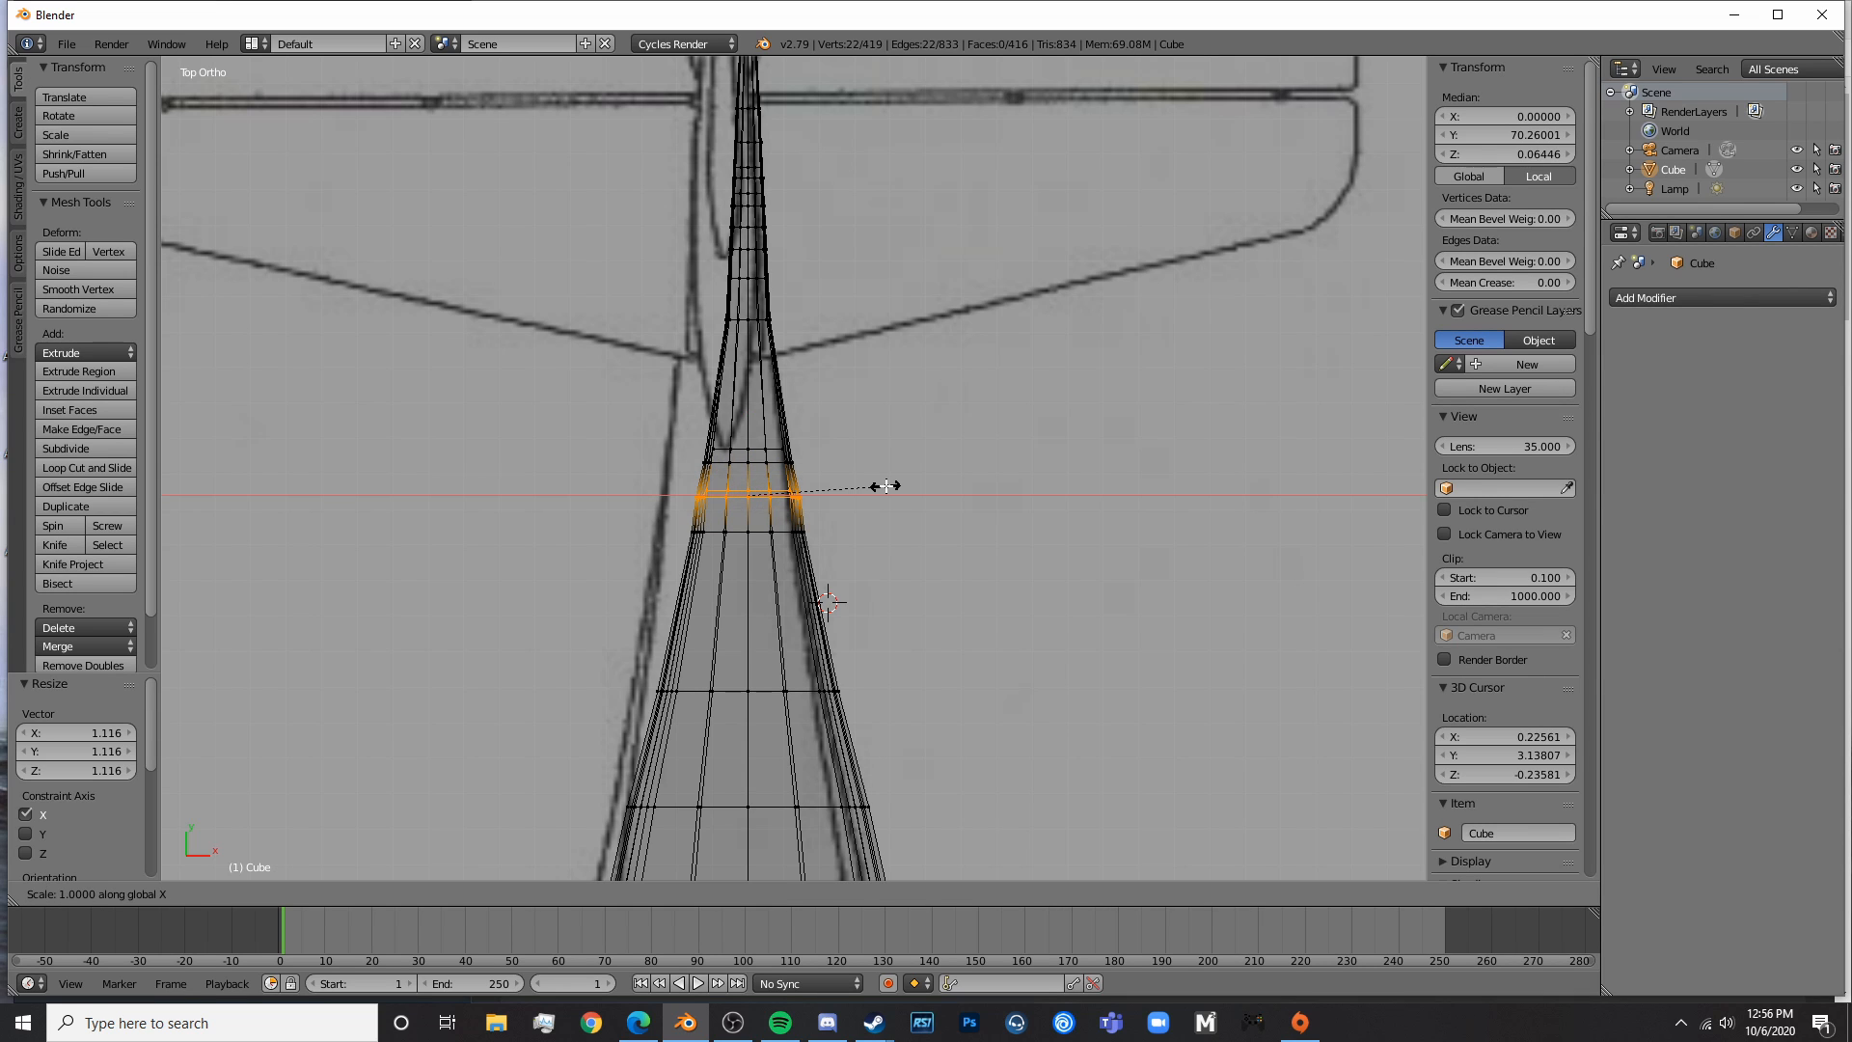
{"action": "left_click", "coordinate": [879, 486]}
- Inspect the fuselage and tail in shaded and rendered views and compare its profile with the side-view blueprint
{"action": "key", "text": "Tab"}
{"action": "scroll", "coordinate": [877, 486], "scroll_direction": "down", "scroll_amount": 9}
{"action": "key", "text": "z"}
{"action": "mouse_move", "coordinate": [877, 486]}
{"action": "middle_mouse_down"}
{"action": "mouse_move", "coordinate": [712, 311]}
{"action": "mouse_move", "coordinate": [508, 281]}
{"action": "mouse_move", "coordinate": [649, 319]}
{"action": "mouse_move", "coordinate": [771, 493]}
{"action": "mouse_move", "coordinate": [893, 516]}
{"action": "mouse_move", "coordinate": [687, 540]}
{"action": "middle_mouse_up"}
{"action": "key", "text": "shift+z"}
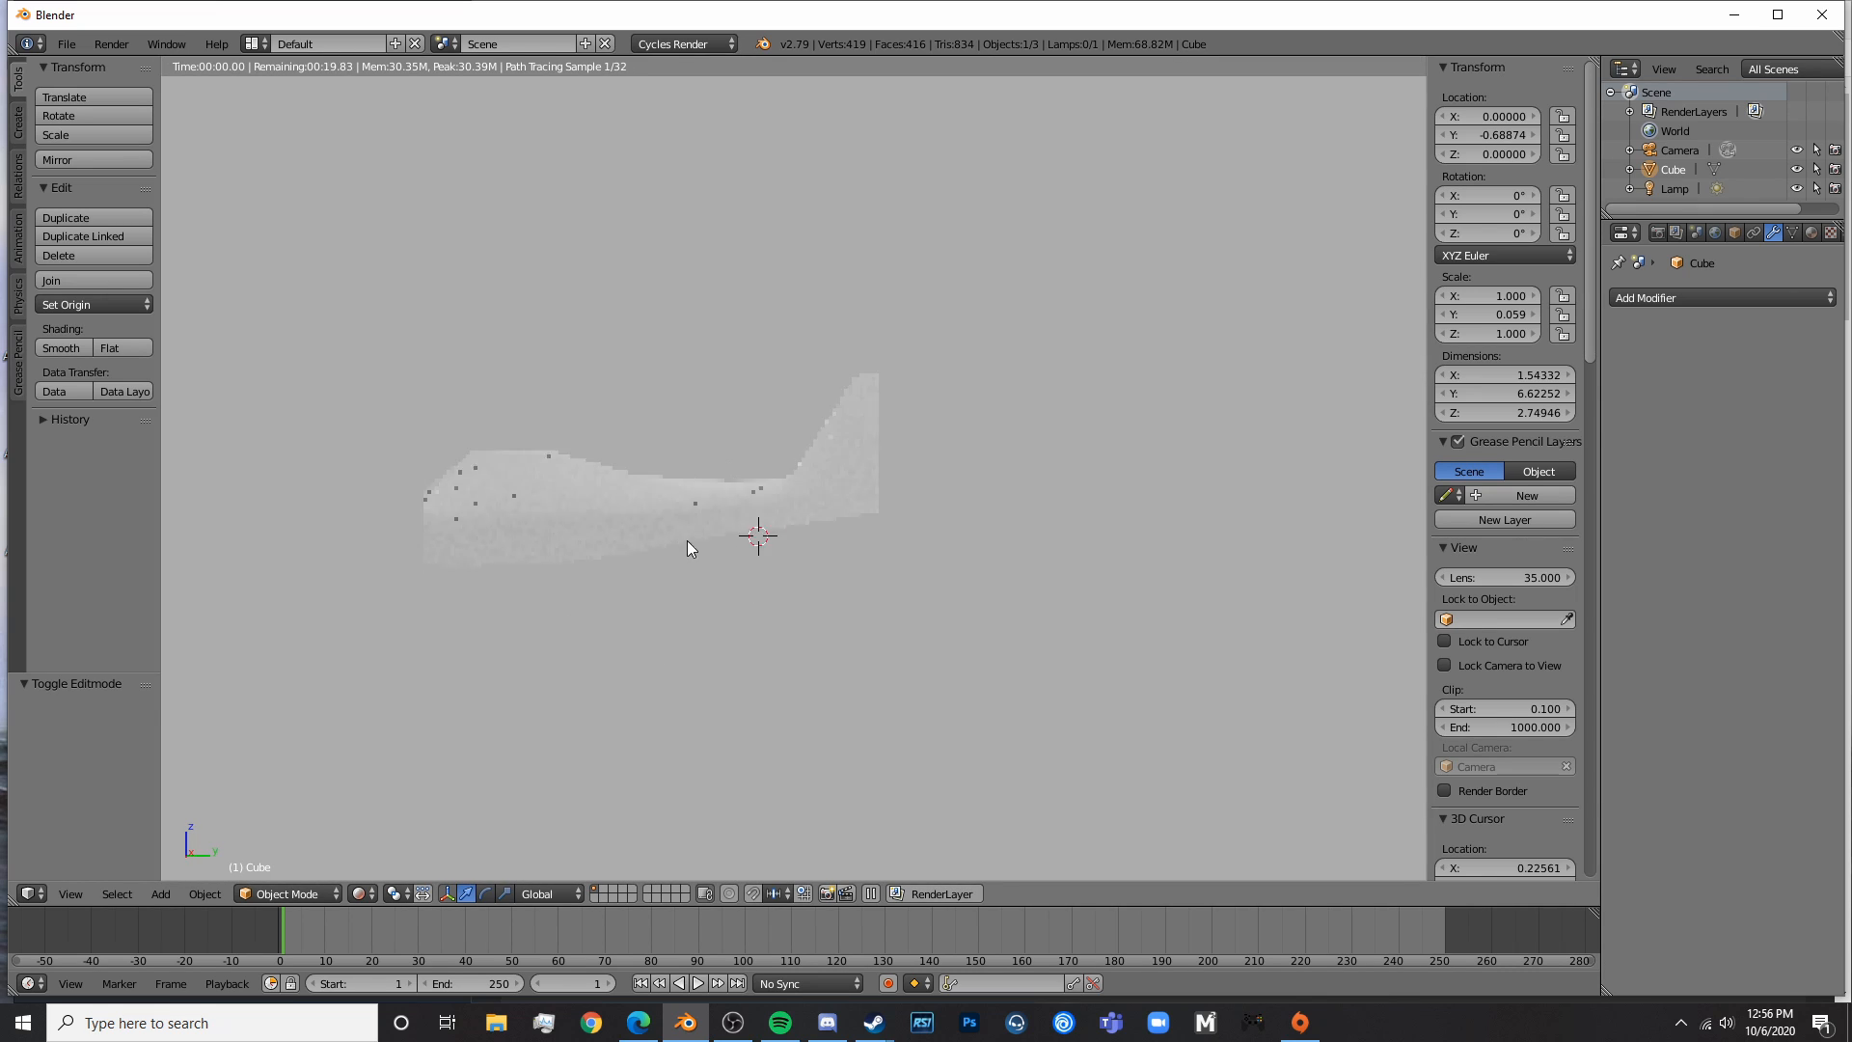
{"action": "scroll", "coordinate": [686, 540], "scroll_direction": "up", "scroll_amount": 4}
{"action": "key", "text": "shift+z"}
{"action": "key", "text": "Tab"}
{"action": "key", "text": "KP_3"}
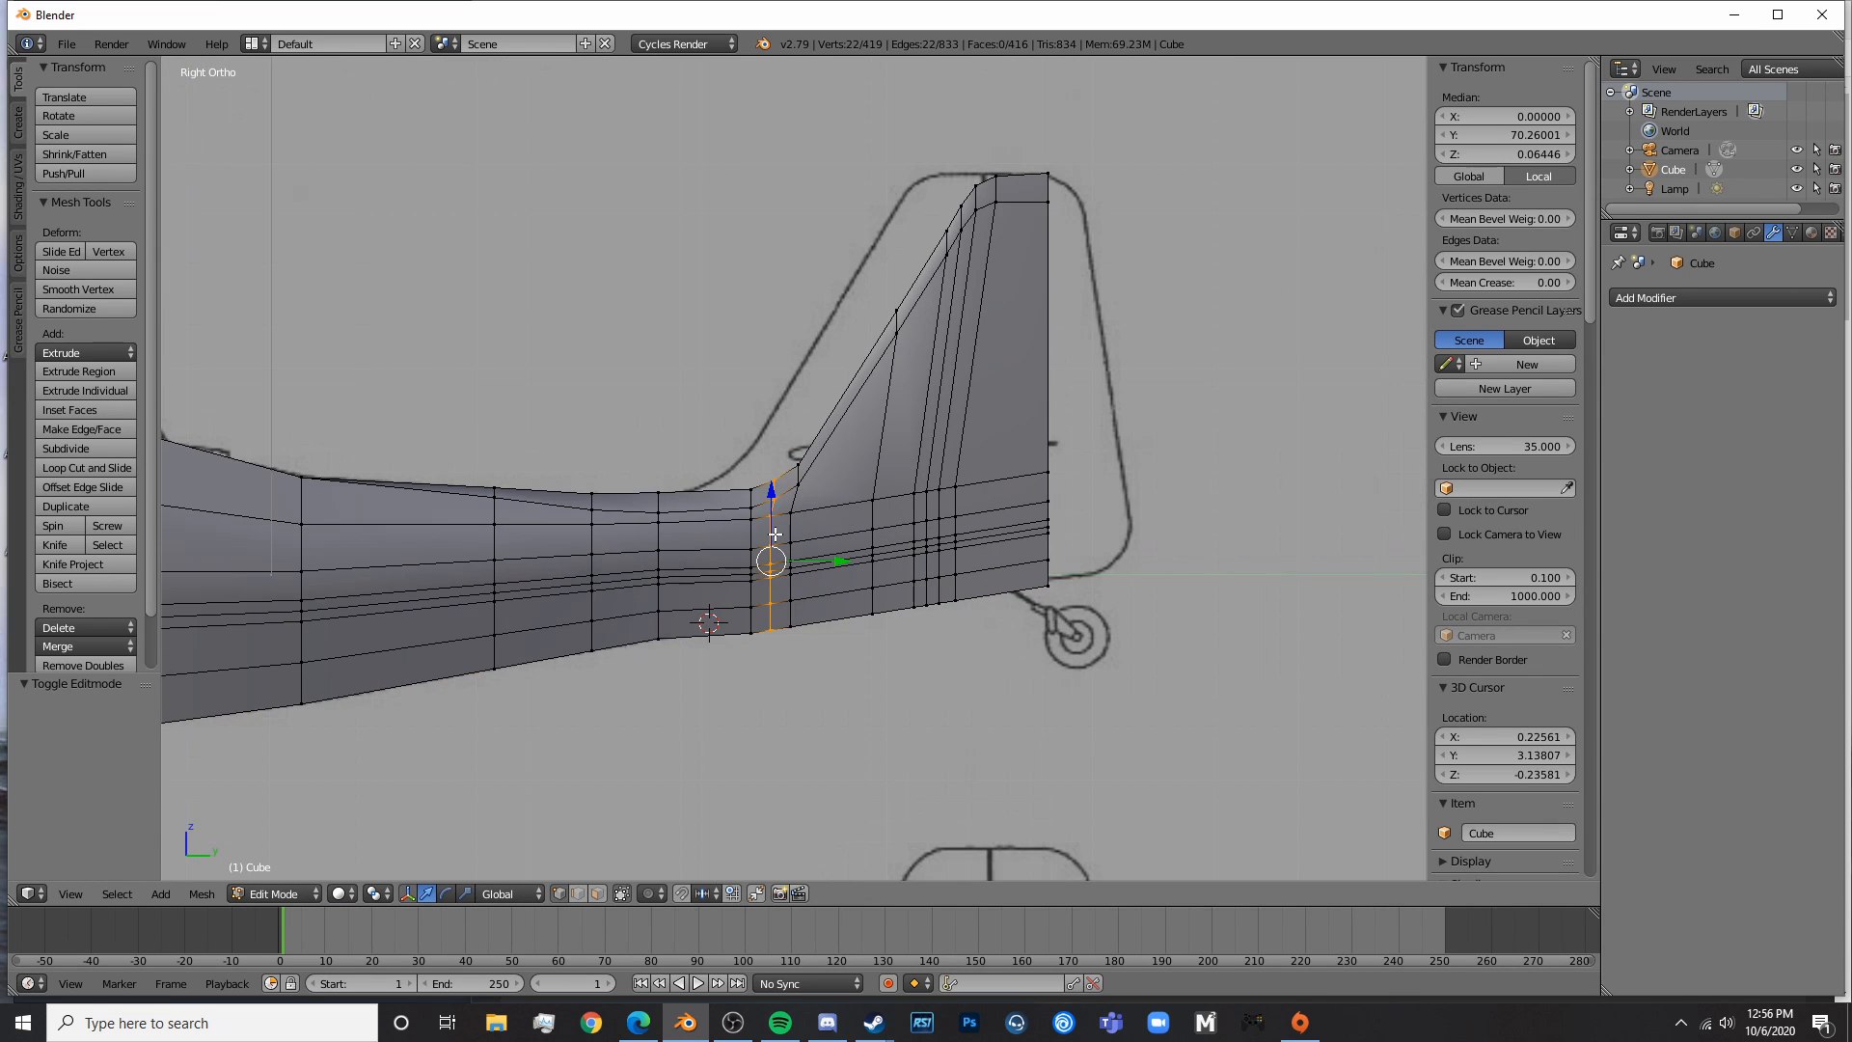
{"action": "scroll", "coordinate": [775, 534], "scroll_direction": "down", "scroll_amount": 5}
{"action": "key", "text": "Tab"}
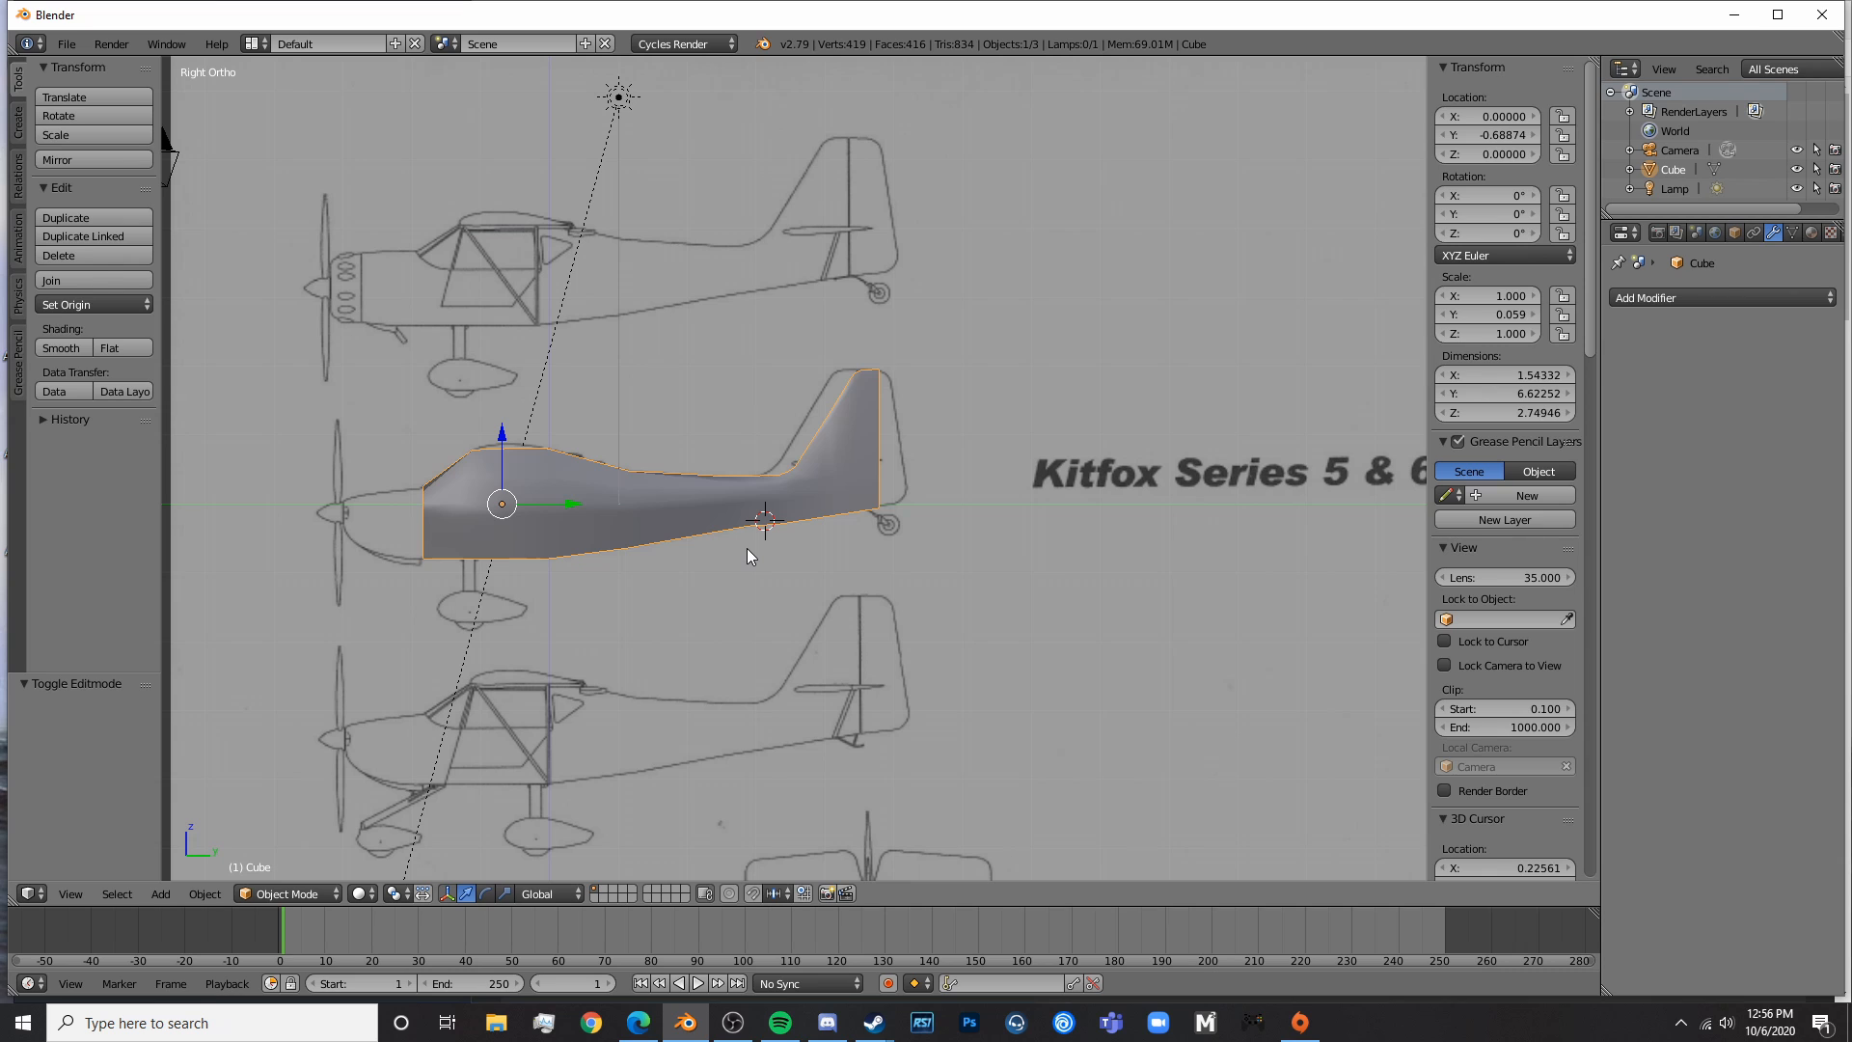
- Show the mesh in wireframe with nothing selected and compare the tail position against the top-view and side-view blueprints
{"action": "key", "text": "Tab"}
{"action": "key", "text": "z"}
{"action": "key", "text": "a"}
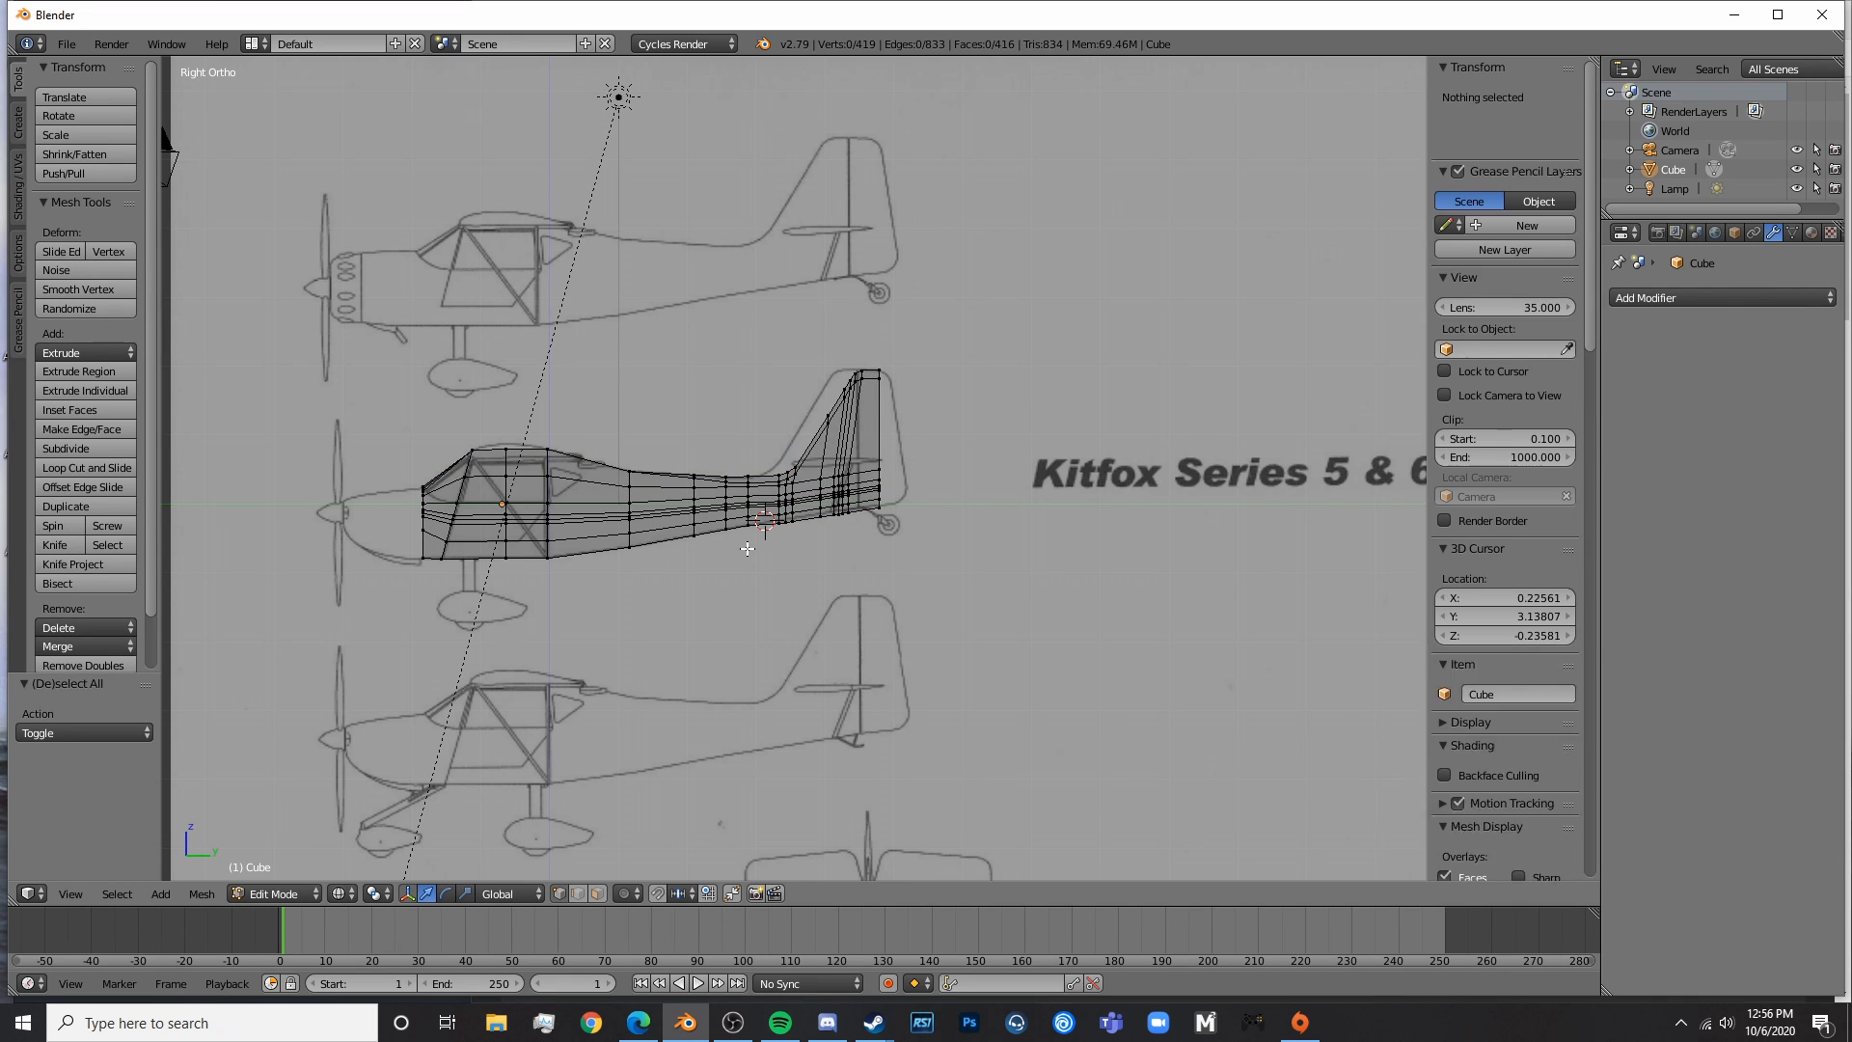
{"action": "scroll", "coordinate": [757, 549], "scroll_direction": "down", "scroll_amount": 5}
{"action": "scroll", "coordinate": [769, 550], "scroll_direction": "up", "scroll_amount": 5}
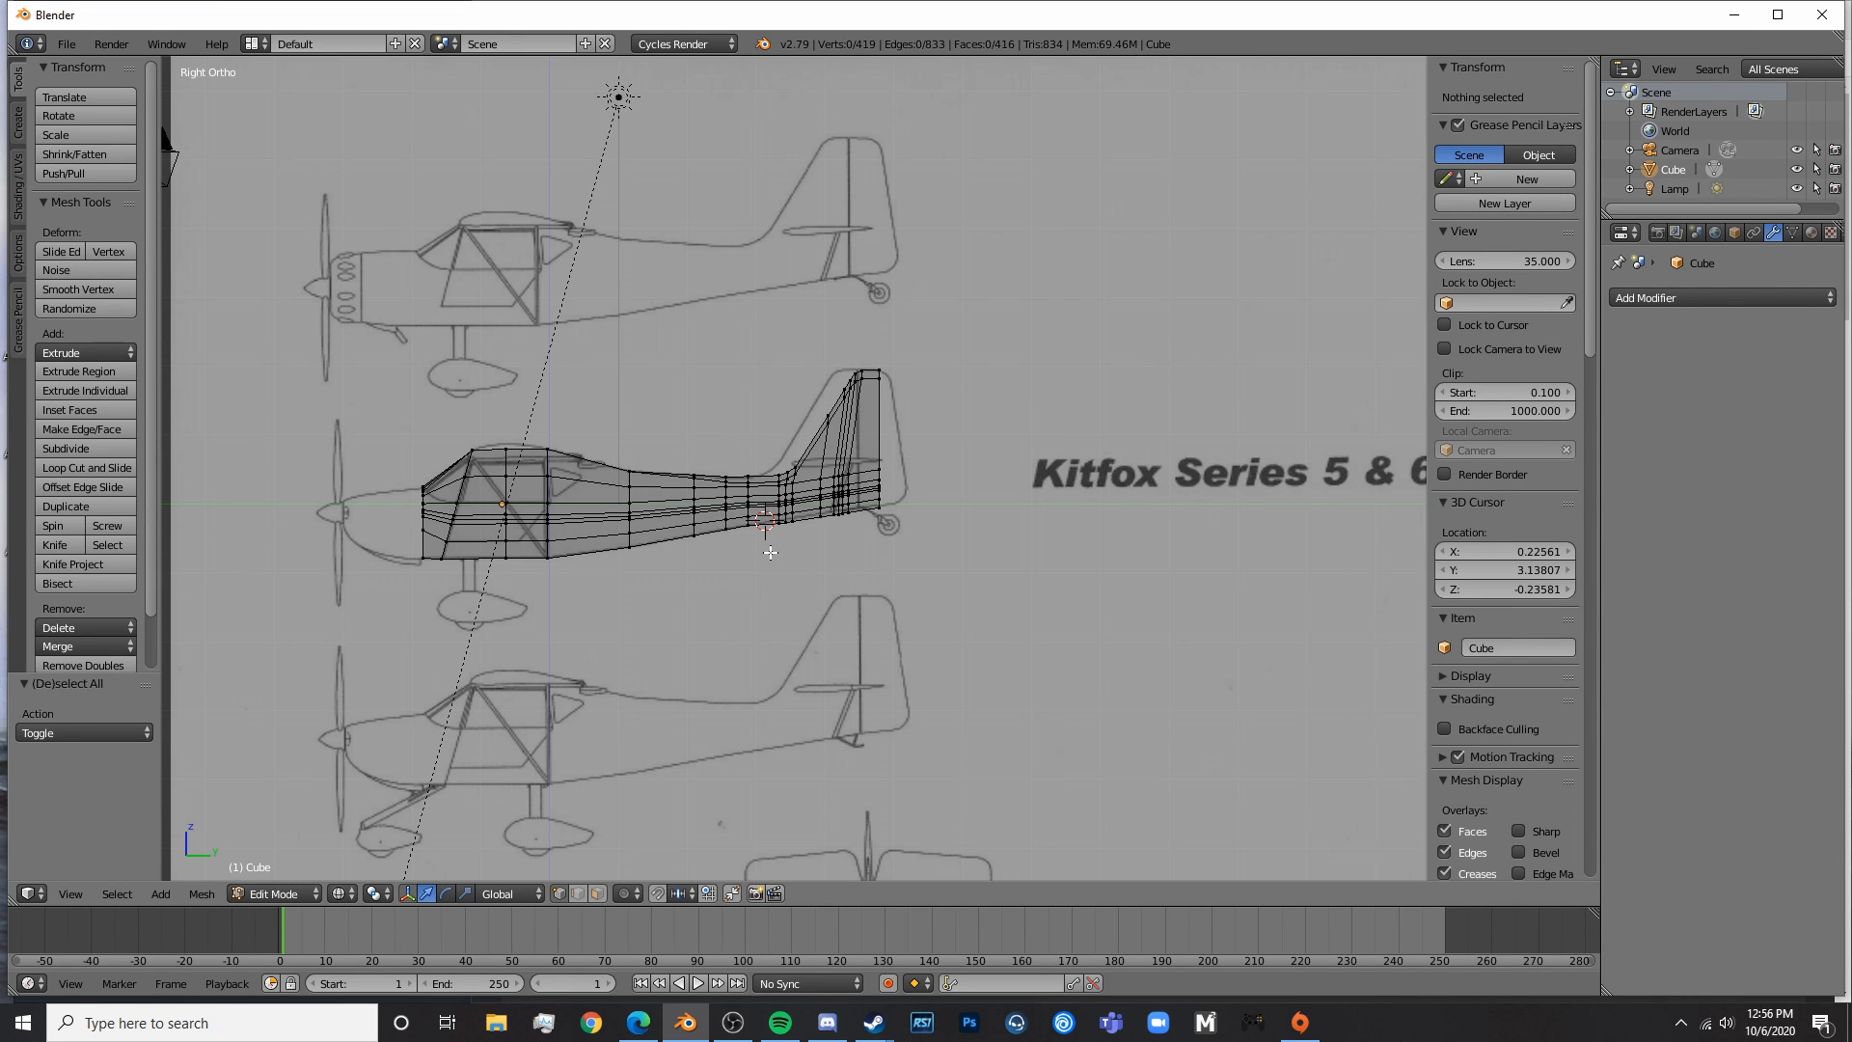
{"action": "key", "text": "KP_7"}
{"action": "scroll", "coordinate": [1119, 444], "scroll_direction": "up", "scroll_amount": 7}
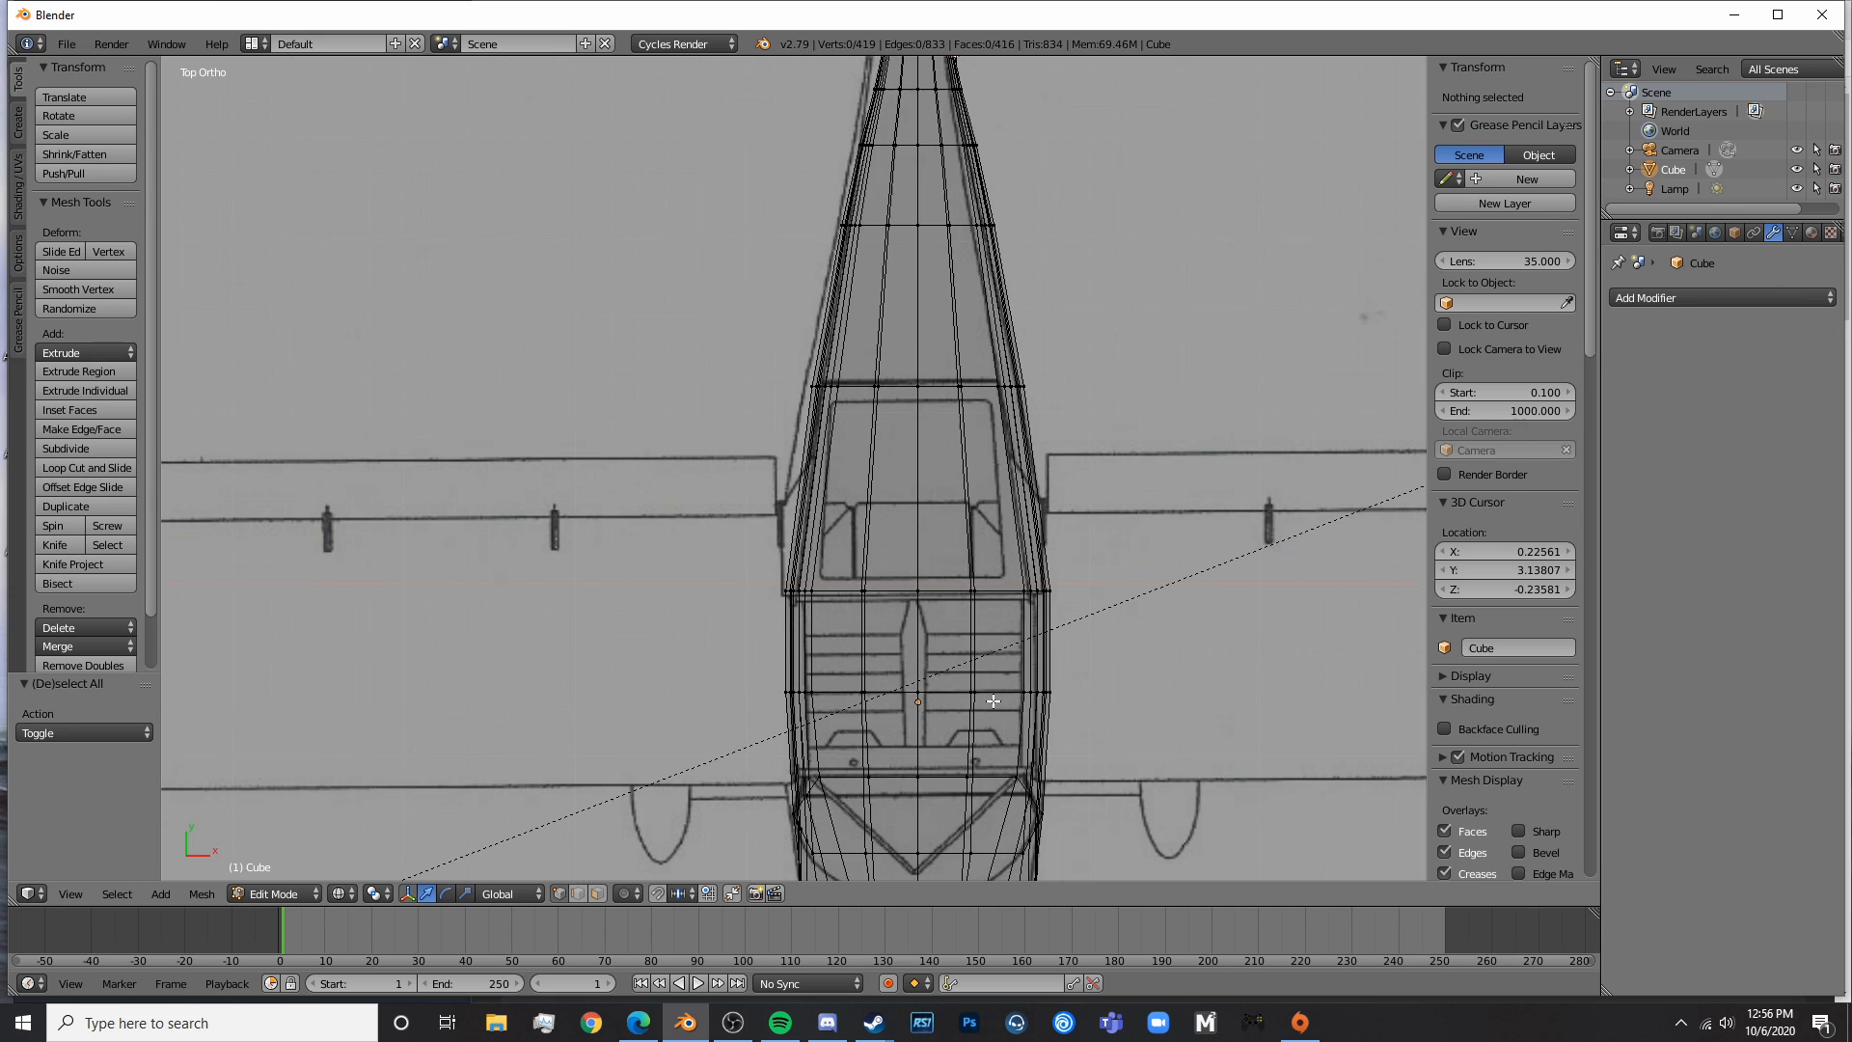
{"action": "middle_click_drag", "start_coordinate": [969, 810], "coordinate": [890, 76], "text": "shift"}
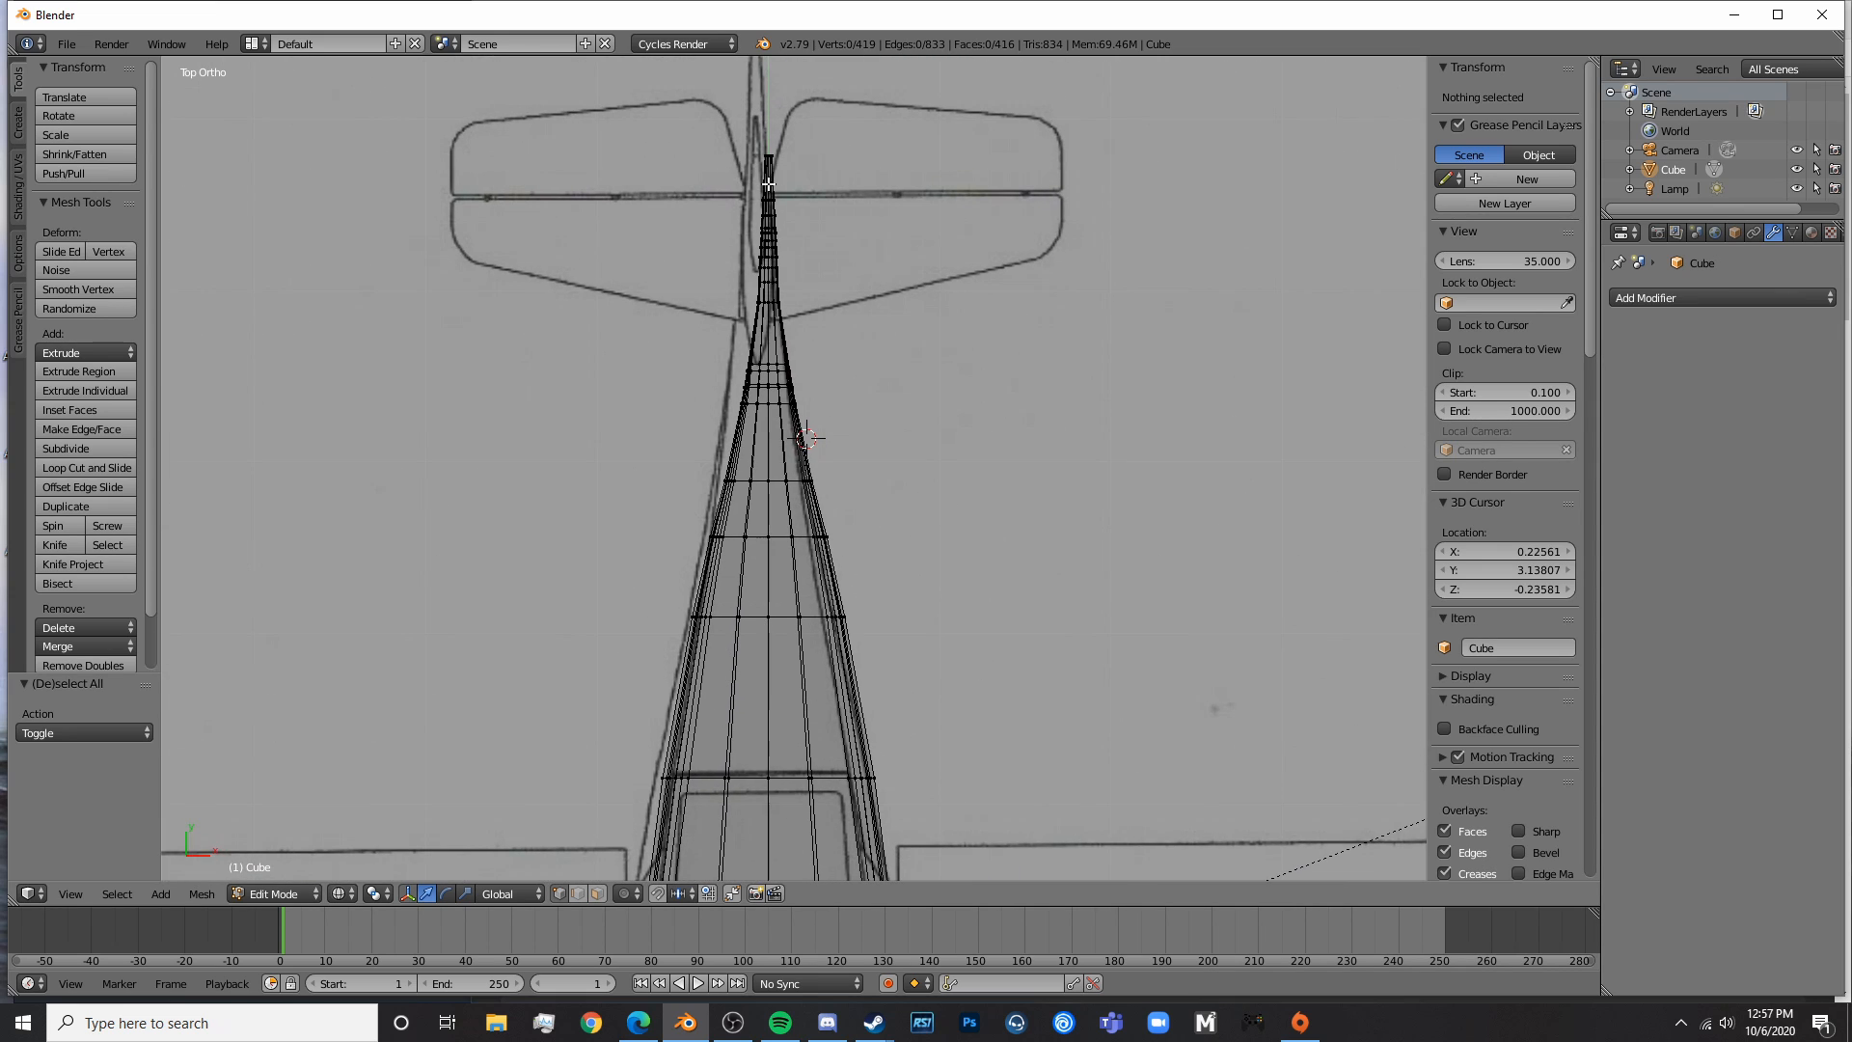
{"action": "key", "text": "KP_3"}
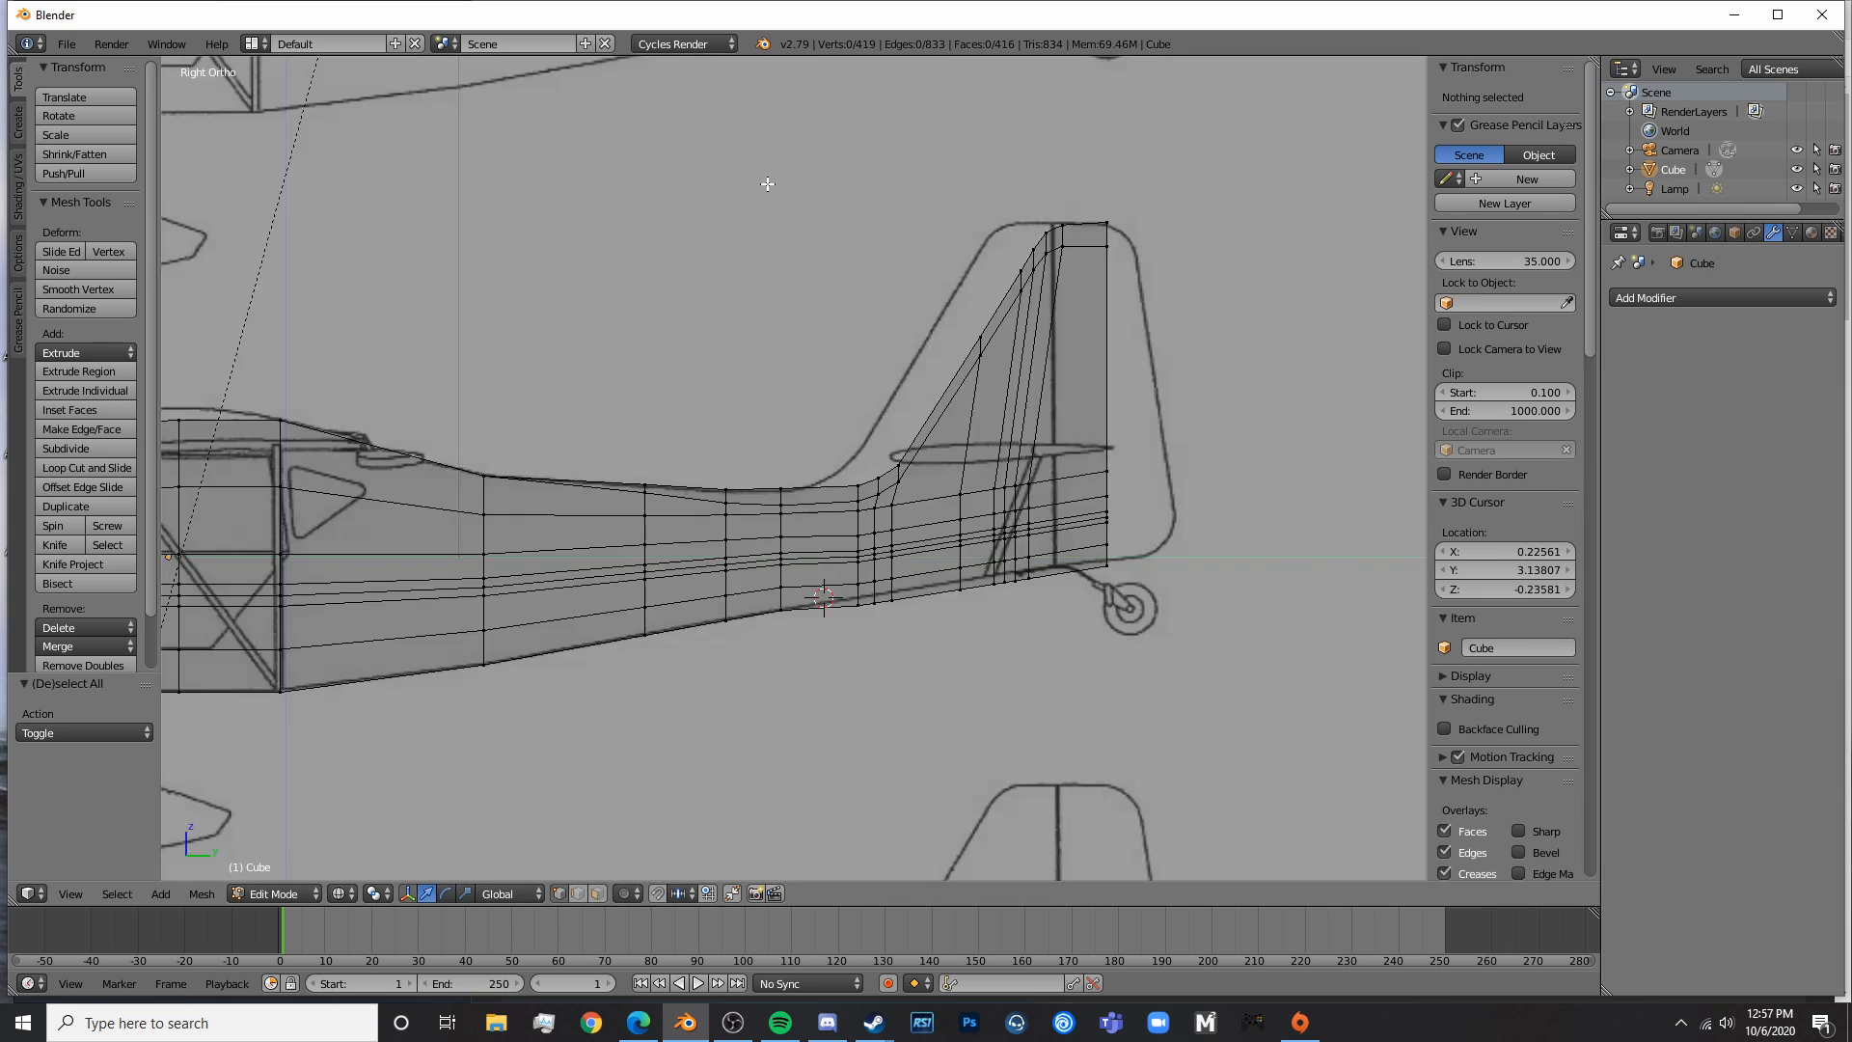
{"action": "scroll", "coordinate": [762, 179], "scroll_direction": "down", "scroll_amount": 5}
{"action": "scroll", "coordinate": [852, 216], "scroll_direction": "up", "scroll_amount": 5}
- Select the entire fin section and align it with the side blueprint, moving it up 0.068, then forward about 0.31 and down about 0.06
{"action": "key", "text": "c"}
{"action": "mouse_move", "coordinate": [861, 591]}
{"action": "left_mouse_down"}
{"action": "mouse_move", "coordinate": [848, 571]}
{"action": "mouse_move", "coordinate": [1051, 385]}
{"action": "mouse_move", "coordinate": [989, 420]}
{"action": "left_mouse_up"}
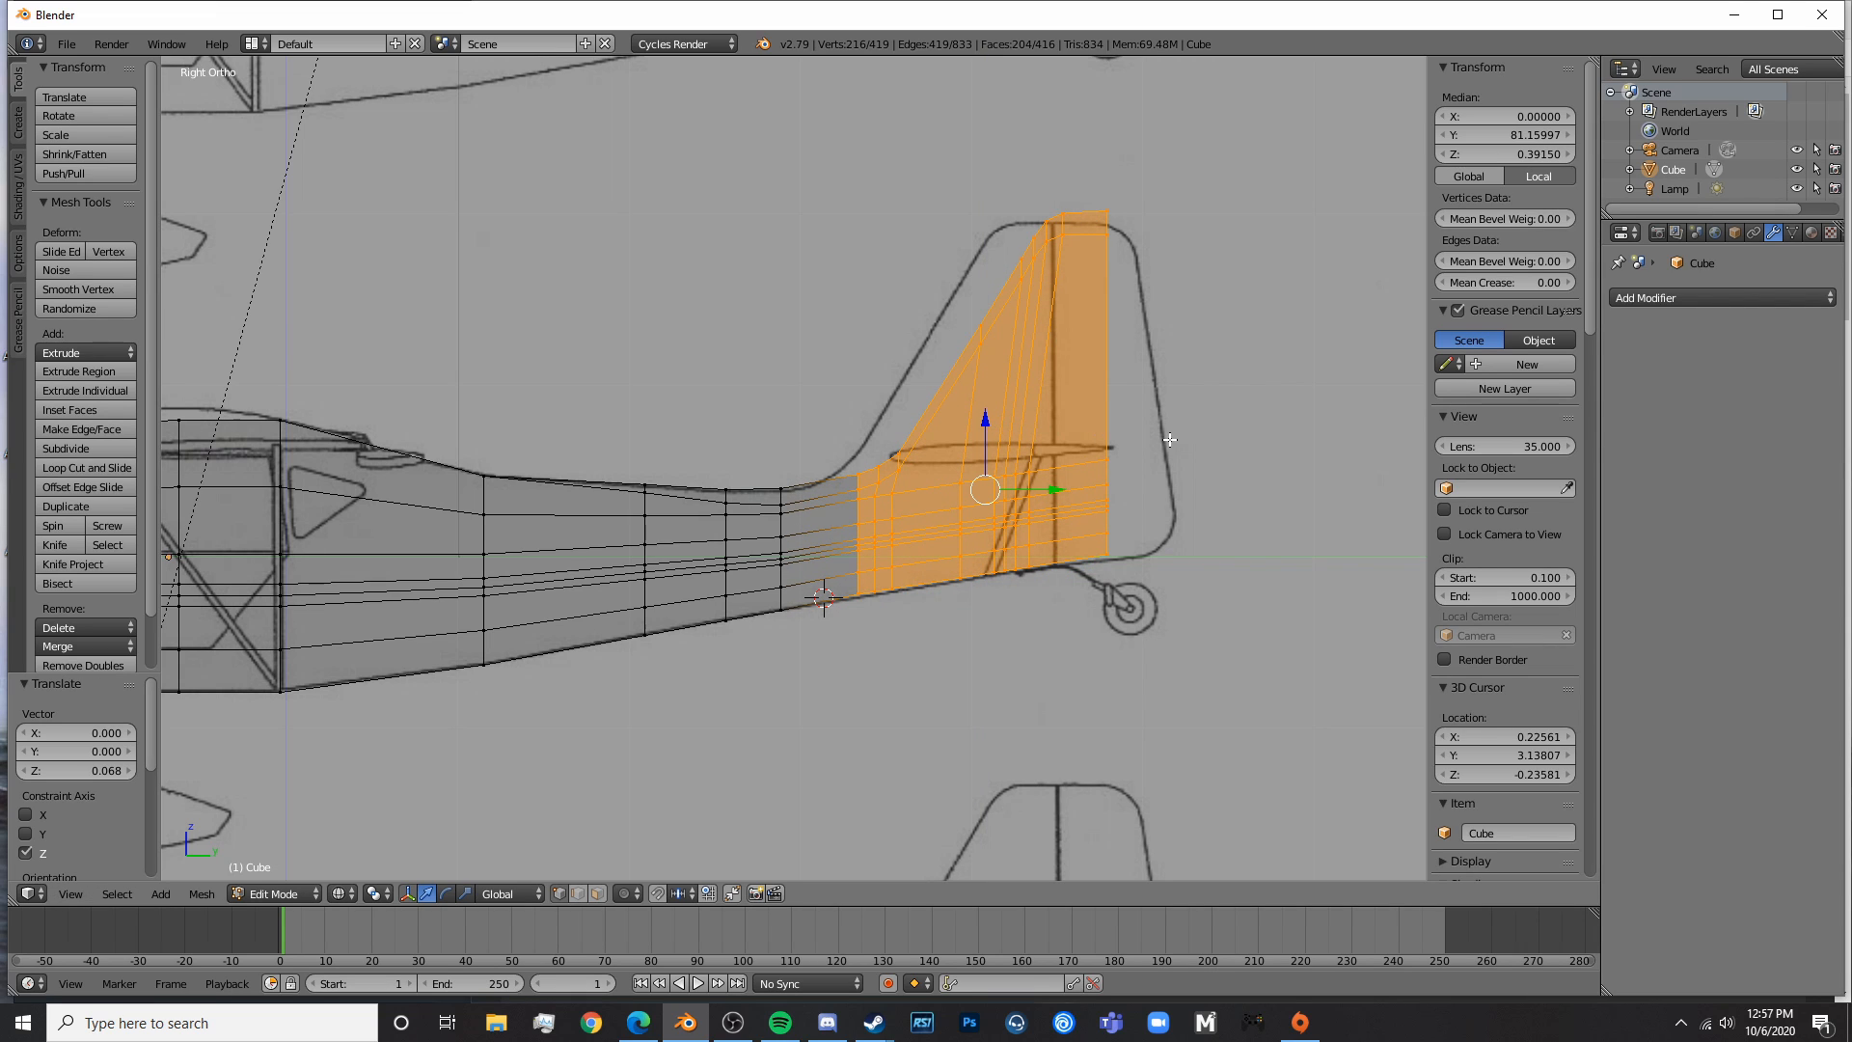
{"action": "key", "text": "g"}
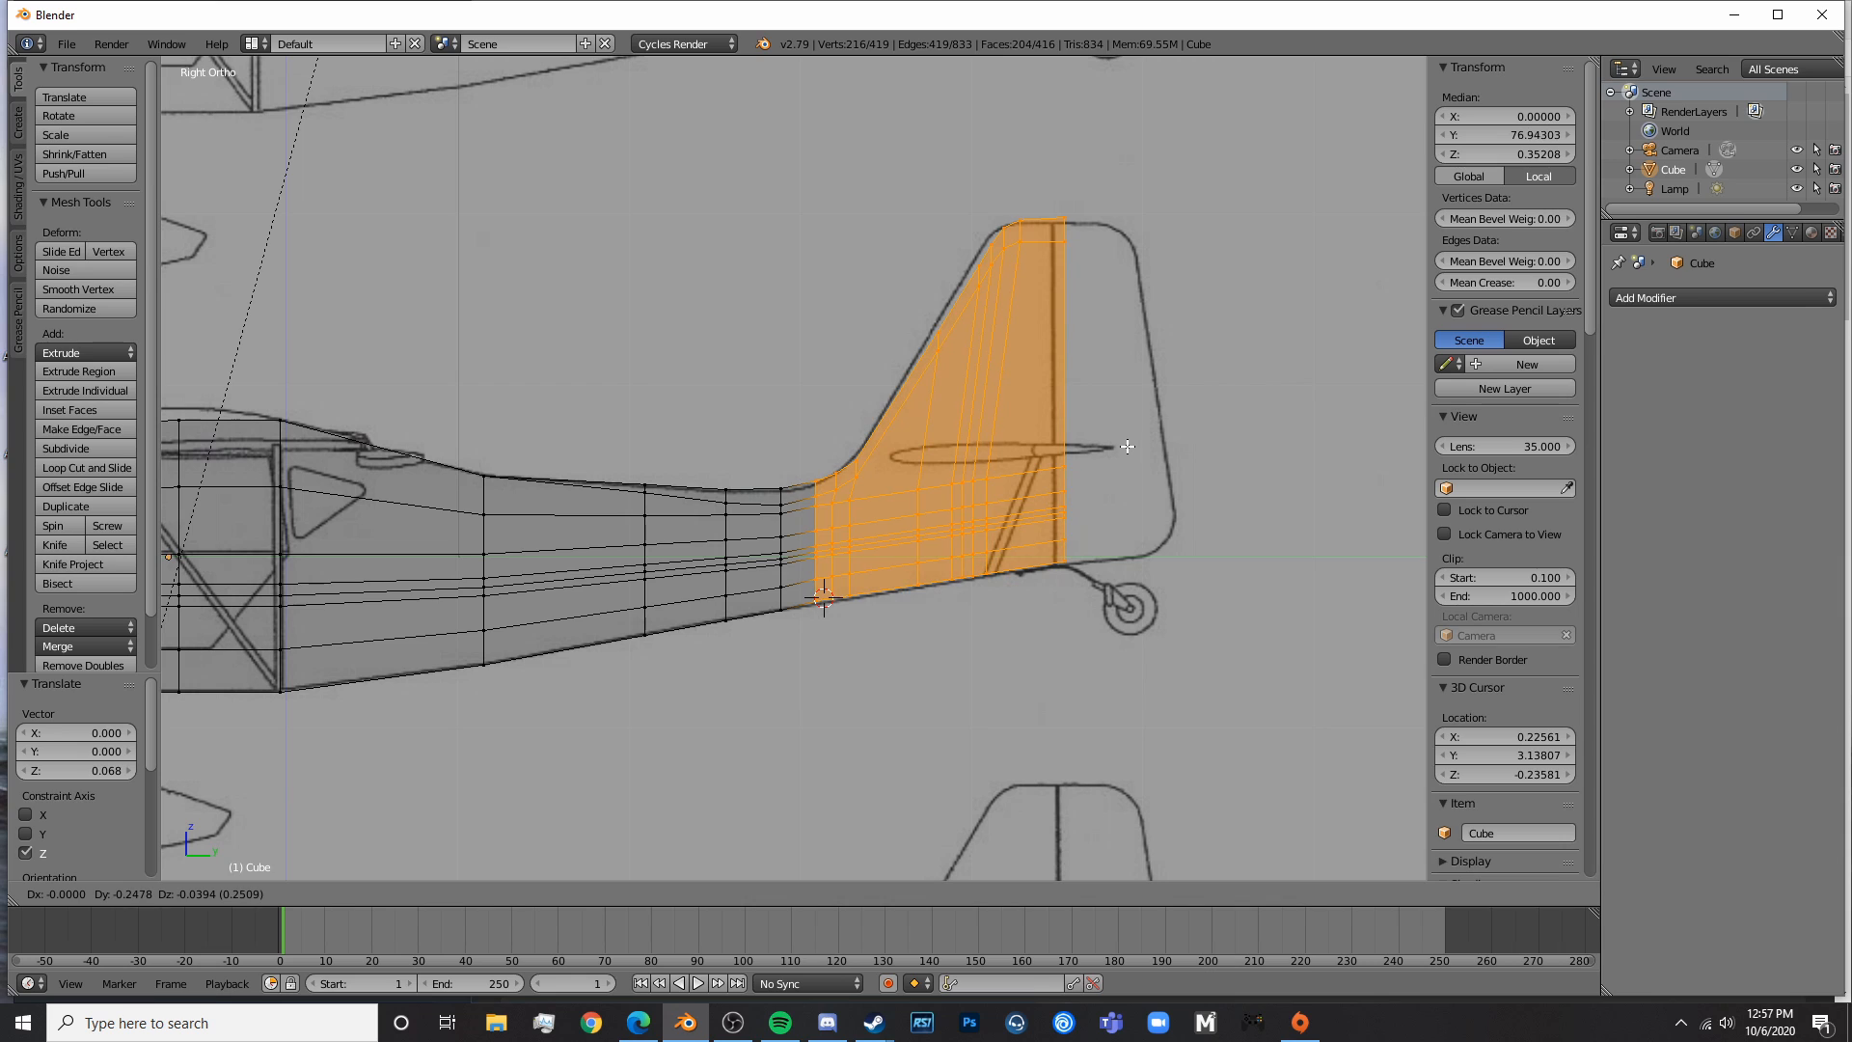
{"action": "left_click", "coordinate": [1126, 447]}
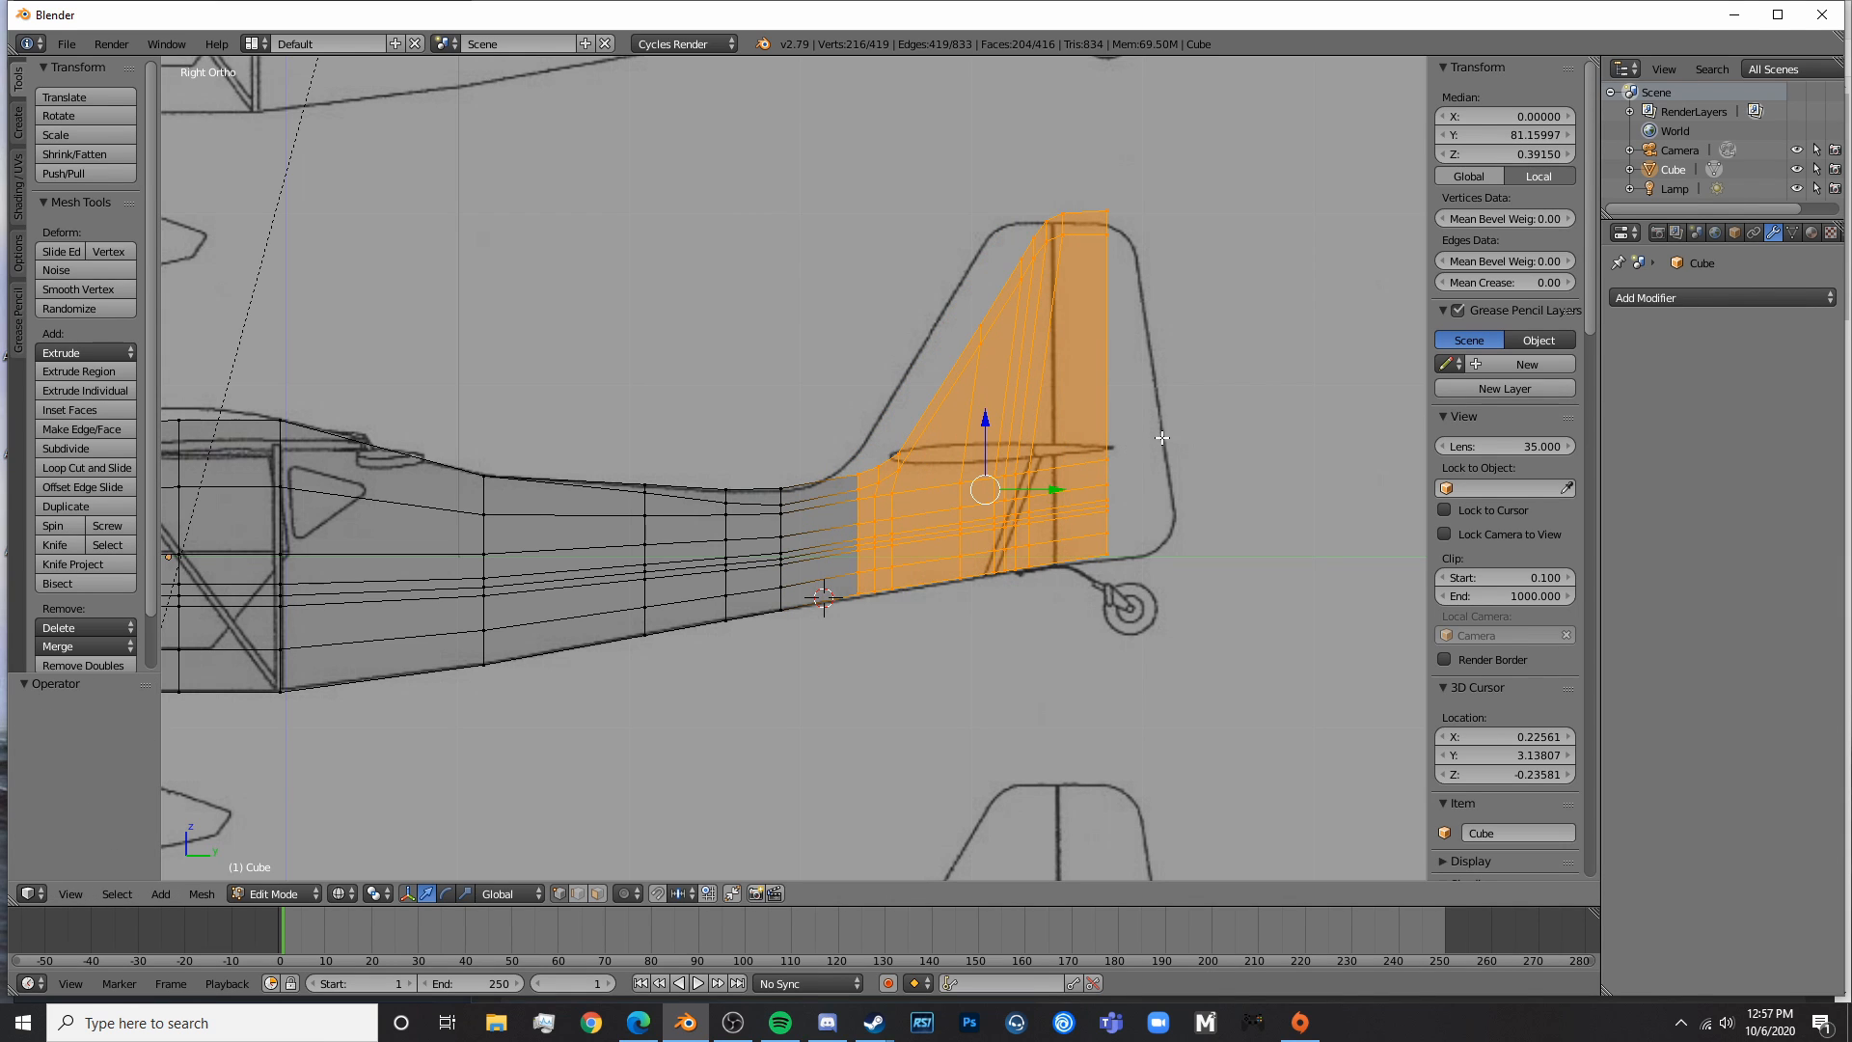
{"action": "key", "text": "g"}
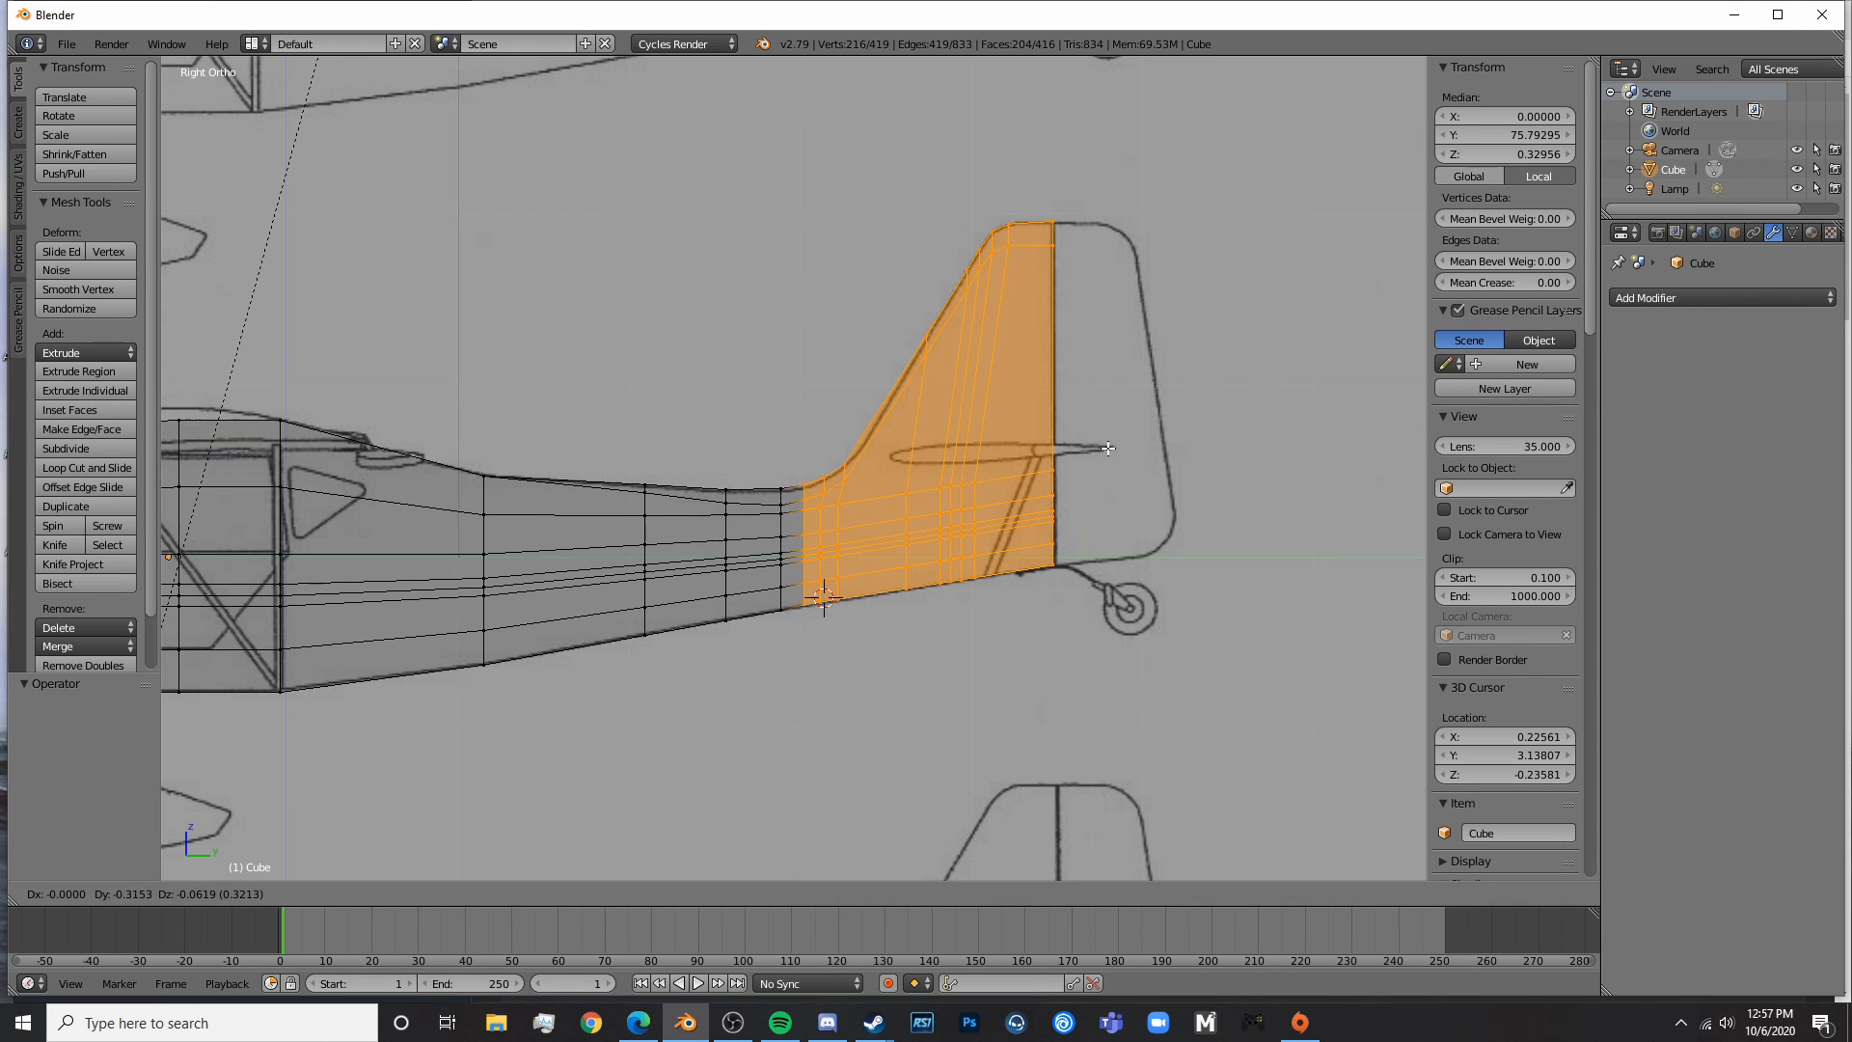
{"action": "left_click", "coordinate": [1109, 449]}
- Examine the shaded fuselage from the side and at an angle, then check the tail mesh against the top-view blueprint
{"action": "key", "text": "Tab"}
{"action": "scroll", "coordinate": [930, 518], "scroll_direction": "down", "scroll_amount": 3}
{"action": "key", "text": "z"}
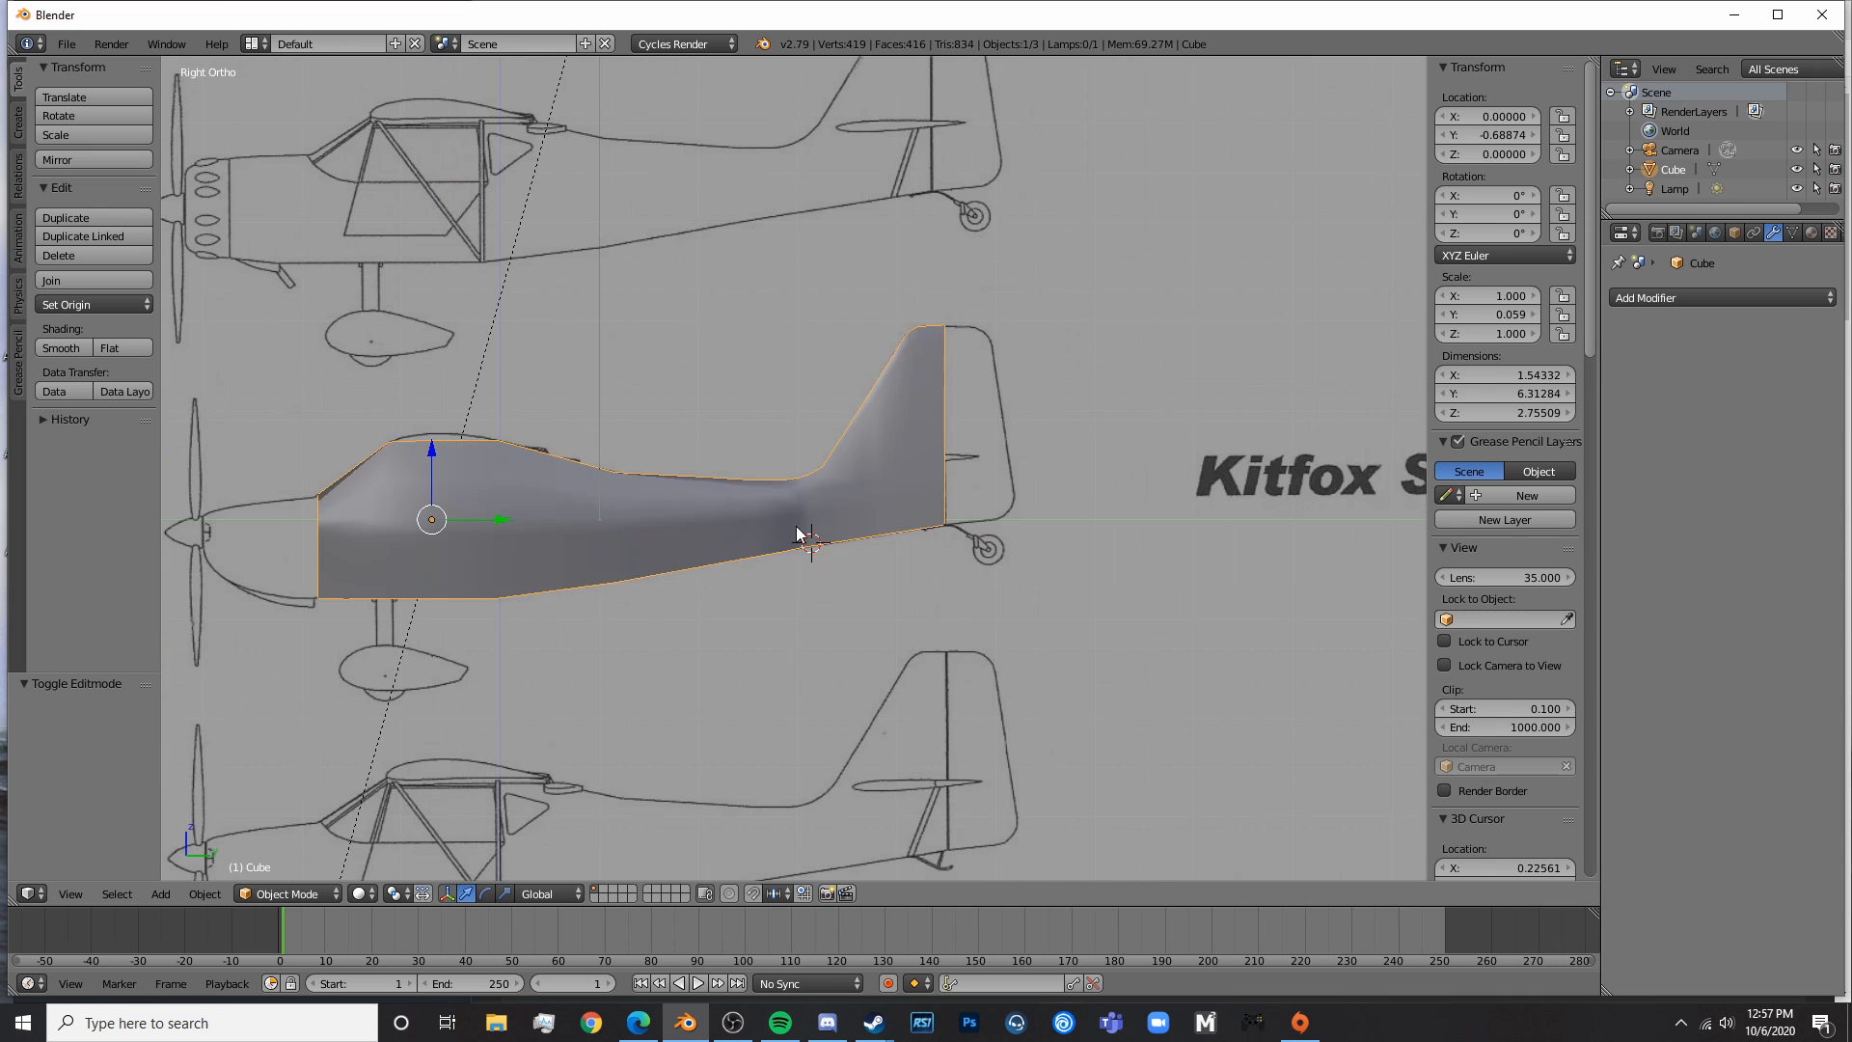
{"action": "middle_click_drag", "start_coordinate": [798, 533], "coordinate": [1014, 675]}
{"action": "key", "text": "KP_7"}
{"action": "key", "text": "Tab"}
{"action": "scroll", "coordinate": [1013, 674], "scroll_direction": "up", "scroll_amount": 6}
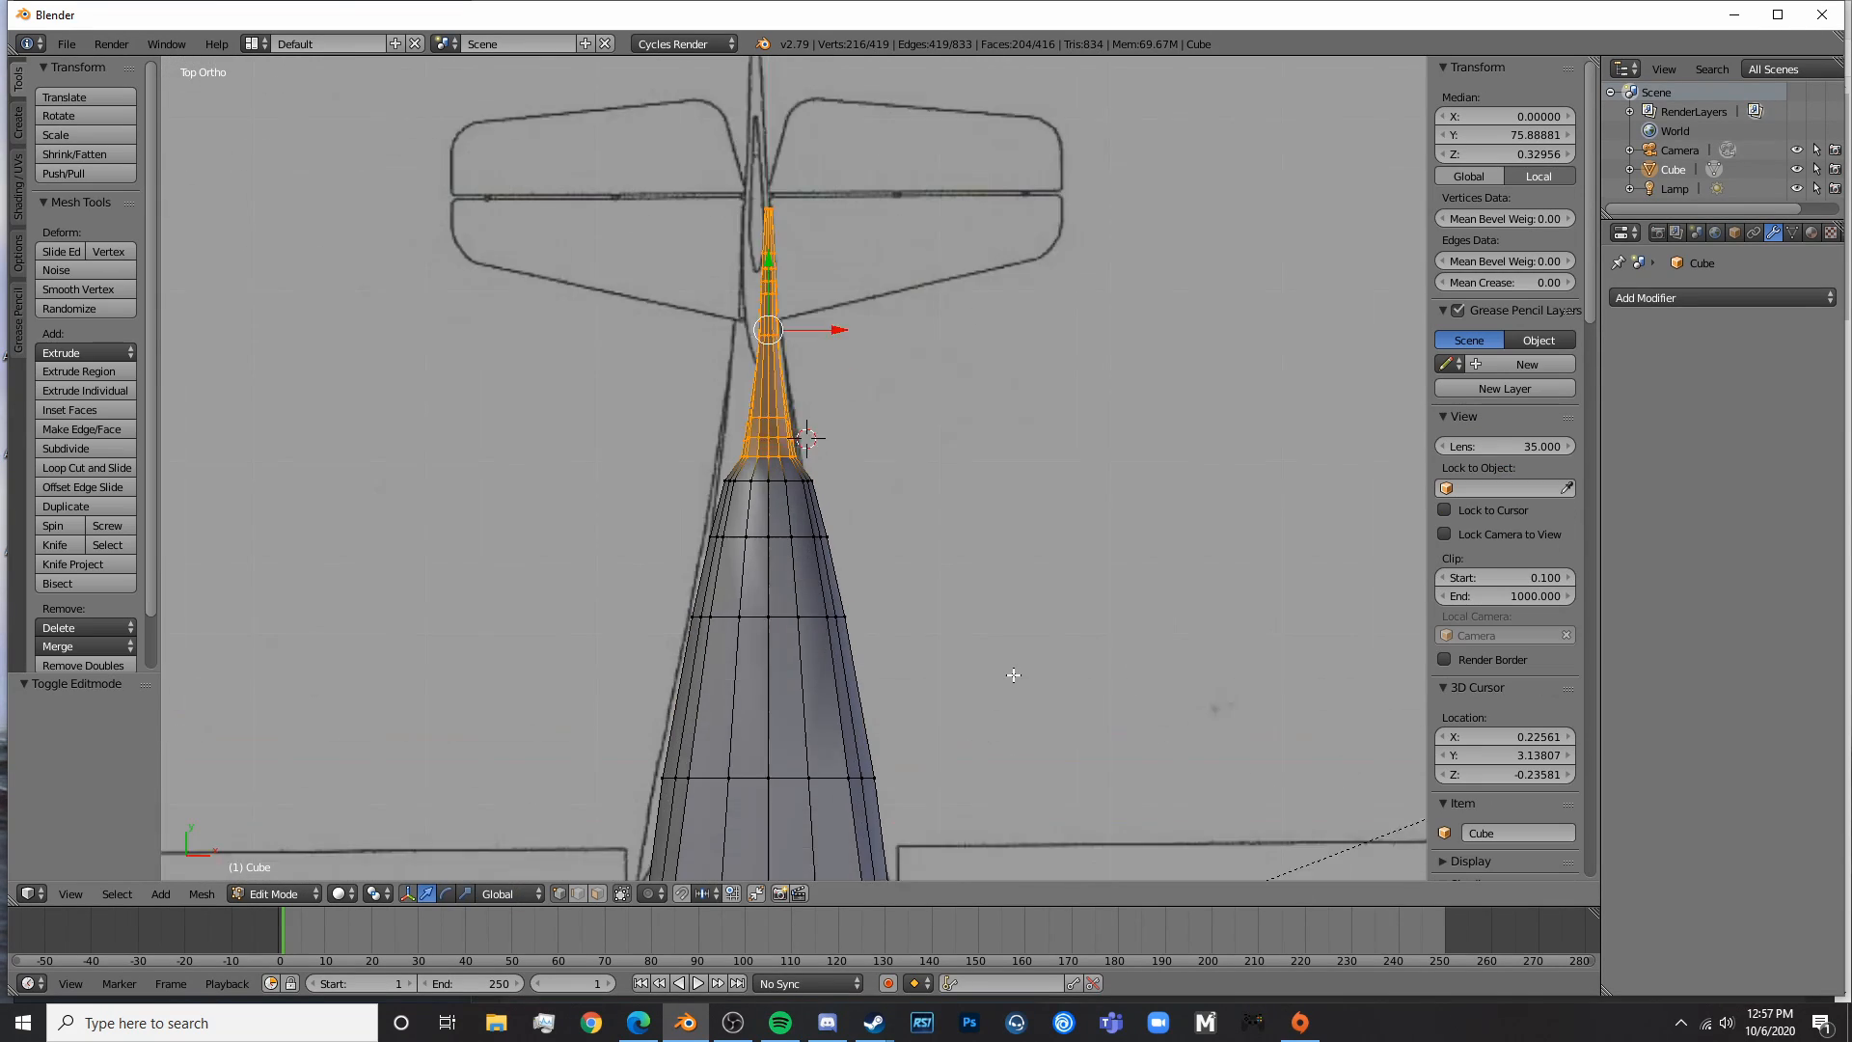
- In wireframe, select the fuselage vertex row directly ahead of the moved fin section and narrow it along X by 0.830
{"action": "key", "text": "z"}
{"action": "key", "text": "a"}
{"action": "key", "text": "c"}
{"action": "left_click_drag", "start_coordinate": [690, 496], "coordinate": [862, 515]}
{"action": "right_click", "coordinate": [862, 515]}
{"action": "key", "text": "a"}
{"action": "key", "text": "c"}
{"action": "scroll", "coordinate": [708, 552], "scroll_direction": "up", "scroll_amount": 3}
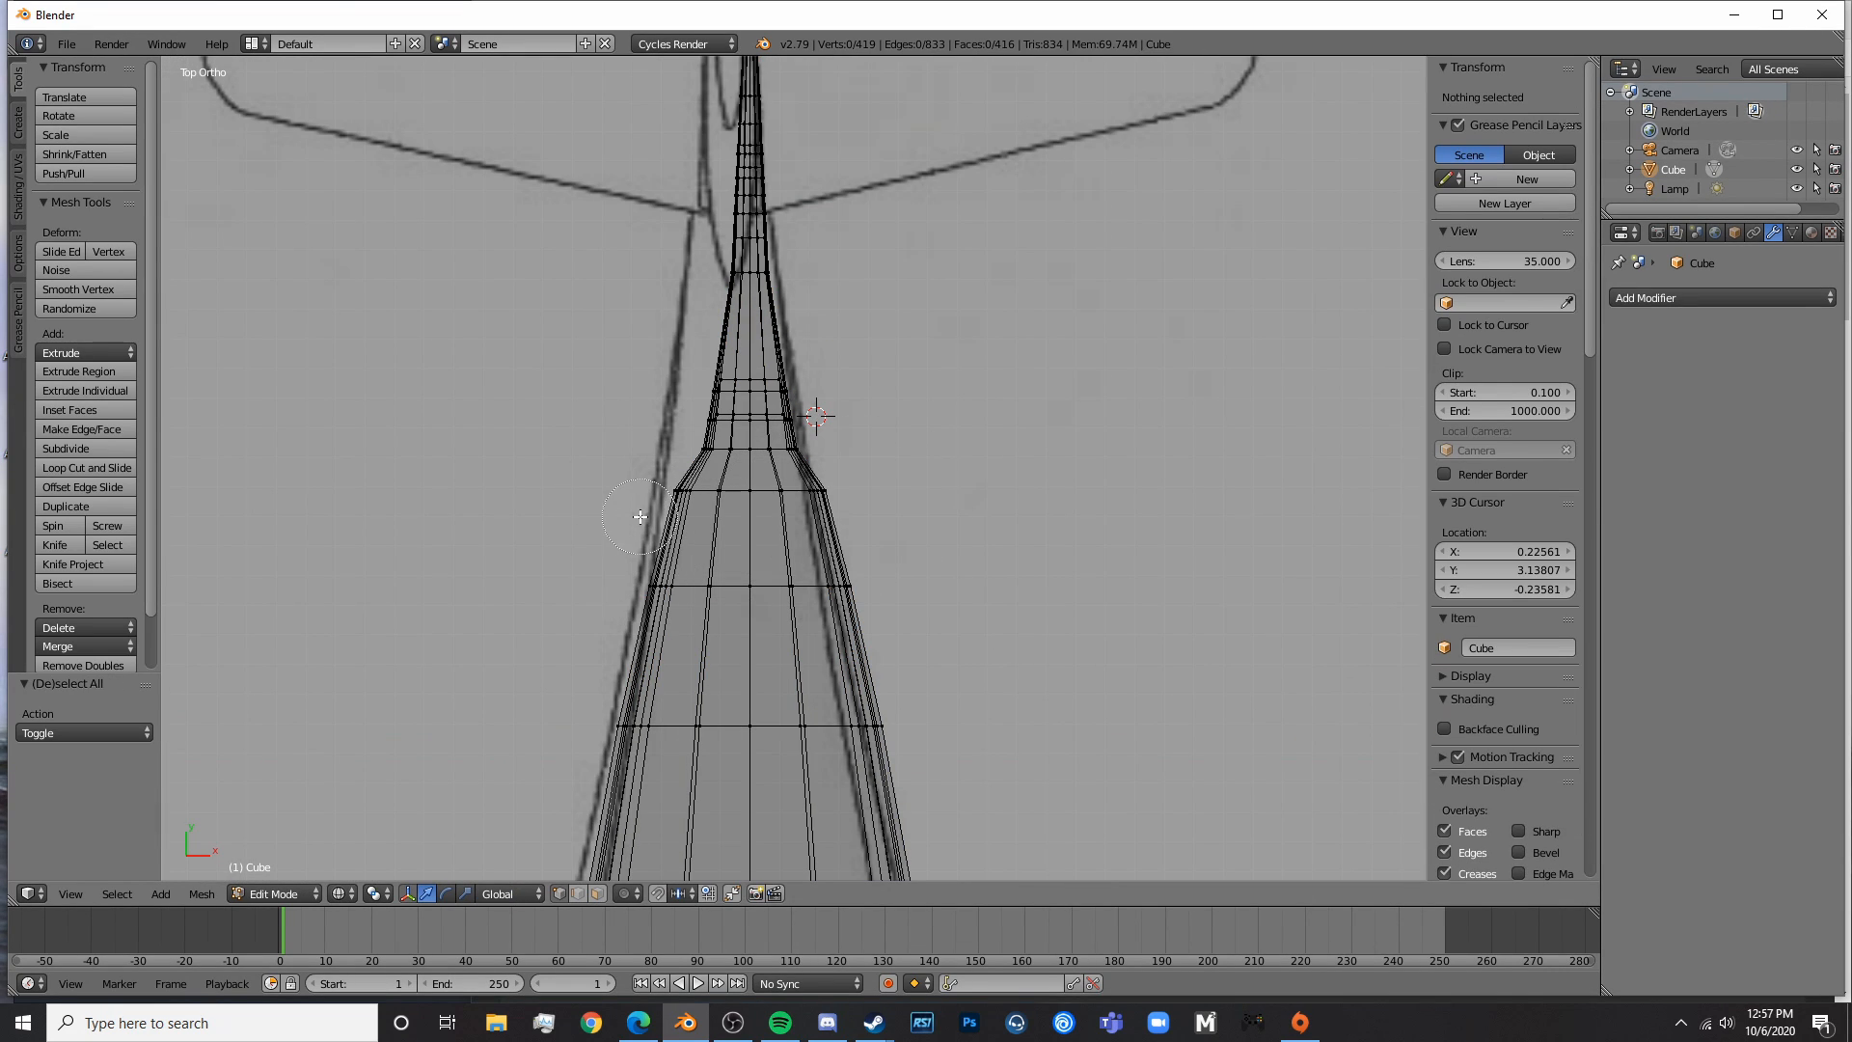
{"action": "left_click_drag", "start_coordinate": [639, 517], "coordinate": [824, 493]}
{"action": "right_click", "coordinate": [825, 493]}
{"action": "key", "text": "s"}
{"action": "key", "text": "x"}
{"action": "left_click", "coordinate": [892, 515]}
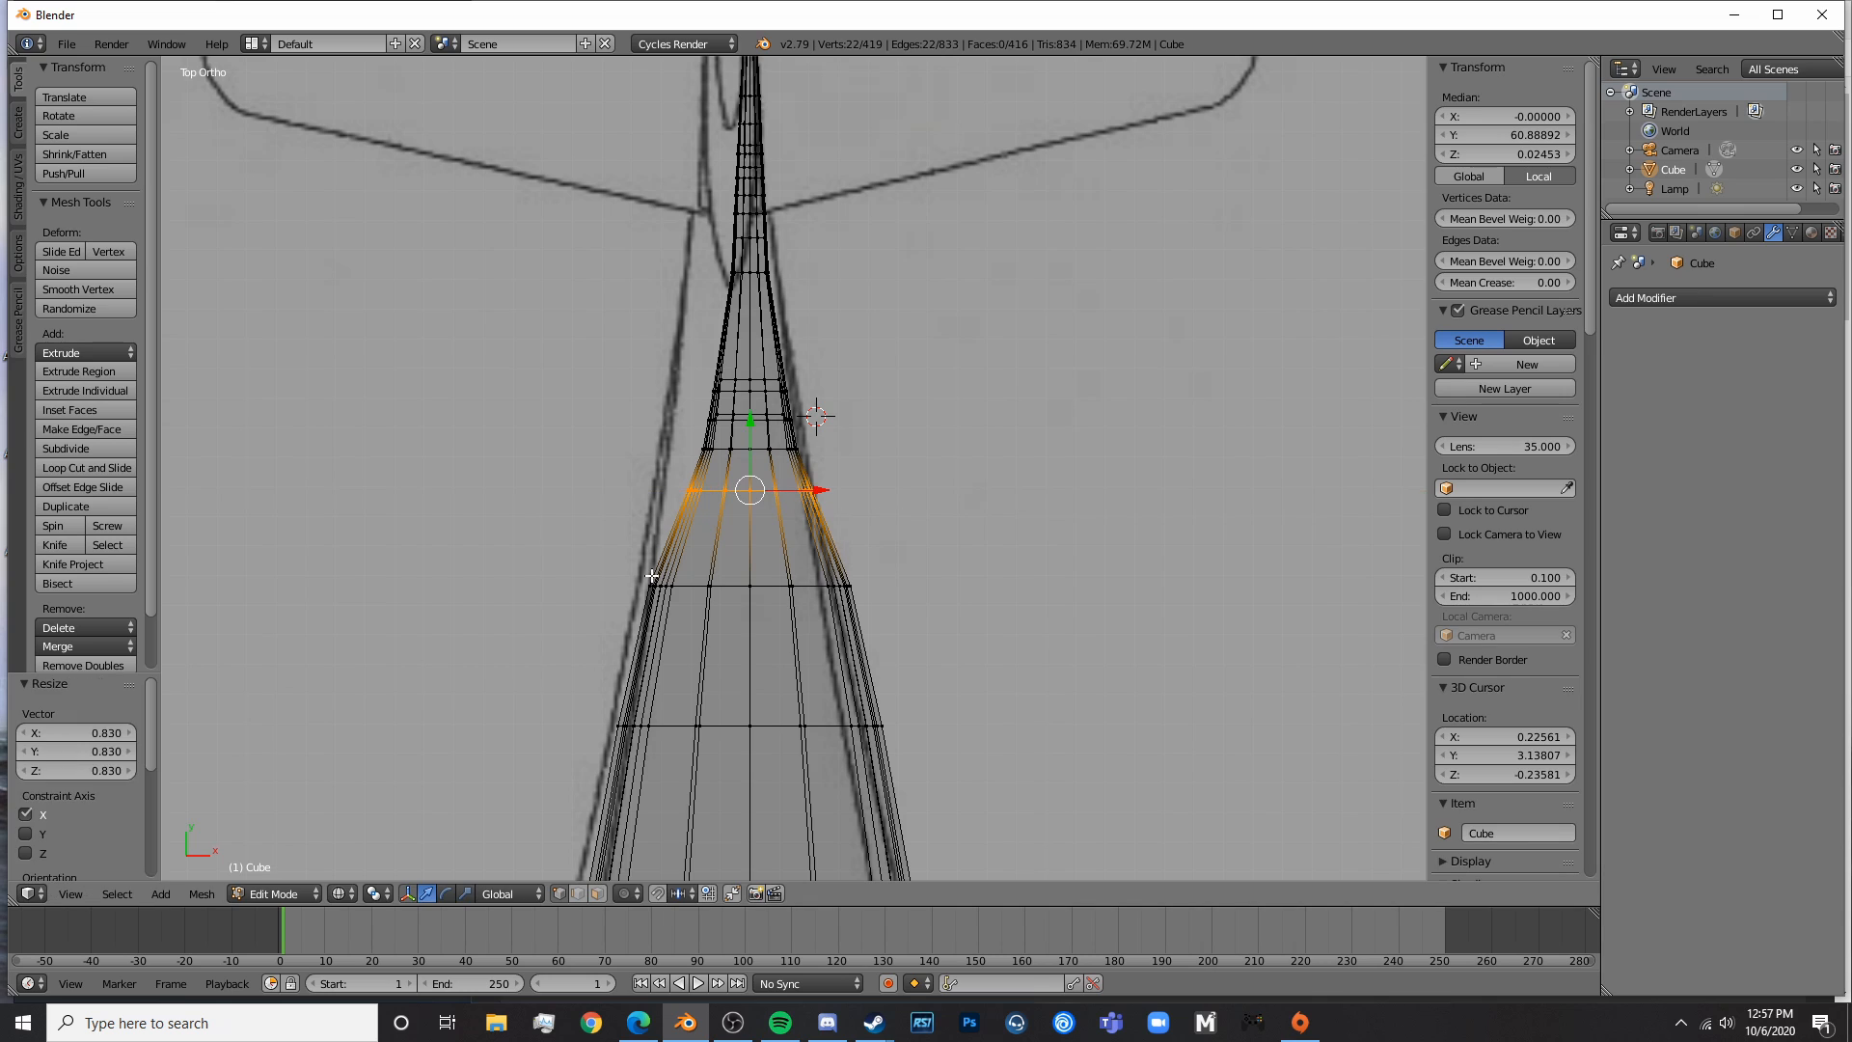
- Select the second vertex row ahead of the fin section and narrow it along X by about 0.86
{"action": "key", "text": "a"}
{"action": "key", "text": "c"}
{"action": "left_click_drag", "start_coordinate": [647, 576], "coordinate": [885, 590]}
{"action": "right_click", "coordinate": [886, 591]}
{"action": "key", "text": "s"}
{"action": "key", "text": "x"}
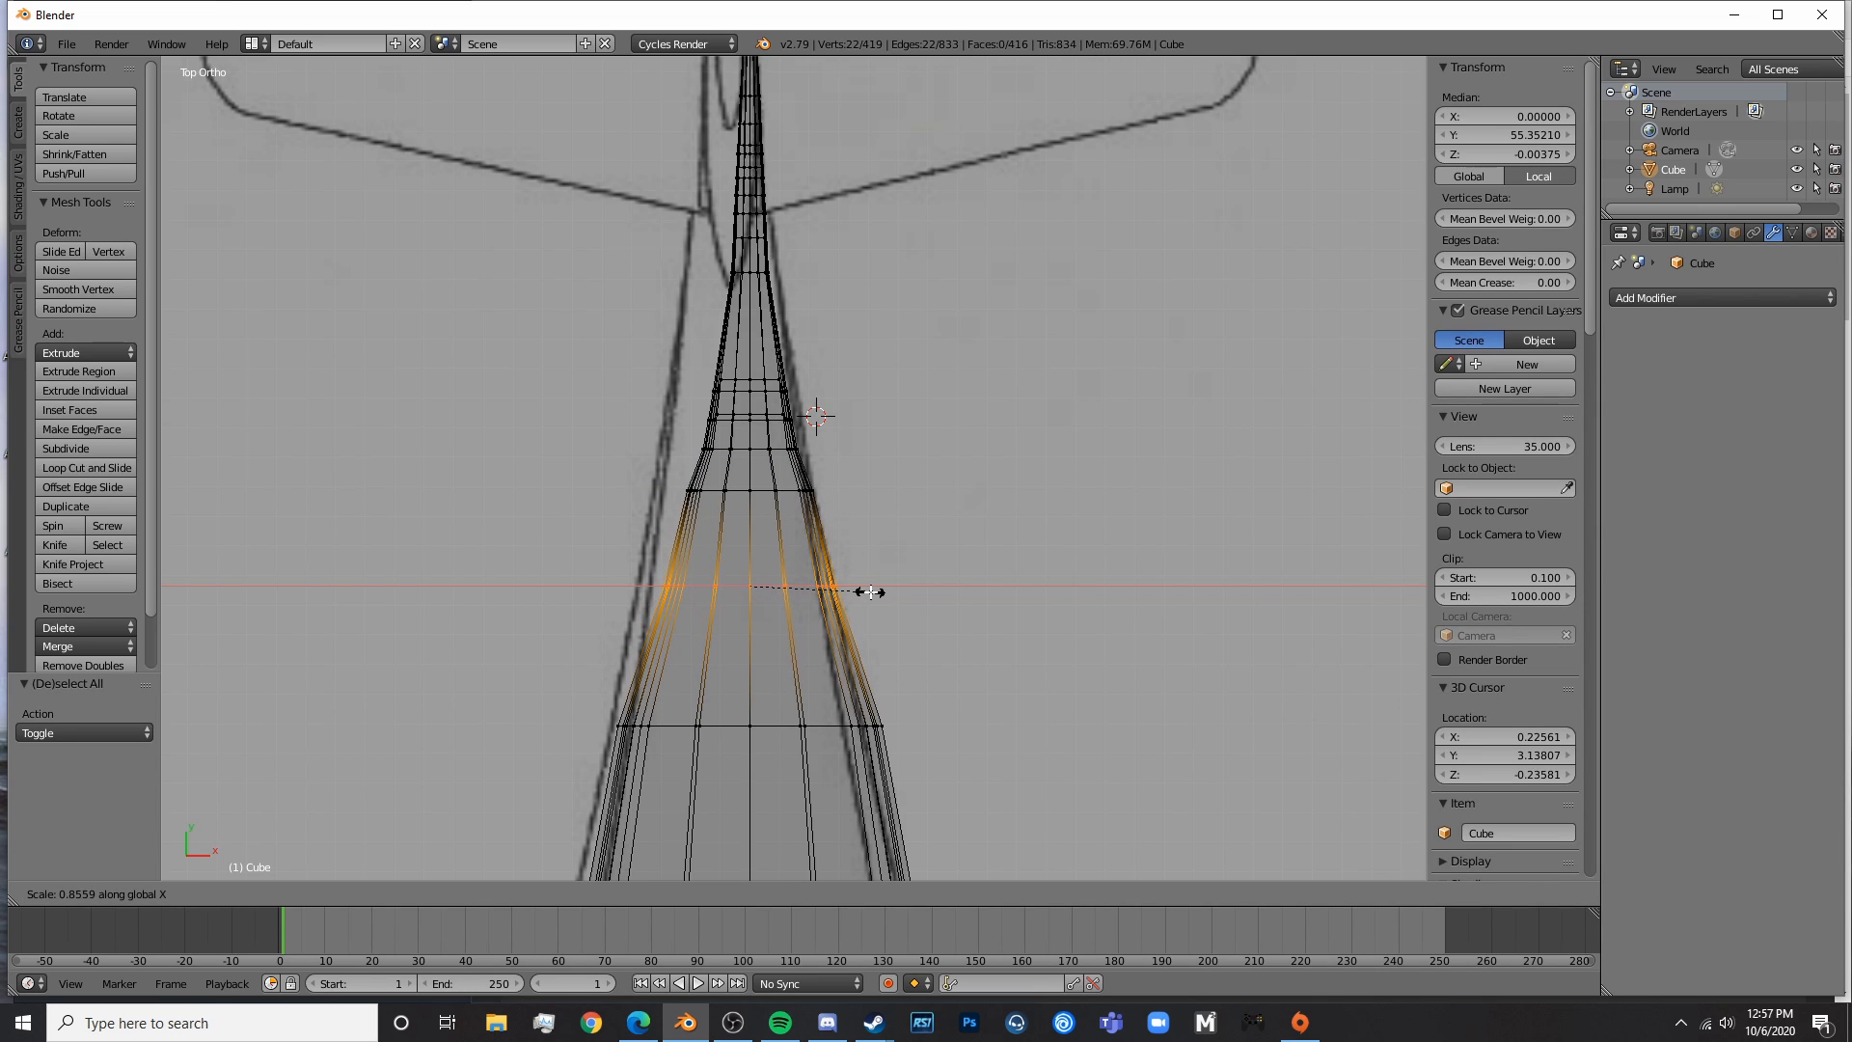
{"action": "left_click", "coordinate": [868, 591]}
- Select the third vertex row ahead of the fin section and narrow it along X by about 0.88
{"action": "key", "text": "a"}
{"action": "key", "text": "c"}
{"action": "left_click_drag", "start_coordinate": [632, 725], "coordinate": [868, 725]}
{"action": "right_click", "coordinate": [868, 725]}
{"action": "key", "text": "s"}
{"action": "key", "text": "x"}
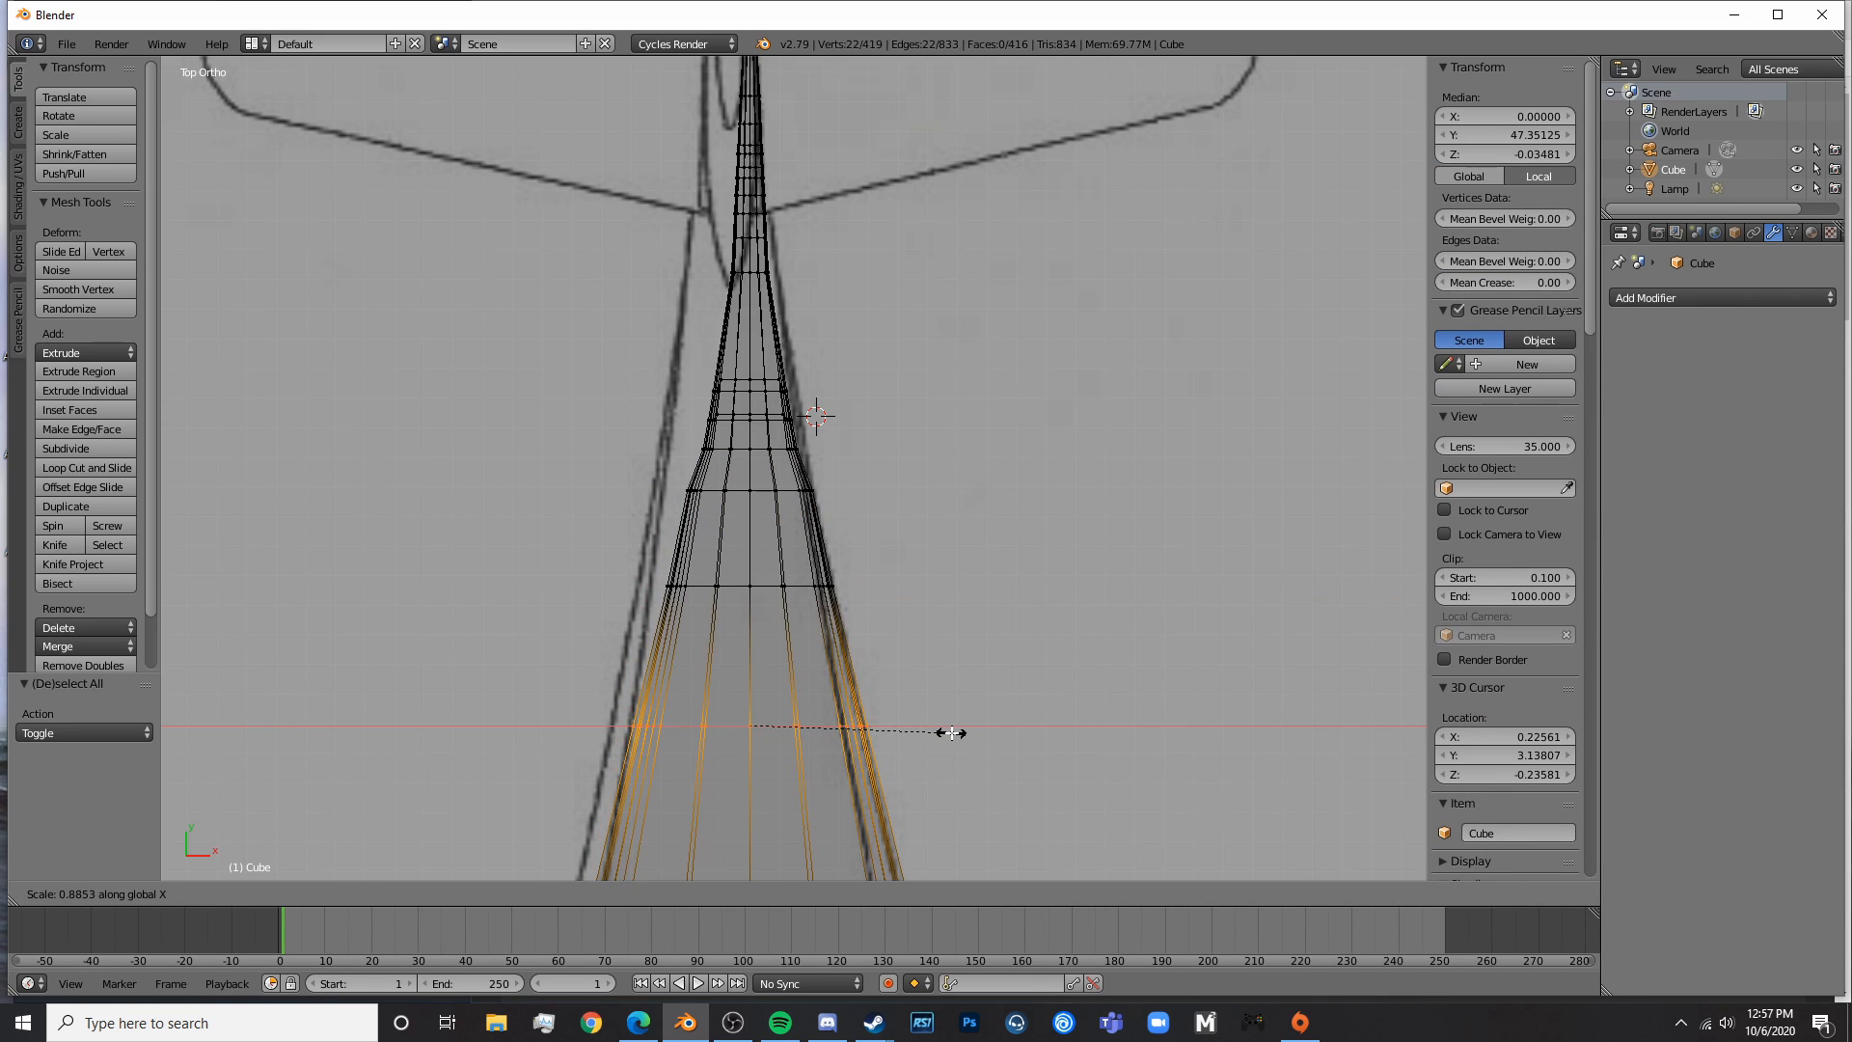
{"action": "left_click", "coordinate": [946, 732]}
- Reselect the fuselage vertex row directly ahead of the fin section and narrow it along X by about 0.92
{"action": "key", "text": "a"}
{"action": "key", "text": "c"}
{"action": "left_click_drag", "start_coordinate": [693, 490], "coordinate": [814, 490]}
{"action": "right_click", "coordinate": [815, 490]}
{"action": "key", "text": "s"}
{"action": "key", "text": "x"}
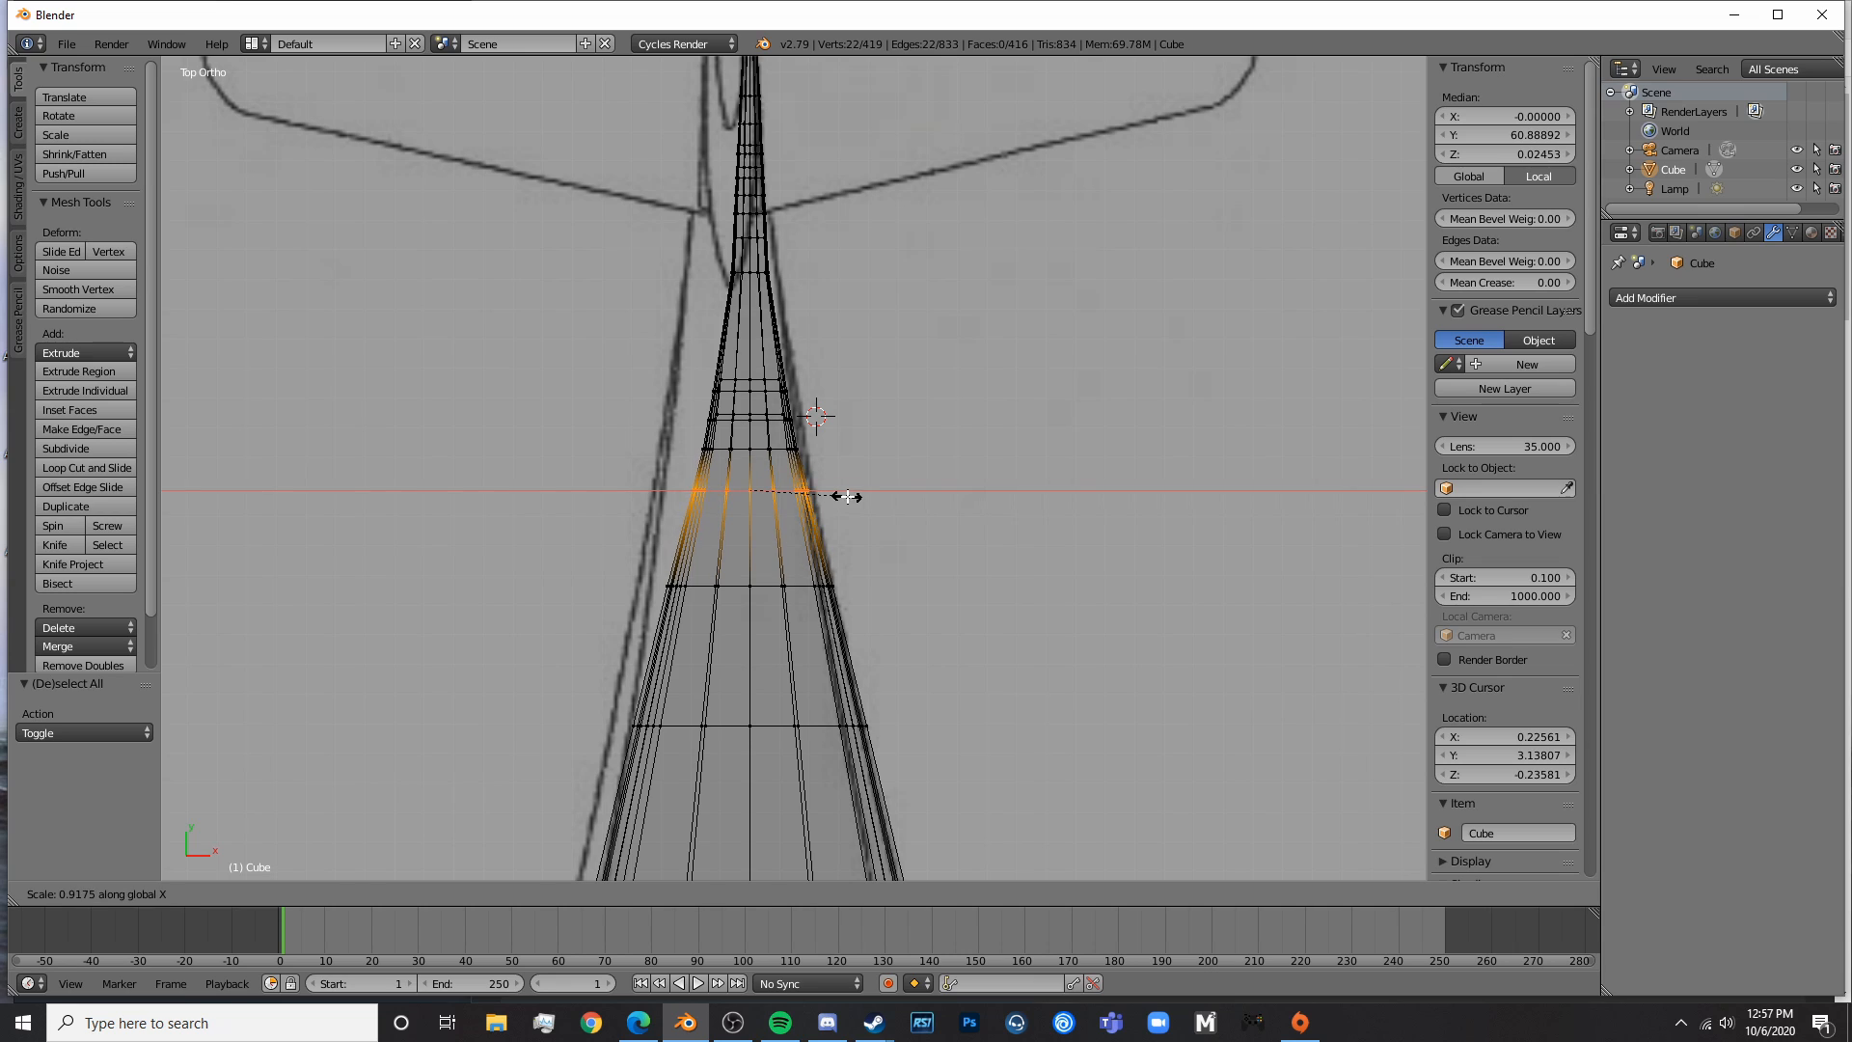
{"action": "left_click", "coordinate": [841, 495]}
- Examine the tapered fuselage in rendered view from above and at an angle, then against the top-view blueprint in wireframe
{"action": "scroll", "coordinate": [888, 500], "scroll_direction": "down", "scroll_amount": 5}
{"action": "key", "text": "Tab"}
{"action": "key", "text": "shift+z"}
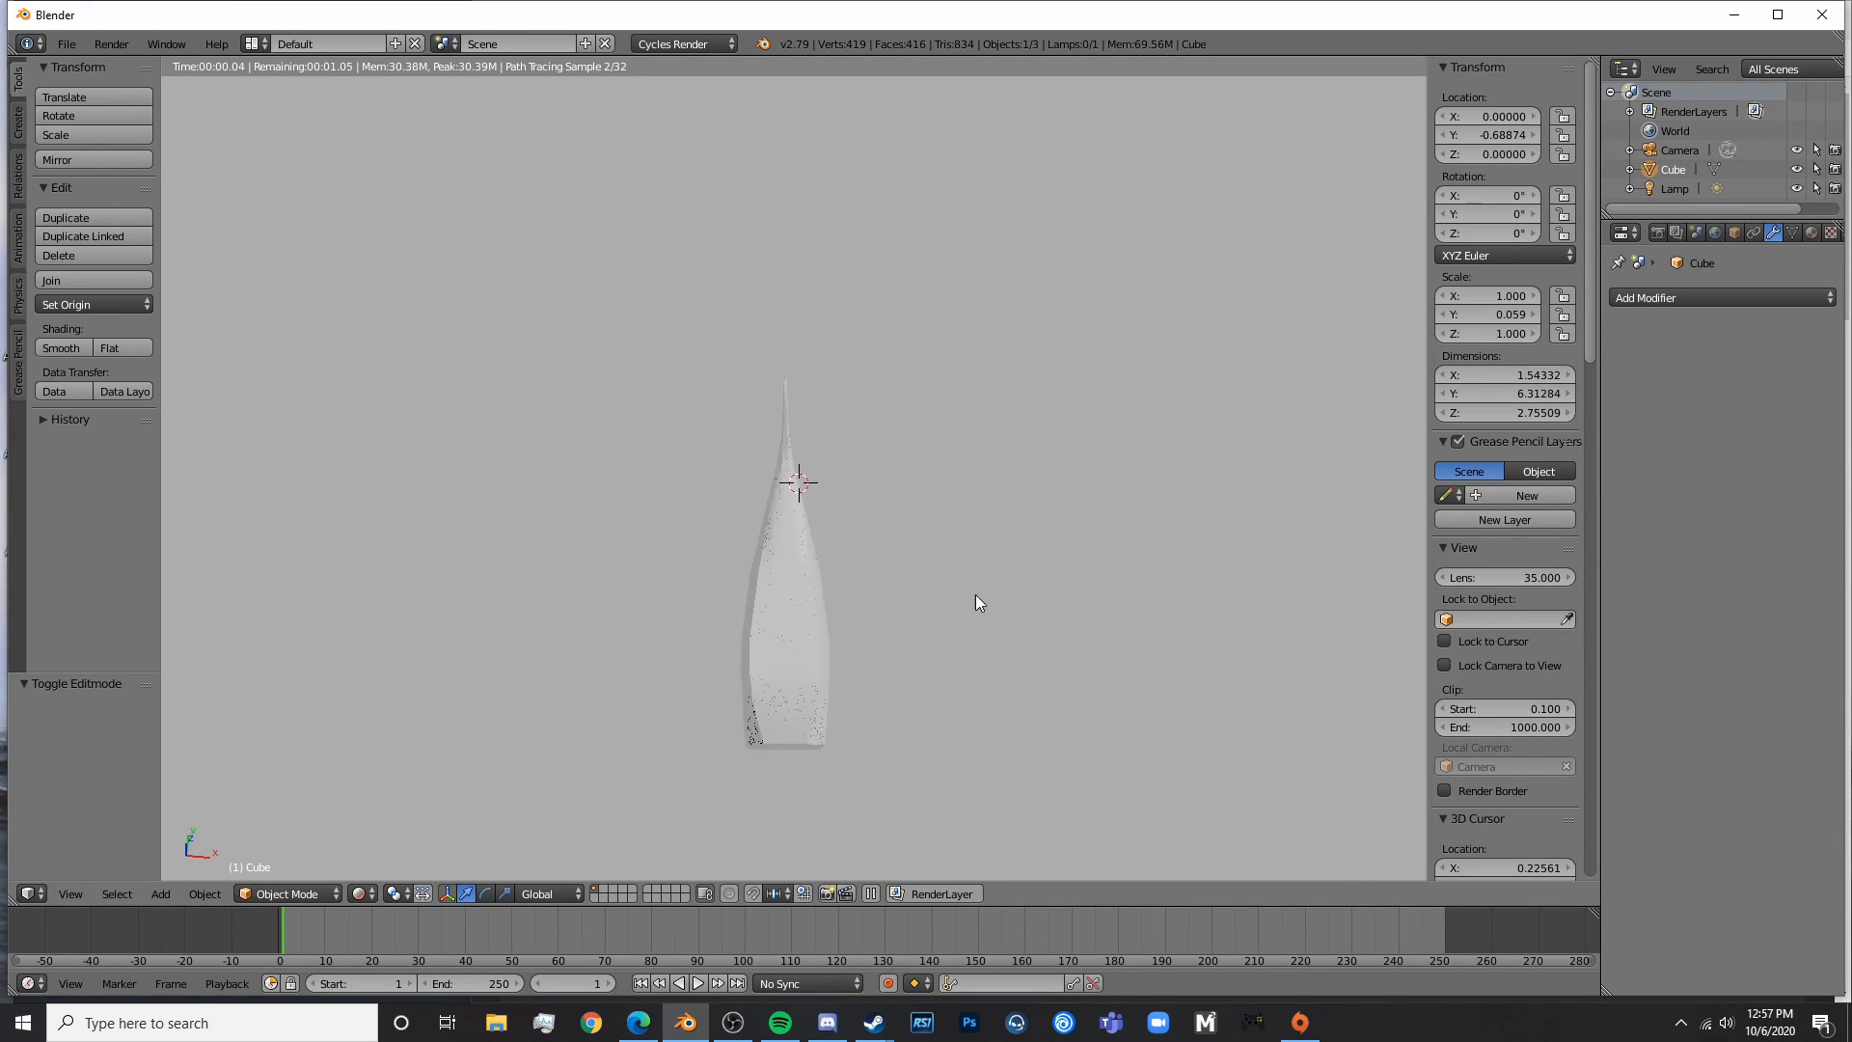
{"action": "middle_click_drag", "start_coordinate": [975, 594], "coordinate": [565, 577]}
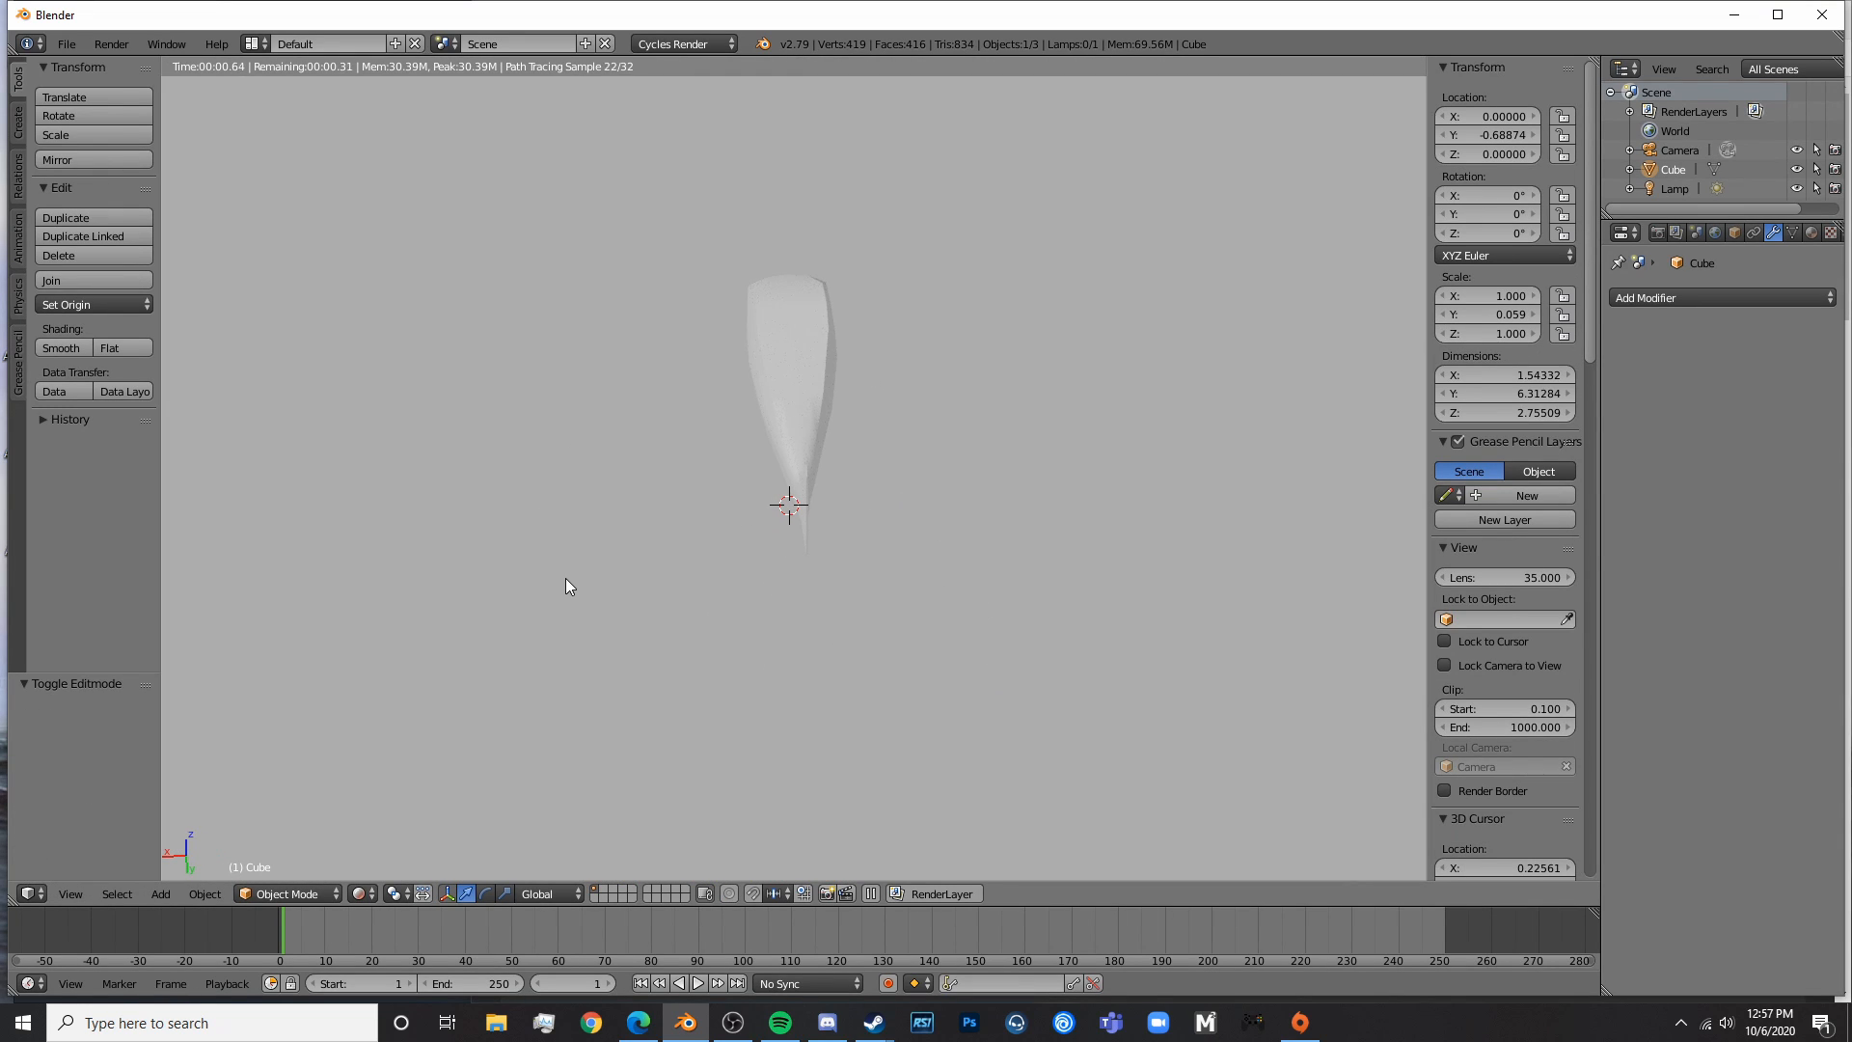
{"action": "key", "text": "KP_7"}
{"action": "key", "text": "shift+z"}
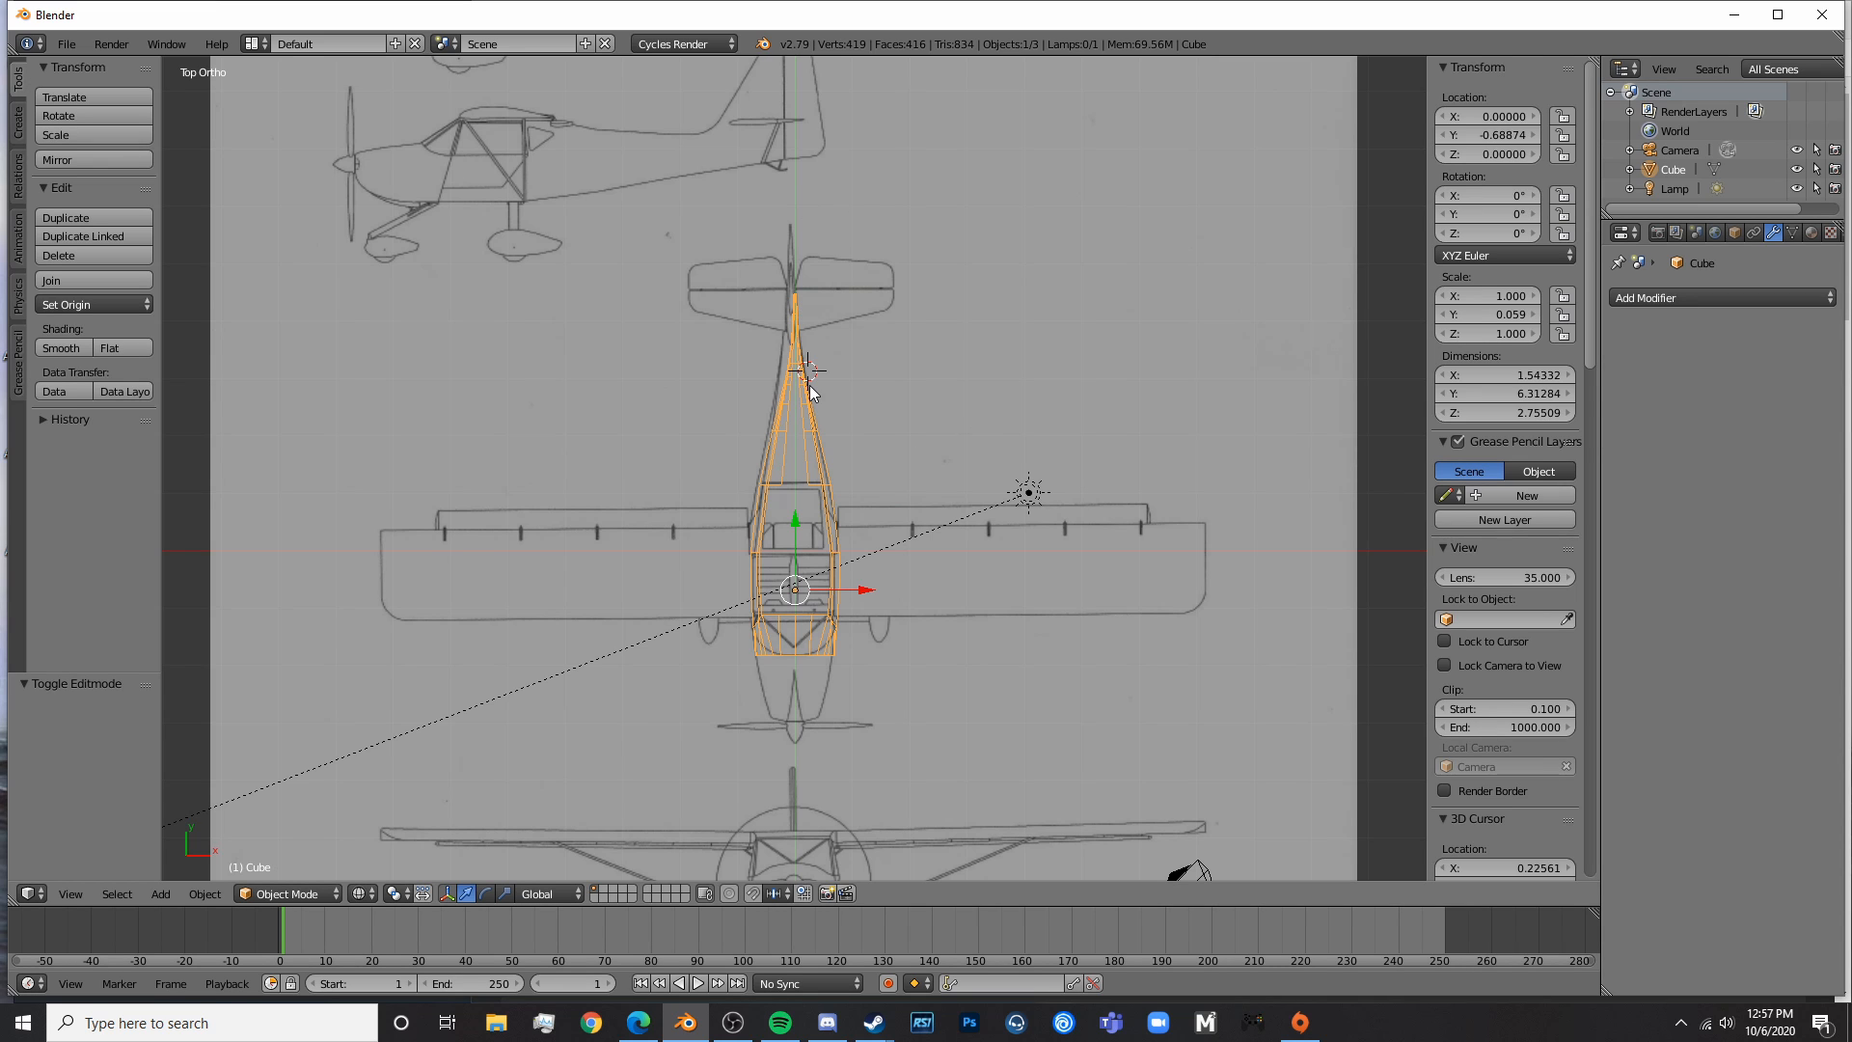
- Compare the fuselage mesh with the side-view blueprint, alternating between shaded and wireframe display around the cabin and tail
{"action": "key", "text": "KP_3"}
{"action": "scroll", "coordinate": [808, 385], "scroll_direction": "up", "scroll_amount": 5}
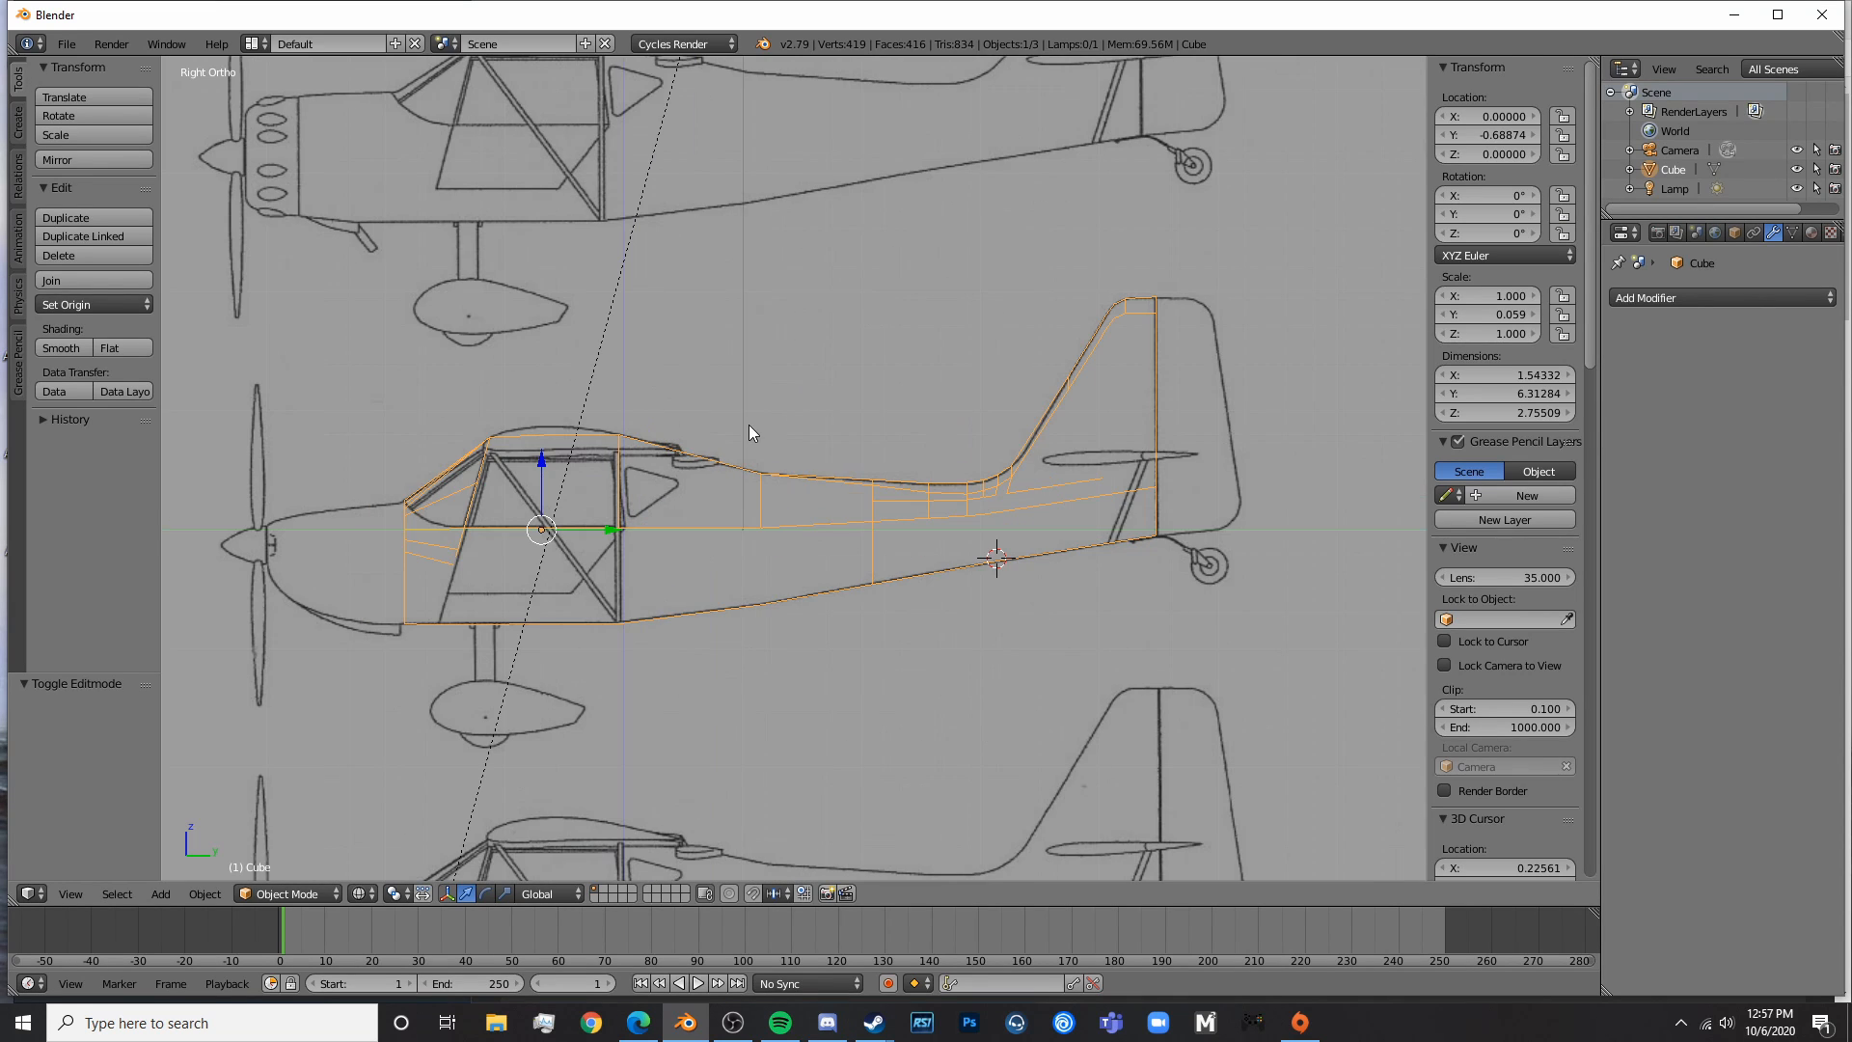
{"action": "key", "text": "z"}
{"action": "mouse_move", "coordinate": [889, 426]}
{"action": "middle_mouse_down"}
{"action": "mouse_move", "coordinate": [901, 470]}
{"action": "mouse_move", "coordinate": [1009, 484]}
{"action": "mouse_move", "coordinate": [1003, 536]}
{"action": "mouse_move", "coordinate": [744, 510]}
{"action": "mouse_move", "coordinate": [820, 513]}
{"action": "middle_mouse_up"}
{"action": "key", "text": "KP_3"}
{"action": "key", "text": "z"}
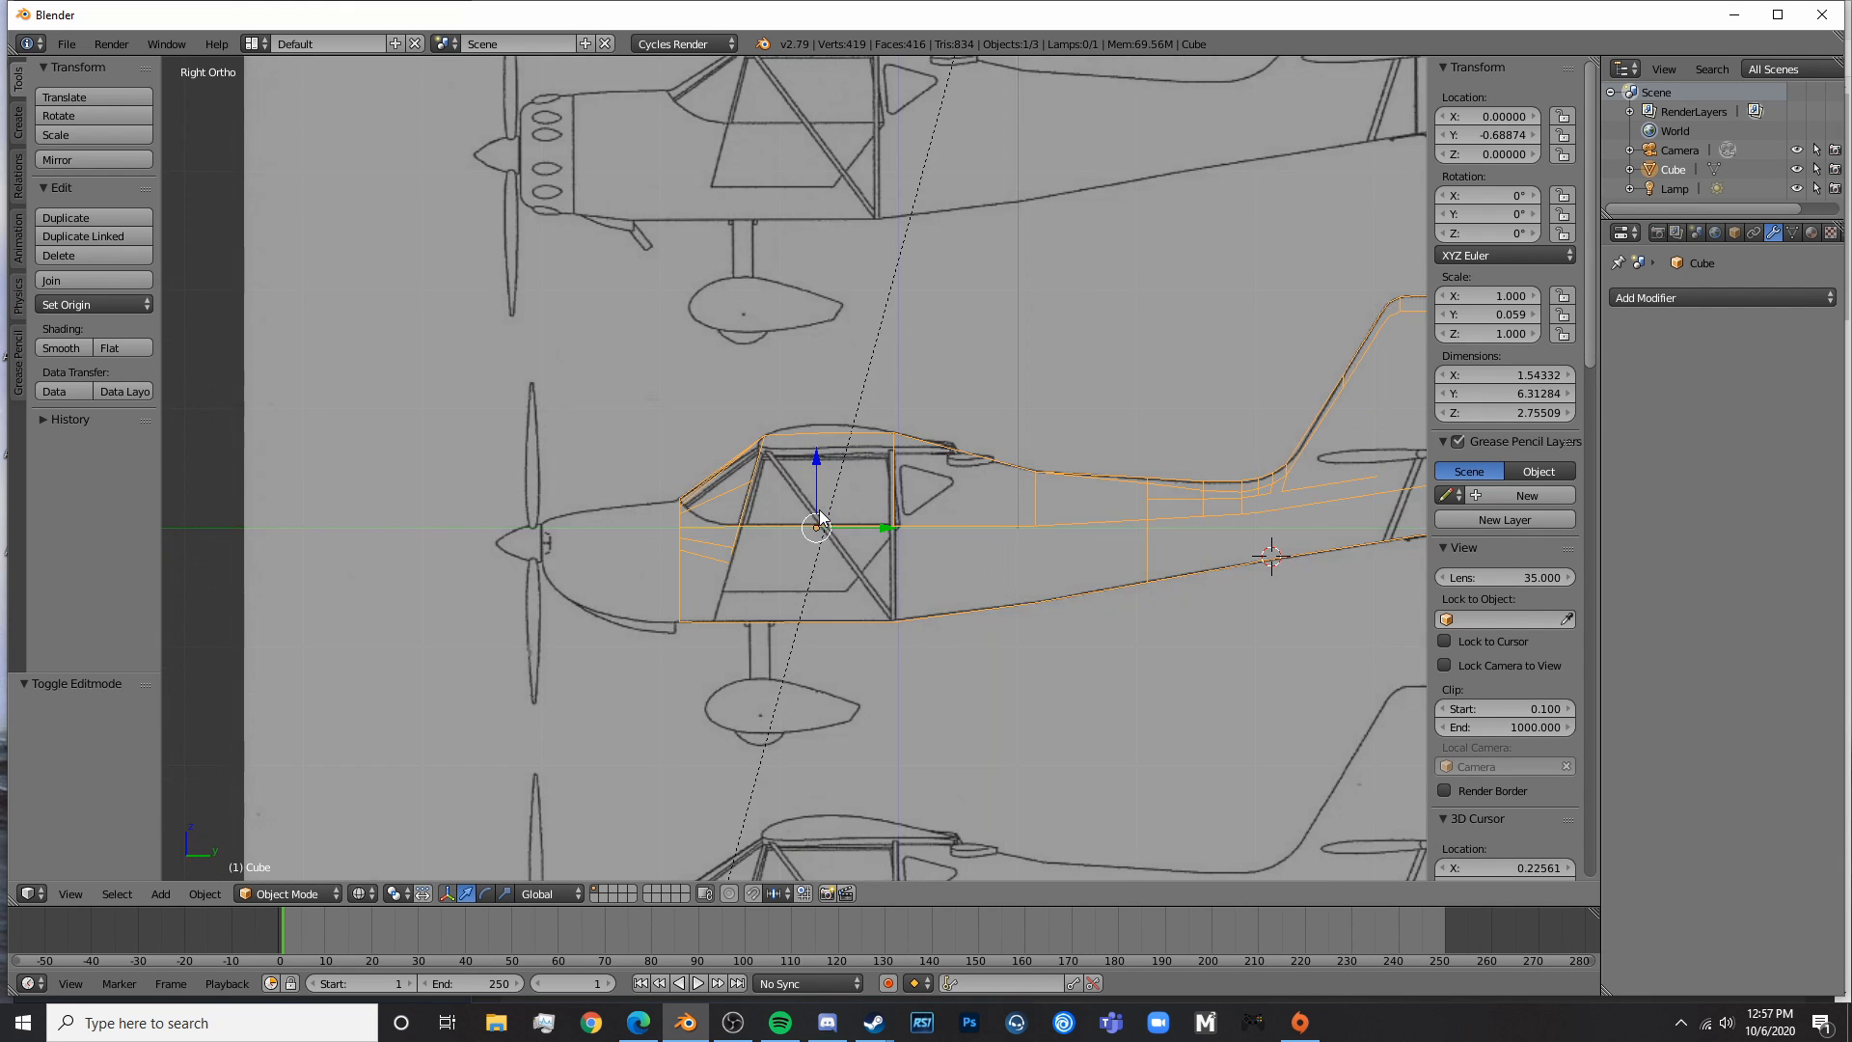
{"action": "scroll", "coordinate": [819, 509], "scroll_direction": "up", "scroll_amount": 6}
{"action": "key", "text": "Tab"}
{"action": "scroll", "coordinate": [738, 488], "scroll_direction": "down", "scroll_amount": 4}
{"action": "scroll", "coordinate": [727, 412], "scroll_direction": "up", "scroll_amount": 3}
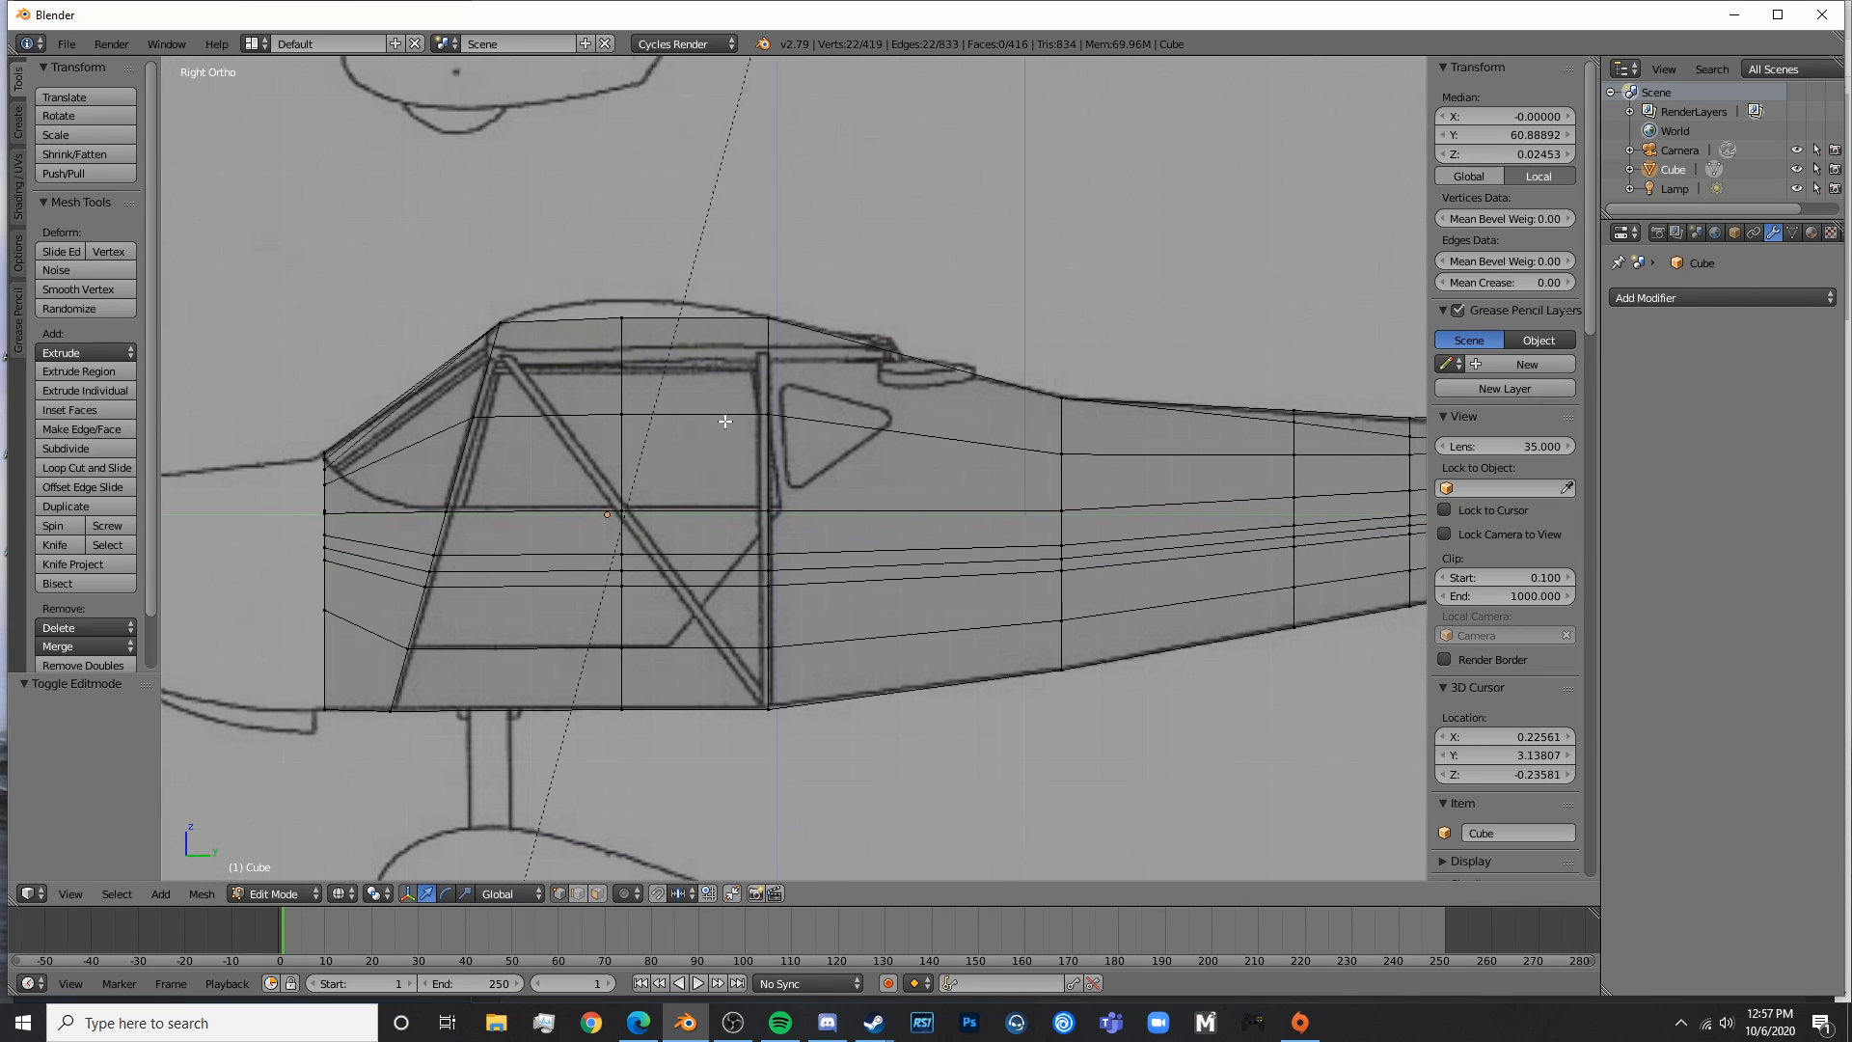
{"action": "scroll", "coordinate": [923, 466], "scroll_direction": "down", "scroll_amount": 4}
{"action": "key", "text": "z"}
- Select the ridge faces on both sides of the curve joining the fuselage to the fin and narrow them along X
{"action": "middle_click_drag", "start_coordinate": [964, 475], "coordinate": [576, 631]}
{"action": "key", "text": "Tab"}
{"action": "scroll", "coordinate": [1149, 549], "scroll_direction": "up", "scroll_amount": 5}
{"action": "key", "text": "Tab"}
{"action": "scroll", "coordinate": [701, 535], "scroll_direction": "up", "scroll_amount": 3}
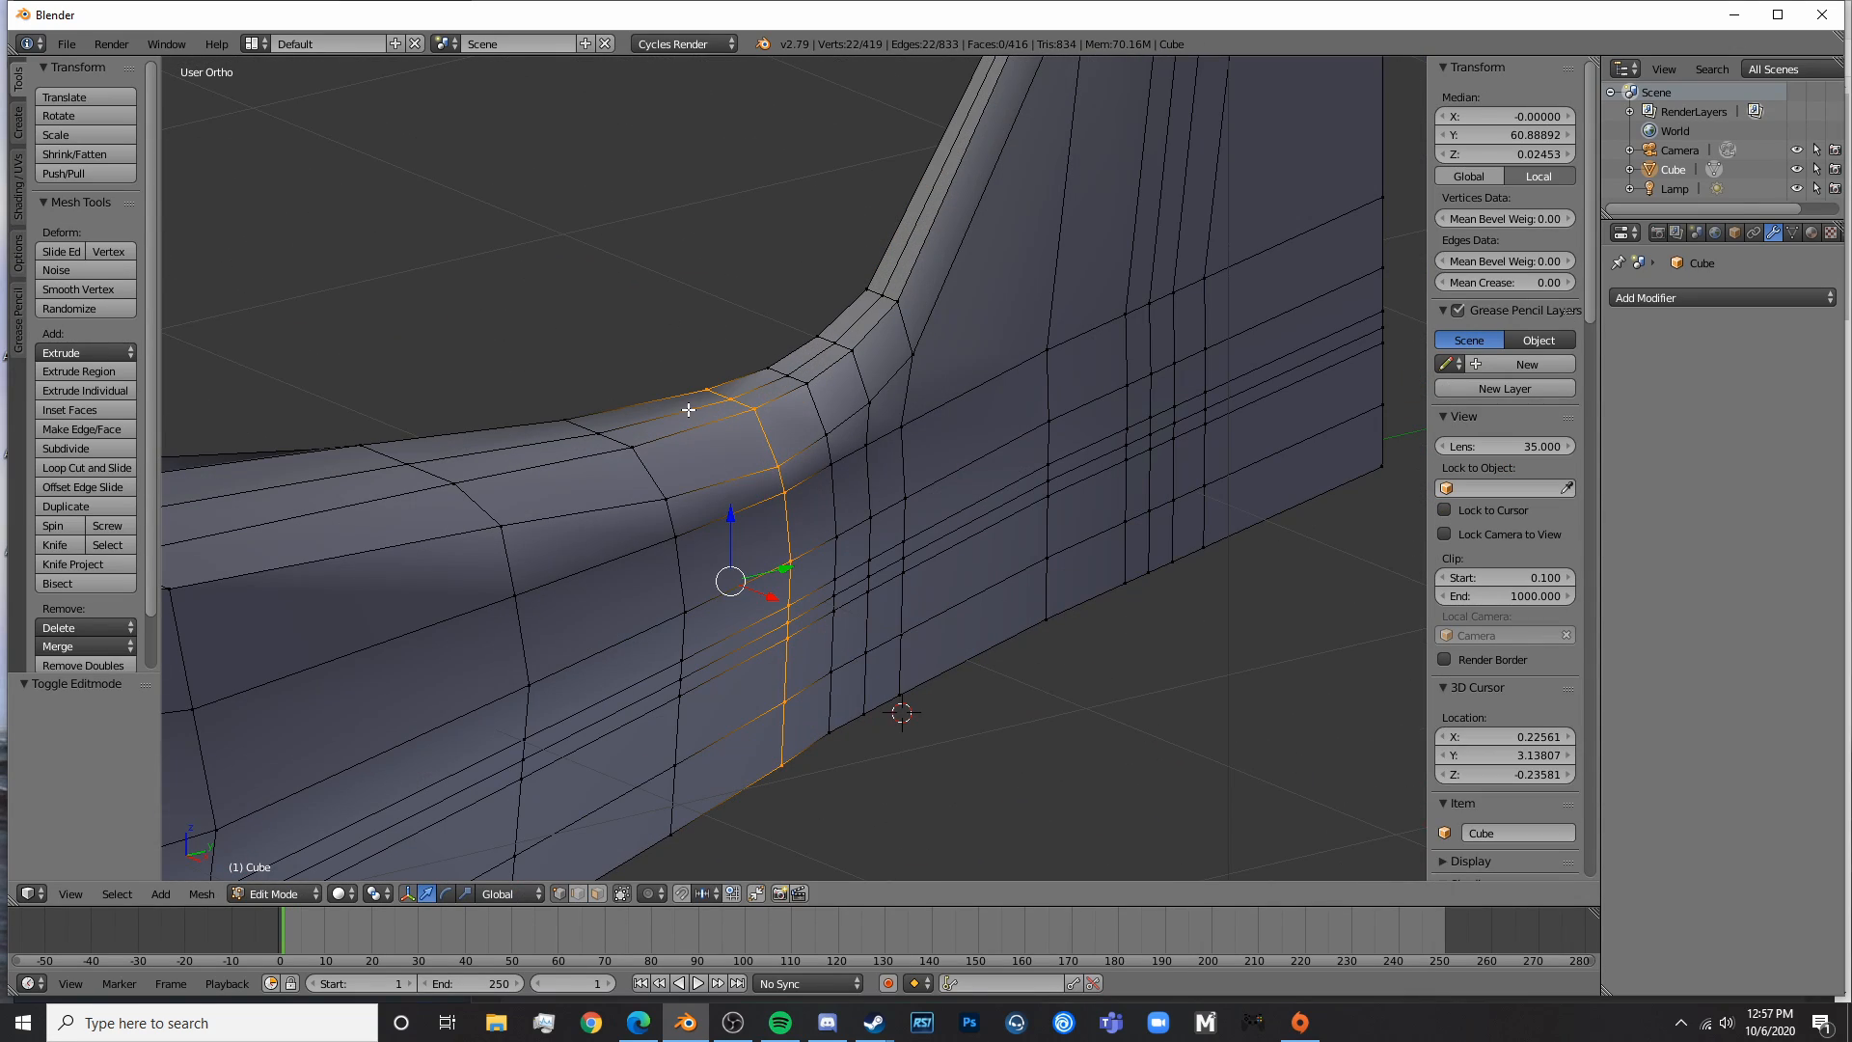
{"action": "mouse_move", "coordinate": [732, 468]}
{"action": "middle_mouse_down"}
{"action": "mouse_move", "coordinate": [799, 469]}
{"action": "mouse_move", "coordinate": [605, 482]}
{"action": "middle_mouse_up"}
{"action": "key", "text": "a"}
{"action": "key", "text": "c"}
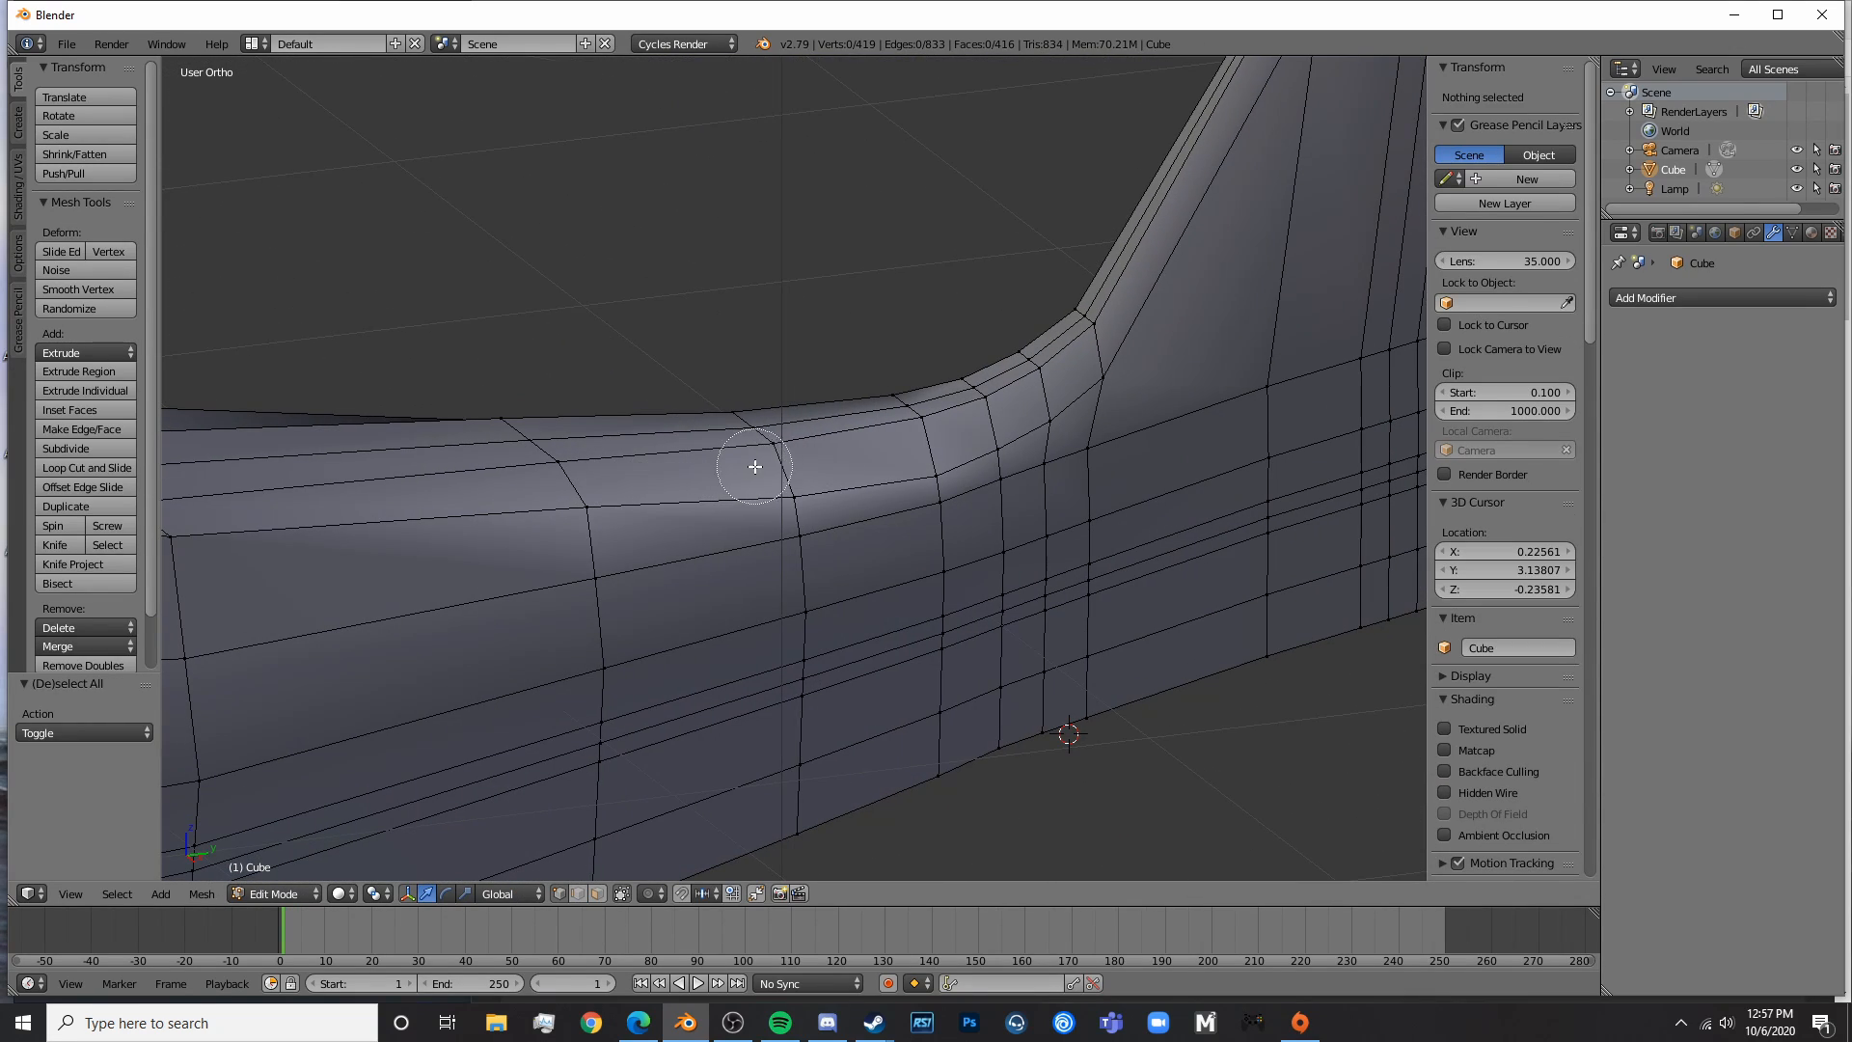
{"action": "left_click_drag", "start_coordinate": [754, 467], "coordinate": [799, 477]}
{"action": "mouse_move", "coordinate": [924, 452]}
{"action": "left_mouse_down"}
{"action": "mouse_move", "coordinate": [1065, 406]}
{"action": "mouse_move", "coordinate": [984, 401]}
{"action": "mouse_move", "coordinate": [1043, 396]}
{"action": "mouse_move", "coordinate": [1034, 346]}
{"action": "mouse_move", "coordinate": [1066, 326]}
{"action": "left_mouse_up"}
{"action": "right_click", "coordinate": [1065, 326]}
{"action": "middle_click_drag", "start_coordinate": [877, 400], "coordinate": [1035, 416]}
{"action": "middle_click_drag", "start_coordinate": [486, 522], "coordinate": [910, 491], "text": "shift"}
{"action": "mouse_move", "coordinate": [590, 519]}
{"action": "middle_mouse_down"}
{"action": "mouse_move", "coordinate": [665, 525]}
{"action": "mouse_move", "coordinate": [540, 588]}
{"action": "middle_mouse_up"}
{"action": "key", "text": "c"}
{"action": "left_click_drag", "start_coordinate": [376, 596], "coordinate": [235, 472]}
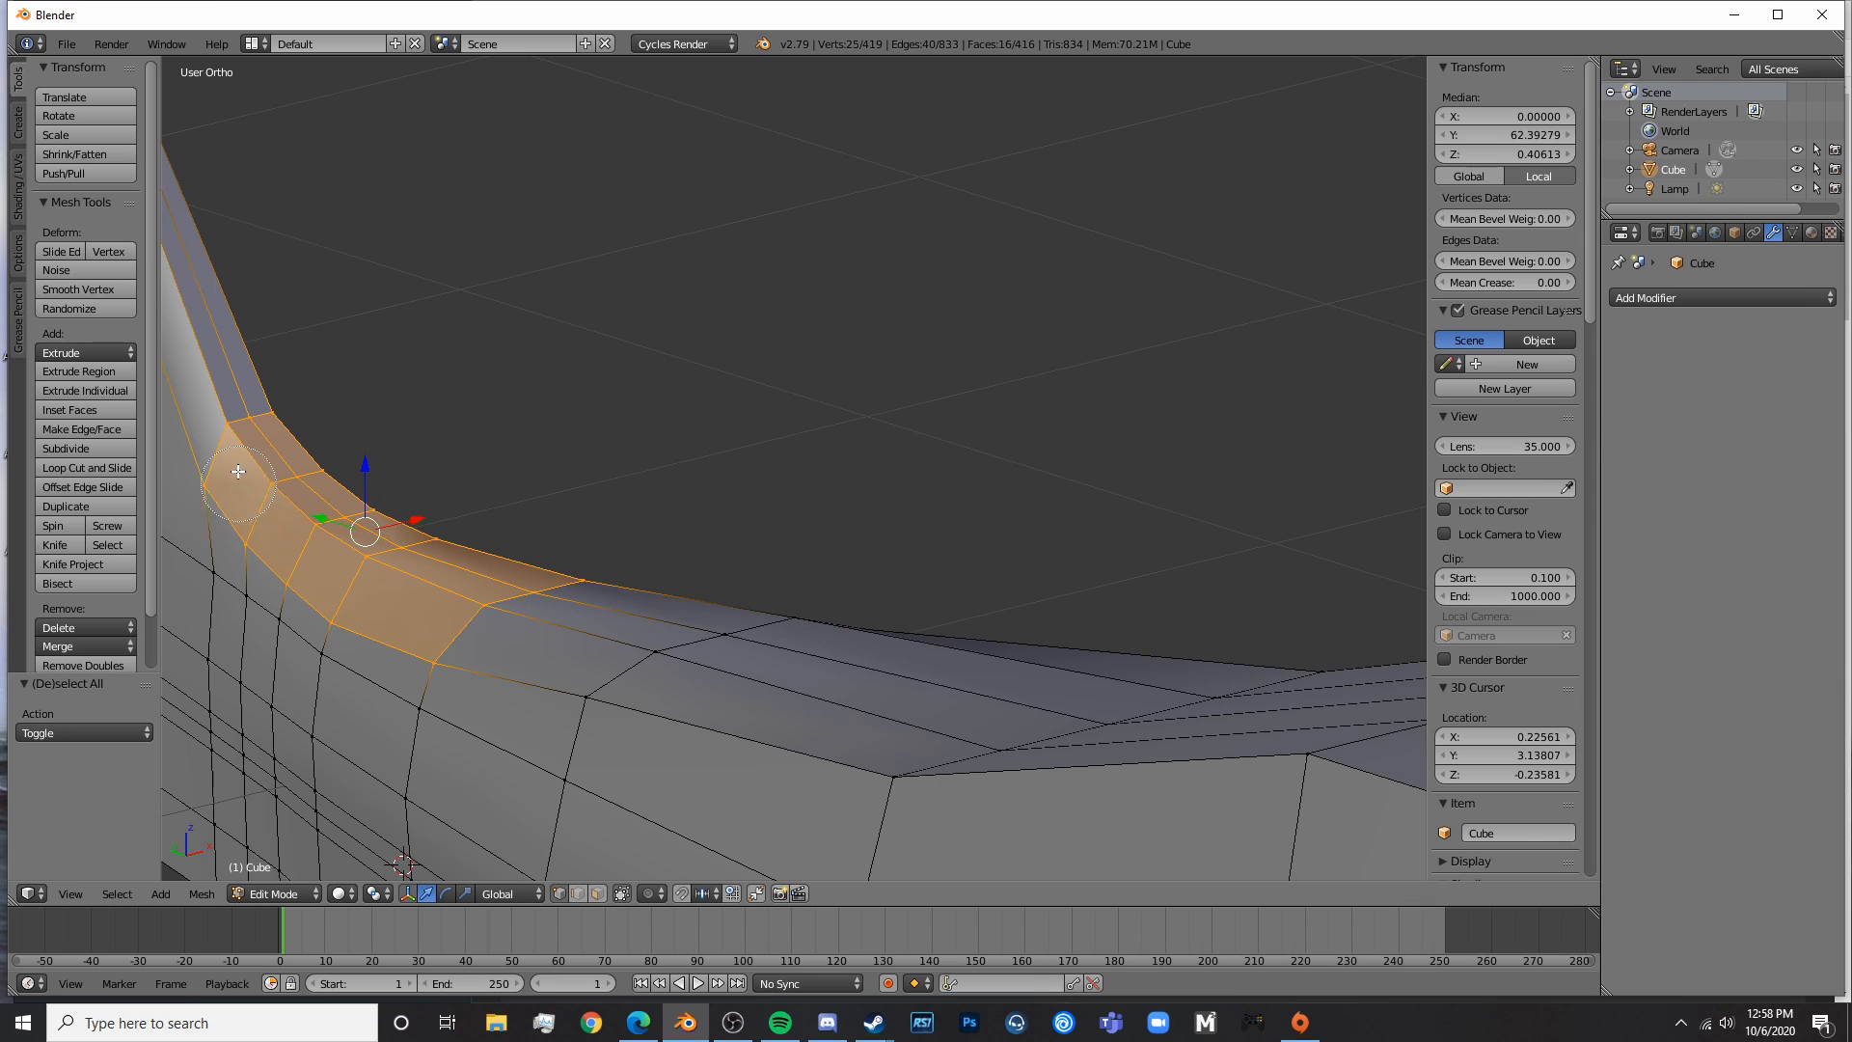
{"action": "right_click", "coordinate": [235, 473]}
{"action": "middle_click_drag", "start_coordinate": [472, 539], "coordinate": [579, 552]}
{"action": "key", "text": "s"}
{"action": "key", "text": "x"}
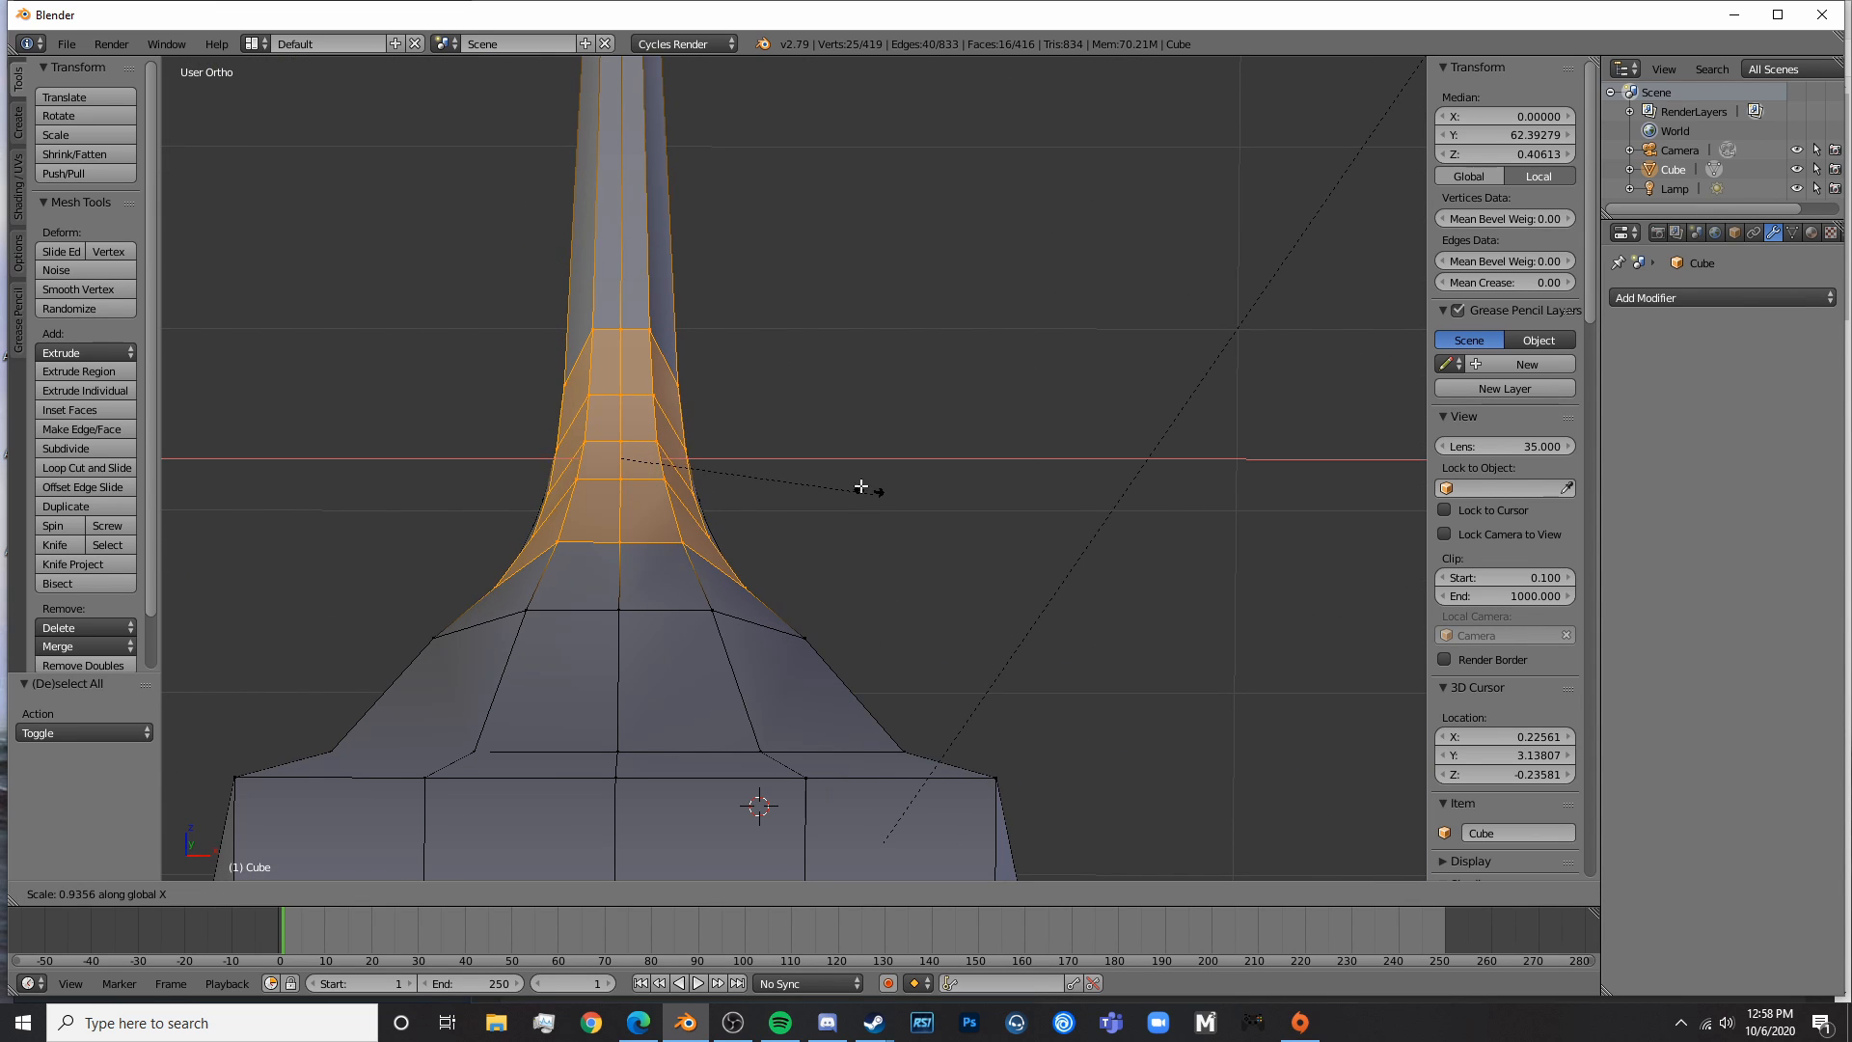
{"action": "left_click", "coordinate": [748, 450]}
- Raise the selected ridge faces 0.007 along Z, narrow them further along X, and deselect everything
{"action": "key", "text": "g"}
{"action": "key", "text": "z"}
{"action": "left_click", "coordinate": [622, 387]}
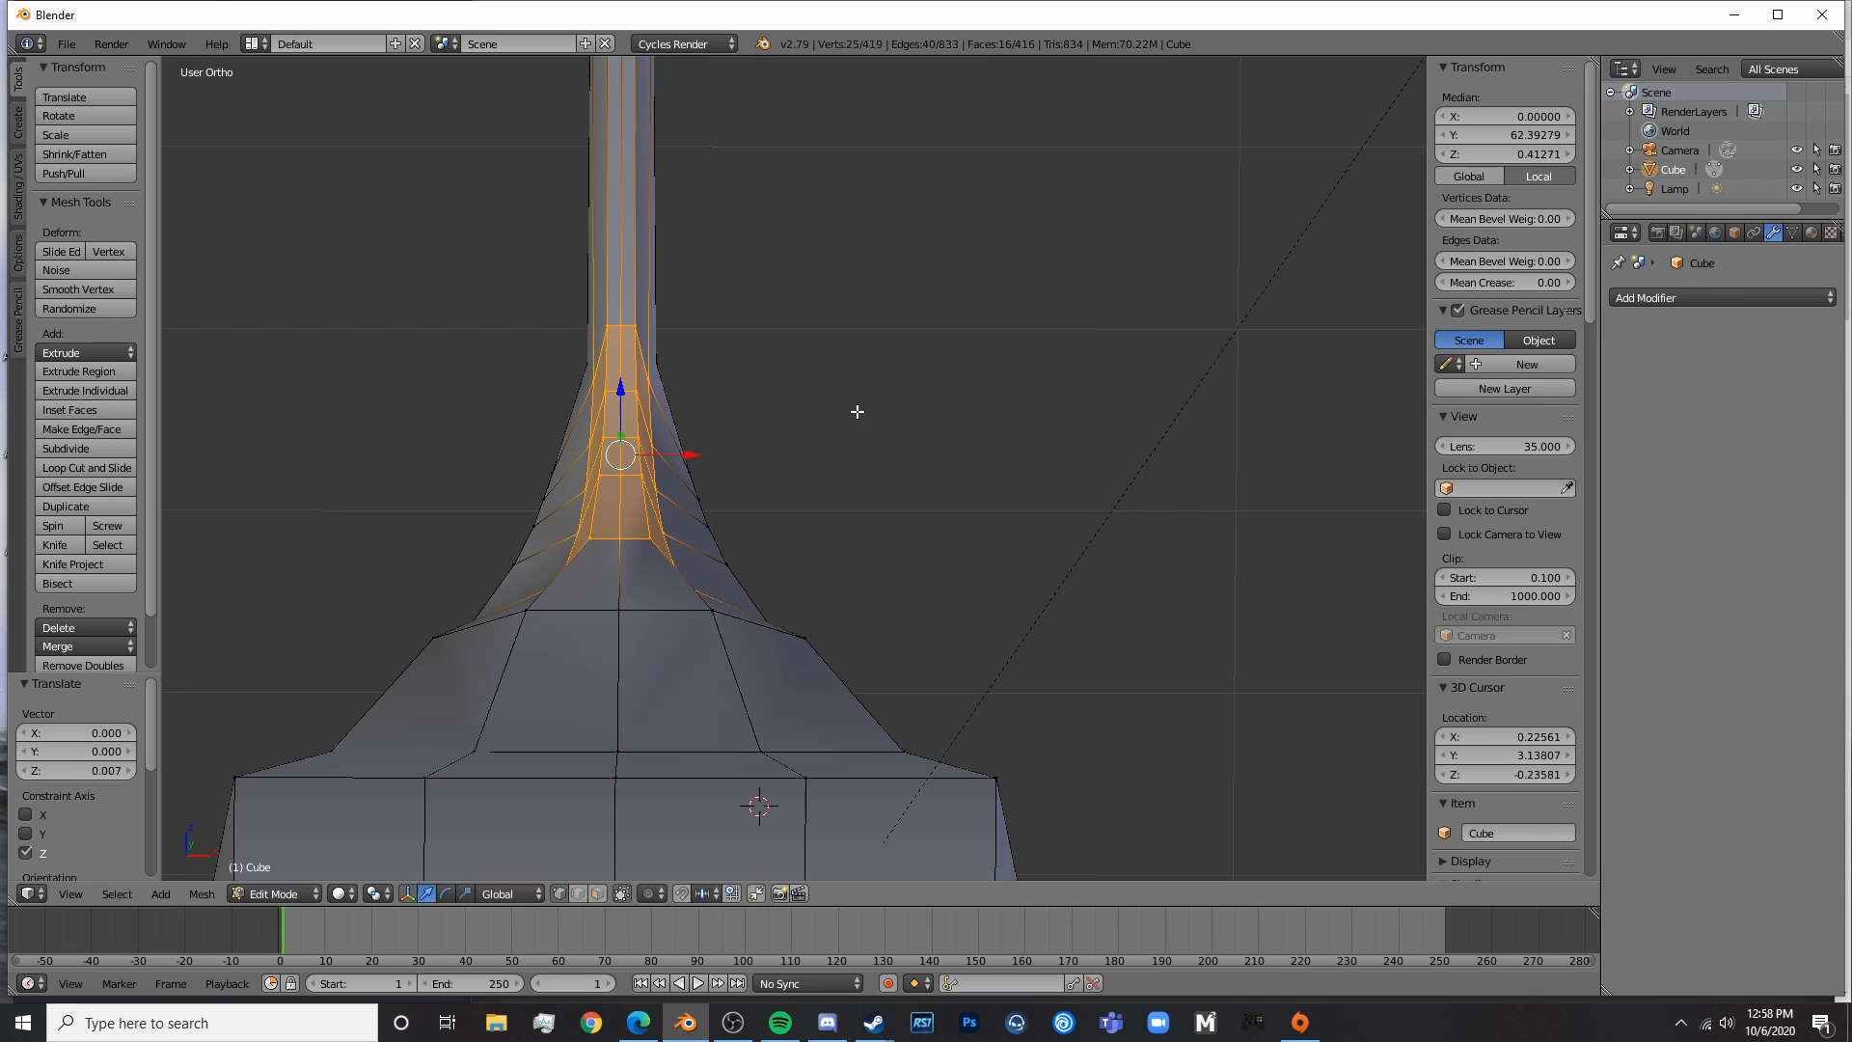
{"action": "key", "text": "s"}
{"action": "key", "text": "x"}
{"action": "left_click", "coordinate": [810, 410]}
{"action": "key", "text": "a"}
{"action": "middle_click_drag", "start_coordinate": [911, 482], "coordinate": [882, 566]}
{"action": "key", "text": "Tab"}
{"action": "key", "text": "Tab"}
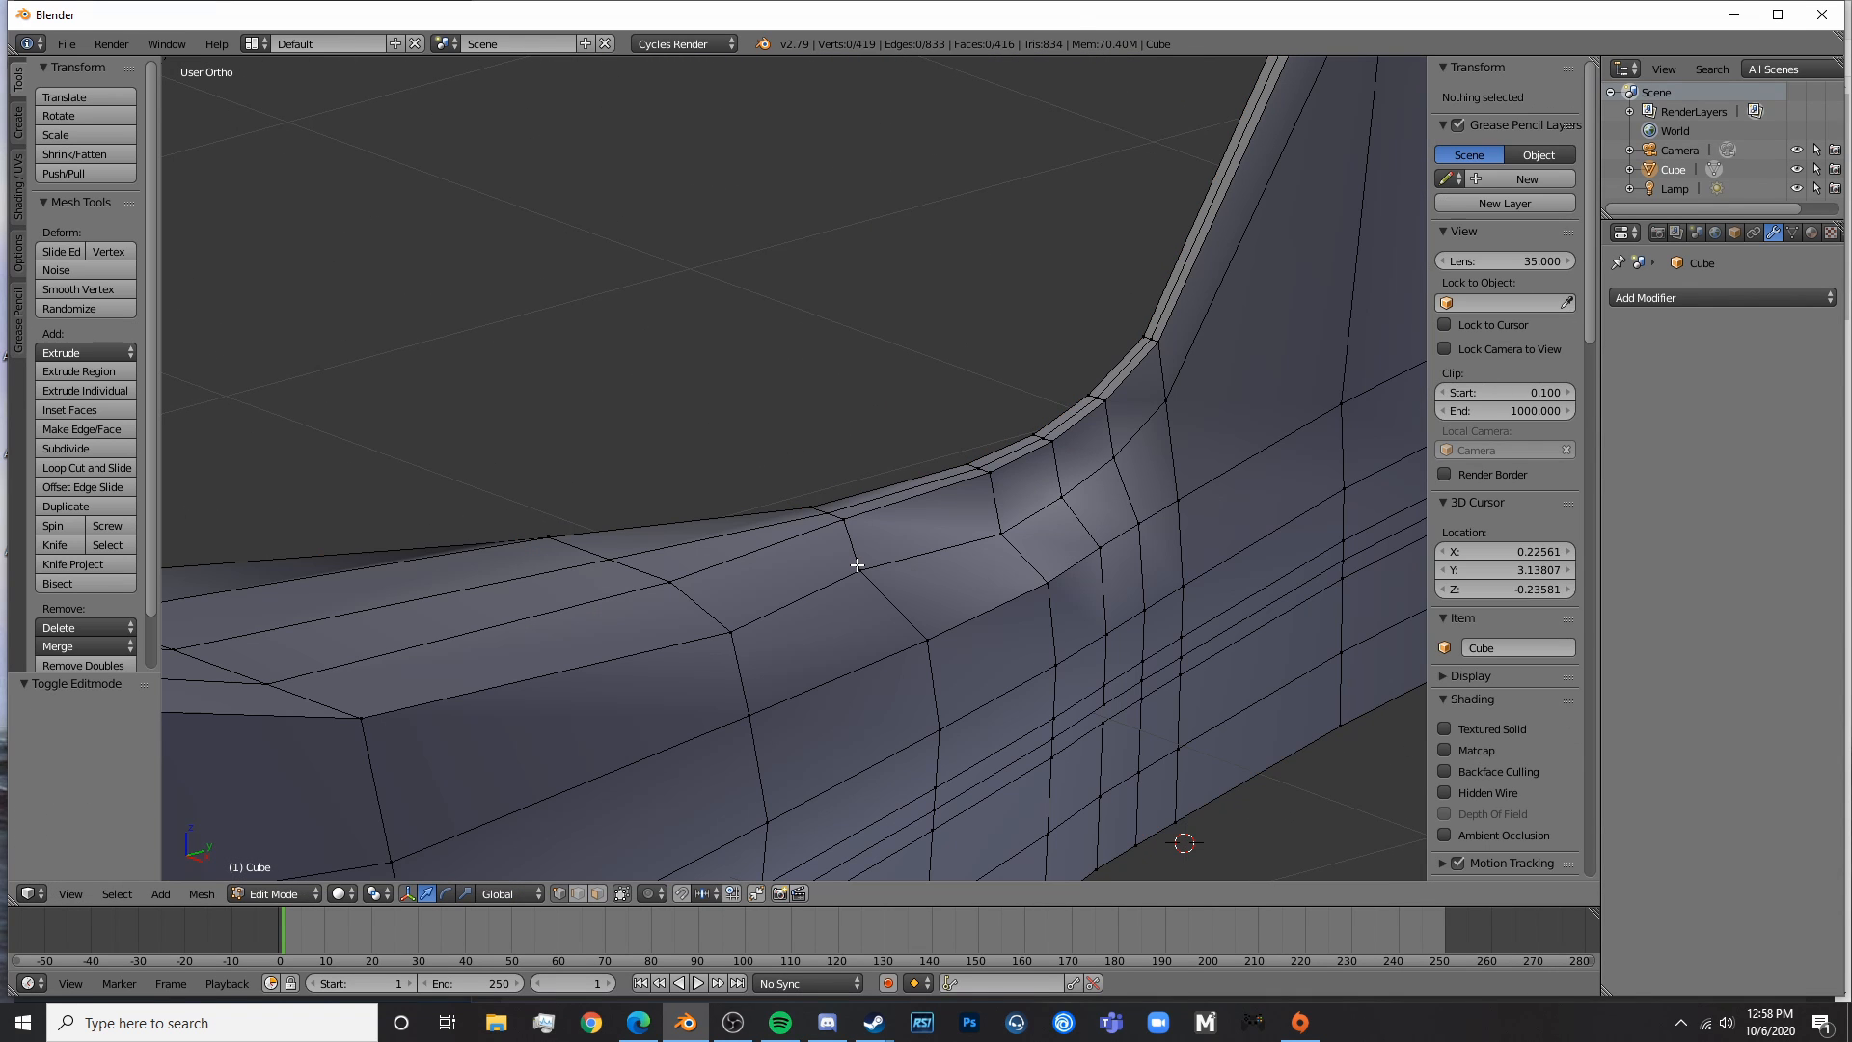
- Select the four vertices beside the fin-base ridge on each side and spread them outward along X
{"action": "right_click", "coordinate": [858, 569]}
{"action": "right_click", "coordinate": [1062, 496], "text": "ctrl"}
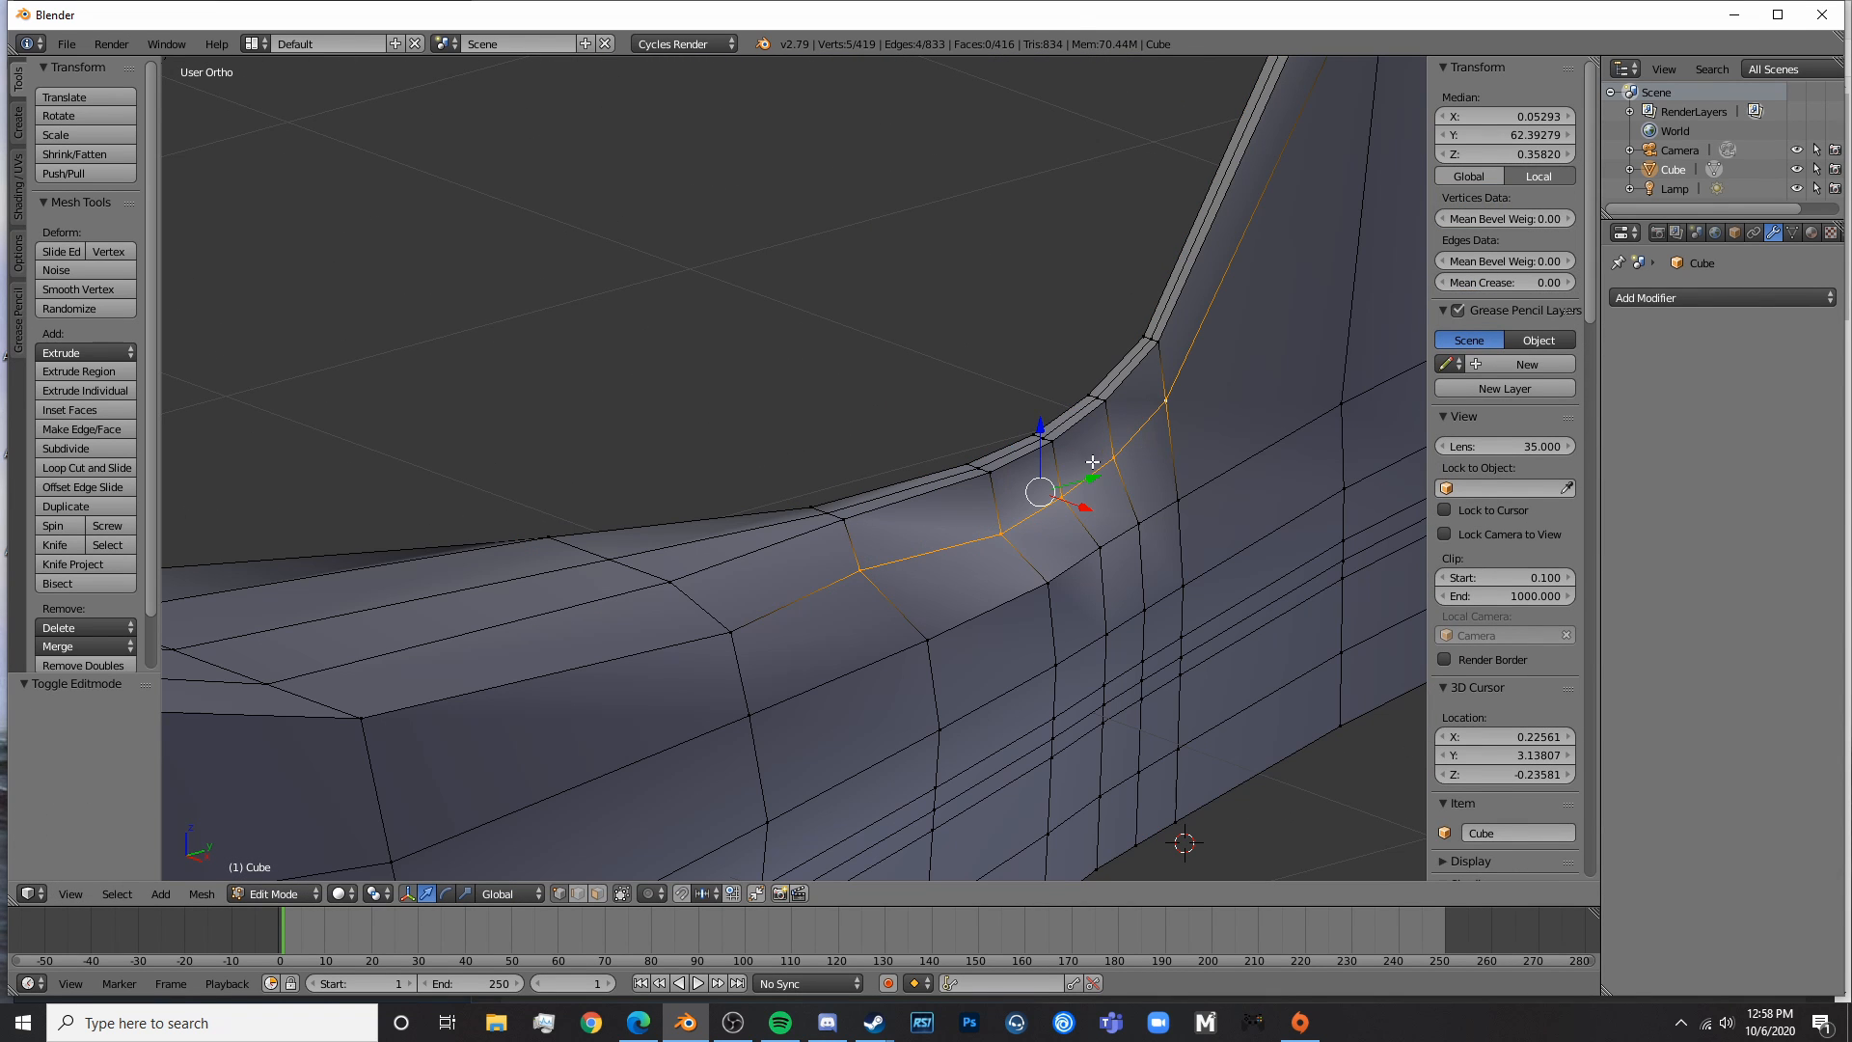
{"action": "middle_click_drag", "start_coordinate": [1110, 459], "coordinate": [443, 620]}
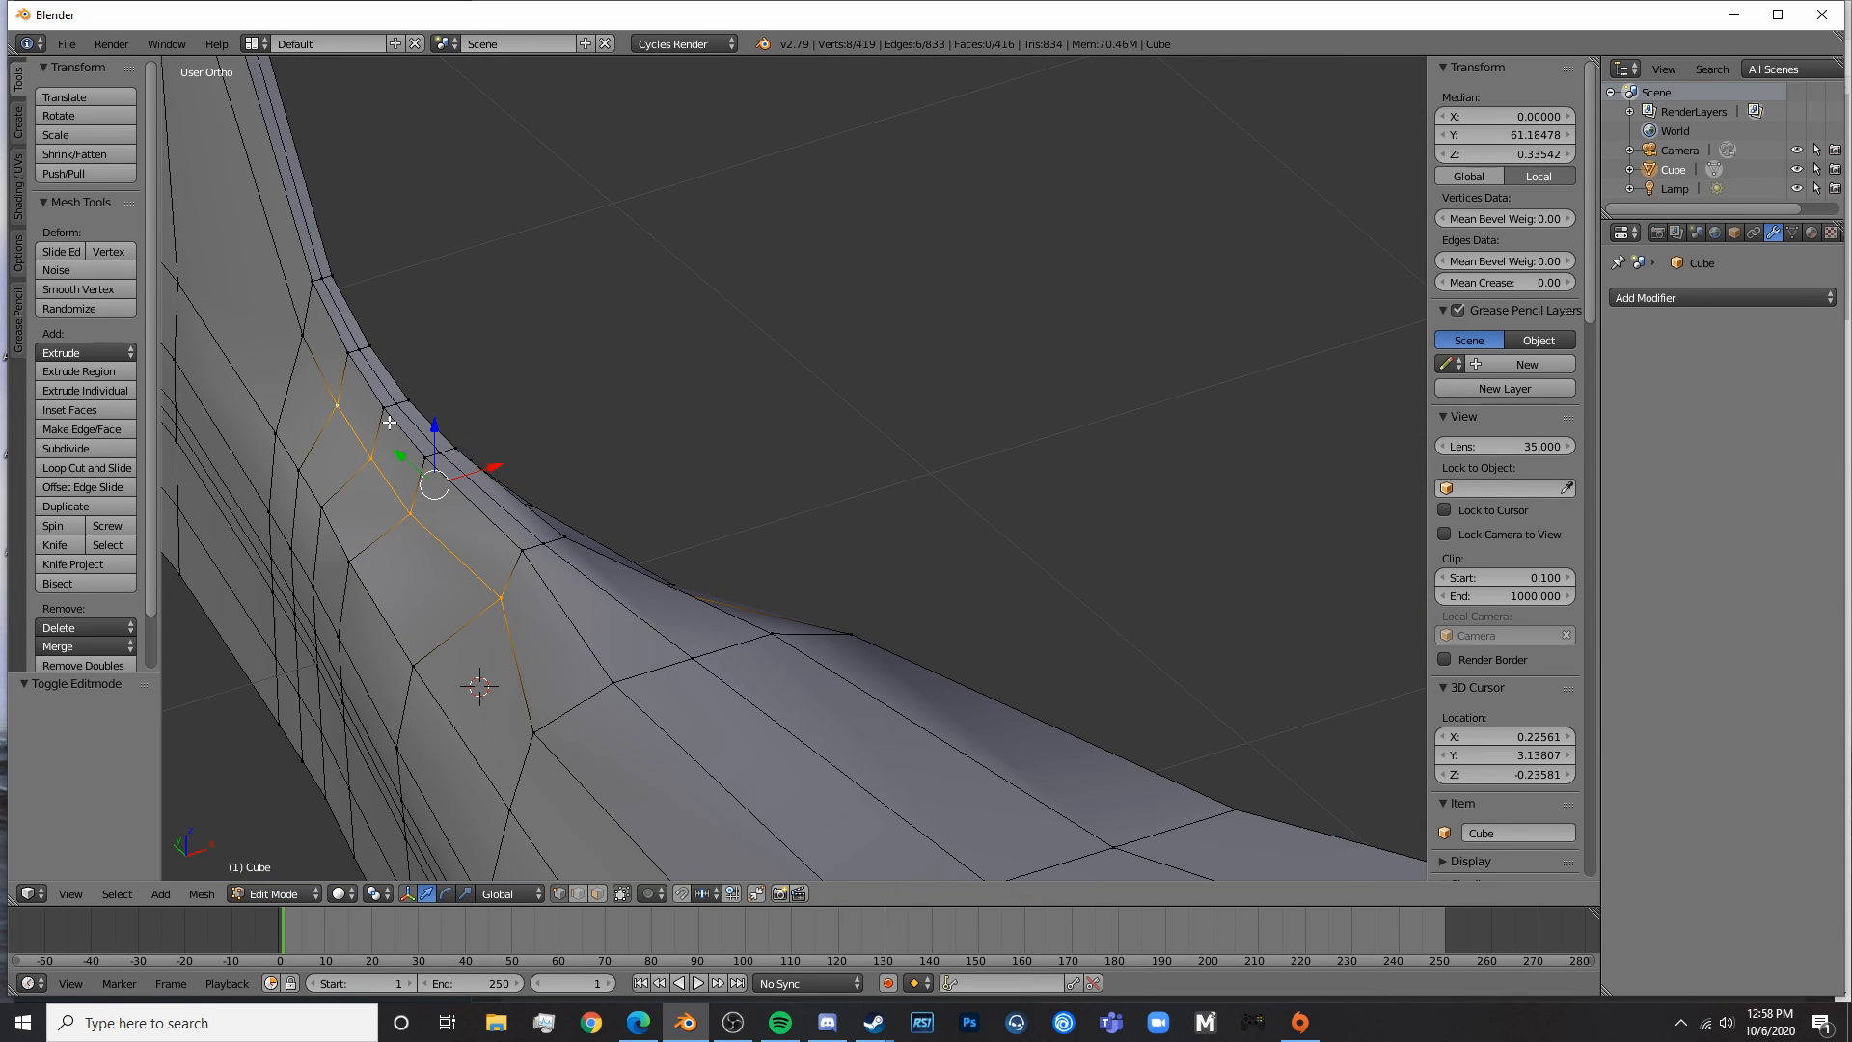
{"action": "middle_click_drag", "start_coordinate": [389, 422], "coordinate": [641, 483]}
{"action": "key", "text": "s"}
{"action": "key", "text": "x"}
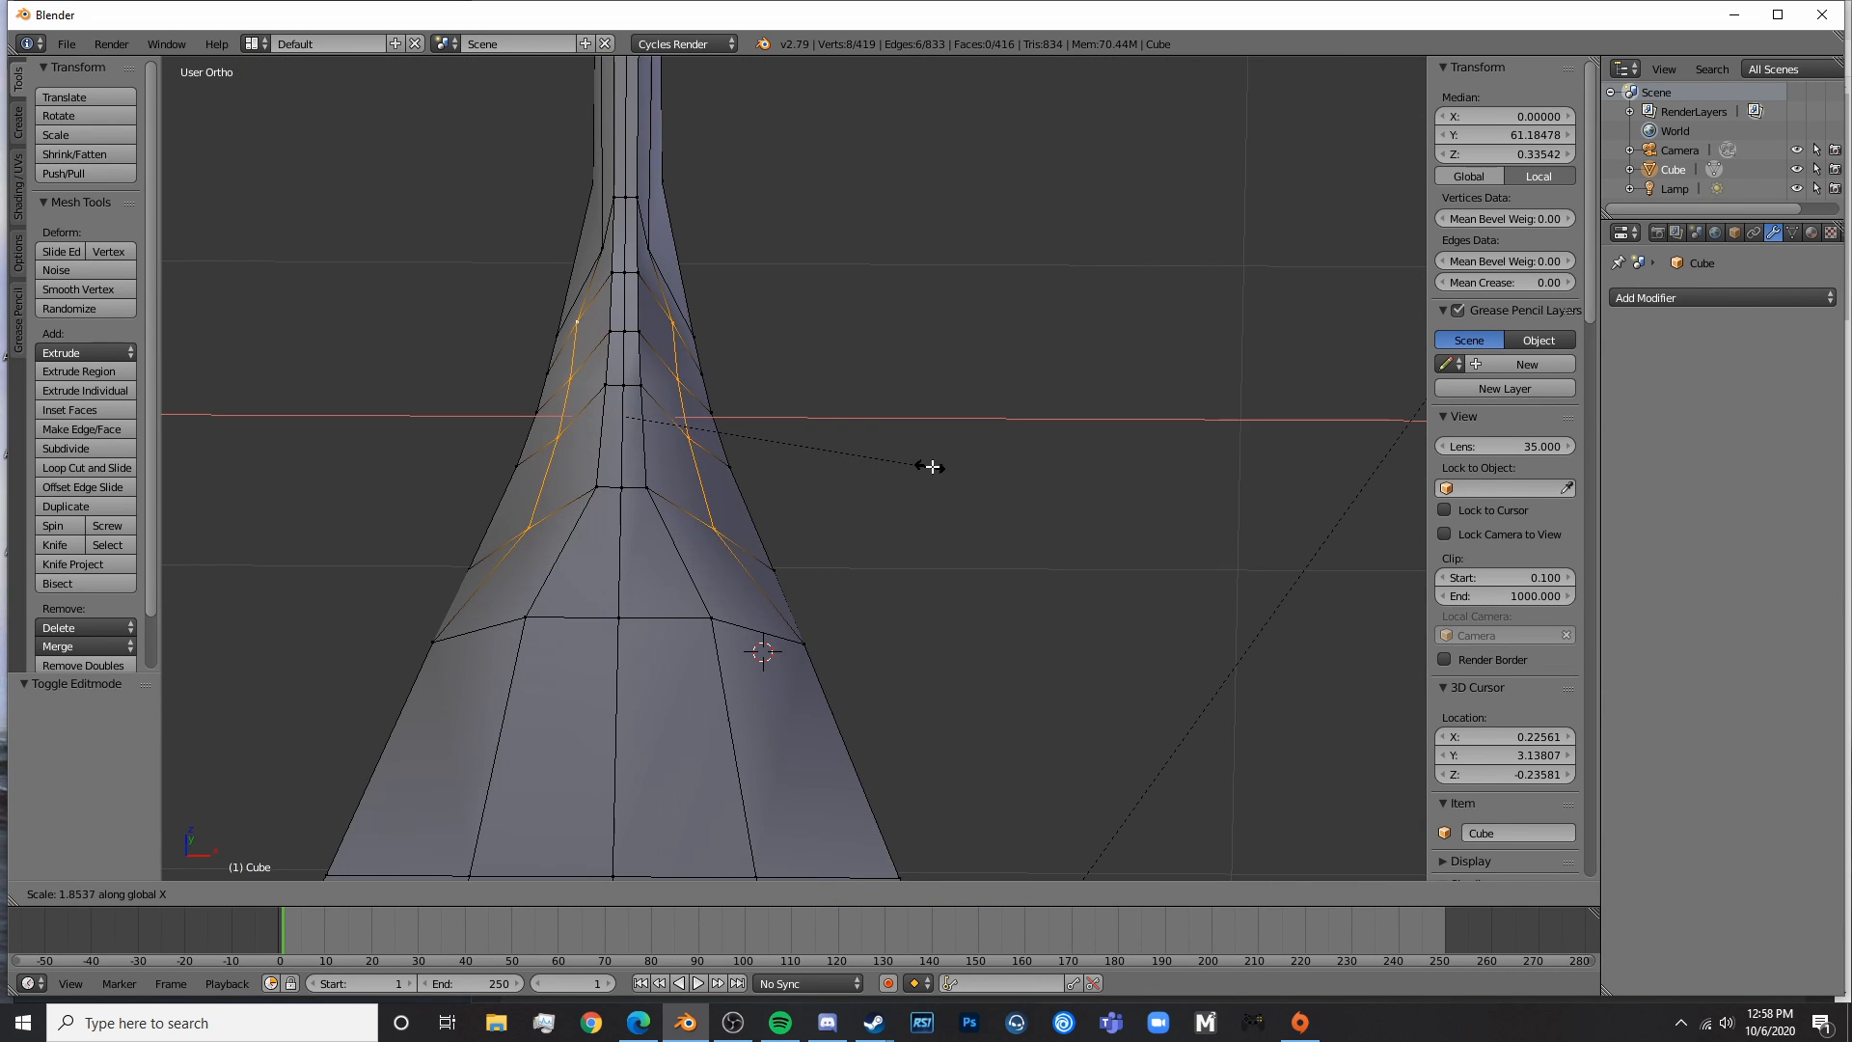
{"action": "left_click", "coordinate": [958, 467]}
{"action": "key", "text": "Tab"}
{"action": "middle_click_drag", "start_coordinate": [957, 467], "coordinate": [810, 521]}
{"action": "key", "text": "Tab"}
{"action": "key", "text": "Tab"}
{"action": "key", "text": "Tab"}
- Try to lower two mismatched upper vertices ahead of the fin base by 0.024 along Z and scale them along X
{"action": "right_click", "coordinate": [749, 518]}
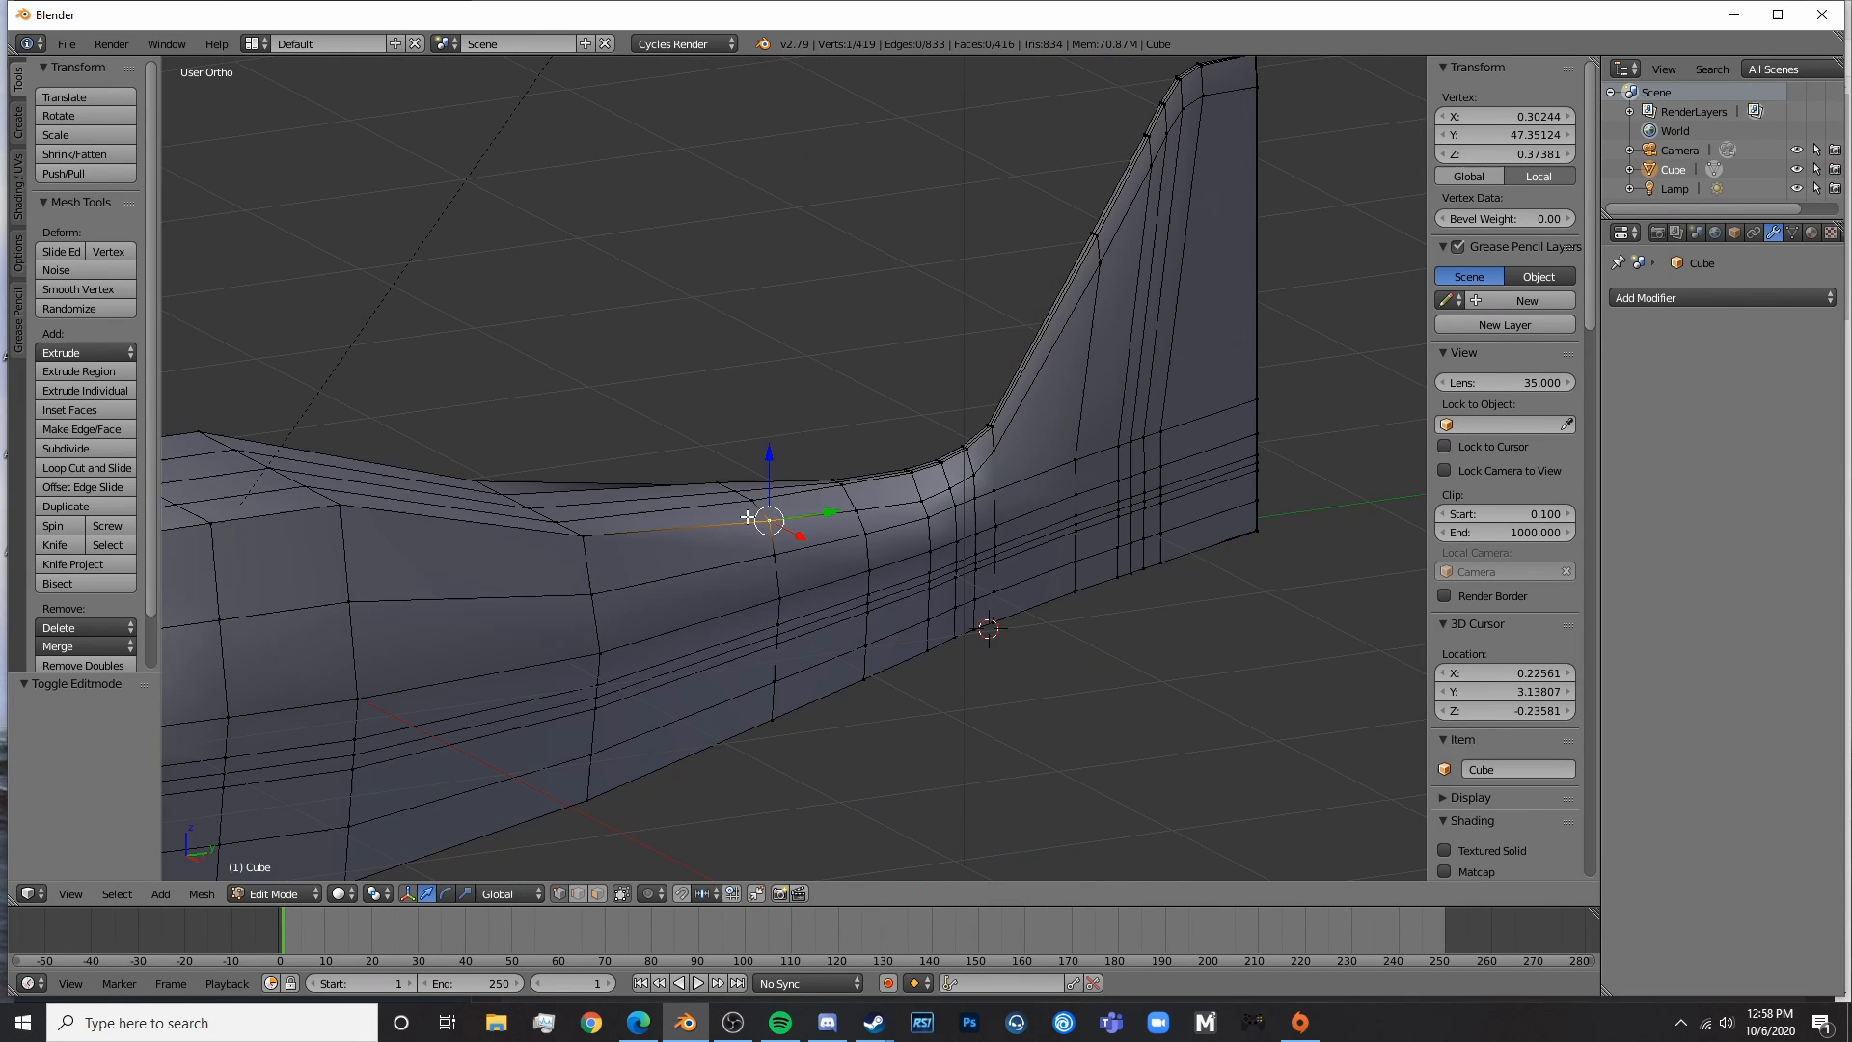
{"action": "right_click", "coordinate": [718, 478], "text": "shift"}
{"action": "key", "text": "g"}
{"action": "key", "text": "z"}
{"action": "left_click", "coordinate": [735, 450]}
{"action": "key", "text": "s"}
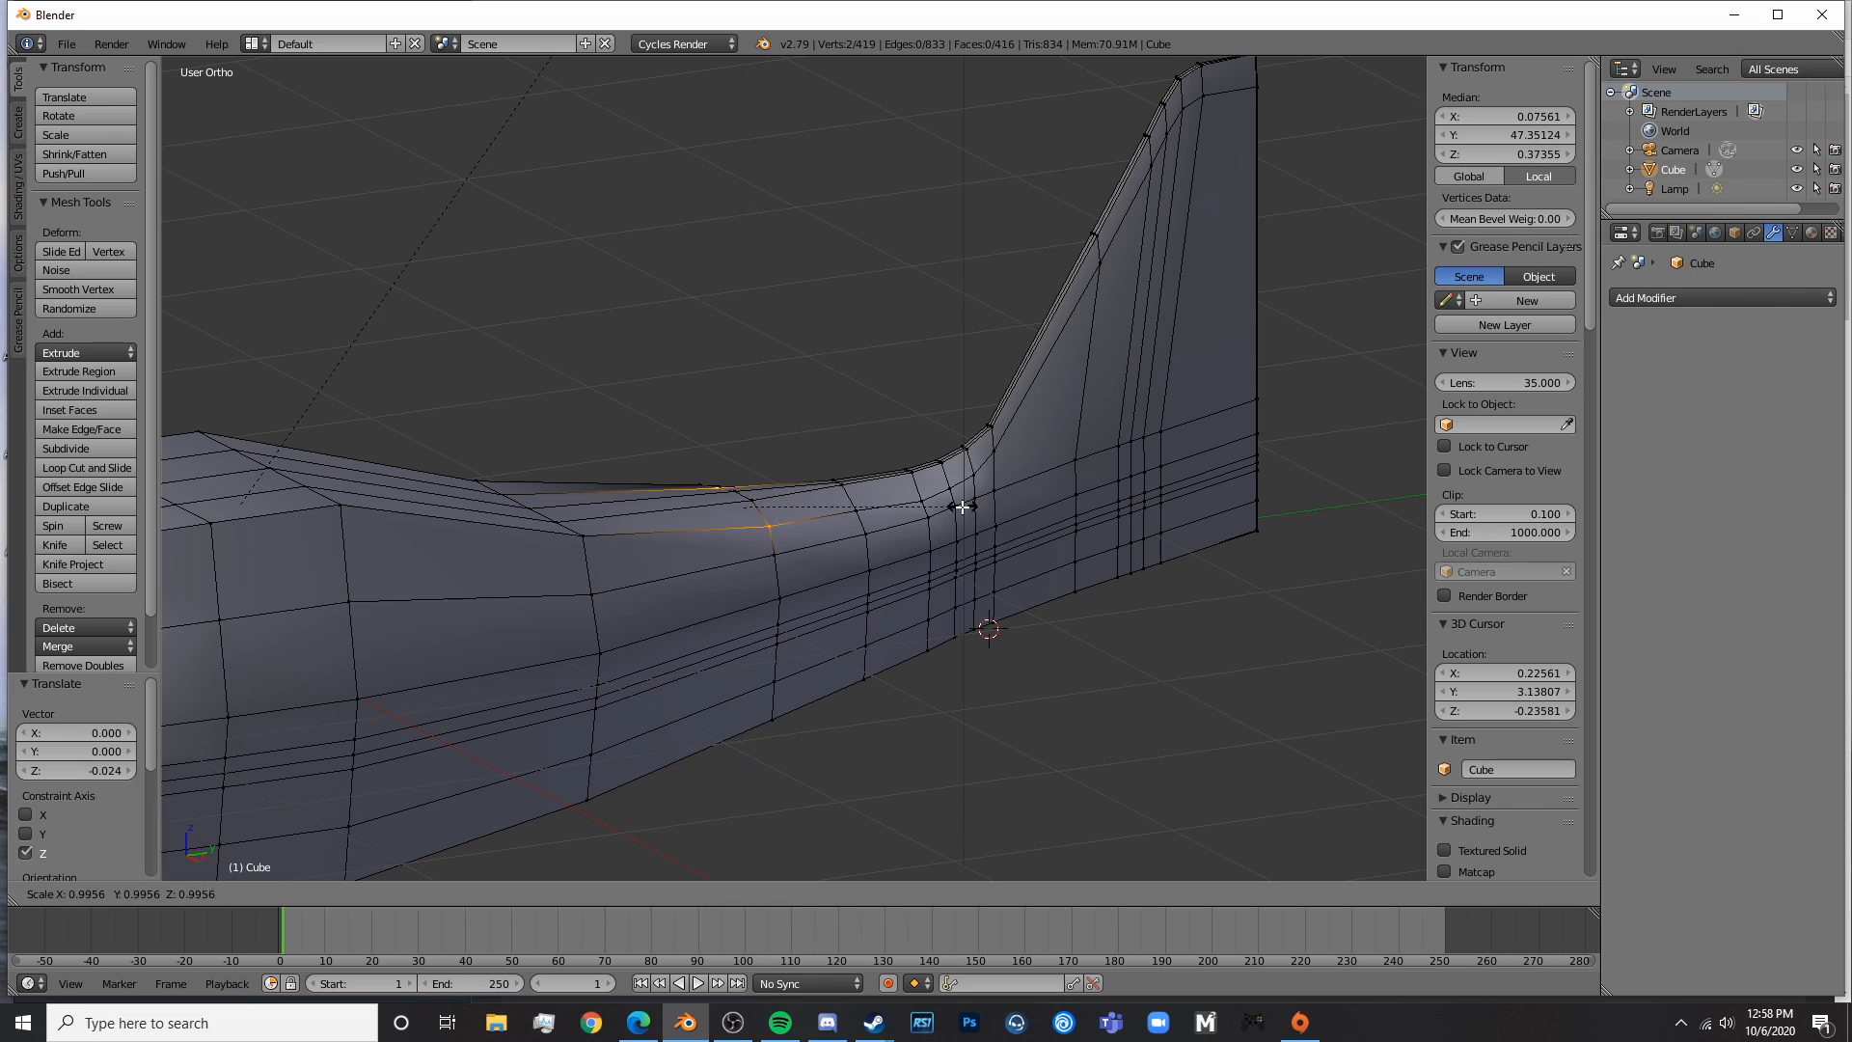
{"action": "key", "text": "x"}
{"action": "left_click", "coordinate": [932, 504]}
{"action": "key", "text": "Tab"}
{"action": "middle_click_drag", "start_coordinate": [767, 551], "coordinate": [827, 620]}
{"action": "key", "text": "Tab"}
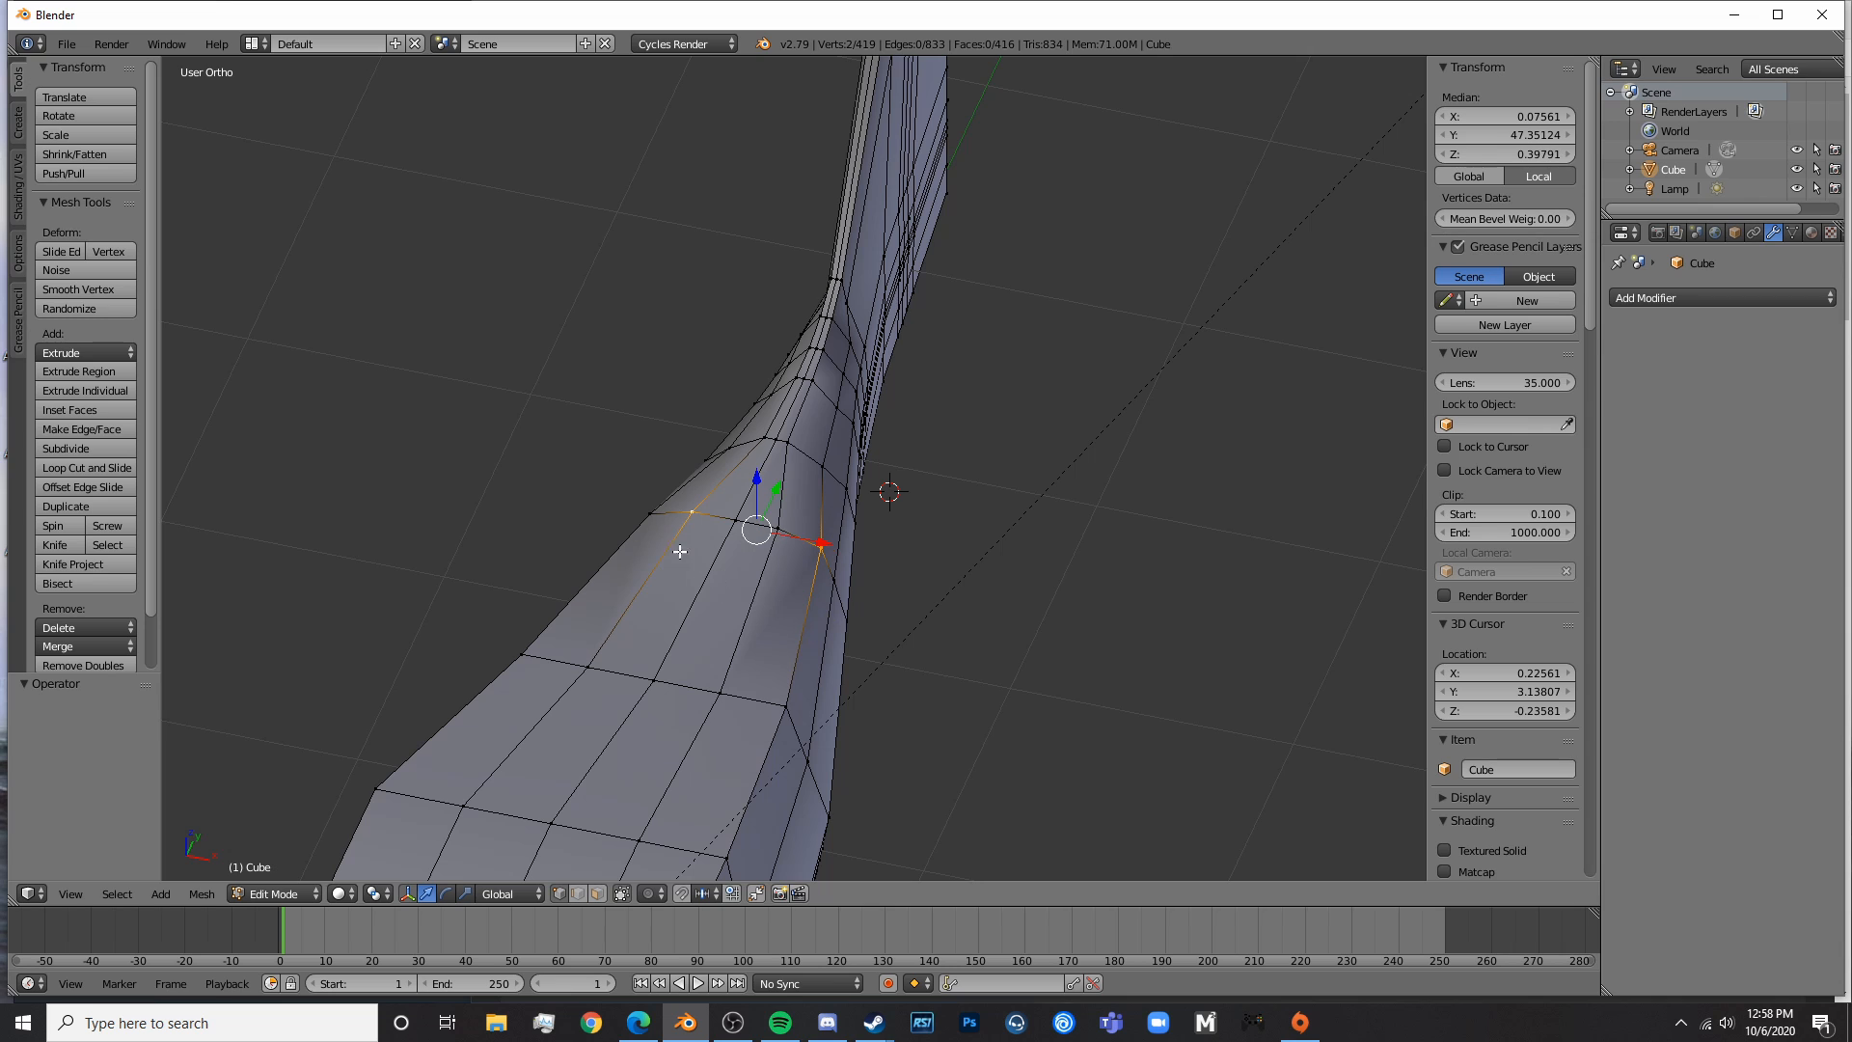
- Narrow the matching pair of upper side vertices ahead of the fin base along X by about 0.83 and lower them slightly
{"action": "key", "text": "s"}
{"action": "key", "text": "x"}
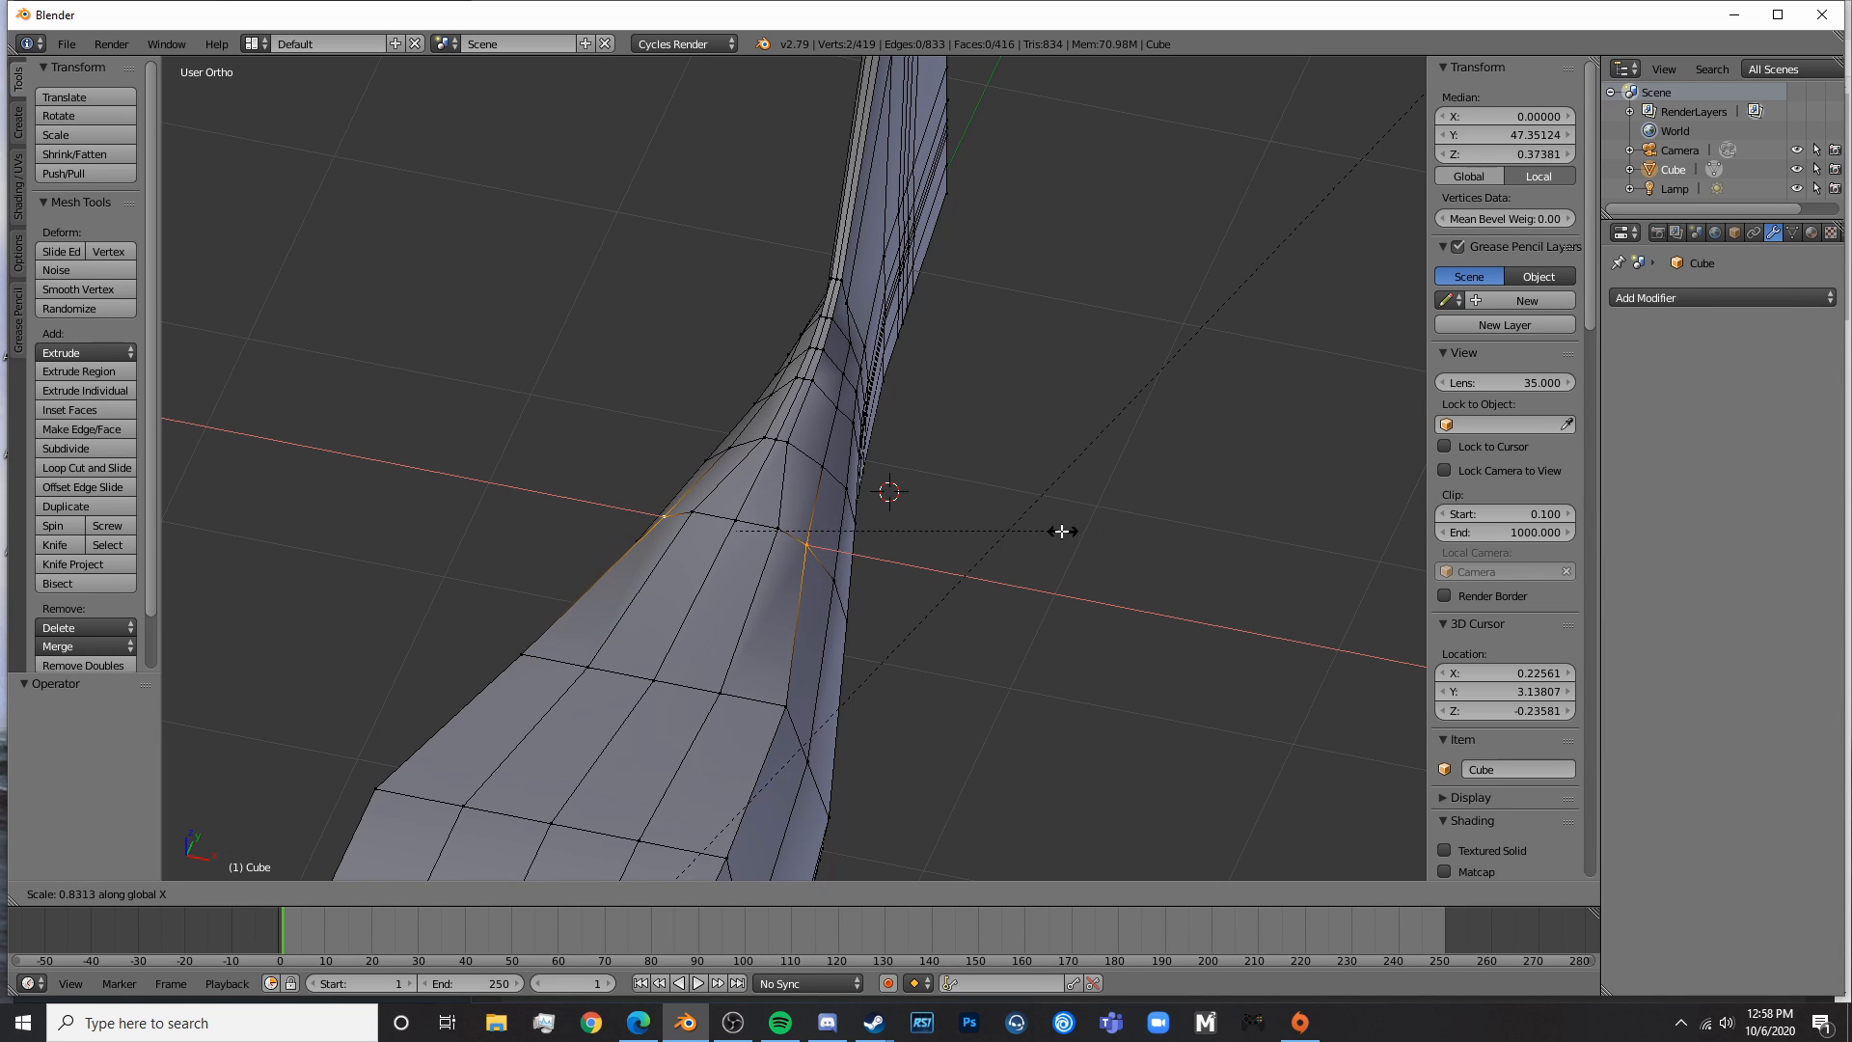
{"action": "left_click", "coordinate": [1060, 531]}
{"action": "left_click_drag", "start_coordinate": [738, 480], "coordinate": [737, 489]}
{"action": "key", "text": "Tab"}
{"action": "middle_click_drag", "start_coordinate": [736, 489], "coordinate": [902, 611]}
{"action": "key", "text": "Tab"}
- Select the six centre-line vertices leading up to the fin base, raise them about 0.016 along Z, and preview the curve rendered
{"action": "right_click", "coordinate": [962, 561]}
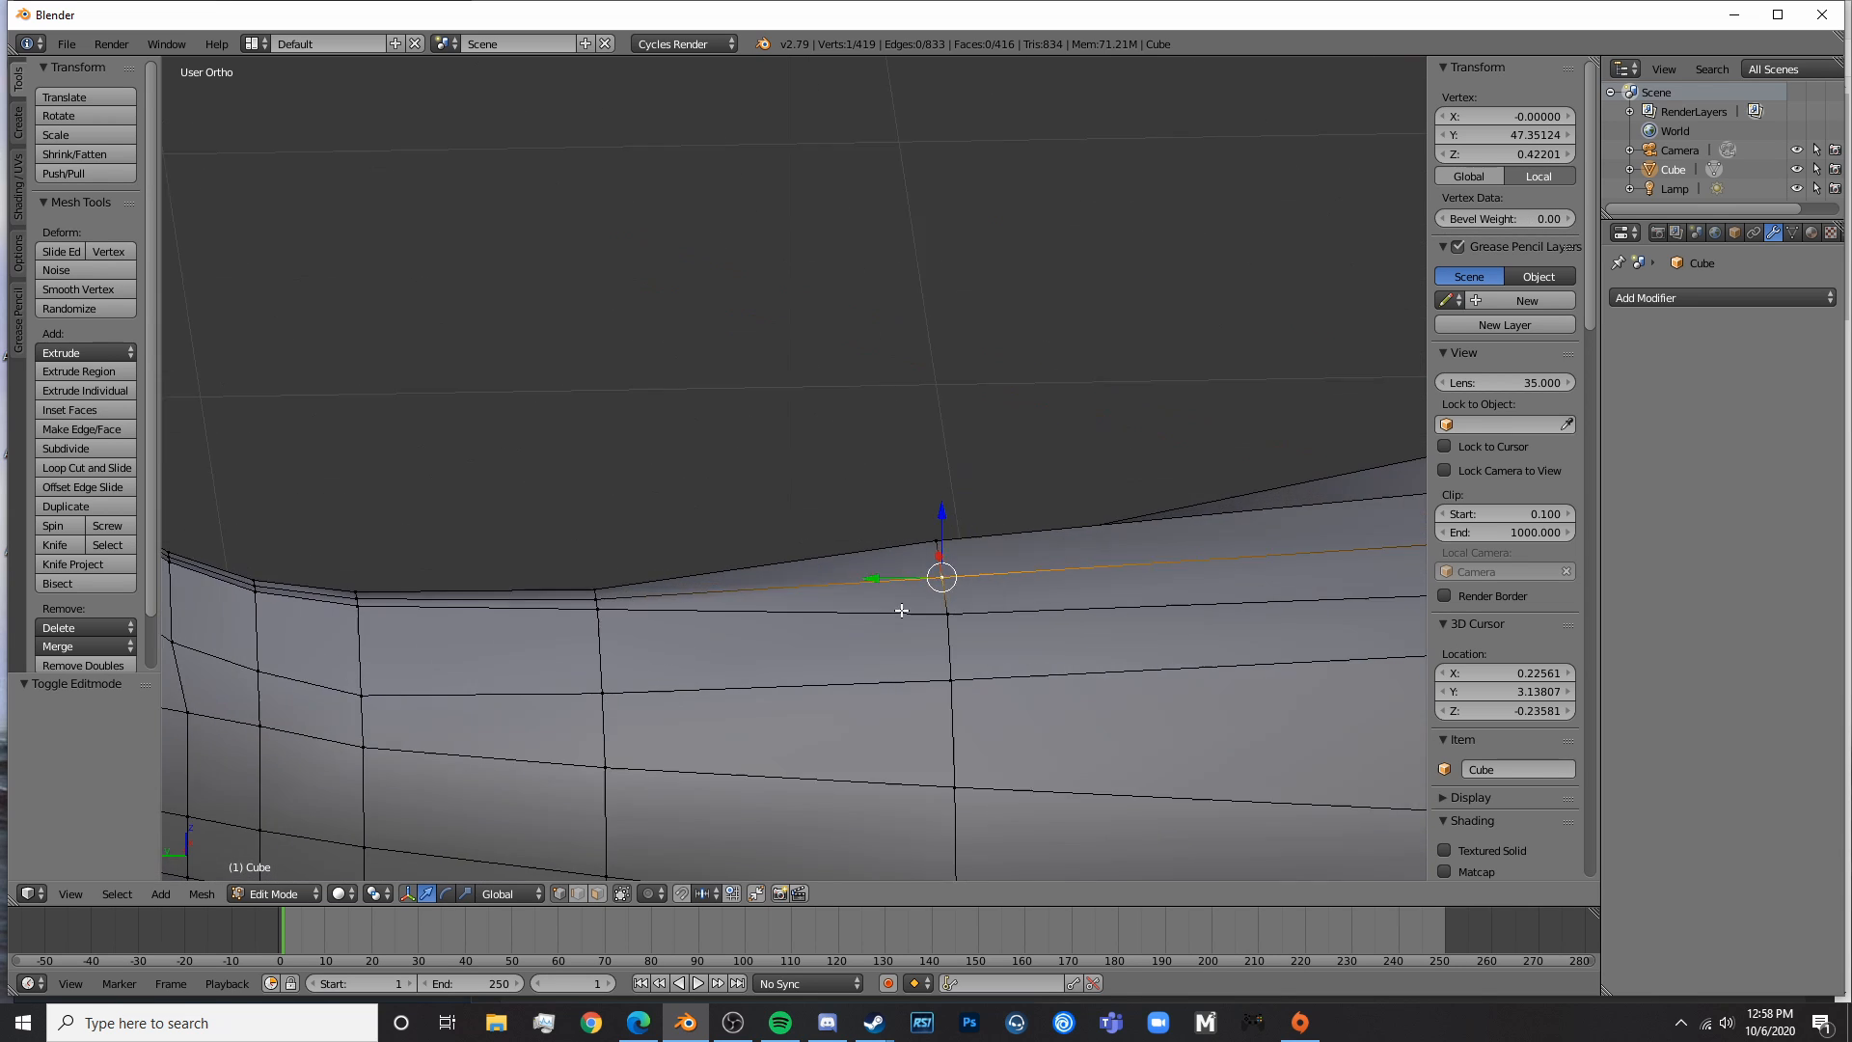
{"action": "right_click", "coordinate": [574, 598], "text": "shift"}
{"action": "middle_click_drag", "start_coordinate": [574, 598], "coordinate": [766, 575]}
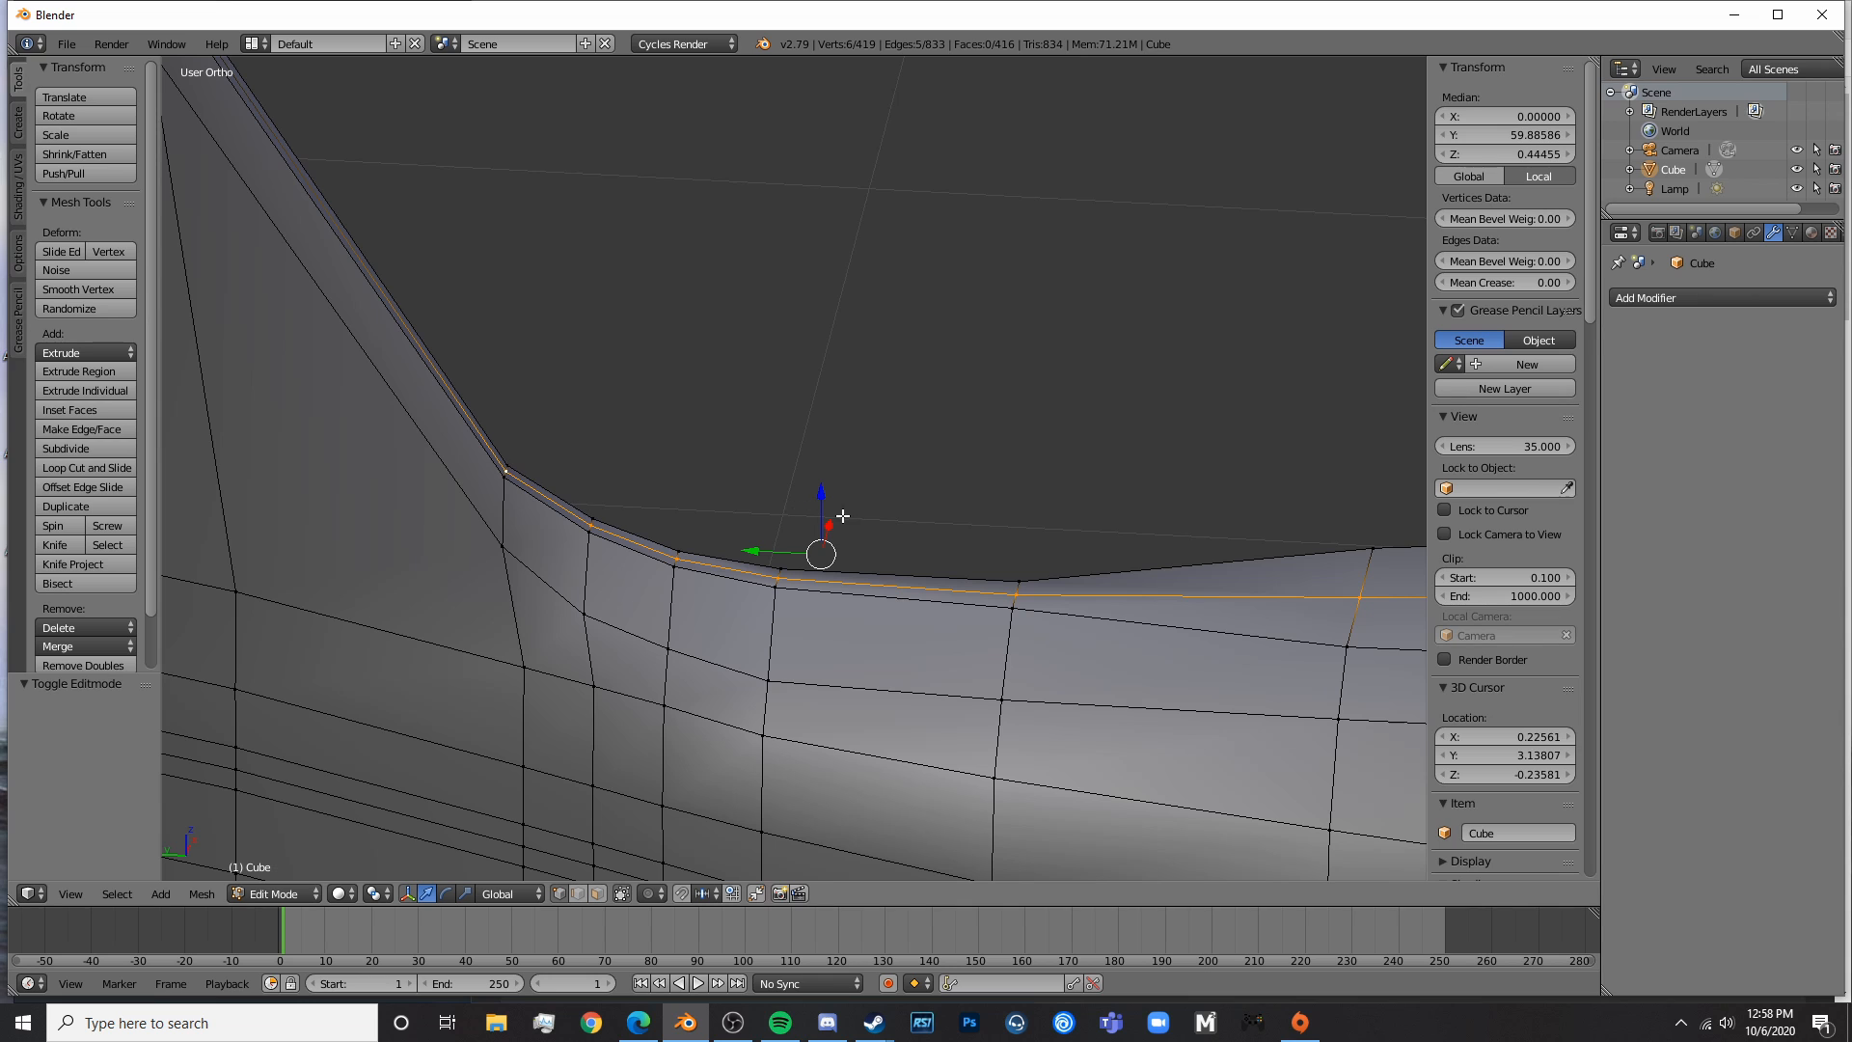
{"action": "left_click_drag", "start_coordinate": [821, 502], "coordinate": [841, 486]}
{"action": "key", "text": "Tab"}
{"action": "scroll", "coordinate": [841, 486], "scroll_direction": "down", "scroll_amount": 4}
{"action": "key", "text": "shift+z"}
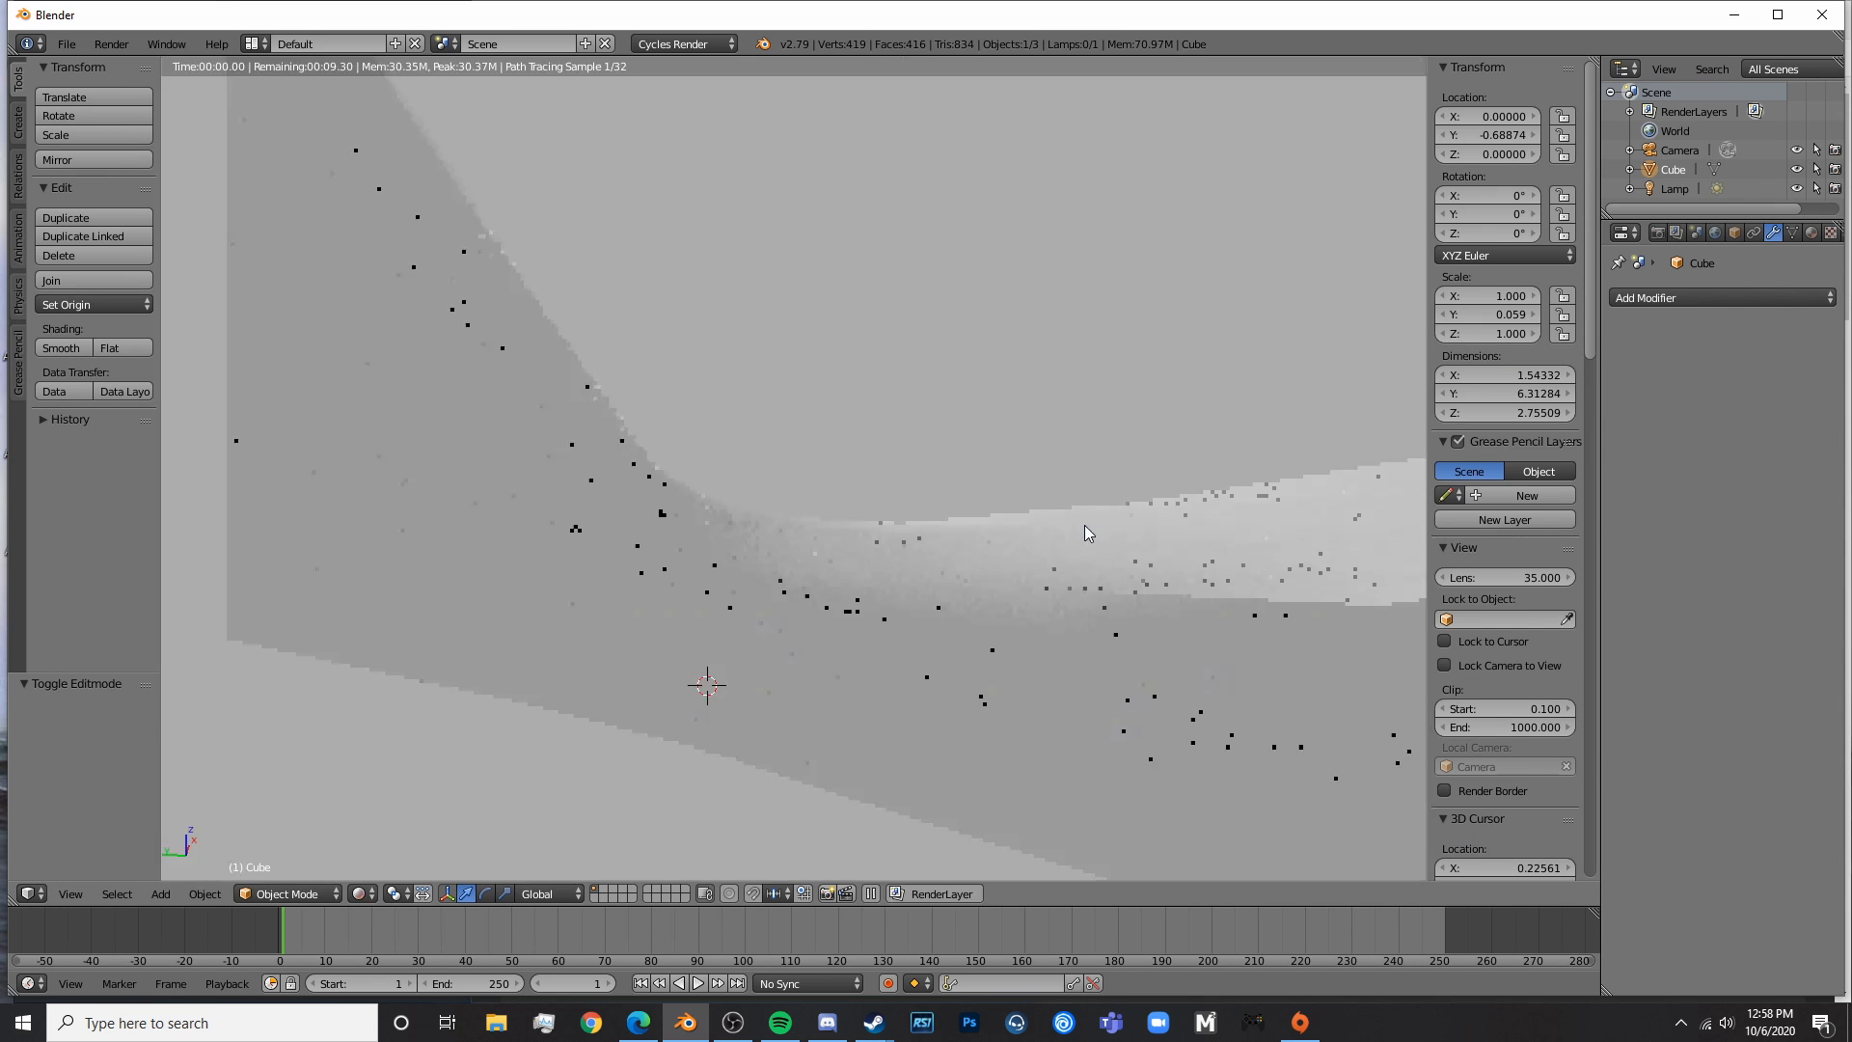
{"action": "key", "text": "shift+z"}
- Select the four centre vertices along the upper leading edge of the fin and move them slightly forward along Y
{"action": "mouse_move", "coordinate": [1079, 584]}
{"action": "middle_mouse_down"}
{"action": "mouse_move", "coordinate": [802, 527]}
{"action": "mouse_move", "coordinate": [690, 747]}
{"action": "middle_mouse_up"}
{"action": "key", "text": "Tab"}
{"action": "scroll", "coordinate": [926, 602], "scroll_direction": "up", "scroll_amount": 4}
{"action": "middle_click_drag", "start_coordinate": [865, 812], "coordinate": [866, 779], "text": "shift"}
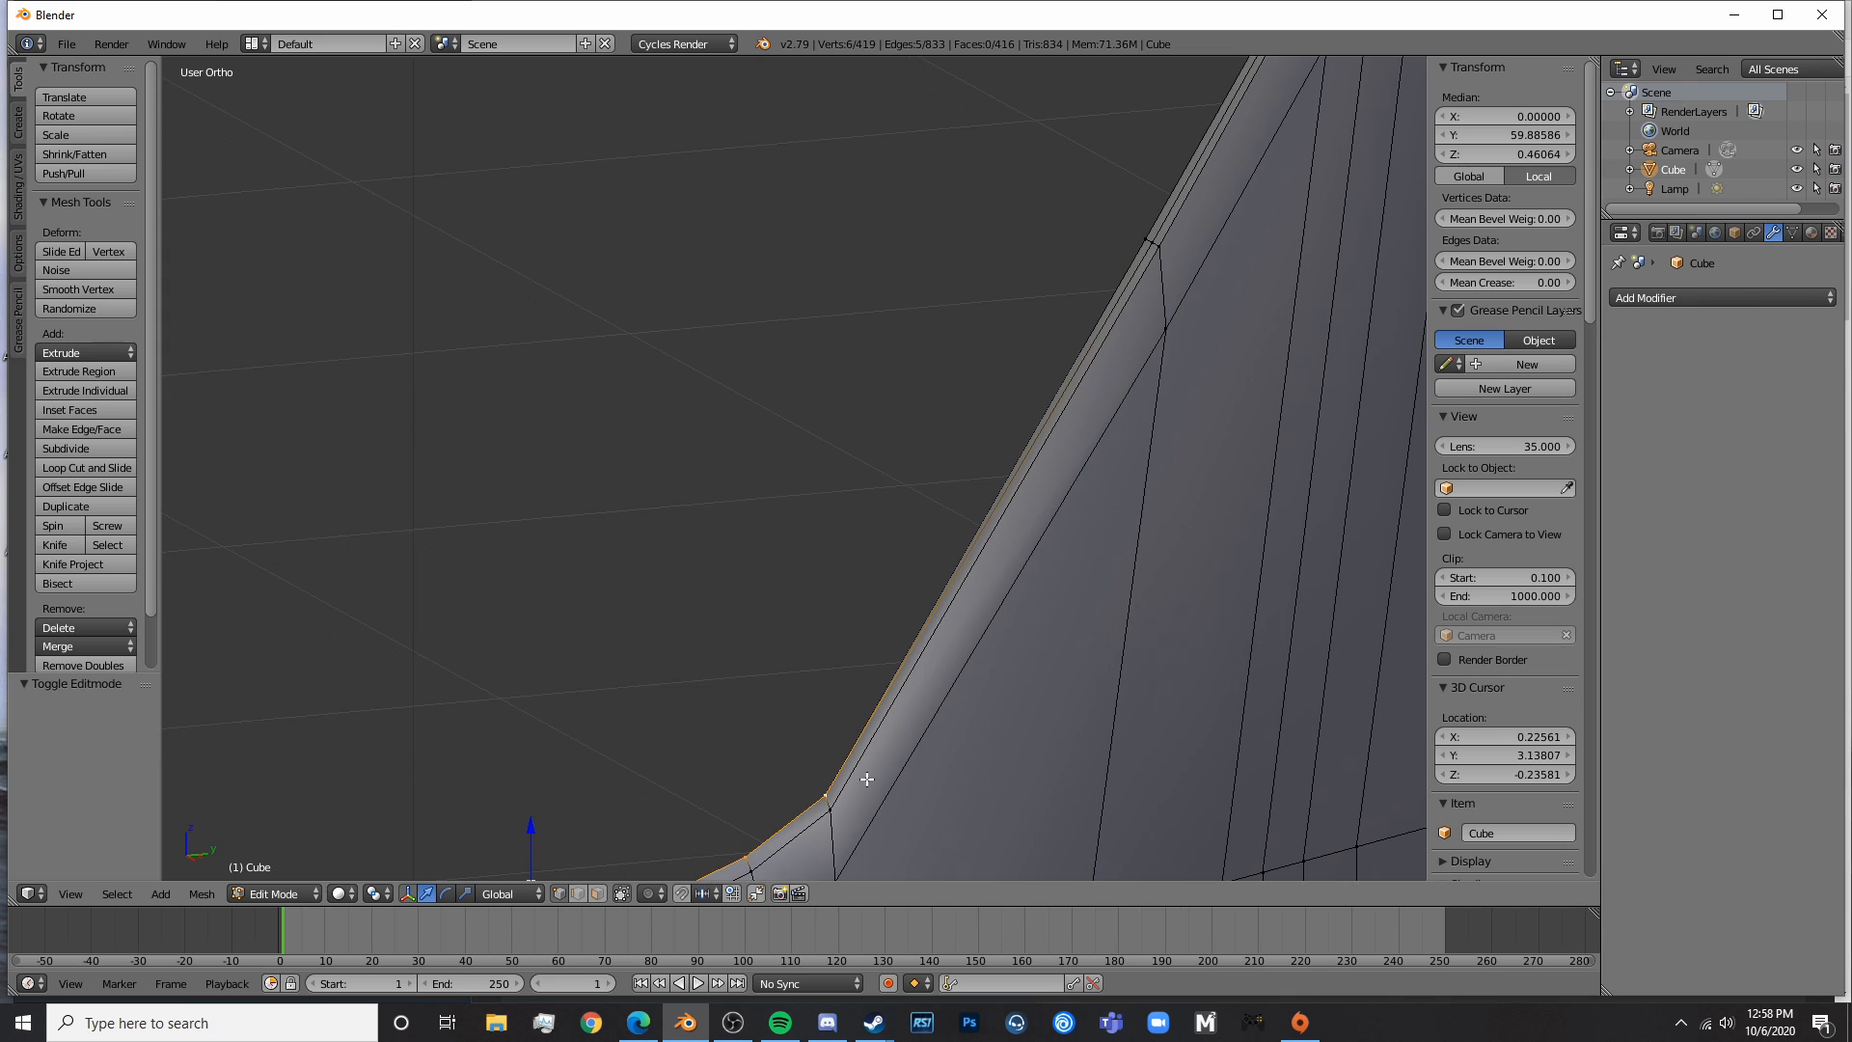
{"action": "right_click", "coordinate": [1152, 235]}
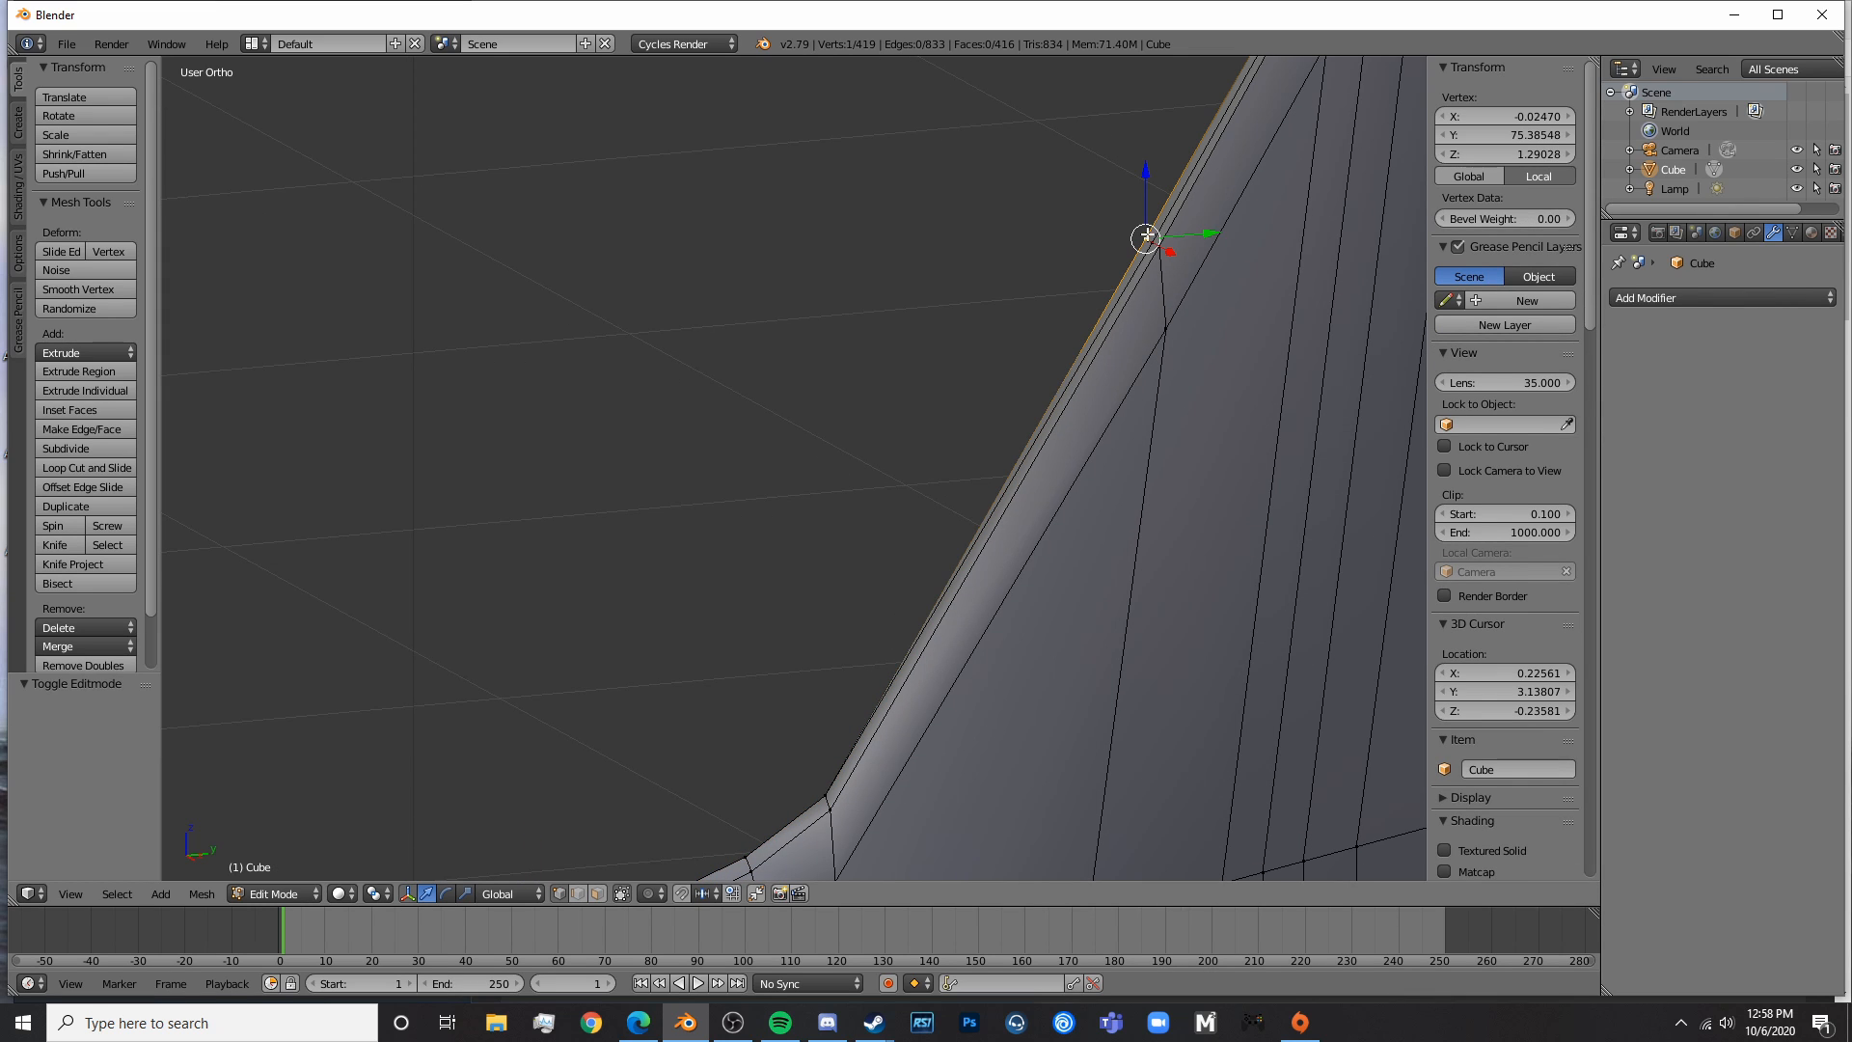
{"action": "right_click", "coordinate": [1154, 239]}
{"action": "middle_click_drag", "start_coordinate": [1215, 183], "coordinate": [931, 636], "text": "shift"}
{"action": "right_click", "coordinate": [1025, 406], "text": "shift"}
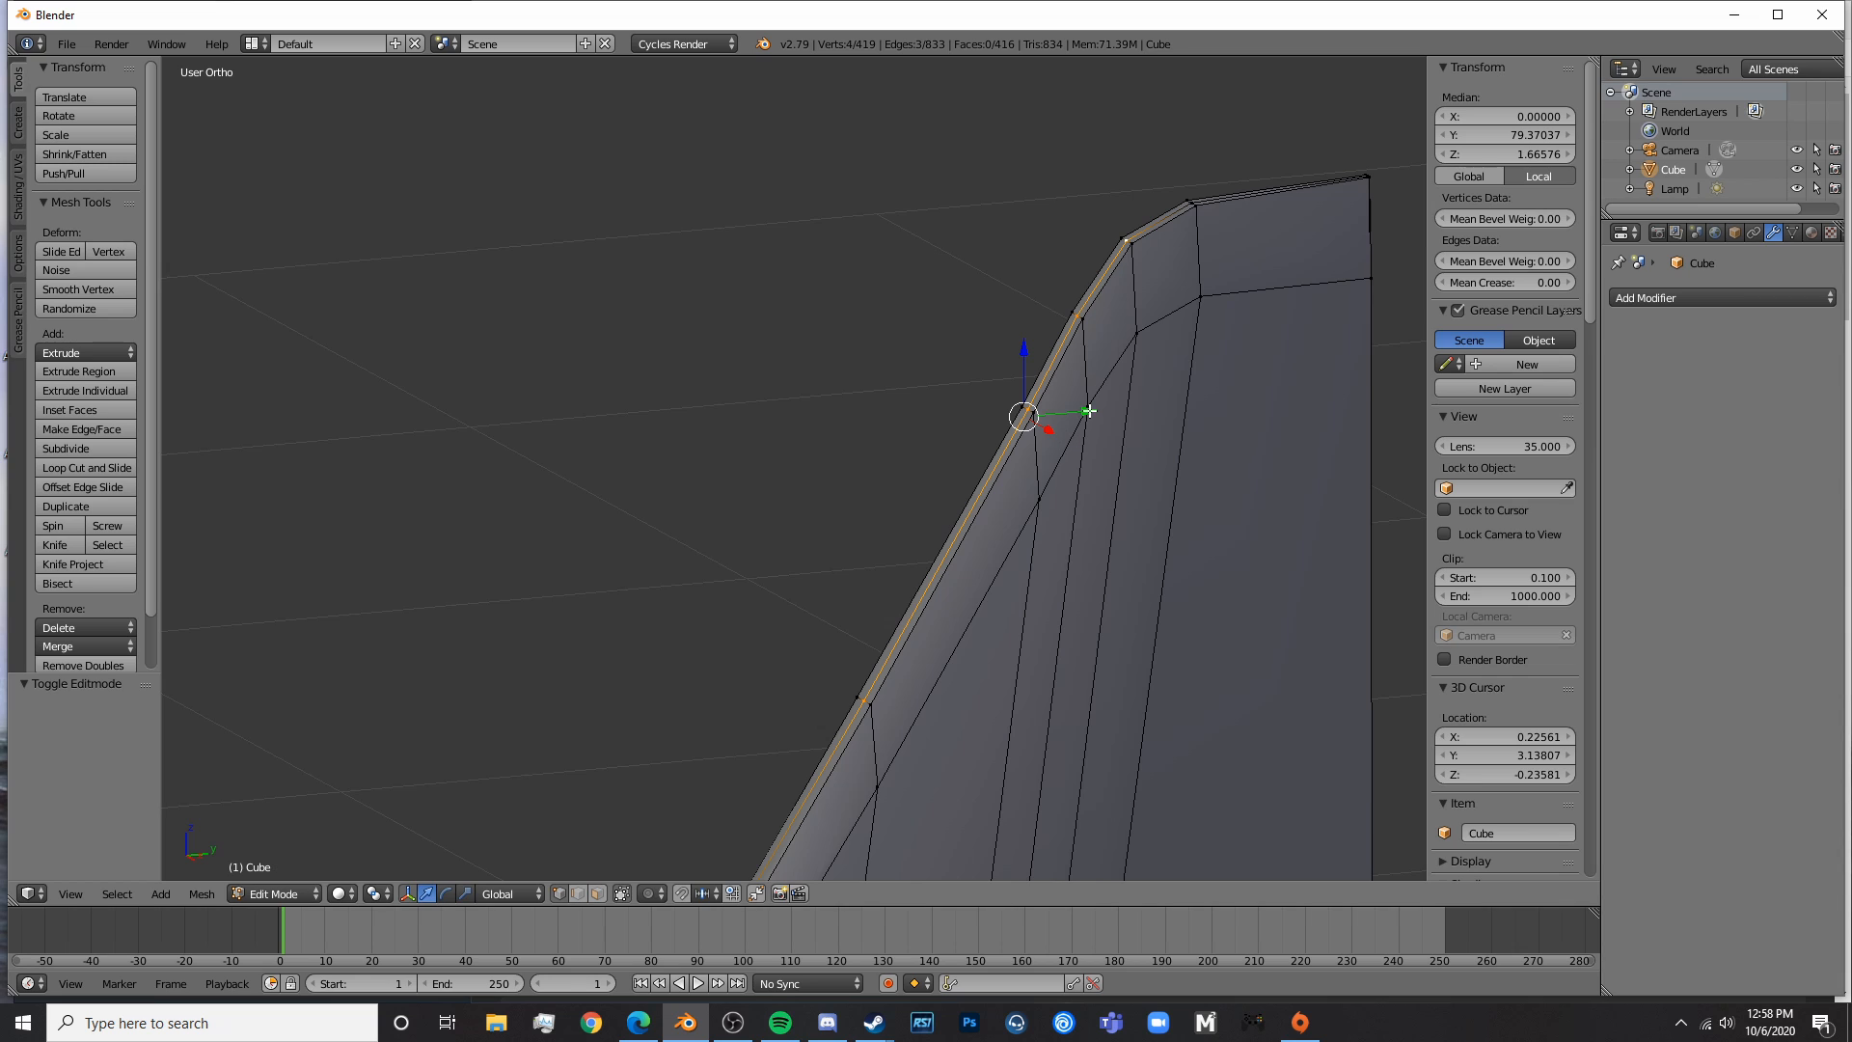
{"action": "left_click_drag", "start_coordinate": [1089, 411], "coordinate": [1081, 410]}
{"action": "key", "text": "Tab"}
{"action": "scroll", "coordinate": [1081, 410], "scroll_direction": "down", "scroll_amount": 3}
{"action": "middle_click_drag", "start_coordinate": [1081, 410], "coordinate": [974, 453]}
{"action": "key", "text": "Tab"}
{"action": "scroll", "coordinate": [1054, 404], "scroll_direction": "up", "scroll_amount": 3}
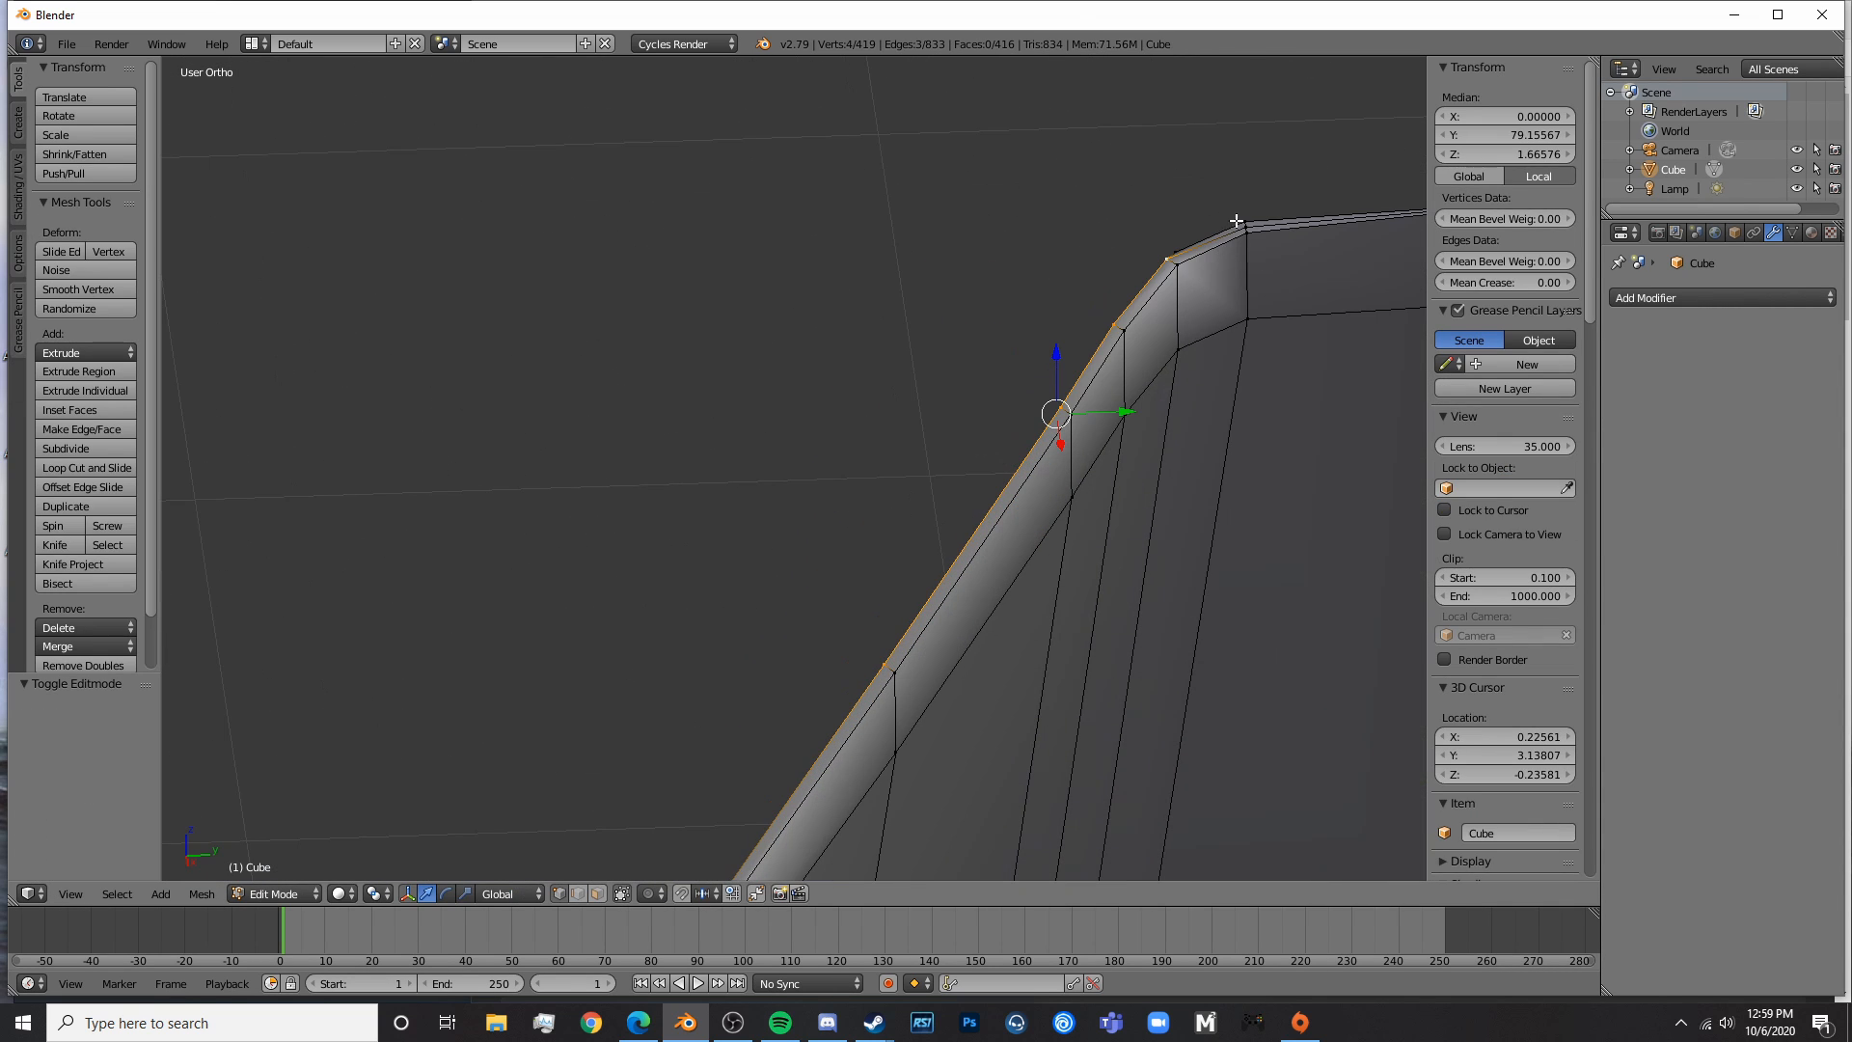
- Raise the centre vertex at the front upper corner of the fin slightly along Z
{"action": "right_click", "coordinate": [1244, 224]}
{"action": "left_click_drag", "start_coordinate": [1245, 170], "coordinate": [1261, 157]}
{"action": "key", "text": "Tab"}
{"action": "scroll", "coordinate": [1288, 217], "scroll_direction": "down", "scroll_amount": 5}
- Examine the fuselage and fin in rendered view, then inspect the fin tip's mesh and the overall shaded shape
{"action": "key", "text": "shift+z"}
{"action": "mouse_move", "coordinate": [1118, 362]}
{"action": "middle_mouse_down"}
{"action": "mouse_move", "coordinate": [667, 403]}
{"action": "mouse_move", "coordinate": [823, 420]}
{"action": "mouse_move", "coordinate": [1189, 391]}
{"action": "mouse_move", "coordinate": [634, 535]}
{"action": "mouse_move", "coordinate": [785, 548]}
{"action": "middle_mouse_up"}
{"action": "scroll", "coordinate": [721, 449], "scroll_direction": "down", "scroll_amount": 11}
{"action": "scroll", "coordinate": [795, 658], "scroll_direction": "up", "scroll_amount": 6}
{"action": "scroll", "coordinate": [923, 583], "scroll_direction": "up", "scroll_amount": 11}
{"action": "key", "text": "shift+z"}
{"action": "key", "text": "Tab"}
{"action": "middle_click_drag", "start_coordinate": [840, 471], "coordinate": [910, 481]}
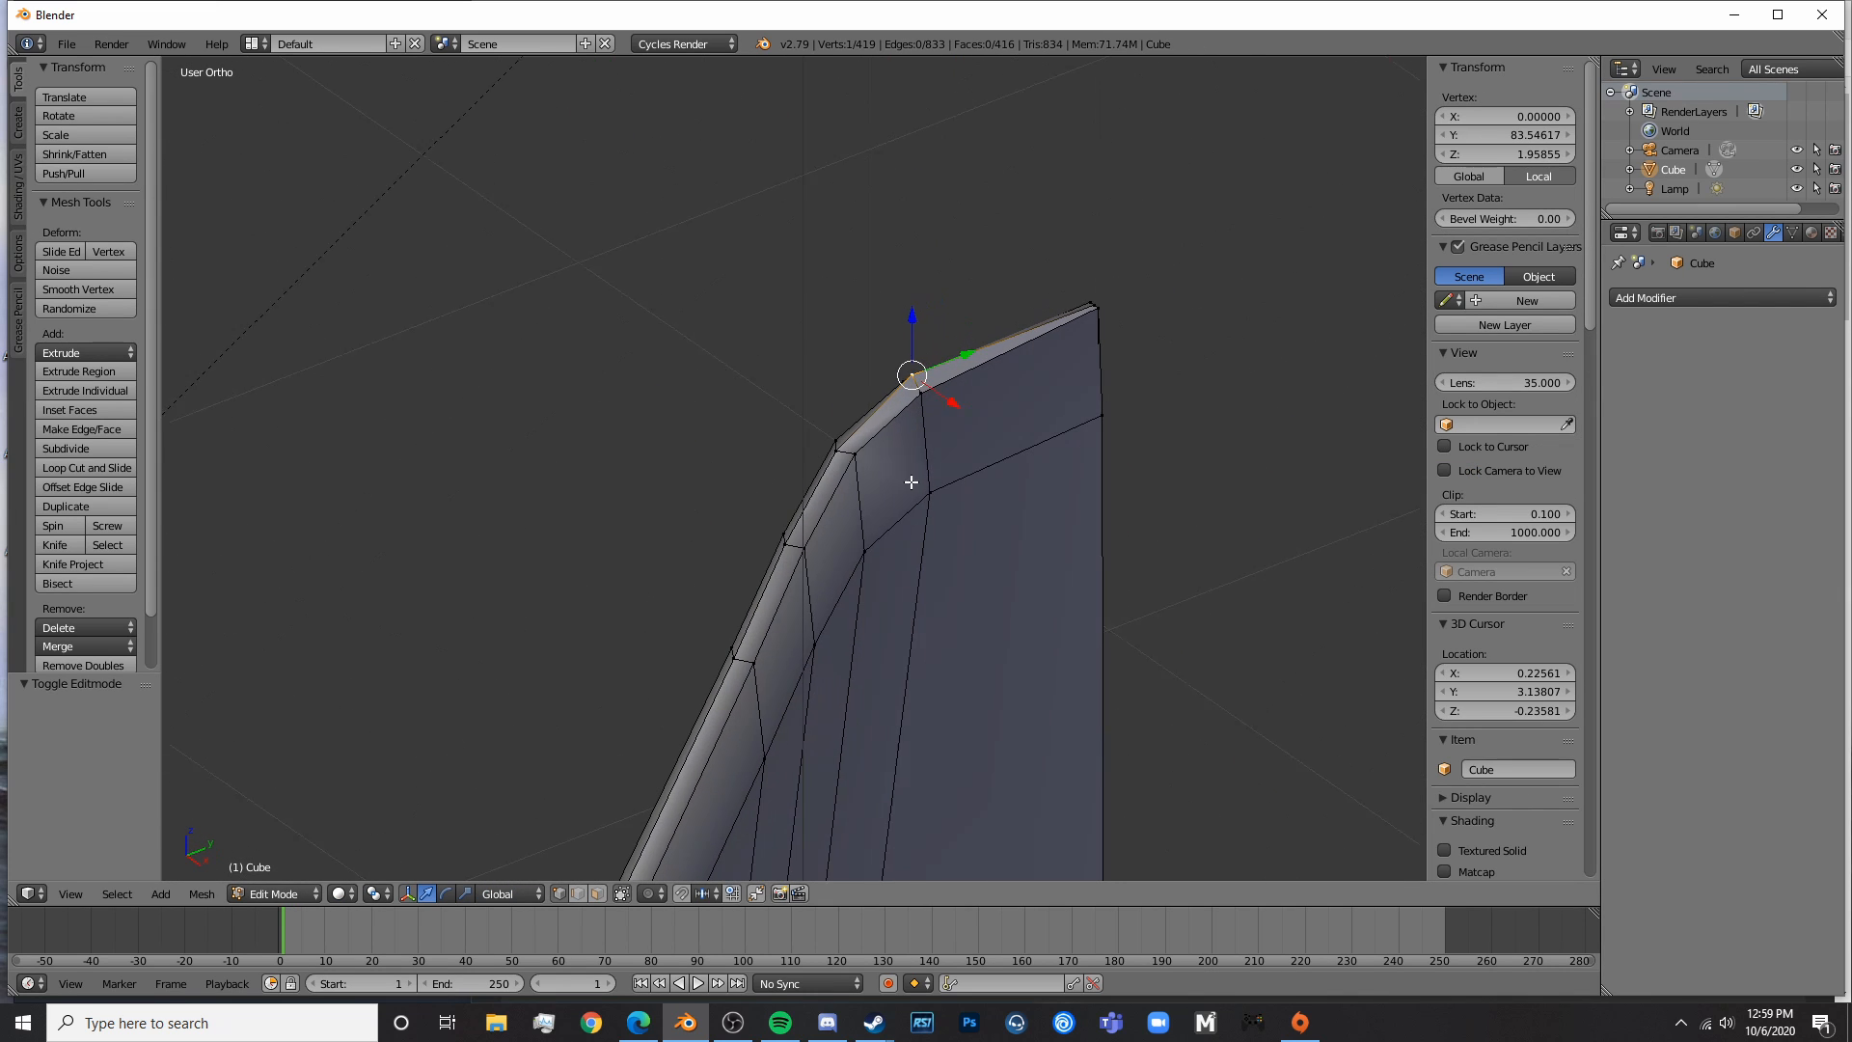
{"action": "scroll", "coordinate": [907, 480], "scroll_direction": "up", "scroll_amount": 3}
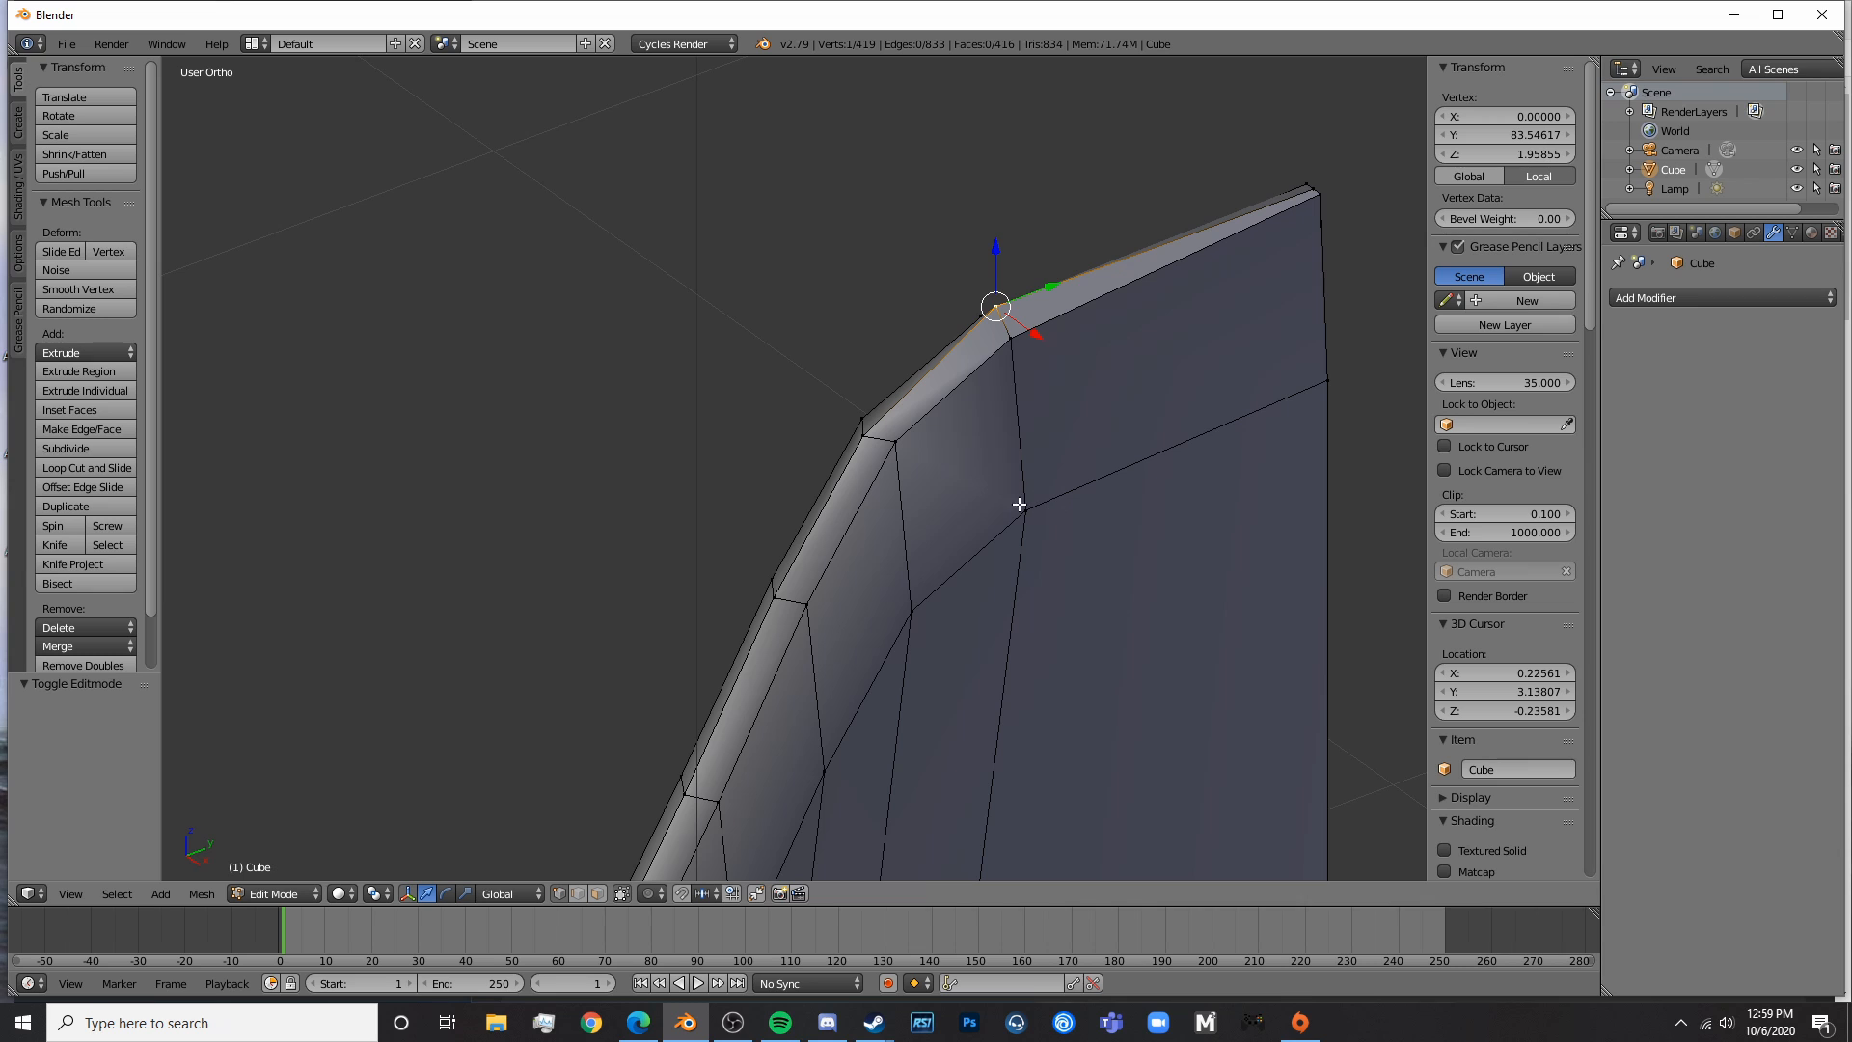
{"action": "middle_click_drag", "start_coordinate": [883, 439], "coordinate": [777, 533]}
{"action": "scroll", "coordinate": [832, 459], "scroll_direction": "down", "scroll_amount": 6}
{"action": "key", "text": "Tab"}
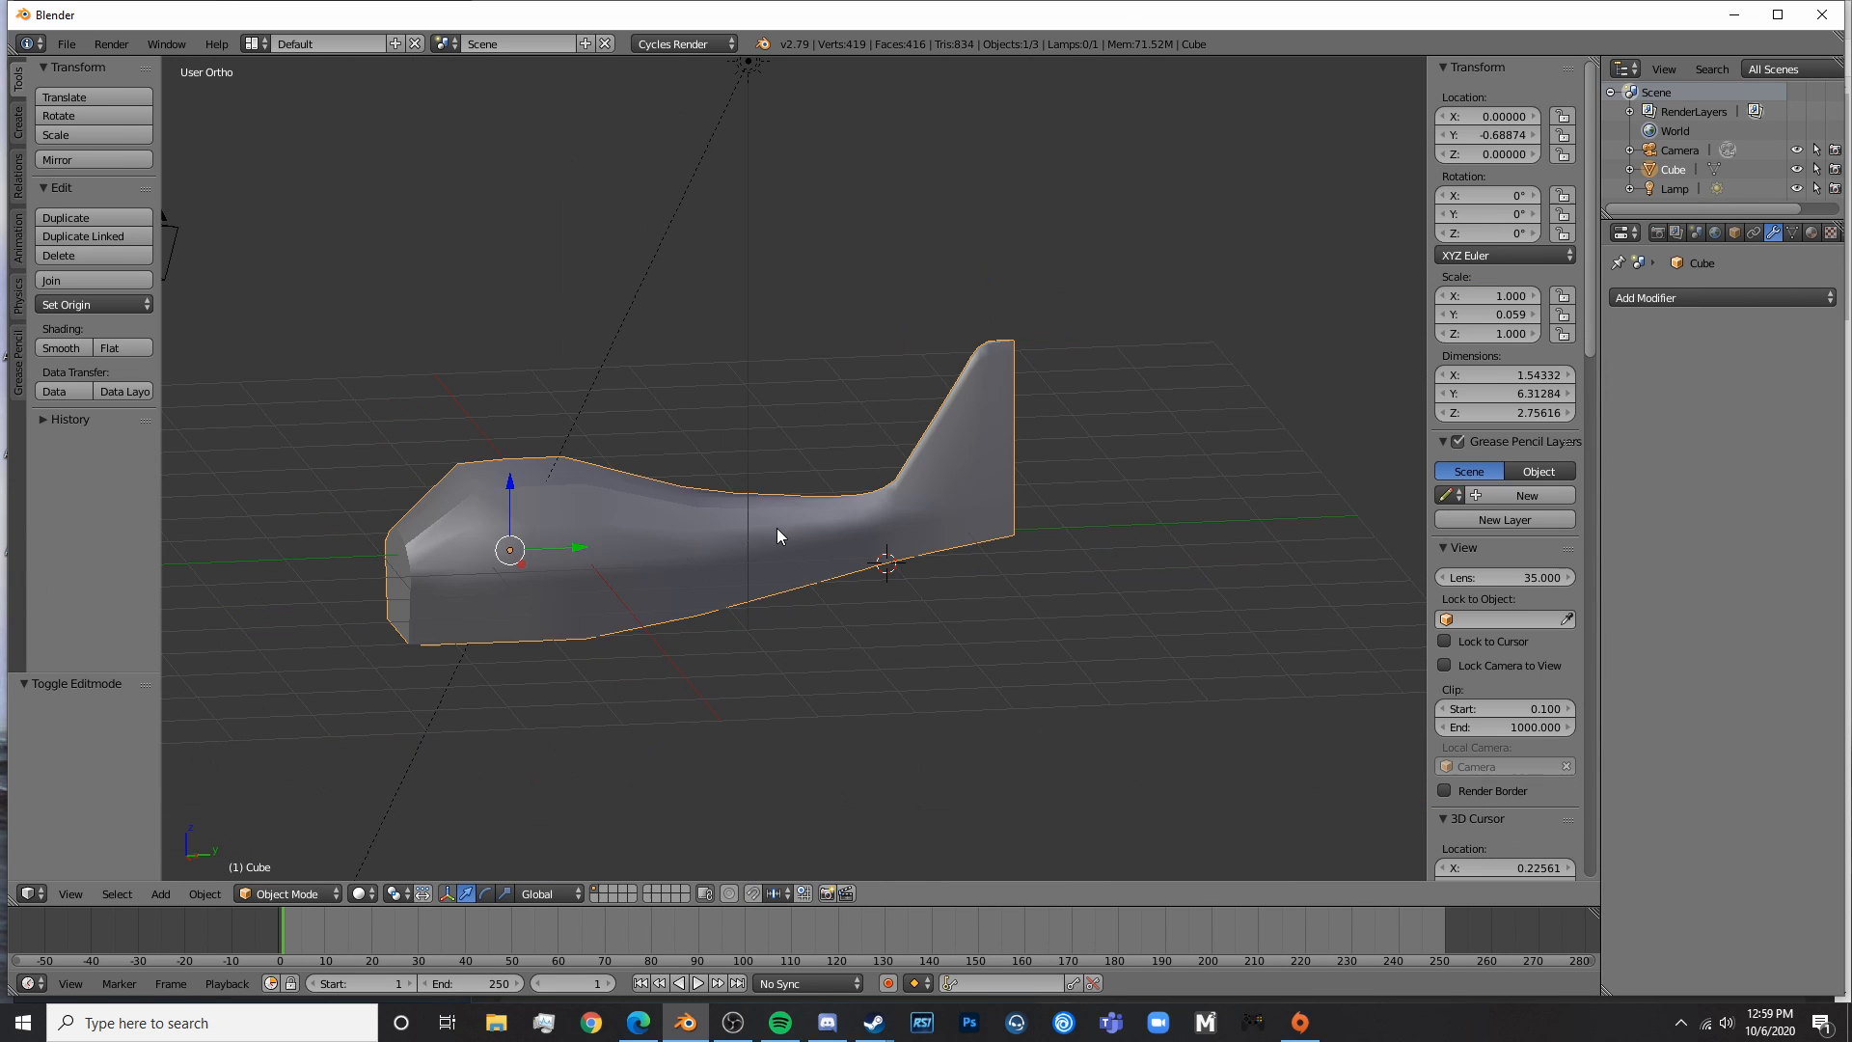
- Against the side-view blueprint, select the fuselage's front vertices and extrude them forward about 1.17 up to the propeller
{"action": "key", "text": "a"}
{"action": "key", "text": "KP_3"}
{"action": "key", "text": "z"}
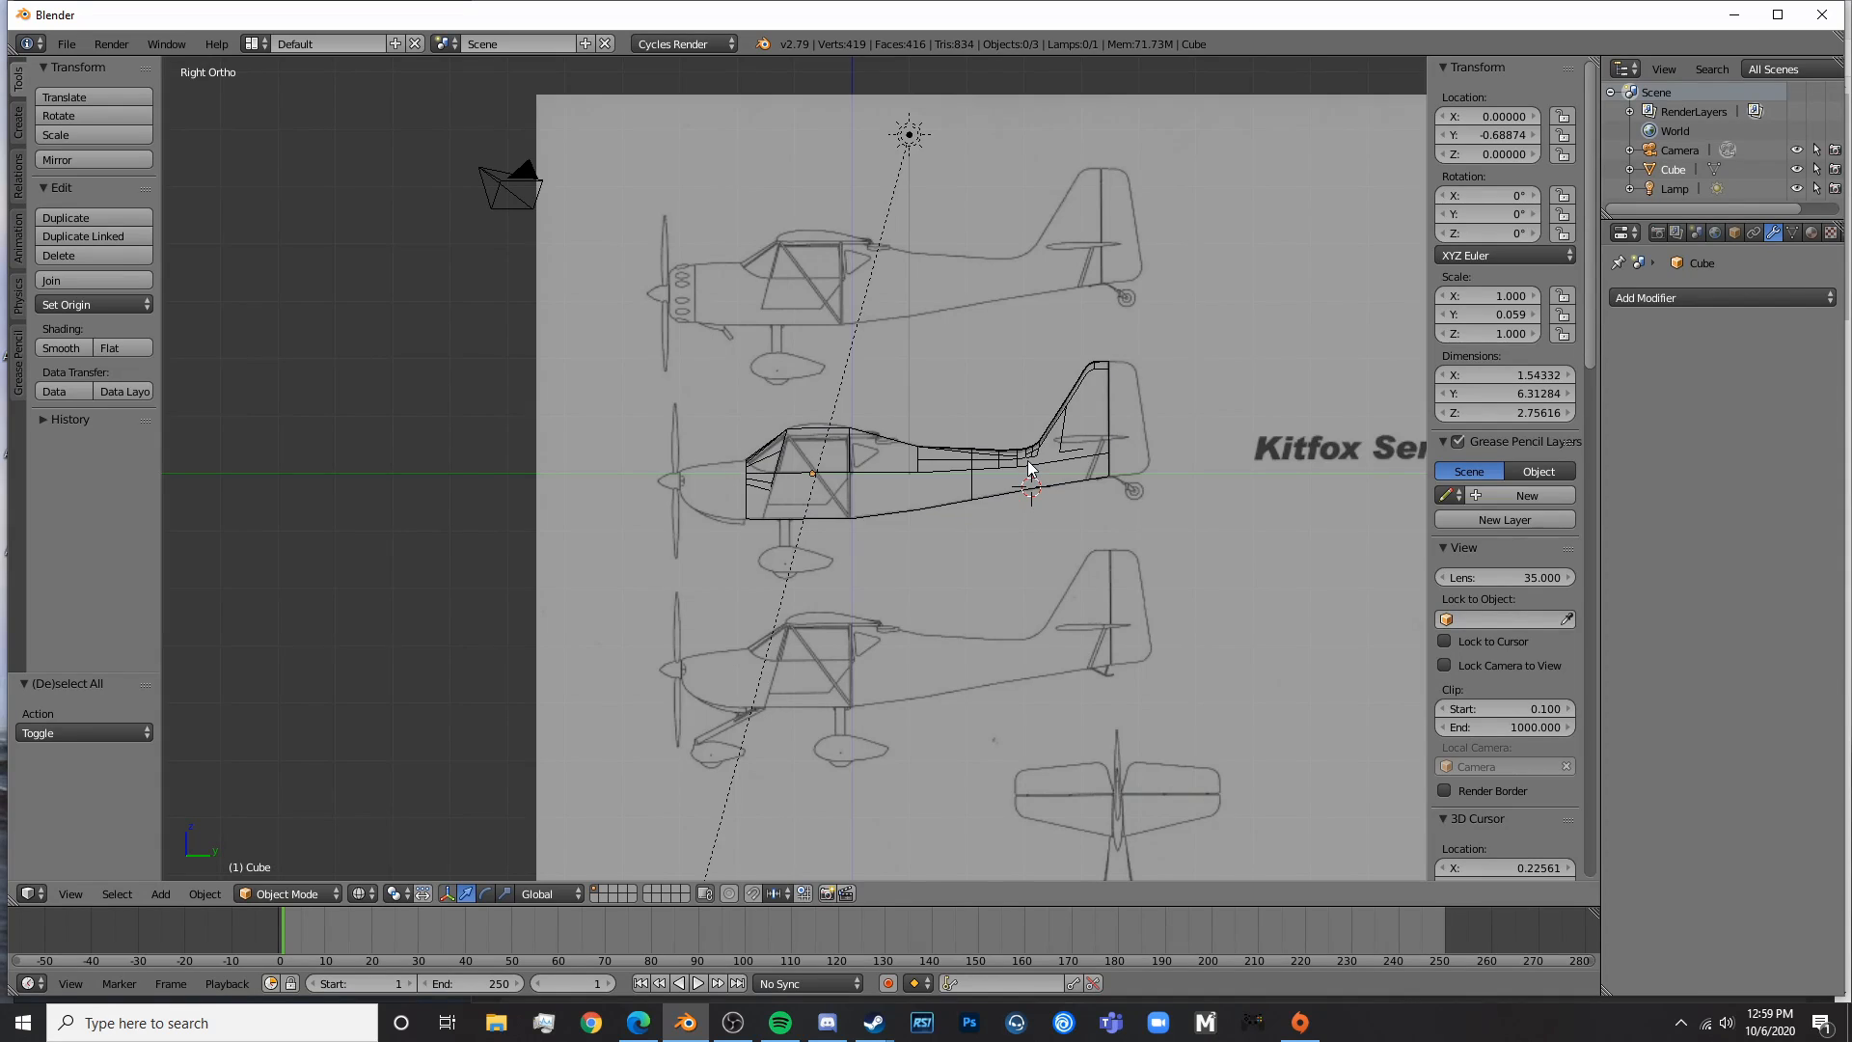
{"action": "scroll", "coordinate": [1028, 460], "scroll_direction": "up", "scroll_amount": 4}
{"action": "scroll", "coordinate": [1031, 464], "scroll_direction": "up", "scroll_amount": 1}
{"action": "key", "text": "Tab"}
{"action": "key", "text": "a"}
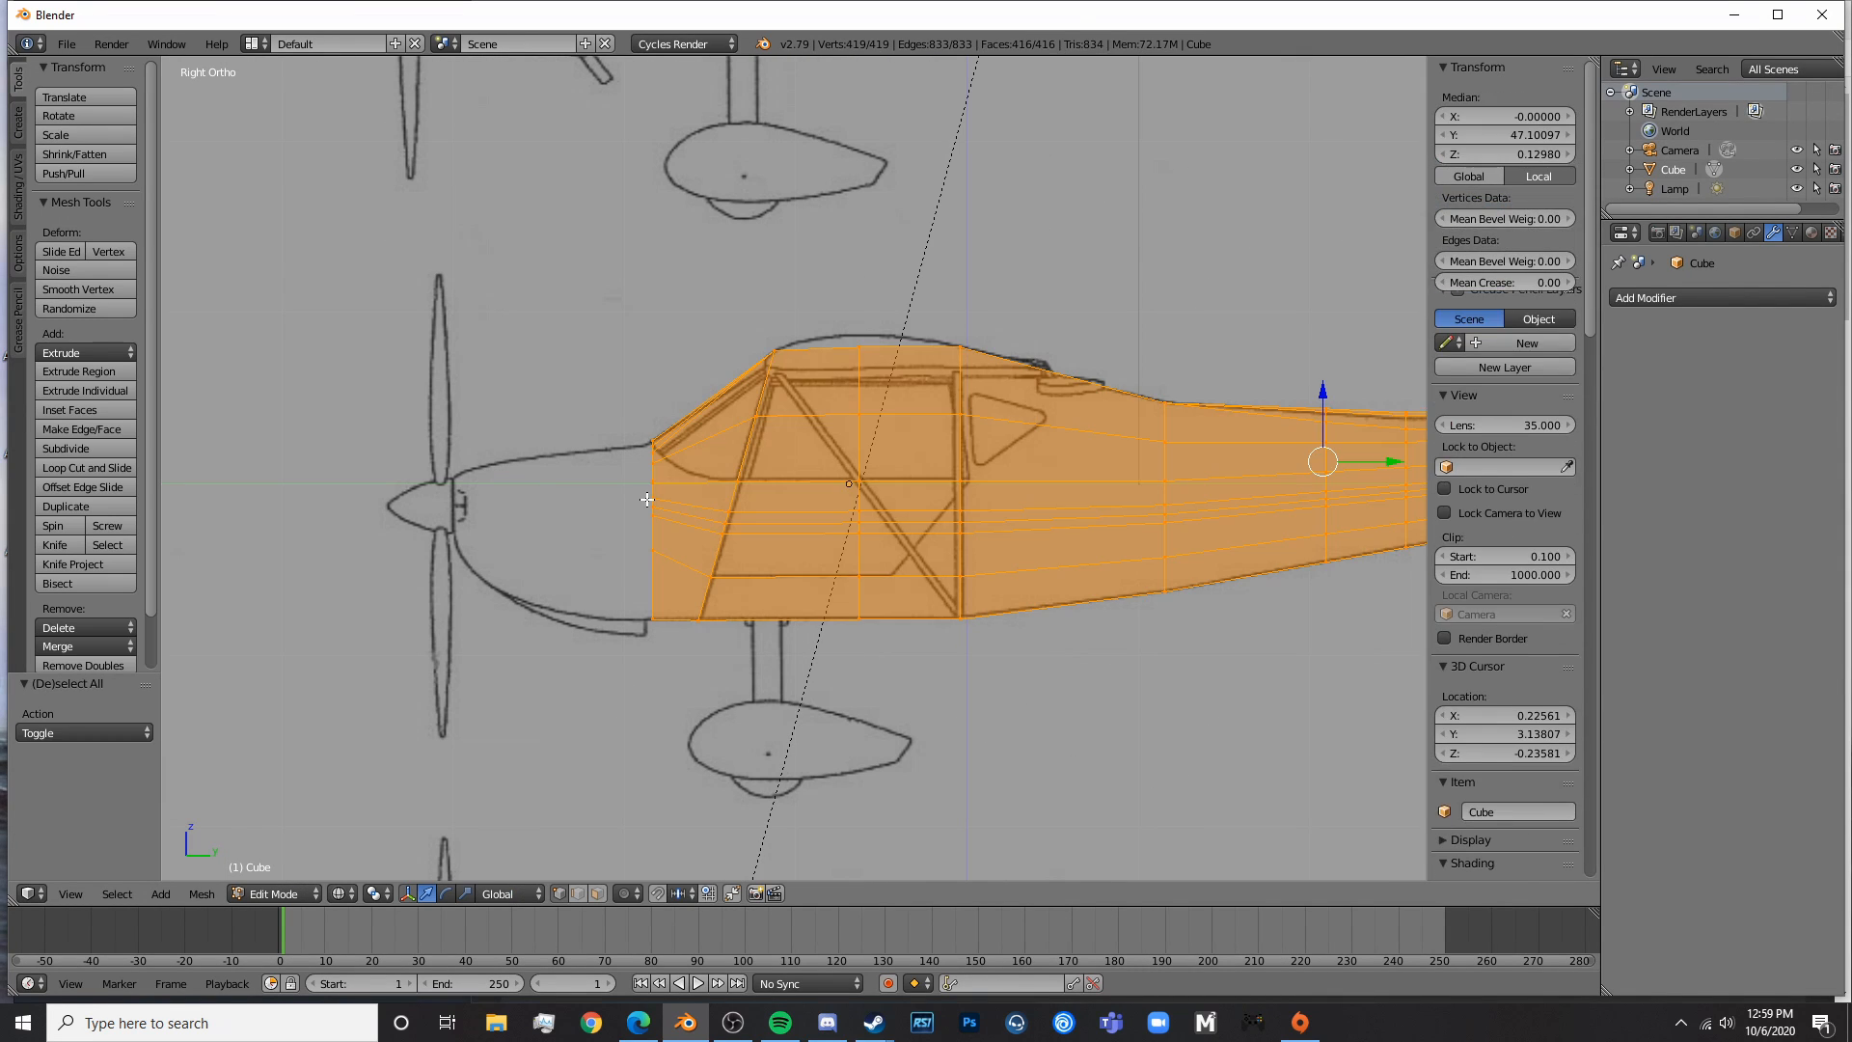
{"action": "key", "text": "a"}
{"action": "key", "text": "c"}
{"action": "left_click_drag", "start_coordinate": [630, 624], "coordinate": [638, 442]}
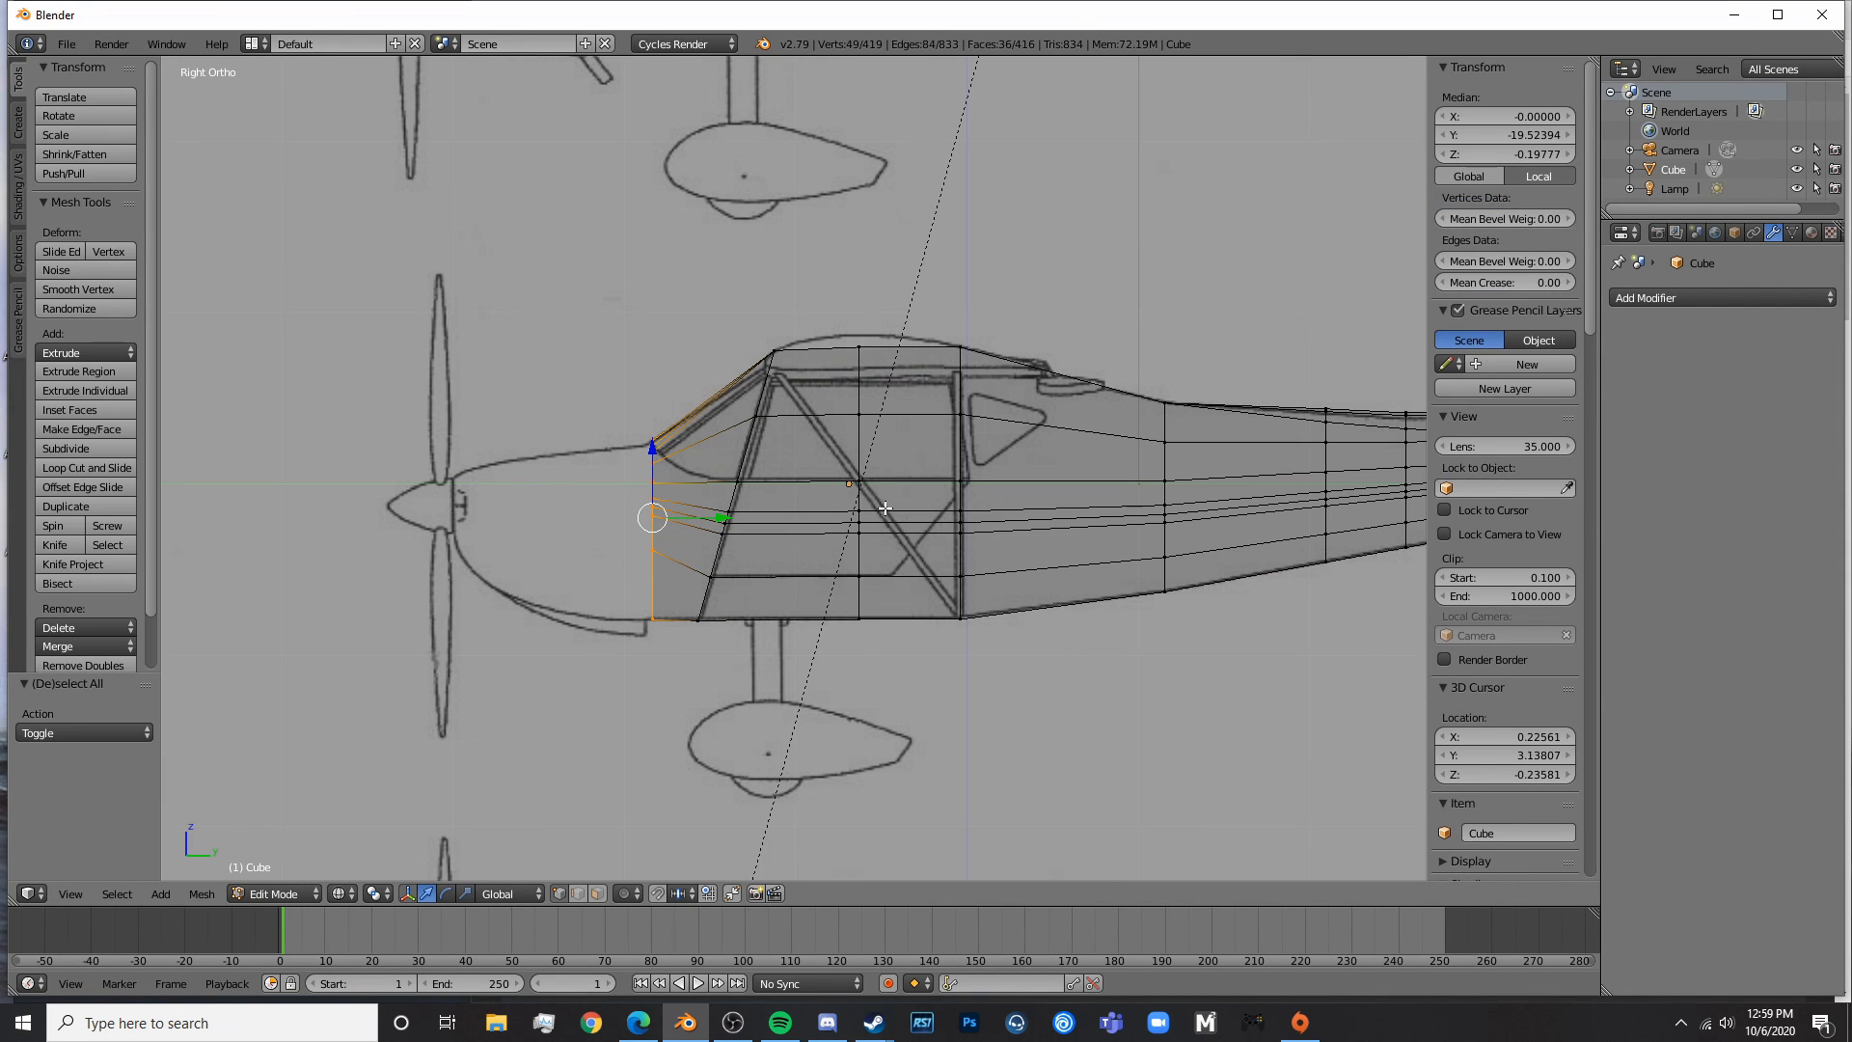
{"action": "key", "text": "e"}
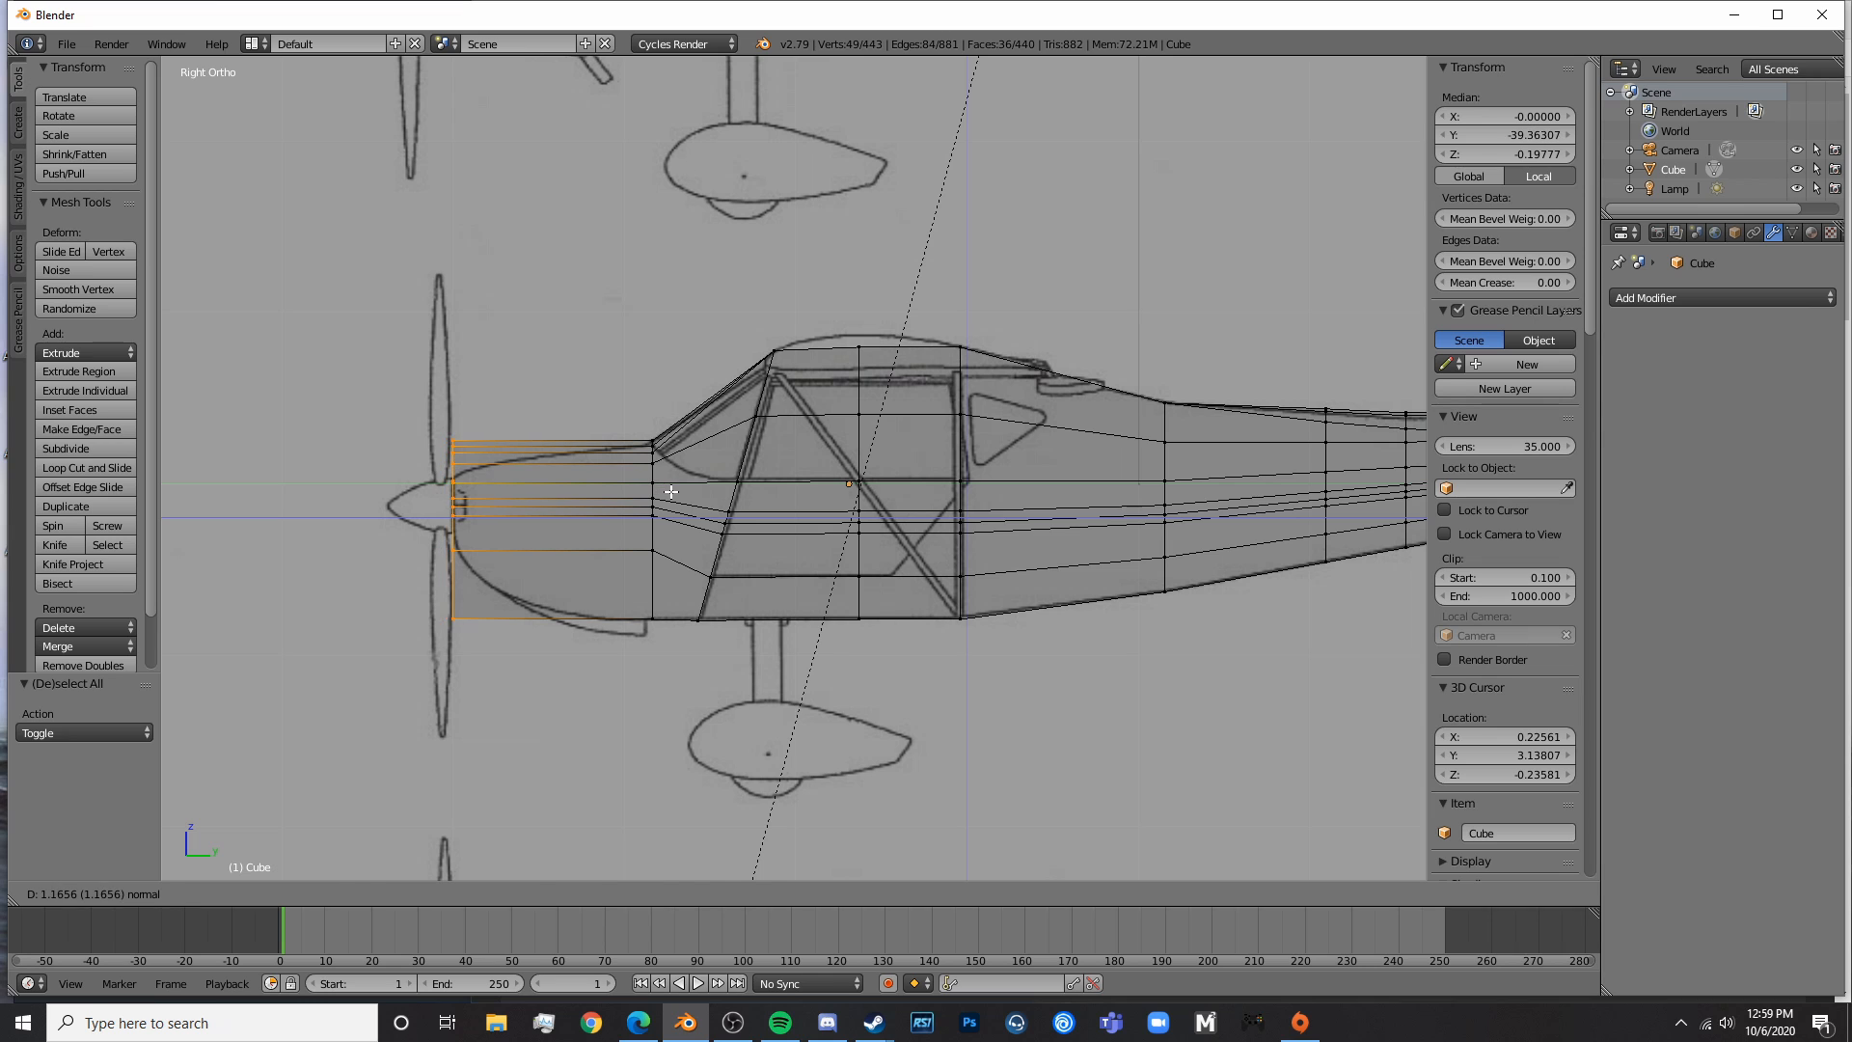
{"action": "left_click", "coordinate": [670, 492]}
- Check the extruded nose section in shaded view and against the top-view blueprint in wireframe
{"action": "key", "text": "z"}
{"action": "key", "text": "Tab"}
{"action": "middle_click_drag", "start_coordinate": [624, 645], "coordinate": [837, 839]}
{"action": "key", "text": "KP_7"}
{"action": "key", "text": "z"}
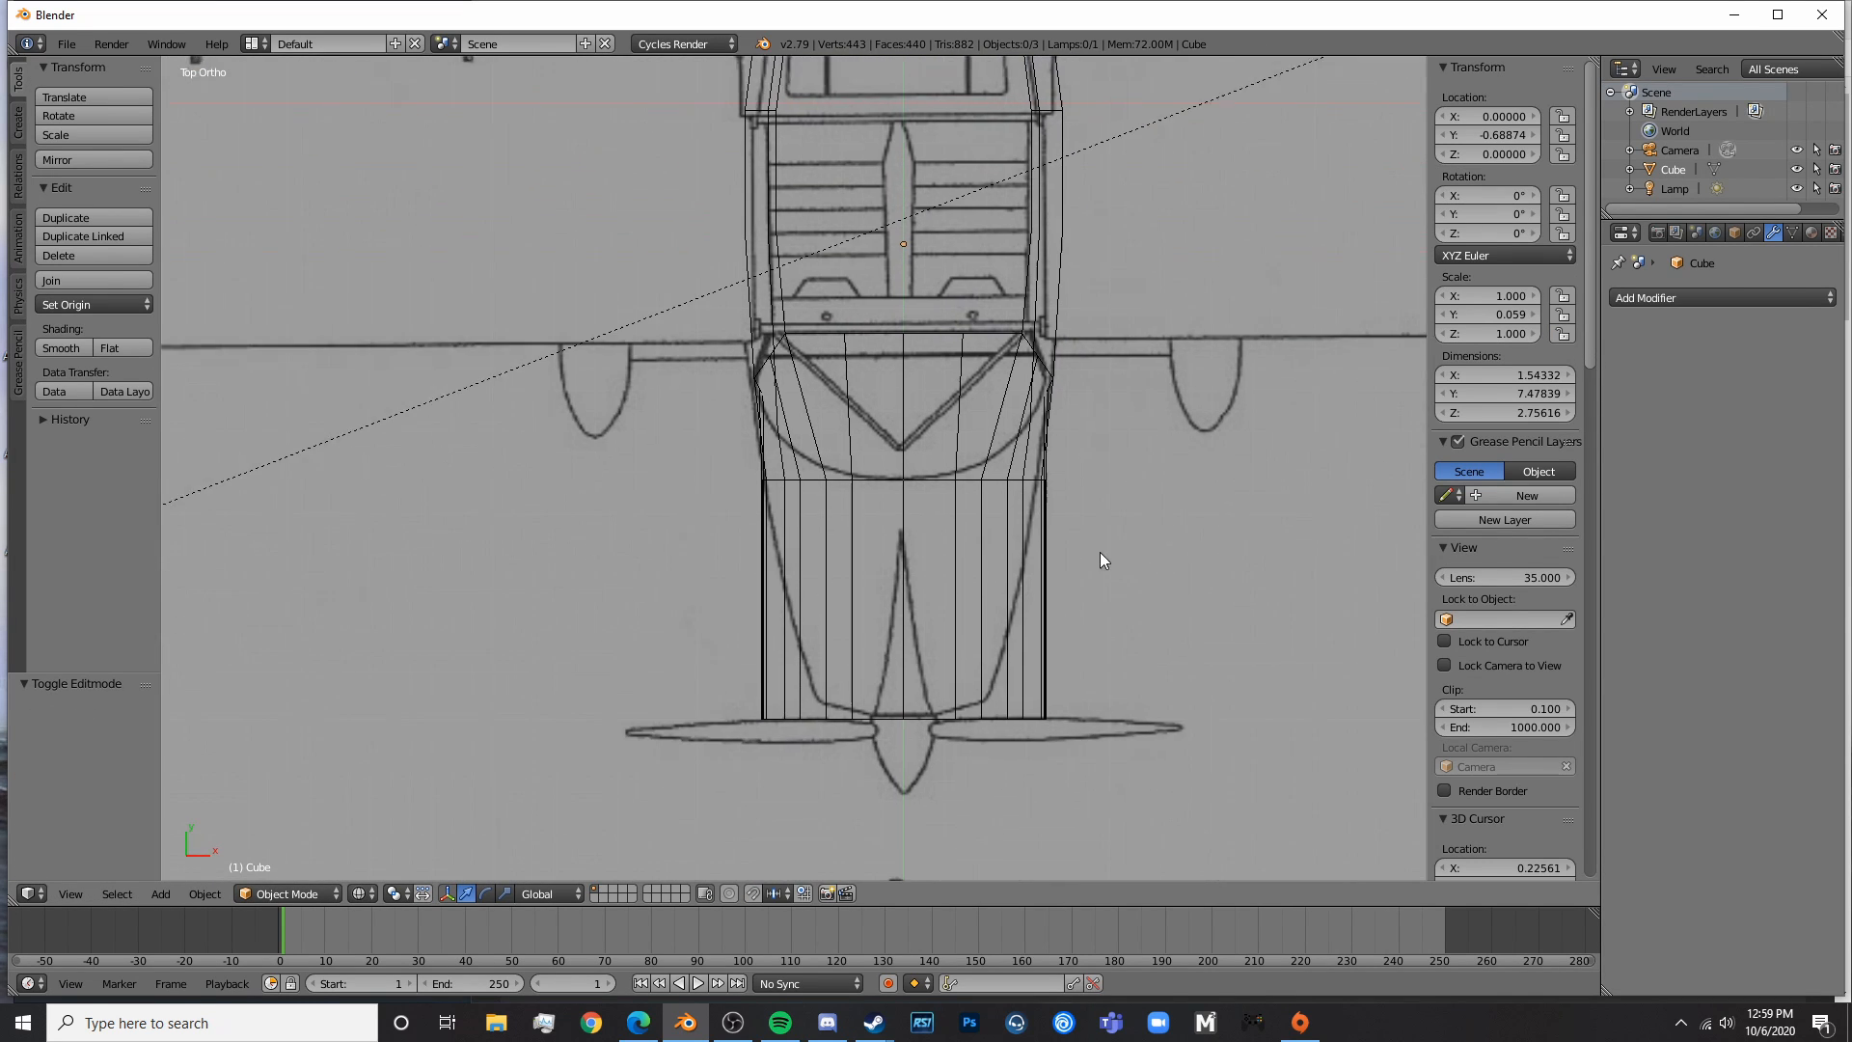
- Pull the nose's front face back about 0.089 along Y and scale it to about 0.638 along X, matching the top-view blueprint
{"action": "key", "text": "Tab"}
{"action": "mouse_move", "coordinate": [899, 615]}
{"action": "left_mouse_down"}
{"action": "mouse_move", "coordinate": [909, 586]}
{"action": "mouse_move", "coordinate": [894, 598]}
{"action": "left_mouse_up"}
{"action": "key", "text": "s"}
{"action": "key", "text": "x"}
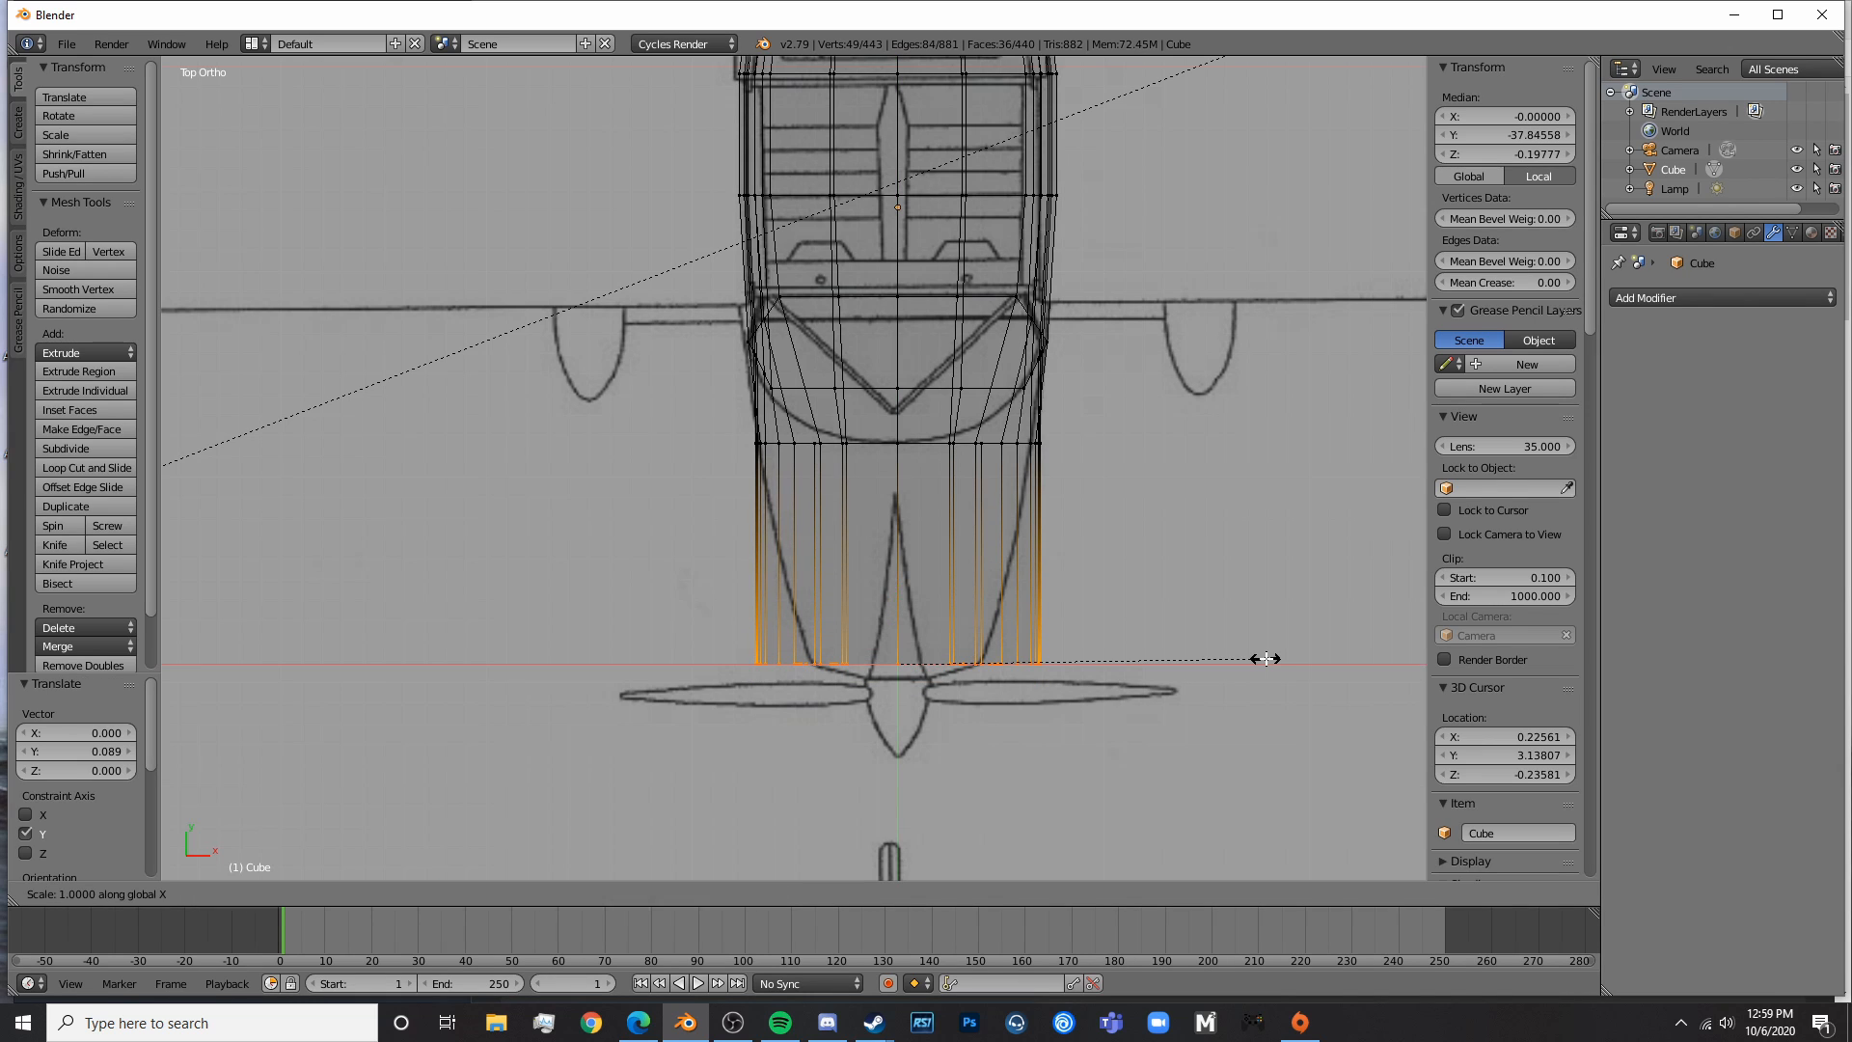
{"action": "left_click", "coordinate": [1133, 666]}
- Shrink the nose's front face along Z and raise it about 0.033 to fit the side-view outline, then check the shaded shape
{"action": "key", "text": "KP_3"}
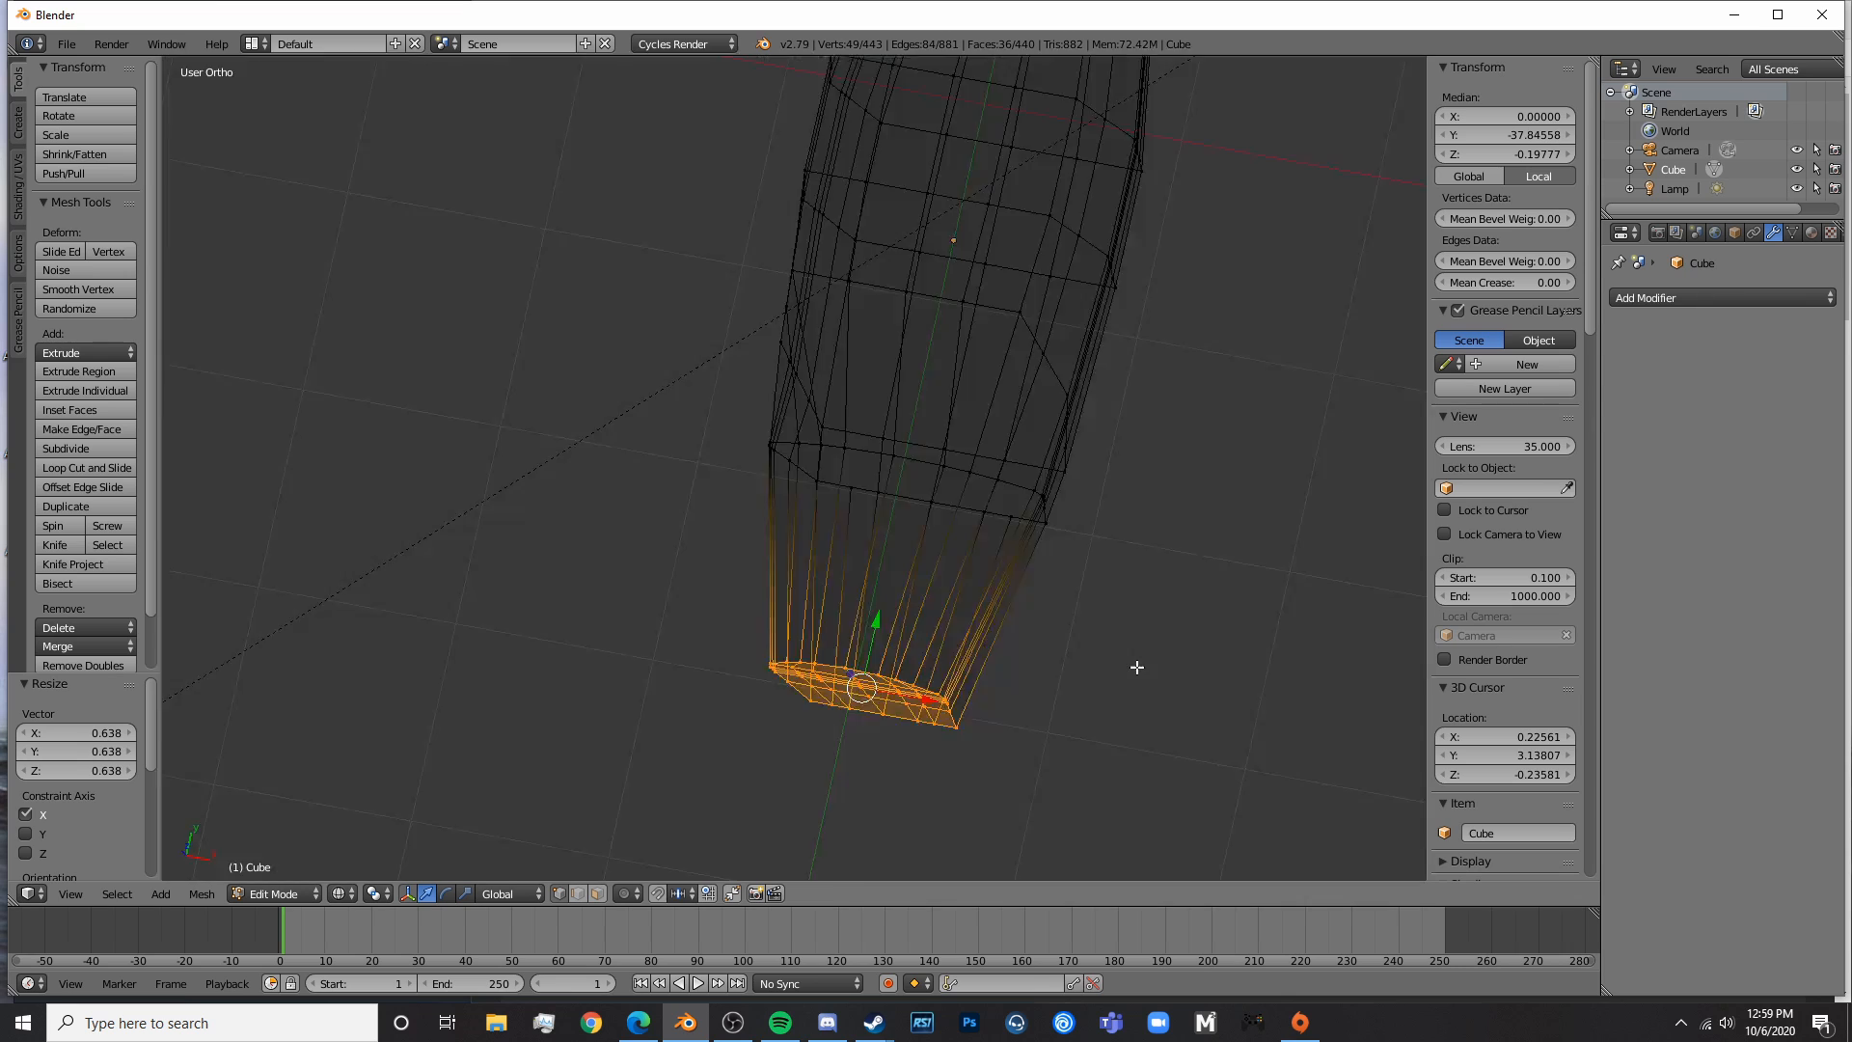
{"action": "key", "text": "s"}
{"action": "key", "text": "z"}
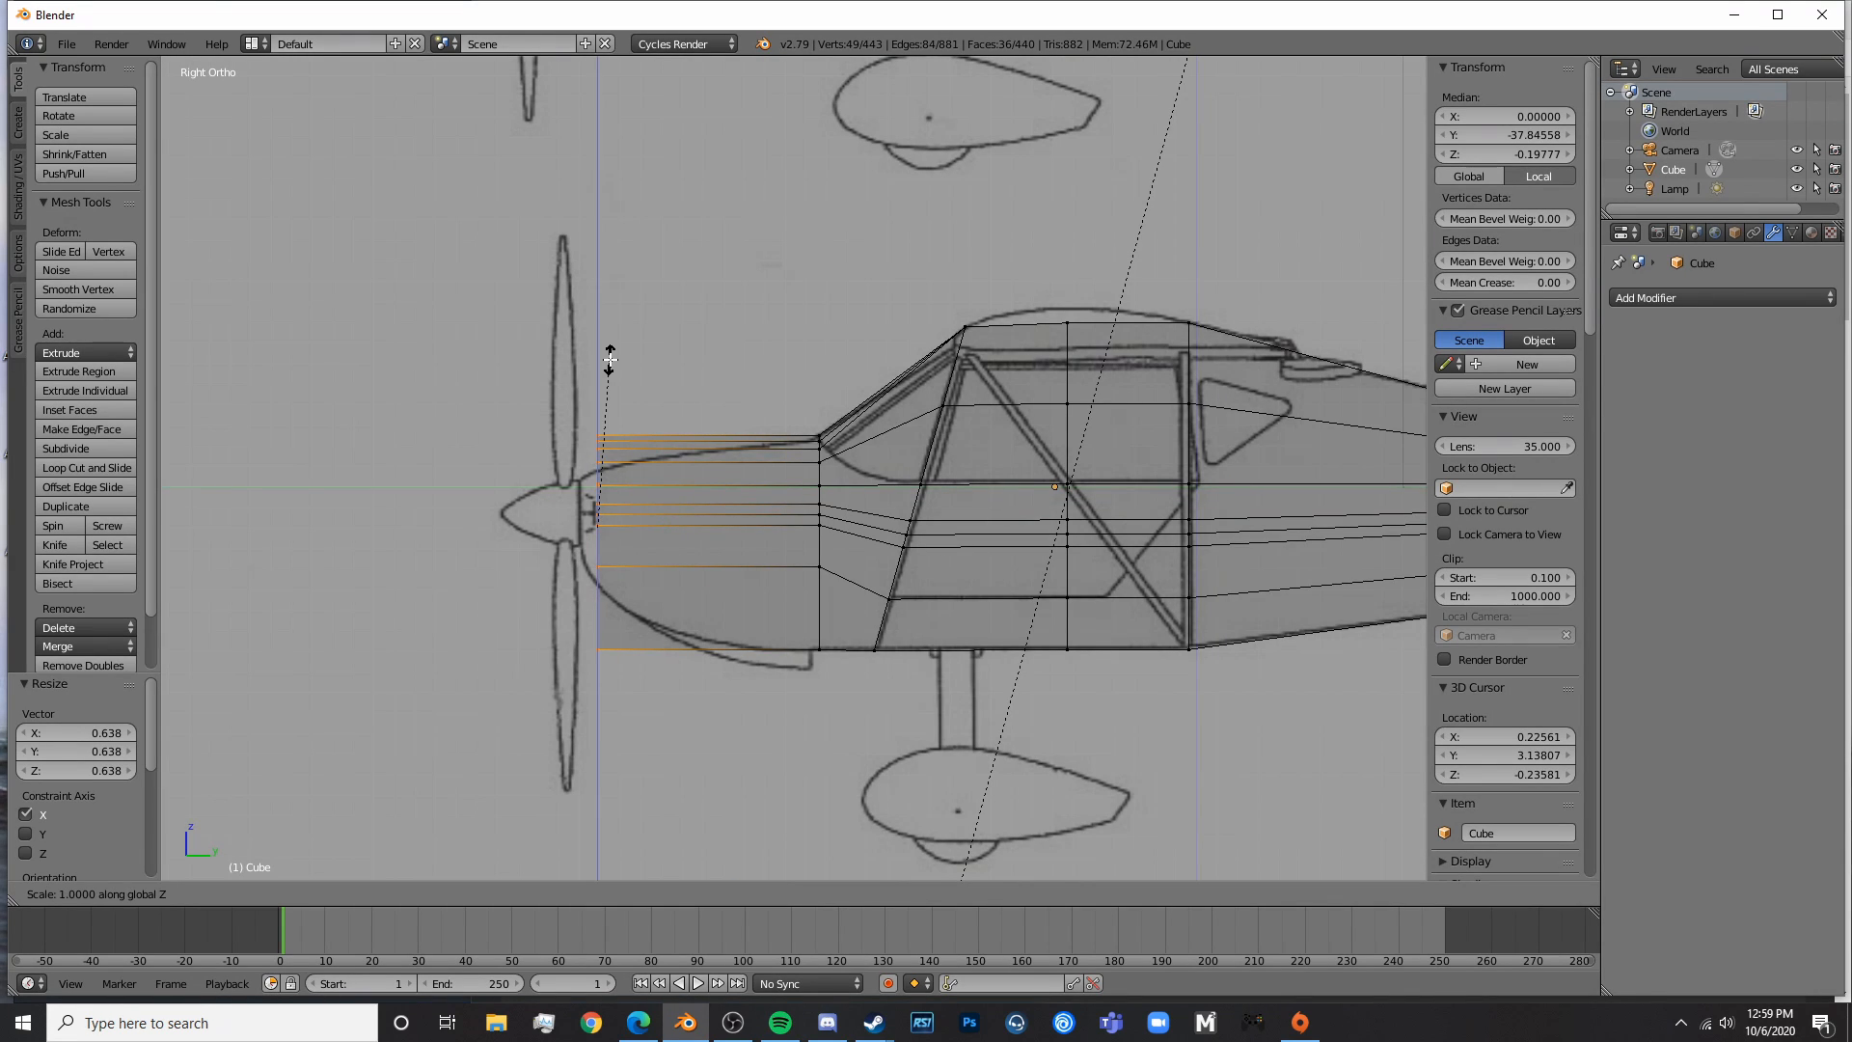
{"action": "left_click", "coordinate": [631, 445]}
{"action": "key", "text": "g"}
{"action": "key", "text": "z"}
{"action": "left_click", "coordinate": [616, 453]}
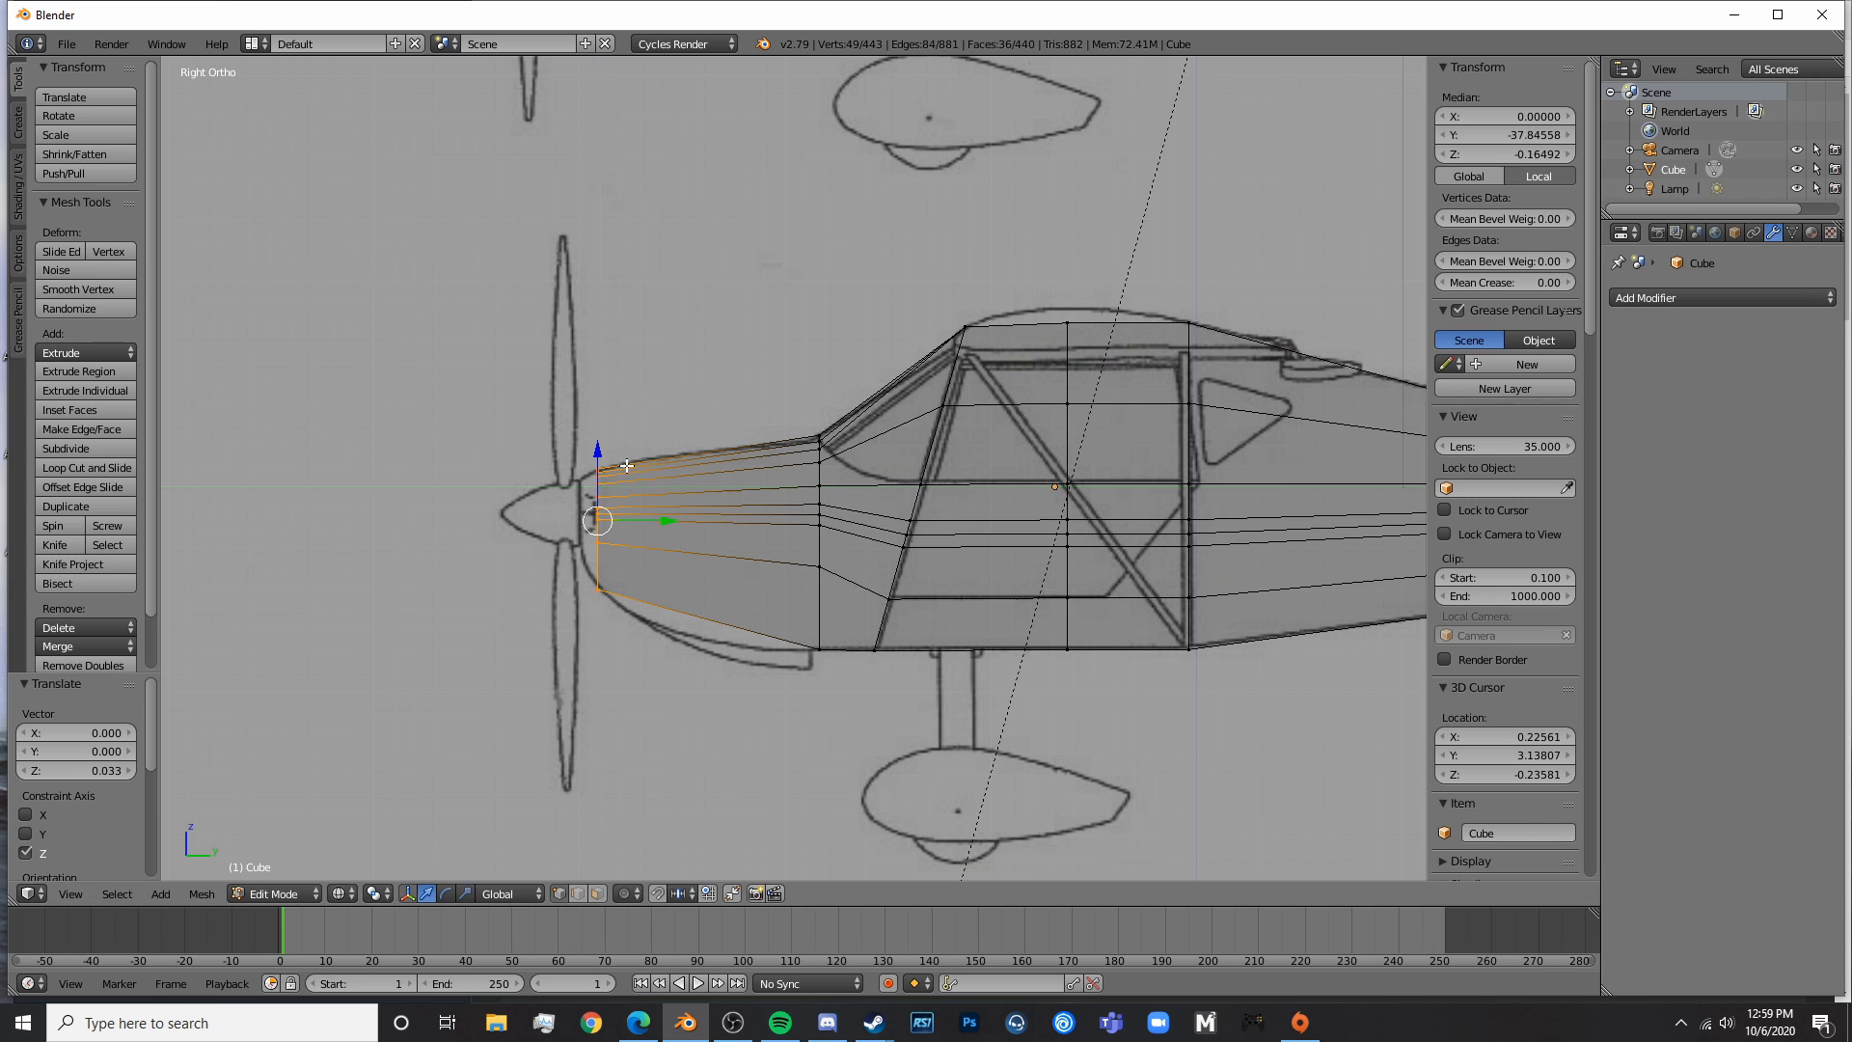
{"action": "key", "text": "s"}
{"action": "key", "text": "z"}
{"action": "left_click", "coordinate": [636, 452]}
{"action": "key", "text": "Tab"}
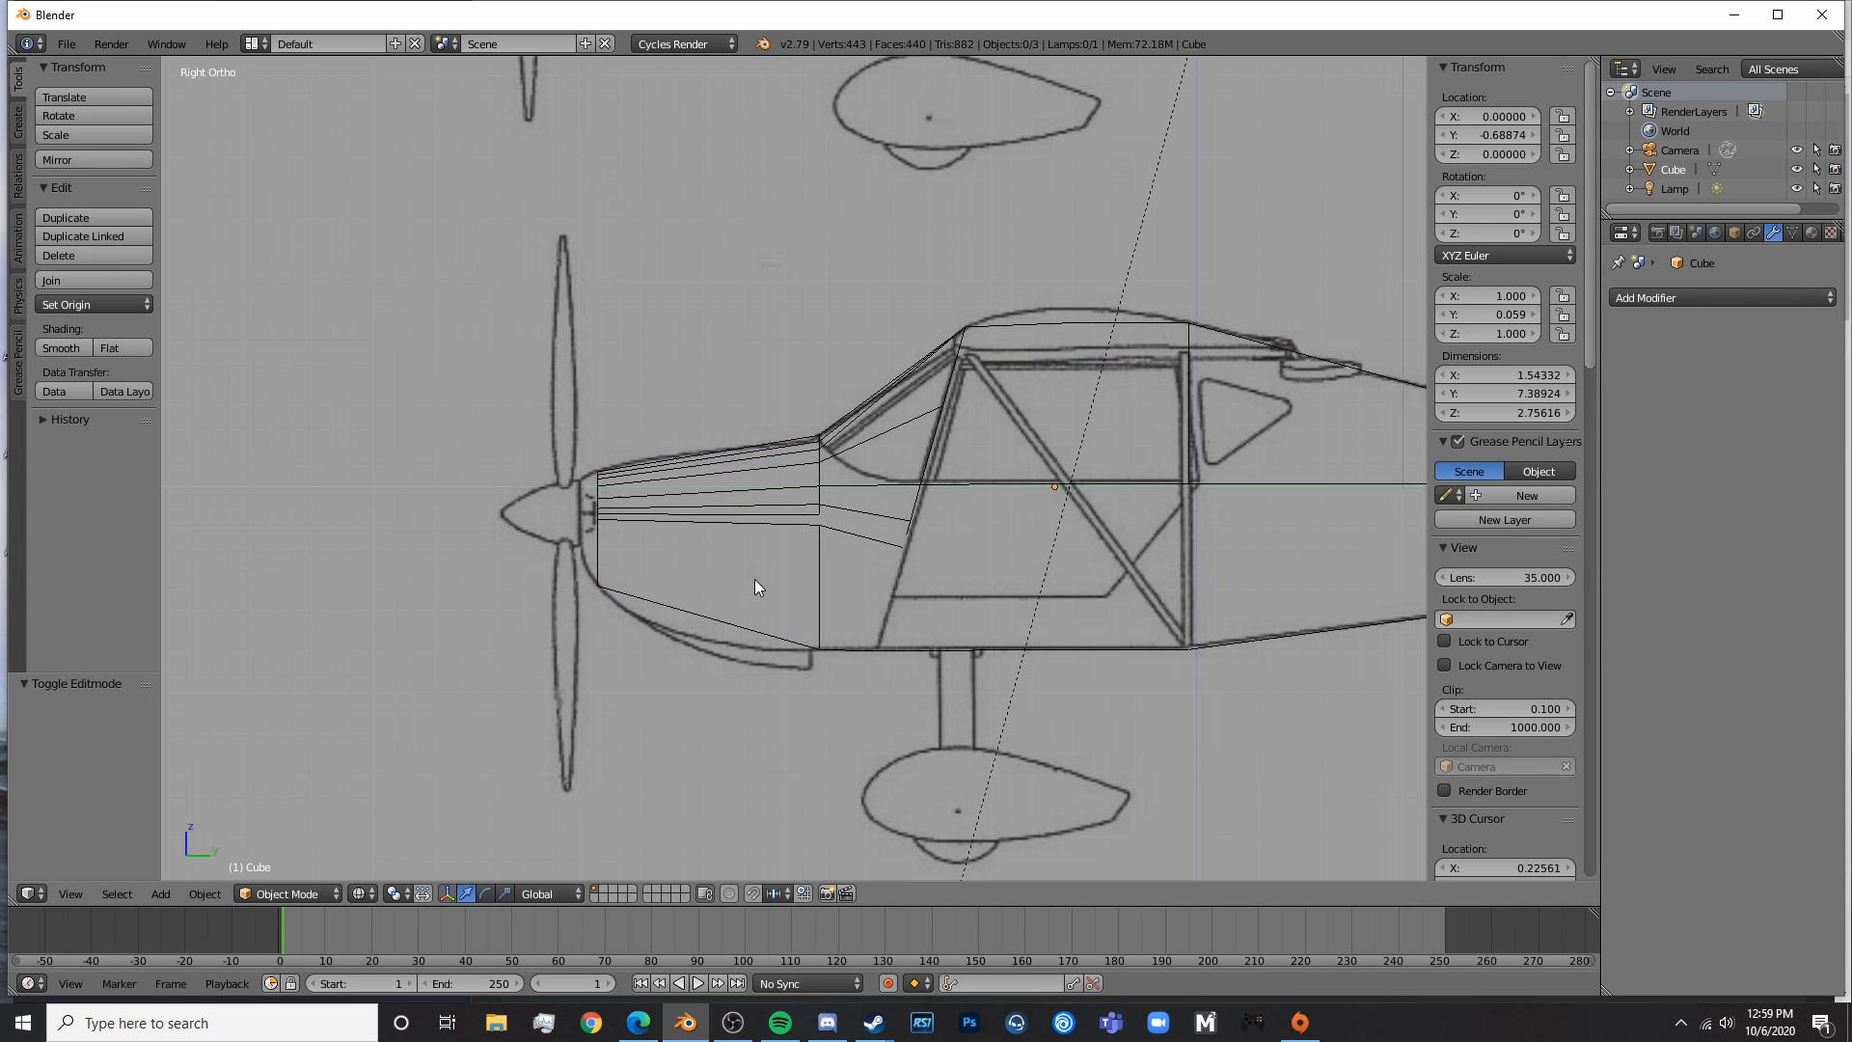
{"action": "middle_click_drag", "start_coordinate": [754, 579], "coordinate": [1010, 631]}
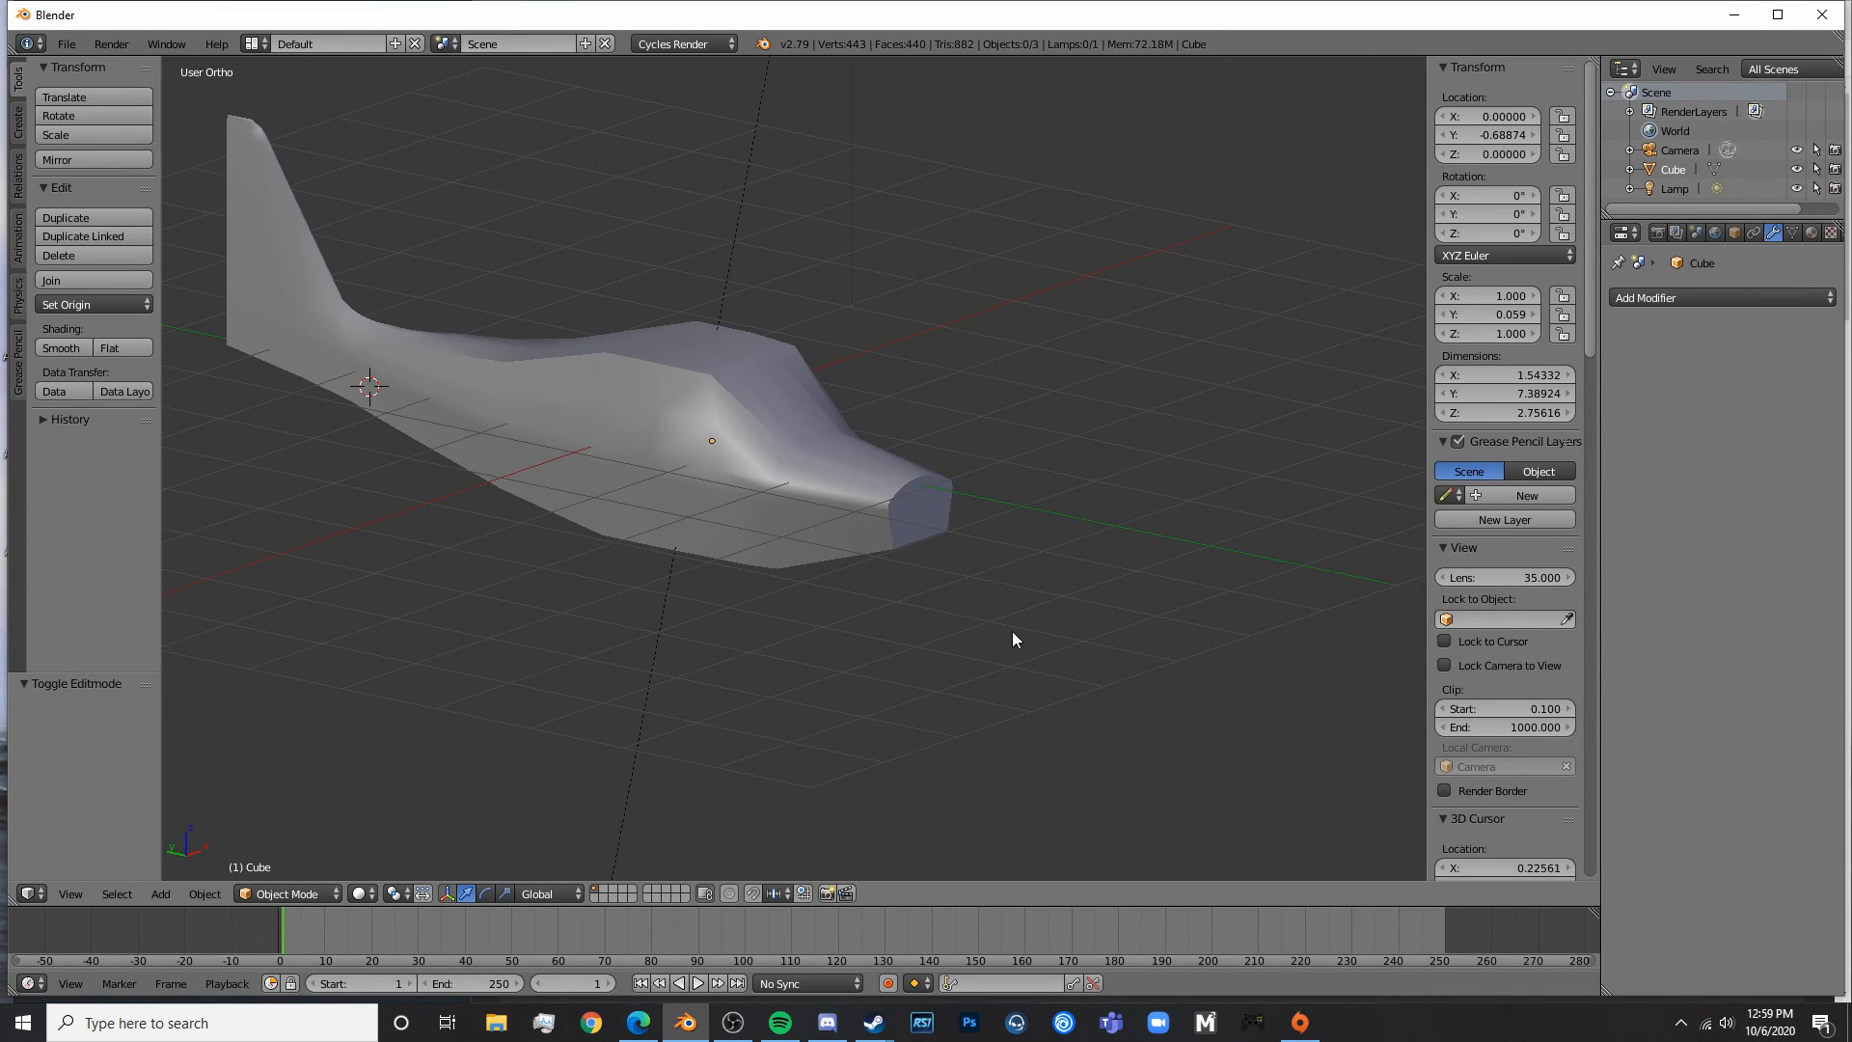
- Add a centred loop cut around the nose section and scale the new ring along Z towards the side-view outline
{"action": "key", "text": "KP_3"}
{"action": "key", "text": "Tab"}
{"action": "scroll", "coordinate": [1011, 631], "scroll_direction": "up", "scroll_amount": 5}
{"action": "key", "text": "a"}
{"action": "key", "text": "z"}
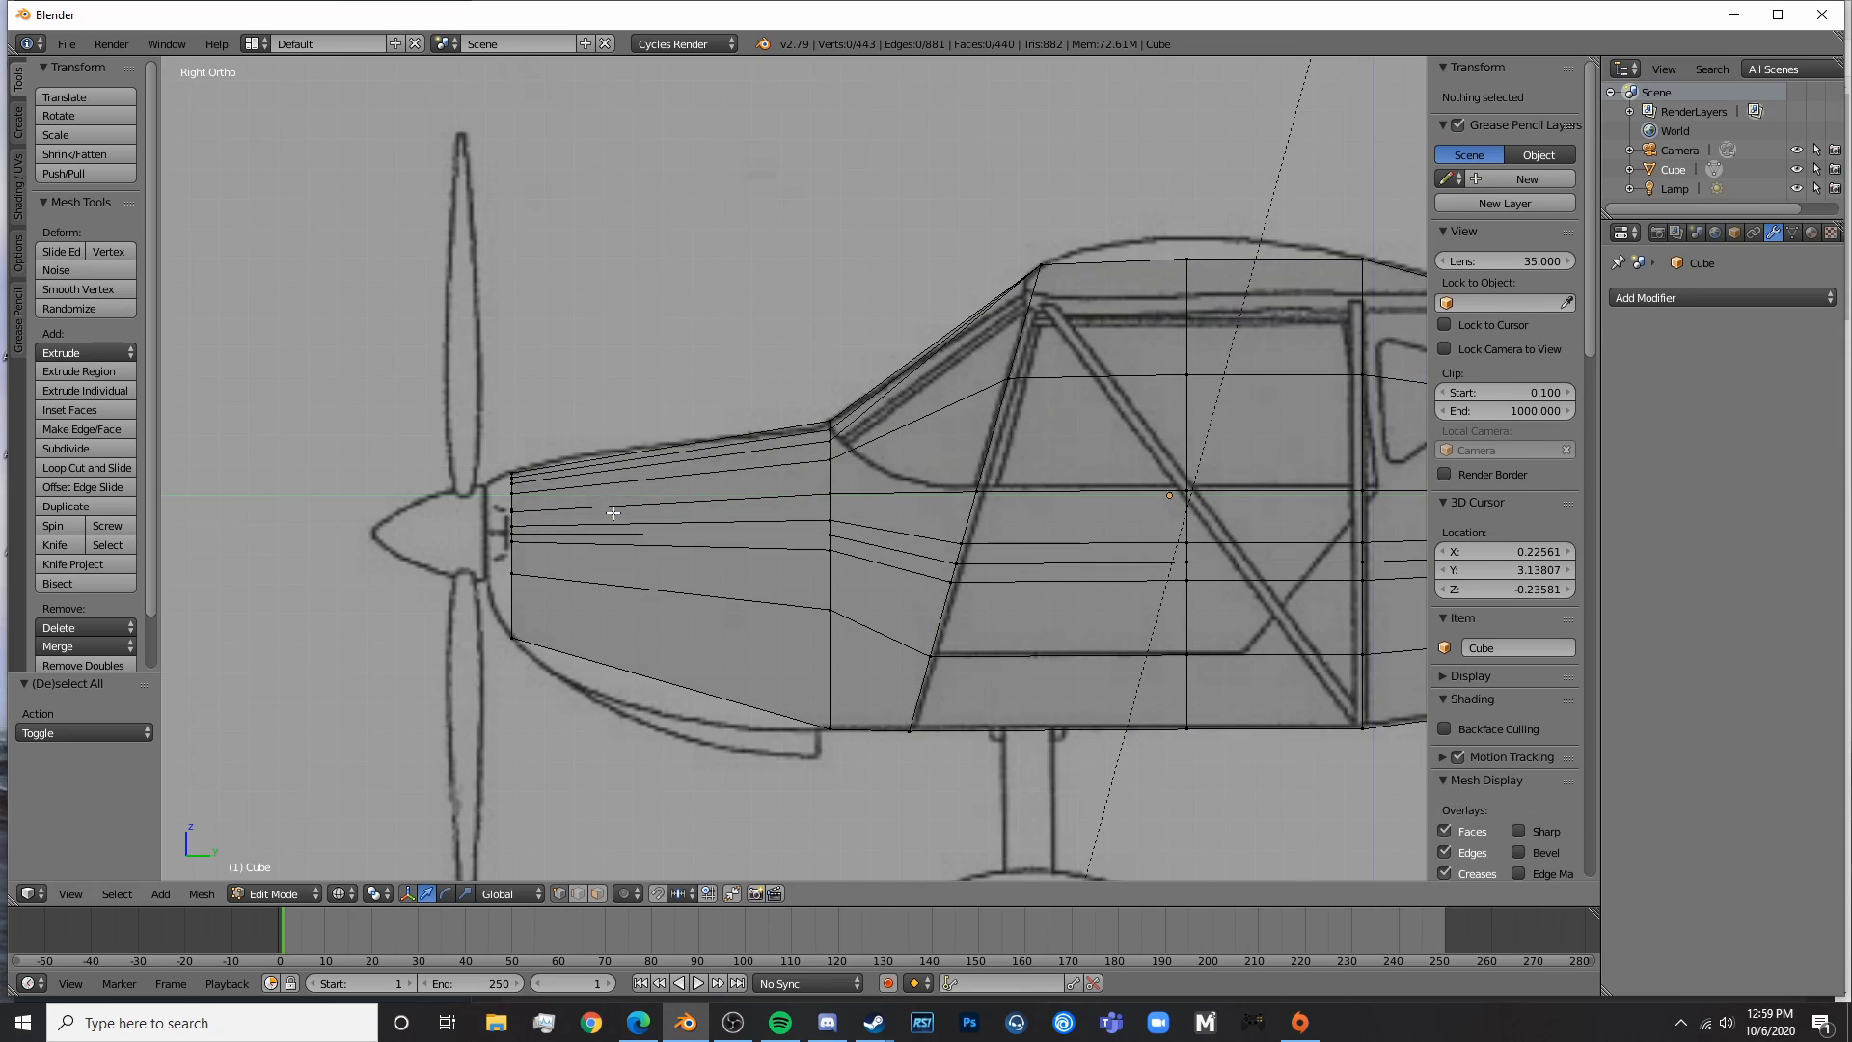
{"action": "key", "text": "ctrl+r"}
{"action": "left_click", "coordinate": [606, 494]}
{"action": "right_click", "coordinate": [605, 494]}
{"action": "key", "text": "s"}
{"action": "key", "text": "z"}
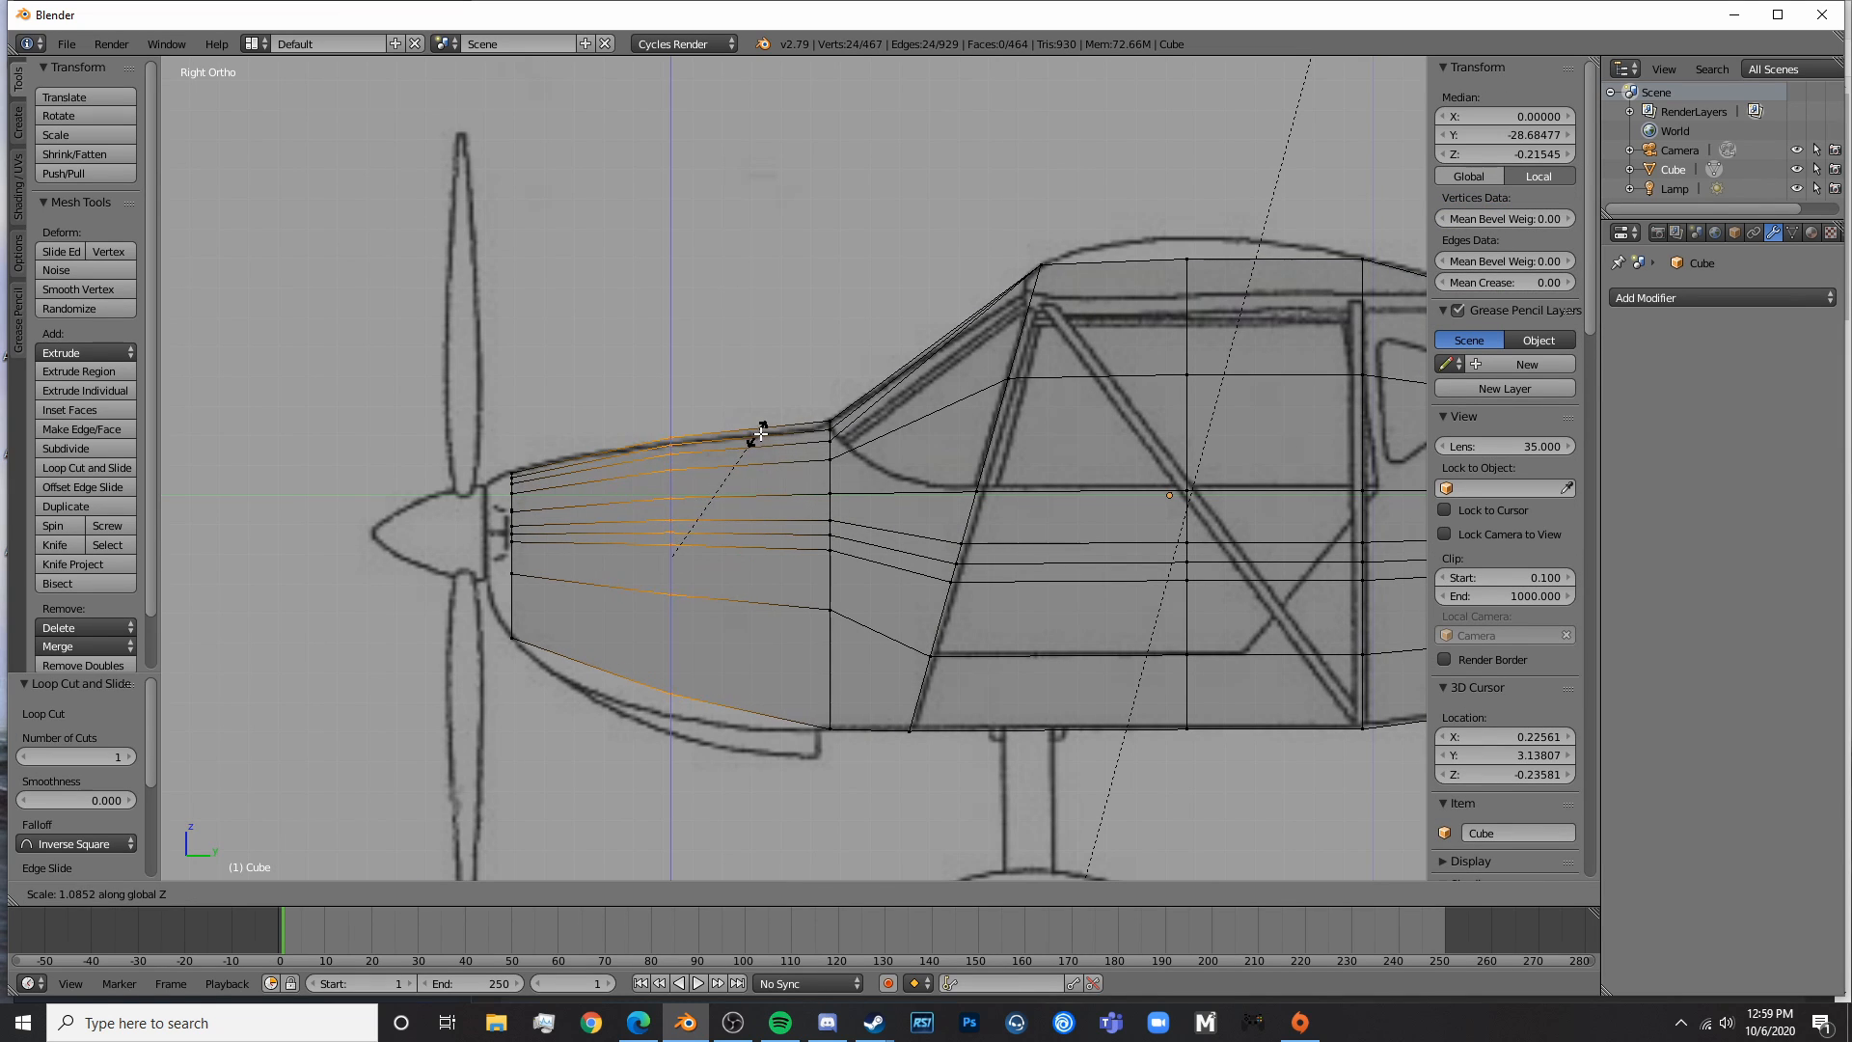
{"action": "left_click", "coordinate": [743, 441]}
- Lower the new nose ring about 0.033 along Z and fine-tune its overall size against the side-view blueprint
{"action": "left_click_drag", "start_coordinate": [678, 477], "coordinate": [671, 486]}
{"action": "key", "text": "z"}
{"action": "key", "text": "s"}
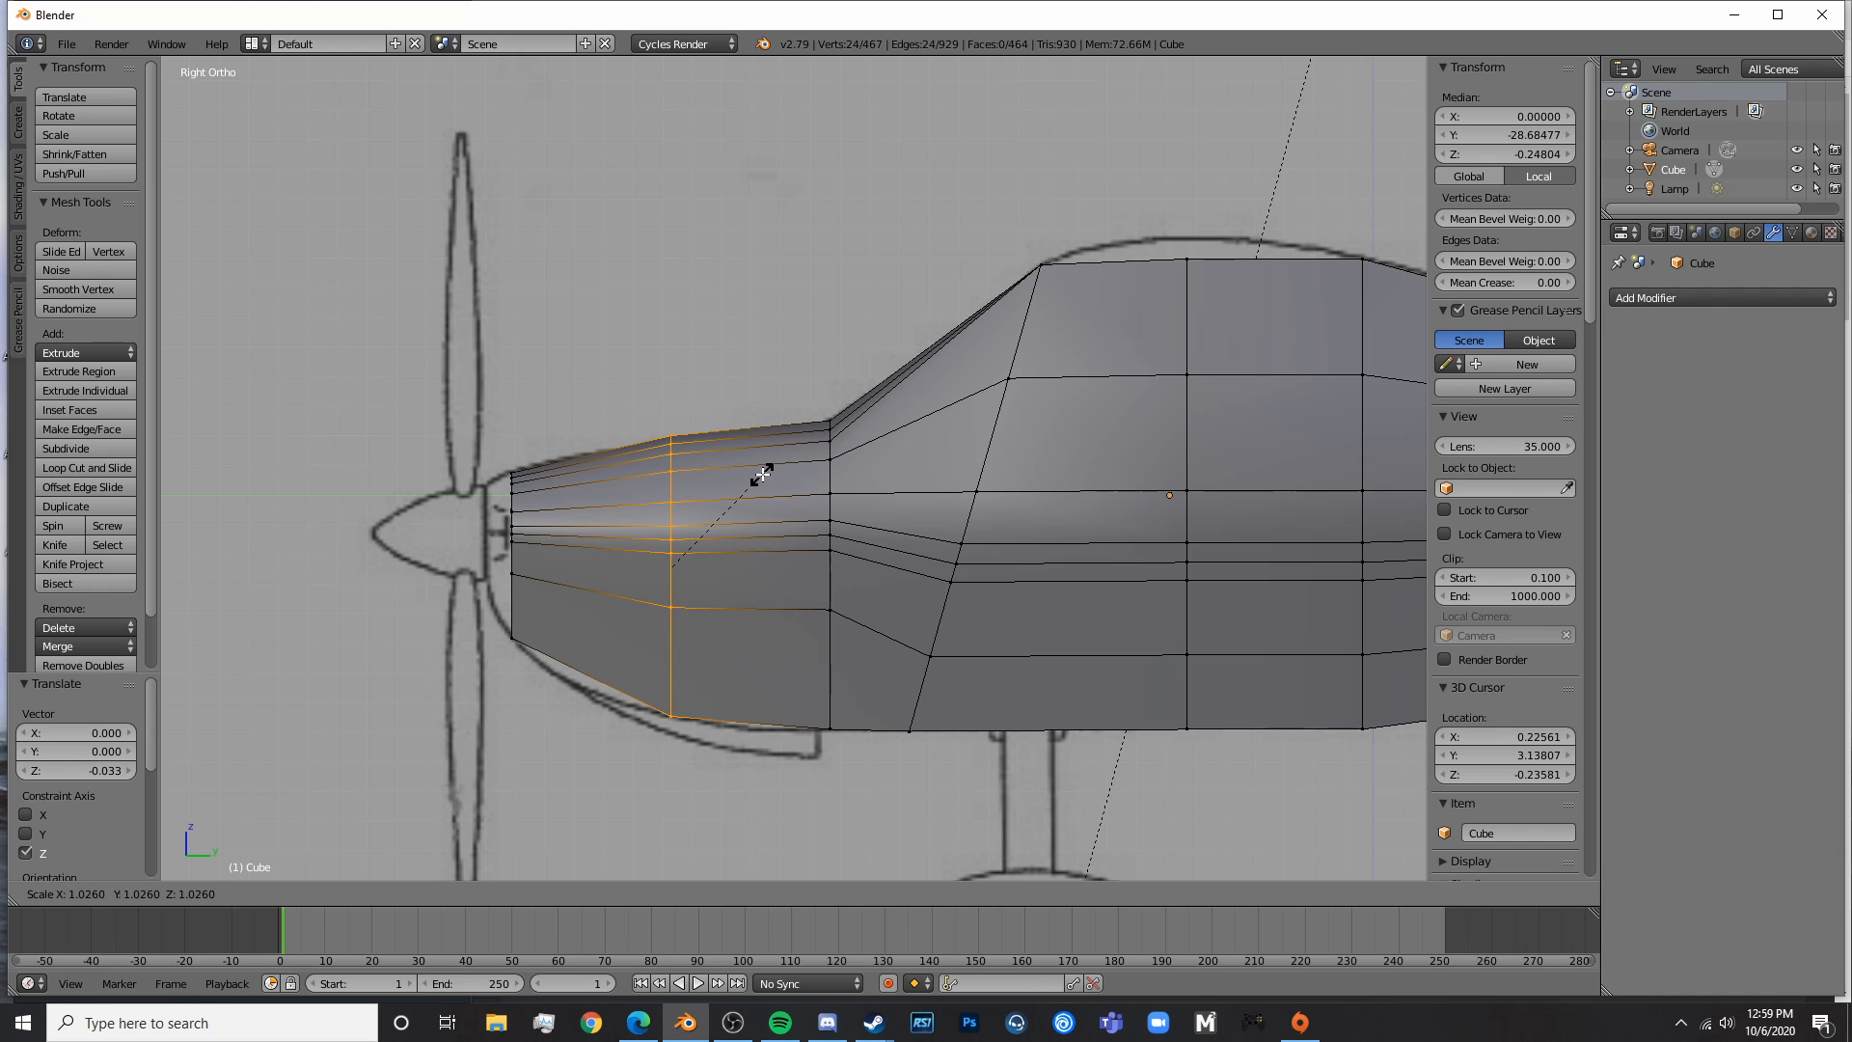
{"action": "left_click", "coordinate": [757, 475]}
{"action": "key", "text": "z"}
{"action": "key", "text": "Tab"}
{"action": "key", "text": "Tab"}
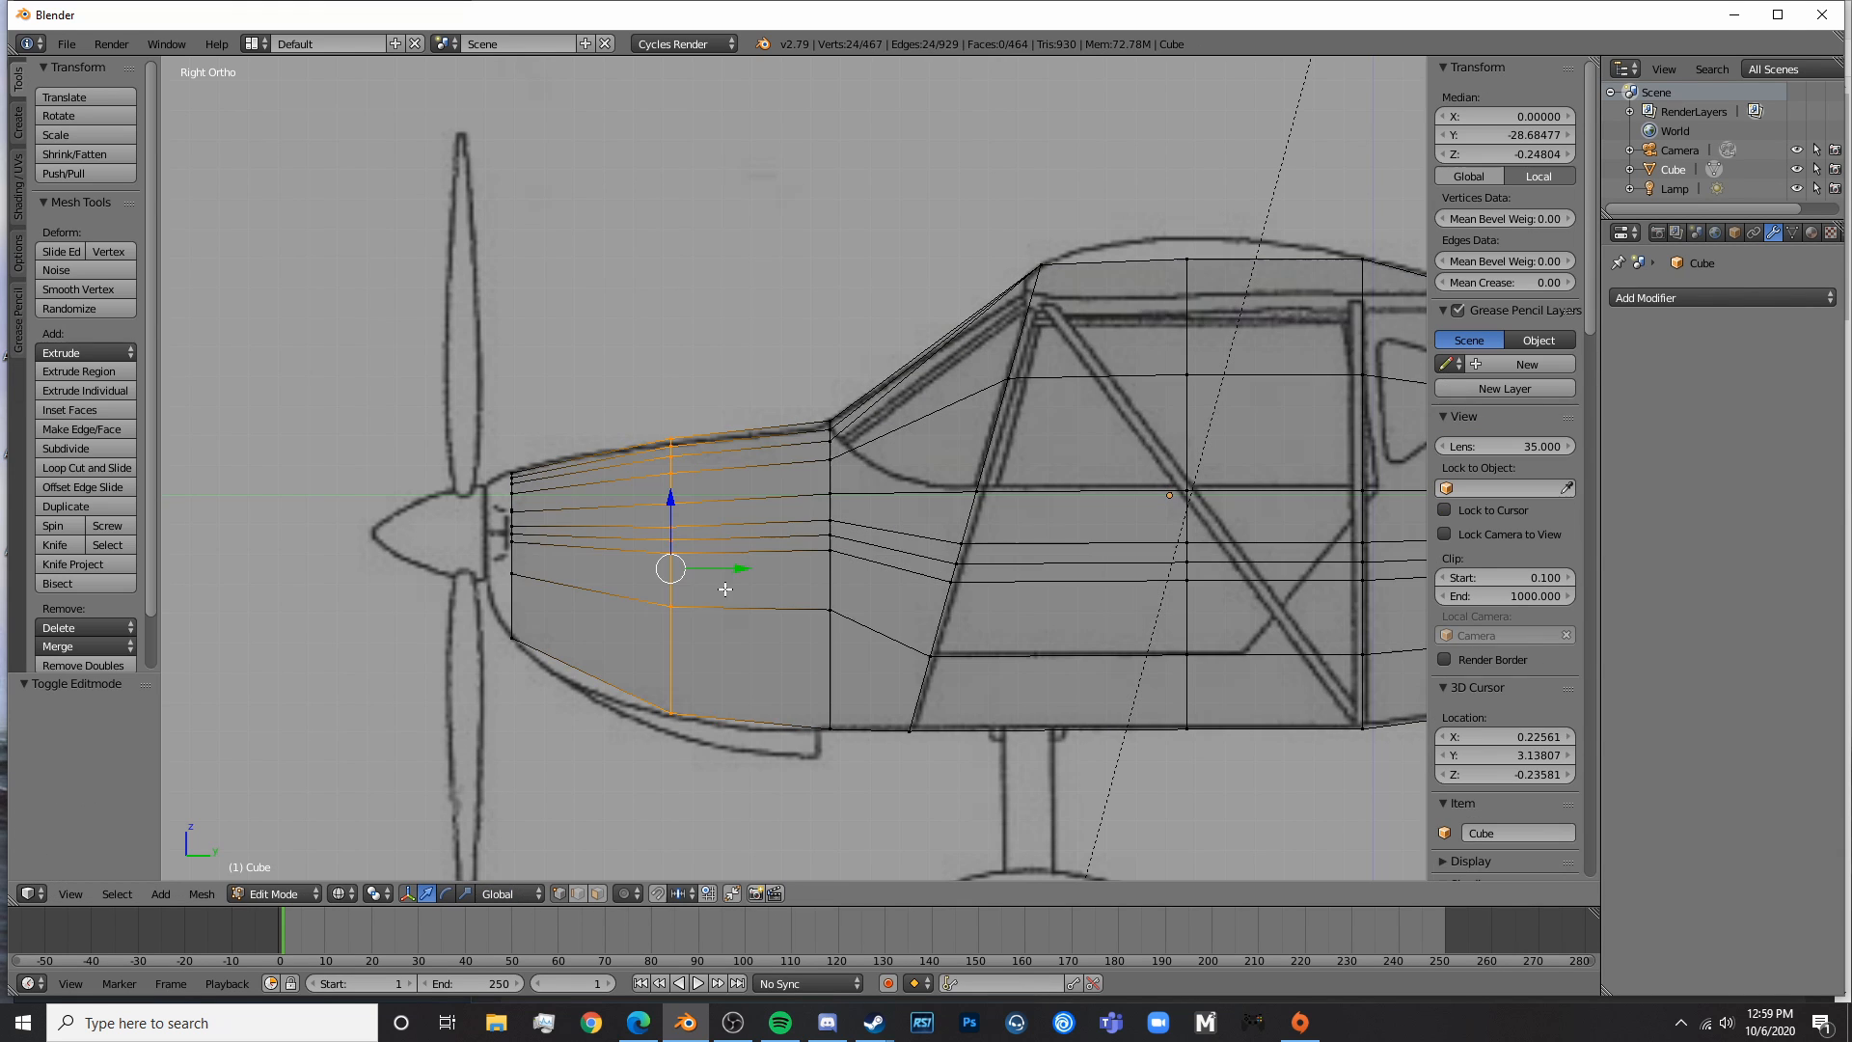
- Select the inner underside vertices of the nose's front face and middle ring and lower them about 0.04 along Z
{"action": "mouse_move", "coordinate": [727, 587]}
{"action": "middle_mouse_down"}
{"action": "mouse_move", "coordinate": [922, 609]}
{"action": "mouse_move", "coordinate": [984, 584]}
{"action": "middle_mouse_up"}
{"action": "key", "text": "z"}
{"action": "scroll", "coordinate": [981, 631], "scroll_direction": "up", "scroll_amount": 5}
{"action": "key", "text": "a"}
{"action": "key", "text": "c"}
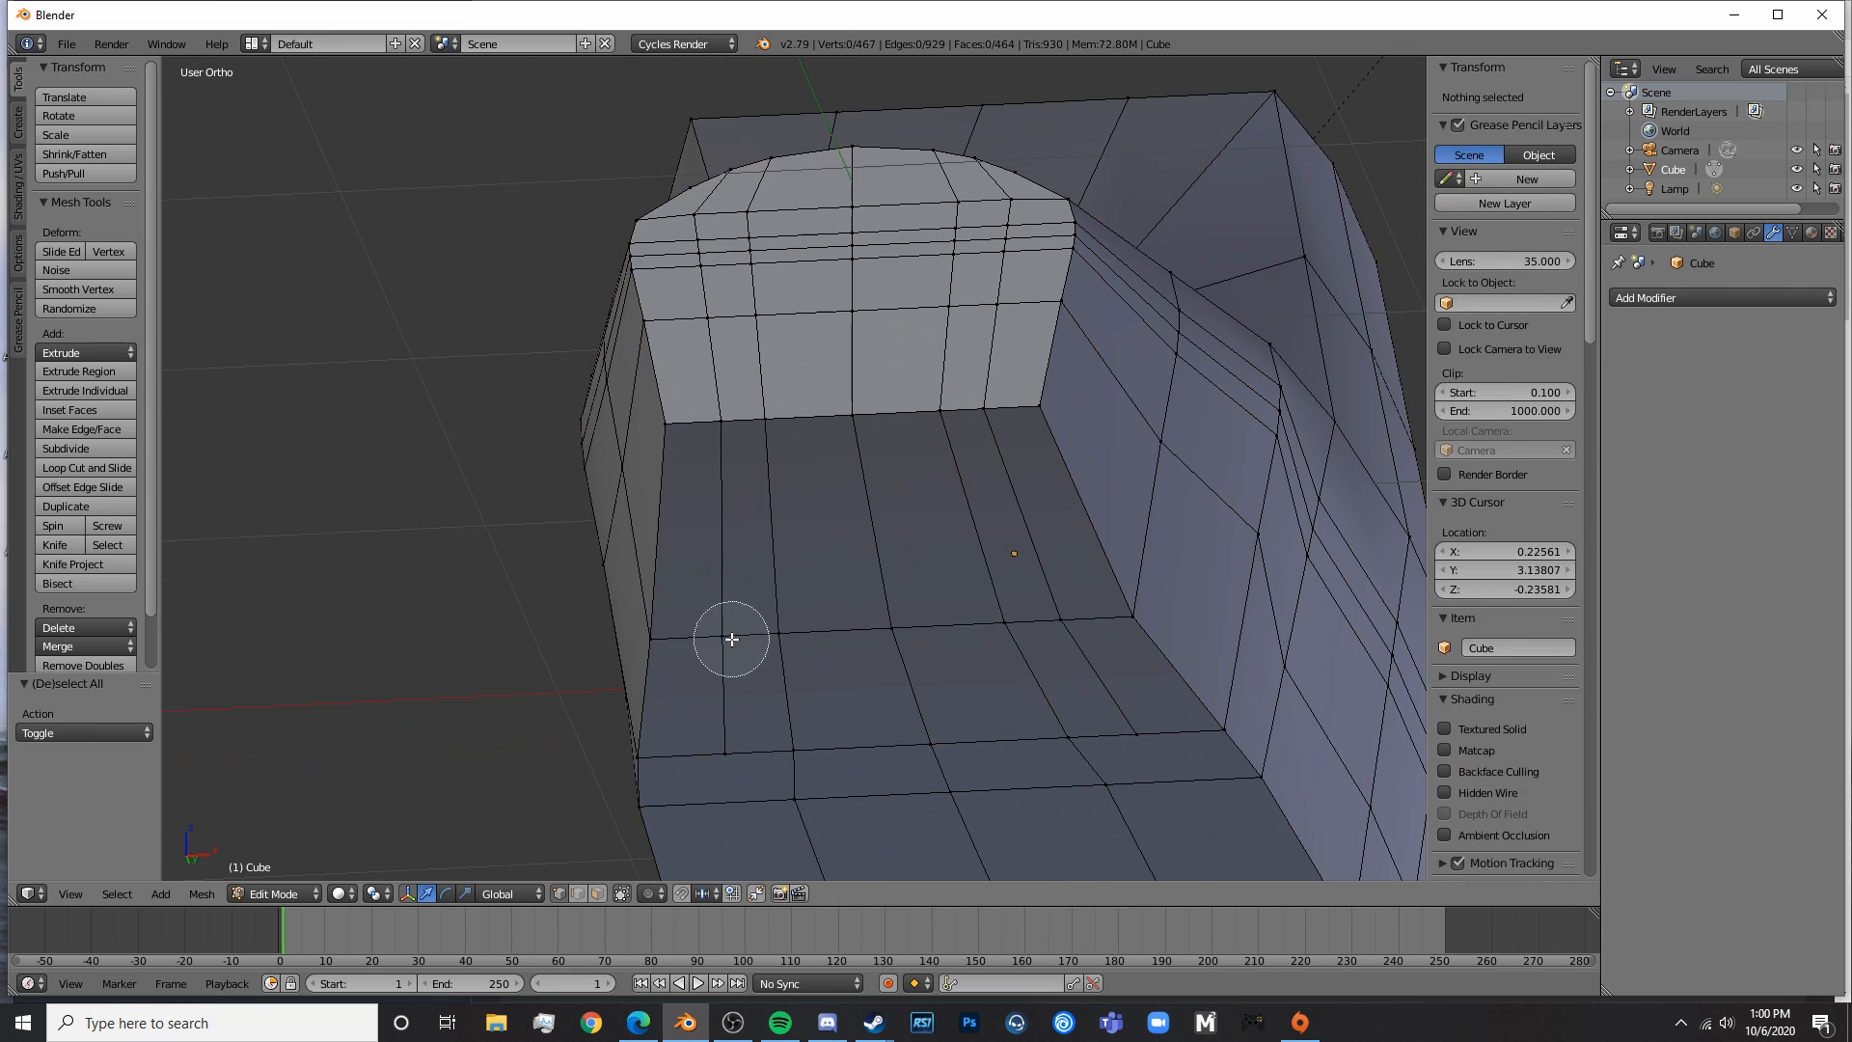
{"action": "mouse_move", "coordinate": [727, 633]}
{"action": "left_mouse_down"}
{"action": "mouse_move", "coordinate": [1026, 603]}
{"action": "mouse_move", "coordinate": [1061, 617]}
{"action": "left_mouse_up"}
{"action": "mouse_move", "coordinate": [811, 450]}
{"action": "left_mouse_down"}
{"action": "mouse_move", "coordinate": [789, 430]}
{"action": "mouse_move", "coordinate": [975, 418]}
{"action": "mouse_move", "coordinate": [727, 421]}
{"action": "left_mouse_up"}
{"action": "key", "text": "KP_1"}
{"action": "key", "text": "z"}
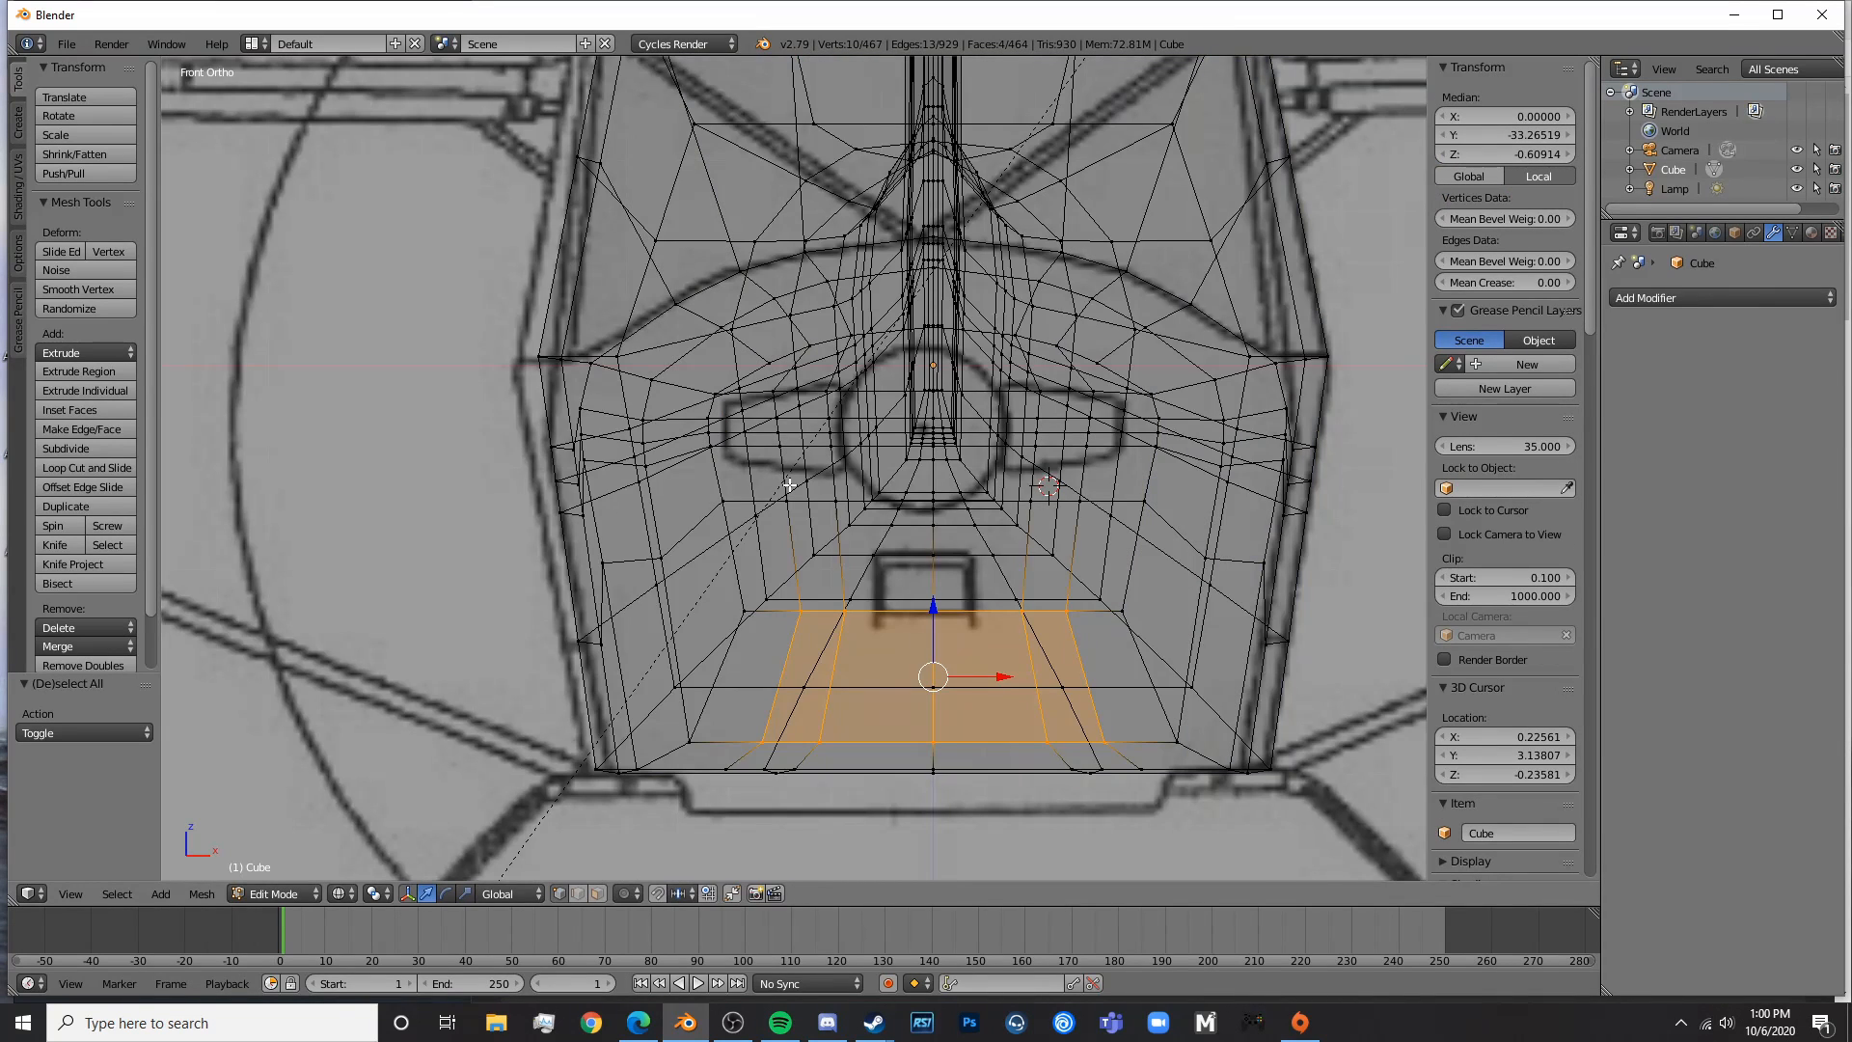
{"action": "key", "text": "z"}
{"action": "key", "text": "g"}
{"action": "key", "text": "z"}
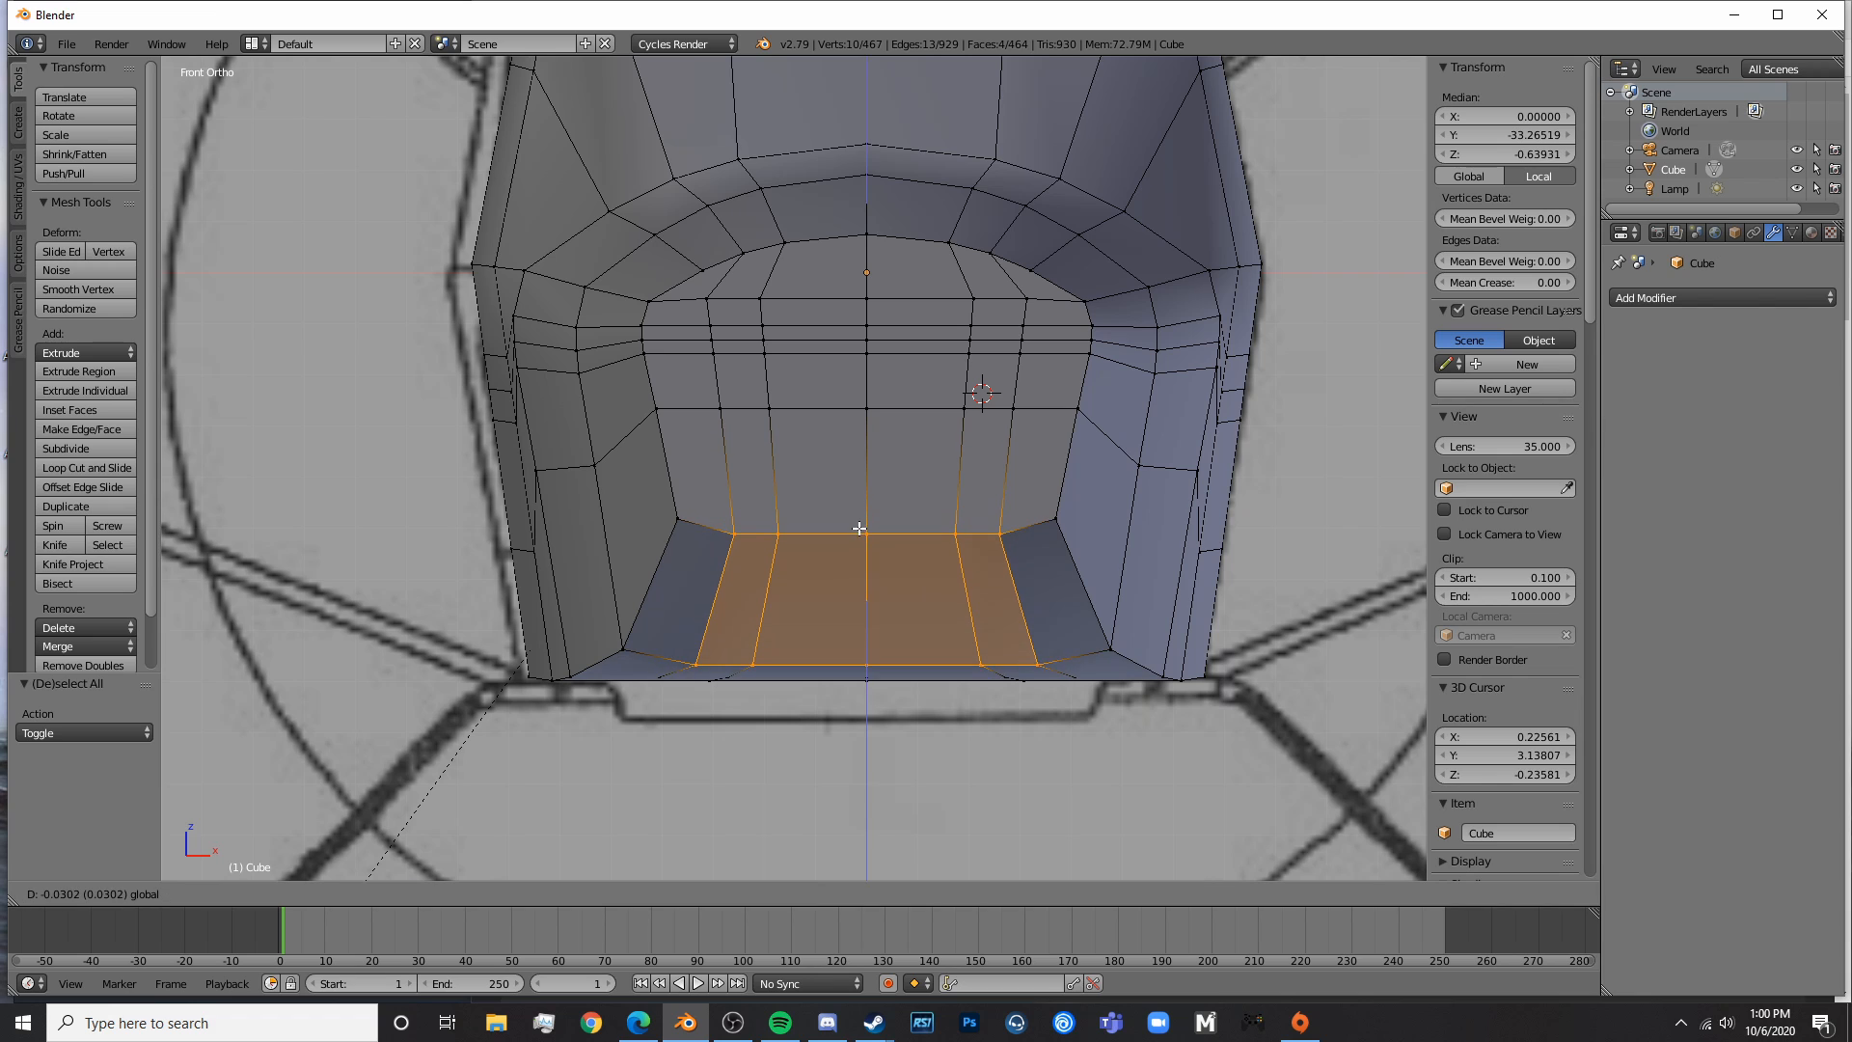
{"action": "left_click", "coordinate": [854, 531]}
- Switch to the browser to check the nose shape in the Kitfox reference photo, then return to Blender
{"action": "left_click", "coordinate": [637, 1021]}
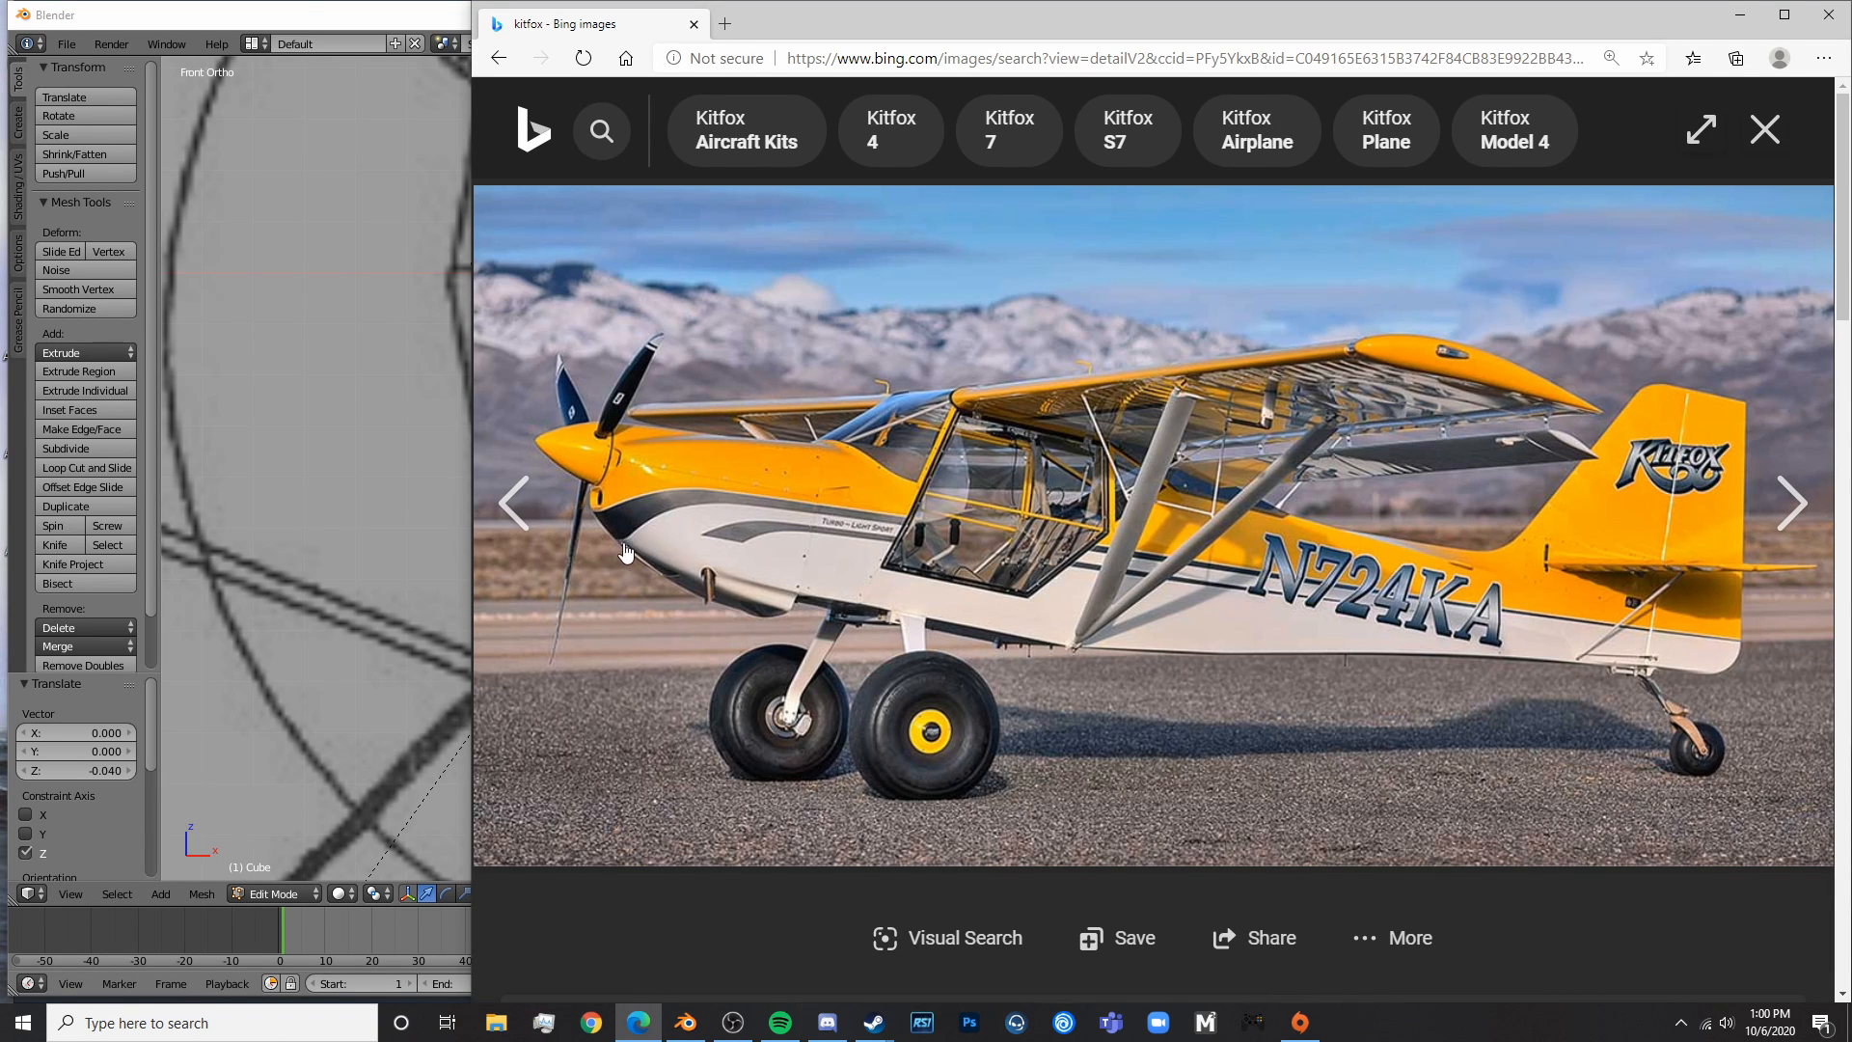
{"action": "left_click", "coordinate": [388, 624]}
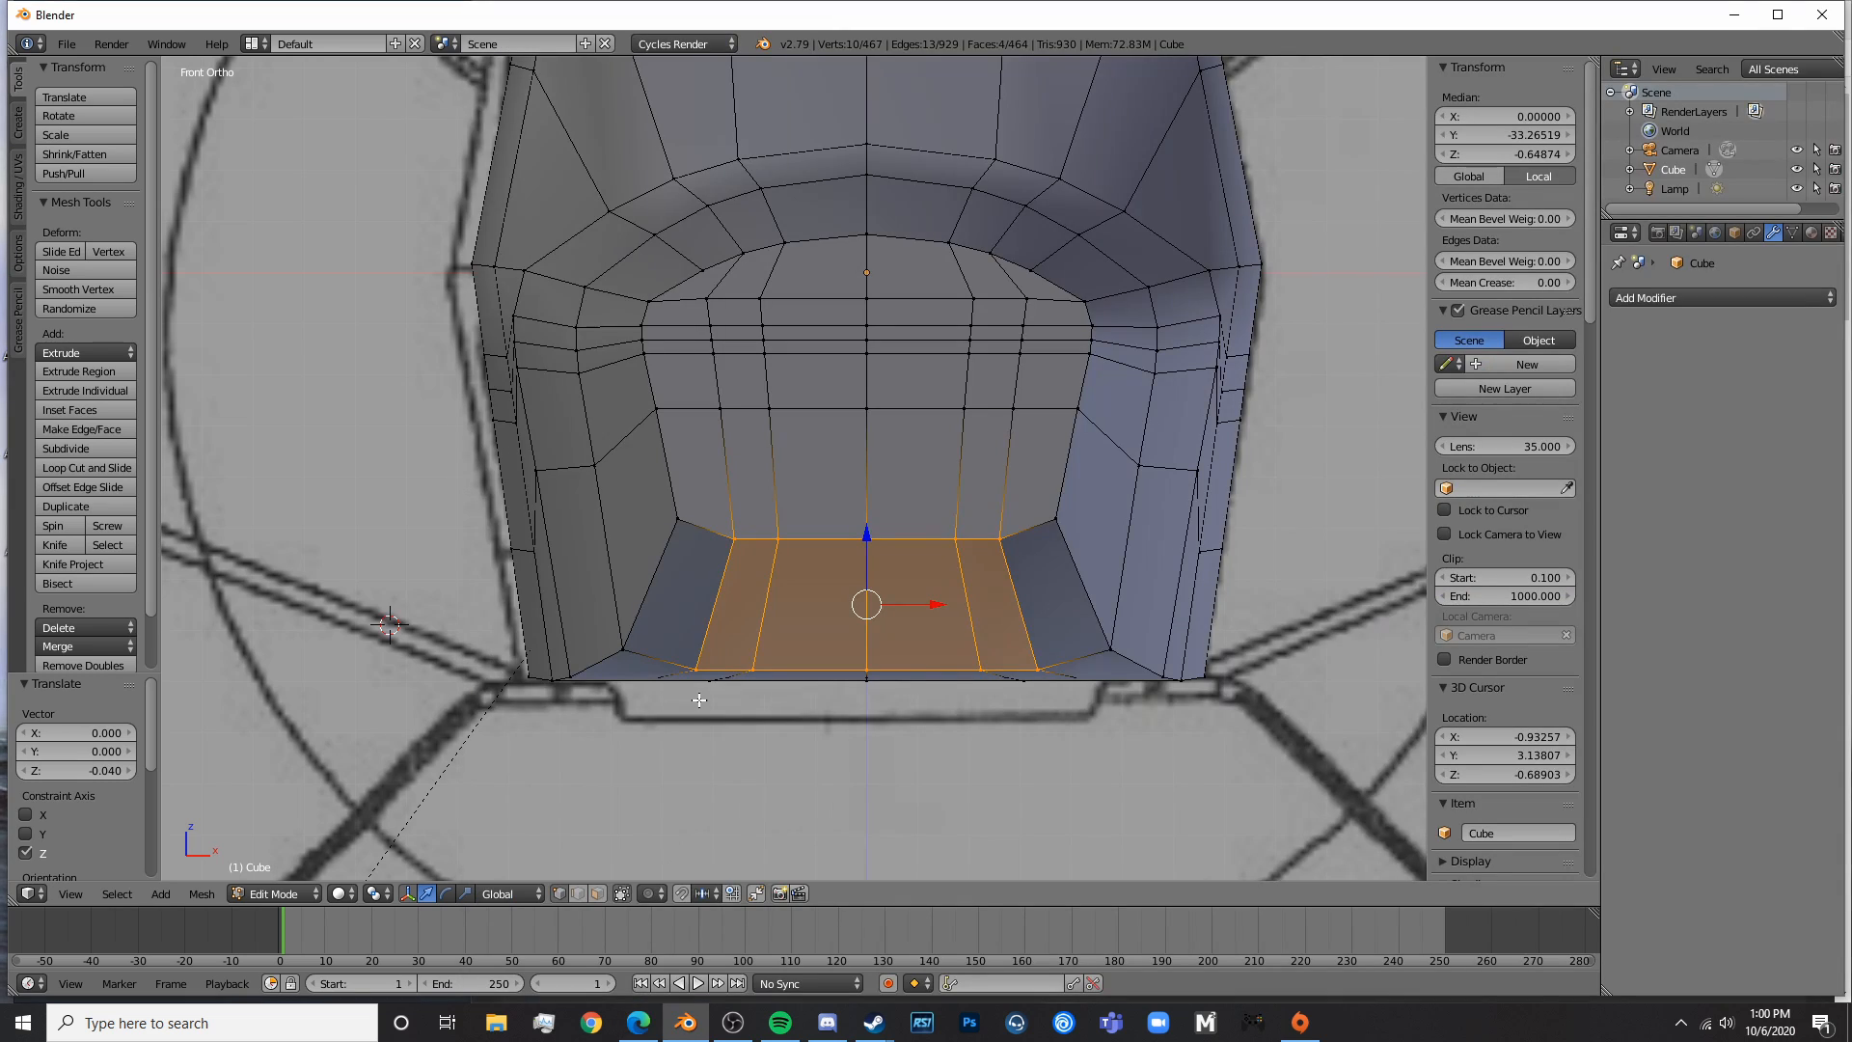
{"action": "middle_click_drag", "start_coordinate": [911, 674], "coordinate": [897, 648], "text": "shift"}
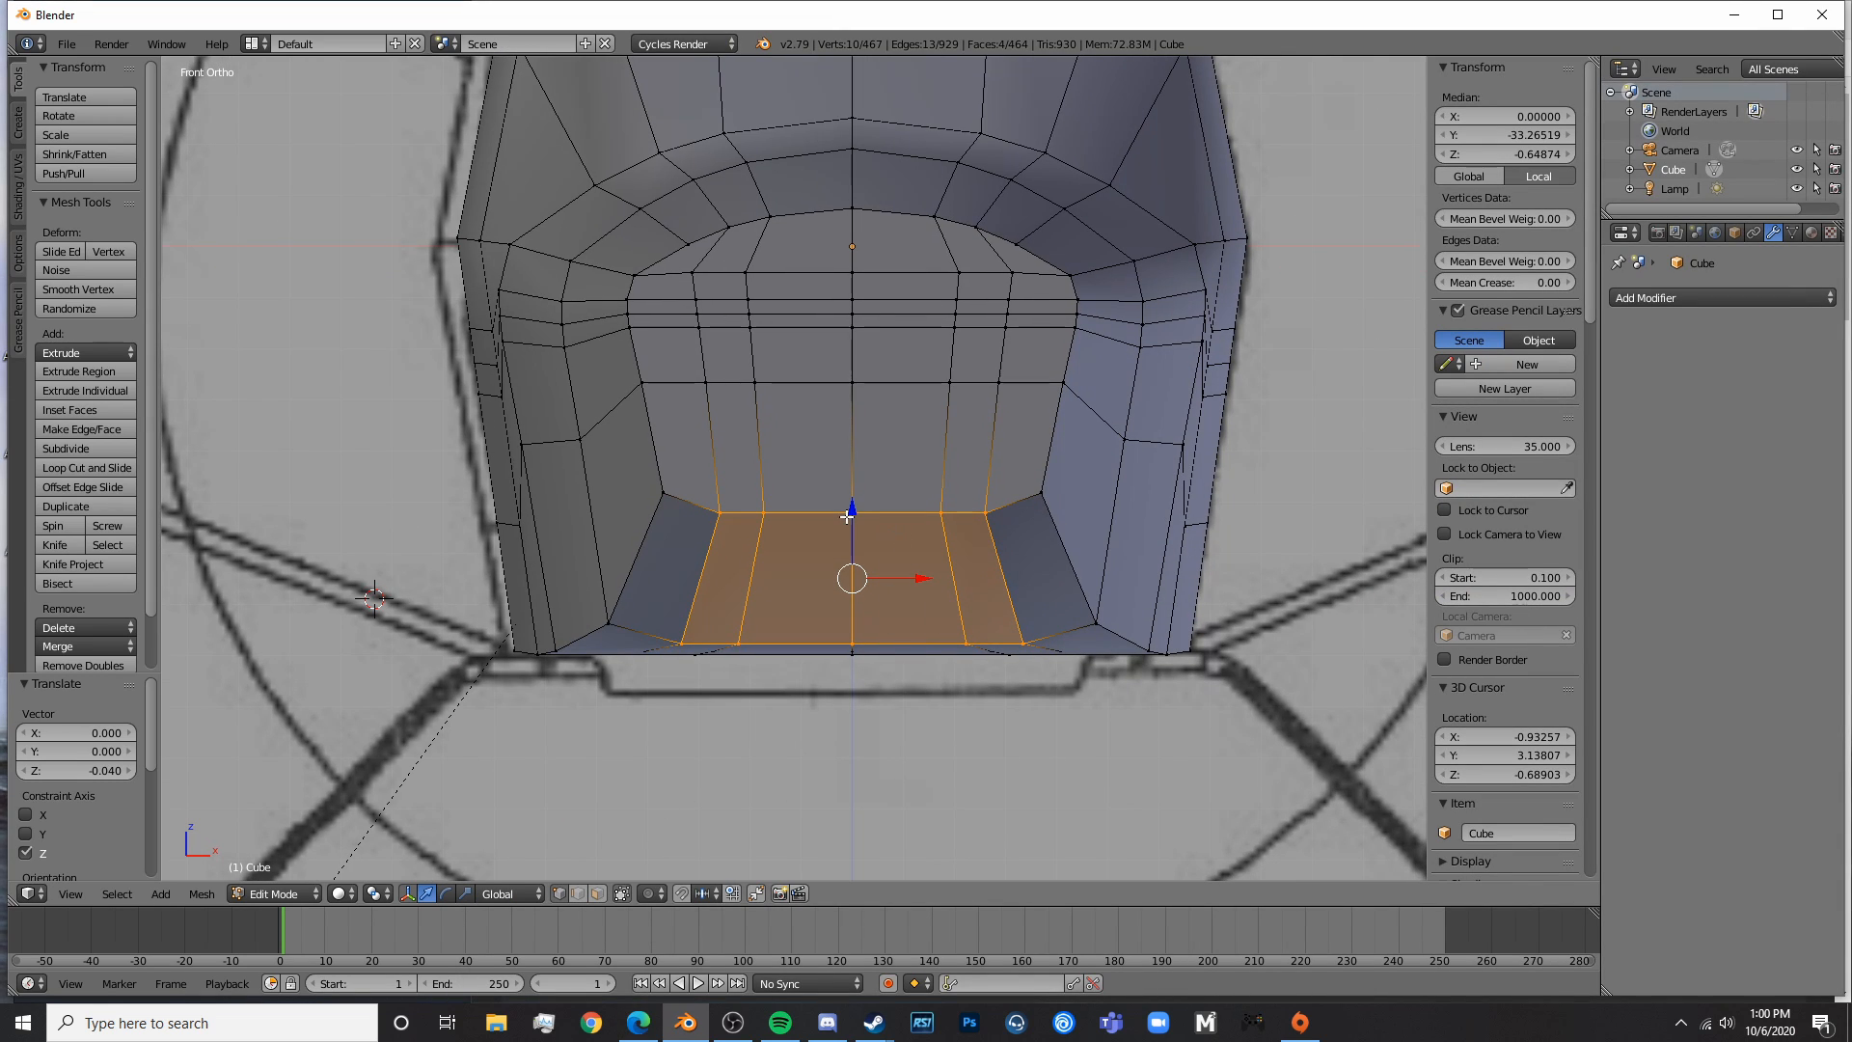
- Reselect only the central underside vertices of the nose and lower them slightly along Z to start rounding the belly
{"action": "mouse_move", "coordinate": [846, 515]}
{"action": "left_mouse_down"}
{"action": "mouse_move", "coordinate": [963, 524]}
{"action": "mouse_move", "coordinate": [765, 517]}
{"action": "mouse_move", "coordinate": [880, 516]}
{"action": "mouse_move", "coordinate": [934, 620]}
{"action": "mouse_move", "coordinate": [756, 617]}
{"action": "left_mouse_up"}
{"action": "key", "text": "a"}
{"action": "key", "text": "c"}
{"action": "right_click", "coordinate": [963, 525]}
{"action": "key", "text": "a"}
{"action": "key", "text": "c"}
{"action": "right_click", "coordinate": [755, 617]}
{"action": "left_click_drag", "start_coordinate": [845, 522], "coordinate": [838, 539]}
{"action": "key", "text": "Tab"}
{"action": "middle_click_drag", "start_coordinate": [964, 679], "coordinate": [866, 698]}
- Select the four underside vertices just outside the nose's central strip and lower them slightly along Z to smooth the belly curve
{"action": "key", "text": "Tab"}
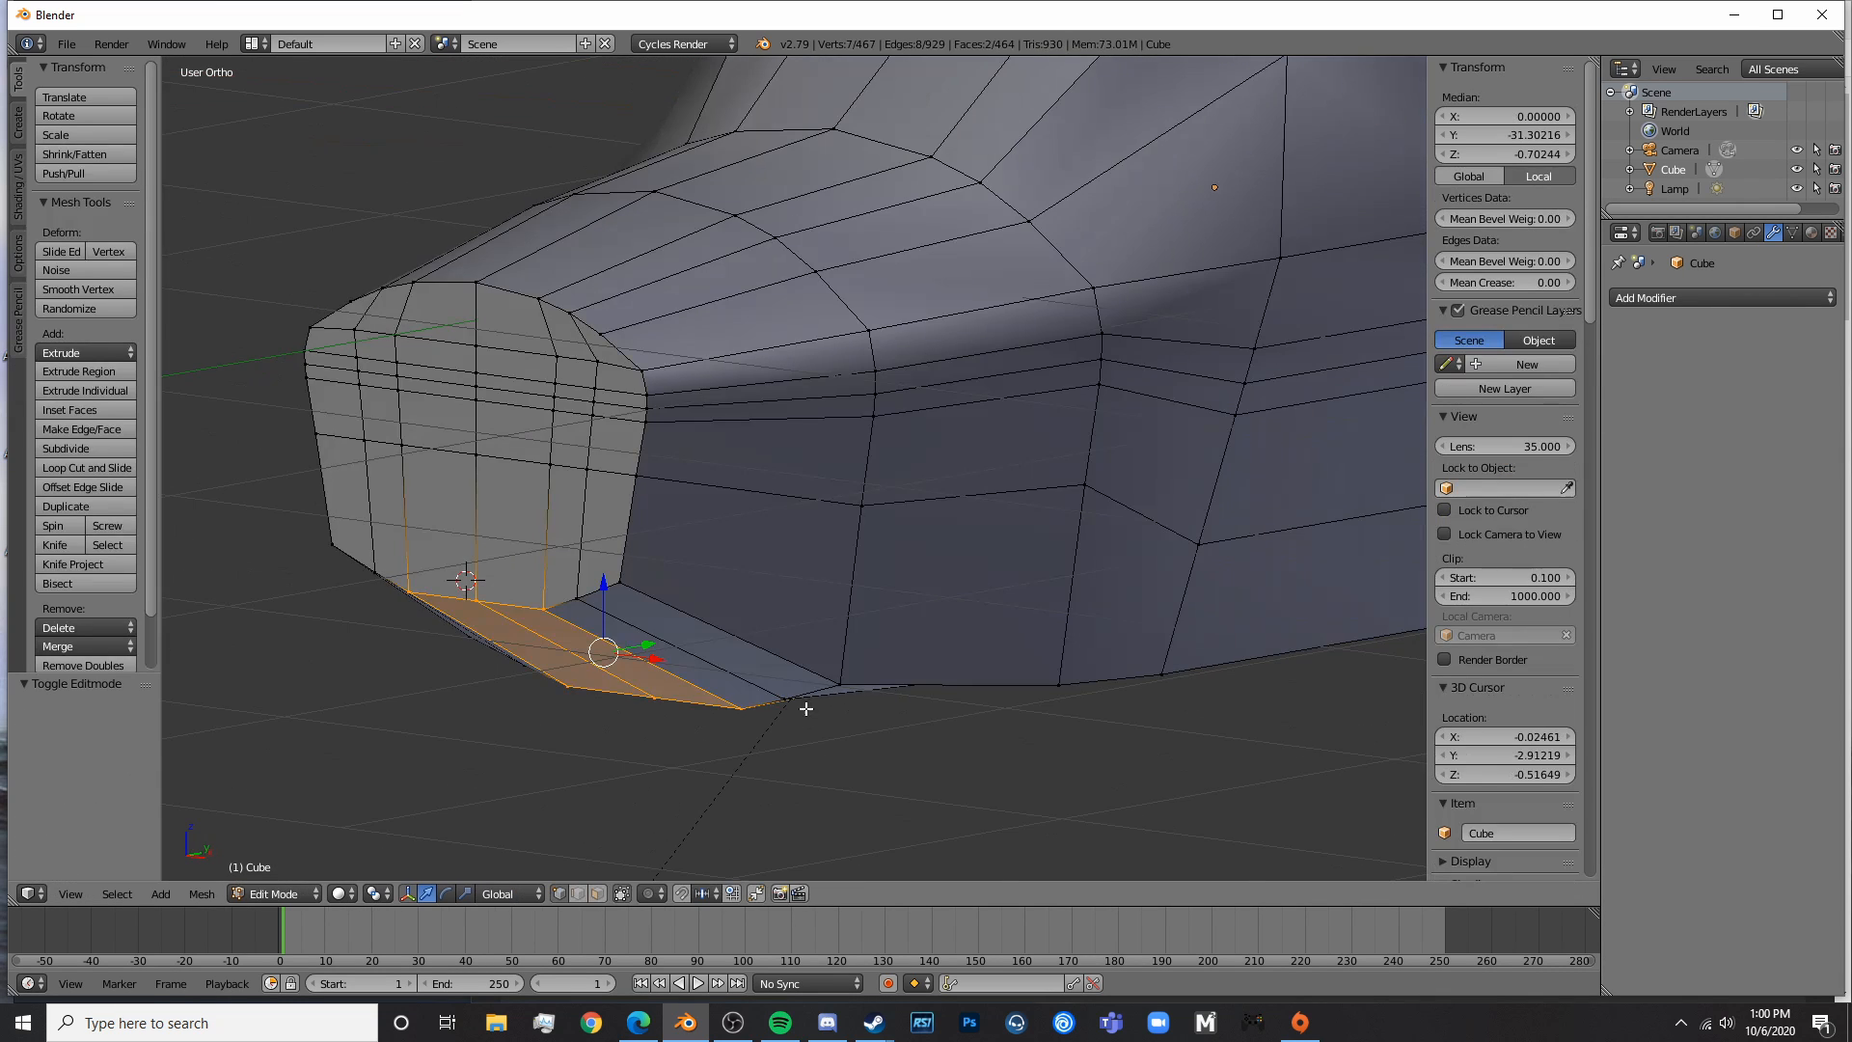
{"action": "middle_click_drag", "start_coordinate": [673, 712], "coordinate": [982, 548], "text": "shift"}
{"action": "scroll", "coordinate": [981, 547], "scroll_direction": "up", "scroll_amount": 4}
{"action": "key", "text": "a"}
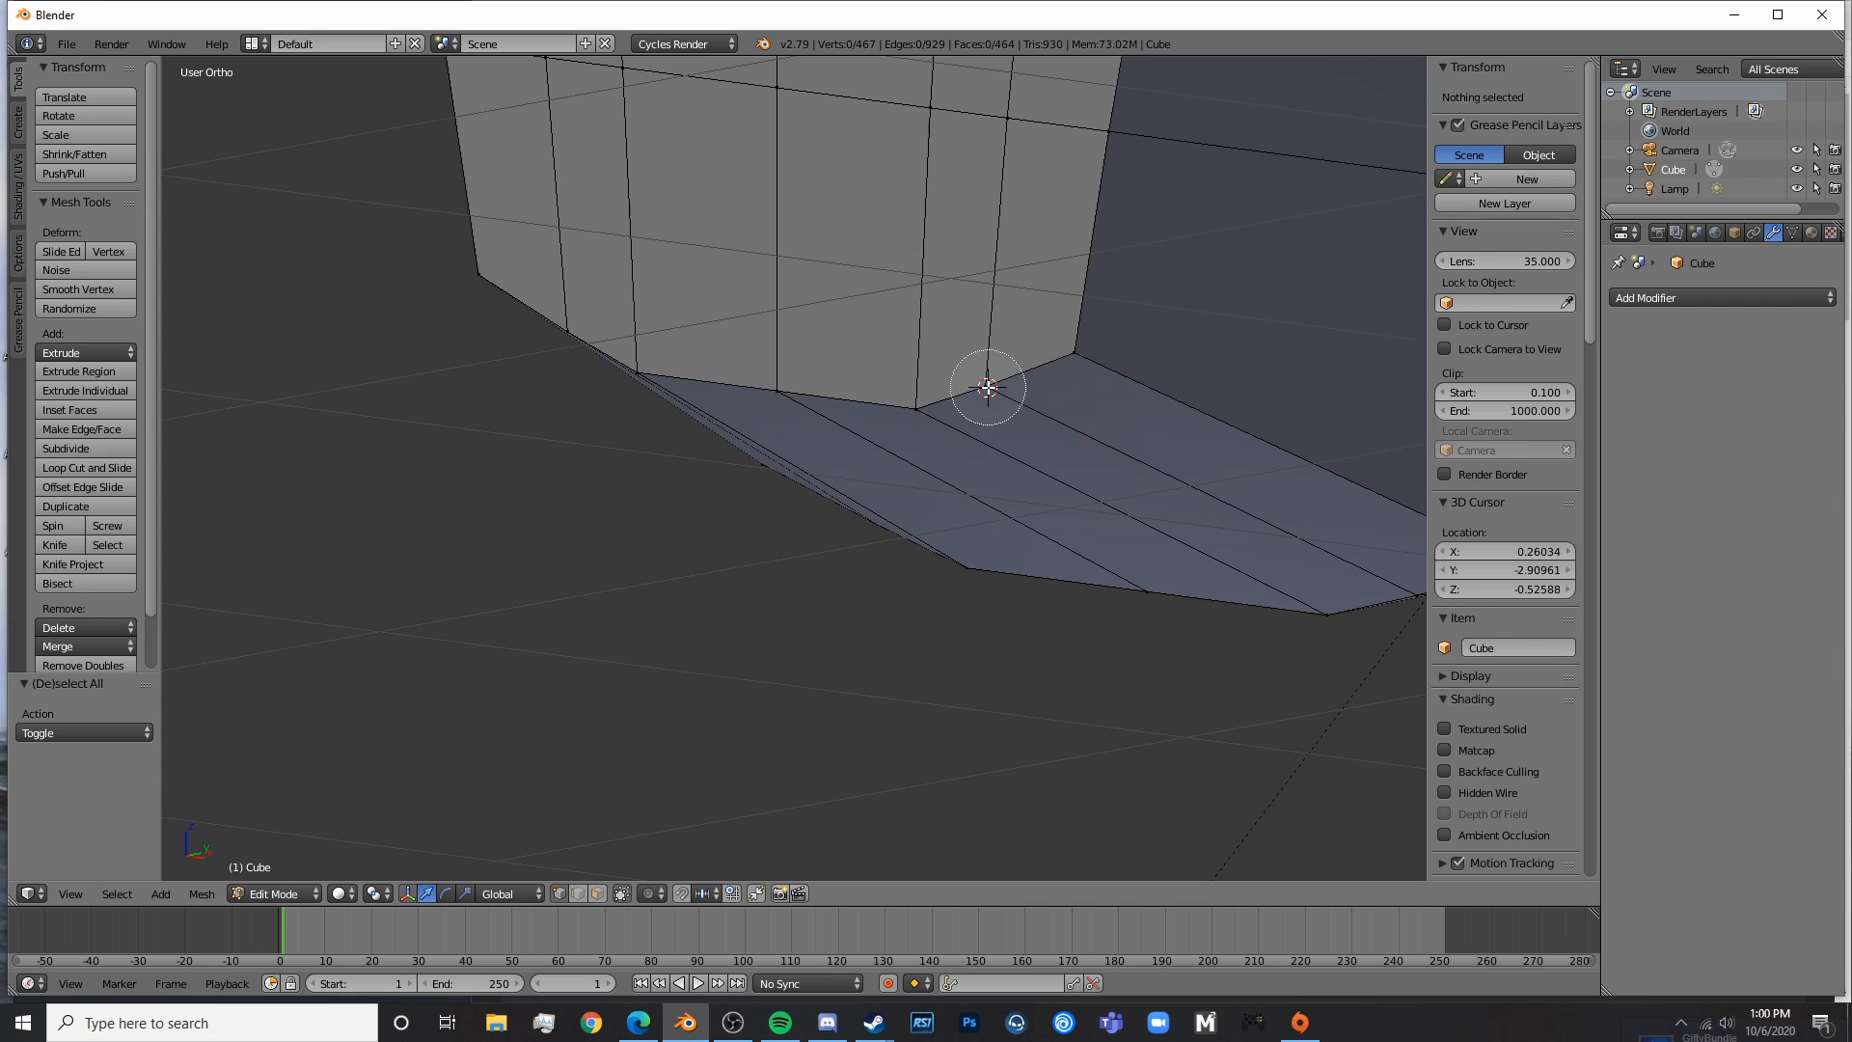
{"action": "right_click", "coordinate": [985, 387]}
{"action": "left_click", "coordinate": [1399, 583]}
{"action": "right_click", "coordinate": [1365, 587]}
{"action": "middle_click_drag", "start_coordinate": [836, 512], "coordinate": [888, 430]}
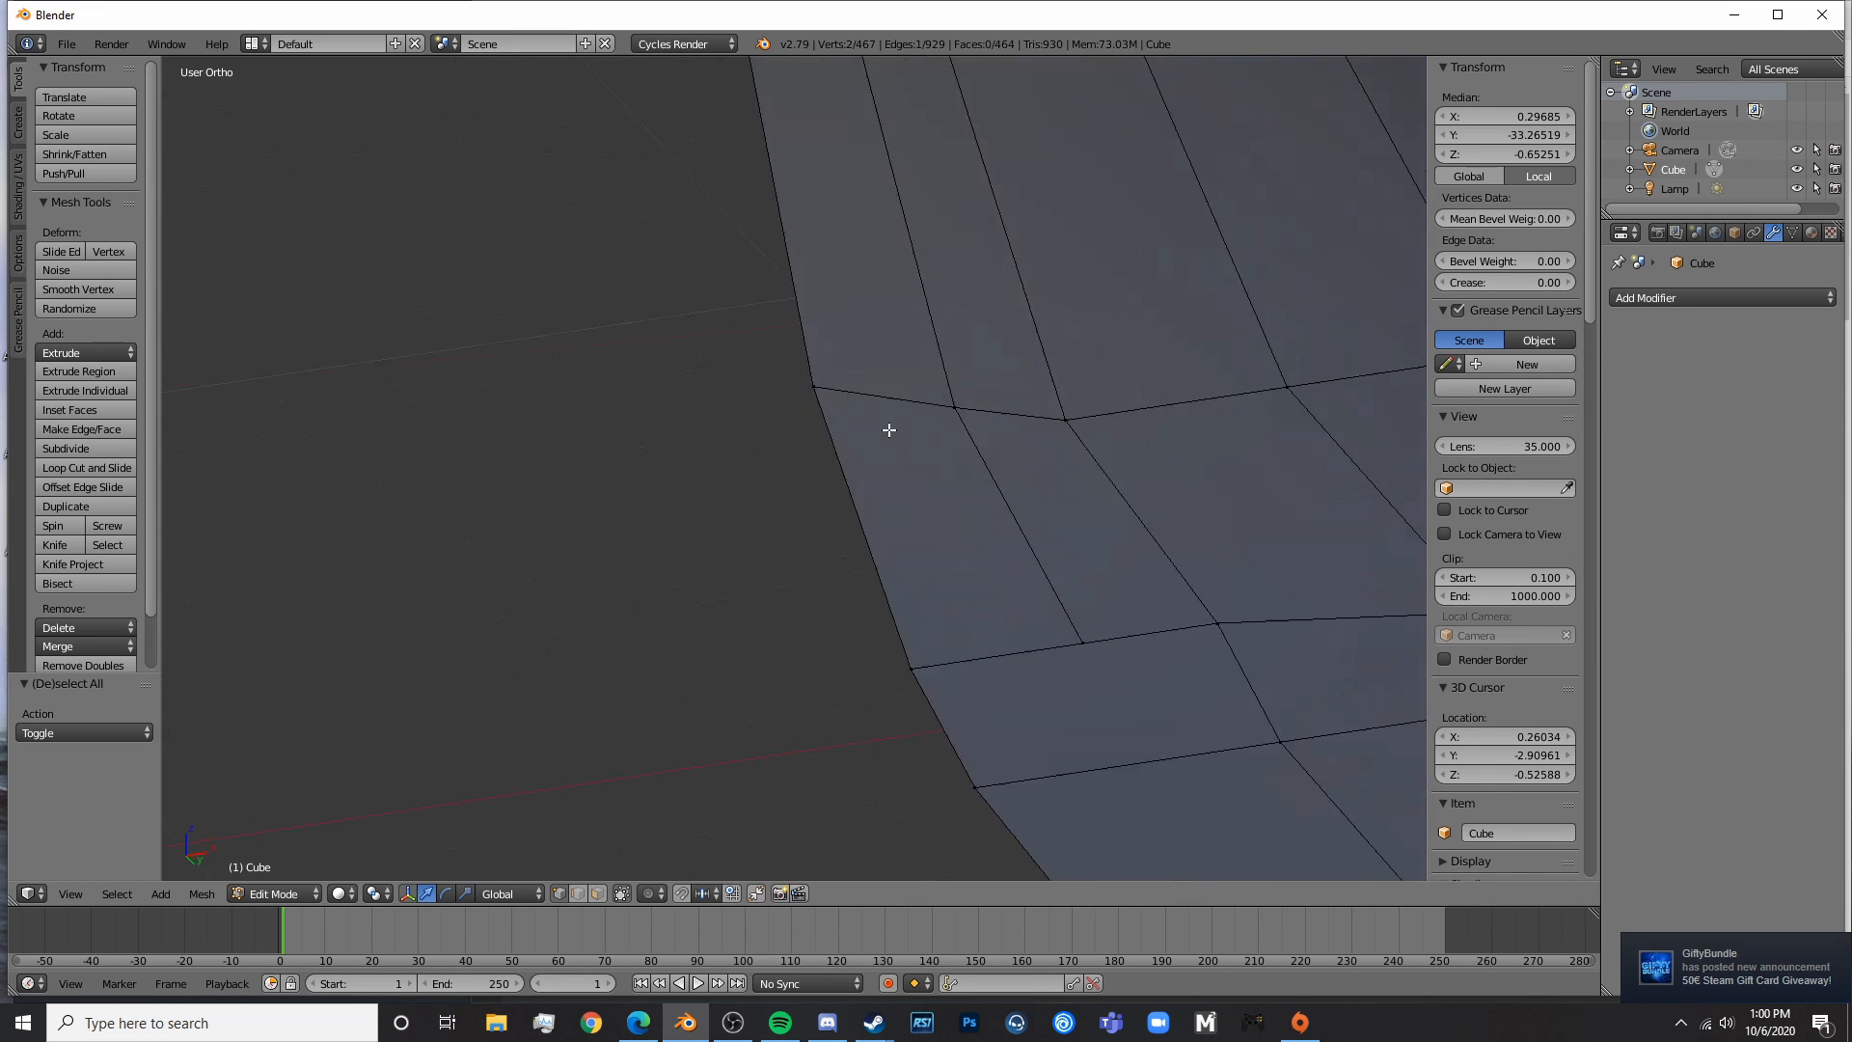
{"action": "scroll", "coordinate": [894, 425], "scroll_direction": "down", "scroll_amount": 6}
{"action": "middle_click_drag", "start_coordinate": [1099, 424], "coordinate": [1090, 439], "text": "shift"}
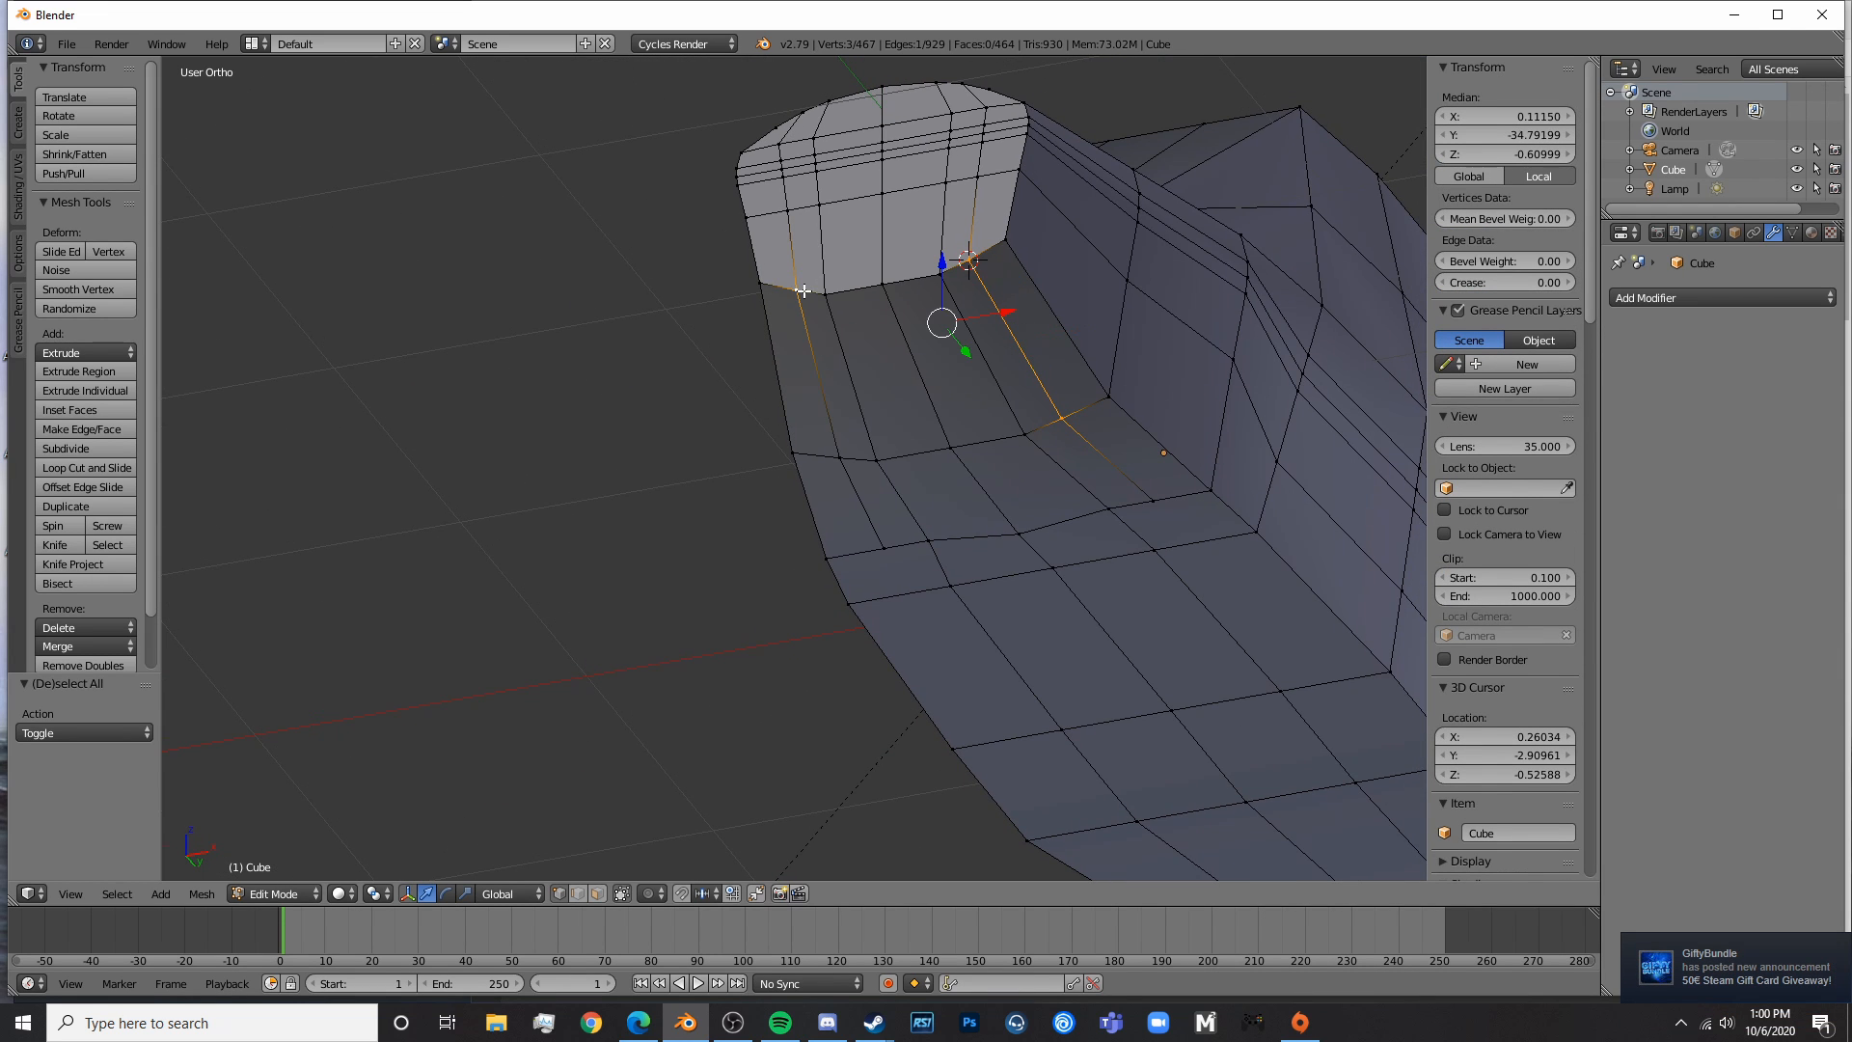
{"action": "right_click", "coordinate": [840, 448], "text": "shift"}
{"action": "middle_click_drag", "start_coordinate": [842, 447], "coordinate": [933, 509]}
{"action": "left_click_drag", "start_coordinate": [944, 361], "coordinate": [940, 369]}
{"action": "key", "text": "Tab"}
{"action": "middle_click_drag", "start_coordinate": [940, 371], "coordinate": [1109, 459]}
- Add lengthwise loop cuts on both sides, midway between the nose's lower corner edges and the neighbouring underside edges
{"action": "key", "text": "Tab"}
{"action": "scroll", "coordinate": [1146, 456], "scroll_direction": "up", "scroll_amount": 2}
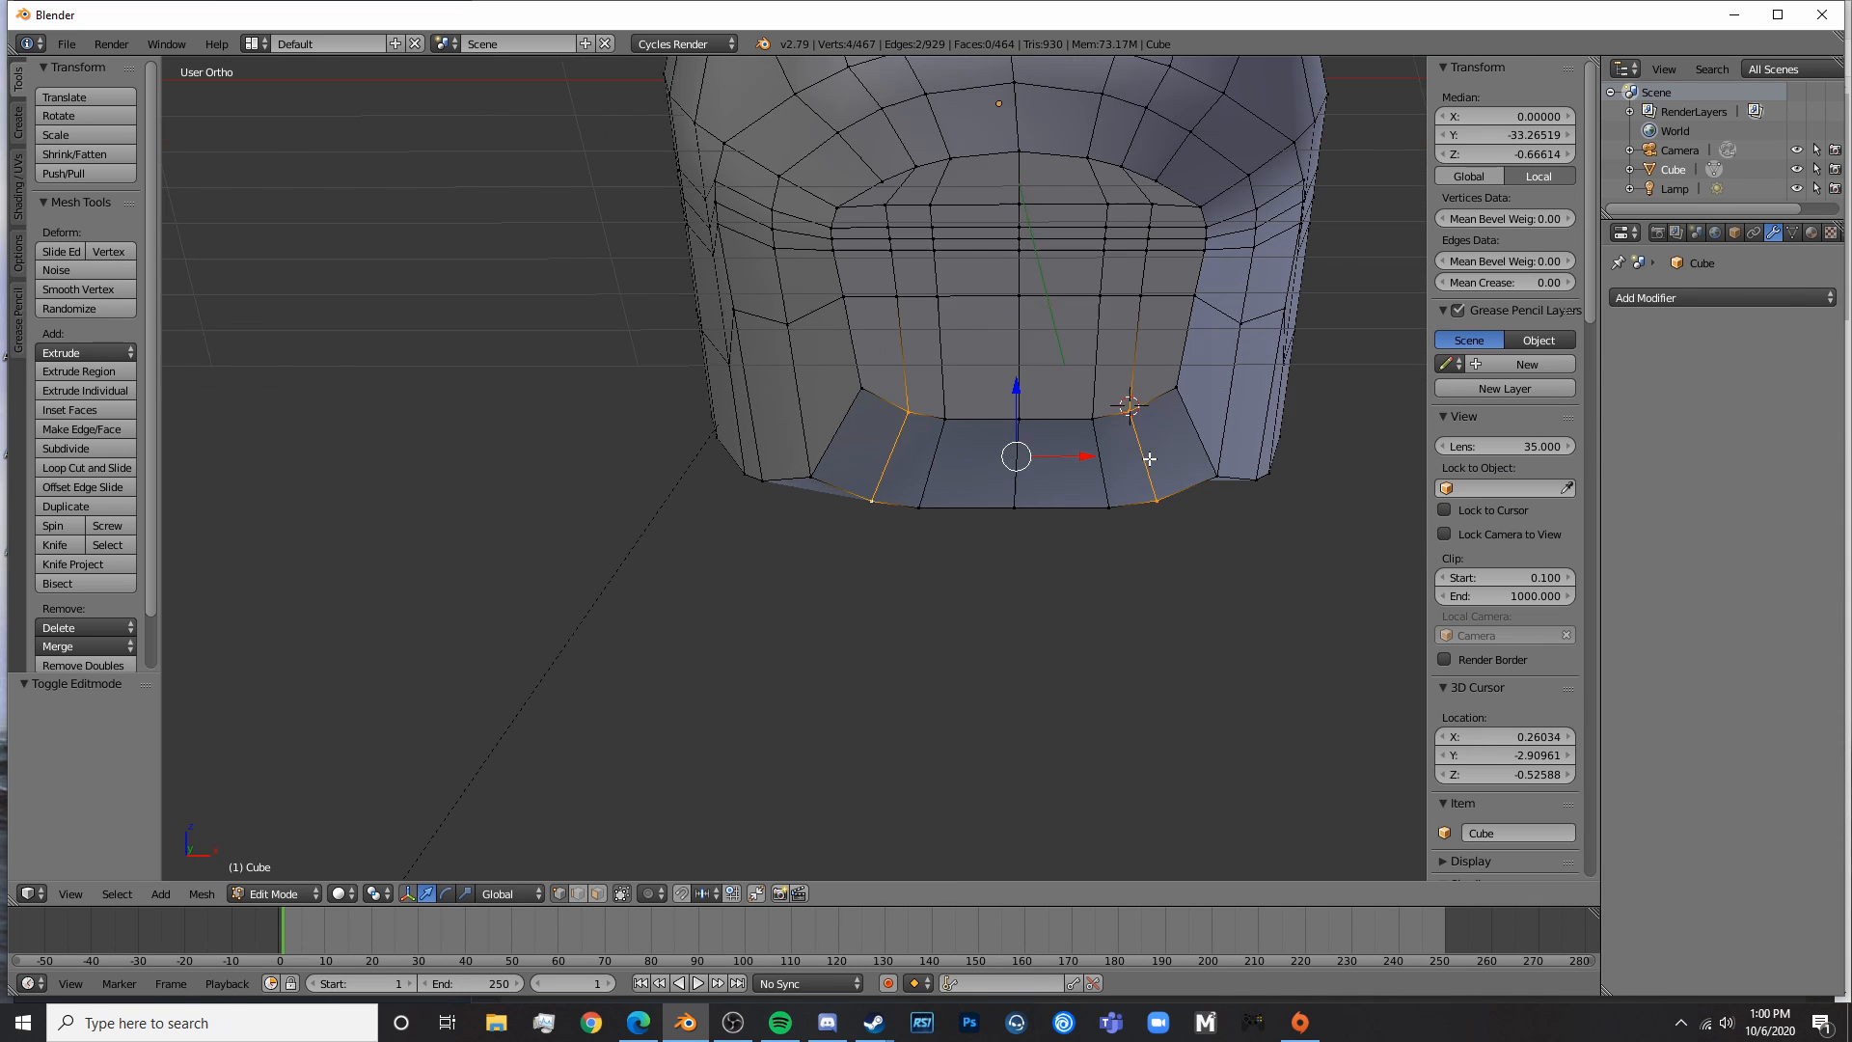
{"action": "key", "text": "a"}
{"action": "key", "text": "ctrl+r"}
{"action": "left_click", "coordinate": [1238, 393]}
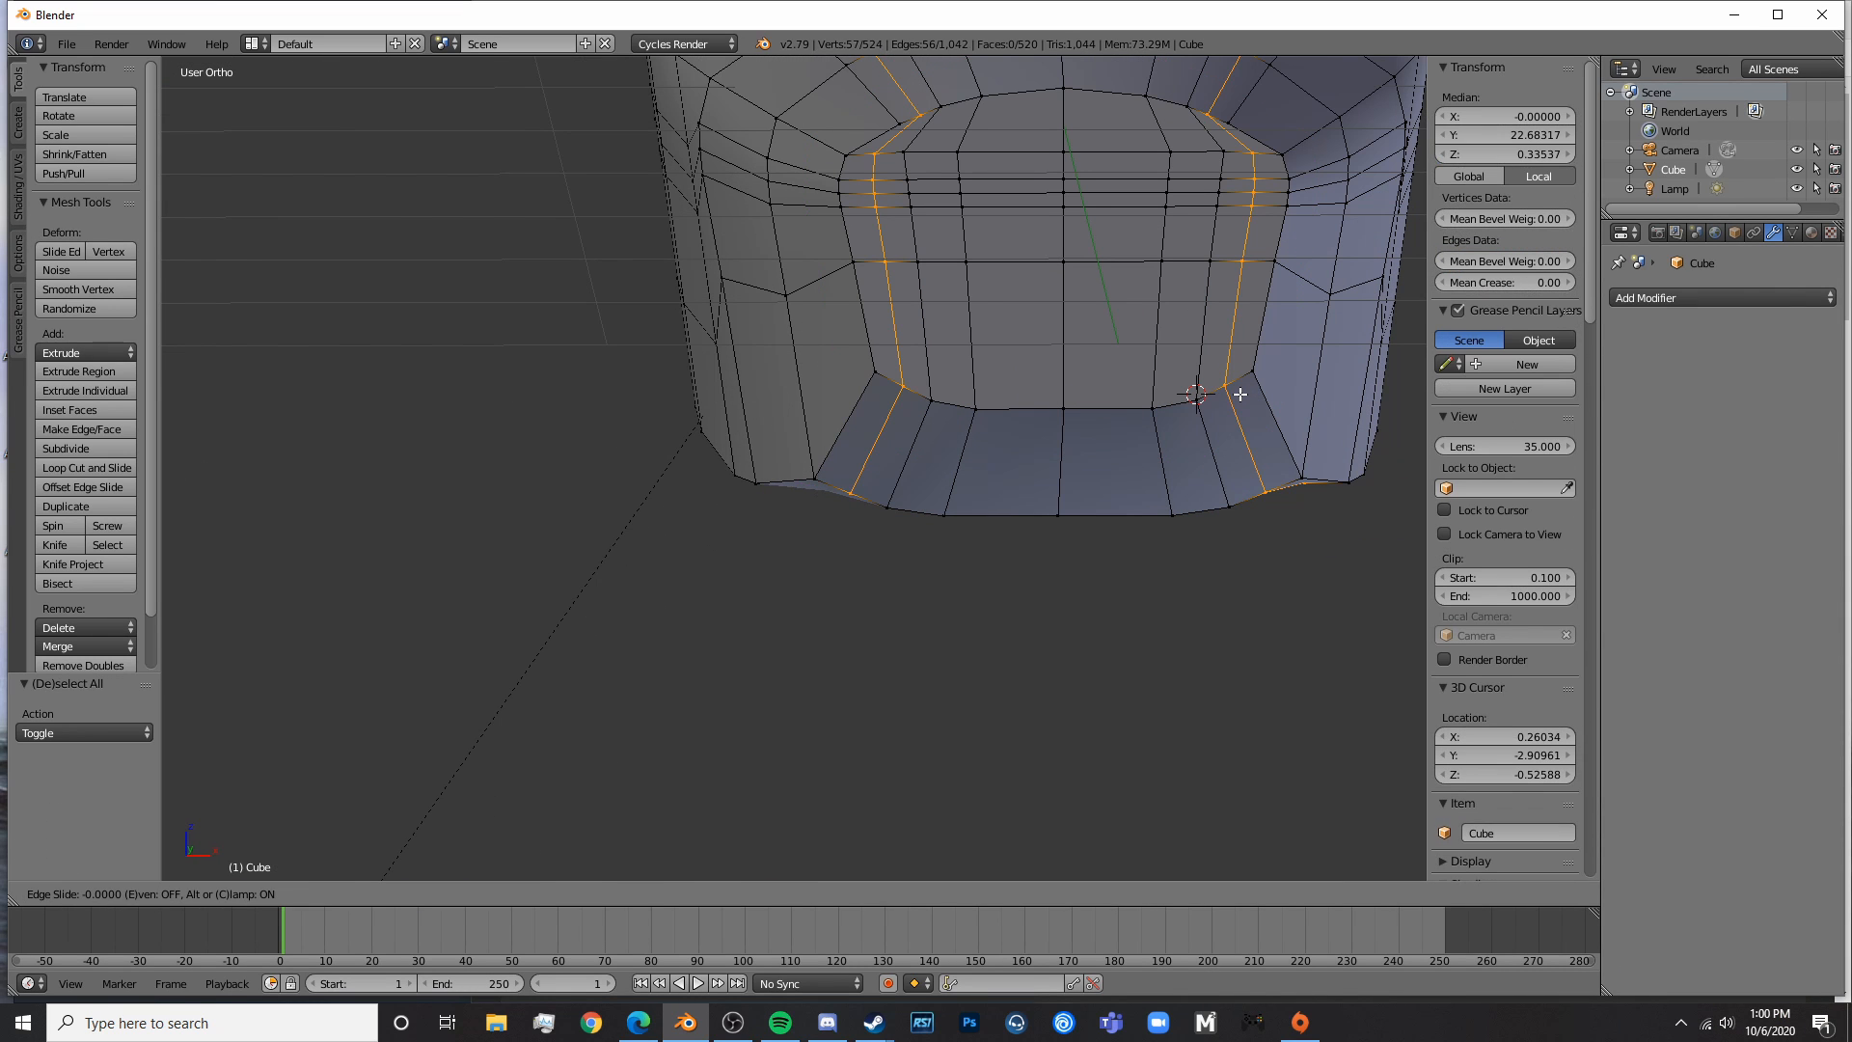
{"action": "left_click", "coordinate": [1236, 393]}
- Adjust the new loops' four nose-underside vertices along Z and widen them slightly along X, then check the shading
{"action": "key", "text": "a"}
{"action": "key", "text": "c"}
{"action": "left_click", "coordinate": [1231, 390]}
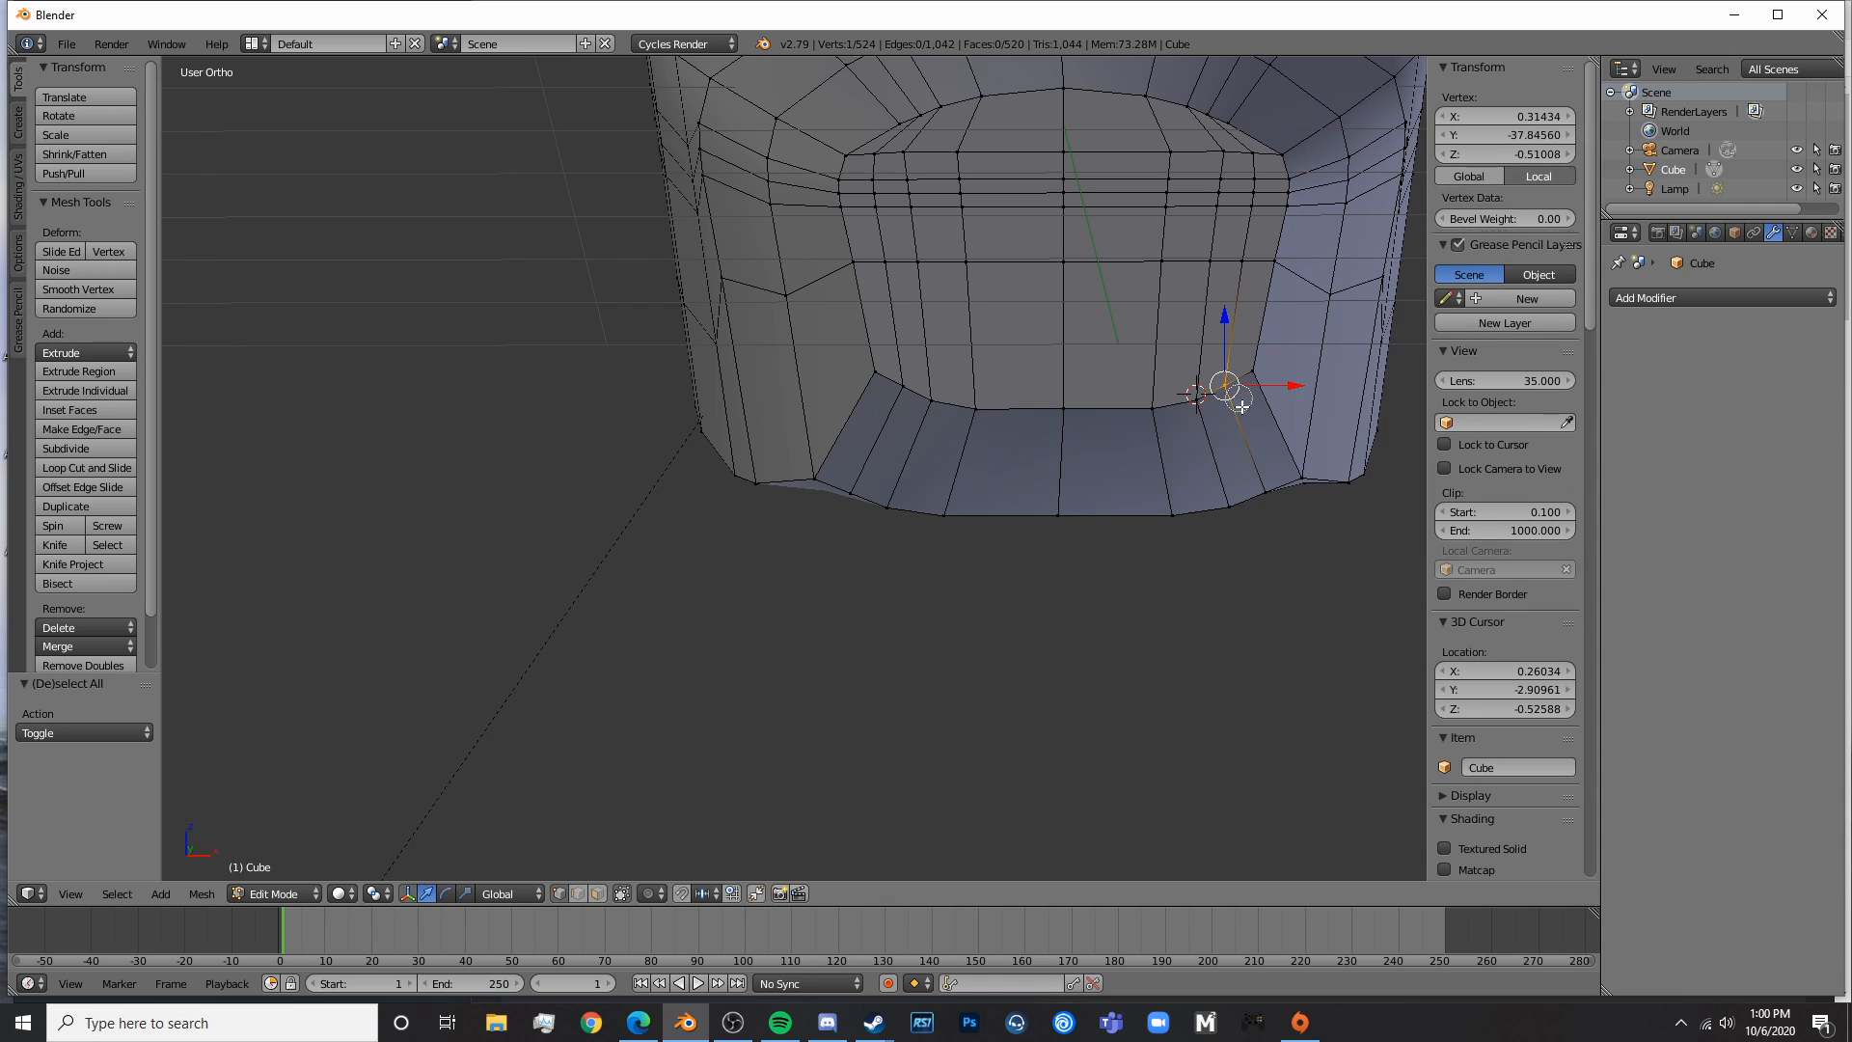
{"action": "left_click", "coordinate": [1265, 486]}
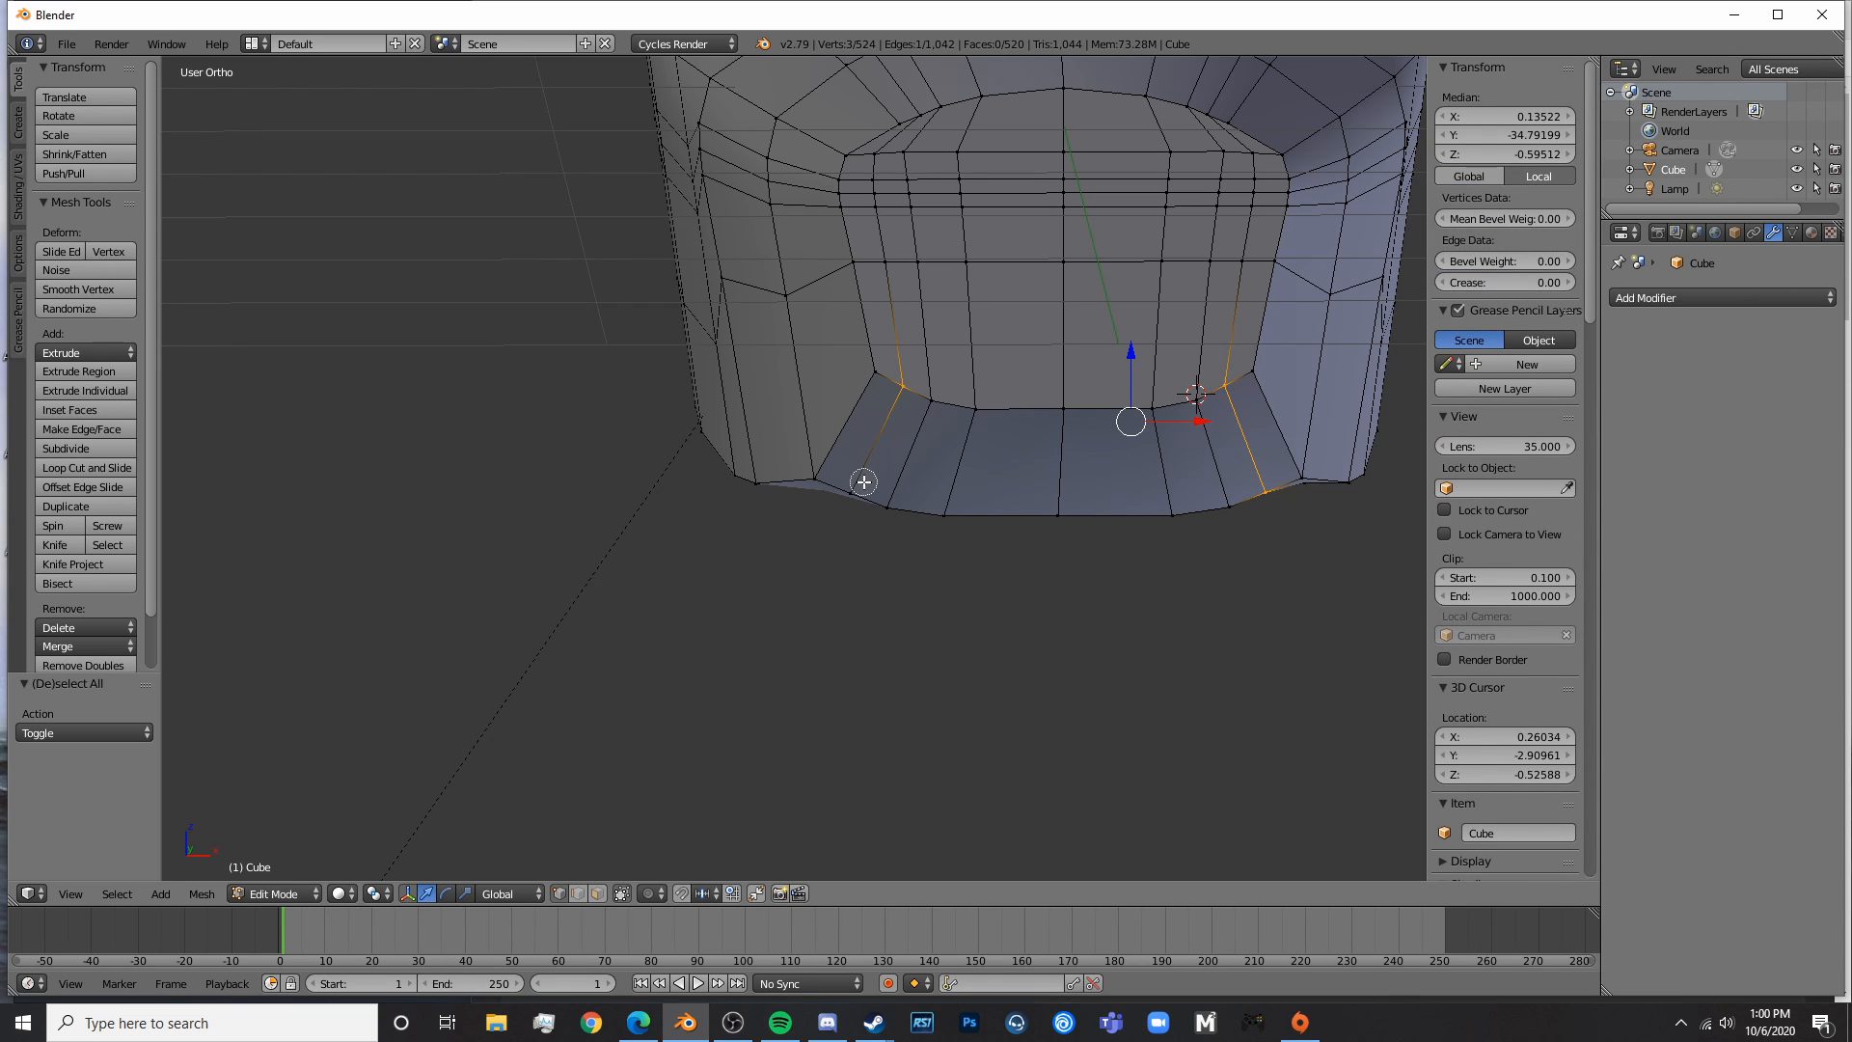
{"action": "left_click_drag", "start_coordinate": [1058, 397], "coordinate": [1060, 370]}
{"action": "key", "text": "g"}
{"action": "key", "text": "x"}
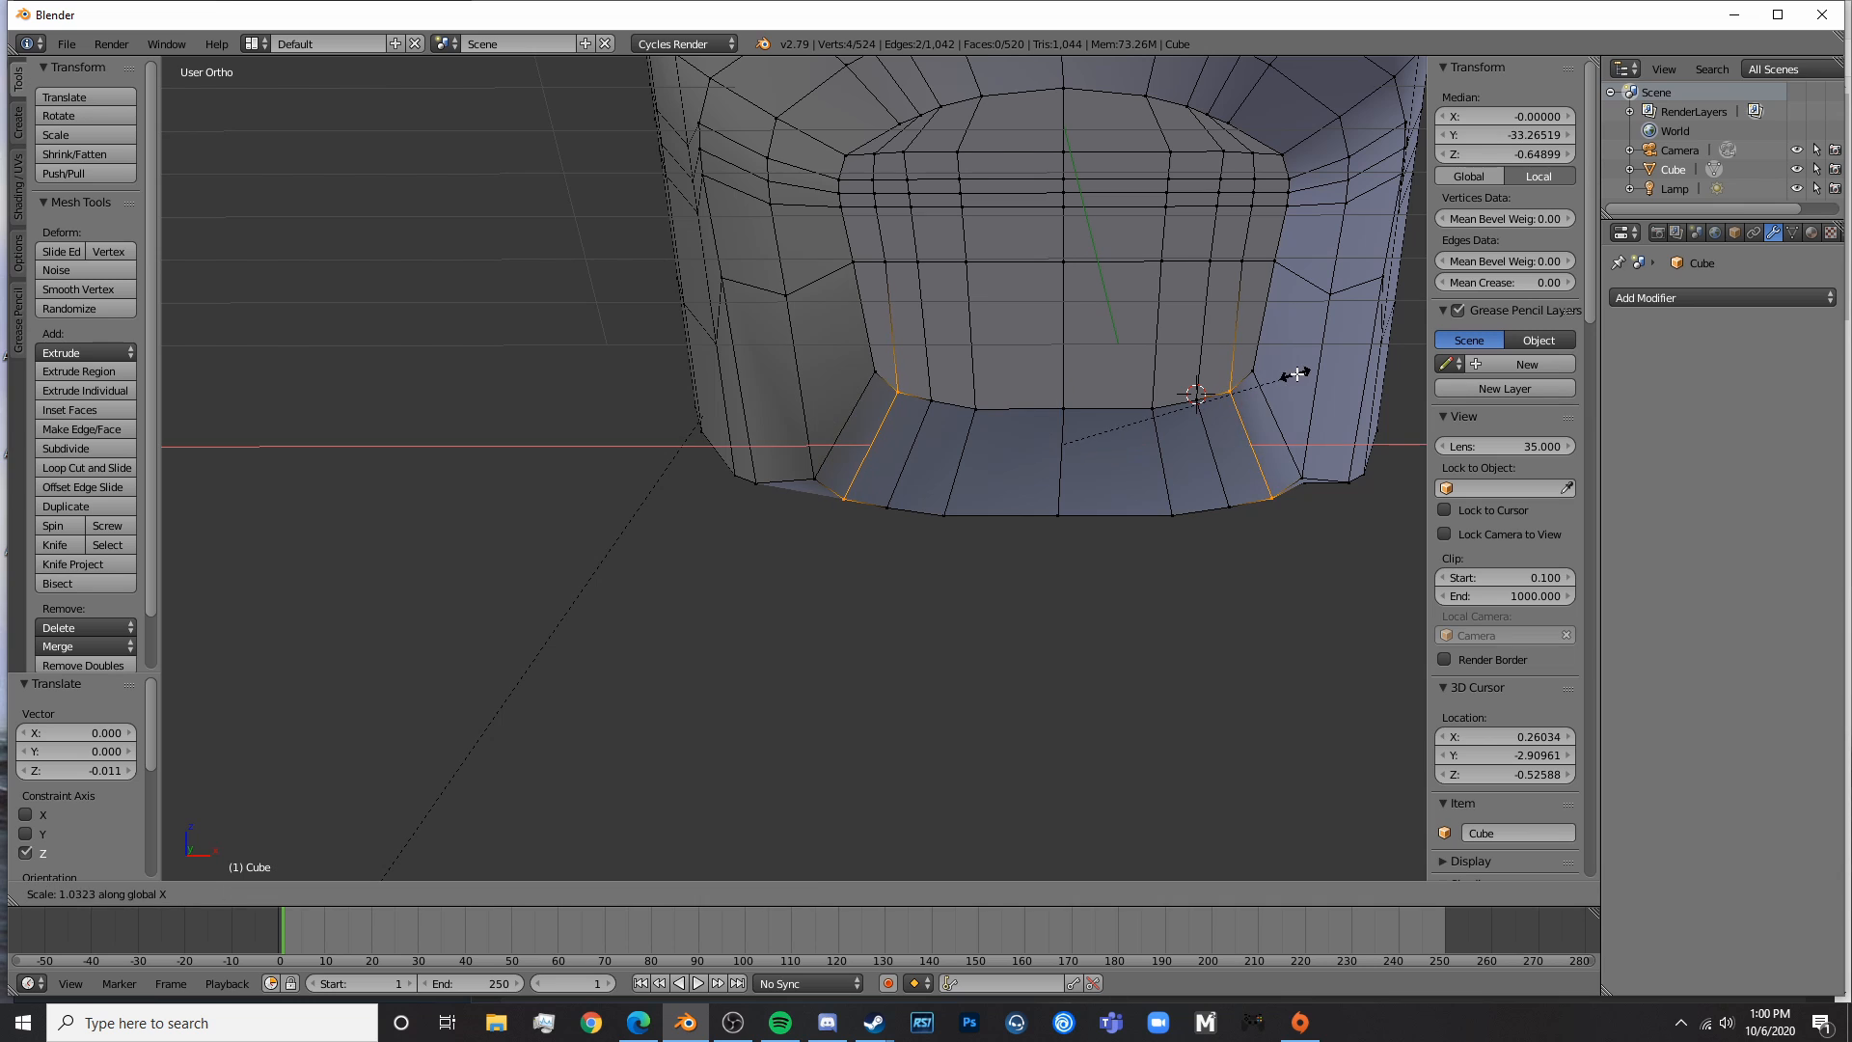
{"action": "key", "text": "Escape"}
{"action": "key", "text": "Tab"}
{"action": "key", "text": "Tab"}
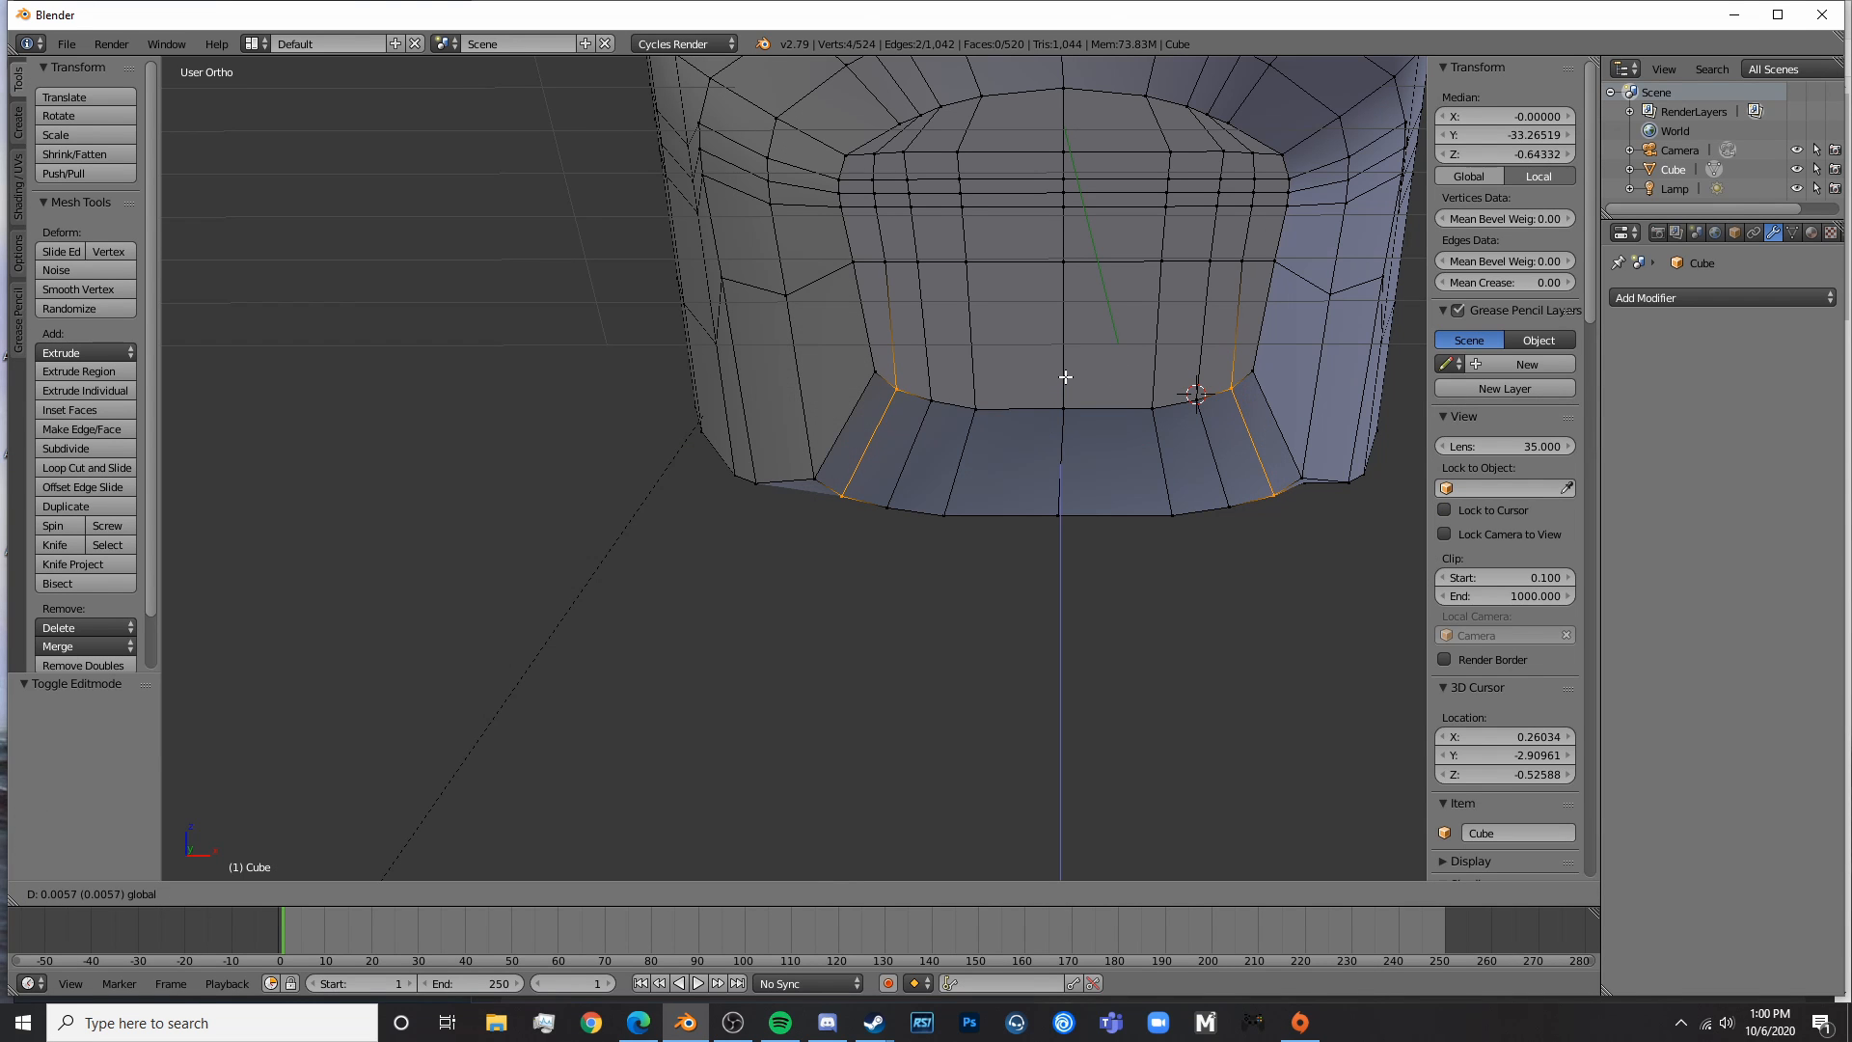
{"action": "key", "text": "Tab"}
{"action": "mouse_move", "coordinate": [1090, 396]}
{"action": "middle_mouse_down"}
{"action": "mouse_move", "coordinate": [1149, 442]}
{"action": "mouse_move", "coordinate": [1100, 378]}
{"action": "mouse_move", "coordinate": [1111, 466]}
{"action": "mouse_move", "coordinate": [971, 476]}
{"action": "middle_mouse_up"}
{"action": "key", "text": "shift+z"}
{"action": "key", "text": "shift+z"}
- Select the four lower corner vertices of the nose's front face and middle ring and raise them slightly along Z
{"action": "key", "text": "Tab"}
{"action": "scroll", "coordinate": [1029, 477], "scroll_direction": "up", "scroll_amount": 4}
{"action": "key", "text": "a"}
{"action": "key", "text": "c"}
{"action": "left_click", "coordinate": [1018, 354]}
{"action": "left_click", "coordinate": [1137, 470]}
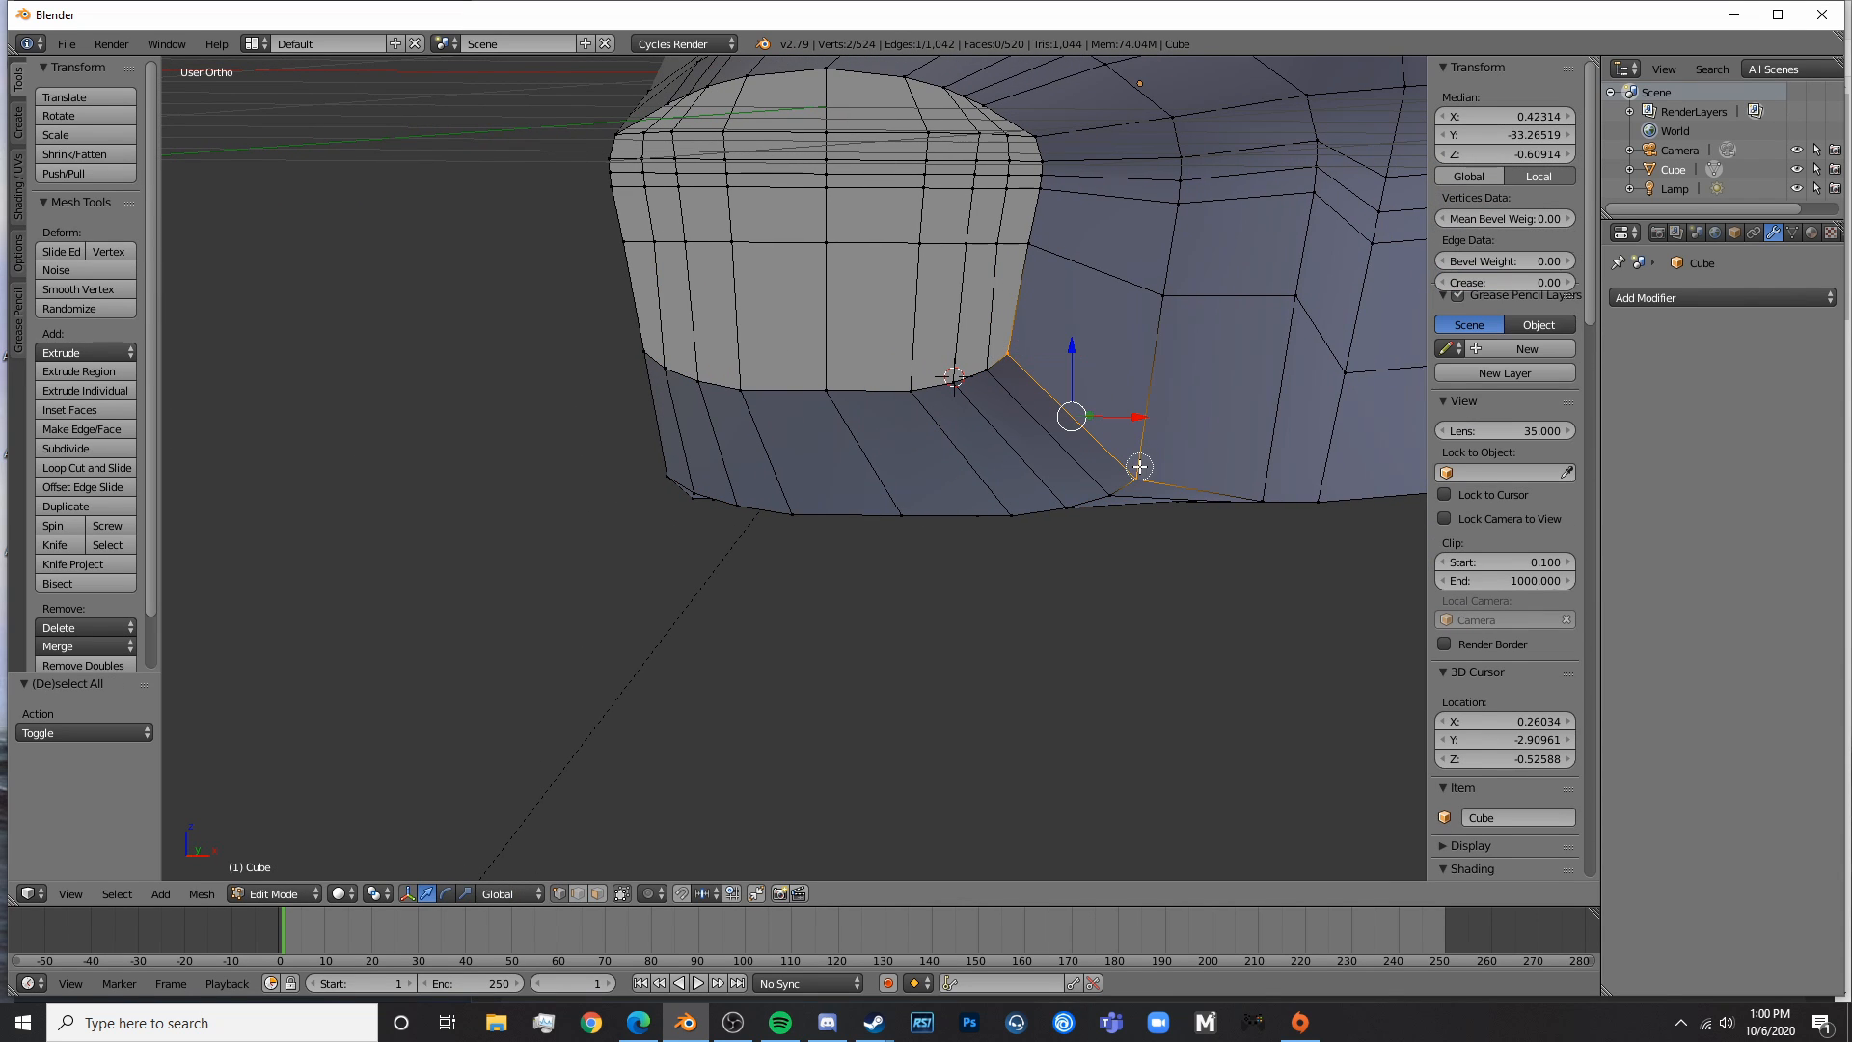
{"action": "right_click", "coordinate": [1137, 469]}
{"action": "middle_click_drag", "start_coordinate": [786, 463], "coordinate": [905, 472]}
{"action": "key", "text": "c"}
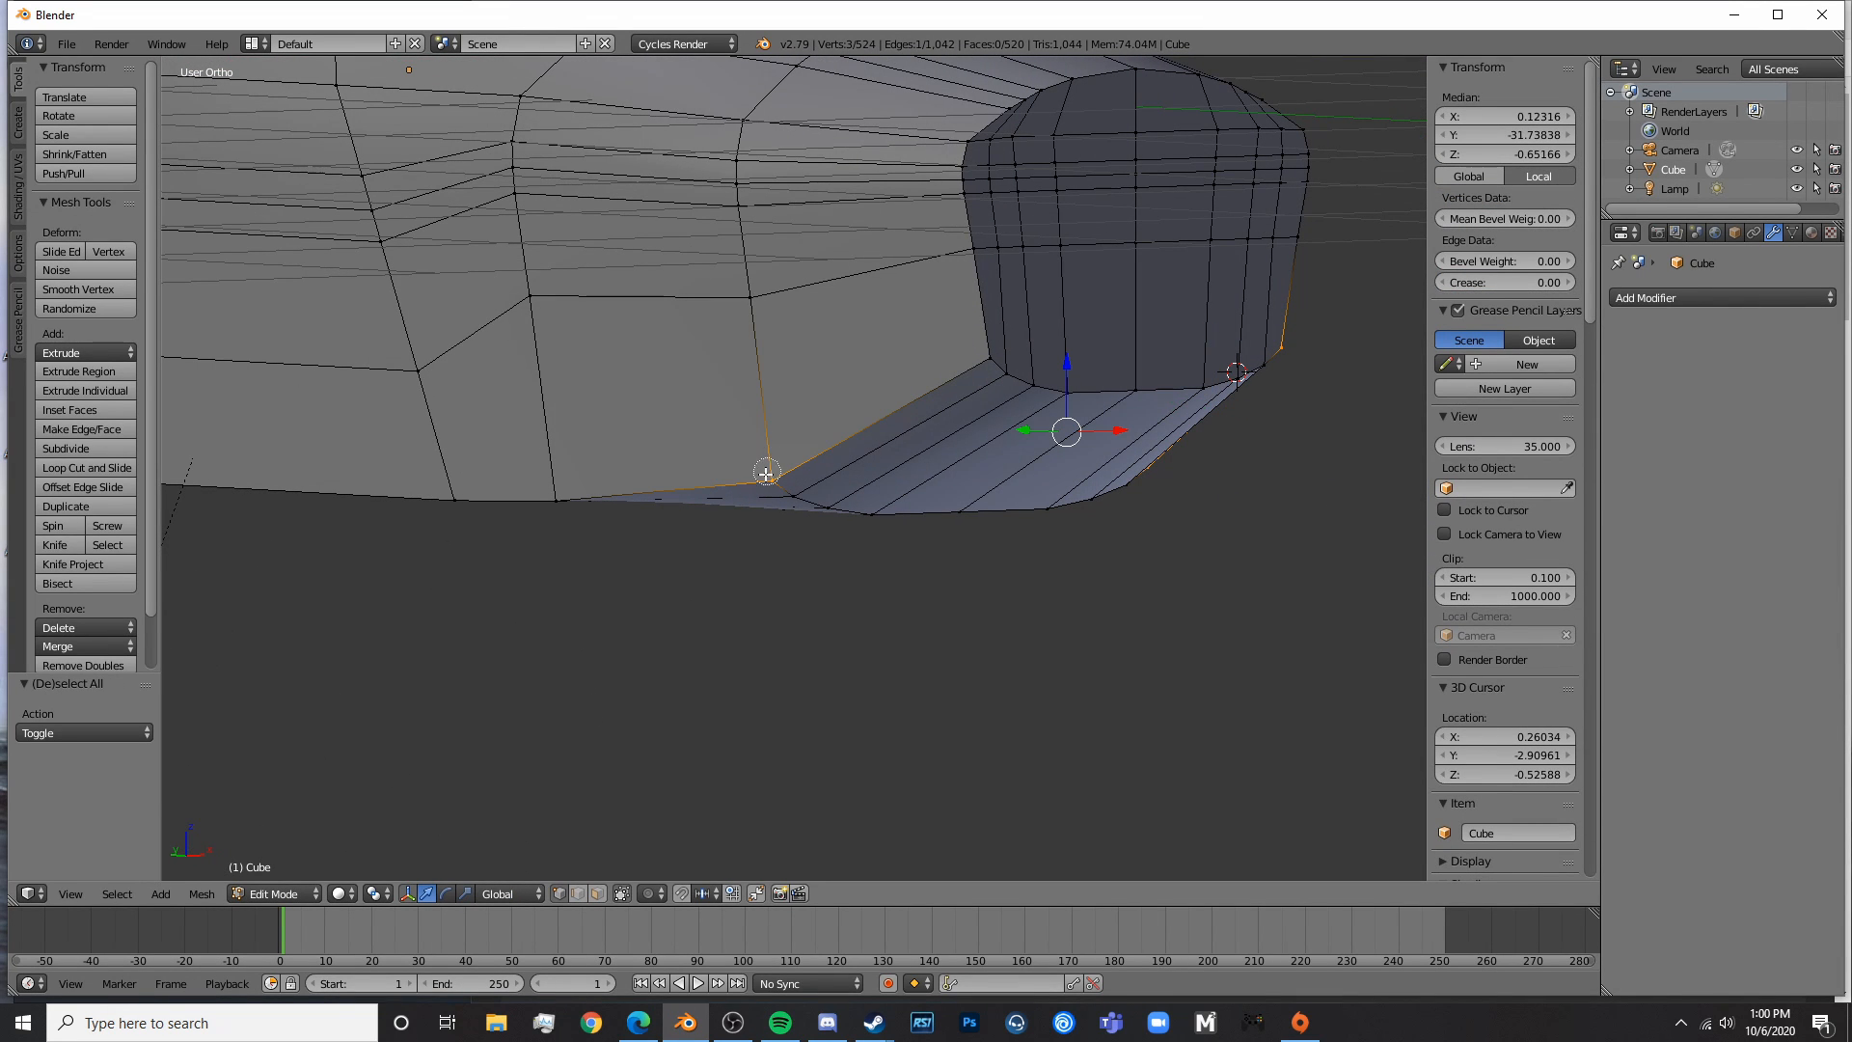
{"action": "left_click_drag", "start_coordinate": [1051, 348], "coordinate": [1059, 337]}
{"action": "key", "text": "Tab"}
{"action": "middle_click_drag", "start_coordinate": [1219, 497], "coordinate": [1048, 543]}
- In the side view, select the bottom vertices of the nose's front face and raise them about 0.064 along Z
{"action": "key", "text": "Tab"}
{"action": "scroll", "coordinate": [1221, 493], "scroll_direction": "up", "scroll_amount": 4}
{"action": "key", "text": "KP_3"}
{"action": "key", "text": "z"}
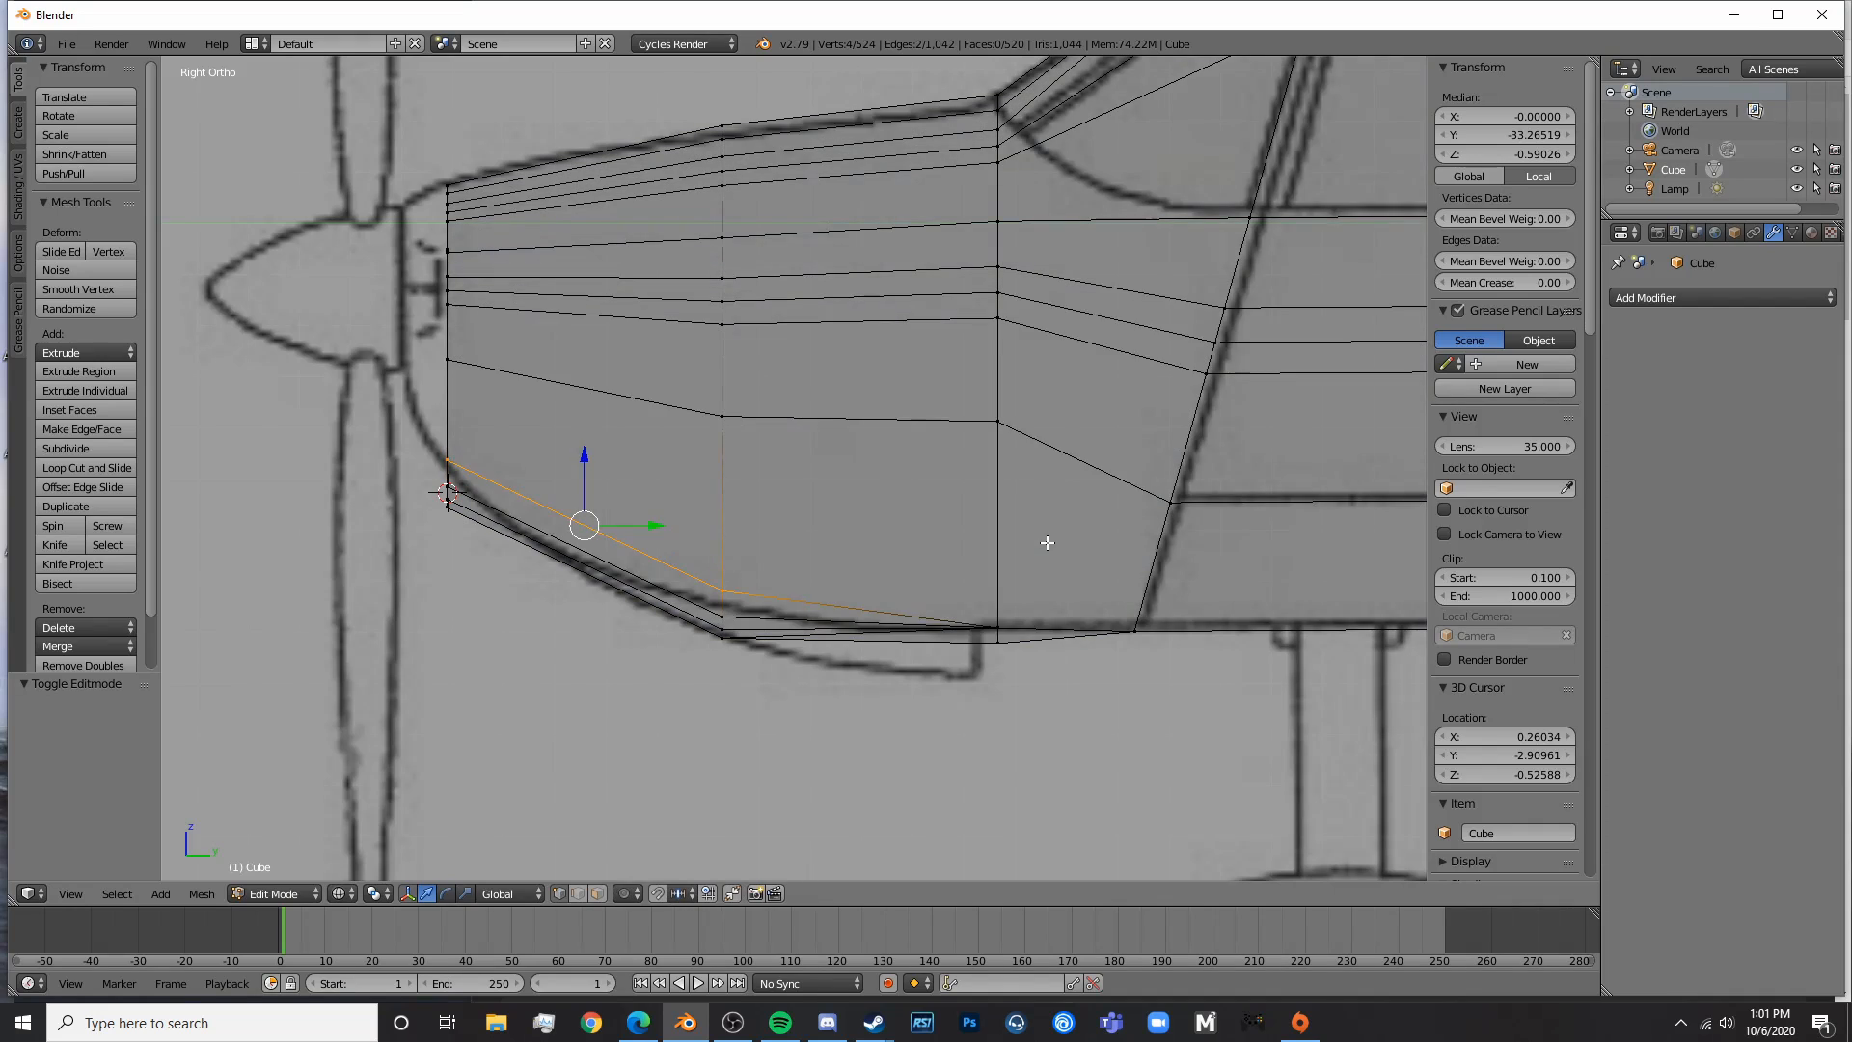
{"action": "key", "text": "Tab"}
{"action": "key", "text": "Tab"}
{"action": "mouse_move", "coordinate": [651, 619]}
{"action": "middle_mouse_down", "text": "shift"}
{"action": "mouse_move", "coordinate": [900, 701]}
{"action": "mouse_move", "coordinate": [1066, 727]}
{"action": "middle_mouse_up", "text": "shift"}
{"action": "key", "text": "a"}
{"action": "key", "text": "c"}
{"action": "mouse_move", "coordinate": [858, 574]}
{"action": "left_mouse_down"}
{"action": "mouse_move", "coordinate": [838, 653]}
{"action": "mouse_move", "coordinate": [866, 607]}
{"action": "left_mouse_up"}
{"action": "key", "text": "g"}
{"action": "key", "text": "z"}
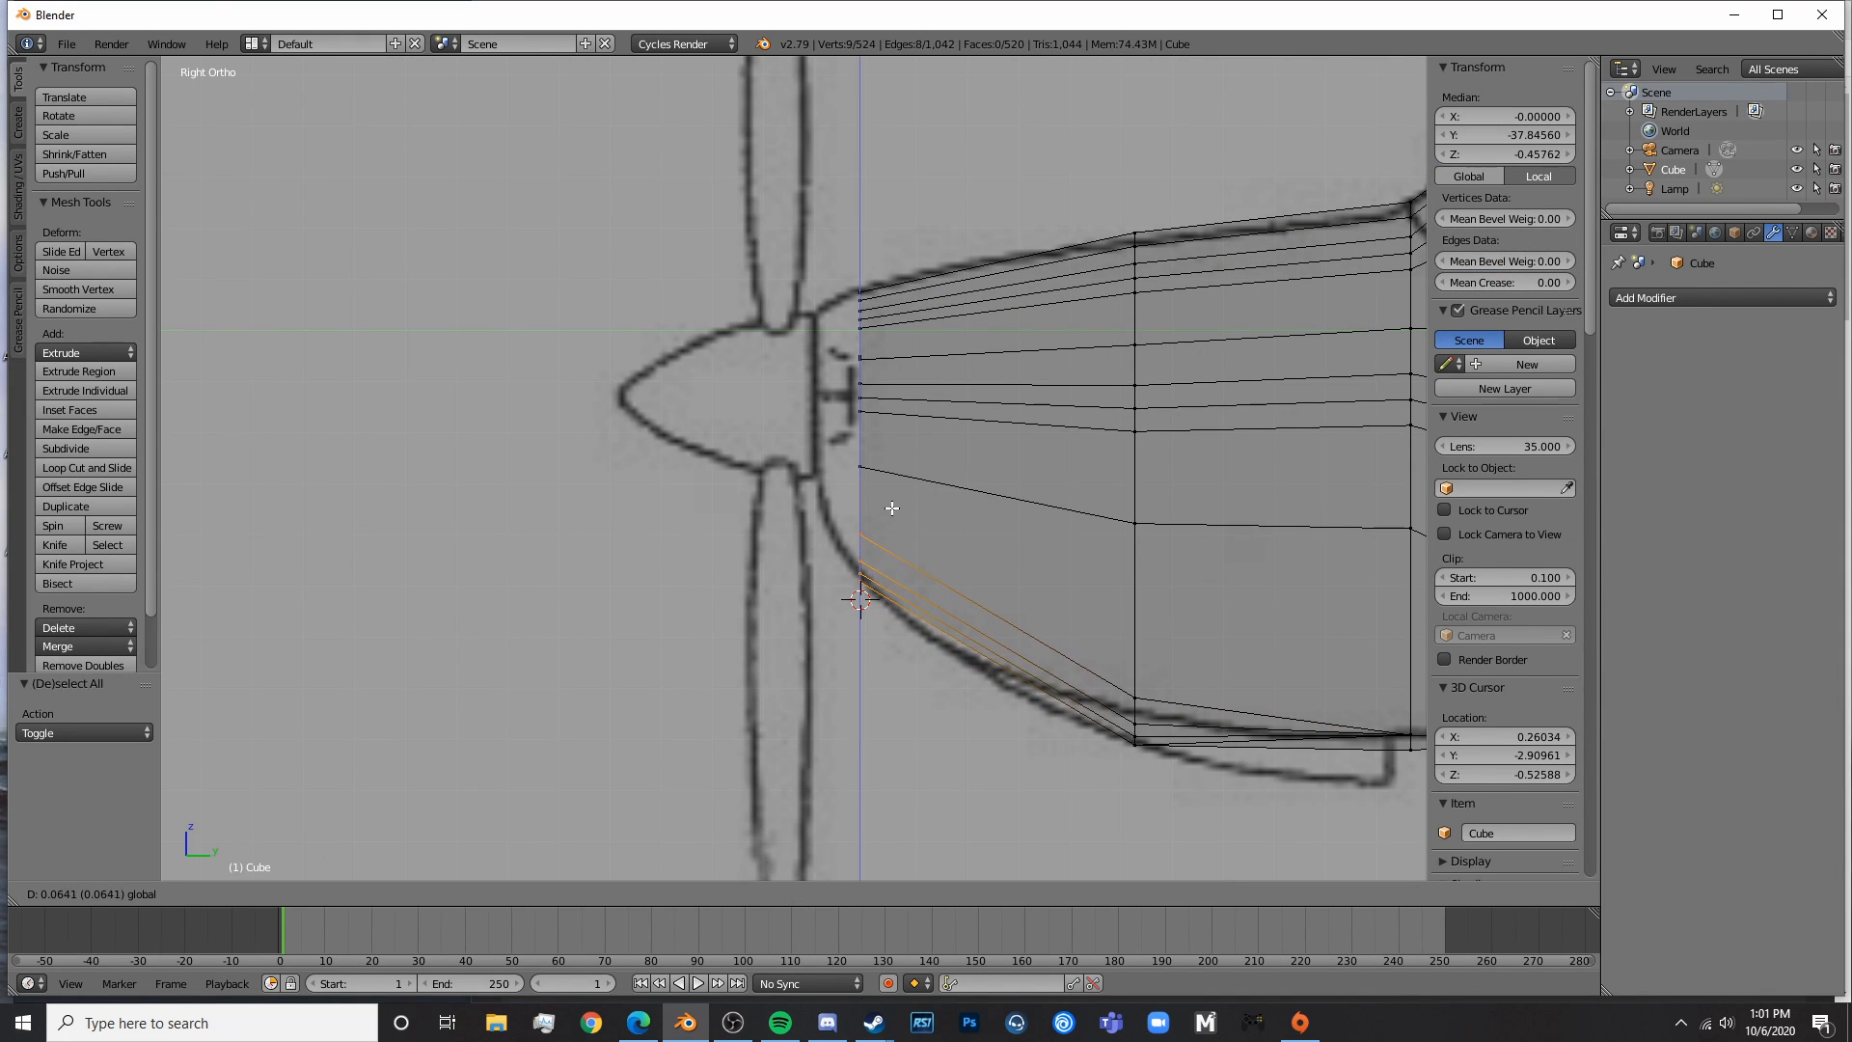
{"action": "left_click", "coordinate": [892, 504]}
- Raise the bottom vertices of the nose's middle ring and of the ring at its rear end to meet the blueprint's lower outline
{"action": "key", "text": "a"}
{"action": "key", "text": "c"}
{"action": "left_click_drag", "start_coordinate": [1141, 738], "coordinate": [1140, 631]}
{"action": "right_click", "coordinate": [1141, 690]}
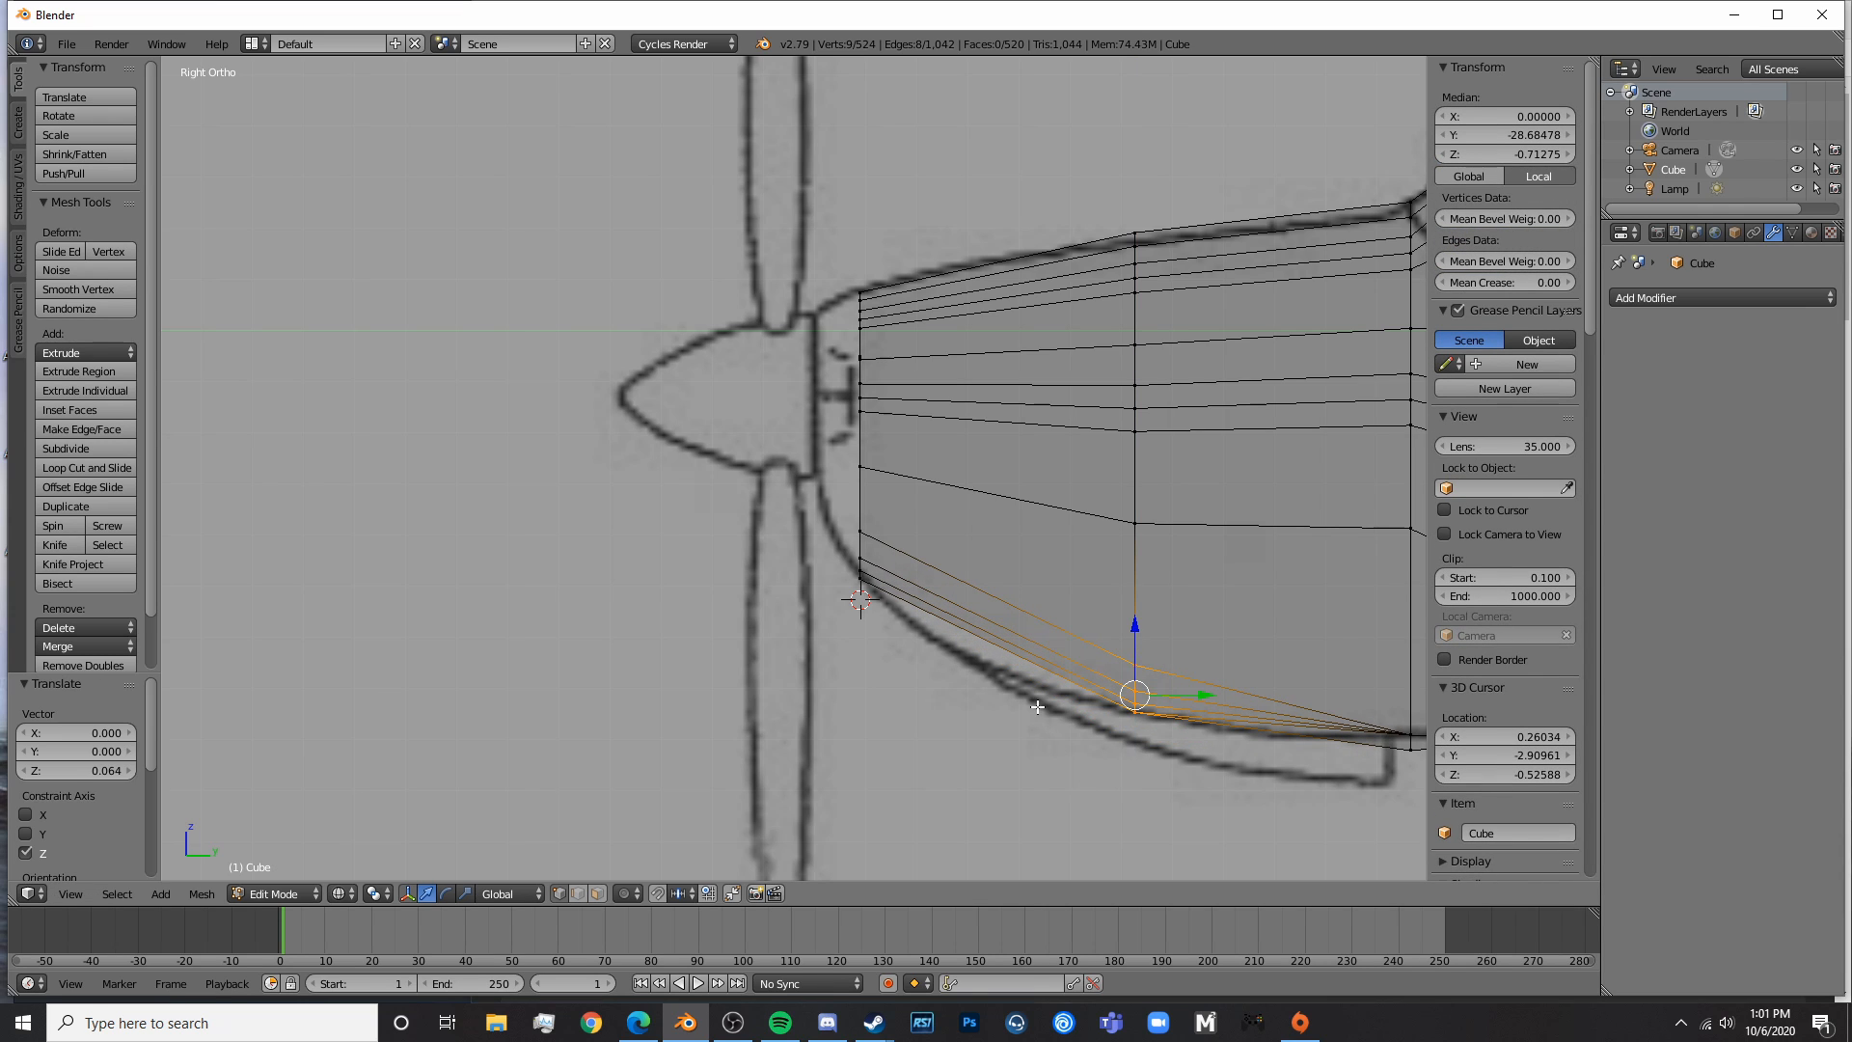
{"action": "middle_click_drag", "start_coordinate": [1331, 750], "coordinate": [966, 656], "text": "shift"}
{"action": "key", "text": "a"}
{"action": "key", "text": "c"}
{"action": "left_click_drag", "start_coordinate": [1047, 652], "coordinate": [1074, 570]}
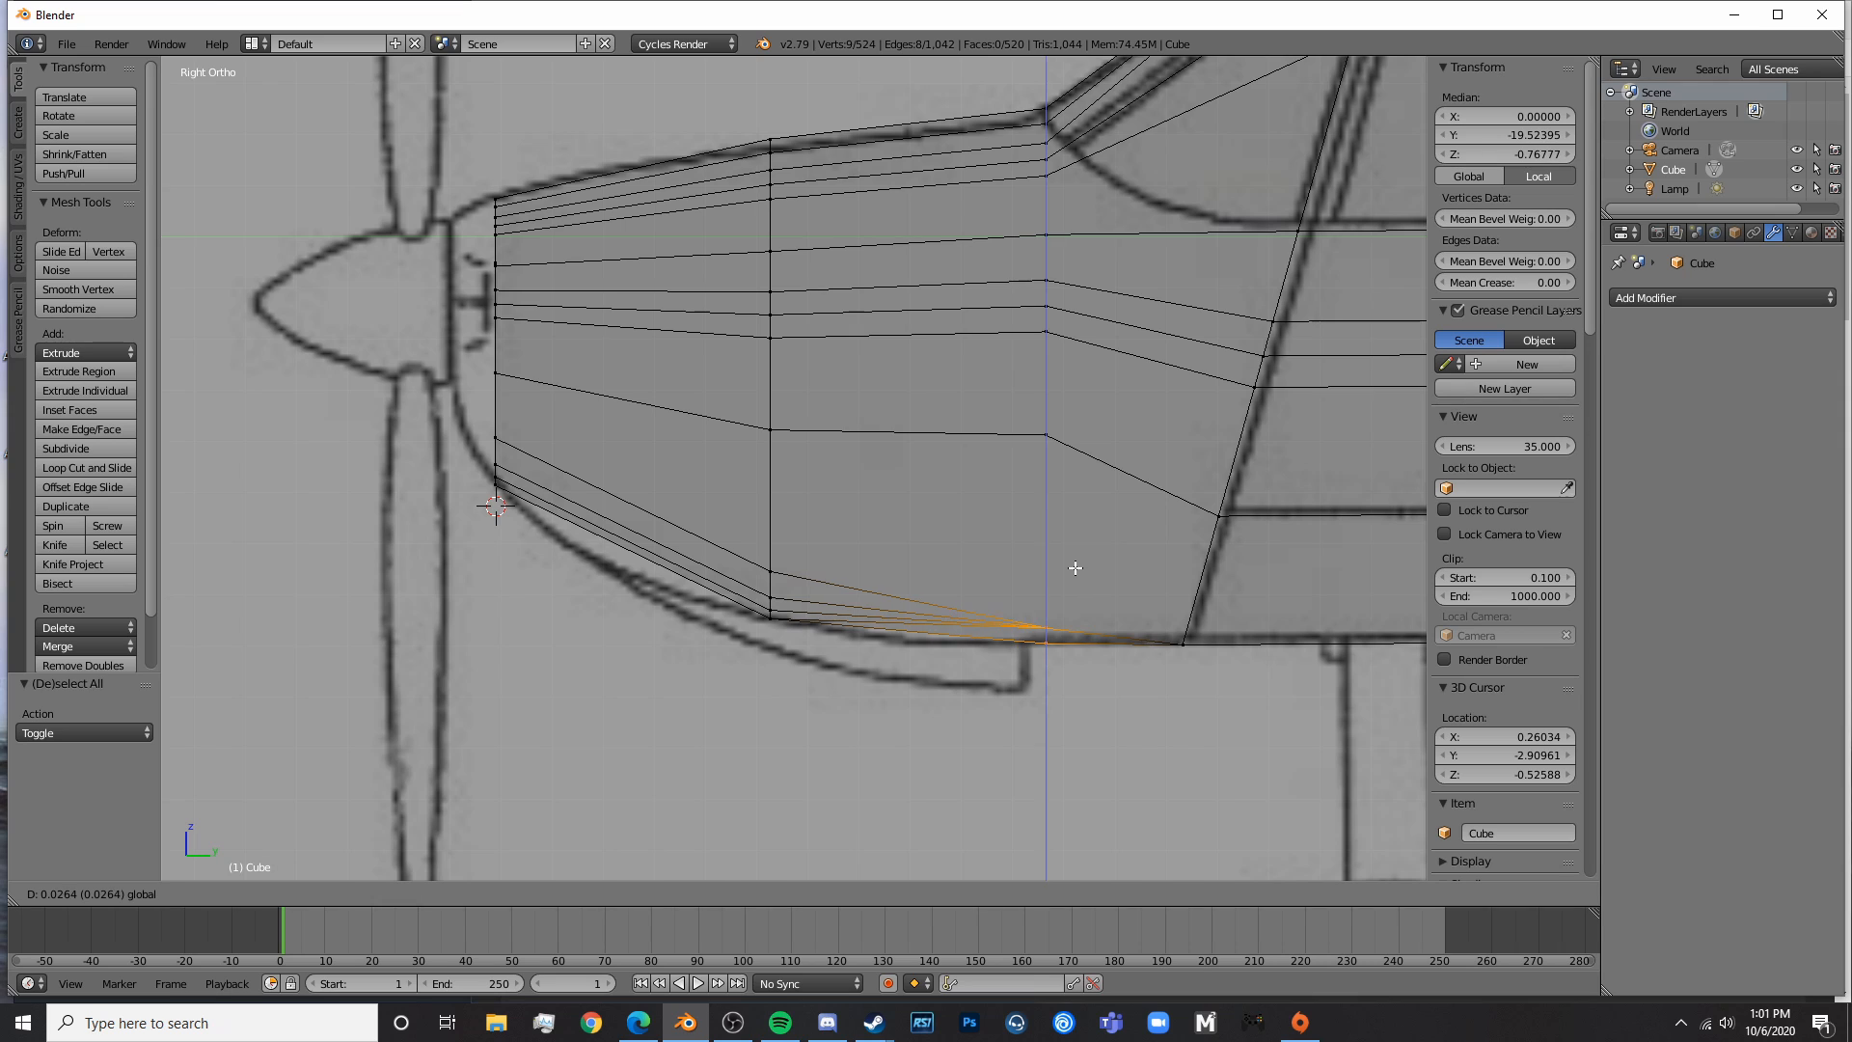
- Add a centred loop cut in the rear half of the nose and move its bottom vertices along Z onto the blueprint's underside
{"action": "key", "text": "a"}
{"action": "key", "text": "ctrl+r"}
{"action": "left_click", "coordinate": [917, 648]}
{"action": "right_click", "coordinate": [917, 648]}
{"action": "key", "text": "a"}
{"action": "key", "text": "c"}
{"action": "left_click_drag", "start_coordinate": [916, 644], "coordinate": [908, 569]}
- Add a centred loop cut in the front half of the nose and lower its bottom vertices to the blueprint's curve
{"action": "middle_click_drag", "start_coordinate": [672, 530], "coordinate": [869, 570], "text": "shift"}
{"action": "key", "text": "a"}
{"action": "key", "text": "ctrl+r"}
{"action": "left_click", "coordinate": [869, 569]}
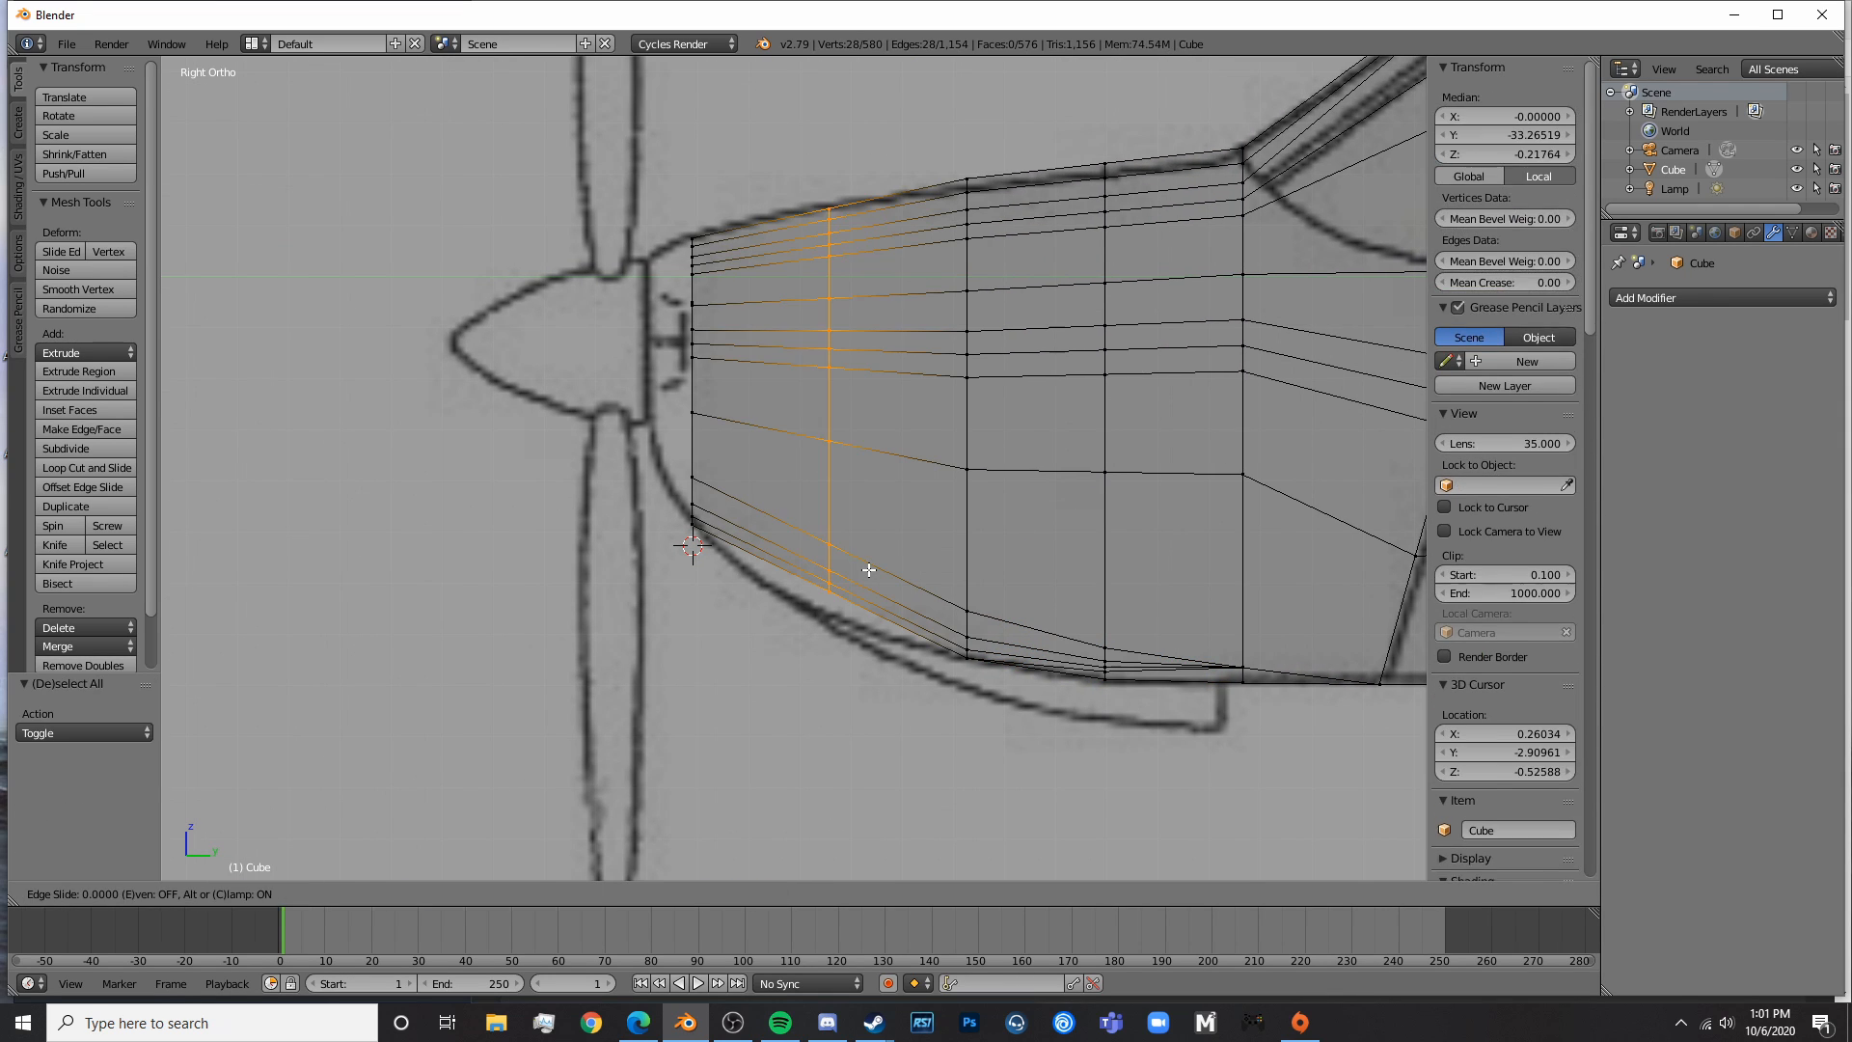
{"action": "right_click", "coordinate": [869, 570]}
{"action": "key", "text": "a"}
- Add another centred loop cut just behind the nose's front face and lower its bottom vertices about 0.019 along Z
{"action": "key", "text": "ctrl+r"}
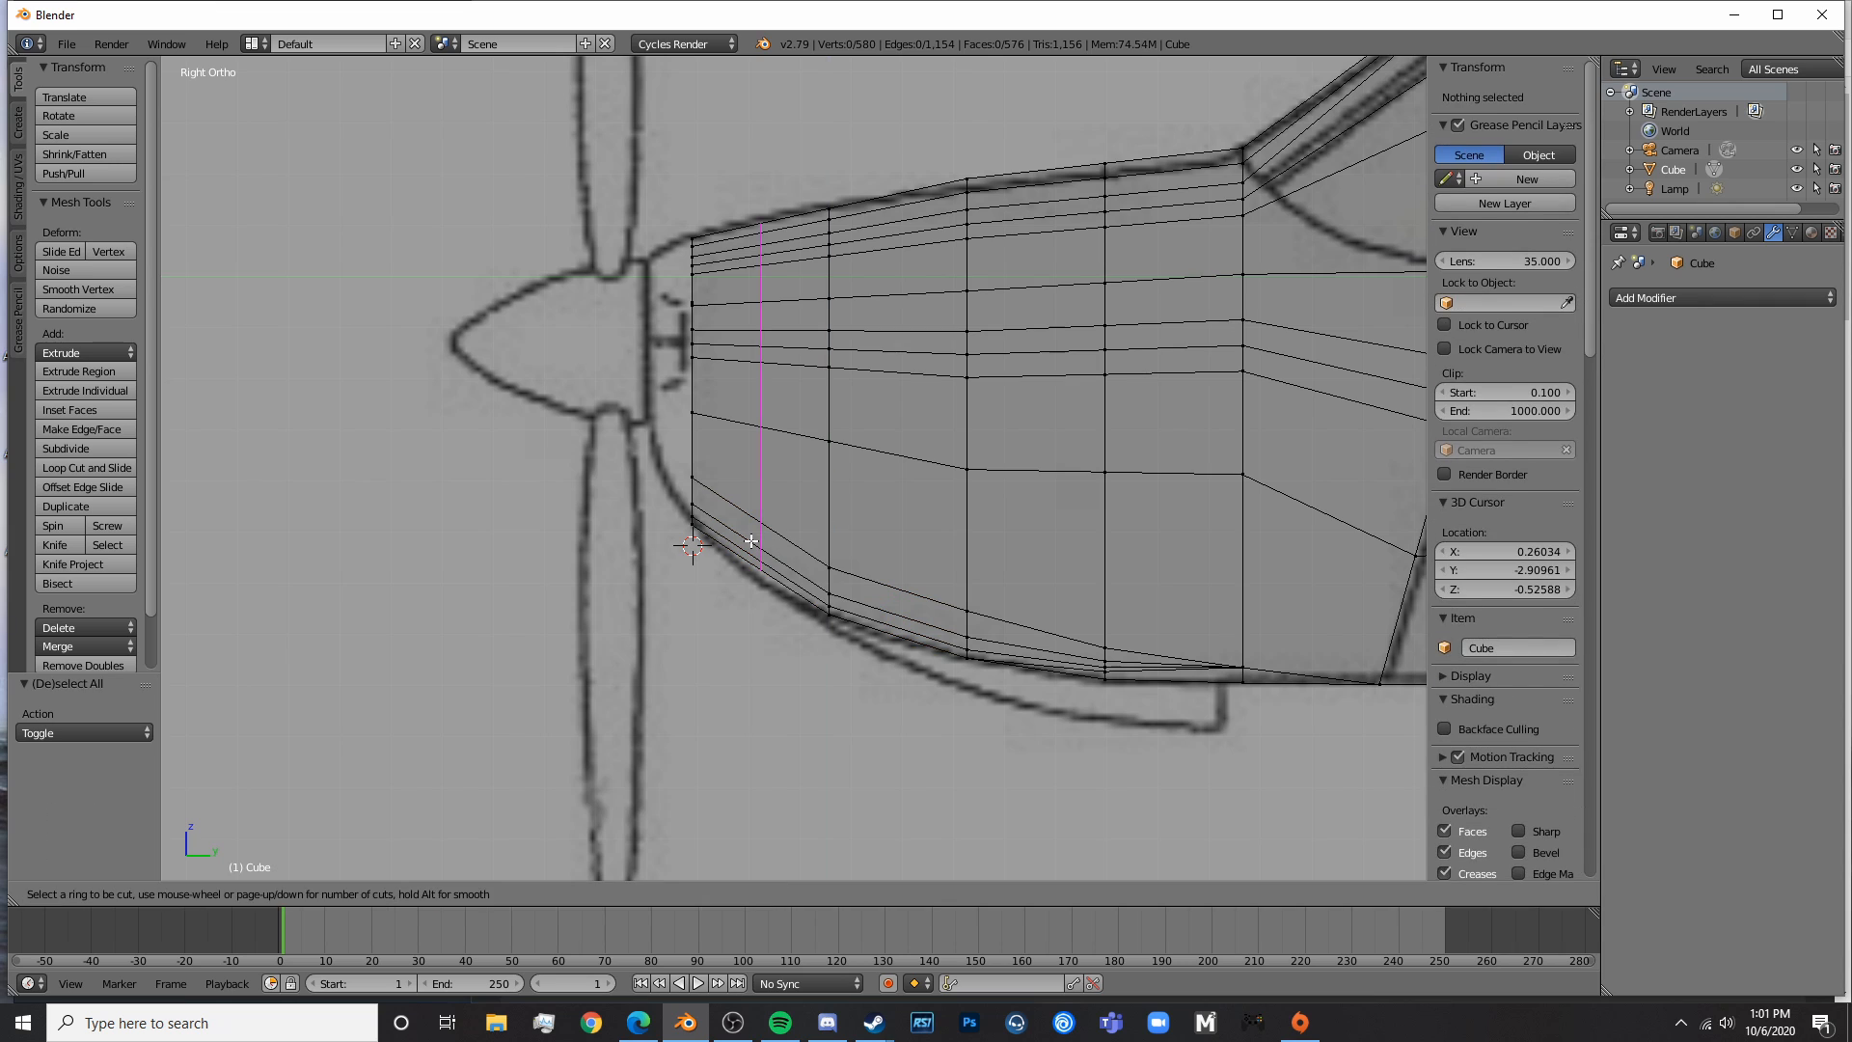
{"action": "left_click", "coordinate": [750, 541]}
{"action": "right_click", "coordinate": [751, 541]}
{"action": "key", "text": "a"}
{"action": "key", "text": "c"}
{"action": "left_click_drag", "start_coordinate": [750, 541], "coordinate": [768, 596]}
{"action": "right_click", "coordinate": [769, 601]}
{"action": "left_click_drag", "start_coordinate": [763, 504], "coordinate": [760, 512]}
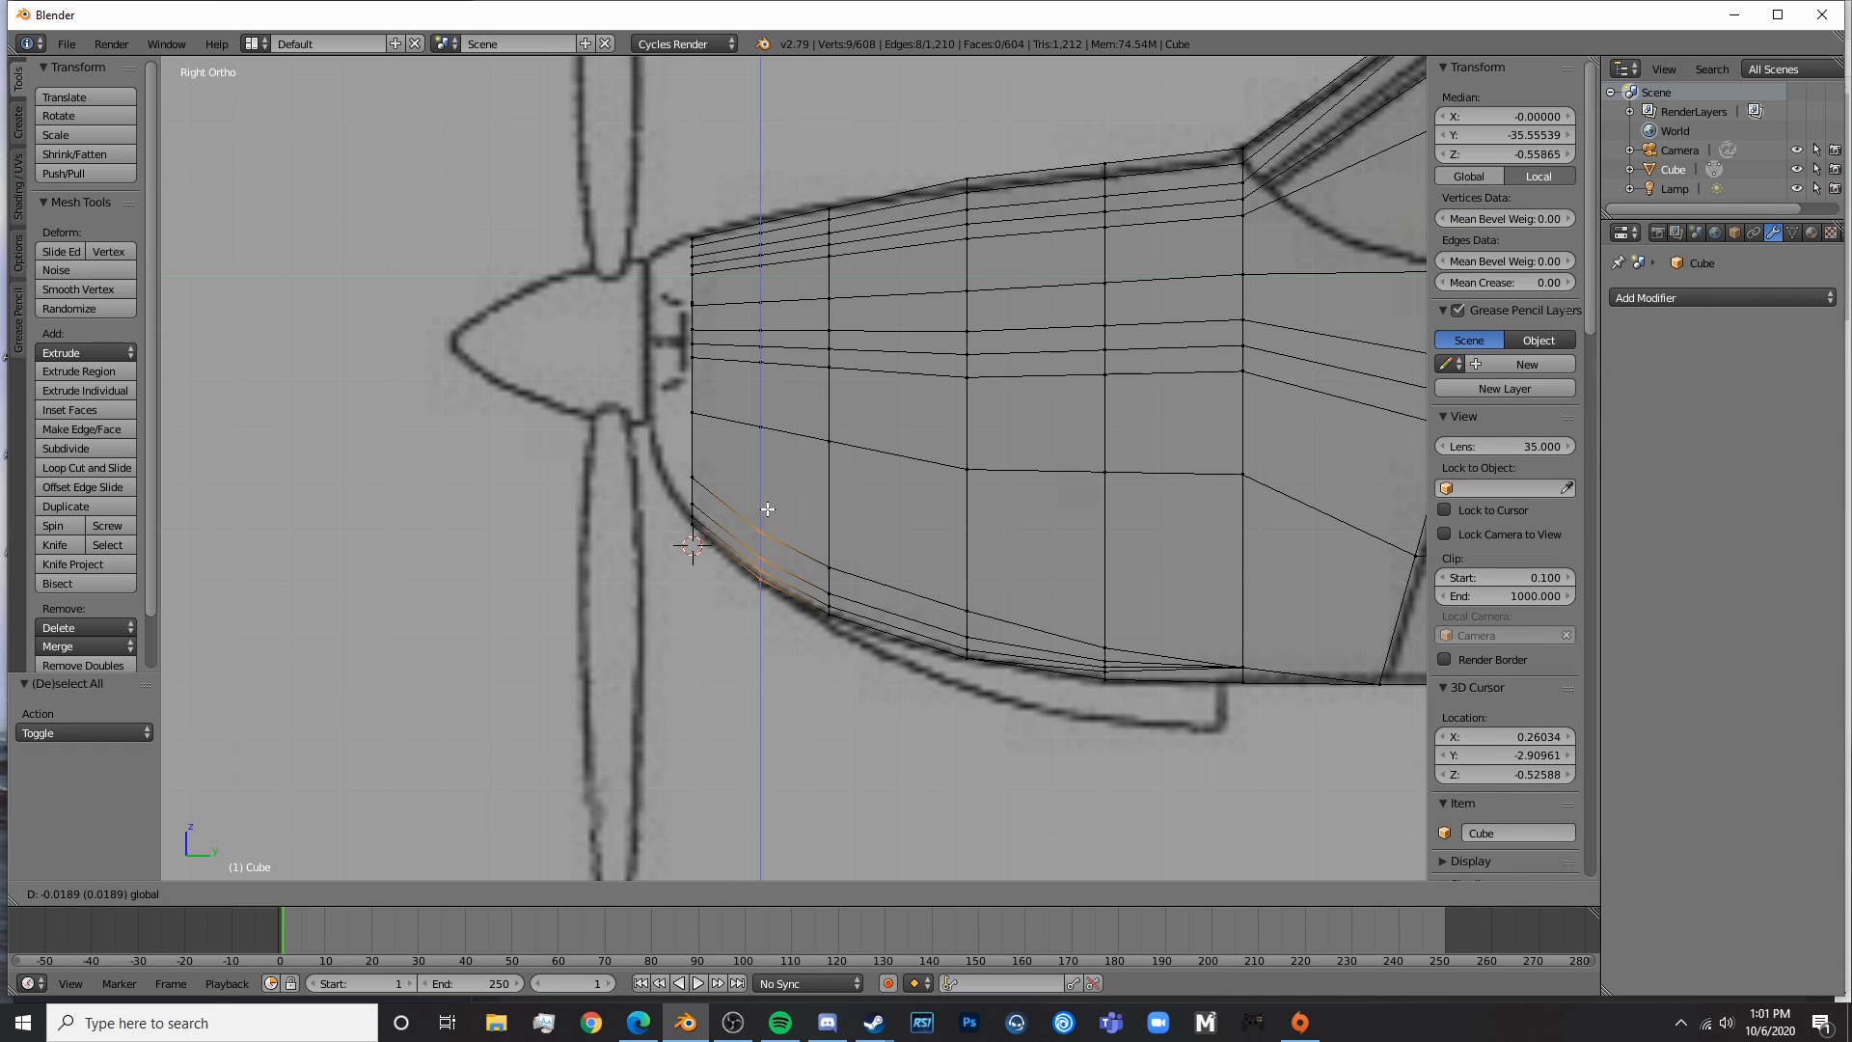
- Settle the front ring's lowered bottom vertices on the blueprint curve and check the nose in rendered shading
{"action": "left_click", "coordinate": [767, 509]}
{"action": "scroll", "coordinate": [766, 508], "scroll_direction": "down", "scroll_amount": 6}
{"action": "key", "text": "Tab"}
{"action": "middle_click_drag", "start_coordinate": [823, 618], "coordinate": [969, 643]}
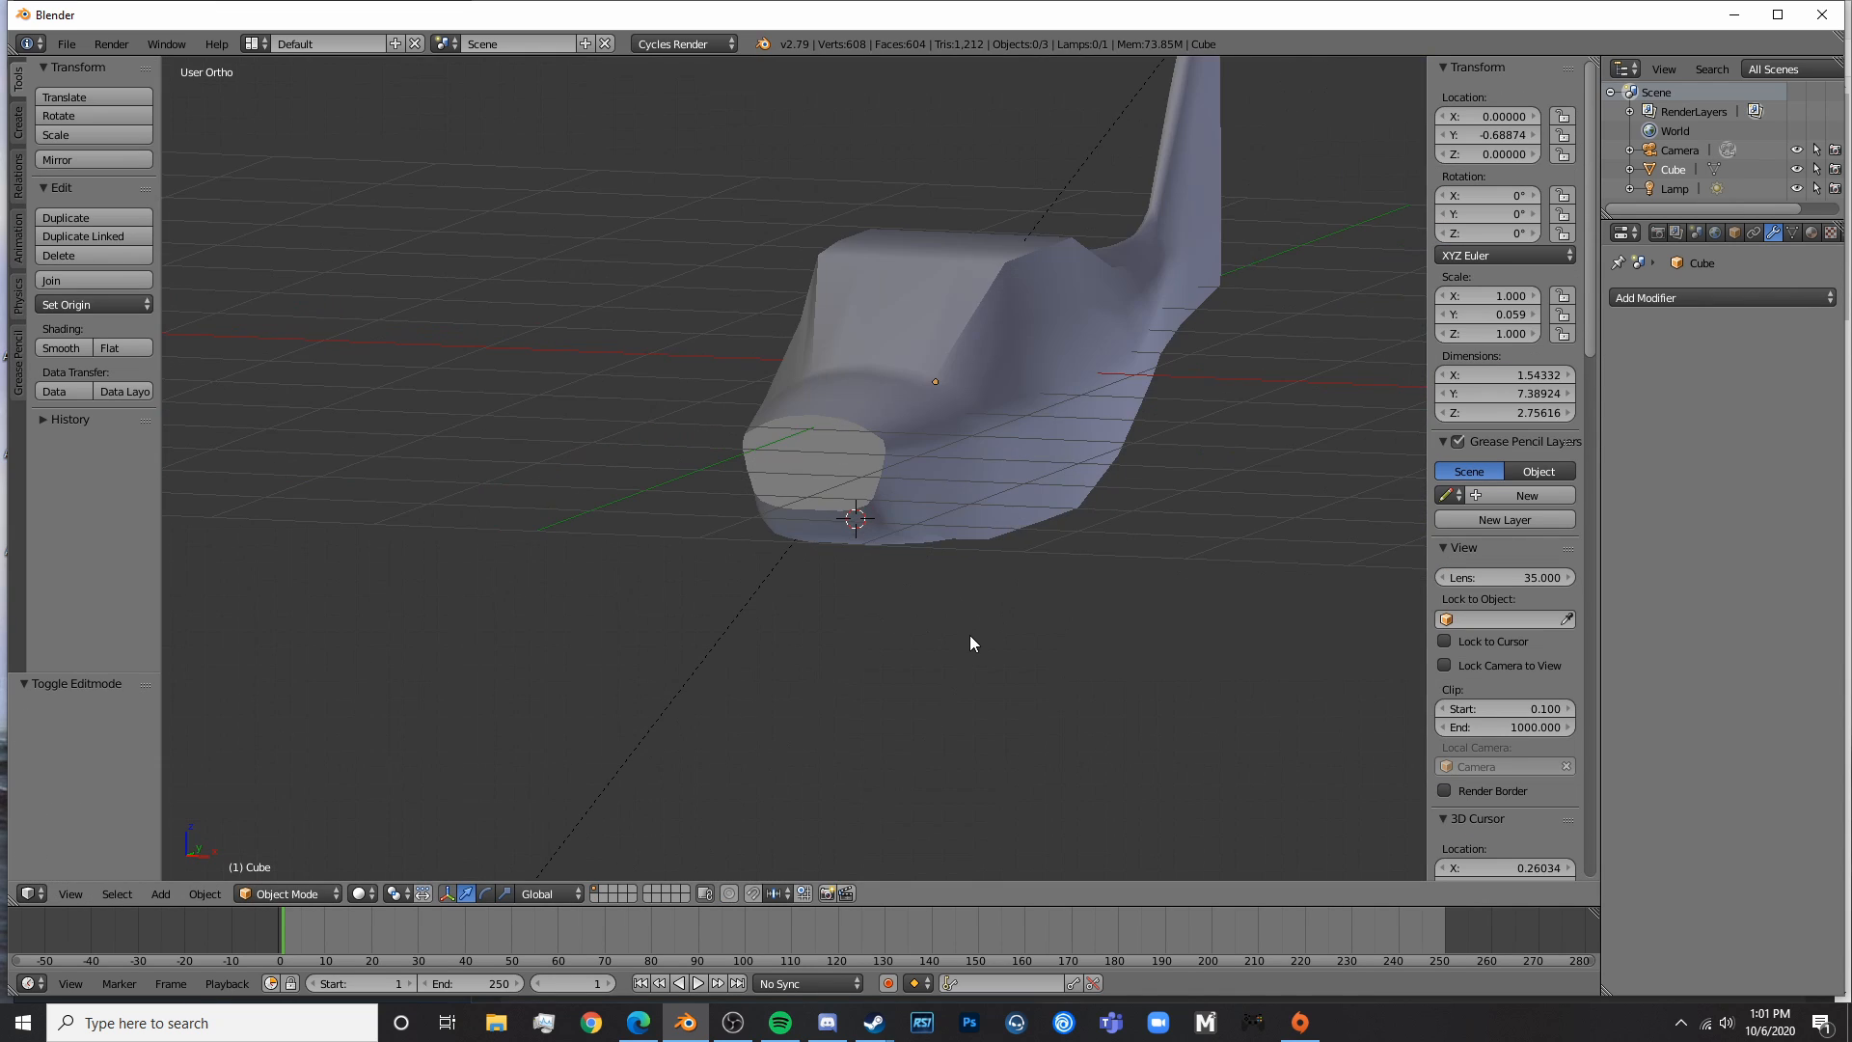
{"action": "key", "text": "shift+z"}
{"action": "mouse_move", "coordinate": [1145, 648]}
{"action": "middle_mouse_down"}
{"action": "mouse_move", "coordinate": [1176, 564]}
{"action": "mouse_move", "coordinate": [1237, 564]}
{"action": "middle_mouse_up"}
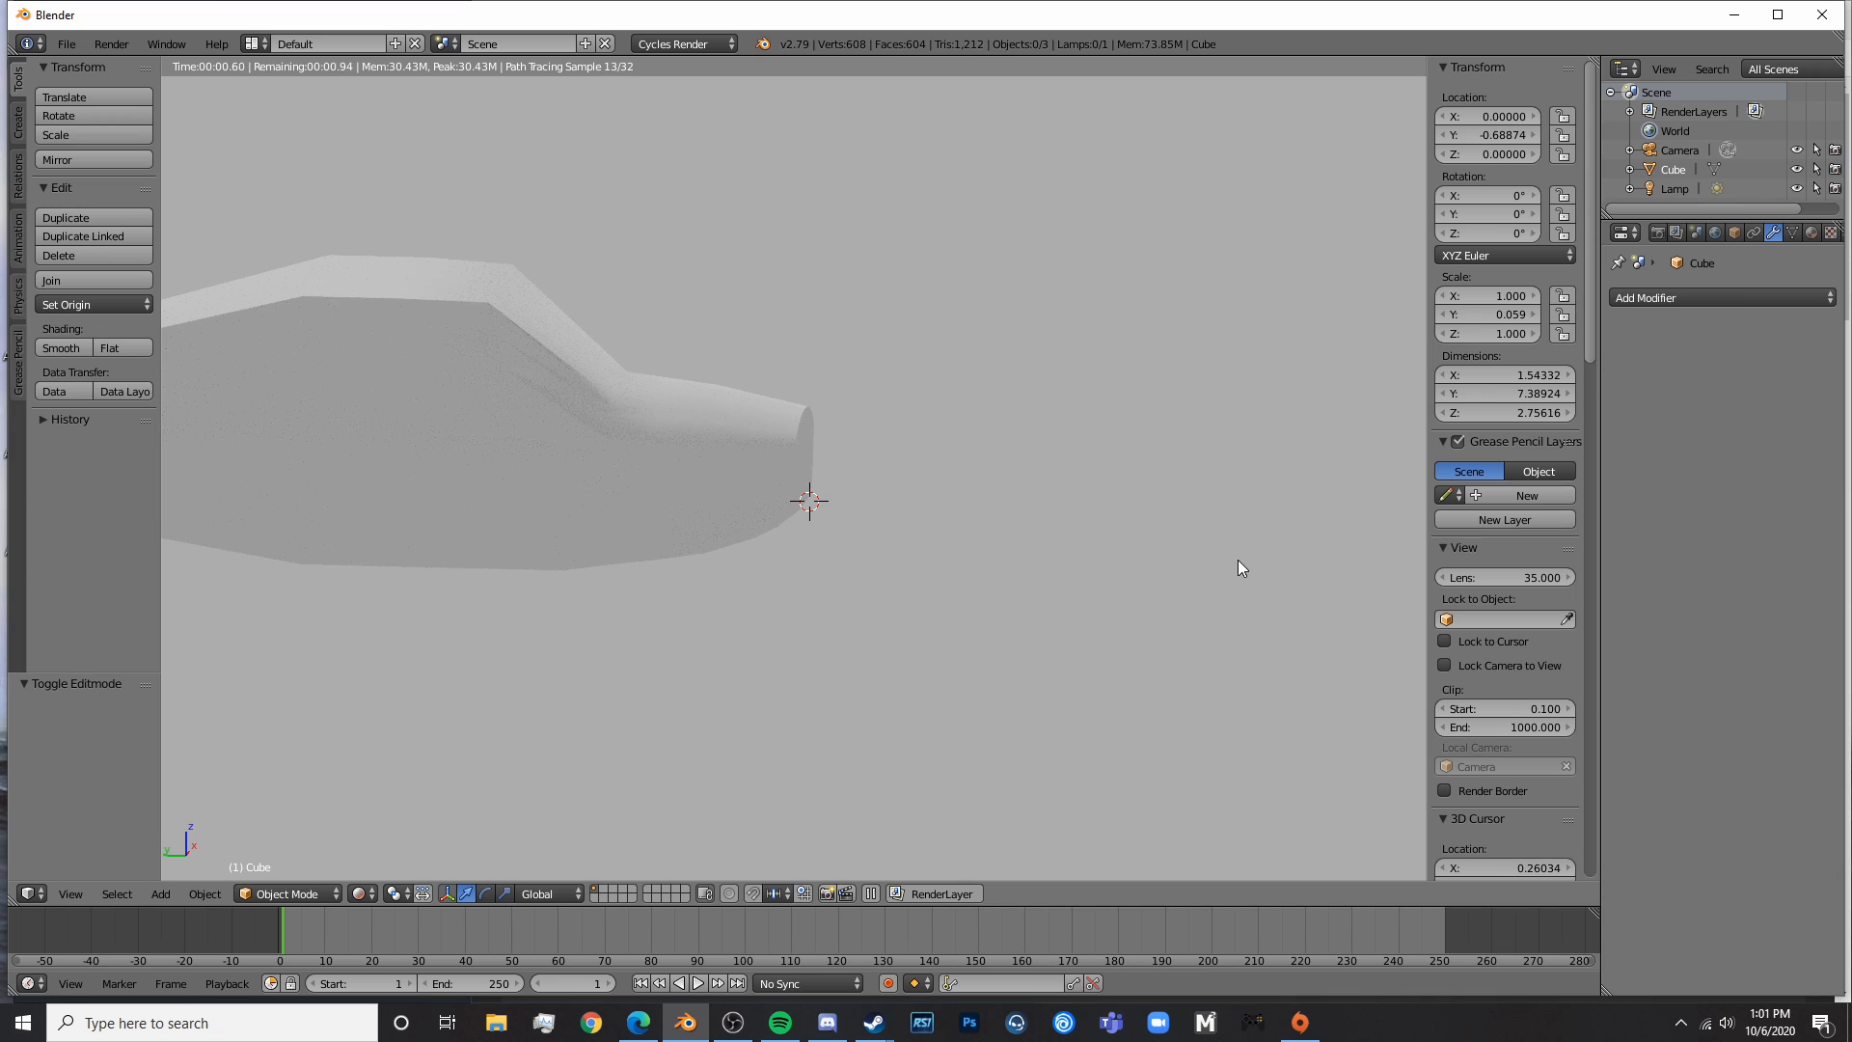
{"action": "key", "text": "KP_3"}
{"action": "key", "text": "shift+z"}
- Extrude the nose's front face forward about 0.086 to the blueprint's line behind the propeller
{"action": "key", "text": "Tab"}
{"action": "scroll", "coordinate": [1061, 567], "scroll_direction": "up", "scroll_amount": 5}
{"action": "key", "text": "a"}
{"action": "key", "text": "c"}
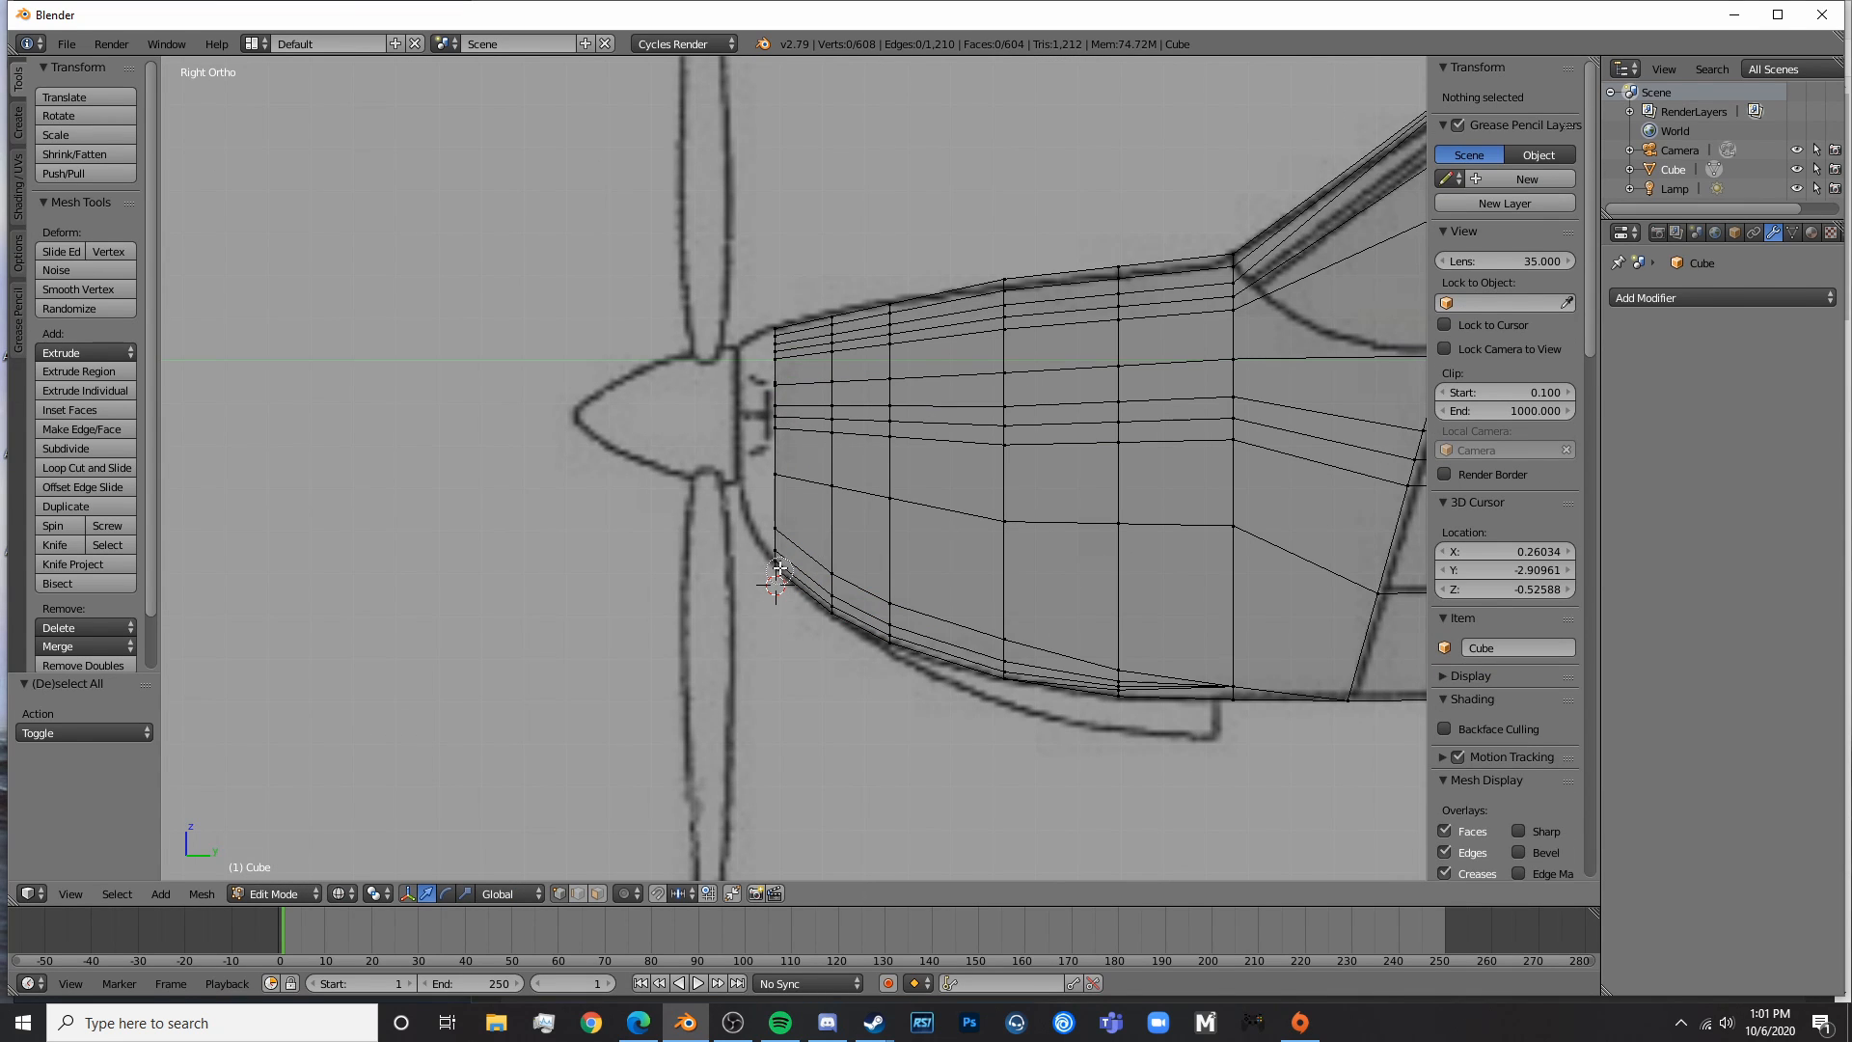
{"action": "left_click_drag", "start_coordinate": [779, 569], "coordinate": [772, 424]}
{"action": "key", "text": "e"}
{"action": "left_click", "coordinate": [983, 423]}
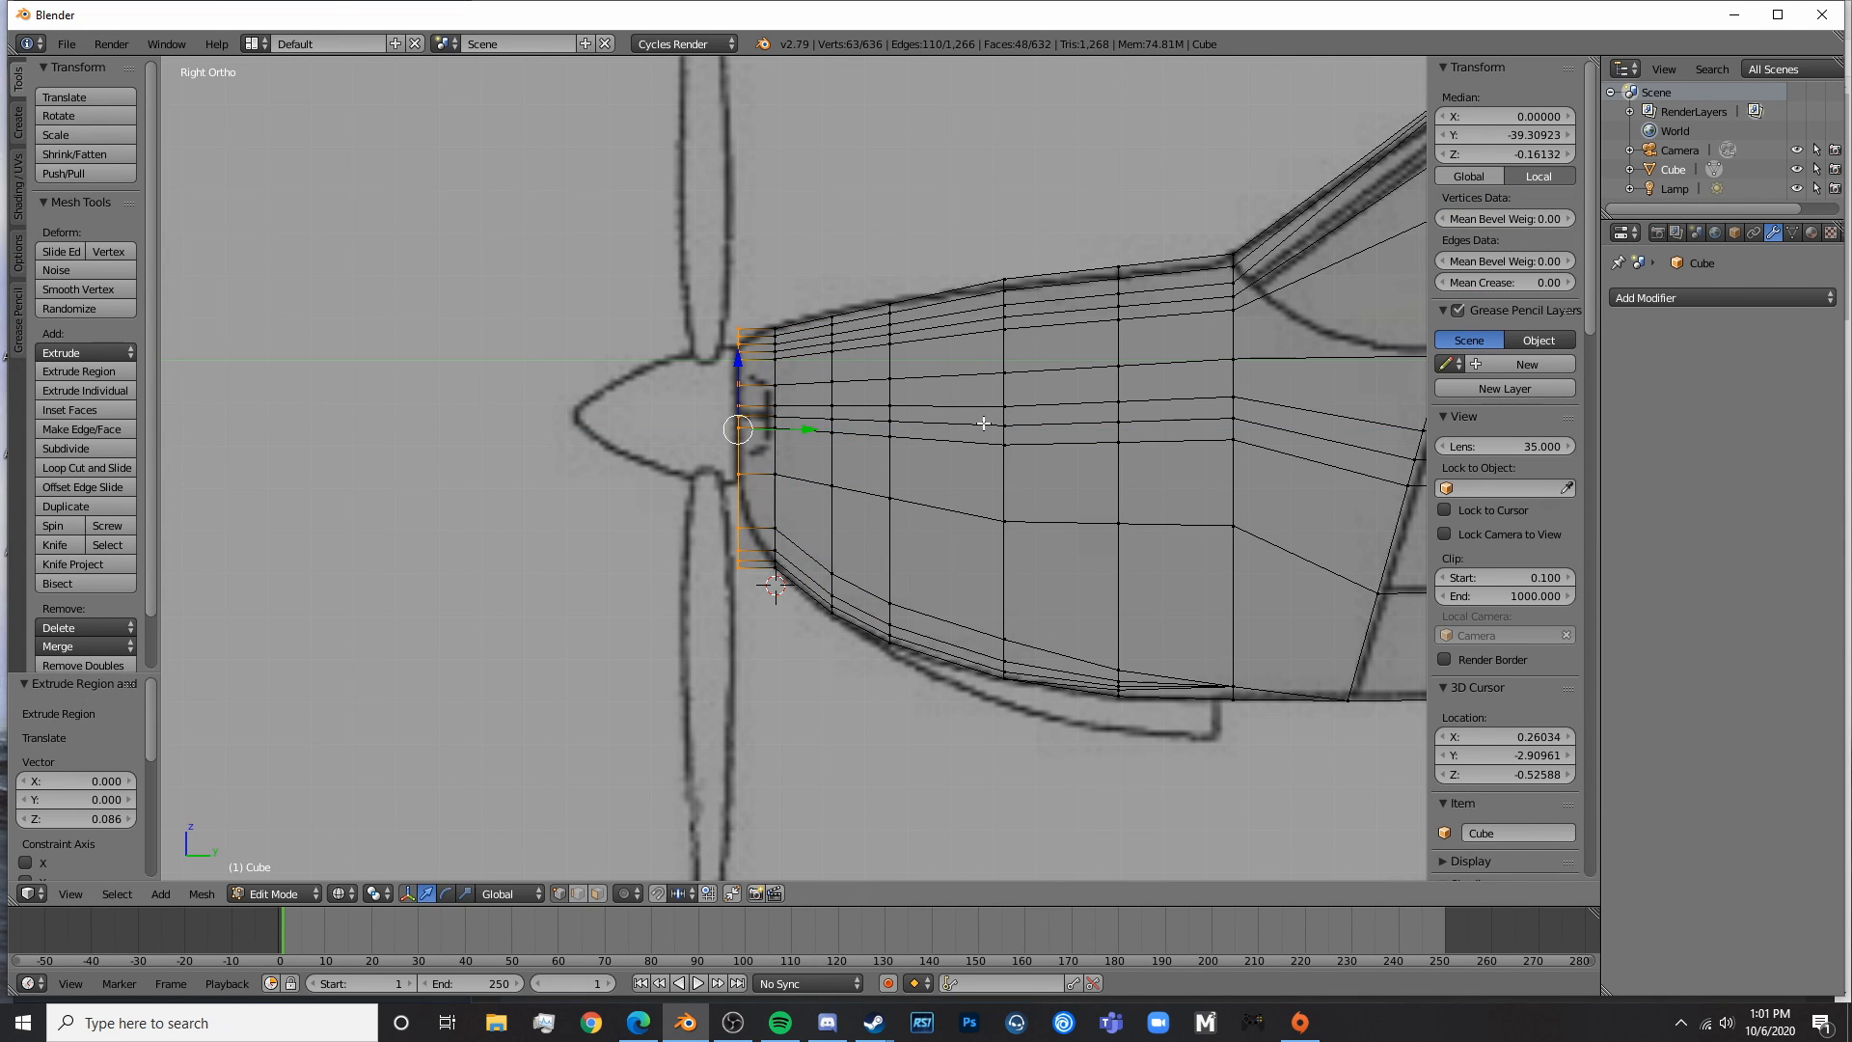
- Scale down the extruded nose face and shift it upward to taper the nose tip toward the blueprint outline
{"action": "key", "text": "s"}
{"action": "left_click", "coordinate": [854, 427]}
{"action": "mouse_move", "coordinate": [738, 365]}
{"action": "left_mouse_down"}
{"action": "mouse_move", "coordinate": [753, 333]}
{"action": "mouse_move", "coordinate": [730, 343]}
{"action": "left_mouse_up"}
{"action": "key", "text": "s"}
{"action": "left_click", "coordinate": [845, 356]}
{"action": "key", "text": "a"}
- Inspect the whole fuselage in rendered shading and return to the side-view wireframe in Object Mode
{"action": "key", "text": "z"}
{"action": "mouse_move", "coordinate": [735, 590]}
{"action": "middle_mouse_down"}
{"action": "mouse_move", "coordinate": [932, 626]}
{"action": "mouse_move", "coordinate": [872, 521]}
{"action": "mouse_move", "coordinate": [771, 576]}
{"action": "middle_mouse_up"}
{"action": "key", "text": "shift+z"}
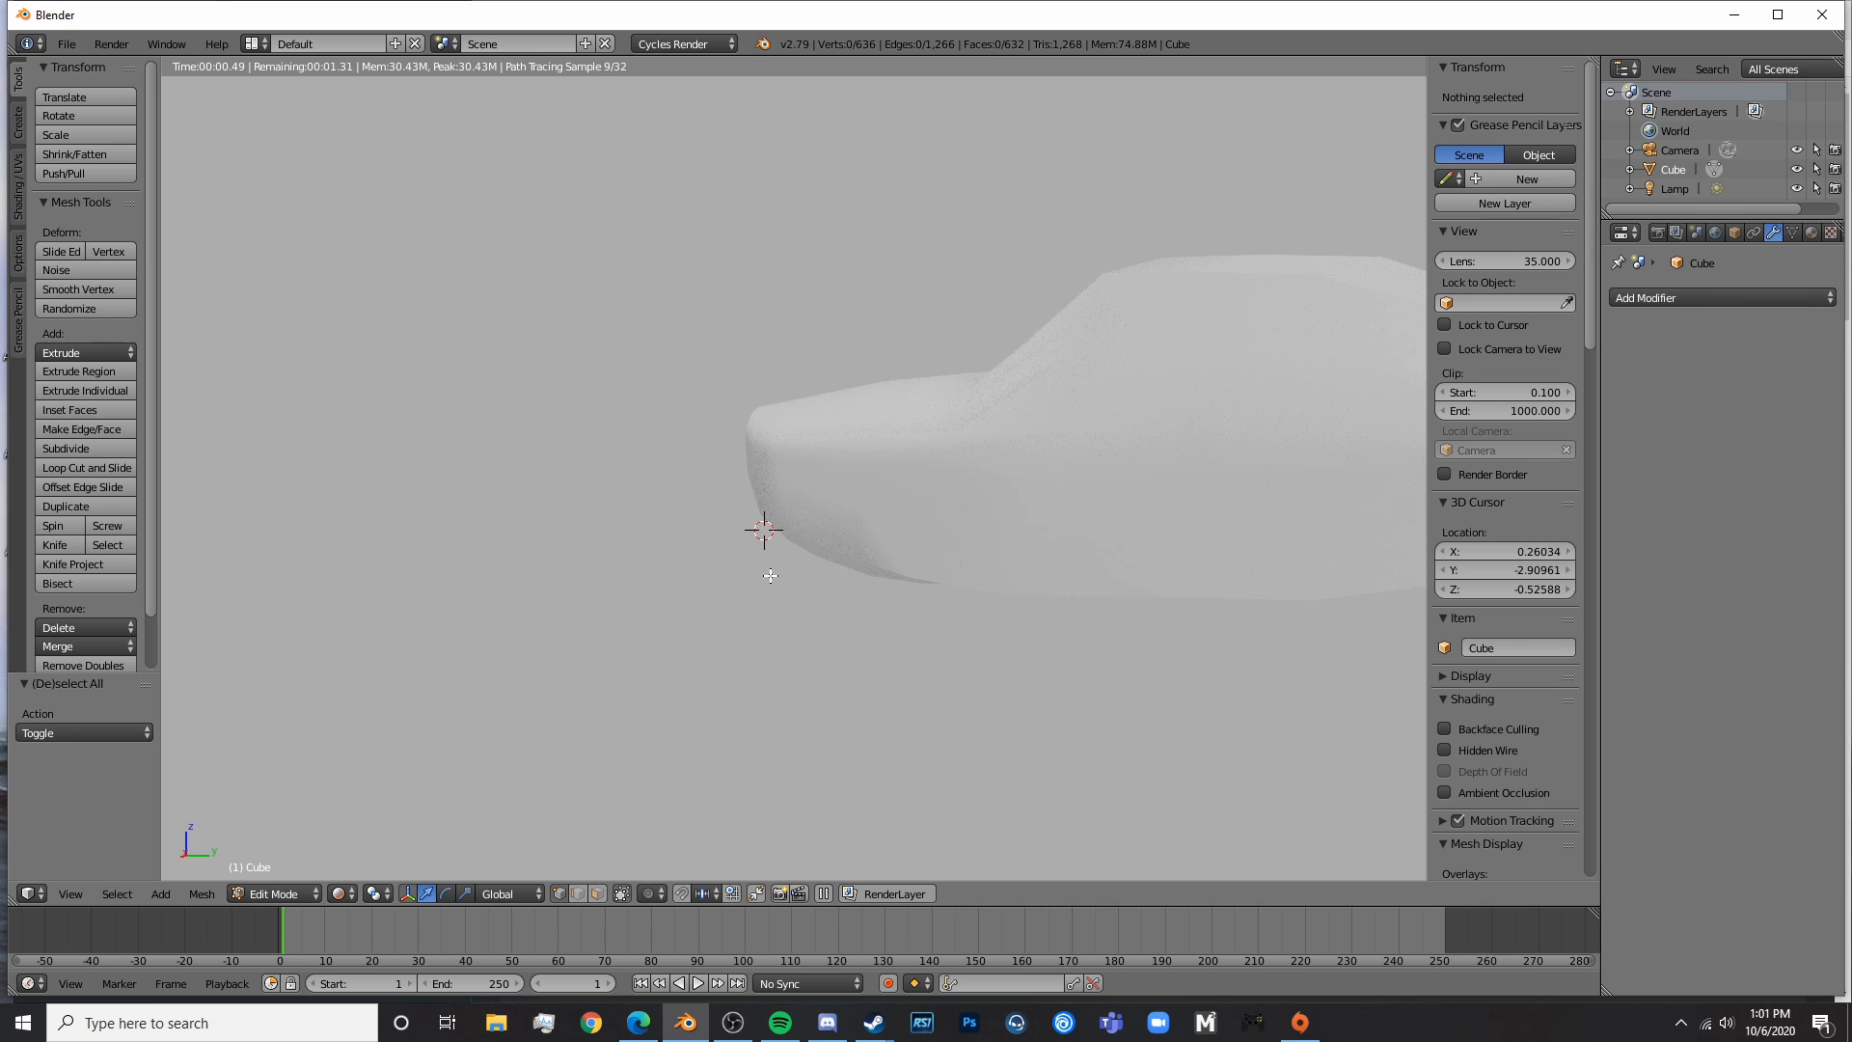
{"action": "scroll", "coordinate": [771, 576], "scroll_direction": "down", "scroll_amount": 5}
{"action": "middle_click_drag", "start_coordinate": [1215, 462], "coordinate": [921, 483], "text": "shift"}
{"action": "middle_click_drag", "start_coordinate": [921, 482], "coordinate": [1045, 481]}
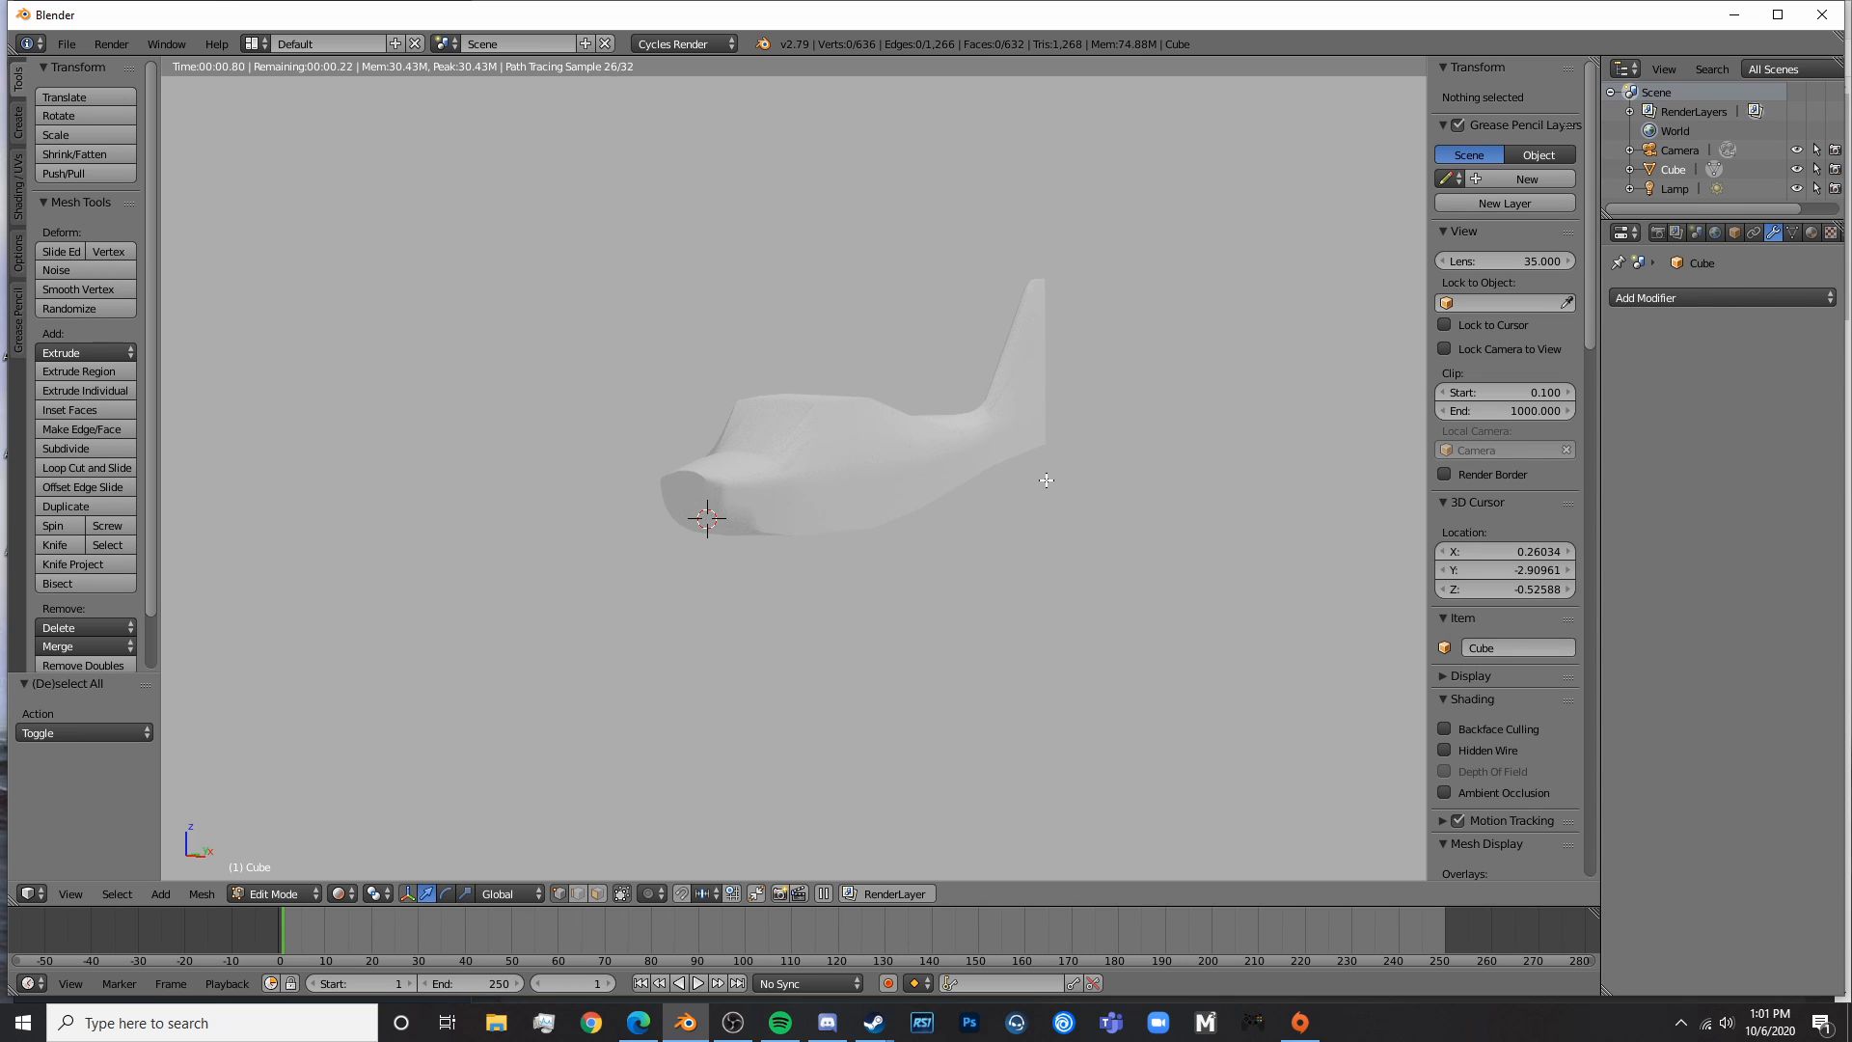
{"action": "key", "text": "z"}
{"action": "key", "text": "KP_3"}
{"action": "key", "text": "Tab"}
{"action": "scroll", "coordinate": [631, 489], "scroll_direction": "up", "scroll_amount": 4}
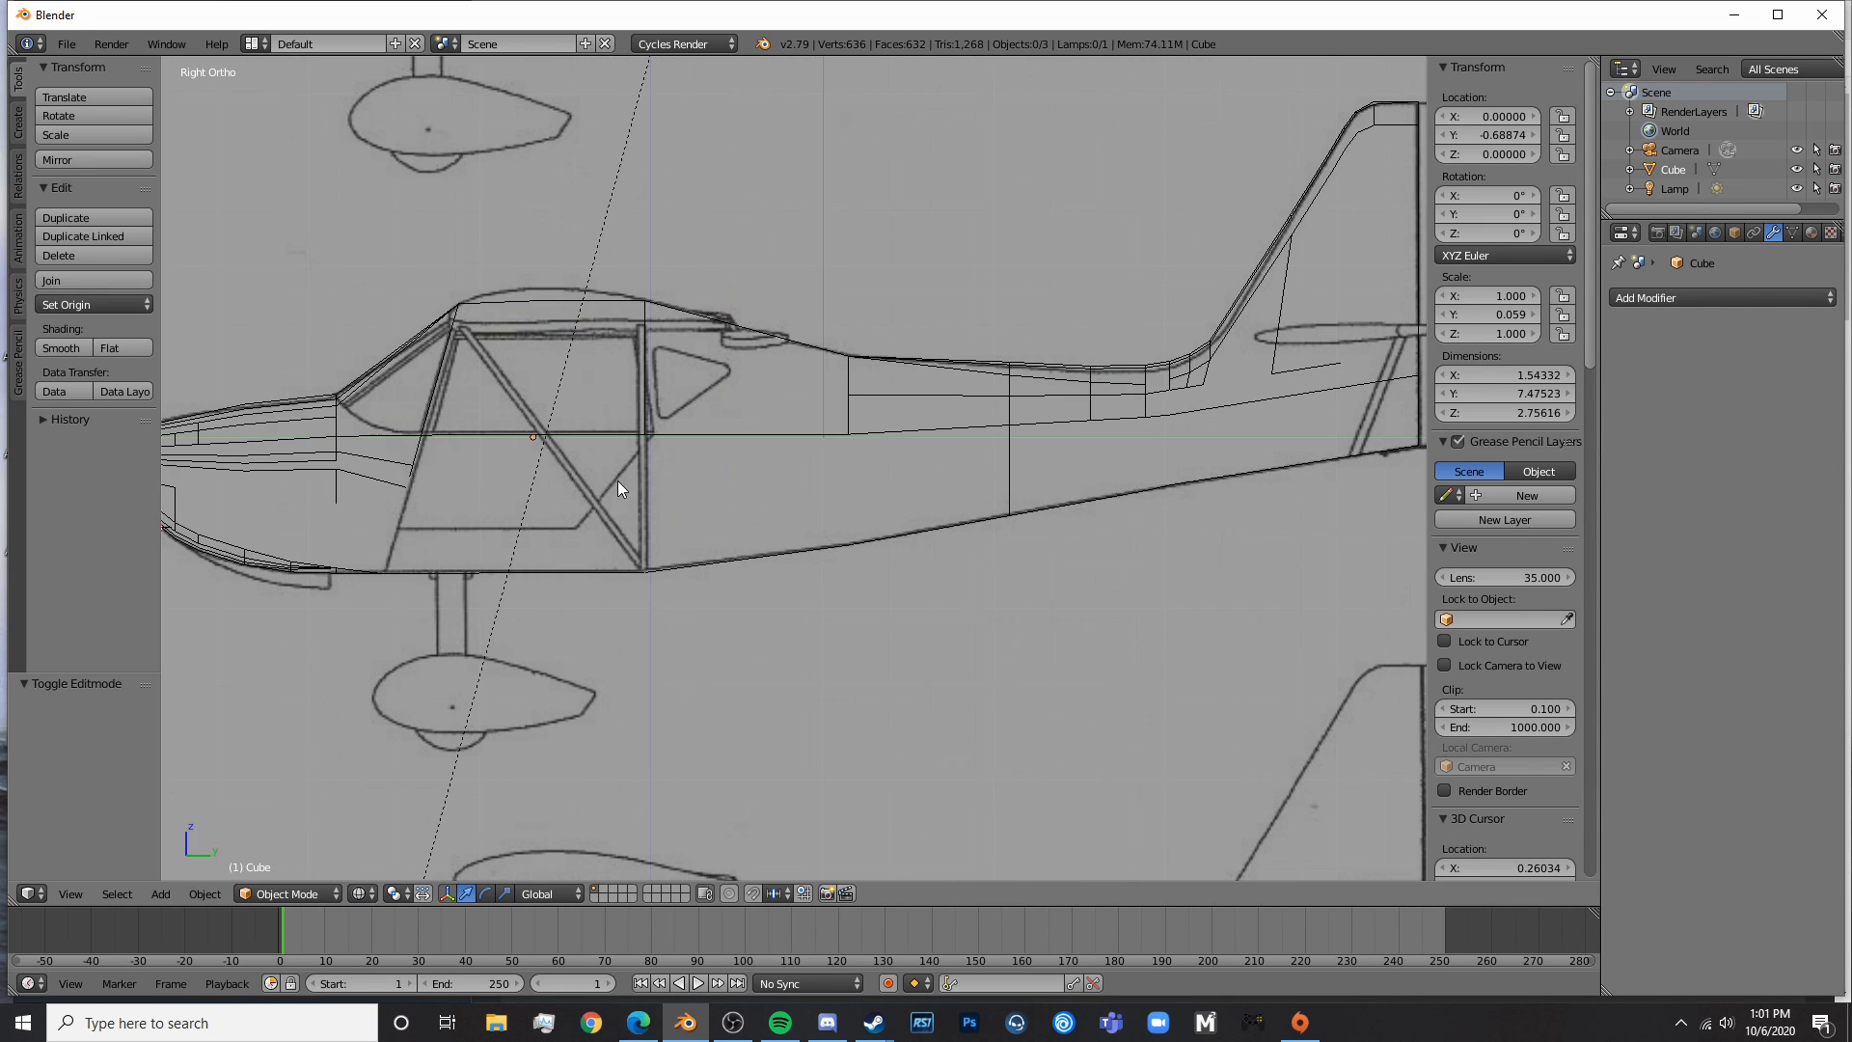
- Add a cube at the wing profile above the cabin roof and scale it to about 0.152
{"action": "middle_click_drag", "start_coordinate": [601, 480], "coordinate": [815, 506], "text": "shift"}
{"action": "scroll", "coordinate": [815, 506], "scroll_direction": "down", "scroll_amount": 2}
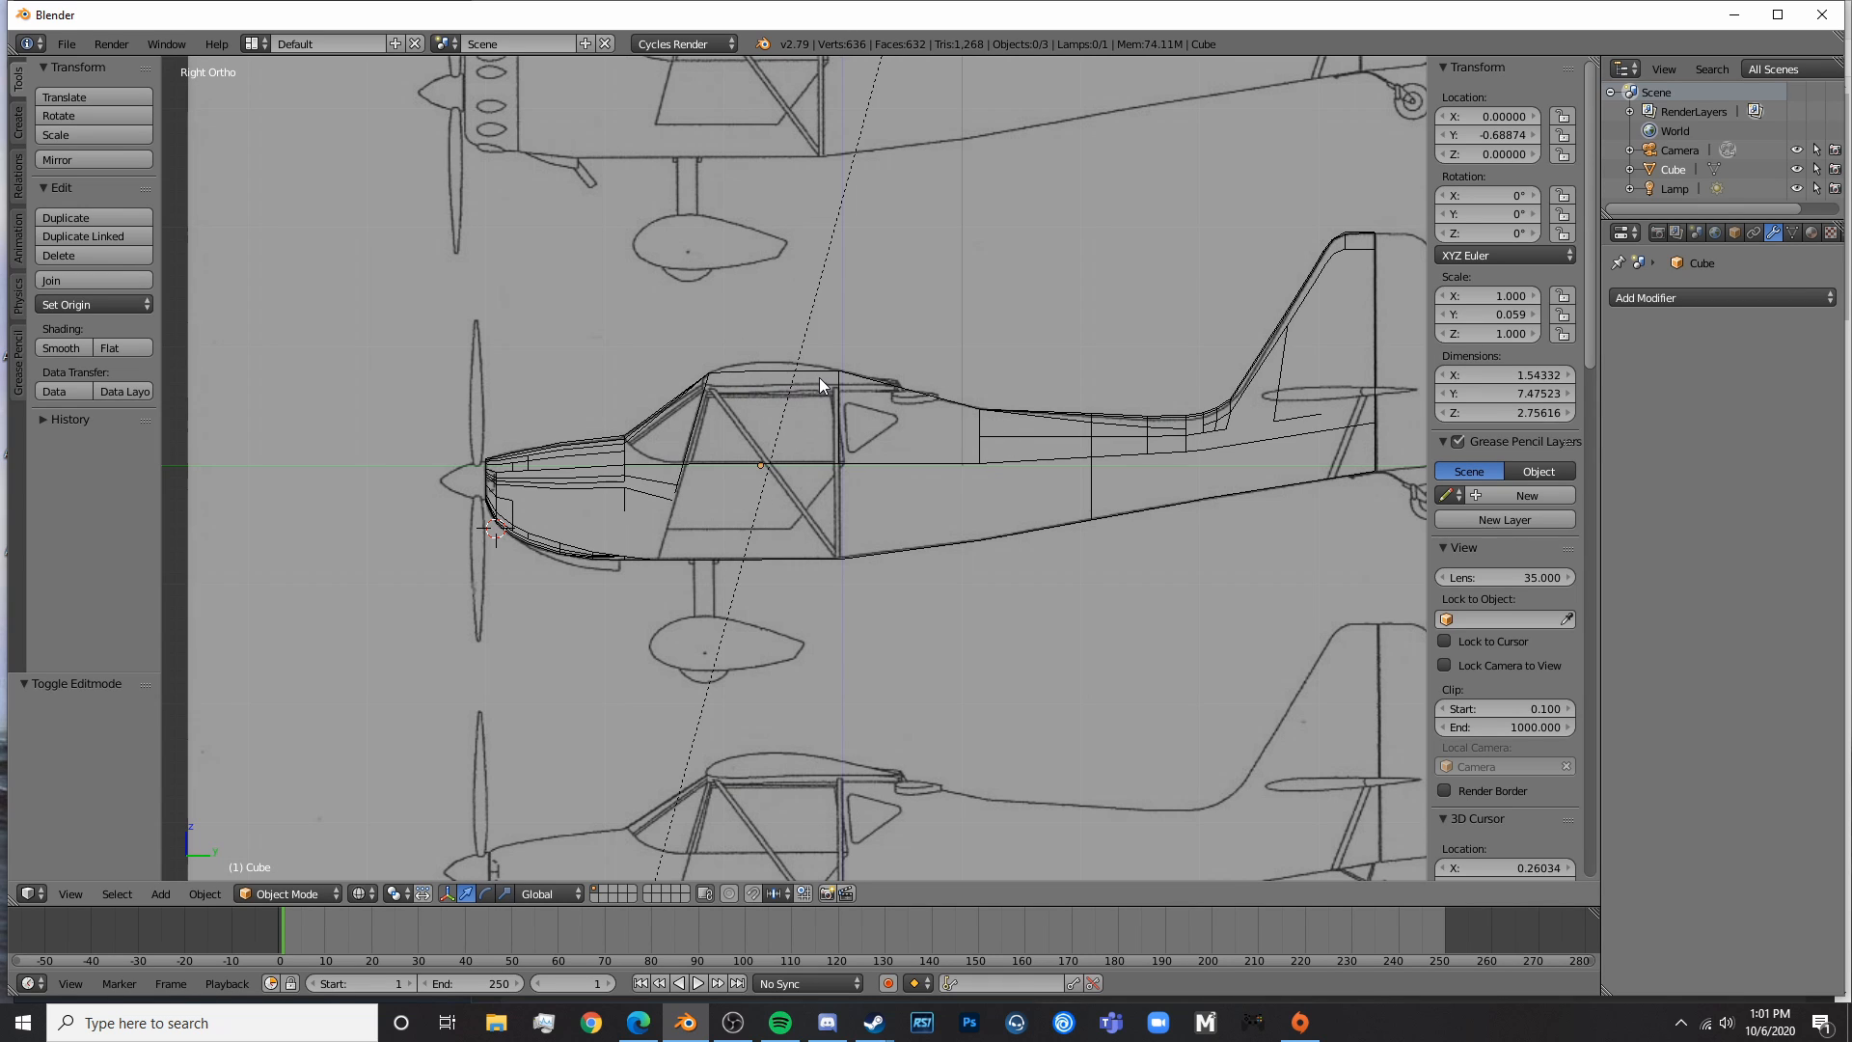
{"action": "scroll", "coordinate": [854, 471], "scroll_direction": "up", "scroll_amount": 3}
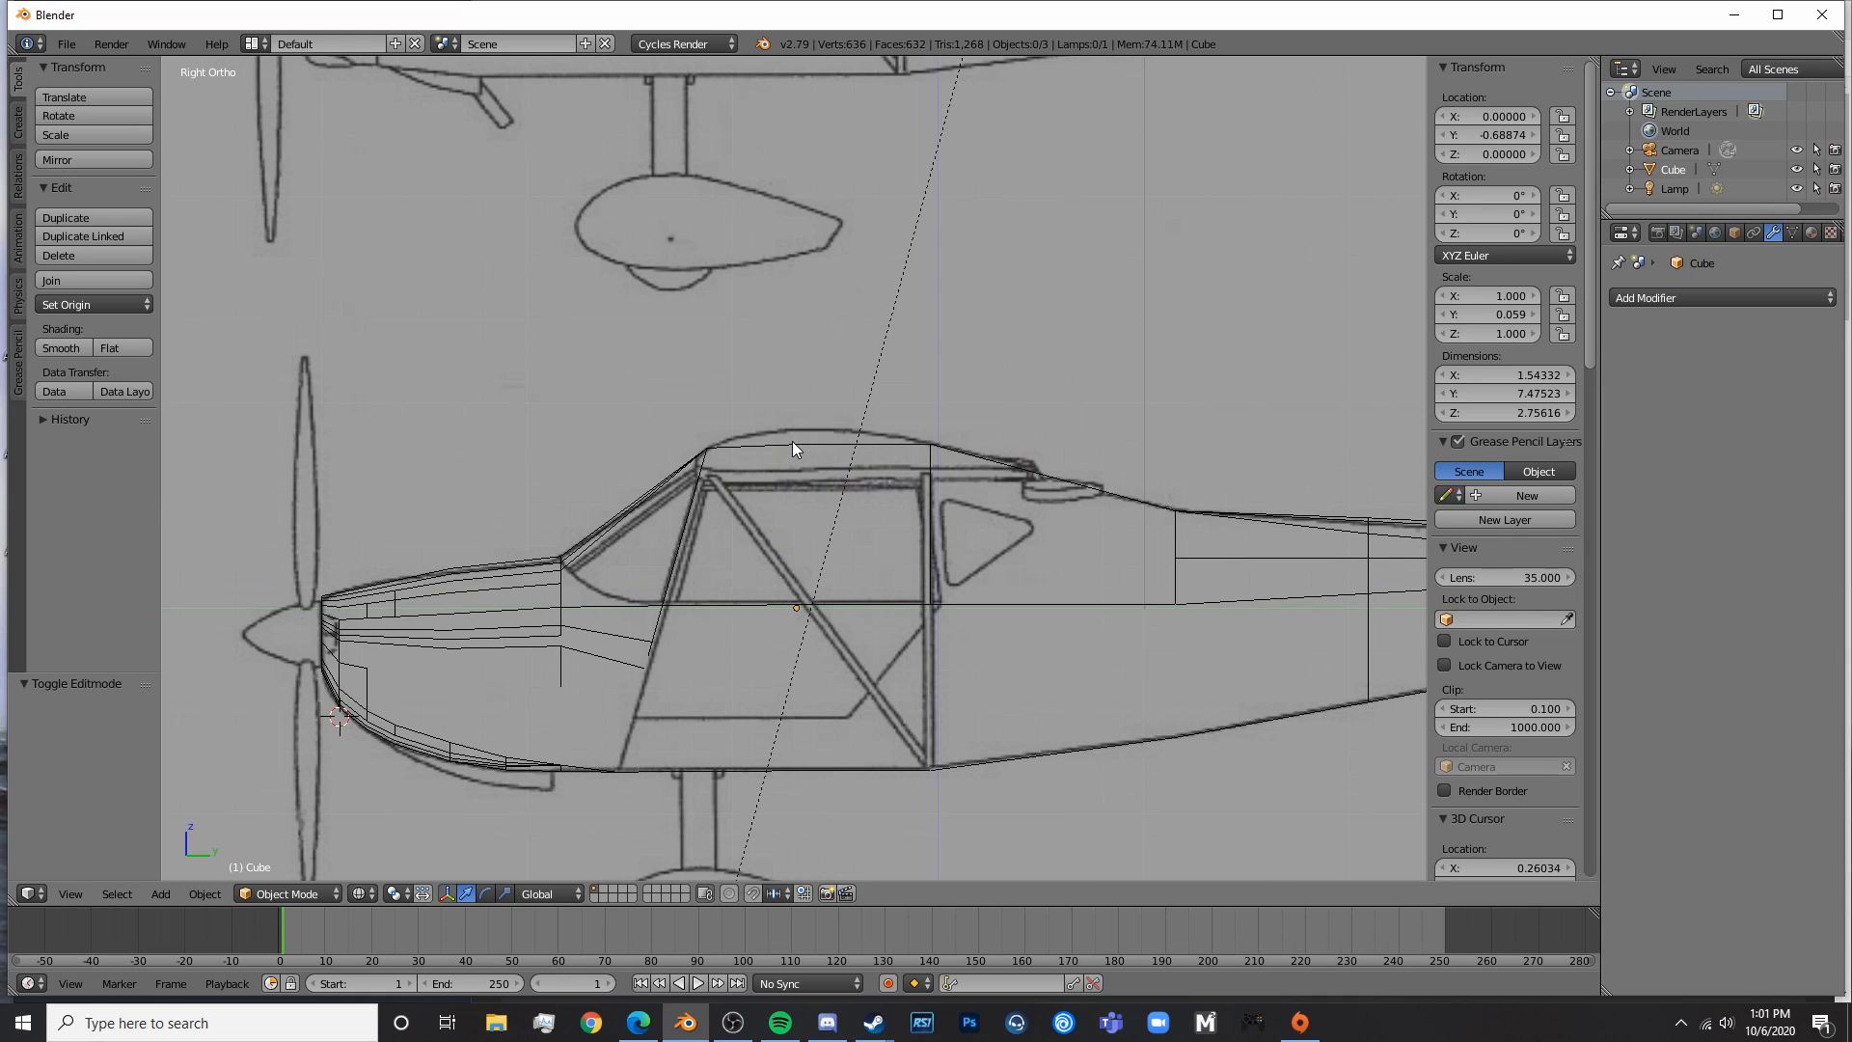
{"action": "left_click", "coordinate": [791, 442]}
{"action": "key", "text": "shift+a"}
{"action": "mouse_move", "coordinate": [791, 442]}
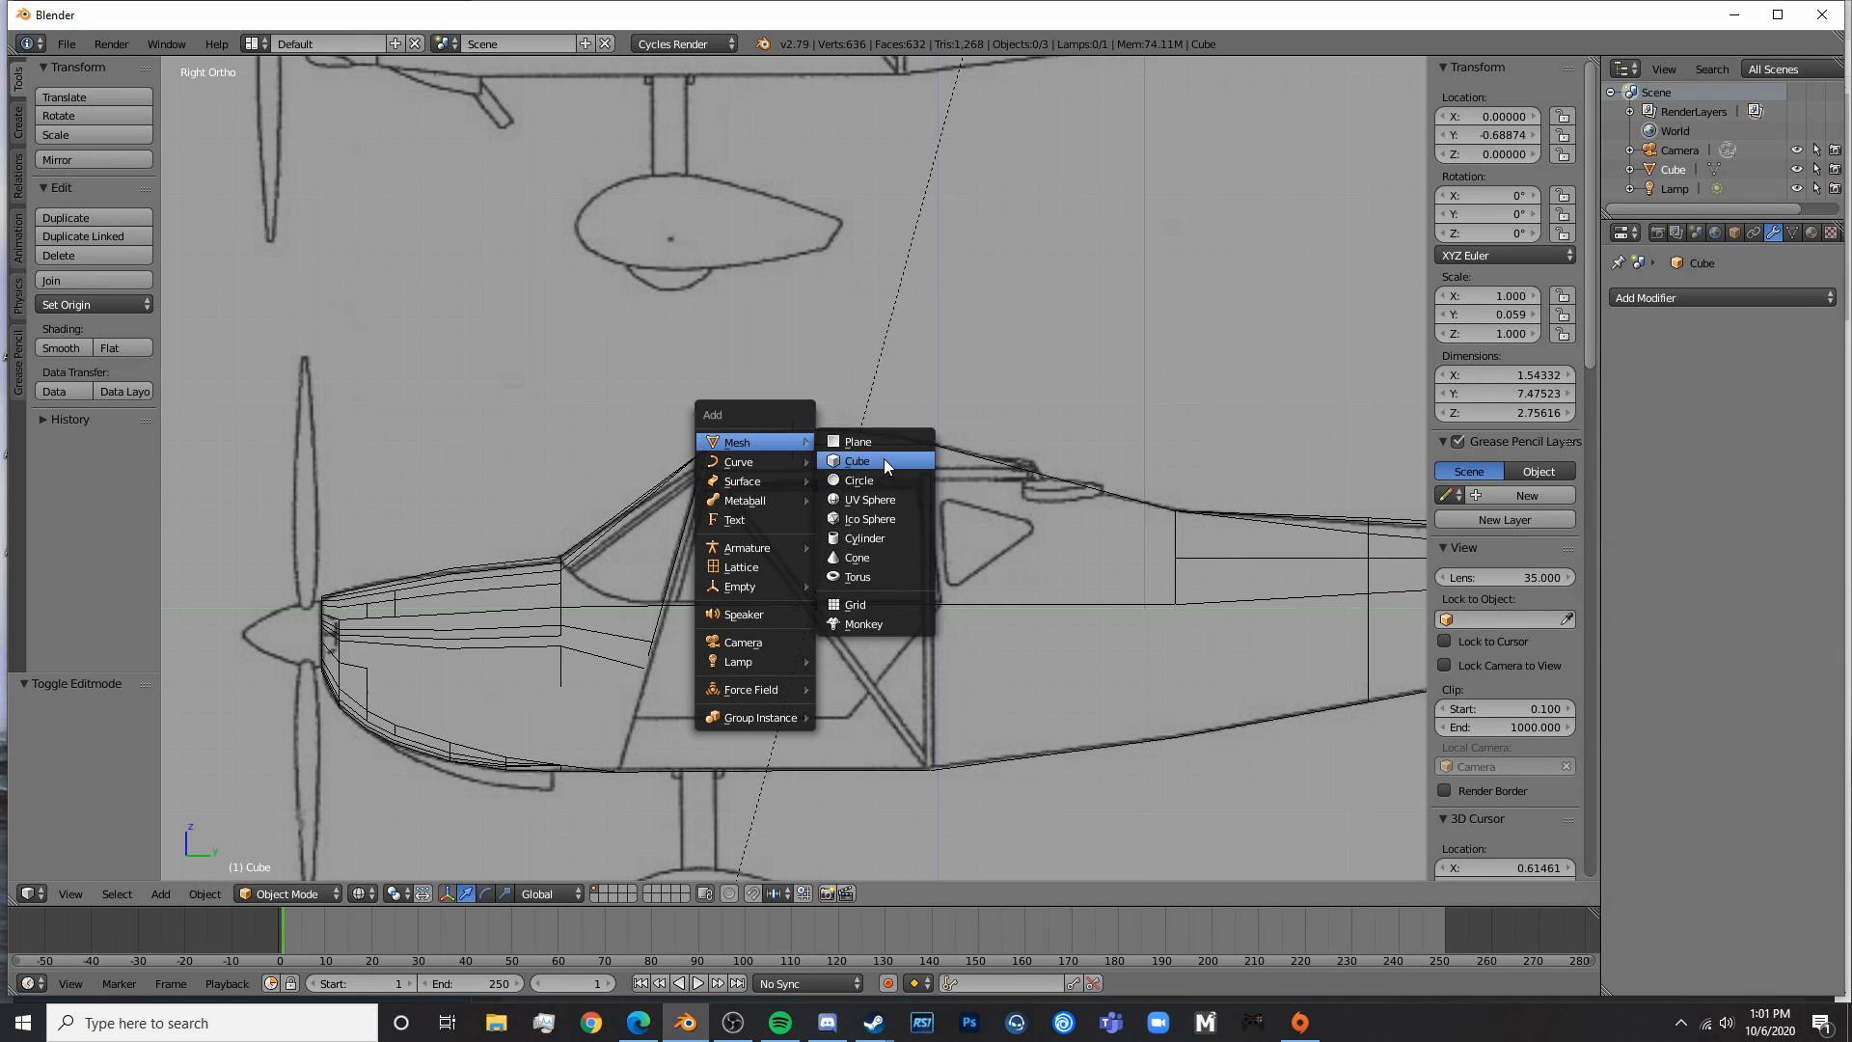
{"action": "left_click", "coordinate": [883, 459]}
{"action": "key", "text": "s"}
{"action": "left_click", "coordinate": [851, 473]}
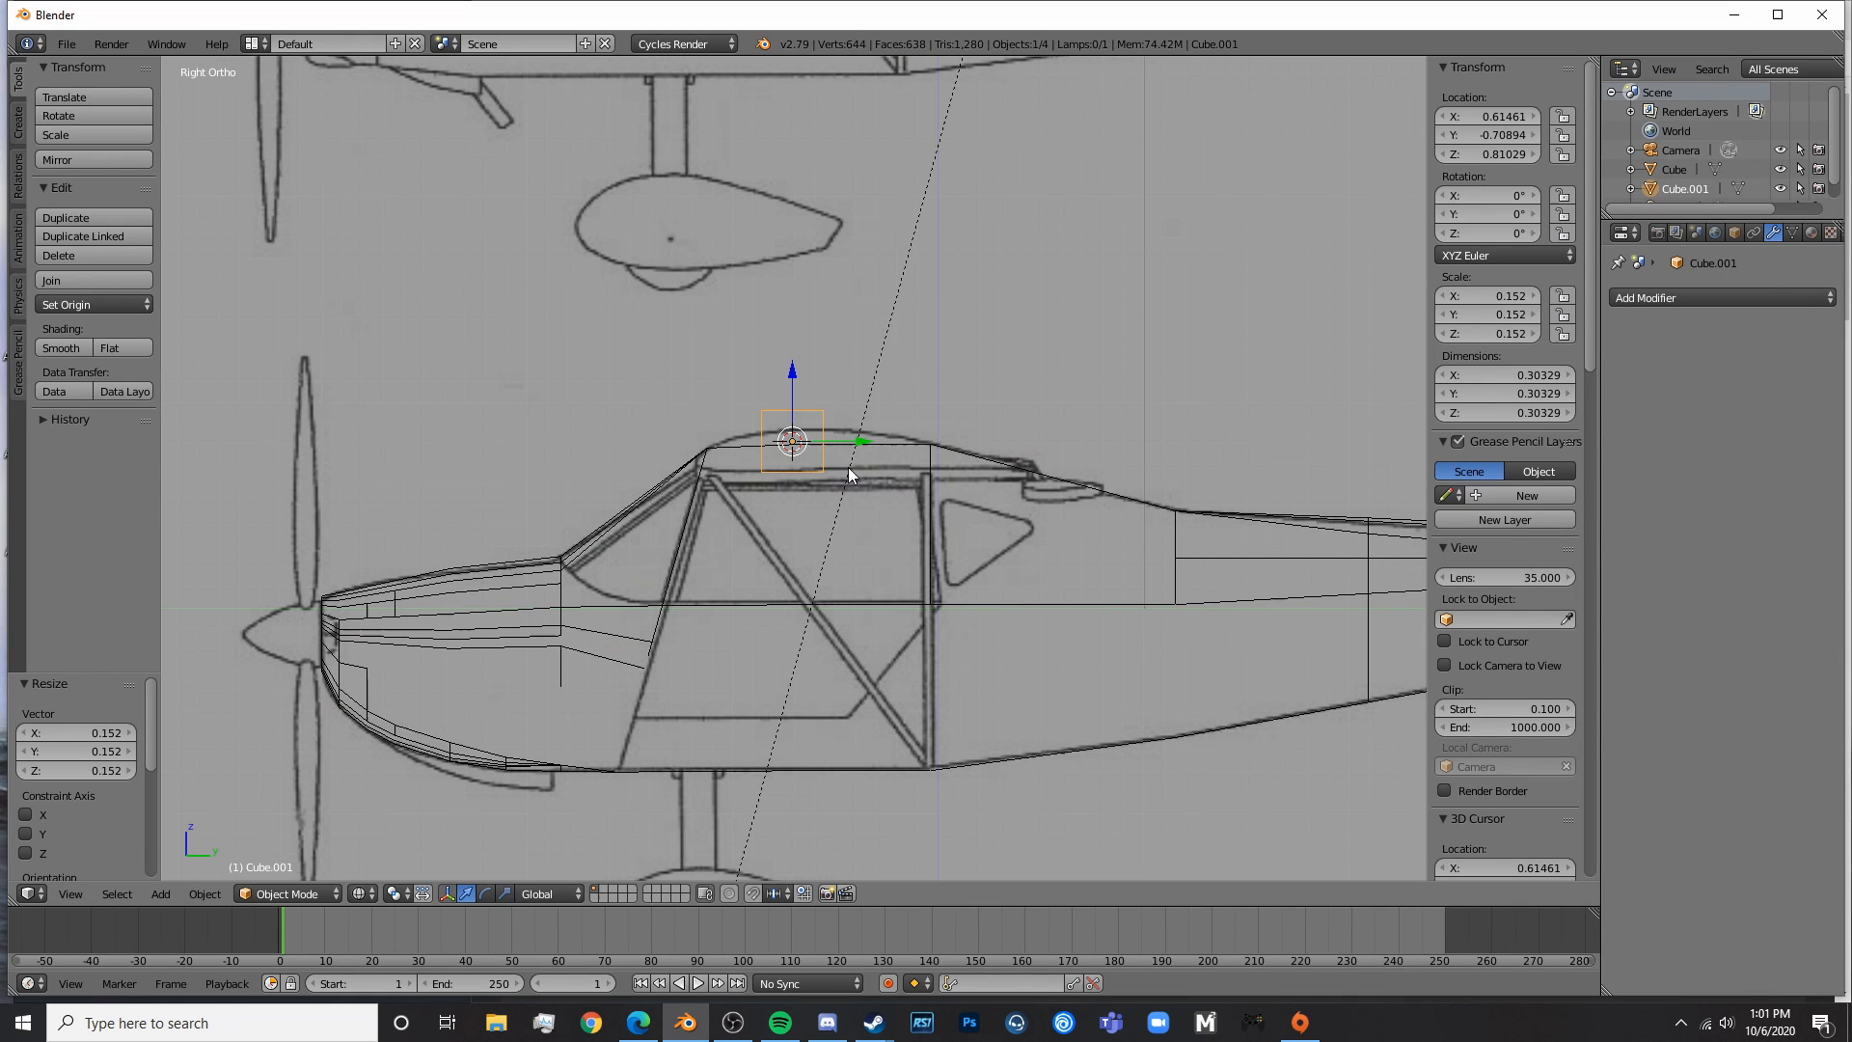
- Scale the cube to about 0.1 and move it to Y -0.624, Z 0.773 to match the wing profile's thickness
{"action": "key", "text": "g"}
{"action": "key", "text": "z"}
{"action": "left_click", "coordinate": [789, 373]}
{"action": "key", "text": "s"}
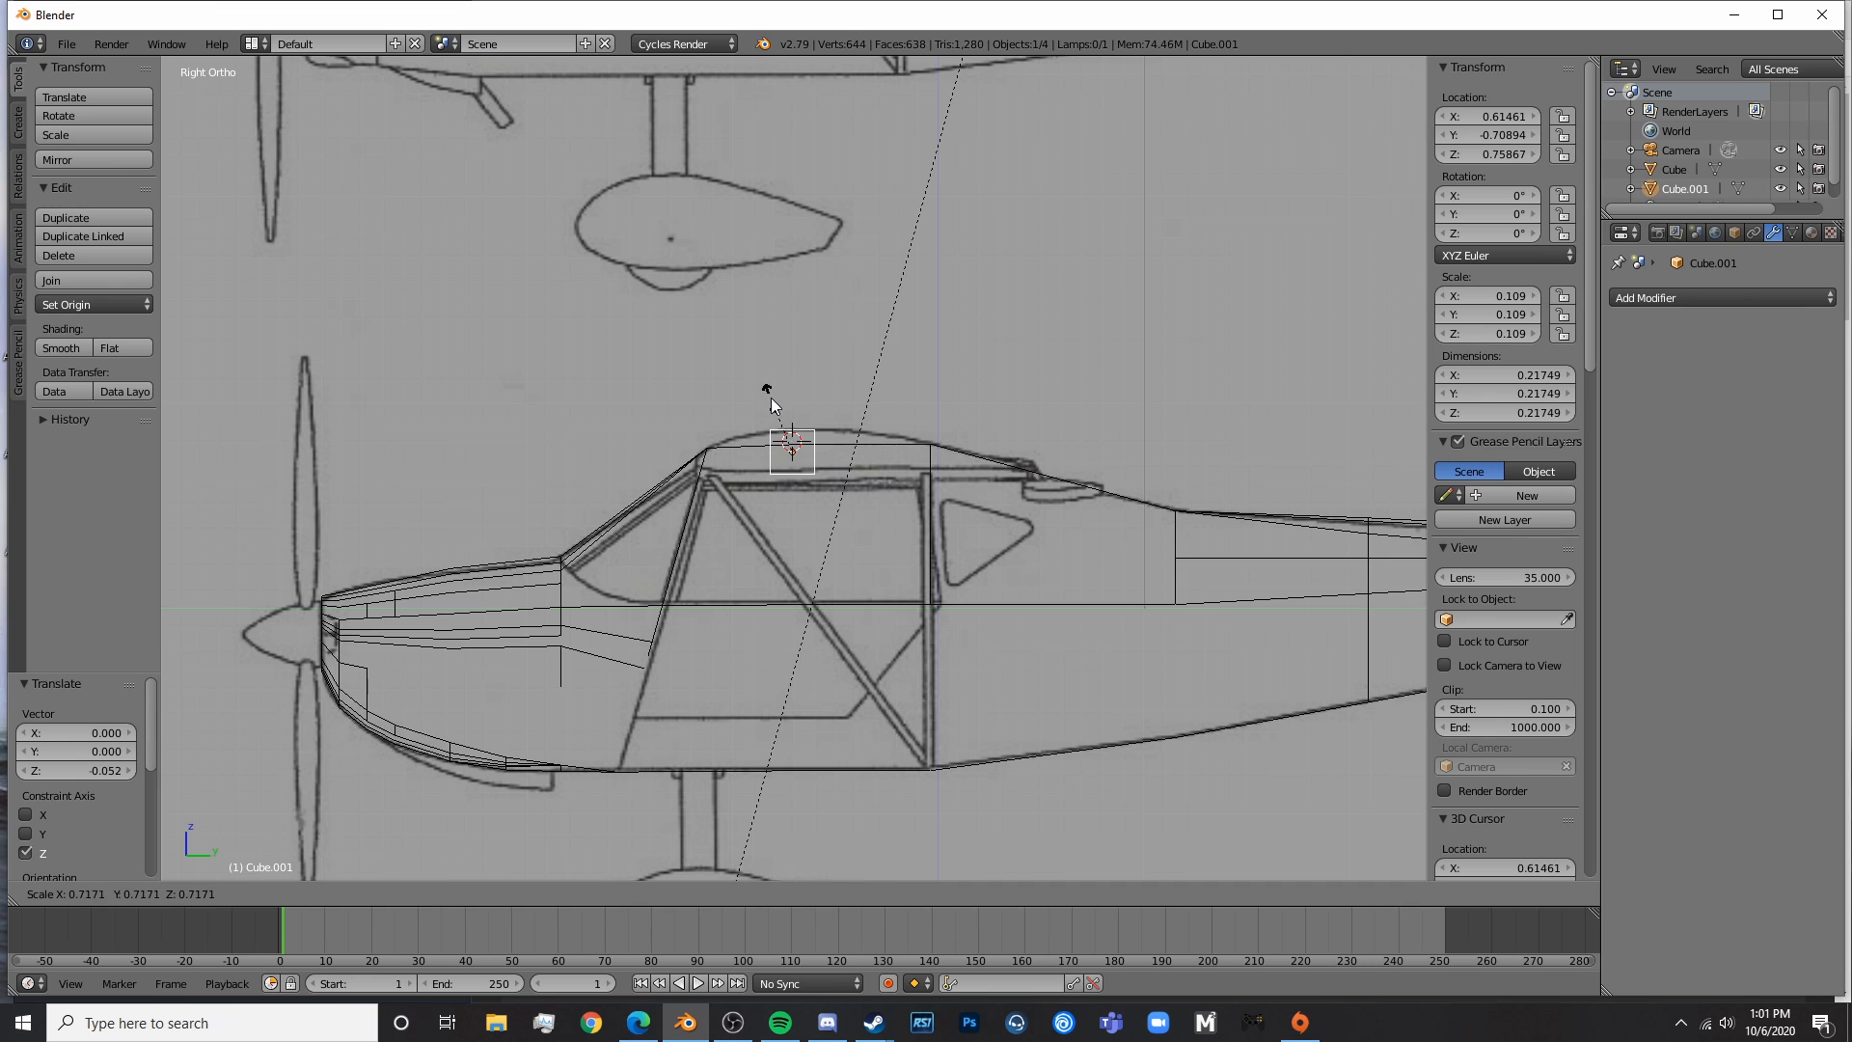
{"action": "left_click", "coordinate": [772, 399]}
{"action": "key", "text": "g"}
{"action": "left_click", "coordinate": [818, 413]}
{"action": "key", "text": "s"}
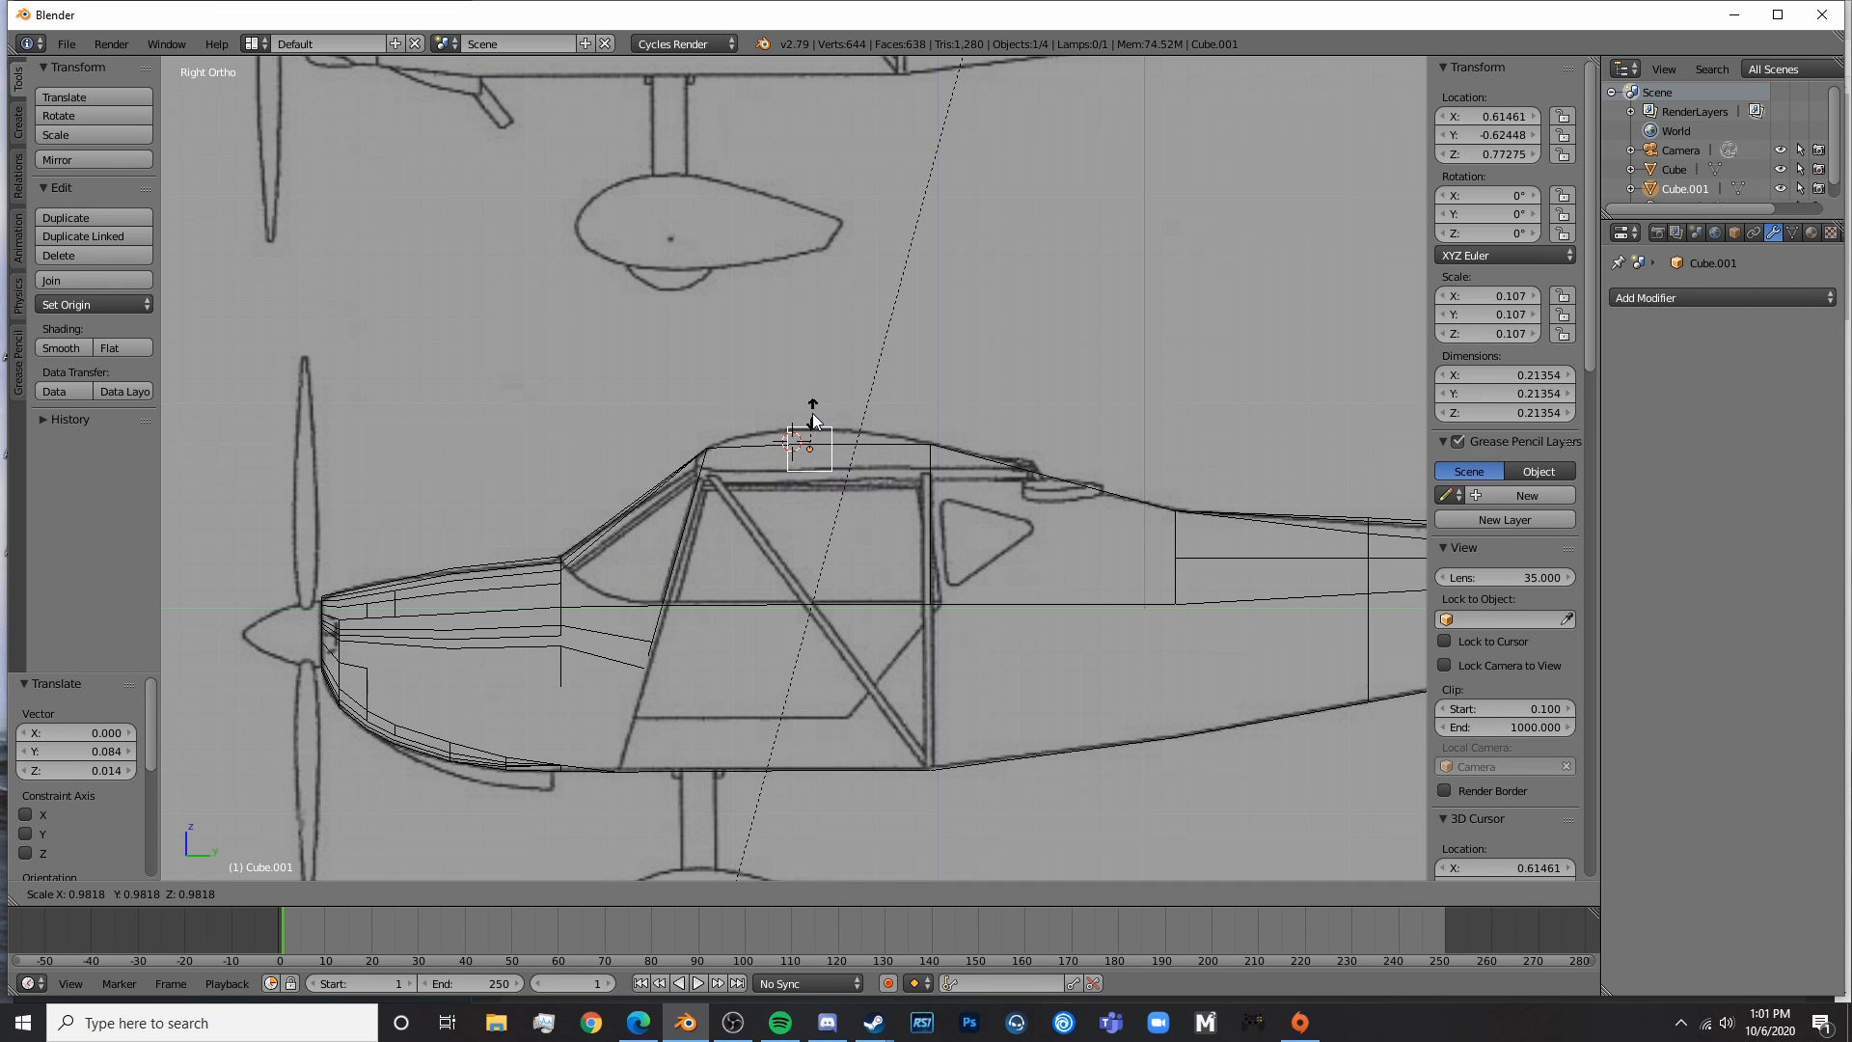
{"action": "left_click", "coordinate": [813, 414]}
{"action": "key", "text": "s"}
{"action": "scroll", "coordinate": [835, 538], "scroll_direction": "up", "scroll_amount": 6}
- Extrude the cube's rear face about 0.913 back to the wing's trailing edge
{"action": "key", "text": "Tab"}
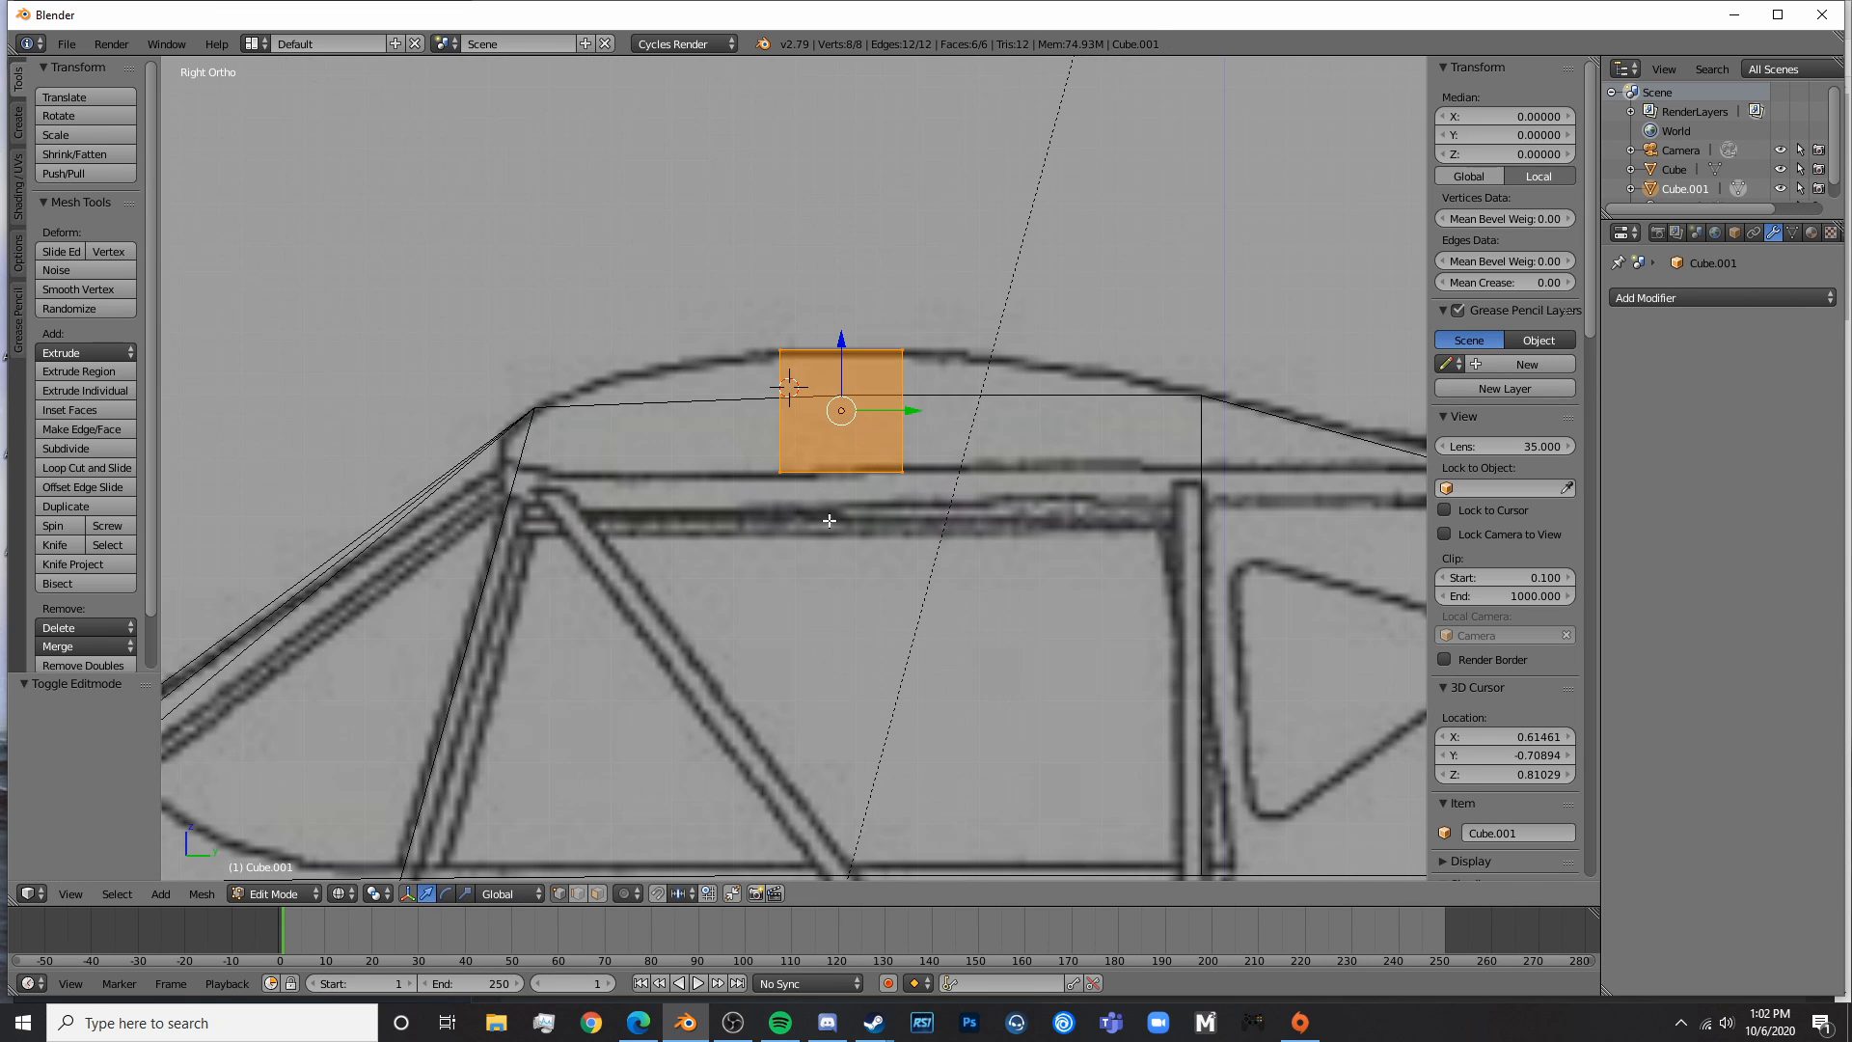
{"action": "key", "text": "a"}
{"action": "right_click", "coordinate": [904, 414]}
{"action": "middle_click_drag", "start_coordinate": [1060, 424], "coordinate": [781, 434], "text": "shift"}
{"action": "key", "text": "e"}
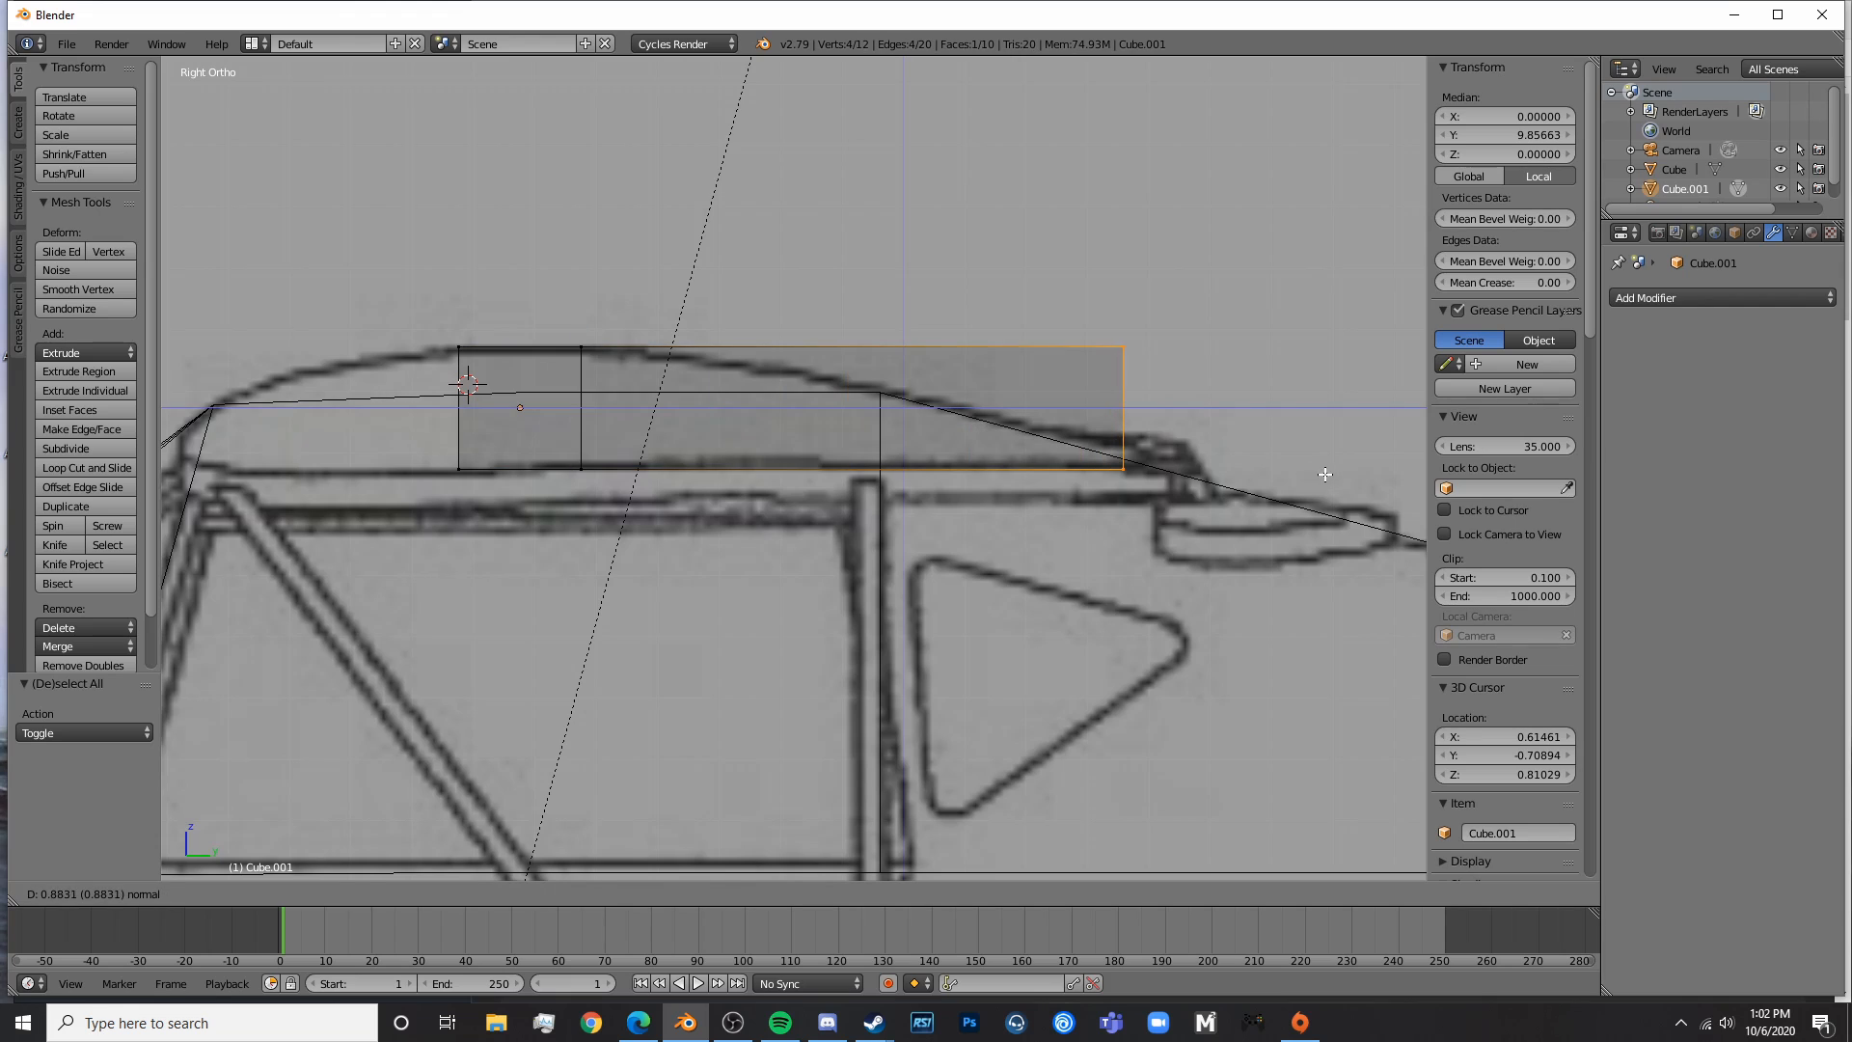
{"action": "left_click", "coordinate": [1338, 471]}
- Examine the wing's span and tip on the front-view blueprint
{"action": "key", "text": "KP_1"}
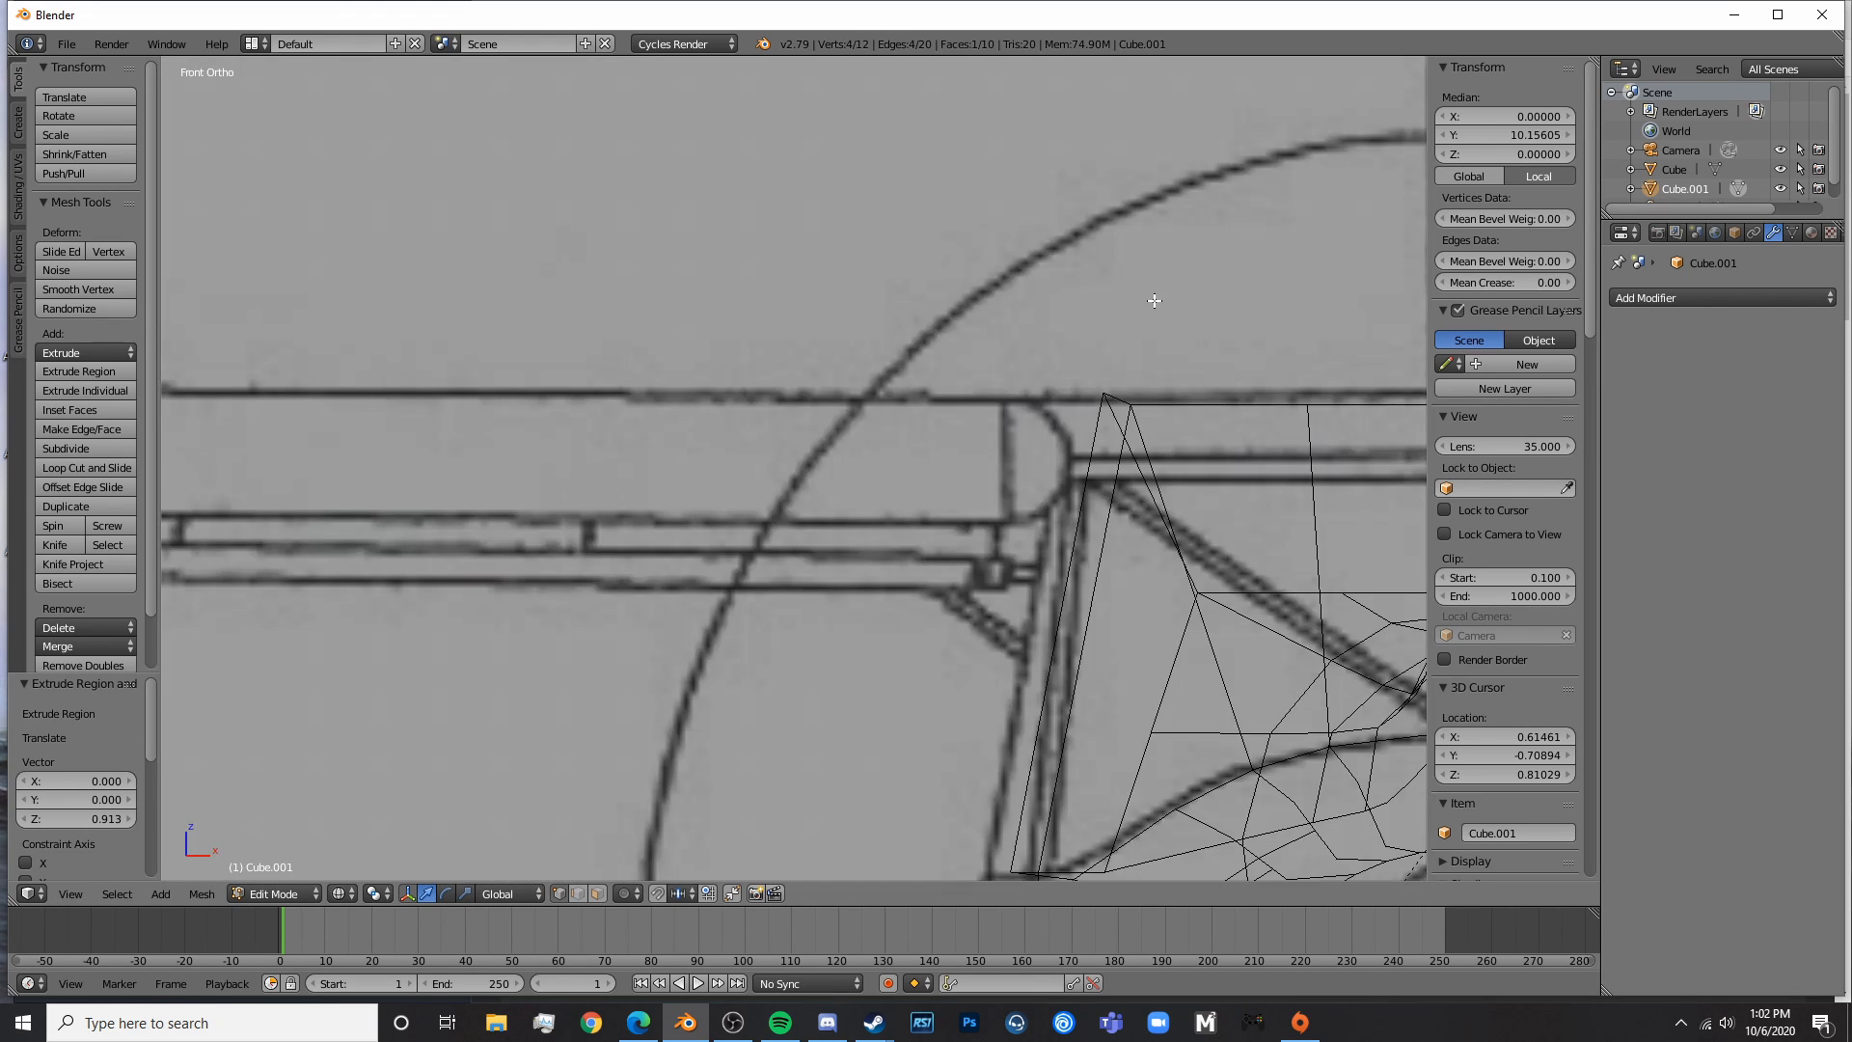
{"action": "key", "text": "Tab"}
{"action": "middle_click_drag", "start_coordinate": [1159, 472], "coordinate": [1386, 406], "text": "shift"}
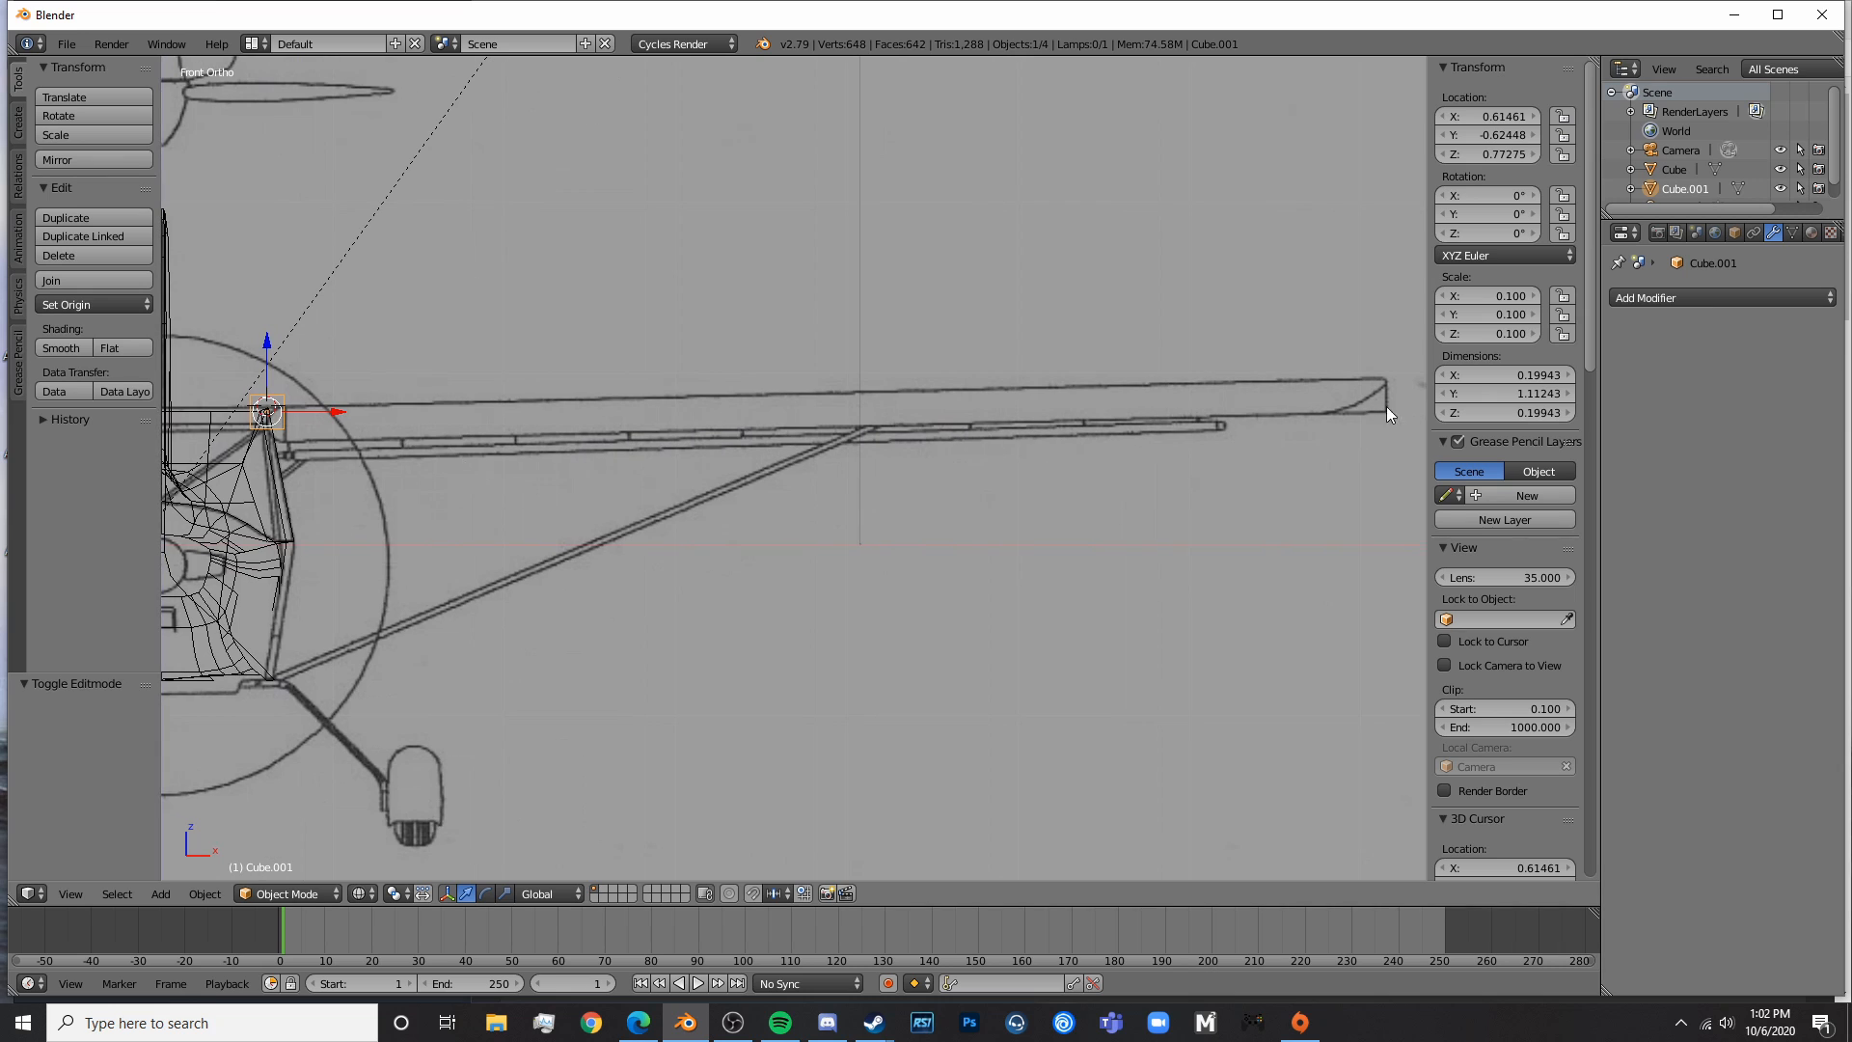
- Lower the wing's top rear edge along Z onto the blueprint's trailing edge in the side view
{"action": "key", "text": "KP_3"}
{"action": "key", "text": "Tab"}
{"action": "scroll", "coordinate": [1385, 378], "scroll_direction": "up", "scroll_amount": 5}
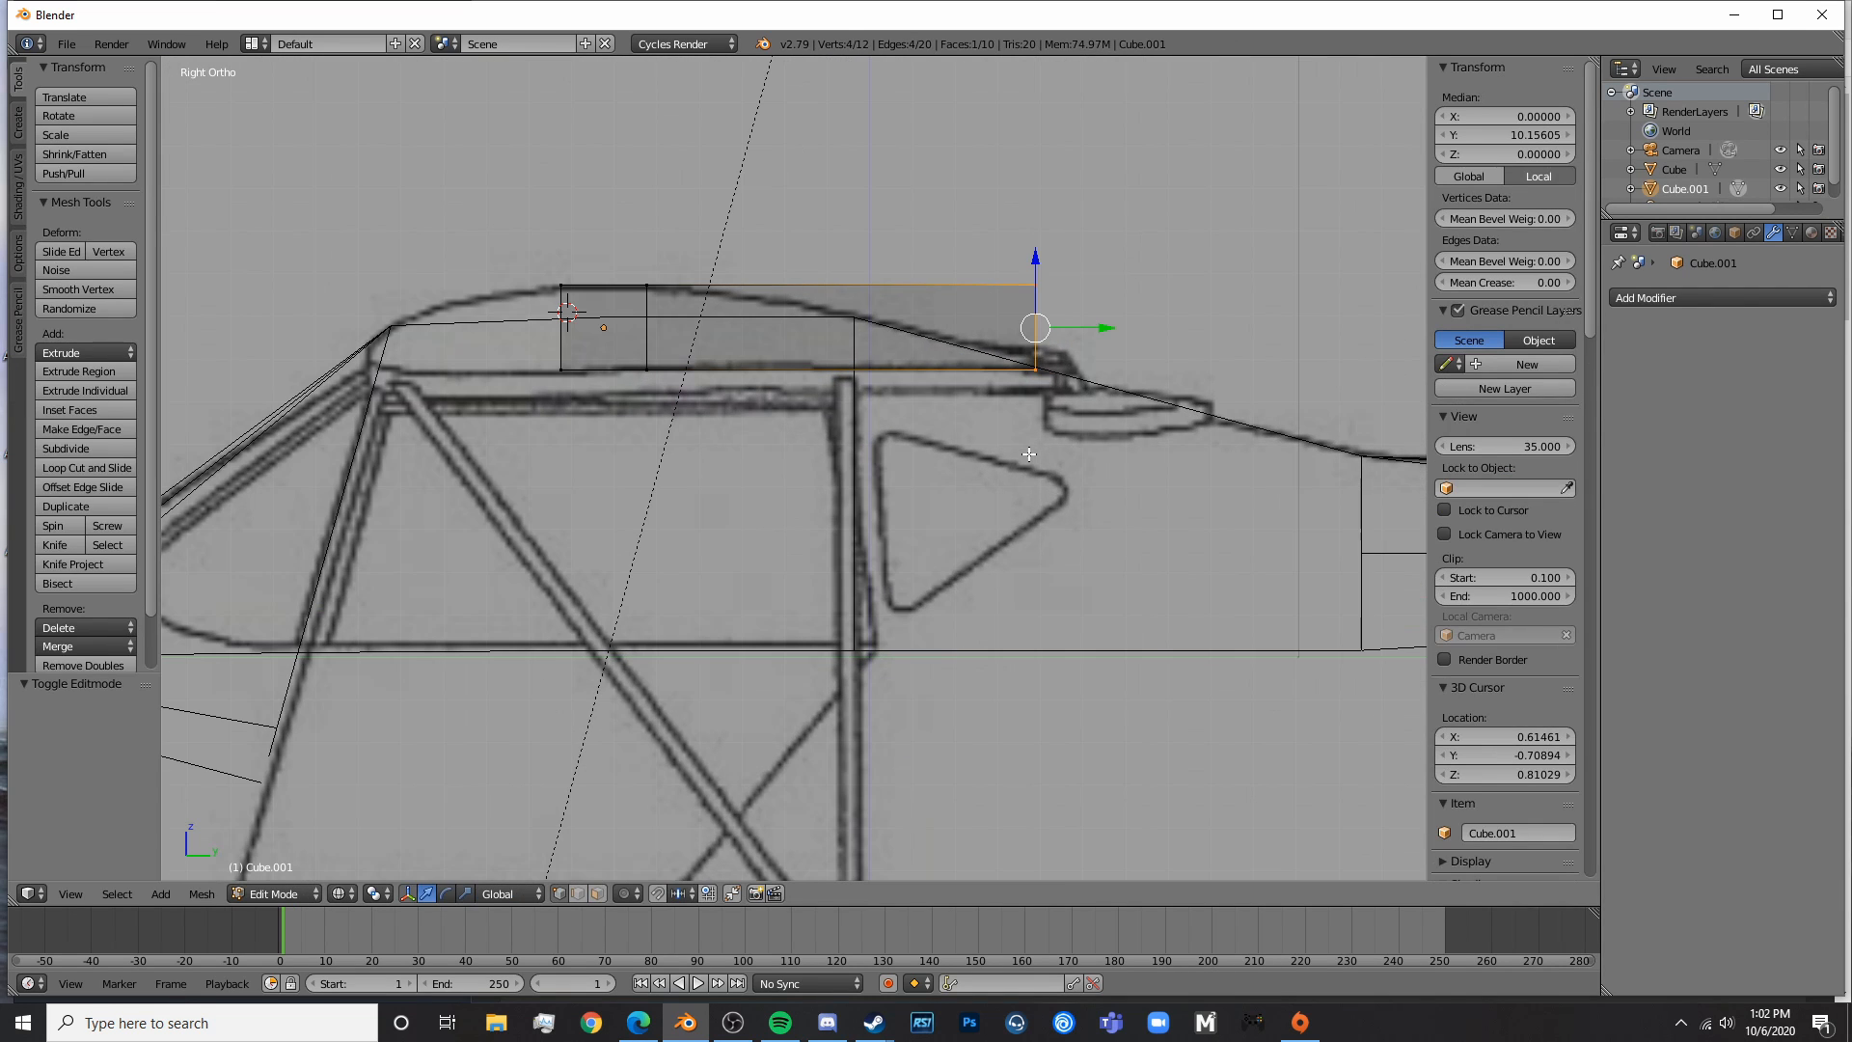
{"action": "key", "text": "a"}
{"action": "right_click", "coordinate": [1043, 288]}
{"action": "key", "text": "g"}
{"action": "key", "text": "z"}
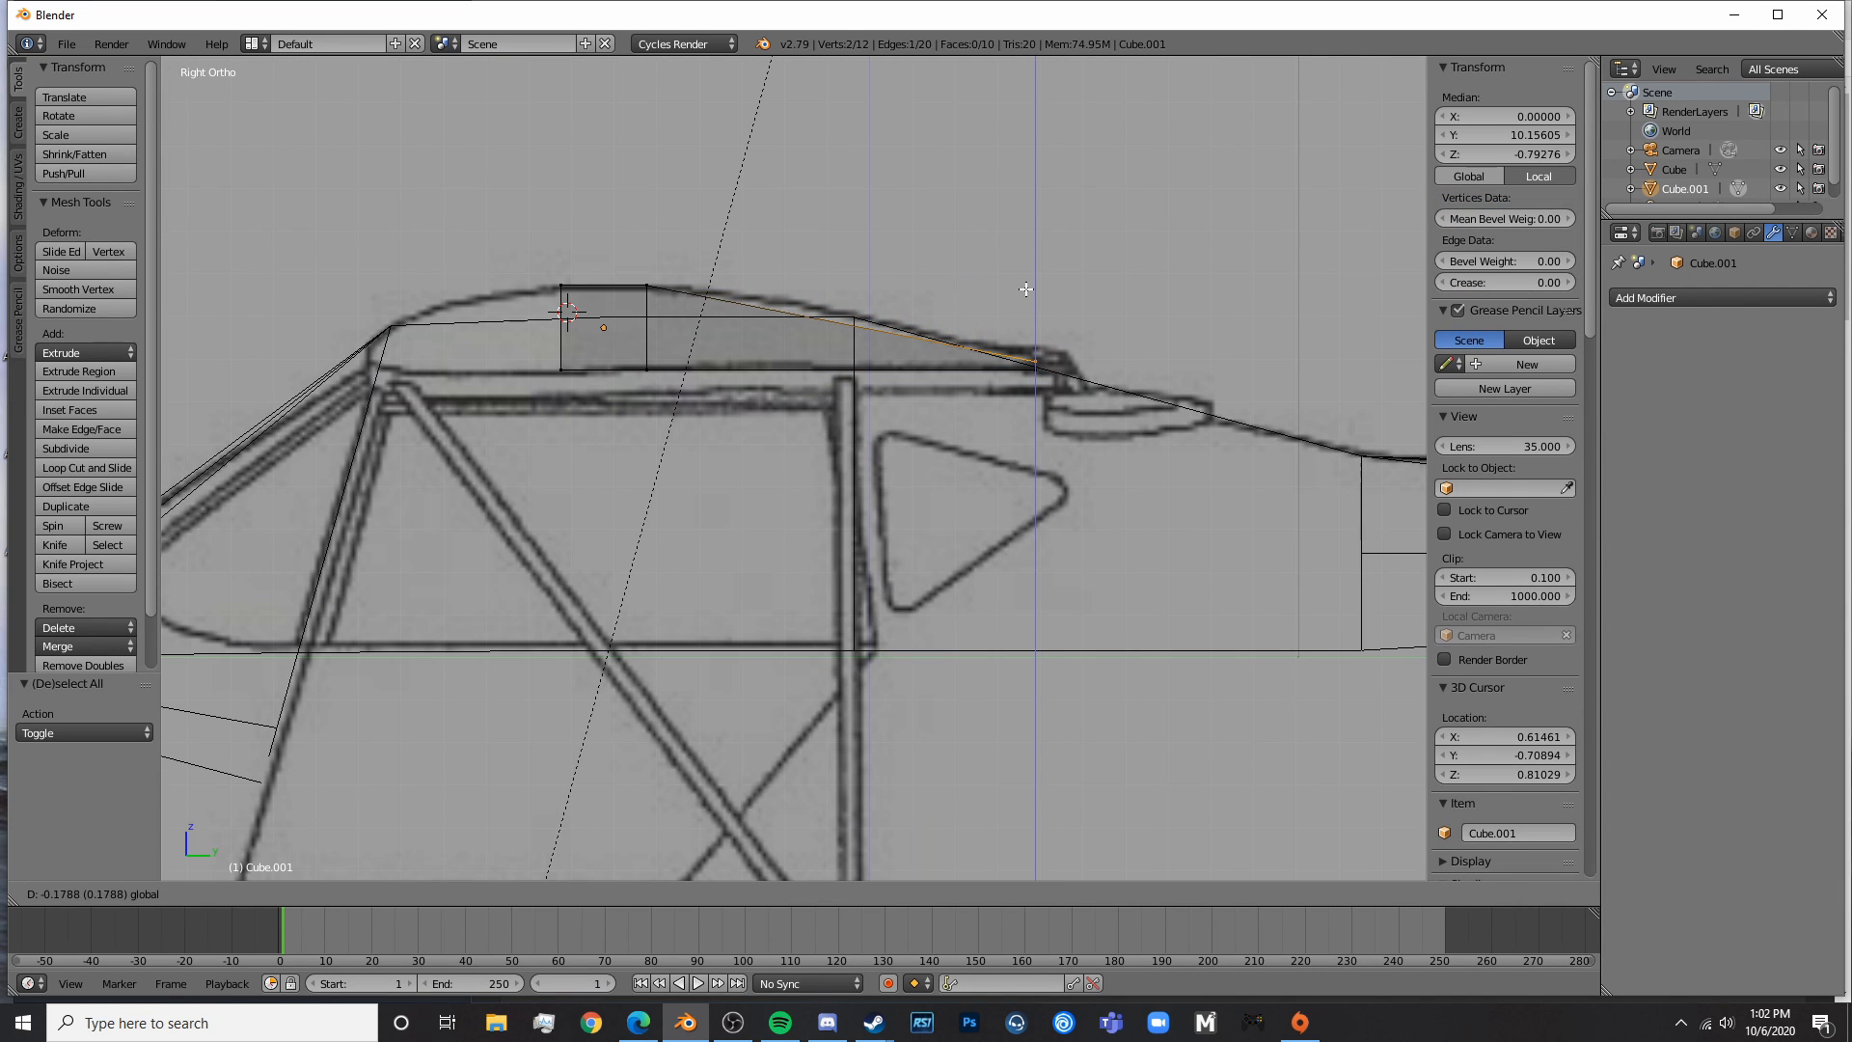
{"action": "left_click", "coordinate": [1035, 284]}
- Add a centred loop cut in the wing's rear section and raise its top vertices to the blueprint's upper curve
{"action": "middle_click_drag", "start_coordinate": [927, 368], "coordinate": [1104, 413], "text": "shift"}
{"action": "key", "text": "a"}
{"action": "key", "text": "ctrl+r"}
{"action": "left_click", "coordinate": [1056, 379]}
{"action": "right_click", "coordinate": [1056, 380]}
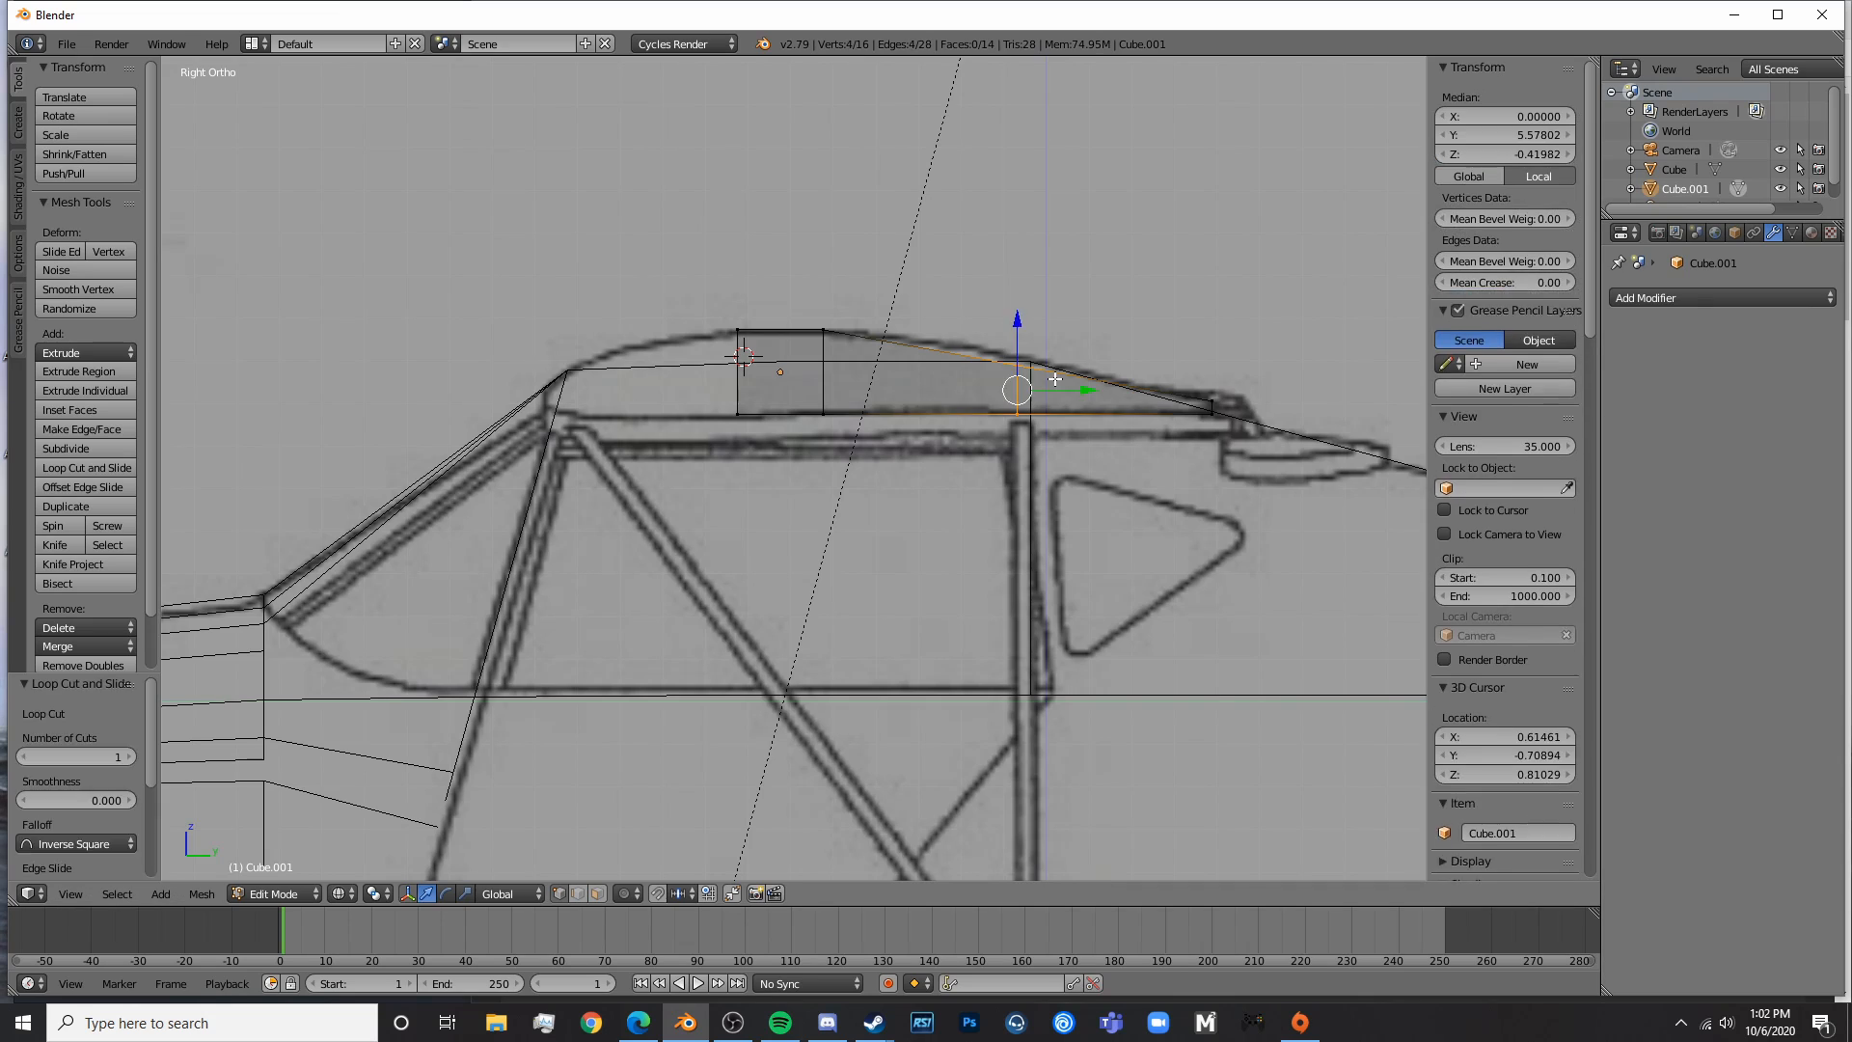
{"action": "key", "text": "a"}
{"action": "right_click", "coordinate": [1025, 330]}
{"action": "left_click_drag", "start_coordinate": [1024, 298], "coordinate": [1036, 290]}
{"action": "key", "text": "a"}
- Extrude the wing's front face forward toward the leading edge and scale it along Z by about 0.351
{"action": "key", "text": "ctrl+r"}
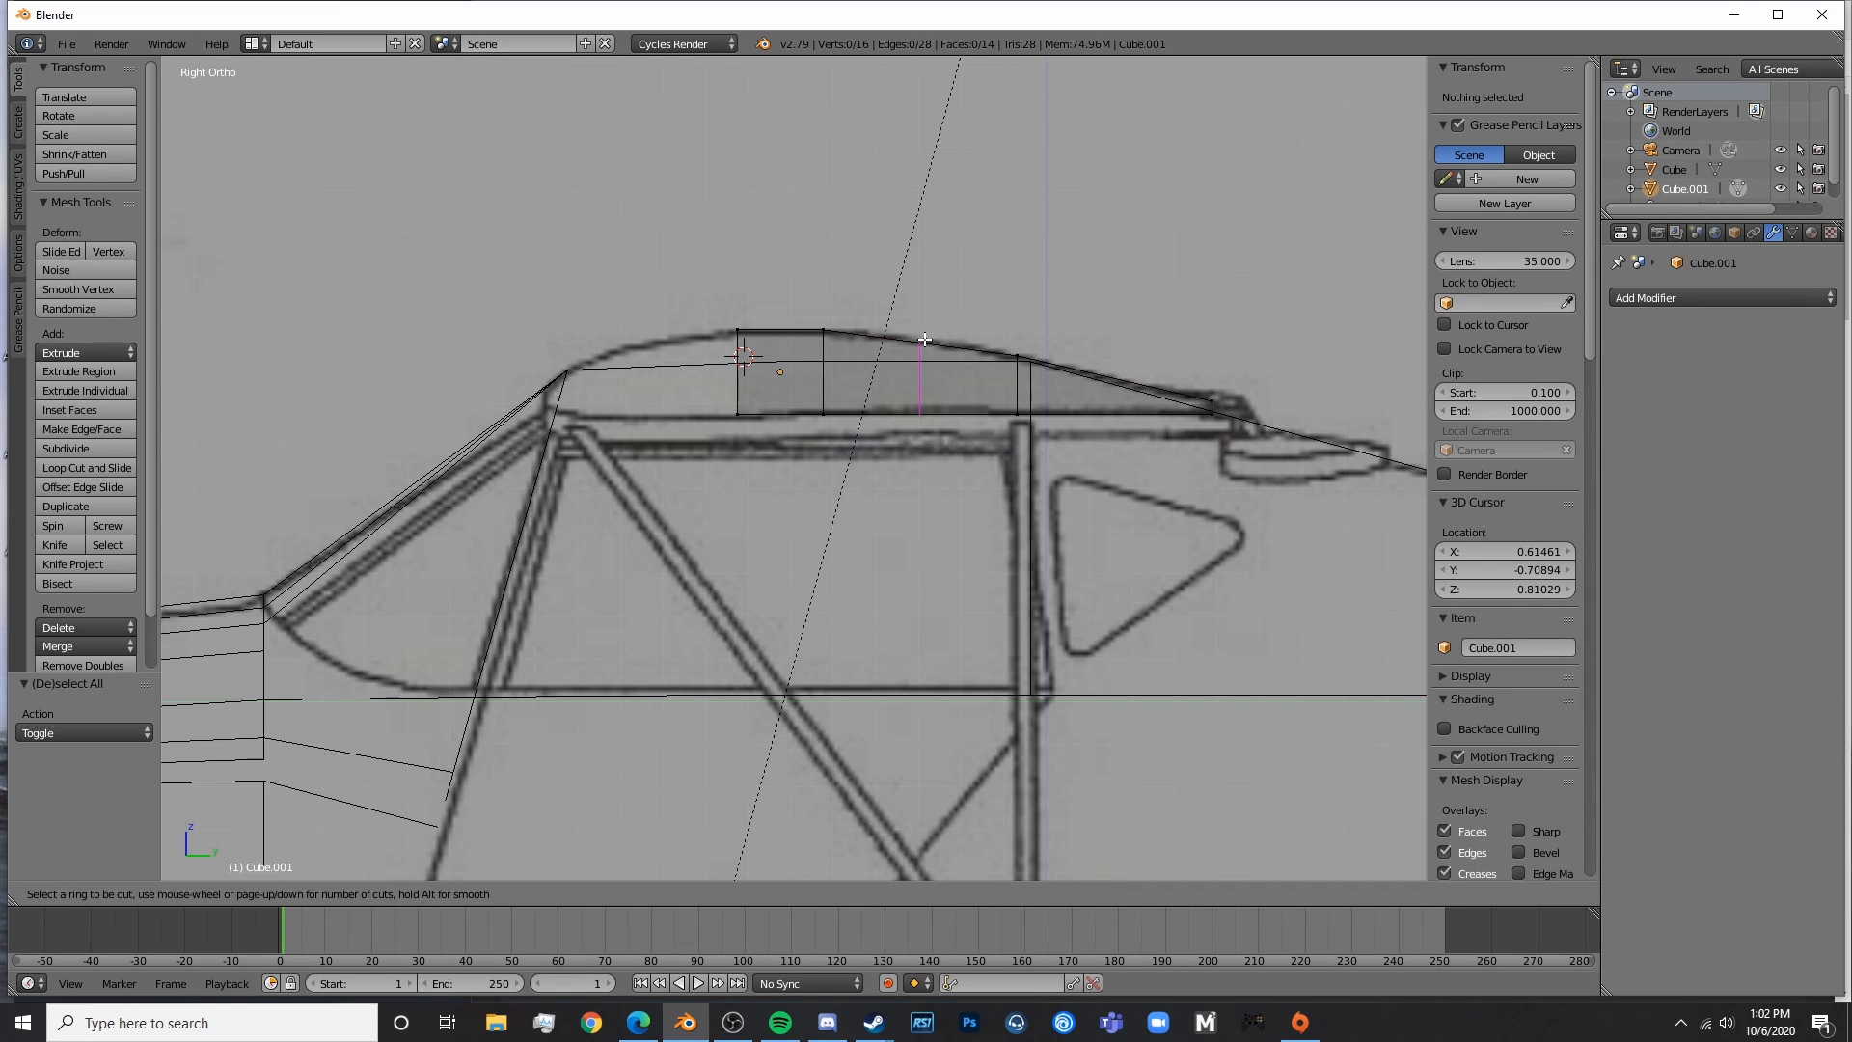
{"action": "right_click", "coordinate": [746, 339]}
{"action": "key", "text": "b"}
{"action": "left_click_drag", "start_coordinate": [721, 305], "coordinate": [772, 432]}
{"action": "key", "text": "e"}
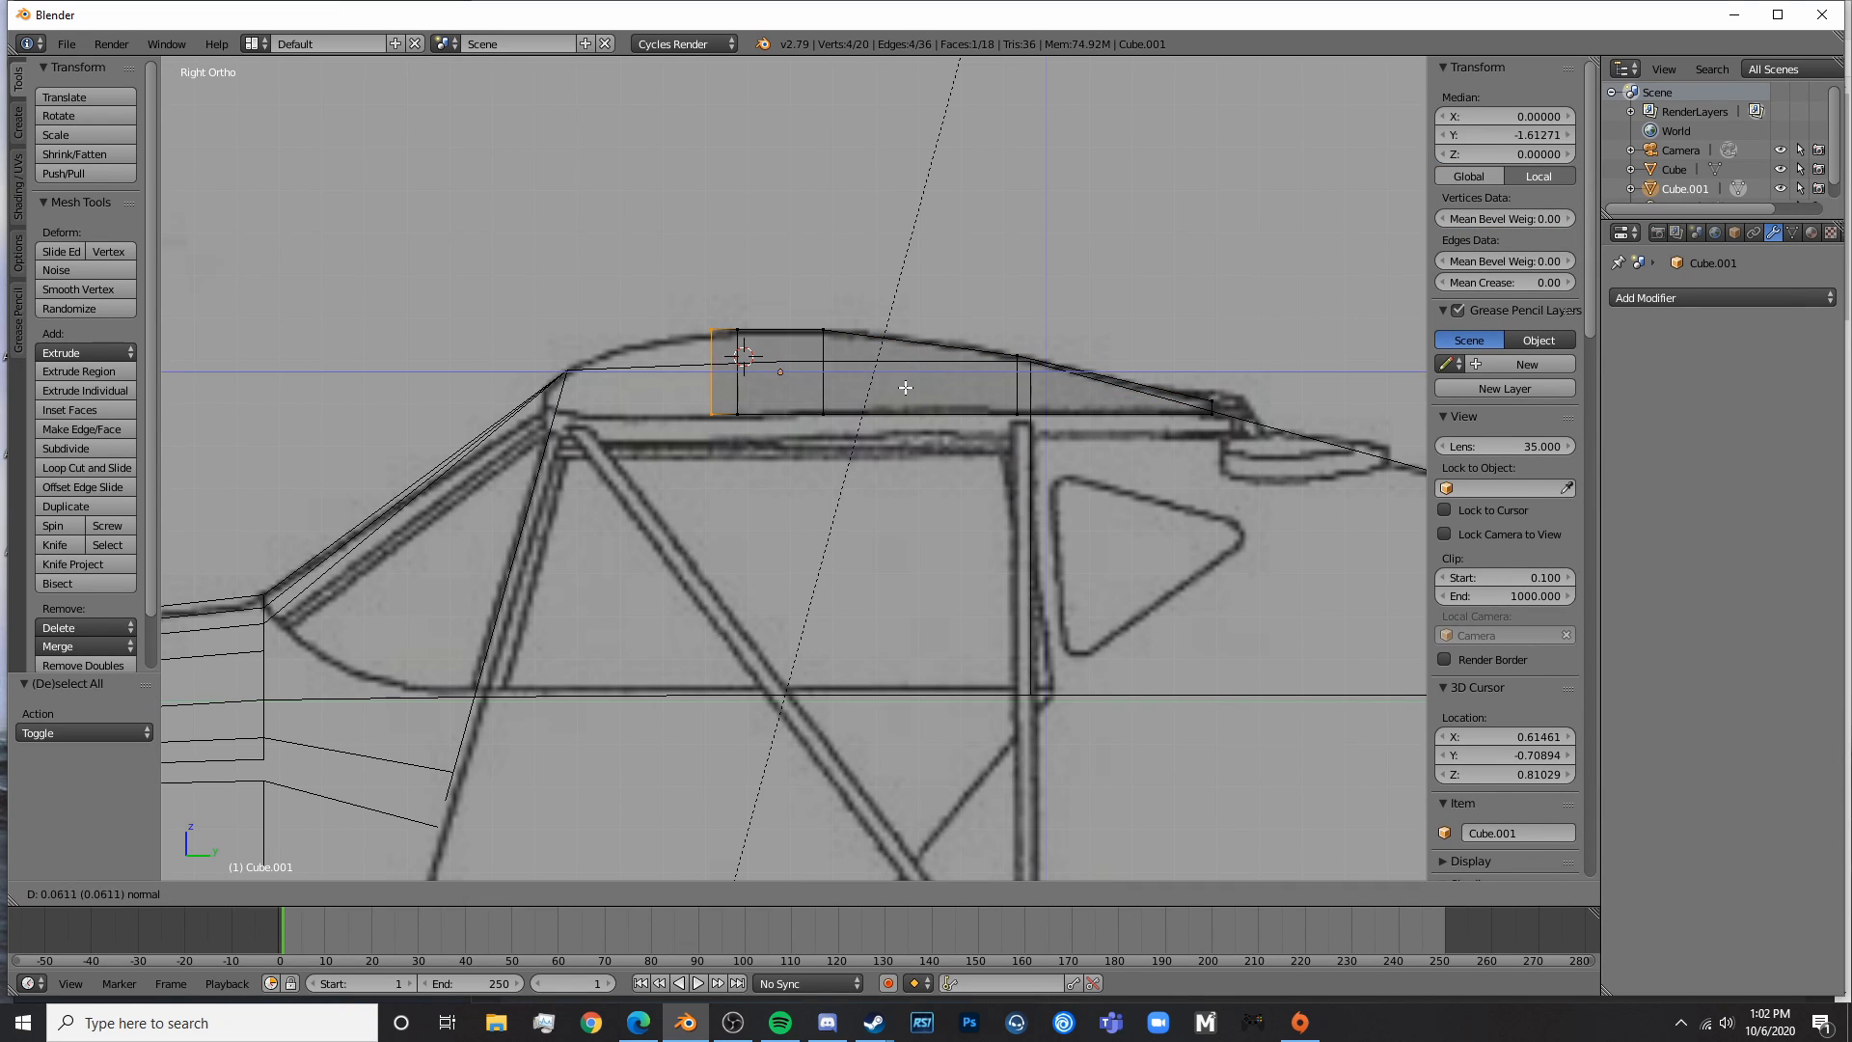
{"action": "left_click", "coordinate": [773, 397]}
{"action": "key", "text": "s"}
{"action": "key", "text": "z"}
{"action": "left_click", "coordinate": [636, 376]}
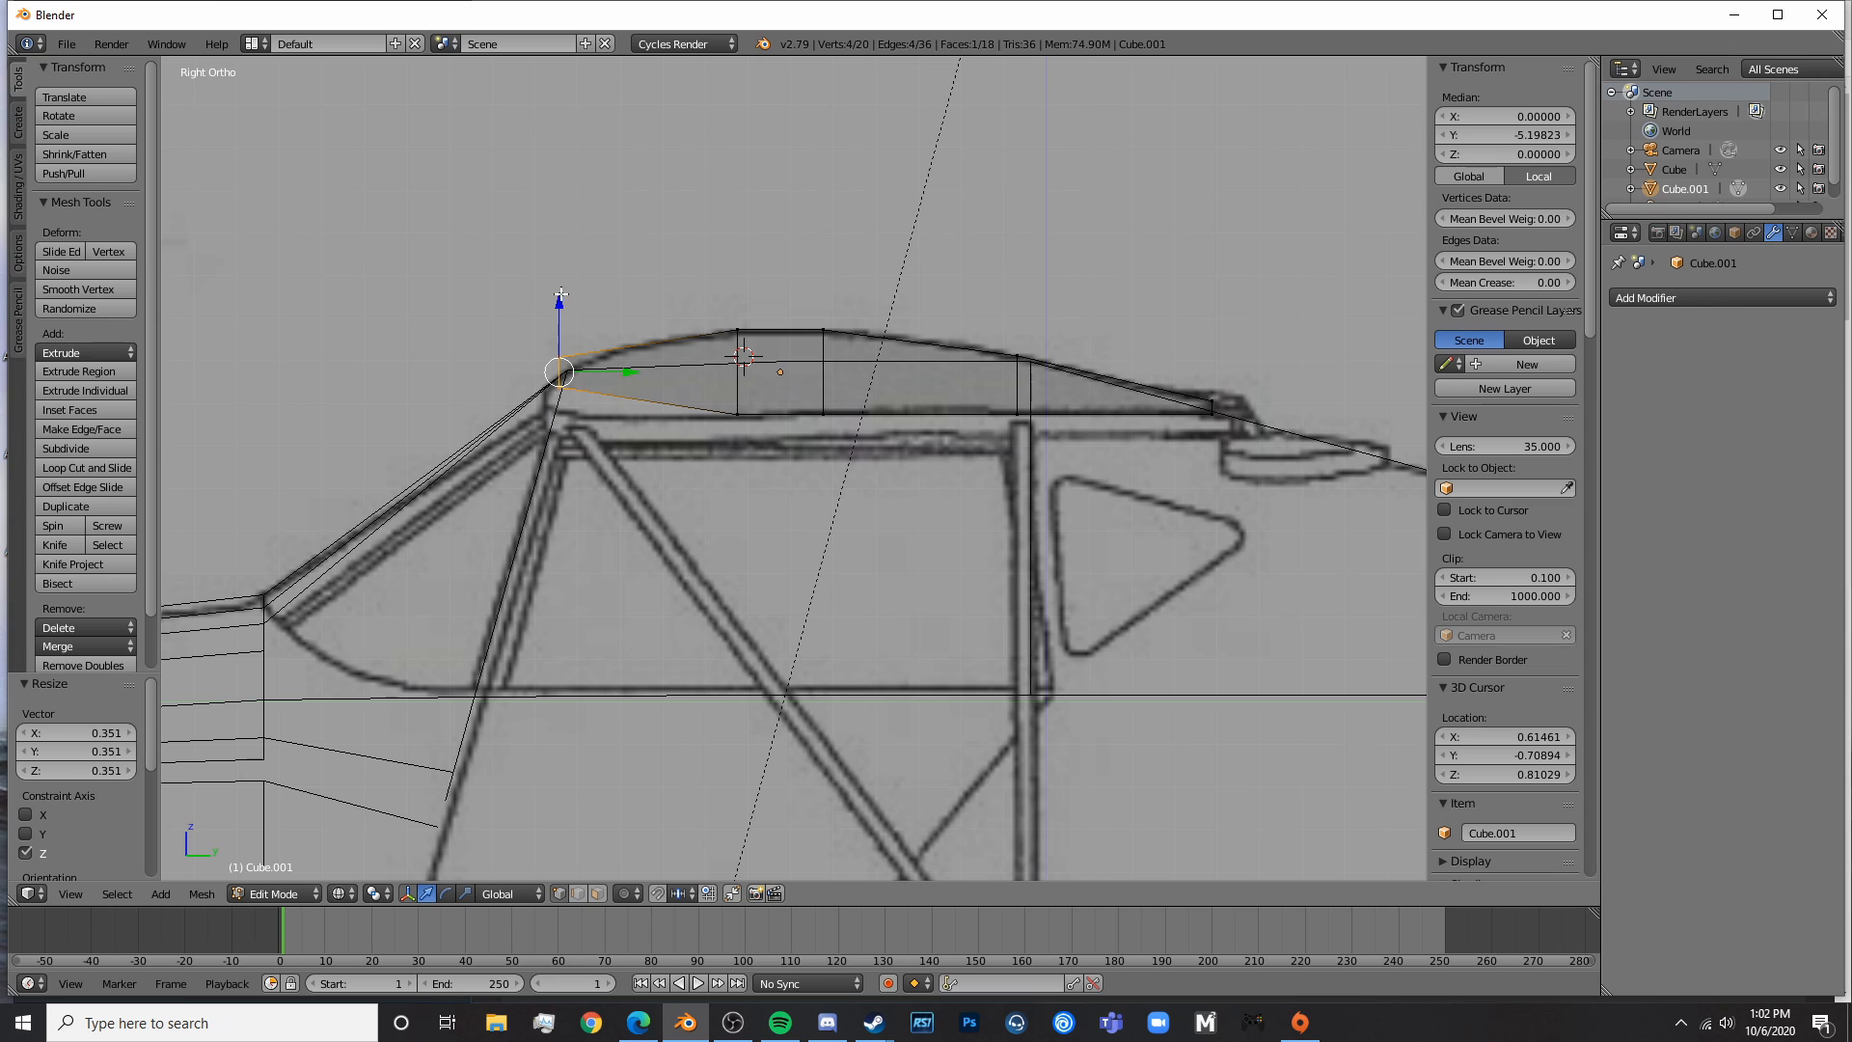
- Extrude the wing's front face another 0.036 forward and shrink it along Z to form the leading edge
{"action": "key", "text": "e"}
{"action": "left_click", "coordinate": [557, 322]}
{"action": "key", "text": "s"}
{"action": "key", "text": "z"}
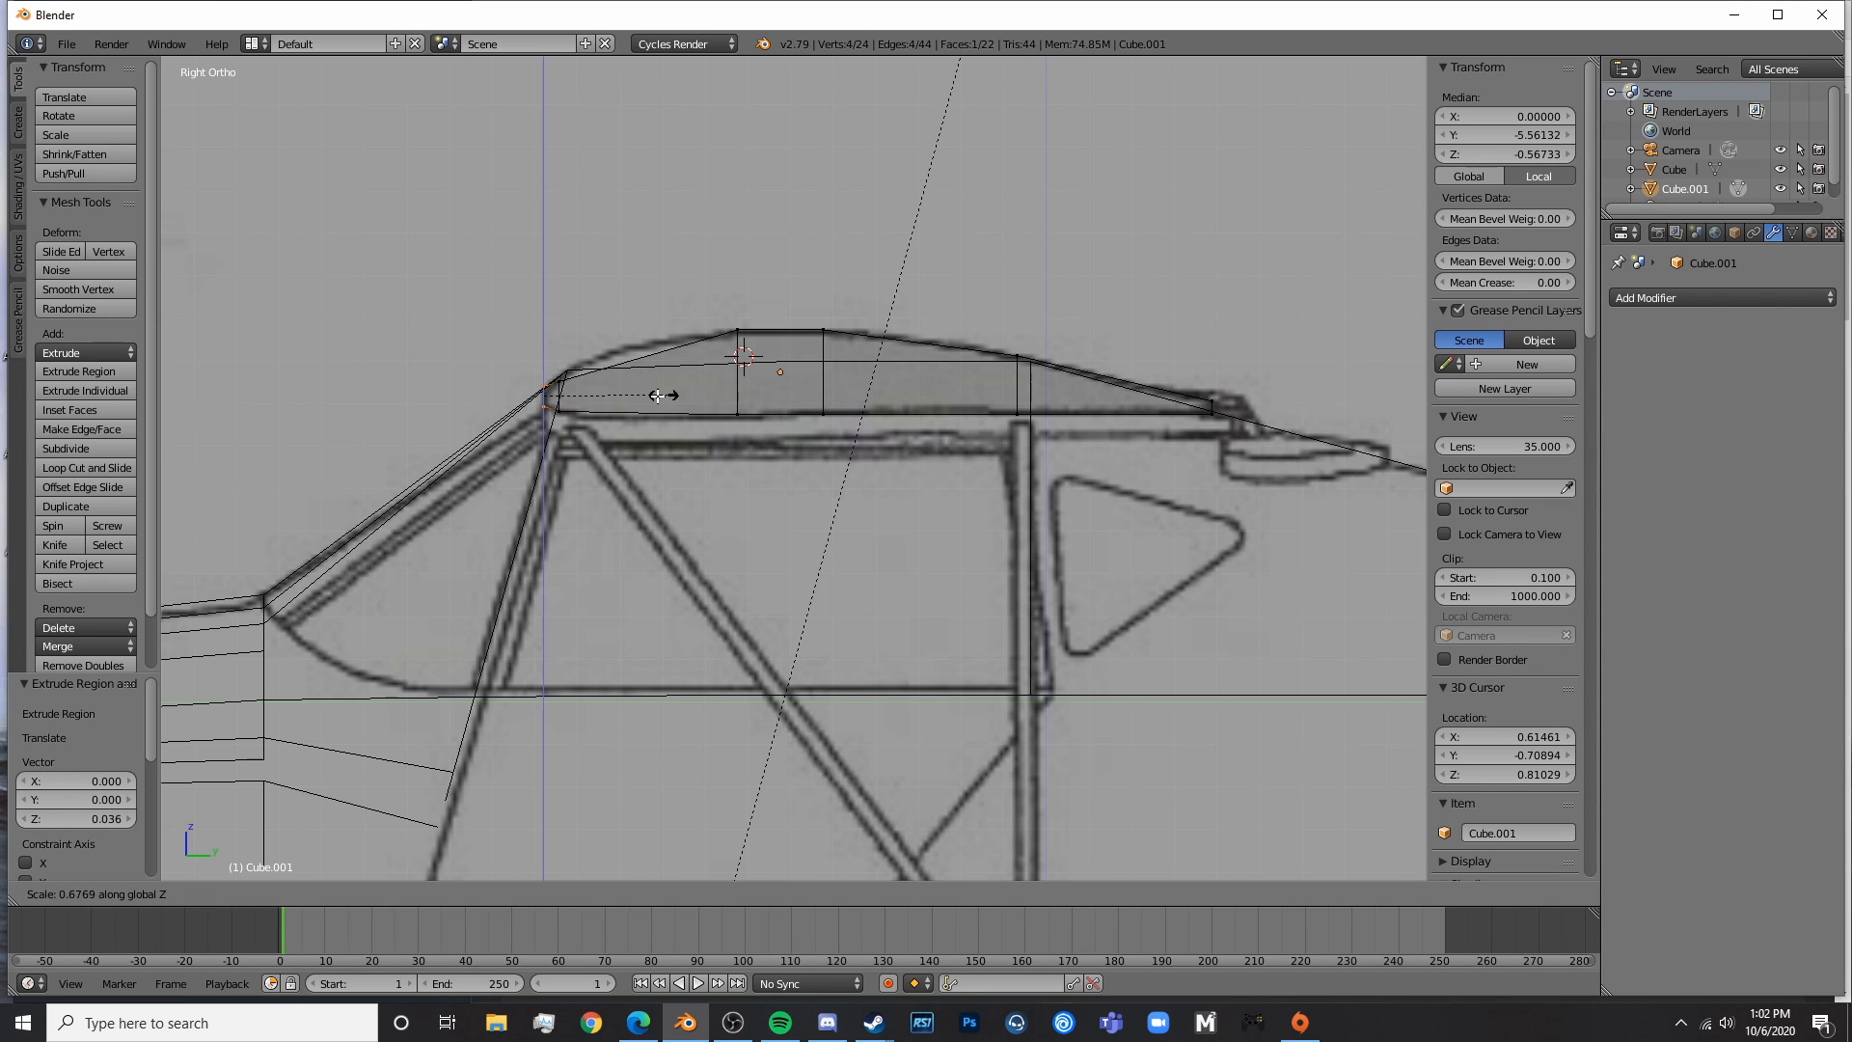
{"action": "left_click", "coordinate": [626, 399]}
- Add a centred loop cut in the short leading-edge section and enlarge it along Z to round the edge
{"action": "key", "text": "Tab"}
{"action": "scroll", "coordinate": [639, 473], "scroll_direction": "up", "scroll_amount": 5}
{"action": "middle_click_drag", "start_coordinate": [652, 528], "coordinate": [1107, 617], "text": "shift"}
{"action": "key", "text": "Tab"}
{"action": "key", "text": "a"}
{"action": "key", "text": "ctrl+r"}
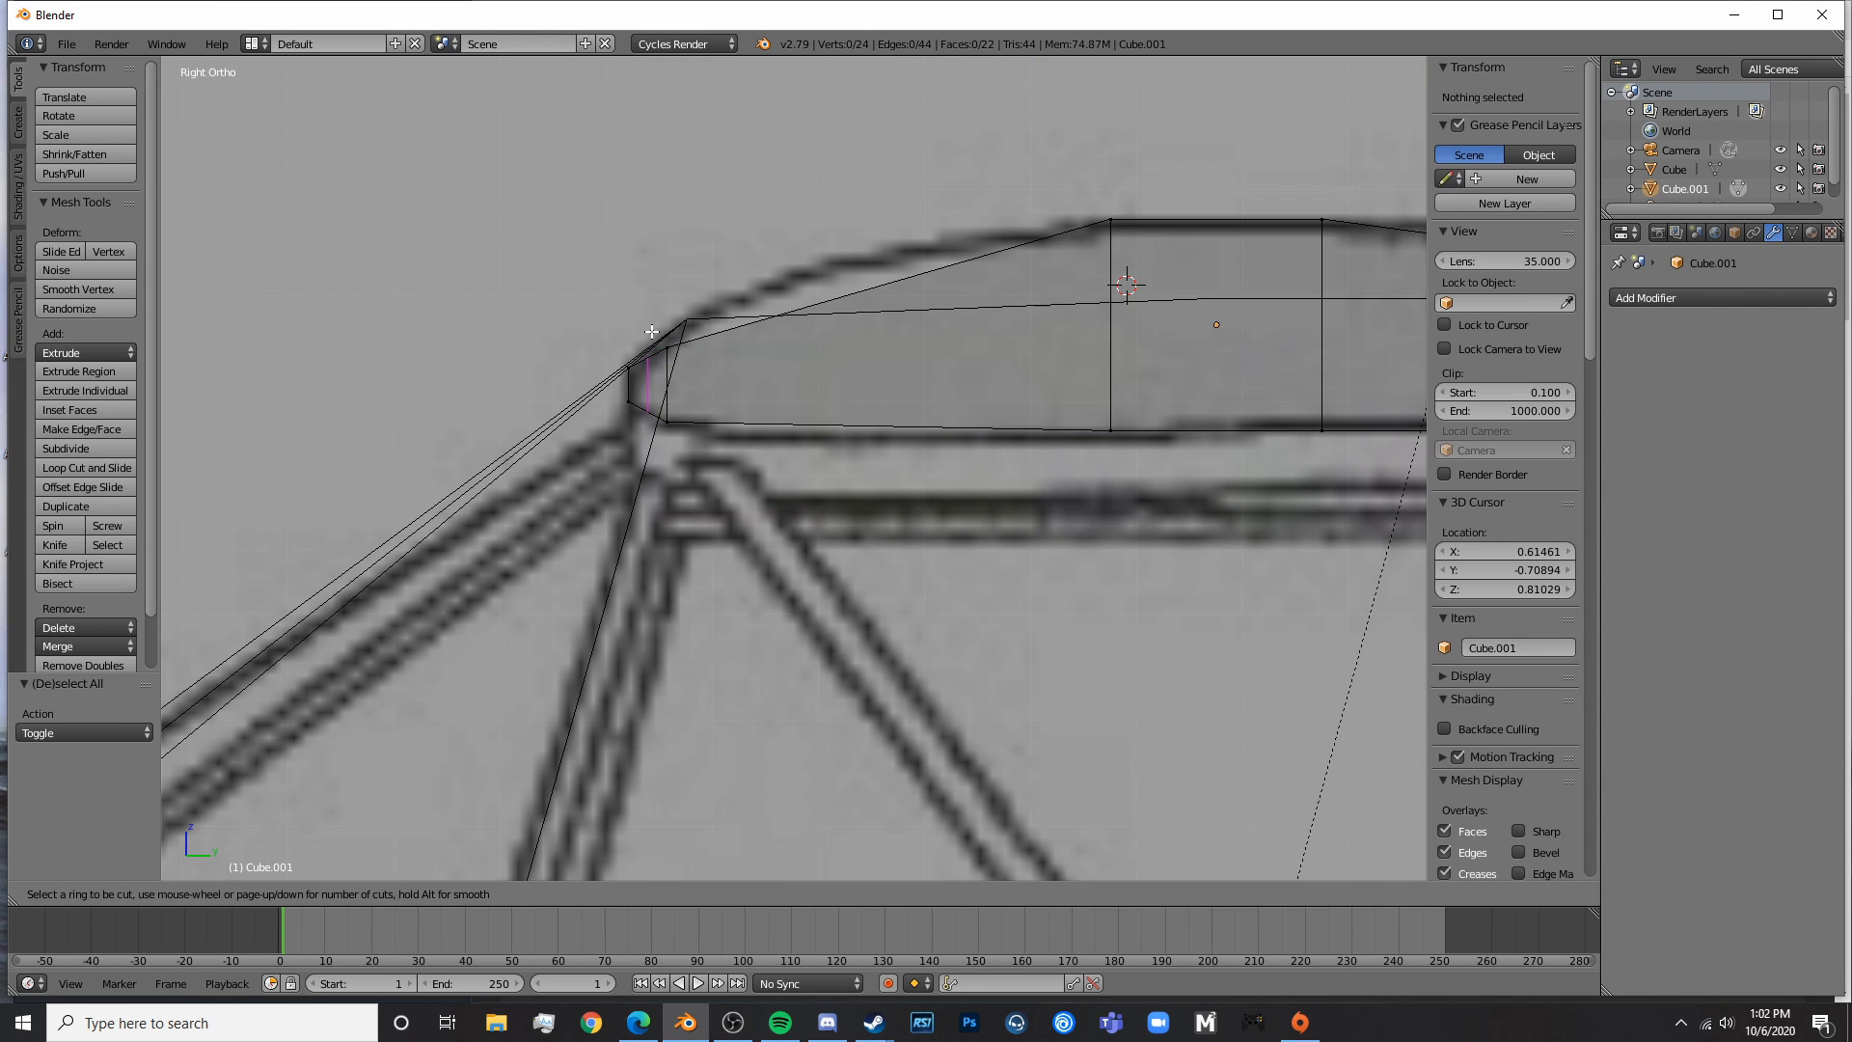
{"action": "left_click", "coordinate": [652, 331]}
{"action": "right_click", "coordinate": [640, 318]}
{"action": "key", "text": "s"}
{"action": "key", "text": "z"}
{"action": "left_click", "coordinate": [705, 320]}
{"action": "key", "text": "a"}
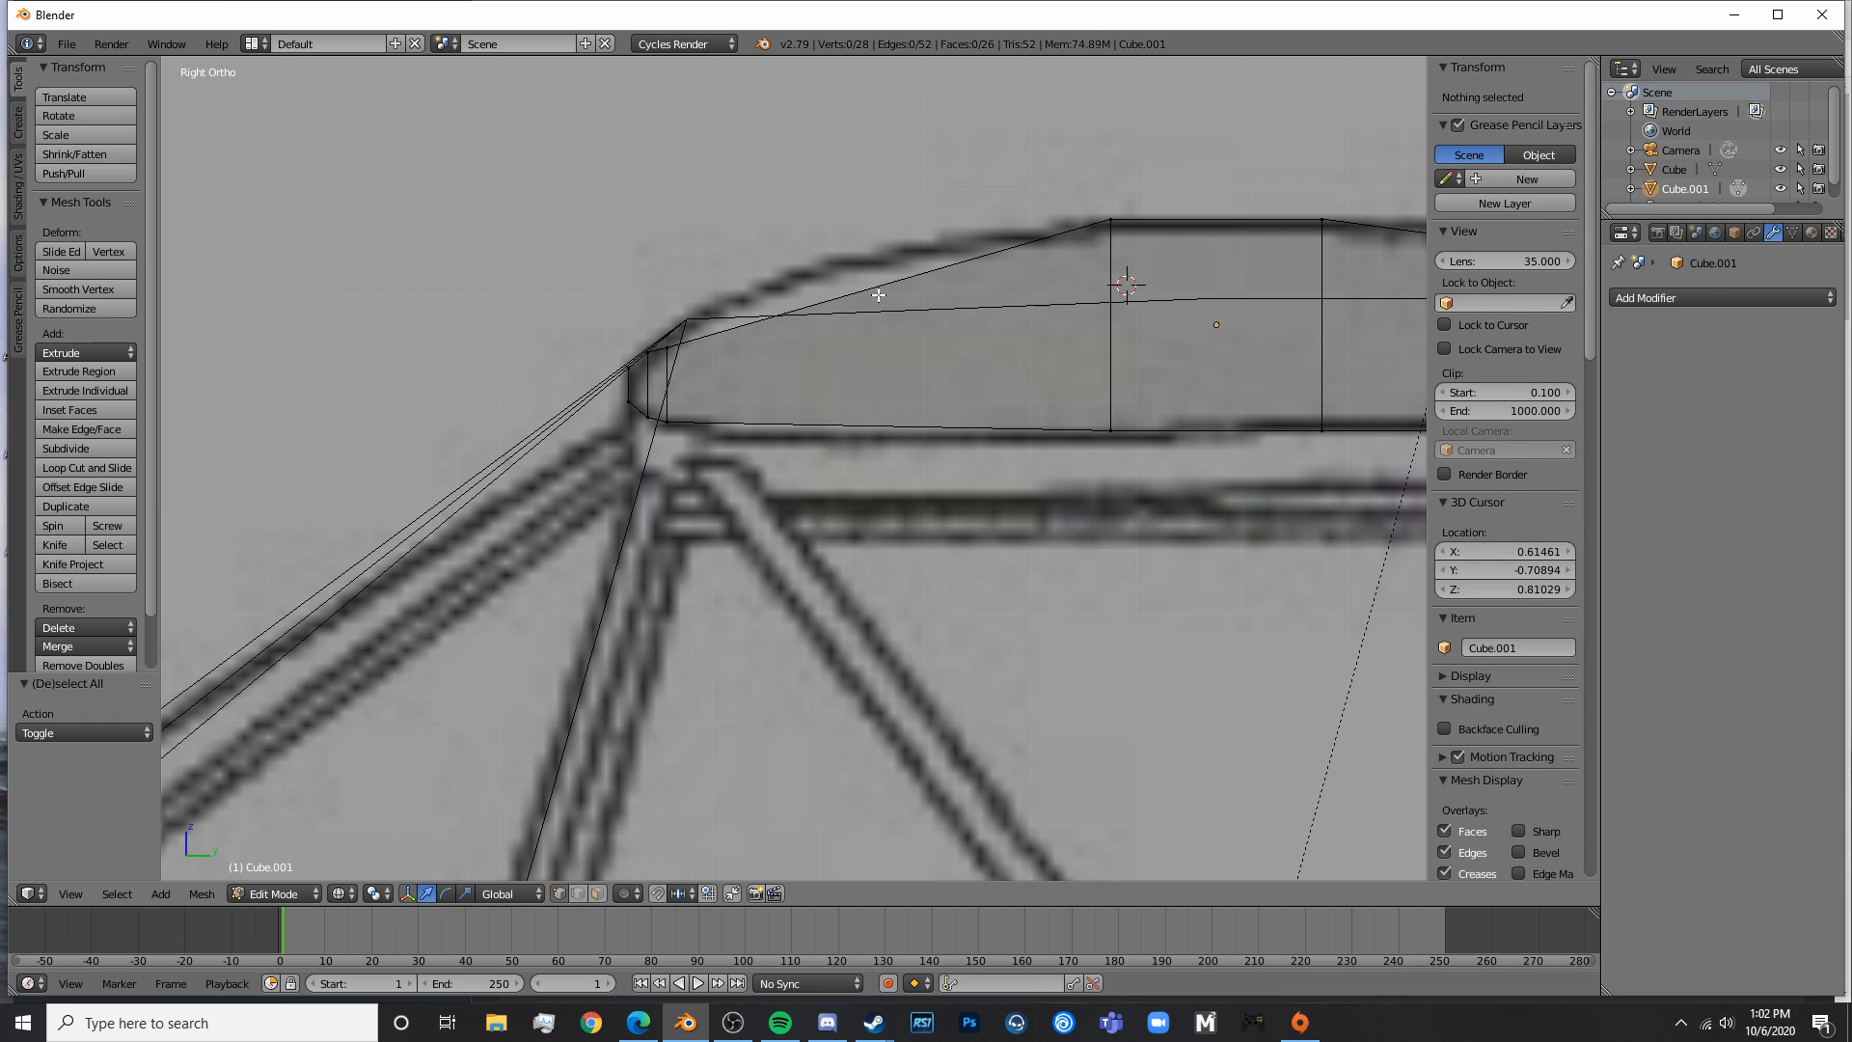
- Raise the top vertices of the ring just behind the leading-edge section along Z to the blueprint's outline
{"action": "right_click", "coordinate": [648, 344]}
{"action": "key", "text": "g"}
{"action": "key", "text": "z"}
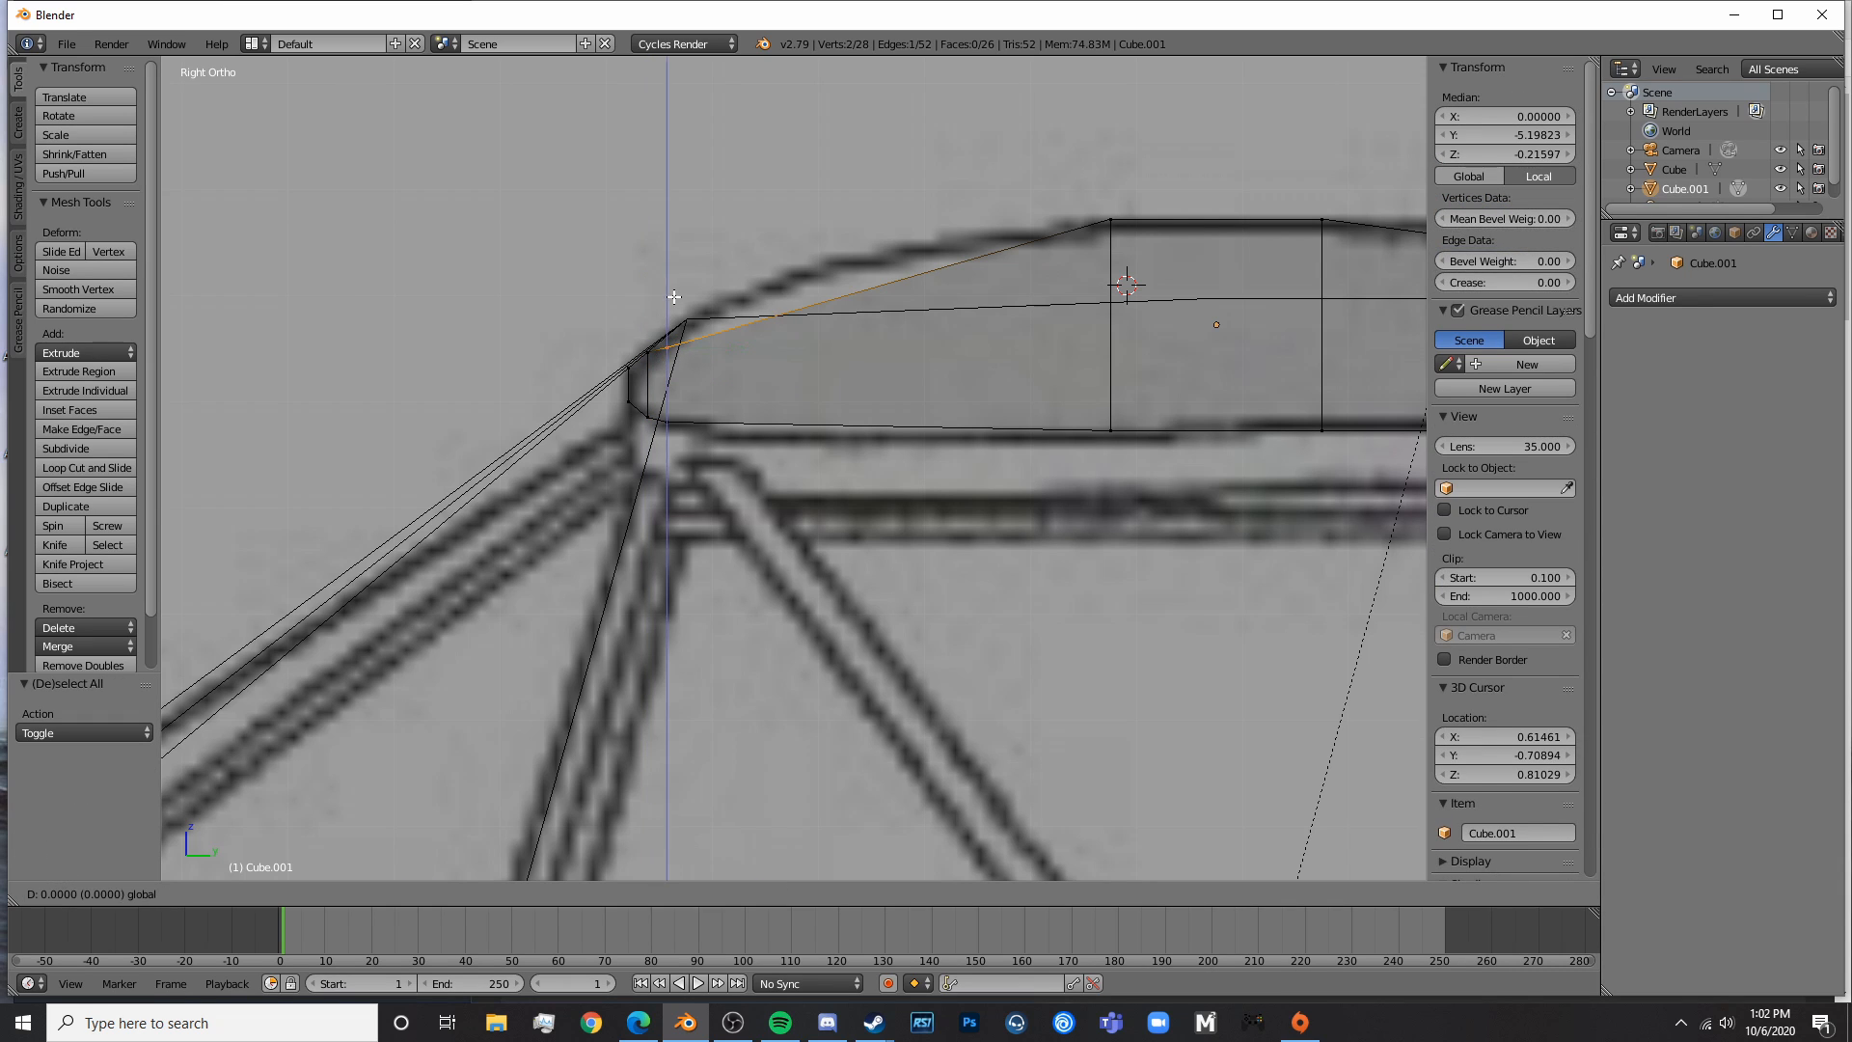
{"action": "left_click", "coordinate": [692, 289]}
{"action": "key", "text": "a"}
- Add a loop cut in the wing's front section, slide it forward and raise its top vertices about 0.026 along Z
{"action": "key", "text": "ctrl+r"}
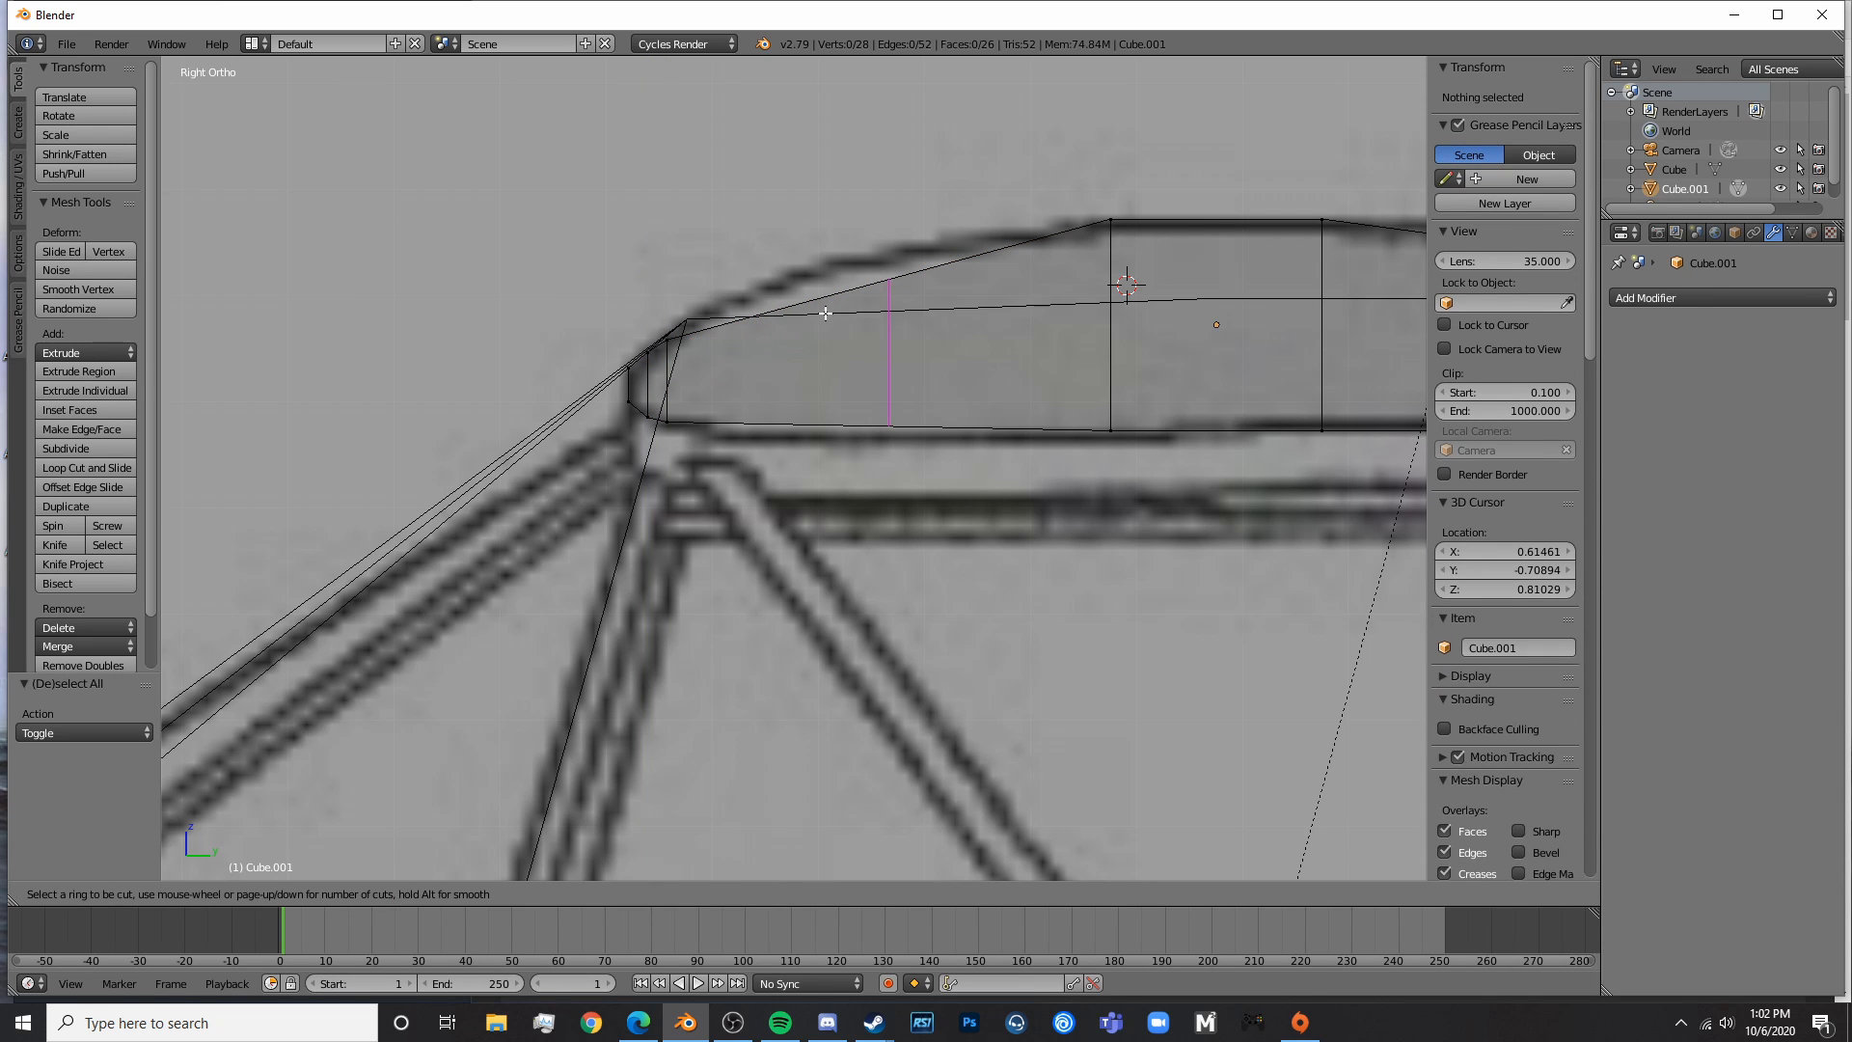
{"action": "left_click", "coordinate": [823, 310]}
{"action": "left_click", "coordinate": [741, 311]}
{"action": "key", "text": "a"}
{"action": "right_click", "coordinate": [810, 306]}
{"action": "key", "text": "g"}
{"action": "key", "text": "z"}
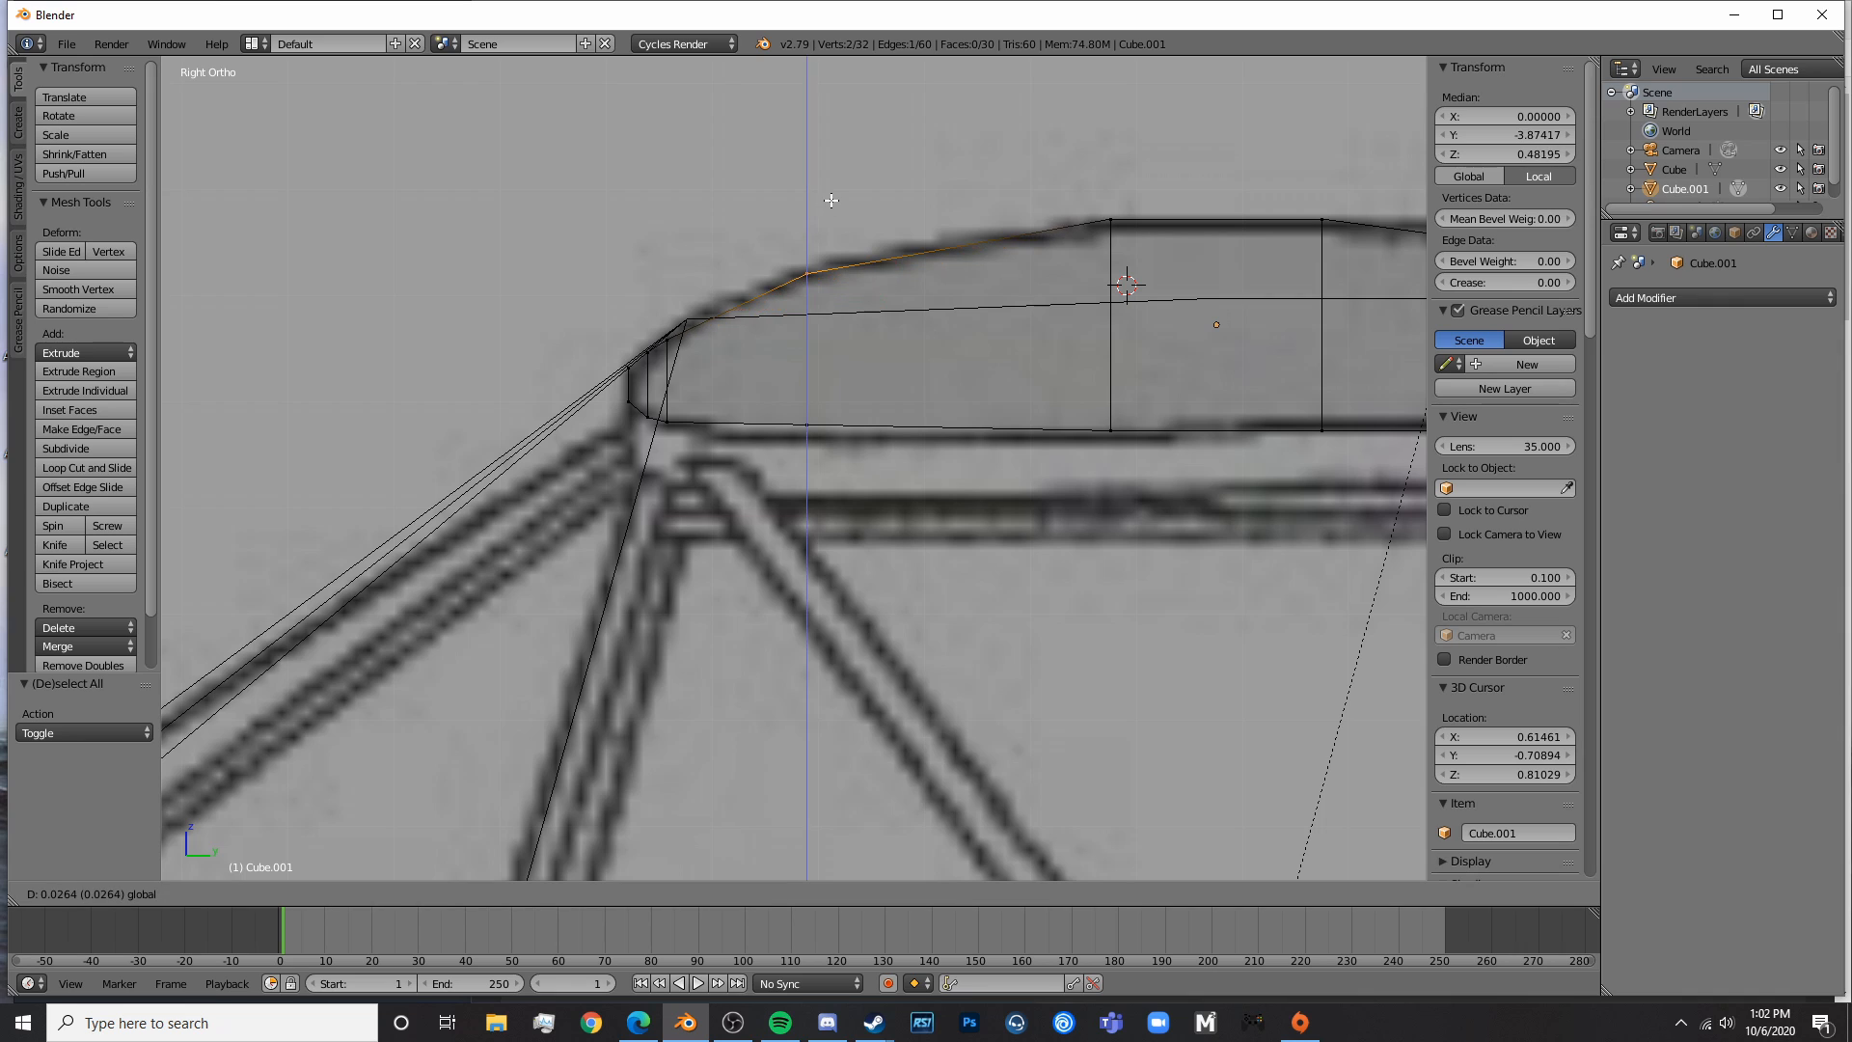
{"action": "left_click", "coordinate": [832, 200]}
{"action": "key", "text": "a"}
- Add a centred loop cut between that ring and the original cube section, and raise its top vertices to the blueprint's curve
{"action": "key", "text": "ctrl+r"}
{"action": "double_click", "coordinate": [922, 259]}
{"action": "key", "text": "a"}
{"action": "right_click", "coordinate": [955, 243]}
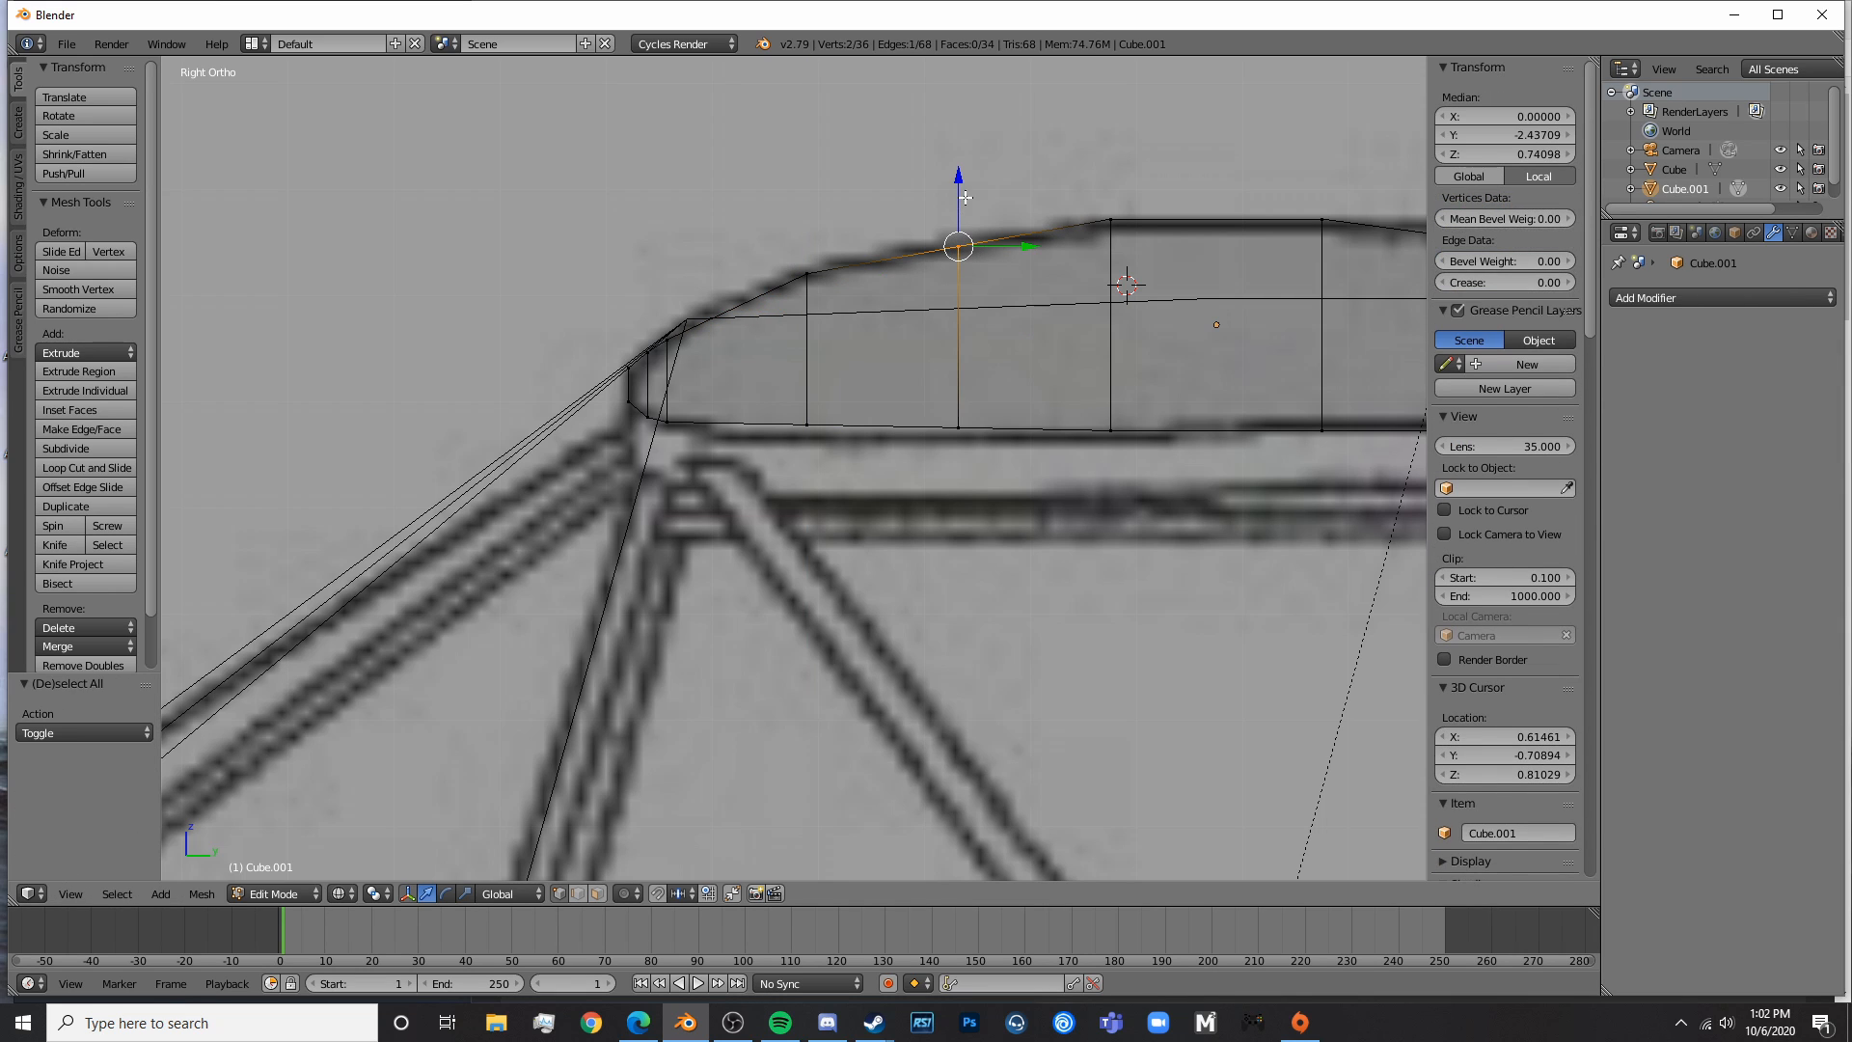
{"action": "key", "text": "g"}
{"action": "key", "text": "z"}
{"action": "left_click", "coordinate": [982, 180]}
{"action": "key", "text": "a"}
- Add a centred loop cut just behind the leading-edge rings and adjust its top vertices along Z to the blueprint's curve
{"action": "key", "text": "ctrl+r"}
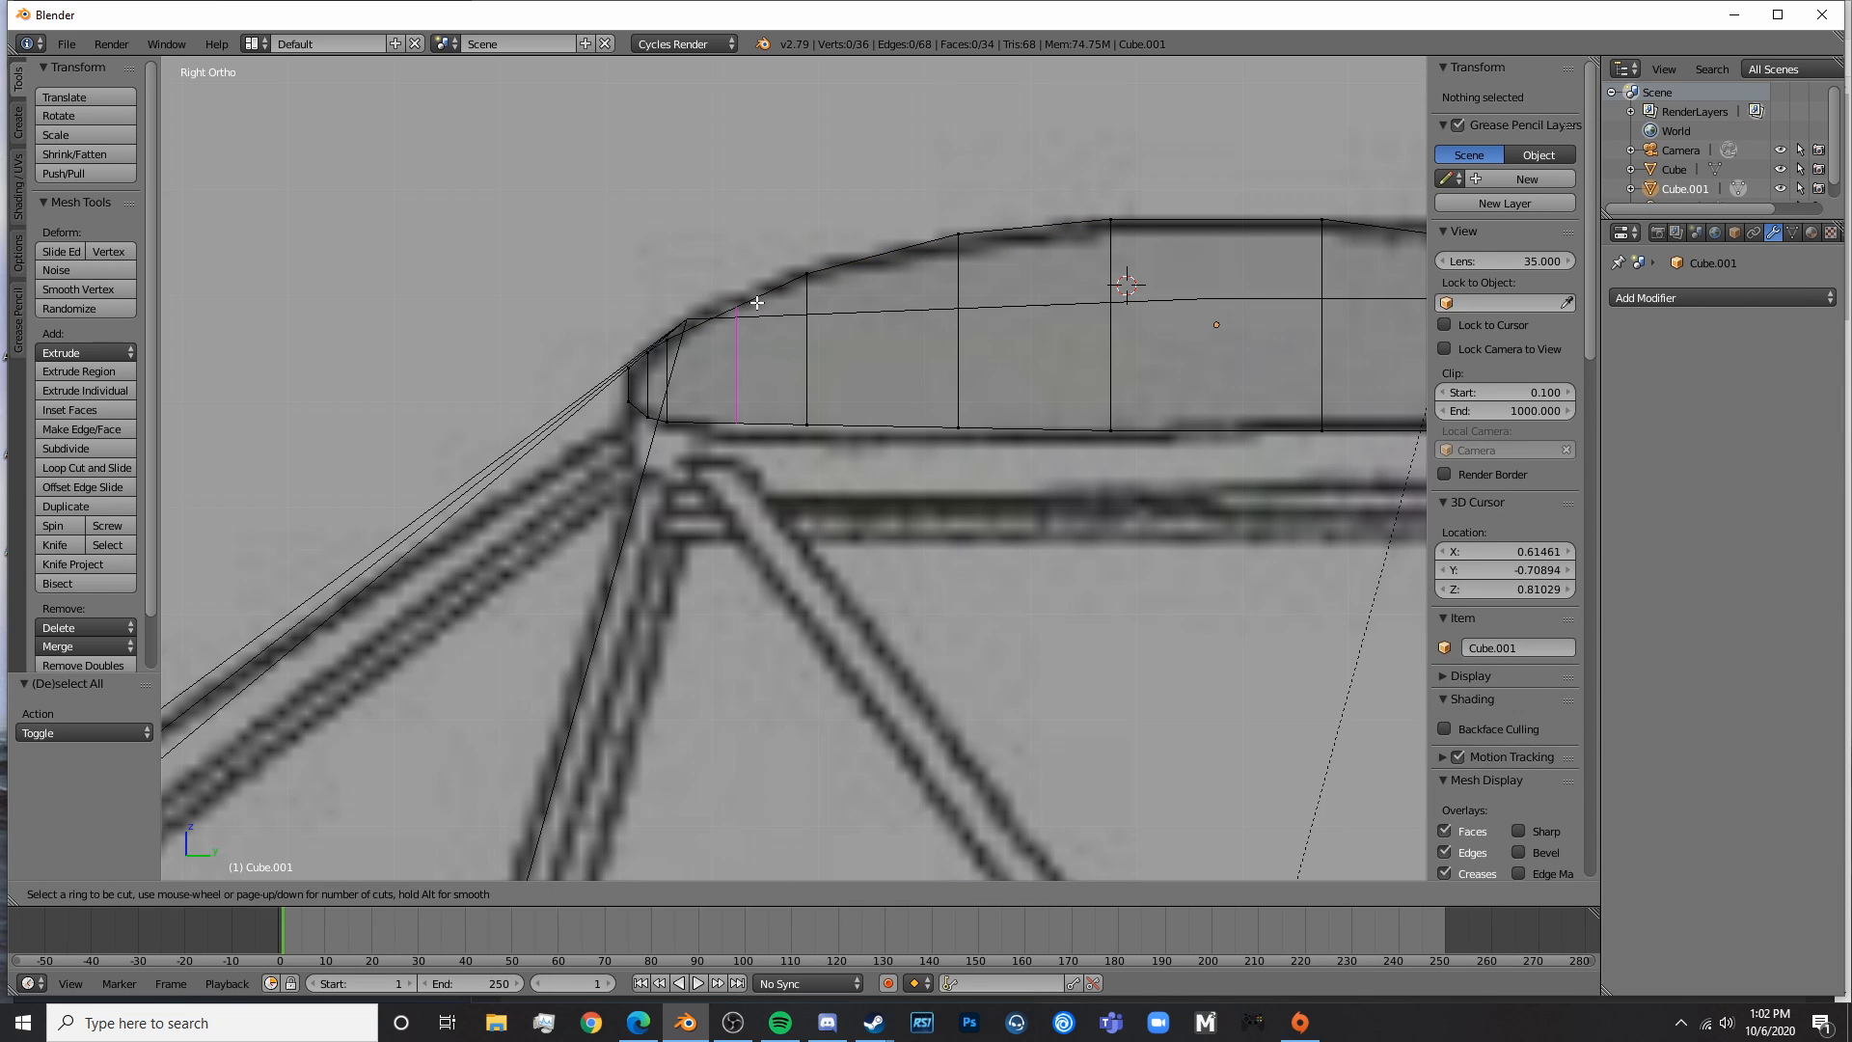
{"action": "double_click", "coordinate": [752, 302]}
{"action": "key", "text": "a"}
{"action": "right_click", "coordinate": [735, 307]}
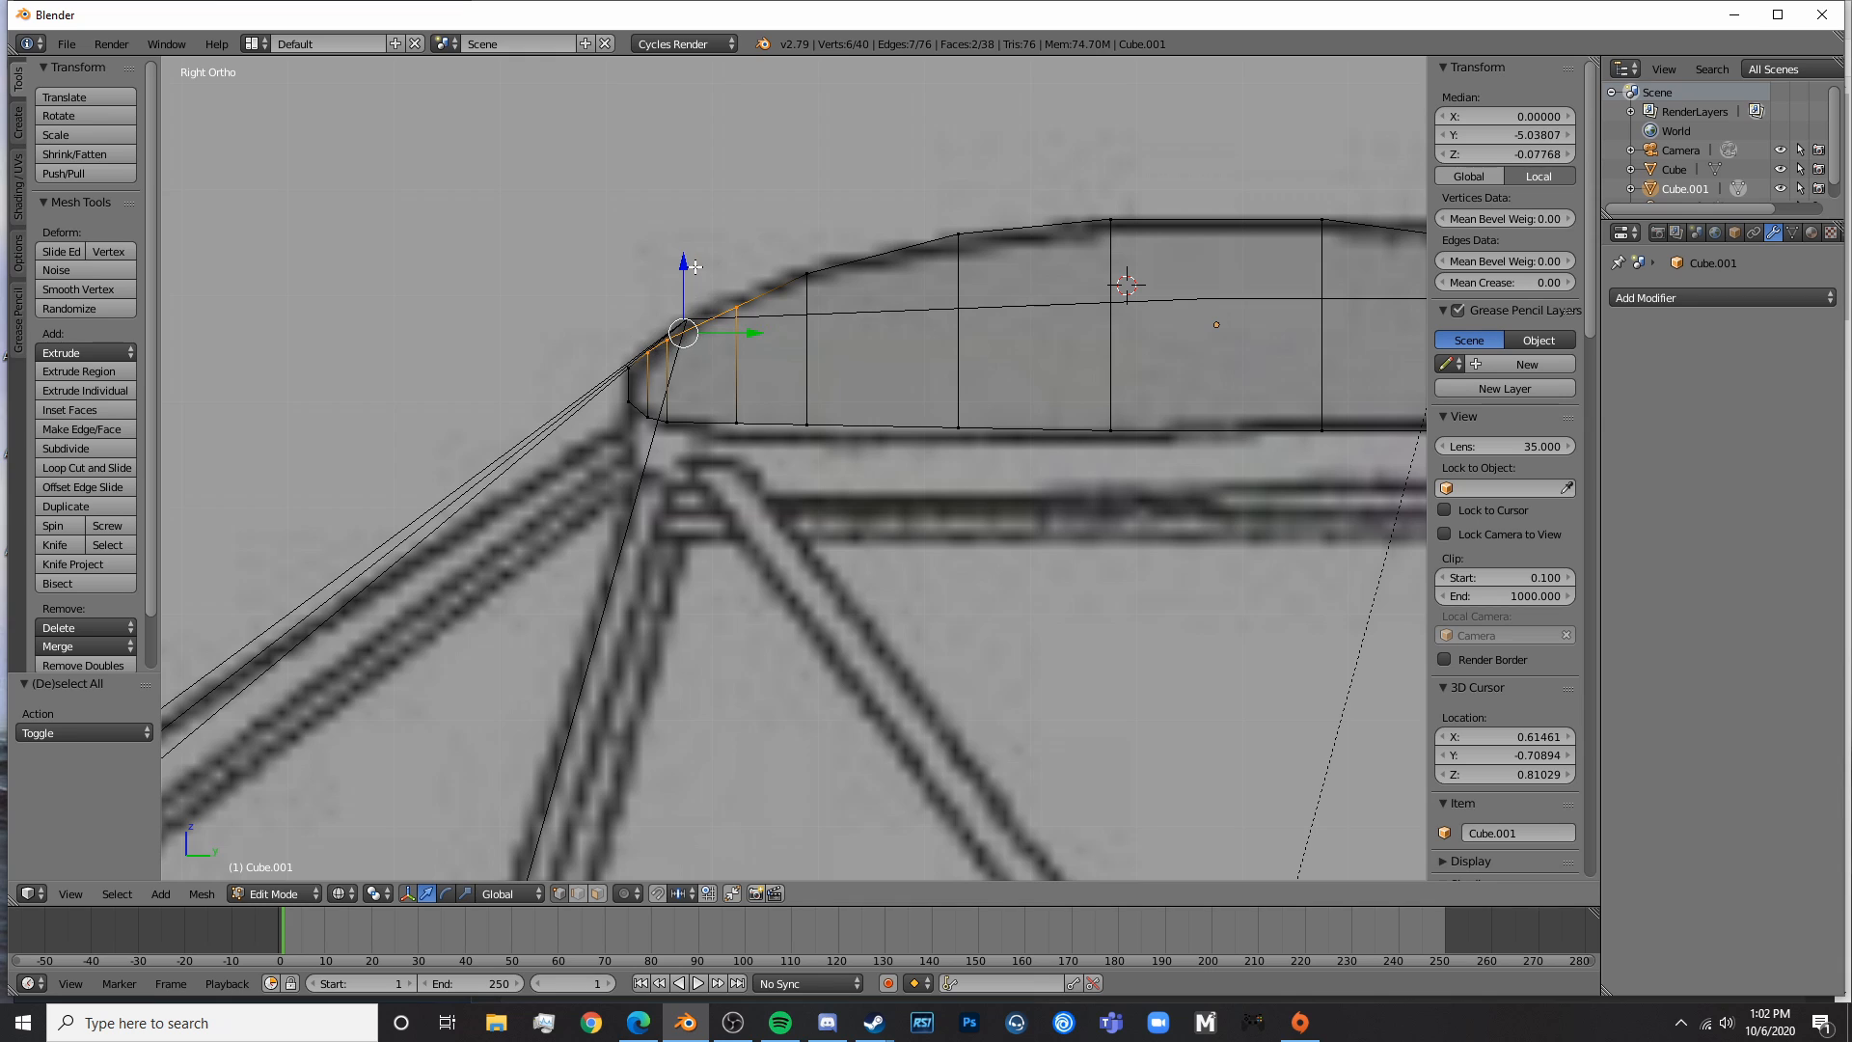
{"action": "right_click", "coordinate": [738, 259]}
{"action": "key", "text": "g"}
{"action": "key", "text": "z"}
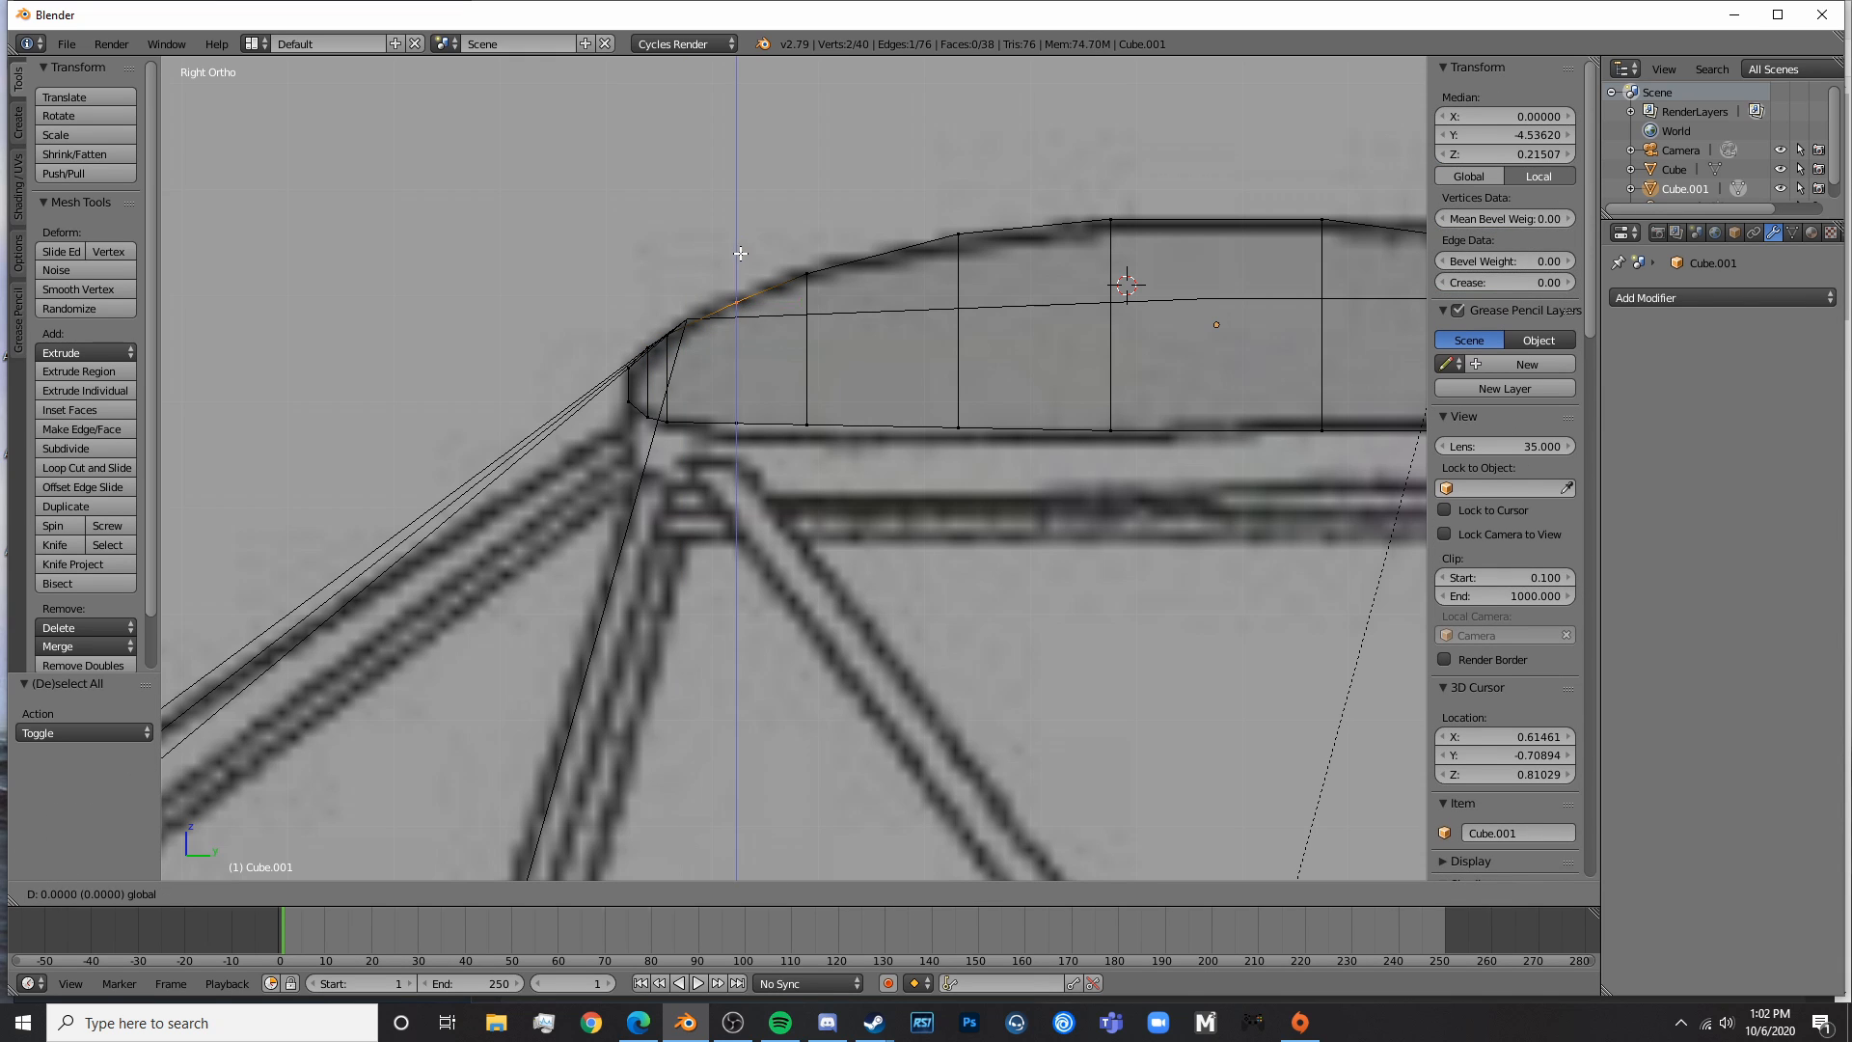
{"action": "left_click", "coordinate": [748, 252]}
- Add a centred loop cut in the wing profile between the original cube section and the rear ring
{"action": "key", "text": "Tab"}
{"action": "scroll", "coordinate": [915, 448], "scroll_direction": "down", "scroll_amount": 7}
{"action": "middle_click_drag", "start_coordinate": [1083, 482], "coordinate": [967, 447], "text": "shift"}
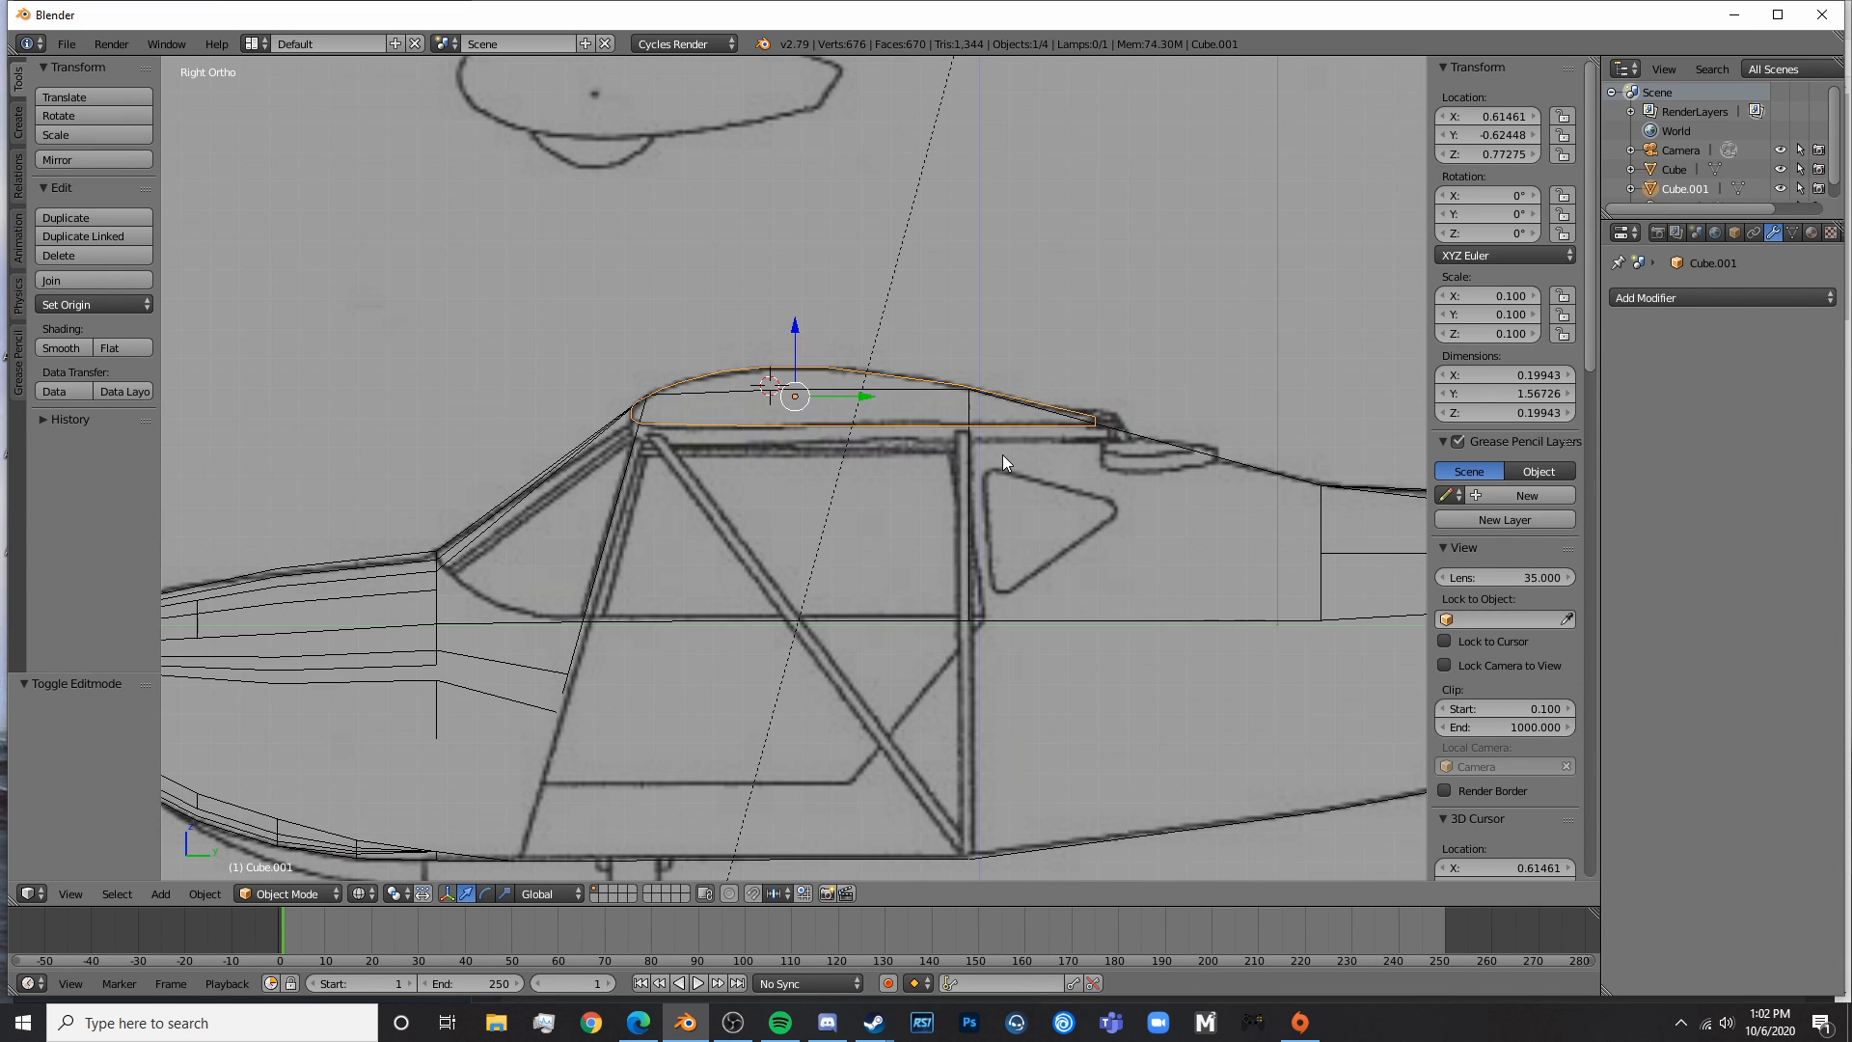
{"action": "scroll", "coordinate": [1003, 455], "scroll_direction": "up", "scroll_amount": 3}
{"action": "key", "text": "Tab"}
{"action": "key", "text": "ctrl+r"}
{"action": "double_click", "coordinate": [972, 301]}
{"action": "key", "text": "a"}
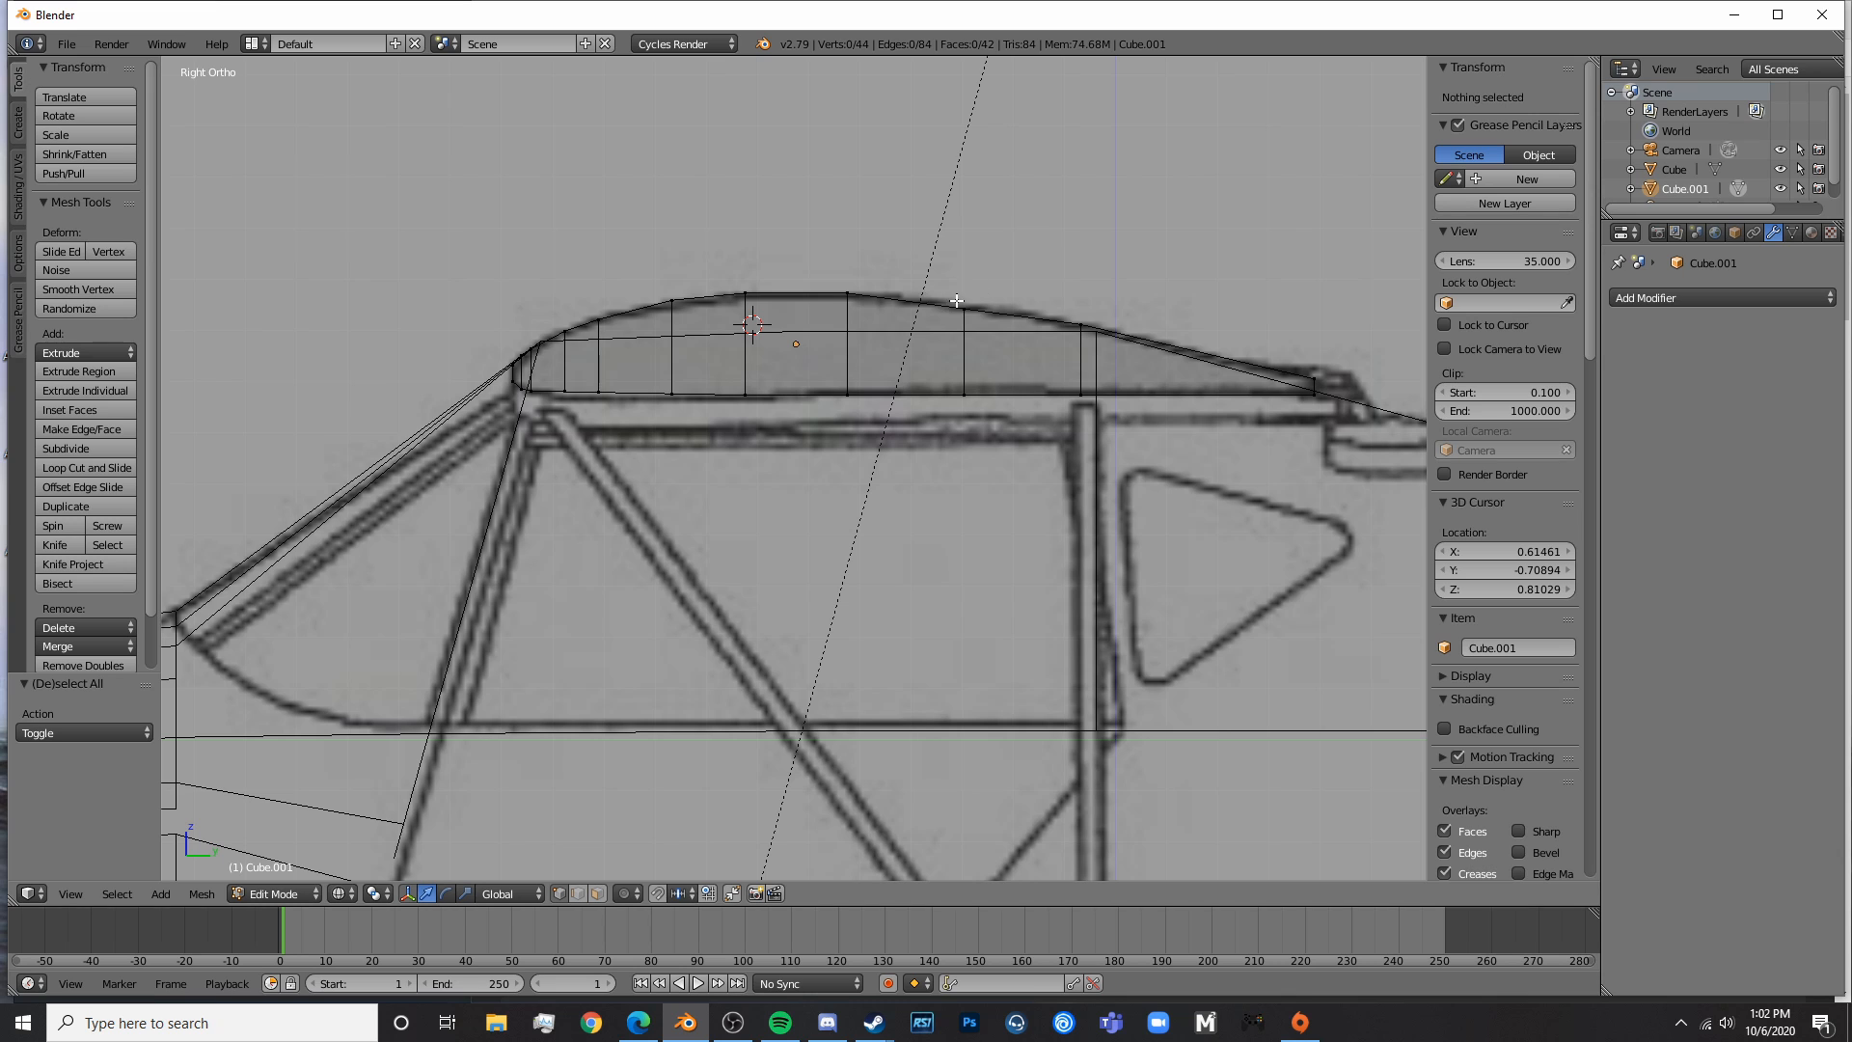
- Raise the top vertices of the wing's newest rear ring about 0.011 along Z to the blueprint's curve and leave editing
{"action": "right_click", "coordinate": [957, 305]}
{"action": "key", "text": "g"}
{"action": "key", "text": "z"}
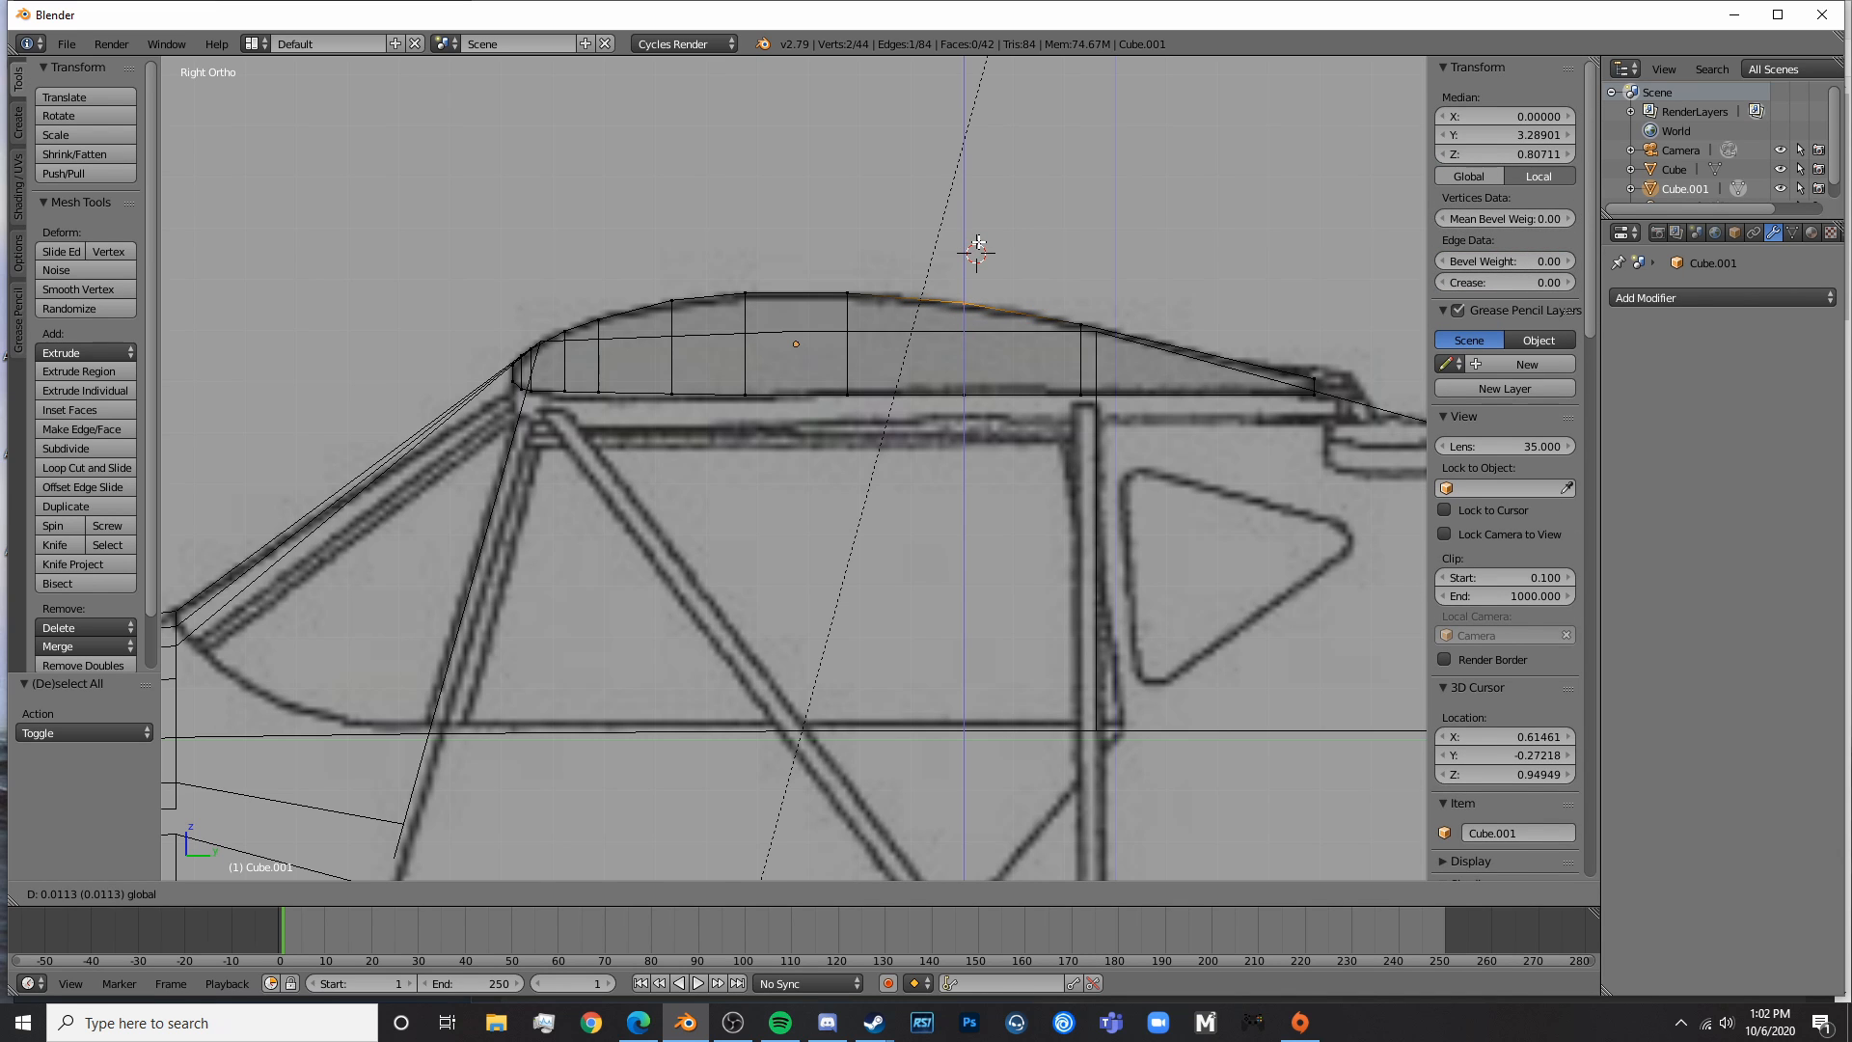
{"action": "left_click", "coordinate": [978, 242]}
{"action": "key", "text": "a"}
{"action": "key", "text": "Tab"}
- In front view, lower the wing piece about 0.075 along Z to line up with the blueprint's wing
{"action": "scroll", "coordinate": [868, 446], "scroll_direction": "down", "scroll_amount": 5}
{"action": "key", "text": "z"}
{"action": "middle_click_drag", "start_coordinate": [854, 450], "coordinate": [1035, 493]}
{"action": "scroll", "coordinate": [702, 437], "scroll_direction": "down", "scroll_amount": 5}
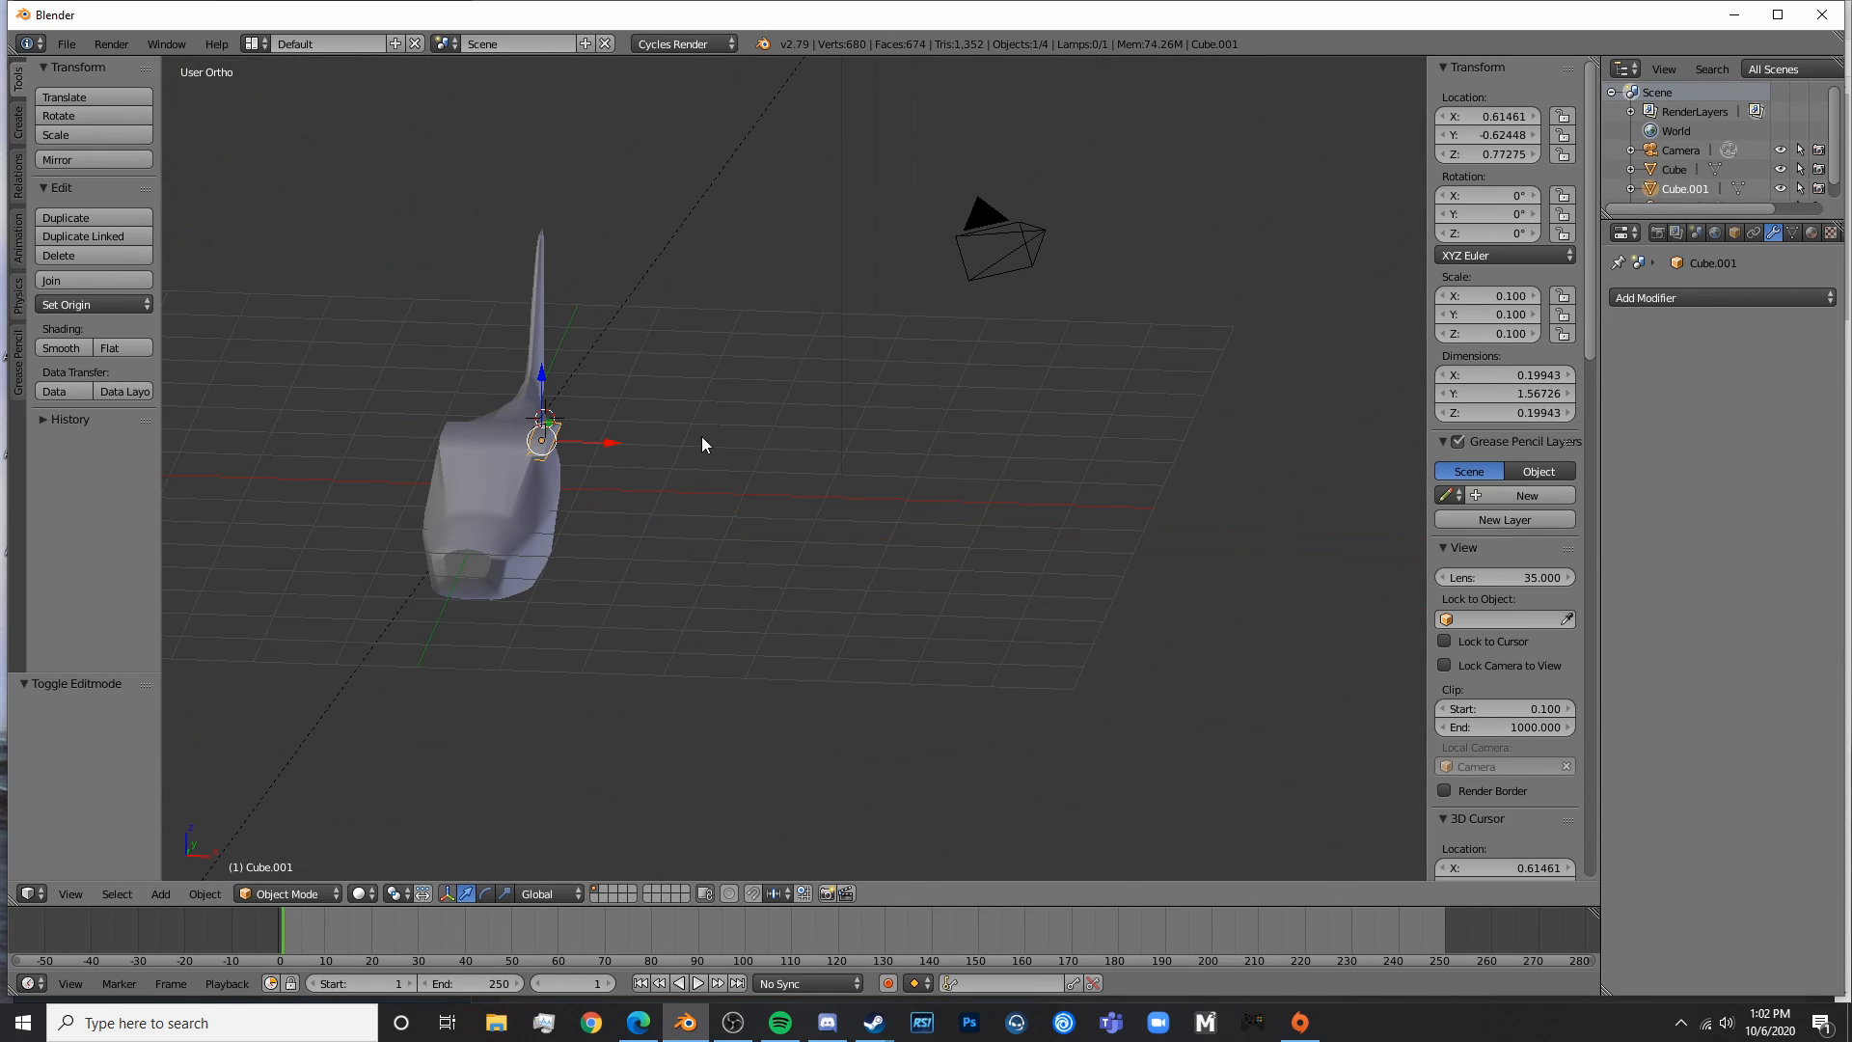
{"action": "scroll", "coordinate": [1072, 453], "scroll_direction": "up", "scroll_amount": 6}
{"action": "middle_click_drag", "start_coordinate": [702, 437], "coordinate": [1131, 507], "text": "shift"}
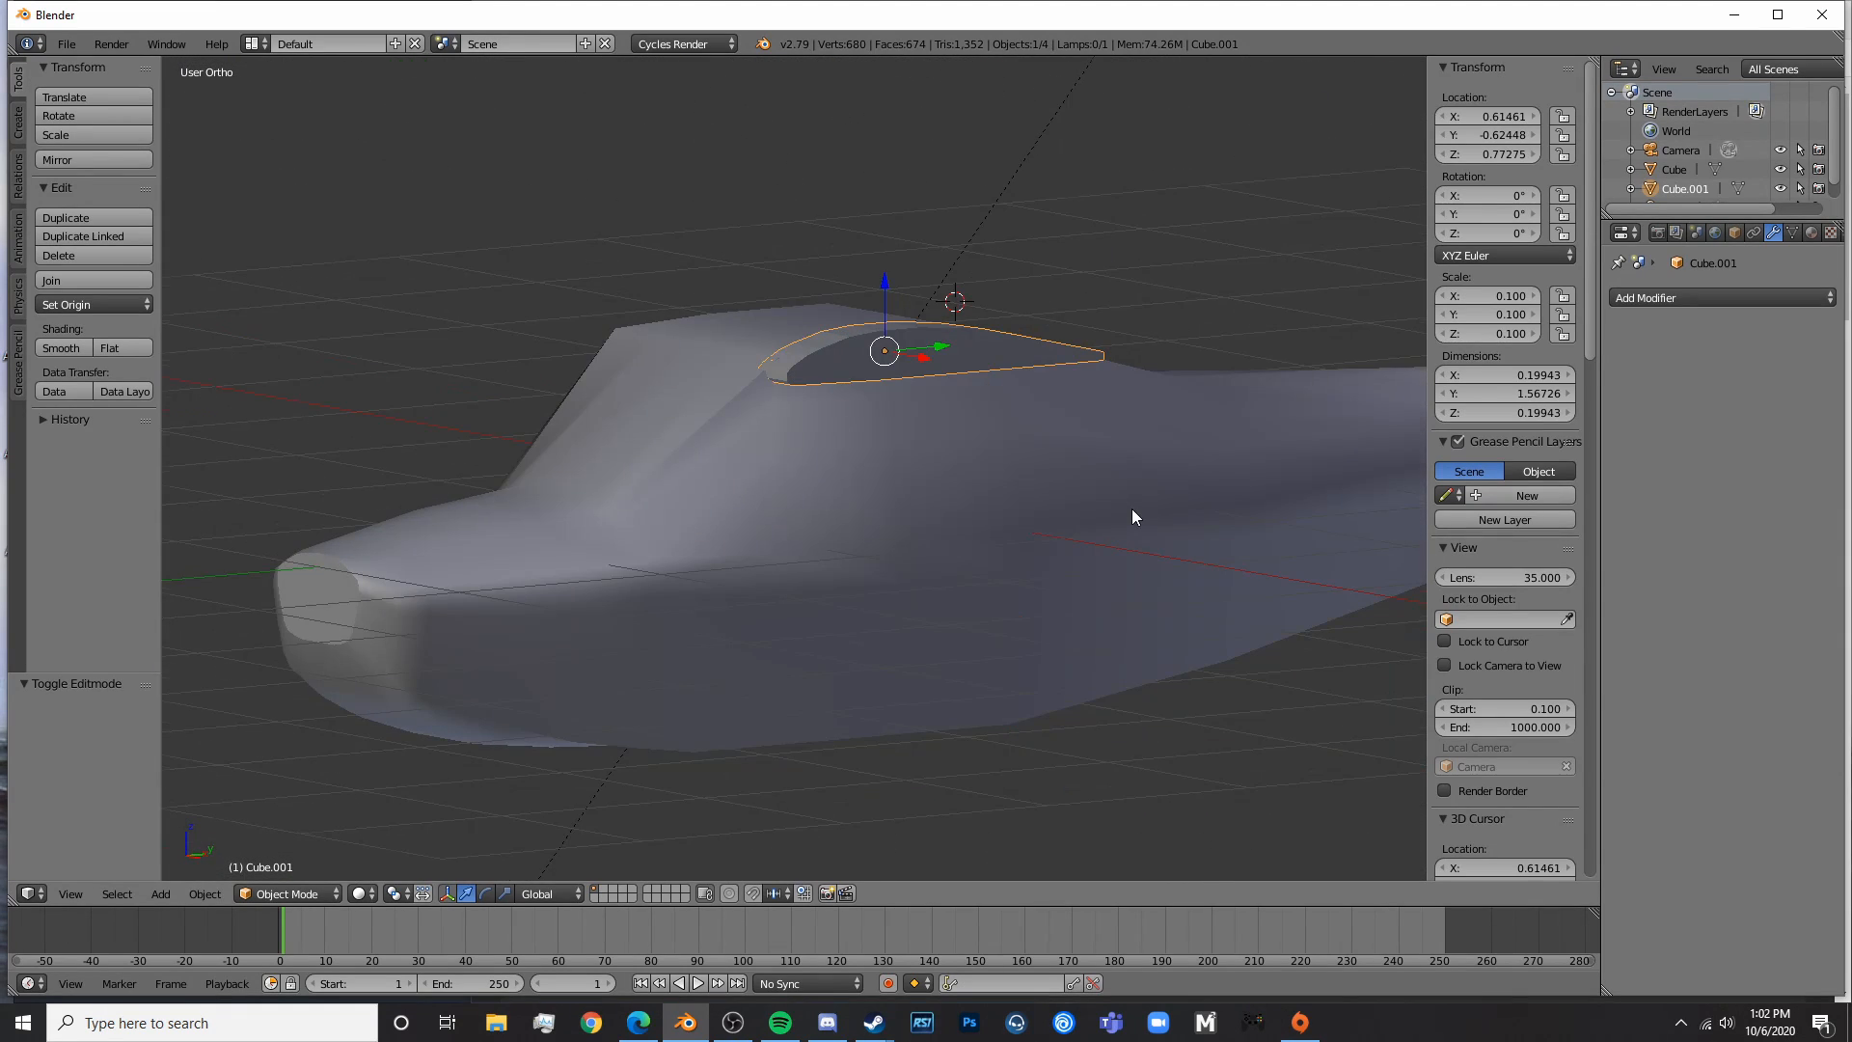
{"action": "key", "text": "KP_1"}
{"action": "key", "text": "z"}
{"action": "scroll", "coordinate": [1061, 444], "scroll_direction": "up", "scroll_amount": 5}
{"action": "middle_click_drag", "start_coordinate": [731, 274], "coordinate": [612, 373], "text": "shift"}
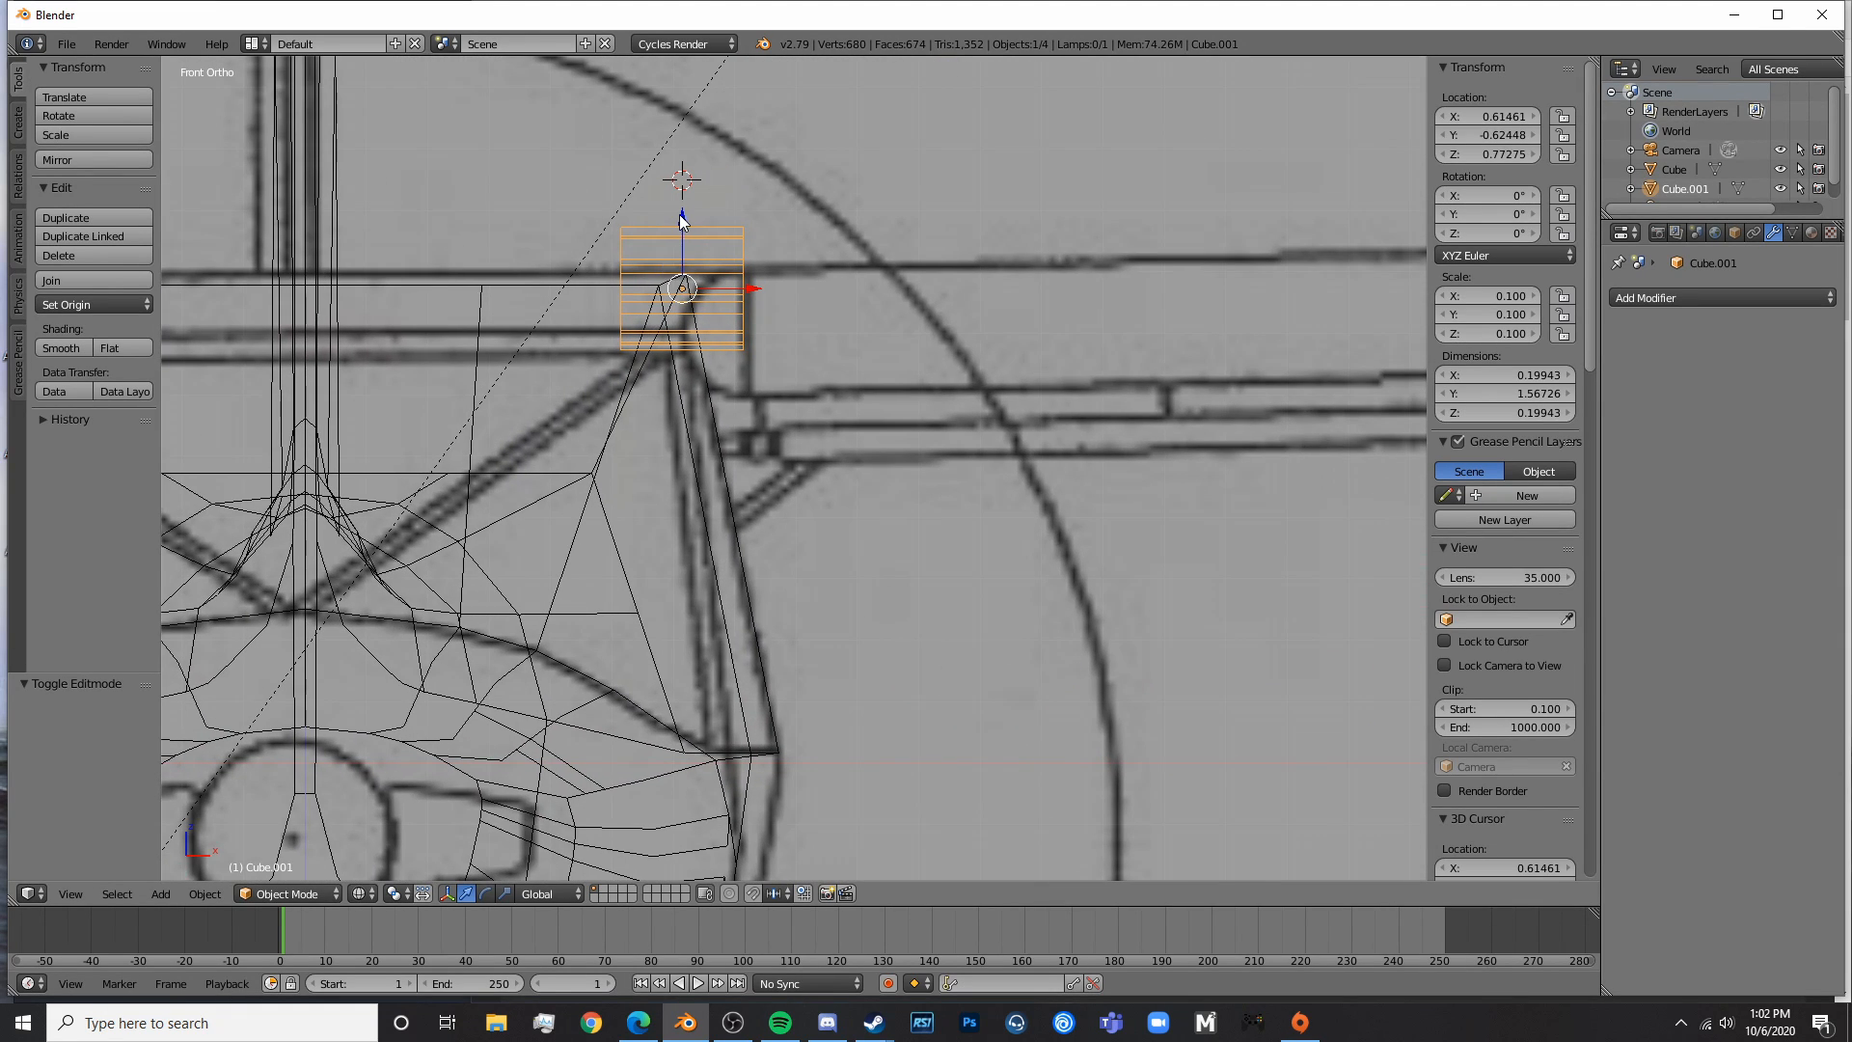
{"action": "left_click_drag", "start_coordinate": [680, 222], "coordinate": [713, 261]}
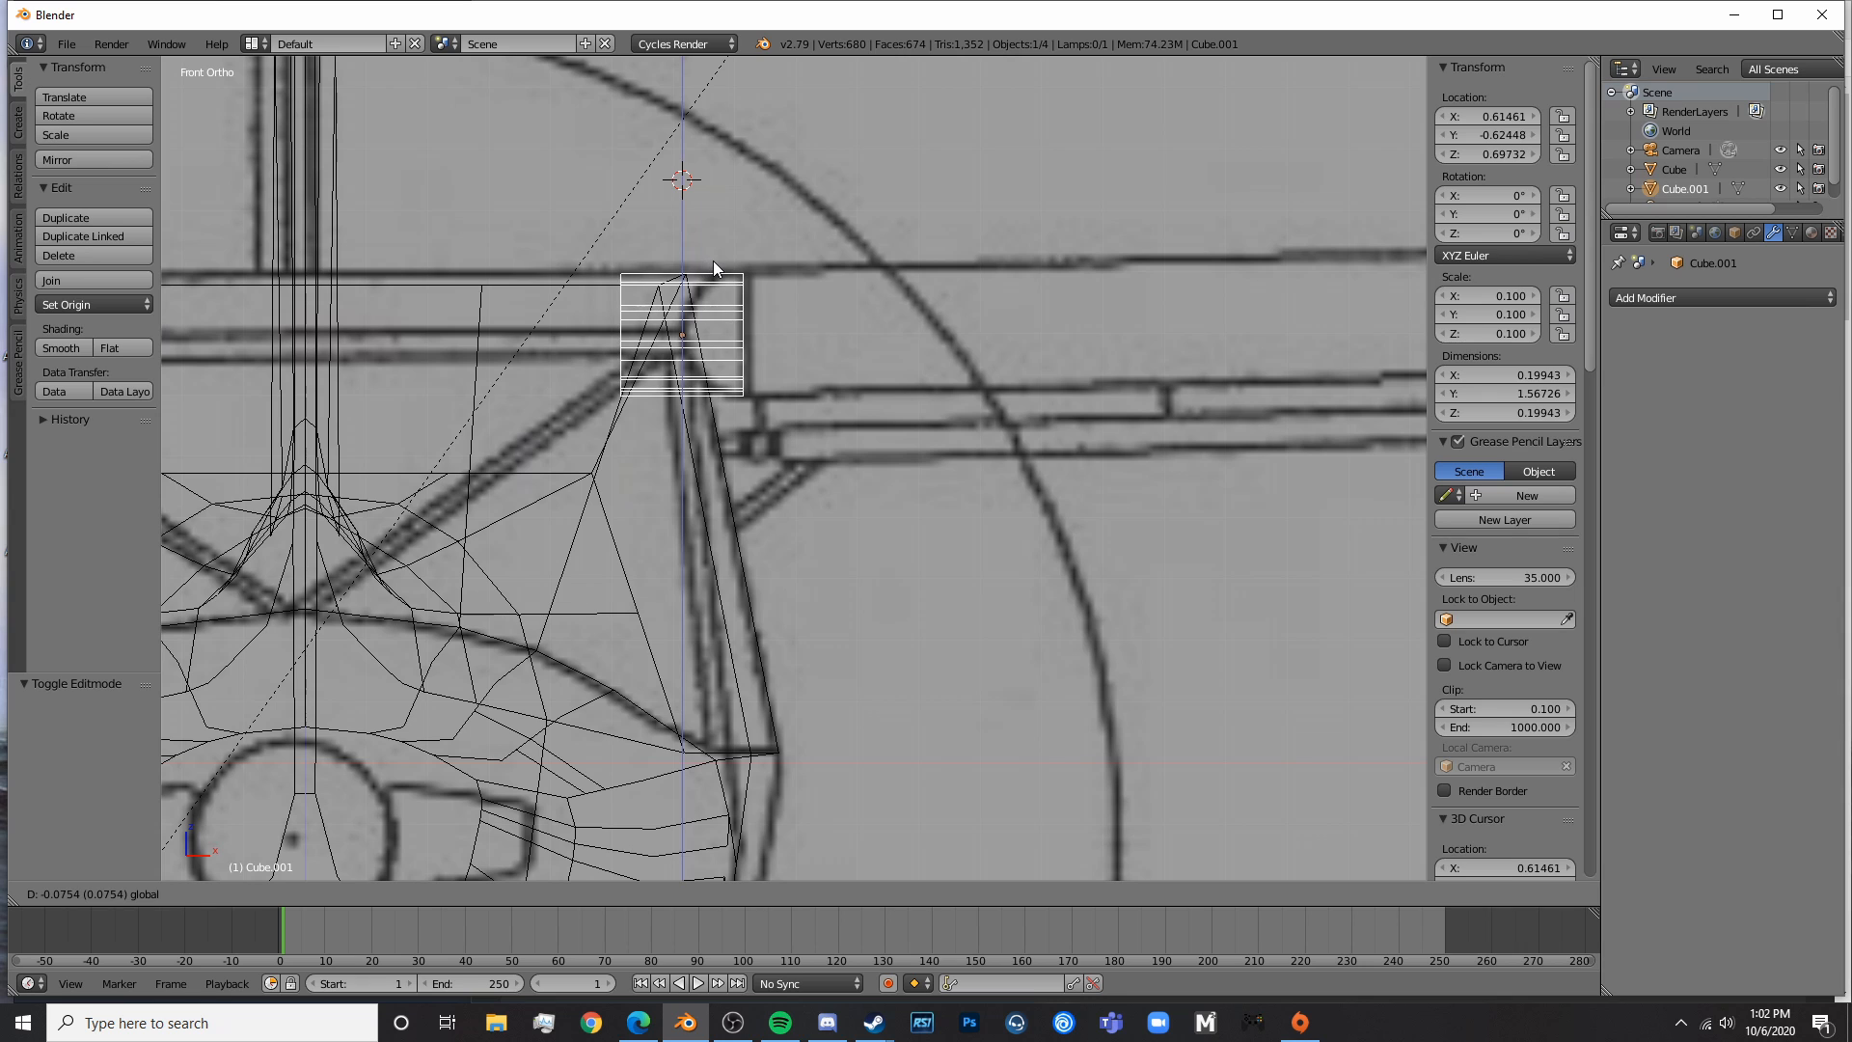
{"action": "left_click", "coordinate": [714, 260]}
- Move the wing piece outward about 0.207 along X, clear of the fuselage side, and deselect it
{"action": "key", "text": "g"}
{"action": "key", "text": "x"}
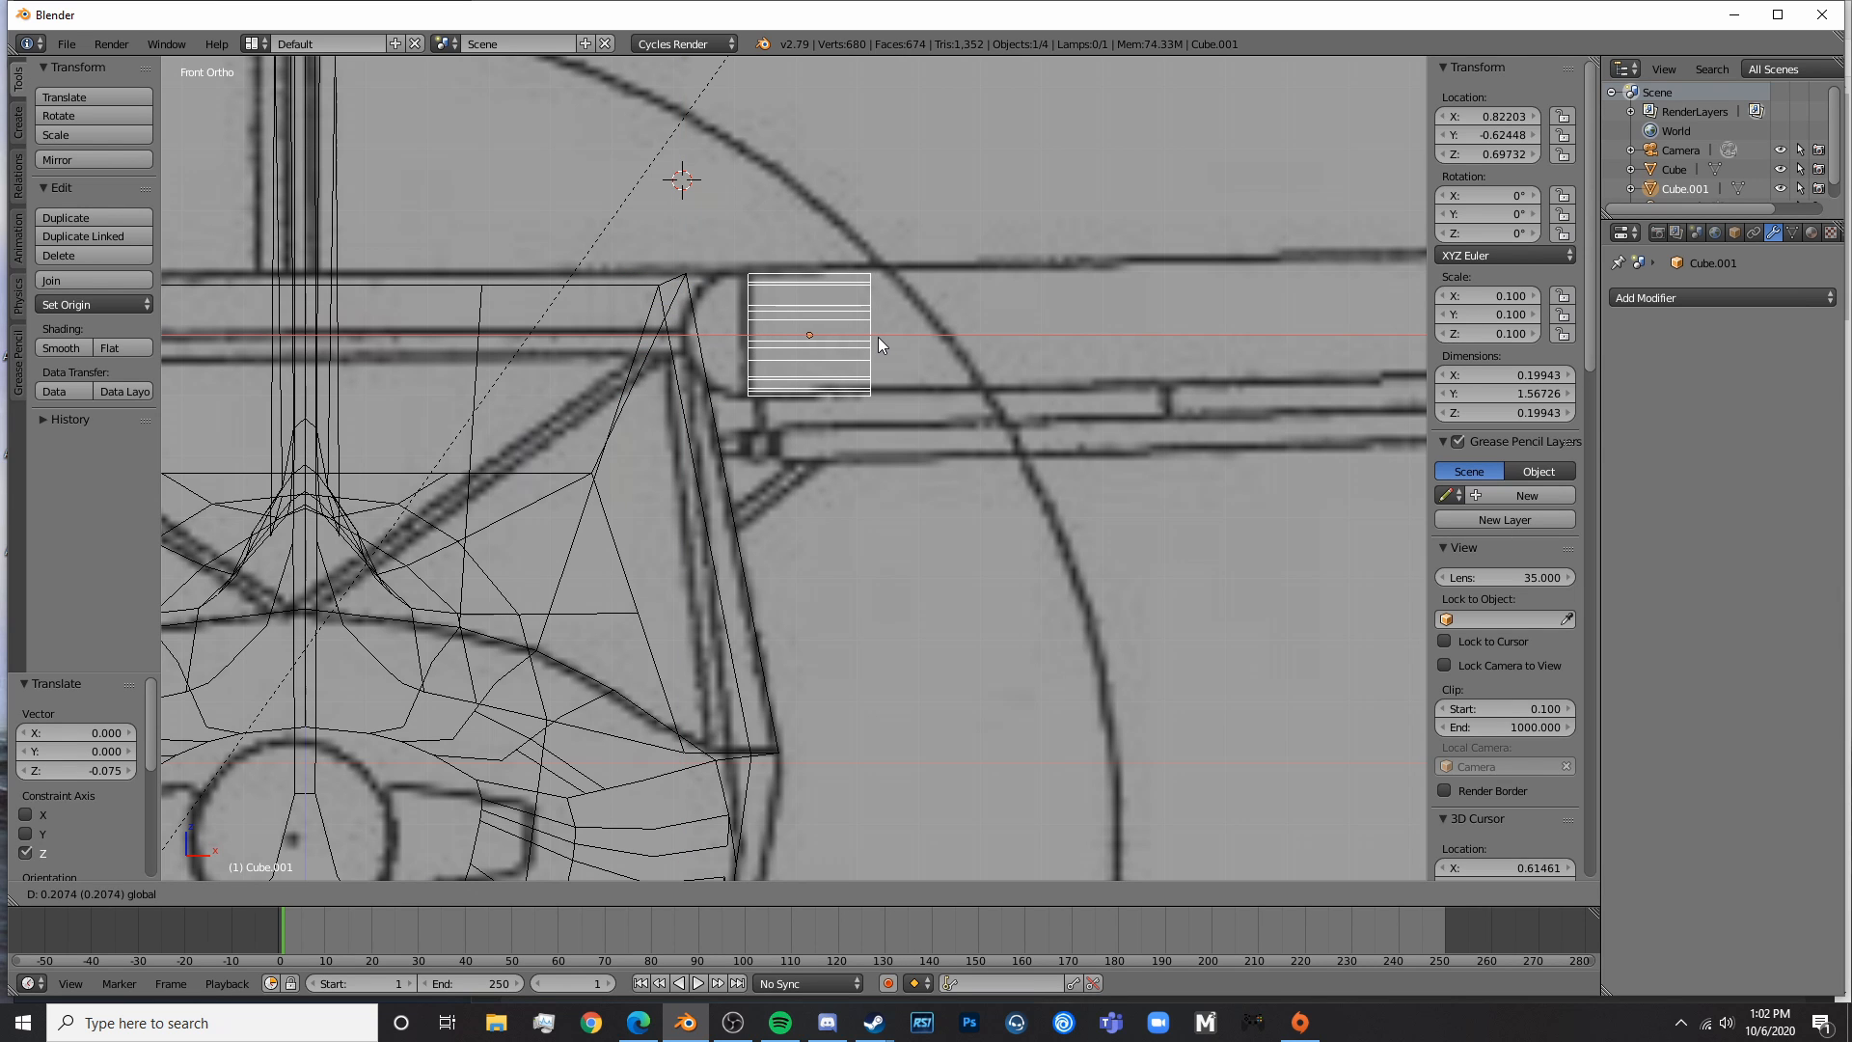
{"action": "left_click", "coordinate": [879, 338]}
{"action": "key", "text": "z"}
{"action": "scroll", "coordinate": [873, 391], "scroll_direction": "down", "scroll_amount": 3}
{"action": "key", "text": "a"}
{"action": "mouse_move", "coordinate": [880, 432]}
{"action": "middle_mouse_down"}
{"action": "mouse_move", "coordinate": [703, 504]}
{"action": "mouse_move", "coordinate": [748, 438]}
{"action": "mouse_move", "coordinate": [699, 579]}
{"action": "middle_mouse_up"}
- Switch to the Edge browser, search Bing images for "kitfox" in a new tab, and enlarge the blue-and-white airplane photo
{"action": "left_click", "coordinate": [634, 1034]}
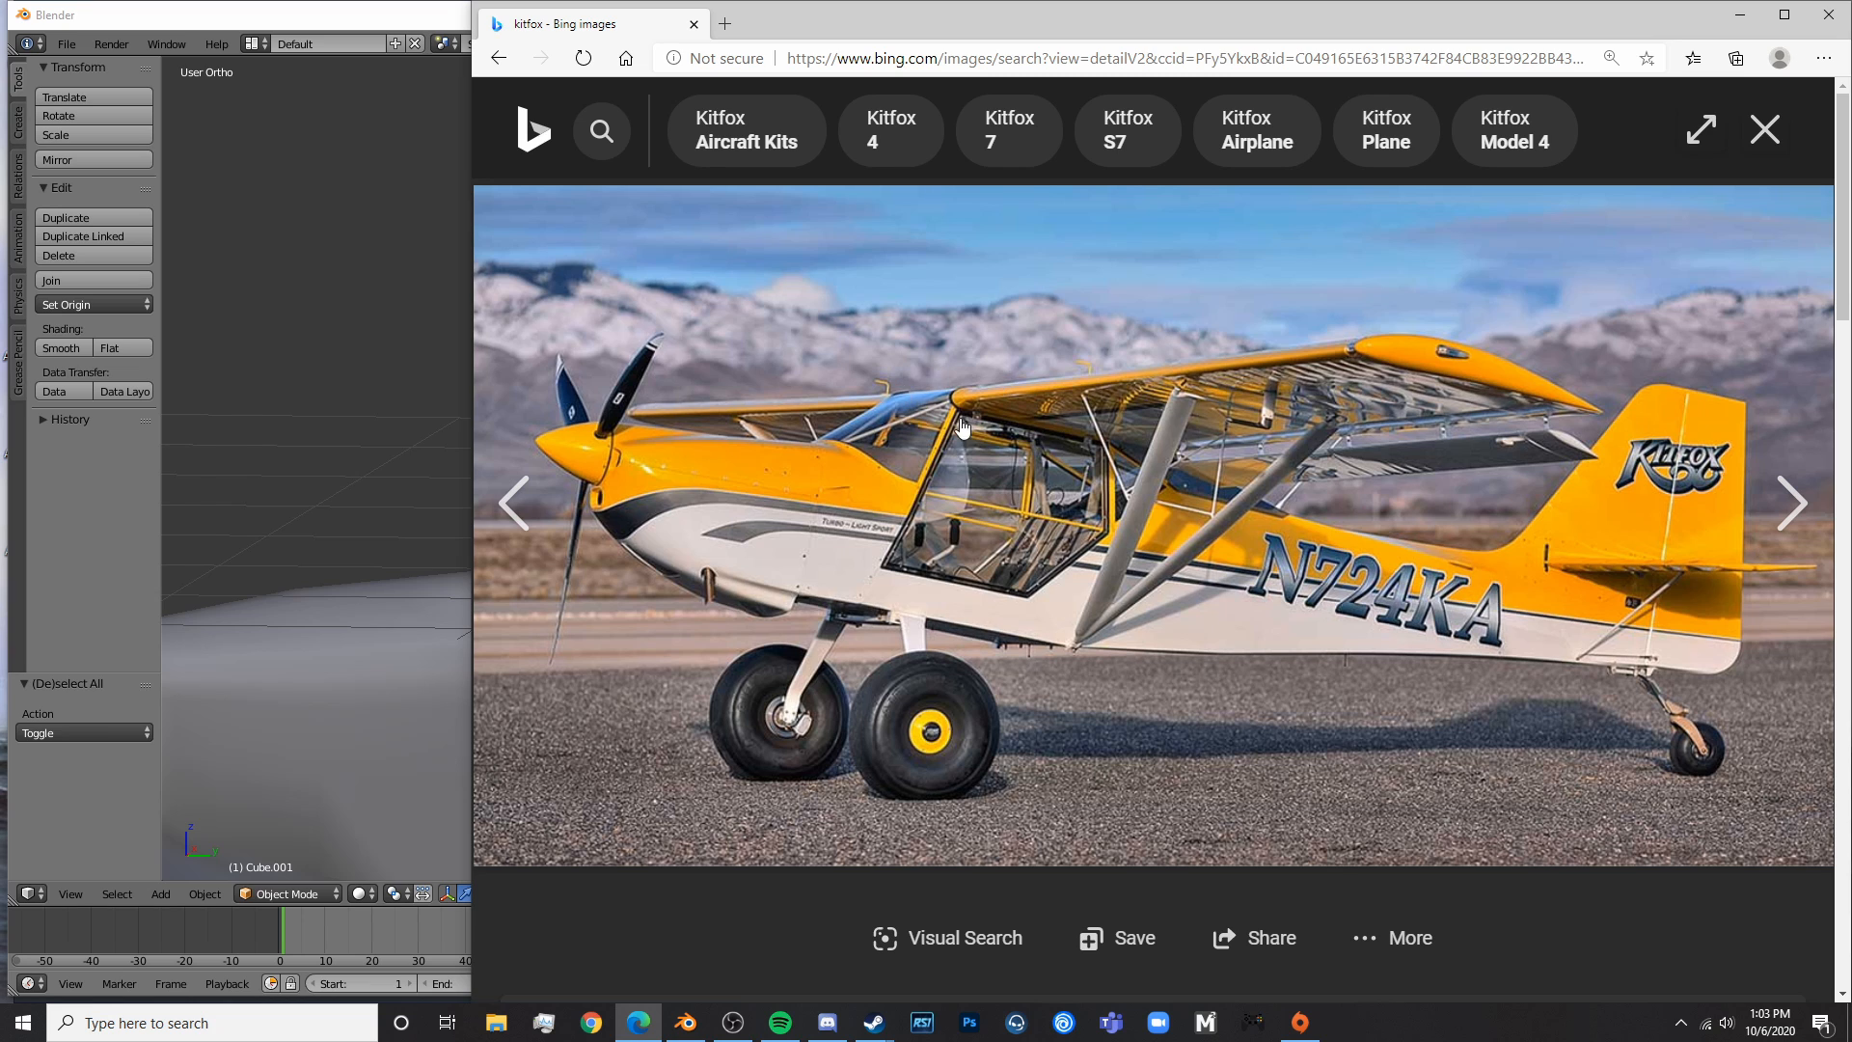
{"action": "left_click", "coordinate": [726, 24]}
{"action": "type", "text": "KITFOX"}
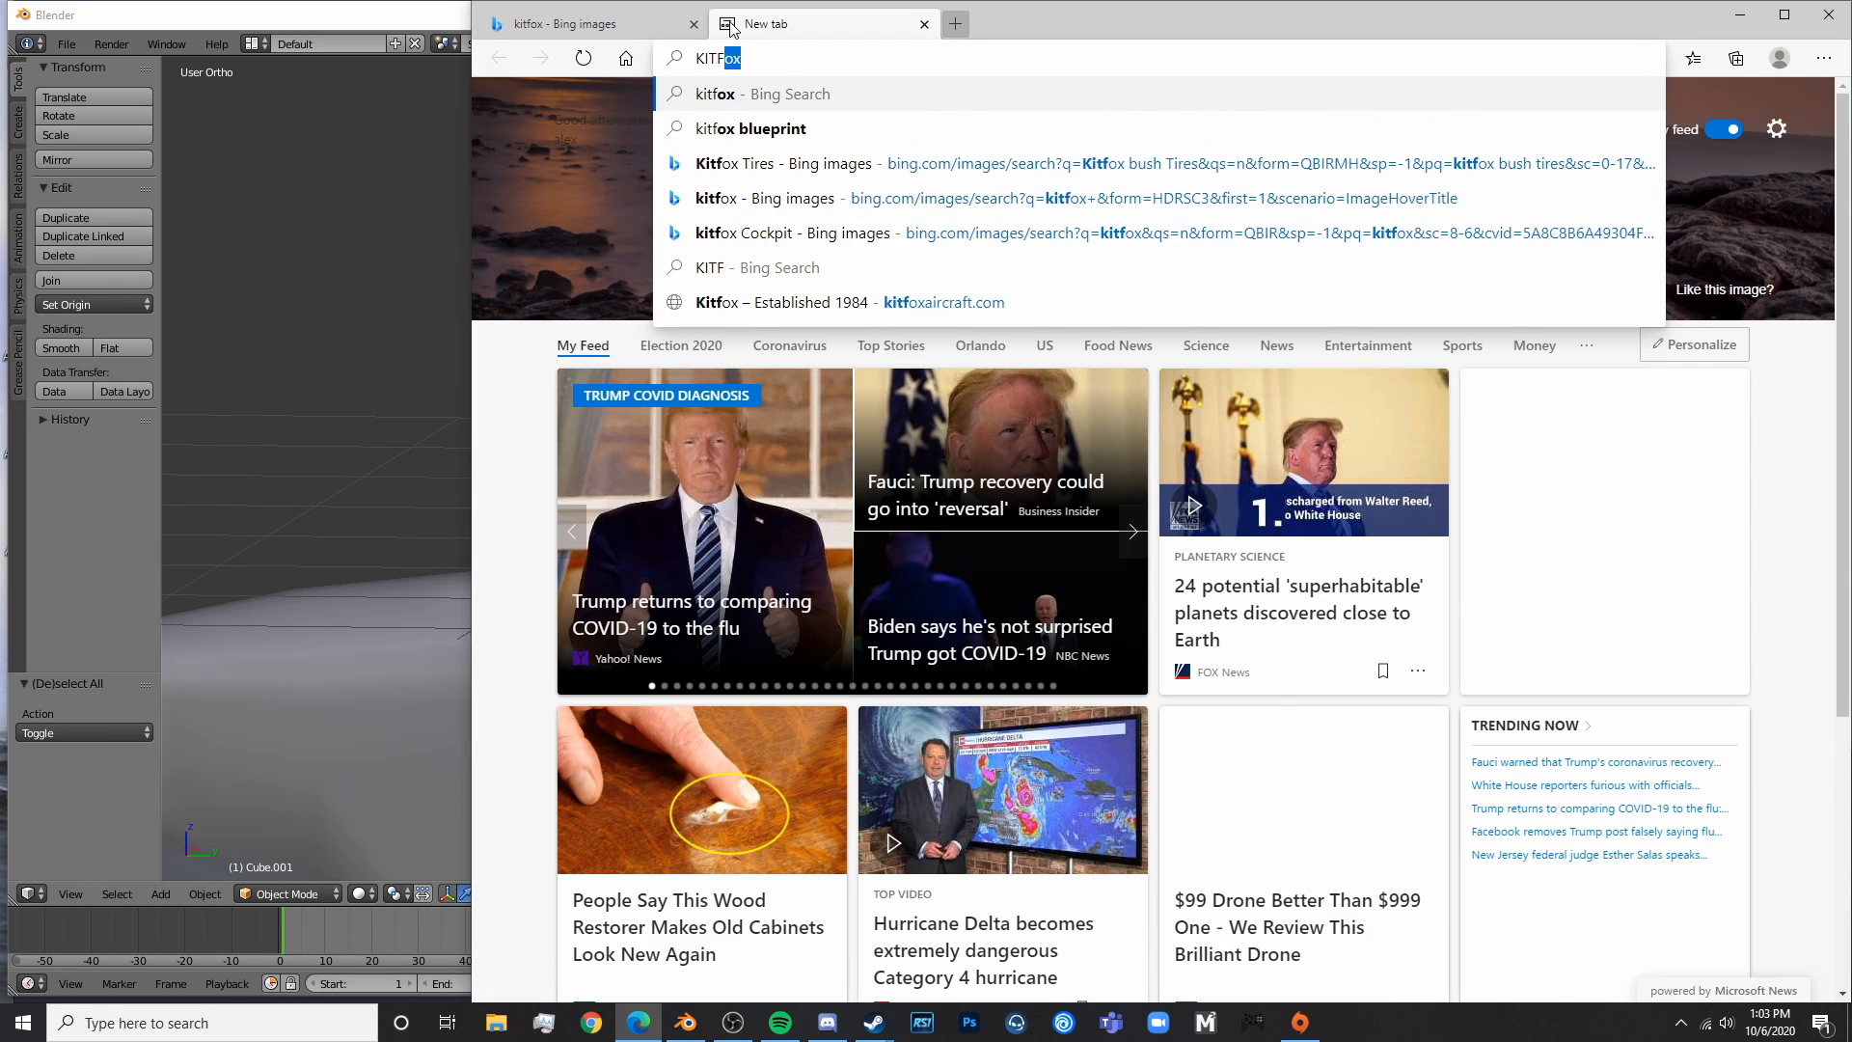
{"action": "key", "text": "Return"}
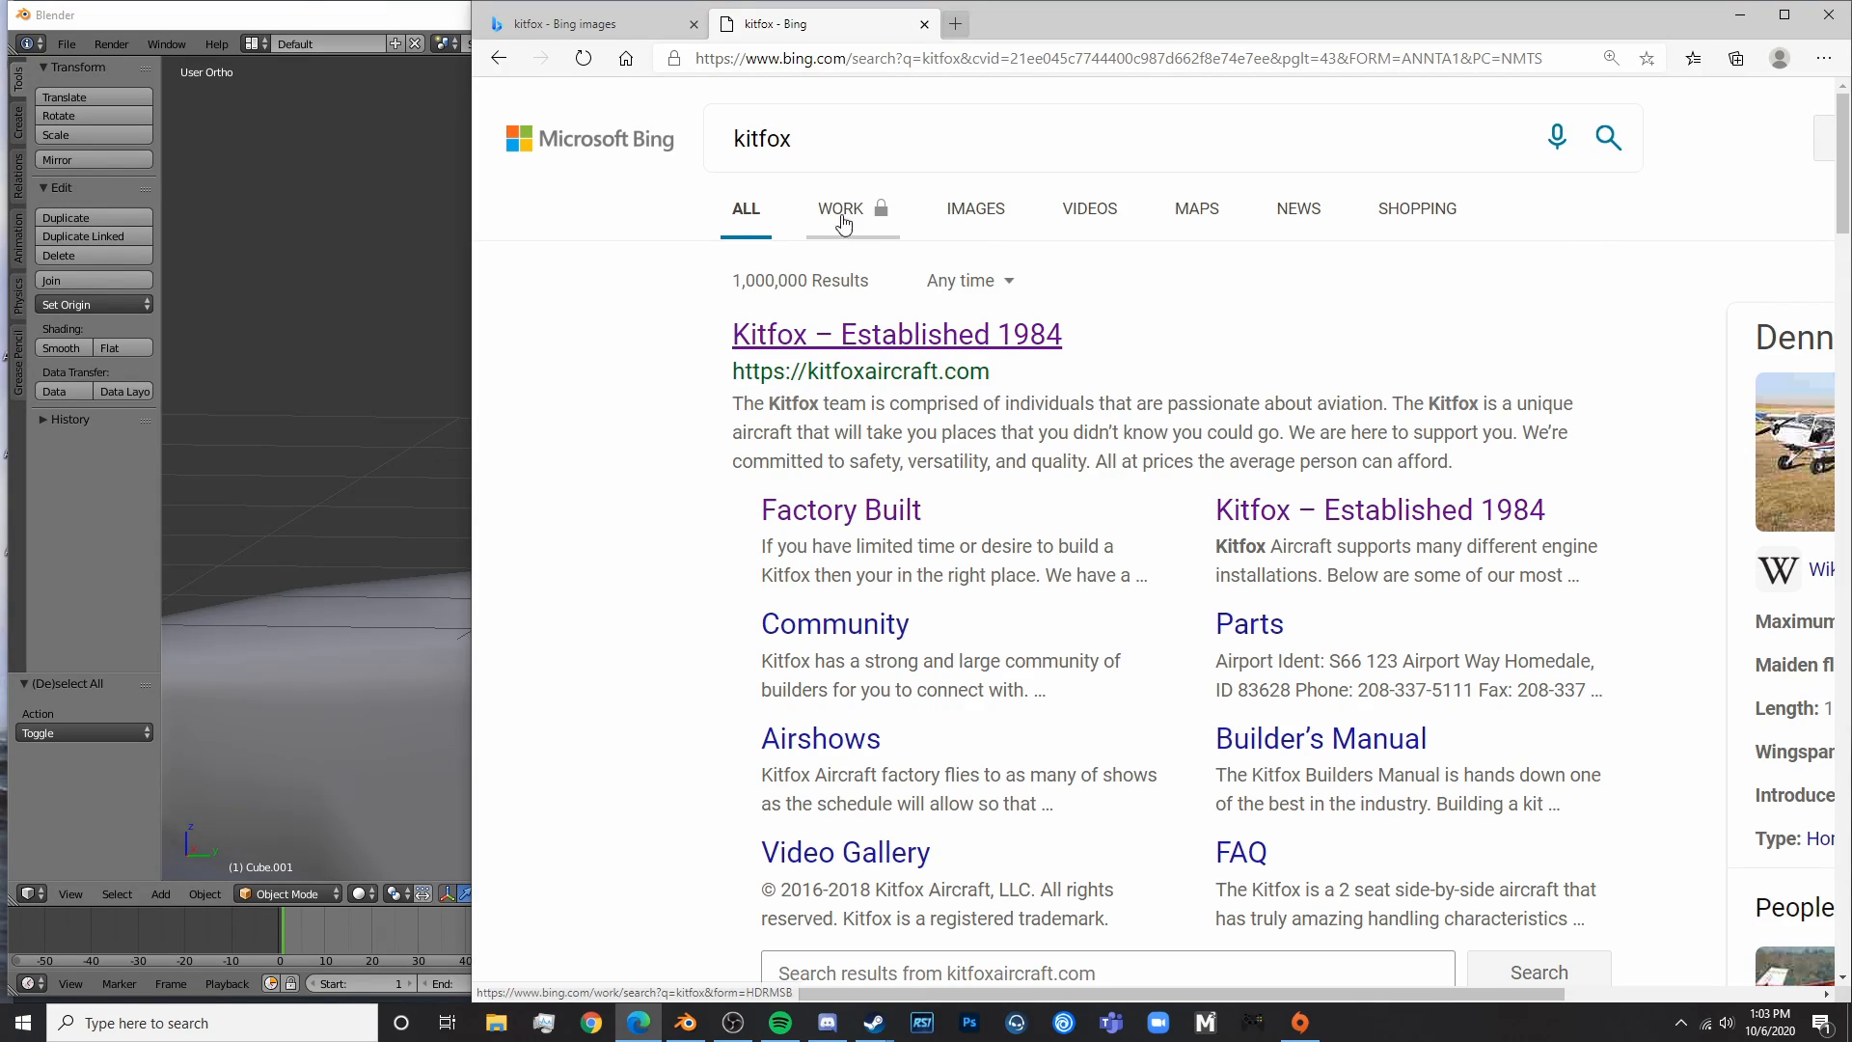
{"action": "left_click", "coordinate": [957, 210]}
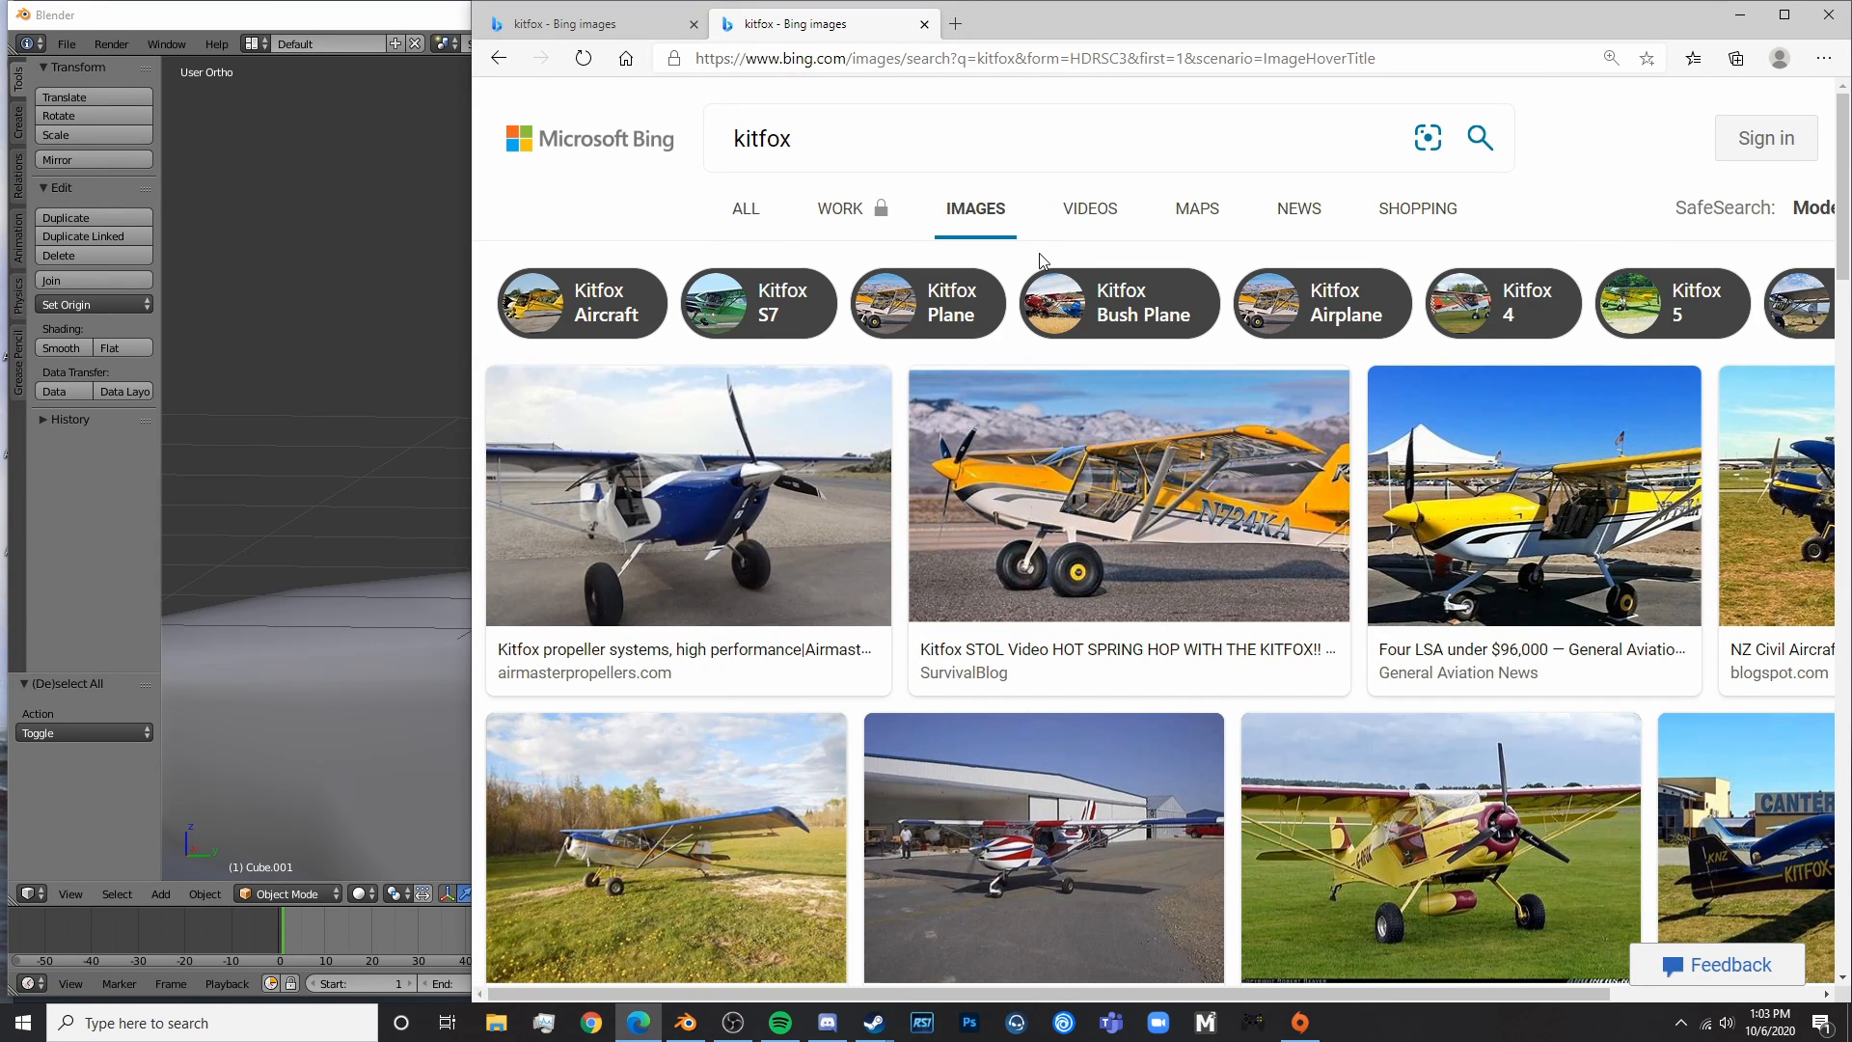
{"action": "scroll", "coordinate": [1041, 260], "scroll_direction": "down", "scroll_amount": 2, "text": "ctrl"}
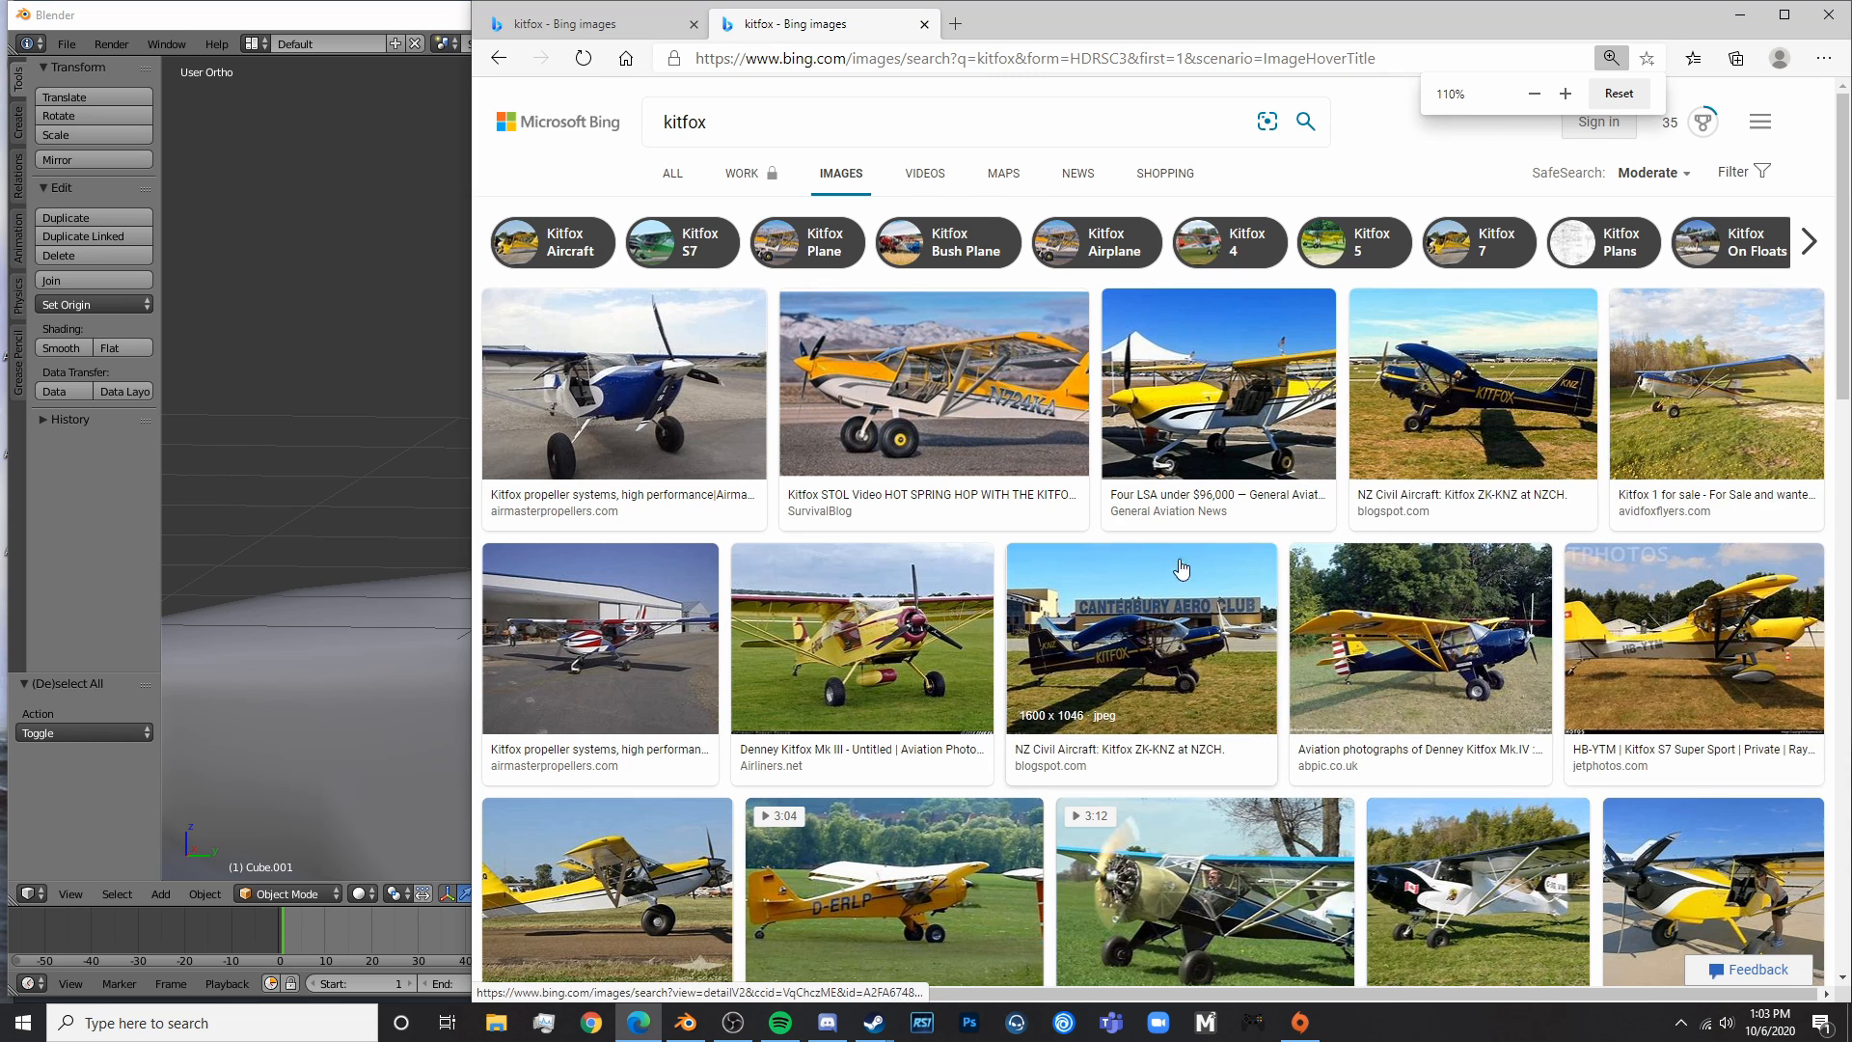
{"action": "left_click", "coordinate": [627, 415]}
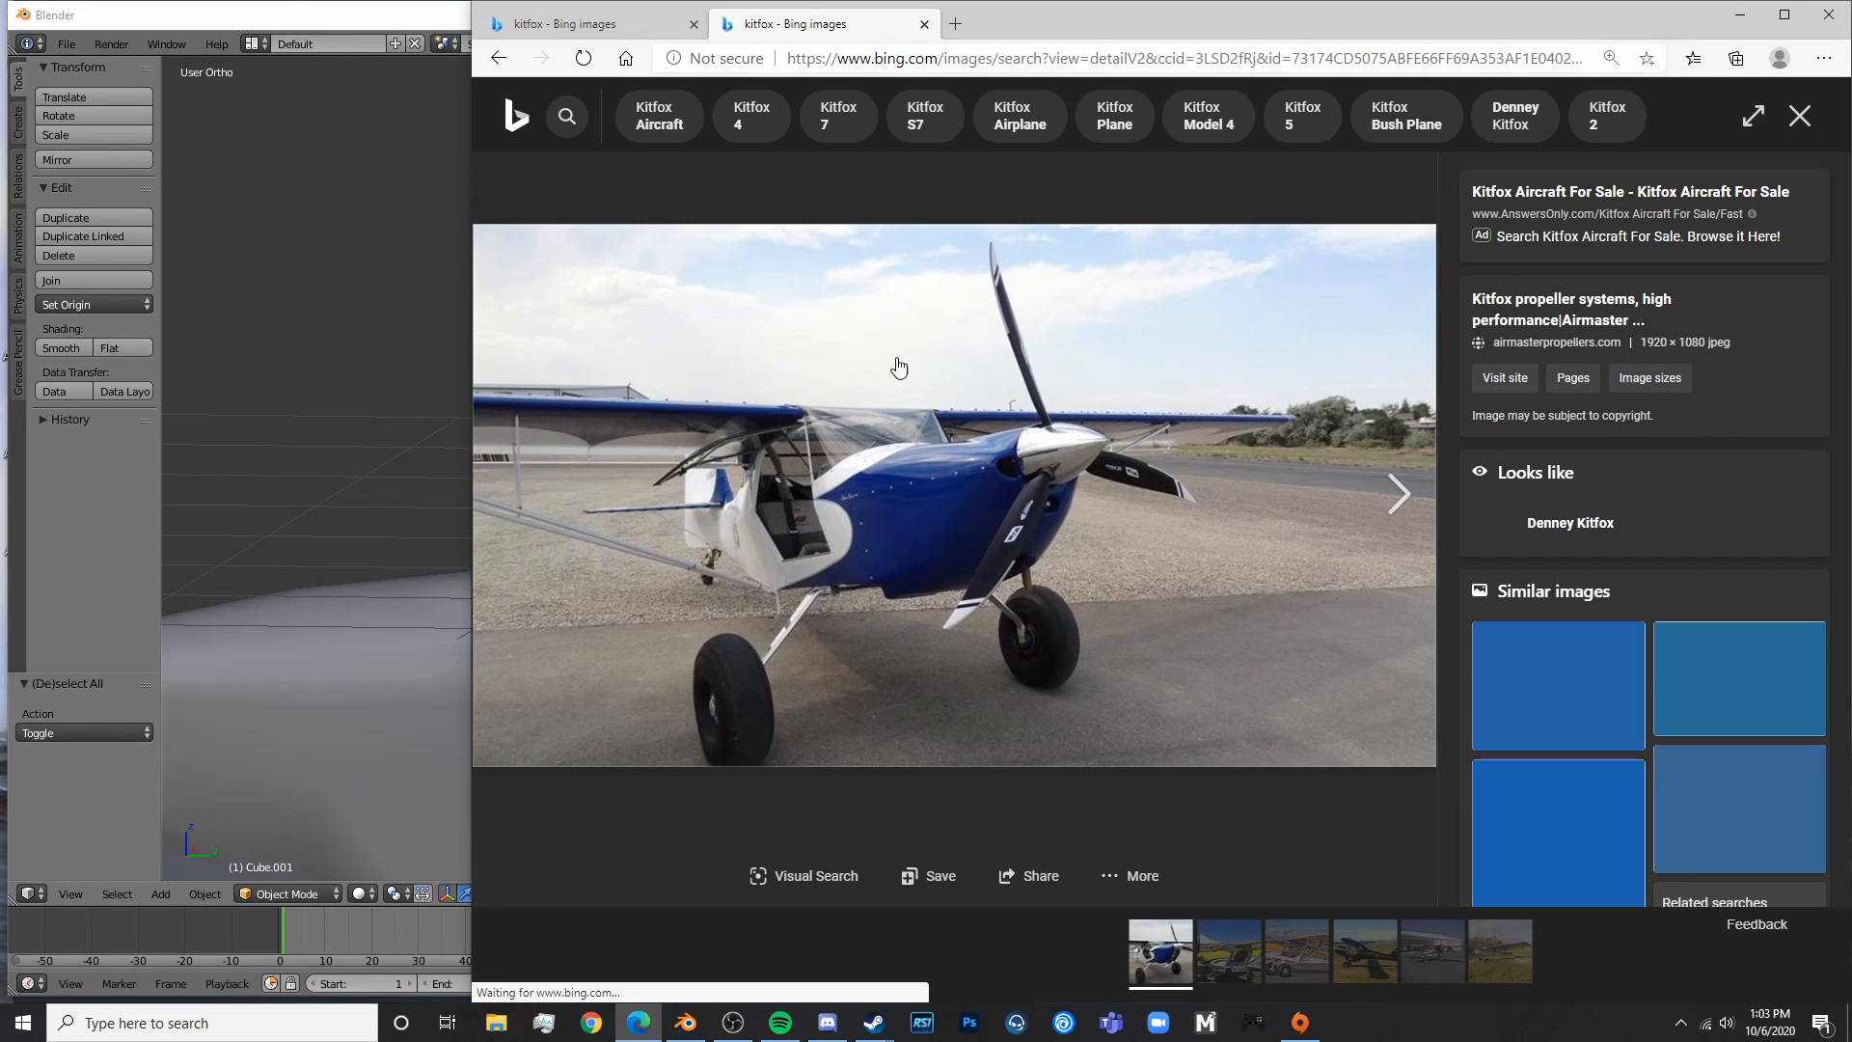
{"action": "scroll", "coordinate": [898, 366], "scroll_direction": "up", "scroll_amount": 3, "text": "ctrl"}
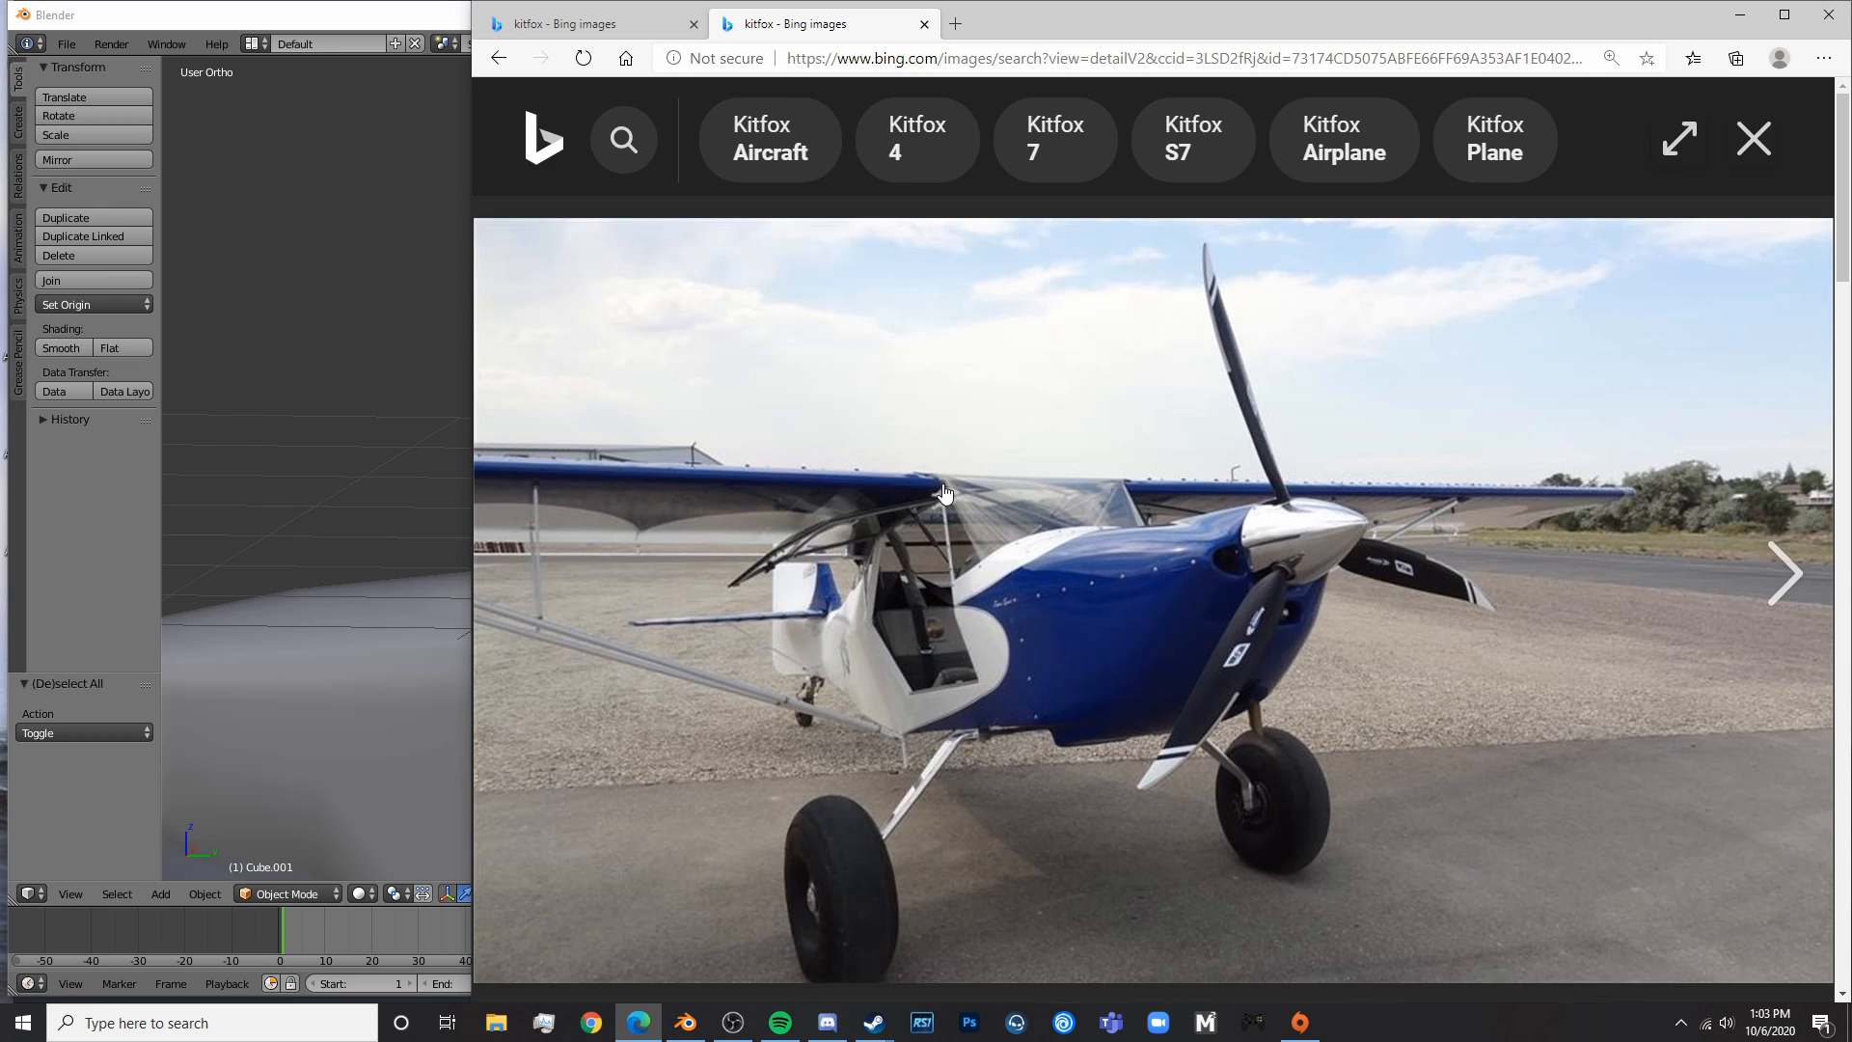
- Return to Blender and move the wing piece inward about 0.198 along X, into the cabin's side
{"action": "left_click", "coordinate": [399, 586]}
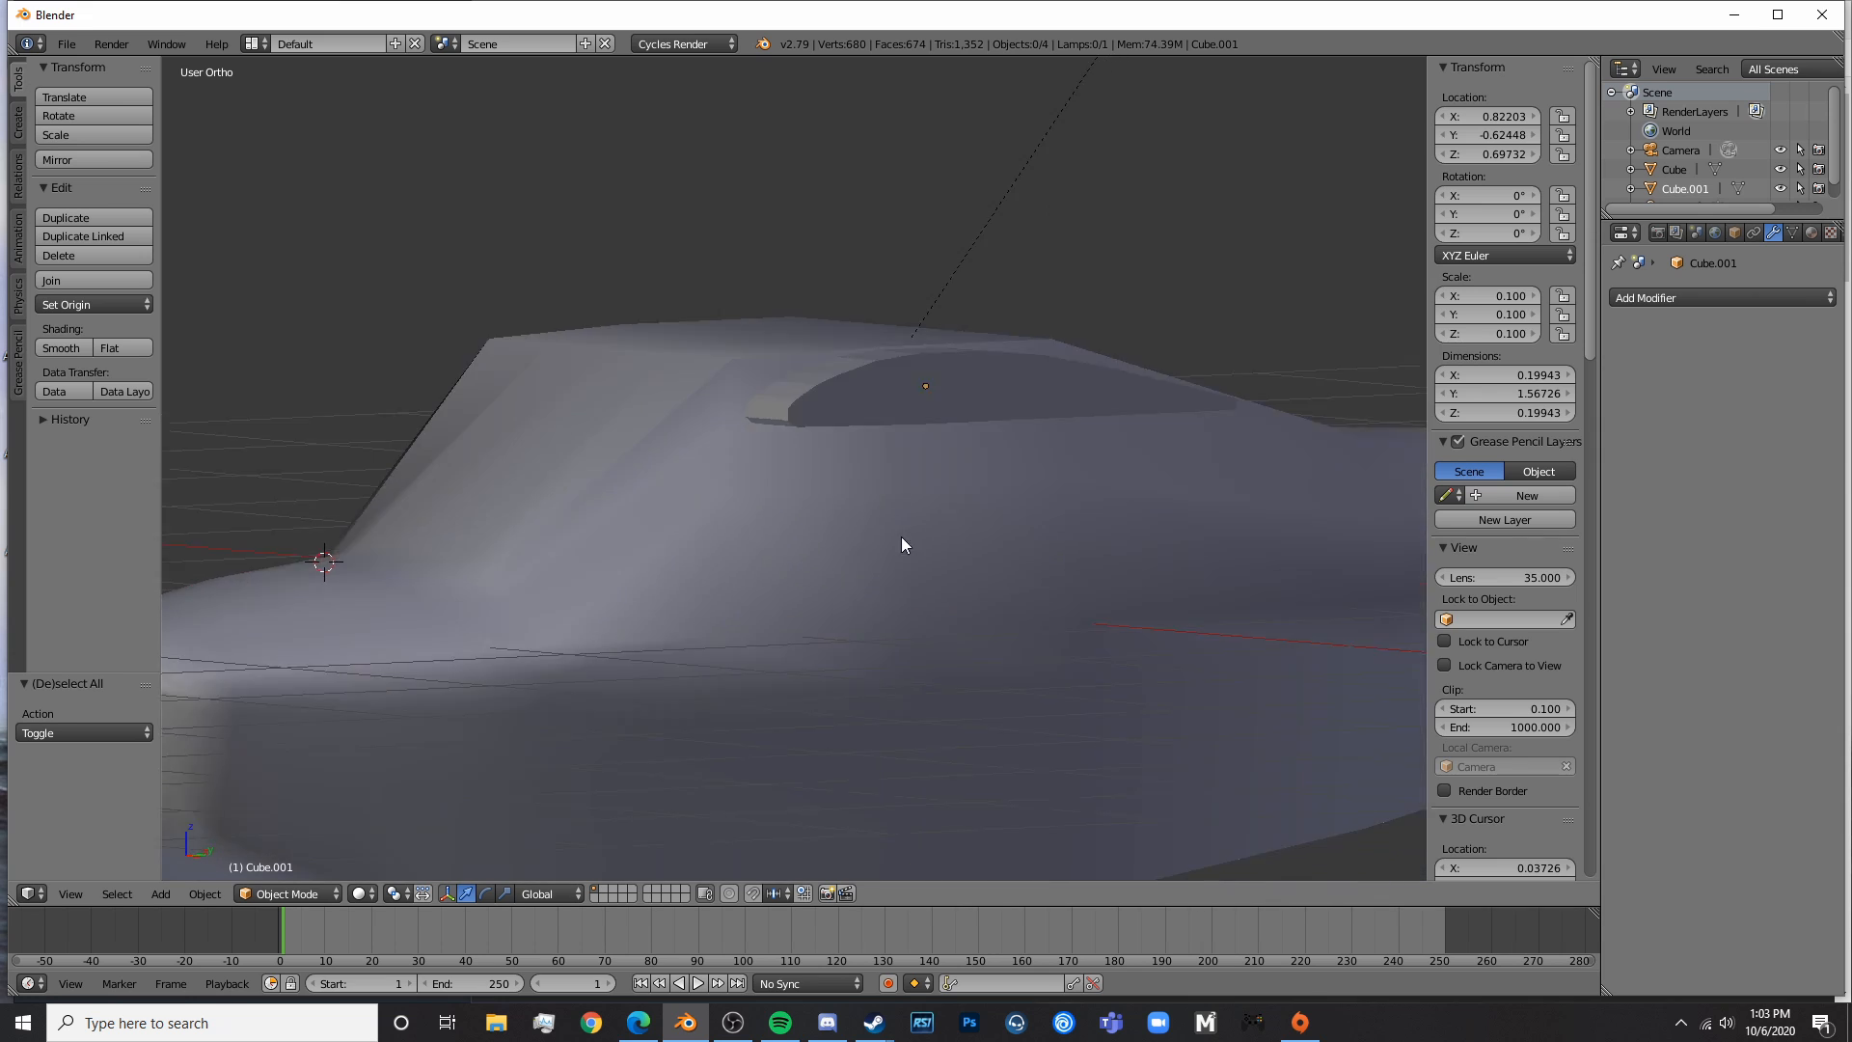
{"action": "middle_click_drag", "start_coordinate": [901, 536], "coordinate": [894, 454]}
{"action": "key", "text": "KP_1"}
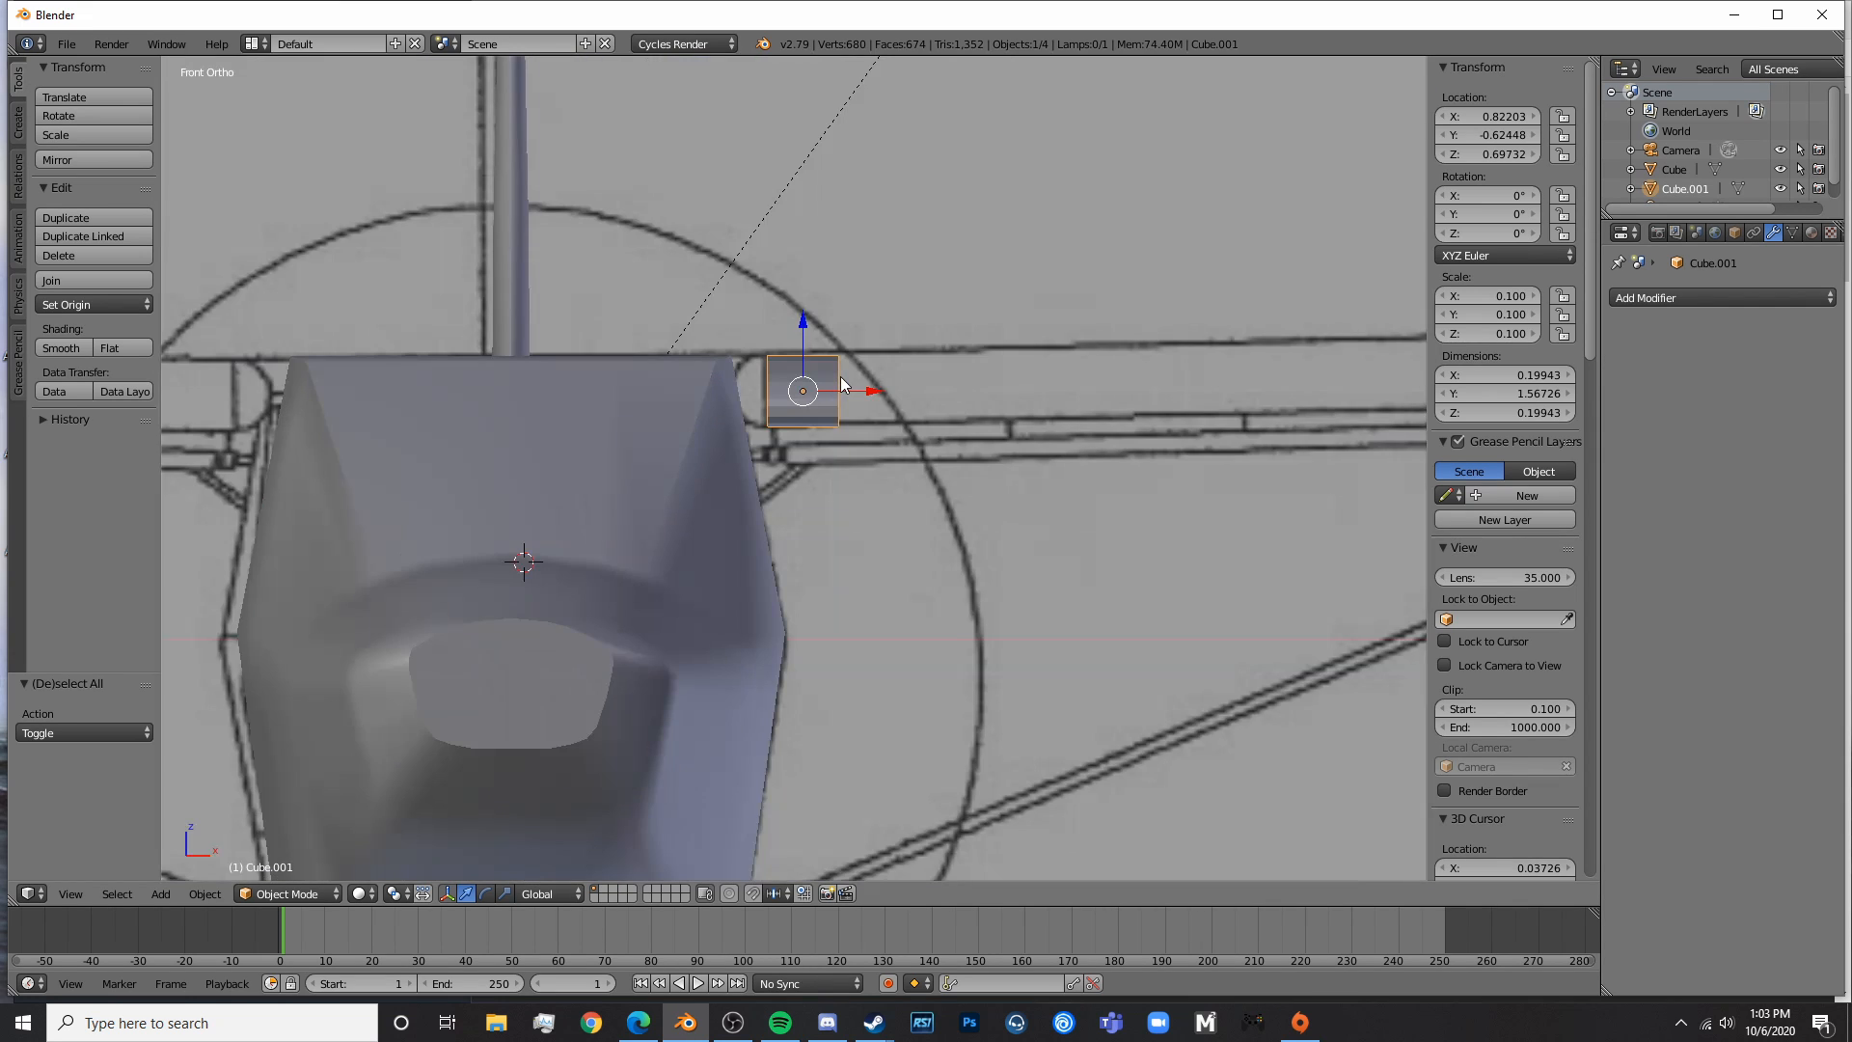
{"action": "key", "text": "g"}
{"action": "key", "text": "x"}
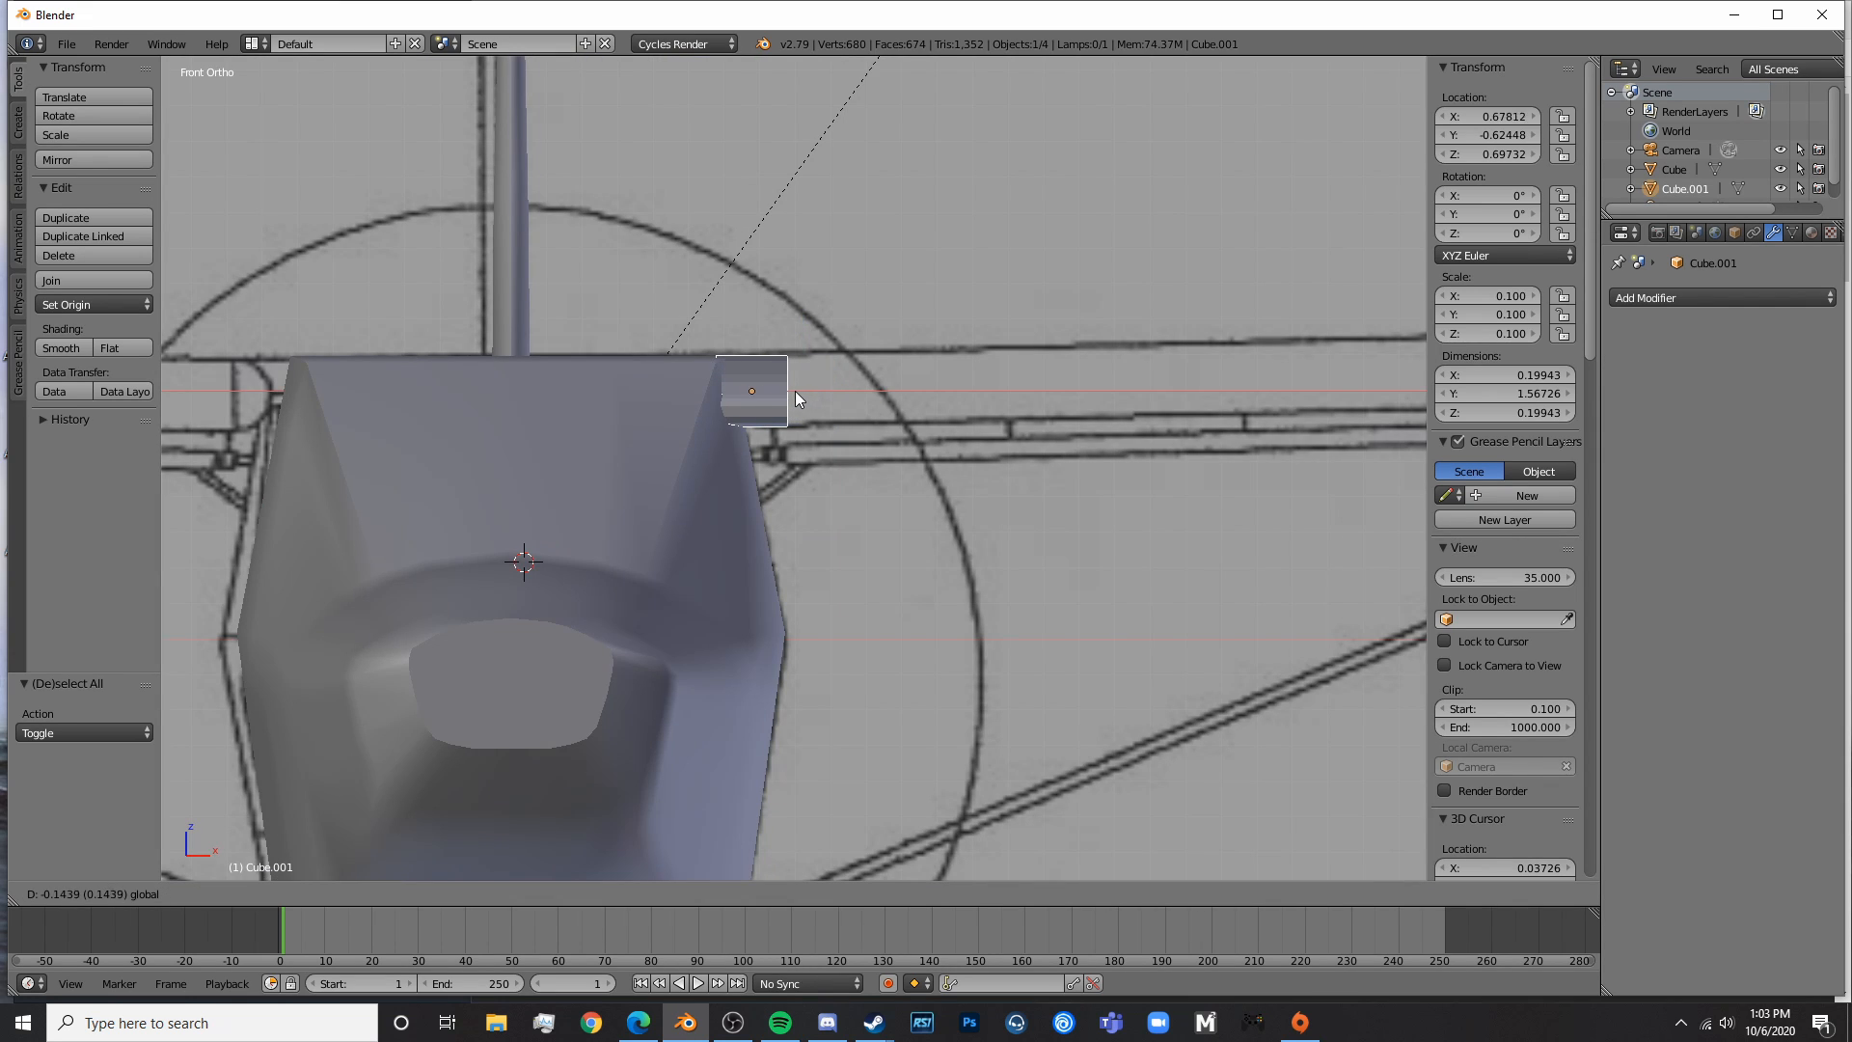
{"action": "left_click", "coordinate": [777, 391]}
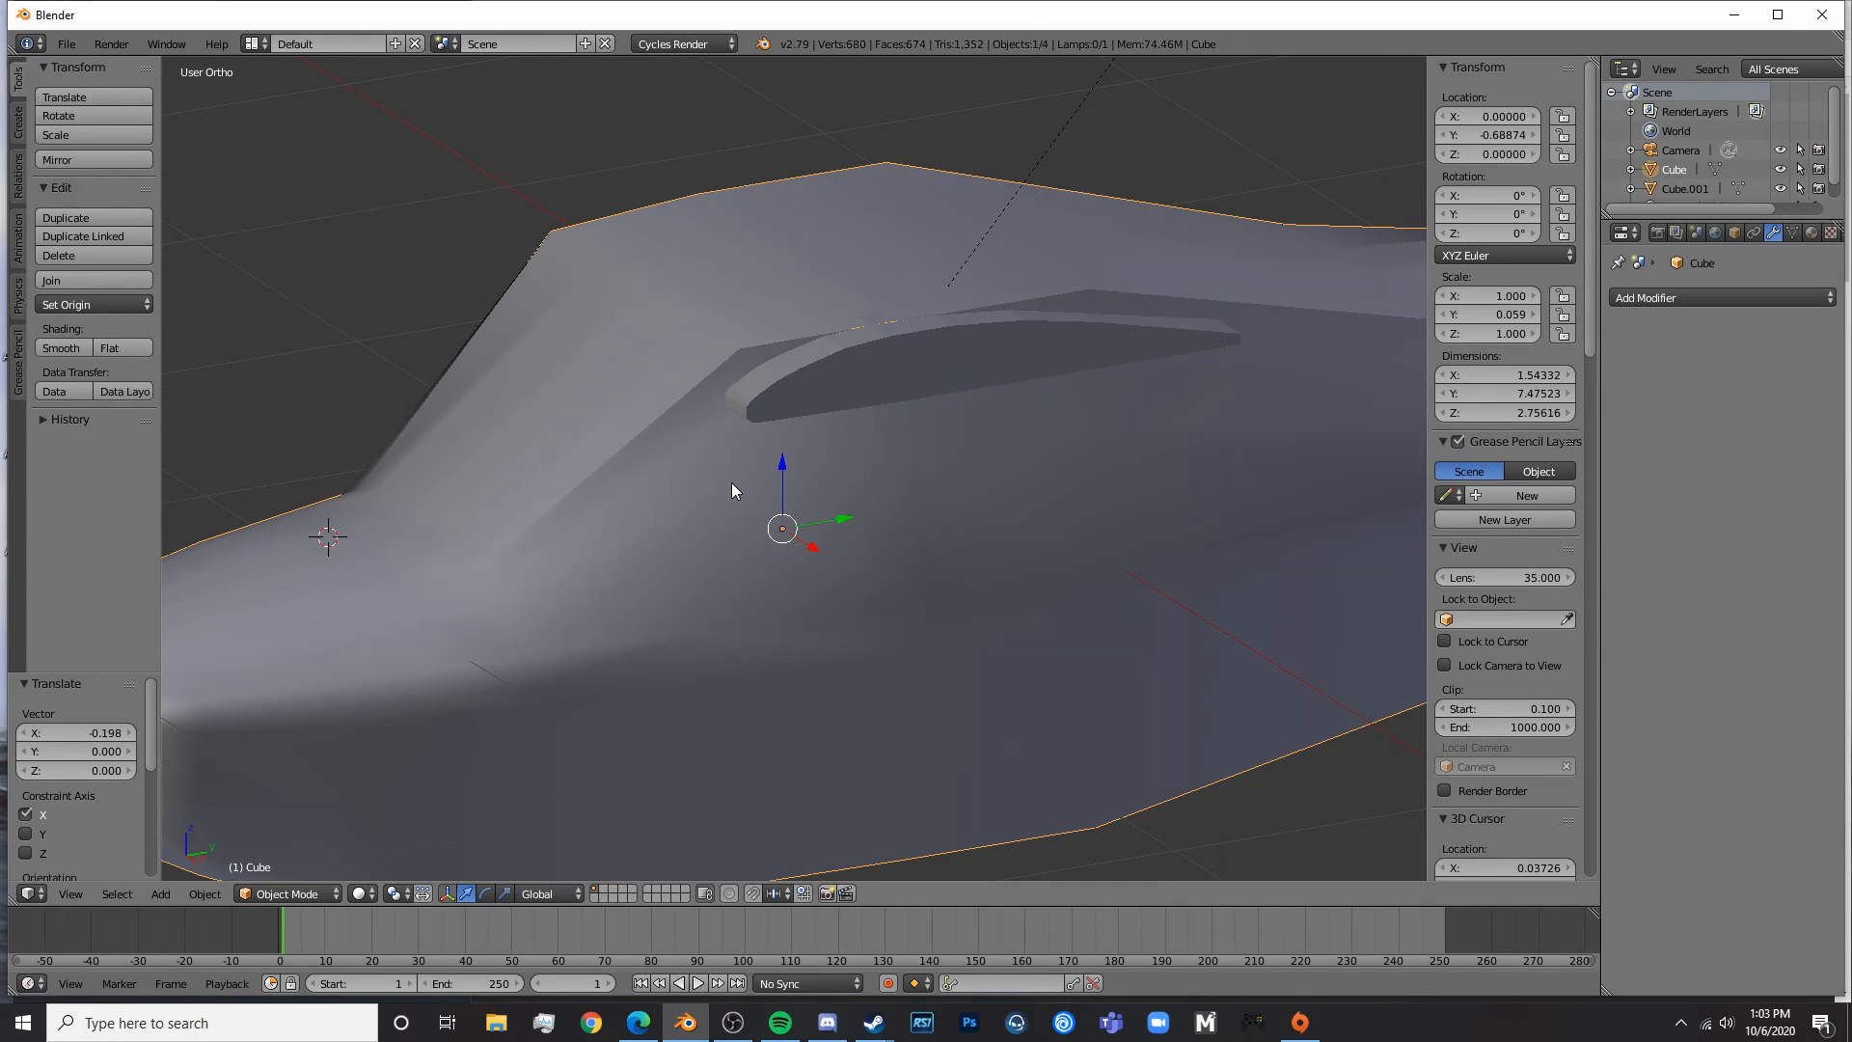
- Edit the fuselage in wireframe side view and lower the roof's front edge above the windshield along Z
{"action": "key", "text": "Tab"}
{"action": "key", "text": "KP_3"}
{"action": "key", "text": "z"}
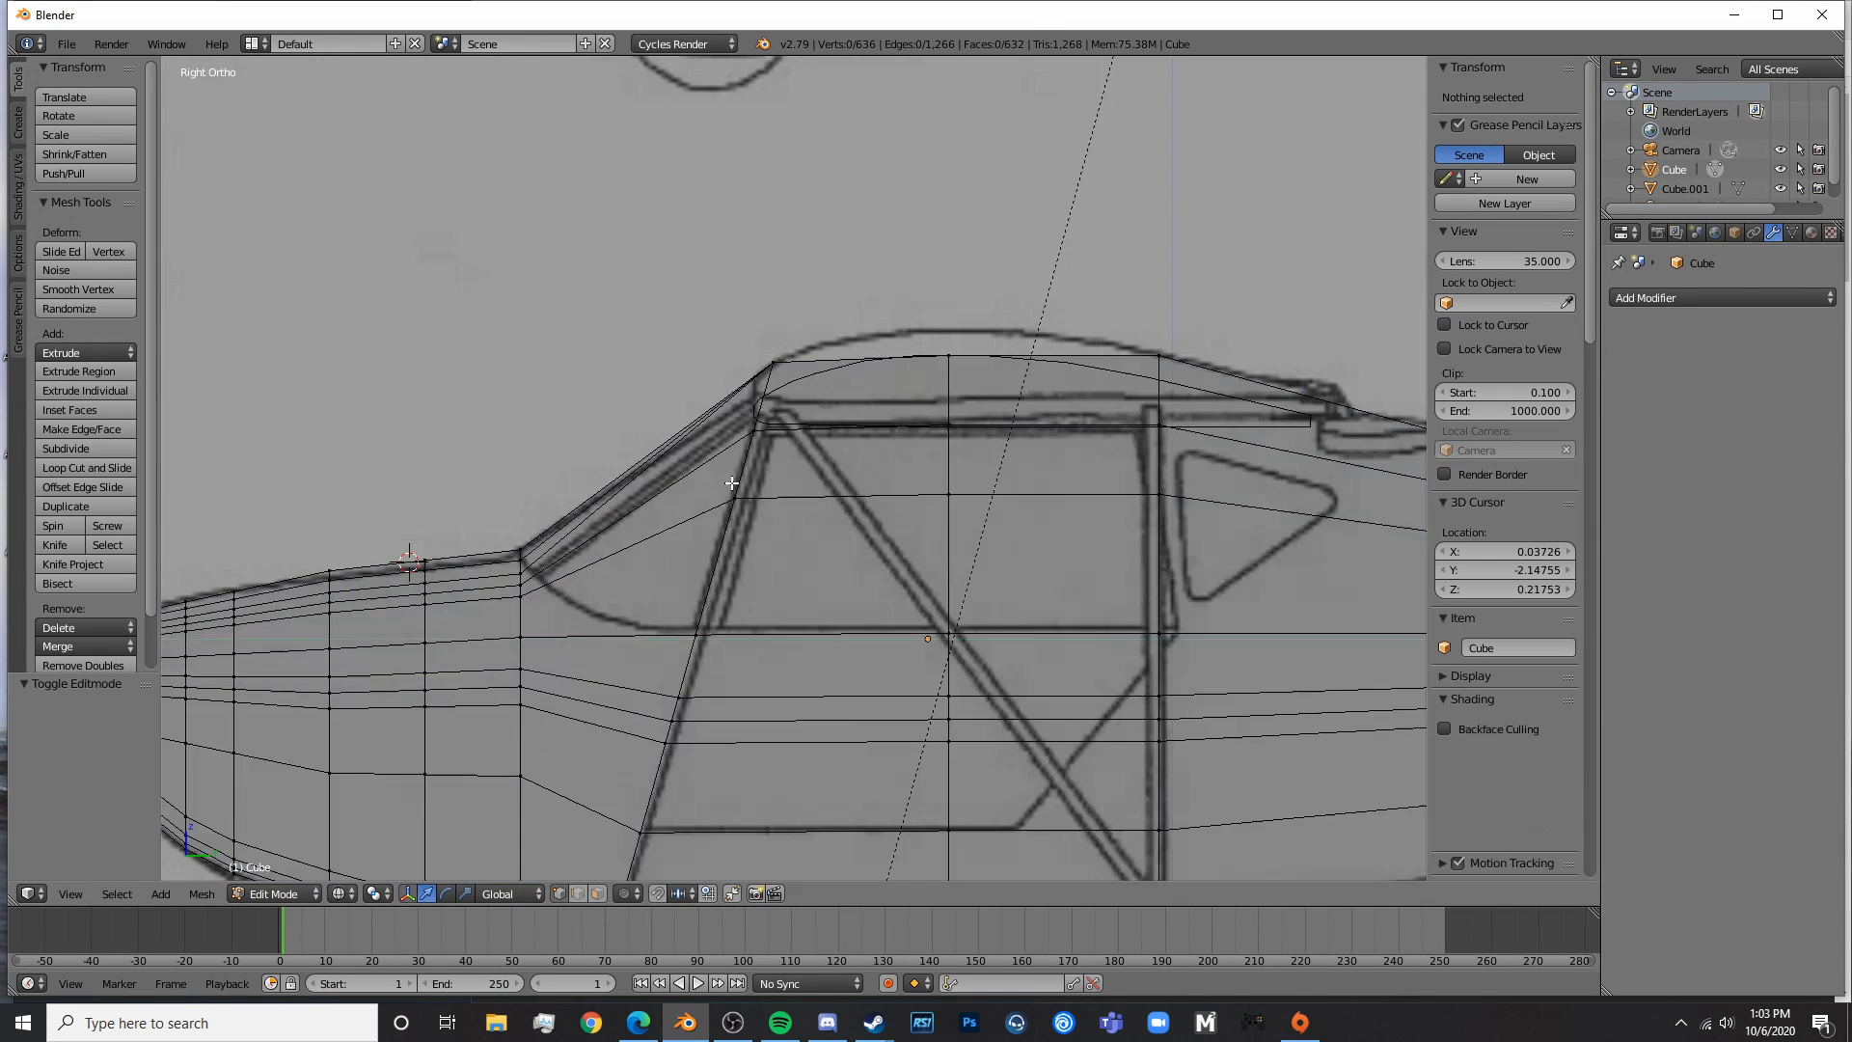
{"action": "middle_click_drag", "start_coordinate": [731, 484], "coordinate": [633, 520], "text": "shift"}
{"action": "key", "text": "a"}
{"action": "key", "text": "a"}
{"action": "right_click", "coordinate": [687, 399], "text": "alt"}
{"action": "left_click_drag", "start_coordinate": [673, 352], "coordinate": [676, 375]}
{"action": "key", "text": "a"}
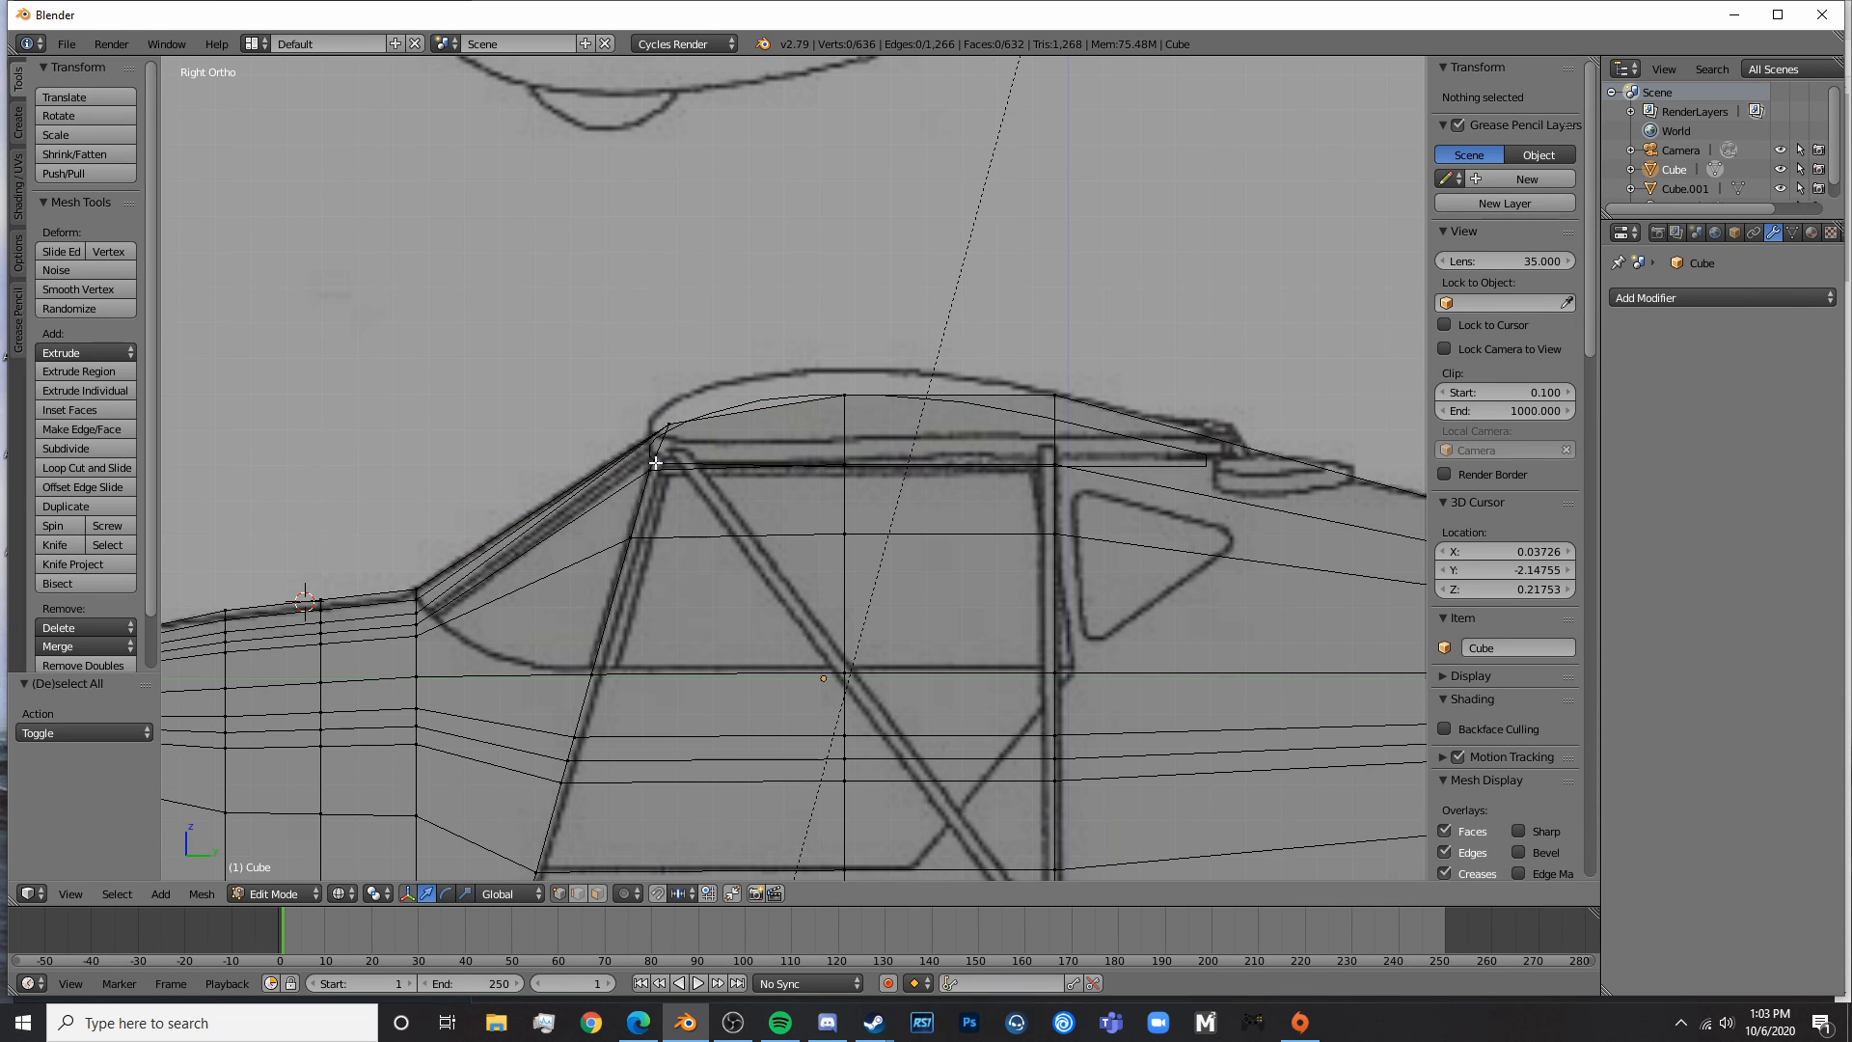
- Lower the roof edge above the windshield by about another 0.011 along Z and clear the selection
{"action": "right_click", "coordinate": [672, 421], "text": "alt"}
{"action": "left_click_drag", "start_coordinate": [672, 374], "coordinate": [672, 383]}
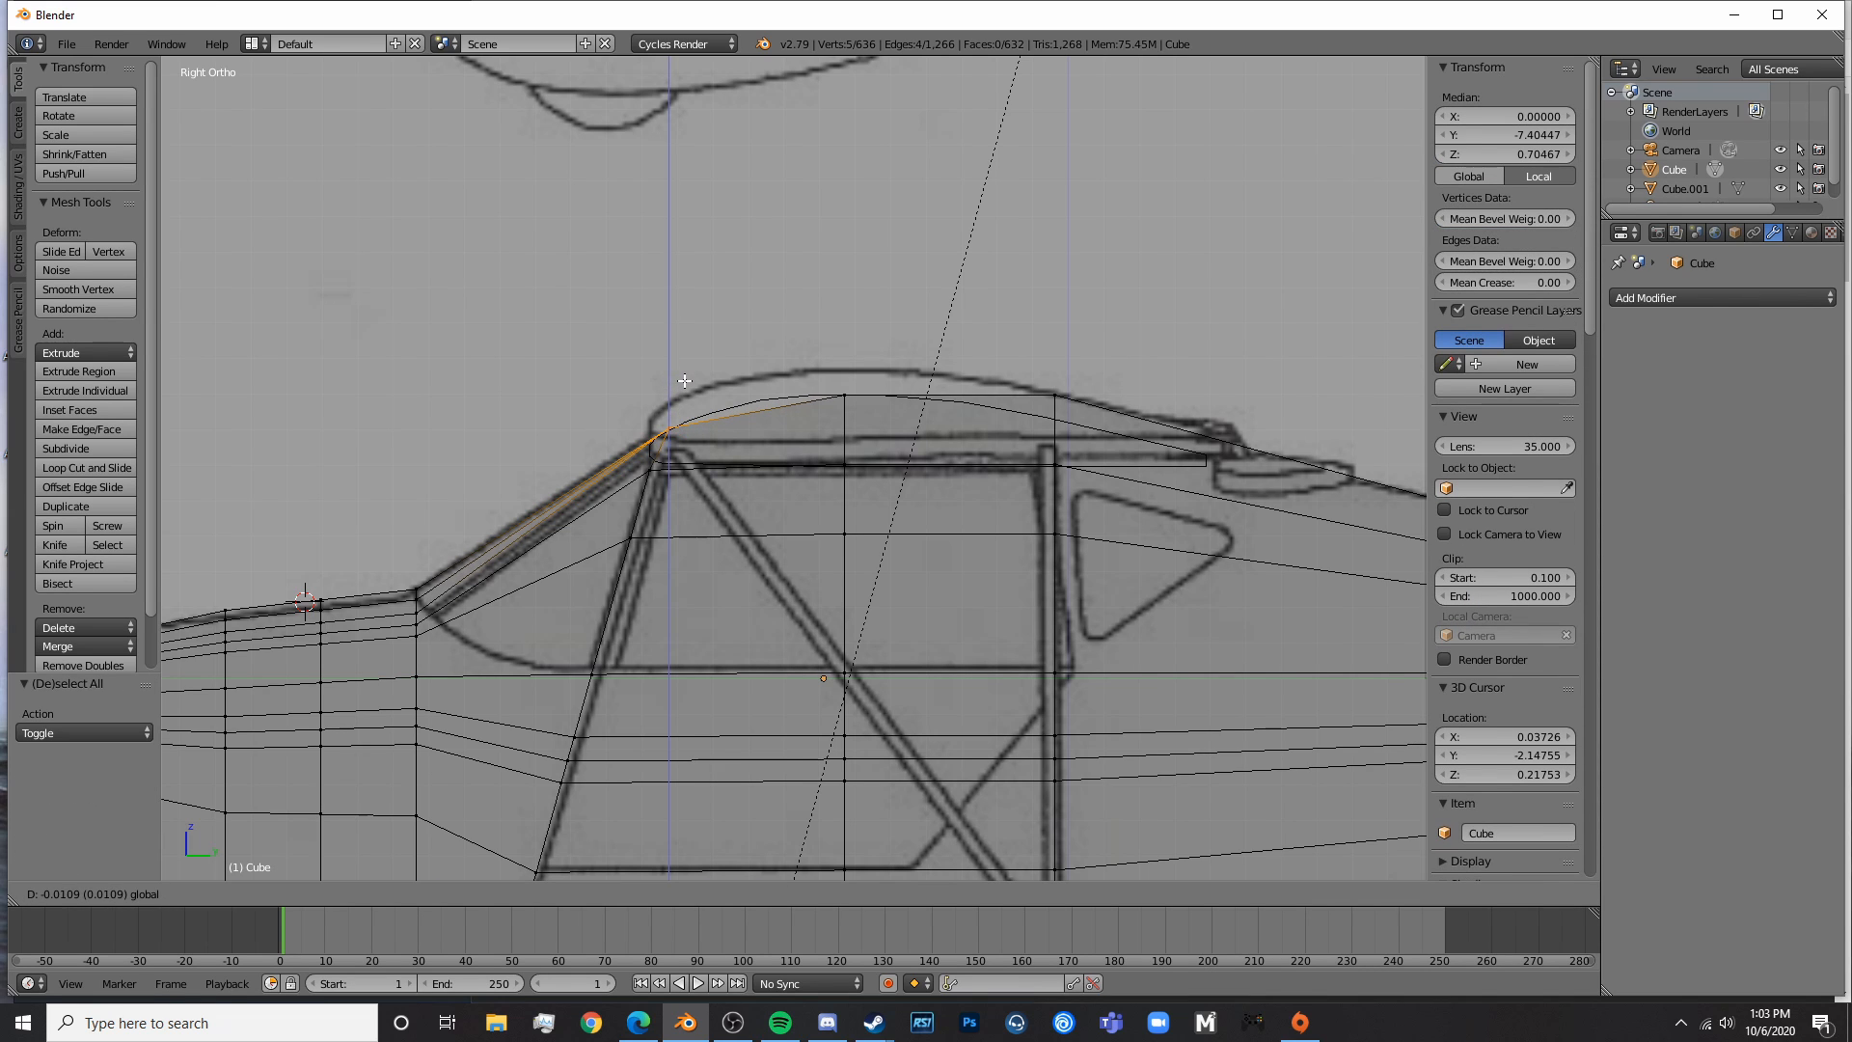
{"action": "left_click", "coordinate": [684, 381]}
{"action": "key", "text": "a"}
{"action": "scroll", "coordinate": [715, 588], "scroll_direction": "down", "scroll_amount": 3}
{"action": "scroll", "coordinate": [735, 560], "scroll_direction": "up", "scroll_amount": 5}
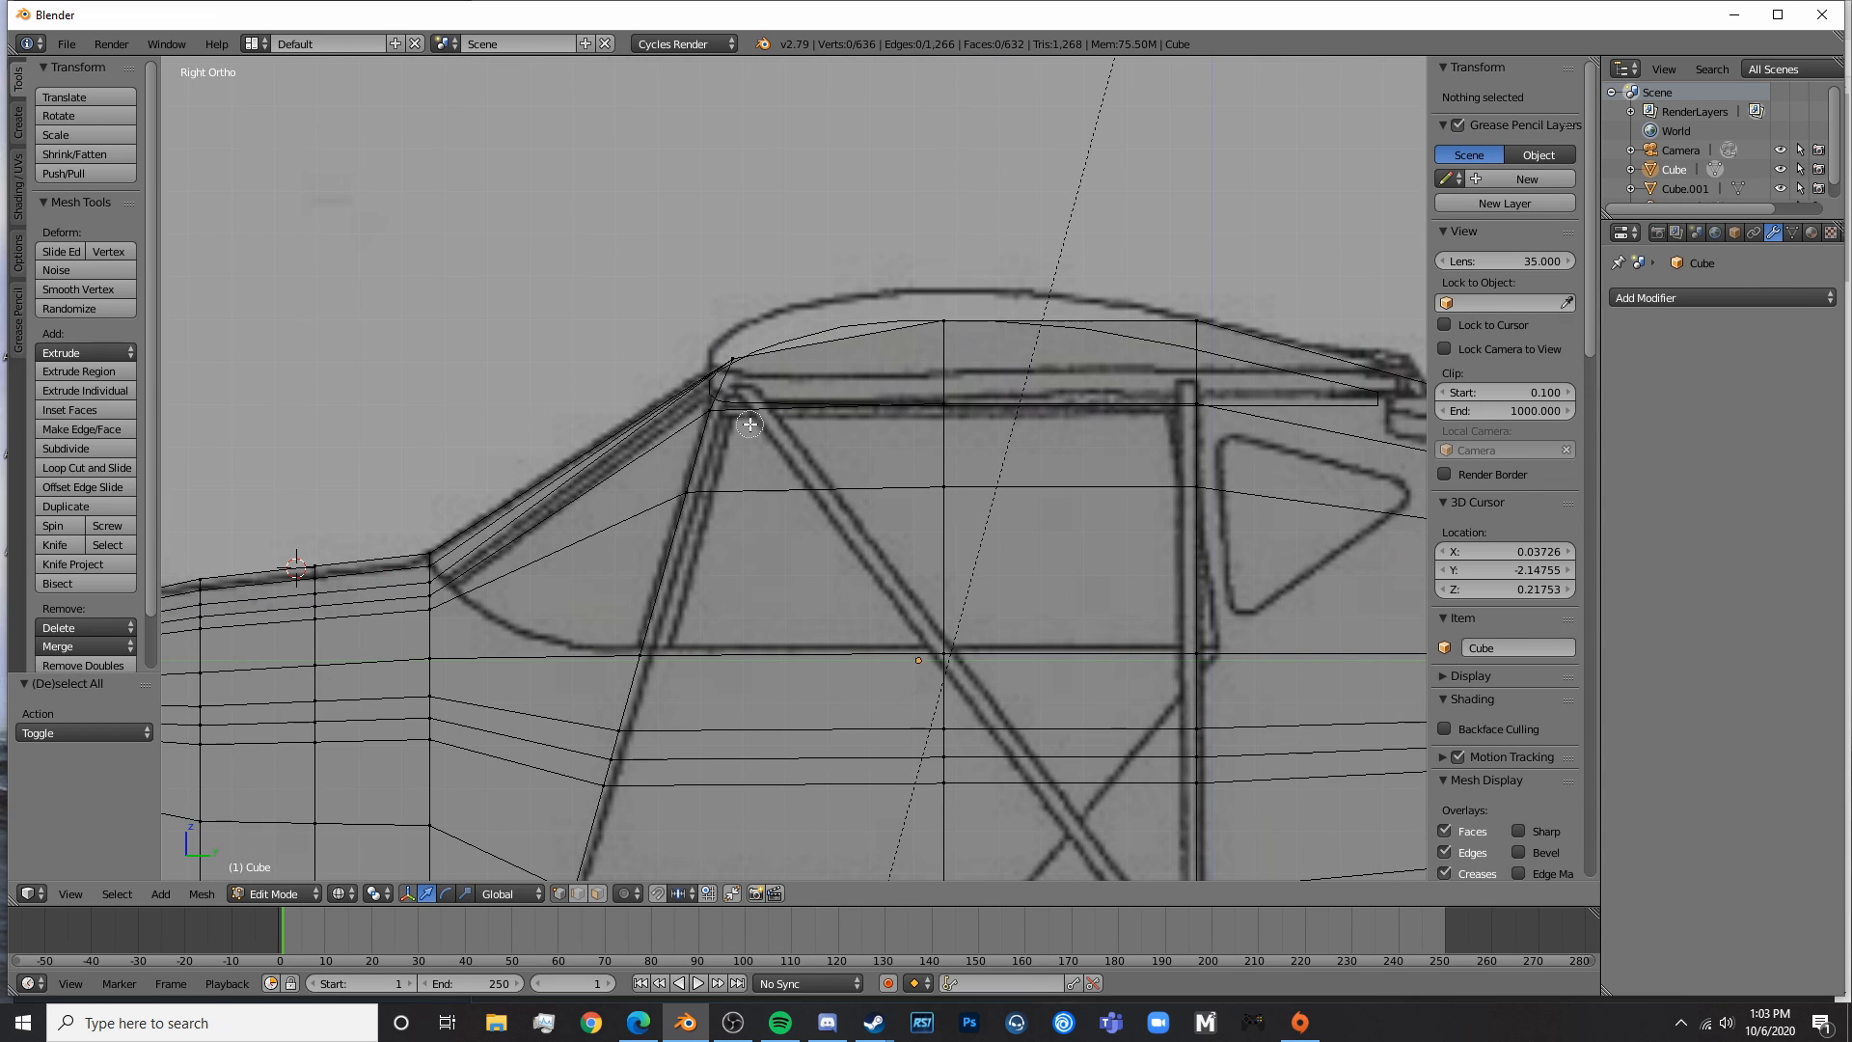
- Add a loop cut between the windshield top and mid-roof ring, and raise its top vertices about 0.033 along Z
{"action": "key", "text": "ctrl+r"}
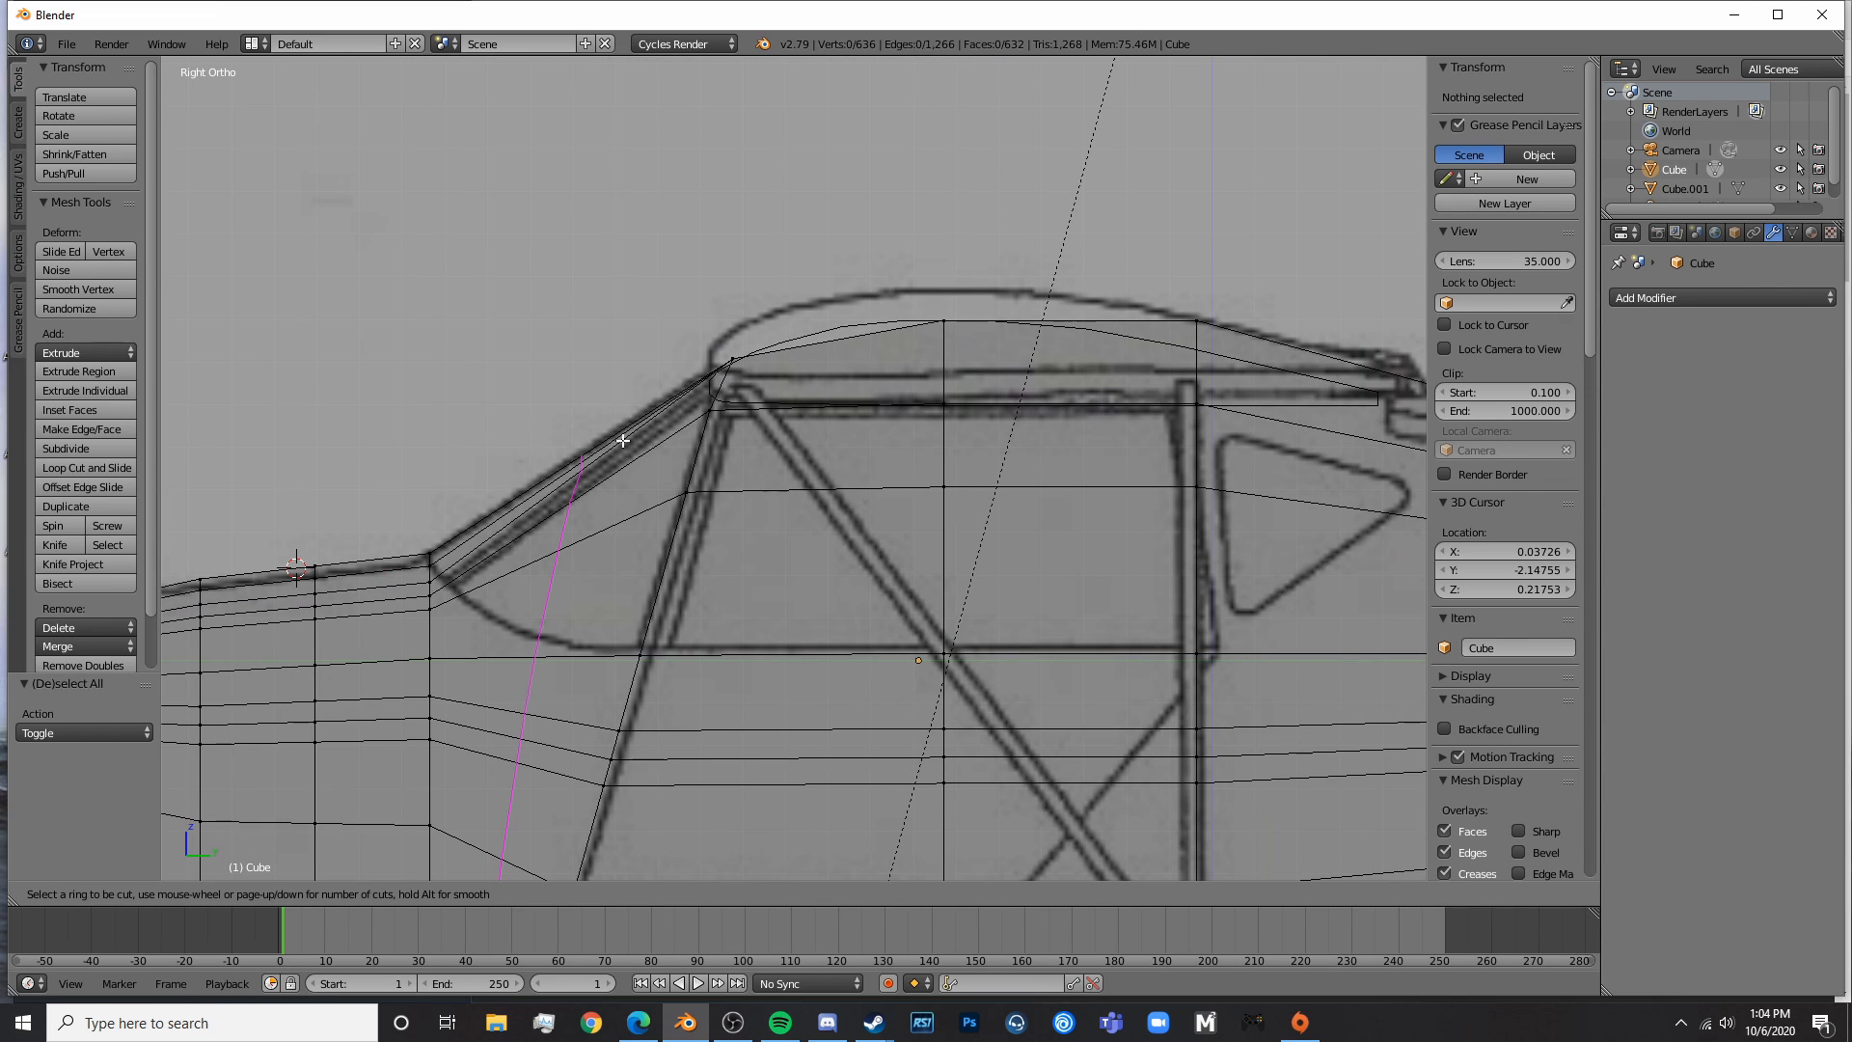
{"action": "key", "text": "Escape"}
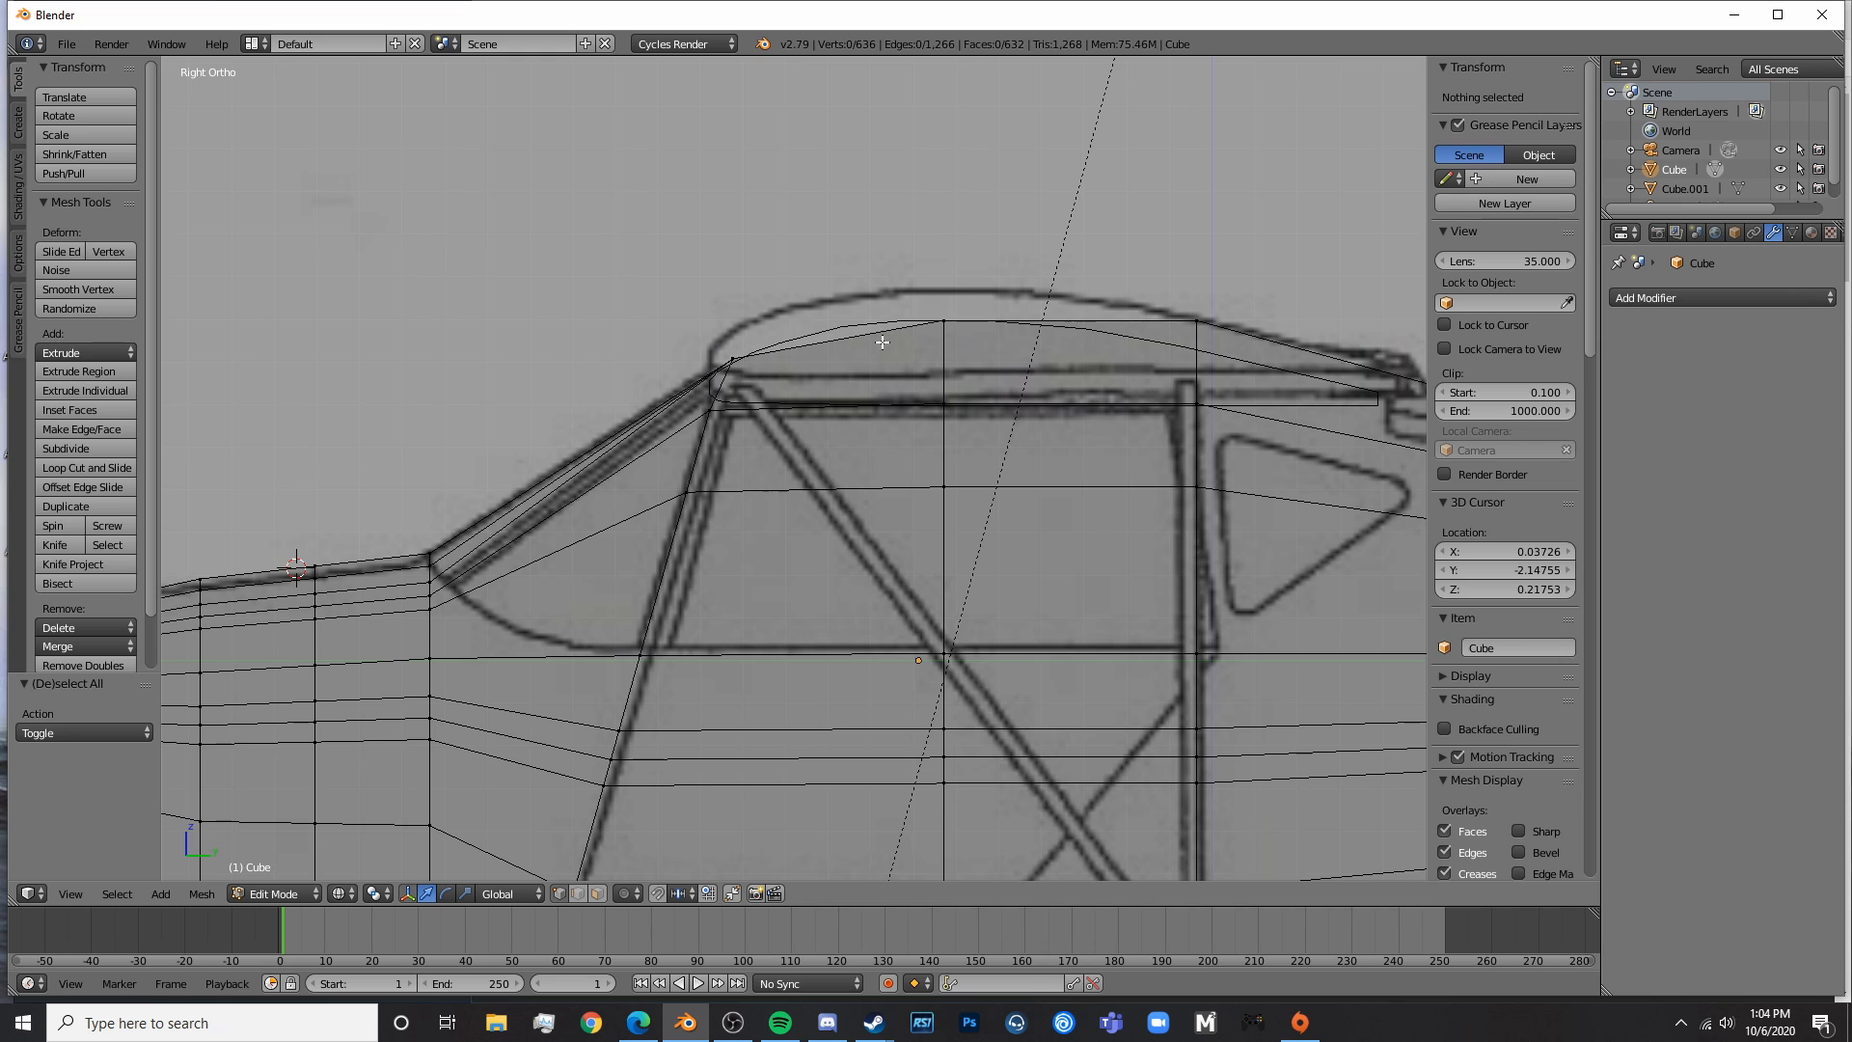
{"action": "scroll", "coordinate": [882, 342], "scroll_direction": "up", "scroll_amount": 4}
{"action": "right_click", "coordinate": [1103, 165]}
{"action": "middle_click_drag", "start_coordinate": [1104, 165], "coordinate": [897, 257], "text": "shift"}
{"action": "key", "text": "a"}
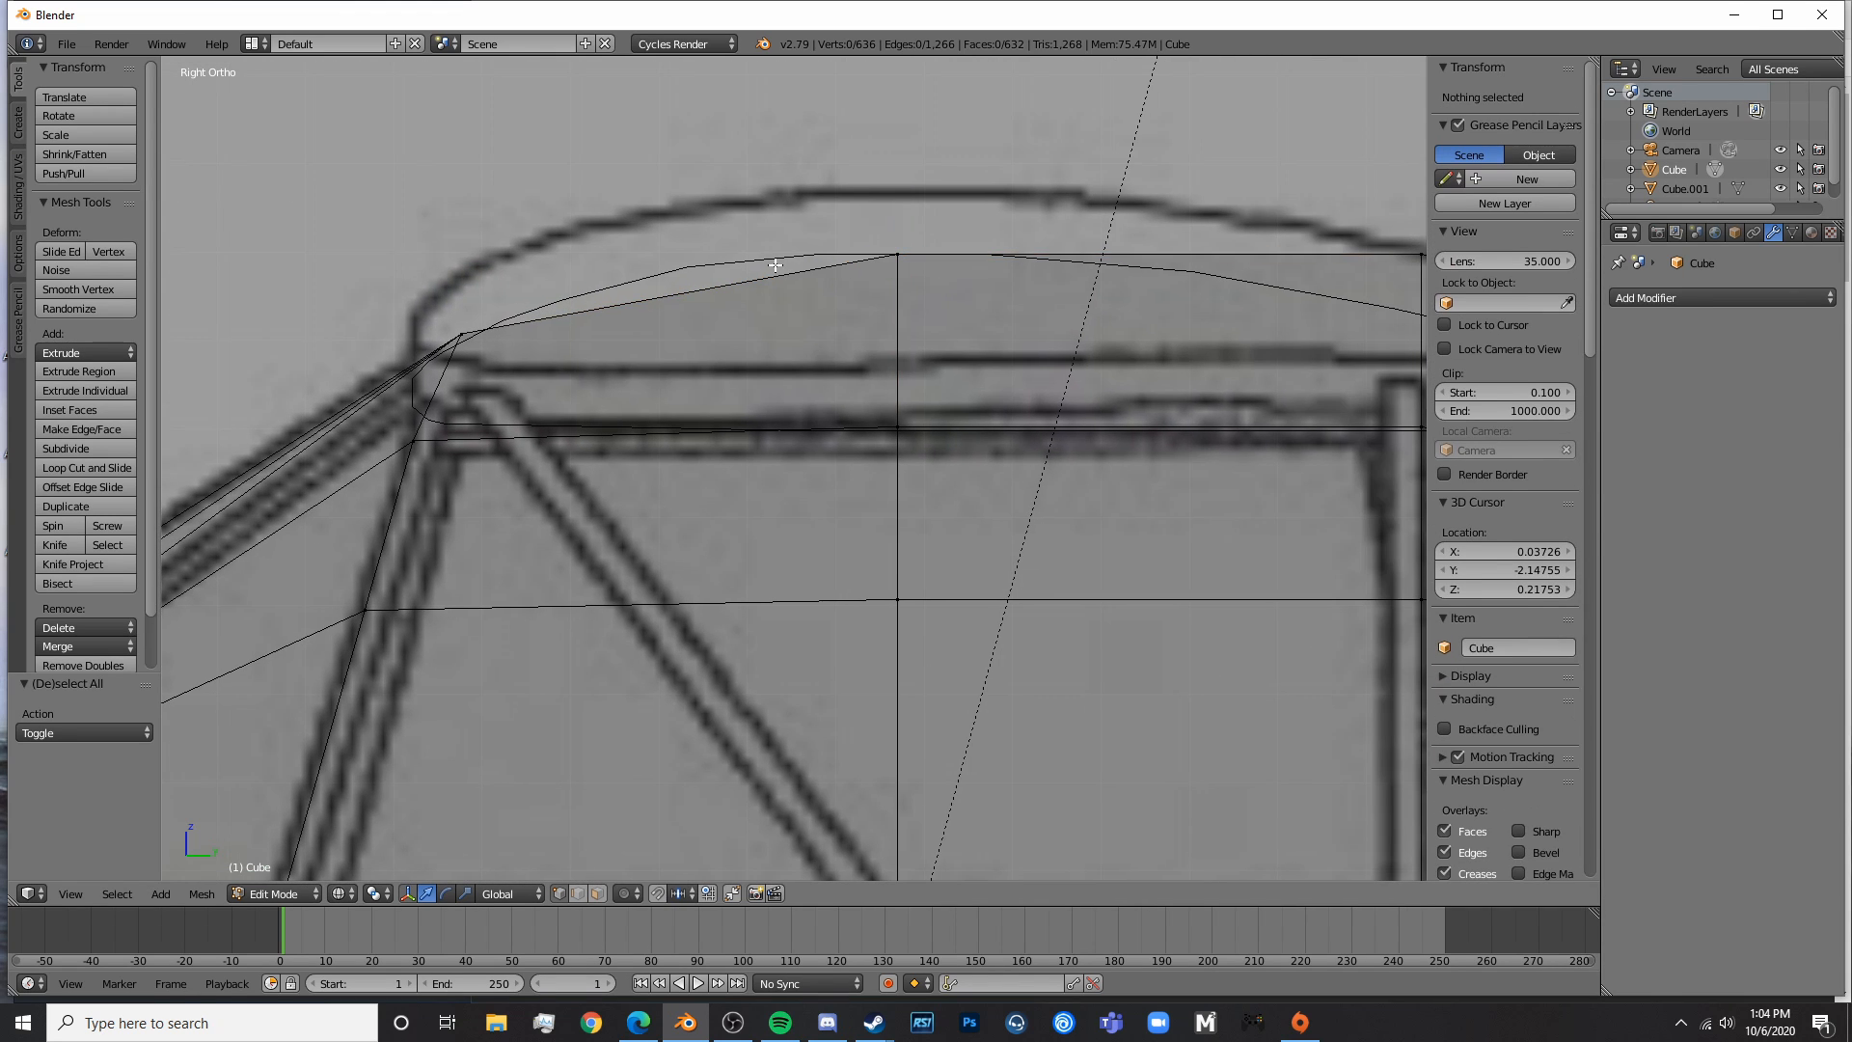
{"action": "key", "text": "ctrl+r"}
{"action": "left_click", "coordinate": [673, 280]}
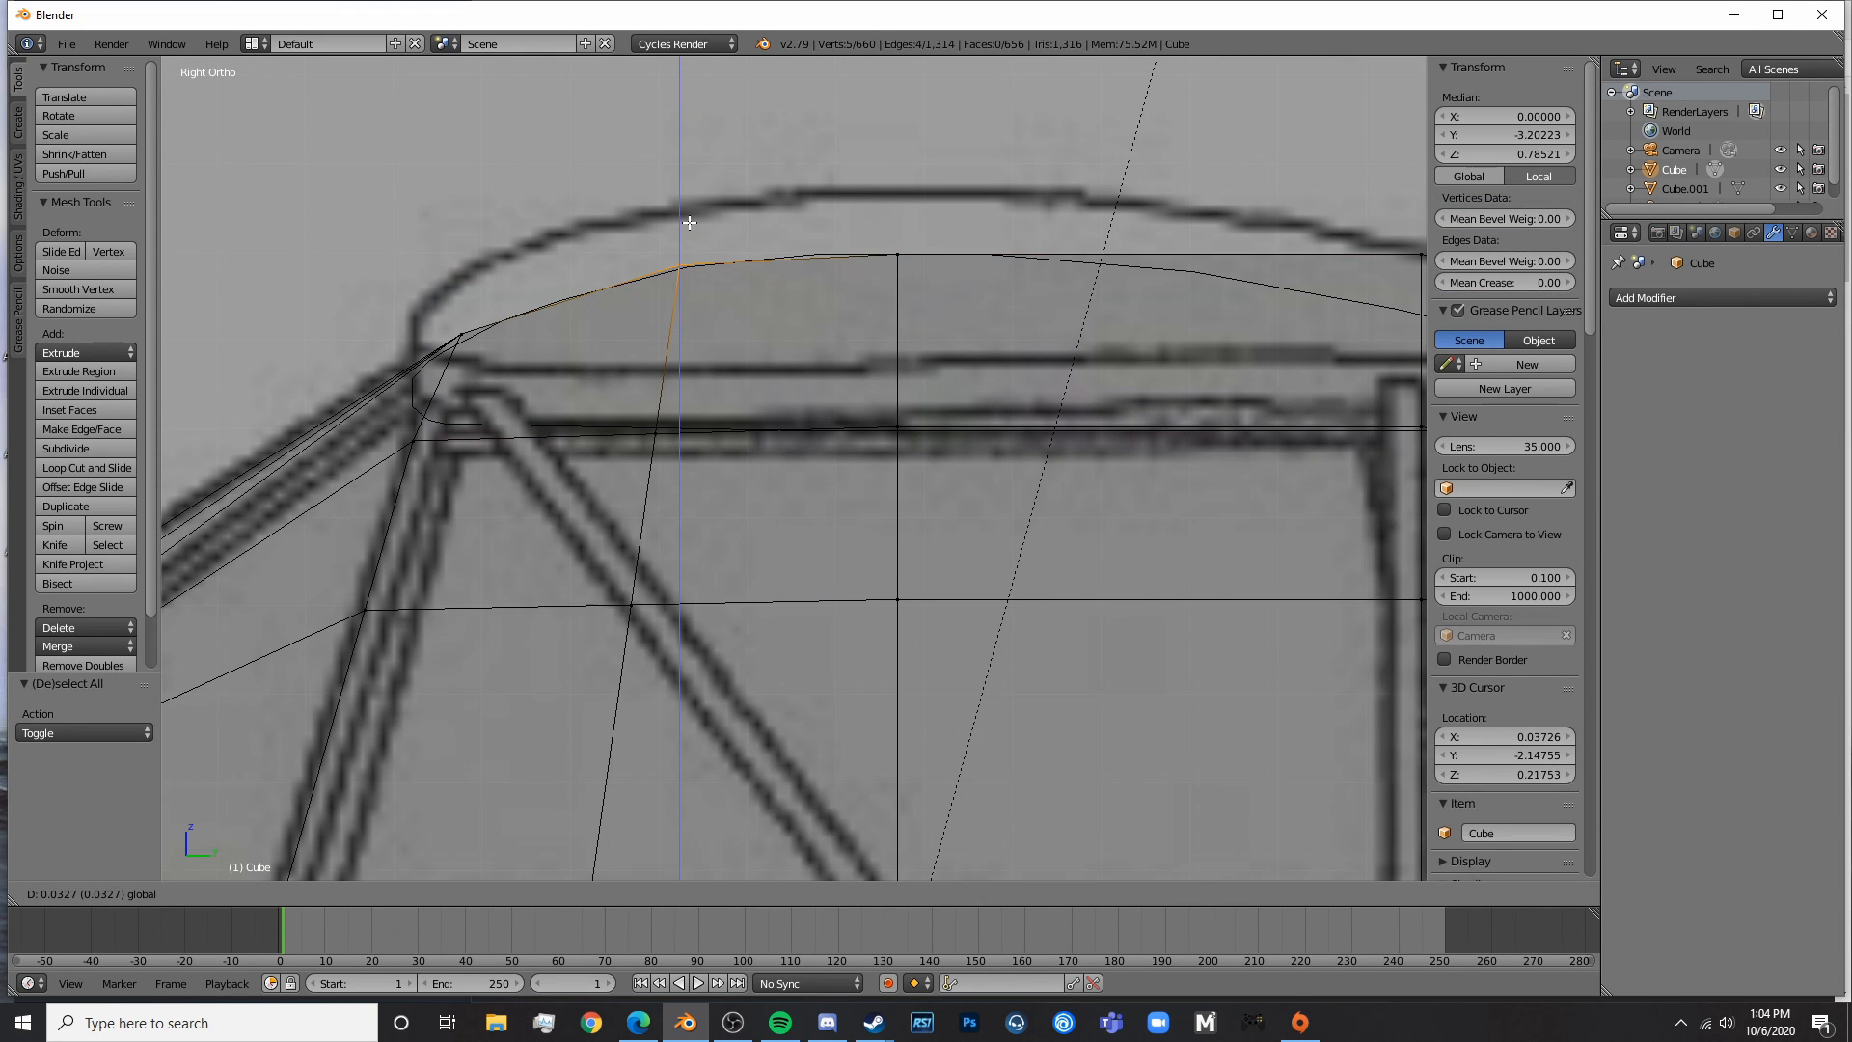
{"action": "left_click", "coordinate": [688, 222]}
{"action": "key", "text": "Tab"}
{"action": "scroll", "coordinate": [812, 379], "scroll_direction": "down", "scroll_amount": 5}
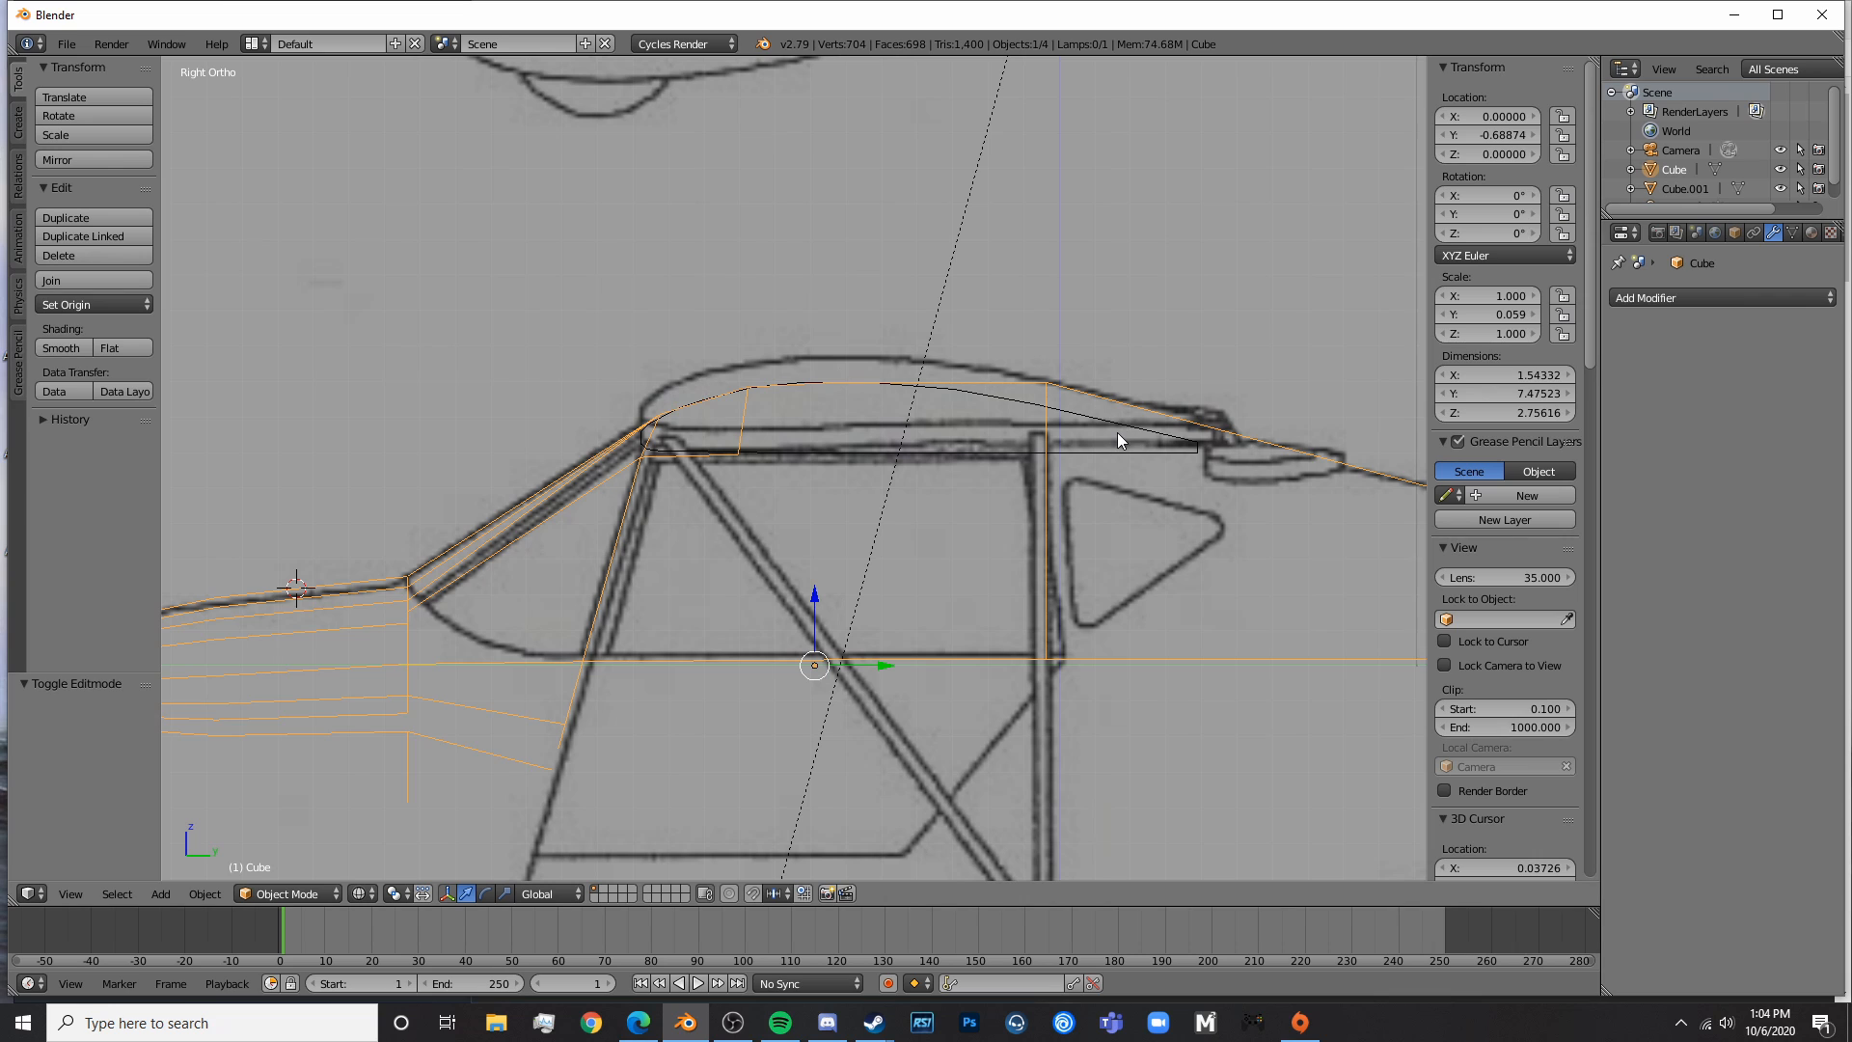
{"action": "scroll", "coordinate": [1117, 432], "scroll_direction": "down", "scroll_amount": 4}
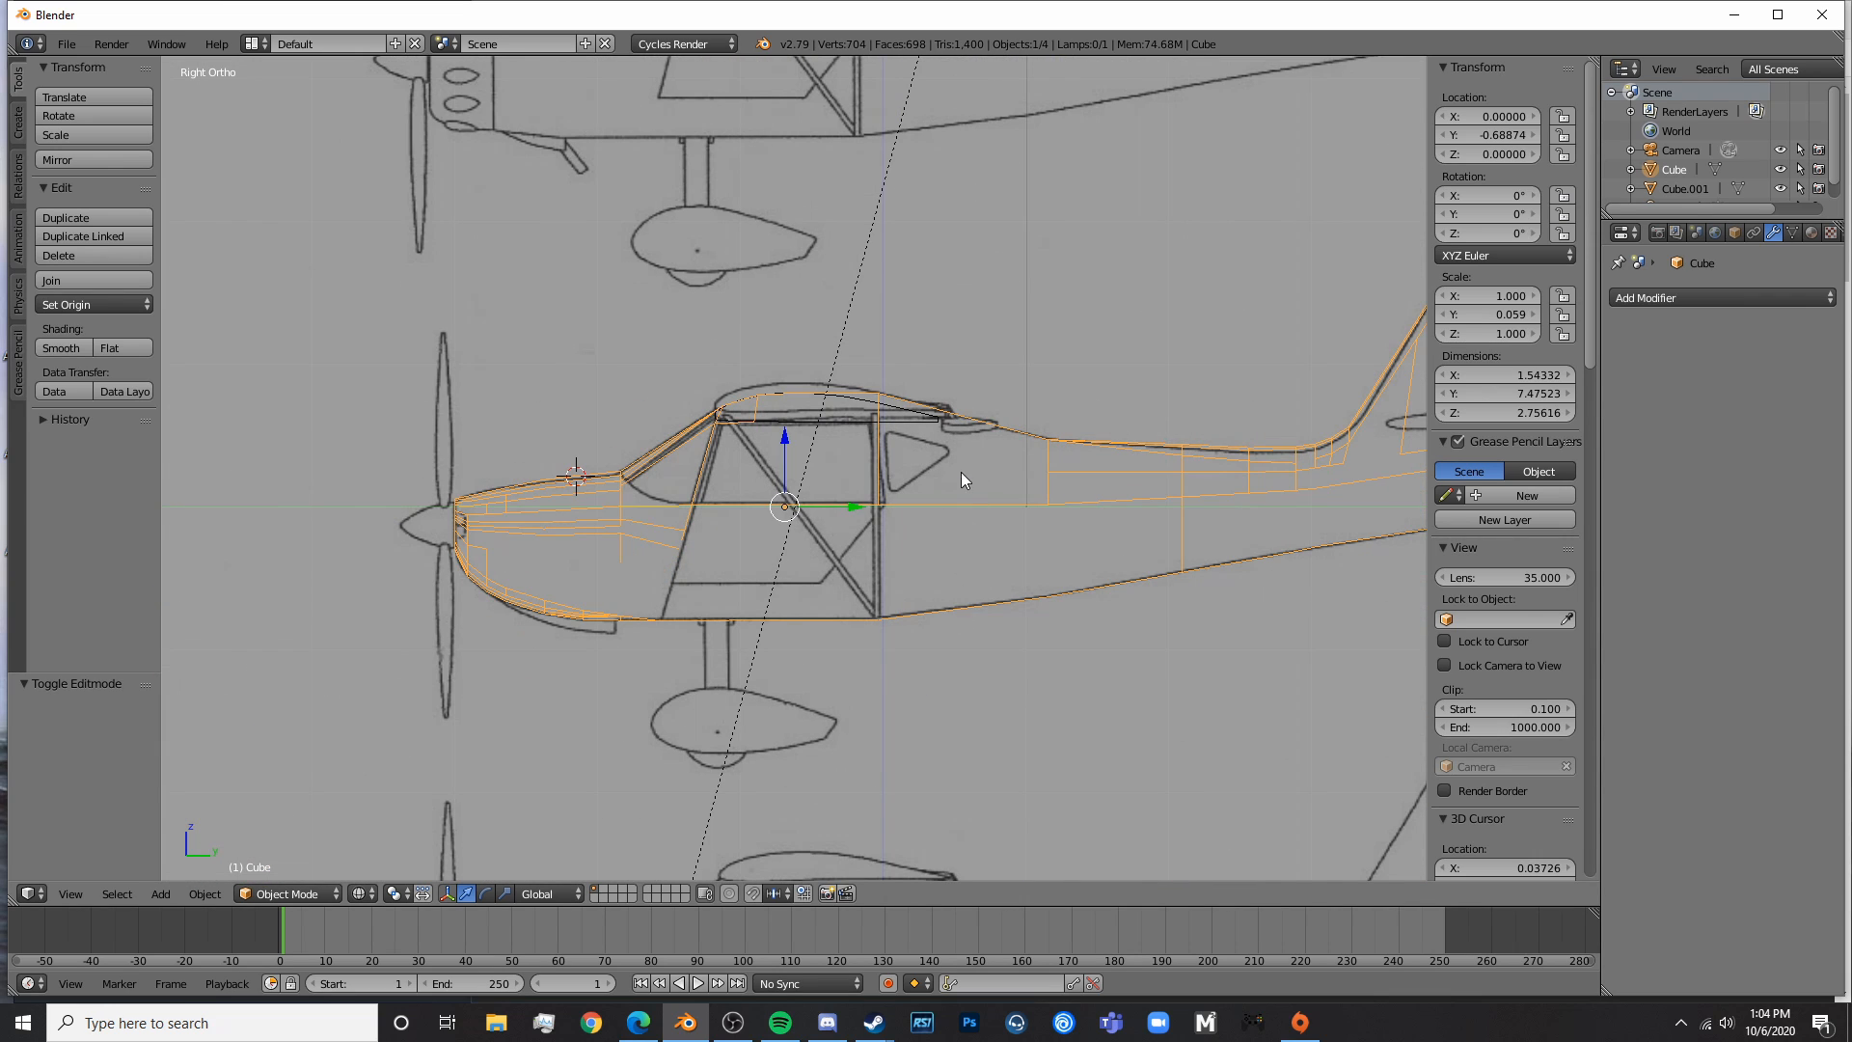
- Lower the fuselage roof's top vertices above the rear door post along Z, toward the wing's rear slope
{"action": "key", "text": "z"}
{"action": "key", "text": "Tab"}
{"action": "scroll", "coordinate": [923, 468], "scroll_direction": "up", "scroll_amount": 5}
{"action": "key", "text": "z"}
{"action": "key", "text": "a"}
{"action": "key", "text": "c"}
{"action": "left_click", "coordinate": [1002, 280]}
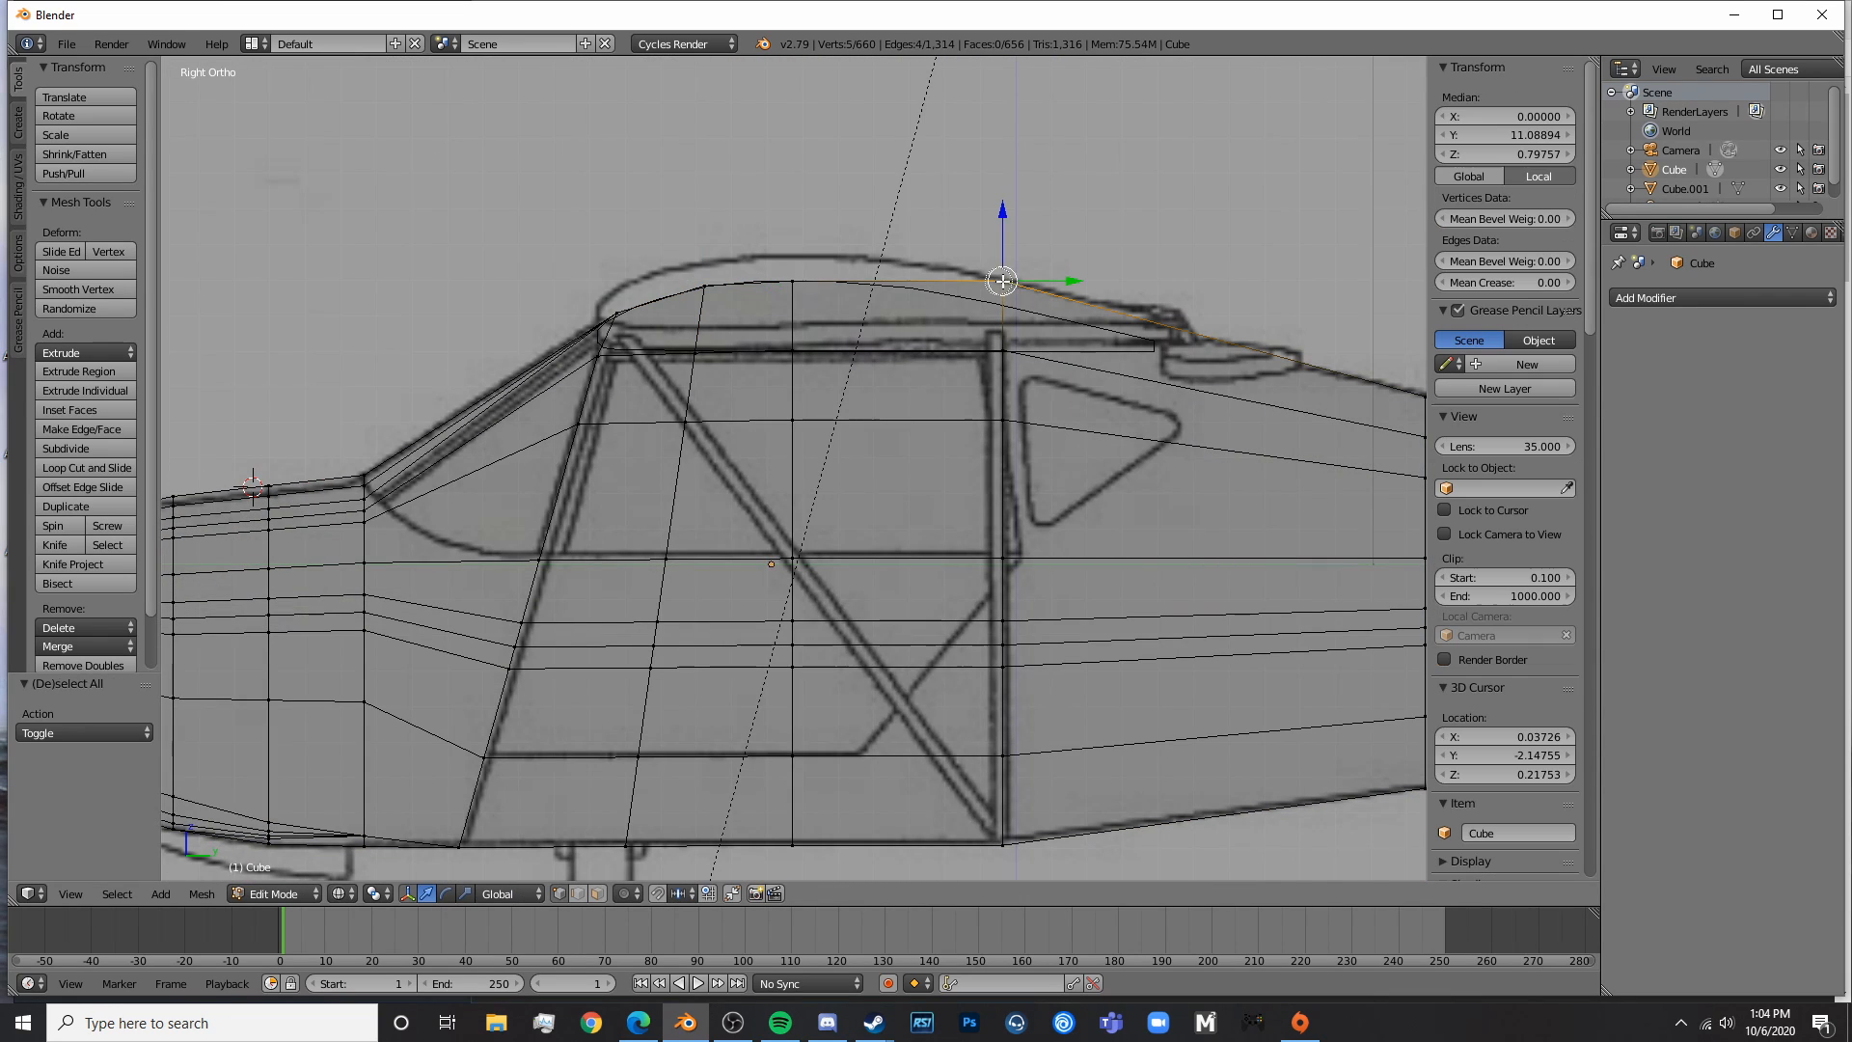
{"action": "left_click_drag", "start_coordinate": [1002, 227], "coordinate": [904, 239]}
{"action": "key", "text": "a"}
- Add a loop cut between the mid-roof and rear-post rings, and raise its top vertices about 0.022 along Z
{"action": "key", "text": "ctrl+r"}
{"action": "double_click", "coordinate": [894, 269]}
{"action": "key", "text": "a"}
{"action": "key", "text": "c"}
{"action": "left_click", "coordinate": [895, 270]}
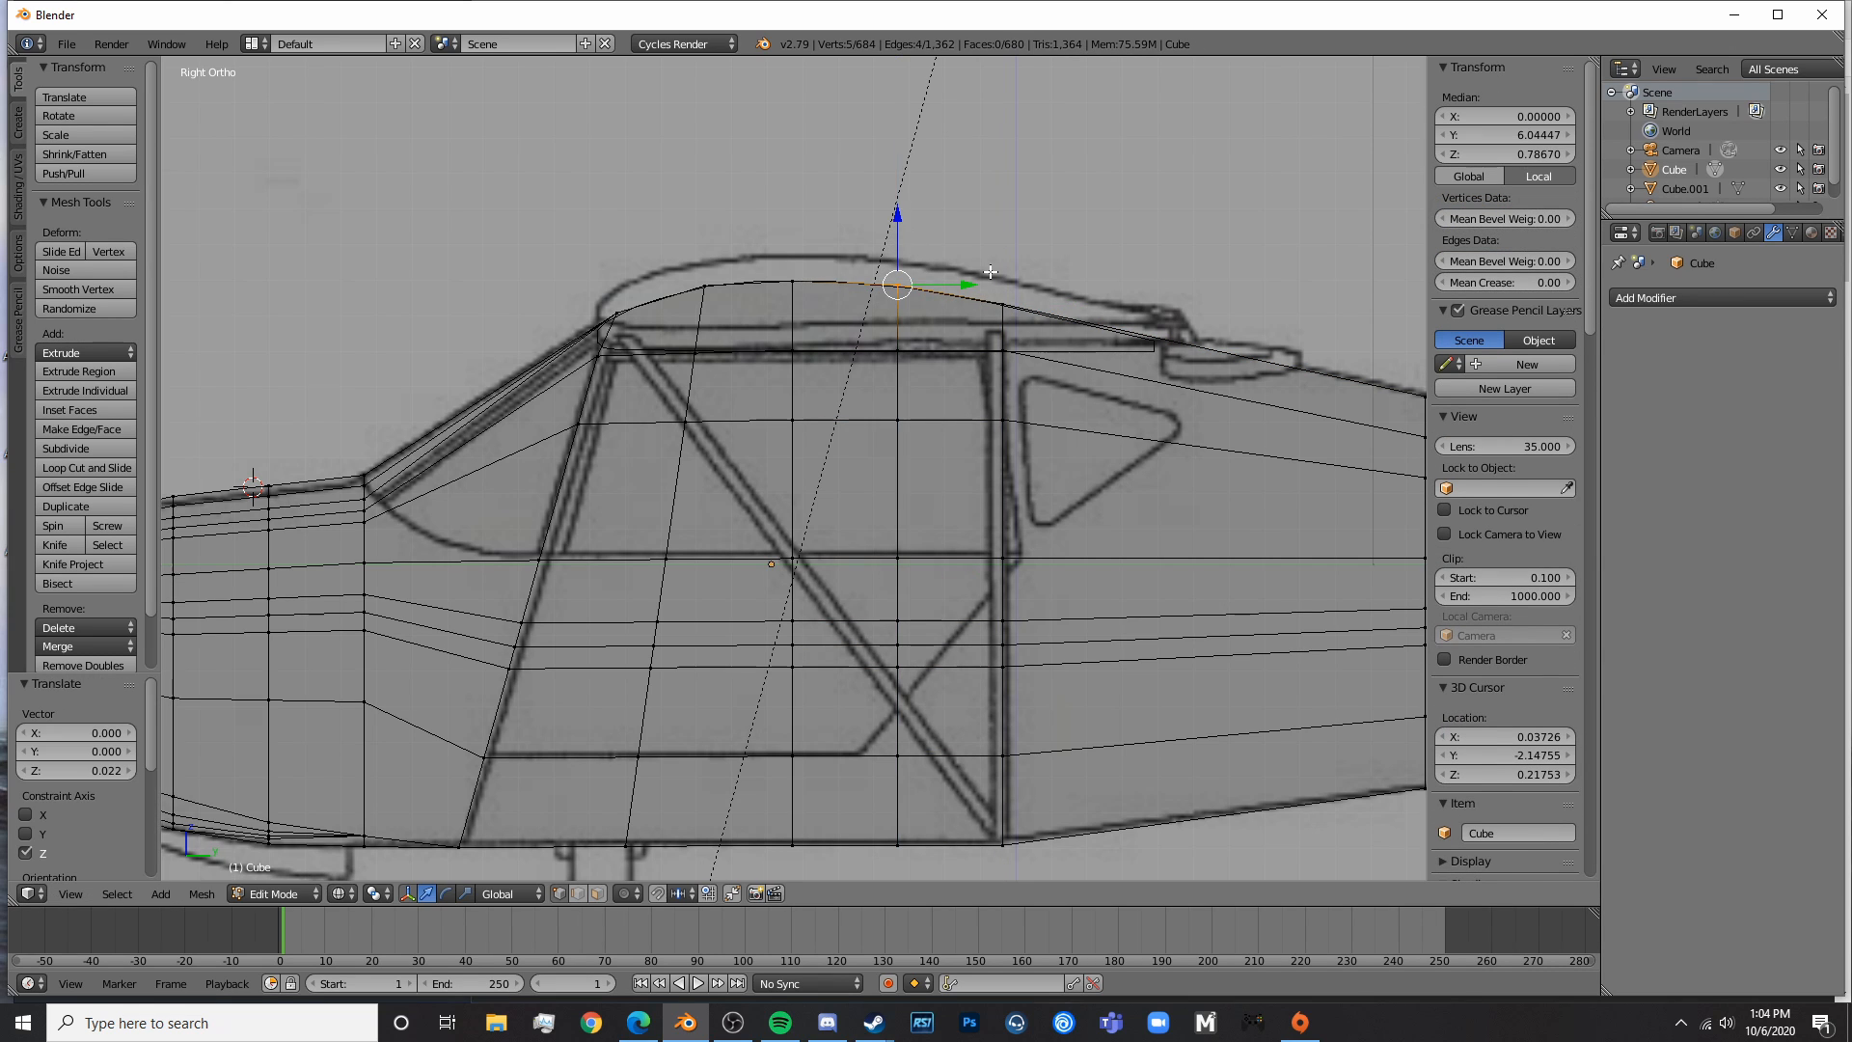
- Add a loop cut behind the rear door post, slide it forward about 0.294, and adjust its top vertices along Z
{"action": "middle_click_drag", "start_coordinate": [1109, 299], "coordinate": [759, 303], "text": "shift"}
{"action": "key", "text": "a"}
{"action": "key", "text": "ctrl+r"}
{"action": "left_click", "coordinate": [771, 313]}
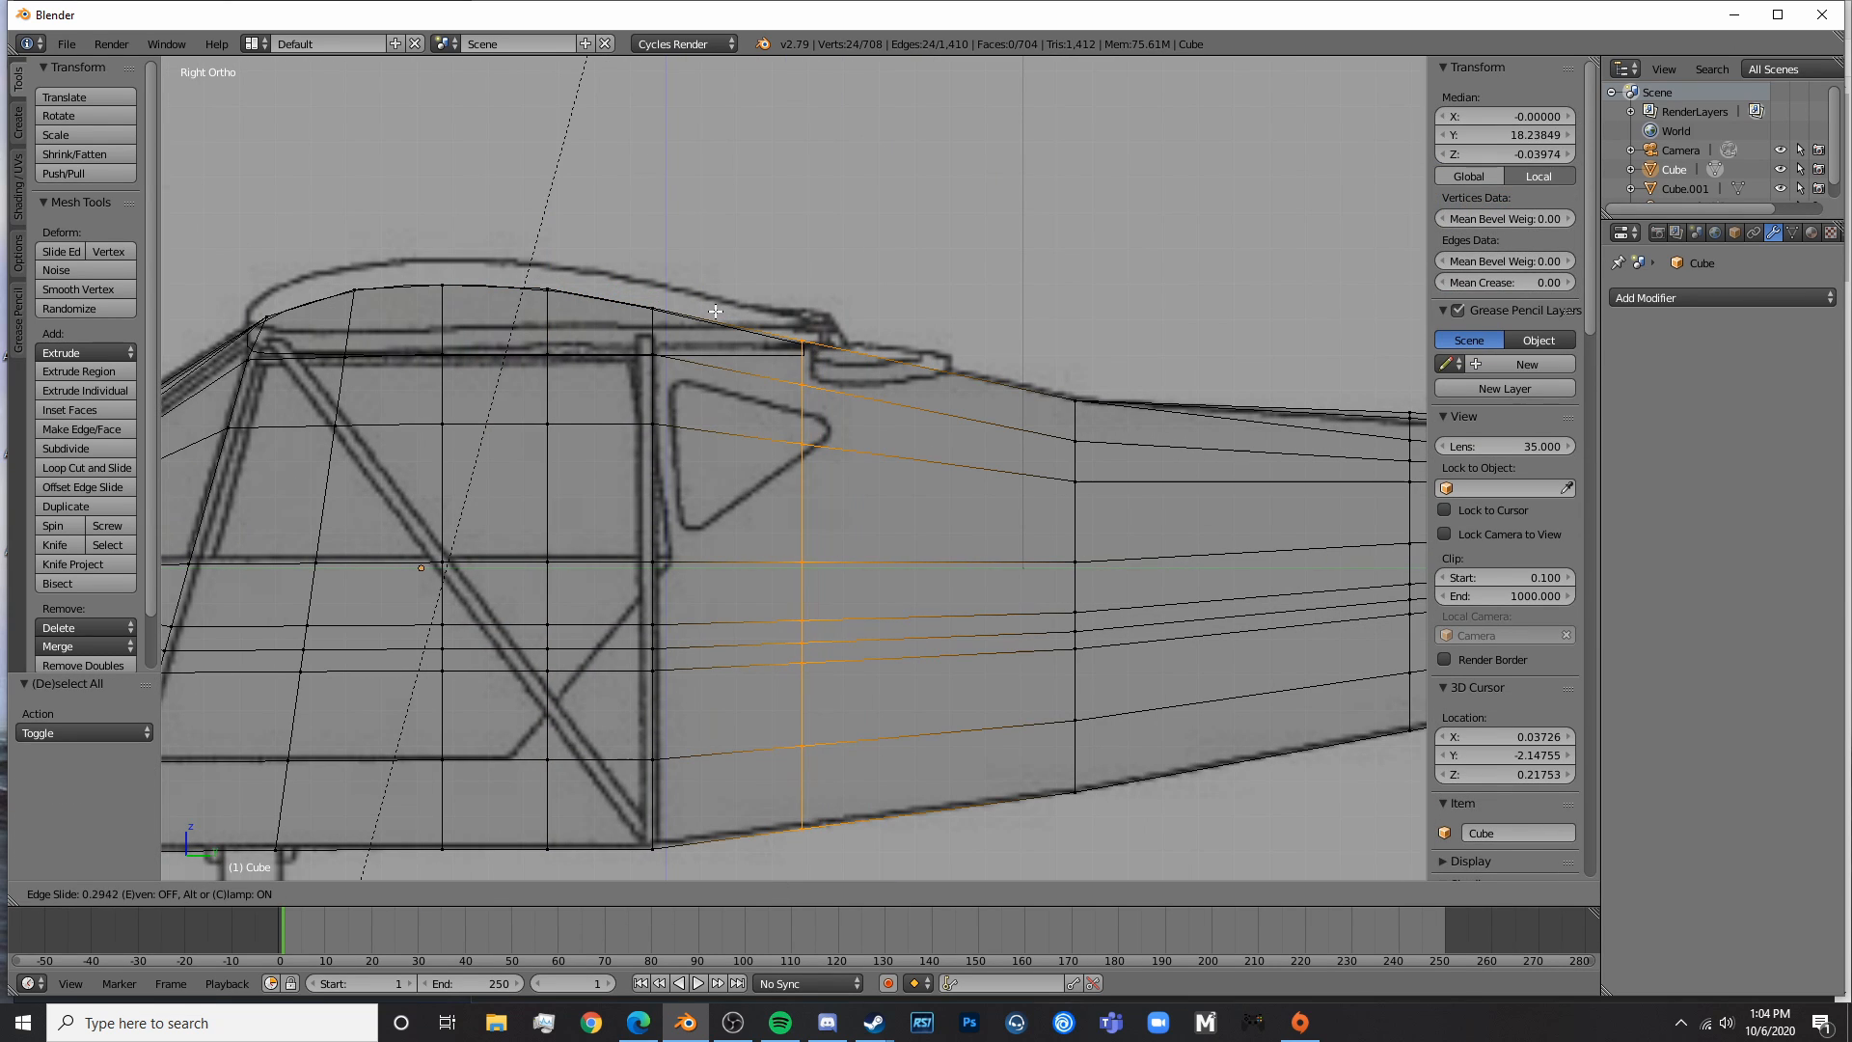
{"action": "left_click", "coordinate": [717, 312]}
{"action": "key", "text": "a"}
{"action": "key", "text": "c"}
{"action": "left_click", "coordinate": [804, 340]}
{"action": "left_click_drag", "start_coordinate": [800, 278], "coordinate": [798, 282]}
- Leave fuselage editing and move the wing piece outward along X to about 0.678
{"action": "key", "text": "Tab"}
{"action": "scroll", "coordinate": [820, 347], "scroll_direction": "down", "scroll_amount": 5}
{"action": "key", "text": "z"}
{"action": "mouse_move", "coordinate": [686, 455]}
{"action": "middle_mouse_down"}
{"action": "mouse_move", "coordinate": [837, 502]}
{"action": "mouse_move", "coordinate": [582, 536]}
{"action": "mouse_move", "coordinate": [811, 586]}
{"action": "mouse_move", "coordinate": [797, 498]}
{"action": "middle_mouse_up"}
{"action": "key", "text": "shift+z"}
{"action": "key", "text": "shift+z"}
{"action": "scroll", "coordinate": [796, 498], "scroll_direction": "up", "scroll_amount": 4}
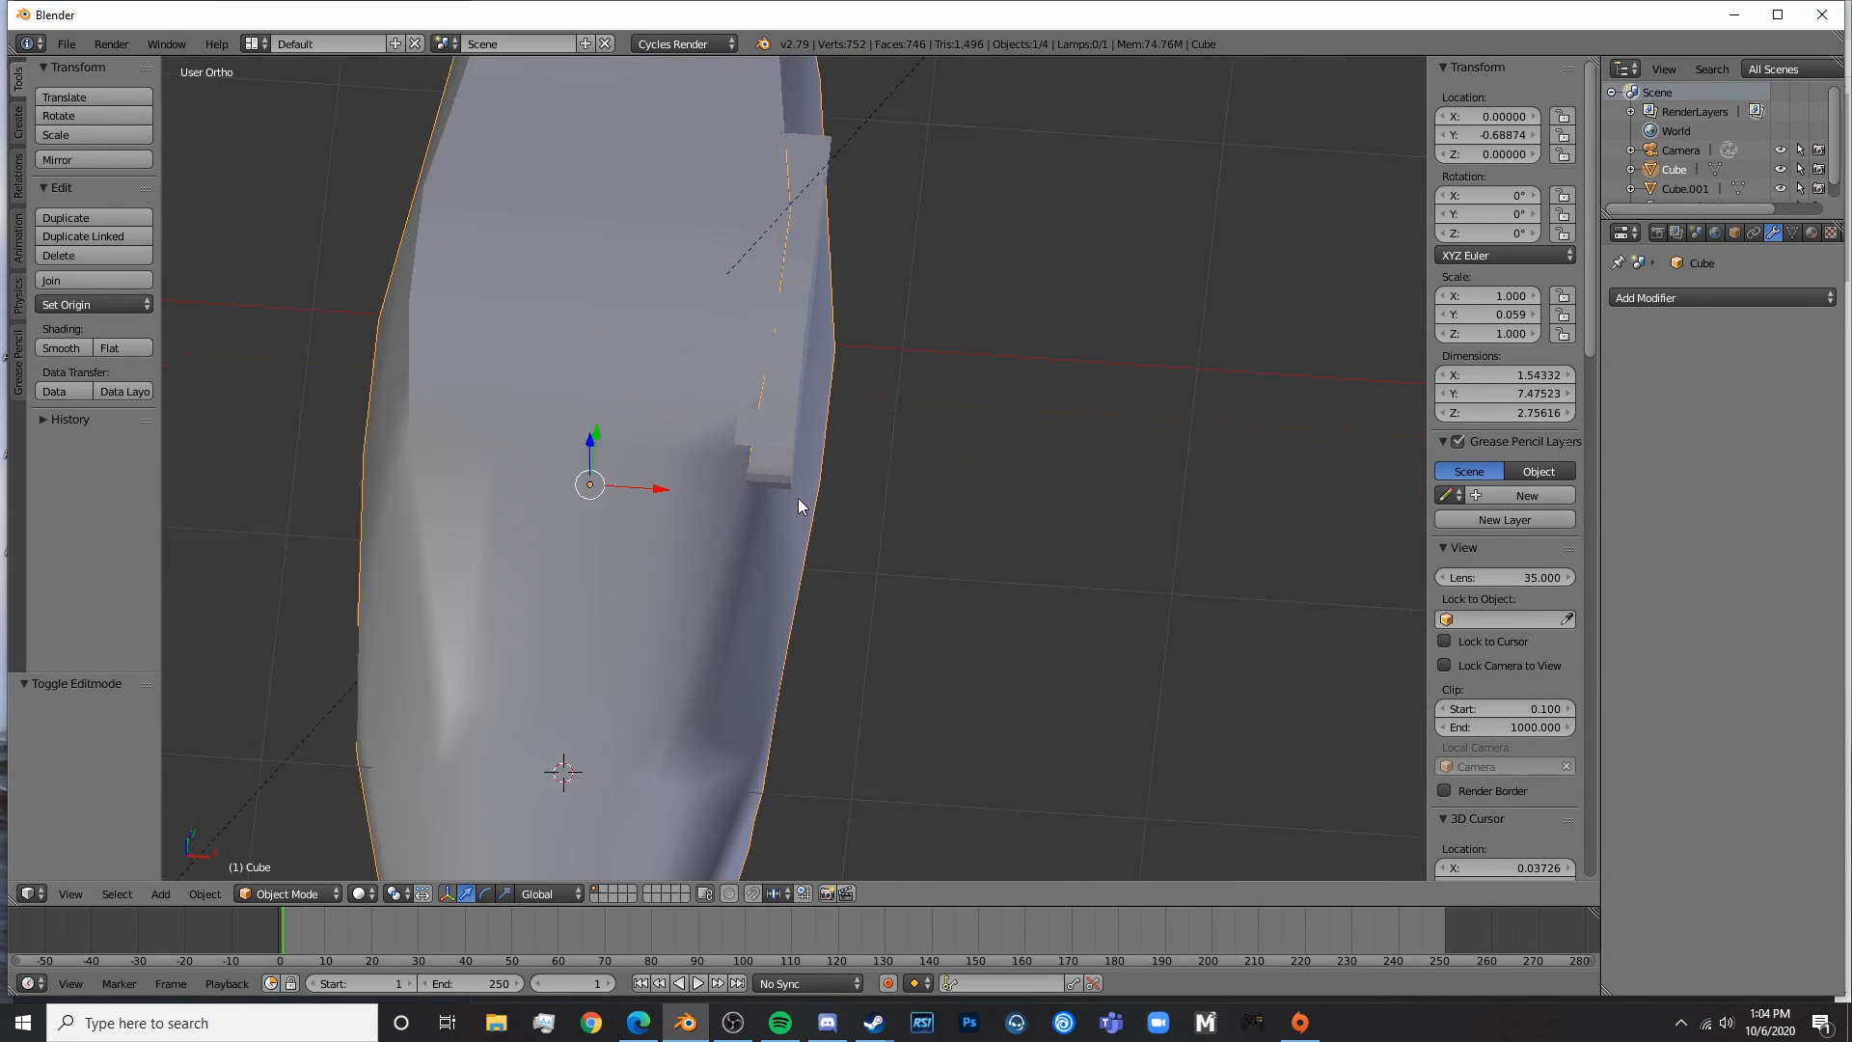
{"action": "scroll", "coordinate": [797, 497], "scroll_direction": "up", "scroll_amount": 3}
{"action": "right_click", "coordinate": [832, 296]}
{"action": "key", "text": "g"}
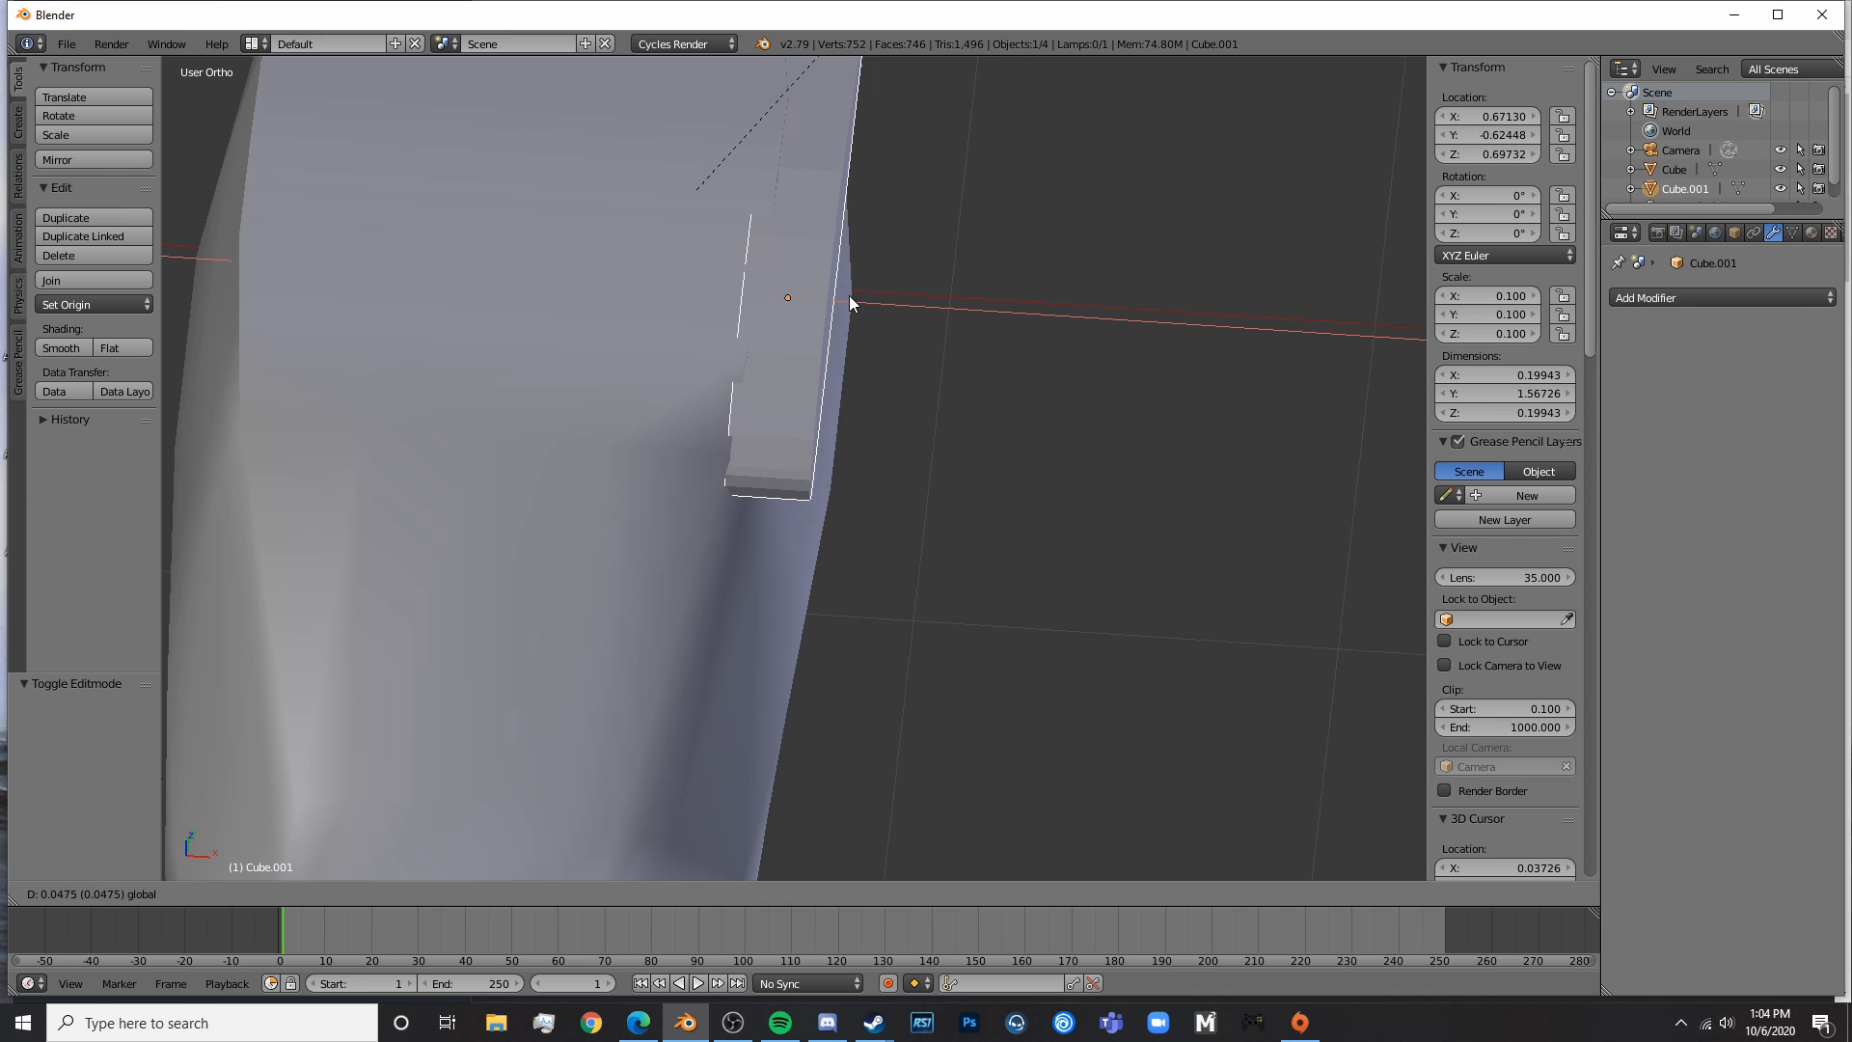
{"action": "left_click", "coordinate": [851, 295]}
- Compare the wing's profile vertices with the fuselage roofline and the blueprint in wireframe side view
{"action": "key", "text": "KP_3"}
{"action": "key", "text": "z"}
{"action": "middle_click_drag", "start_coordinate": [774, 194], "coordinate": [913, 549], "text": "shift"}
{"action": "scroll", "coordinate": [749, 575], "scroll_direction": "up", "scroll_amount": 4}
{"action": "key", "text": "Tab"}
{"action": "key", "text": "a"}
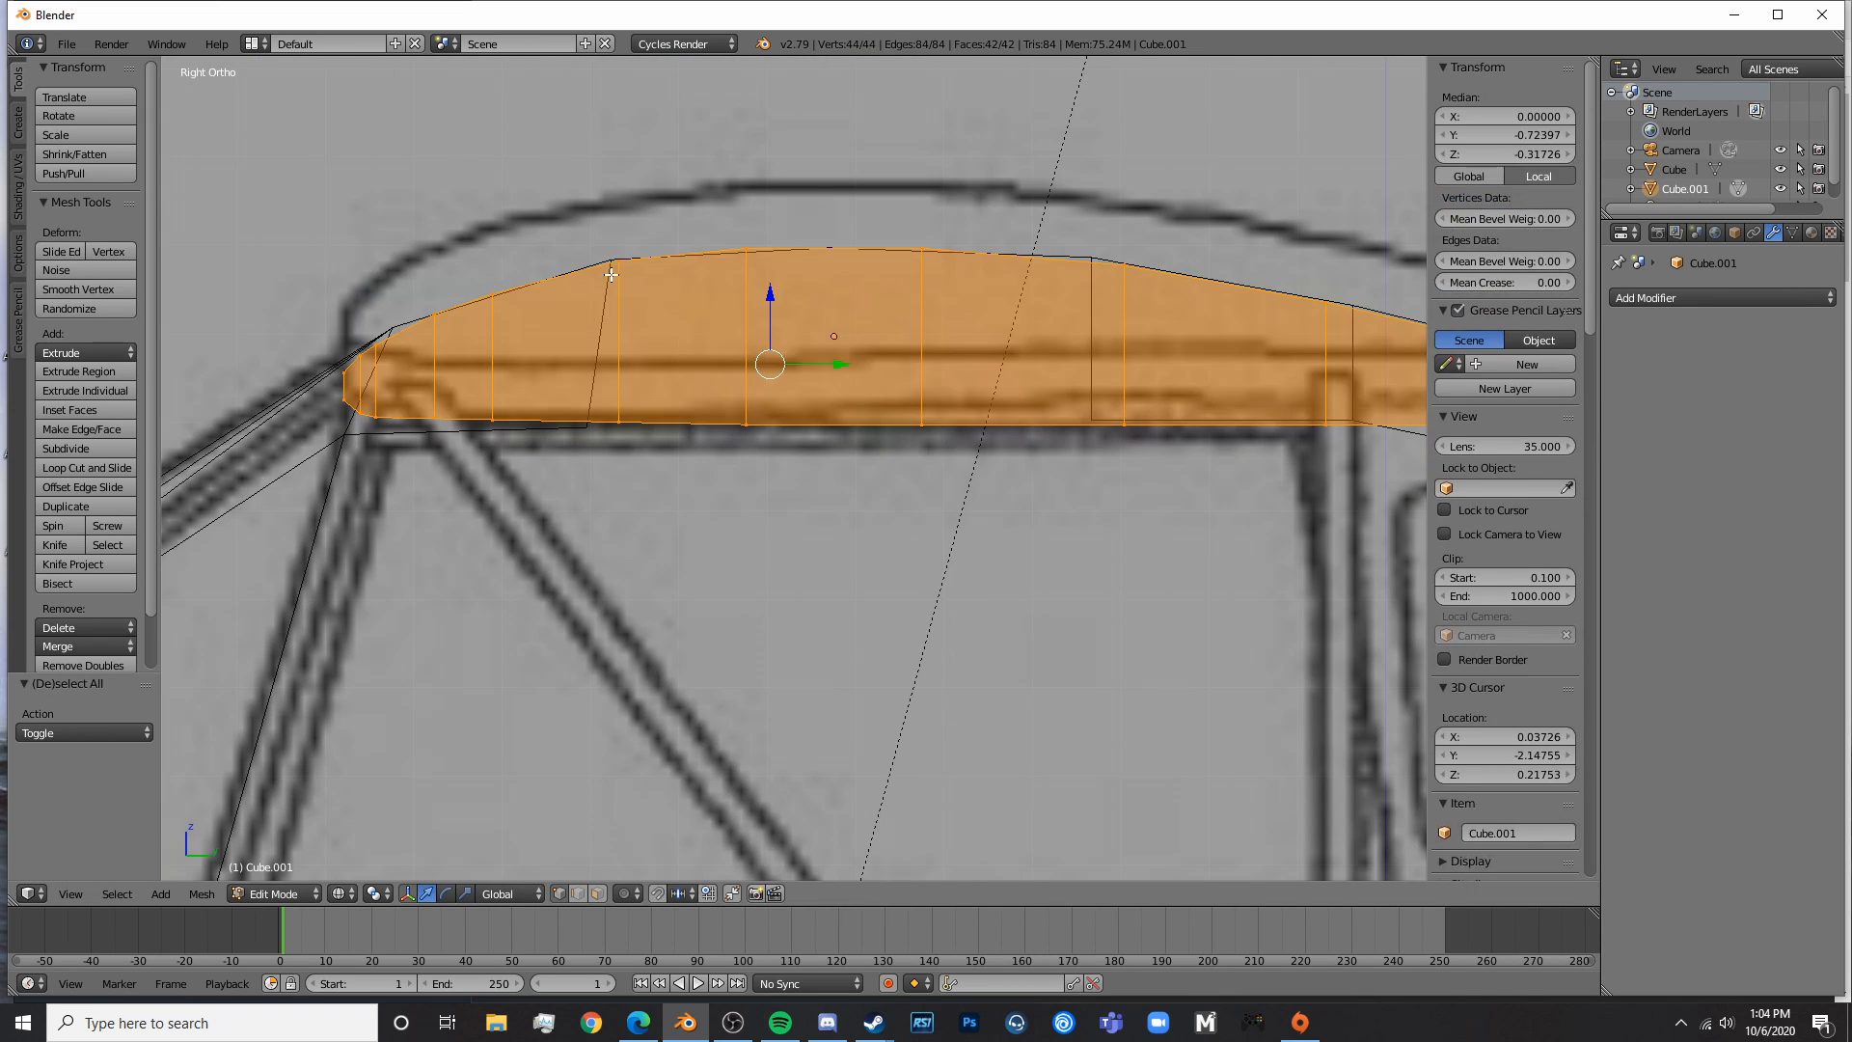
{"action": "right_click", "coordinate": [618, 263]}
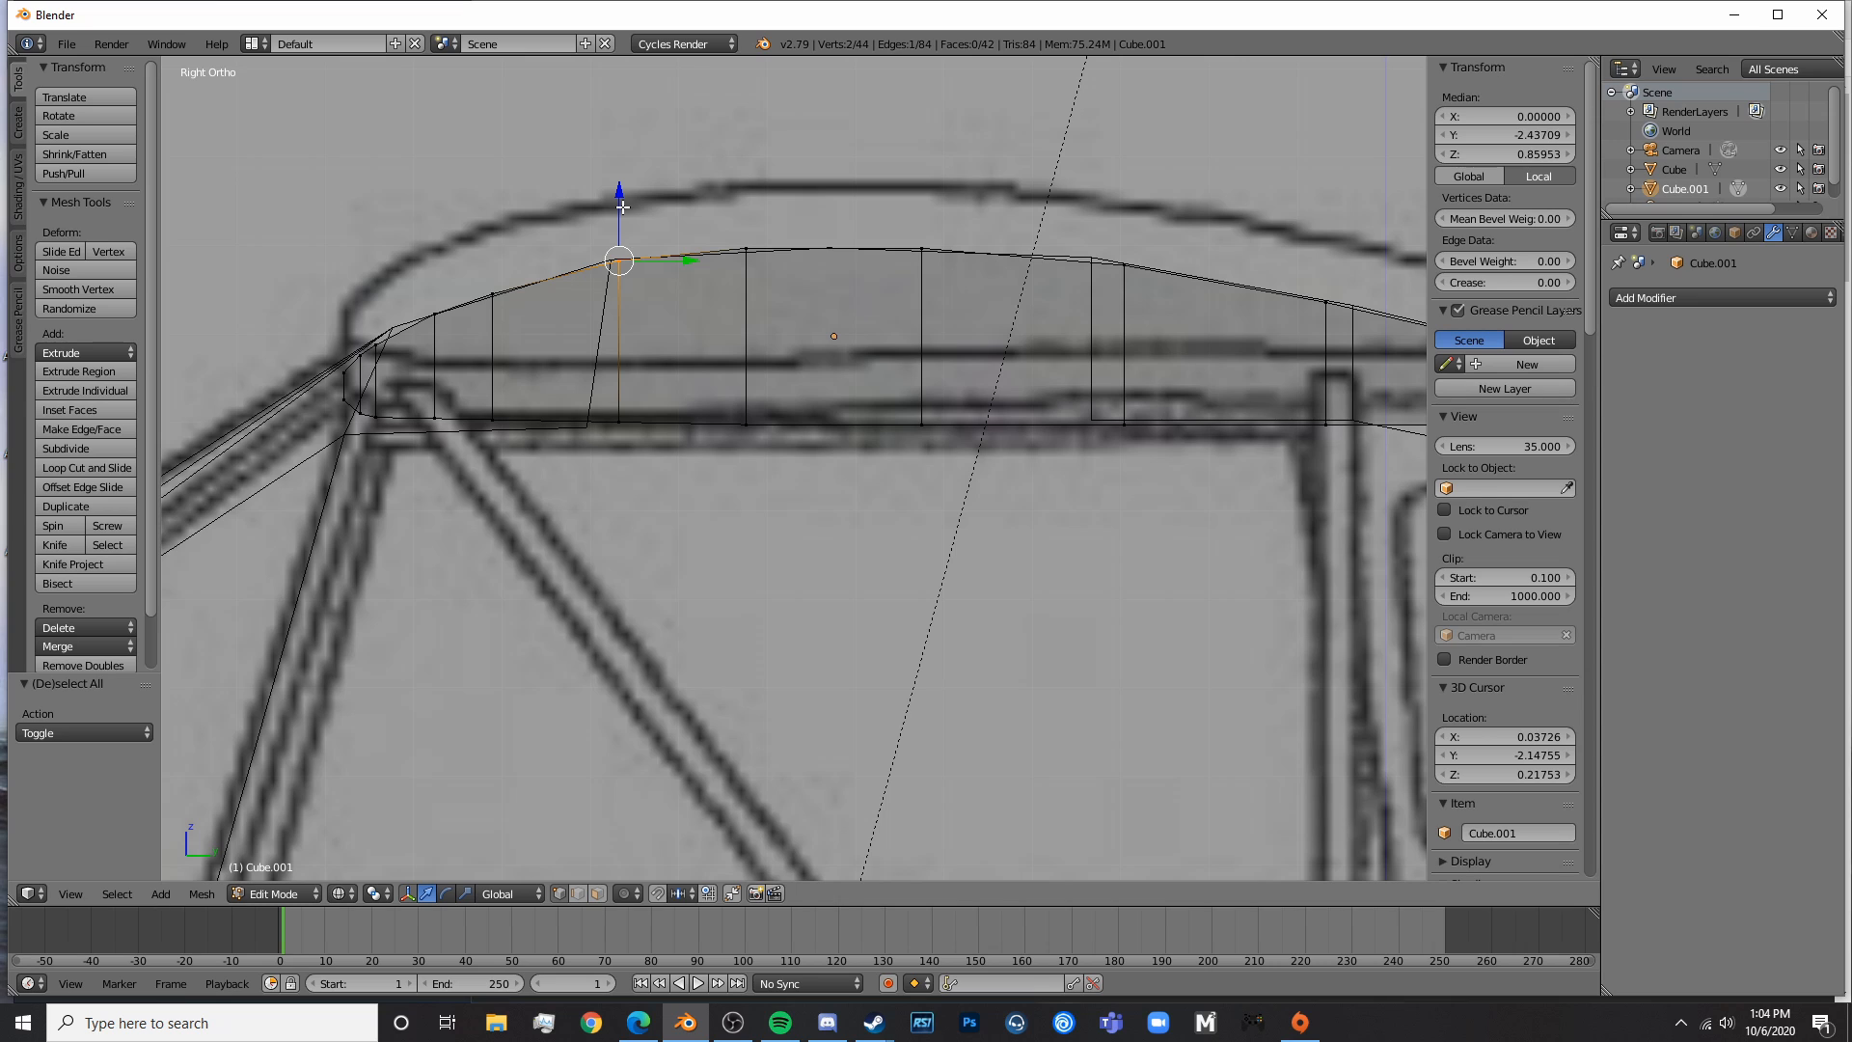
{"action": "key", "text": "Tab"}
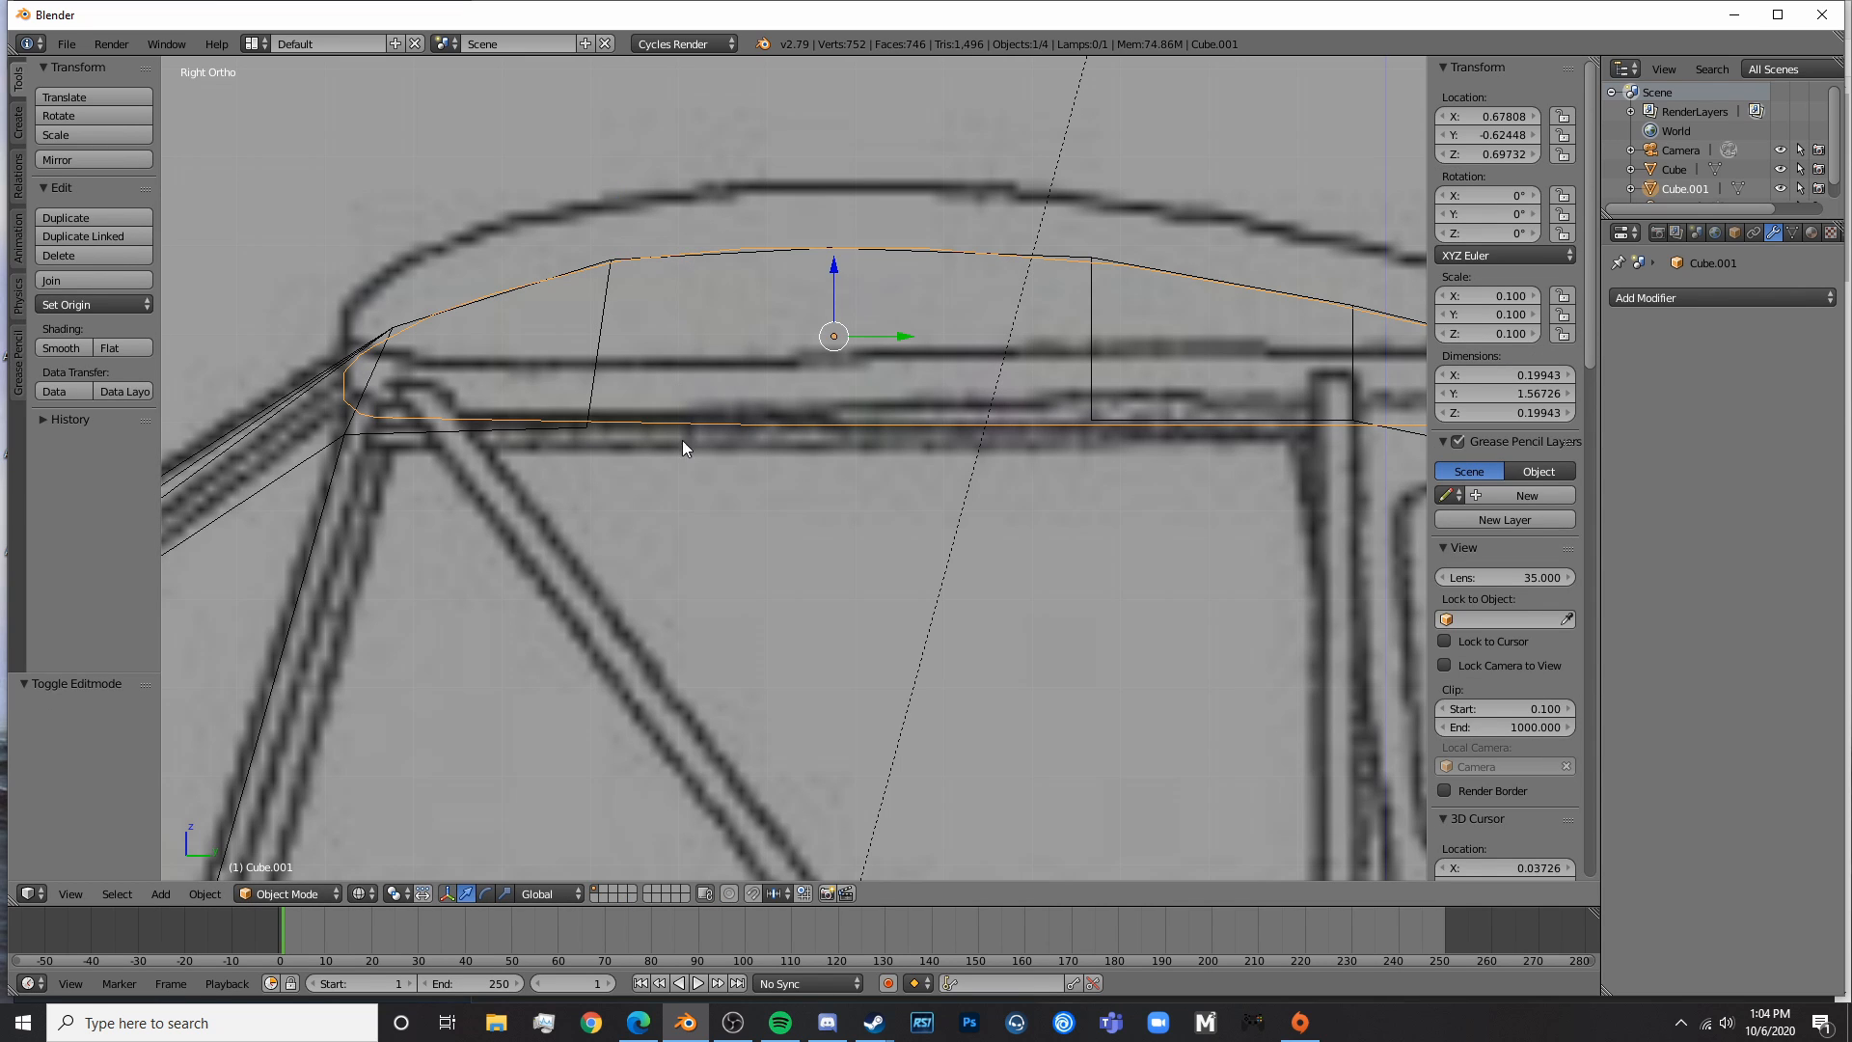
{"action": "key", "text": "g"}
{"action": "left_click", "coordinate": [970, 547]}
{"action": "key", "text": "ctrl+z"}
- Edit the fuselage mesh and lower the front roof ring's top vertices about 0.002 along Z to meet the wing profile
{"action": "right_click", "coordinate": [609, 247]}
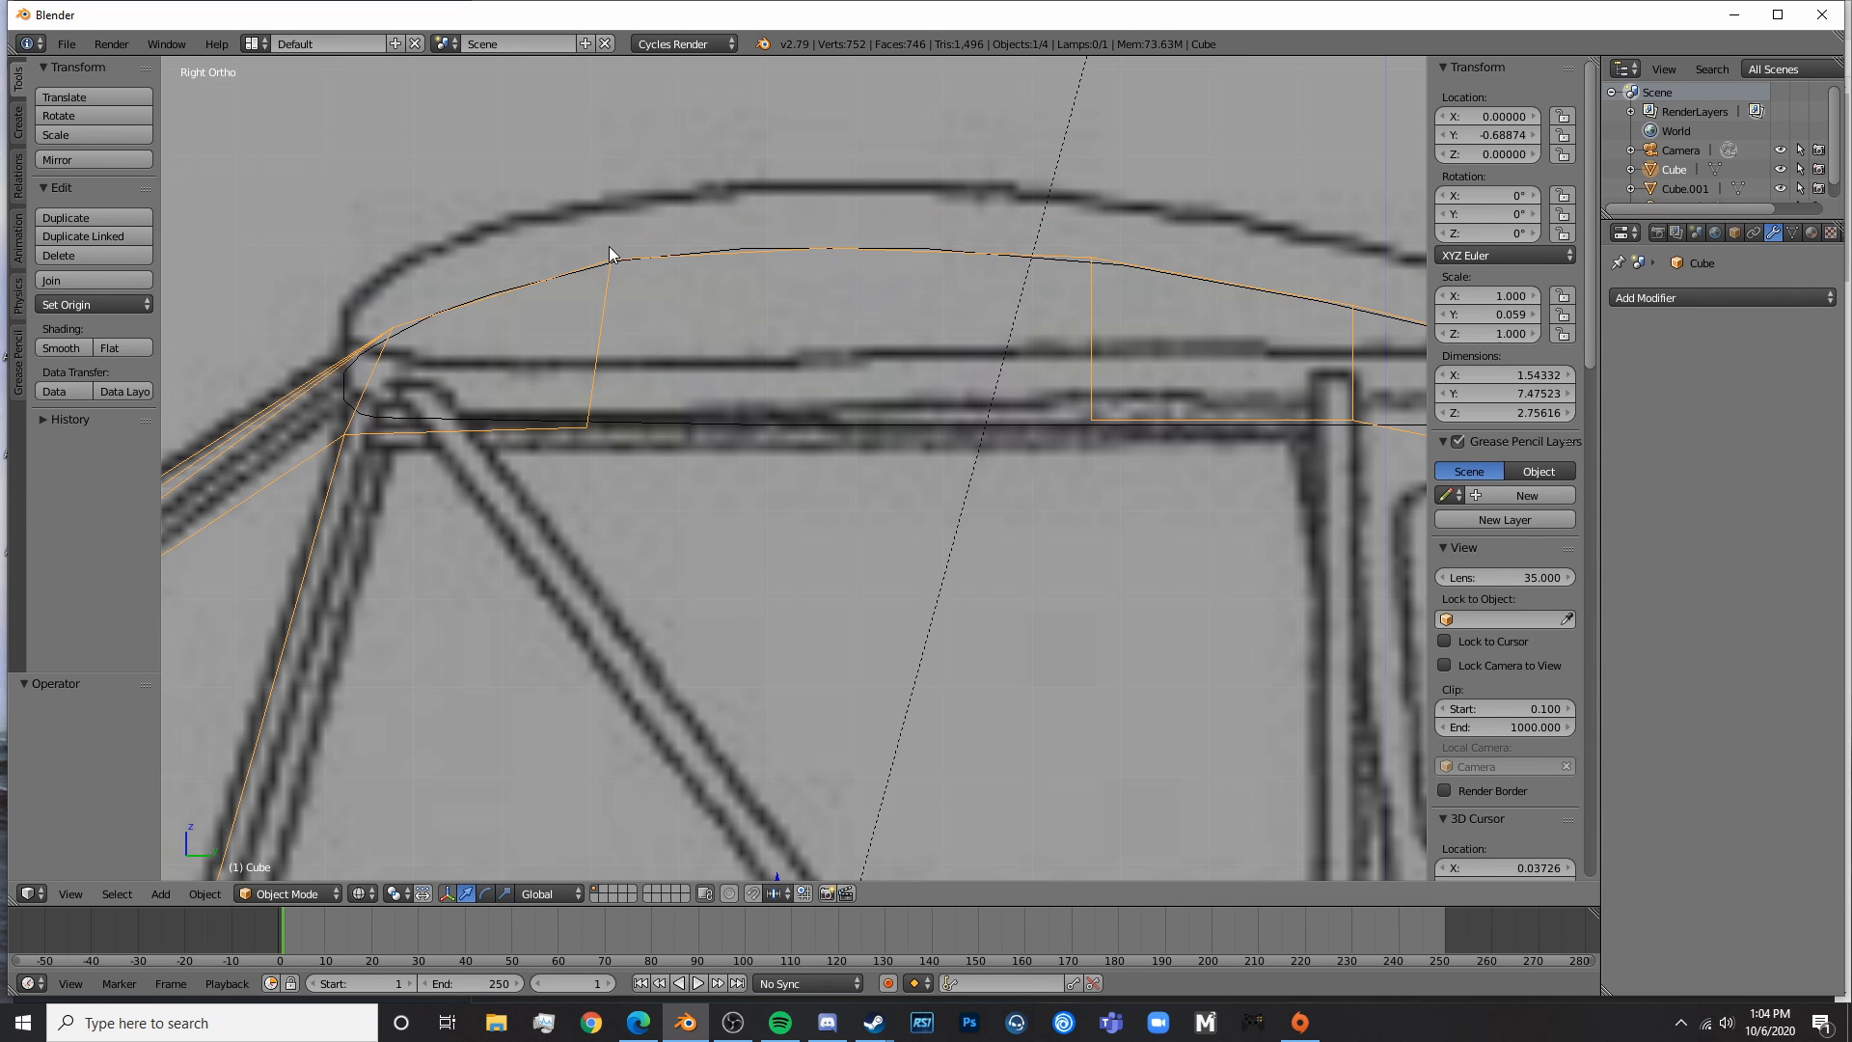
{"action": "key", "text": "Tab"}
{"action": "key", "text": "a"}
{"action": "right_click", "coordinate": [613, 258]}
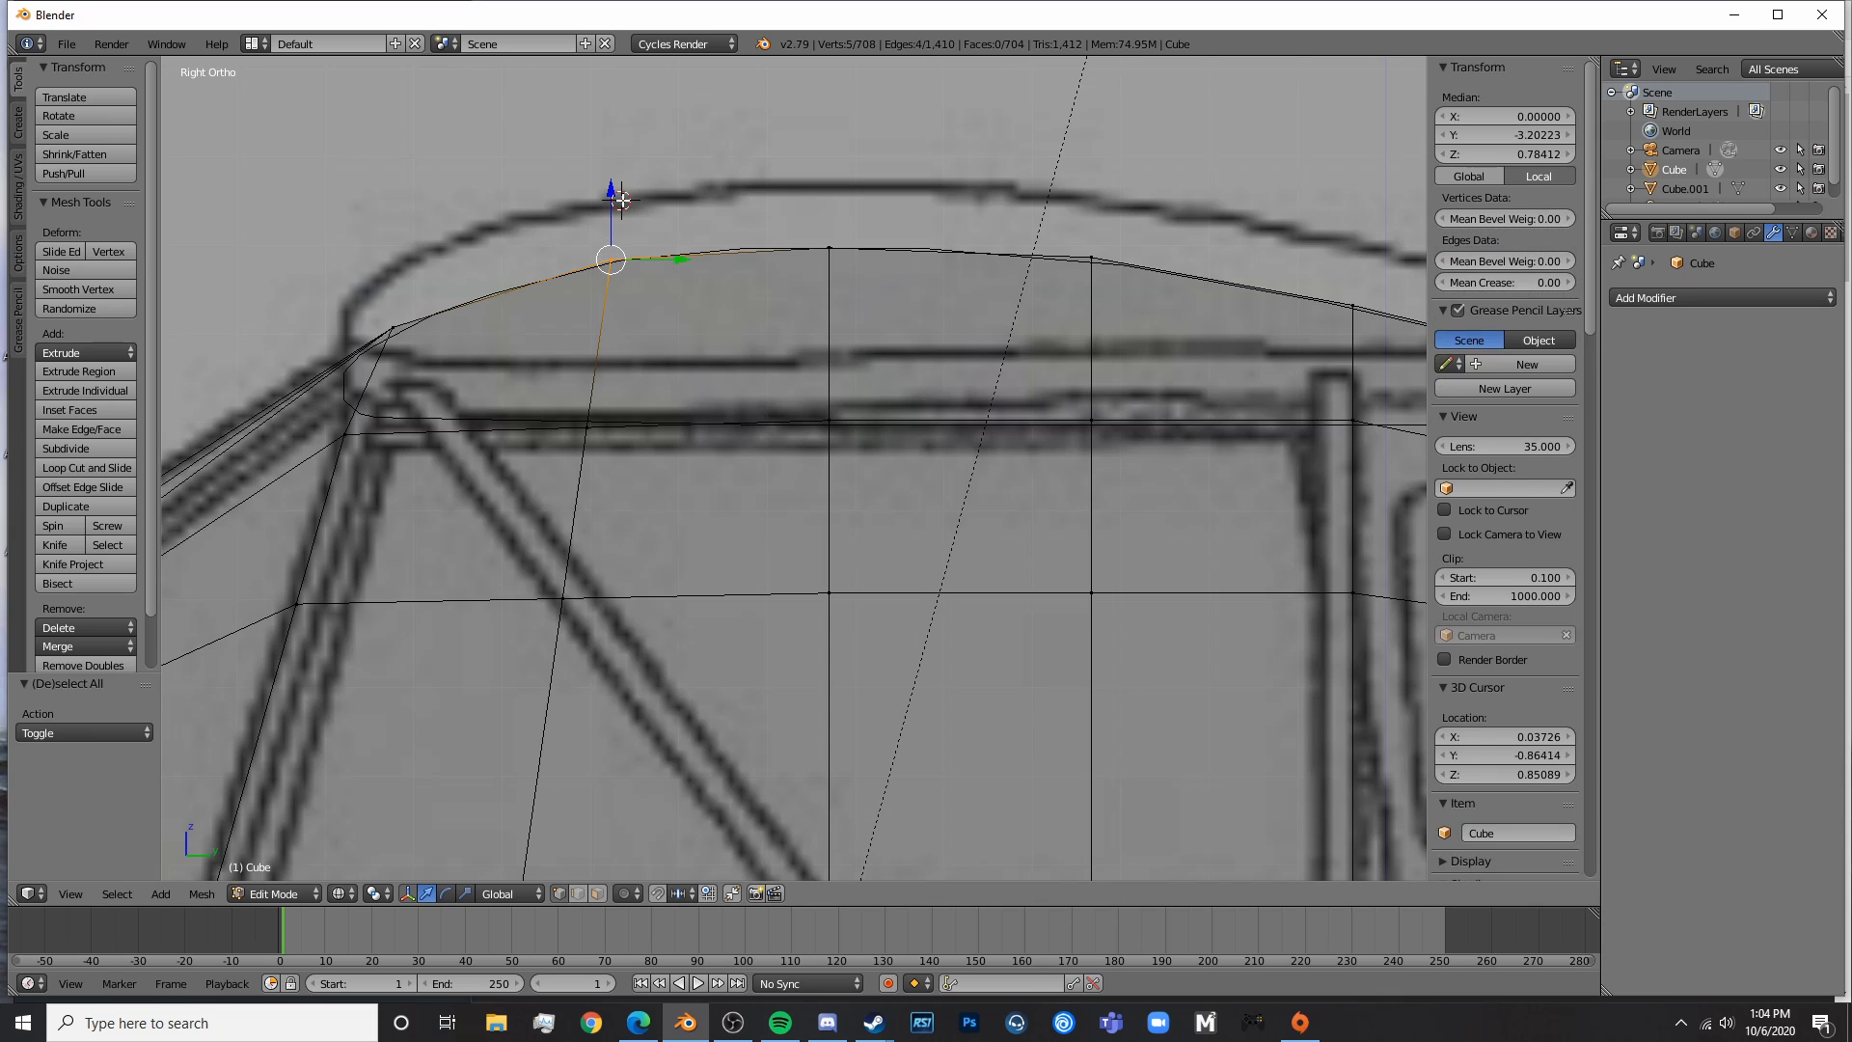
{"action": "left_click_drag", "start_coordinate": [615, 196], "coordinate": [606, 196]}
{"action": "left_click", "coordinate": [615, 196]}
- Add a loop cut between the front and mid-roof rings, slide it slightly rearward, and raise its top vertices to the wing profile
{"action": "scroll", "coordinate": [675, 222], "scroll_direction": "up", "scroll_amount": 2}
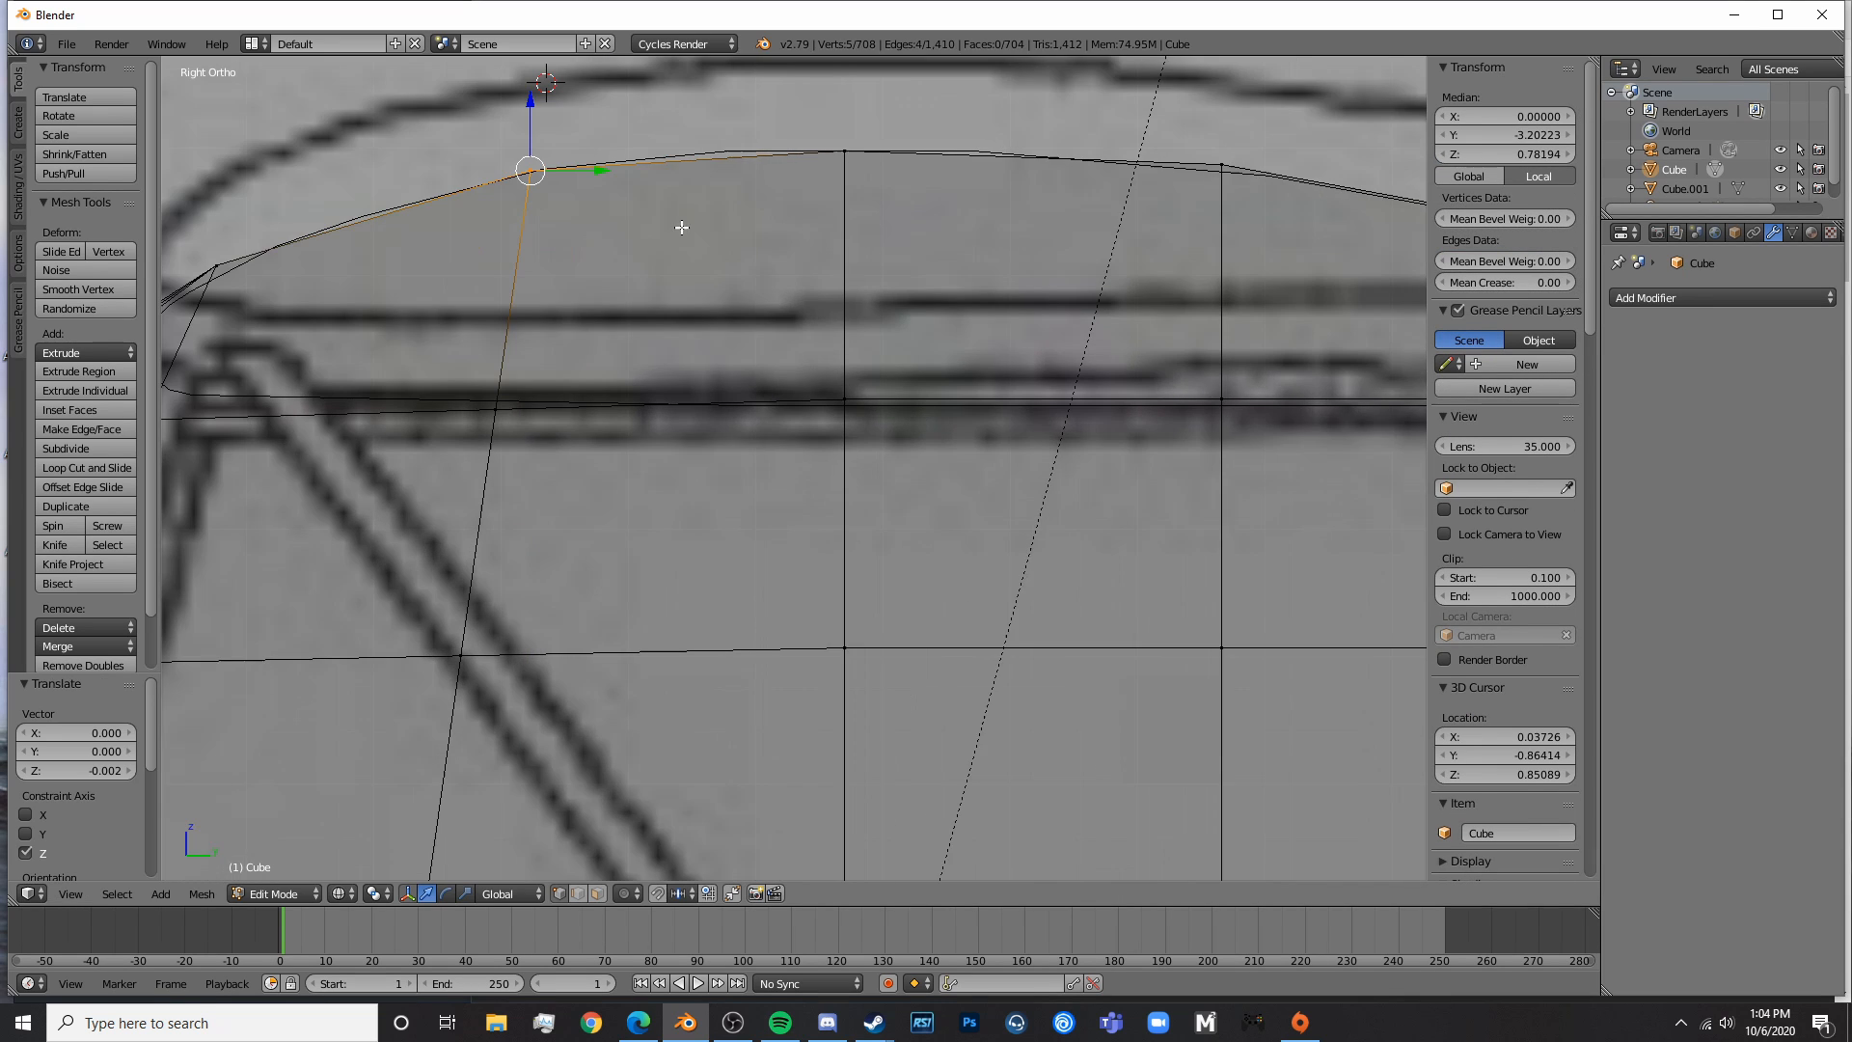
{"action": "middle_click_drag", "start_coordinate": [682, 227], "coordinate": [765, 328], "text": "shift"}
{"action": "key", "text": "a"}
{"action": "key", "text": "ctrl+r"}
{"action": "left_click", "coordinate": [813, 256]}
{"action": "left_click", "coordinate": [852, 250]}
{"action": "key", "text": "a"}
{"action": "key", "text": "b"}
{"action": "left_click_drag", "start_coordinate": [776, 228], "coordinate": [841, 286]}
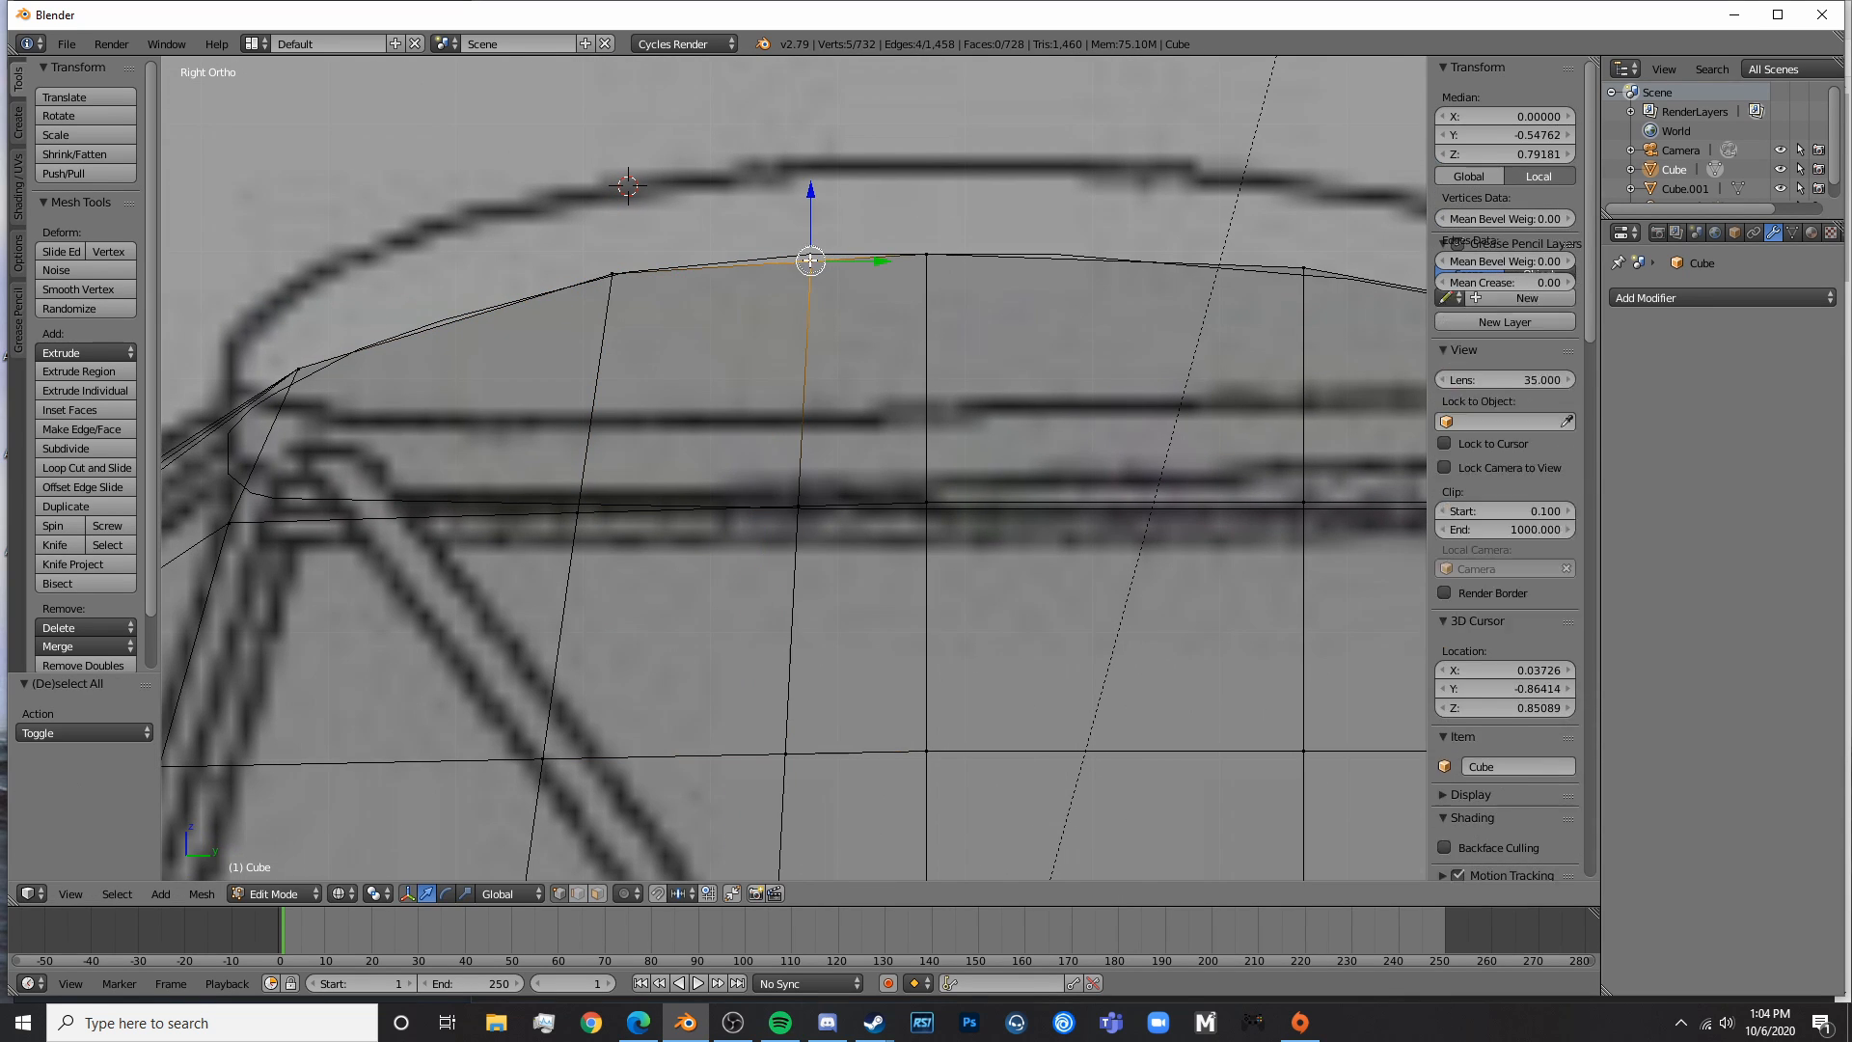
{"action": "left_click_drag", "start_coordinate": [819, 202], "coordinate": [820, 198]}
{"action": "left_click", "coordinate": [830, 194]}
{"action": "key", "text": "a"}
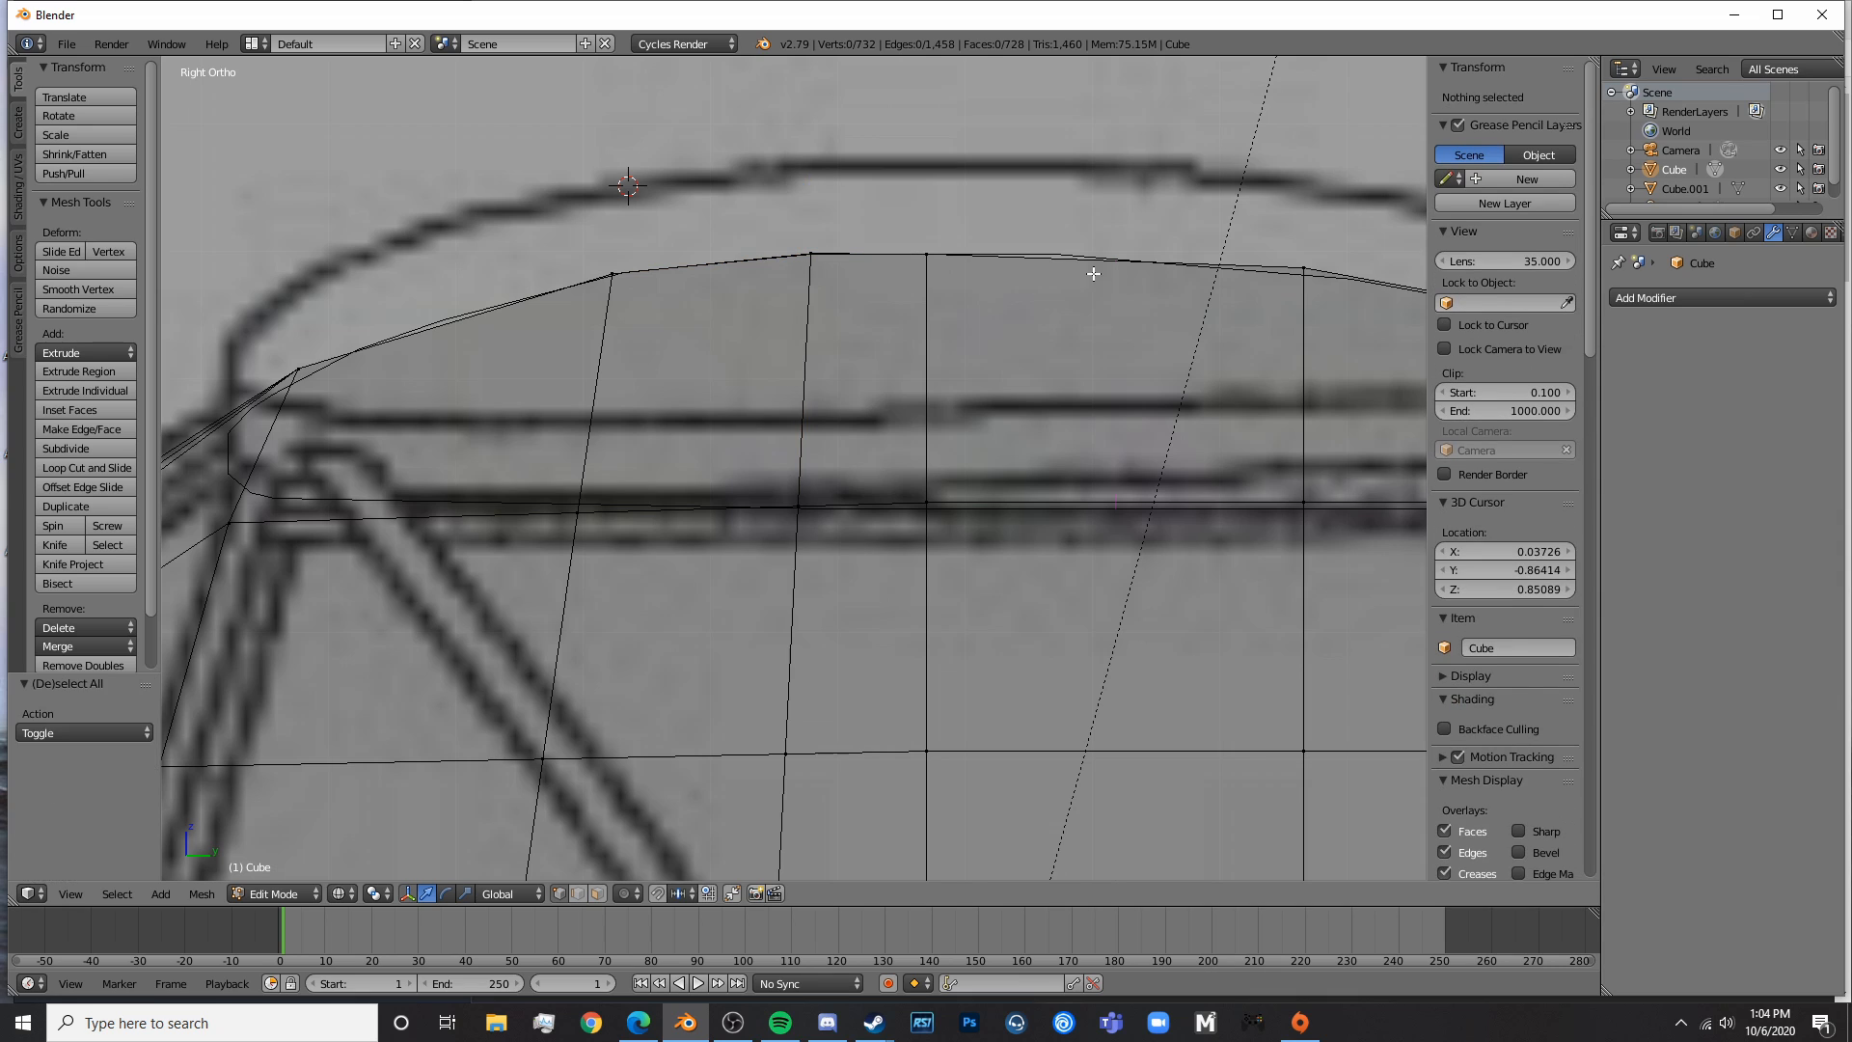
- Add a loop cut behind the mid-roof ring, slide it slightly forward, and raise its top vertices along Z
{"action": "key", "text": "ctrl+r"}
{"action": "left_click", "coordinate": [1090, 274]}
{"action": "left_click", "coordinate": [1035, 274]}
{"action": "key", "text": "a"}
{"action": "key", "text": "b"}
{"action": "left_click_drag", "start_coordinate": [1032, 234], "coordinate": [1092, 277]}
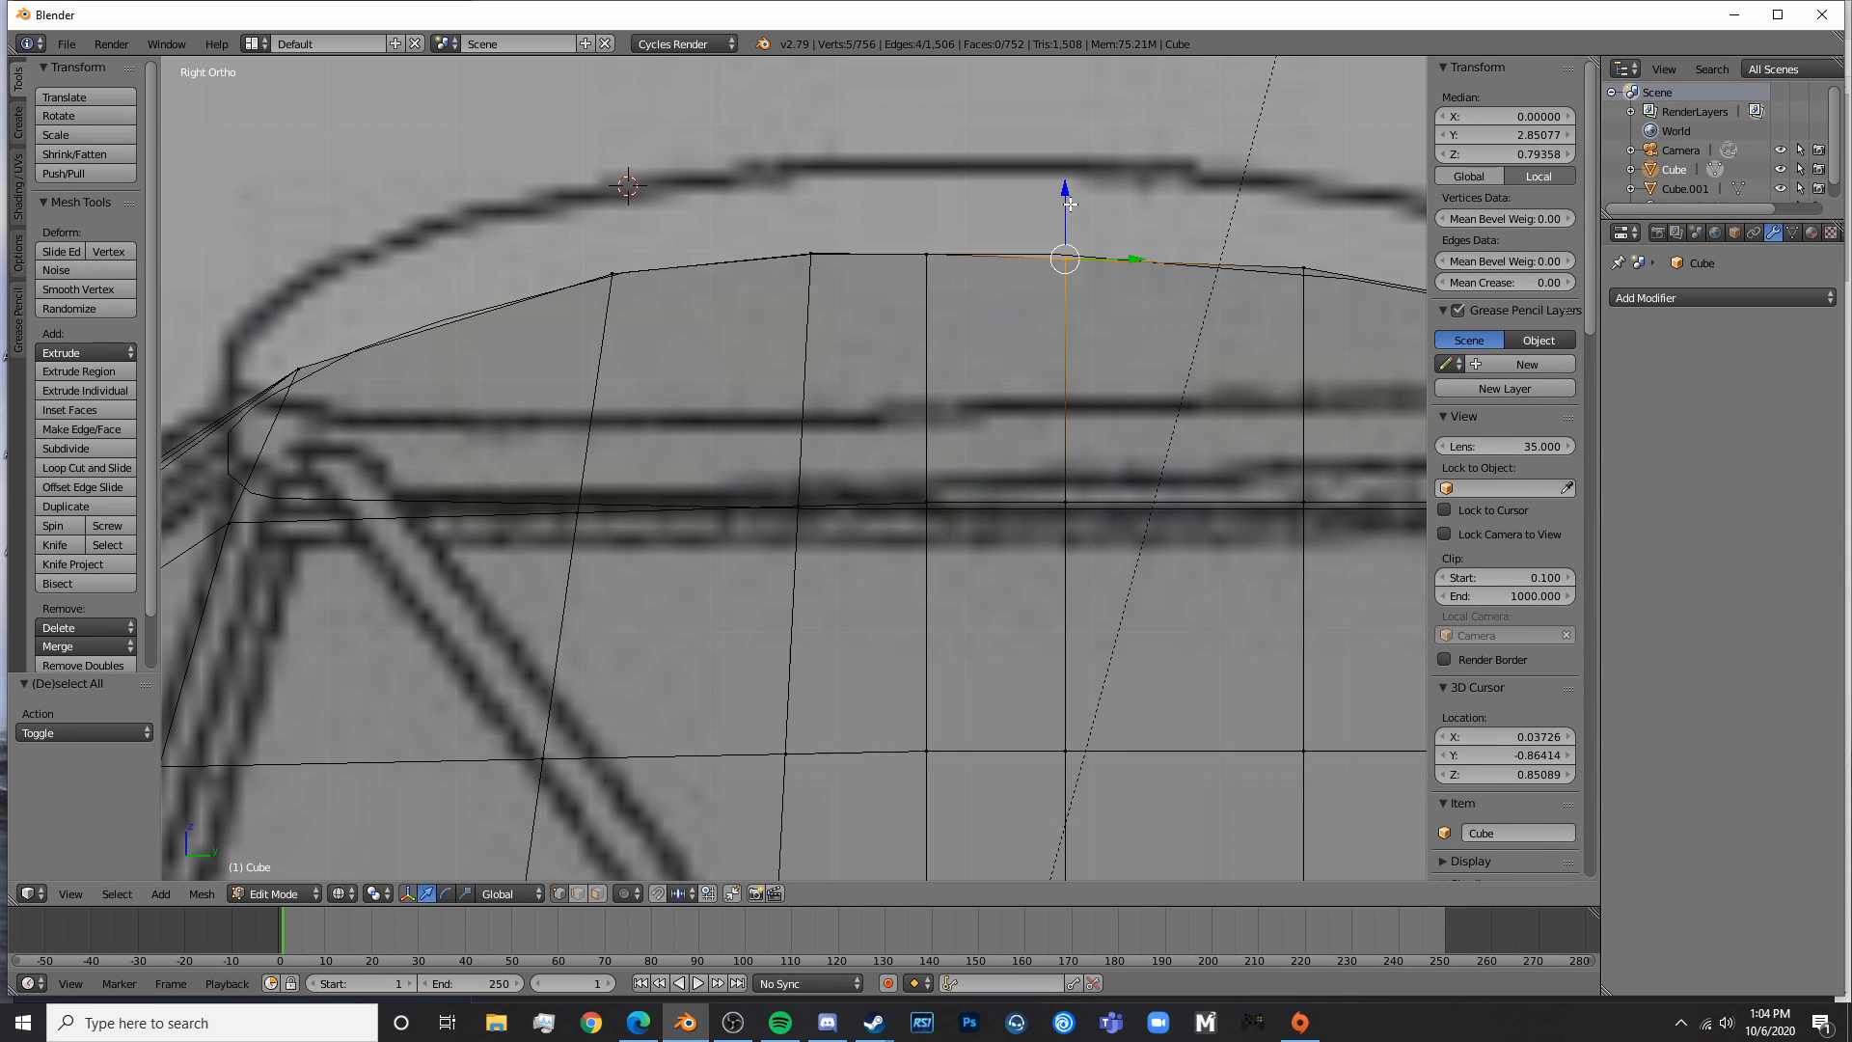
{"action": "left_click_drag", "start_coordinate": [1071, 204], "coordinate": [1084, 200]}
- Lower the top vertices of the roof ring ahead of the rear door post slightly to follow the wing's upper curve
{"action": "middle_click_drag", "start_coordinate": [1203, 253], "coordinate": [934, 245], "text": "shift"}
{"action": "key", "text": "a"}
{"action": "key", "text": "b"}
{"action": "left_click_drag", "start_coordinate": [1005, 240], "coordinate": [1059, 278]}
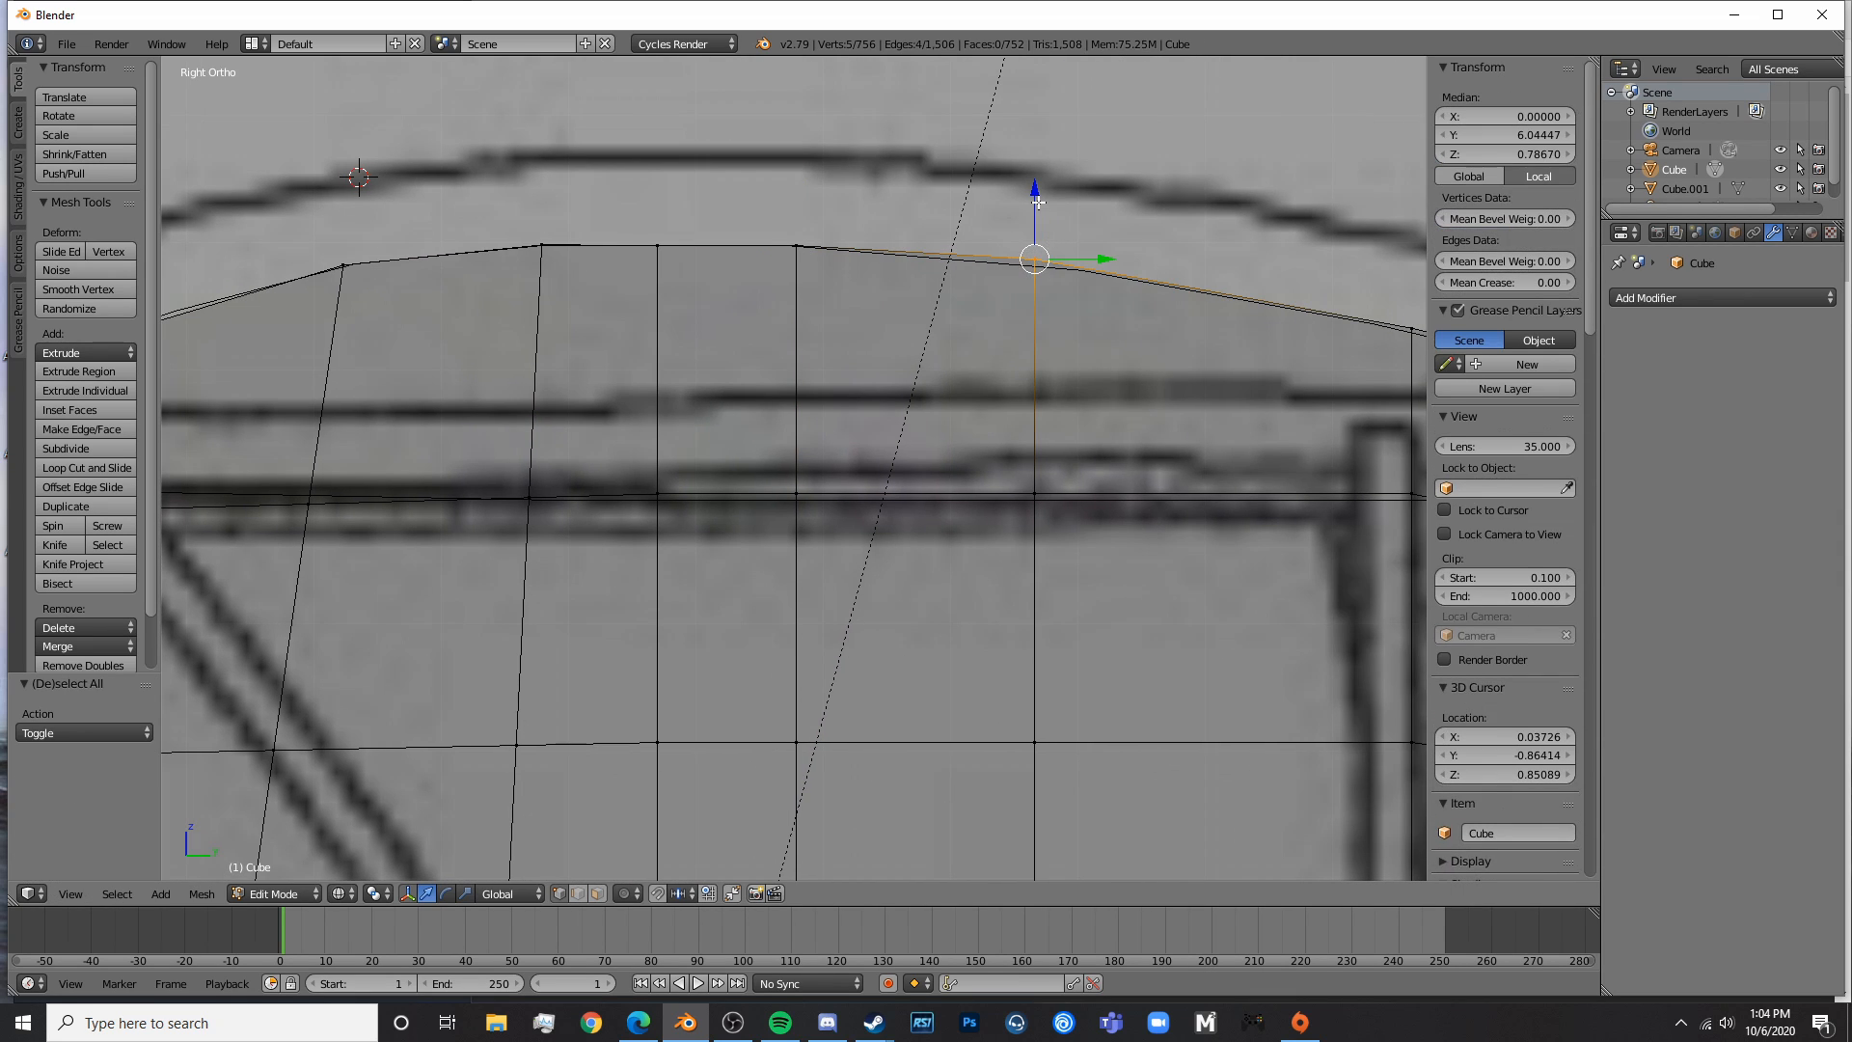
{"action": "left_click_drag", "start_coordinate": [1037, 203], "coordinate": [1034, 209]}
{"action": "left_click", "coordinate": [1037, 207]}
{"action": "key", "text": "a"}
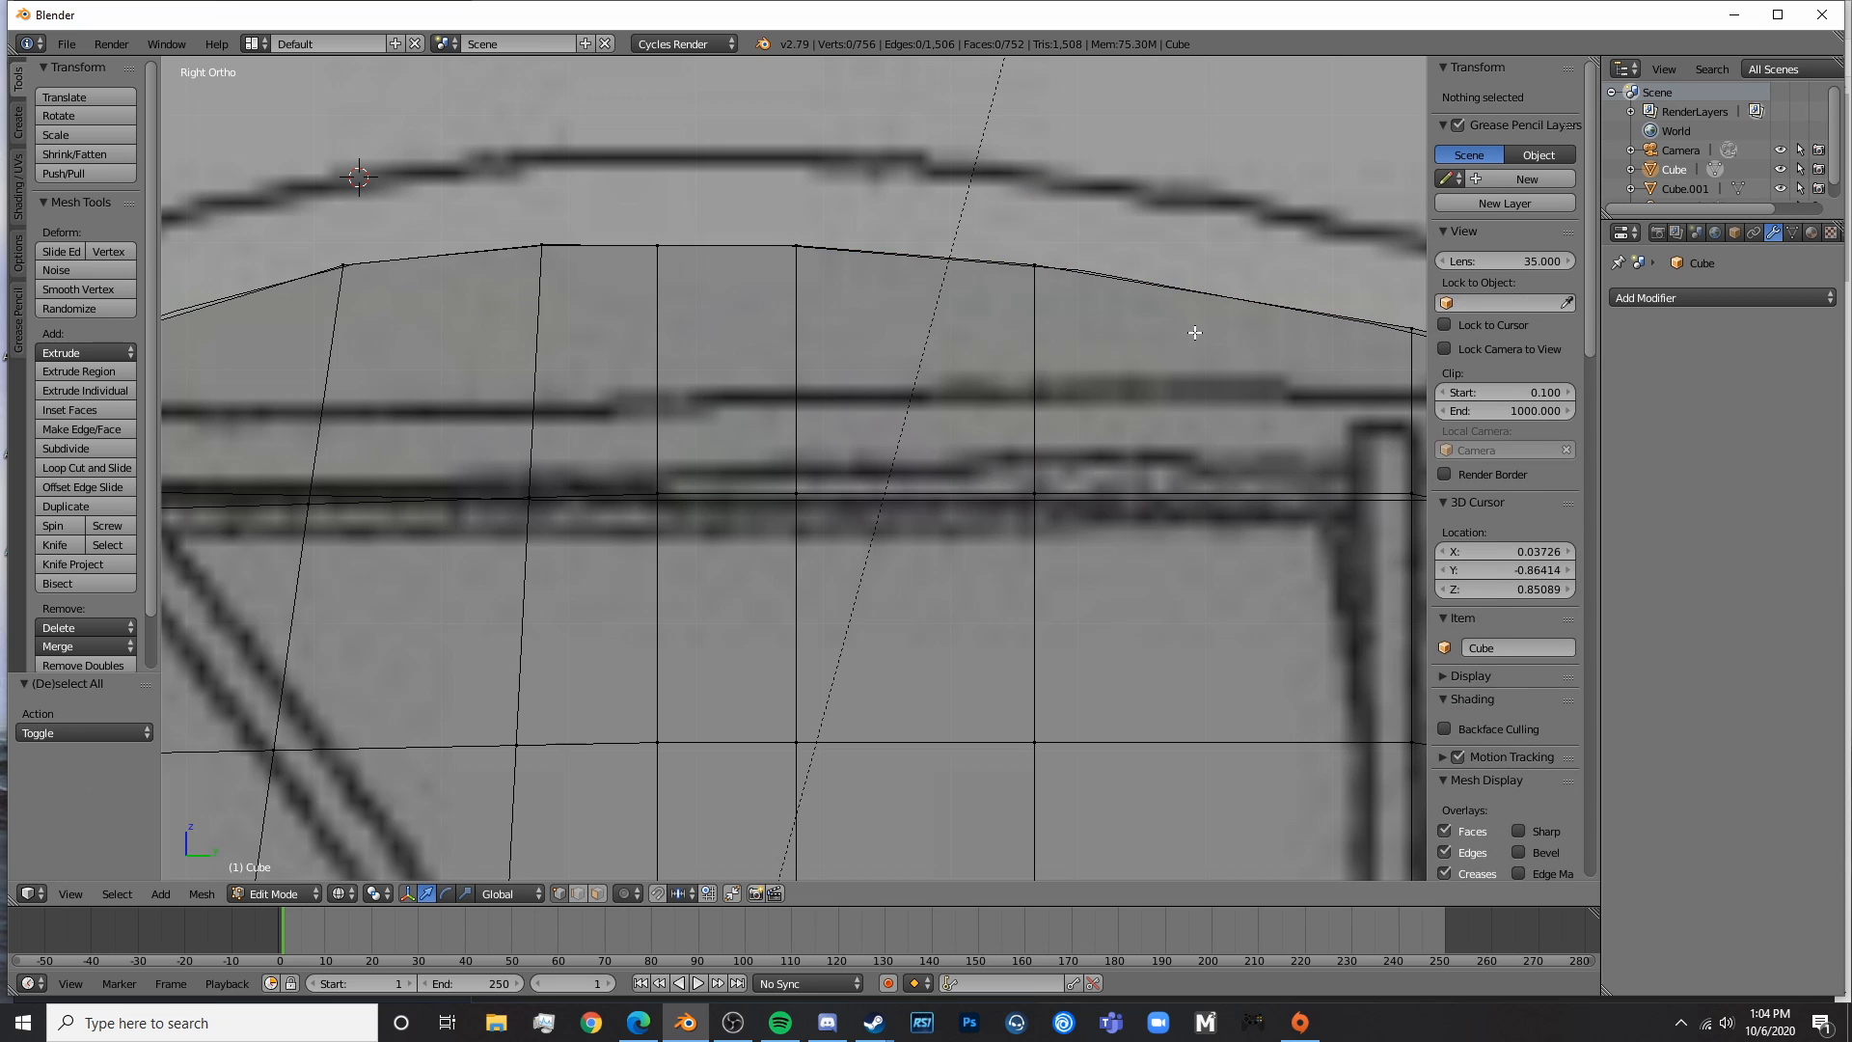
- Adjust the rear door post ring's top vertices along Z and select the roof vertices at the wing's trailing edge
{"action": "middle_click_drag", "start_coordinate": [1194, 331], "coordinate": [767, 319], "text": "shift"}
{"action": "left_click", "coordinate": [994, 309]}
{"action": "right_click", "coordinate": [992, 309]}
{"action": "left_click_drag", "start_coordinate": [982, 247], "coordinate": [980, 250]}
{"action": "middle_click_drag", "start_coordinate": [980, 250], "coordinate": [613, 292], "text": "shift"}
{"action": "key", "text": "a"}
{"action": "key", "text": "c"}
{"action": "left_click", "coordinate": [998, 422]}
{"action": "right_click", "coordinate": [998, 420]}
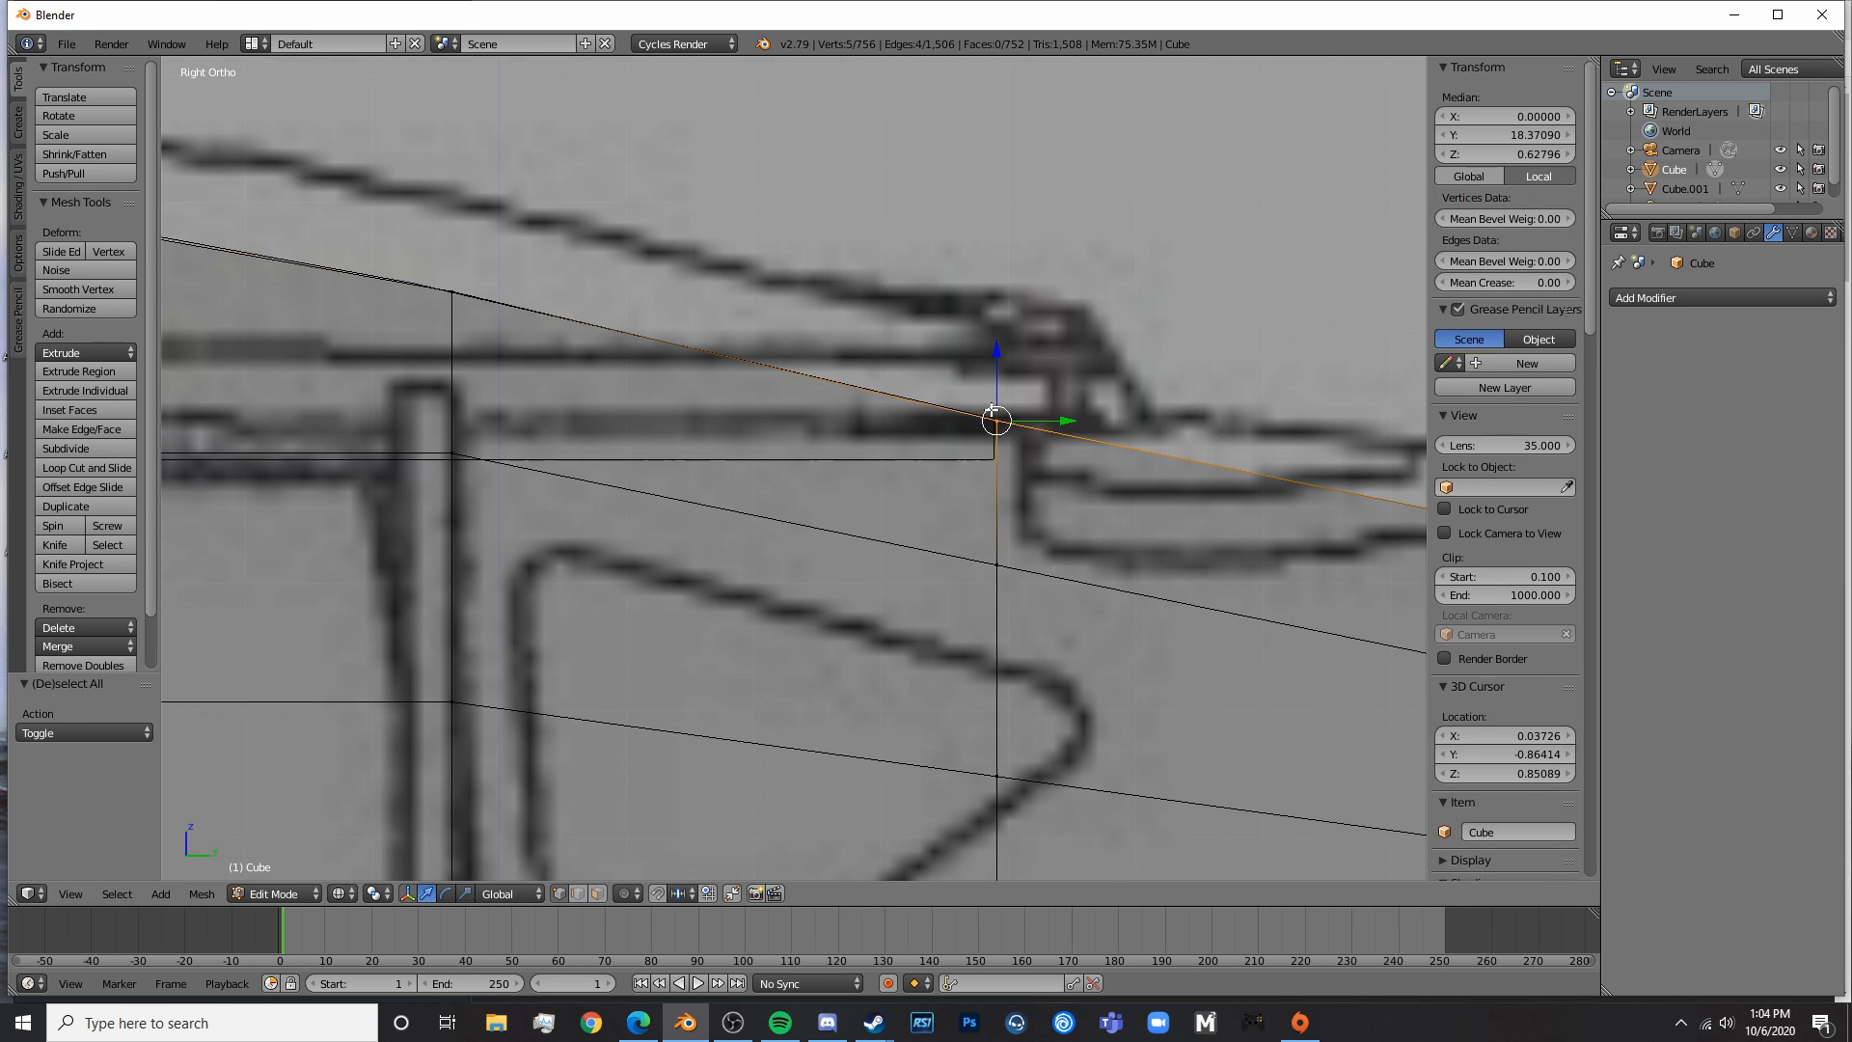
- Lower the roof vertices at the top of the windshield about 0.011 along Z to match the wing's leading edge
{"action": "scroll", "coordinate": [982, 389], "scroll_direction": "down", "scroll_amount": 4}
{"action": "middle_click_drag", "start_coordinate": [981, 389], "coordinate": [861, 410], "text": "shift"}
{"action": "scroll", "coordinate": [589, 413], "scroll_direction": "up", "scroll_amount": 3}
{"action": "right_click", "coordinate": [876, 369]}
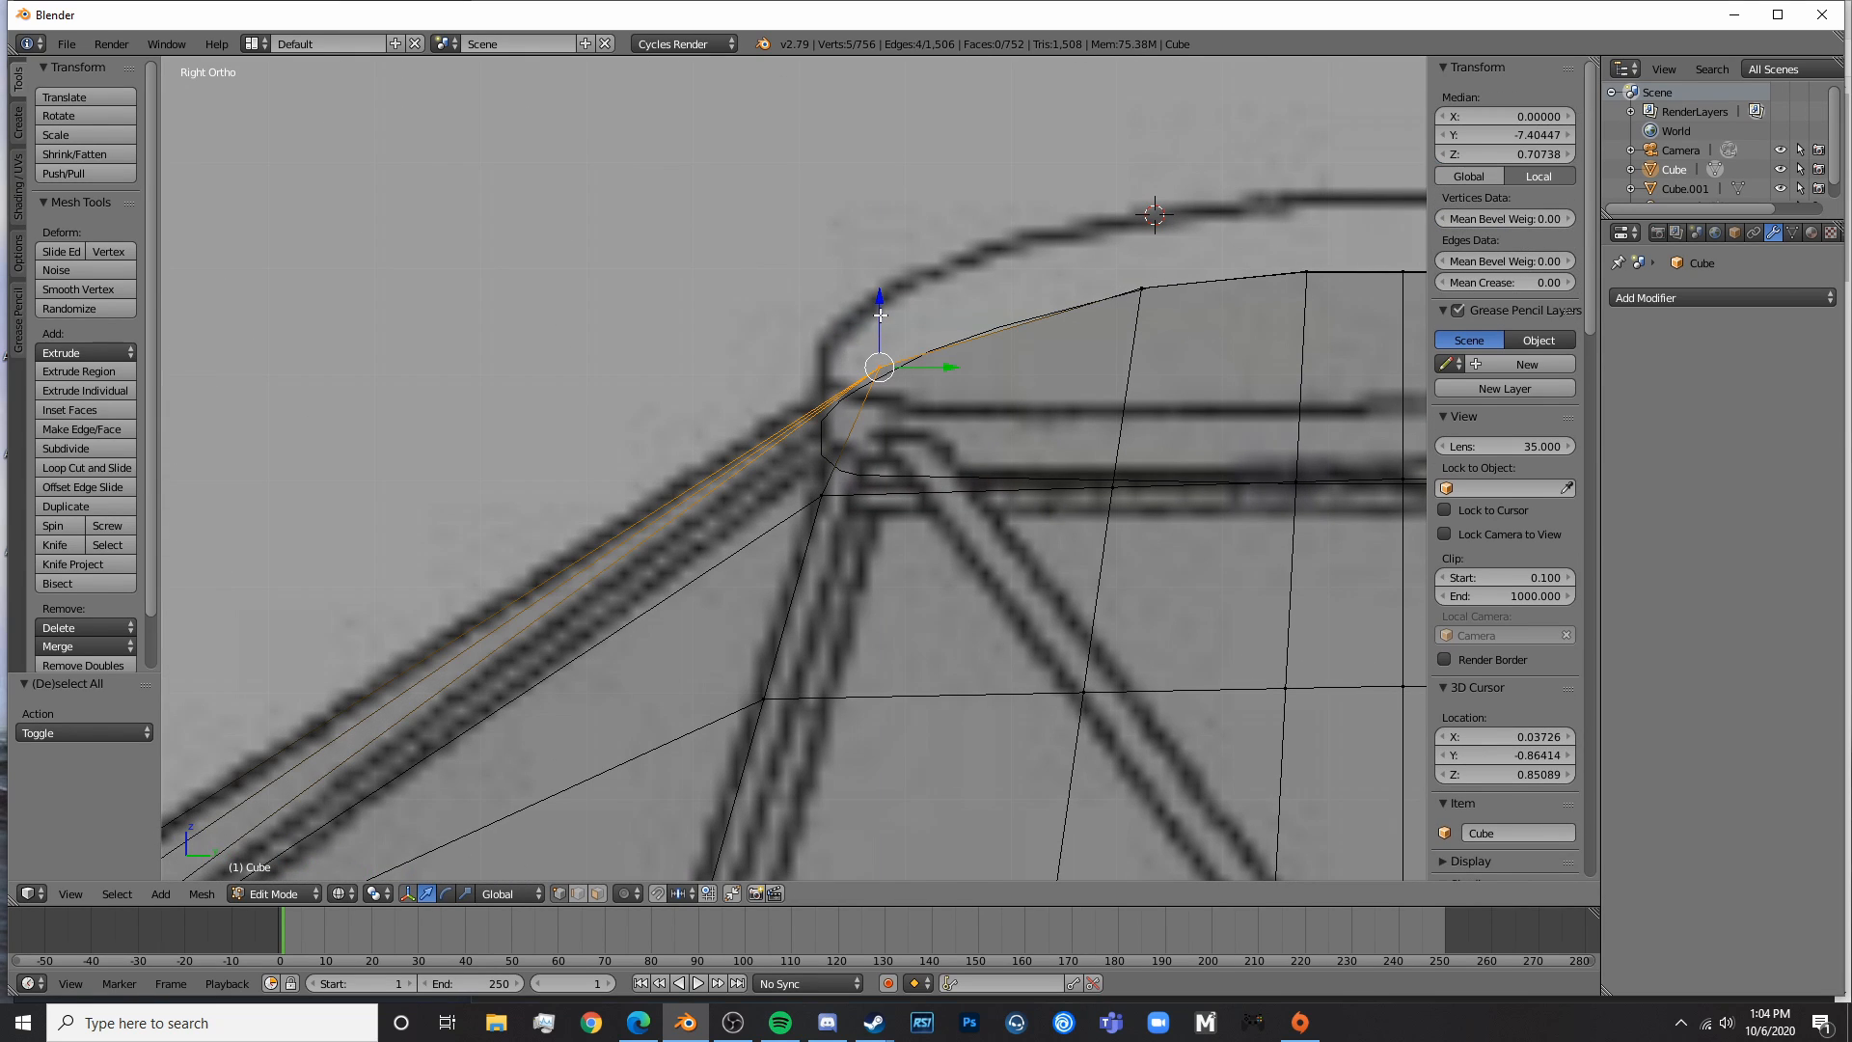
{"action": "key", "text": "g"}
{"action": "key", "text": "z"}
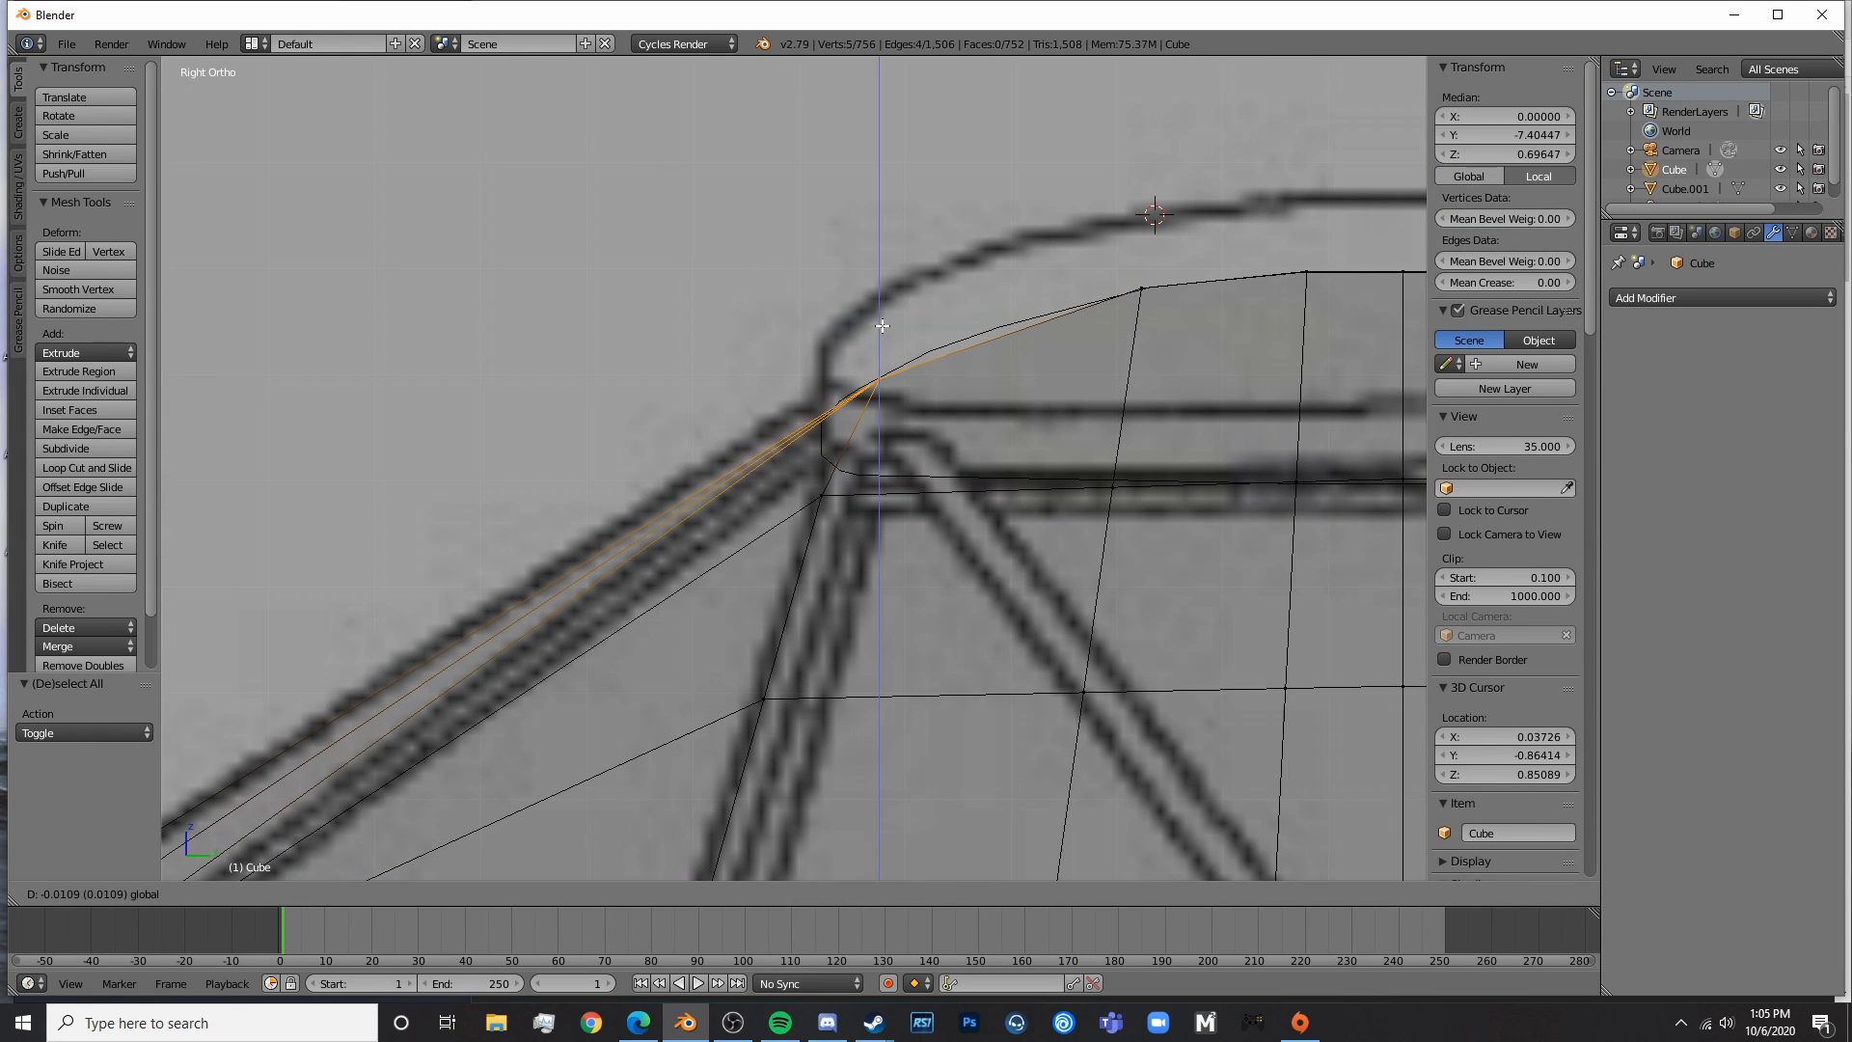
{"action": "left_click", "coordinate": [873, 328]}
- Add a centred loop cut between the windshield top and the front roof ring, and raise its top vertices along Z
{"action": "key", "text": "a"}
{"action": "key", "text": "ctrl+r"}
{"action": "left_click", "coordinate": [951, 345]}
{"action": "right_click", "coordinate": [1033, 351]}
{"action": "key", "text": "g"}
{"action": "key", "text": "z"}
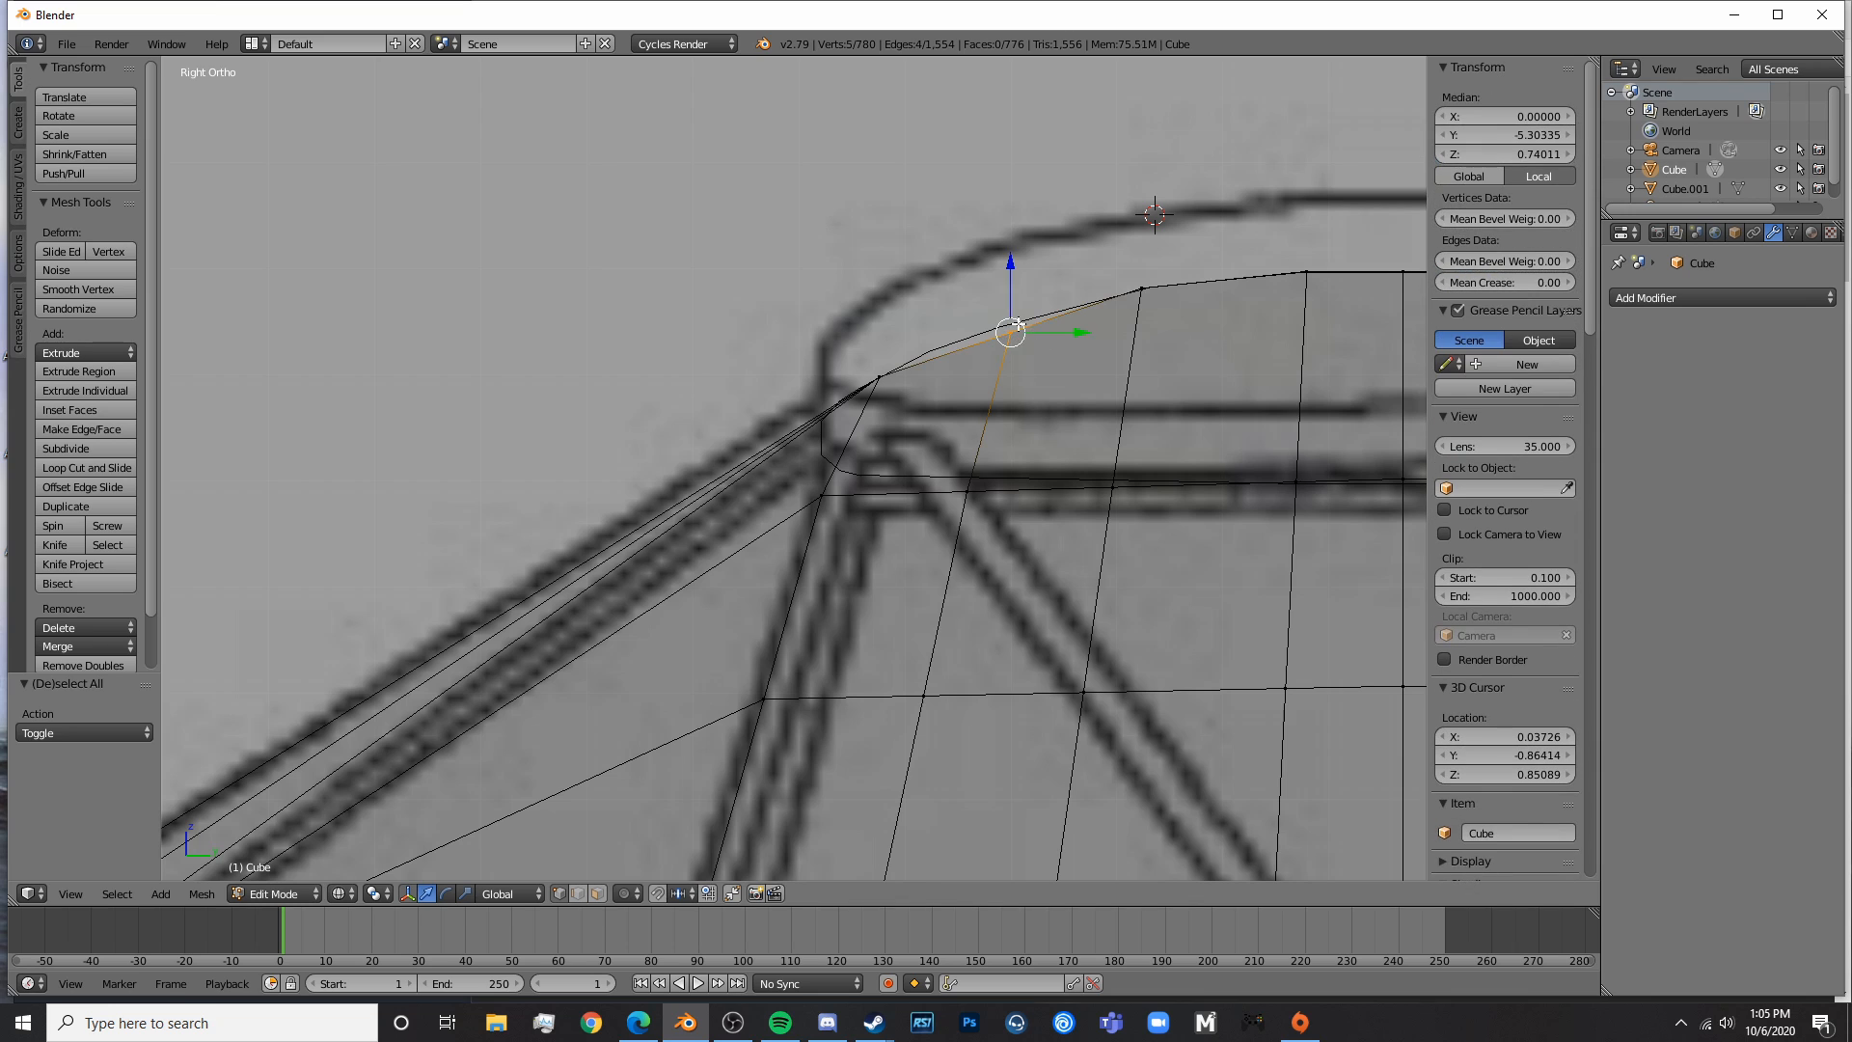
{"action": "left_click_drag", "start_coordinate": [1034, 275], "coordinate": [1034, 276]}
- Add another centred loop cut just behind the windshield top, raise its top vertices to the wing curve, and leave mesh editing
{"action": "key", "text": "a"}
{"action": "key", "text": "ctrl+r"}
{"action": "double_click", "coordinate": [951, 339]}
{"action": "key", "text": "a"}
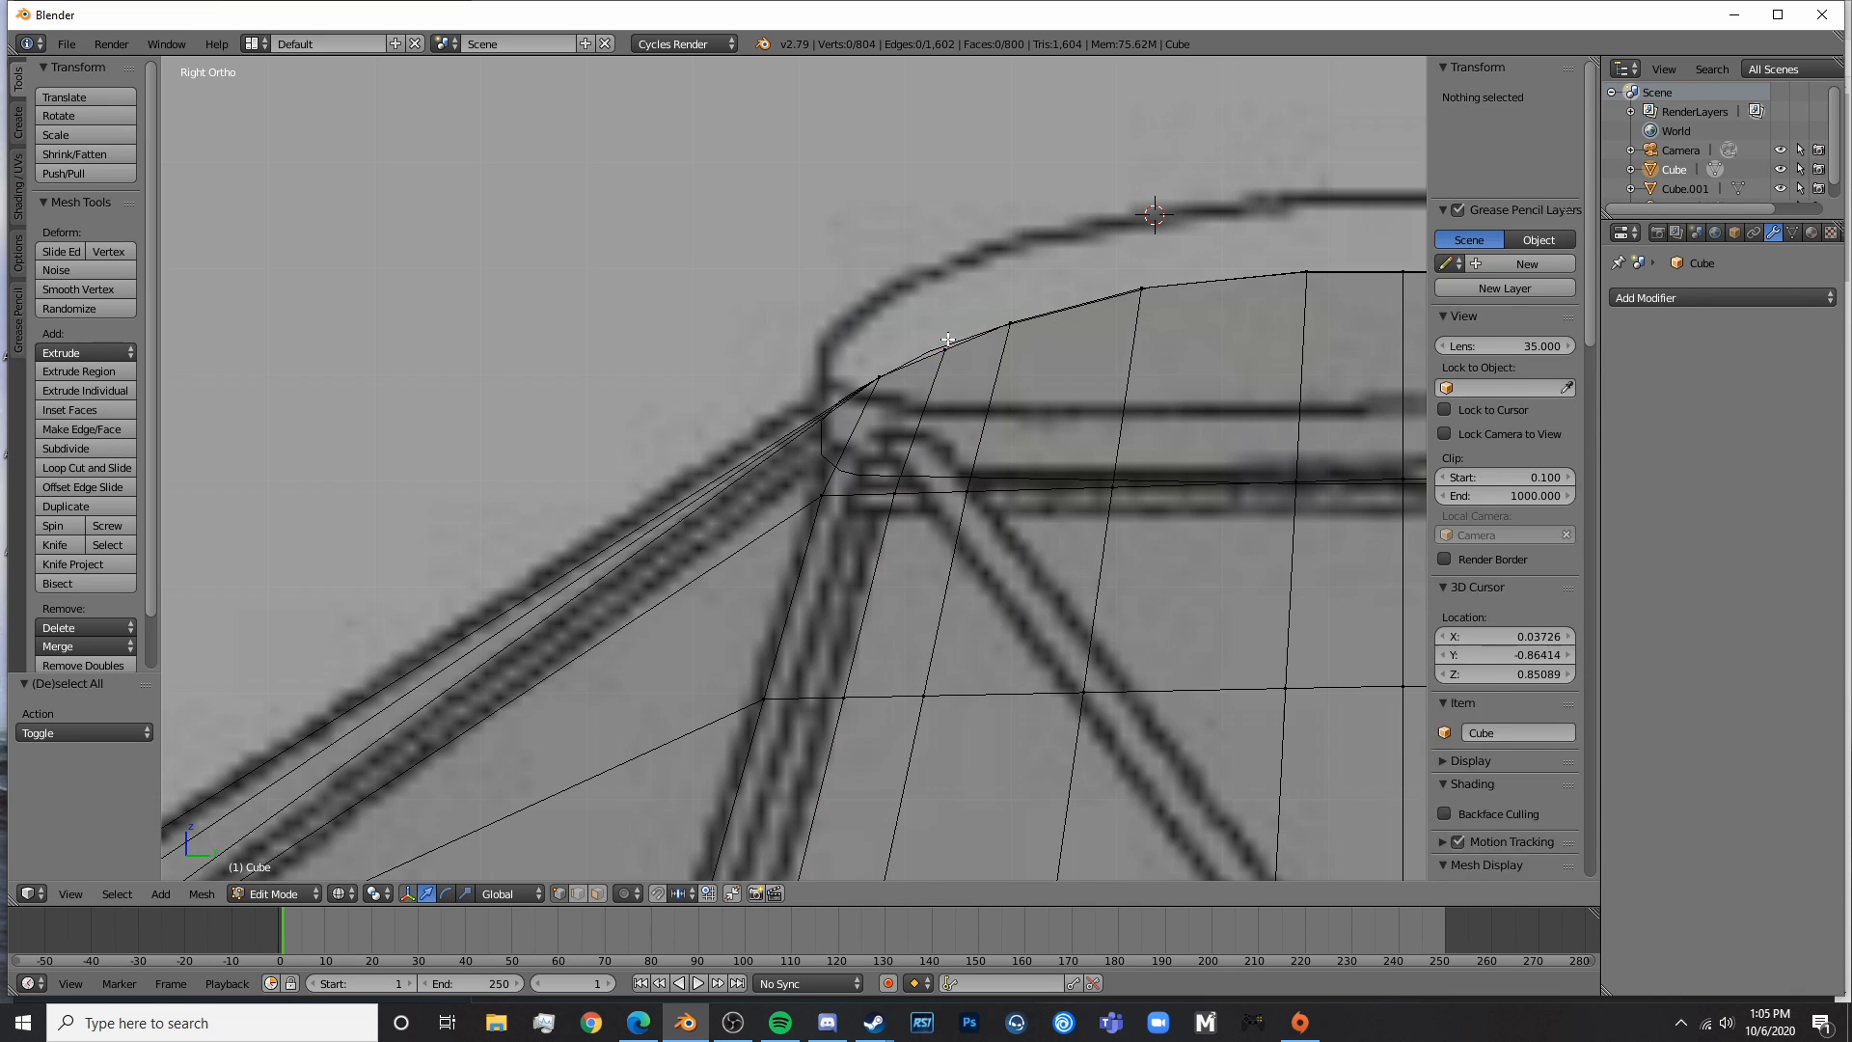
{"action": "key", "text": "b"}
{"action": "left_click_drag", "start_coordinate": [927, 332], "coordinate": [960, 365]}
{"action": "left_click_drag", "start_coordinate": [946, 300], "coordinate": [961, 298]}
{"action": "left_click", "coordinate": [961, 298]}
{"action": "key", "text": "Tab"}
- Select the wing piece's outer end vertices in front view and move them 6.373 along X to the blueprint's wingtip
{"action": "scroll", "coordinate": [1017, 353], "scroll_direction": "down", "scroll_amount": 6}
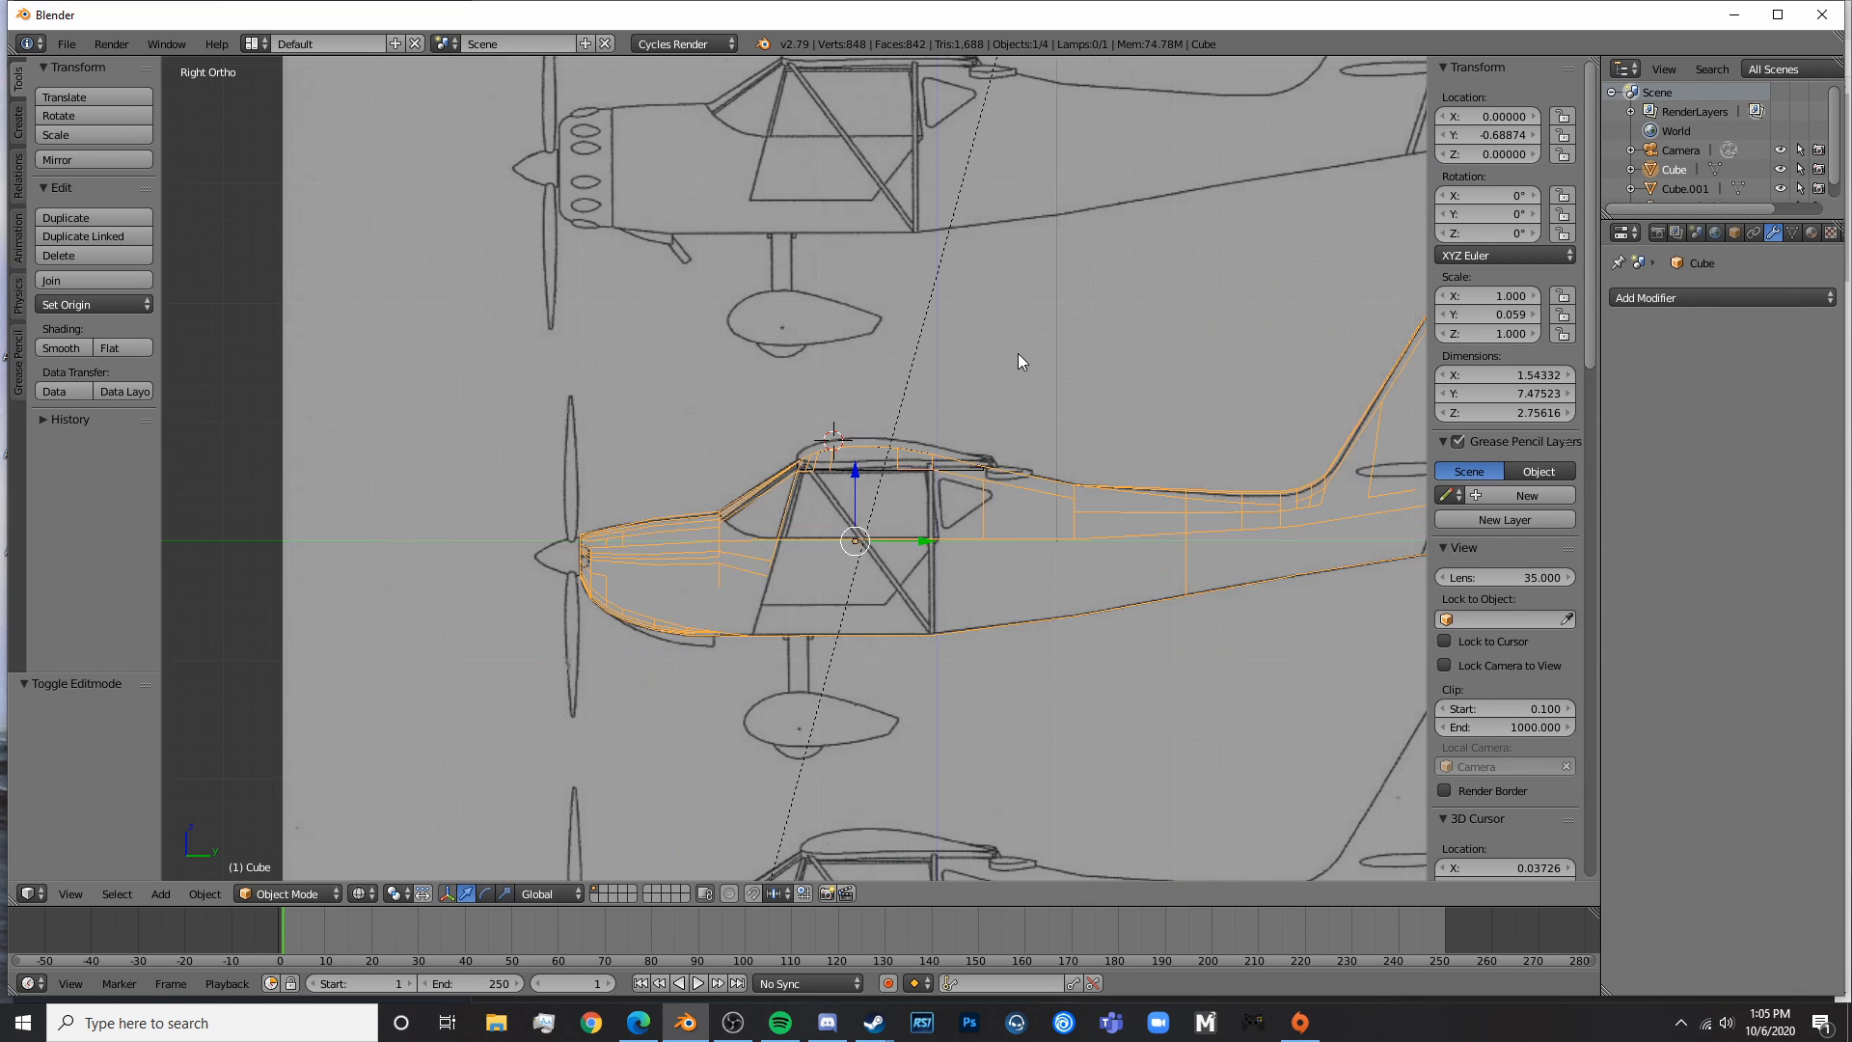
{"action": "middle_click_drag", "start_coordinate": [1016, 353], "coordinate": [974, 517]}
{"action": "middle_click_drag", "start_coordinate": [887, 596], "coordinate": [826, 461]}
{"action": "key", "text": "KP_1"}
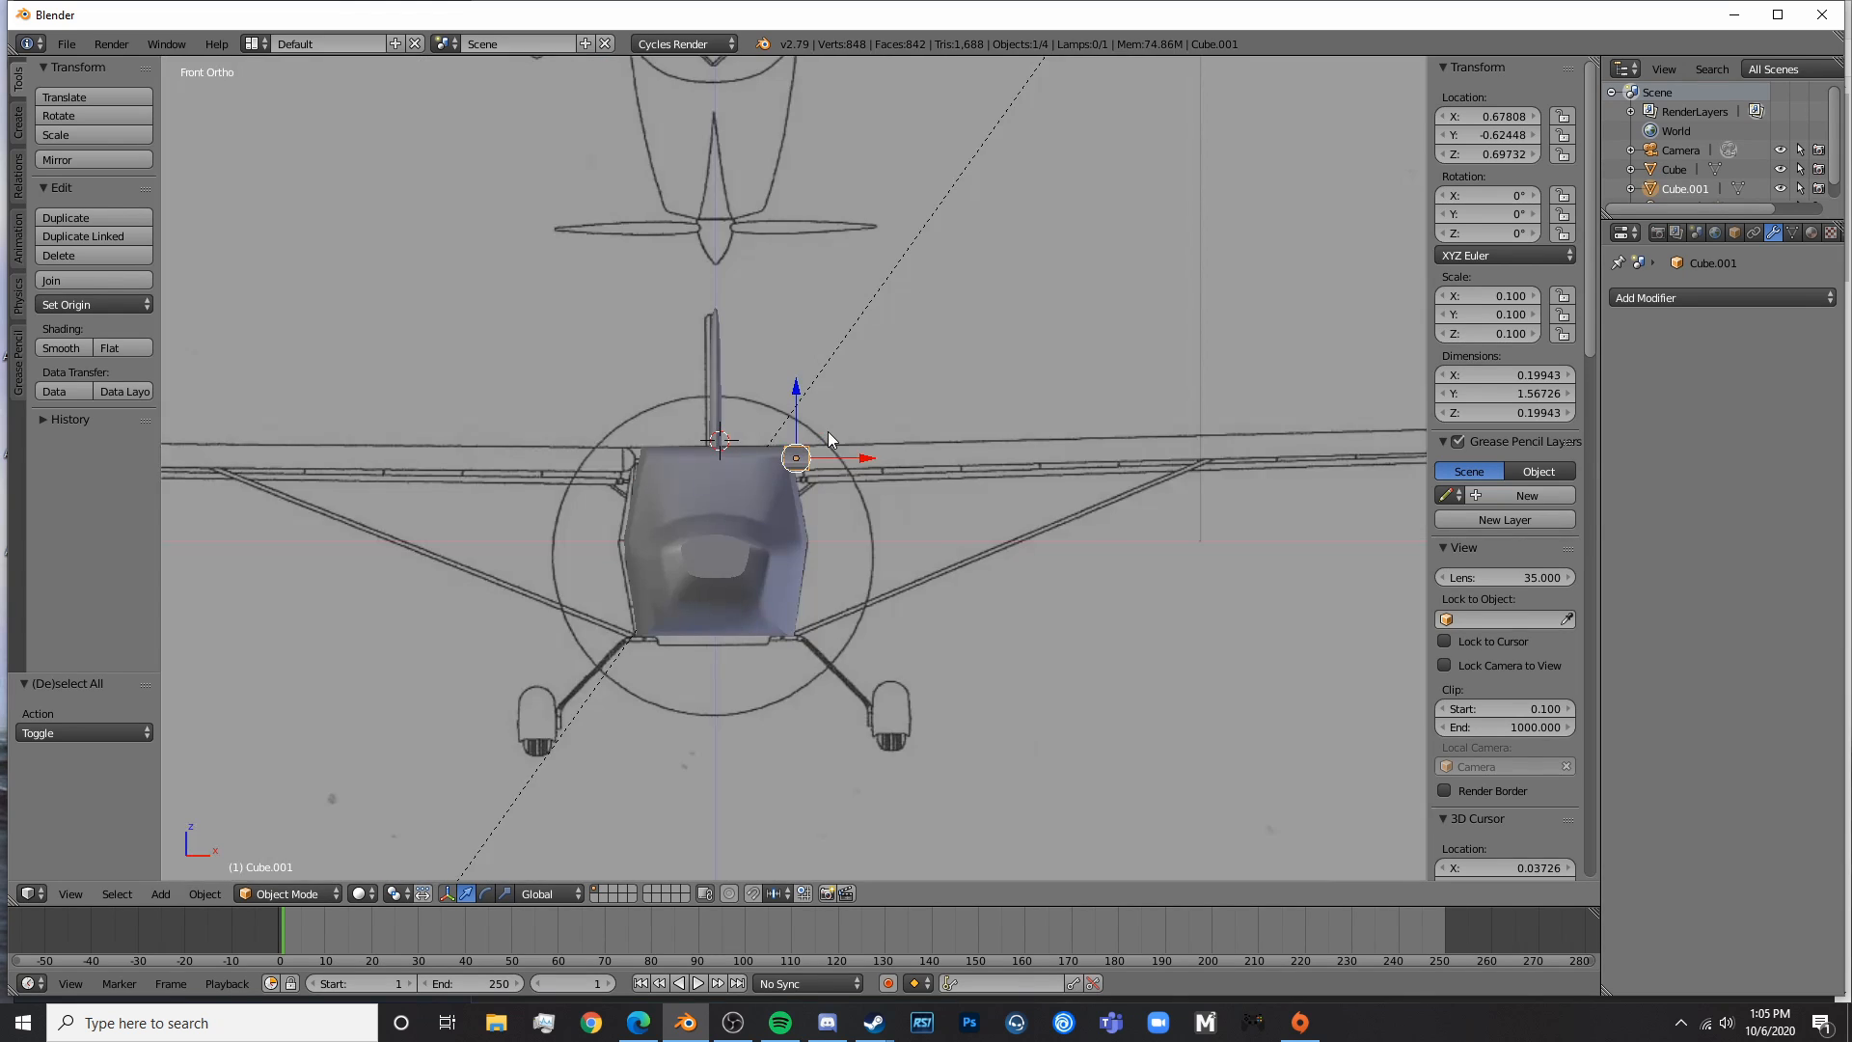
{"action": "key", "text": "Tab"}
{"action": "key", "text": "z"}
{"action": "key", "text": "a"}
{"action": "key", "text": "c"}
{"action": "left_click_drag", "start_coordinate": [810, 446], "coordinate": [813, 462]}
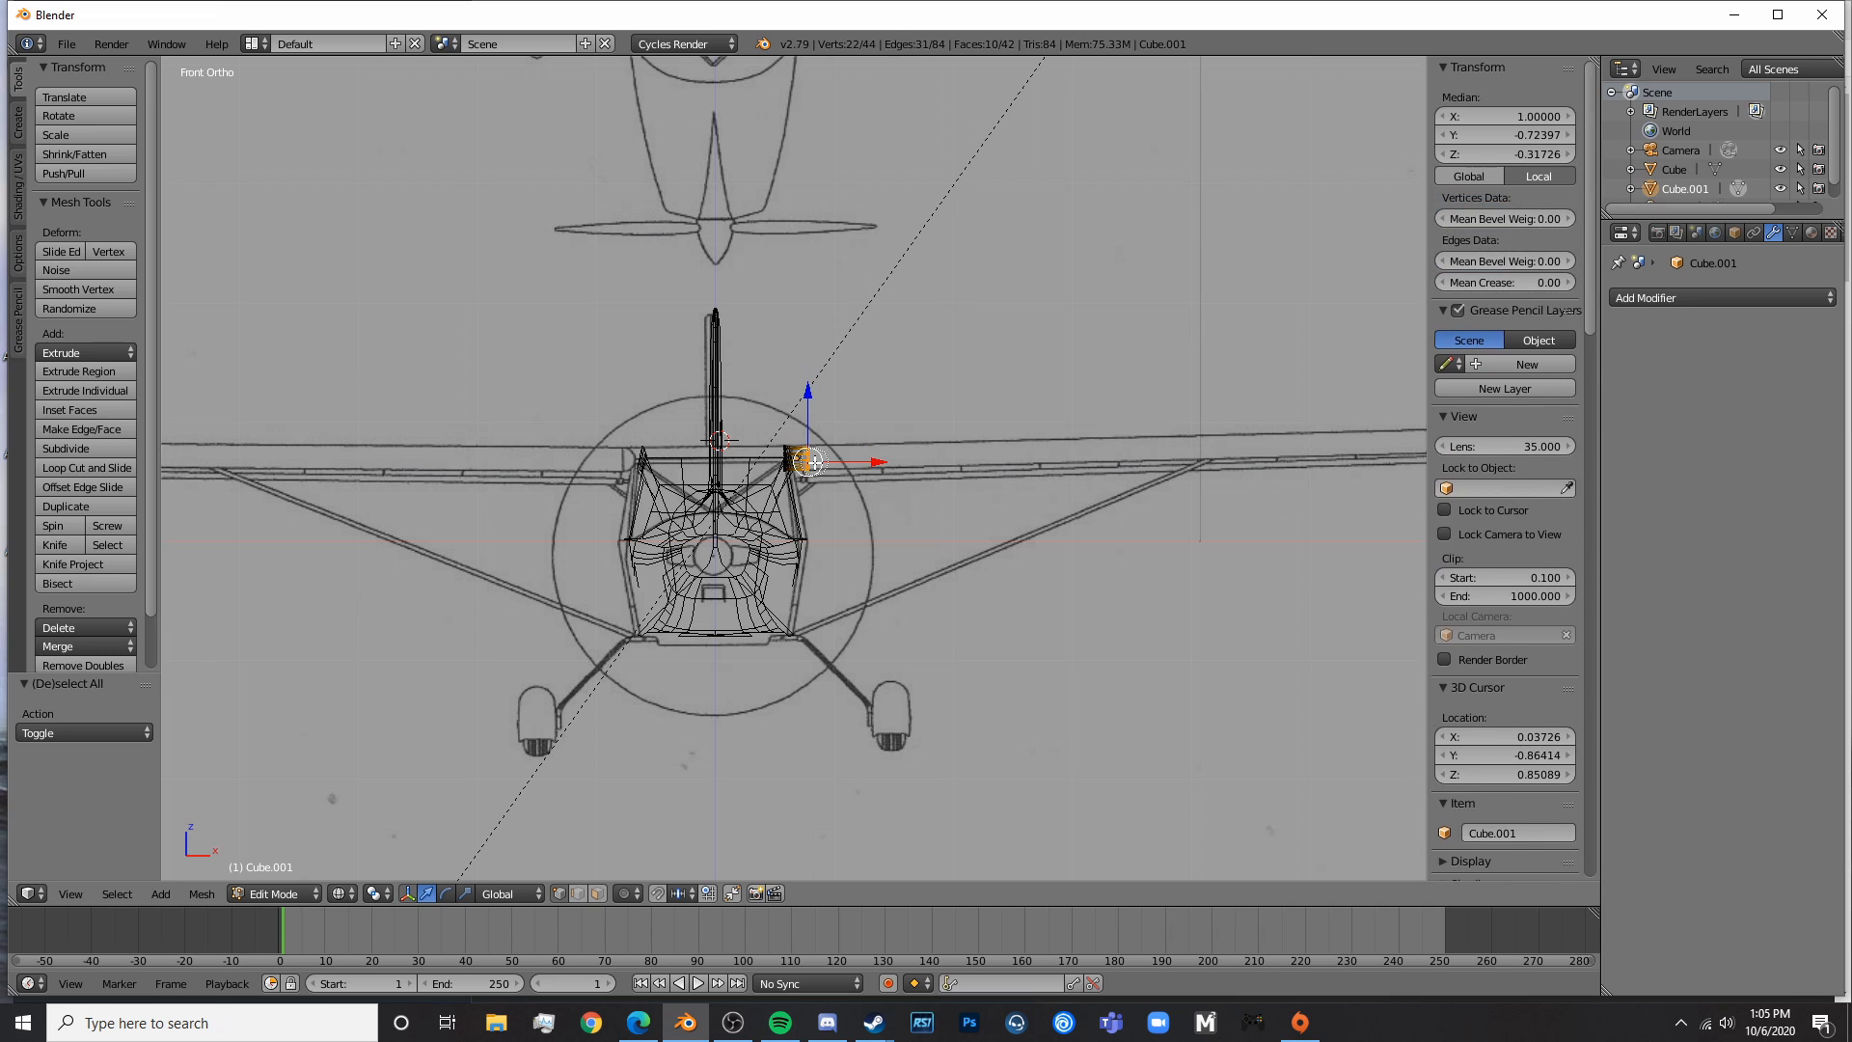
{"action": "middle_click_drag", "start_coordinate": [926, 505], "coordinate": [428, 558], "text": "shift"}
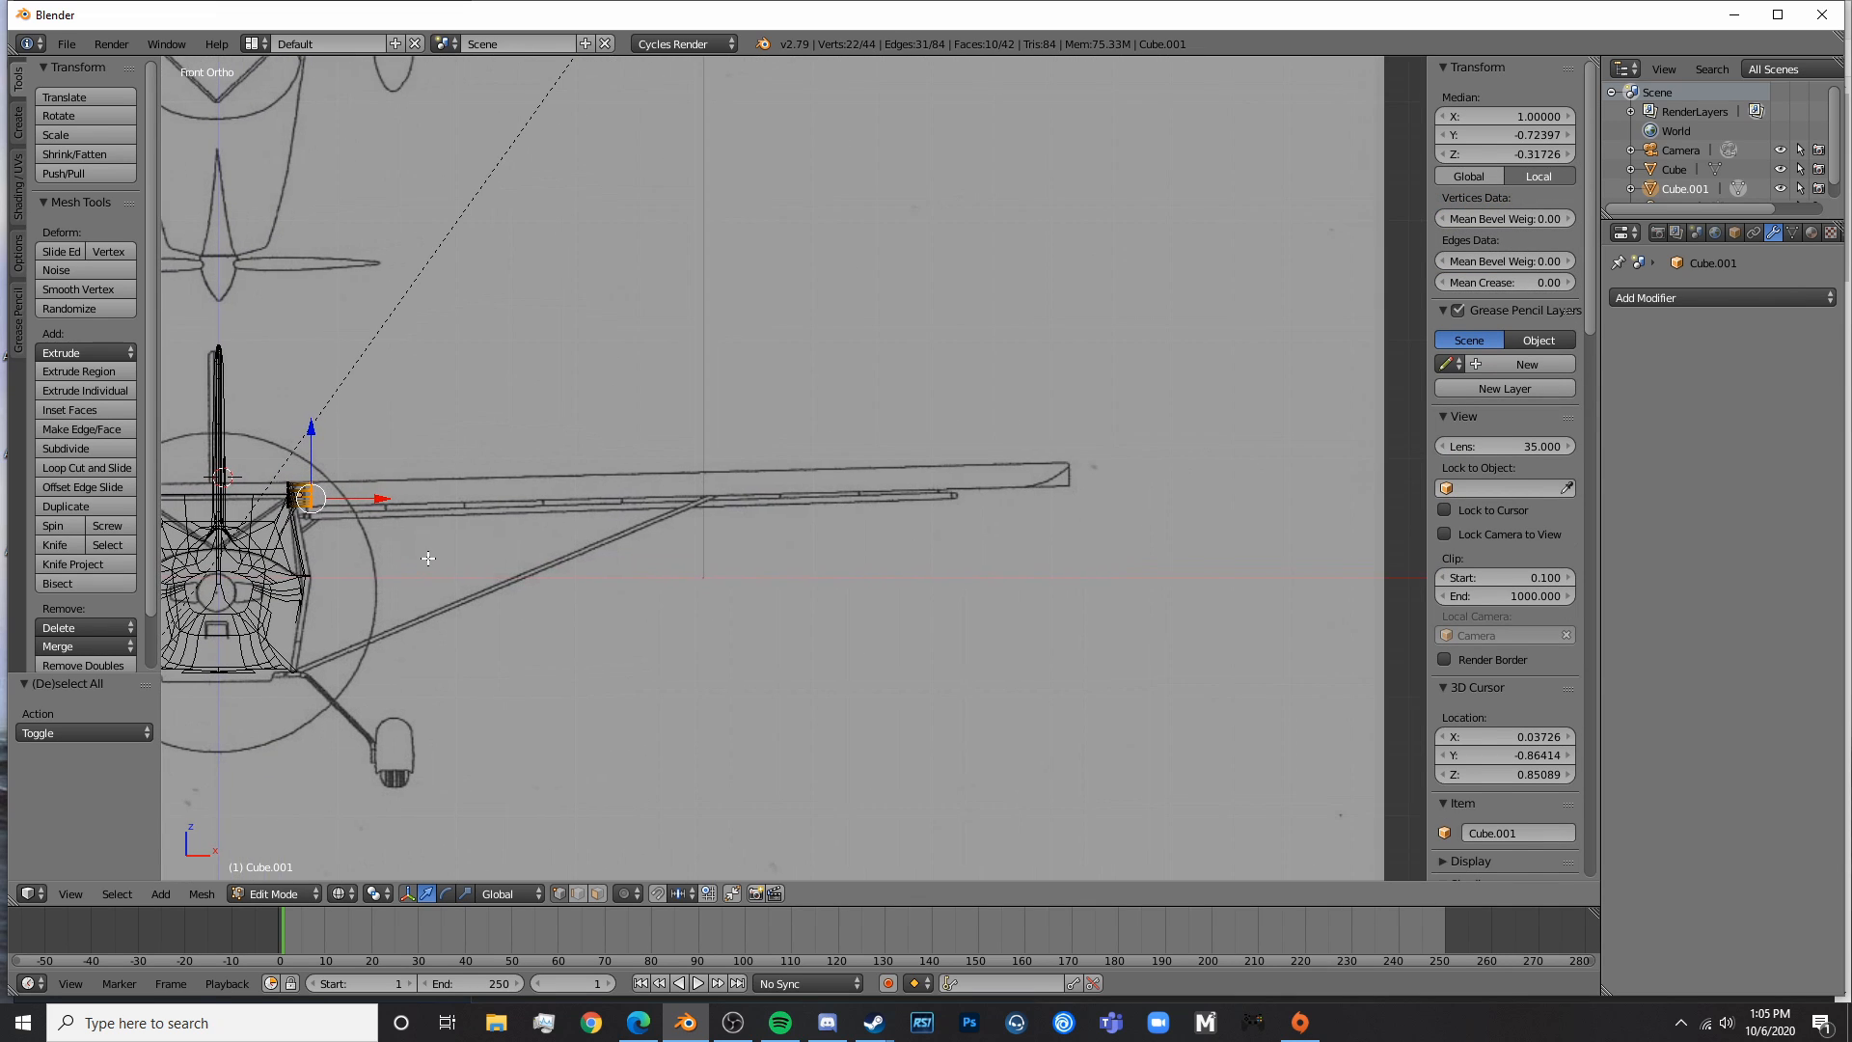
{"action": "key", "text": "g"}
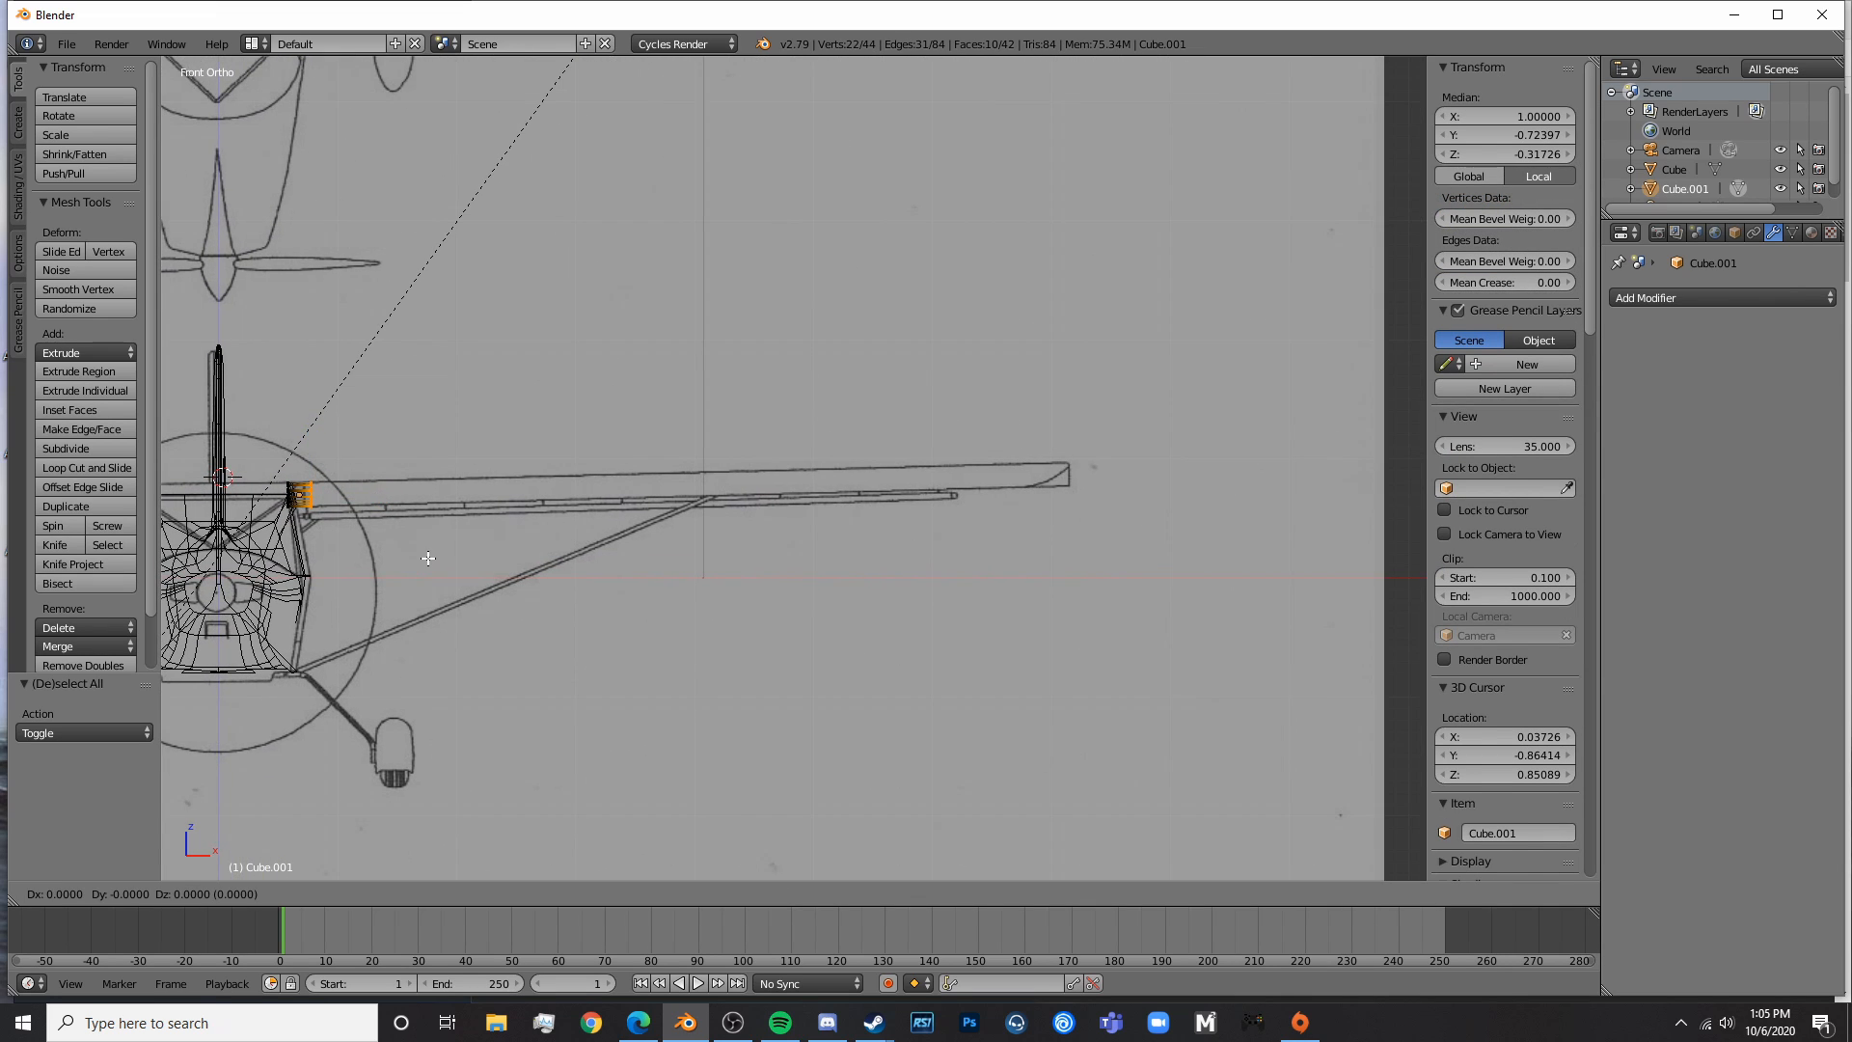
{"action": "left_click", "coordinate": [1186, 538]}
- Raise the wingtip vertices 0.163 along Z to match the blueprint's dihedral
{"action": "scroll", "coordinate": [1170, 579], "scroll_direction": "up", "scroll_amount": 4}
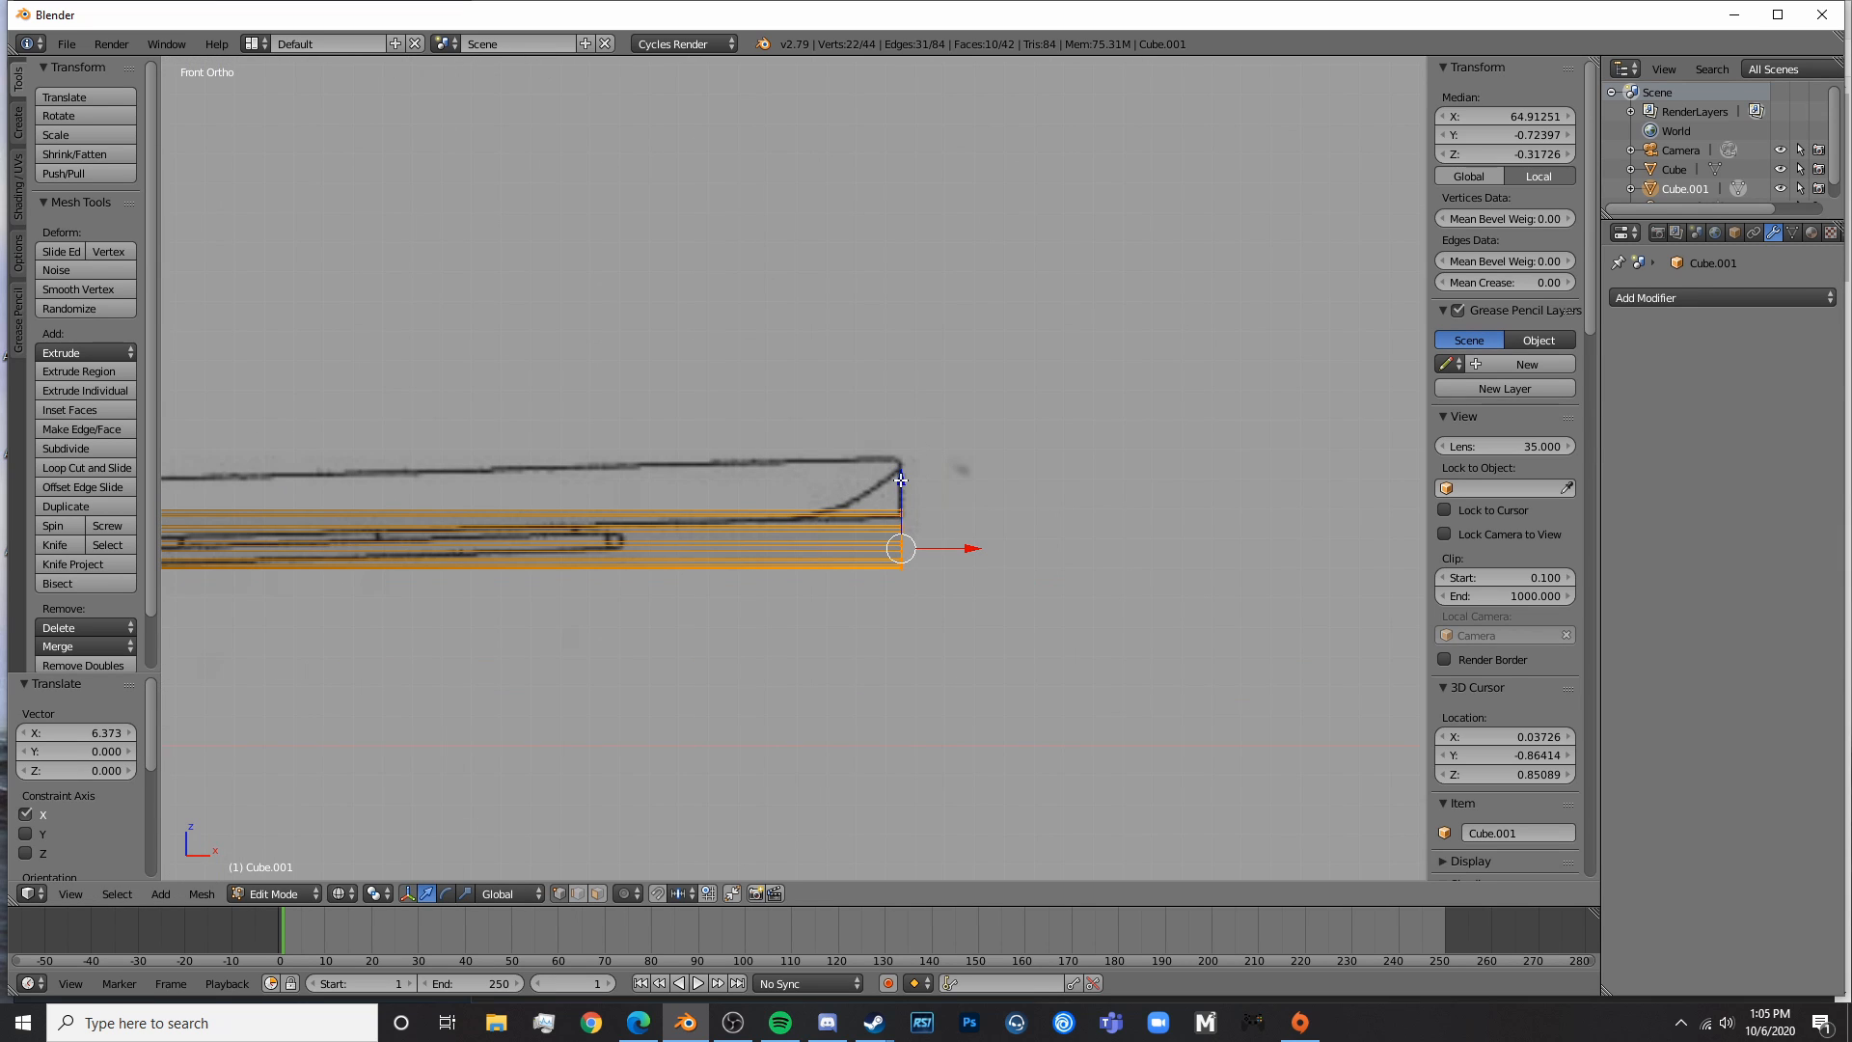
{"action": "key", "text": "g"}
{"action": "key", "text": "z"}
{"action": "left_click", "coordinate": [926, 431]}
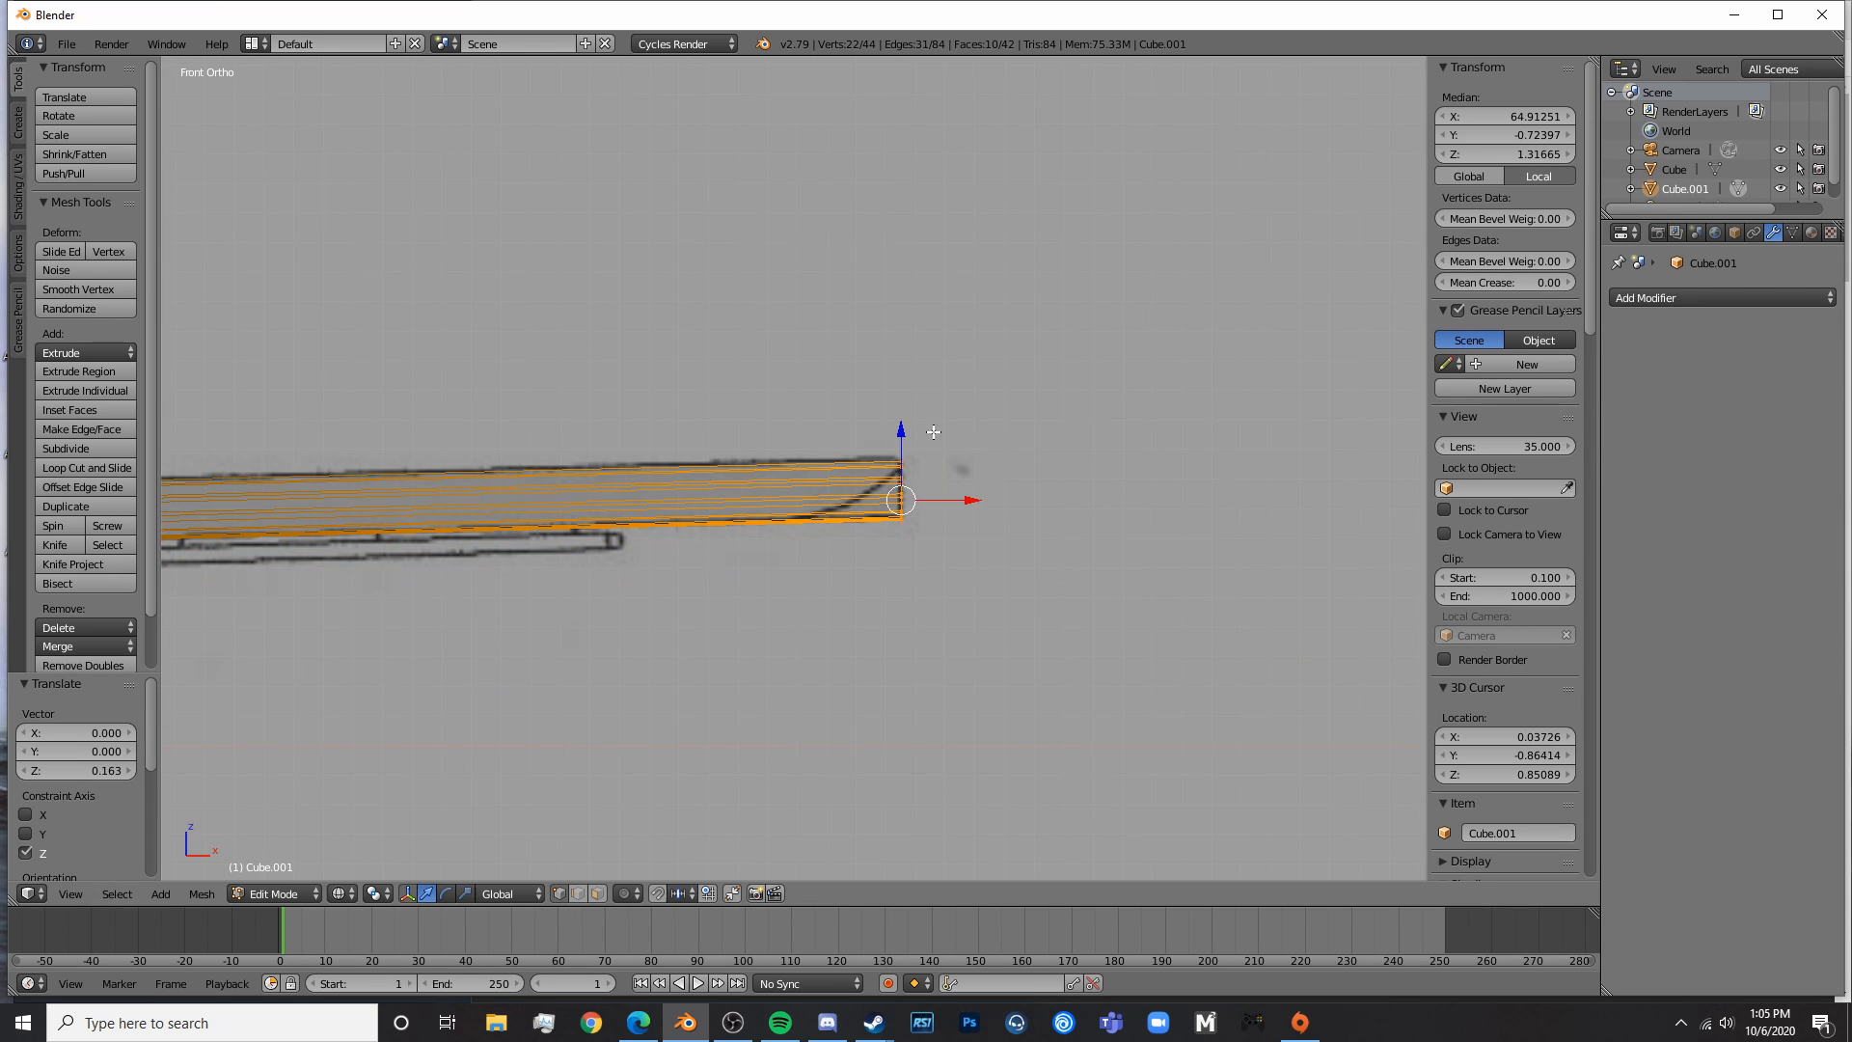
{"action": "scroll", "coordinate": [957, 521], "scroll_direction": "down", "scroll_amount": 5}
- Leave wing editing, shade the wing smooth, and enable Auto Smooth with a 45° angle
{"action": "key", "text": "Tab"}
{"action": "middle_click_drag", "start_coordinate": [929, 576], "coordinate": [916, 386]}
{"action": "left_click", "coordinate": [61, 347]}
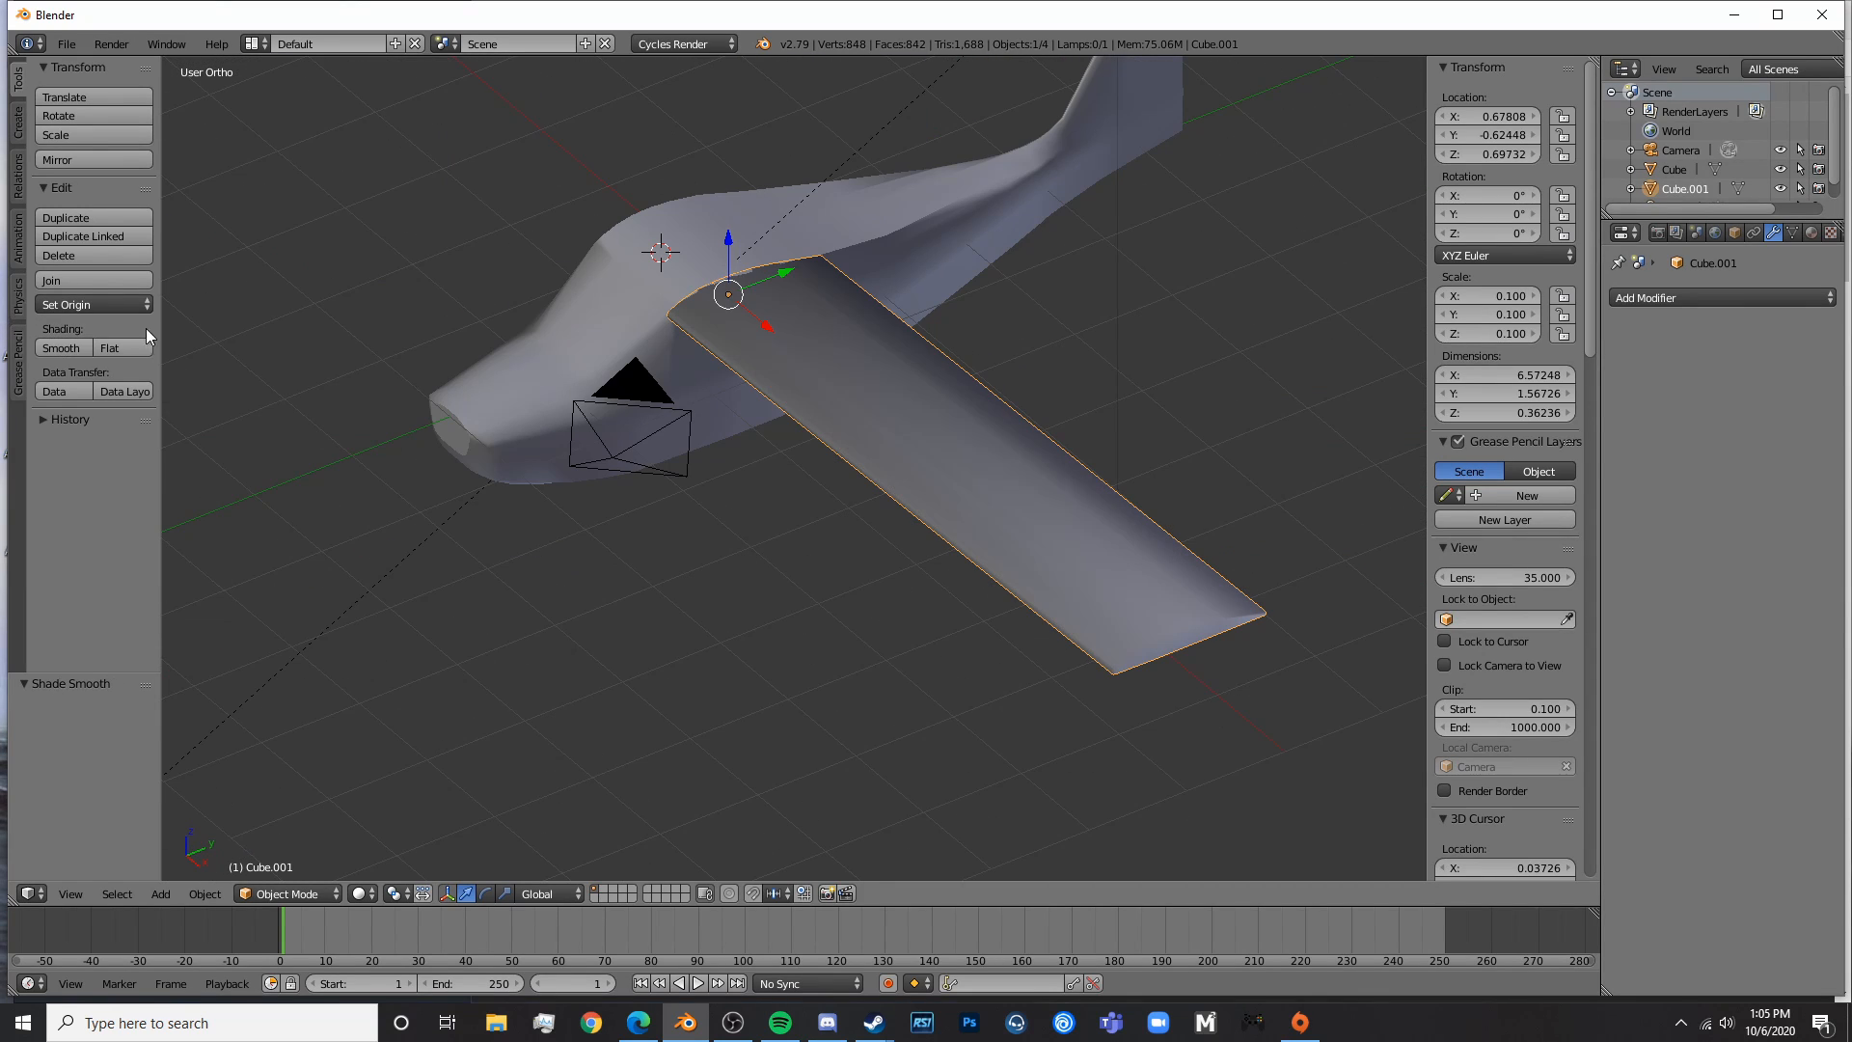
{"action": "left_click", "coordinate": [1792, 233]}
{"action": "left_click", "coordinate": [1620, 355]}
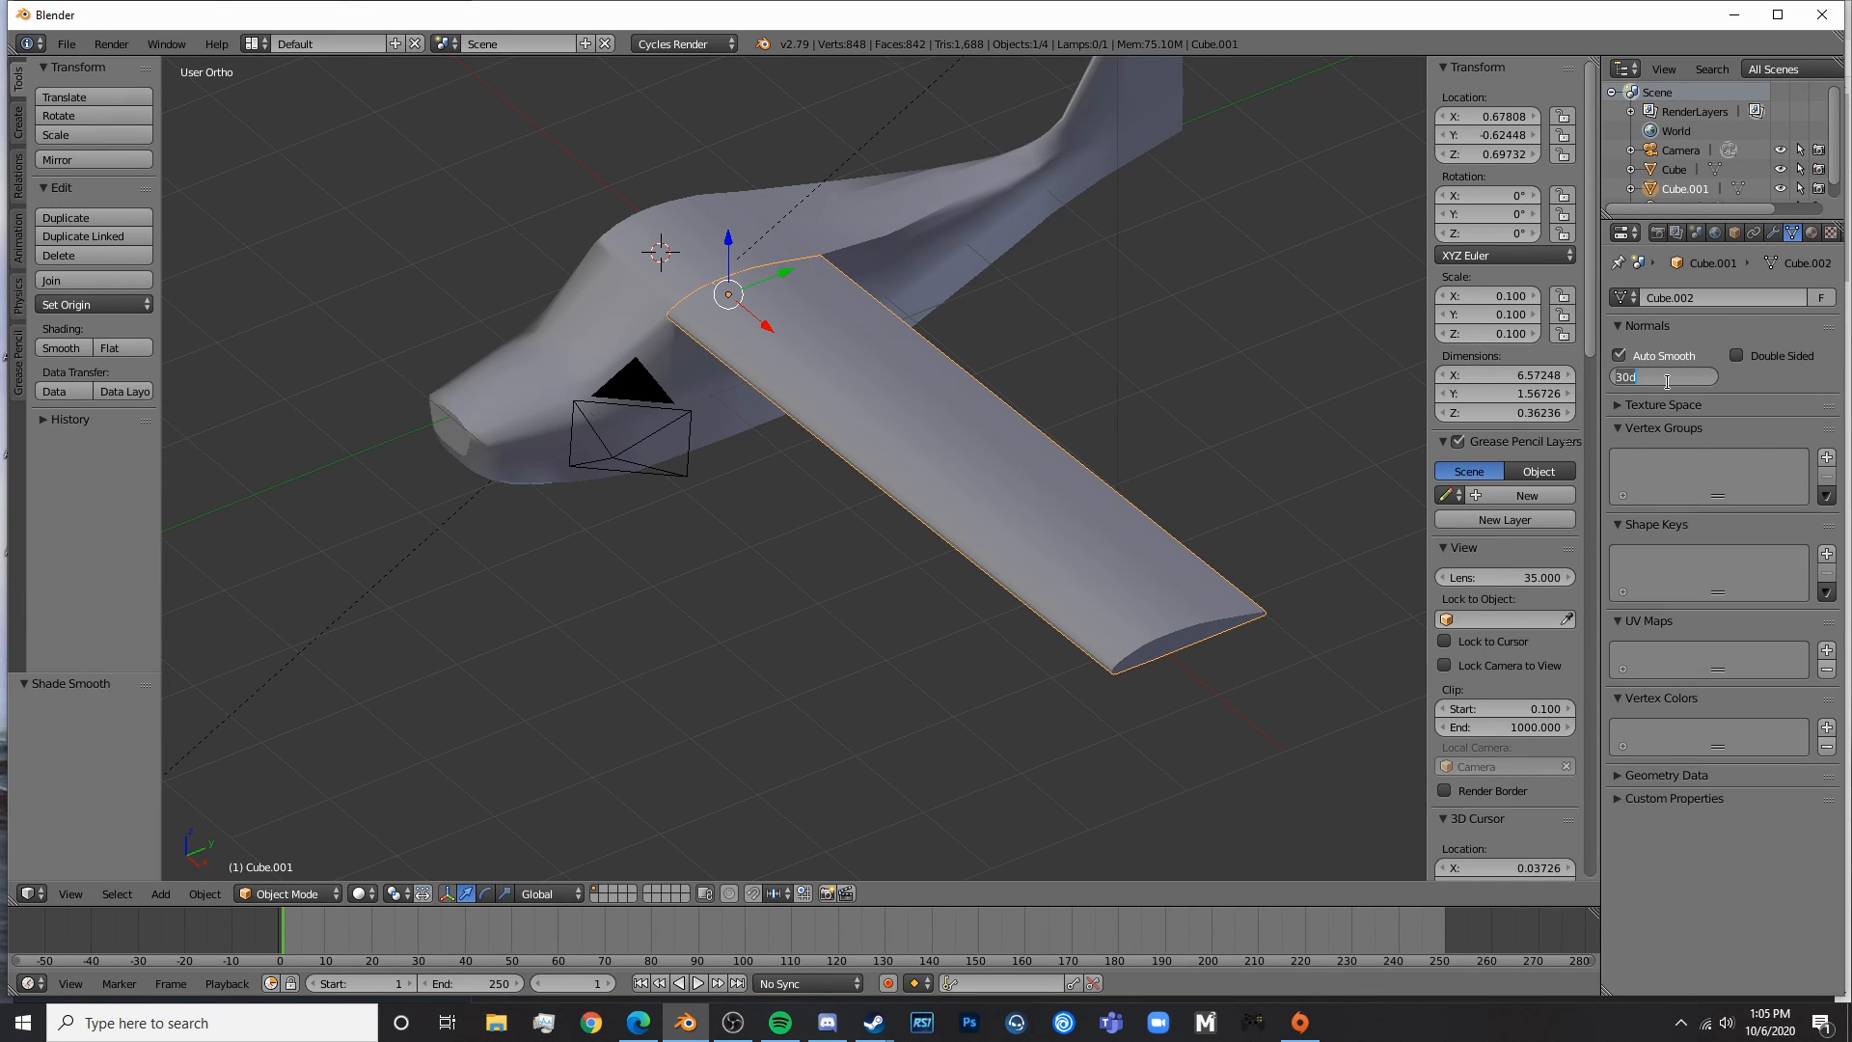
{"action": "key", "text": "a"}
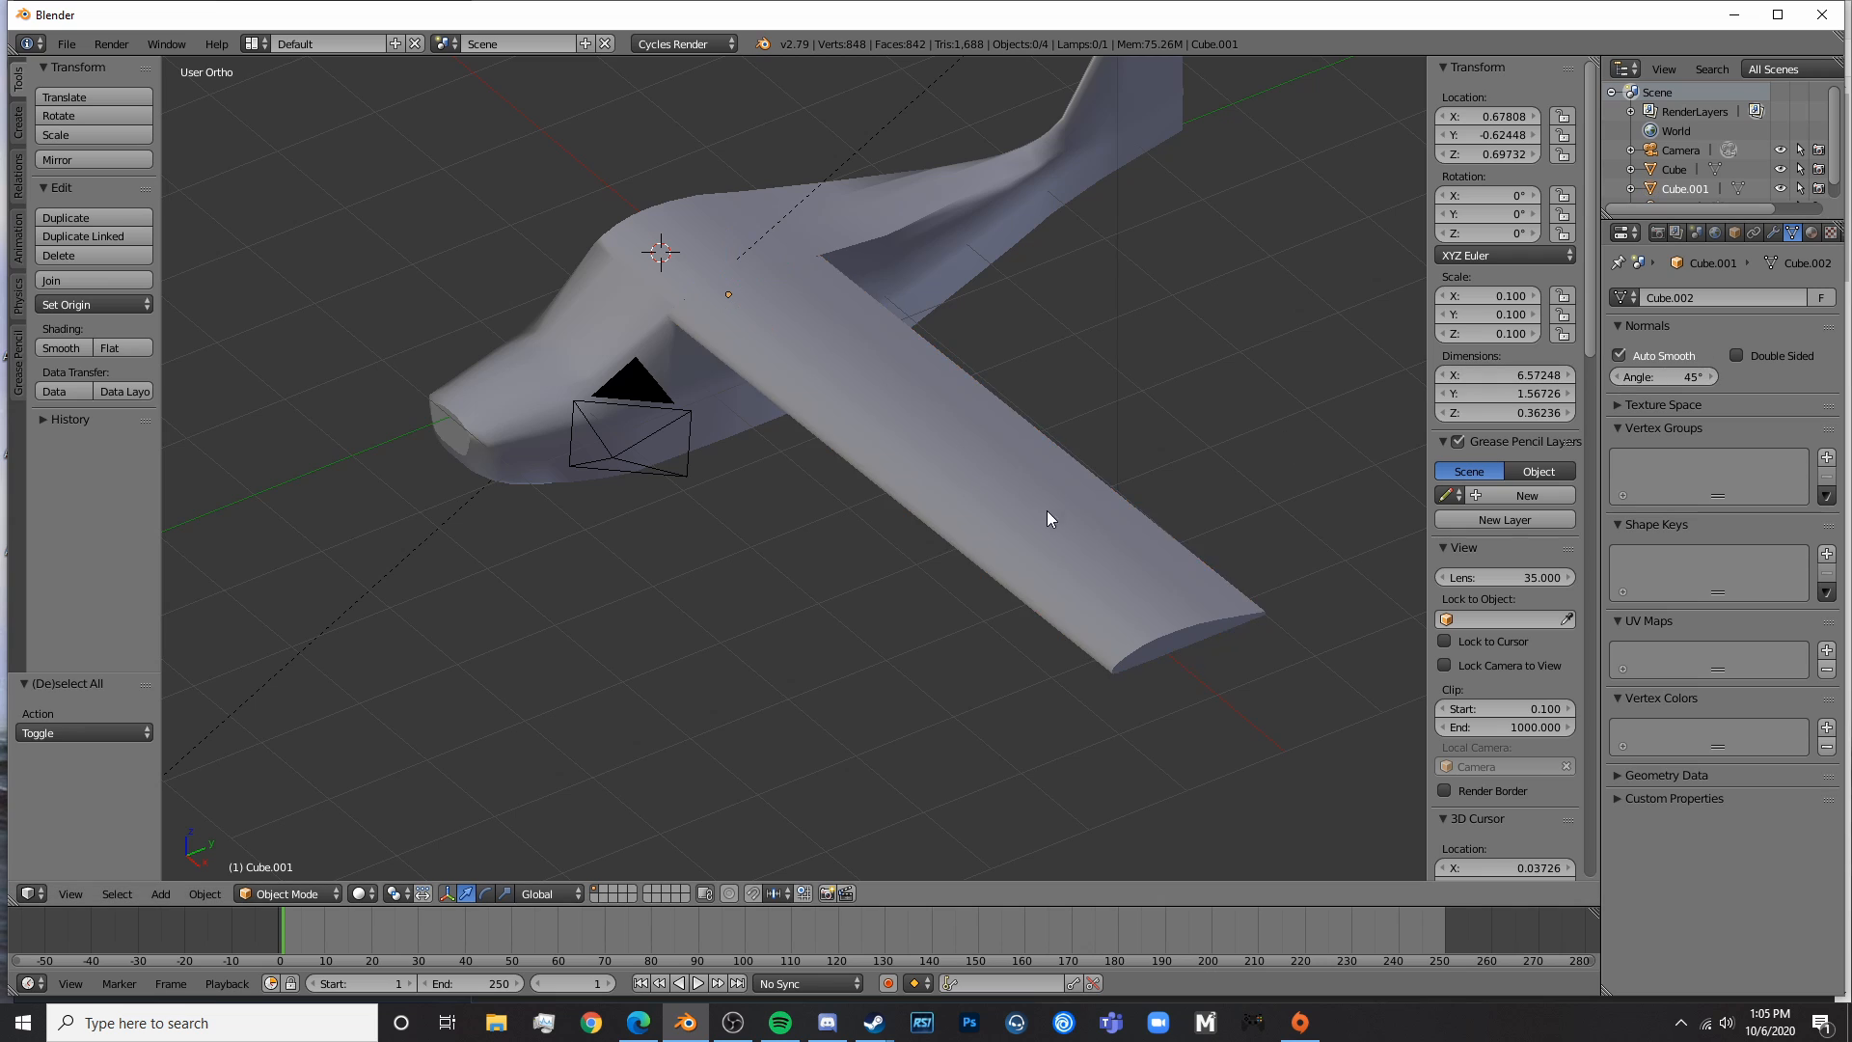
- Examine the wing's shading and its alignment with the front-view blueprint in solid and wireframe display
{"action": "middle_click_drag", "start_coordinate": [1046, 511], "coordinate": [1073, 357]}
{"action": "key", "text": "shift+z"}
{"action": "scroll", "coordinate": [981, 419], "scroll_direction": "up", "scroll_amount": 2}
{"action": "mouse_move", "coordinate": [981, 419]}
{"action": "middle_mouse_down"}
{"action": "mouse_move", "coordinate": [752, 470]}
{"action": "mouse_move", "coordinate": [920, 475]}
{"action": "middle_mouse_up"}
{"action": "key", "text": "KP_1"}
{"action": "key", "text": "shift+z"}
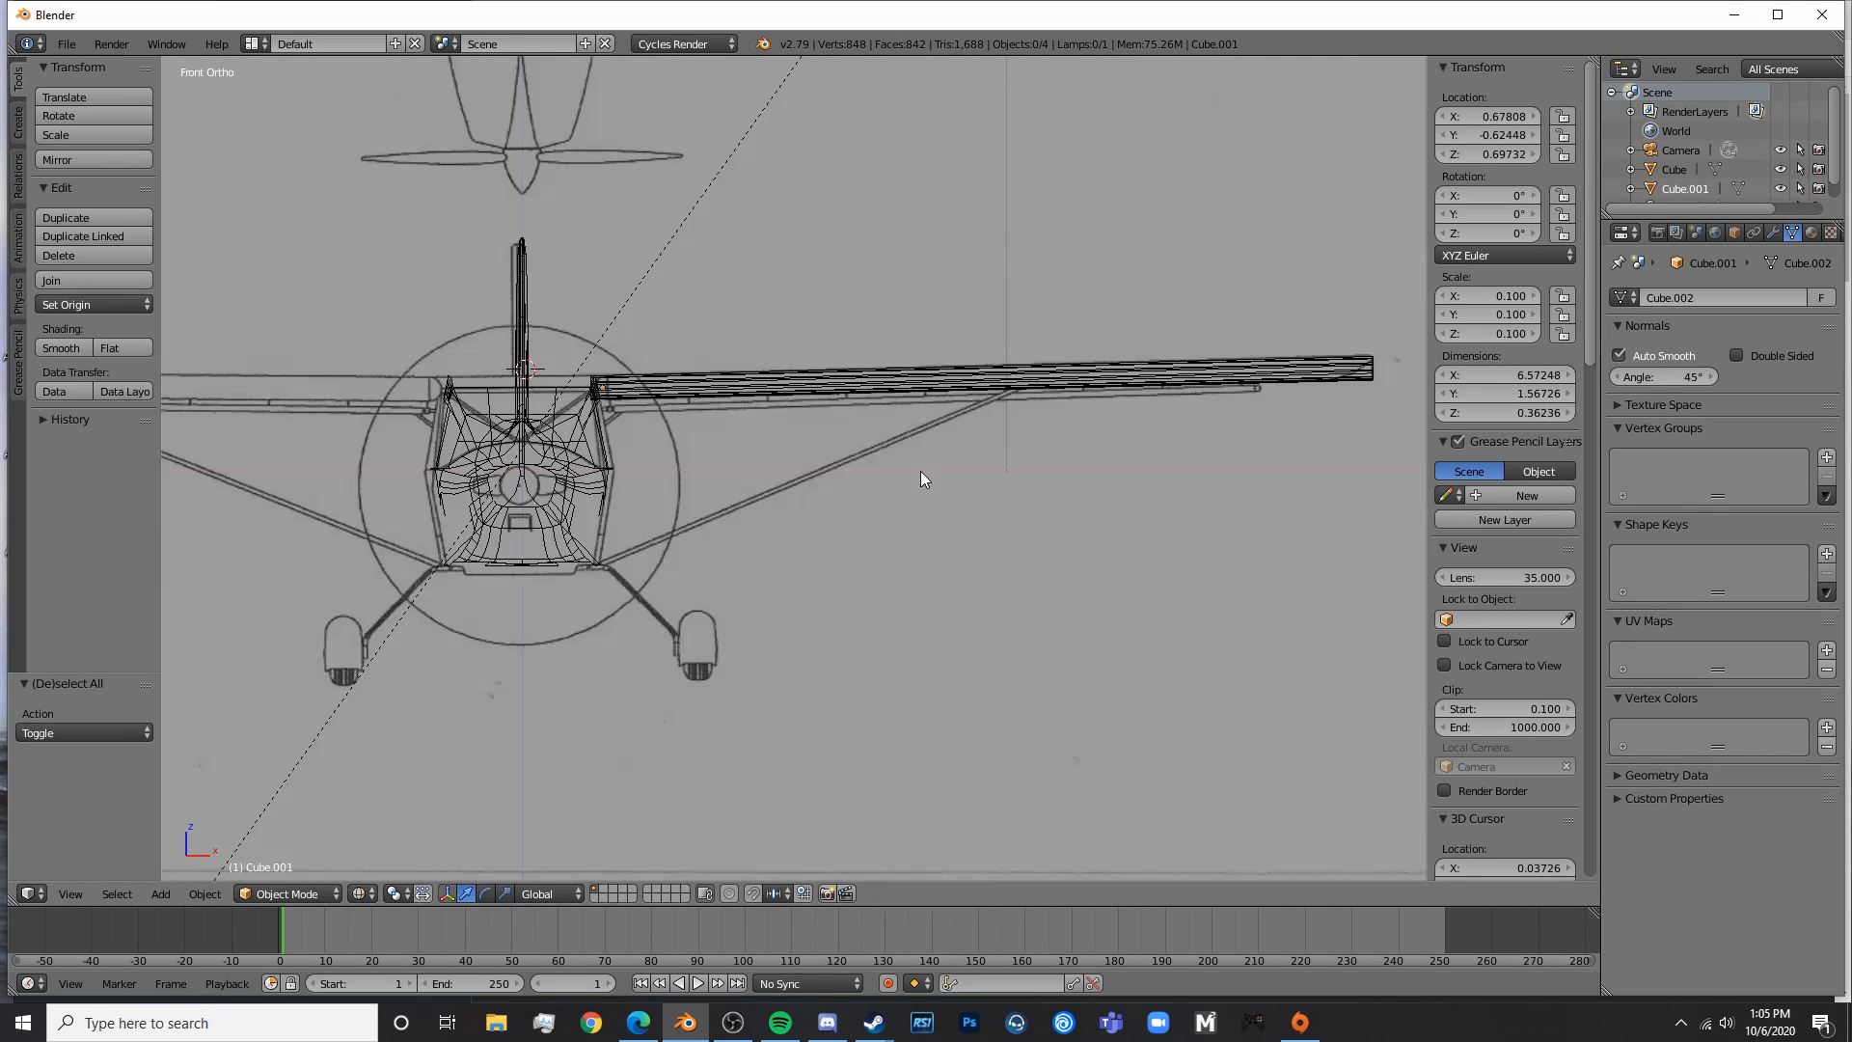
{"action": "middle_click_drag", "start_coordinate": [831, 537], "coordinate": [990, 541], "text": "shift"}
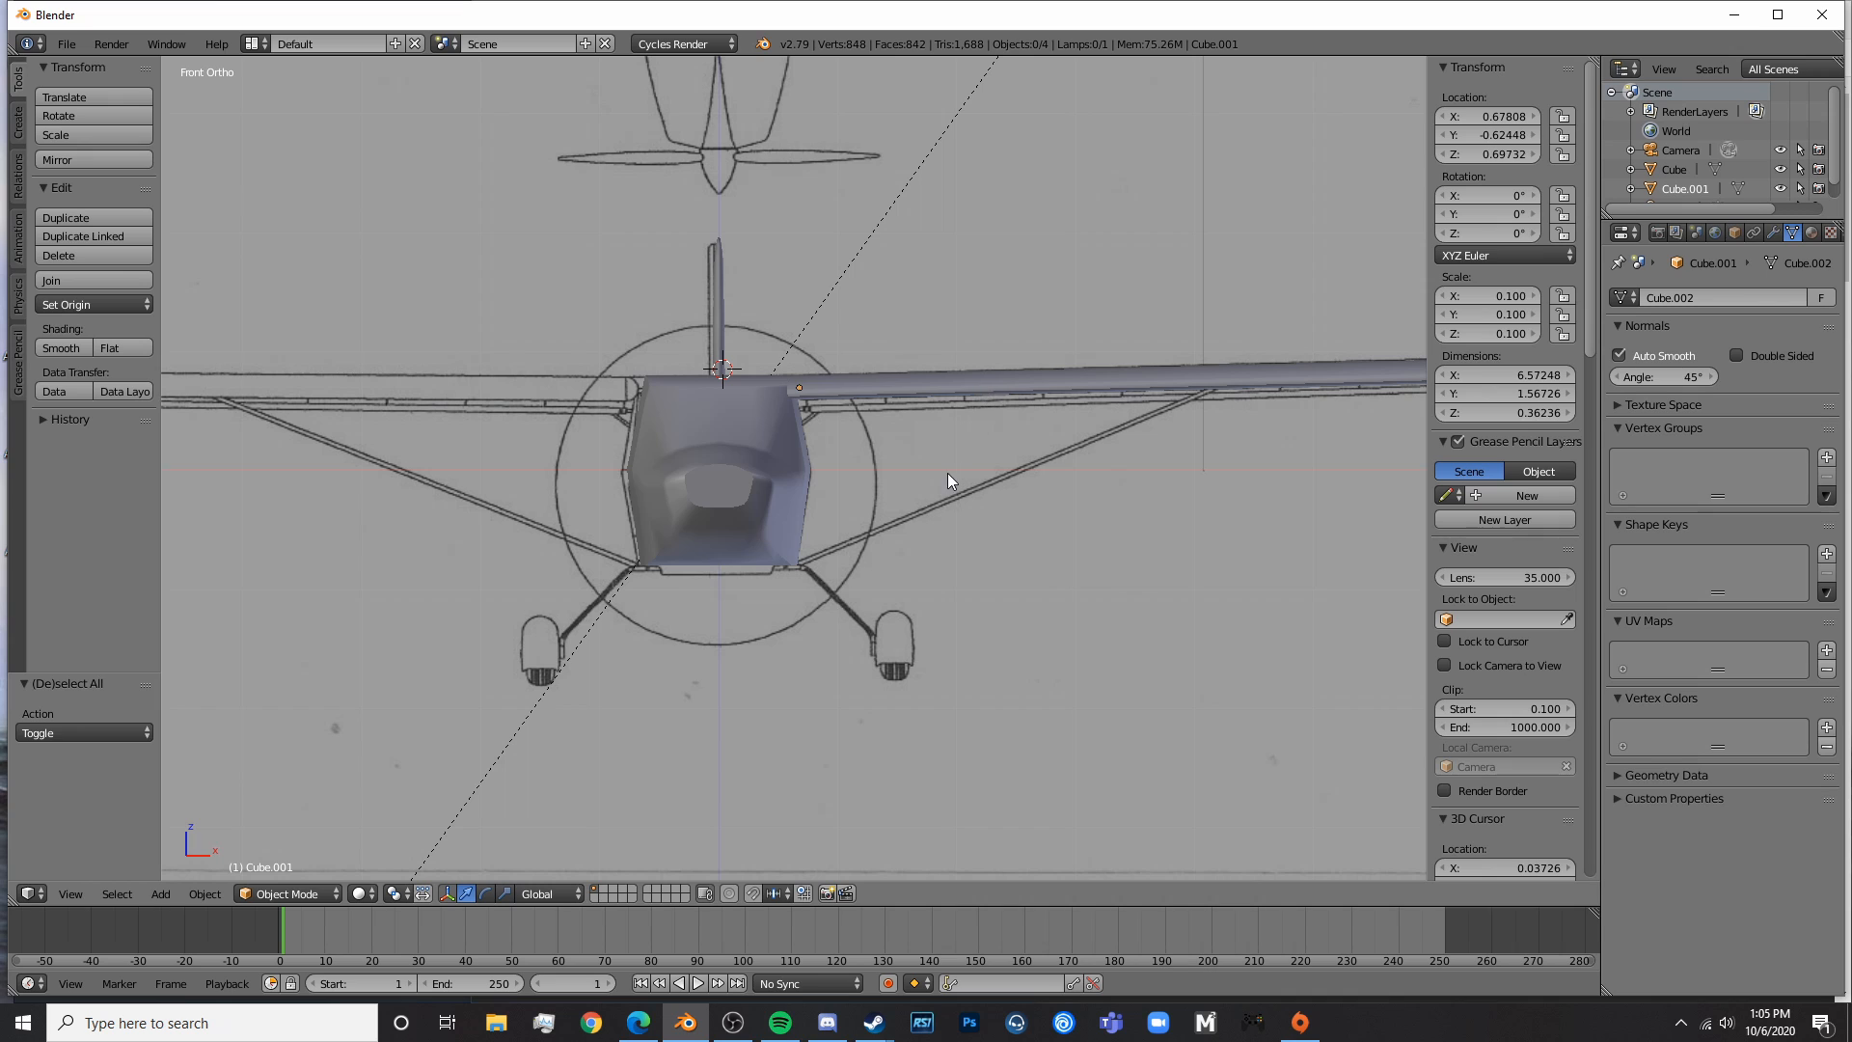
{"action": "middle_click_drag", "start_coordinate": [947, 473], "coordinate": [993, 552]}
- Add a Mirror modifier to the wing on the X axis, using the fuselage object Cube as the mirror object
{"action": "right_click", "coordinate": [972, 461]}
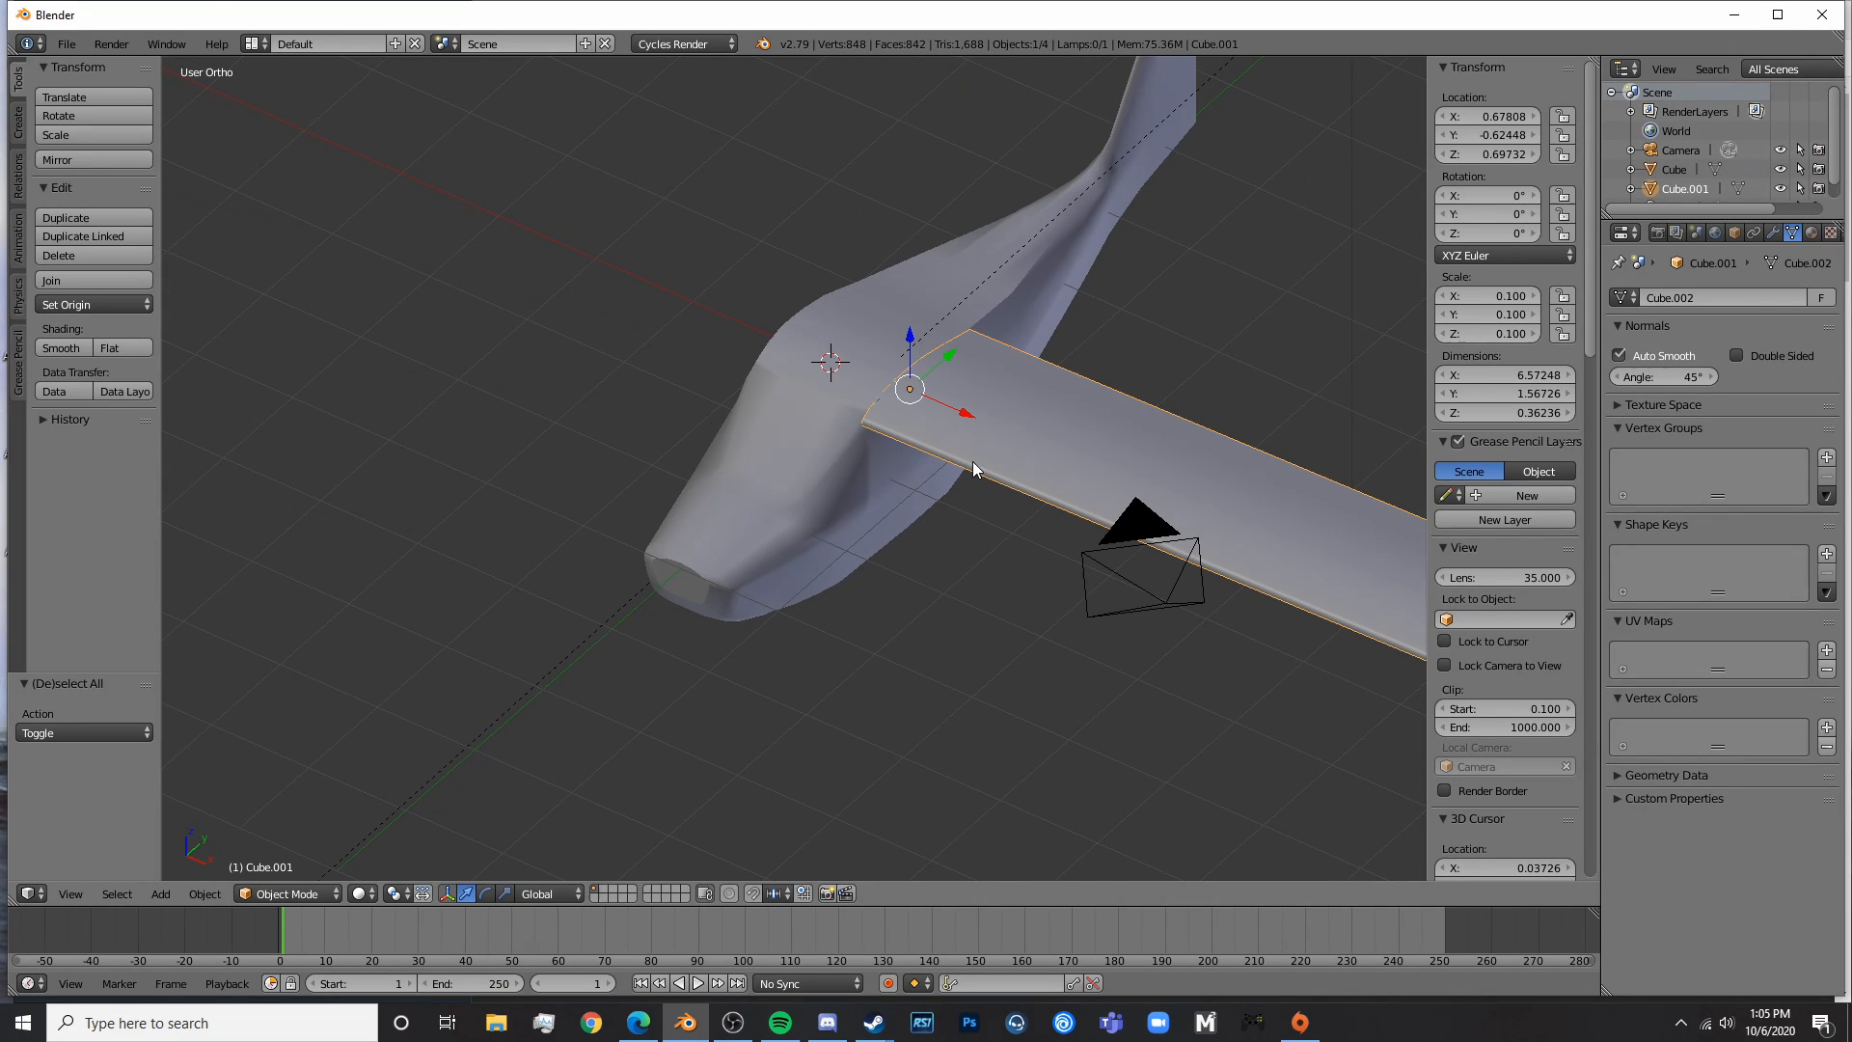
{"action": "left_click", "coordinate": [1772, 232]}
{"action": "left_click", "coordinate": [1681, 299]}
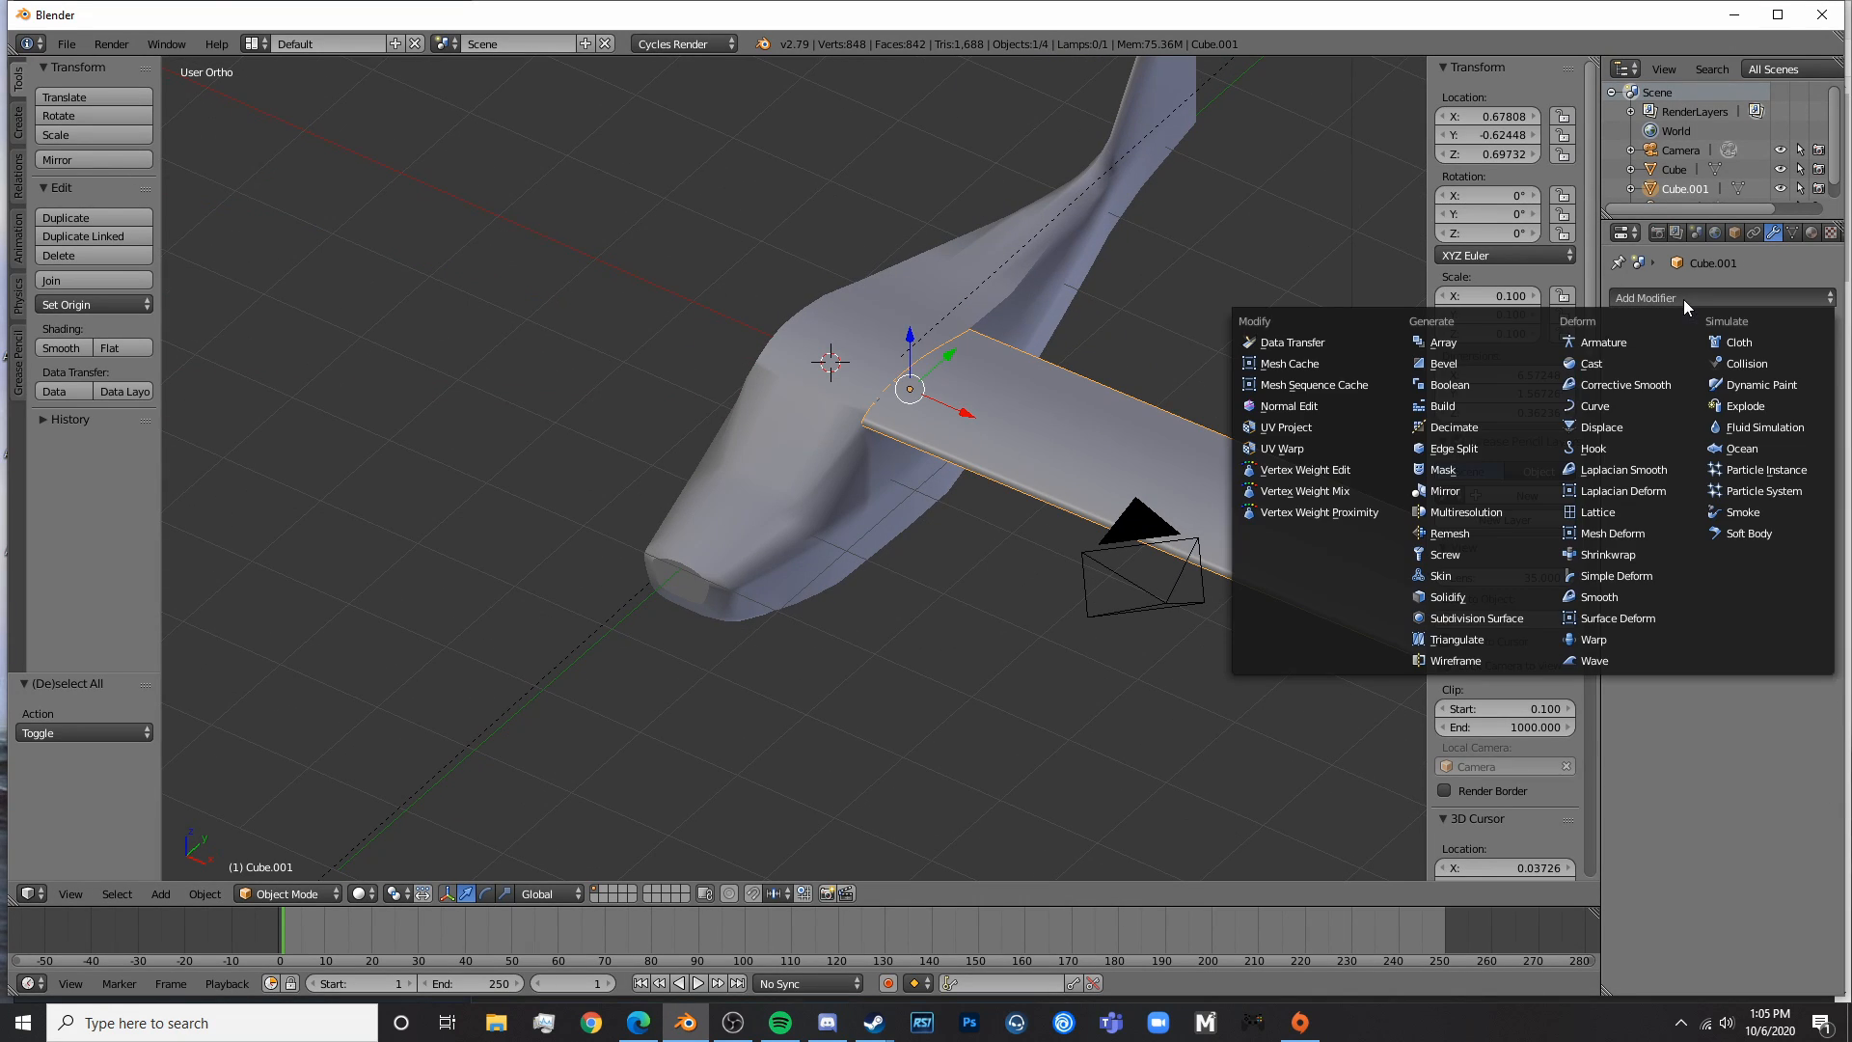
{"action": "left_click", "coordinate": [1445, 491]}
{"action": "left_click", "coordinate": [1040, 367]}
{"action": "scroll", "coordinate": [847, 585], "scroll_direction": "down", "scroll_amount": 5}
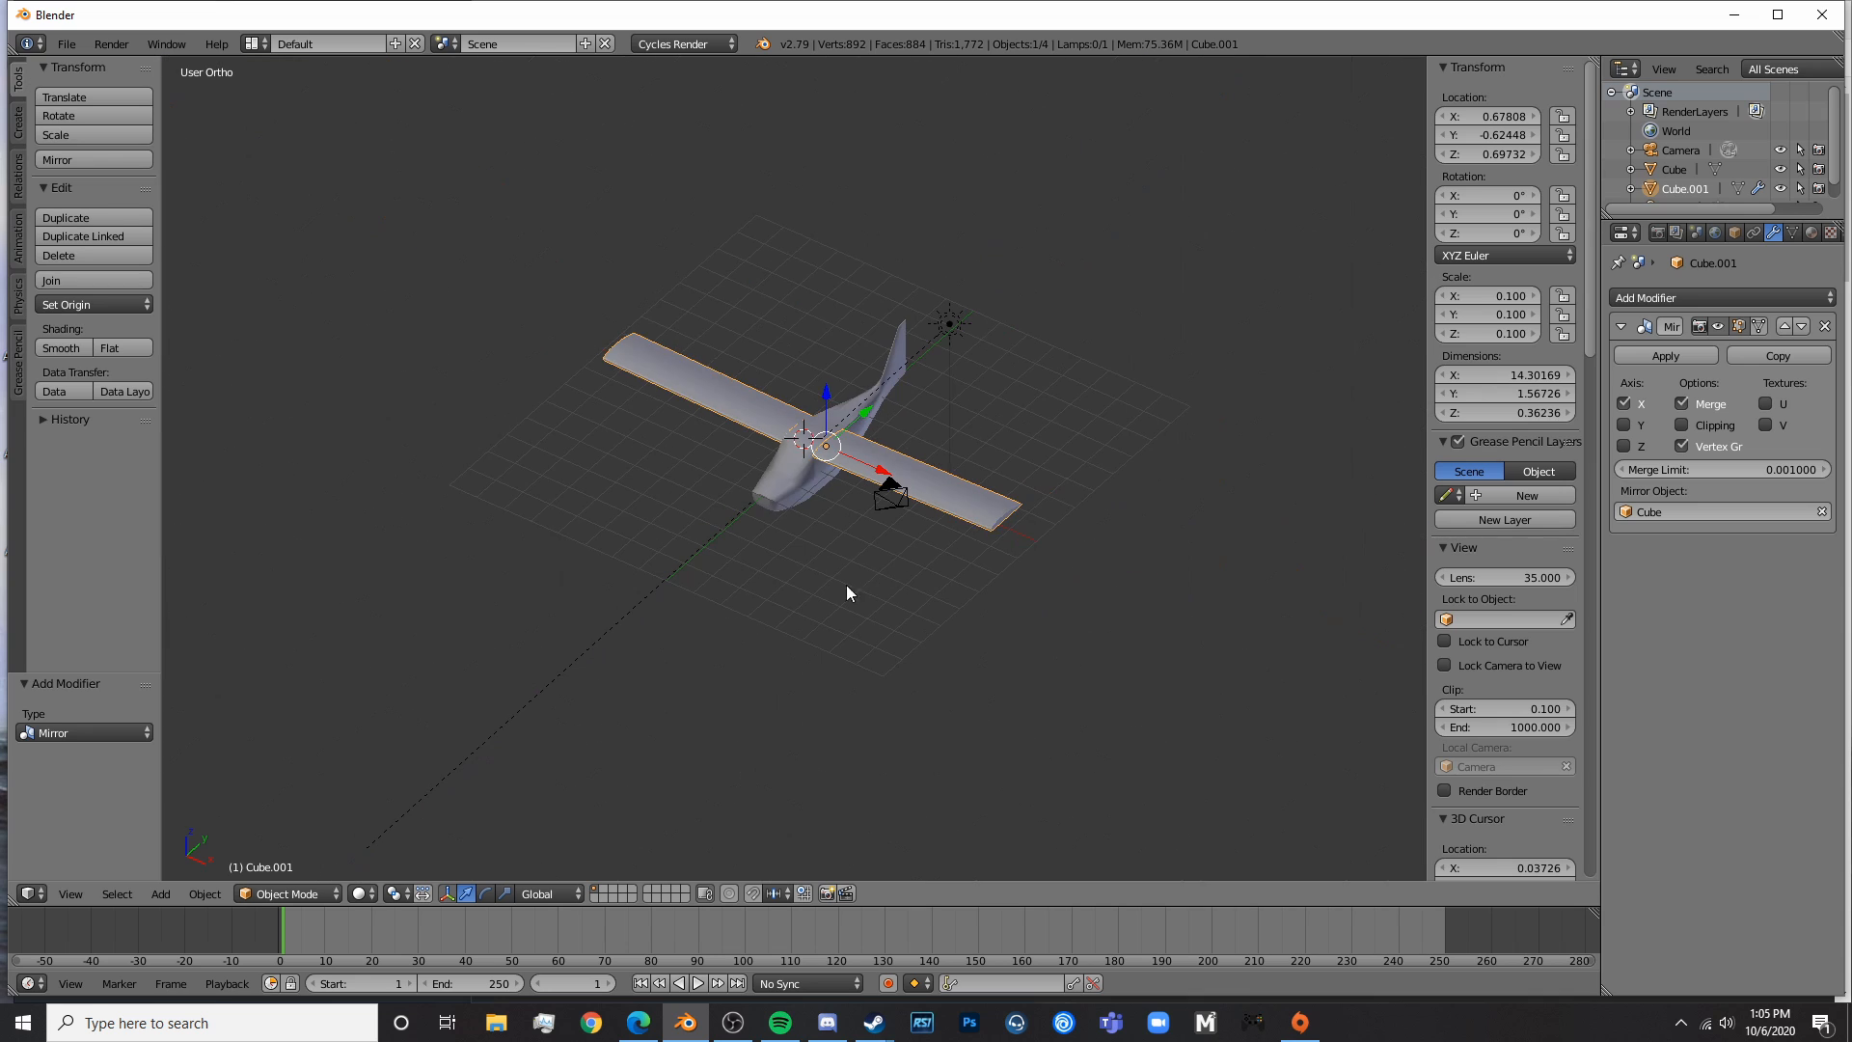
- Examine the mirrored wings, fuselage and tail against the side-view blueprint in solid and wireframe display
{"action": "middle_click_drag", "start_coordinate": [847, 584], "coordinate": [909, 518]}
{"action": "key", "text": "a"}
{"action": "scroll", "coordinate": [851, 517], "scroll_direction": "up", "scroll_amount": 5}
{"action": "key", "text": "KP_3"}
{"action": "scroll", "coordinate": [908, 515], "scroll_direction": "up", "scroll_amount": 5}
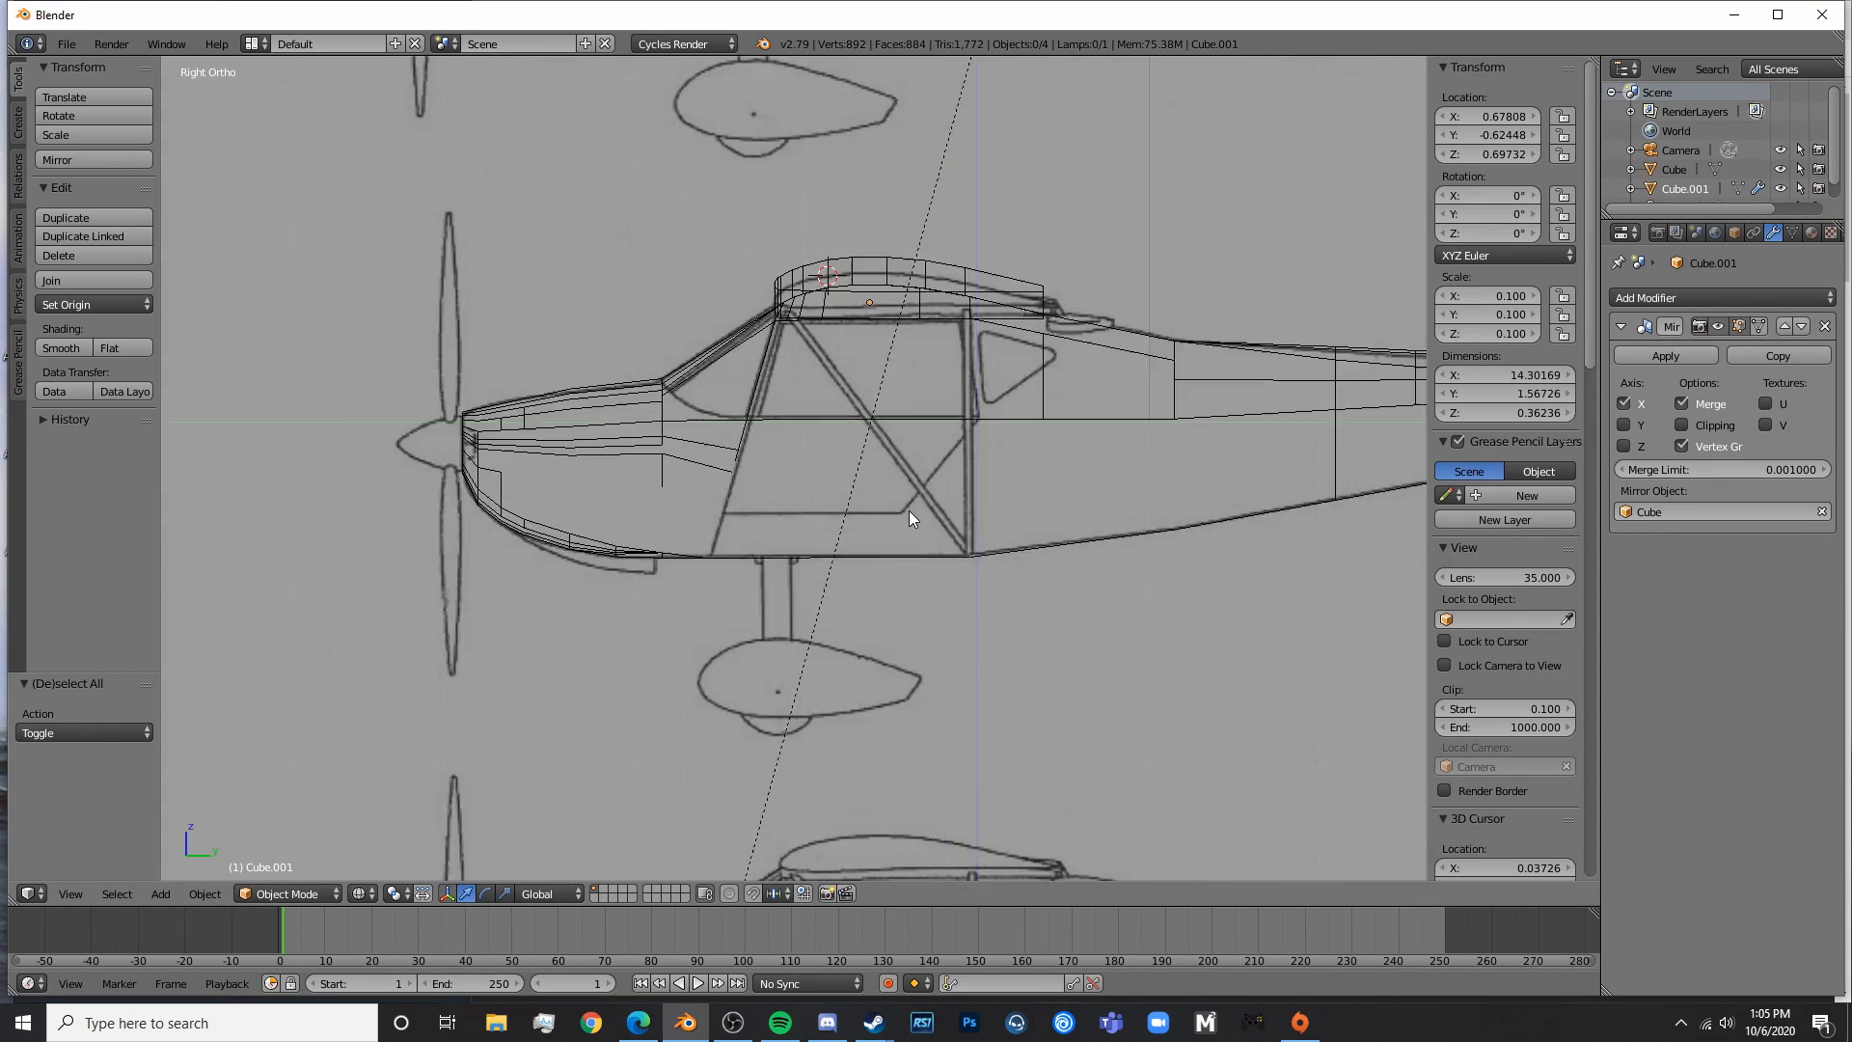
{"action": "scroll", "coordinate": [794, 533], "scroll_direction": "down", "scroll_amount": 2}
{"action": "middle_click_drag", "start_coordinate": [795, 532], "coordinate": [912, 519], "text": "shift"}
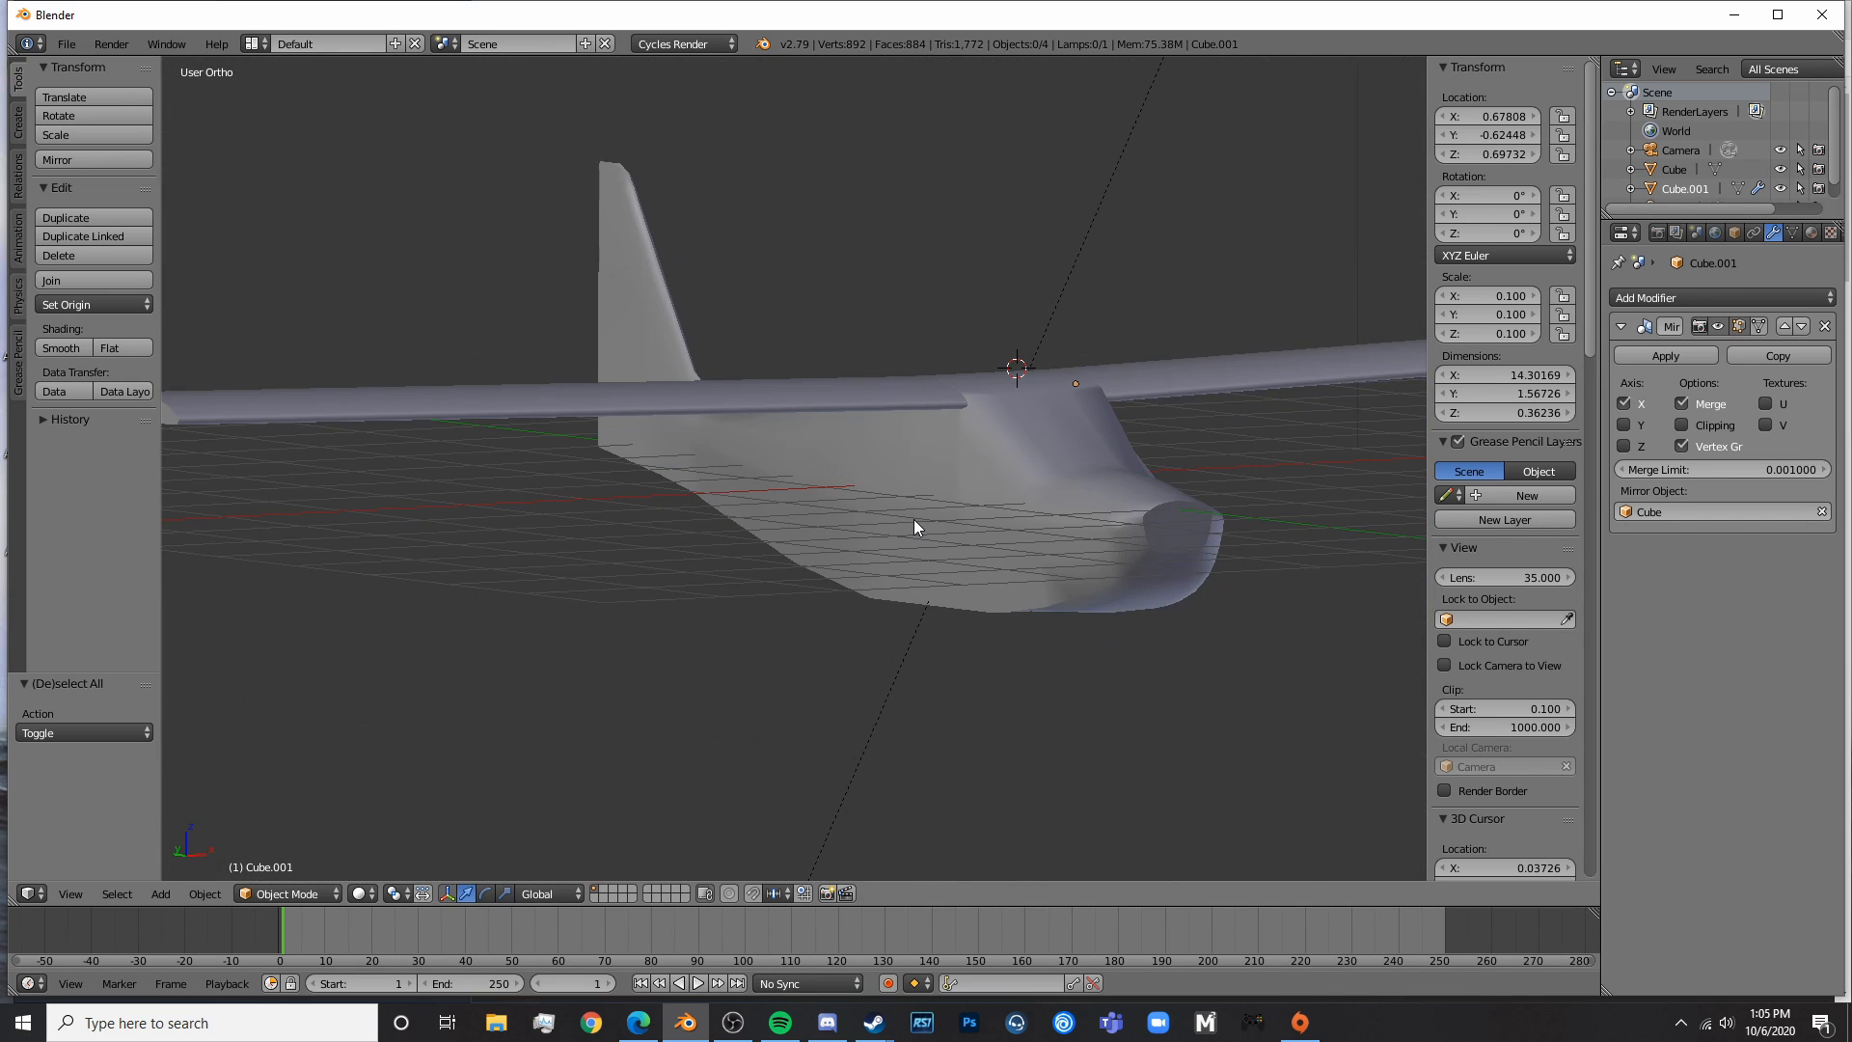
{"action": "key", "text": "KP_3"}
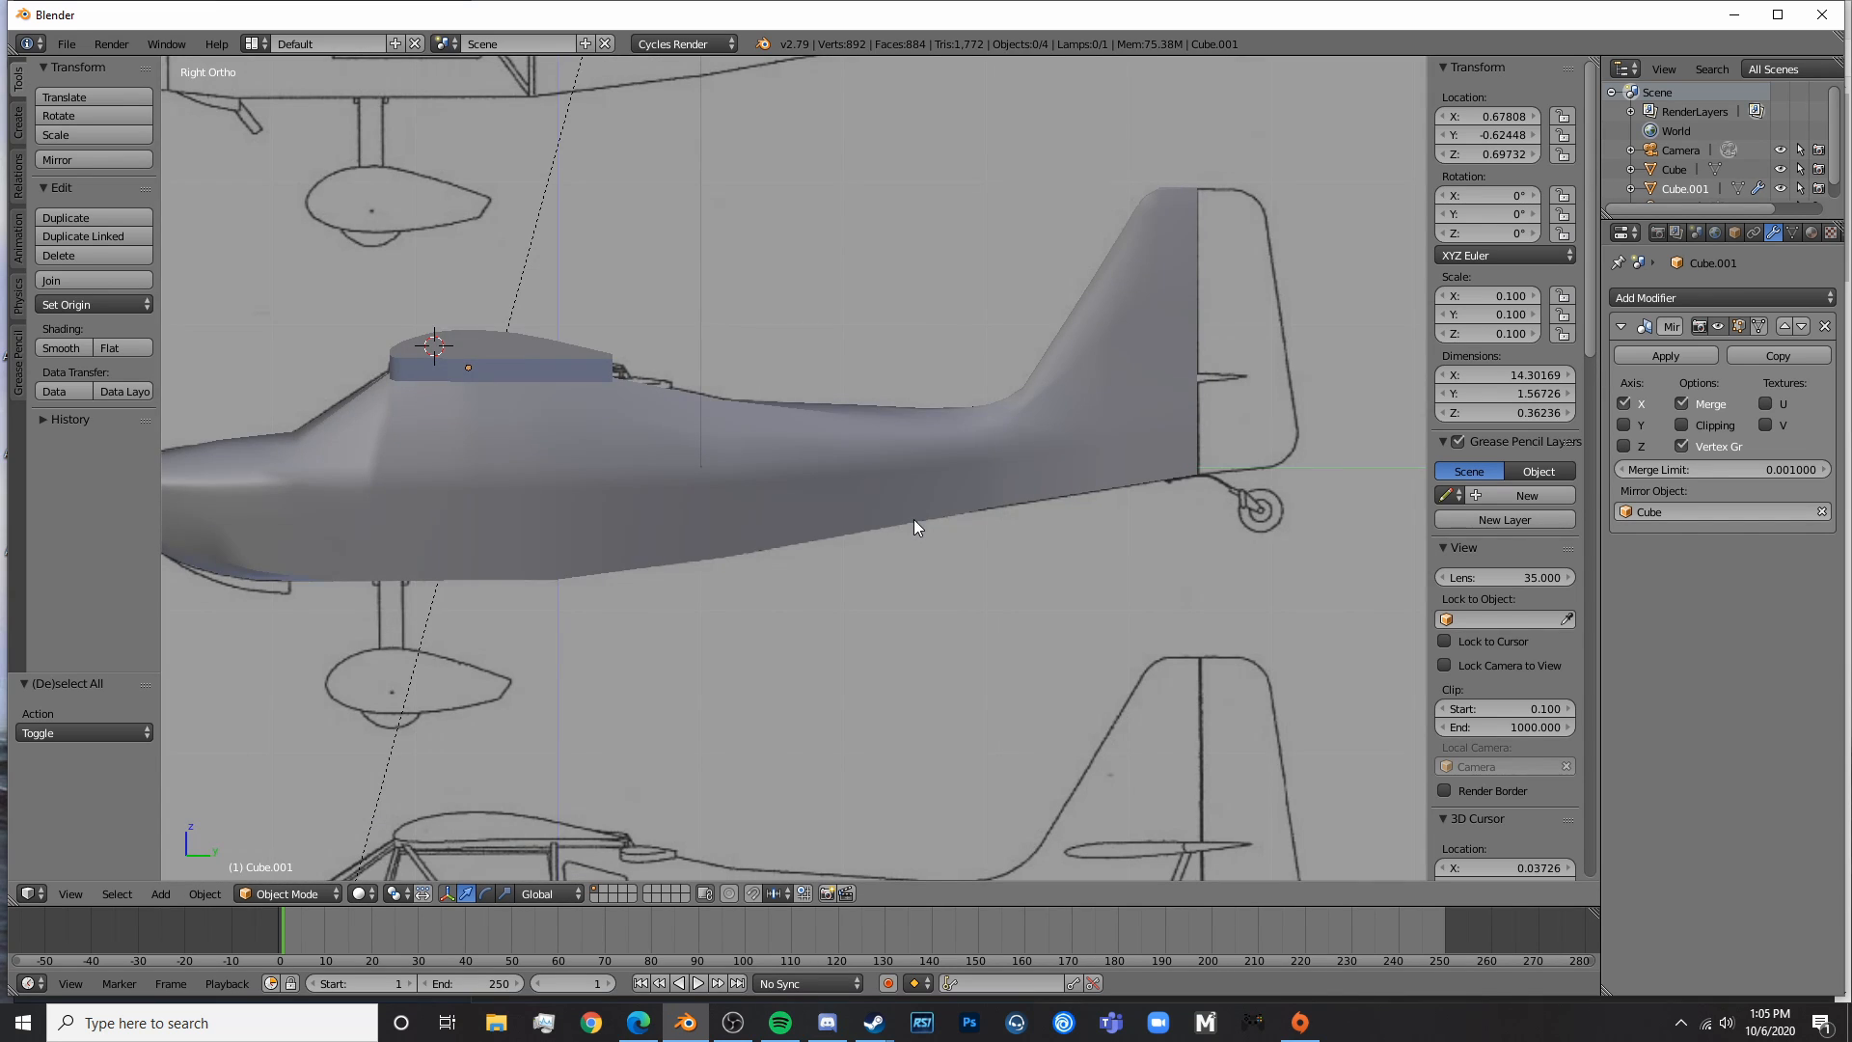
{"action": "scroll", "coordinate": [468, 511], "scroll_direction": "down", "scroll_amount": 3}
{"action": "key", "text": "z"}
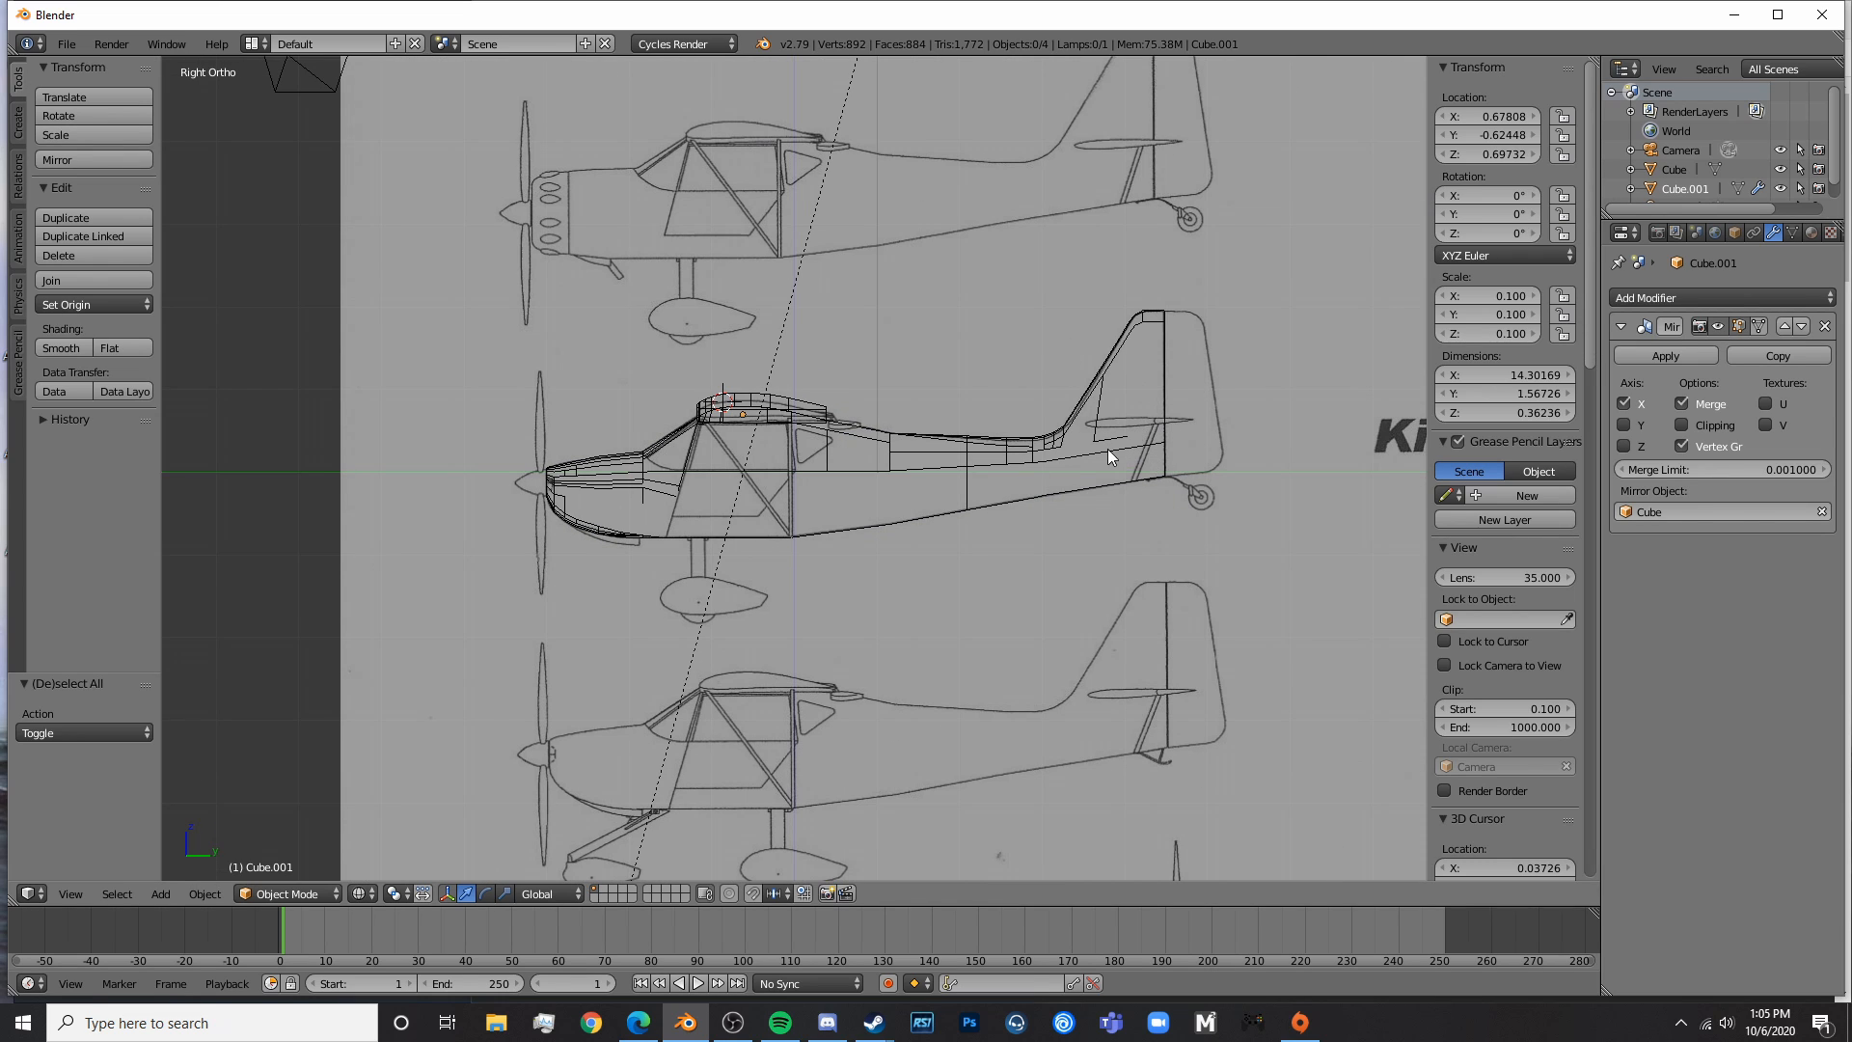
{"action": "scroll", "coordinate": [774, 656], "scroll_direction": "up", "scroll_amount": 6}
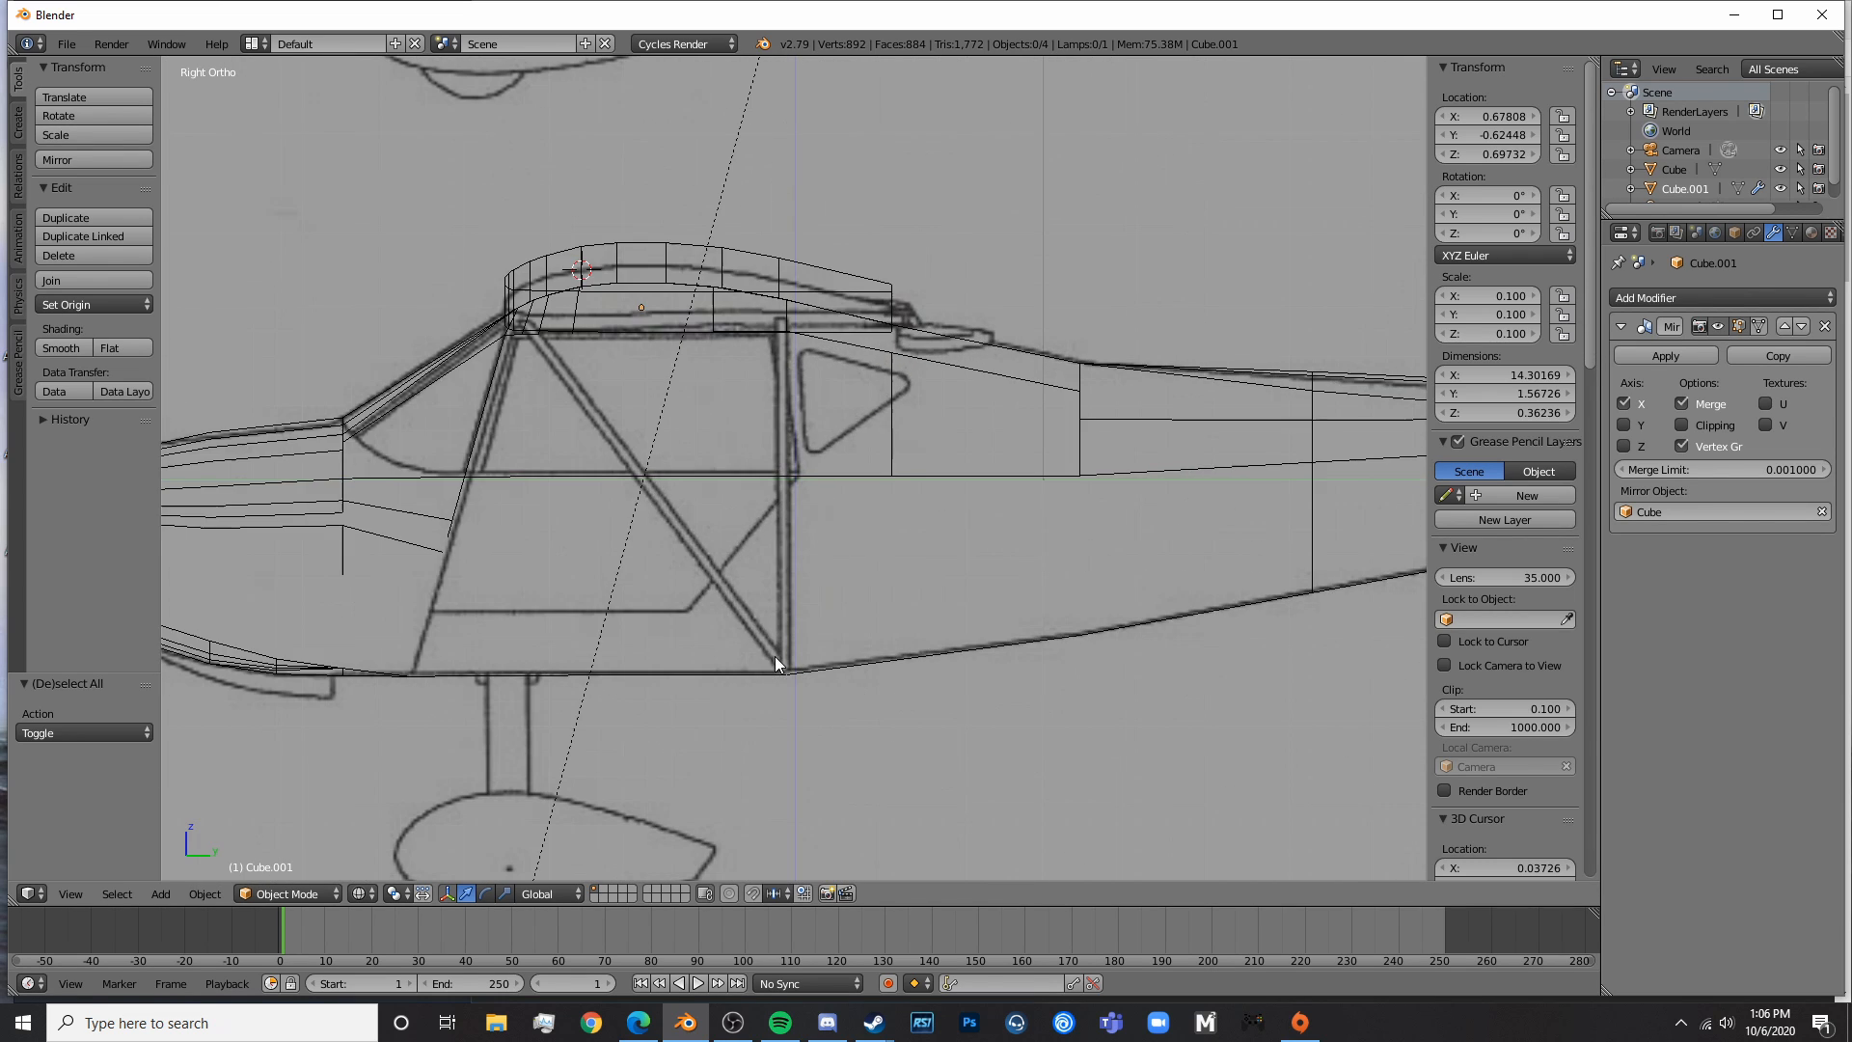
{"action": "key", "text": "z"}
{"action": "middle_click_drag", "start_coordinate": [673, 564], "coordinate": [1003, 571], "text": "shift"}
{"action": "key", "text": "z"}
{"action": "key", "text": "shift+a"}
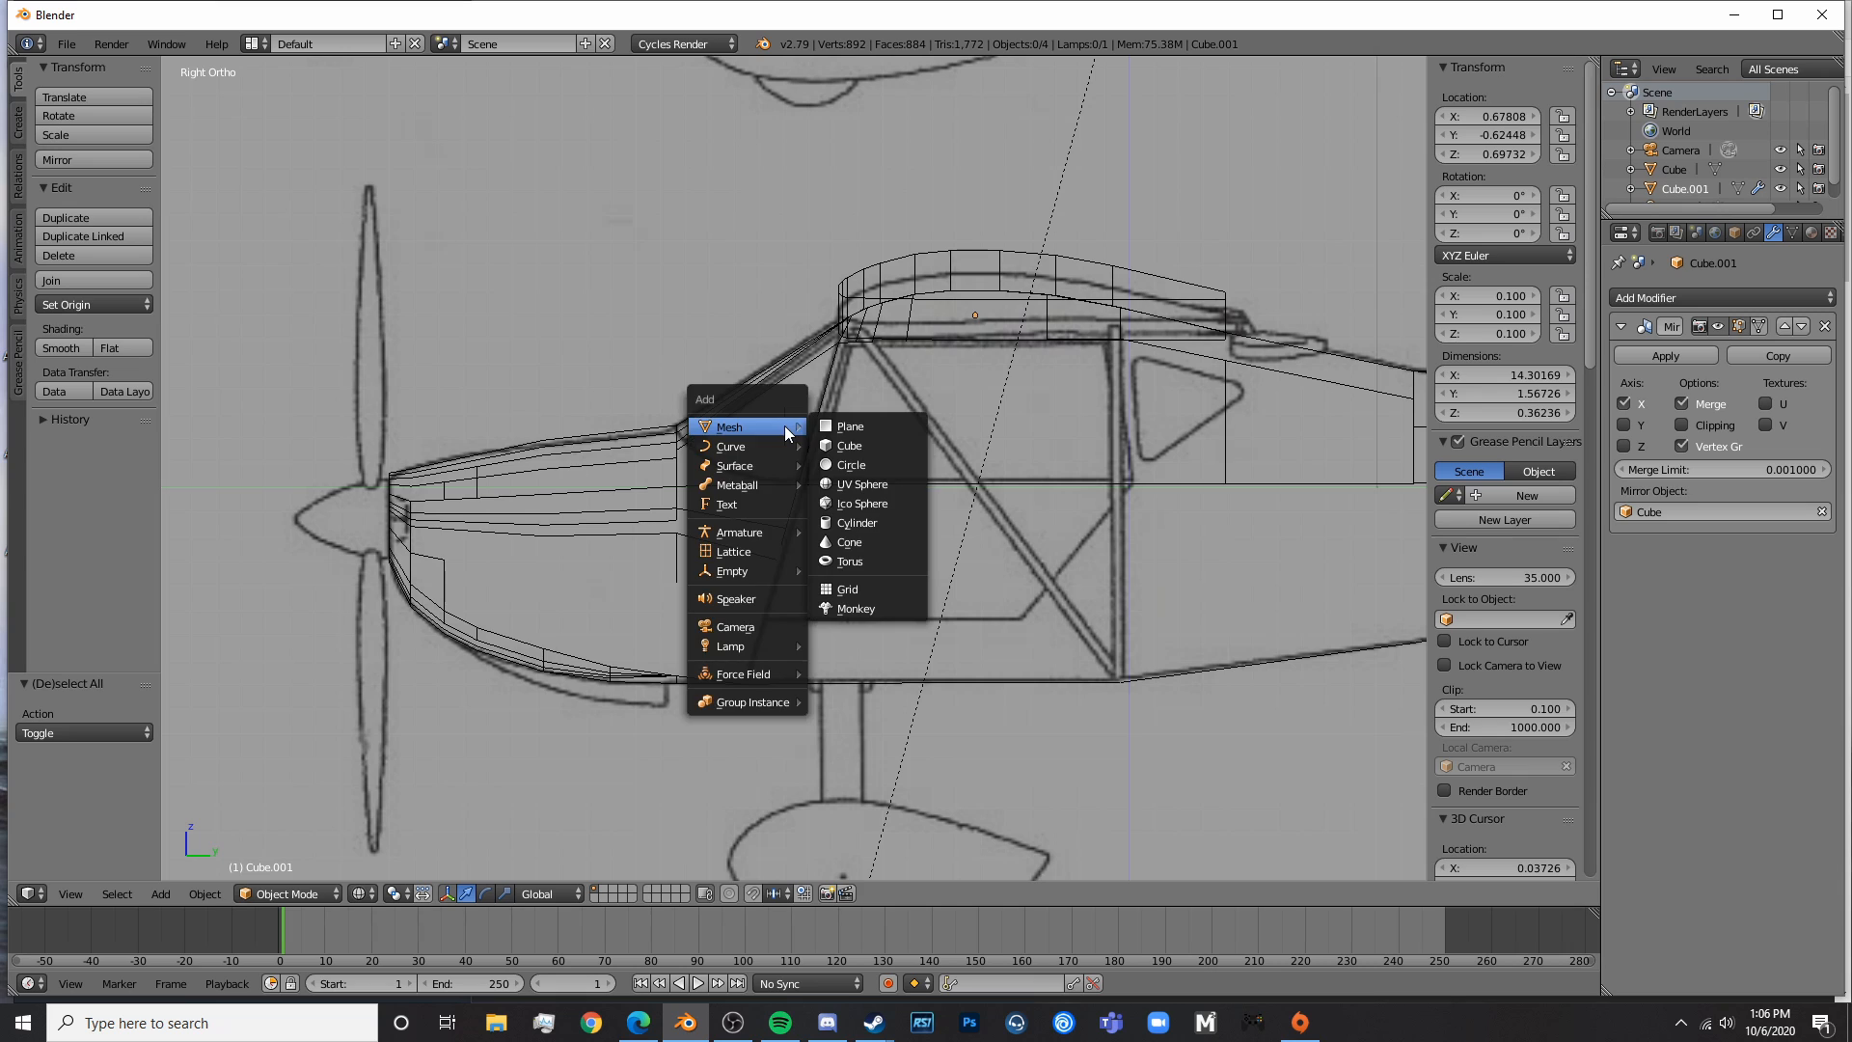
{"action": "left_click", "coordinate": [849, 418]}
{"action": "key", "text": "Delete"}
- Add a cube, scale it to about 0.205, and place it over the front of the cabin side window
{"action": "key", "text": "shift+a"}
{"action": "mouse_move", "coordinate": [868, 450]}
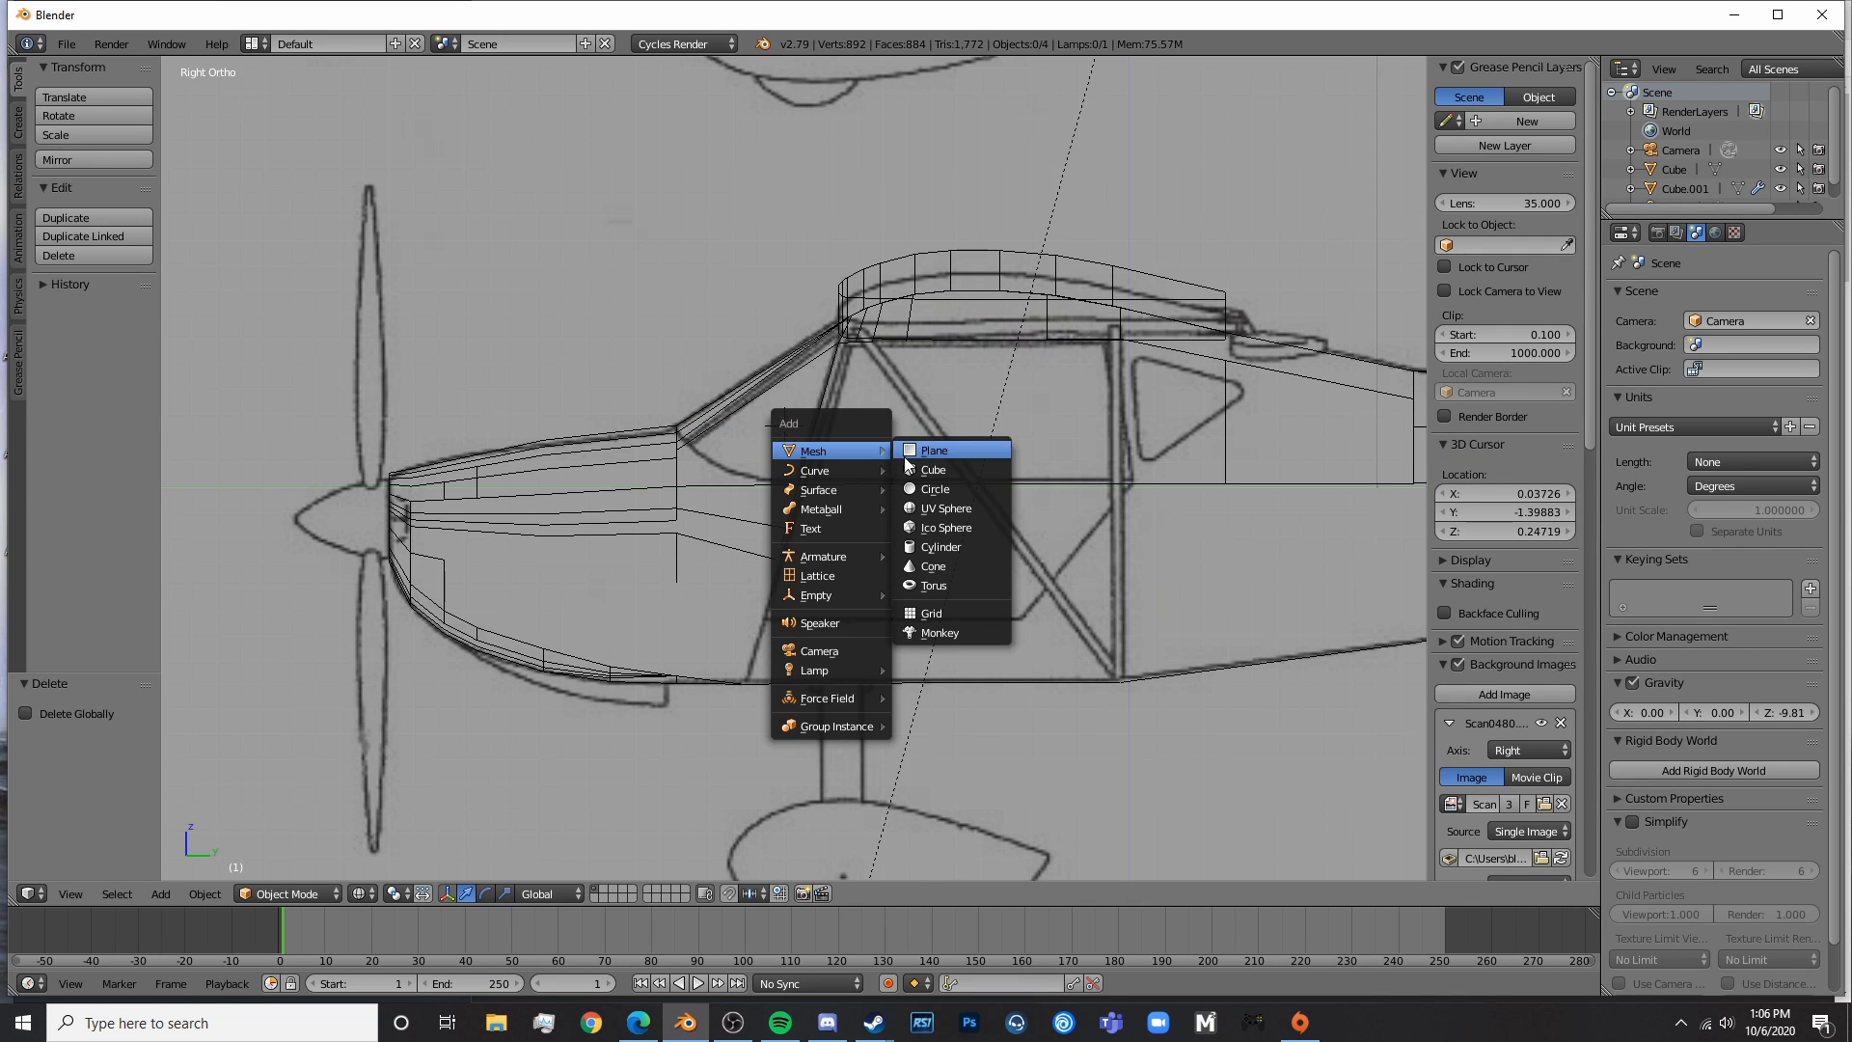
{"action": "left_click", "coordinate": [945, 470]}
{"action": "key", "text": "s"}
{"action": "left_click", "coordinate": [866, 491]}
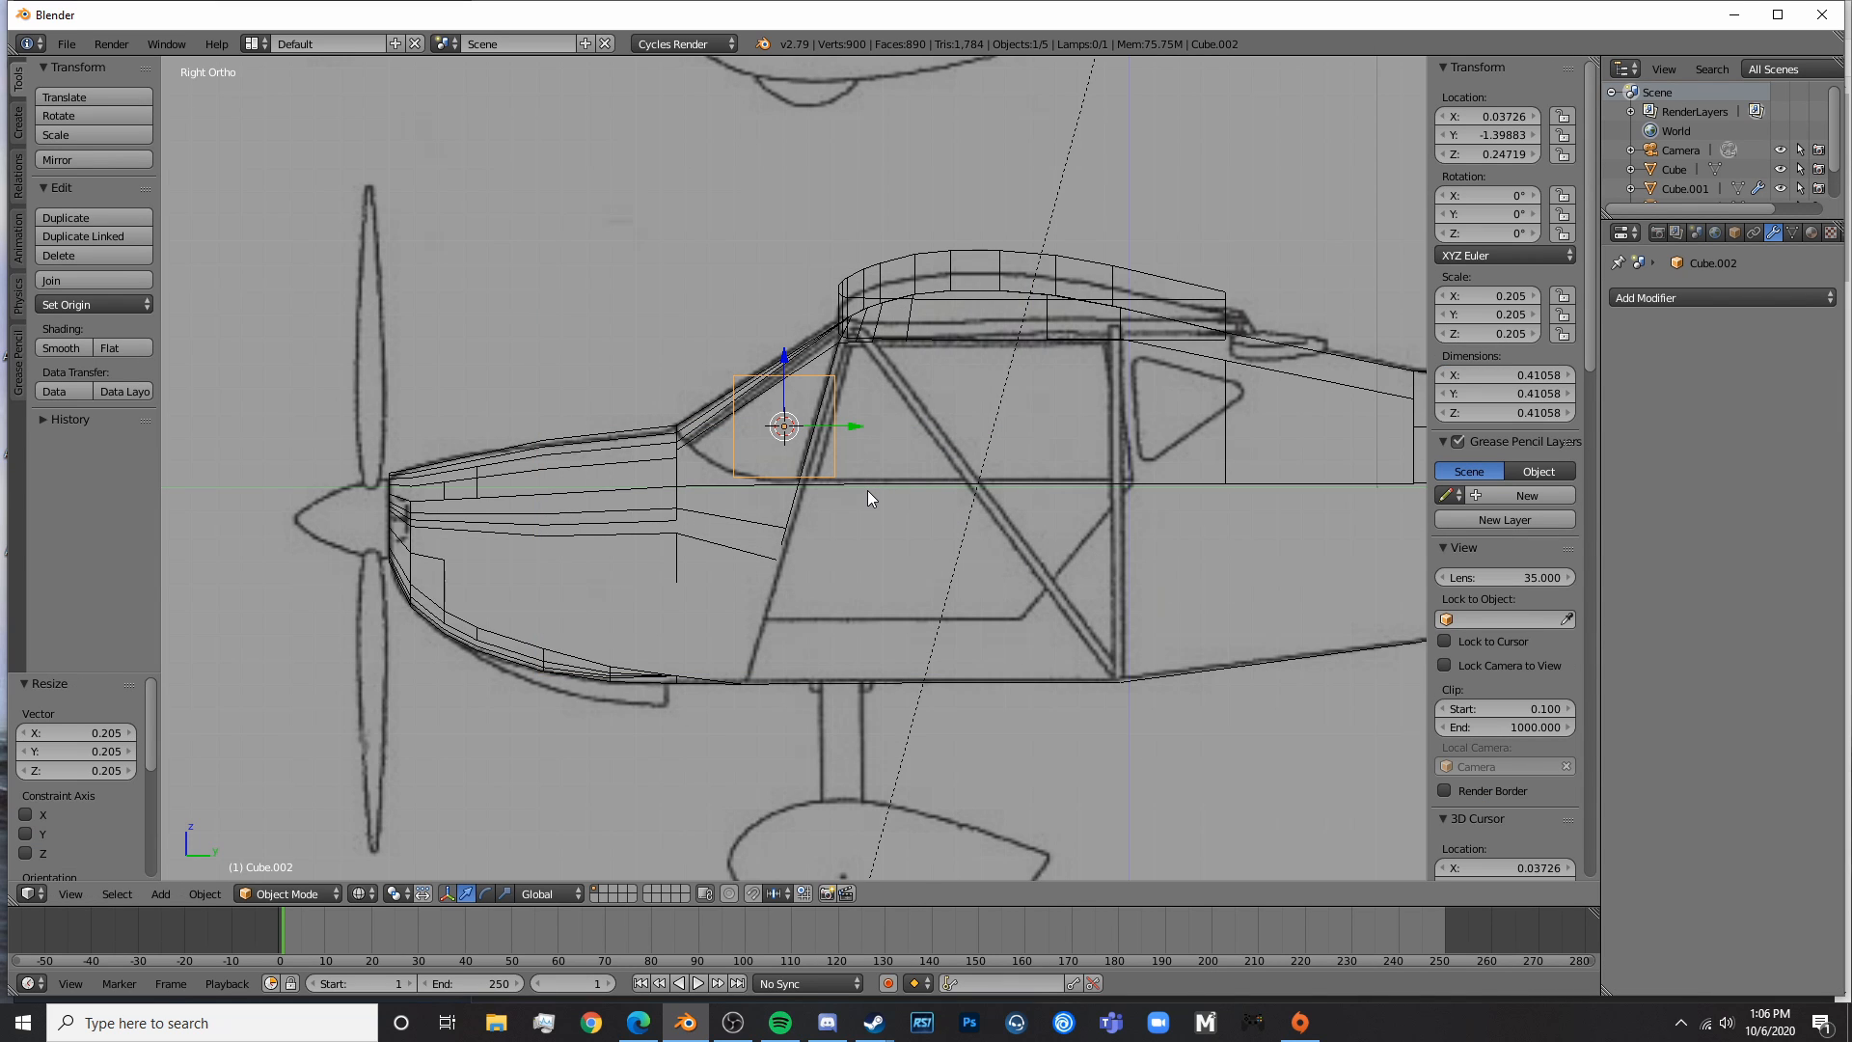
{"action": "left_click_drag", "start_coordinate": [857, 431], "coordinate": [887, 417]}
{"action": "left_click_drag", "start_coordinate": [825, 360], "coordinate": [801, 384]}
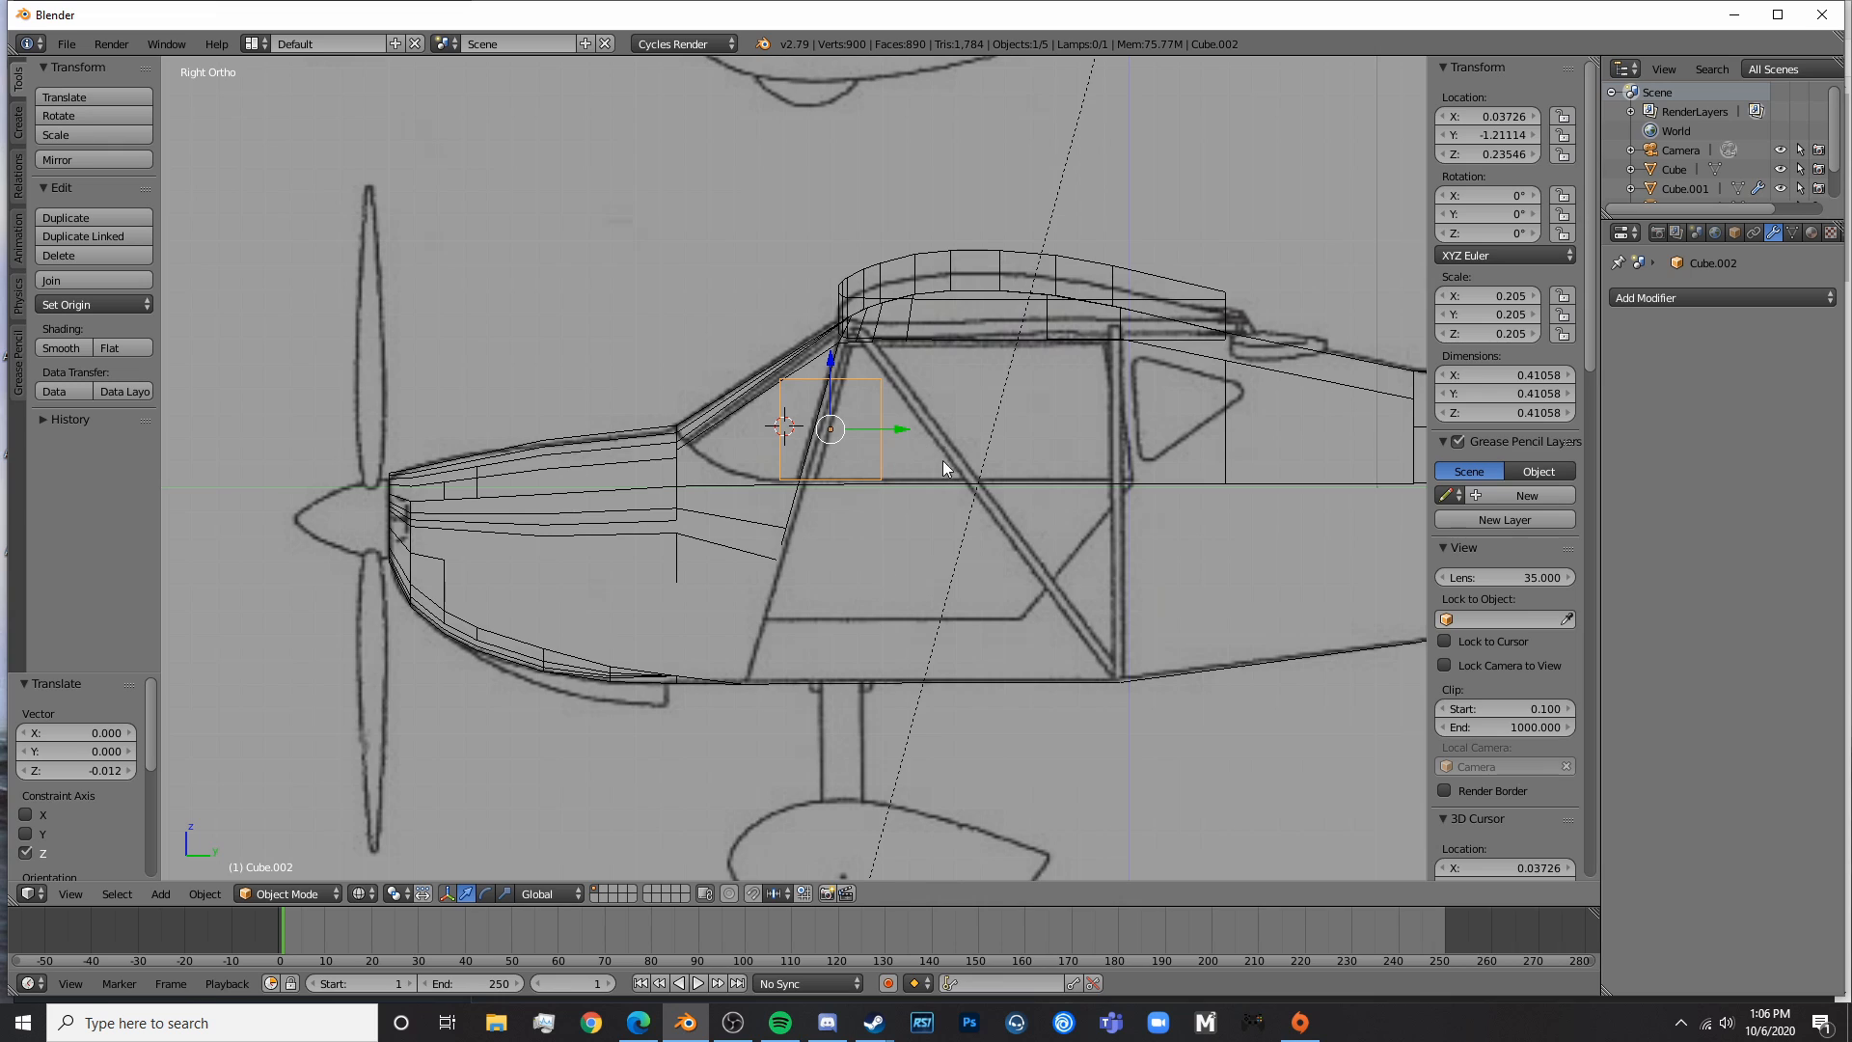
- Rename the airplane's body object Cube as Fusulage
{"action": "scroll", "coordinate": [941, 460], "scroll_direction": "down", "scroll_amount": 3}
{"action": "scroll", "coordinate": [1697, 145], "scroll_direction": "down", "scroll_amount": 2}
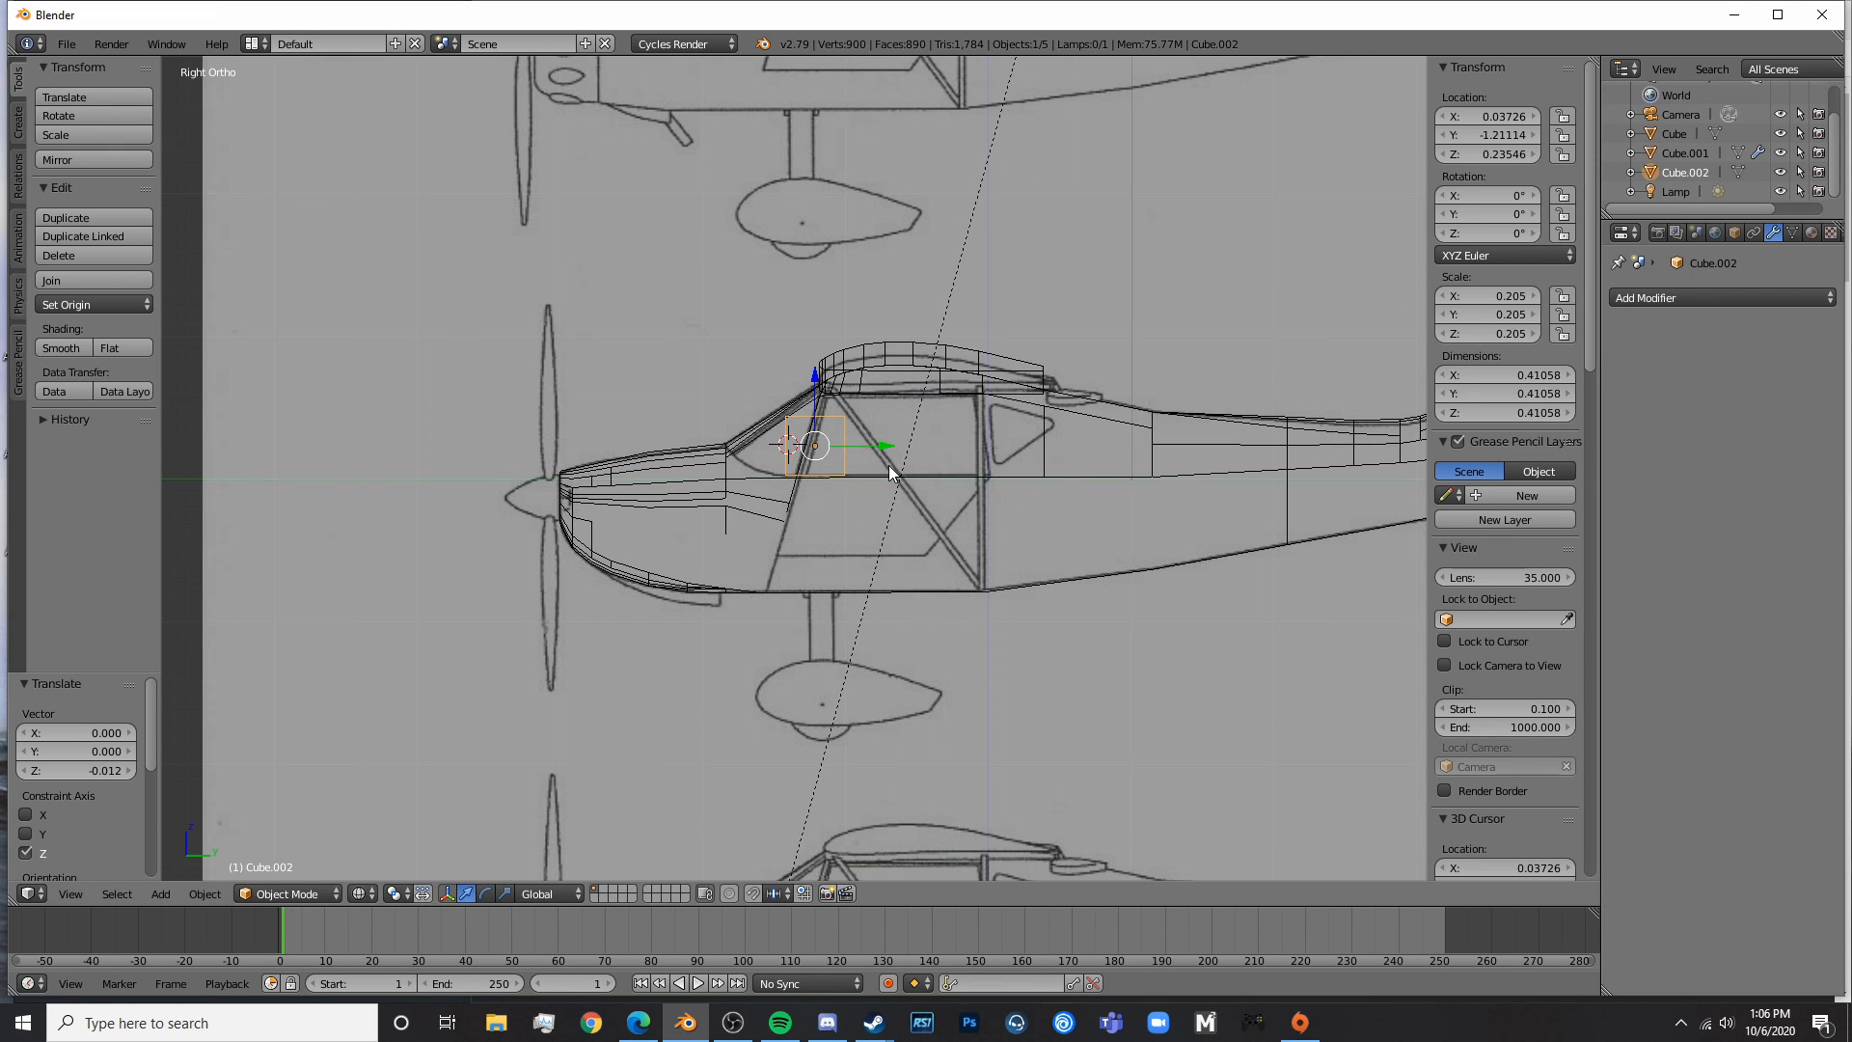
{"action": "right_click", "coordinate": [1174, 438]}
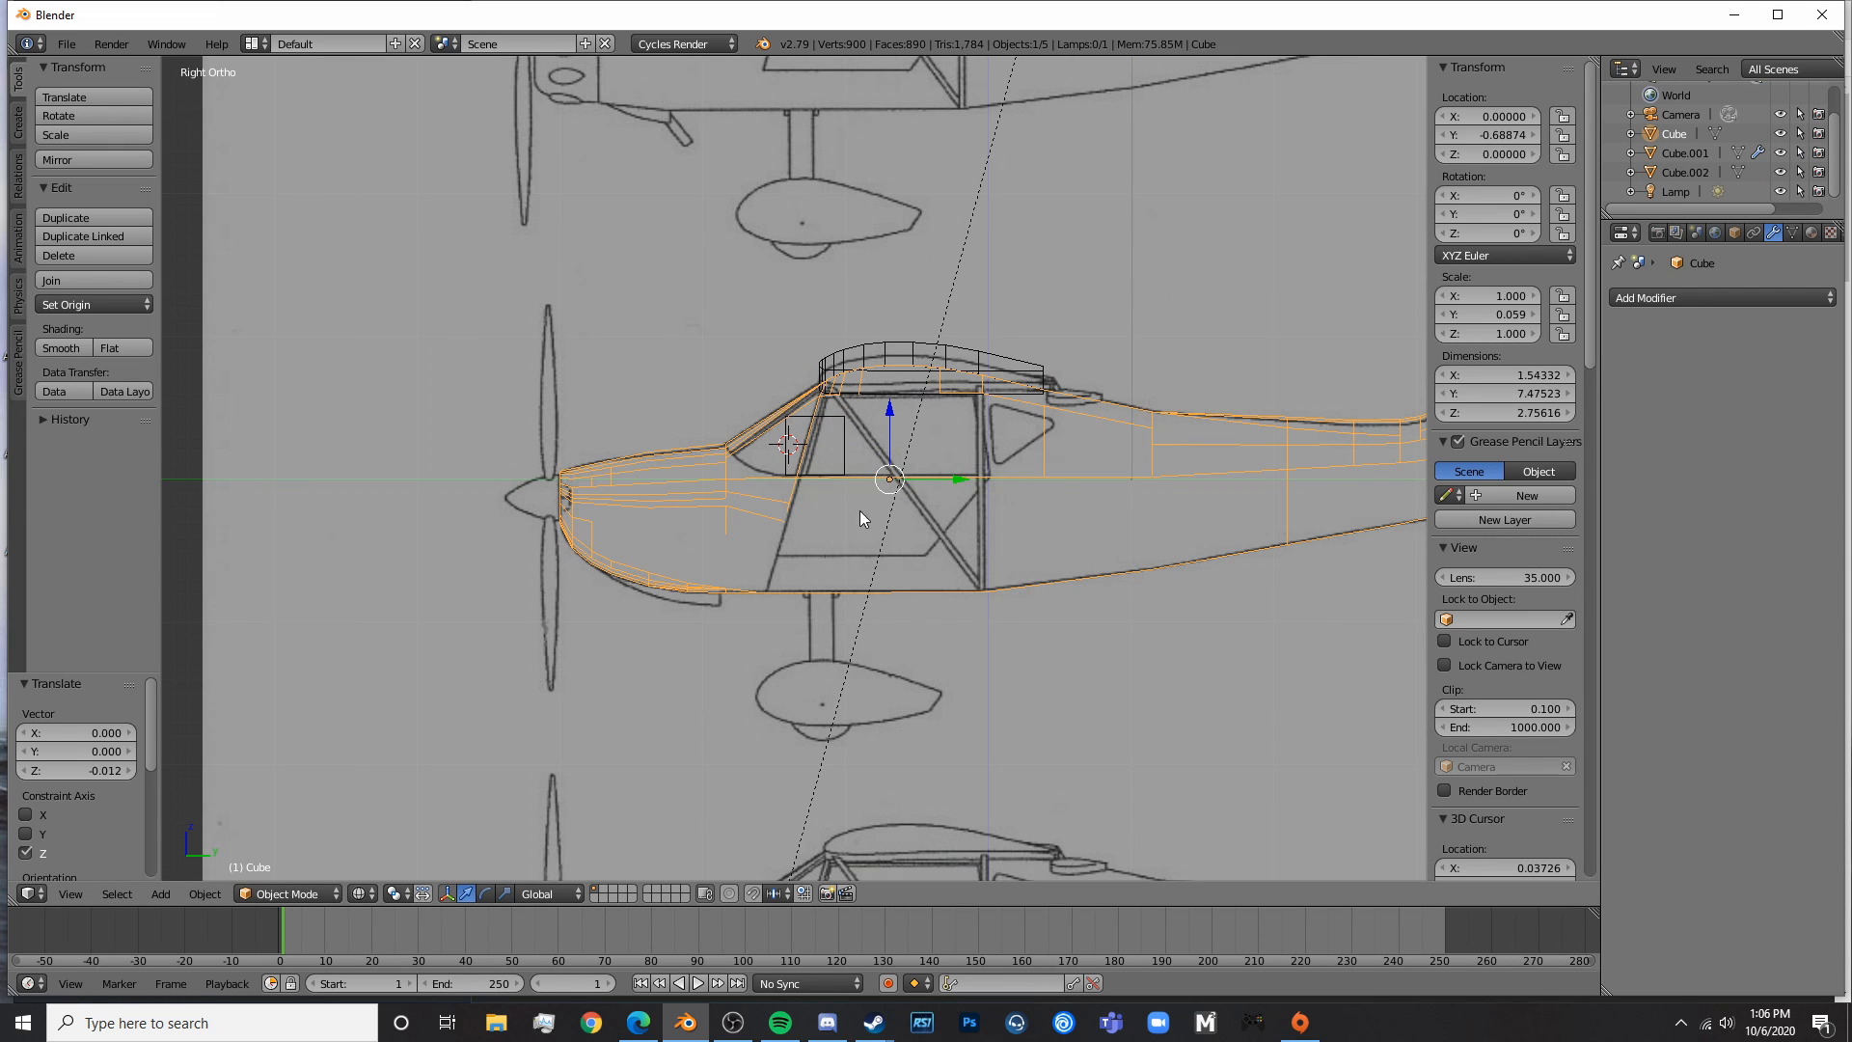
{"action": "double_click", "coordinate": [1673, 134]}
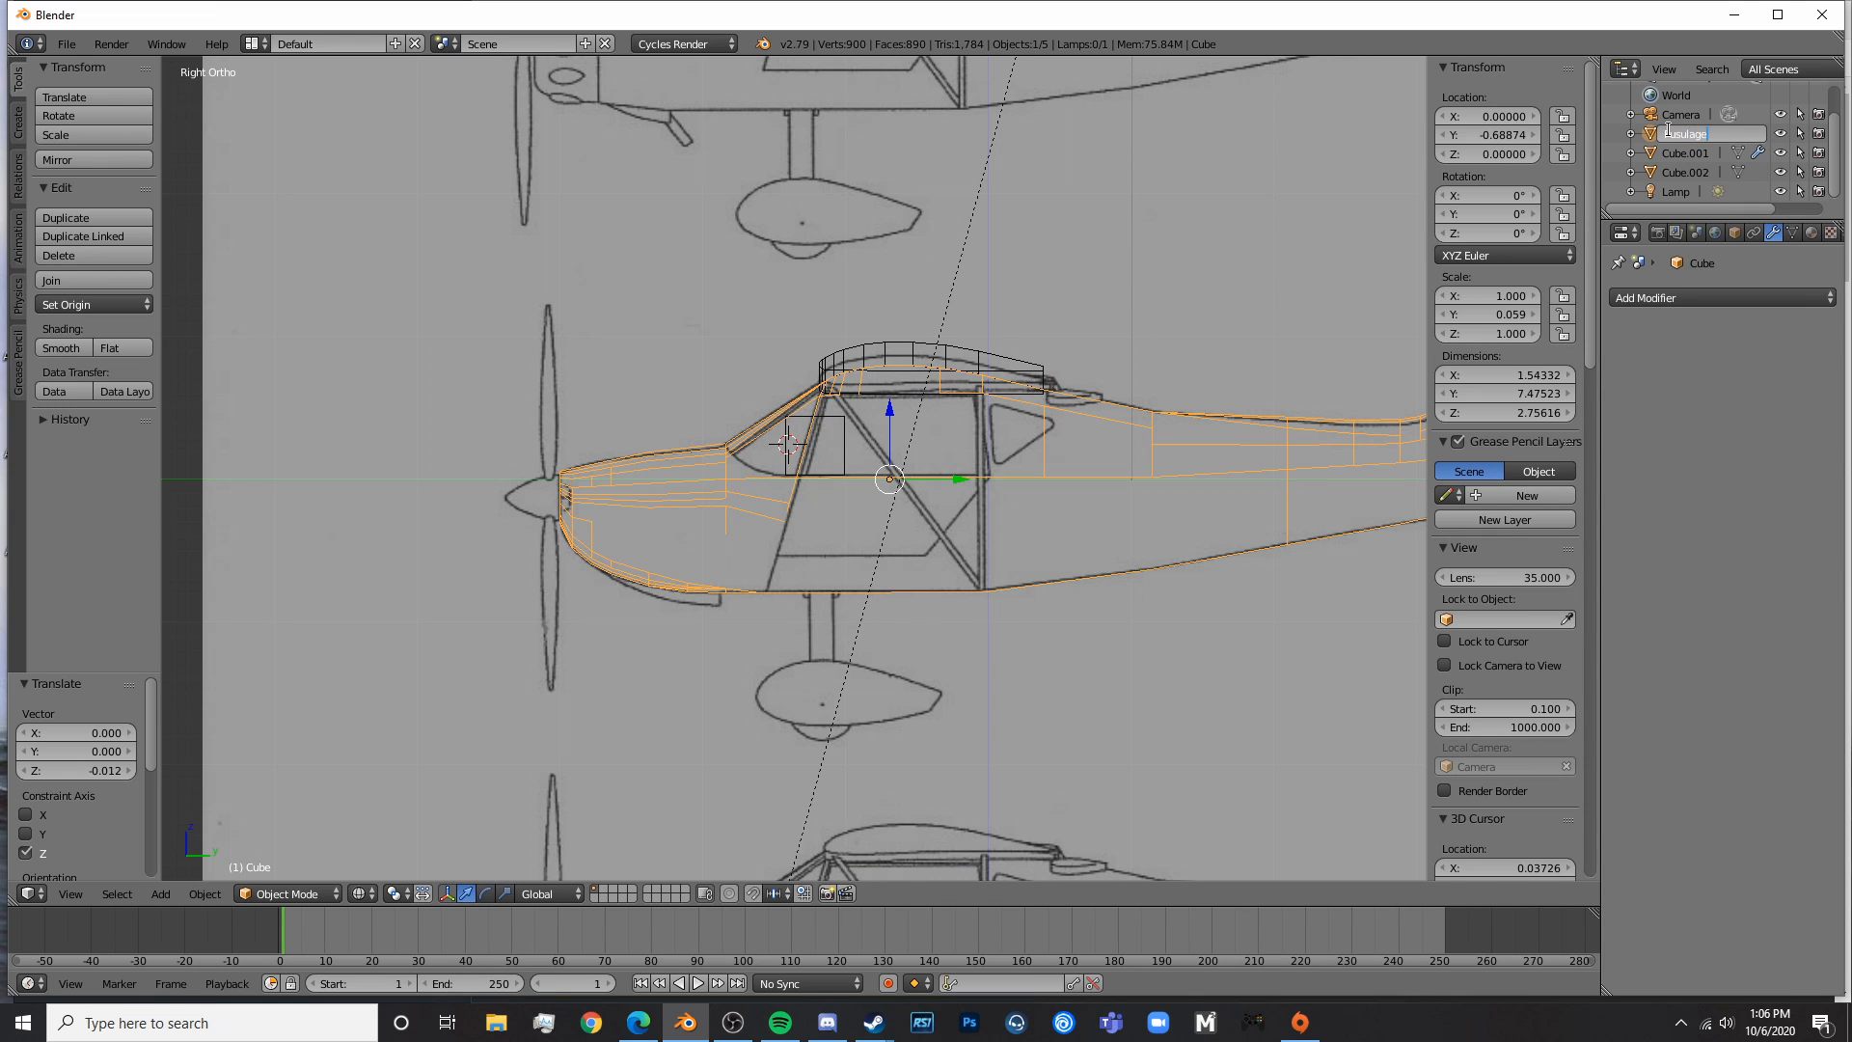
{"action": "type", "text": "Fusulage"}
{"action": "key", "text": "Return"}
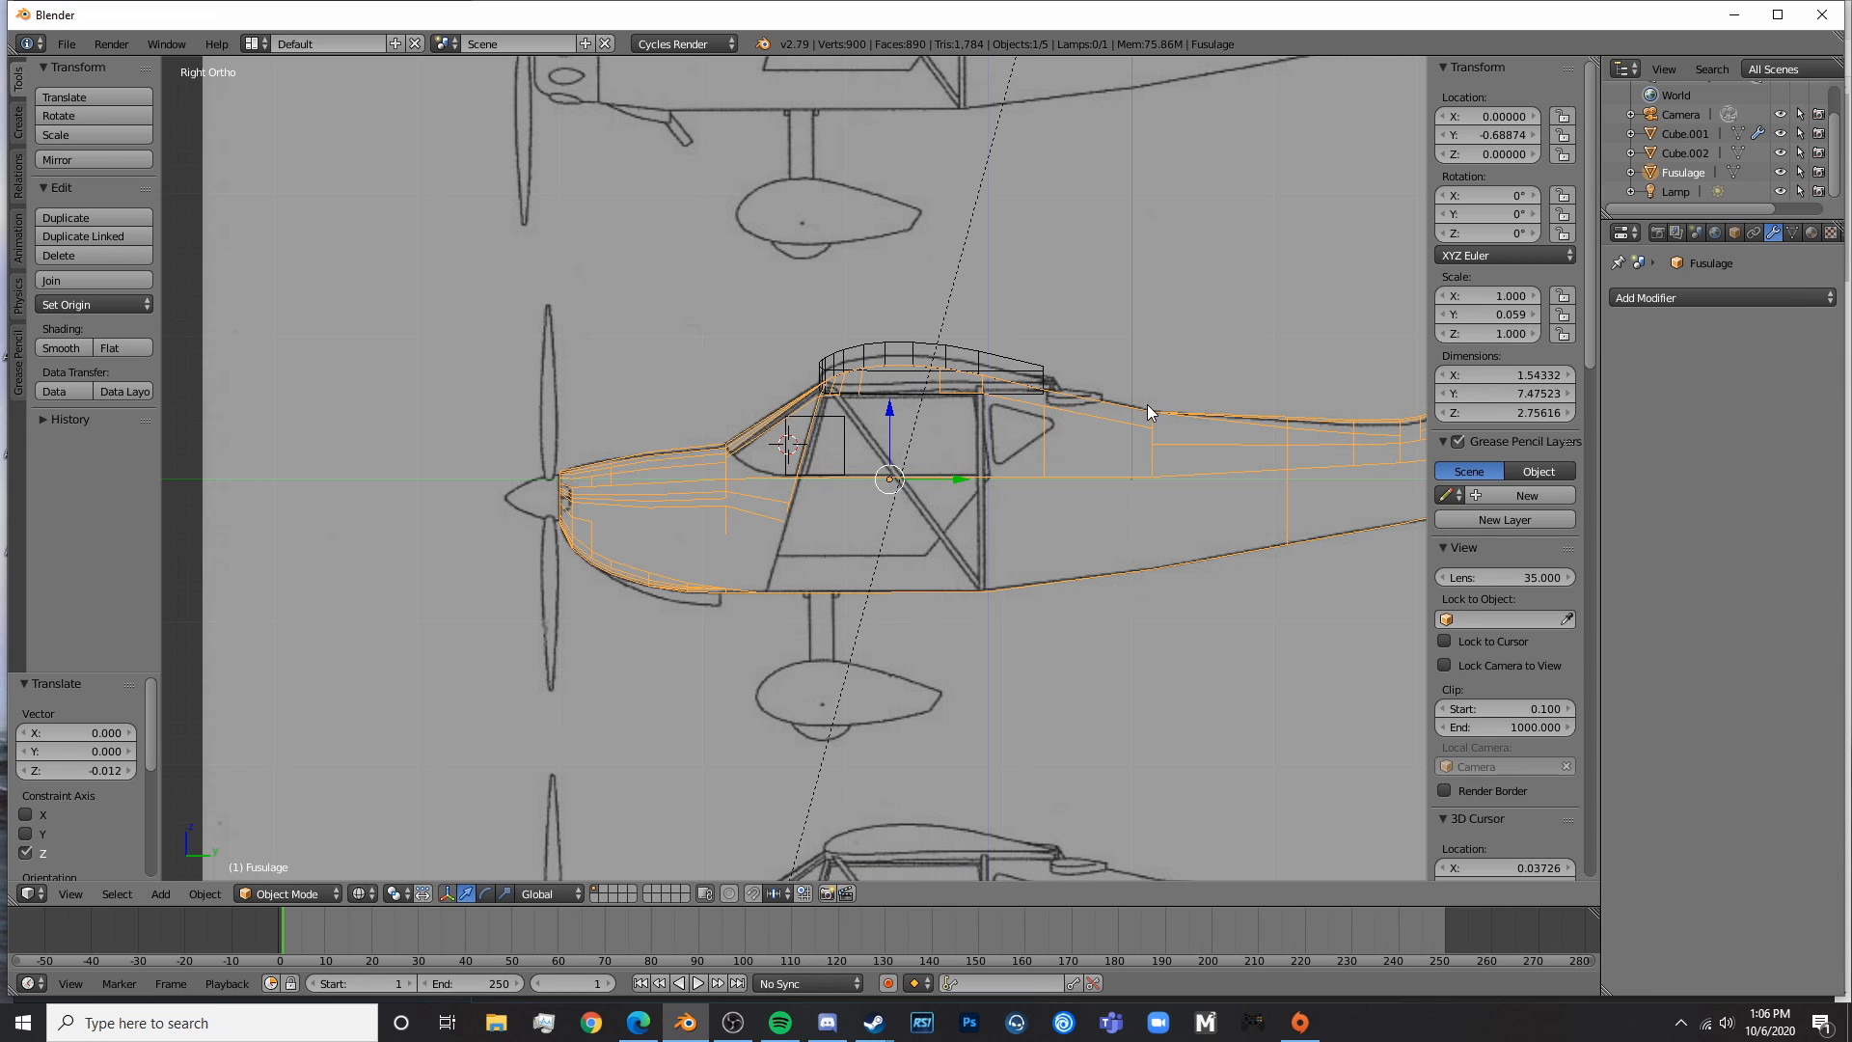
- Copy the fuselage and paste two duplicates of it in place
{"action": "key", "text": "ctrl+c"}
{"action": "key", "text": "ctrl+v"}
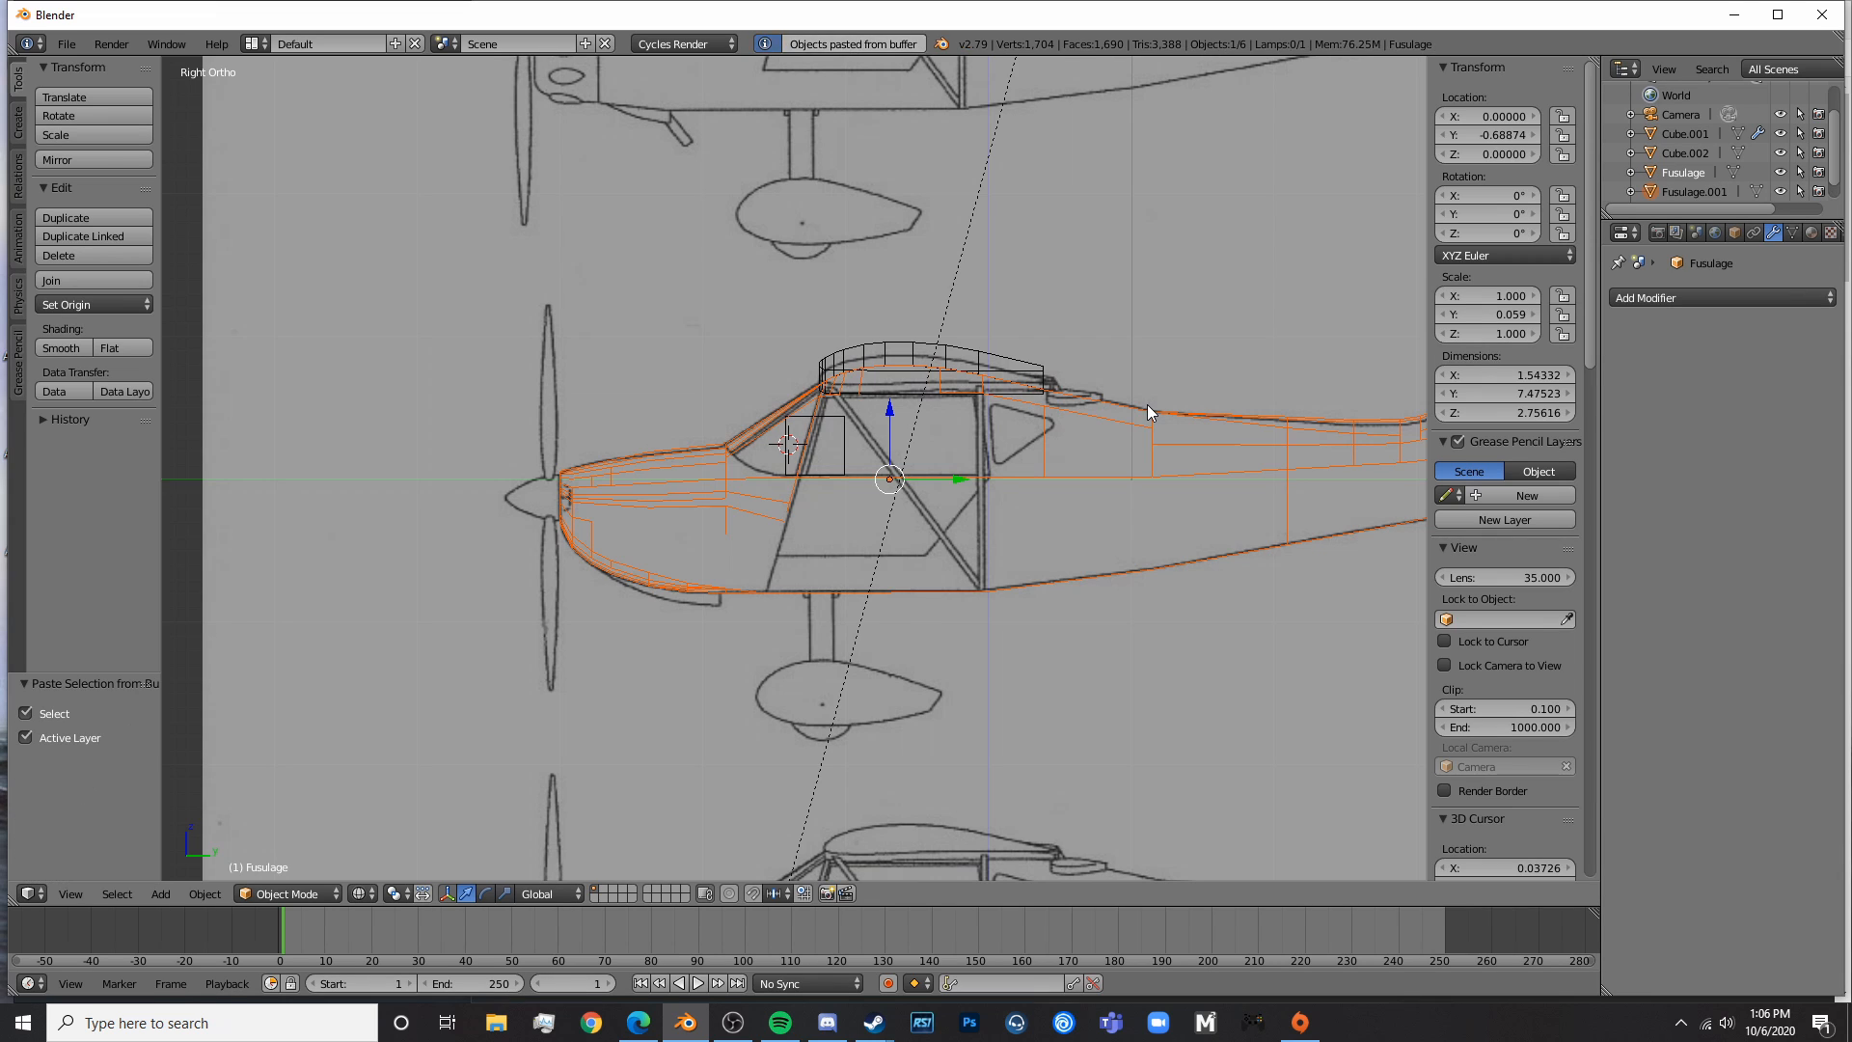
{"action": "scroll", "coordinate": [1734, 239], "scroll_direction": "down", "scroll_amount": 3}
{"action": "left_click", "coordinate": [1681, 168]}
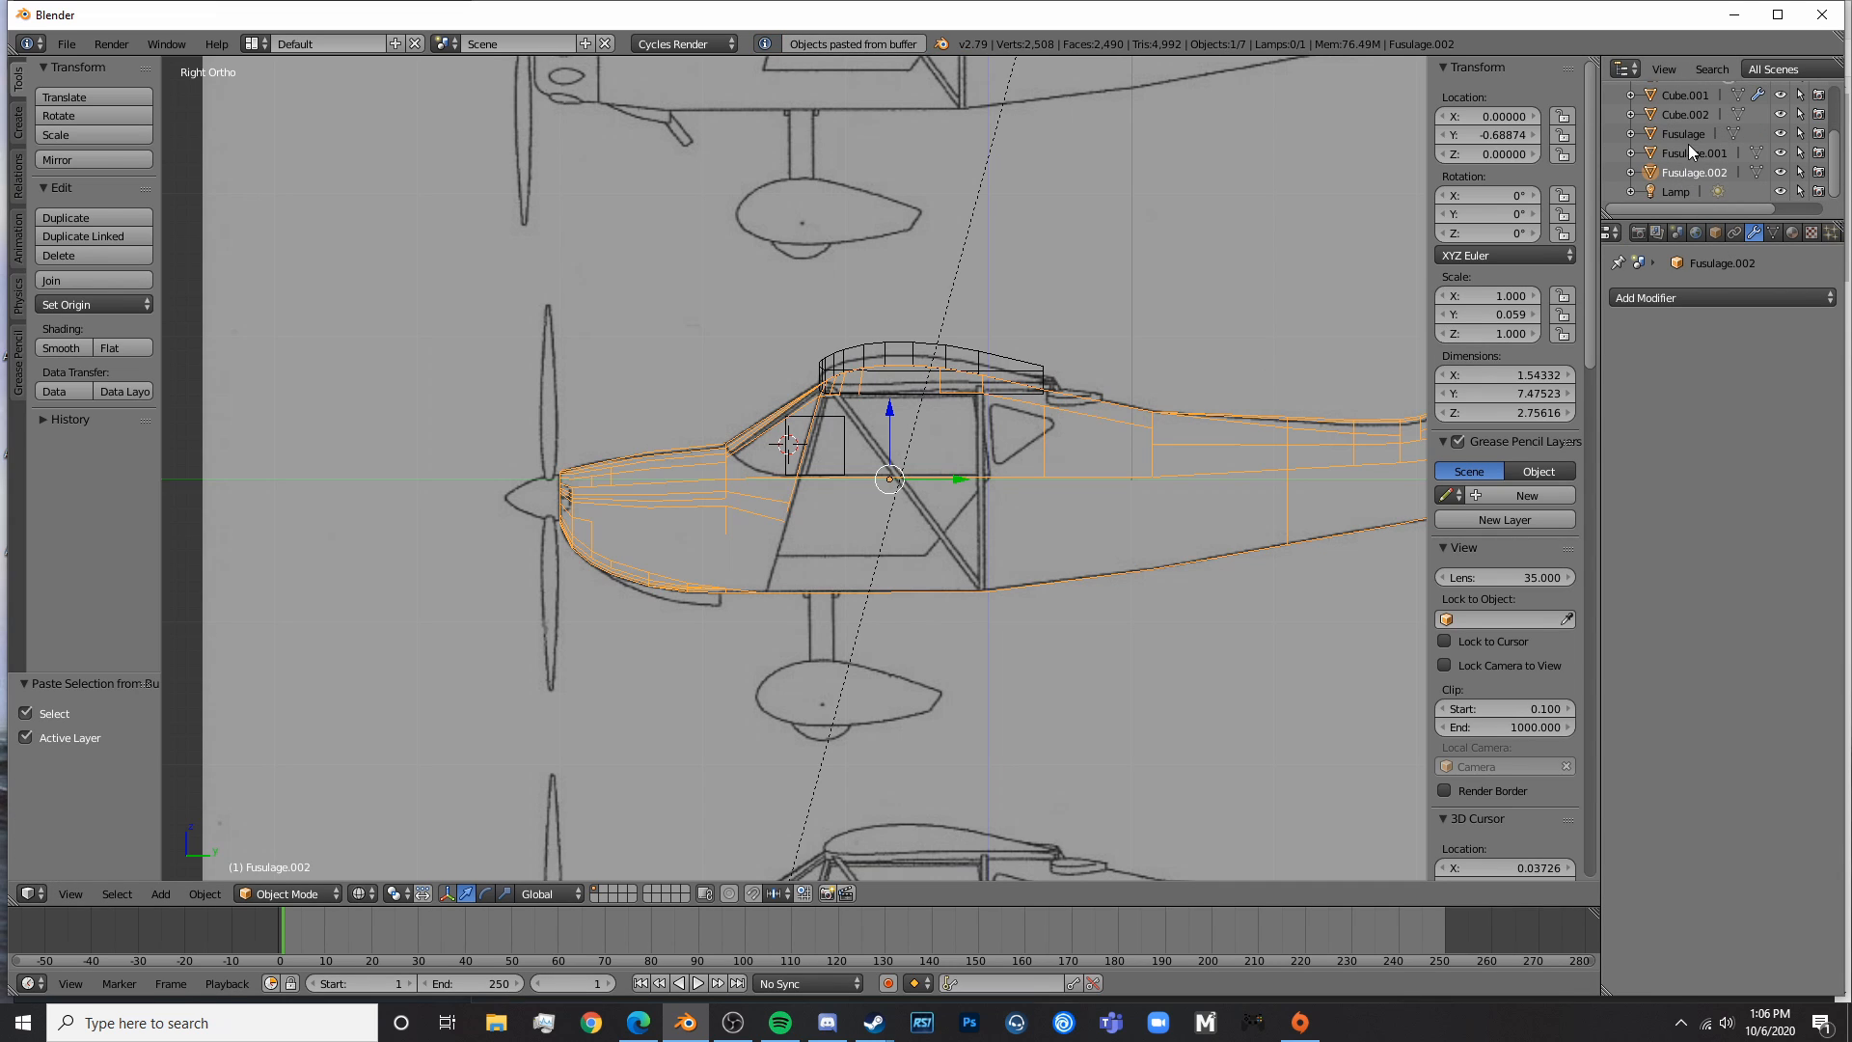
{"action": "left_click", "coordinate": [1691, 147]}
{"action": "left_click", "coordinate": [1692, 130]}
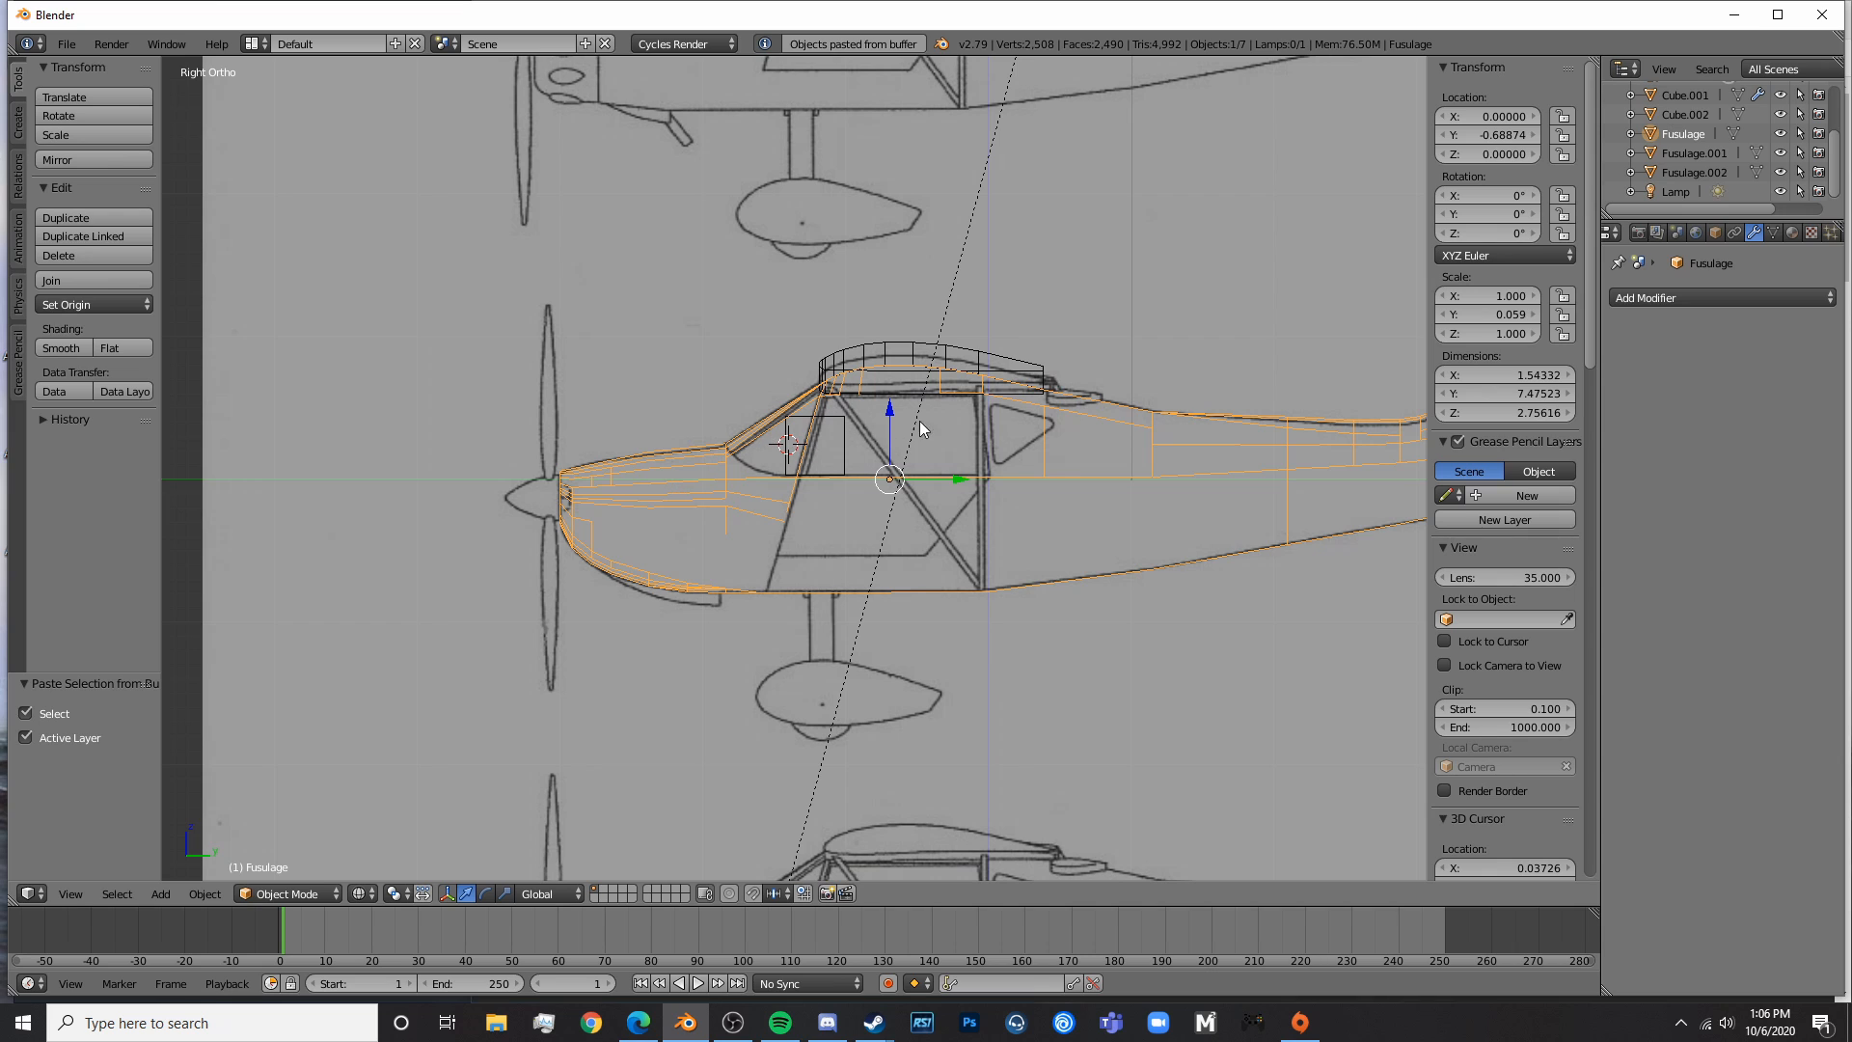
{"action": "scroll", "coordinate": [868, 463], "scroll_direction": "up", "scroll_amount": 2}
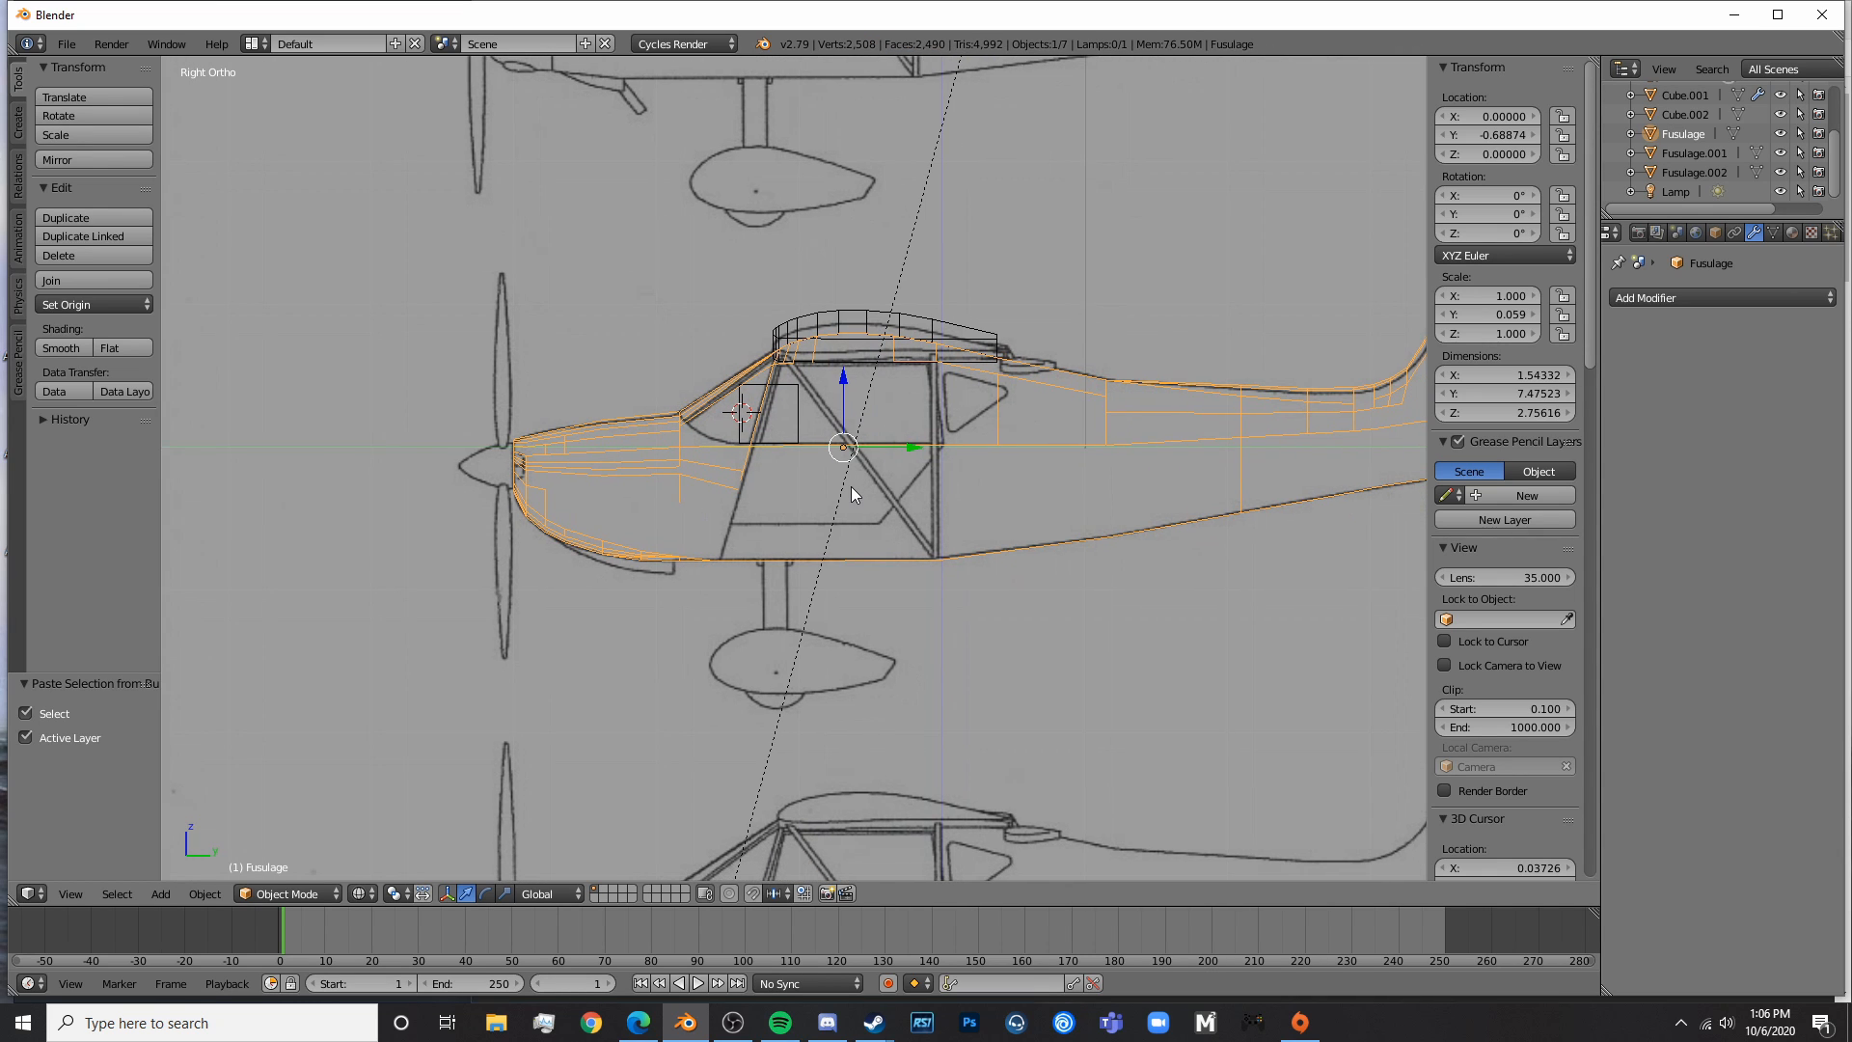
- Scale the copy Fusulage.001 down to about 0.941 and shift it about 0.084 toward the nose along Y
{"action": "left_click", "coordinate": [1682, 152]}
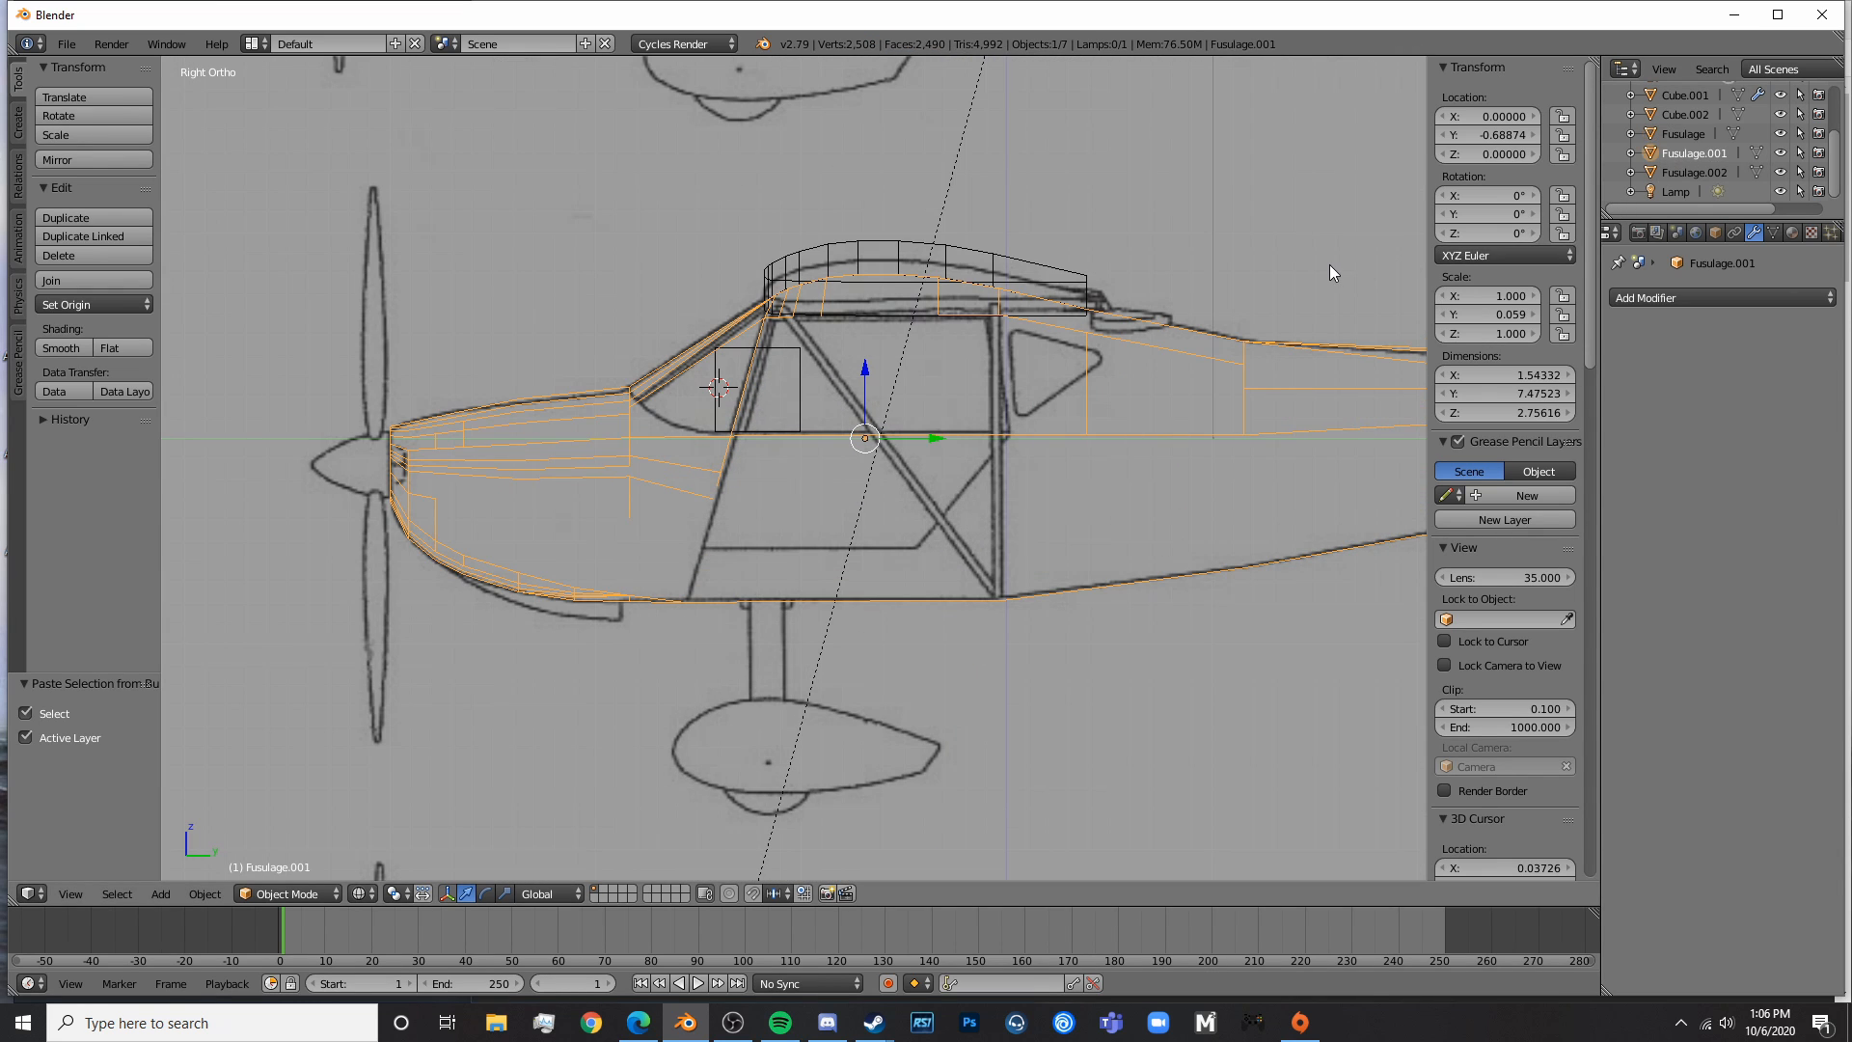
{"action": "scroll", "coordinate": [1329, 264], "scroll_direction": "down", "scroll_amount": 2, "text": "ctrl"}
{"action": "key", "text": "s"}
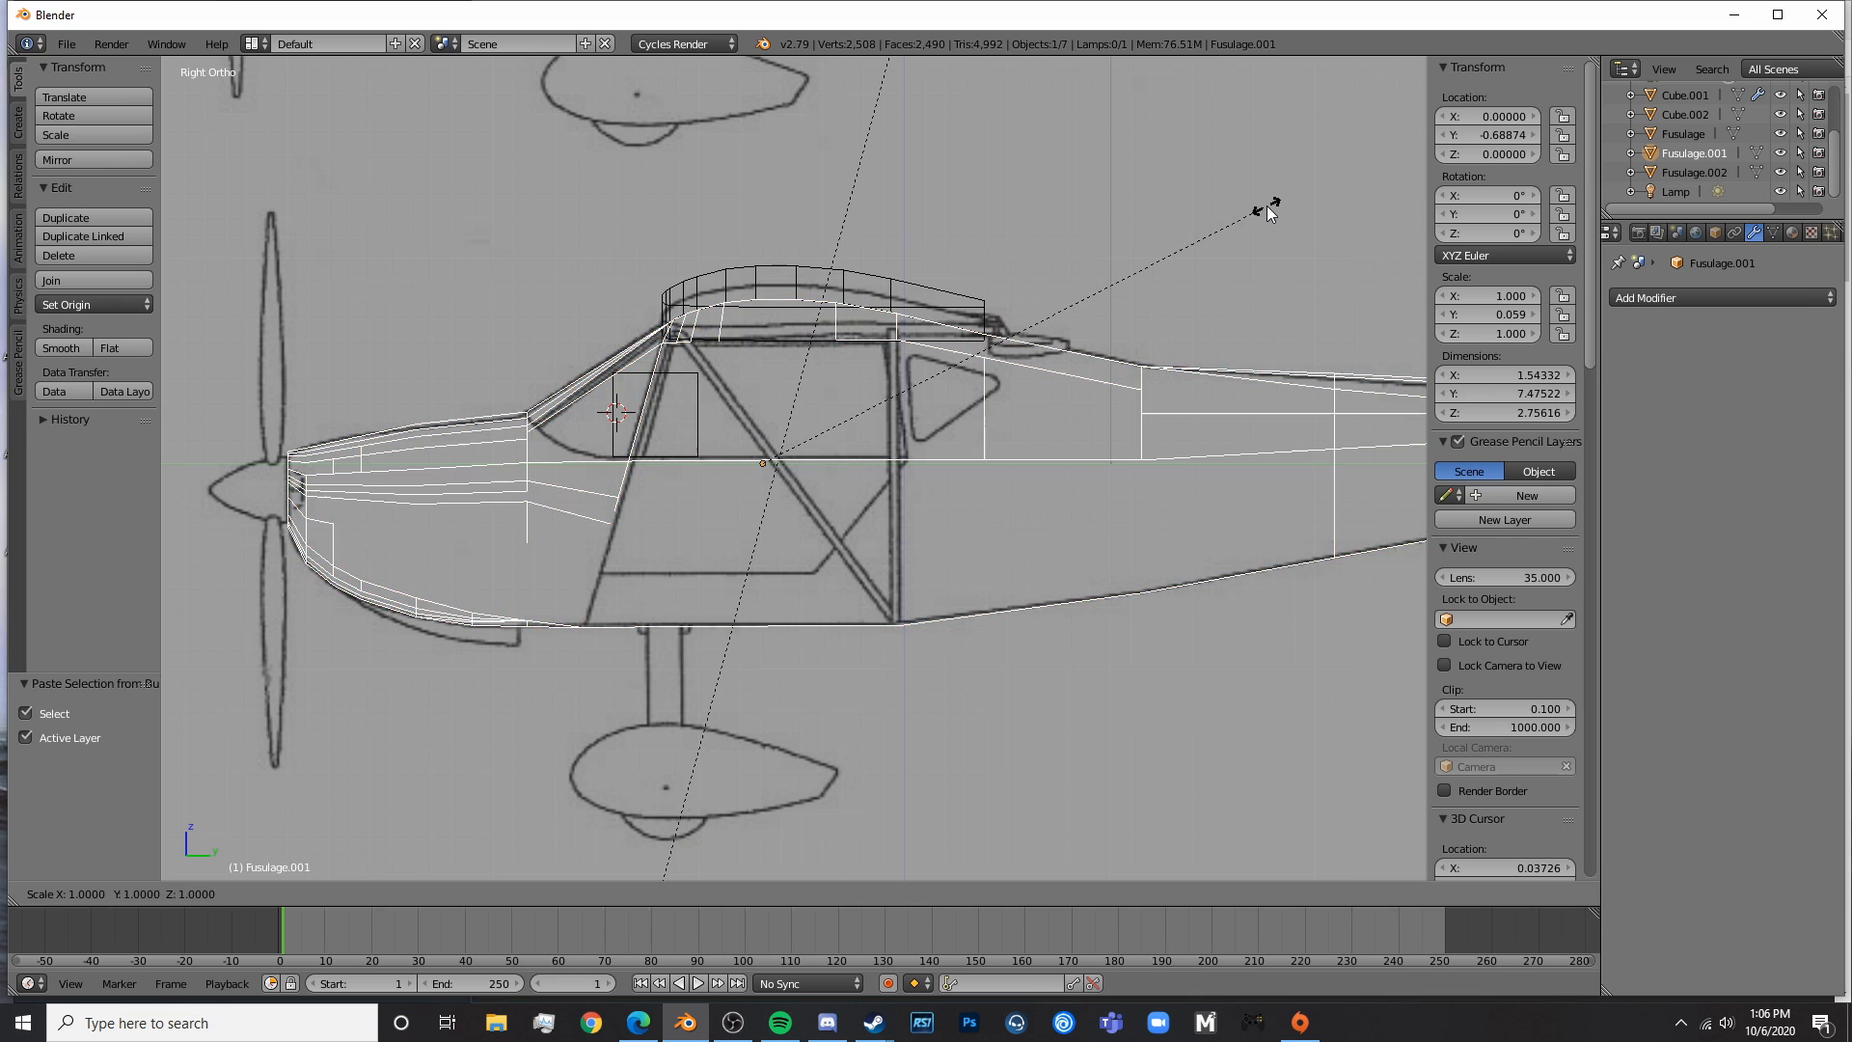
{"action": "left_click", "coordinate": [1238, 225]}
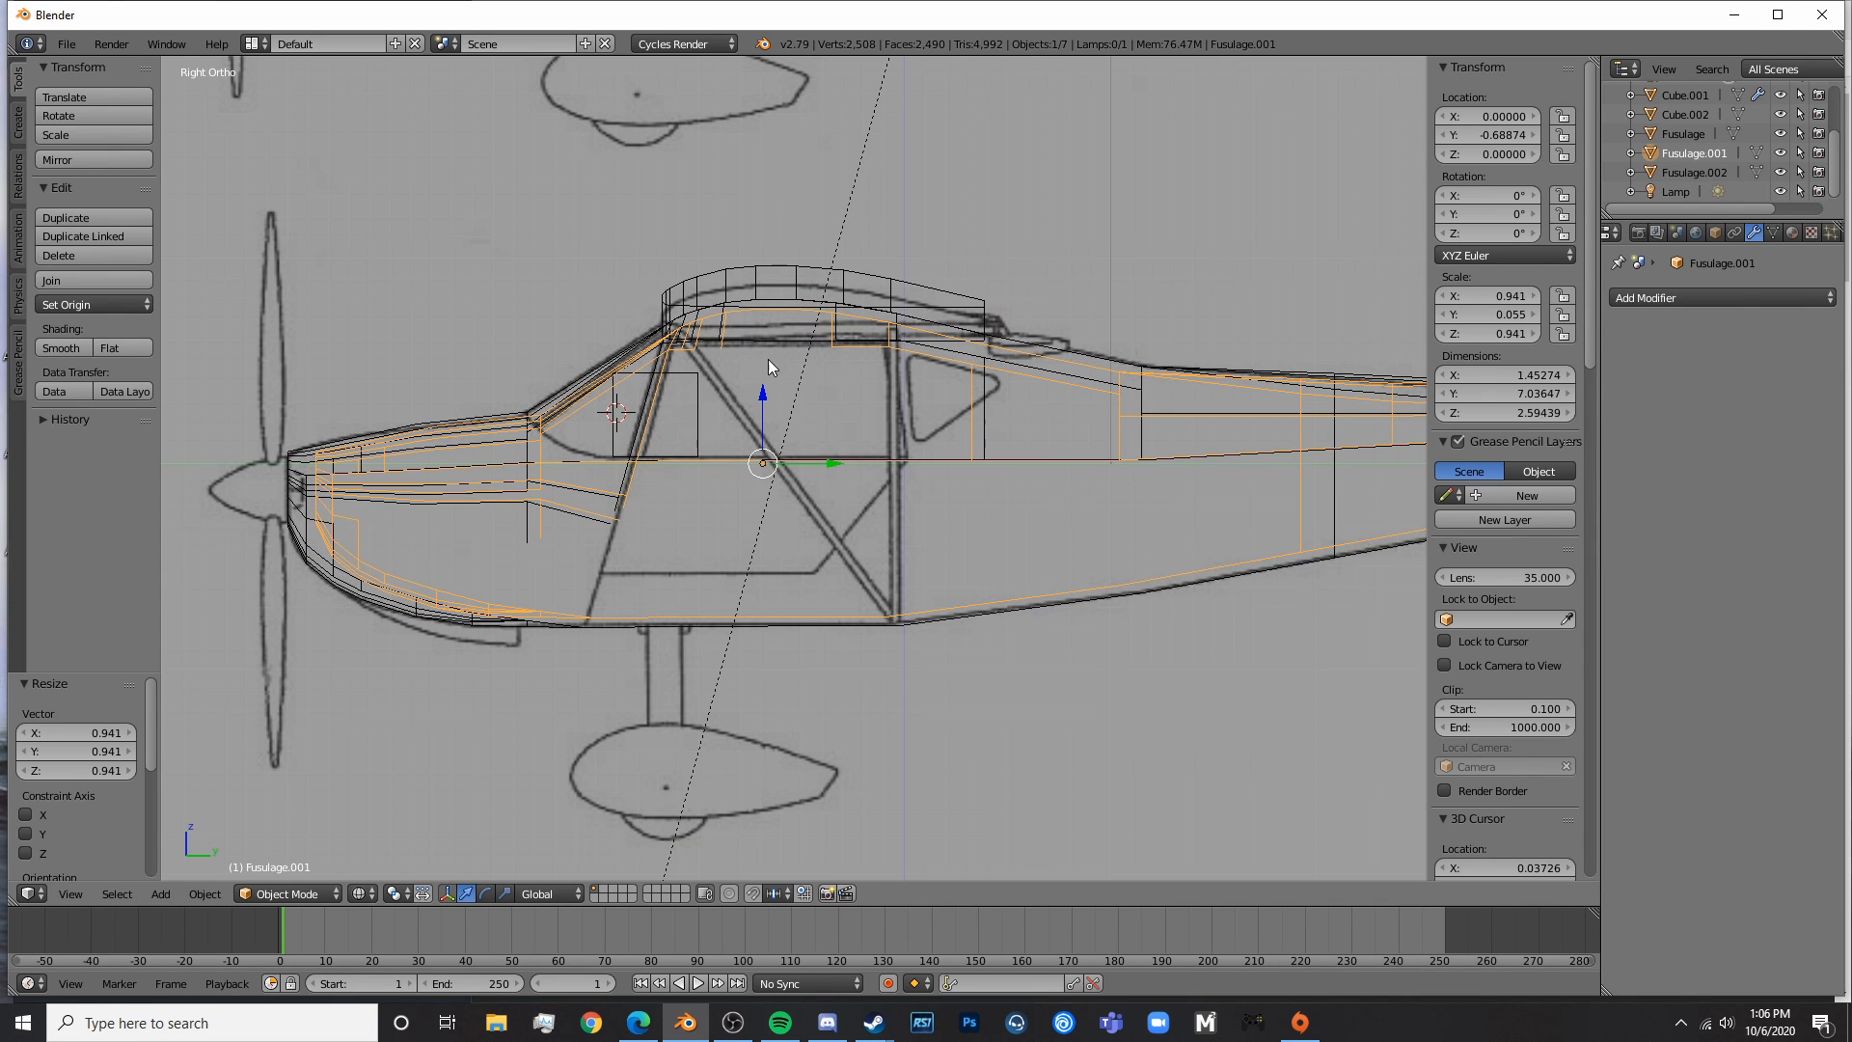
{"action": "left_click_drag", "start_coordinate": [756, 393], "coordinate": [767, 393]}
{"action": "left_click_drag", "start_coordinate": [831, 466], "coordinate": [812, 466]}
{"action": "key", "text": "z"}
{"action": "key", "text": "z"}
{"action": "key", "text": "z"}
{"action": "key", "text": "z"}
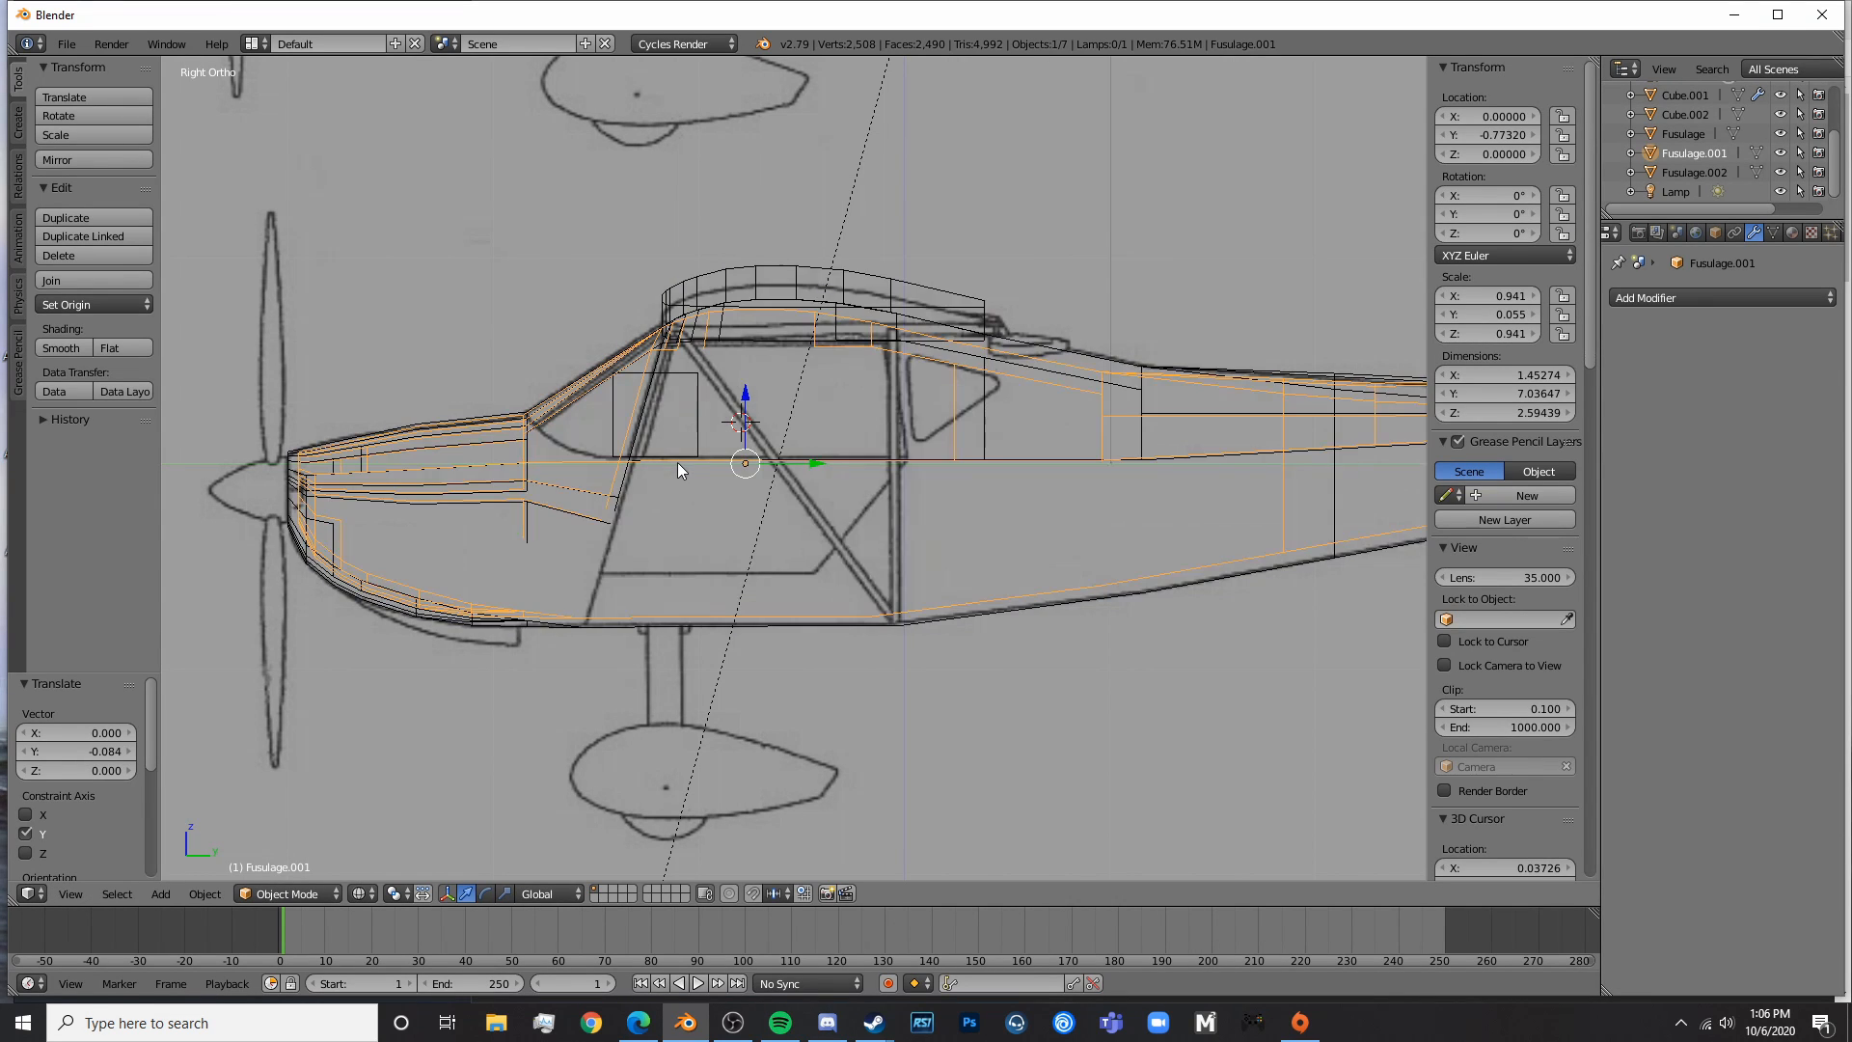
- Start editing the smaller fuselage copy and select its vertices at the base of the windshield
{"action": "scroll", "coordinate": [677, 470], "scroll_direction": "up", "scroll_amount": 2}
{"action": "middle_click_drag", "start_coordinate": [713, 463], "coordinate": [967, 454], "text": "shift"}
{"action": "key", "text": "Tab"}
{"action": "key", "text": "a"}
{"action": "key", "text": "c"}
{"action": "key", "text": "a"}
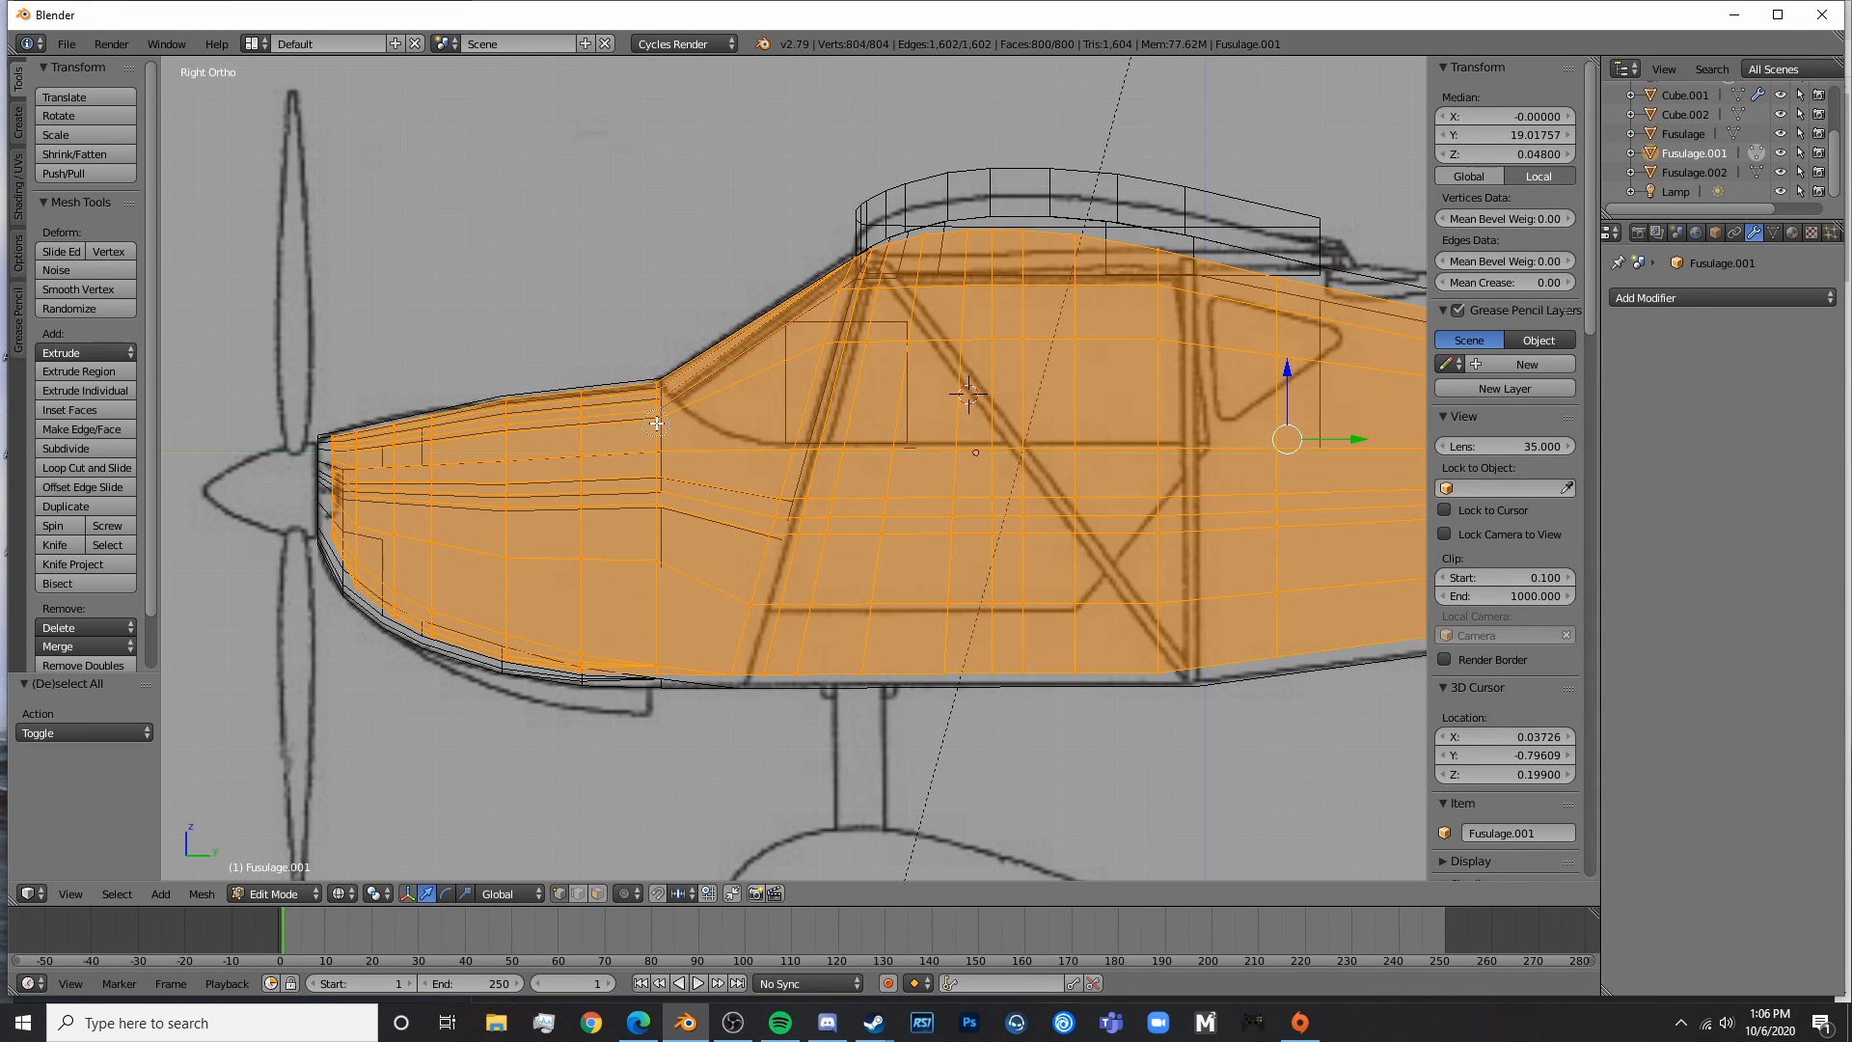
{"action": "key", "text": "a"}
{"action": "key", "text": "c"}
{"action": "left_click_drag", "start_coordinate": [658, 393], "coordinate": [666, 426]}
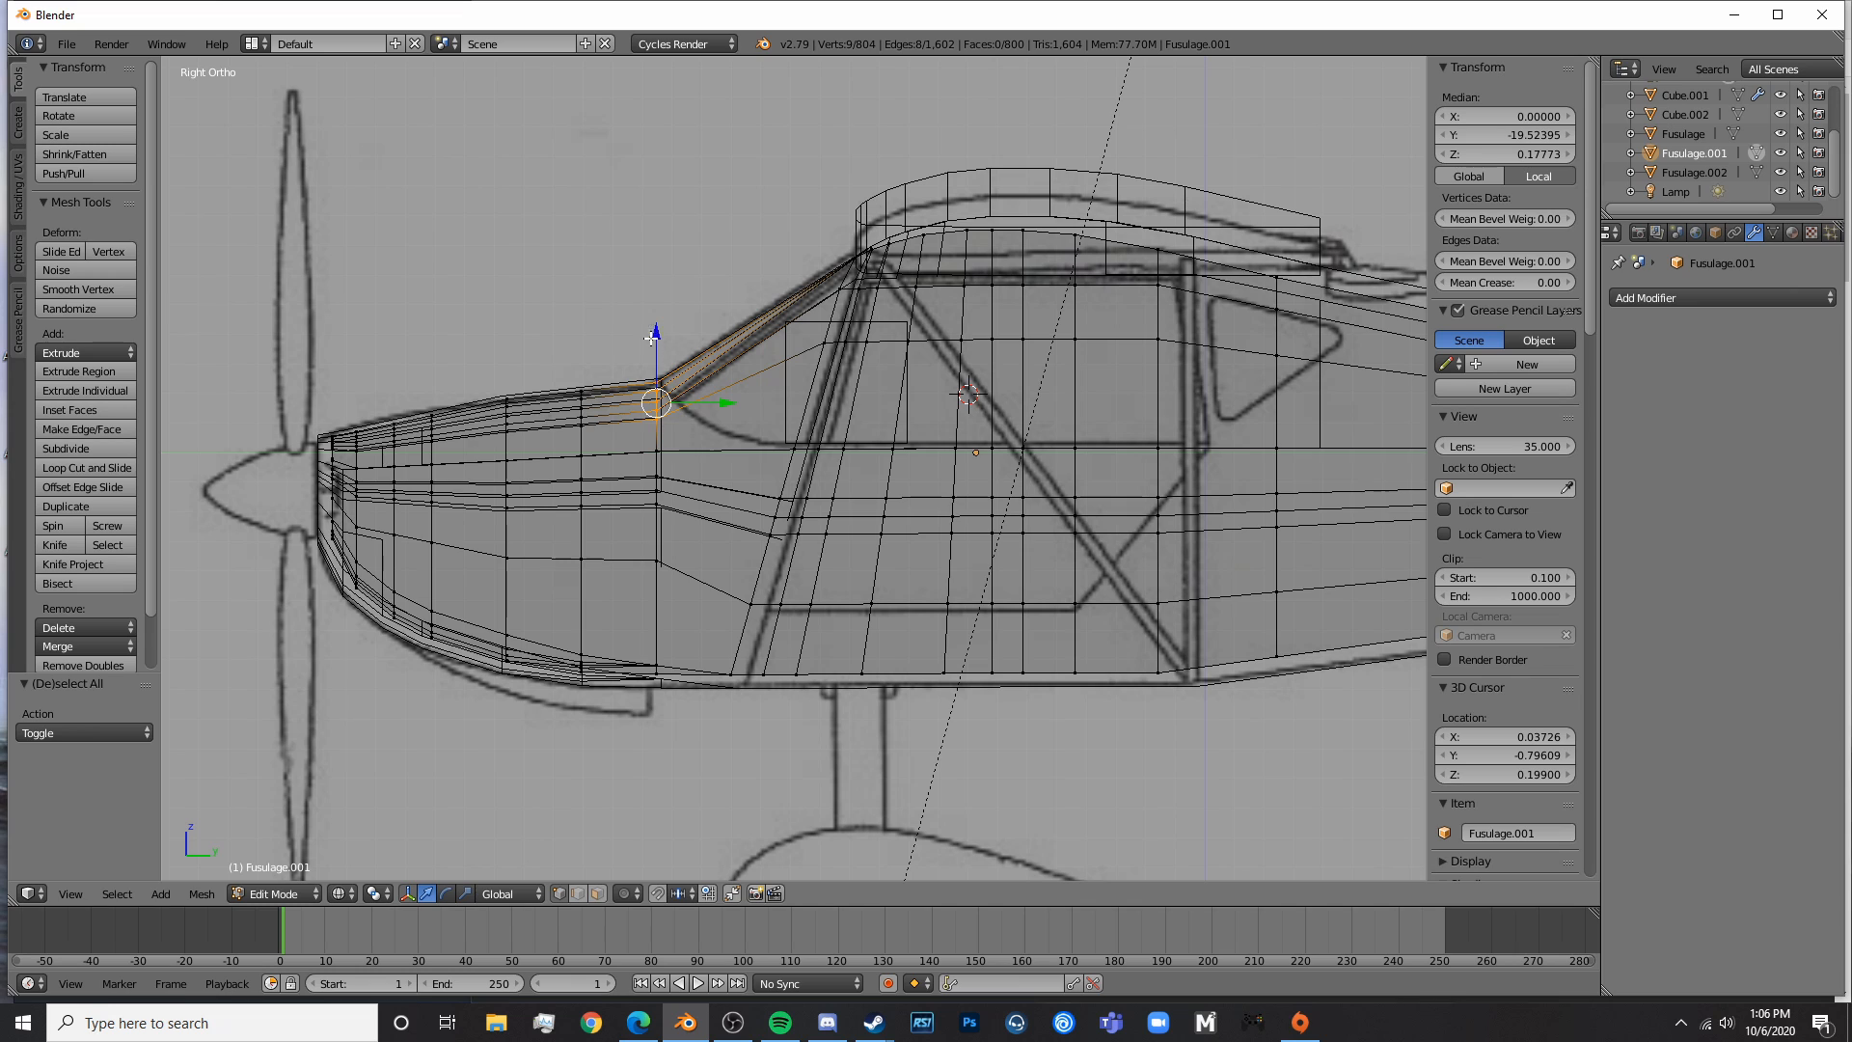
{"action": "key", "text": "a"}
{"action": "key", "text": "c"}
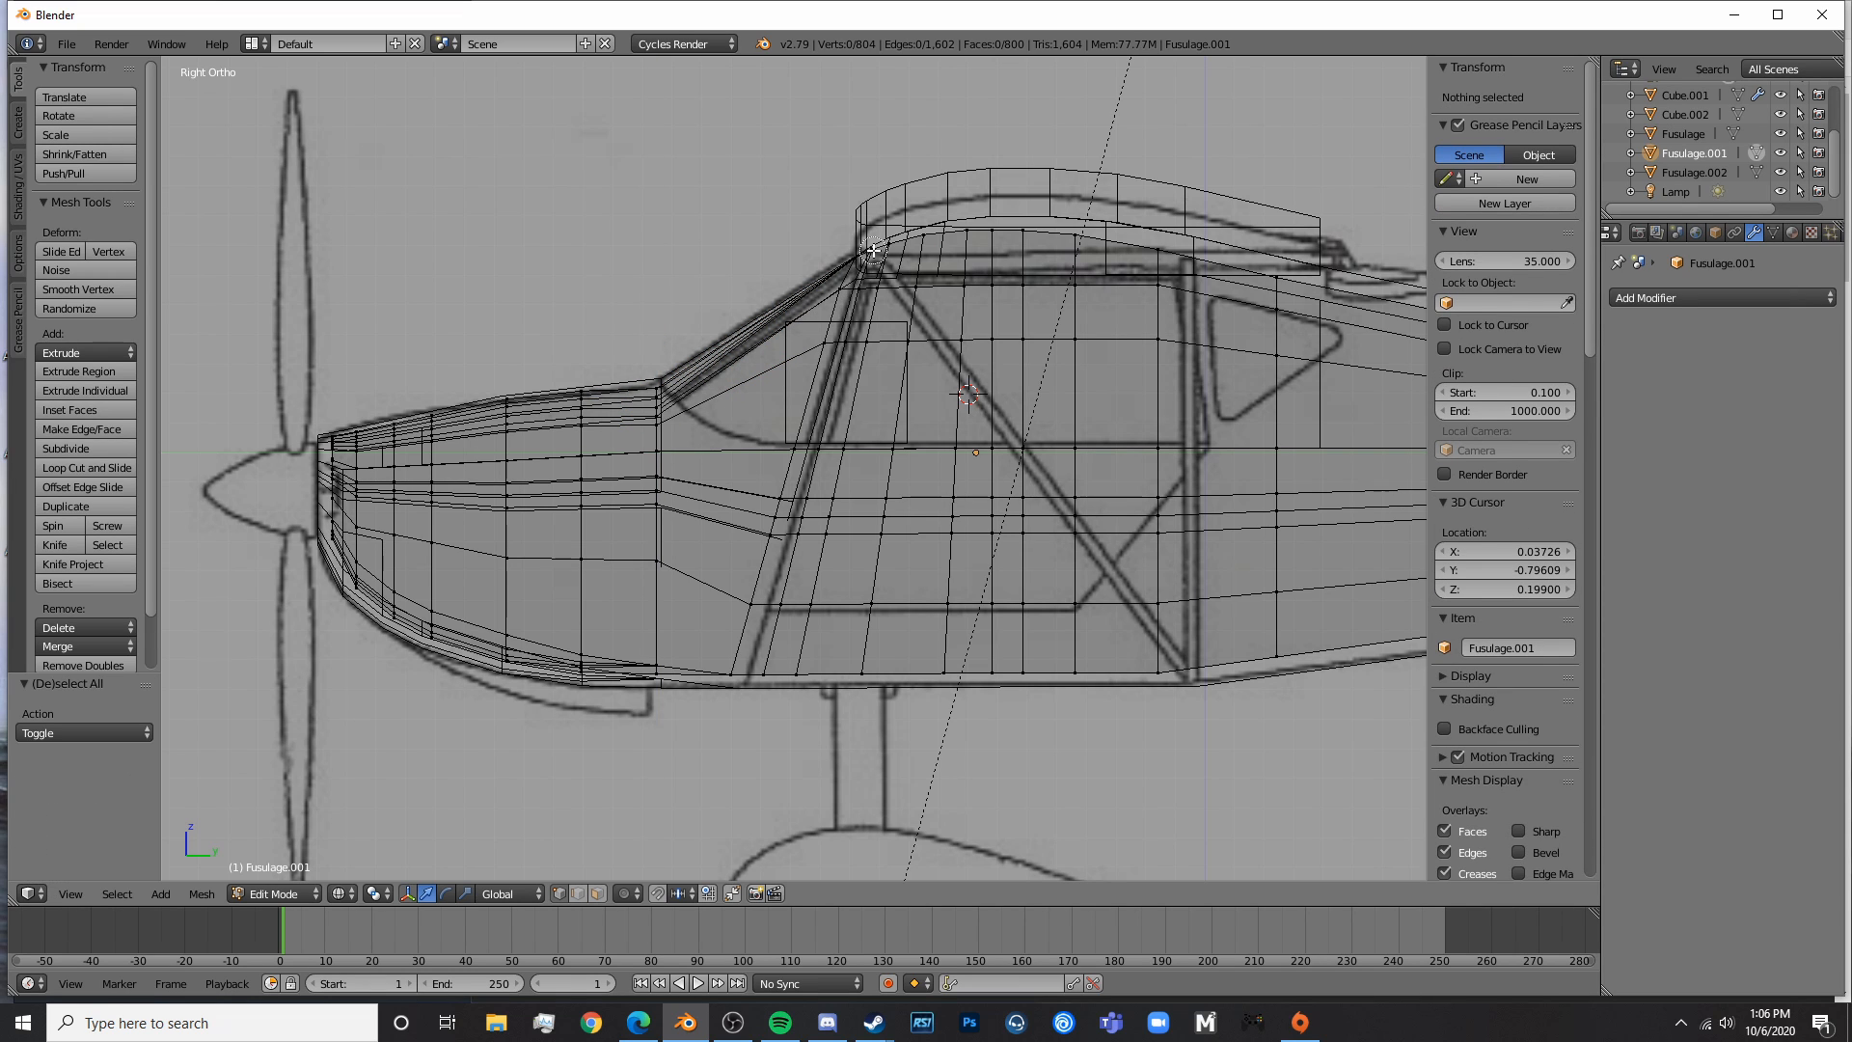
- Nudge the inner fuselage's vertices at the top of the windshield pillar slightly rearward and check the fit in solid display
{"action": "mouse_move", "coordinate": [873, 251]}
{"action": "left_mouse_down"}
{"action": "mouse_move", "coordinate": [833, 356]}
{"action": "mouse_move", "coordinate": [870, 336]}
{"action": "left_mouse_up"}
{"action": "key", "text": "Escape"}
{"action": "scroll", "coordinate": [911, 258], "scroll_direction": "up", "scroll_amount": 3}
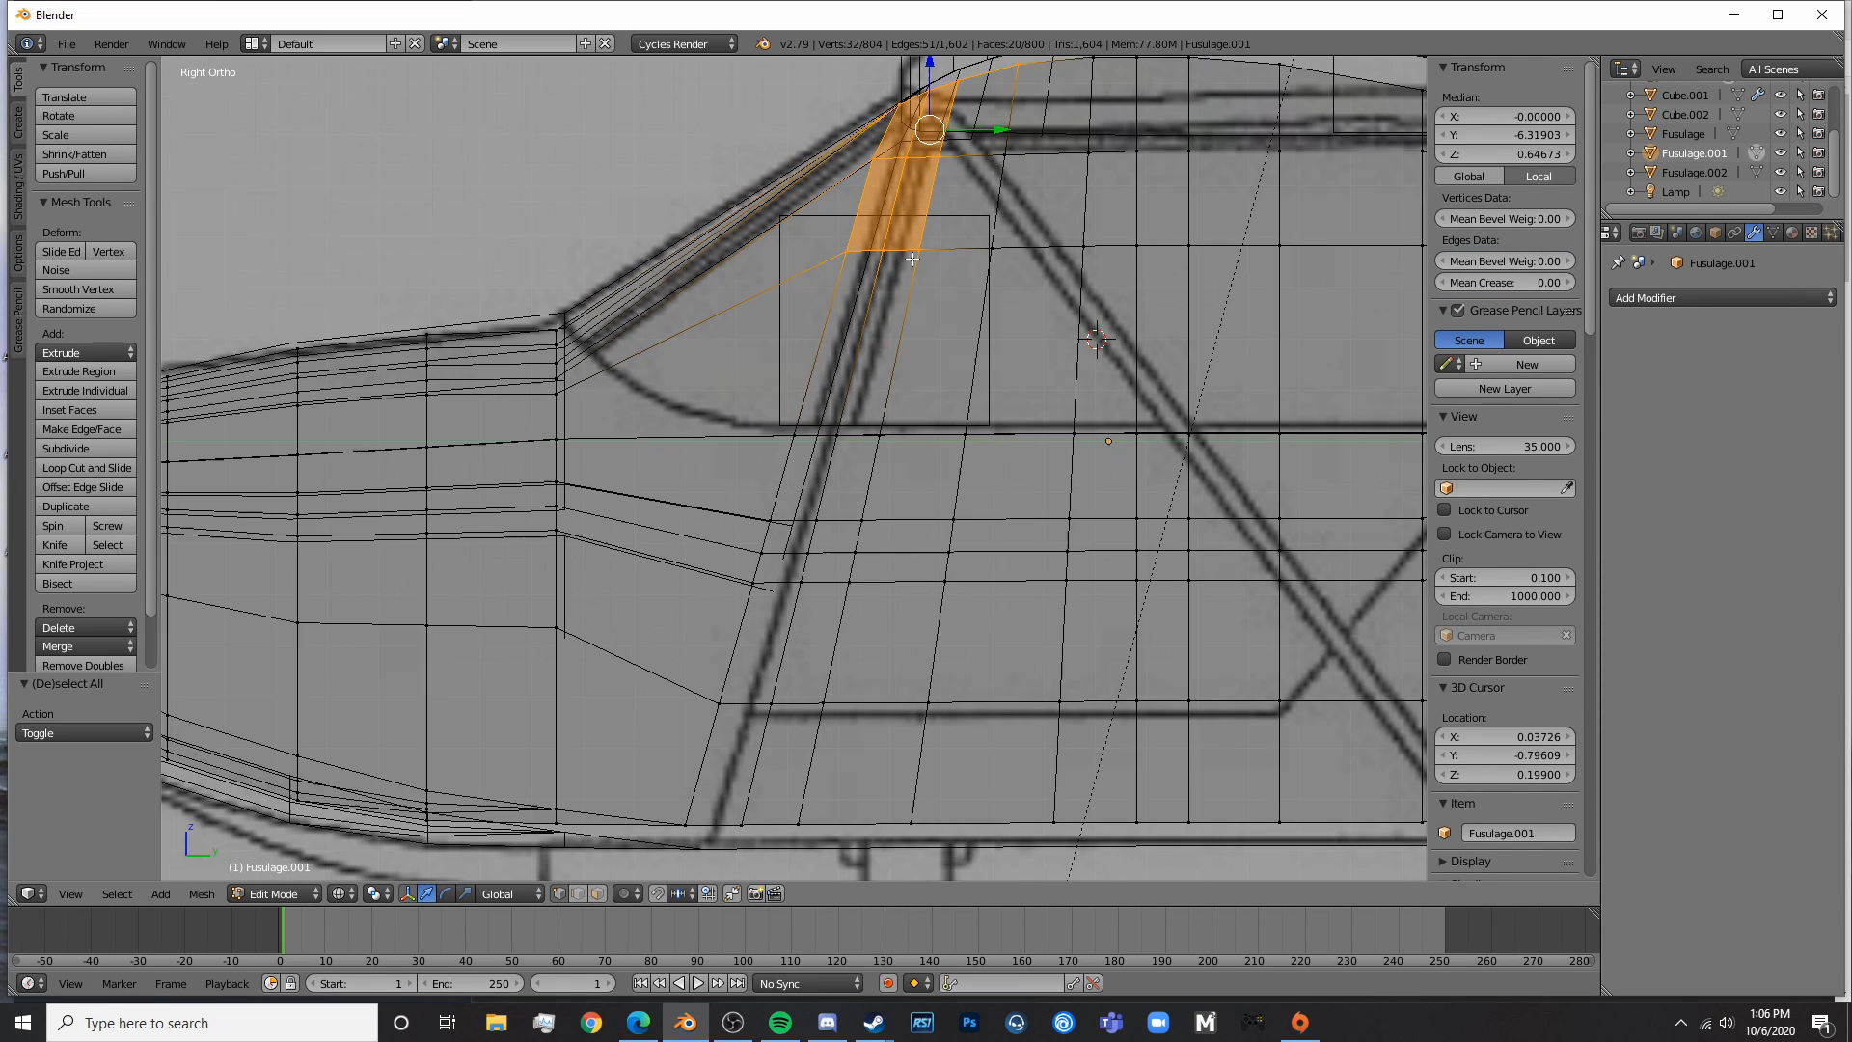
{"action": "middle_click_drag", "start_coordinate": [958, 263], "coordinate": [901, 396], "text": "shift"}
{"action": "key", "text": "a"}
{"action": "key", "text": "c"}
{"action": "mouse_move", "coordinate": [873, 380]}
{"action": "left_mouse_down"}
{"action": "mouse_move", "coordinate": [792, 390]}
{"action": "mouse_move", "coordinate": [875, 287]}
{"action": "mouse_move", "coordinate": [889, 231]}
{"action": "mouse_move", "coordinate": [837, 231]}
{"action": "mouse_move", "coordinate": [873, 205]}
{"action": "left_mouse_up"}
{"action": "key", "text": "Escape"}
{"action": "left_click_drag", "start_coordinate": [918, 271], "coordinate": [930, 271]}
{"action": "left_click_drag", "start_coordinate": [878, 206], "coordinate": [881, 206]}
{"action": "key", "text": "Tab"}
{"action": "key", "text": "z"}
{"action": "mouse_move", "coordinate": [881, 206]}
{"action": "middle_mouse_down"}
{"action": "mouse_move", "coordinate": [852, 286]}
{"action": "mouse_move", "coordinate": [1079, 318]}
{"action": "mouse_move", "coordinate": [1241, 280]}
{"action": "middle_mouse_up"}
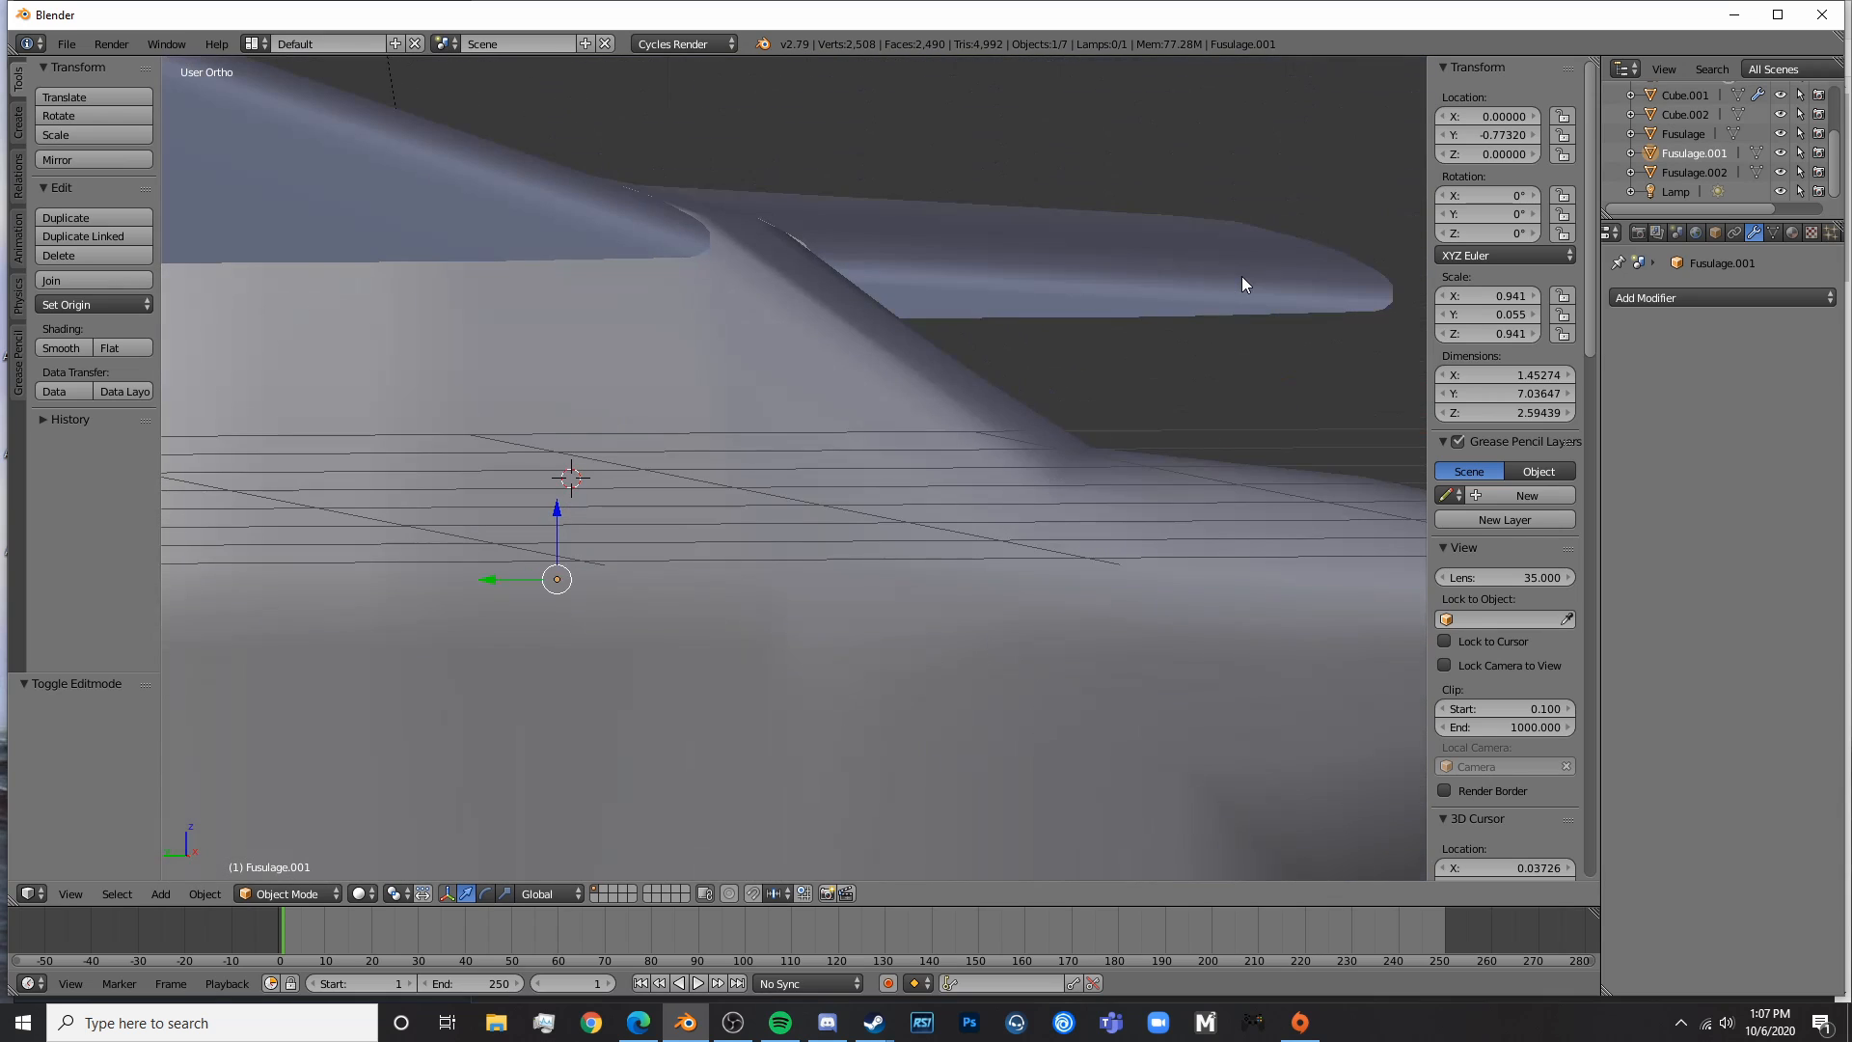
{"action": "key", "text": "KP_3"}
{"action": "key", "text": "Tab"}
{"action": "key", "text": "z"}
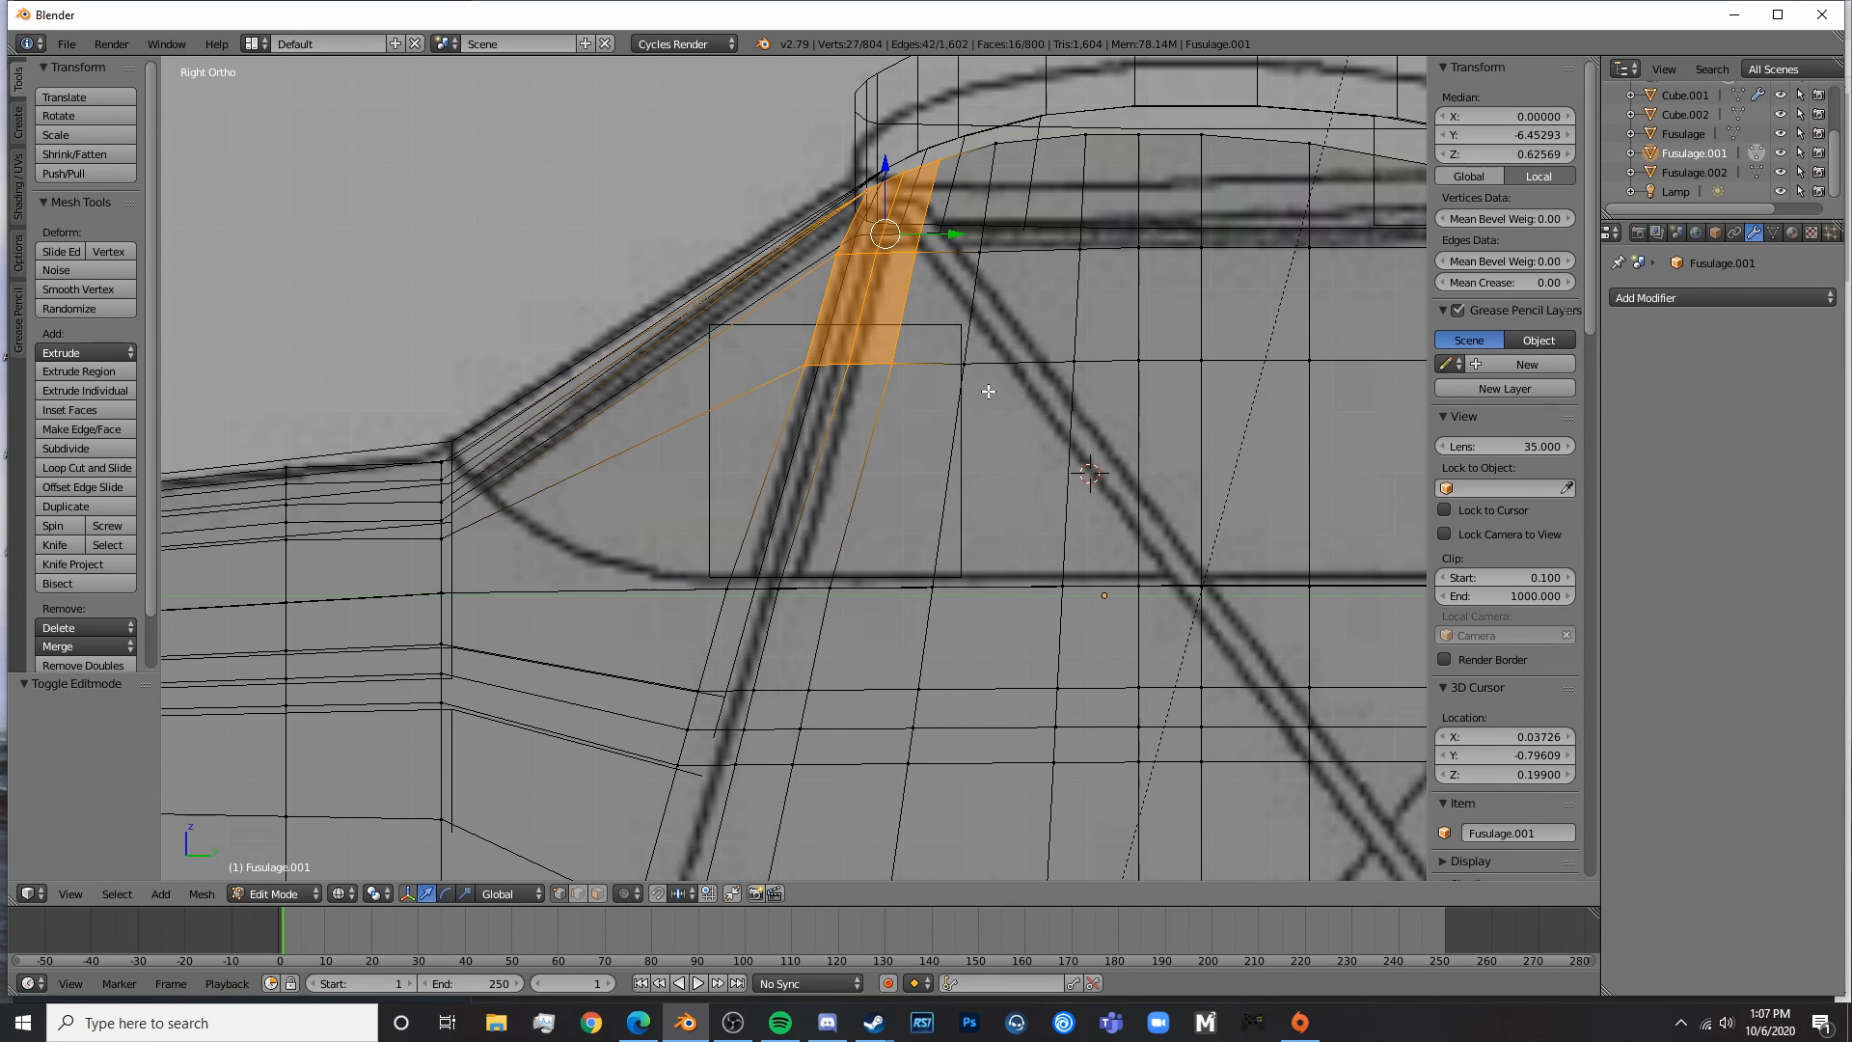
{"action": "middle_click_drag", "start_coordinate": [1141, 172], "coordinate": [440, 178], "text": "shift"}
{"action": "scroll", "coordinate": [1253, 496], "scroll_direction": "down", "scroll_amount": 4}
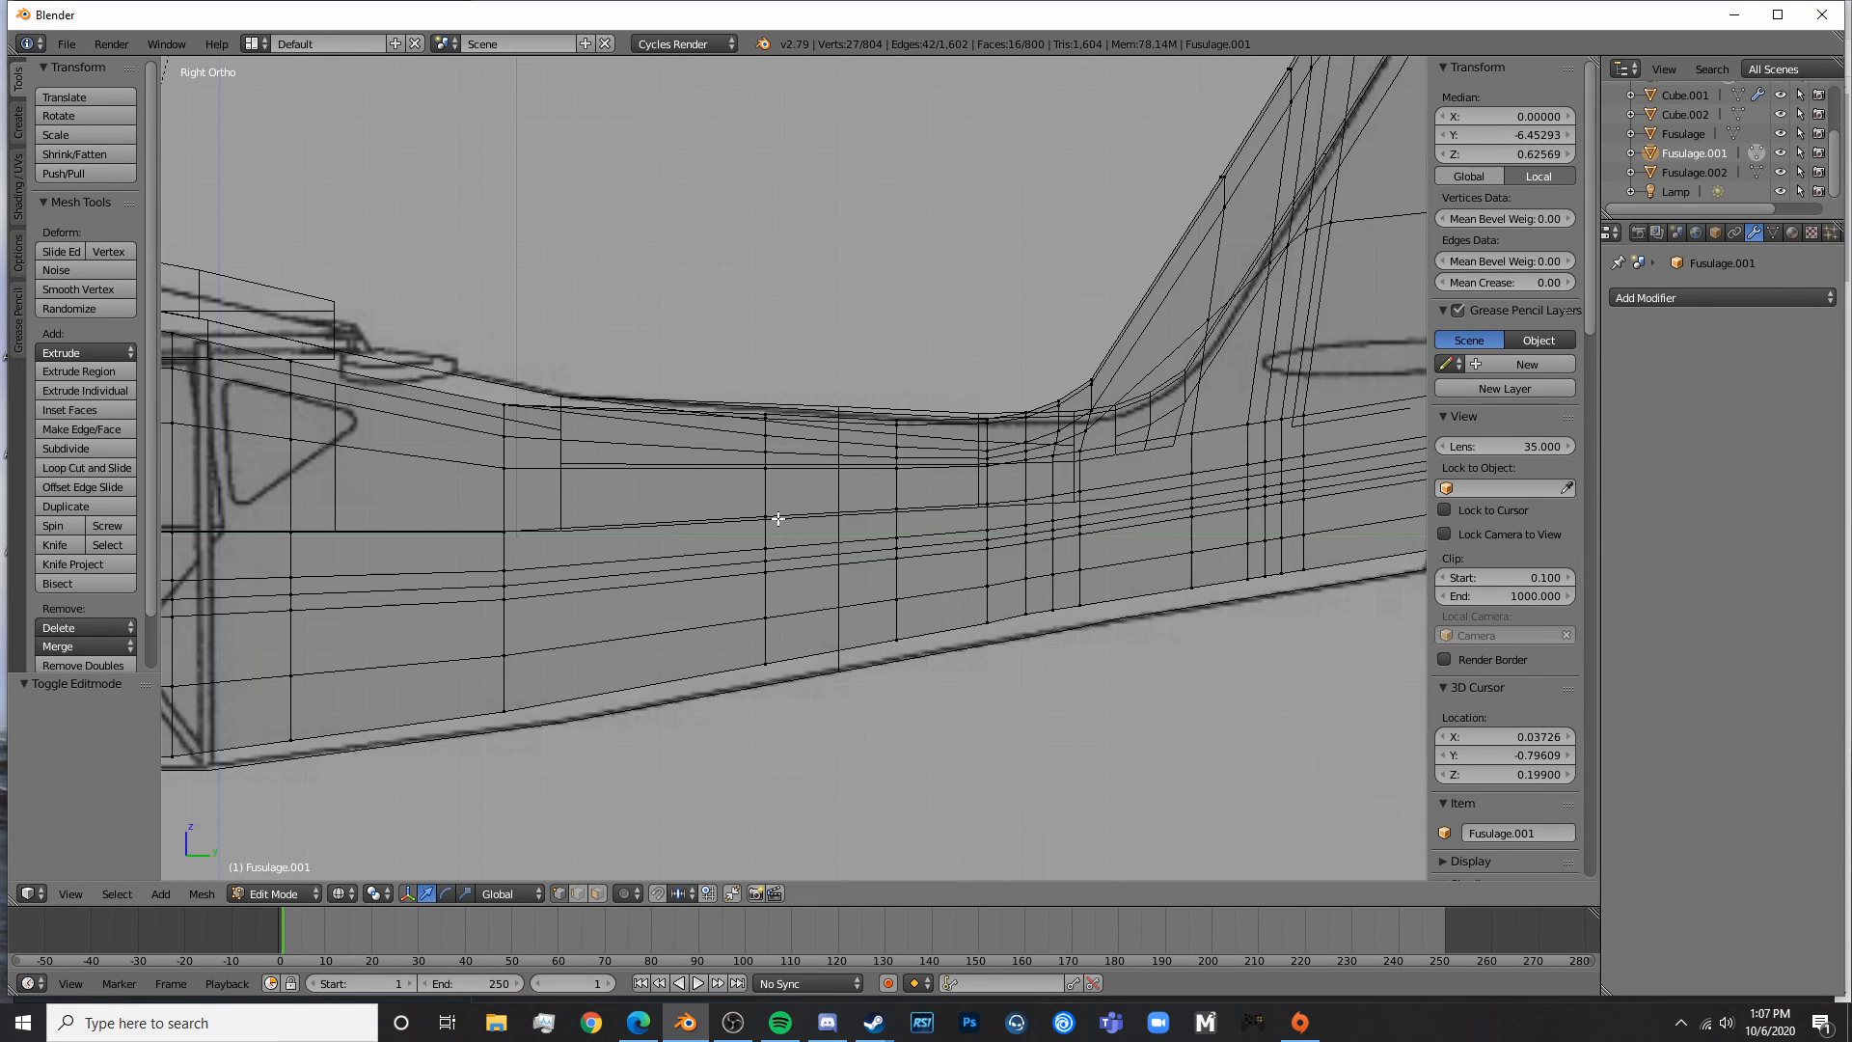
{"action": "middle_click_drag", "start_coordinate": [614, 494], "coordinate": [1181, 564], "text": "shift"}
{"action": "scroll", "coordinate": [1180, 564], "scroll_direction": "up", "scroll_amount": 4}
{"action": "key", "text": "a"}
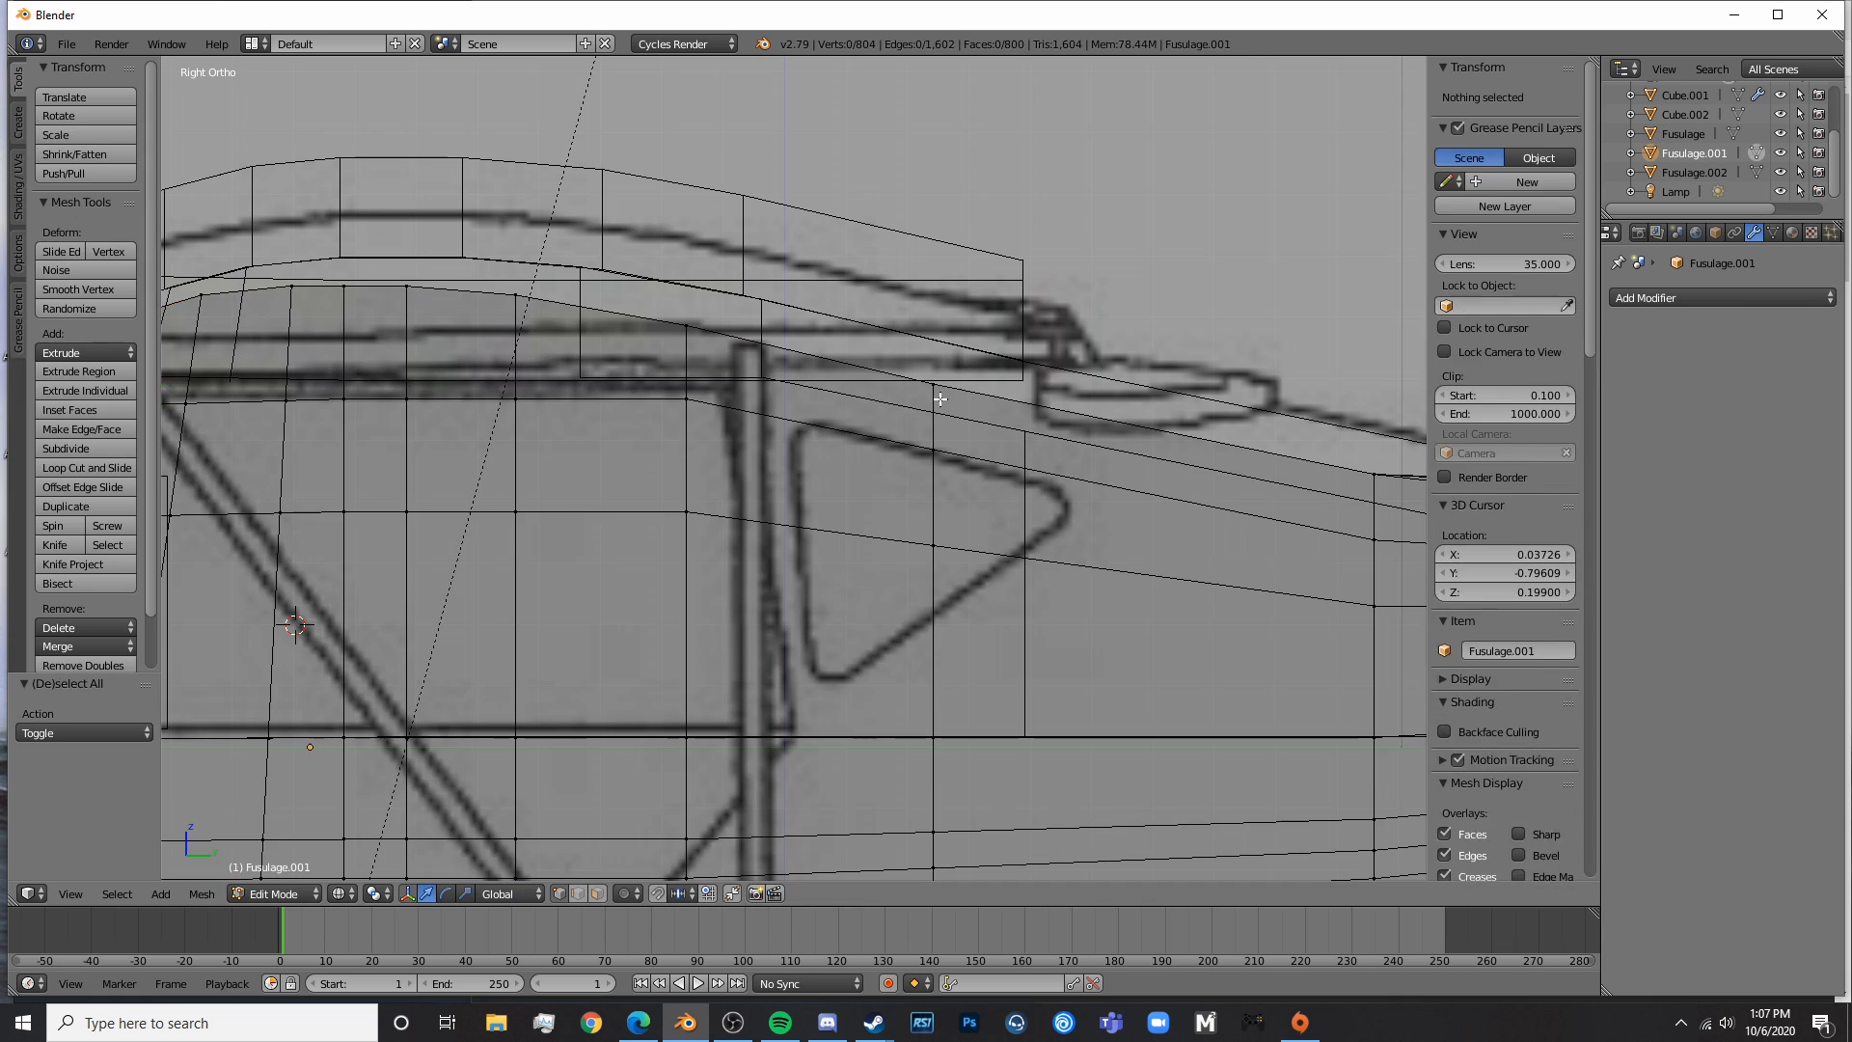
{"action": "left_click", "coordinate": [936, 388], "text": "alt"}
{"action": "left_click", "coordinate": [681, 373], "text": "alt+shift"}
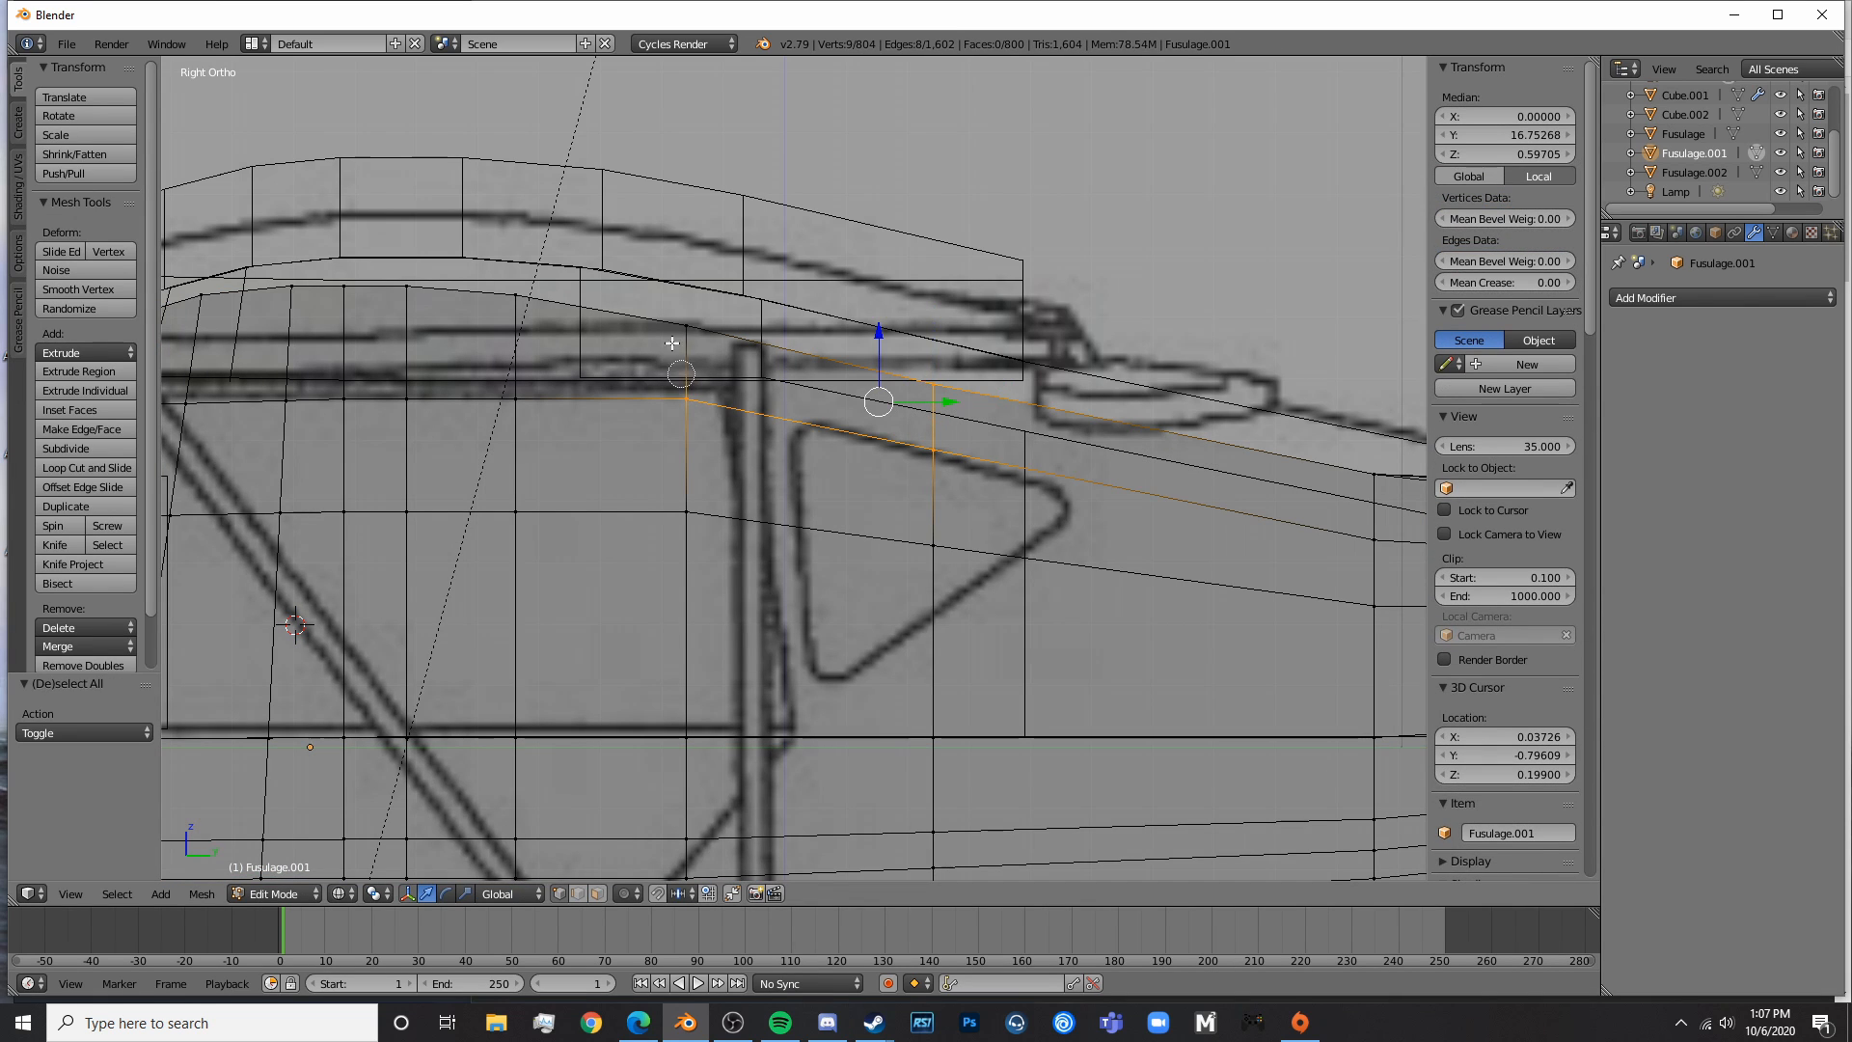
{"action": "left_click", "coordinate": [521, 296]}
{"action": "right_click", "coordinate": [532, 308]}
{"action": "mouse_move", "coordinate": [540, 309]}
{"action": "middle_mouse_down", "text": "shift"}
{"action": "mouse_move", "coordinate": [839, 351]}
{"action": "mouse_move", "coordinate": [878, 325]}
{"action": "middle_mouse_up", "text": "shift"}
{"action": "key", "text": "a"}
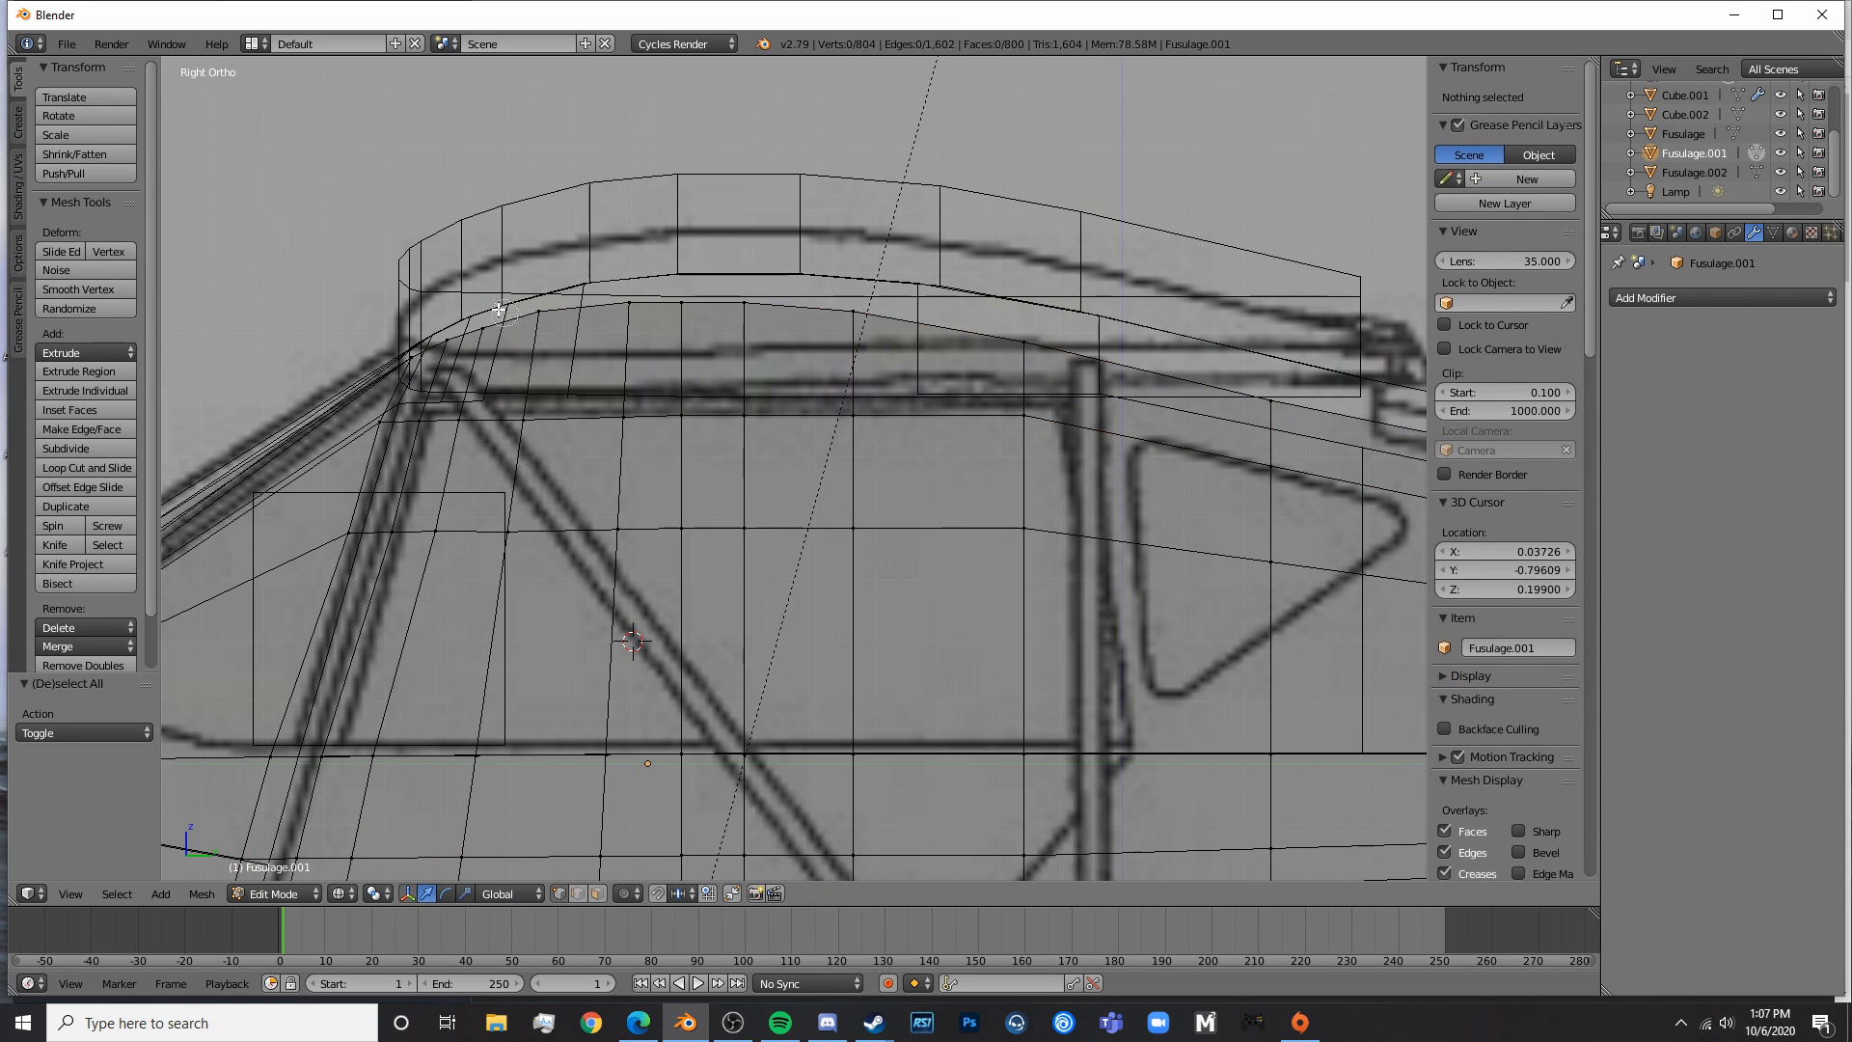
- Raise the inner fuselage's roofline vertices by about 0.013 on Z, checking them against the outer body in solid display
{"action": "key", "text": "c"}
{"action": "mouse_move", "coordinate": [526, 312]}
{"action": "left_mouse_down"}
{"action": "mouse_move", "coordinate": [664, 299]}
{"action": "mouse_move", "coordinate": [926, 325]}
{"action": "mouse_move", "coordinate": [1295, 412]}
{"action": "left_mouse_up"}
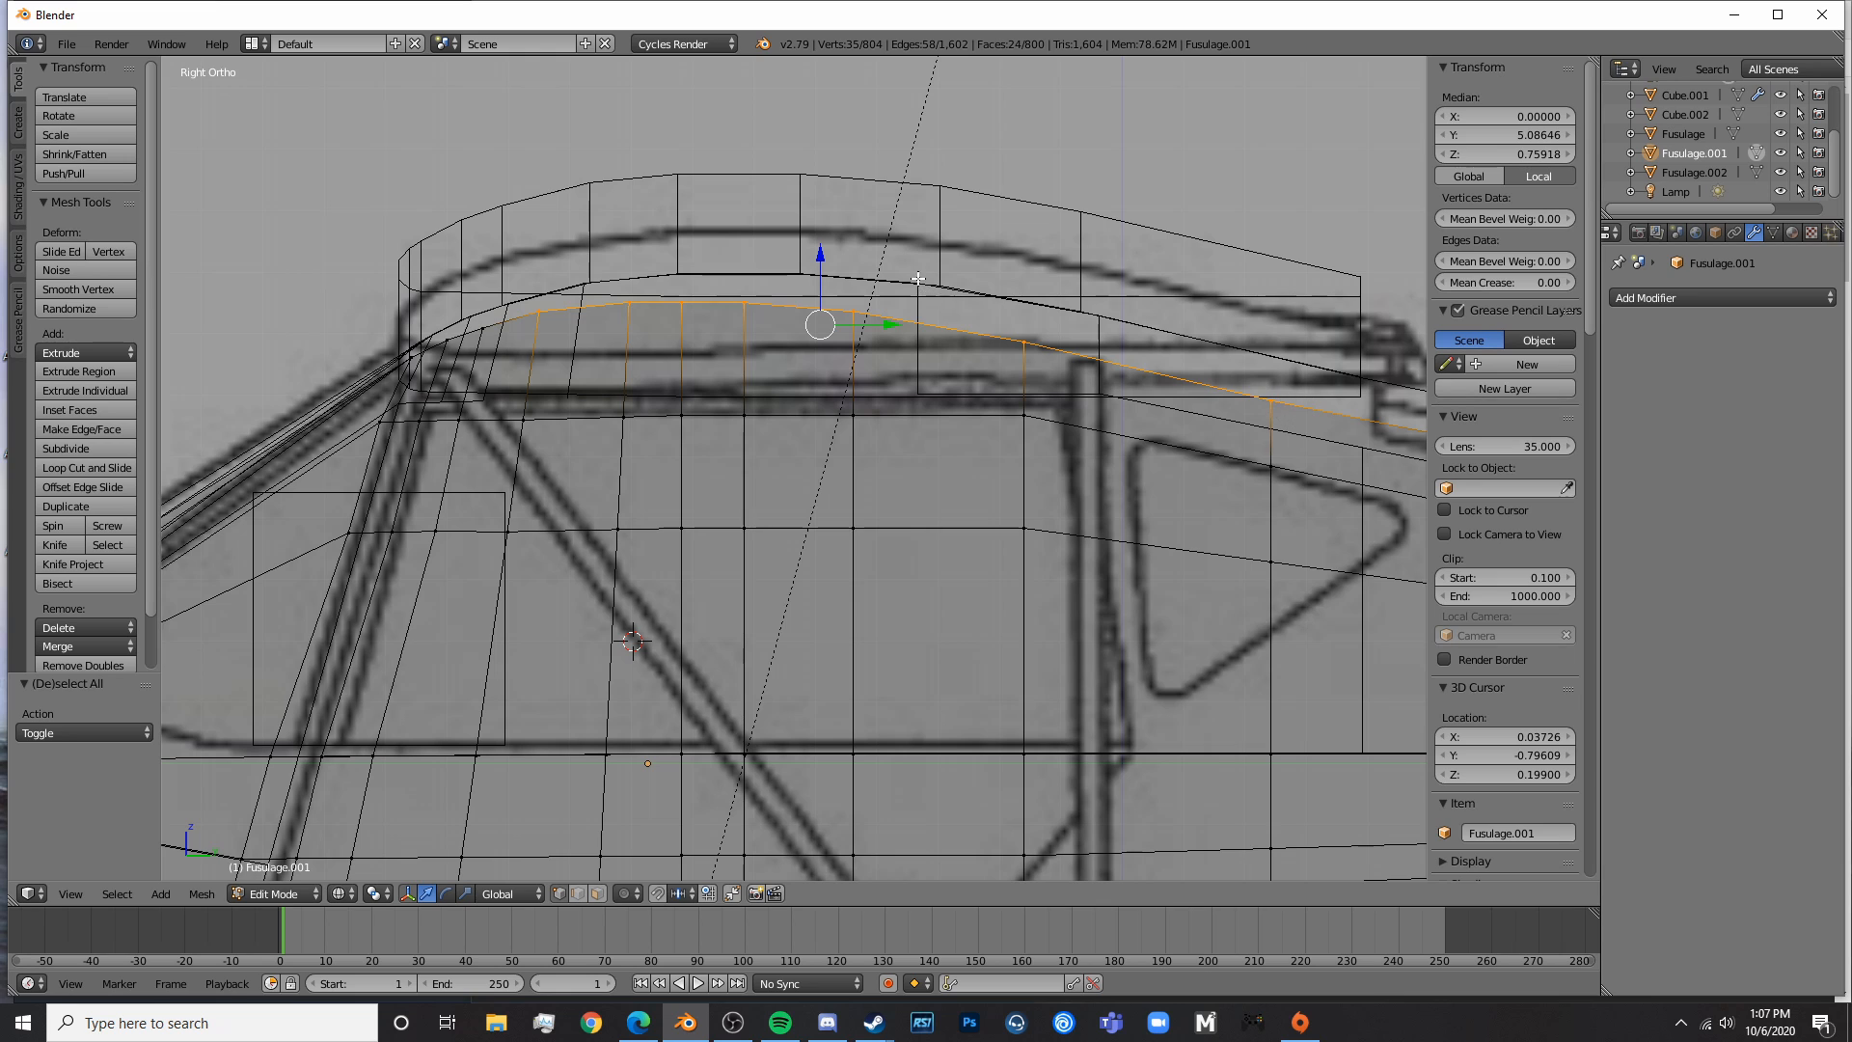
{"action": "left_click", "coordinate": [834, 267]}
{"action": "key", "text": "z"}
{"action": "middle_click_drag", "start_coordinate": [822, 270], "coordinate": [909, 278]}
{"action": "left_click_drag", "start_coordinate": [909, 279], "coordinate": [923, 266]}
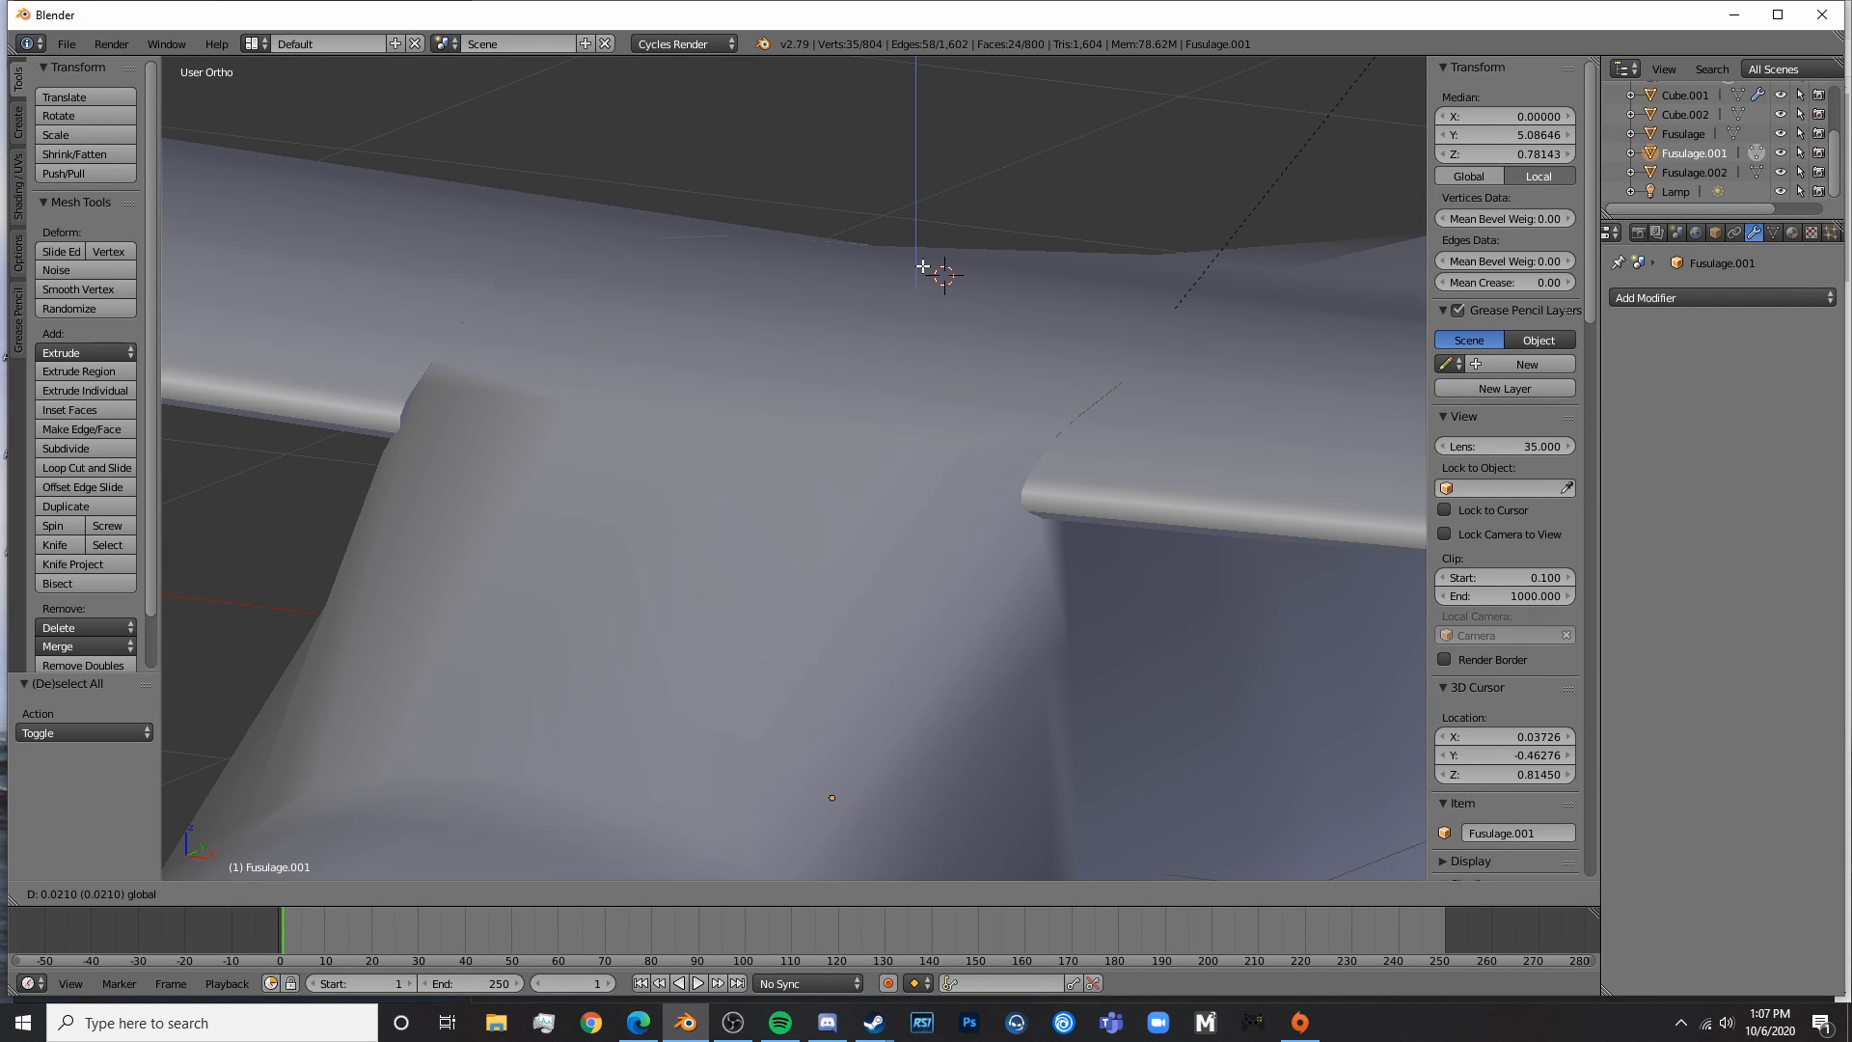
{"action": "left_click", "coordinate": [918, 271]}
{"action": "key", "text": "z"}
{"action": "key", "text": "KP_3"}
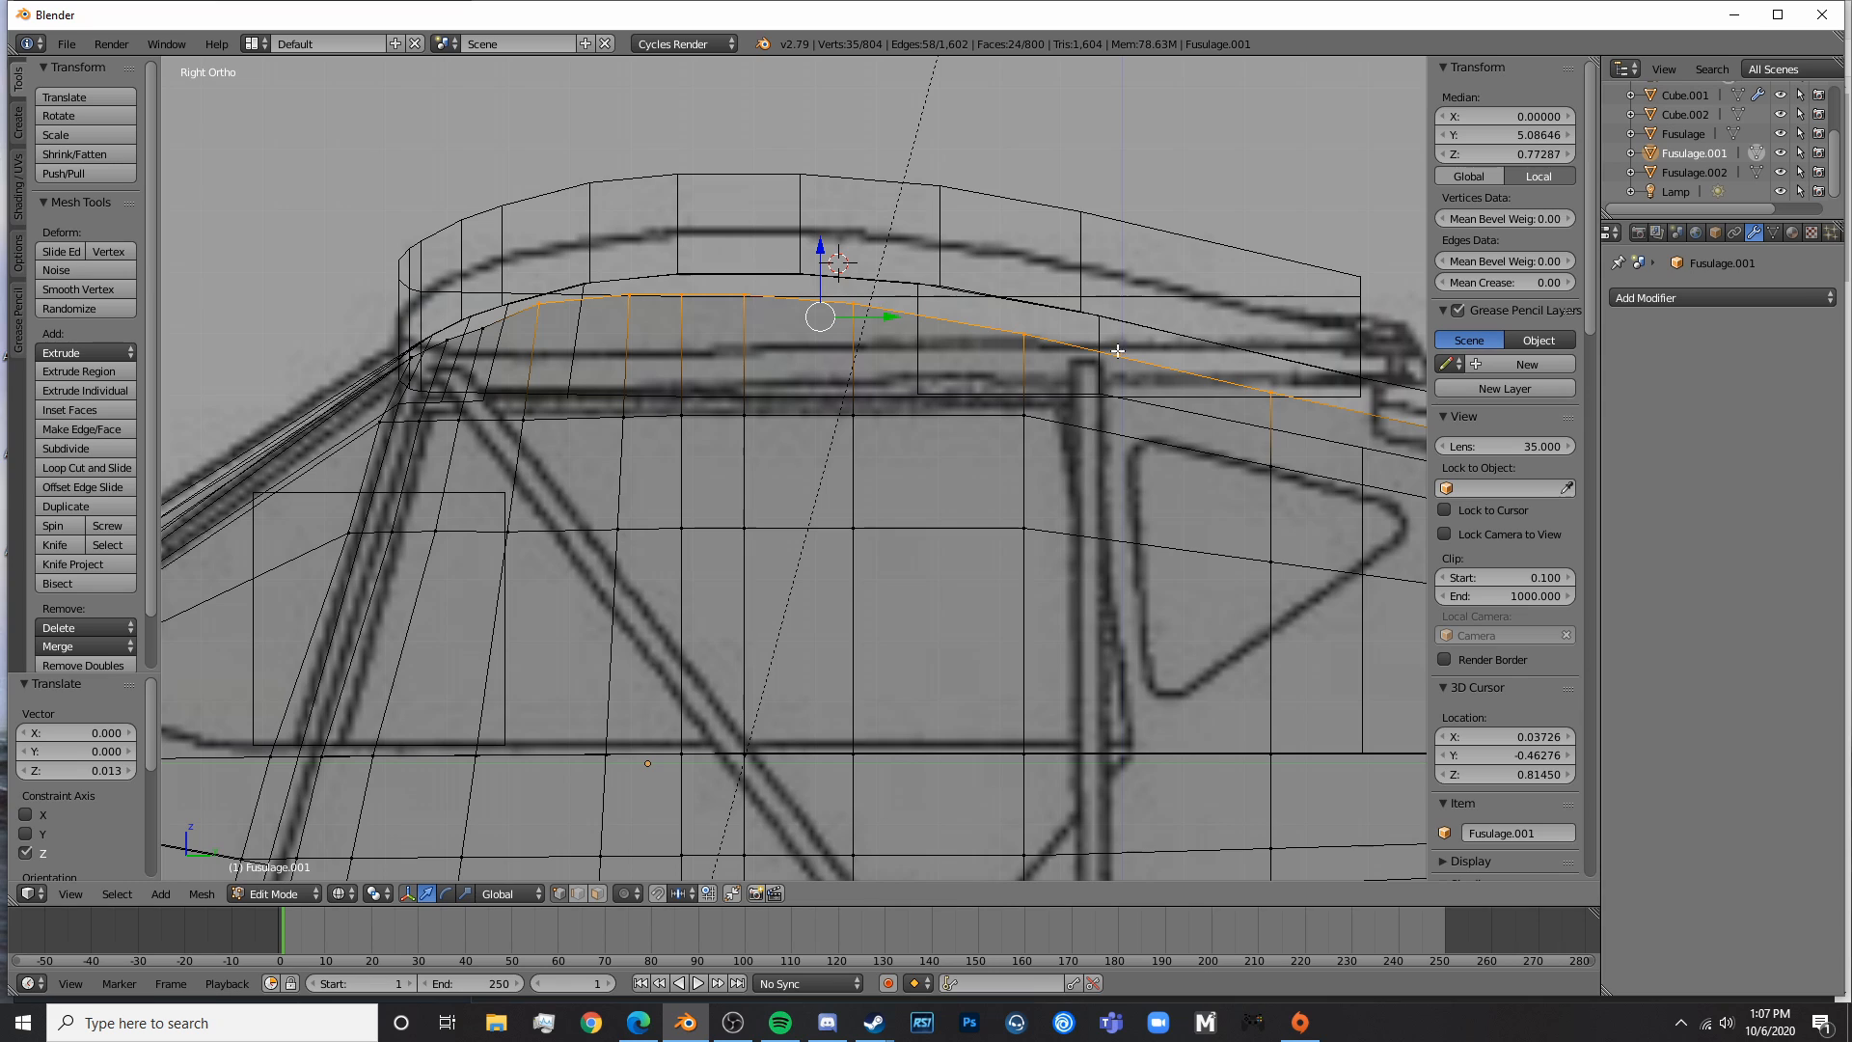
{"action": "key", "text": "a"}
{"action": "key", "text": "b"}
{"action": "mouse_move", "coordinate": [498, 316]}
{"action": "left_mouse_down"}
{"action": "mouse_move", "coordinate": [463, 337]}
{"action": "mouse_move", "coordinate": [461, 291]}
{"action": "mouse_move", "coordinate": [495, 271]}
{"action": "left_mouse_up"}
{"action": "key", "text": "c"}
{"action": "left_click", "coordinate": [441, 340]}
{"action": "key", "text": "a"}
{"action": "key", "text": "c"}
{"action": "left_click", "coordinate": [483, 324]}
{"action": "right_click", "coordinate": [482, 322]}
- Raise the inner fuselage's mid-roof vertex rows on Z to bring them closer to the outer roofline
{"action": "key", "text": "a"}
{"action": "key", "text": "c"}
{"action": "left_click", "coordinate": [631, 301]}
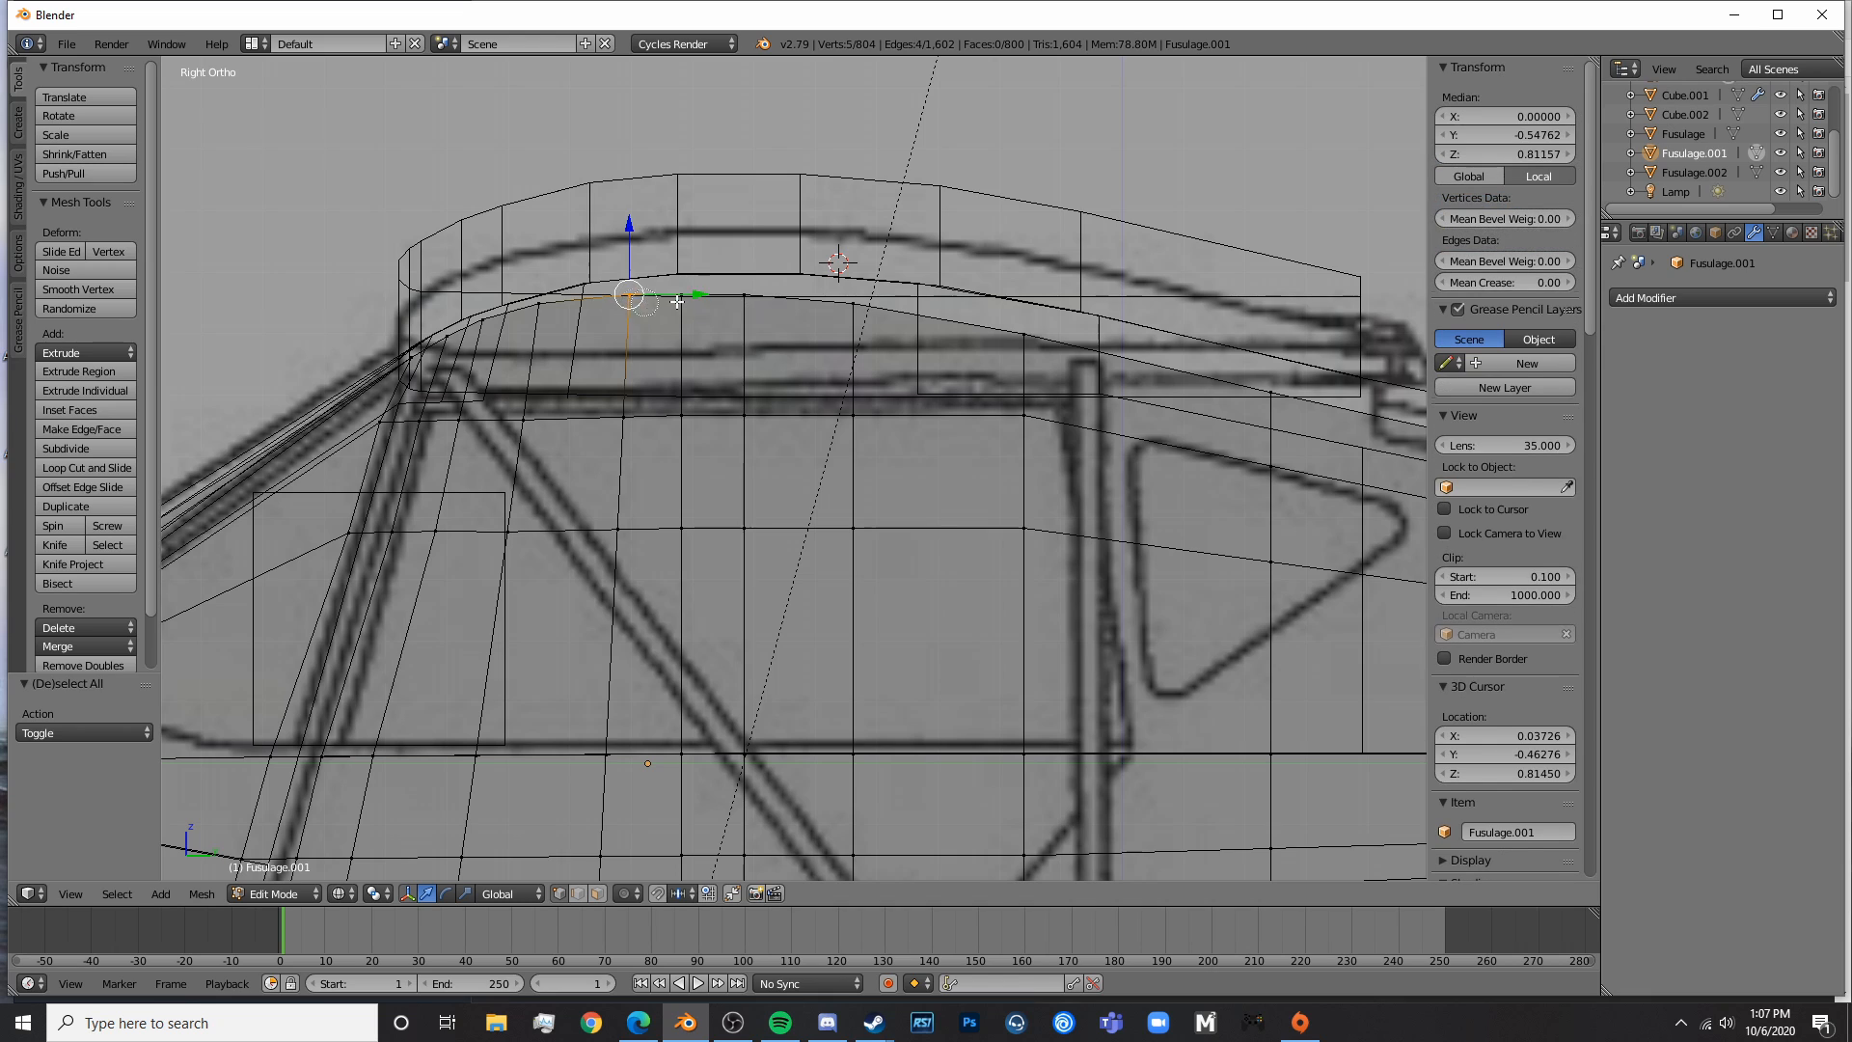
{"action": "left_click", "coordinate": [746, 298]}
{"action": "right_click", "coordinate": [772, 297]}
{"action": "left_click_drag", "start_coordinate": [686, 234], "coordinate": [694, 229]}
{"action": "key", "text": "ctrl+z"}
{"action": "key", "text": "c"}
{"action": "left_click", "coordinate": [691, 299]}
{"action": "right_click", "coordinate": [691, 297]}
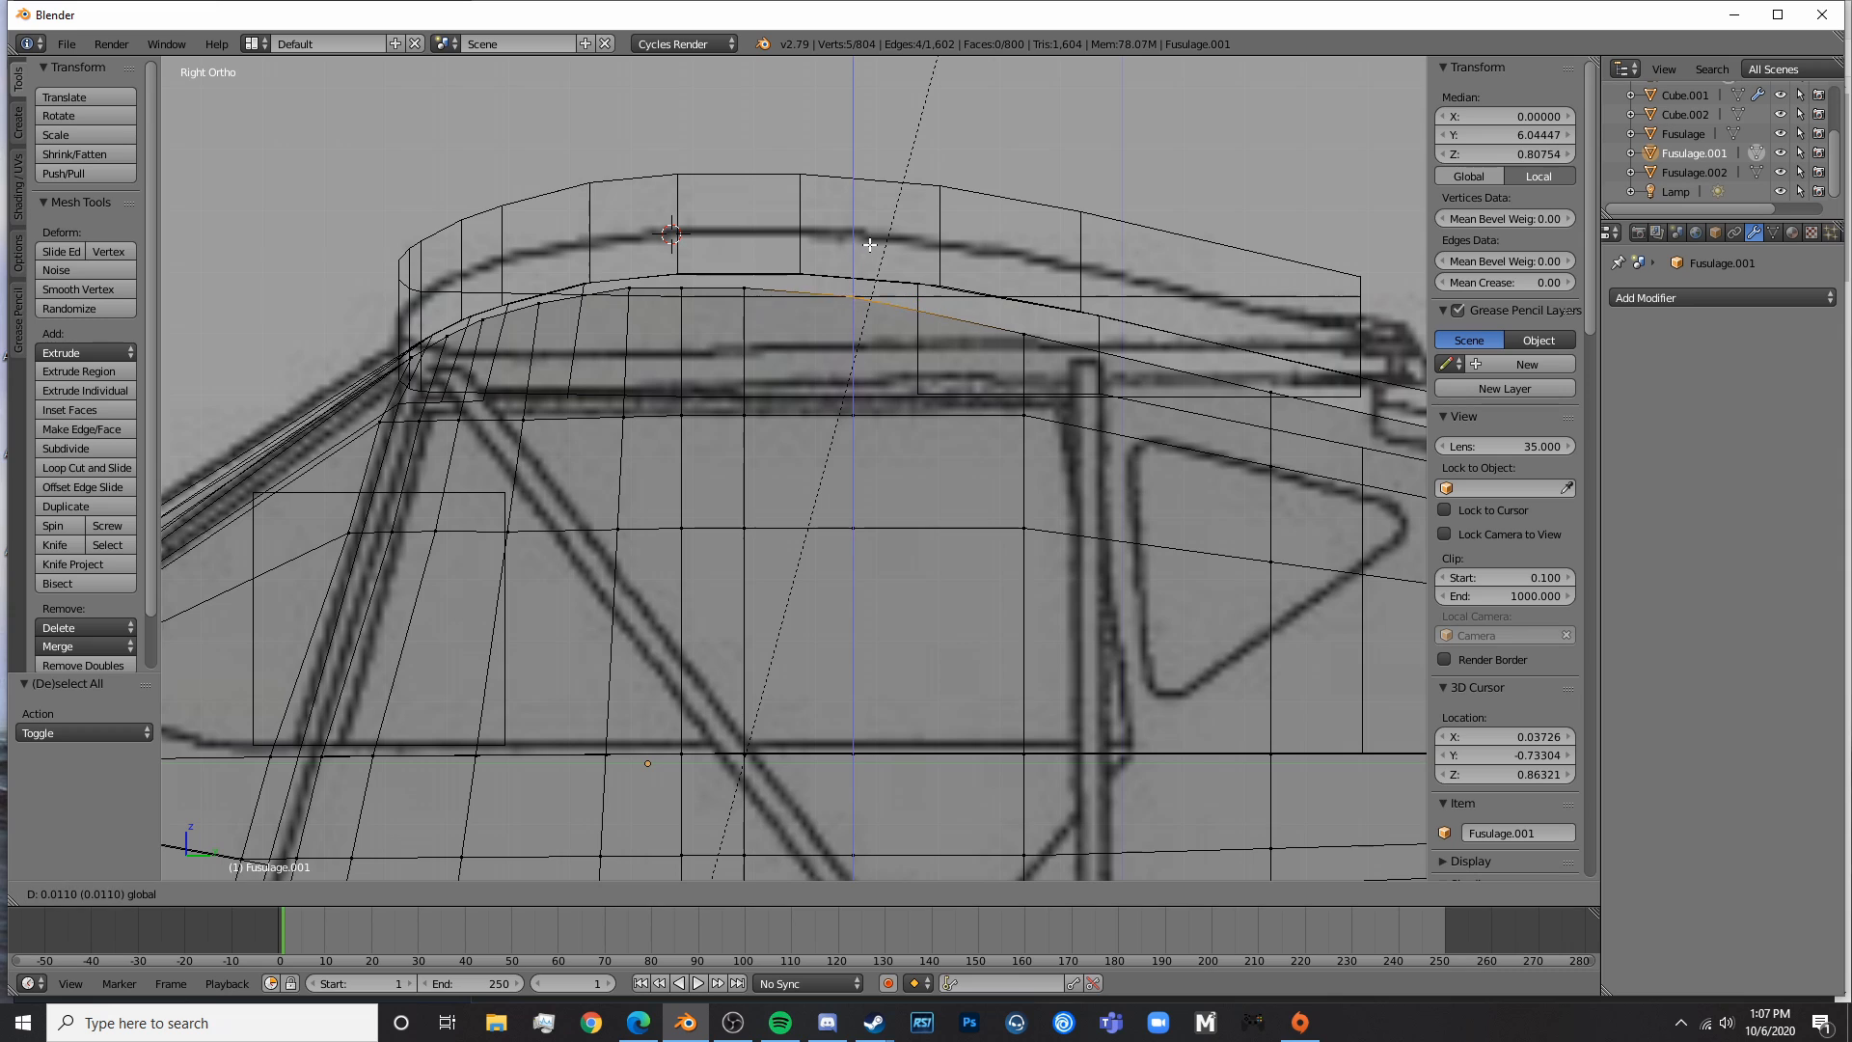
- Raise the inner roof's two vertex rows around the rear door post and side window toward the outer roofline
{"action": "key", "text": "a"}
{"action": "key", "text": "c"}
{"action": "left_click", "coordinate": [1022, 330]}
{"action": "right_click", "coordinate": [1022, 328]}
{"action": "left_click_drag", "start_coordinate": [1026, 278], "coordinate": [1059, 265]}
{"action": "middle_click_drag", "start_coordinate": [1266, 348], "coordinate": [868, 343], "text": "shift"}
{"action": "key", "text": "a"}
{"action": "key", "text": "c"}
{"action": "left_click", "coordinate": [874, 388]}
{"action": "right_click", "coordinate": [875, 387]}
{"action": "left_click_drag", "start_coordinate": [874, 321], "coordinate": [892, 301]}
- Raise the inner fuselage's top vertices behind the triangular rear window to follow the outer body's upper edge
{"action": "middle_click_drag", "start_coordinate": [953, 323], "coordinate": [665, 296], "text": "shift"}
{"action": "key", "text": "a"}
{"action": "key", "text": "c"}
{"action": "left_click", "coordinate": [1028, 457]}
{"action": "right_click", "coordinate": [1029, 457]}
{"action": "left_click_drag", "start_coordinate": [1026, 408], "coordinate": [1061, 384]}
- Delete the vertices of the inner fuselage's rear section and tail fin, keeping the nose and cabin part
{"action": "scroll", "coordinate": [1061, 384], "scroll_direction": "down", "scroll_amount": 7}
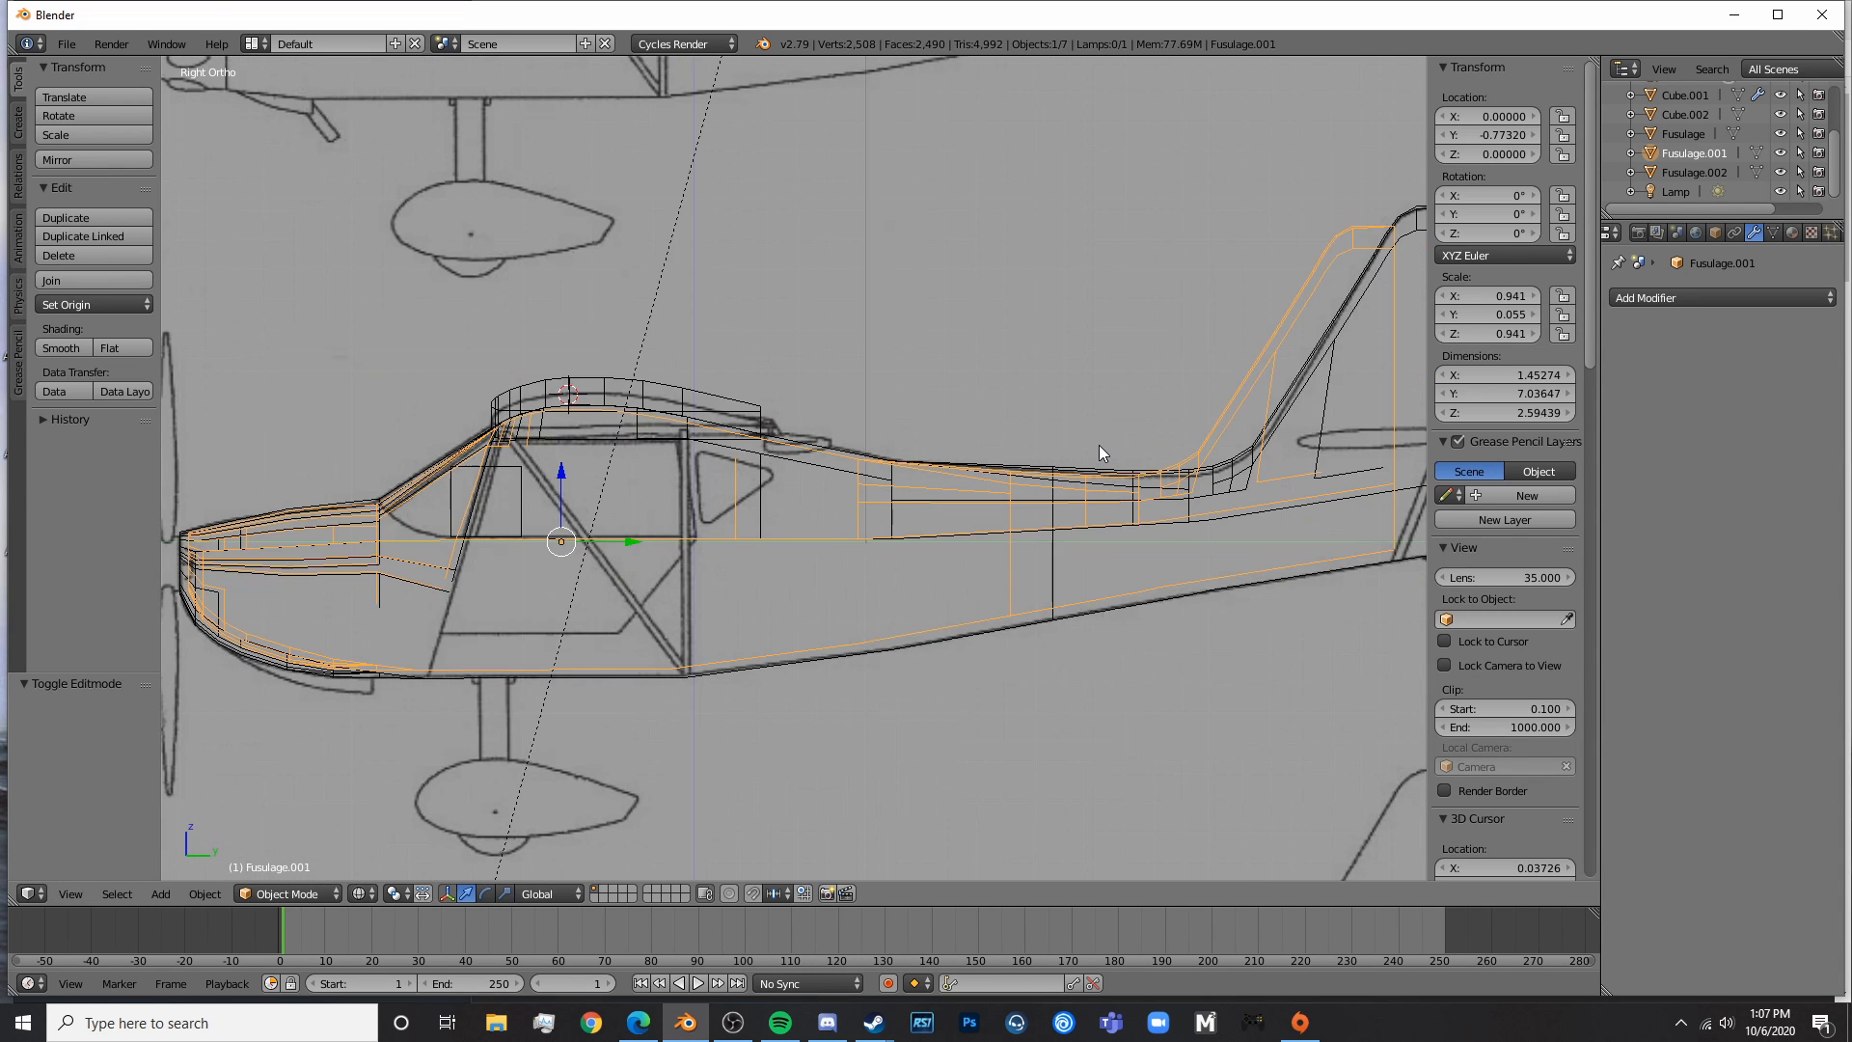
{"action": "key", "text": "a"}
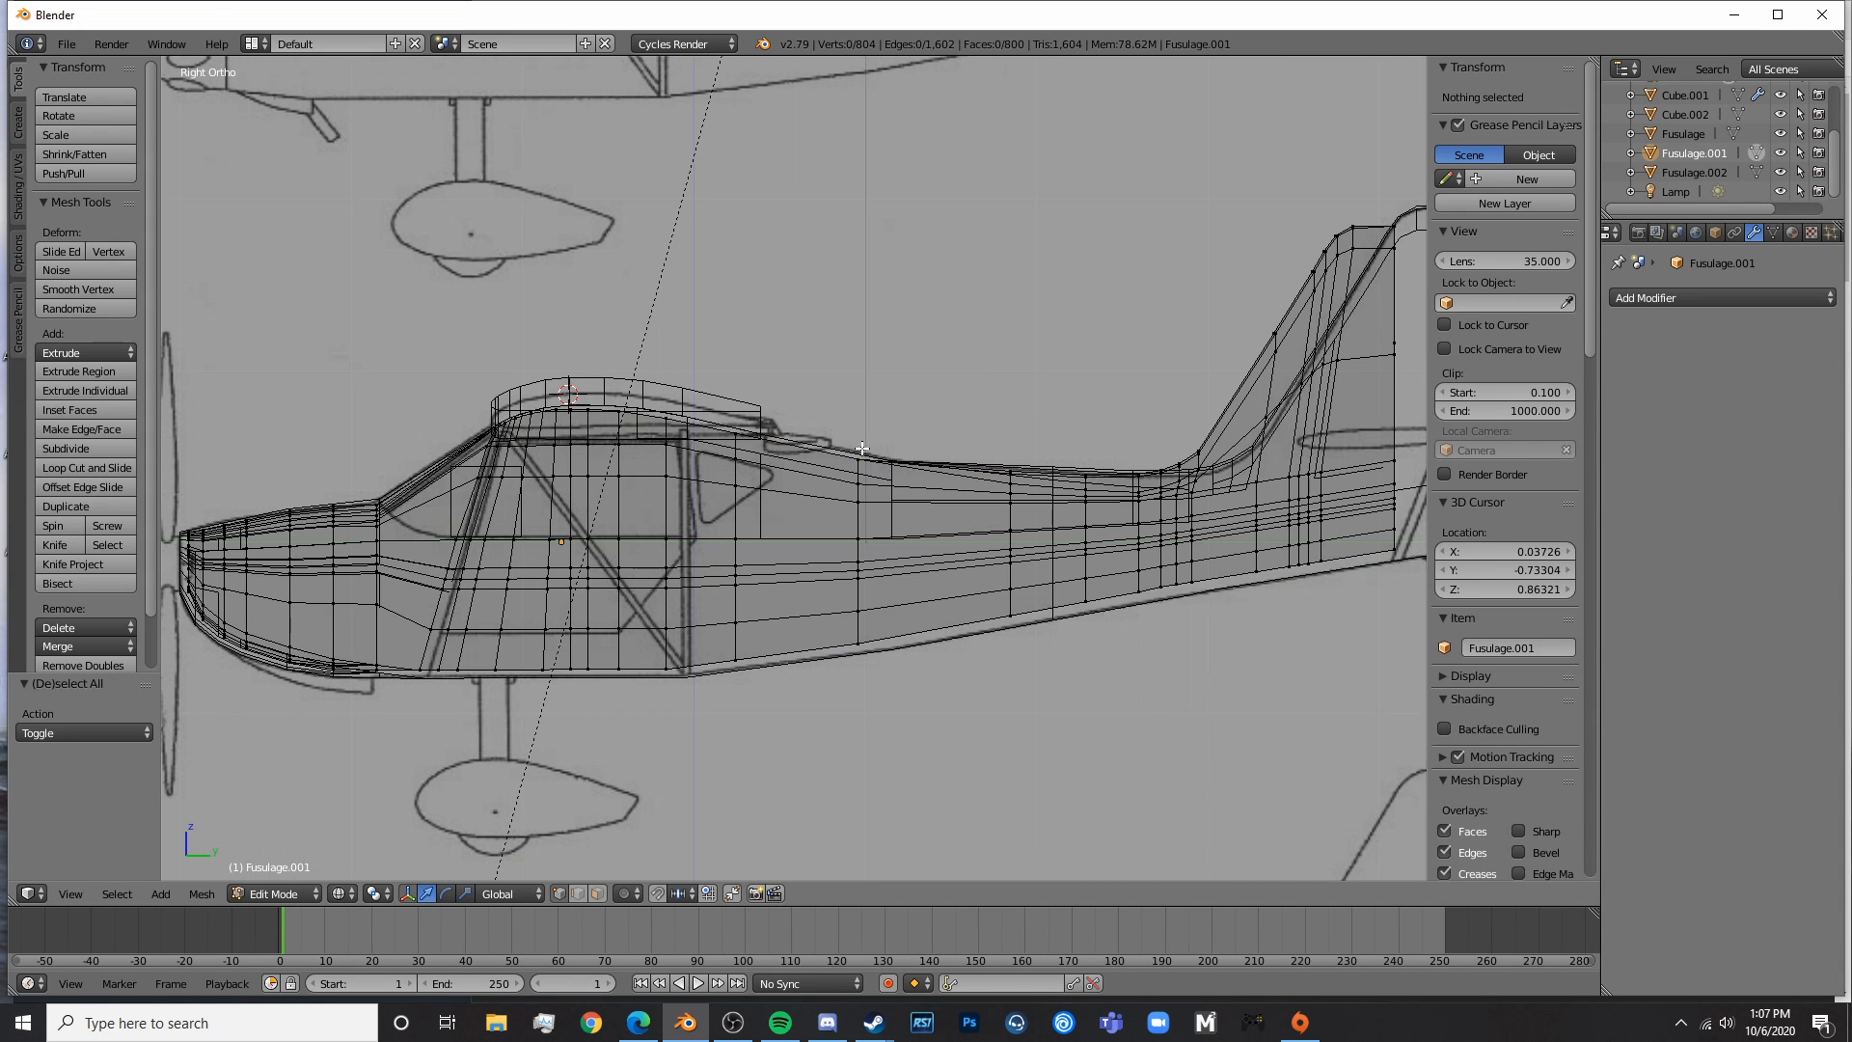
{"action": "scroll", "coordinate": [736, 483], "scroll_direction": "down", "scroll_amount": 4}
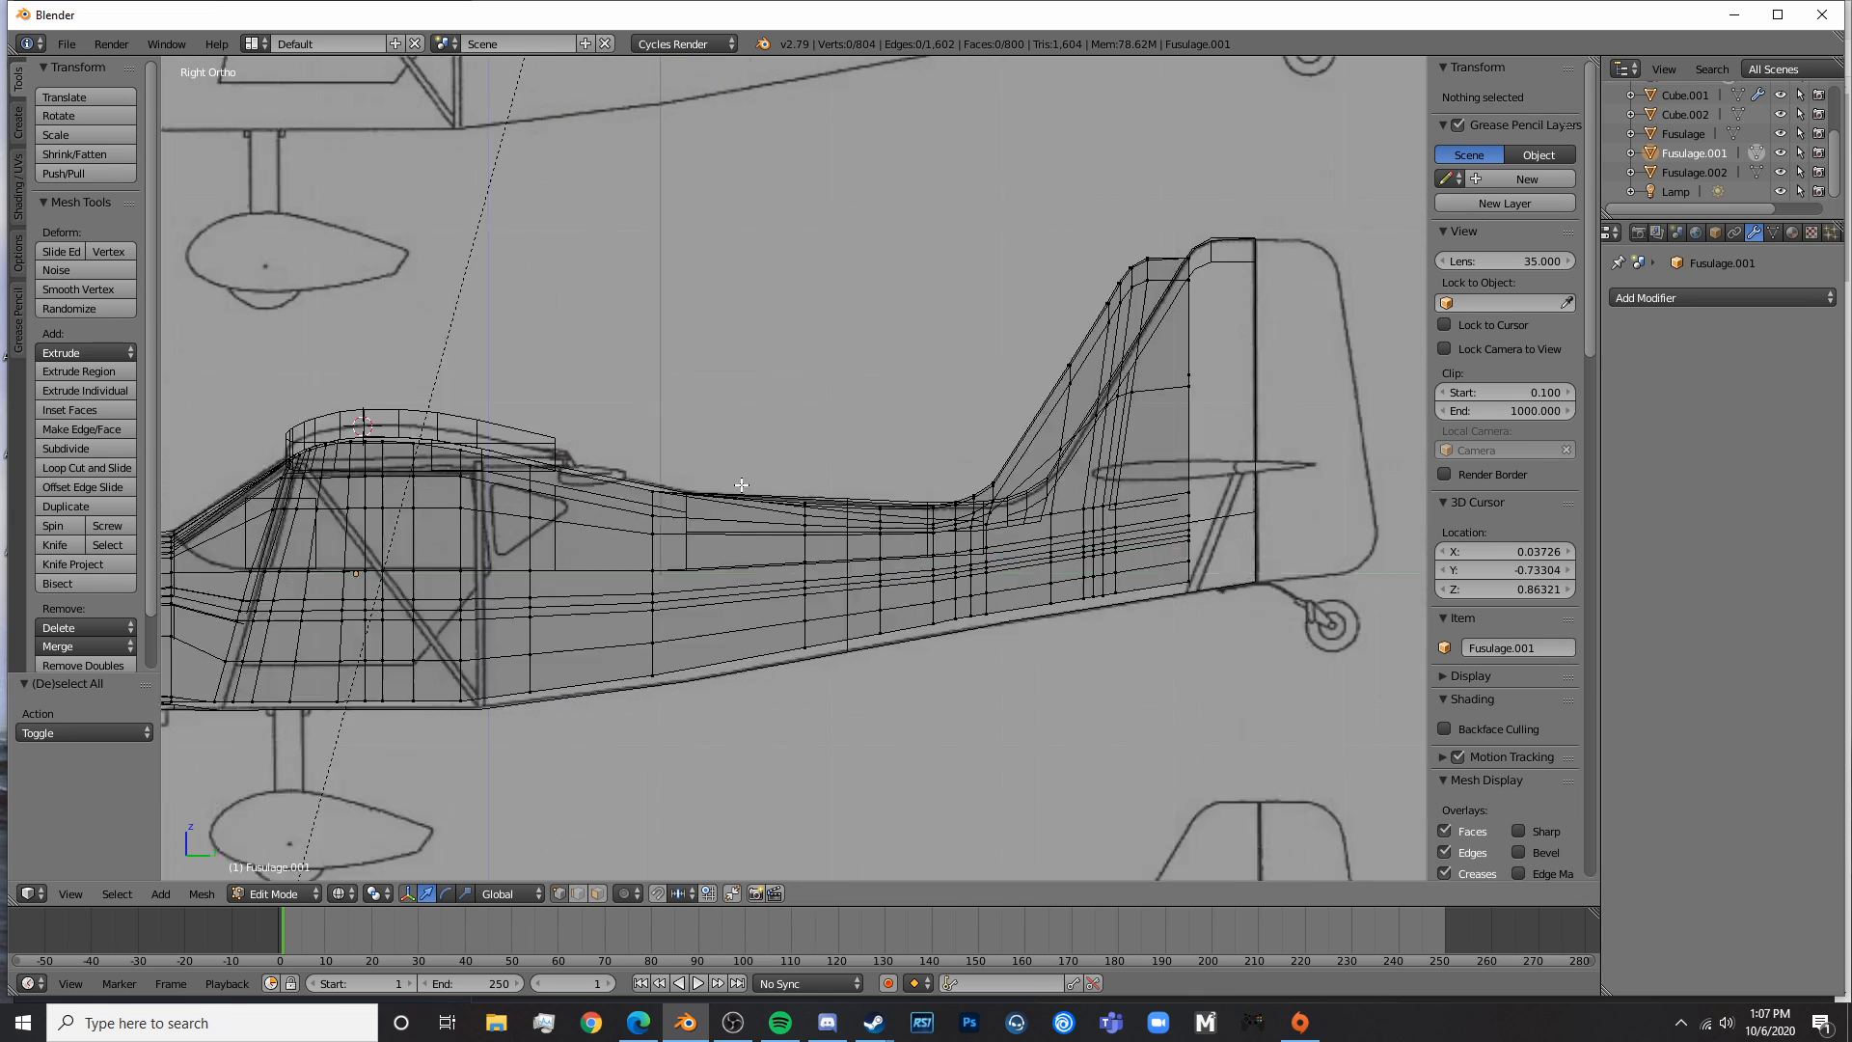
{"action": "key", "text": "b"}
{"action": "left_click_drag", "start_coordinate": [698, 292], "coordinate": [930, 579]}
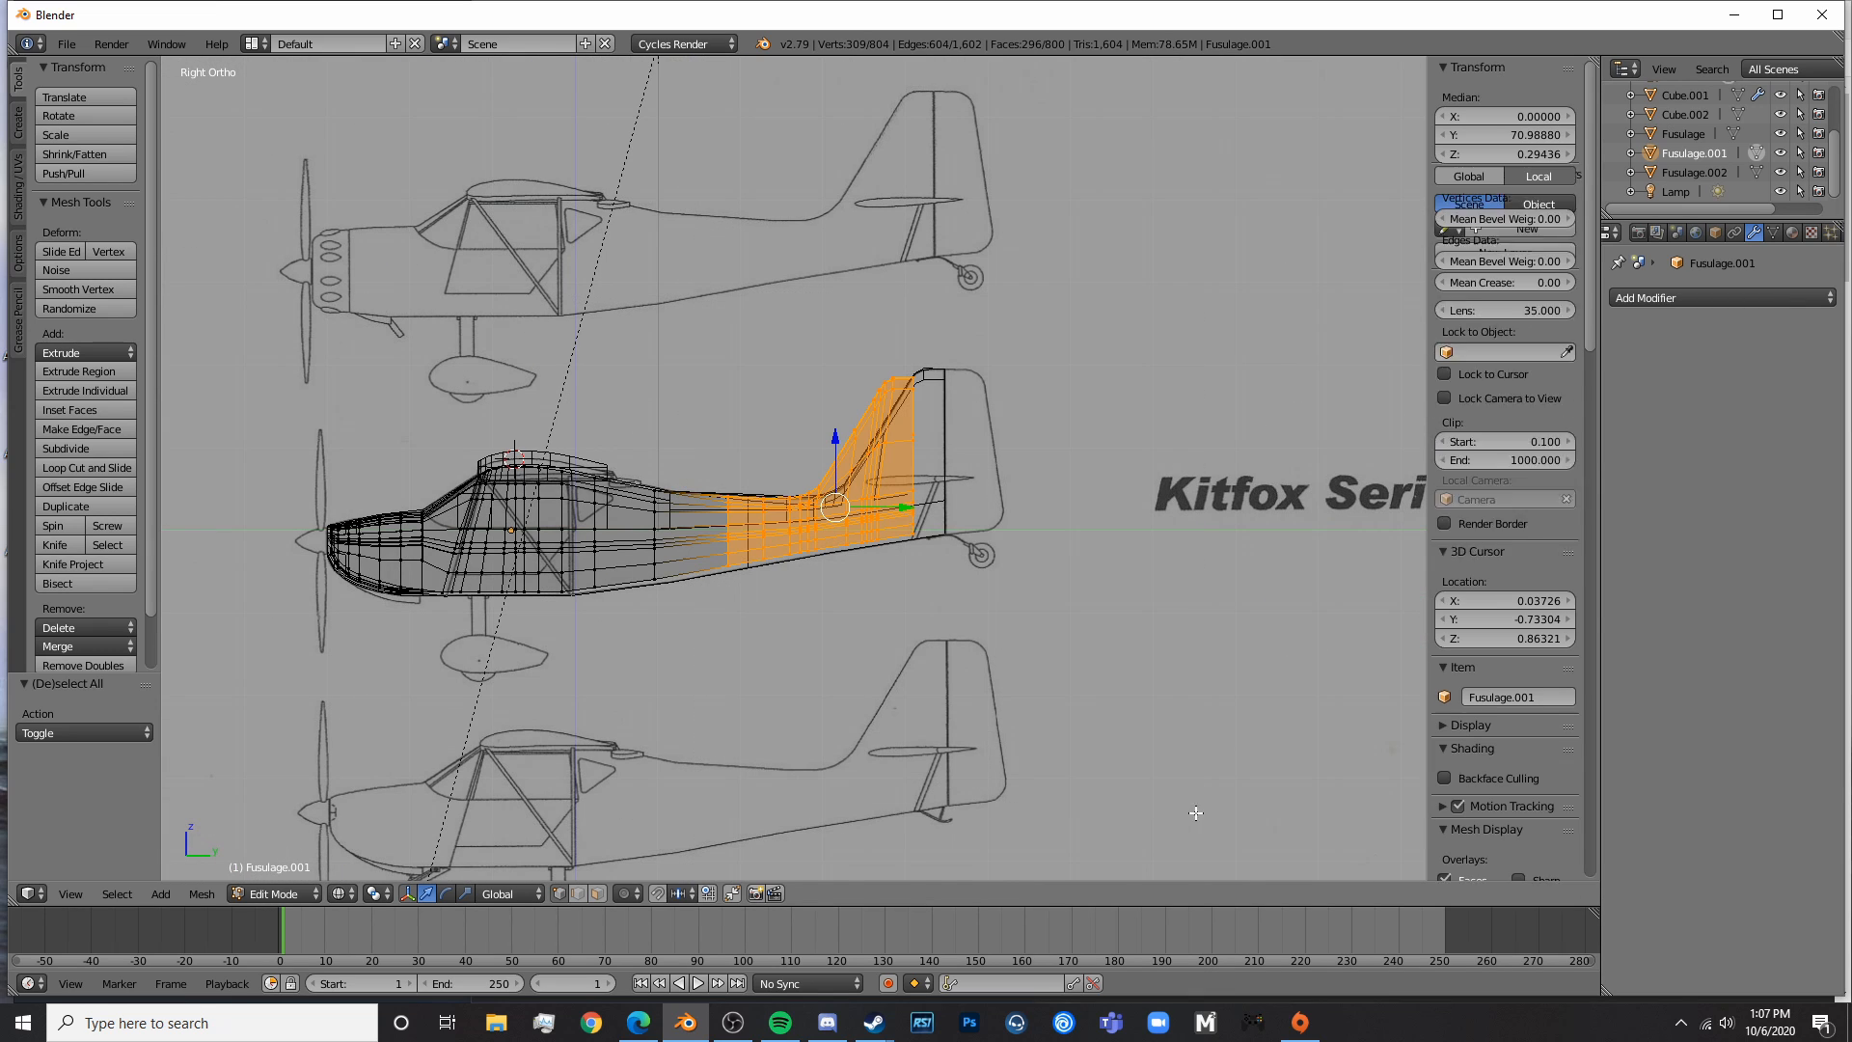
{"action": "key", "text": "x"}
{"action": "left_click", "coordinate": [1051, 585]}
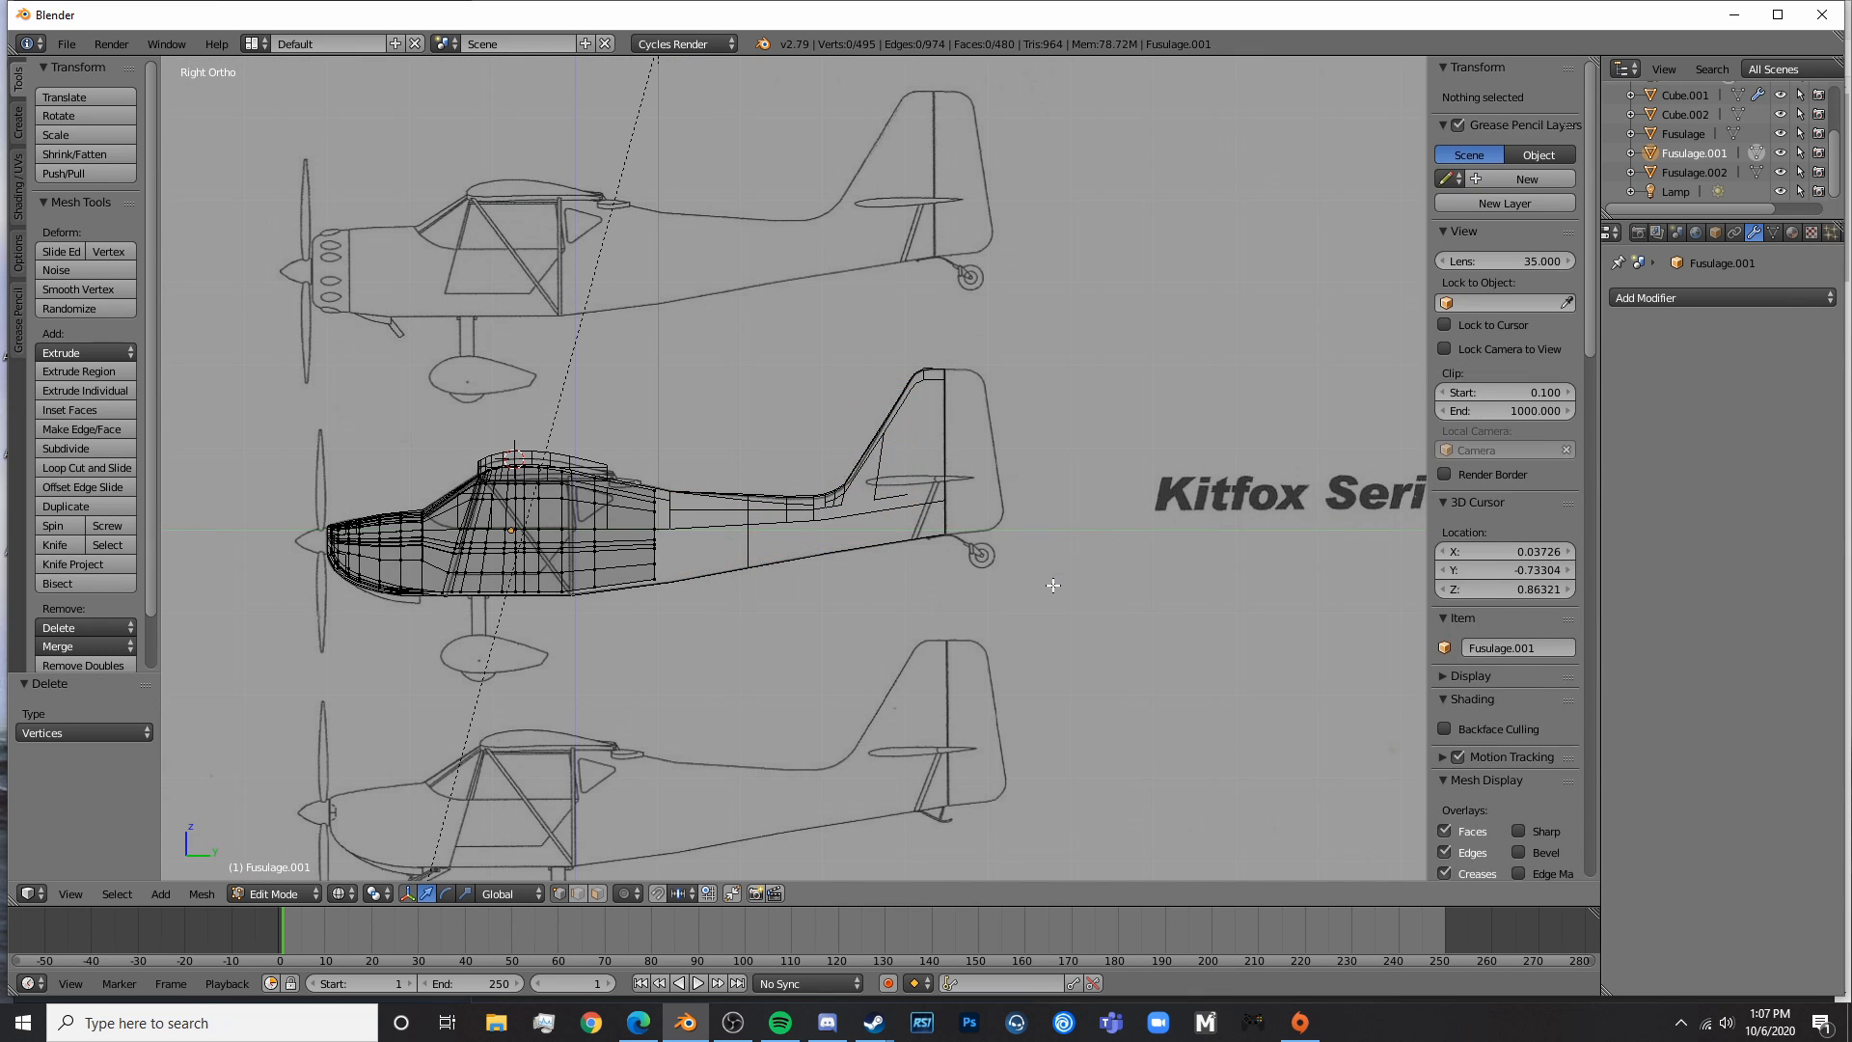
- Examine the trimmed inner fuselage's fit inside the outer body around the nose, windshield and cabin
{"action": "key", "text": "Tab"}
{"action": "key", "text": "z"}
{"action": "mouse_move", "coordinate": [718, 637]}
{"action": "middle_mouse_down", "text": "shift"}
{"action": "mouse_move", "coordinate": [1120, 523]}
{"action": "mouse_move", "coordinate": [1025, 567]}
{"action": "mouse_move", "coordinate": [827, 517]}
{"action": "mouse_move", "coordinate": [397, 574]}
{"action": "mouse_move", "coordinate": [615, 387]}
{"action": "mouse_move", "coordinate": [571, 384]}
{"action": "mouse_move", "coordinate": [802, 611]}
{"action": "middle_mouse_up", "text": "shift"}
{"action": "key", "text": "Tab"}
{"action": "key", "text": "z"}
{"action": "scroll", "coordinate": [1029, 566], "scroll_direction": "up", "scroll_amount": 5}
{"action": "key", "text": "z"}
{"action": "key", "text": "Tab"}
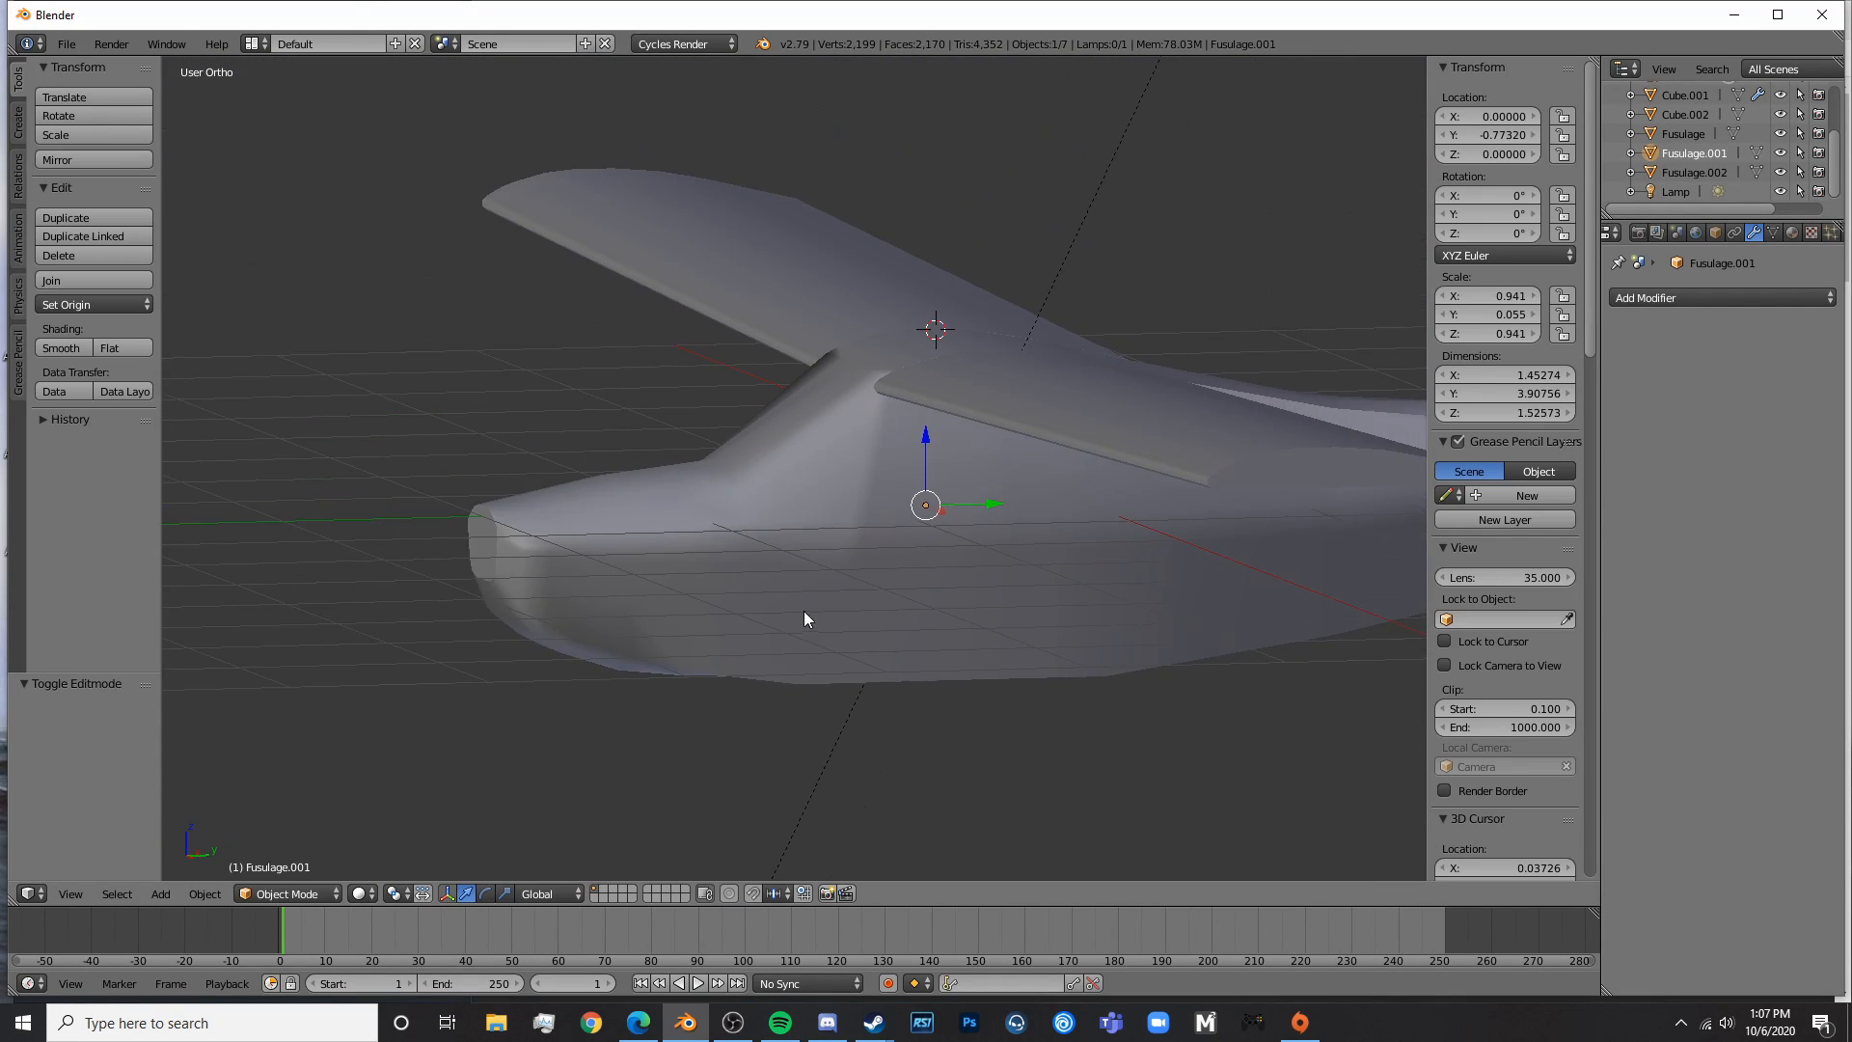
{"action": "scroll", "coordinate": [810, 611], "scroll_direction": "up", "scroll_amount": 4}
{"action": "key", "text": "KP_3"}
{"action": "key", "text": "Tab"}
{"action": "key", "text": "z"}
{"action": "scroll", "coordinate": [843, 470], "scroll_direction": "up", "scroll_amount": 4}
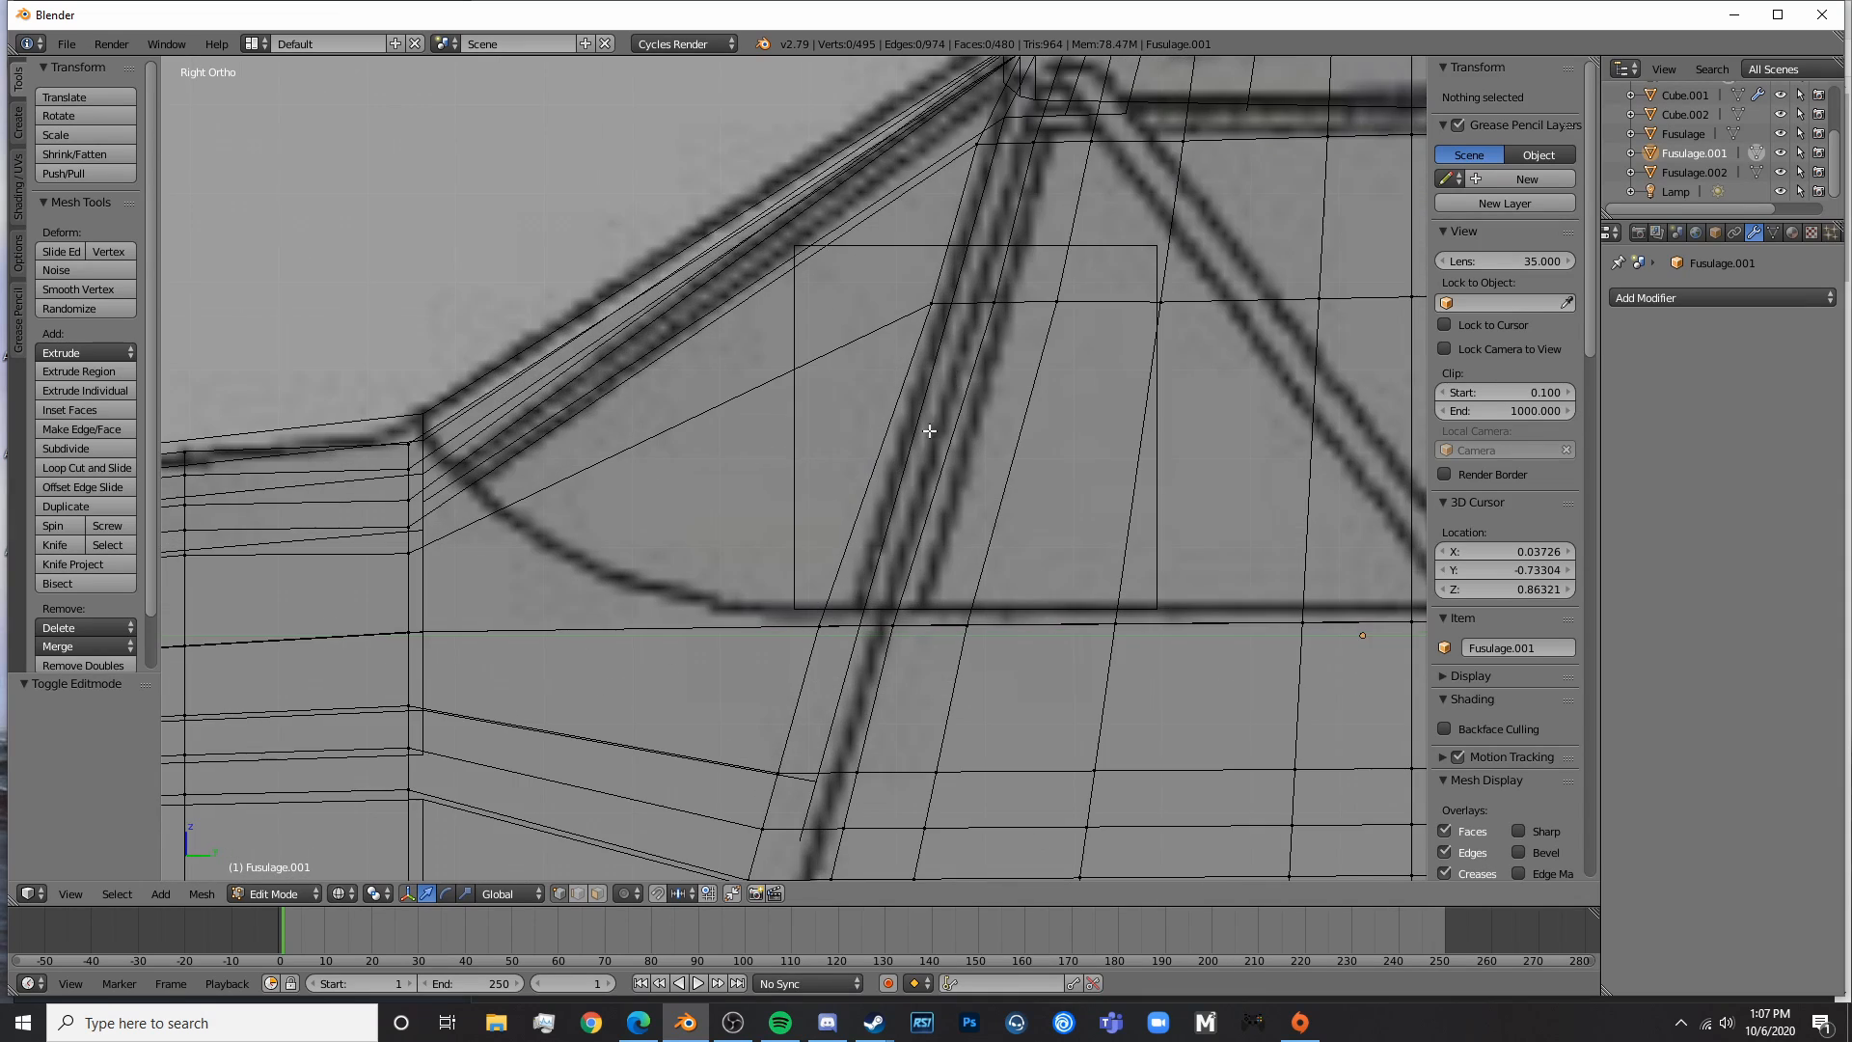
{"action": "key", "text": "a"}
{"action": "key", "text": "a"}
{"action": "scroll", "coordinate": [1110, 654], "scroll_direction": "down", "scroll_amount": 6}
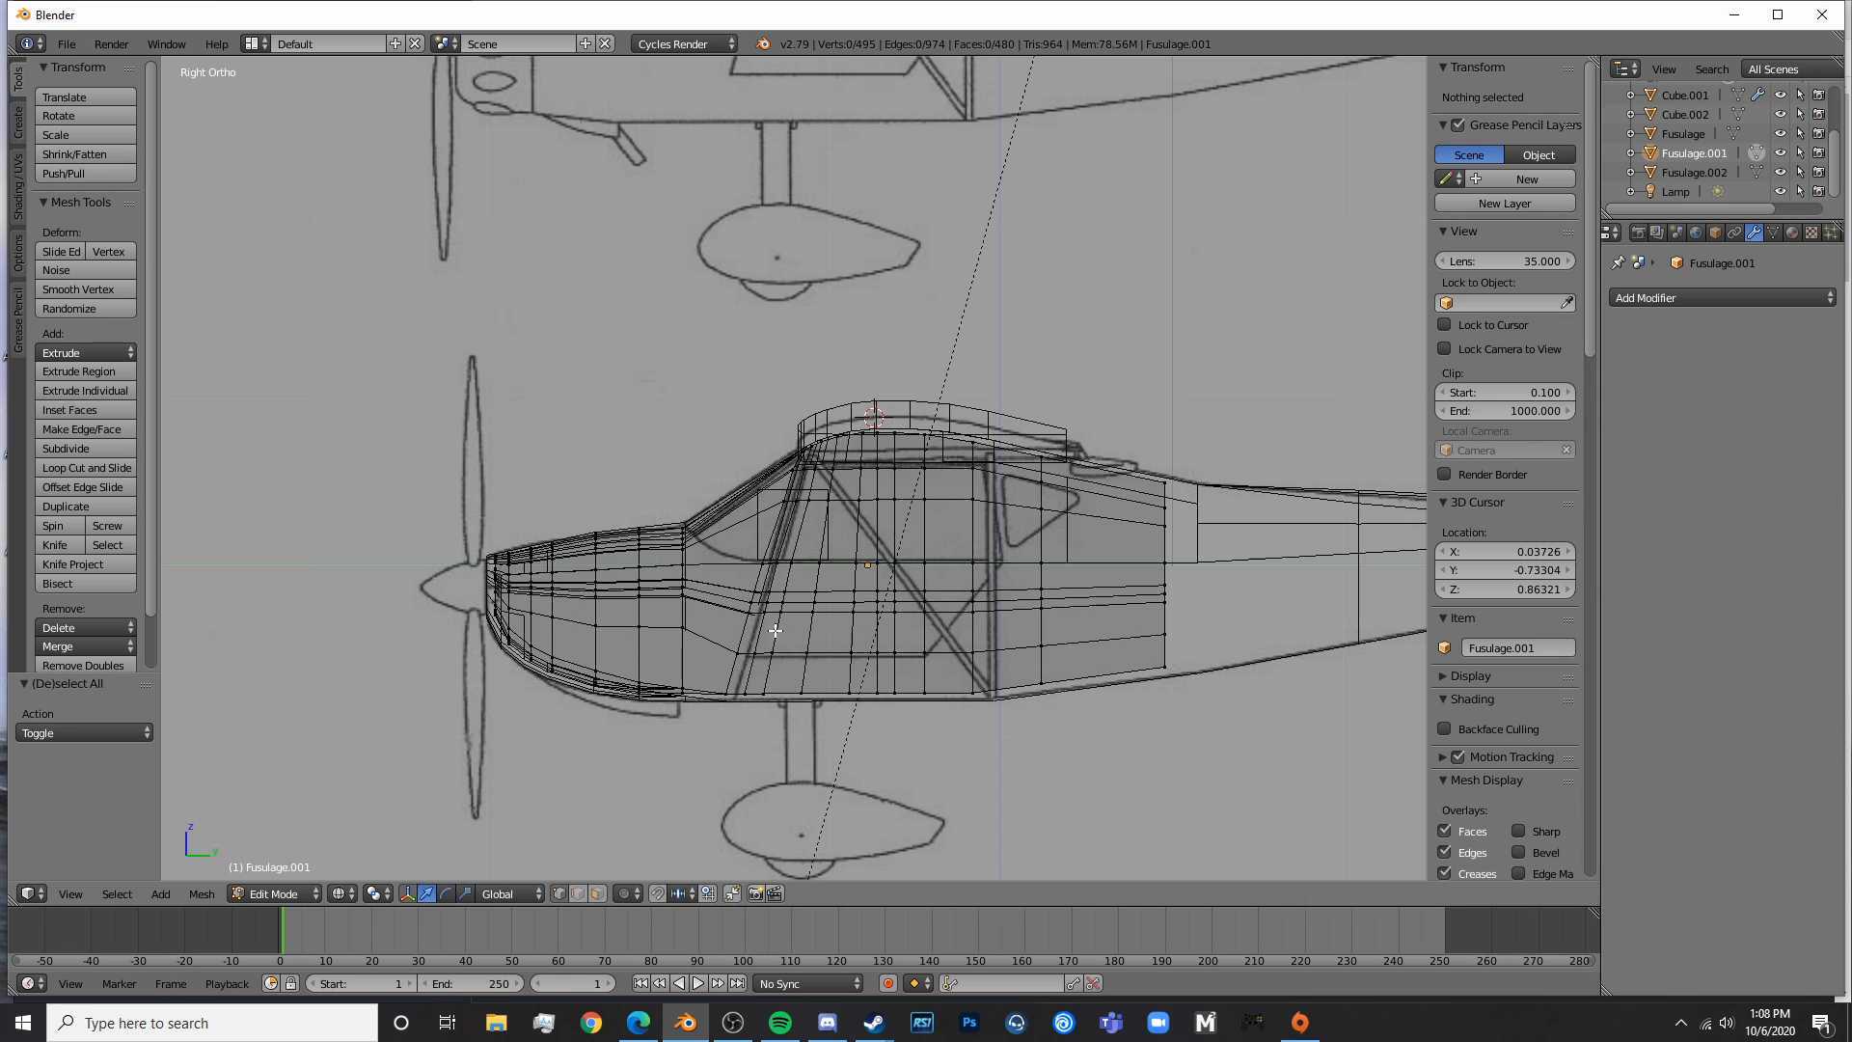
{"action": "scroll", "coordinate": [946, 616], "scroll_direction": "up", "scroll_amount": 5}
{"action": "scroll", "coordinate": [943, 582], "scroll_direction": "down", "scroll_amount": 4}
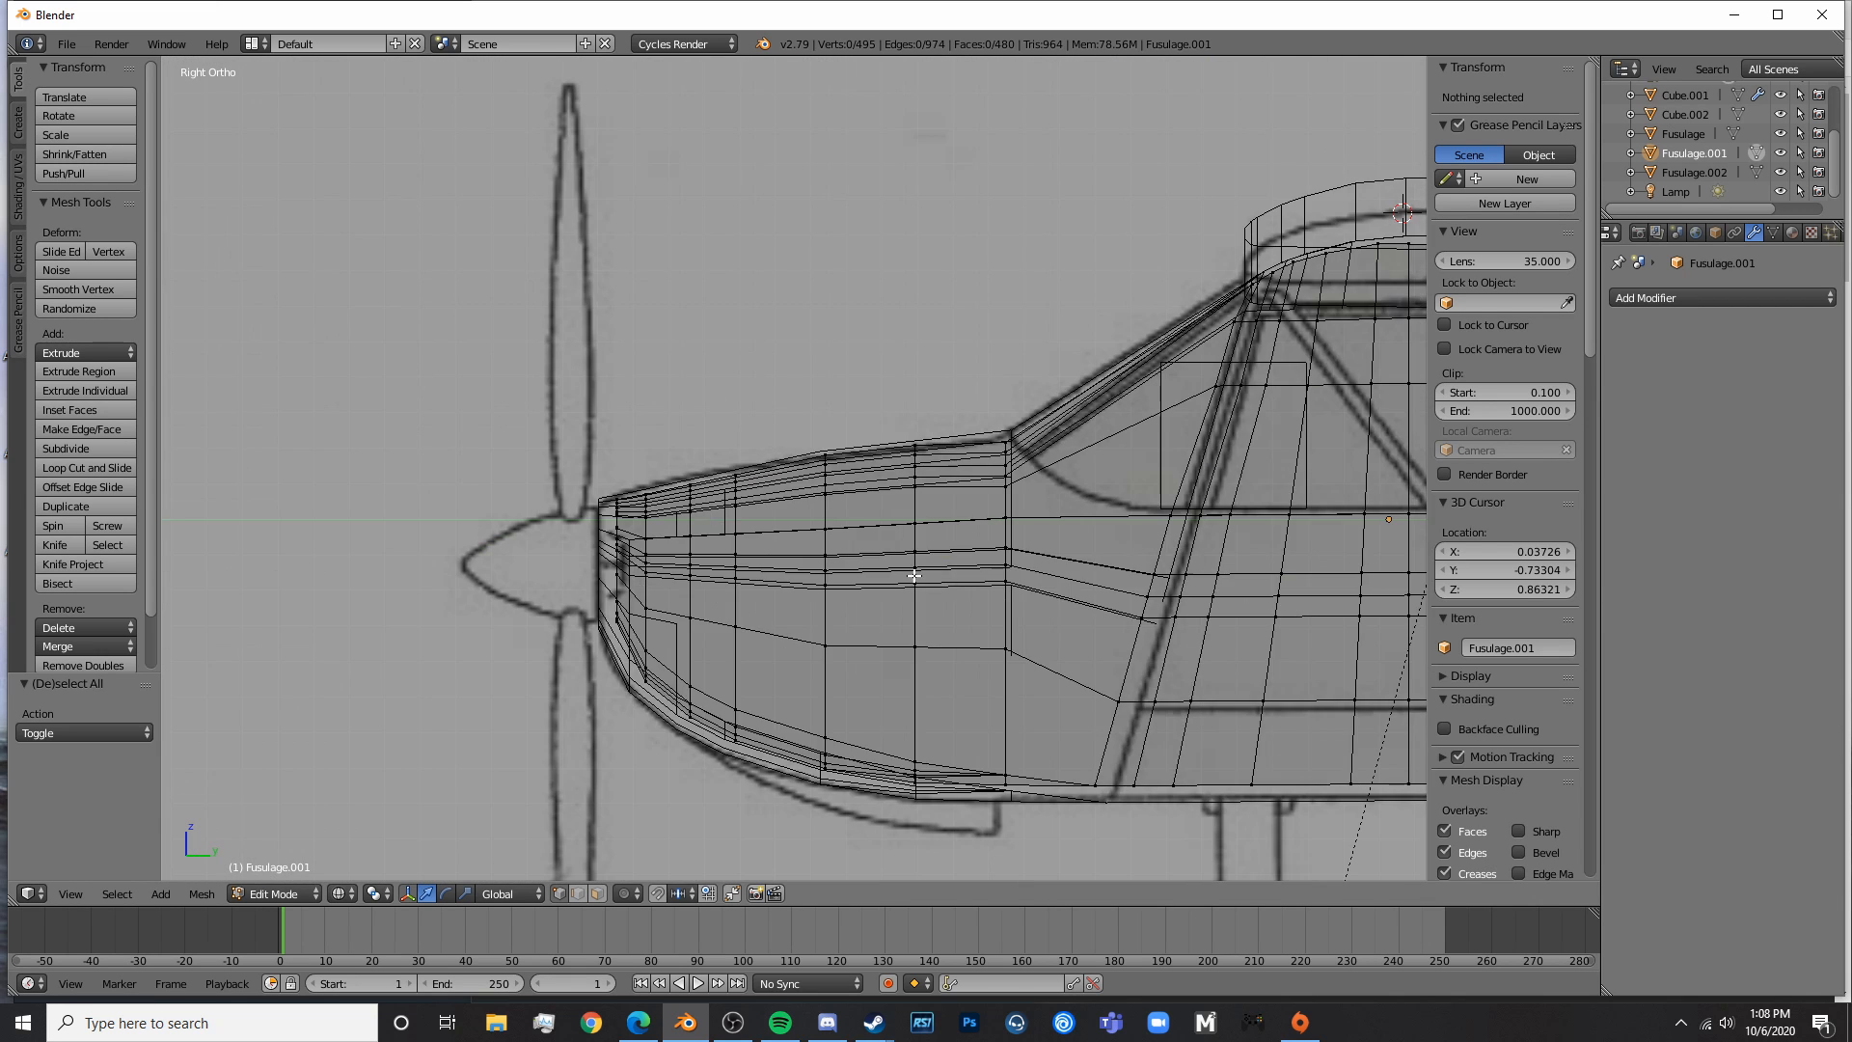
{"action": "key", "text": "z"}
{"action": "mouse_move", "coordinate": [913, 574]}
{"action": "middle_mouse_down"}
{"action": "mouse_move", "coordinate": [971, 567]}
{"action": "mouse_move", "coordinate": [1016, 512]}
{"action": "mouse_move", "coordinate": [547, 437]}
{"action": "middle_mouse_up"}
{"action": "scroll", "coordinate": [1016, 512], "scroll_direction": "down", "scroll_amount": 3}
{"action": "key", "text": "Tab"}
{"action": "key", "text": "z"}
{"action": "key", "text": "KP_3"}
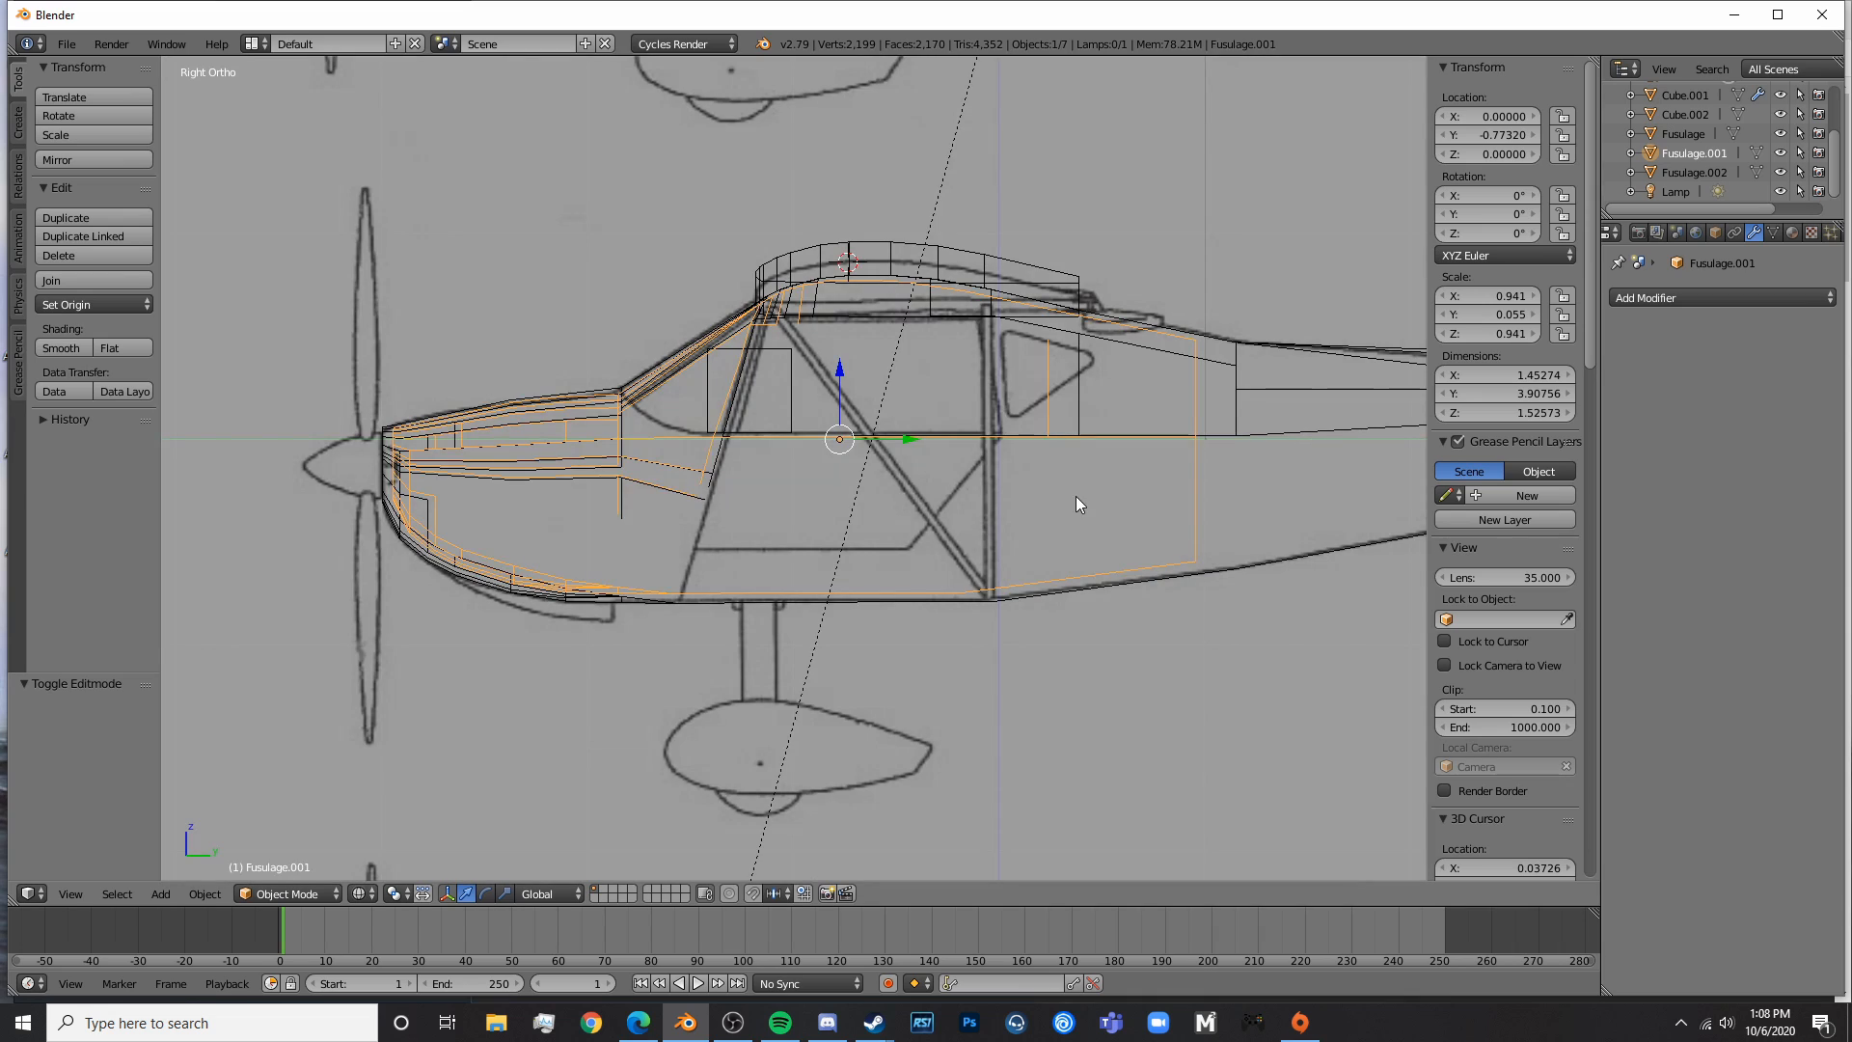
- Hide the Fusulage.002 object and add a Boolean modifier to the outer Fusulage body
{"action": "left_click", "coordinate": [1780, 172]}
{"action": "right_click", "coordinate": [1333, 354]}
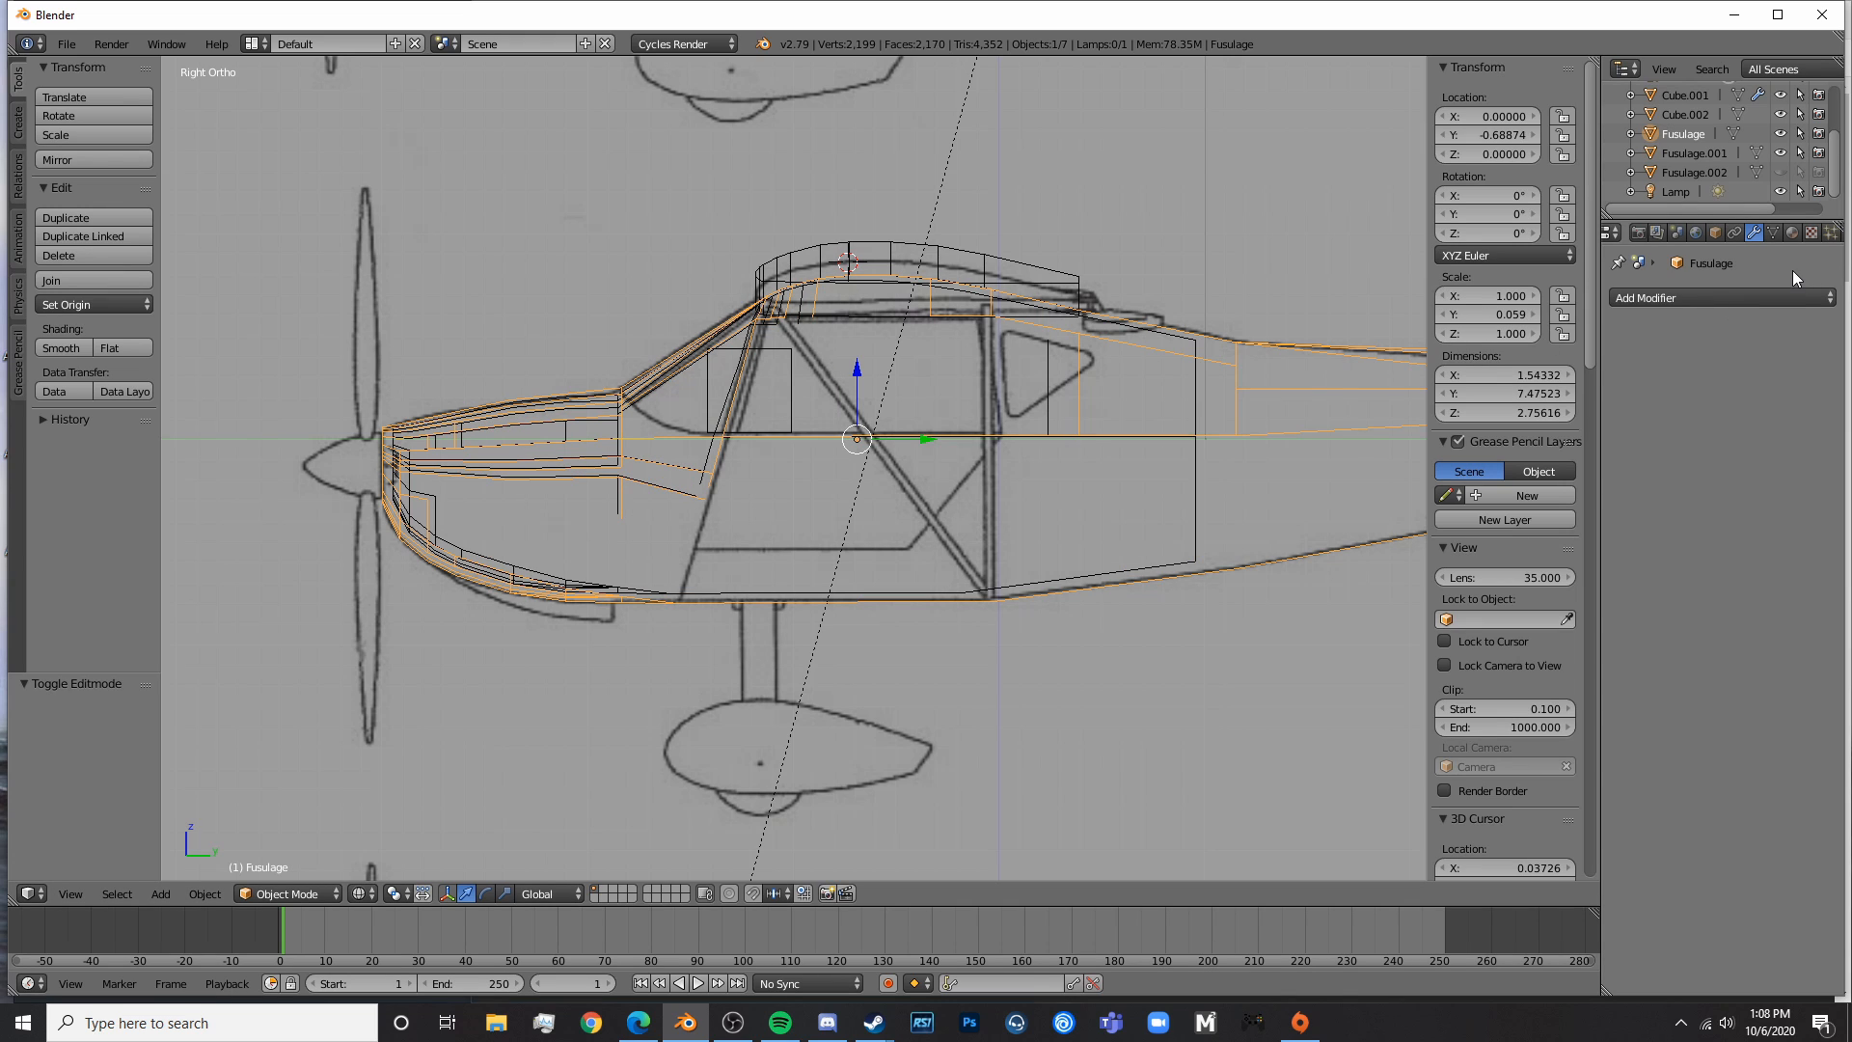
{"action": "left_click", "coordinate": [1728, 298]}
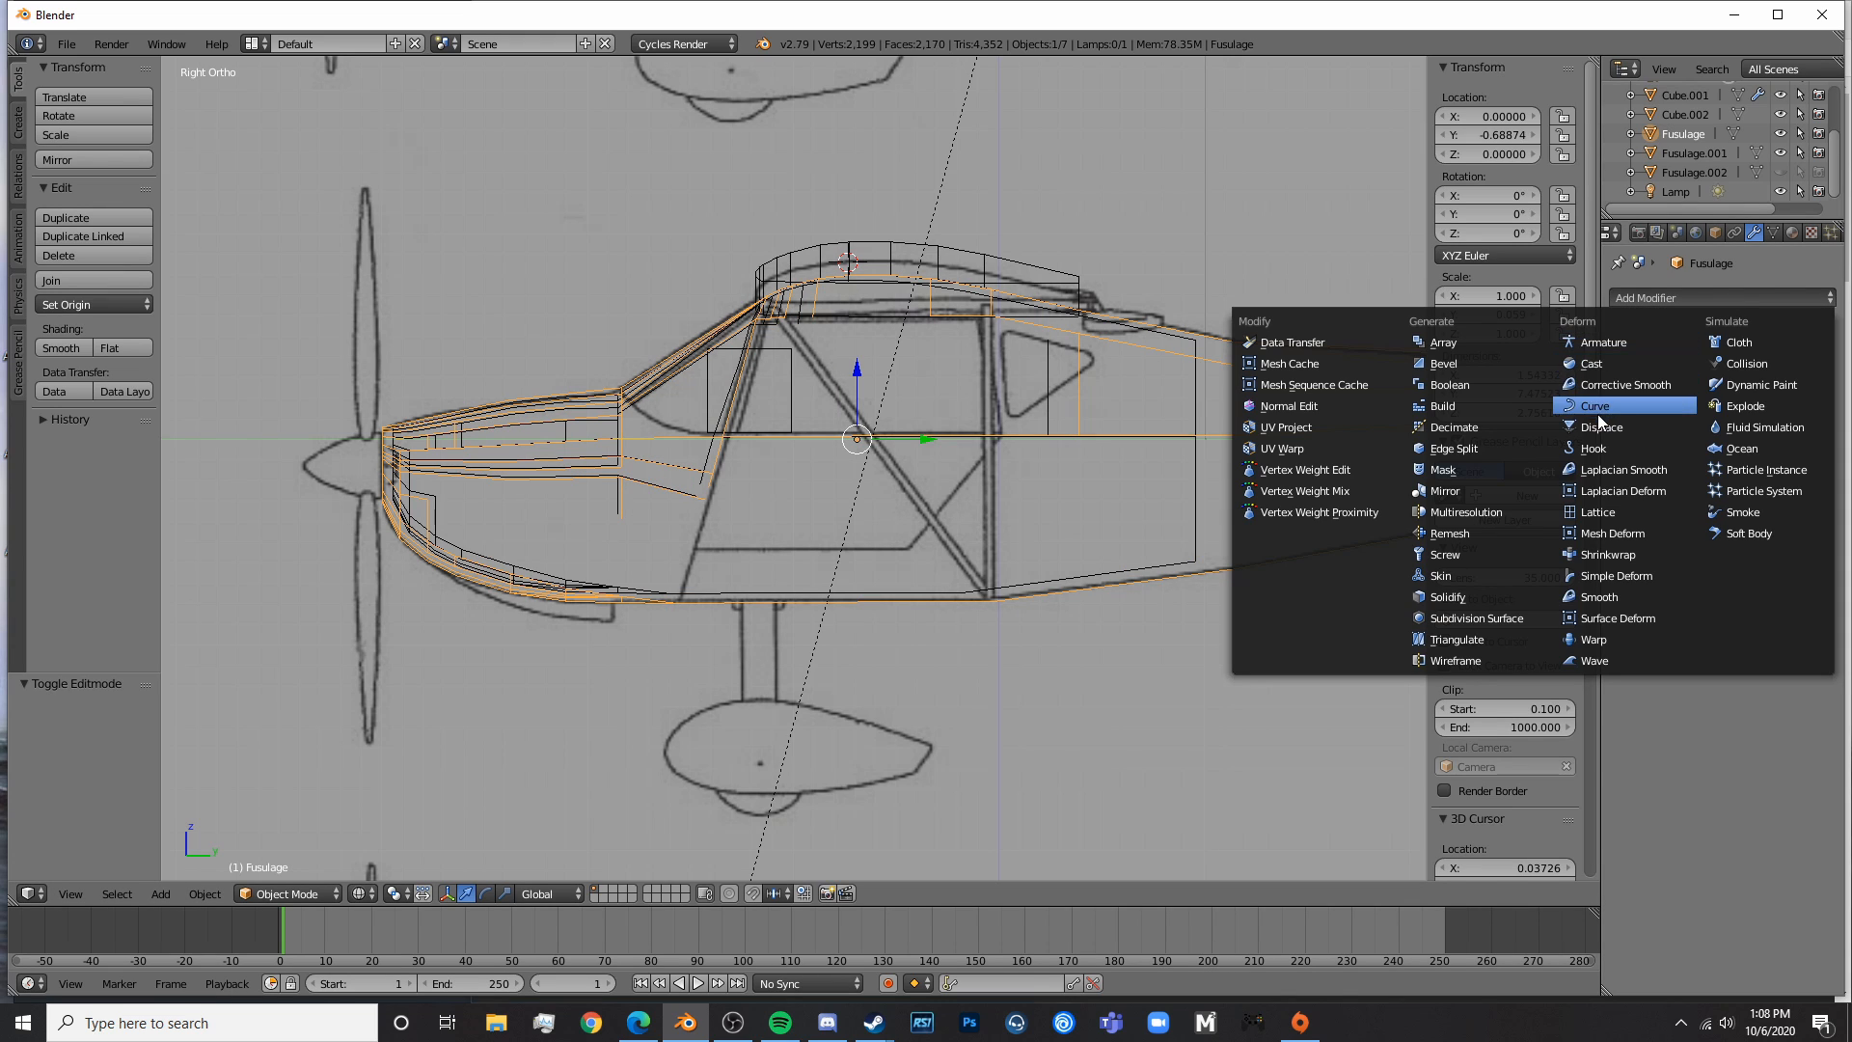
{"action": "left_click", "coordinate": [1497, 384]}
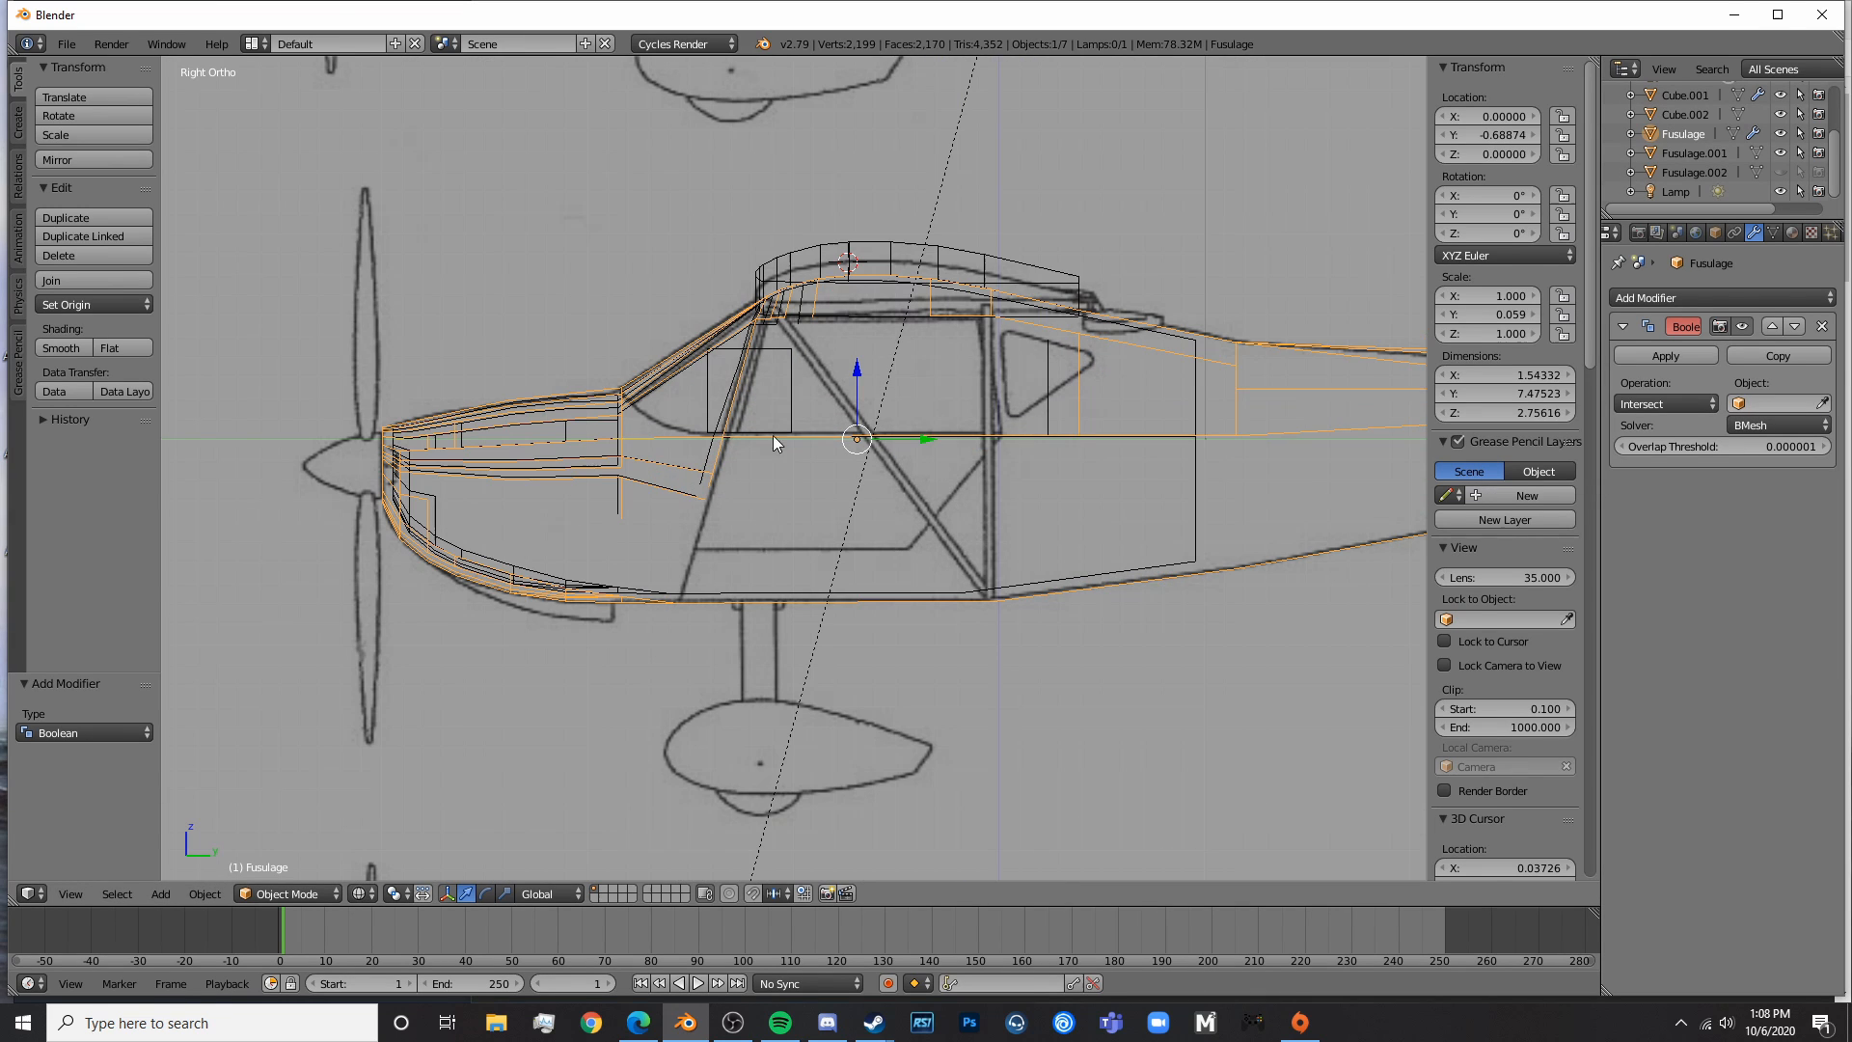
- Extrude the front face of Cube.002 forward to the base of the windshield
{"action": "right_click", "coordinate": [791, 384]}
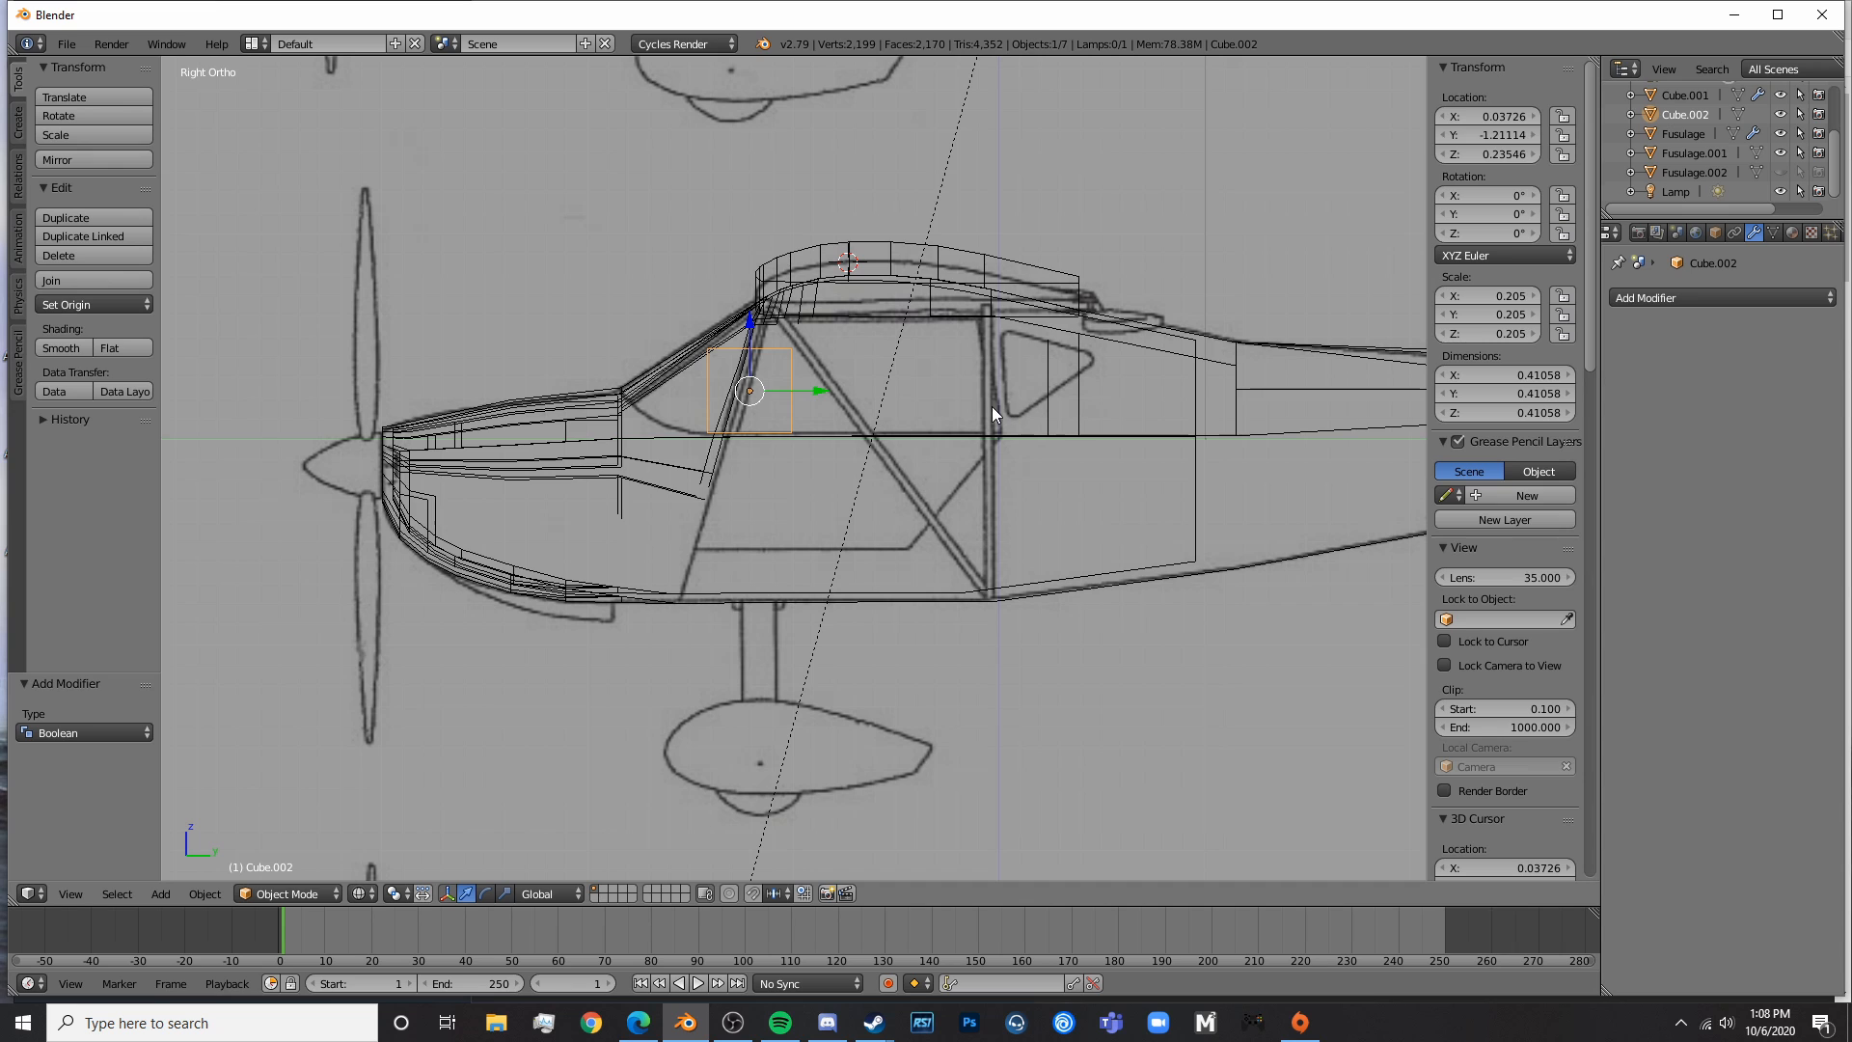
{"action": "right_click", "coordinate": [1195, 506]}
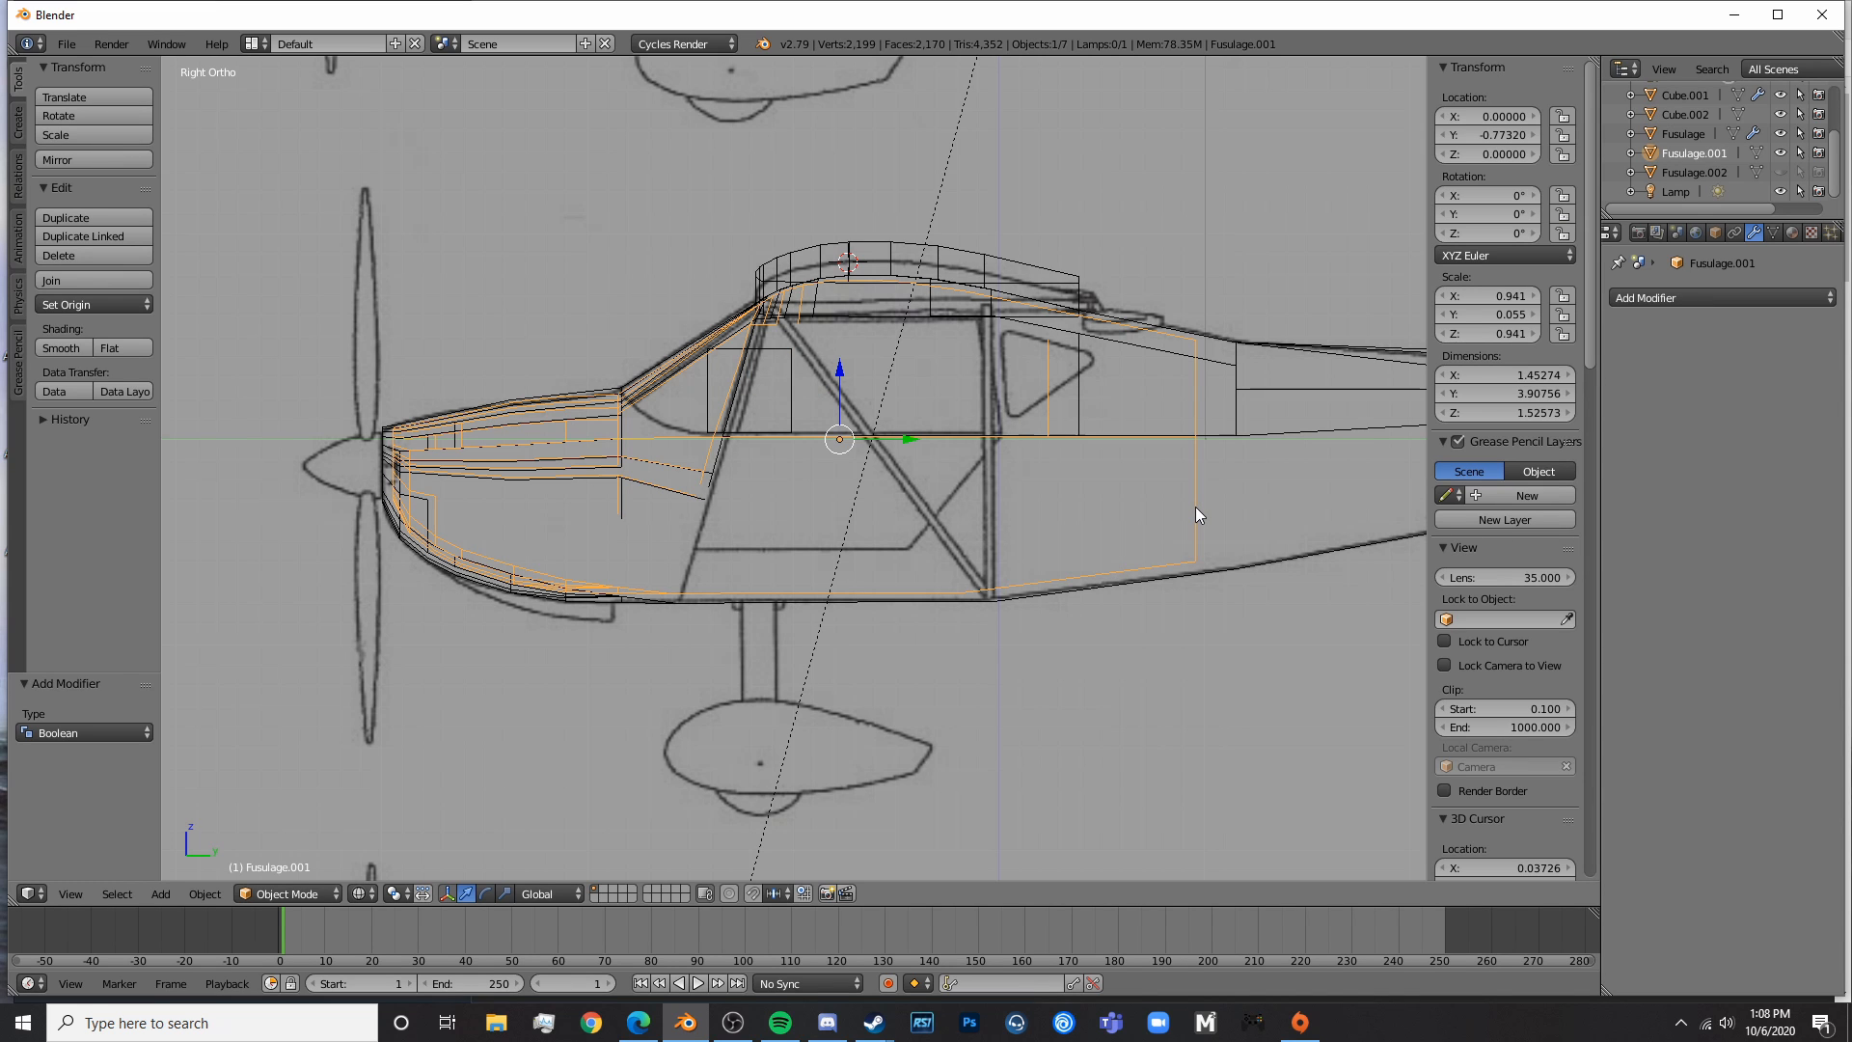
{"action": "right_click", "coordinate": [793, 402]}
{"action": "scroll", "coordinate": [965, 409], "scroll_direction": "up", "scroll_amount": 2}
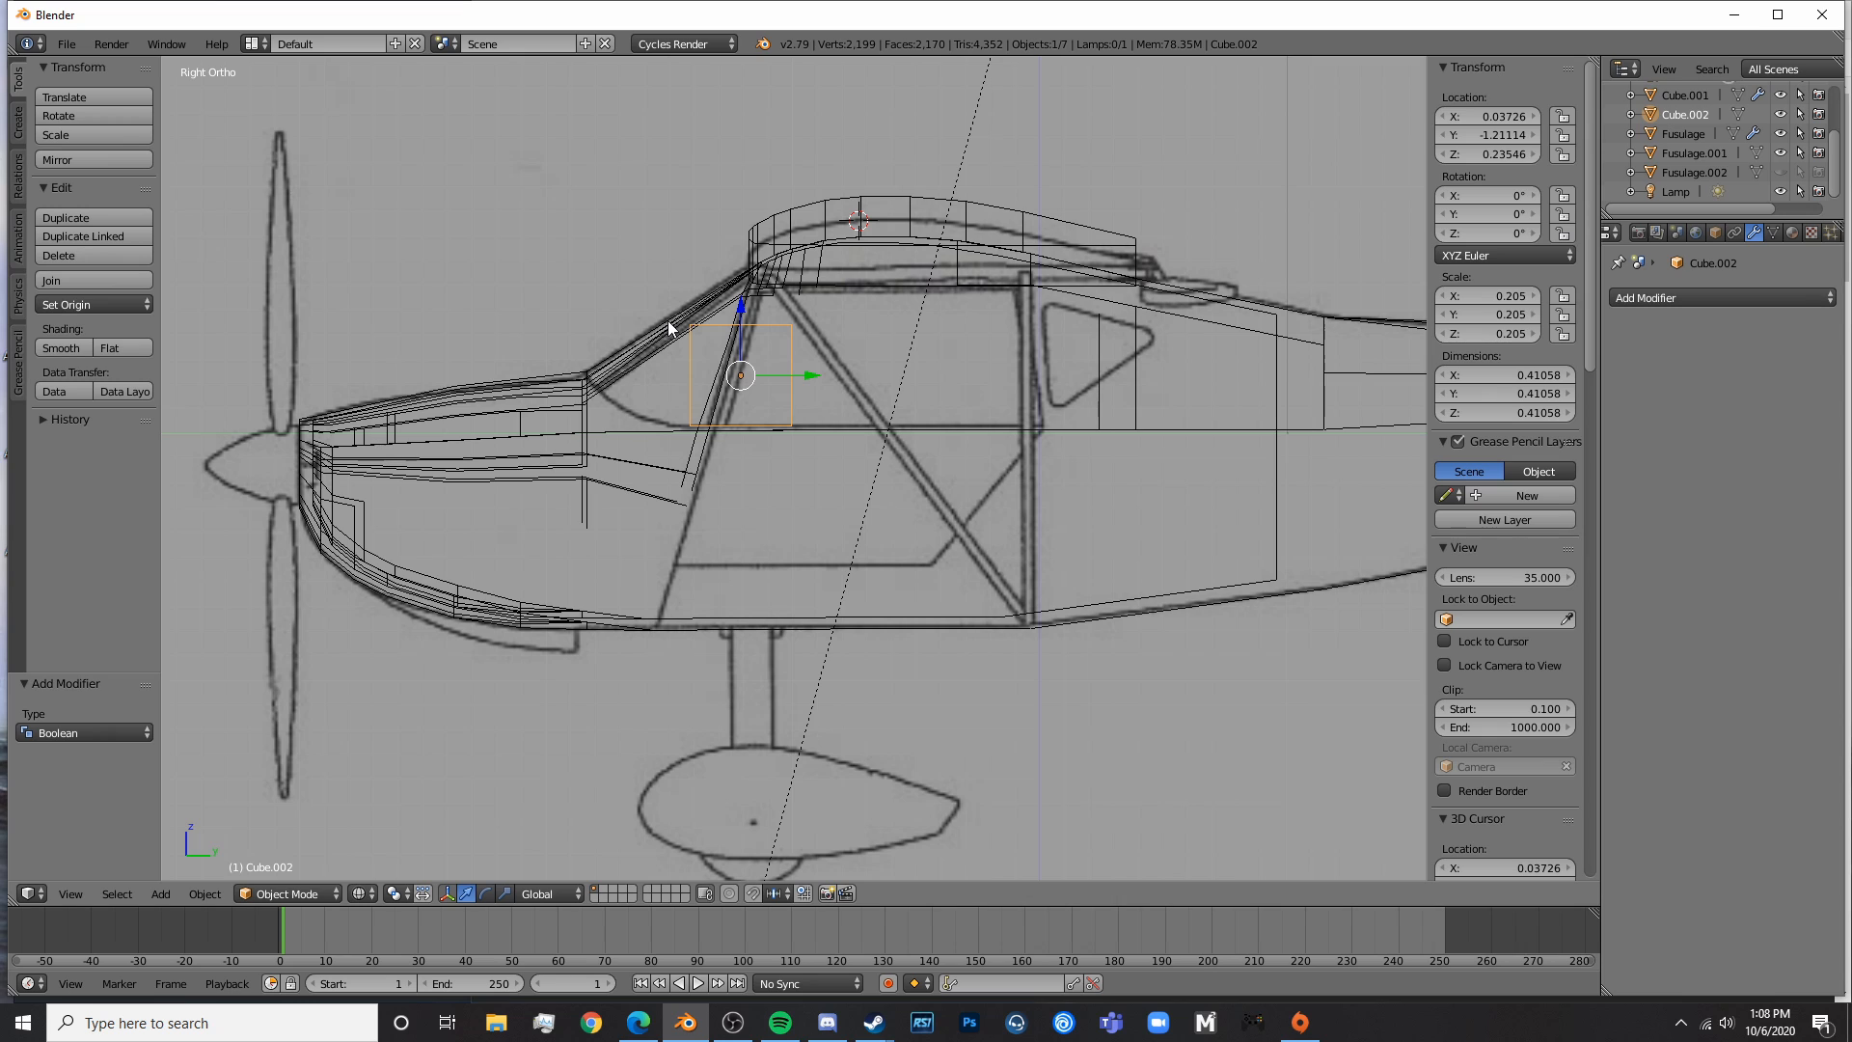
{"action": "key", "text": "Tab"}
{"action": "scroll", "coordinate": [668, 328], "scroll_direction": "up", "scroll_amount": 5}
{"action": "key", "text": "a"}
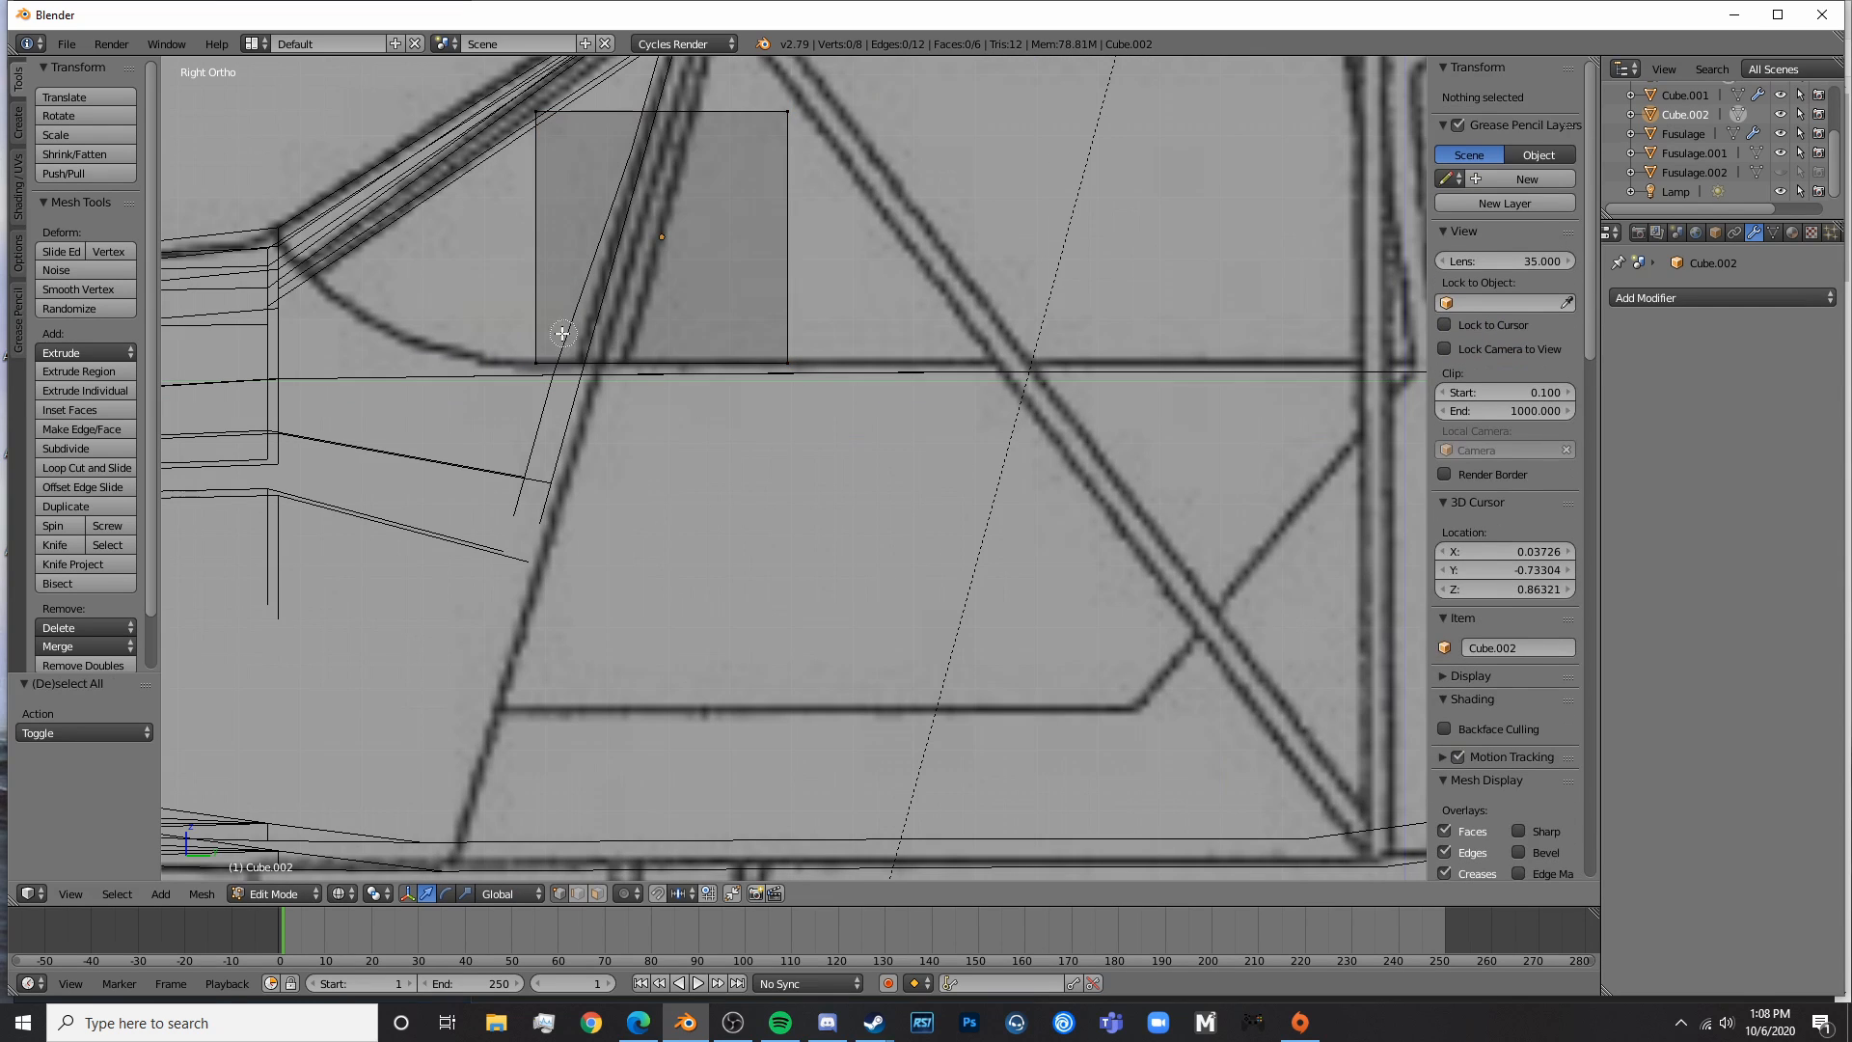
{"action": "right_click", "coordinate": [536, 362]}
{"action": "right_click", "coordinate": [533, 116], "text": "shift"}
{"action": "scroll", "coordinate": [954, 461], "scroll_direction": "down", "scroll_amount": 3}
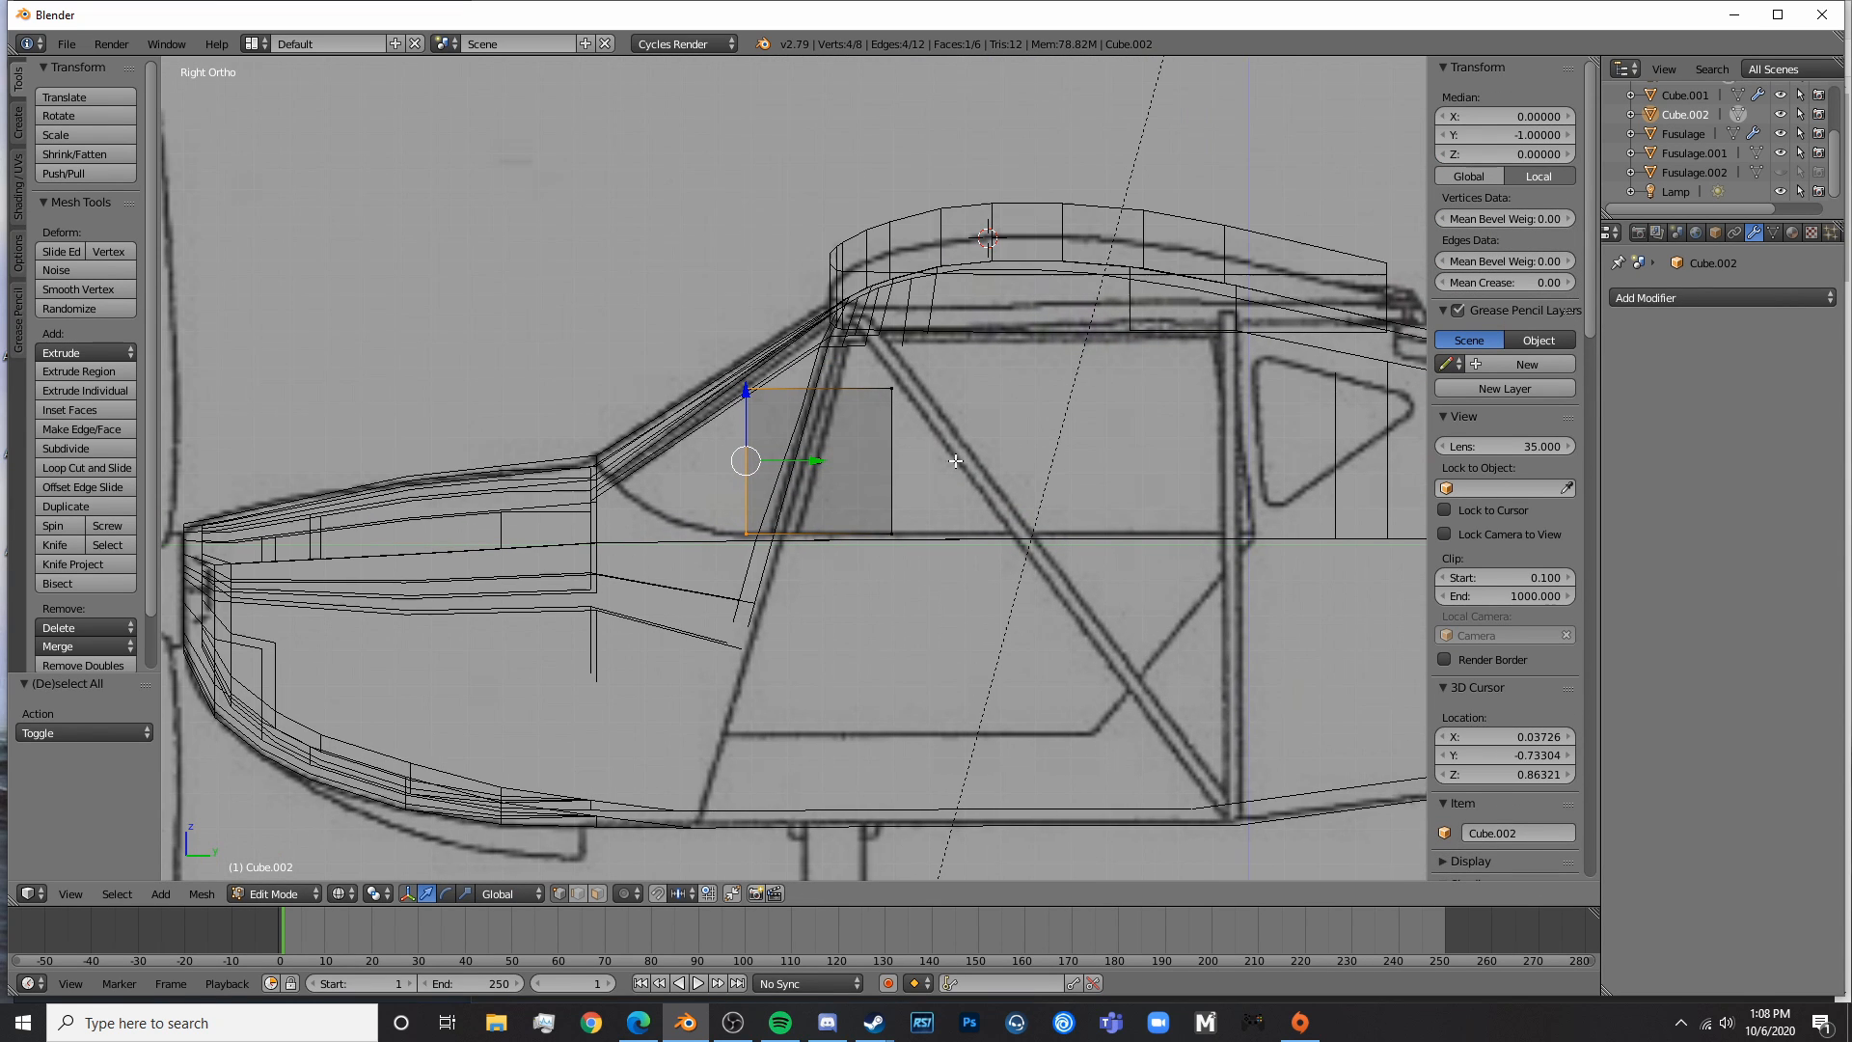
{"action": "scroll", "coordinate": [1151, 582], "scroll_direction": "down", "scroll_amount": 5}
{"action": "scroll", "coordinate": [1055, 386], "scroll_direction": "up", "scroll_amount": 5}
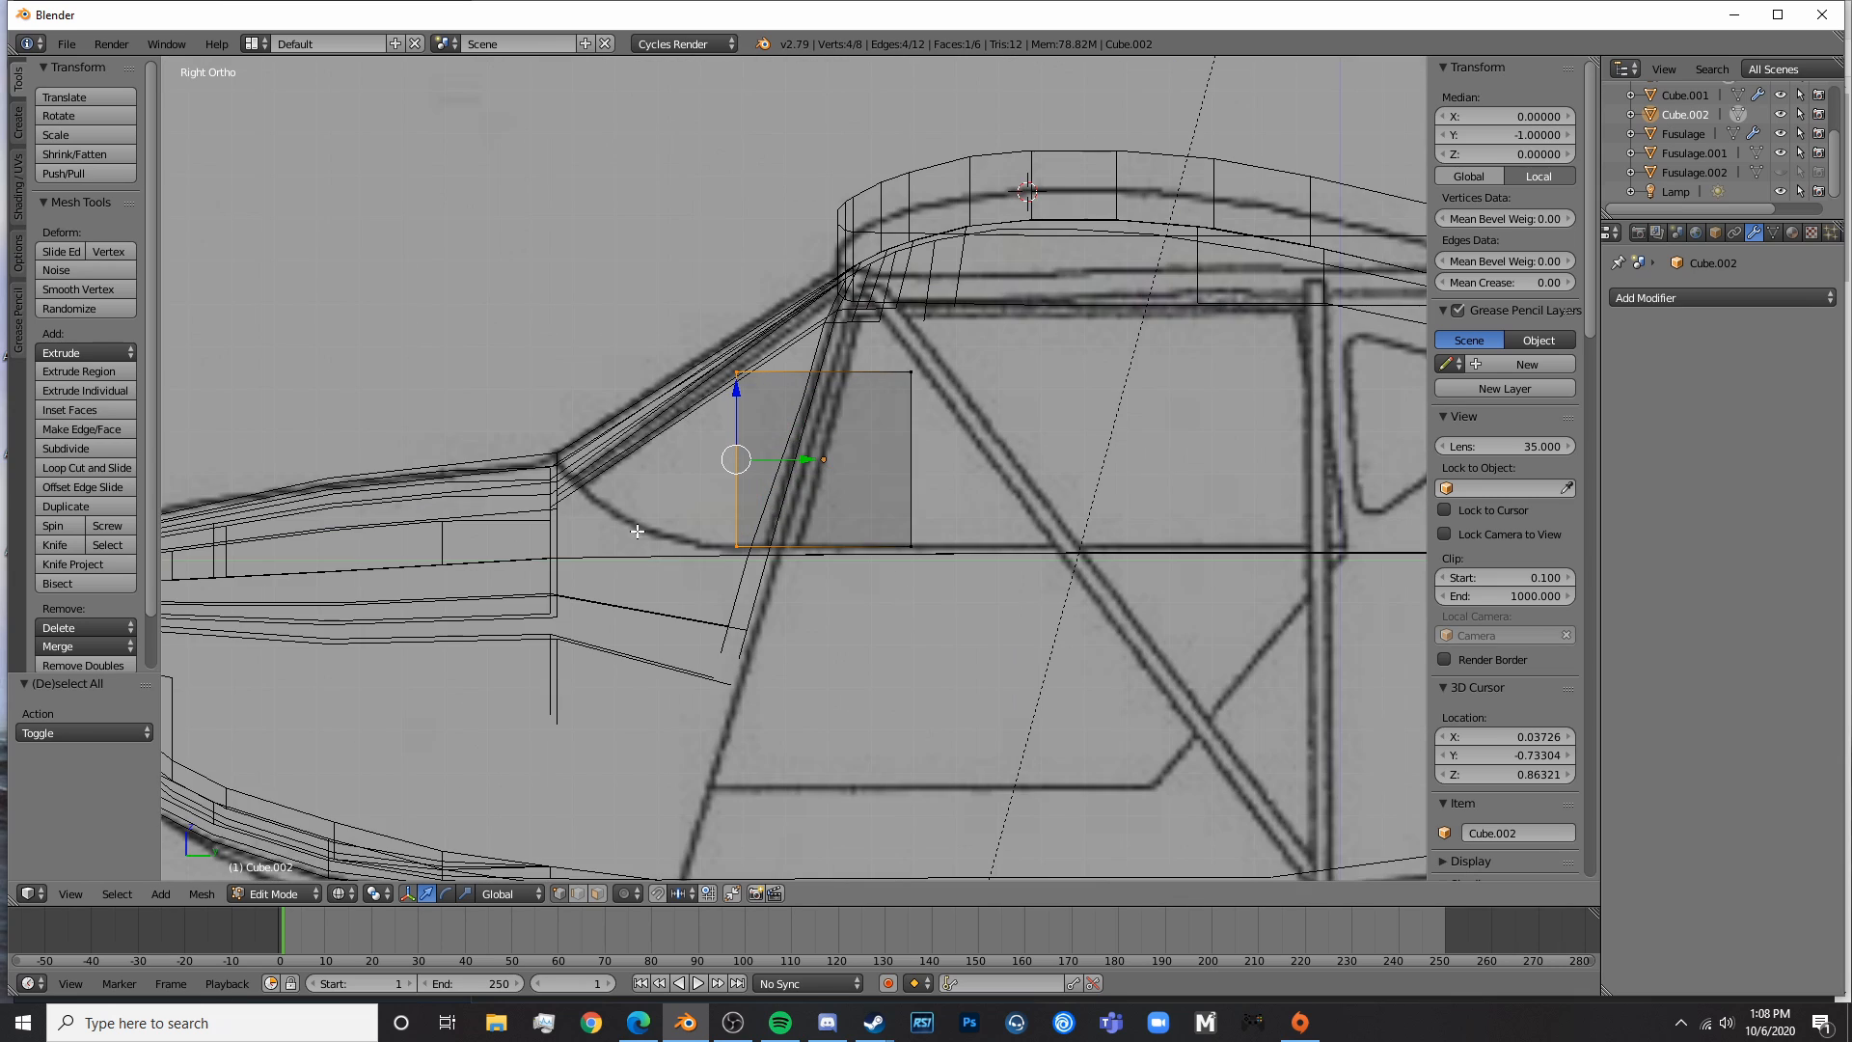
{"action": "key", "text": "e"}
{"action": "left_click", "coordinate": [862, 371]}
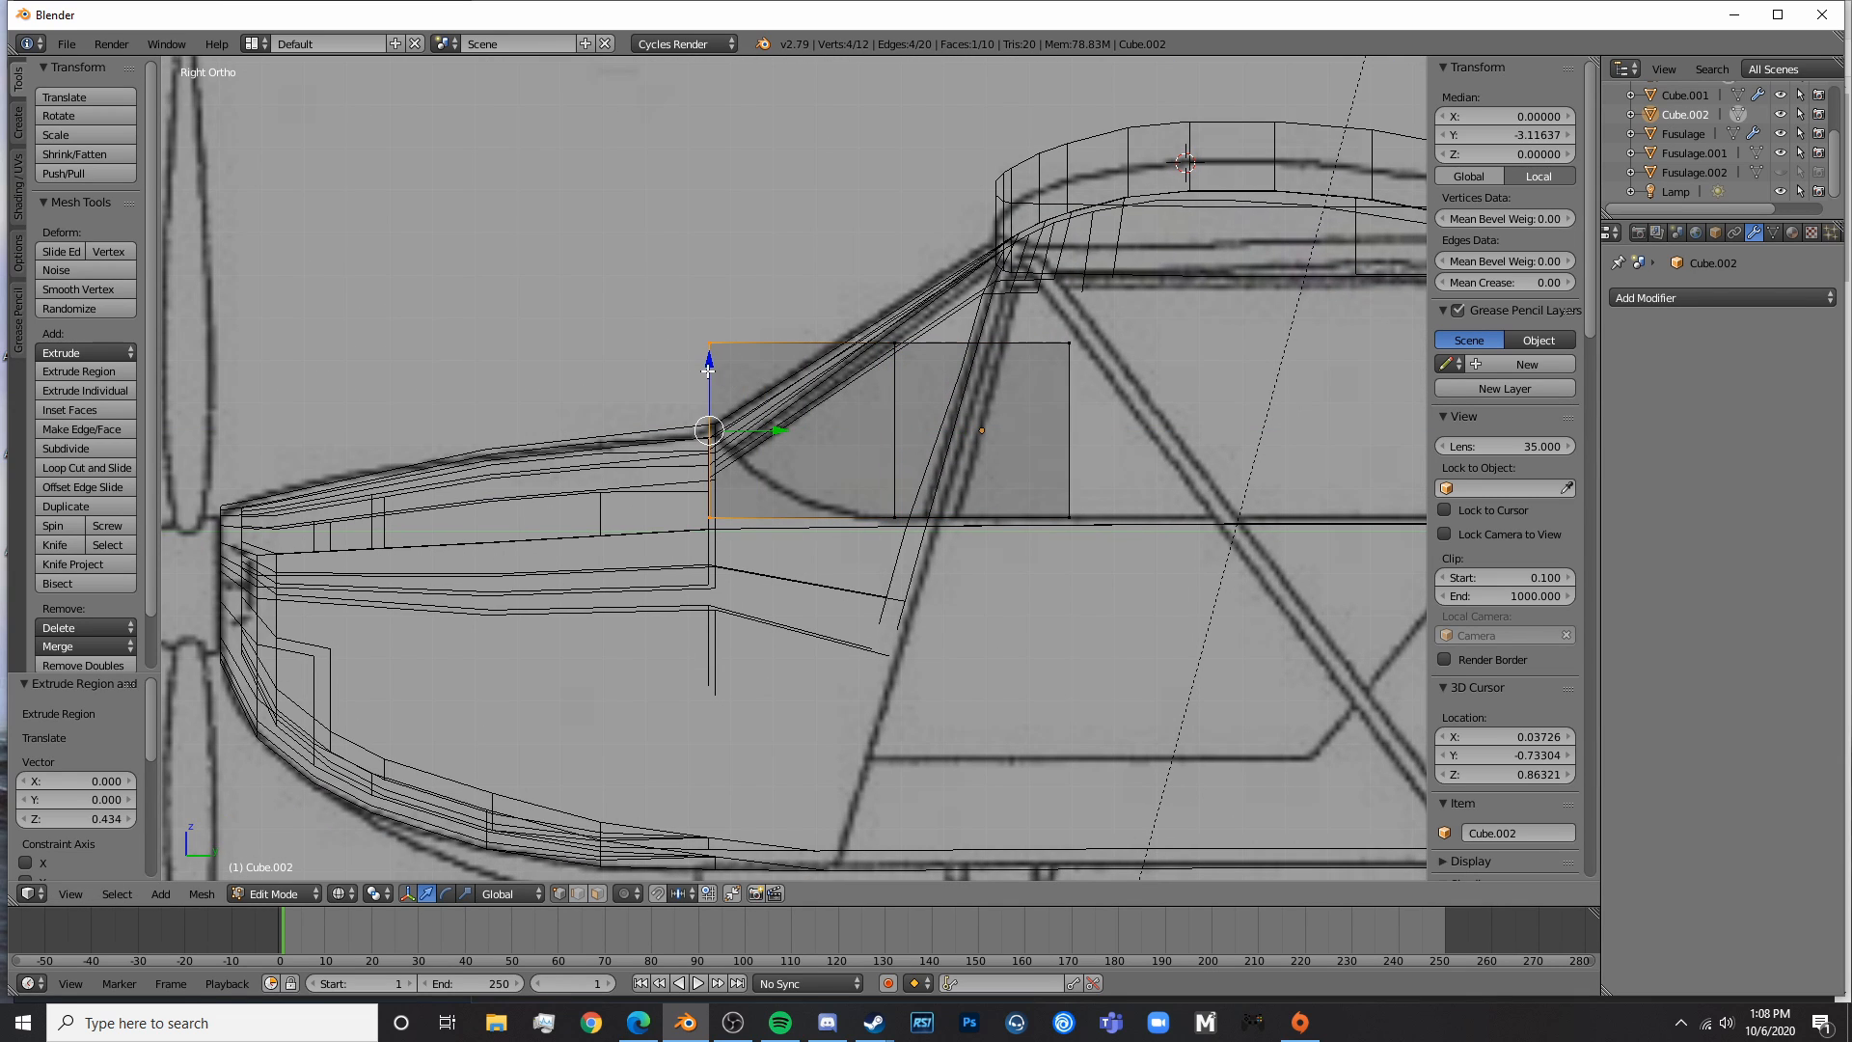
- Raise the cube's extruded front face by 0.233 on Z, aligning its lower edge with the windshield base
{"action": "left_click_drag", "start_coordinate": [708, 370], "coordinate": [786, 272]}
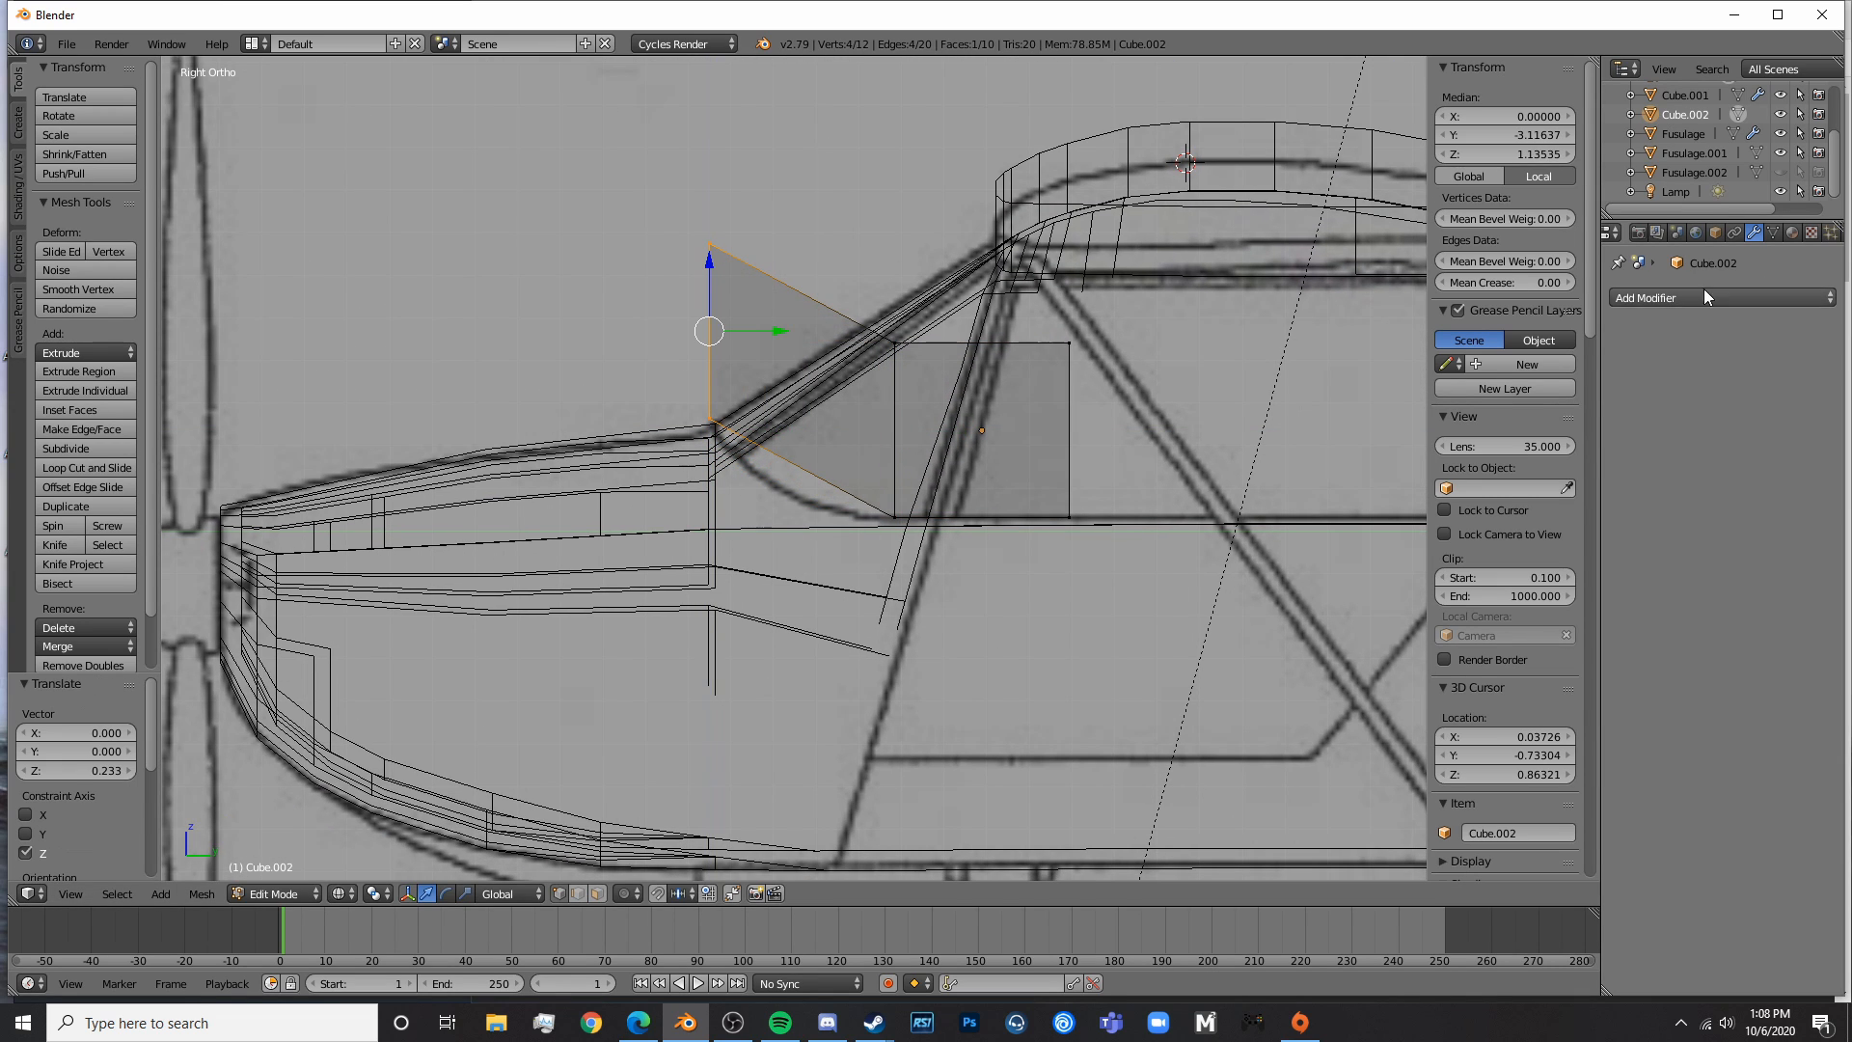
{"action": "key", "text": "Tab"}
{"action": "key", "text": "Tab"}
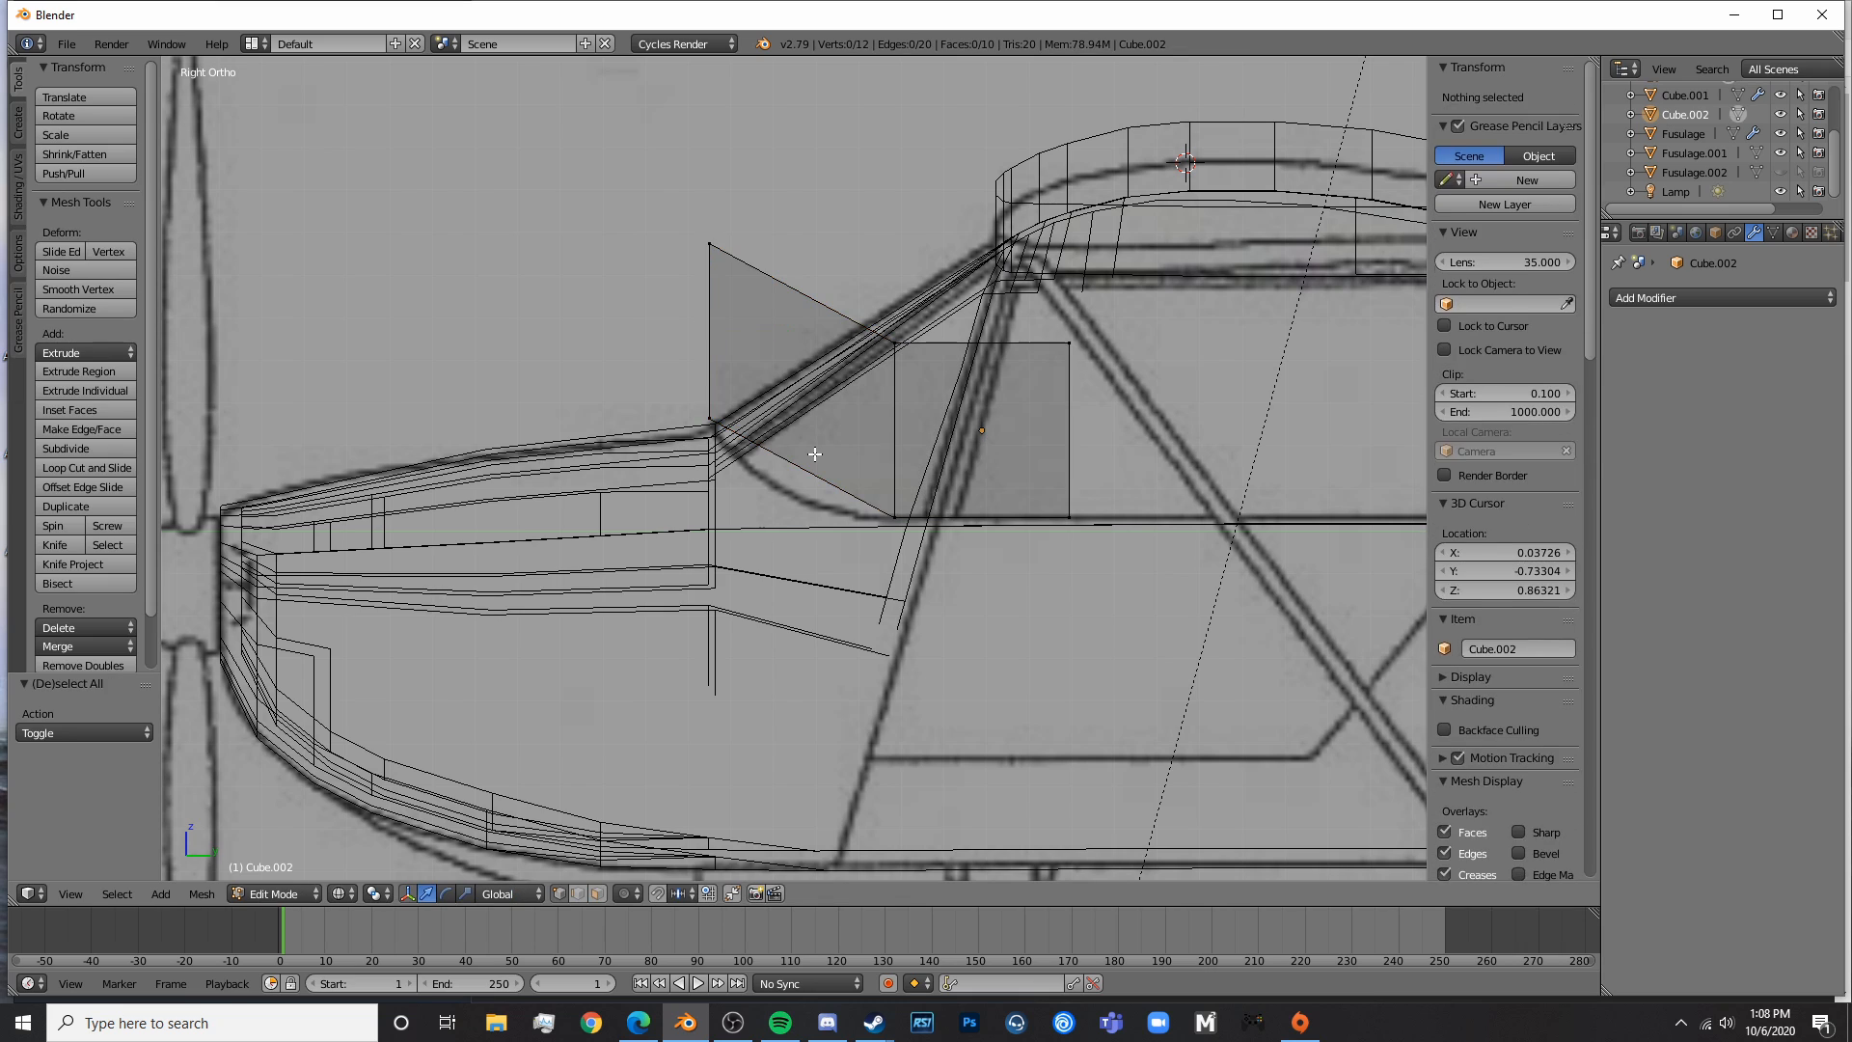
- Raise the top vertices of the cube's original block by about 0.156 on Z to the door frame's upper line
{"action": "key", "text": "a"}
{"action": "key", "text": "a"}
{"action": "right_click", "coordinate": [897, 339]}
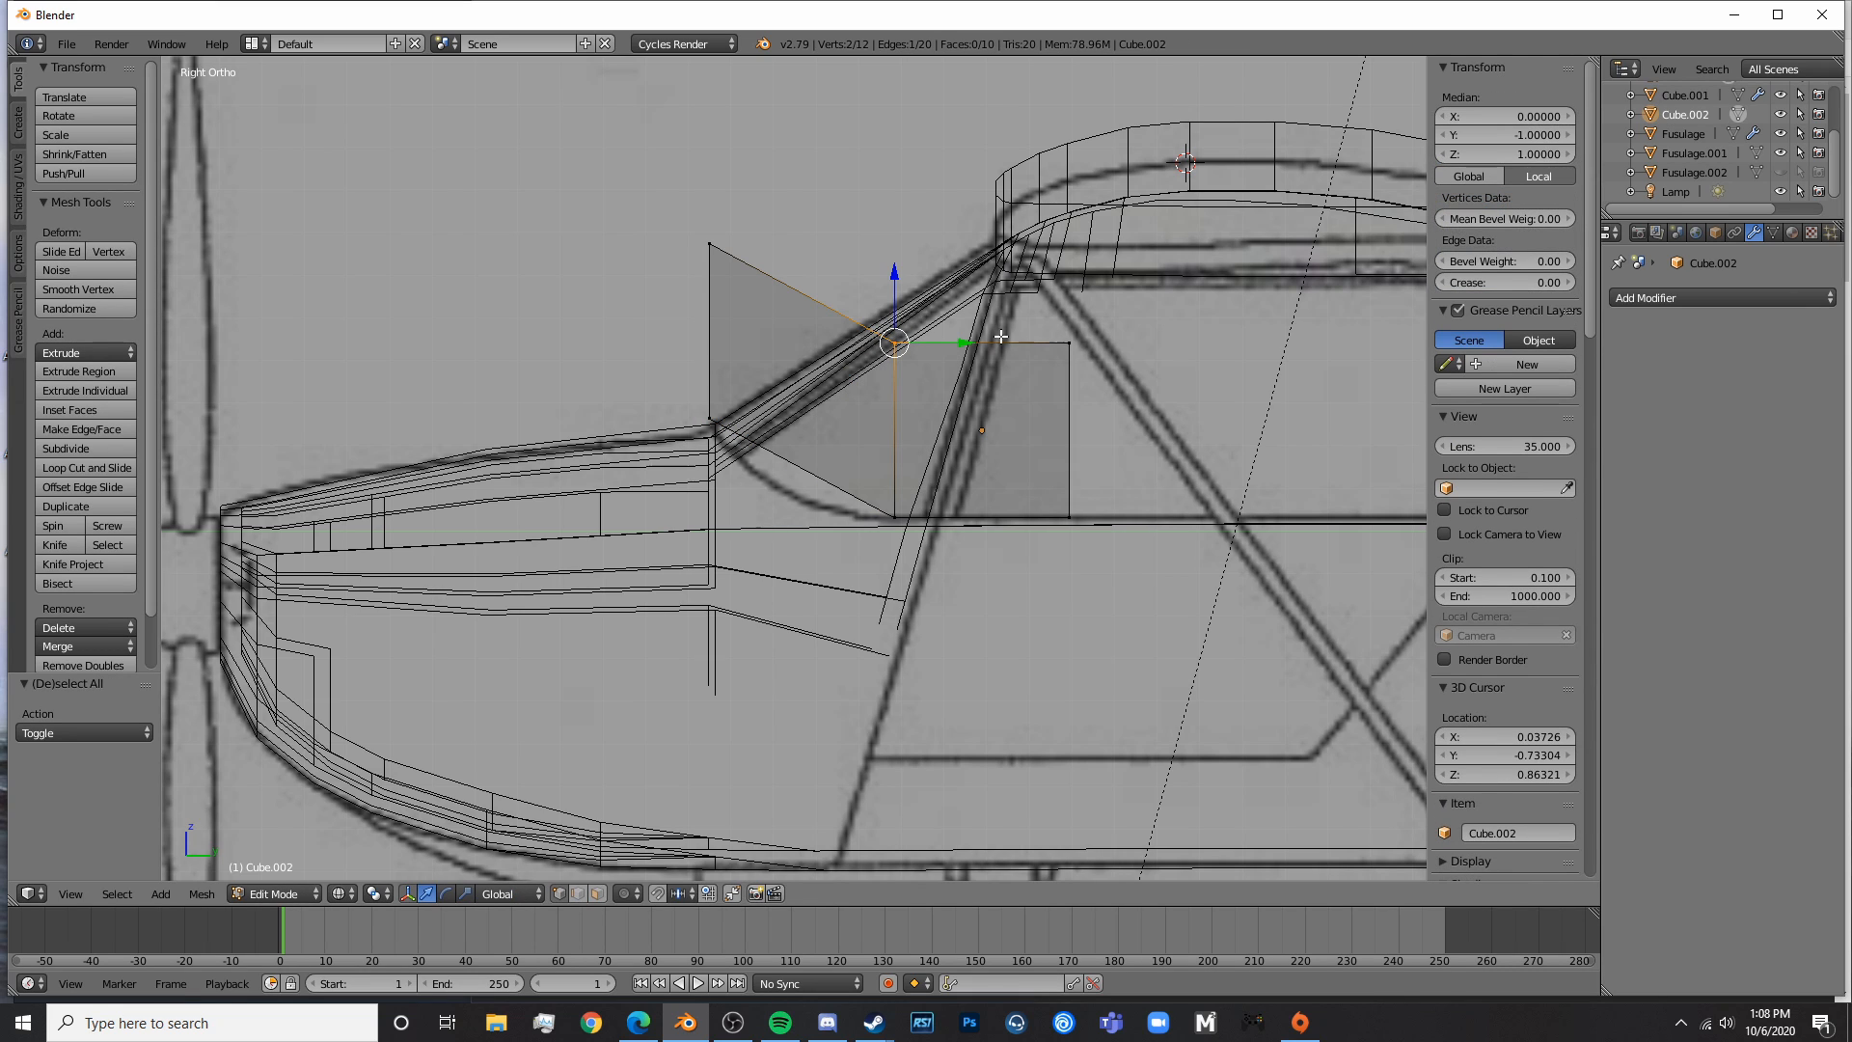
{"action": "key", "text": "g"}
{"action": "key", "text": "z"}
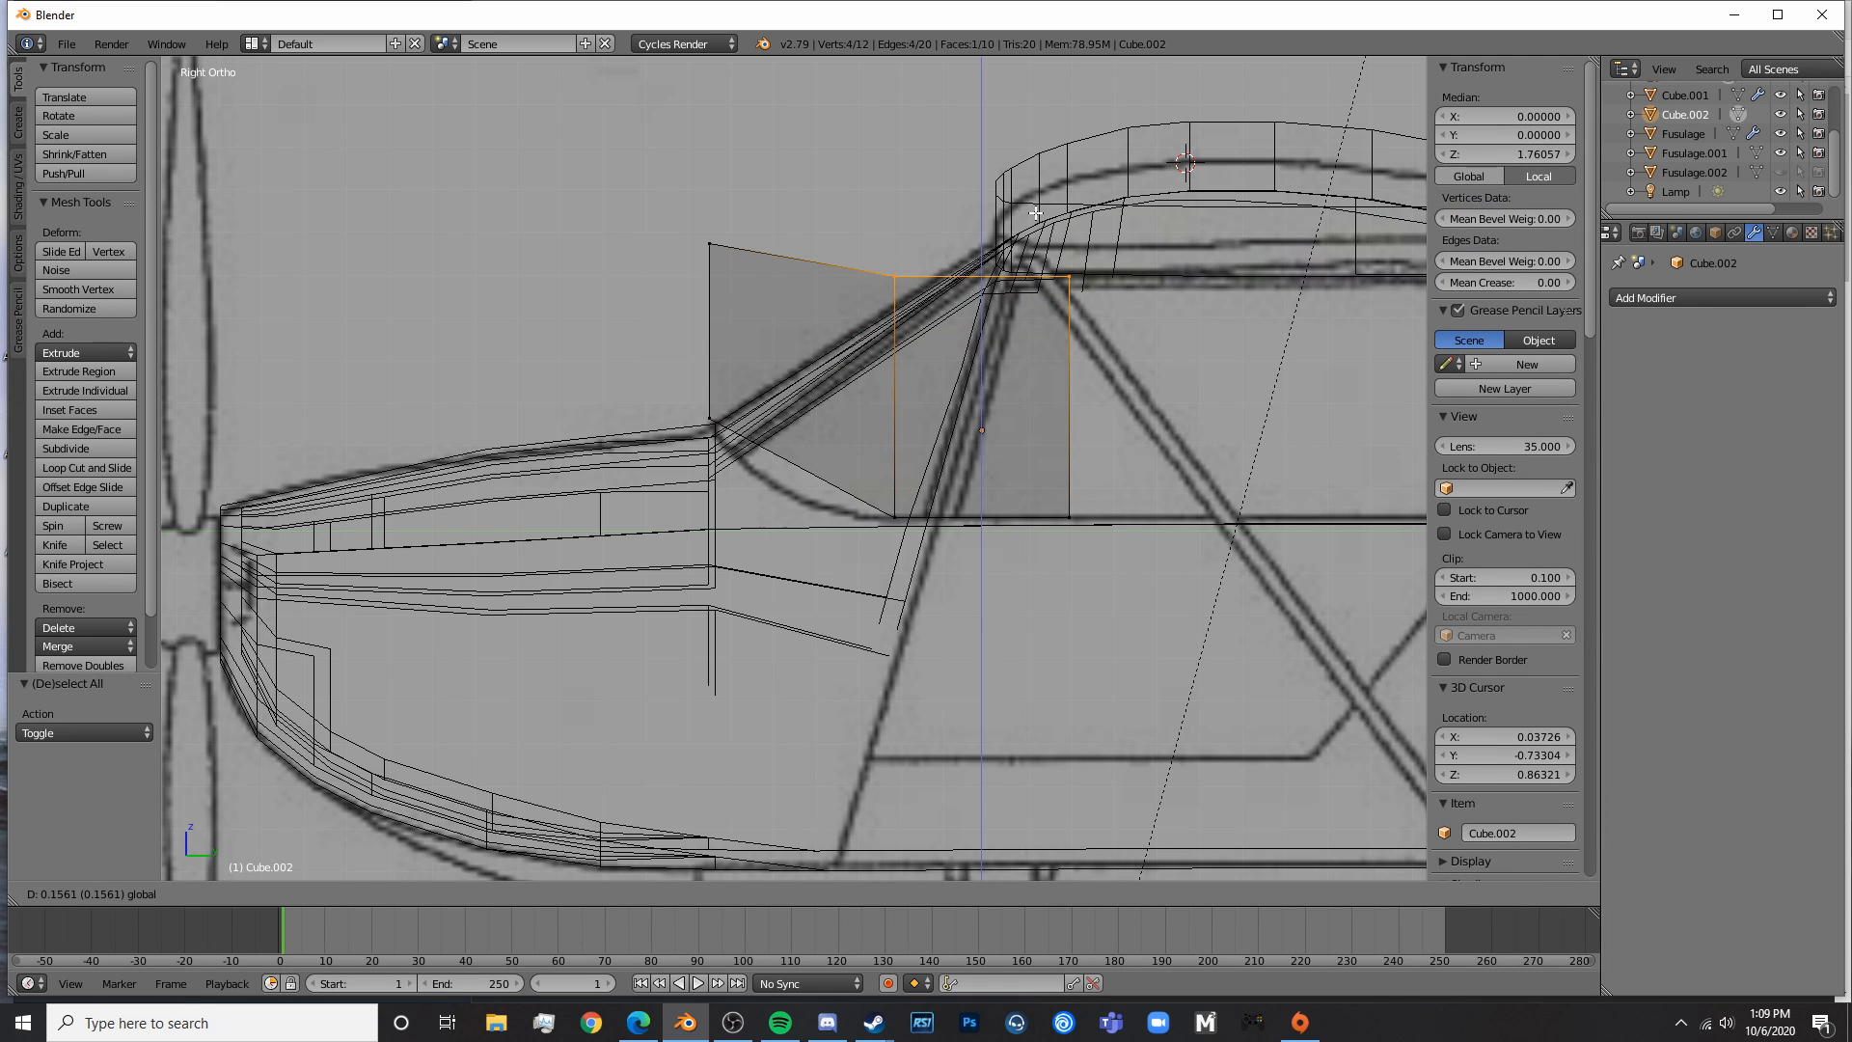
{"action": "left_click_drag", "start_coordinate": [1035, 213], "coordinate": [1035, 213]}
- Raise the cube's middle top vertices by 0.100 on Z, above the sloping windshield frame
{"action": "key", "text": "a"}
{"action": "key", "text": "b"}
{"action": "left_click_drag", "start_coordinate": [868, 253], "coordinate": [918, 301]}
{"action": "left_click_drag", "start_coordinate": [895, 210], "coordinate": [918, 168]}
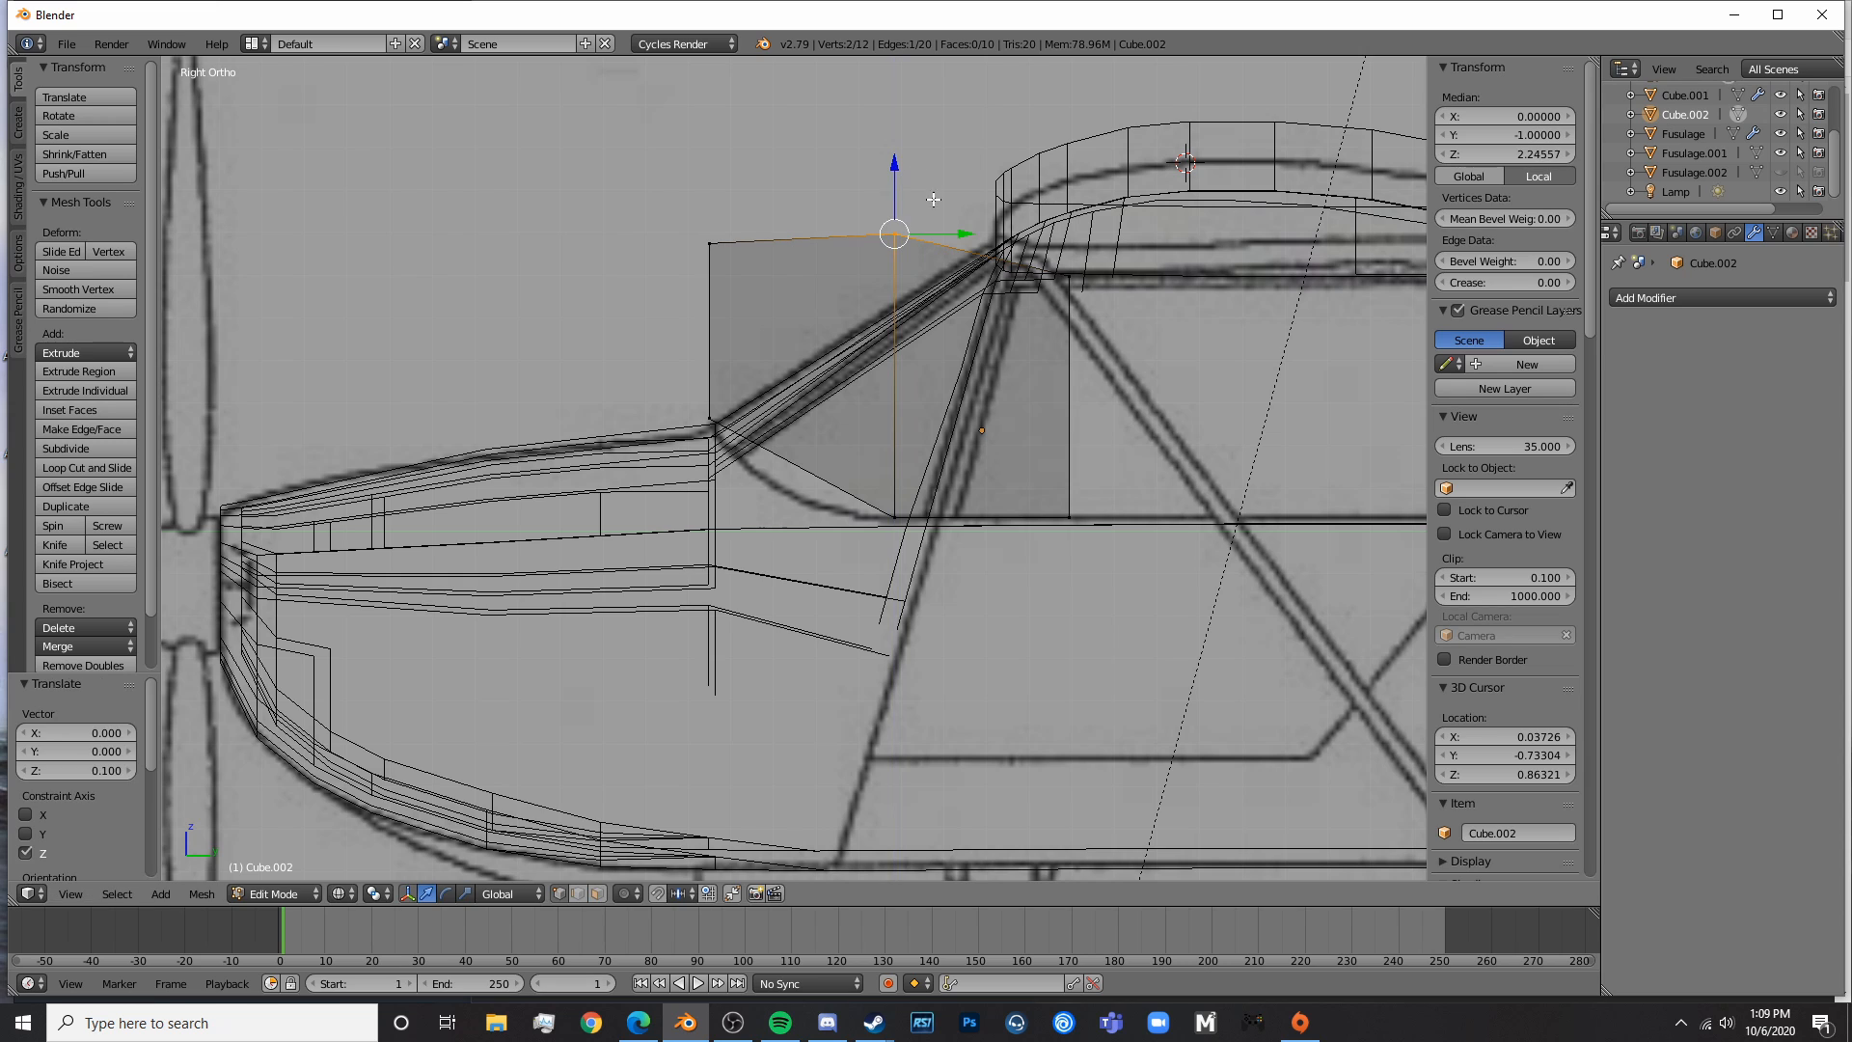
- Add a vertical loop cut to the cube's rear section, just behind the top of the windshield post
{"action": "key", "text": "a"}
{"action": "key", "text": "ctrl+r"}
{"action": "left_click", "coordinate": [1015, 234]}
{"action": "left_click", "coordinate": [1056, 232]}
{"action": "middle_click_drag", "start_coordinate": [953, 341], "coordinate": [854, 423], "text": "shift"}
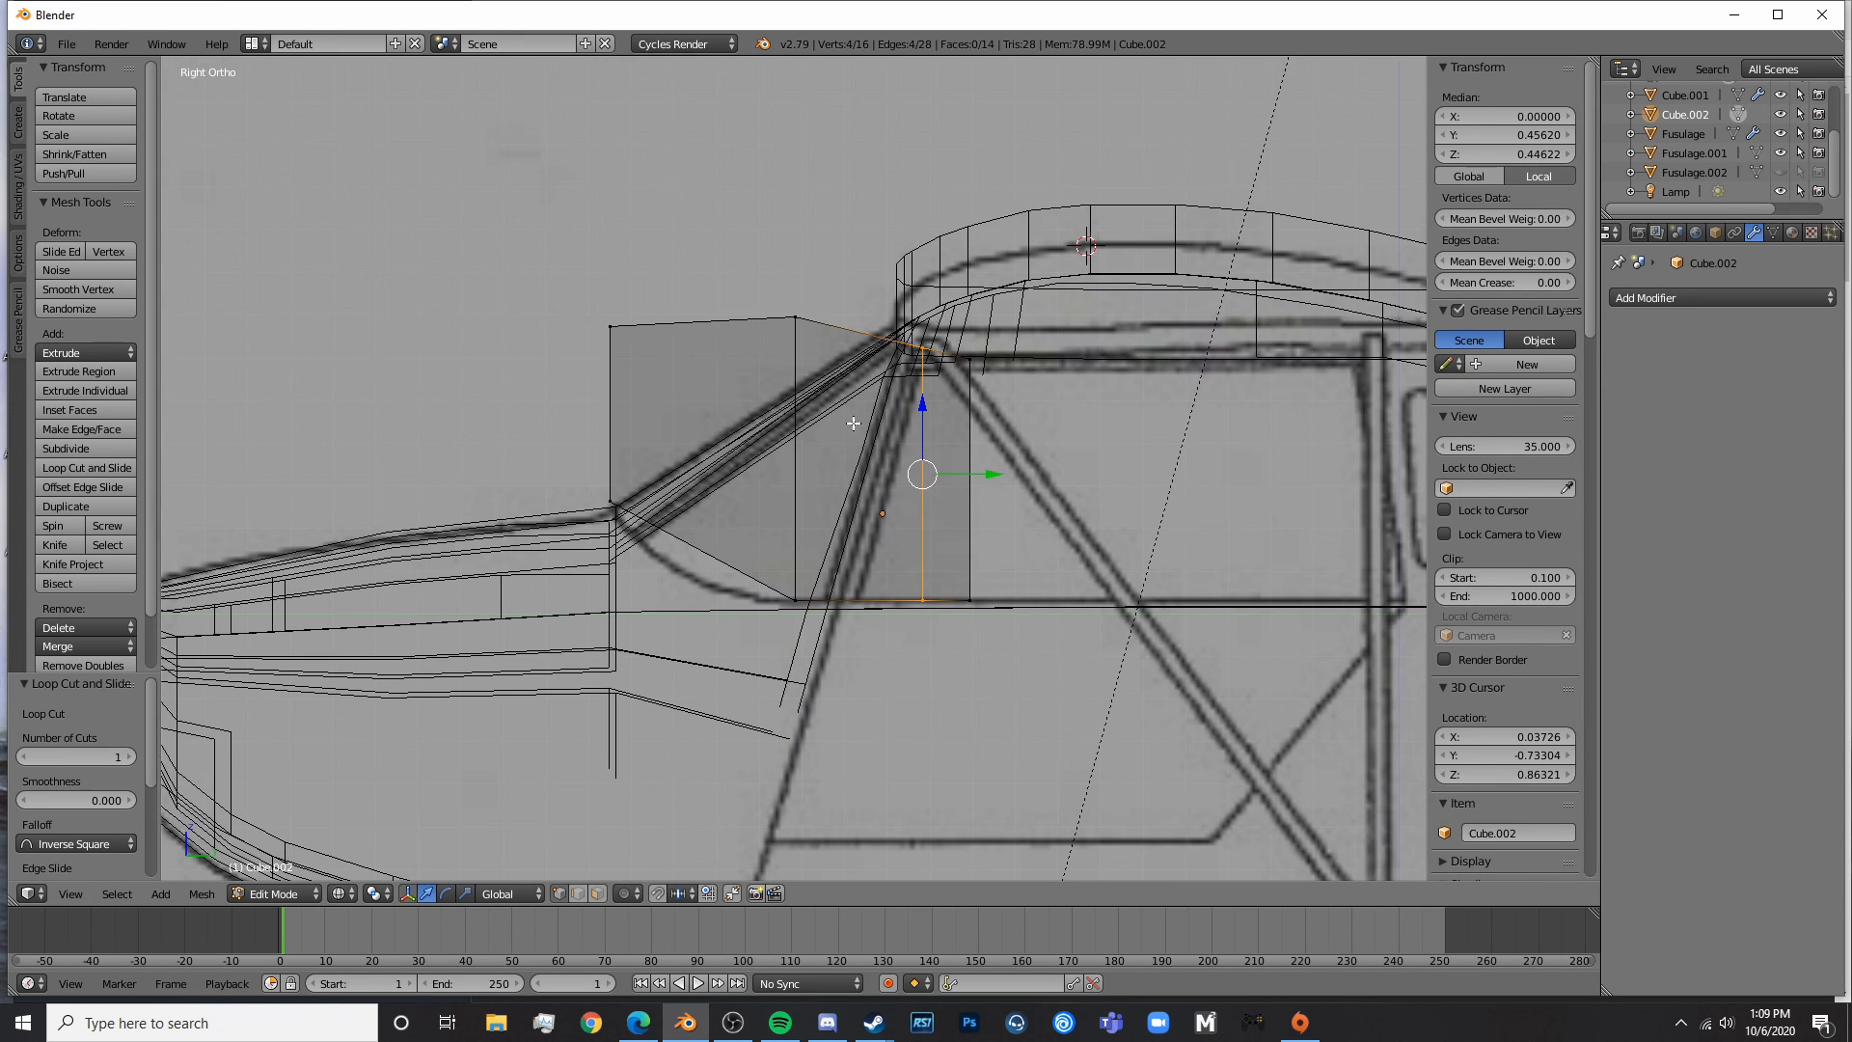
- Lower the new loop's top vertices to the upper door frame line
{"action": "scroll", "coordinate": [854, 424], "scroll_direction": "up", "scroll_amount": 7}
{"action": "key", "text": "a"}
{"action": "middle_click_drag", "start_coordinate": [1134, 273], "coordinate": [813, 495], "text": "shift"}
{"action": "key", "text": "c"}
{"action": "left_click", "coordinate": [934, 249]}
{"action": "right_click", "coordinate": [935, 239]}
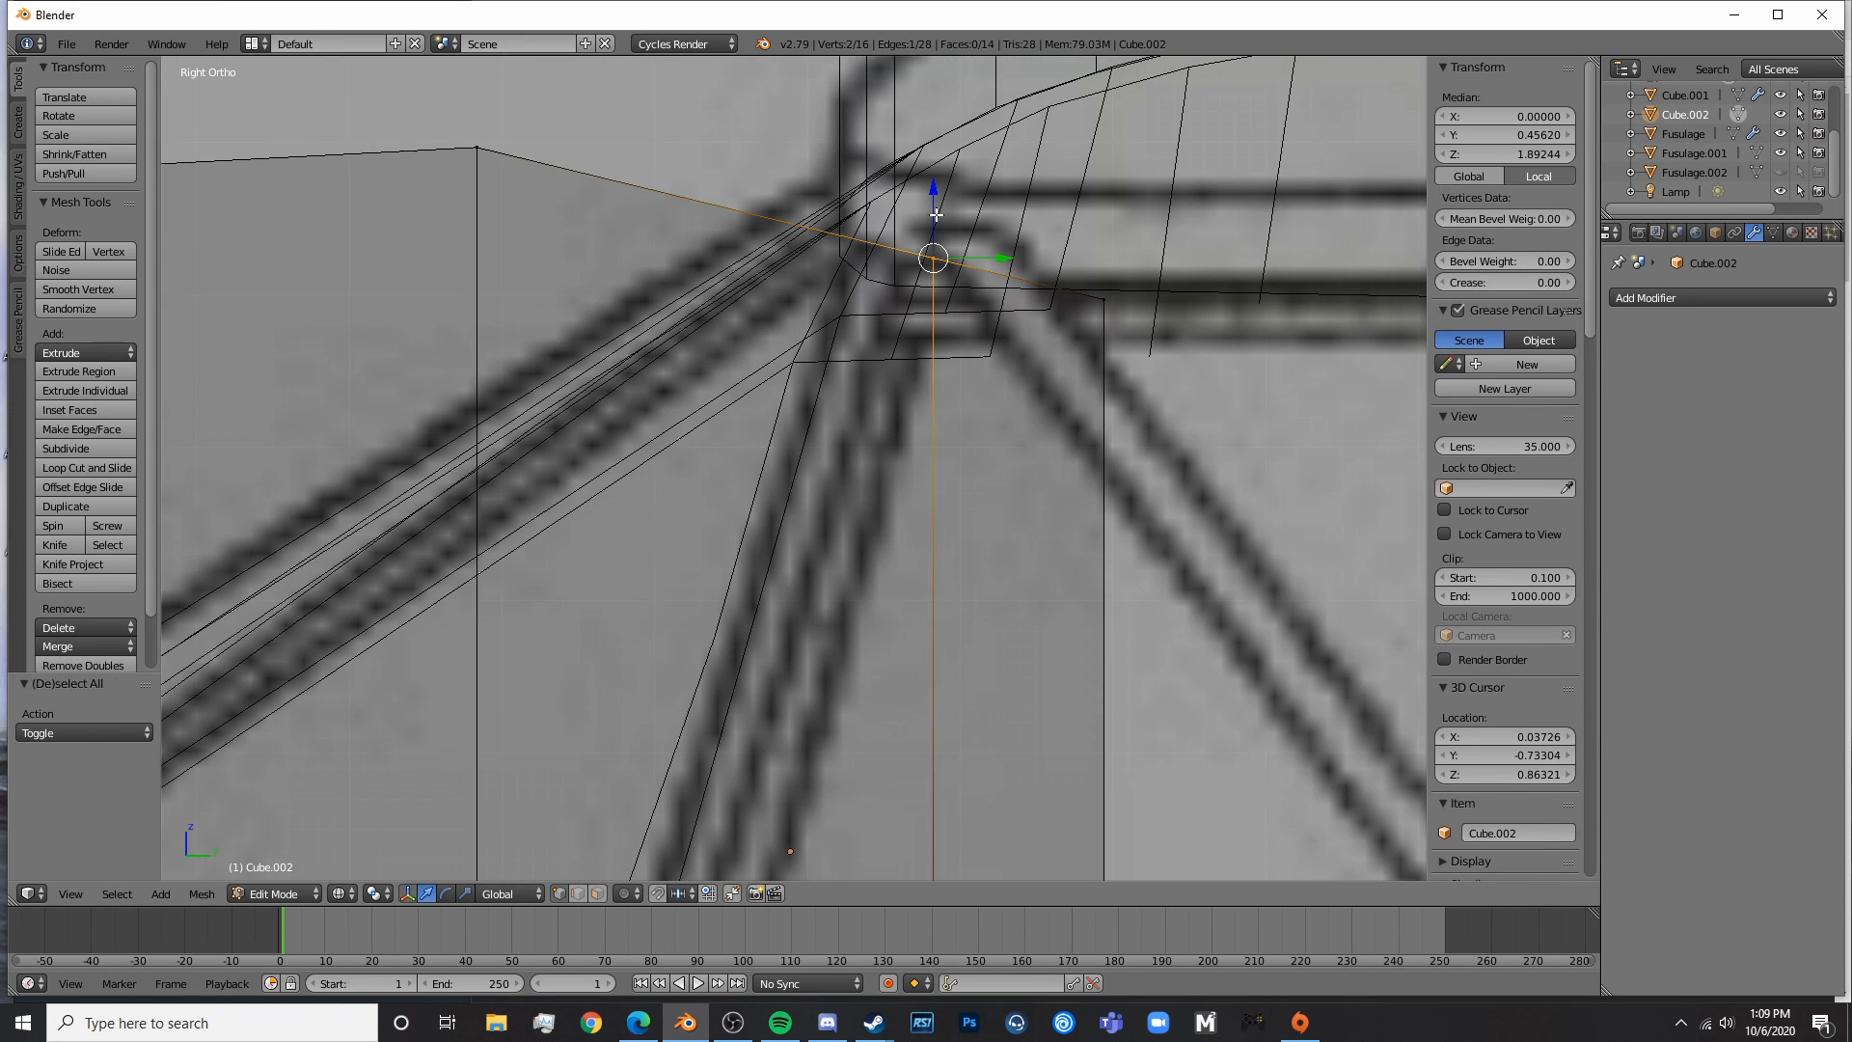
{"action": "left_click_drag", "start_coordinate": [936, 214], "coordinate": [926, 247]}
{"action": "left_click", "coordinate": [927, 257]}
{"action": "key", "text": "a"}
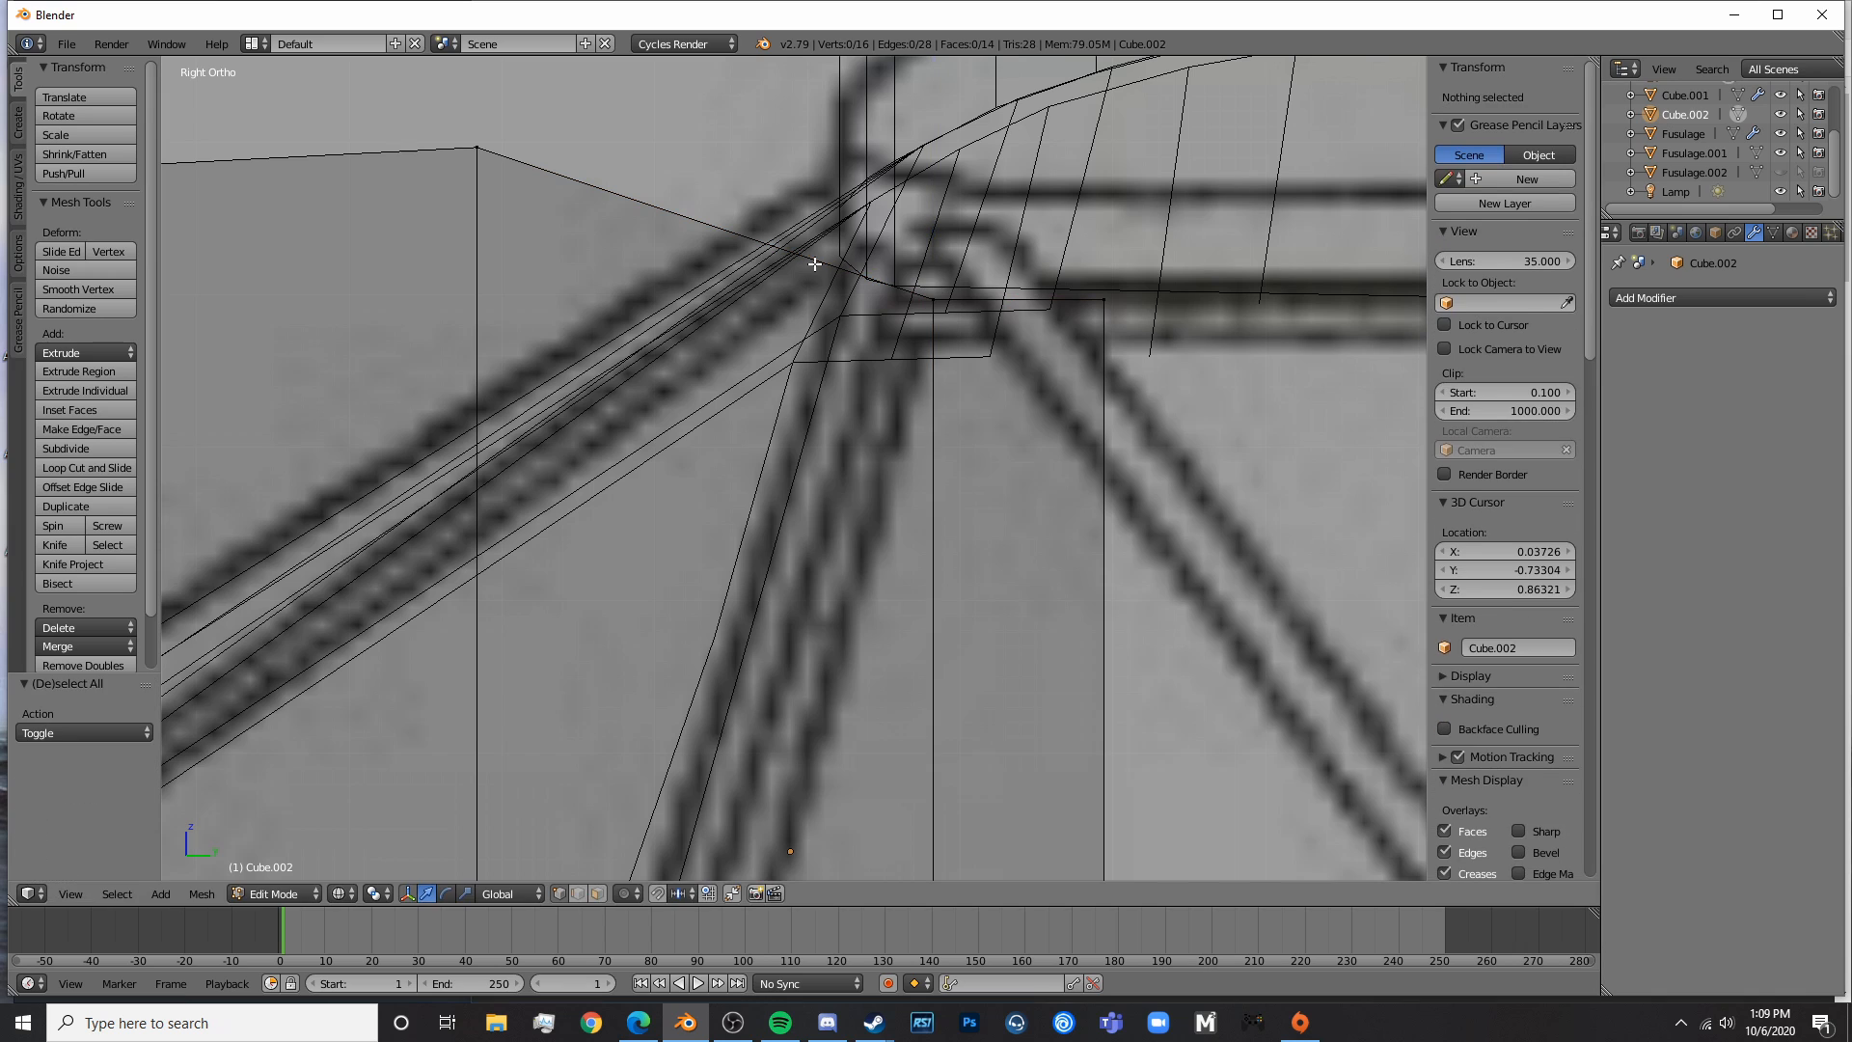
- Add a second loop cut at the windshield post's upper end and lower its top vertices slightly to round the corner
{"action": "key", "text": "ctrl+r"}
{"action": "left_click", "coordinate": [826, 259]}
{"action": "left_click", "coordinate": [969, 289]}
{"action": "key", "text": "a"}
{"action": "key", "text": "c"}
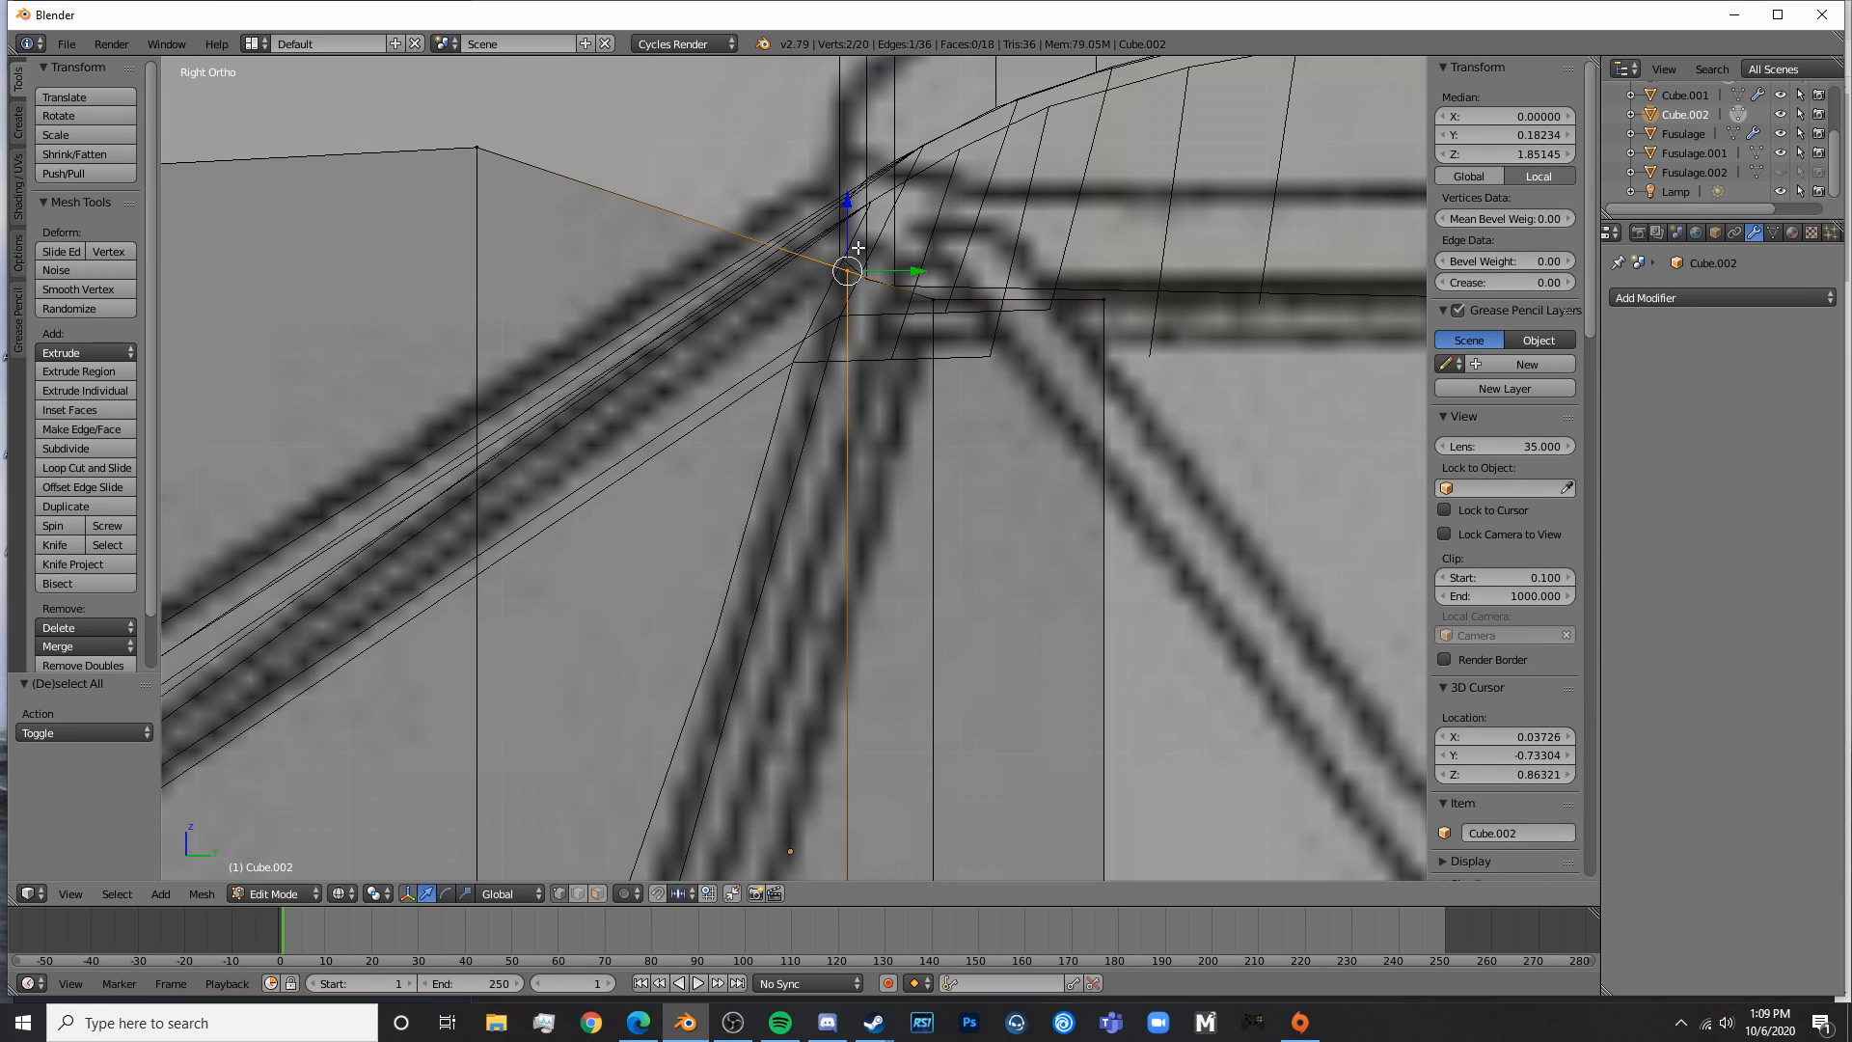
{"action": "key", "text": "Escape"}
- Add a third loop cut just ahead of the windshield post's top and raise its top vertices above the windshield frame
{"action": "key", "text": "ctrl+r"}
{"action": "left_click", "coordinate": [795, 250]}
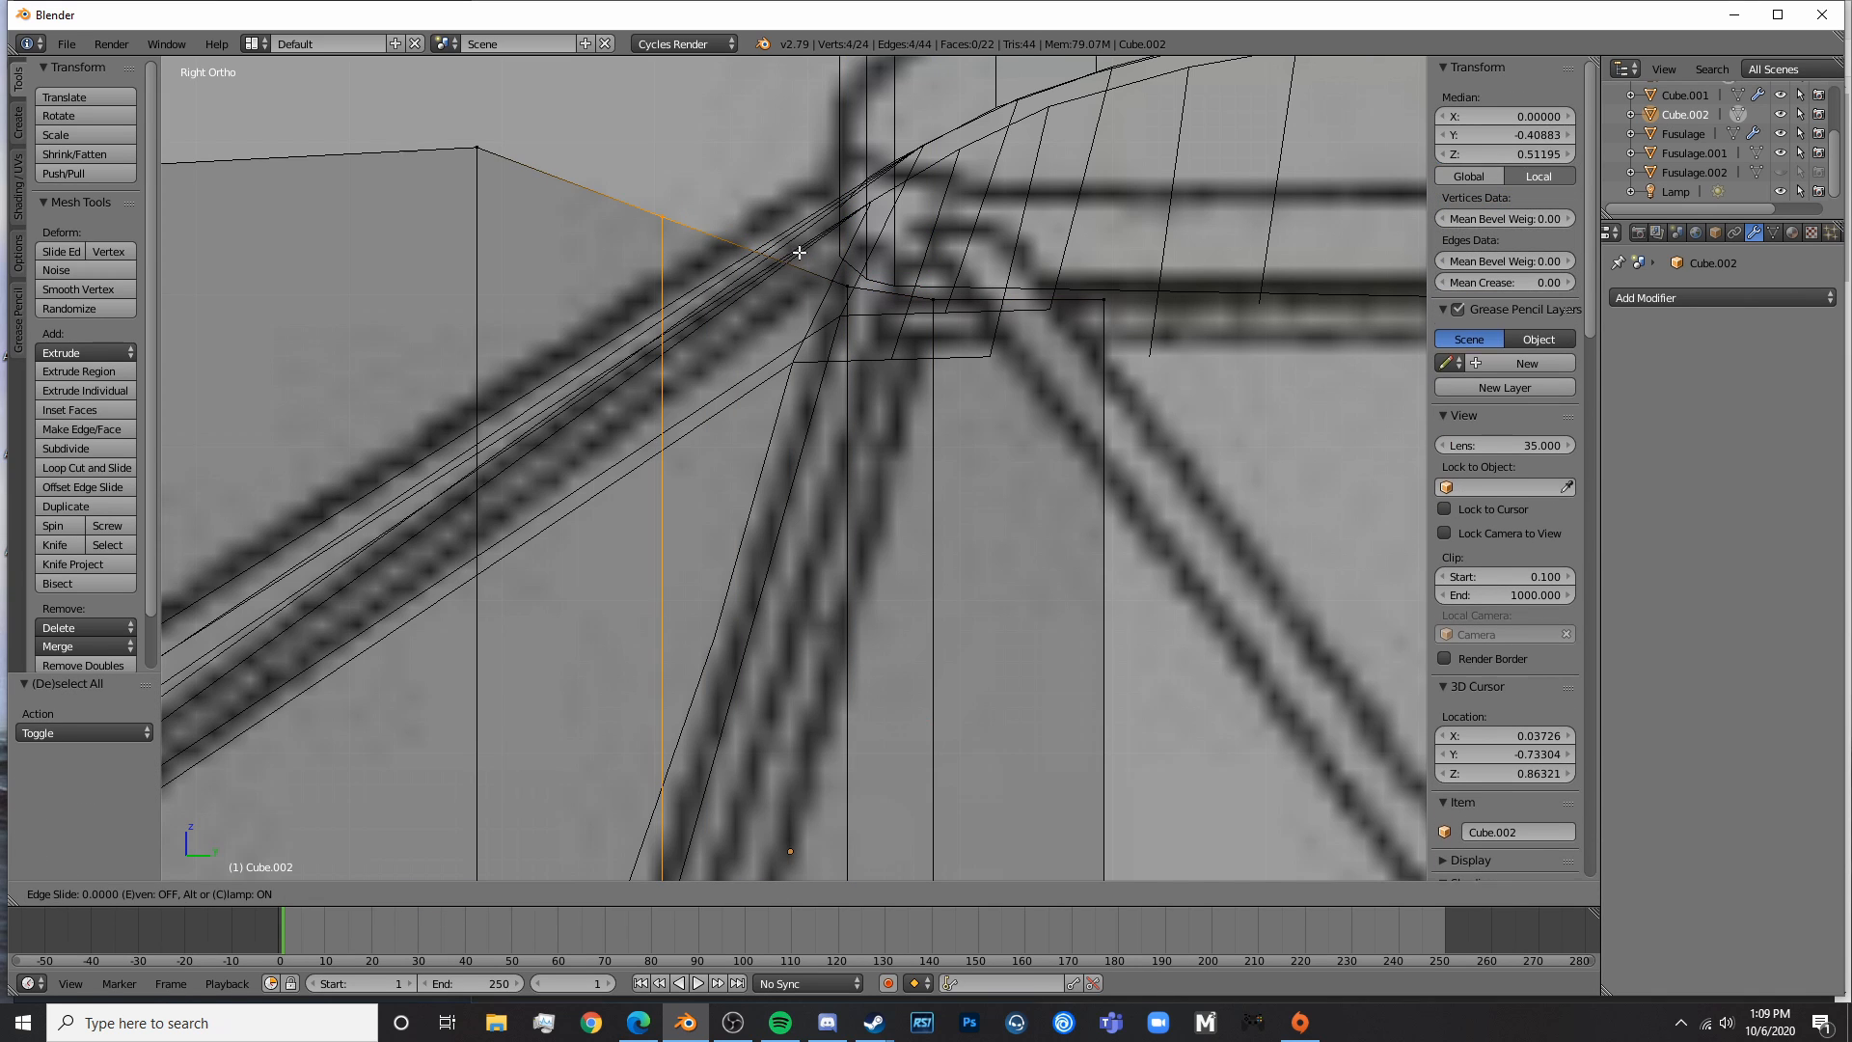
{"action": "left_click", "coordinate": [828, 273]}
{"action": "left_click_drag", "start_coordinate": [823, 227], "coordinate": [798, 81]}
{"action": "key", "text": "a"}
- Add a fourth loop cut beside the windshield's upper corner and shift the raised top vertices there 0.015 along Y
{"action": "key", "text": "ctrl+r"}
{"action": "left_click", "coordinate": [808, 239]}
{"action": "left_click", "coordinate": [941, 249]}
{"action": "key", "text": "a"}
{"action": "key", "text": "c"}
{"action": "left_click", "coordinate": [799, 240]}
{"action": "right_click", "coordinate": [798, 238]}
{"action": "left_click_drag", "start_coordinate": [853, 141], "coordinate": [873, 140]}
{"action": "scroll", "coordinate": [873, 140], "scroll_direction": "down", "scroll_amount": 3}
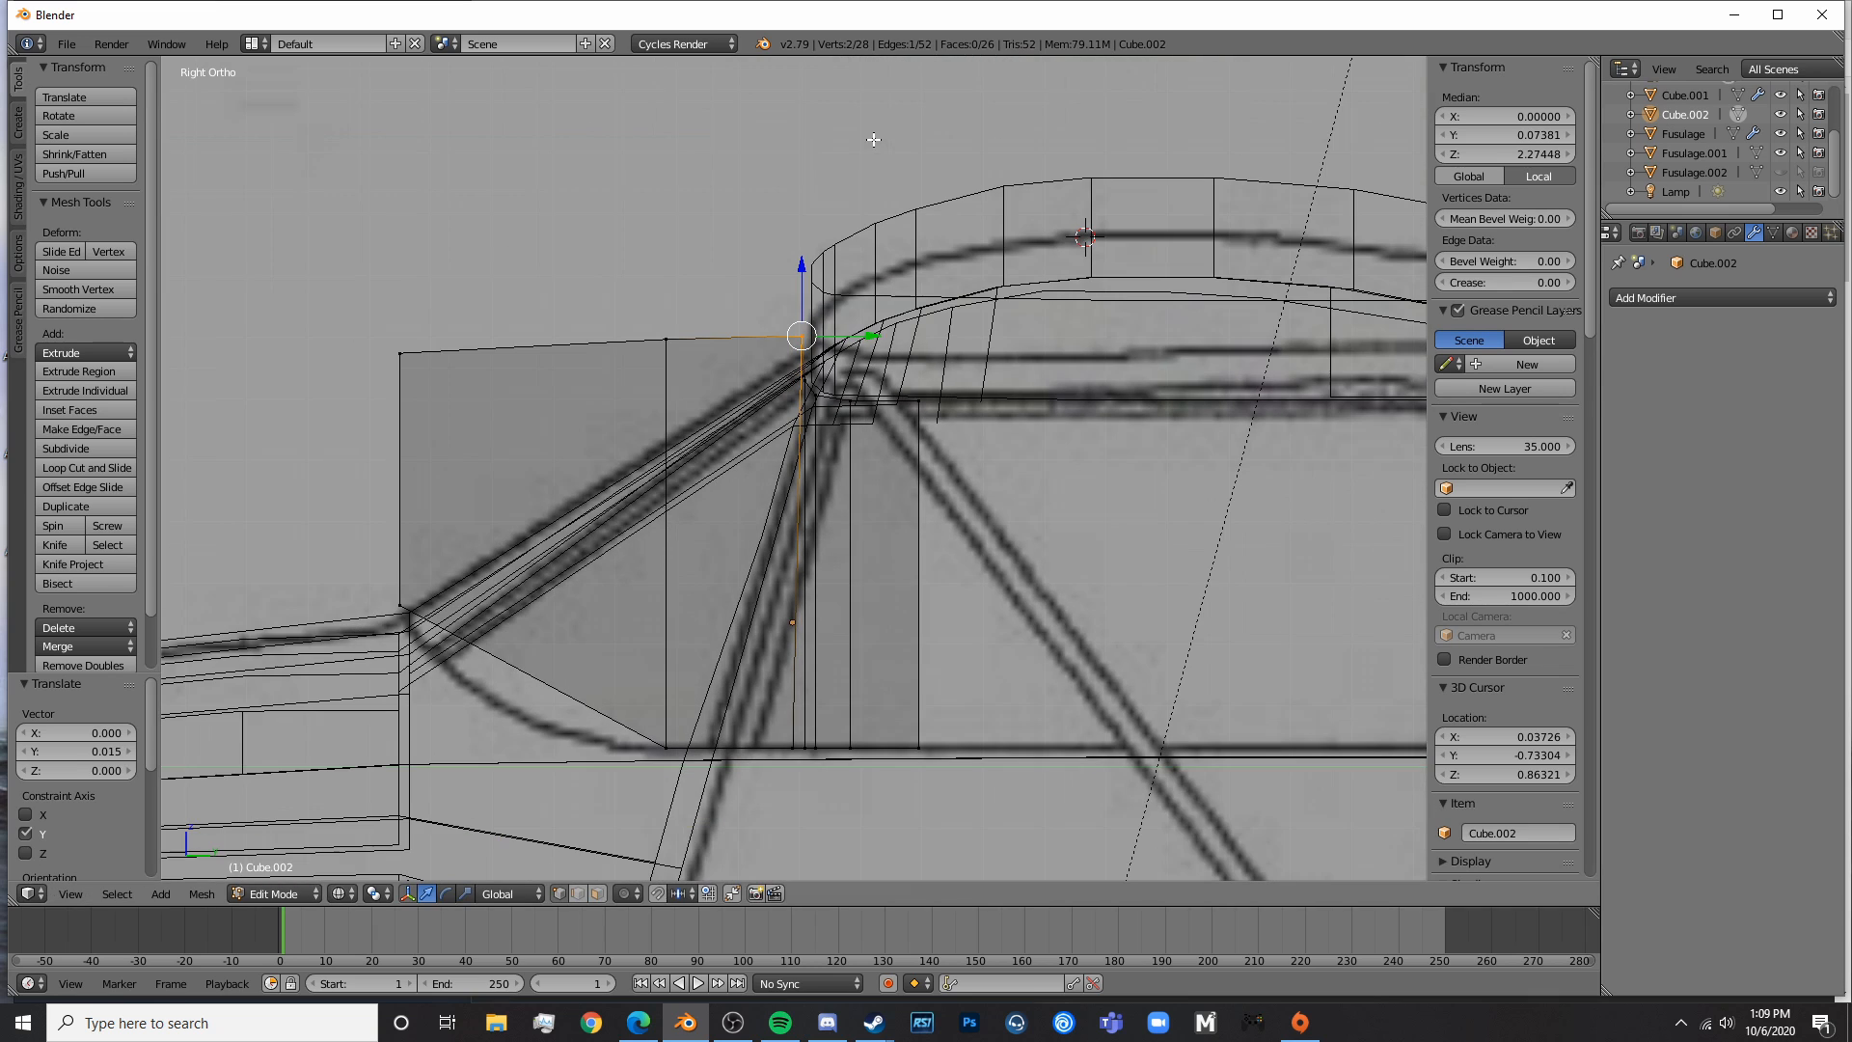
- Stretch the window cutter cube along X past the fuselage sides, to an X scale of about 0.896
{"action": "key", "text": "Tab"}
{"action": "scroll", "coordinate": [1034, 407], "scroll_direction": "down", "scroll_amount": 2}
{"action": "key", "text": "z"}
{"action": "middle_click_drag", "start_coordinate": [952, 432], "coordinate": [1075, 477]}
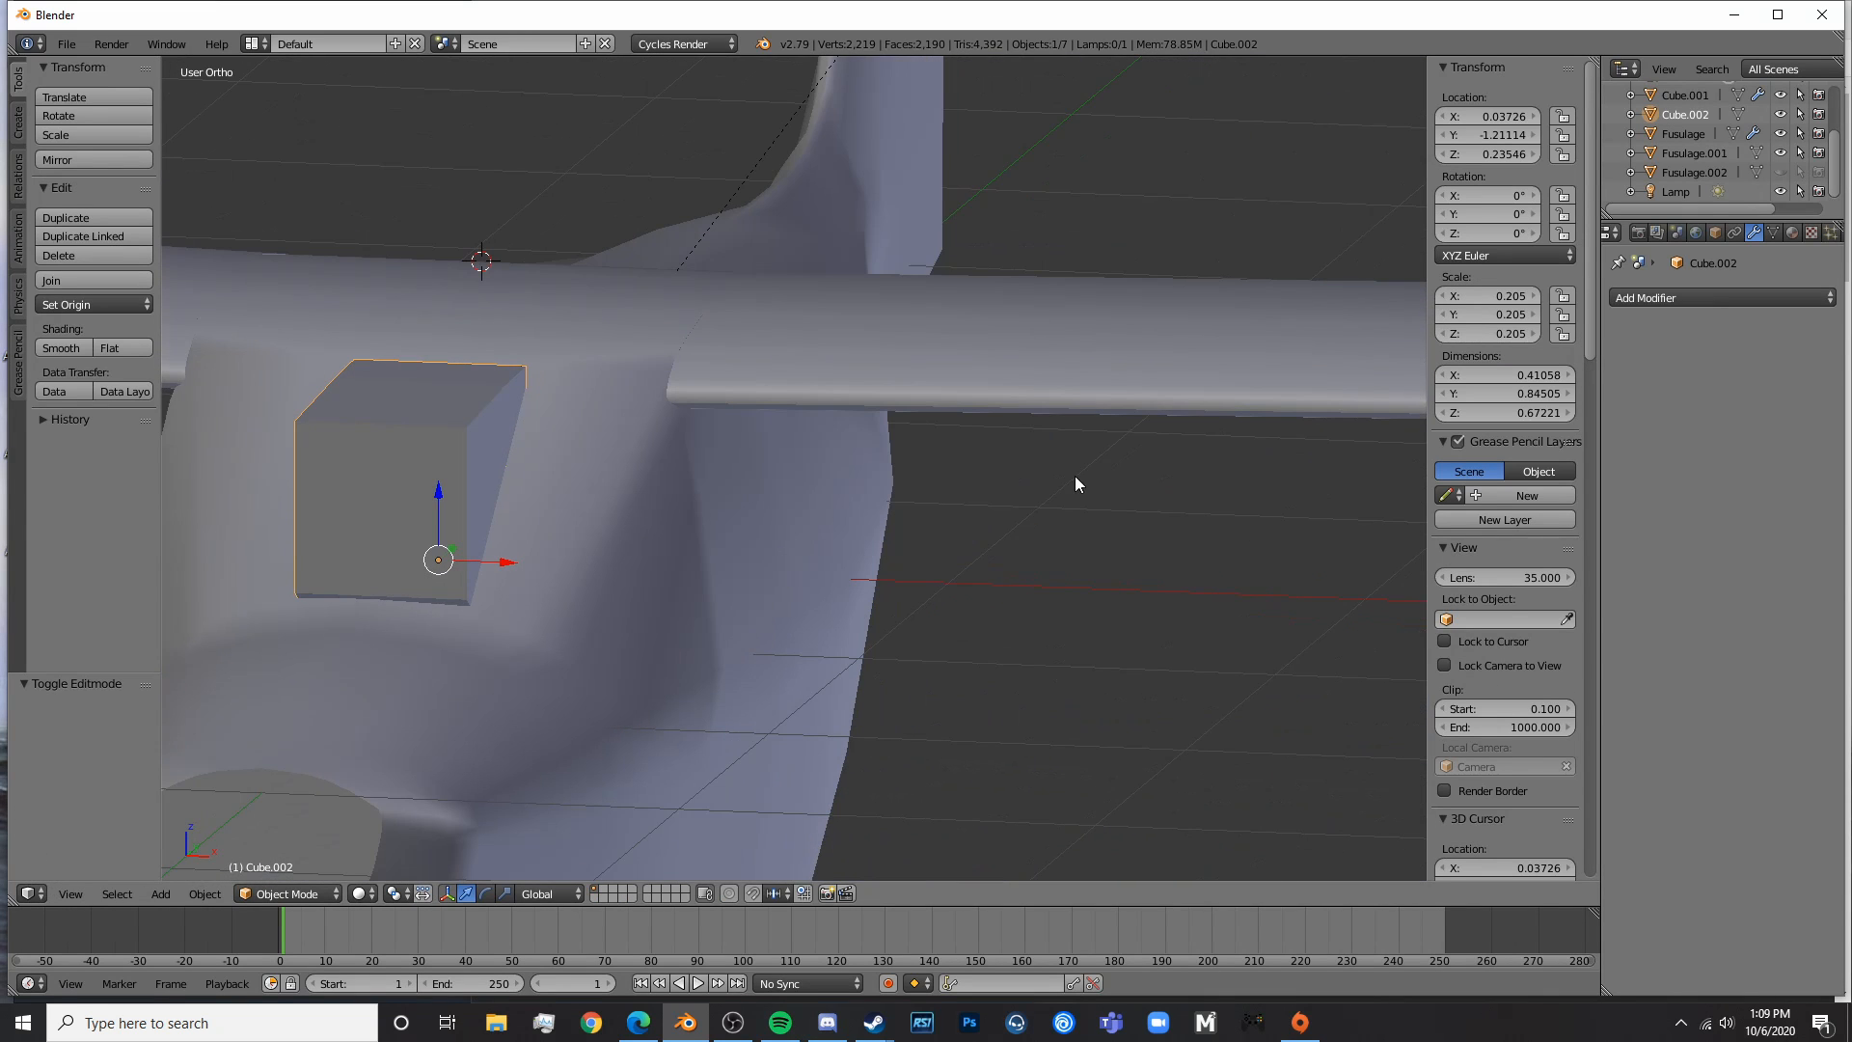
{"action": "key", "text": "s"}
{"action": "key", "text": "x"}
{"action": "left_click", "coordinate": [743, 609]}
{"action": "key", "text": "a"}
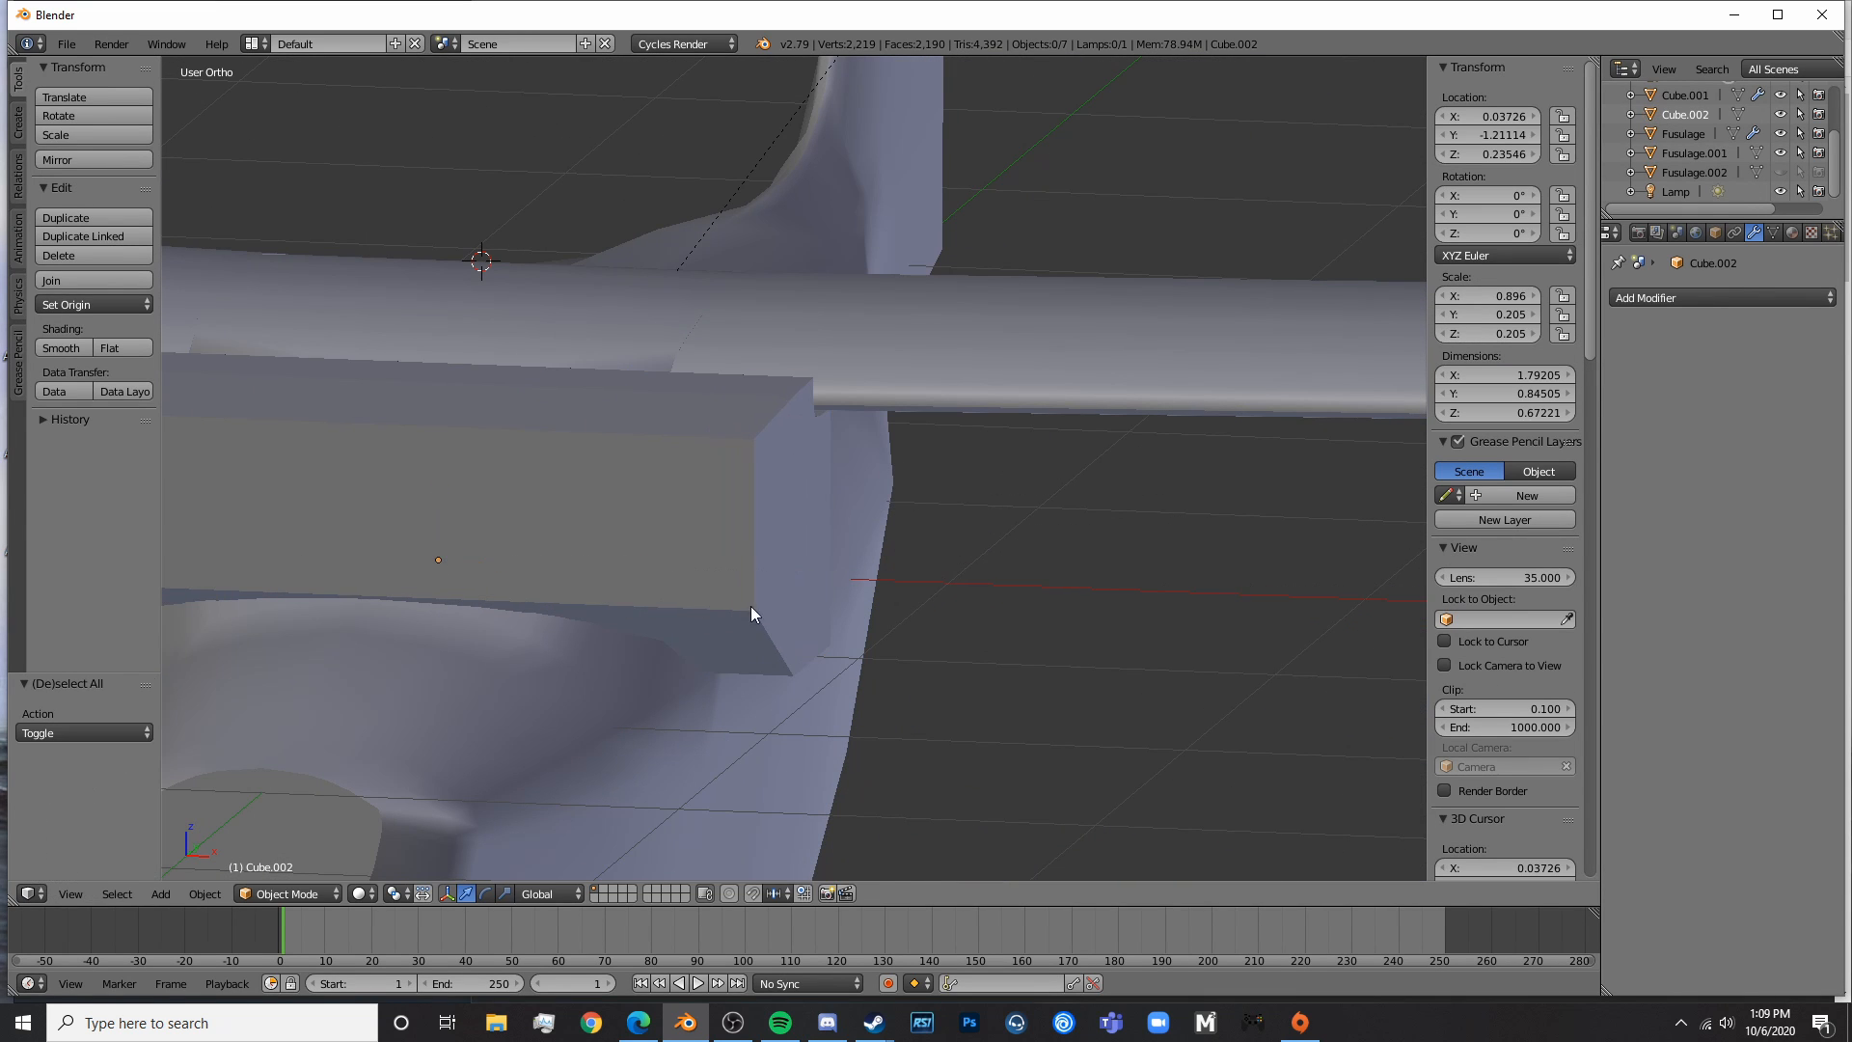
{"action": "middle_click_drag", "start_coordinate": [750, 606], "coordinate": [868, 596]}
{"action": "key", "text": "KP_3"}
{"action": "key", "text": "z"}
{"action": "scroll", "coordinate": [833, 550], "scroll_direction": "up", "scroll_amount": 2}
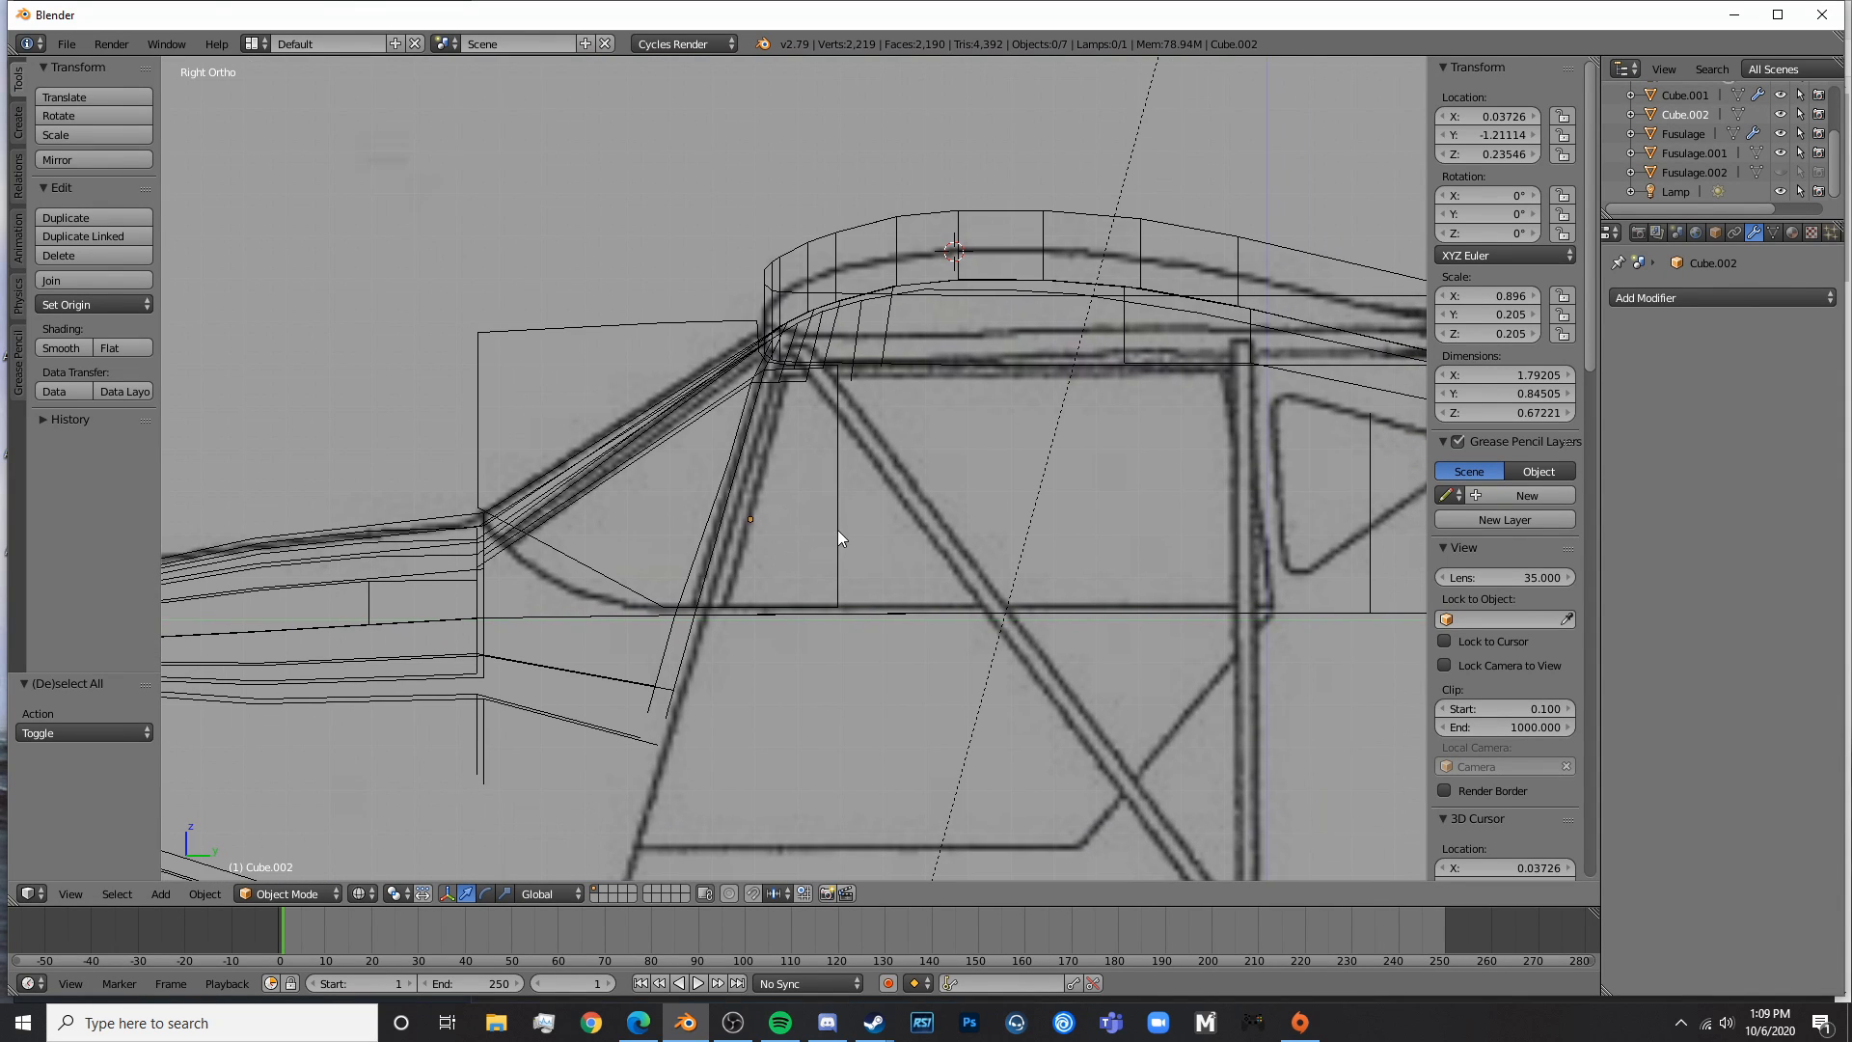
- Add two vertical loop cuts to Cube.002 and lower their bottom vertices onto the blueprint's curved window line
{"action": "right_click", "coordinate": [827, 530]}
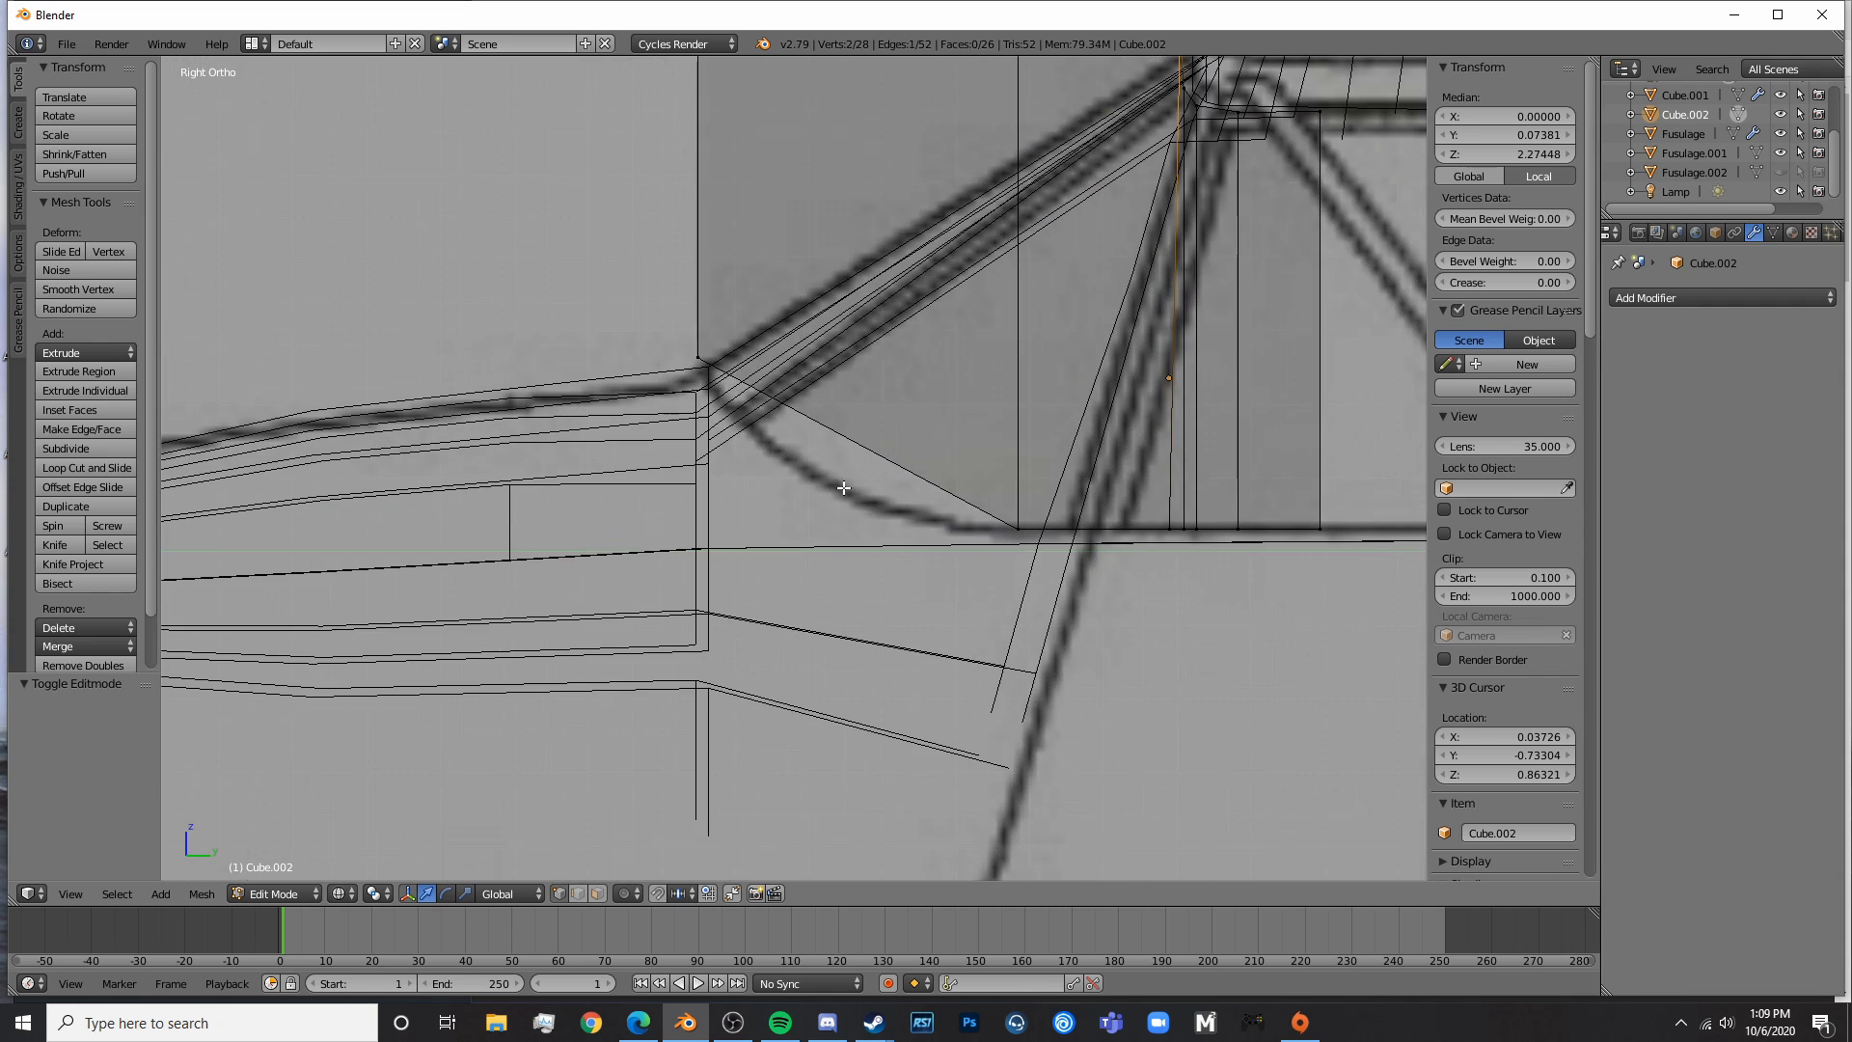
{"action": "key", "text": "a"}
{"action": "key", "text": "b"}
{"action": "left_click_drag", "start_coordinate": [882, 474], "coordinate": [853, 452]}
{"action": "key", "text": "a"}
{"action": "key", "text": "ctrl+r"}
{"action": "left_click", "coordinate": [983, 530]}
{"action": "right_click", "coordinate": [931, 482]}
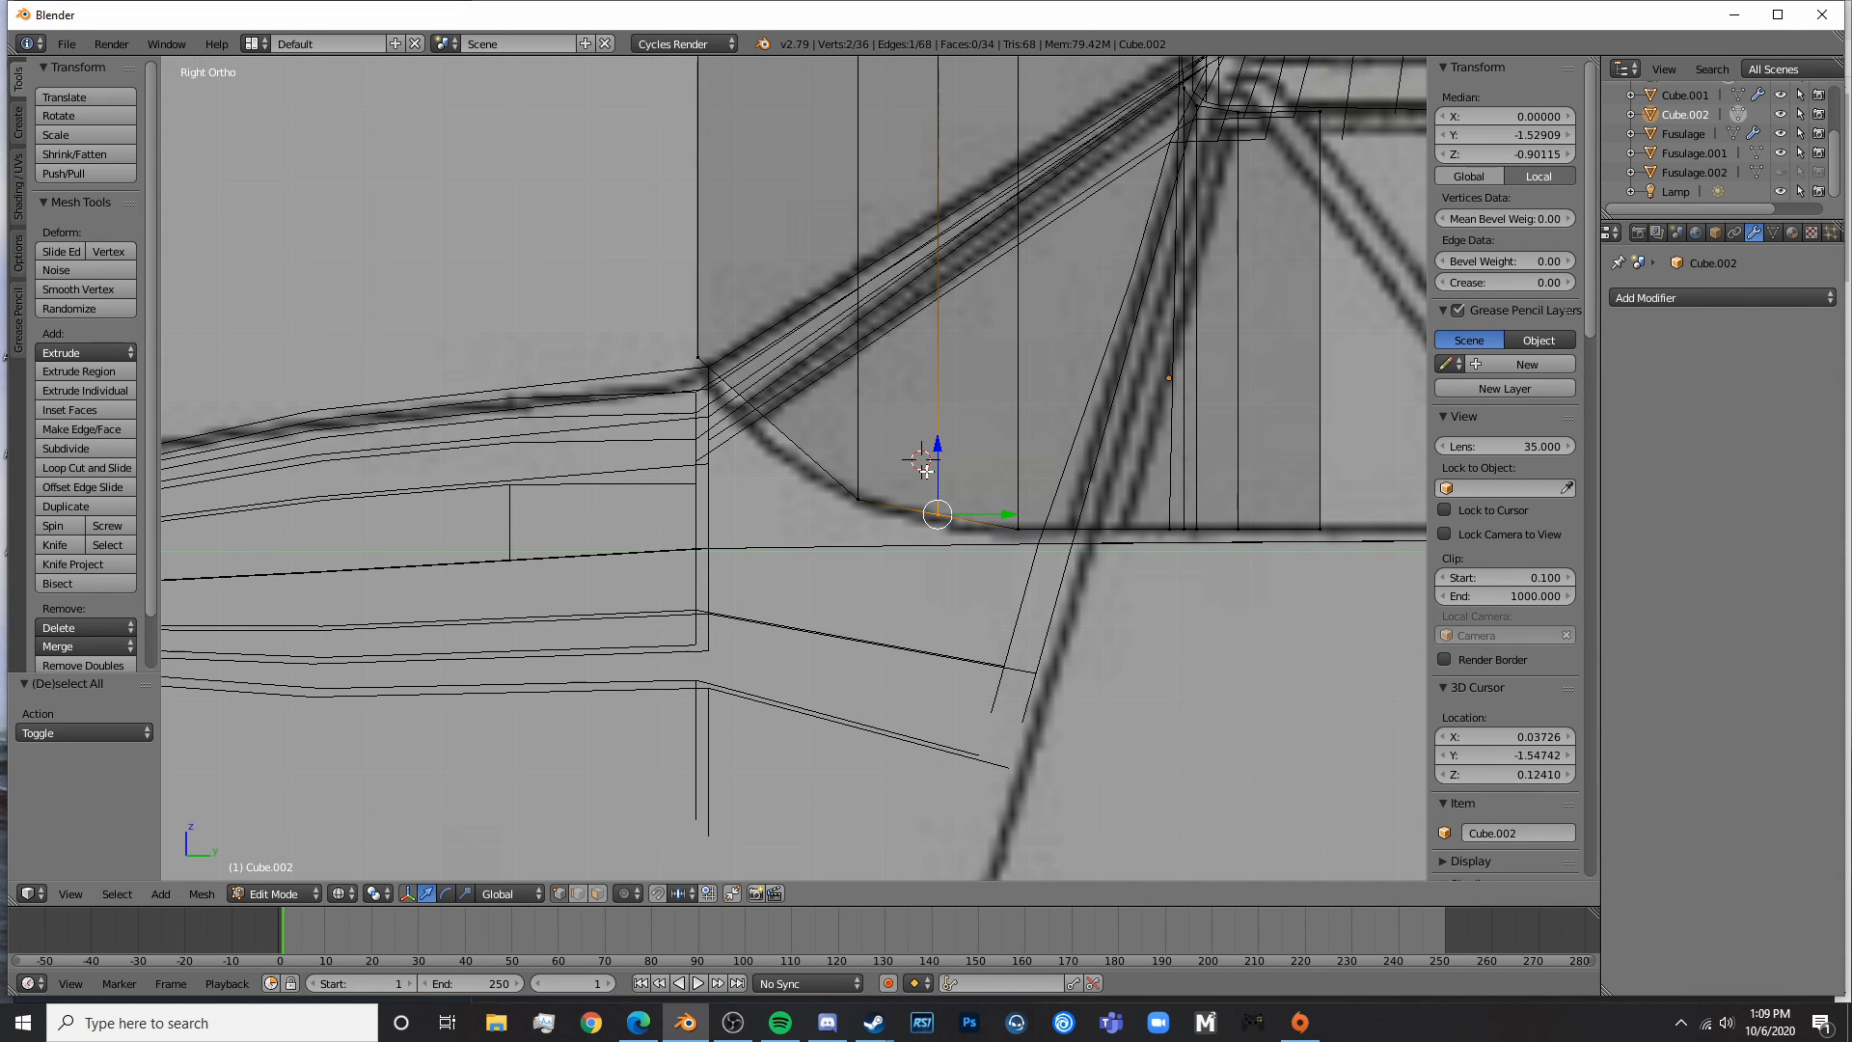
- Add another vertical loop cut near the block's front end and lower its bottom vertices onto the blueprint curve
{"action": "key", "text": "a"}
{"action": "key", "text": "ctrl+r"}
{"action": "left_click", "coordinate": [797, 415]}
{"action": "right_click", "coordinate": [800, 421]}
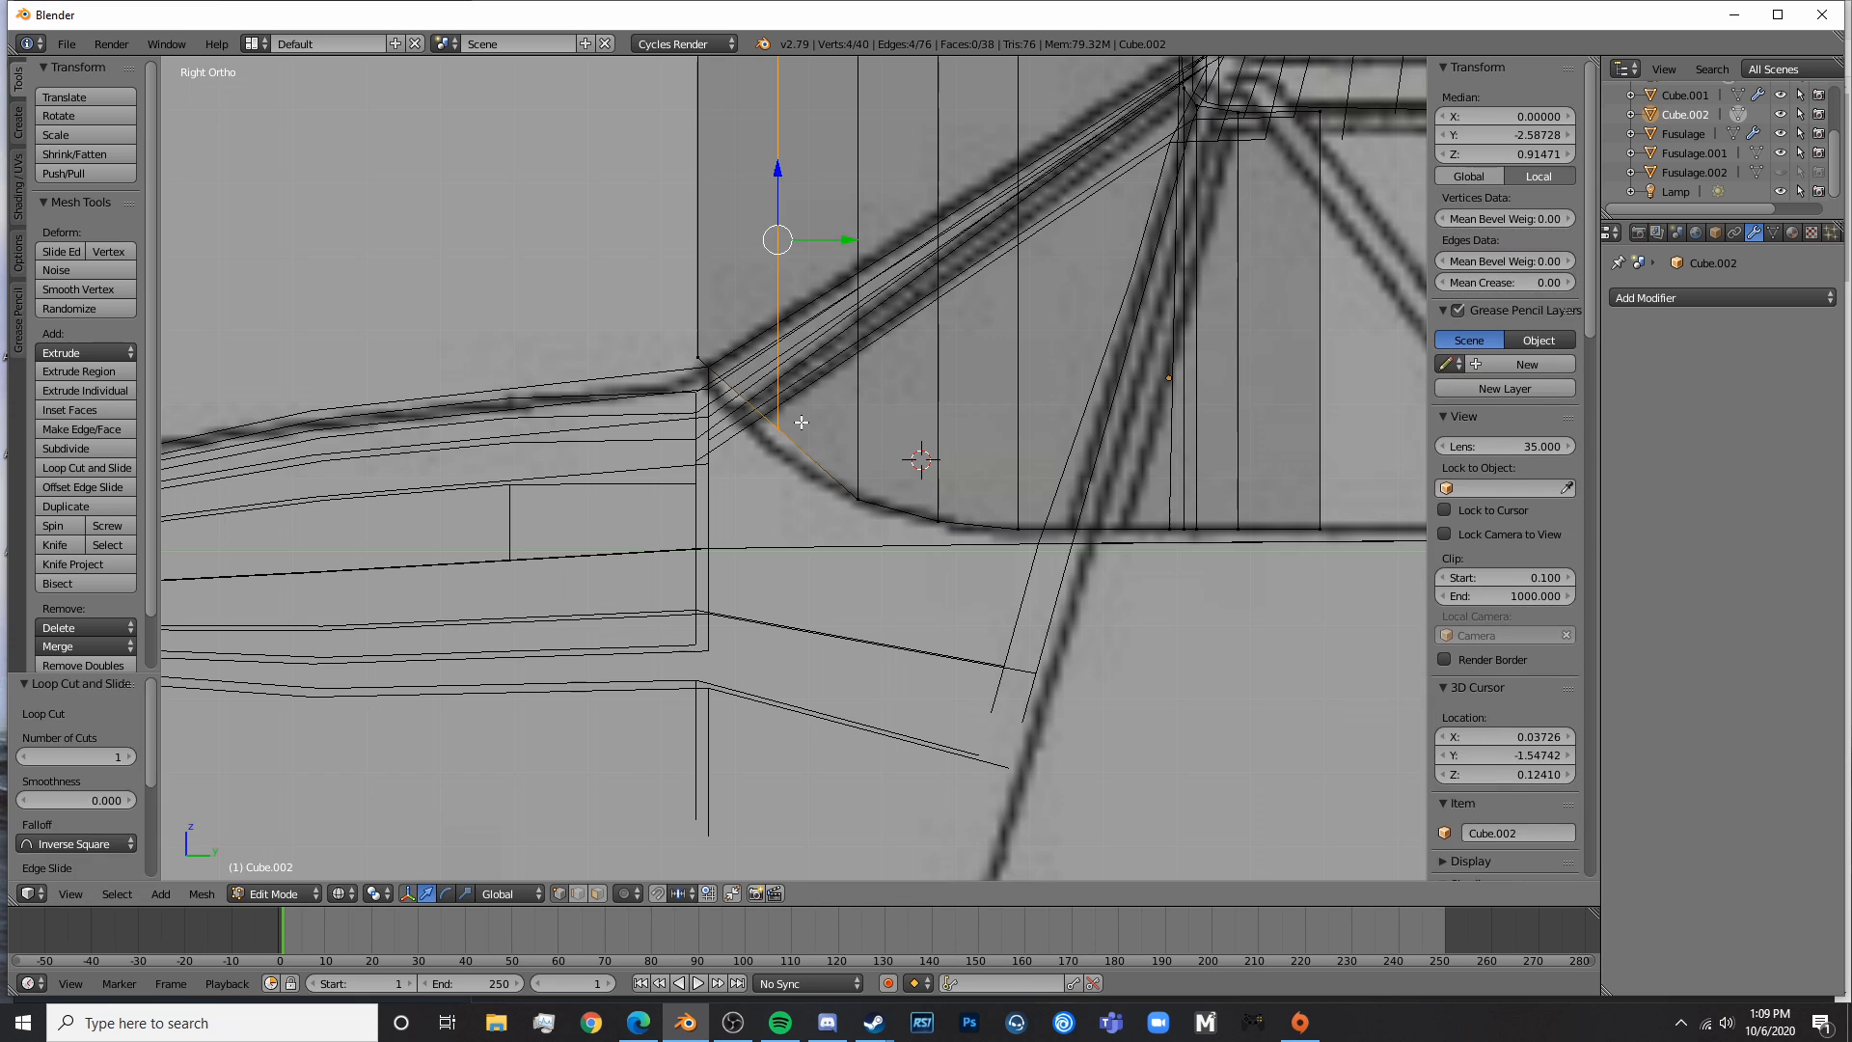
{"action": "key", "text": "a"}
{"action": "right_click", "coordinate": [785, 419]}
{"action": "left_click_drag", "start_coordinate": [781, 370], "coordinate": [774, 390]}
{"action": "key", "text": "a"}
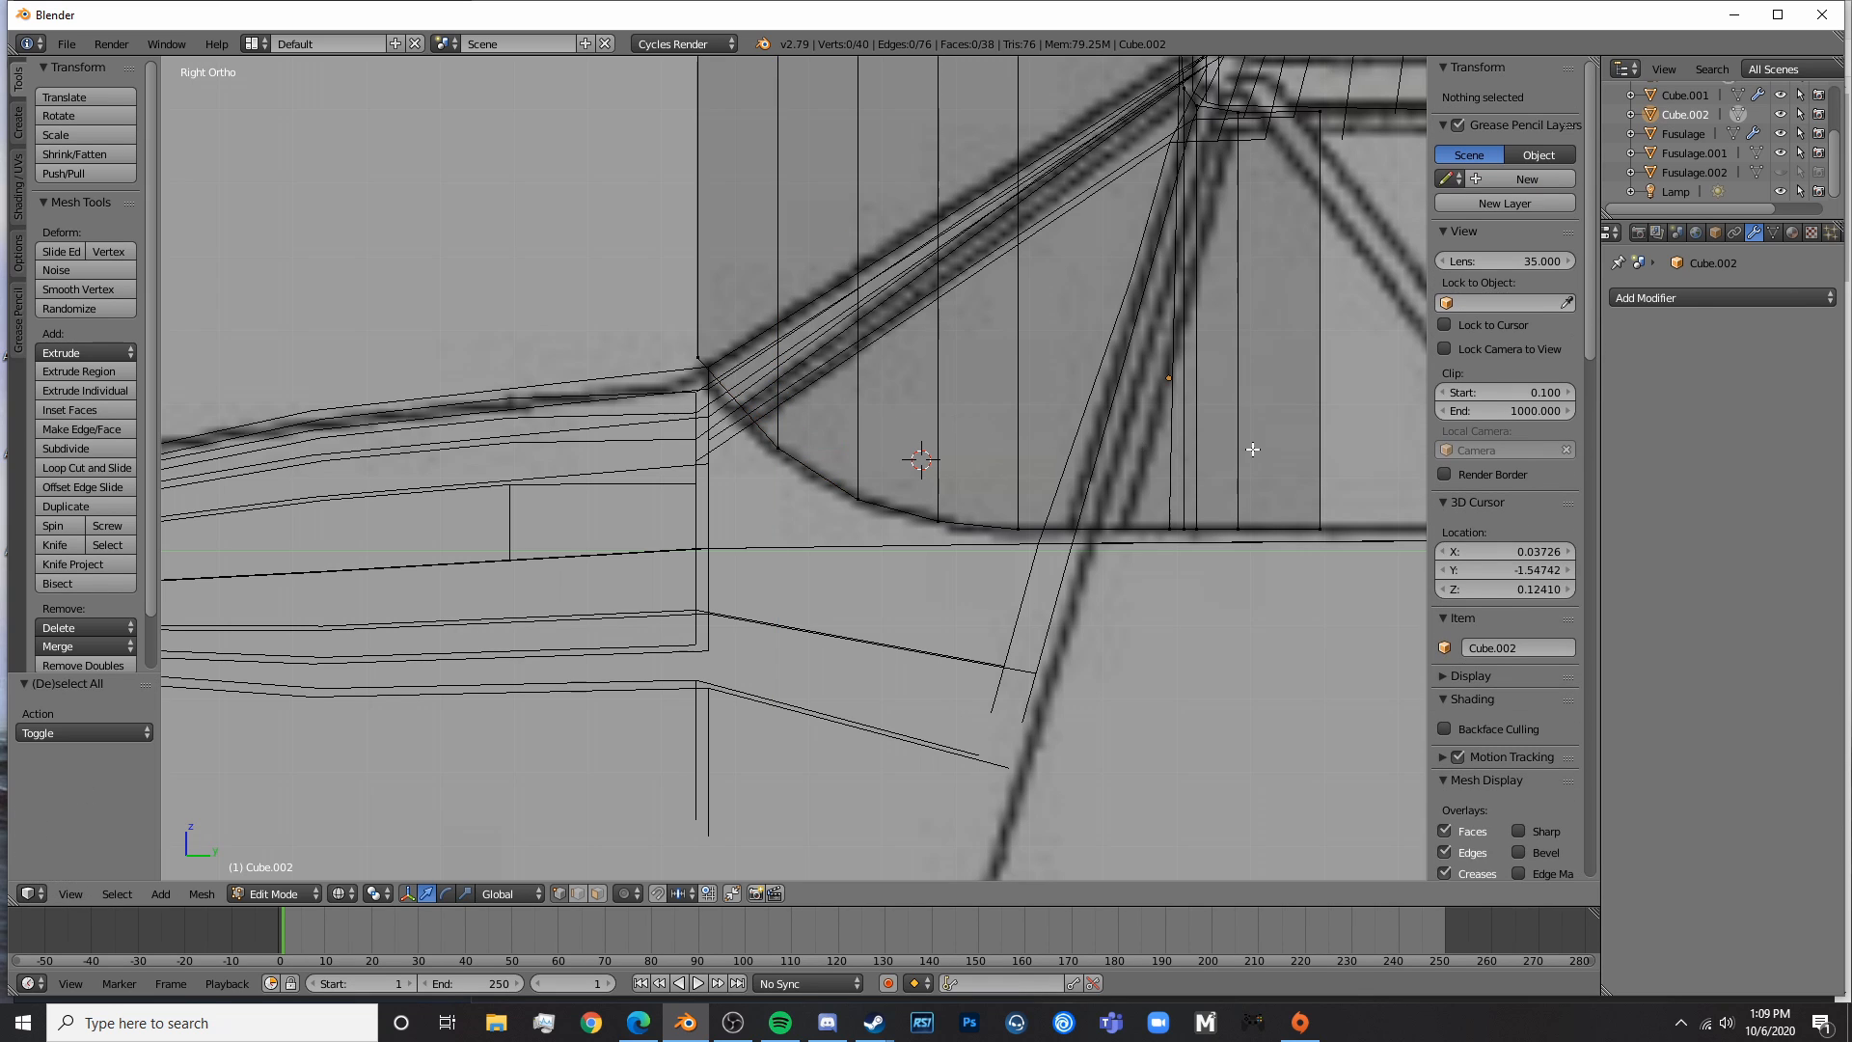
- Delete the block's rear vertices around the slanted door post, keeping only the front curved section
{"action": "middle_click_drag", "start_coordinate": [1305, 323], "coordinate": [1046, 385], "text": "shift"}
{"action": "right_click", "coordinate": [1057, 184]}
{"action": "right_click", "coordinate": [1055, 637], "text": "shift"}
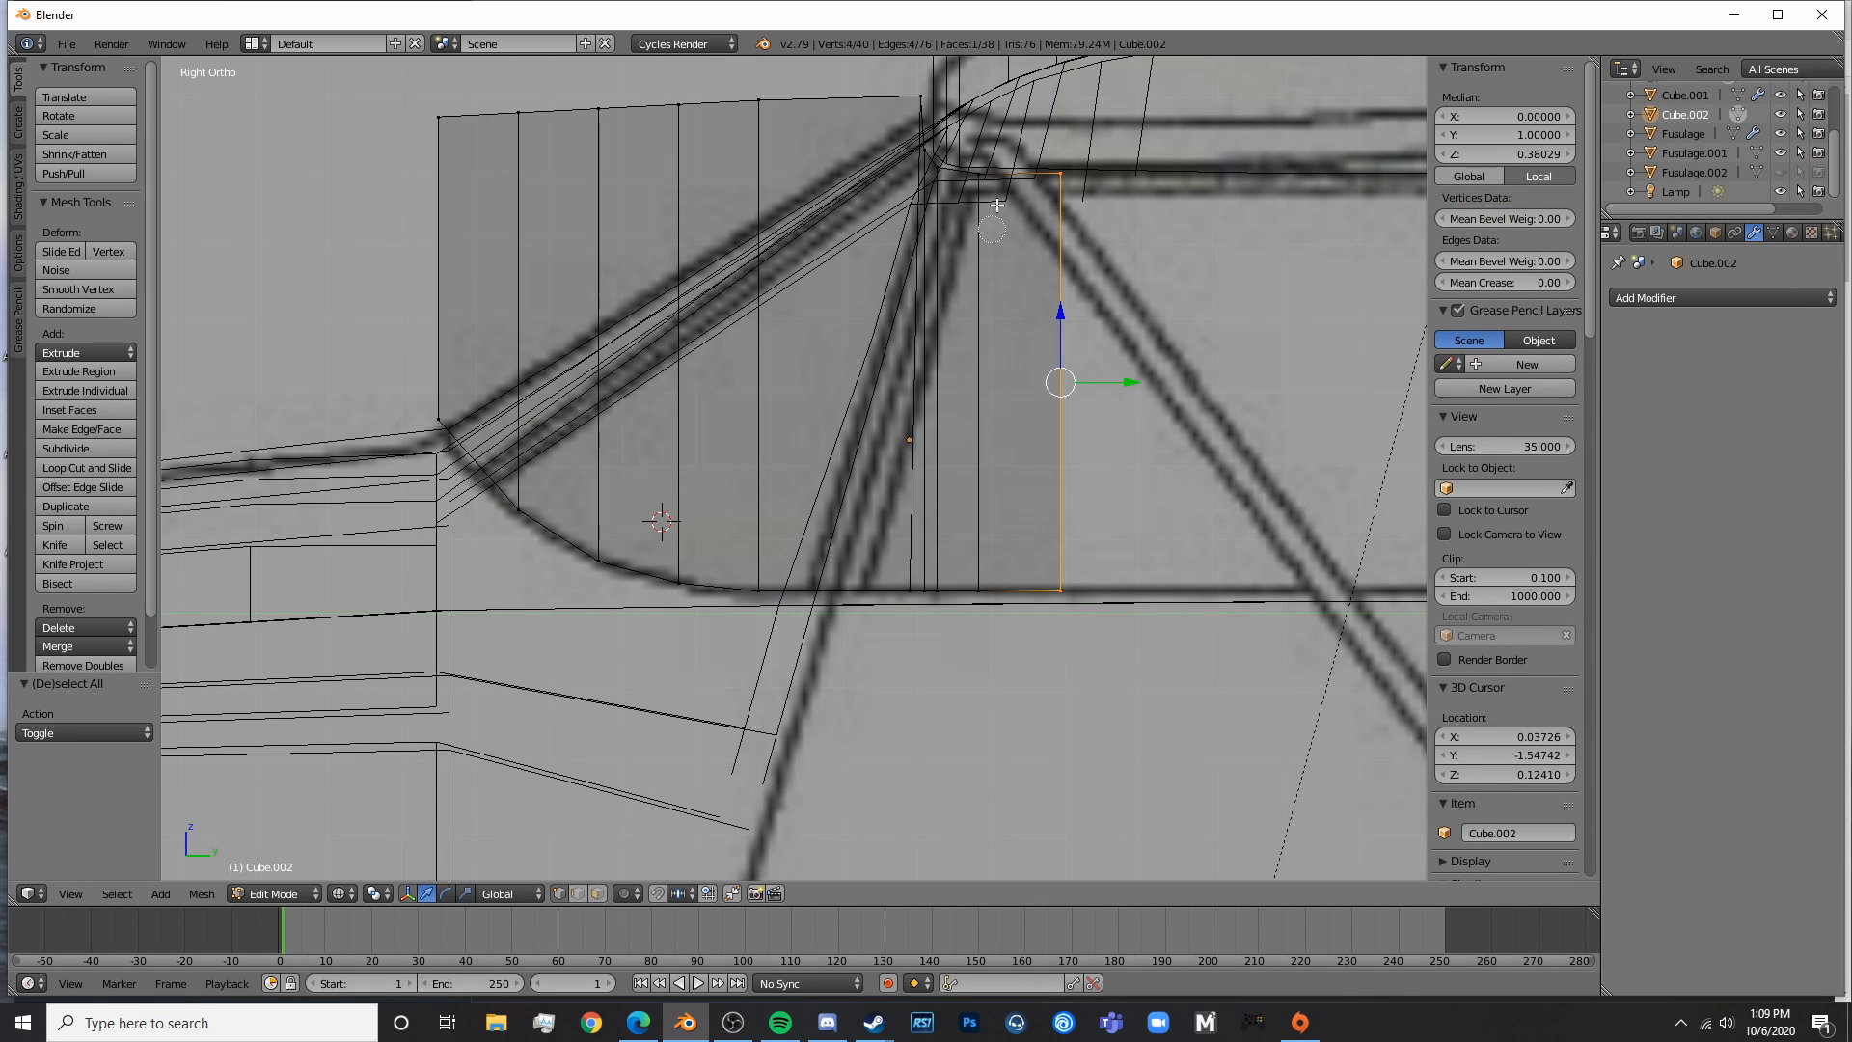
{"action": "left_click", "coordinate": [982, 170]}
{"action": "left_click", "coordinate": [976, 594]}
{"action": "left_click_drag", "start_coordinate": [924, 612], "coordinate": [906, 599]}
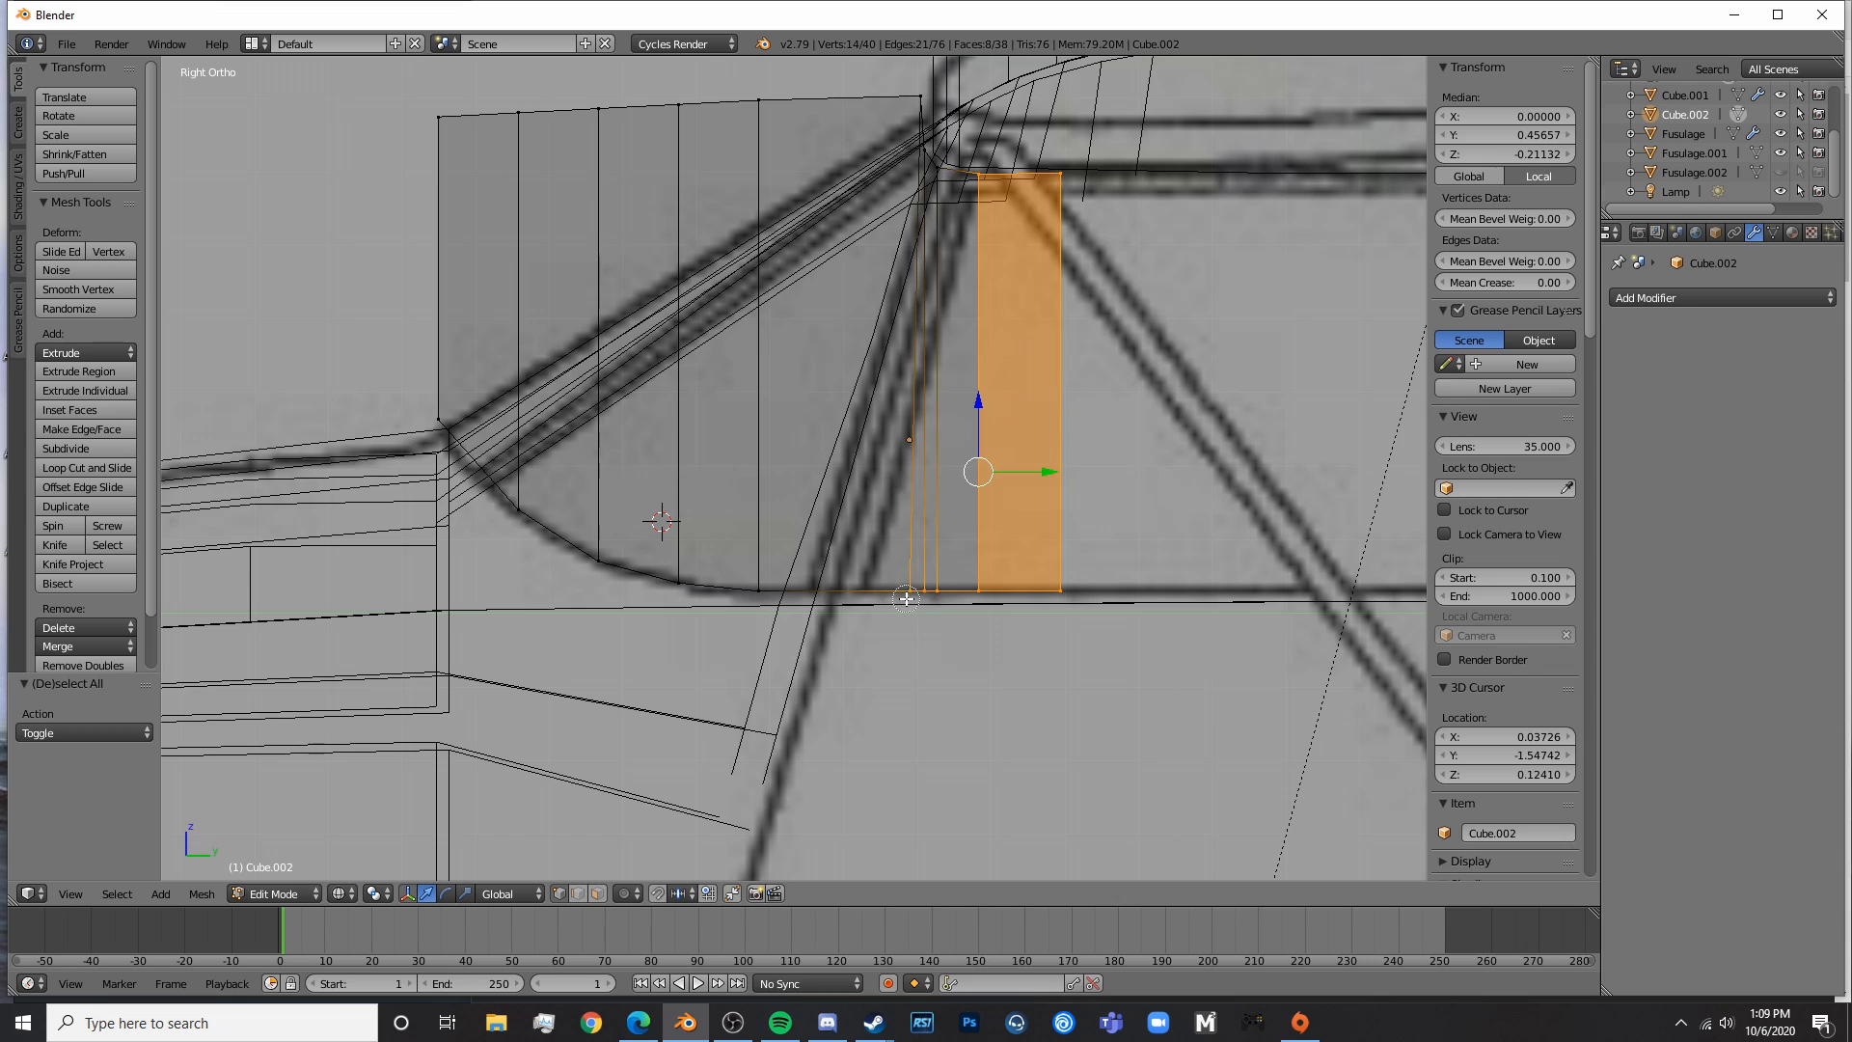
{"action": "right_click", "coordinate": [947, 159]}
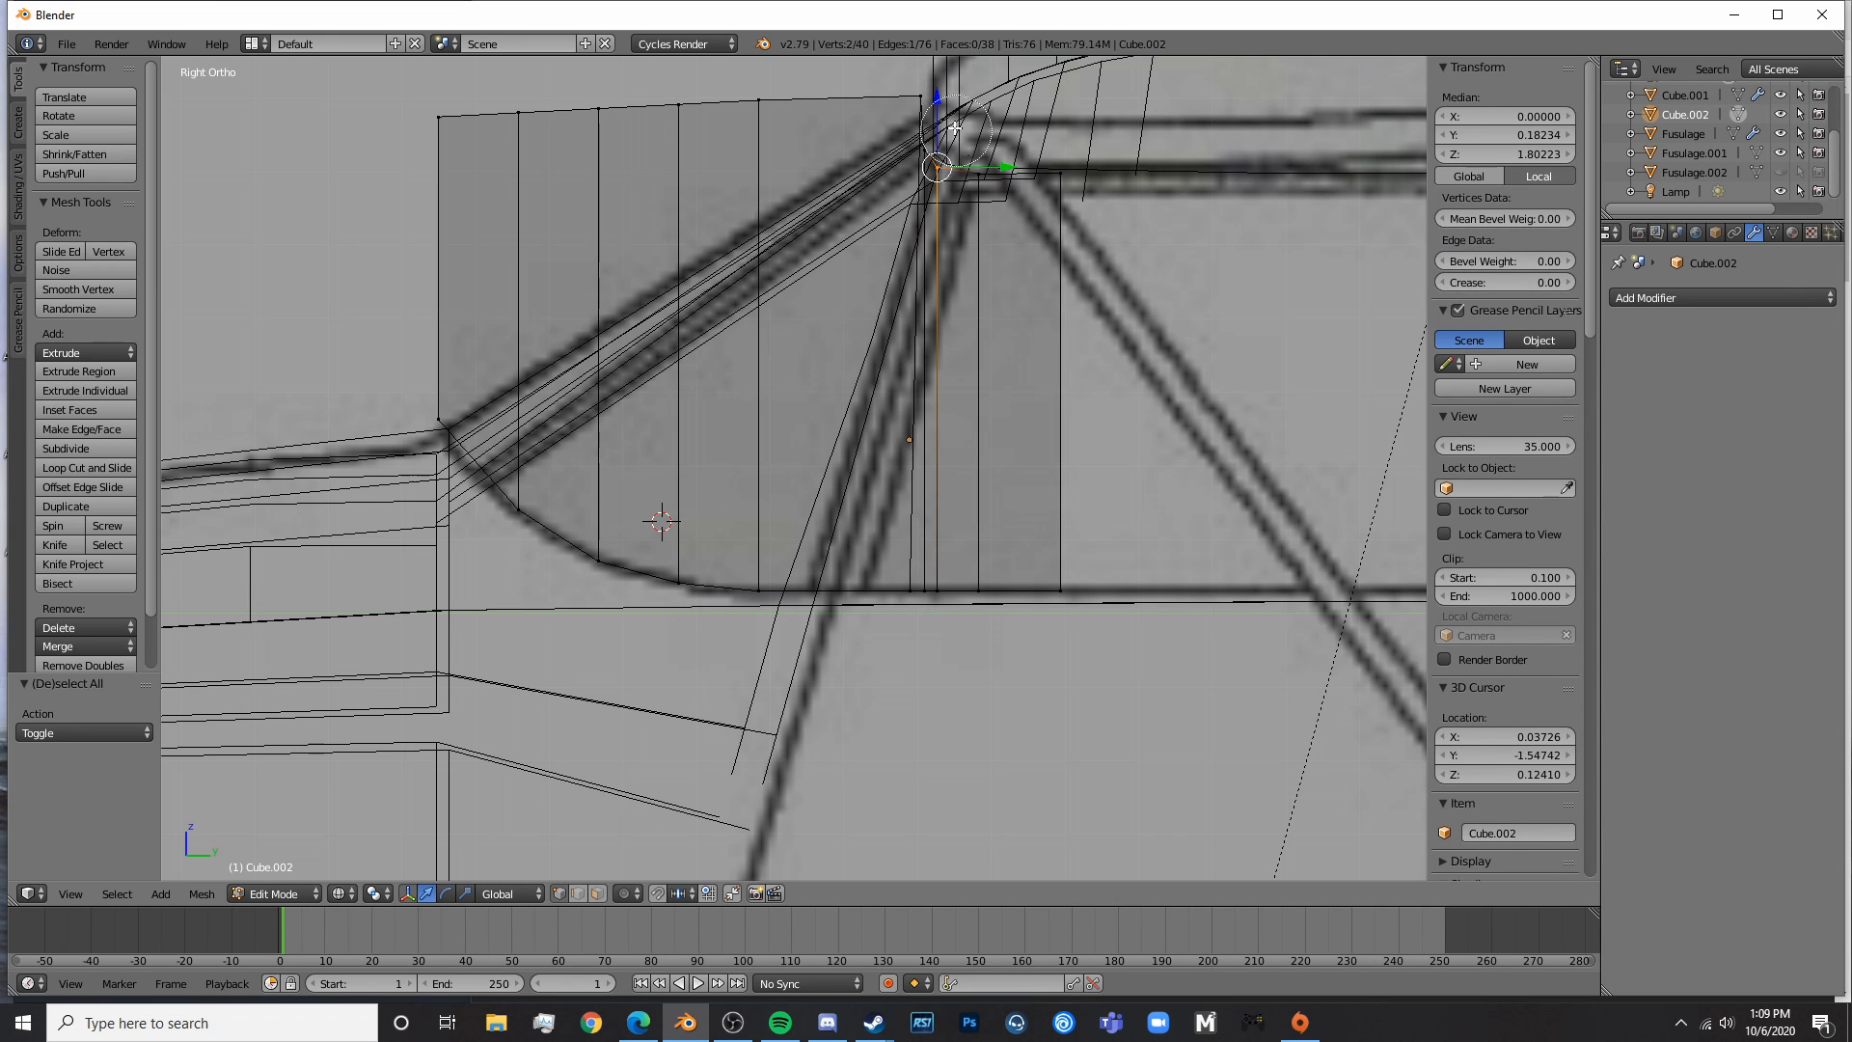
{"action": "left_click_drag", "start_coordinate": [955, 129], "coordinate": [935, 104]}
{"action": "left_click_drag", "start_coordinate": [932, 592], "coordinate": [966, 594]}
{"action": "left_click", "coordinate": [1067, 616]}
{"action": "right_click", "coordinate": [1068, 617]}
{"action": "key", "text": "x"}
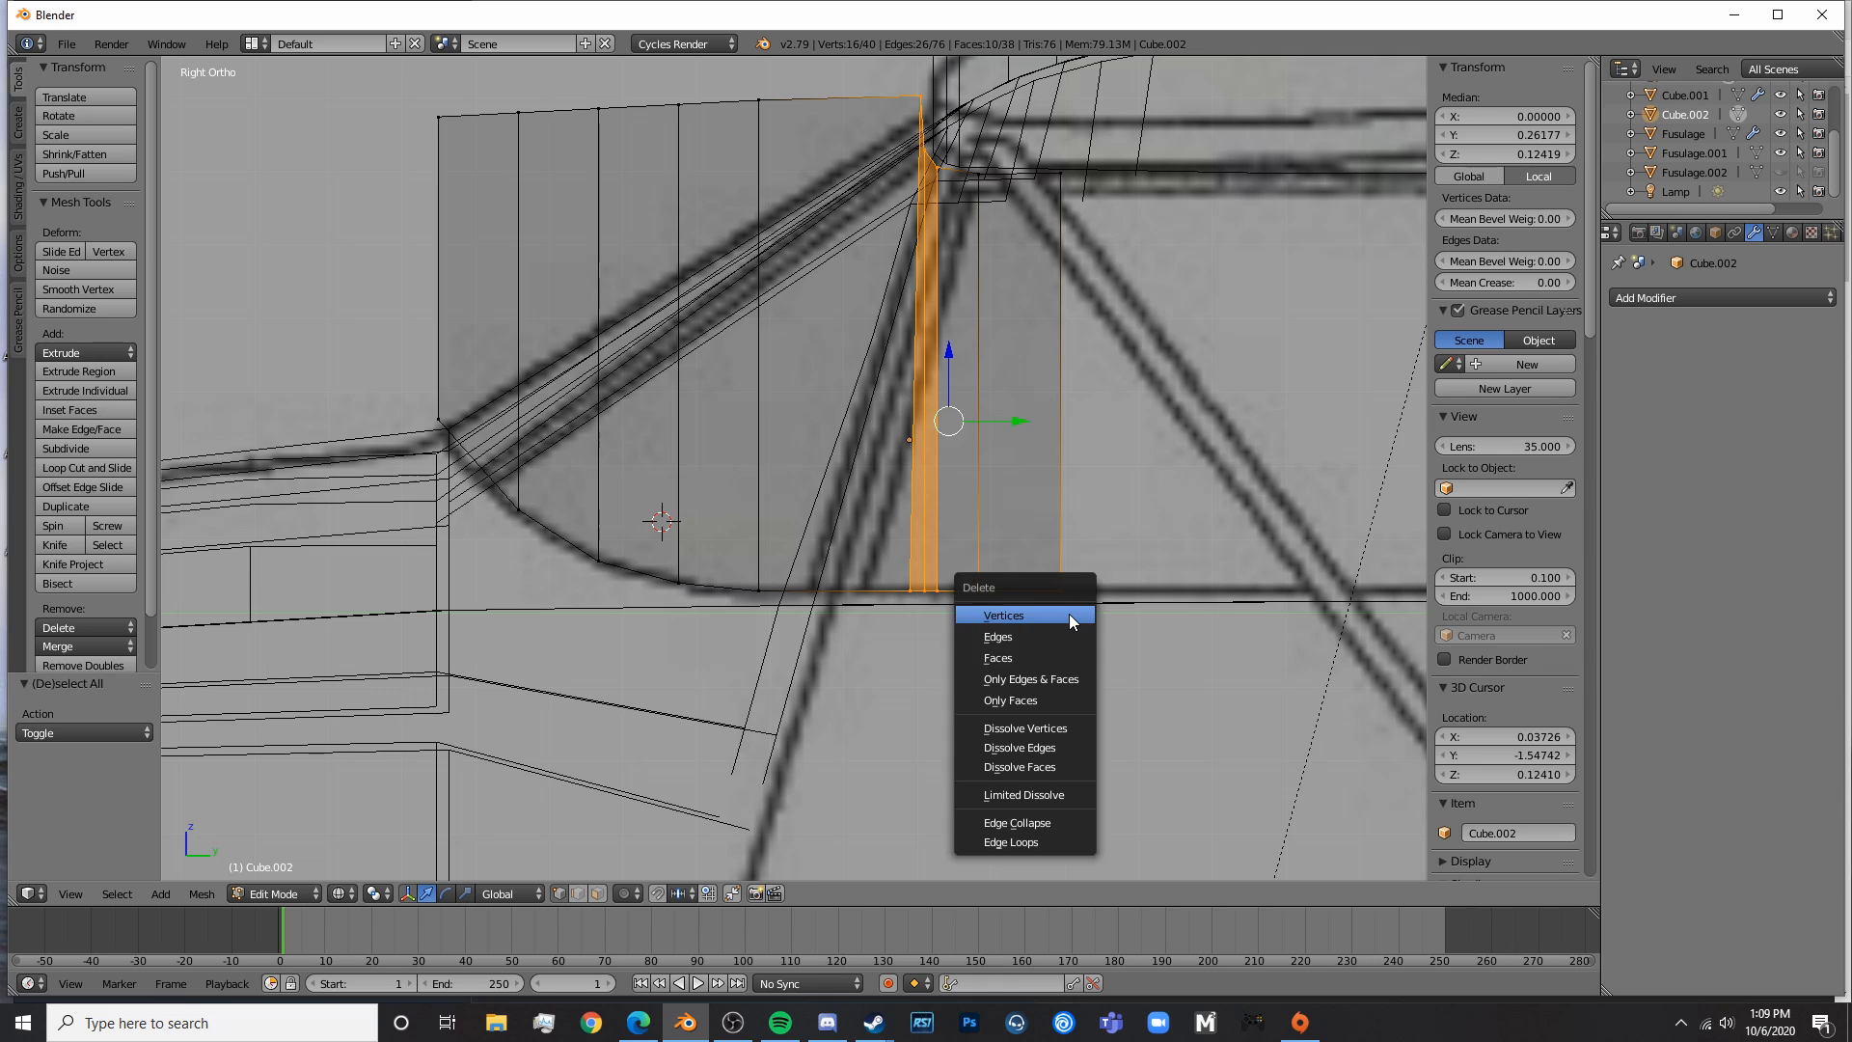
{"action": "left_click", "coordinate": [1068, 614]}
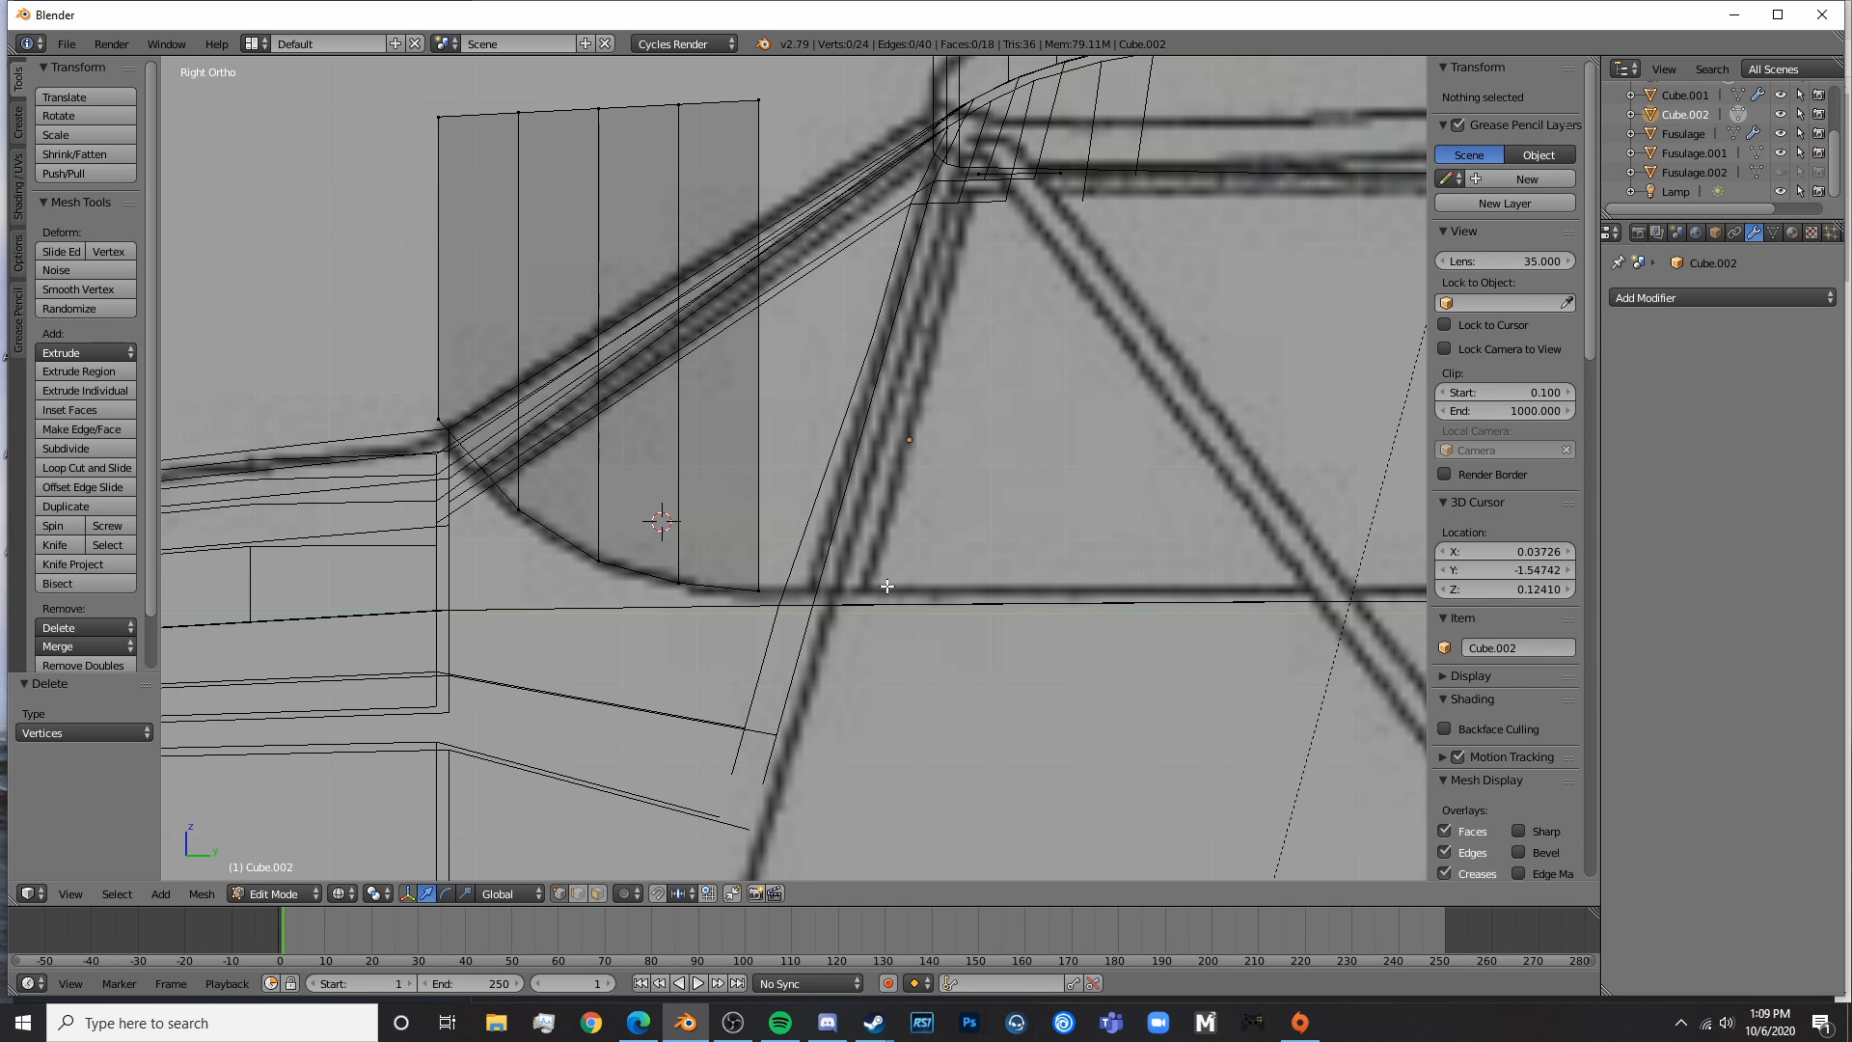
- Select the open rear edge loop of the block and fill it with a face
{"action": "right_click", "coordinate": [763, 593], "text": "ctrl"}
{"action": "right_click", "coordinate": [762, 587], "text": "alt"}
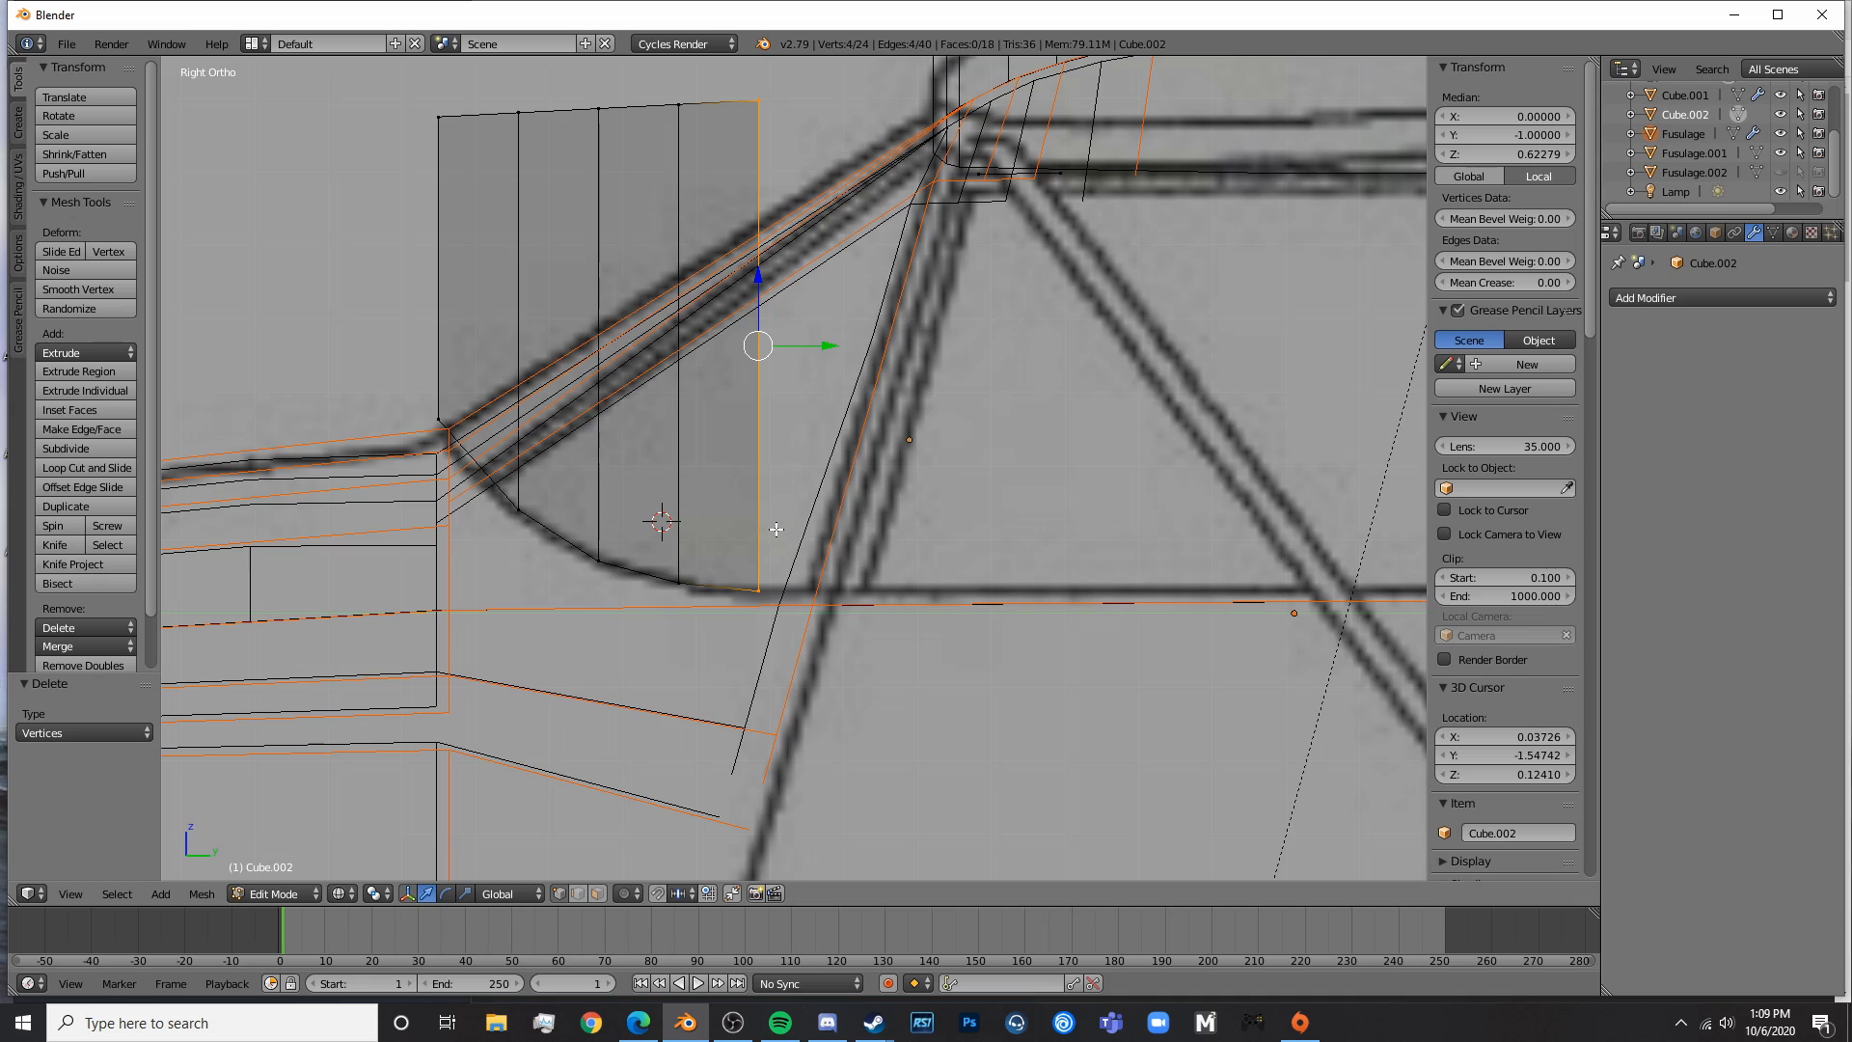
{"action": "middle_click_drag", "start_coordinate": [775, 529], "coordinate": [738, 599]}
{"action": "scroll", "coordinate": [773, 137], "scroll_direction": "down", "scroll_amount": 5}
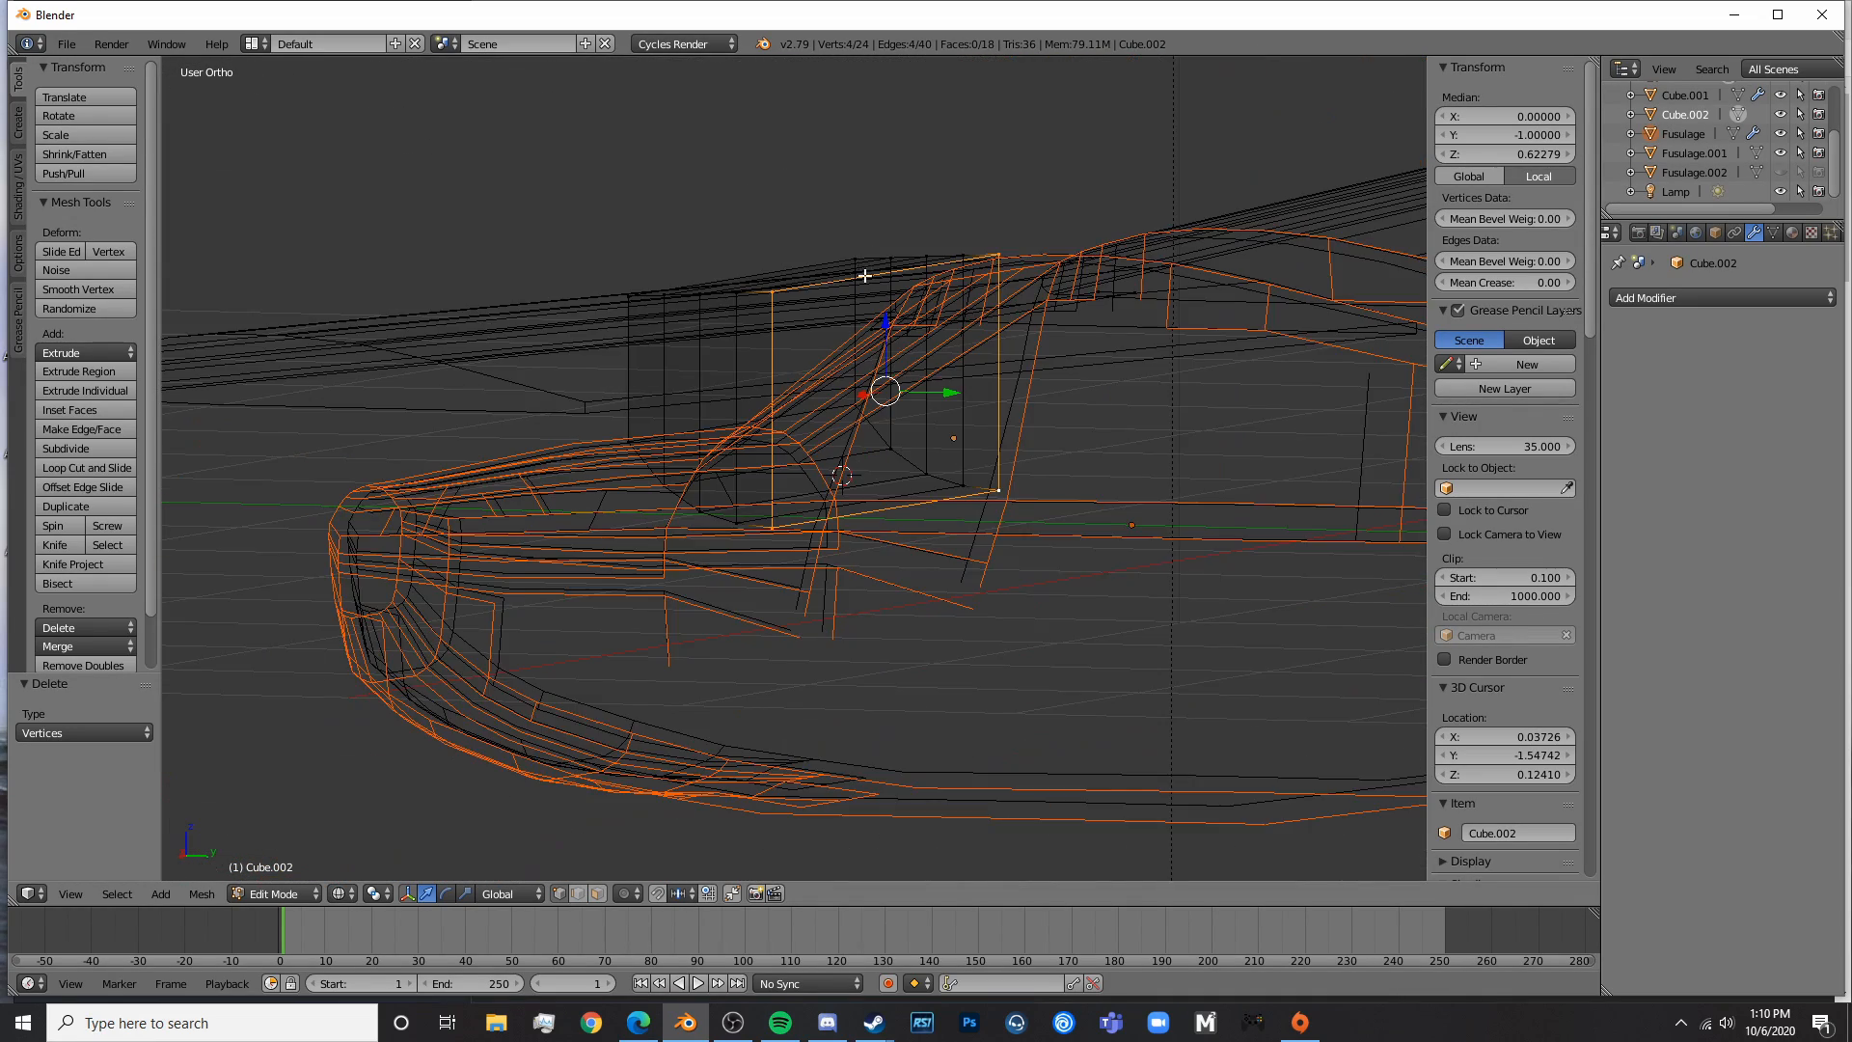
{"action": "key", "text": "f"}
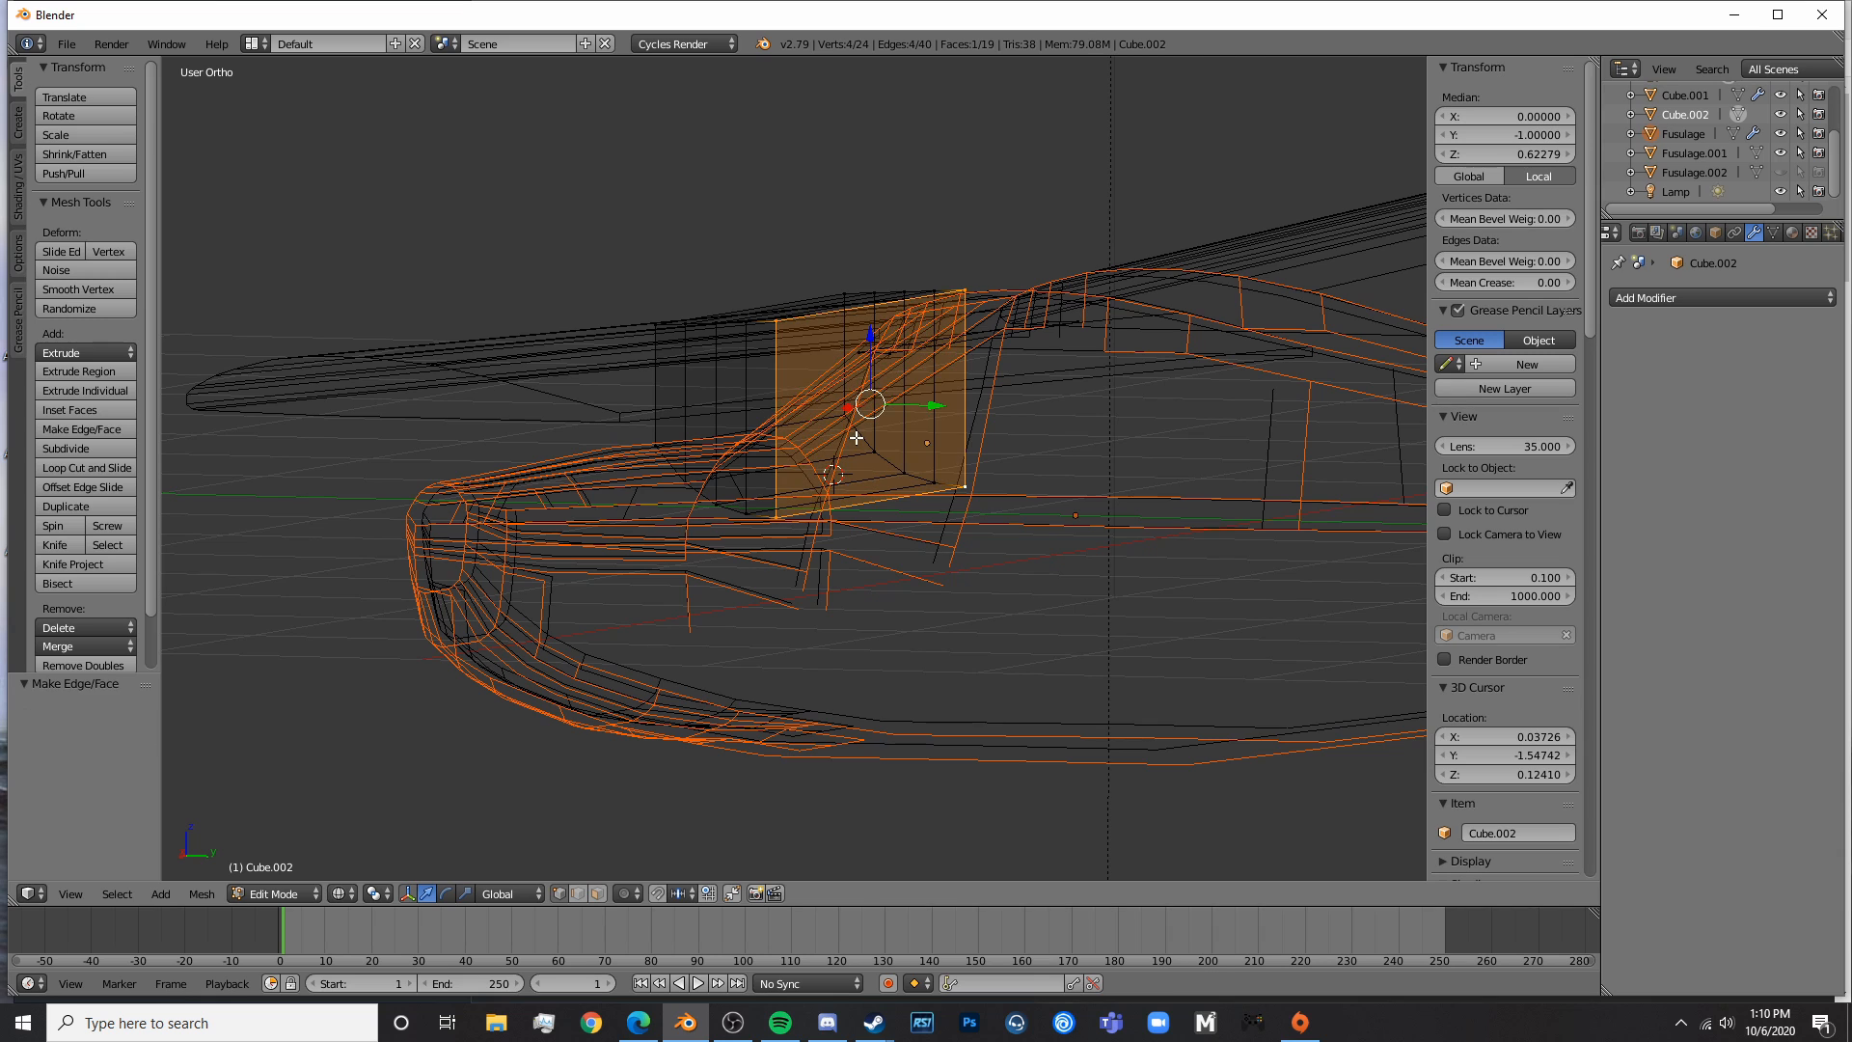
- In the right side view, extrude the block's rear face backward toward the slanted door post
{"action": "key", "text": "KP_3"}
{"action": "key", "text": "Tab"}
{"action": "scroll", "coordinate": [869, 441], "scroll_direction": "up", "scroll_amount": 3}
{"action": "right_click", "coordinate": [819, 542]}
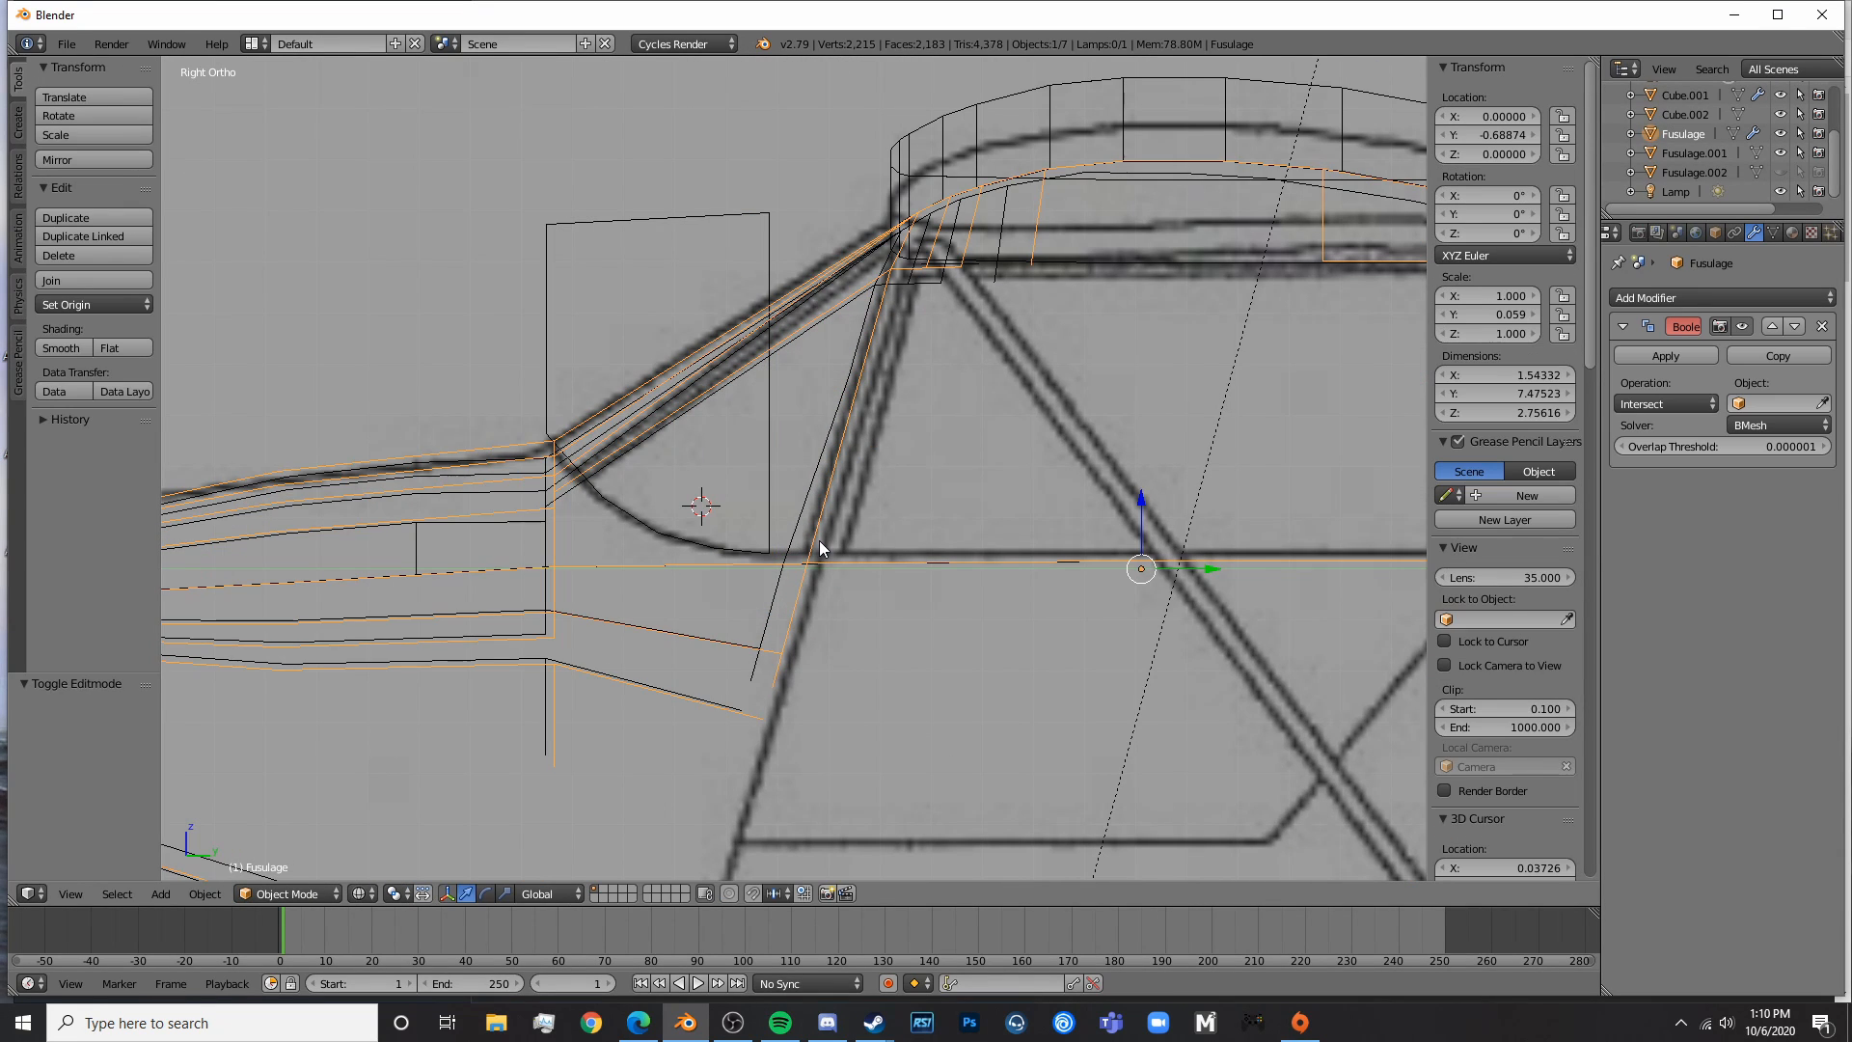
{"action": "right_click", "coordinate": [750, 483]}
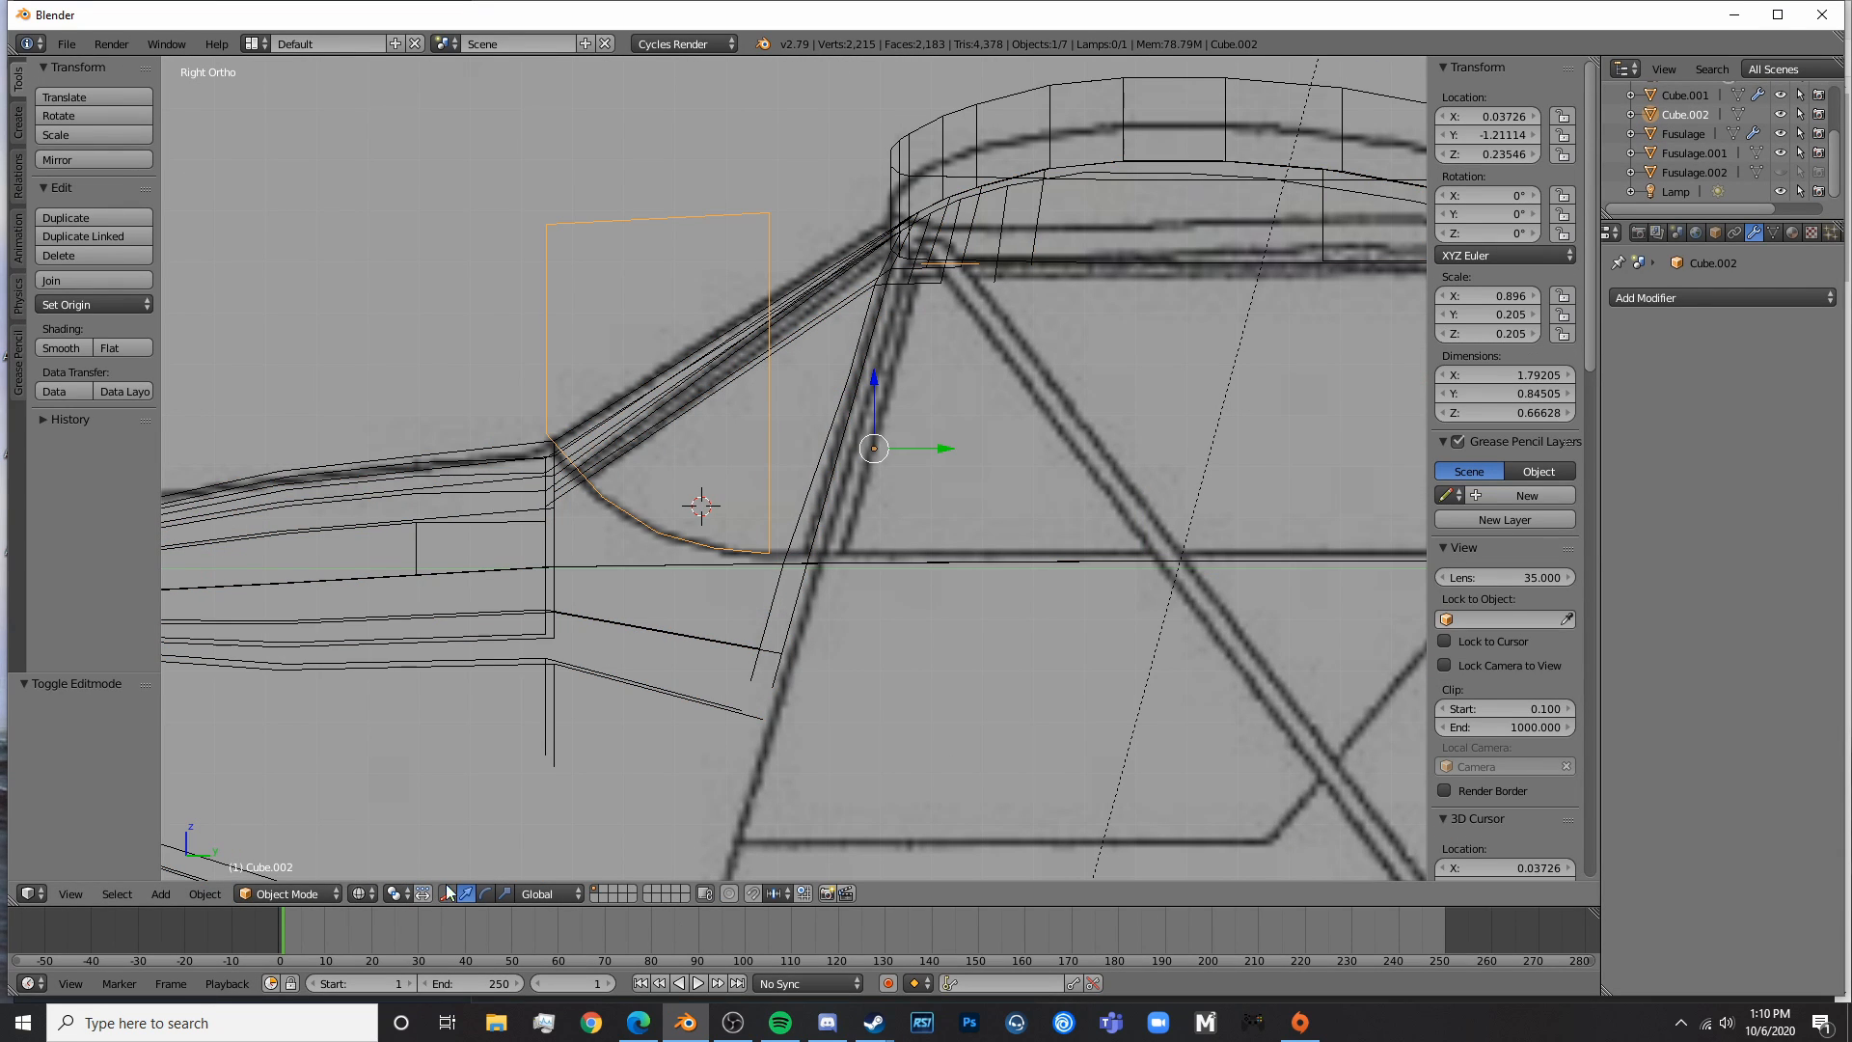
{"action": "key", "text": "Tab"}
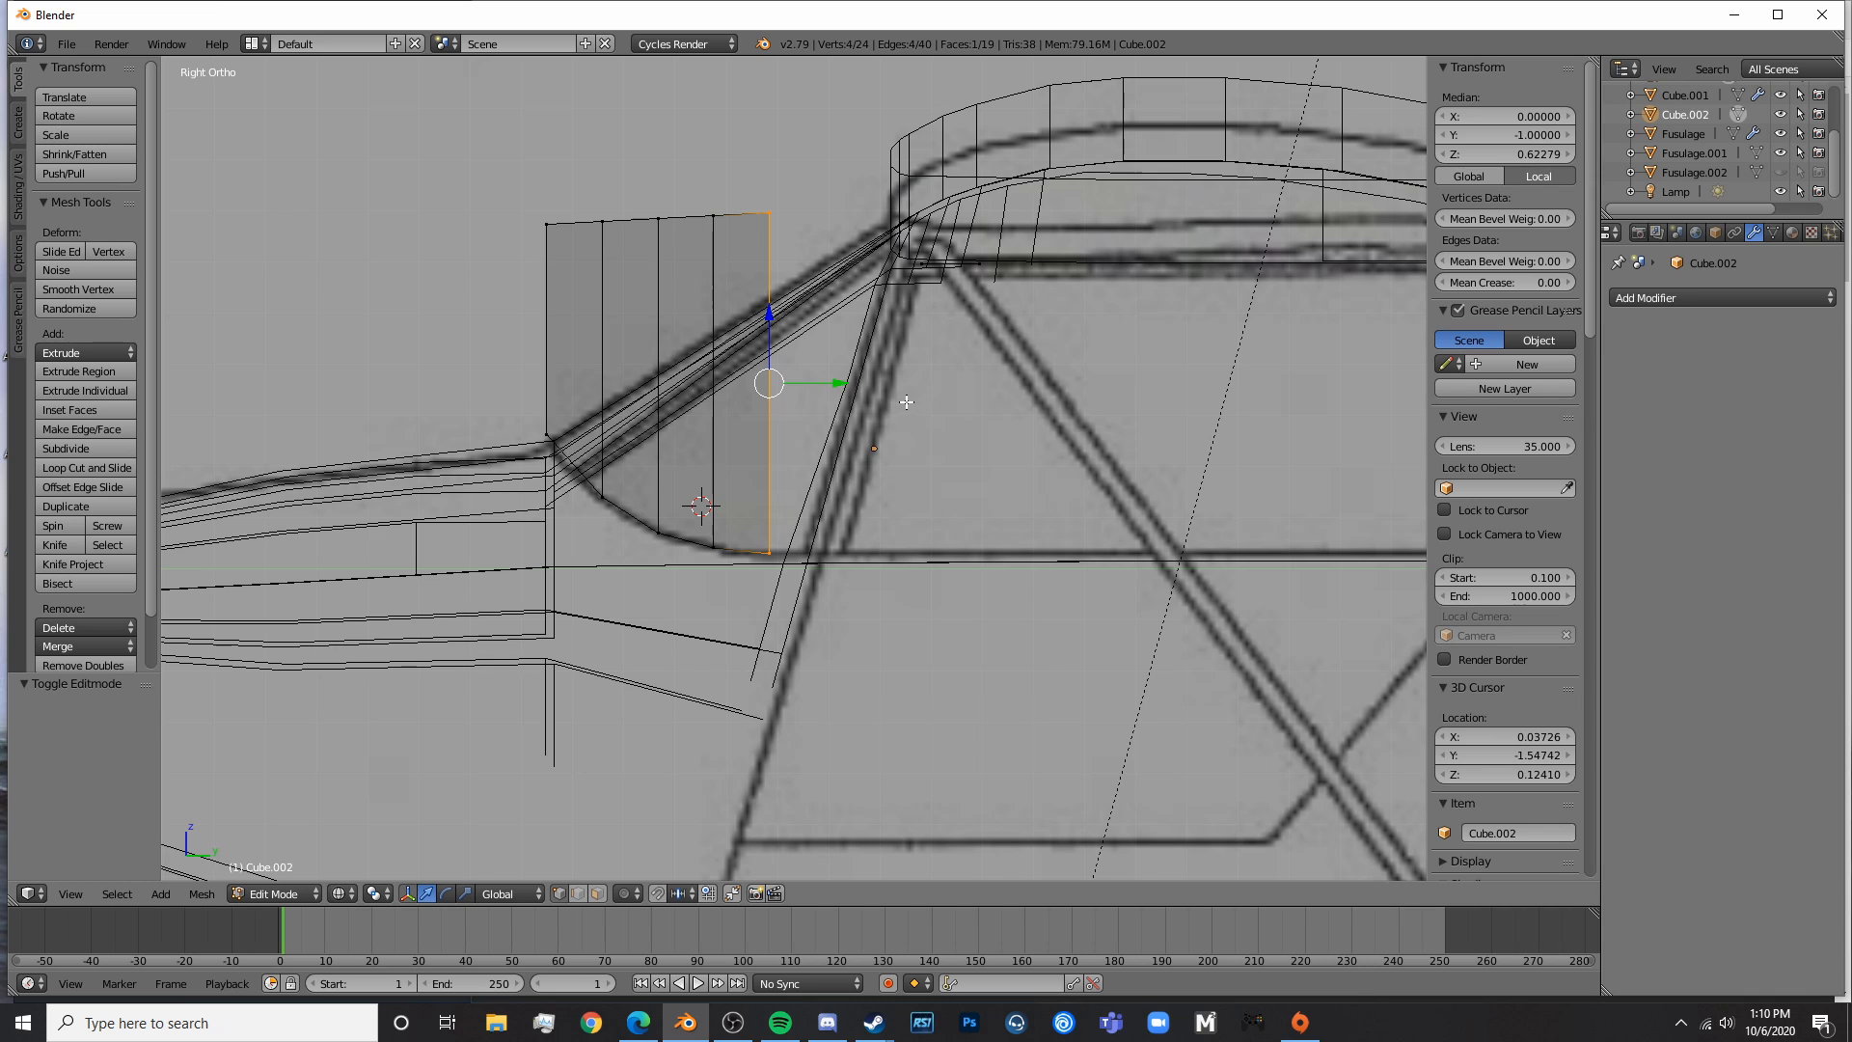
{"action": "key", "text": "e"}
{"action": "left_click", "coordinate": [952, 396]}
- Rotate the extruded rear face about 14.8° and move it to line up with the slanted door post
{"action": "scroll", "coordinate": [973, 379], "scroll_direction": "up", "scroll_amount": 5}
{"action": "key", "text": "r"}
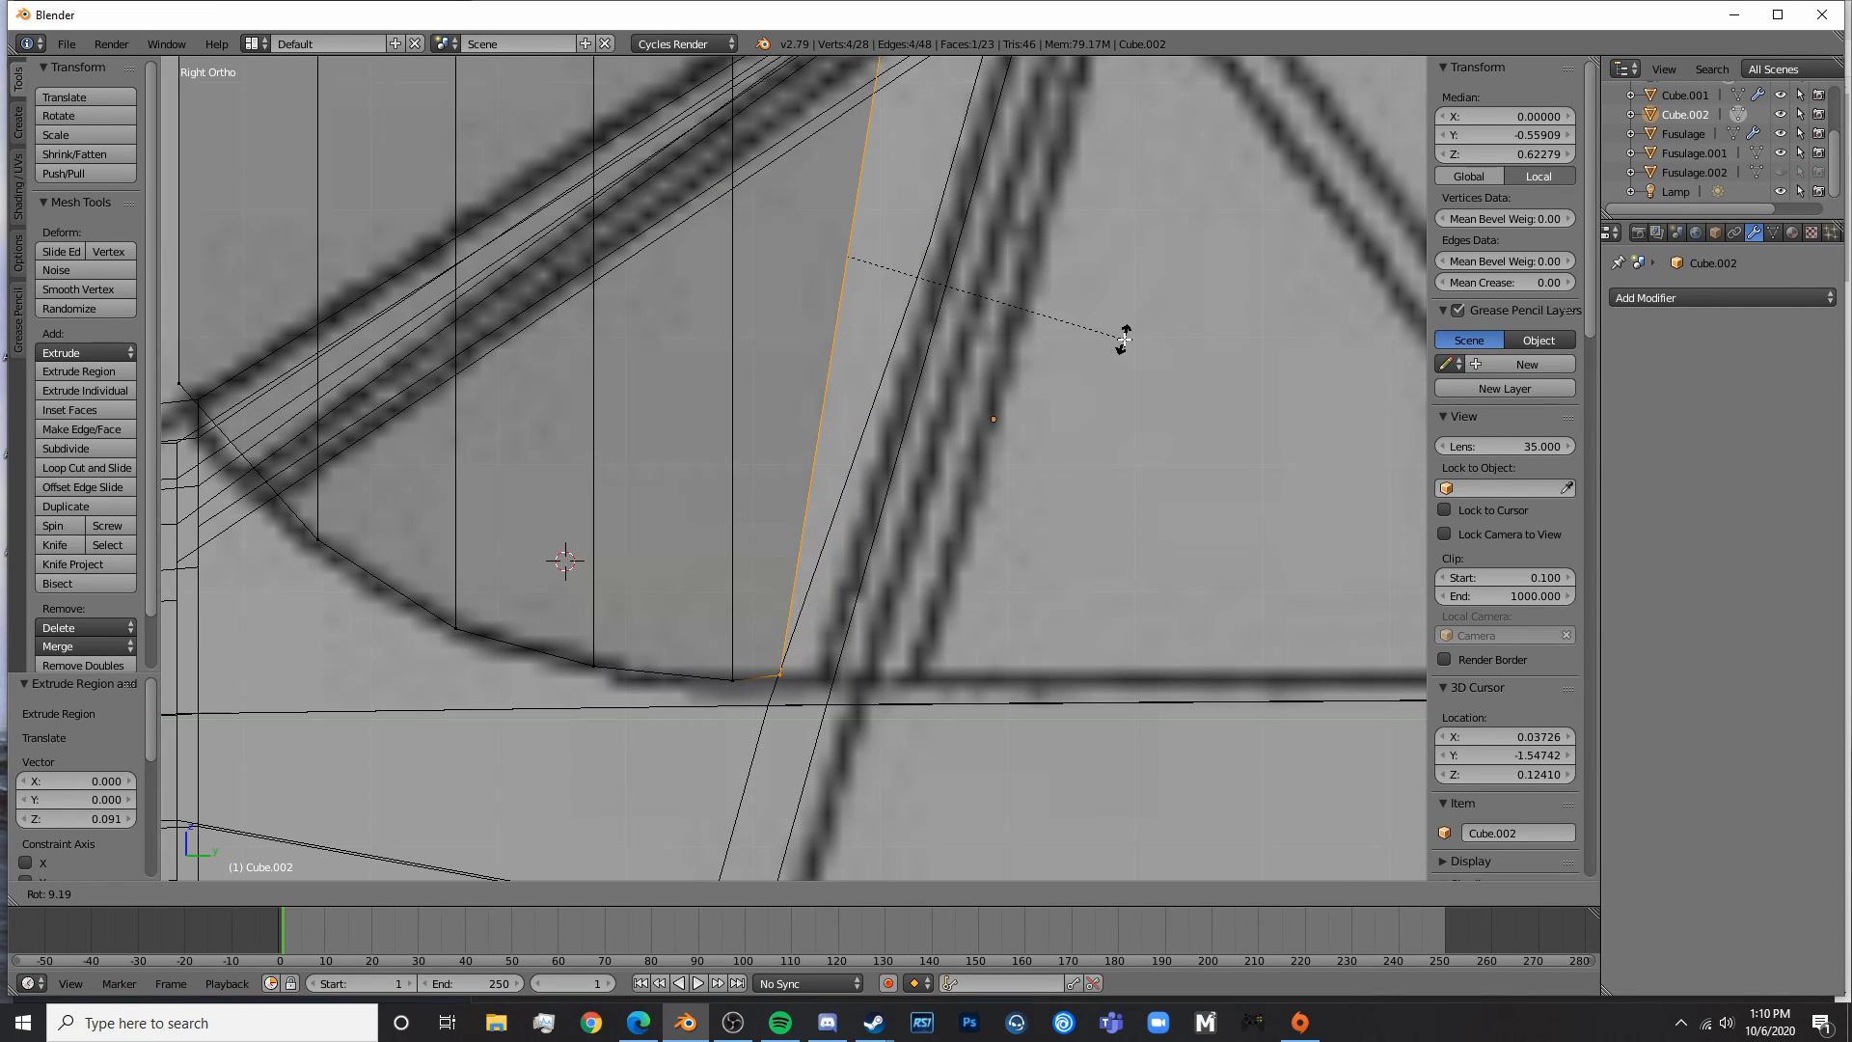
{"action": "left_click", "coordinate": [1123, 337]}
{"action": "scroll", "coordinate": [917, 530], "scroll_direction": "down", "scroll_amount": 4}
{"action": "key", "text": "r"}
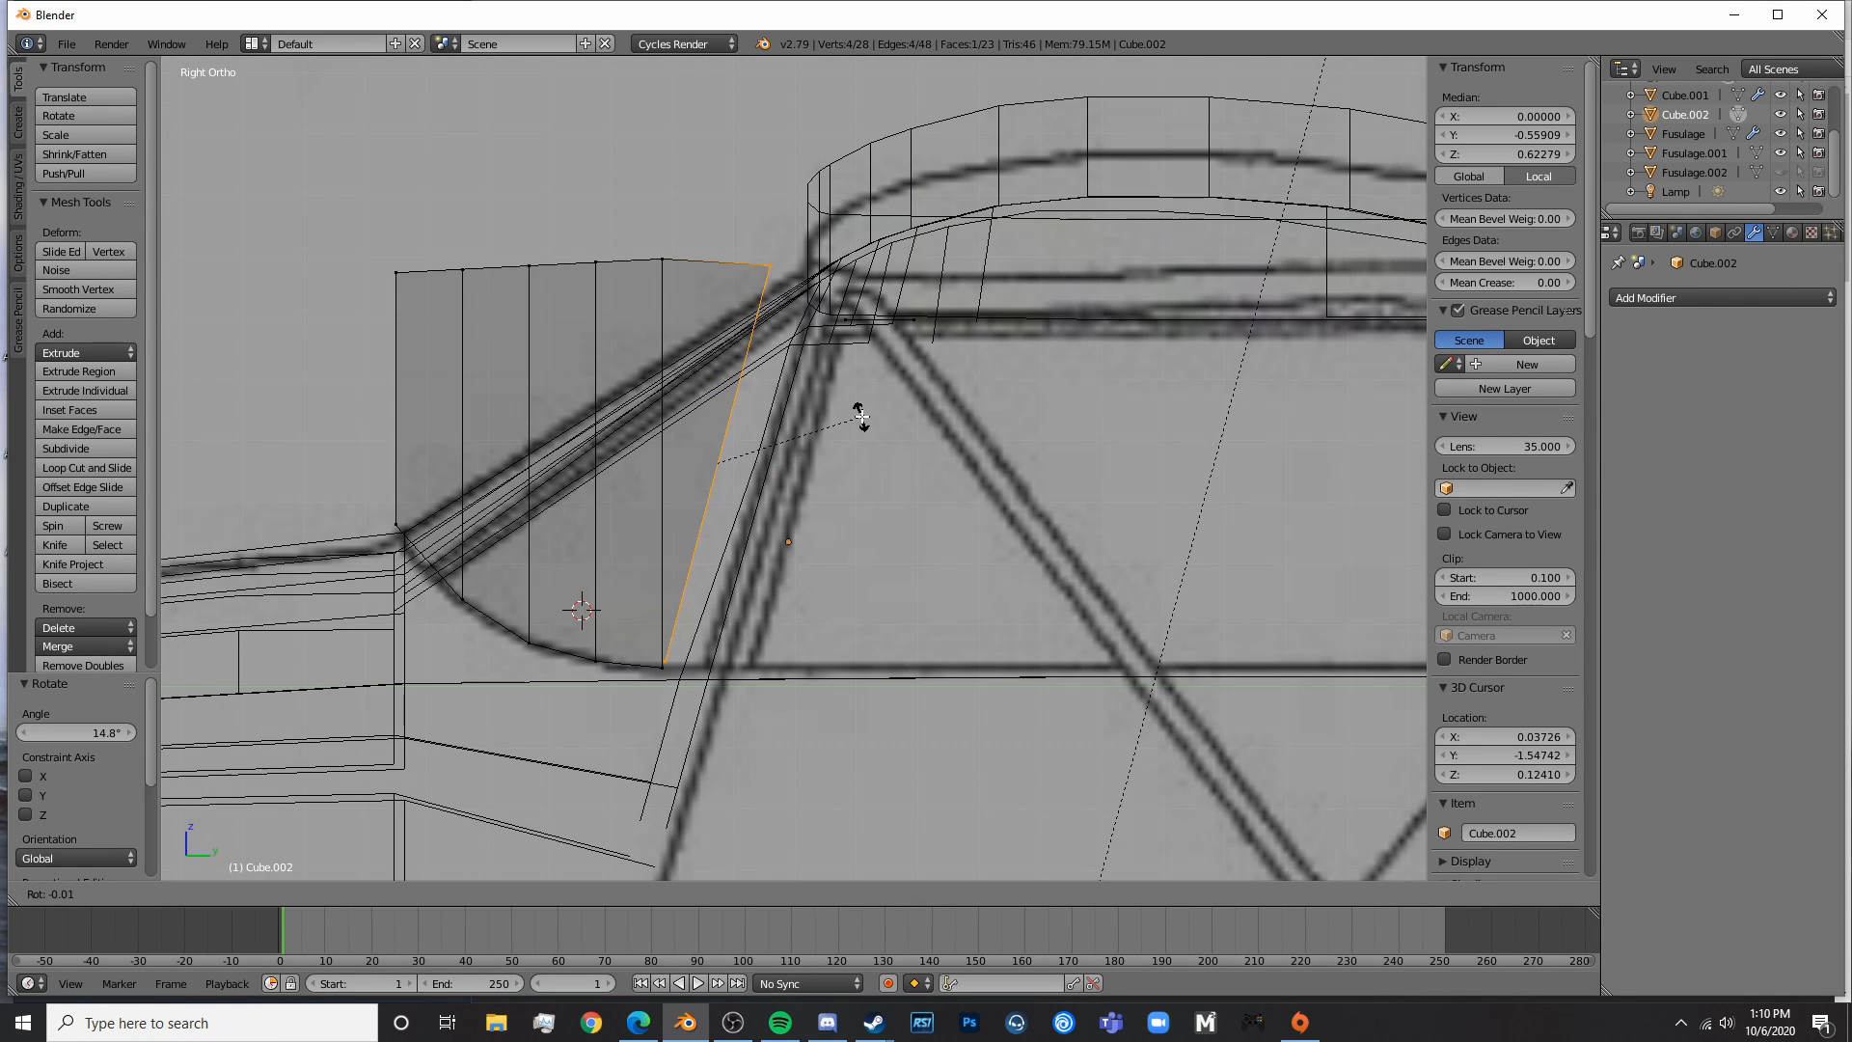
{"action": "left_click", "coordinate": [915, 417]}
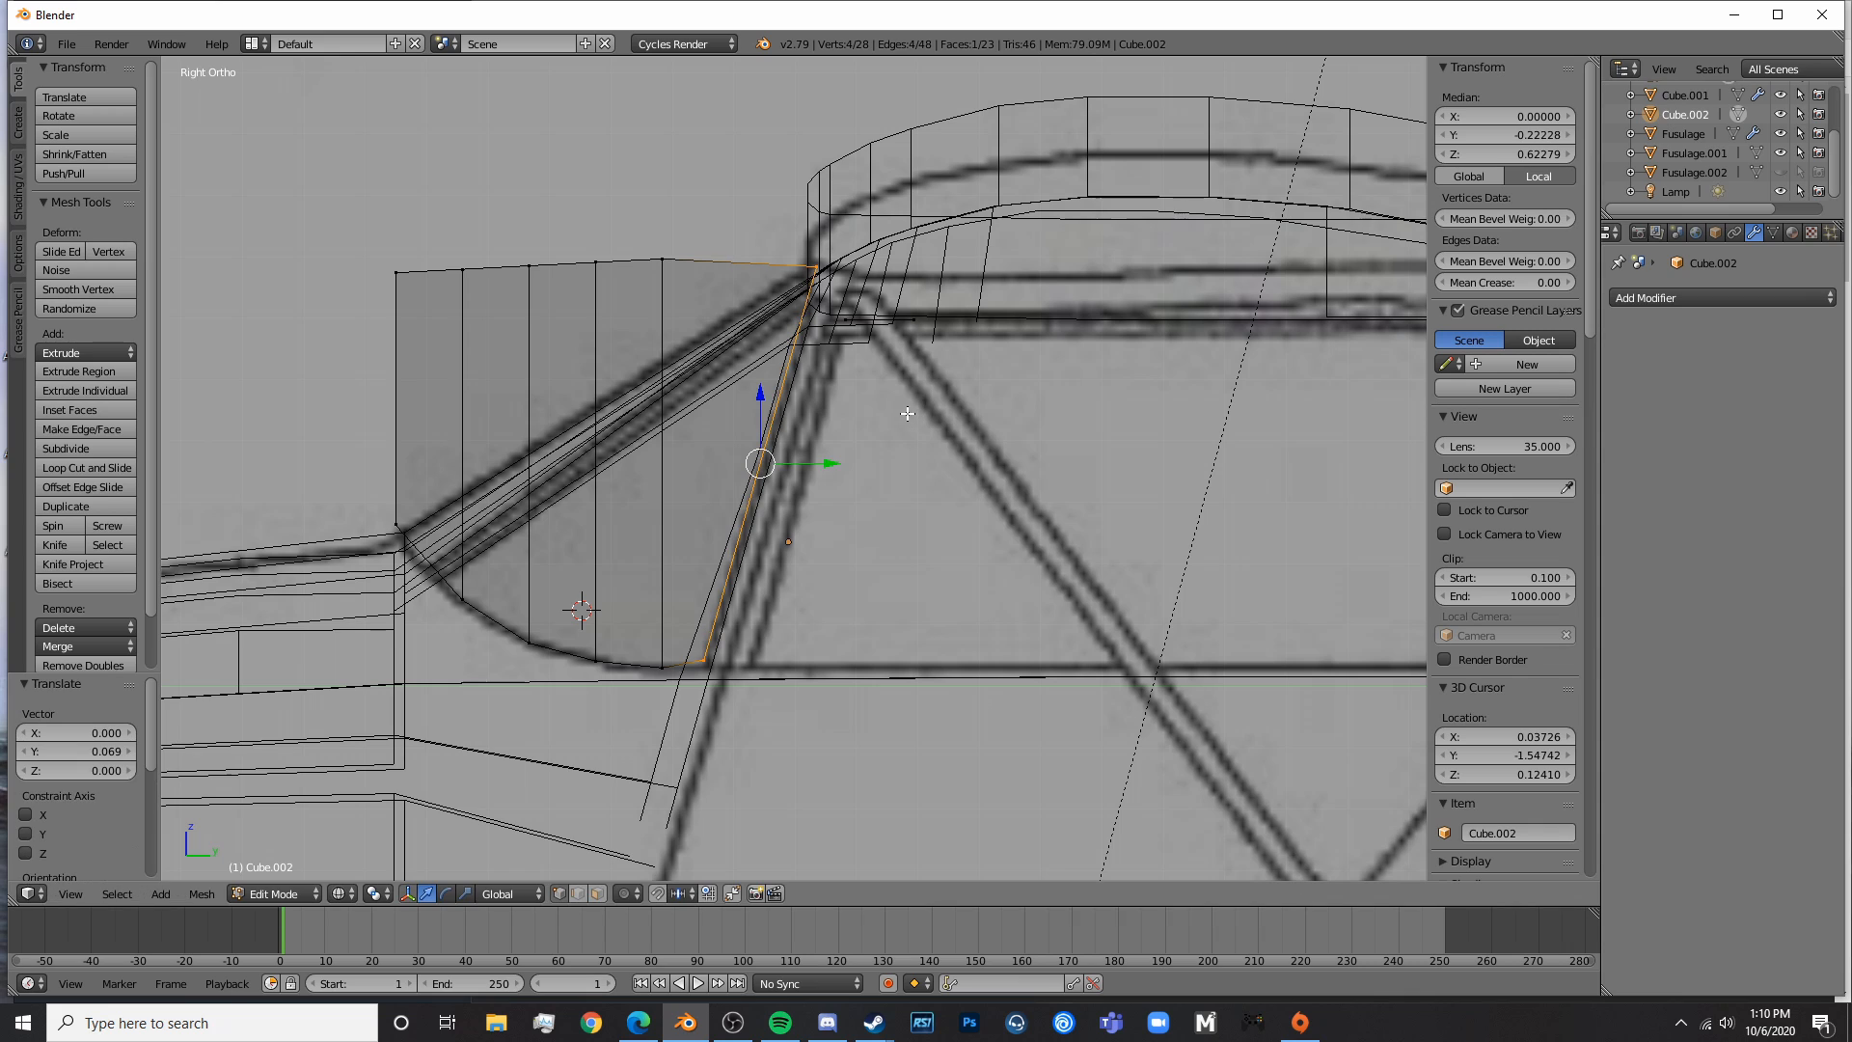
{"action": "key", "text": "g"}
{"action": "left_click", "coordinate": [909, 418]}
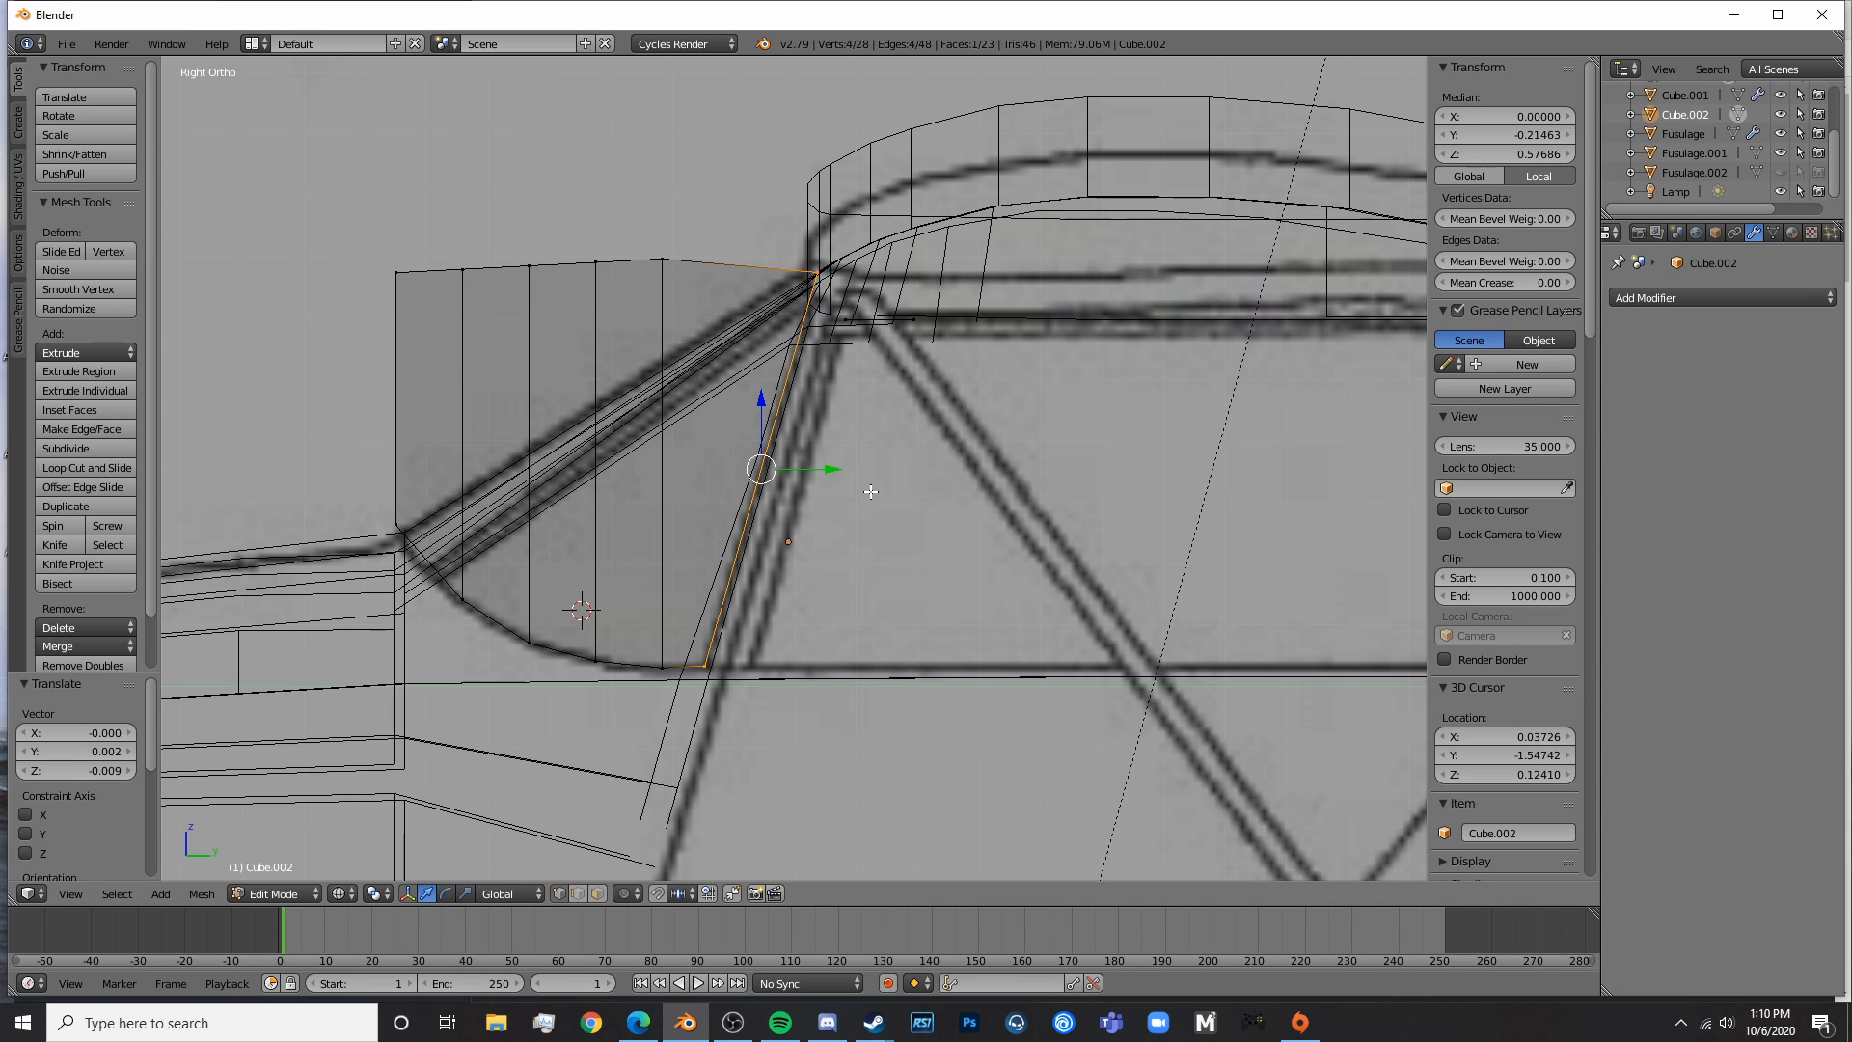
- Examine the fit of the reshaped block against the fuselage and blueprint in solid and wireframe shading
{"action": "scroll", "coordinate": [868, 421], "scroll_direction": "down", "scroll_amount": 4}
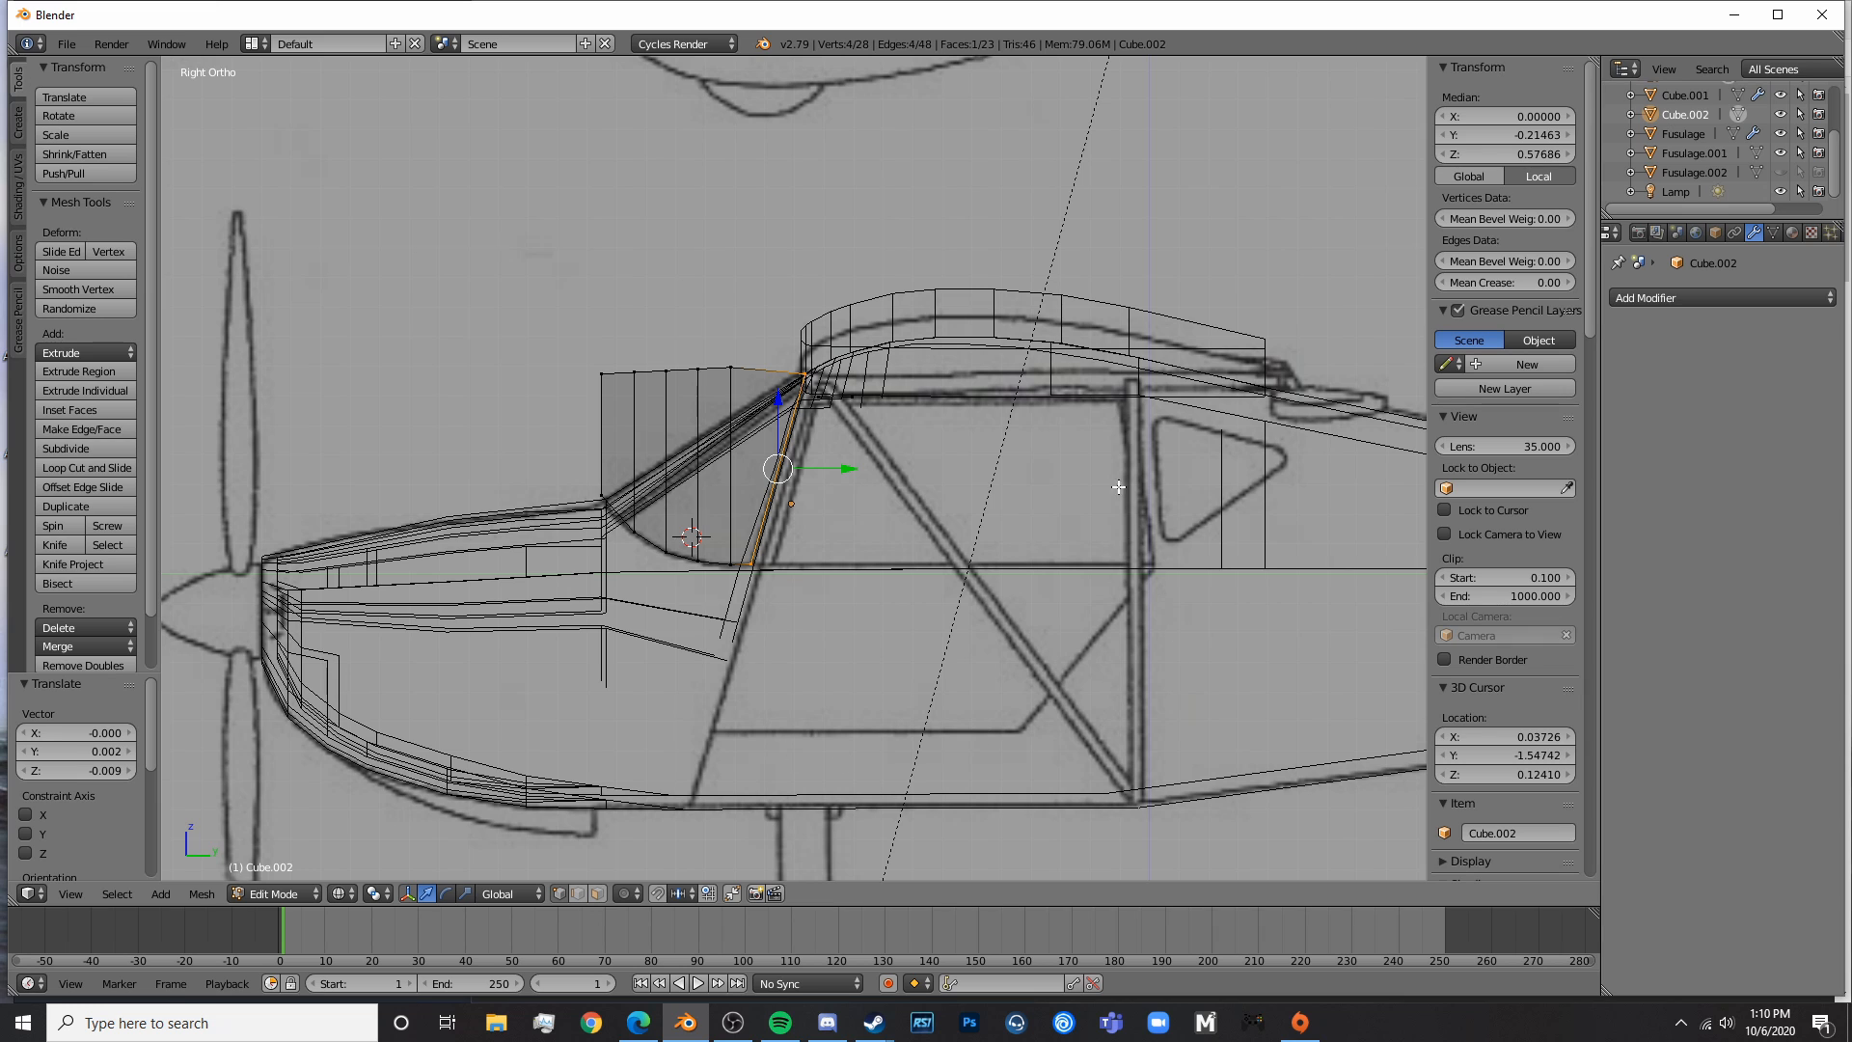
{"action": "scroll", "coordinate": [728, 579], "scroll_direction": "up", "scroll_amount": 5}
{"action": "key", "text": "Tab"}
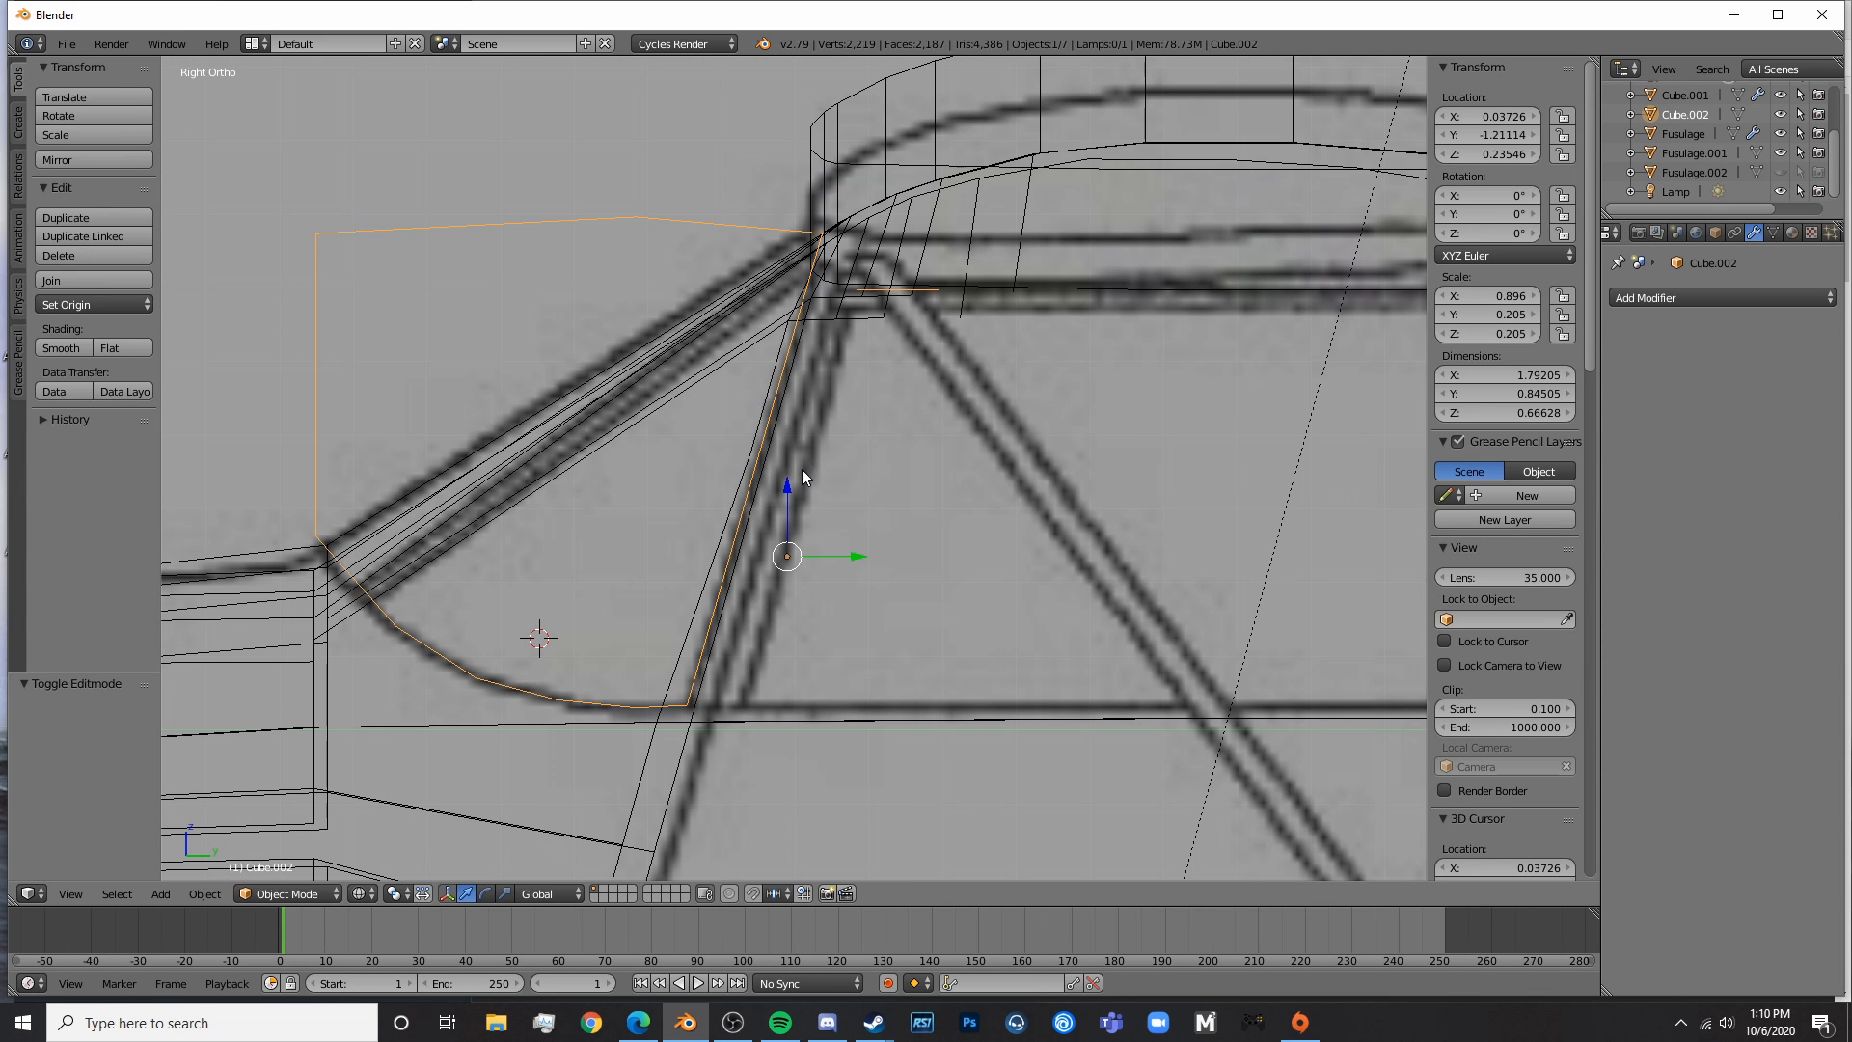
{"action": "left_click_drag", "start_coordinate": [822, 441], "coordinate": [788, 503], "text": "shift"}
{"action": "key", "text": "Tab"}
{"action": "key", "text": "z"}
{"action": "mouse_move", "coordinate": [789, 512]}
{"action": "middle_mouse_down"}
{"action": "mouse_move", "coordinate": [857, 521]}
{"action": "mouse_move", "coordinate": [820, 523]}
{"action": "middle_mouse_up"}
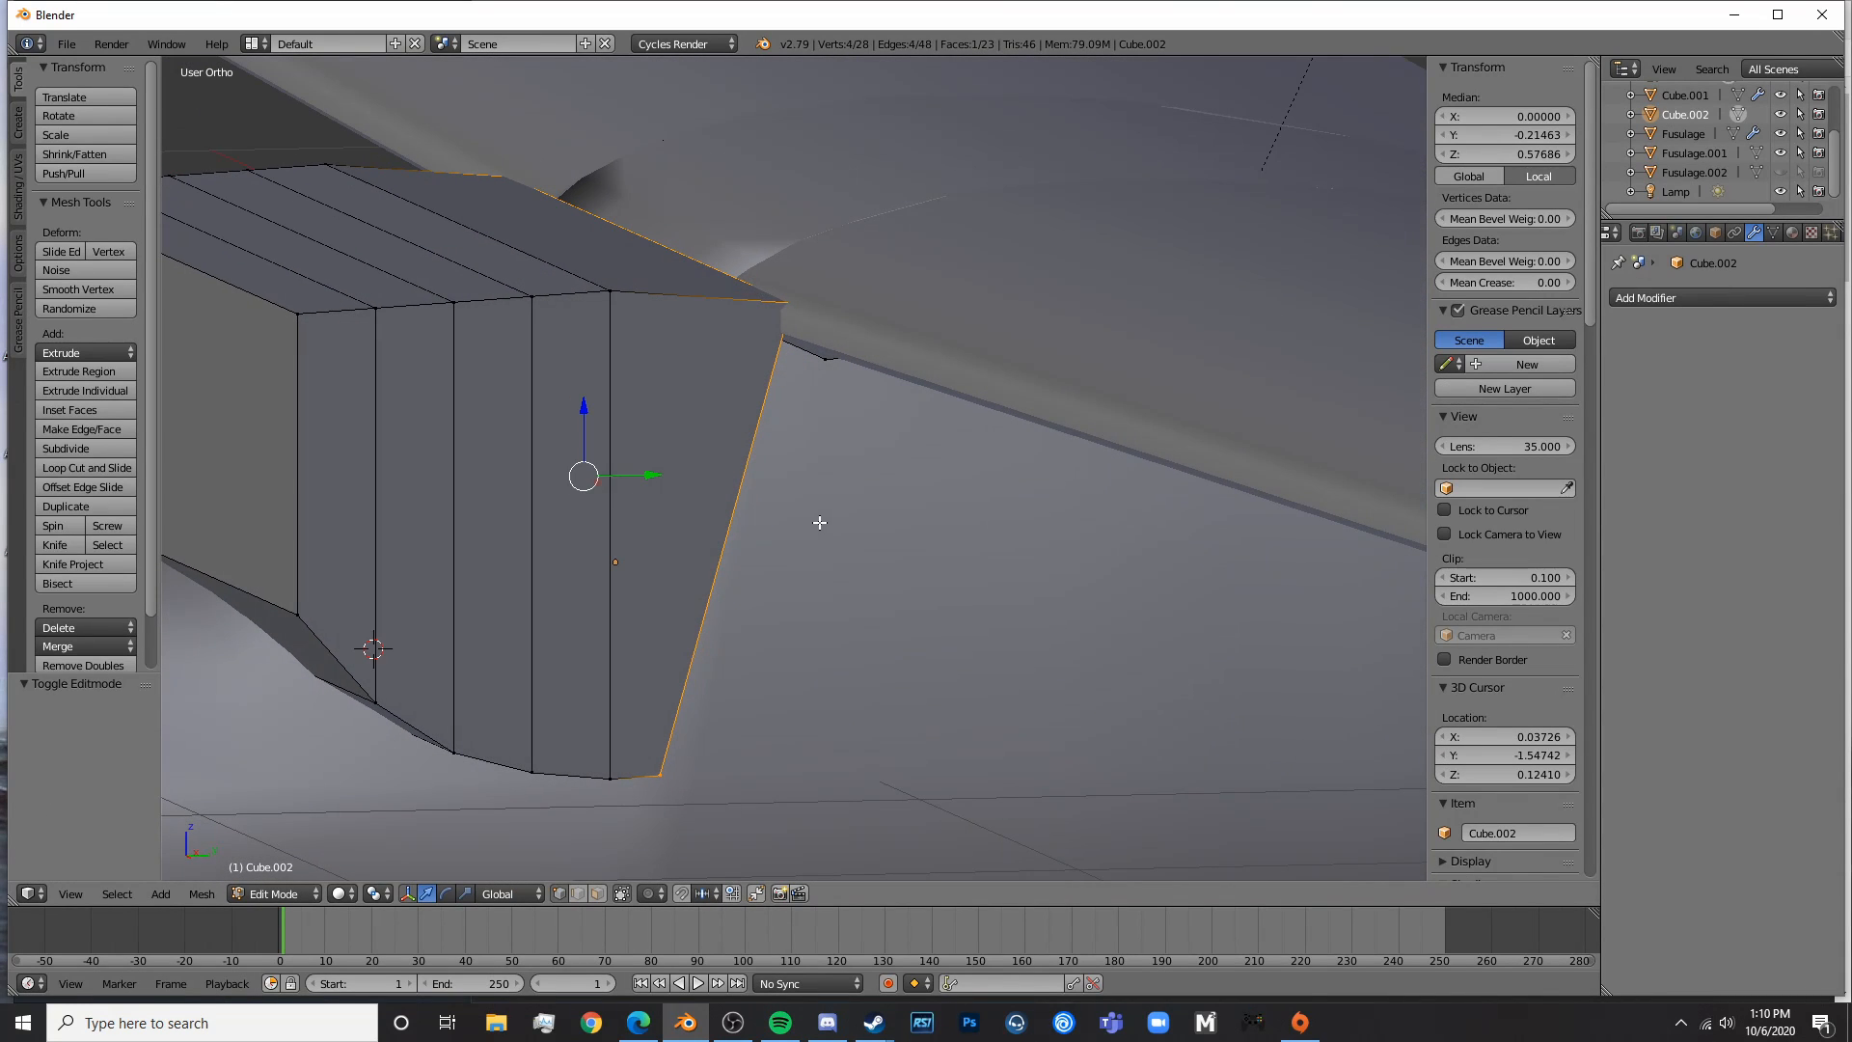
{"action": "key", "text": "KP_3"}
{"action": "key", "text": "z"}
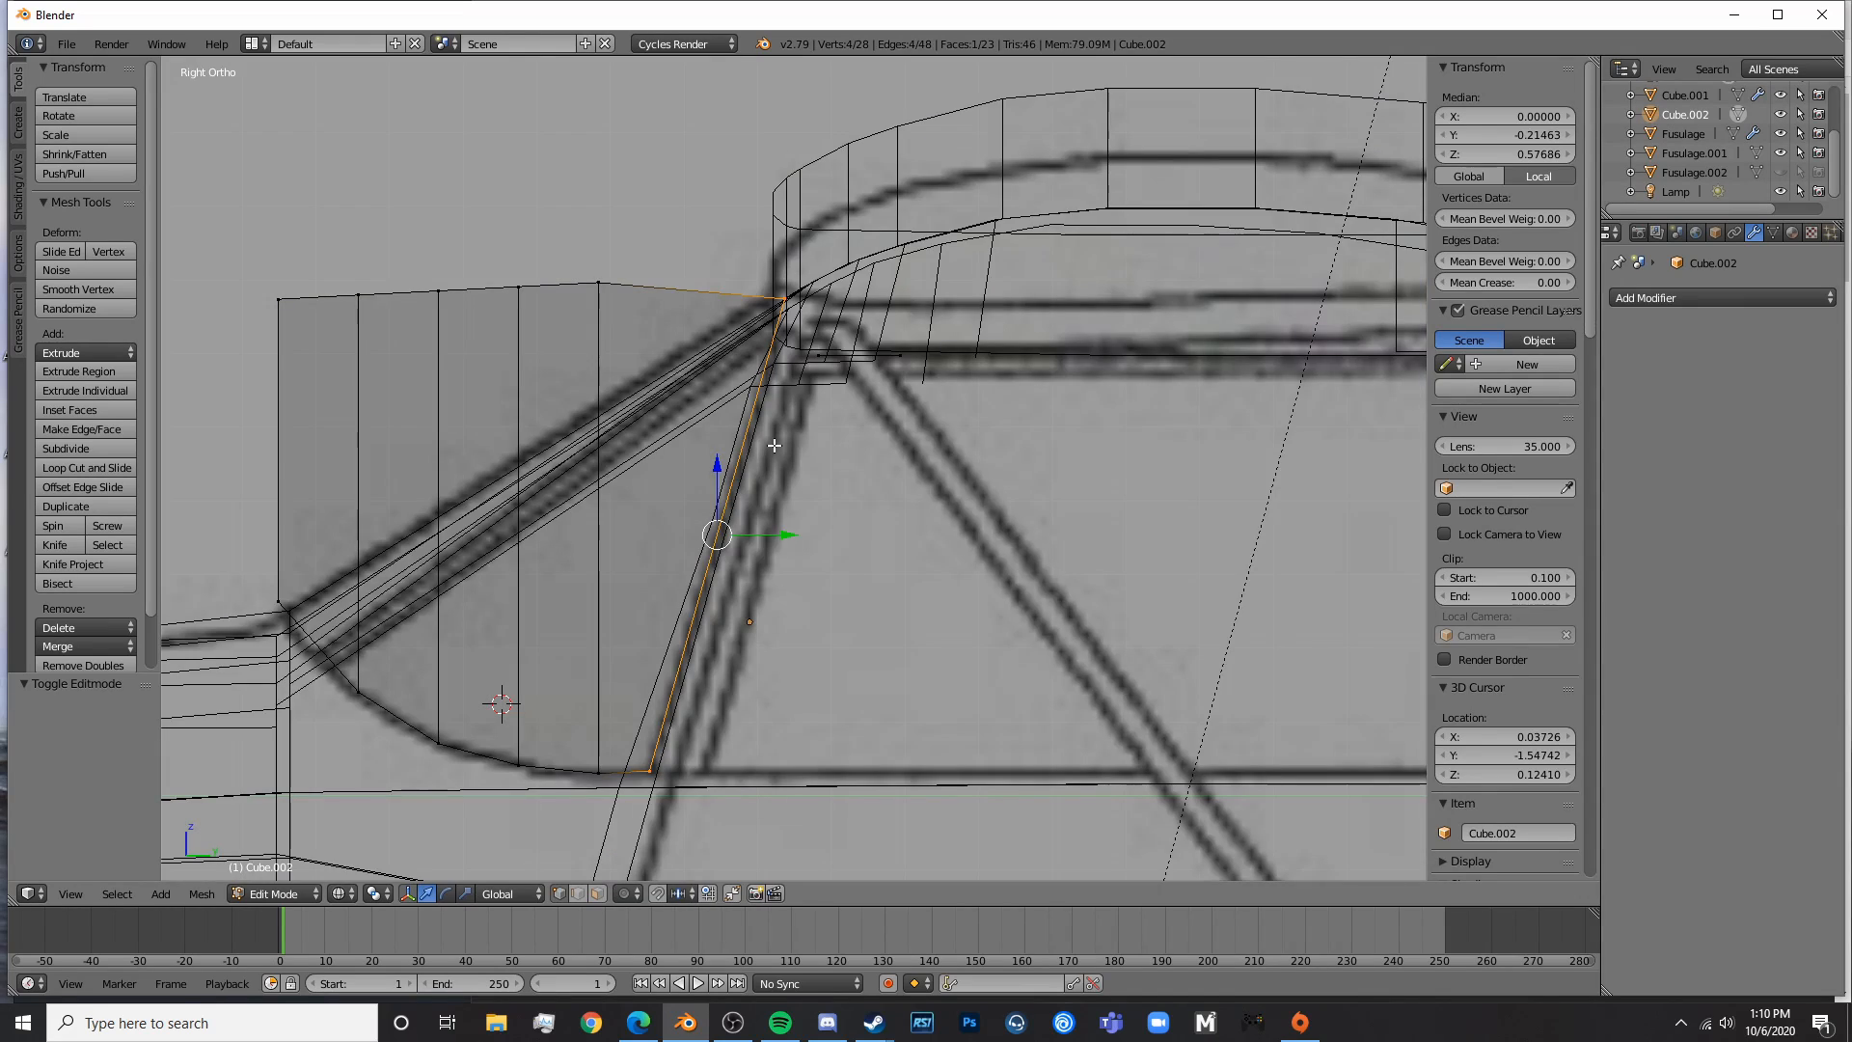
- Add a horizontal loop cut around the block and slide it close to the top edge
{"action": "scroll", "coordinate": [771, 377], "scroll_direction": "up", "scroll_amount": 3}
{"action": "key", "text": "a"}
{"action": "key", "text": "ctrl+r"}
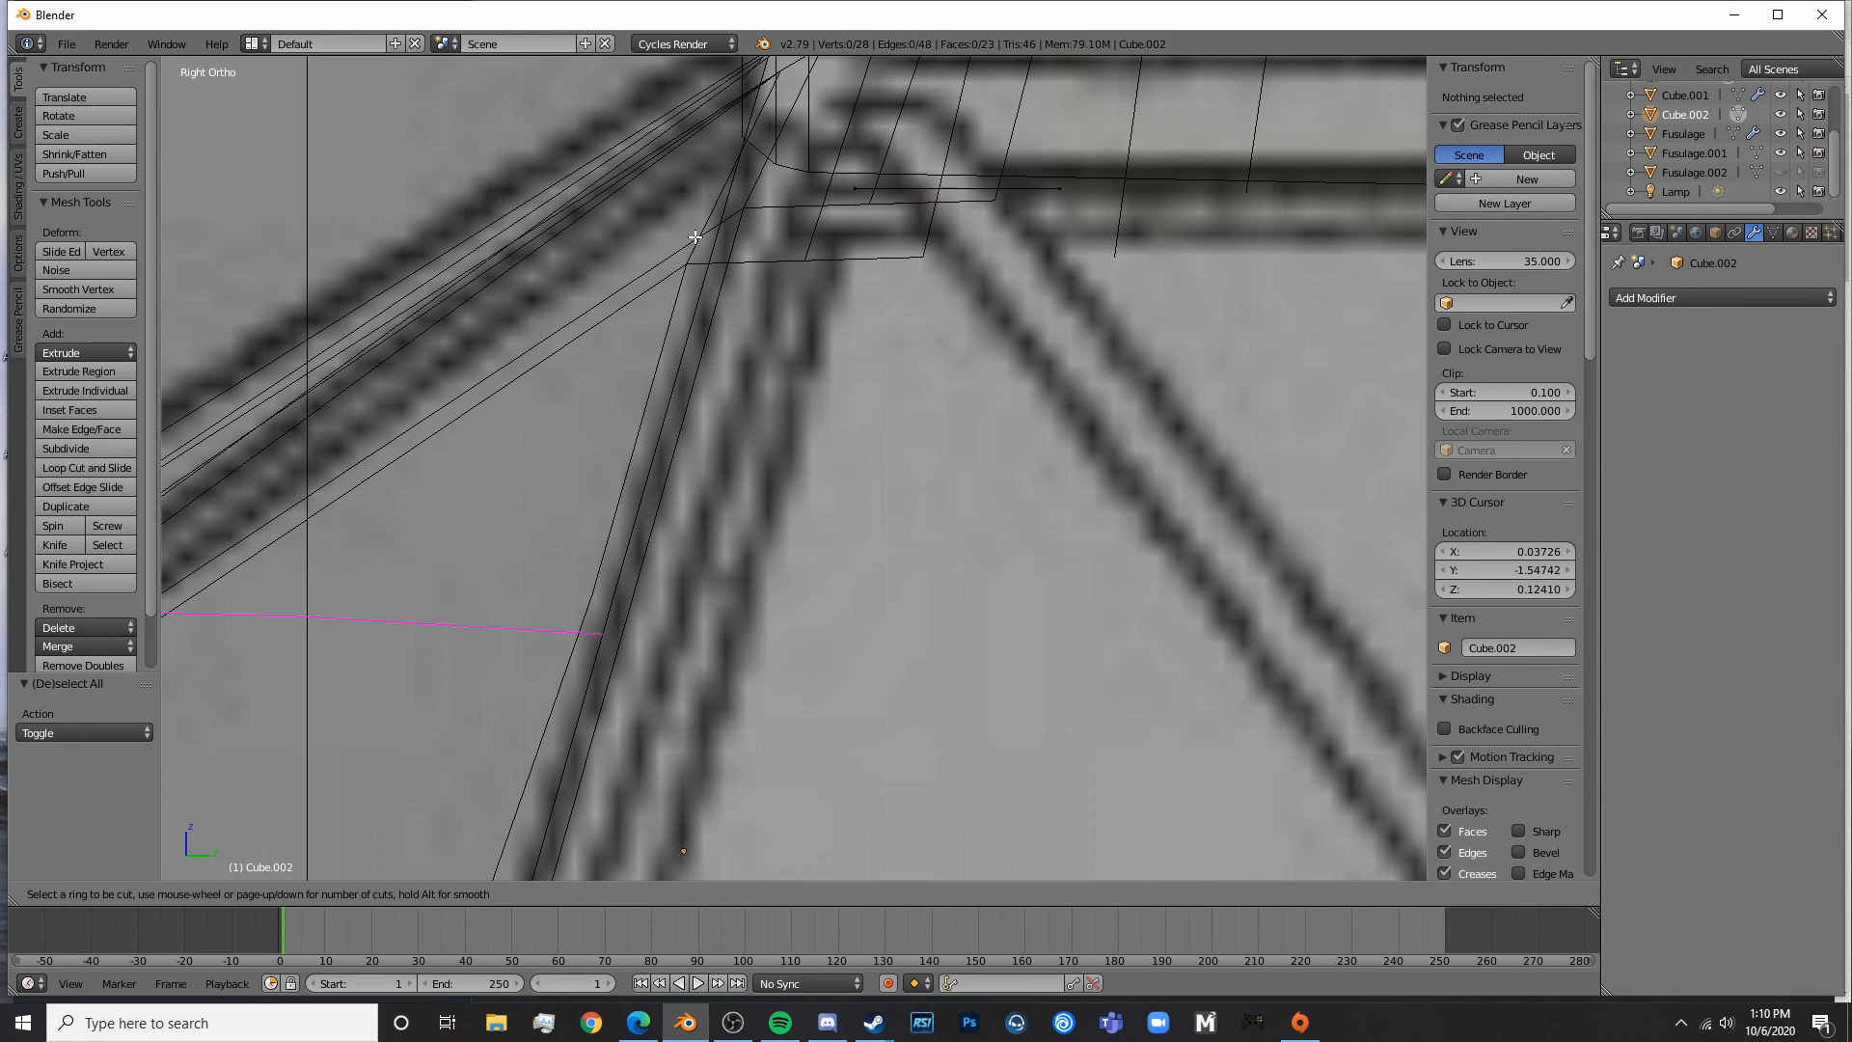
{"action": "left_click", "coordinate": [695, 237]}
{"action": "left_click", "coordinate": [942, 572]}
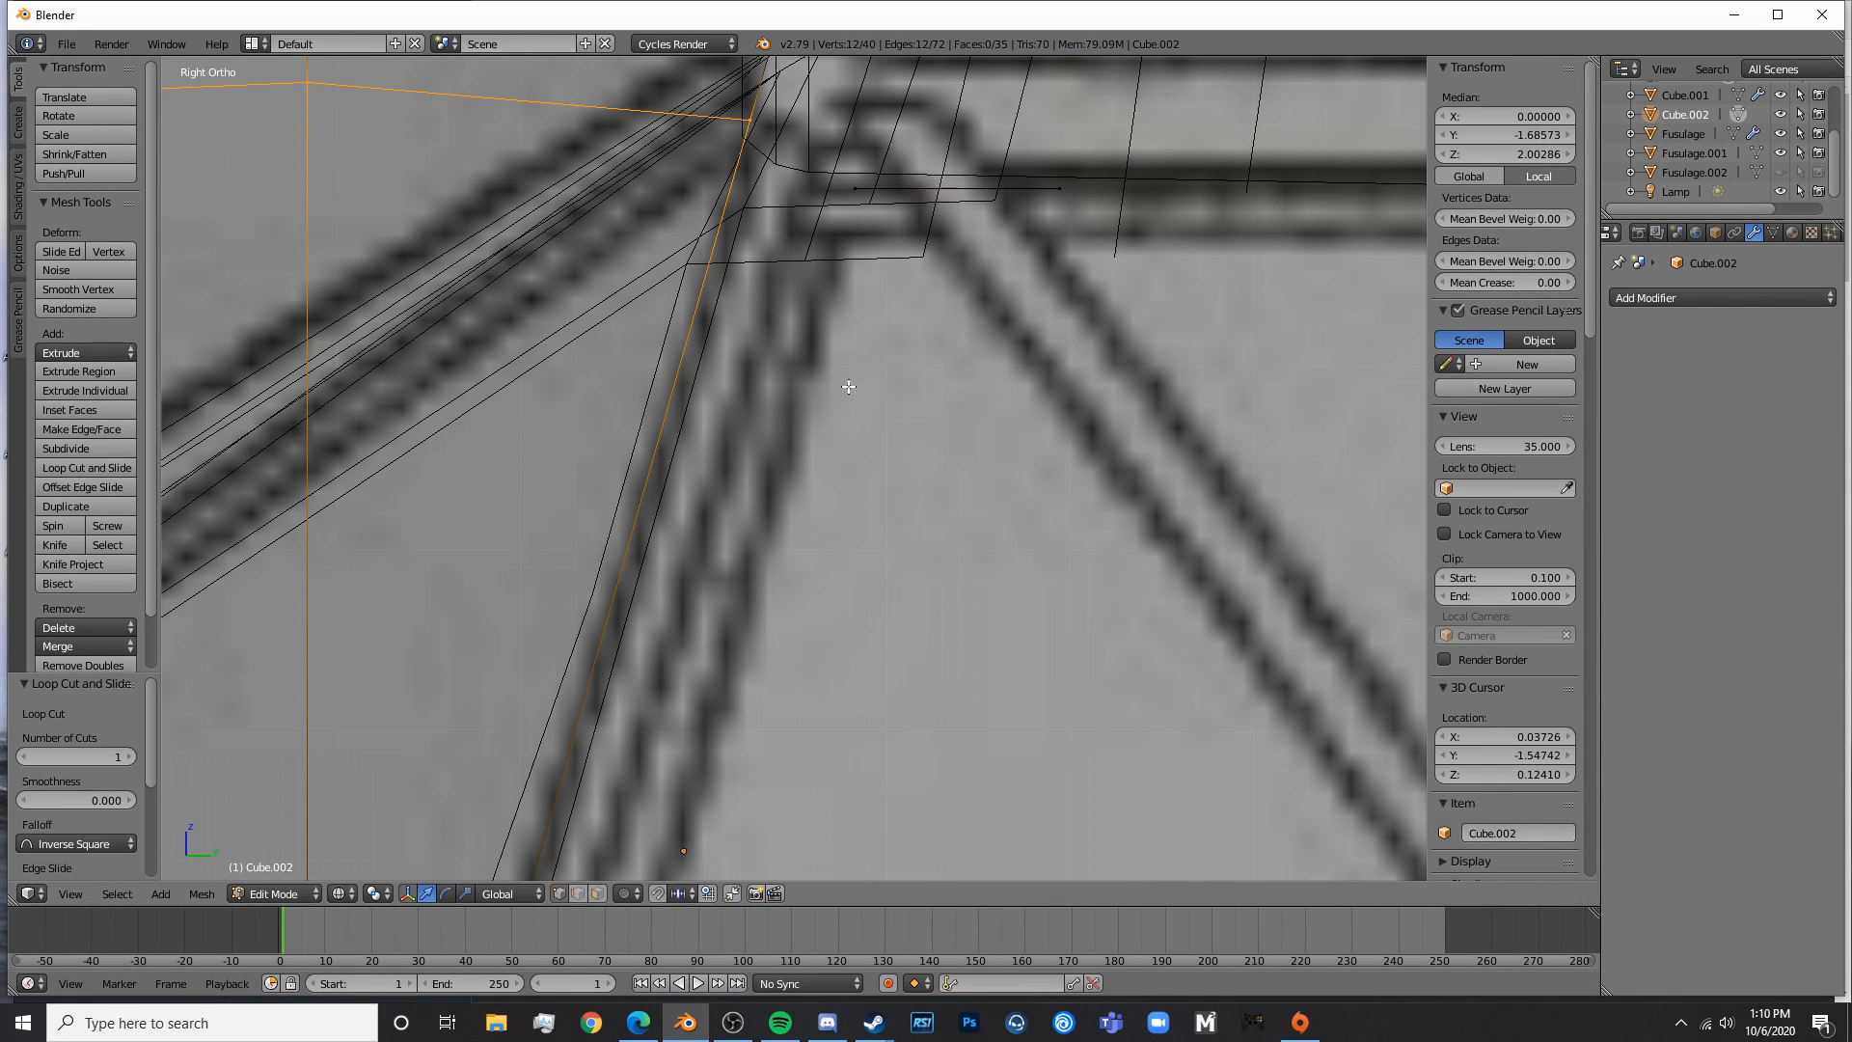
- Move the new cut's rear vertices slightly back along Y and lower them to the wing's lower front corner
{"action": "middle_click_drag", "start_coordinate": [848, 385], "coordinate": [867, 519], "text": "shift"}
{"action": "key", "text": "a"}
{"action": "key", "text": "b"}
{"action": "left_click_drag", "start_coordinate": [750, 234], "coordinate": [825, 251]}
{"action": "left_click", "coordinate": [825, 251]}
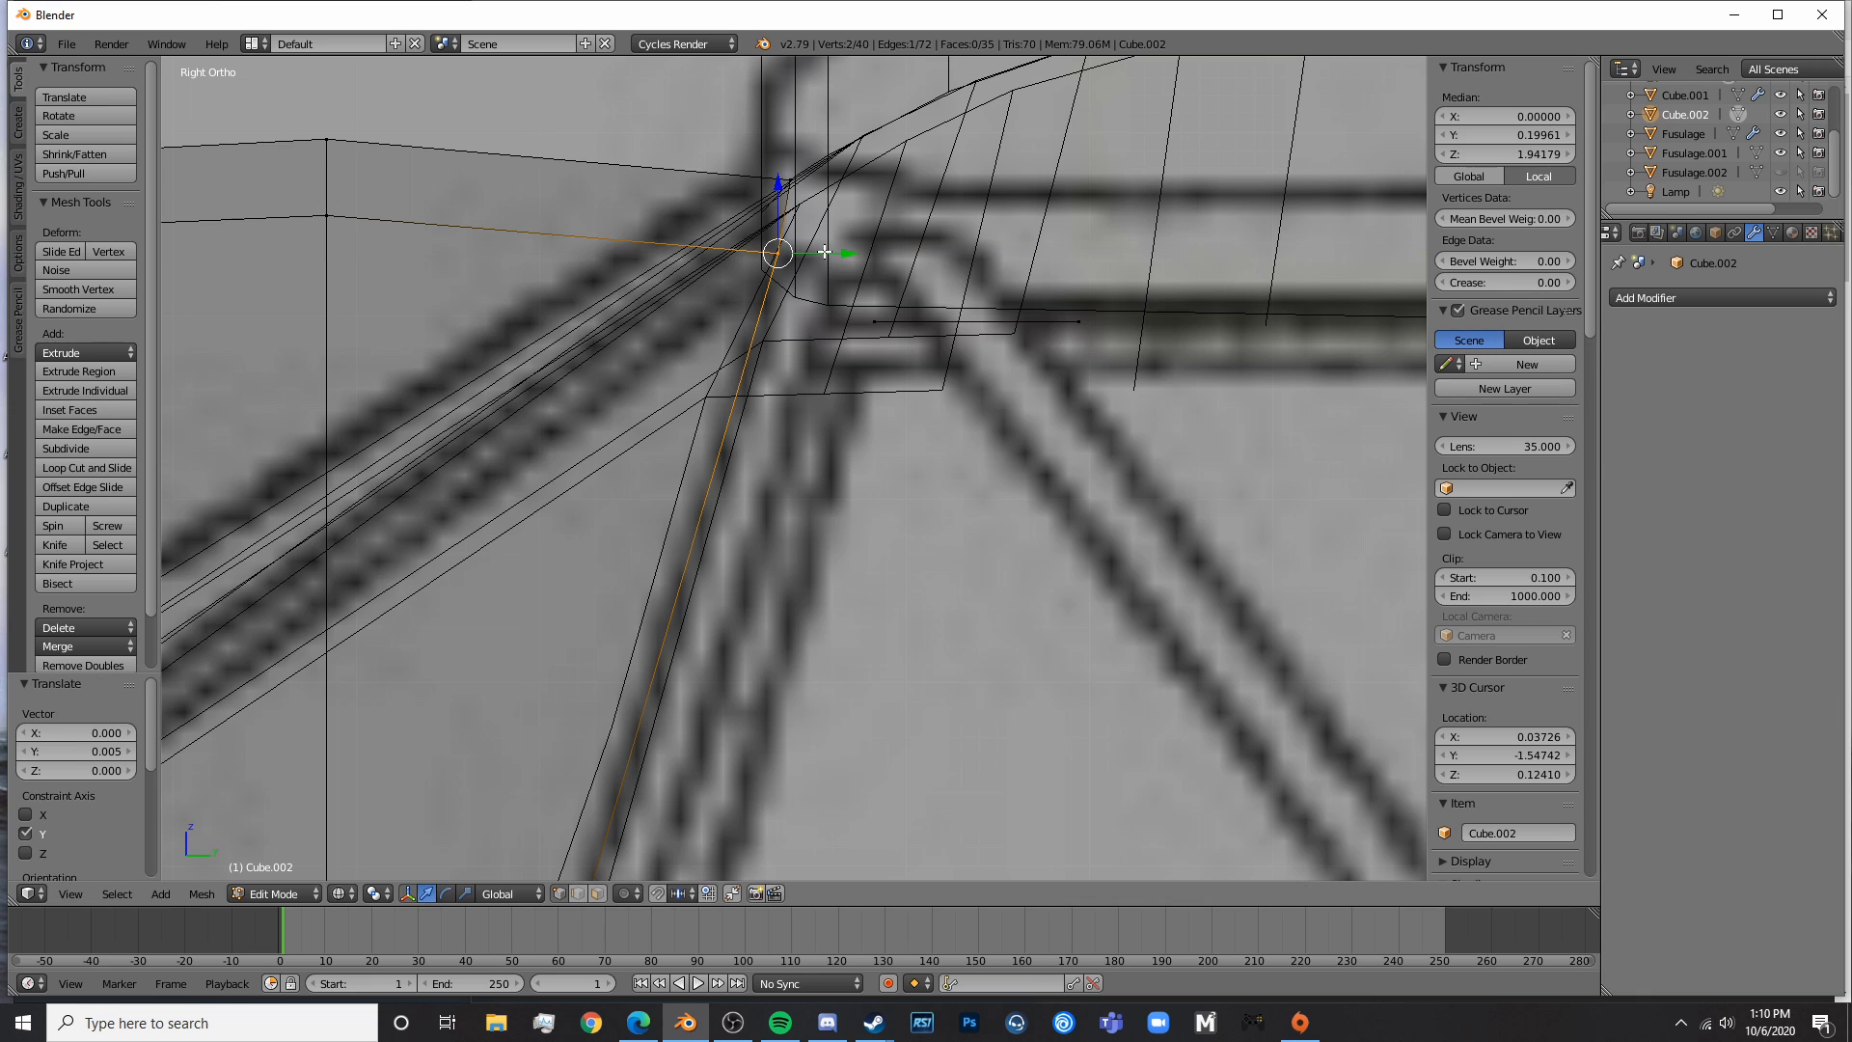
{"action": "key", "text": "z"}
{"action": "key", "text": "g"}
{"action": "key", "text": "z"}
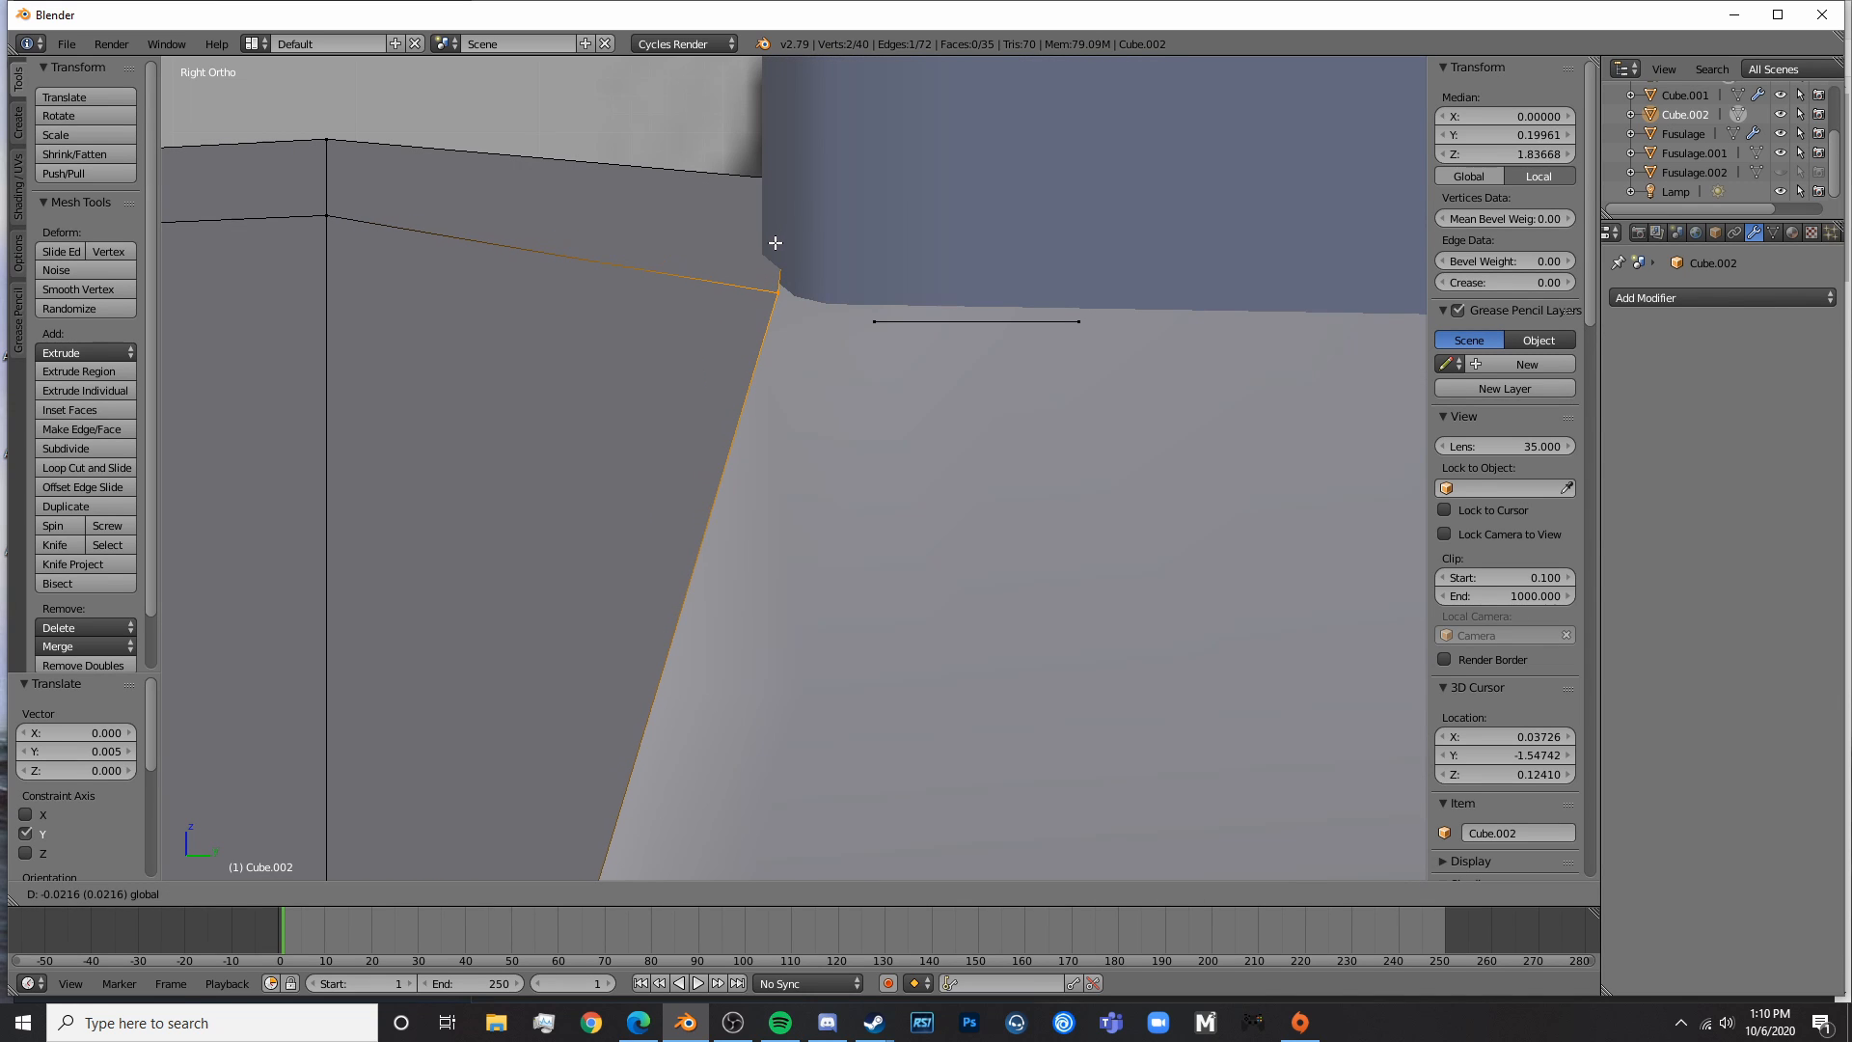
{"action": "left_click", "coordinate": [776, 241]}
- Add a second horizontal loop cut and slide it down to just above the first one
{"action": "key", "text": "z"}
{"action": "key", "text": "a"}
{"action": "key", "text": "ctrl+r"}
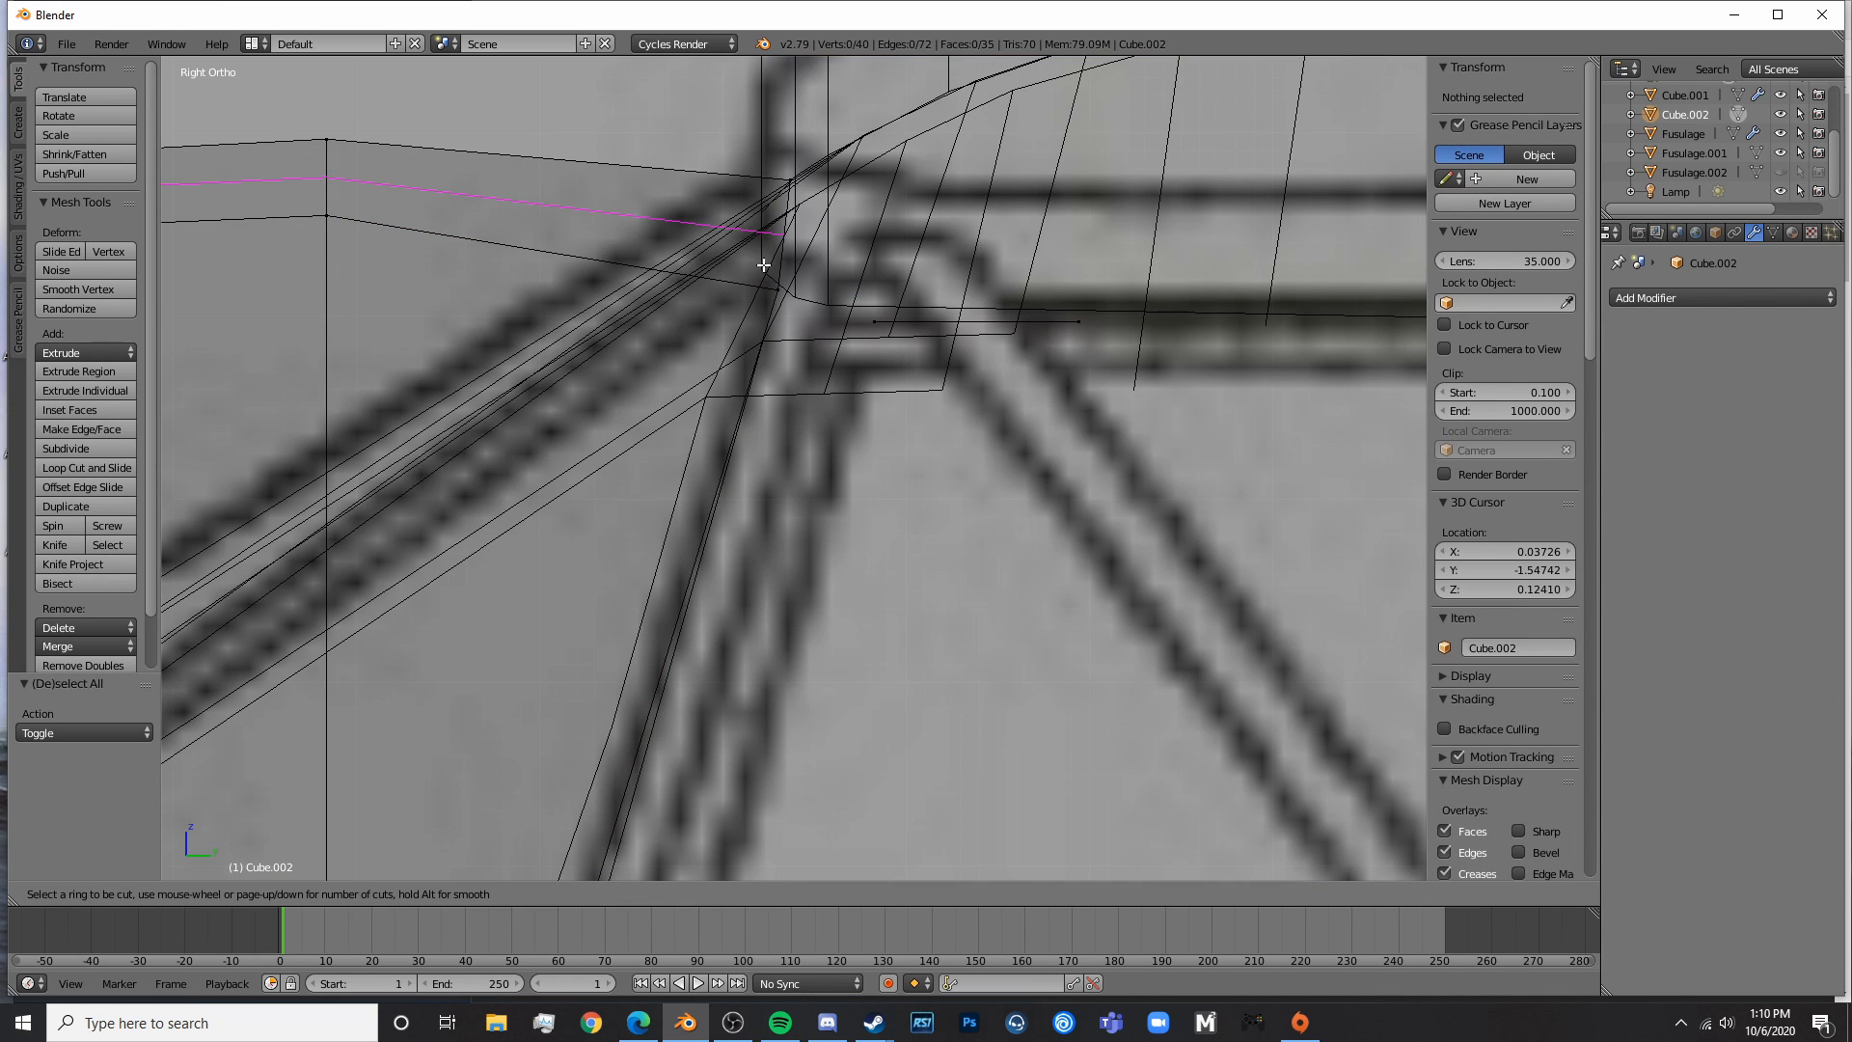
{"action": "left_click", "coordinate": [761, 264]}
{"action": "left_click", "coordinate": [752, 306]}
- Move the second cut's rear vertices 0.007 forward along Y to follow the wing's rounded corner
{"action": "key", "text": "a"}
{"action": "key", "text": "c"}
{"action": "left_click", "coordinate": [800, 263]}
{"action": "key", "text": "a"}
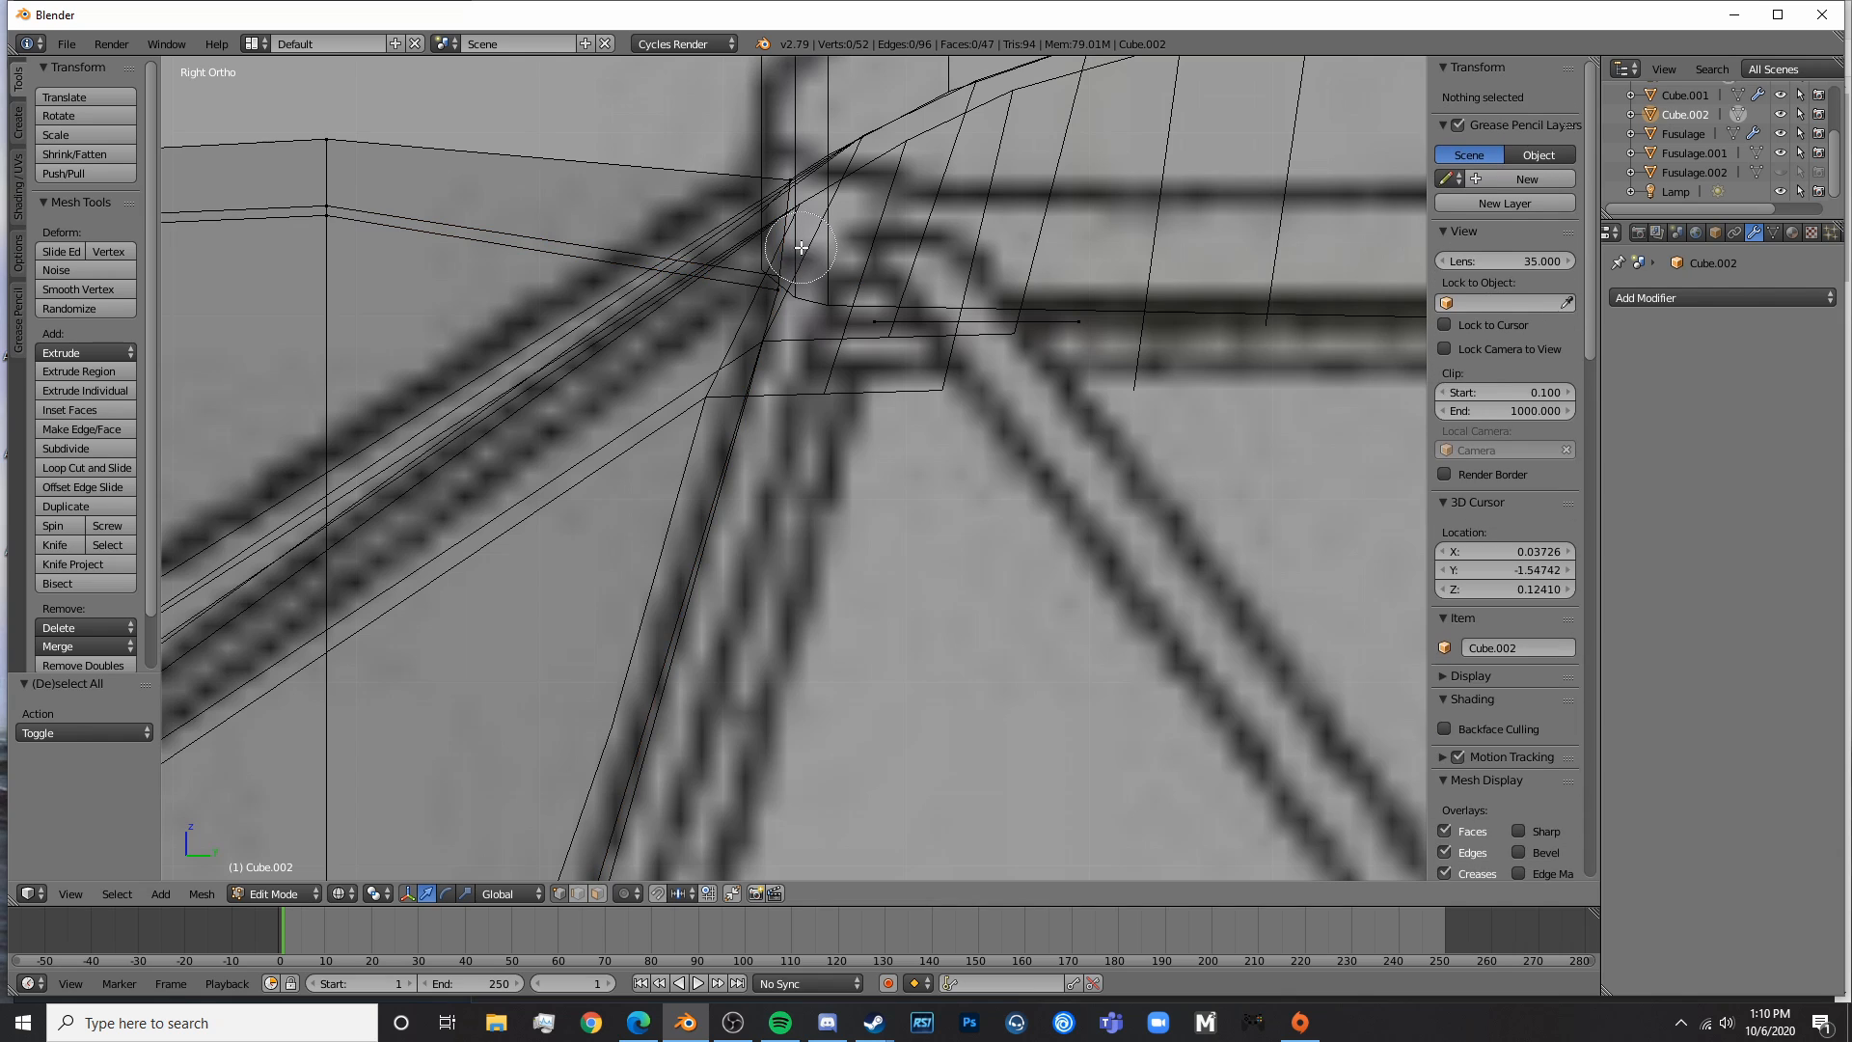
{"action": "key", "text": "c"}
{"action": "left_click", "coordinate": [803, 255]}
{"action": "right_click", "coordinate": [812, 255]}
{"action": "key", "text": "z"}
{"action": "key", "text": "g"}
{"action": "key", "text": "y"}
{"action": "left_click", "coordinate": [825, 277]}
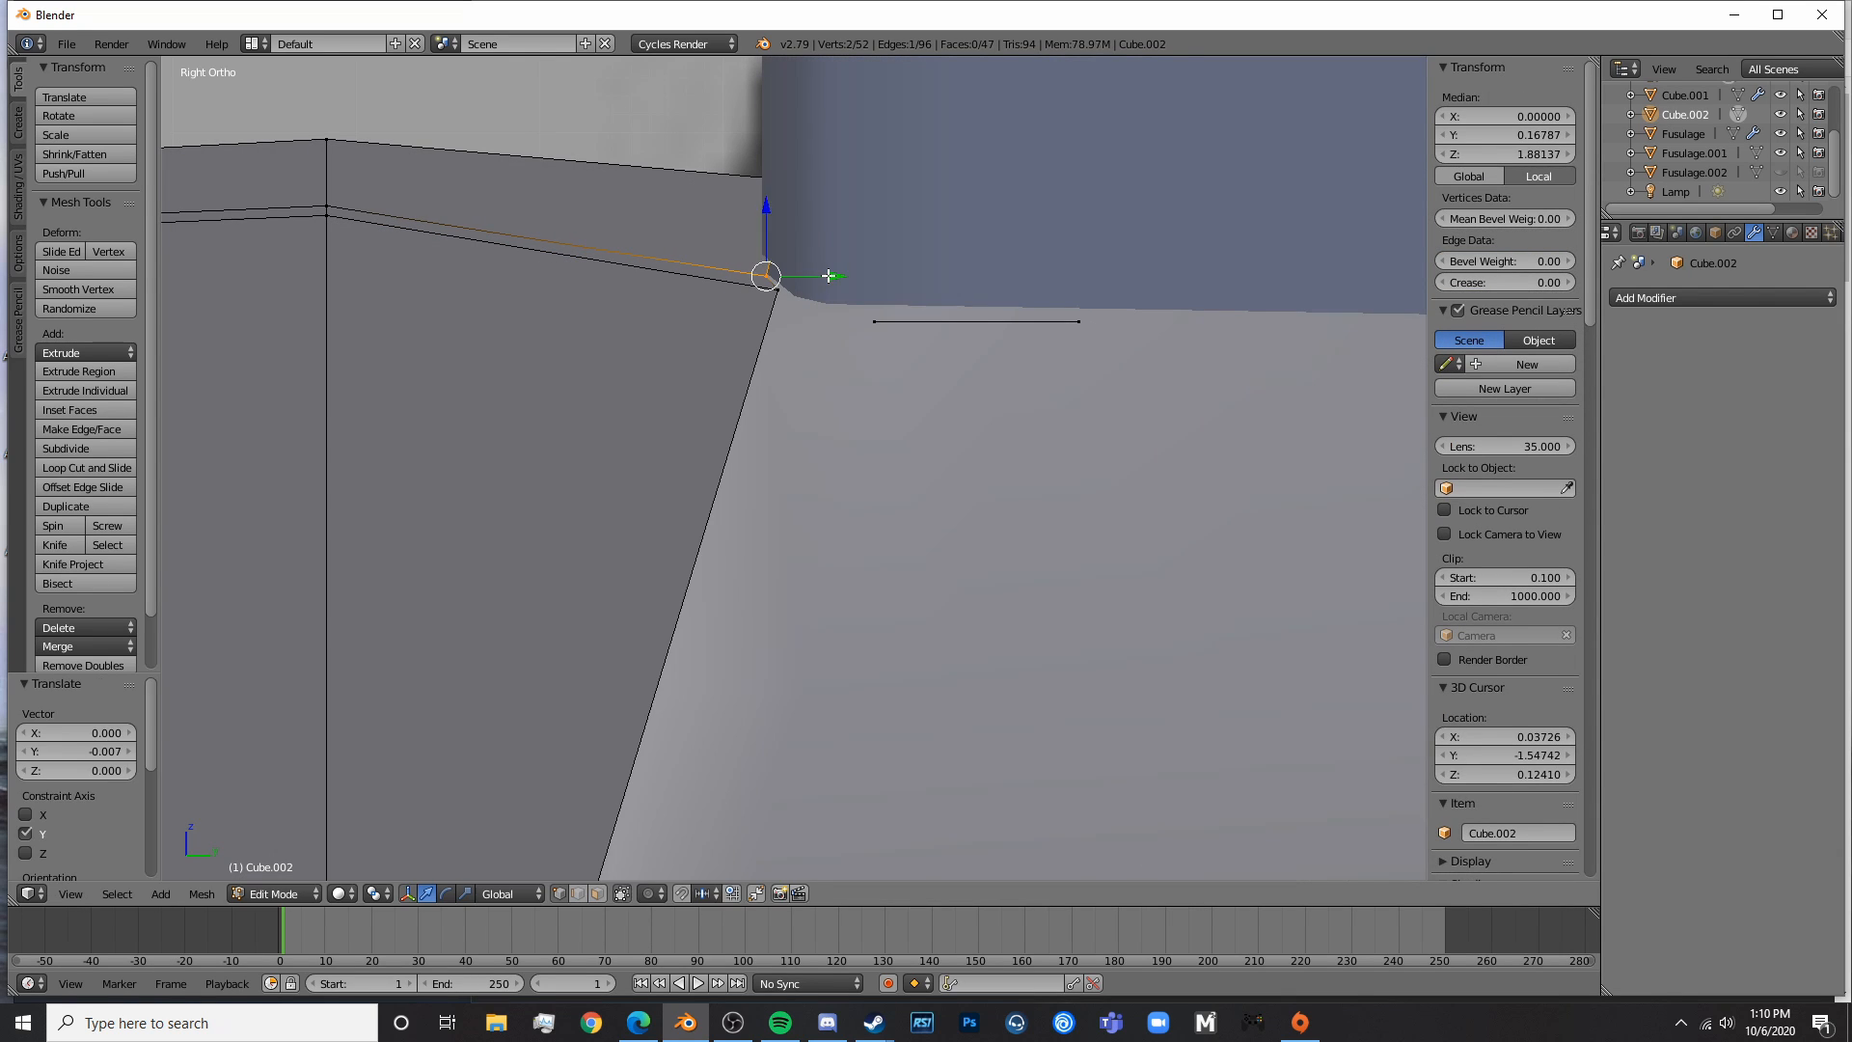
- Move the block's top rear edge forward along Y, ahead of the wing's front edge
{"action": "key", "text": "z"}
{"action": "key", "text": "a"}
{"action": "left_click", "coordinate": [795, 186]}
{"action": "right_click", "coordinate": [799, 185]}
{"action": "key", "text": "z"}
{"action": "left_click_drag", "start_coordinate": [842, 178], "coordinate": [799, 176]}
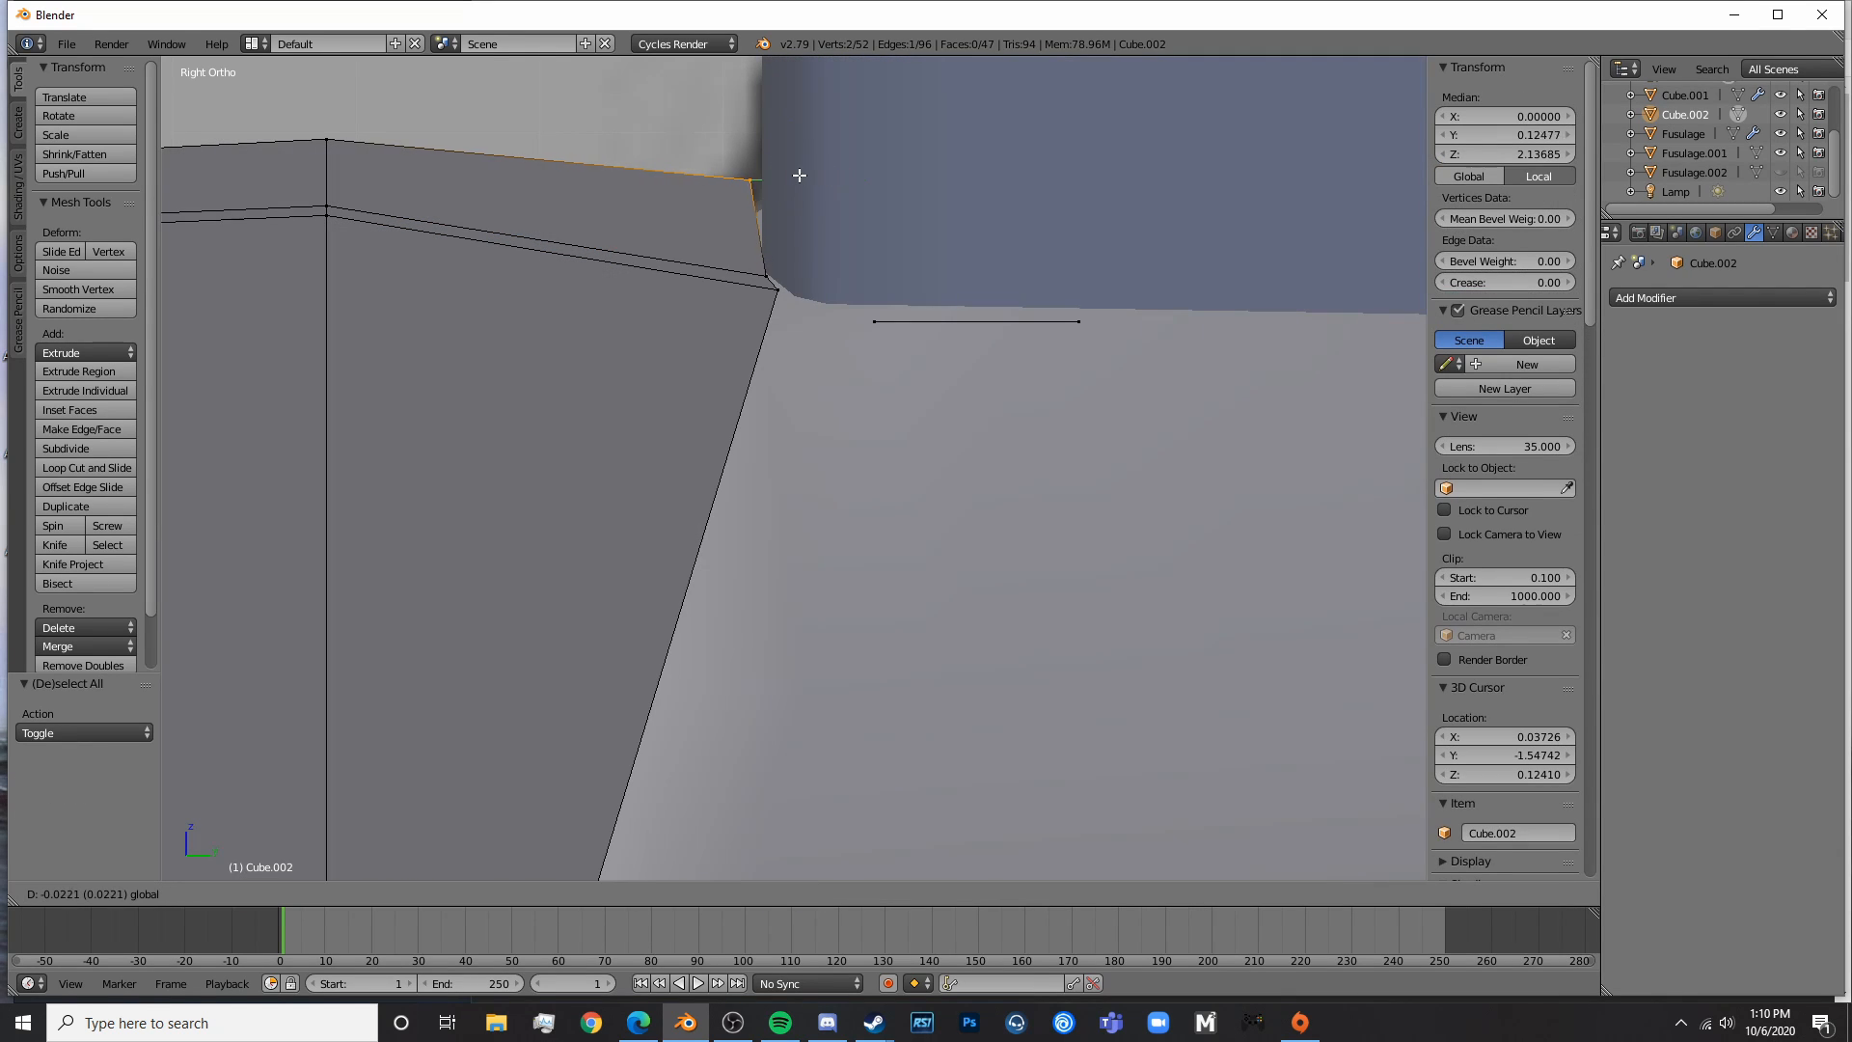
{"action": "left_click", "coordinate": [784, 181]}
- Add a third horizontal loop cut just above the existing pair and move the top rear vertex backward along Y
{"action": "key", "text": "ctrl+r"}
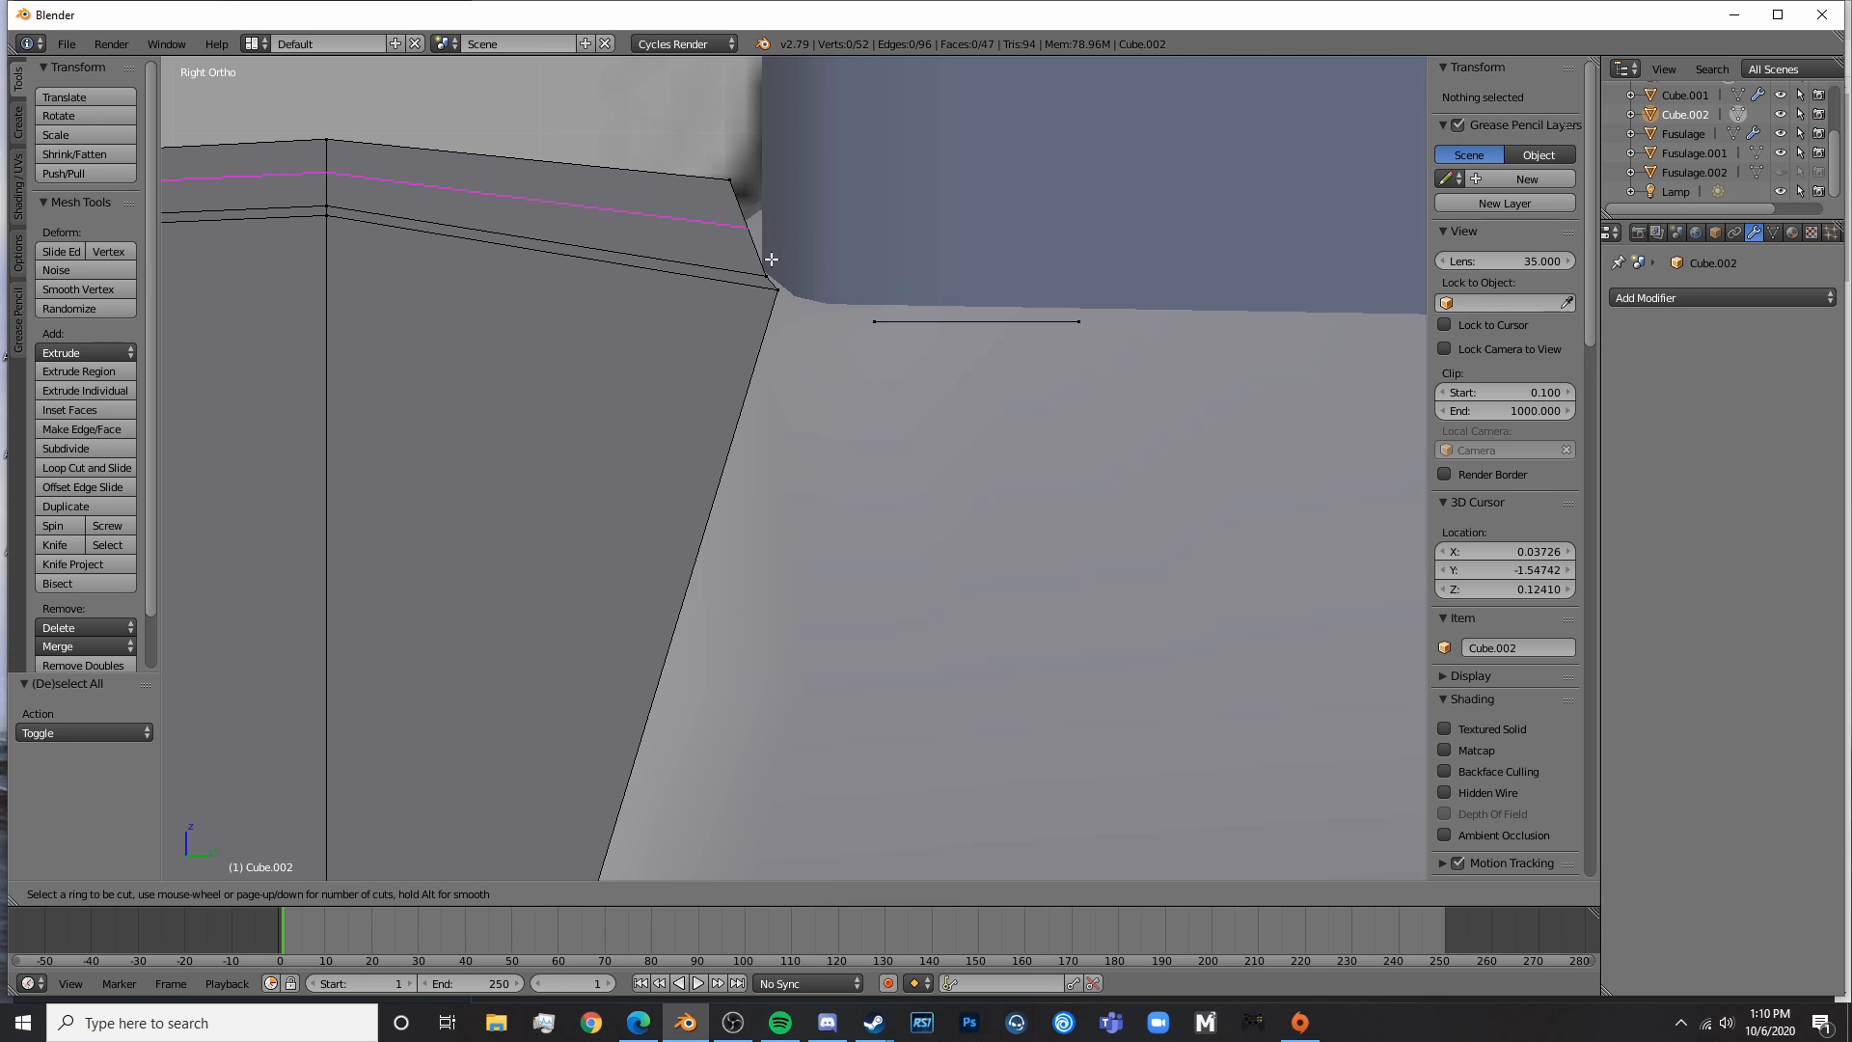
{"action": "left_click", "coordinate": [770, 262]}
{"action": "left_click", "coordinate": [793, 295]}
{"action": "key", "text": "a"}
{"action": "key", "text": "c"}
{"action": "left_click", "coordinate": [735, 183]}
{"action": "right_click", "coordinate": [737, 183]}
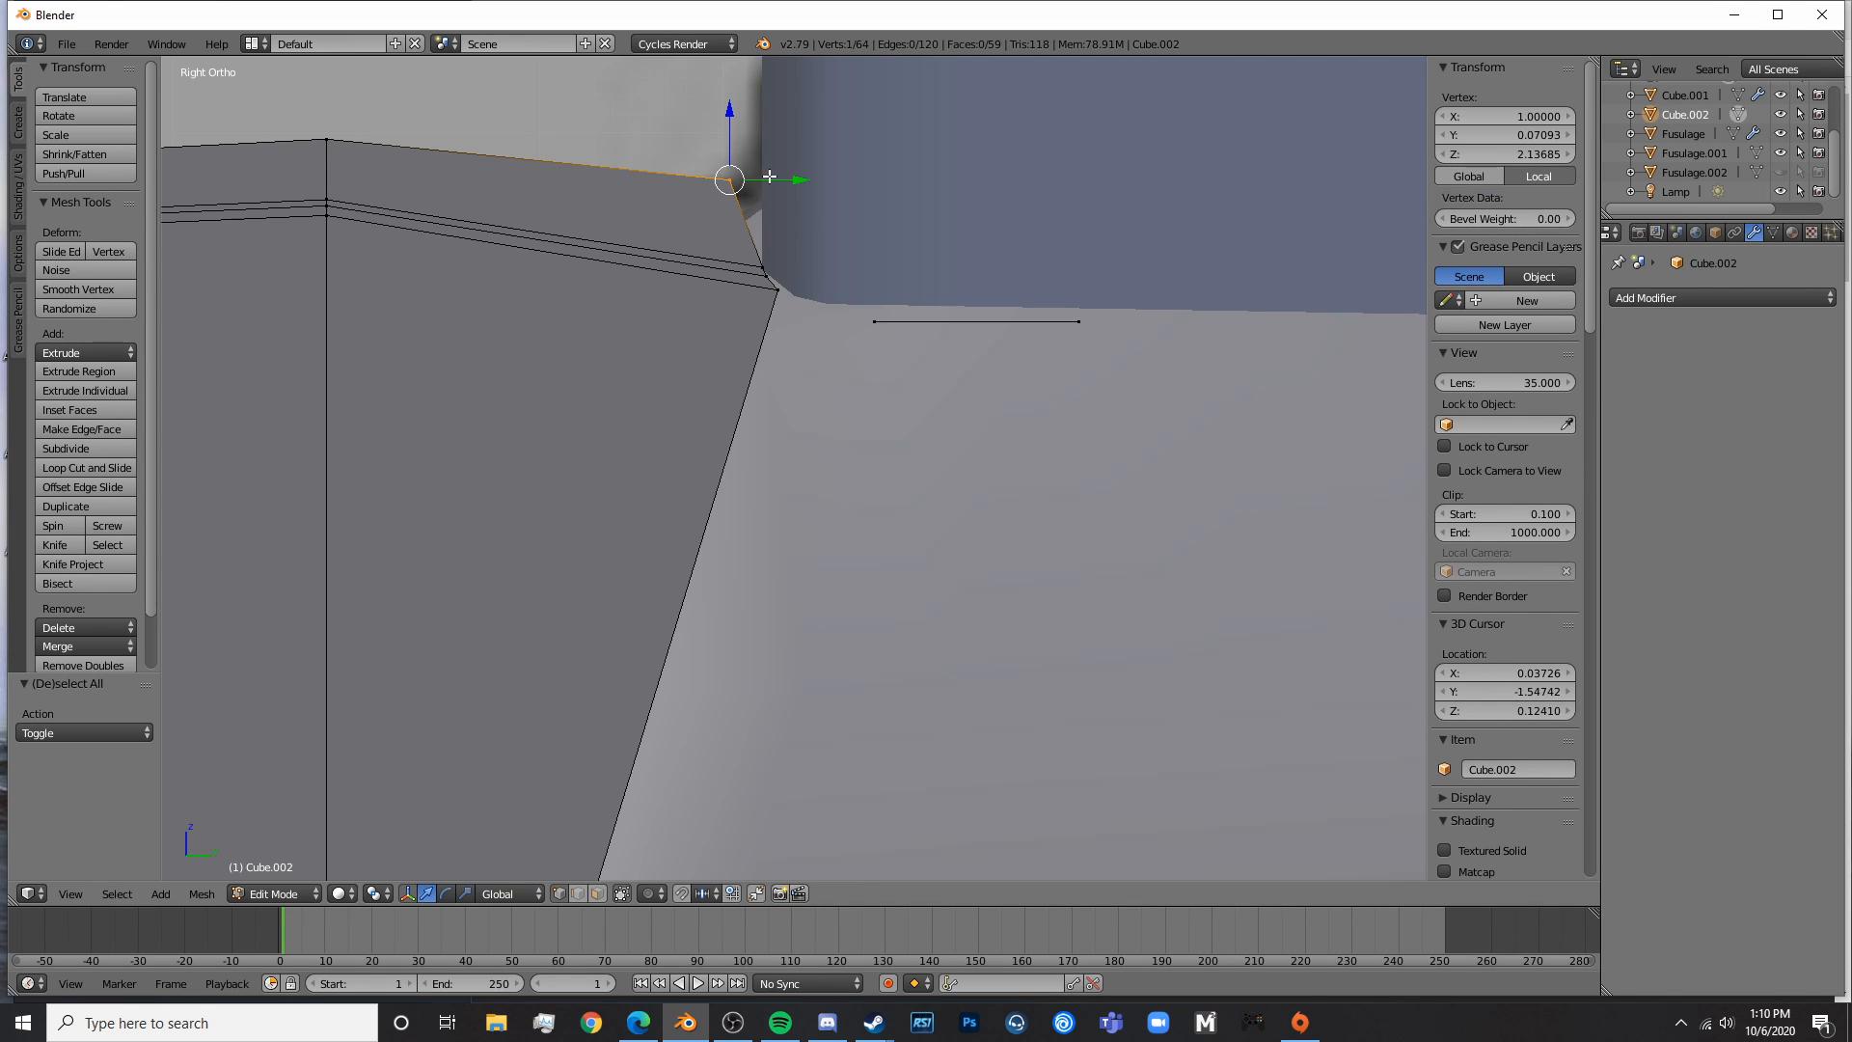
{"action": "left_click_drag", "start_coordinate": [771, 180], "coordinate": [832, 184]}
- Add another horizontal loop cut, slide it down near the lower cuts, and select the block's top rear vertex
{"action": "key", "text": "a"}
{"action": "key", "text": "ctrl+r"}
{"action": "left_click", "coordinate": [770, 257]}
{"action": "left_click", "coordinate": [773, 282]}
{"action": "key", "text": "a"}
{"action": "key", "text": "c"}
{"action": "left_click", "coordinate": [750, 179]}
{"action": "right_click", "coordinate": [751, 179]}
- Check the top rear corner from an angle and add a horizontal loop cut just below the block's top edge
{"action": "key", "text": "Tab"}
{"action": "middle_click_drag", "start_coordinate": [835, 339], "coordinate": [850, 374]}
{"action": "key", "text": "Tab"}
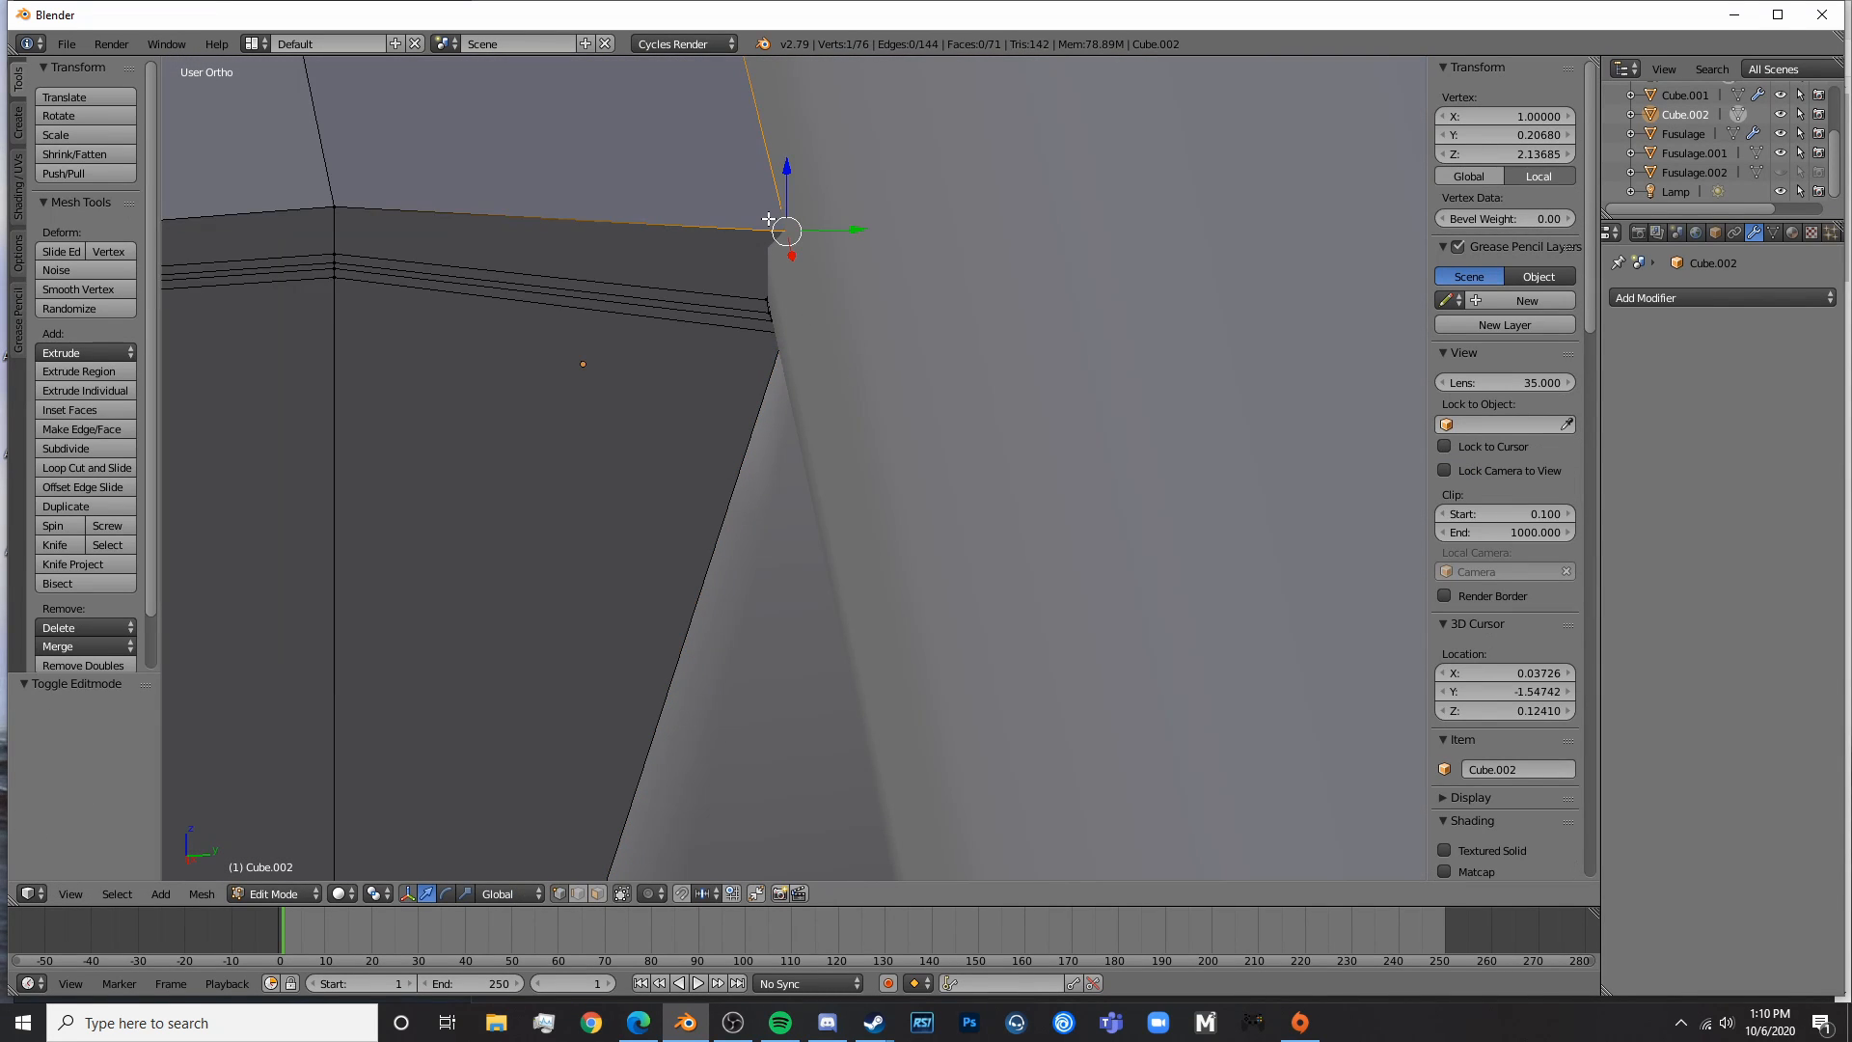
{"action": "scroll", "coordinate": [768, 219], "scroll_direction": "up", "scroll_amount": 3}
{"action": "key", "text": "z"}
{"action": "key", "text": "ctrl+r"}
{"action": "left_click", "coordinate": [768, 119]}
{"action": "left_click", "coordinate": [770, 120]}
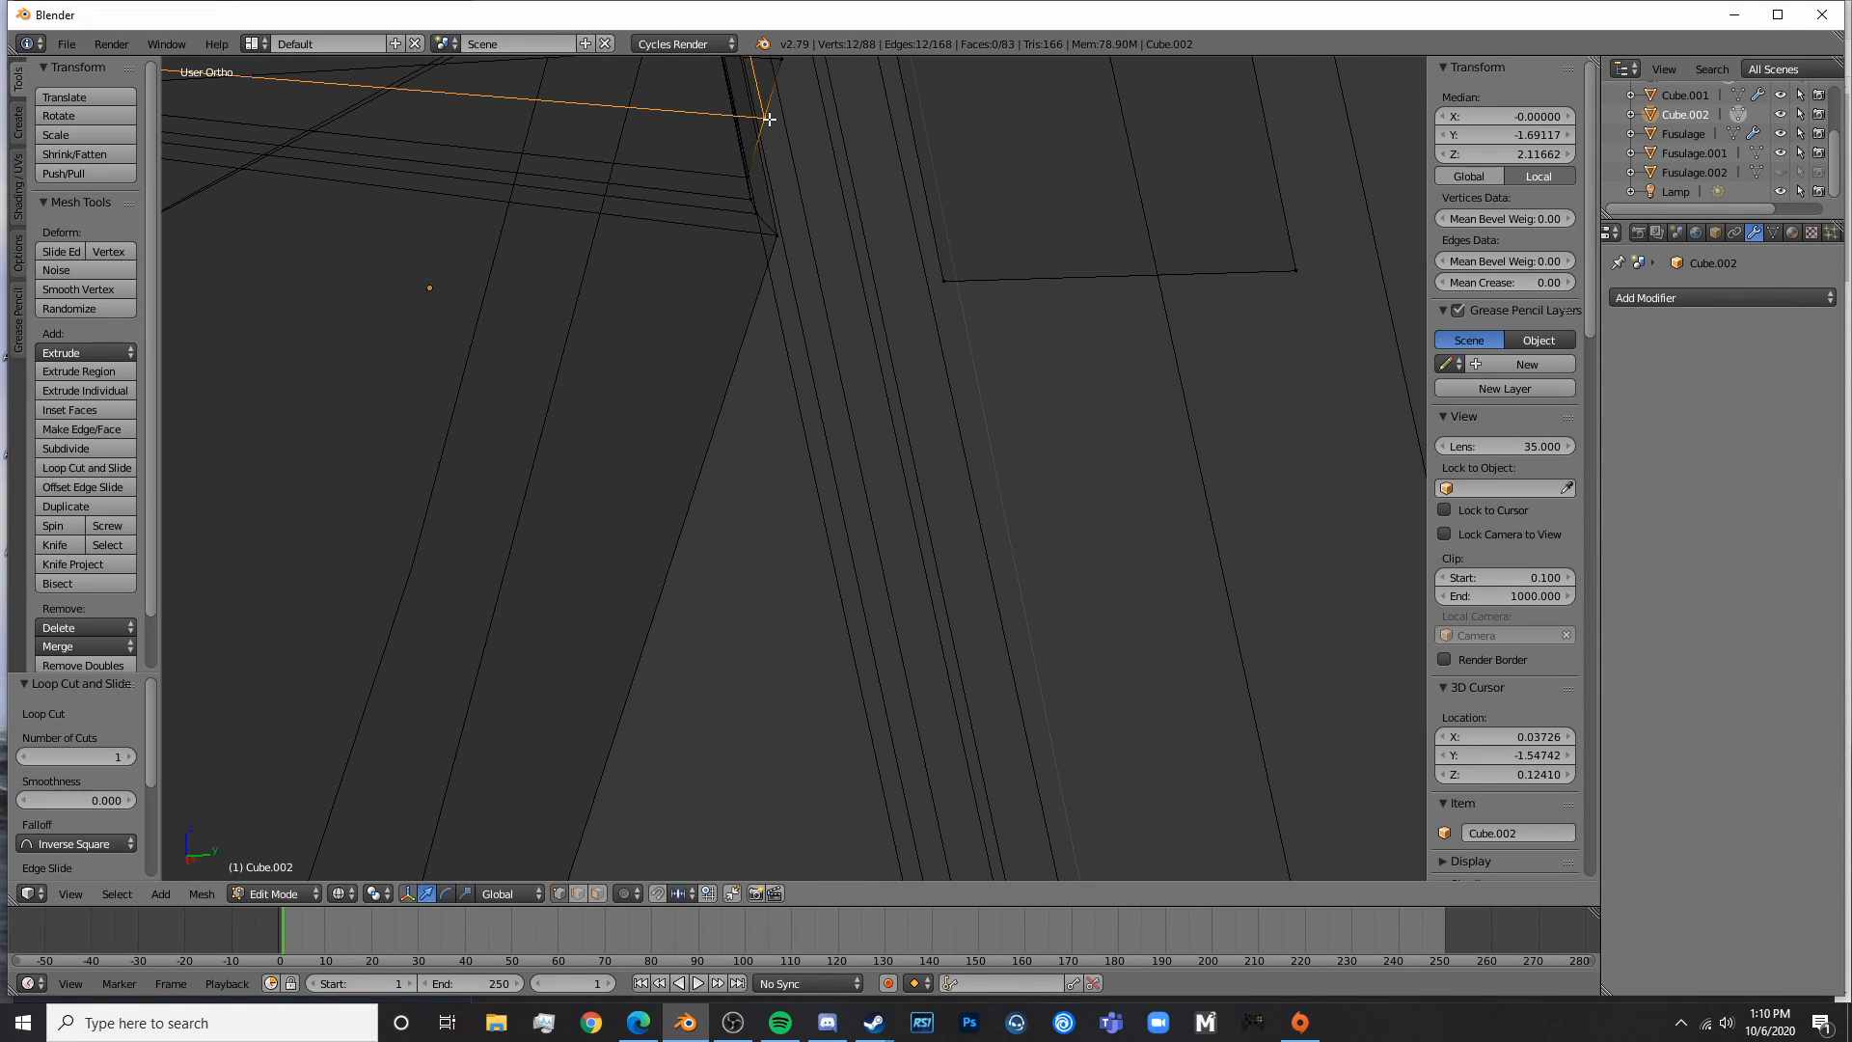
- Try scaling the new loop just below the block's top edge down to about 0.974 in side view
{"action": "key", "text": "z"}
{"action": "key", "text": "KP_3"}
{"action": "key", "text": "z"}
{"action": "middle_click_drag", "start_coordinate": [815, 229], "coordinate": [853, 407], "text": "shift"}
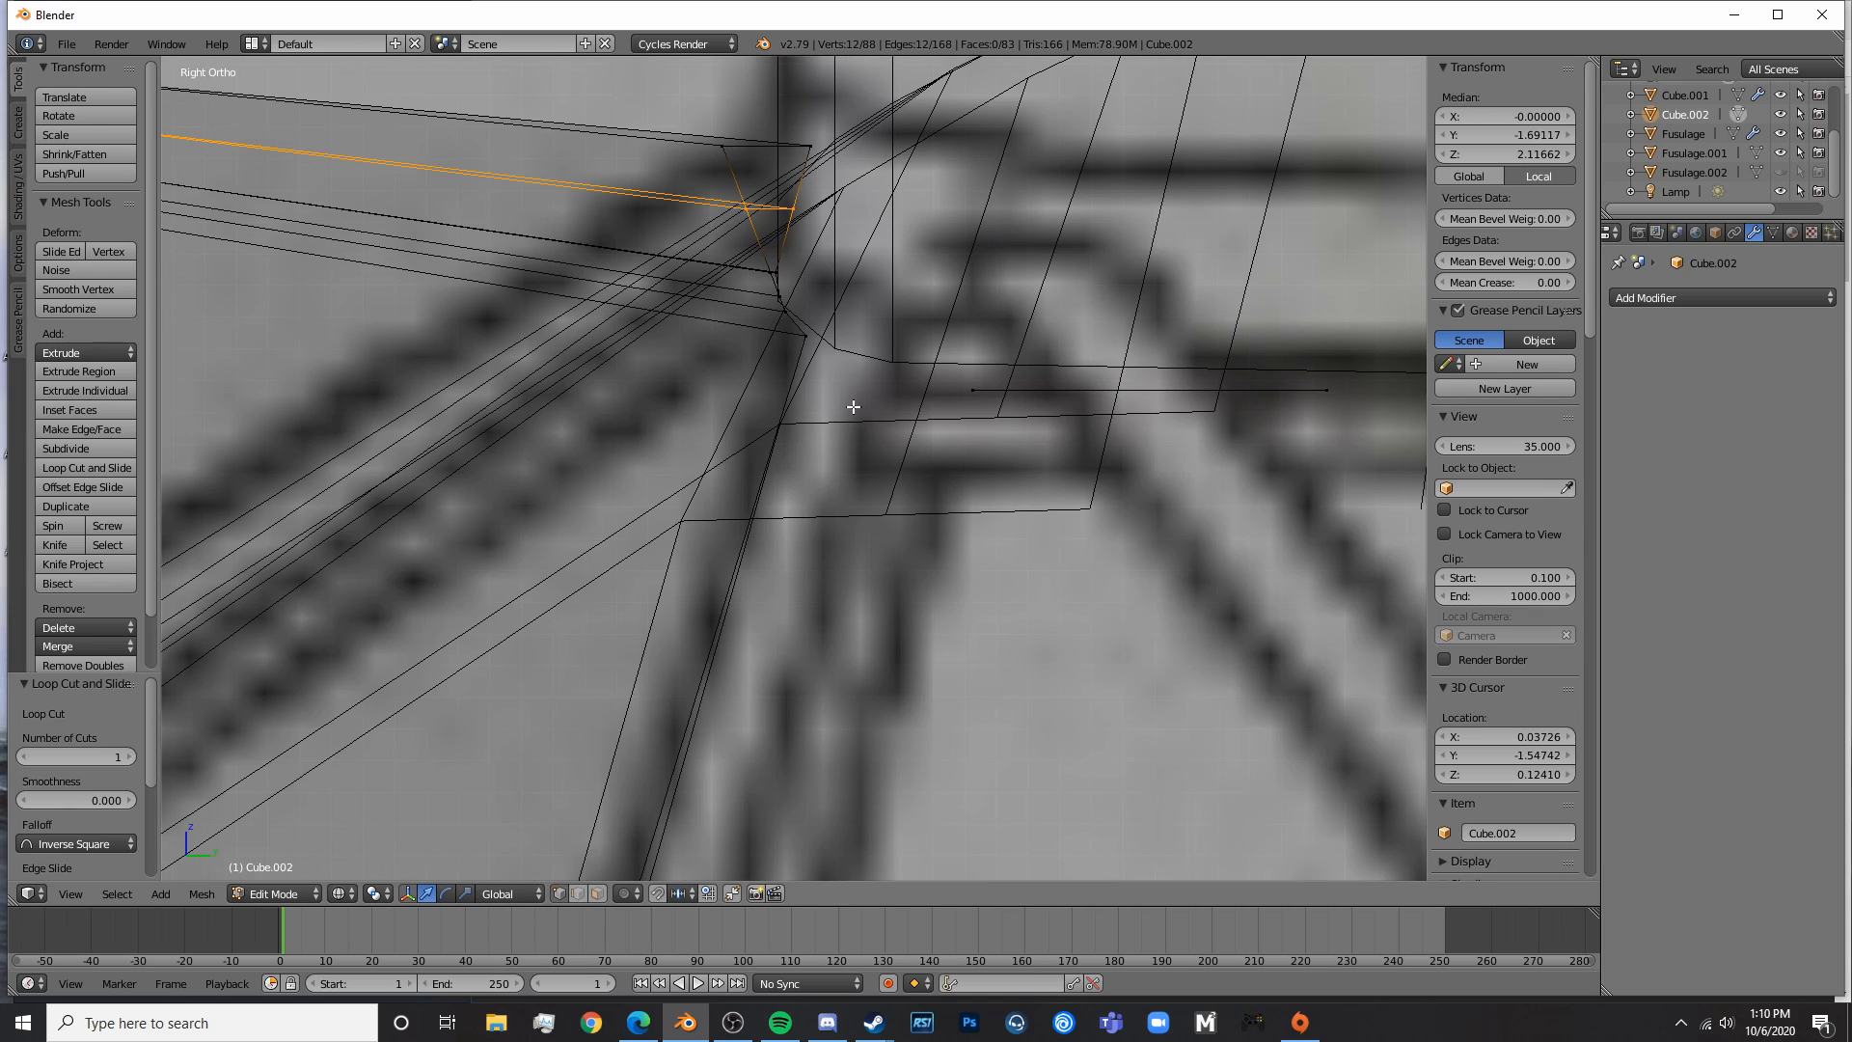
{"action": "key", "text": "s"}
{"action": "left_click", "coordinate": [800, 198]}
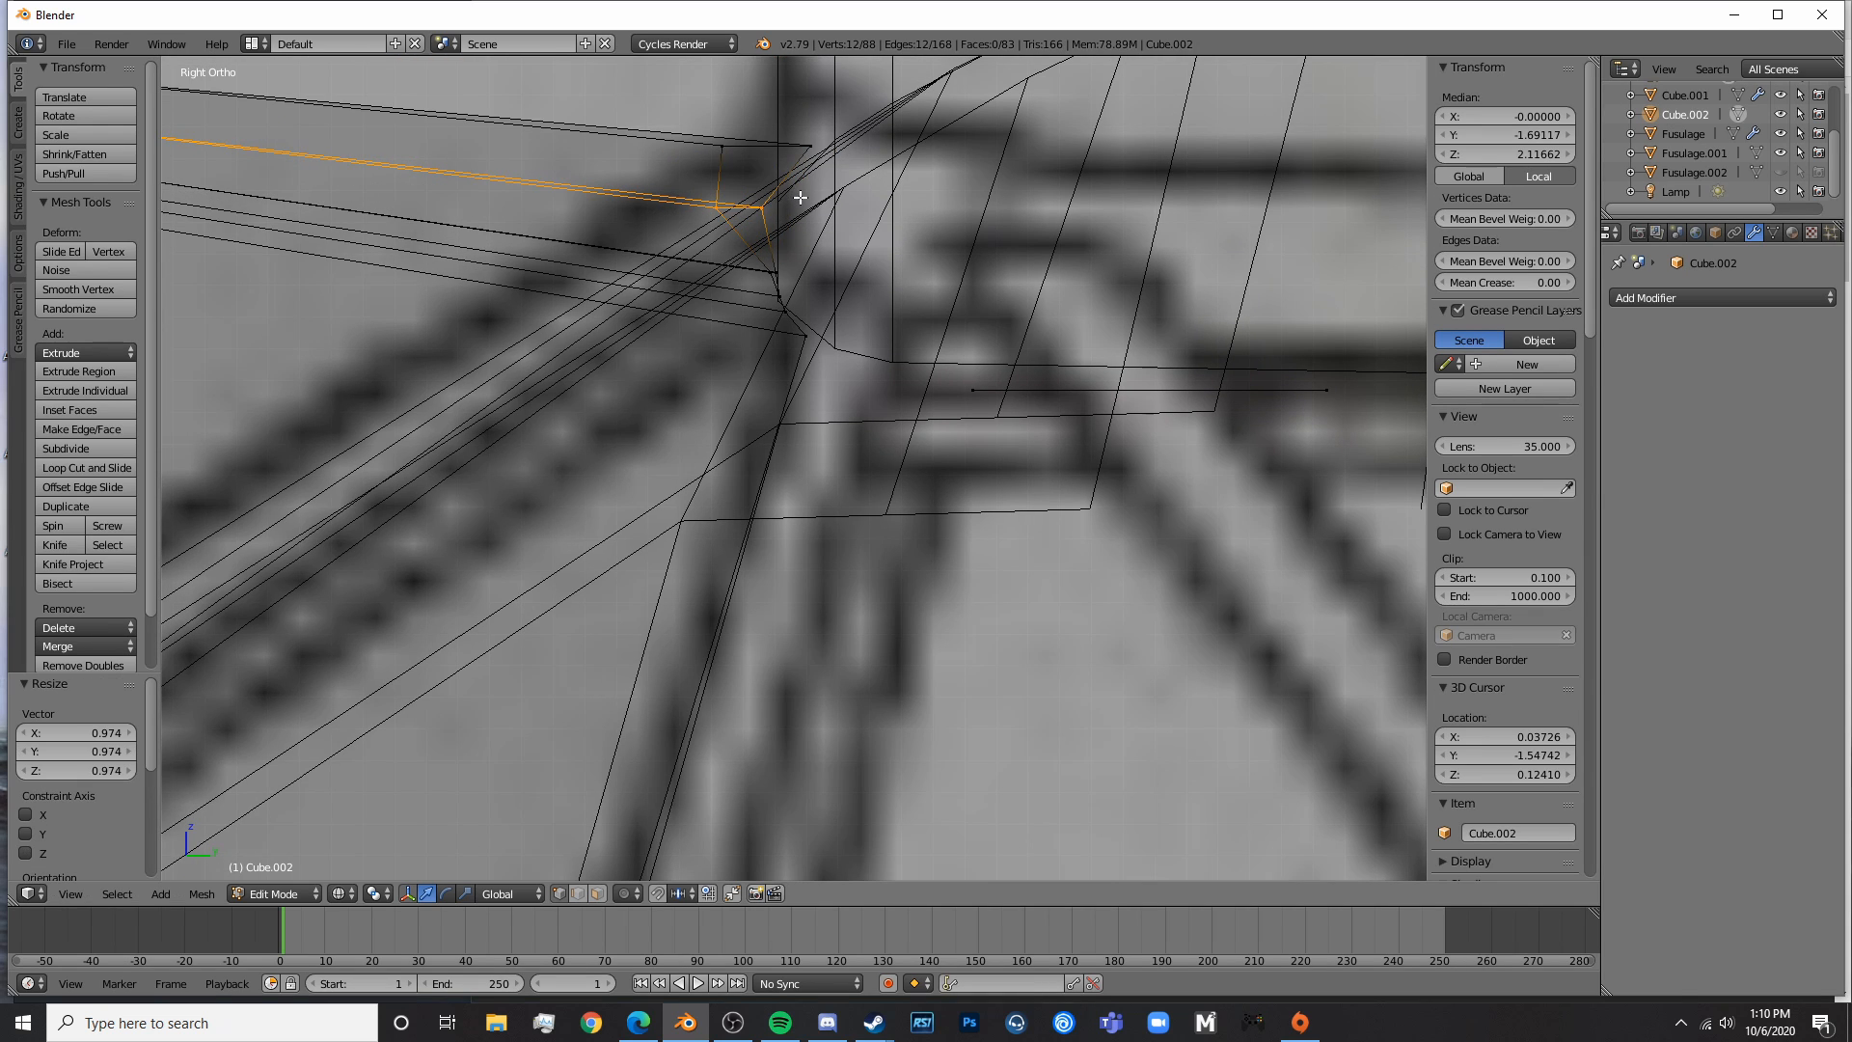
{"action": "key", "text": "ctrl+z"}
- Move the block's top rear edge slightly forward along Y and check it against the wing in solid shading
{"action": "key", "text": "g"}
{"action": "right_click", "coordinate": [744, 224]}
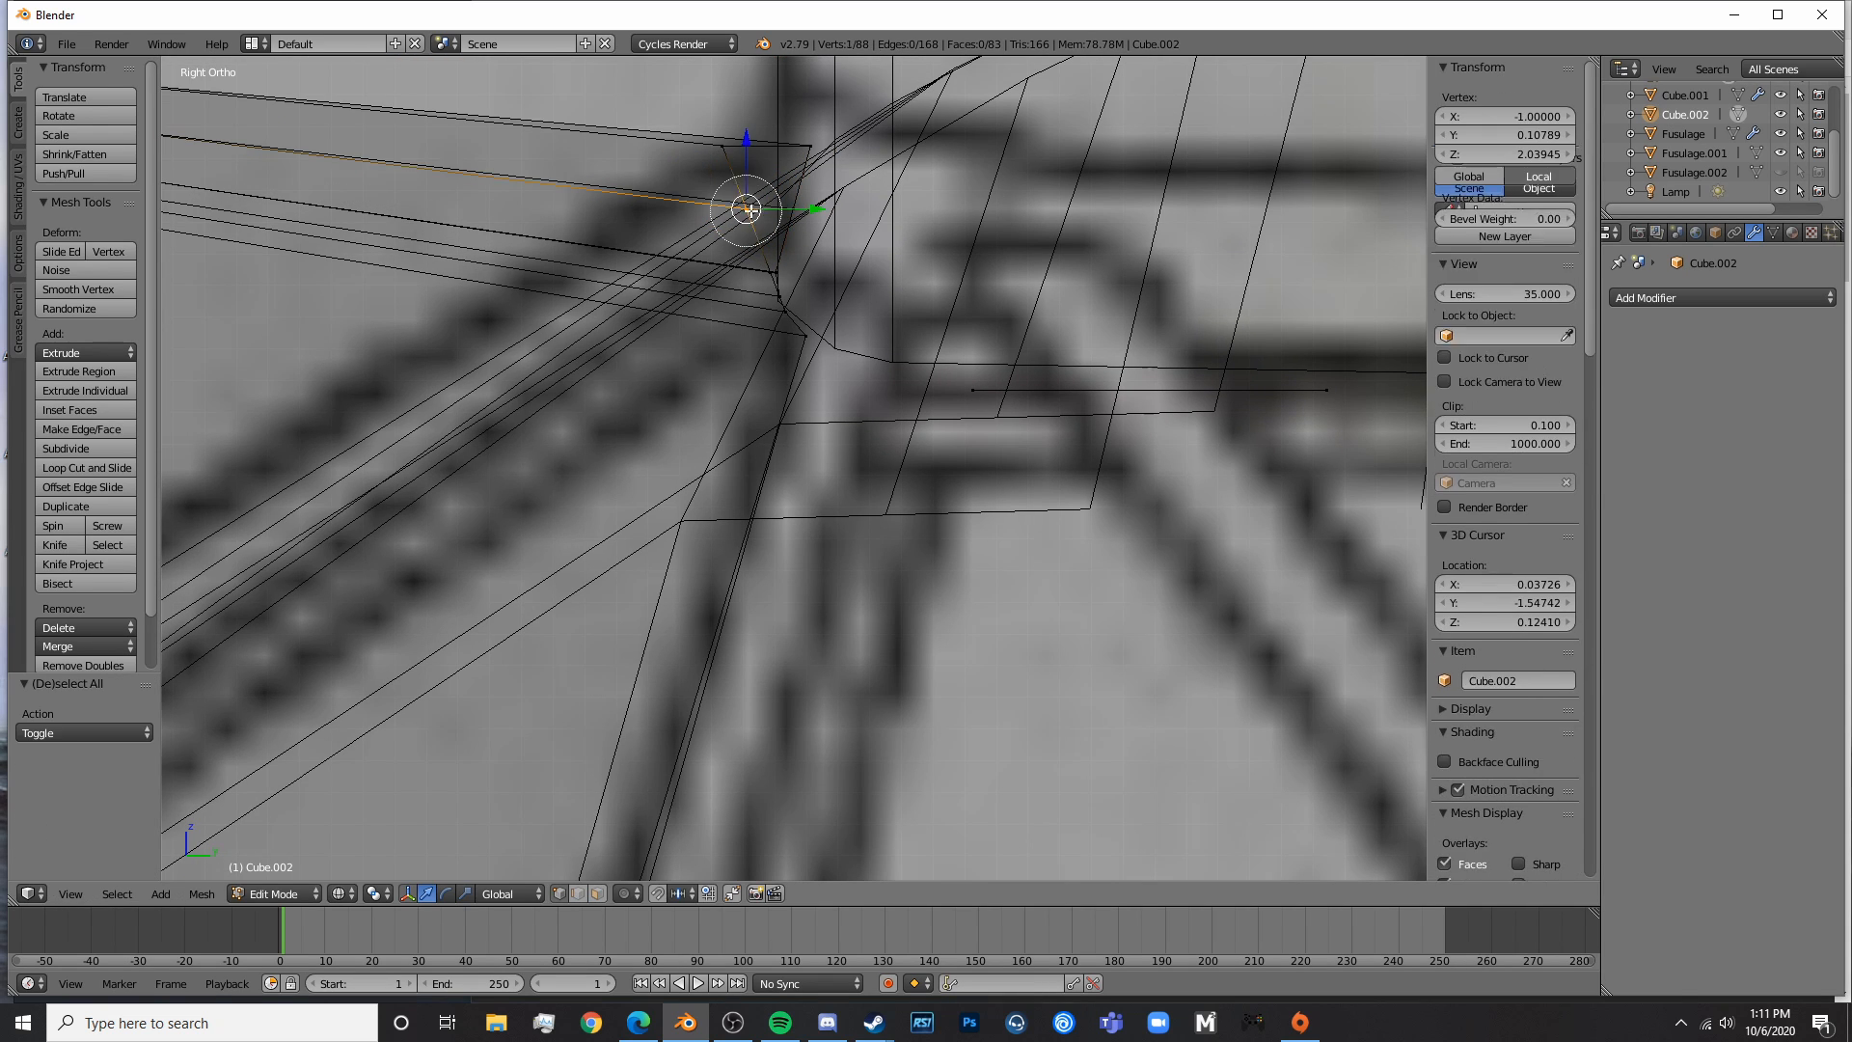
{"action": "key", "text": "a"}
{"action": "right_click", "coordinate": [705, 141]}
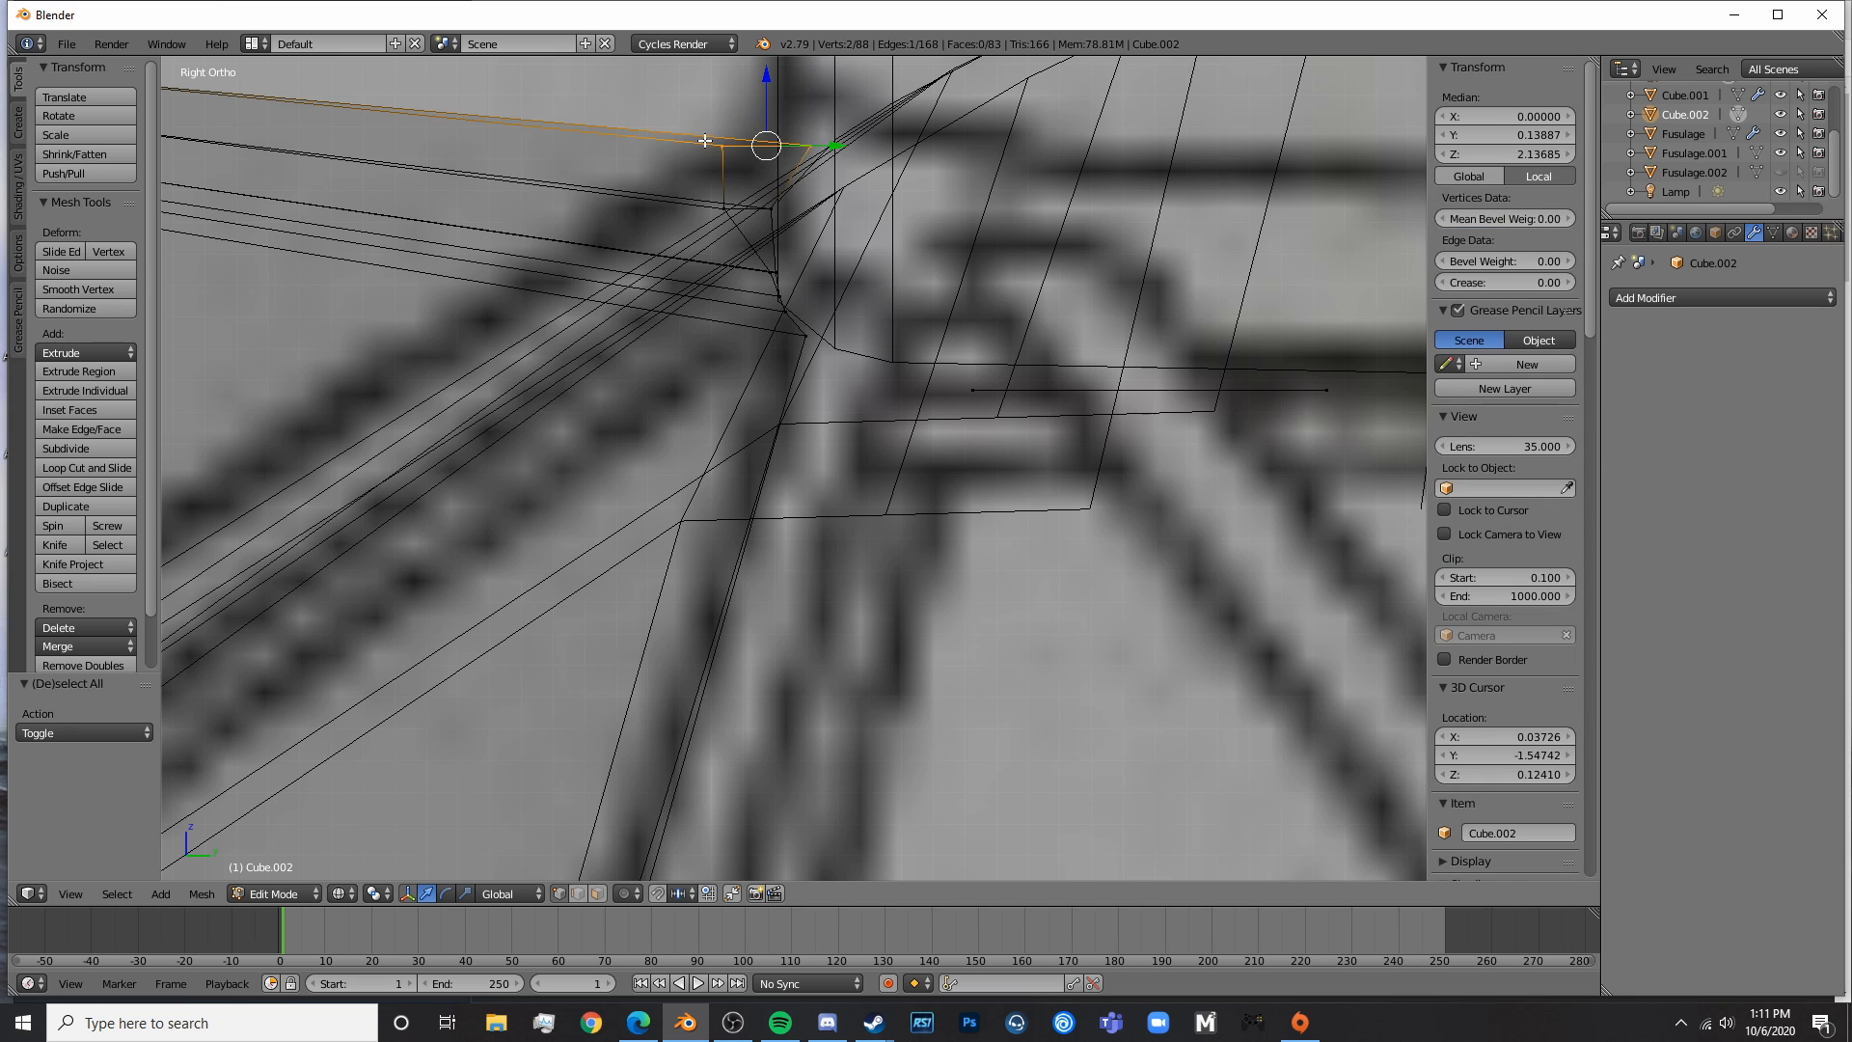
{"action": "left_click_drag", "start_coordinate": [830, 151], "coordinate": [817, 151]}
{"action": "key", "text": "z"}
{"action": "key", "text": "Tab"}
{"action": "middle_click_drag", "start_coordinate": [785, 385], "coordinate": [771, 419]}
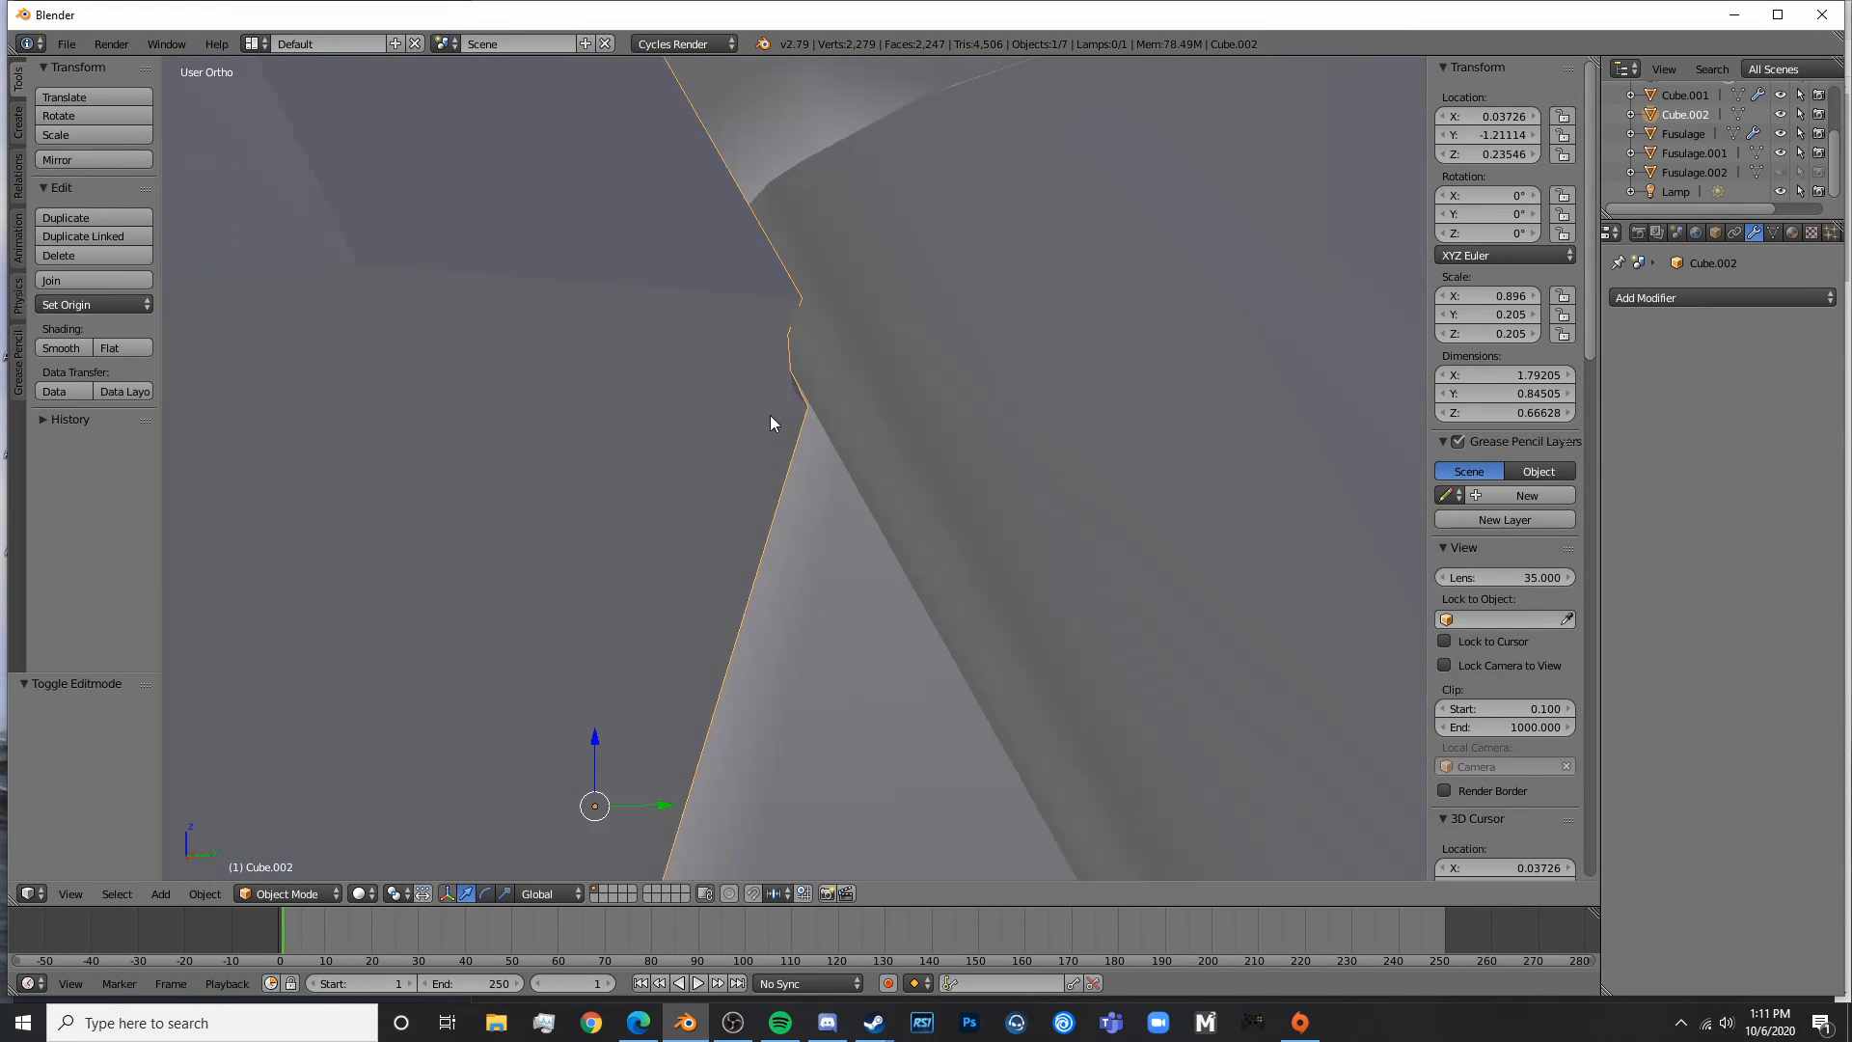
- Nudge the top rear edge a little further forward along Y and inspect the corner beside the wing from an angle
{"action": "key", "text": "Tab"}
{"action": "middle_click_drag", "start_coordinate": [785, 252], "coordinate": [750, 309]}
{"action": "left_click_drag", "start_coordinate": [762, 208], "coordinate": [755, 207]}
{"action": "key", "text": "Tab"}
{"action": "scroll", "coordinate": [777, 385], "scroll_direction": "down", "scroll_amount": 4}
{"action": "key", "text": "a"}
{"action": "mouse_move", "coordinate": [780, 391]}
{"action": "middle_mouse_down"}
{"action": "mouse_move", "coordinate": [819, 447]}
{"action": "mouse_move", "coordinate": [775, 424]}
{"action": "middle_mouse_up"}
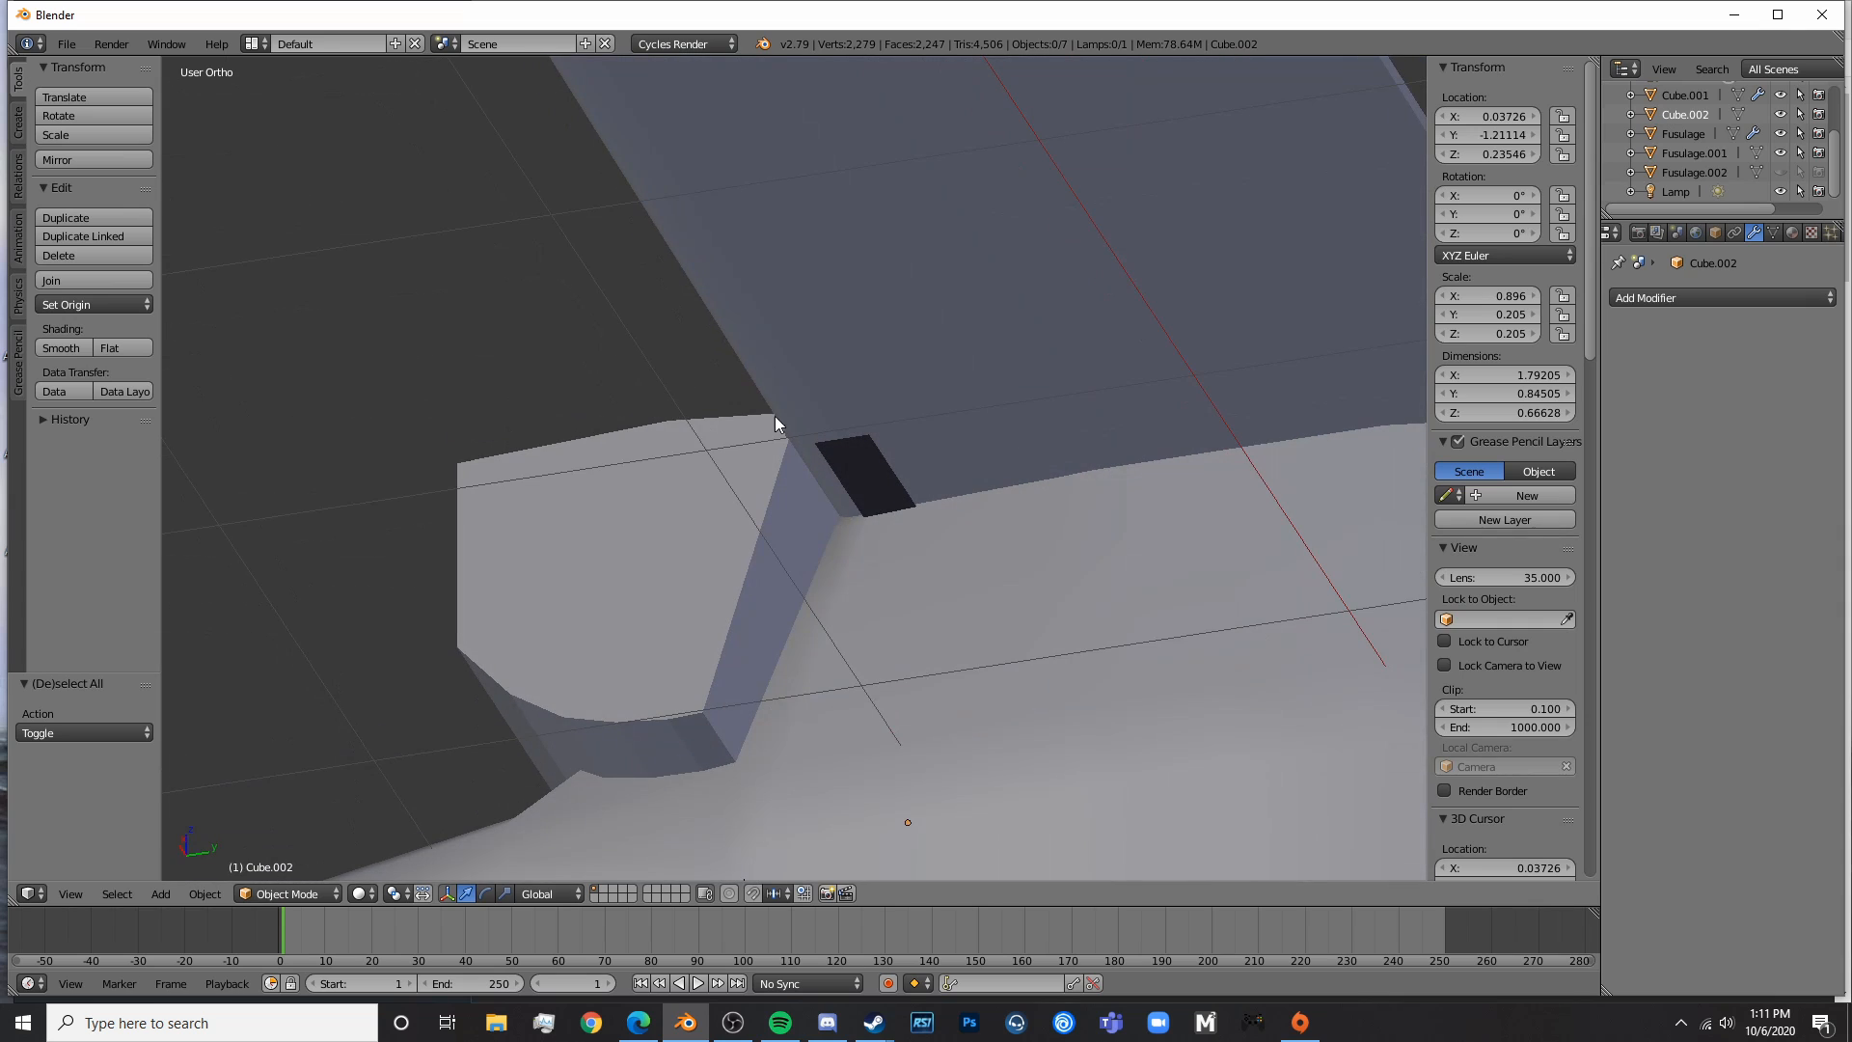
- Delete the stray vertices behind the block that stick out beneath the wing
{"action": "key", "text": "z"}
{"action": "key", "text": "Tab"}
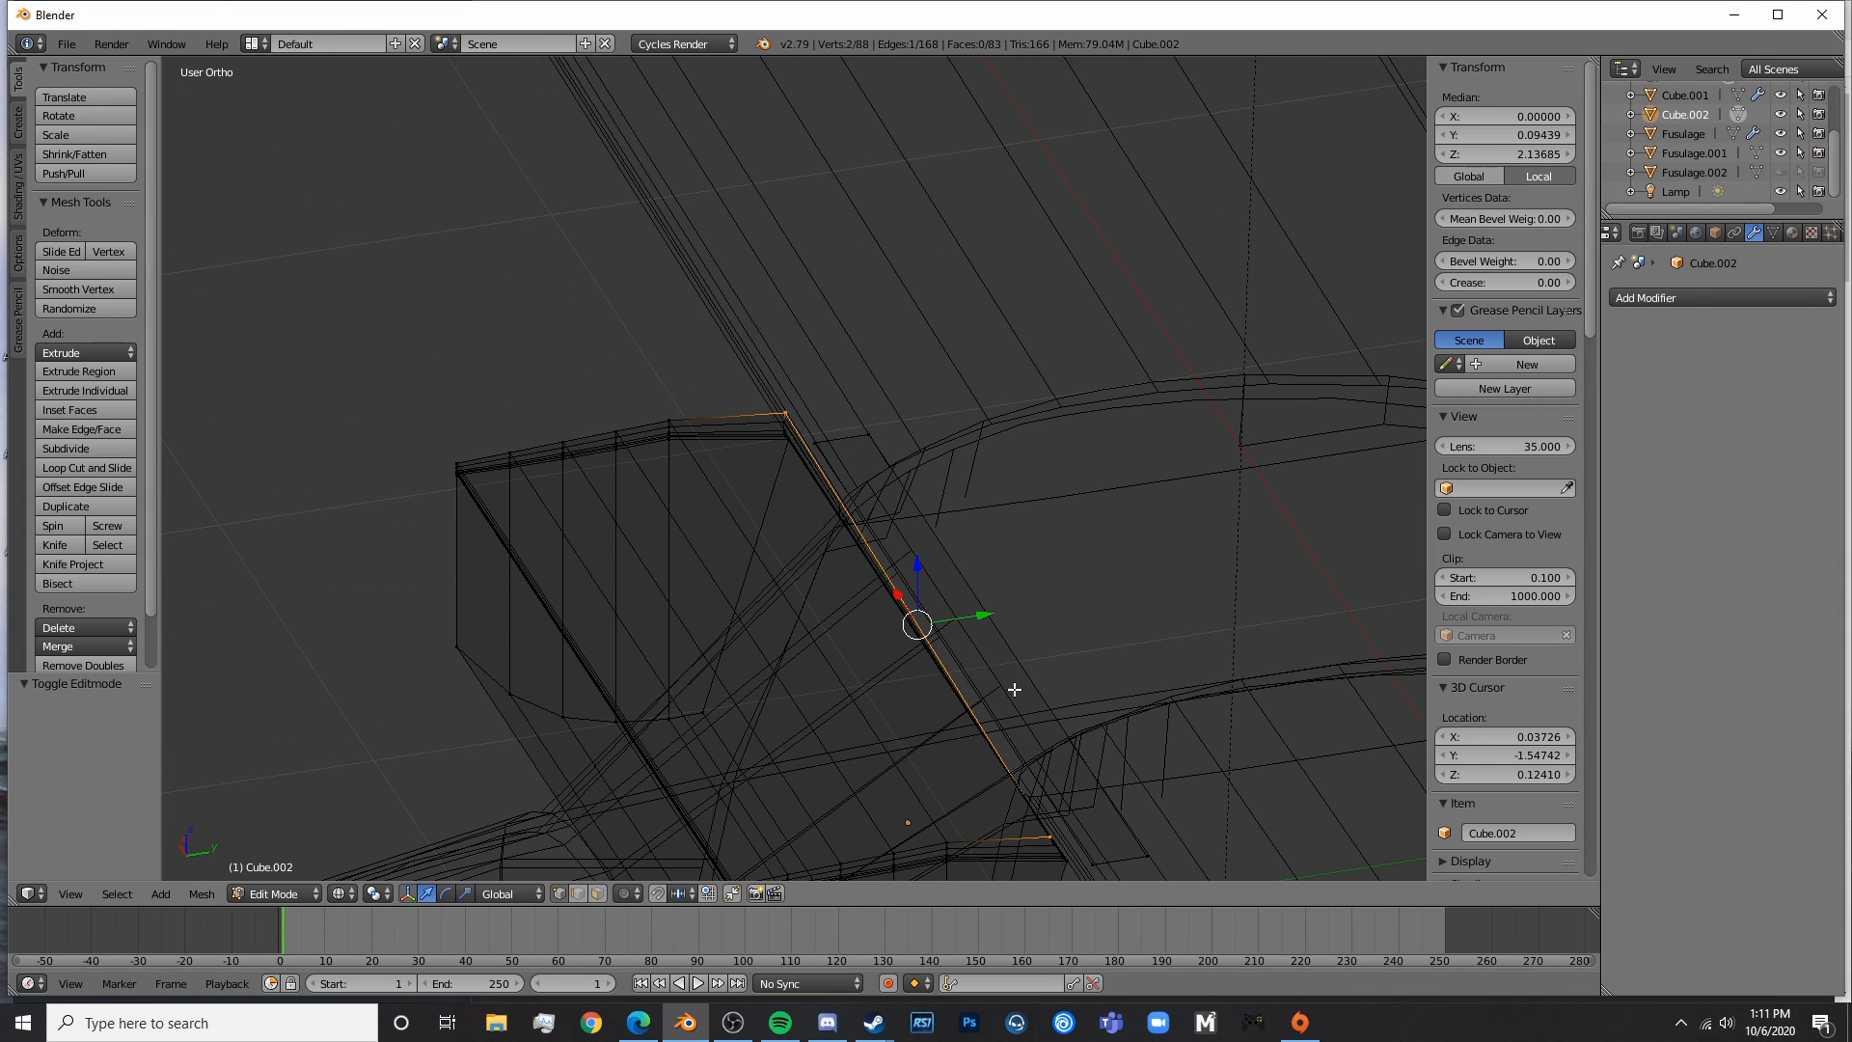
{"action": "key", "text": "a"}
{"action": "mouse_move", "coordinate": [1014, 688]}
{"action": "middle_mouse_down"}
{"action": "mouse_move", "coordinate": [1029, 720]}
{"action": "mouse_move", "coordinate": [847, 467]}
{"action": "middle_mouse_up"}
{"action": "key", "text": "c"}
{"action": "left_click", "coordinate": [848, 467]}
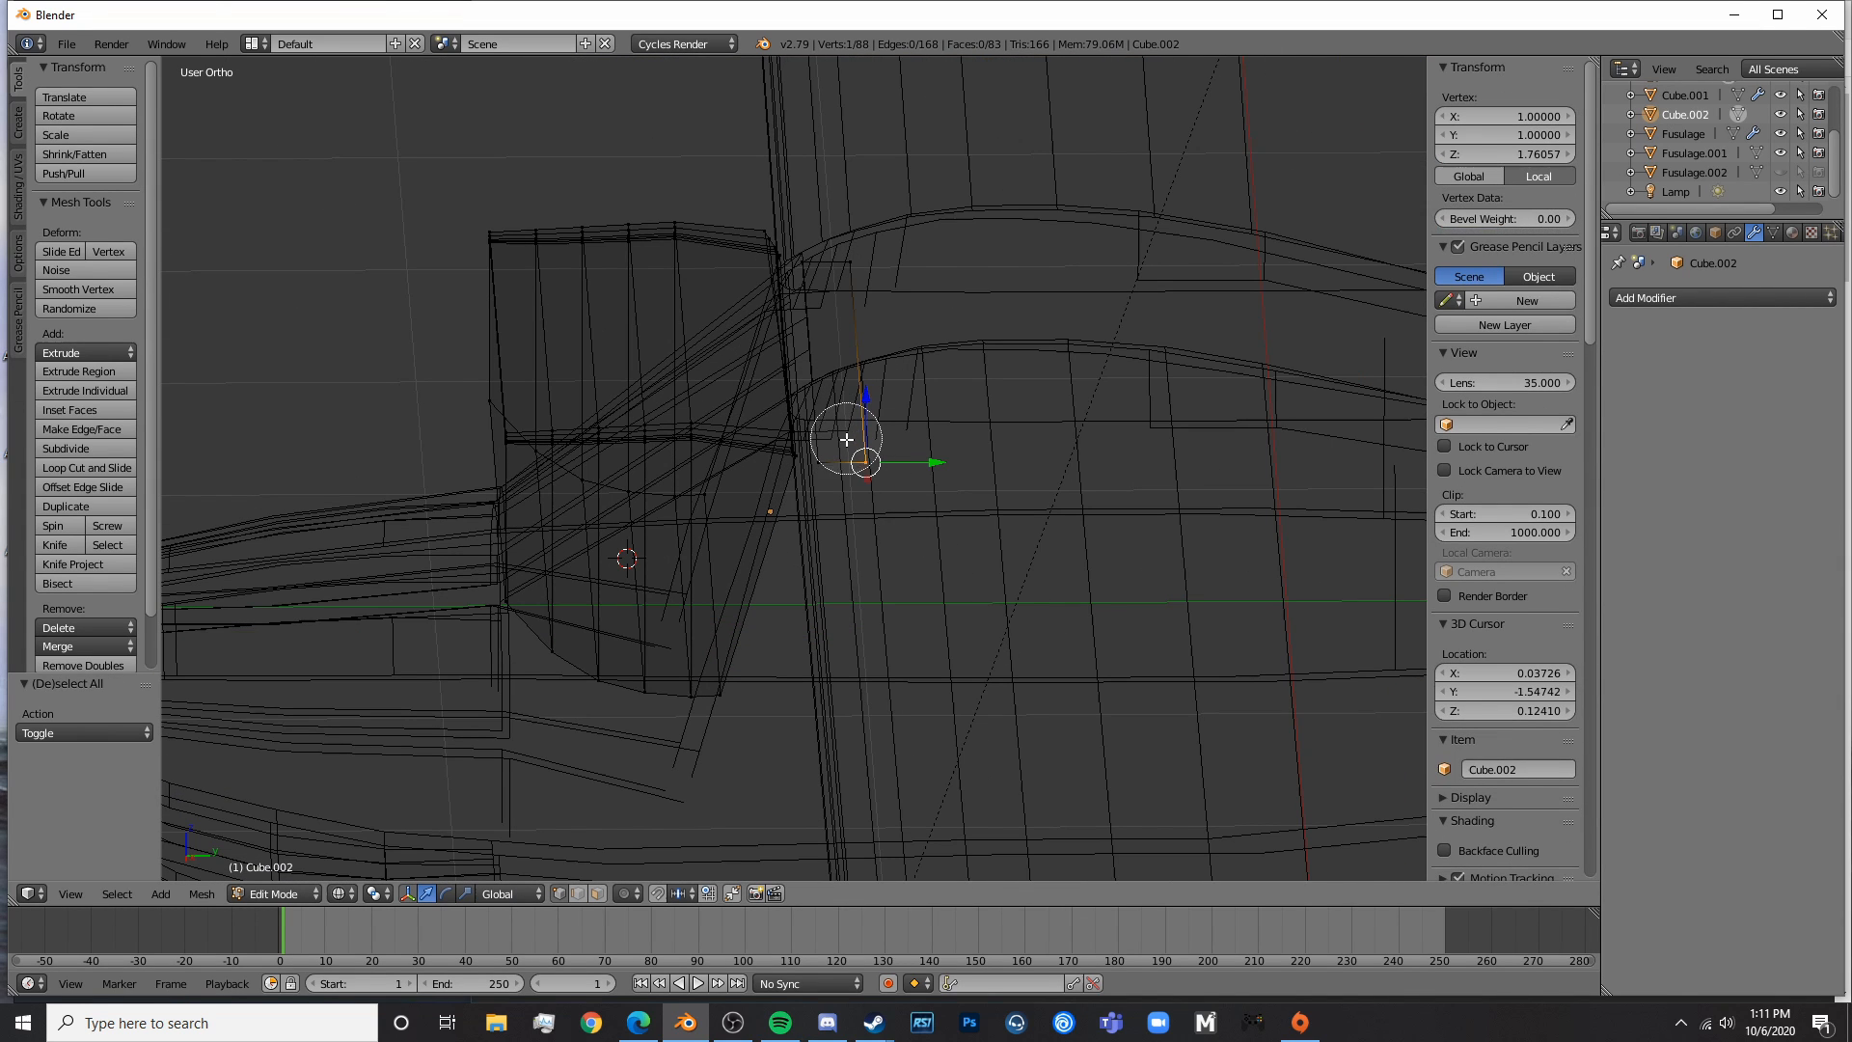
{"action": "left_click", "coordinate": [827, 225]}
{"action": "key", "text": "Escape"}
{"action": "key", "text": "x"}
{"action": "left_click", "coordinate": [848, 257]}
{"action": "key", "text": "Tab"}
{"action": "key", "text": "z"}
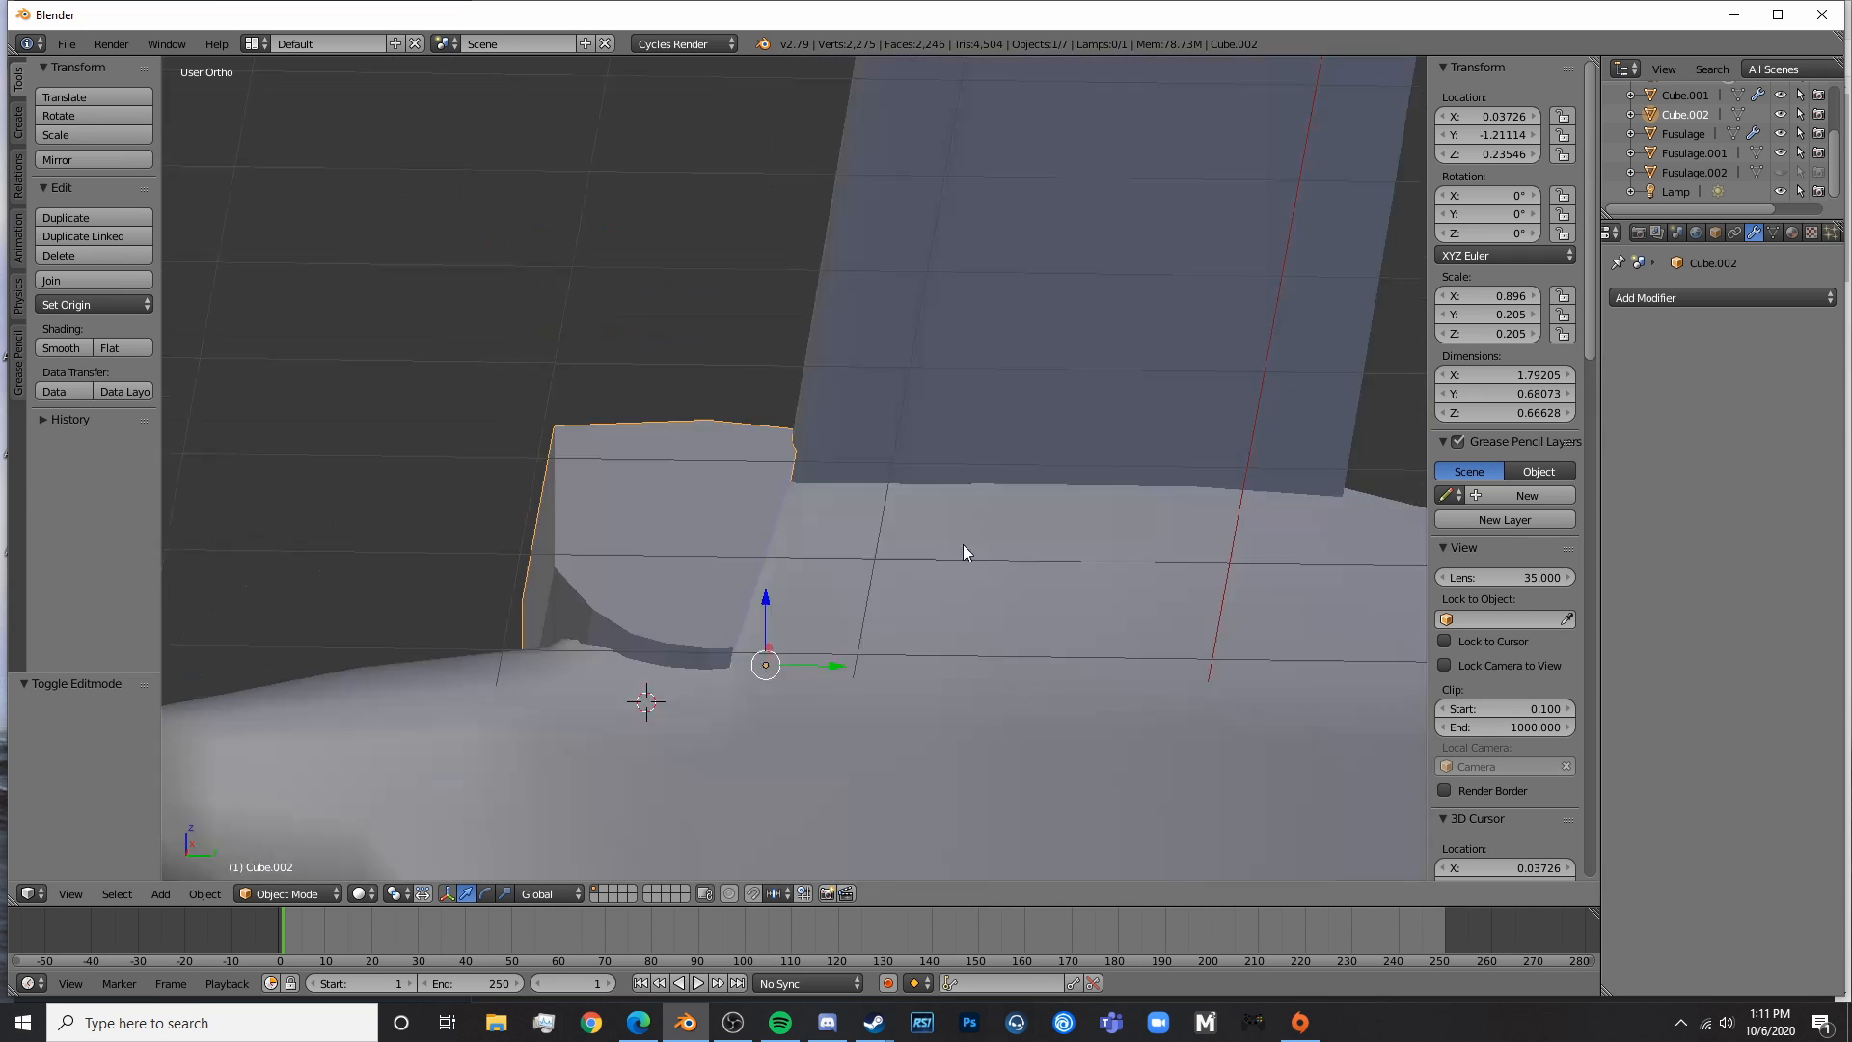
- Raise the block's lower front corner vertices slightly along Z at the base of the windshield in side view
{"action": "middle_click_drag", "start_coordinate": [963, 551], "coordinate": [957, 546]}
{"action": "key", "text": "a"}
{"action": "key", "text": "KP_3"}
{"action": "key", "text": "z"}
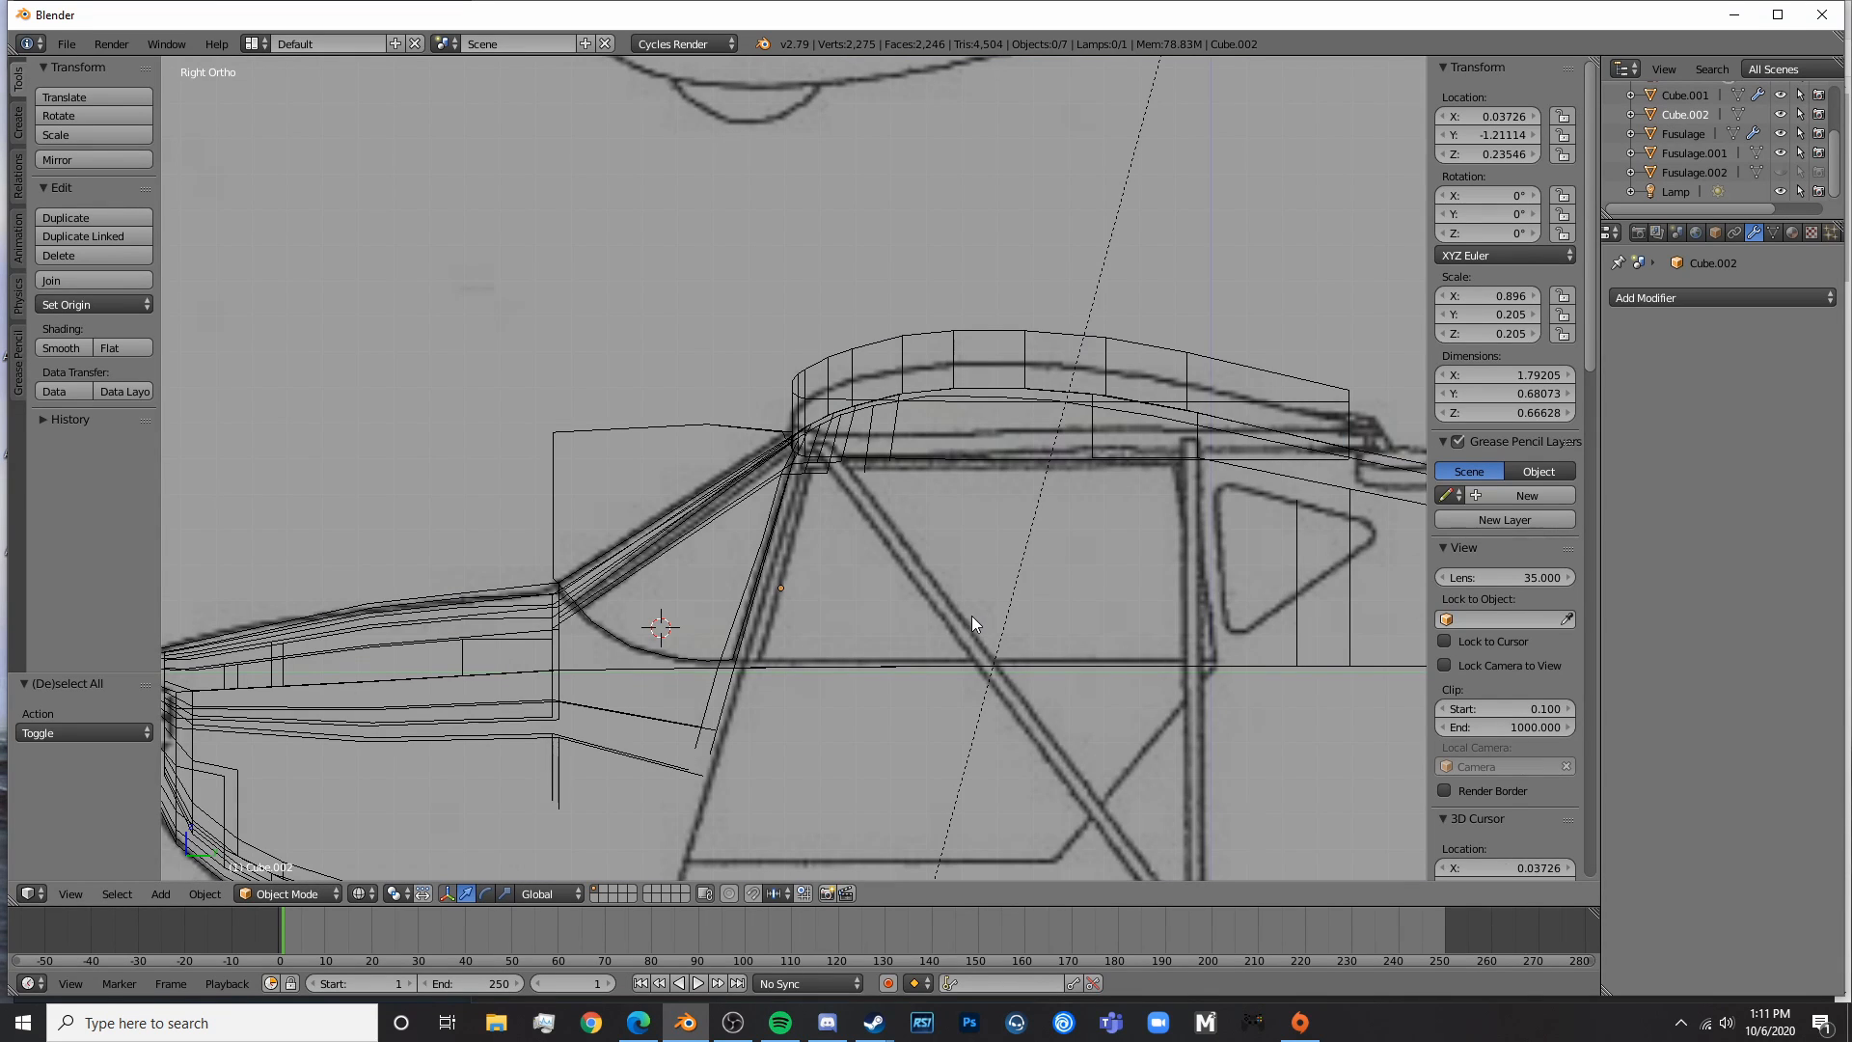
{"action": "scroll", "coordinate": [546, 603], "scroll_direction": "up", "scroll_amount": 5}
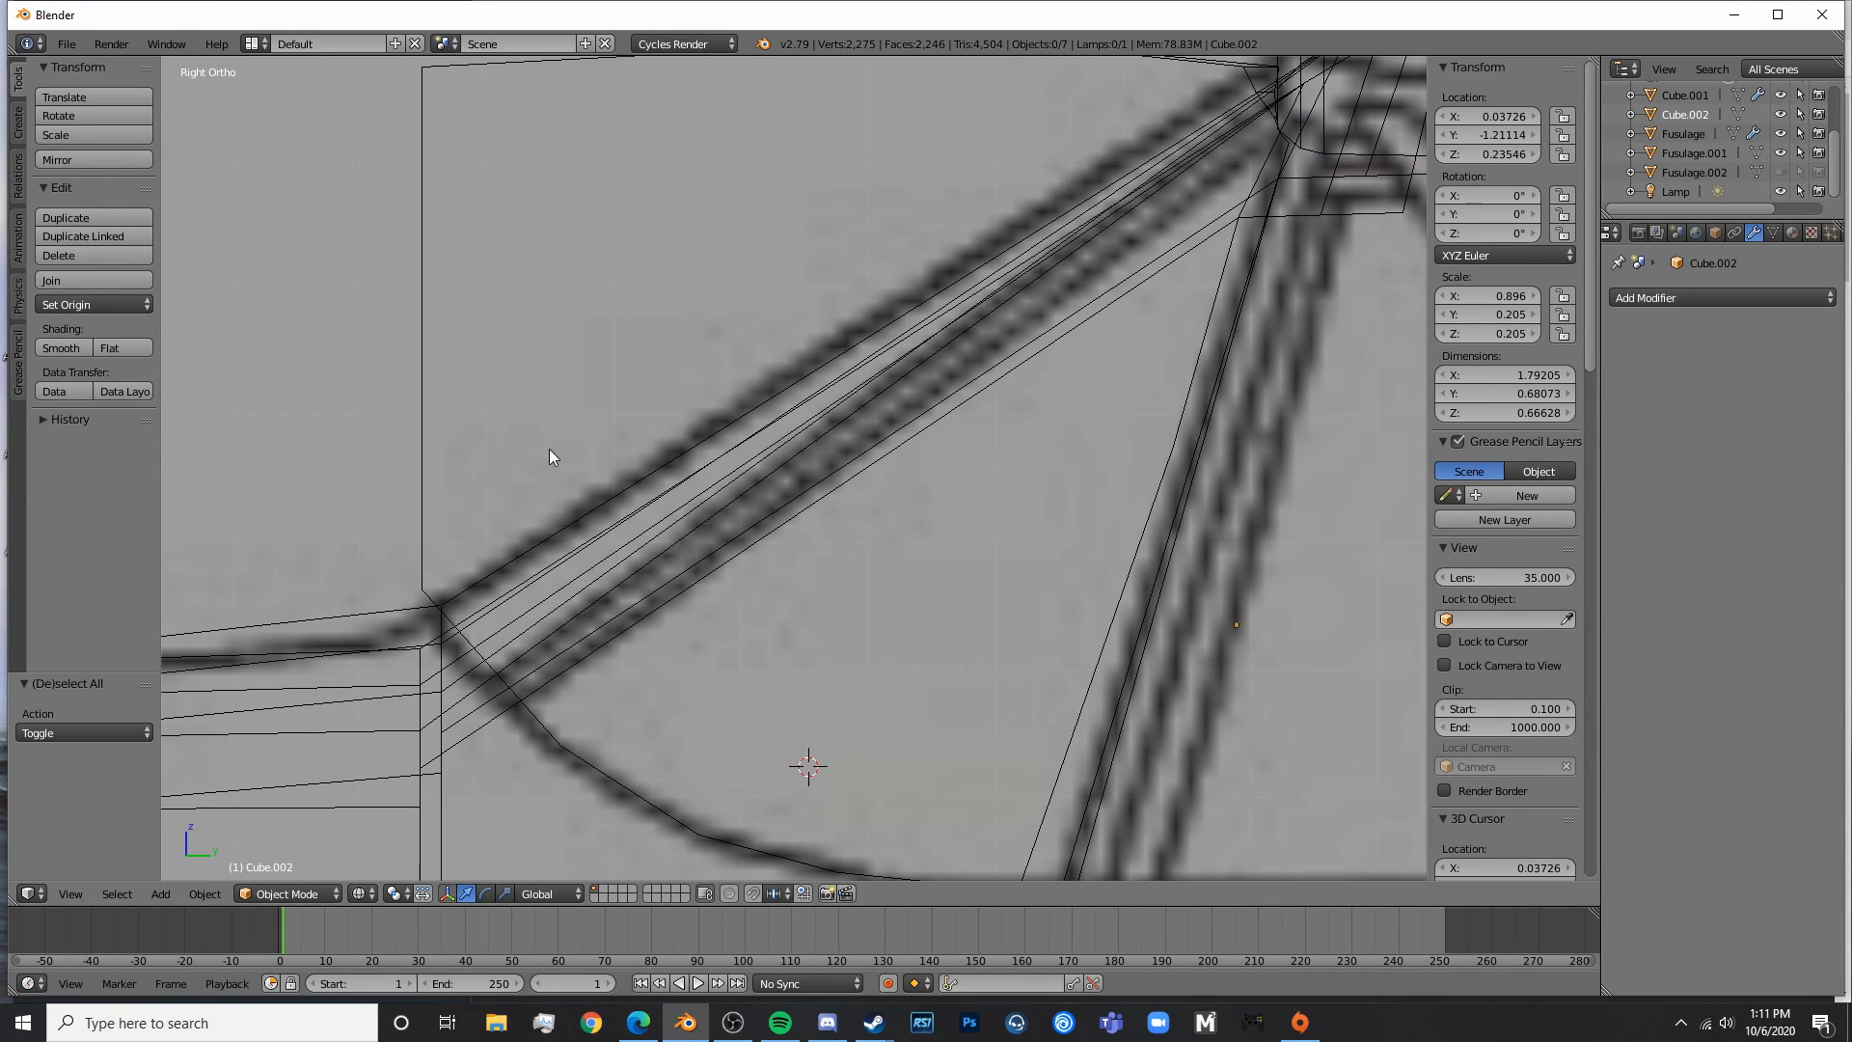
{"action": "key", "text": "Tab"}
{"action": "key", "text": "a"}
{"action": "key", "text": "c"}
{"action": "left_click", "coordinate": [430, 591]}
{"action": "key", "text": "Escape"}
{"action": "left_click_drag", "start_coordinate": [421, 526], "coordinate": [436, 507]}
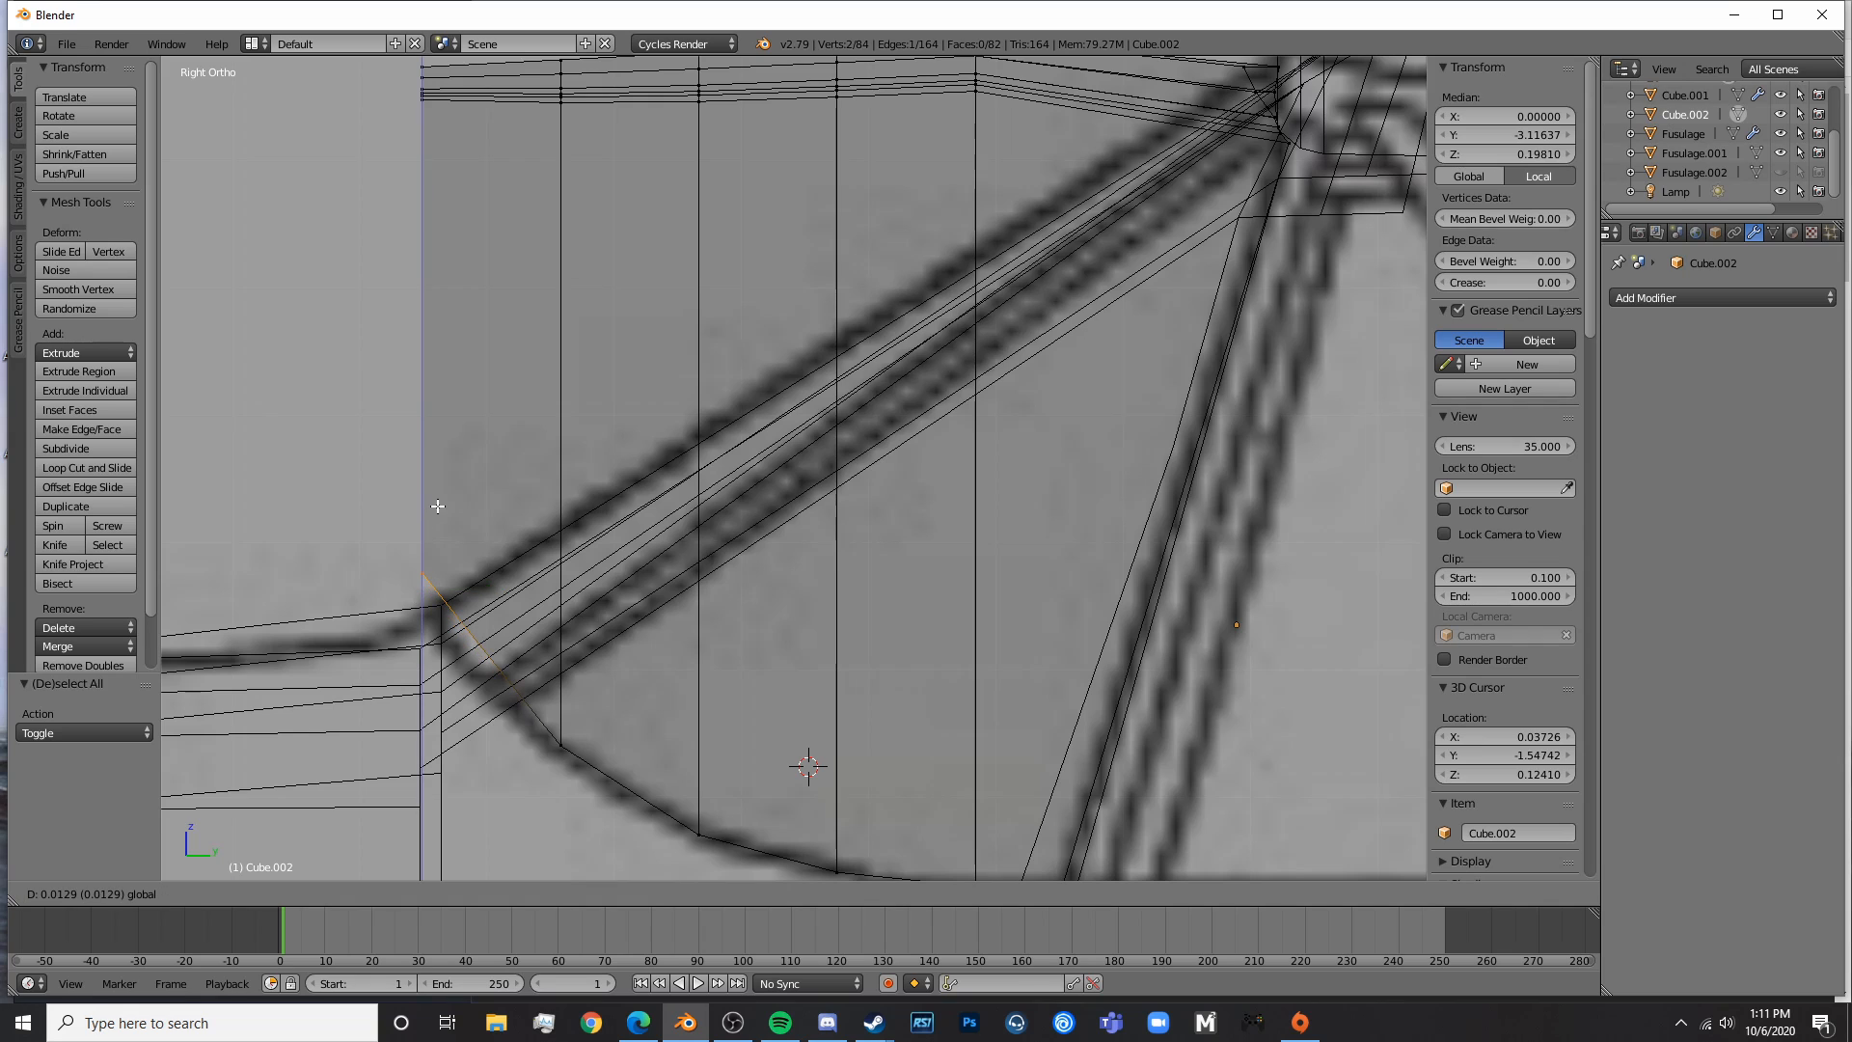
- Check the block against the fuselage and add a centered vertical loop cut between its front edge and first vertical cut
{"action": "key", "text": "Tab"}
{"action": "scroll", "coordinate": [772, 654], "scroll_direction": "down", "scroll_amount": 4}
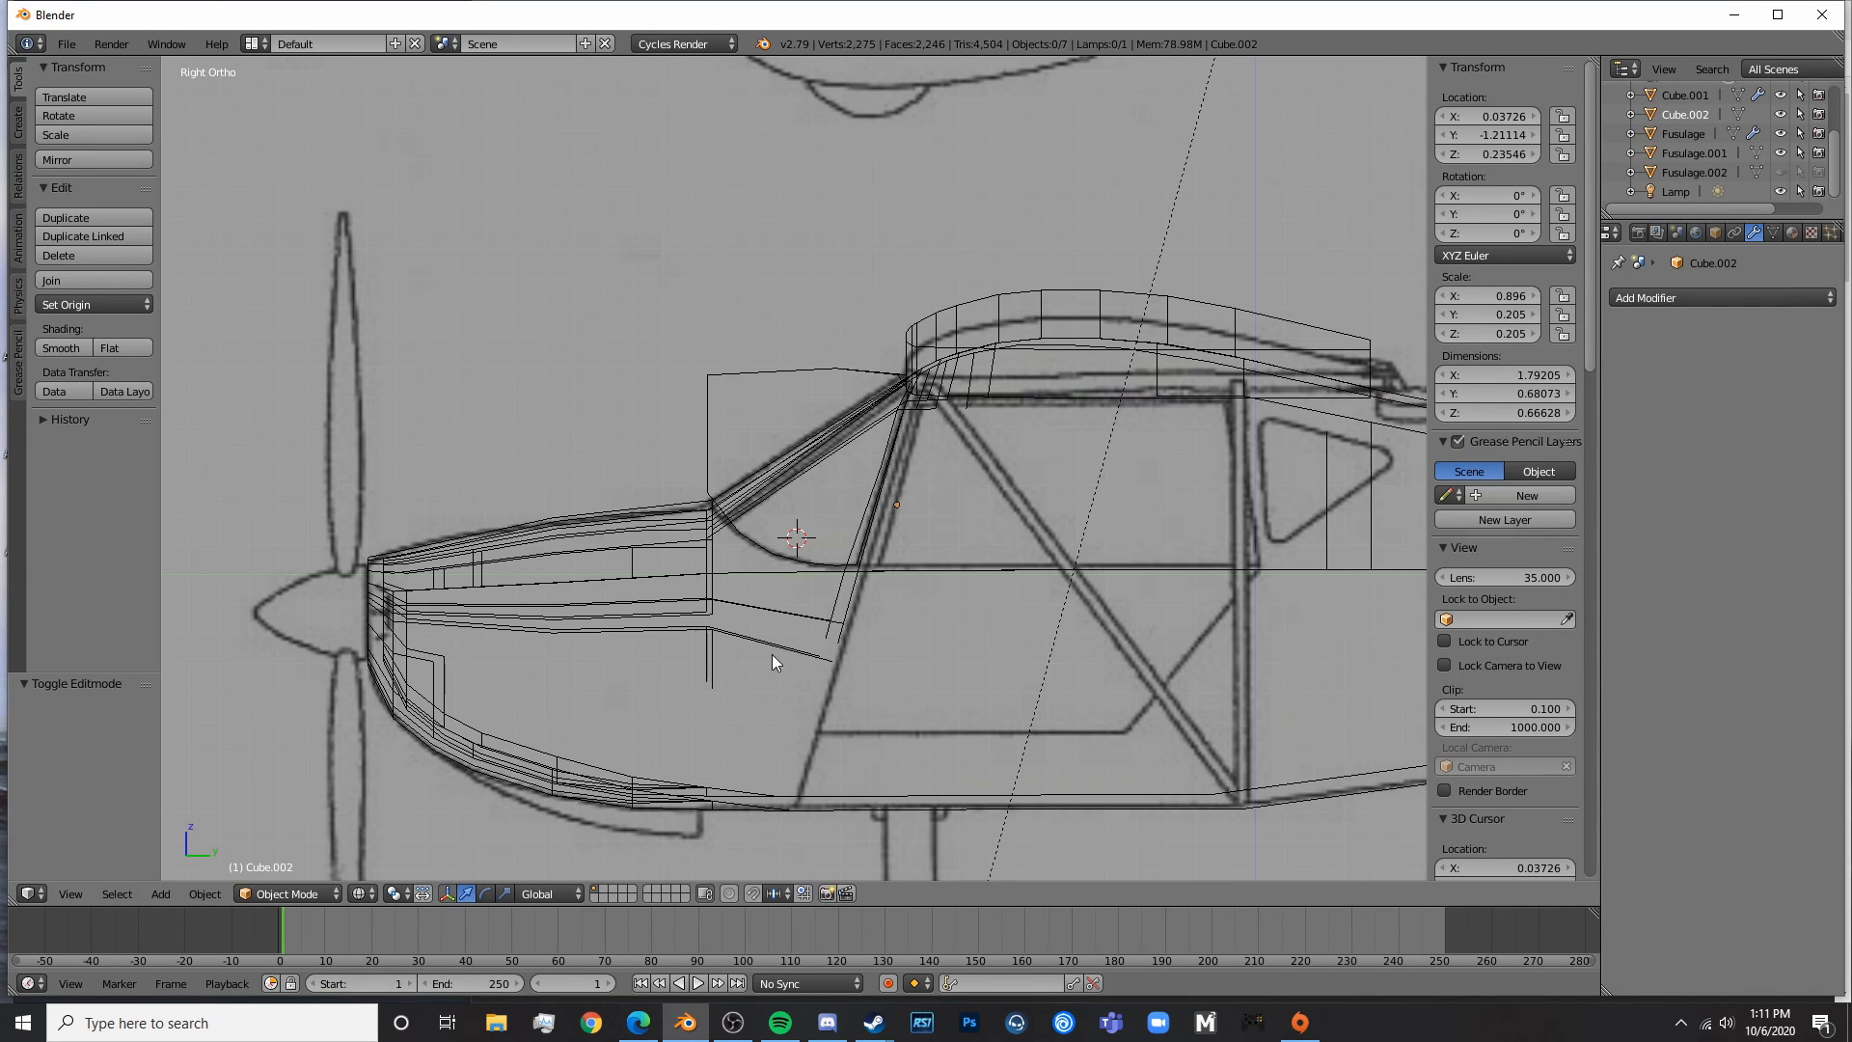
{"action": "key", "text": "z"}
{"action": "scroll", "coordinate": [733, 594], "scroll_direction": "up", "scroll_amount": 3}
{"action": "key", "text": "Tab"}
{"action": "scroll", "coordinate": [734, 596], "scroll_direction": "down", "scroll_amount": 4}
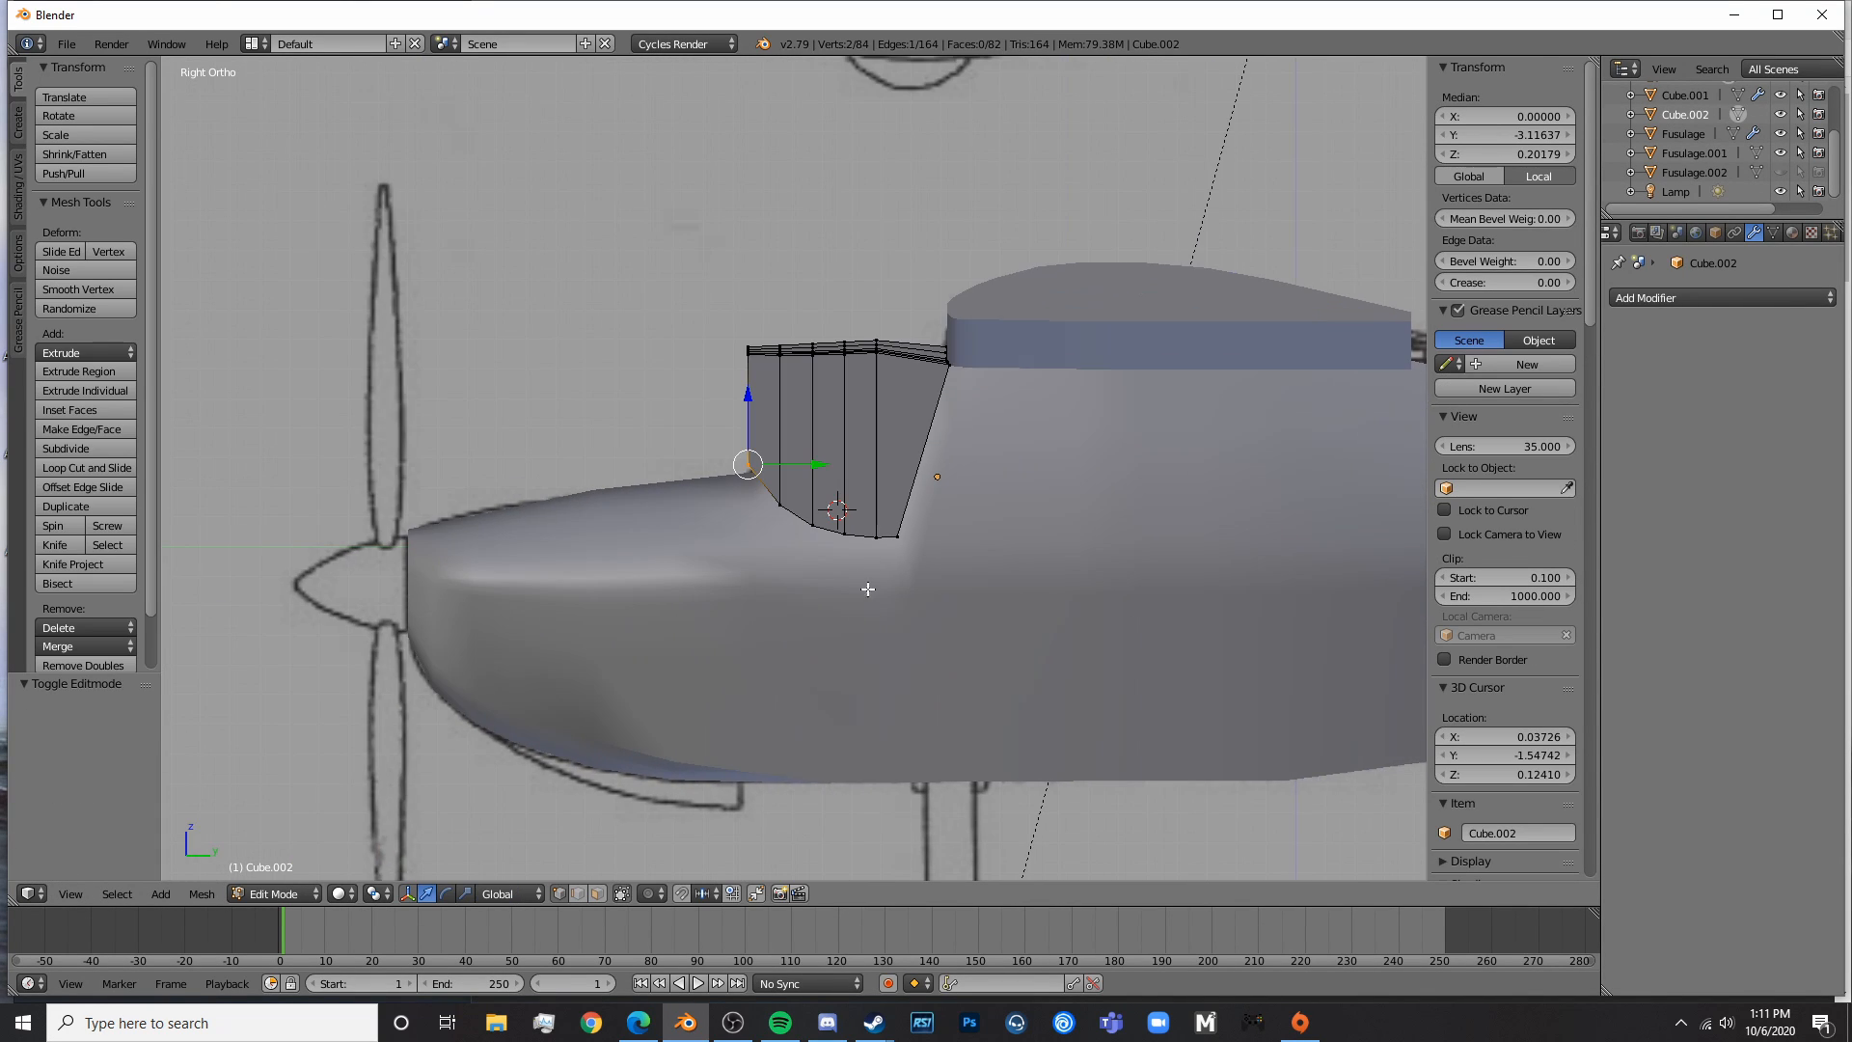
{"action": "key", "text": "z"}
{"action": "scroll", "coordinate": [729, 526], "scroll_direction": "up", "scroll_amount": 5}
{"action": "key", "text": "a"}
{"action": "key", "text": "ctrl+r"}
{"action": "left_click", "coordinate": [729, 525]}
{"action": "right_click", "coordinate": [729, 525]}
- Lower the new cut's bottom vertices along Z onto the curved window outline
{"action": "key", "text": "a"}
{"action": "key", "text": "c"}
{"action": "left_click", "coordinate": [714, 512]}
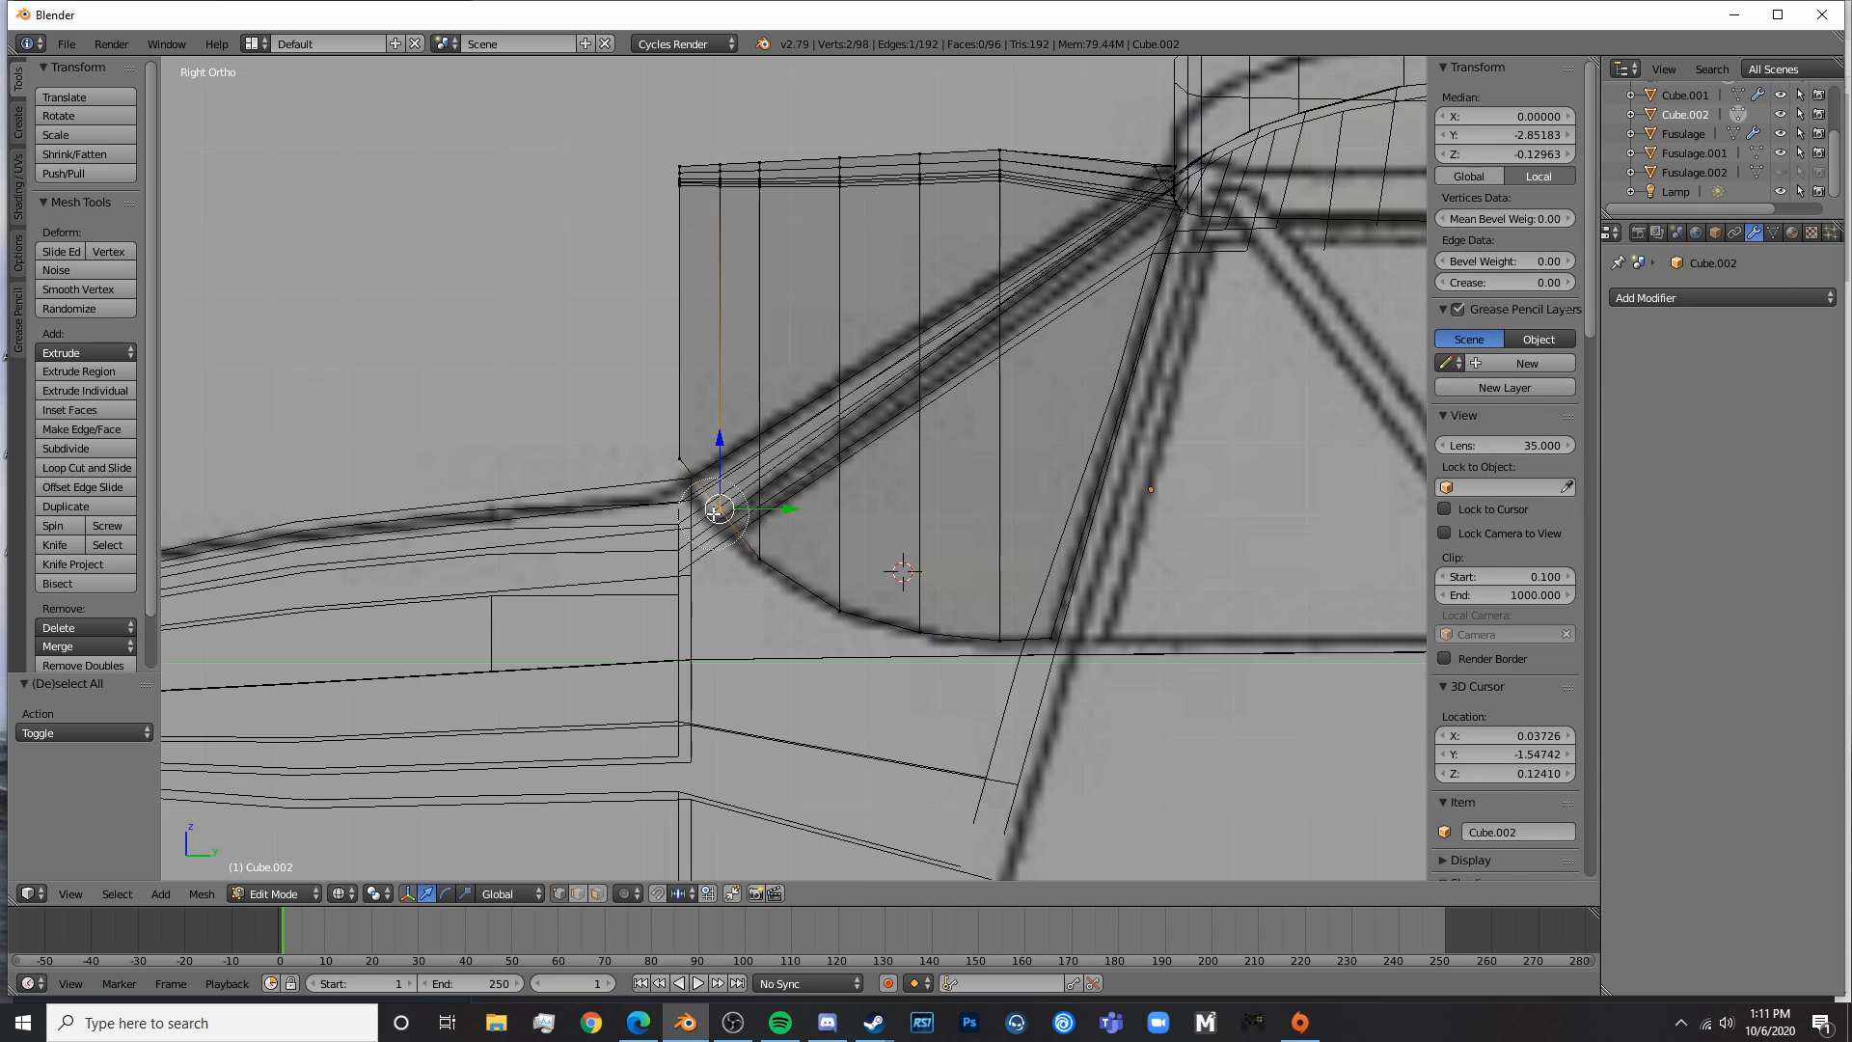
{"action": "right_click", "coordinate": [714, 512]}
{"action": "left_click_drag", "start_coordinate": [718, 460], "coordinate": [710, 471]}
- Add another vertical loop cut next to the block's front edge and adjust its bottom vertices along Z to the outline
{"action": "key", "text": "a"}
{"action": "key", "text": "ctrl+r"}
{"action": "left_click", "coordinate": [703, 479]}
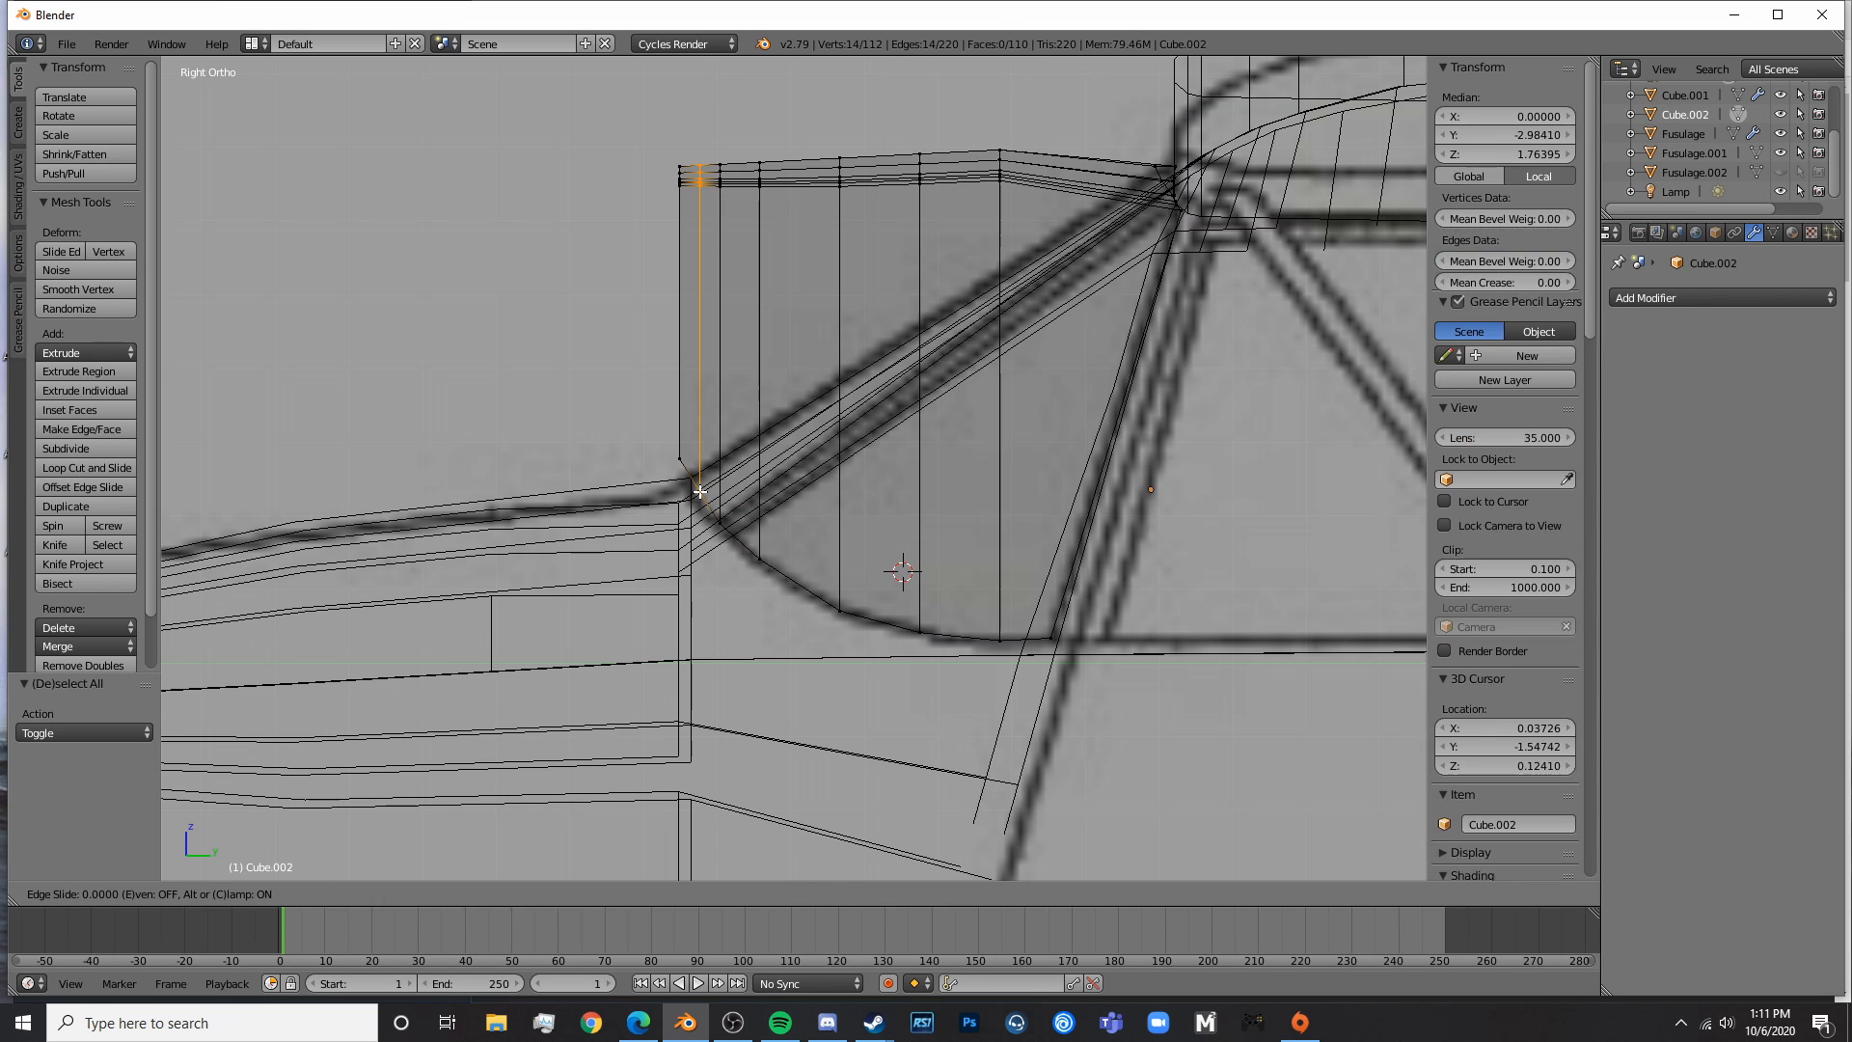
{"action": "right_click", "coordinate": [703, 478]}
{"action": "key", "text": "a"}
{"action": "key", "text": "c"}
{"action": "left_click", "coordinate": [700, 479]}
{"action": "key", "text": "a"}
{"action": "key", "text": "c"}
{"action": "left_click", "coordinate": [704, 495]}
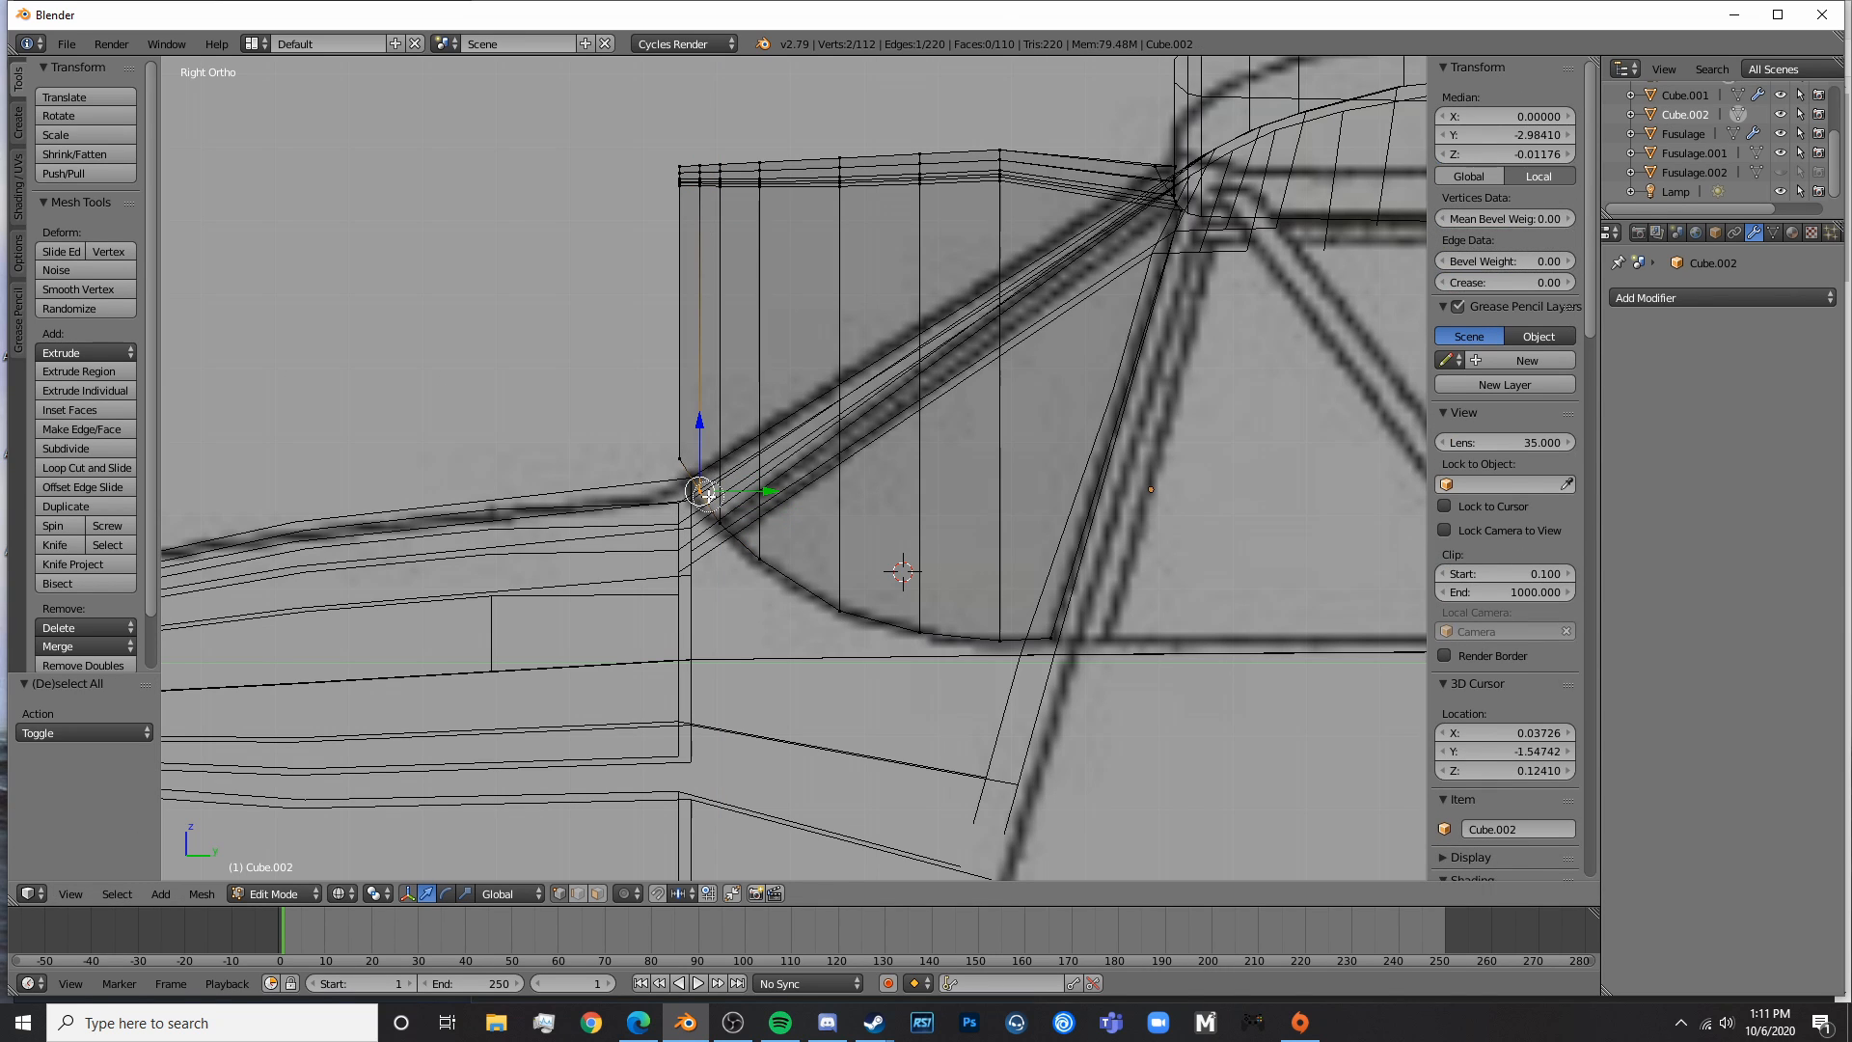
{"action": "right_click", "coordinate": [704, 495]}
{"action": "left_click_drag", "start_coordinate": [698, 440], "coordinate": [660, 434]}
- Fine-tune the block's lower front corner at the windshield base and check the outline in Object Mode
{"action": "key", "text": "a"}
{"action": "key", "text": "c"}
{"action": "left_click", "coordinate": [679, 455]}
{"action": "right_click", "coordinate": [679, 455]}
{"action": "key", "text": "Tab"}
{"action": "scroll", "coordinate": [759, 512], "scroll_direction": "up", "scroll_amount": 3}
{"action": "key", "text": "Tab"}
{"action": "left_click", "coordinate": [660, 434]}
{"action": "key", "text": "Tab"}
{"action": "scroll", "coordinate": [719, 553], "scroll_direction": "down", "scroll_amount": 3}
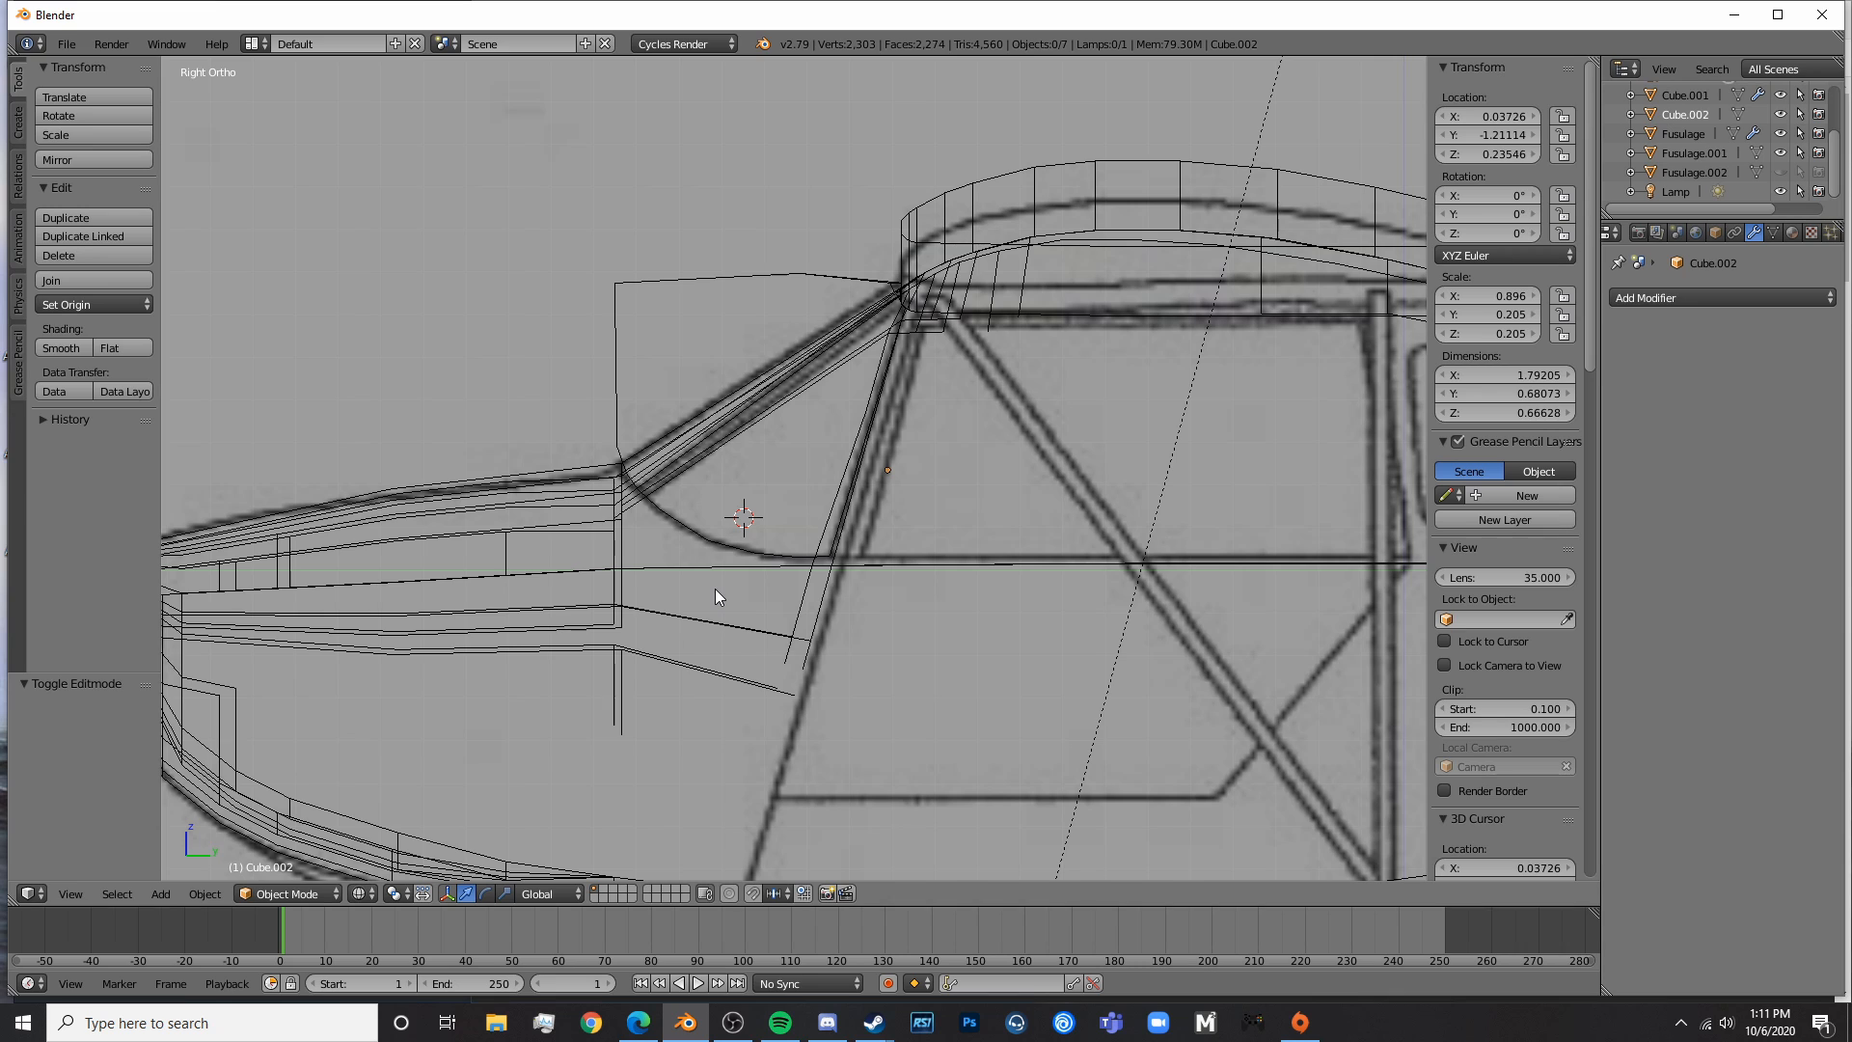
- Place the 3D cursor inside the door window, add a cube there and scale it down to roughly the window's height
{"action": "scroll", "coordinate": [913, 588], "scroll_direction": "down", "scroll_amount": 2}
{"action": "middle_click_drag", "start_coordinate": [912, 588], "coordinate": [804, 602], "text": "shift"}
{"action": "key", "text": "a"}
{"action": "key", "text": "a"}
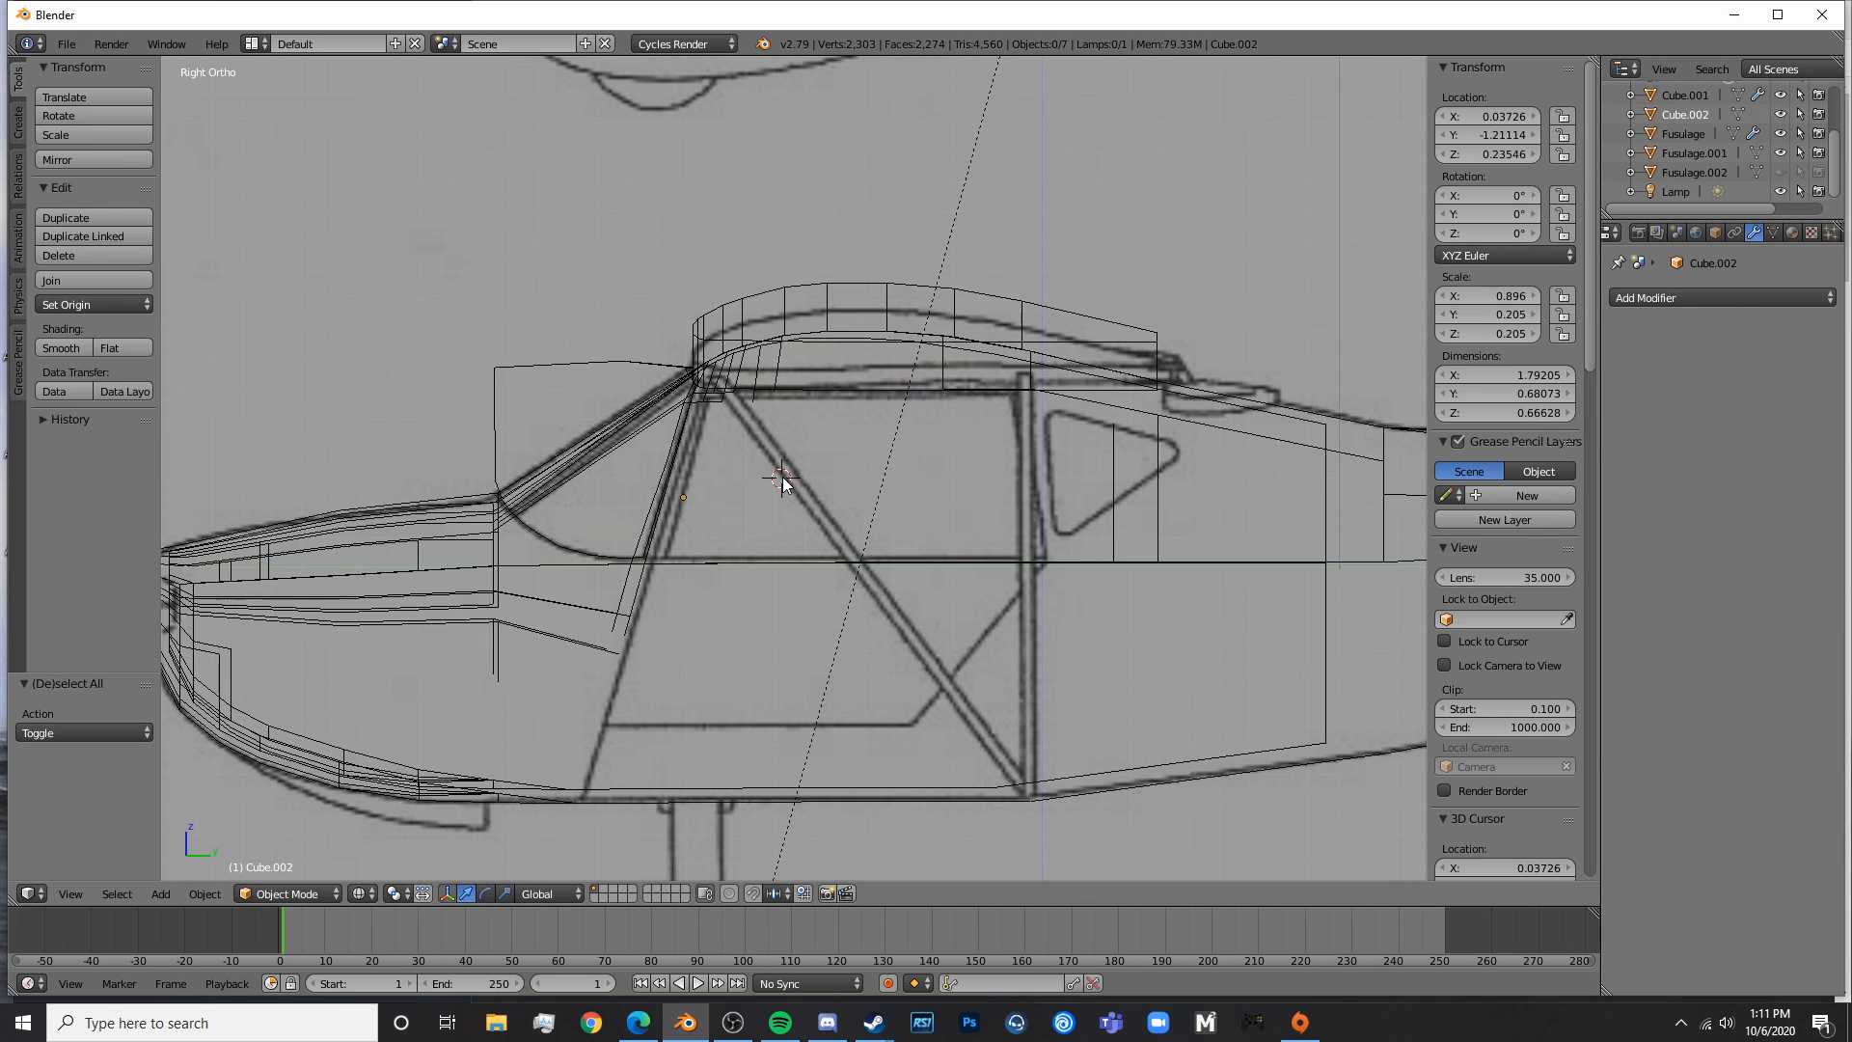
{"action": "key", "text": "shift+a"}
{"action": "mouse_move", "coordinate": [785, 478]}
{"action": "left_click", "coordinate": [866, 498]}
{"action": "key", "text": "s"}
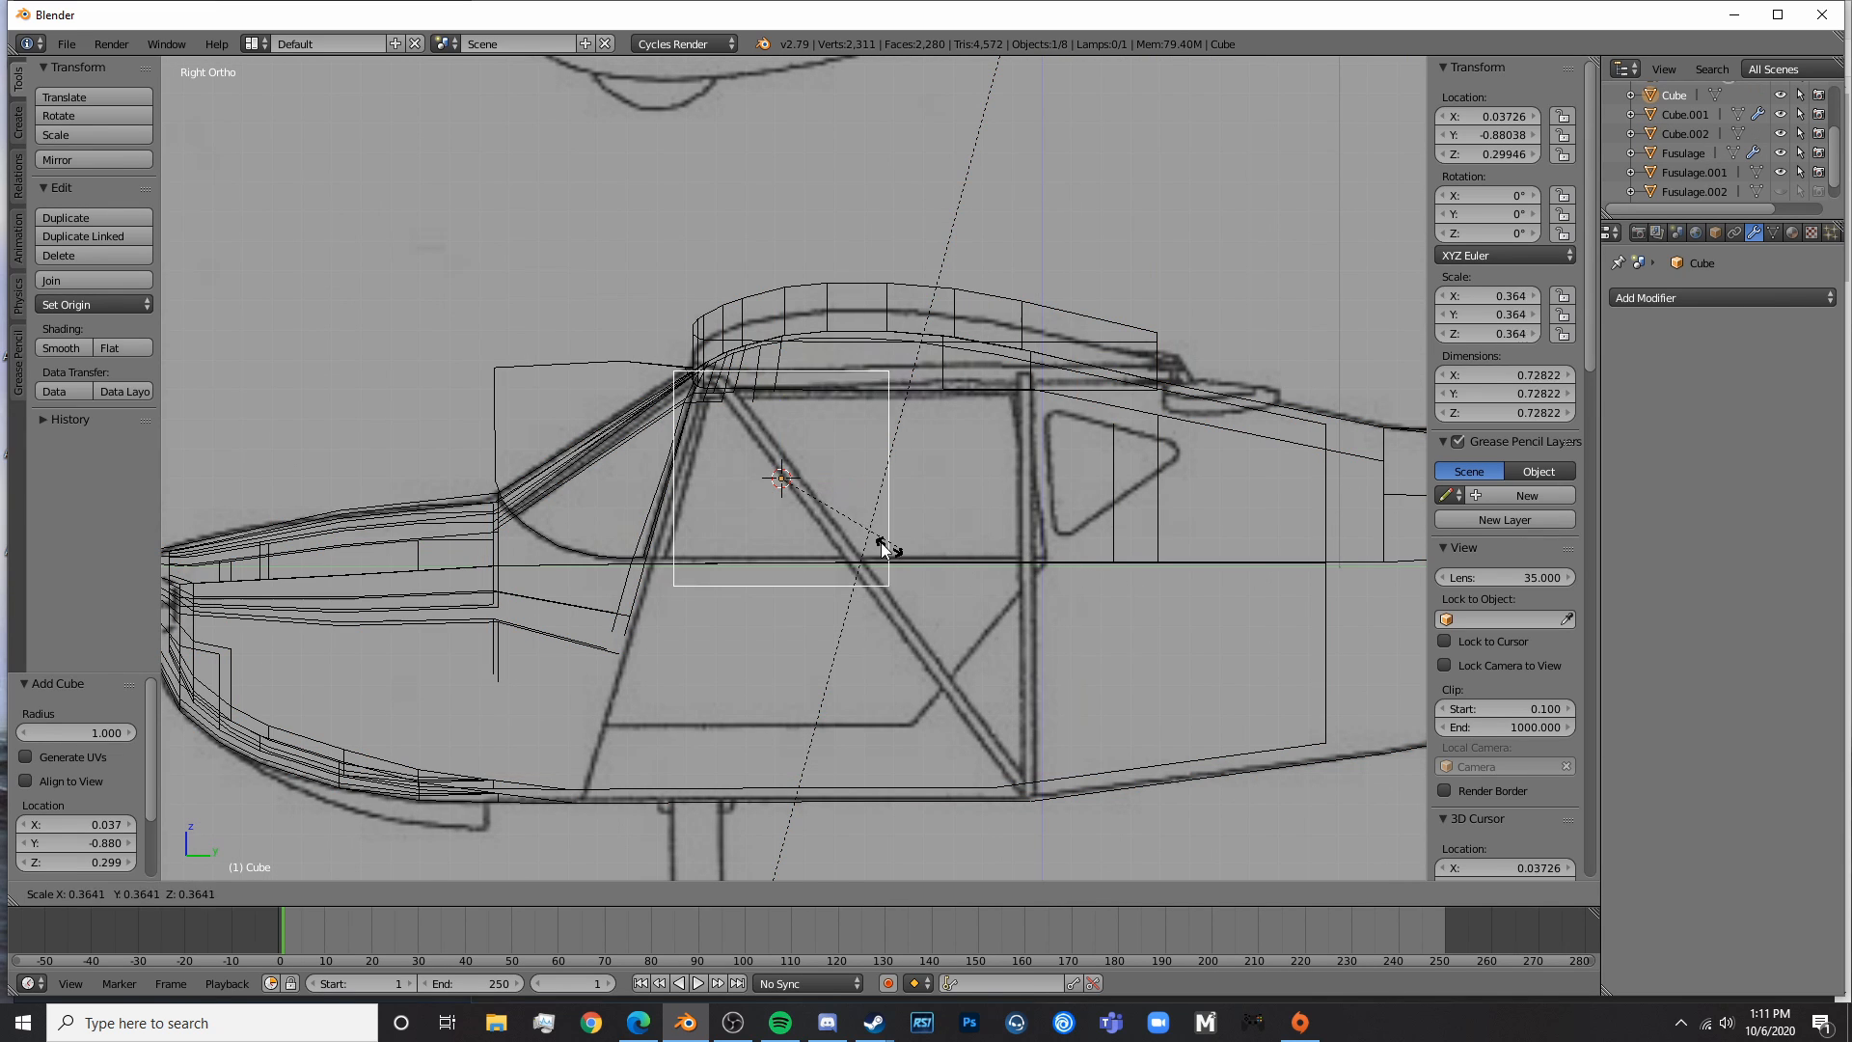
{"action": "left_click", "coordinate": [849, 535]}
- Move the new cube's rear vertices 0.640 backward along Y to the rear door post
{"action": "scroll", "coordinate": [897, 538], "scroll_direction": "up", "scroll_amount": 4}
{"action": "key", "text": "Tab"}
{"action": "key", "text": "a"}
{"action": "key", "text": "c"}
{"action": "left_click_drag", "start_coordinate": [919, 334], "coordinate": [907, 703]}
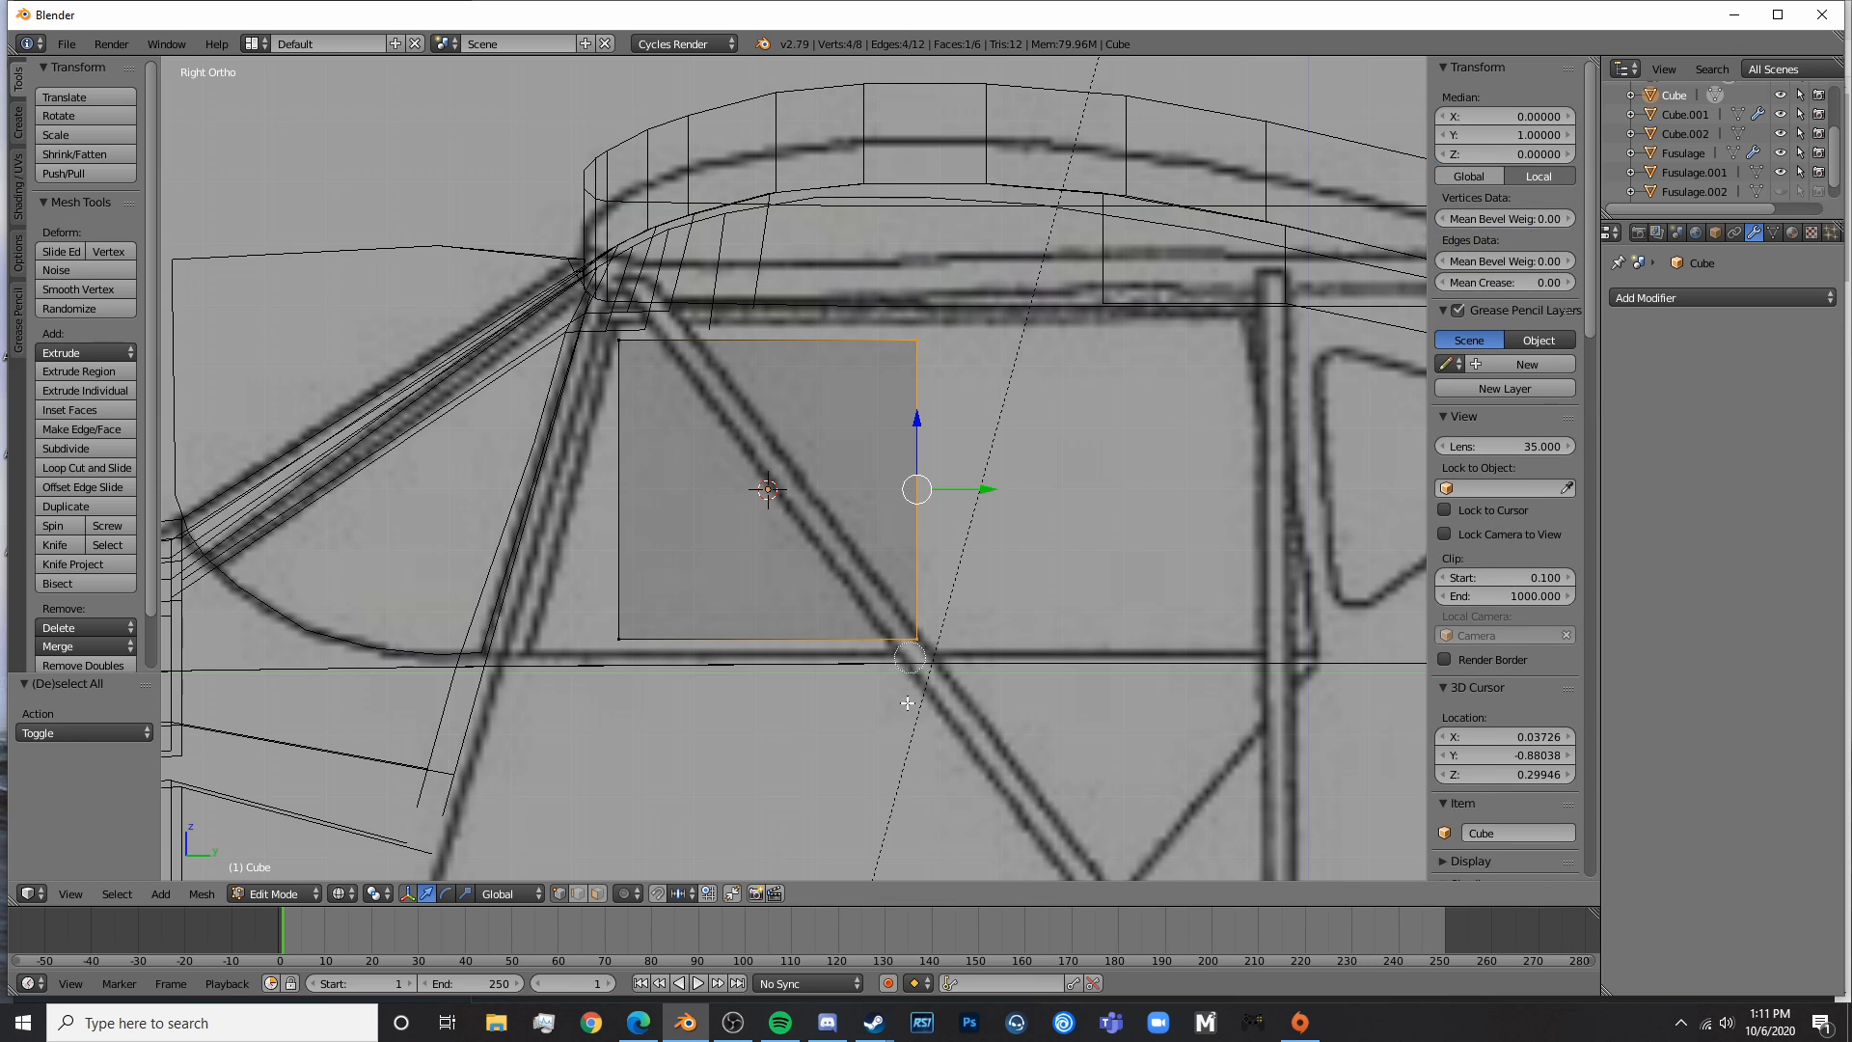
{"action": "middle_click_drag", "start_coordinate": [1007, 563], "coordinate": [784, 595], "text": "shift"}
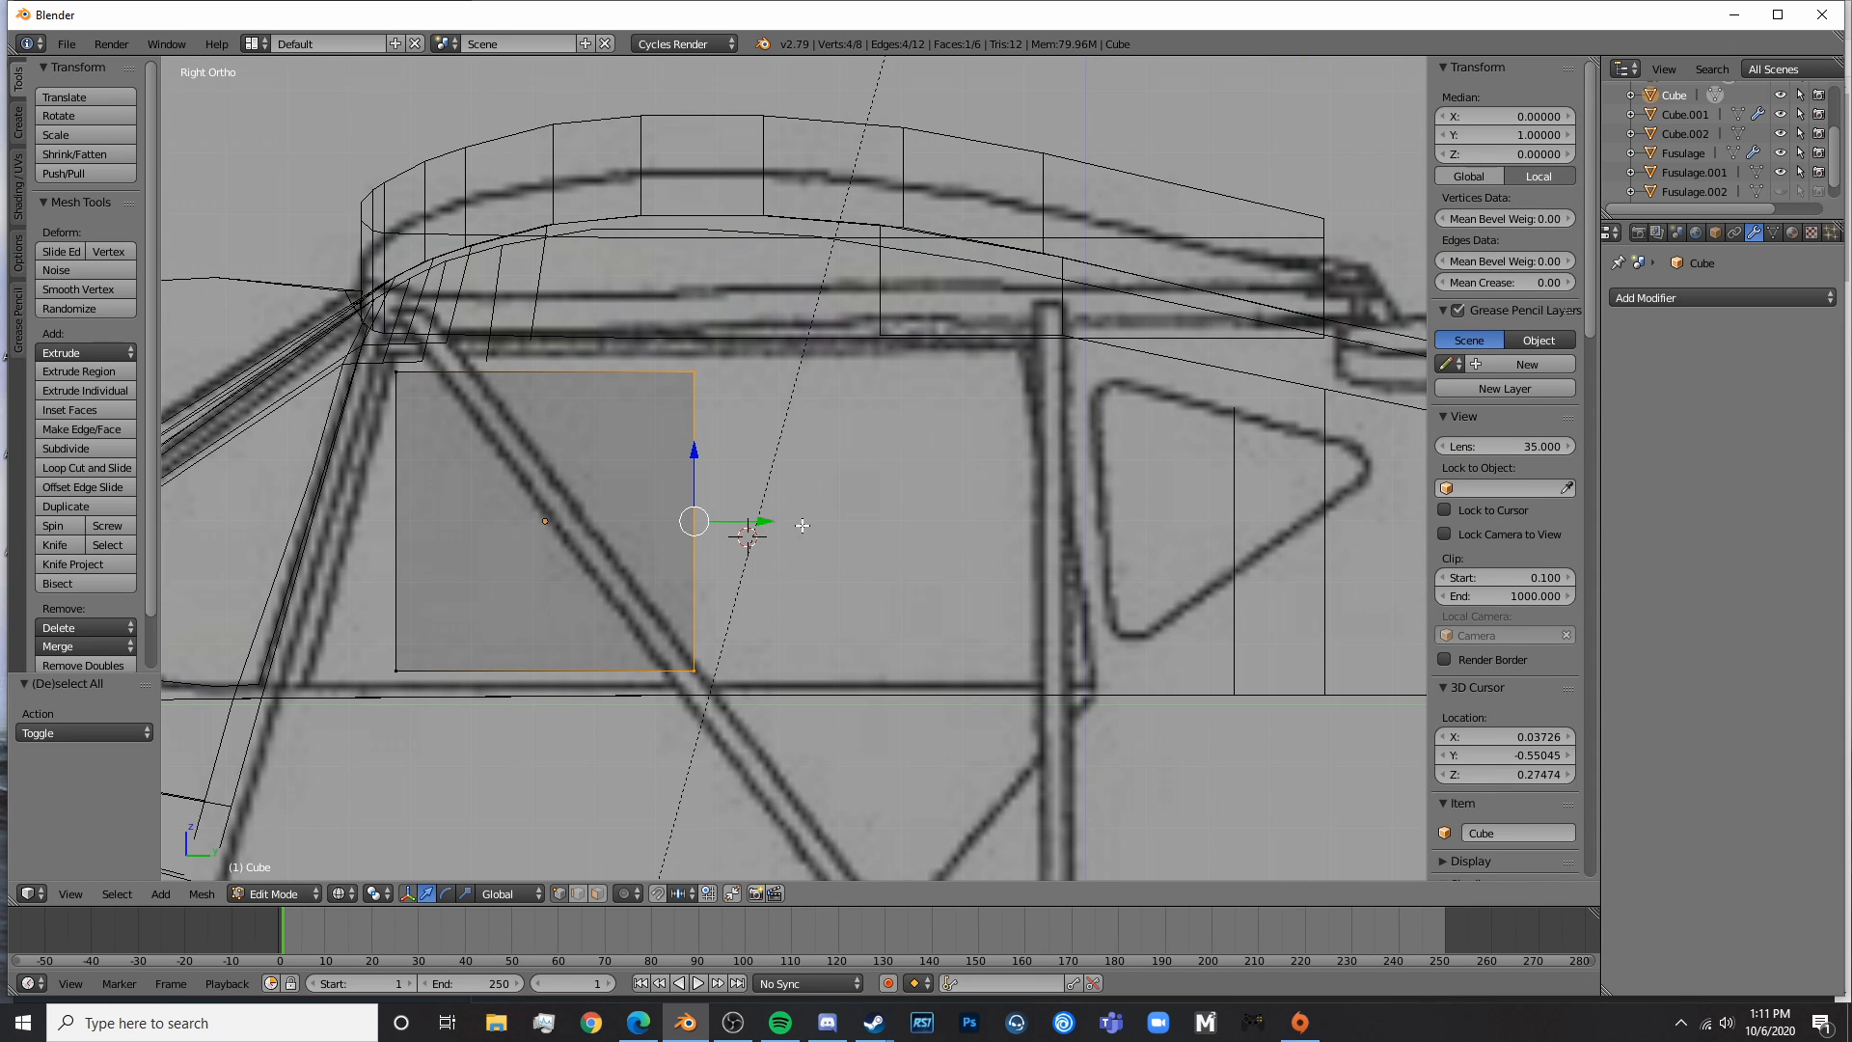
{"action": "key", "text": "g"}
{"action": "key", "text": "y"}
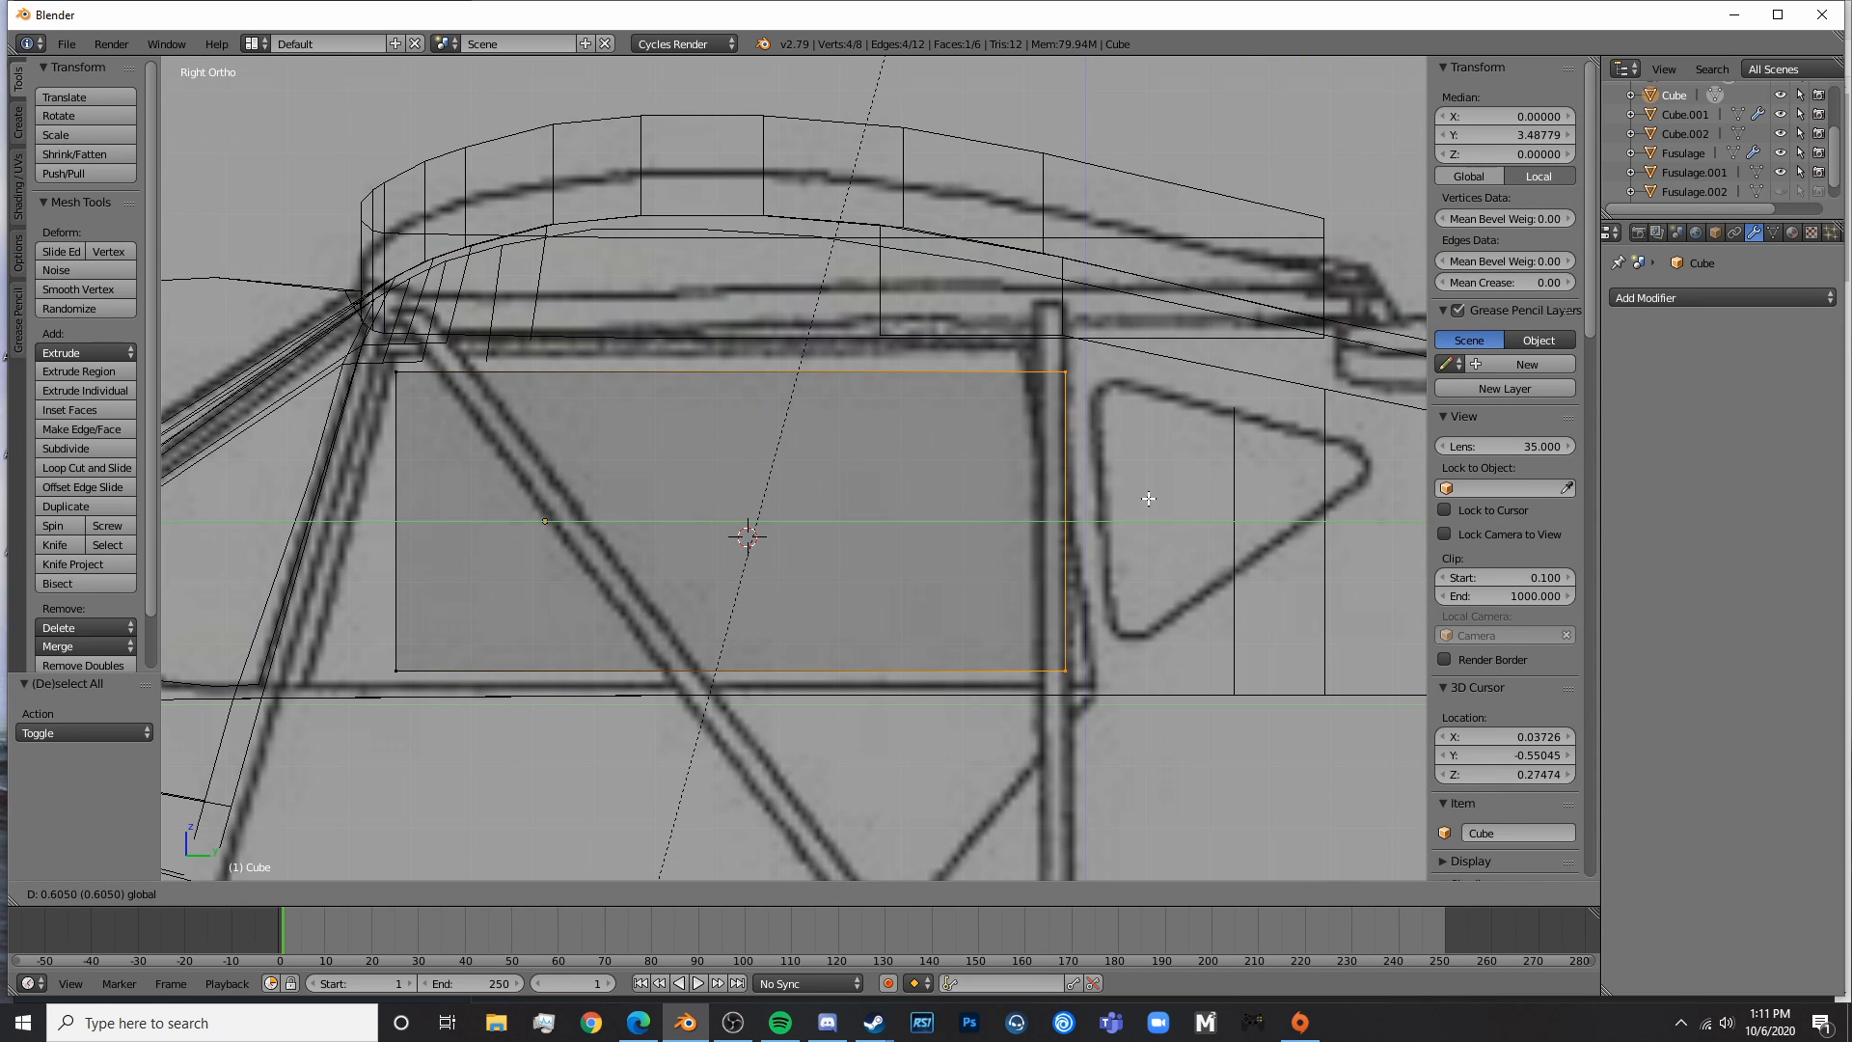
{"action": "left_click", "coordinate": [1161, 502]}
- Switch to the browser and examine the door and side windows in the two open Kitfox reference photos
{"action": "left_click", "coordinate": [637, 1022]}
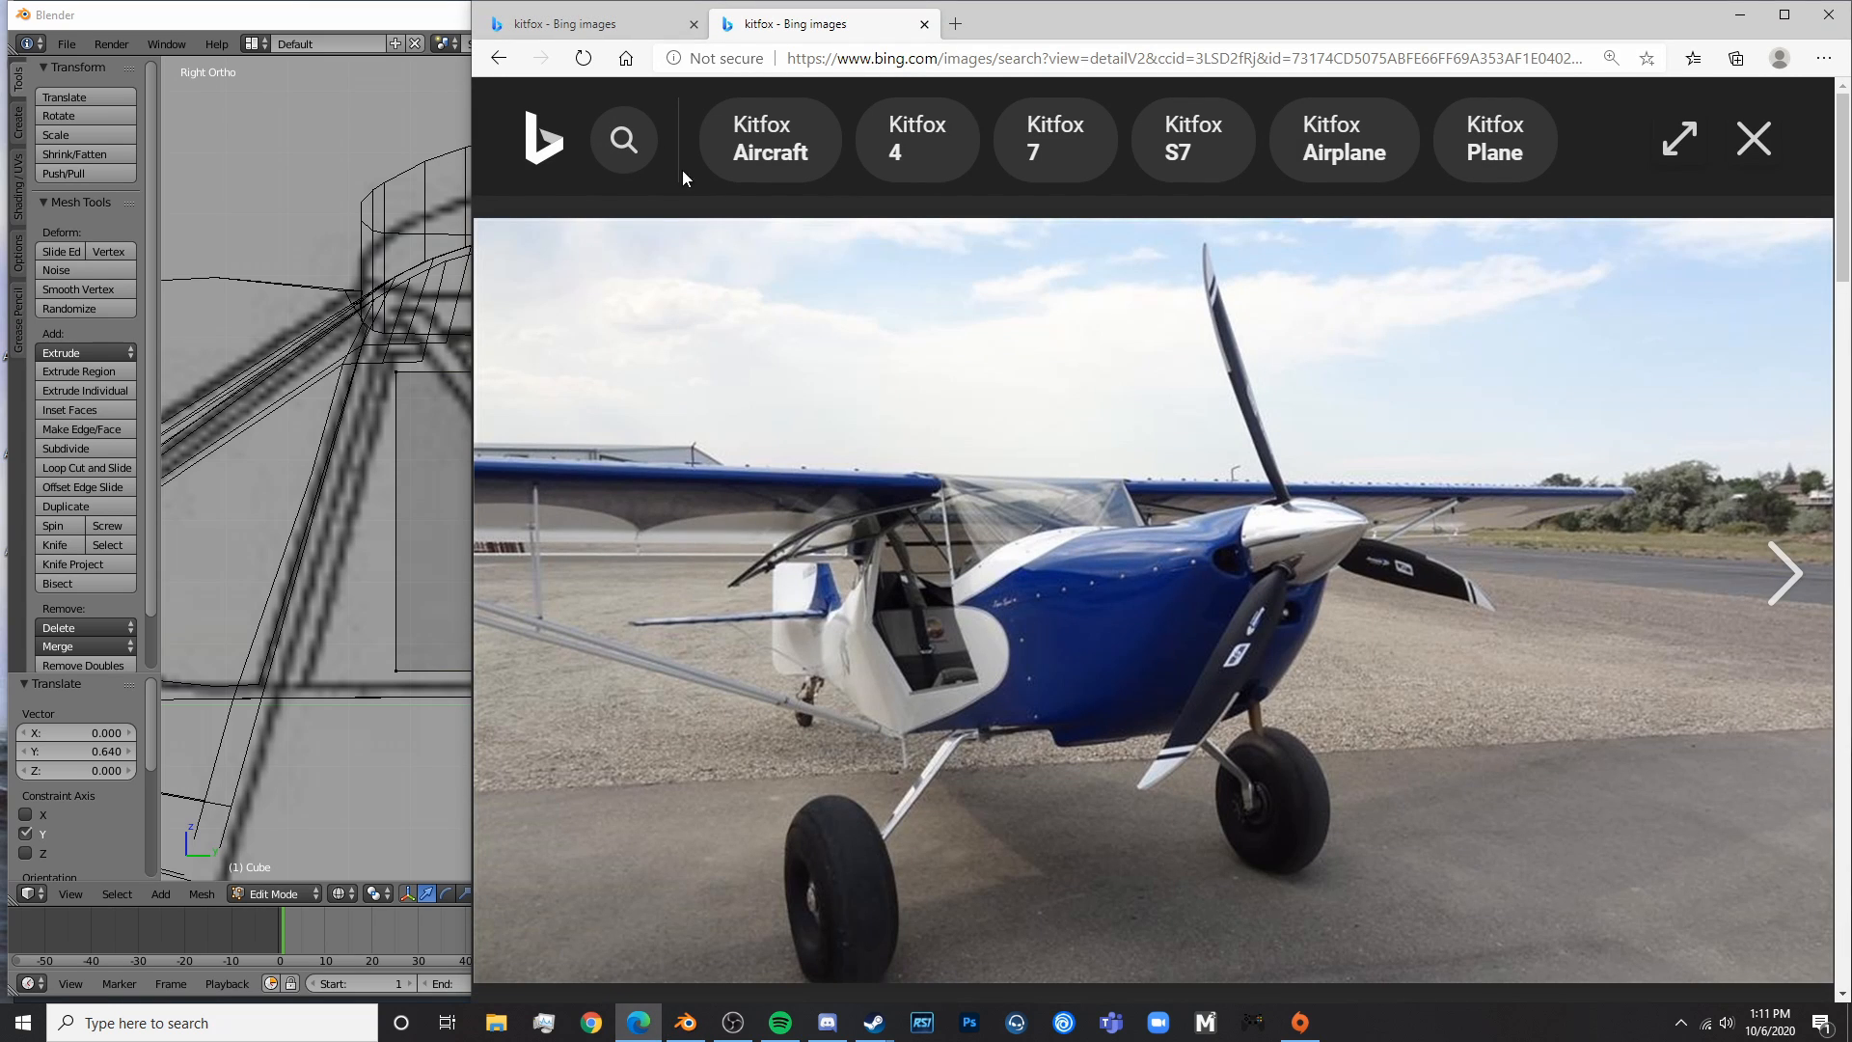
{"action": "left_click", "coordinate": [582, 27]}
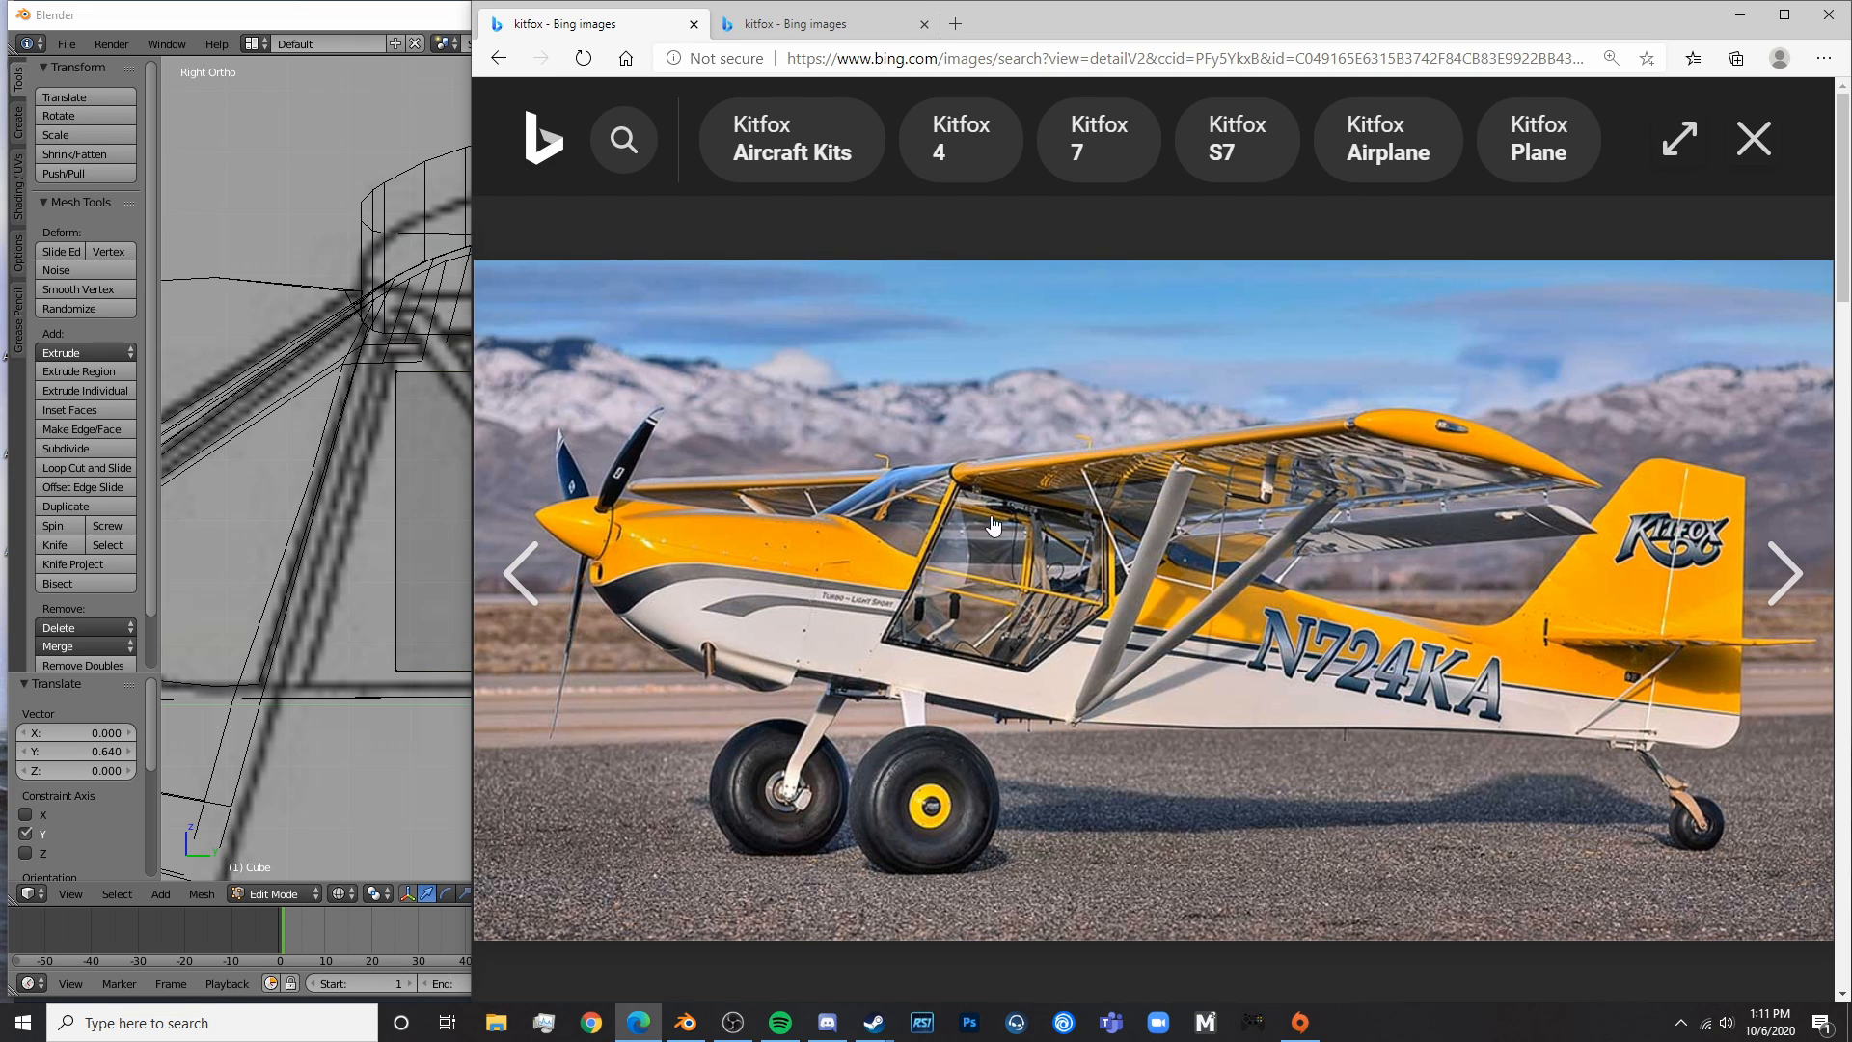
{"action": "left_click", "coordinate": [766, 23]}
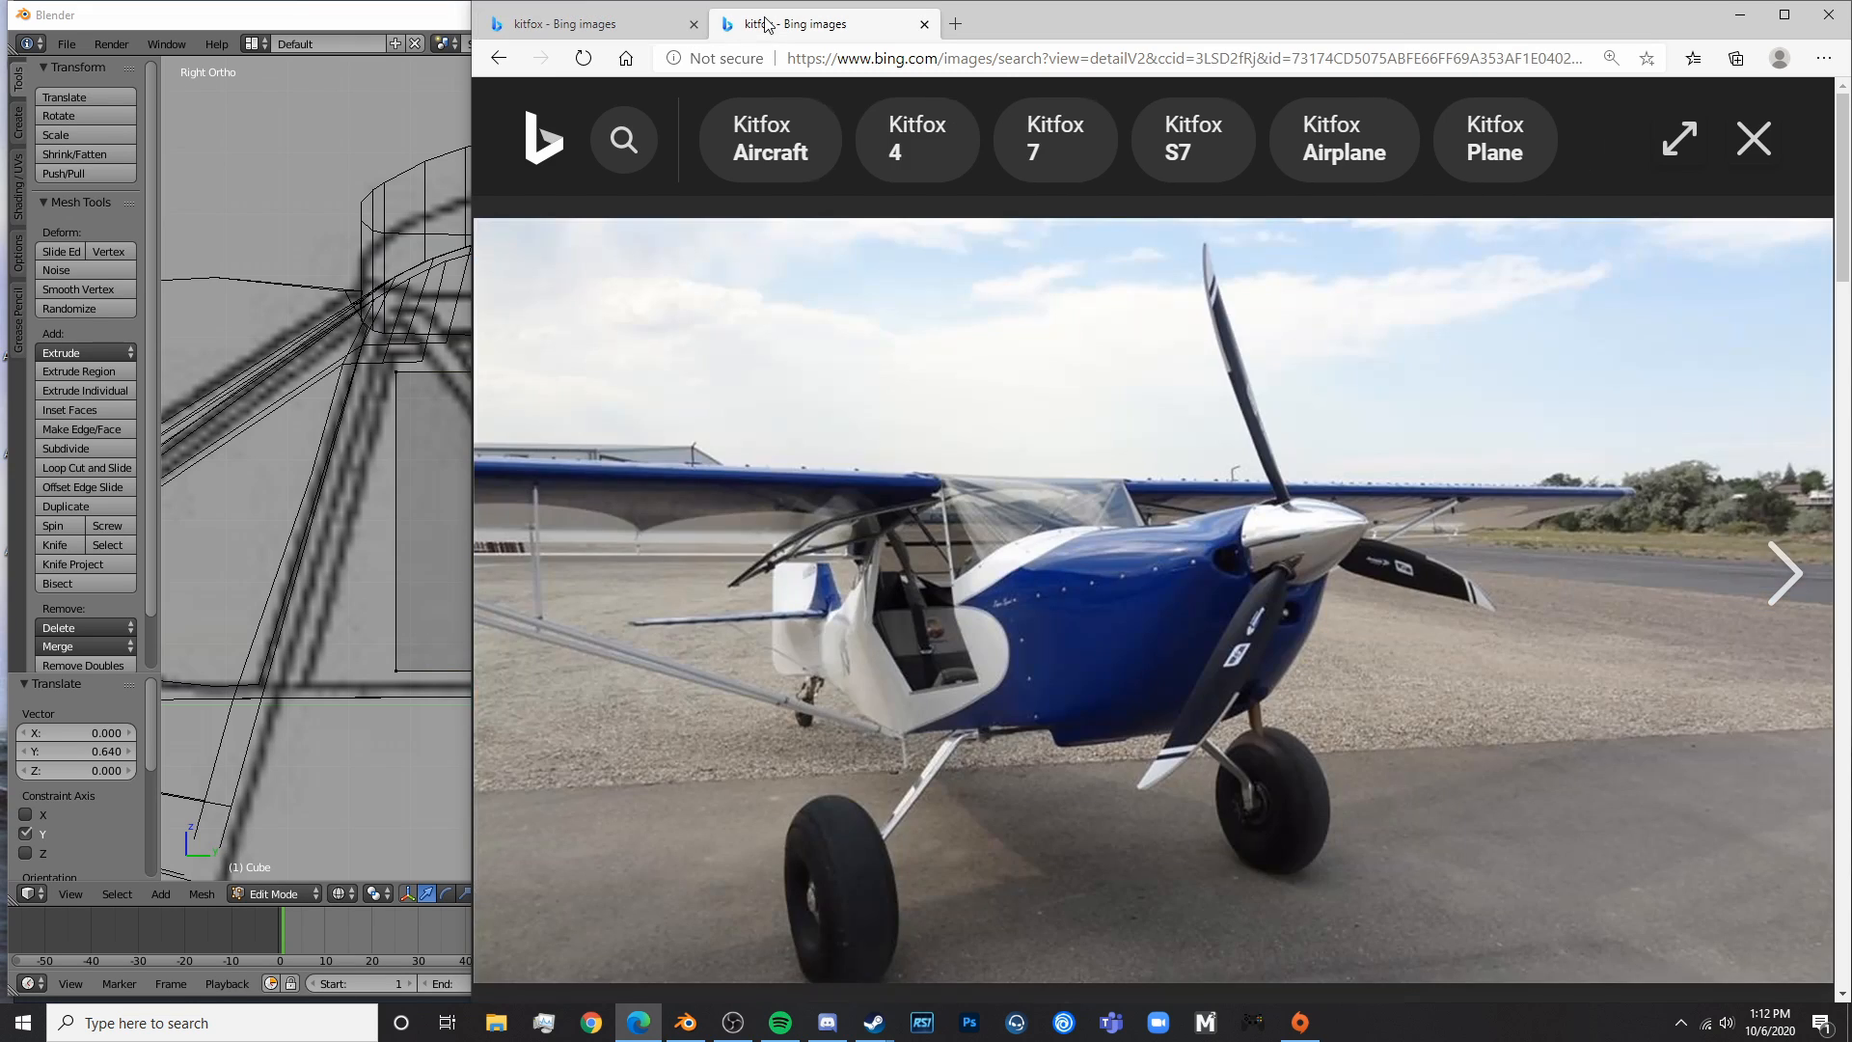
- Search Bing Images for kitfox in a new tab and open the Kitfox 1 photo from avidfoxflyers.com
{"action": "left_click", "coordinate": [954, 27]}
{"action": "type", "text": "kitfox"}
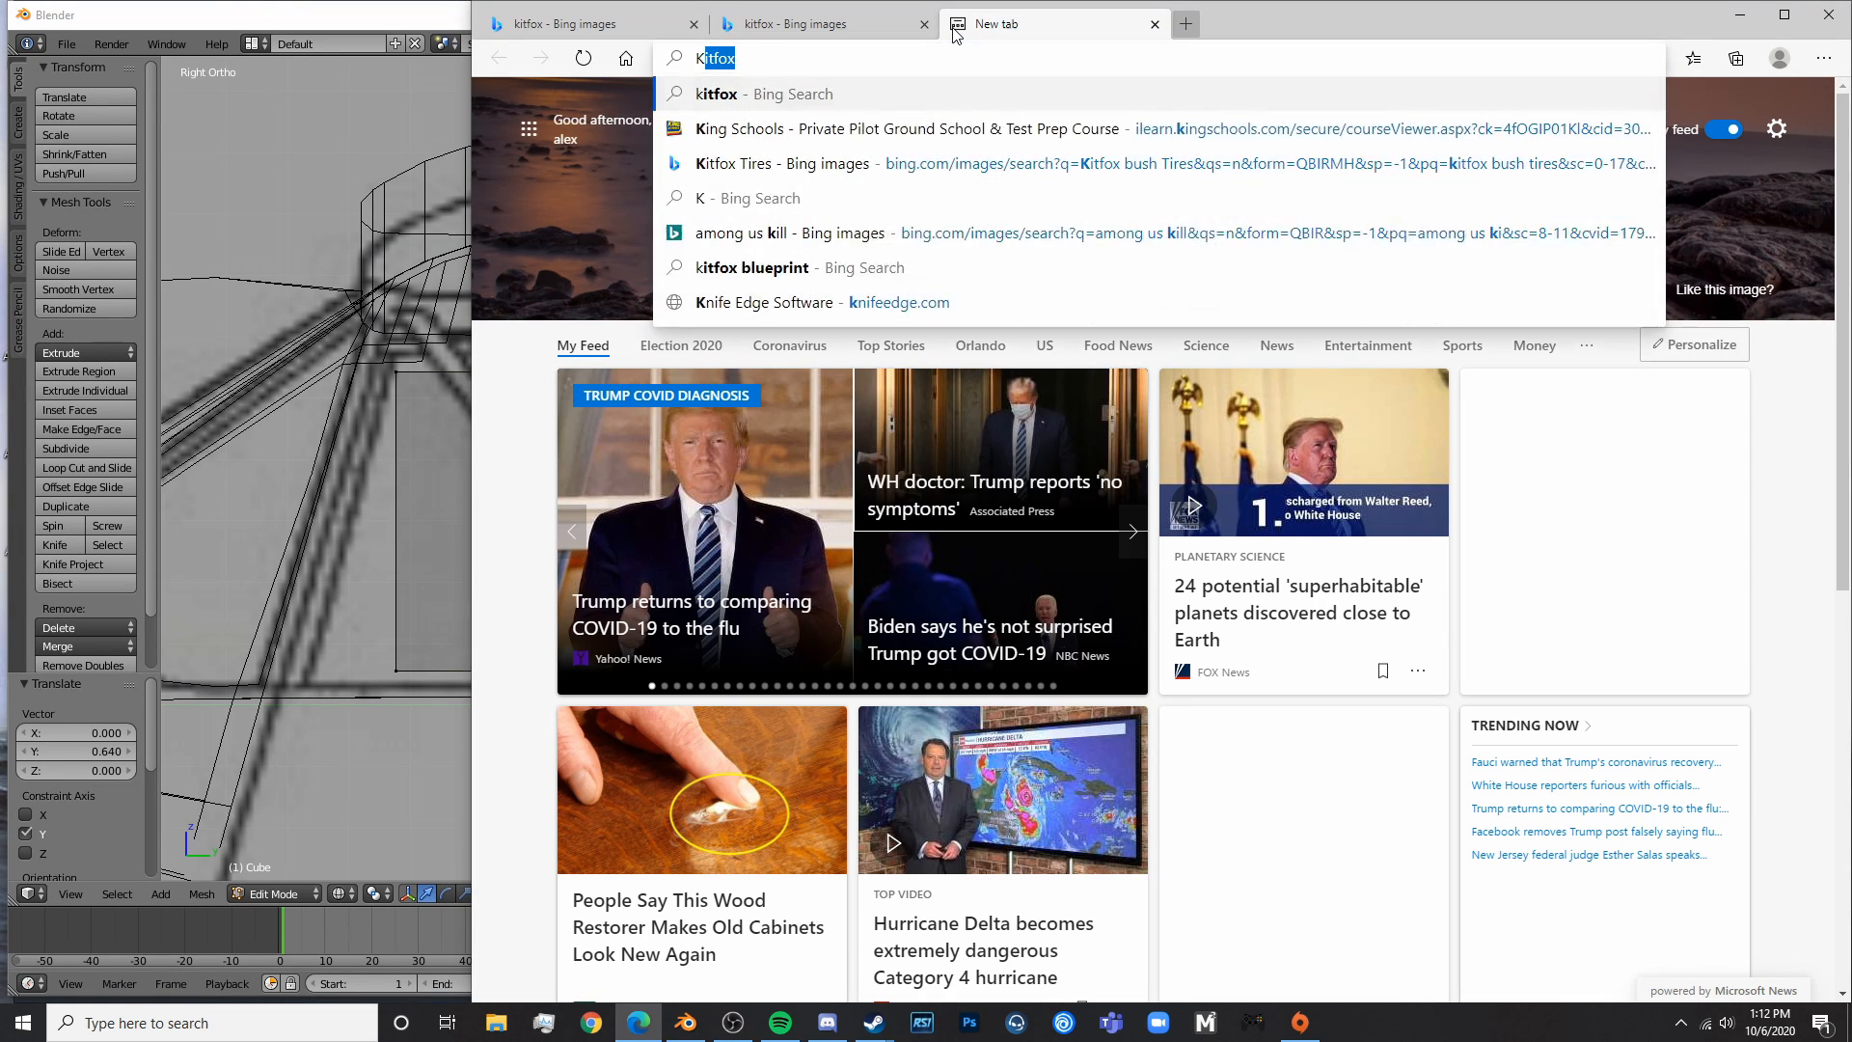
{"action": "key", "text": "Return"}
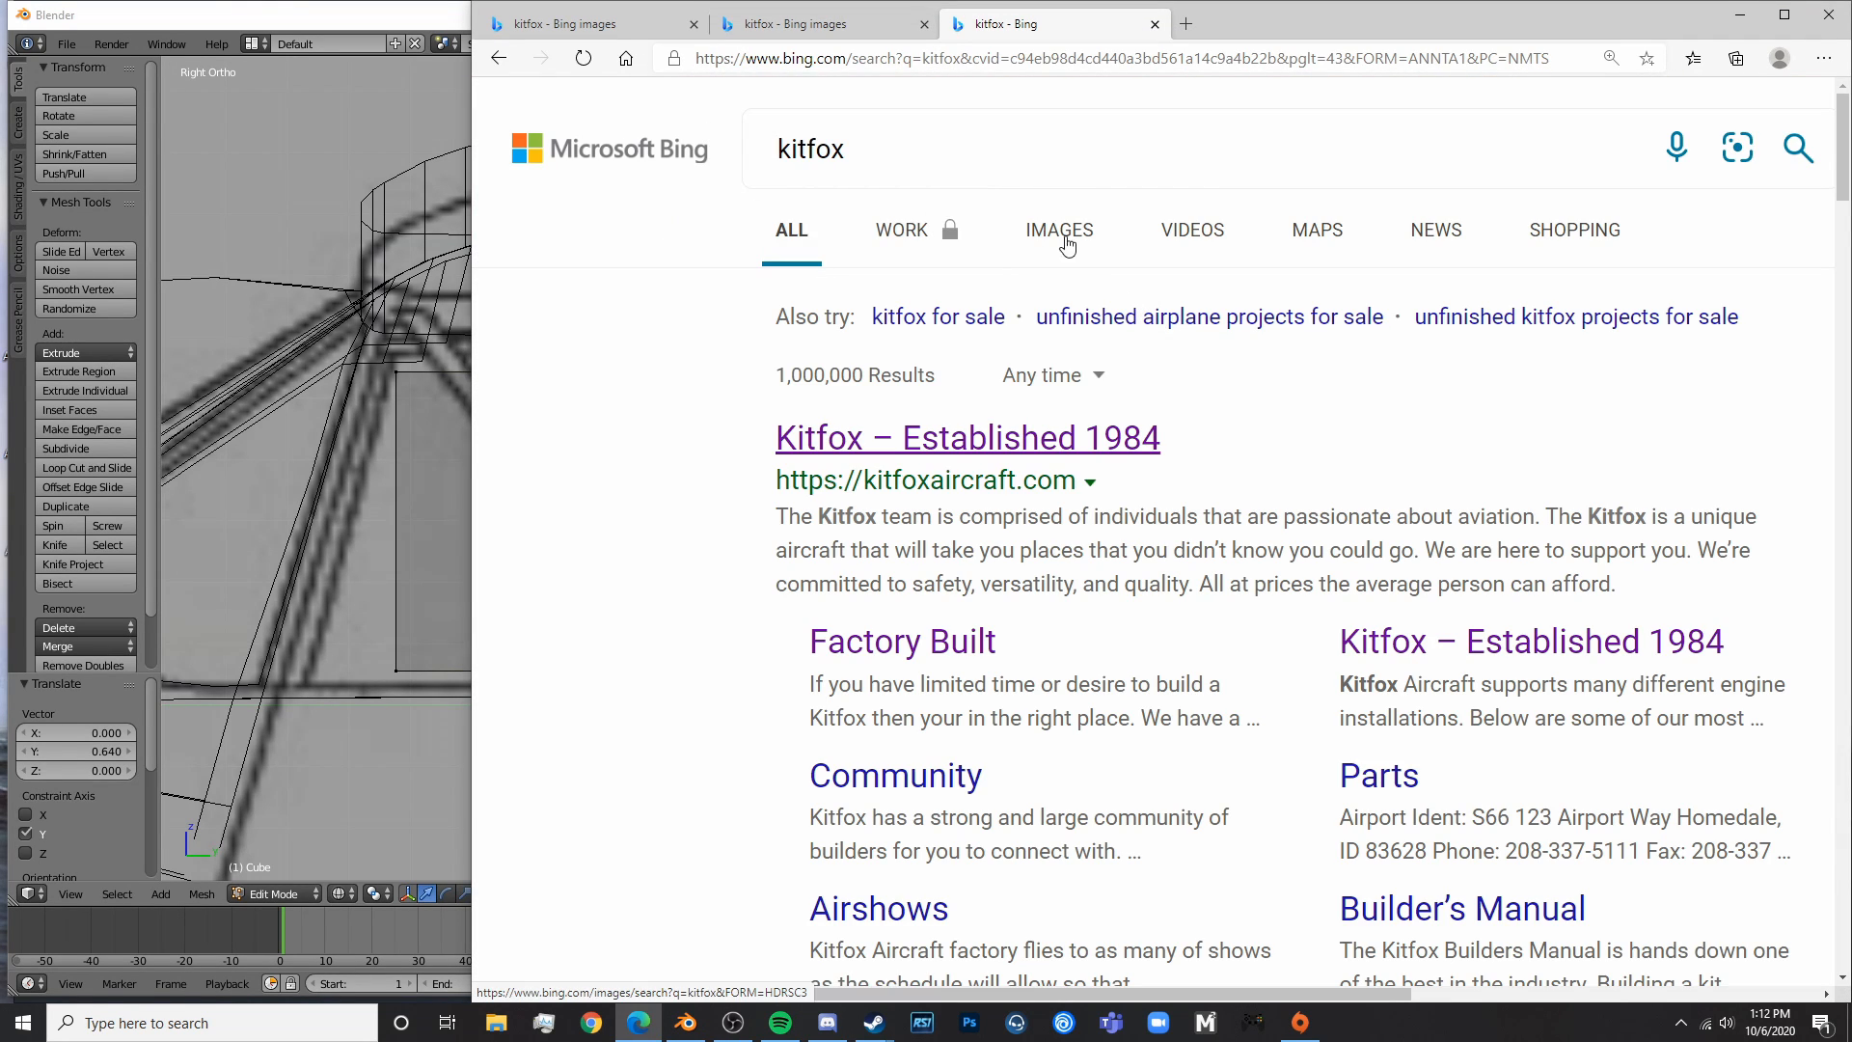
{"action": "left_click", "coordinate": [1064, 233]}
{"action": "key", "text": "ctrl+minus"}
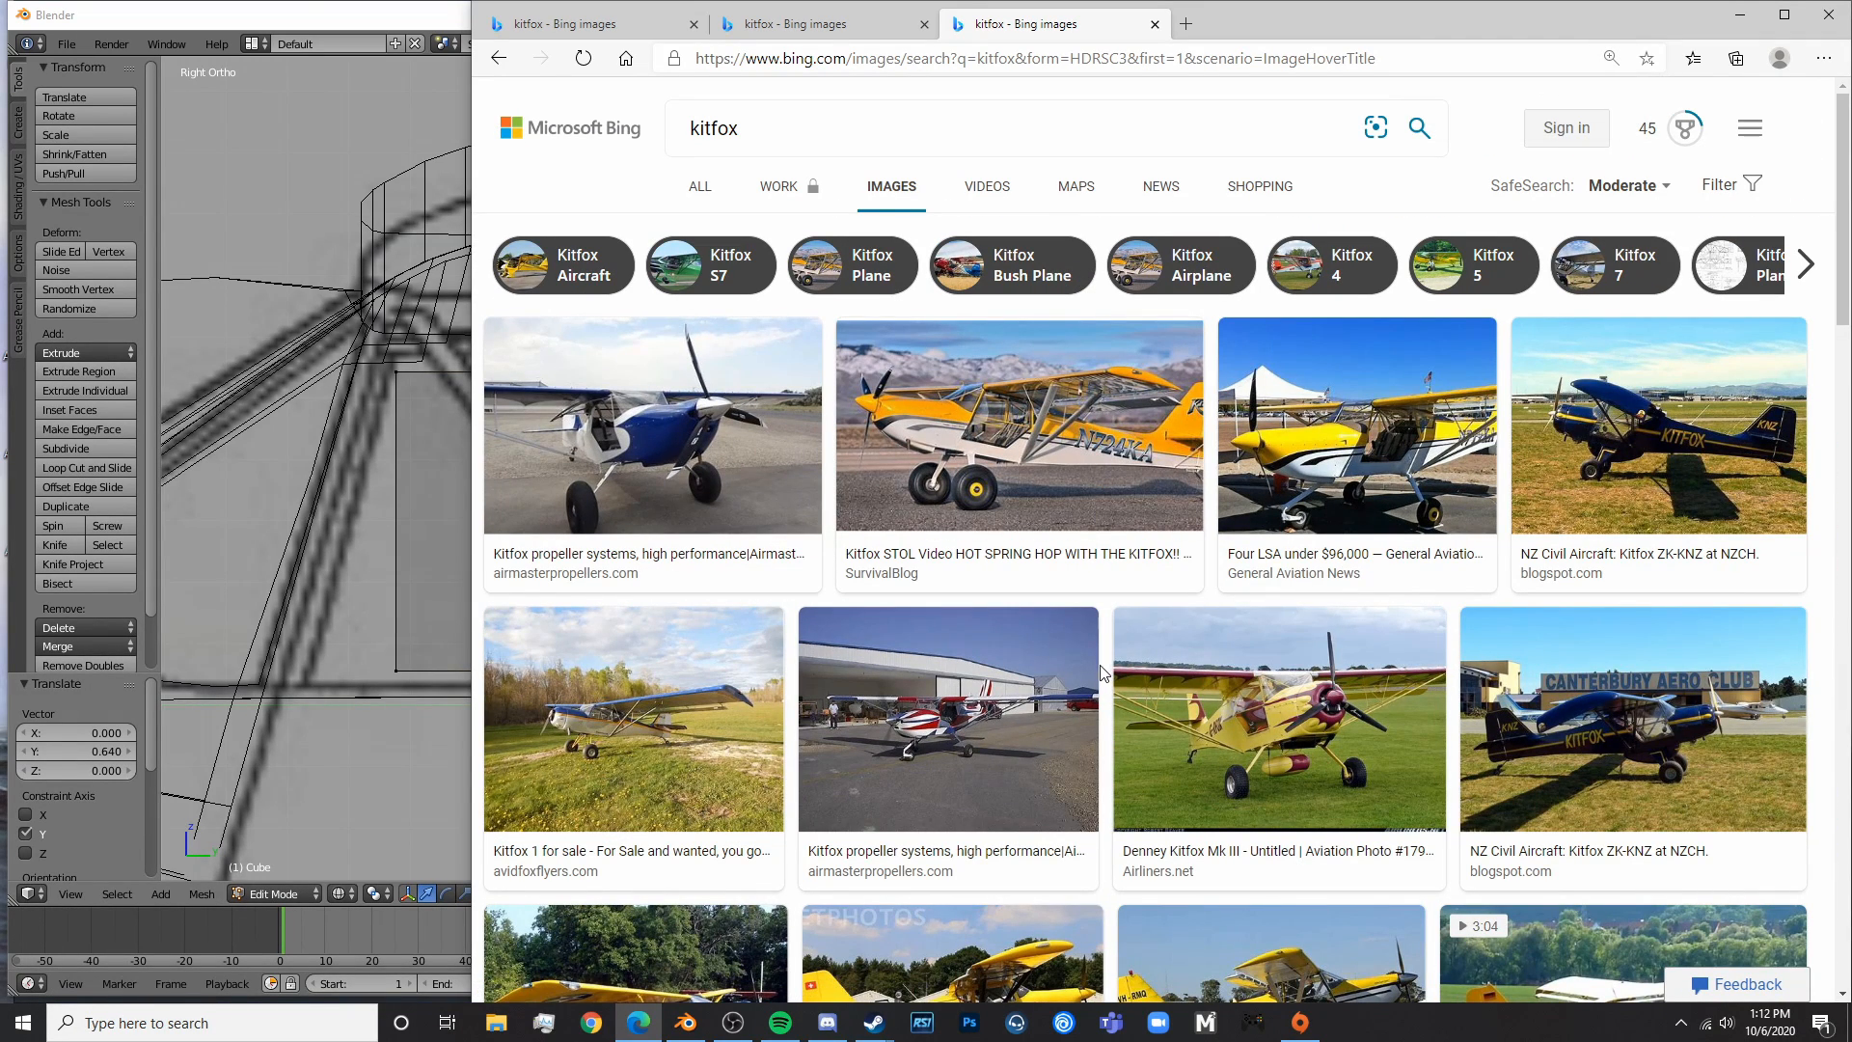
{"action": "left_click", "coordinate": [598, 694]}
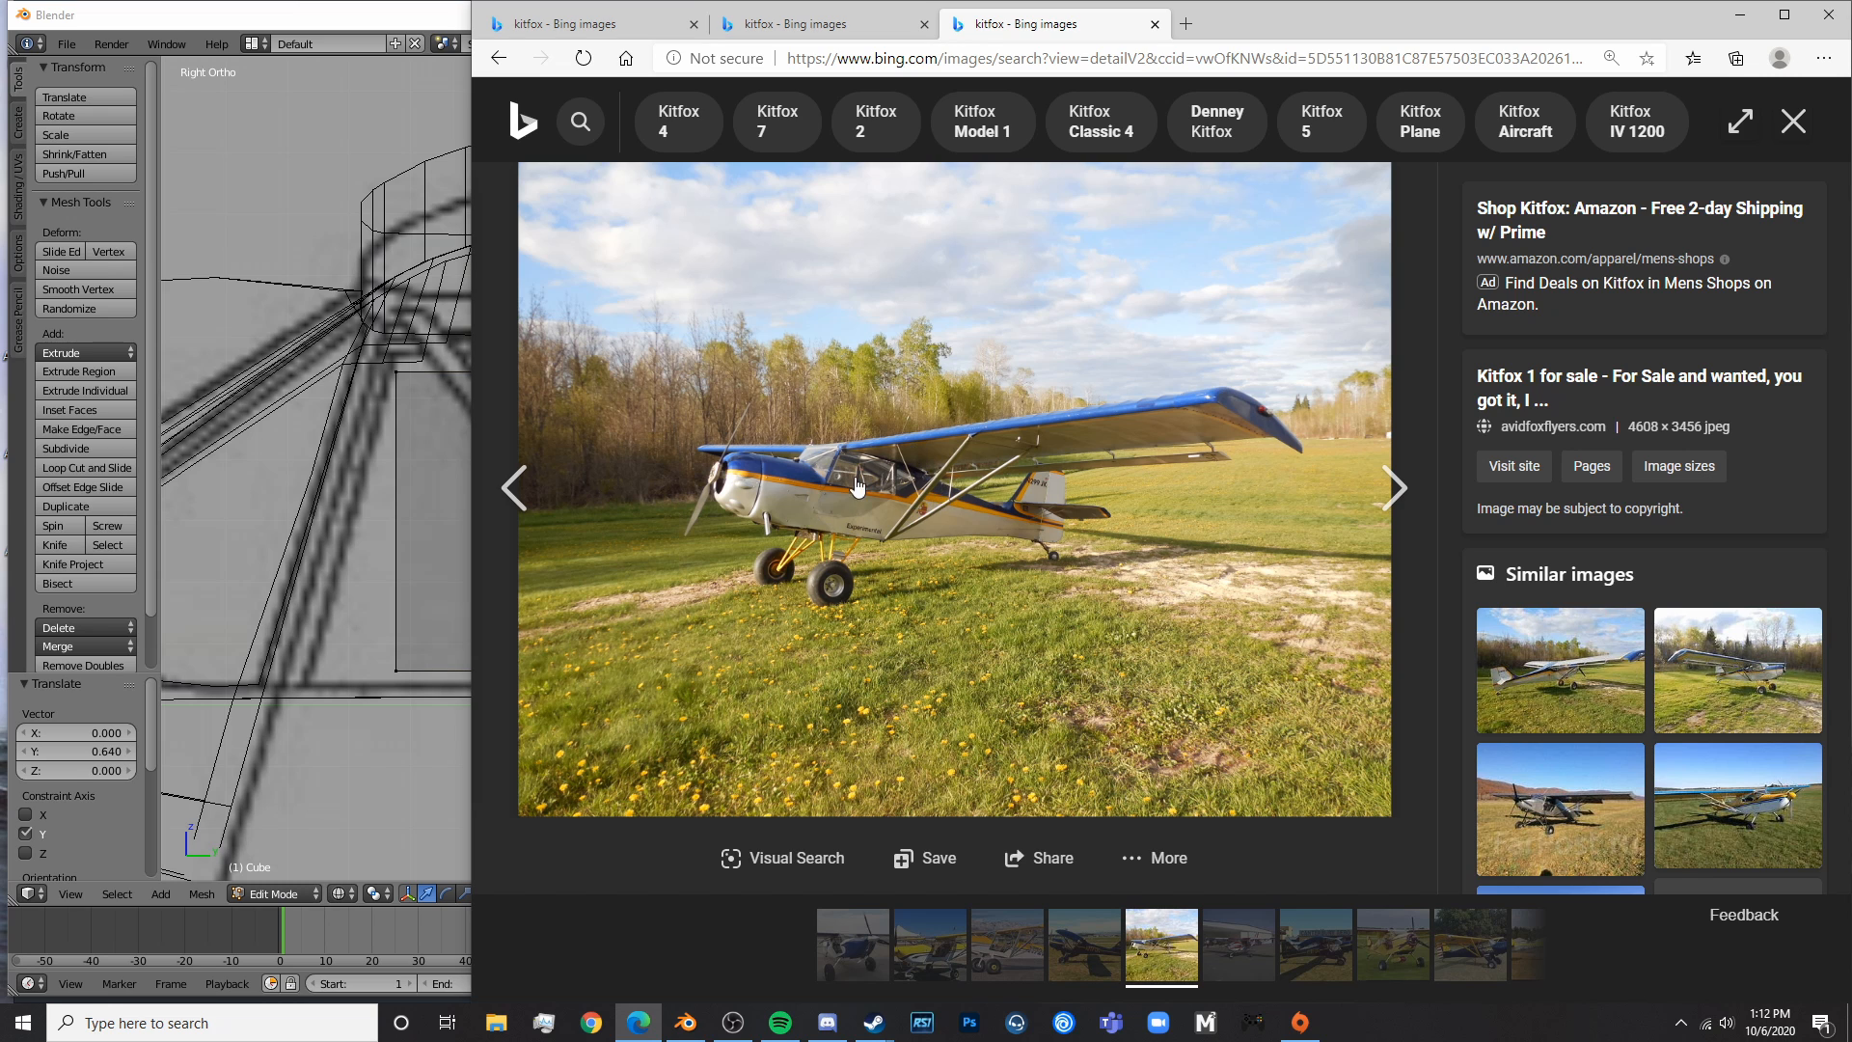
- Return to Blender and move the cube's upper rear vertices 0.072 forward along Y to slant the window's rear edge
{"action": "left_click", "coordinate": [364, 621]}
{"action": "scroll", "coordinate": [612, 621], "scroll_direction": "down", "scroll_amount": 7}
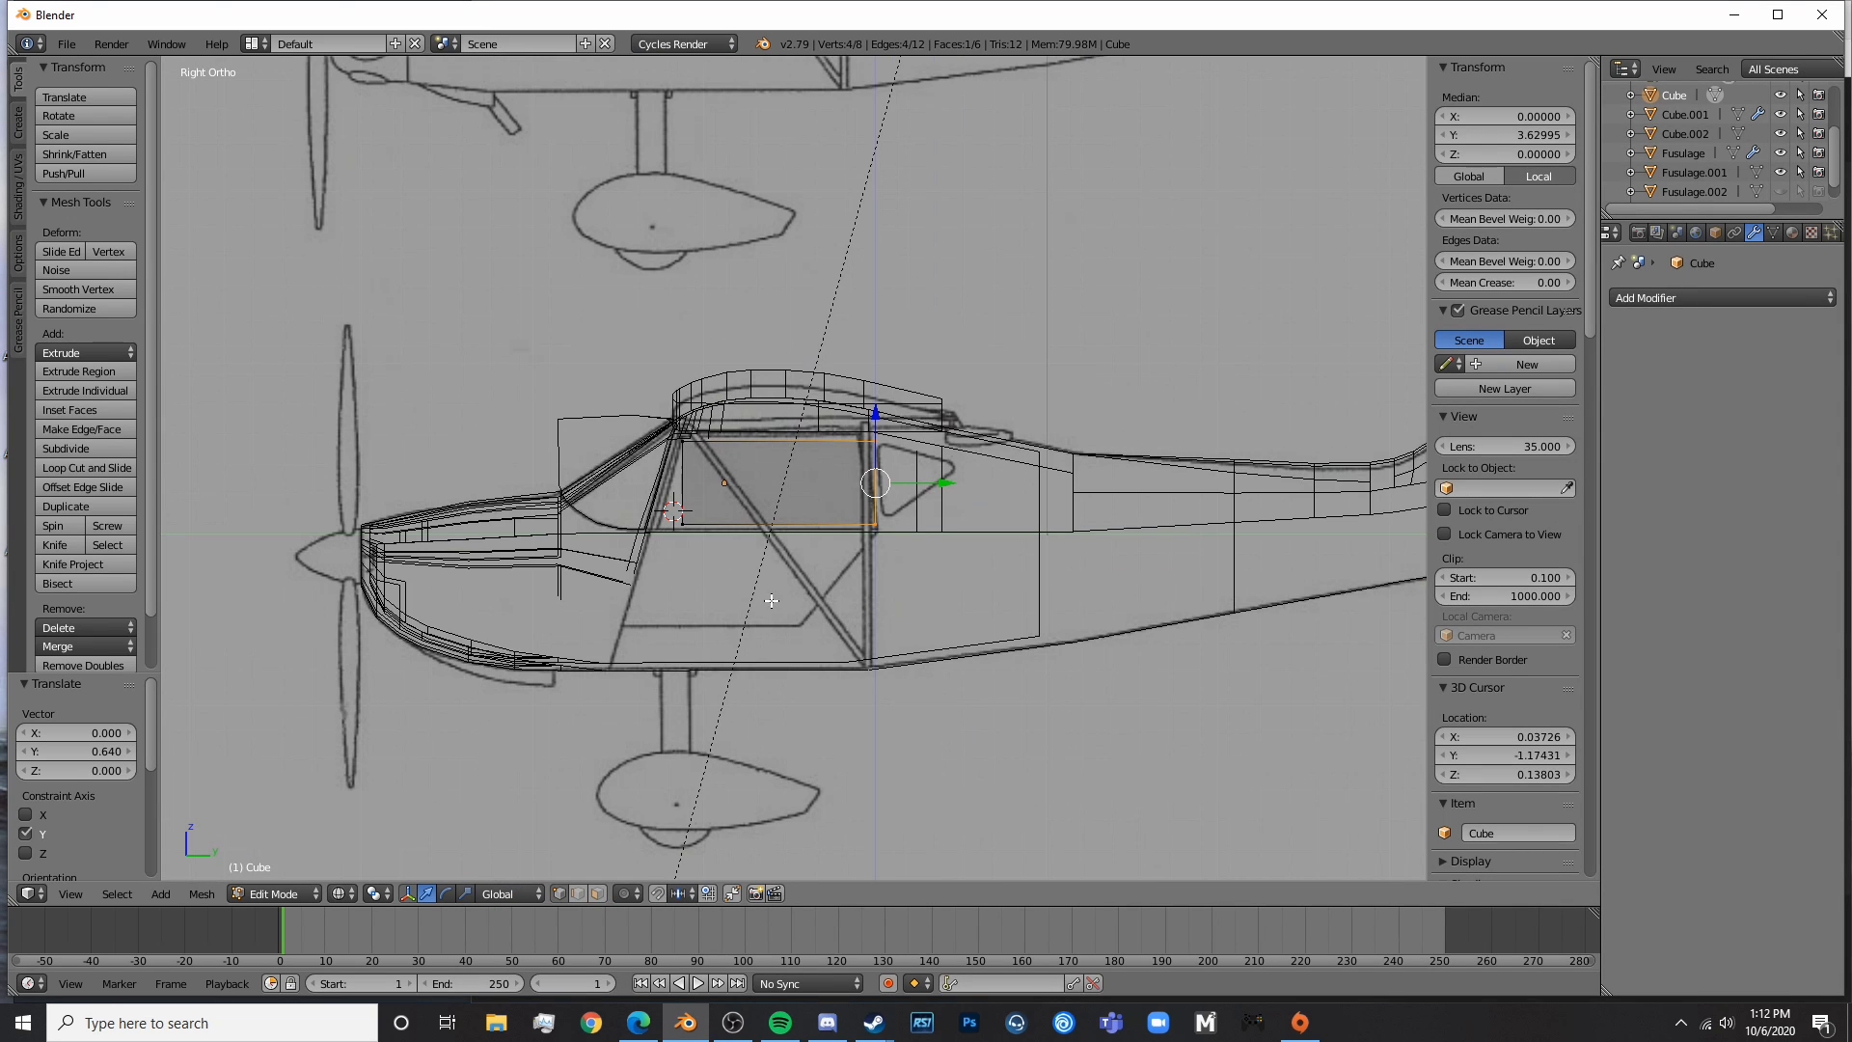
{"action": "scroll", "coordinate": [757, 512], "scroll_direction": "down", "scroll_amount": 4}
{"action": "scroll", "coordinate": [757, 512], "scroll_direction": "up", "scroll_amount": 10}
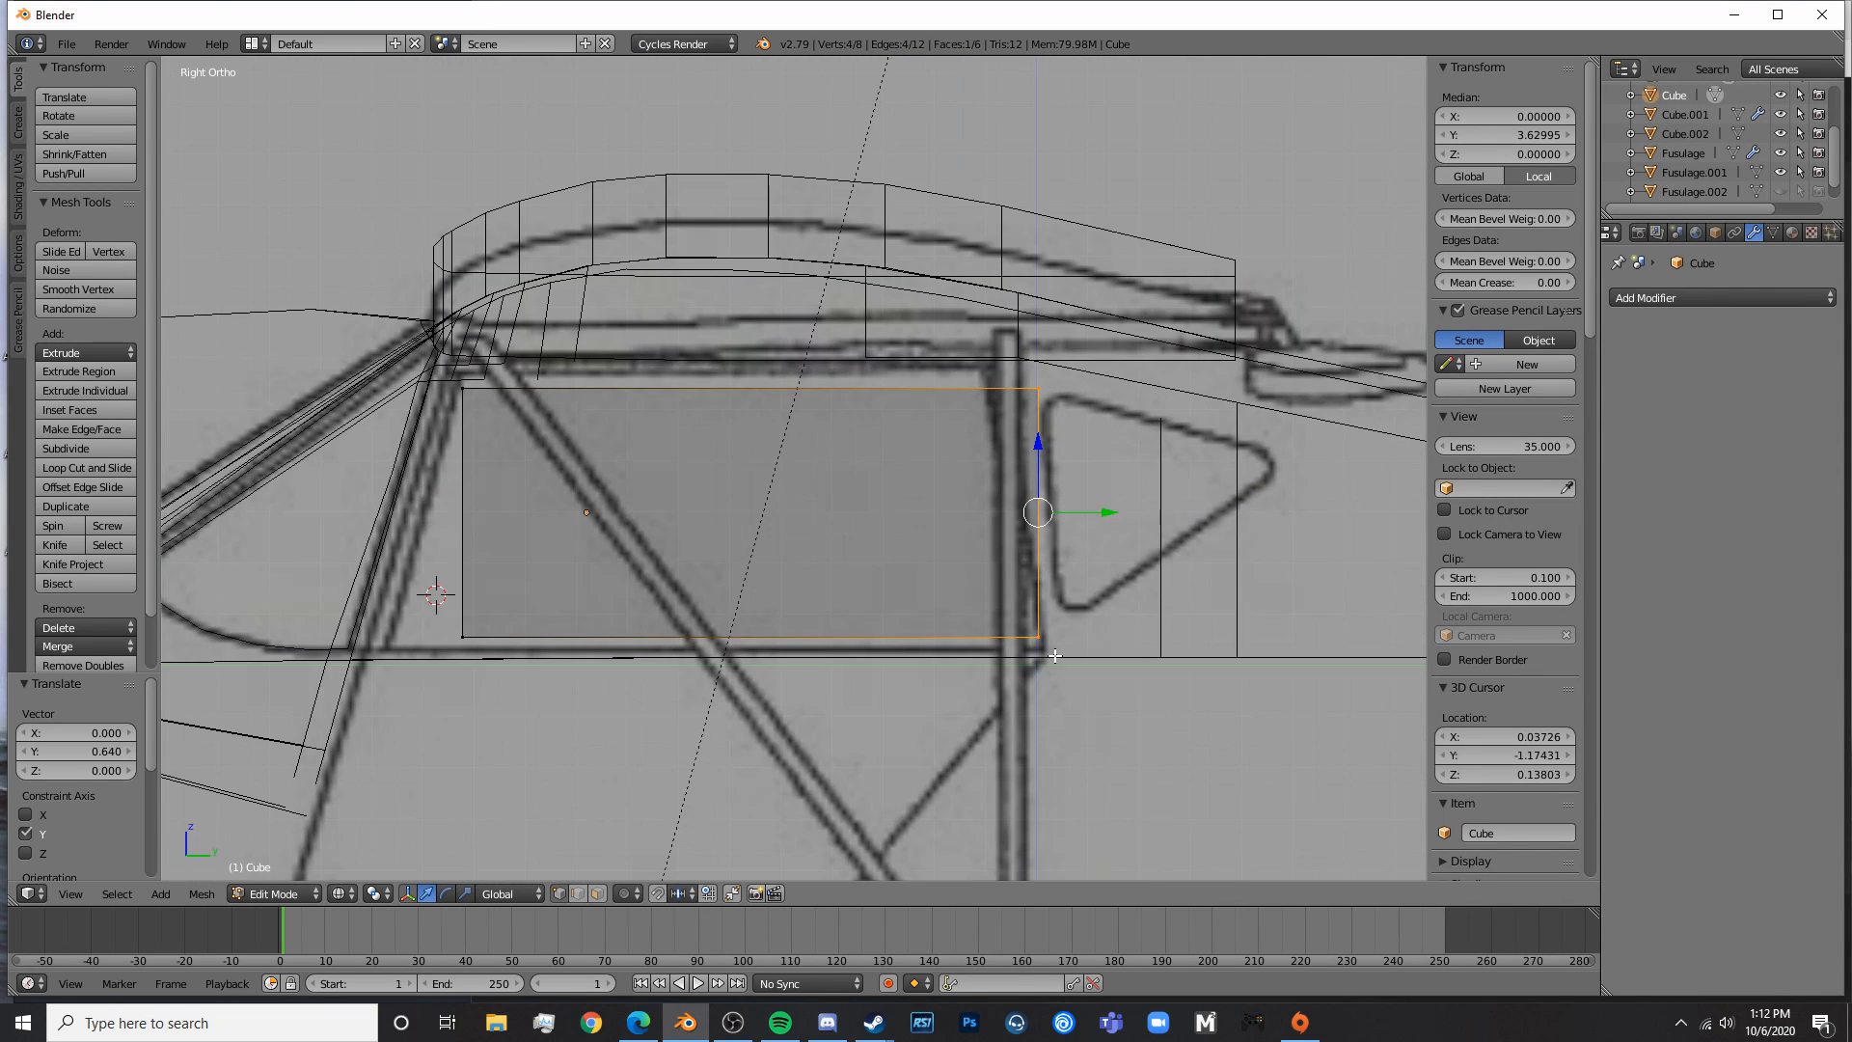
{"action": "key", "text": "a"}
{"action": "left_click", "coordinate": [1047, 641]}
{"action": "right_click", "coordinate": [1049, 631]}
{"action": "key", "text": "a"}
{"action": "key", "text": "c"}
{"action": "left_click", "coordinate": [1047, 393]}
{"action": "right_click", "coordinate": [1052, 394]}
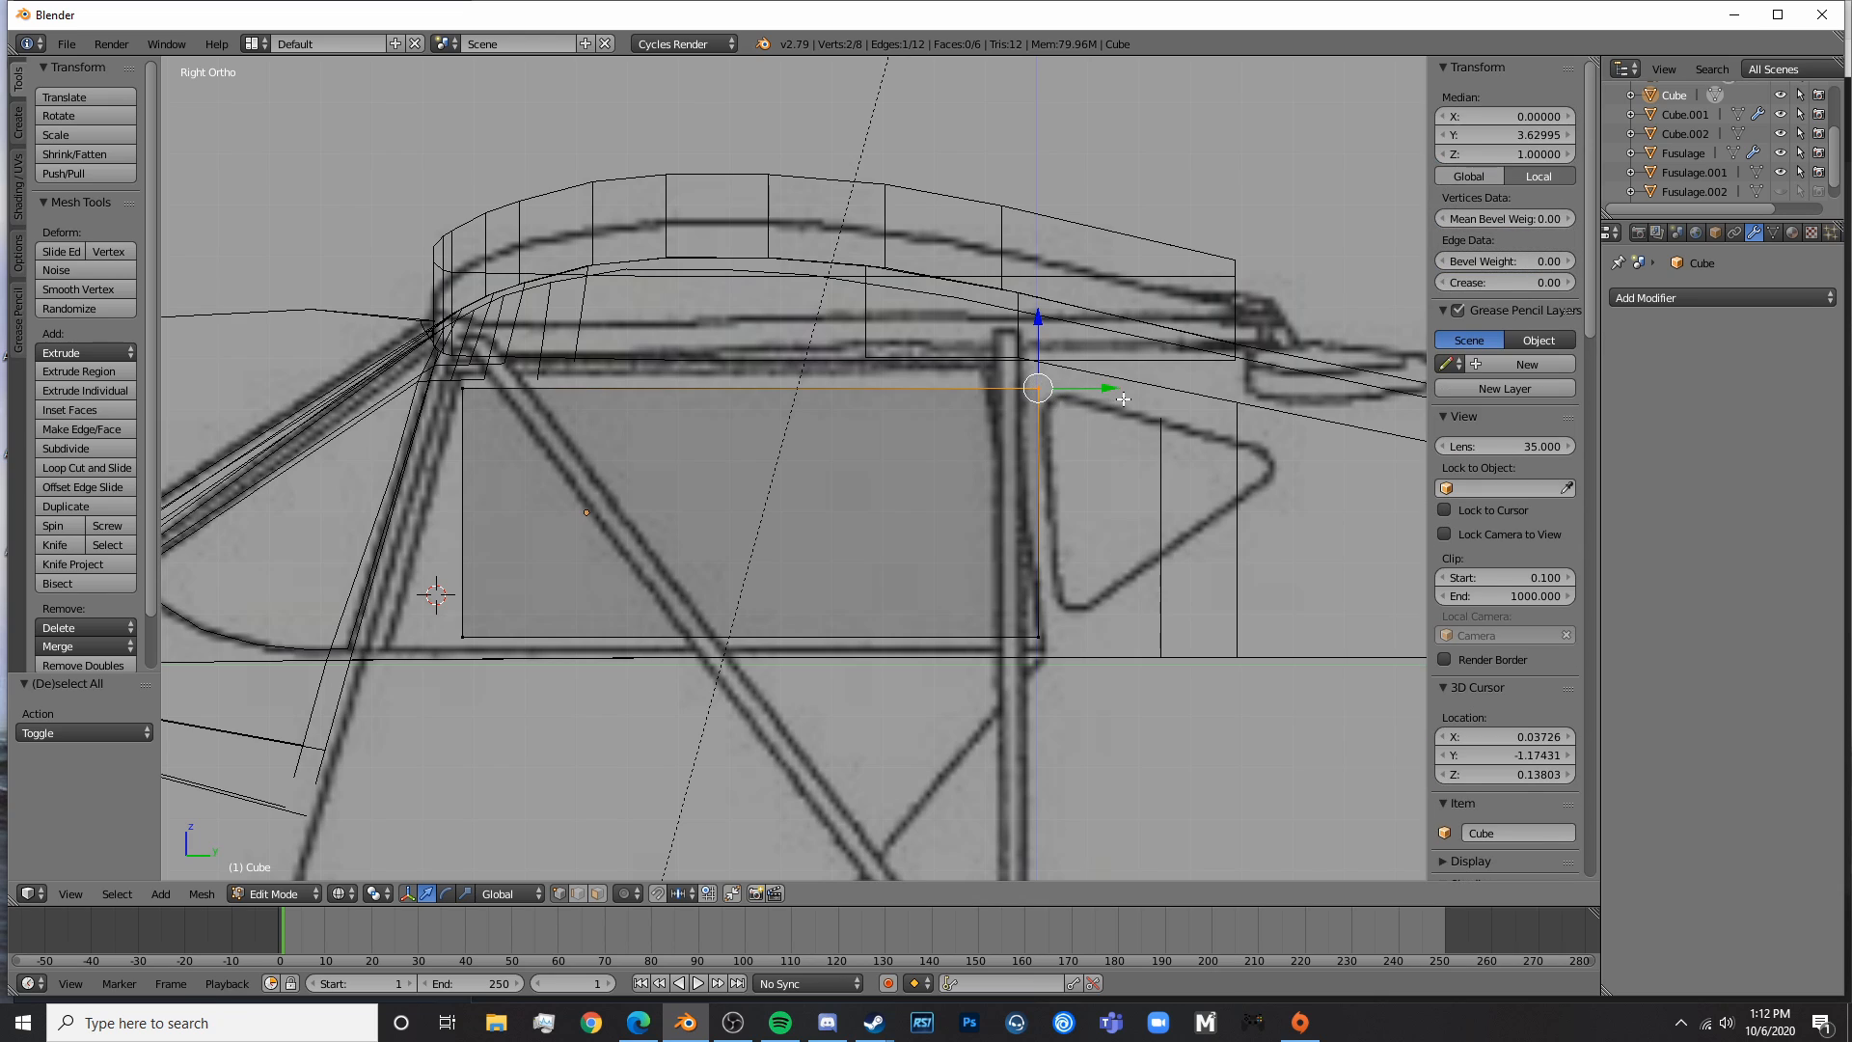
{"action": "left_click_drag", "start_coordinate": [1096, 390], "coordinate": [1060, 390]}
{"action": "left_click", "coordinate": [1060, 389]}
- Try moving the cube's upper rear vertices freely to refine the window corner
{"action": "key", "text": "g"}
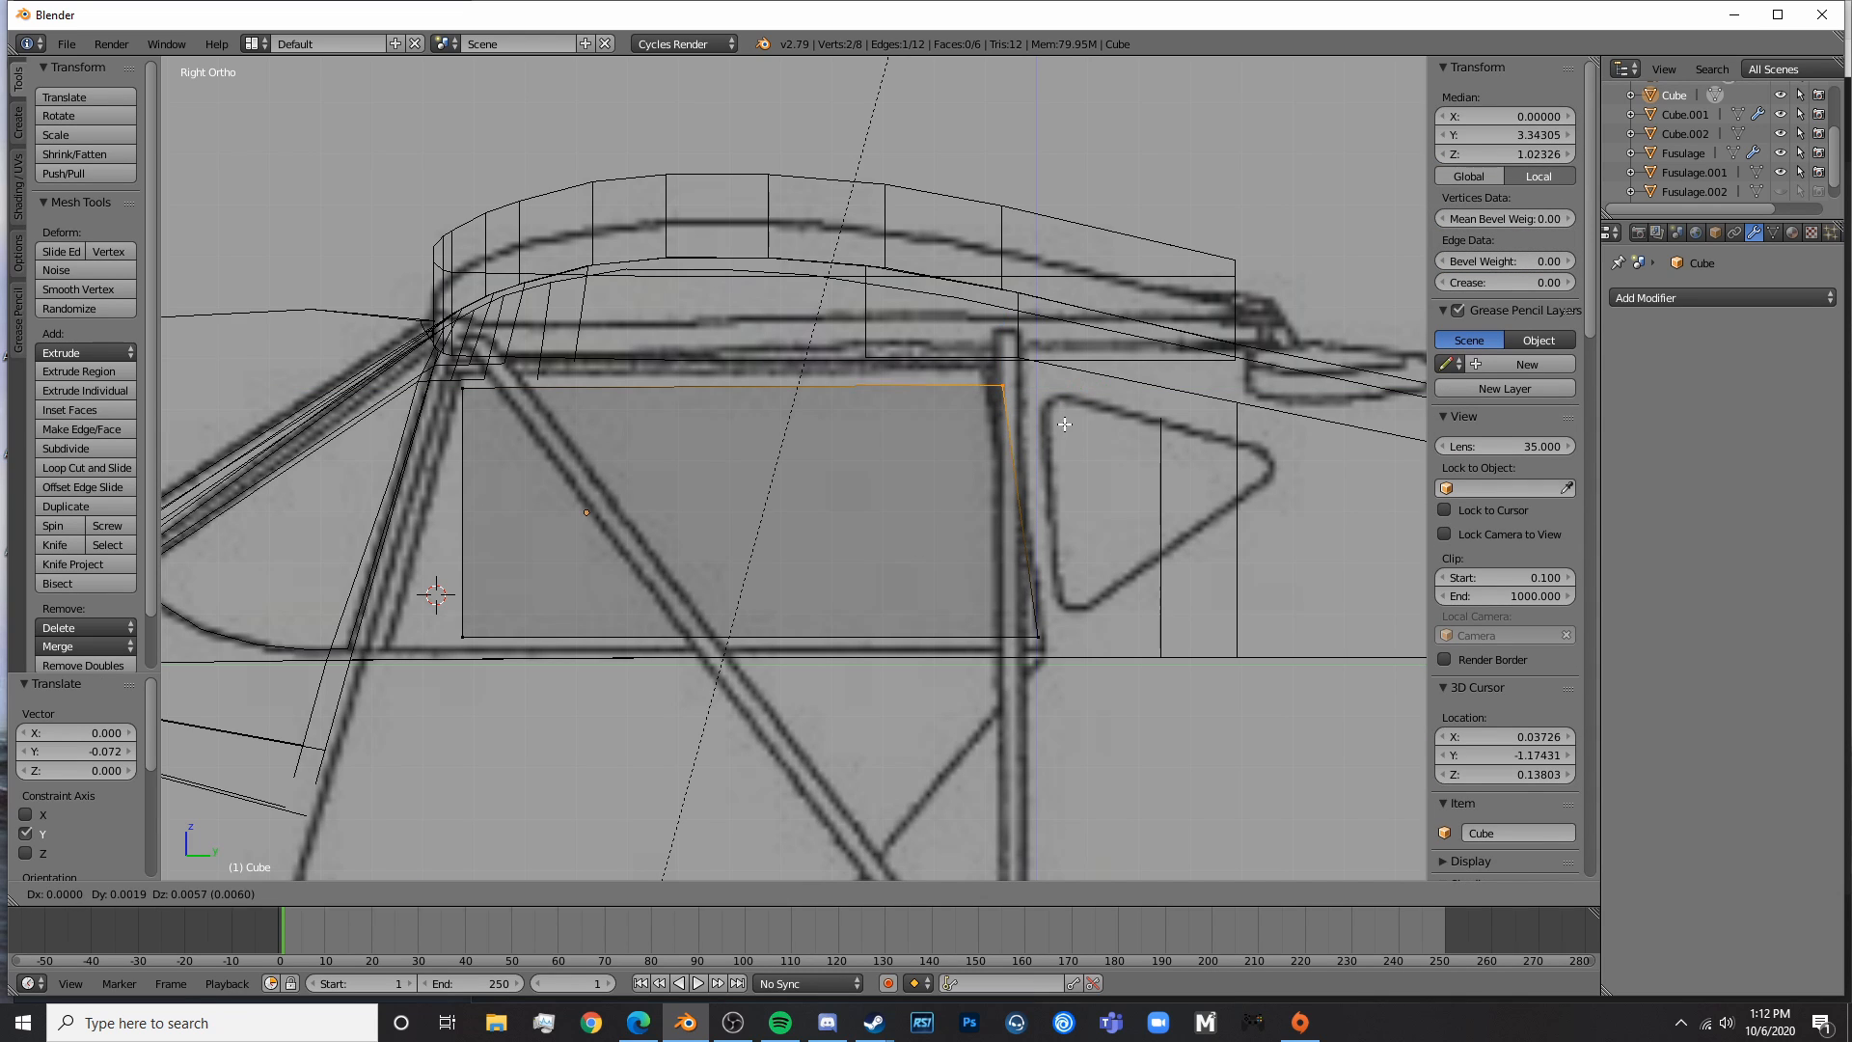
{"action": "left_click", "coordinate": [1067, 409]}
{"action": "key", "text": "ctrl+z"}
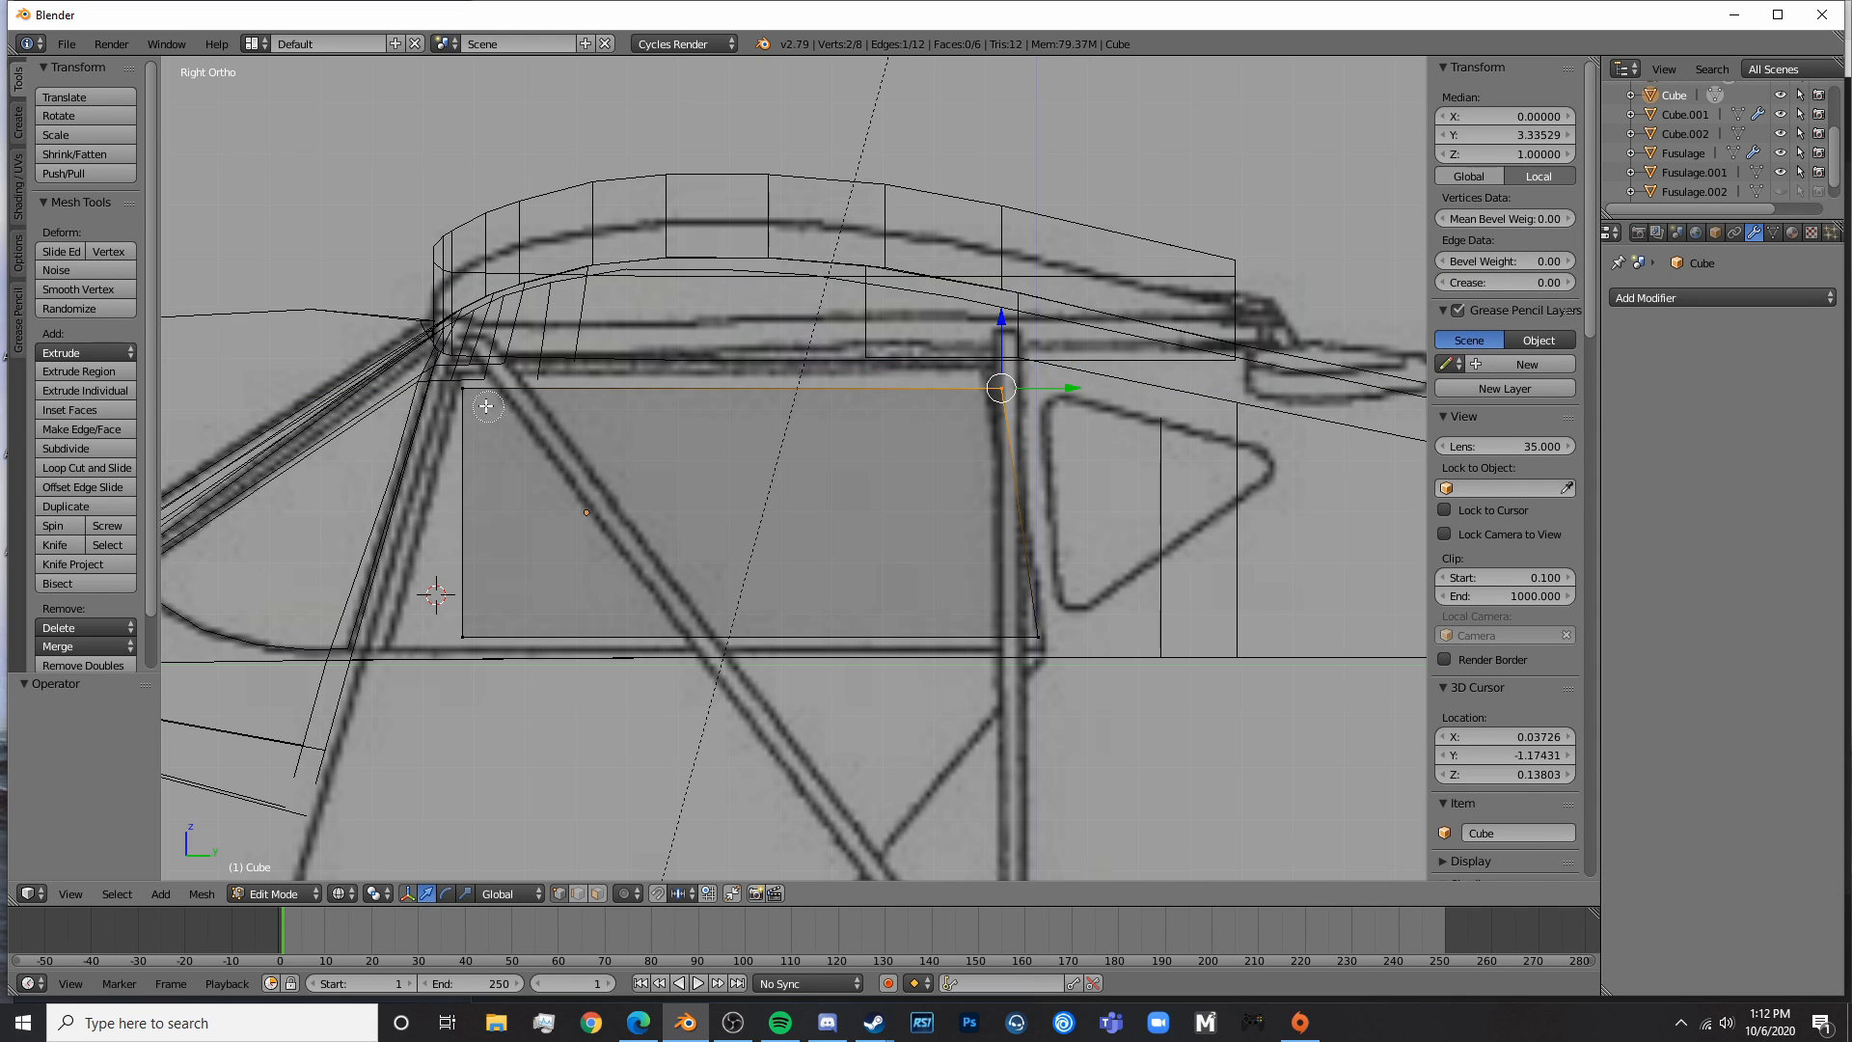
- Undo the last vertex move and raise the cube's top face to the door window's upper edge, at local Z about 1.186
{"action": "key", "text": "ctrl+z"}
{"action": "left_click_drag", "start_coordinate": [734, 330], "coordinate": [760, 308]}
{"action": "key", "text": "a"}
{"action": "key", "text": "b"}
{"action": "left_click_drag", "start_coordinate": [504, 406], "coordinate": [453, 352]}
{"action": "key", "text": "a"}
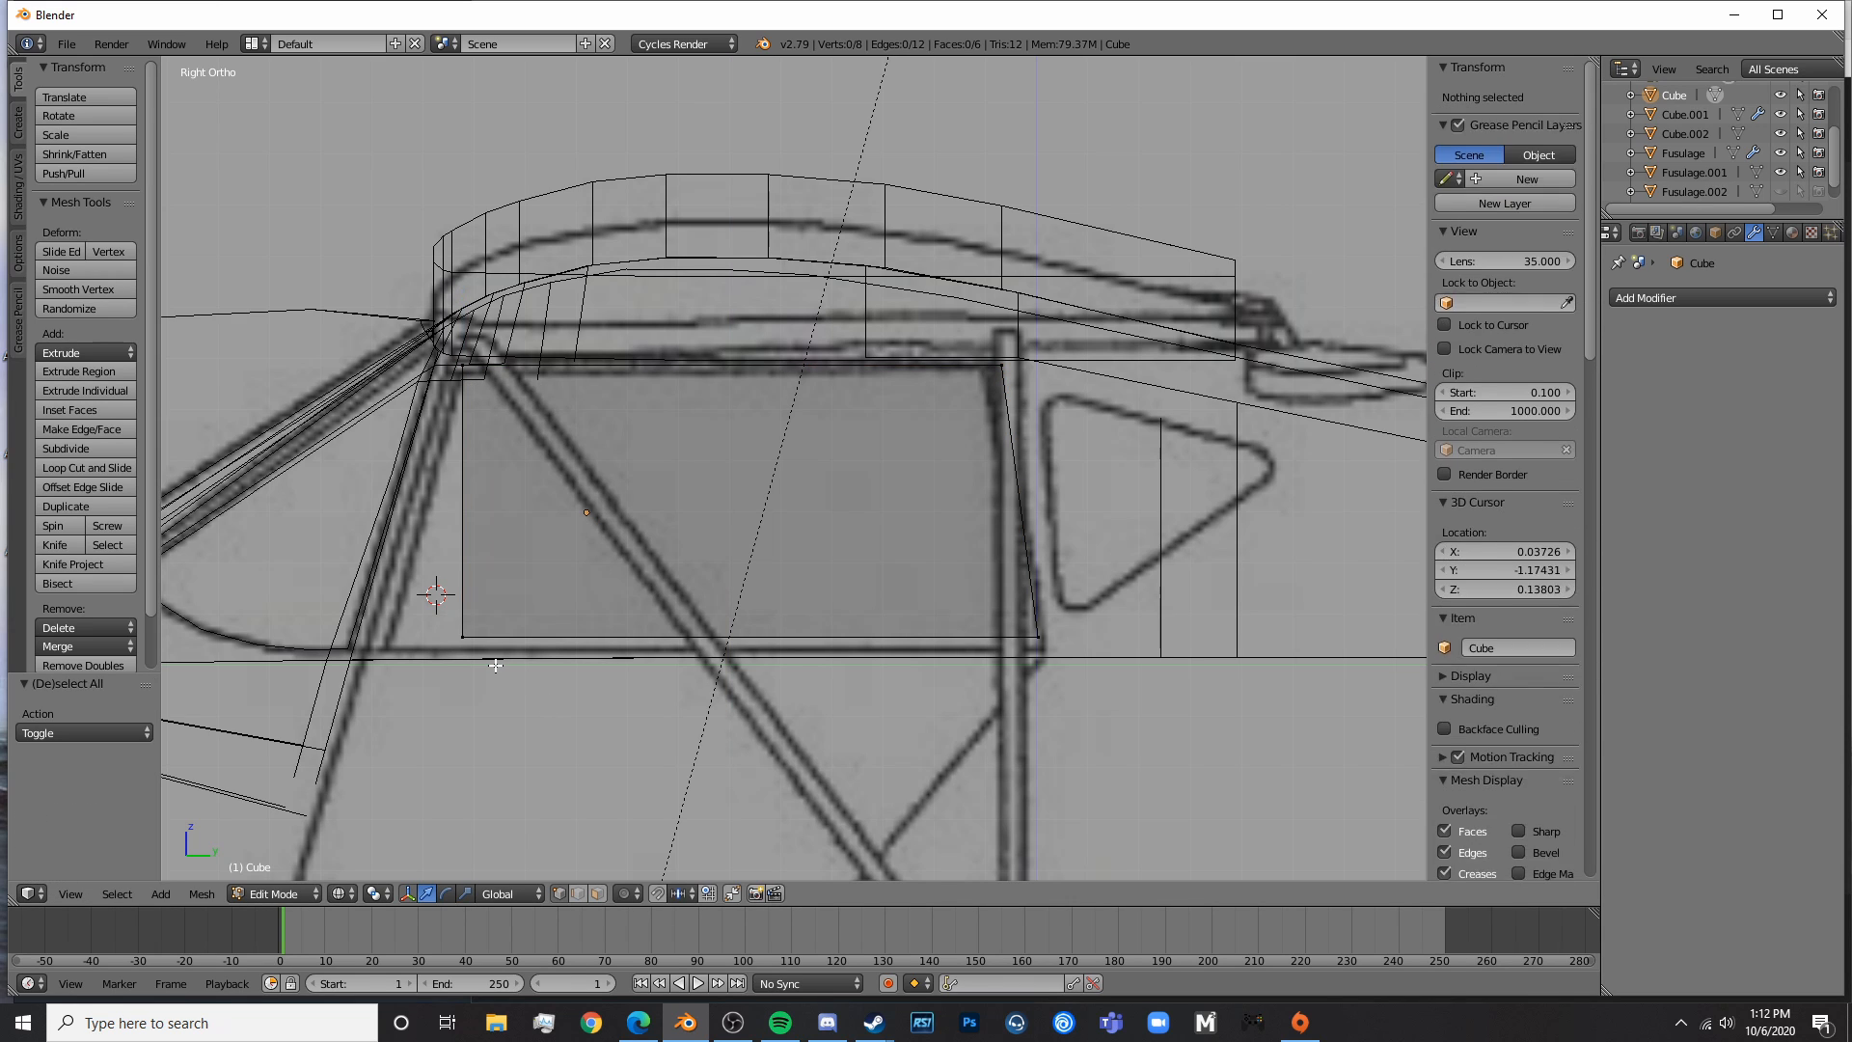
- Move the cube's two lower front vertices 0.173 forward along Y to follow the slanted front door post
{"action": "right_click", "coordinate": [483, 658]}
{"action": "right_click", "coordinate": [474, 644], "text": "shift"}
{"action": "scroll", "coordinate": [494, 644], "scroll_direction": "down", "scroll_amount": 3}
{"action": "middle_click_drag", "start_coordinate": [521, 629], "coordinate": [700, 562], "text": "shift"}
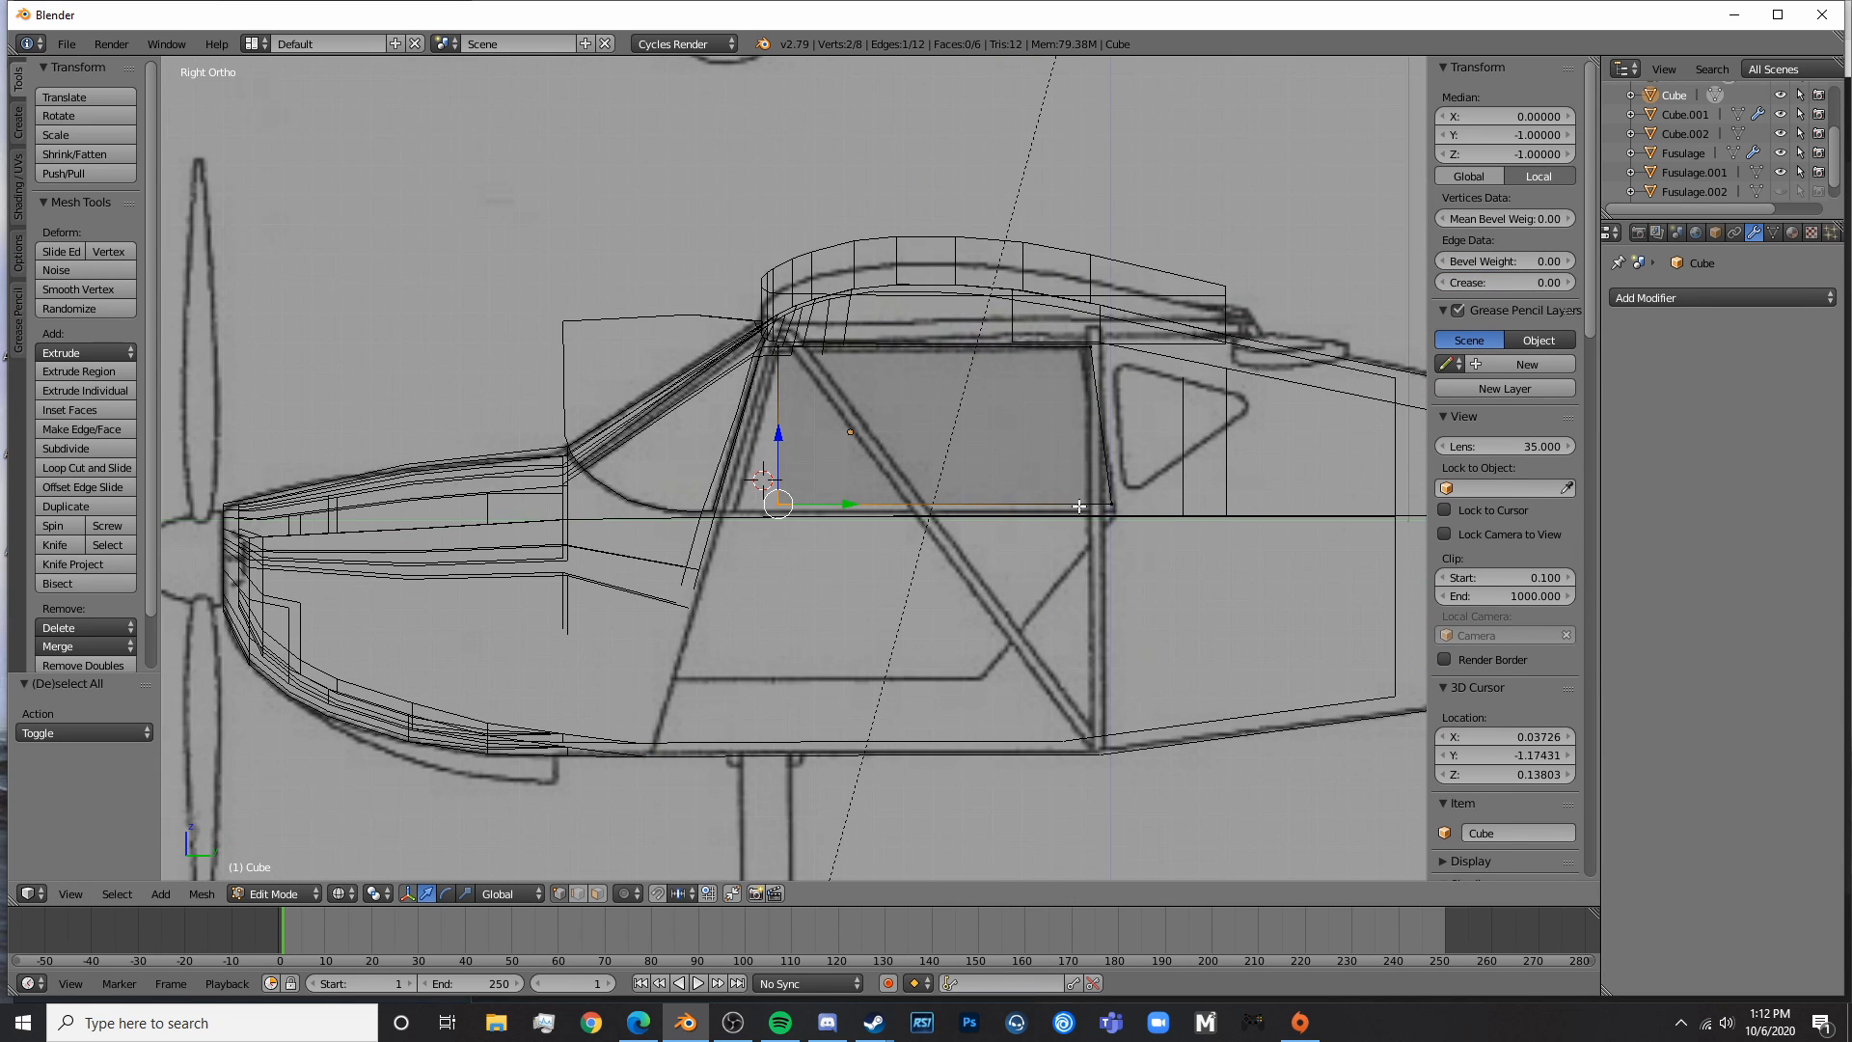
{"action": "right_click", "coordinate": [1108, 493], "text": "shift"}
{"action": "right_click", "coordinate": [1108, 494], "text": "shift"}
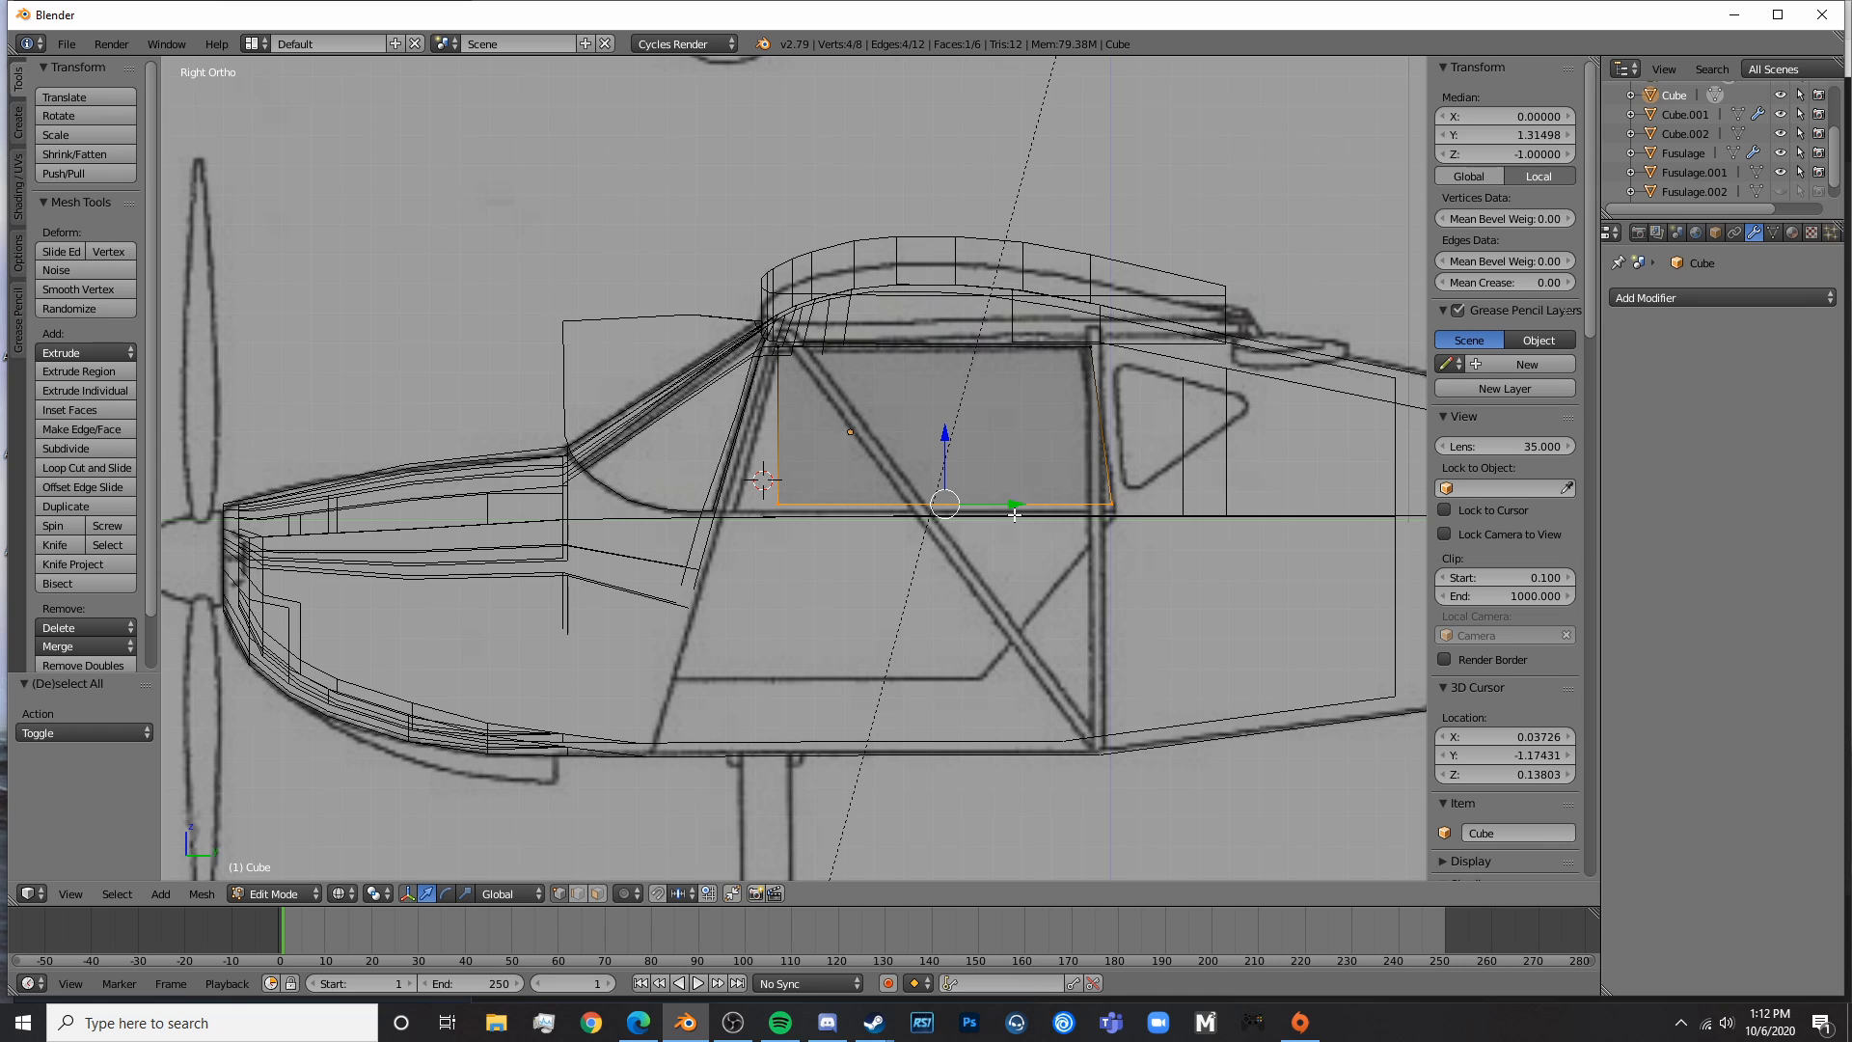
{"action": "right_click", "coordinate": [779, 502]}
{"action": "right_click", "coordinate": [779, 502], "text": "shift"}
{"action": "key", "text": "g"}
{"action": "key", "text": "y"}
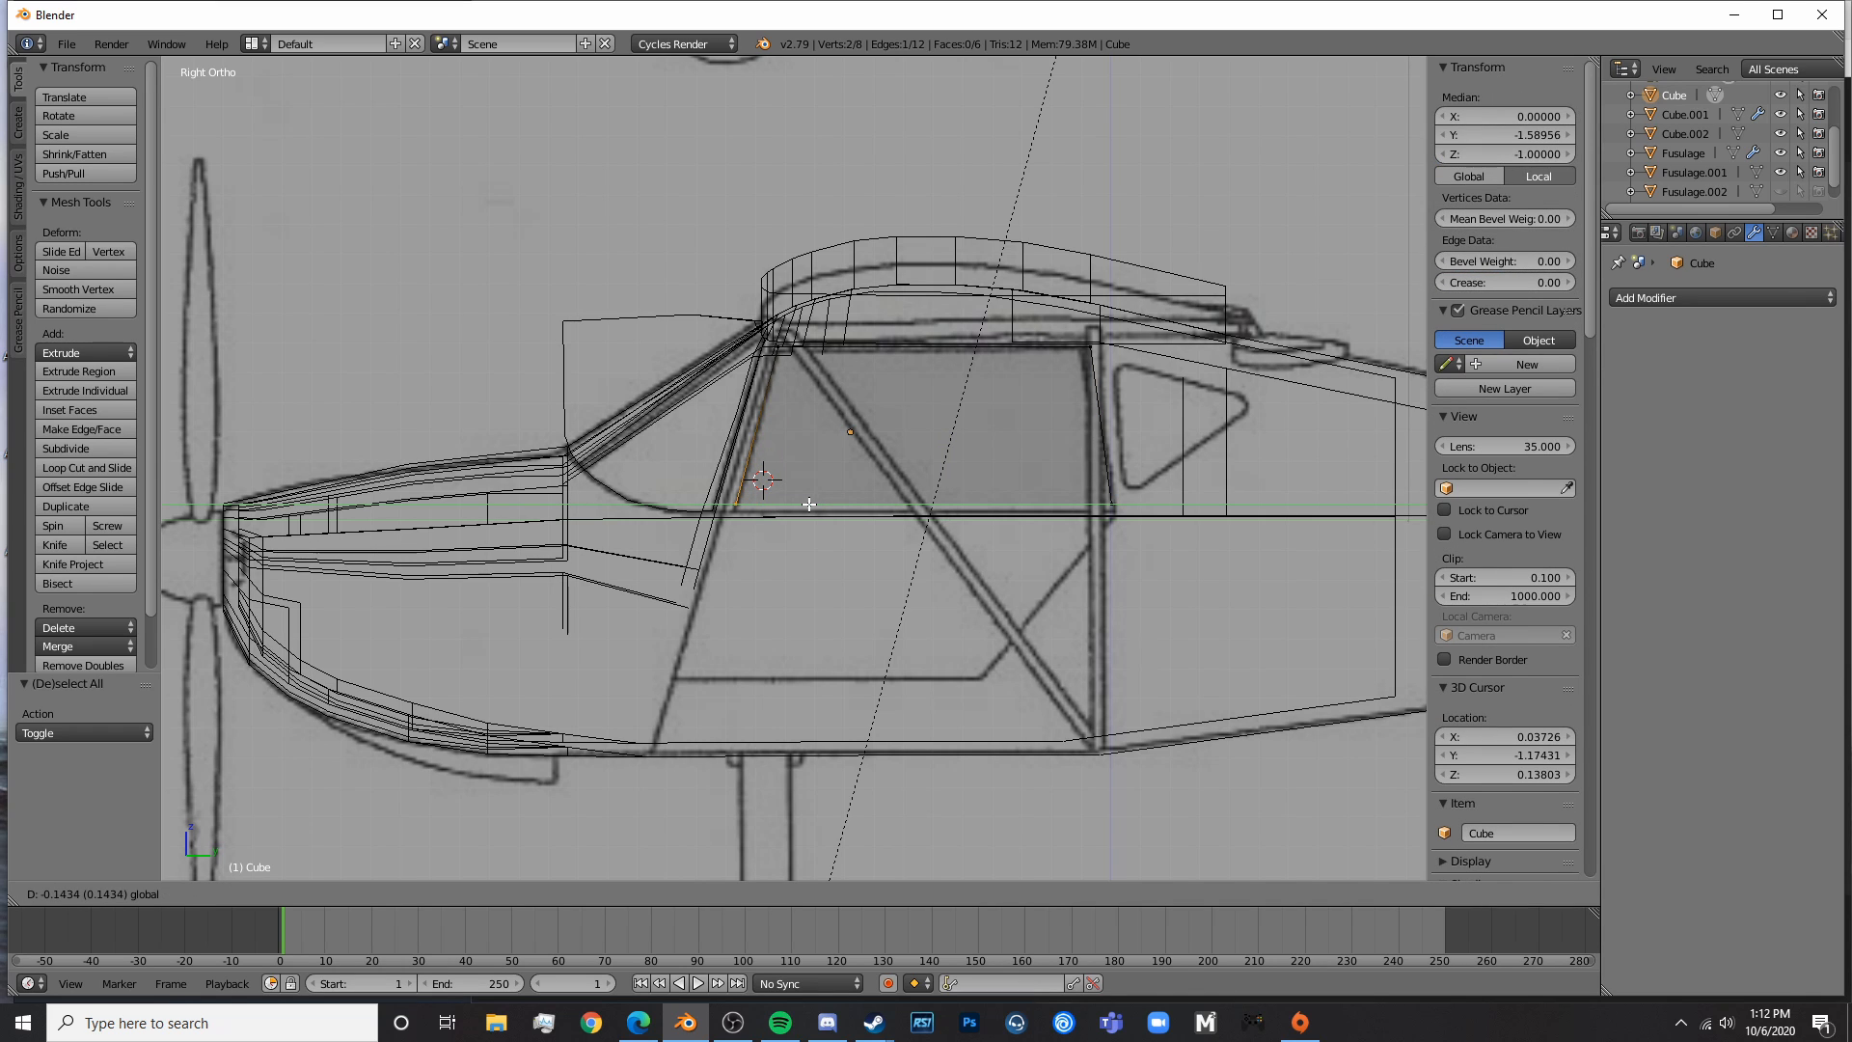
{"action": "left_click", "coordinate": [800, 507]}
- Nudge the lower front vertices slightly further forward along Y, and move the upper front vertices 0.027 forward along Y
{"action": "scroll", "coordinate": [801, 507], "scroll_direction": "up", "scroll_amount": 5}
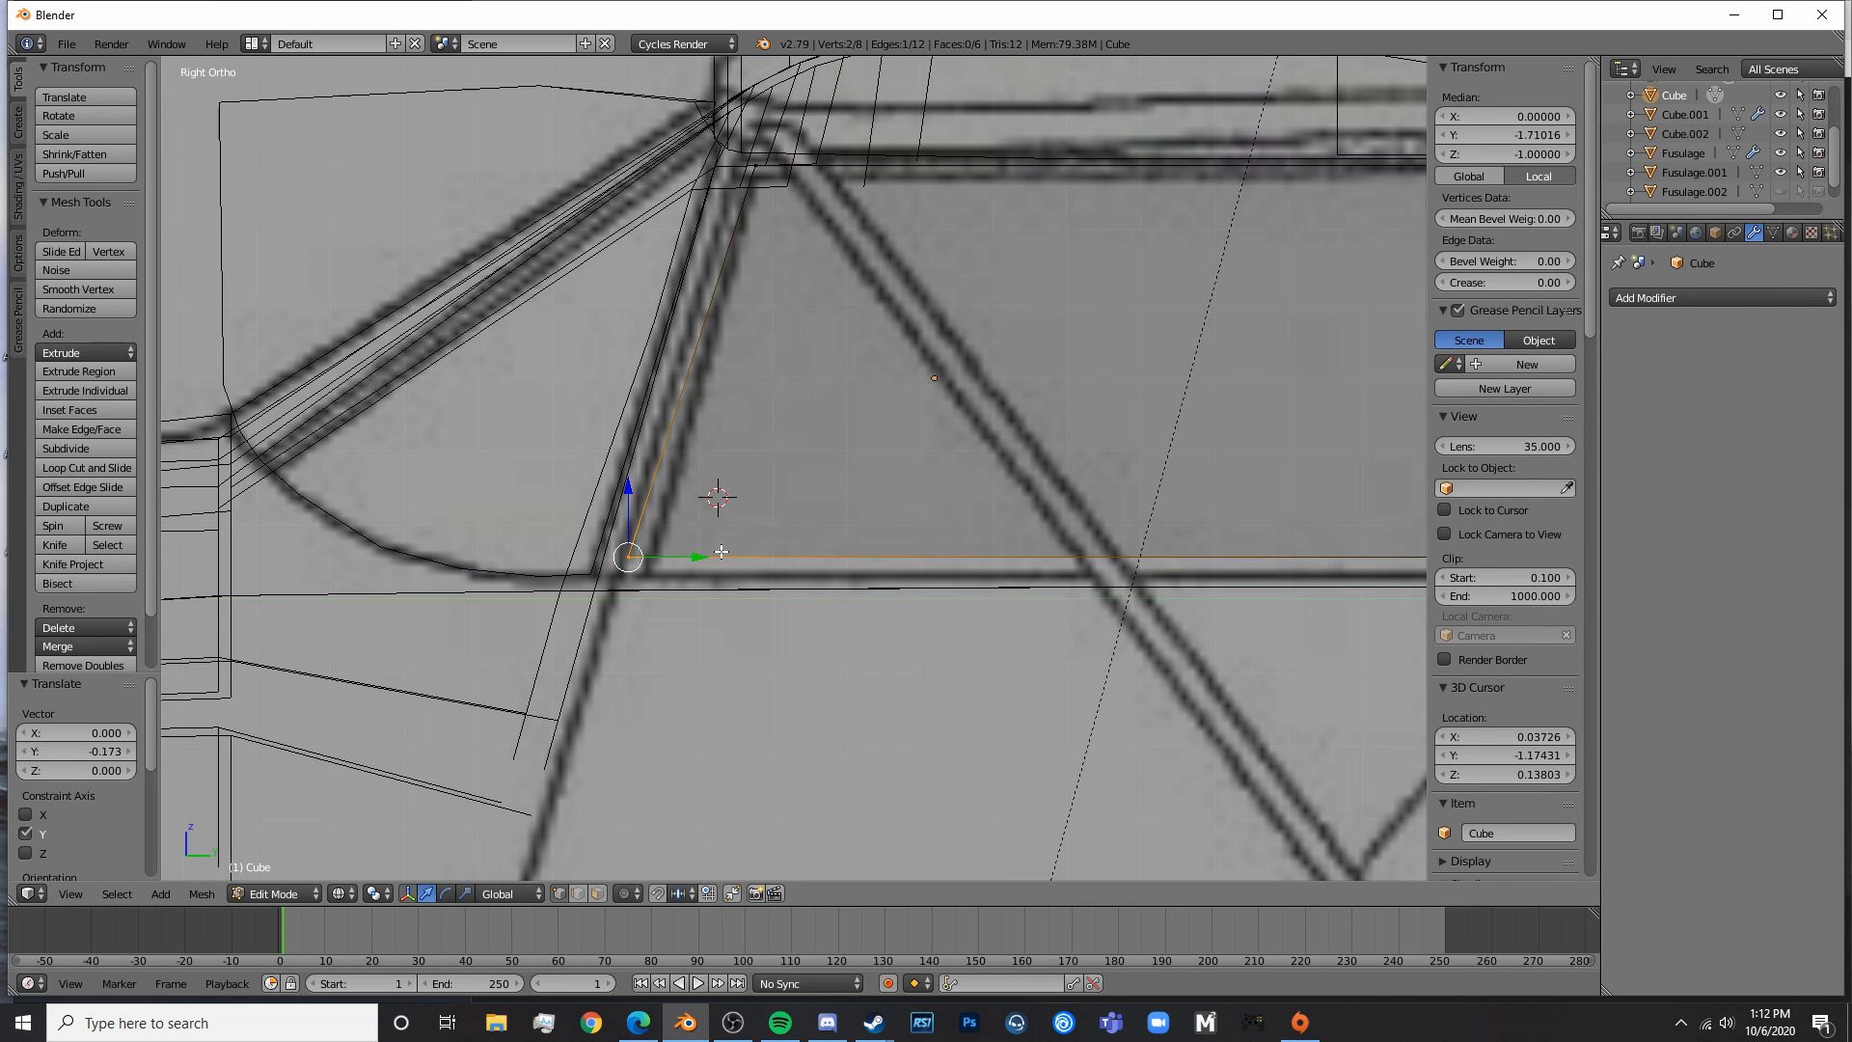
{"action": "left_click_drag", "start_coordinate": [703, 552], "coordinate": [698, 545]}
{"action": "middle_click_drag", "start_coordinate": [736, 483], "coordinate": [758, 542], "text": "shift"}
{"action": "key", "text": "a"}
{"action": "right_click", "coordinate": [780, 230]}
{"action": "right_click", "coordinate": [780, 229], "text": "shift"}
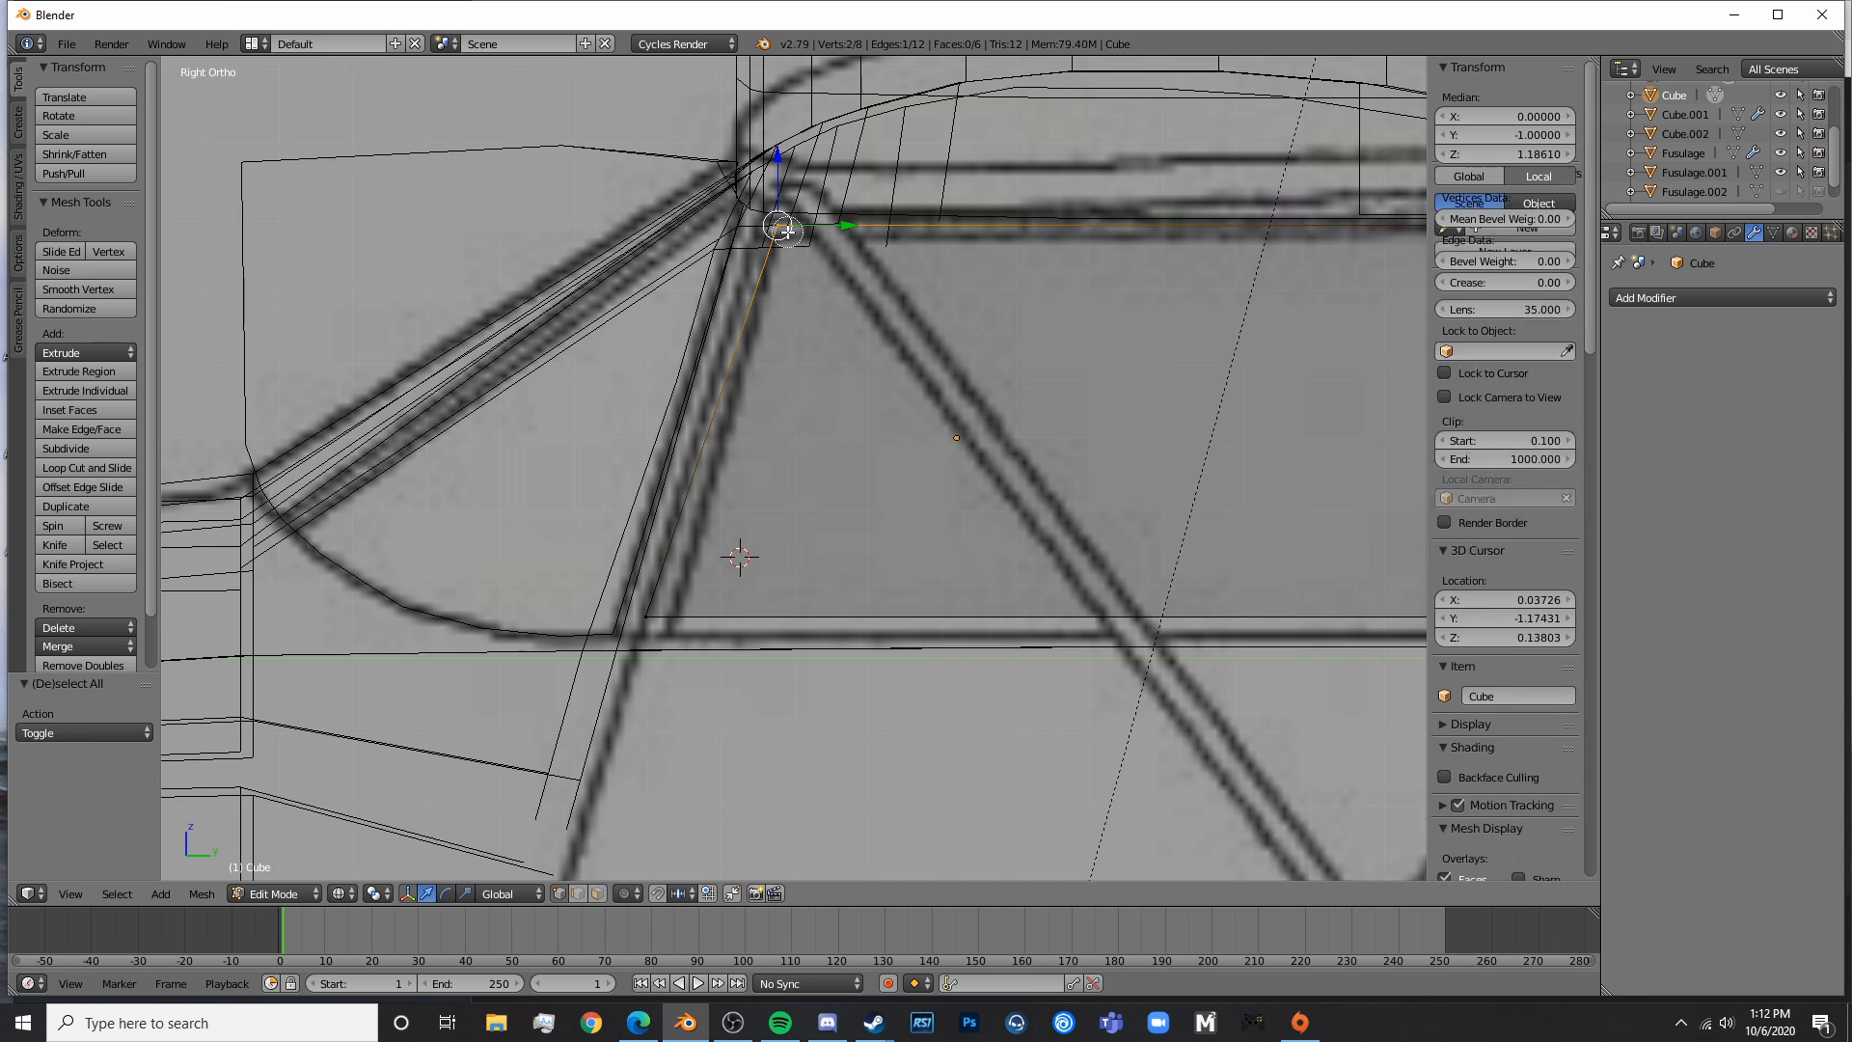
{"action": "key", "text": "g"}
{"action": "key", "text": "y"}
{"action": "left_click", "coordinate": [834, 229]}
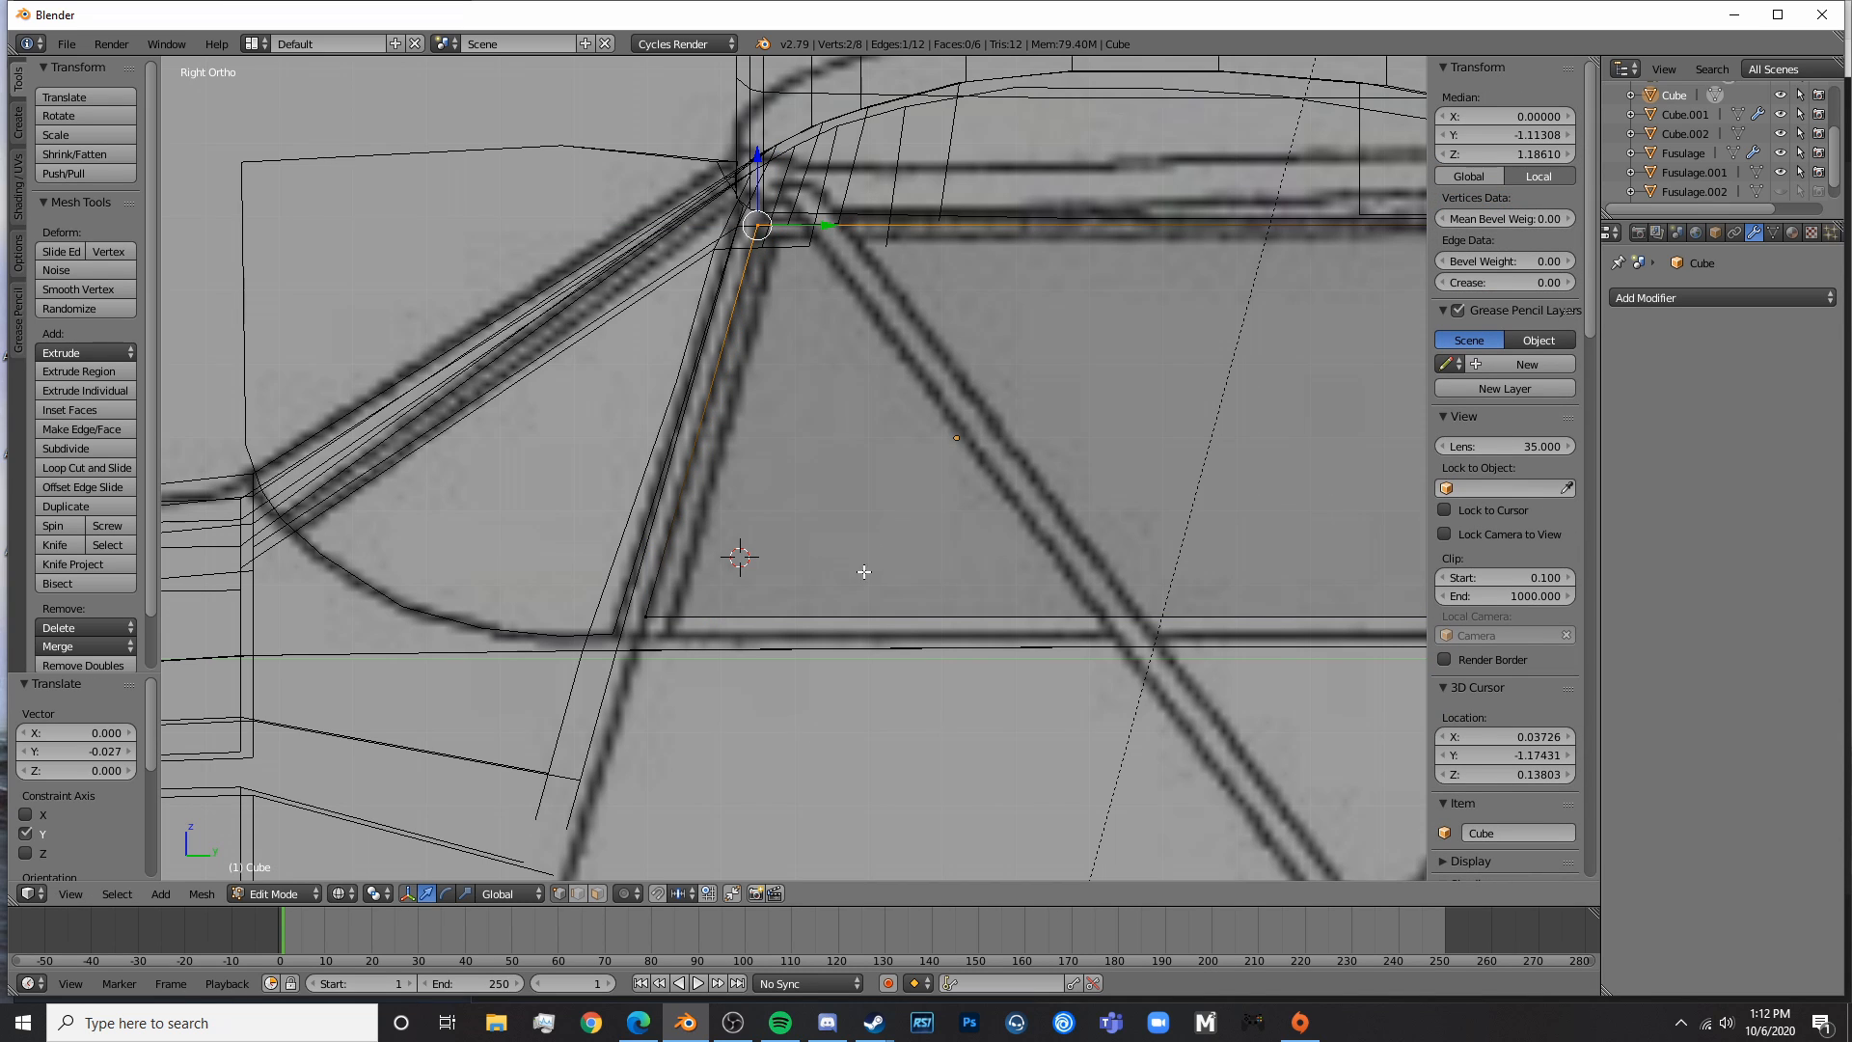
- Extrude the cube's bottom face down 0.035, and extrude it again down to the door's lower edge at local Z about -3.445
{"action": "middle_click_drag", "start_coordinate": [864, 572], "coordinate": [914, 389], "text": "shift"}
{"action": "key", "text": "a"}
{"action": "right_click", "coordinate": [710, 453]}
{"action": "right_click", "coordinate": [710, 453], "text": "shift"}
{"action": "scroll", "coordinate": [1048, 516], "scroll_direction": "down", "scroll_amount": 4}
{"action": "middle_click_drag", "start_coordinate": [1049, 516], "coordinate": [925, 491], "text": "shift"}
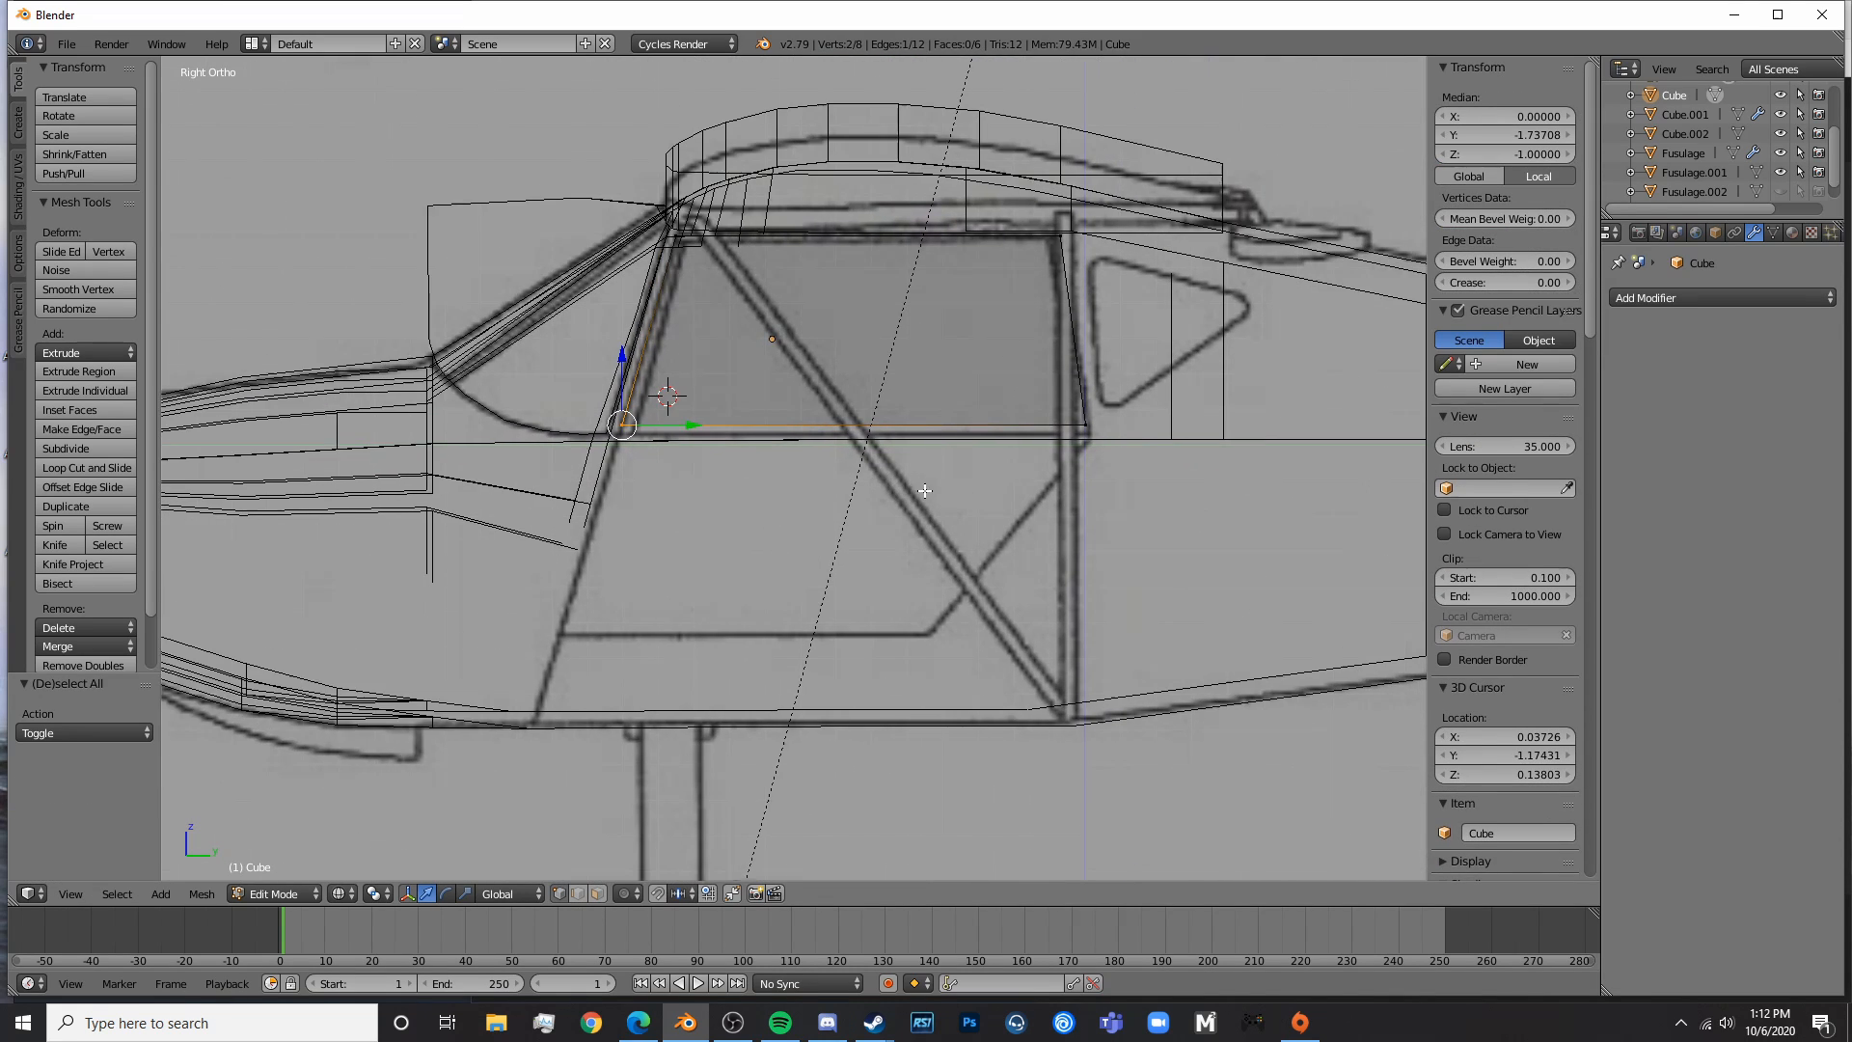
{"action": "right_click", "coordinate": [1077, 420], "text": "shift"}
{"action": "right_click", "coordinate": [1077, 420], "text": "shift"}
{"action": "key", "text": "e"}
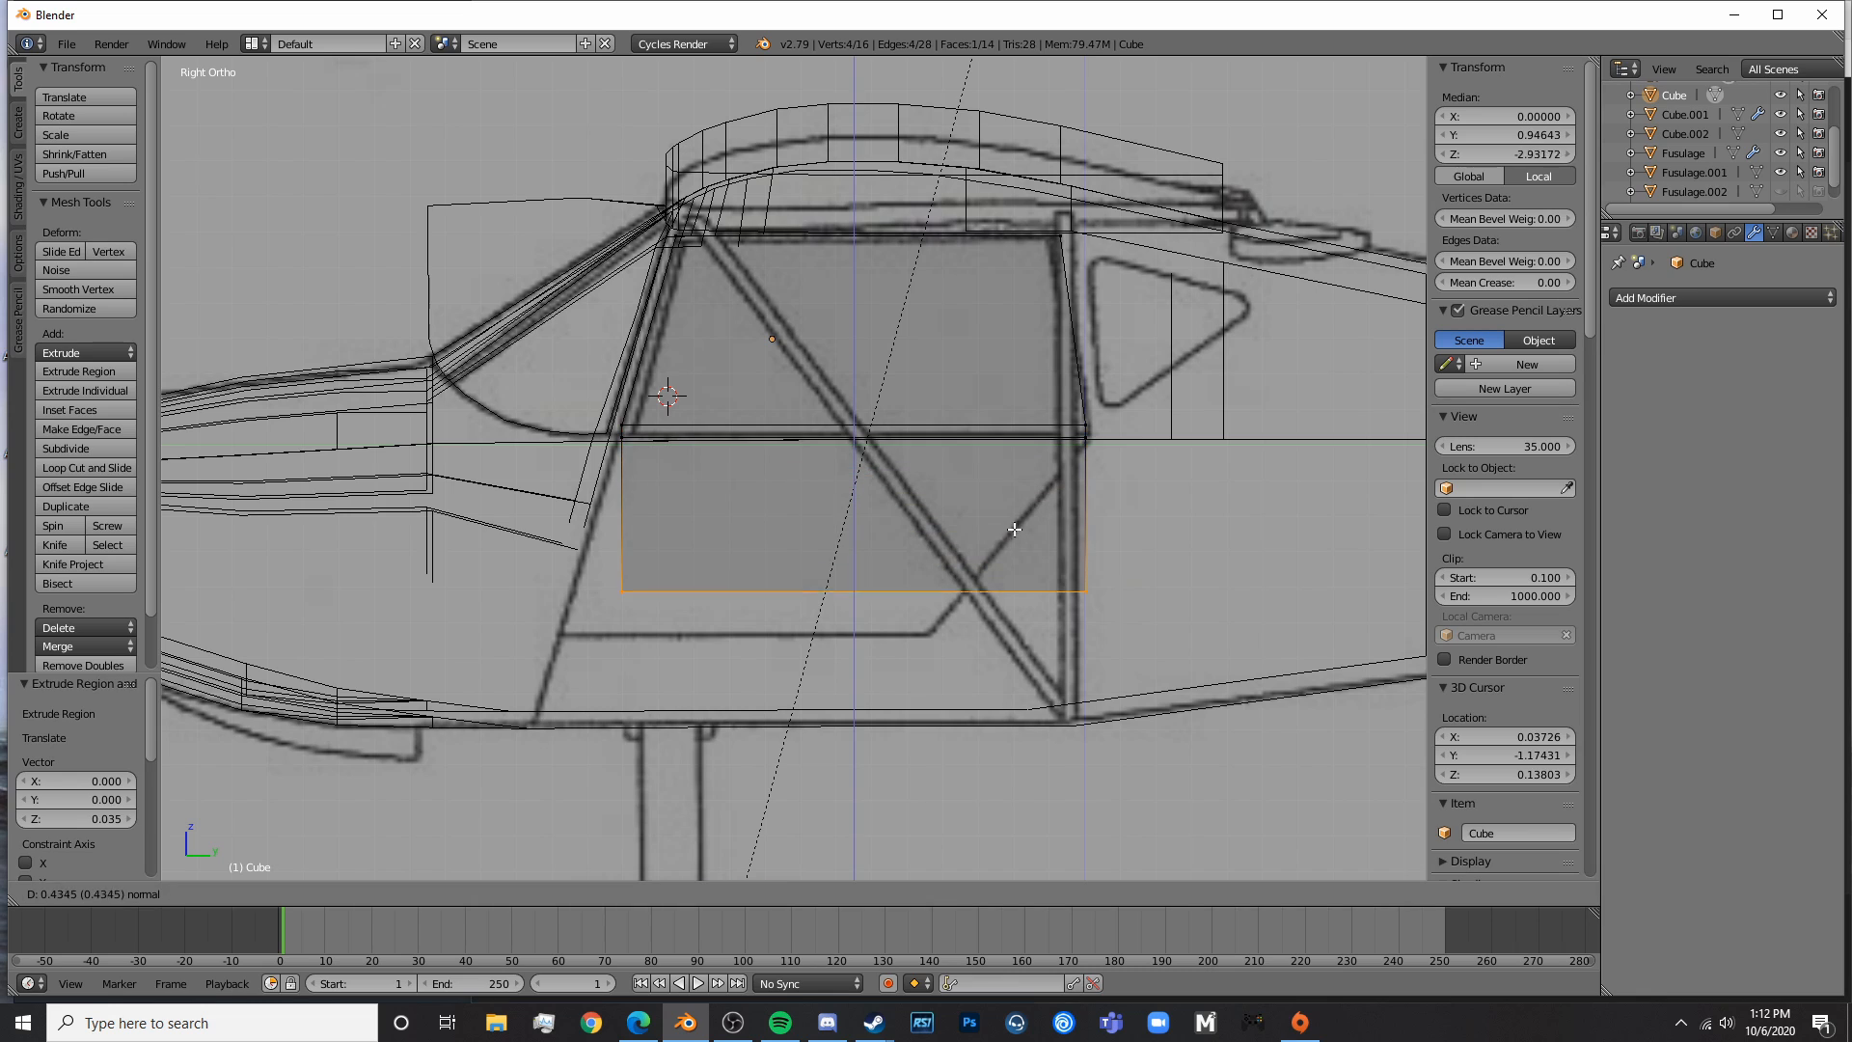
{"action": "left_click", "coordinate": [1008, 569]}
- Move the bottom rear vertices forward along Y to the door's lower rear corner, and the bottom front vertices 0.177 forward along Y
{"action": "key", "text": "a"}
{"action": "right_click", "coordinate": [1134, 647]}
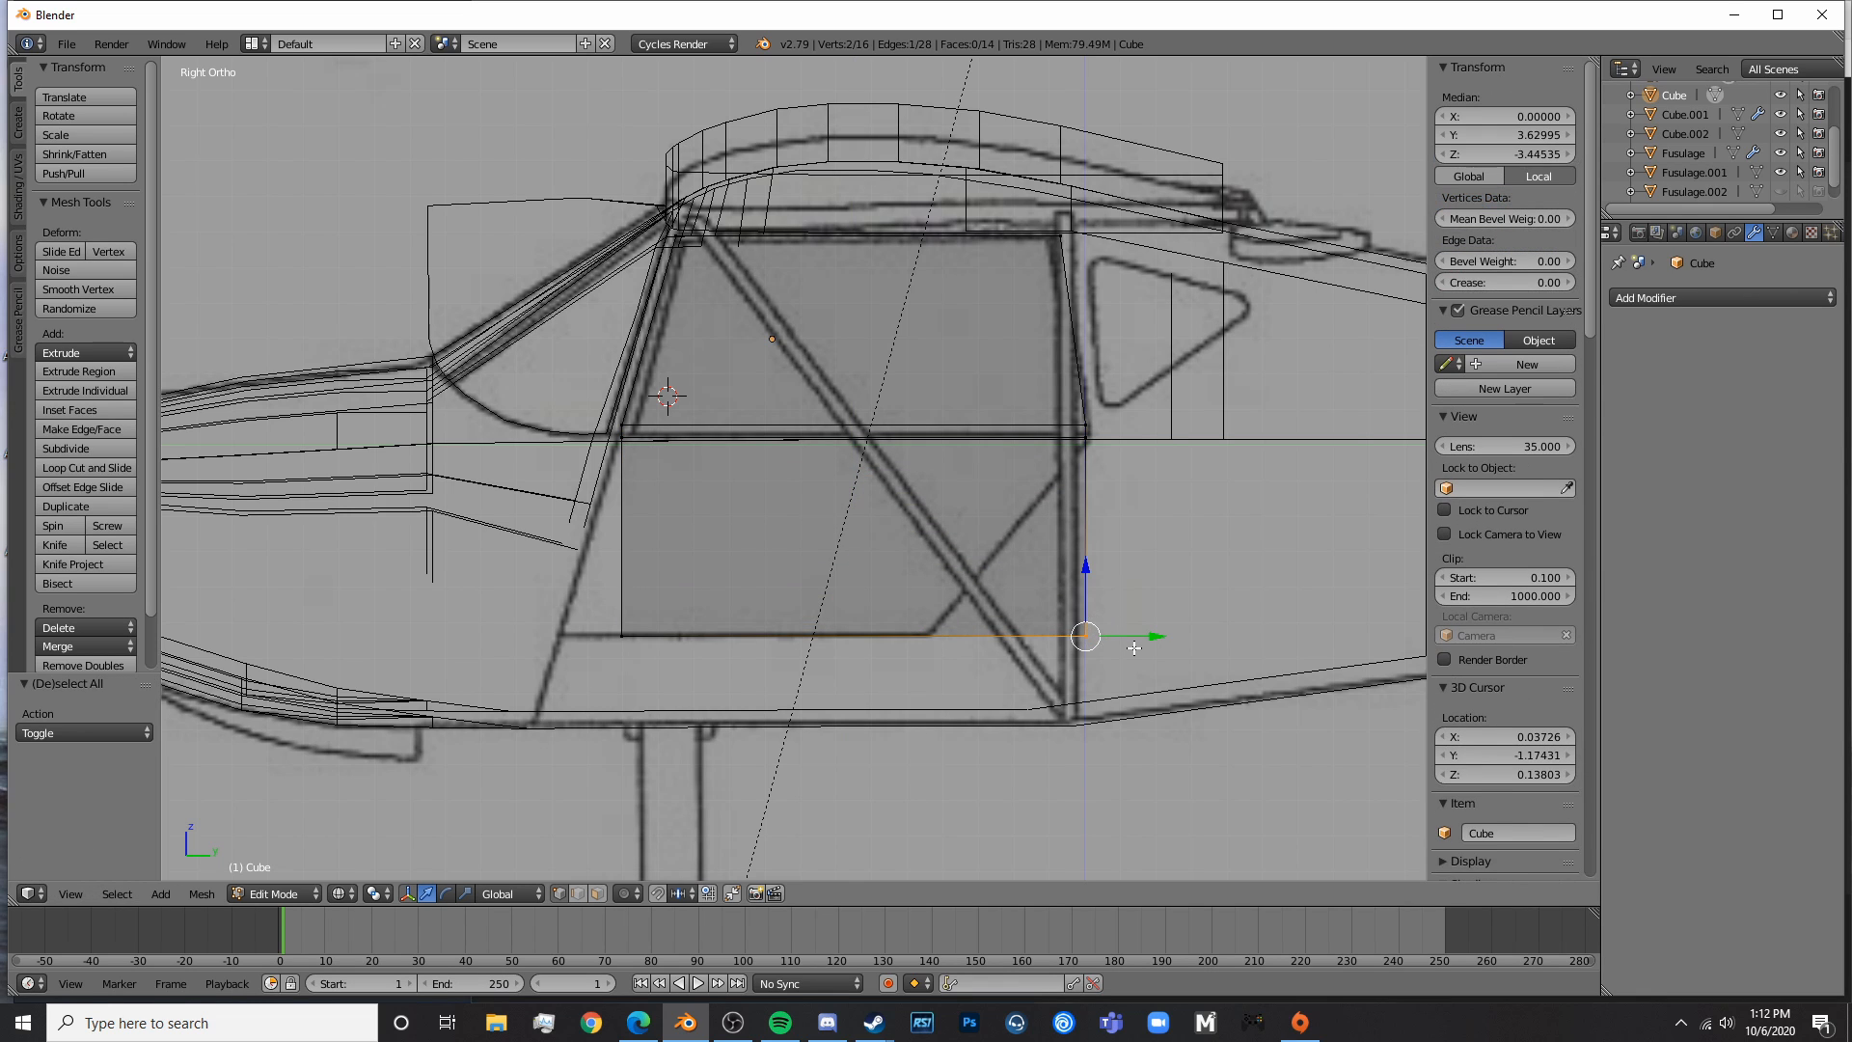
{"action": "key", "text": "g"}
{"action": "key", "text": "y"}
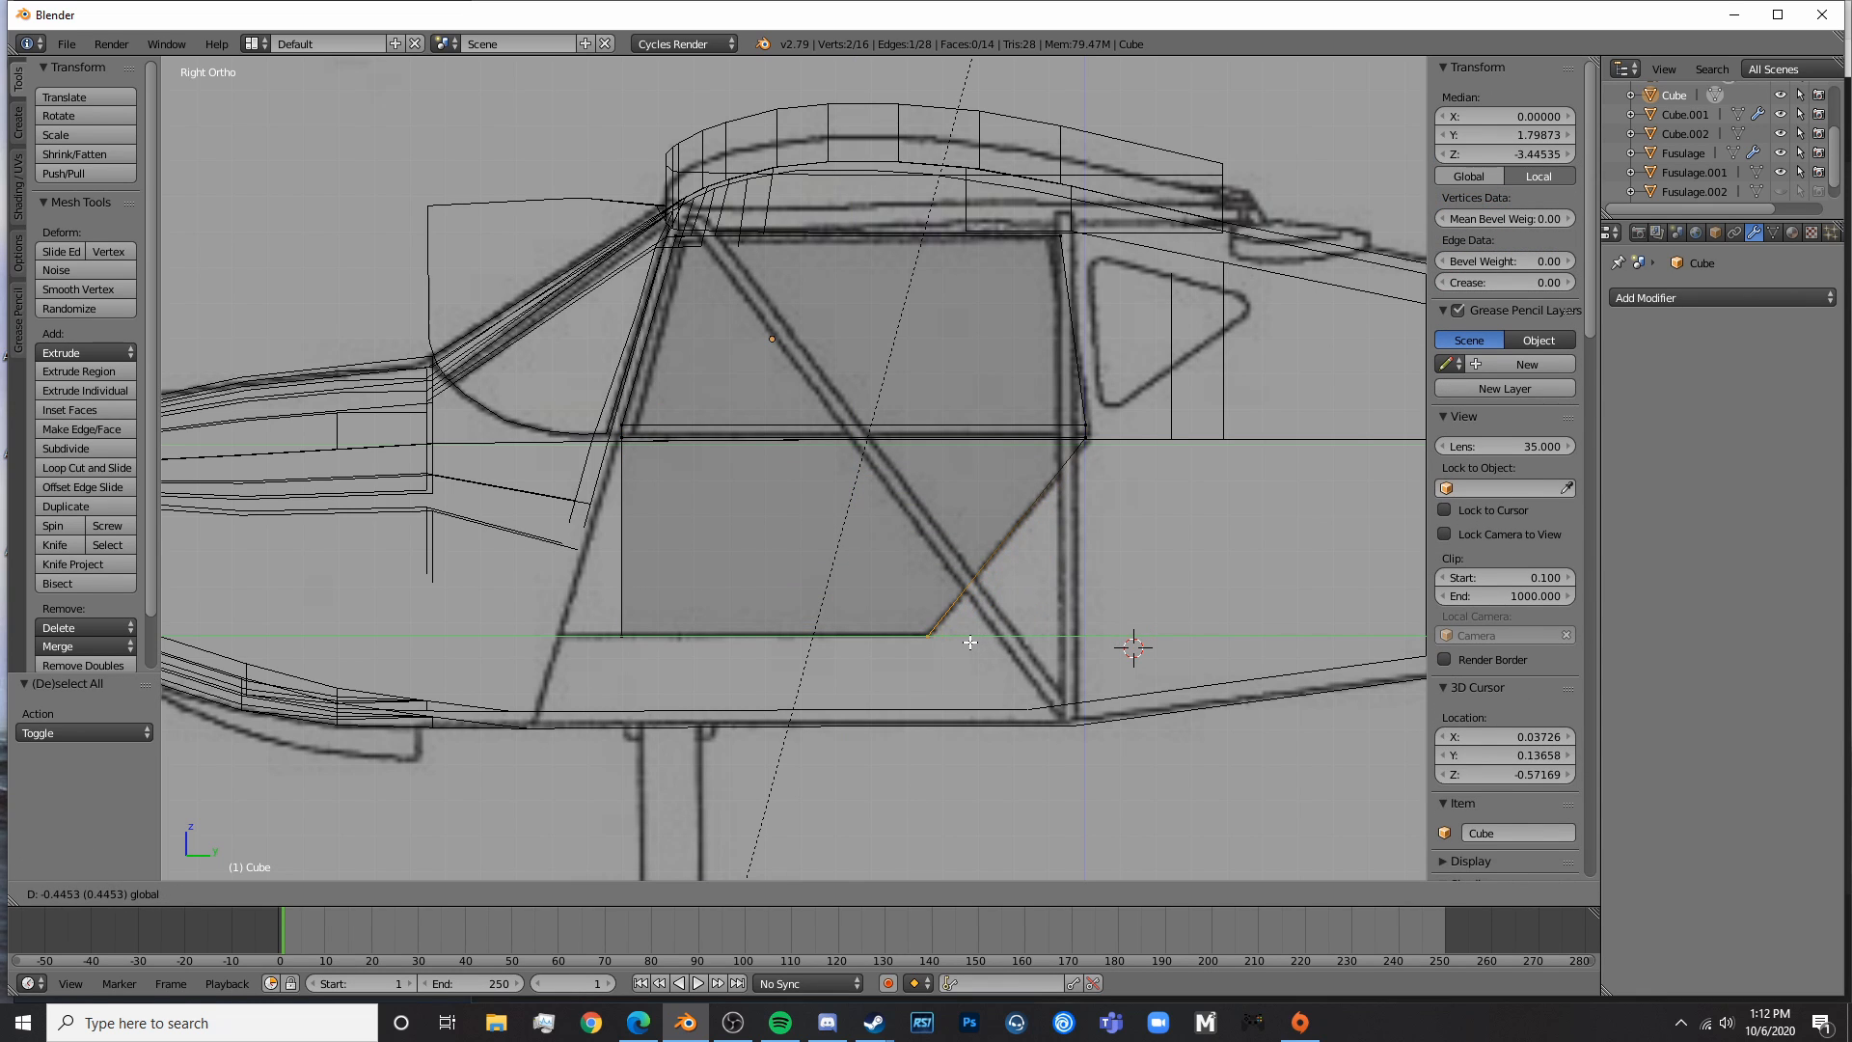
{"action": "left_click", "coordinate": [965, 639]}
{"action": "right_click", "coordinate": [618, 632]}
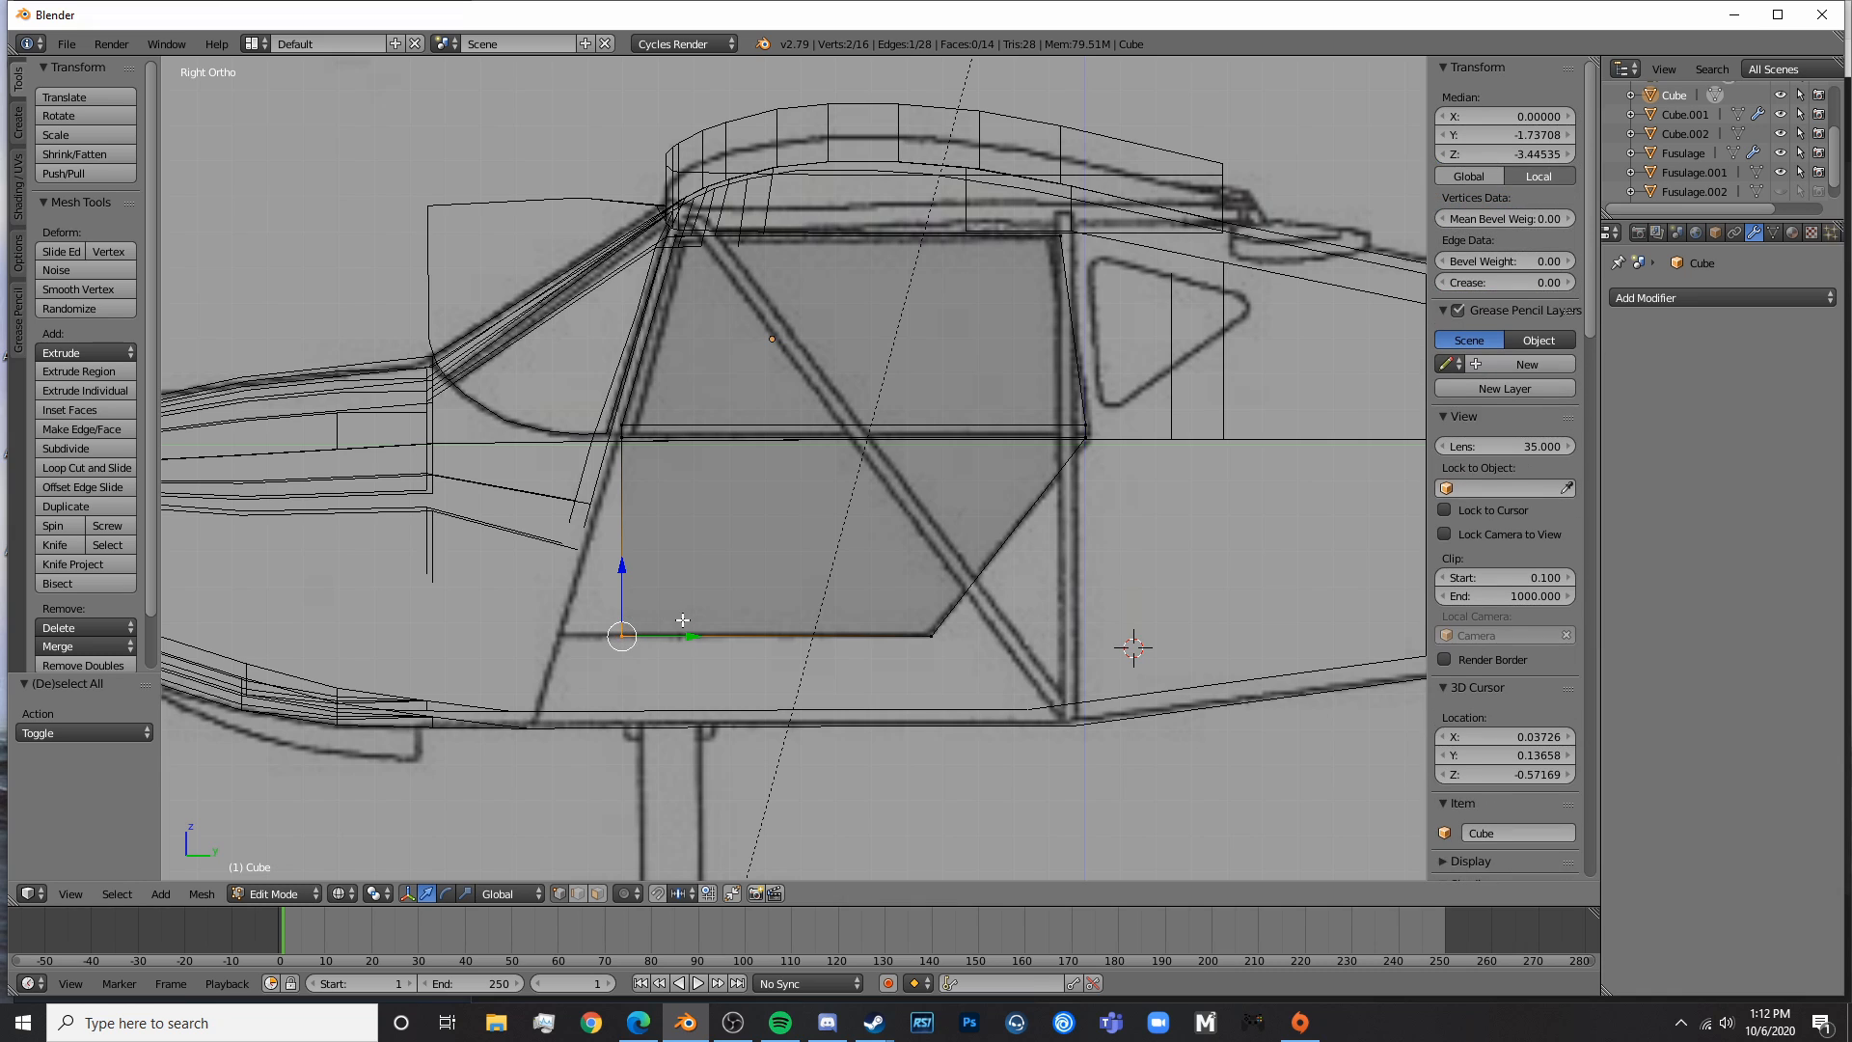
{"action": "left_click_drag", "start_coordinate": [684, 636], "coordinate": [625, 636]}
- Move the front vertices just below the window sill about 0.01 forward along Y to align with the door's front edge
{"action": "scroll", "coordinate": [714, 439], "scroll_direction": "up", "scroll_amount": 5}
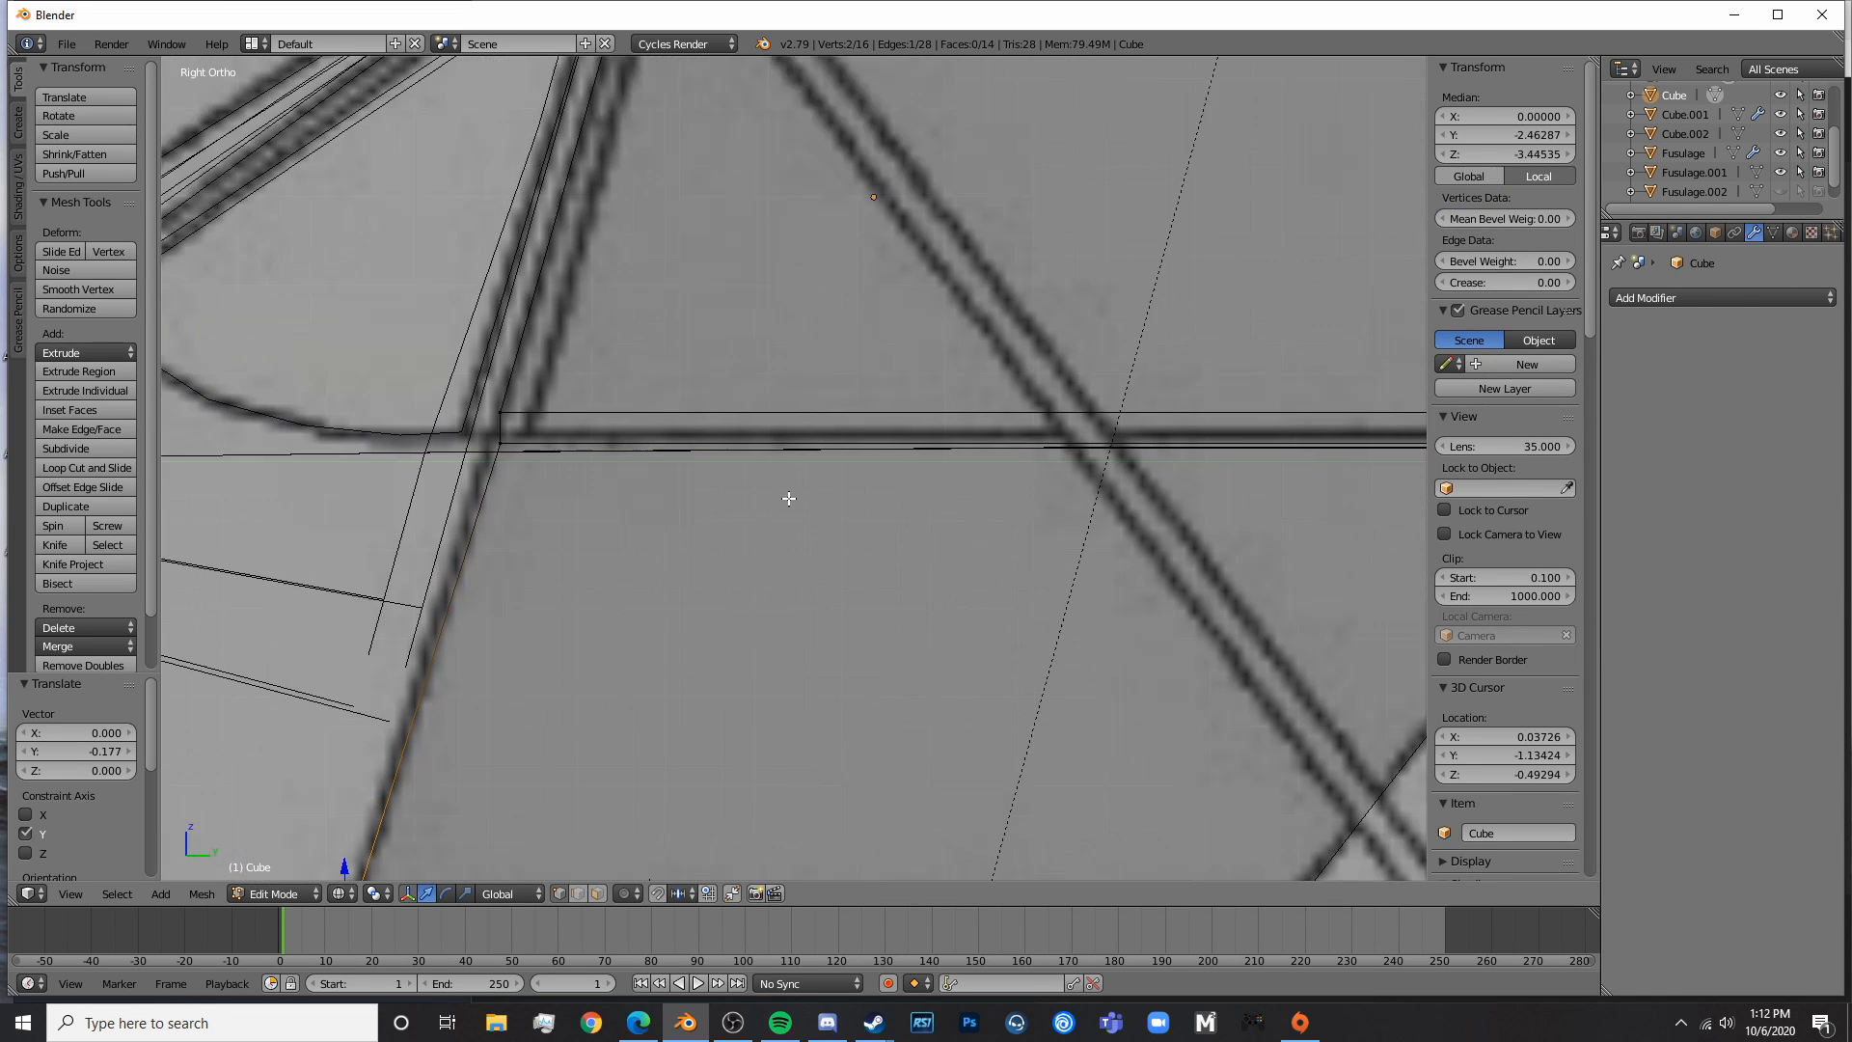
{"action": "middle_click_drag", "start_coordinate": [531, 475], "coordinate": [674, 452], "text": "shift"}
{"action": "scroll", "coordinate": [674, 452], "scroll_direction": "up", "scroll_amount": 3}
{"action": "key", "text": "a"}
{"action": "right_click", "coordinate": [595, 399]}
{"action": "key", "text": "g"}
{"action": "key", "text": "y"}
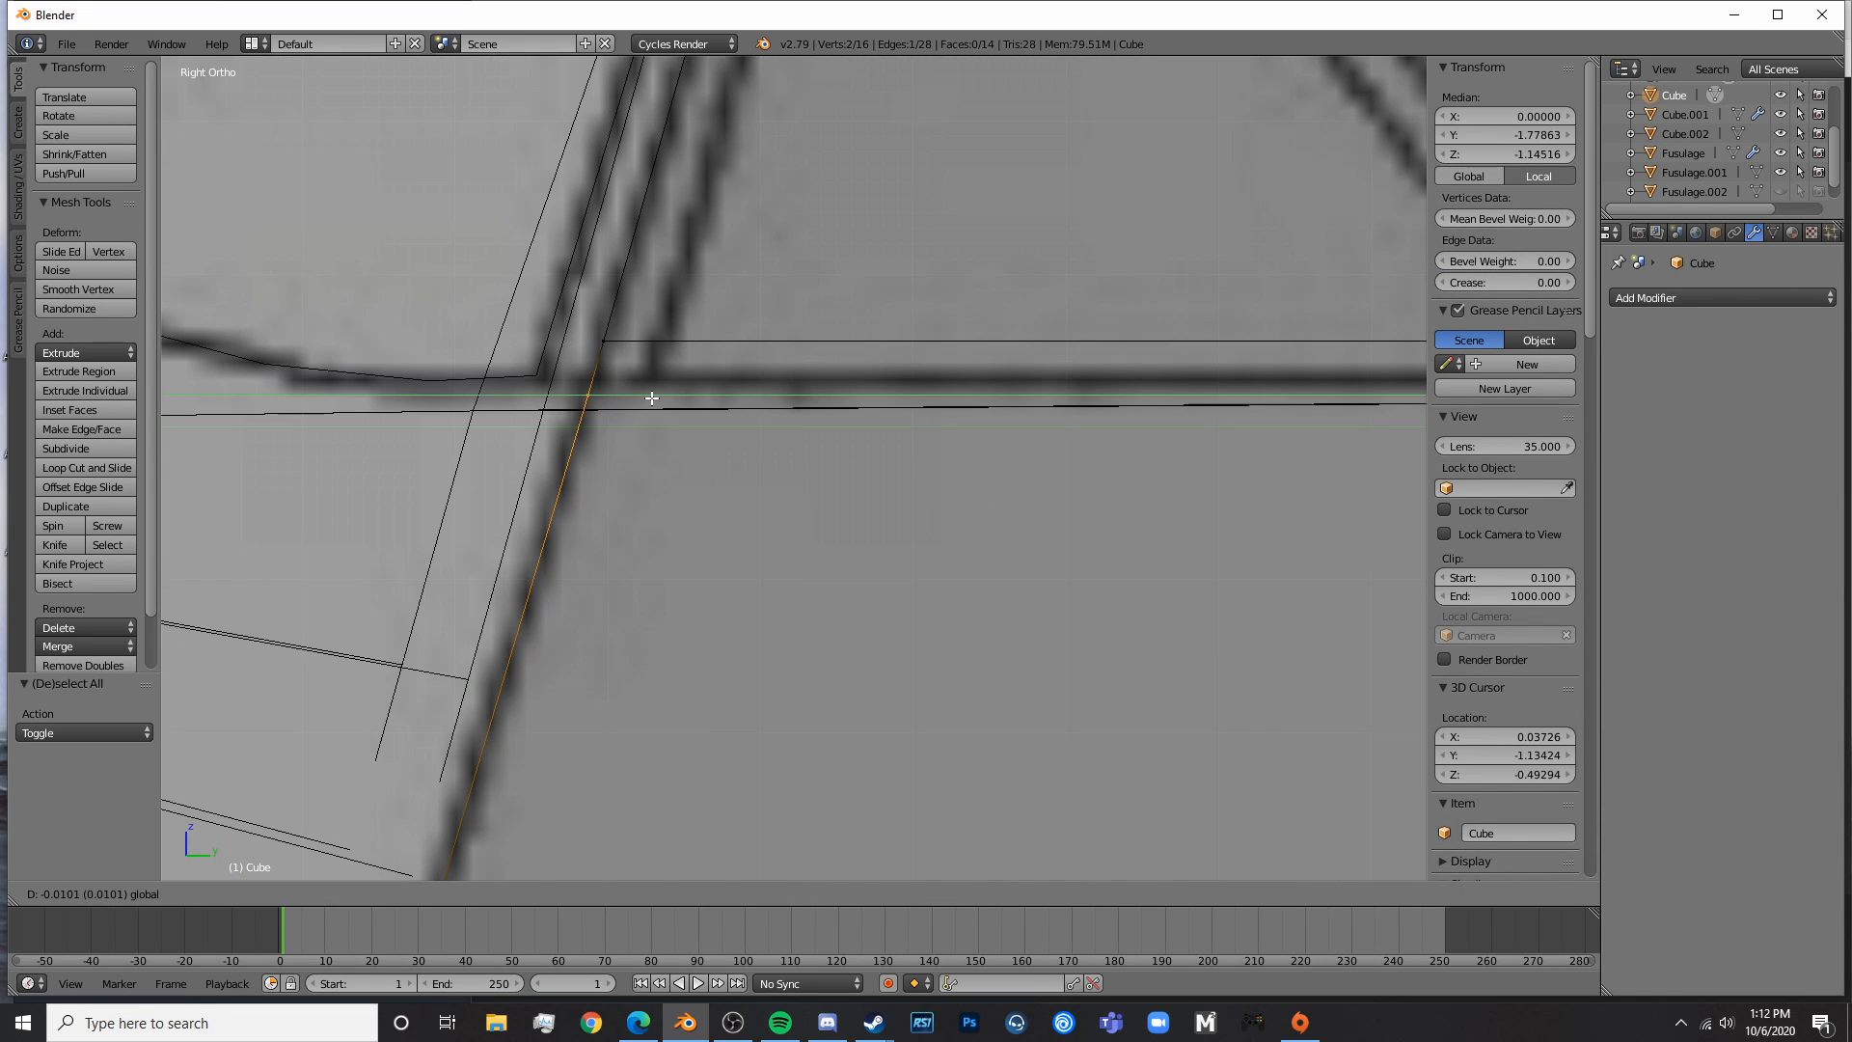
{"action": "left_click", "coordinate": [651, 398]}
{"action": "key", "text": "Tab"}
- Examine how the door cutter's rear corner vertices at the window sill fit the blueprint
{"action": "scroll", "coordinate": [665, 410], "scroll_direction": "down", "scroll_amount": 7}
{"action": "middle_click_drag", "start_coordinate": [1006, 536], "coordinate": [760, 560], "text": "shift"}
{"action": "scroll", "coordinate": [868, 545], "scroll_direction": "up", "scroll_amount": 4}
{"action": "key", "text": "Tab"}
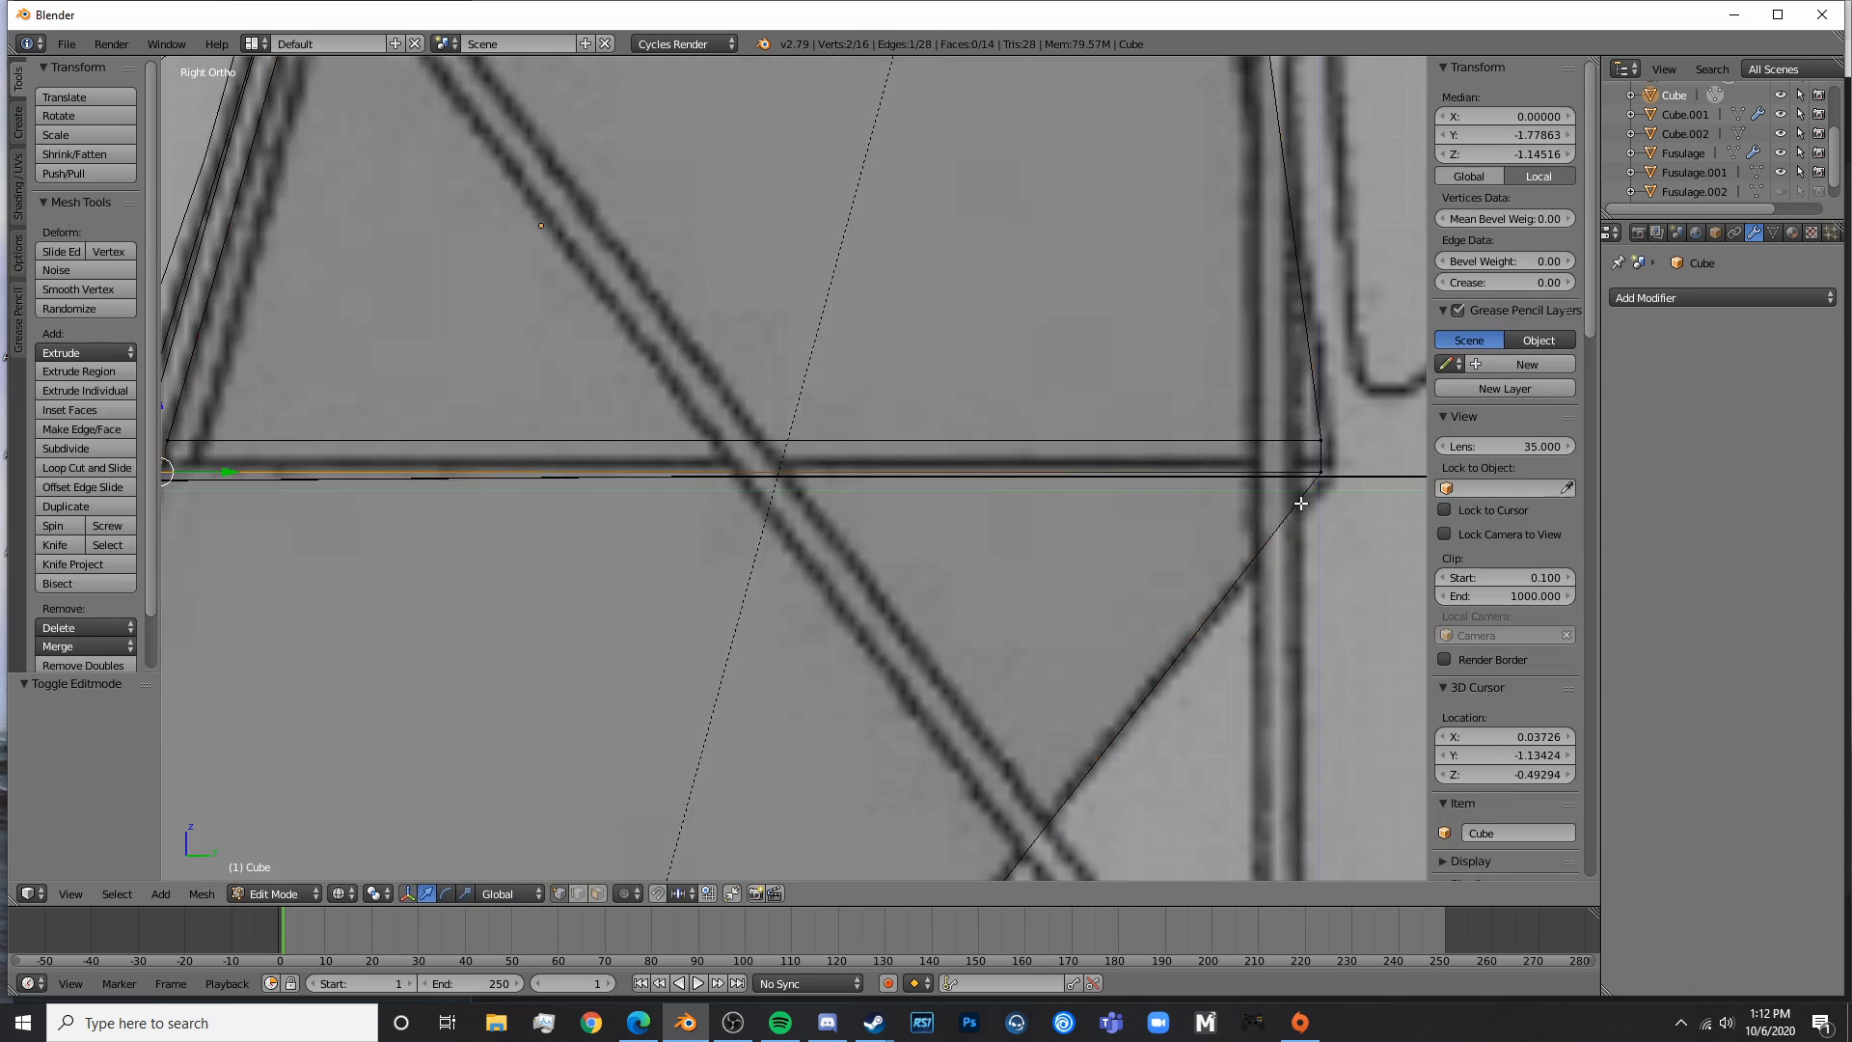
{"action": "middle_click_drag", "start_coordinate": [1301, 502], "coordinate": [828, 499], "text": "shift"}
{"action": "key", "text": "a"}
{"action": "key", "text": "a"}
{"action": "key", "text": "a"}
{"action": "key", "text": "c"}
{"action": "left_click_drag", "start_coordinate": [881, 472], "coordinate": [877, 424]}
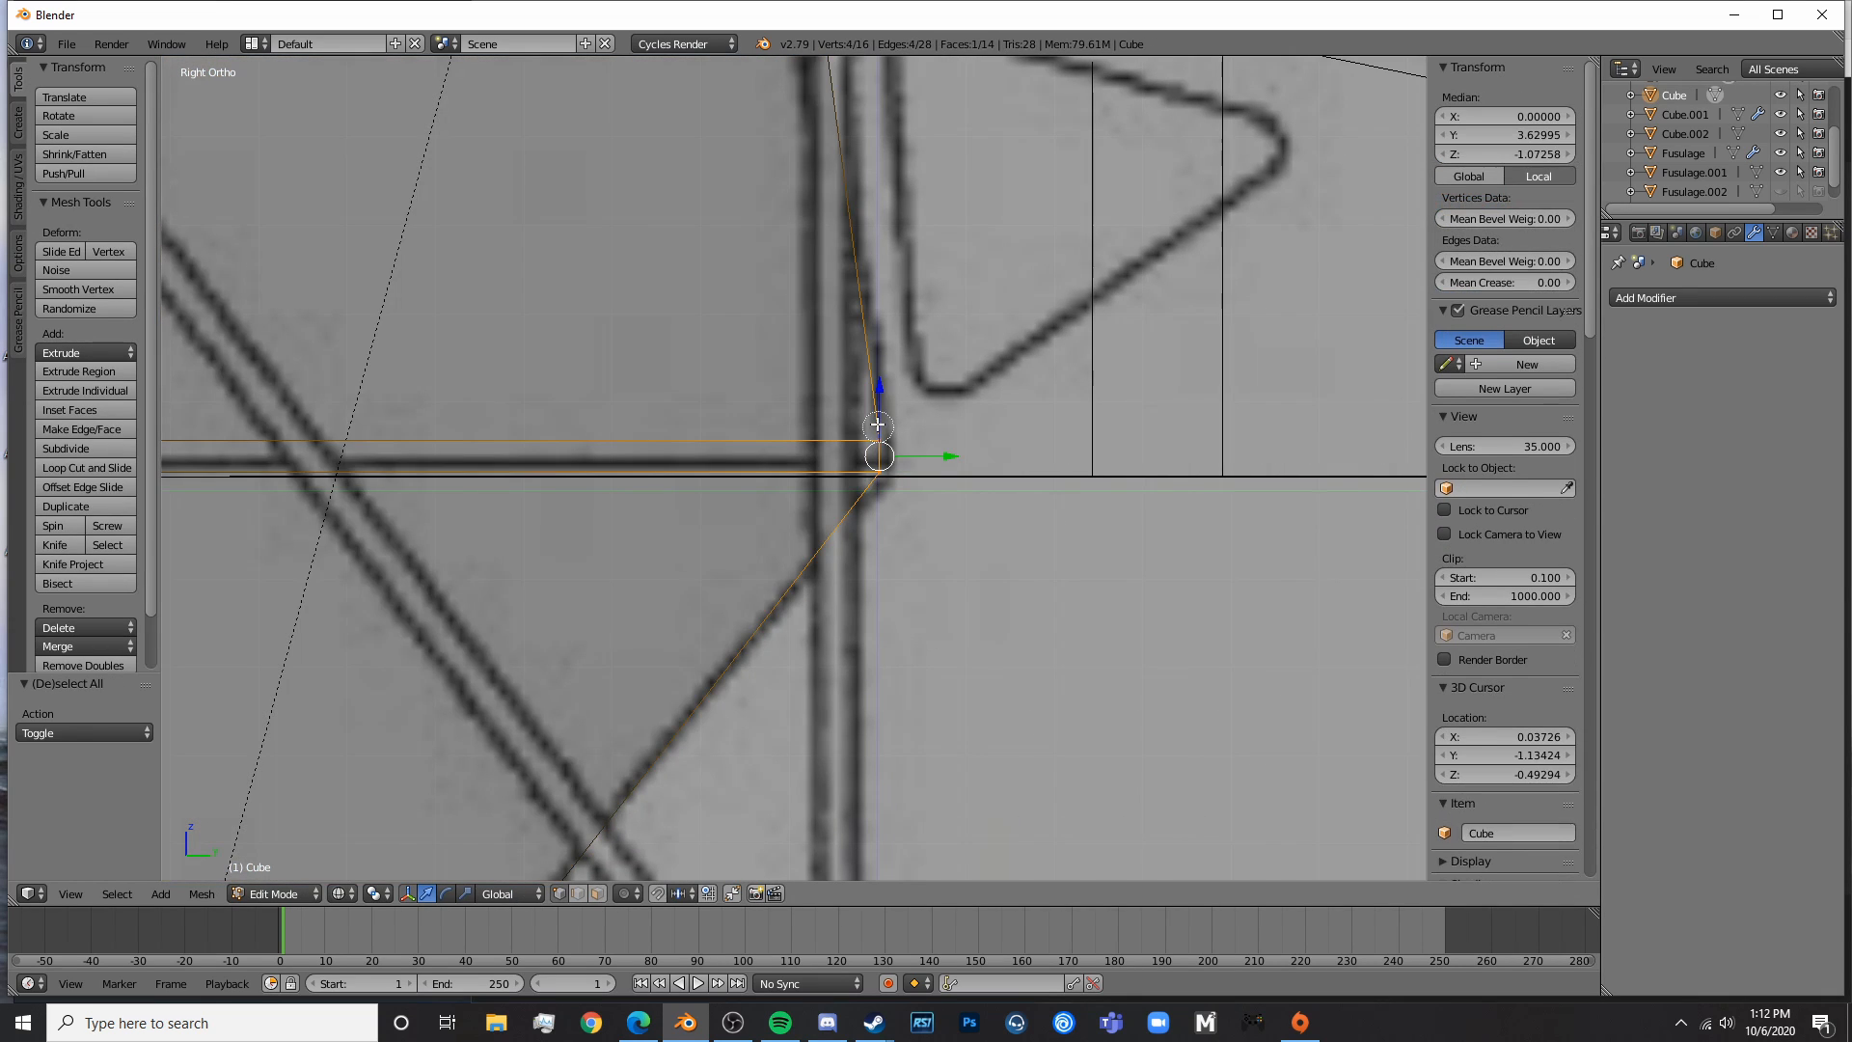
{"action": "scroll", "coordinate": [946, 472], "scroll_direction": "down", "scroll_amount": 6}
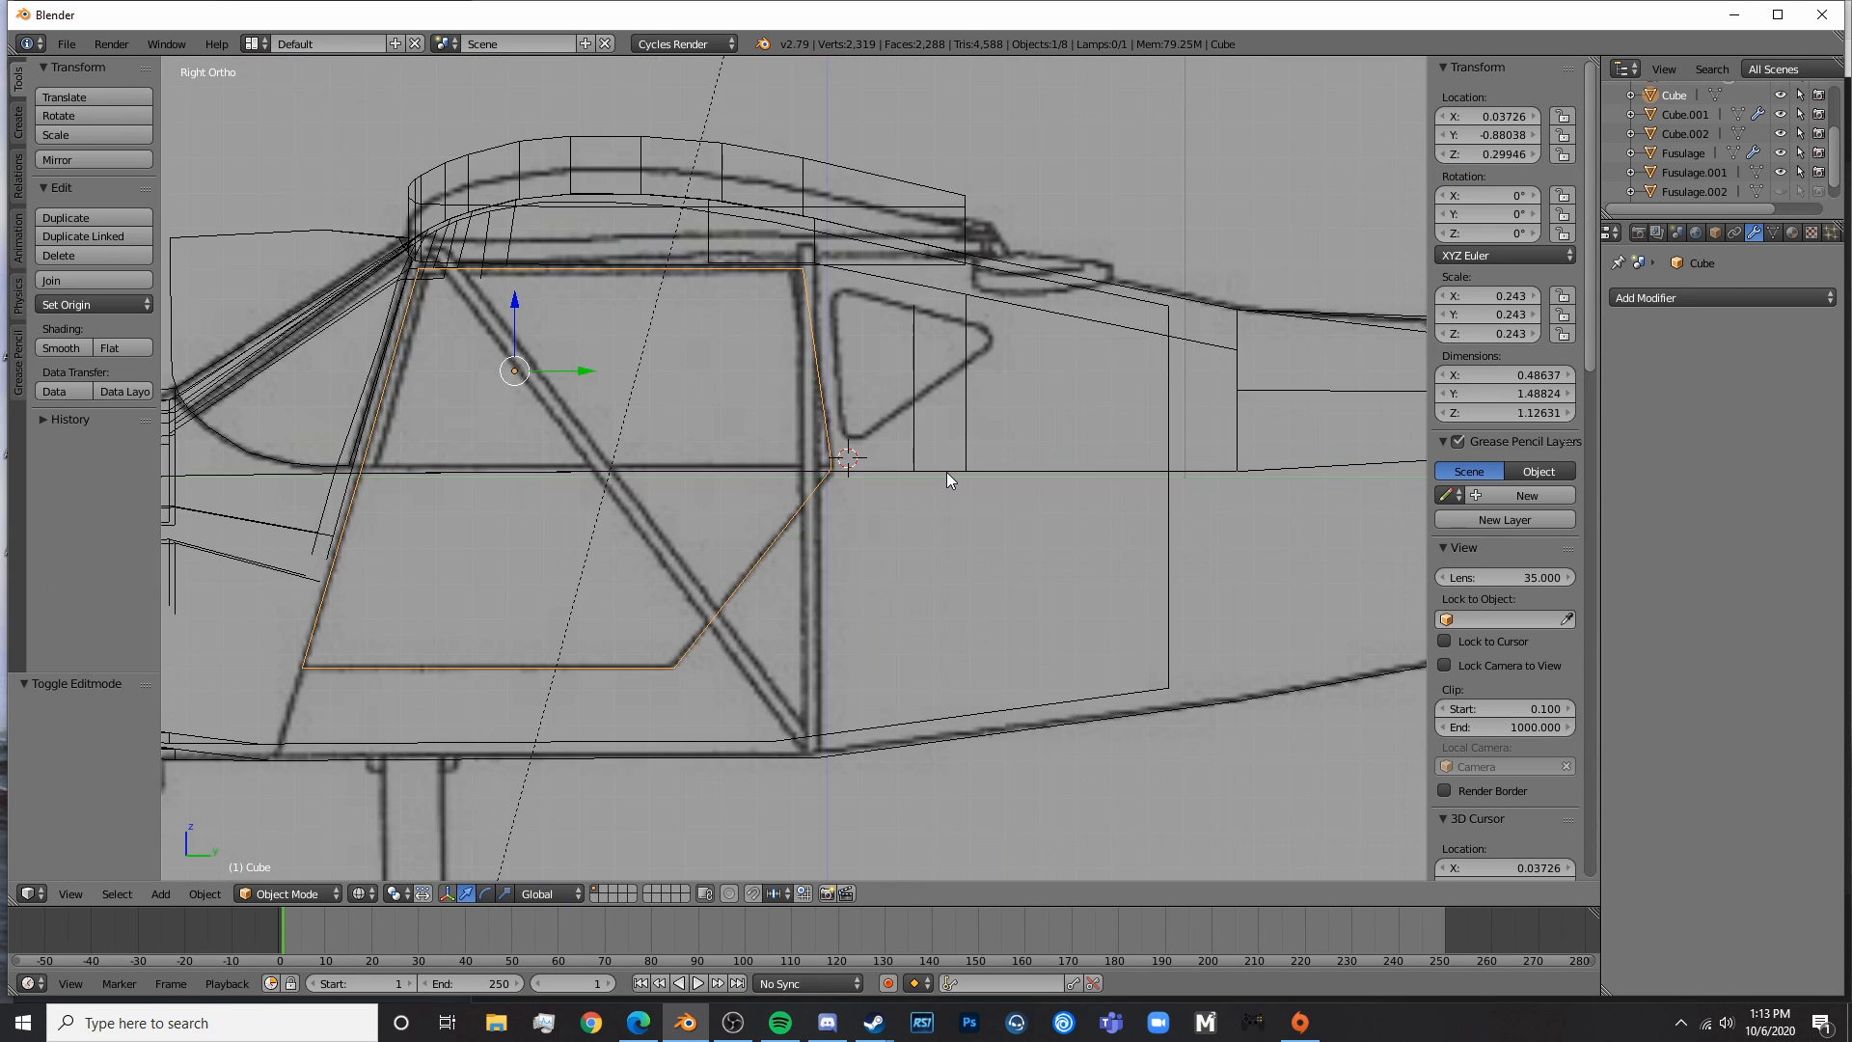
{"action": "key", "text": "Tab"}
- Scale the door cutter along X to 1.435 so it extends through both sides of the fuselage
{"action": "middle_click_drag", "start_coordinate": [917, 488], "coordinate": [986, 547]}
{"action": "key", "text": "s"}
{"action": "key", "text": "x"}
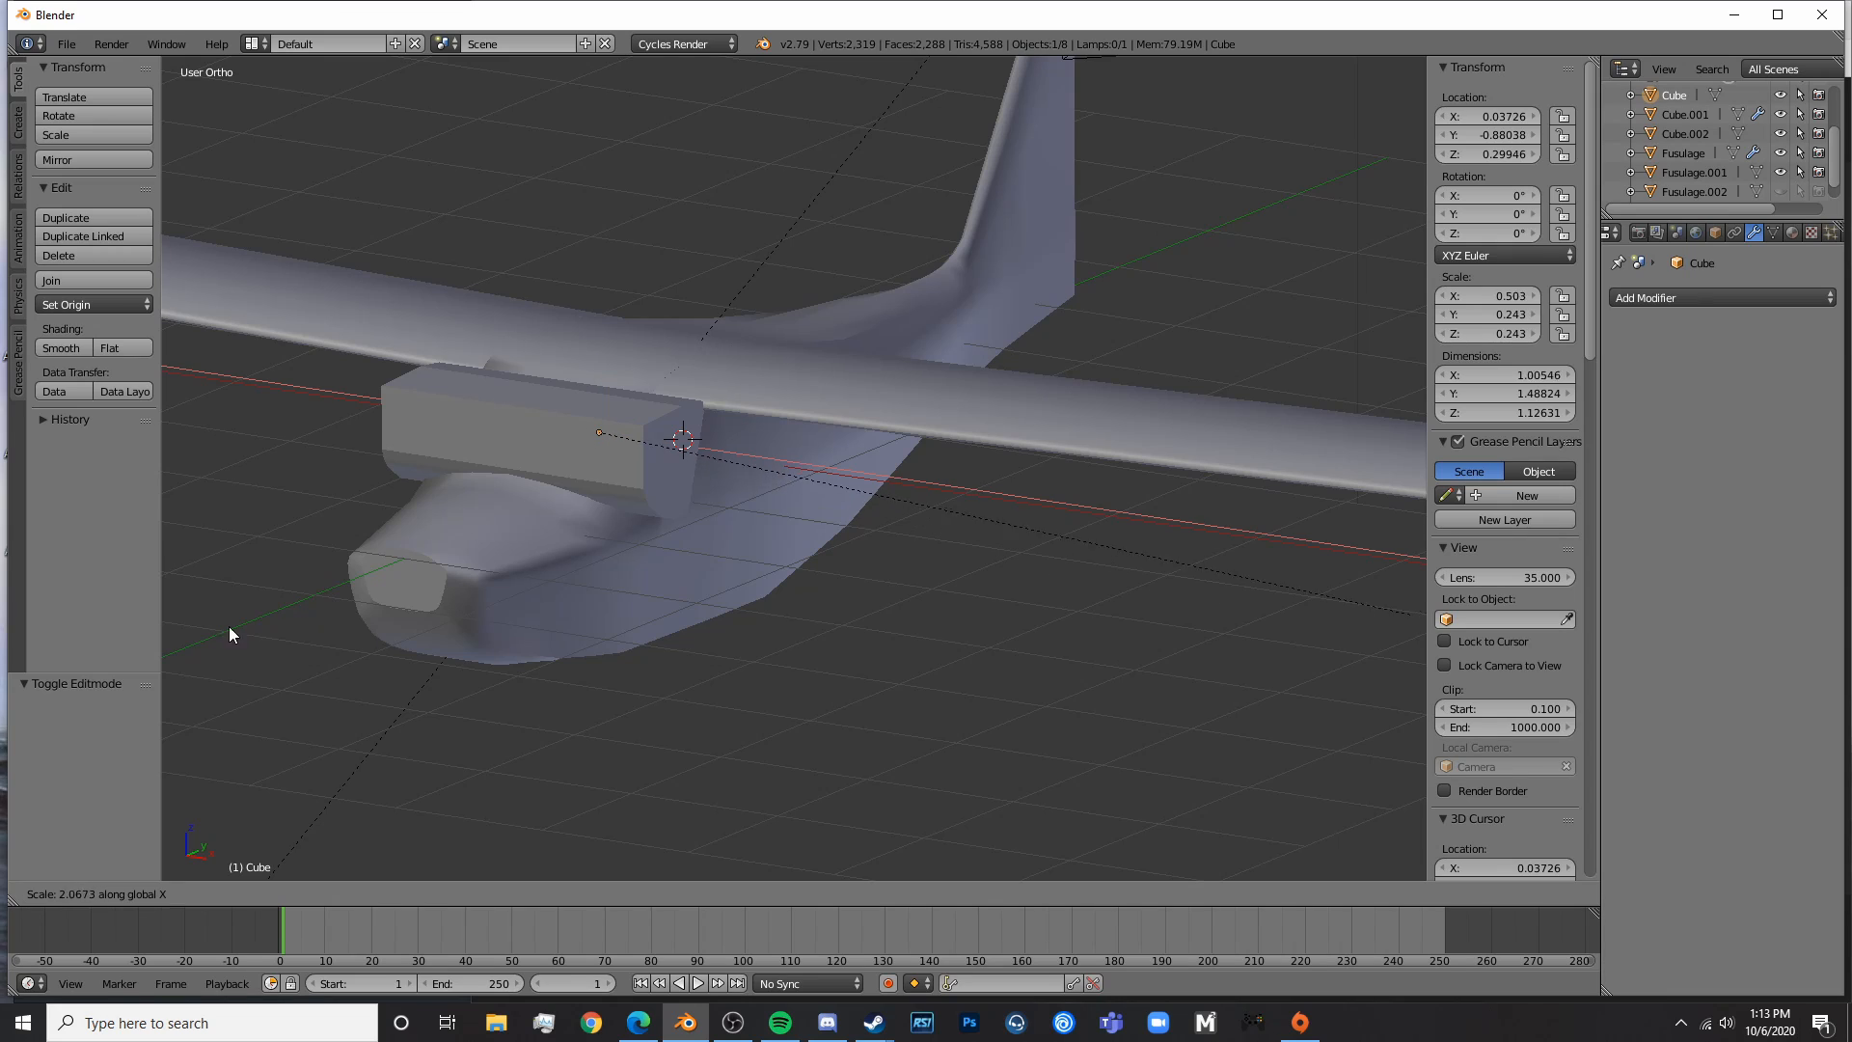
{"action": "left_click", "coordinate": [413, 842]}
{"action": "key", "text": "a"}
- Inspect the widened door cutter against the fuselage from several angles and over the side blueprint
{"action": "middle_click_drag", "start_coordinate": [413, 849], "coordinate": [711, 681]}
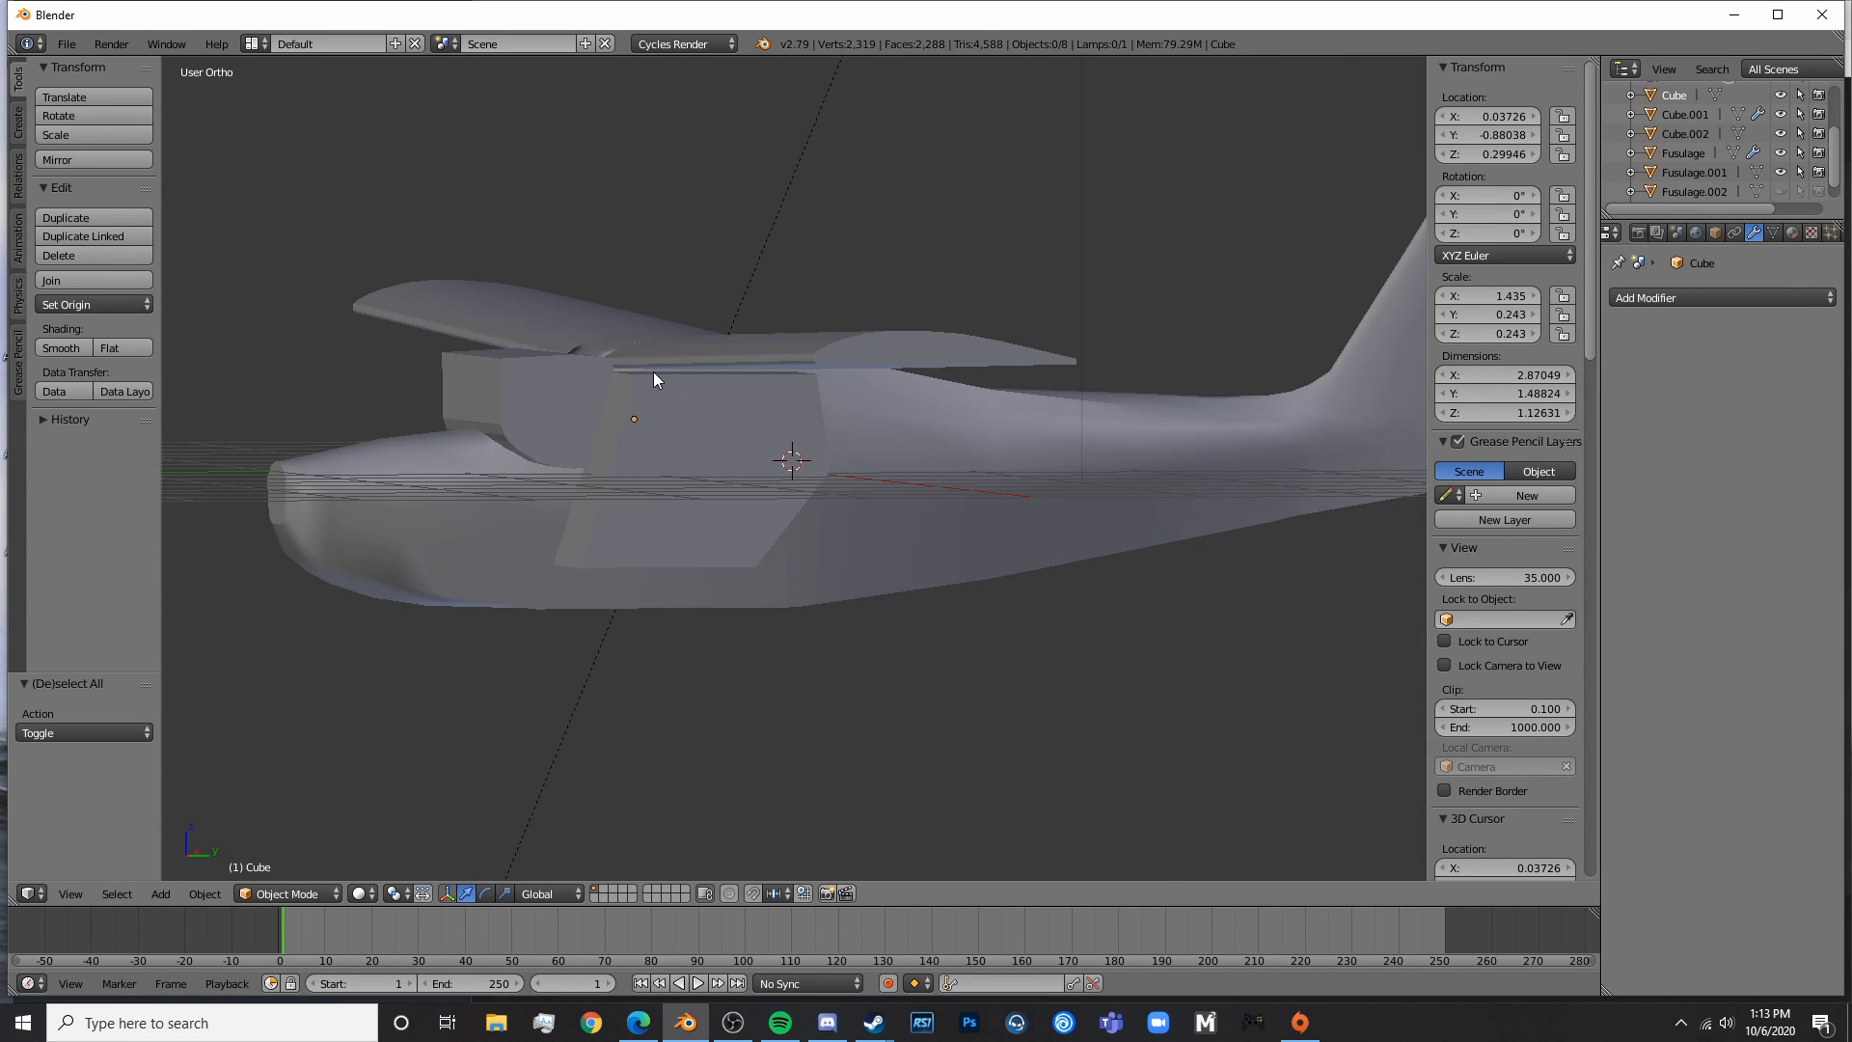
{"action": "mouse_move", "coordinate": [653, 380]}
{"action": "middle_mouse_down"}
{"action": "mouse_move", "coordinate": [686, 306]}
{"action": "mouse_move", "coordinate": [827, 501]}
{"action": "mouse_move", "coordinate": [743, 541]}
{"action": "middle_mouse_up"}
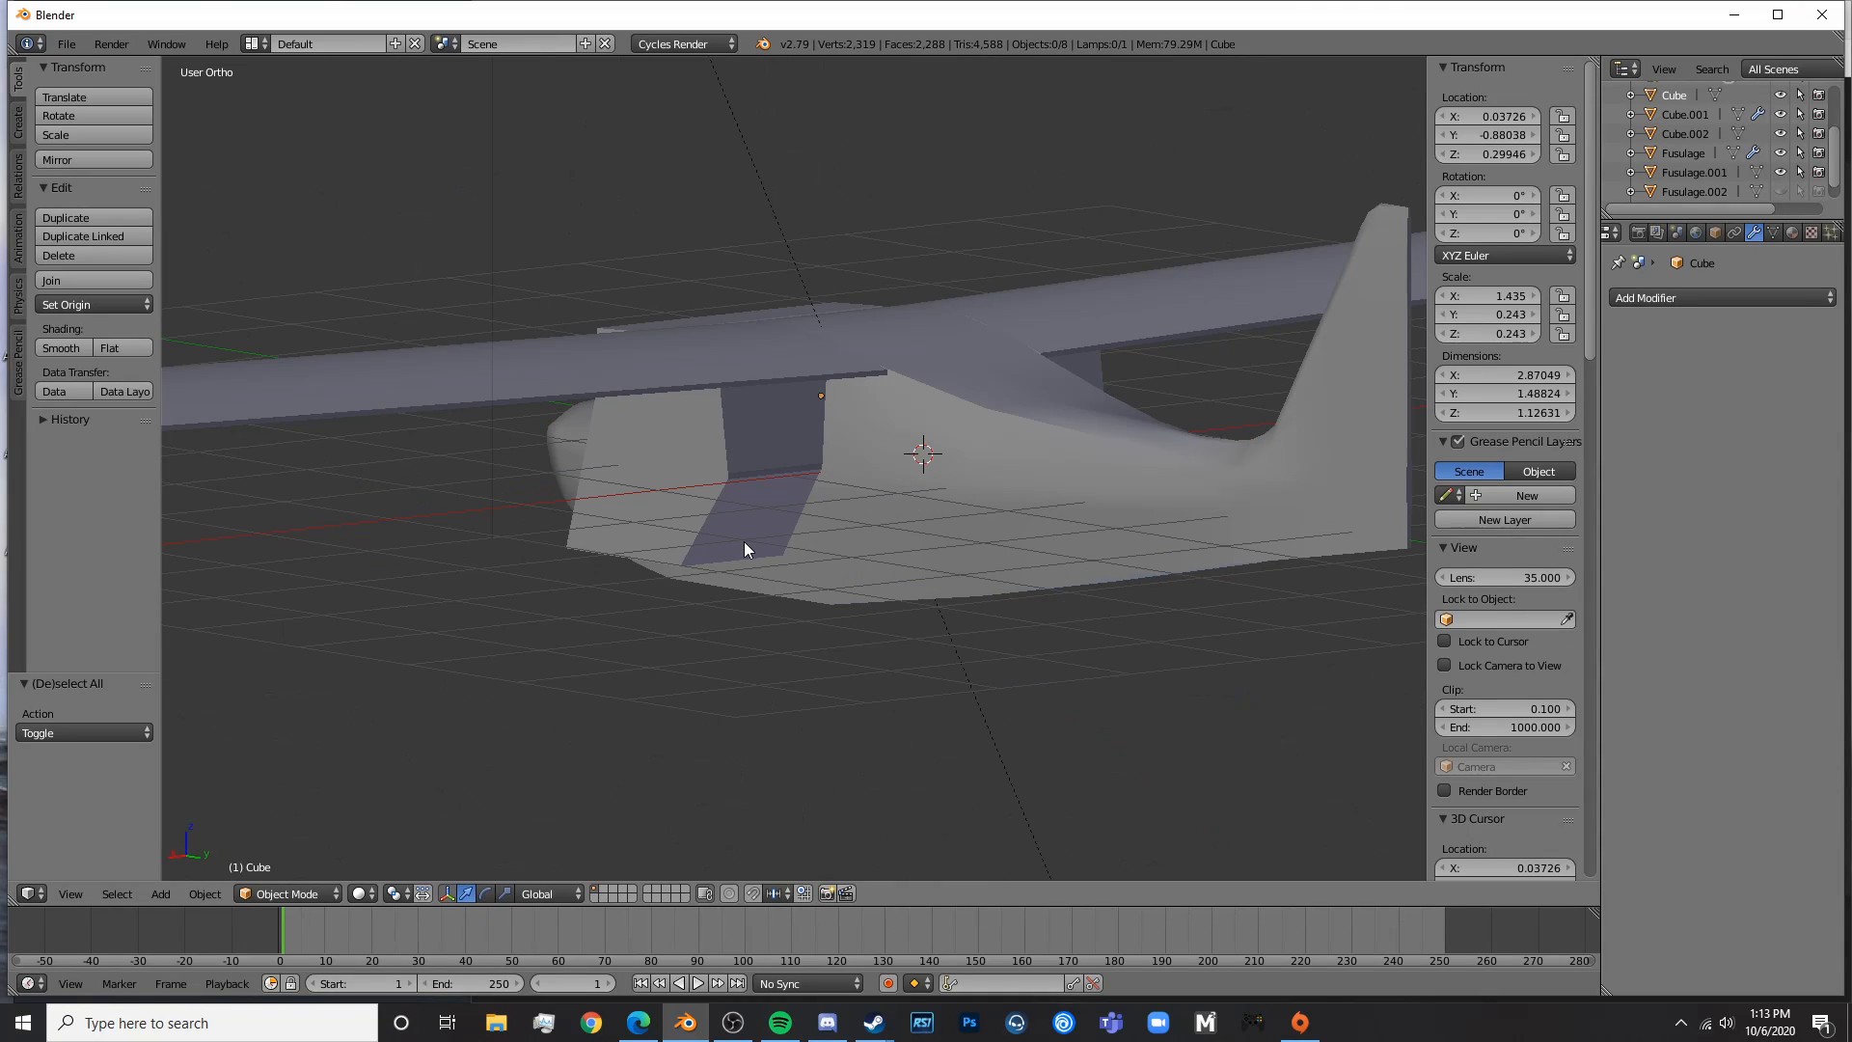
{"action": "key", "text": "KP_3"}
{"action": "key", "text": "z"}
{"action": "scroll", "coordinate": [751, 455], "scroll_direction": "up", "scroll_amount": 5}
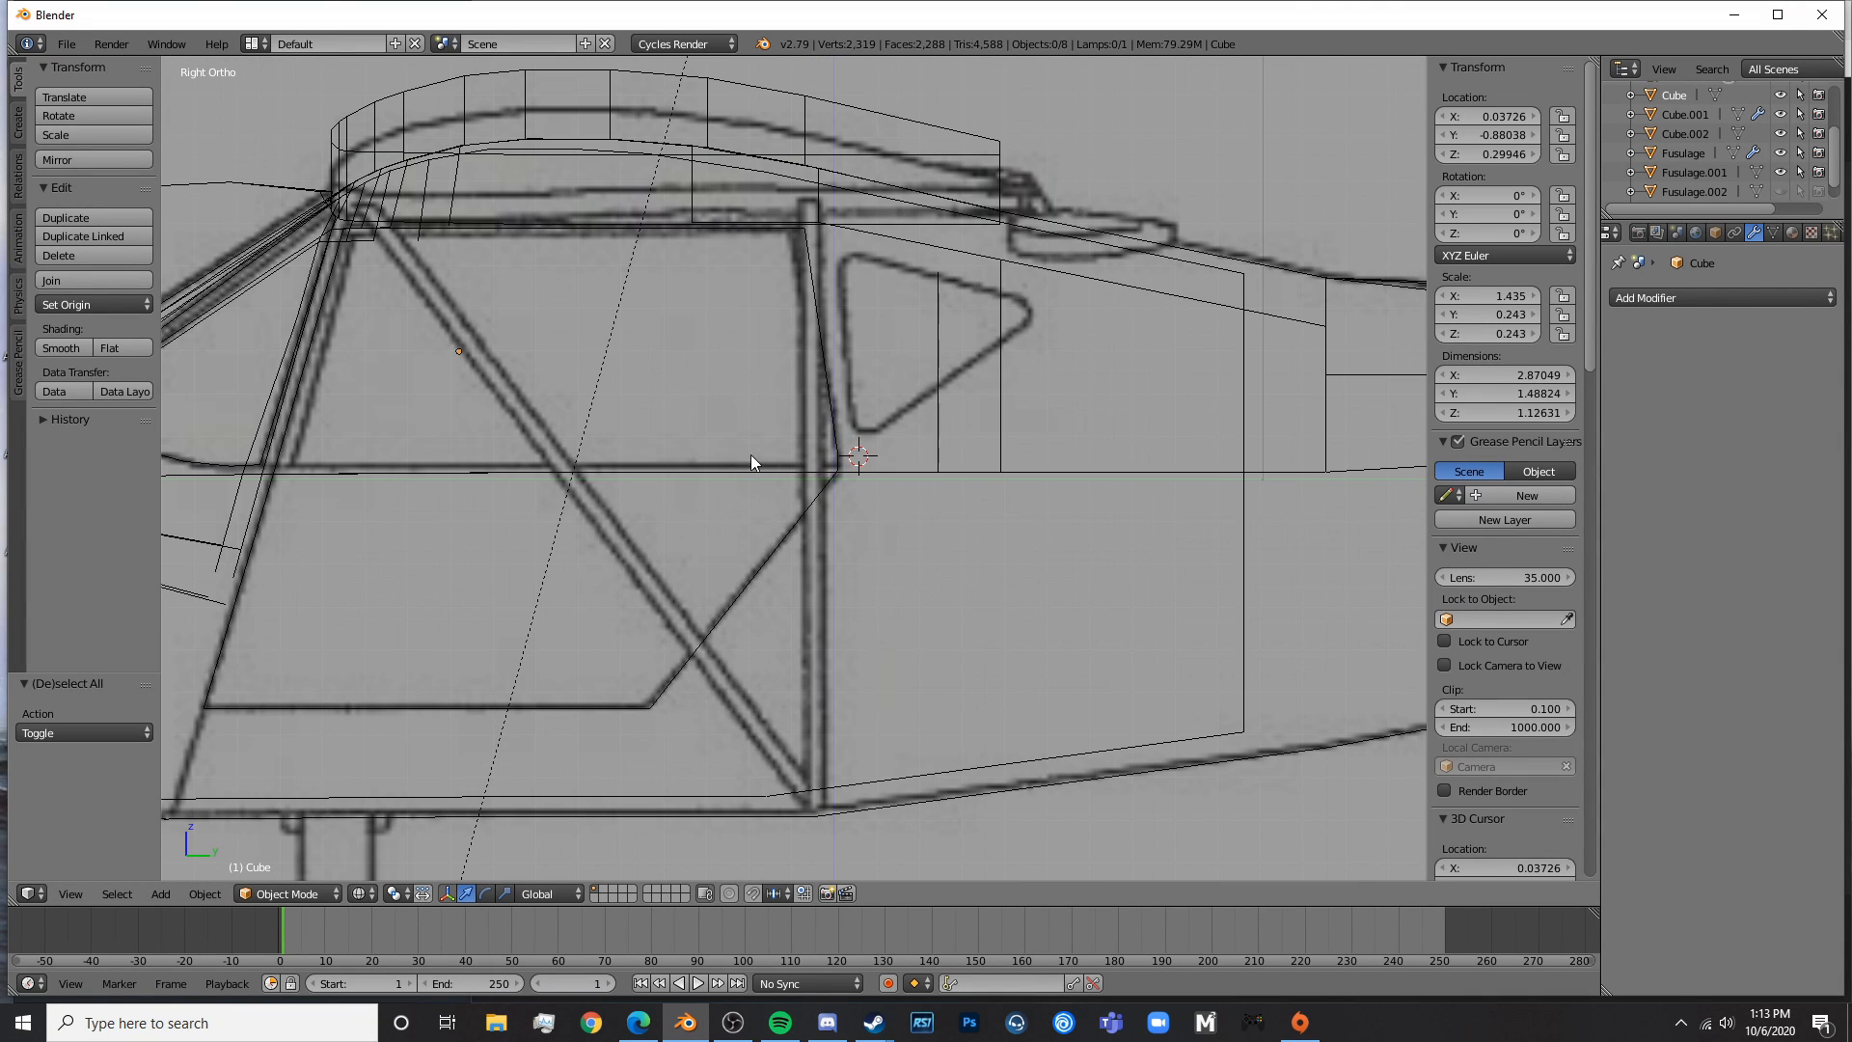
{"action": "key", "text": "z"}
{"action": "mouse_move", "coordinate": [1124, 459]}
{"action": "middle_mouse_down"}
{"action": "mouse_move", "coordinate": [993, 441]}
{"action": "mouse_move", "coordinate": [1141, 443]}
{"action": "middle_mouse_up"}
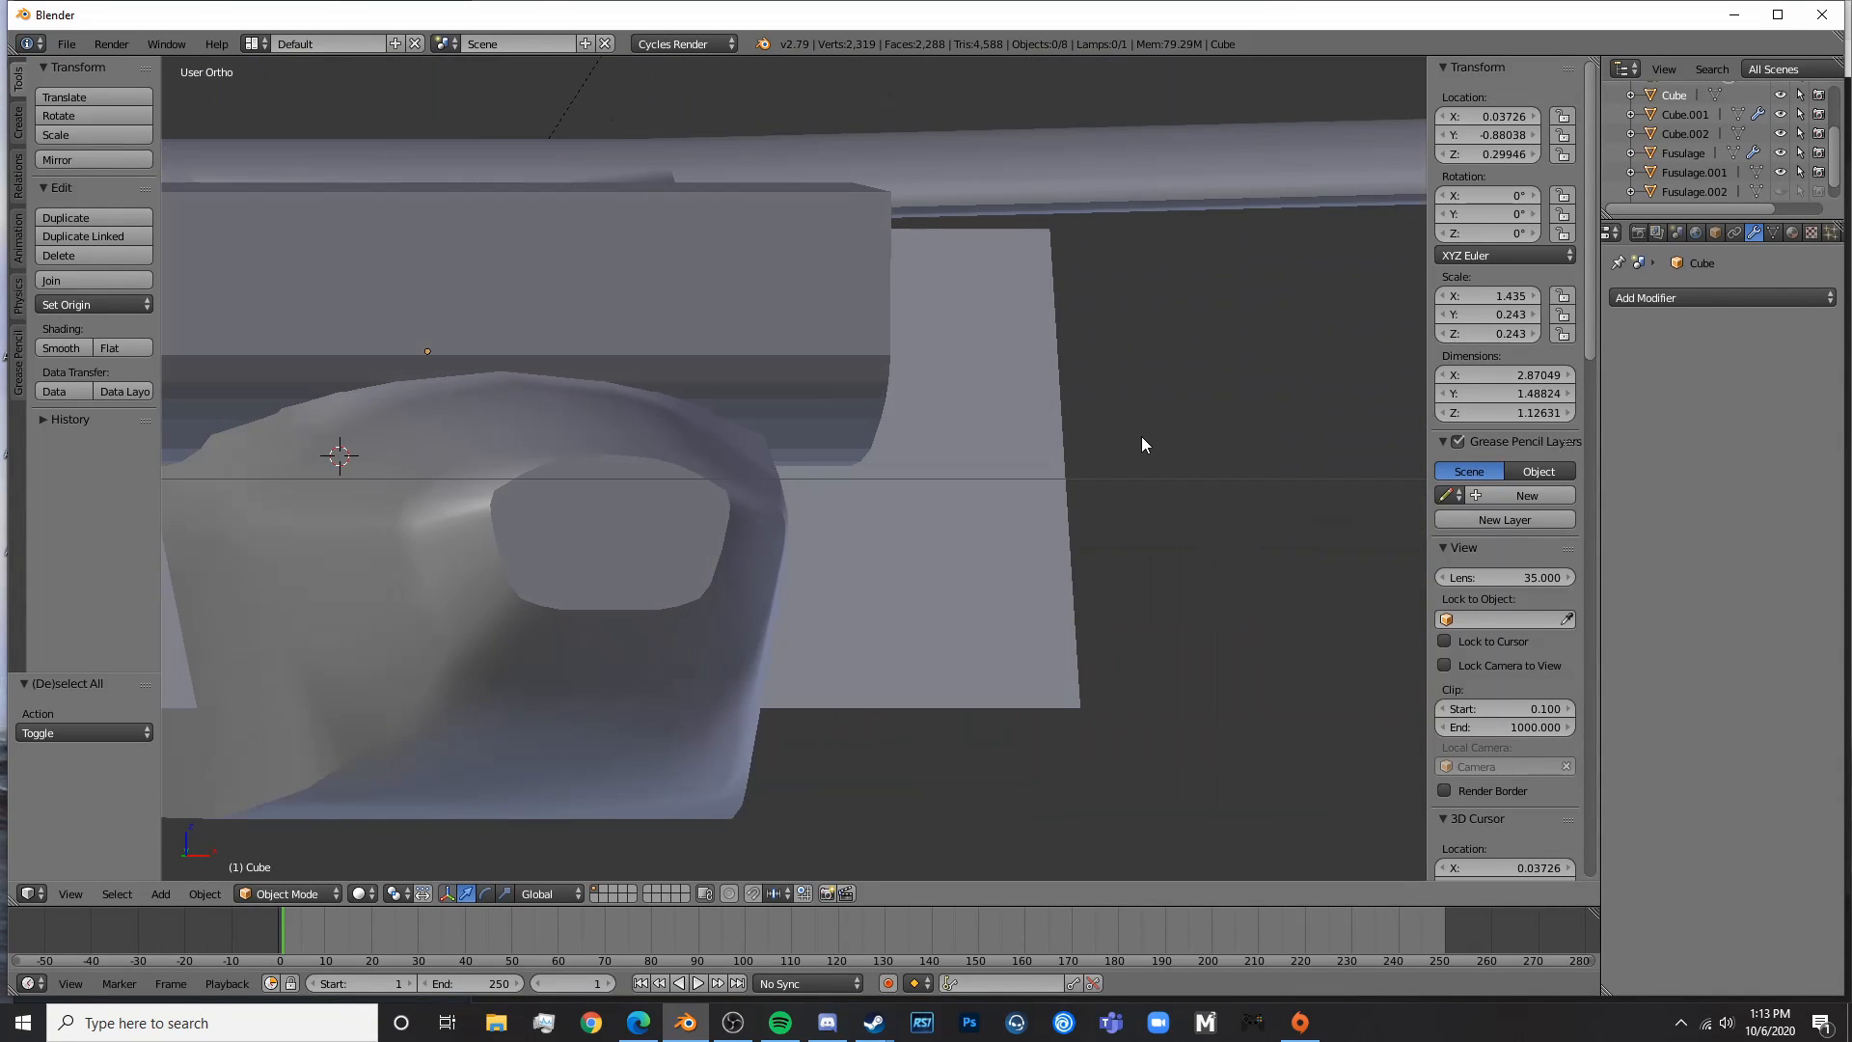
{"action": "scroll", "coordinate": [1016, 446], "scroll_direction": "down", "scroll_amount": 5}
{"action": "middle_click_drag", "start_coordinate": [1016, 447], "coordinate": [1206, 446]}
- Remove the Boolean modifier from the fuselage and paste the copied objects into the scene
{"action": "right_click", "coordinate": [1108, 514]}
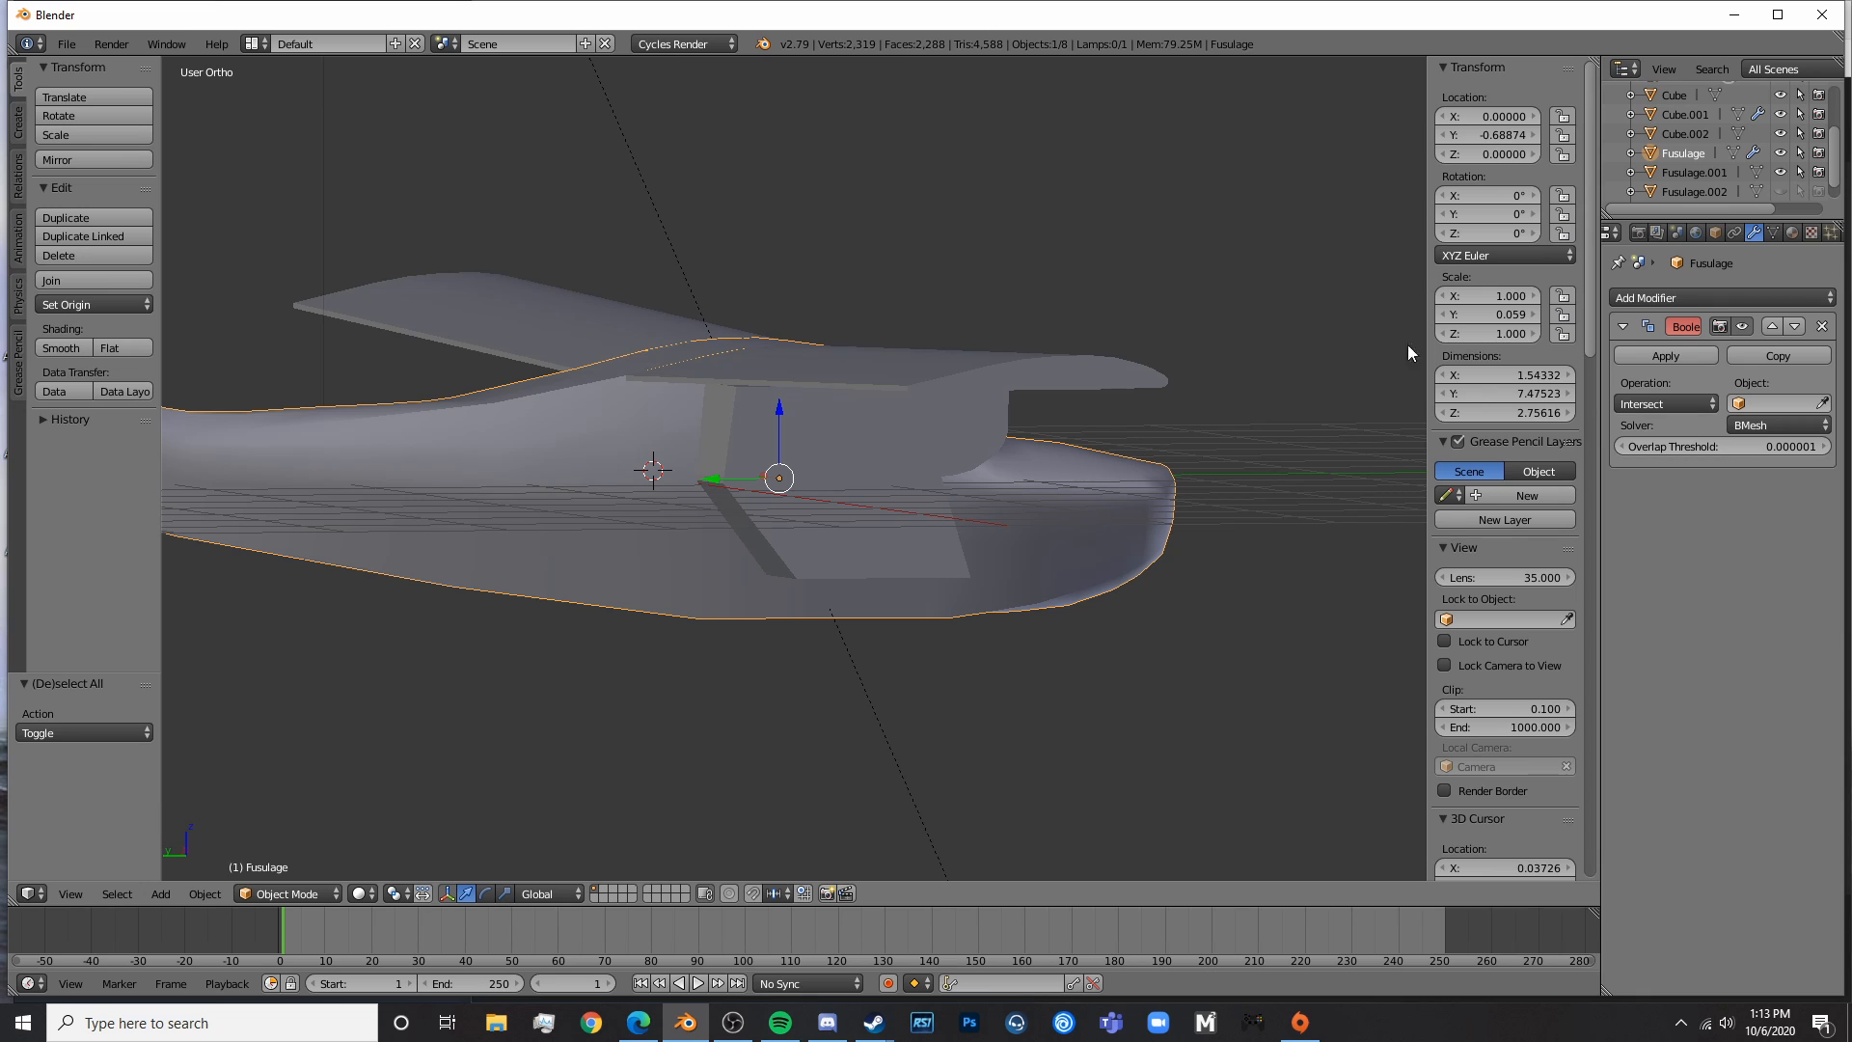
{"action": "left_click", "coordinate": [1822, 326]}
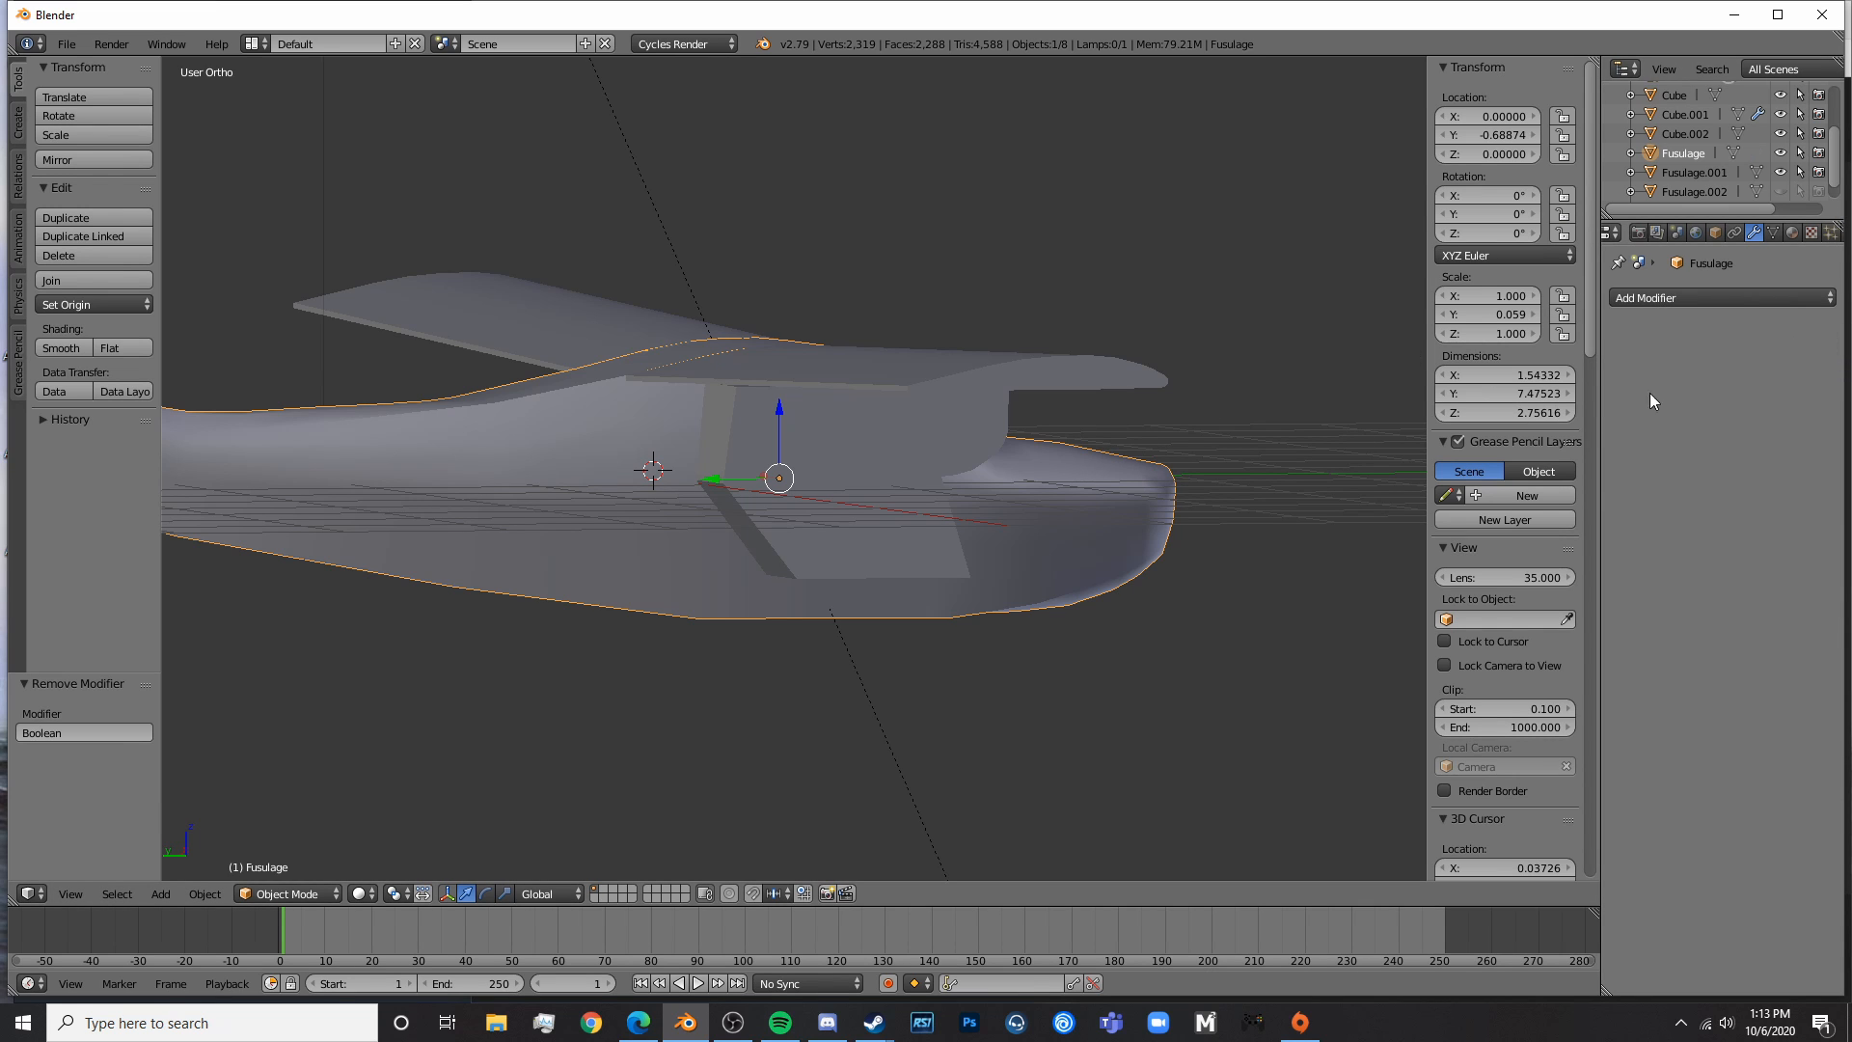
{"action": "key", "text": "ctrl+v"}
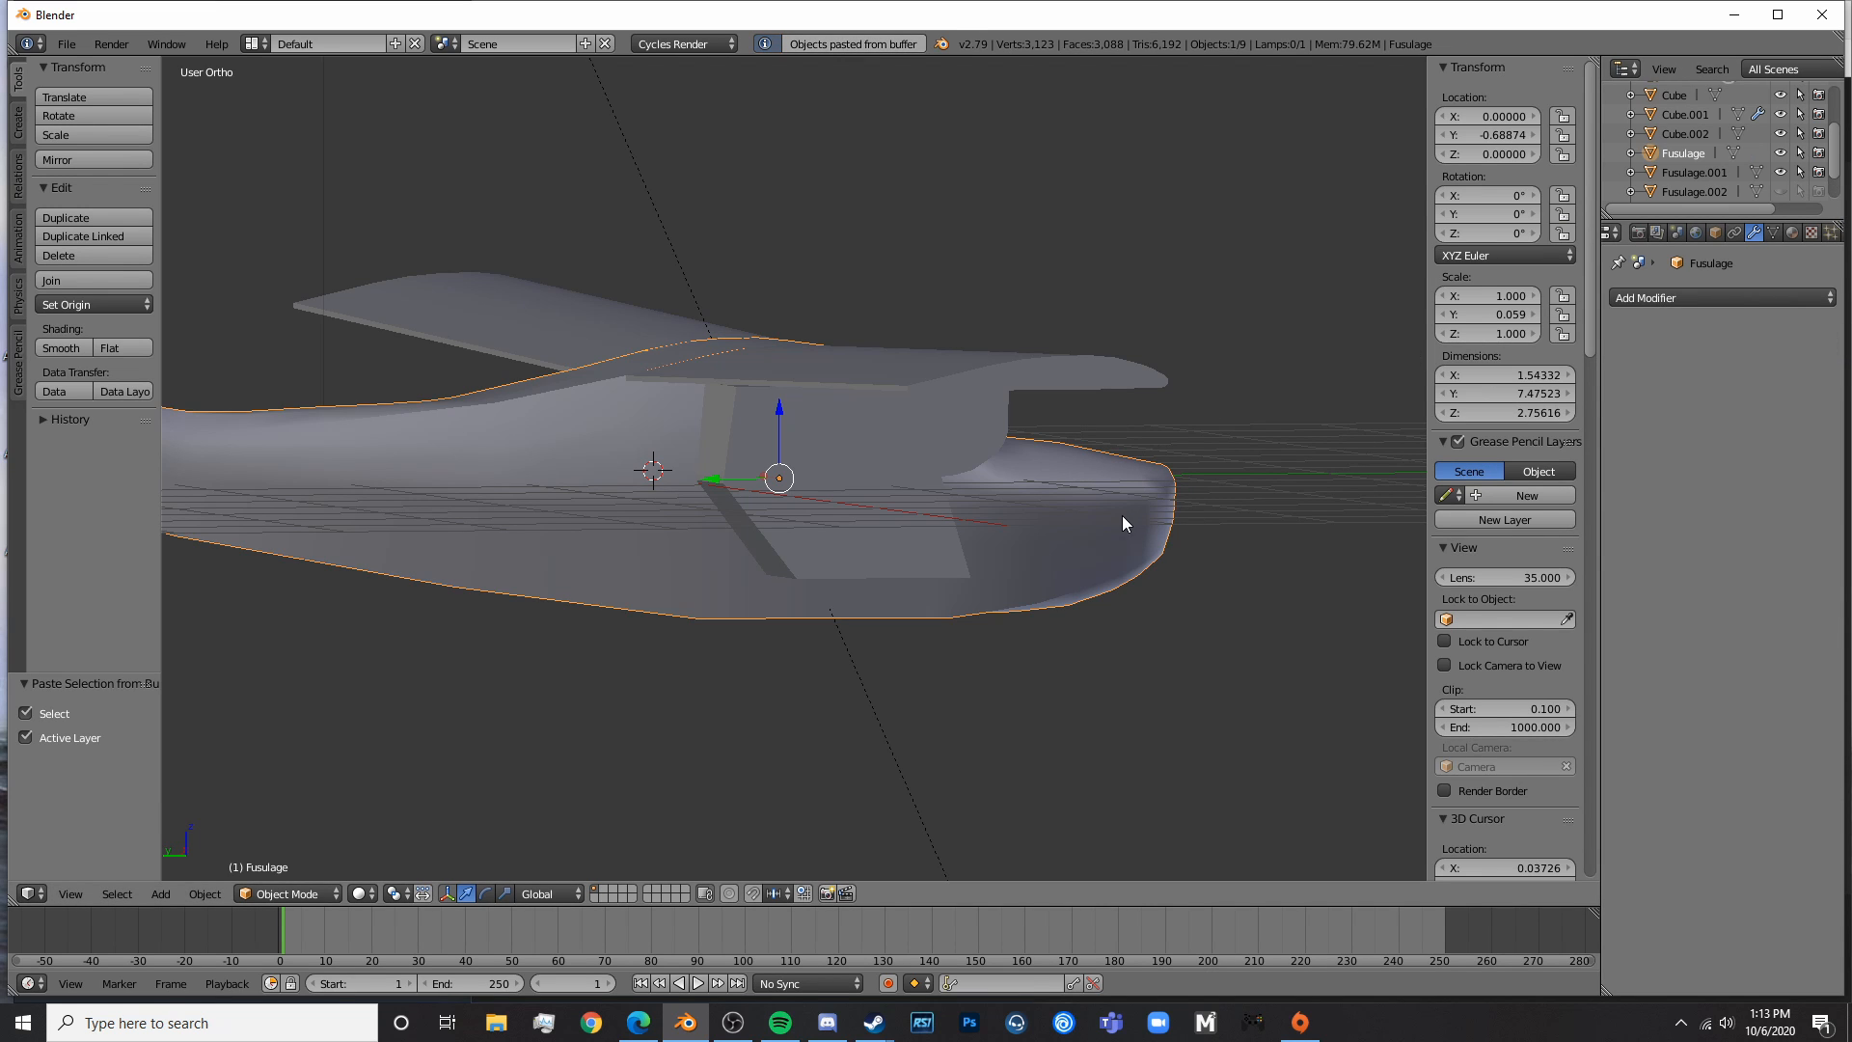
{"action": "middle_click_drag", "start_coordinate": [1125, 525], "coordinate": [969, 519]}
{"action": "scroll", "coordinate": [1773, 183], "scroll_direction": "down", "scroll_amount": 2}
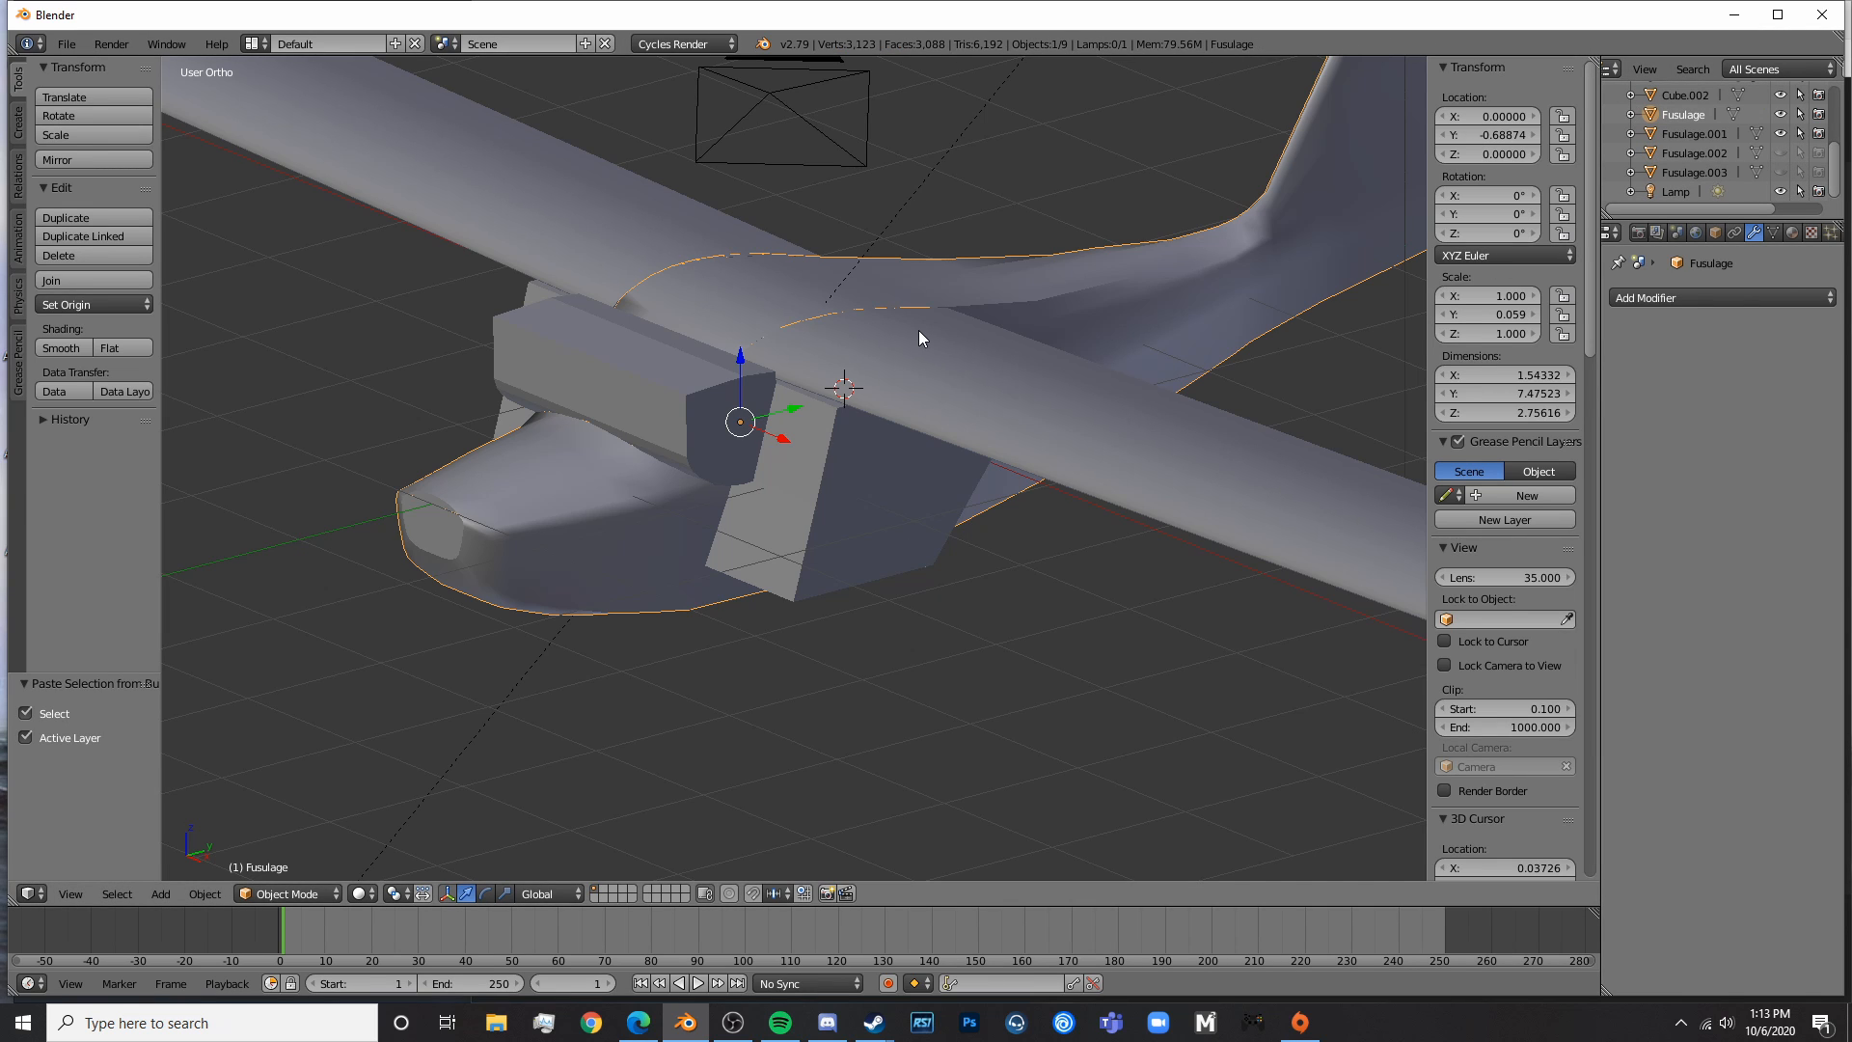
- Add a new cube at the triangular rear side window in the wireframe right view
{"action": "key", "text": "KP_3"}
{"action": "key", "text": "z"}
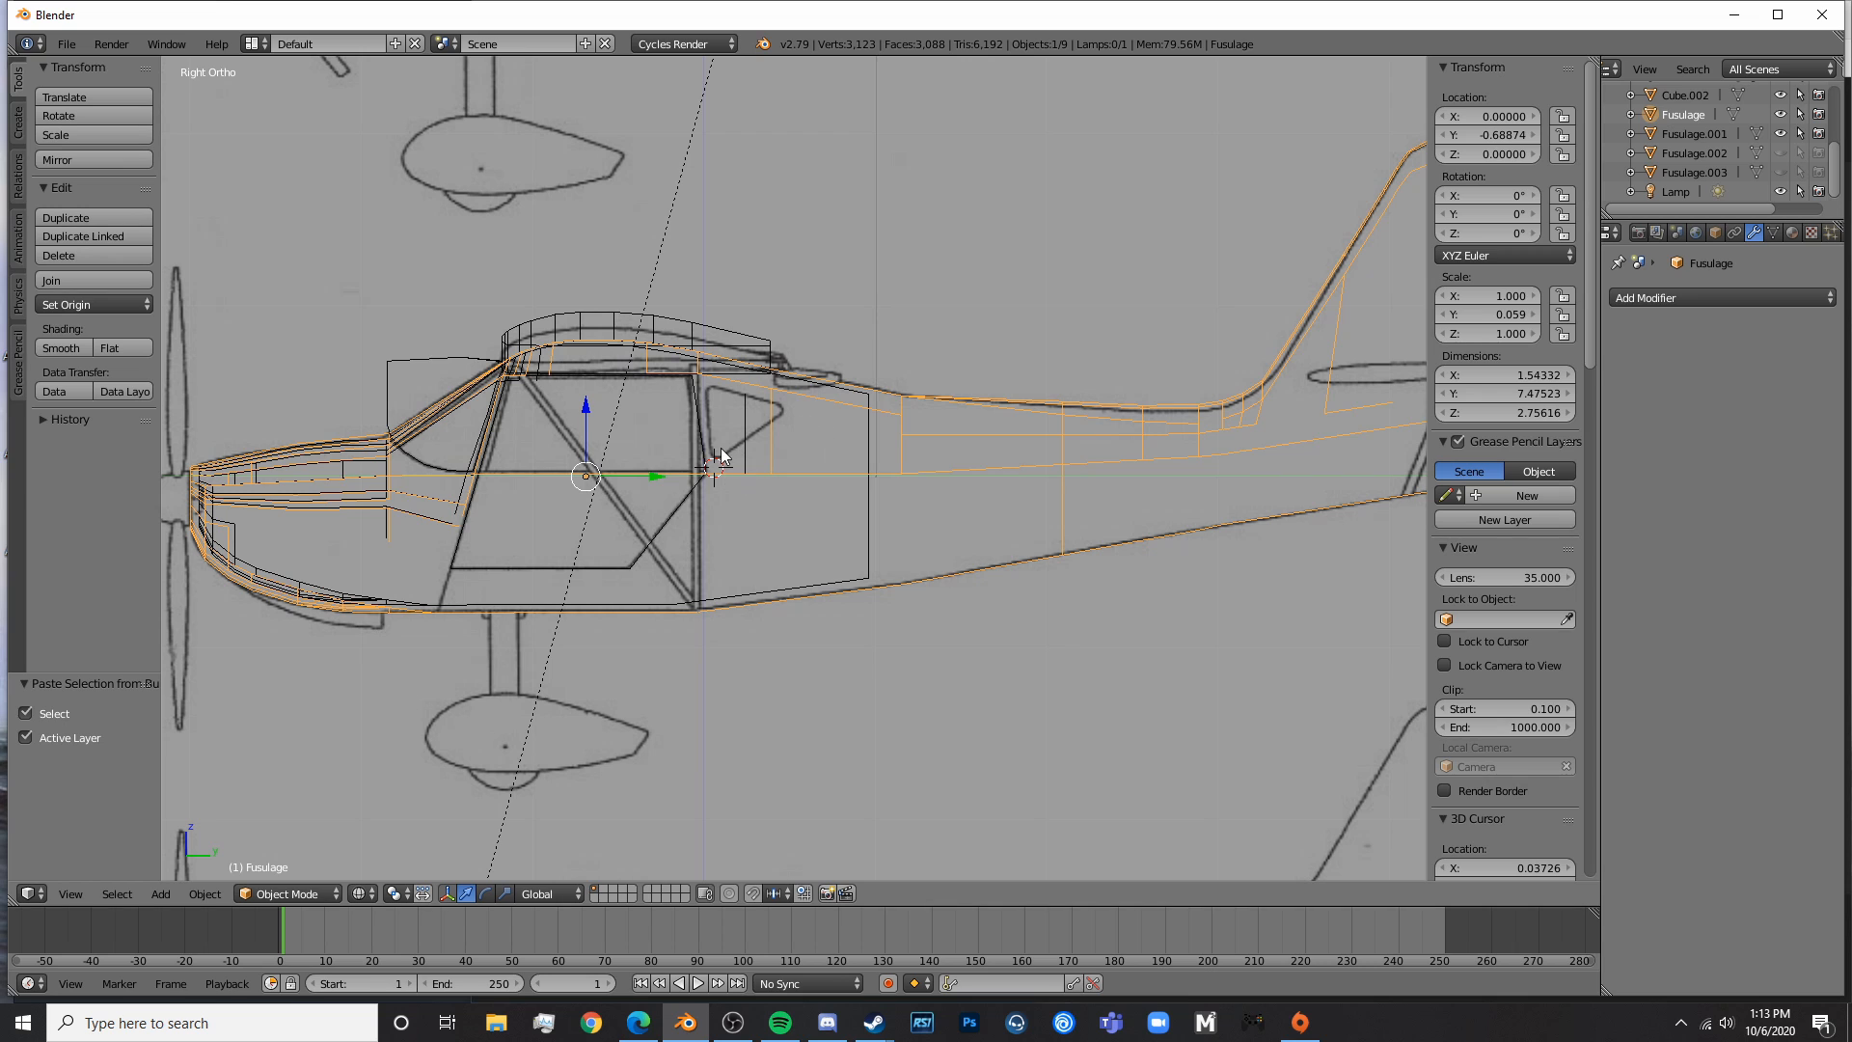
{"action": "key", "text": "a"}
{"action": "key", "text": "a"}
{"action": "key", "text": "a"}
{"action": "key", "text": "shift+a"}
{"action": "mouse_move", "coordinate": [733, 423]}
{"action": "left_click", "coordinate": [796, 441]}
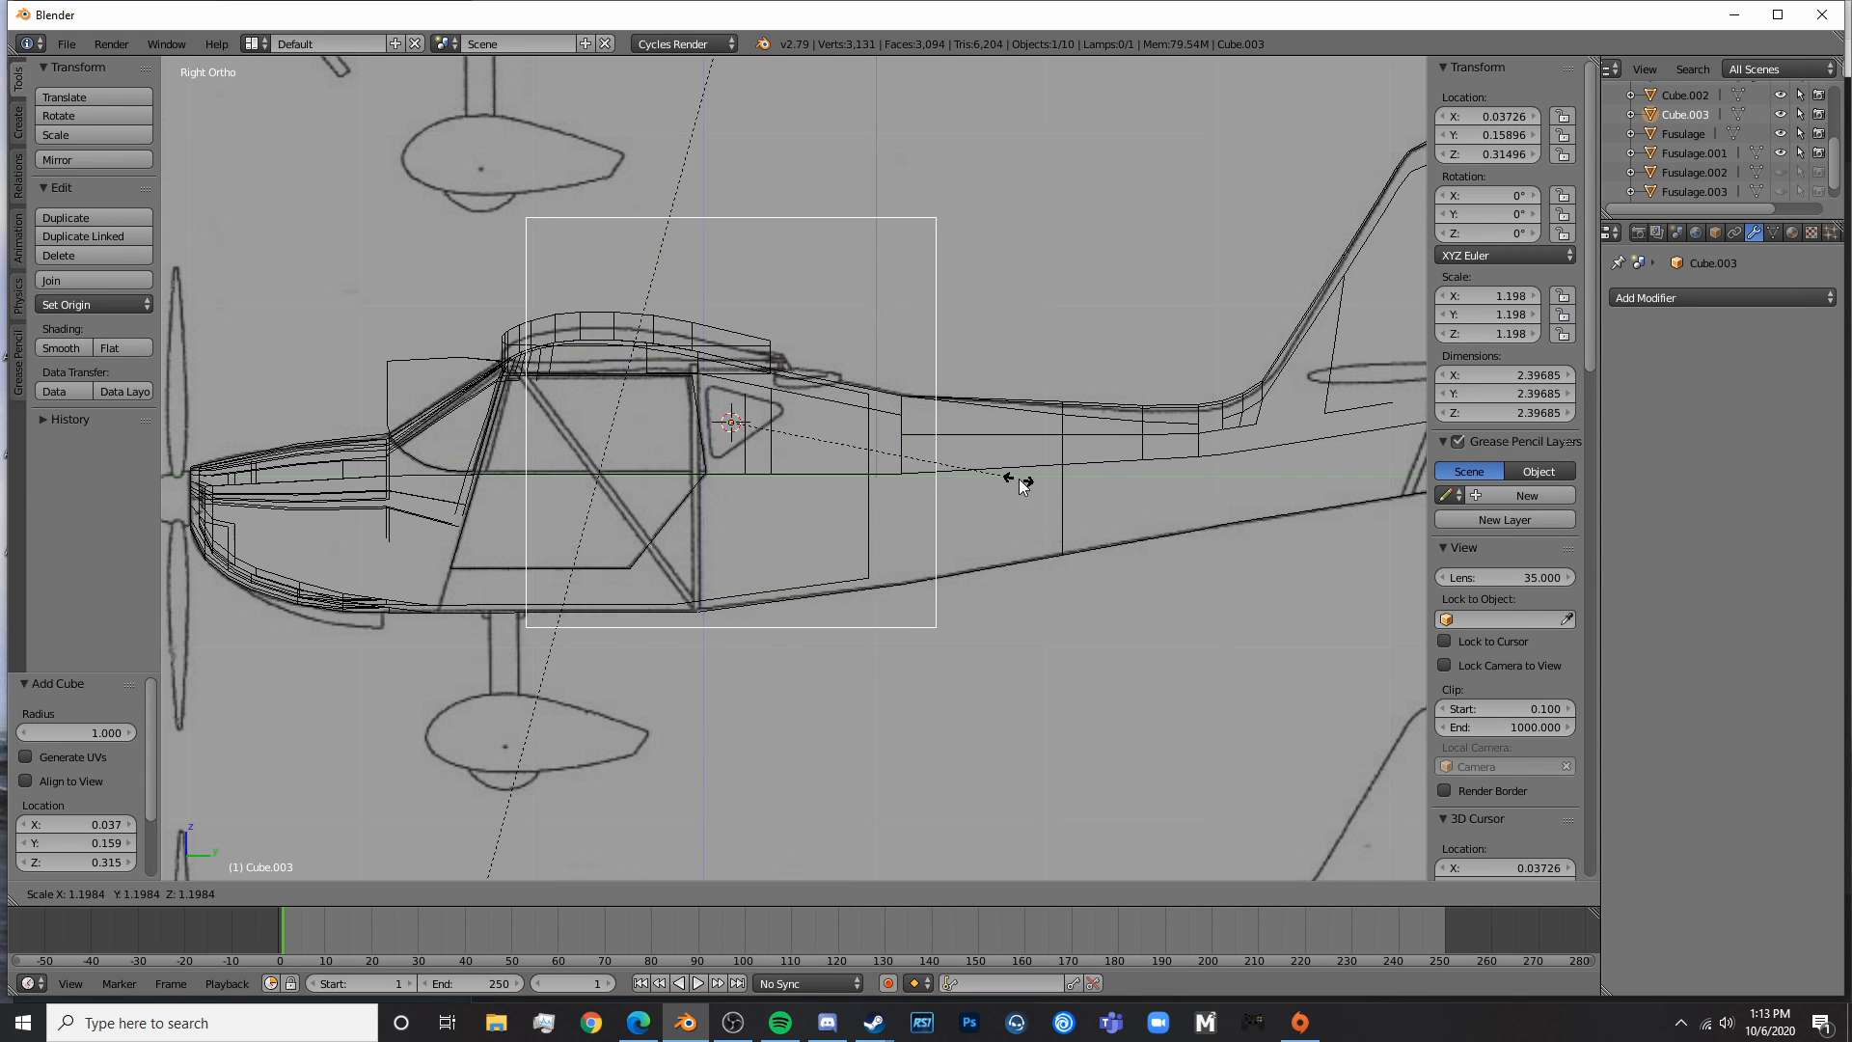
- Scale the new cube uniformly to 0.113 and open its mesh for editing with nothing selected
{"action": "key", "text": "s"}
{"action": "left_click", "coordinate": [767, 415]}
{"action": "scroll", "coordinate": [824, 460], "scroll_direction": "up", "scroll_amount": 5}
{"action": "scroll", "coordinate": [1028, 563], "scroll_direction": "up", "scroll_amount": 5}
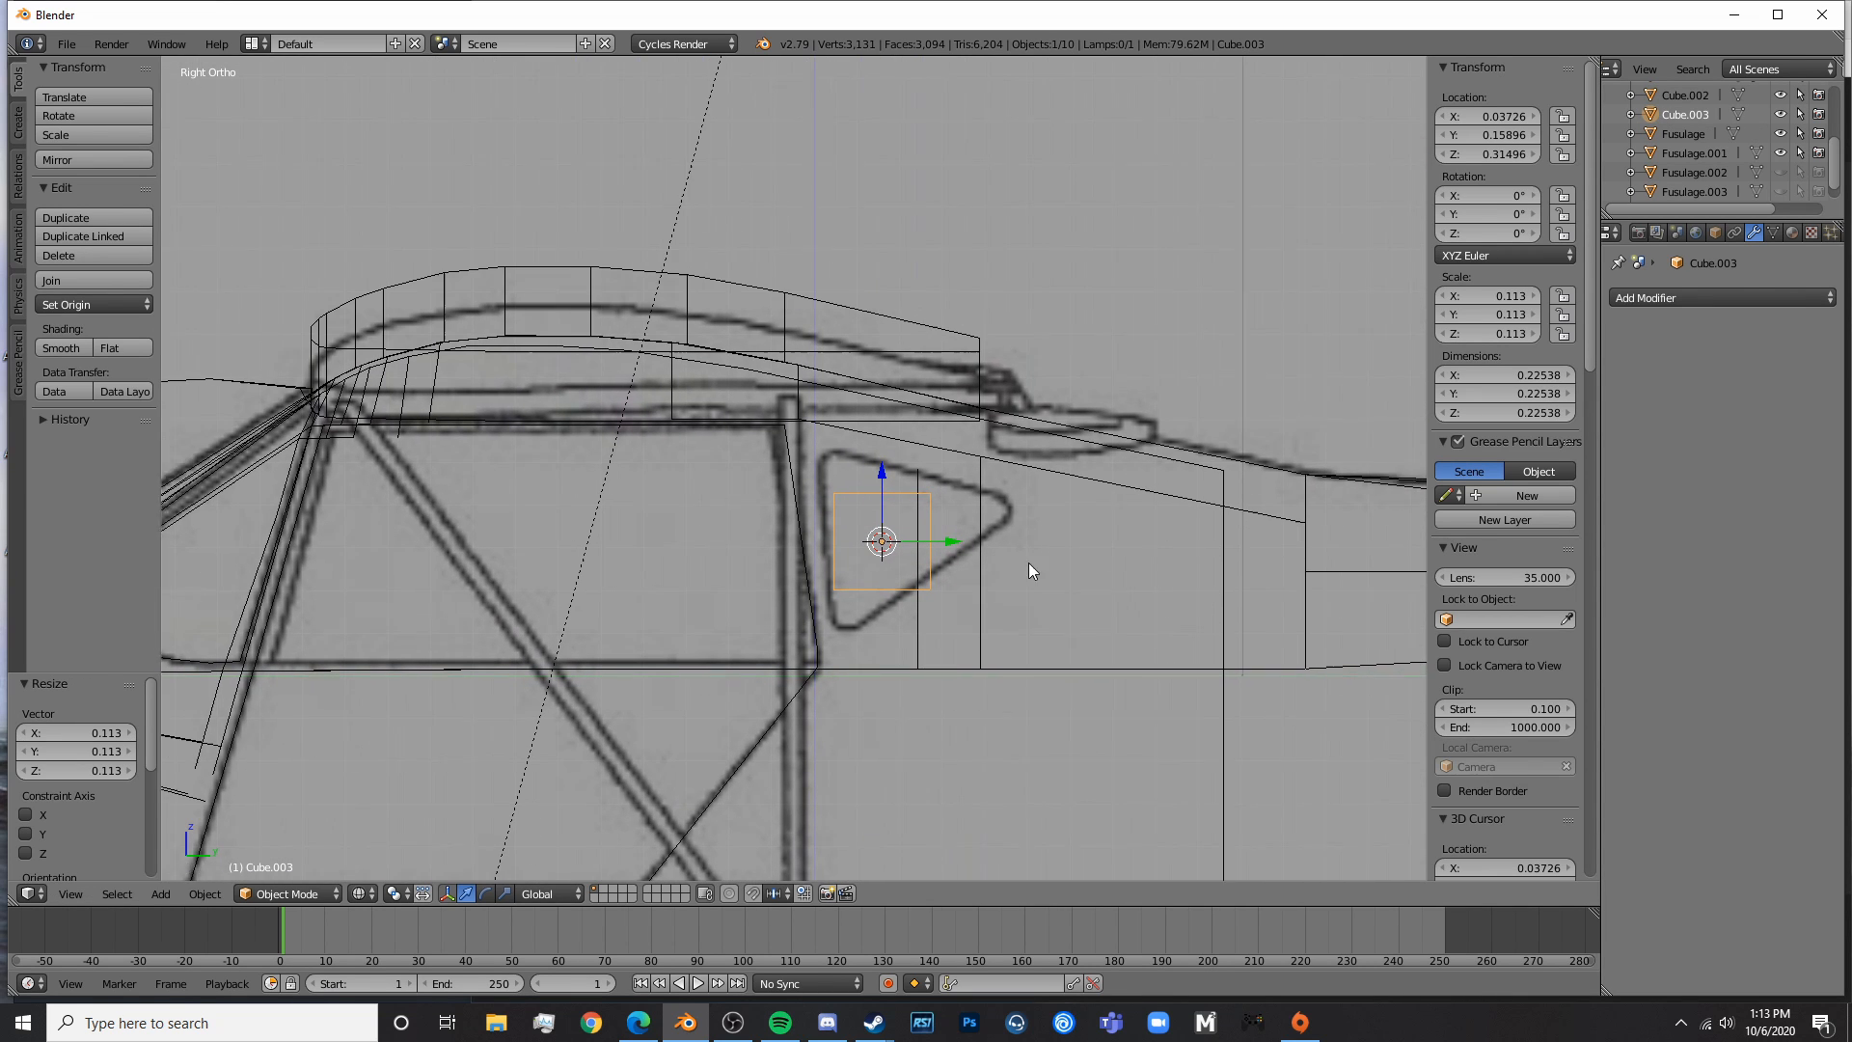
{"action": "key", "text": "Tab"}
{"action": "key", "text": "a"}
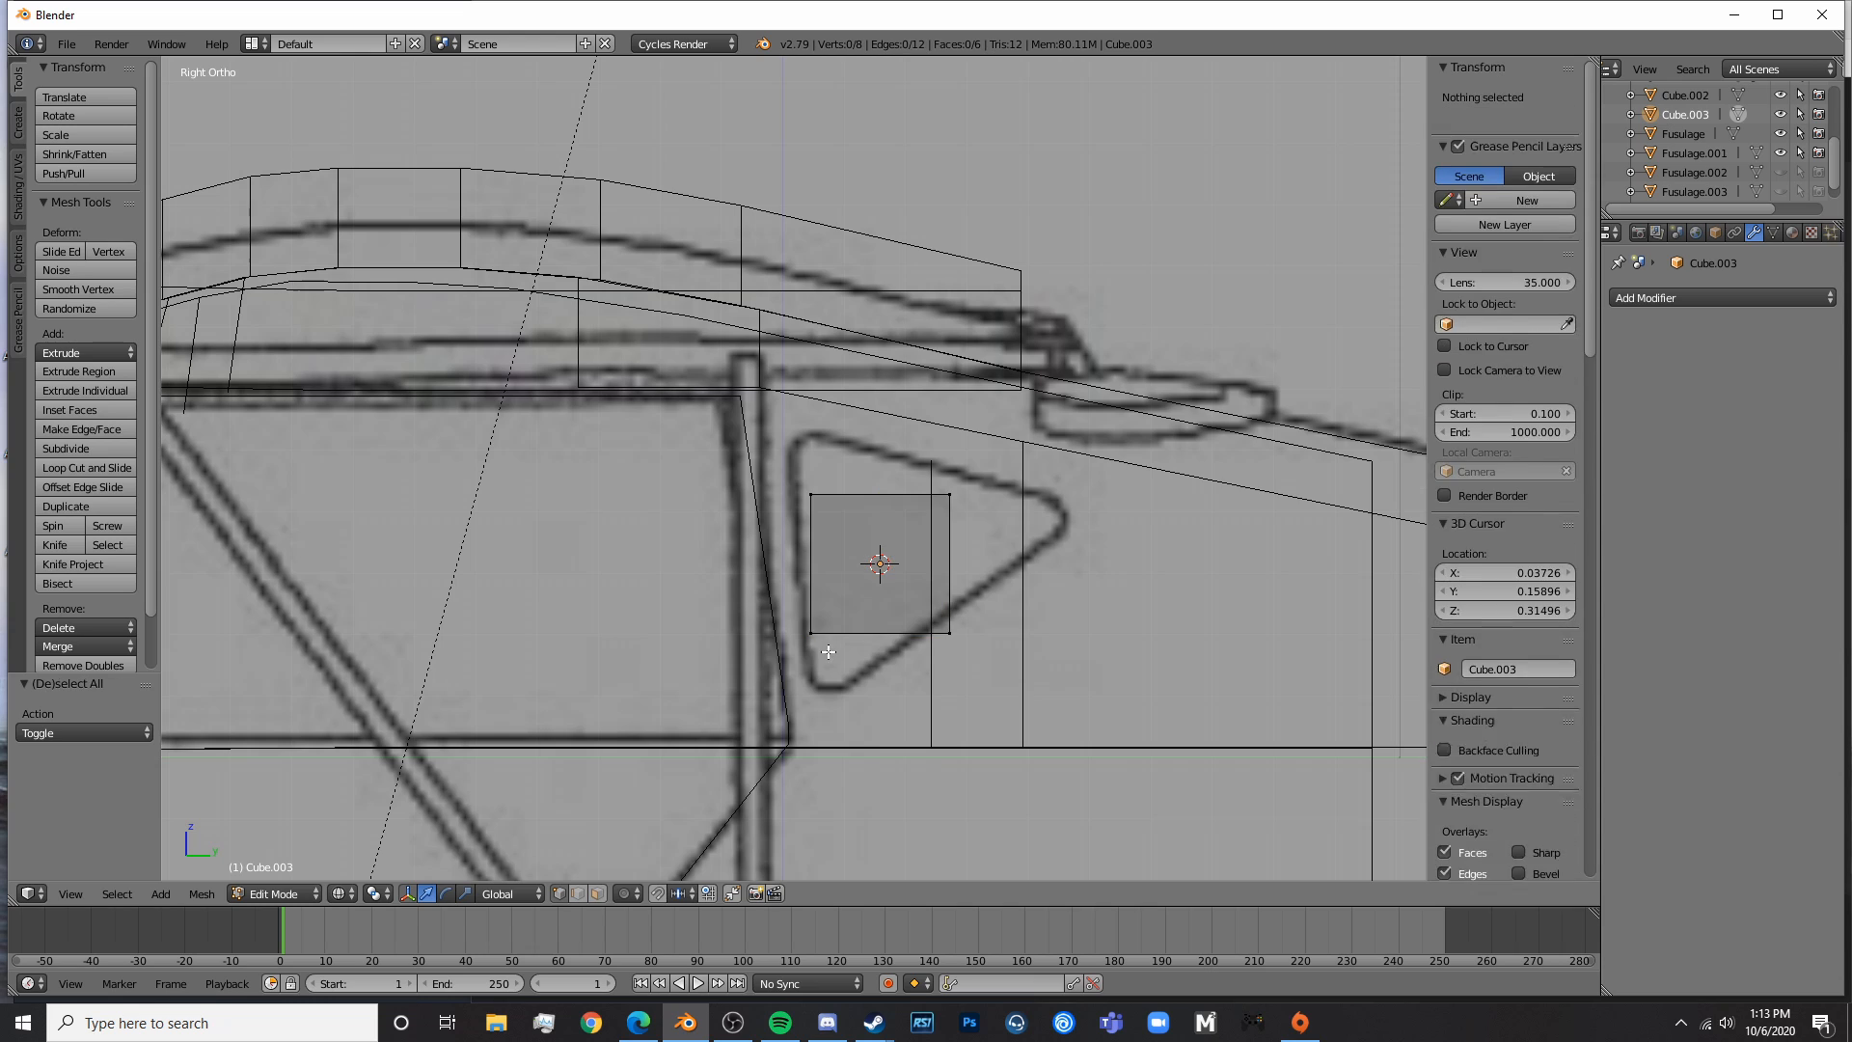
{"action": "right_click", "coordinate": [818, 639]}
{"action": "right_click", "coordinate": [808, 514], "text": "shift"}
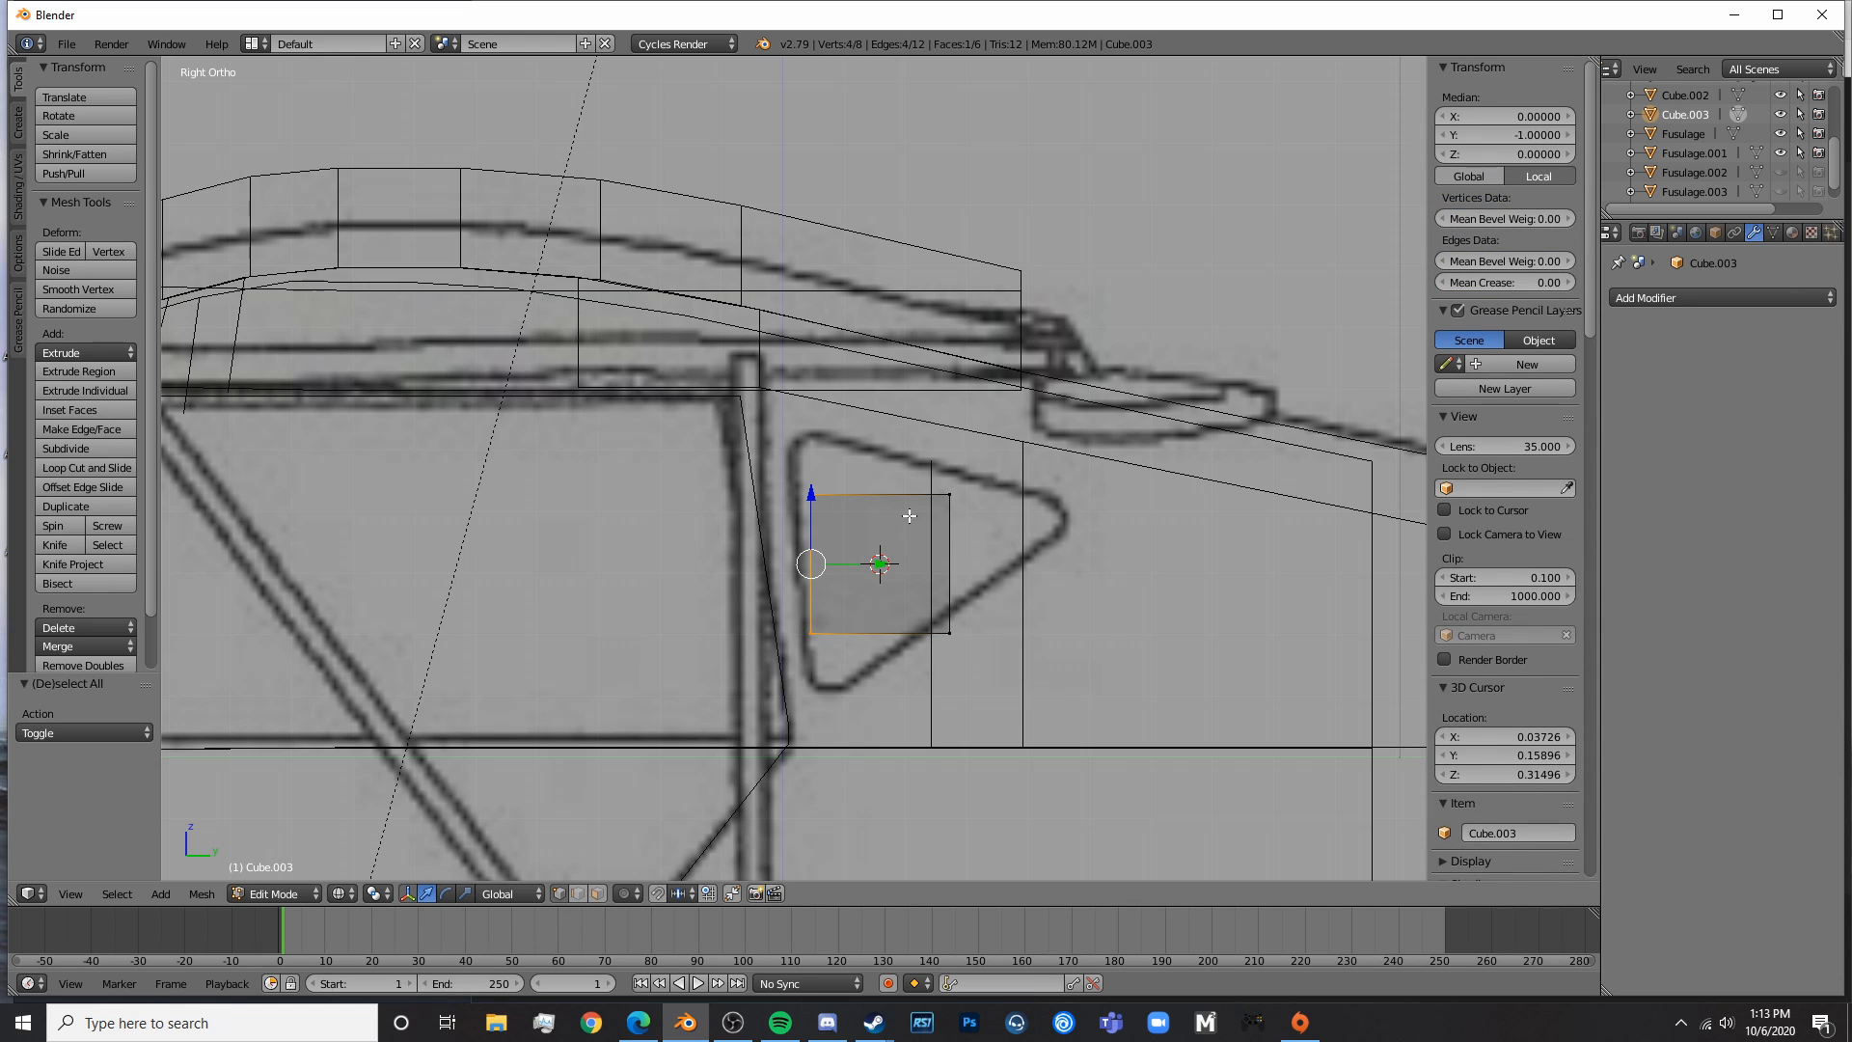
{"action": "right_click", "coordinate": [816, 490]}
{"action": "right_click", "coordinate": [950, 495], "text": "shift"}
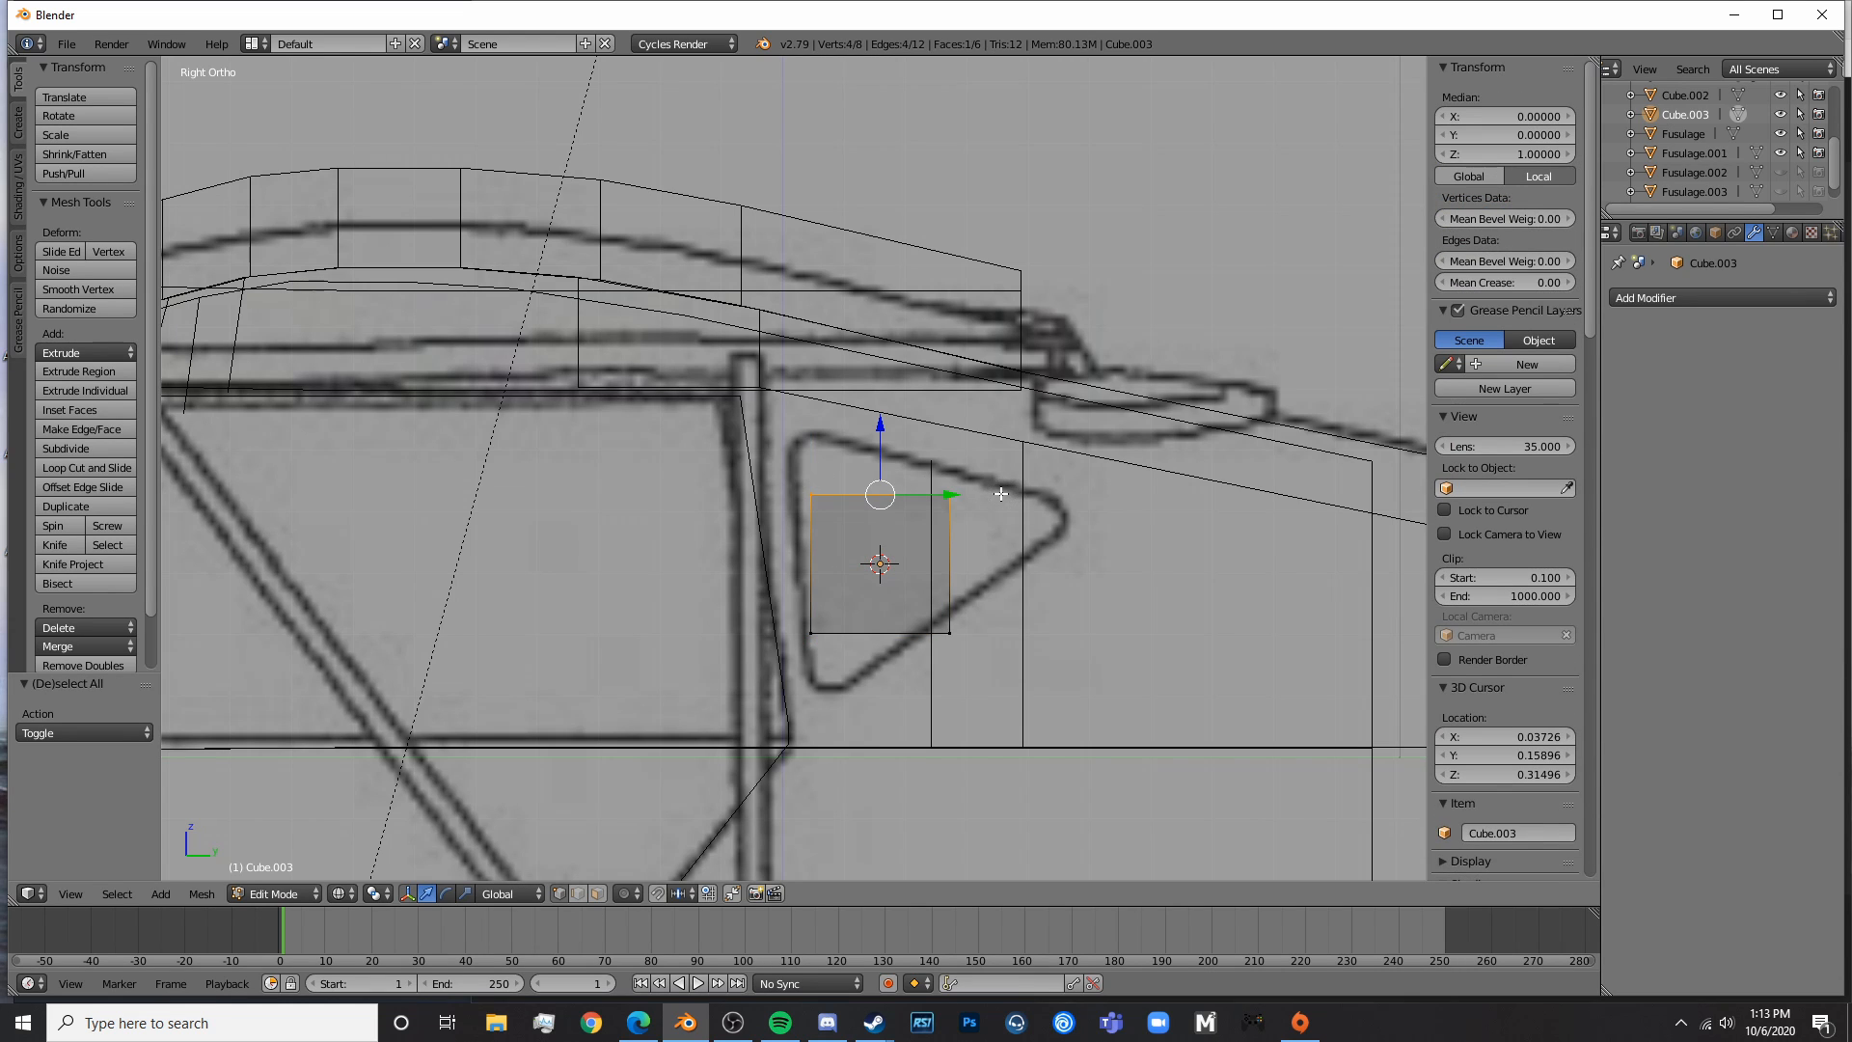
{"action": "right_click", "coordinate": [972, 488]}
{"action": "key", "text": "a"}
- Select the small cube's four rear vertices and scale them to 0.226 along Z to taper the block
{"action": "key", "text": "c"}
{"action": "left_click", "coordinate": [952, 495]}
{"action": "left_click", "coordinate": [953, 636]}
{"action": "right_click", "coordinate": [962, 674]}
{"action": "key", "text": "s"}
{"action": "key", "text": "z"}
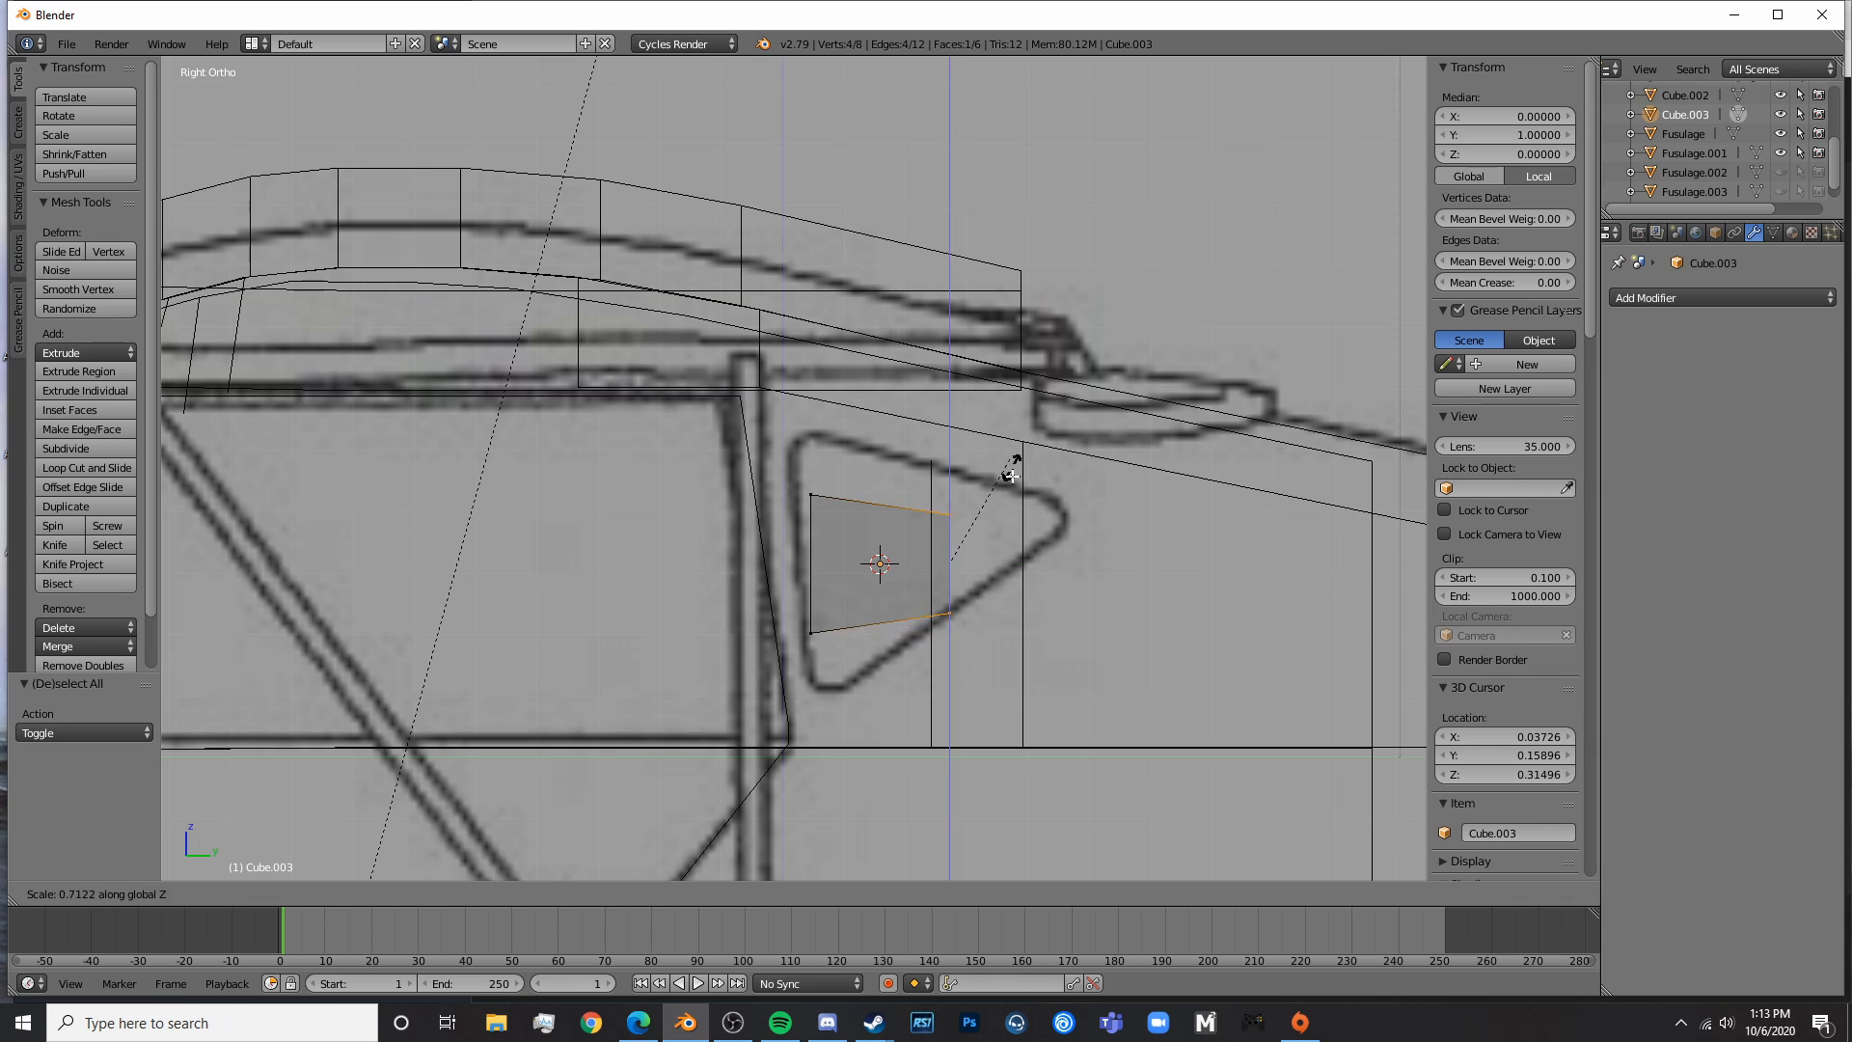
{"action": "left_click", "coordinate": [988, 565]}
- Move the tapered rear end about 0.18 rearward and 0.07 up to the triangular window's tip, and scale it to 0.496 along Z
{"action": "key", "text": "g"}
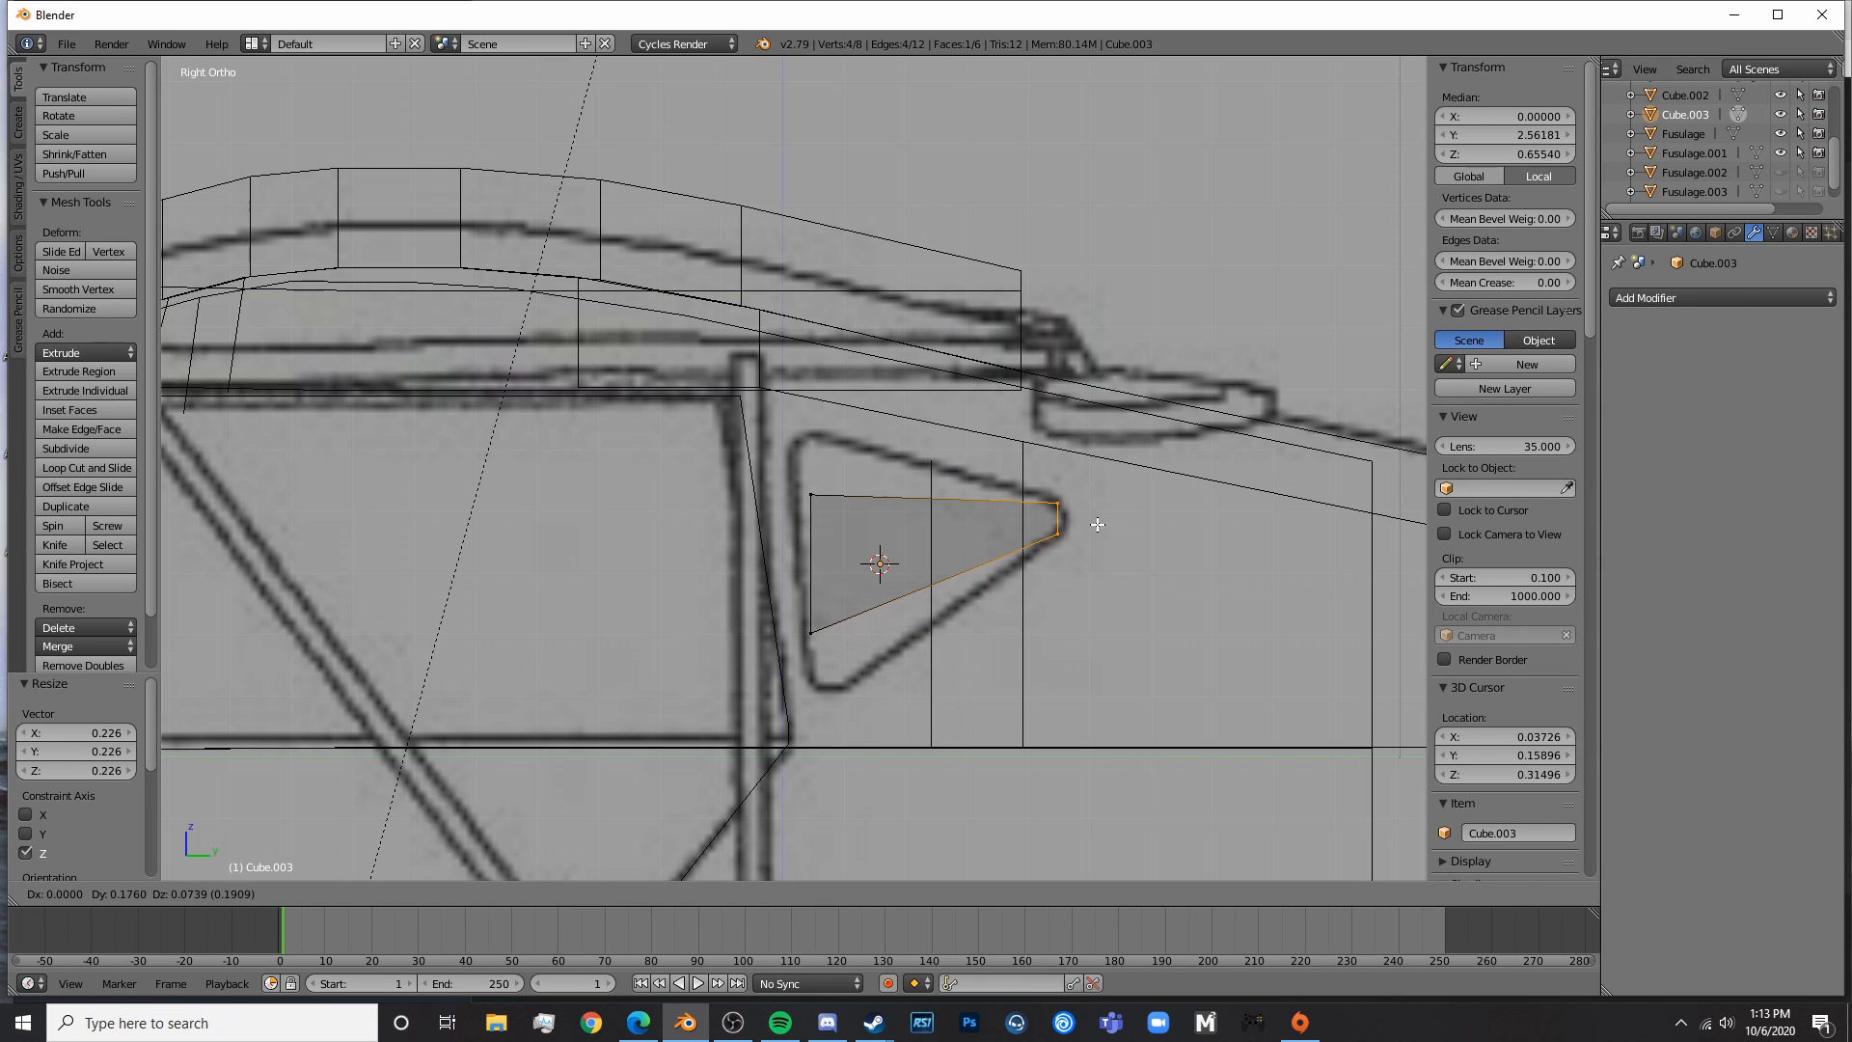
{"action": "left_click", "coordinate": [1096, 524]}
{"action": "key", "text": "s"}
{"action": "key", "text": "z"}
{"action": "left_click", "coordinate": [1075, 523]}
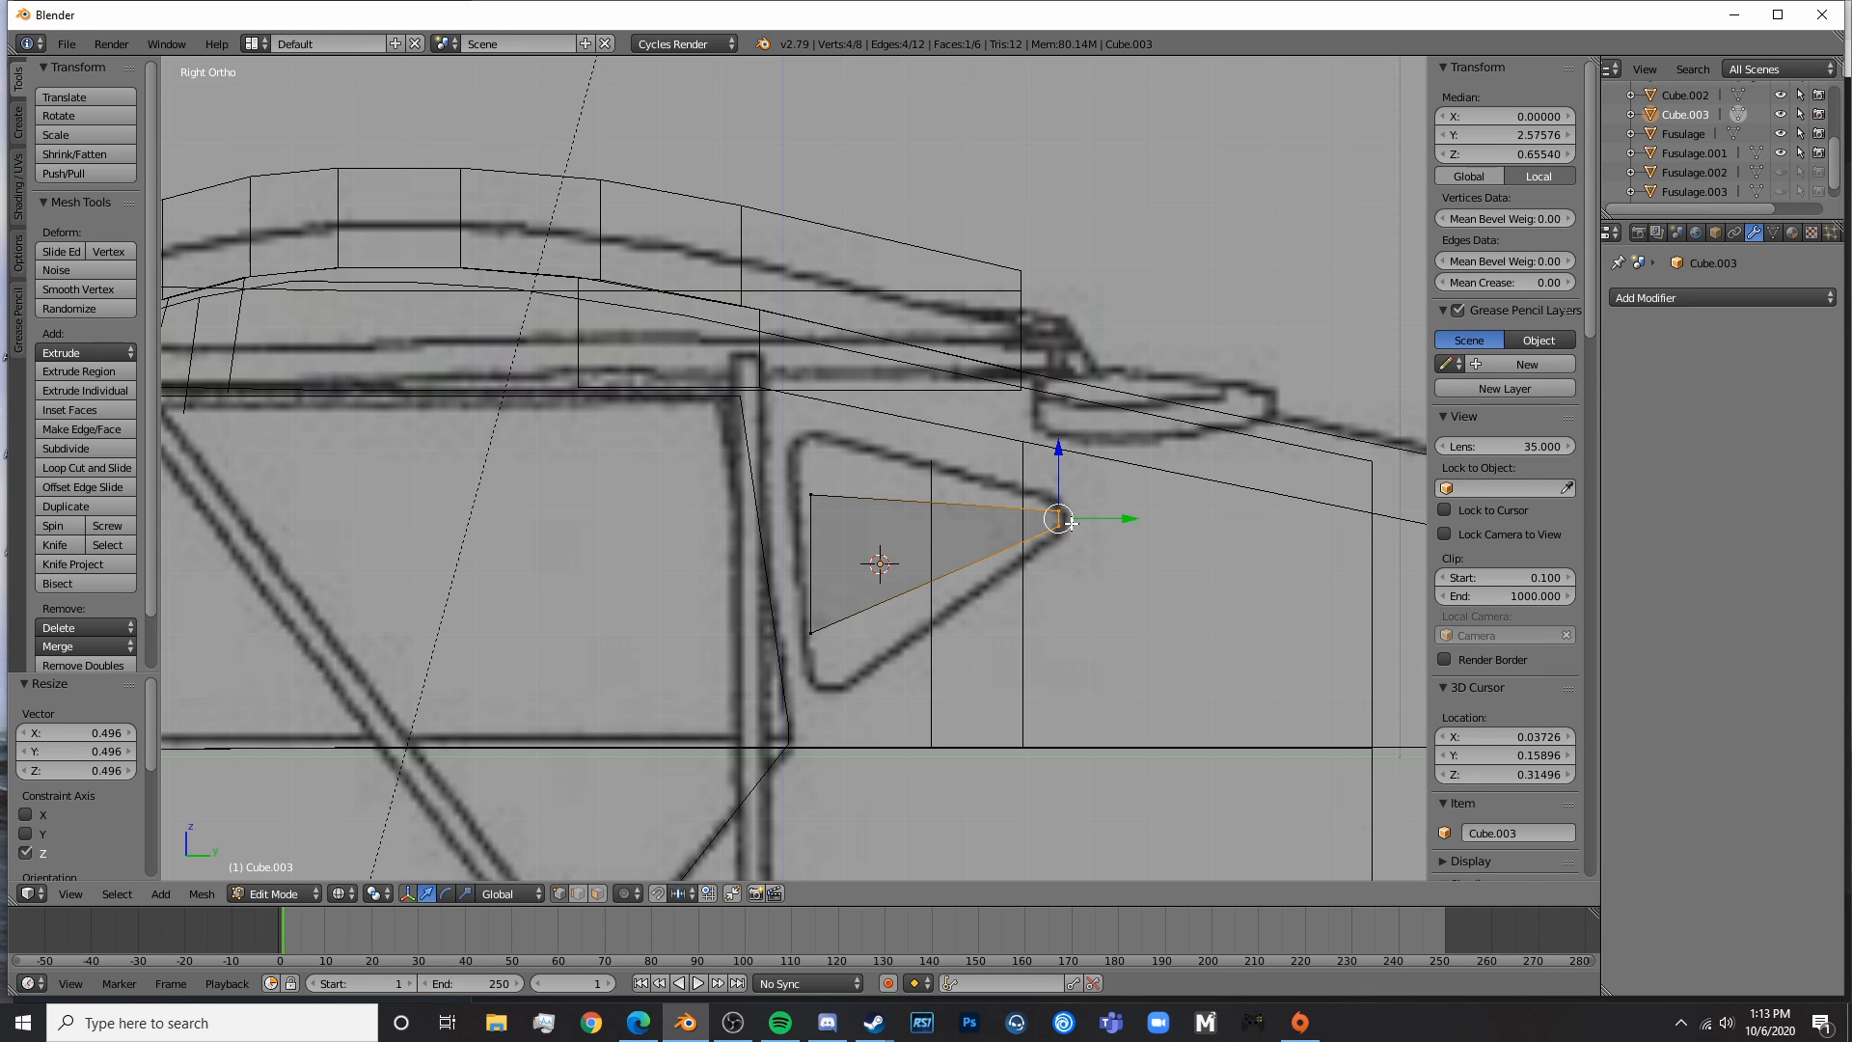
- Move the window block's upper front vertices outward to the upper front corner of the triangular window outline
{"action": "key", "text": "a"}
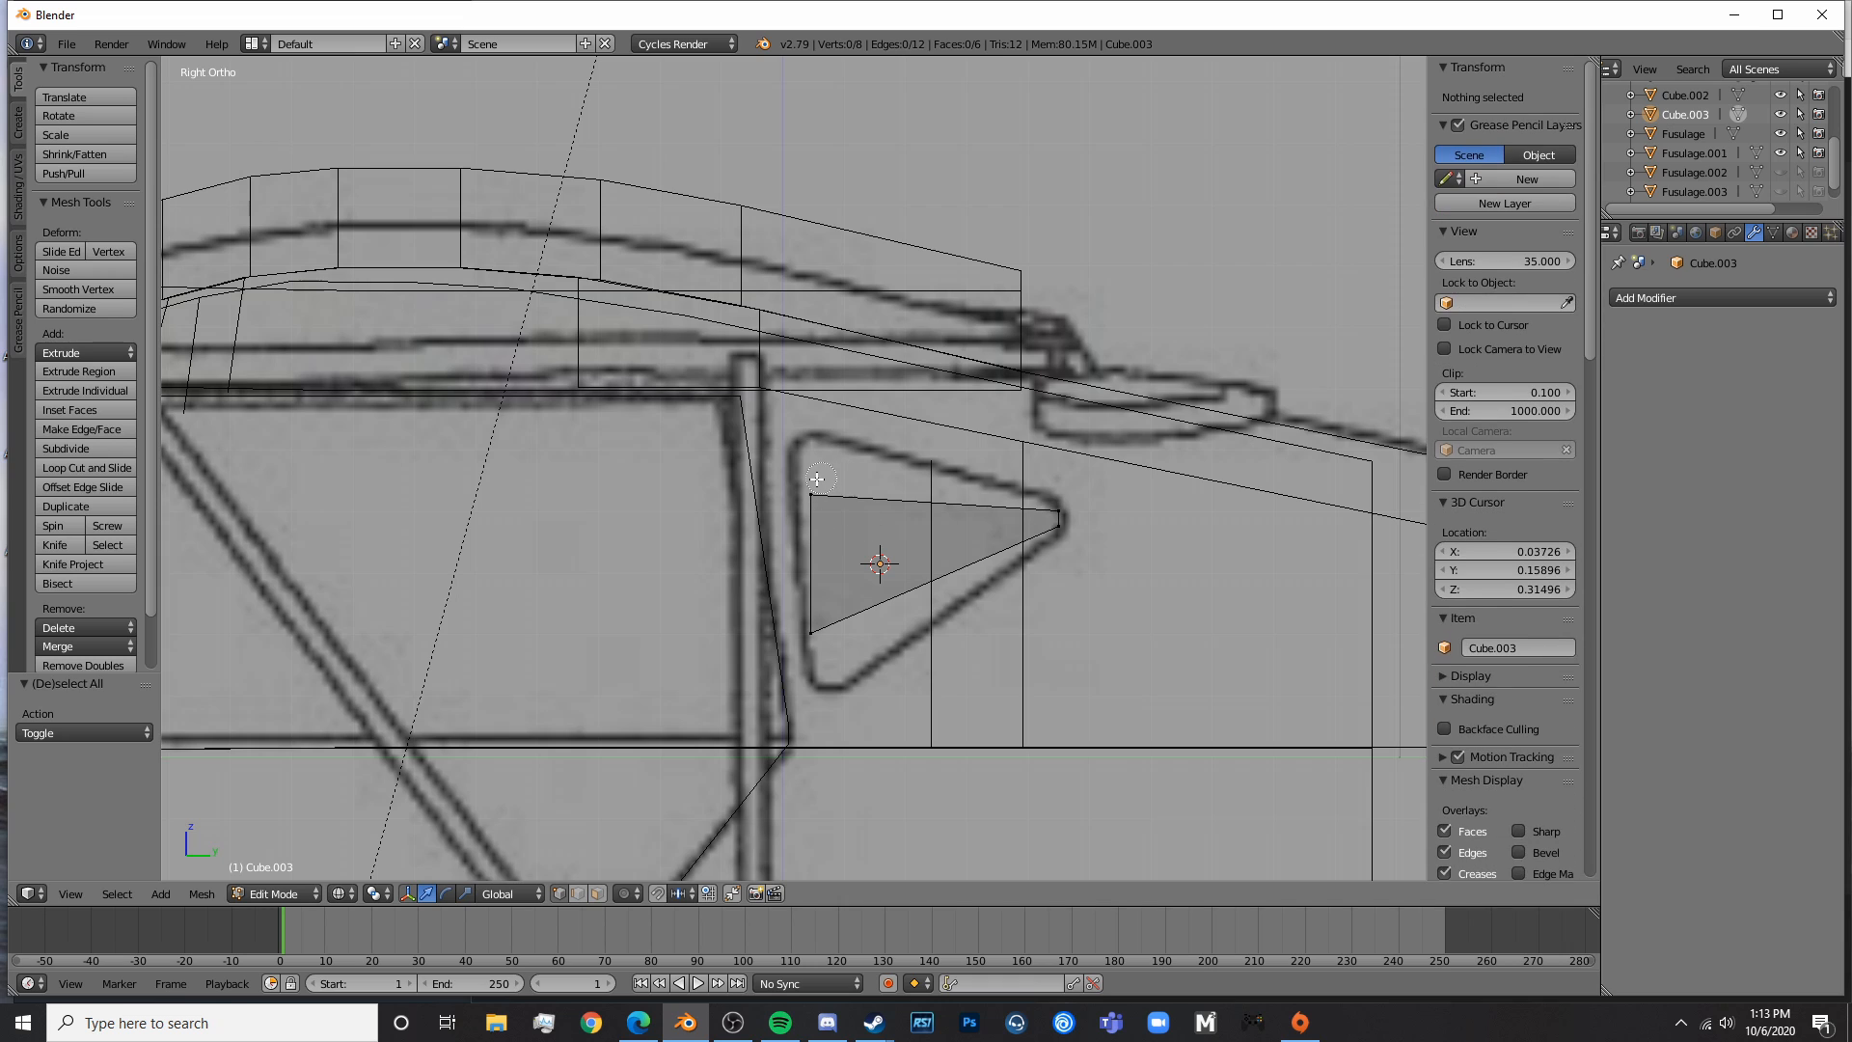
{"action": "right_click", "coordinate": [808, 468]}
{"action": "left_click_drag", "start_coordinate": [808, 425], "coordinate": [816, 376]}
{"action": "left_click_drag", "start_coordinate": [859, 444], "coordinate": [839, 446]}
{"action": "key", "text": "g"}
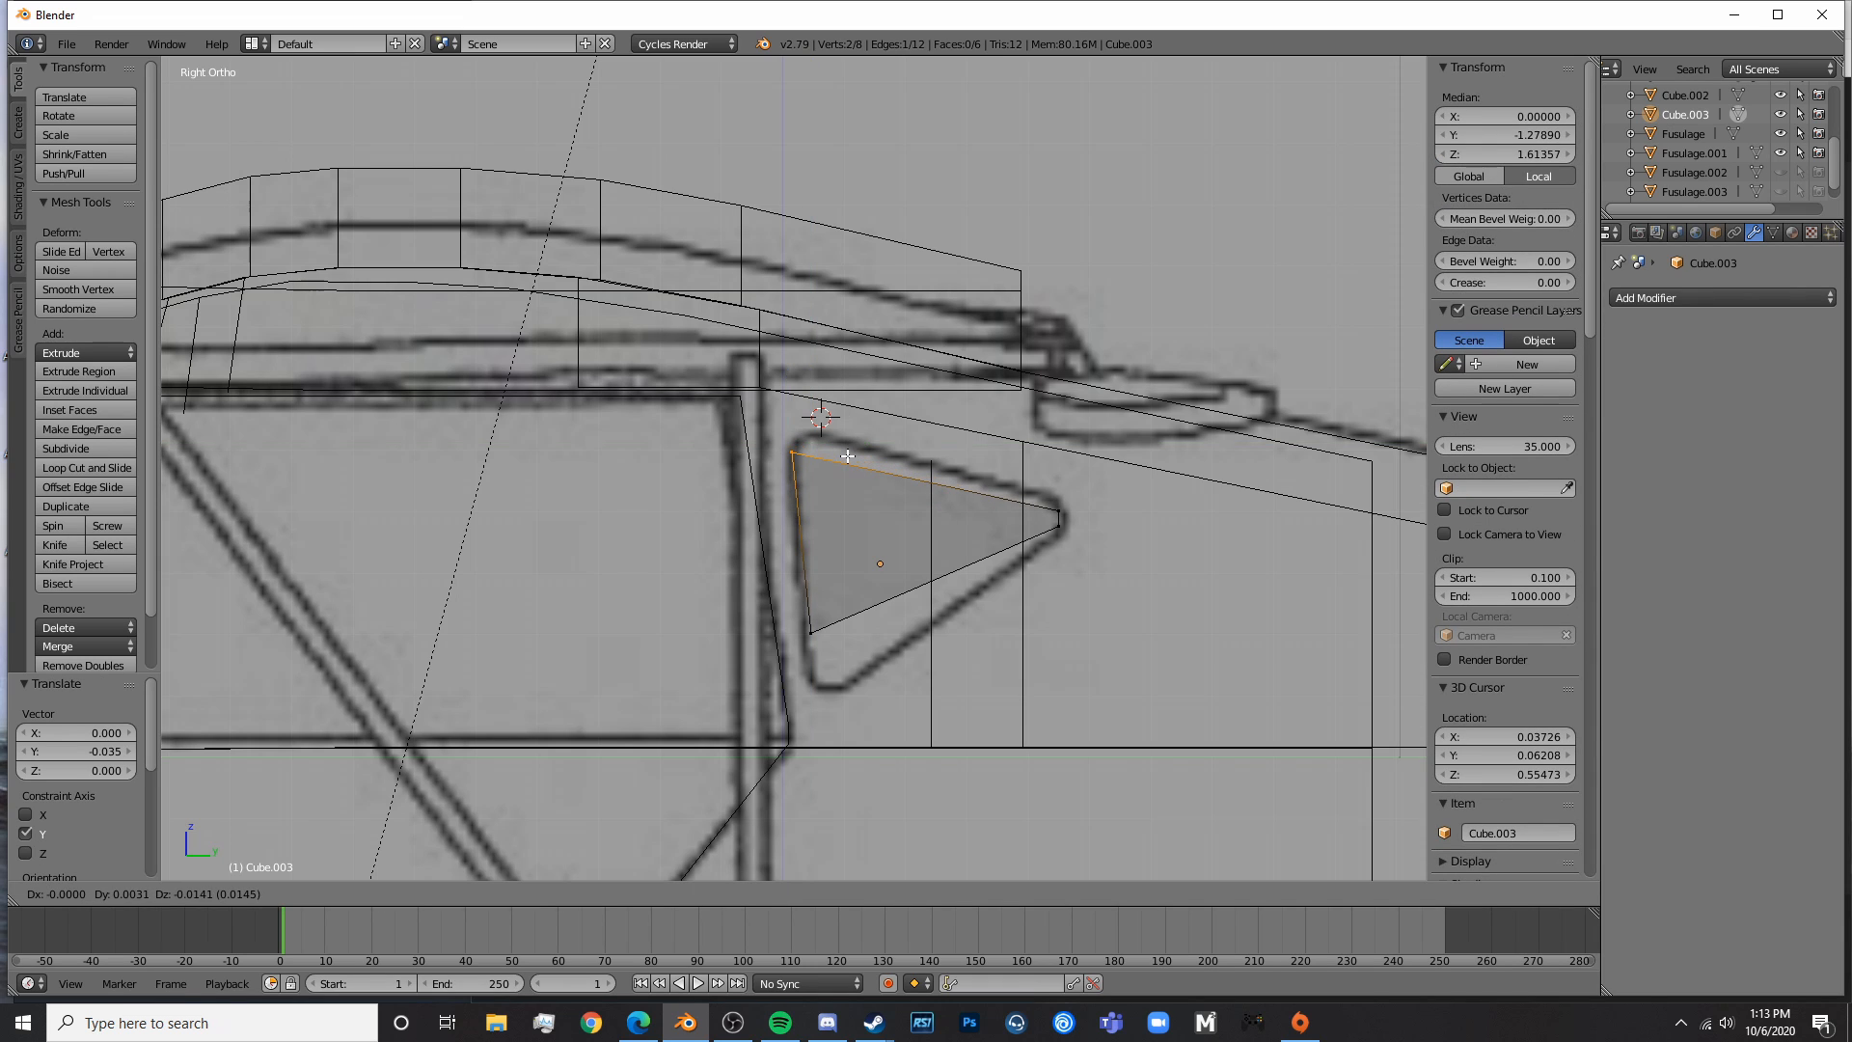
{"action": "left_click", "coordinate": [845, 454]}
- Move the block's lower front vertices down about 0.074 to the window's lower front corner
{"action": "key", "text": "a"}
{"action": "key", "text": "b"}
{"action": "left_click_drag", "start_coordinate": [774, 600], "coordinate": [855, 665]}
{"action": "key", "text": "g"}
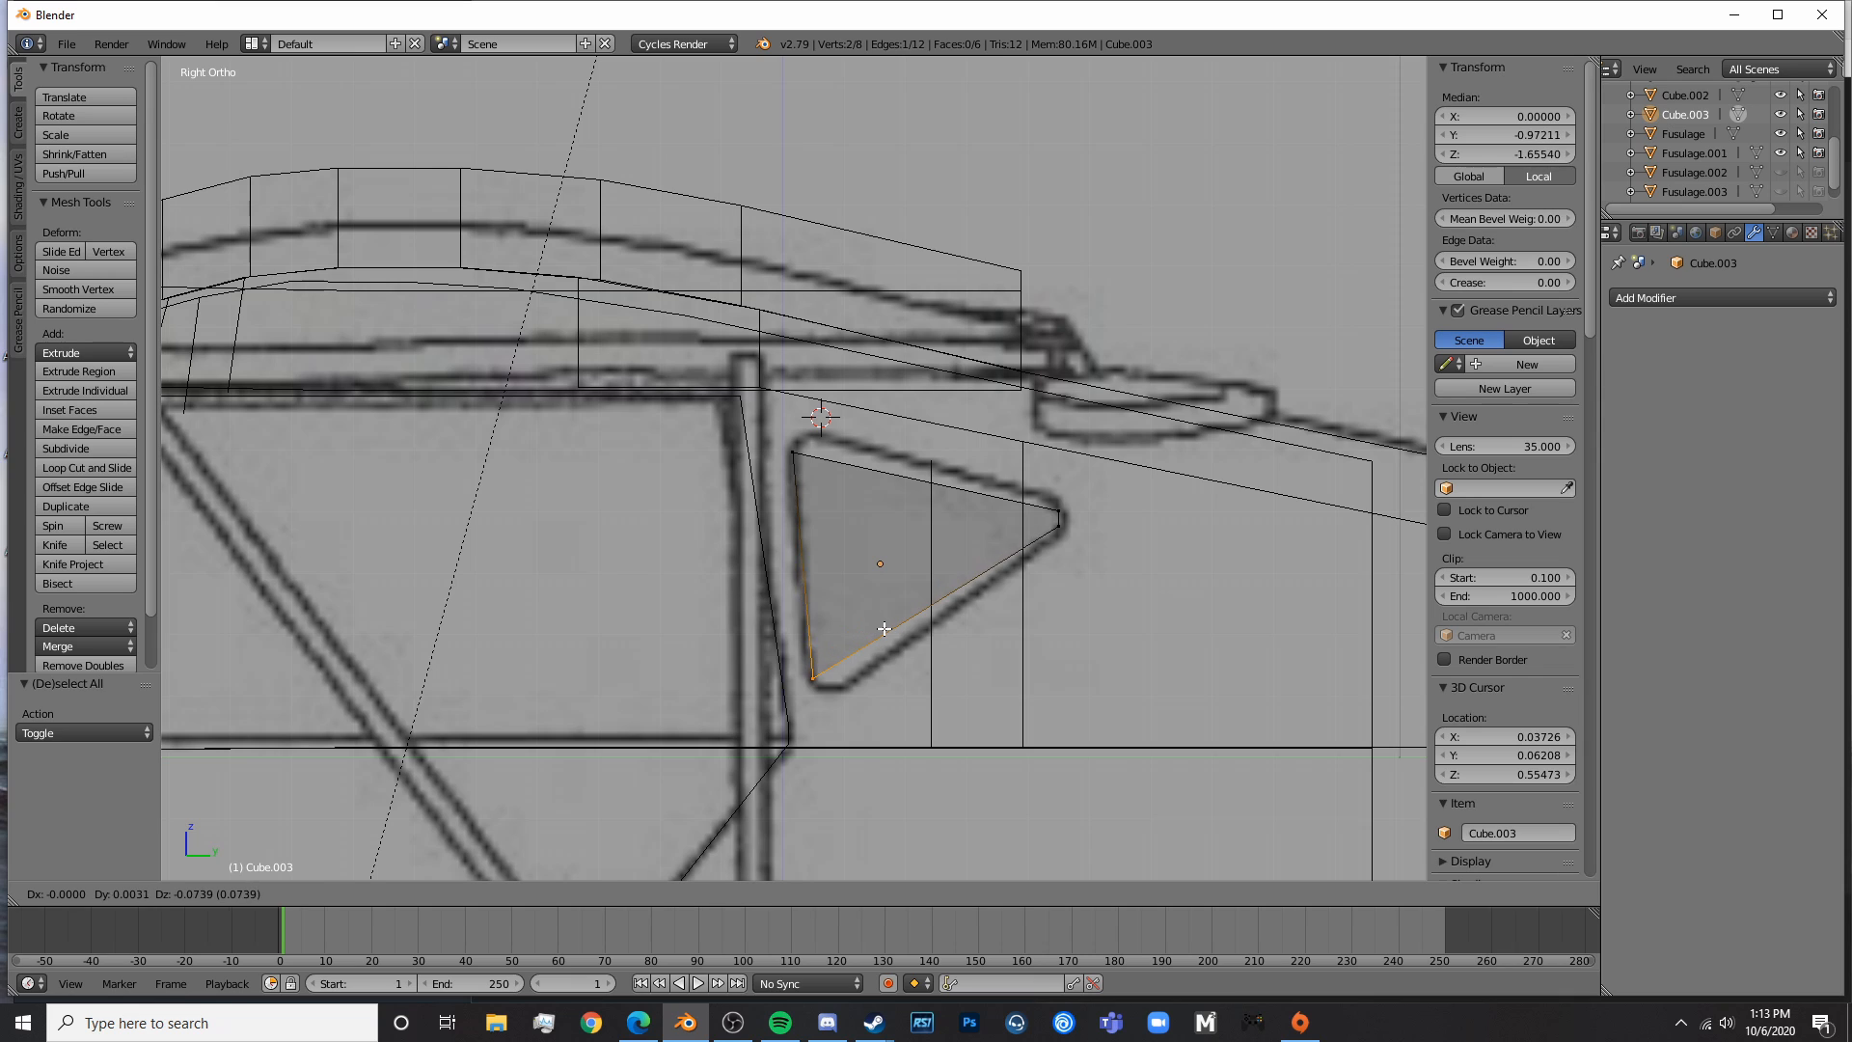
{"action": "left_click", "coordinate": [884, 633]}
- Add a vertical loop cut to the window block and slide it close to the front edge
{"action": "key", "text": "a"}
{"action": "key", "text": "ctrl+r"}
{"action": "left_click", "coordinate": [863, 599]}
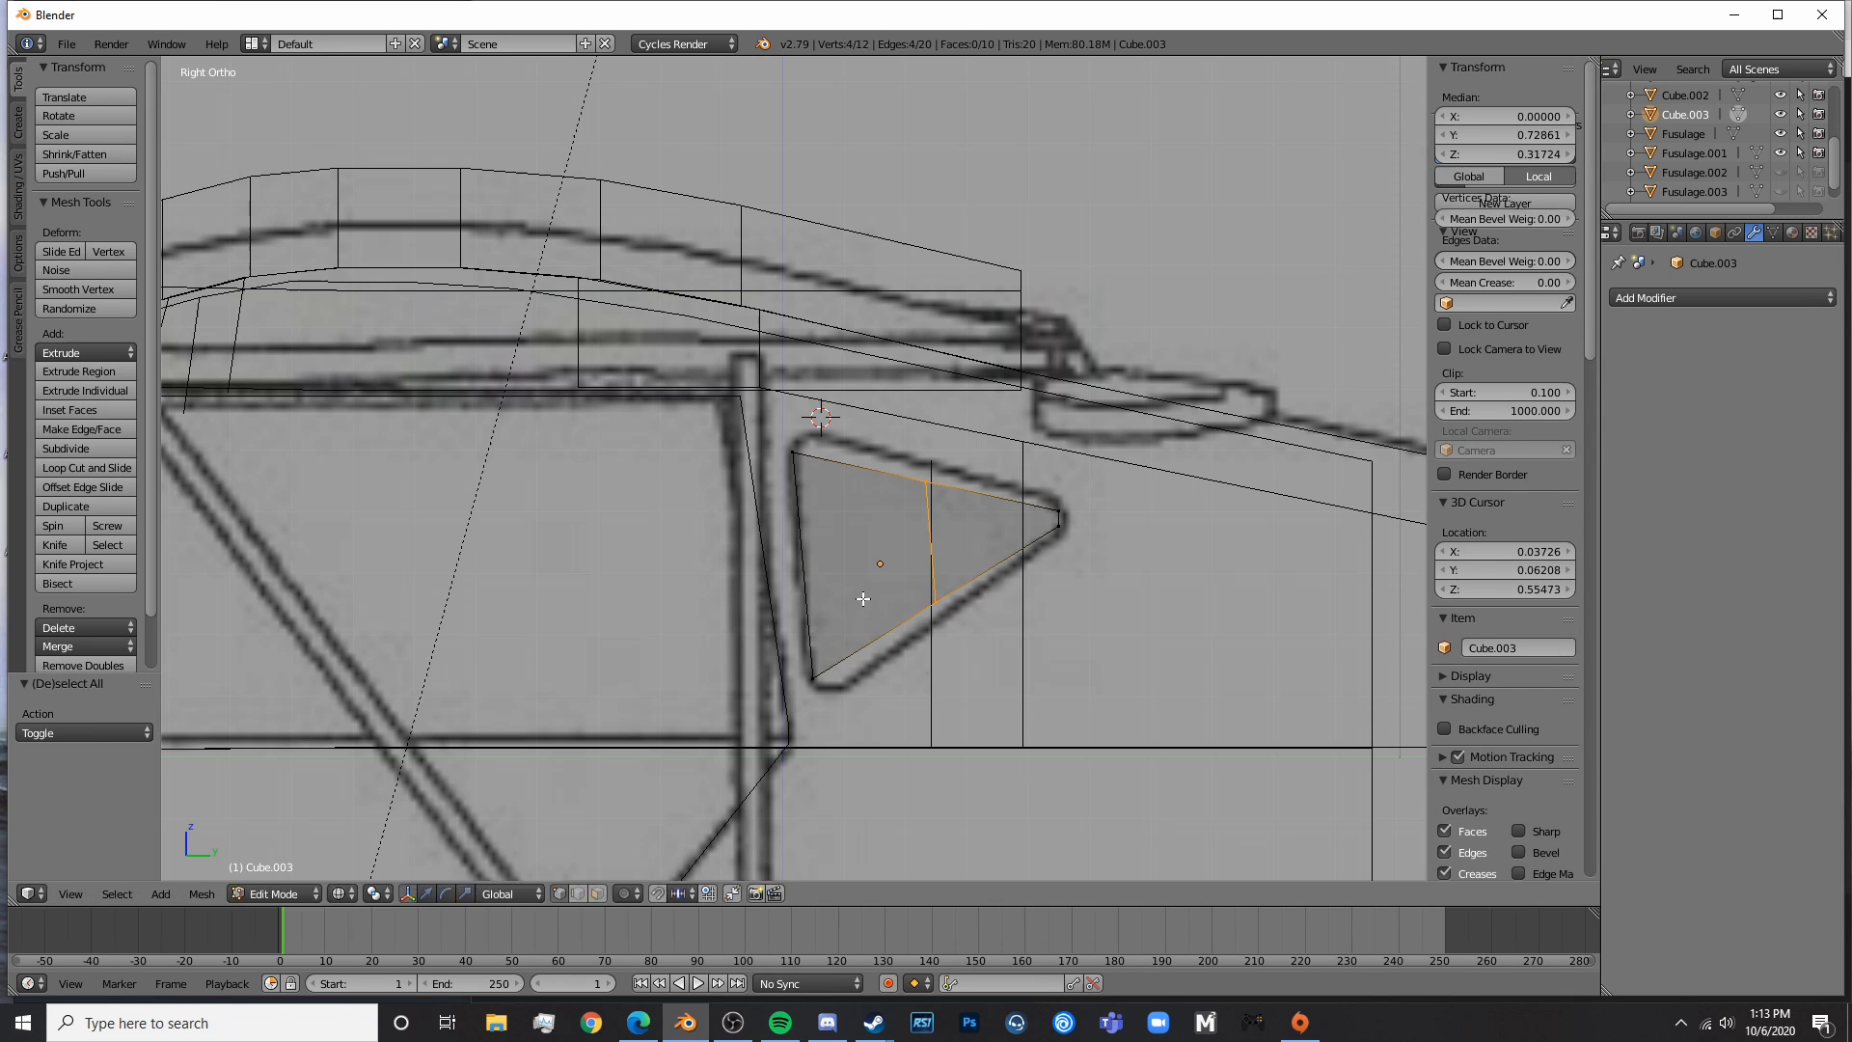
{"action": "left_click", "coordinate": [744, 617]}
- Fit the new loop's lower and upper vertices onto the window outline beside the two front corners
{"action": "key", "text": "a"}
{"action": "key", "text": "b"}
{"action": "left_click_drag", "start_coordinate": [824, 689], "coordinate": [860, 630]}
{"action": "key", "text": "a"}
{"action": "key", "text": "b"}
{"action": "left_click_drag", "start_coordinate": [843, 494], "coordinate": [831, 404]}
{"action": "key", "text": "g"}
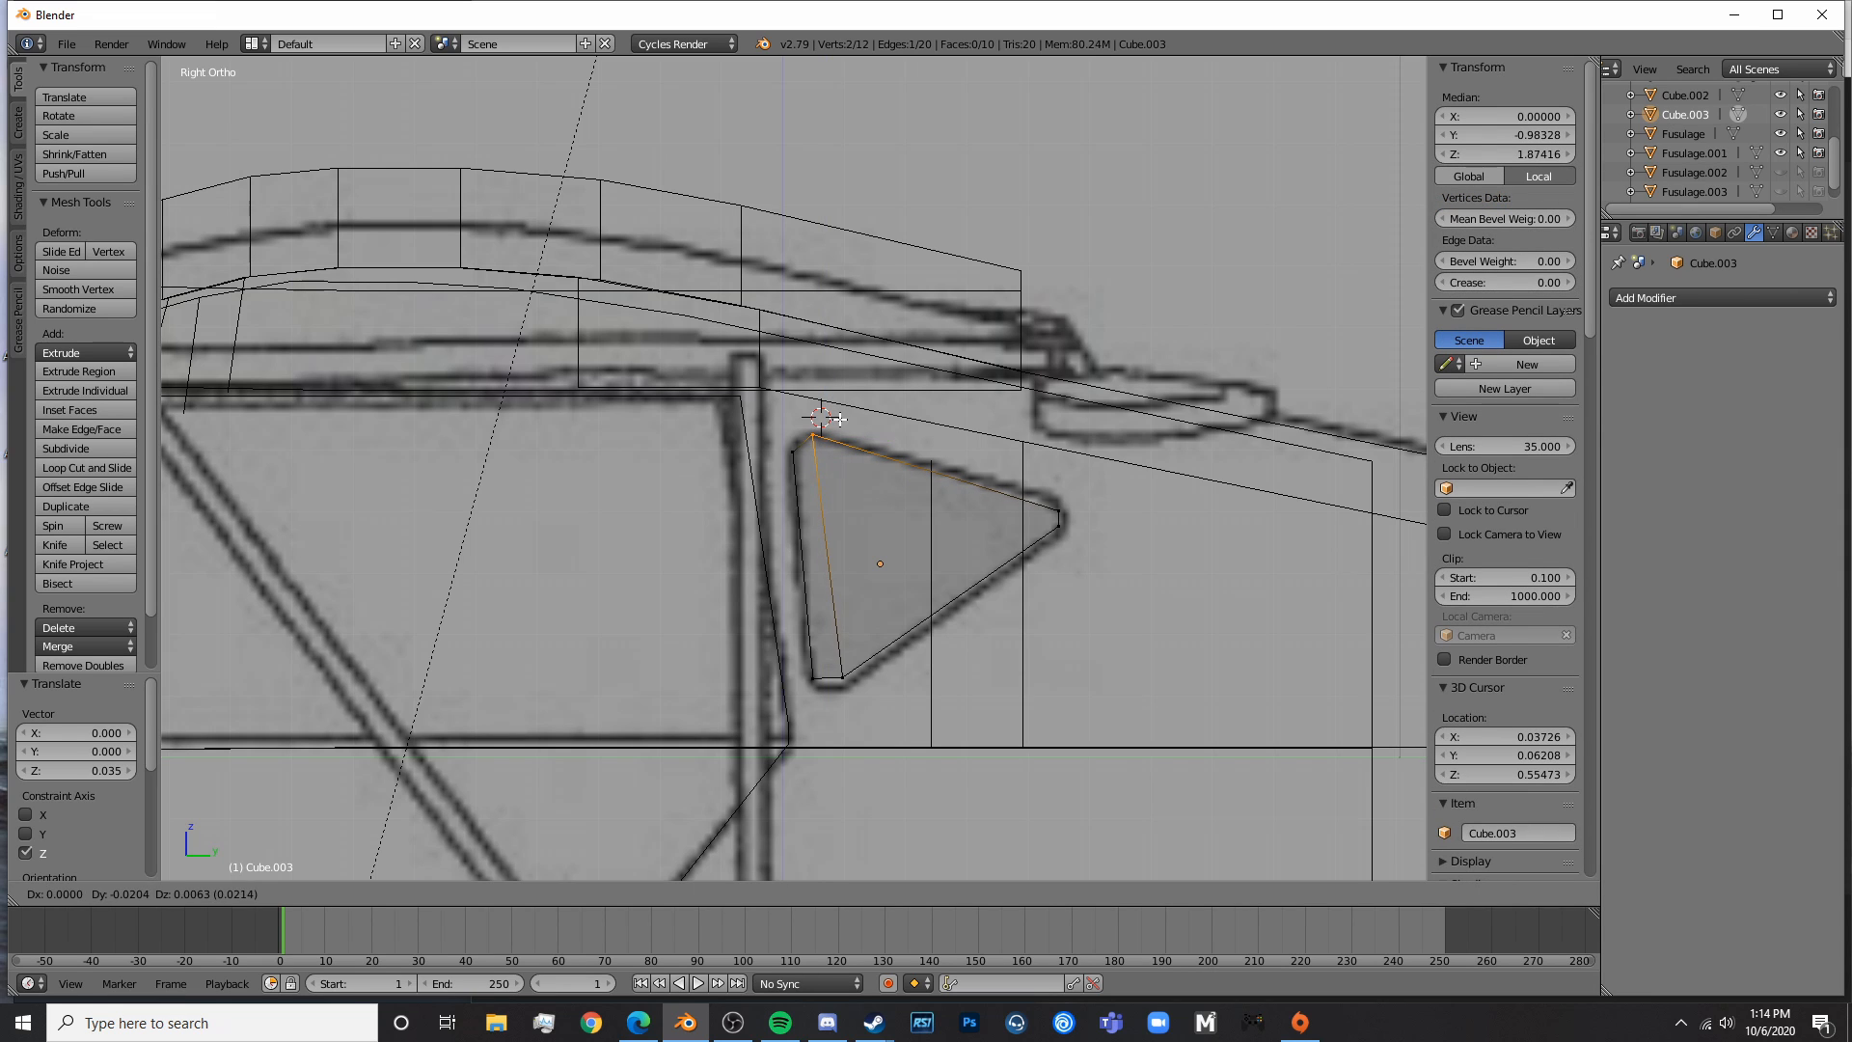
{"action": "left_click", "coordinate": [847, 419]}
- Select the four vertices of the block's short lower edge and move them slightly down toward the outline
{"action": "key", "text": "a"}
{"action": "scroll", "coordinate": [923, 717], "scroll_direction": "up", "scroll_amount": 4}
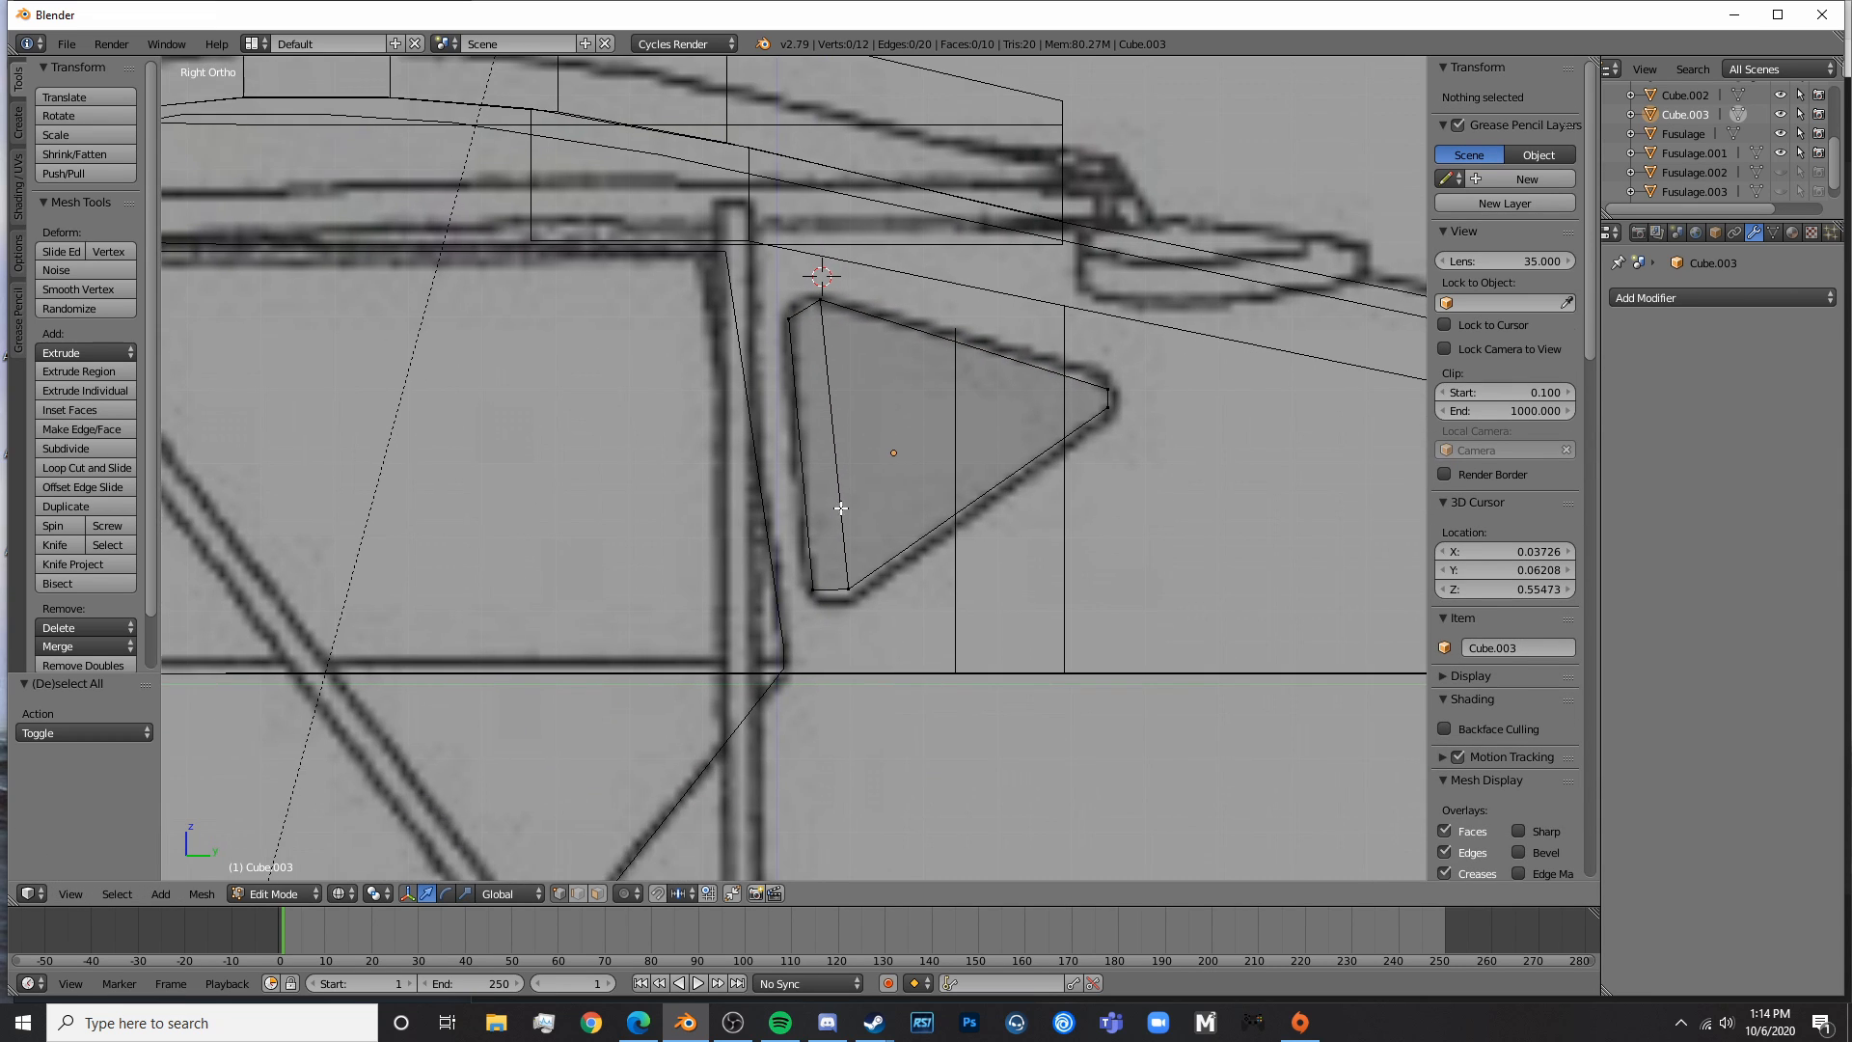
{"action": "left_click", "coordinate": [845, 769]}
{"action": "left_click", "coordinate": [932, 767]}
{"action": "right_click", "coordinate": [935, 765]}
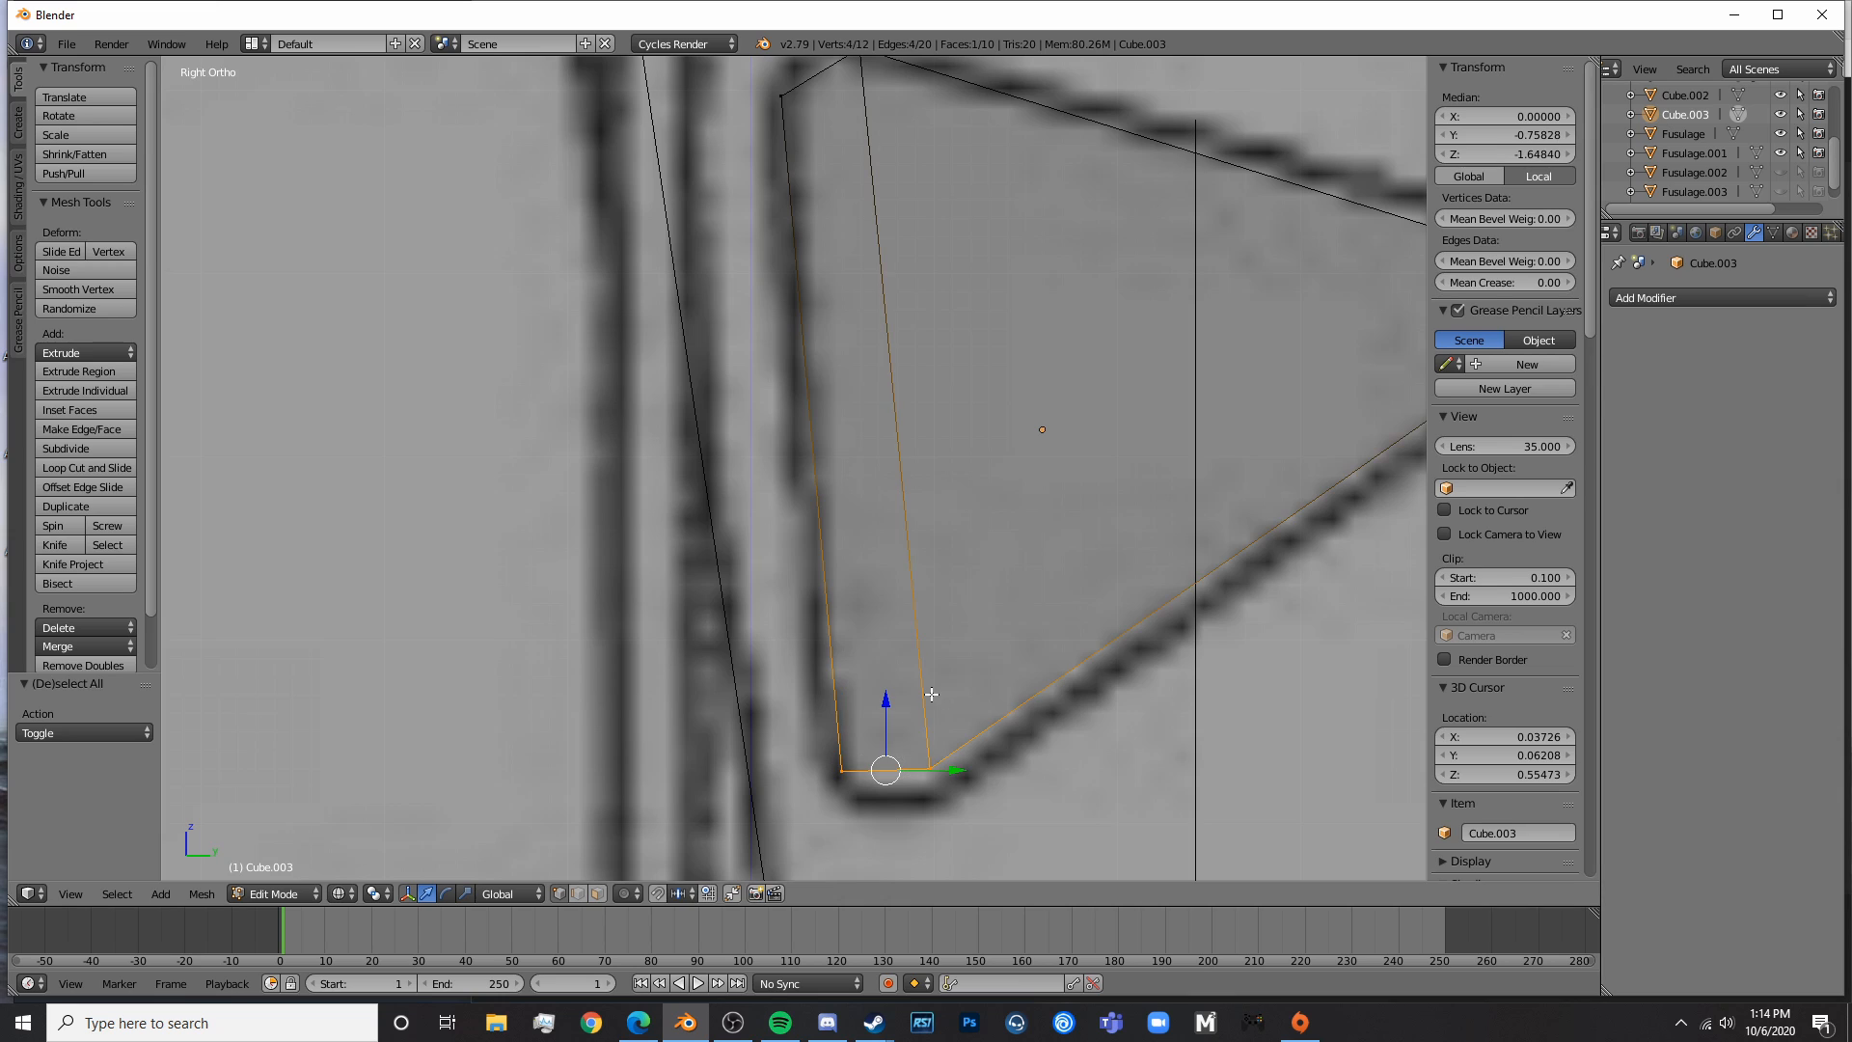
{"action": "key", "text": "g"}
{"action": "left_click", "coordinate": [937, 706]}
- Add a centred loop cut to the narrow front strip and lower its bottom vertices onto the window outline
{"action": "key", "text": "a"}
{"action": "key", "text": "ctrl+r"}
{"action": "double_click", "coordinate": [905, 779]}
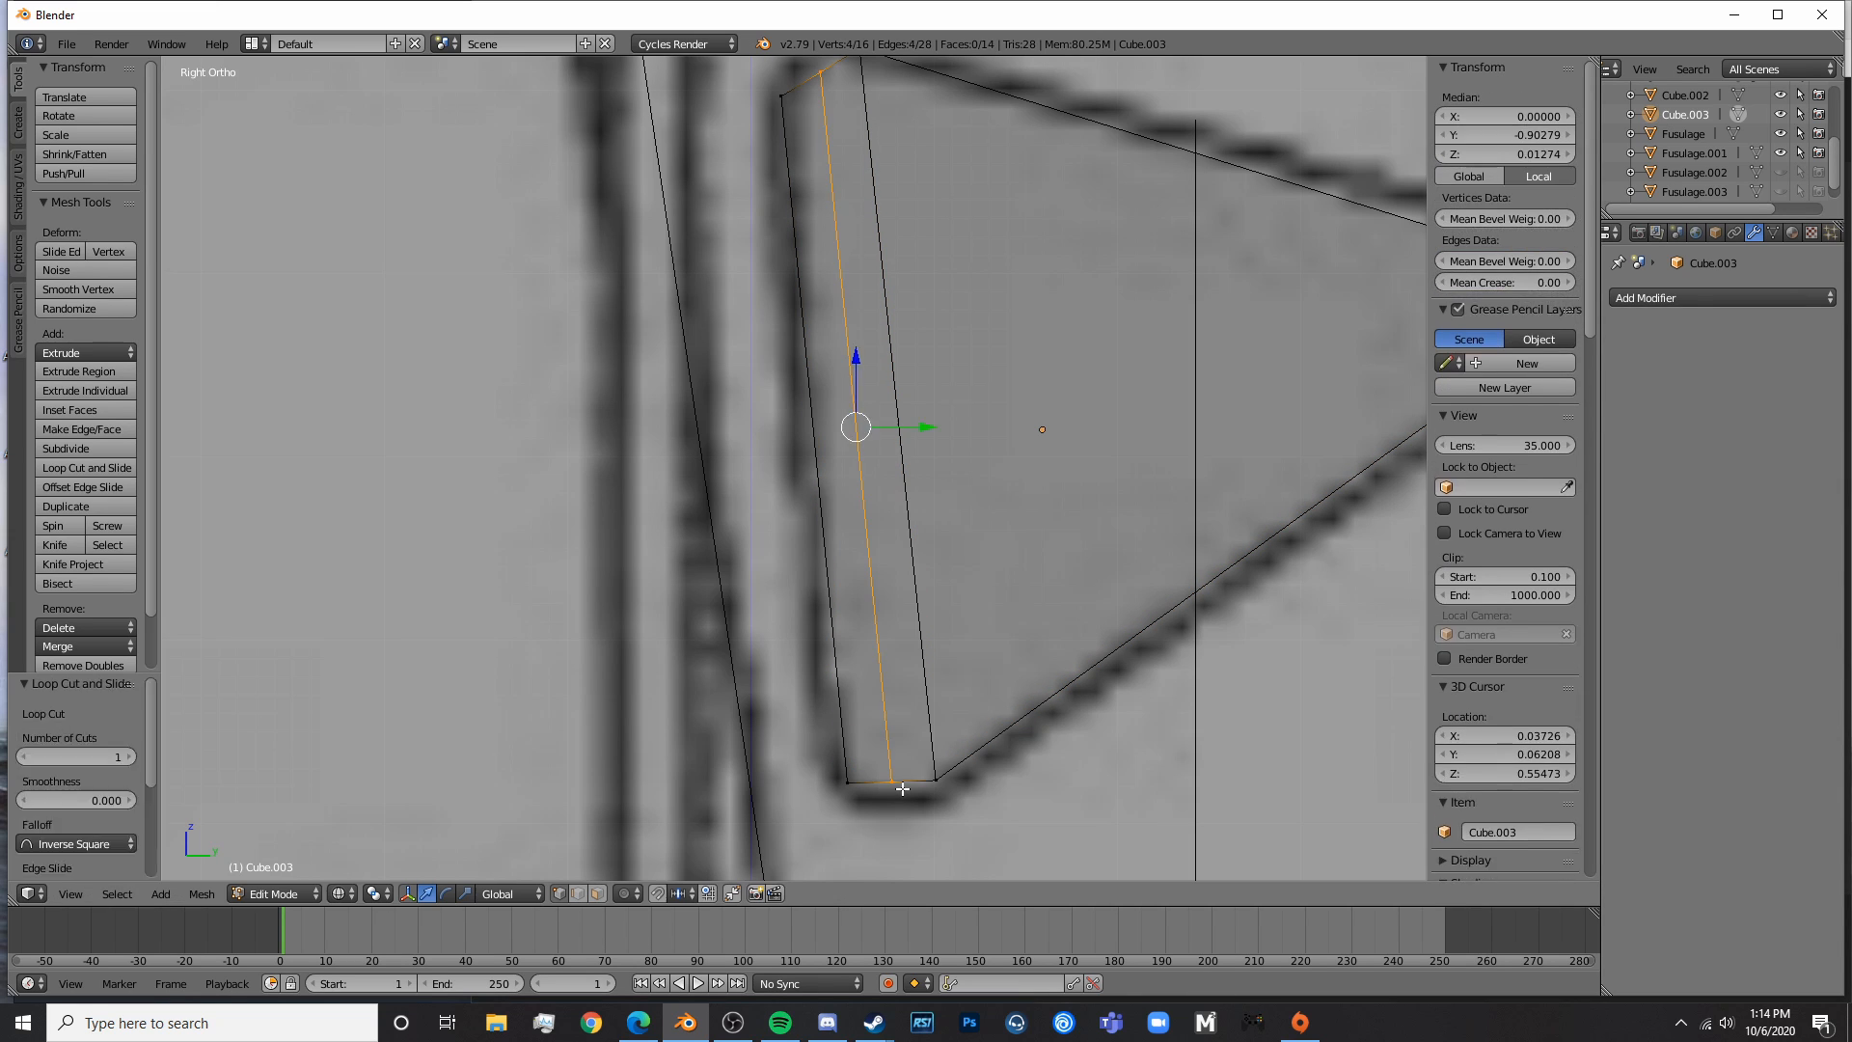
{"action": "key", "text": "a"}
{"action": "key", "text": "c"}
{"action": "left_click", "coordinate": [897, 775]}
{"action": "right_click", "coordinate": [892, 764]}
{"action": "left_click_drag", "start_coordinate": [892, 716], "coordinate": [926, 790]}
- Shift the lower front vertices slightly rearward, fine-tune the neighbouring loop's bottom vertices to round the corner, and leave mesh editing
{"action": "key", "text": "a"}
{"action": "key", "text": "c"}
{"action": "left_click", "coordinate": [847, 774]}
{"action": "right_click", "coordinate": [848, 774]}
{"action": "left_click", "coordinate": [901, 773]}
{"action": "key", "text": "a"}
{"action": "key", "text": "c"}
{"action": "left_click", "coordinate": [897, 781]}
{"action": "right_click", "coordinate": [902, 779]}
{"action": "key", "text": "a"}
{"action": "key", "text": "Tab"}
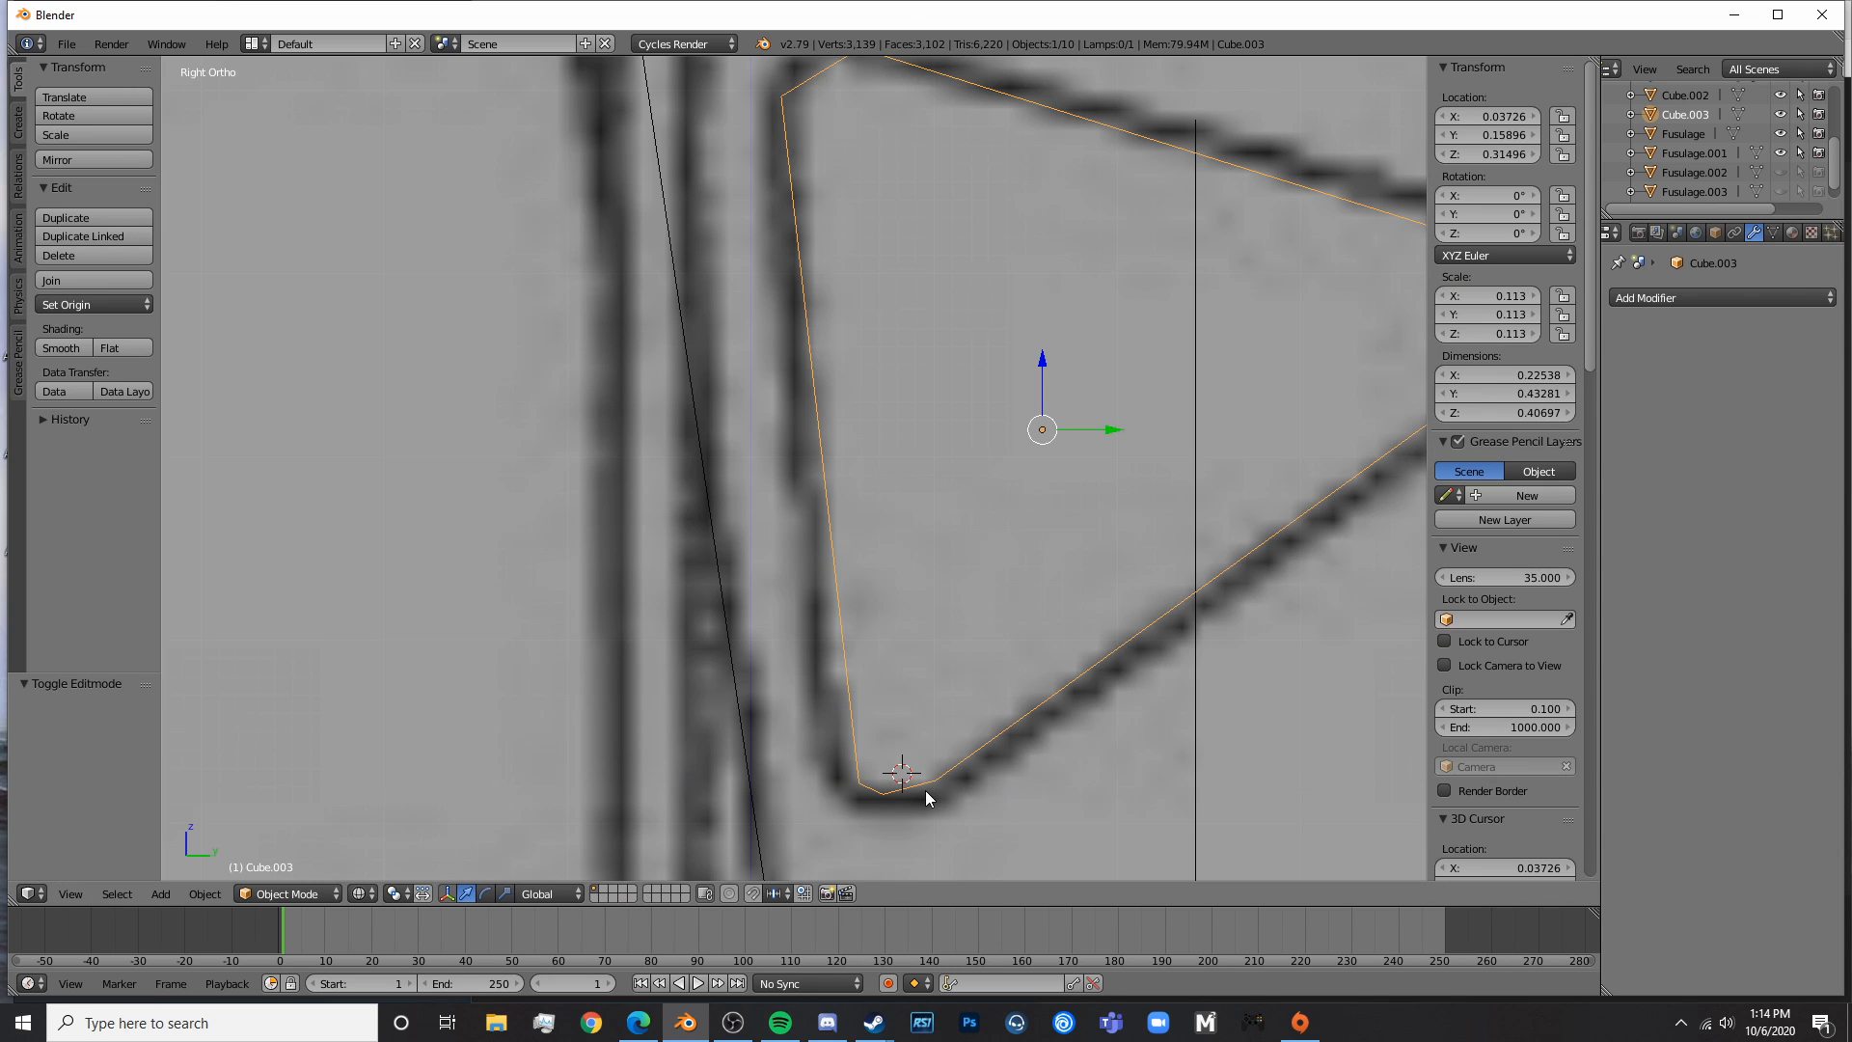
- Raise the middle front loop's upper vertices along Z to round the window block's upper front corner
{"action": "scroll", "coordinate": [926, 790], "scroll_direction": "down", "scroll_amount": 4}
{"action": "middle_click_drag", "start_coordinate": [941, 480], "coordinate": [916, 724], "text": "shift"}
{"action": "scroll", "coordinate": [772, 632], "scroll_direction": "up", "scroll_amount": 6}
{"action": "key", "text": "Tab"}
{"action": "key", "text": "a"}
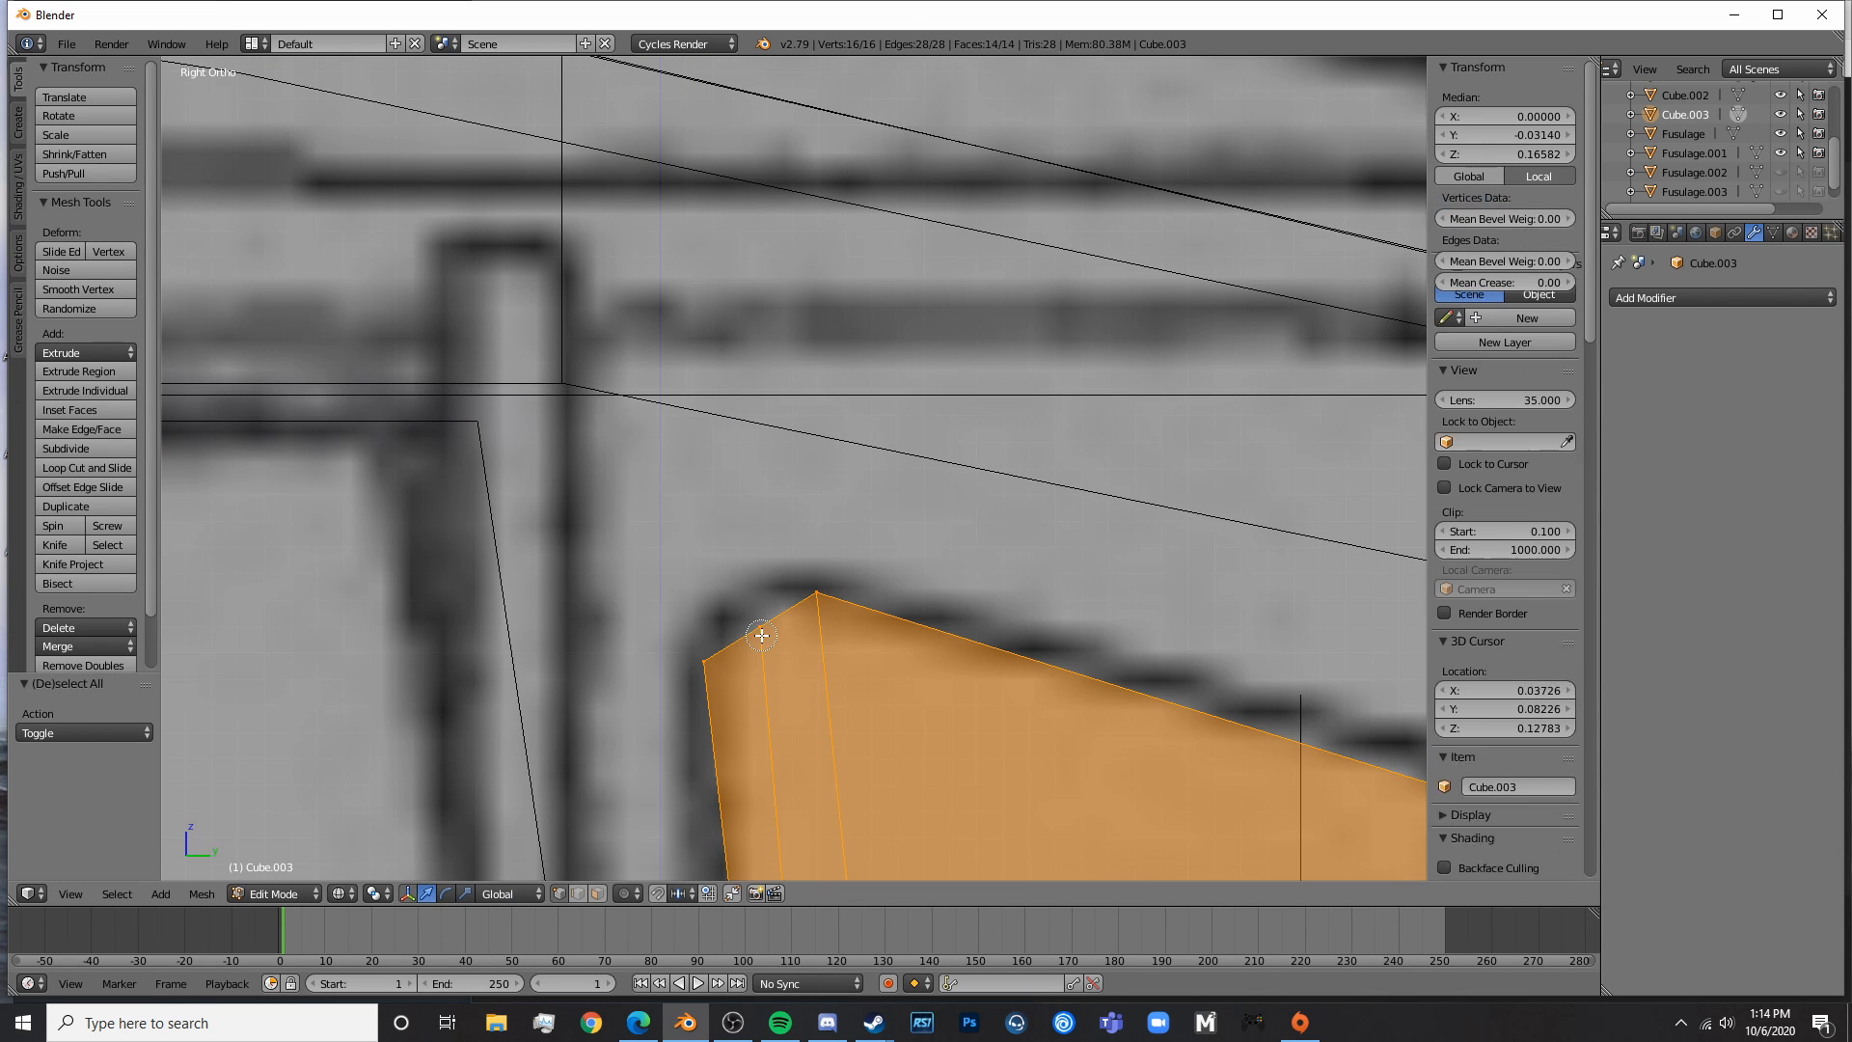
{"action": "key", "text": "a"}
{"action": "right_click", "coordinate": [759, 598]}
{"action": "key", "text": "g"}
{"action": "key", "text": "z"}
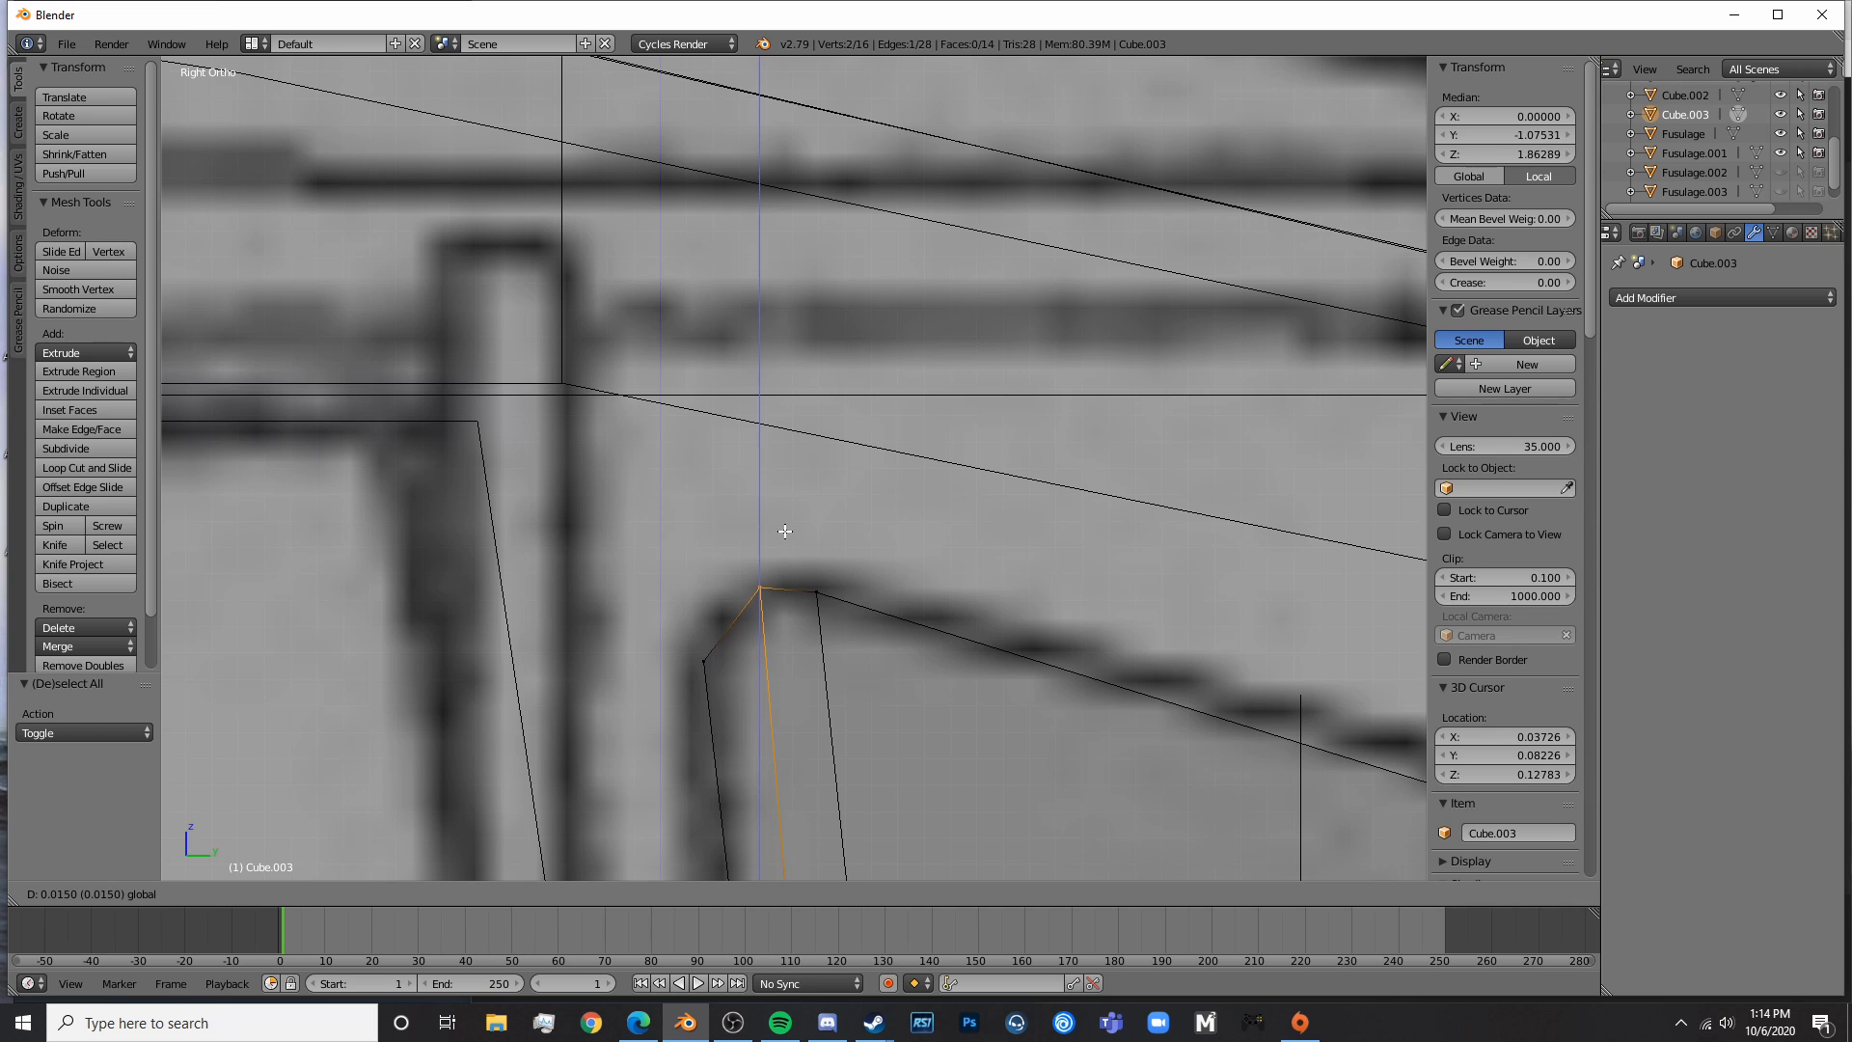
{"action": "key", "text": "Tab"}
{"action": "left_click_drag", "start_coordinate": [785, 532], "coordinate": [761, 558]}
{"action": "key", "text": "Tab"}
{"action": "key", "text": "Tab"}
- Move the uppermost front-edge vertices about 0.008 rearward along Y and about 0.003 up to refine the rounded corner
{"action": "scroll", "coordinate": [762, 558], "scroll_direction": "down", "scroll_amount": 5}
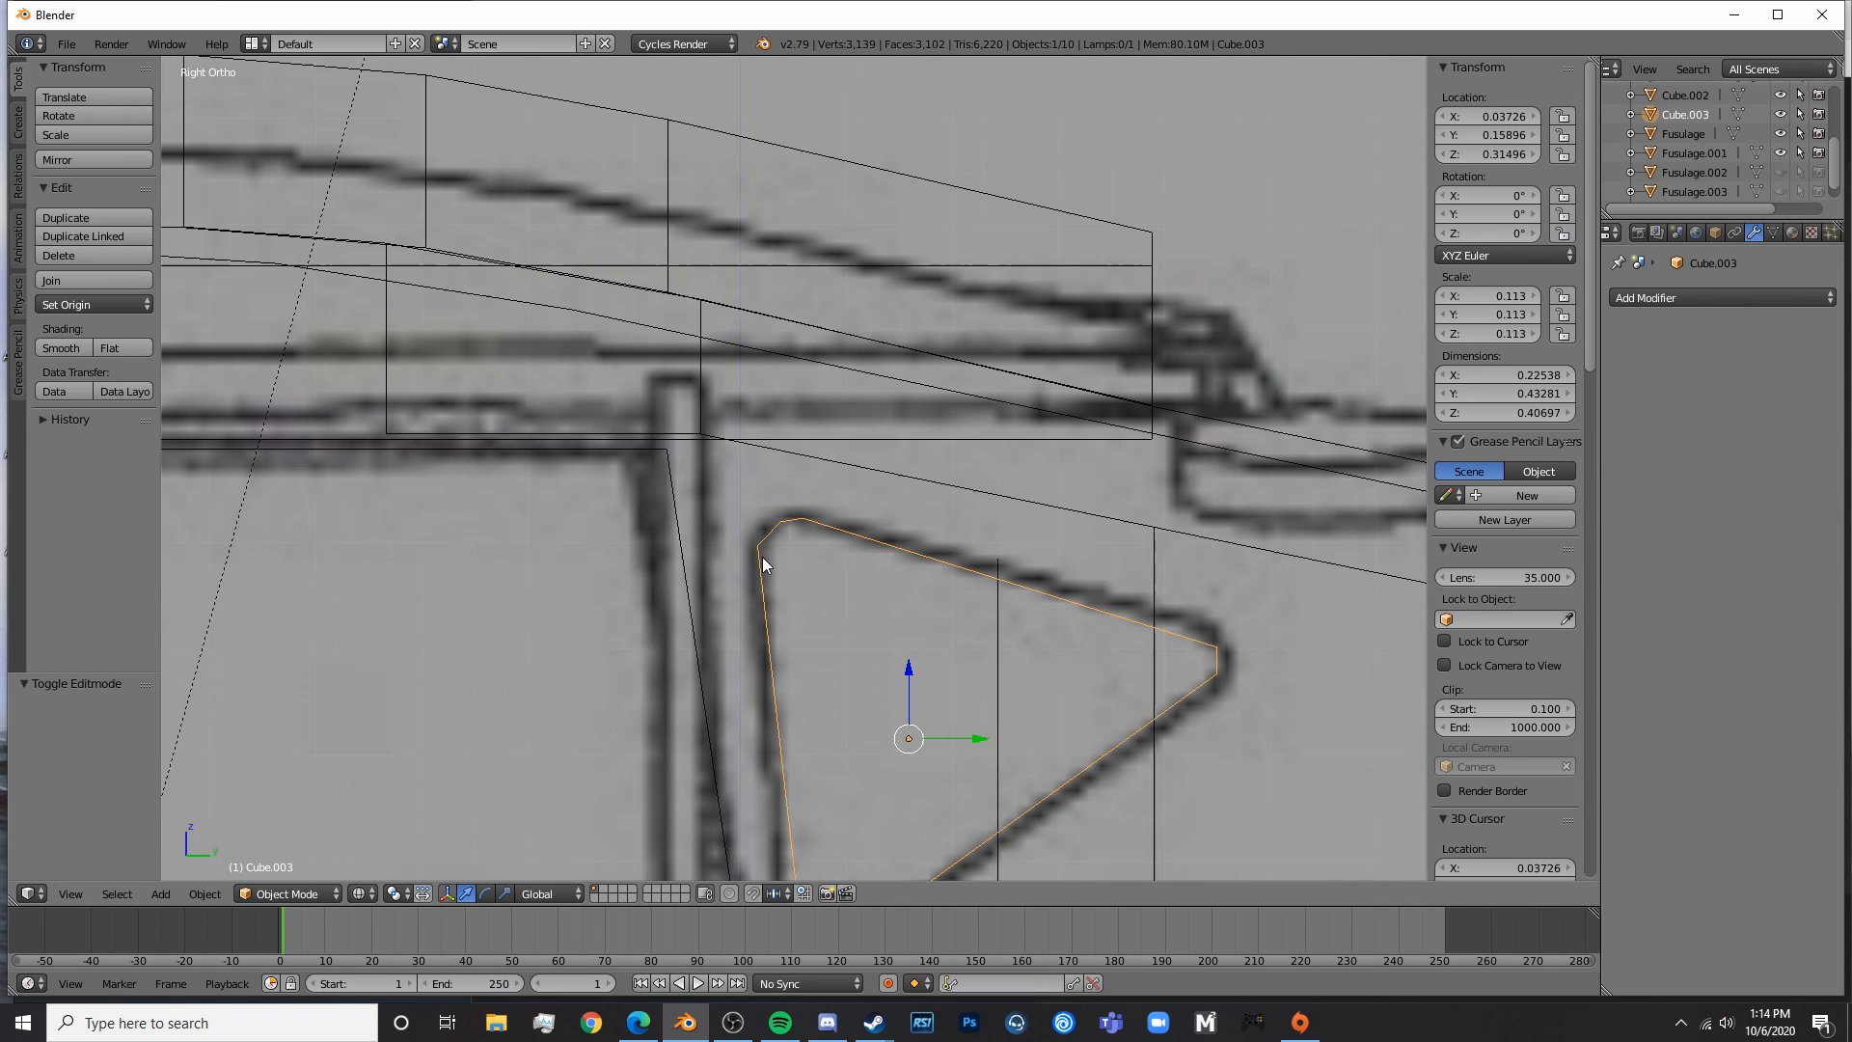
{"action": "scroll", "coordinate": [762, 557], "scroll_direction": "down", "scroll_amount": 5}
{"action": "key", "text": "shift+z"}
{"action": "key", "text": "shift+z"}
{"action": "key", "text": "Tab"}
{"action": "scroll", "coordinate": [823, 592], "scroll_direction": "up", "scroll_amount": 4}
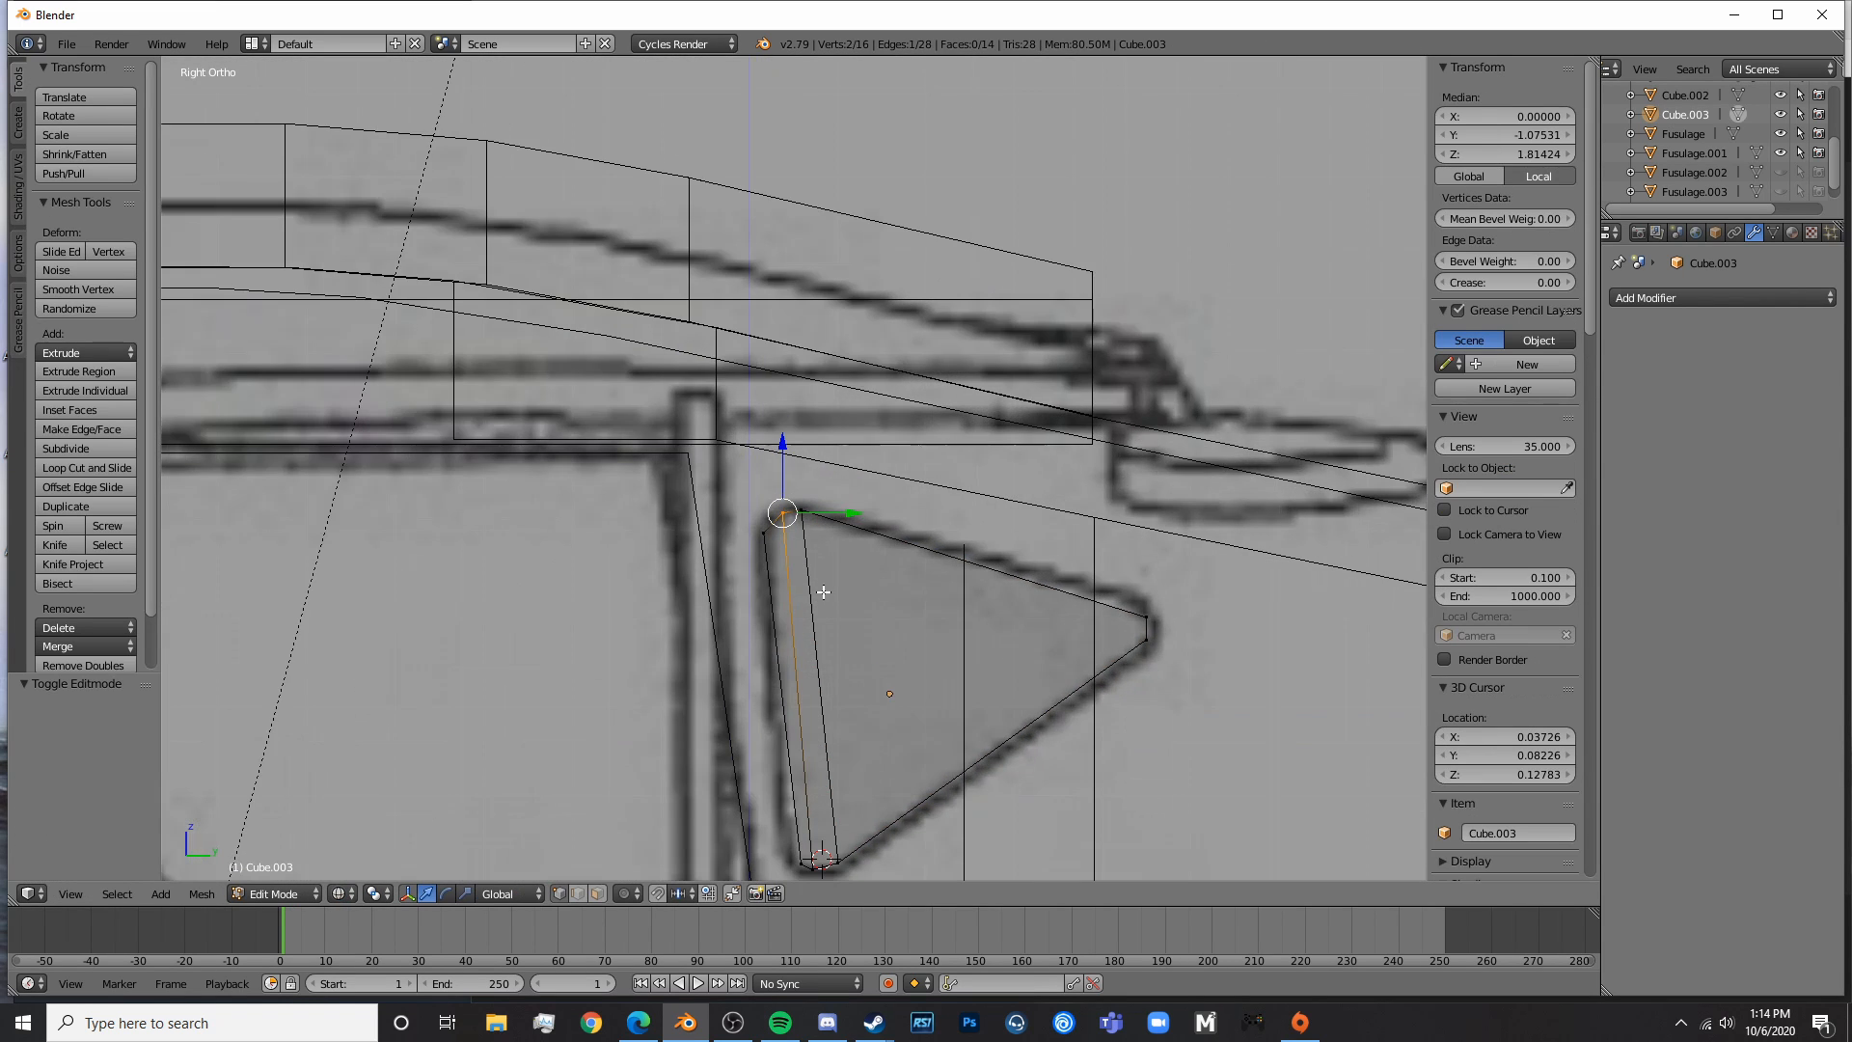
{"action": "scroll", "coordinate": [823, 592], "scroll_direction": "up", "scroll_amount": 4}
{"action": "key", "text": "a"}
{"action": "key", "text": "b"}
{"action": "left_click_drag", "start_coordinate": [761, 590], "coordinate": [721, 622]}
{"action": "key", "text": "g"}
{"action": "key", "text": "y"}
{"action": "left_click", "coordinate": [792, 599]}
{"action": "key", "text": "g"}
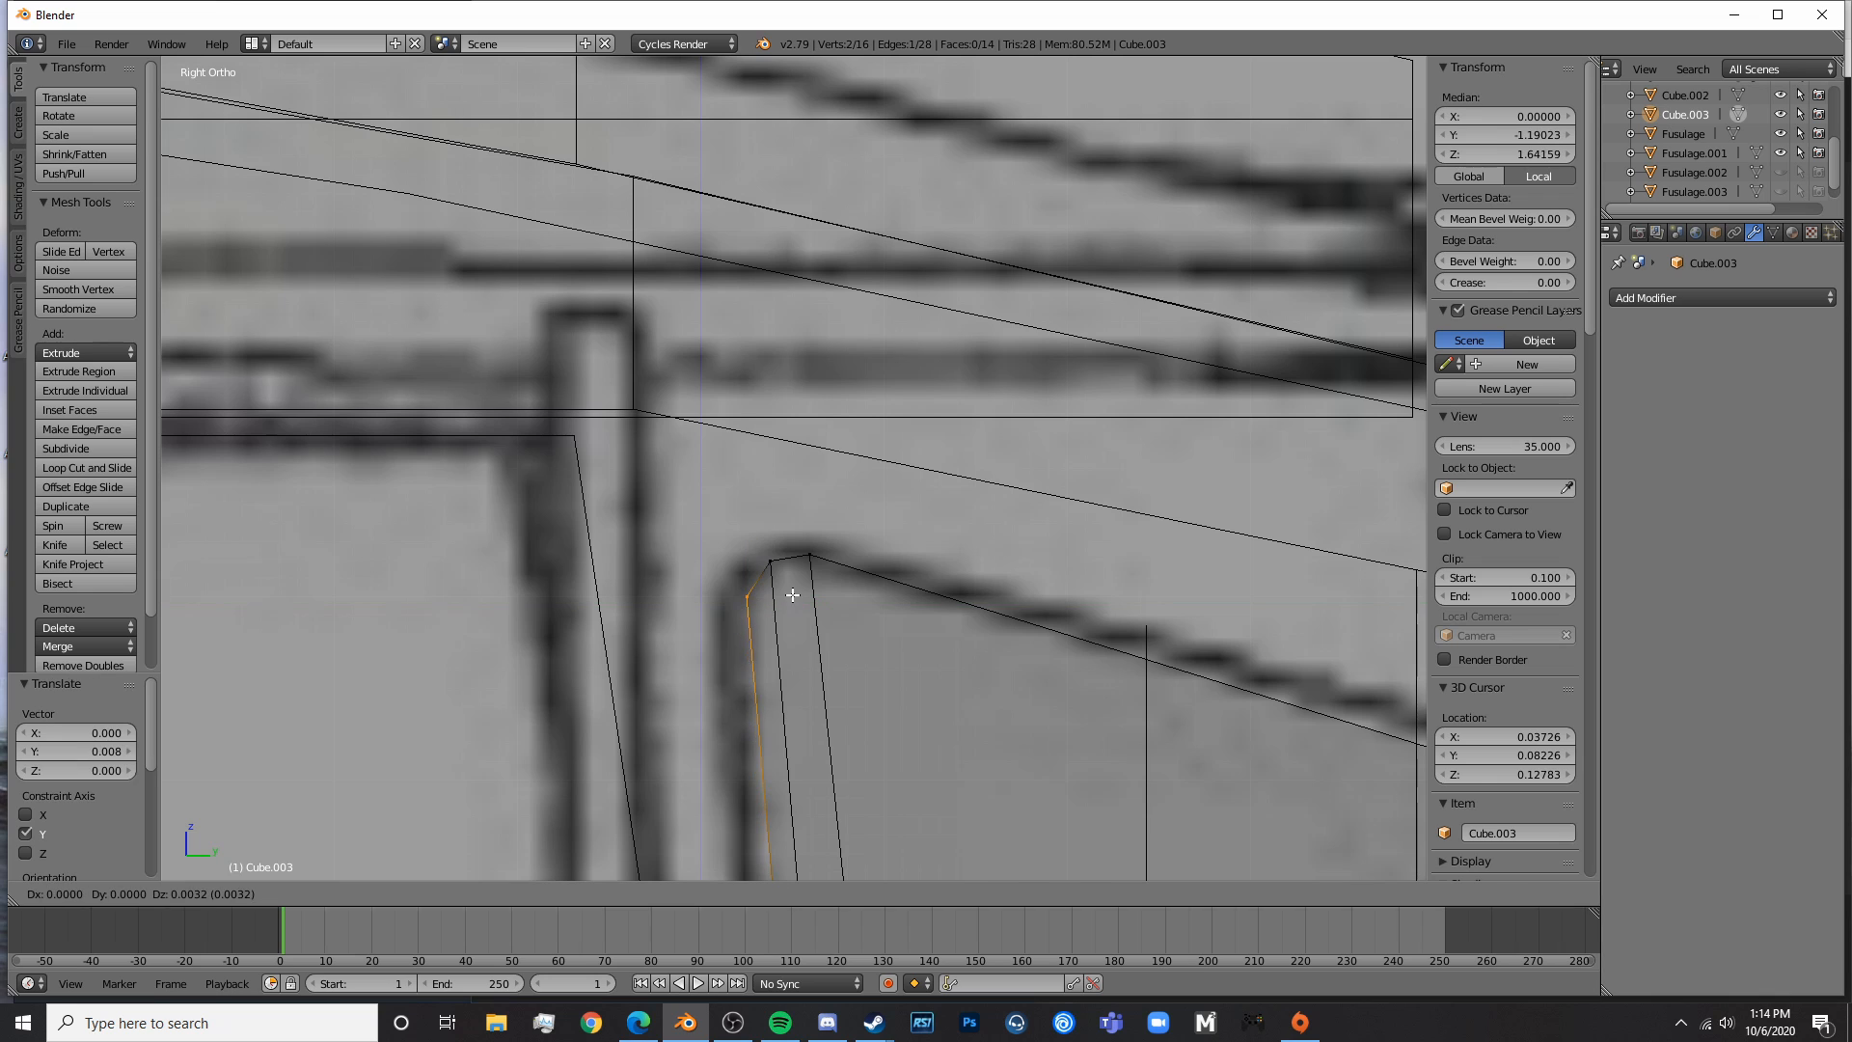
{"action": "left_click", "coordinate": [792, 595]}
- Add a loop cut just ahead of the window block's rear tip and leave mesh editing
{"action": "scroll", "coordinate": [964, 579], "scroll_direction": "down", "scroll_amount": 3}
{"action": "scroll", "coordinate": [1108, 588], "scroll_direction": "up", "scroll_amount": 4}
{"action": "key", "text": "a"}
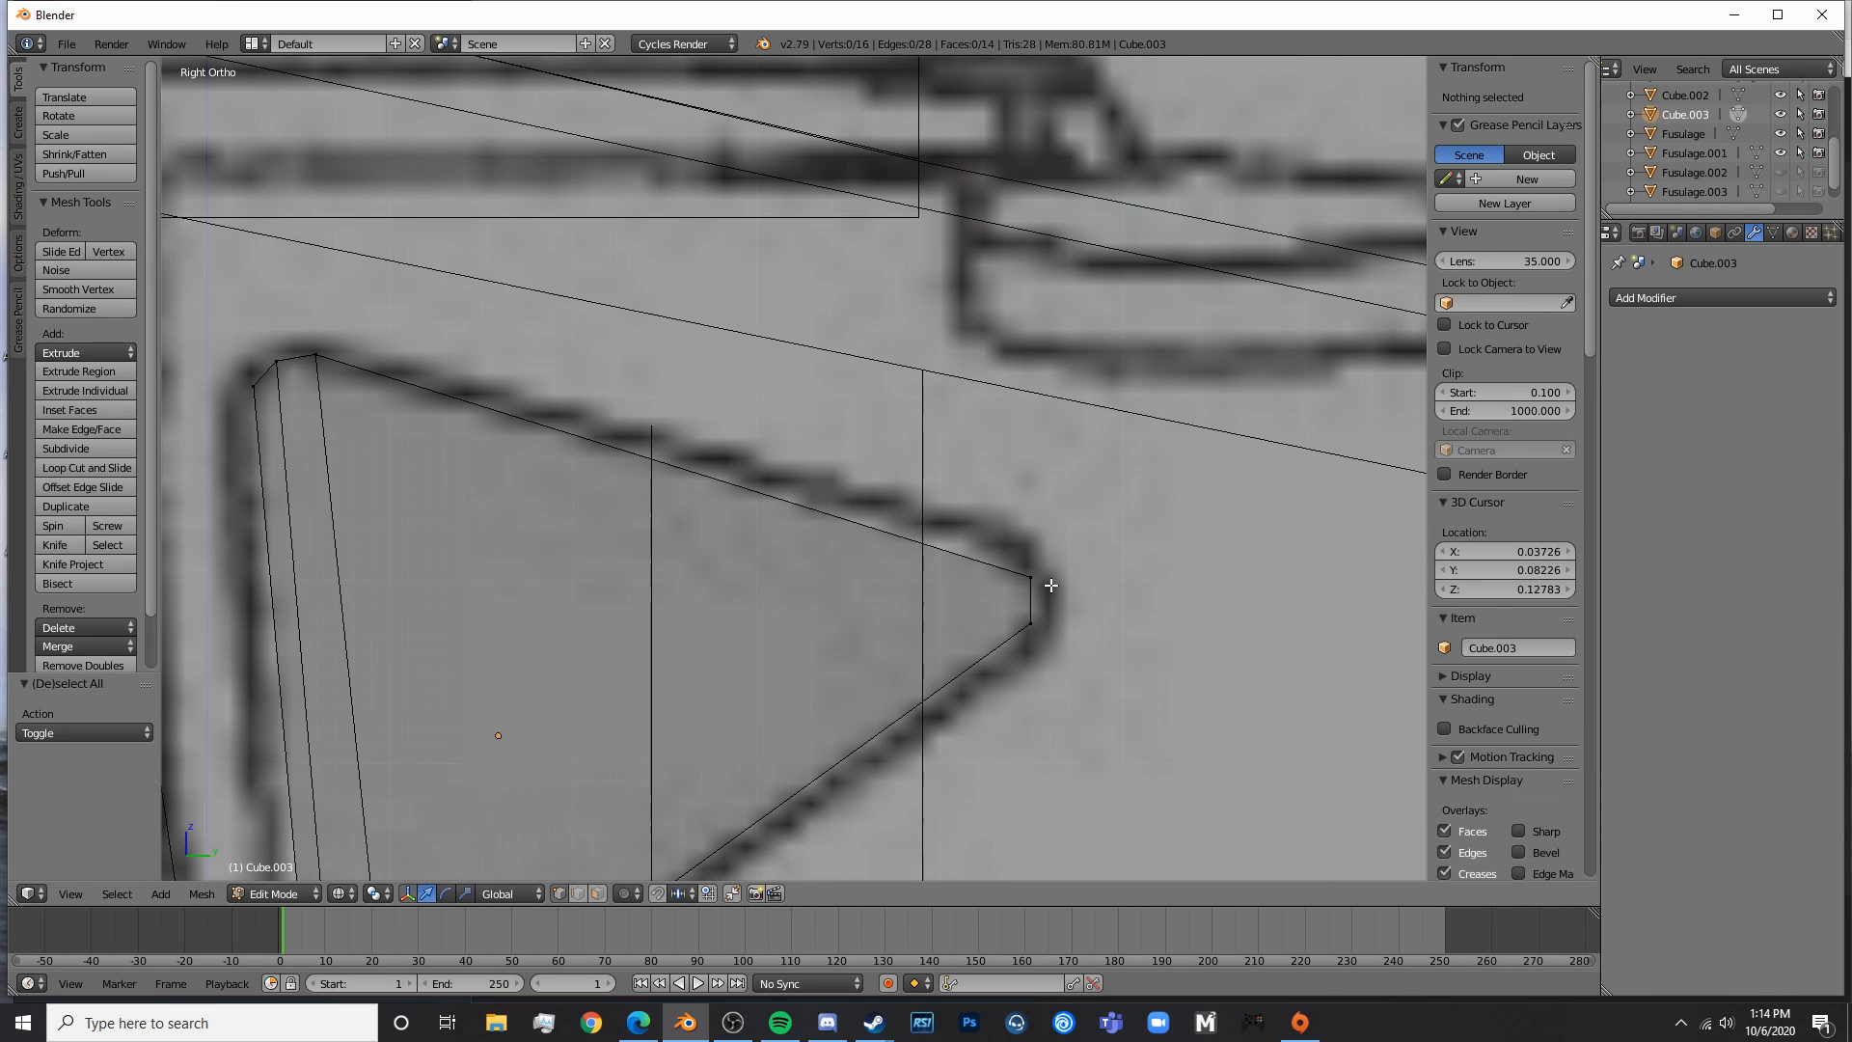
{"action": "key", "text": "ctrl+r"}
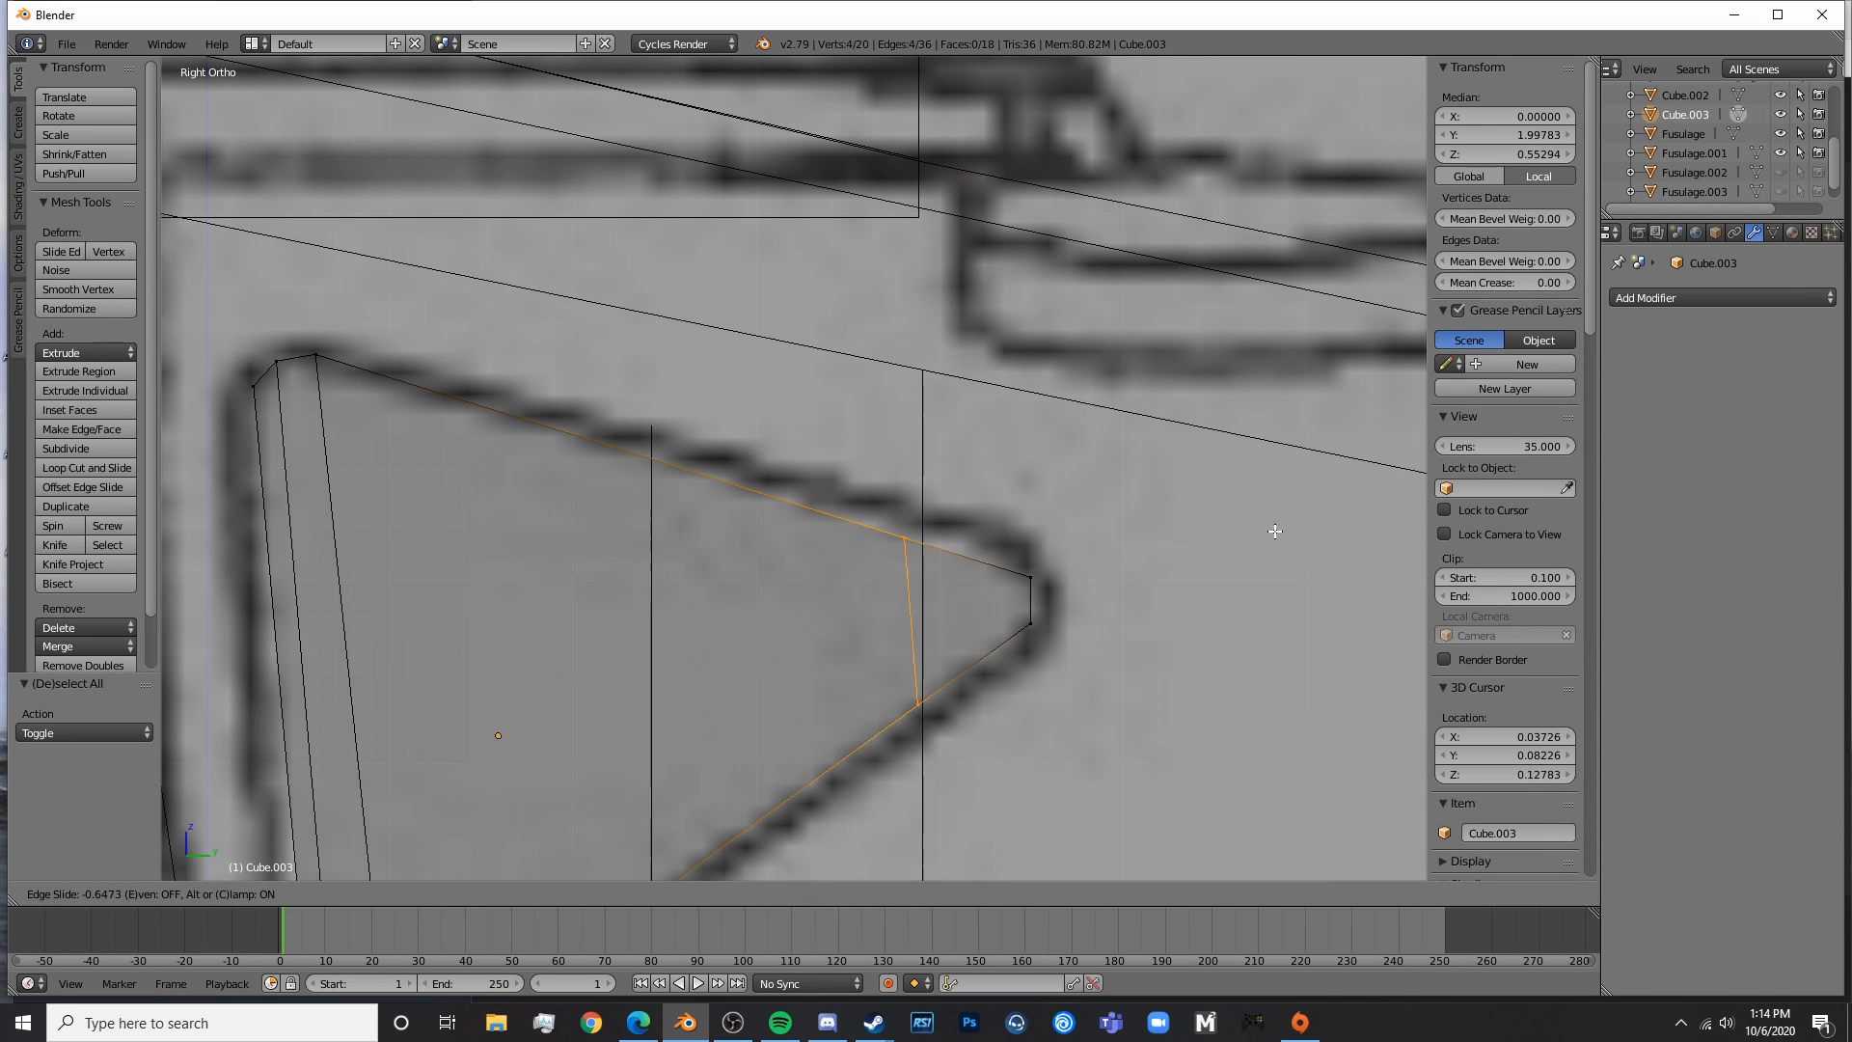
{"action": "left_click", "coordinate": [1004, 599]}
{"action": "left_click", "coordinate": [1035, 598]}
{"action": "key", "text": "Tab"}
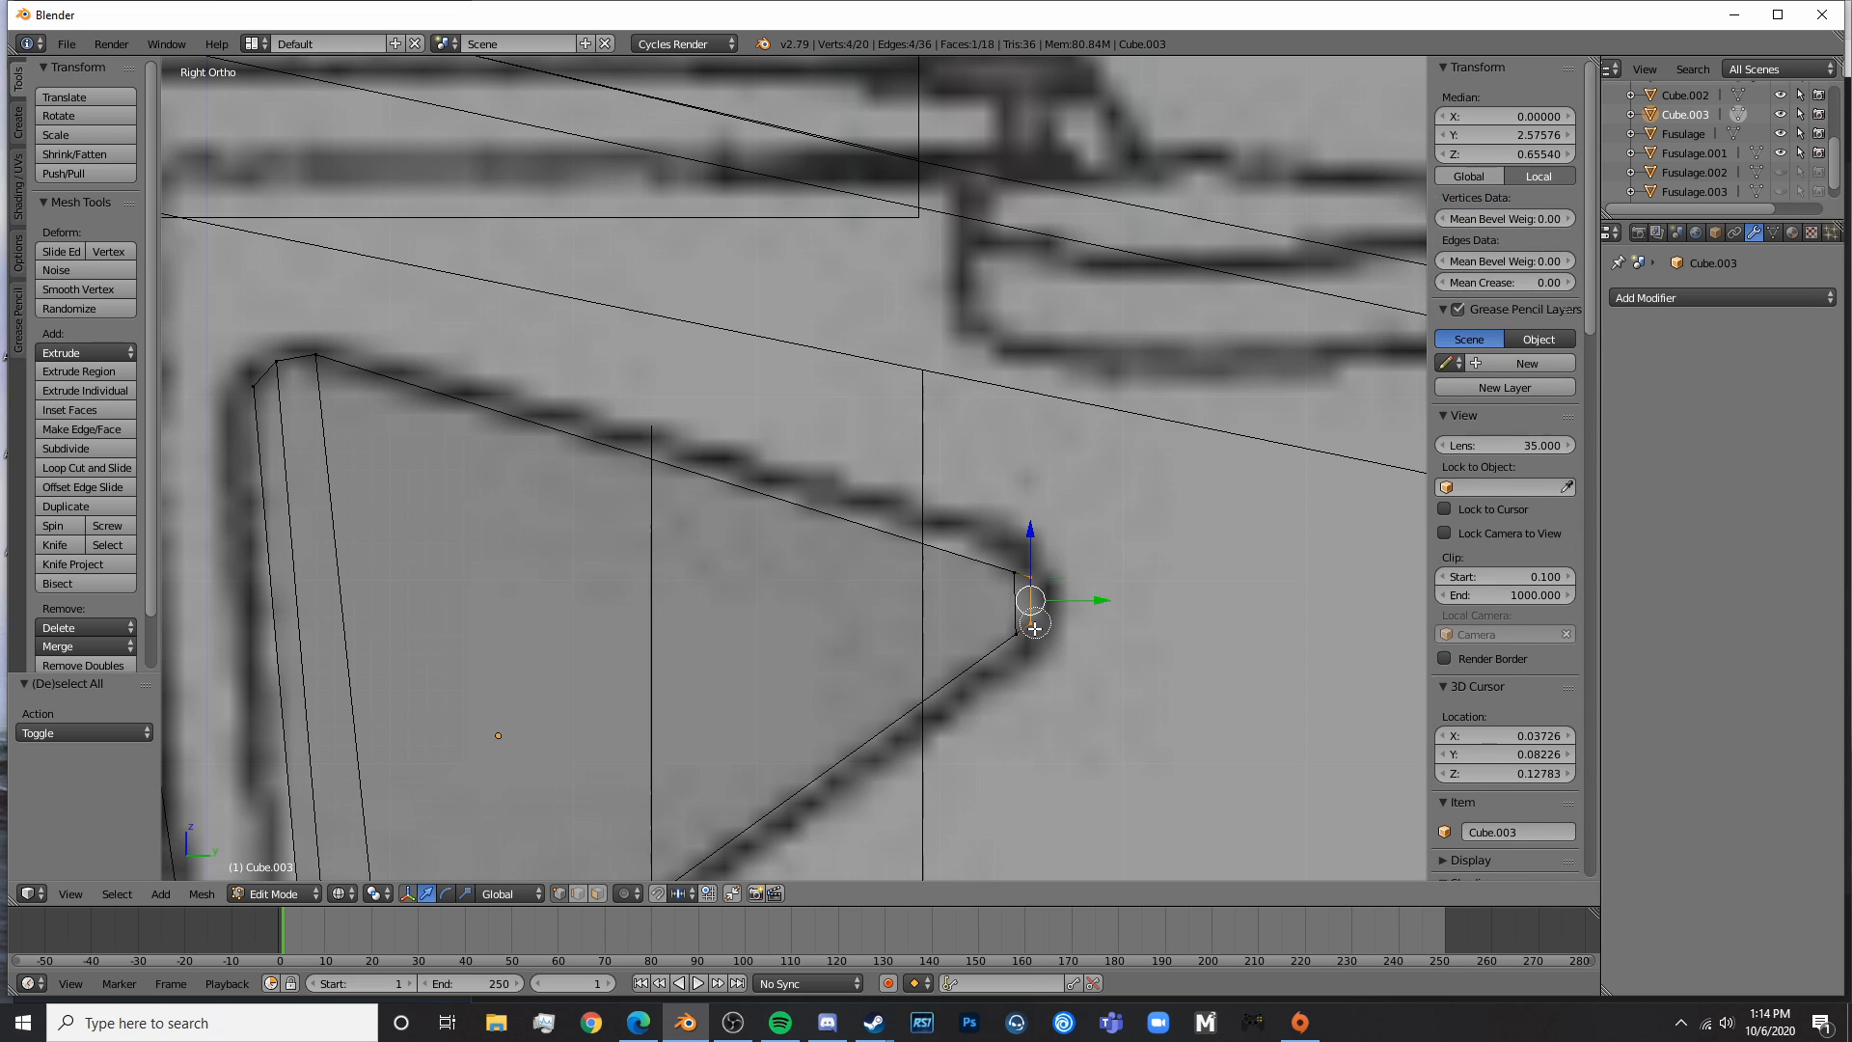
- Stretch the triangular window block along X to a scale of 1.105 so it crosses the fuselage
{"action": "scroll", "coordinate": [1117, 565], "scroll_direction": "down", "scroll_amount": 5}
{"action": "middle_click_drag", "start_coordinate": [1116, 564], "coordinate": [781, 572]}
{"action": "key", "text": "s"}
{"action": "key", "text": "x"}
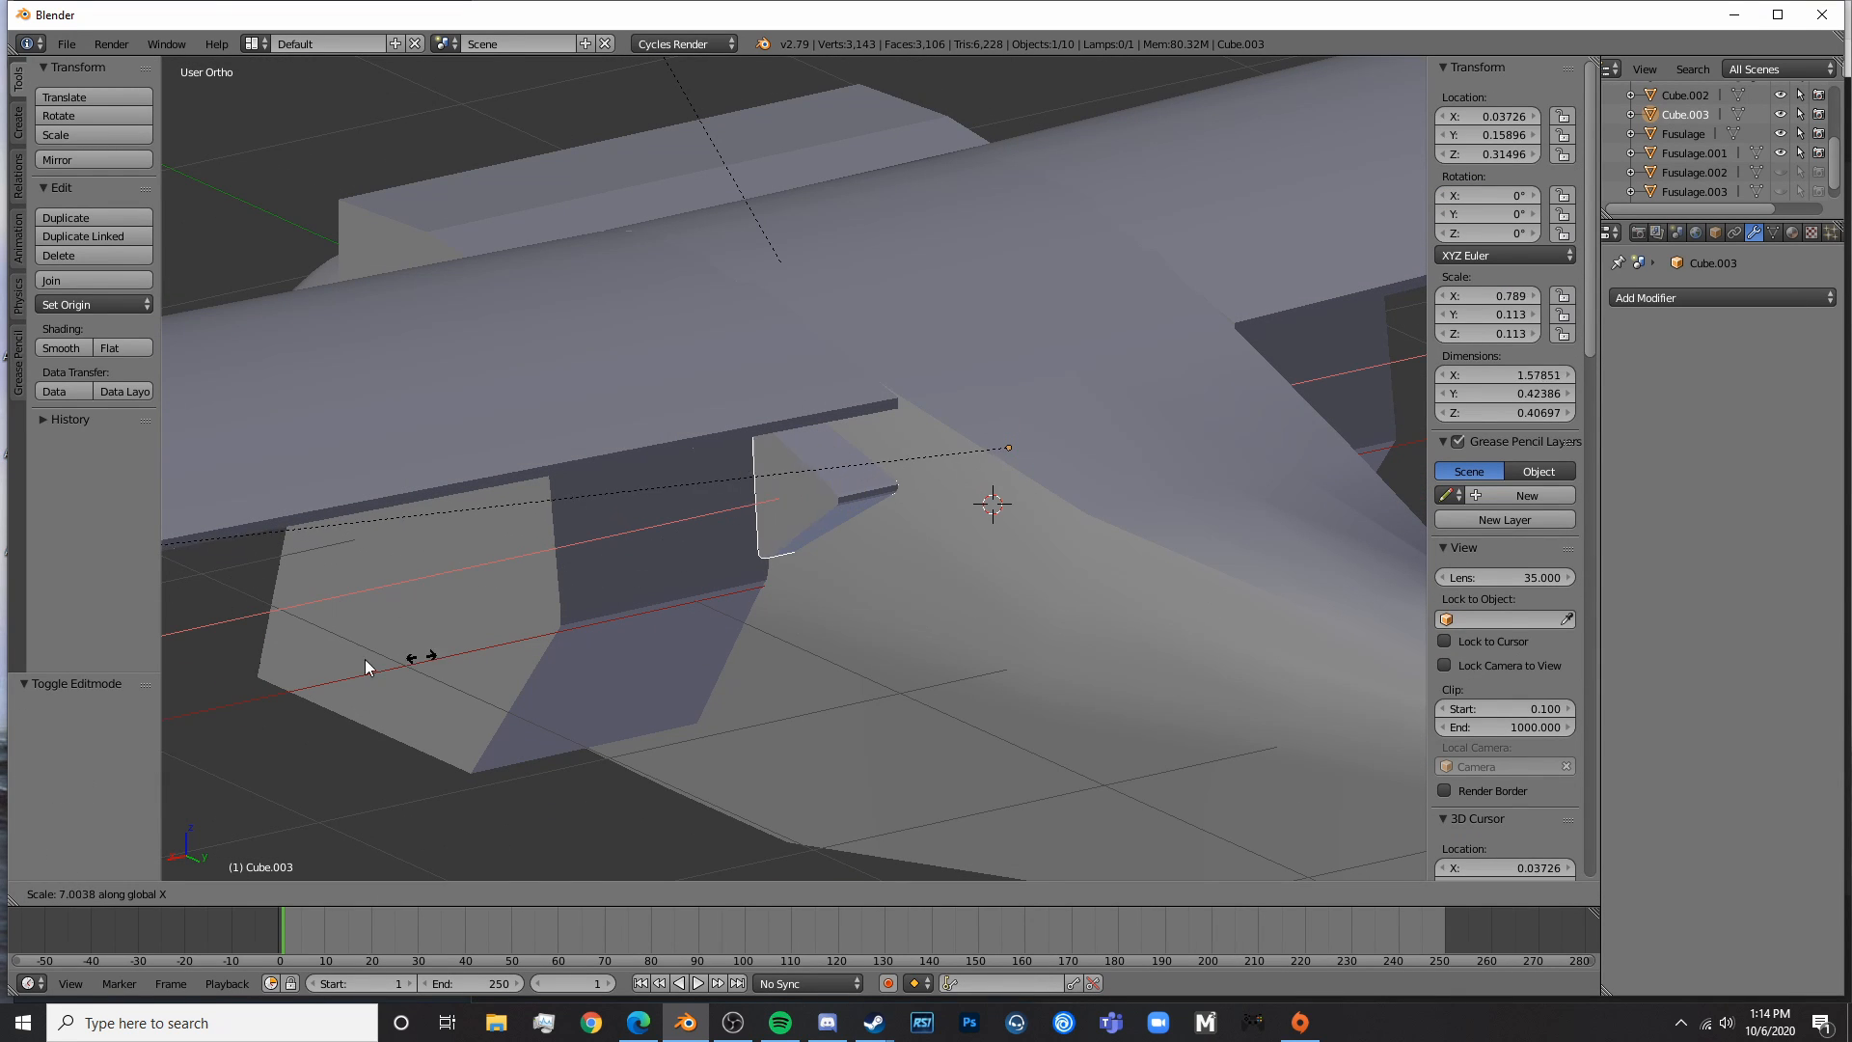
{"action": "left_click", "coordinate": [997, 698]}
- Compare the model with the side and top views of the airplane blueprint, including the cabin roof area
{"action": "key", "text": "a"}
{"action": "mouse_move", "coordinate": [998, 698]}
{"action": "middle_mouse_down"}
{"action": "mouse_move", "coordinate": [957, 610]}
{"action": "mouse_move", "coordinate": [1055, 587]}
{"action": "mouse_move", "coordinate": [957, 586]}
{"action": "mouse_move", "coordinate": [981, 648]}
{"action": "mouse_move", "coordinate": [1138, 614]}
{"action": "mouse_move", "coordinate": [1130, 491]}
{"action": "middle_mouse_up"}
{"action": "key", "text": "shift+z"}
{"action": "scroll", "coordinate": [1037, 587], "scroll_direction": "down", "scroll_amount": 4}
{"action": "key", "text": "shift+z"}
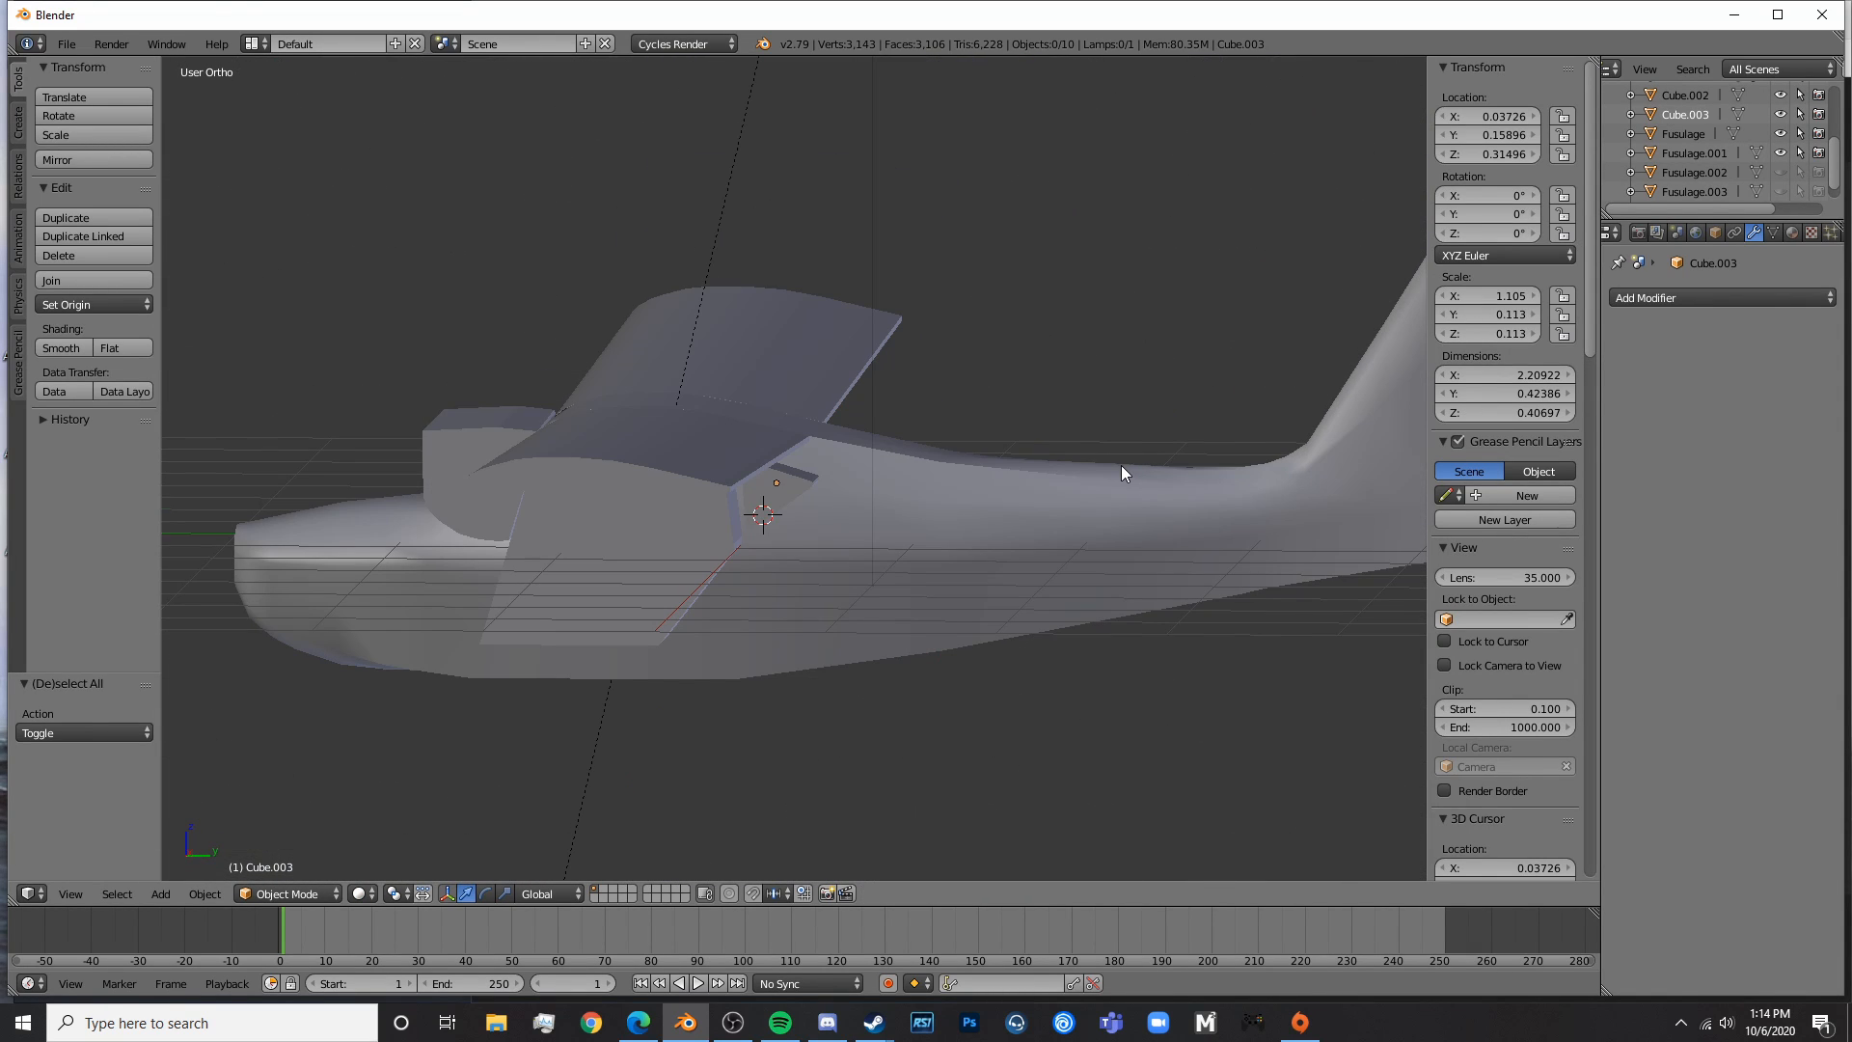
{"action": "key", "text": "KP_3"}
{"action": "scroll", "coordinate": [1125, 476], "scroll_direction": "down", "scroll_amount": 3}
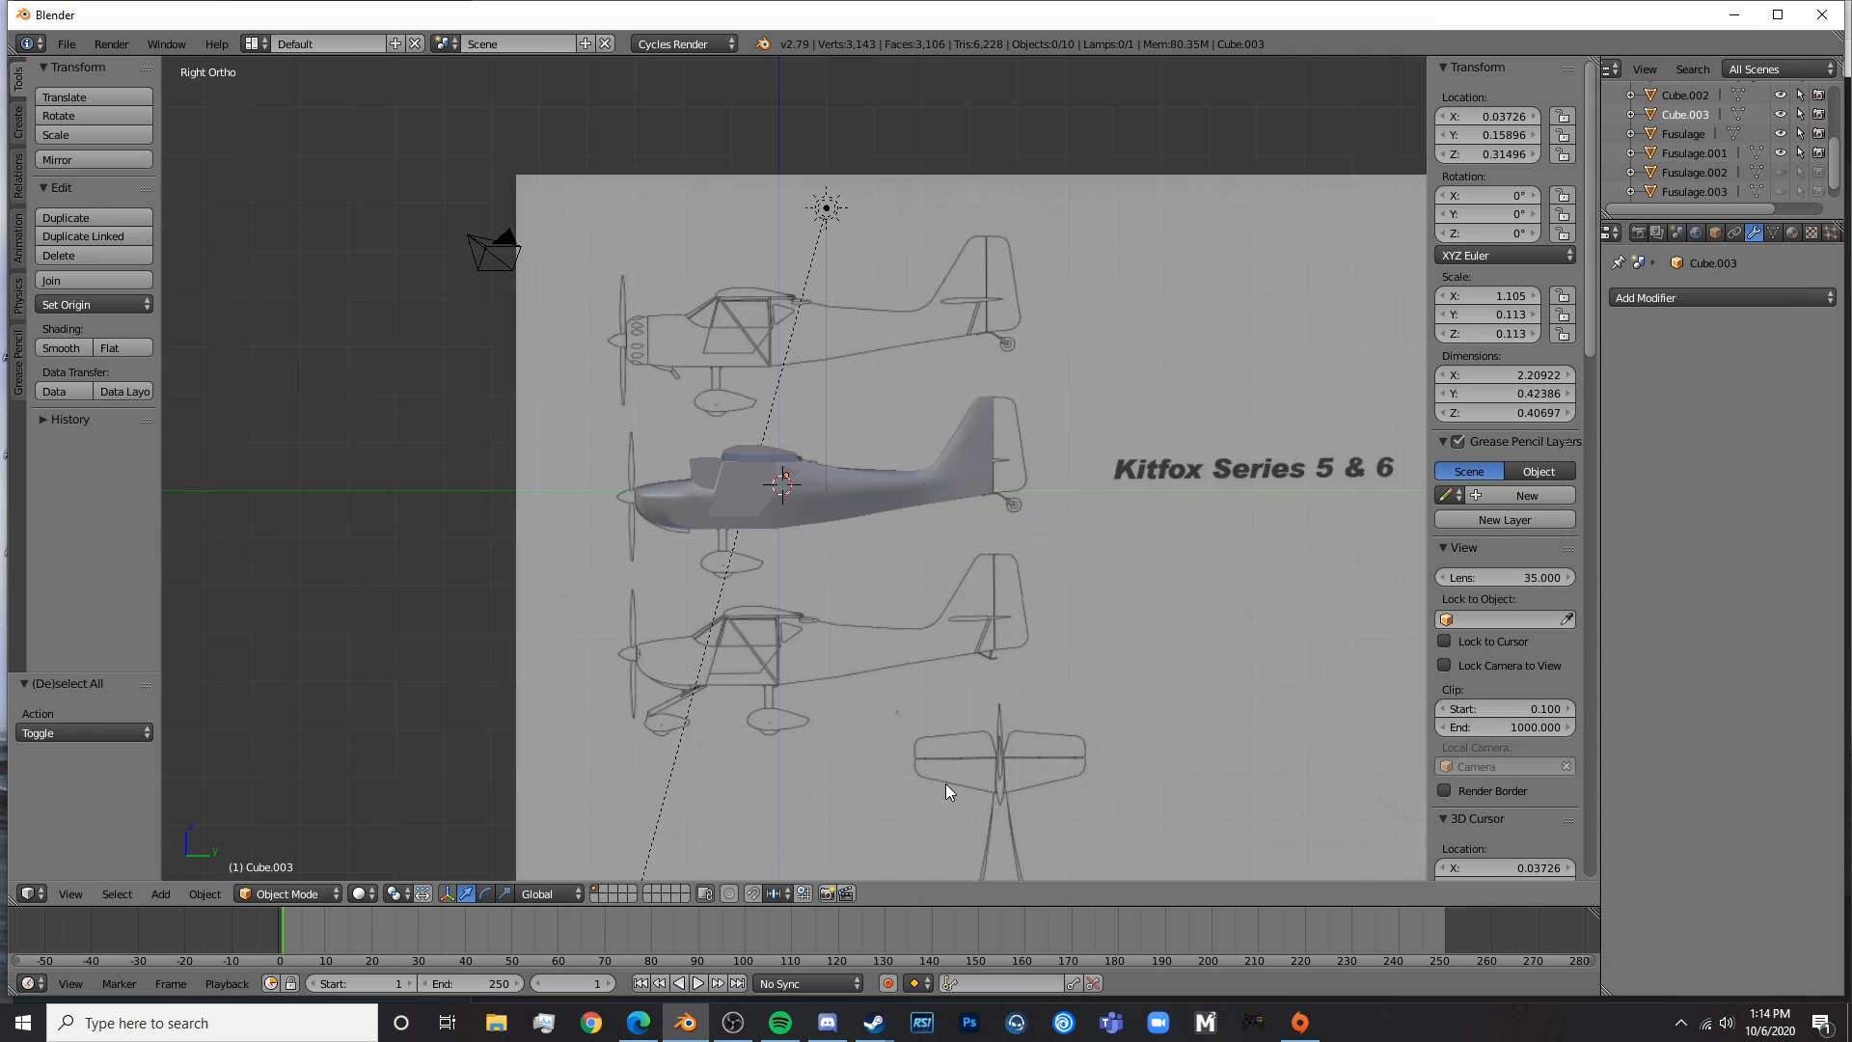
{"action": "scroll", "coordinate": [1039, 691], "scroll_direction": "down", "scroll_amount": 5}
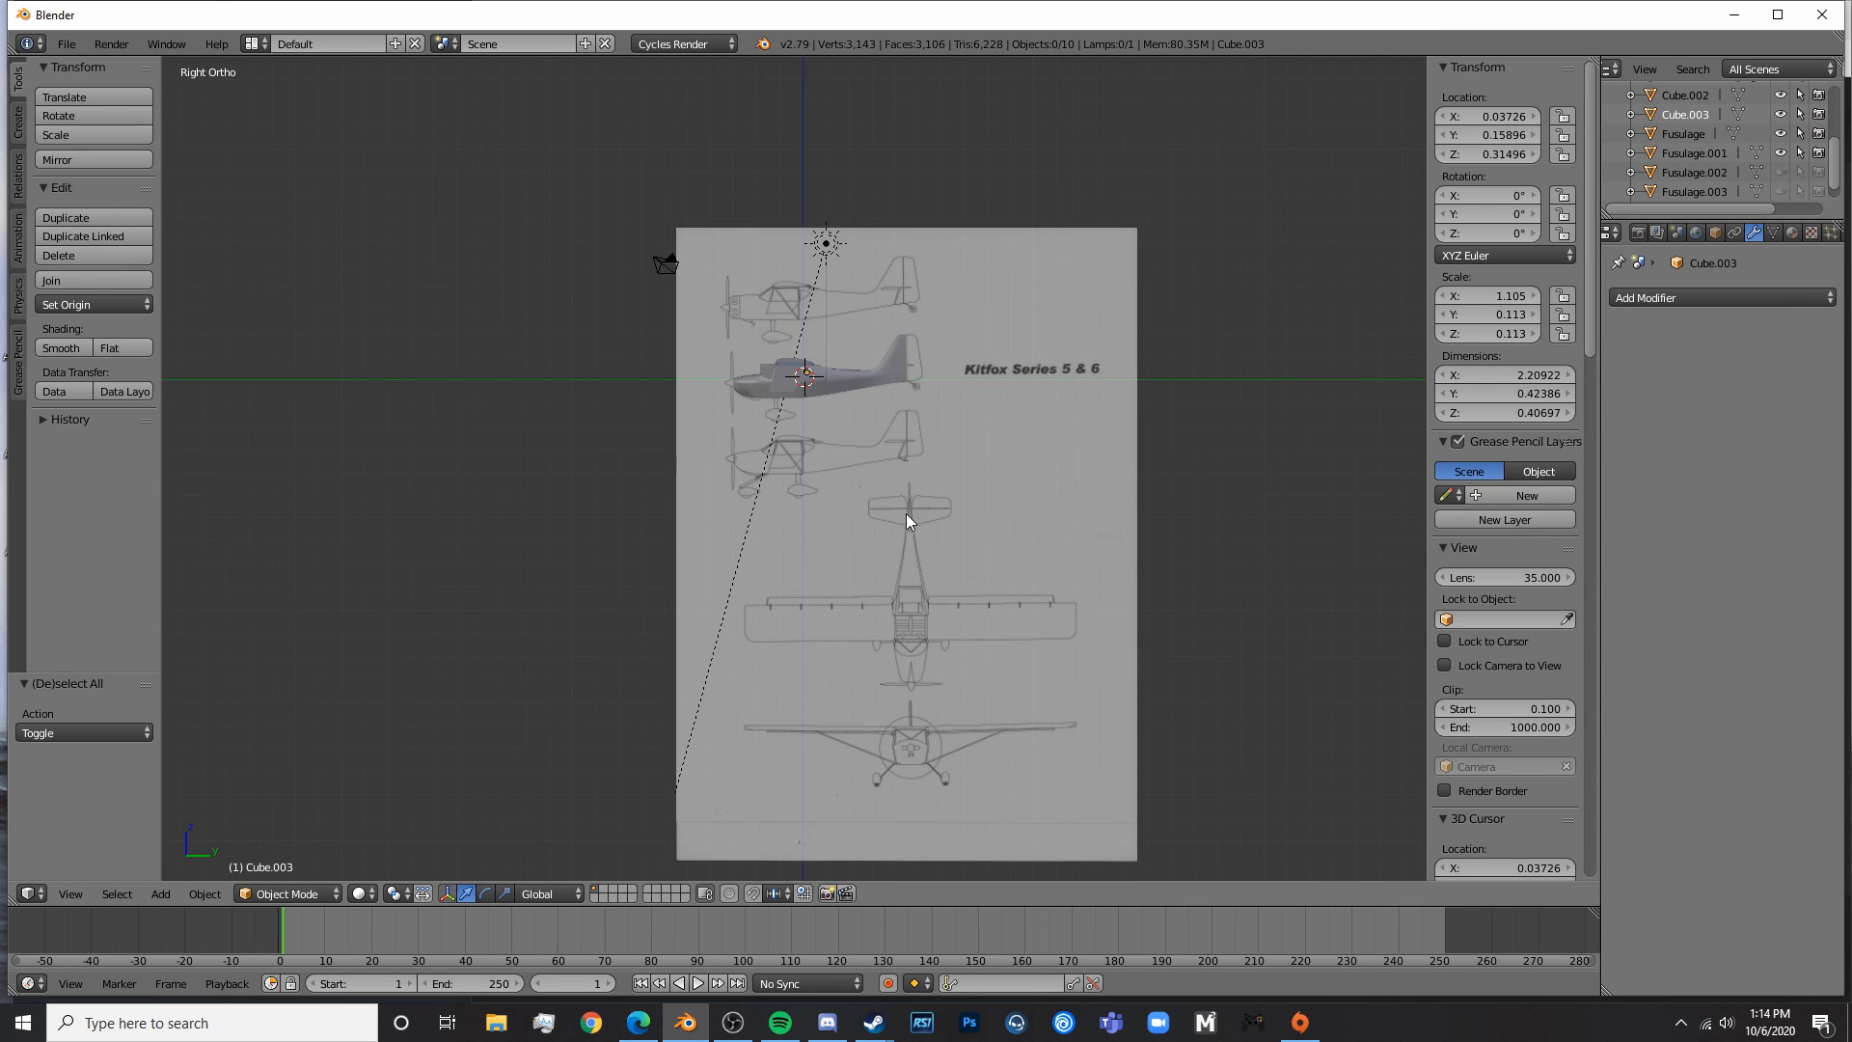
{"action": "scroll", "coordinate": [906, 513], "scroll_direction": "up", "scroll_amount": 8}
{"action": "middle_click_drag", "start_coordinate": [949, 592], "coordinate": [797, 326], "text": "shift"}
{"action": "middle_click_drag", "start_coordinate": [1051, 578], "coordinate": [883, 385], "text": "shift"}
{"action": "scroll", "coordinate": [895, 399], "scroll_direction": "up", "scroll_amount": 2}
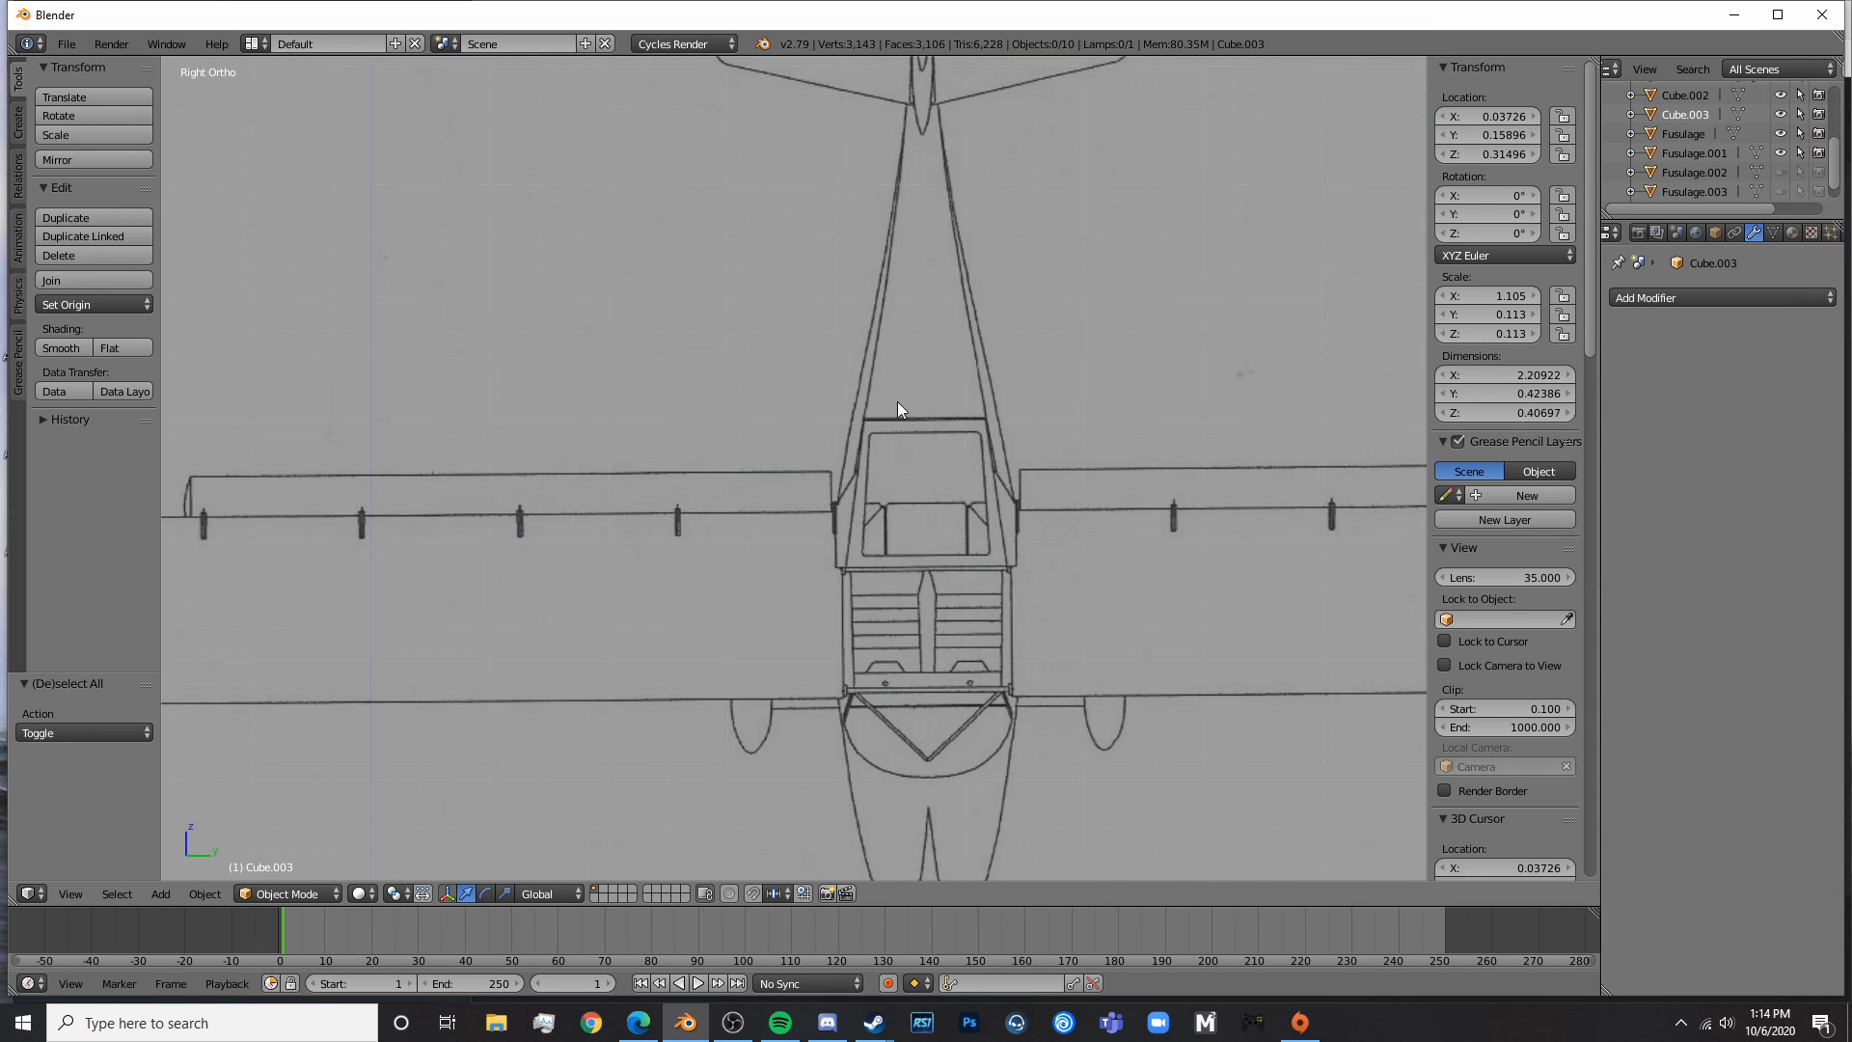
{"action": "middle_click_drag", "start_coordinate": [888, 239], "coordinate": [1011, 581], "text": "shift"}
{"action": "scroll", "coordinate": [1011, 579], "scroll_direction": "down", "scroll_amount": 5}
{"action": "middle_click_drag", "start_coordinate": [1004, 360], "coordinate": [1049, 683], "text": "shift"}
{"action": "scroll", "coordinate": [901, 625], "scroll_direction": "up", "scroll_amount": 4}
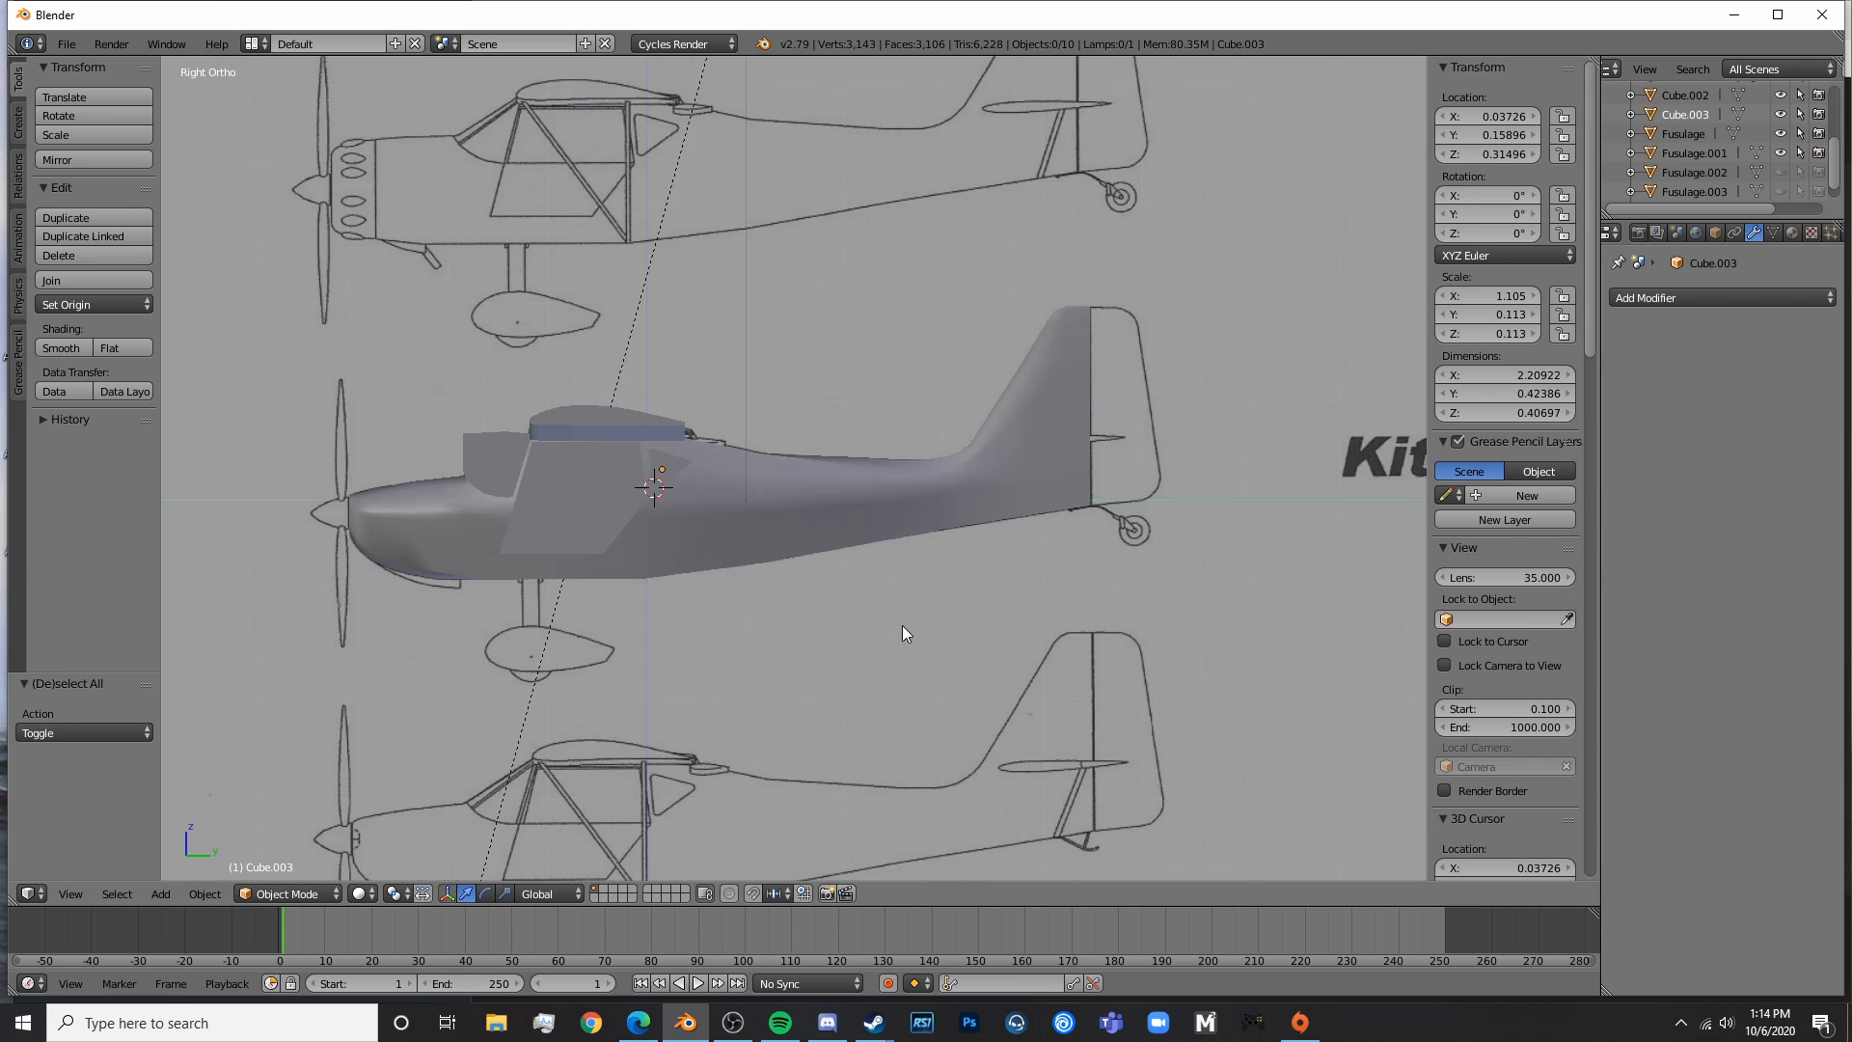
{"action": "middle_click_drag", "start_coordinate": [703, 512], "coordinate": [746, 526], "text": "shift"}
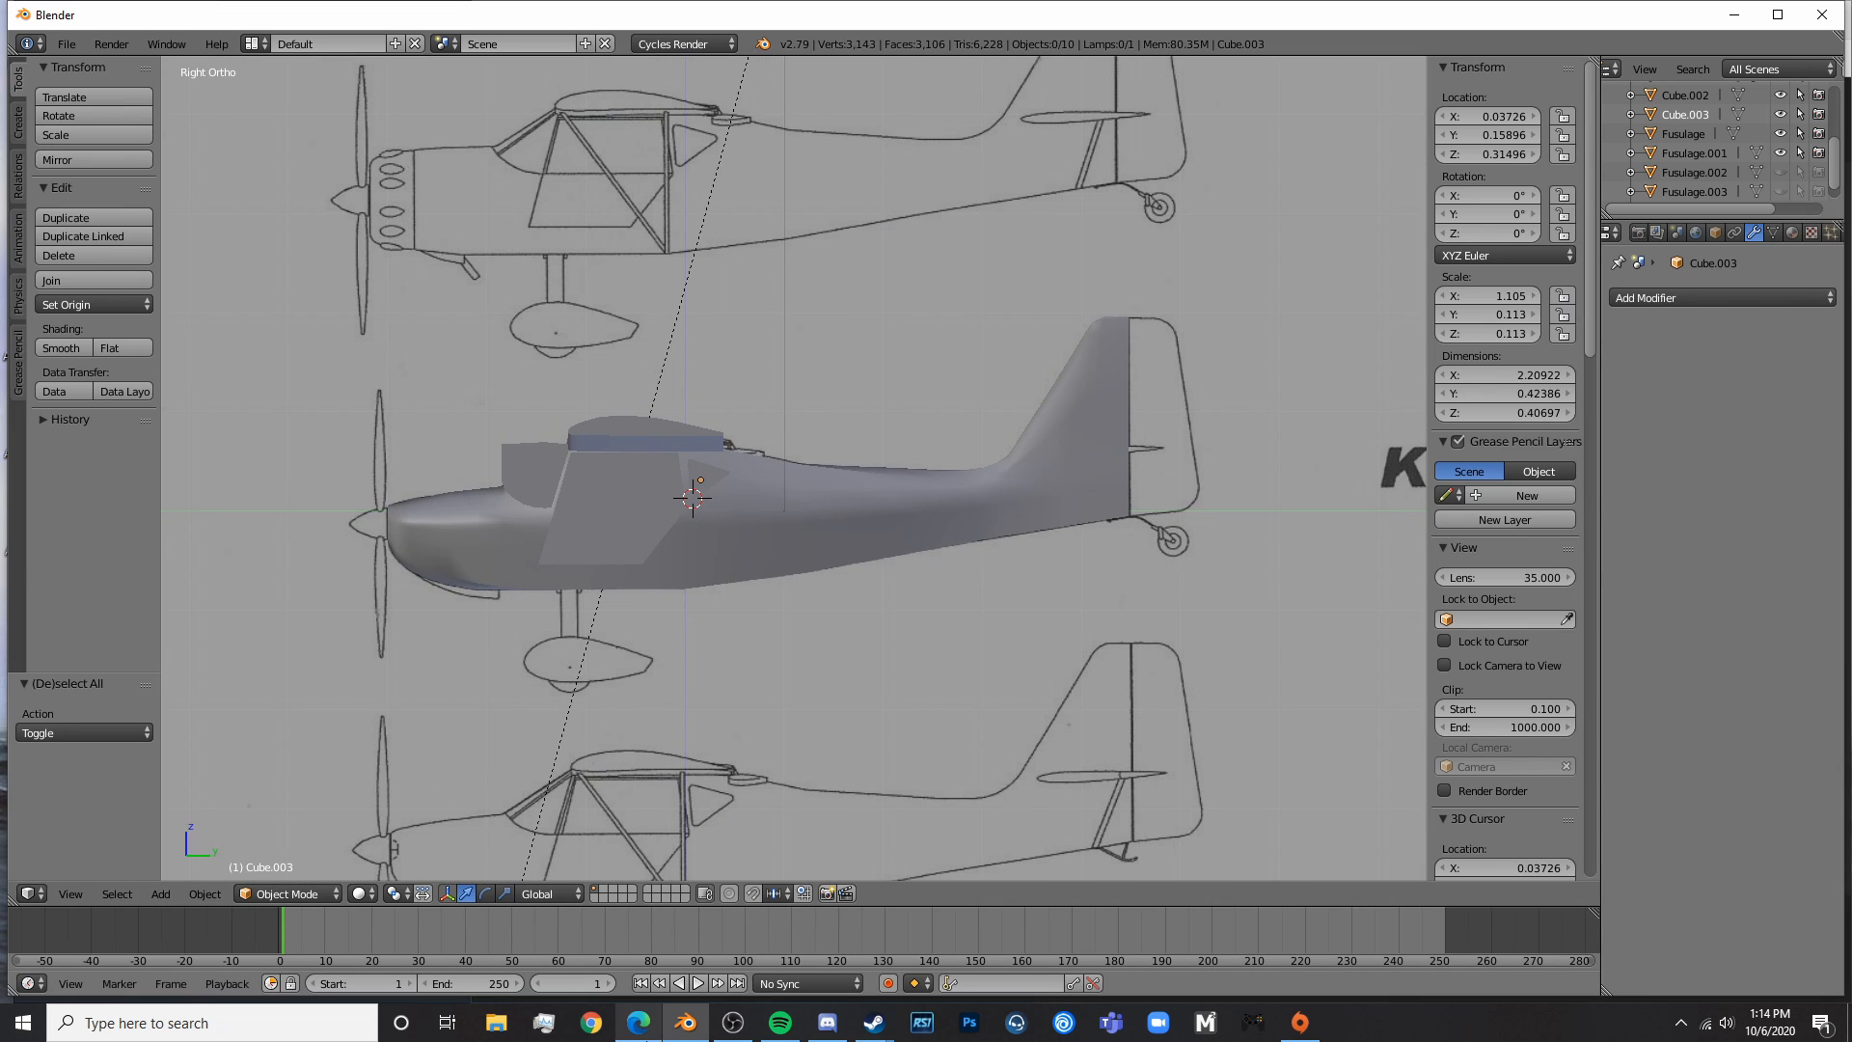
- Switch to the browser, look through the Kitfox reference photos, and return to Blender
{"action": "left_click", "coordinate": [637, 1022]}
{"action": "left_click", "coordinate": [788, 35]}
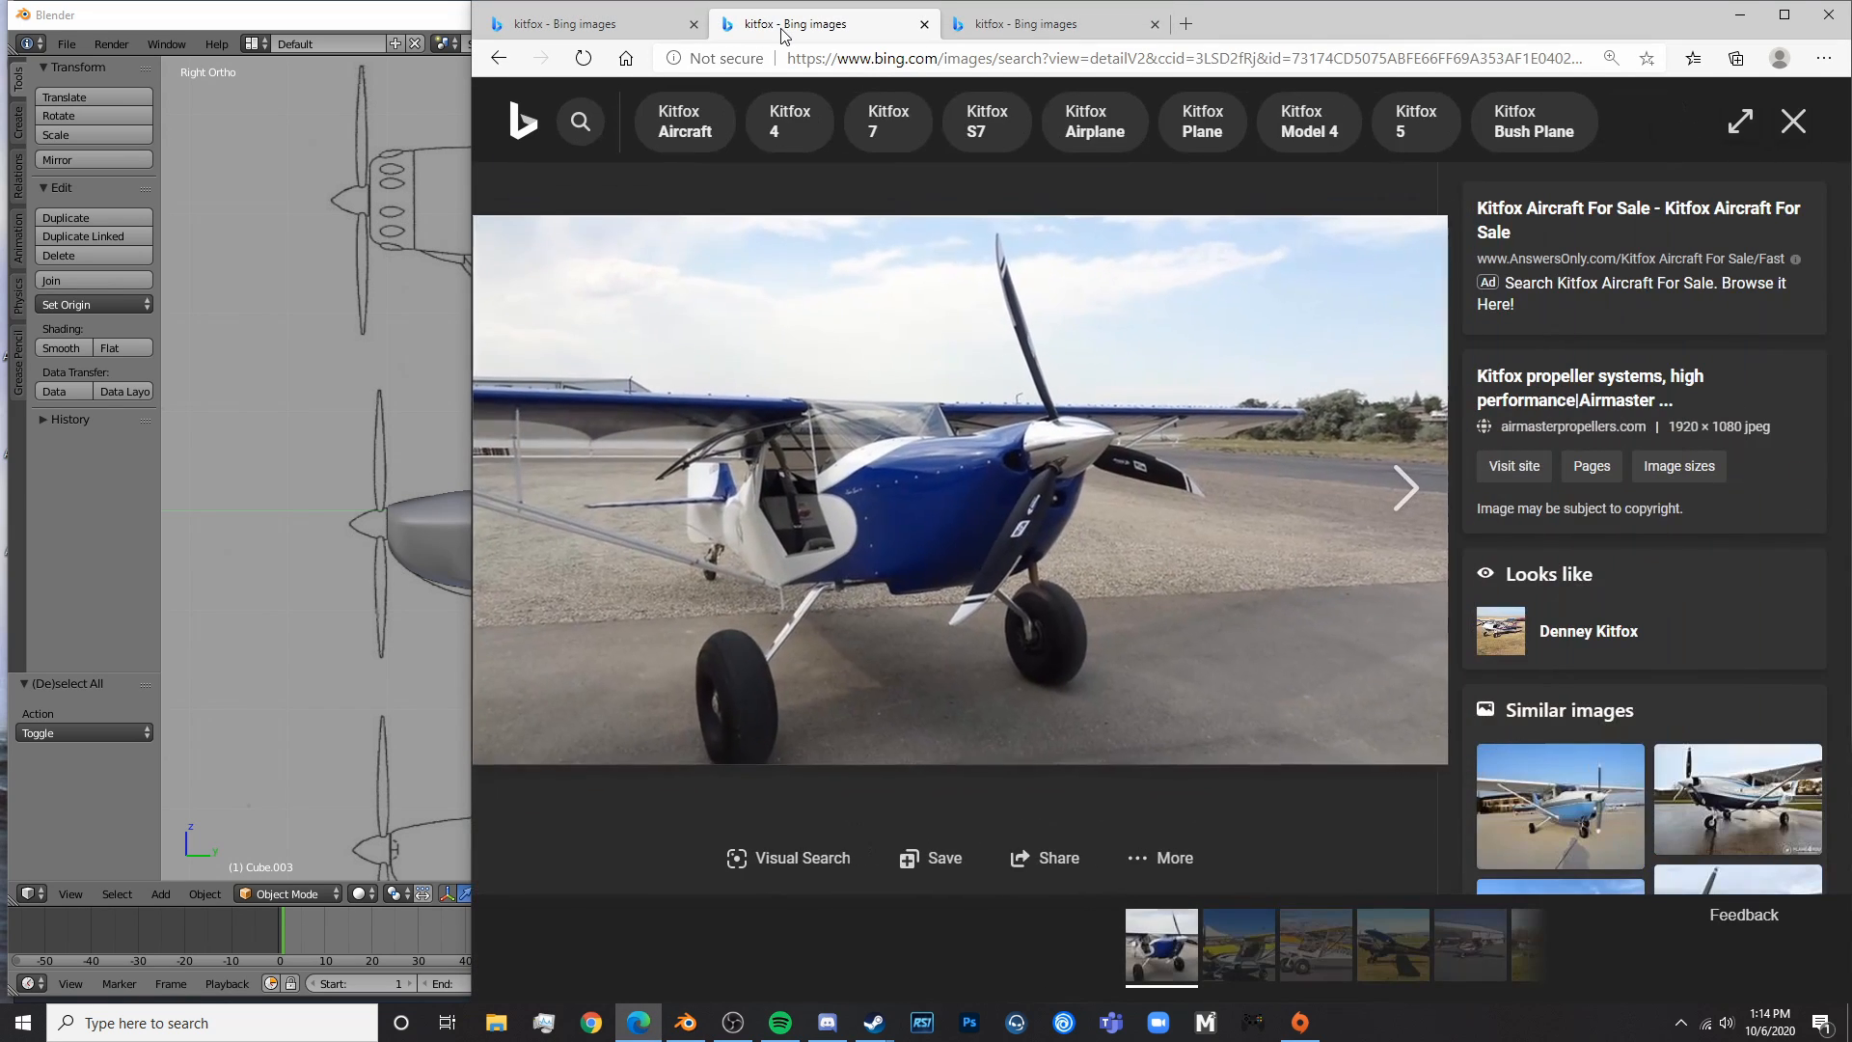
{"action": "left_click", "coordinate": [614, 27]}
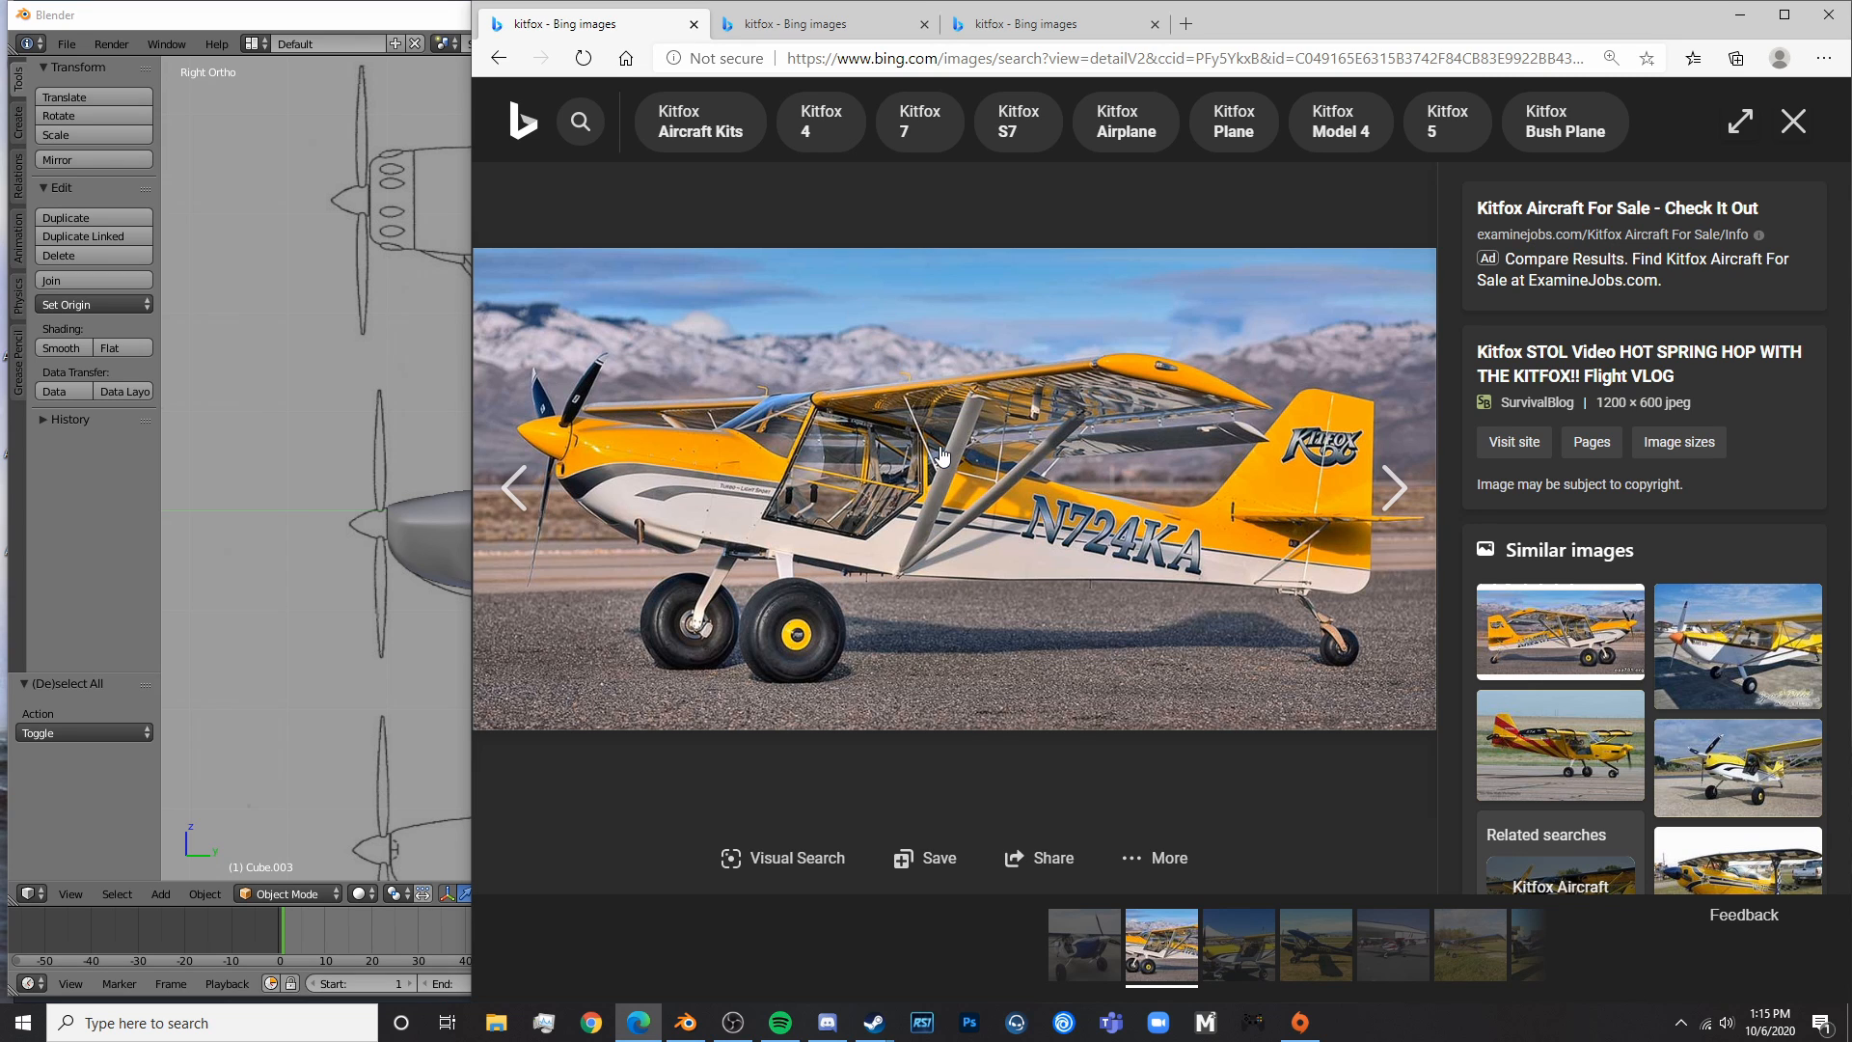
{"action": "left_click", "coordinate": [366, 487]}
- Inspect the wing and the upper fuselage behind it from above and from the rear
{"action": "middle_click_drag", "start_coordinate": [366, 486], "coordinate": [744, 532]}
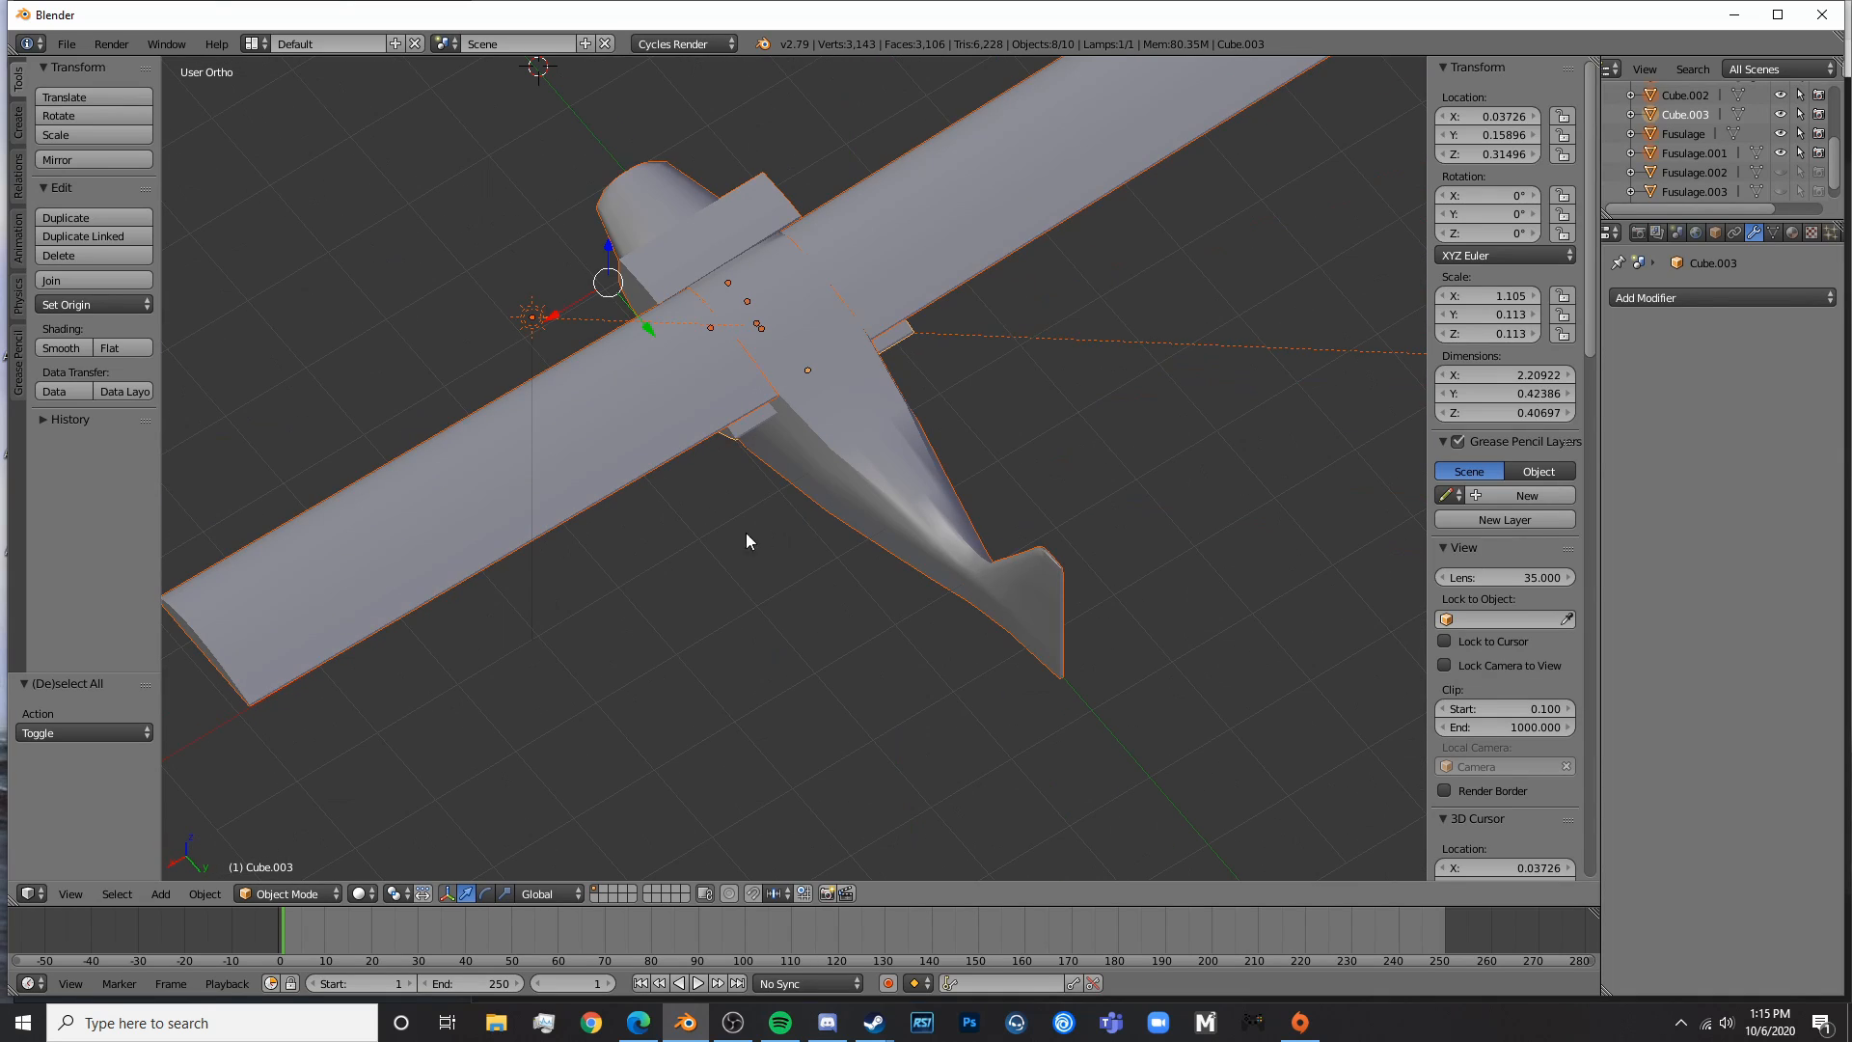
{"action": "right_click", "coordinate": [722, 386]}
{"action": "middle_click_drag", "start_coordinate": [721, 386], "coordinate": [697, 450]}
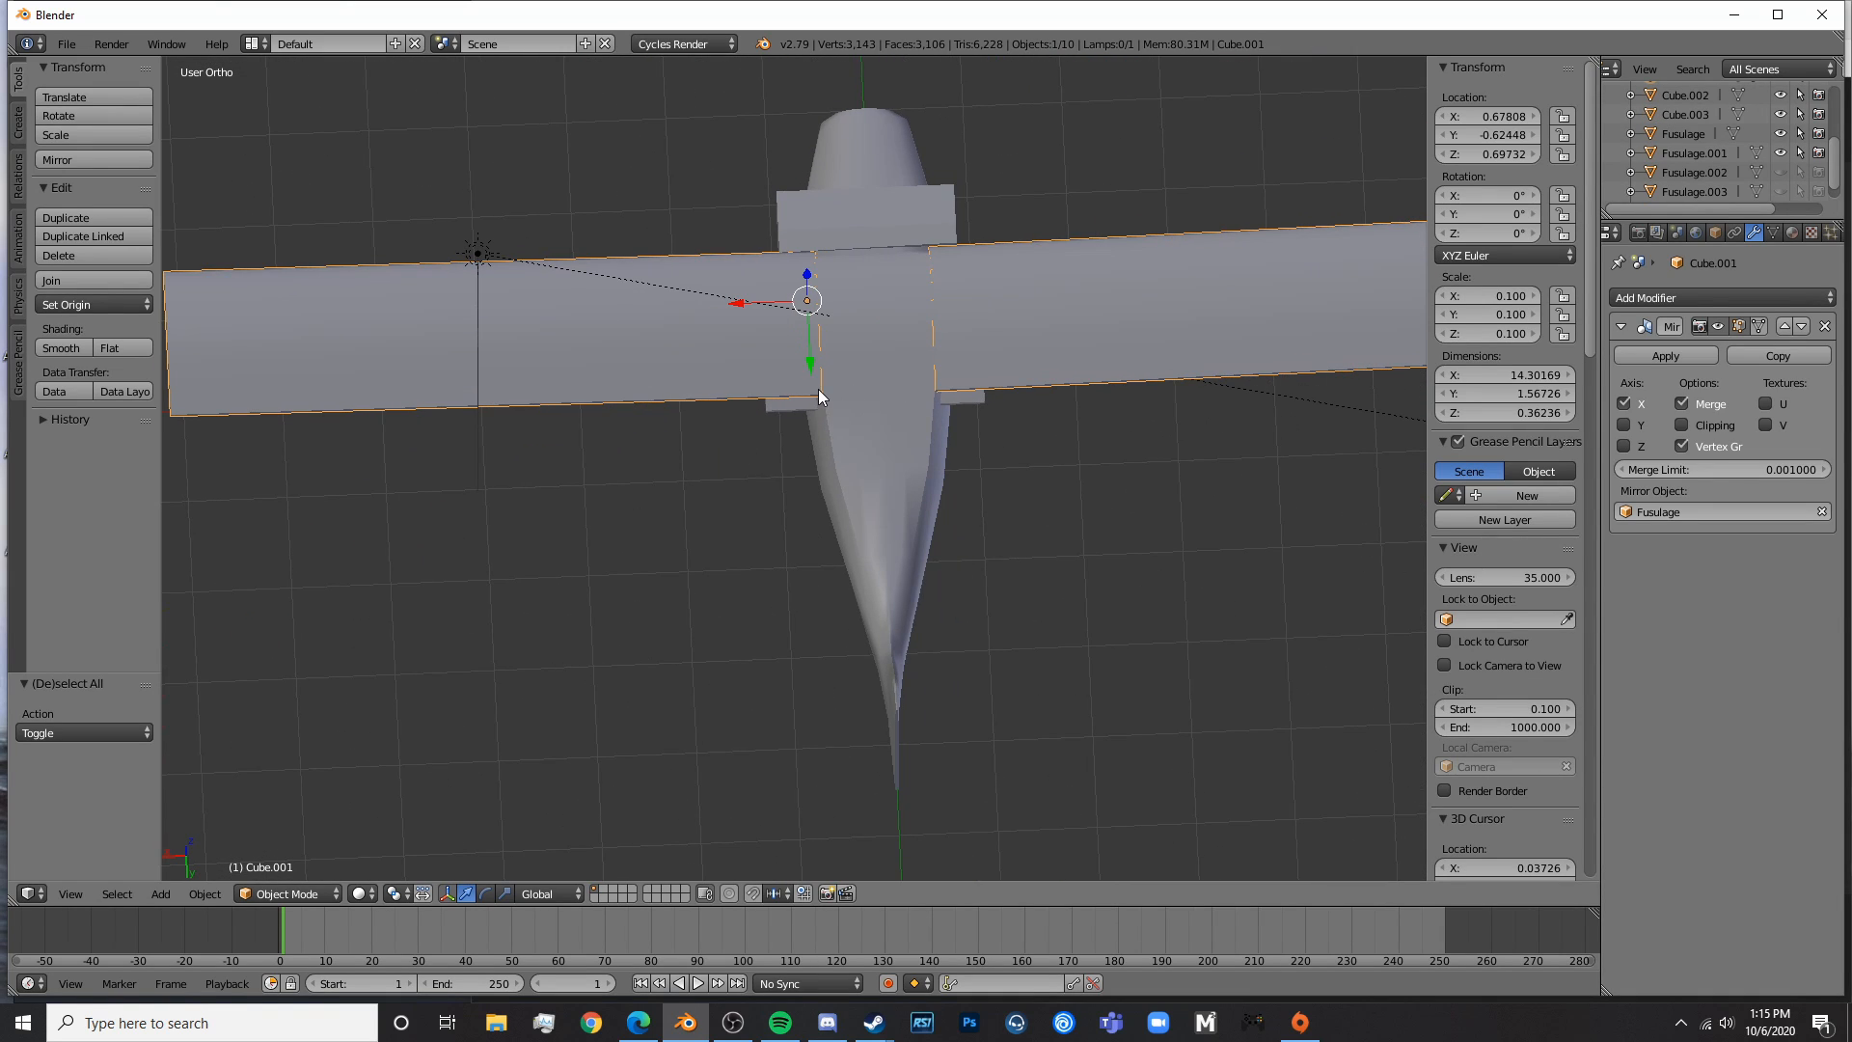
{"action": "middle_click_drag", "start_coordinate": [902, 379], "coordinate": [768, 378]}
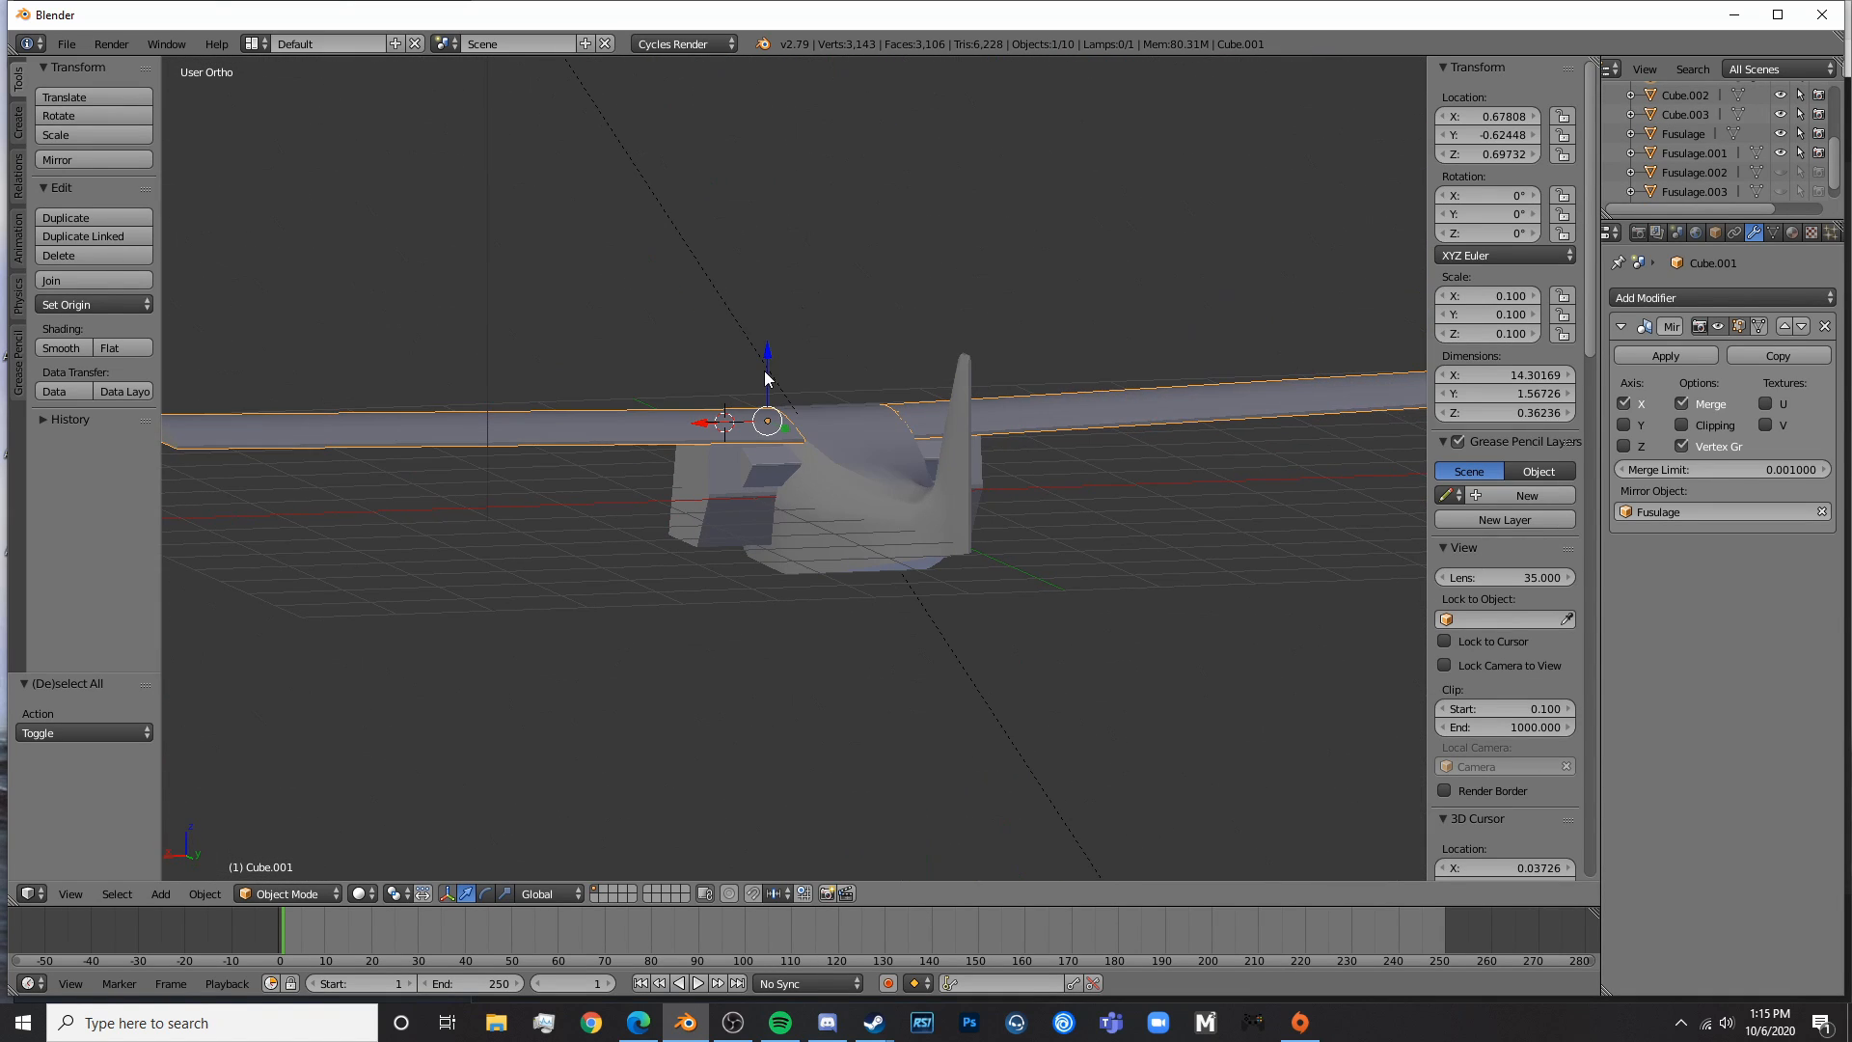
{"action": "middle_click_drag", "start_coordinate": [836, 471], "coordinate": [839, 529]}
{"action": "key", "text": "a"}
{"action": "middle_click_drag", "start_coordinate": [882, 458], "coordinate": [1149, 438]}
{"action": "scroll", "coordinate": [876, 449], "scroll_direction": "up", "scroll_amount": 5}
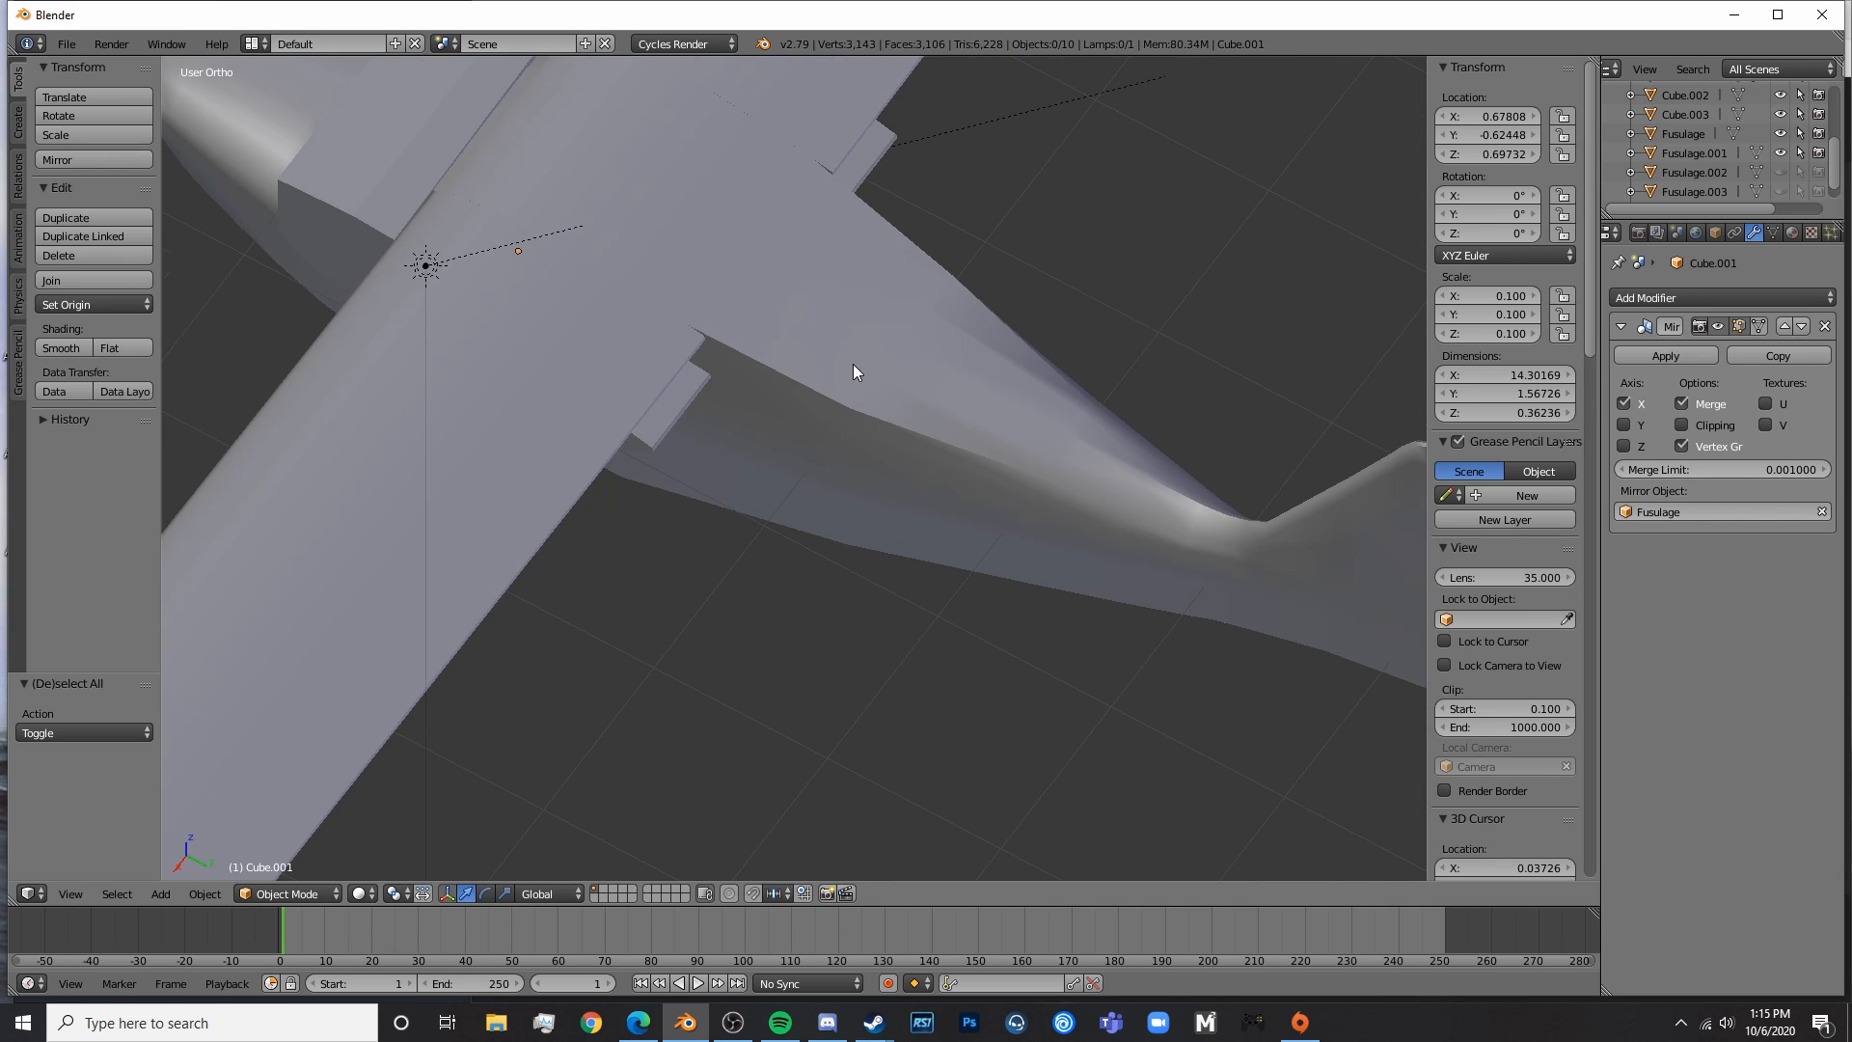
- Add a cube on the upper fuselage behind the wing, scale it to 0.476, and set its X location to 0
{"action": "key", "text": "shift+a"}
{"action": "left_click", "coordinate": [882, 328]}
{"action": "key", "text": "s"}
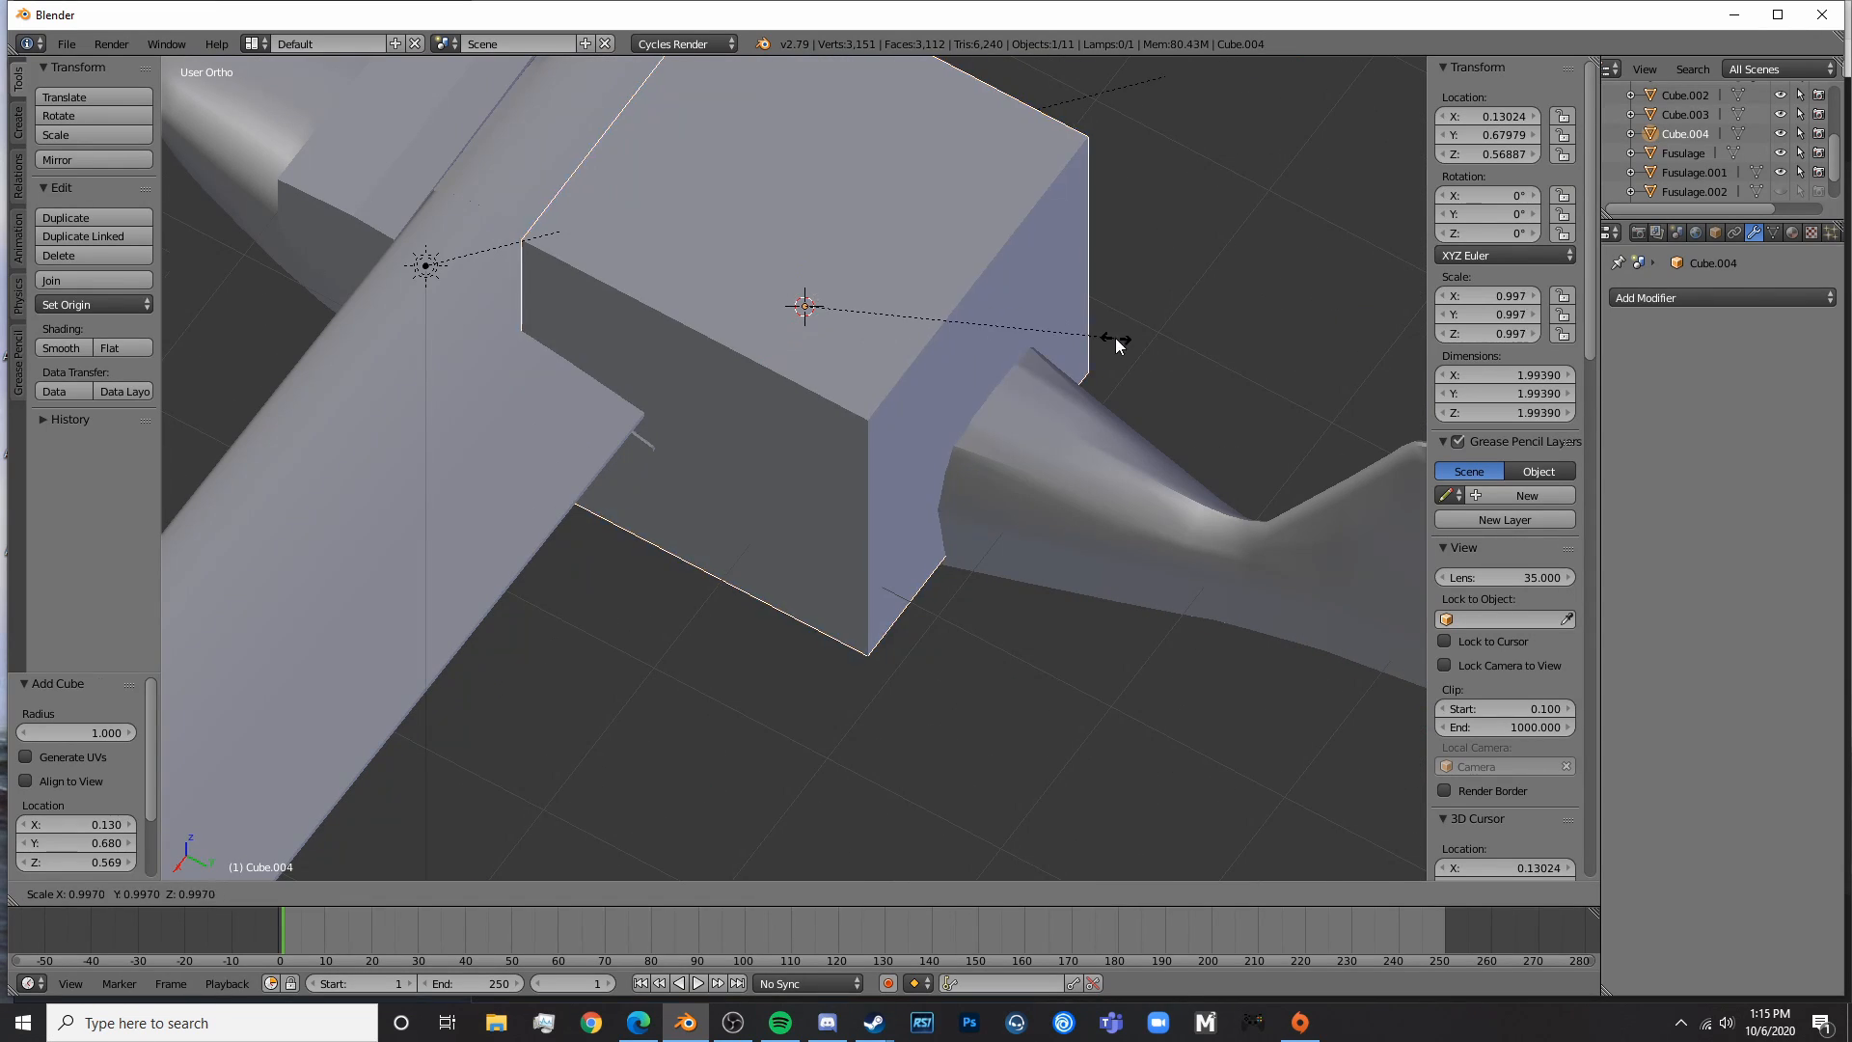
{"action": "left_click", "coordinate": [955, 329]}
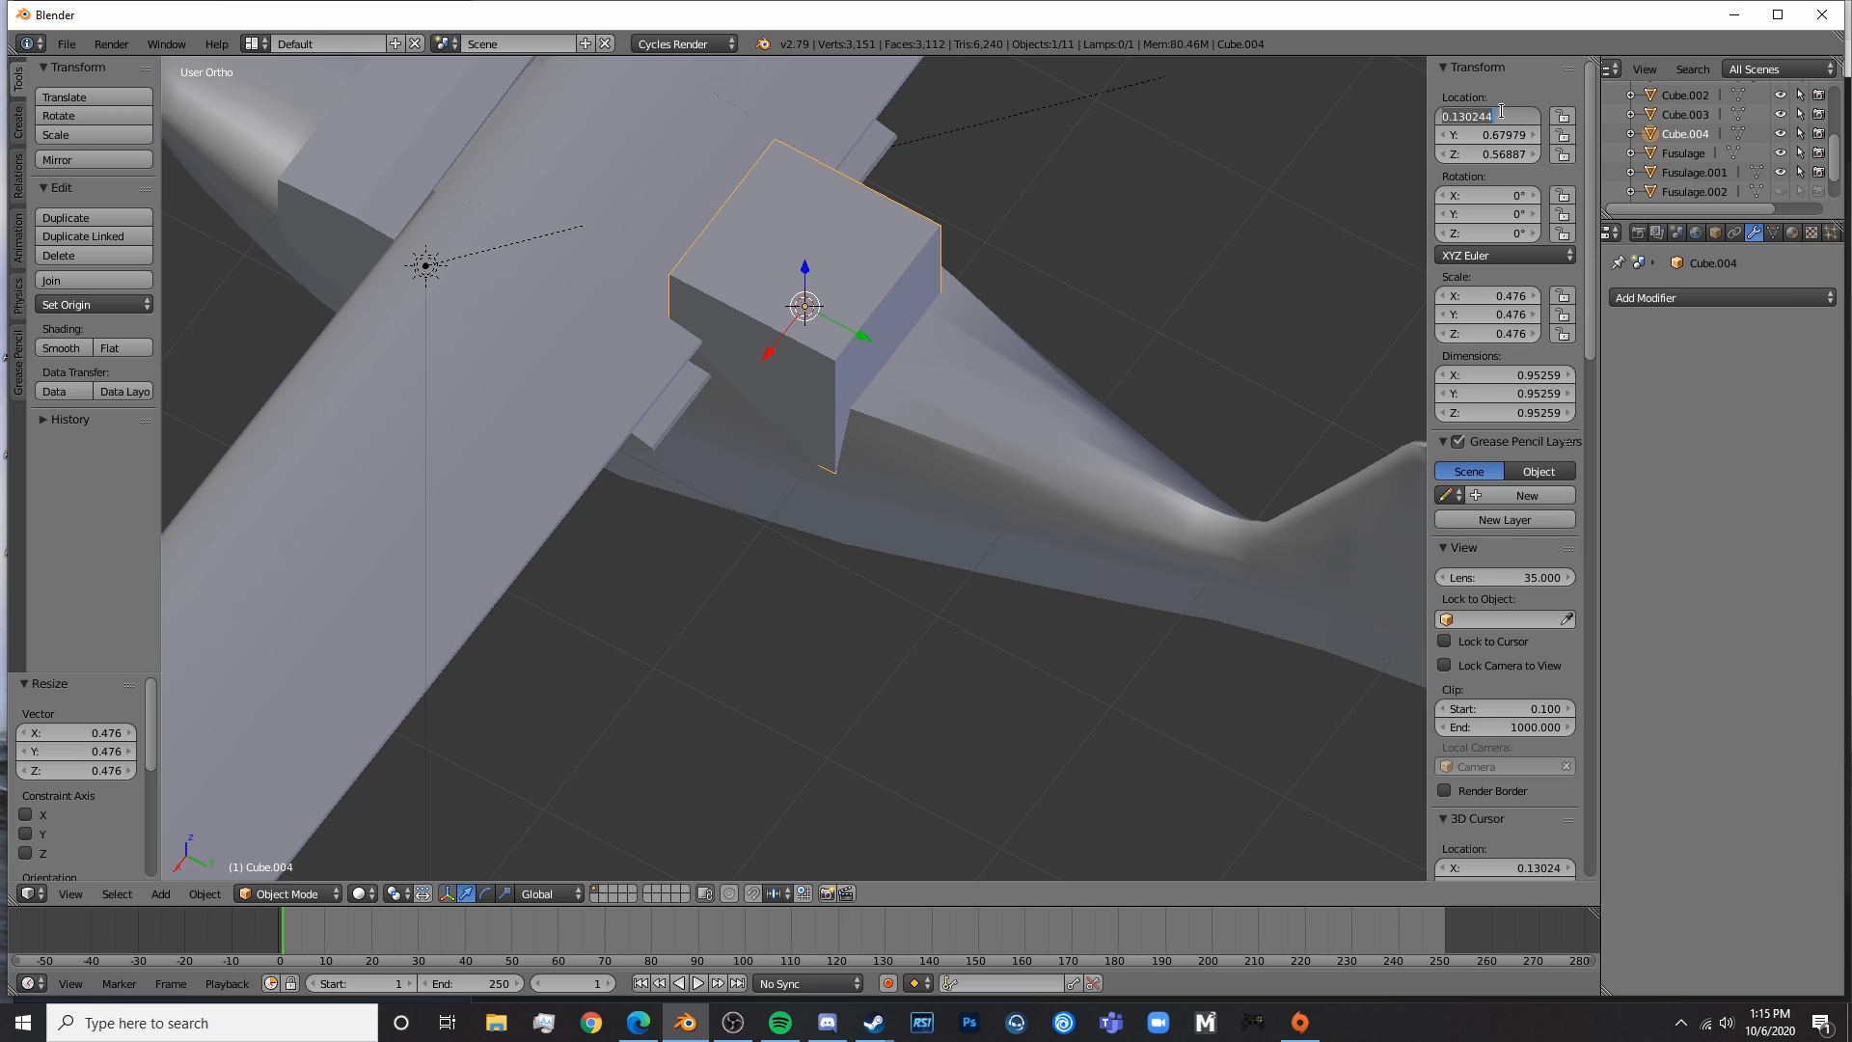
{"action": "type", "text": "0"}
{"action": "key", "text": "Return"}
- Widen the new cube along X to a scale of 0.709 in the top view
{"action": "key", "text": "KP_7"}
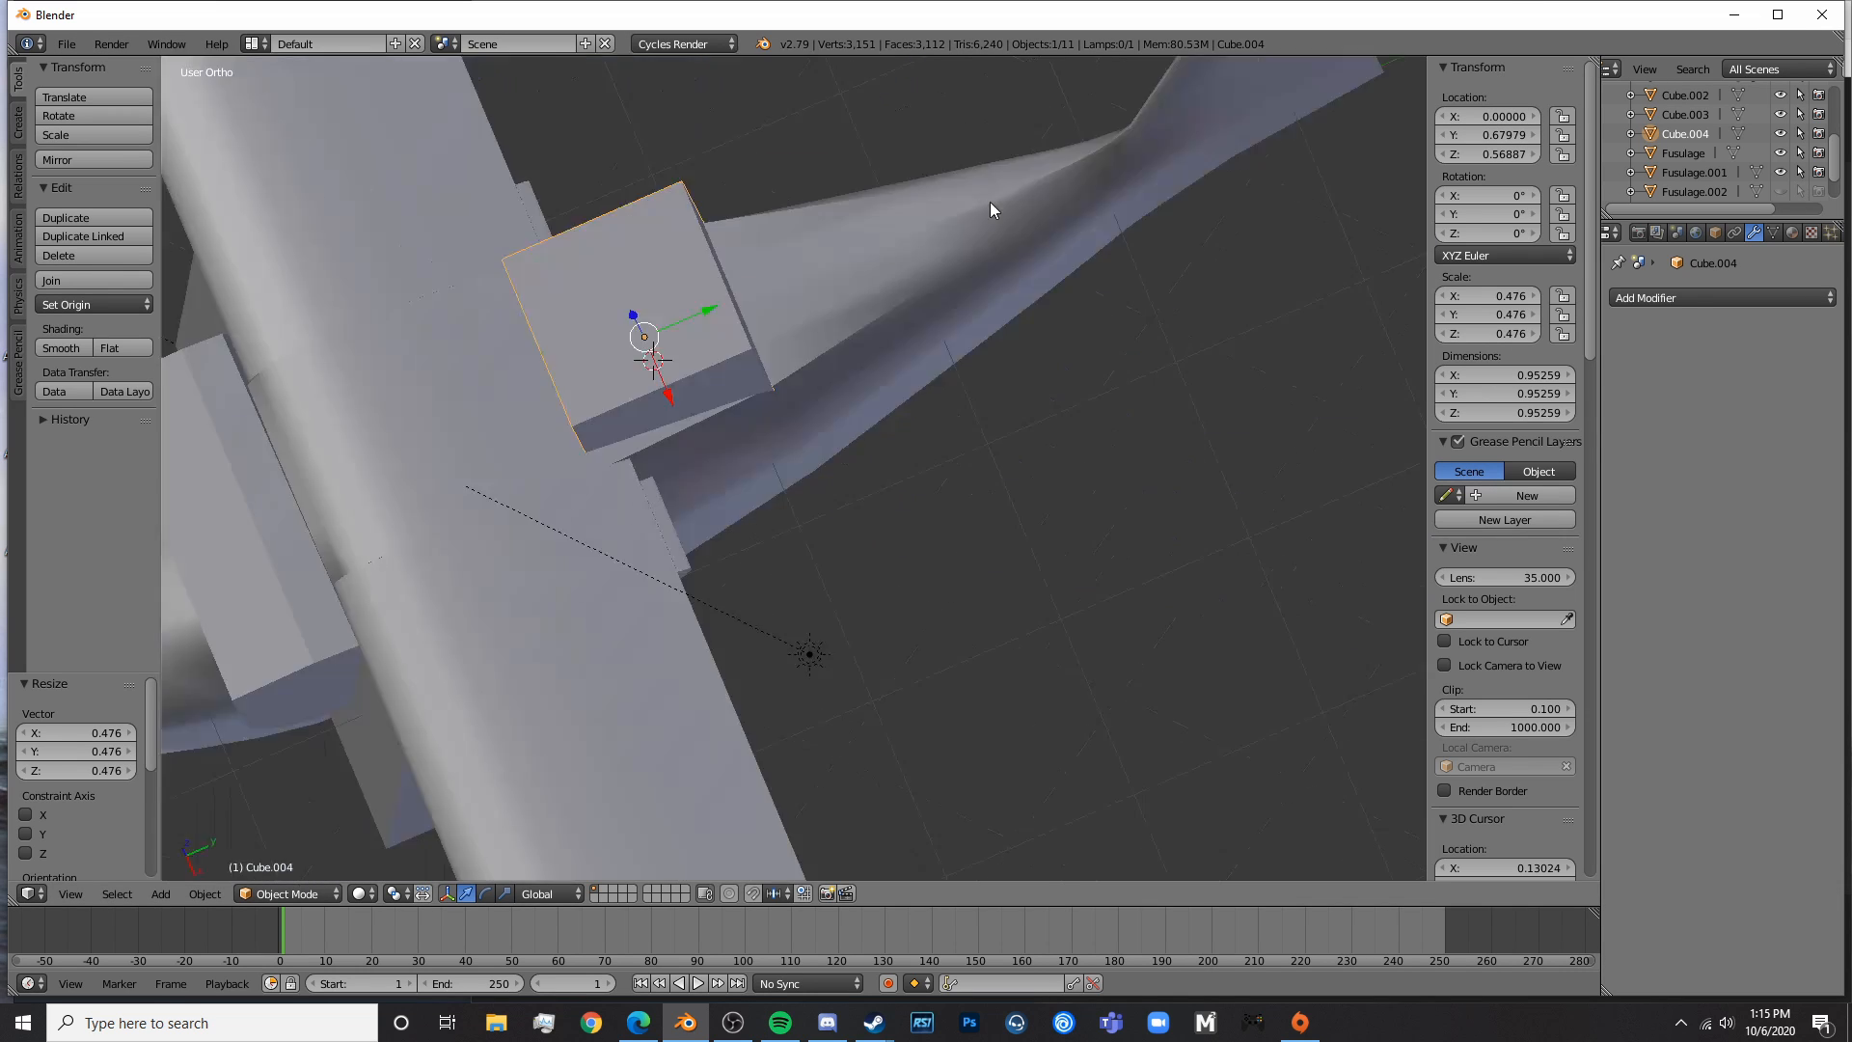
{"action": "key", "text": "s"}
{"action": "key", "text": "x"}
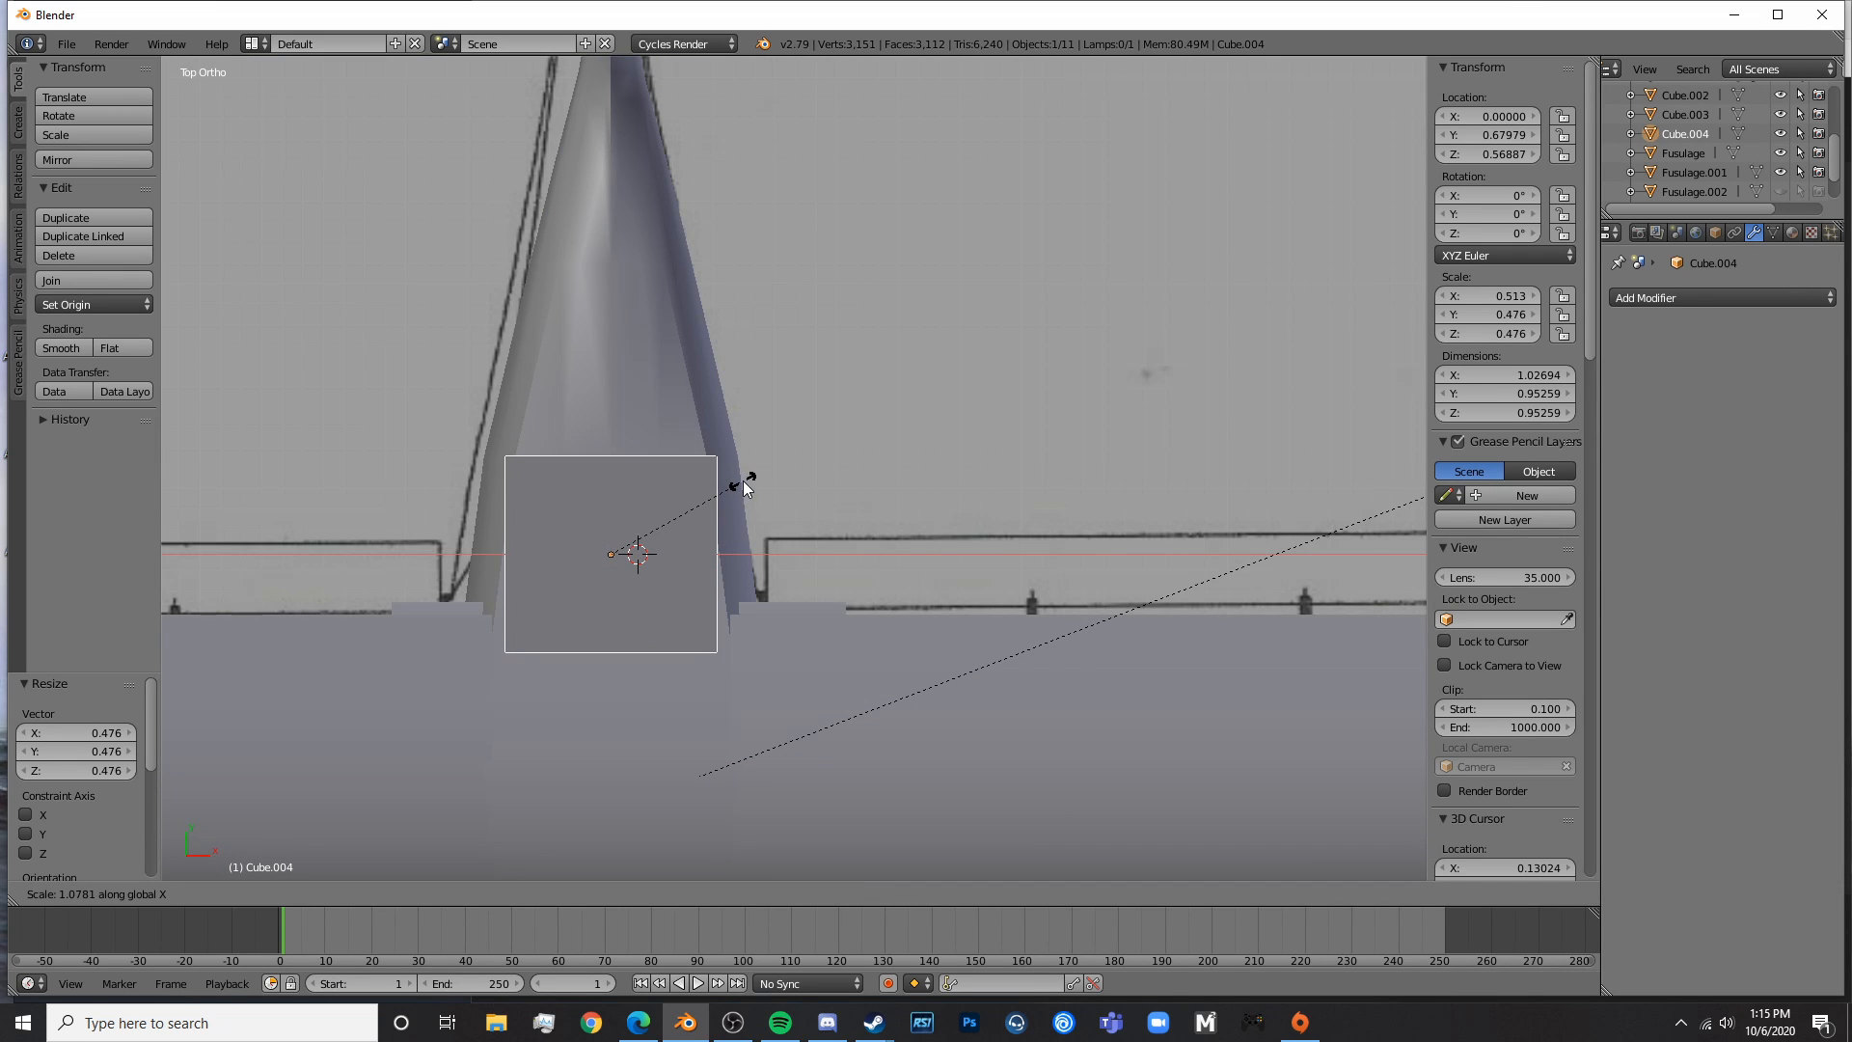
{"action": "left_click", "coordinate": [804, 477]}
{"action": "key", "text": "KP_1"}
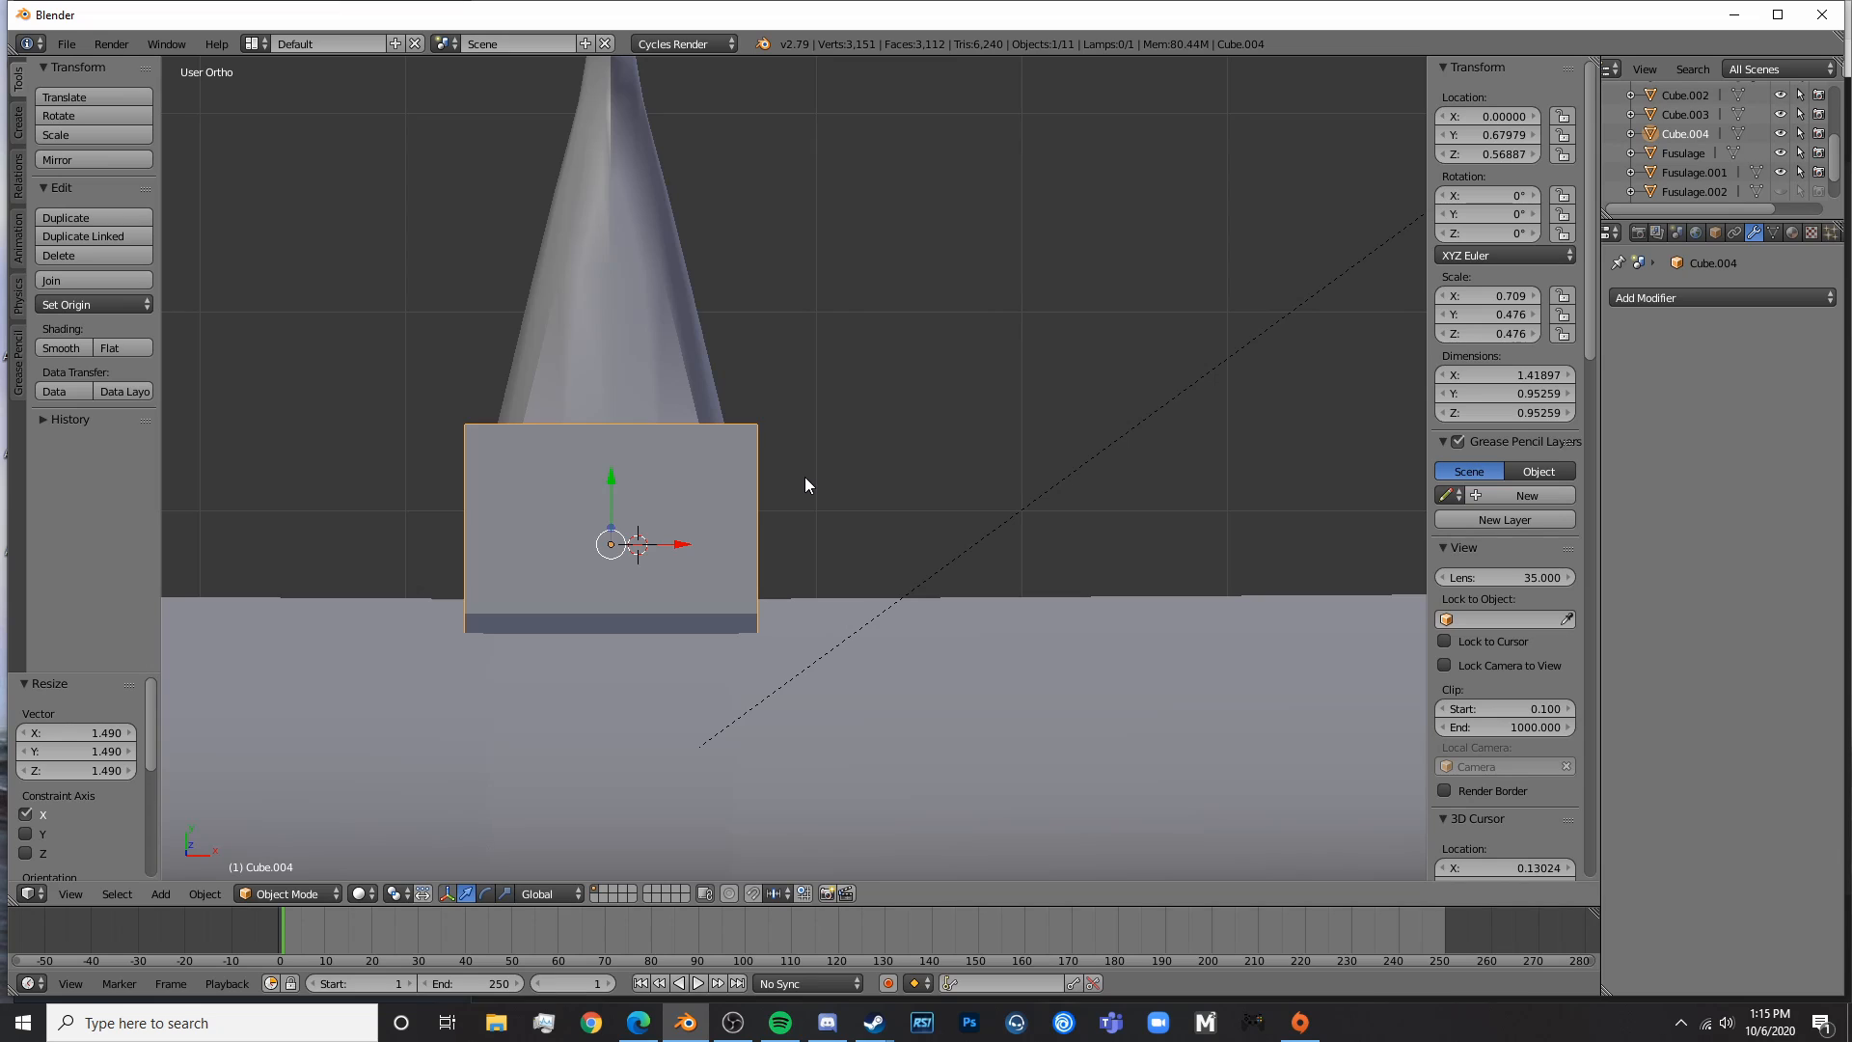
- Raise the rear roof block's lower front and rear edges along Z in the side view, moving the rear edge up 0.339
{"action": "key", "text": "KP_3"}
{"action": "key", "text": "Tab"}
{"action": "scroll", "coordinate": [804, 476], "scroll_direction": "up", "scroll_amount": 5}
{"action": "key", "text": "a"}
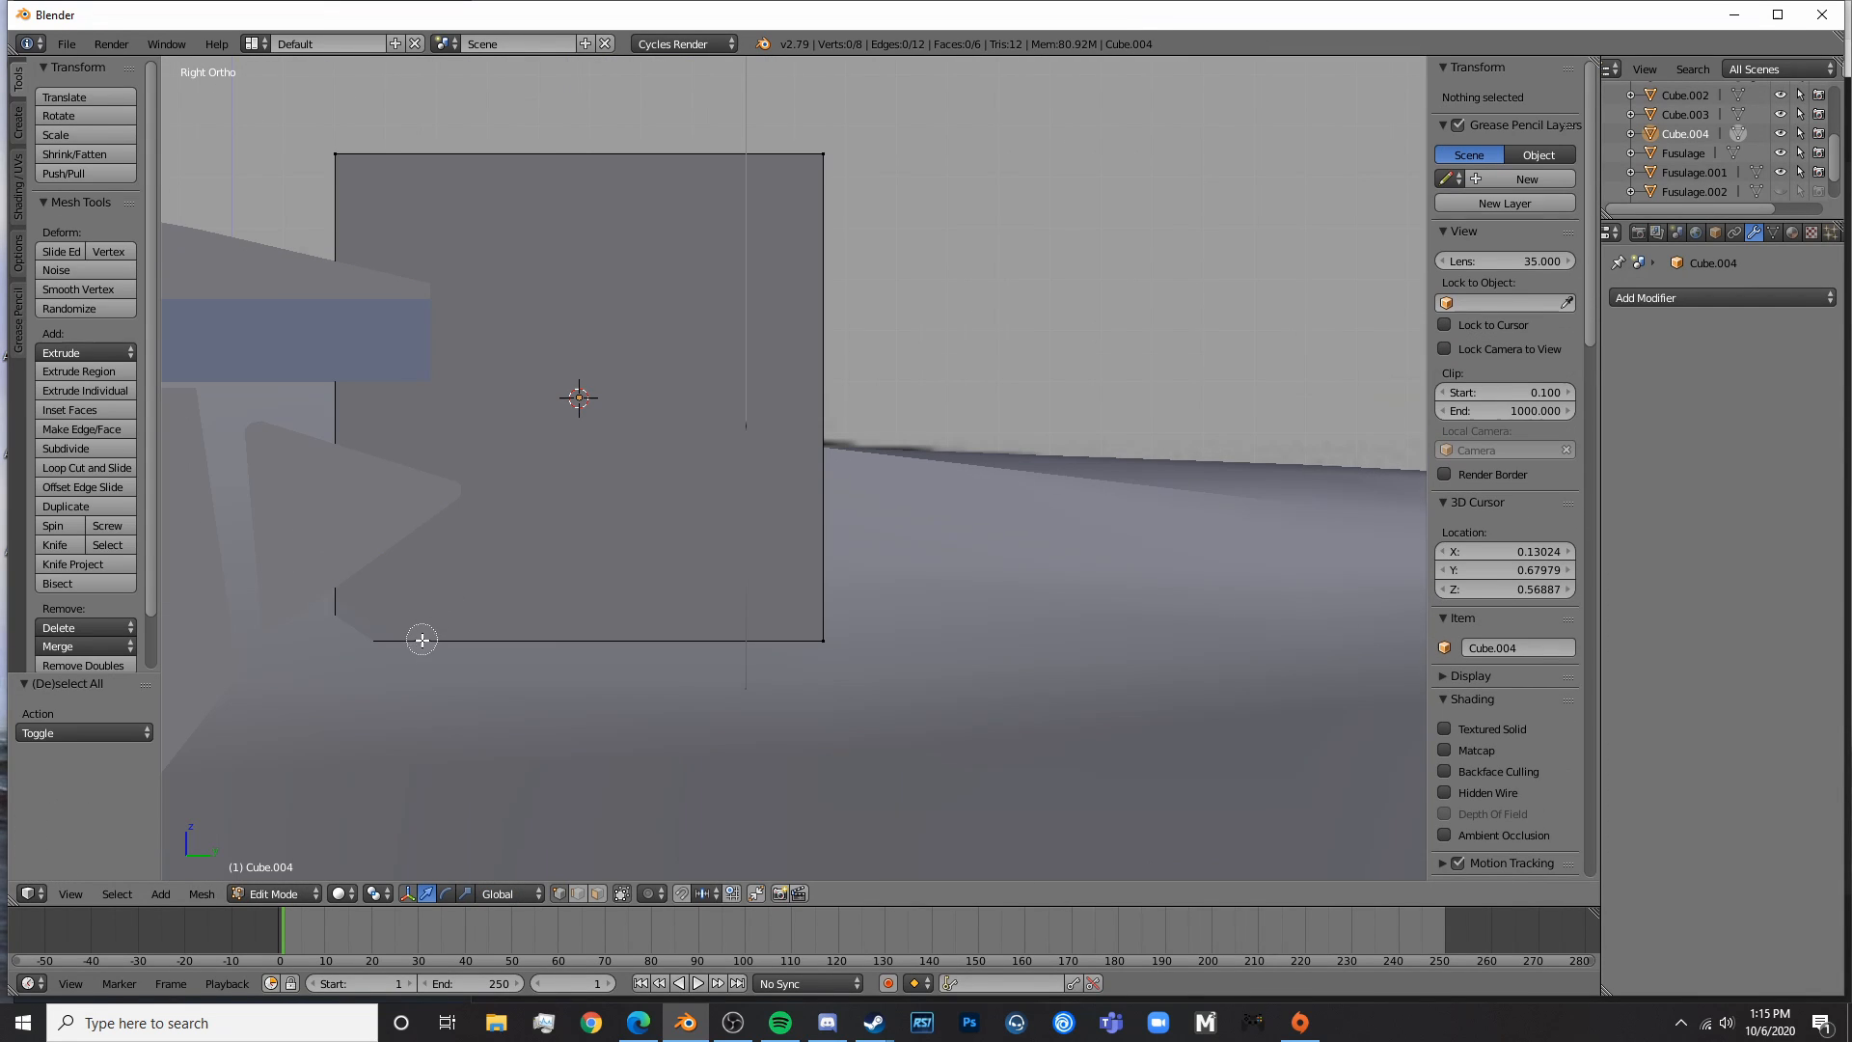
{"action": "key", "text": "z"}
{"action": "right_click", "coordinate": [337, 641]}
{"action": "left_click_drag", "start_coordinate": [329, 571], "coordinate": [386, 342]}
{"action": "key", "text": "a"}
{"action": "key", "text": "b"}
{"action": "left_click_drag", "start_coordinate": [837, 651], "coordinate": [860, 401]}
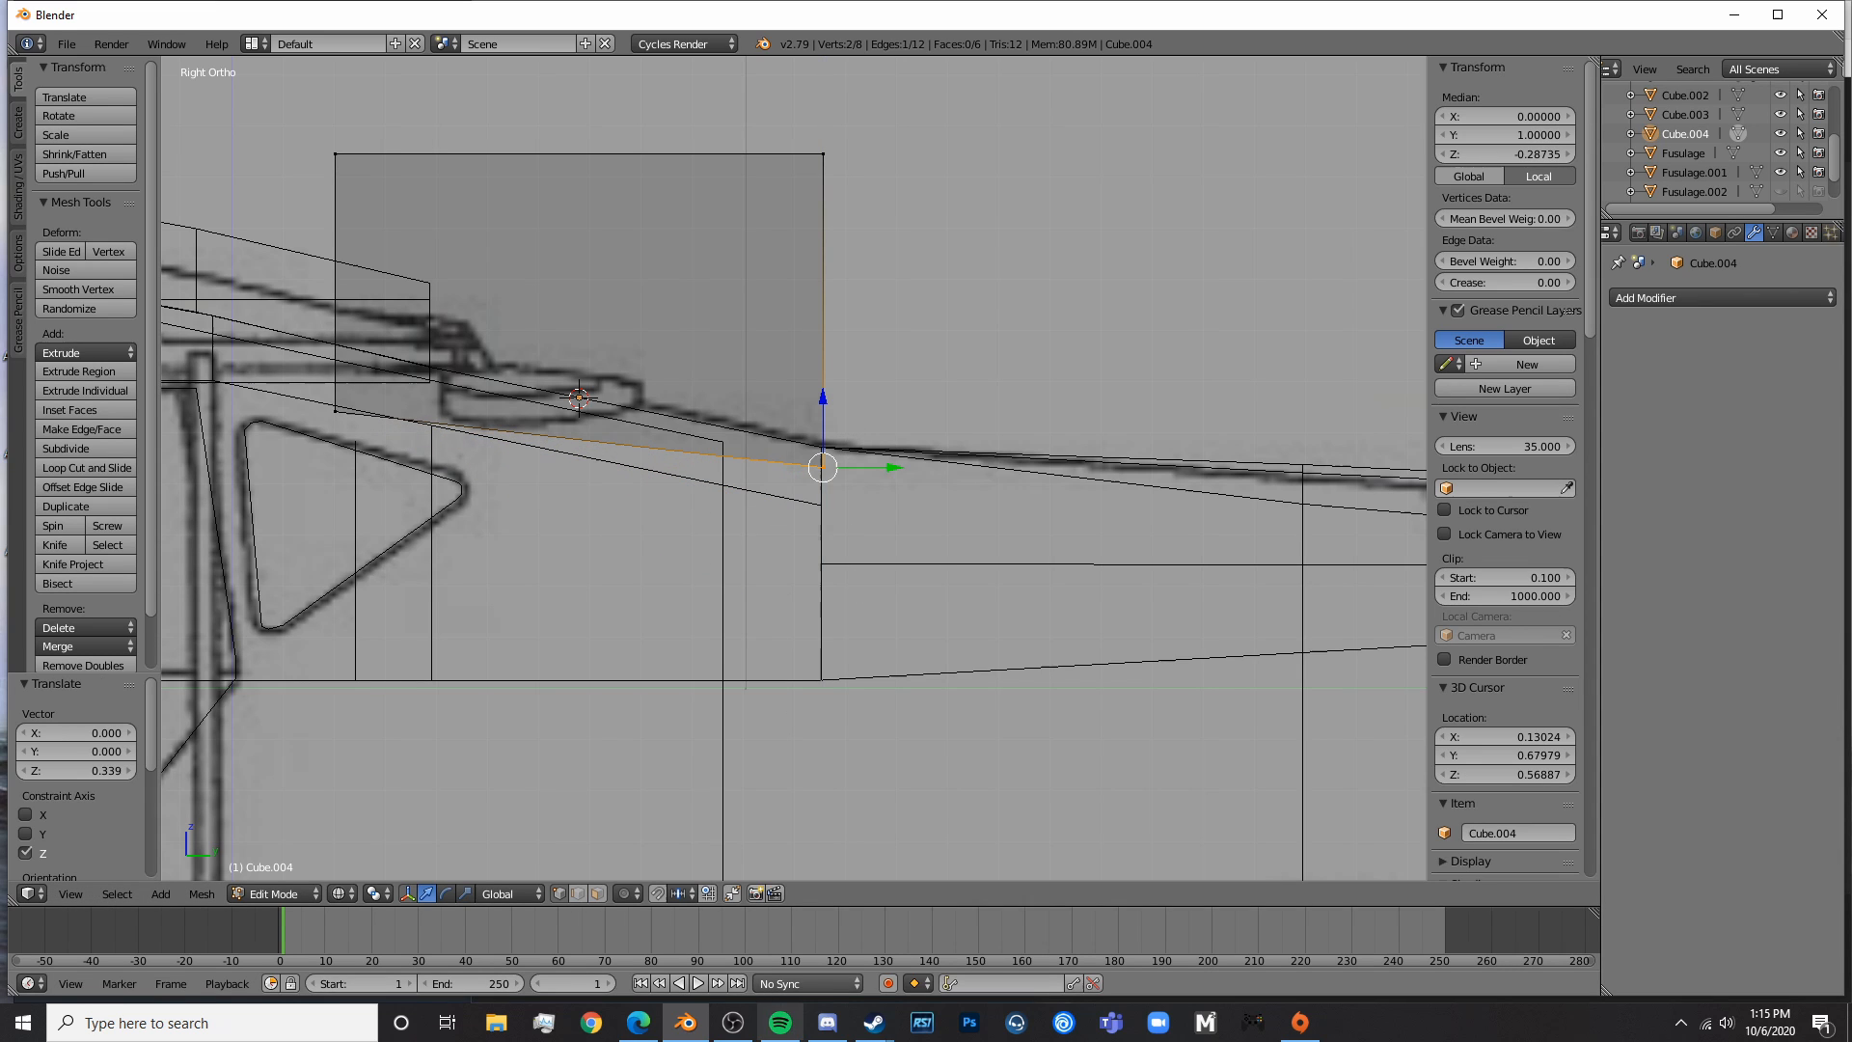
- Switch to the browser, check the Kitfox side photo, and return to the block in Blender
{"action": "left_click", "coordinate": [655, 1028]}
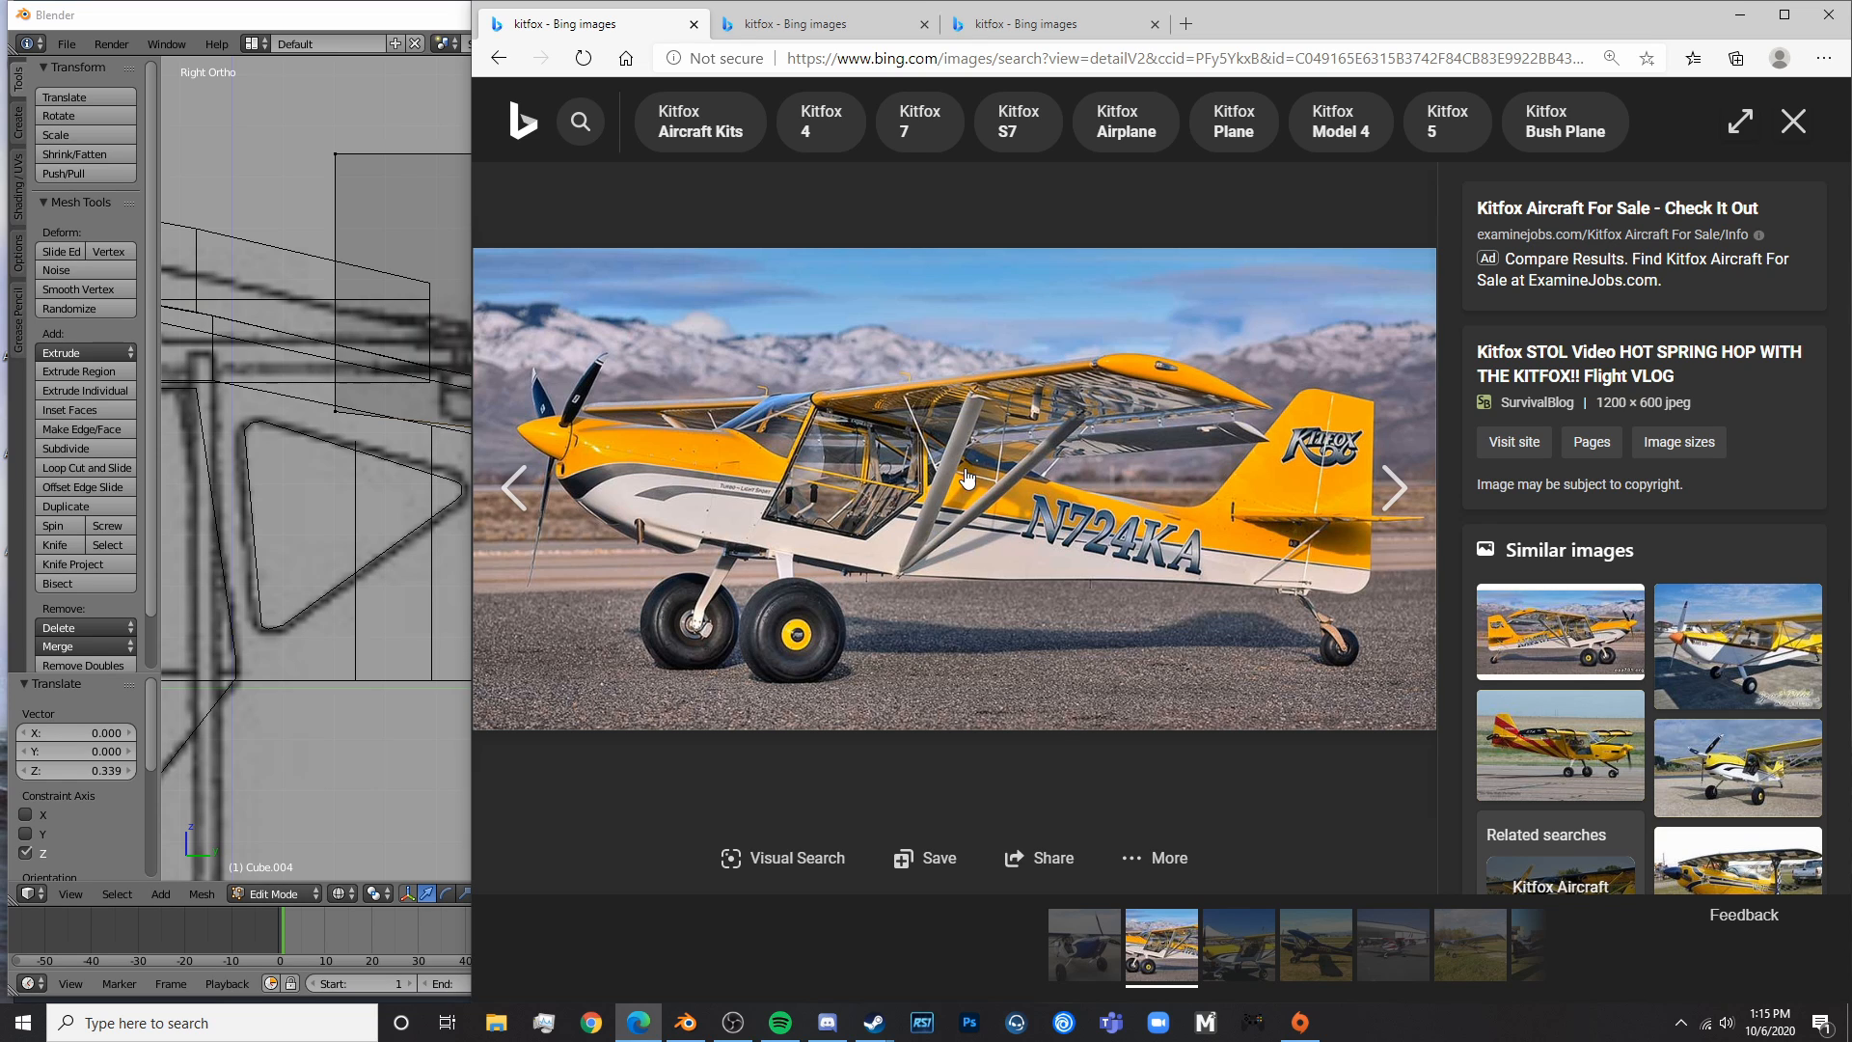
{"action": "left_click", "coordinate": [334, 618]}
{"action": "middle_click_drag", "start_coordinate": [576, 599], "coordinate": [792, 563], "text": "shift"}
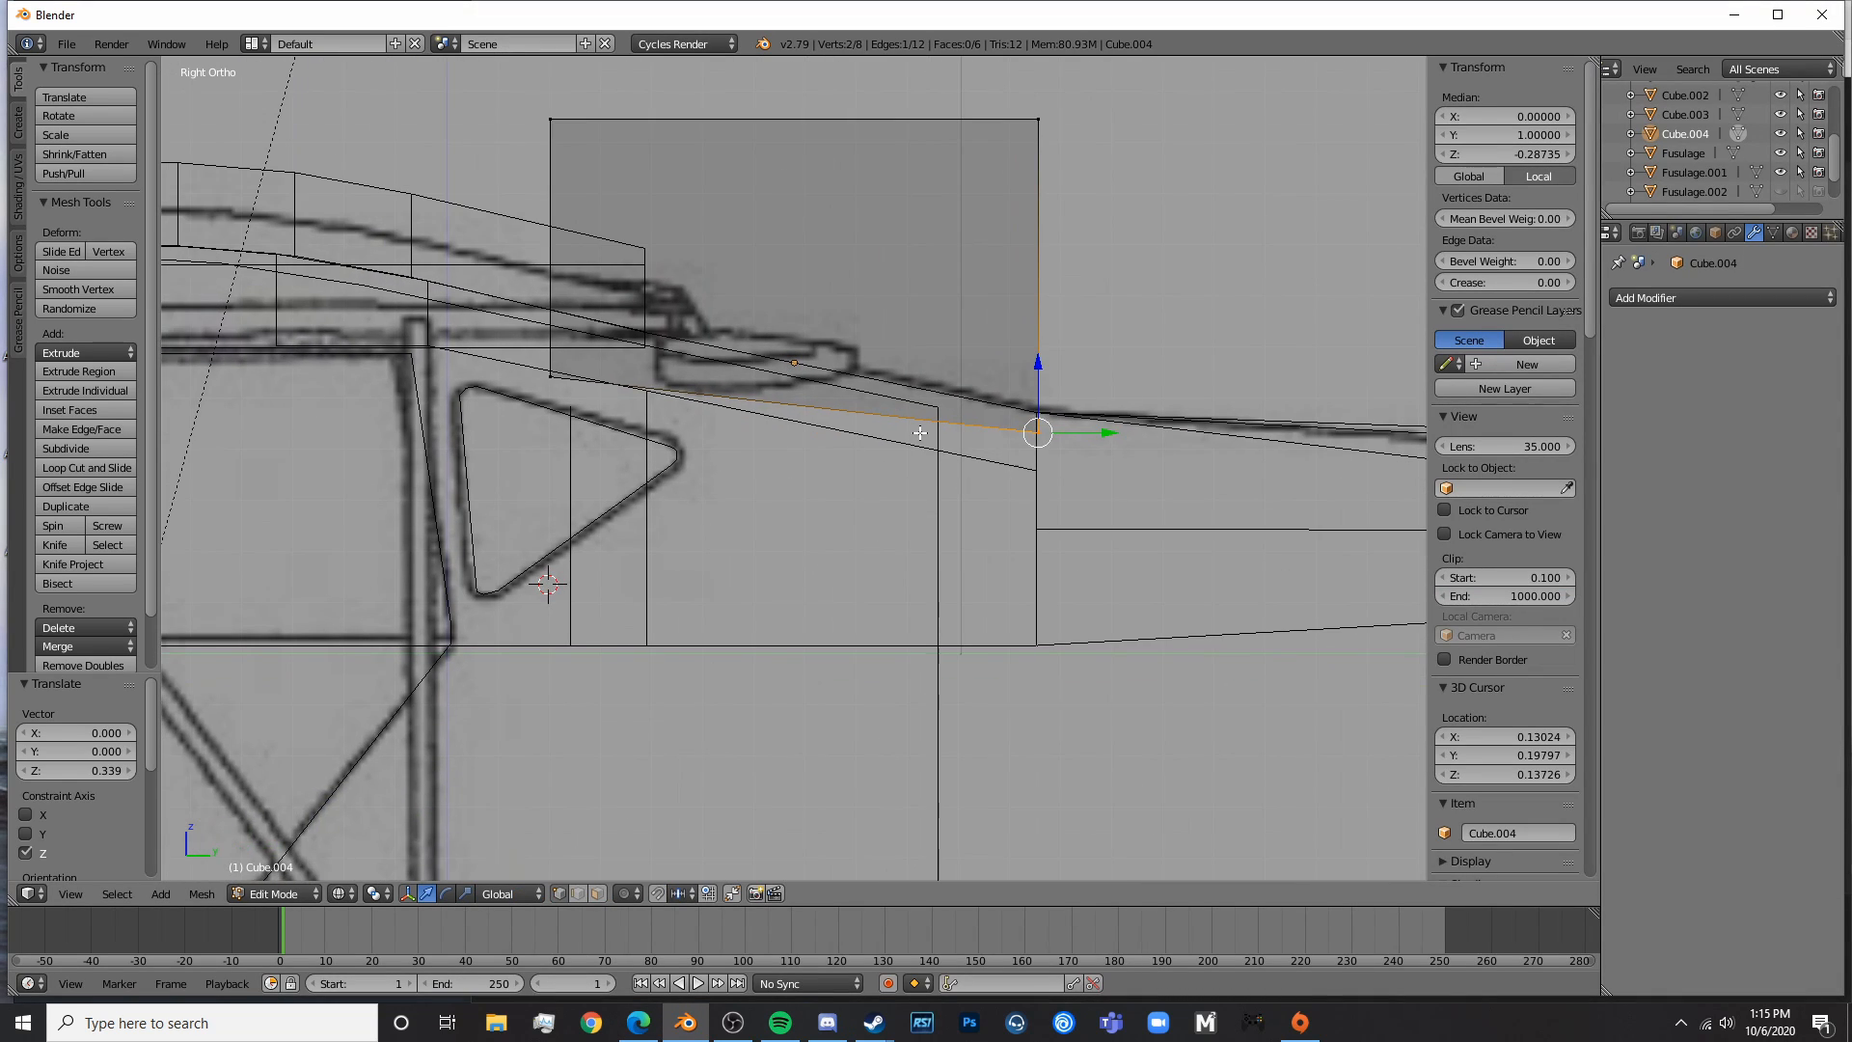
- Add a vertical loop cut through the block, slid toward its front third
{"action": "key", "text": "a"}
{"action": "key", "text": "ctrl+r"}
{"action": "left_click", "coordinate": [753, 403]}
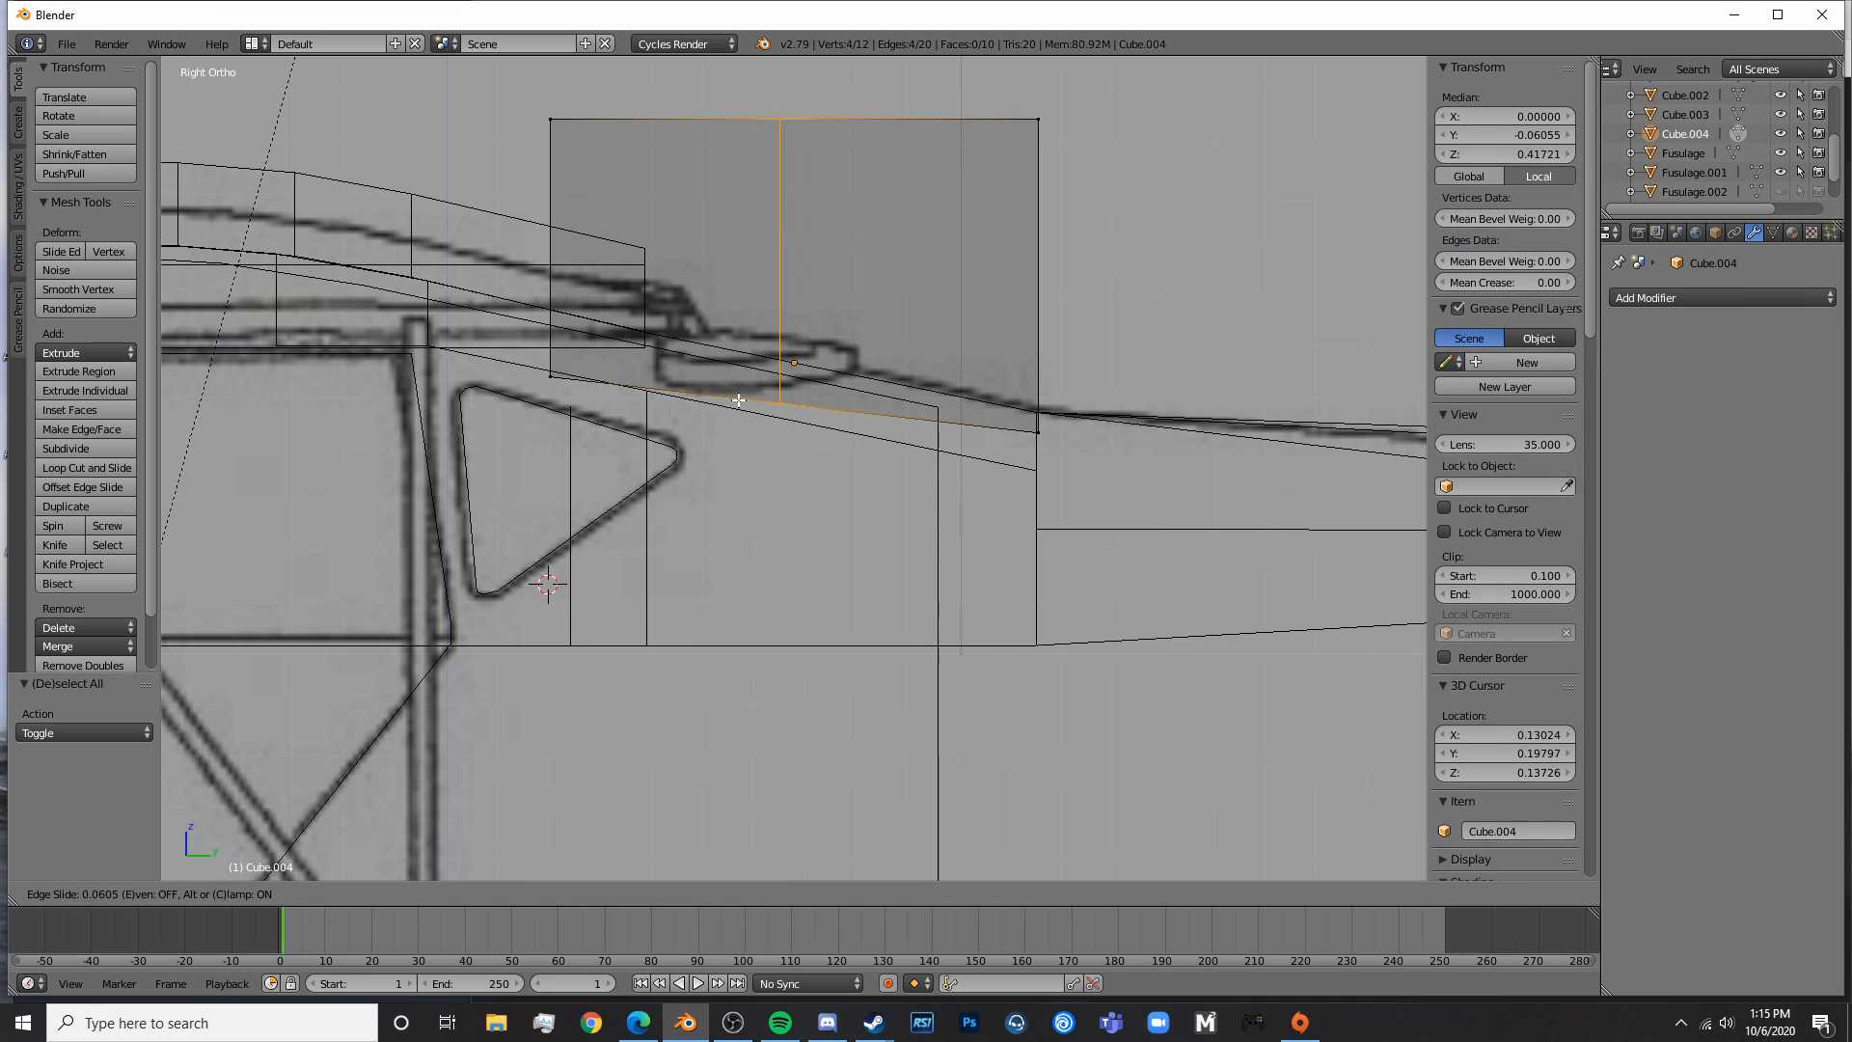
{"action": "left_click", "coordinate": [681, 387]}
- Lower the bottom edge of the loop cut by about 0.128 along Z and shift it slightly rearward
{"action": "key", "text": "a"}
{"action": "key", "text": "b"}
{"action": "left_click_drag", "start_coordinate": [679, 424], "coordinate": [737, 353]}
{"action": "key", "text": "g"}
{"action": "key", "text": "z"}
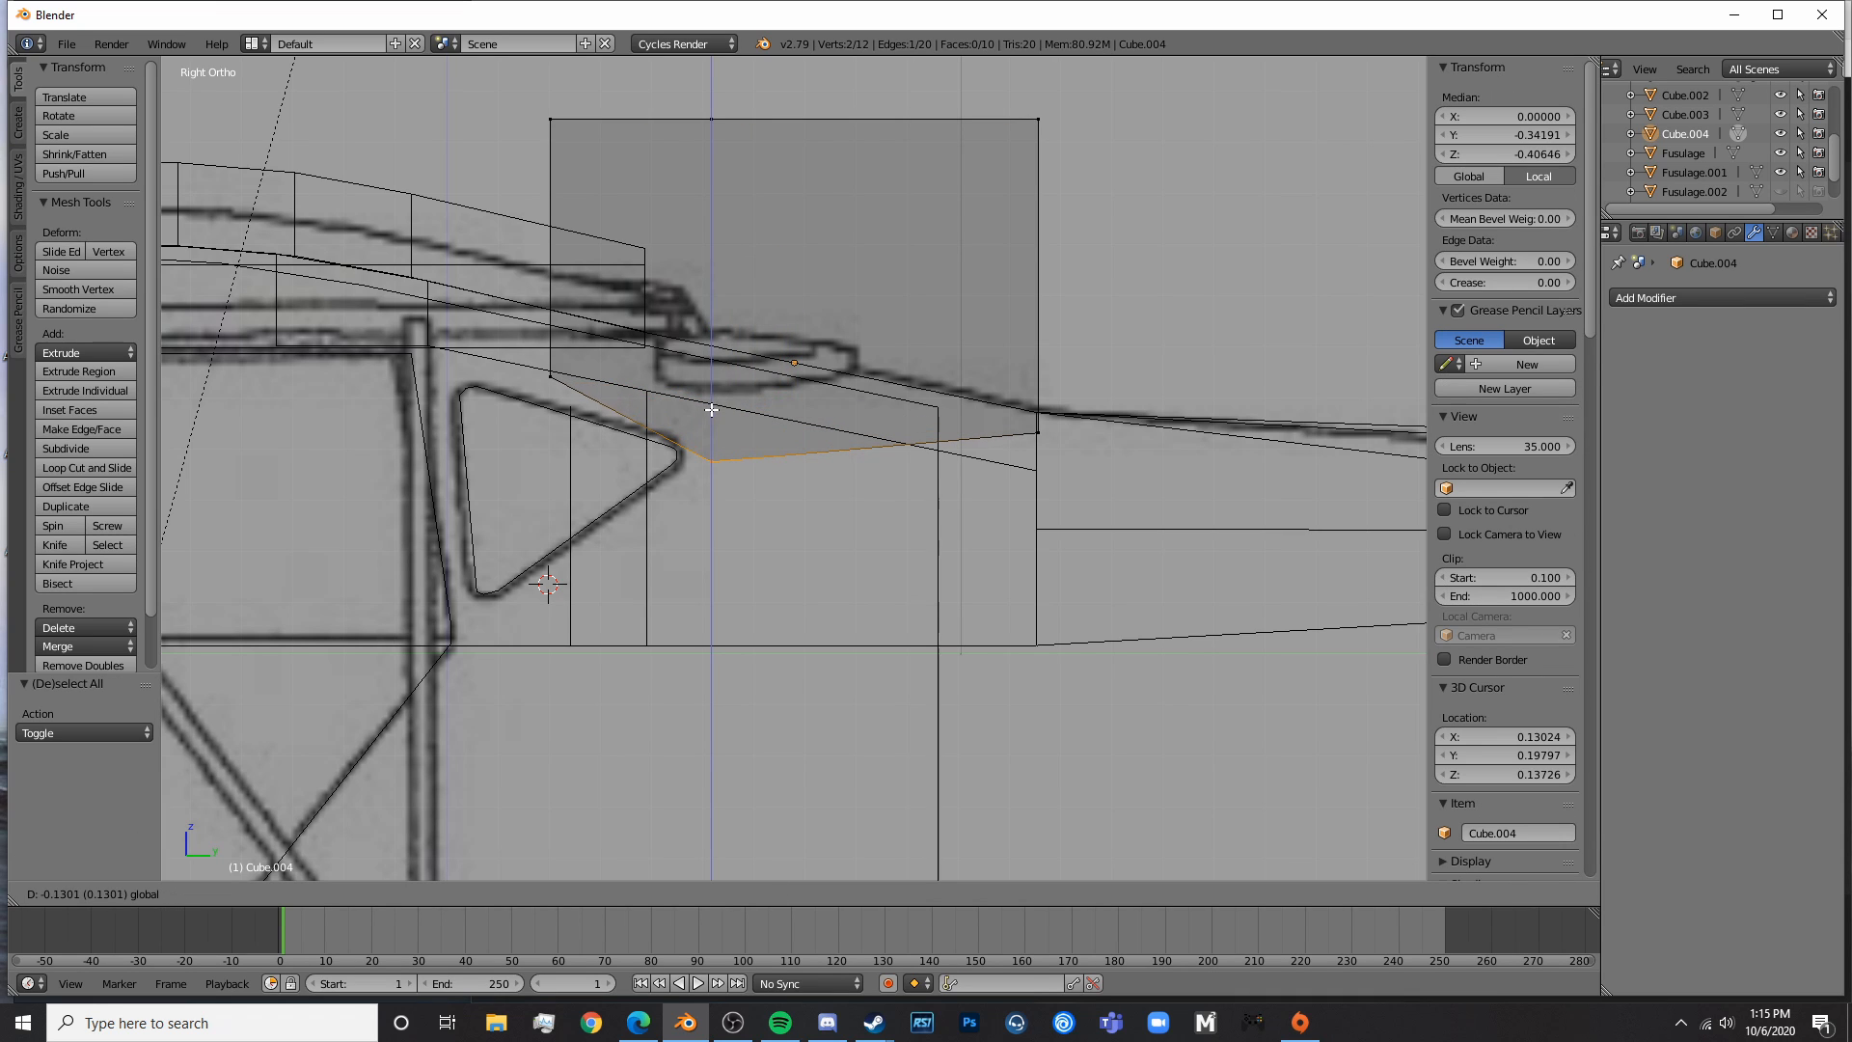
{"action": "left_click", "coordinate": [720, 408]}
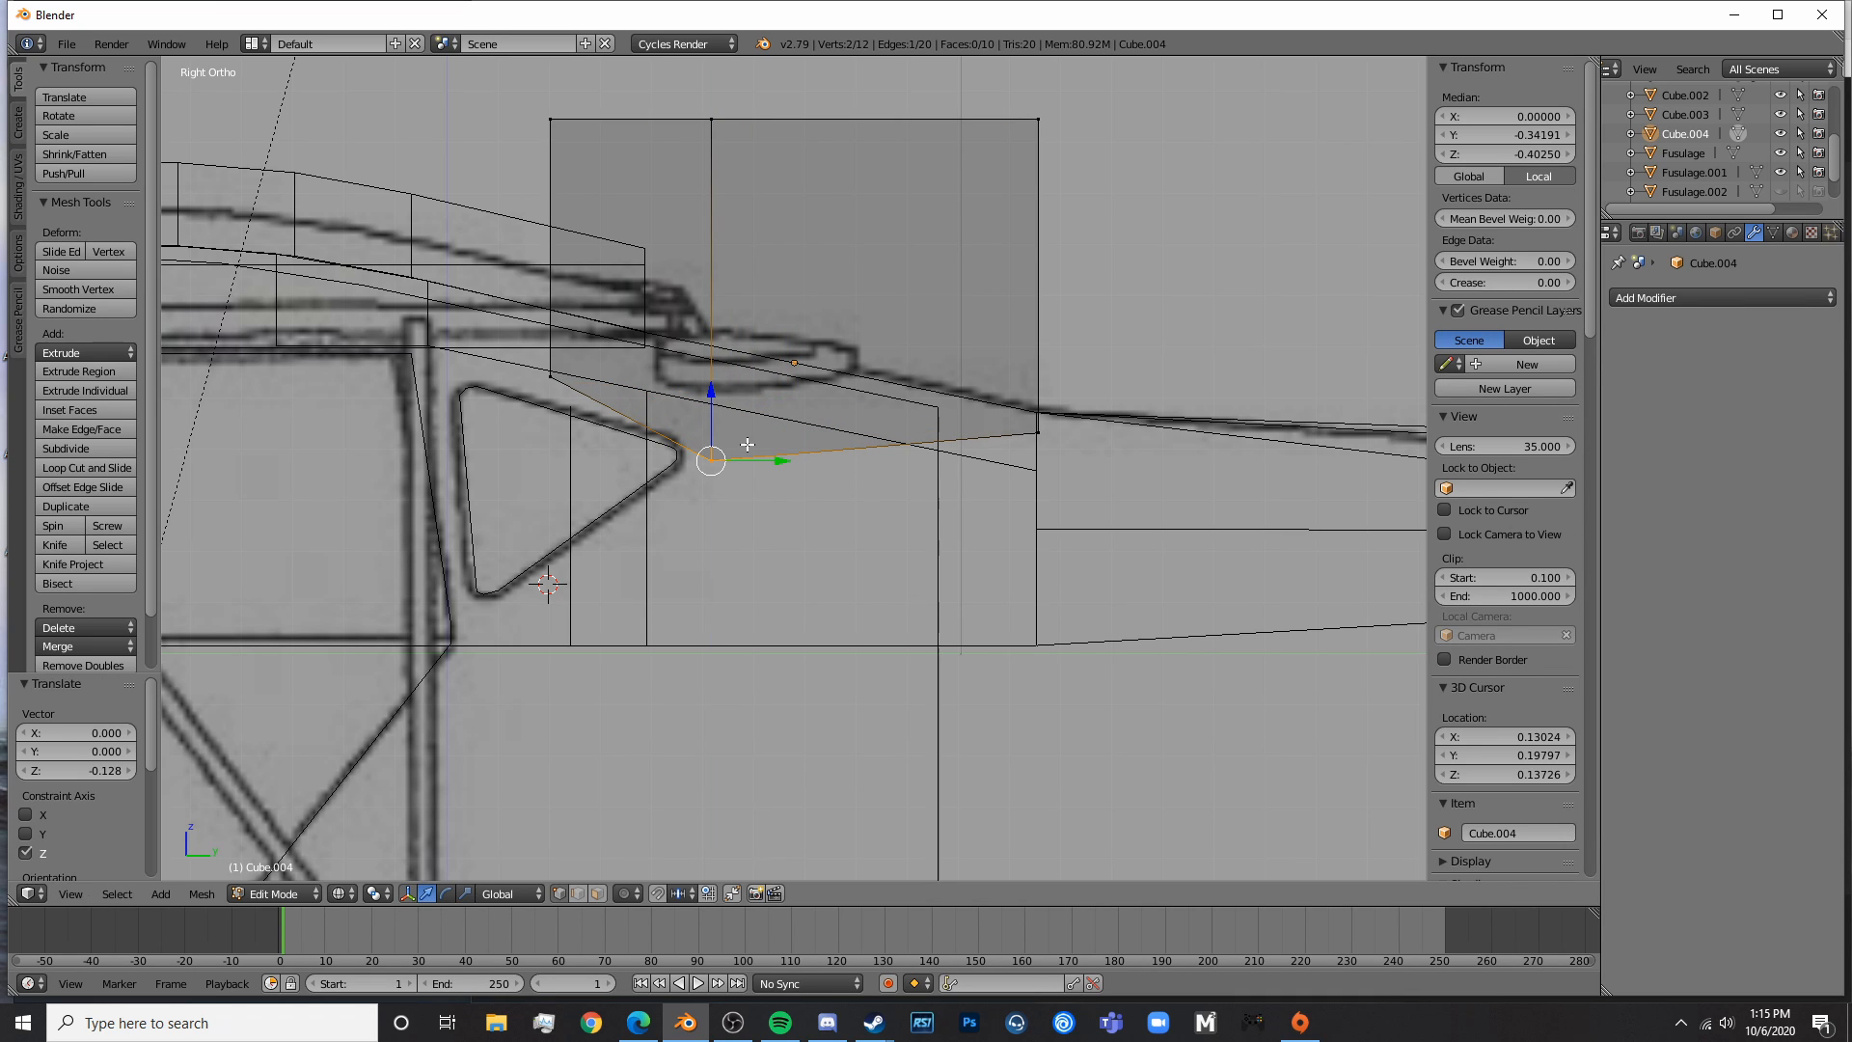
{"action": "key", "text": "g"}
{"action": "left_click", "coordinate": [776, 453]}
- Move the block's lower front edge forward to the rear door post, and its upper front edge by -0.230 along Y above it
{"action": "key", "text": "a"}
{"action": "key", "text": "b"}
{"action": "left_click_drag", "start_coordinate": [511, 412], "coordinate": [600, 337]}
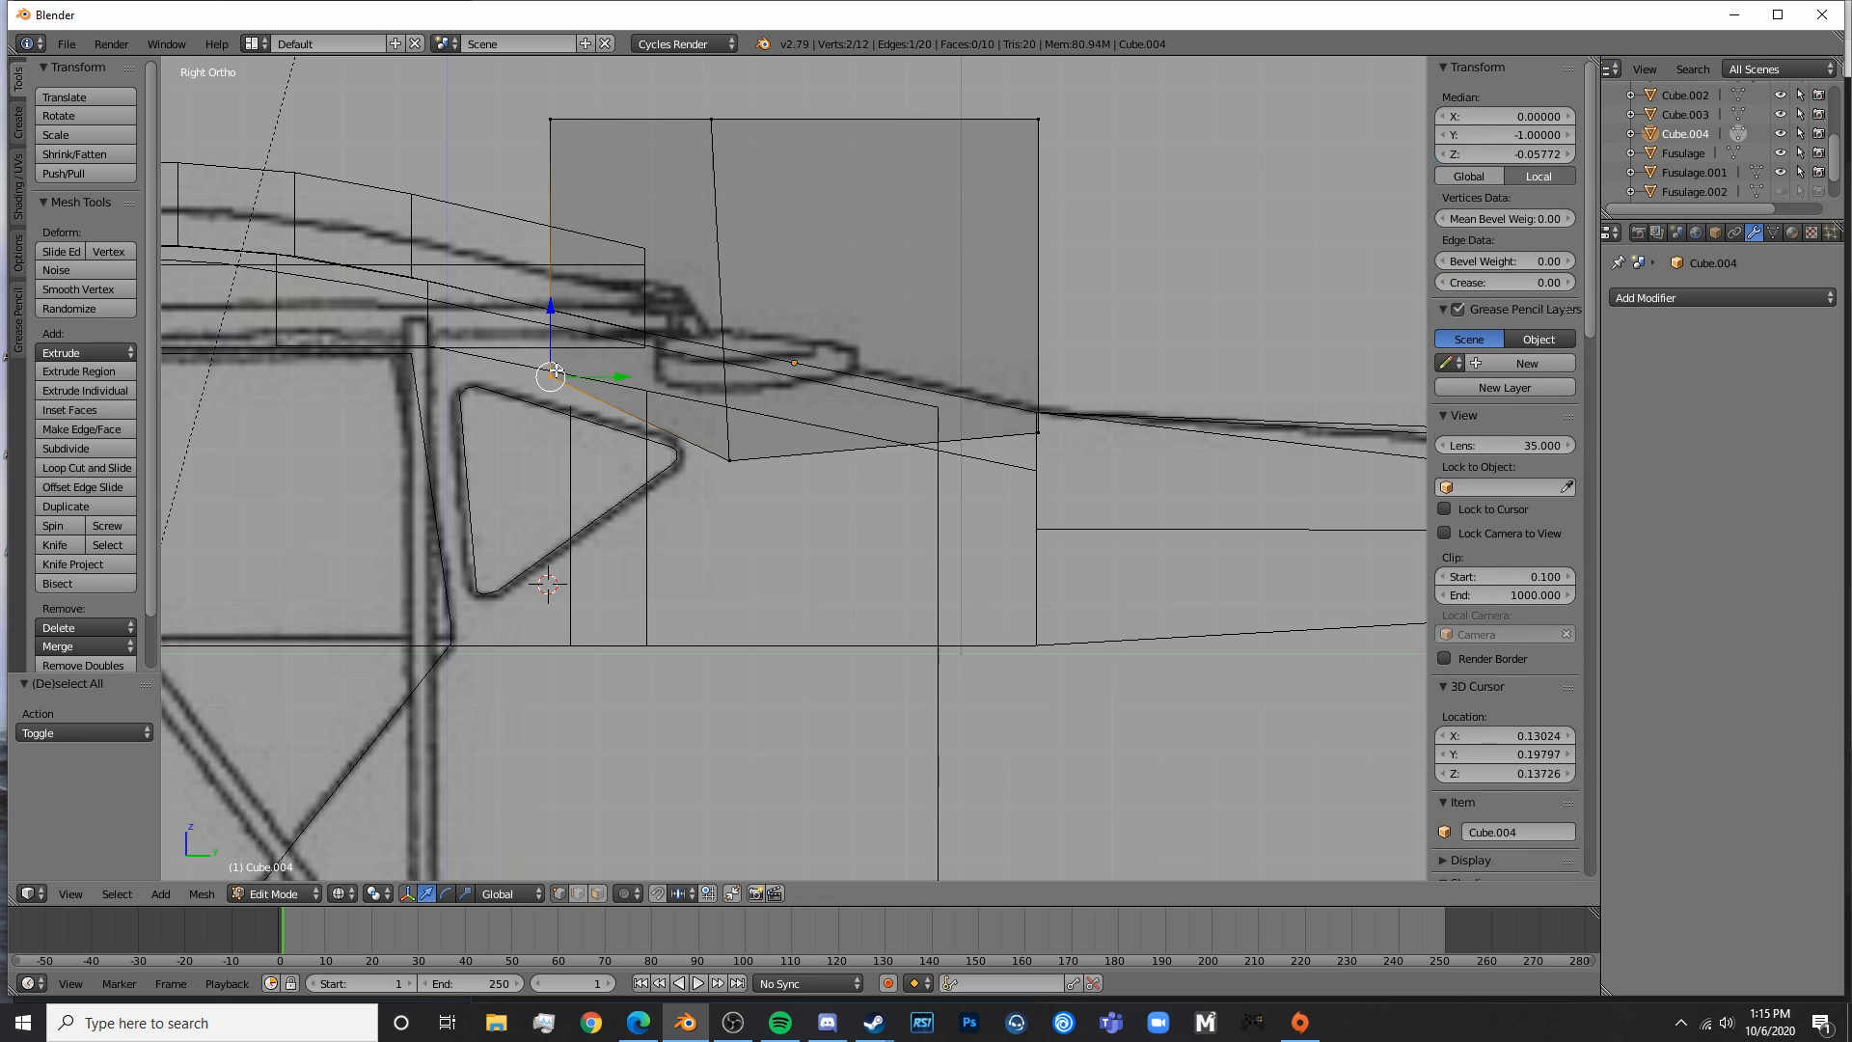
{"action": "key", "text": "g"}
{"action": "left_click", "coordinate": [651, 343]}
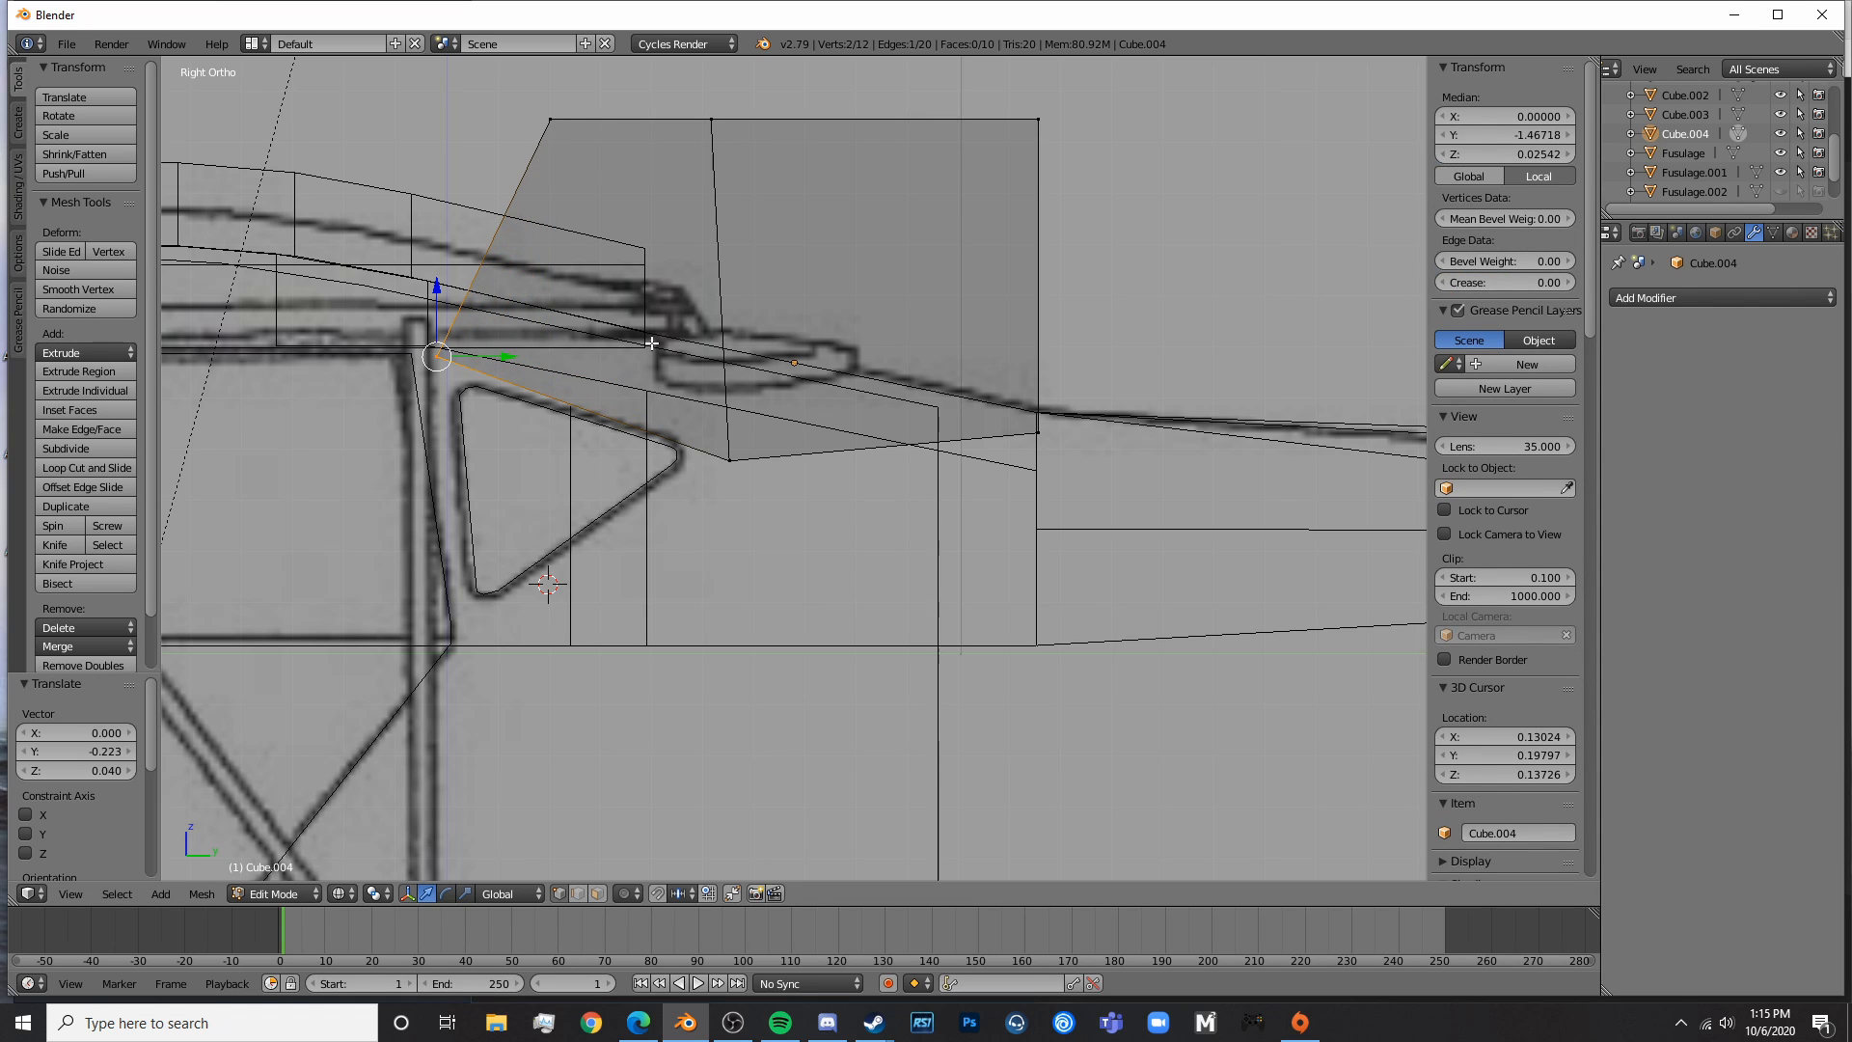
{"action": "key", "text": "a"}
{"action": "right_click", "coordinate": [550, 118]}
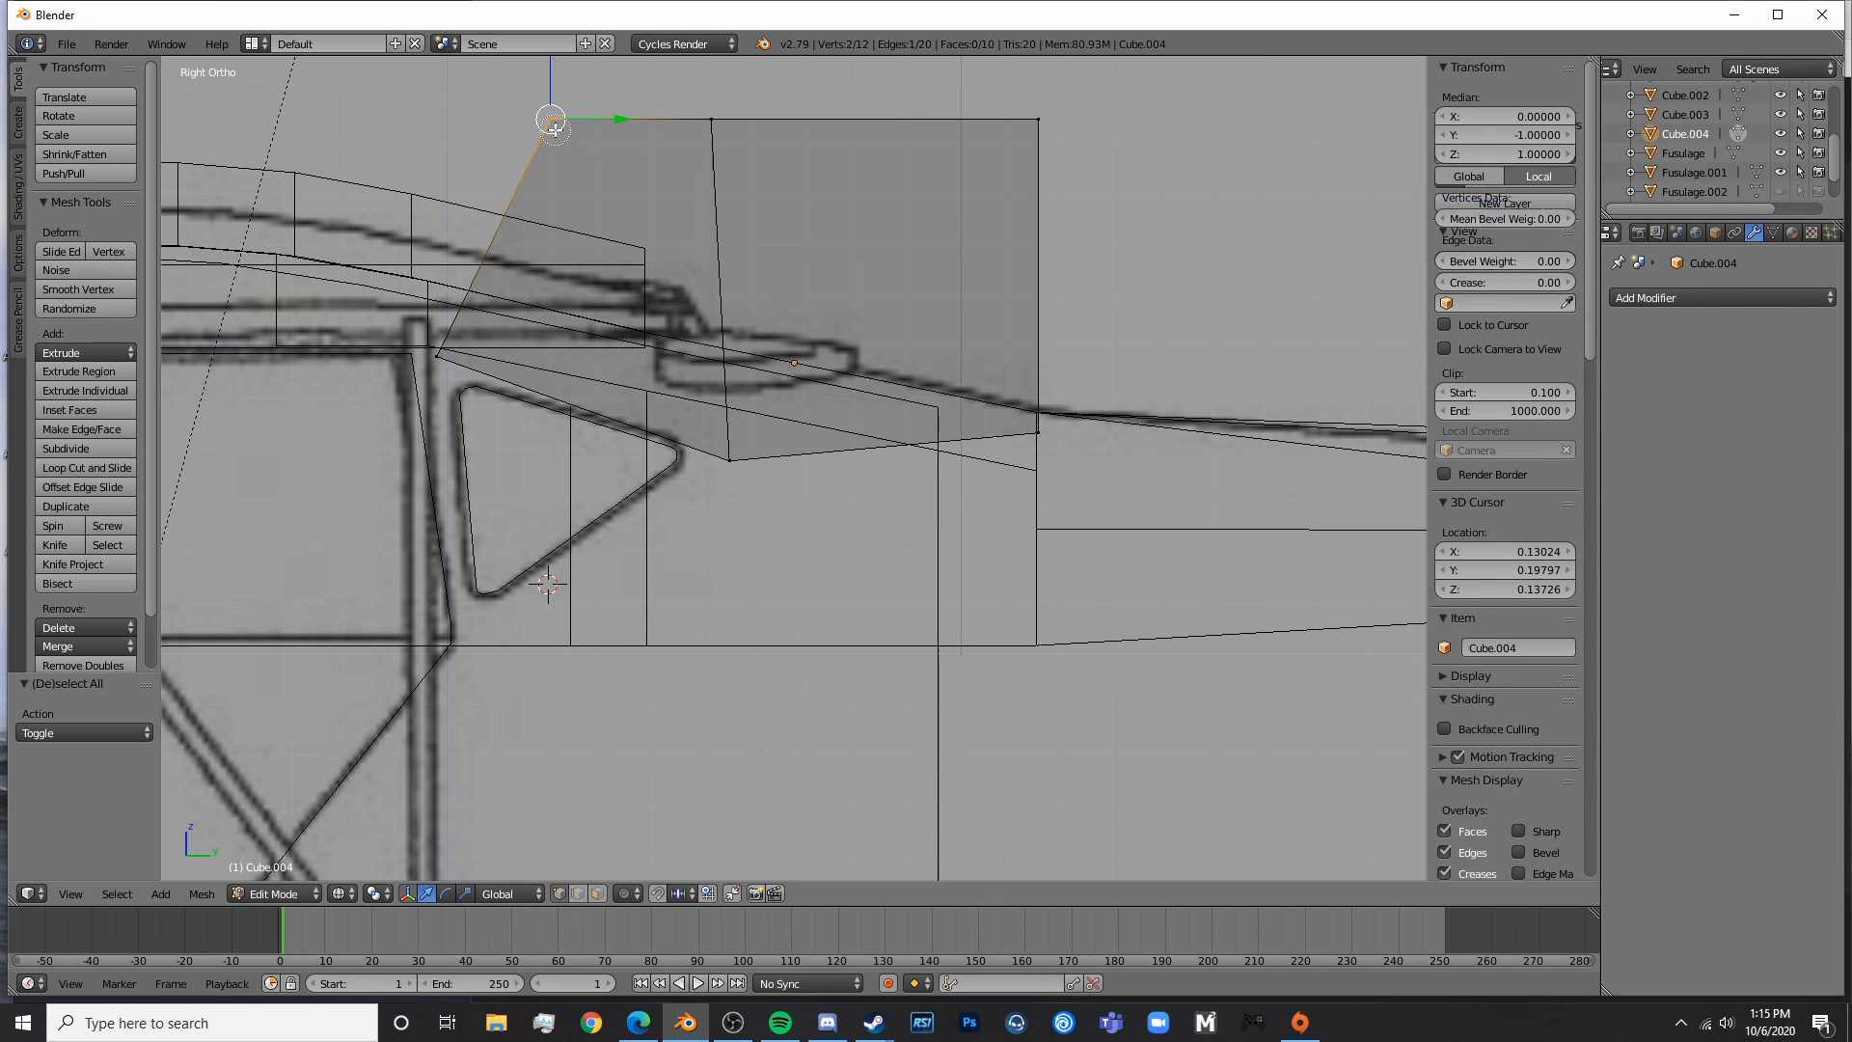
{"action": "left_click_drag", "start_coordinate": [620, 119], "coordinate": [523, 120]}
{"action": "left_click", "coordinate": [510, 123]}
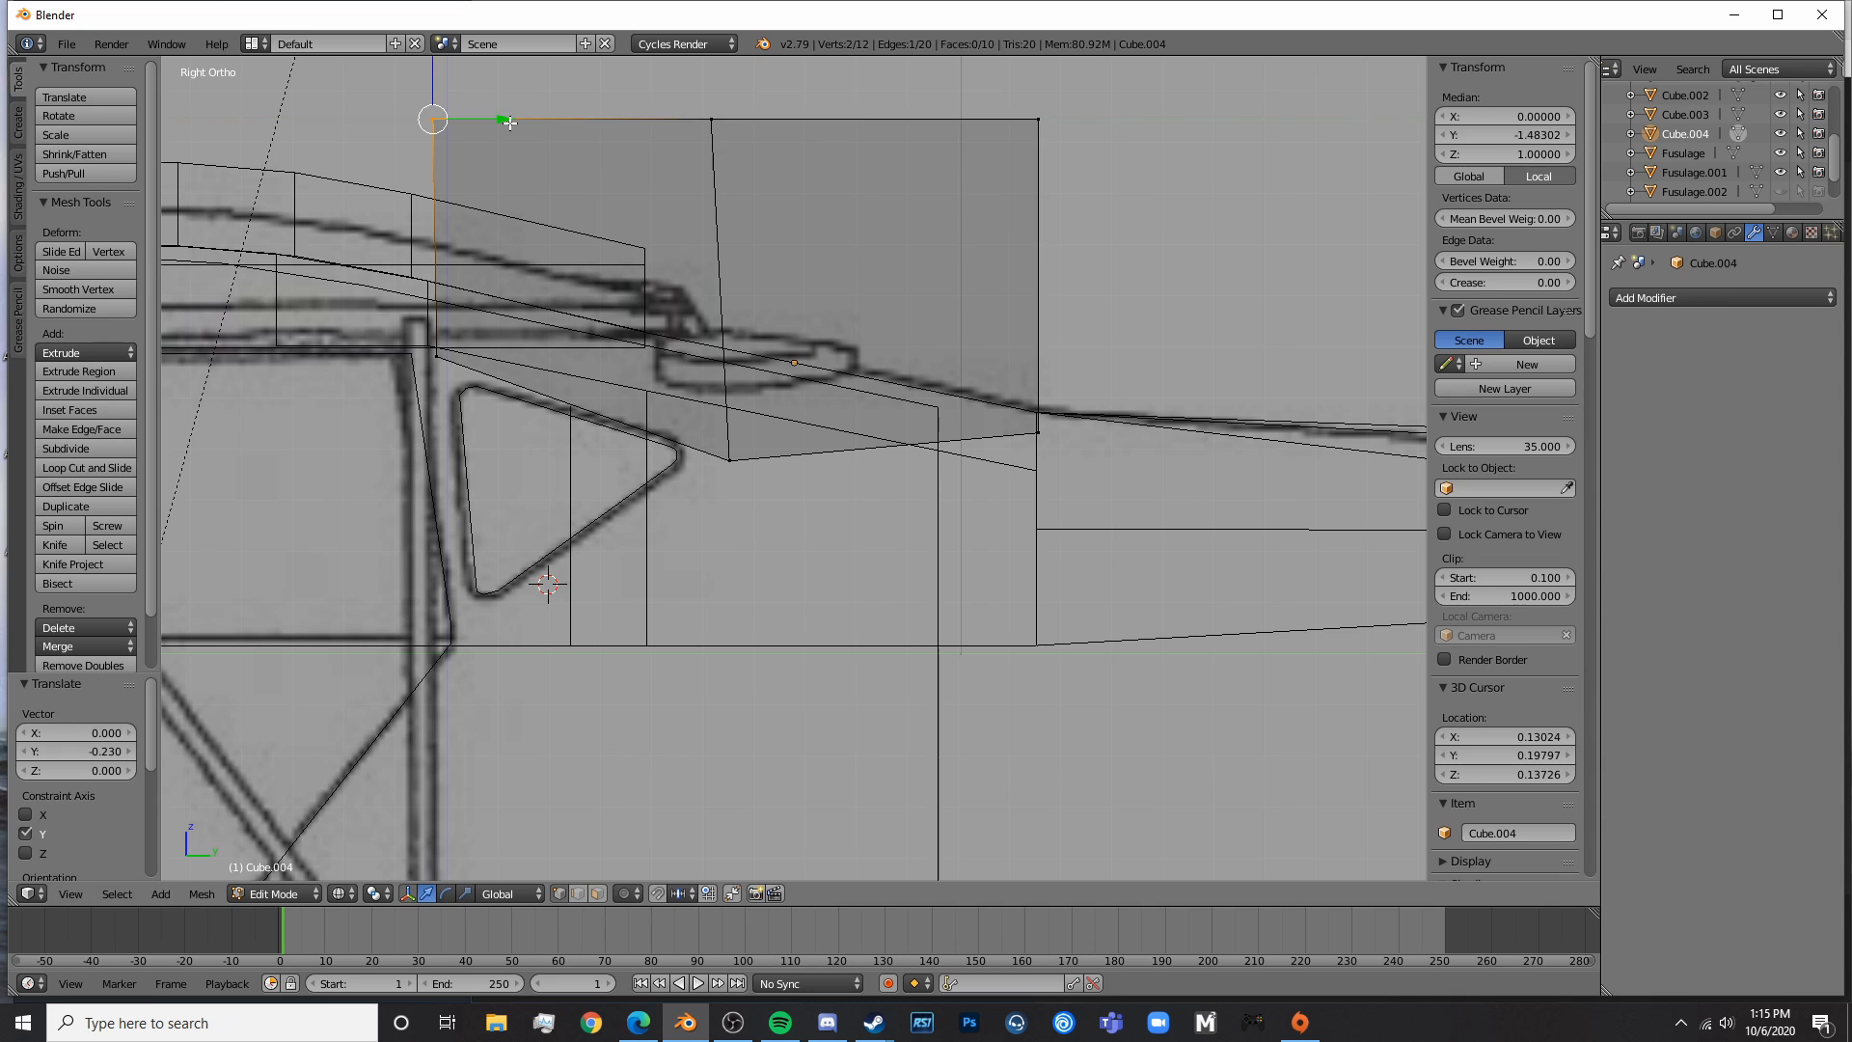
- Select the block's front face in the top view and examine how the block lines up with the cabin and wing
{"action": "key", "text": "KP_7"}
{"action": "middle_click_drag", "start_coordinate": [984, 115], "coordinate": [1183, 8], "text": "shift"}
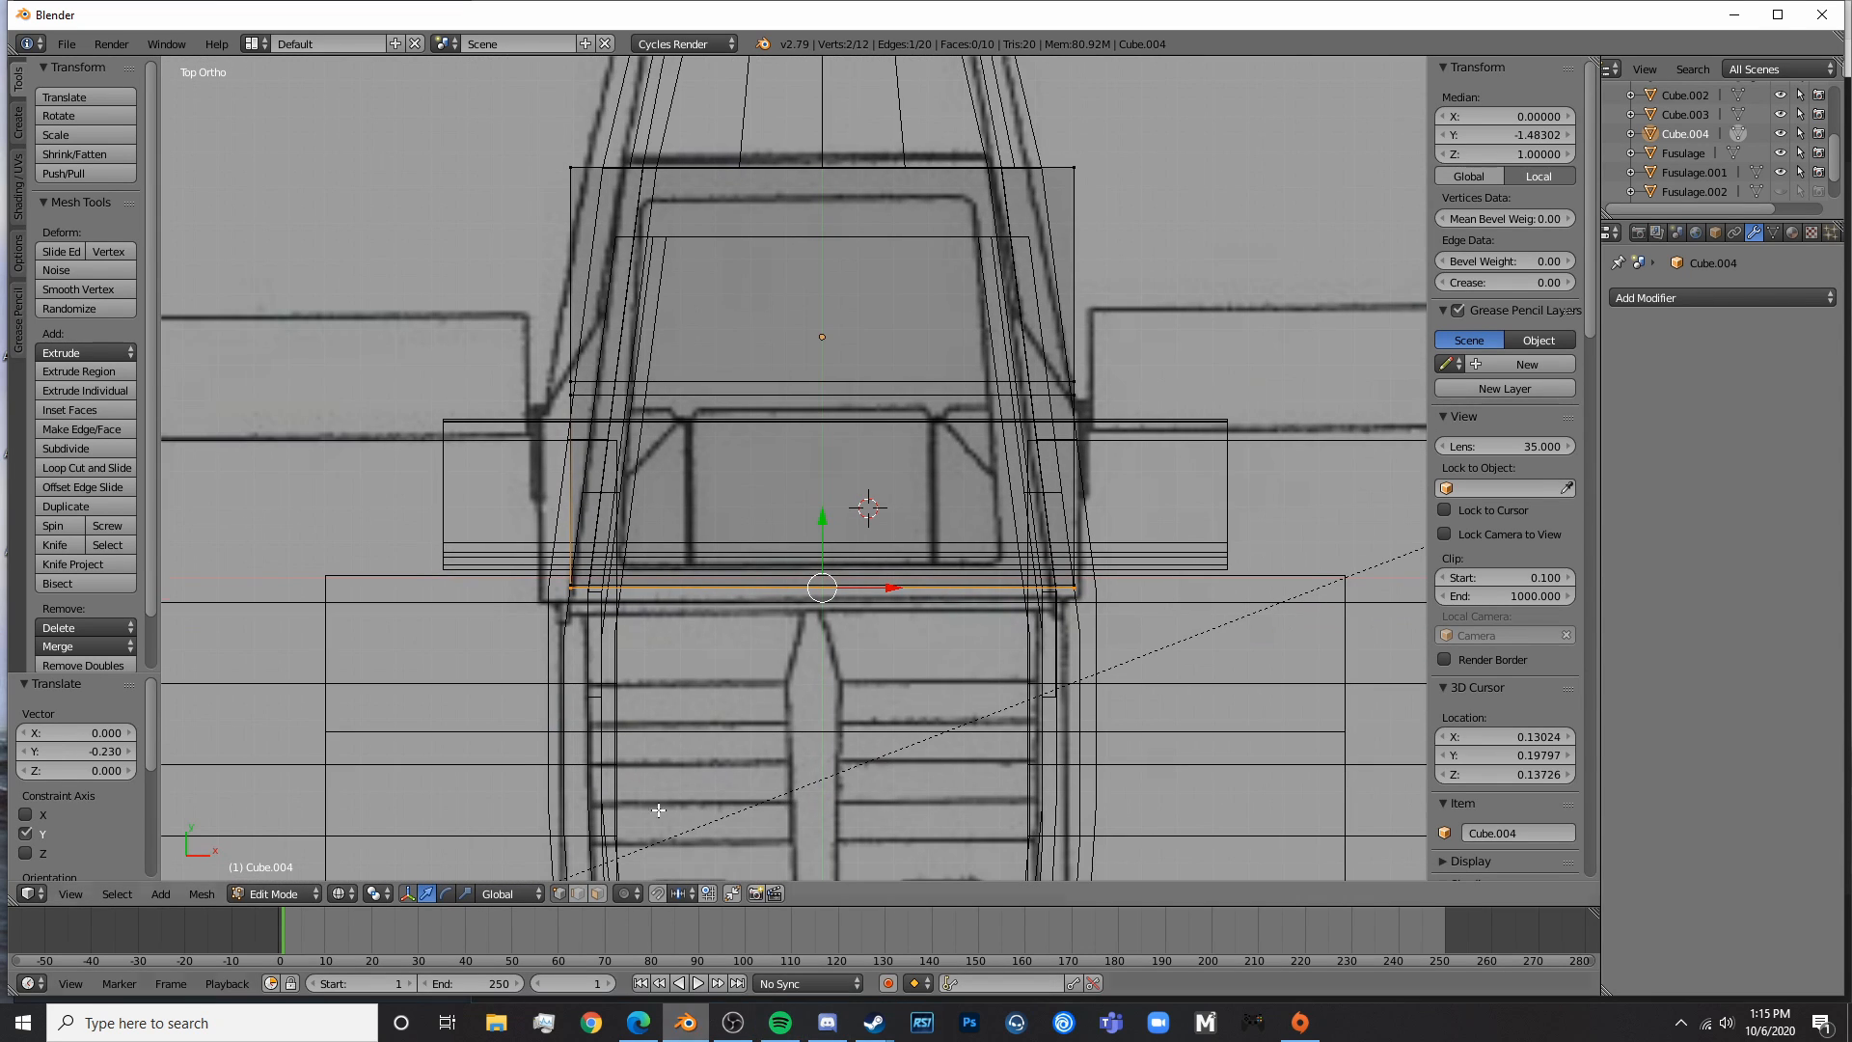
{"action": "key", "text": "a"}
{"action": "key", "text": "c"}
{"action": "left_click", "coordinate": [571, 585]}
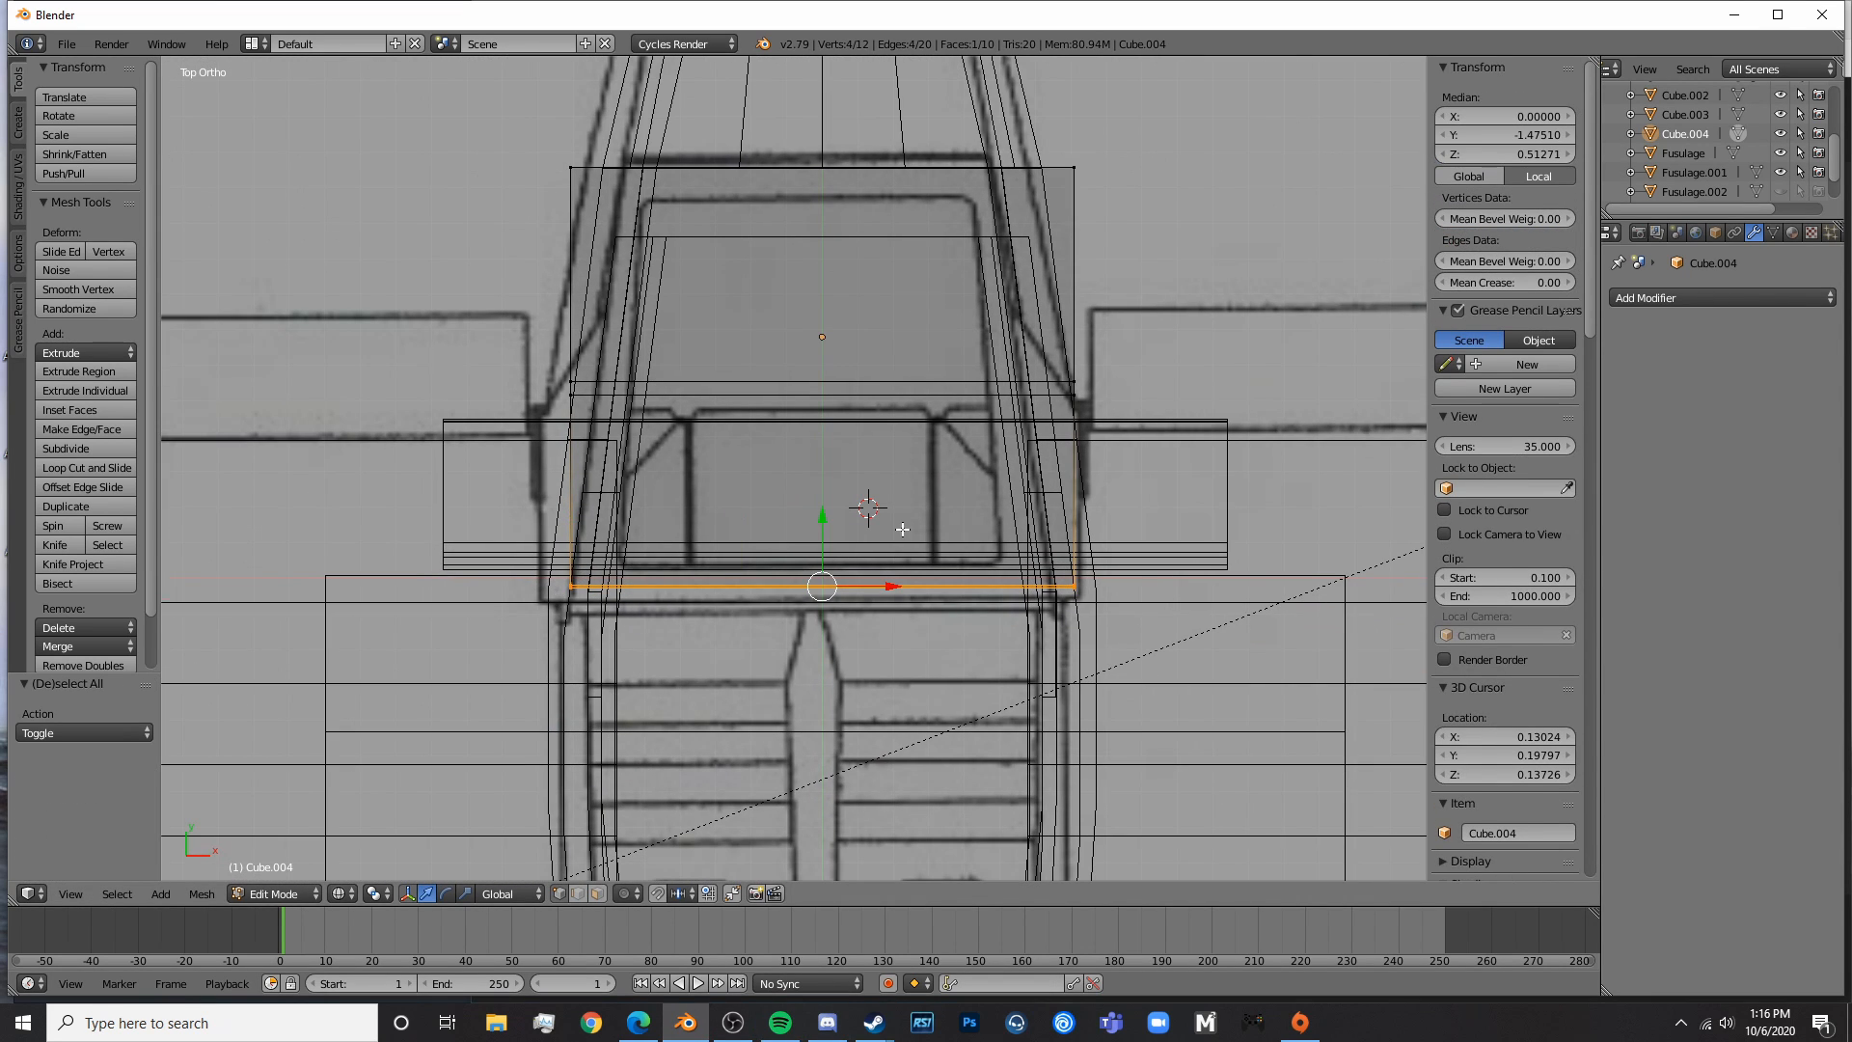
{"action": "key", "text": "z"}
{"action": "scroll", "coordinate": [980, 715], "scroll_direction": "down", "scroll_amount": 2}
{"action": "key", "text": "z"}
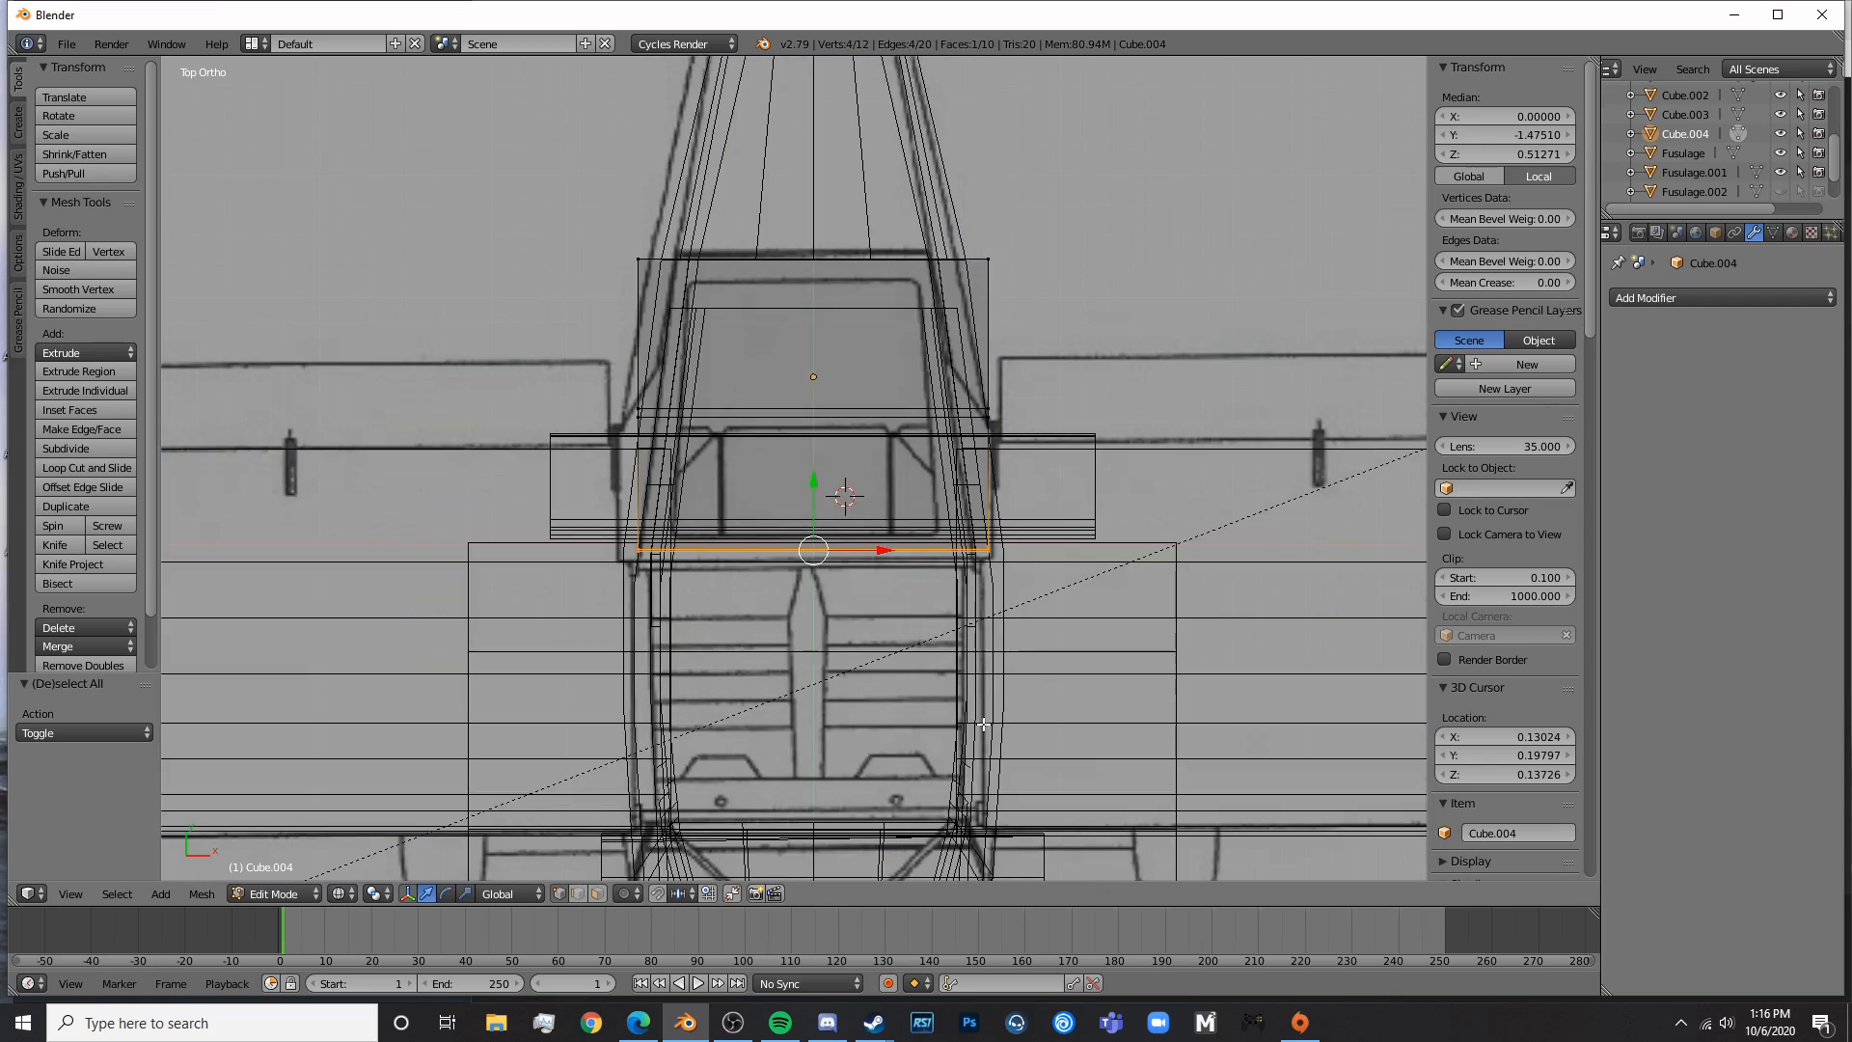
{"action": "middle_click_drag", "start_coordinate": [991, 720], "coordinate": [824, 548]}
{"action": "key", "text": "z"}
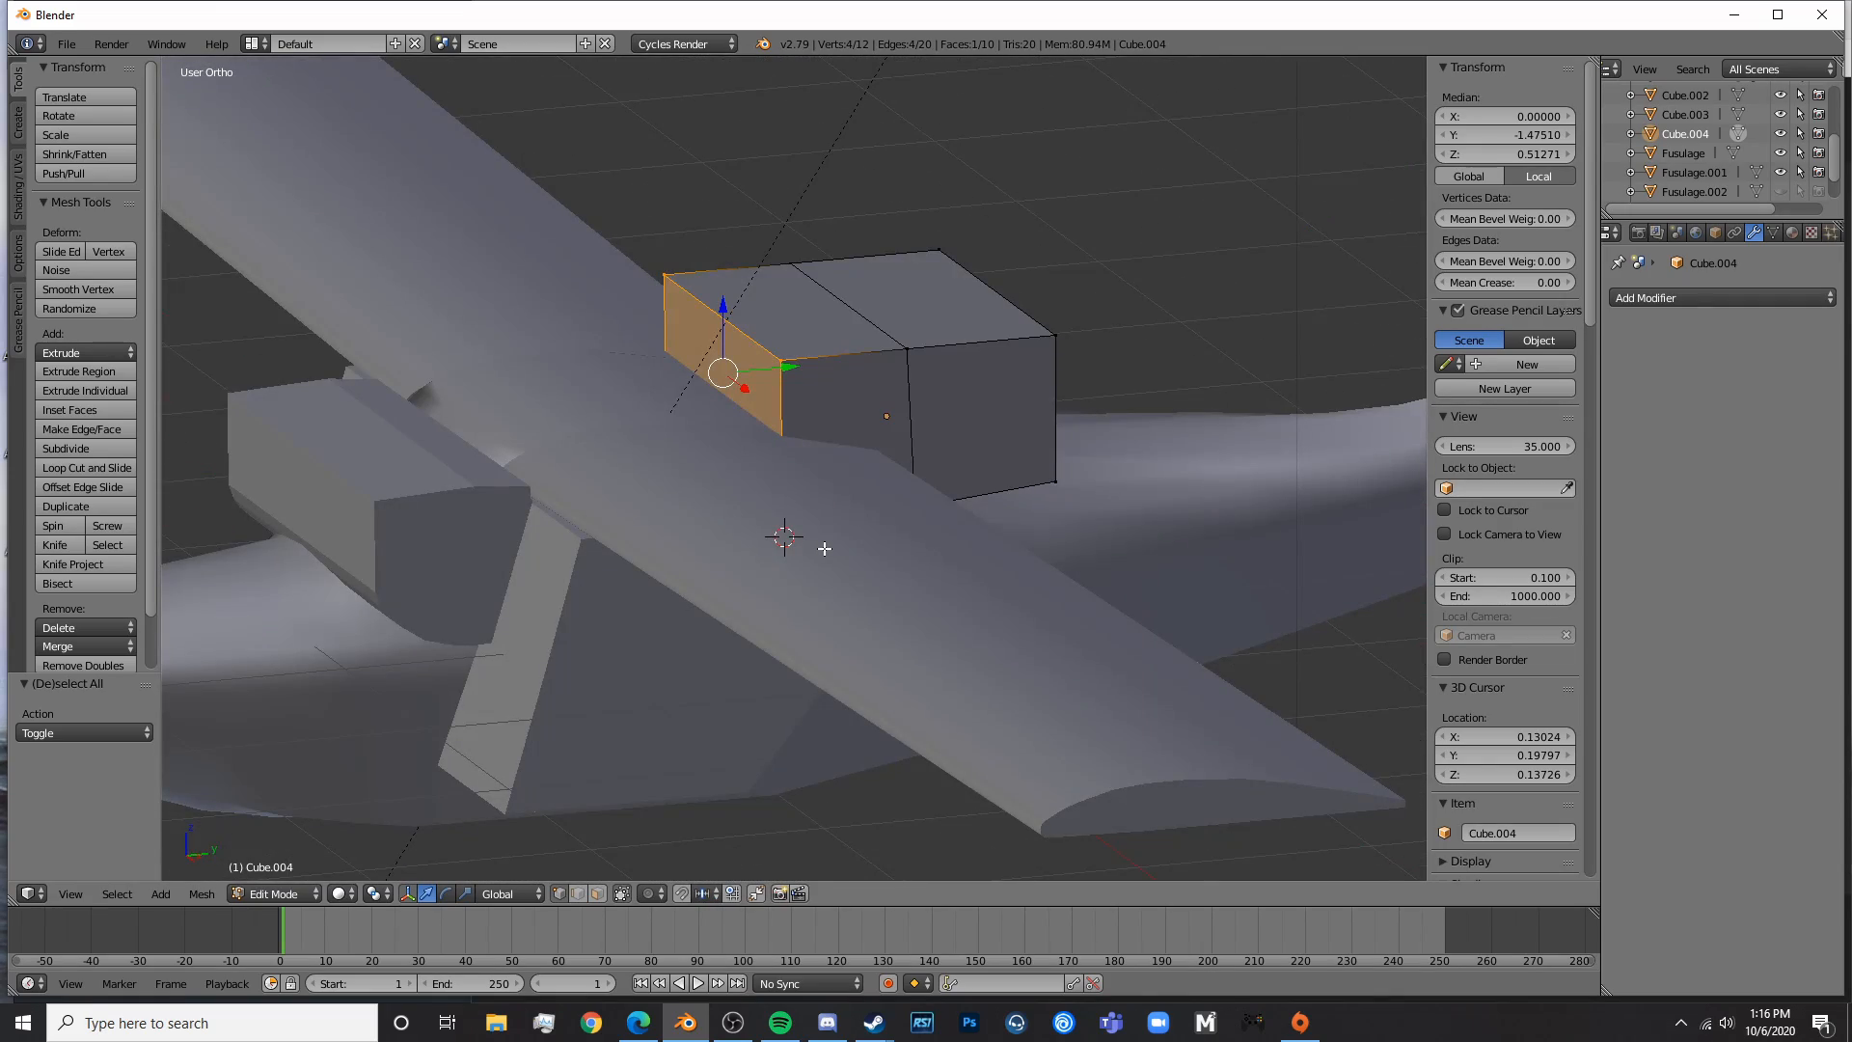
- Check the block against the blueprint in the top and side views, and leave edit mode
{"action": "key", "text": "KP_7"}
{"action": "key", "text": "z"}
{"action": "key", "text": "KP_3"}
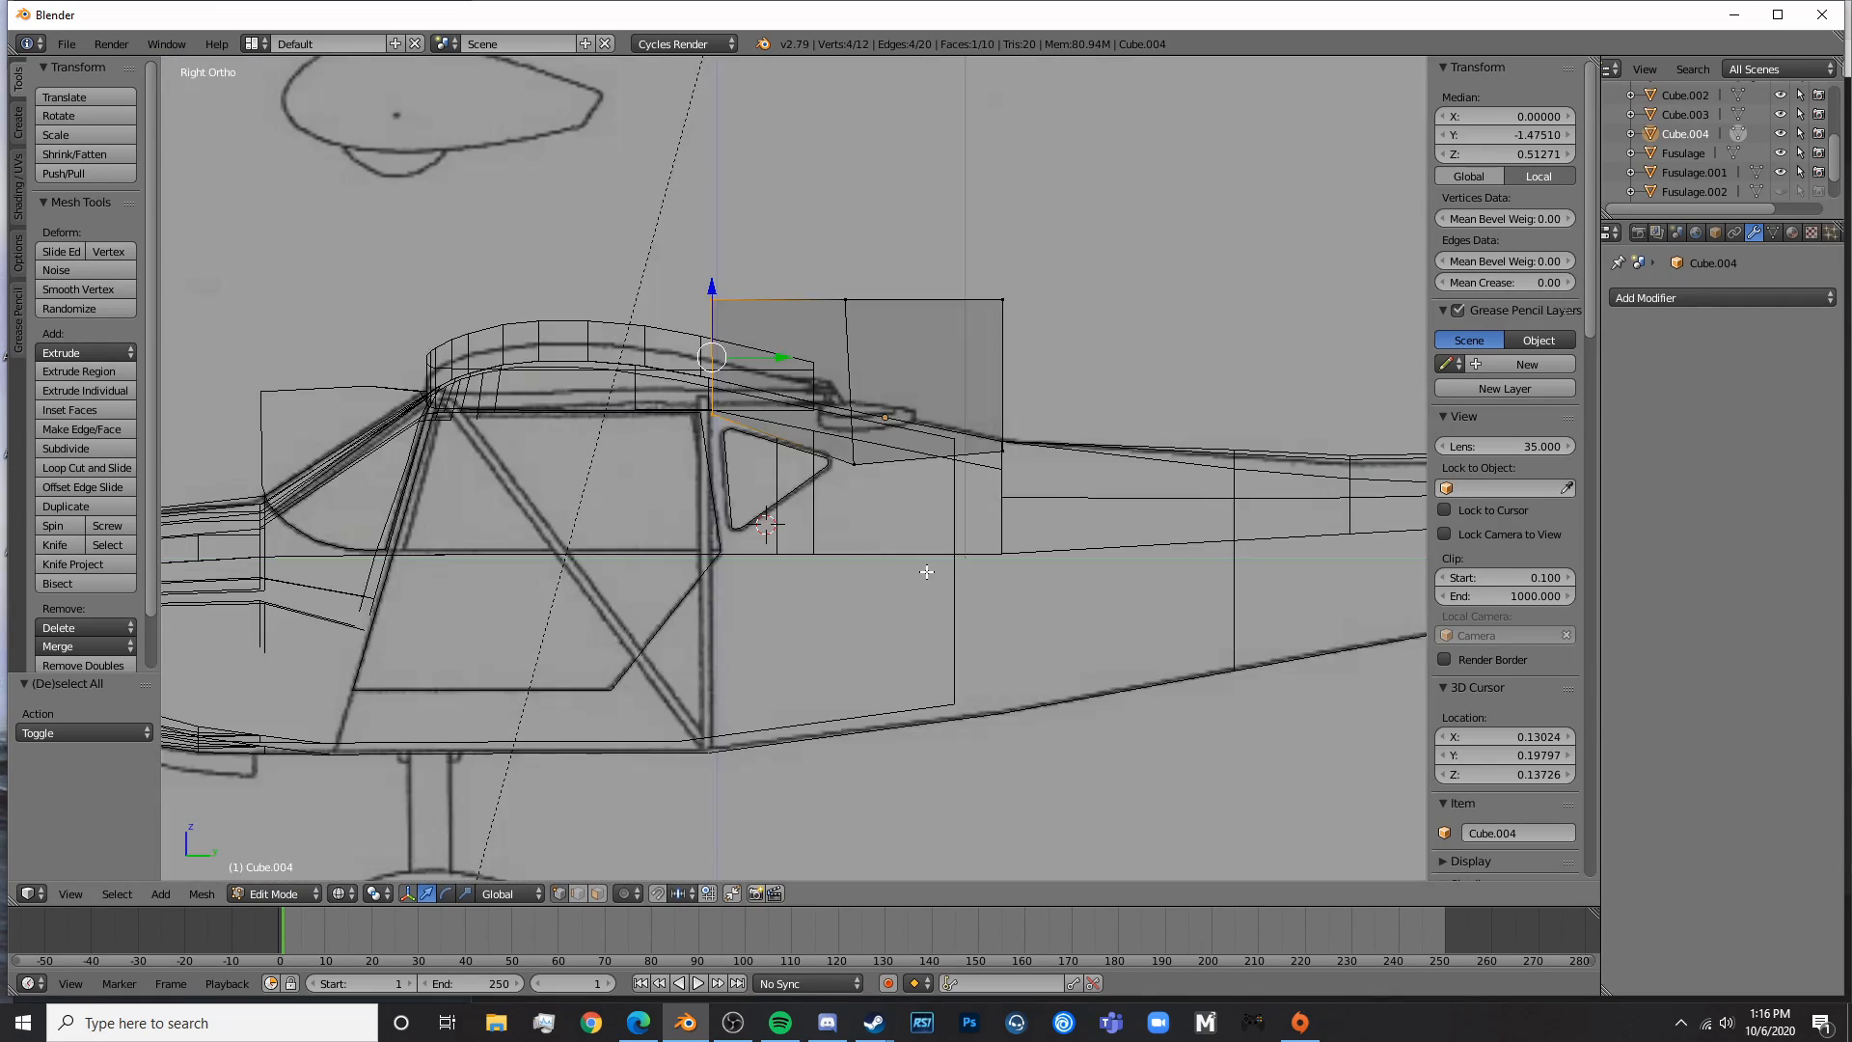
{"action": "scroll", "coordinate": [920, 549], "scroll_direction": "up", "scroll_amount": 4}
{"action": "middle_click_drag", "start_coordinate": [988, 304], "coordinate": [967, 378], "text": "shift"}
{"action": "key", "text": "Tab"}
{"action": "key", "text": "Tab"}
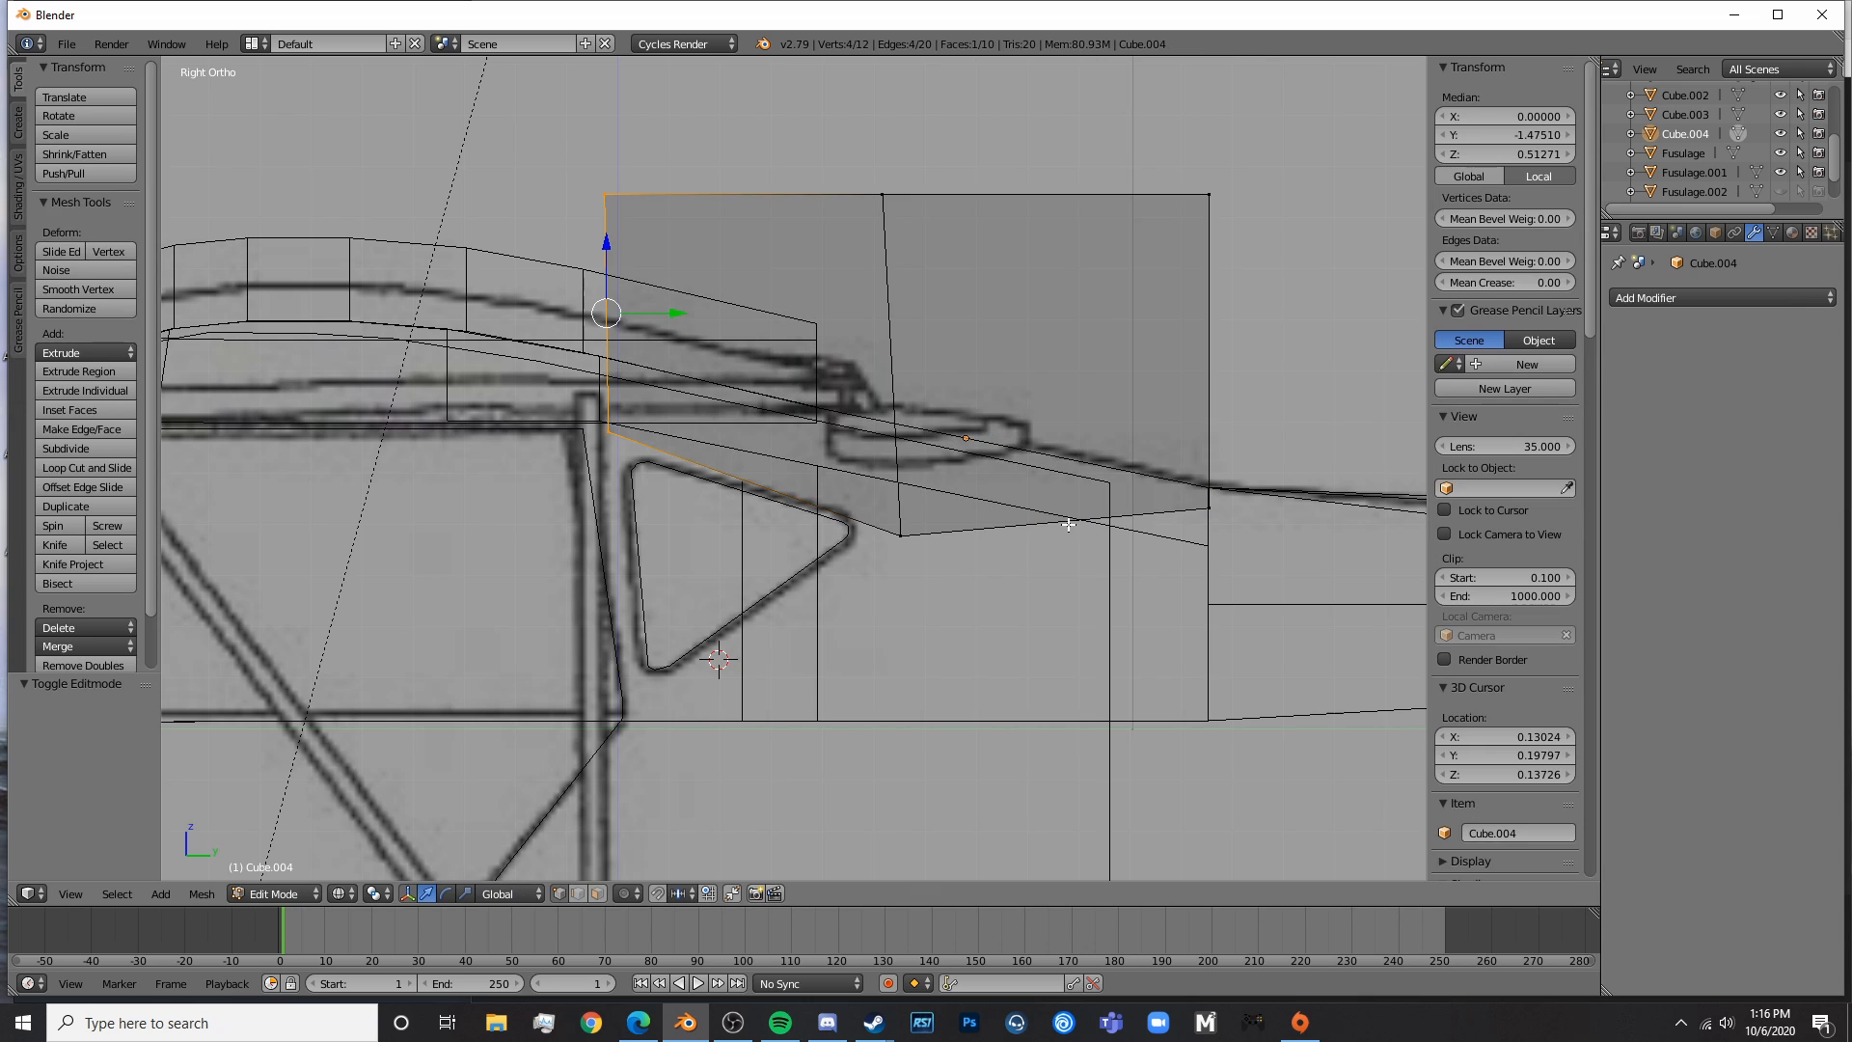
{"action": "key", "text": "Tab"}
{"action": "scroll", "coordinate": [1235, 513], "scroll_direction": "down", "scroll_amount": 7}
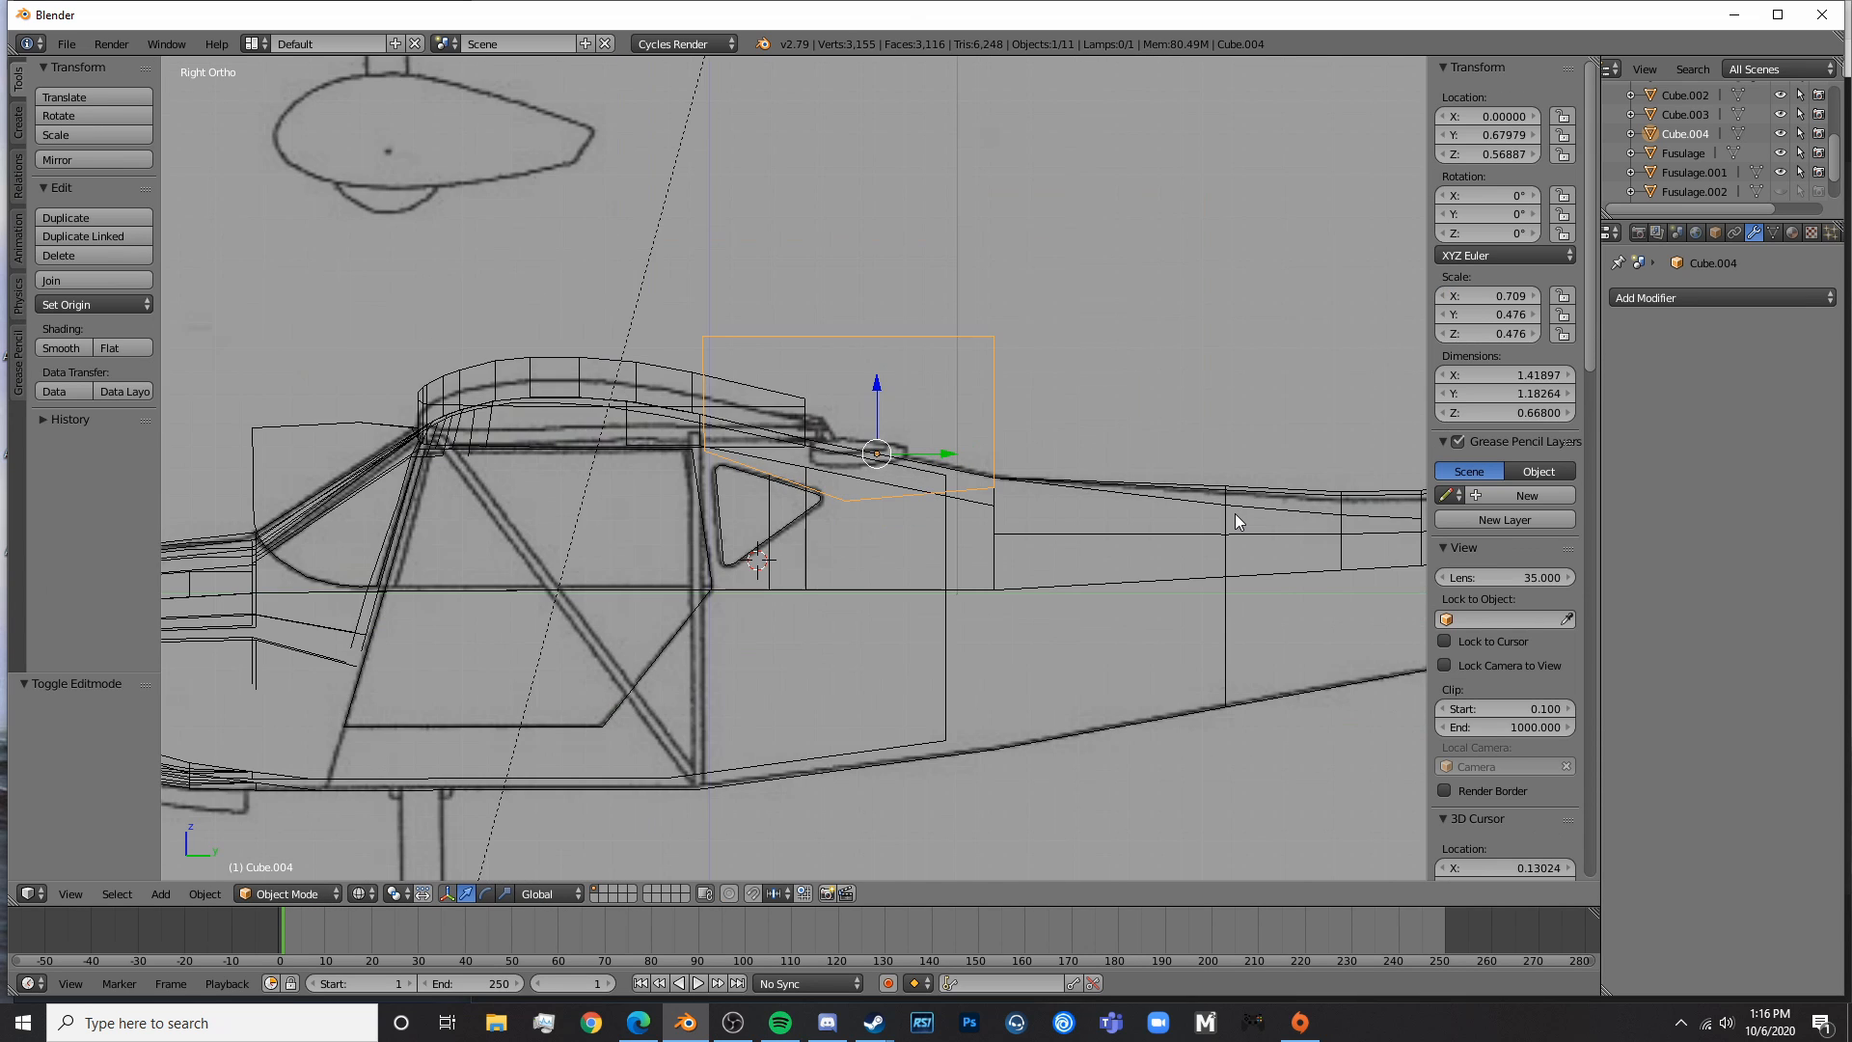
{"action": "key", "text": "z"}
- Switch to the browser, return to the kitfox image results, and look for photos showing the cabin roof
{"action": "left_click", "coordinate": [638, 1022]}
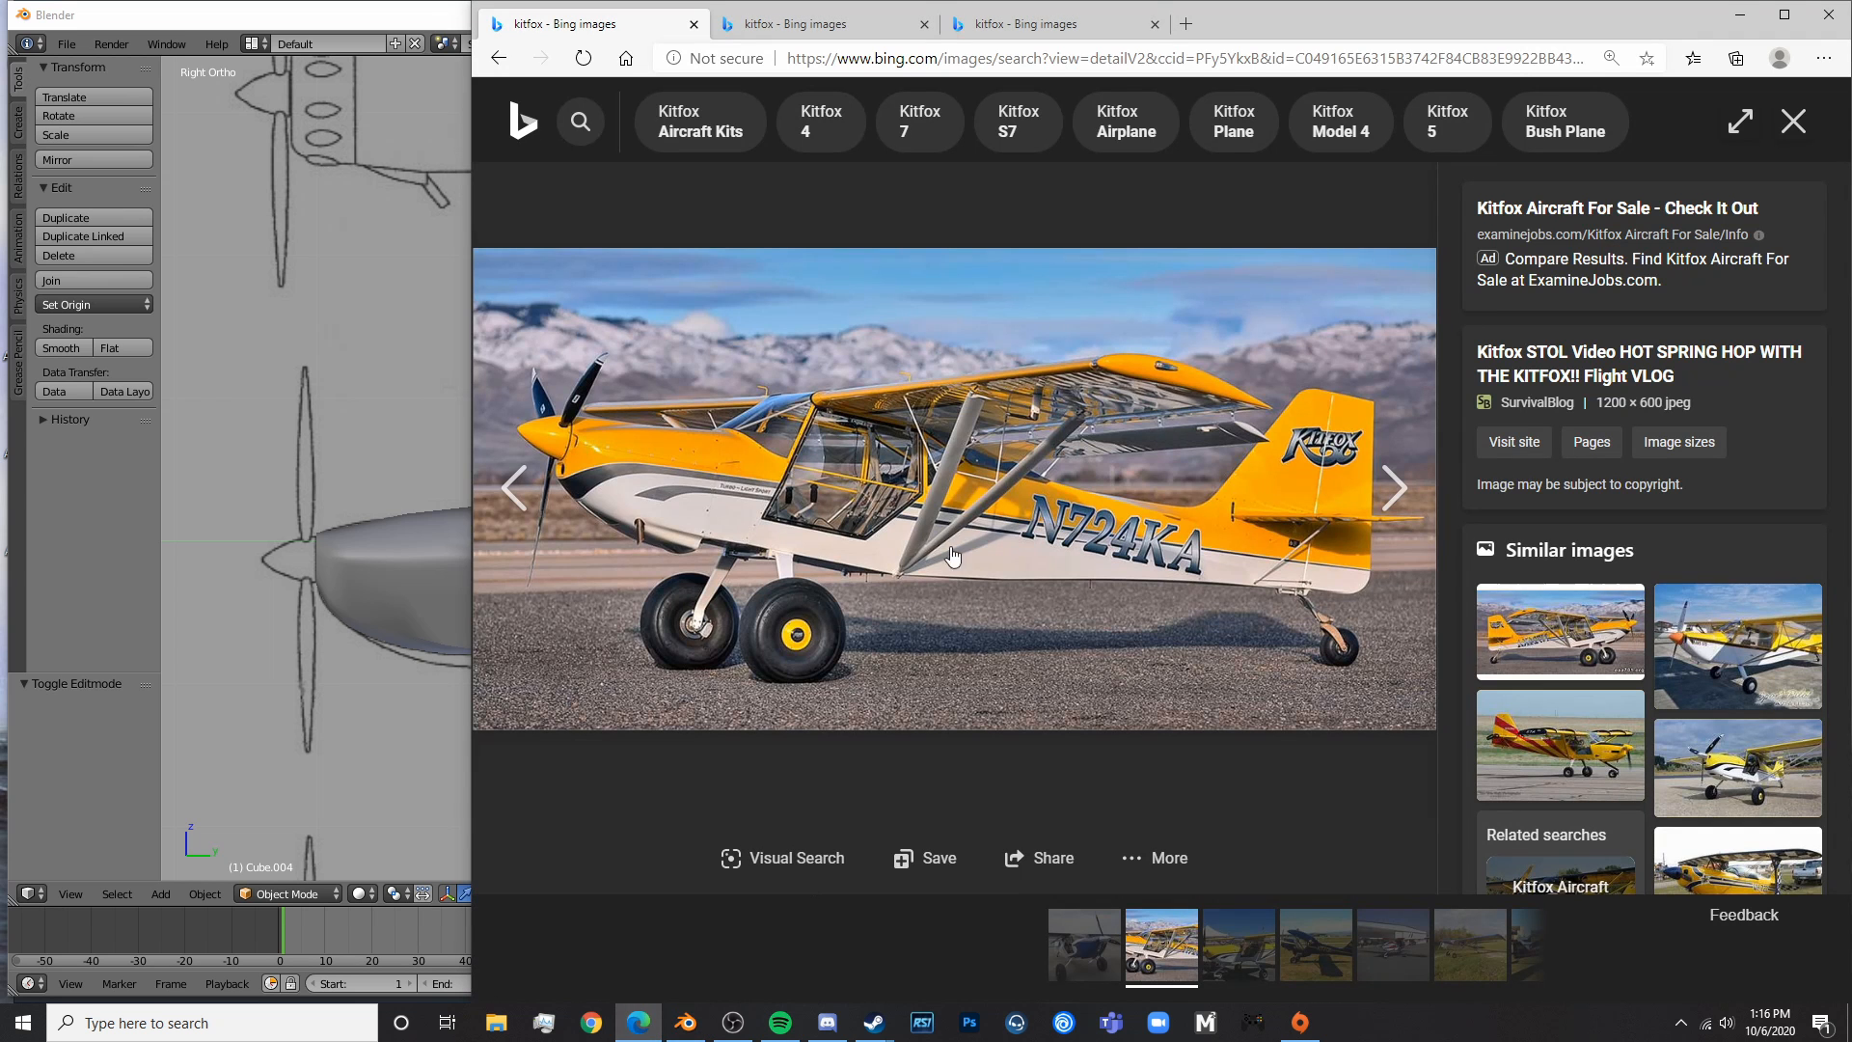
{"action": "left_click", "coordinate": [1070, 27]}
{"action": "left_click", "coordinate": [498, 58]}
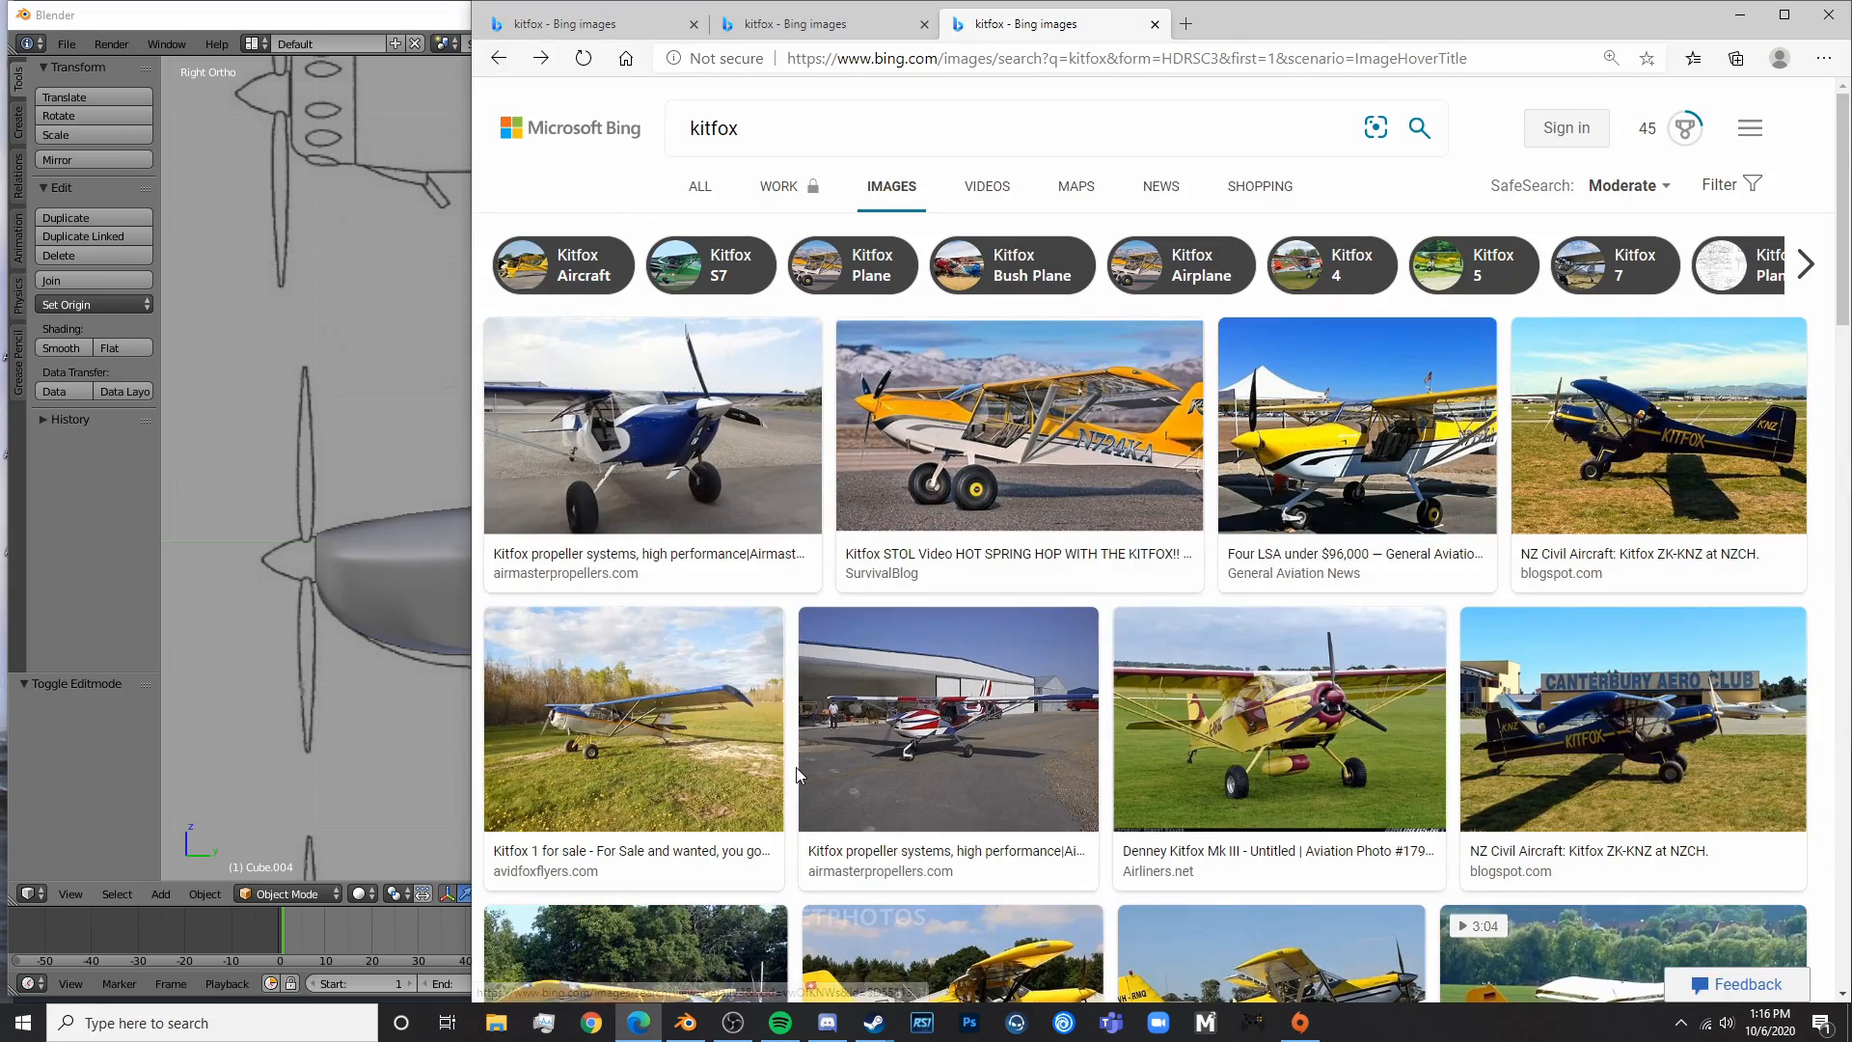
{"action": "scroll", "coordinate": [1204, 456], "scroll_direction": "down", "scroll_amount": 3}
{"action": "scroll", "coordinate": [1205, 456], "scroll_direction": "down", "scroll_amount": 7}
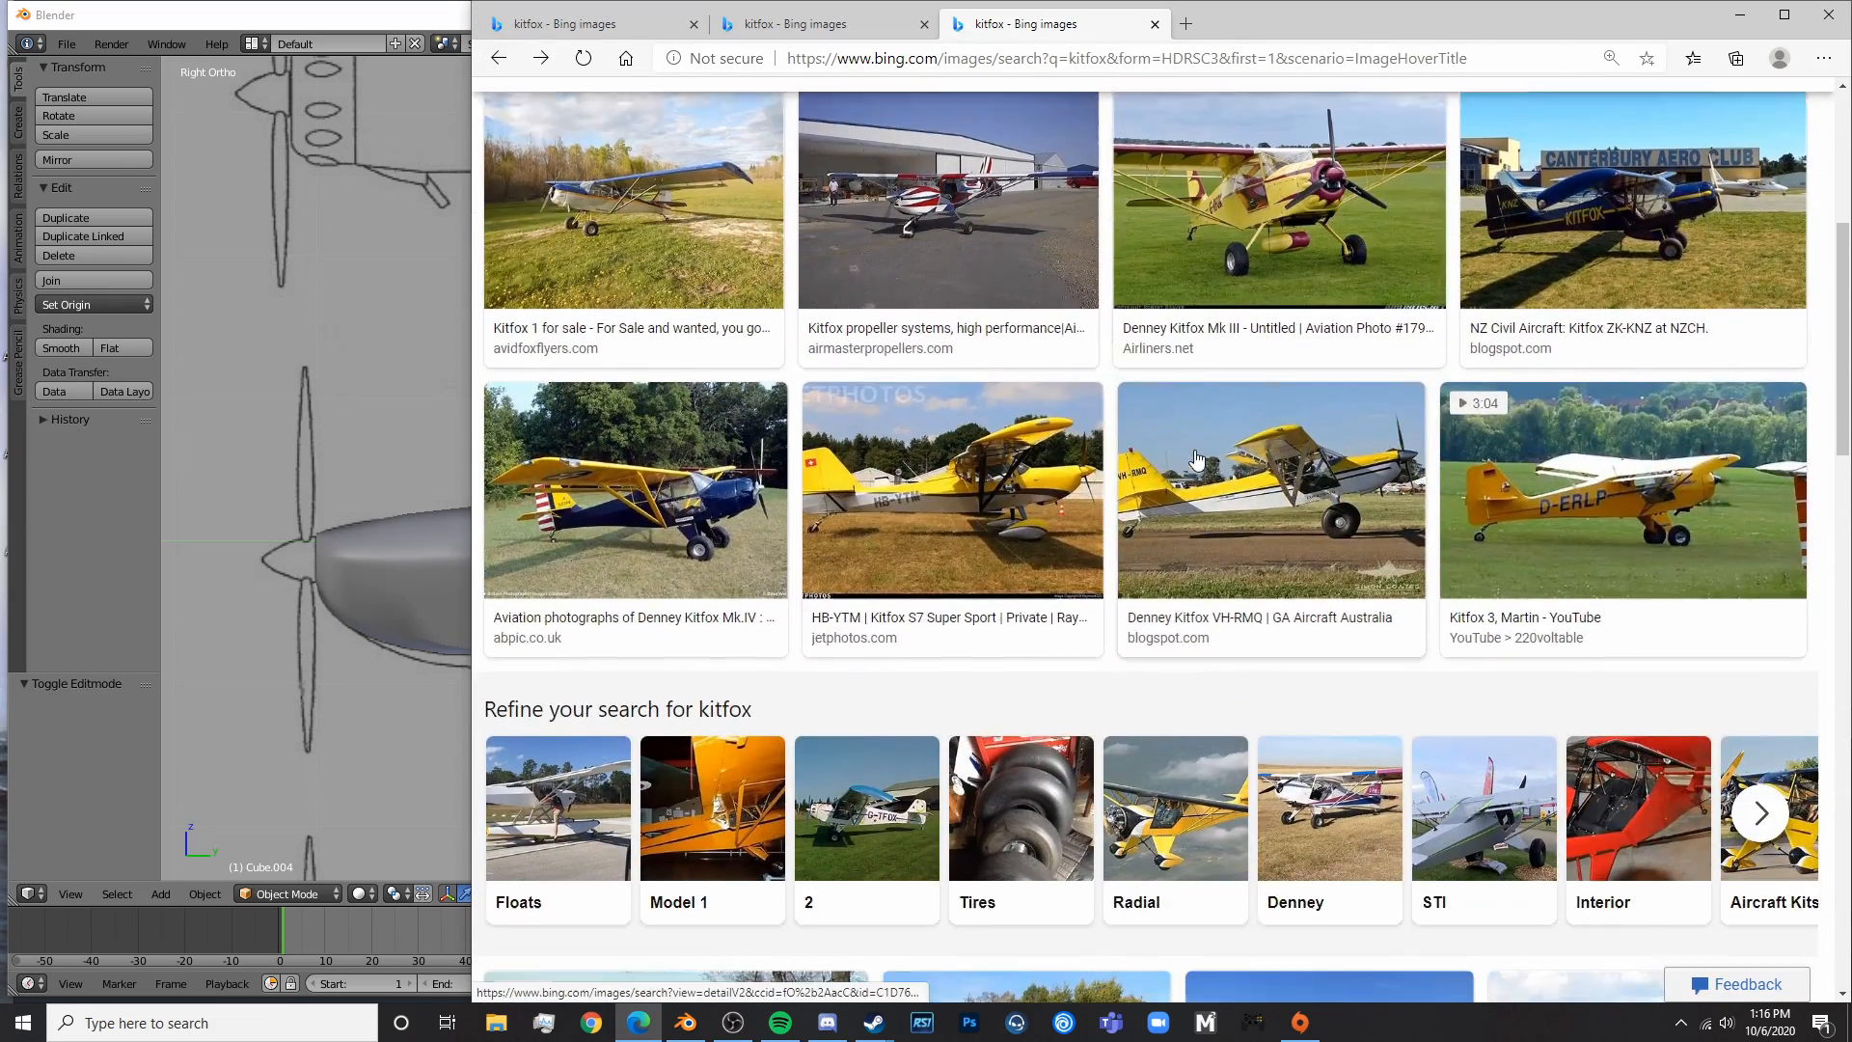
{"action": "scroll", "coordinate": [1195, 458], "scroll_direction": "down", "scroll_amount": 4}
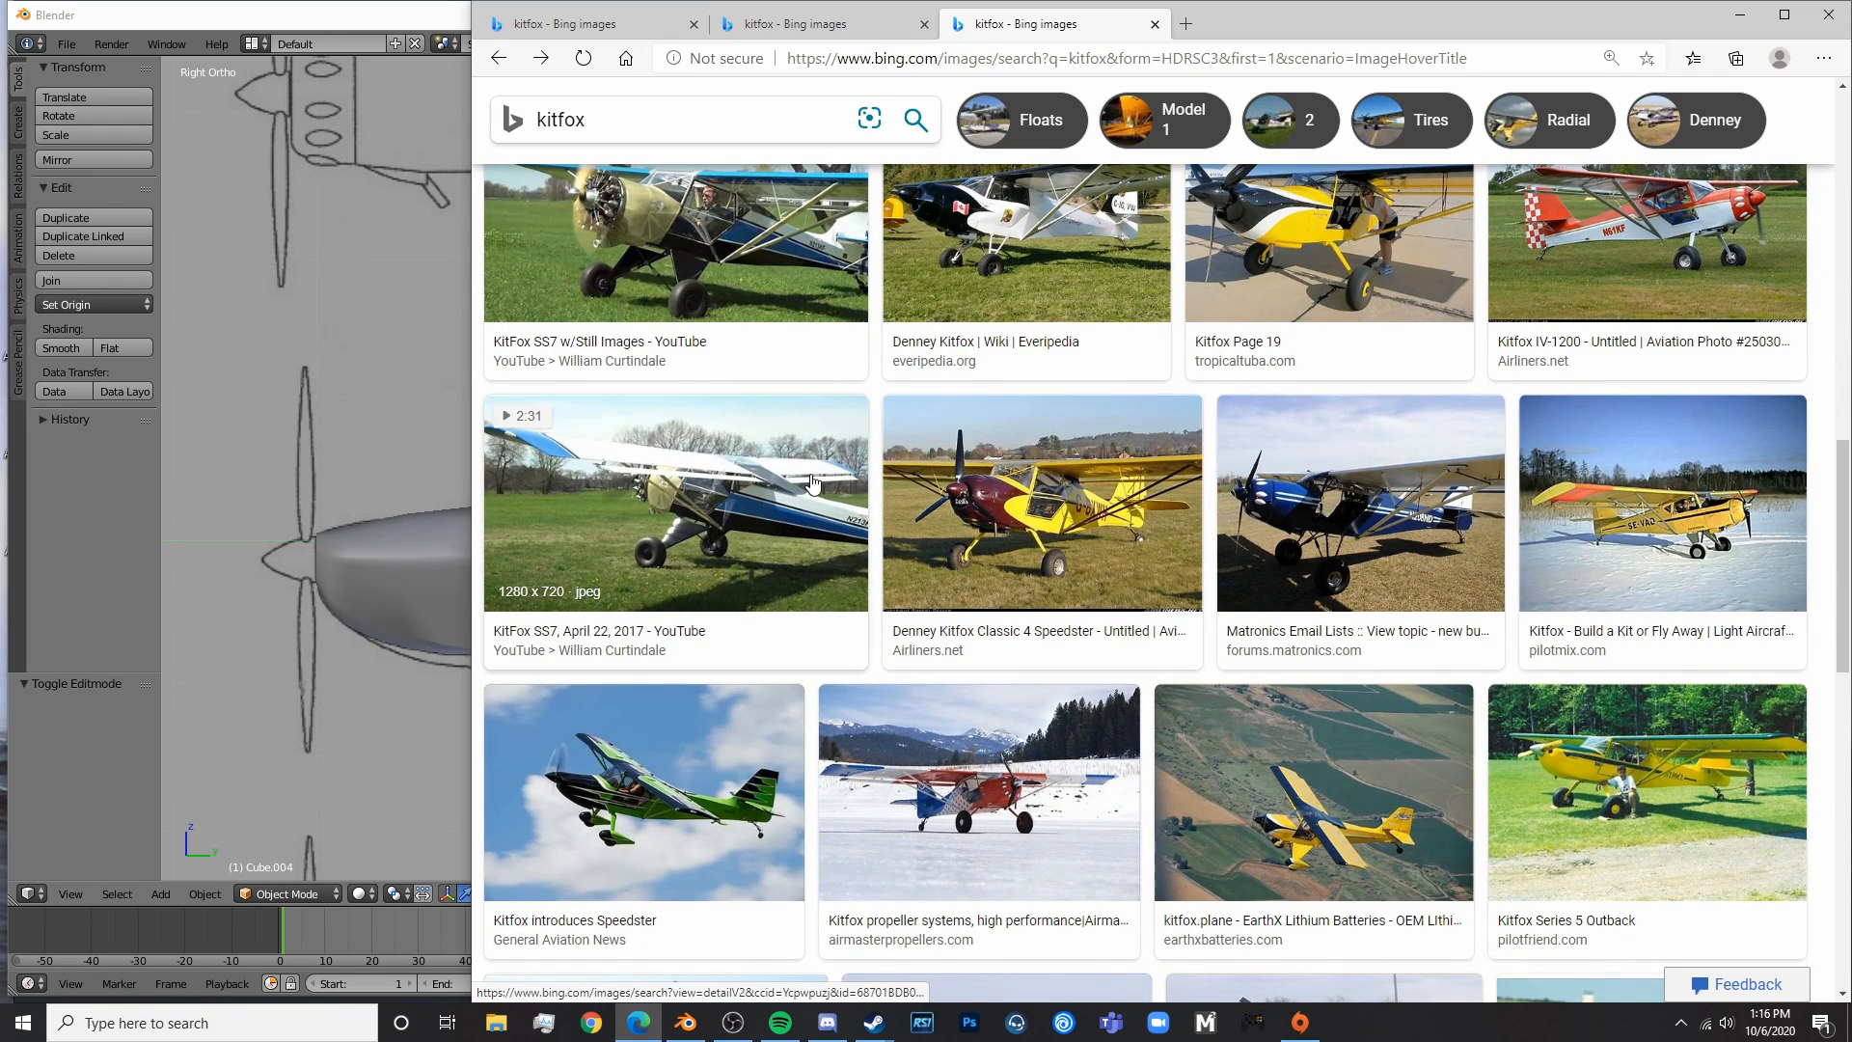
- Examine the Kitfox SS7 and Kitfox Speedster photos, and switch back to Blender
{"action": "left_click", "coordinate": [813, 484]}
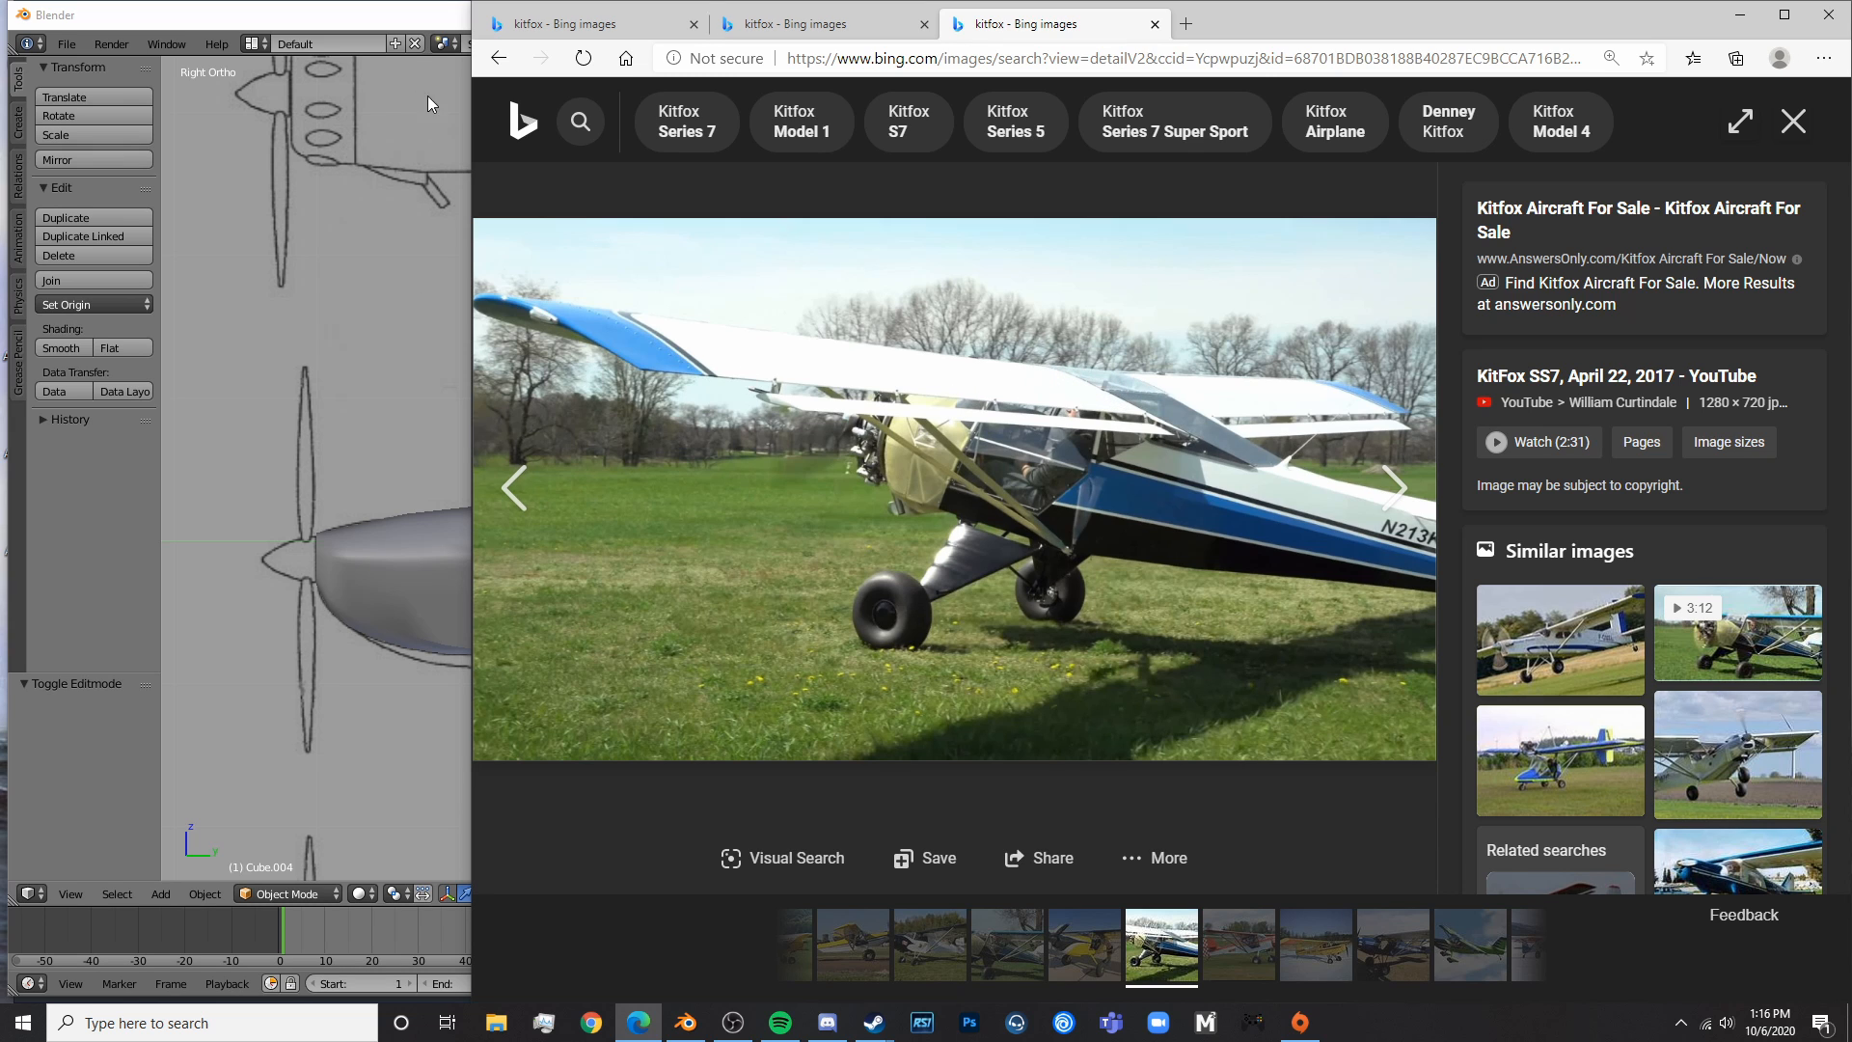
{"action": "left_click", "coordinate": [504, 62]}
{"action": "scroll", "coordinate": [681, 290], "scroll_direction": "down", "scroll_amount": 5}
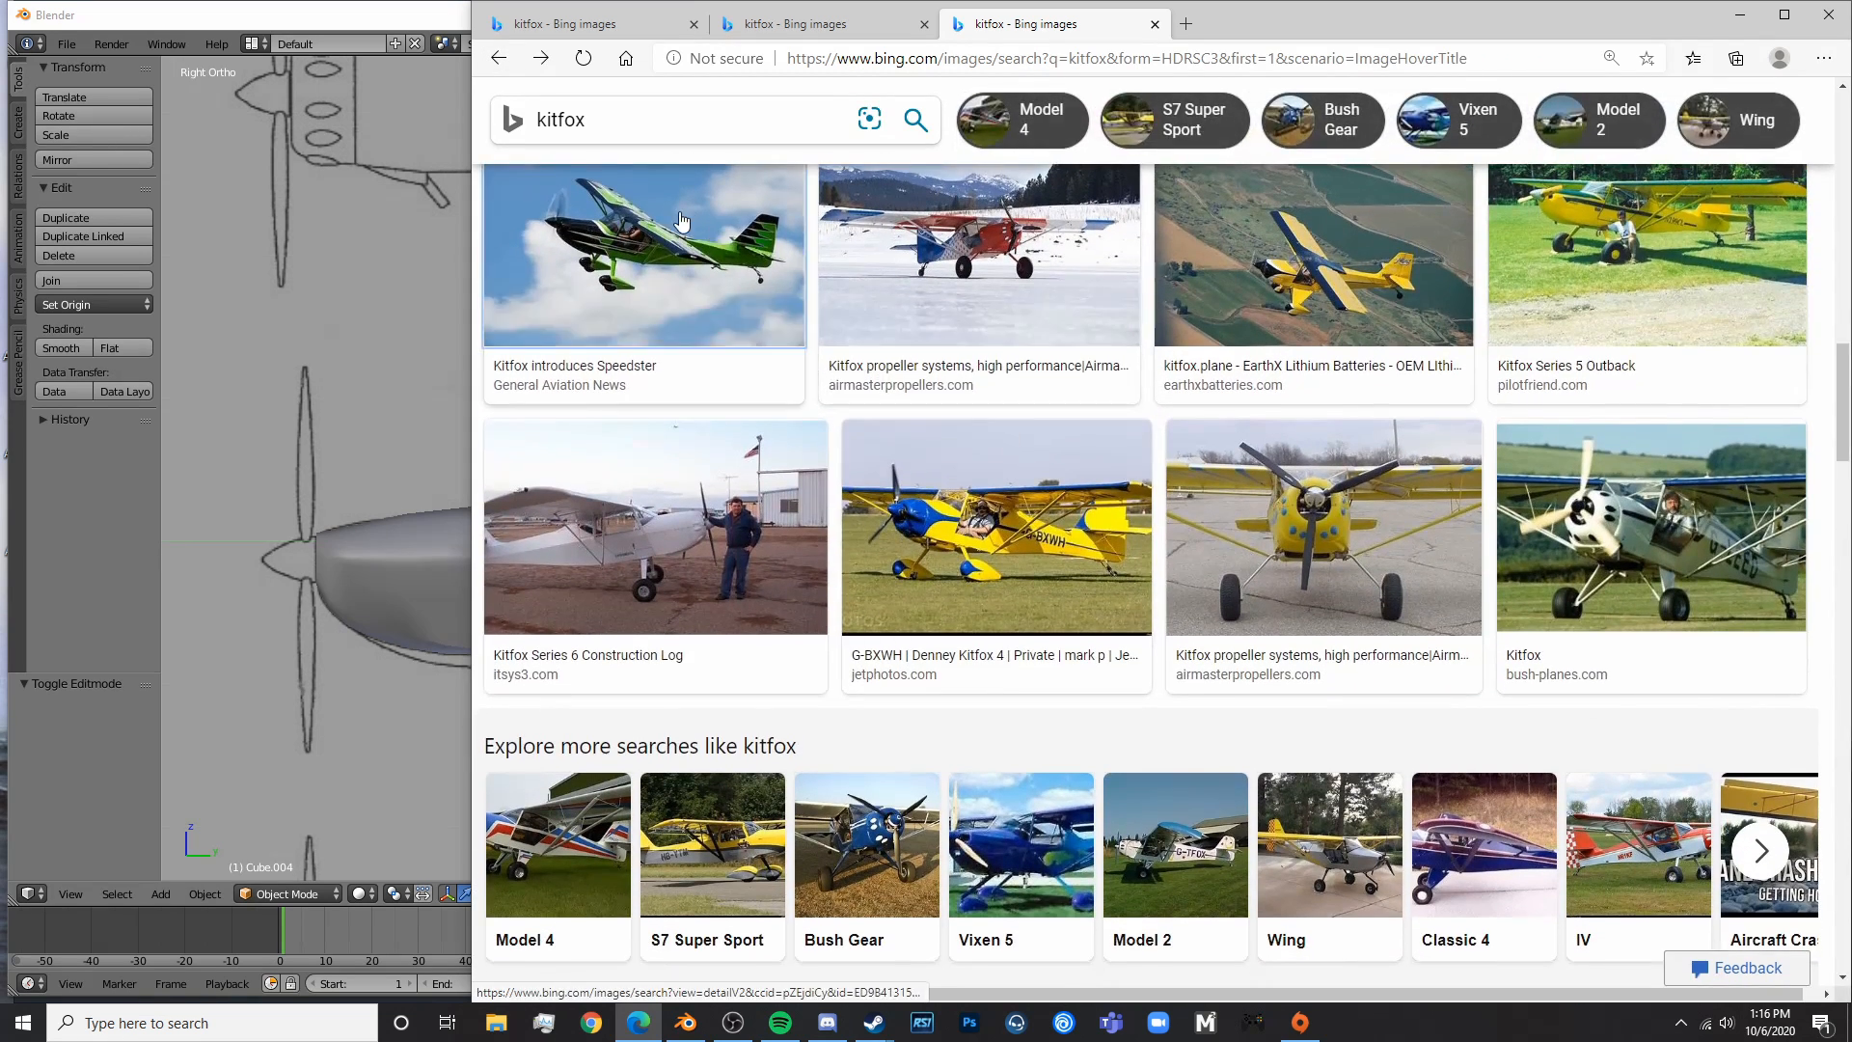
{"action": "left_click", "coordinate": [681, 222]}
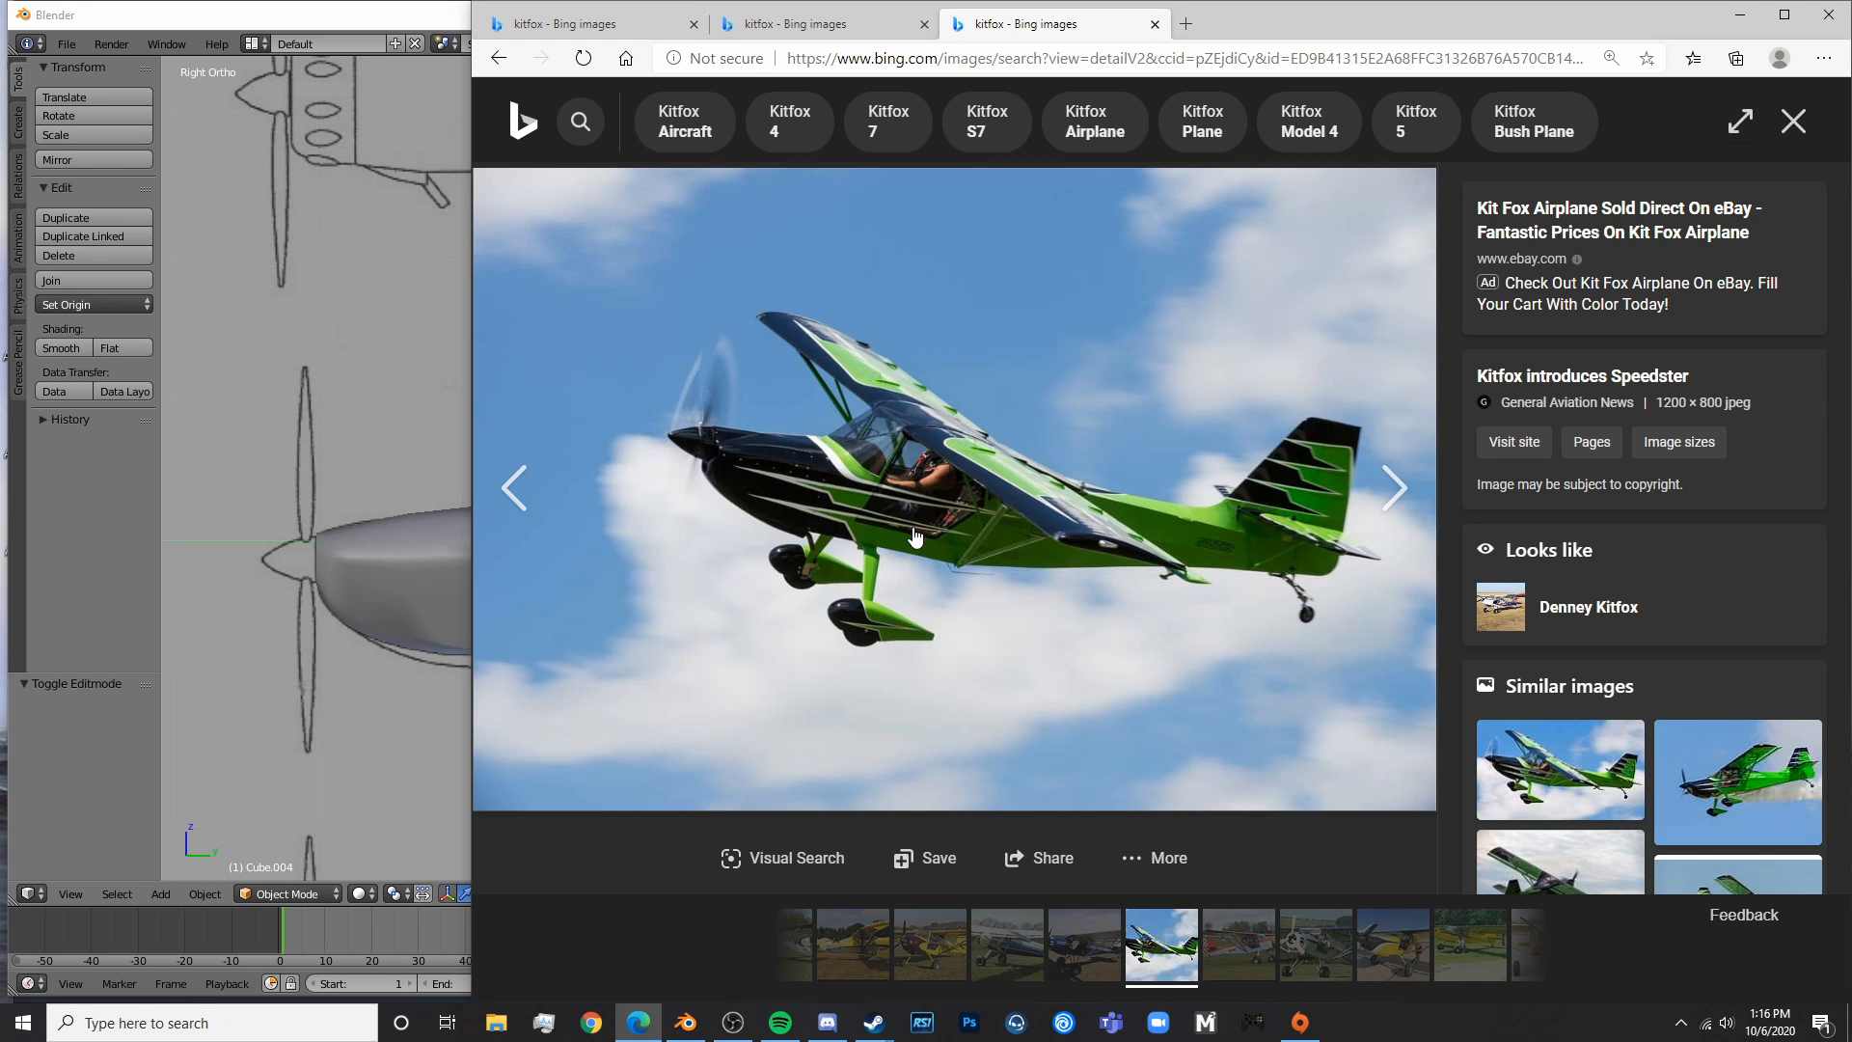
{"action": "left_click", "coordinate": [381, 679]}
- Add a new cube on the cabin roof just ahead of the rear roof block in the side view
{"action": "scroll", "coordinate": [695, 540], "scroll_direction": "up", "scroll_amount": 4}
{"action": "key", "text": "z"}
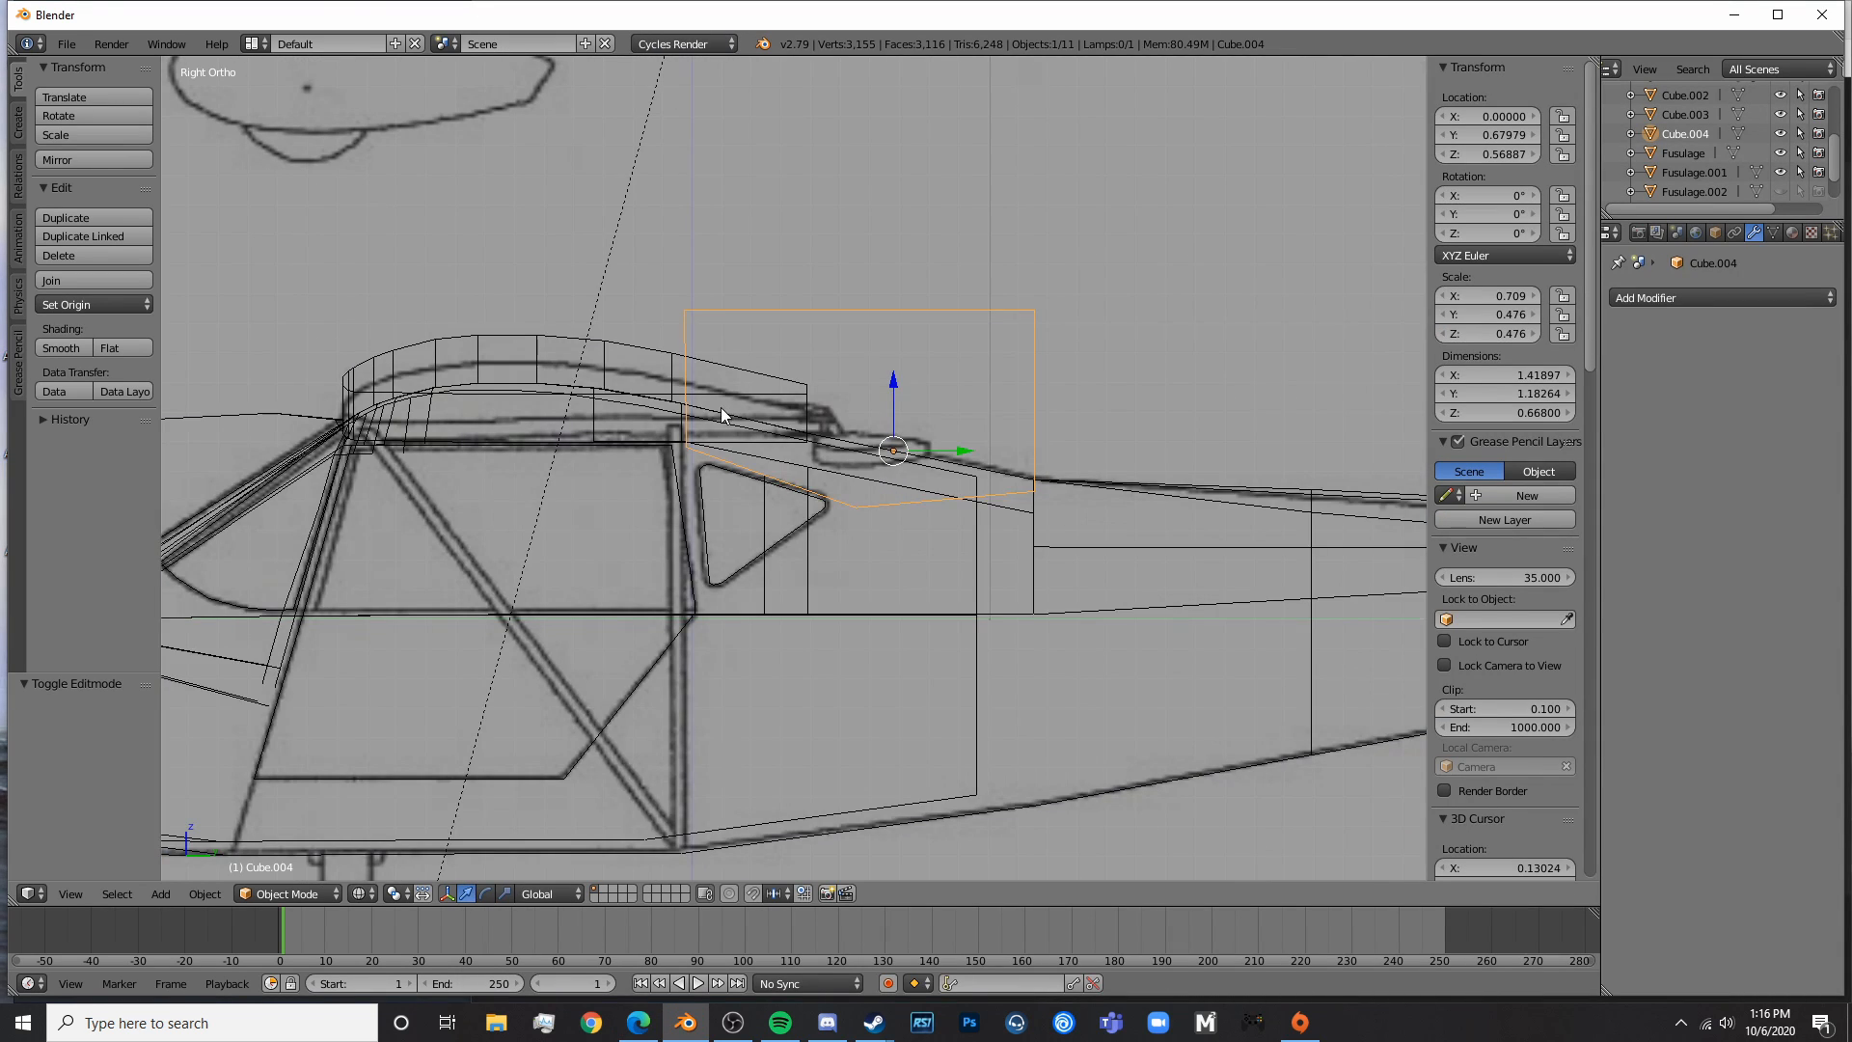
{"action": "middle_click_drag", "start_coordinate": [685, 413], "coordinate": [796, 448], "text": "shift"}
{"action": "key", "text": "a"}
{"action": "left_click", "coordinate": [767, 445]}
{"action": "key", "text": "shift+a"}
{"action": "mouse_move", "coordinate": [766, 446]}
{"action": "left_click", "coordinate": [865, 465]}
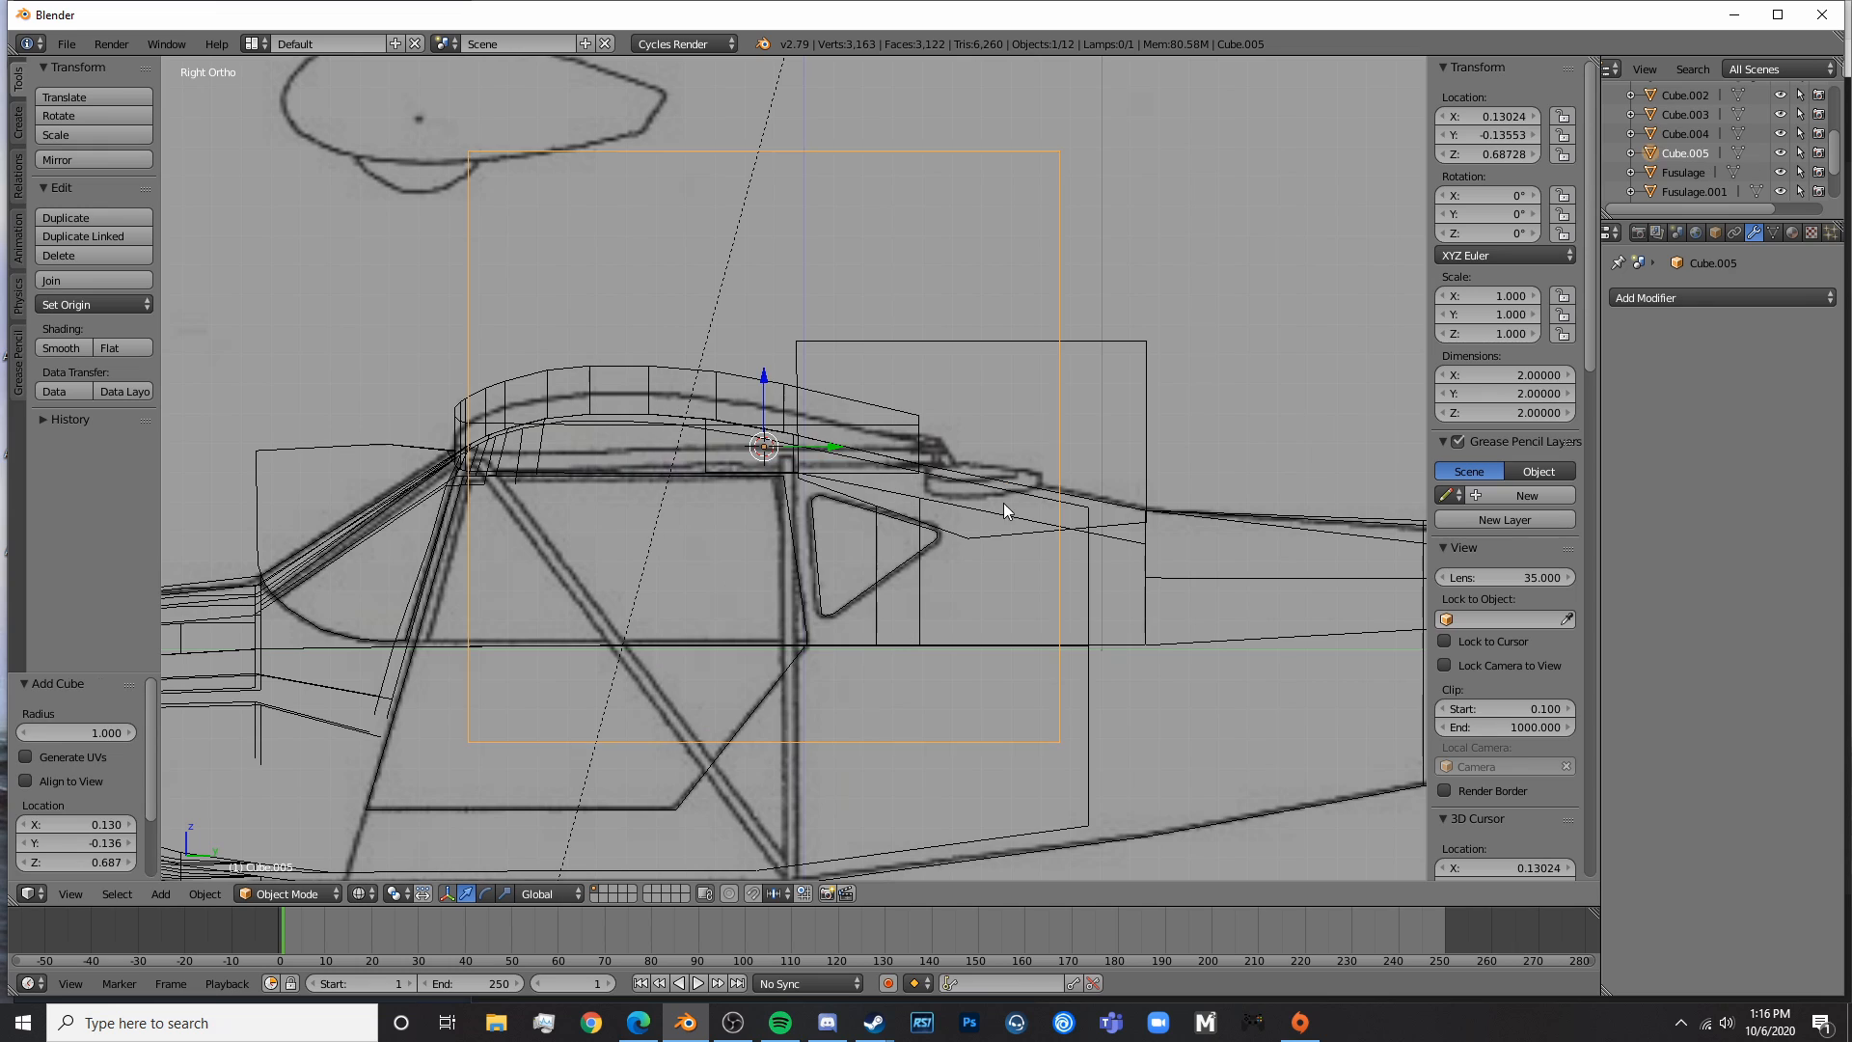
- Scale the cube to 0.228 and place it against the rear roof block's front, at about Y -0.266 and Z 0.830
{"action": "key", "text": "s"}
{"action": "left_click", "coordinate": [802, 443]}
{"action": "key", "text": "g"}
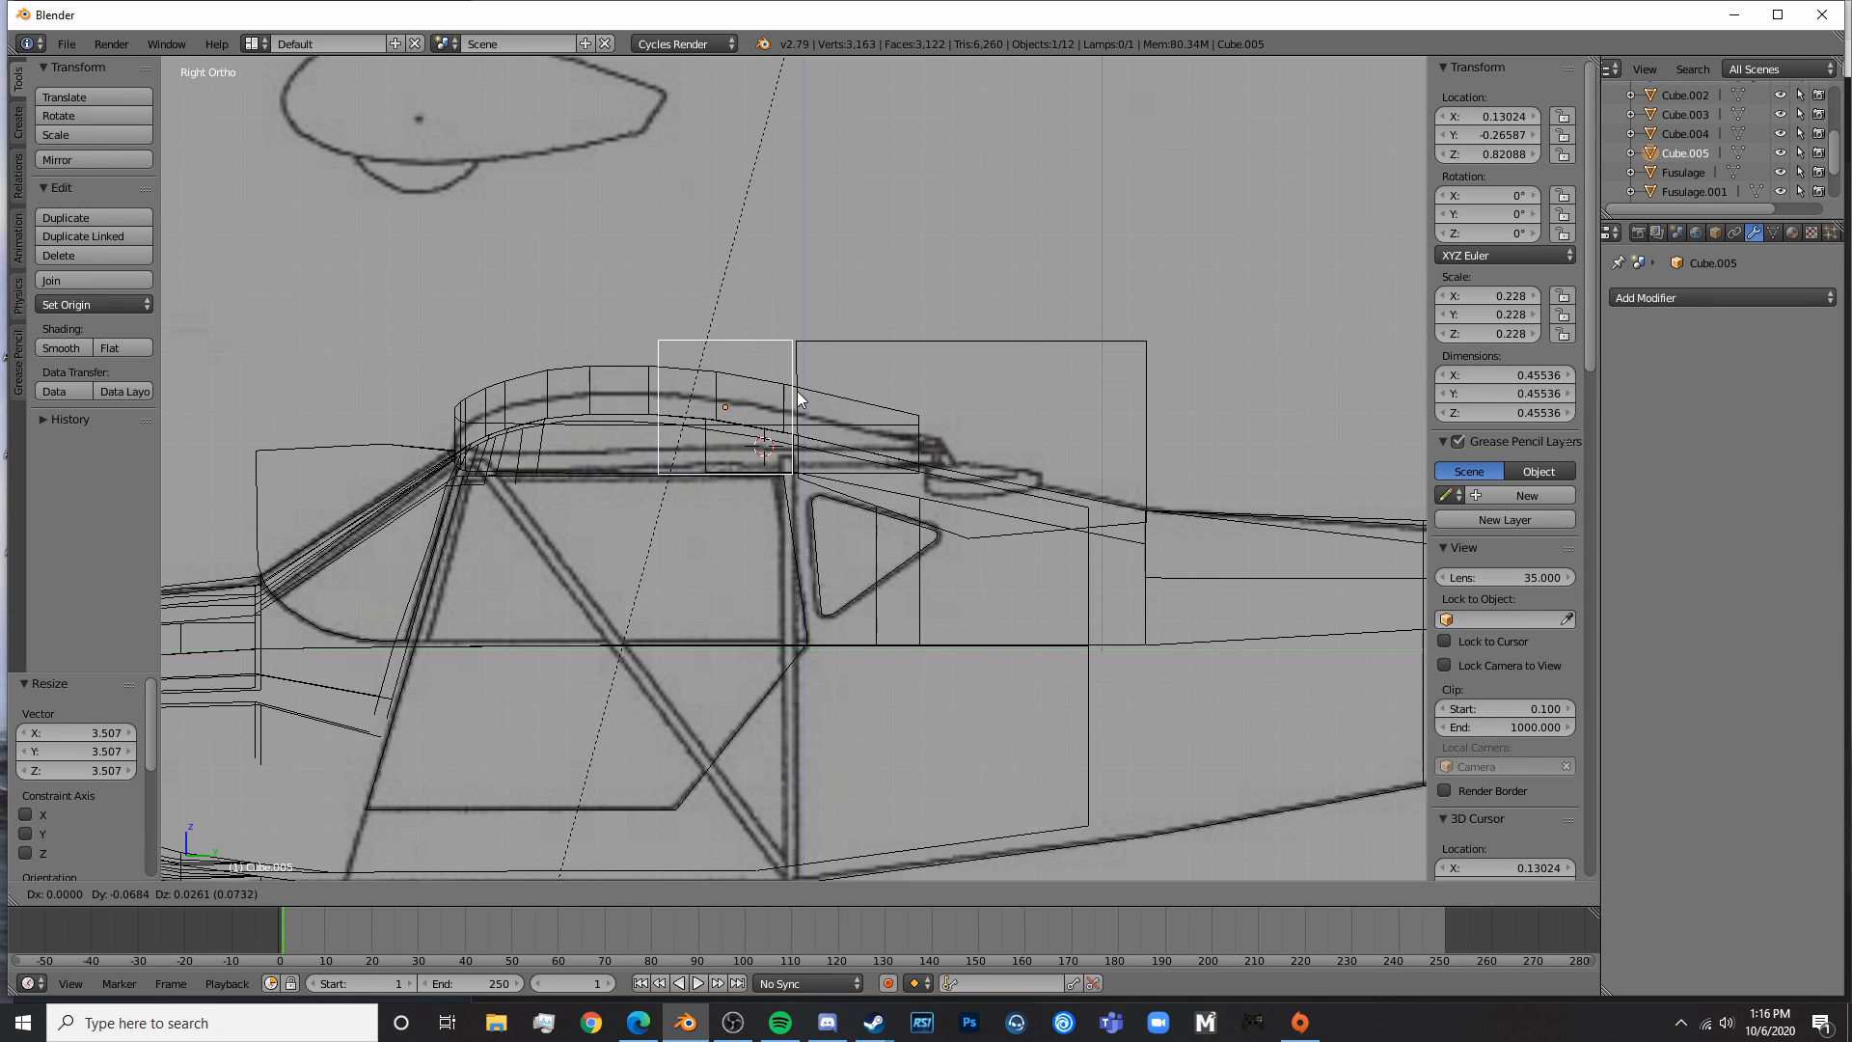
{"action": "left_click", "coordinate": [797, 390]}
{"action": "scroll", "coordinate": [790, 476], "scroll_direction": "up", "scroll_amount": 3}
{"action": "key", "text": "g"}
{"action": "key", "text": "z"}
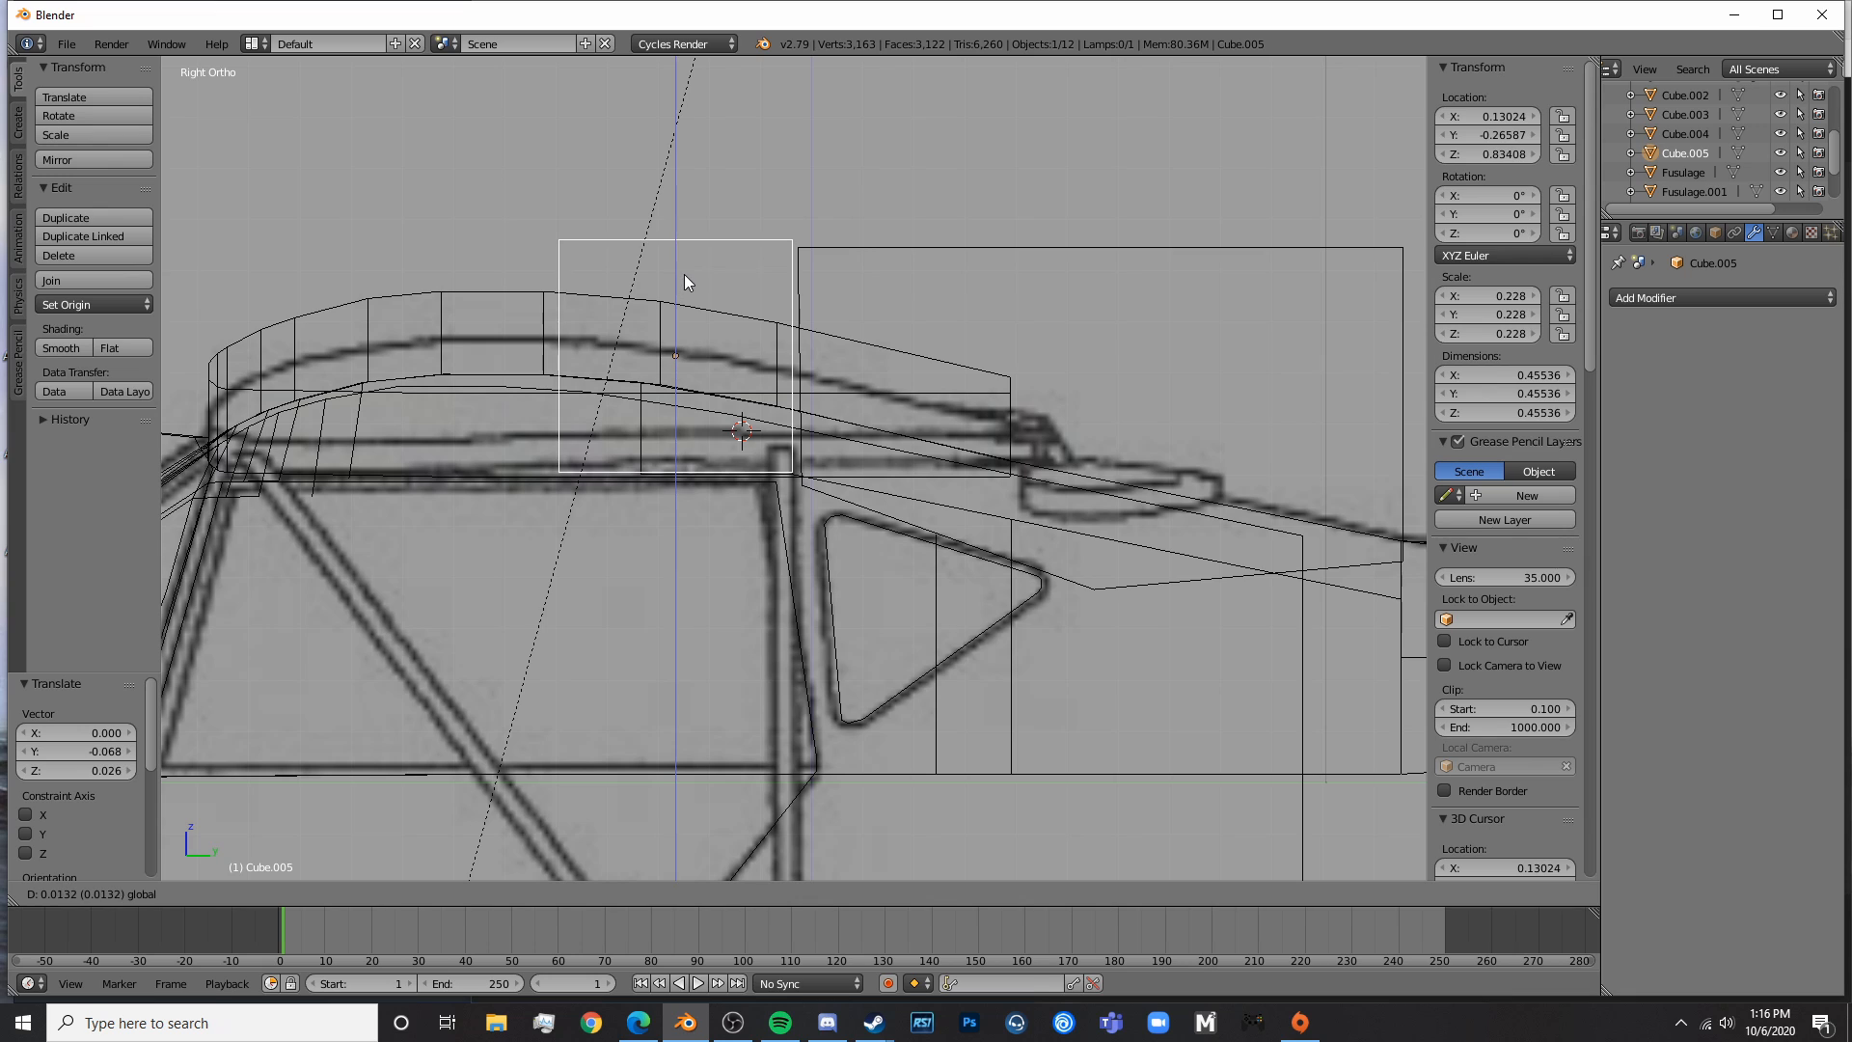
{"action": "left_click", "coordinate": [680, 276]}
- Extrude the cube's front face forward to the top of the windshield, for an overall length of about 1.13
{"action": "key", "text": "Tab"}
{"action": "middle_click_drag", "start_coordinate": [680, 276], "coordinate": [978, 320], "text": "shift"}
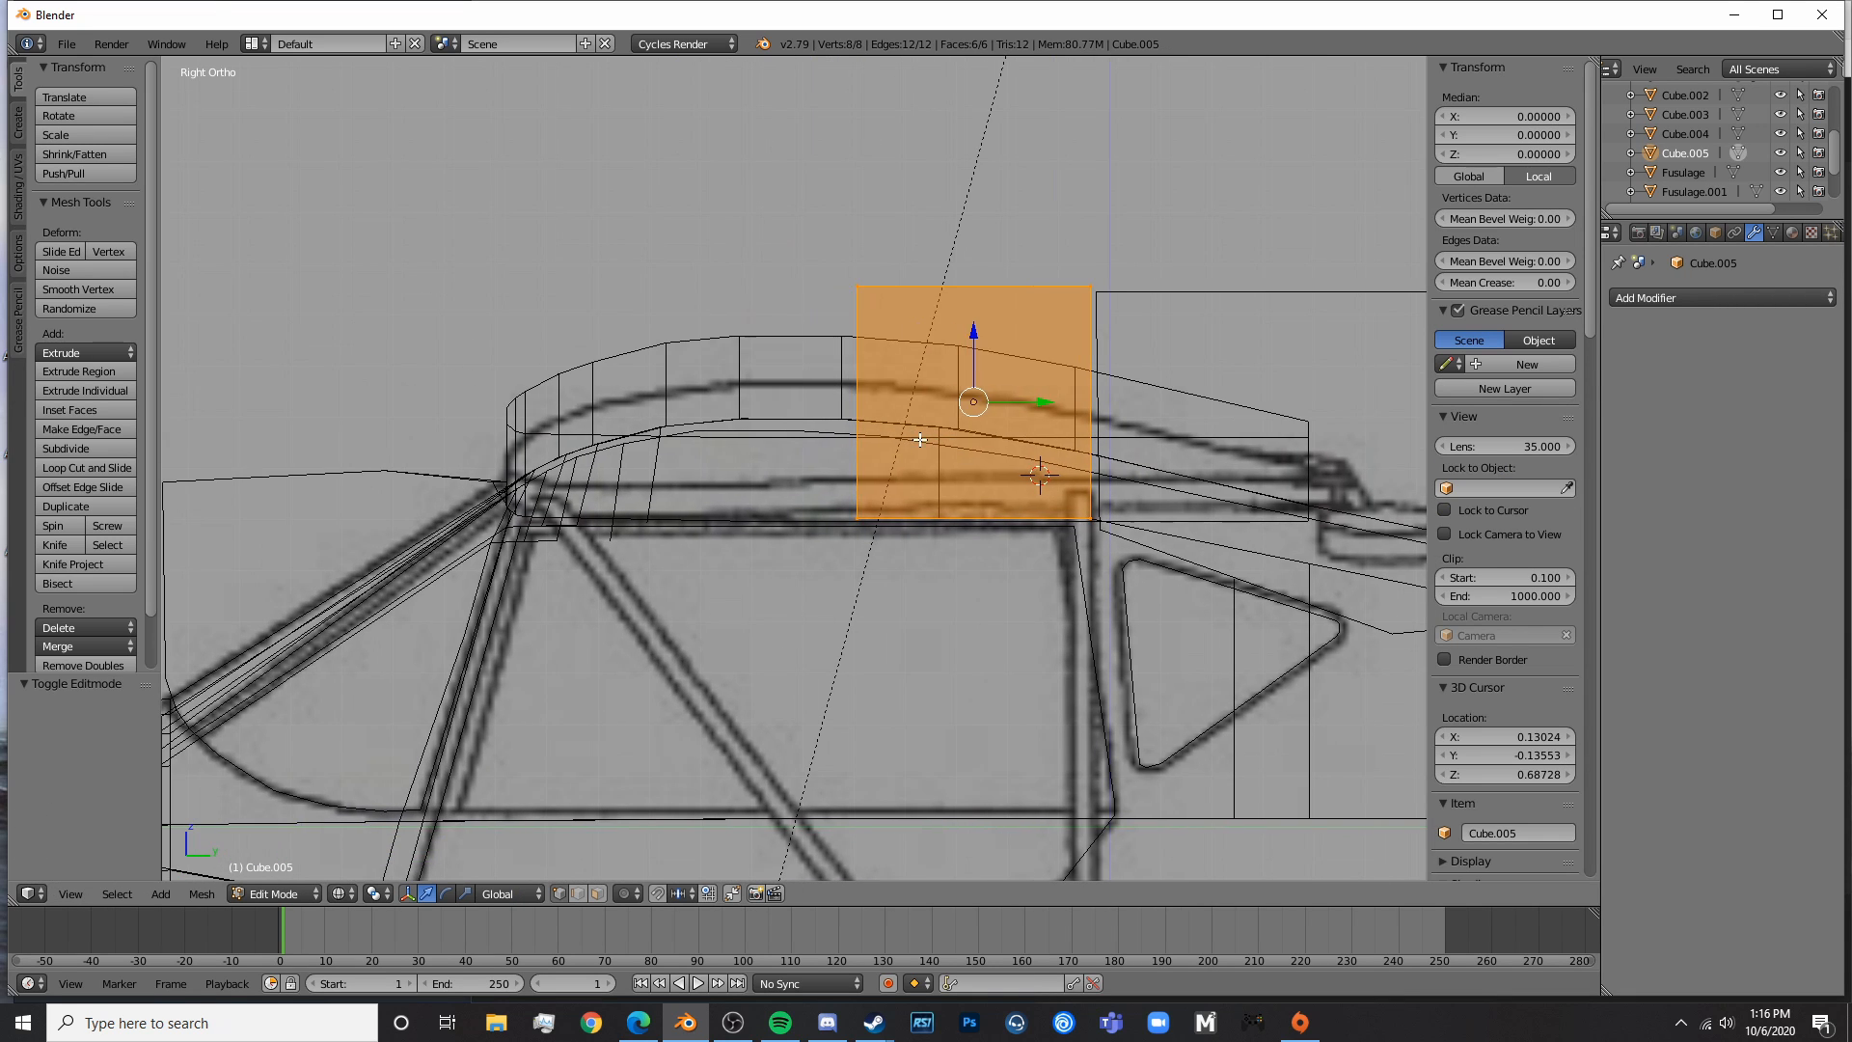
{"action": "key", "text": "a"}
{"action": "key", "text": "c"}
{"action": "left_click", "coordinate": [857, 517]}
{"action": "left_click", "coordinate": [862, 292]}
{"action": "right_click", "coordinate": [865, 304]}
{"action": "middle_click_drag", "start_coordinate": [1015, 391], "coordinate": [1165, 377], "text": "shift"}
{"action": "key", "text": "e"}
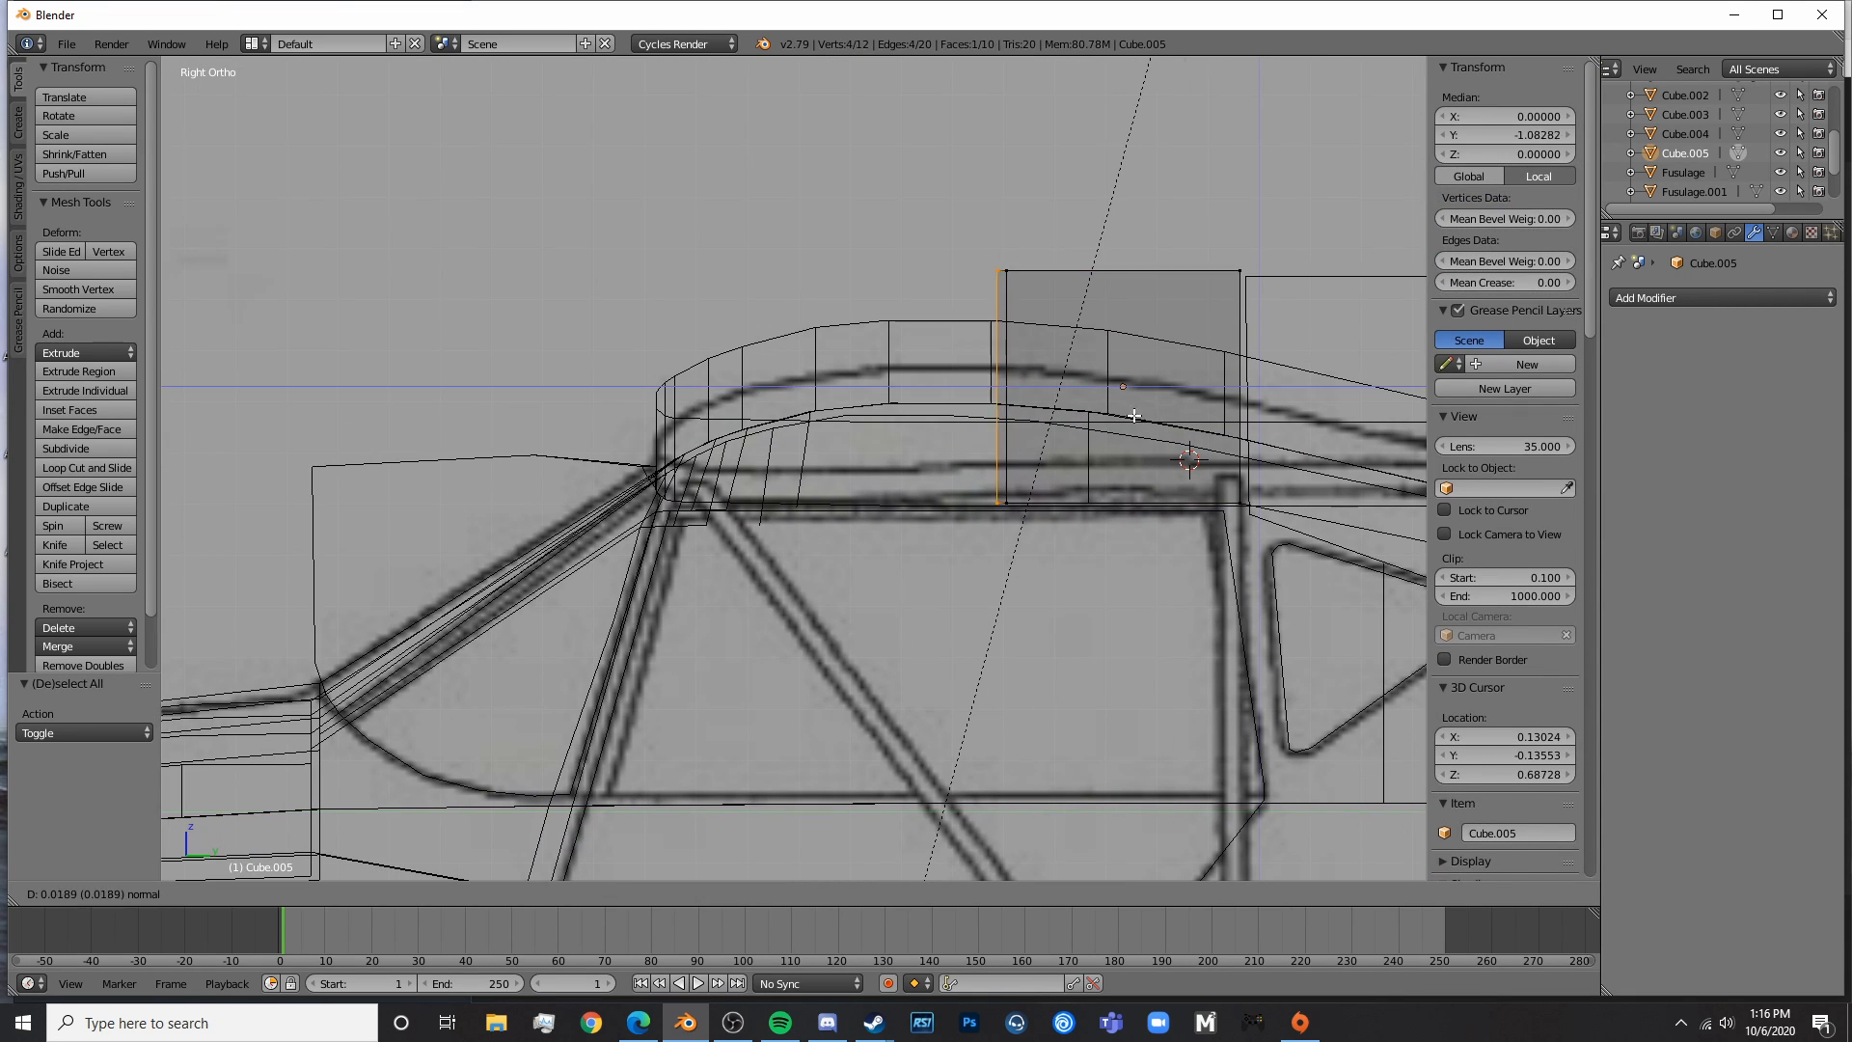
{"action": "left_click", "coordinate": [815, 399]}
- Leave edit mode and set the cabin roof block's X location to 0
{"action": "key", "text": "z"}
{"action": "mouse_move", "coordinate": [815, 399]}
{"action": "middle_mouse_down"}
{"action": "mouse_move", "coordinate": [1186, 443]}
{"action": "mouse_move", "coordinate": [1033, 273]}
{"action": "mouse_move", "coordinate": [930, 586]}
{"action": "mouse_move", "coordinate": [1054, 654]}
{"action": "middle_mouse_up"}
{"action": "key", "text": "Tab"}
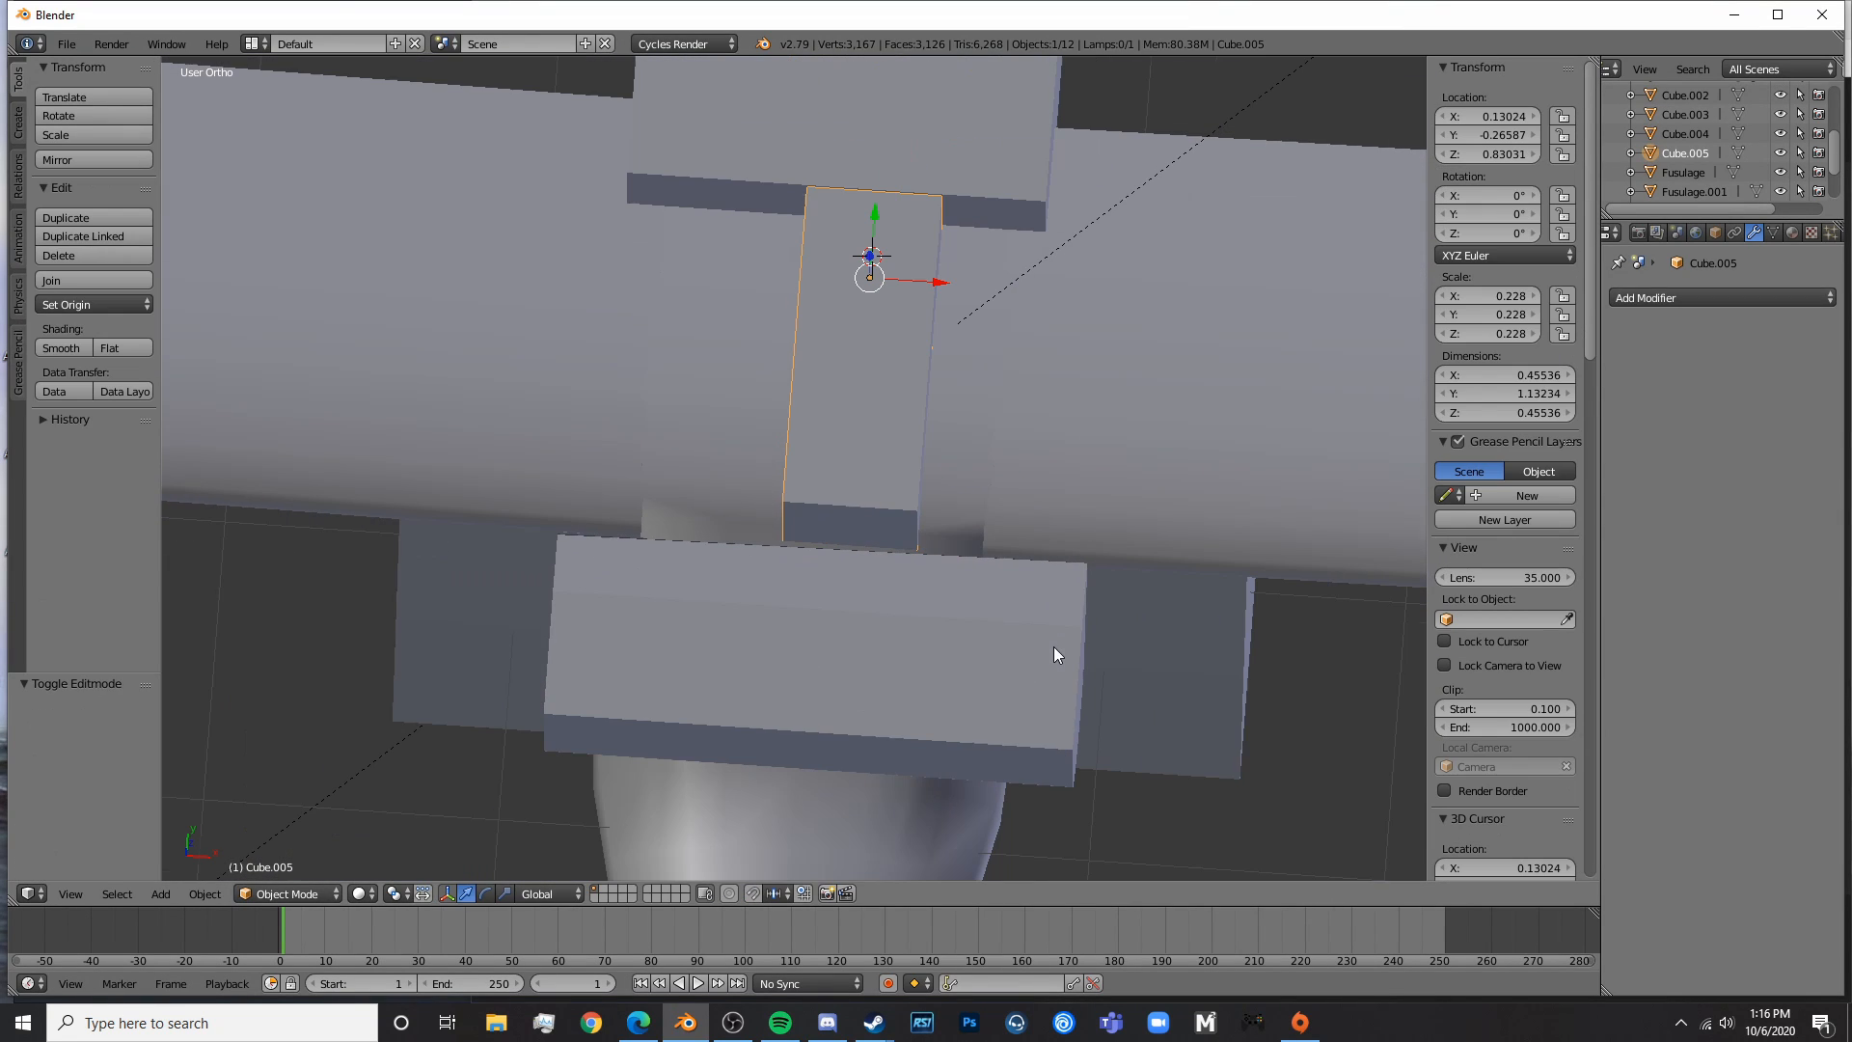
{"action": "type", "text": "0"}
{"action": "key", "text": "Return"}
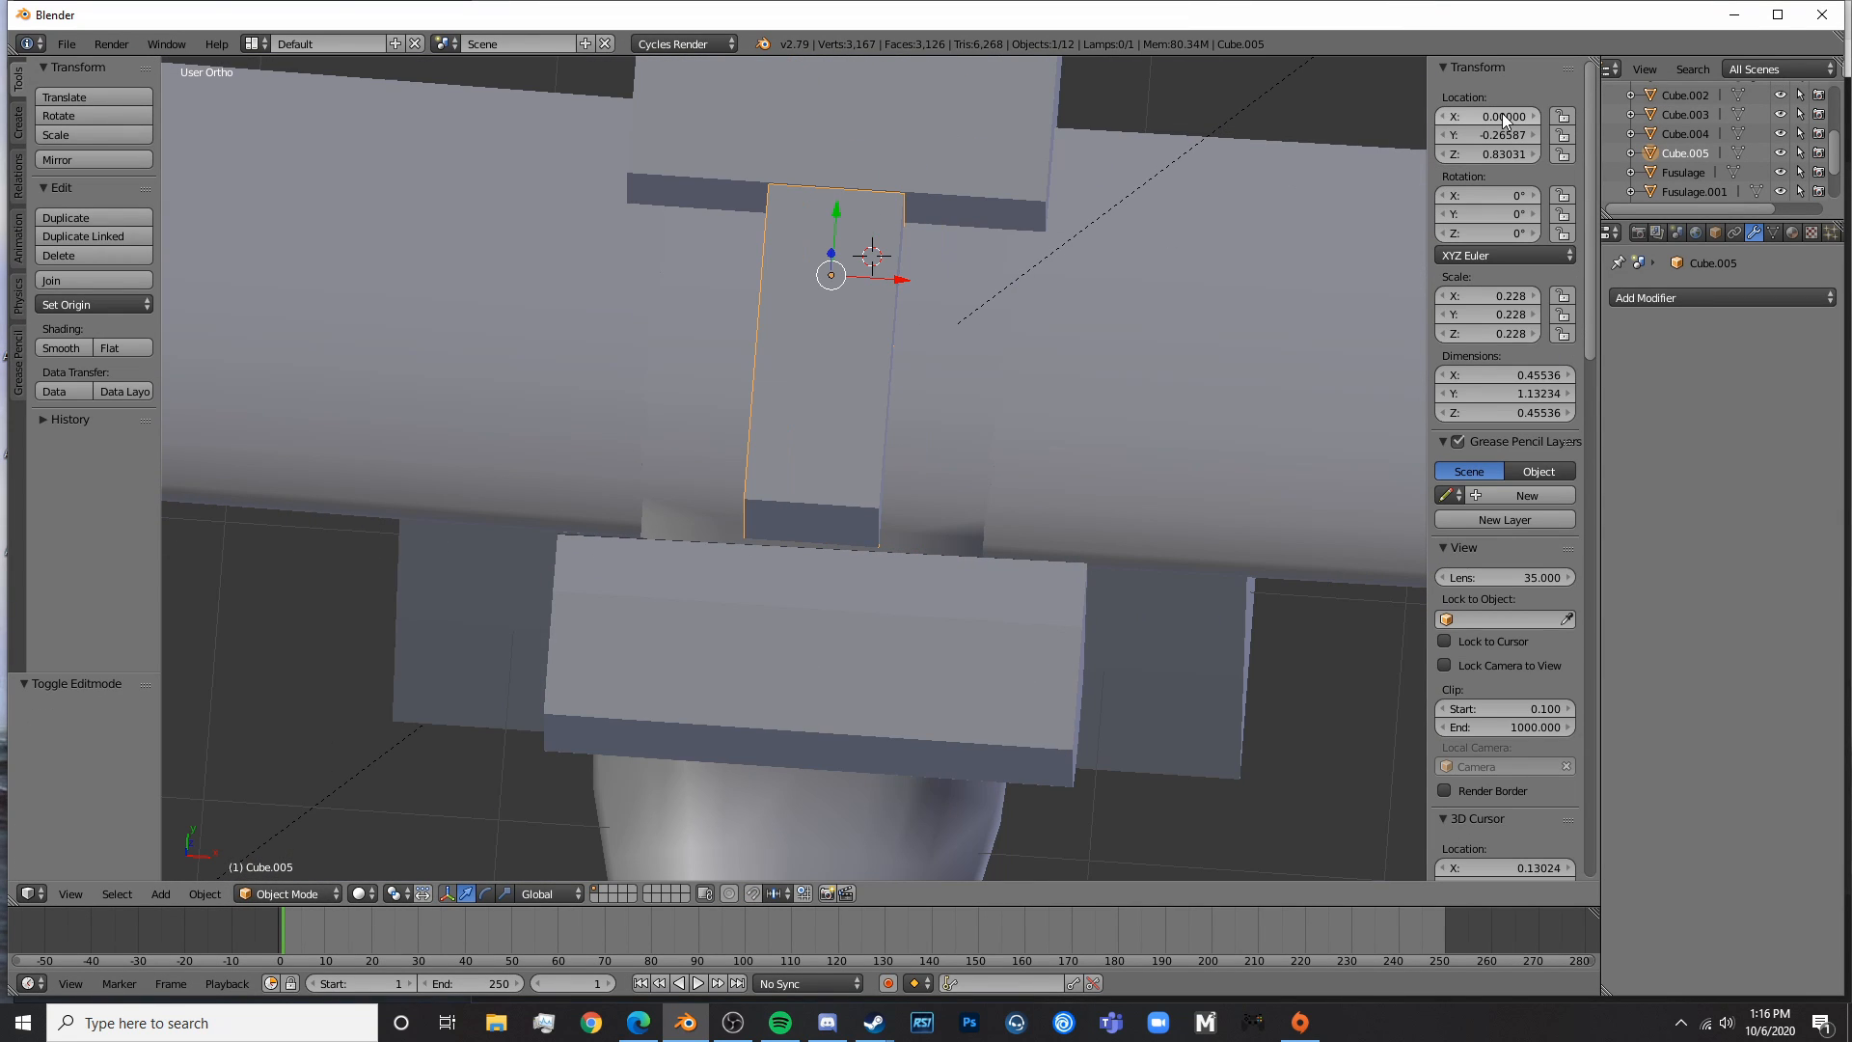
- Widen the cabin roof block along X to a scale of 1.196, deselect it, and view it from above
{"action": "key", "text": "s"}
{"action": "key", "text": "x"}
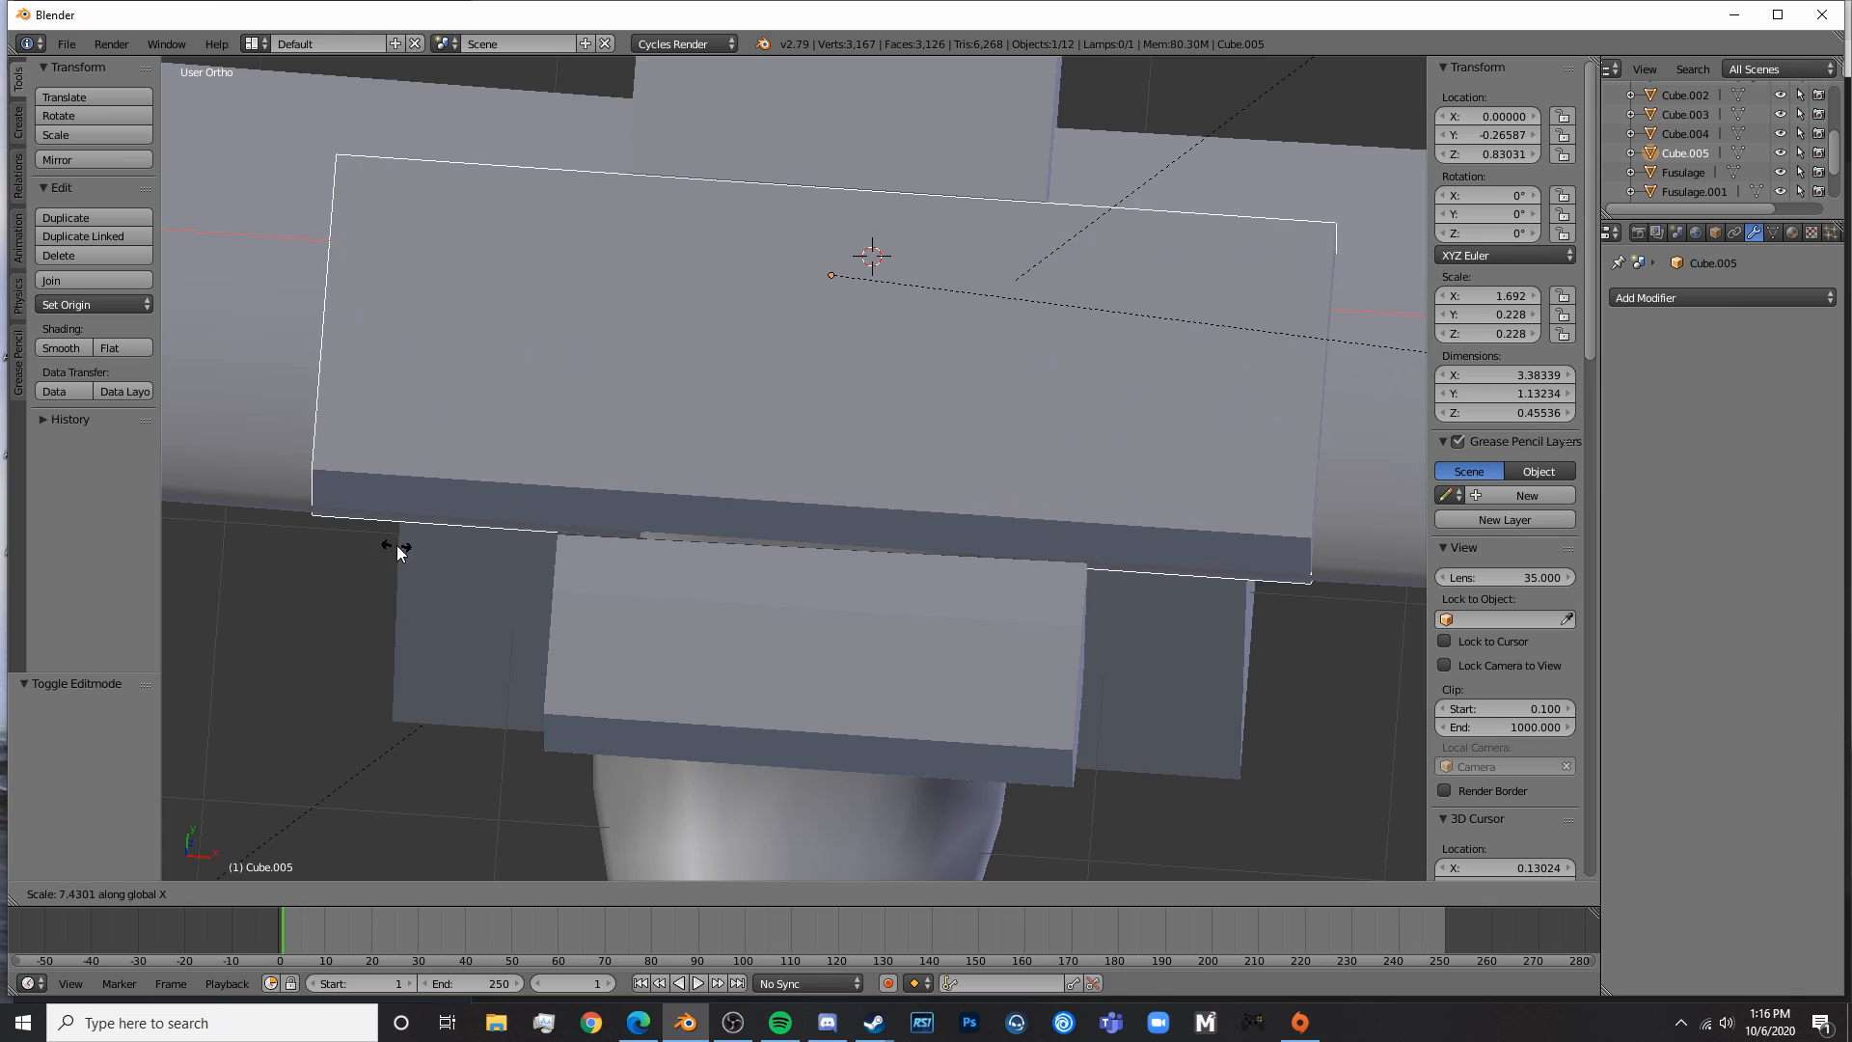
{"action": "left_click", "coordinate": [1102, 474]}
{"action": "key", "text": "a"}
{"action": "middle_click_drag", "start_coordinate": [1030, 569], "coordinate": [1078, 565]}
{"action": "key", "text": "KP_7"}
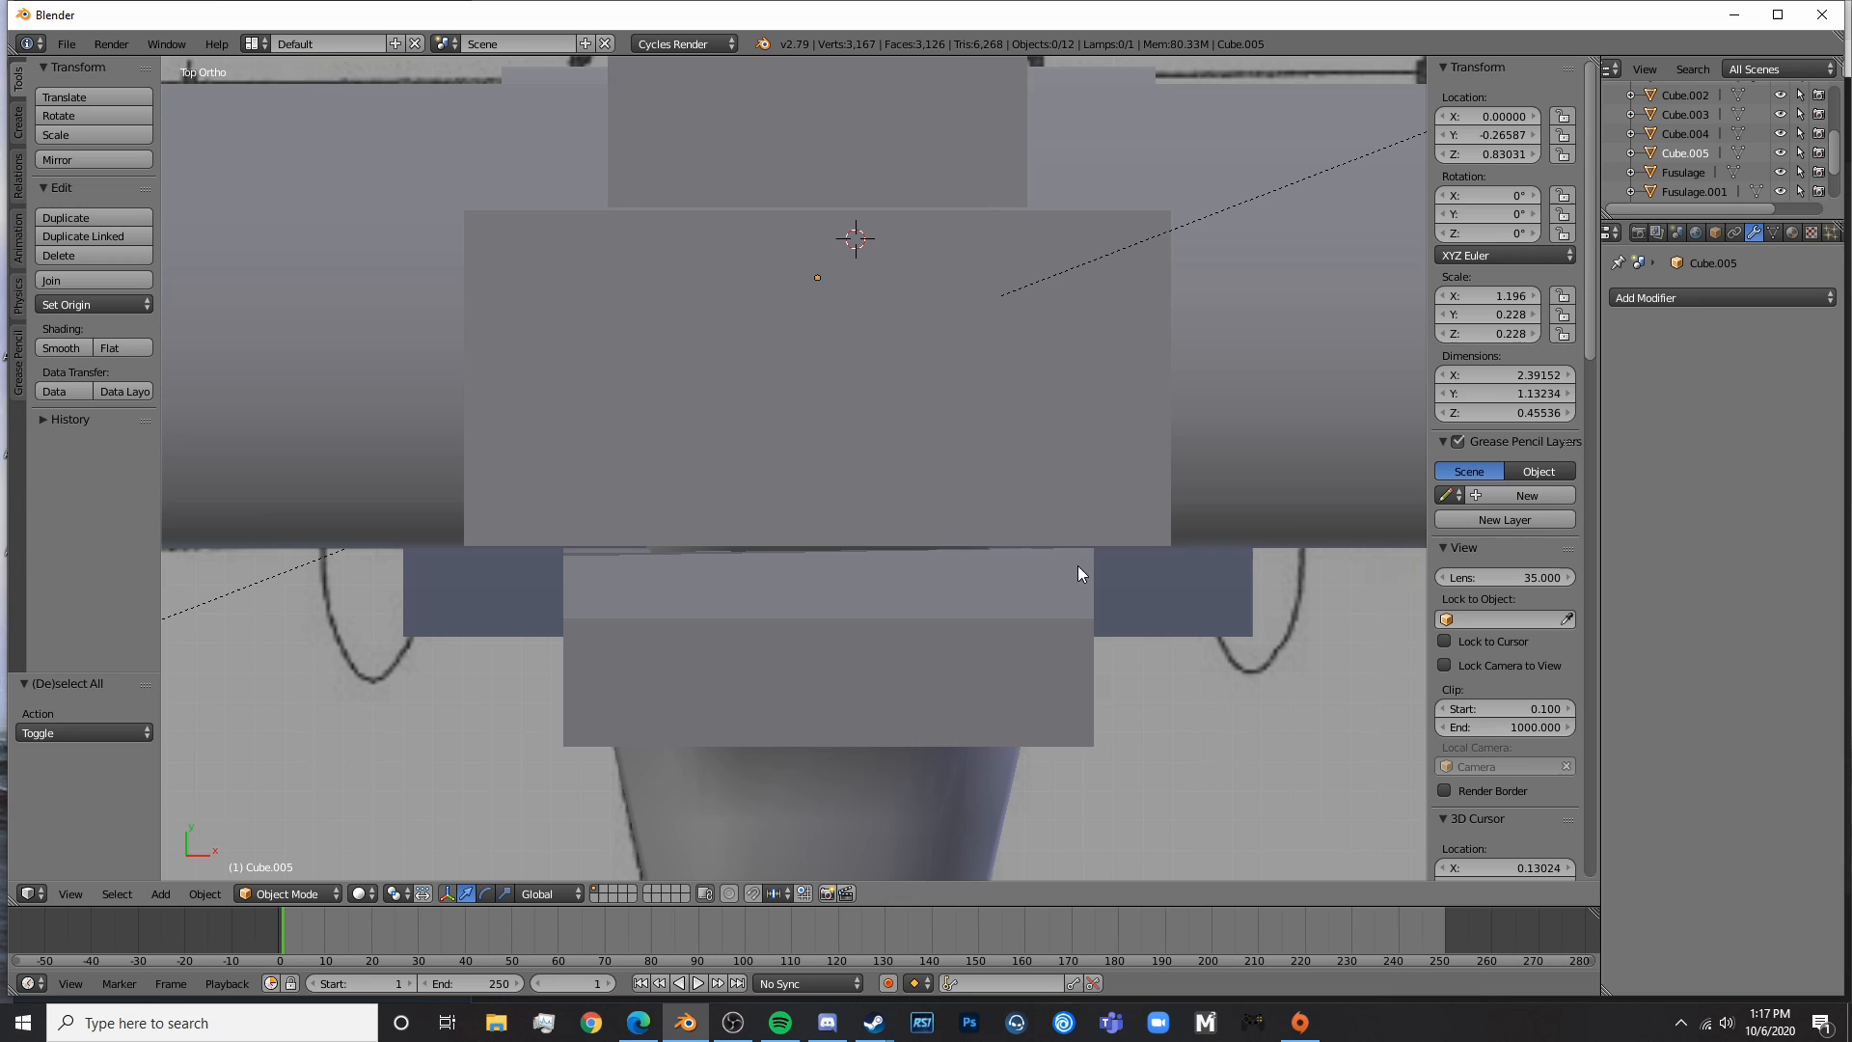
- Center the windshield block by setting its X location to 0
{"action": "right_click", "coordinate": [1031, 472]}
{"action": "key", "text": "Tab"}
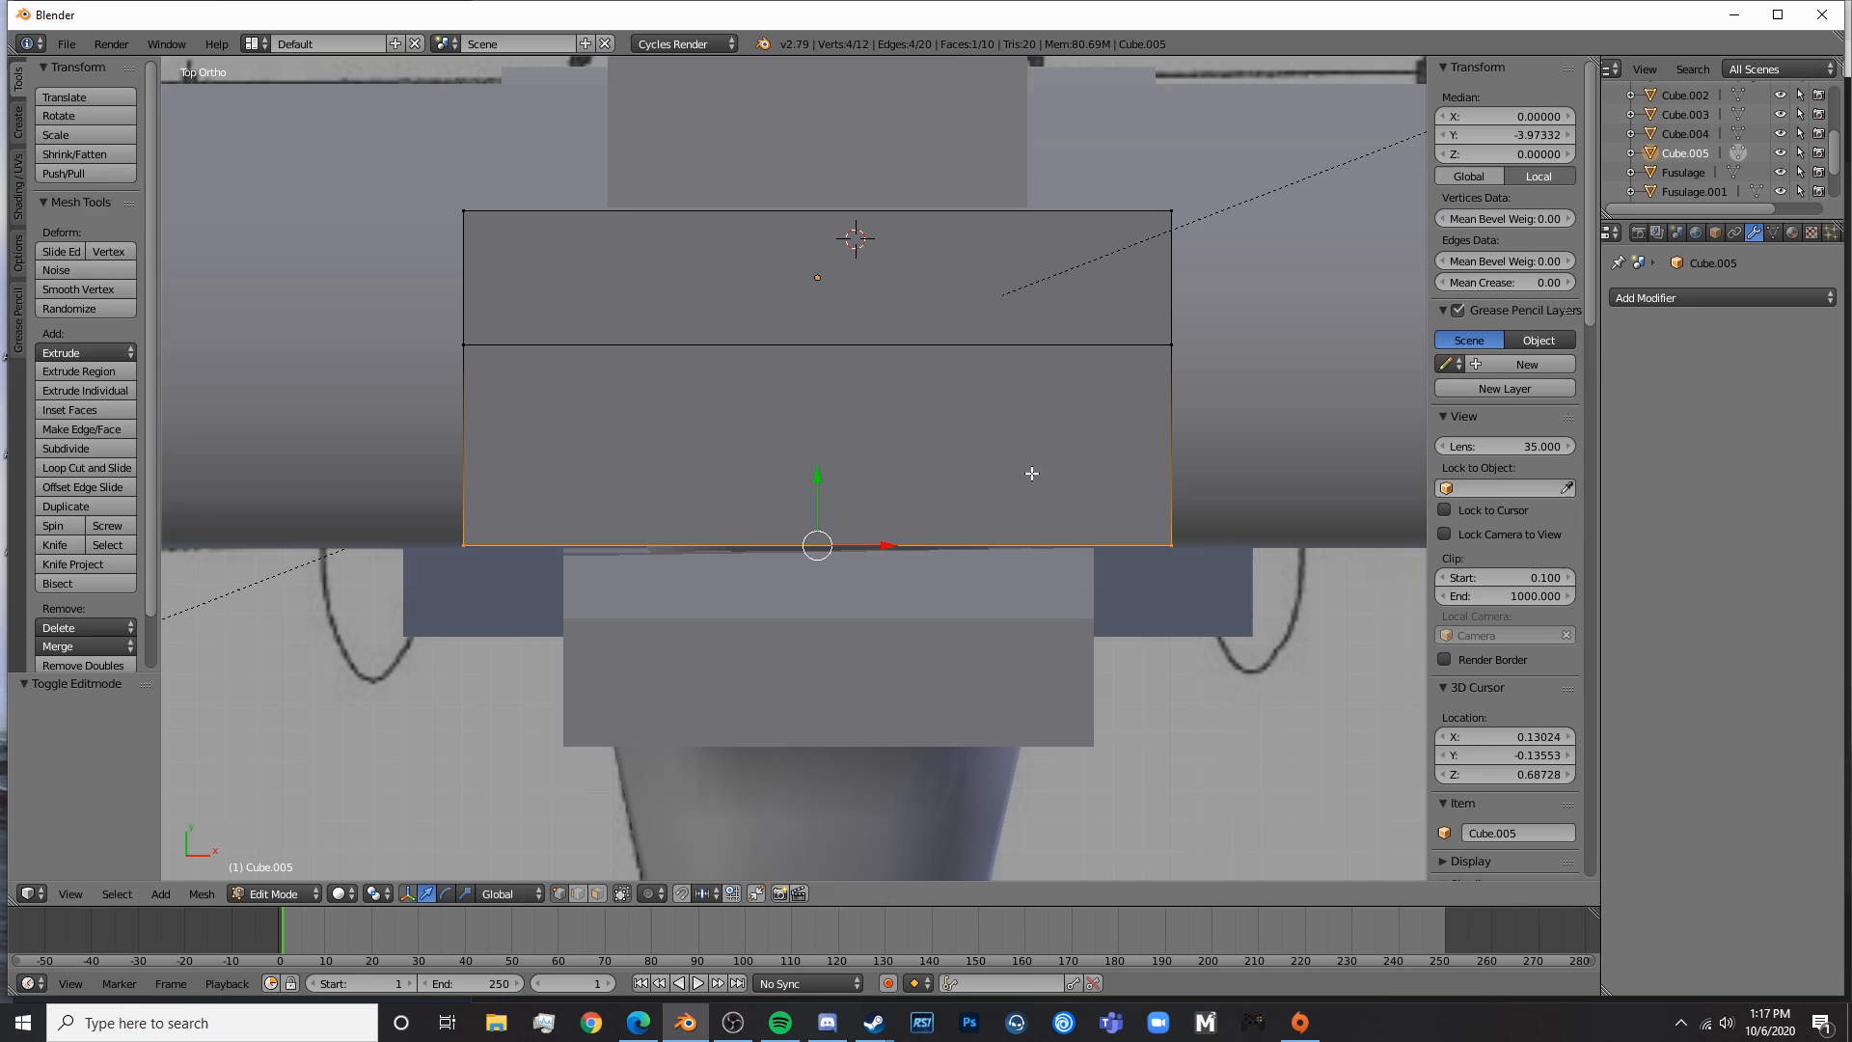
{"action": "key", "text": "Tab"}
{"action": "right_click", "coordinate": [977, 617]}
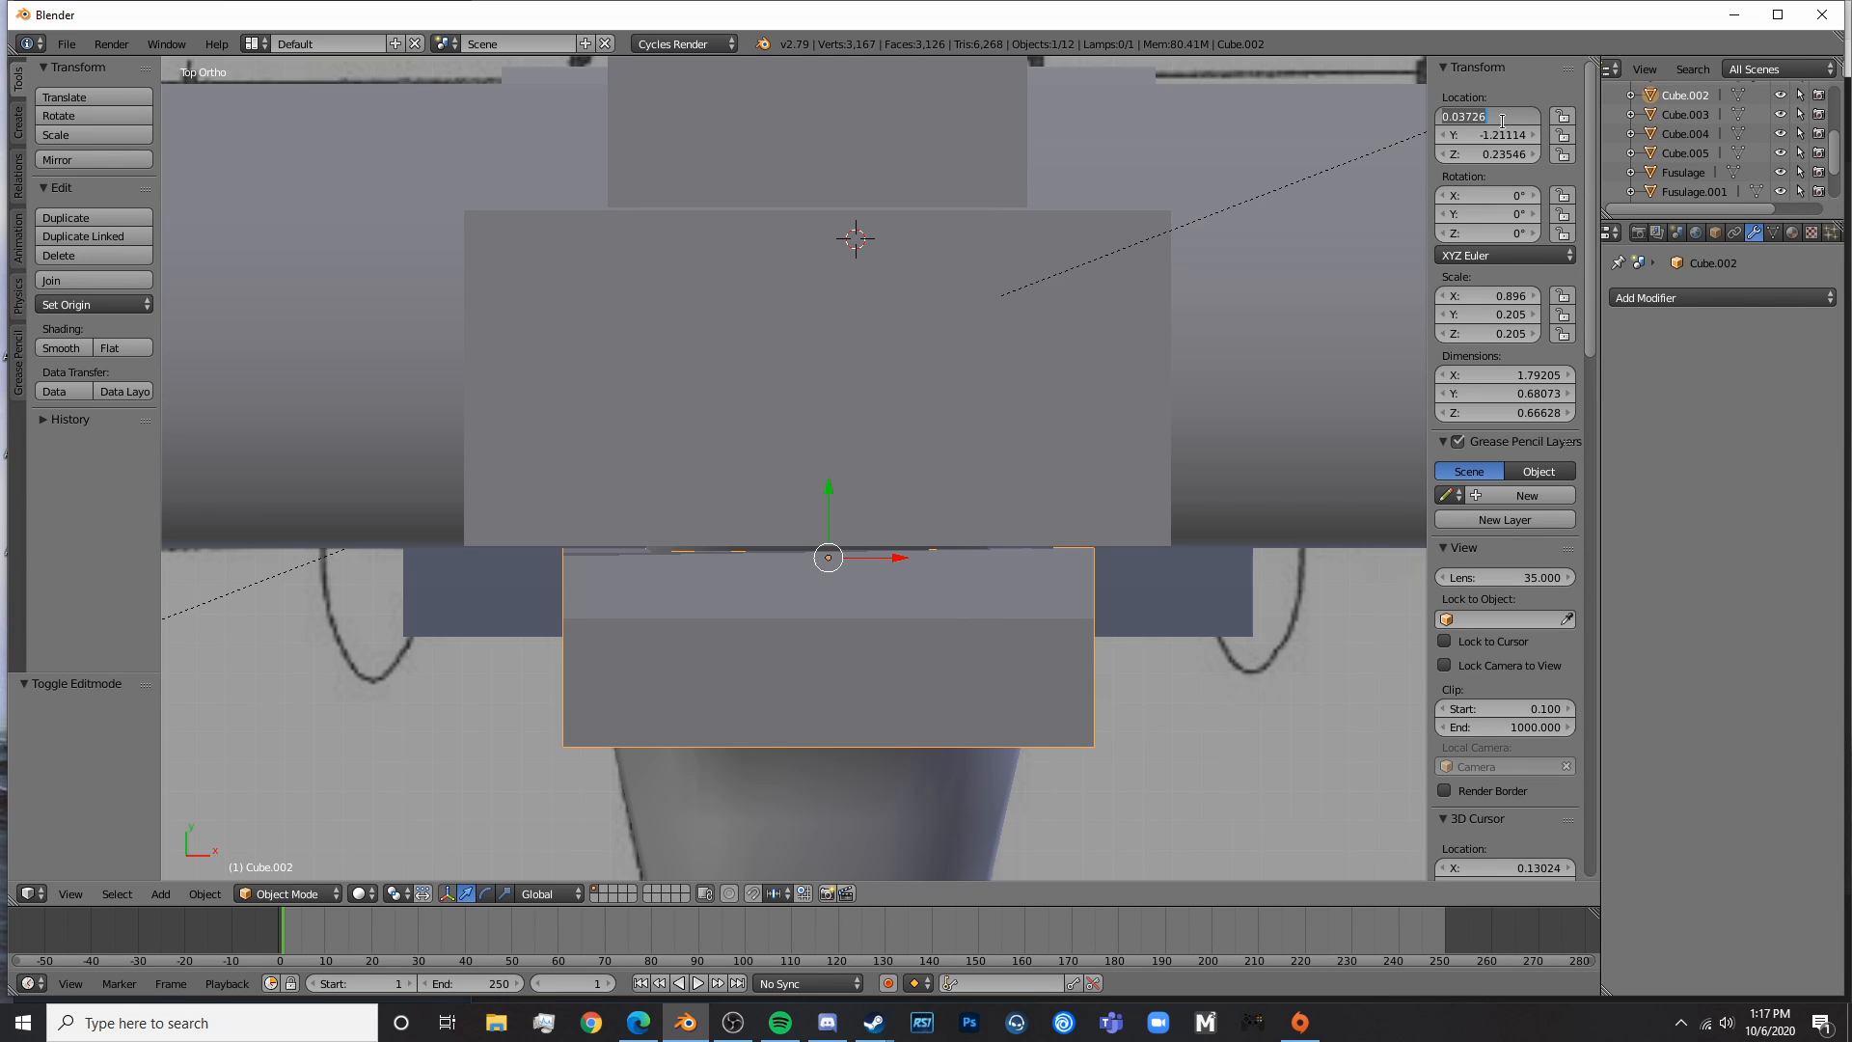
{"action": "type", "text": "0"}
{"action": "key", "text": "Return"}
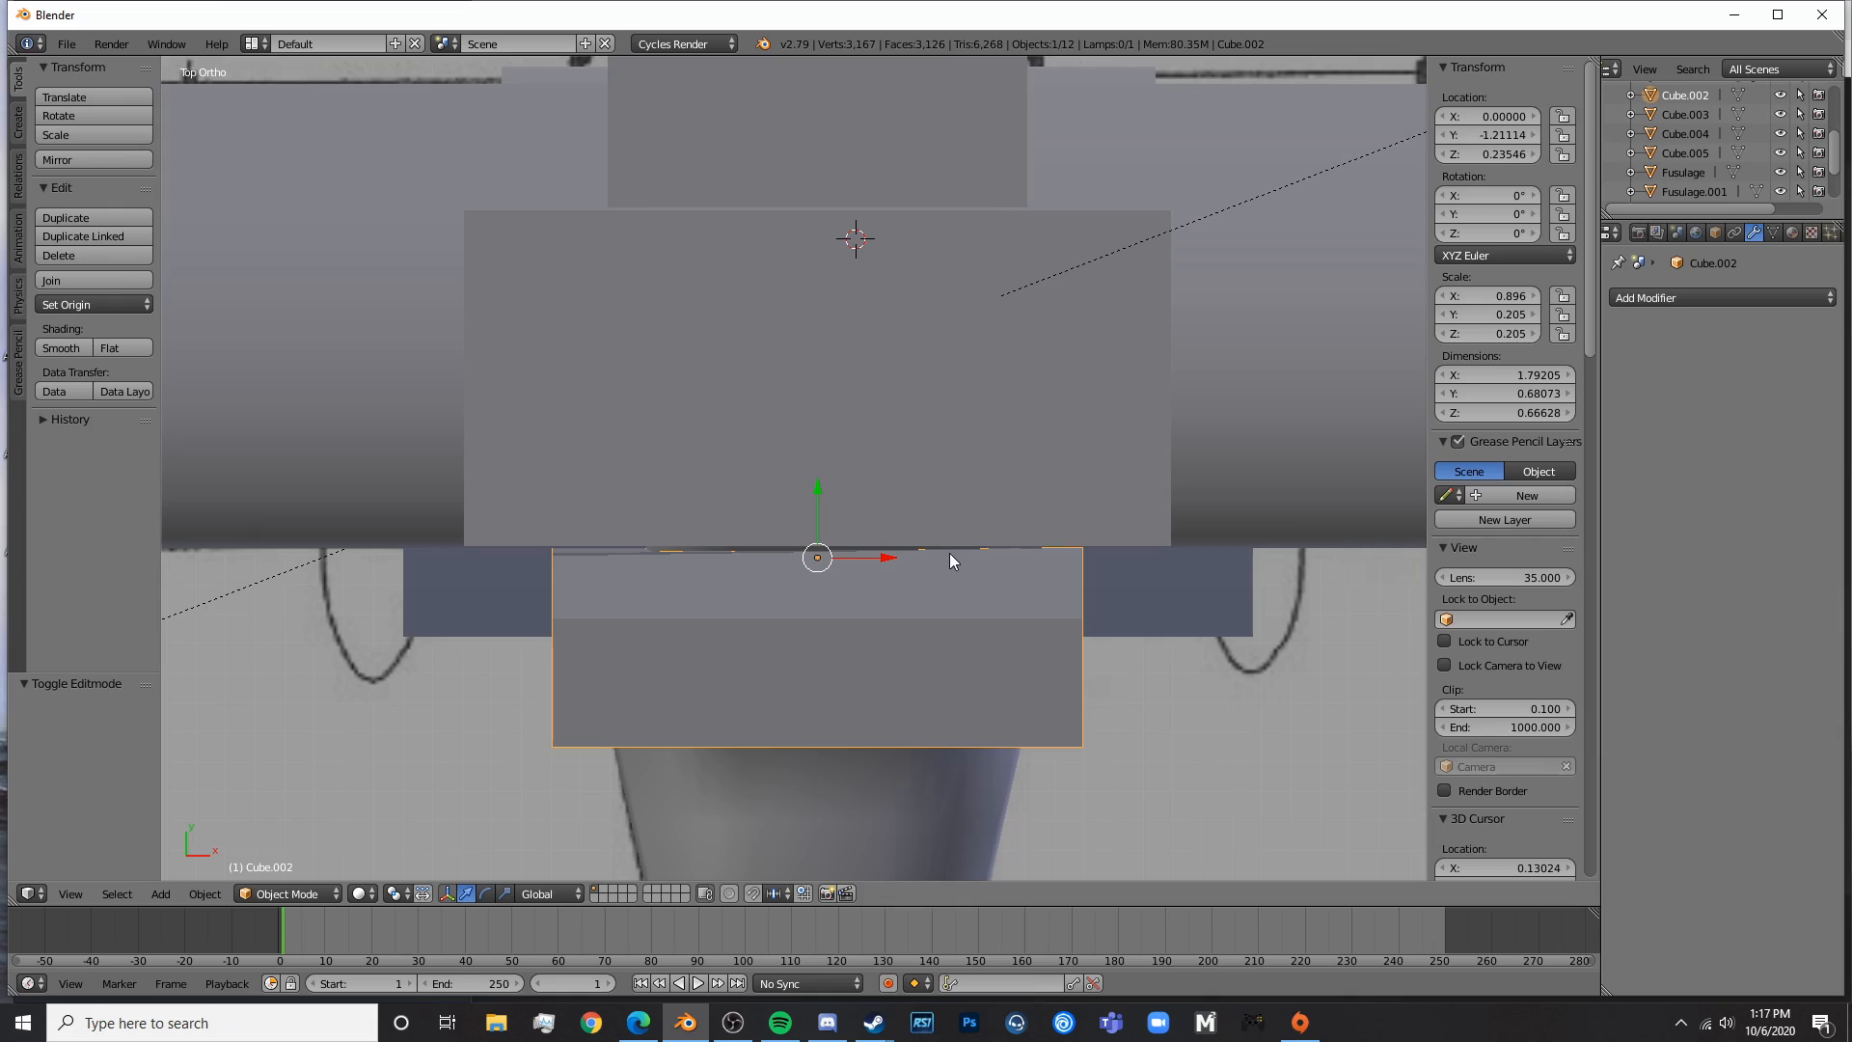
- Cut an edge loop through the exact middle of the windshield block's width
{"action": "key", "text": "Tab"}
{"action": "middle_click_drag", "start_coordinate": [901, 620], "coordinate": [962, 476]}
{"action": "key", "text": "a"}
{"action": "key", "text": "ctrl+r"}
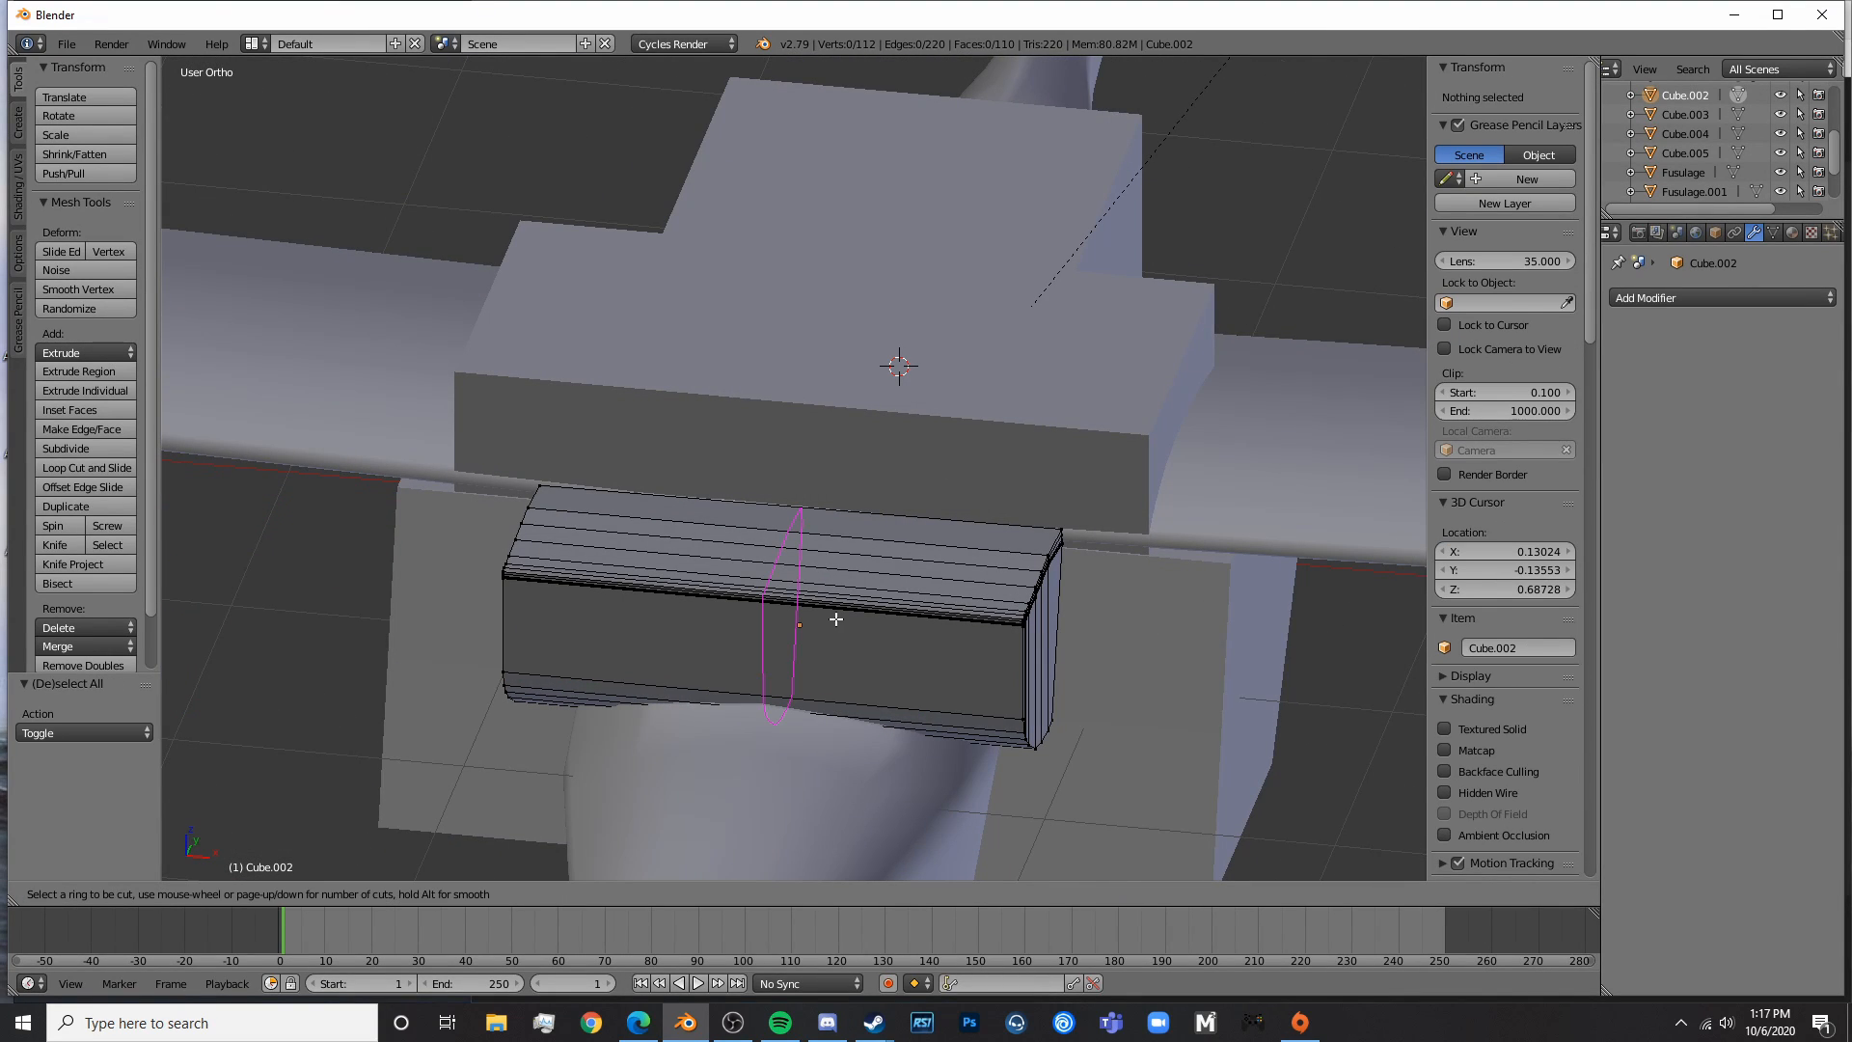
{"action": "left_click", "coordinate": [835, 619]}
{"action": "right_click", "coordinate": [835, 619]}
- Select the vertices on one side of the windshield block's center loop and delete them
{"action": "key", "text": "z"}
{"action": "key", "text": "a"}
{"action": "key", "text": "c"}
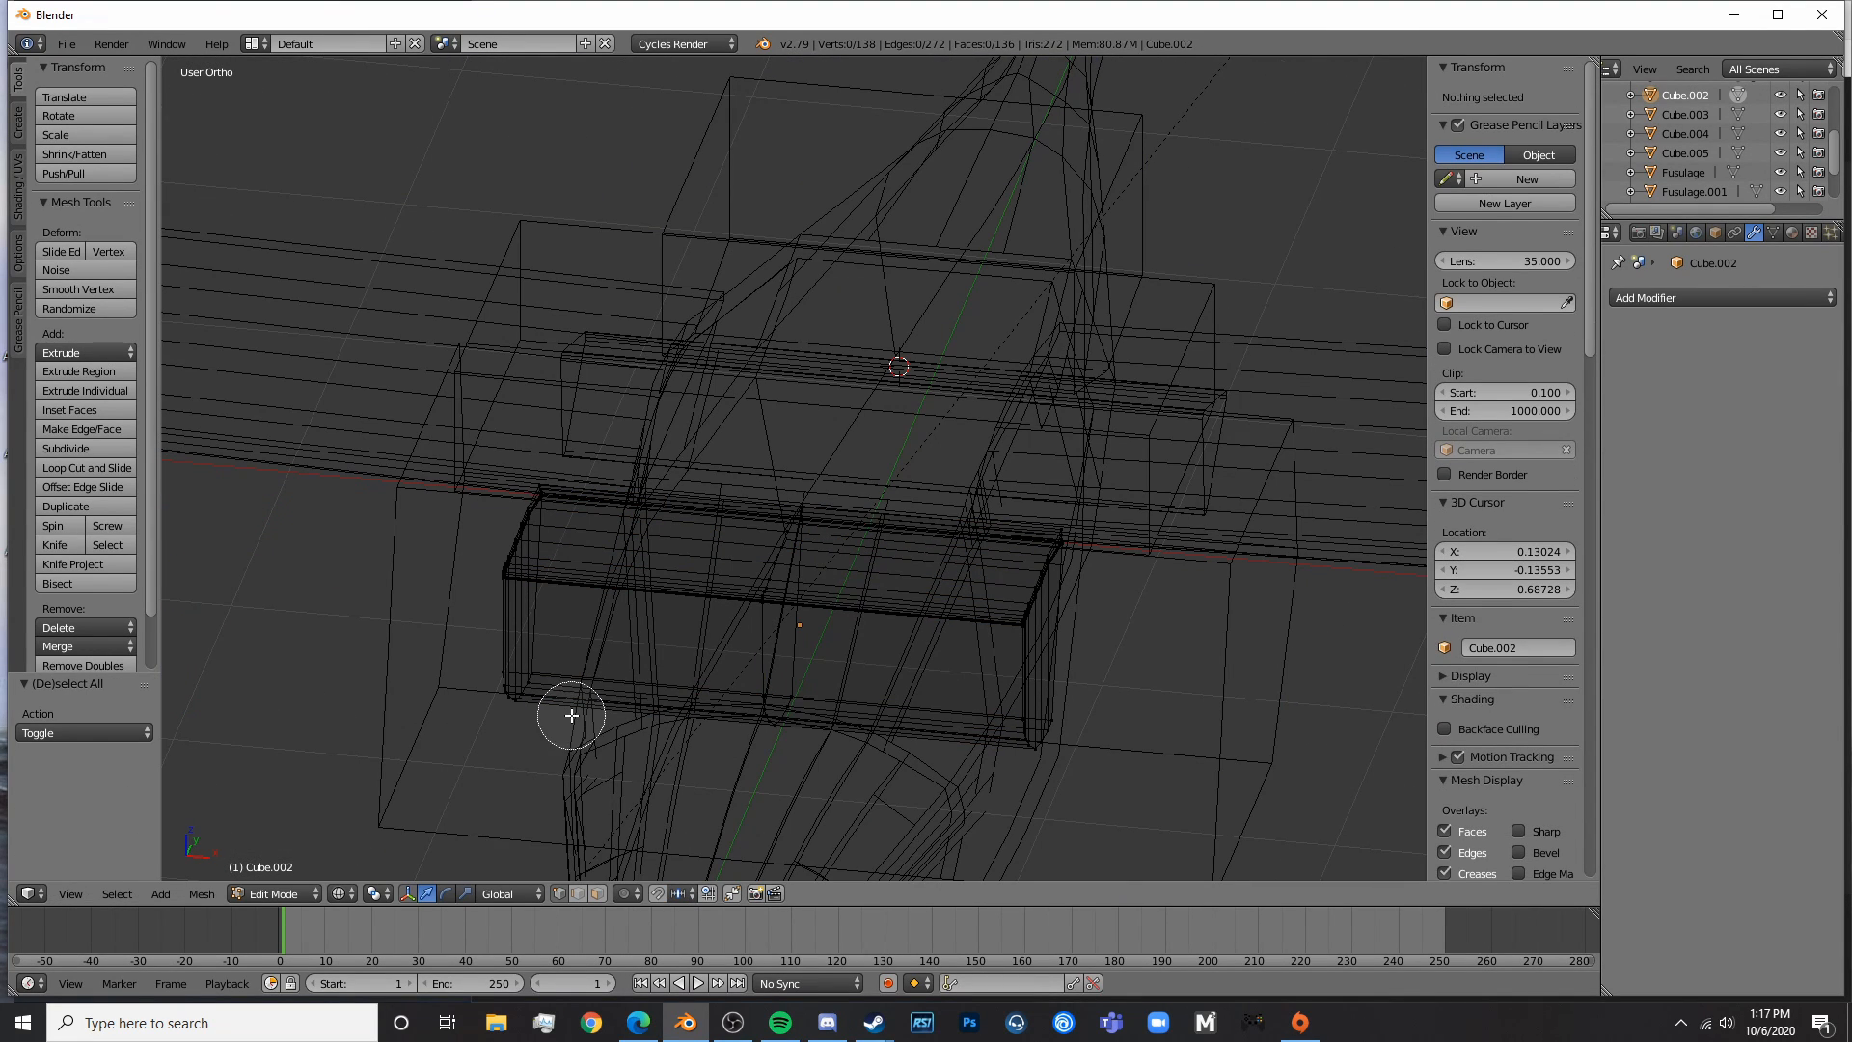
{"action": "scroll", "coordinate": [561, 707], "scroll_direction": "down", "scroll_amount": 5}
{"action": "left_click_drag", "start_coordinate": [557, 705], "coordinate": [501, 531]}
{"action": "right_click", "coordinate": [502, 532]}
{"action": "key", "text": "x"}
{"action": "left_click", "coordinate": [501, 473]}
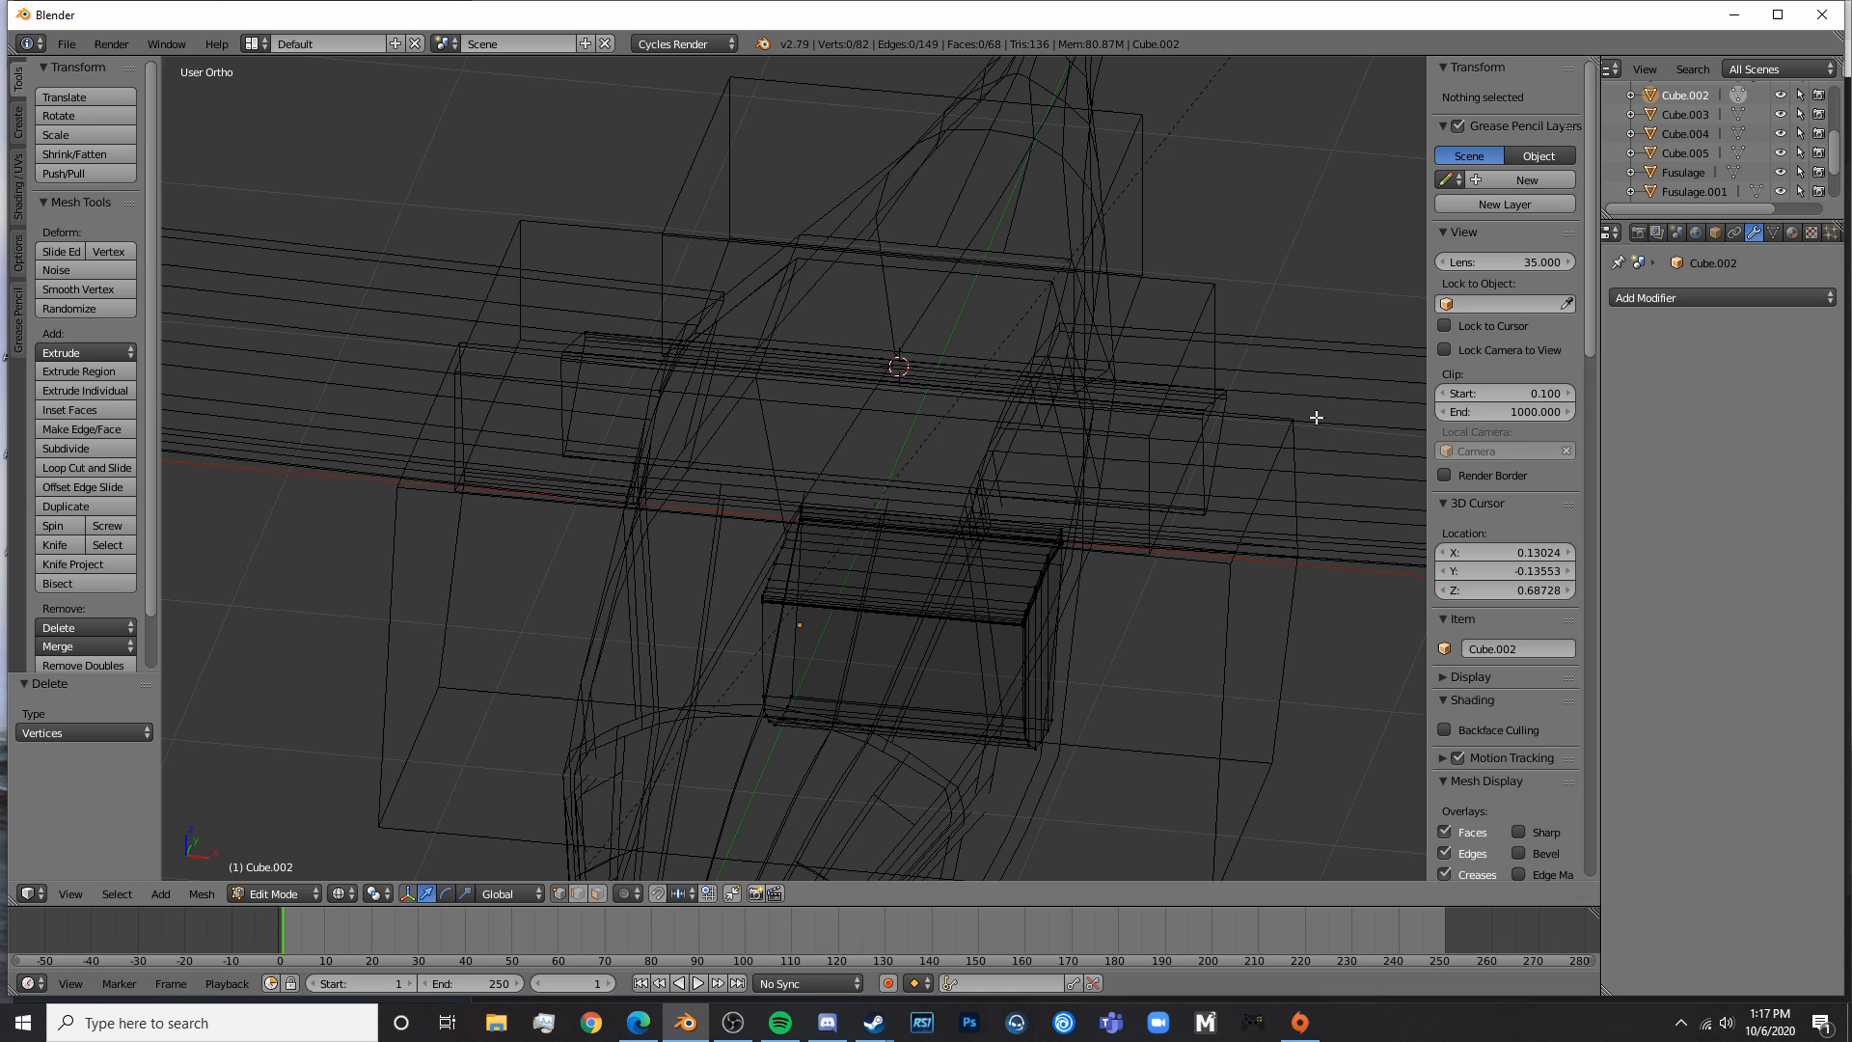
- Add a Mirror modifier on X to the half windshield block and apply it in object mode
{"action": "left_click", "coordinate": [1657, 301]}
{"action": "left_click", "coordinate": [1489, 495]}
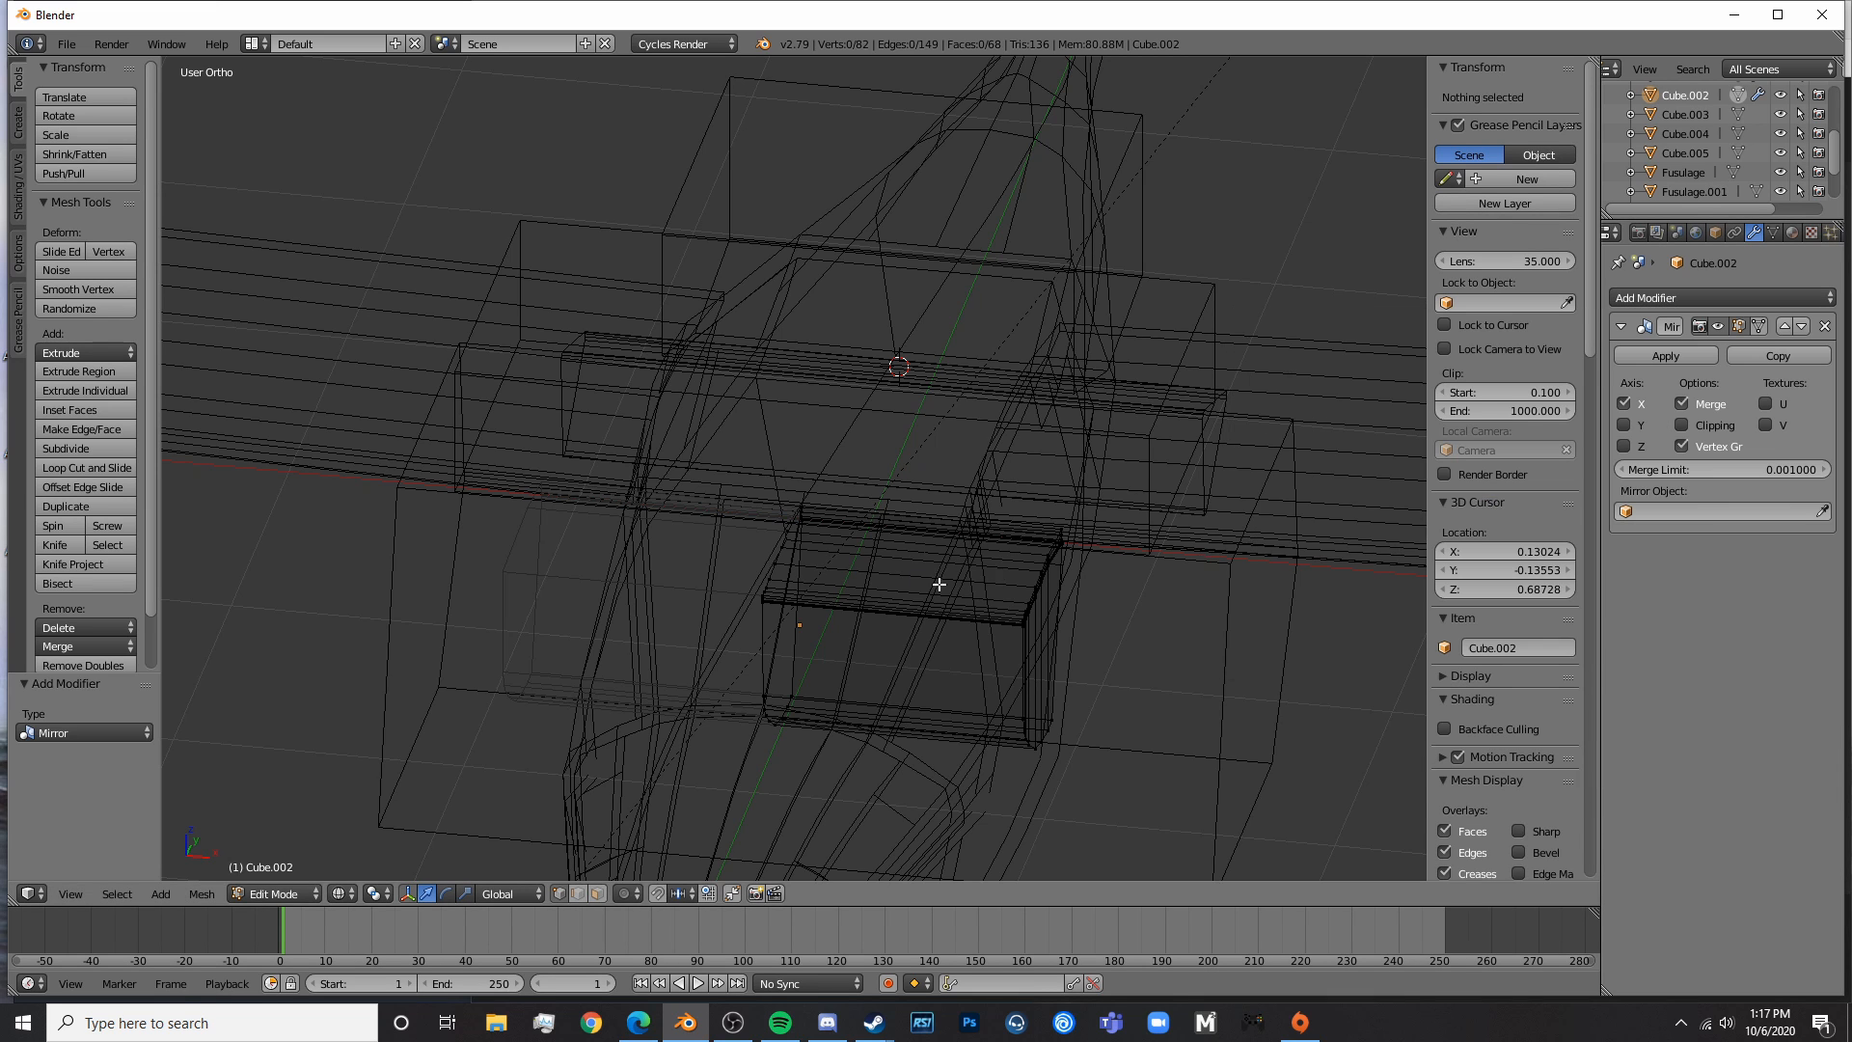
{"action": "key", "text": "Tab"}
{"action": "key", "text": "z"}
{"action": "left_click", "coordinate": [1680, 347]}
- Compare the cabin blocks with the Kitfox photo in the browser, return to Blender, and delete the cabin roof block
{"action": "middle_click_drag", "start_coordinate": [877, 552], "coordinate": [955, 692]}
{"action": "middle_click_drag", "start_coordinate": [781, 646], "coordinate": [964, 460]}
{"action": "scroll", "coordinate": [964, 459], "scroll_direction": "up", "scroll_amount": 3}
{"action": "middle_click_drag", "start_coordinate": [1098, 524], "coordinate": [924, 642]}
{"action": "scroll", "coordinate": [924, 642], "scroll_direction": "down", "scroll_amount": 7}
{"action": "middle_click_drag", "start_coordinate": [762, 623], "coordinate": [912, 473]}
{"action": "right_click", "coordinate": [872, 425]}
{"action": "left_click", "coordinate": [641, 1026]}
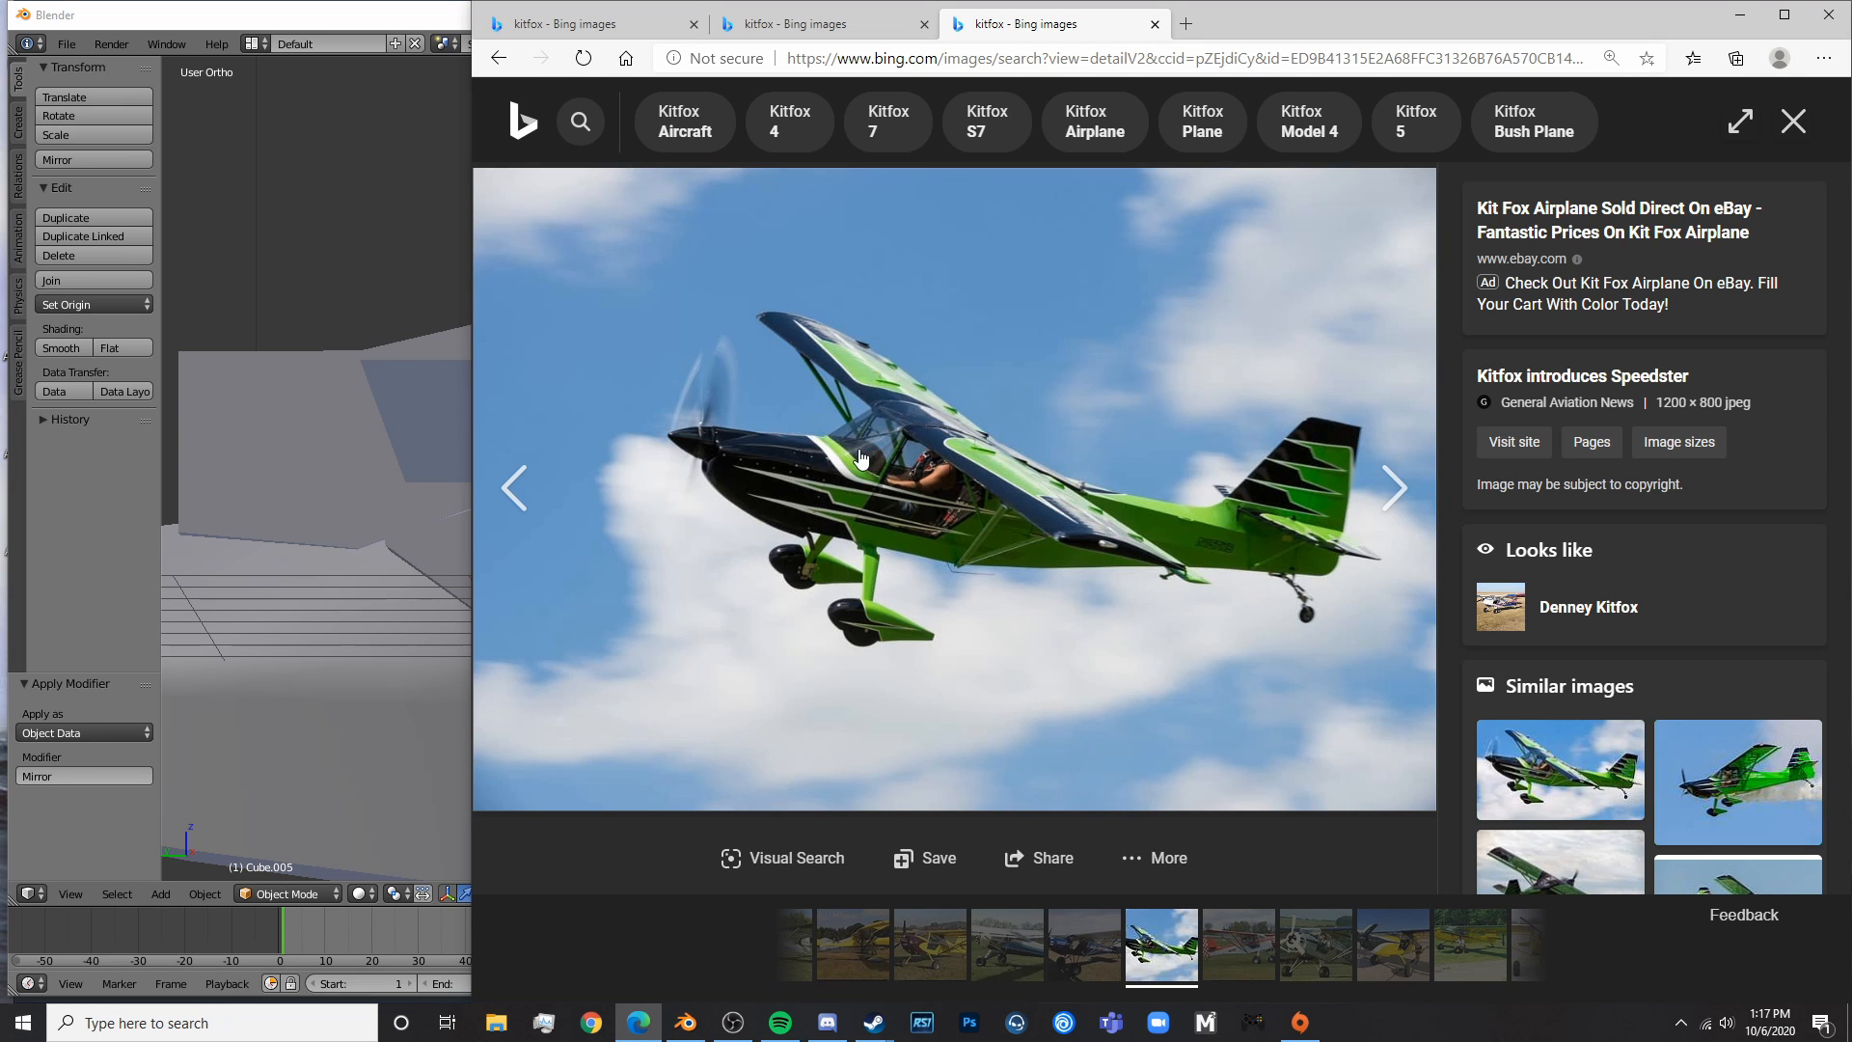
{"action": "middle_click_drag", "start_coordinate": [396, 656], "coordinate": [533, 715]}
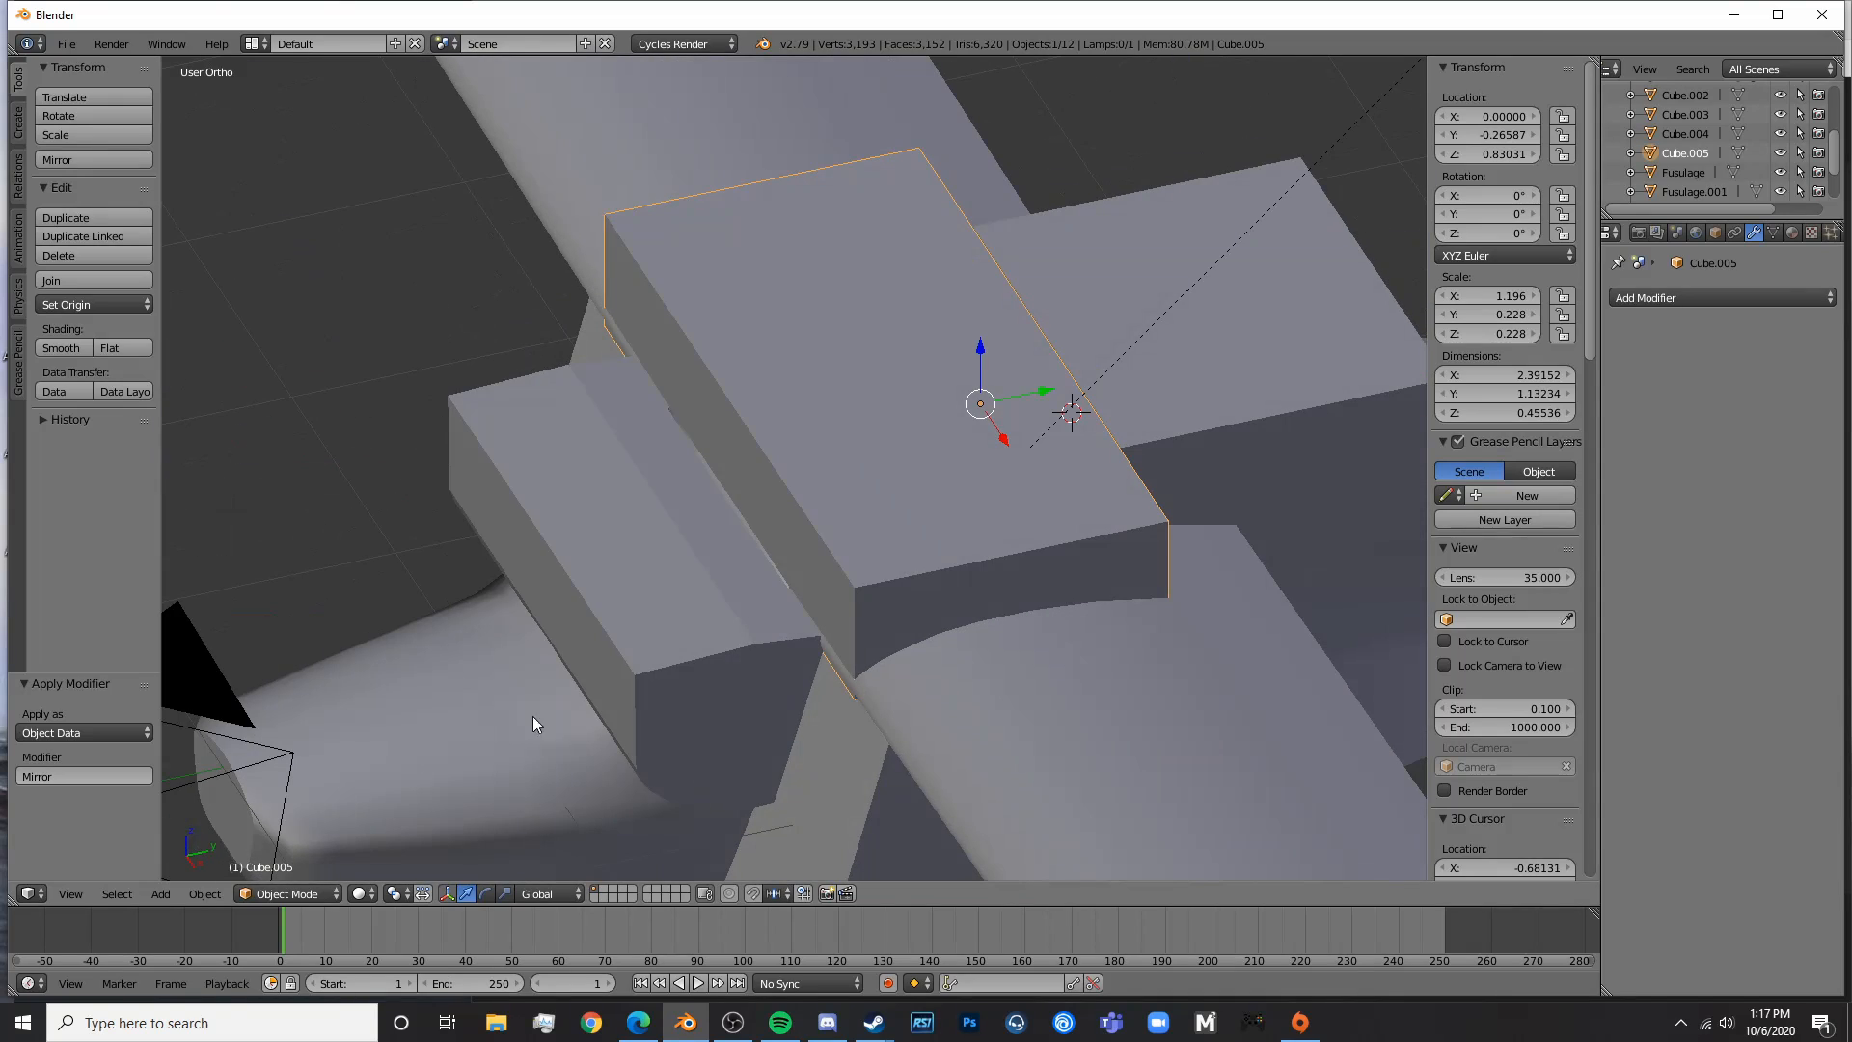
{"action": "middle_click_drag", "start_coordinate": [645, 691], "coordinate": [645, 622]}
{"action": "key", "text": "Delete"}
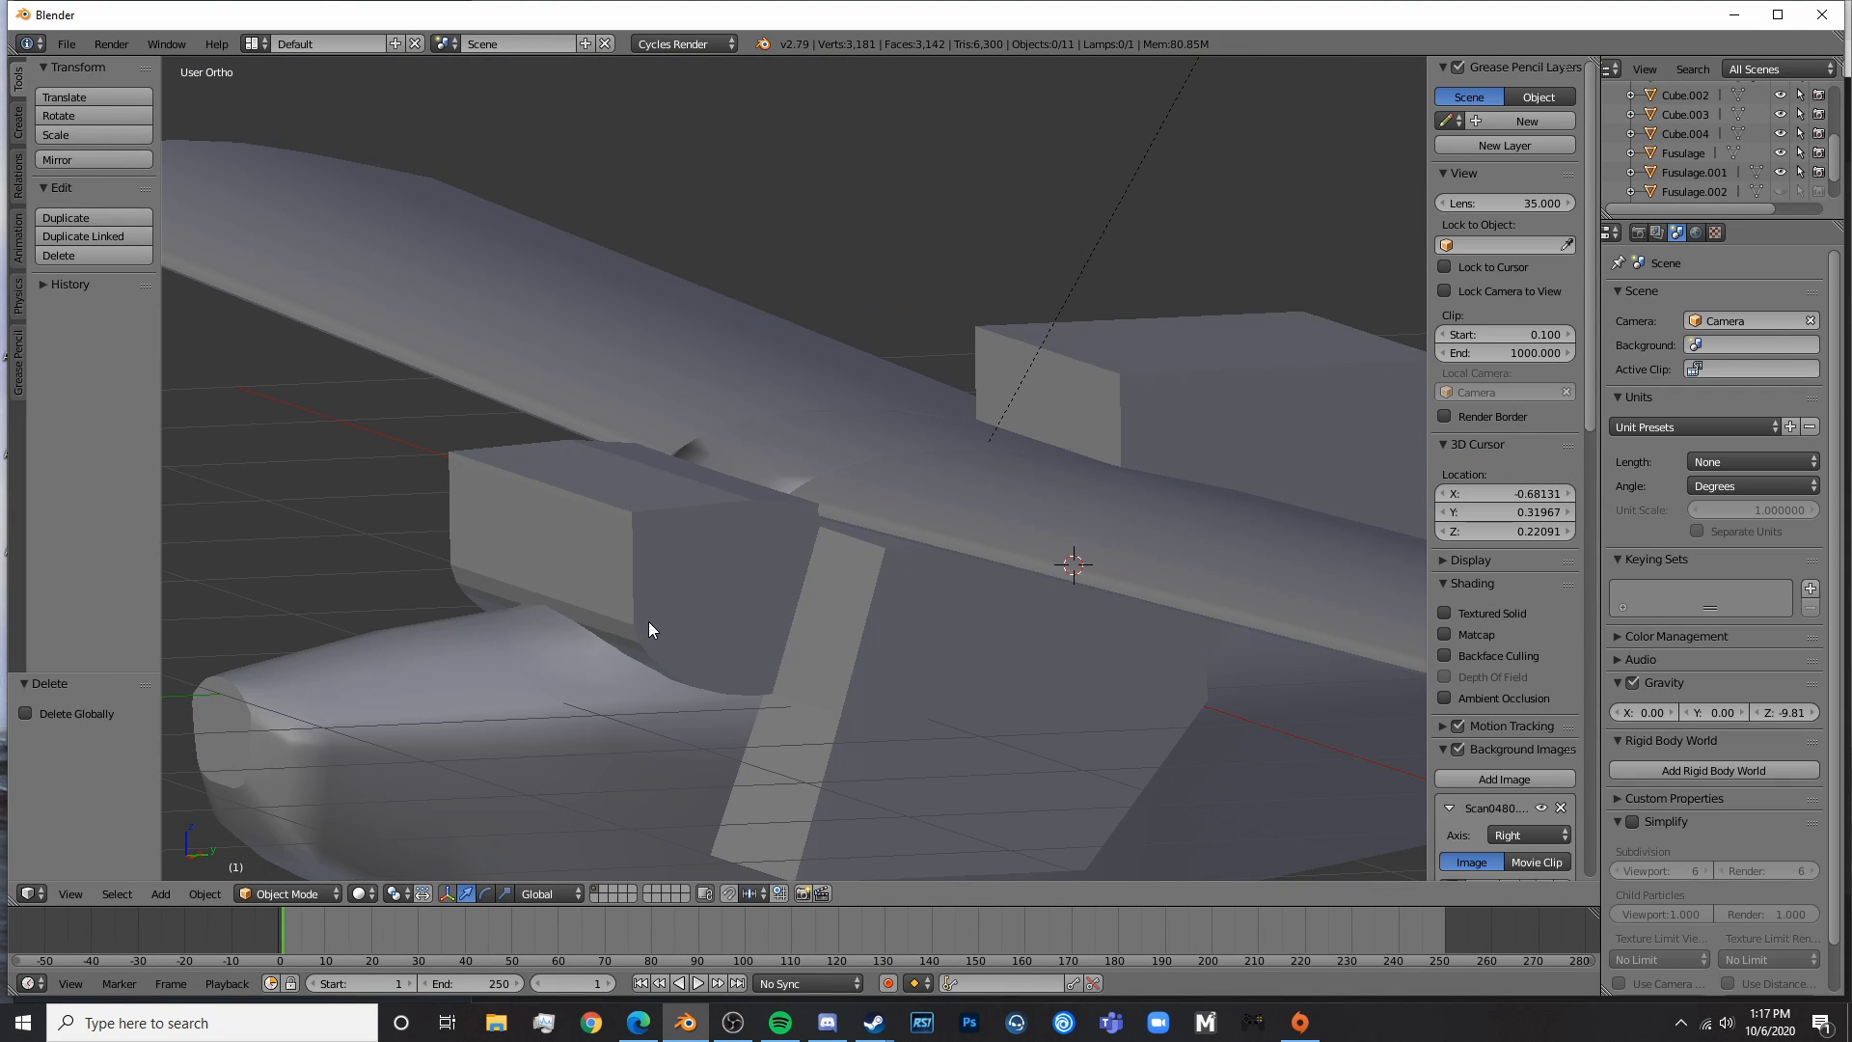
- Open the windshield block's mesh for editing in a wireframe right side view, focused on its upper rear corner
{"action": "right_click", "coordinate": [702, 582]}
{"action": "key", "text": "KP_3"}
{"action": "key", "text": "Tab"}
{"action": "key", "text": "z"}
{"action": "scroll", "coordinate": [762, 424], "scroll_direction": "up", "scroll_amount": 2}
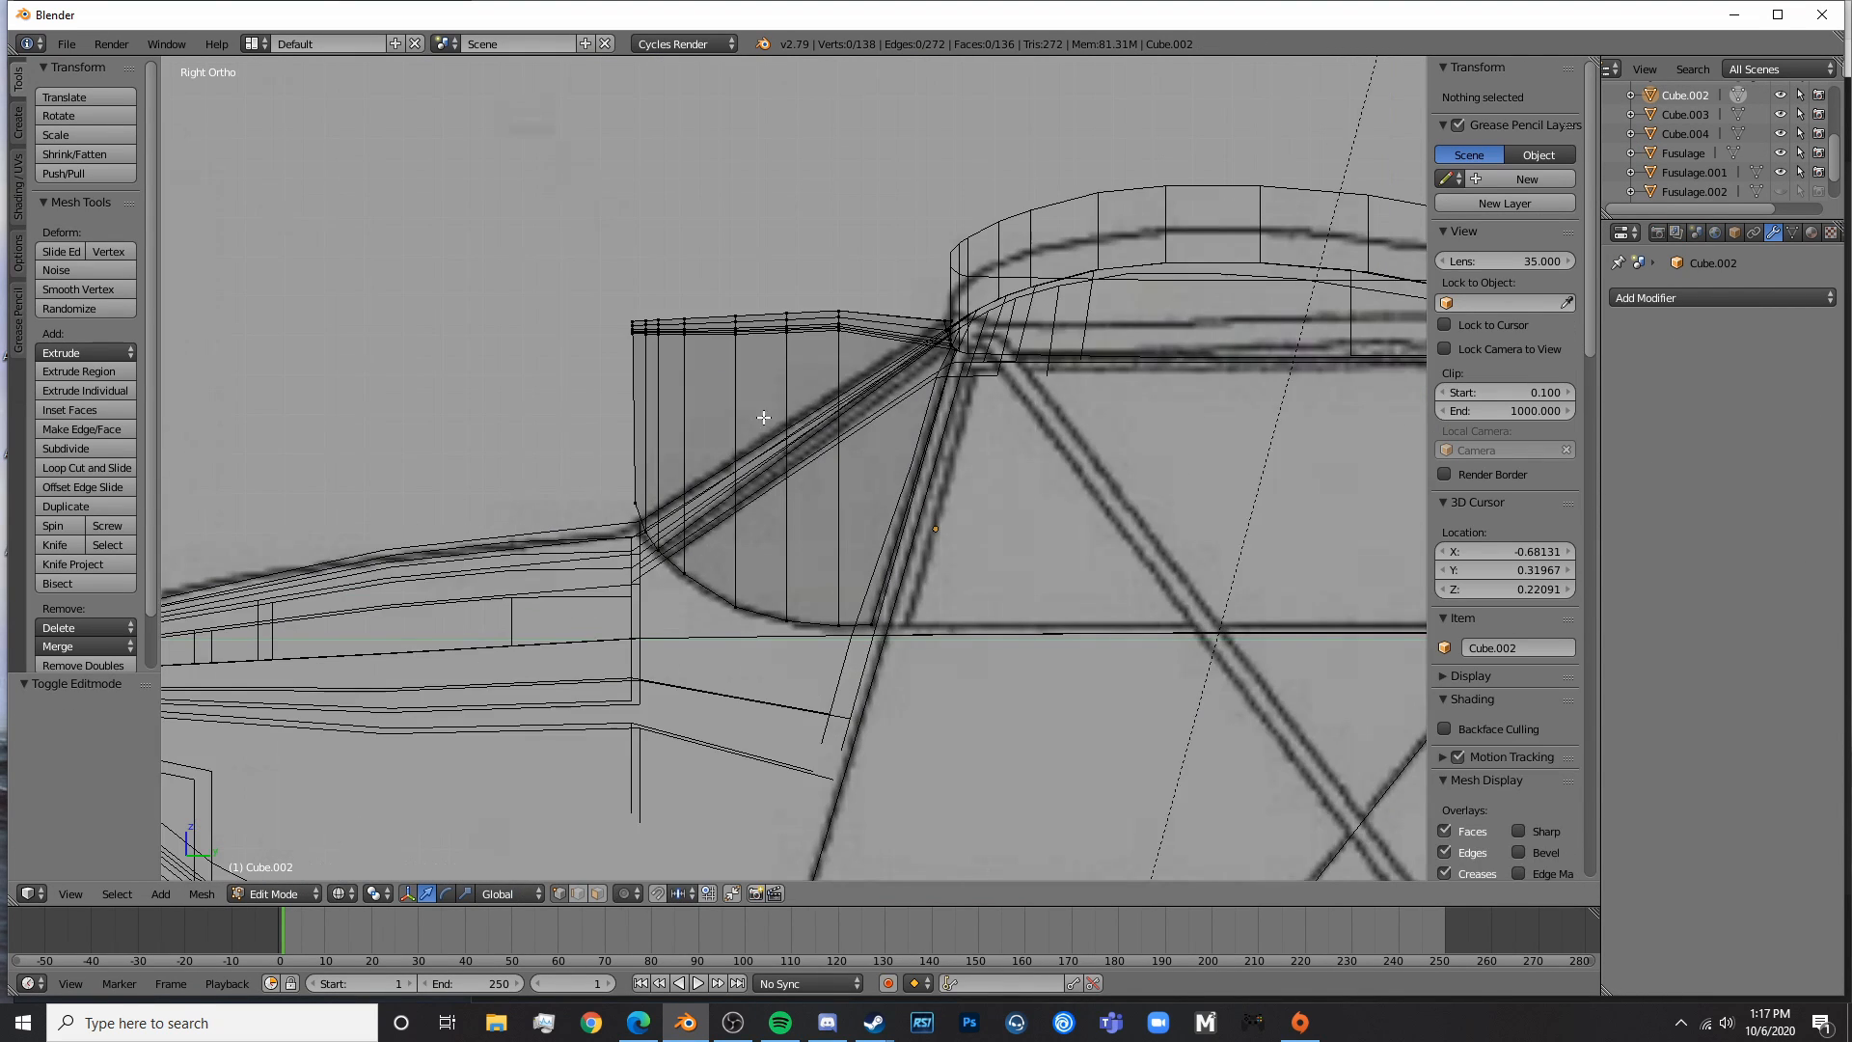
{"action": "middle_click_drag", "start_coordinate": [842, 323], "coordinate": [676, 512], "text": "shift"}
{"action": "scroll", "coordinate": [791, 517], "scroll_direction": "up", "scroll_amount": 4}
{"action": "key", "text": "c"}
{"action": "left_click", "coordinate": [786, 513]}
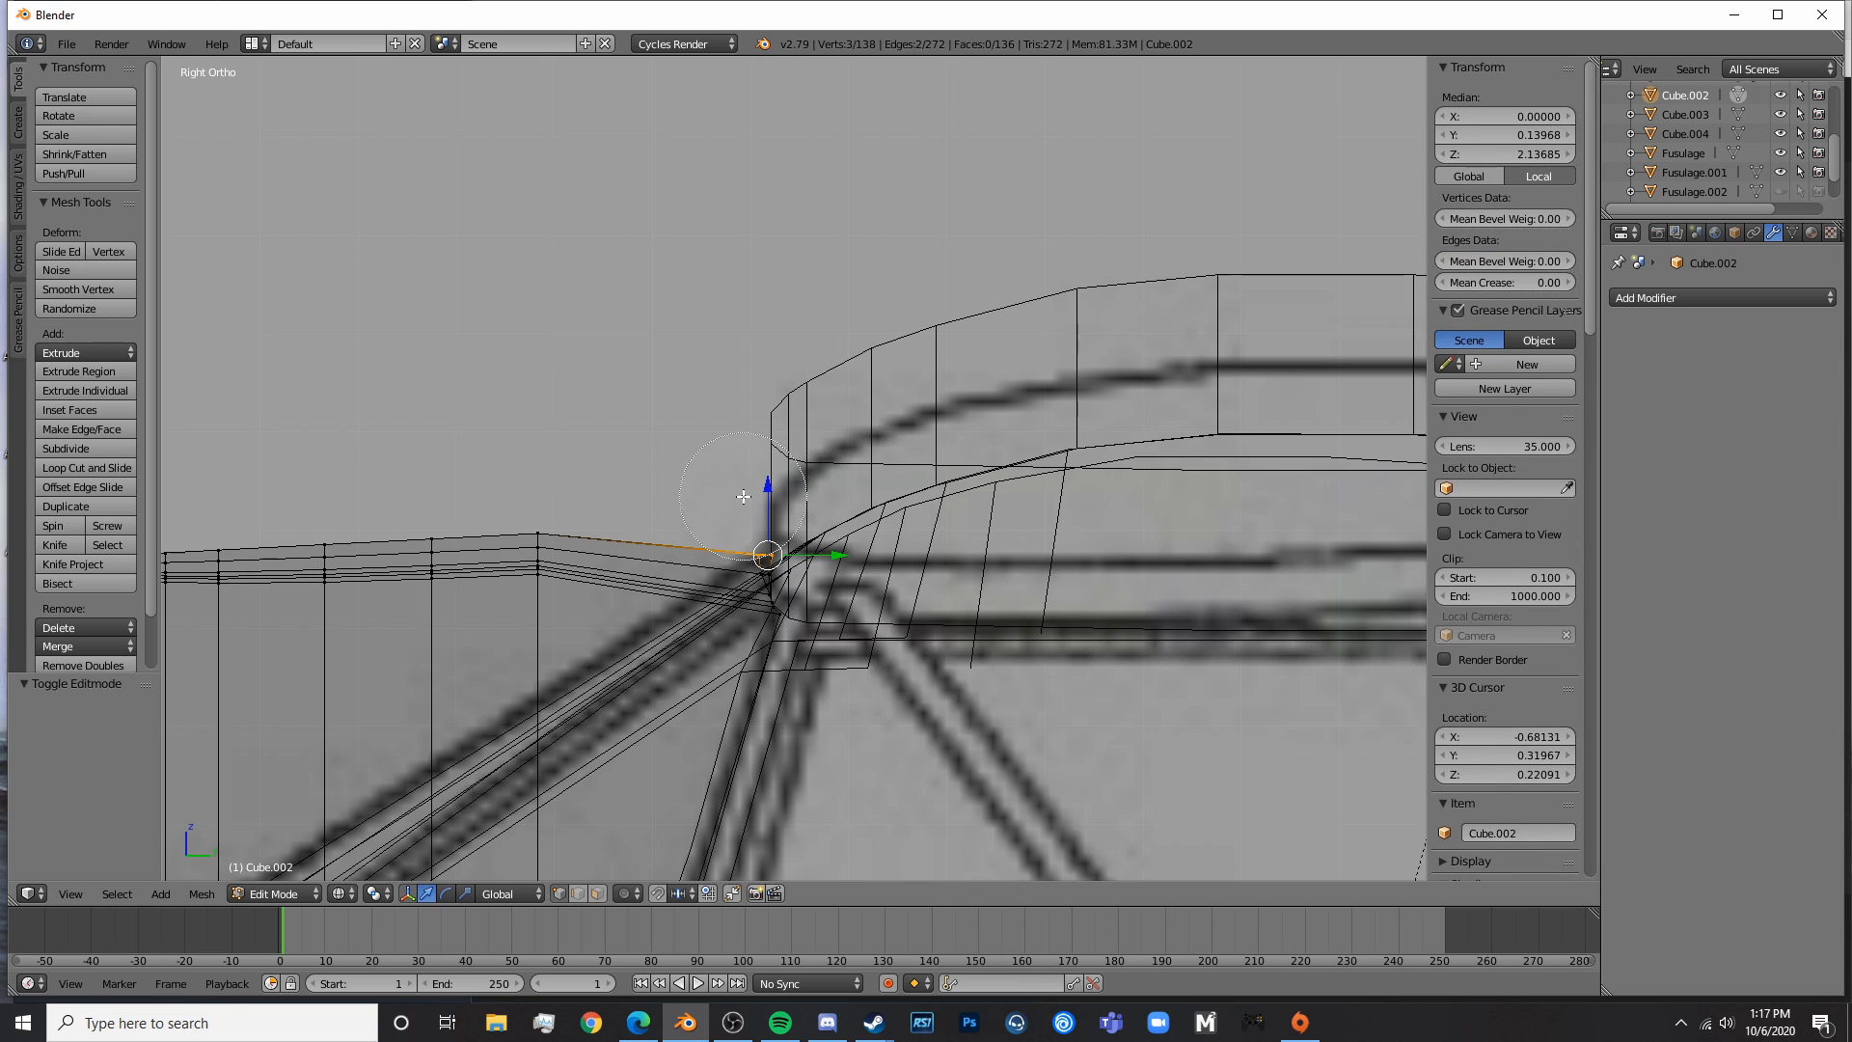
{"action": "right_click", "coordinate": [427, 489]}
{"action": "middle_click_drag", "start_coordinate": [493, 487], "coordinate": [887, 458], "text": "shift"}
{"action": "key", "text": "a"}
{"action": "key", "text": "c"}
{"action": "left_click_drag", "start_coordinate": [515, 462], "coordinate": [617, 467]}
{"action": "key", "text": "a"}
{"action": "key", "text": "c"}
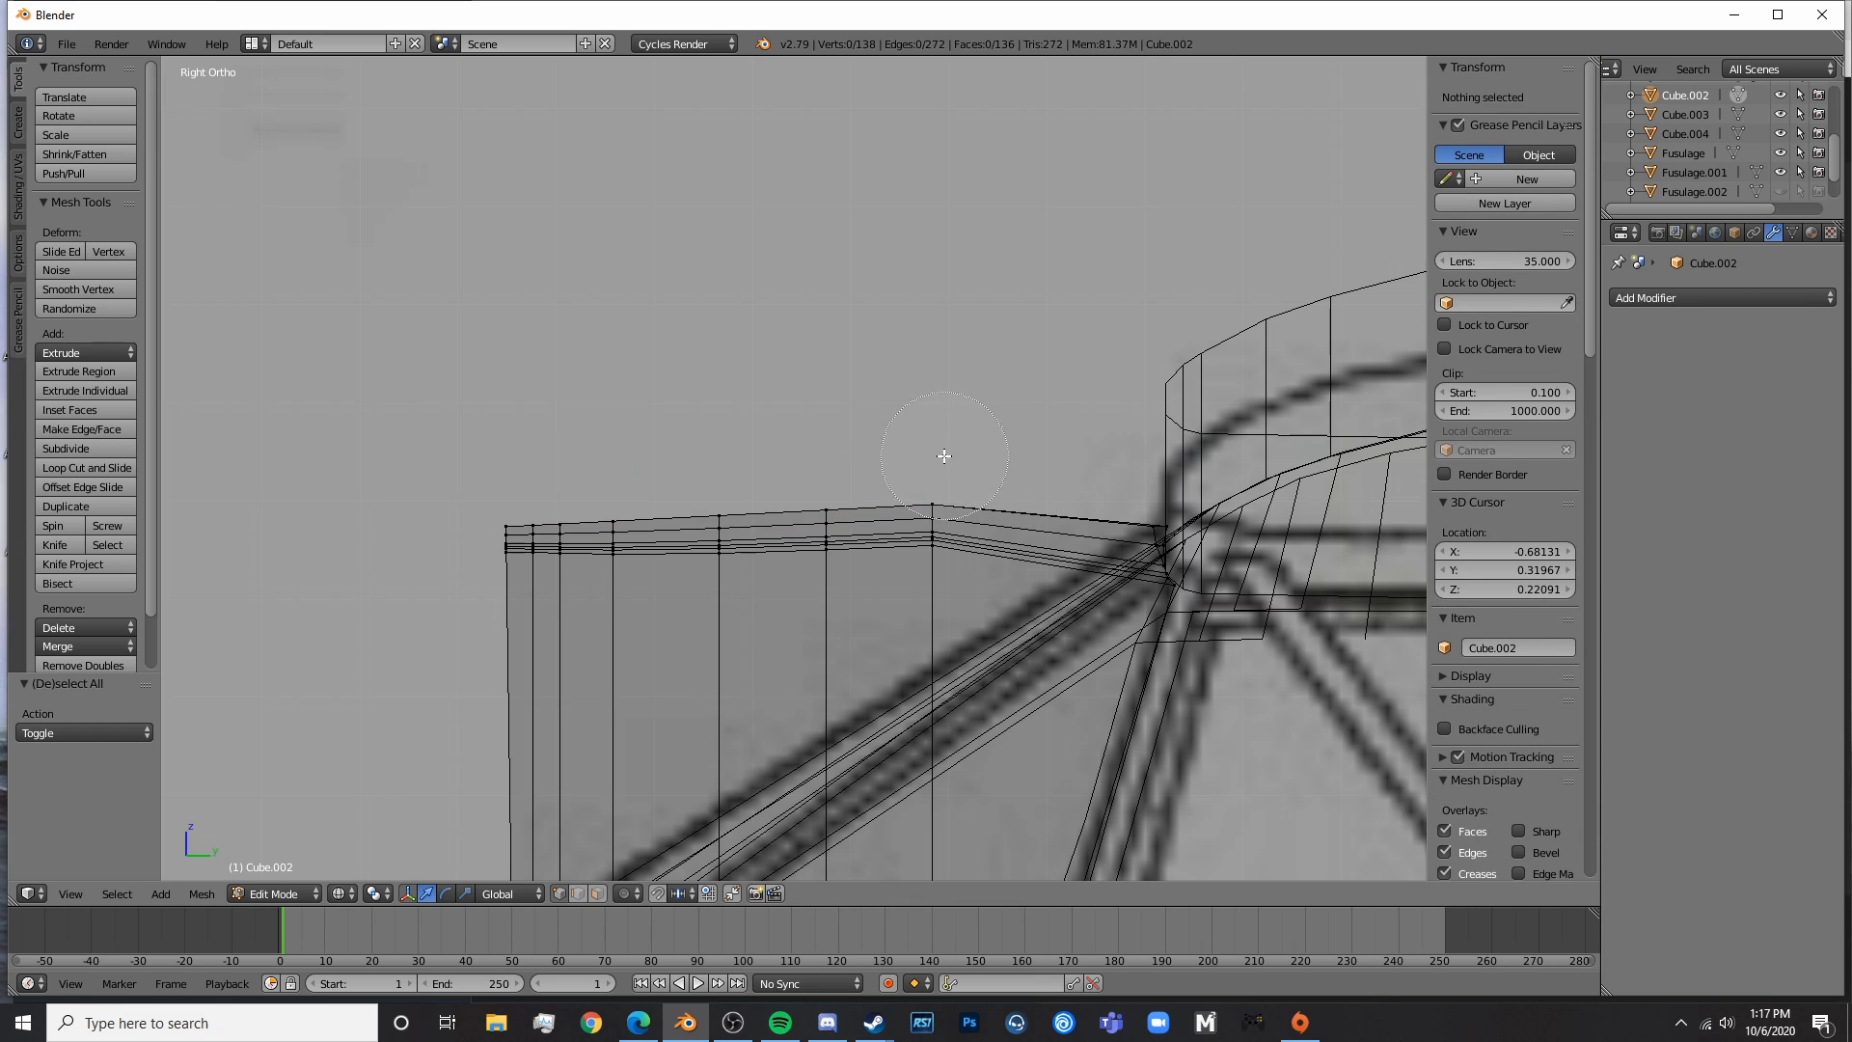
- Try to extrude the windshield block's top rear faces upward by 0.289 and move them back, undoing both changes
{"action": "left_click", "coordinate": [947, 456]}
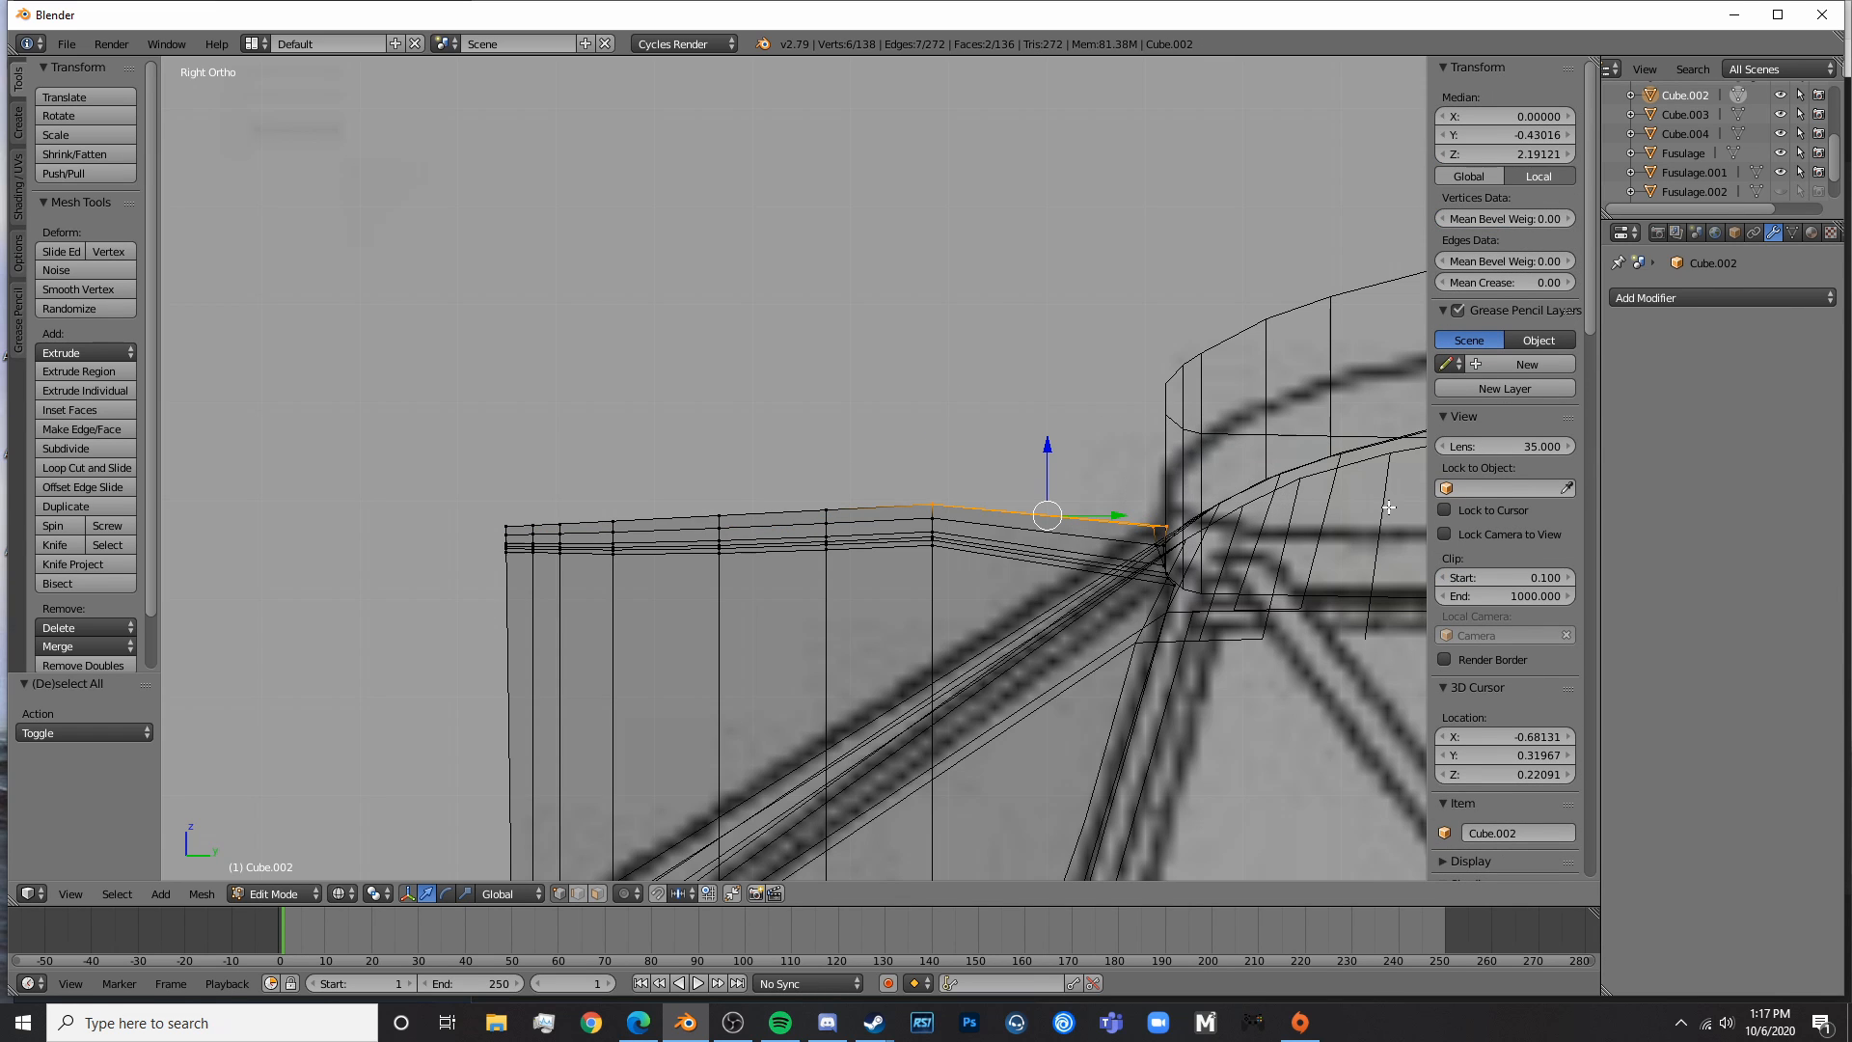
{"action": "middle_click_drag", "start_coordinate": [1389, 507], "coordinate": [881, 525], "text": "shift"}
{"action": "key", "text": "e"}
{"action": "left_click", "coordinate": [872, 257]}
{"action": "scroll", "coordinate": [791, 478], "scroll_direction": "down", "scroll_amount": 4}
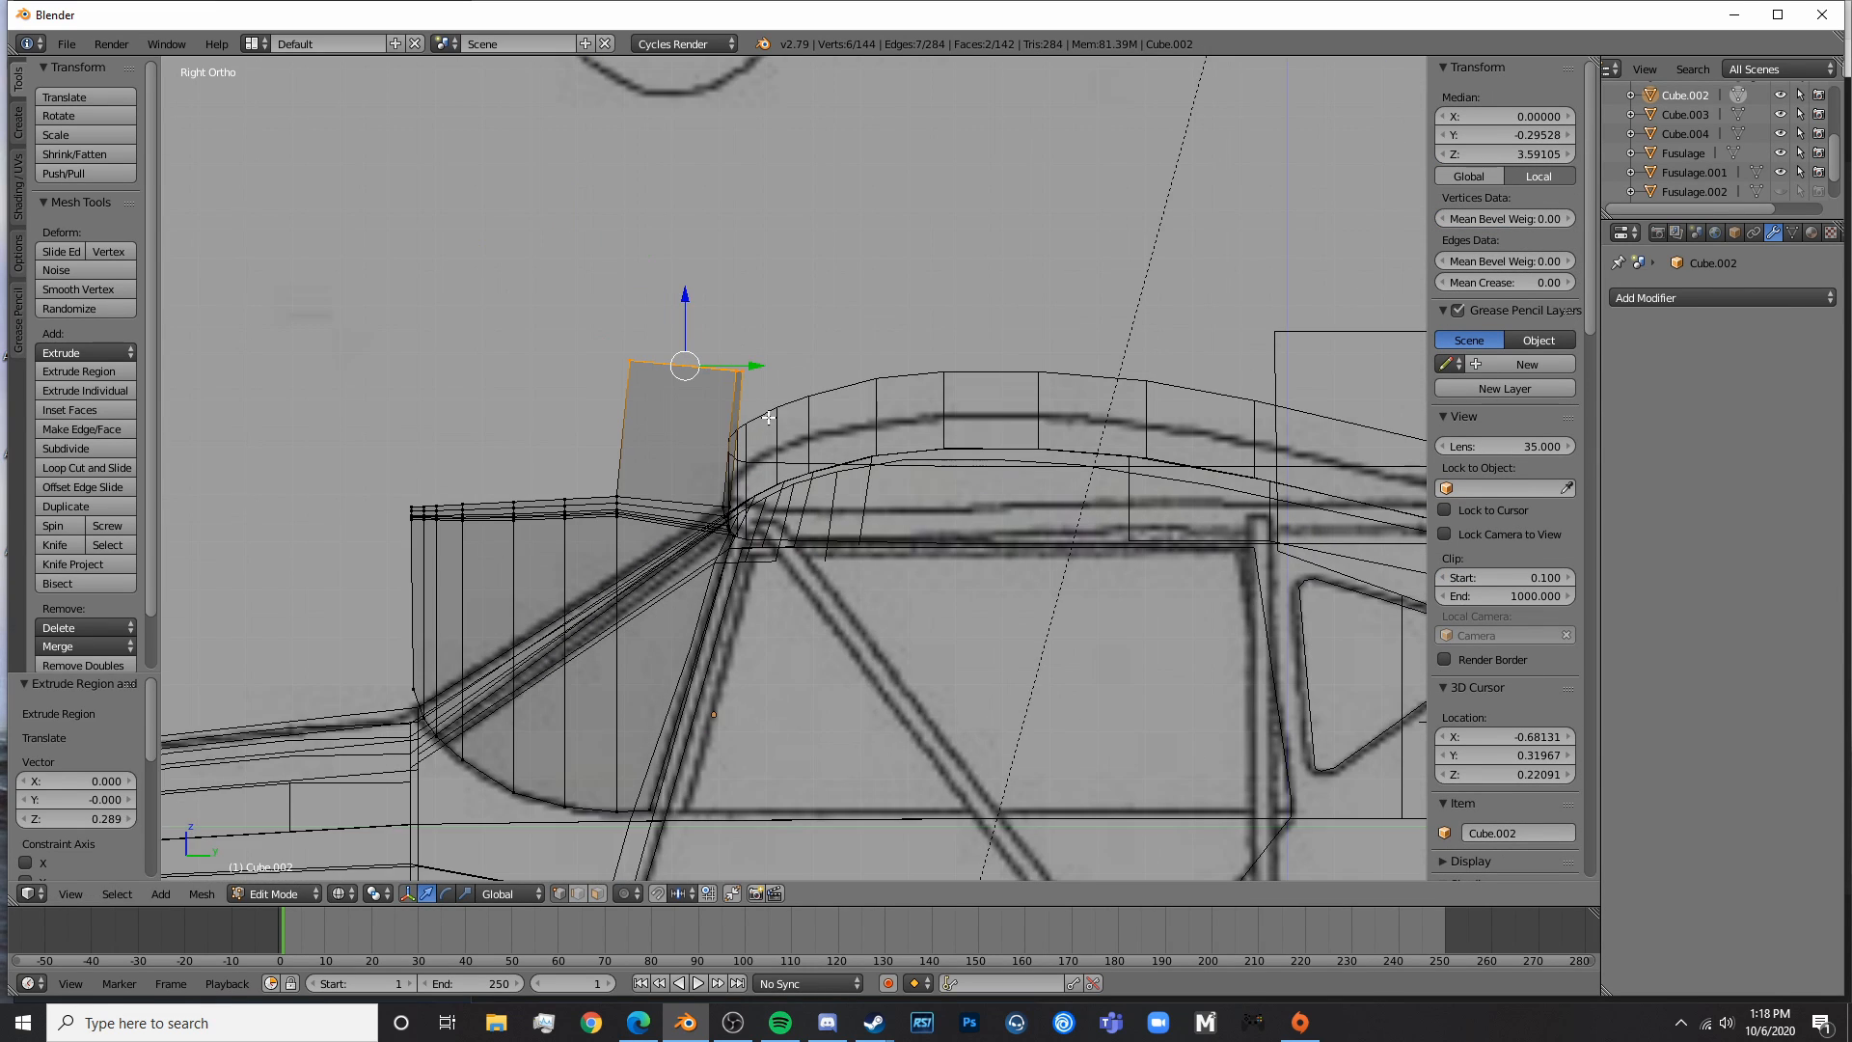
{"action": "key", "text": "g"}
{"action": "left_click", "coordinate": [922, 476]}
{"action": "key", "text": "ctrl+z"}
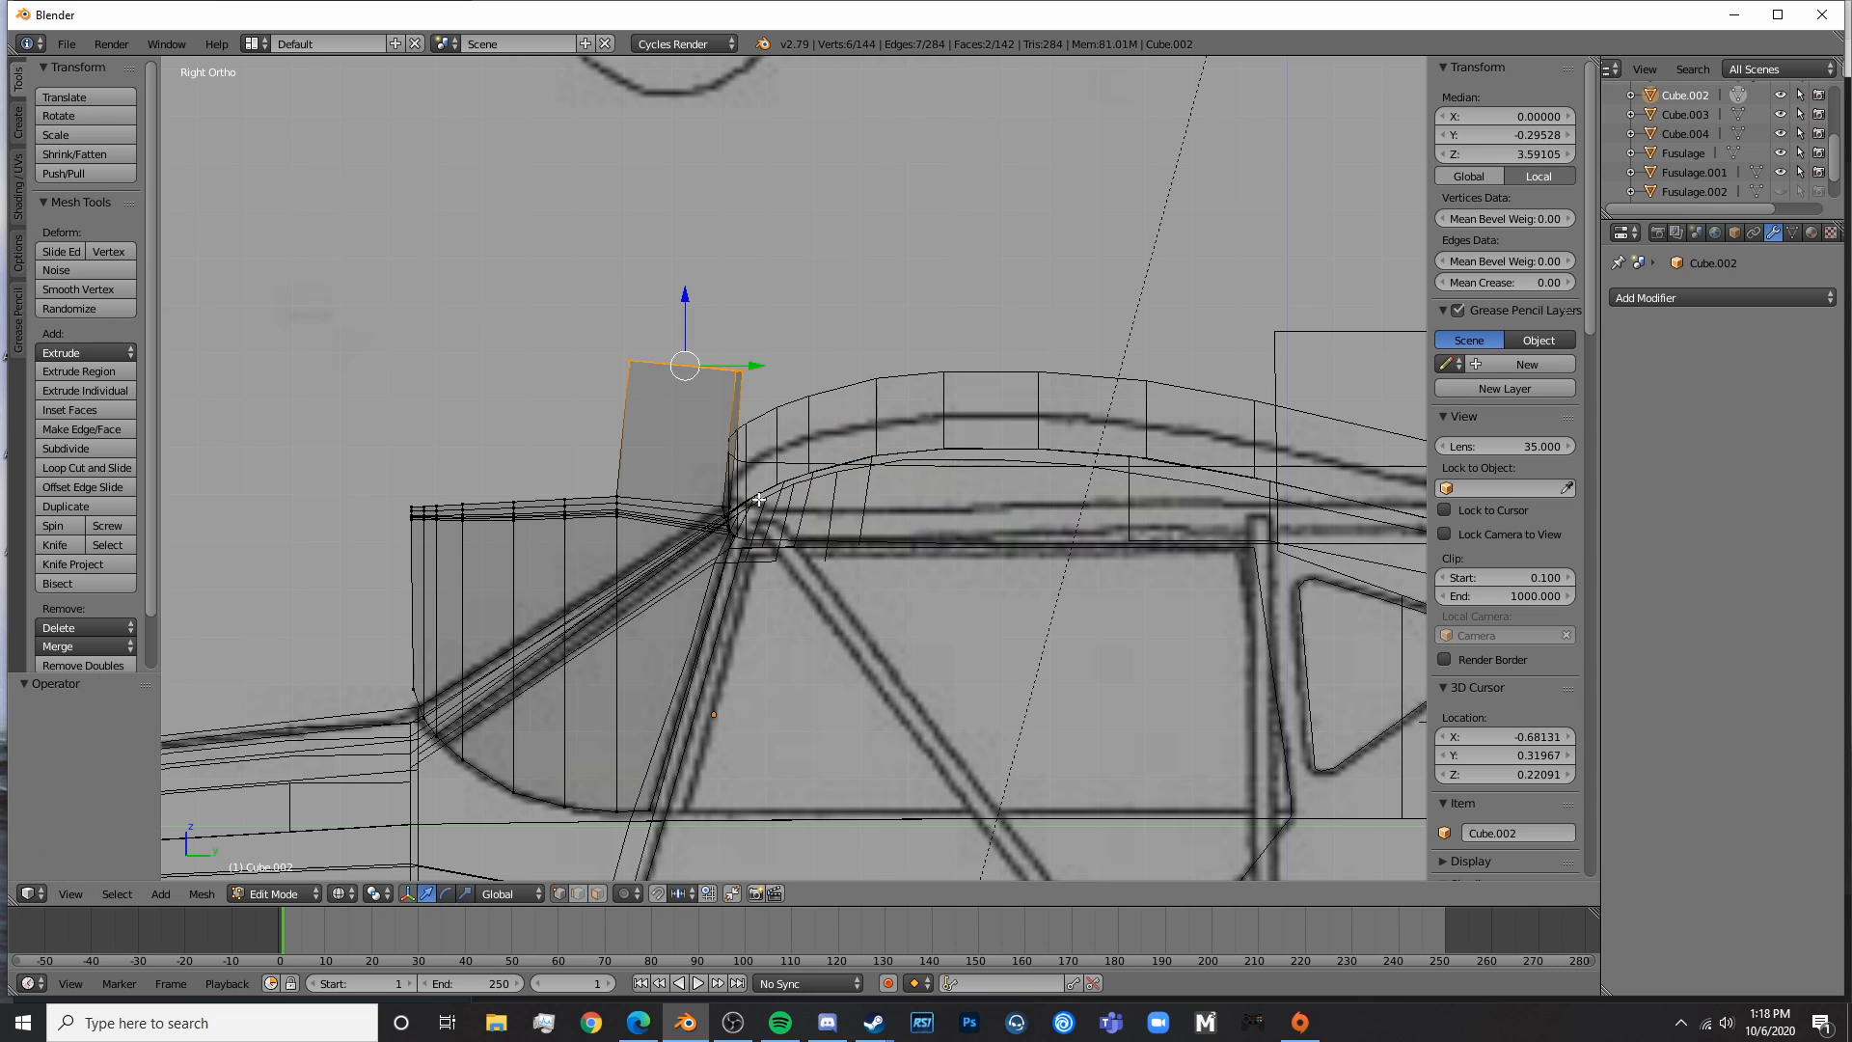
{"action": "key", "text": "ctrl+z"}
- Select the windshield block's upper rear corner geometry, extrude it by 0.368 up over the cabin roof, and lower it by 0.025
{"action": "scroll", "coordinate": [726, 528], "scroll_direction": "up", "scroll_amount": 5}
{"action": "key", "text": "c"}
{"action": "left_click", "coordinate": [659, 584]}
{"action": "right_click", "coordinate": [661, 585]}
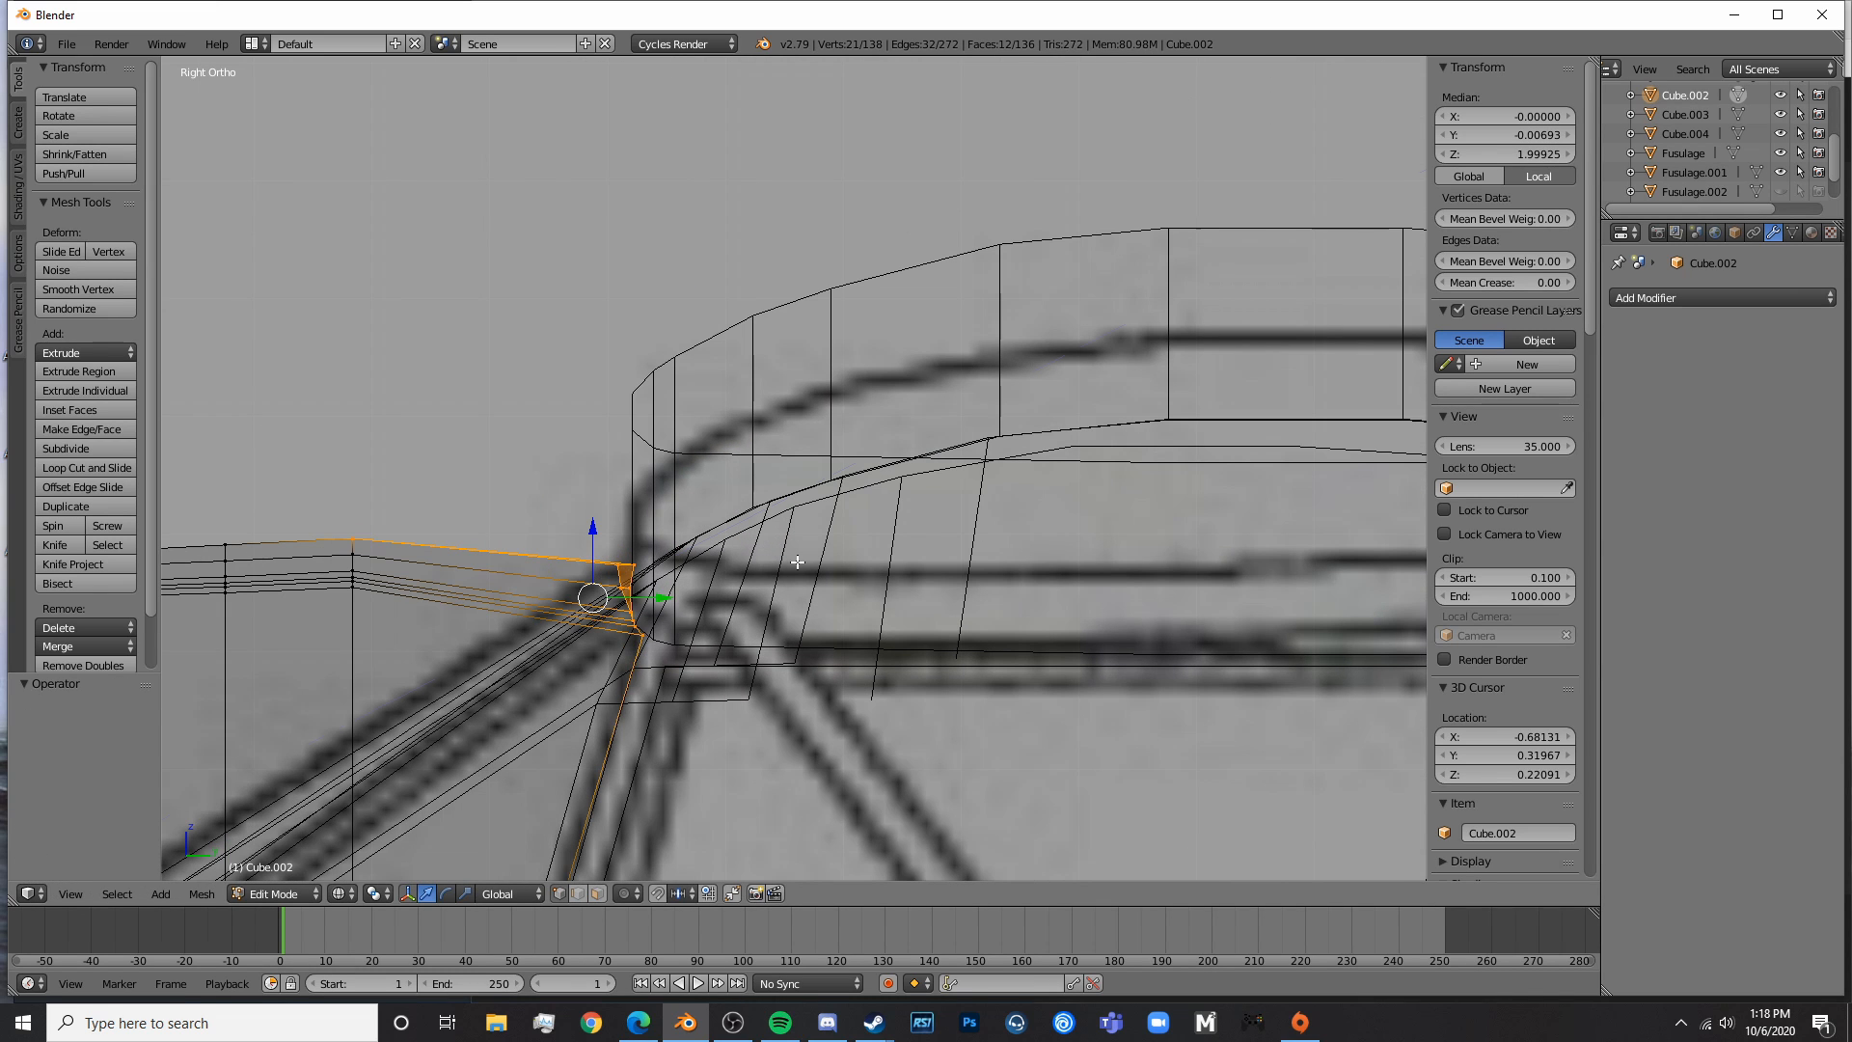
{"action": "key", "text": "e"}
{"action": "left_click", "coordinate": [1192, 373]}
{"action": "key", "text": "g"}
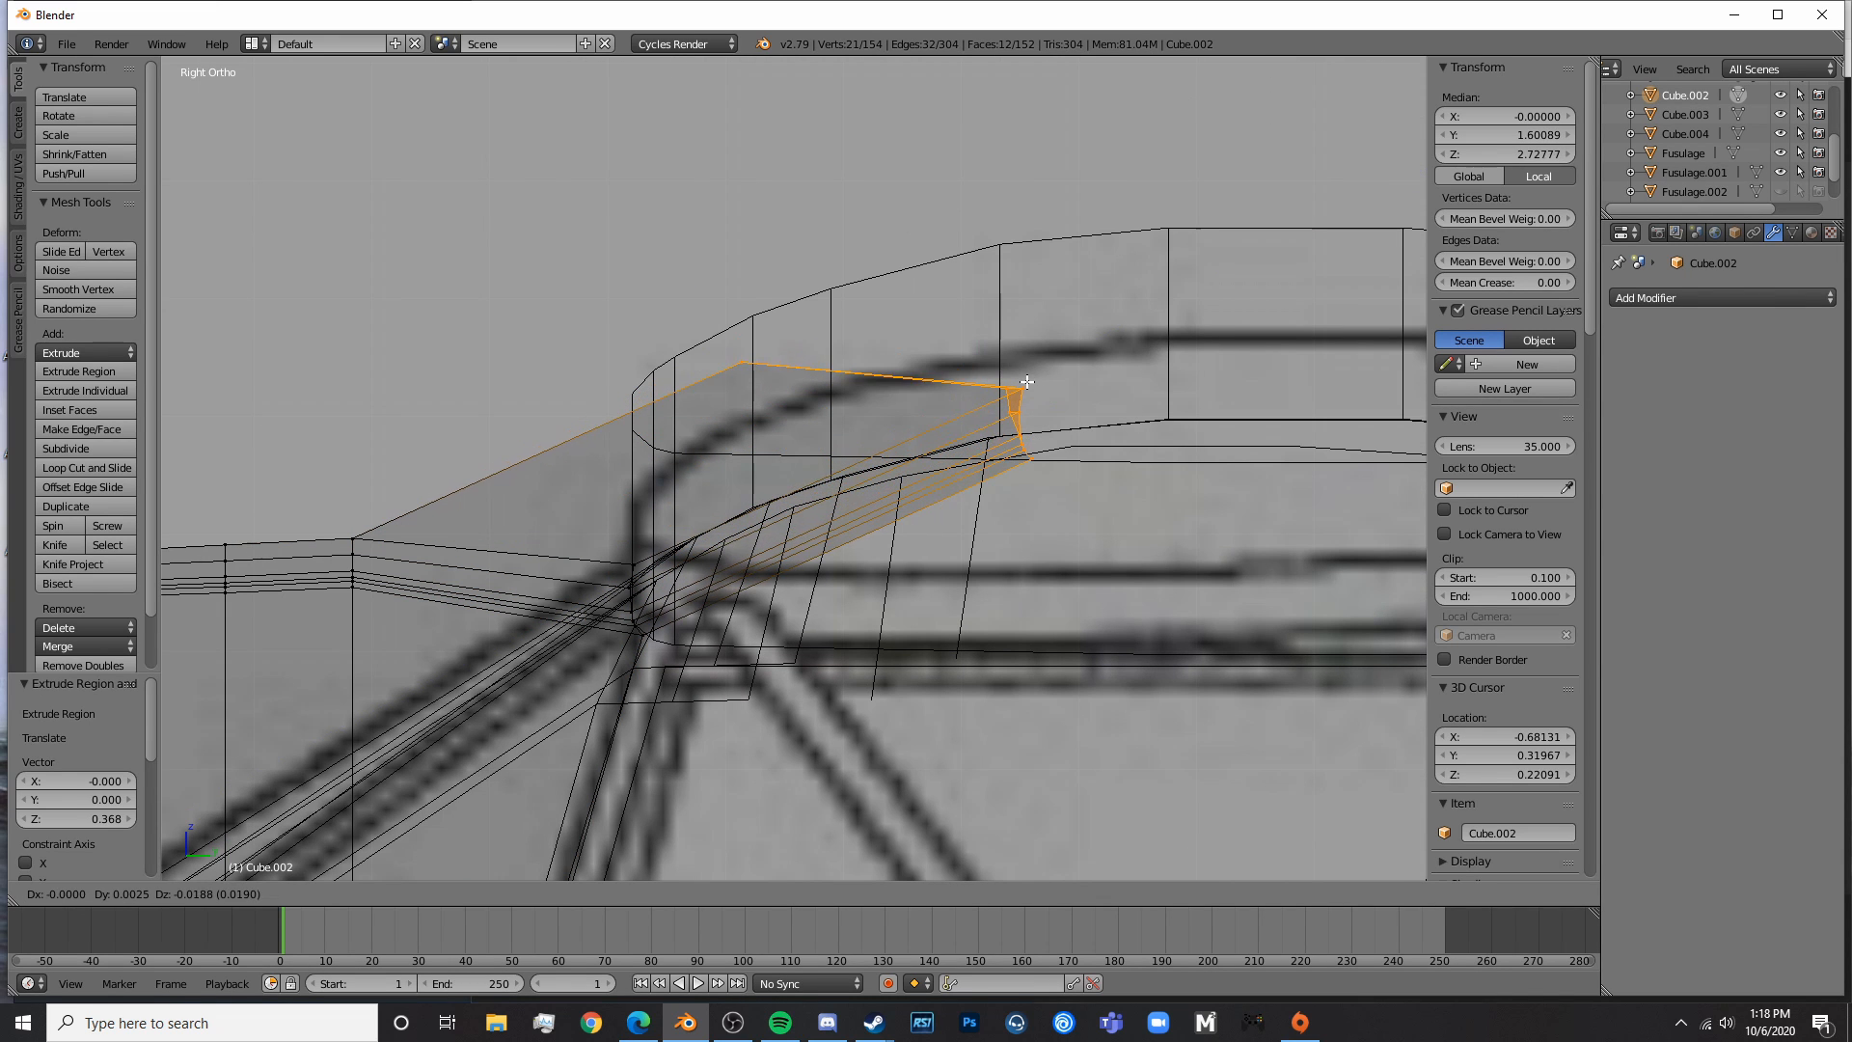
{"action": "left_click", "coordinate": [1032, 396]}
- Extrude the roof extension farther back, shift it 0.234 along Y and -0.166 along Z, and lower it by another 0.026
{"action": "middle_click_drag", "start_coordinate": [1067, 406], "coordinate": [424, 518], "text": "shift"}
{"action": "key", "text": "e"}
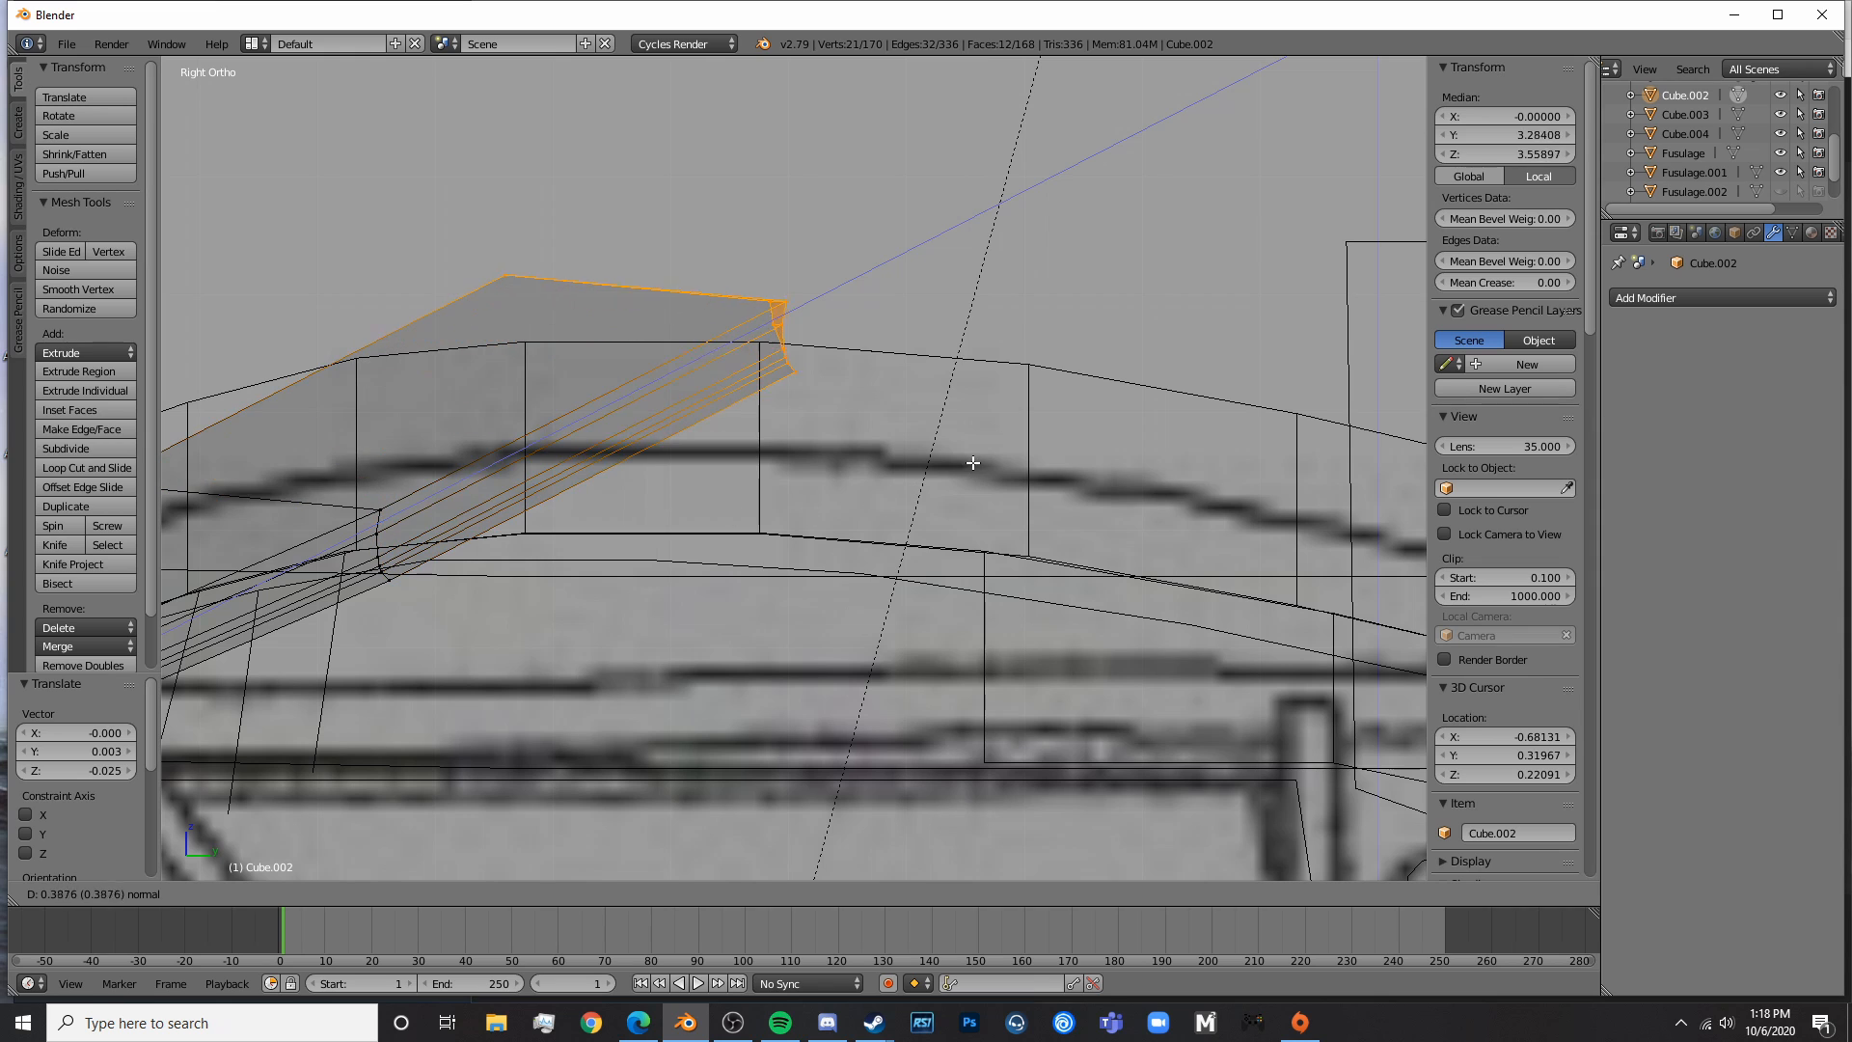
{"action": "left_click", "coordinate": [1182, 495]}
{"action": "key", "text": "z"}
{"action": "mouse_move", "coordinate": [1023, 531]}
{"action": "middle_mouse_down"}
{"action": "mouse_move", "coordinate": [881, 620]}
{"action": "mouse_move", "coordinate": [963, 583]}
{"action": "mouse_move", "coordinate": [836, 604]}
{"action": "middle_mouse_up"}
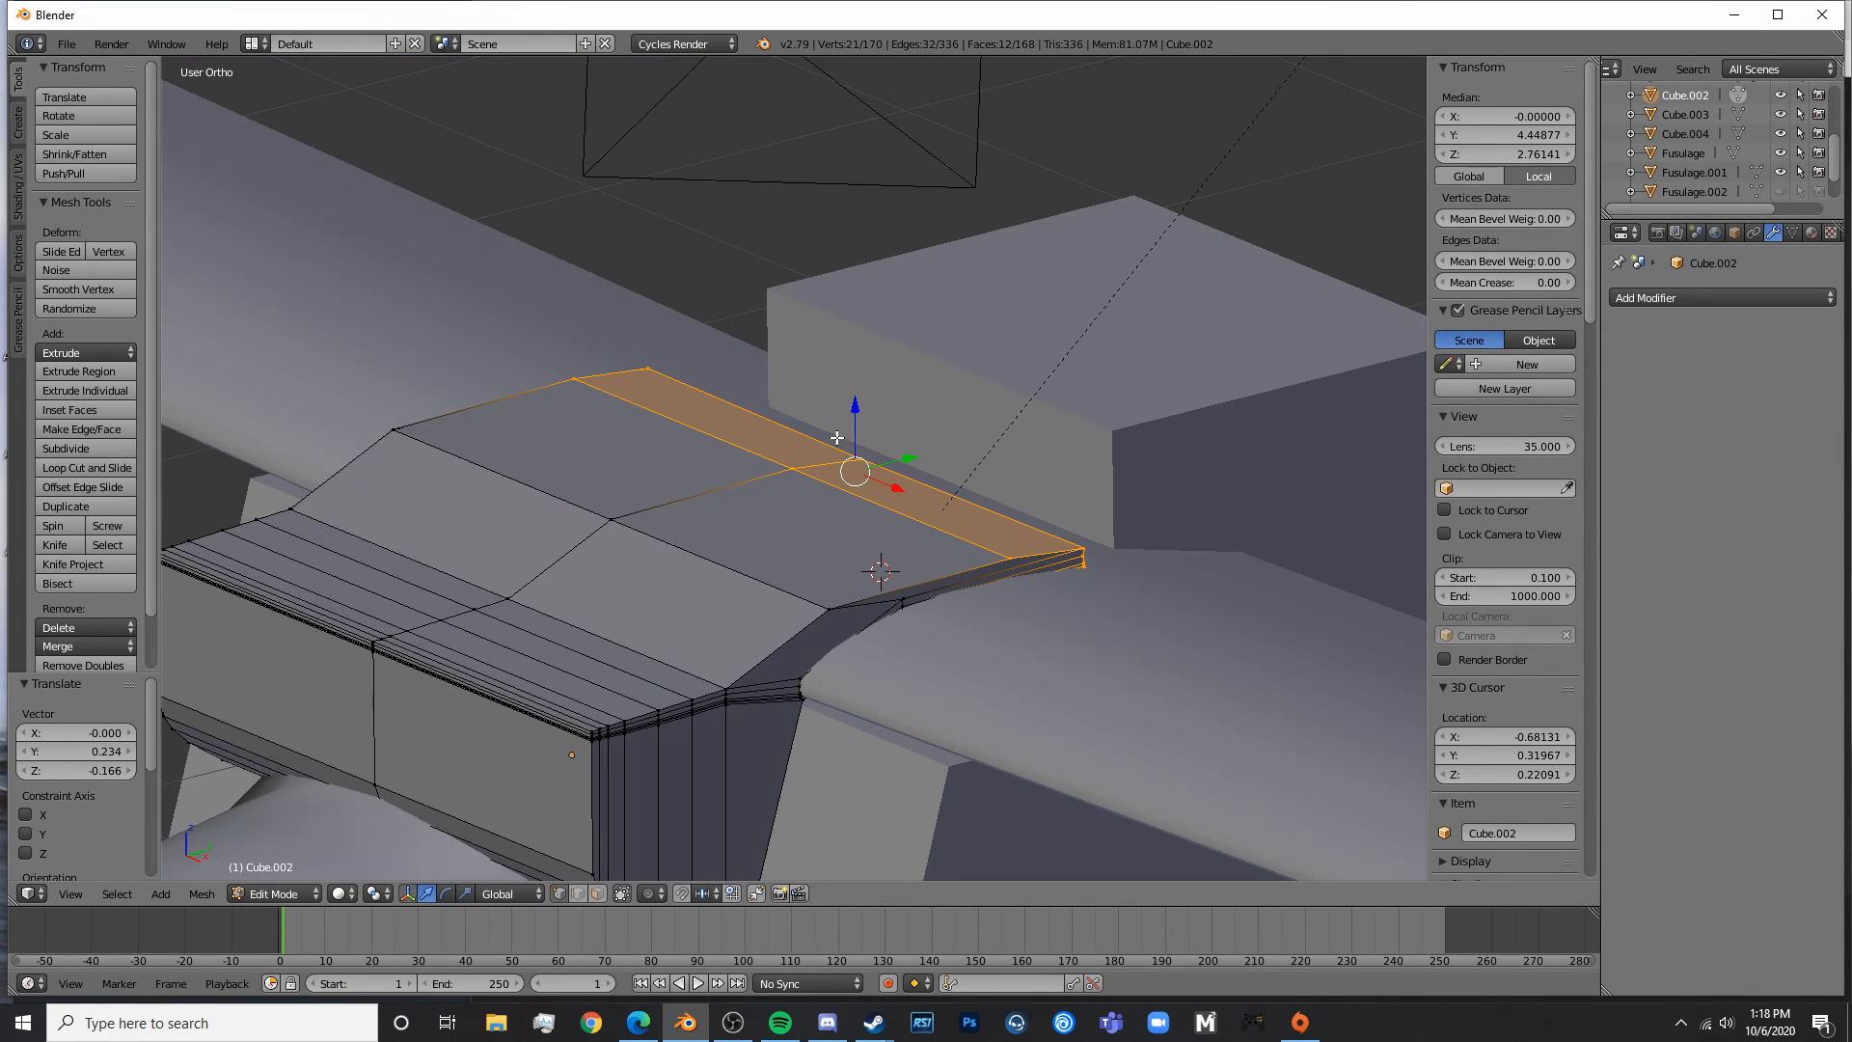
{"action": "left_click_drag", "start_coordinate": [856, 411], "coordinate": [859, 421]}
- Move the top corner vertices of the roof extension's rear end forward along Y
{"action": "key", "text": "z"}
{"action": "key", "text": "KP_3"}
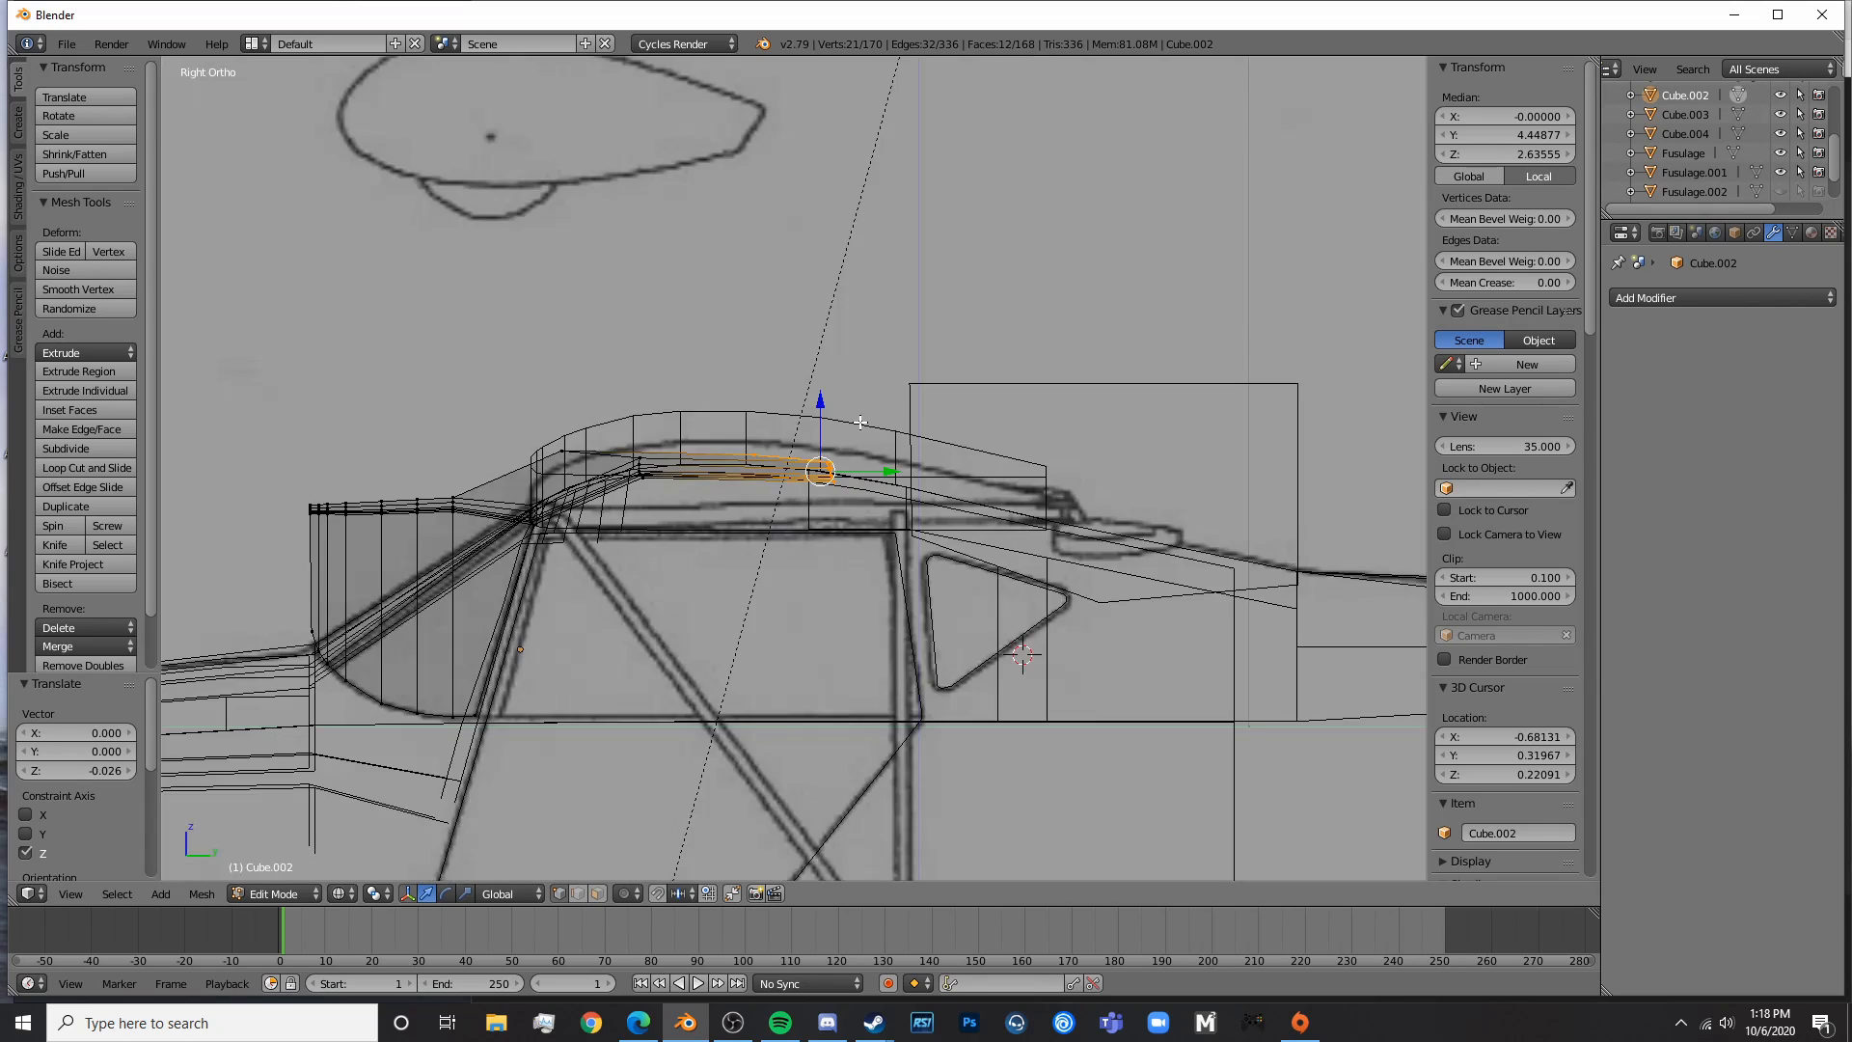
{"action": "scroll", "coordinate": [860, 421], "scroll_direction": "up", "scroll_amount": 6}
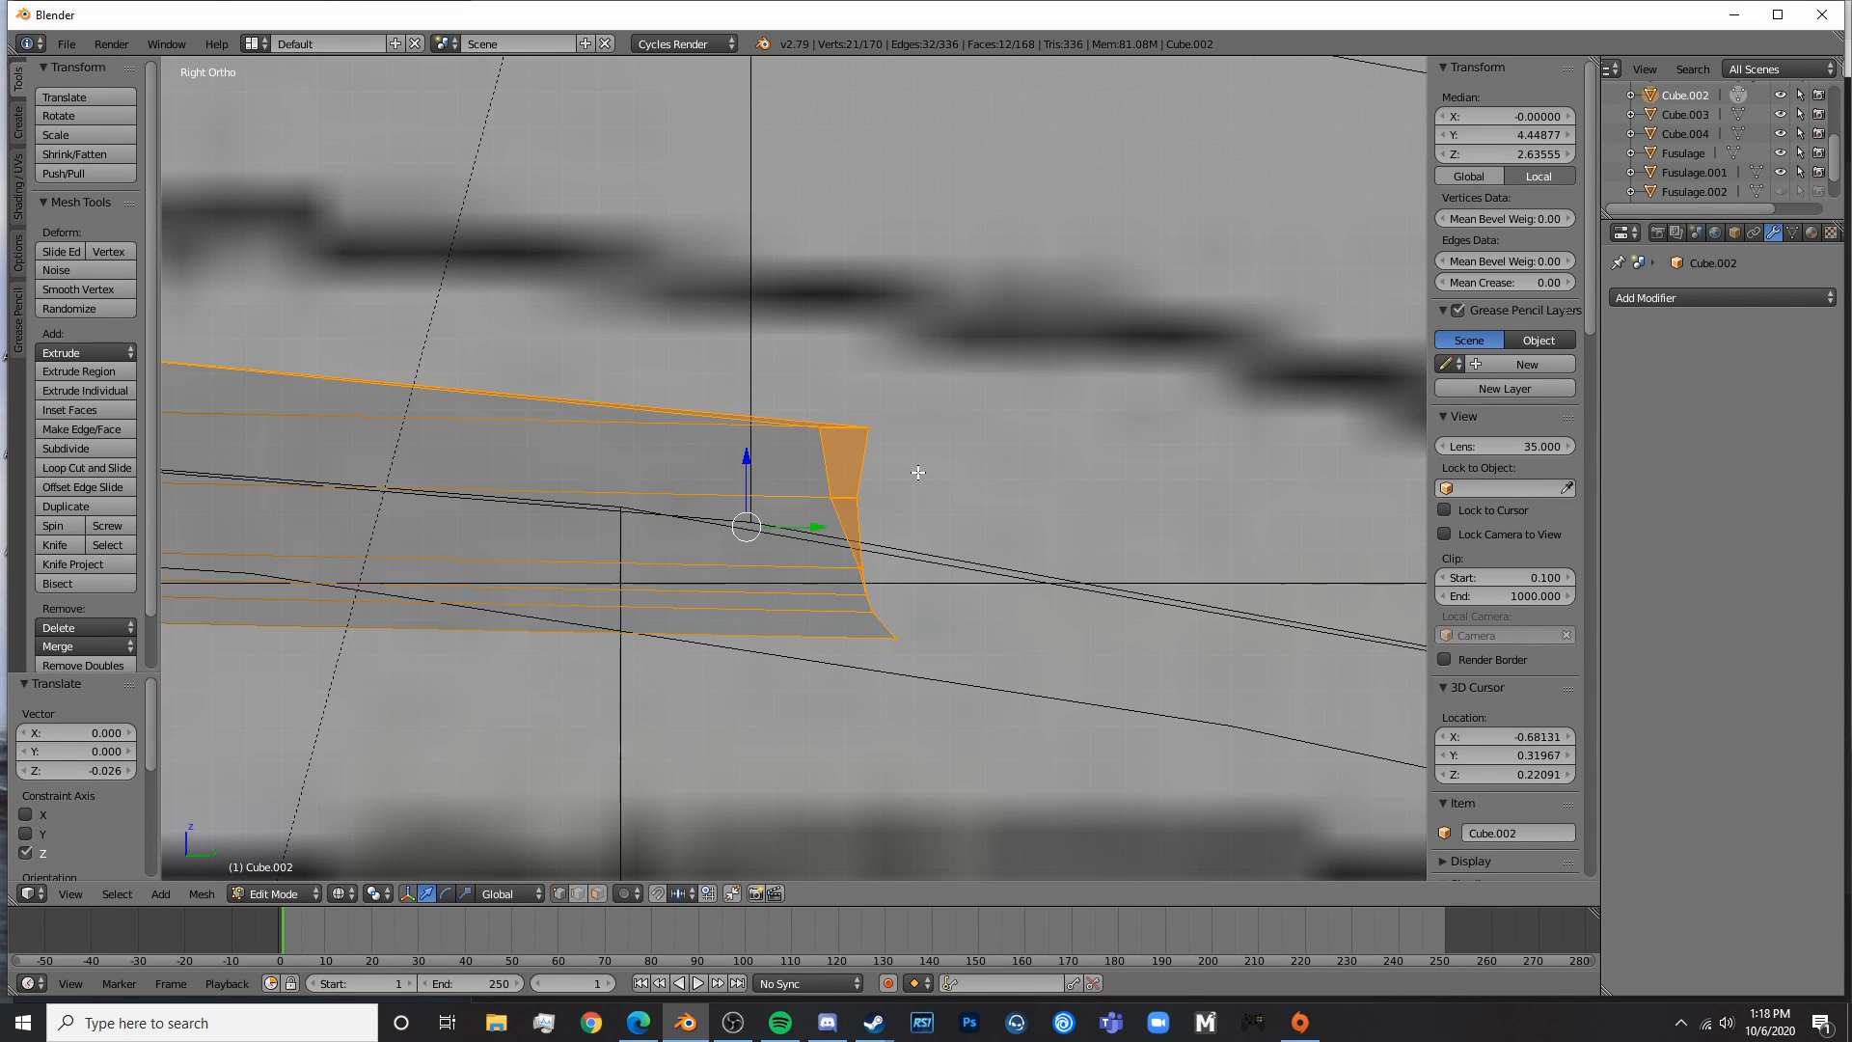
{"action": "key", "text": "a"}
{"action": "right_click", "coordinate": [875, 428]}
{"action": "left_click_drag", "start_coordinate": [932, 429], "coordinate": [882, 431]}
{"action": "key", "text": "a"}
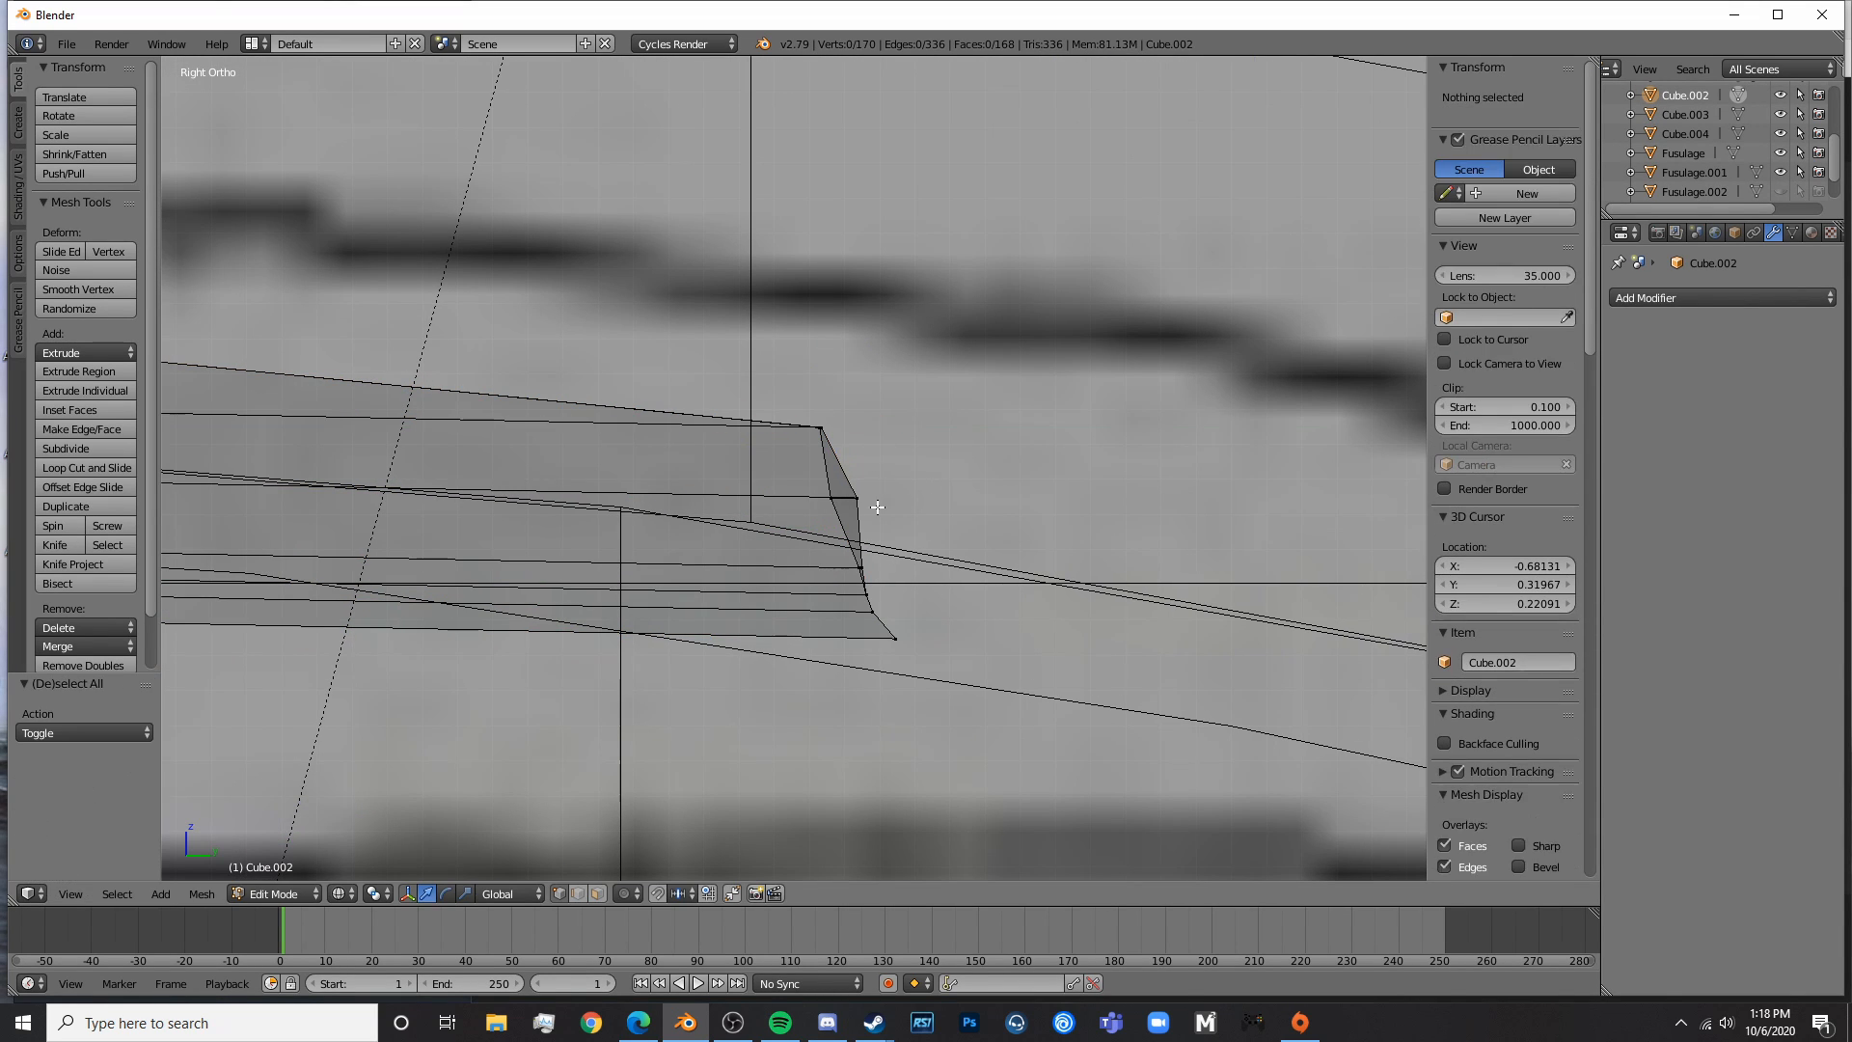
- Align the next row of rear-end vertices below the top corner by moving it forward along Y
{"action": "key", "text": "b"}
{"action": "left_click_drag", "start_coordinate": [842, 580], "coordinate": [923, 568]}
{"action": "key", "text": "a"}
{"action": "key", "text": "b"}
{"action": "key", "text": "a"}
{"action": "key", "text": "b"}
{"action": "key", "text": "Tab"}
{"action": "key", "text": "Tab"}
{"action": "scroll", "coordinate": [930, 579], "scroll_direction": "up", "scroll_amount": 4}
{"action": "middle_click_drag", "start_coordinate": [976, 689], "coordinate": [904, 531], "text": "shift"}
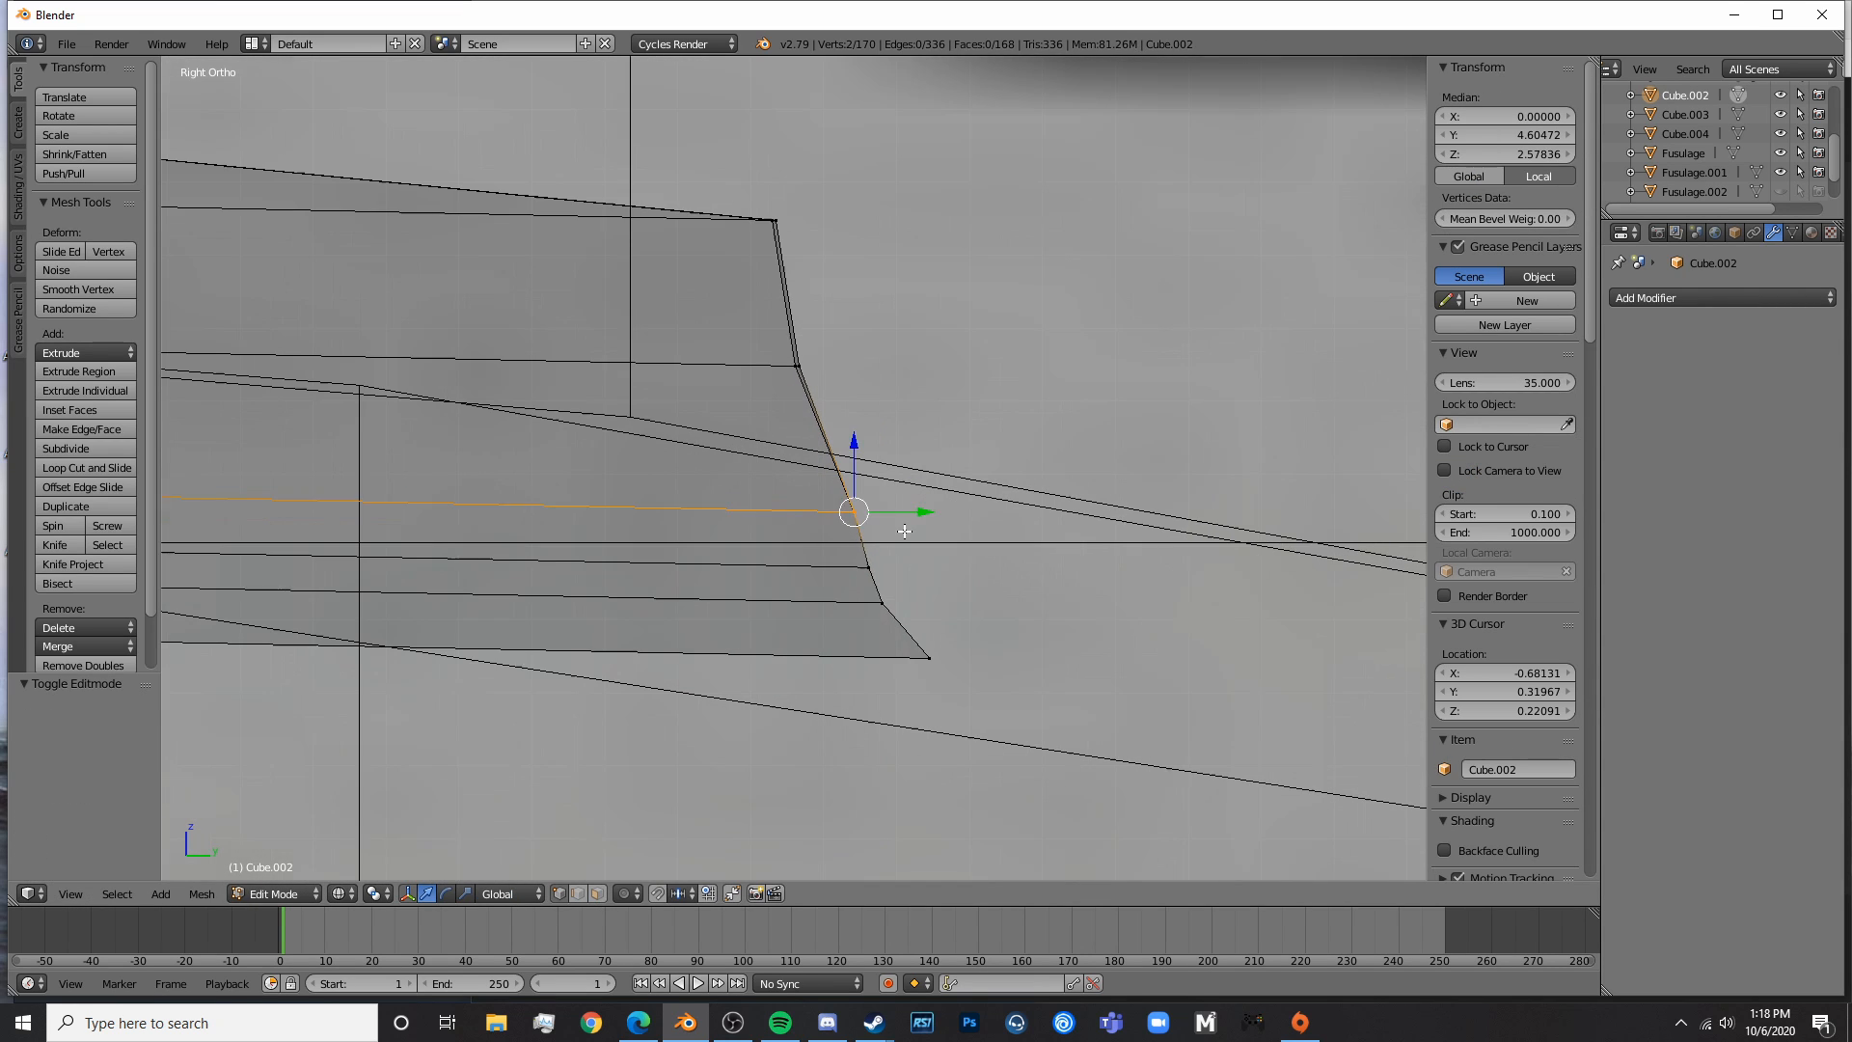
- Move the two lower rear-end vertex rows back 0.003 along Y and rotate them to follow the end's slope
{"action": "key", "text": "a"}
{"action": "key", "text": "c"}
{"action": "left_click", "coordinate": [876, 582]}
{"action": "right_click", "coordinate": [878, 583]}
{"action": "left_click_drag", "start_coordinate": [930, 581], "coordinate": [951, 581]}
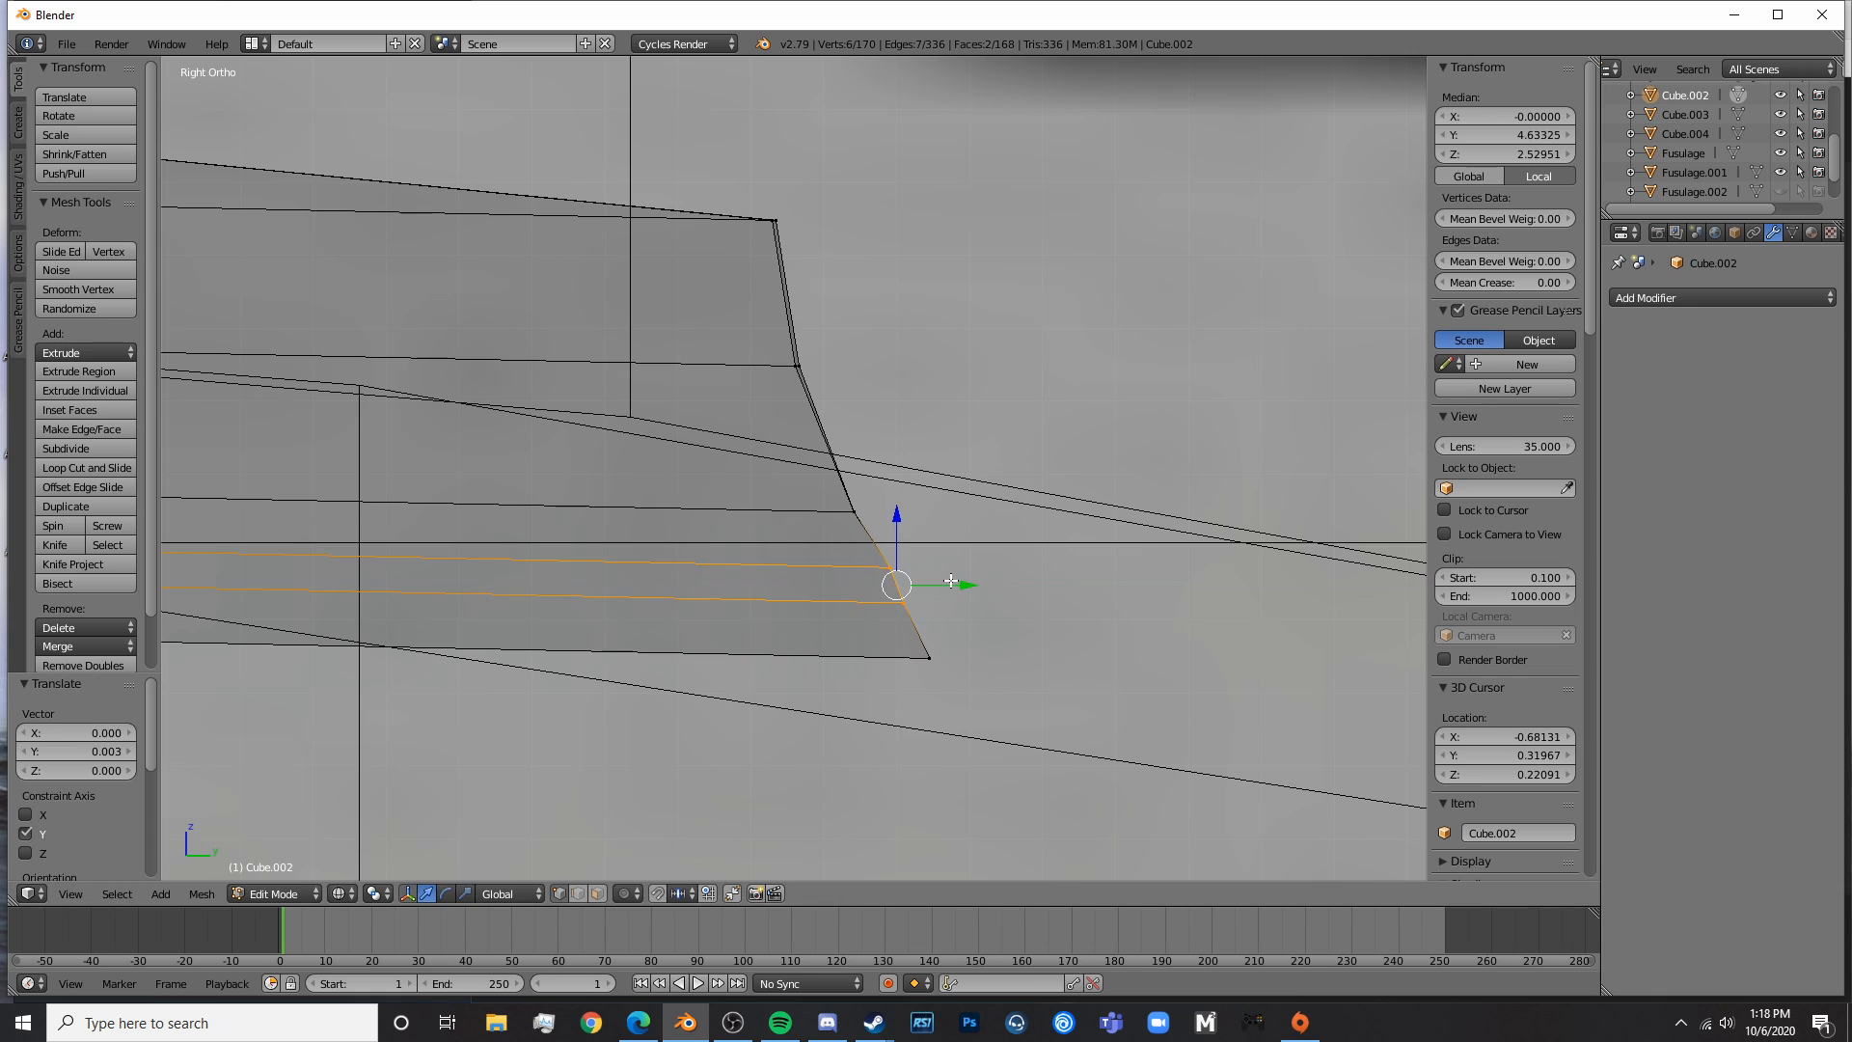
{"action": "key", "text": "r"}
{"action": "left_click", "coordinate": [957, 576]}
- Nudge the middle and upper vertex rows of the rear end back along Y to straighten its profile
{"action": "key", "text": "a"}
{"action": "key", "text": "c"}
{"action": "left_click", "coordinate": [864, 490]}
{"action": "right_click", "coordinate": [866, 491]}
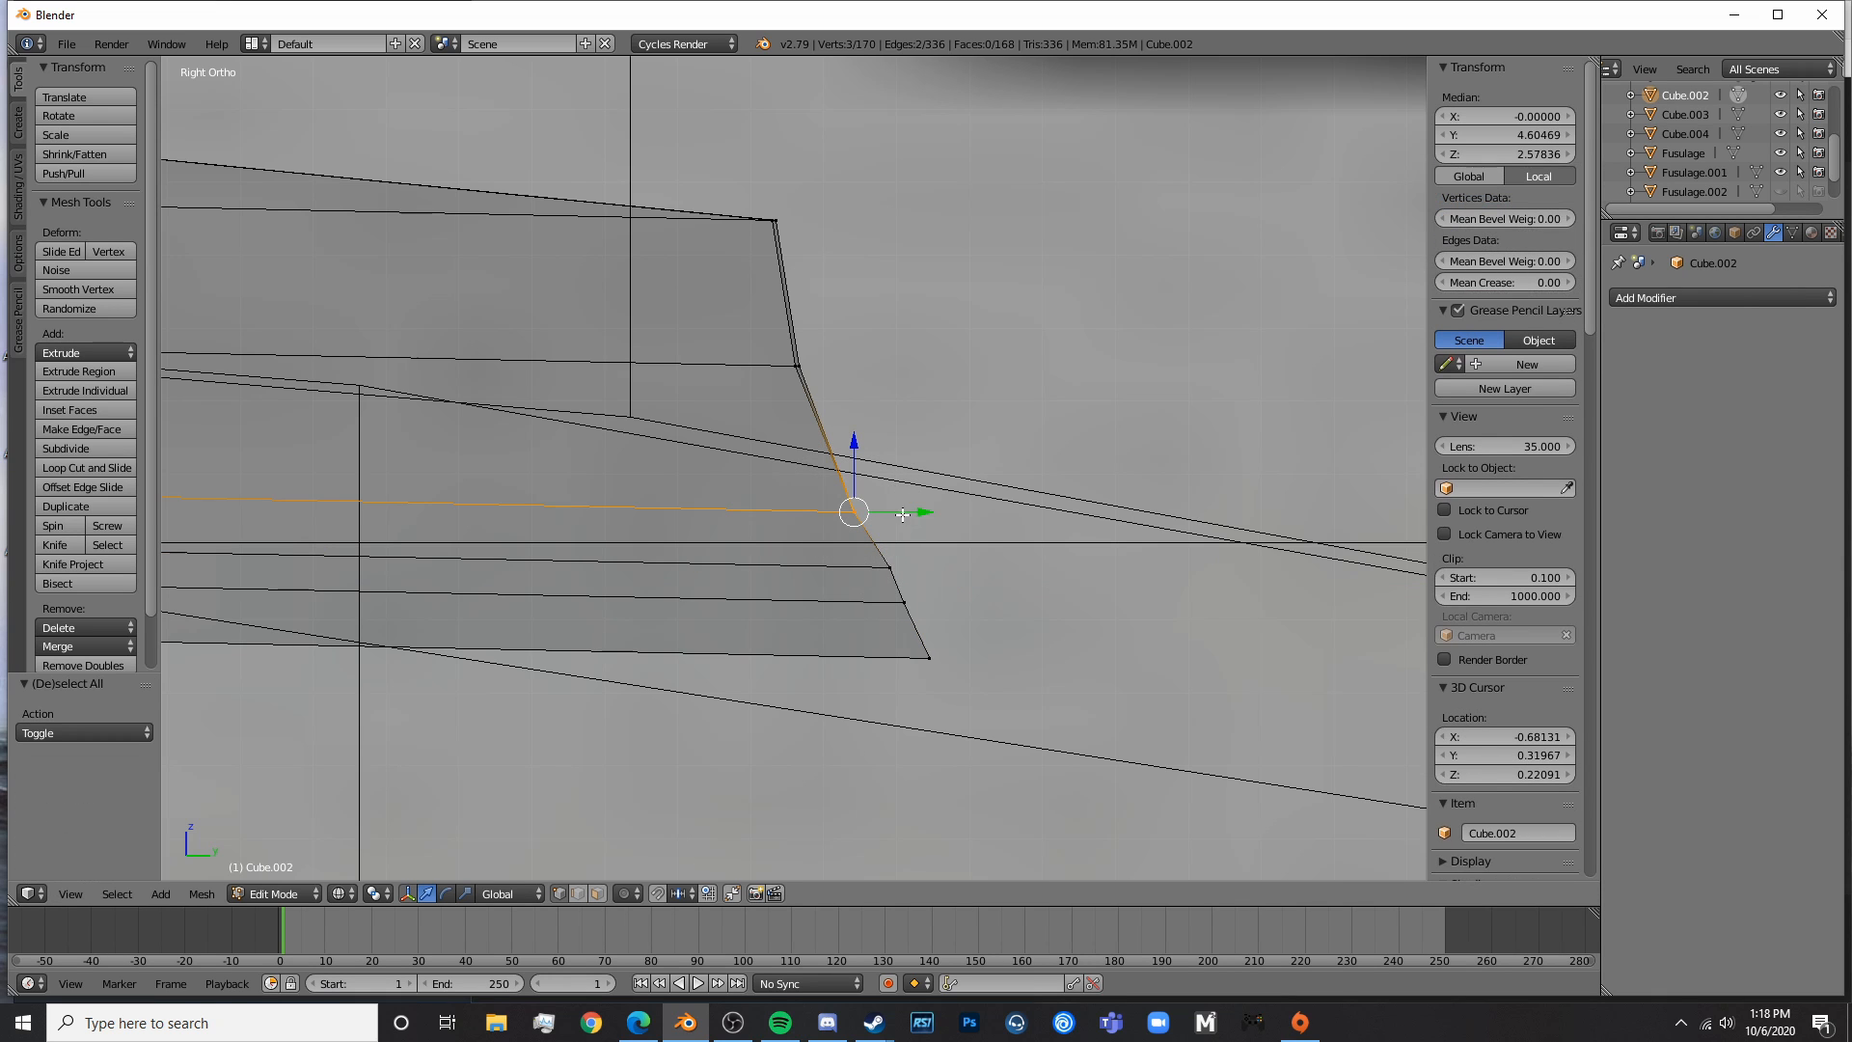
{"action": "left_click_drag", "start_coordinate": [904, 513], "coordinate": [915, 513]}
{"action": "key", "text": "a"}
{"action": "key", "text": "c"}
{"action": "left_click", "coordinate": [834, 371]}
{"action": "right_click", "coordinate": [835, 371]}
{"action": "left_click_drag", "start_coordinate": [848, 368], "coordinate": [867, 367]}
{"action": "key", "text": "Tab"}
- Extrude the roof extension's rear end again and shift it 0.051 along Y and -0.131 along Z to follow the roof slope
{"action": "scroll", "coordinate": [867, 367], "scroll_direction": "down", "scroll_amount": 9}
{"action": "key", "text": "Tab"}
{"action": "key", "text": "a"}
{"action": "key", "text": "b"}
{"action": "left_click_drag", "start_coordinate": [762, 388], "coordinate": [834, 558]}
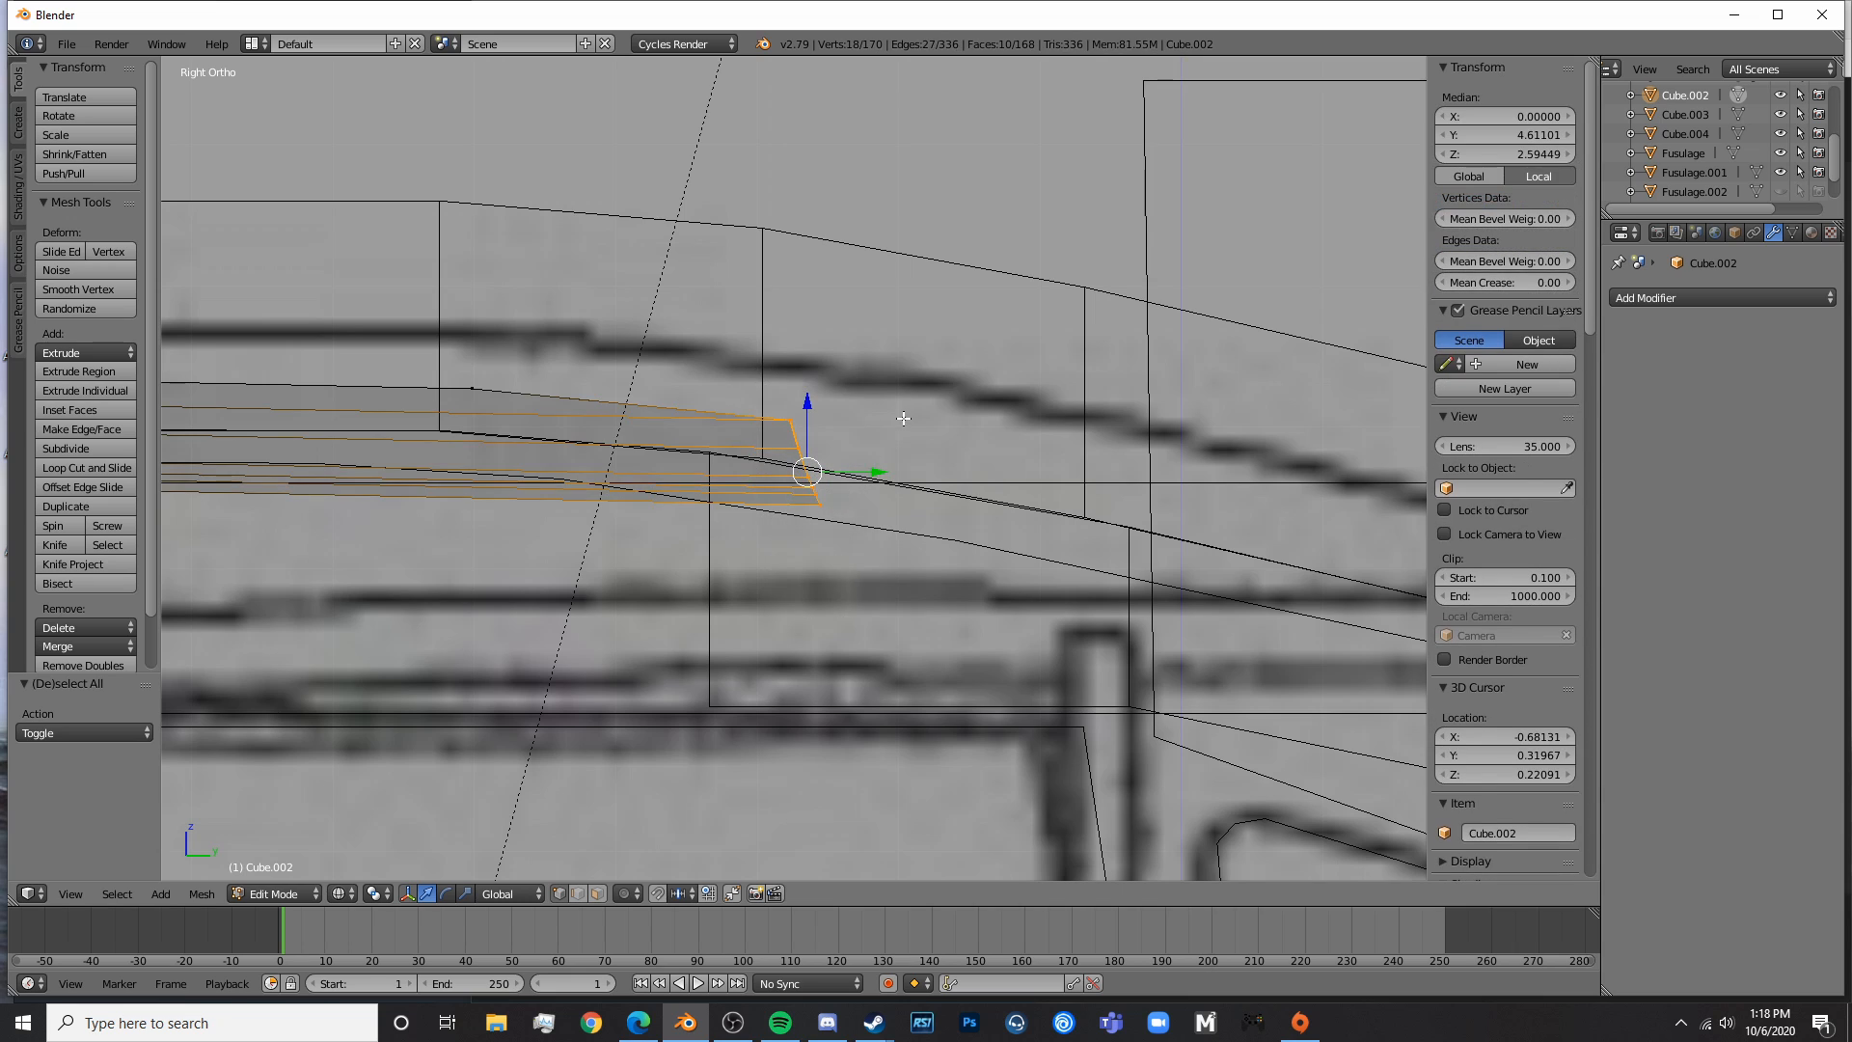
{"action": "key", "text": "e"}
{"action": "left_click", "coordinate": [1200, 466]}
{"action": "key", "text": "g"}
{"action": "left_click", "coordinate": [1282, 628]}
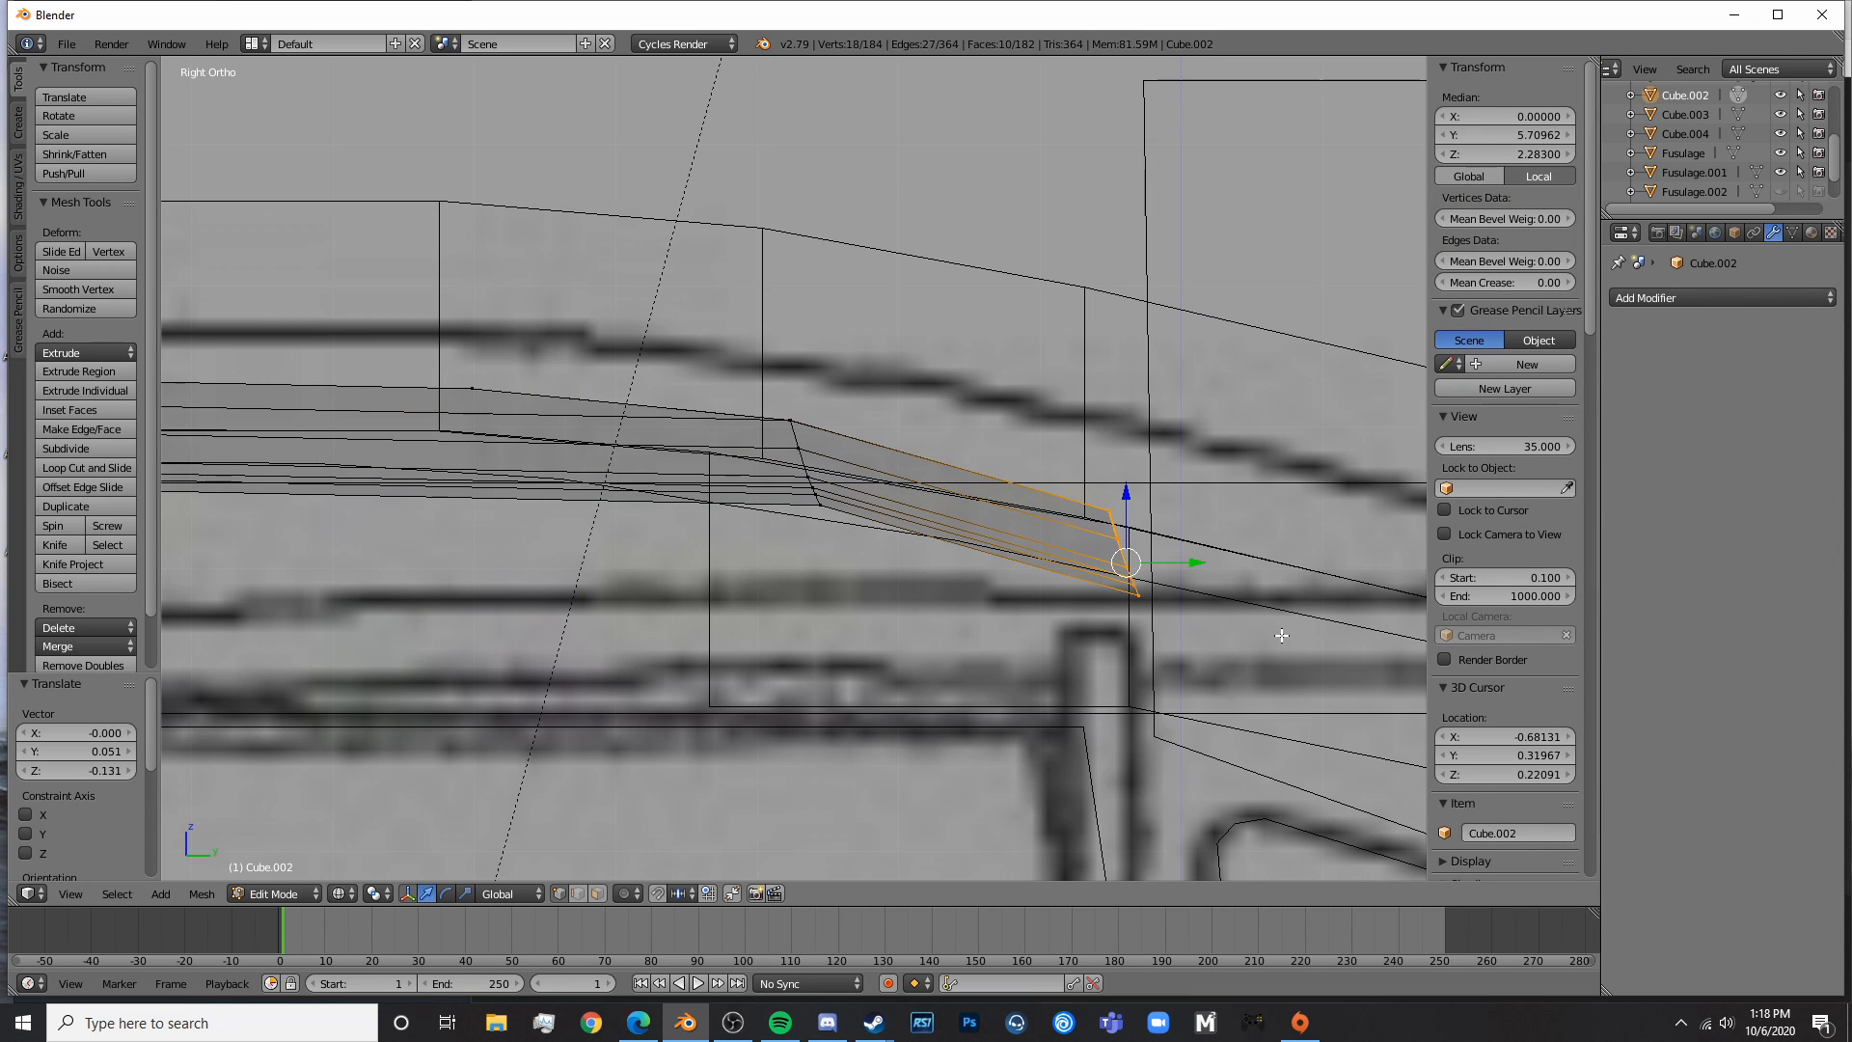
- Lower the roof extension's intermediate edge loop by 0.027, stretch it along Z, and leave edit mode
{"action": "key", "text": "a"}
{"action": "right_click", "coordinate": [799, 478], "text": "alt"}
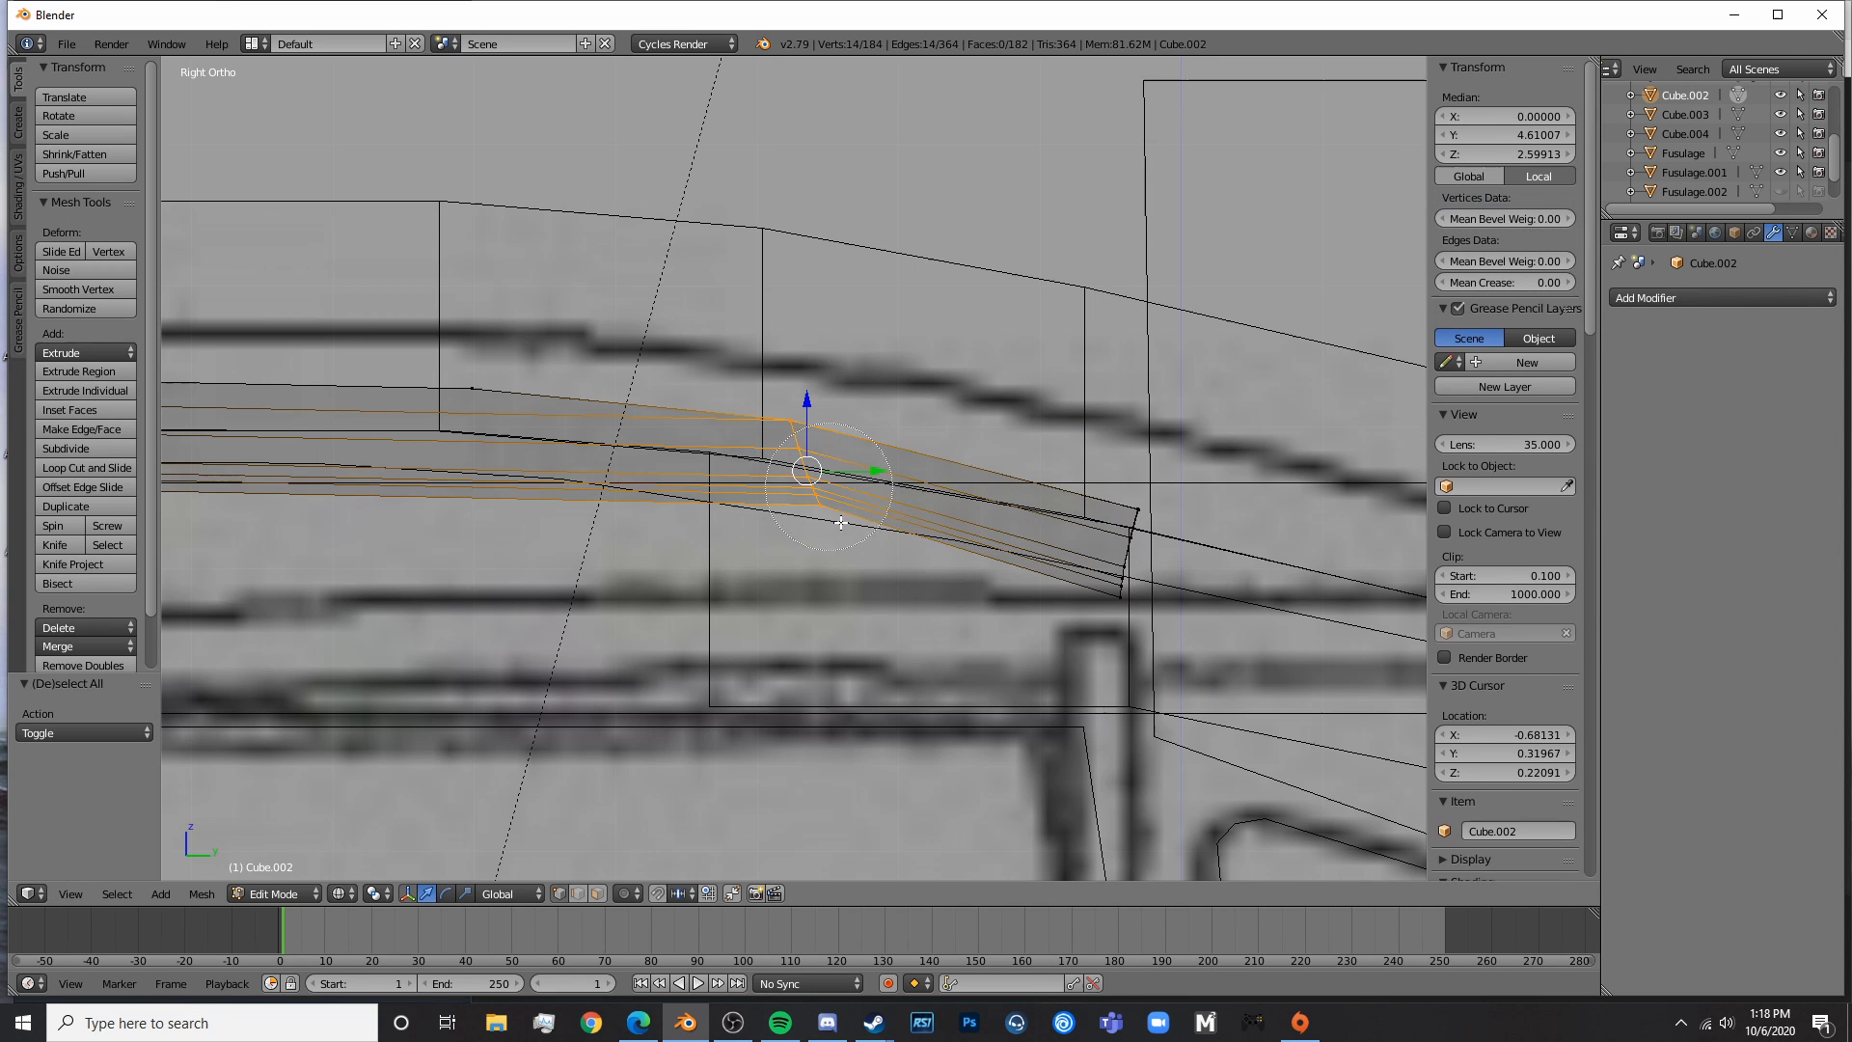
{"action": "key", "text": "g"}
{"action": "left_click", "coordinate": [931, 490]}
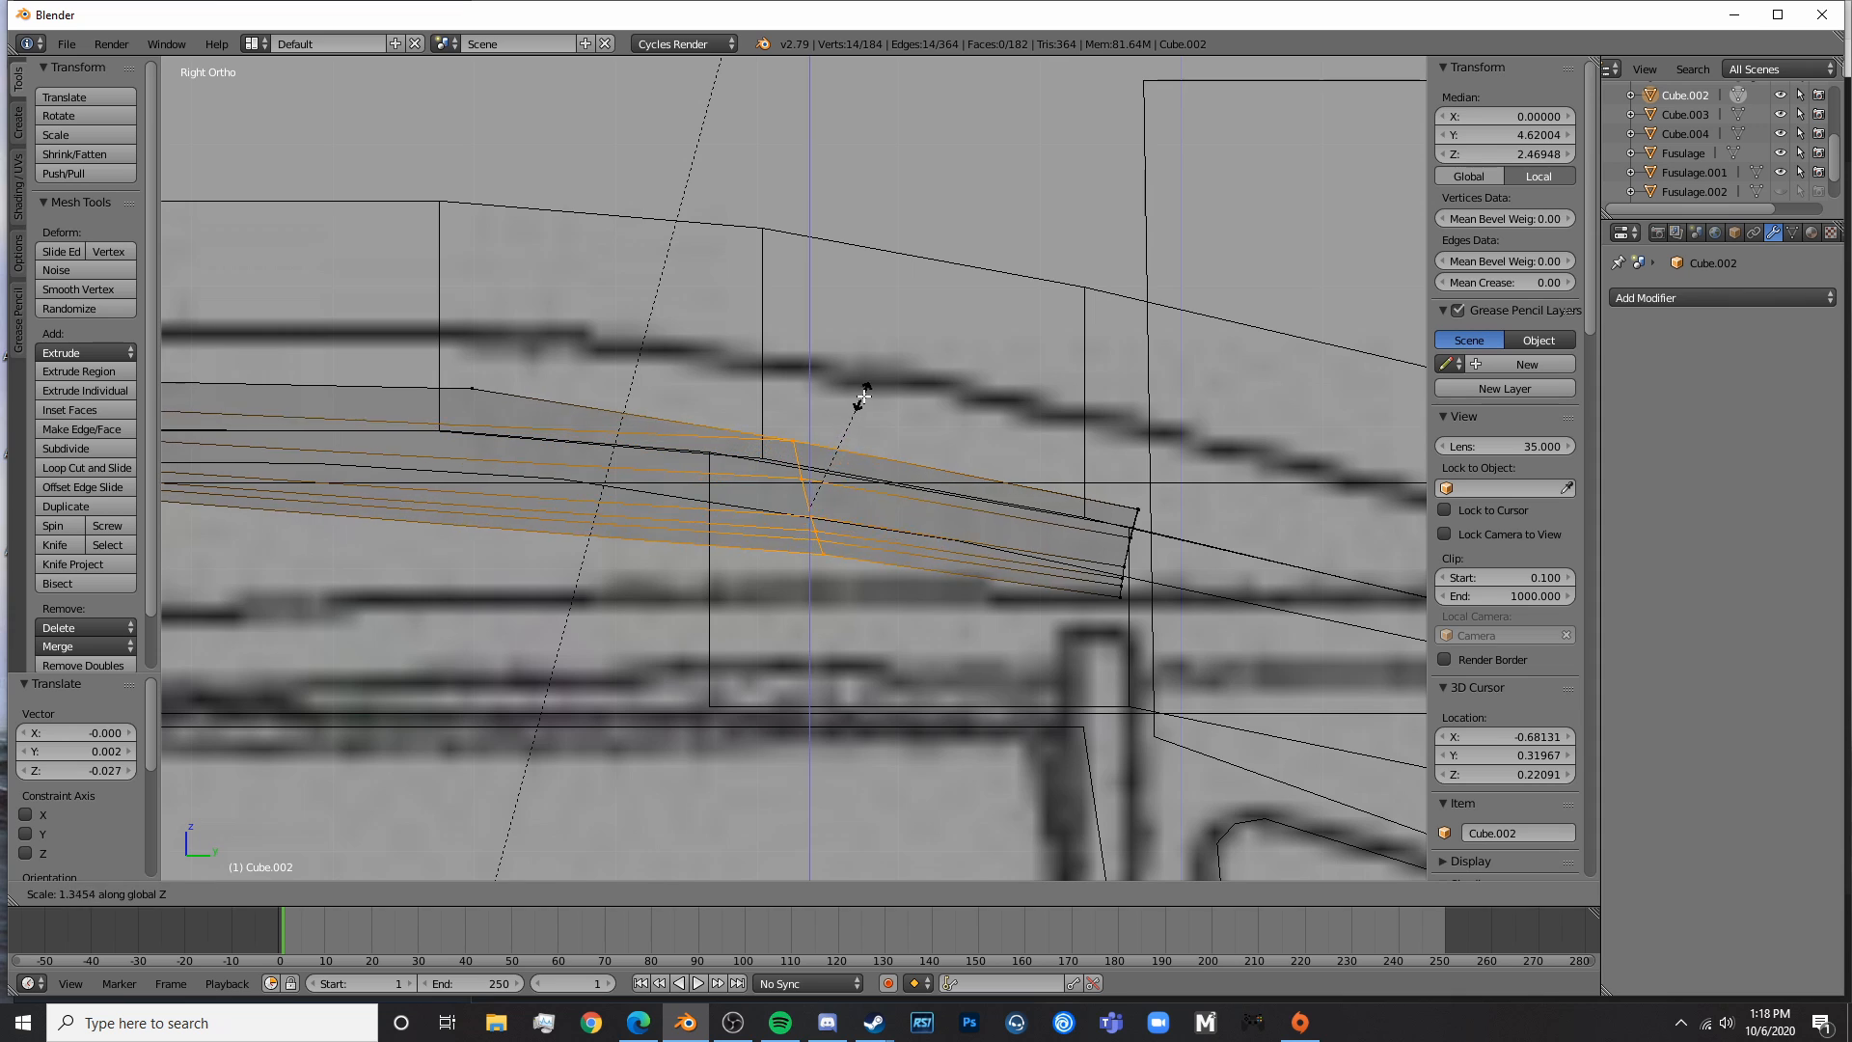
{"action": "key", "text": "Tab"}
- Examine how the extended windshield block lines up with the inner and outer fuselage roof in wireframe and solid views
{"action": "right_click", "coordinate": [1099, 545]}
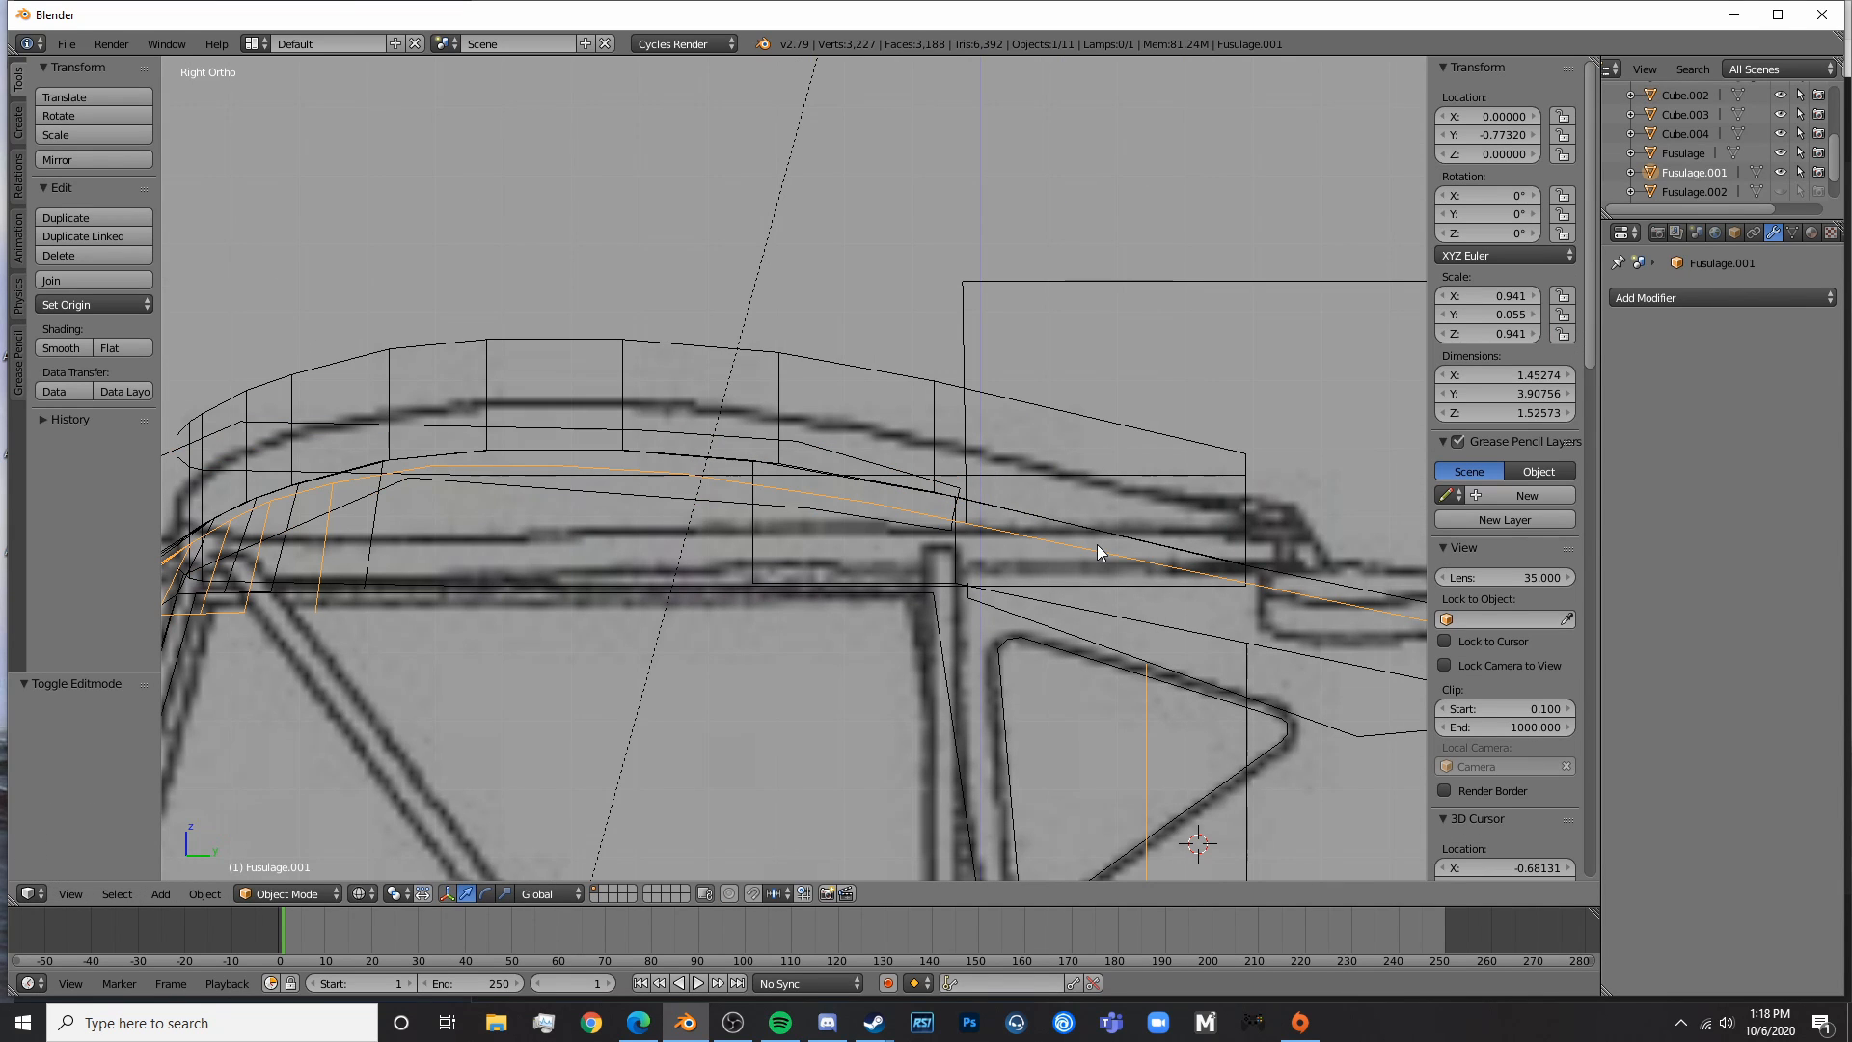
{"action": "scroll", "coordinate": [1096, 544], "scroll_direction": "down", "scroll_amount": 2}
{"action": "scroll", "coordinate": [605, 569], "scroll_direction": "up", "scroll_amount": 5}
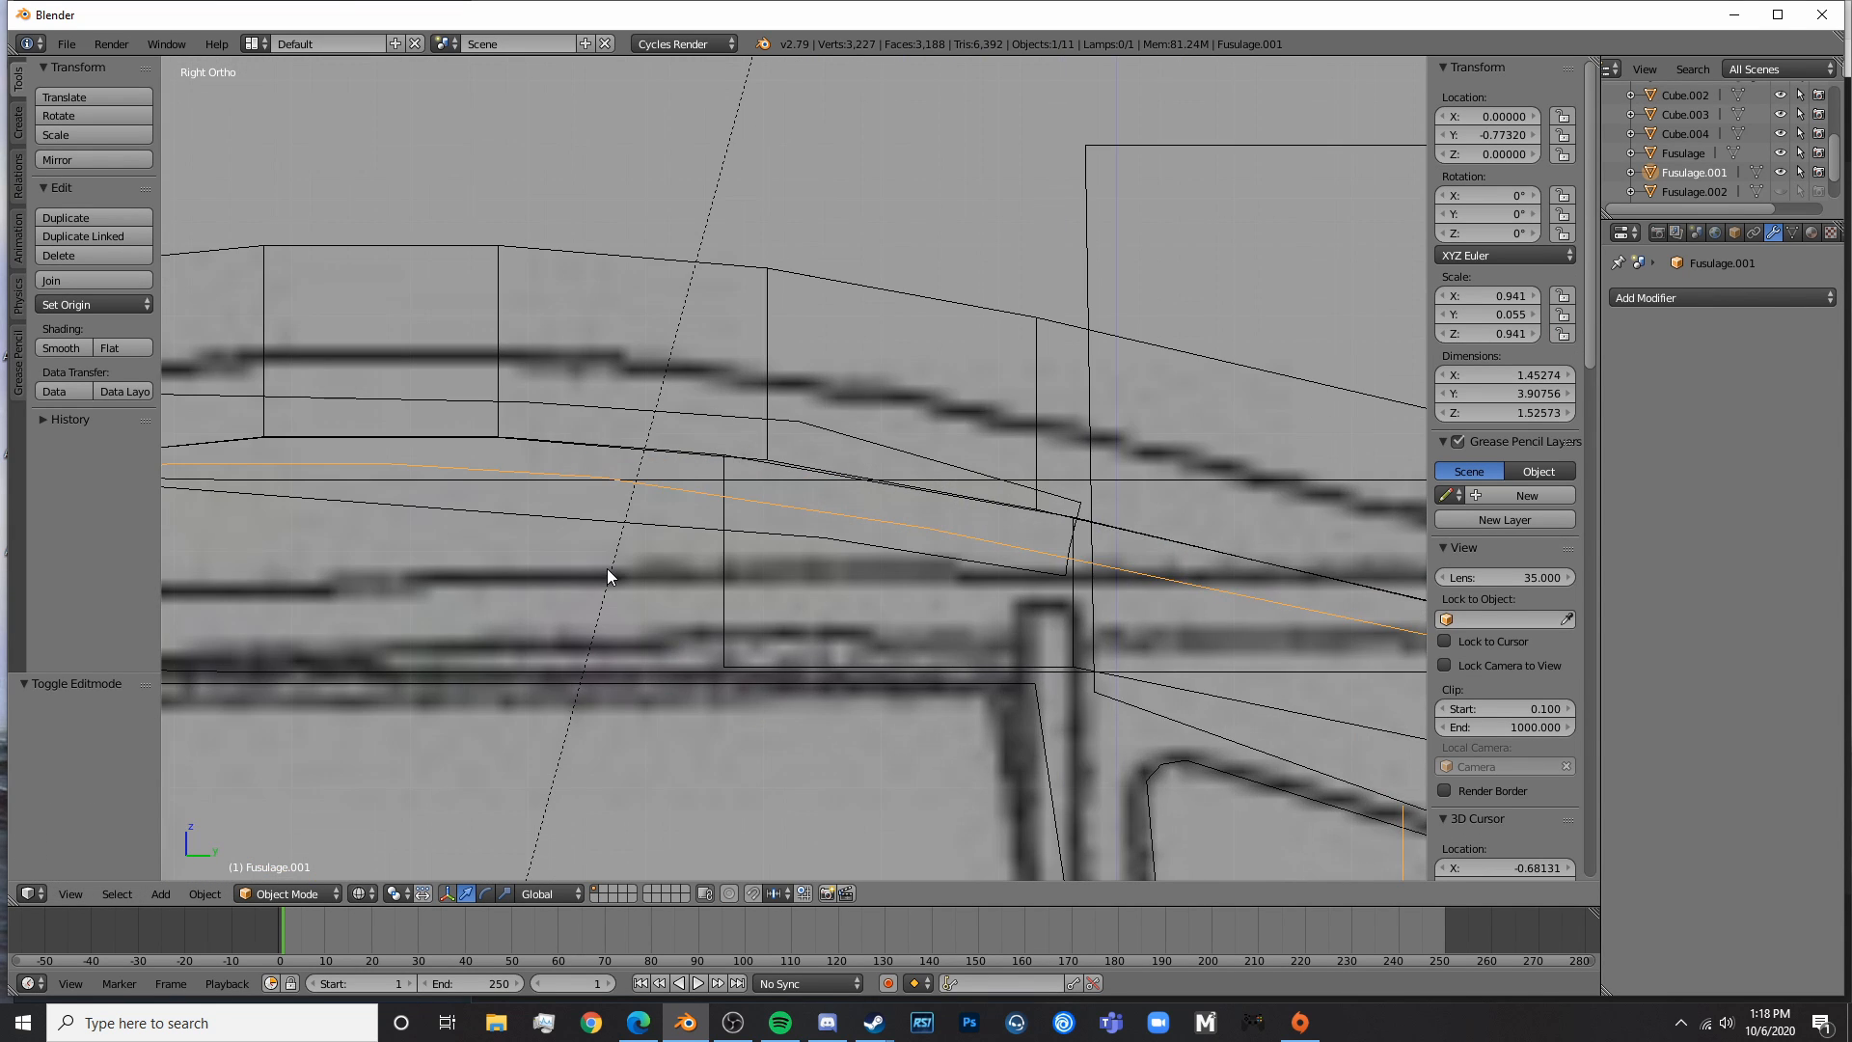
{"action": "right_click", "coordinate": [1074, 518]}
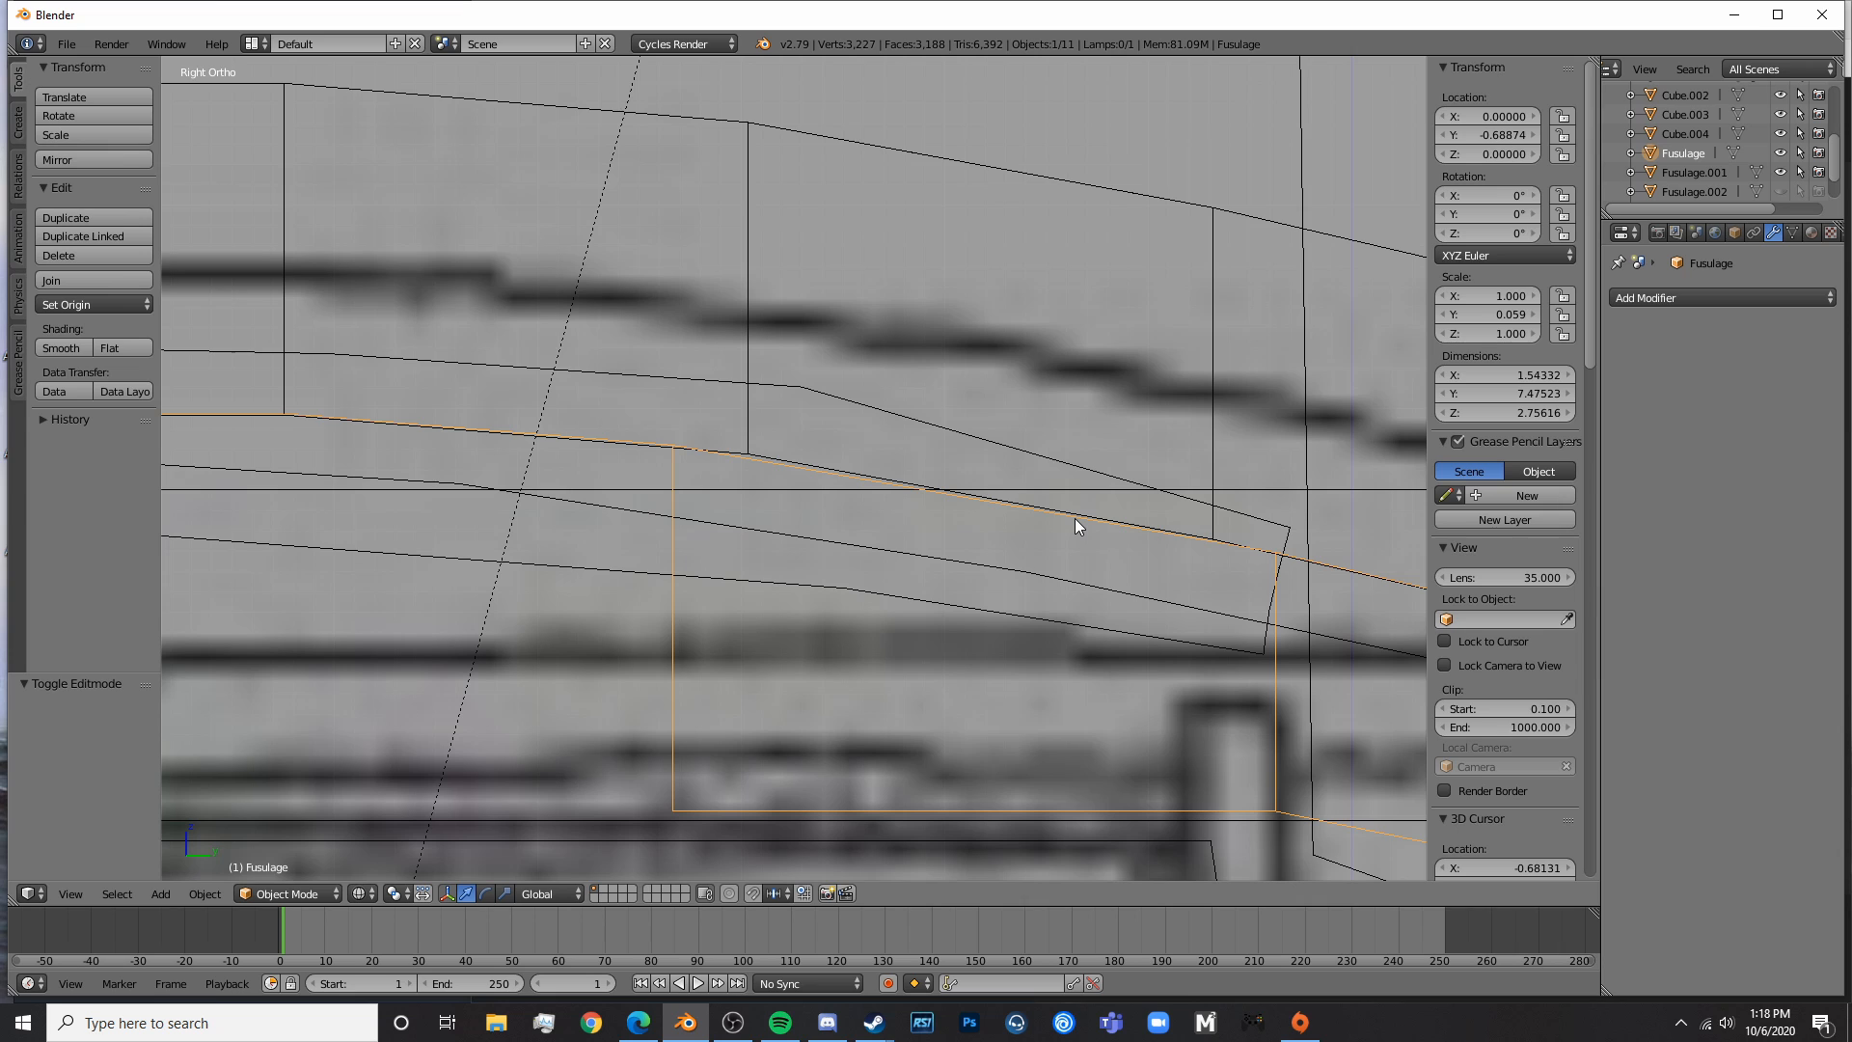
{"action": "scroll", "coordinate": [1074, 518], "scroll_direction": "down", "scroll_amount": 5}
{"action": "key", "text": "z"}
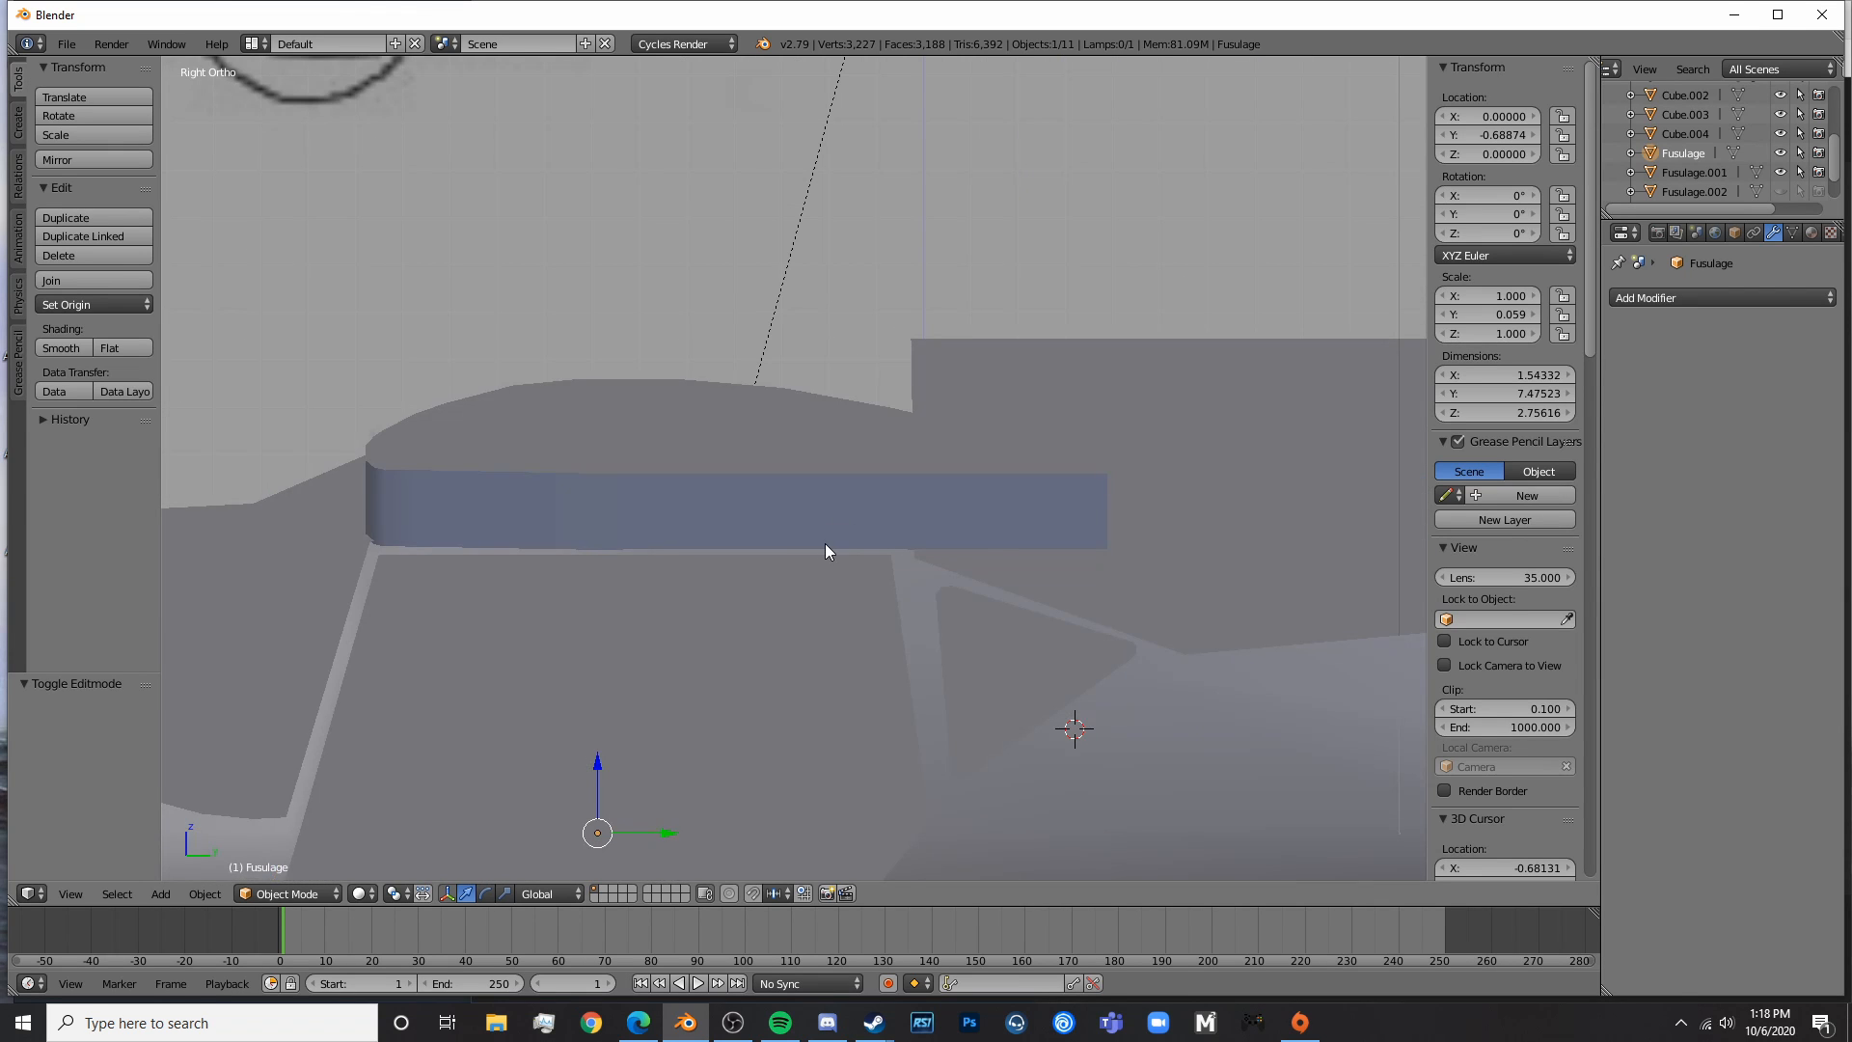
{"action": "key", "text": "z"}
{"action": "key", "text": "z"}
{"action": "mouse_move", "coordinate": [849, 559]}
{"action": "middle_mouse_down"}
{"action": "mouse_move", "coordinate": [980, 655]}
{"action": "mouse_move", "coordinate": [921, 666]}
{"action": "middle_mouse_up"}
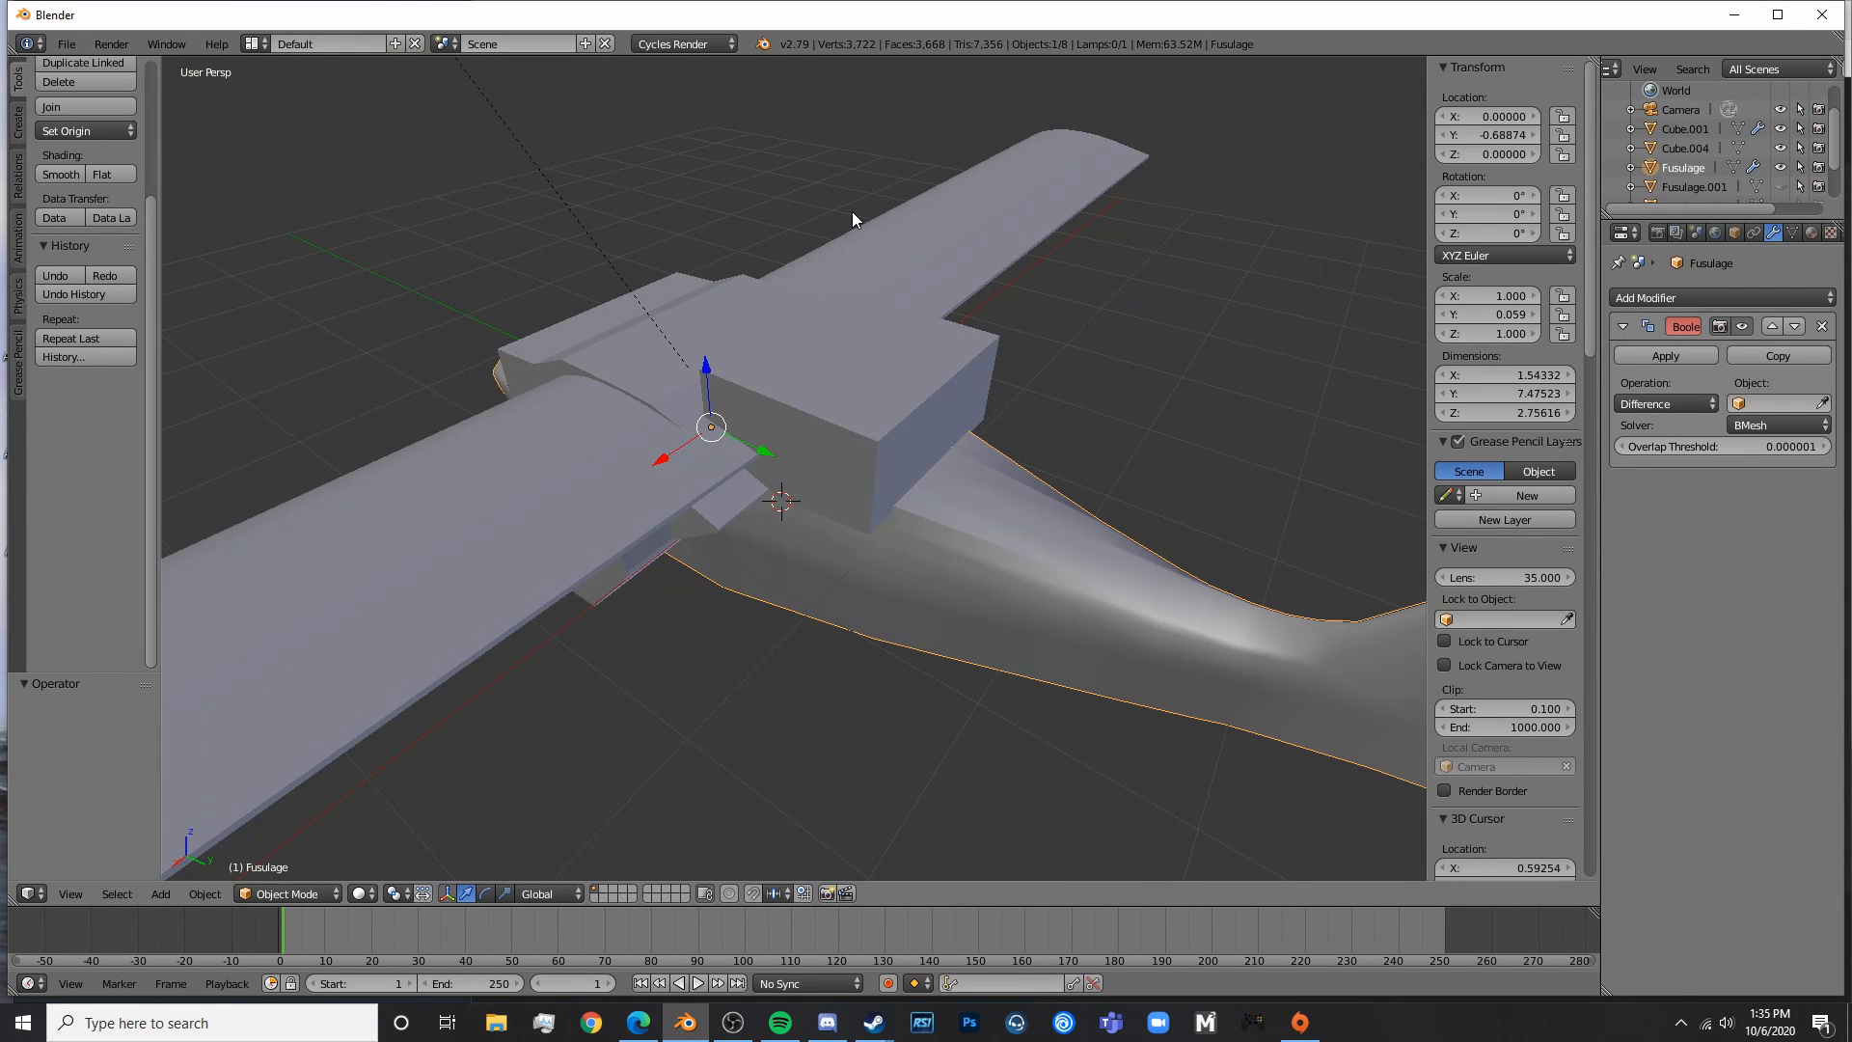
- Examine how the roof block's rear end overlaps the inner and outer fuselage shells, switching between wireframe and solid shading
{"action": "key", "text": "z"}
{"action": "key", "text": "z"}
{"action": "right_click", "coordinate": [779, 403]}
{"action": "key", "text": "z"}
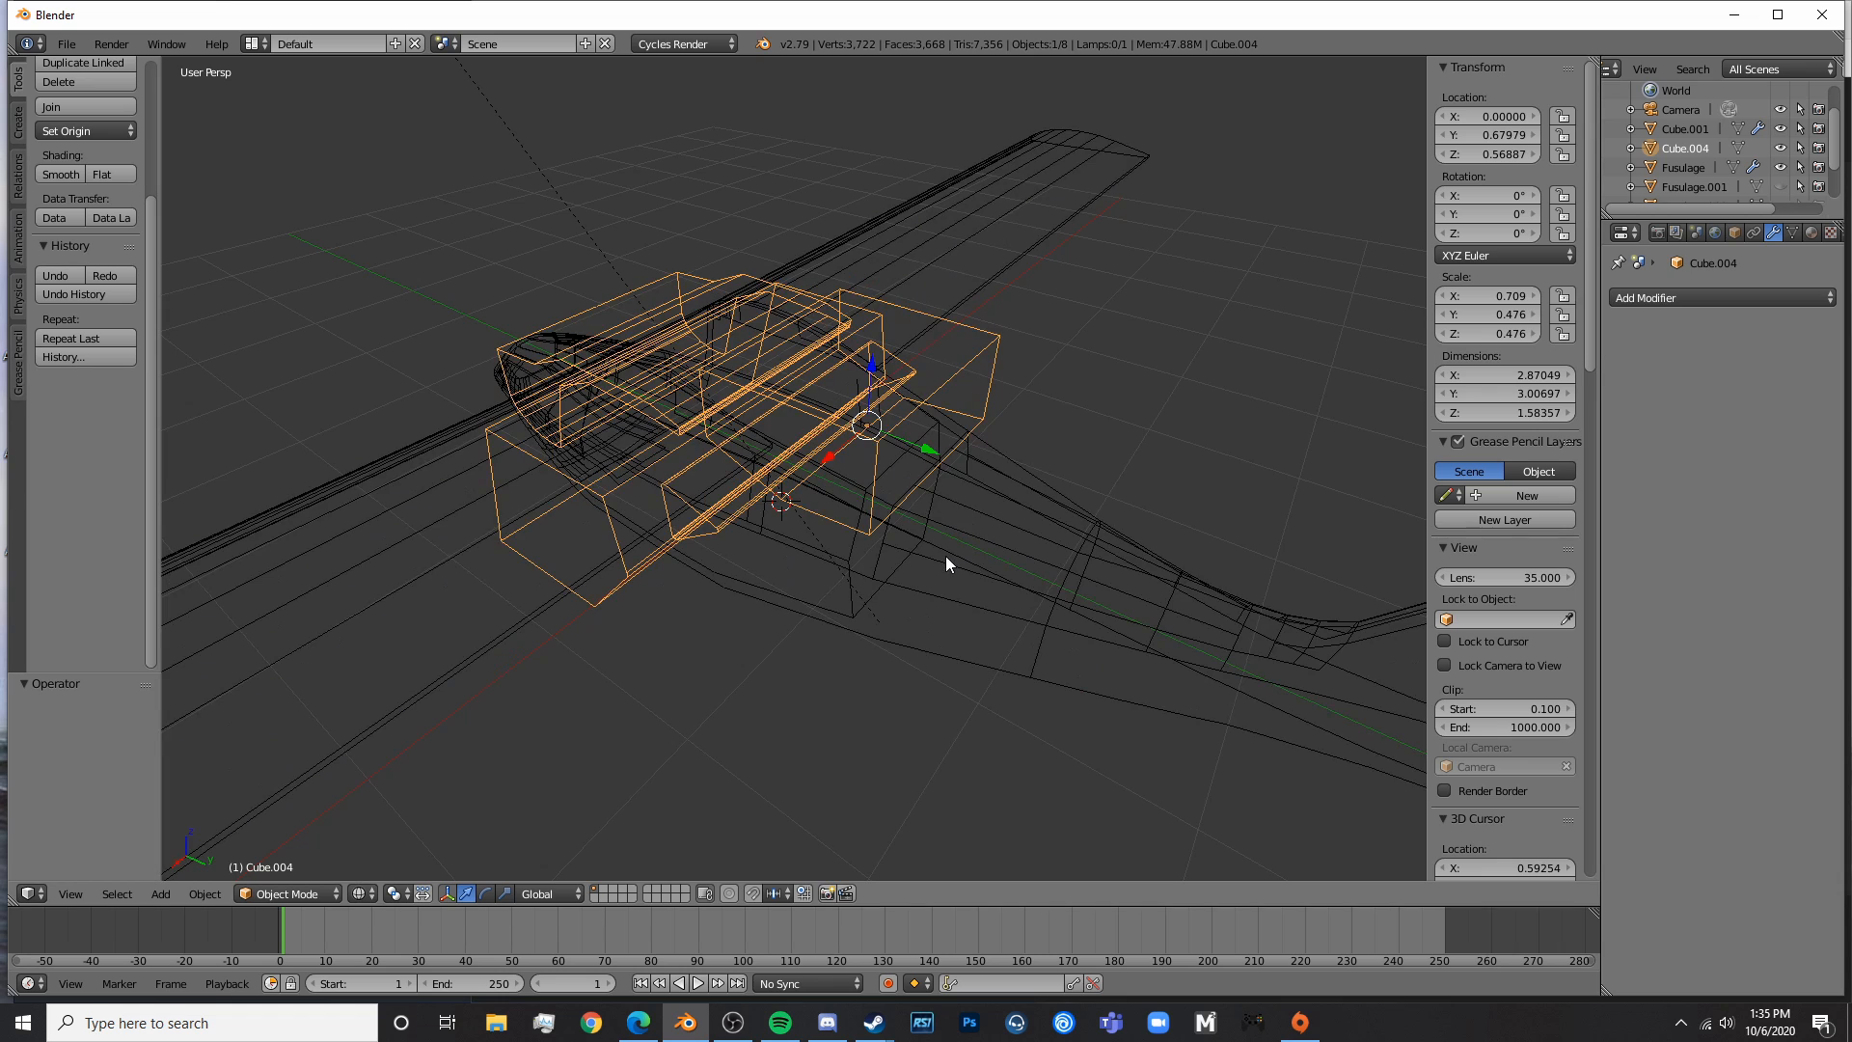
{"action": "key", "text": "z"}
{"action": "right_click", "coordinate": [864, 405]}
{"action": "right_click", "coordinate": [864, 405]}
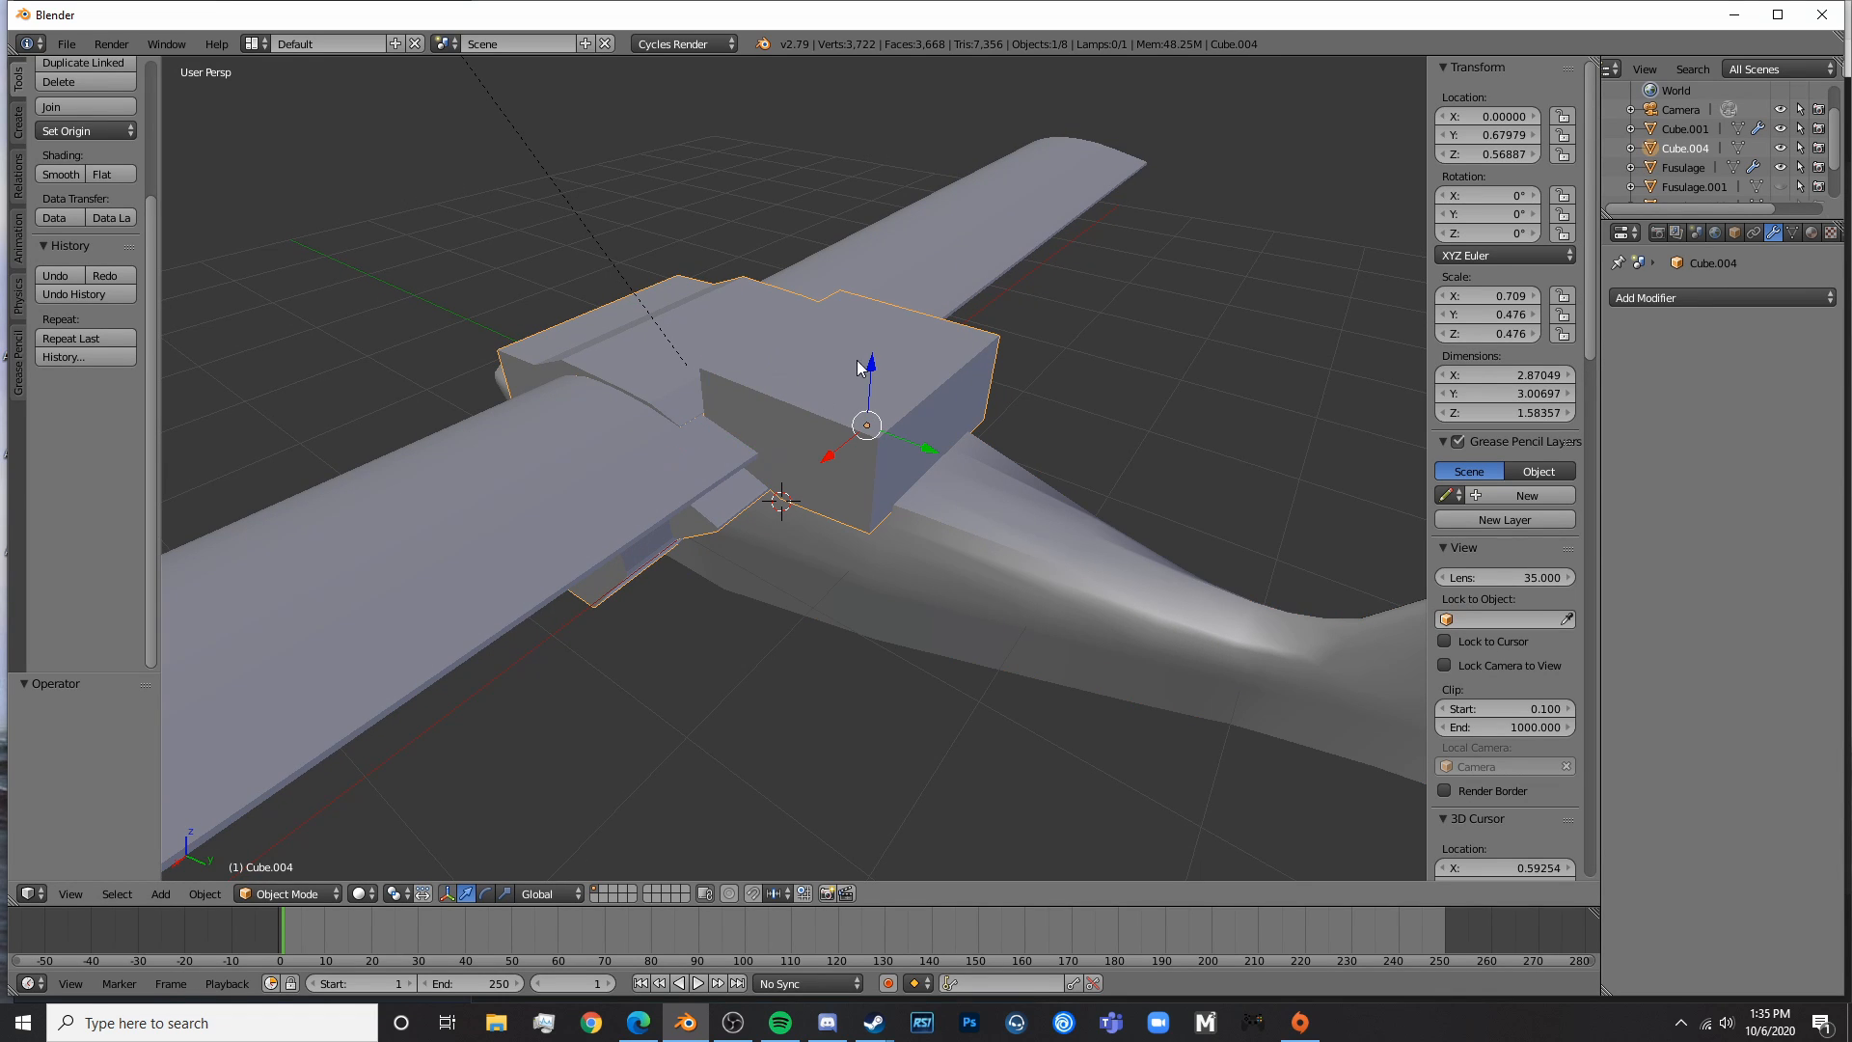
{"action": "key", "text": "g"}
{"action": "key", "text": "Escape"}
{"action": "key", "text": "z"}
{"action": "right_click", "coordinate": [888, 594]}
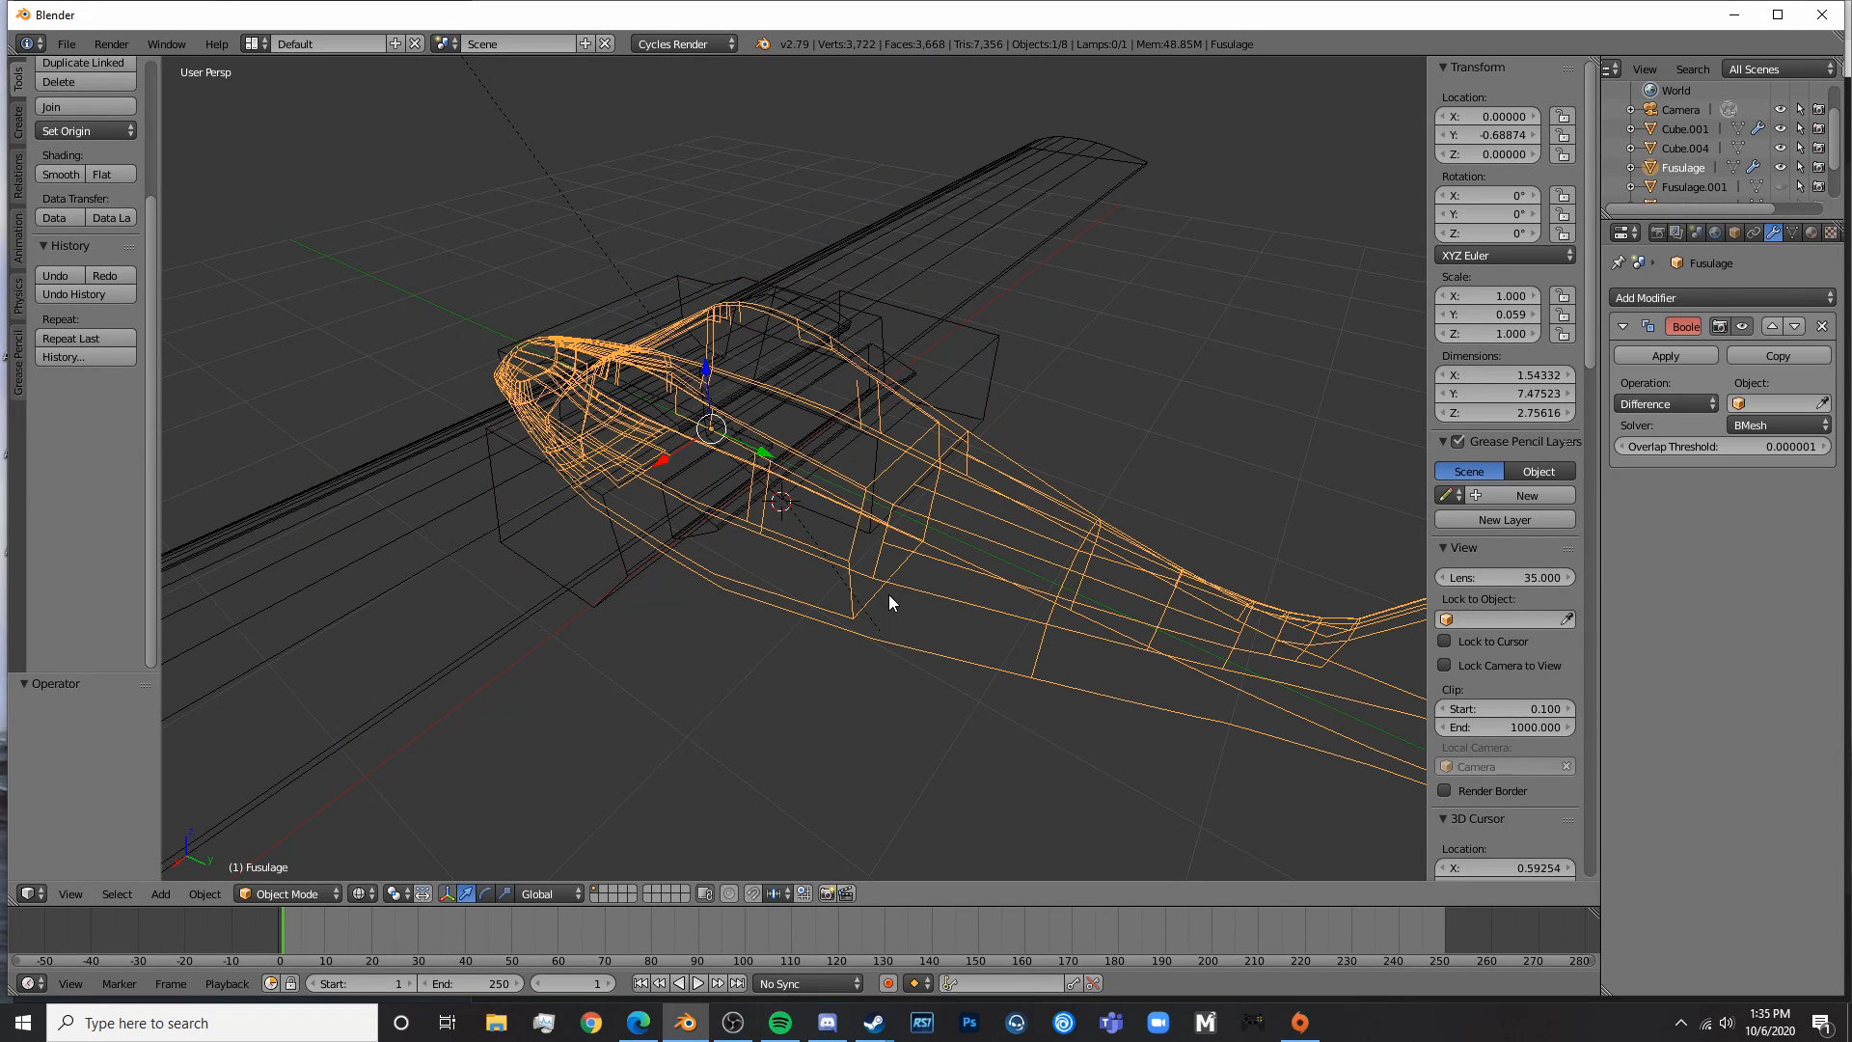
{"action": "mouse_move", "coordinate": [906, 612]}
{"action": "middle_mouse_down"}
{"action": "mouse_move", "coordinate": [953, 541]}
{"action": "mouse_move", "coordinate": [864, 590]}
{"action": "mouse_move", "coordinate": [893, 585]}
{"action": "middle_mouse_up"}
{"action": "key", "text": "z"}
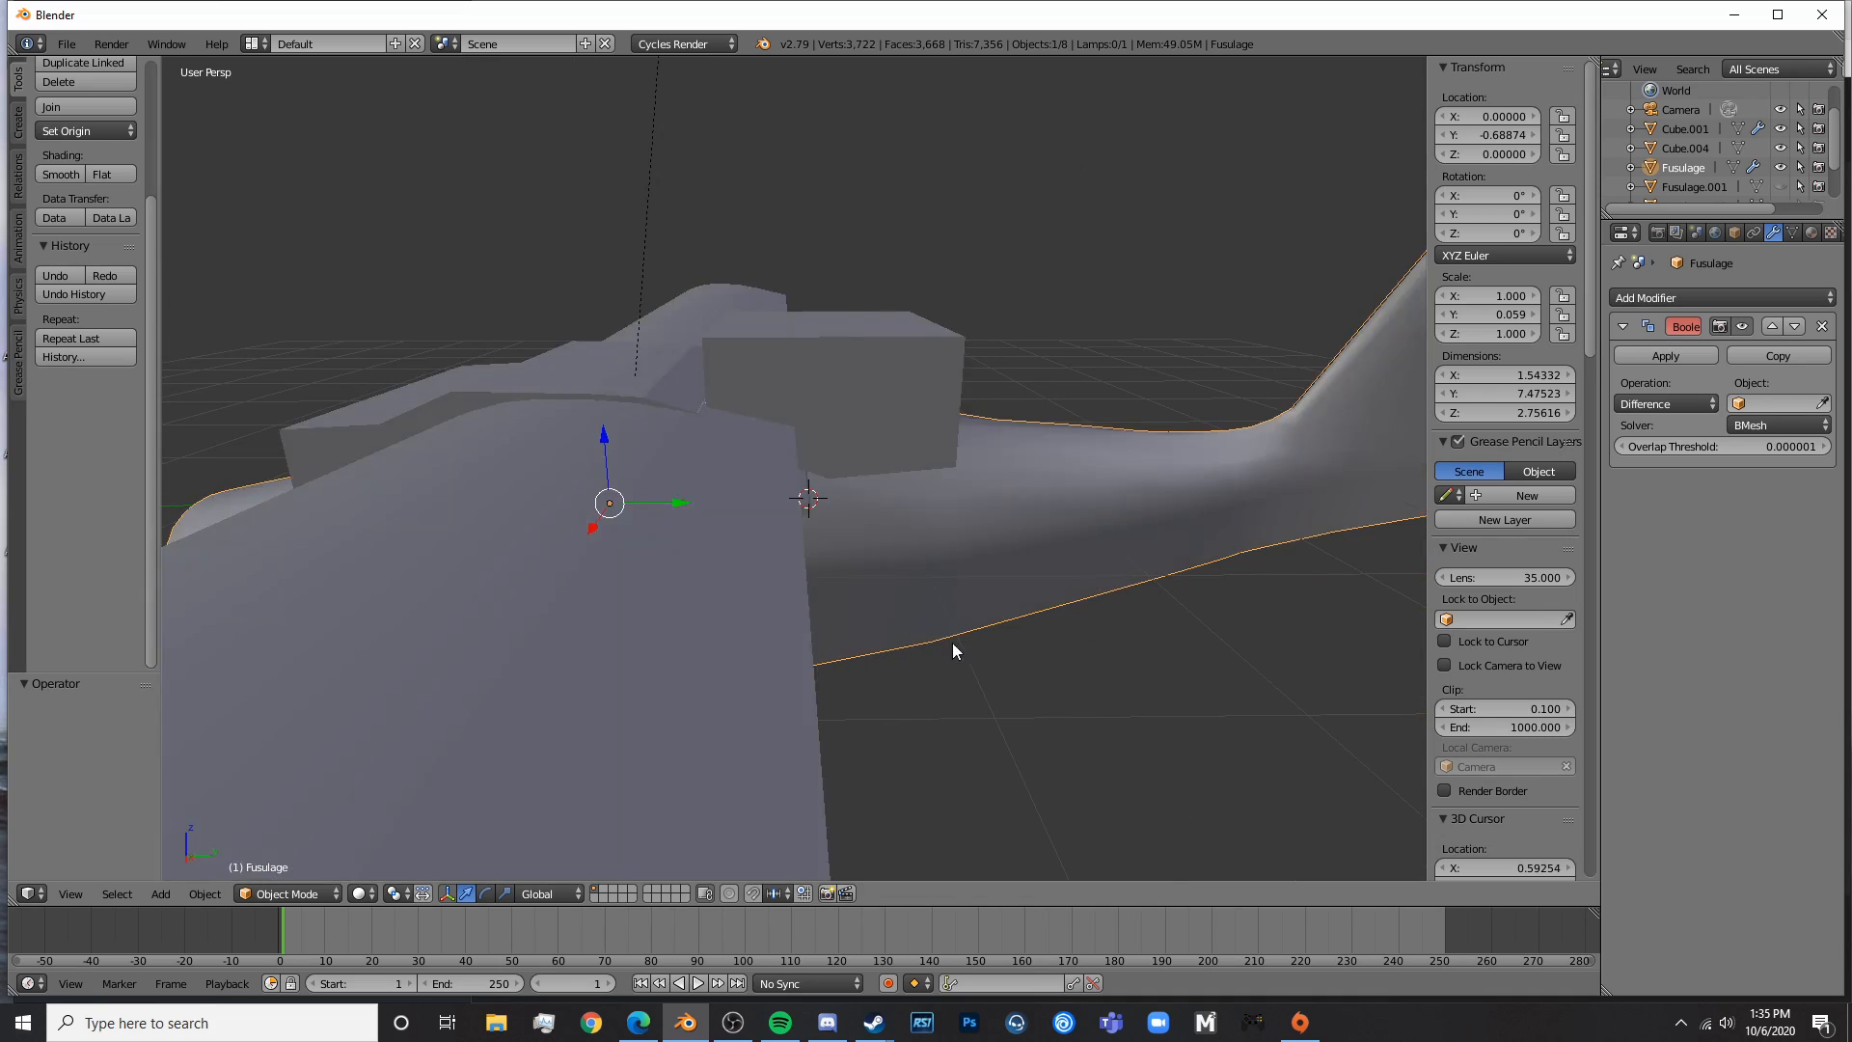
{"action": "middle_click_drag", "start_coordinate": [952, 643], "coordinate": [892, 627]}
{"action": "right_click", "coordinate": [835, 434]}
{"action": "key", "text": "z"}
{"action": "key", "text": "KP_3"}
{"action": "key", "text": "z"}
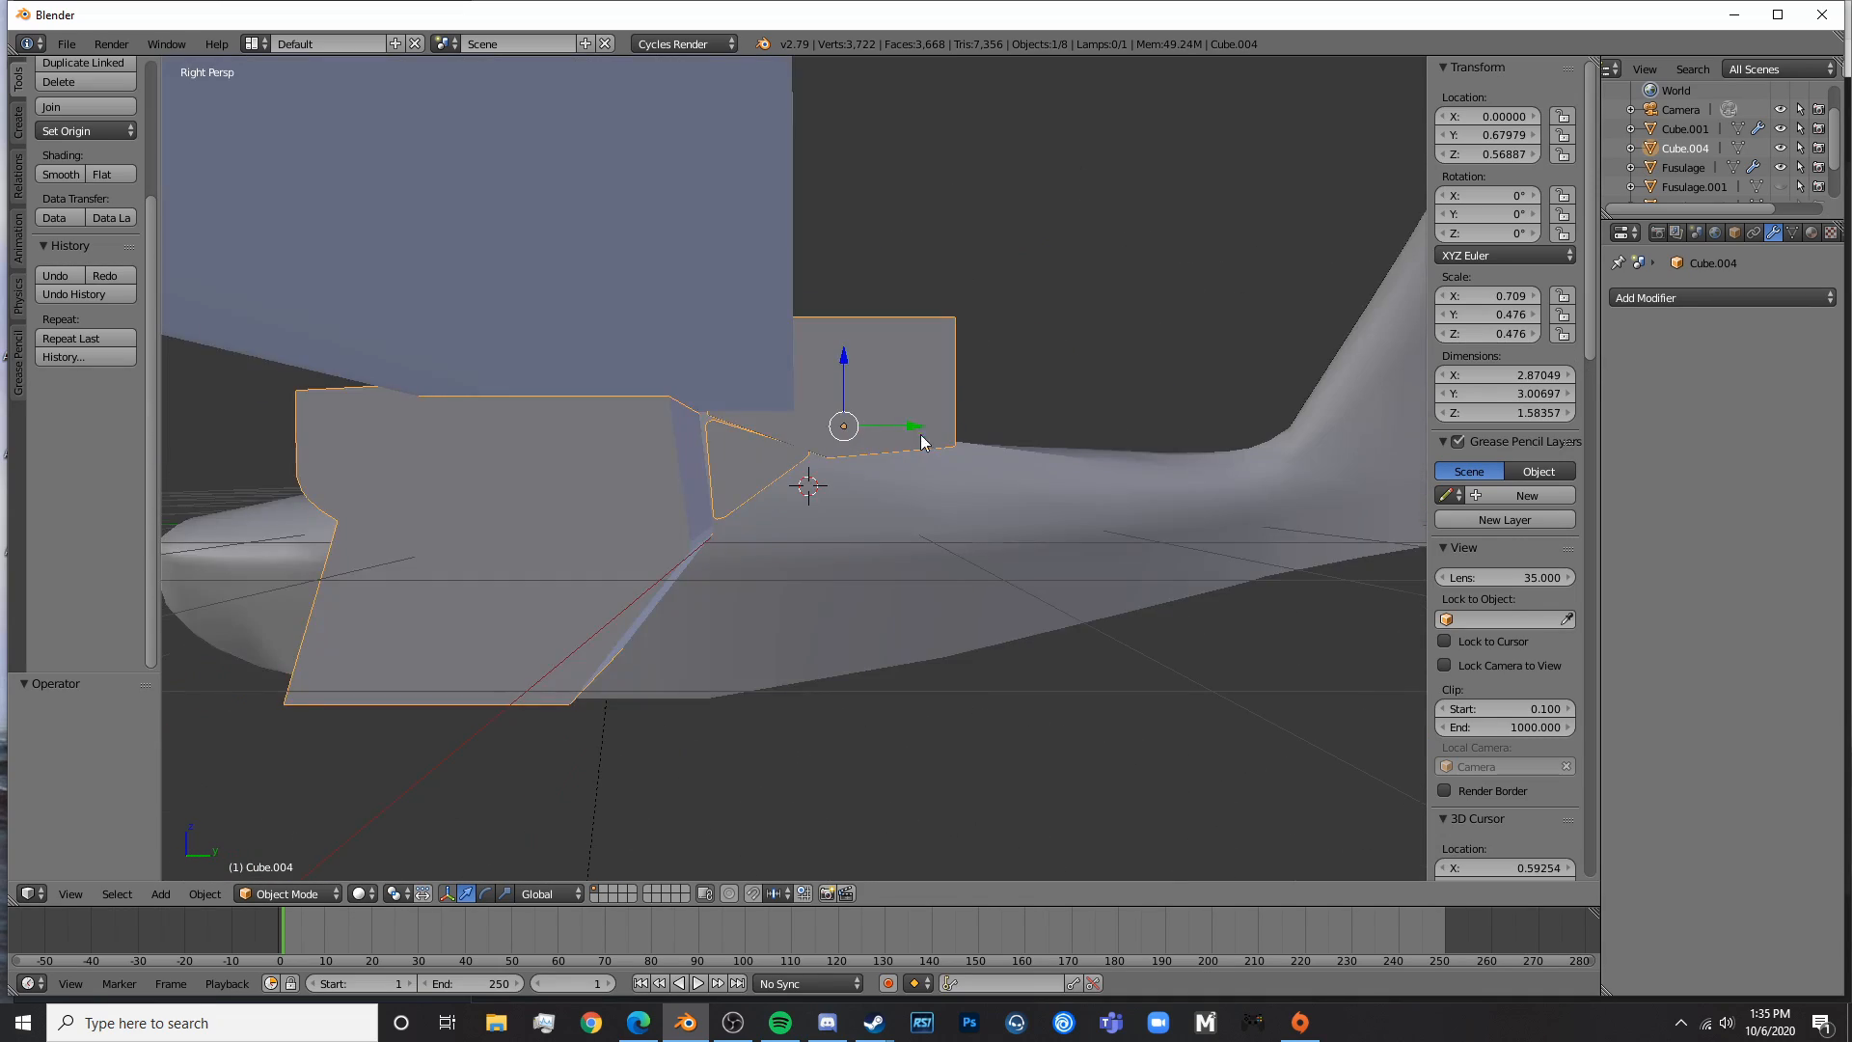
- Open the extended roof block's mesh for editing with nothing selected, shown in wireframe over the blueprint in orthographic side view
{"action": "middle_click_drag", "start_coordinate": [835, 434], "coordinate": [845, 541]}
{"action": "key", "text": "Tab"}
{"action": "key", "text": "a"}
{"action": "key", "text": "ctrl+r"}
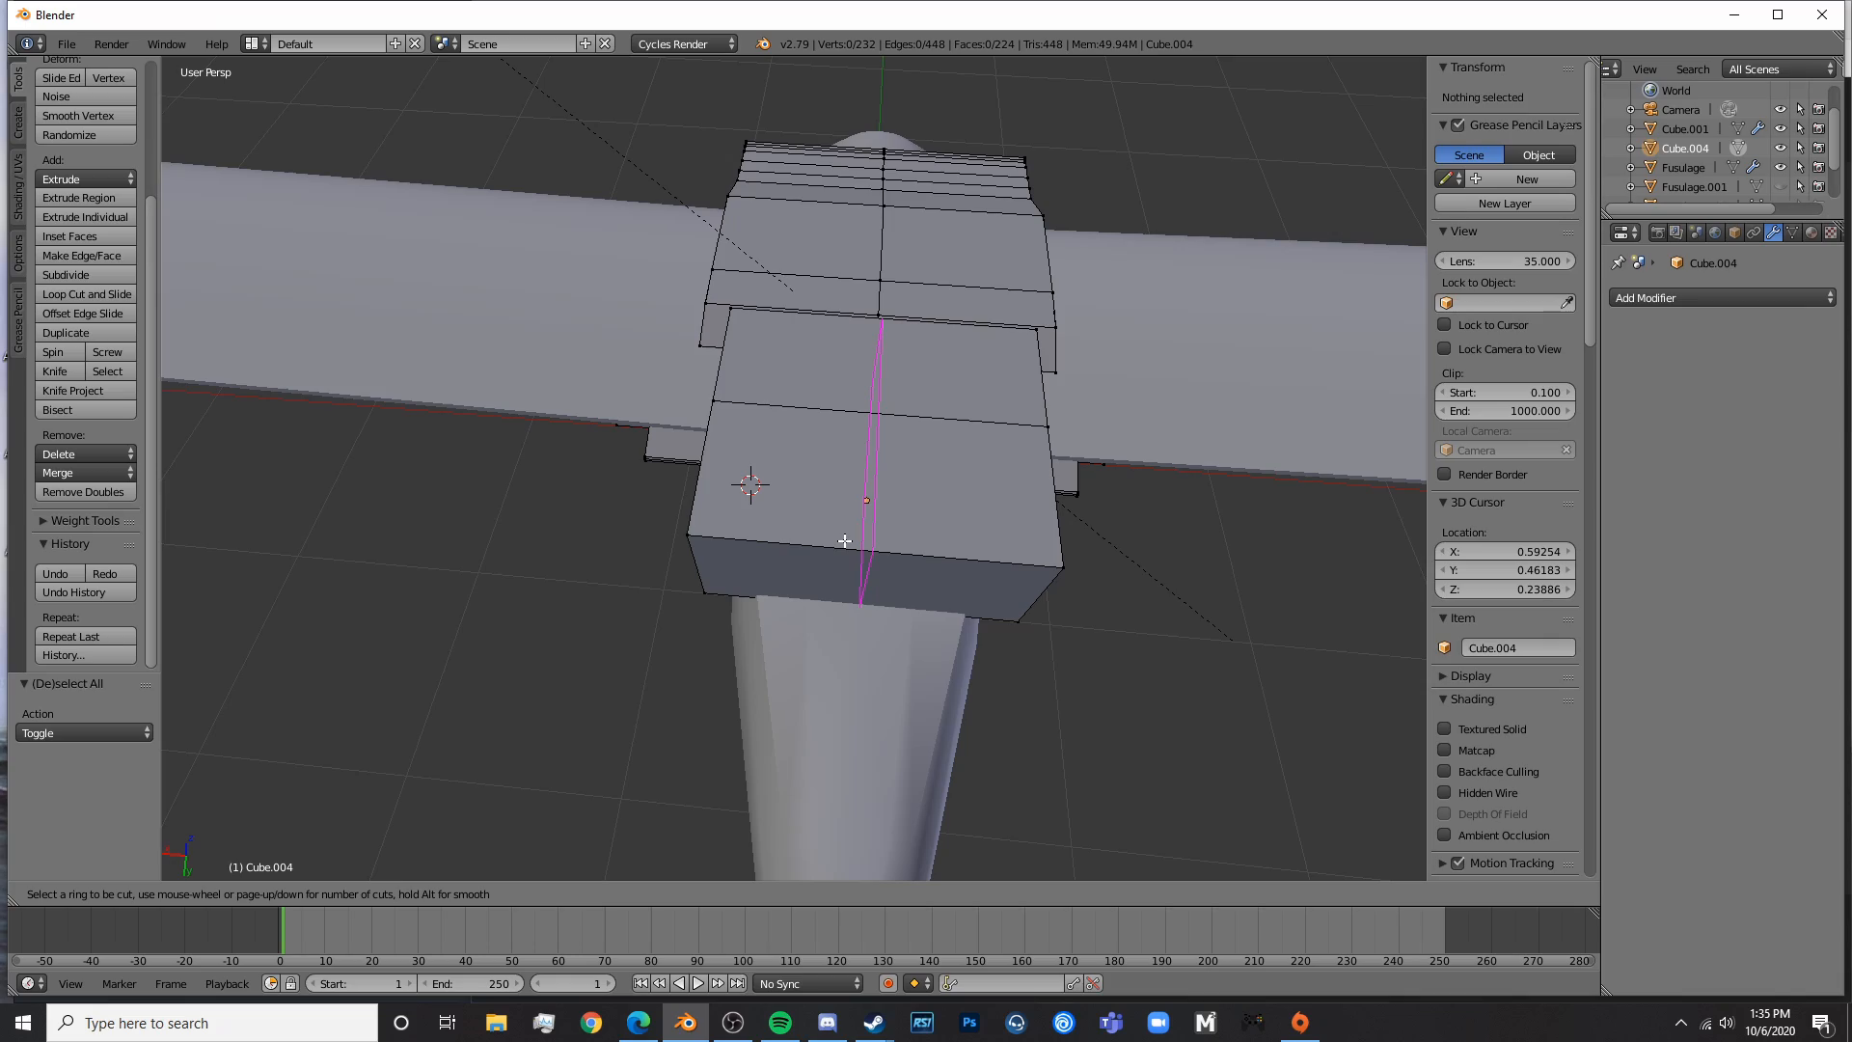
{"action": "key", "text": "Escape"}
{"action": "middle_click_drag", "start_coordinate": [707, 674], "coordinate": [711, 599]}
{"action": "key", "text": "z"}
{"action": "middle_click_drag", "start_coordinate": [831, 560], "coordinate": [746, 819]}
{"action": "key", "text": "KP_3"}
{"action": "key", "text": "z"}
{"action": "key", "text": "z"}
{"action": "key", "text": "KP_5"}
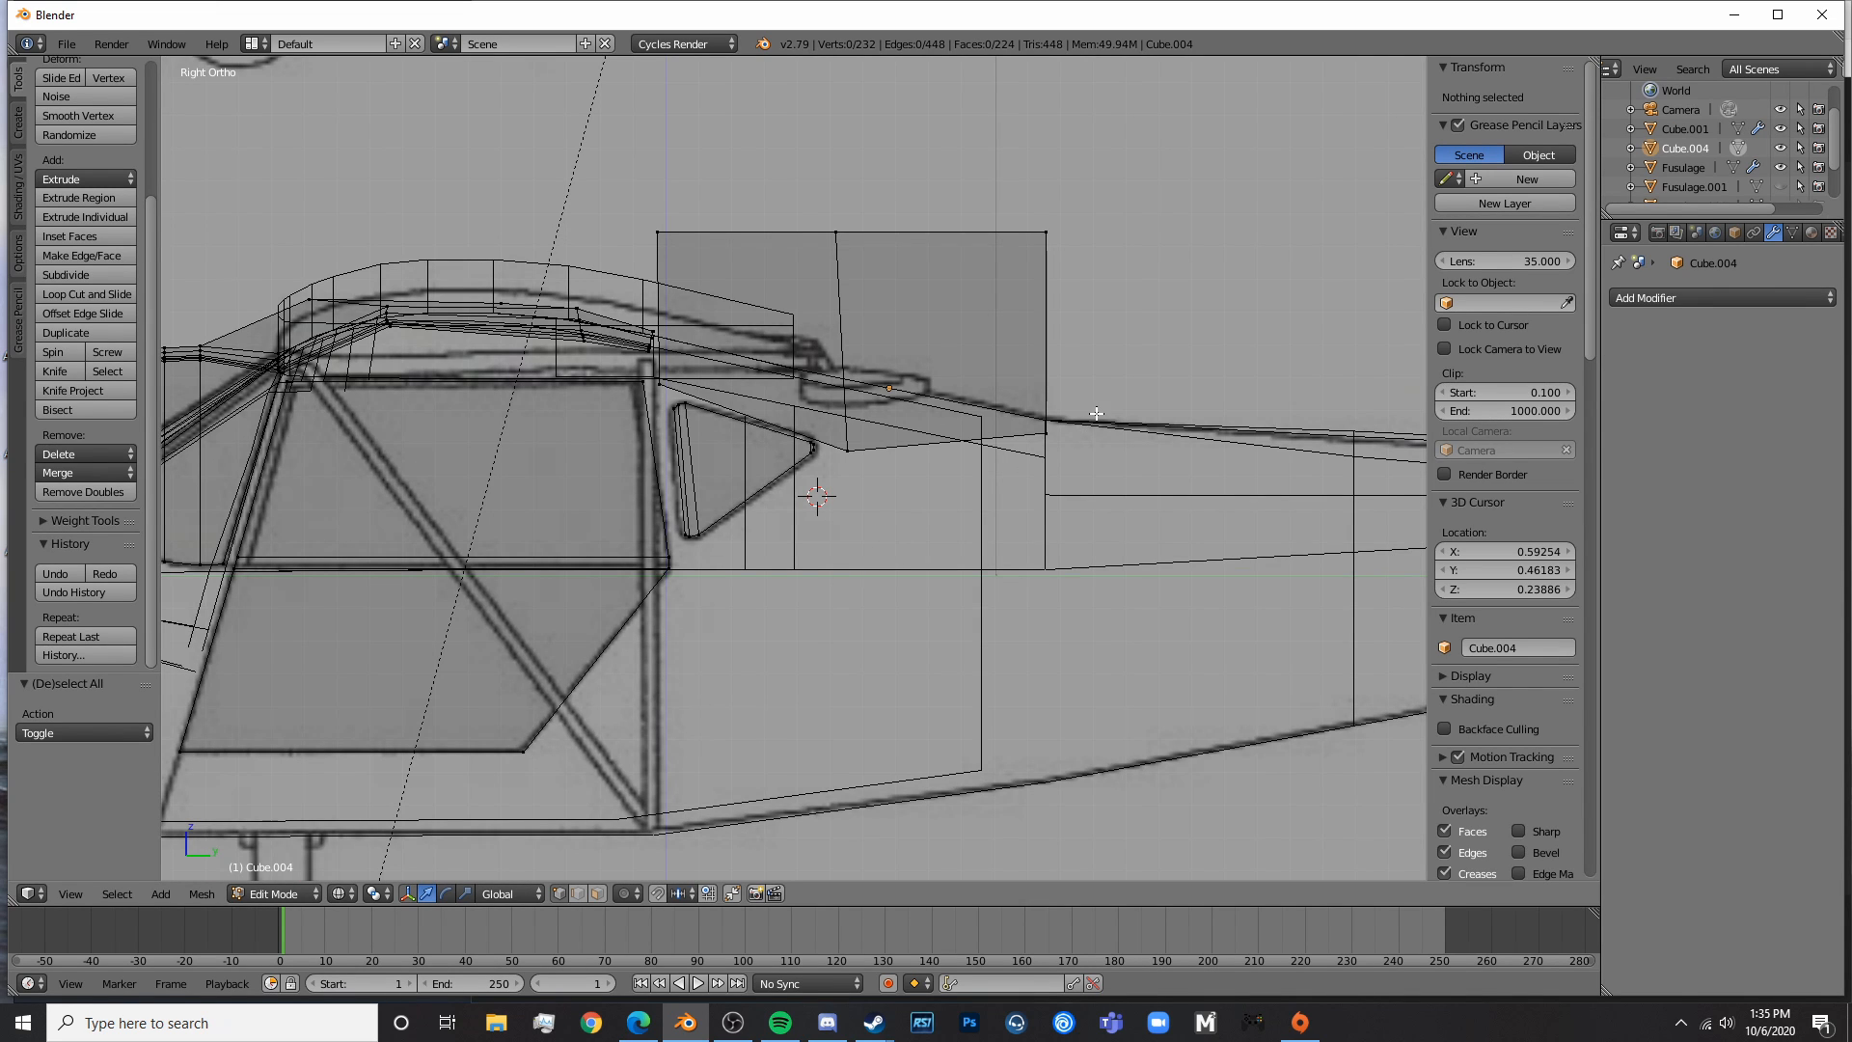
- Select the four vertices of the roof block's rear face and shift them slightly forward along Y
{"action": "right_click", "coordinate": [1047, 435]}
{"action": "key", "text": "a"}
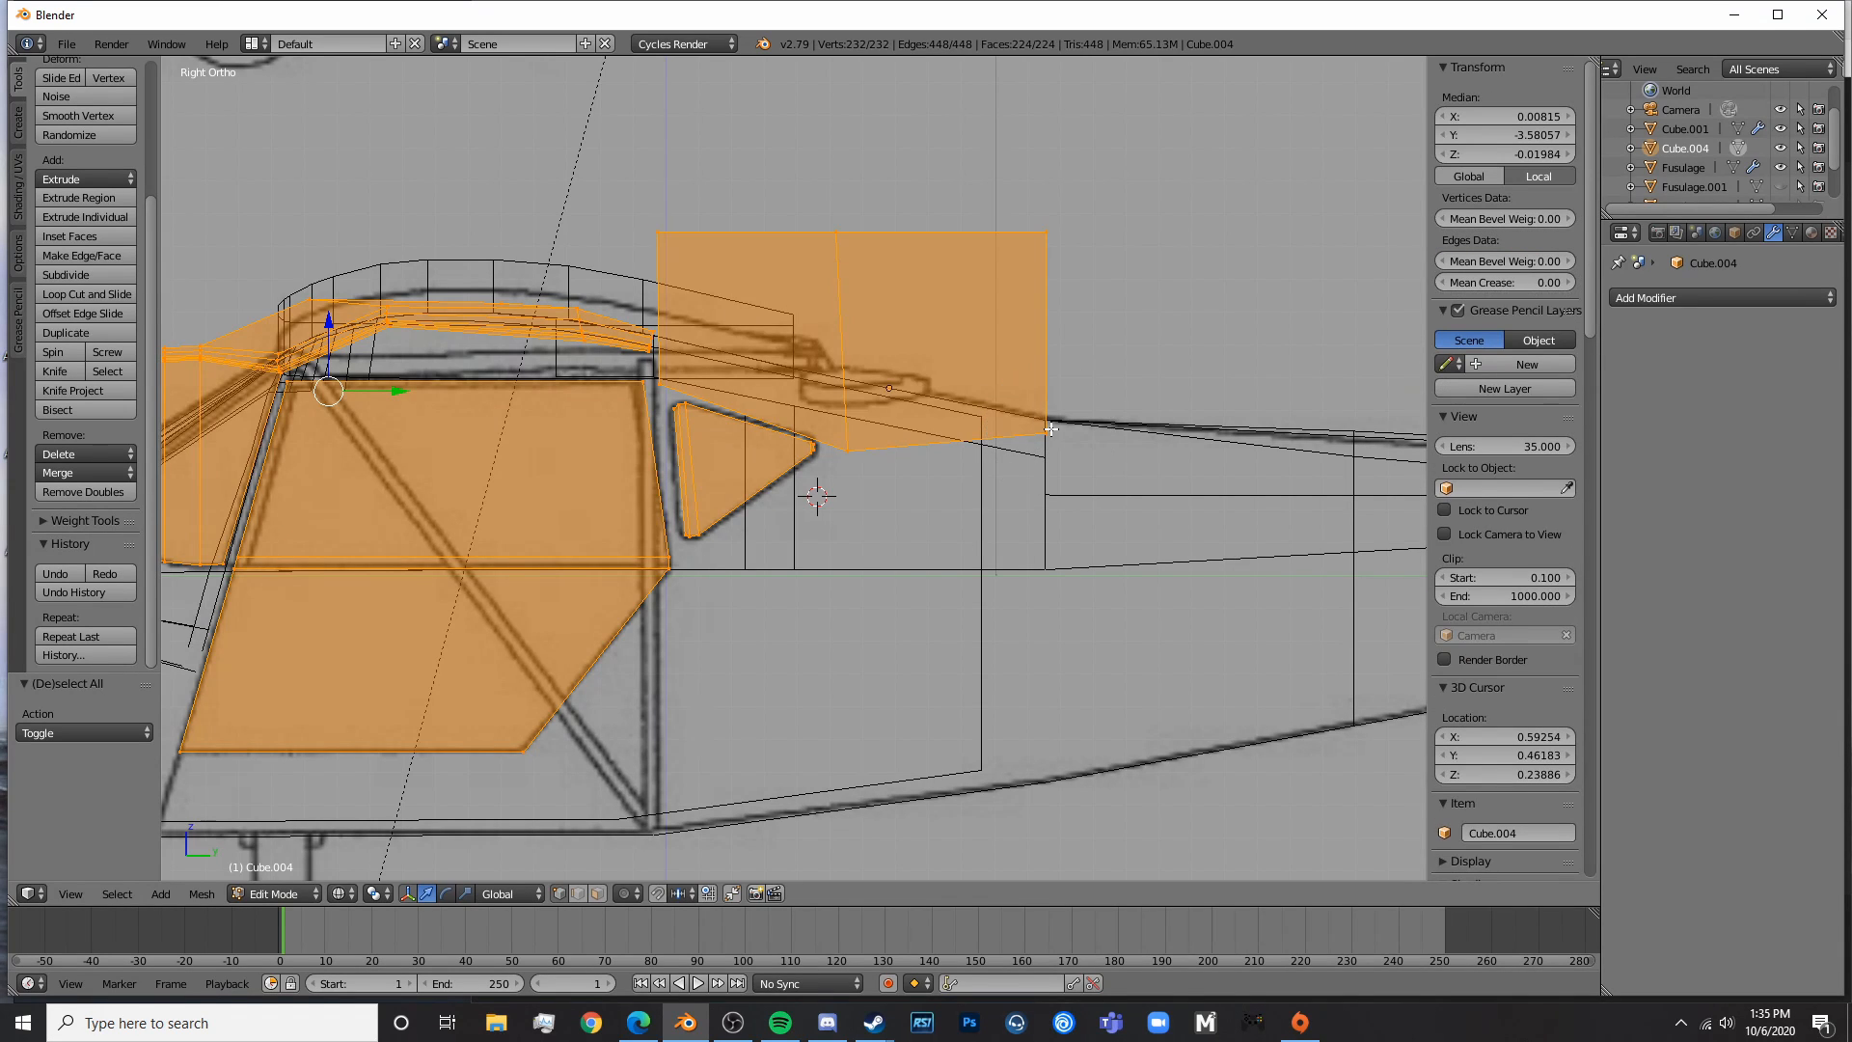
{"action": "key", "text": "a"}
{"action": "key", "text": "c"}
{"action": "left_click", "coordinate": [1053, 429]}
{"action": "left_click", "coordinate": [1036, 217]}
{"action": "right_click", "coordinate": [1033, 212]}
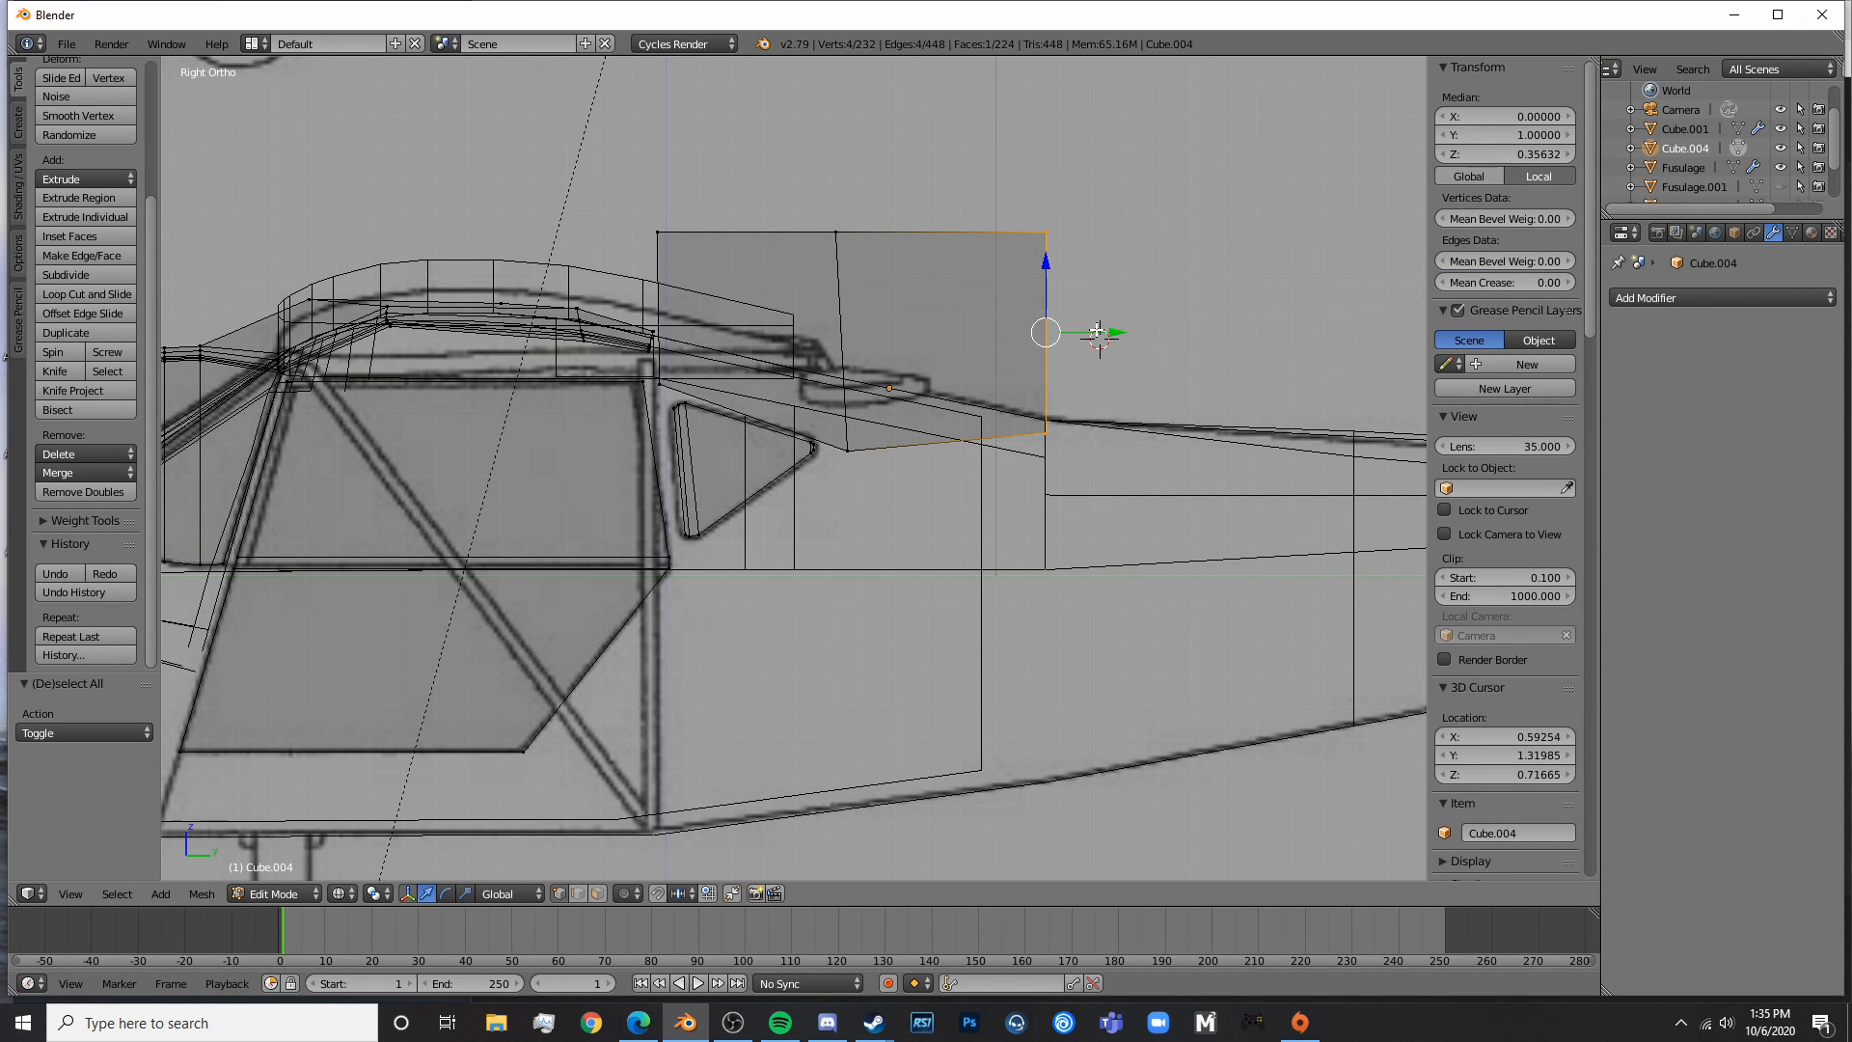
{"action": "mouse_move", "coordinate": [1098, 331]}
{"action": "left_mouse_down"}
{"action": "mouse_move", "coordinate": [1029, 340]}
{"action": "mouse_move", "coordinate": [1099, 338]}
{"action": "left_mouse_up"}
- Select the rear-end vertices of the fuselage's inner shell and move them 0.185 along Y
{"action": "key", "text": "Tab"}
{"action": "key", "text": "Tab"}
{"action": "key", "text": "a"}
{"action": "key", "text": "c"}
{"action": "key", "text": "Tab"}
{"action": "right_click", "coordinate": [981, 529]}
{"action": "key", "text": "Tab"}
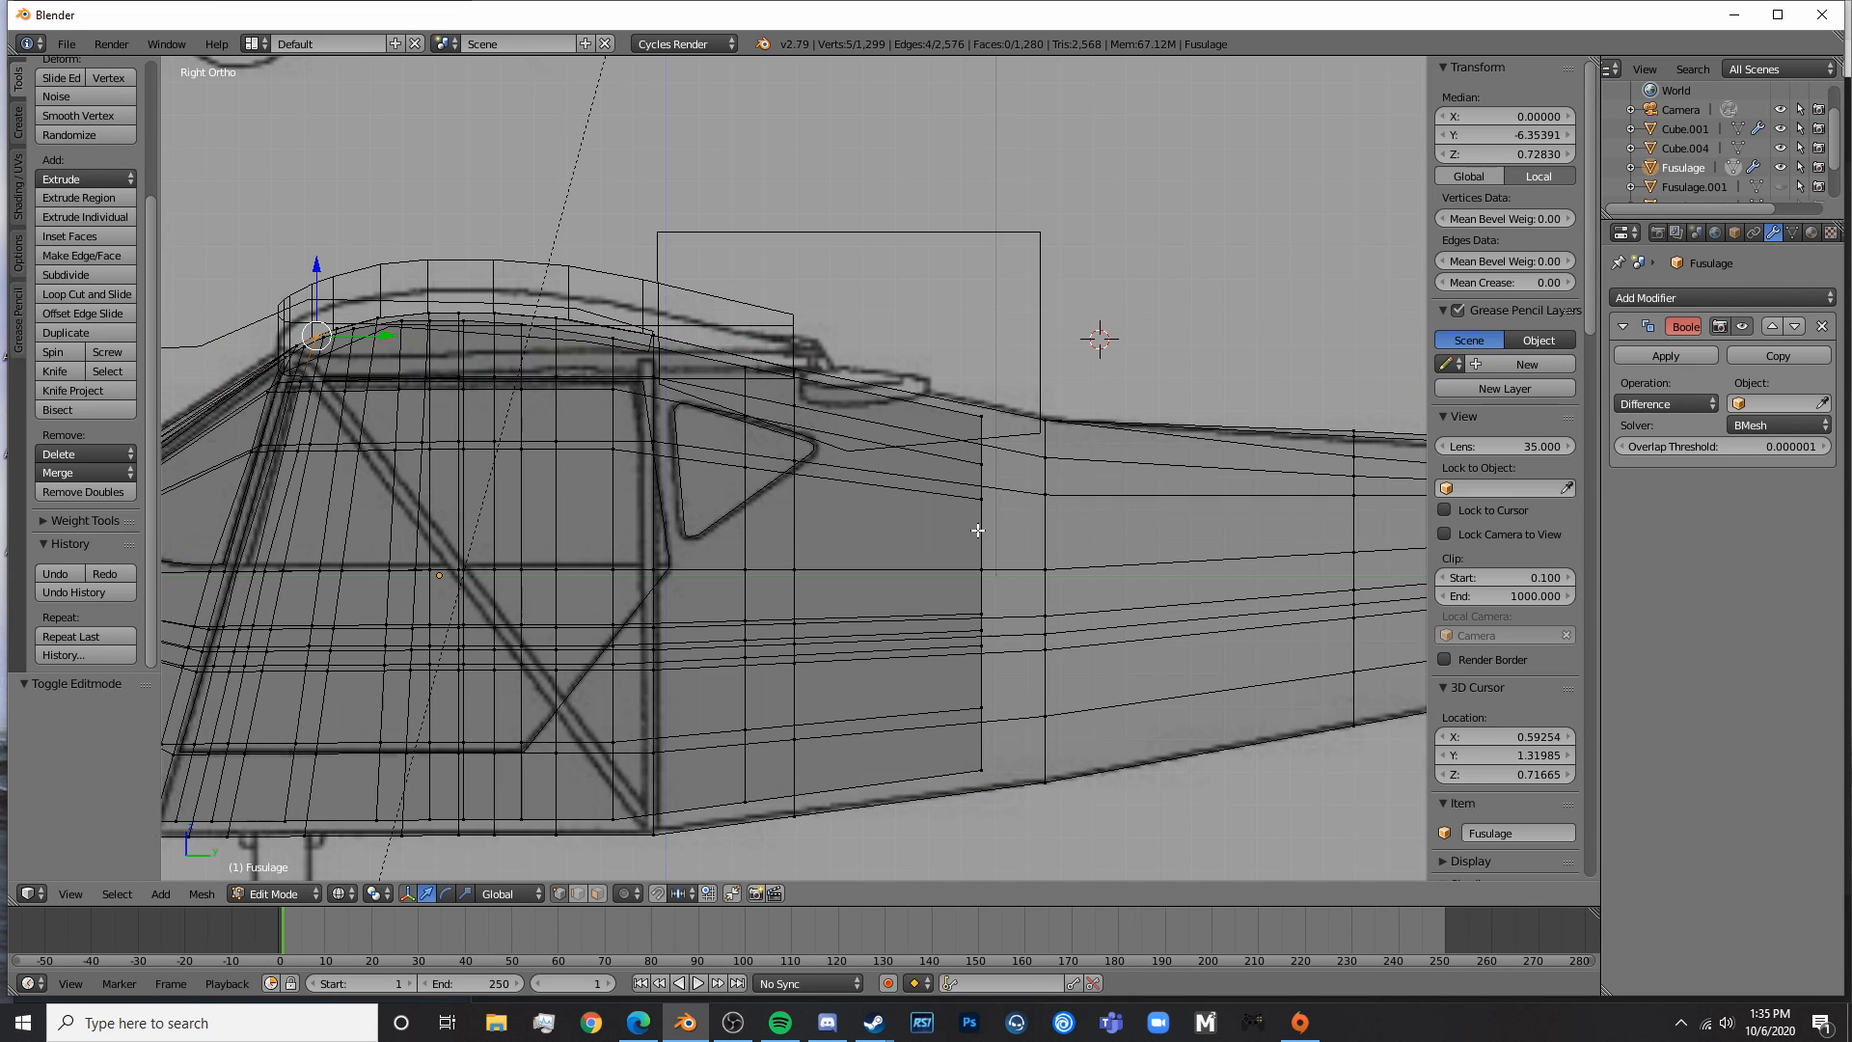
{"action": "key", "text": "a"}
{"action": "key", "text": "c"}
{"action": "left_click_drag", "start_coordinate": [978, 435], "coordinate": [969, 781]}
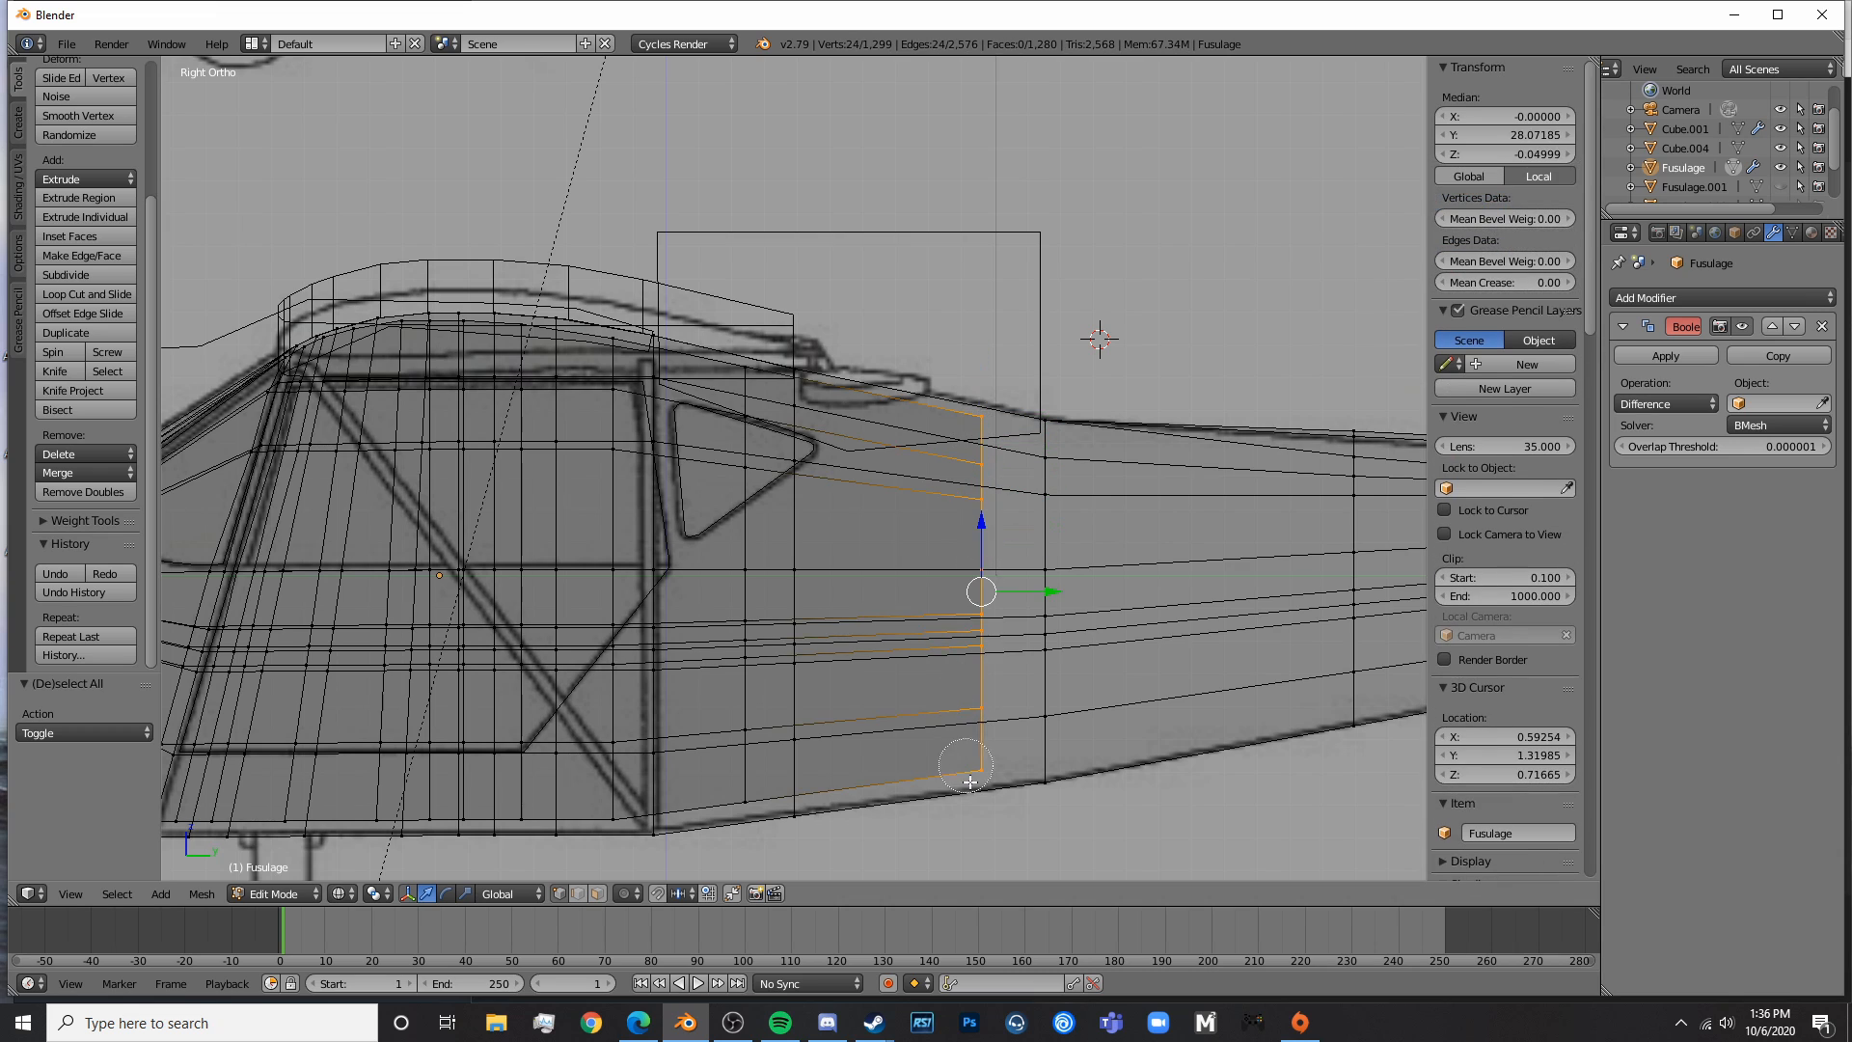
{"action": "key", "text": "g"}
{"action": "key", "text": "y"}
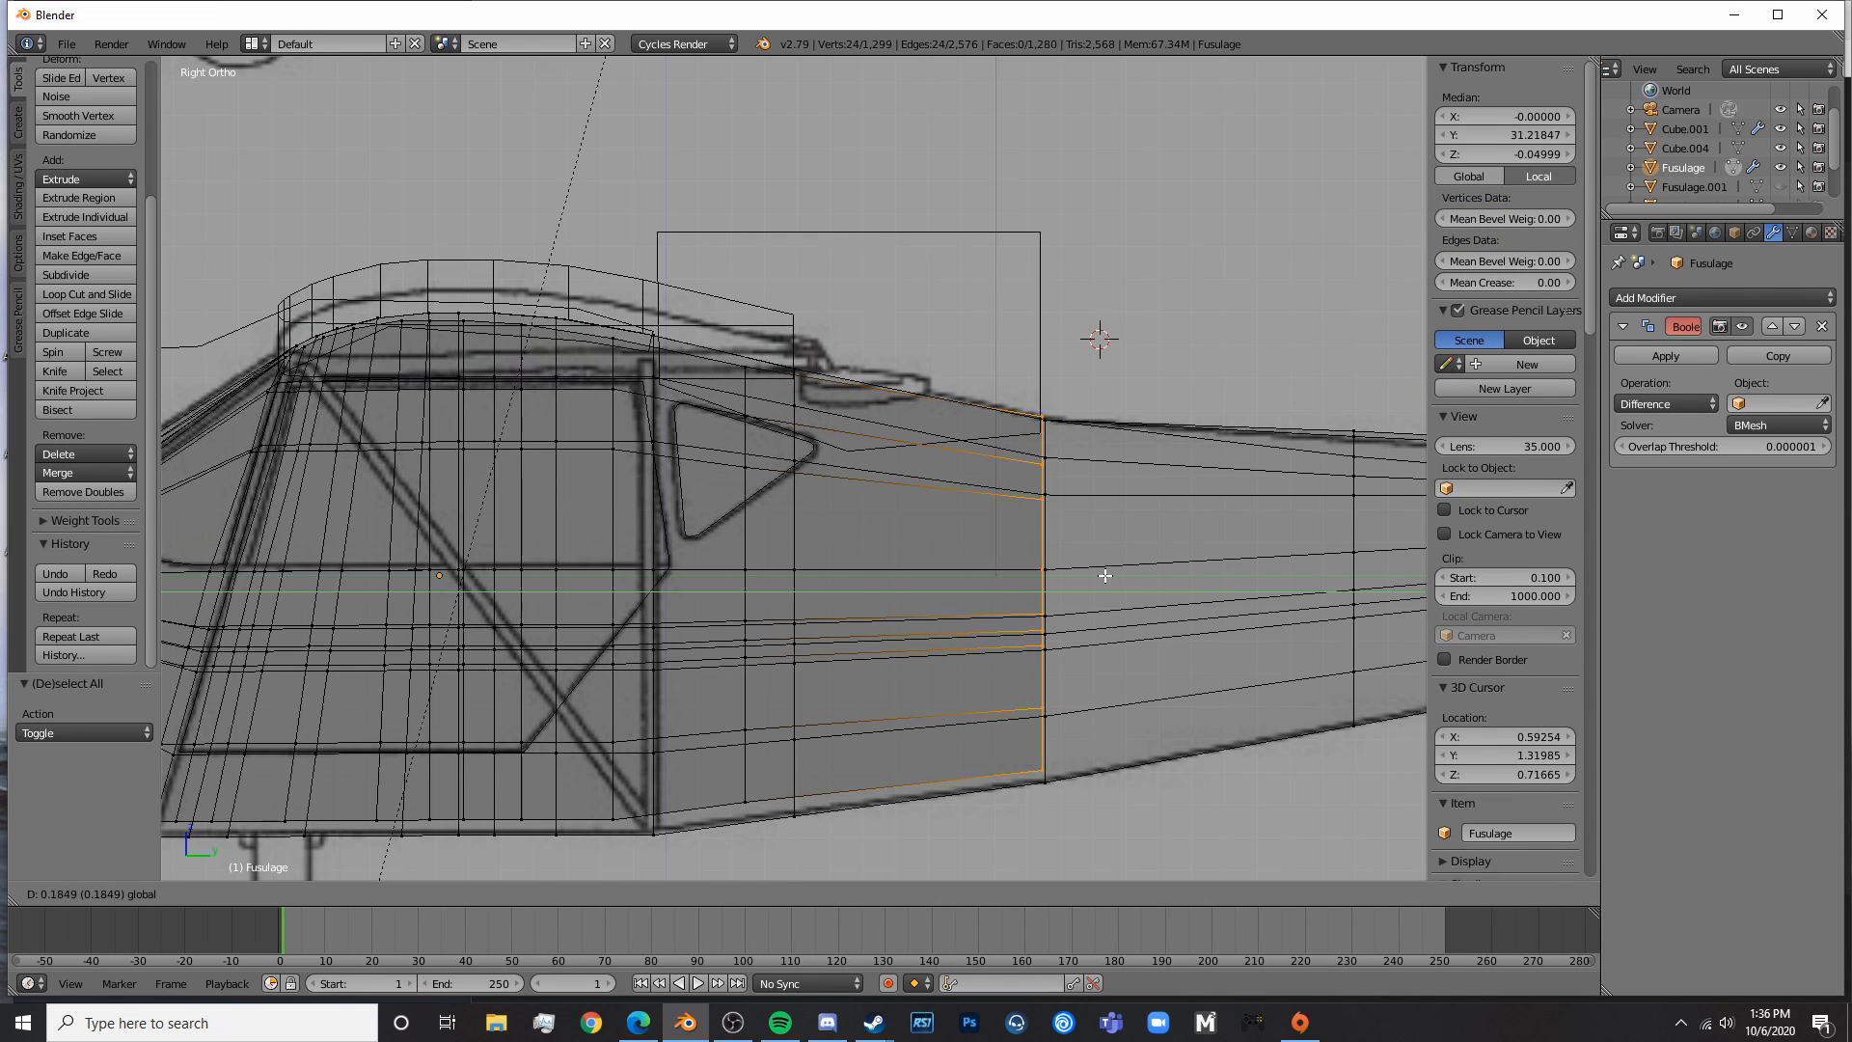
{"action": "left_click", "coordinate": [1105, 576]}
- Shift the inner shell's rear end 0.002 along Y and -0.014 along Z, and leave edit mode
{"action": "scroll", "coordinate": [1105, 576], "scroll_direction": "up", "scroll_amount": 2}
{"action": "middle_click_drag", "start_coordinate": [1206, 551], "coordinate": [971, 442], "text": "shift"}
{"action": "key", "text": "g"}
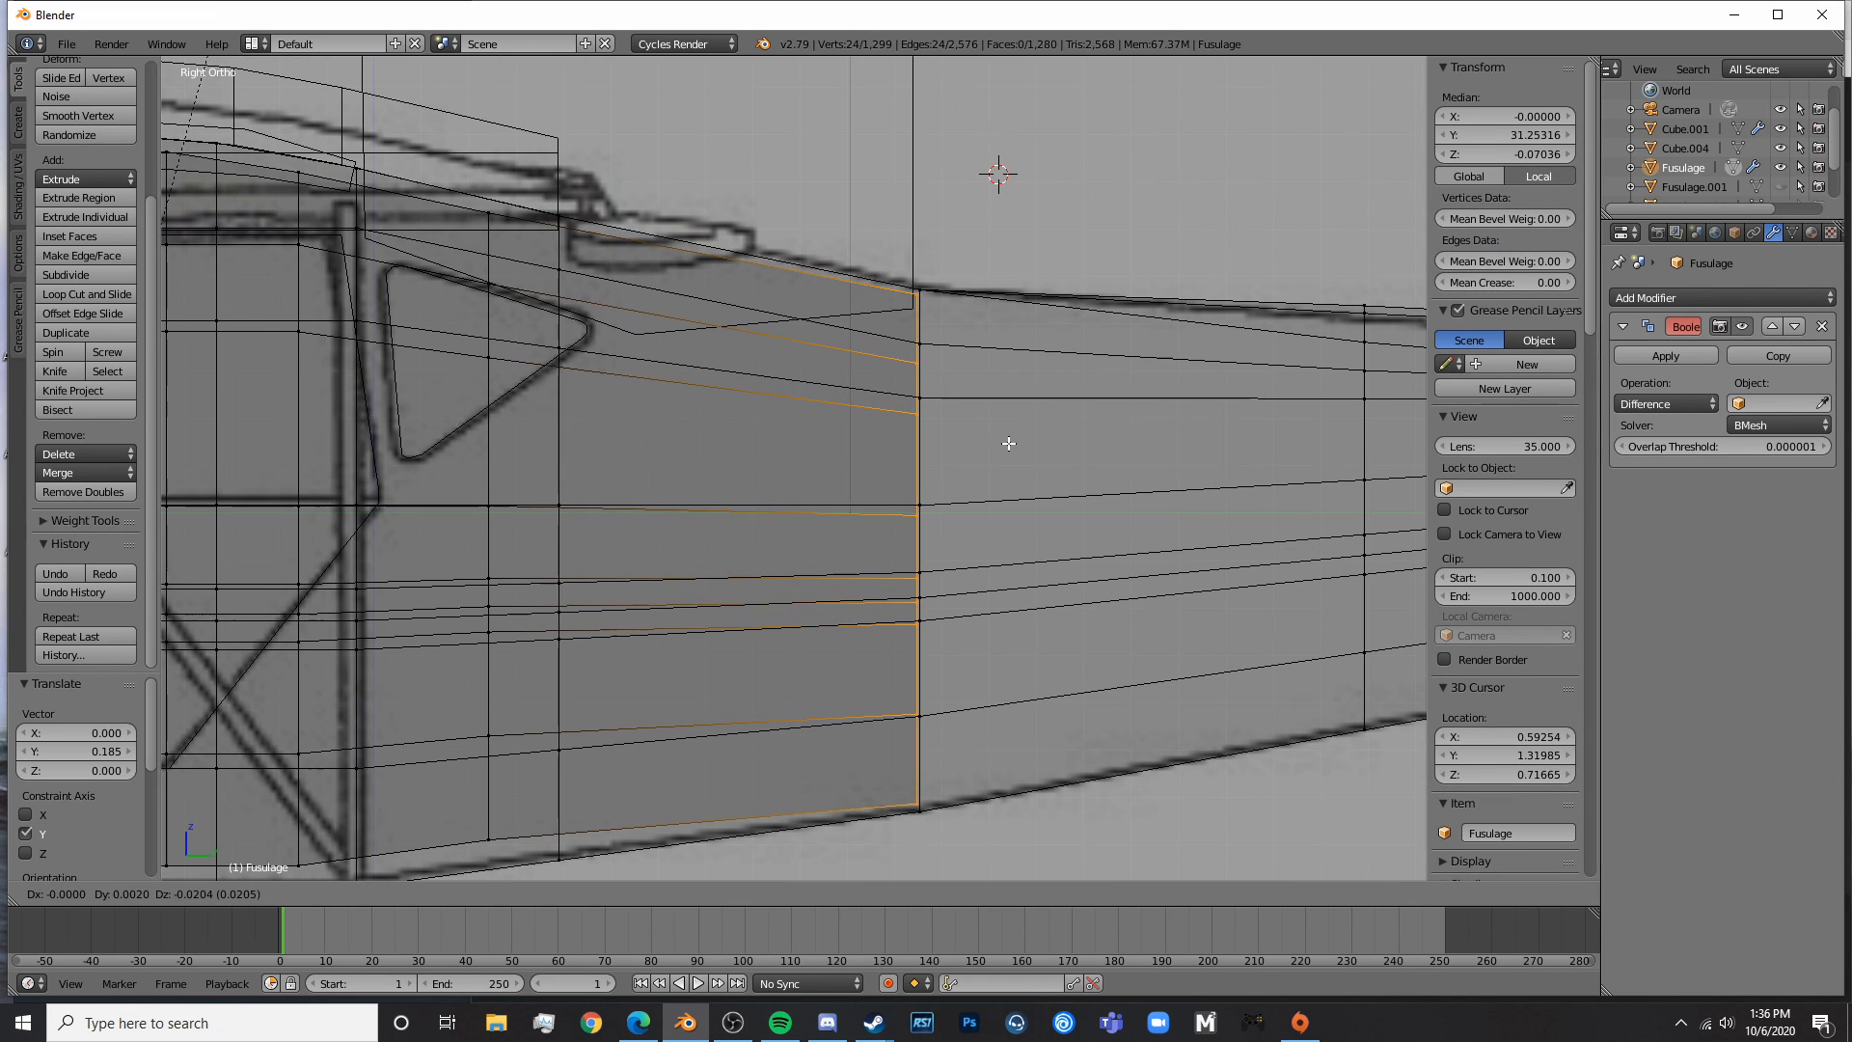
{"action": "left_click", "coordinate": [1008, 440]}
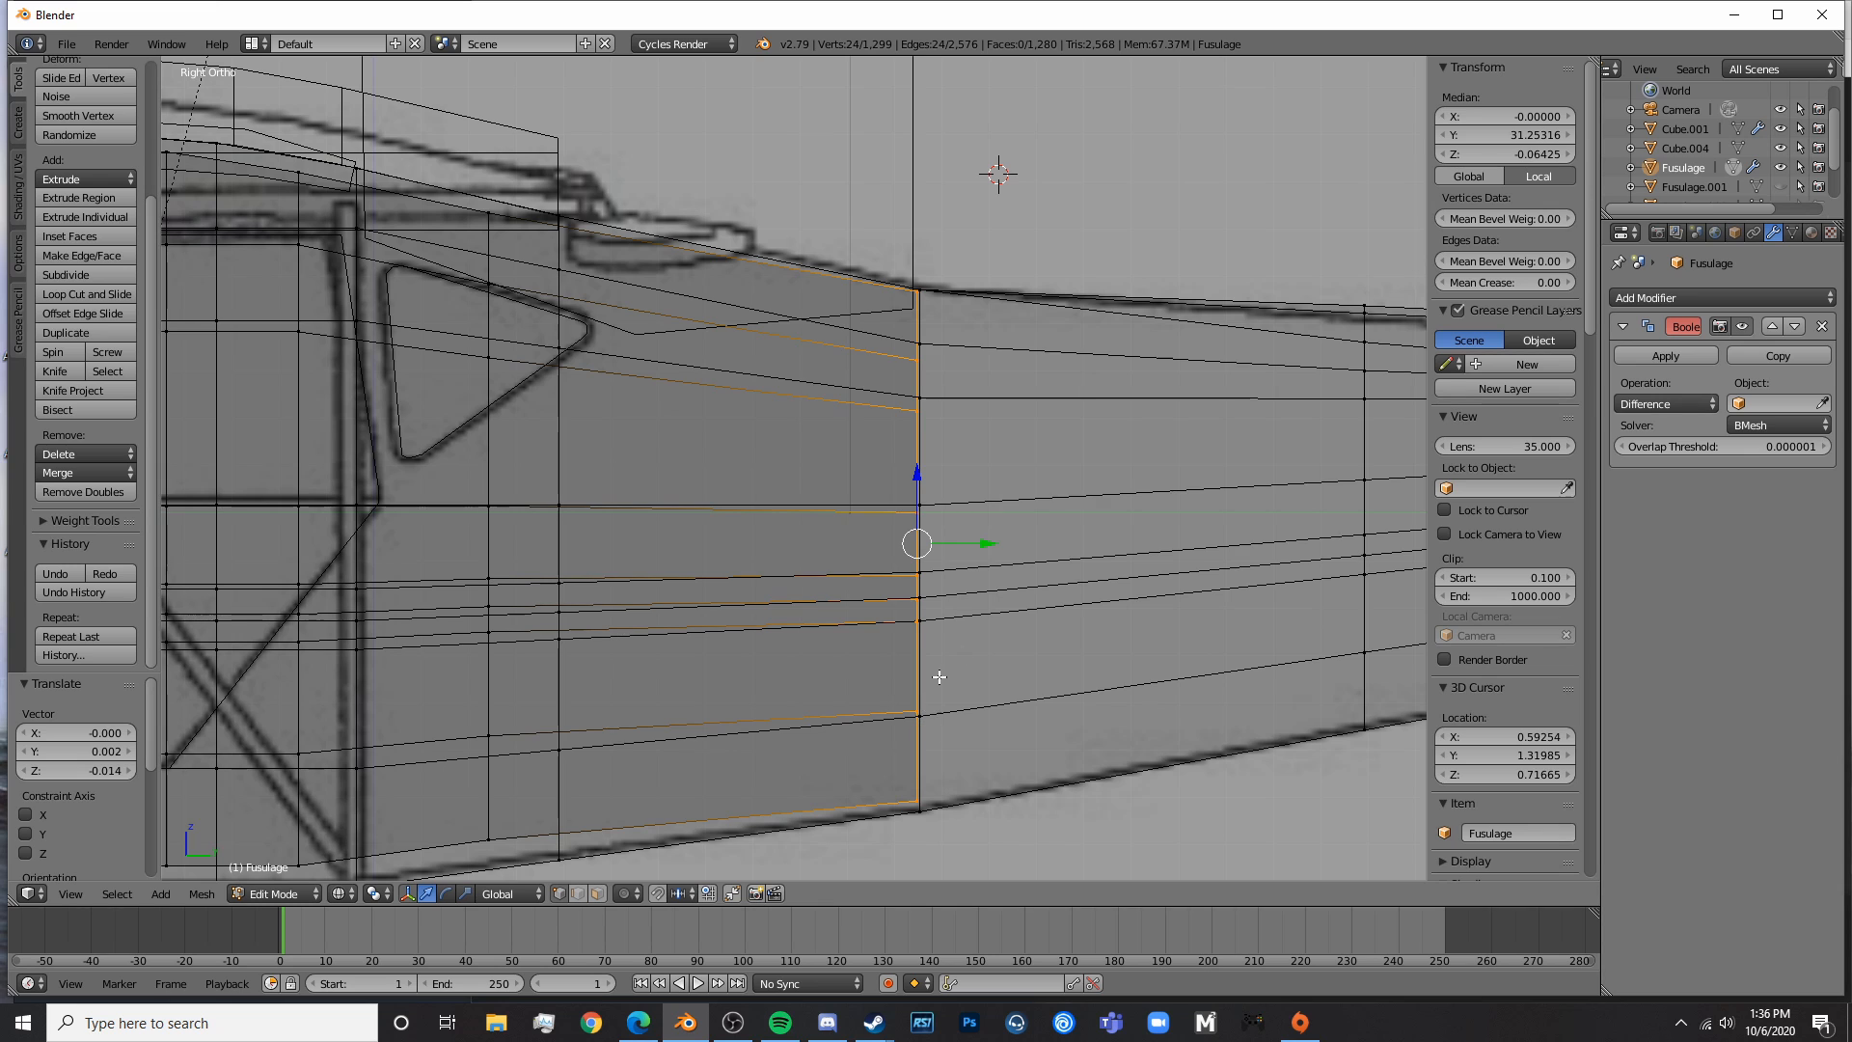
{"action": "scroll", "coordinate": [940, 677], "scroll_direction": "up", "scroll_amount": 3}
{"action": "scroll", "coordinate": [1001, 169], "scroll_direction": "down", "scroll_amount": 6}
{"action": "key", "text": "Tab"}
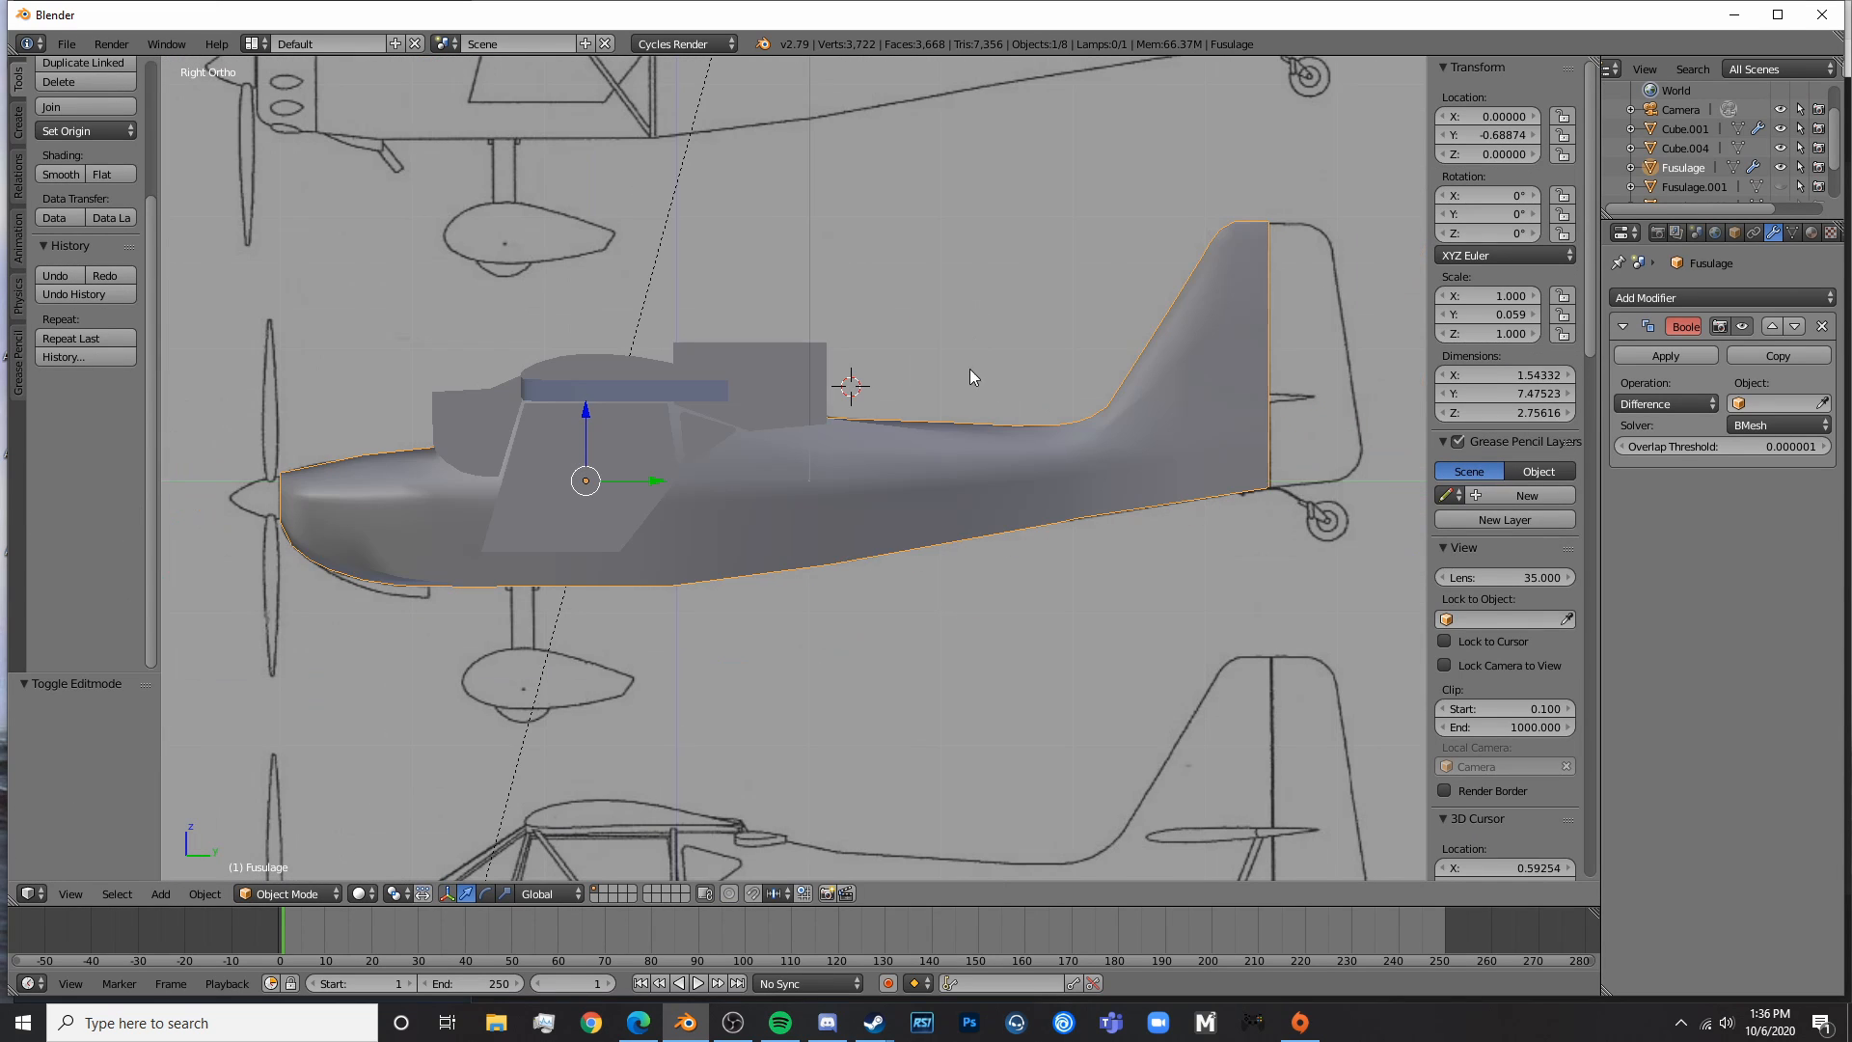
- Set Cube.004 as the object of the fuselage's Boolean difference, apply the modifier, and hide the cutter block
{"action": "middle_click_drag", "start_coordinate": [969, 371], "coordinate": [940, 529]}
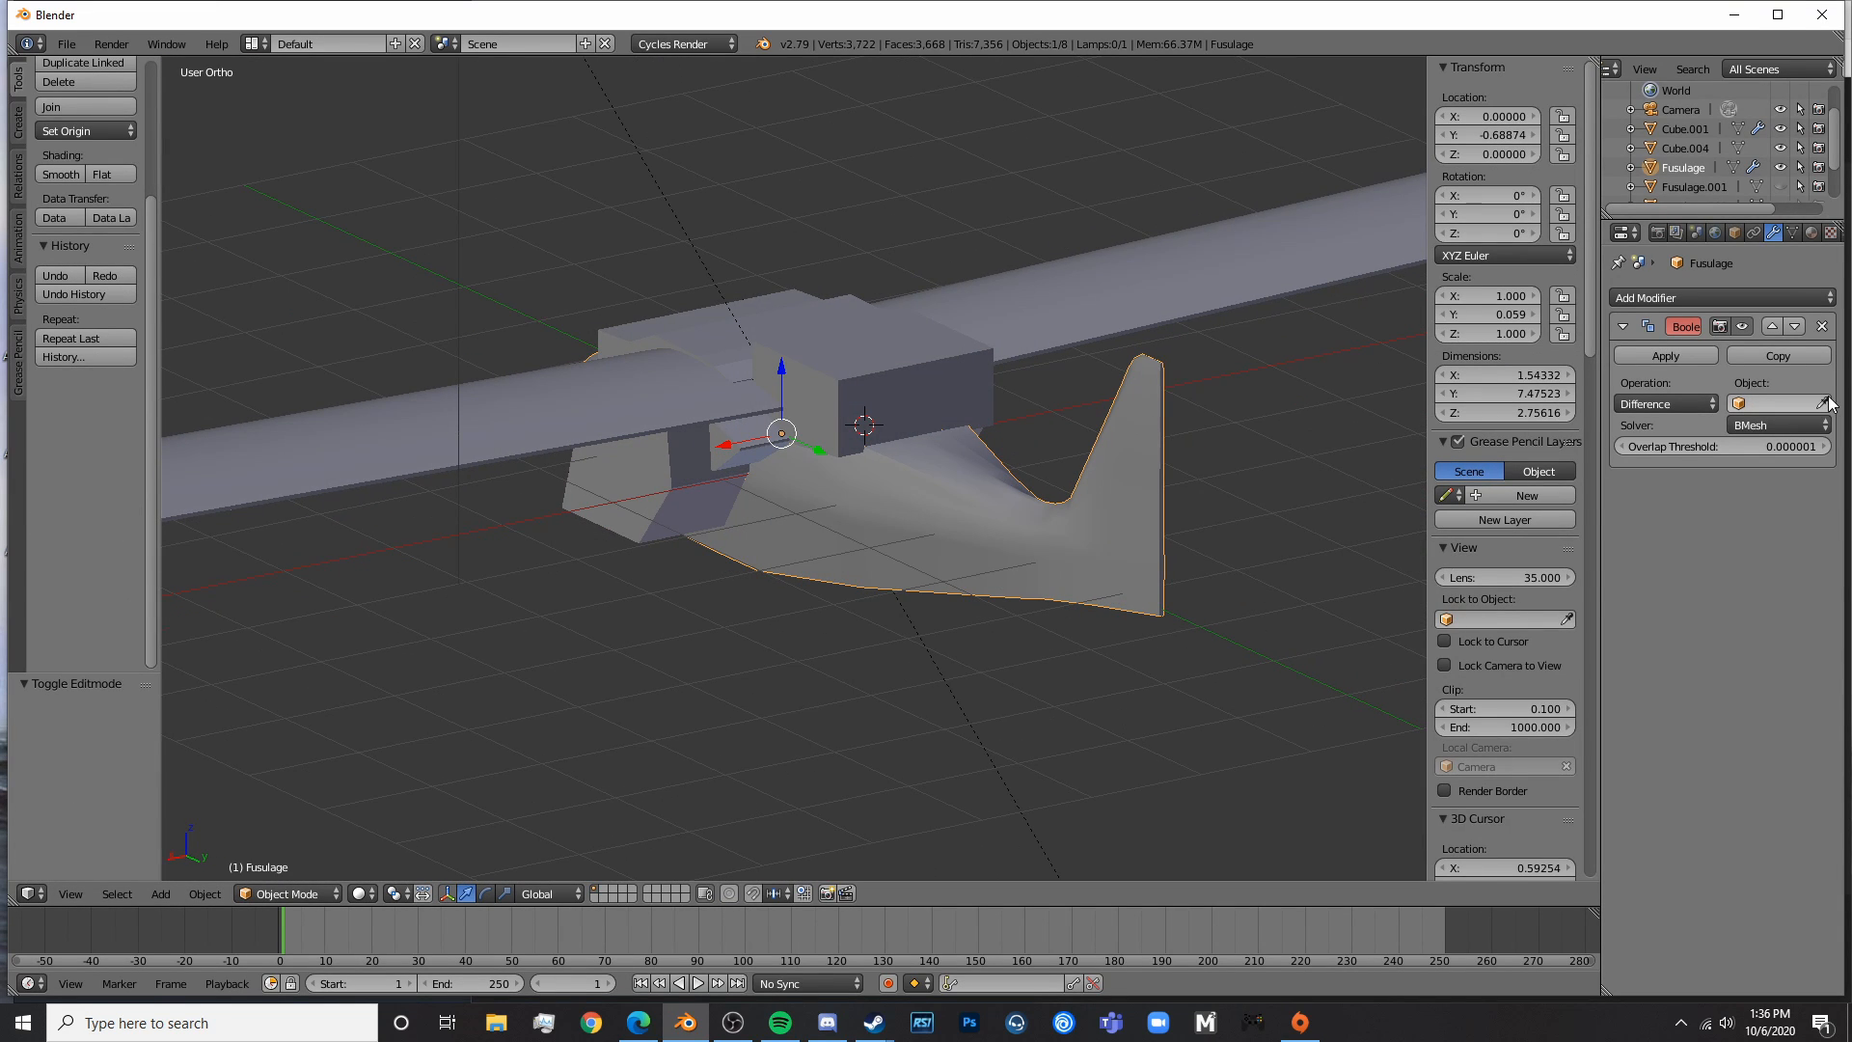
{"action": "left_click", "coordinate": [891, 352]}
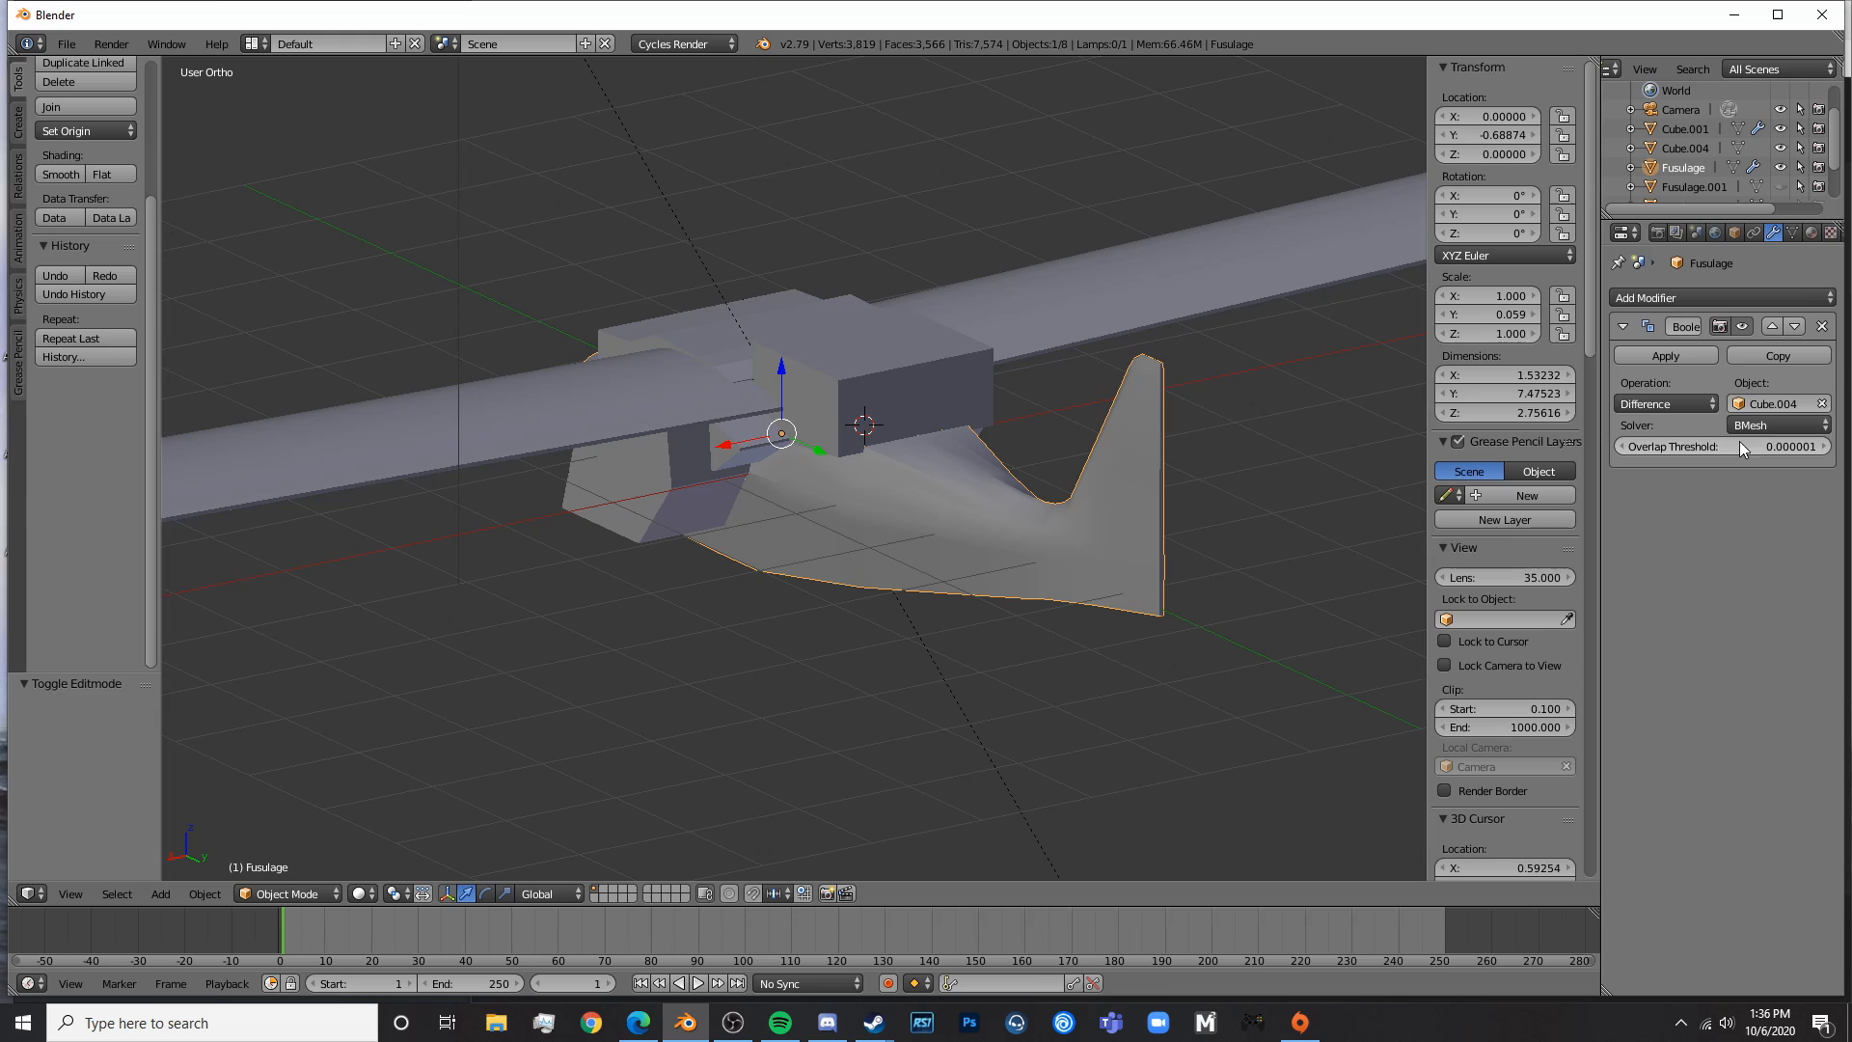
{"action": "left_click", "coordinate": [1676, 353]}
{"action": "left_click", "coordinate": [912, 352]}
{"action": "key", "text": "h"}
- Hide the wings temporarily to examine the fuselage's window, door and roof openings from several angles, and restore them
{"action": "middle_click_drag", "start_coordinate": [1055, 468], "coordinate": [679, 288]}
{"action": "scroll", "coordinate": [923, 462], "scroll_direction": "up", "scroll_amount": 6}
{"action": "right_click", "coordinate": [802, 307]}
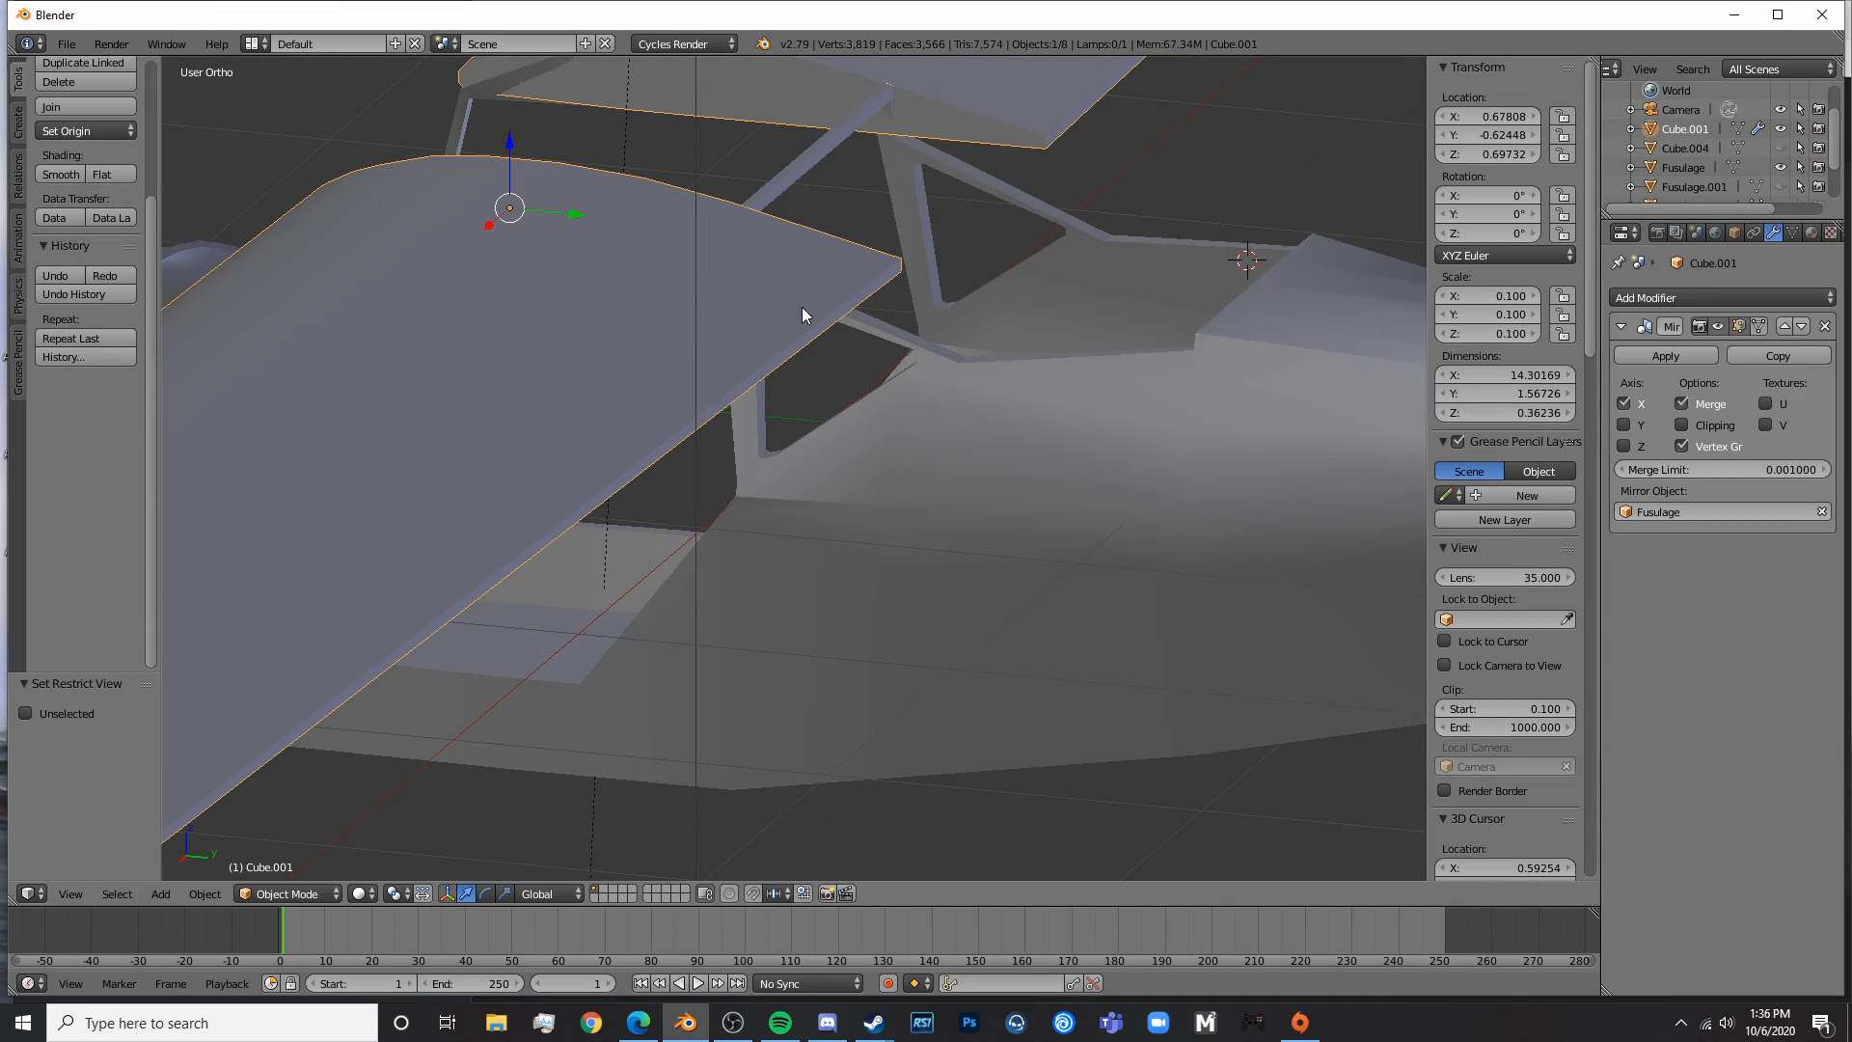
{"action": "key", "text": "h"}
{"action": "mouse_move", "coordinate": [870, 355]}
{"action": "middle_mouse_down"}
{"action": "mouse_move", "coordinate": [673, 330]}
{"action": "mouse_move", "coordinate": [345, 337]}
{"action": "mouse_move", "coordinate": [922, 380]}
{"action": "middle_mouse_up"}
{"action": "scroll", "coordinate": [345, 337], "scroll_direction": "down", "scroll_amount": 3}
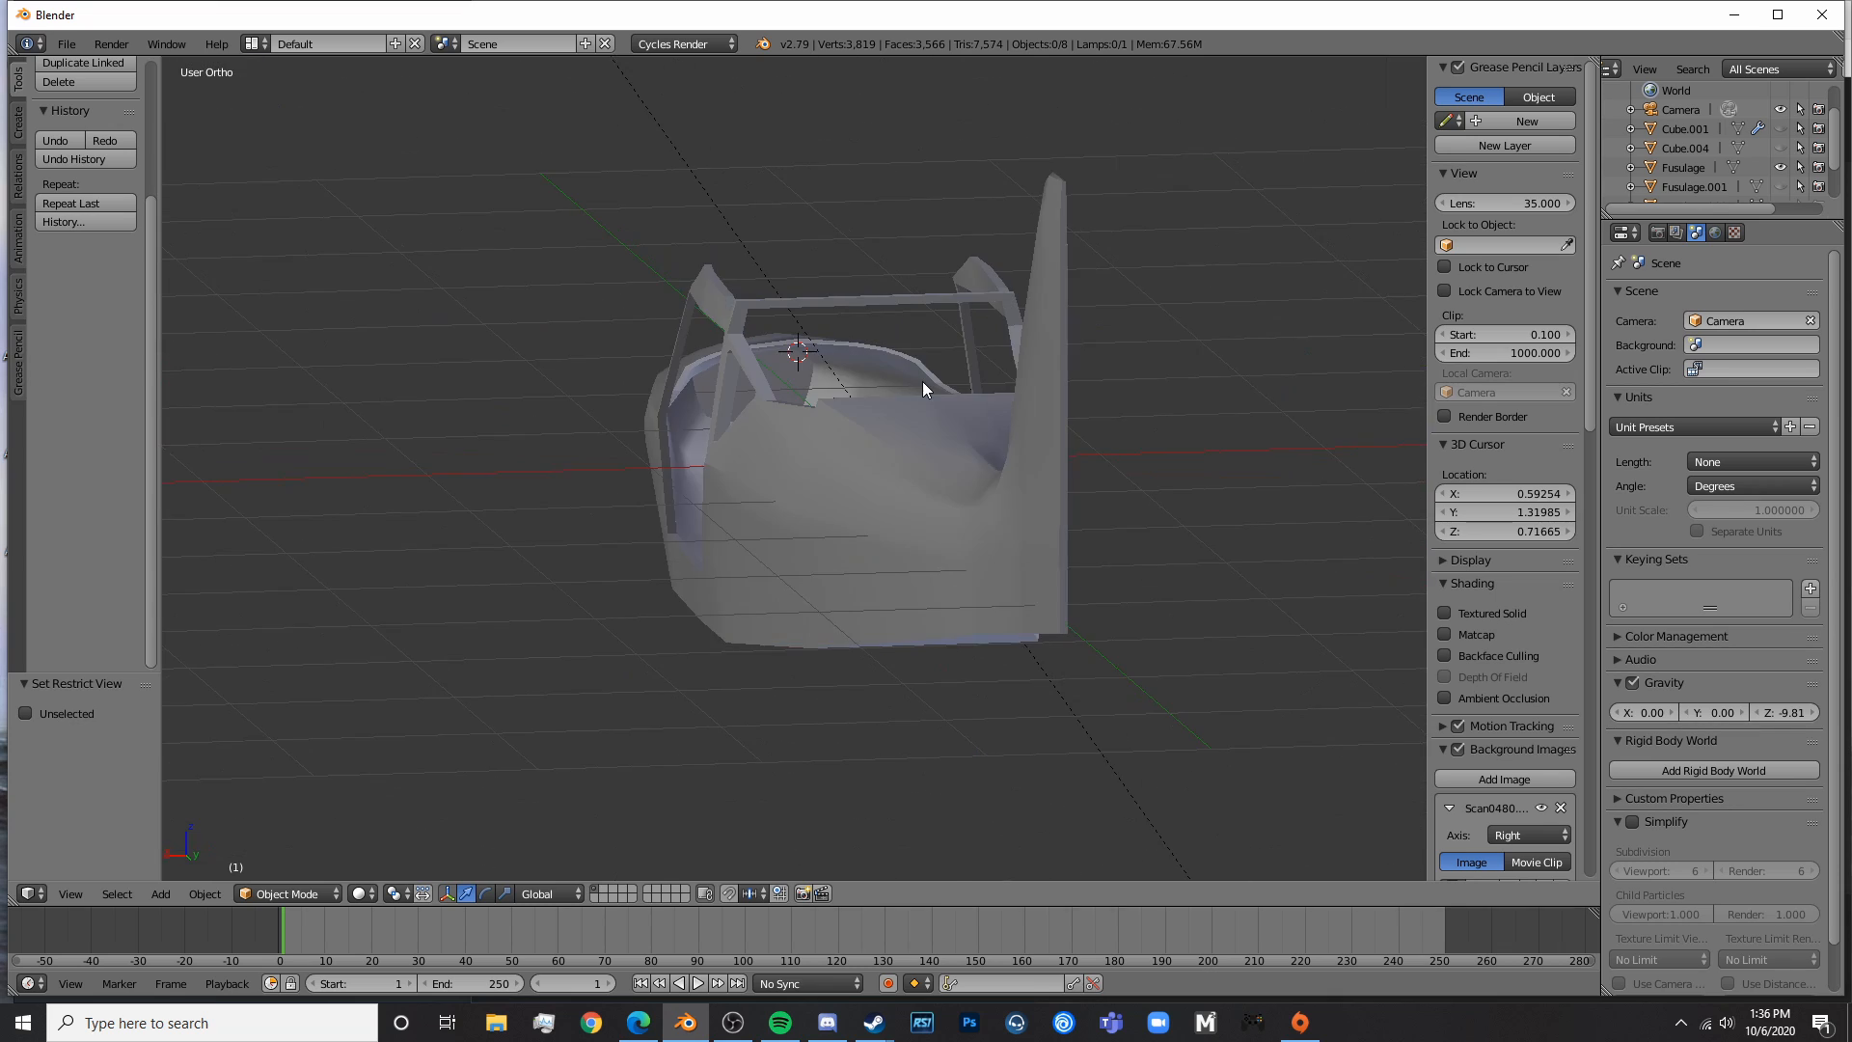
{"action": "key", "text": "shift+z"}
{"action": "mouse_move", "coordinate": [640, 509]}
{"action": "middle_mouse_down"}
{"action": "mouse_move", "coordinate": [935, 534]}
{"action": "mouse_move", "coordinate": [980, 511]}
{"action": "middle_mouse_up"}
{"action": "key", "text": "shift+z"}
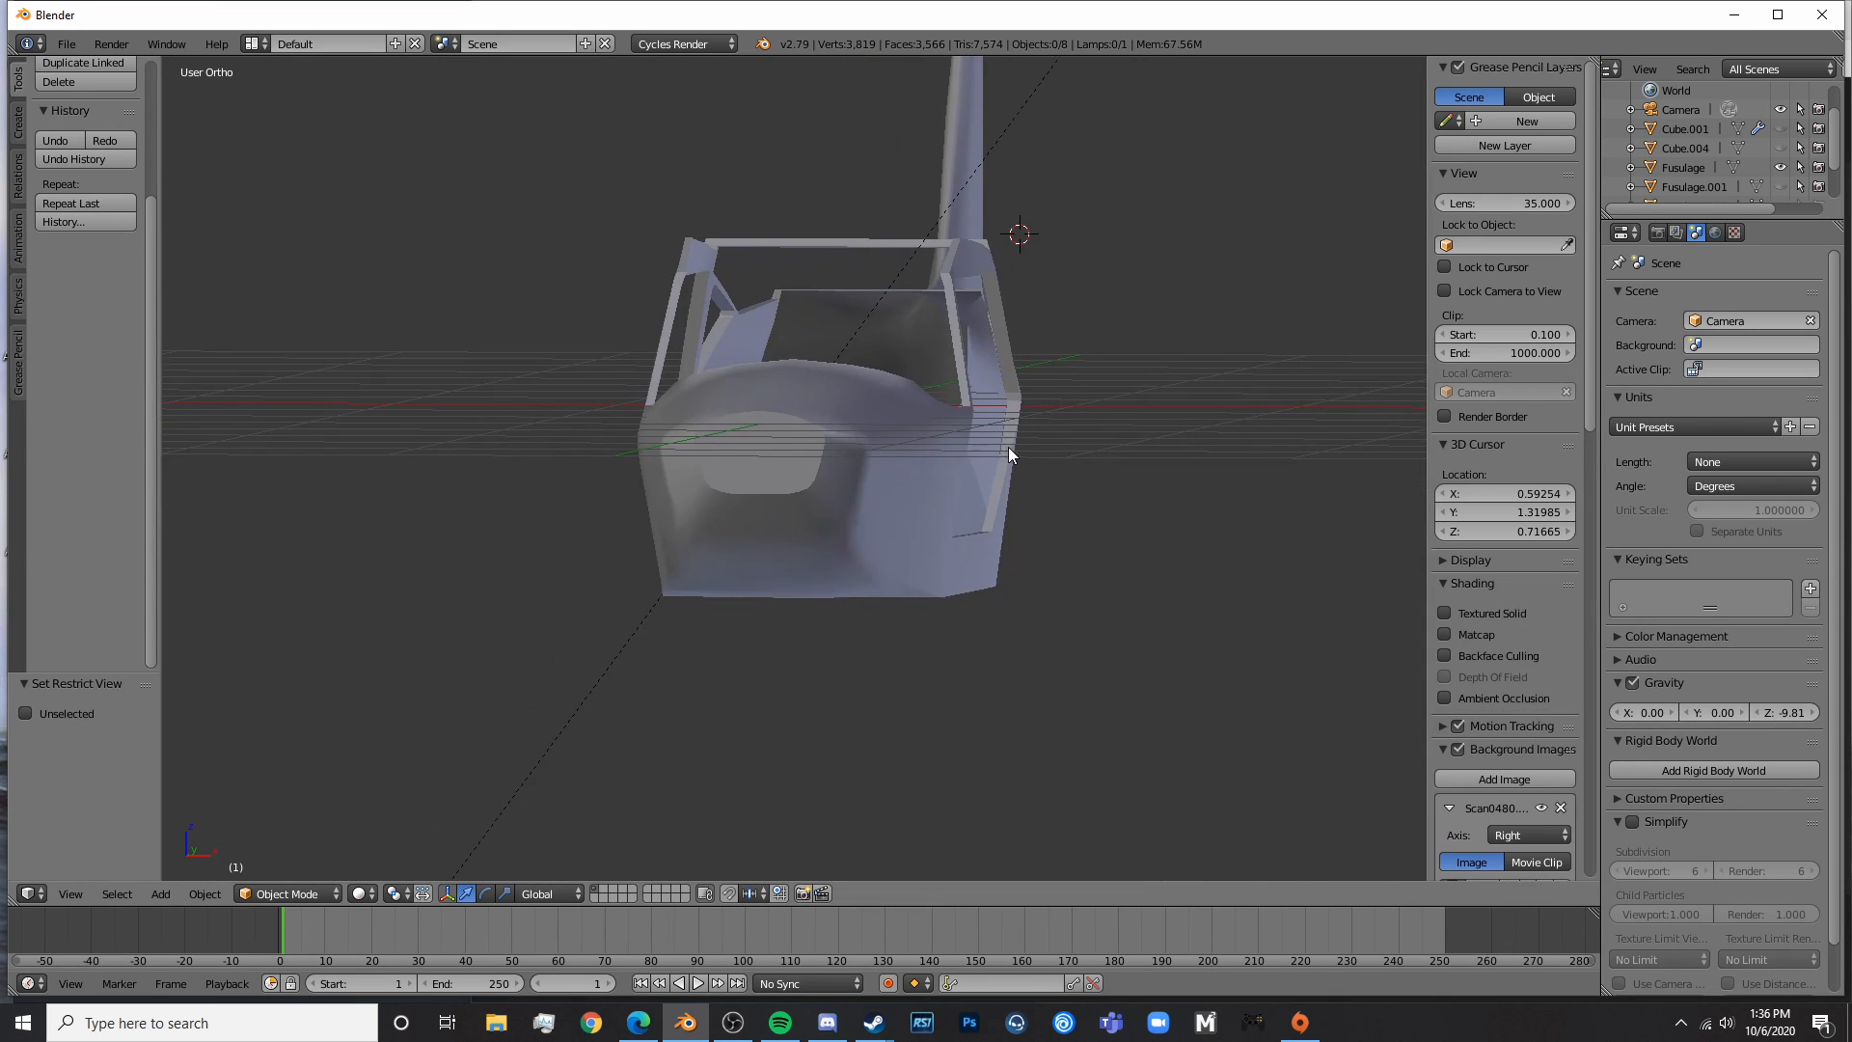
{"action": "middle_click_drag", "start_coordinate": [1008, 448], "coordinate": [804, 536]}
{"action": "key", "text": "KP_3"}
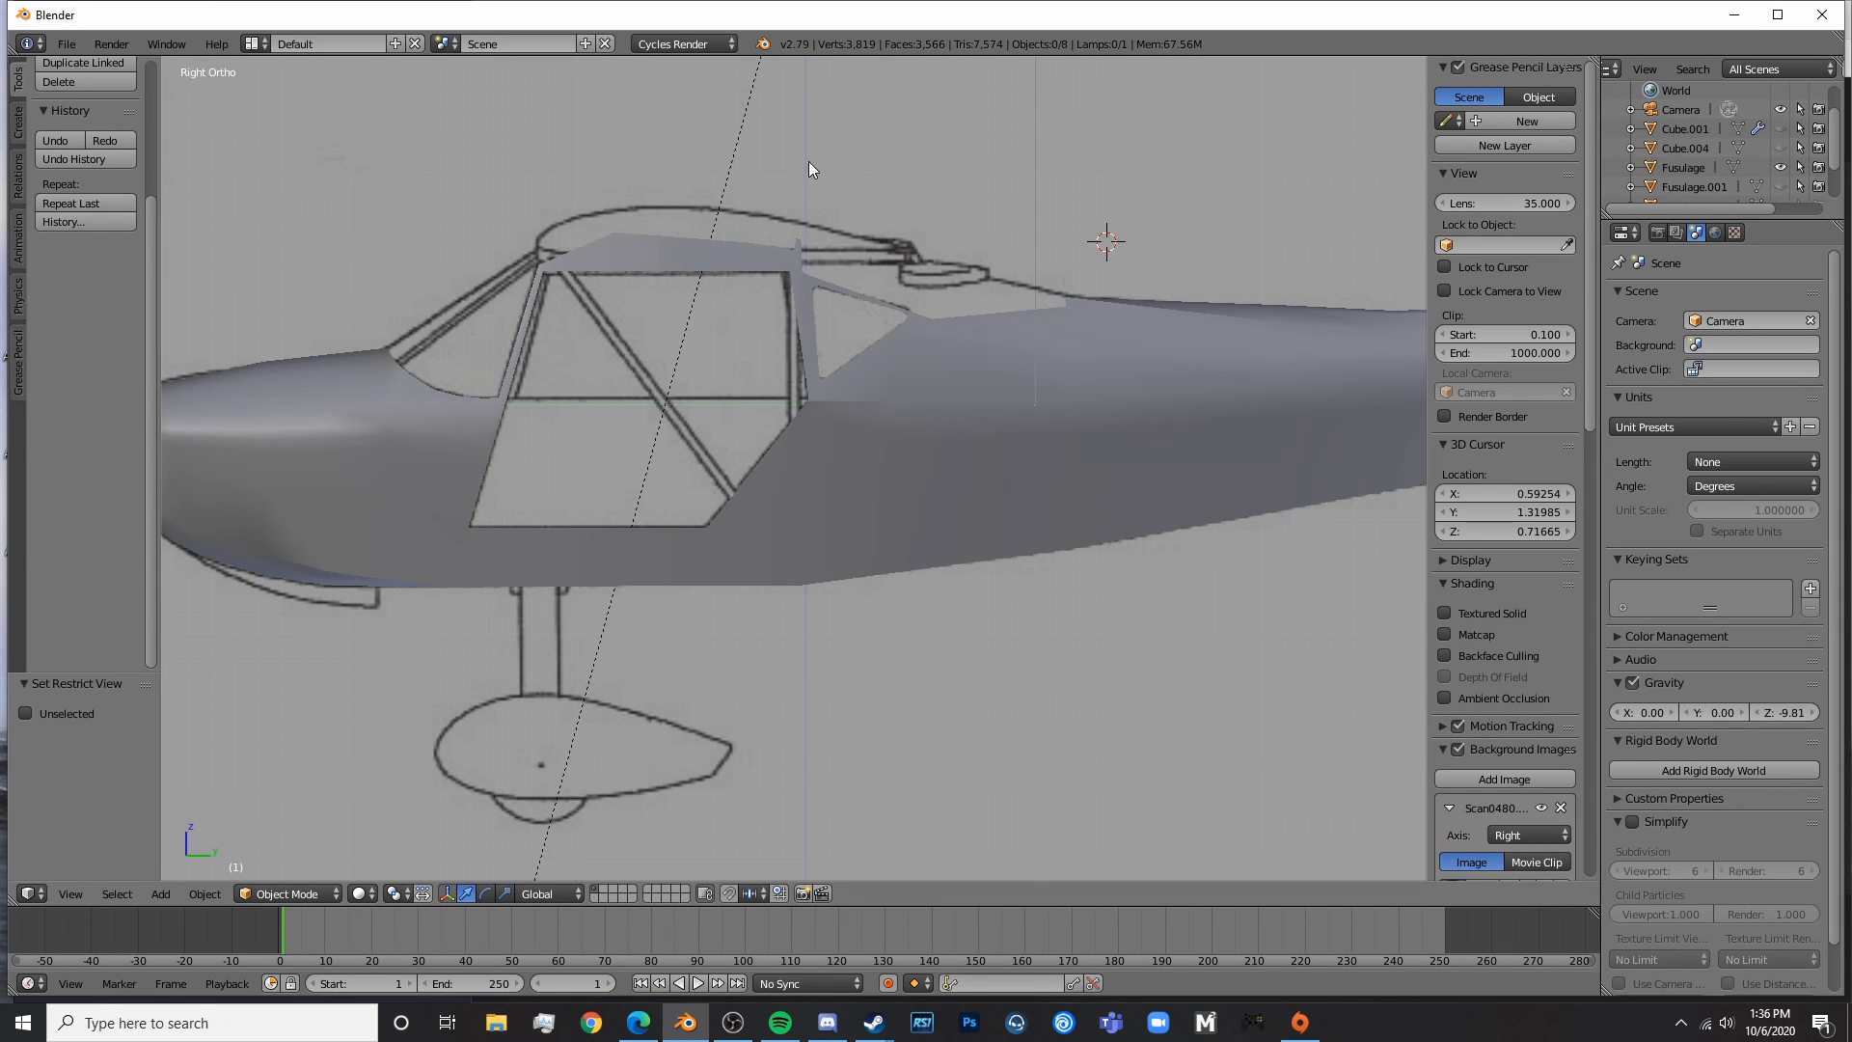
{"action": "middle_click_drag", "start_coordinate": [676, 310], "coordinate": [918, 483], "text": "shift"}
{"action": "key", "text": "ctrl+z"}
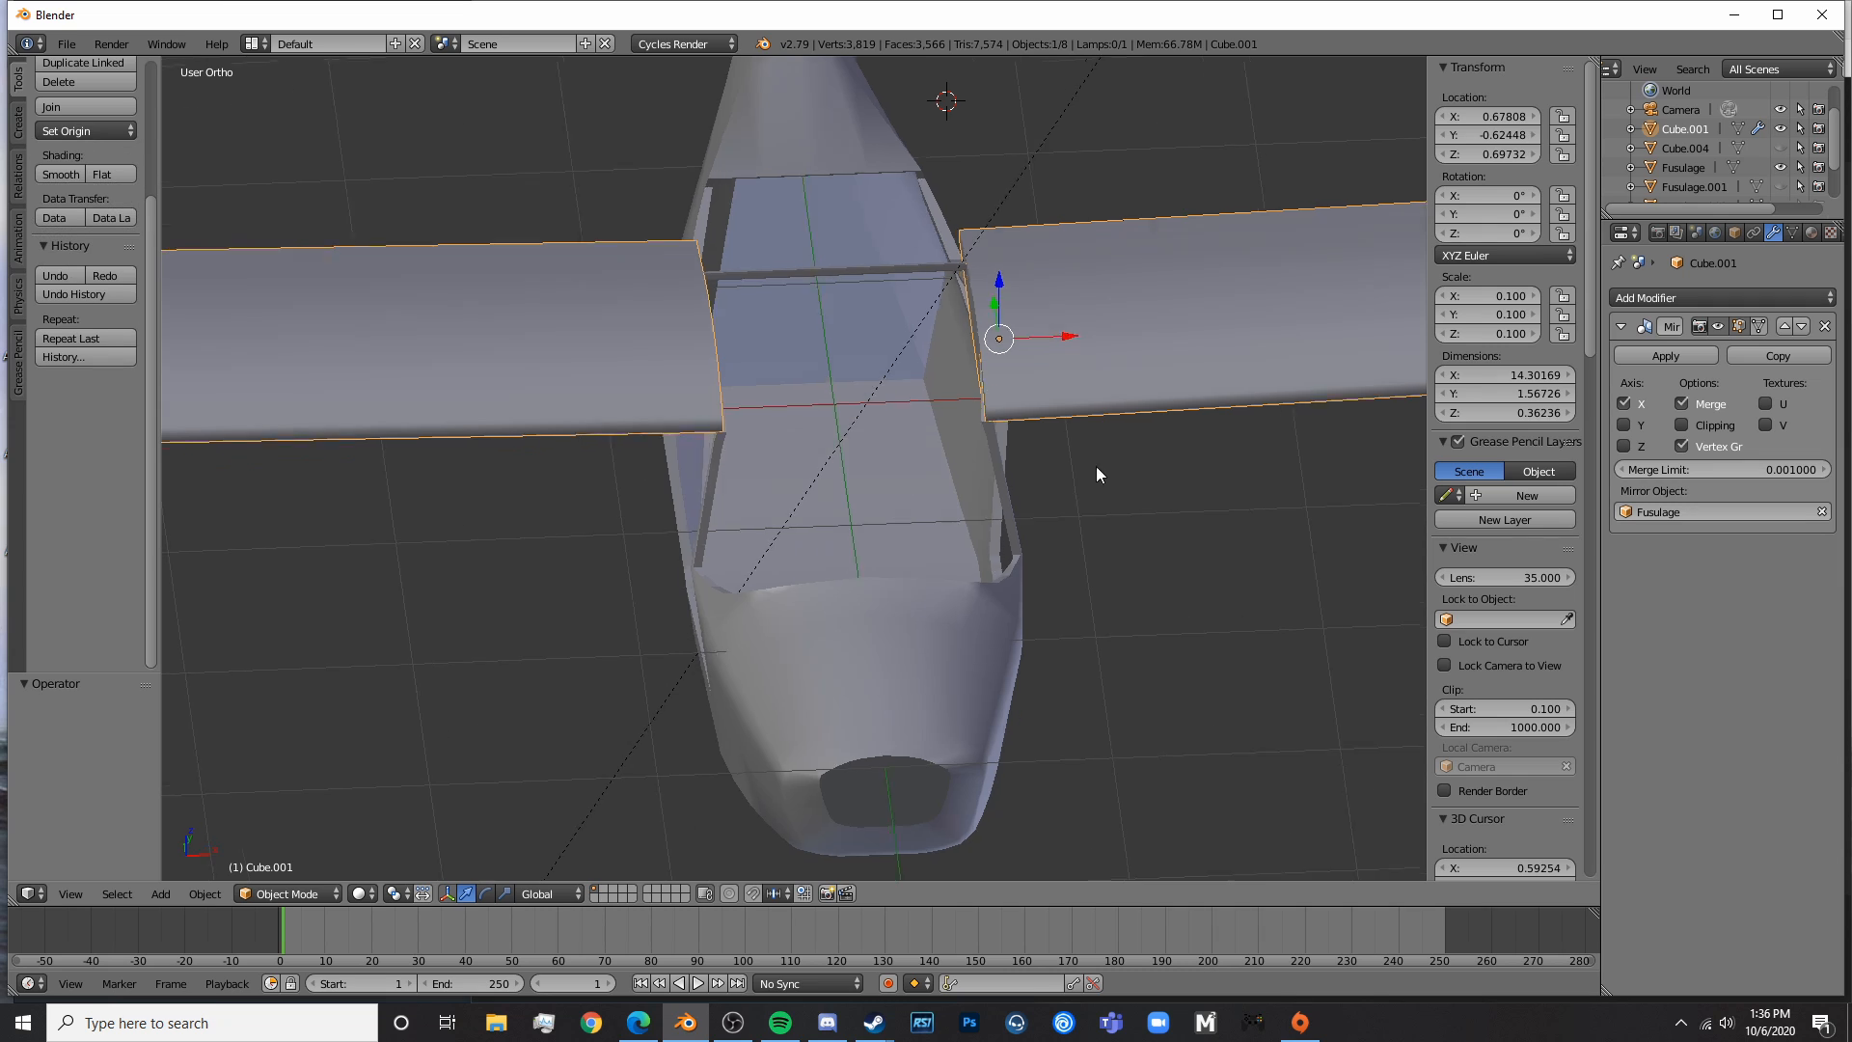
- Examine how the wing roots meet the cabin frame, checking the wing and fuselage meshes up close
{"action": "middle_click_drag", "start_coordinate": [1095, 466], "coordinate": [905, 299]}
{"action": "key", "text": "Tab"}
{"action": "scroll", "coordinate": [984, 369], "scroll_direction": "up", "scroll_amount": 4}
{"action": "middle_click_drag", "start_coordinate": [1126, 382], "coordinate": [946, 570], "text": "shift"}
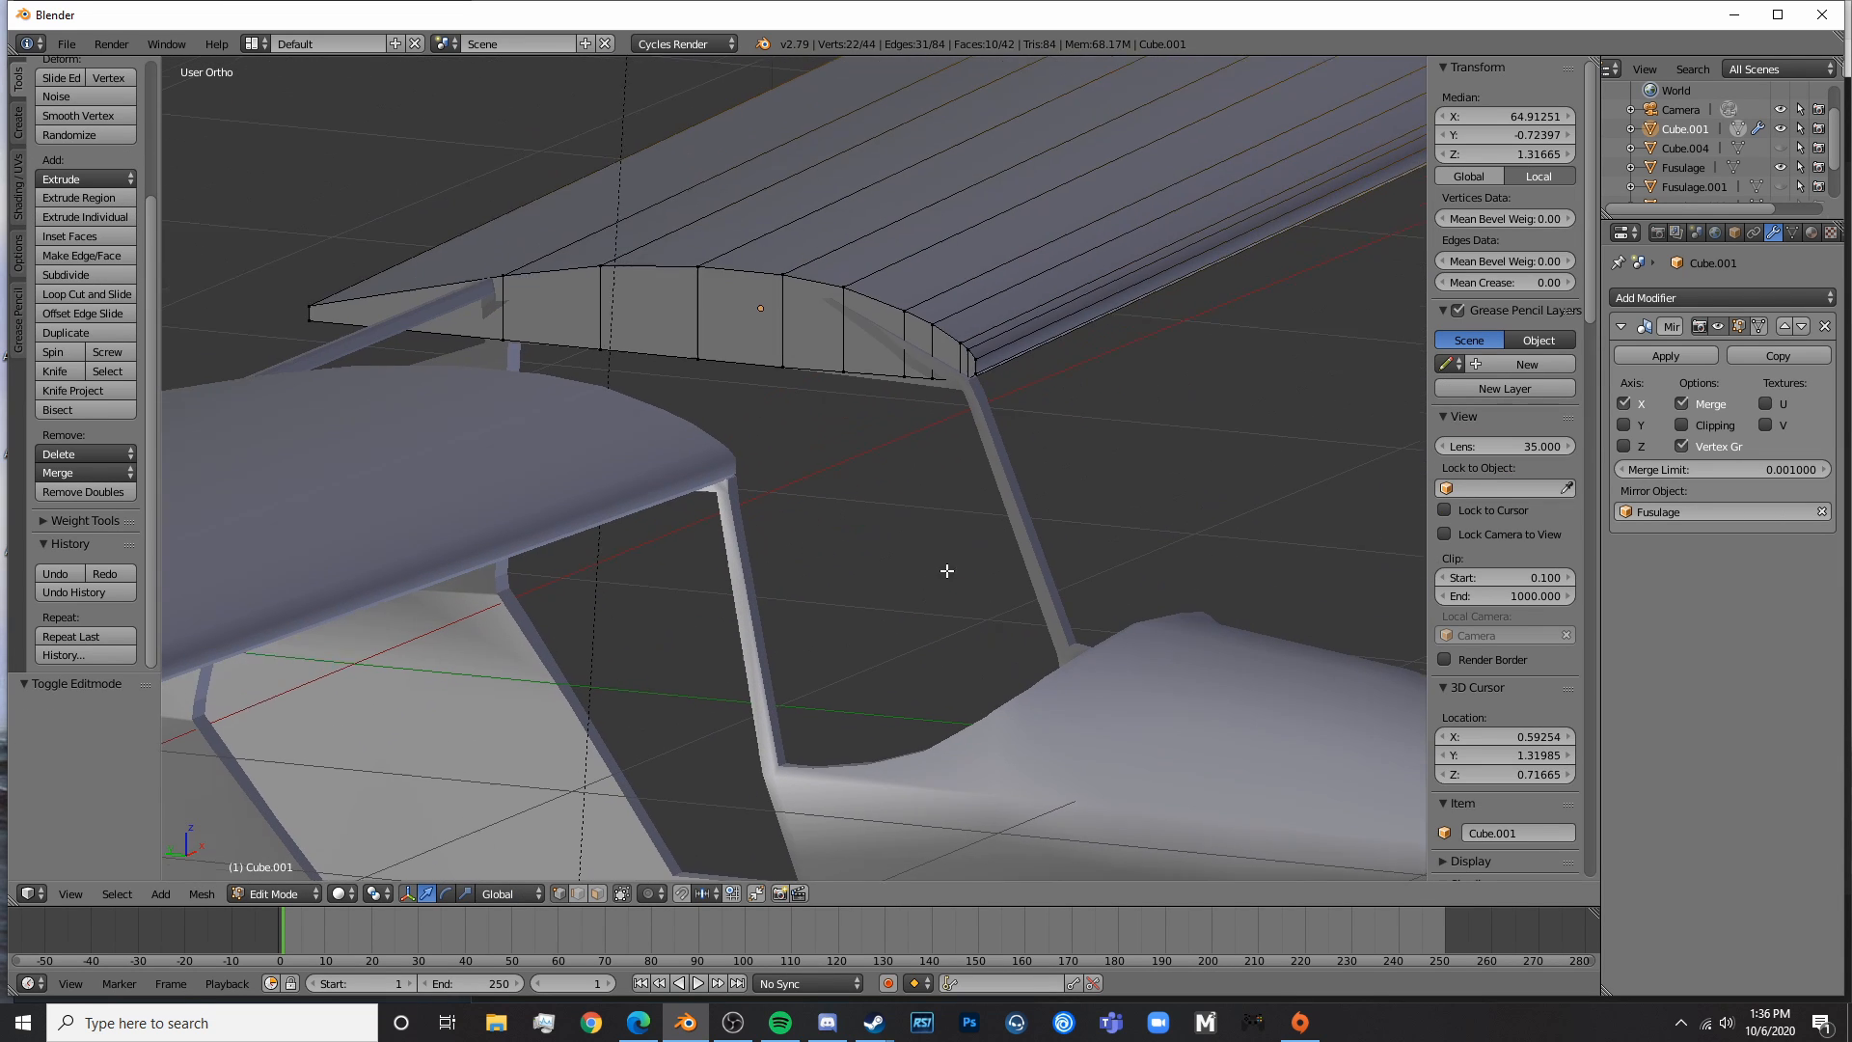
{"action": "key", "text": "Tab"}
{"action": "right_click", "coordinate": [988, 451]}
{"action": "key", "text": "Tab"}
{"action": "scroll", "coordinate": [987, 454], "scroll_direction": "up", "scroll_amount": 5}
{"action": "middle_click_drag", "start_coordinate": [989, 422], "coordinate": [815, 447], "text": "shift"}
{"action": "key", "text": "Tab"}
{"action": "scroll", "coordinate": [723, 516], "scroll_direction": "down", "scroll_amount": 2}
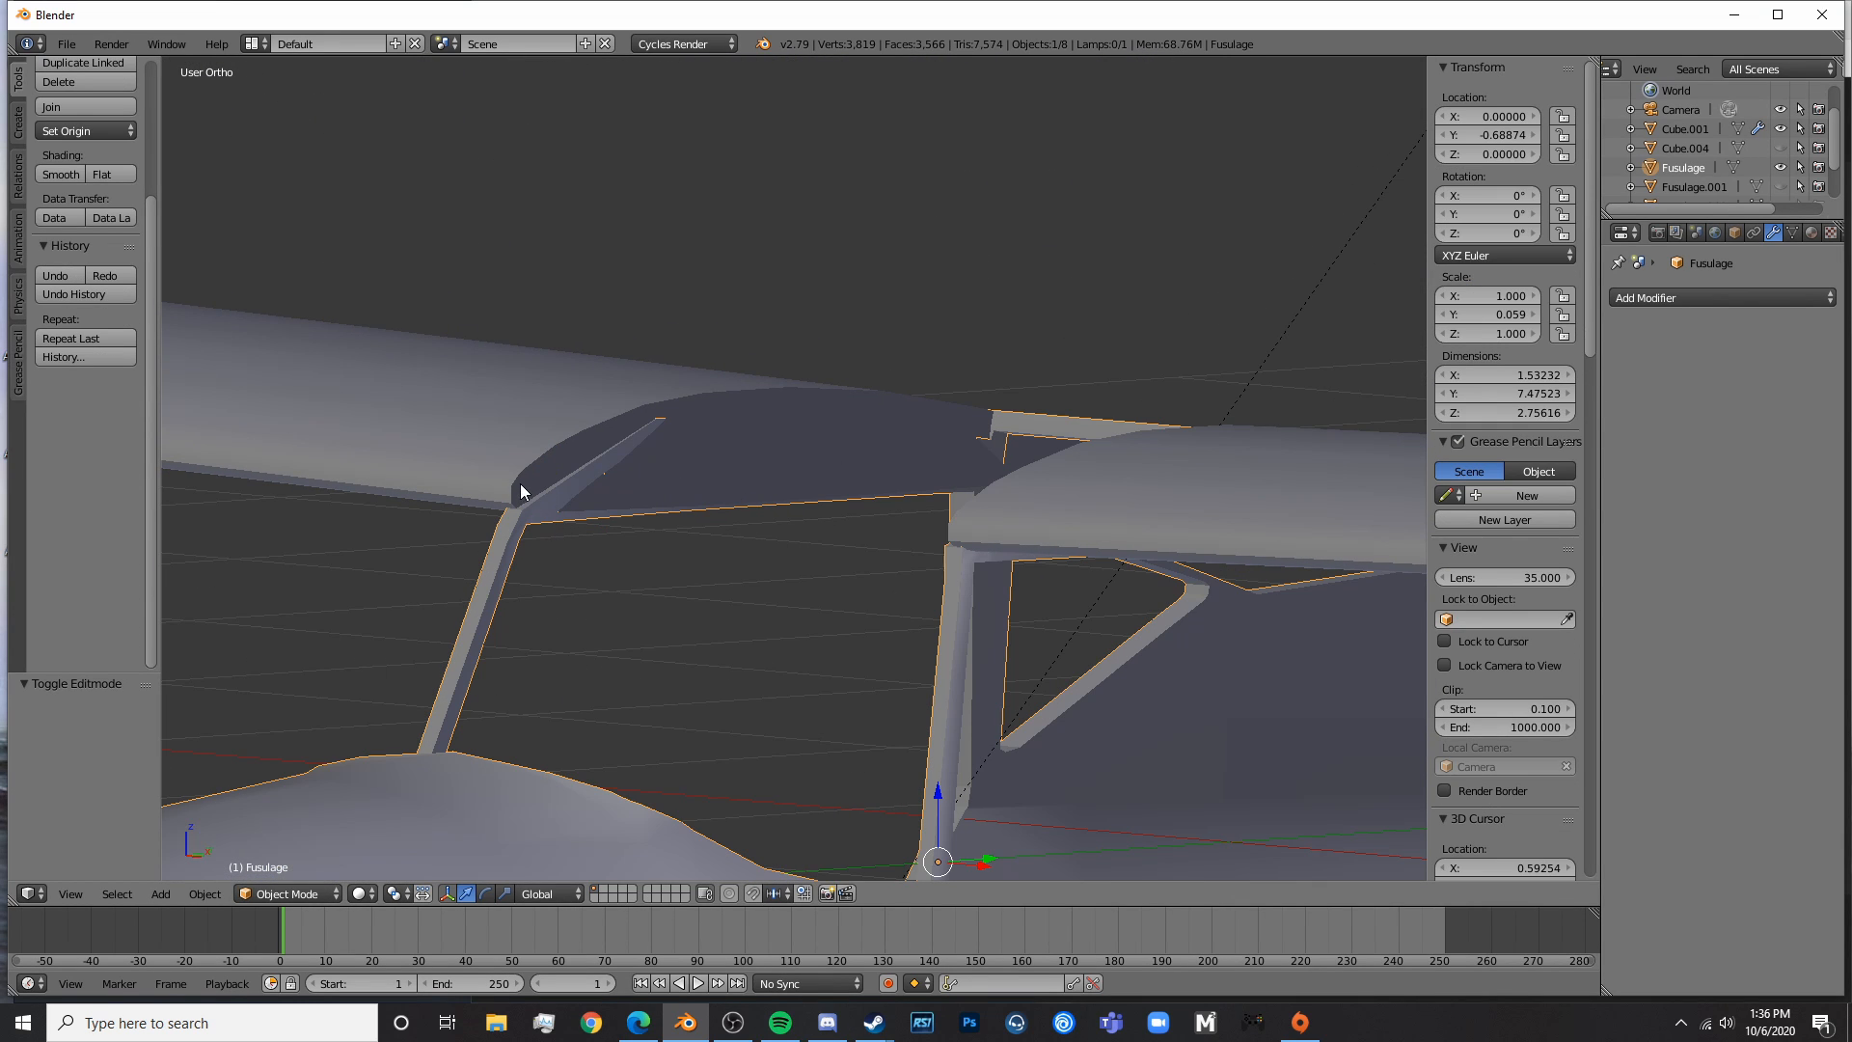
- Open the fuselage mesh for editing and box-select the vertices at the windshield pillars' upper front corners in wireframe side view
{"action": "key", "text": "Tab"}
{"action": "key", "text": "KP_3"}
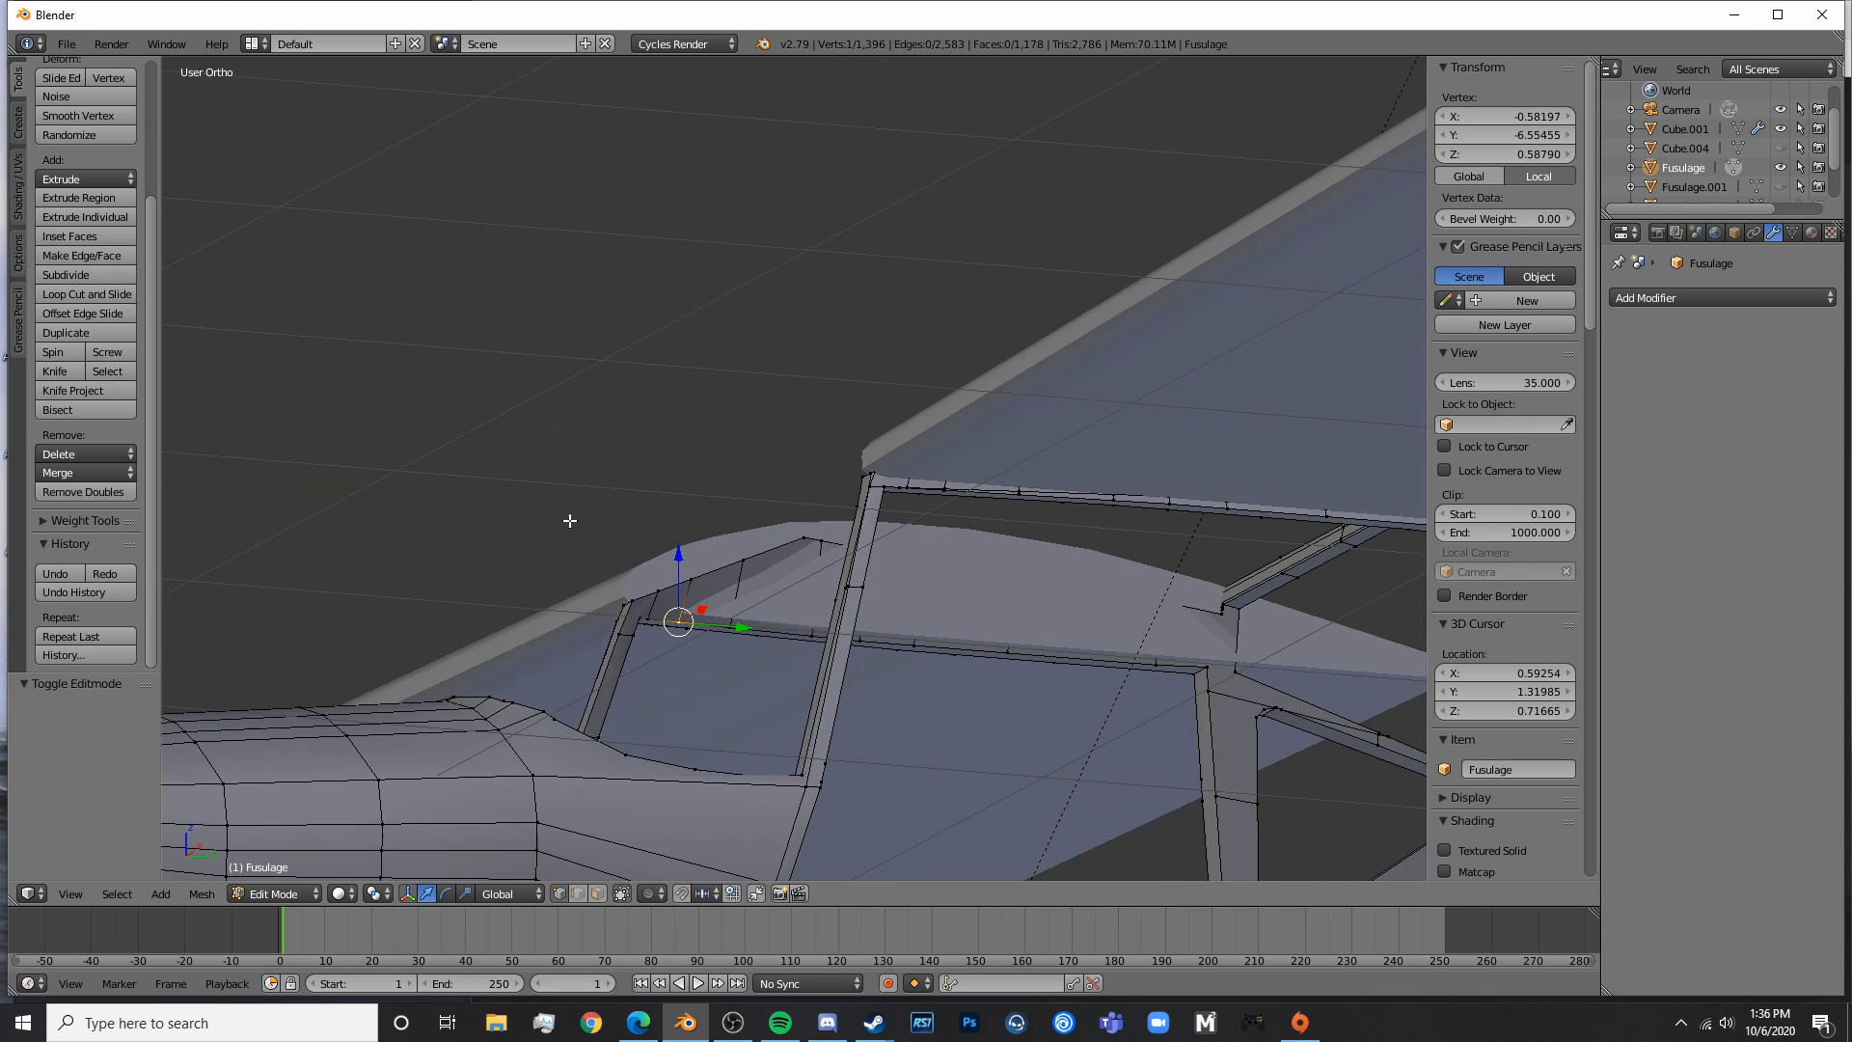
{"action": "key", "text": "z"}
{"action": "scroll", "coordinate": [709, 594], "scroll_direction": "up", "scroll_amount": 2}
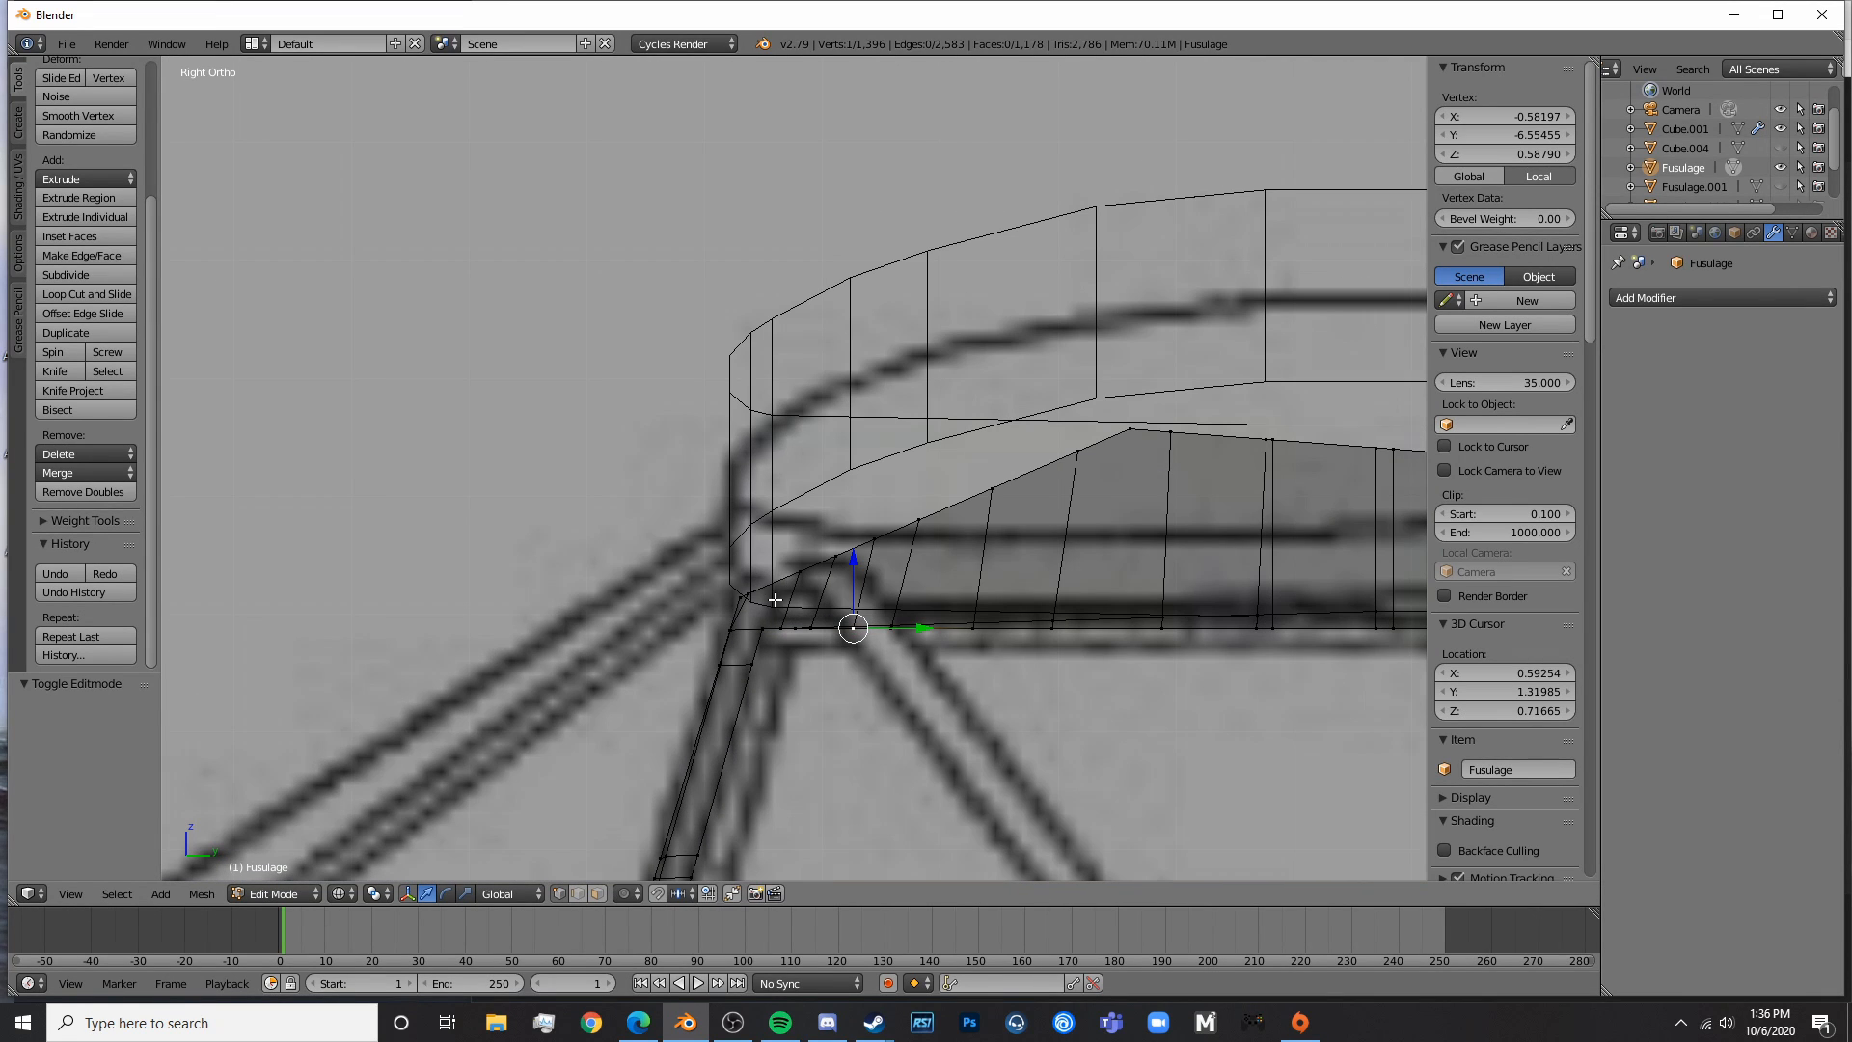
{"action": "key", "text": "a"}
{"action": "key", "text": "a"}
{"action": "key", "text": "a"}
{"action": "key", "text": "b"}
{"action": "left_click_drag", "start_coordinate": [715, 571], "coordinate": [769, 613]}
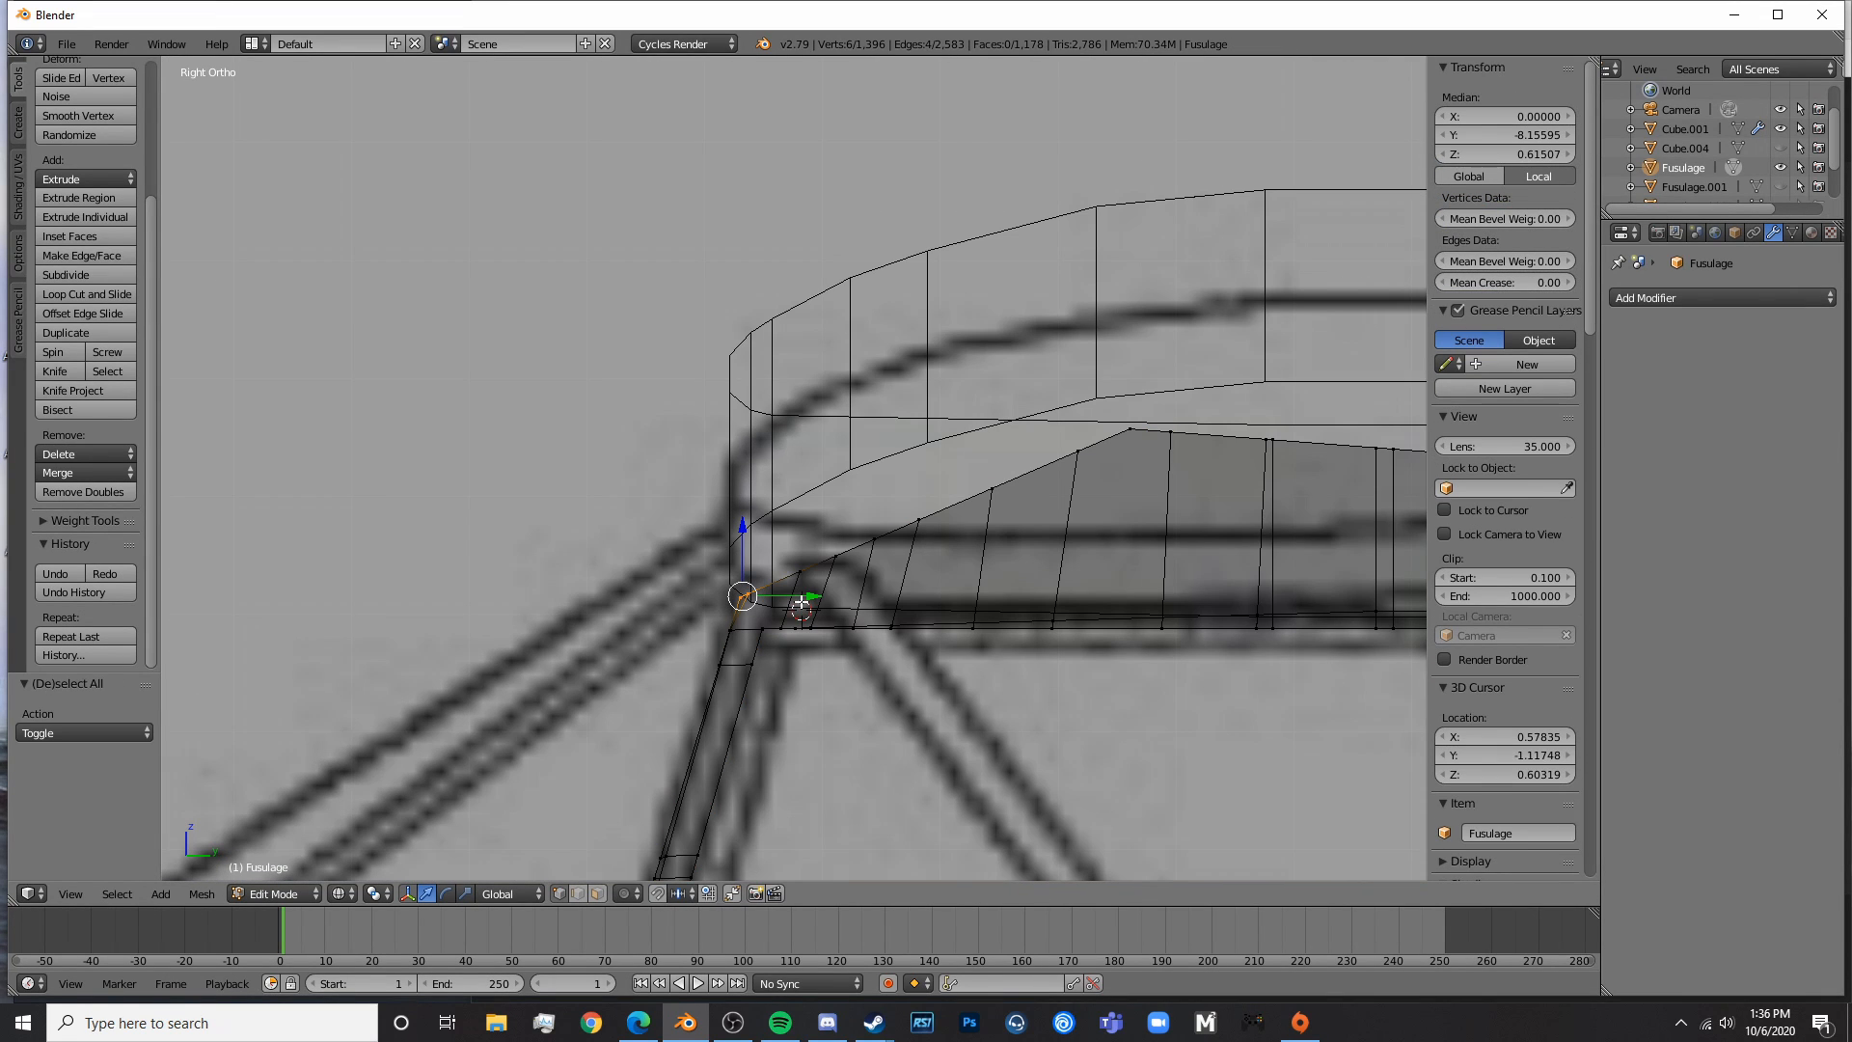
{"action": "key", "text": "z"}
{"action": "mouse_move", "coordinate": [785, 608]}
{"action": "middle_mouse_down"}
{"action": "mouse_move", "coordinate": [876, 674]}
{"action": "mouse_move", "coordinate": [1240, 723]}
{"action": "mouse_move", "coordinate": [893, 620]}
{"action": "mouse_move", "coordinate": [922, 653]}
{"action": "mouse_move", "coordinate": [825, 605]}
{"action": "mouse_move", "coordinate": [792, 619]}
{"action": "middle_mouse_up"}
- Reselect the outer top corner vertices of both windshield pillars, one side at a time, in perspective-angled view
{"action": "key", "text": "a"}
{"action": "middle_click_drag", "start_coordinate": [1068, 688], "coordinate": [1107, 676]}
{"action": "key", "text": "b"}
{"action": "left_click_drag", "start_coordinate": [1063, 647], "coordinate": [1115, 699]}
{"action": "middle_click_drag", "start_coordinate": [1008, 747], "coordinate": [1109, 568], "text": "shift"}
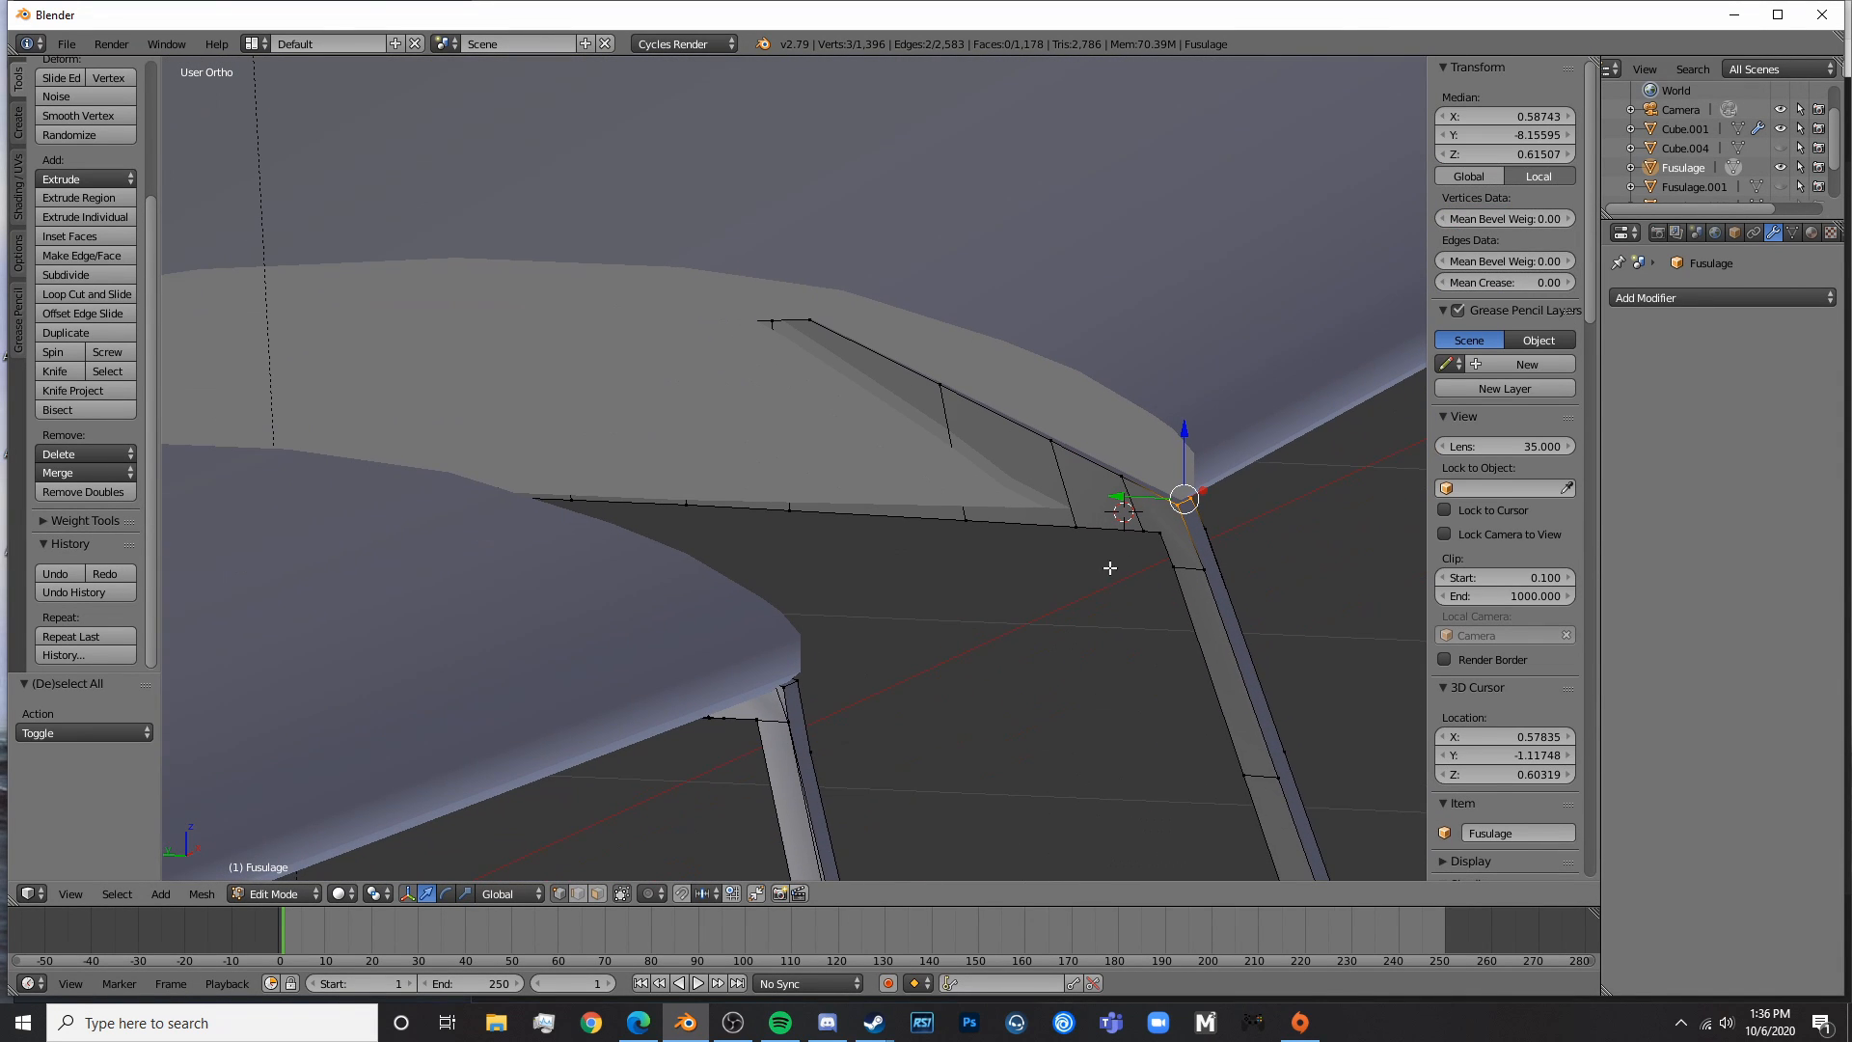
{"action": "right_click", "coordinate": [784, 686]}
{"action": "key", "text": "z"}
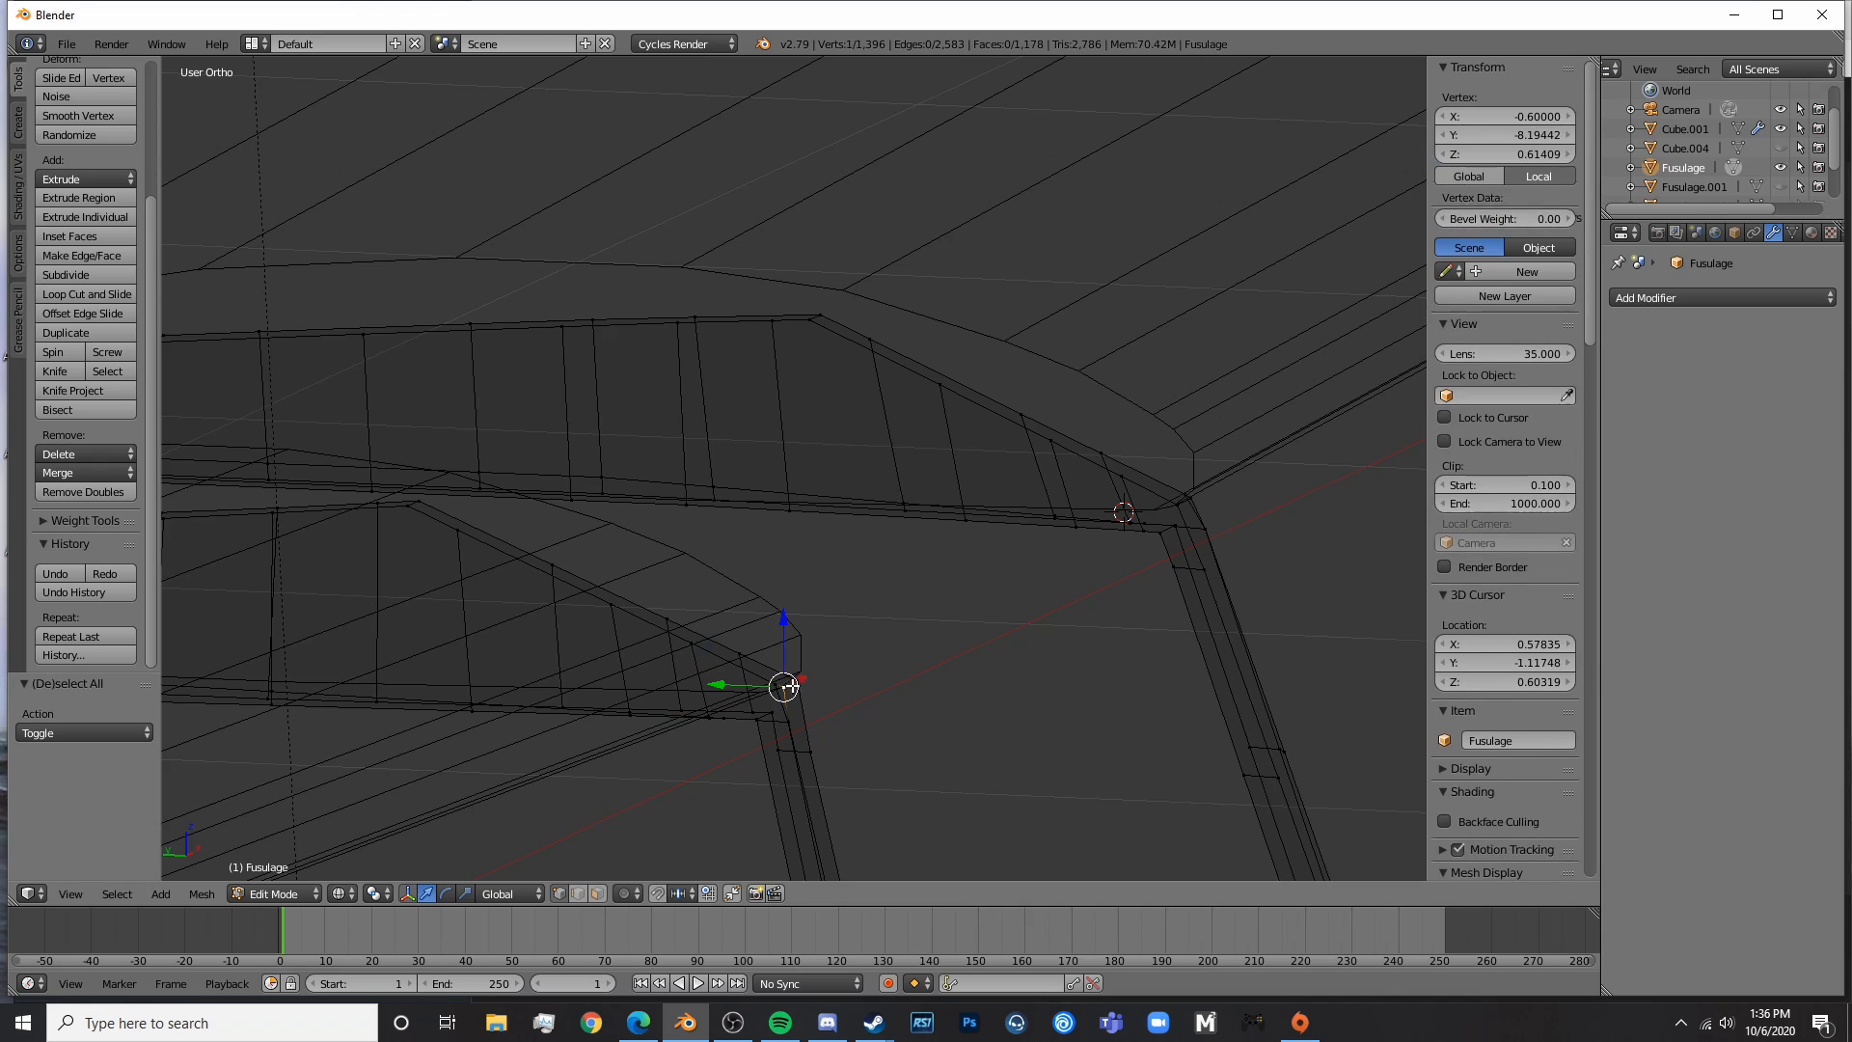
{"action": "right_click", "coordinate": [808, 677], "text": "shift"}
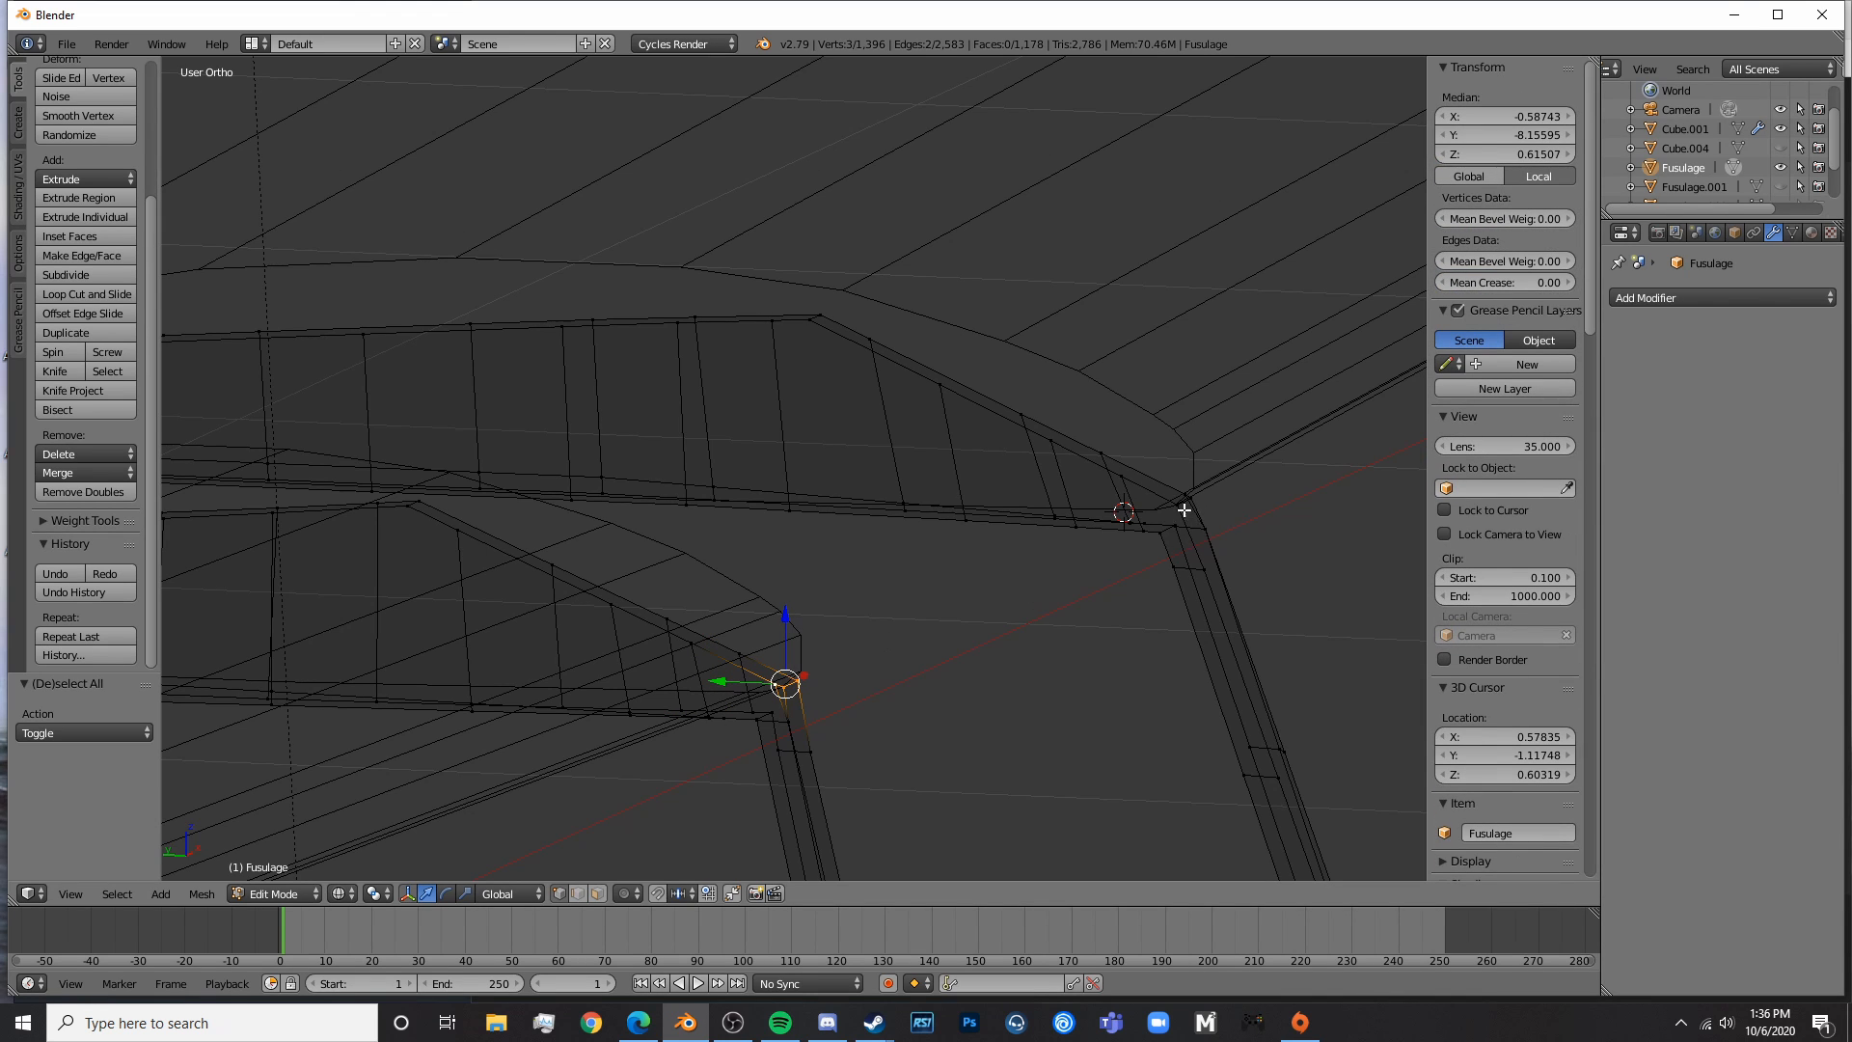
{"action": "key", "text": "z"}
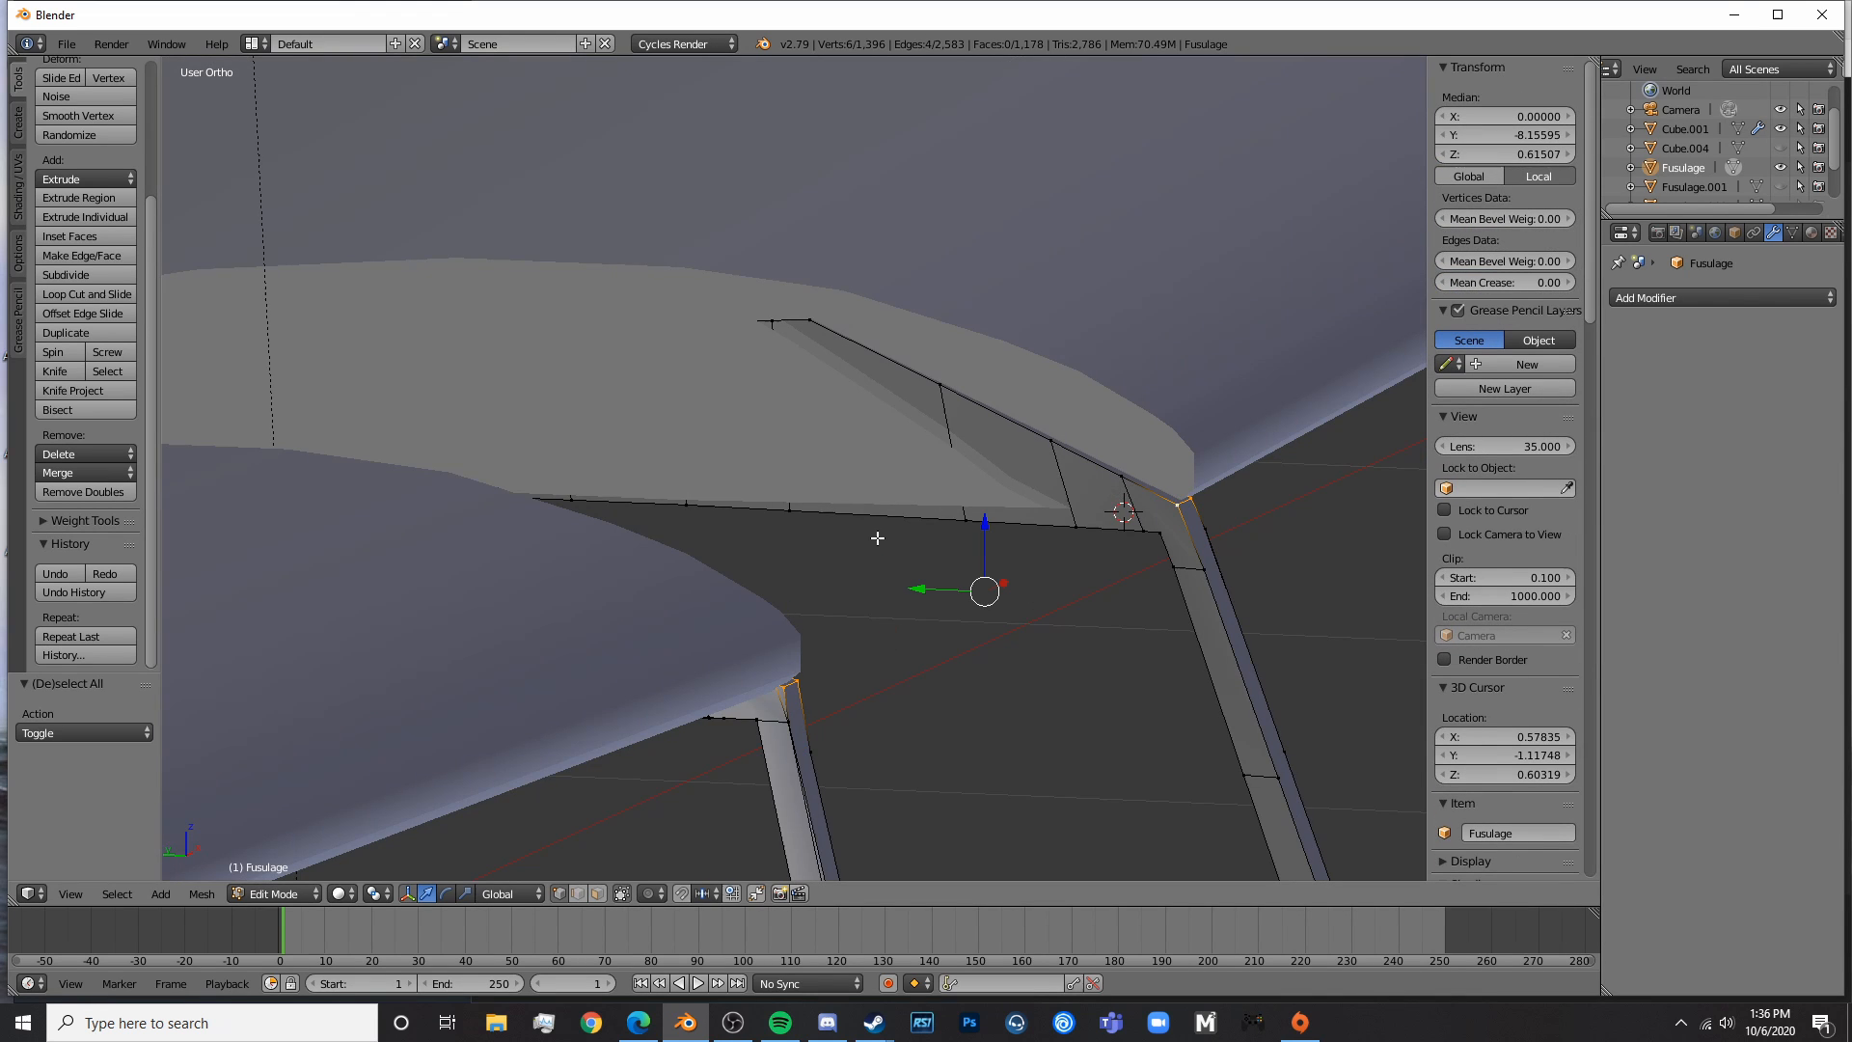
- Raise the windshield pillars' top corner vertices 0.005 along Z and move them -0.013 along Y toward the wing's leading edge
{"action": "key", "text": "g"}
{"action": "key", "text": "z"}
{"action": "left_click", "coordinate": [994, 525]}
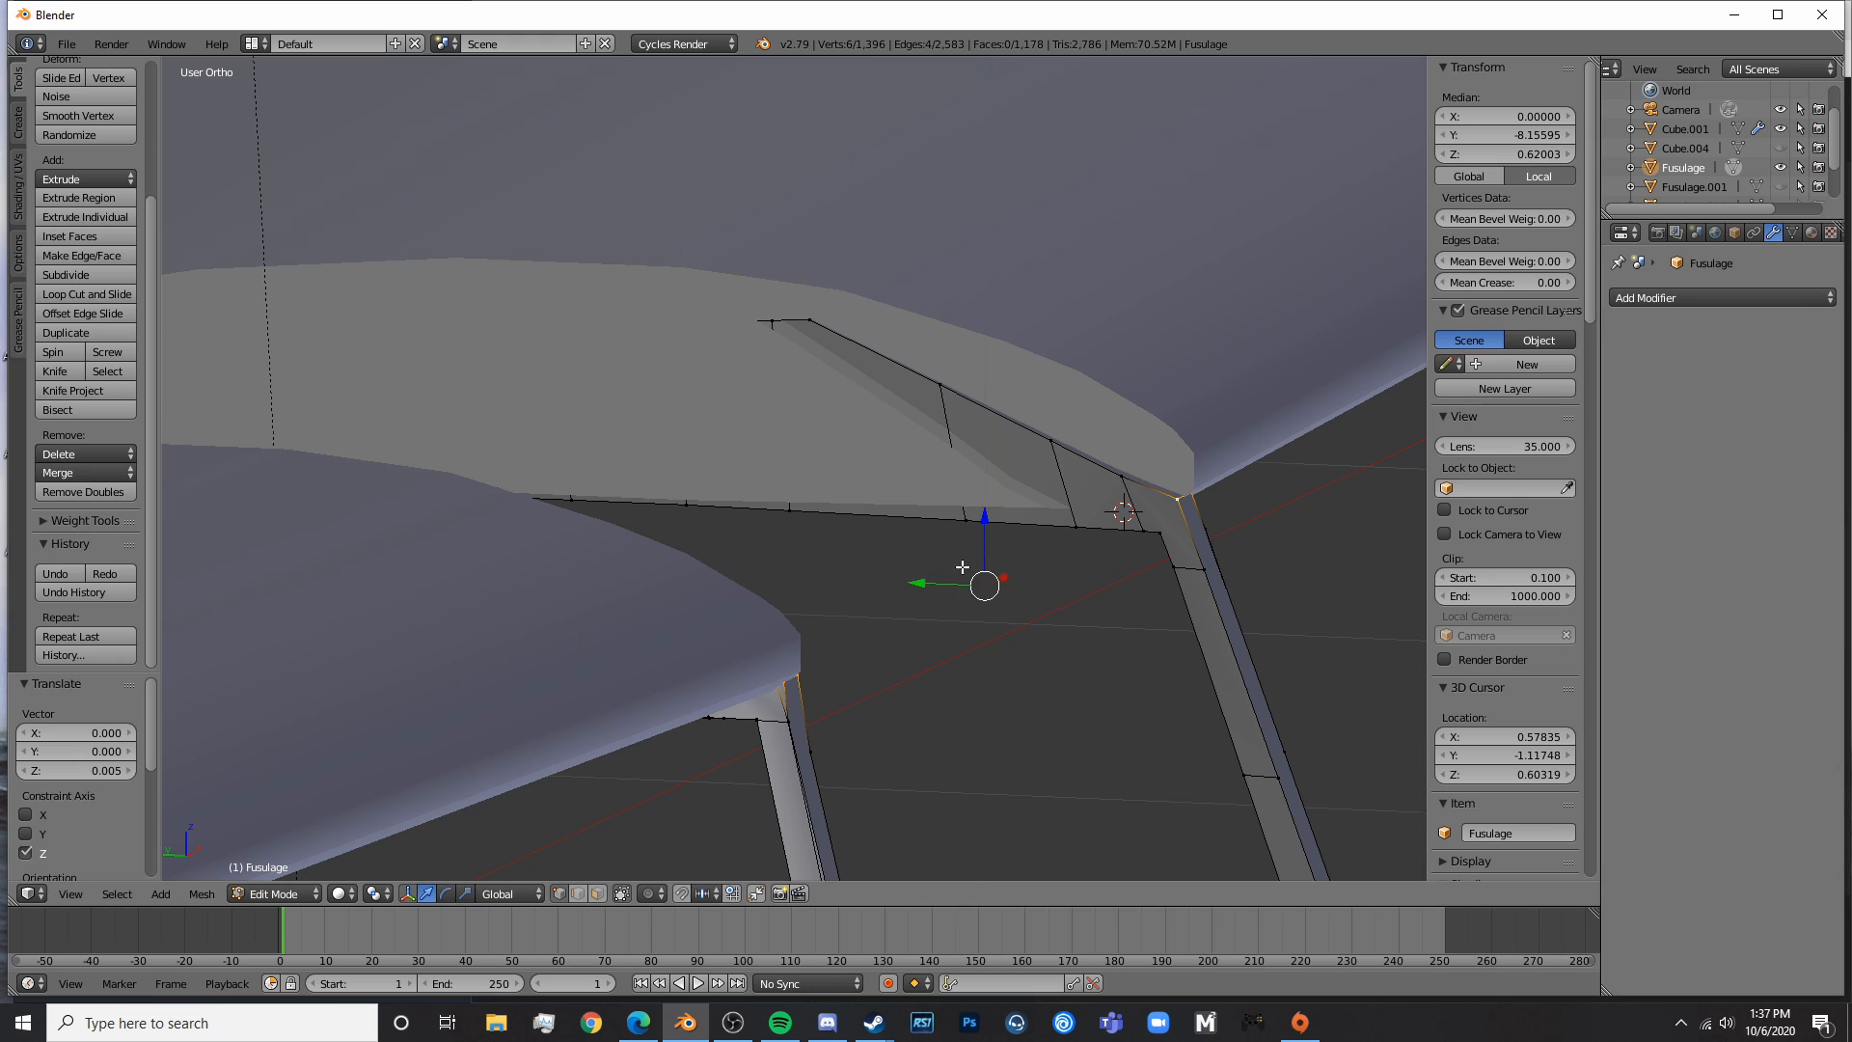
{"action": "key", "text": "g"}
{"action": "key", "text": "y"}
{"action": "left_click", "coordinate": [952, 576]}
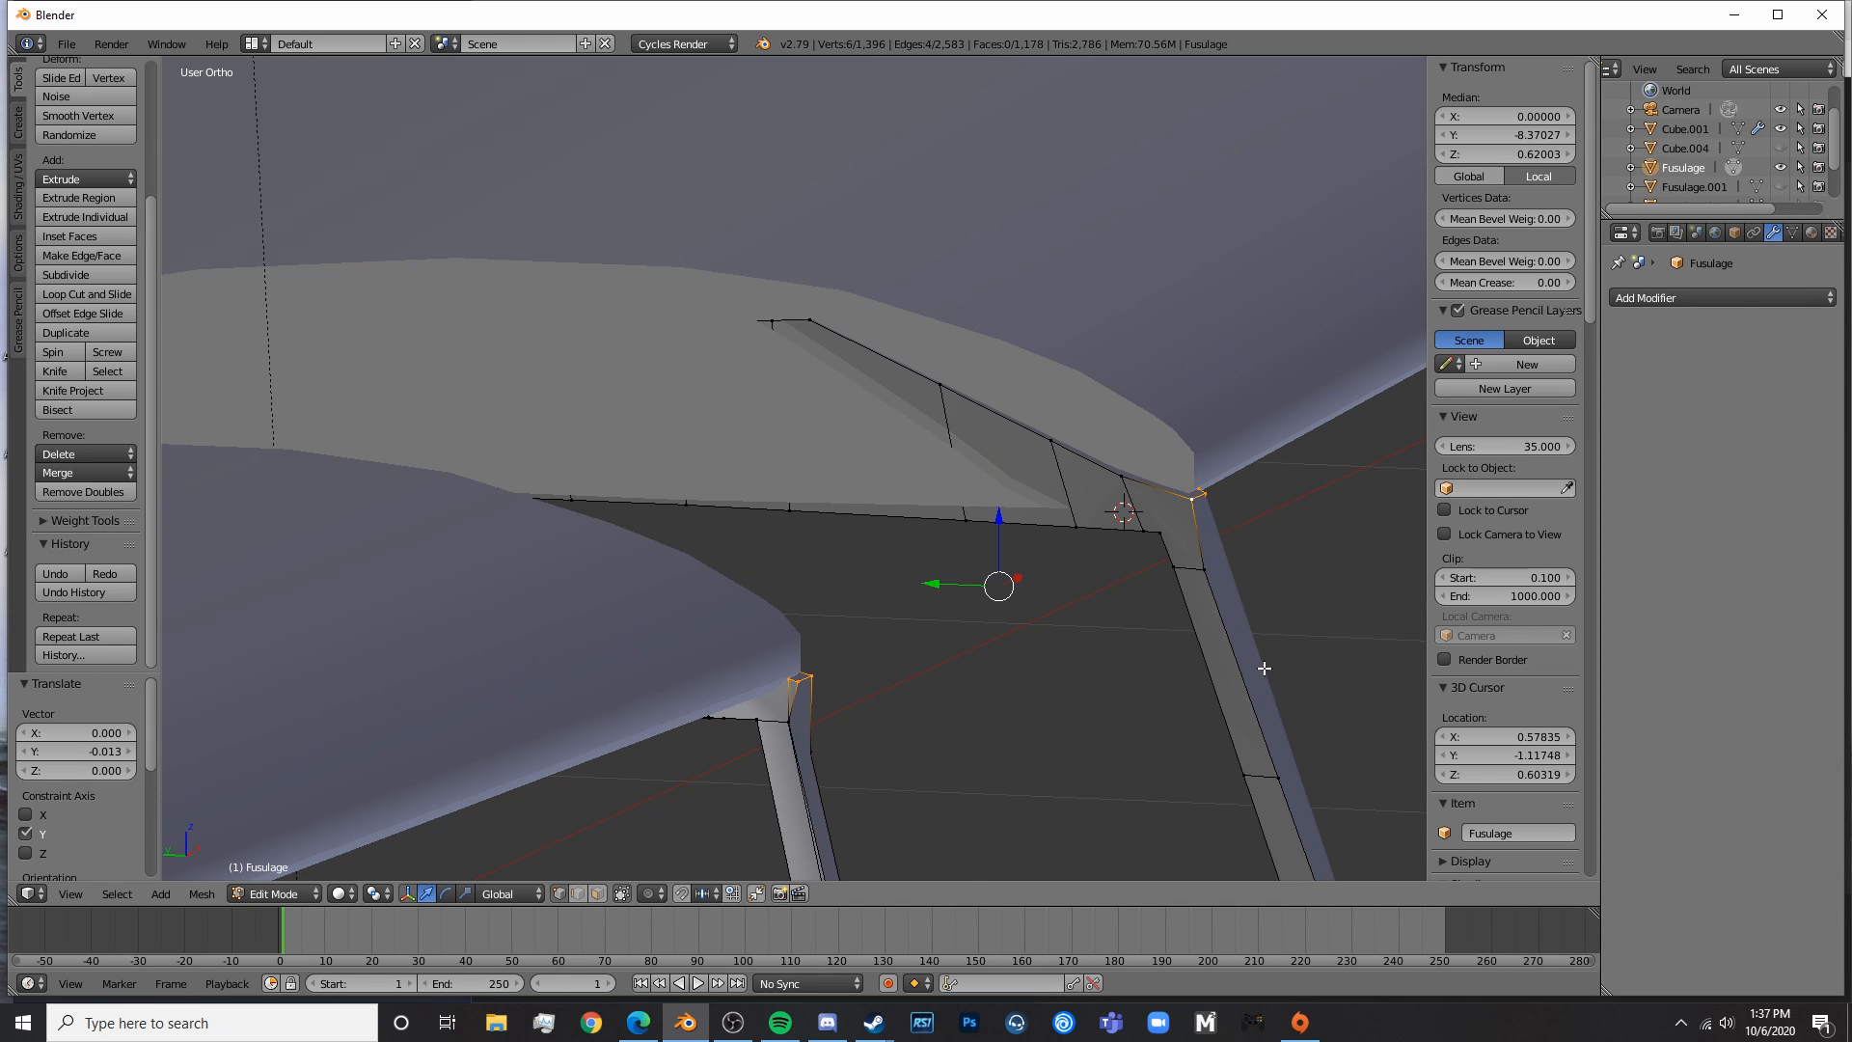
- Delete the long front face of the +X windshield pillar on the fuselage mesh
{"action": "middle_click_drag", "start_coordinate": [1263, 667], "coordinate": [941, 577]}
{"action": "middle_click_drag", "start_coordinate": [626, 703], "coordinate": [760, 695]}
{"action": "left_click", "coordinate": [598, 894]}
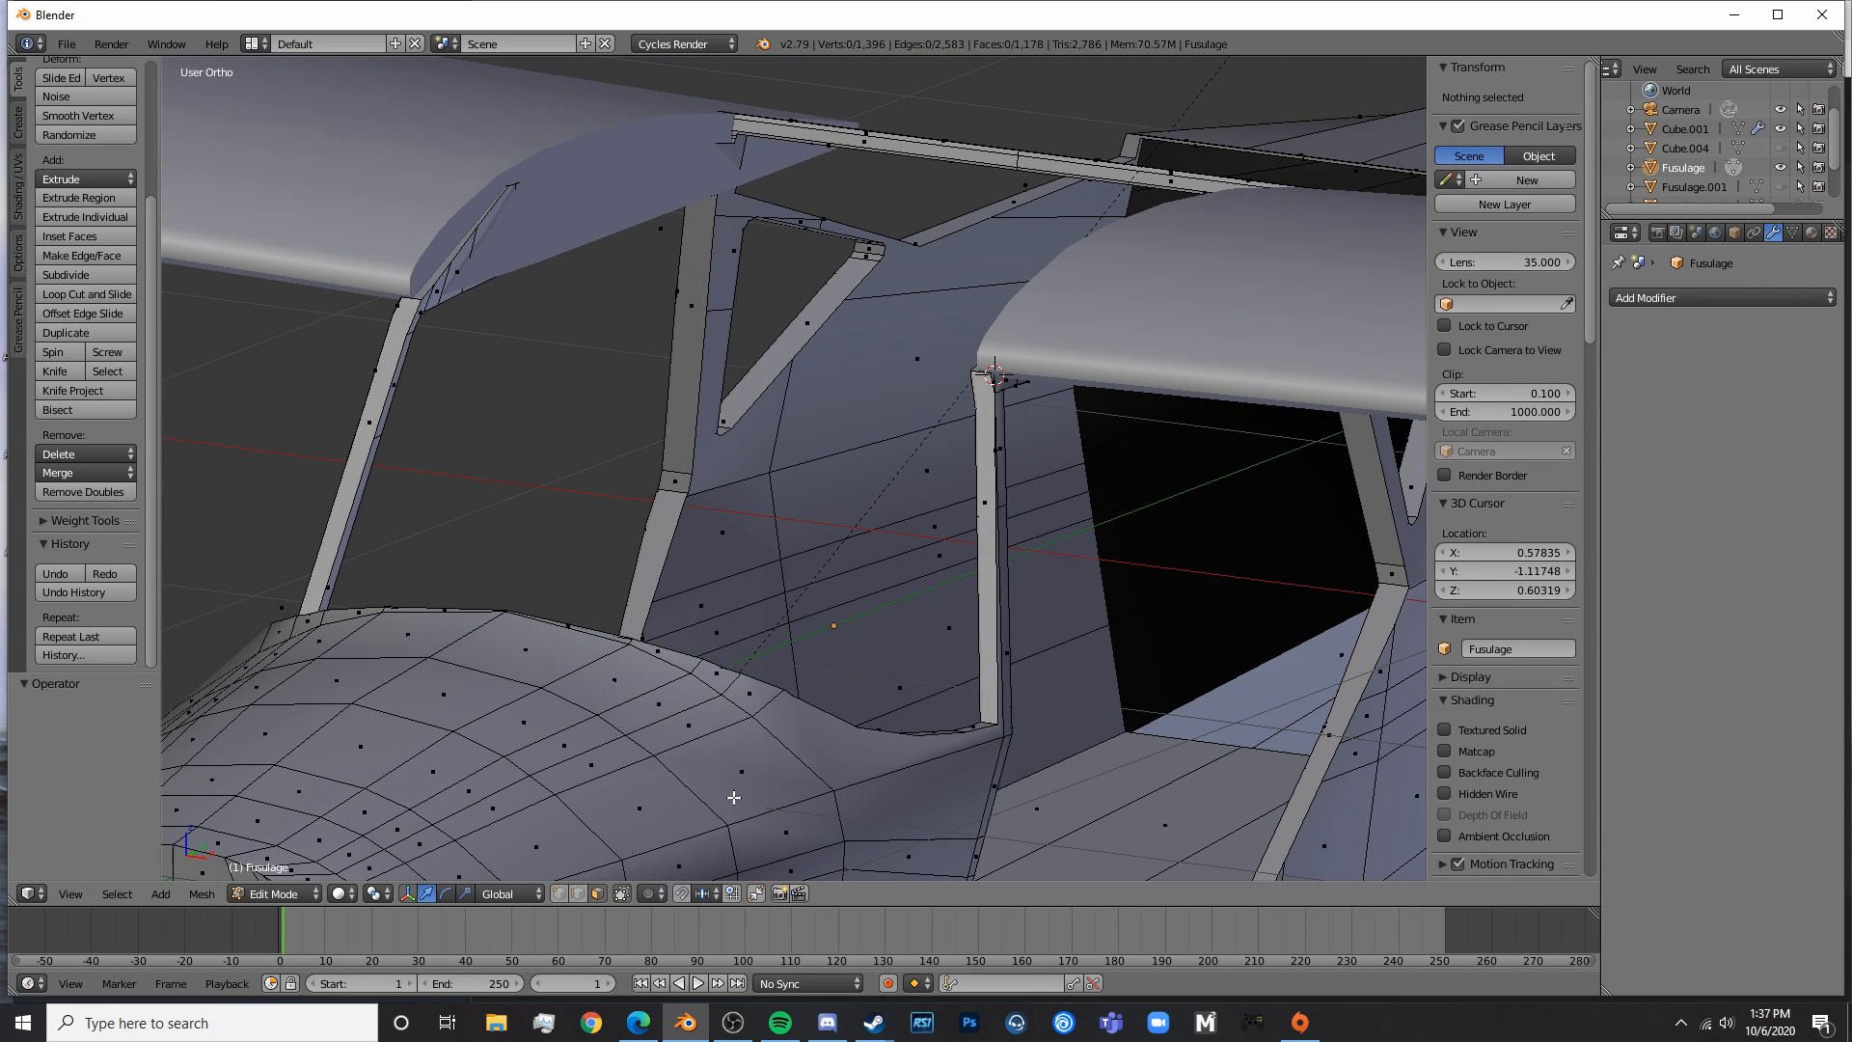
{"action": "right_click", "coordinate": [987, 633]}
{"action": "middle_click_drag", "start_coordinate": [1023, 698], "coordinate": [983, 579], "text": "shift"}
{"action": "scroll", "coordinate": [984, 578], "scroll_direction": "up", "scroll_amount": 3}
{"action": "key", "text": "x"}
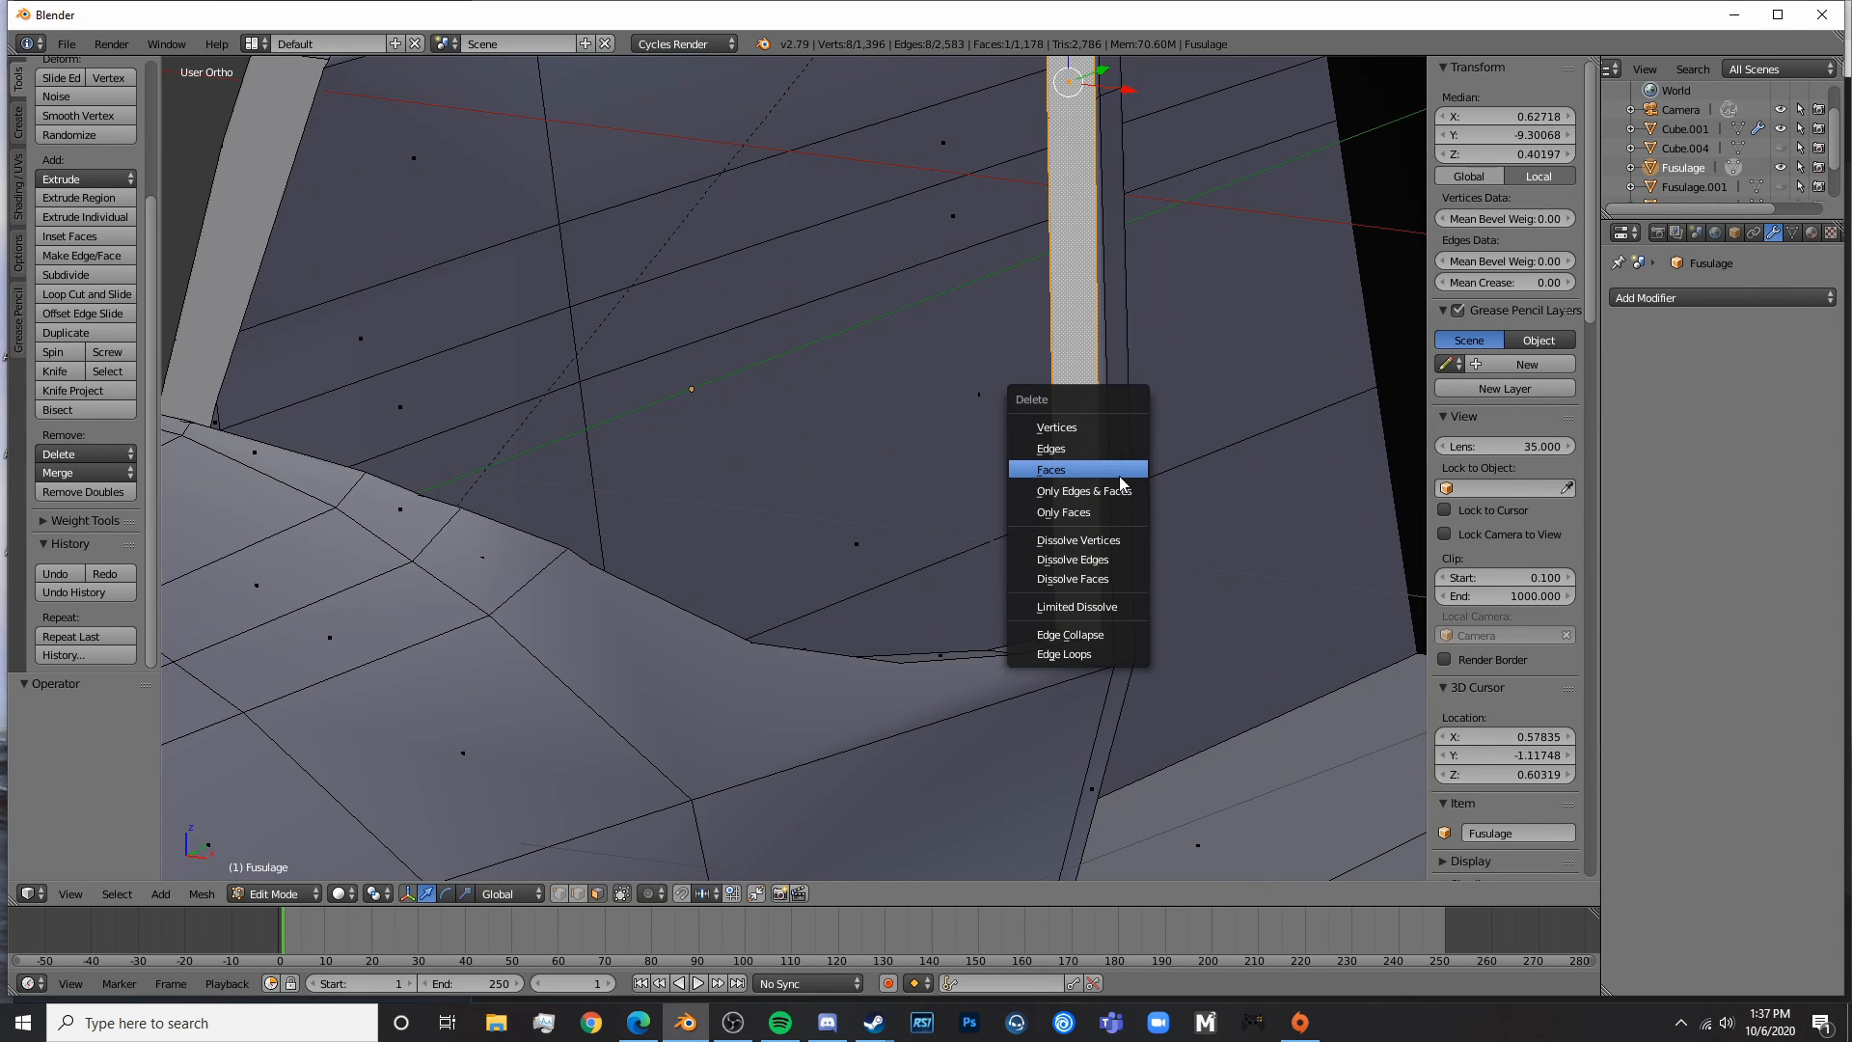
{"action": "left_click", "coordinate": [1119, 476]}
{"action": "scroll", "coordinate": [892, 653], "scroll_direction": "up", "scroll_amount": 2}
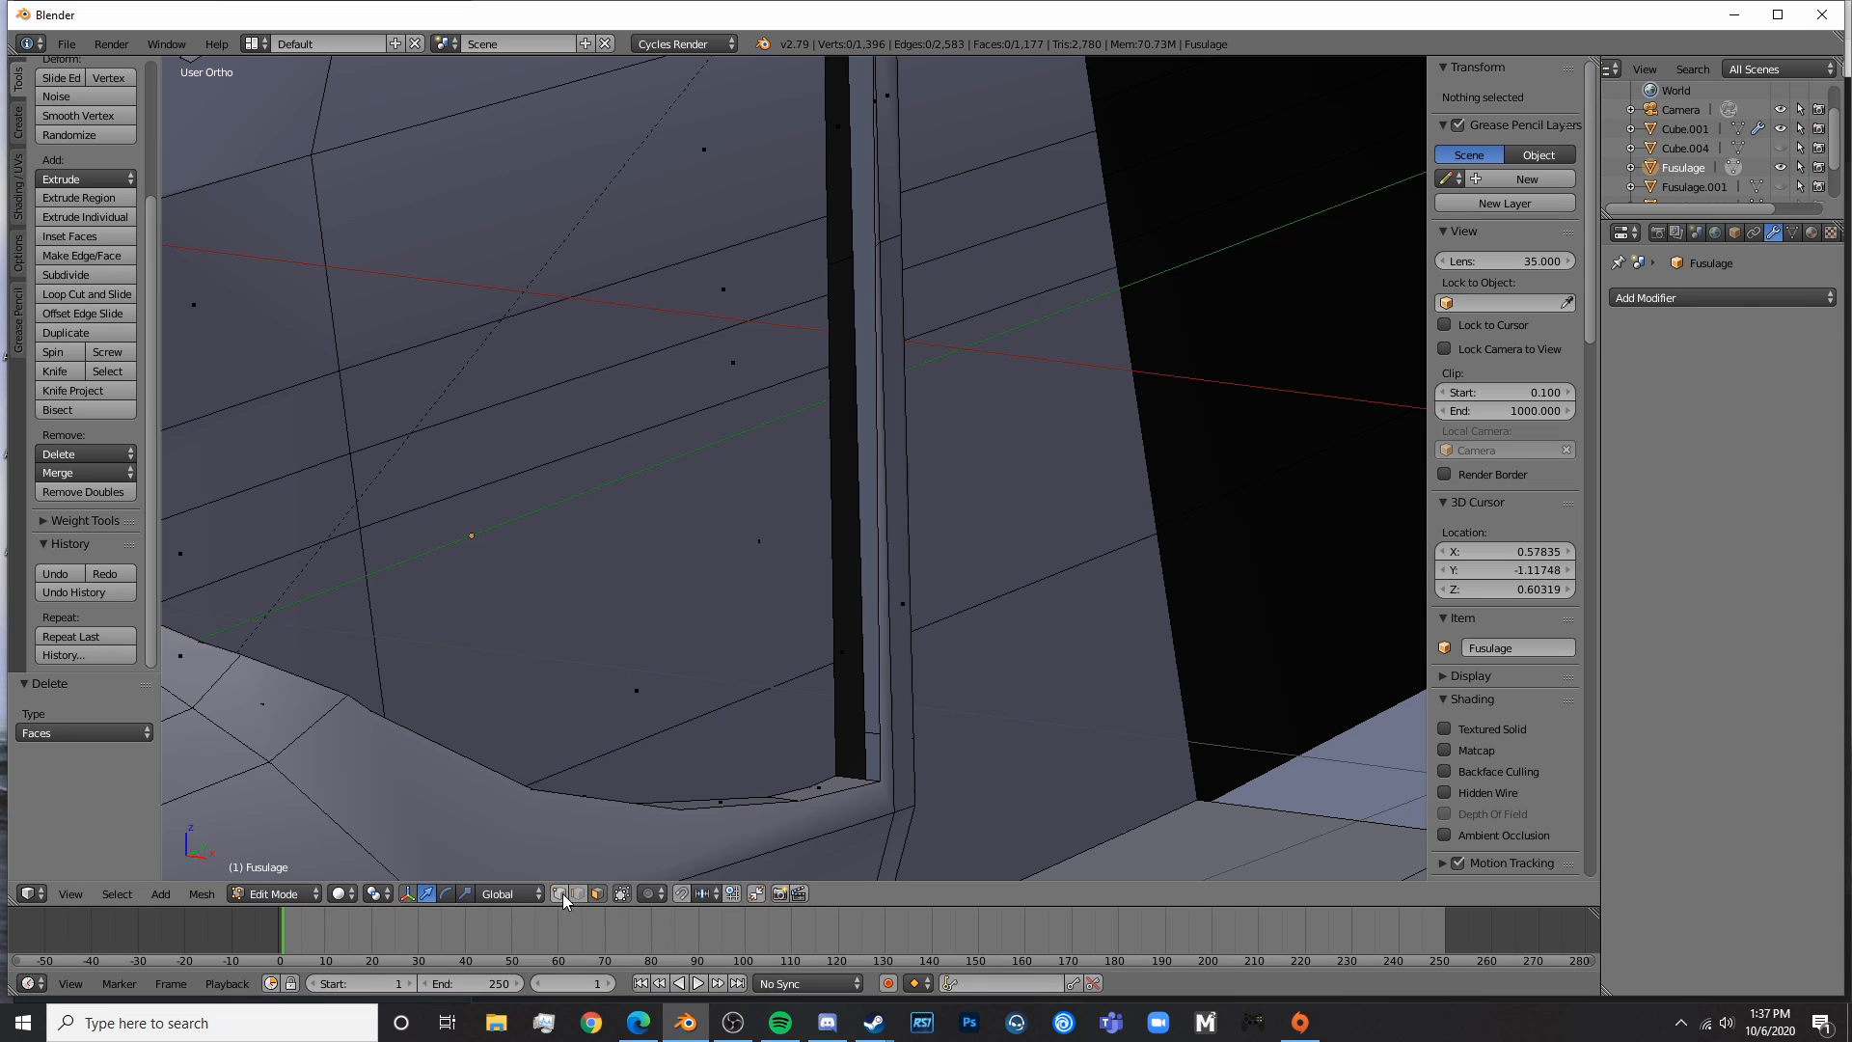
- Fill the lower section of the +X pillar's open front with a new face between its two side edges
{"action": "right_click", "coordinate": [818, 677]}
{"action": "right_click", "coordinate": [837, 675]}
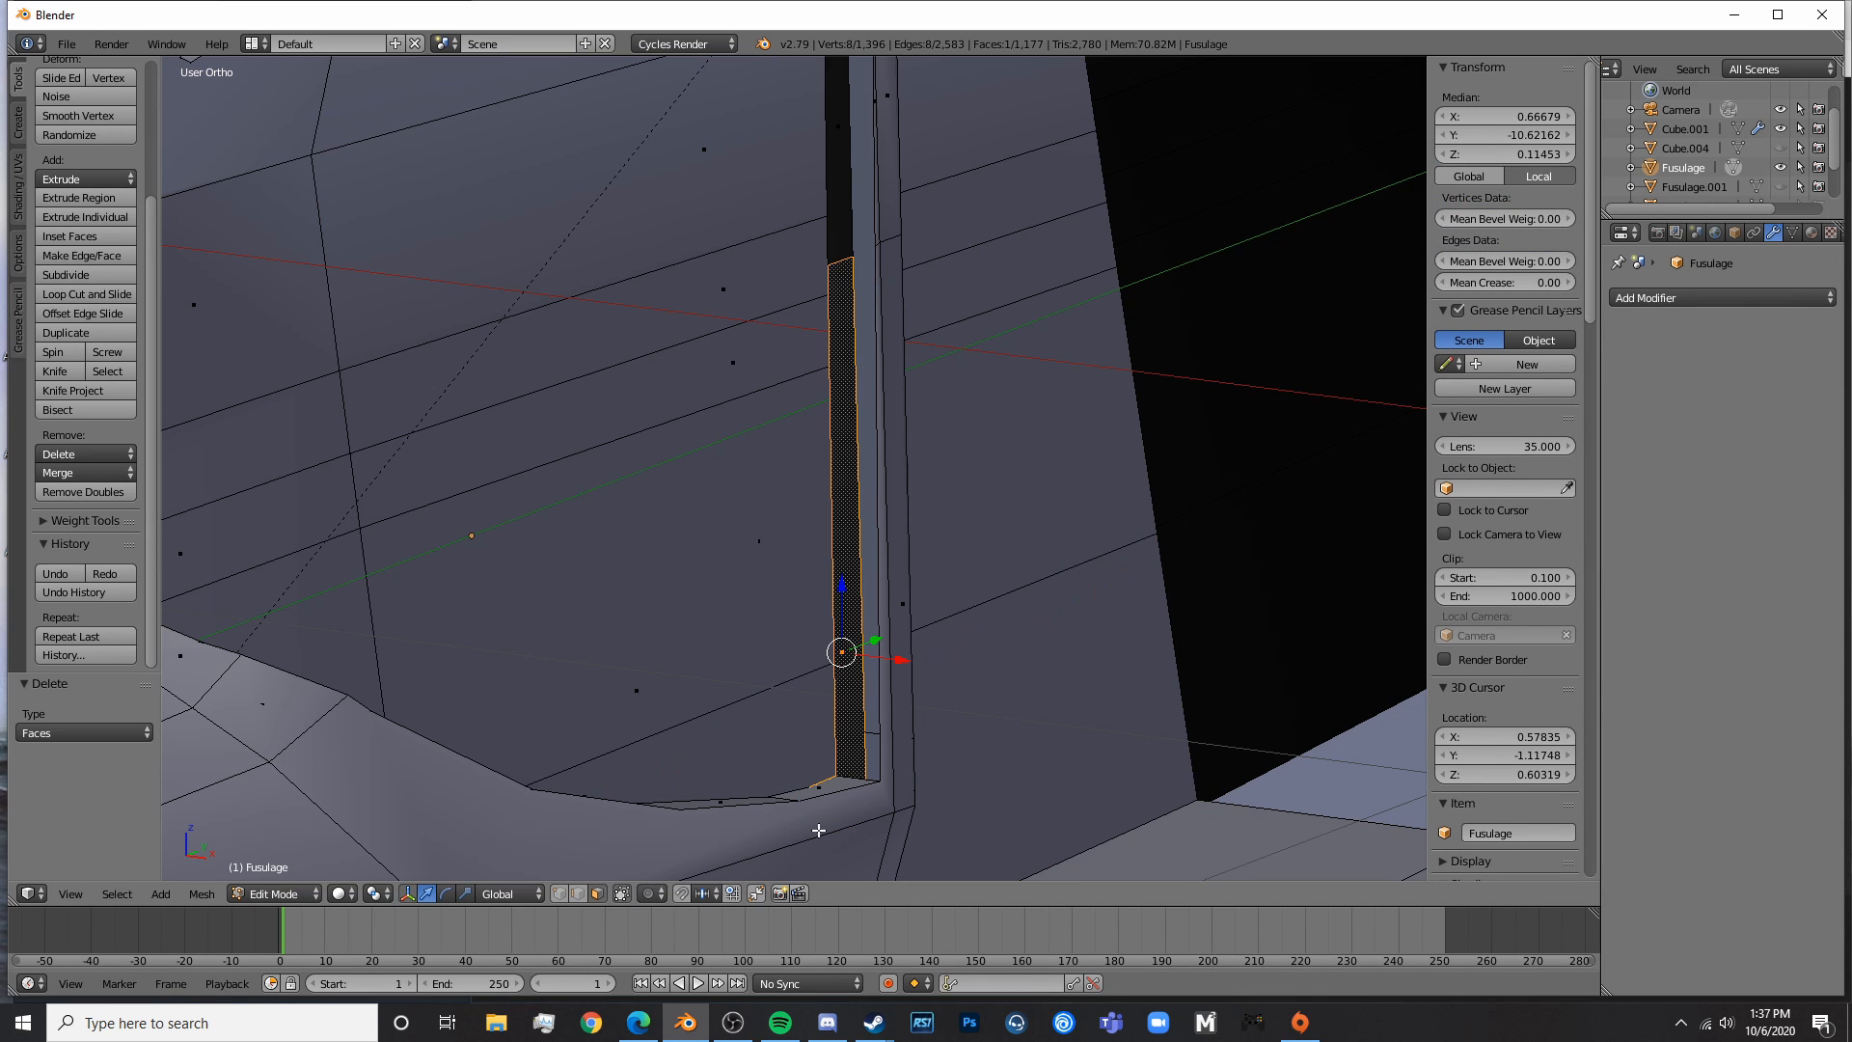
{"action": "left_click", "coordinate": [577, 900]}
{"action": "right_click", "coordinate": [849, 697]}
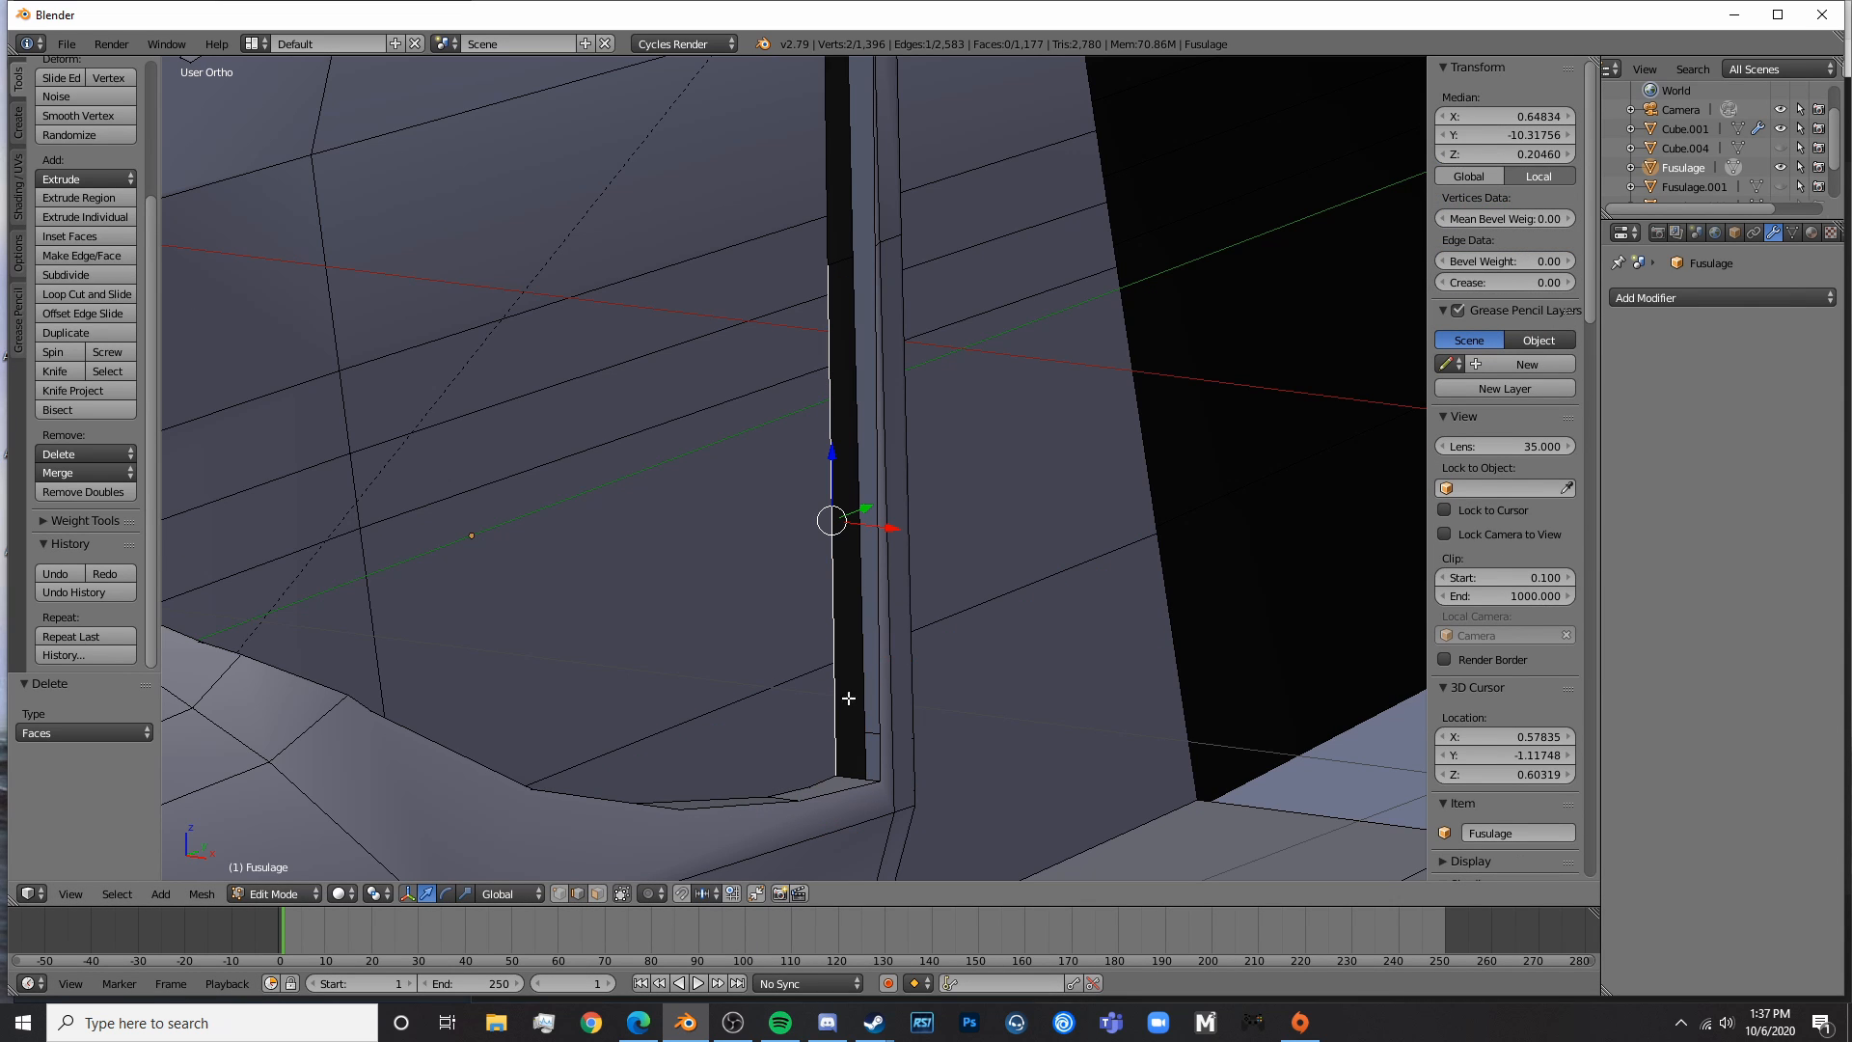
{"action": "right_click", "coordinate": [888, 695], "text": "shift"}
{"action": "key", "text": "f"}
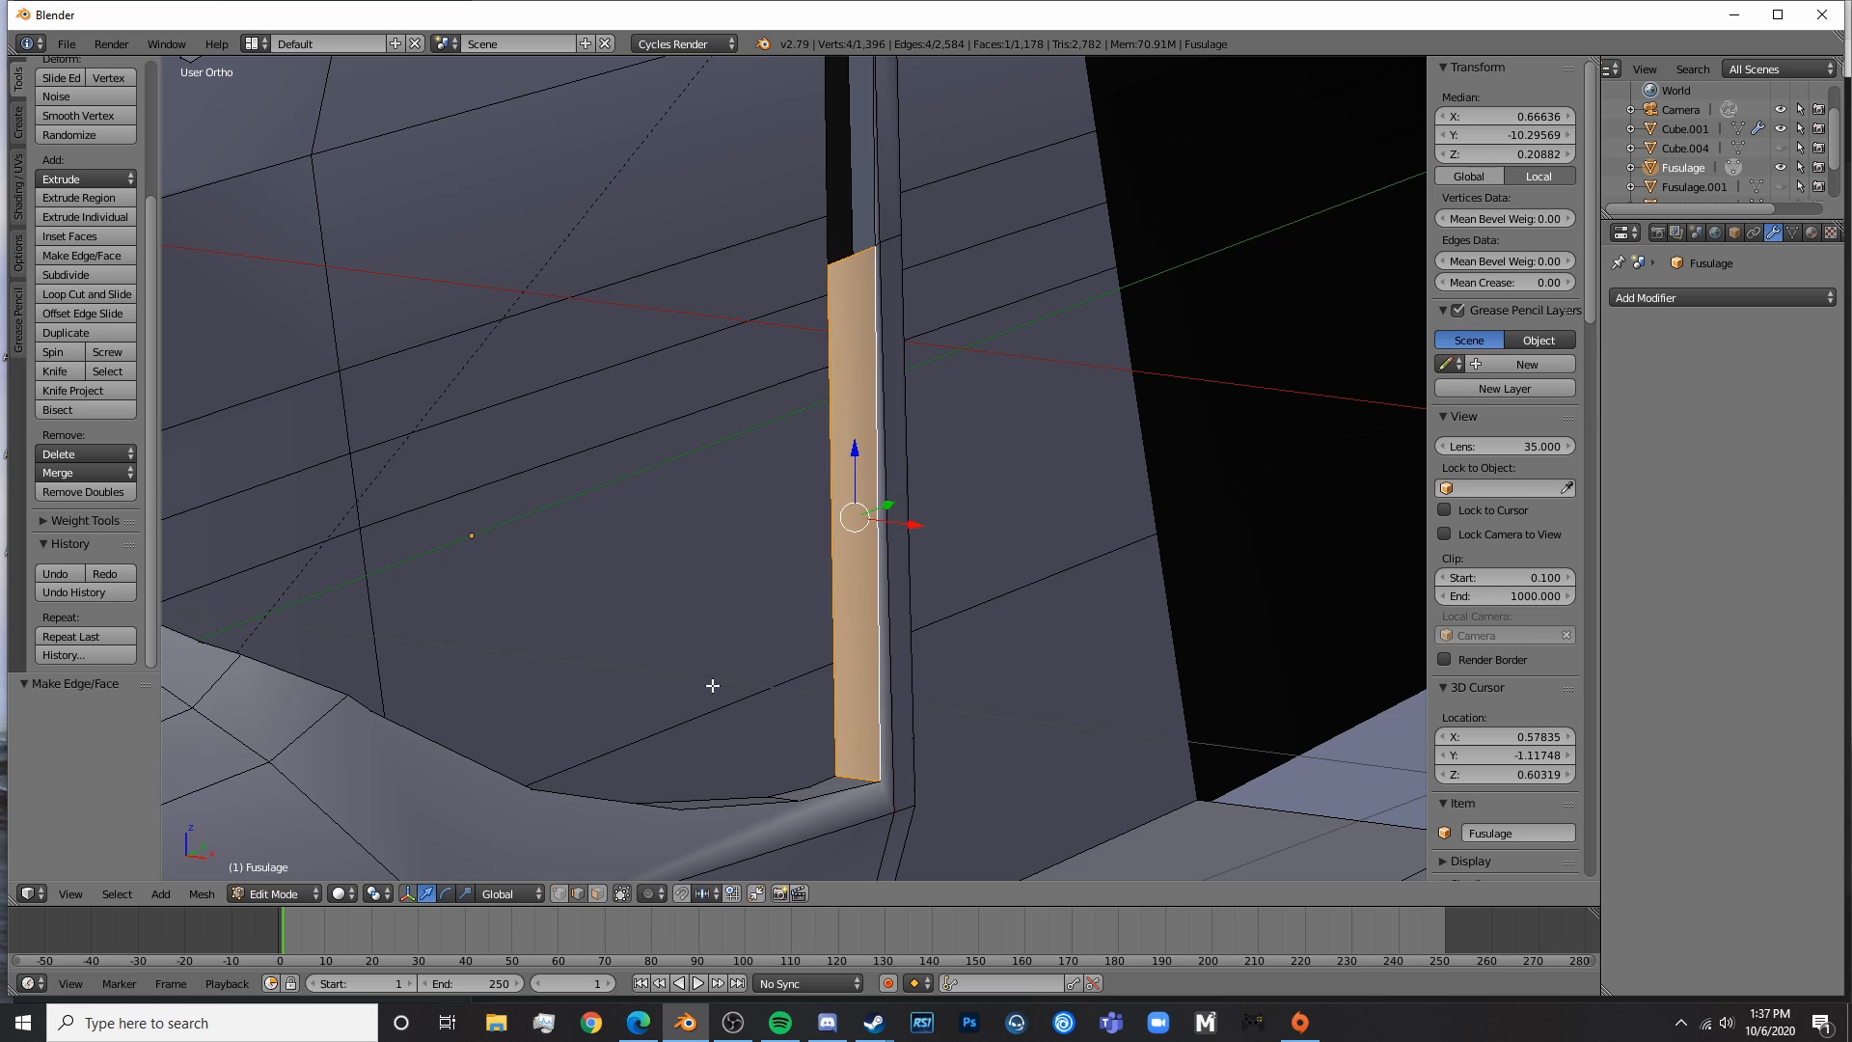
{"action": "key", "text": "a"}
- Fill the middle and top sections of the +X pillar's open front with faces, up to the wing root, and leave mesh editing
{"action": "middle_click_drag", "start_coordinate": [711, 682], "coordinate": [726, 541]}
{"action": "right_click", "coordinate": [1020, 525]}
{"action": "key", "text": "f"}
{"action": "key", "text": "a"}
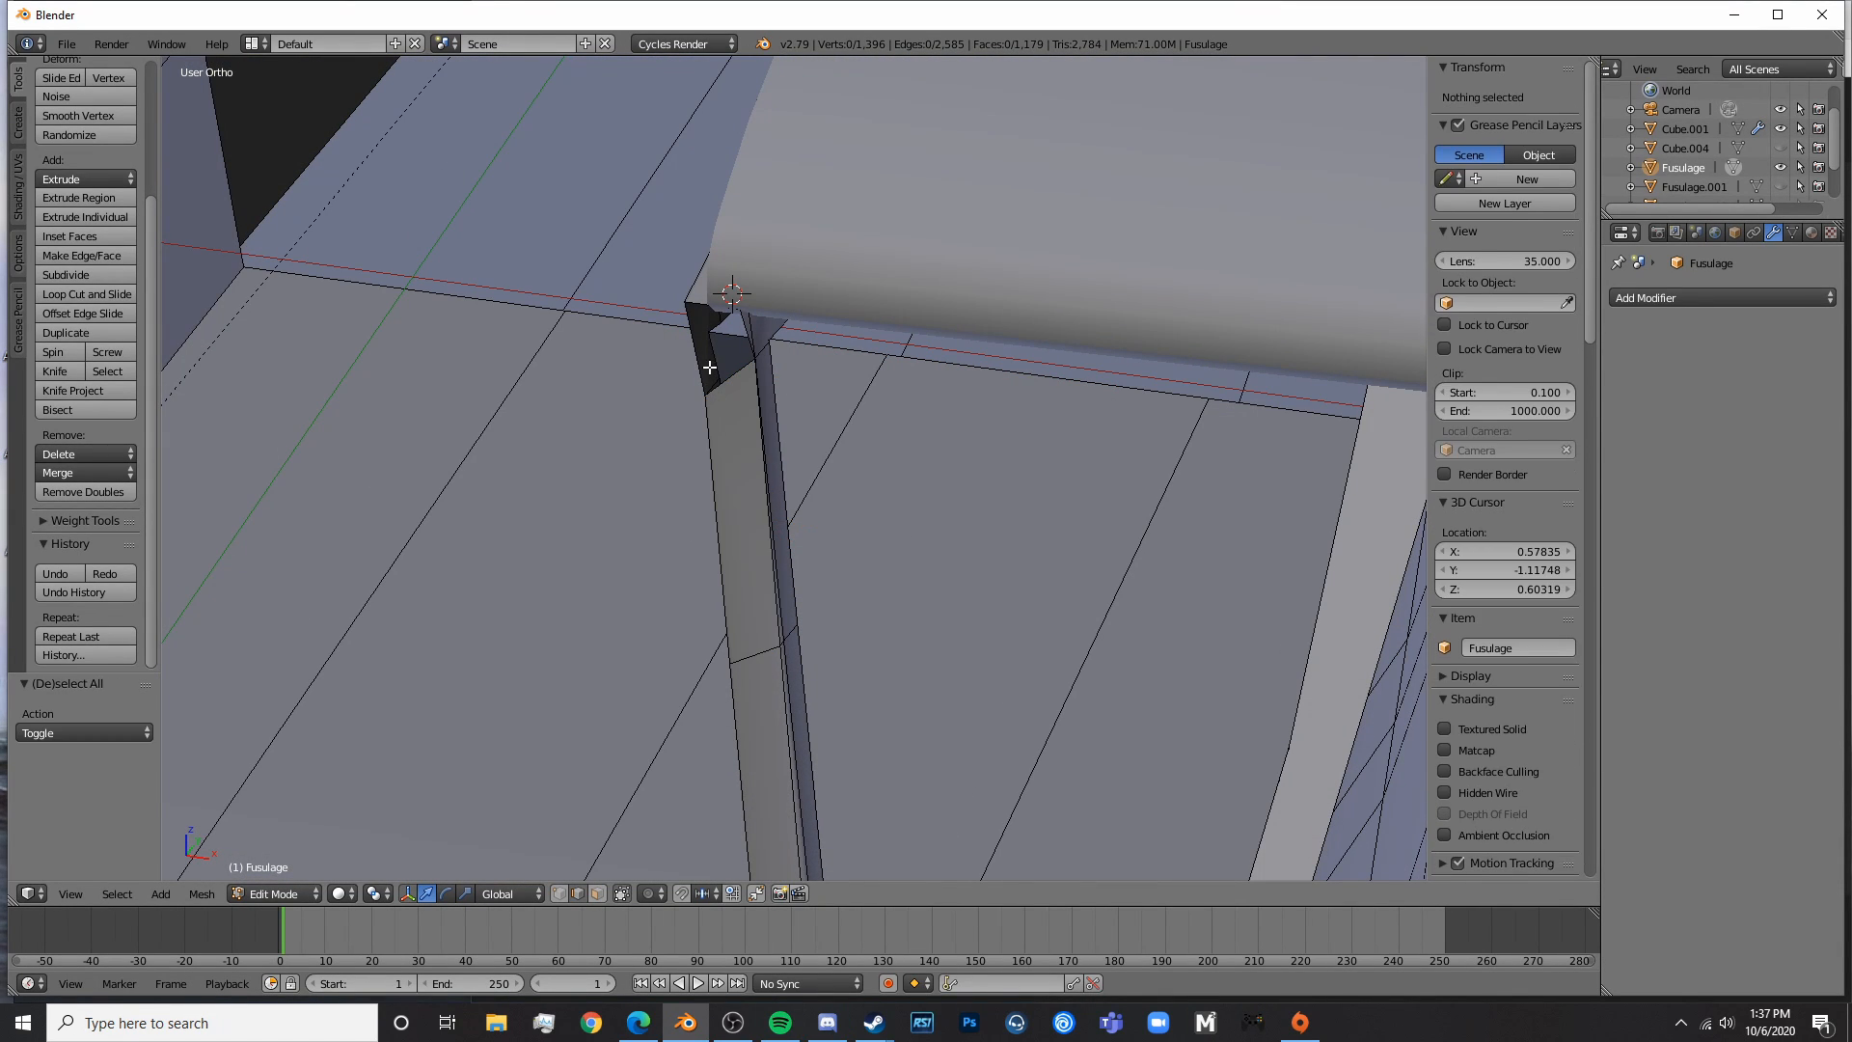
{"action": "right_click", "coordinate": [702, 362]}
{"action": "right_click", "coordinate": [749, 333], "text": "shift"}
{"action": "key", "text": "f"}
{"action": "key", "text": "a"}
{"action": "key", "text": "Tab"}
{"action": "scroll", "coordinate": [839, 577], "scroll_direction": "down", "scroll_amount": 7}
{"action": "middle_click_drag", "start_coordinate": [850, 597], "coordinate": [782, 616]}
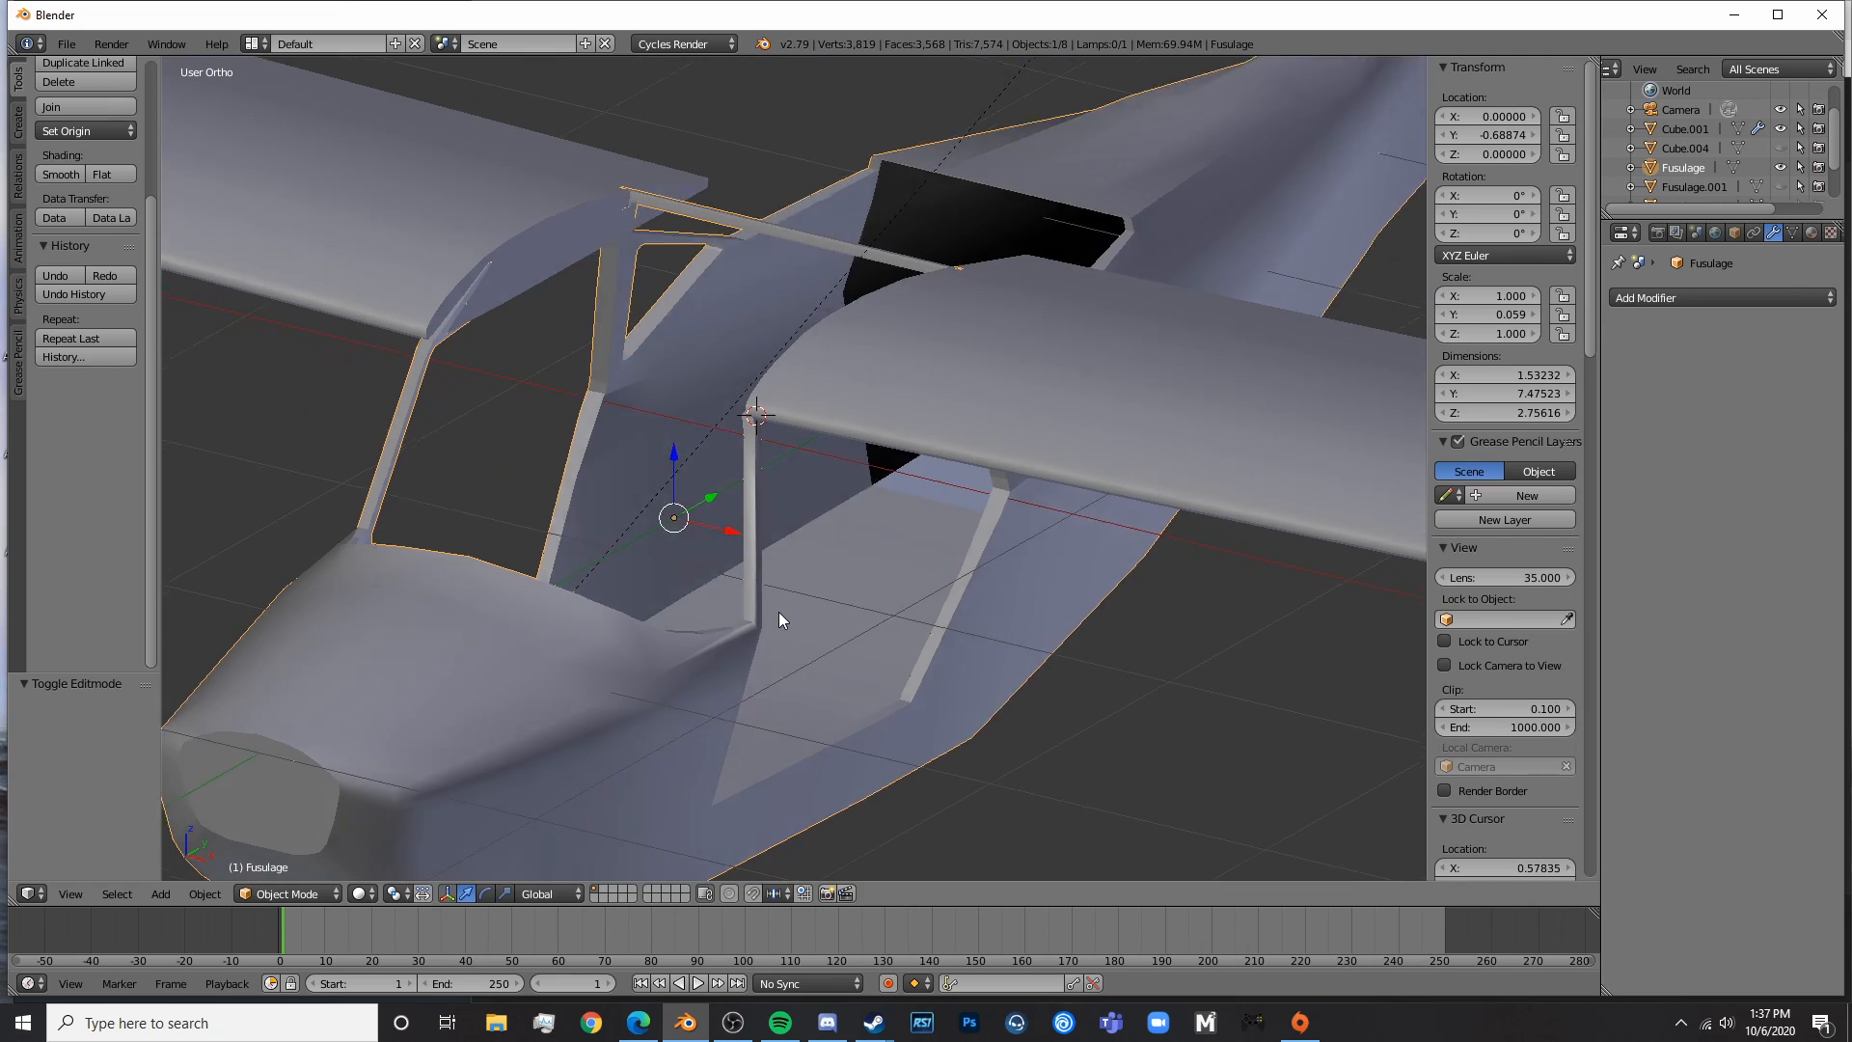
- Reopen the fuselage mesh for editing and delete the long front face of the -X windshield pillar
{"action": "key", "text": "Tab"}
{"action": "key", "text": "Tab"}
{"action": "key", "text": "Tab"}
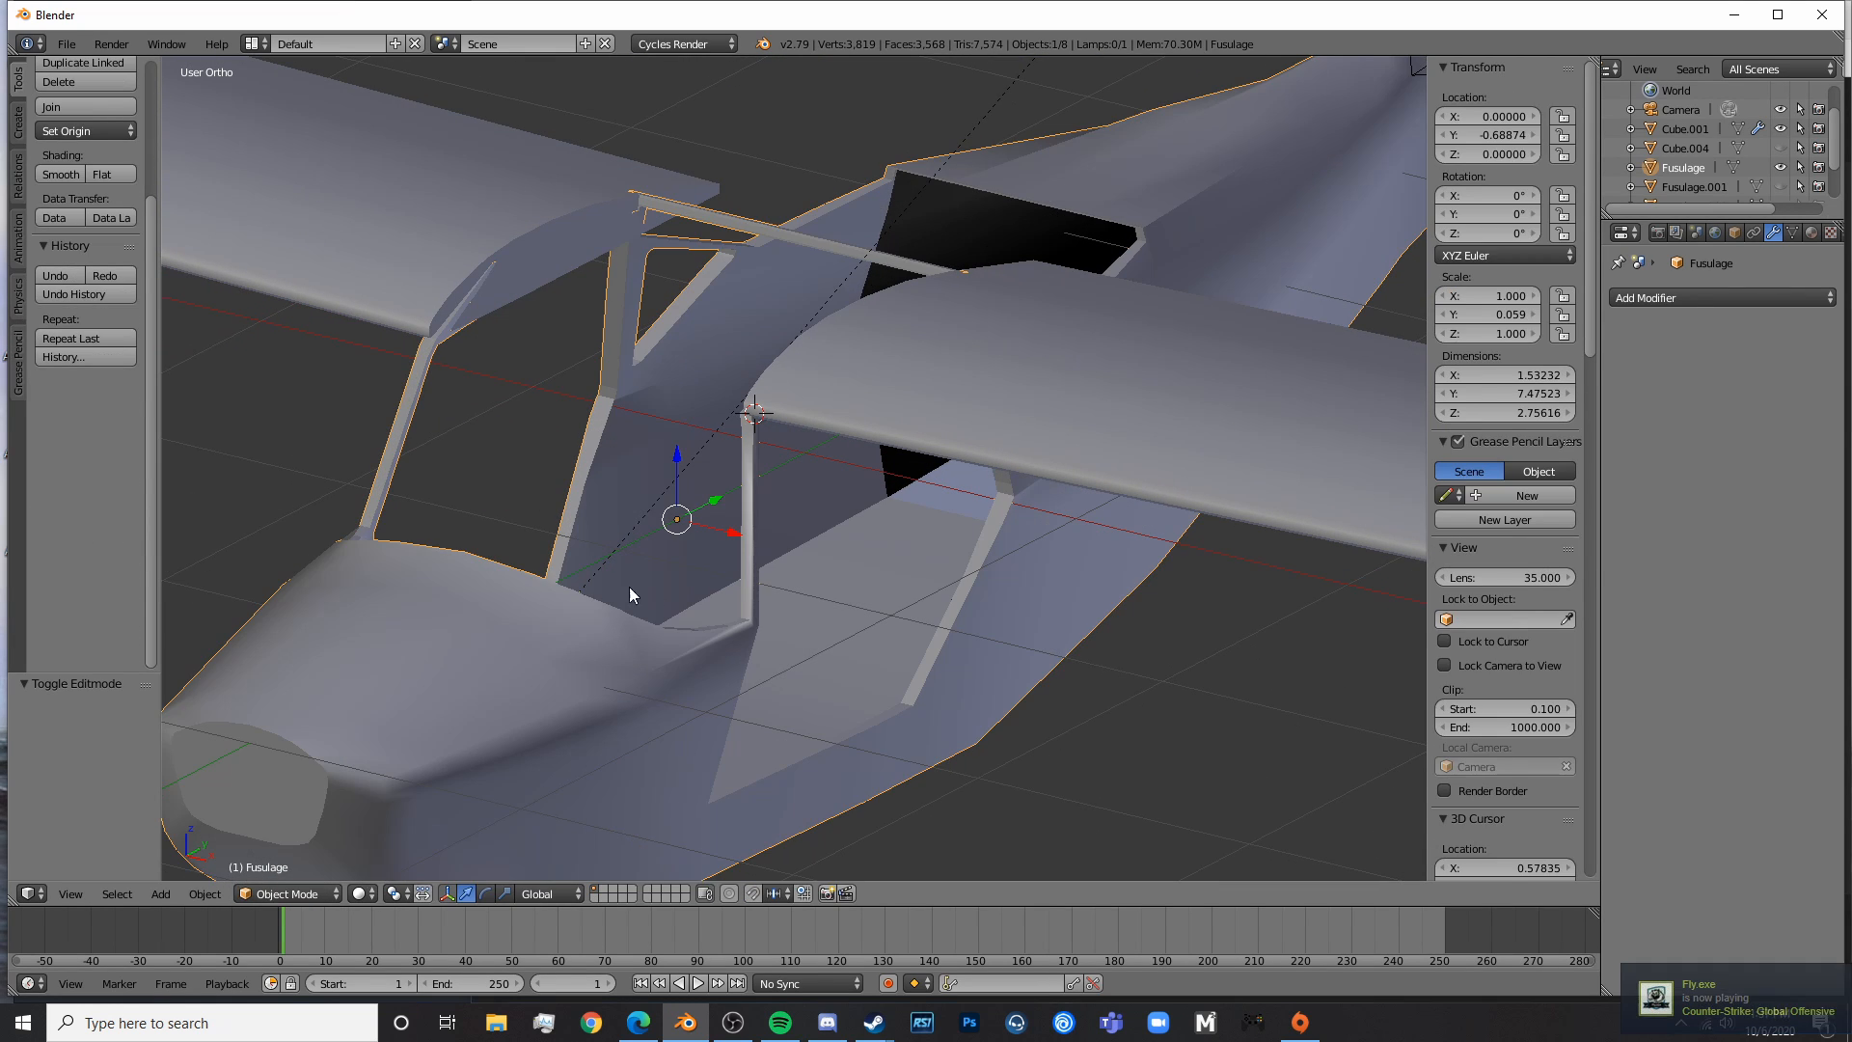
{"action": "middle_click_drag", "start_coordinate": [511, 538], "coordinate": [872, 584], "text": "shift"}
{"action": "scroll", "coordinate": [807, 711], "scroll_direction": "up", "scroll_amount": 8}
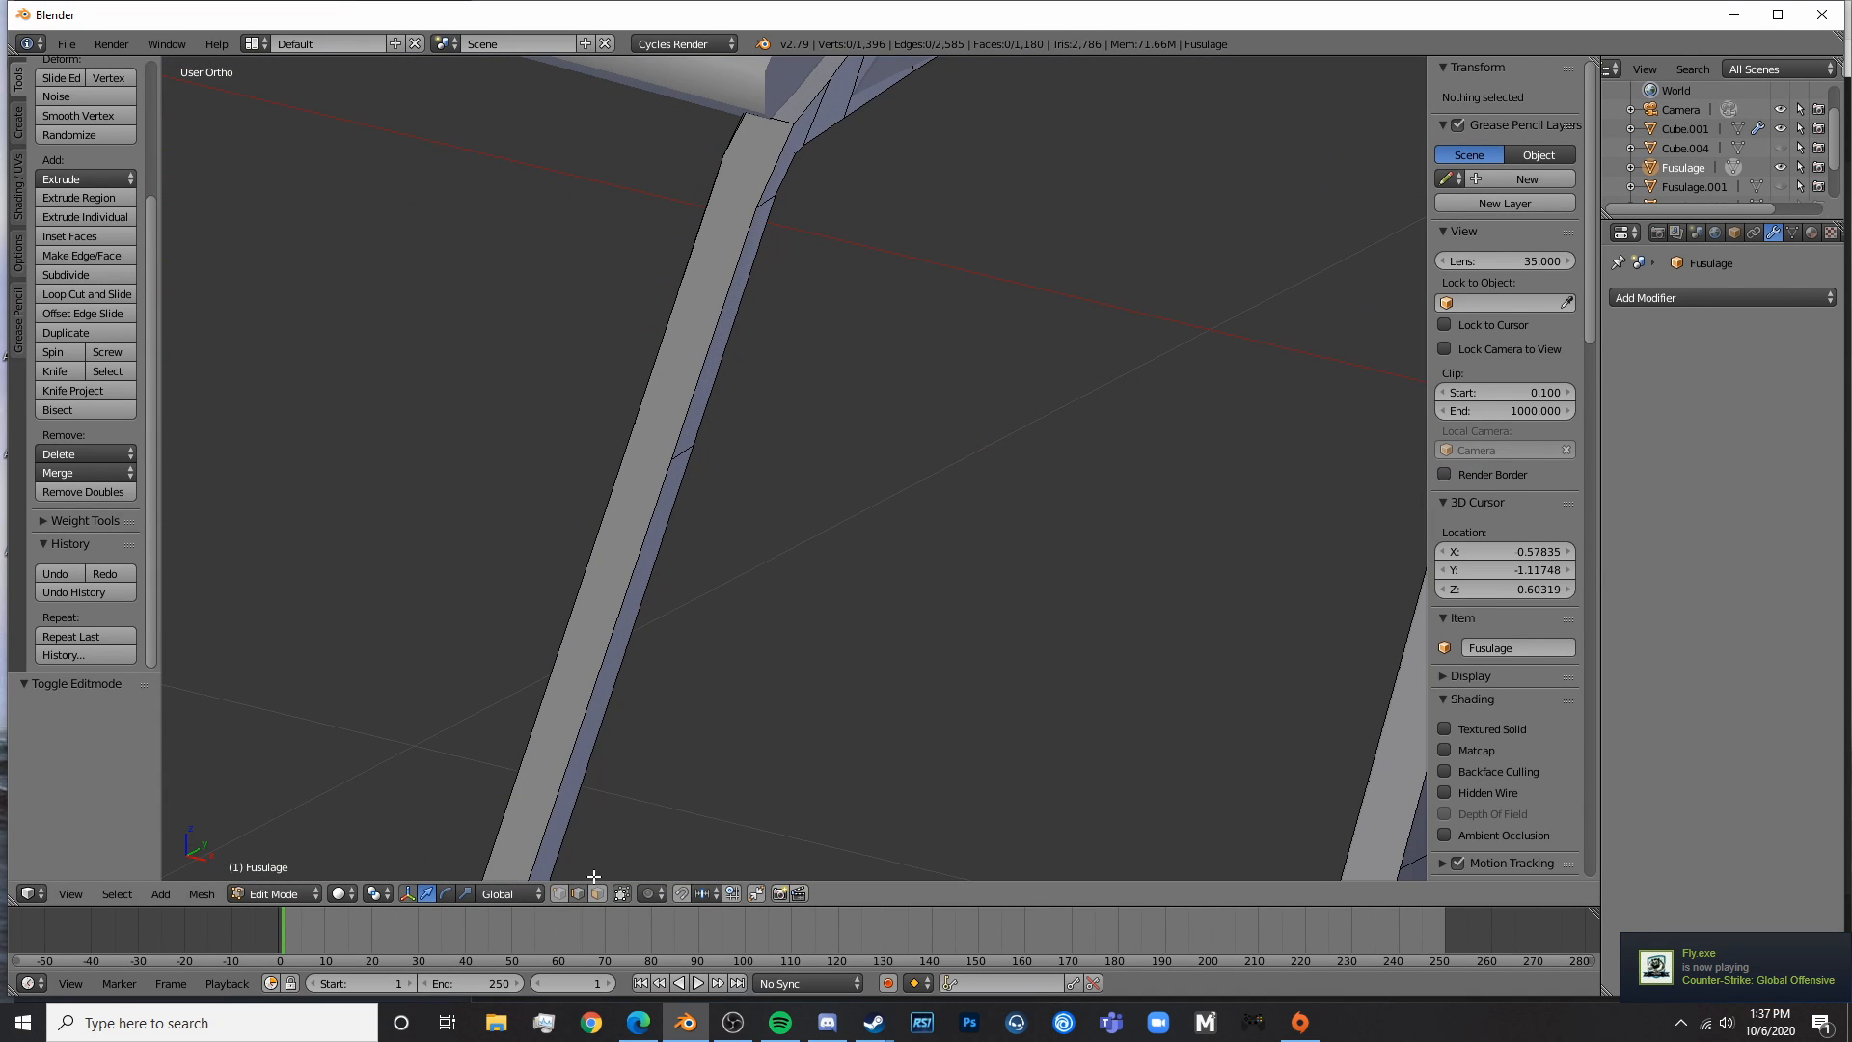
{"action": "right_click", "coordinate": [579, 663]}
{"action": "key", "text": "x"}
{"action": "left_click", "coordinate": [569, 663]}
{"action": "middle_click_drag", "start_coordinate": [685, 674], "coordinate": [888, 531], "text": "shift"}
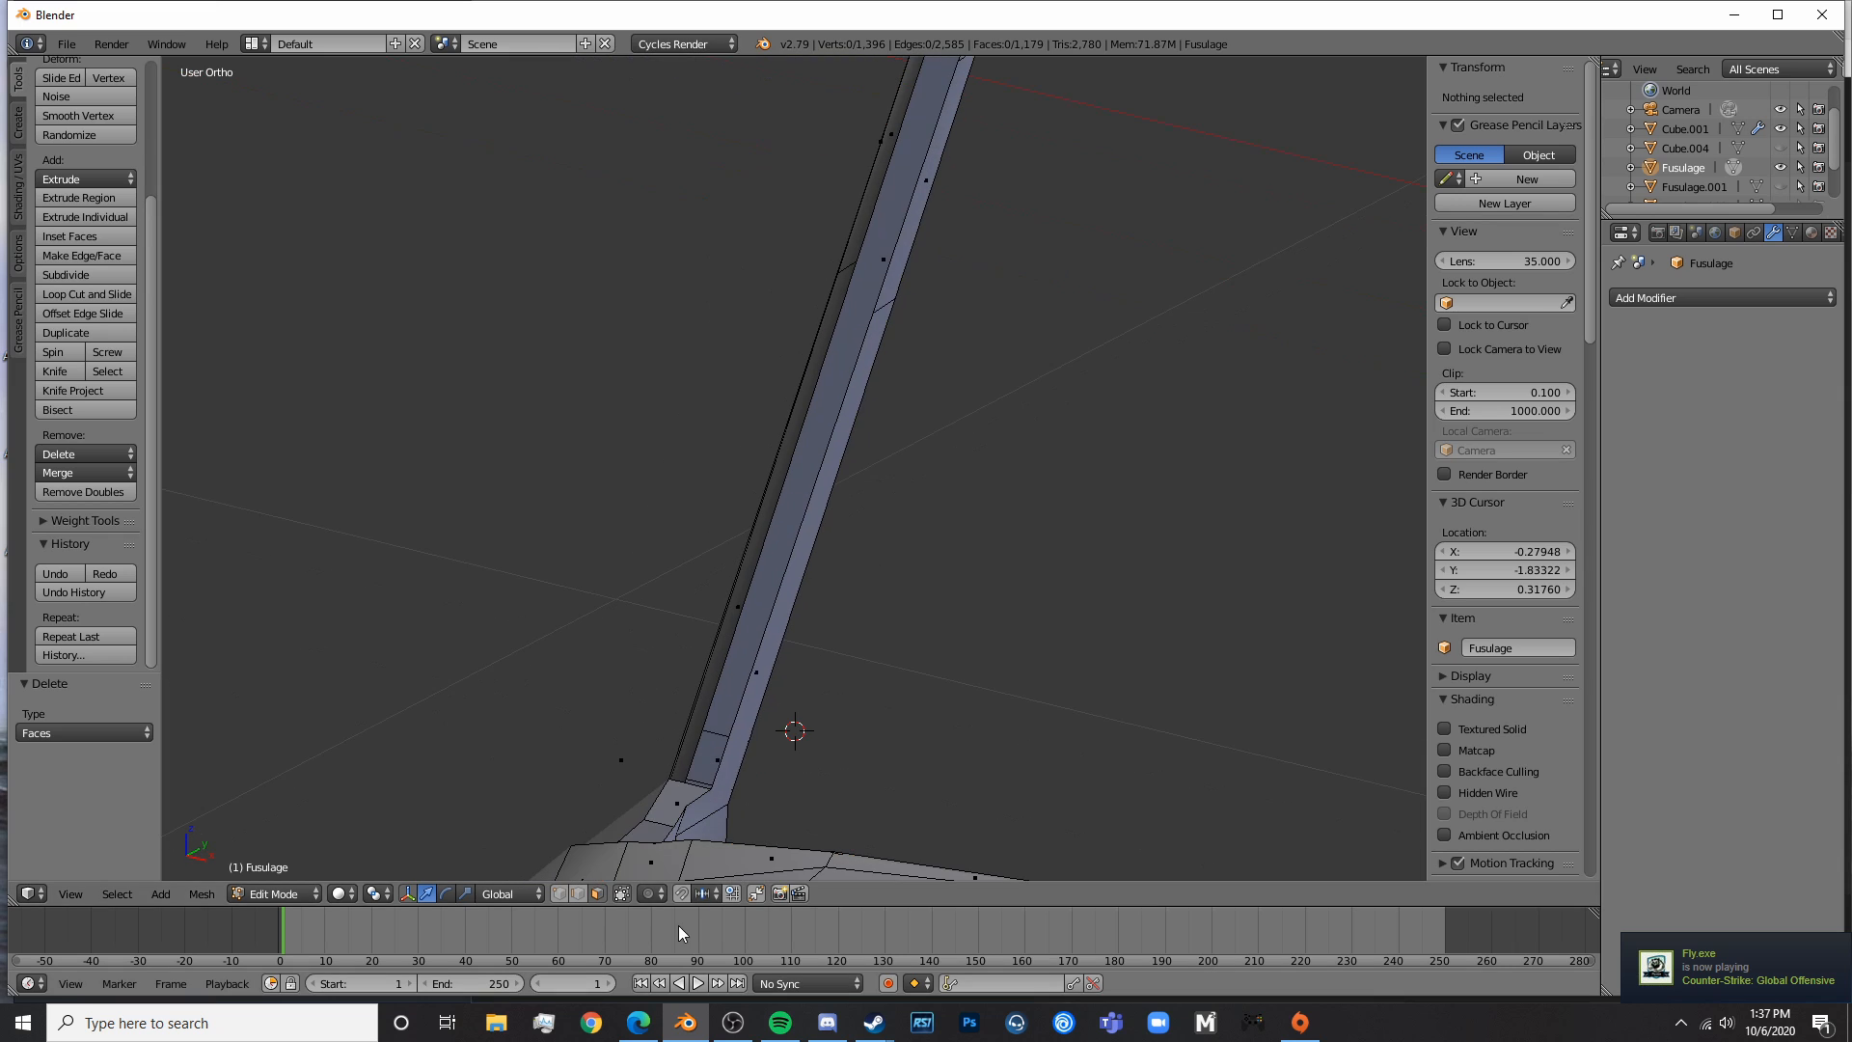
- Fill the lower section of the -X pillar's open front with a face between its two side edges
{"action": "middle_click_drag", "start_coordinate": [754, 783], "coordinate": [1108, 537]}
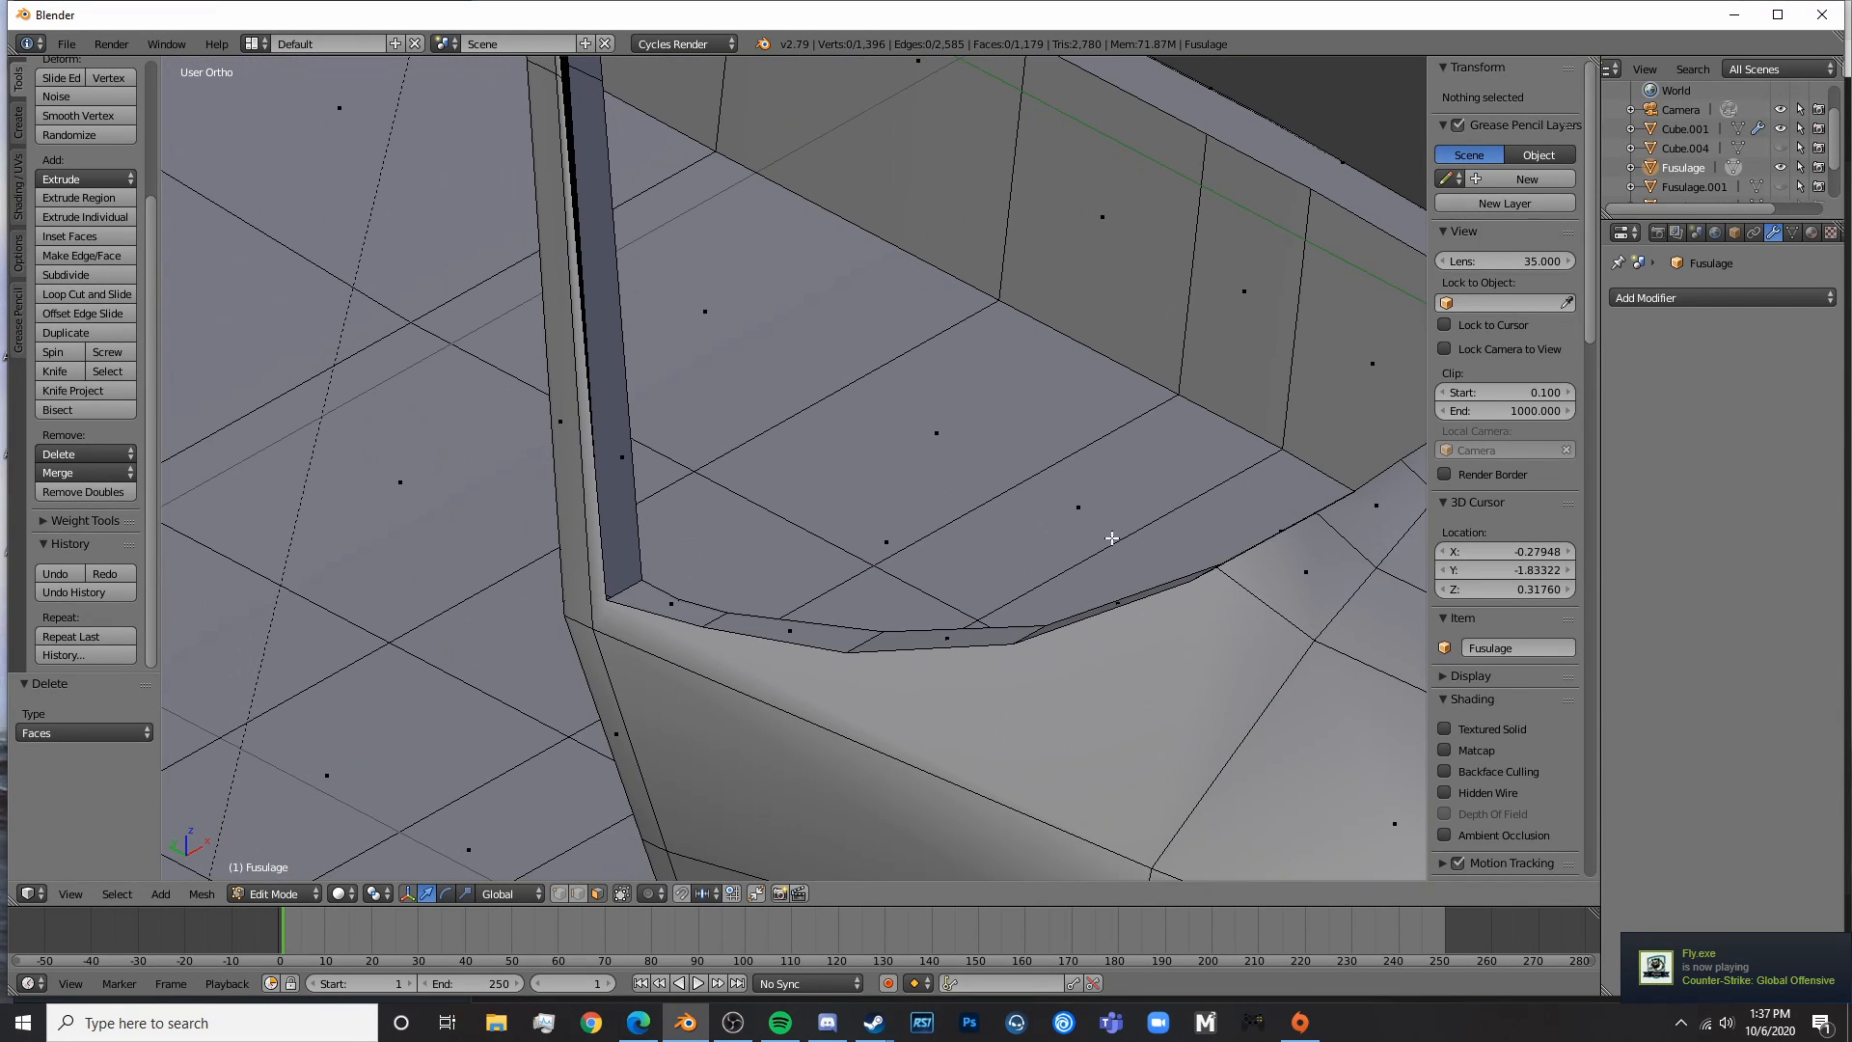
{"action": "right_click", "coordinate": [609, 555]}
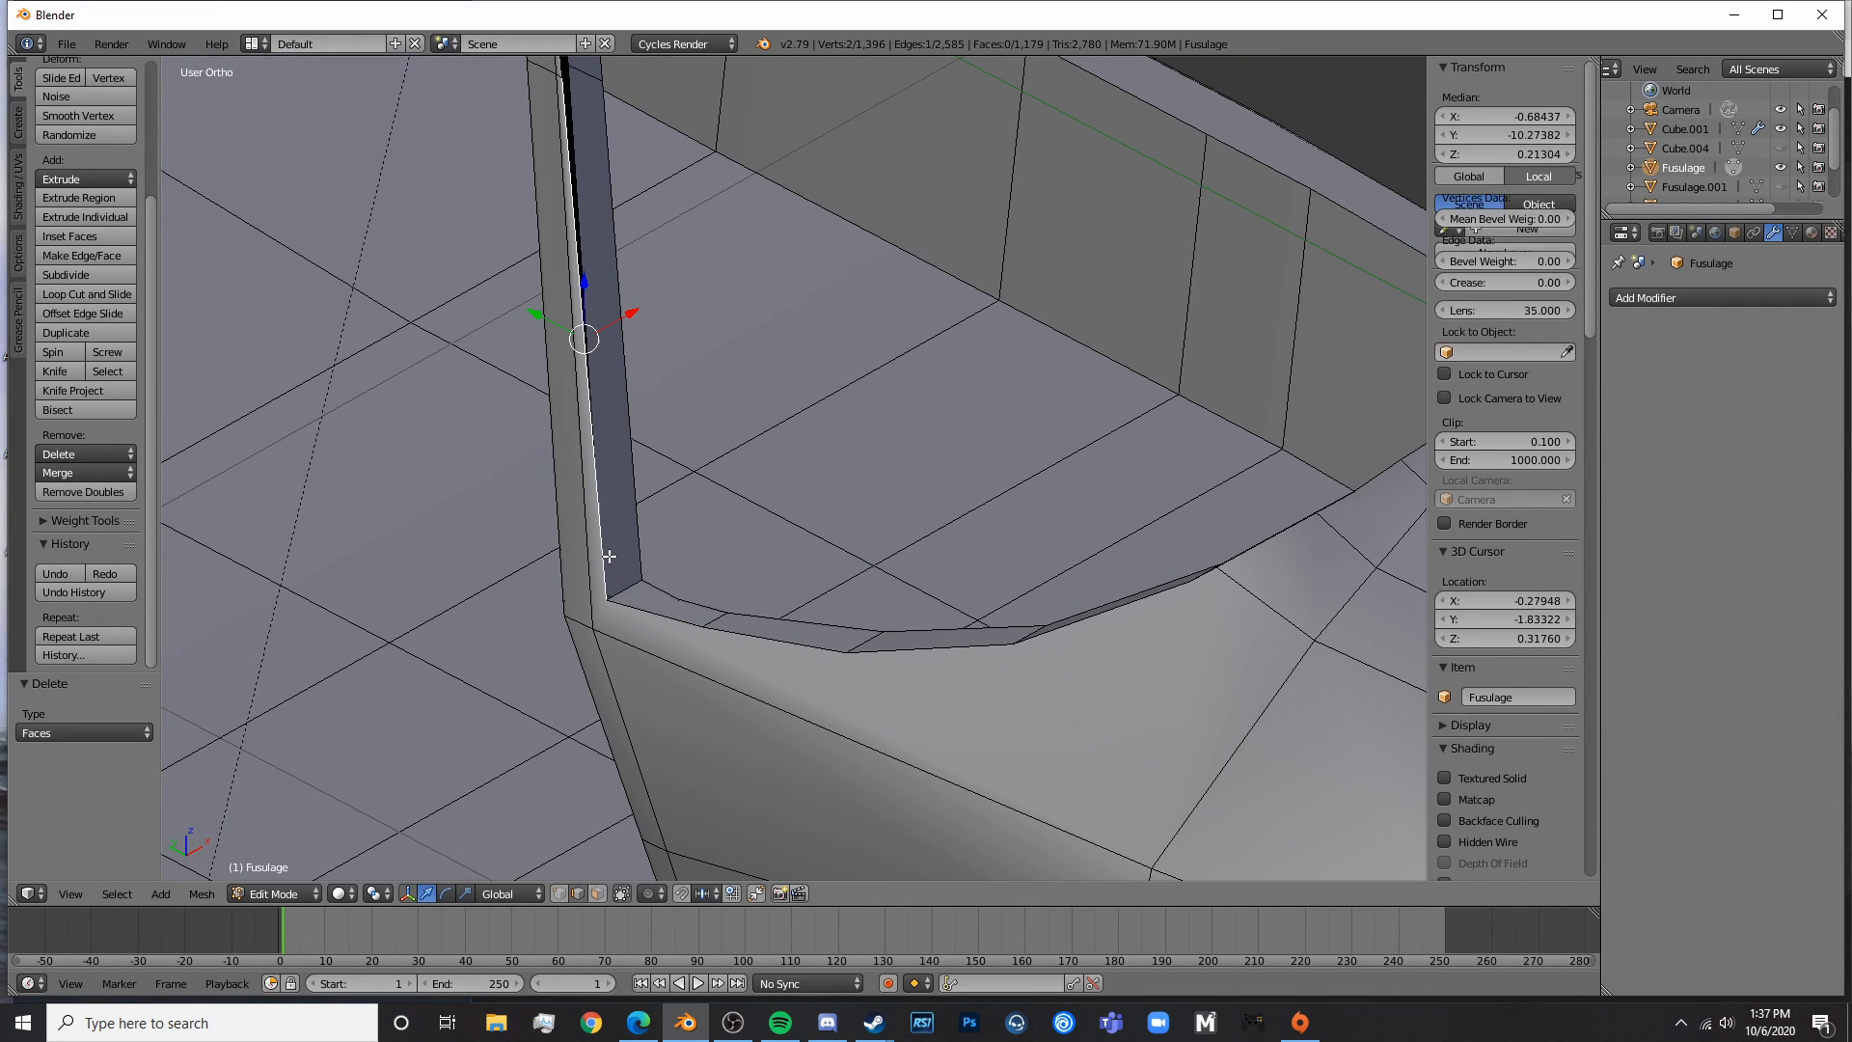
{"action": "right_click", "coordinate": [635, 523], "text": "shift"}
{"action": "middle_click_drag", "start_coordinate": [637, 524], "coordinate": [906, 718]}
{"action": "key", "text": "f"}
{"action": "key", "text": "a"}
- Fill the middle and top sections of the -X pillar's open front with faces and leave mesh editing
{"action": "right_click", "coordinate": [681, 356]}
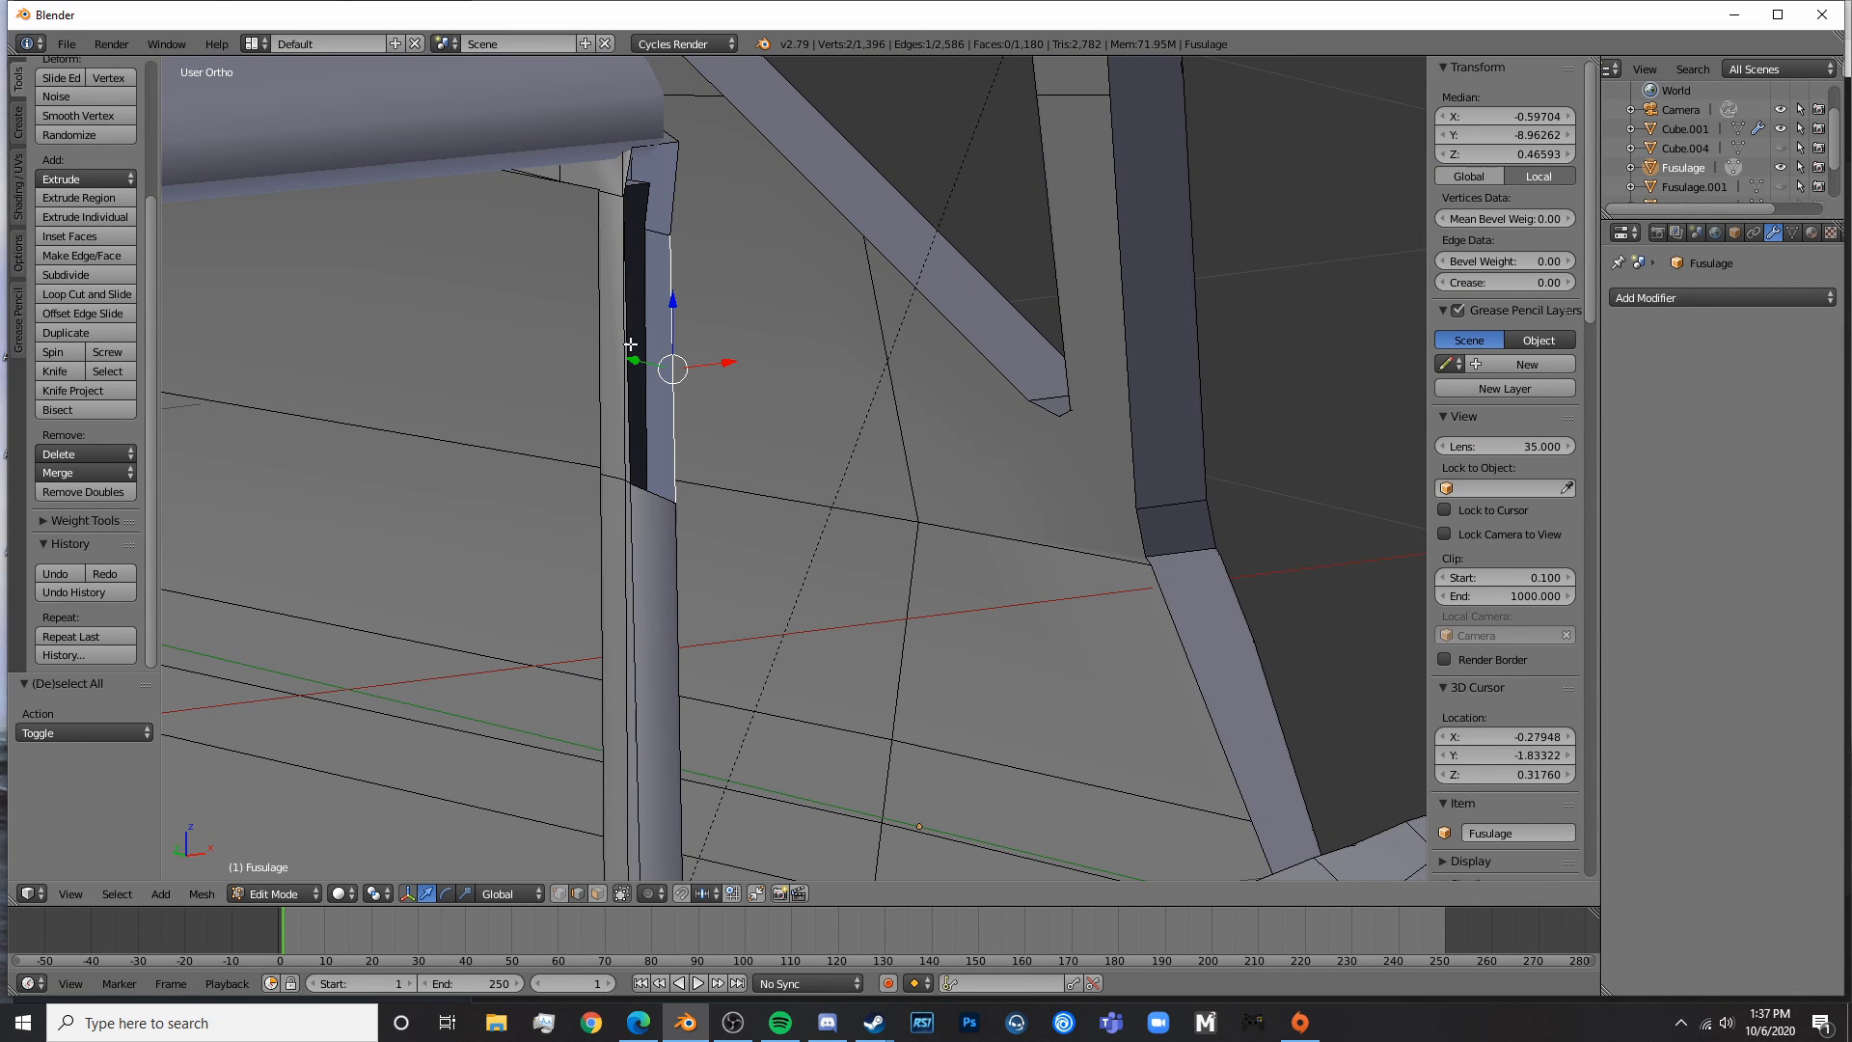
{"action": "right_click", "coordinate": [628, 343], "text": "shift"}
{"action": "key", "text": "f"}
{"action": "key", "text": "a"}
{"action": "right_click", "coordinate": [630, 168]}
{"action": "right_click", "coordinate": [676, 183], "text": "shift"}
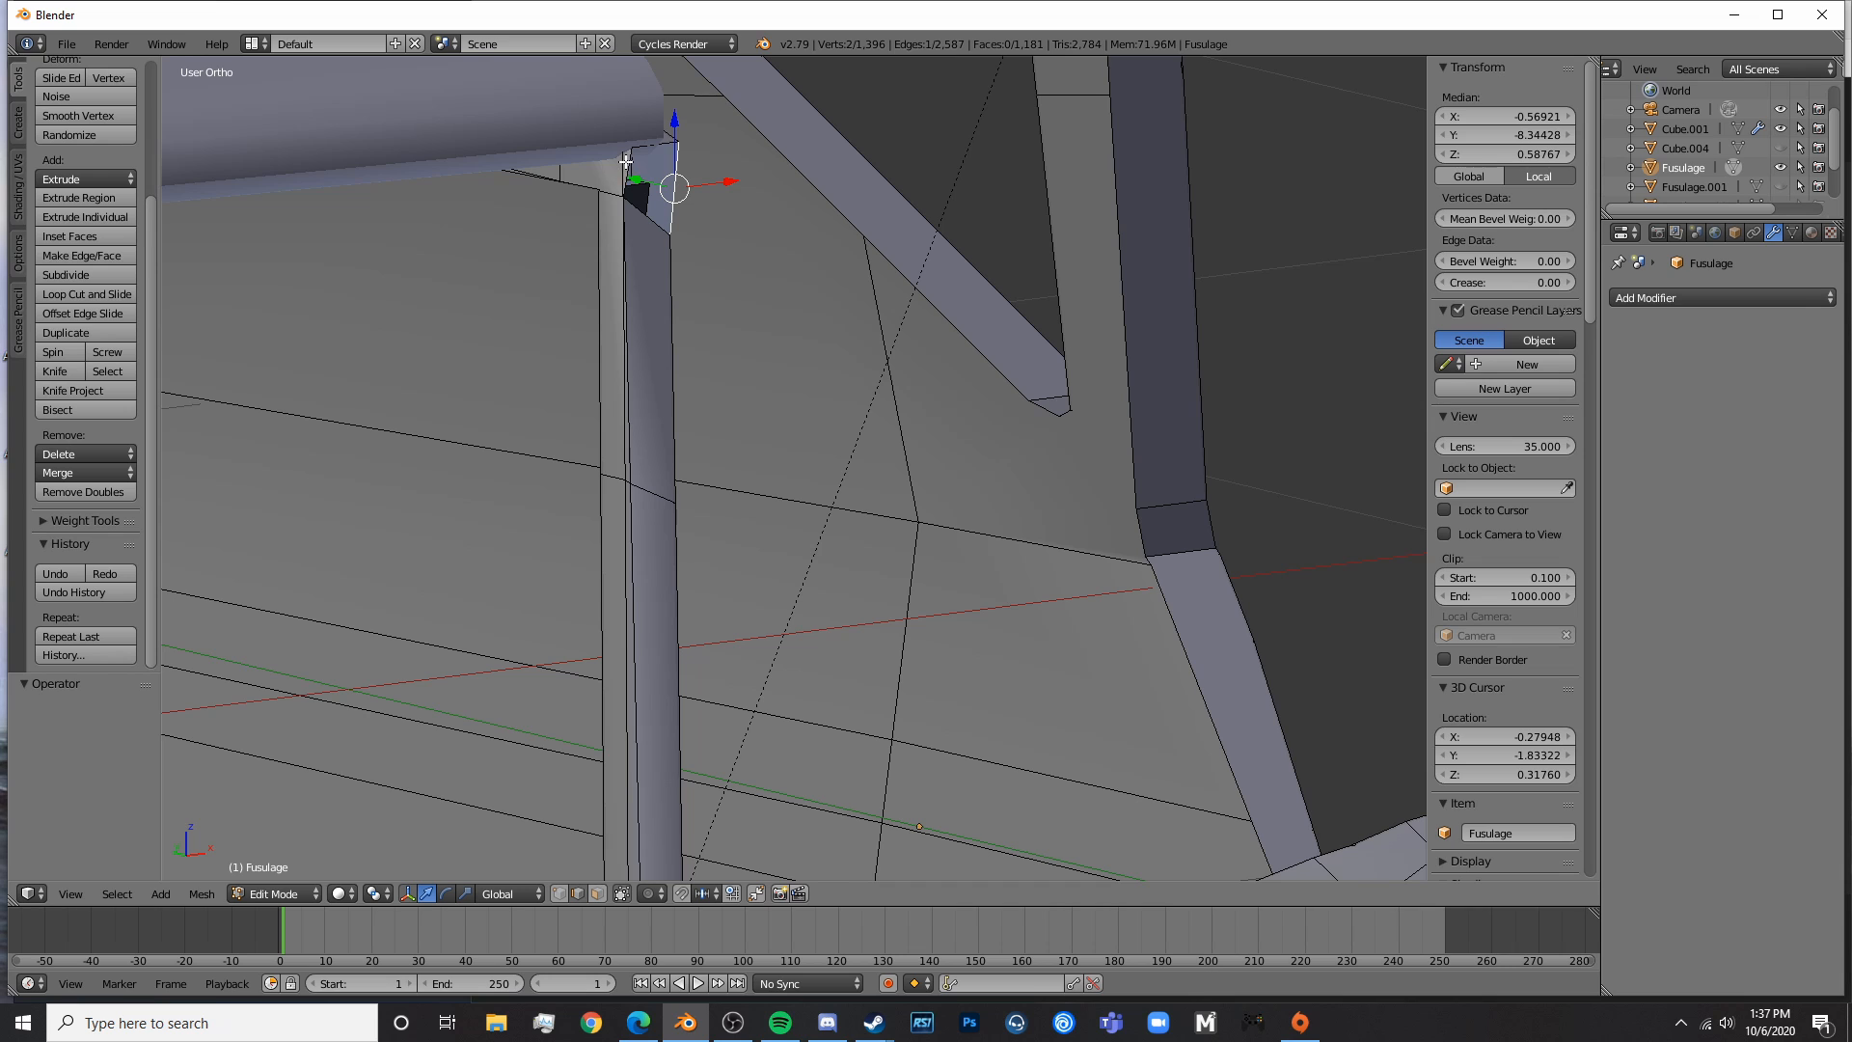
{"action": "key", "text": "Tab"}
{"action": "scroll", "coordinate": [723, 248], "scroll_direction": "down", "scroll_amount": 8}
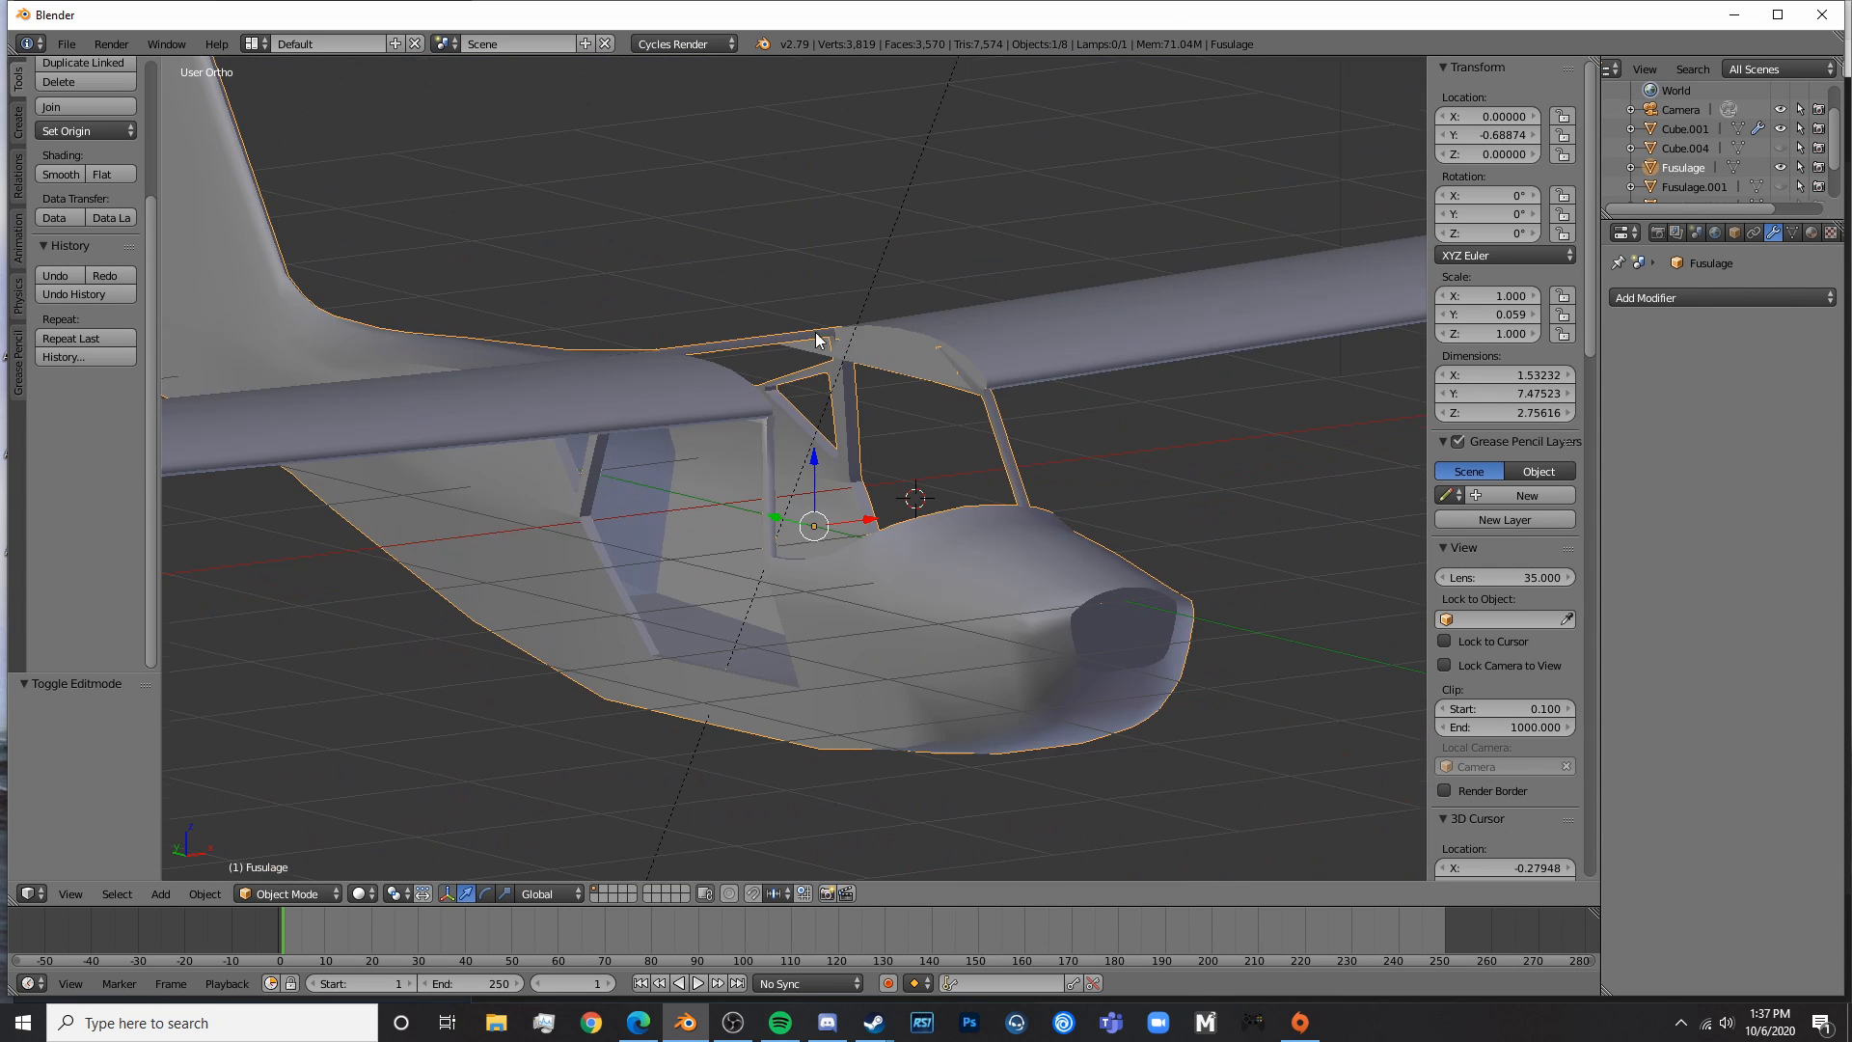
- Box-select the fuselage vertices on the -X half of the nose and cabin in wireframe top view
{"action": "middle_click_drag", "start_coordinate": [817, 334], "coordinate": [949, 558]}
{"action": "key", "text": "KP_7"}
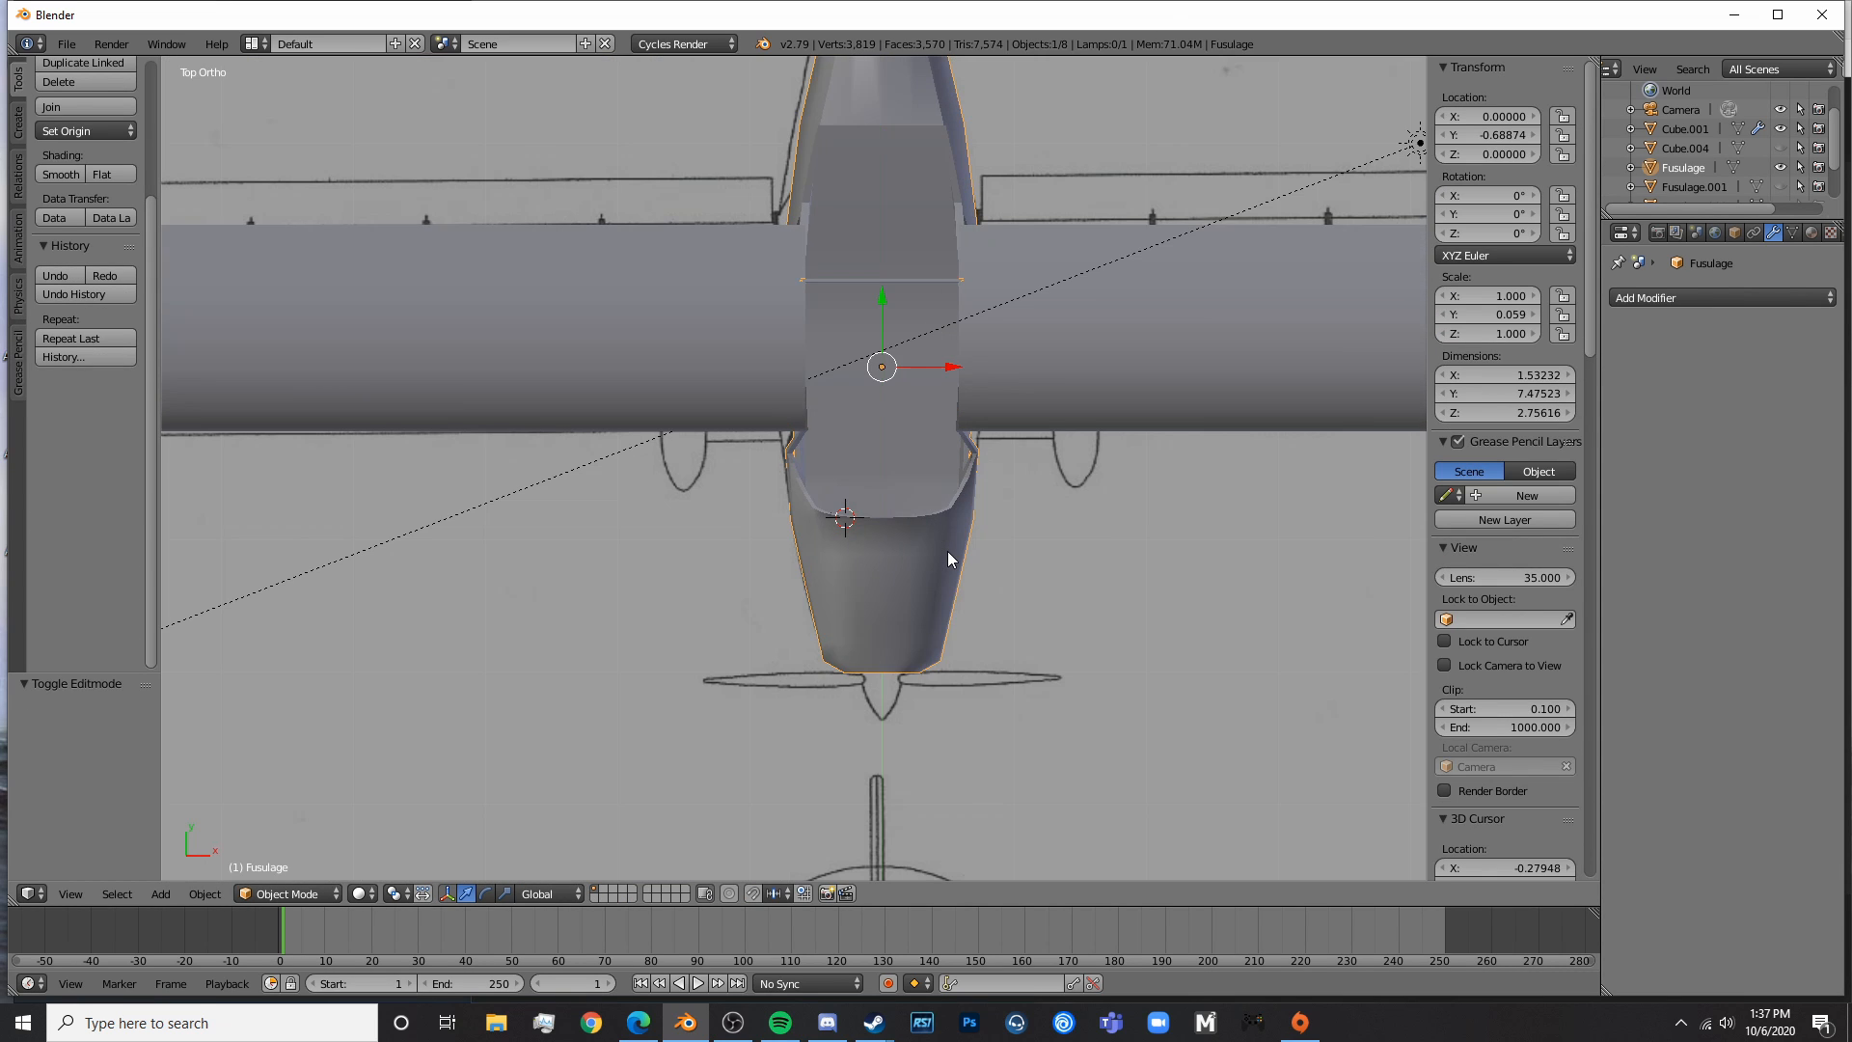
{"action": "key", "text": "Tab"}
{"action": "key", "text": "a"}
{"action": "key", "text": "a"}
{"action": "key", "text": "a"}
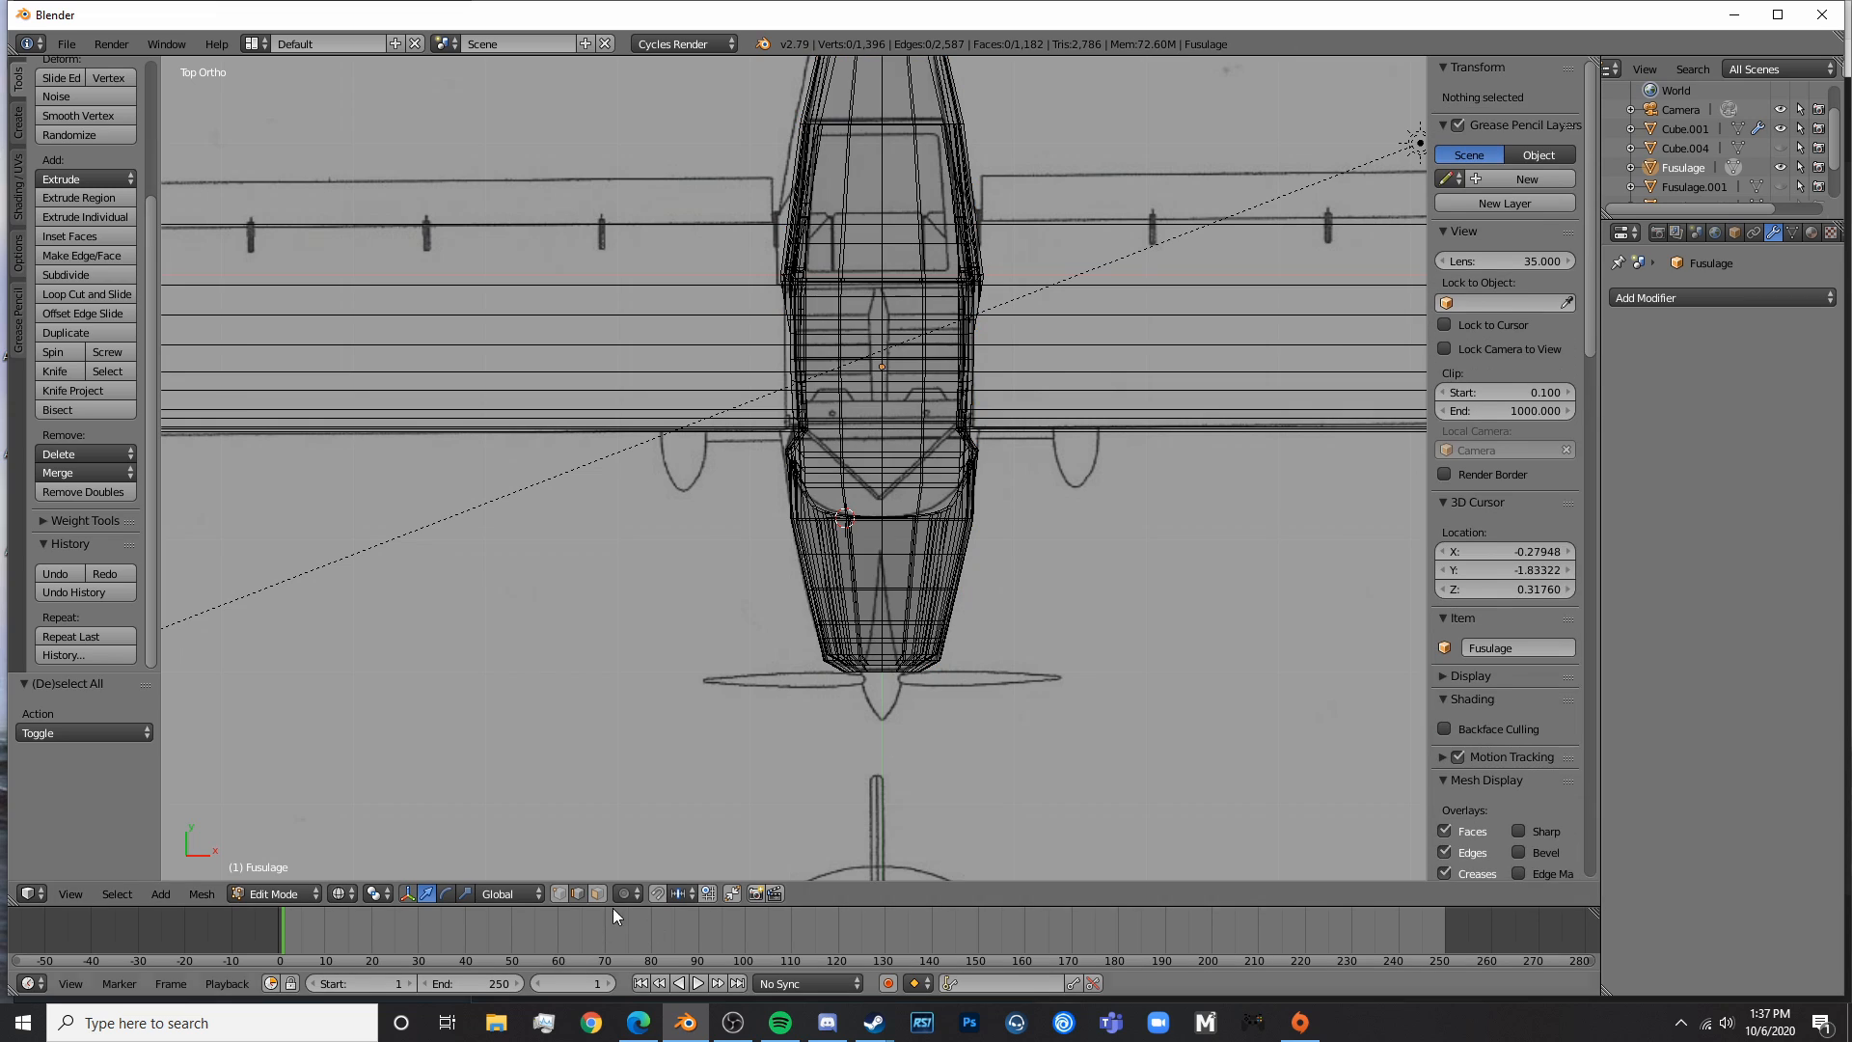
{"action": "left_click", "coordinate": [561, 894]}
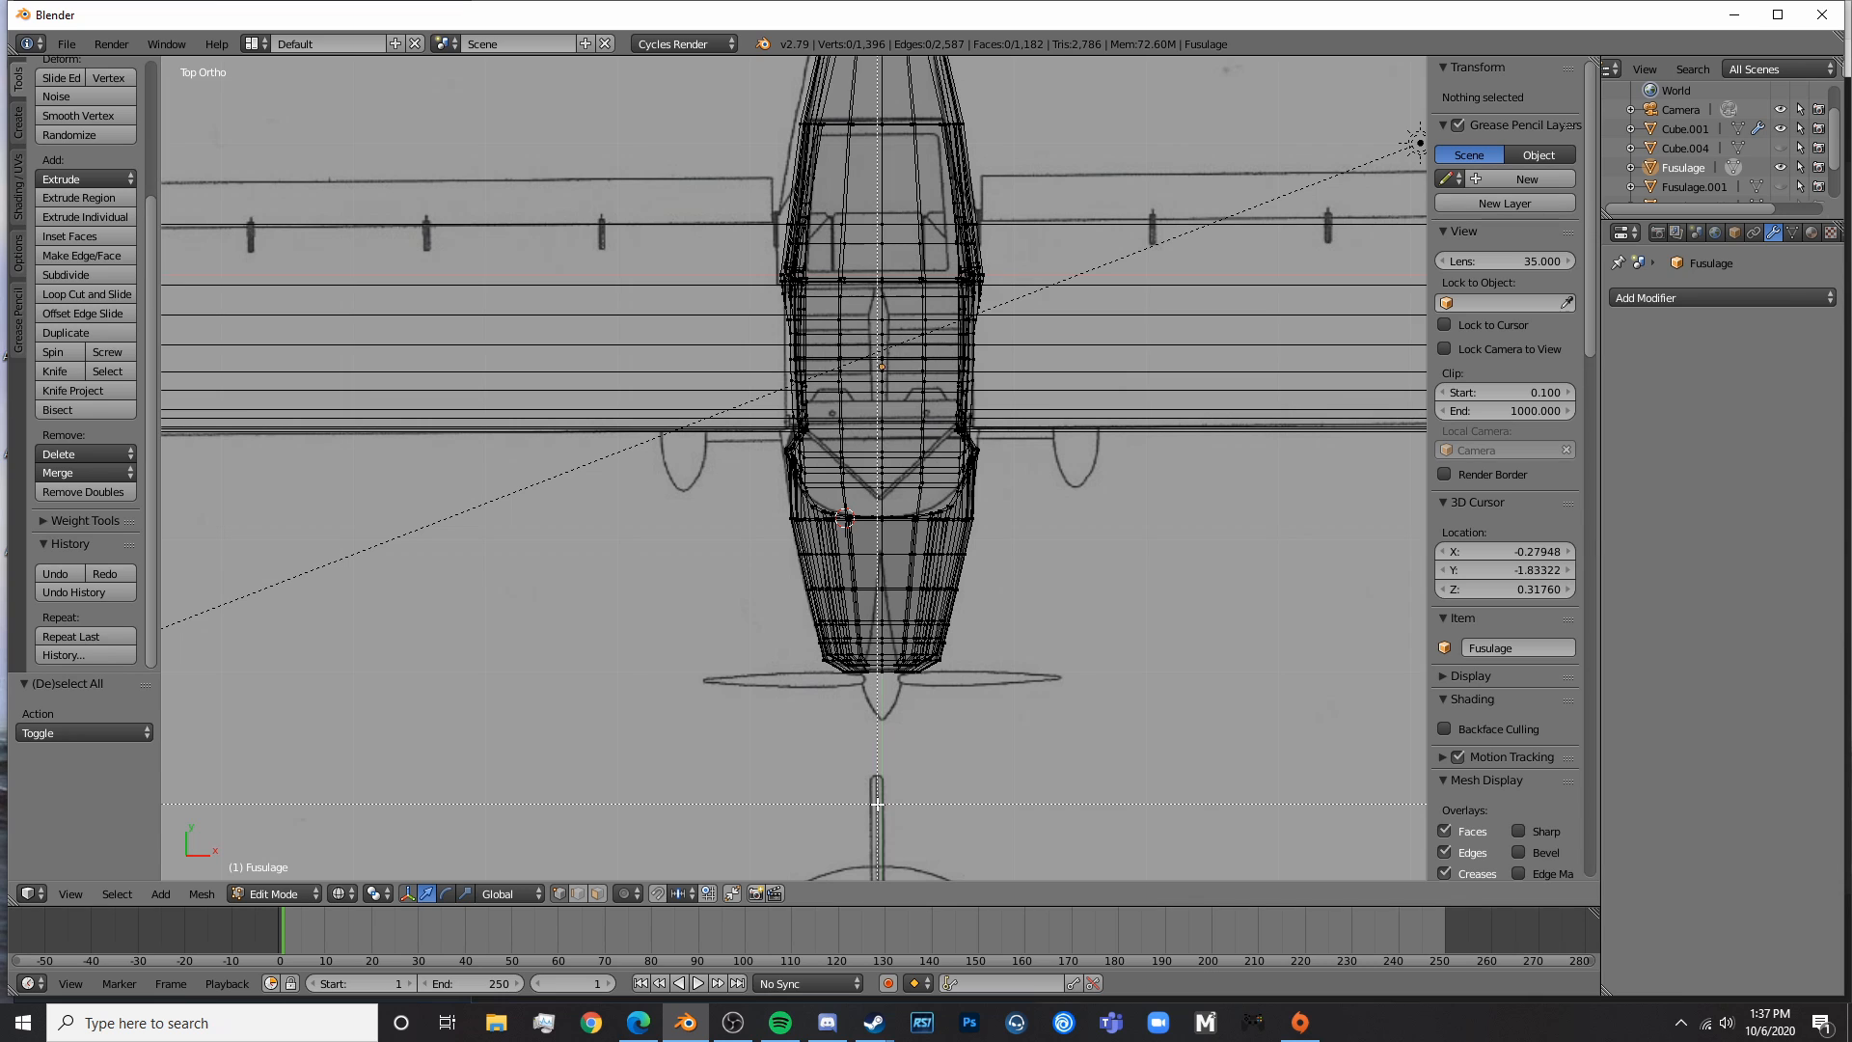
{"action": "left_click_drag", "start_coordinate": [757, 625], "coordinate": [757, 106]}
{"action": "middle_click_drag", "start_coordinate": [801, 452], "coordinate": [792, 558], "text": "shift"}
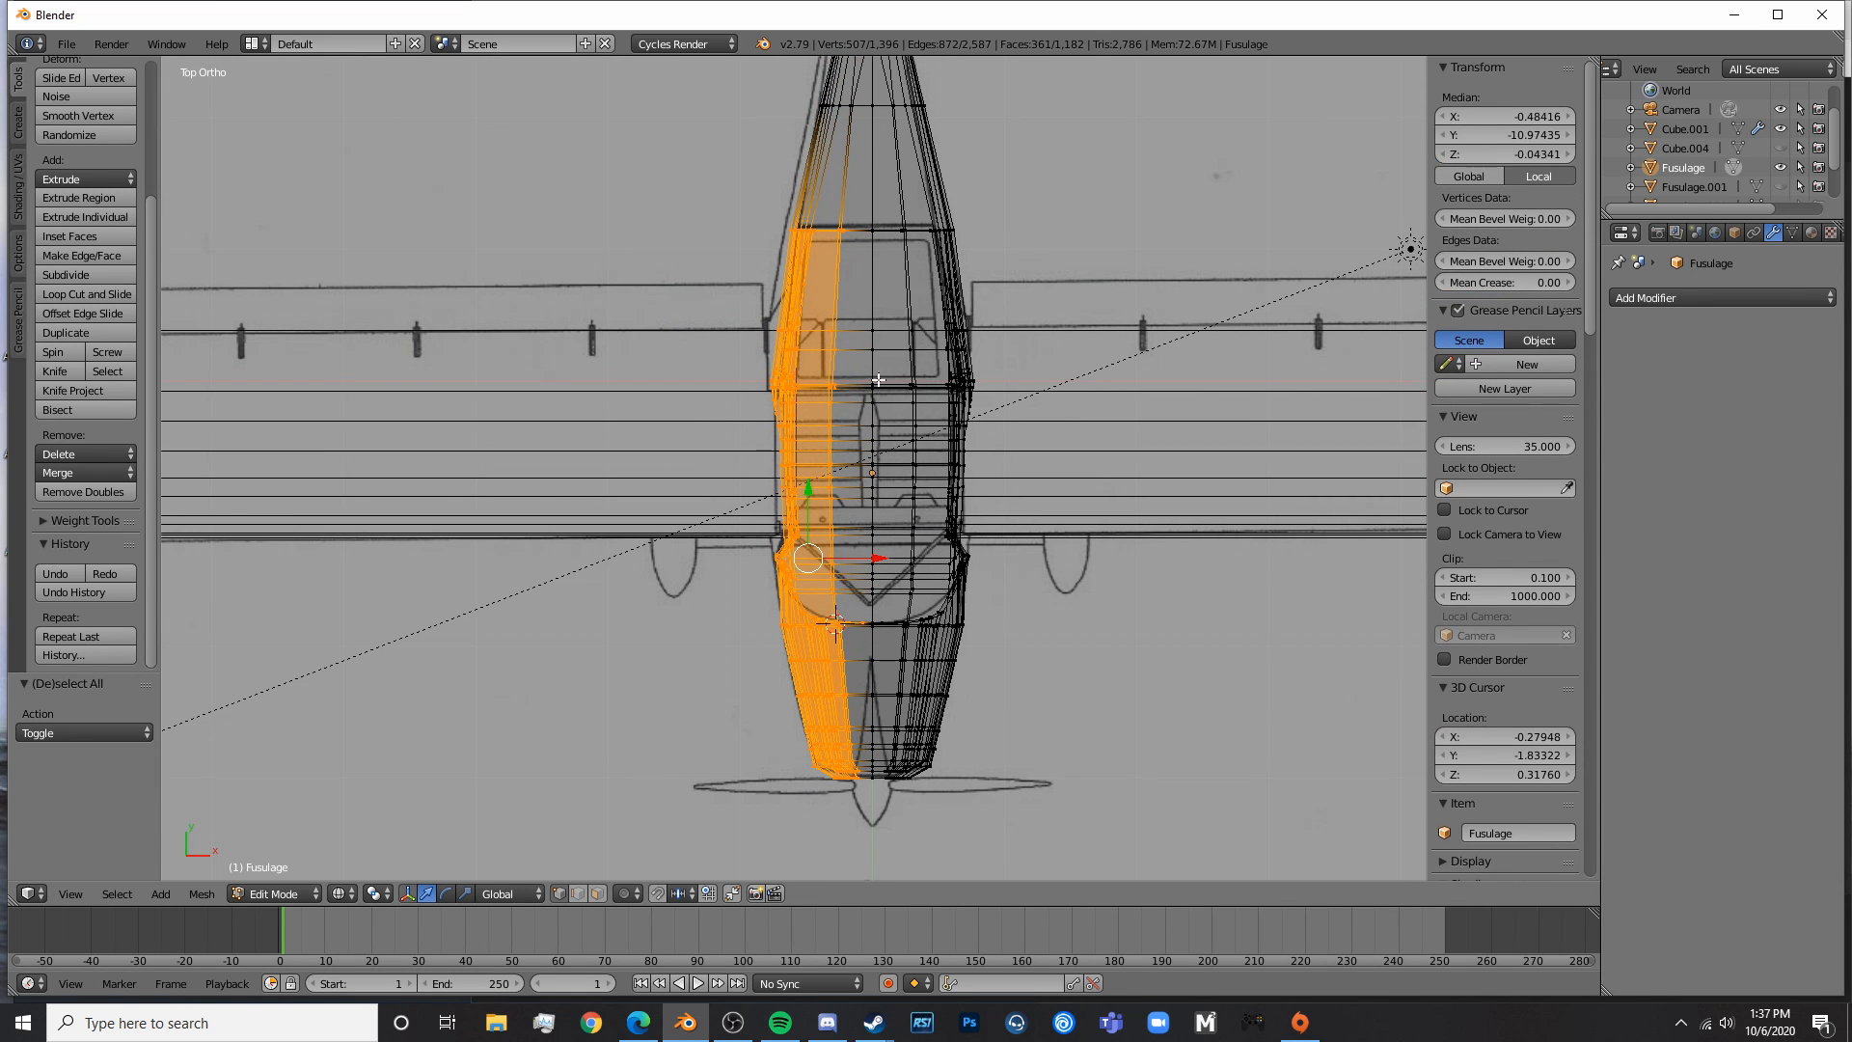
{"action": "middle_click_drag", "start_coordinate": [878, 380], "coordinate": [902, 762], "text": "shift"}
{"action": "scroll", "coordinate": [927, 787], "scroll_direction": "up", "scroll_amount": 5}
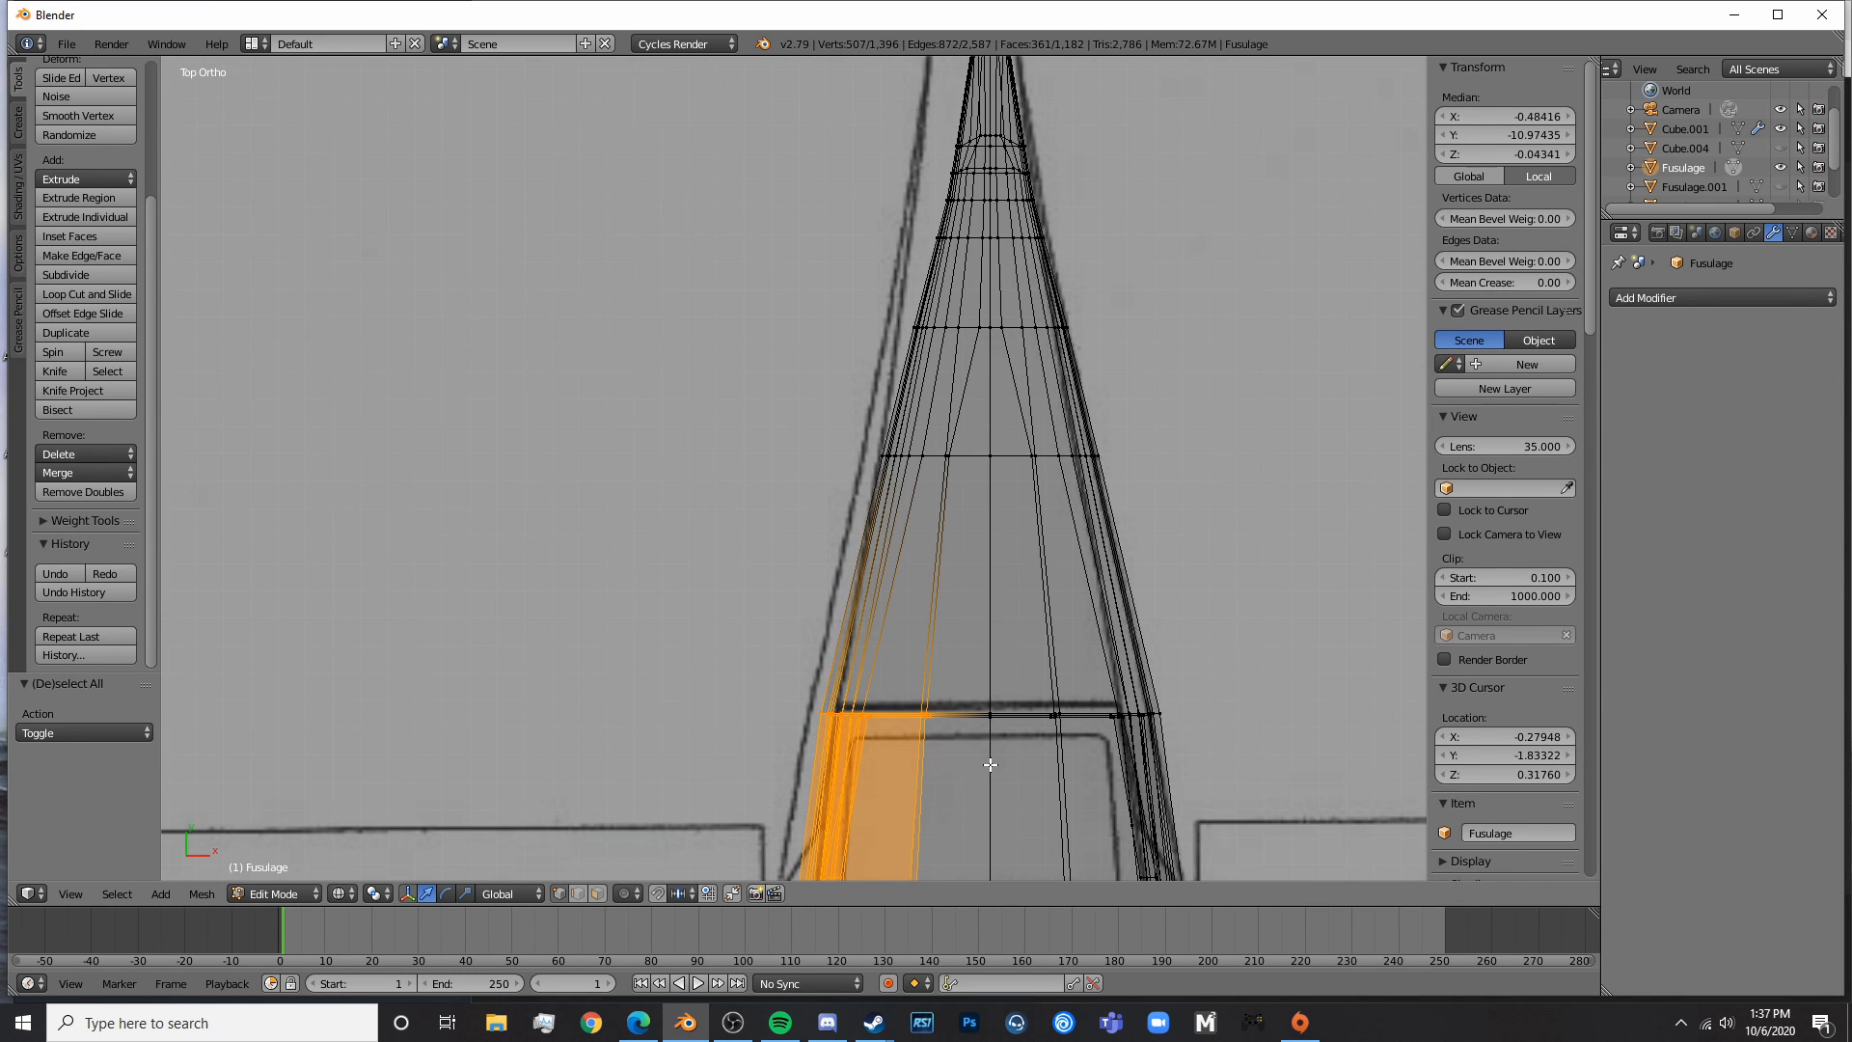
- Extend the box selection along the -X half of the tapering rear fuselage, leaving the centerline vertices unselected
{"action": "left_click_drag", "start_coordinate": [770, 328], "coordinate": [763, 315]}
{"action": "middle_click_drag", "start_coordinate": [988, 503], "coordinate": [899, 744], "text": "shift"}
{"action": "scroll", "coordinate": [899, 745], "scroll_direction": "up", "scroll_amount": 4}
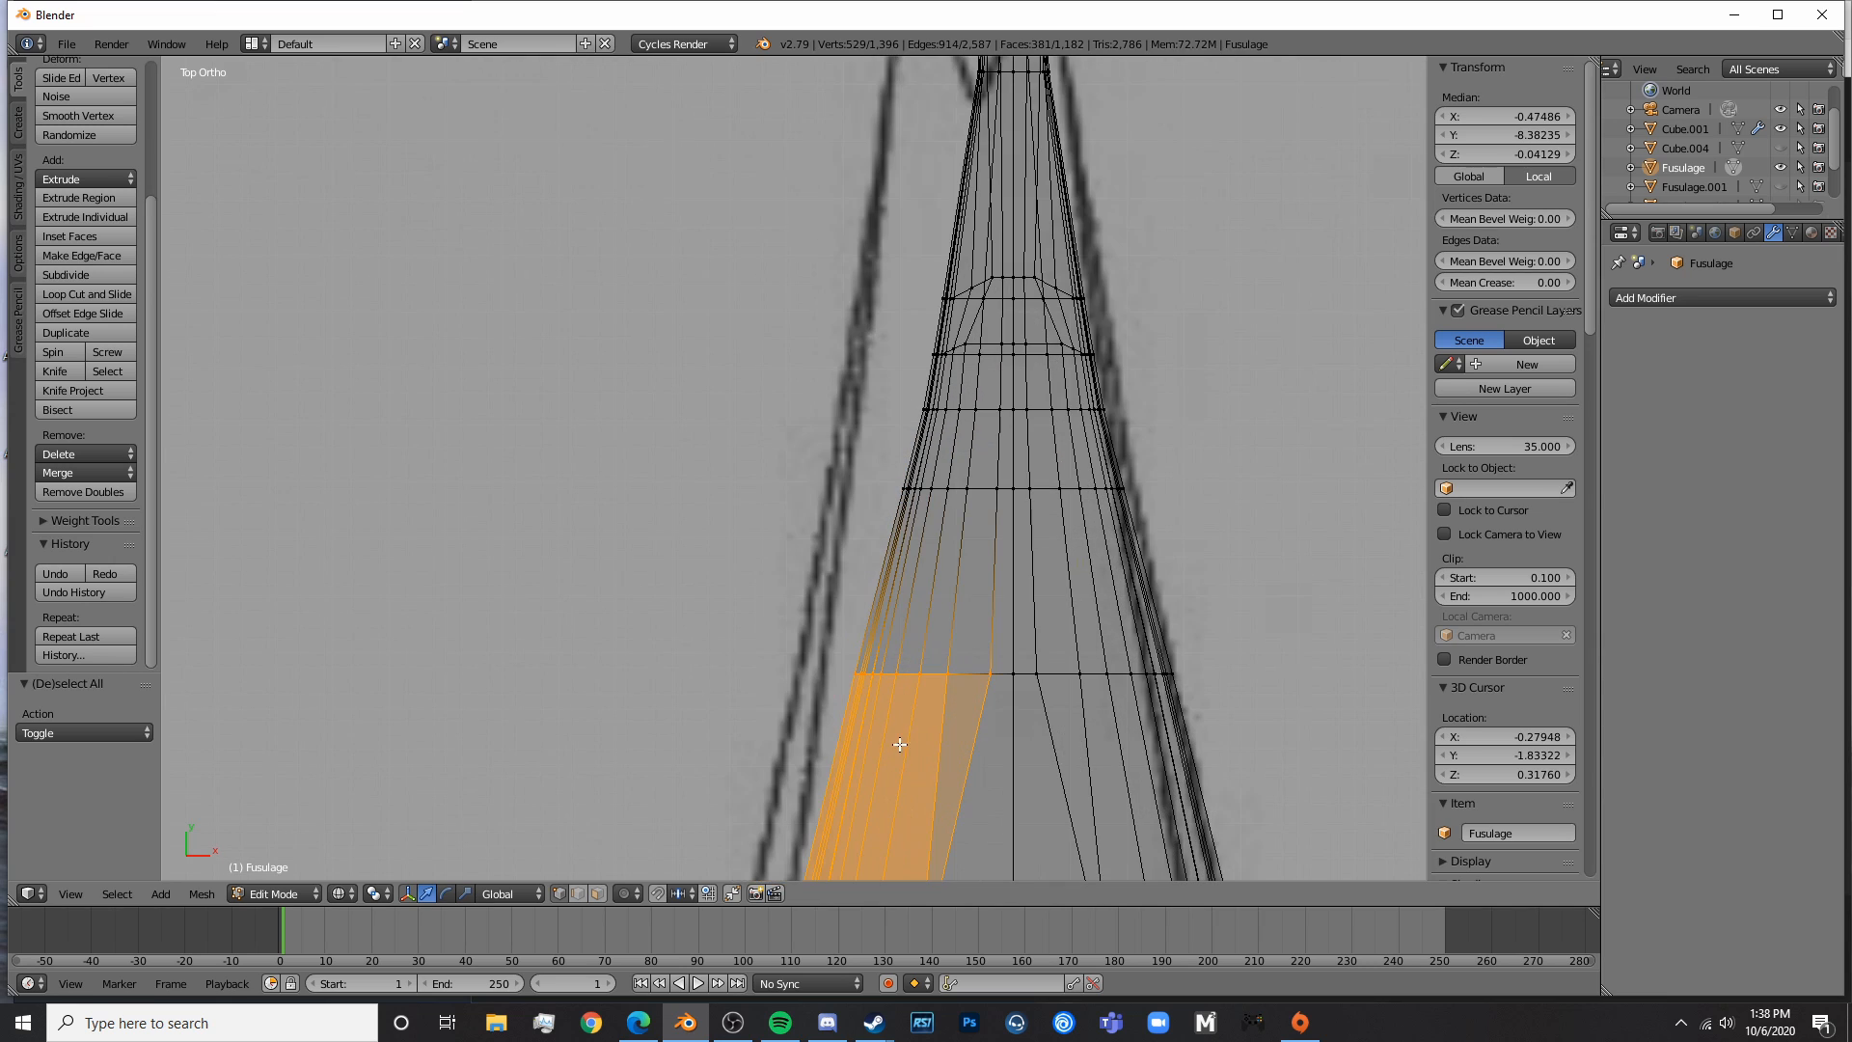
{"action": "left_click_drag", "start_coordinate": [1002, 696], "coordinate": [799, 330]}
{"action": "middle_click_drag", "start_coordinate": [1023, 583], "coordinate": [955, 661], "text": "shift"}
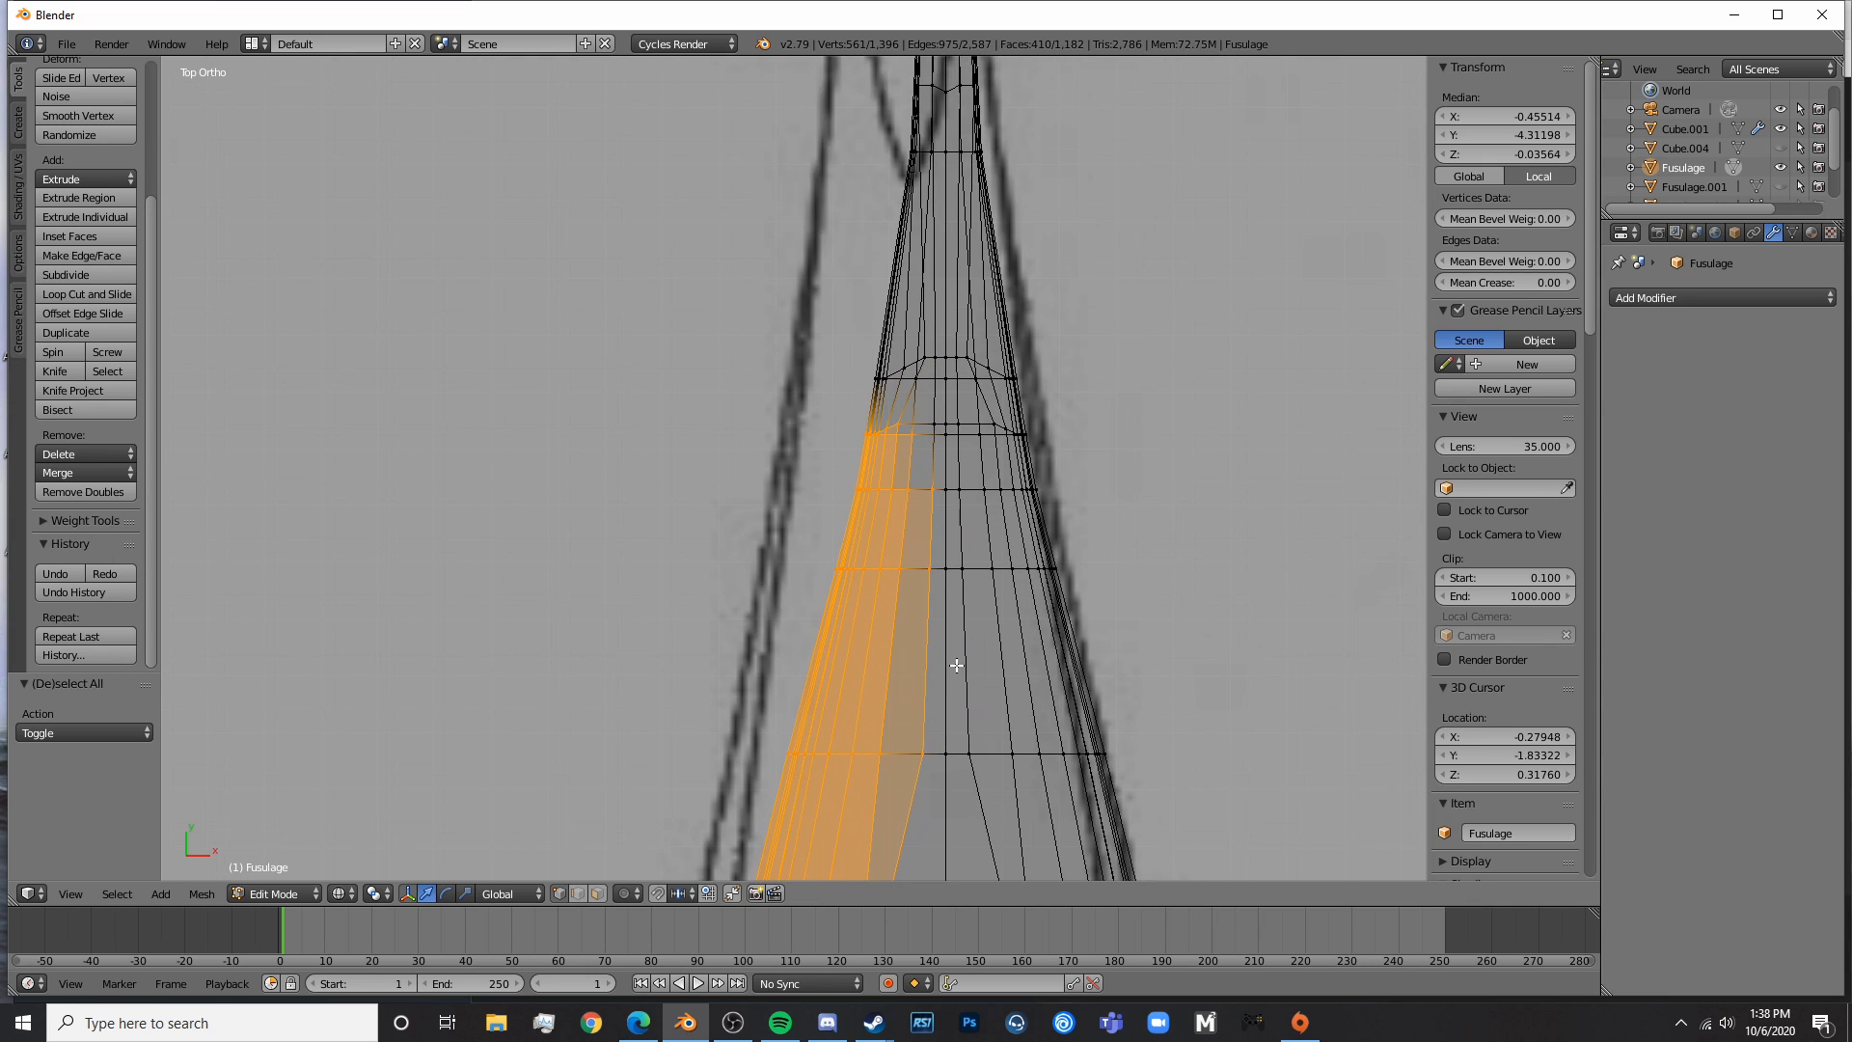
{"action": "scroll", "coordinate": [955, 662], "scroll_direction": "up", "scroll_amount": 4}
{"action": "key", "text": "b"}
{"action": "left_click_drag", "start_coordinate": [1094, 57], "coordinate": [944, 399]}
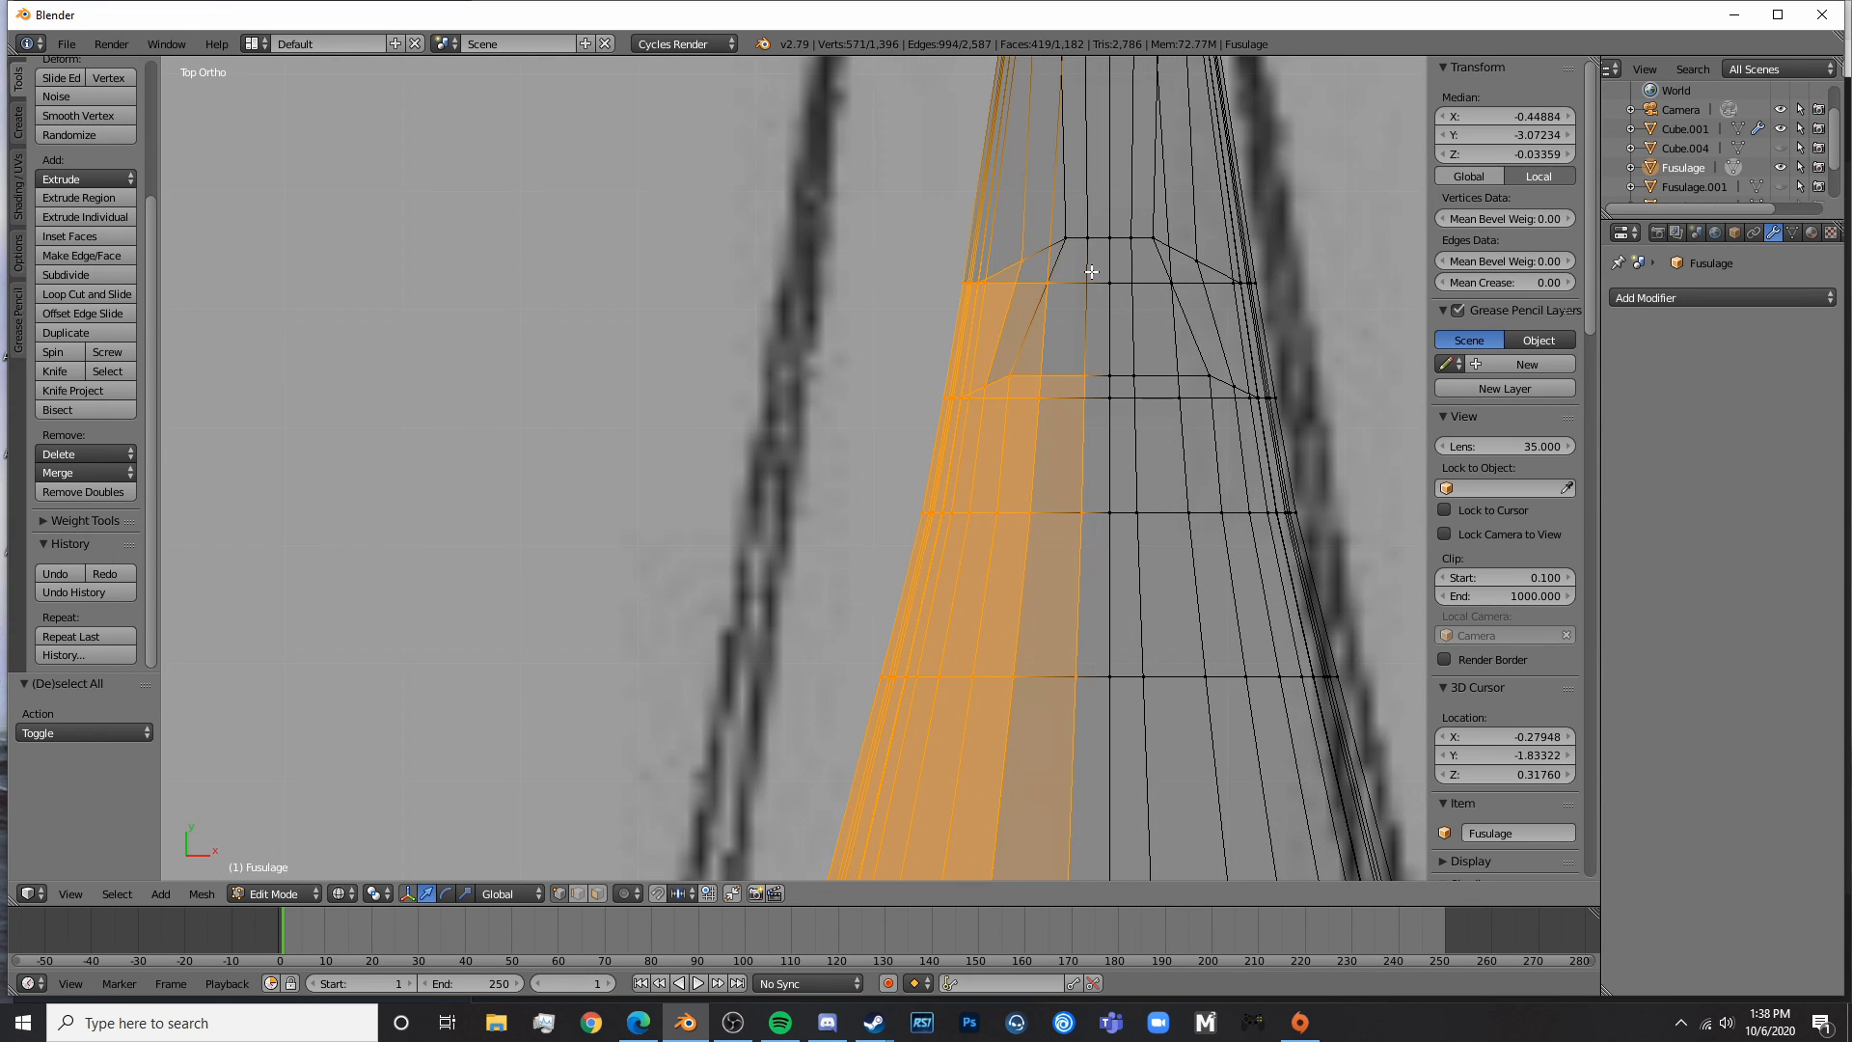
{"action": "left_click_drag", "start_coordinate": [875, 116], "coordinate": [878, 115]}
{"action": "scroll", "coordinate": [1096, 401], "scroll_direction": "down", "scroll_amount": 5}
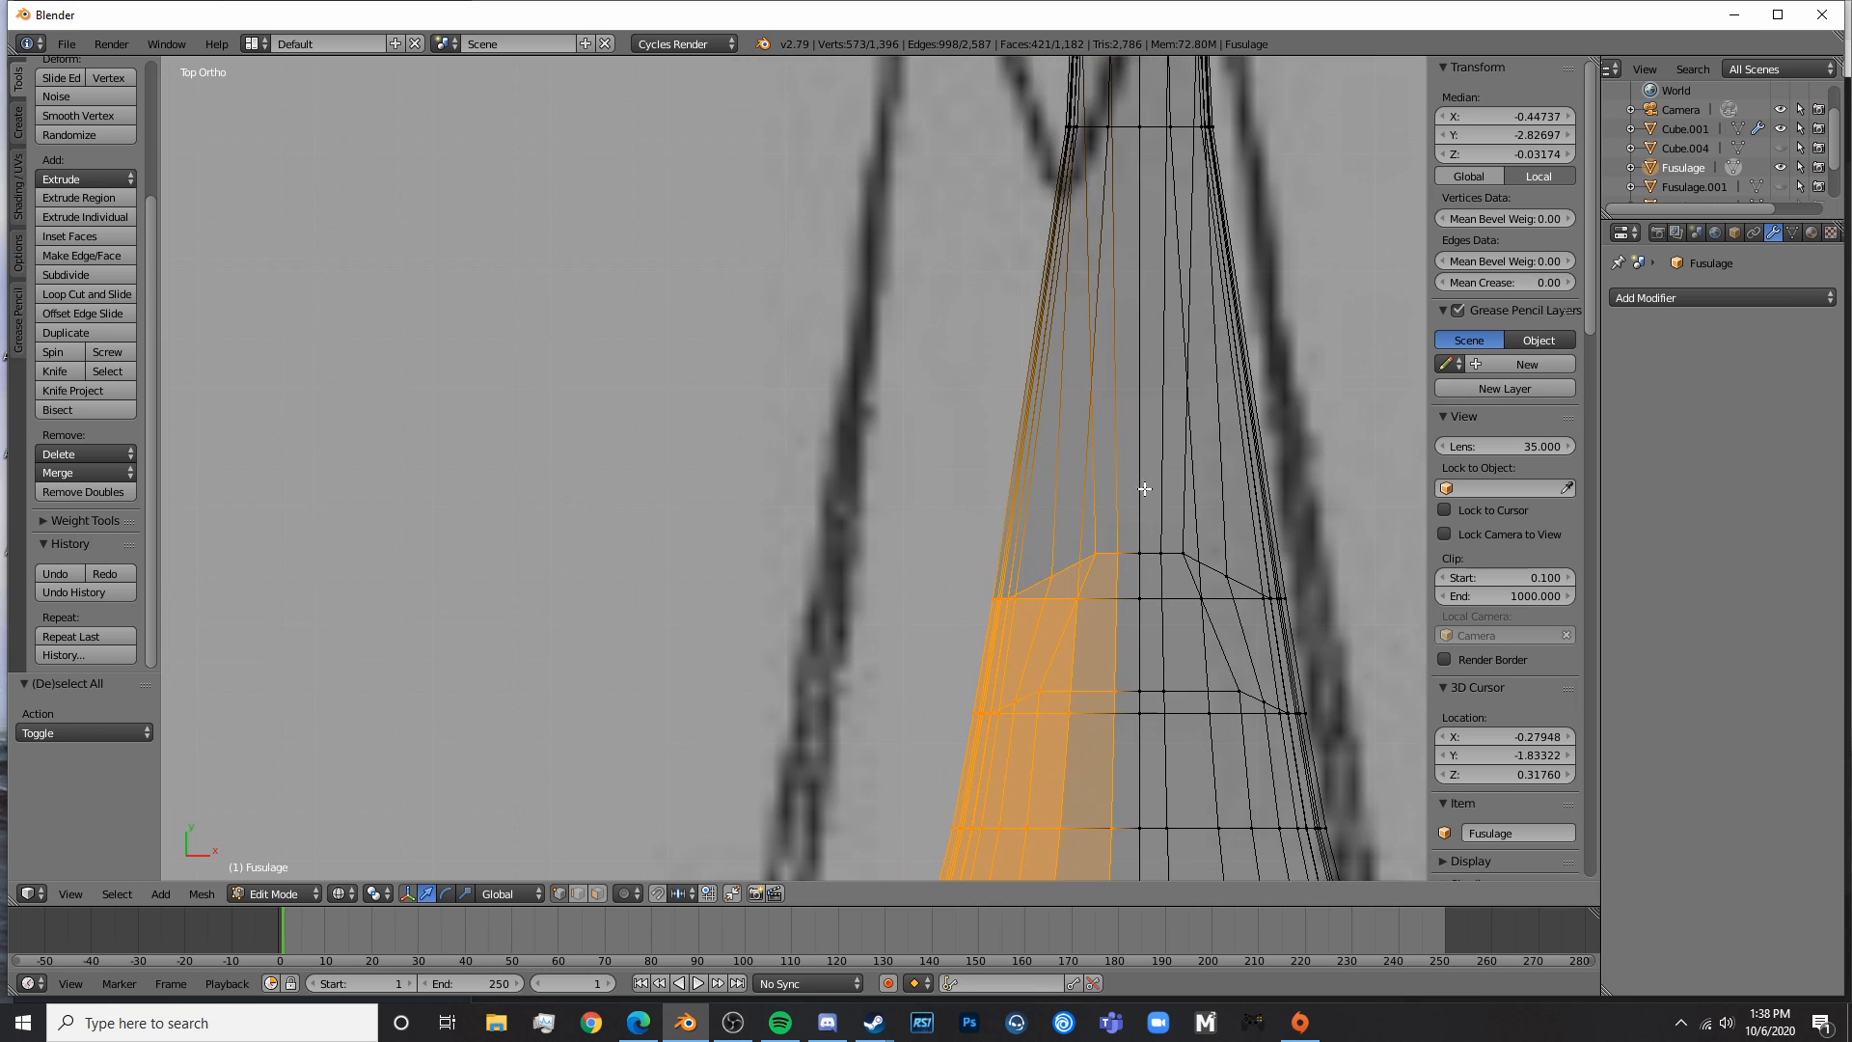
- Add the remaining -X vertices up to the tail end to the selection and delete the whole -X half's vertices
{"action": "key", "text": "b"}
{"action": "left_click_drag", "start_coordinate": [1093, 441], "coordinate": [905, 44]}
{"action": "key", "text": "b"}
{"action": "left_click_drag", "start_coordinate": [1082, 499], "coordinate": [724, 270]}
{"action": "middle_click_drag", "start_coordinate": [1010, 423], "coordinate": [897, 781], "text": "shift"}
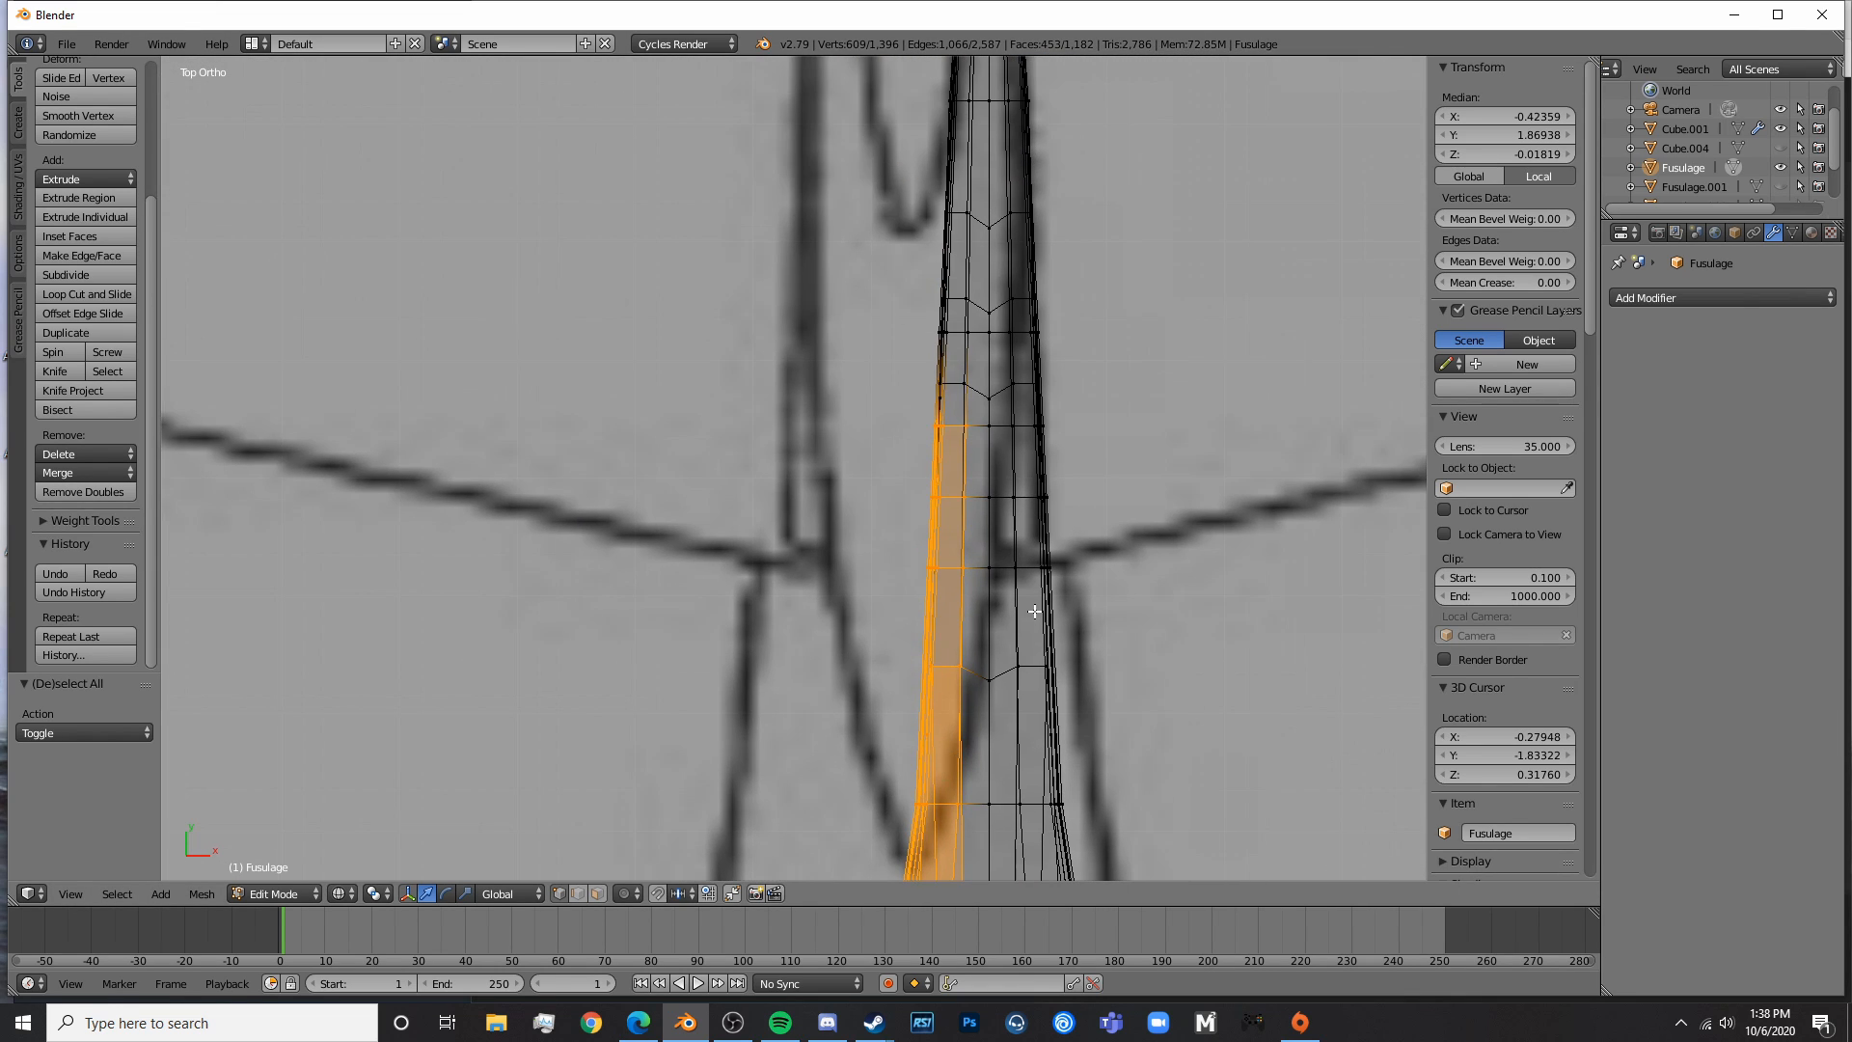
{"action": "left_click_drag", "start_coordinate": [929, 414], "coordinate": [882, 265]}
{"action": "middle_click_drag", "start_coordinate": [994, 328], "coordinate": [909, 640], "text": "shift"}
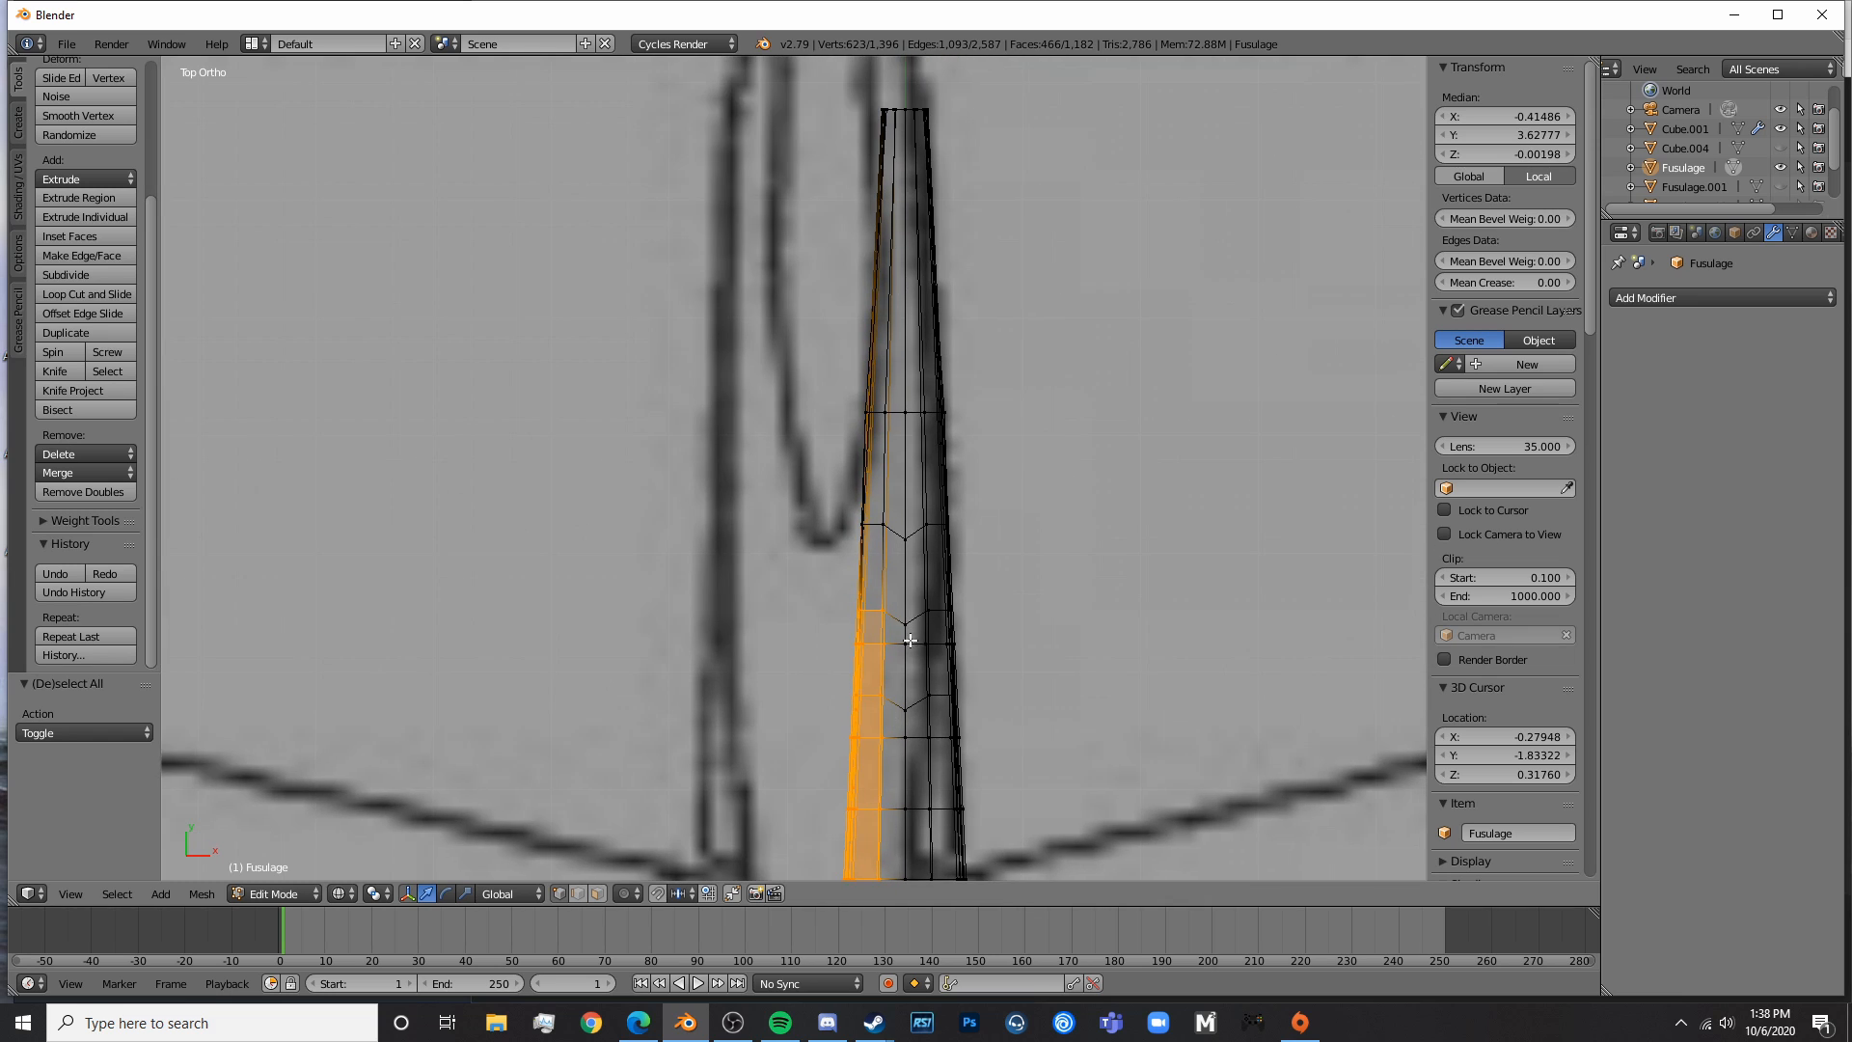
{"action": "left_click_drag", "start_coordinate": [895, 628], "coordinate": [661, 339]}
{"action": "middle_click_drag", "start_coordinate": [823, 534], "coordinate": [859, 762], "text": "shift"}
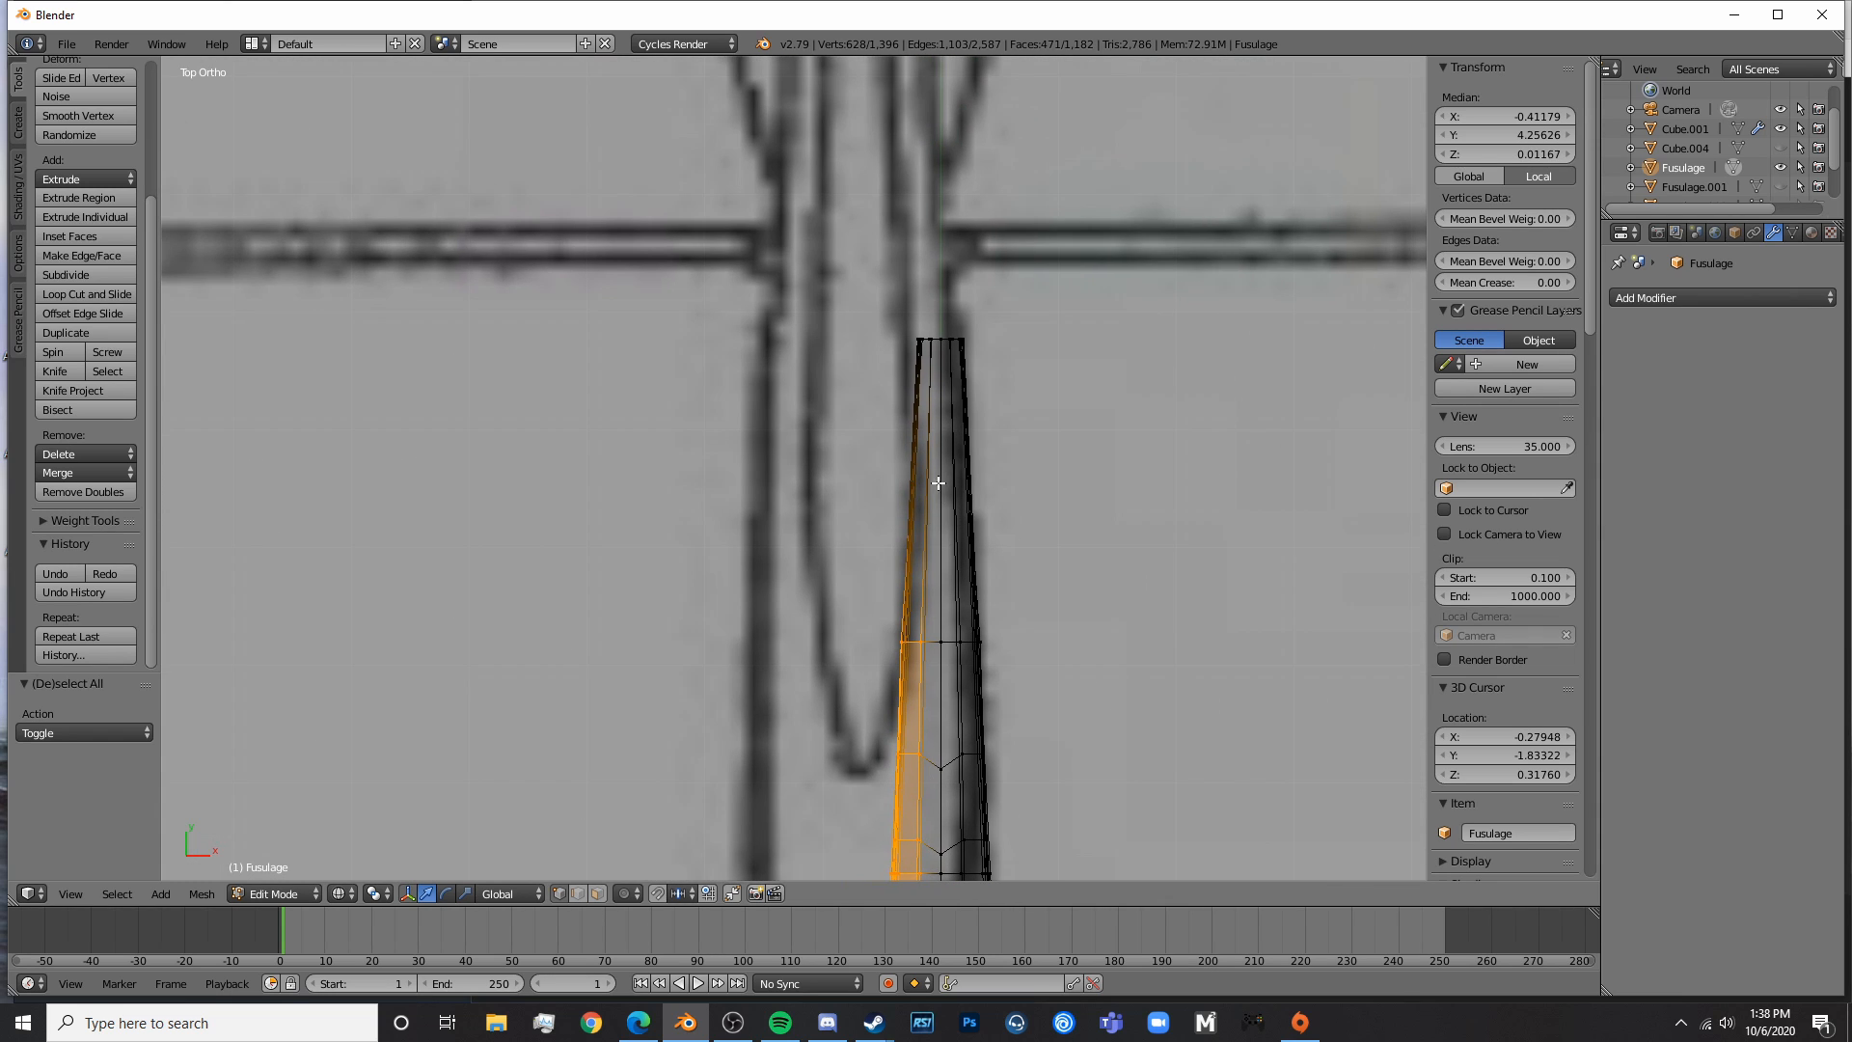
{"action": "left_click_drag", "start_coordinate": [933, 443], "coordinate": [714, 270]}
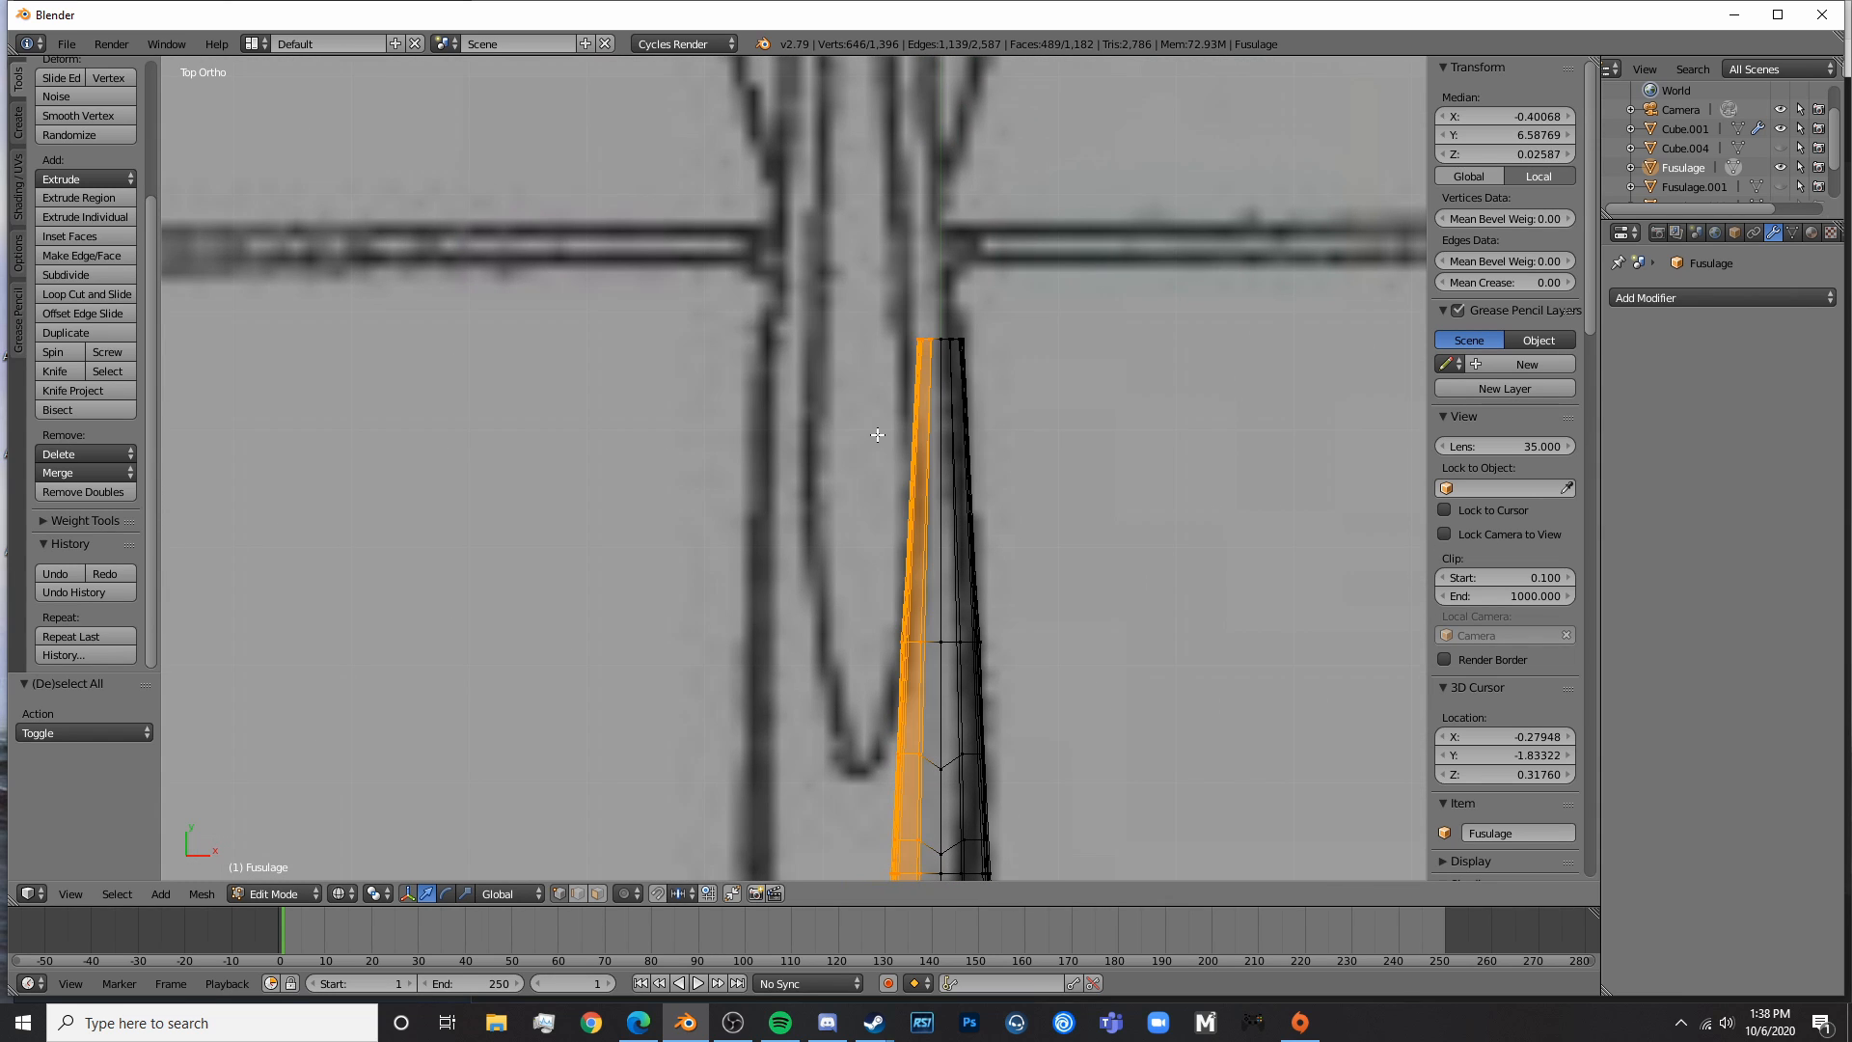
{"action": "key", "text": "x"}
{"action": "left_click", "coordinate": [876, 394]}
- Inspect the remaining +X half of the fuselage around the cabin and nose in solid and wireframe display
{"action": "scroll", "coordinate": [993, 534], "scroll_direction": "down", "scroll_amount": 11}
{"action": "key", "text": "Tab"}
{"action": "key", "text": "z"}
{"action": "middle_click_drag", "start_coordinate": [973, 848], "coordinate": [989, 231], "text": "shift"}
{"action": "middle_click_drag", "start_coordinate": [968, 772], "coordinate": [971, 513], "text": "shift"}
{"action": "scroll", "coordinate": [883, 488], "scroll_direction": "up", "scroll_amount": 1}
{"action": "key", "text": "Tab"}
{"action": "key", "text": "z"}
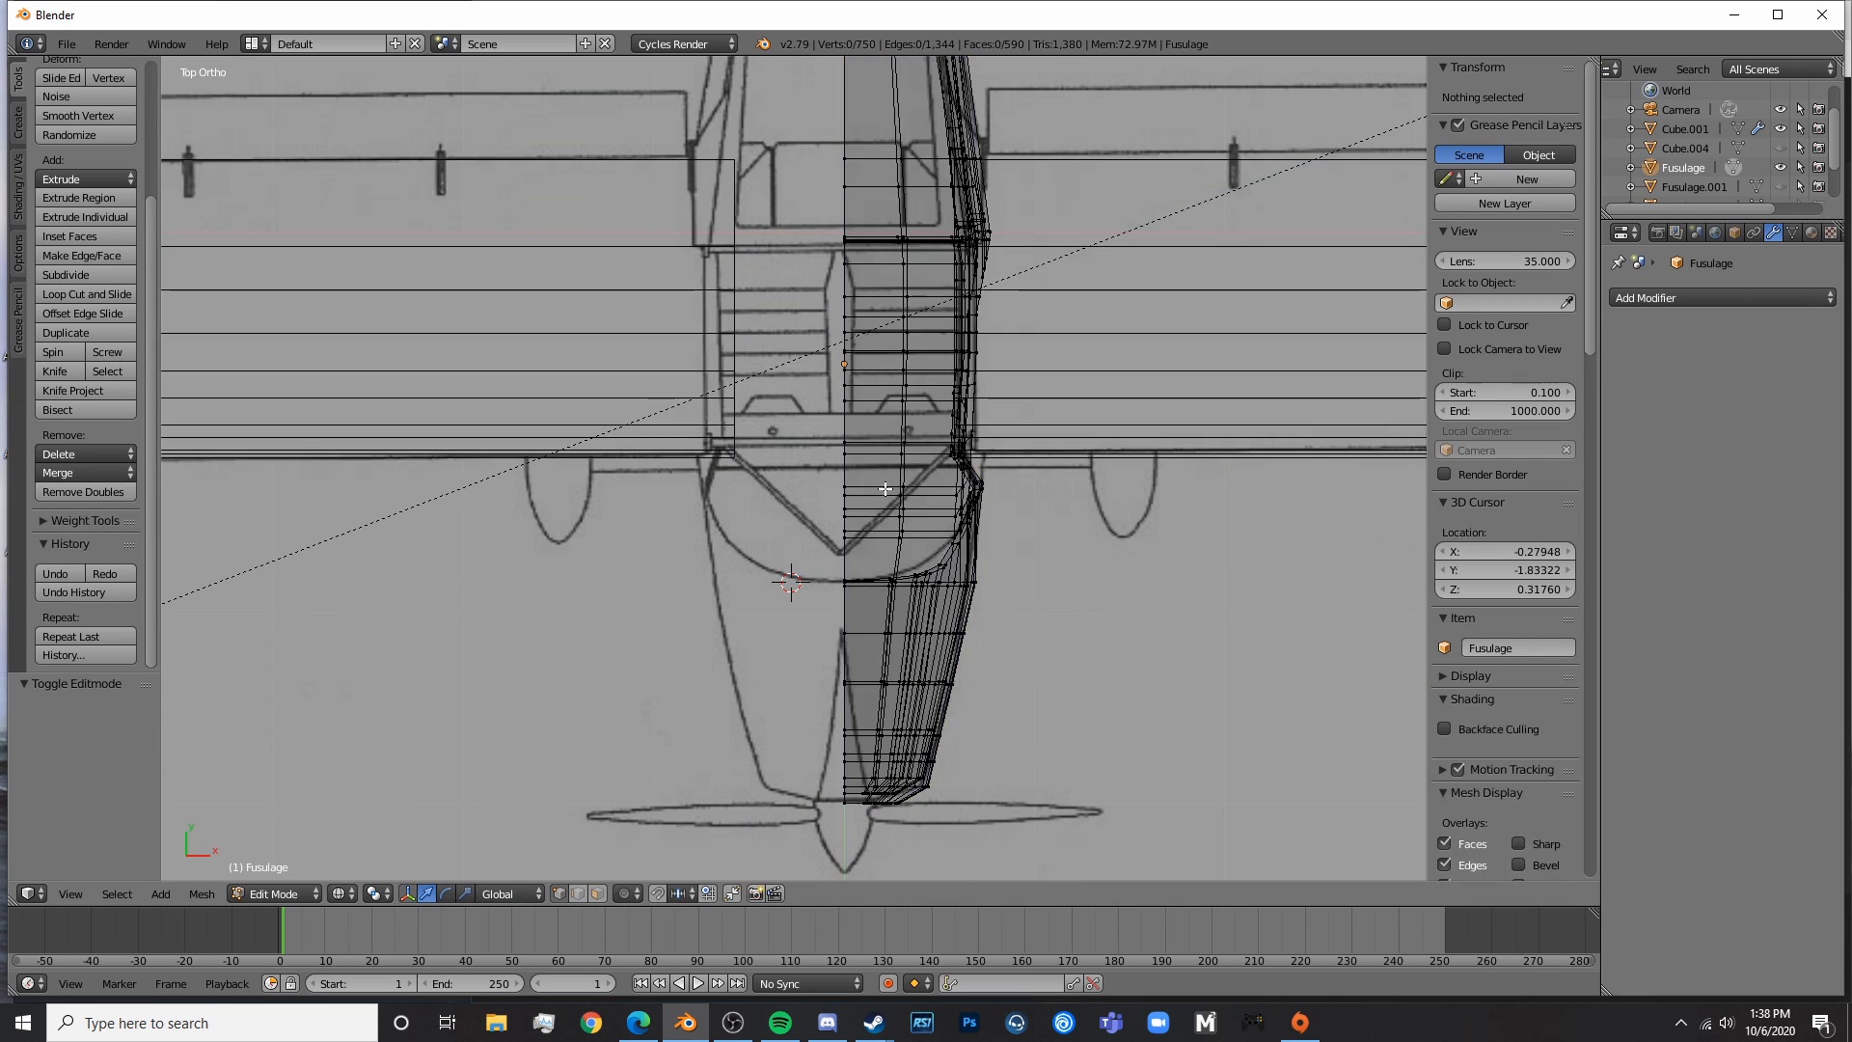
{"action": "key", "text": "Tab"}
{"action": "key", "text": "z"}
{"action": "middle_click_drag", "start_coordinate": [765, 667], "coordinate": [1184, 324]}
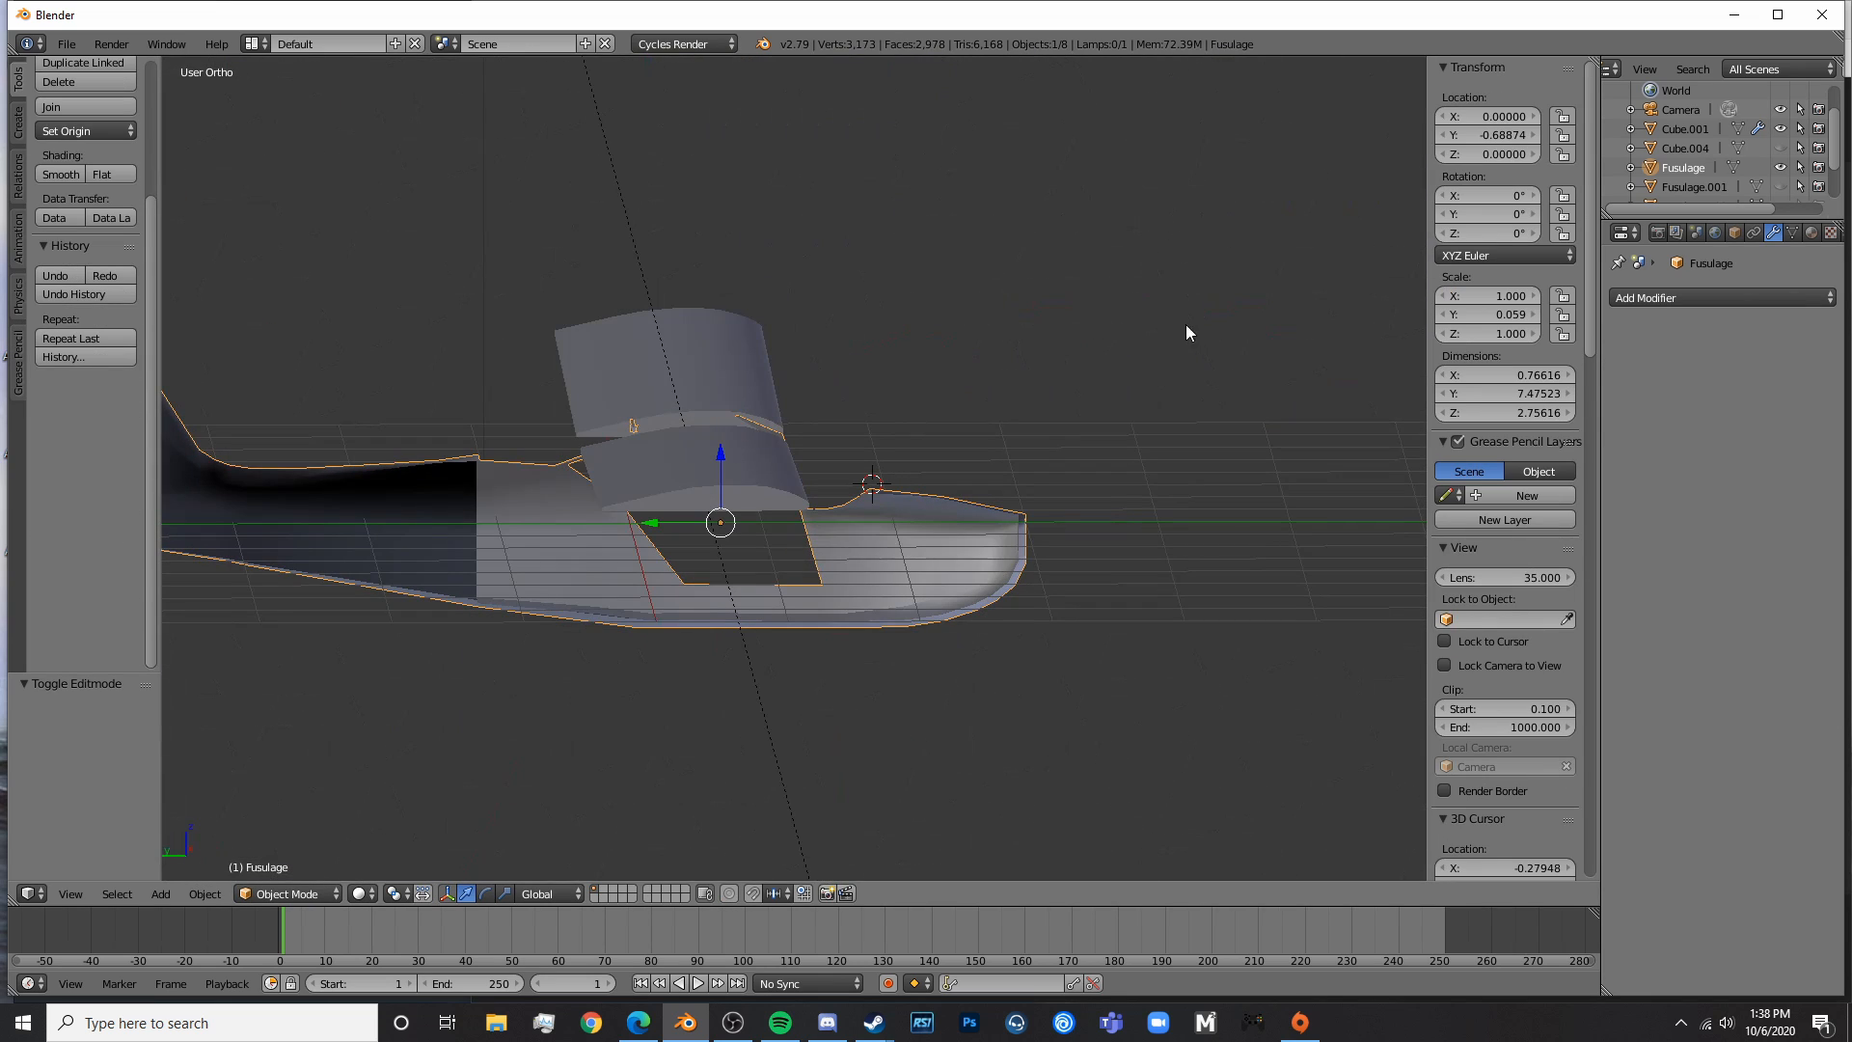
- Add a Mirror modifier on the X axis to the half fuselage
{"action": "left_click", "coordinate": [1684, 299]}
{"action": "middle_click_drag", "start_coordinate": [1103, 459], "coordinate": [713, 490]}
{"action": "left_click", "coordinate": [1671, 293]}
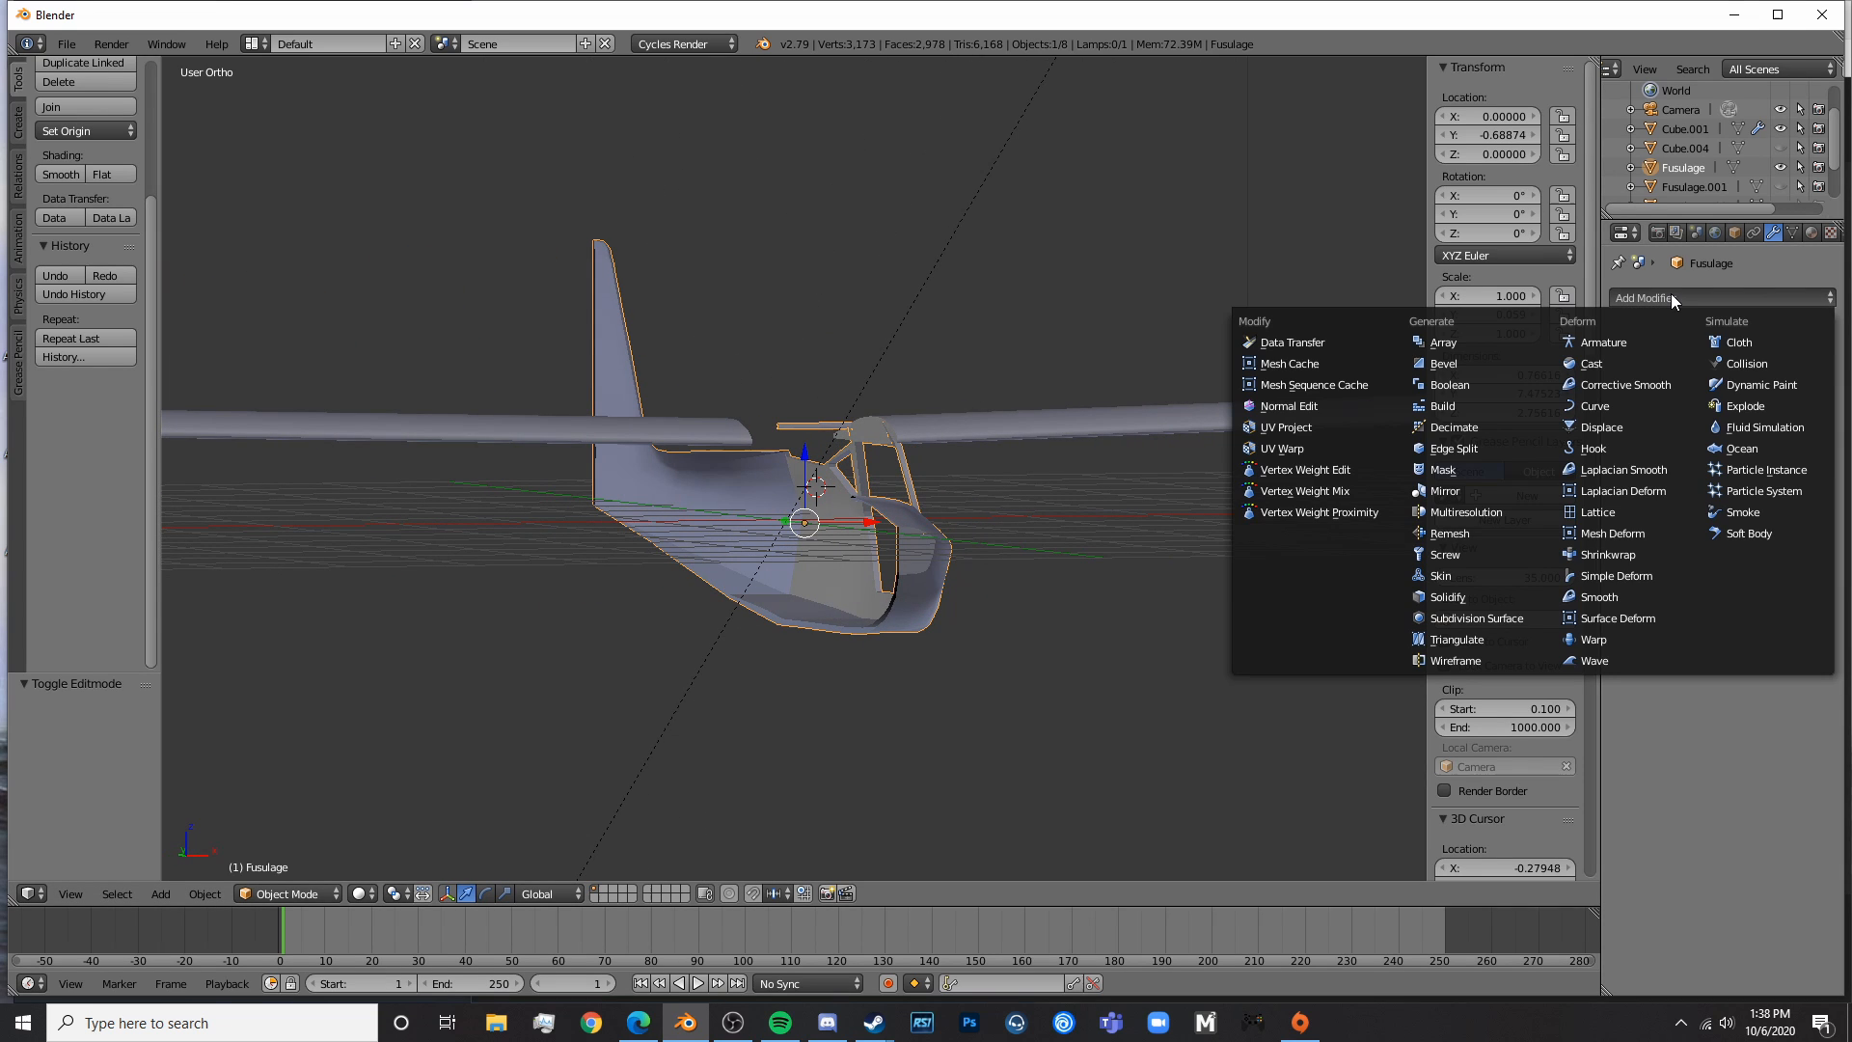
{"action": "left_click", "coordinate": [1472, 484]}
{"action": "middle_click_drag", "start_coordinate": [814, 613], "coordinate": [933, 663]}
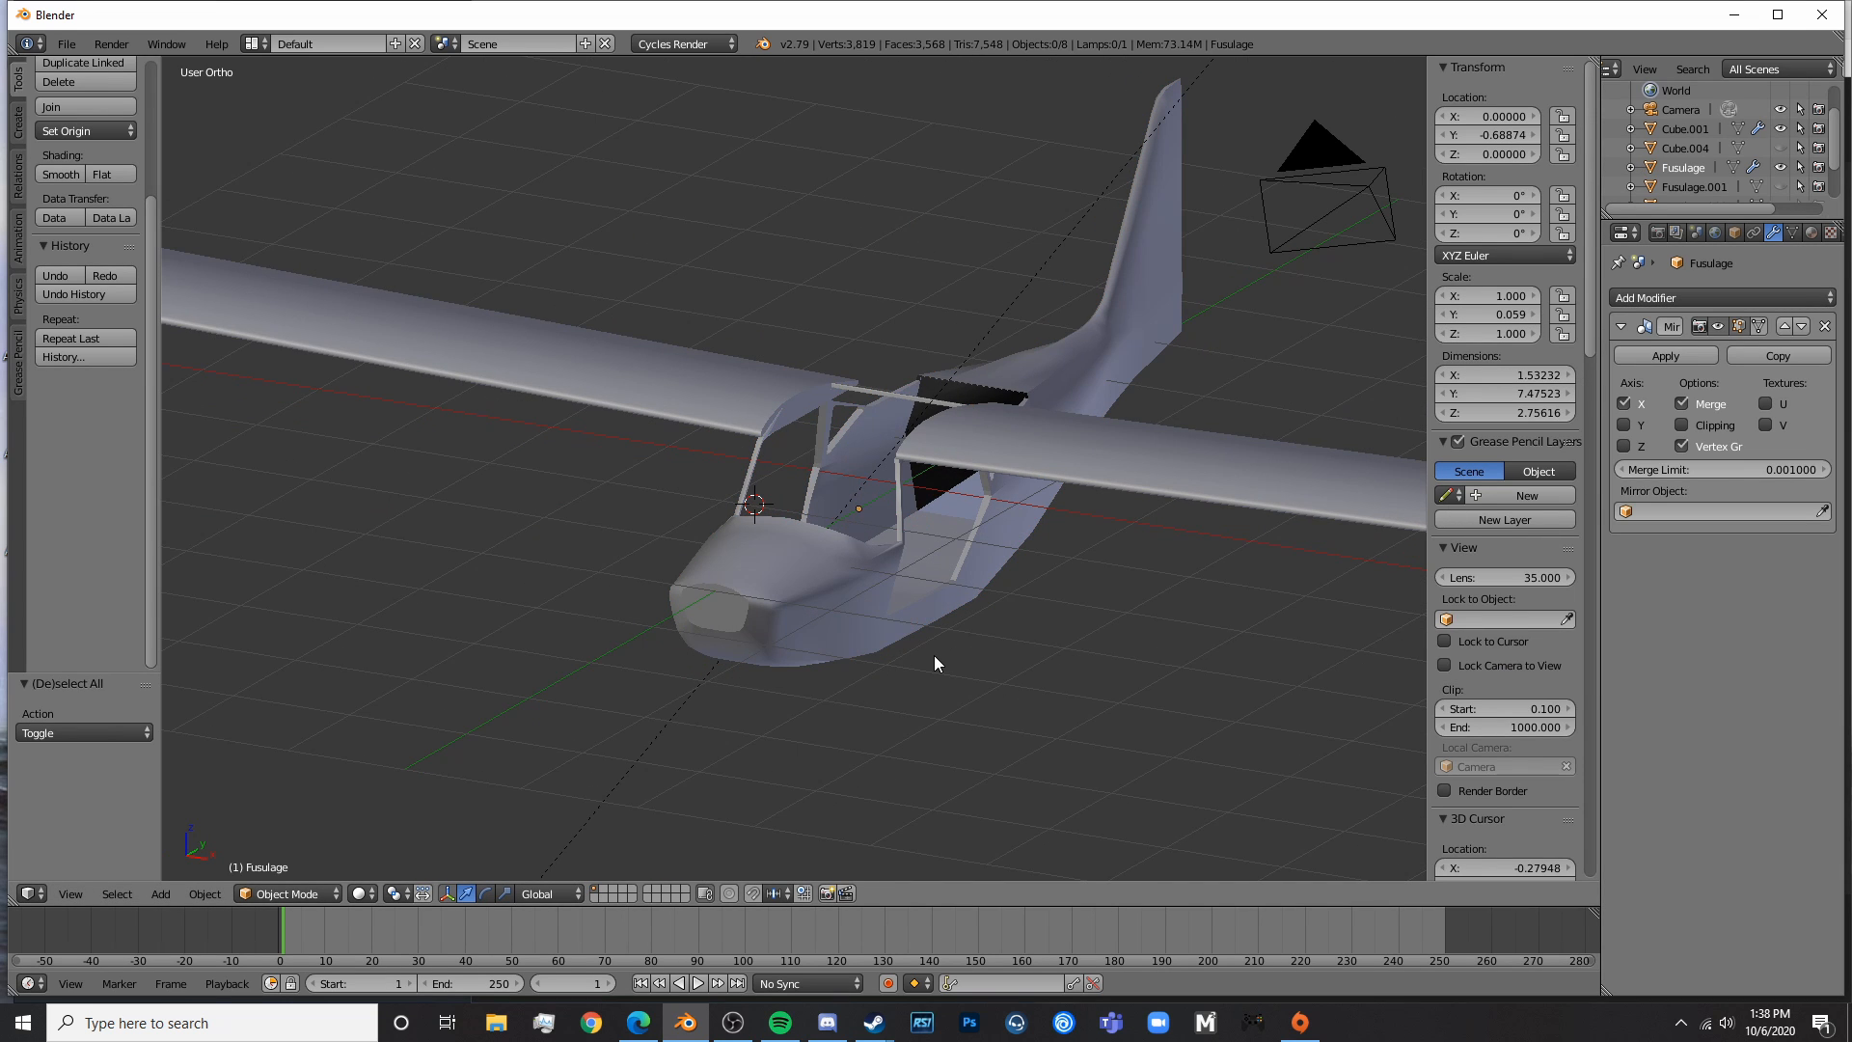
- Examine the mirrored cabin frame, opening the fuselage mesh for editing where the windshield pillar meets the wing root
{"action": "middle_click_drag", "start_coordinate": [1042, 592], "coordinate": [965, 633]}
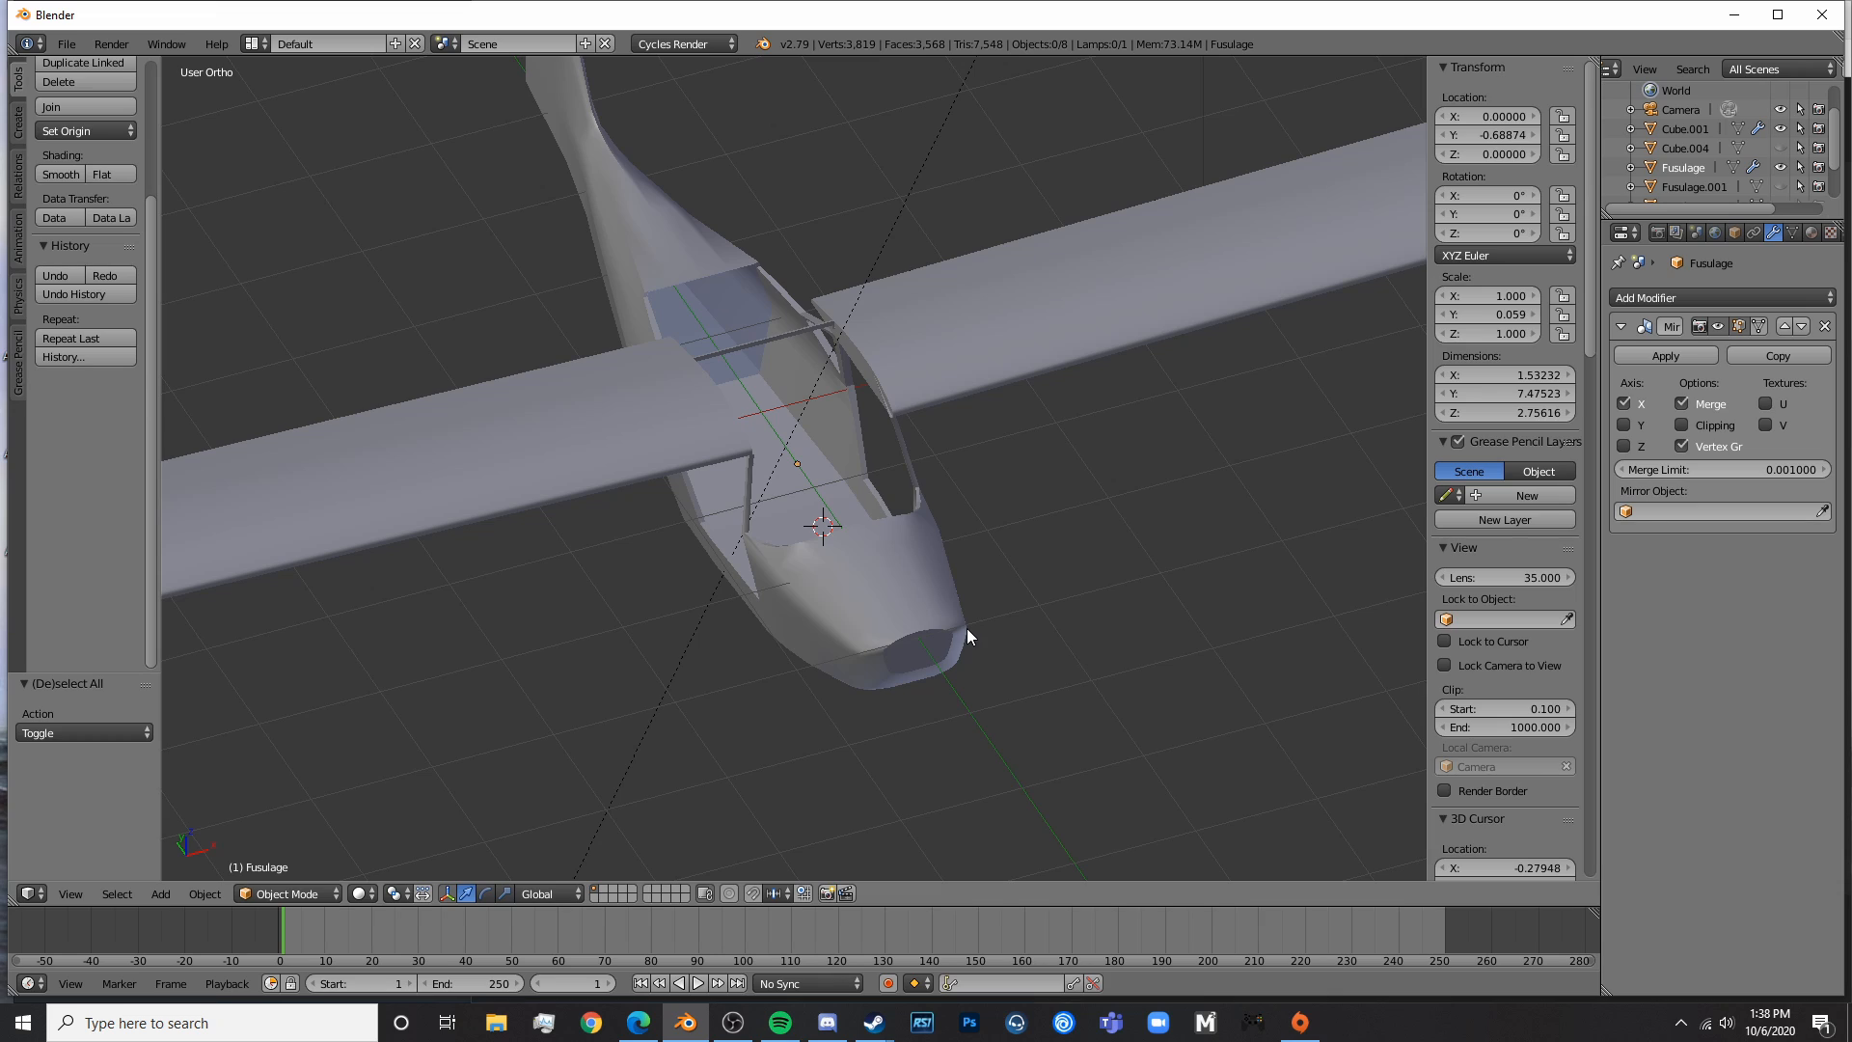
{"action": "scroll", "coordinate": [967, 627], "scroll_direction": "up", "scroll_amount": 6}
{"action": "middle_click_drag", "start_coordinate": [1129, 458], "coordinate": [682, 667], "text": "shift"}
{"action": "scroll", "coordinate": [683, 667], "scroll_direction": "up", "scroll_amount": 3}
{"action": "middle_click_drag", "start_coordinate": [814, 502], "coordinate": [931, 434]}
{"action": "middle_click_drag", "start_coordinate": [883, 540], "coordinate": [956, 756], "text": "shift"}
{"action": "key", "text": "Tab"}
{"action": "scroll", "coordinate": [614, 520], "scroll_direction": "up", "scroll_amount": 4}
{"action": "middle_click_drag", "start_coordinate": [859, 728], "coordinate": [951, 746]}
{"action": "middle_click_drag", "start_coordinate": [744, 526], "coordinate": [979, 573], "text": "shift"}
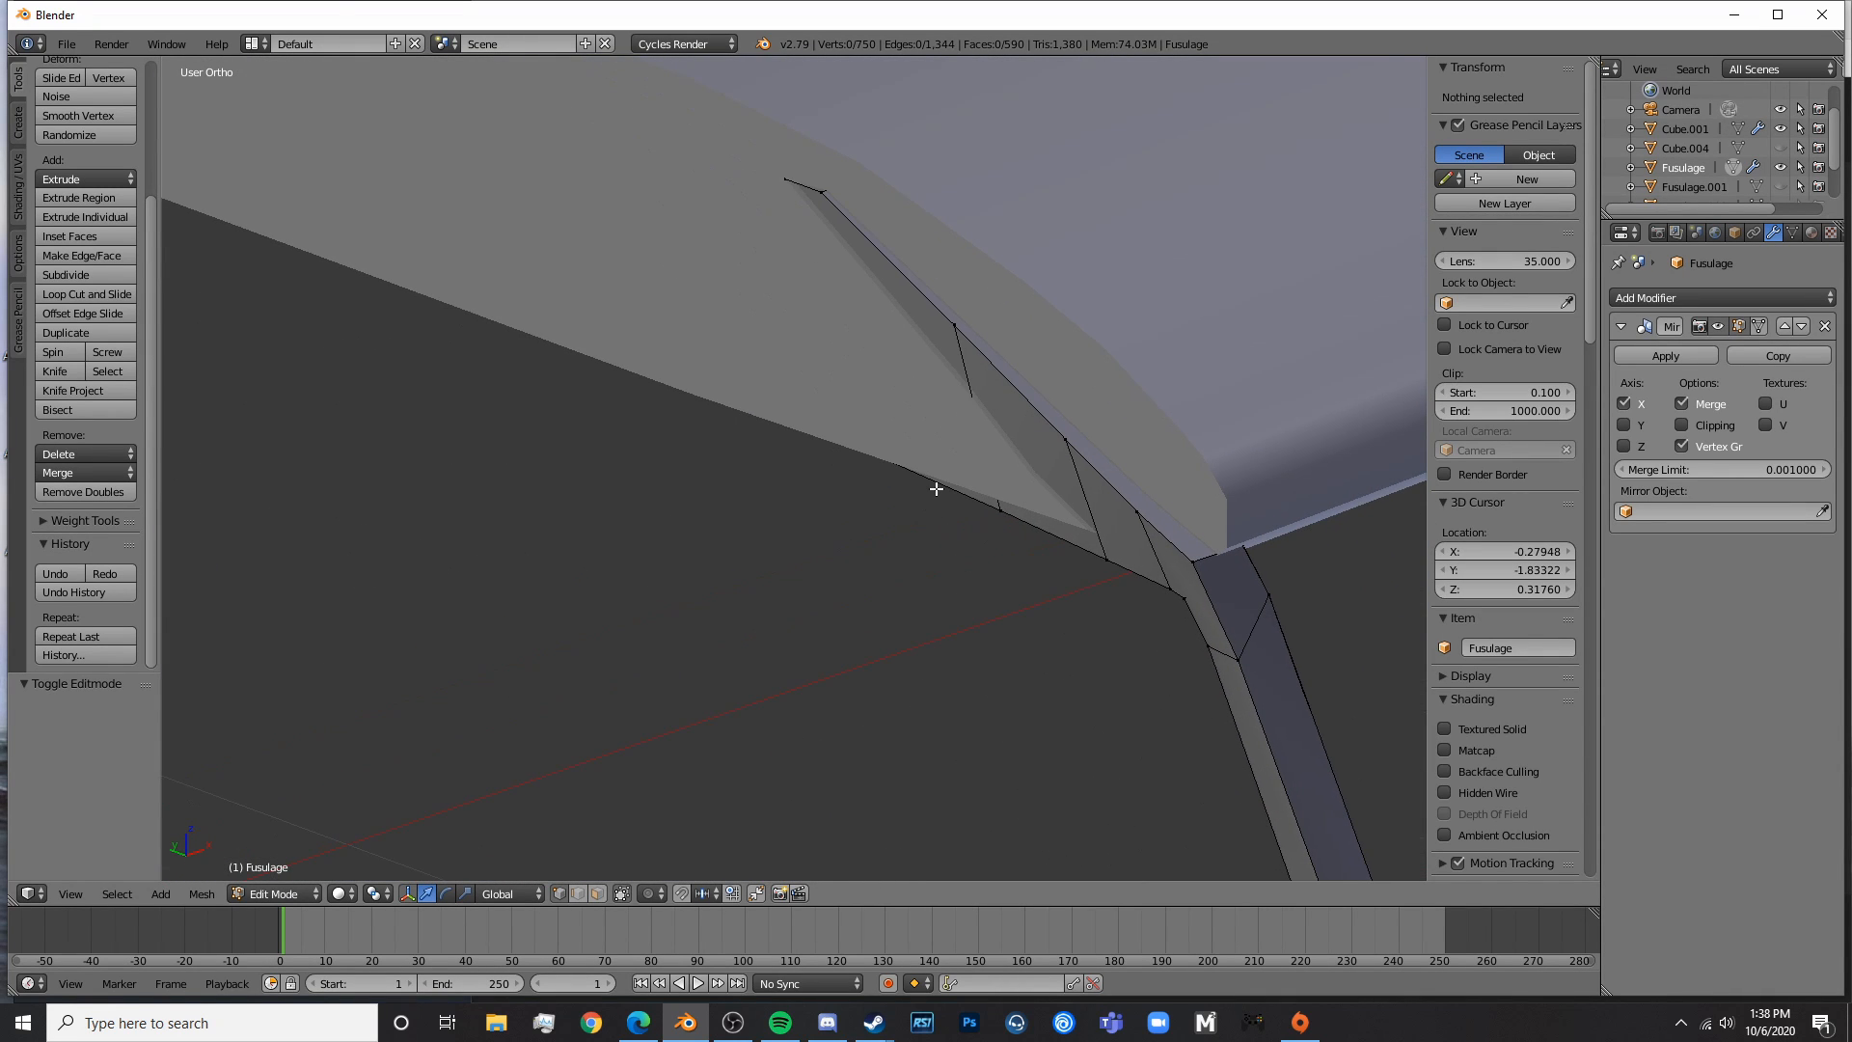
- Select the vertices along the cabin frame's lower edge beneath the wing and check them against the wing root
{"action": "right_click", "coordinate": [997, 507]}
{"action": "middle_click_drag", "start_coordinate": [997, 508], "coordinate": [905, 485]}
{"action": "key", "text": "z"}
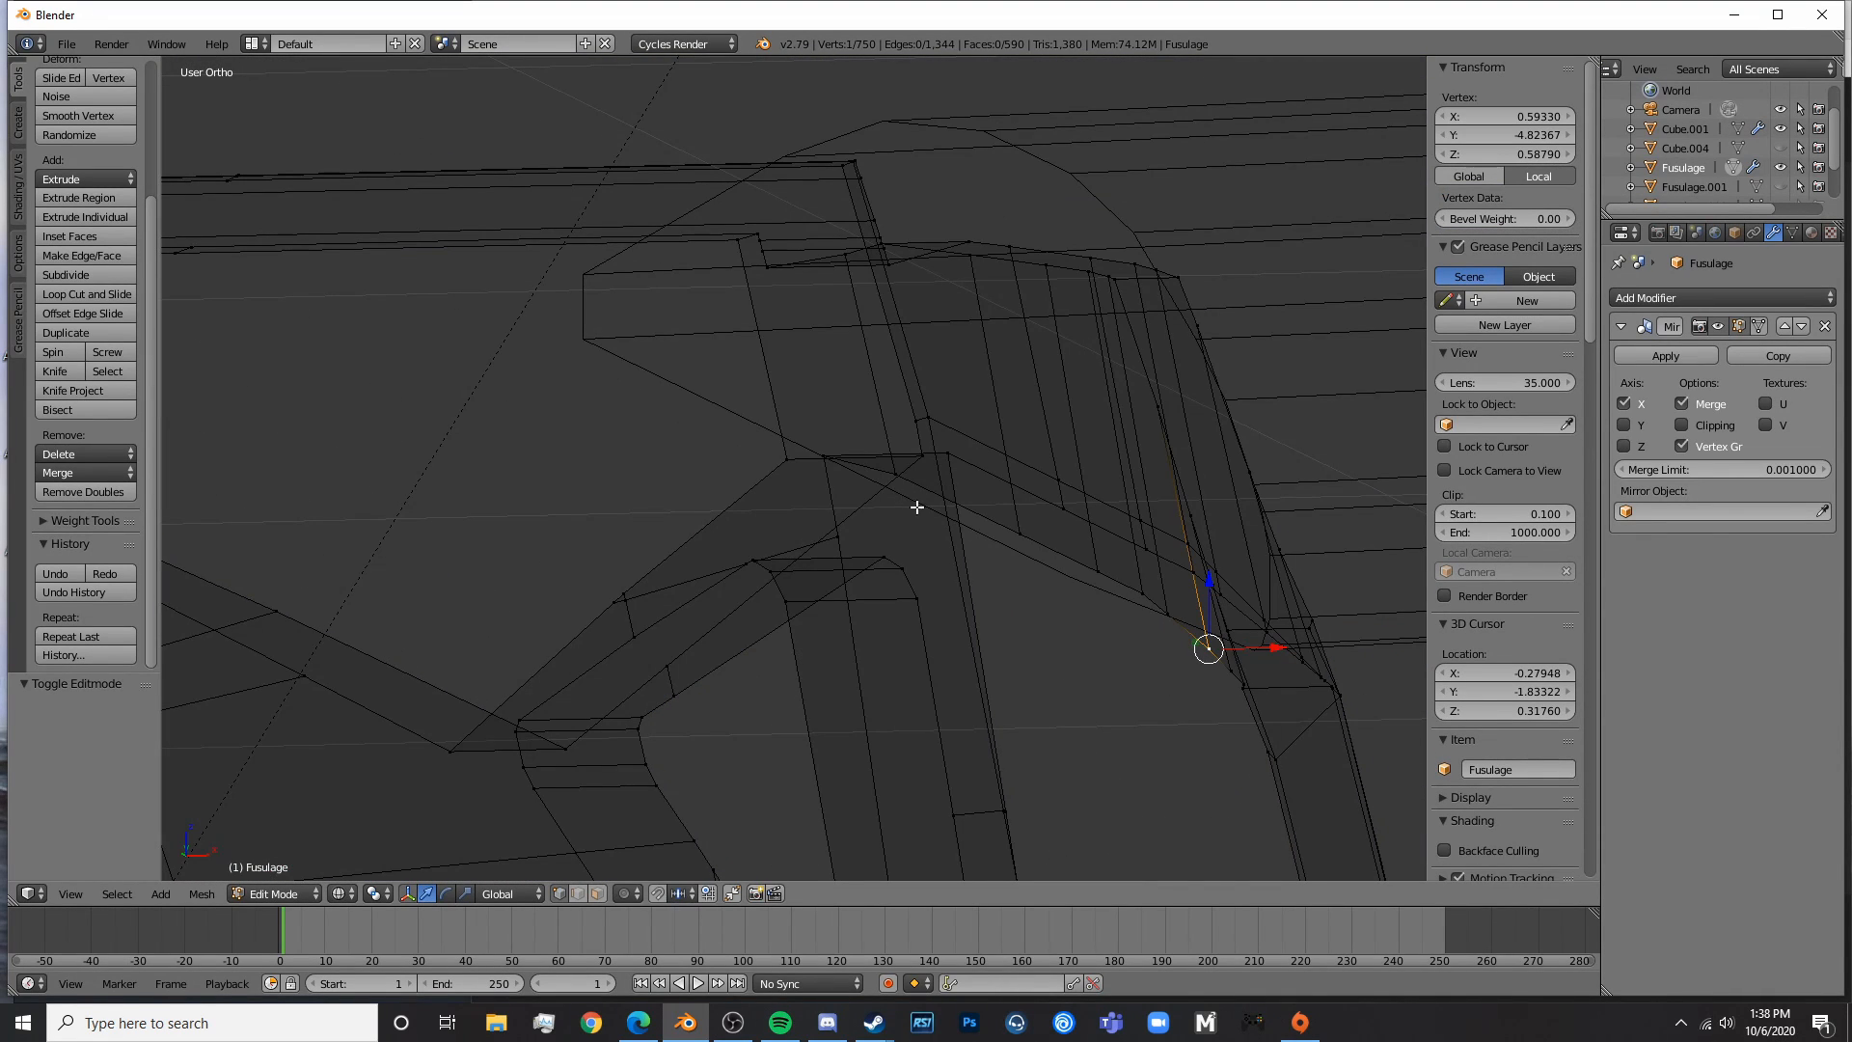
{"action": "key", "text": "z"}
{"action": "middle_click_drag", "start_coordinate": [1104, 615], "coordinate": [1080, 560]}
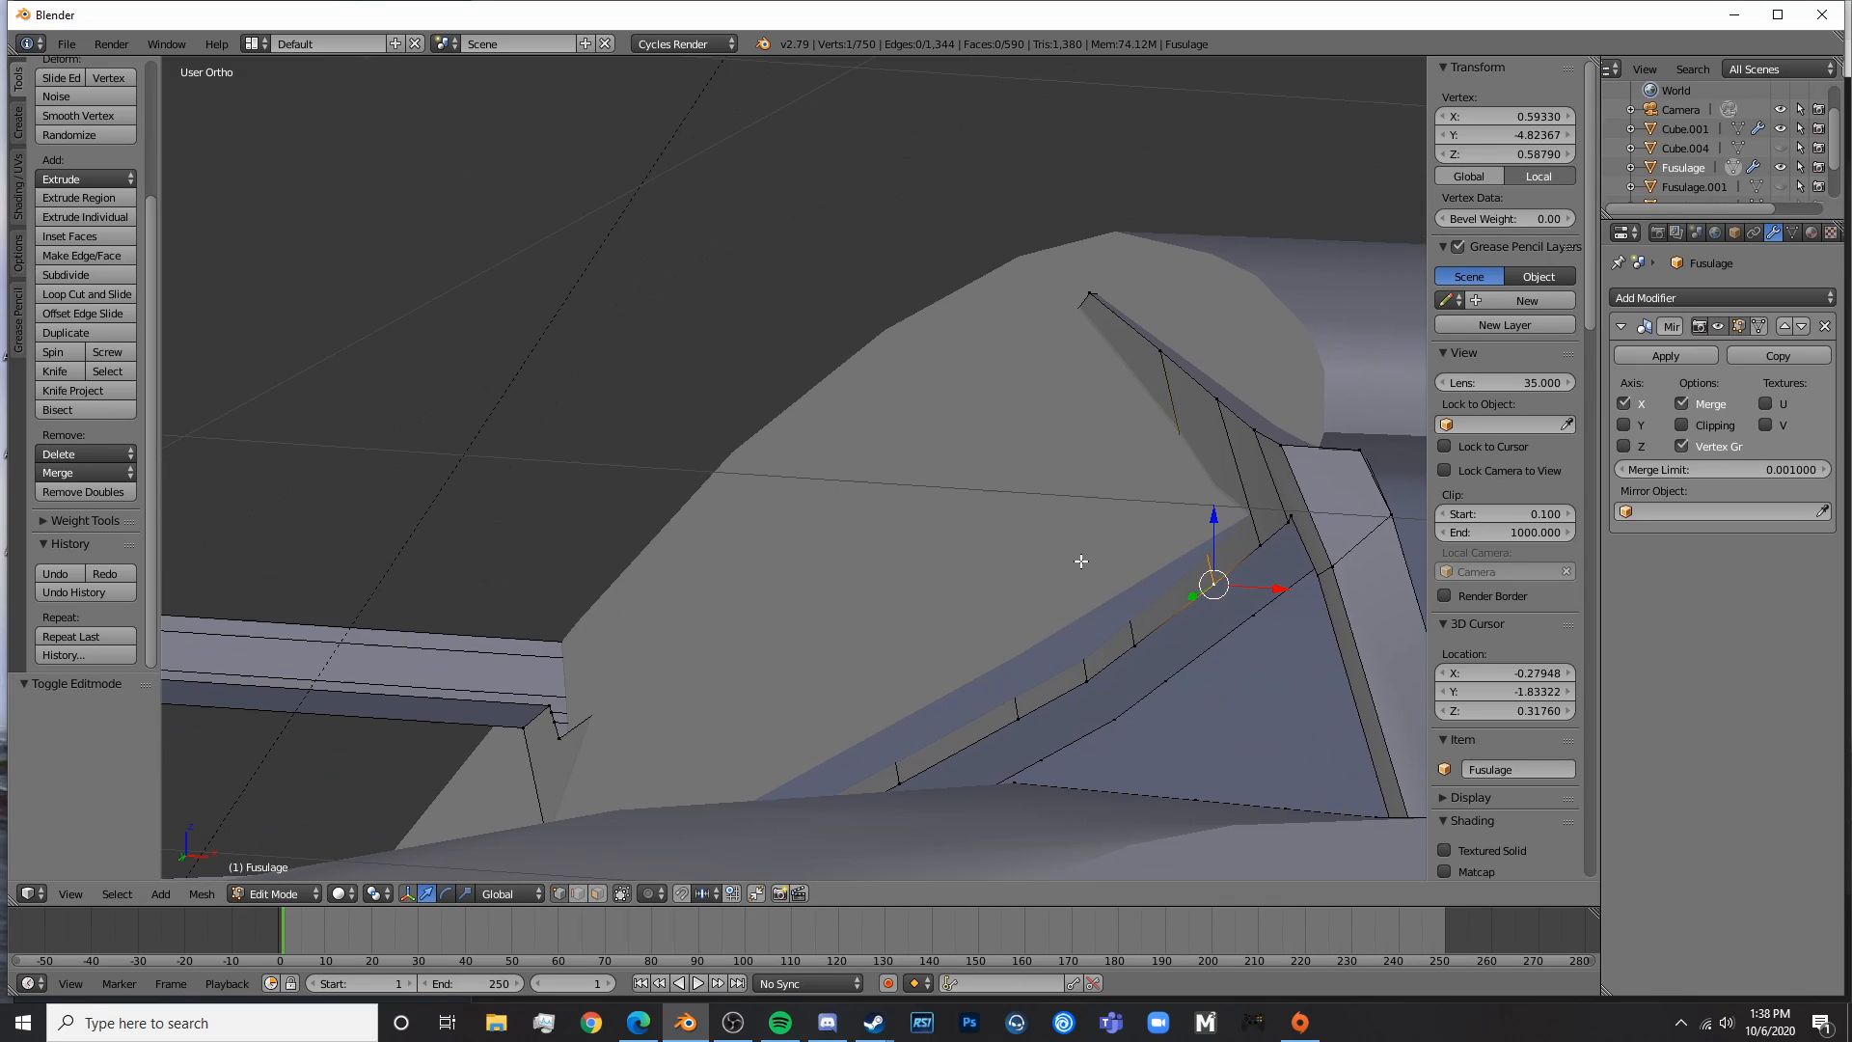
{"action": "right_click", "coordinate": [1086, 681], "text": "ctrl"}
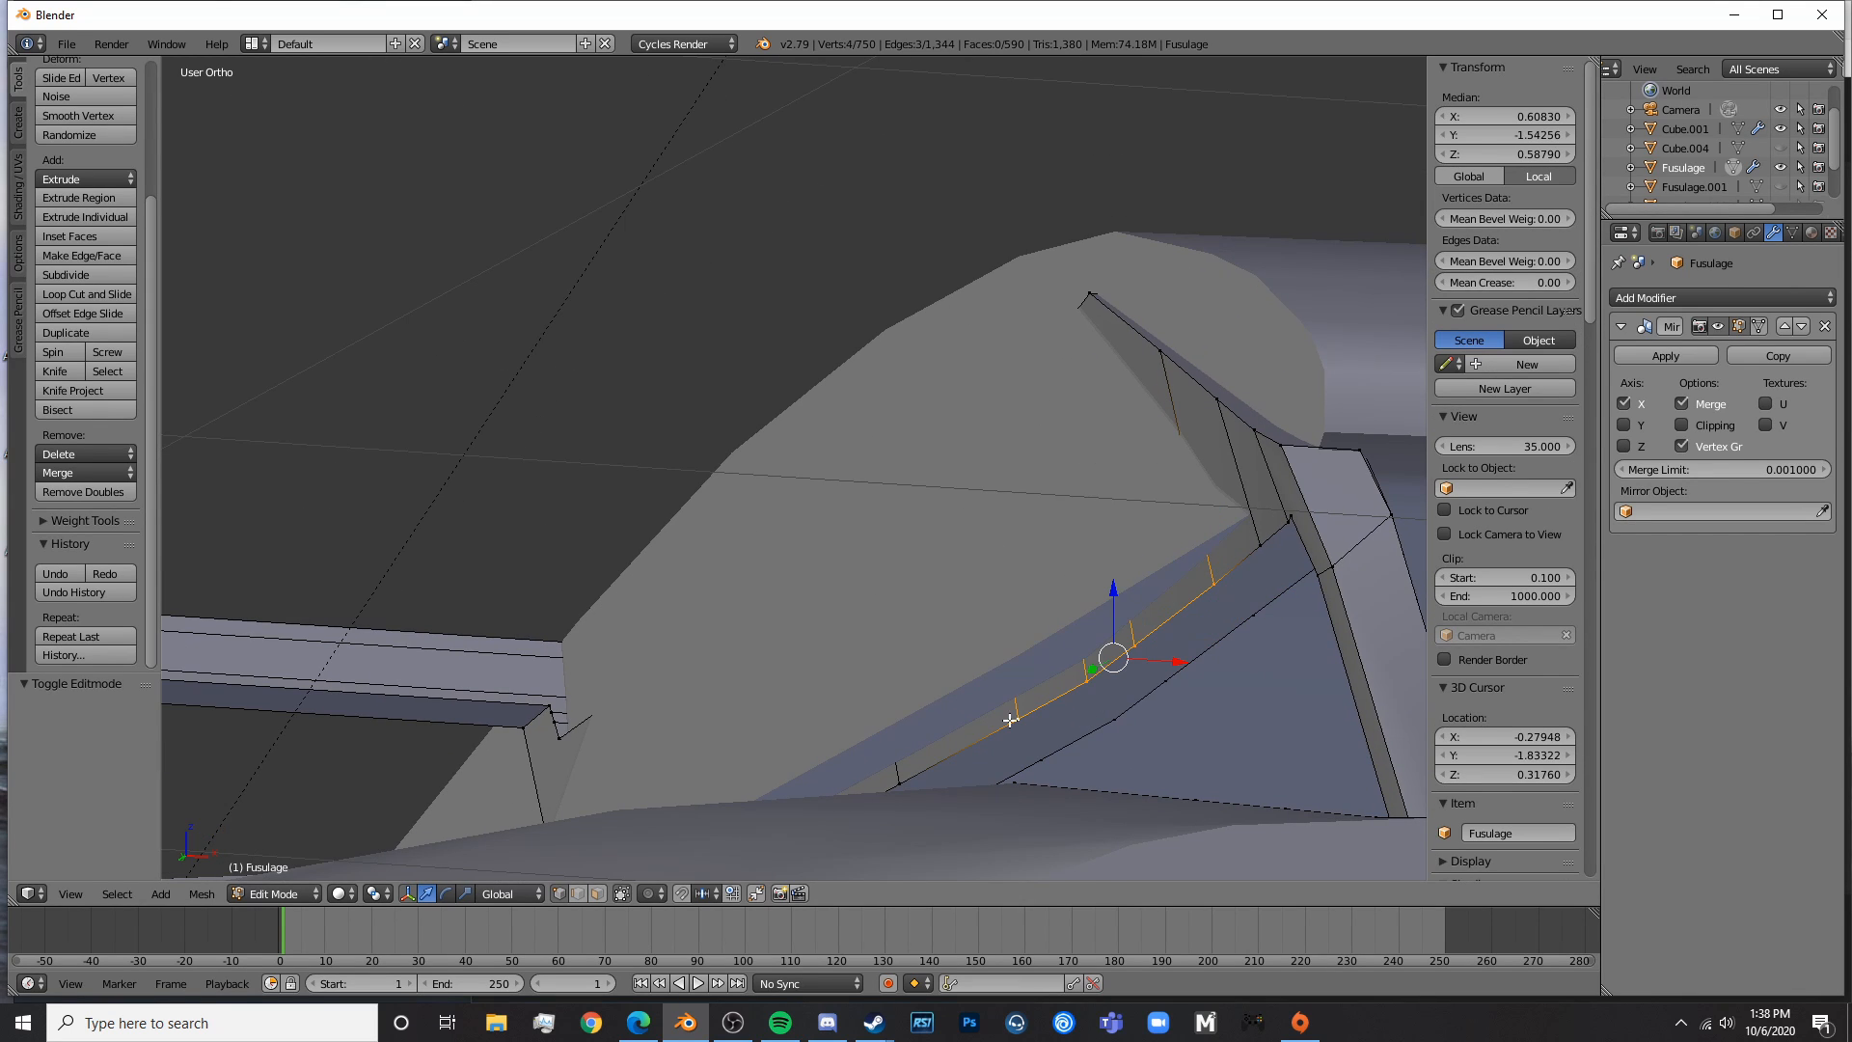
{"action": "scroll", "coordinate": [893, 765], "scroll_direction": "down", "scroll_amount": 5}
{"action": "middle_click_drag", "start_coordinate": [967, 732], "coordinate": [873, 648]}
- Open the wing mesh, select all vertices at its root end, and nudge them slightly along X to fit the cabin frame
{"action": "key", "text": "Tab"}
{"action": "right_click", "coordinate": [910, 390]}
{"action": "key", "text": "Tab"}
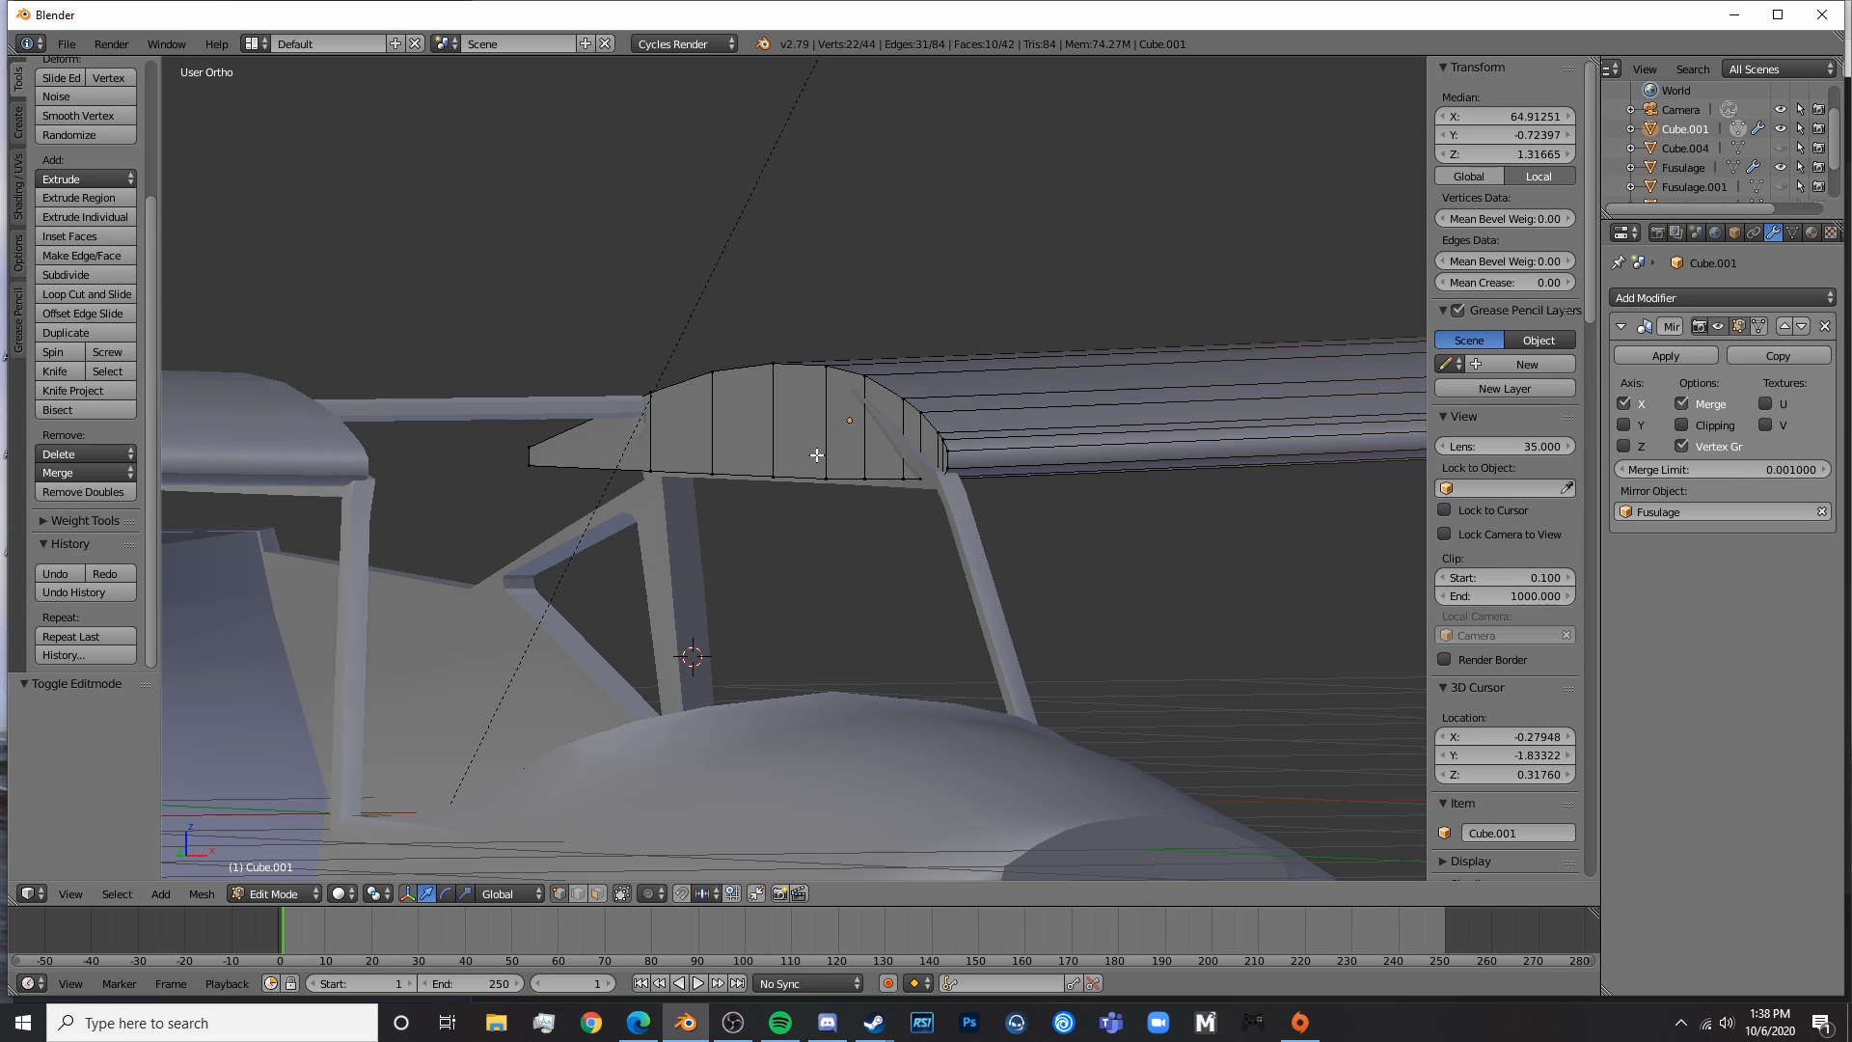
{"action": "key", "text": "a"}
{"action": "key", "text": "a"}
{"action": "key", "text": "a"}
{"action": "key", "text": "z"}
{"action": "scroll", "coordinate": [926, 466], "scroll_direction": "down", "scroll_amount": 5}
{"action": "key", "text": "c"}
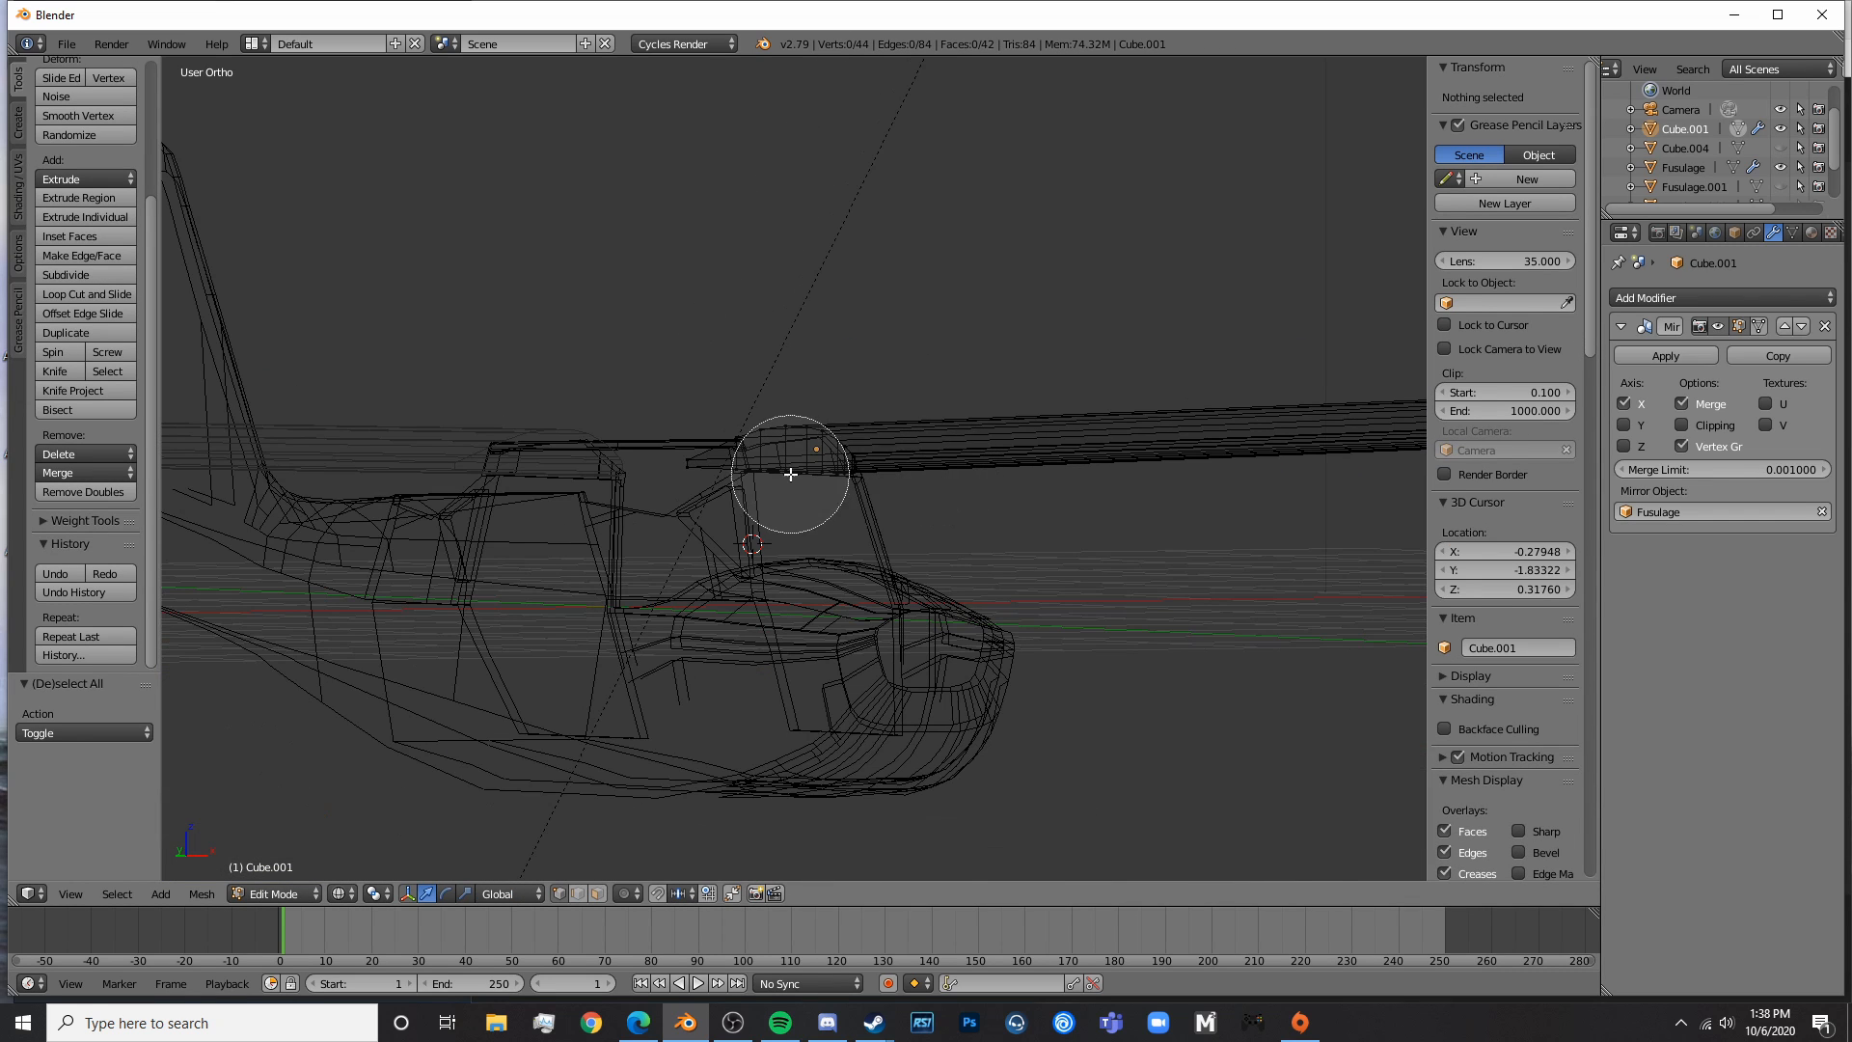
{"action": "mouse_move", "coordinate": [790, 475]}
{"action": "left_mouse_down"}
{"action": "mouse_move", "coordinate": [744, 454]}
{"action": "mouse_move", "coordinate": [832, 454]}
{"action": "left_mouse_up"}
{"action": "right_click", "coordinate": [830, 455]}
{"action": "key", "text": "z"}
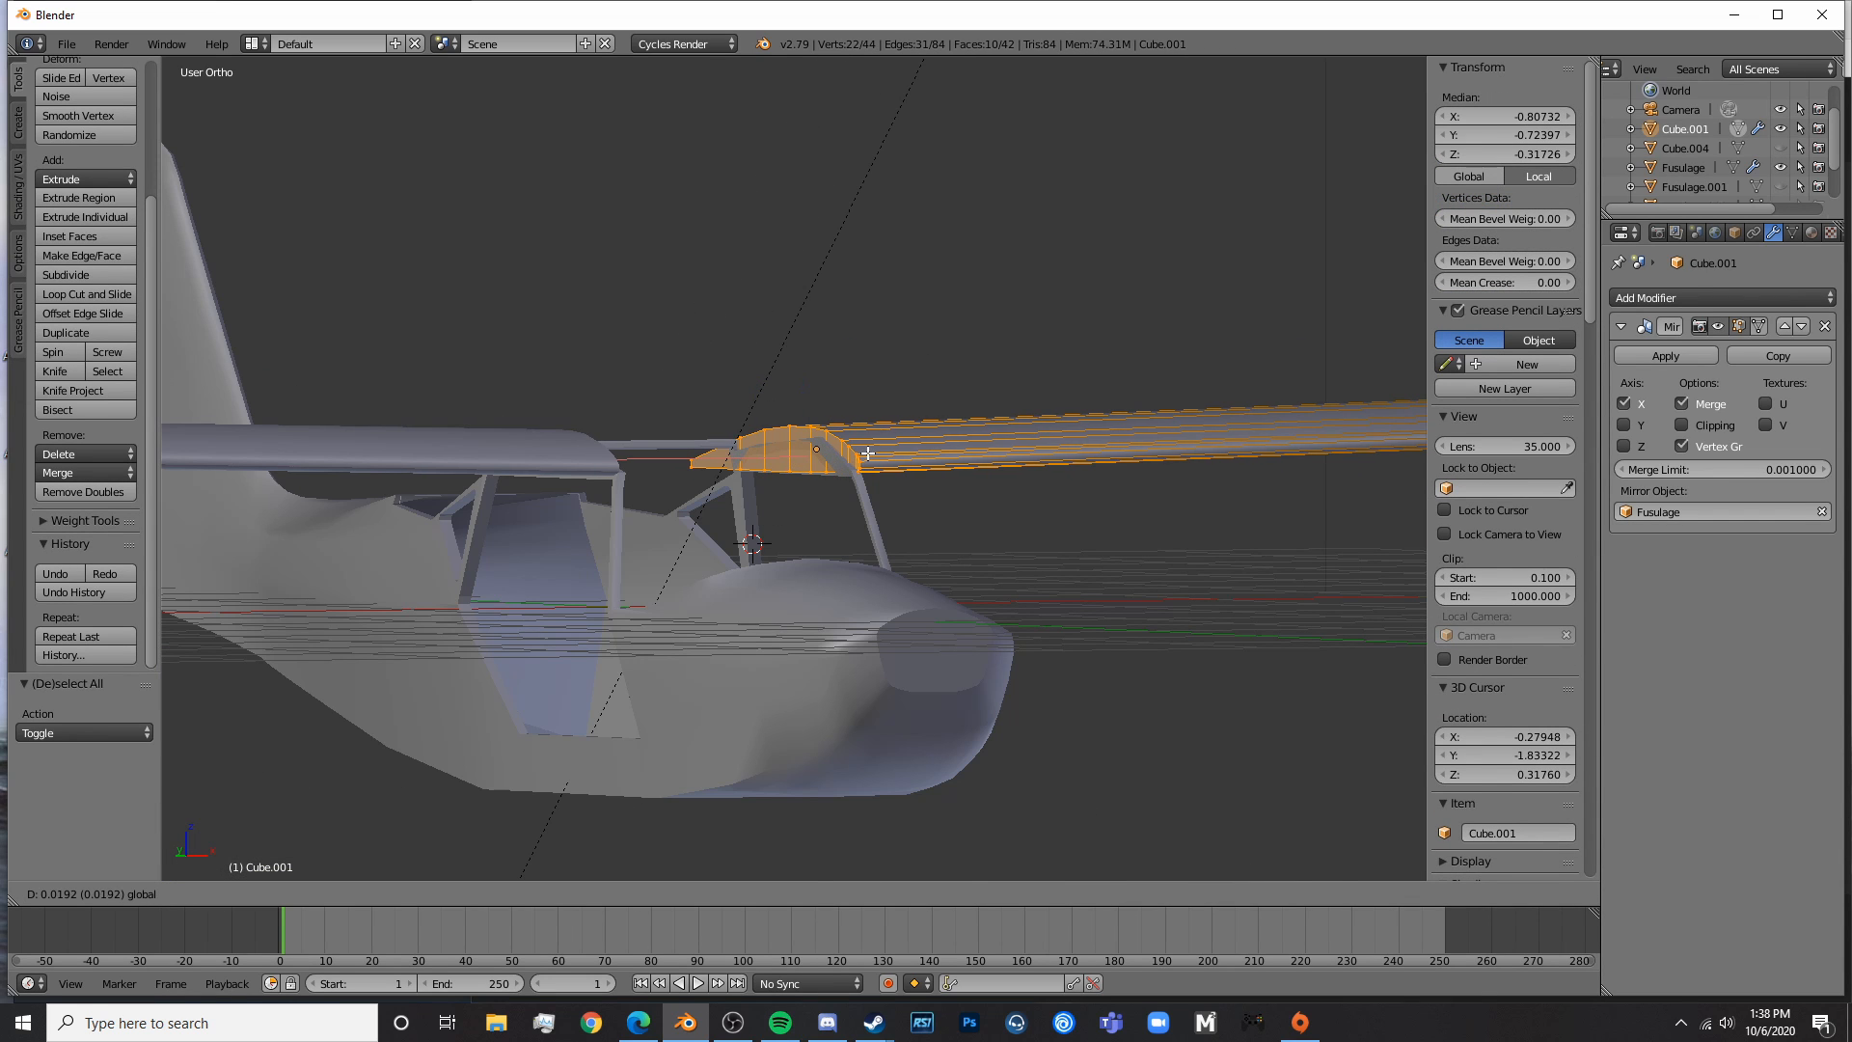
{"action": "middle_click_drag", "start_coordinate": [855, 463], "coordinate": [738, 472]}
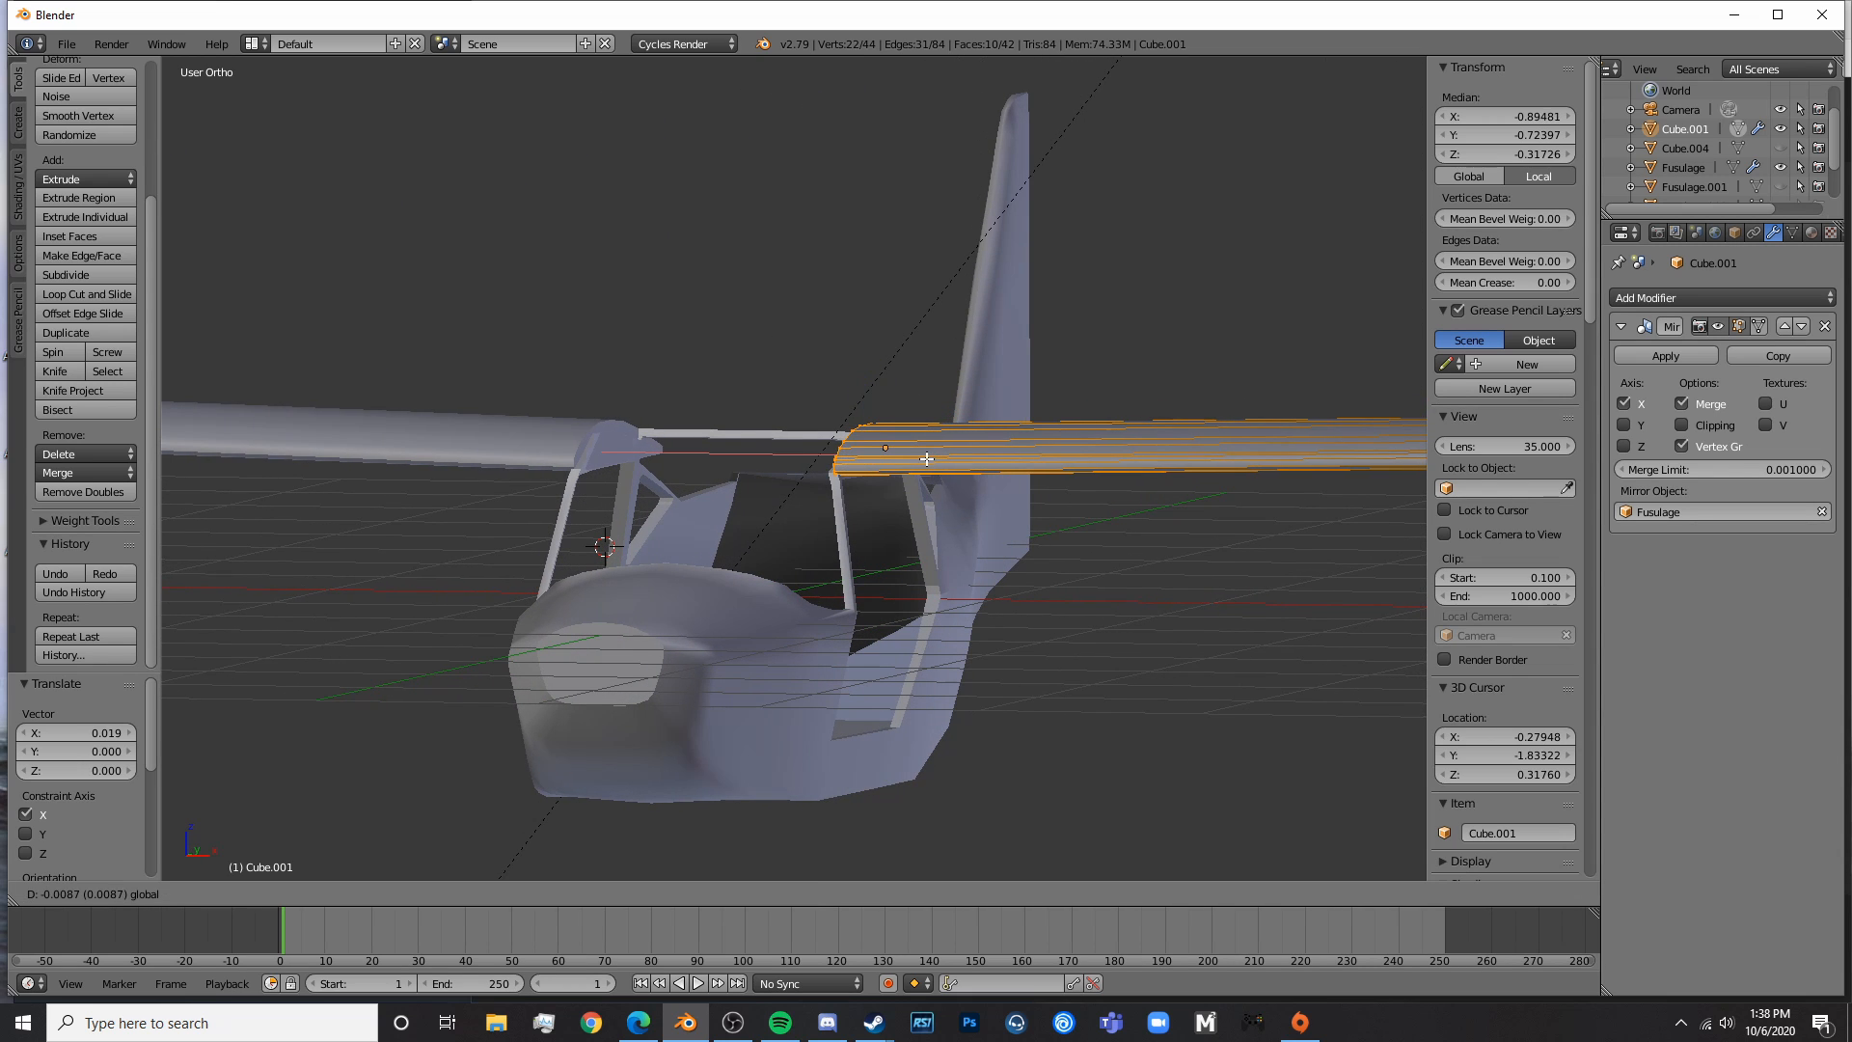
{"action": "left_click", "coordinate": [925, 458]}
{"action": "key", "text": "Tab"}
- Reopen the fuselage mesh for editing at the wing root in wireframe display with nothing selected
{"action": "middle_click_drag", "start_coordinate": [872, 507], "coordinate": [839, 532]}
{"action": "scroll", "coordinate": [952, 489], "scroll_direction": "up", "scroll_amount": 6}
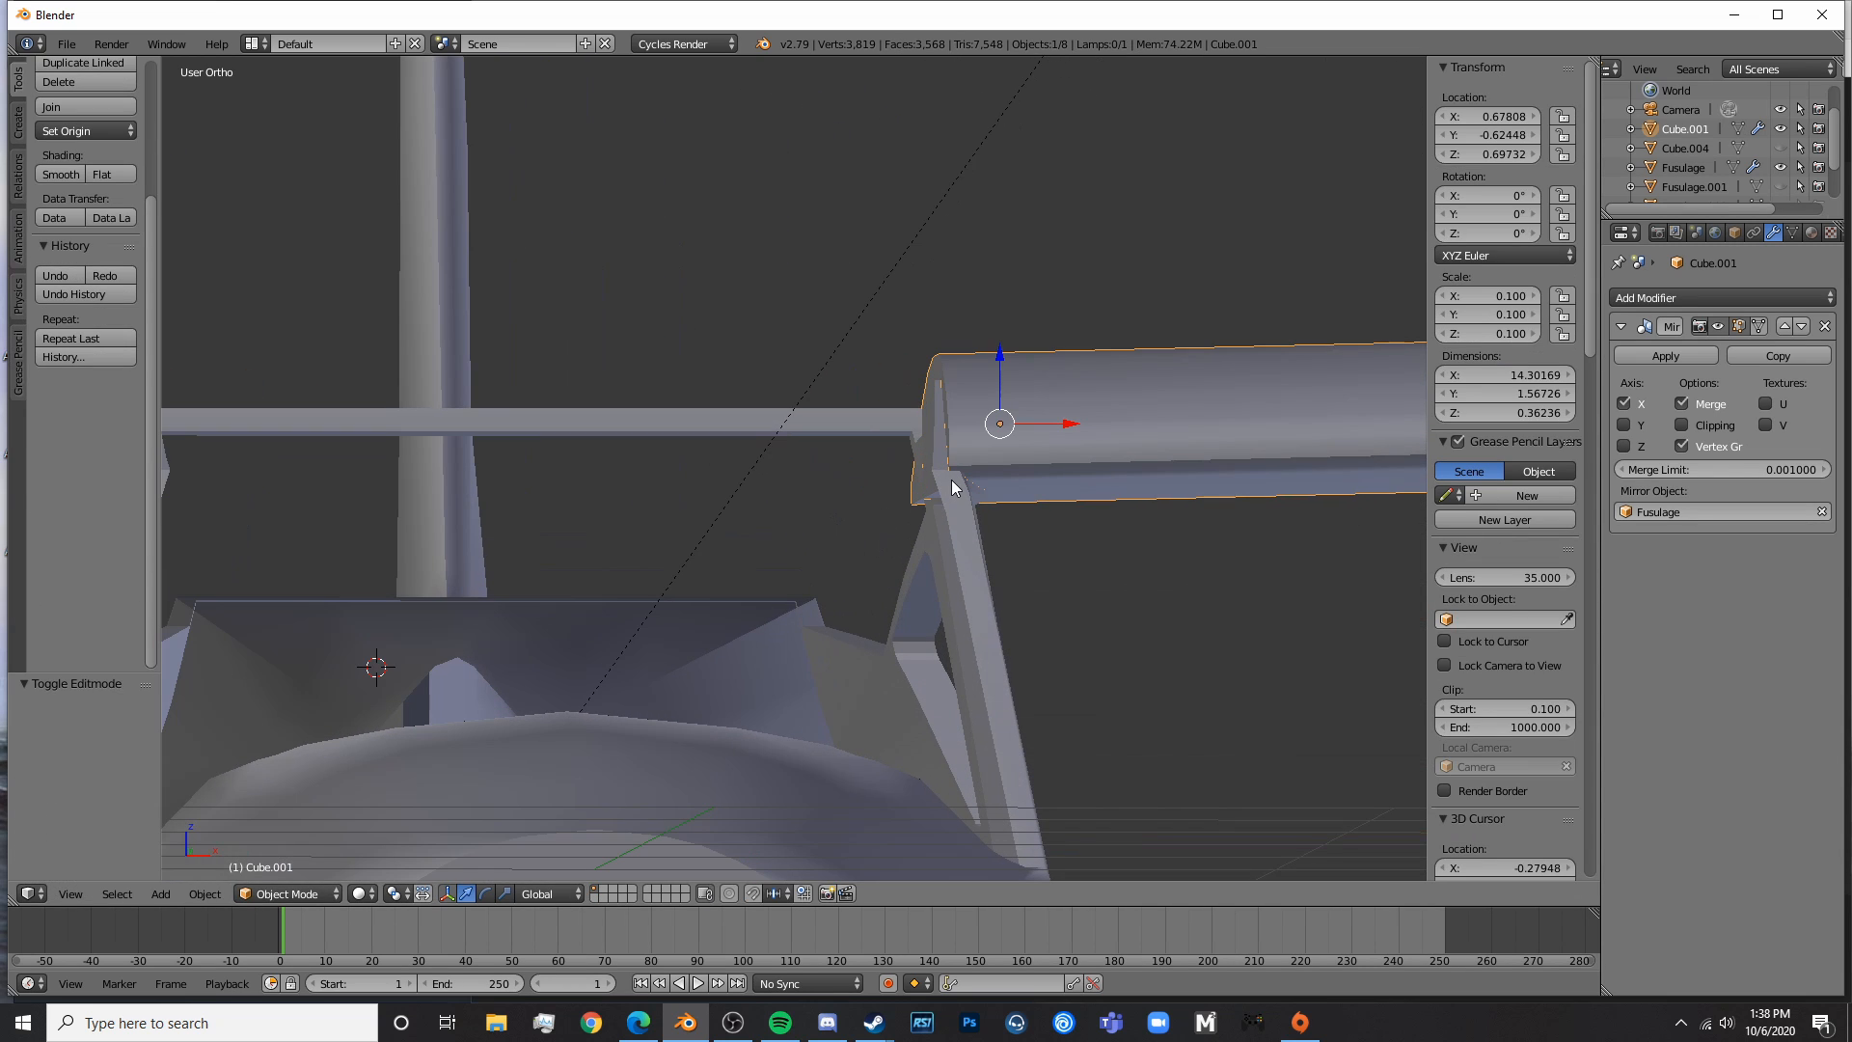
{"action": "key", "text": "Tab"}
{"action": "middle_click_drag", "start_coordinate": [950, 479], "coordinate": [1033, 673]}
{"action": "scroll", "coordinate": [951, 511], "scroll_direction": "up", "scroll_amount": 4}
{"action": "key", "text": "Tab"}
{"action": "right_click", "coordinate": [1096, 571]}
{"action": "key", "text": "Tab"}
{"action": "key", "text": "z"}
{"action": "key", "text": "a"}
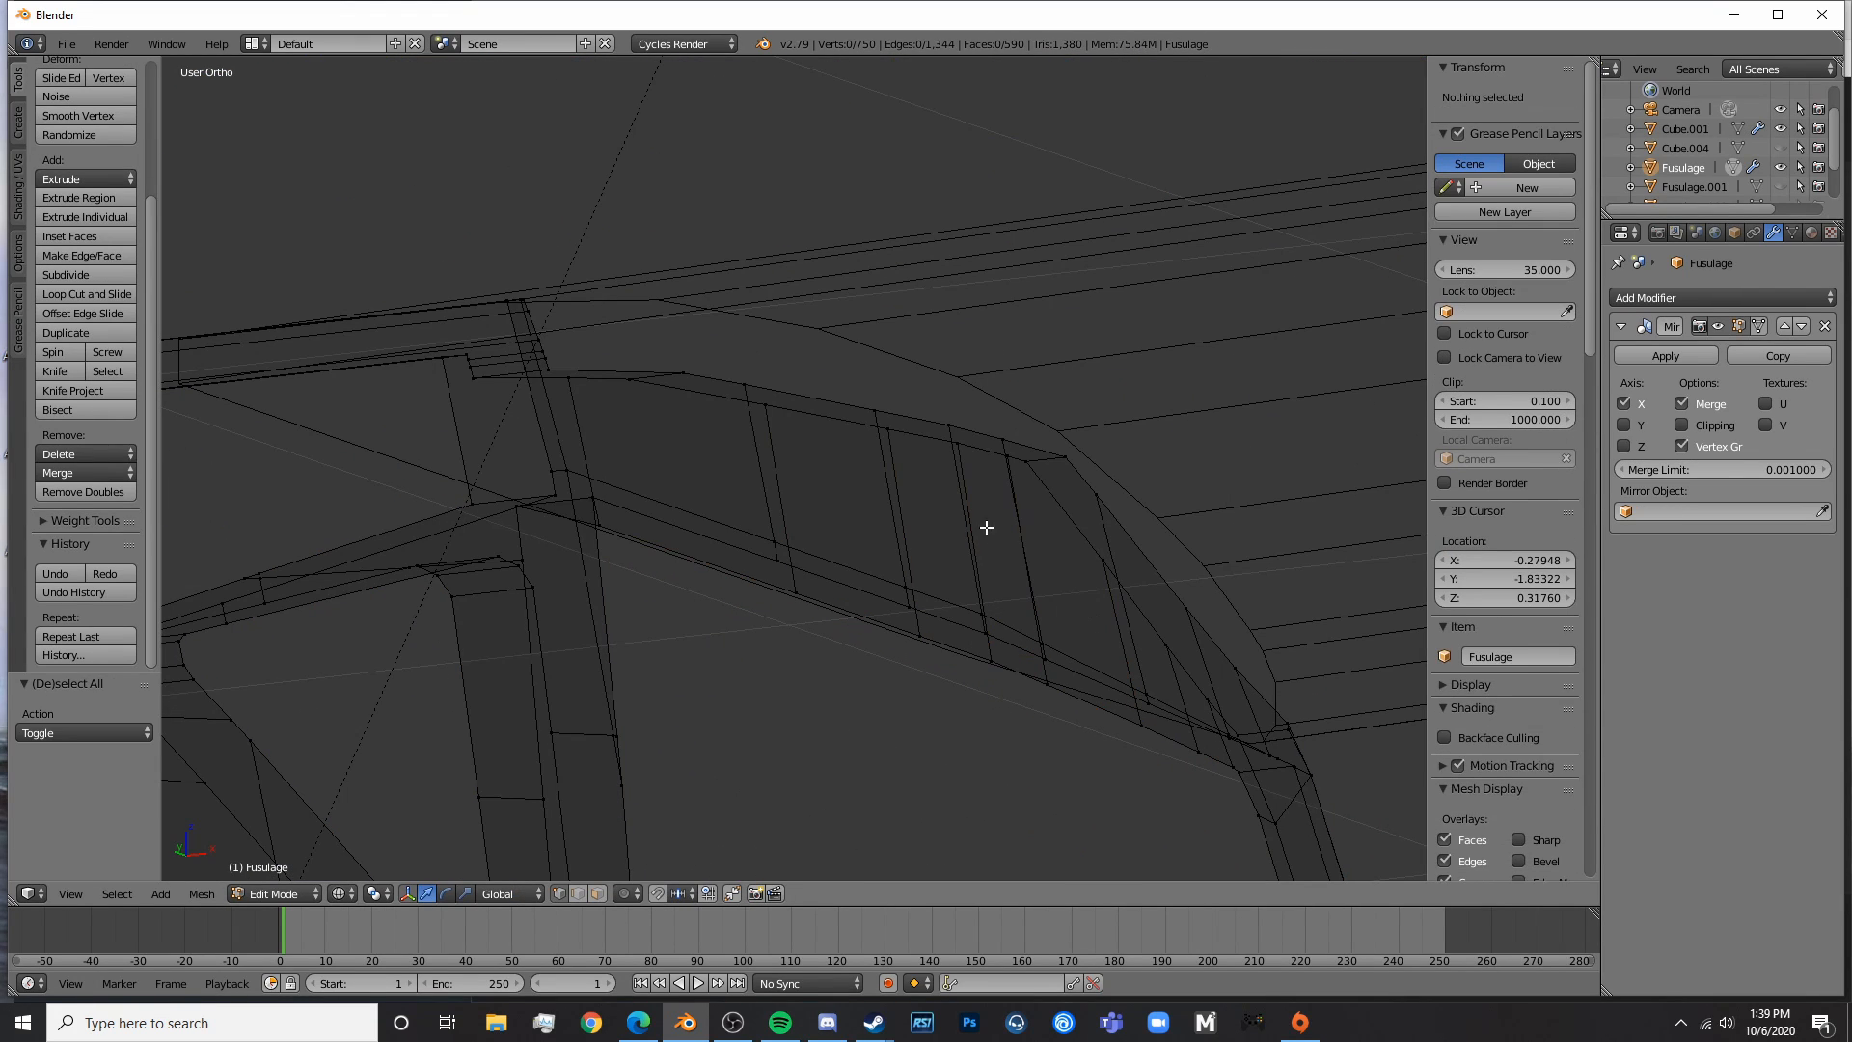
- Try to circle-select the roof rail vertices of the cabin frame beneath the wing root
{"action": "key", "text": "c"}
{"action": "mouse_move", "coordinate": [1013, 487]}
{"action": "left_mouse_down"}
{"action": "mouse_move", "coordinate": [1026, 475]}
{"action": "mouse_move", "coordinate": [1034, 682]}
{"action": "mouse_move", "coordinate": [761, 727]}
{"action": "mouse_move", "coordinate": [853, 537]}
{"action": "mouse_move", "coordinate": [678, 526]}
{"action": "left_mouse_up"}
{"action": "key", "text": "z"}
{"action": "mouse_move", "coordinate": [786, 487]}
{"action": "middle_mouse_down"}
{"action": "mouse_move", "coordinate": [828, 489]}
{"action": "mouse_move", "coordinate": [740, 505]}
{"action": "middle_mouse_up"}
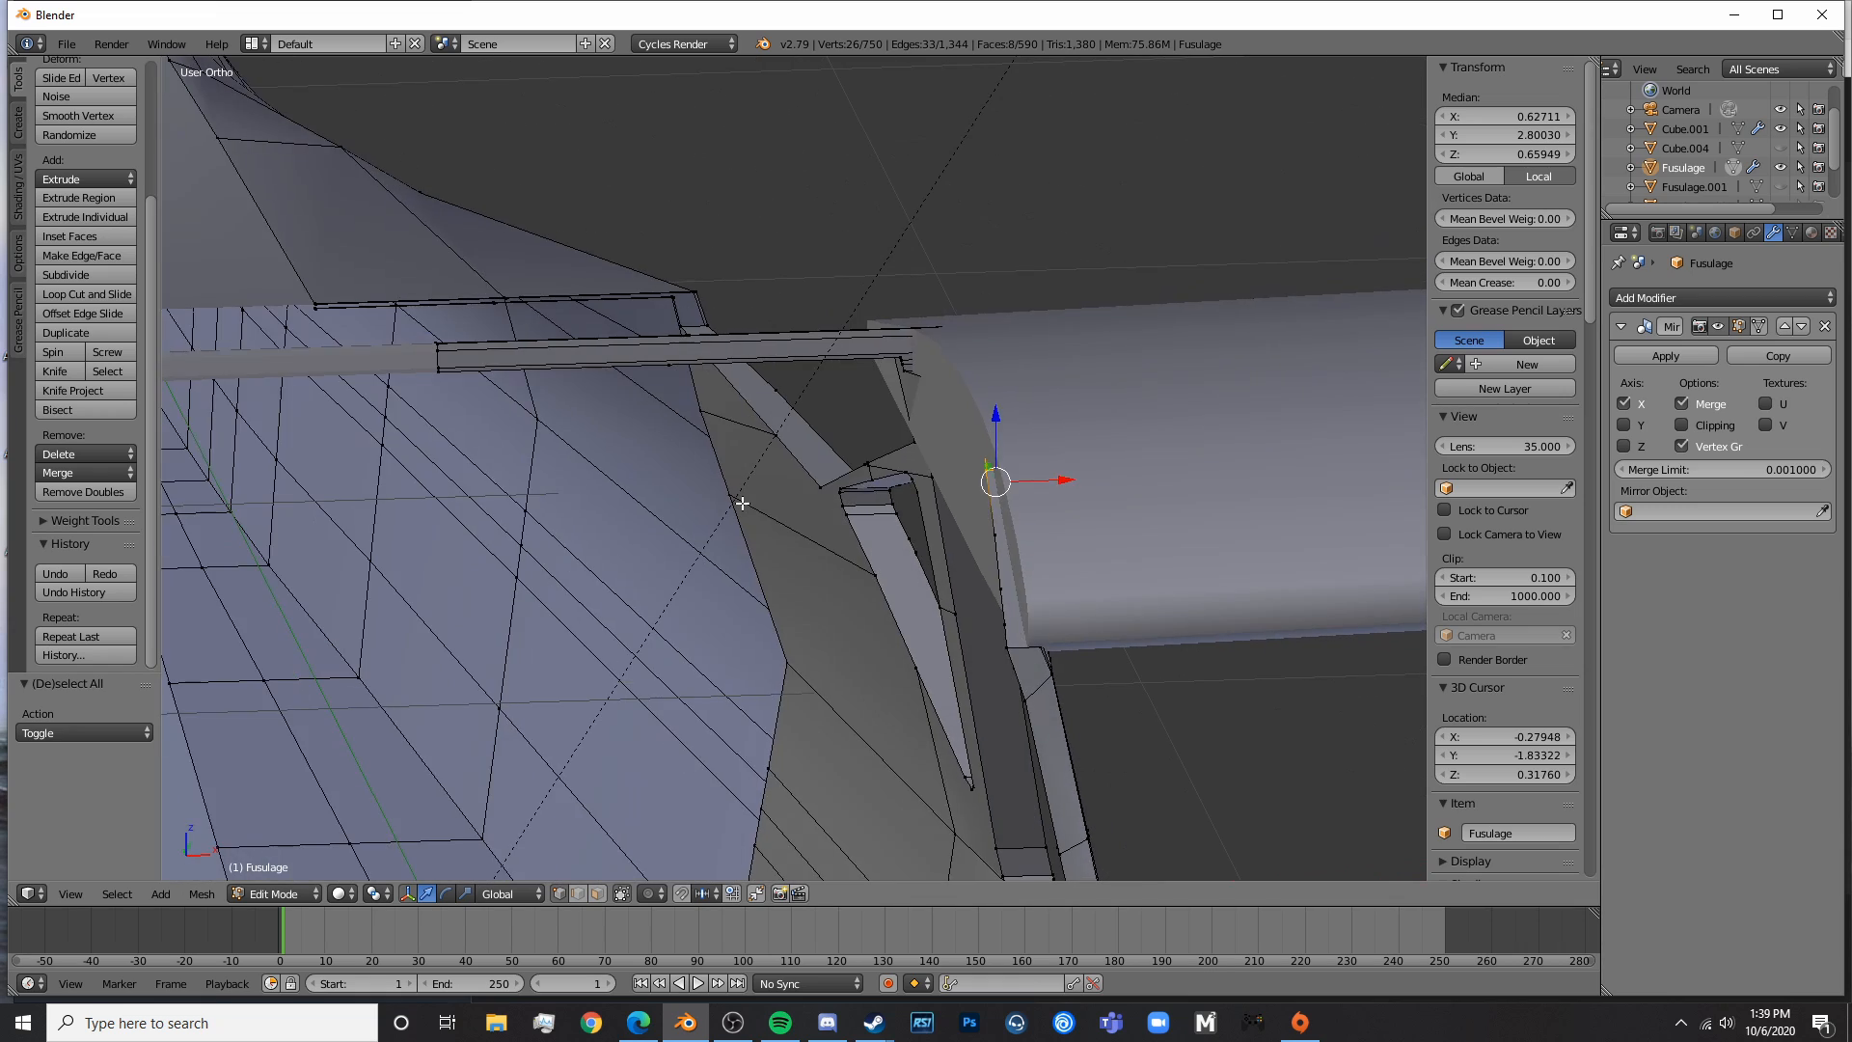
{"action": "key", "text": "z"}
{"action": "key", "text": "a"}
- Circle-select the whole roof rail beneath the wing, including the adjoining pillar tops and crossbar end
{"action": "middle_click_drag", "start_coordinate": [922, 417], "coordinate": [1013, 405]}
{"action": "scroll", "coordinate": [1013, 405], "scroll_direction": "down", "scroll_amount": 4}
{"action": "middle_click_drag", "start_coordinate": [781, 440], "coordinate": [817, 444]}
{"action": "mouse_move", "coordinate": [550, 449]}
{"action": "left_mouse_down"}
{"action": "mouse_move", "coordinate": [540, 437]}
{"action": "mouse_move", "coordinate": [861, 491]}
{"action": "left_mouse_up"}
{"action": "key", "text": "Escape"}
{"action": "mouse_move", "coordinate": [547, 446]}
{"action": "middle_mouse_down"}
{"action": "mouse_move", "coordinate": [984, 472]}
{"action": "mouse_move", "coordinate": [496, 530]}
{"action": "mouse_move", "coordinate": [846, 537]}
{"action": "middle_mouse_up"}
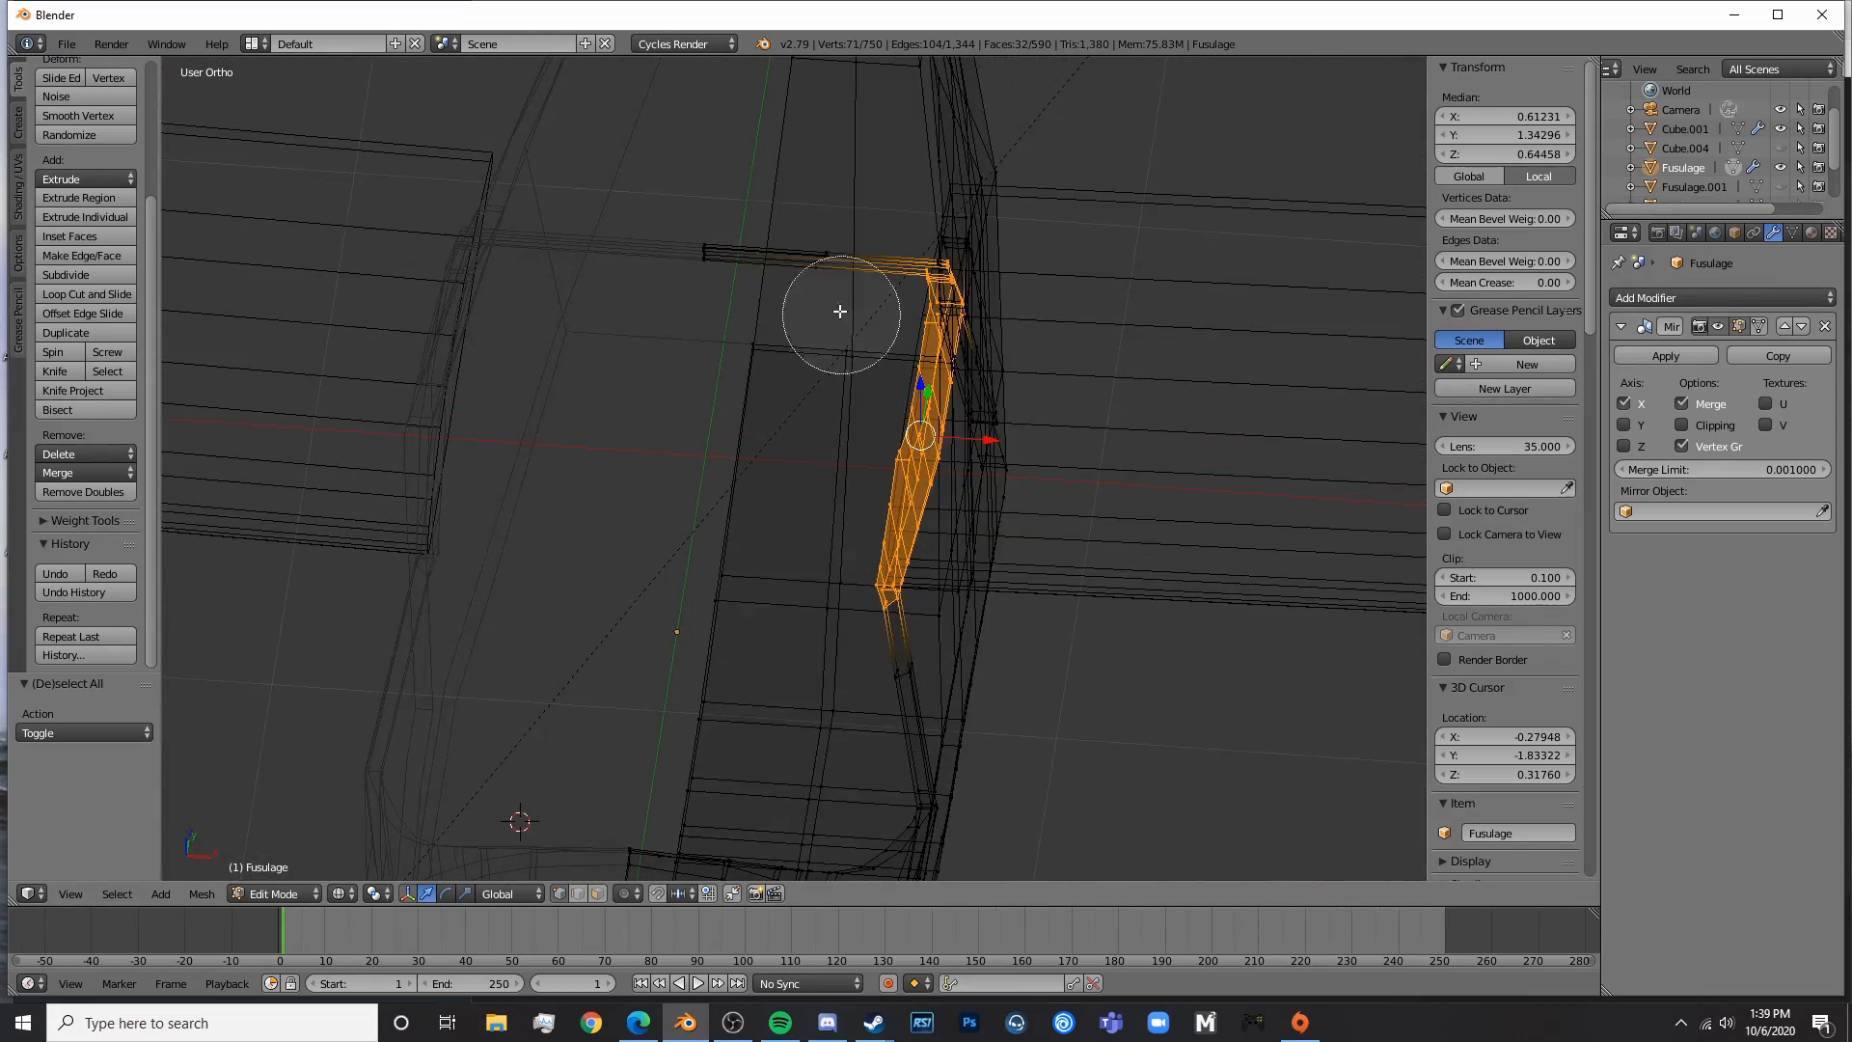
{"action": "middle_click_drag", "start_coordinate": [819, 273], "coordinate": [897, 324]}
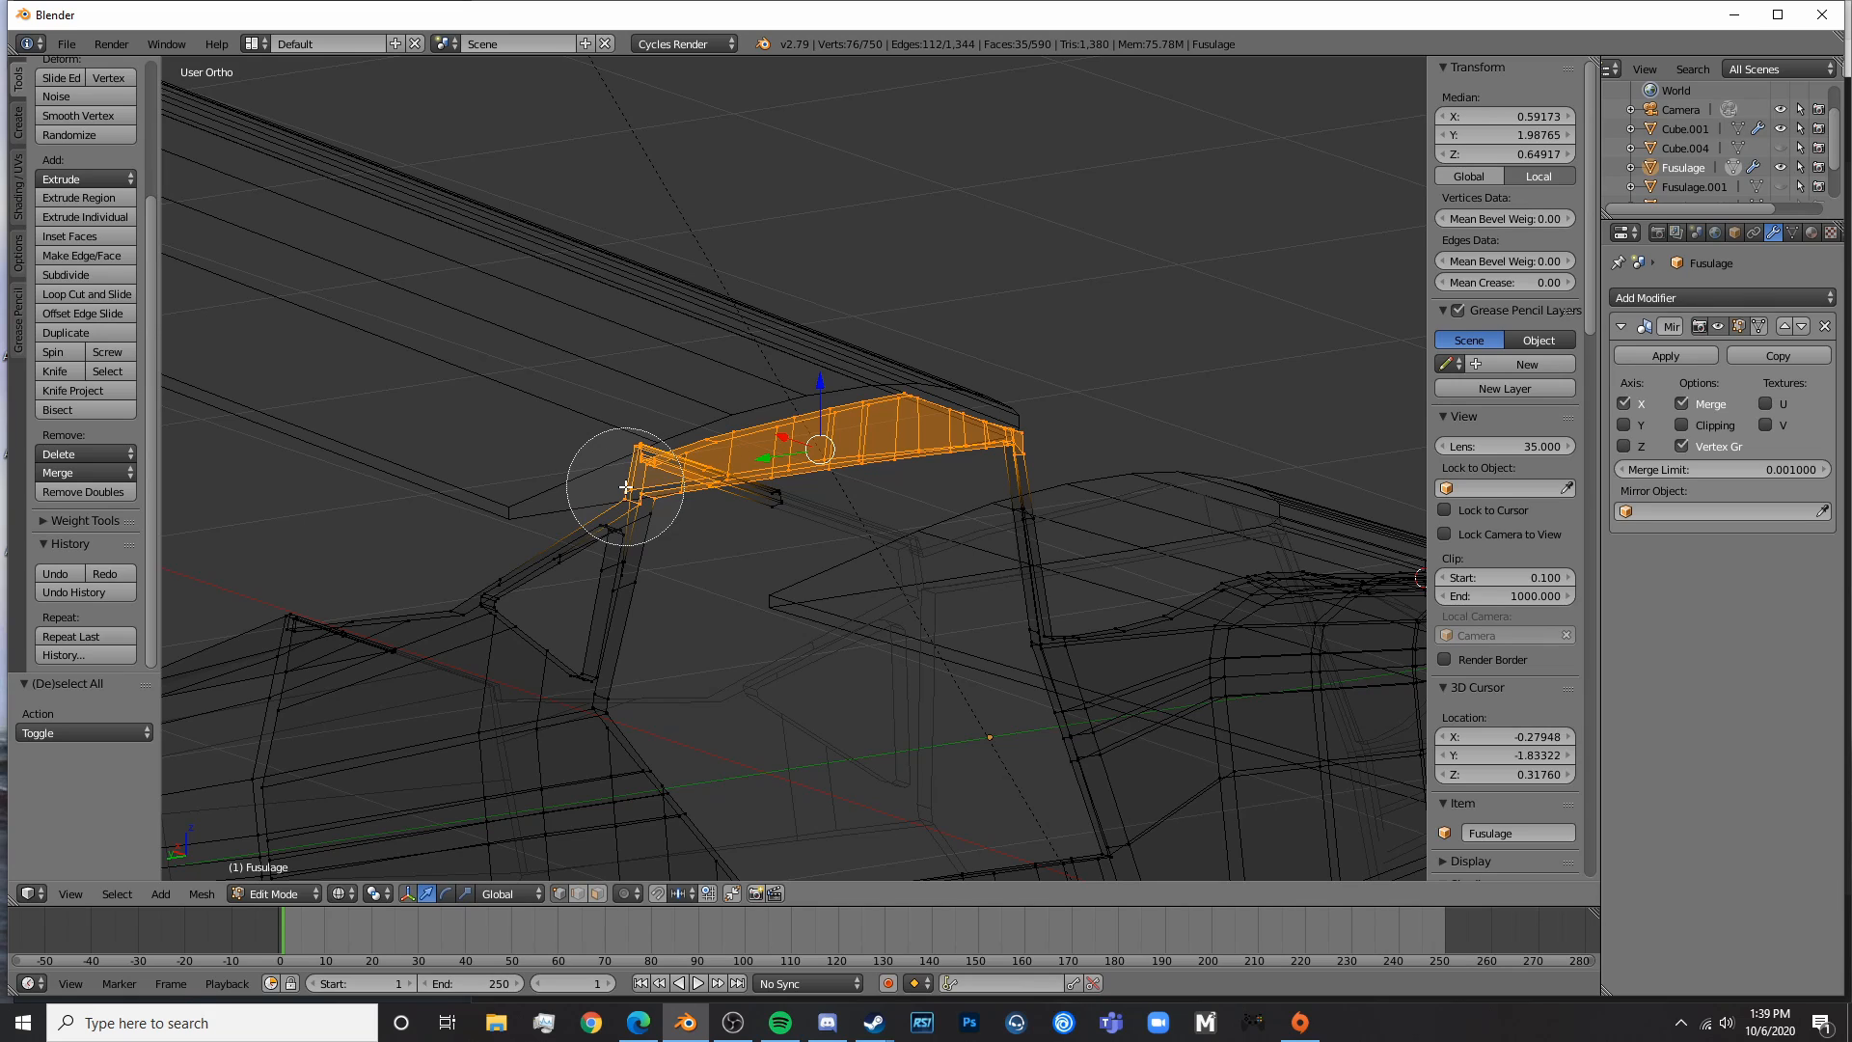
{"action": "key", "text": "Escape"}
{"action": "key", "text": "z"}
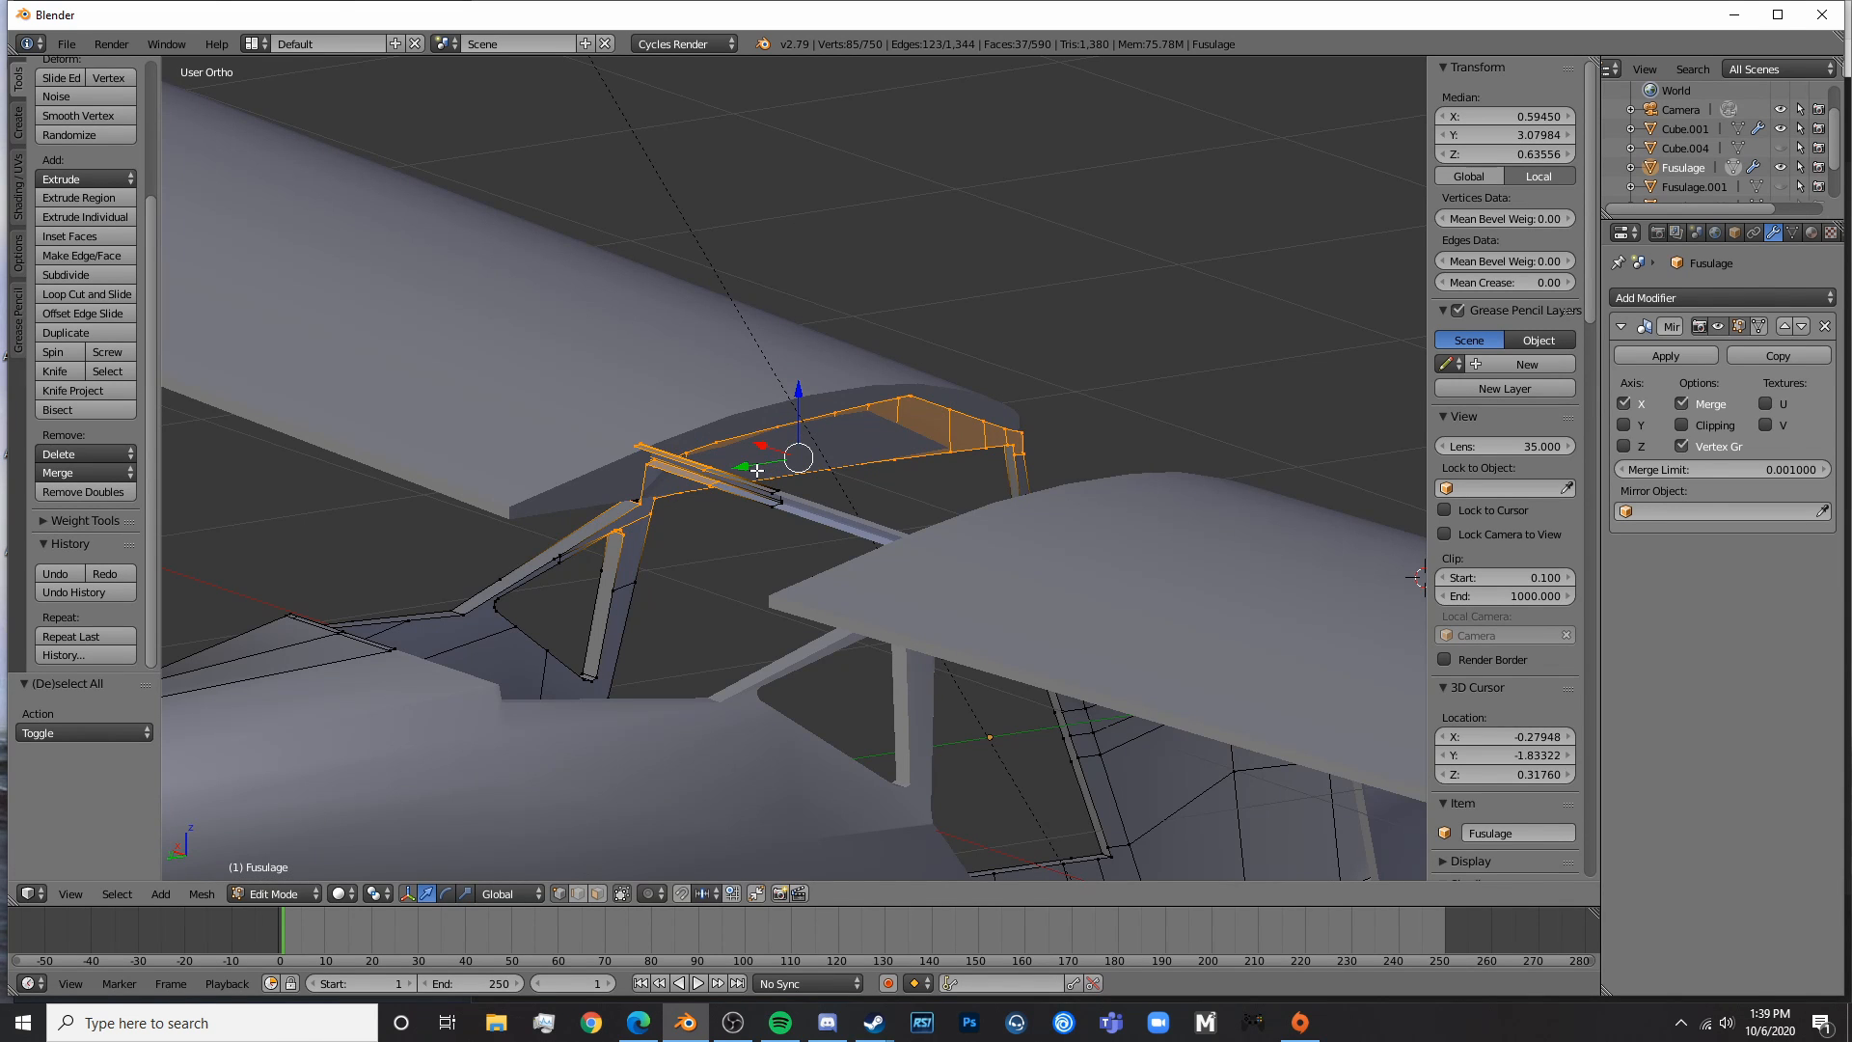
- Try to shift the roof rail's lower-edge vertex where the crossbar meets it
{"action": "key", "text": "Tab"}
{"action": "middle_click_drag", "start_coordinate": [764, 444], "coordinate": [940, 428]}
{"action": "key", "text": "Tab"}
{"action": "middle_click_drag", "start_coordinate": [1120, 454], "coordinate": [1008, 574], "text": "shift"}
{"action": "scroll", "coordinate": [1009, 575], "scroll_direction": "up", "scroll_amount": 2}
{"action": "right_click_drag", "start_coordinate": [1016, 654], "coordinate": [1005, 664]}
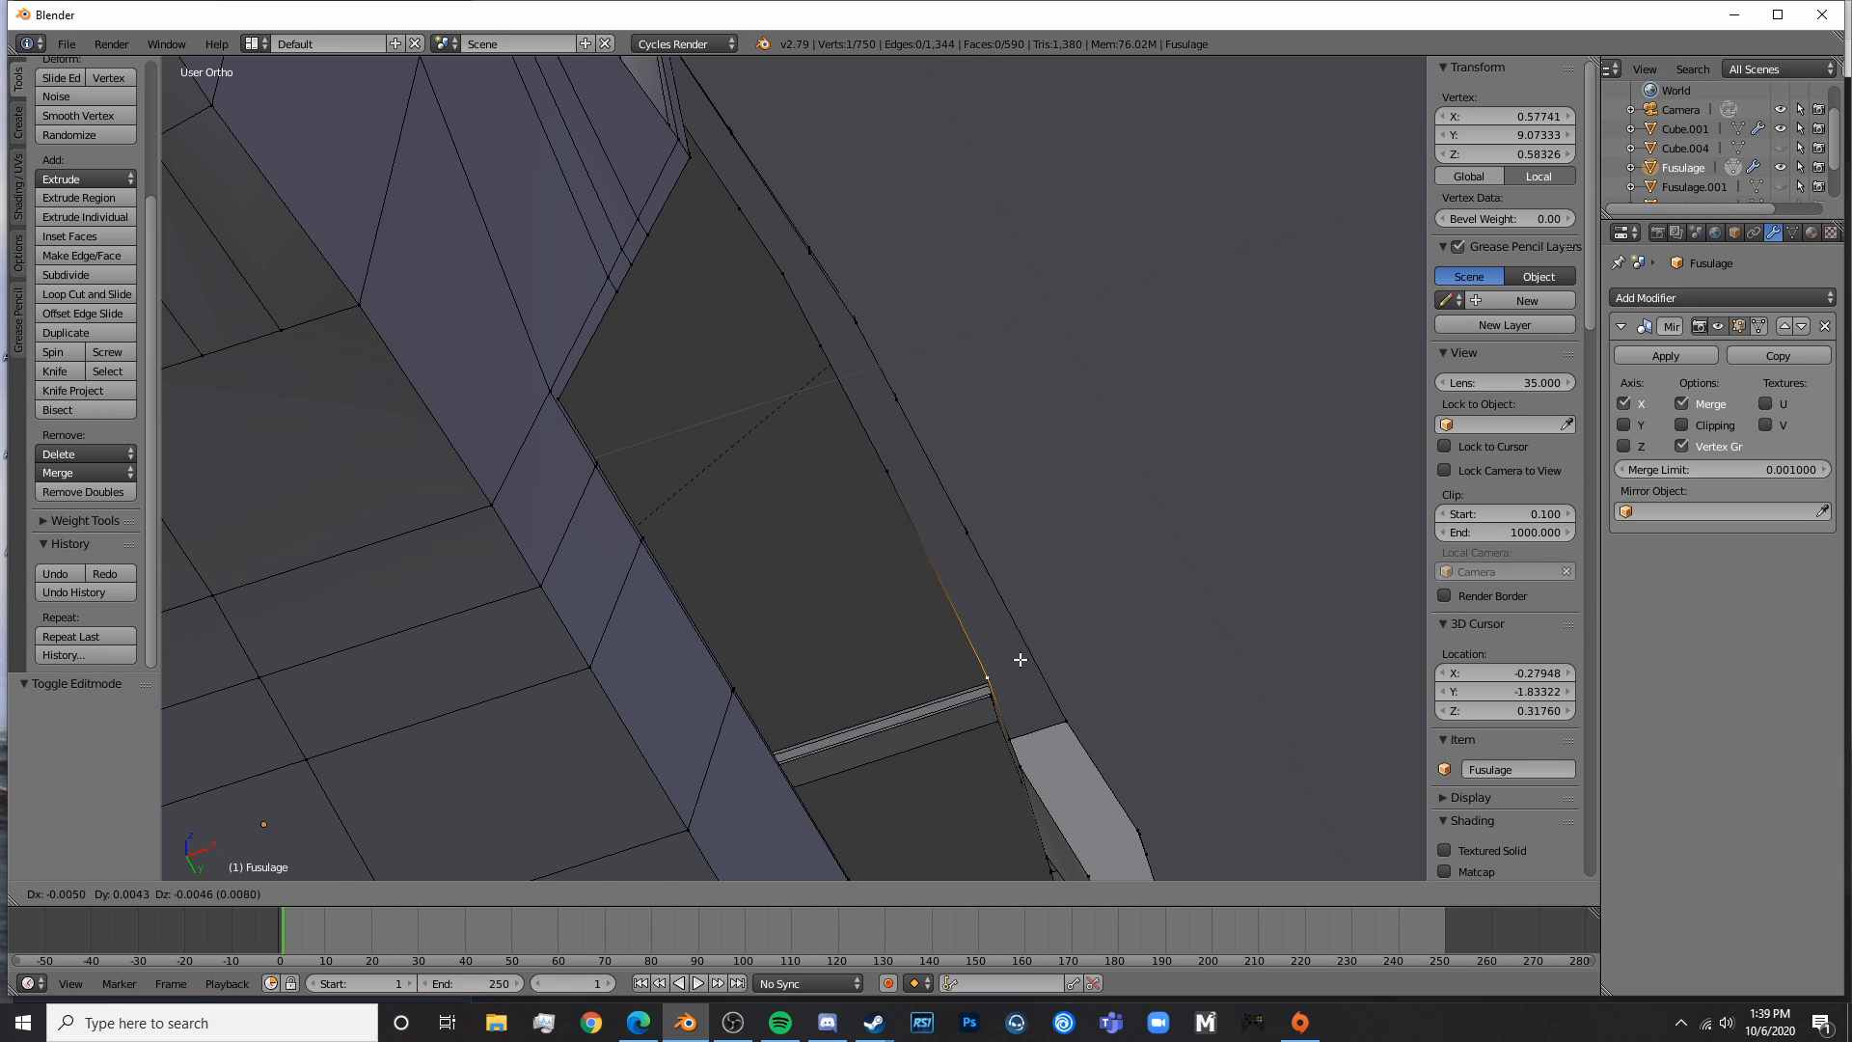
{"action": "key", "text": "Tab"}
{"action": "scroll", "coordinate": [1042, 639], "scroll_direction": "down", "scroll_amount": 3}
{"action": "key", "text": "Tab"}
{"action": "scroll", "coordinate": [923, 581], "scroll_direction": "up", "scroll_amount": 4}
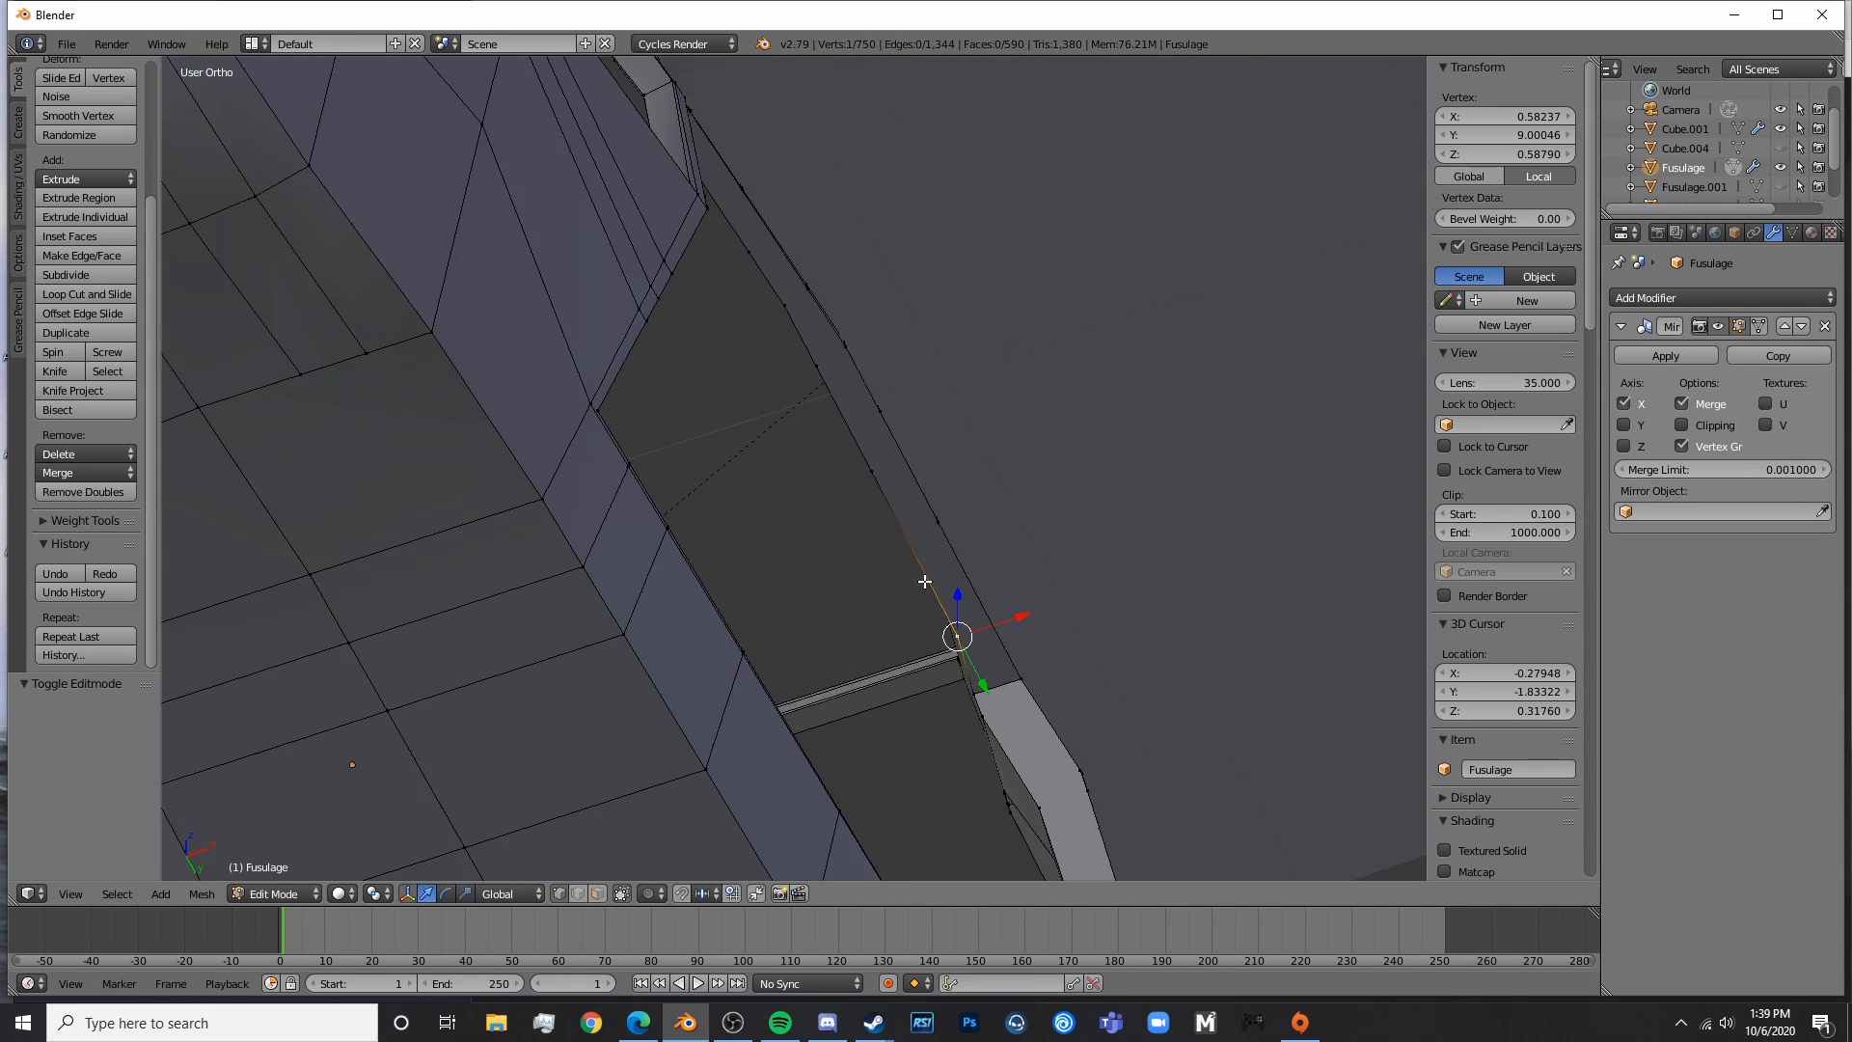
- Delete the single long face along the underside of the cabin's roof rail beneath the wing
{"action": "middle_click_drag", "start_coordinate": [946, 464], "coordinate": [731, 636]}
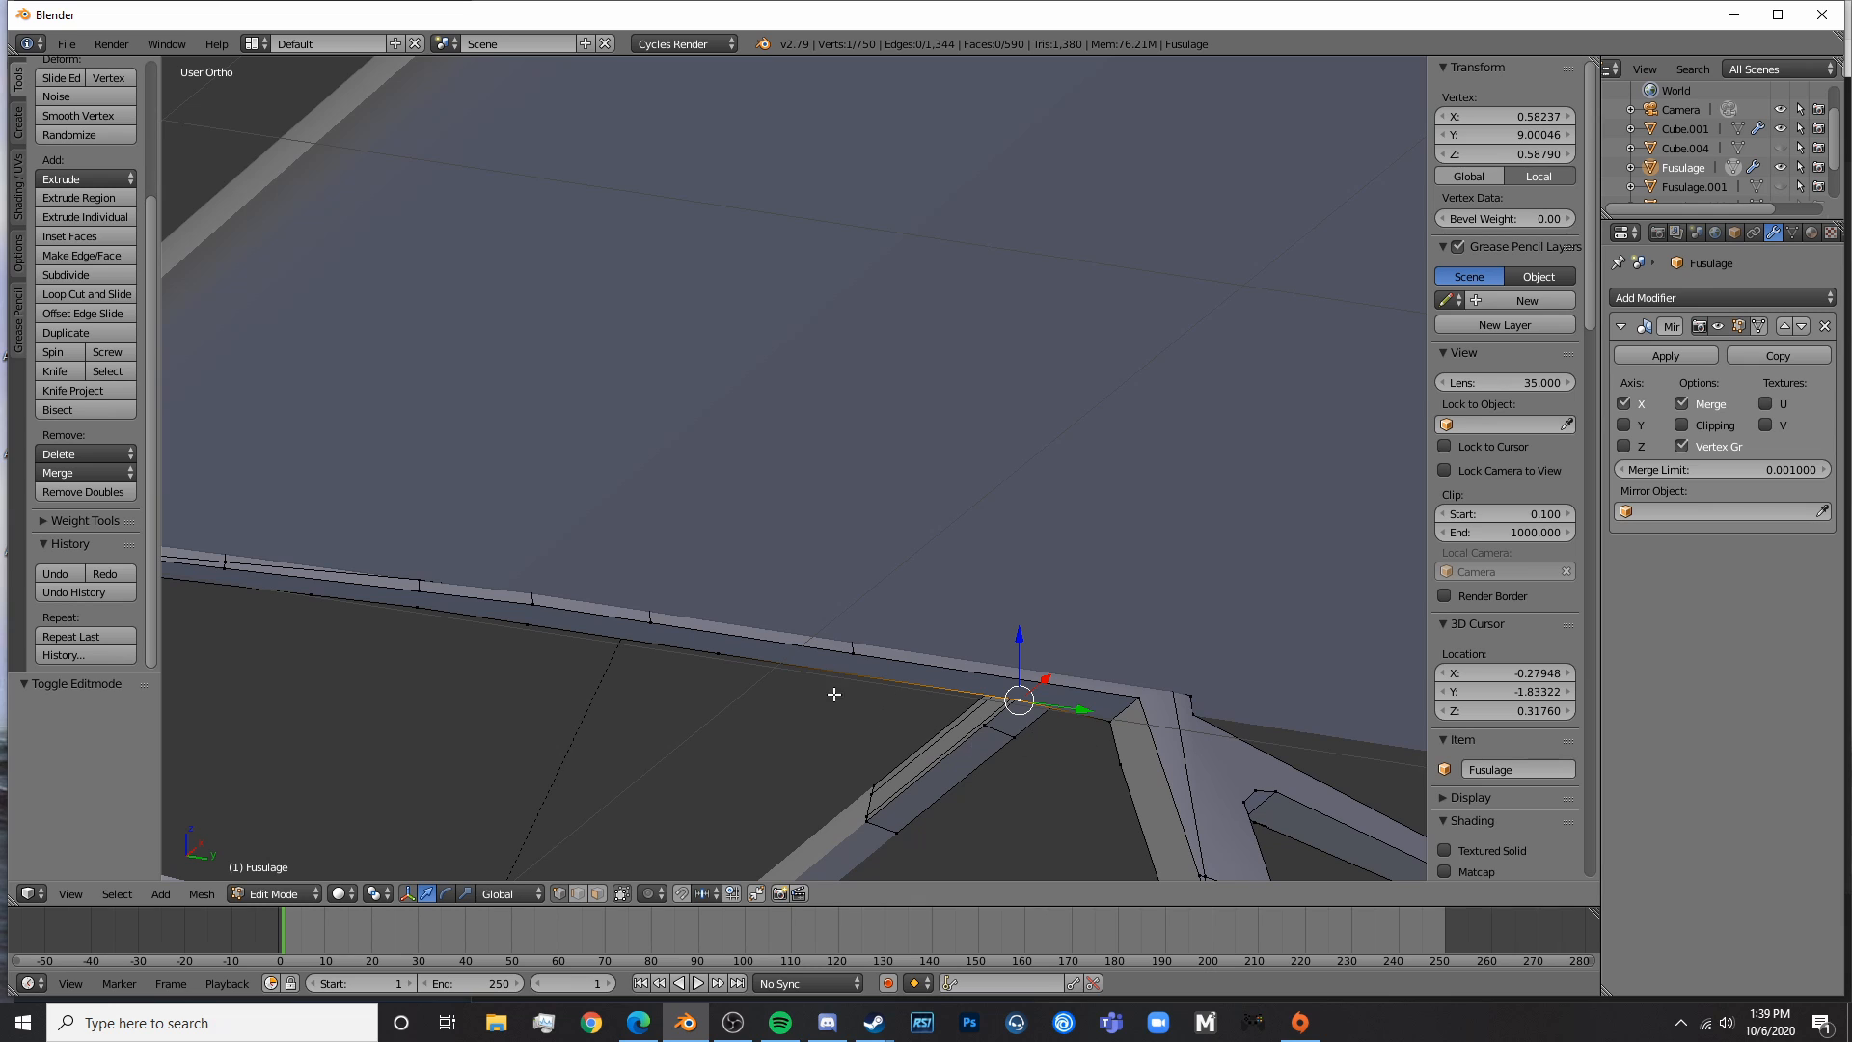
{"action": "middle_click_drag", "start_coordinate": [834, 694], "coordinate": [1055, 533], "text": "shift"}
{"action": "middle_click_drag", "start_coordinate": [354, 551], "coordinate": [634, 529]}
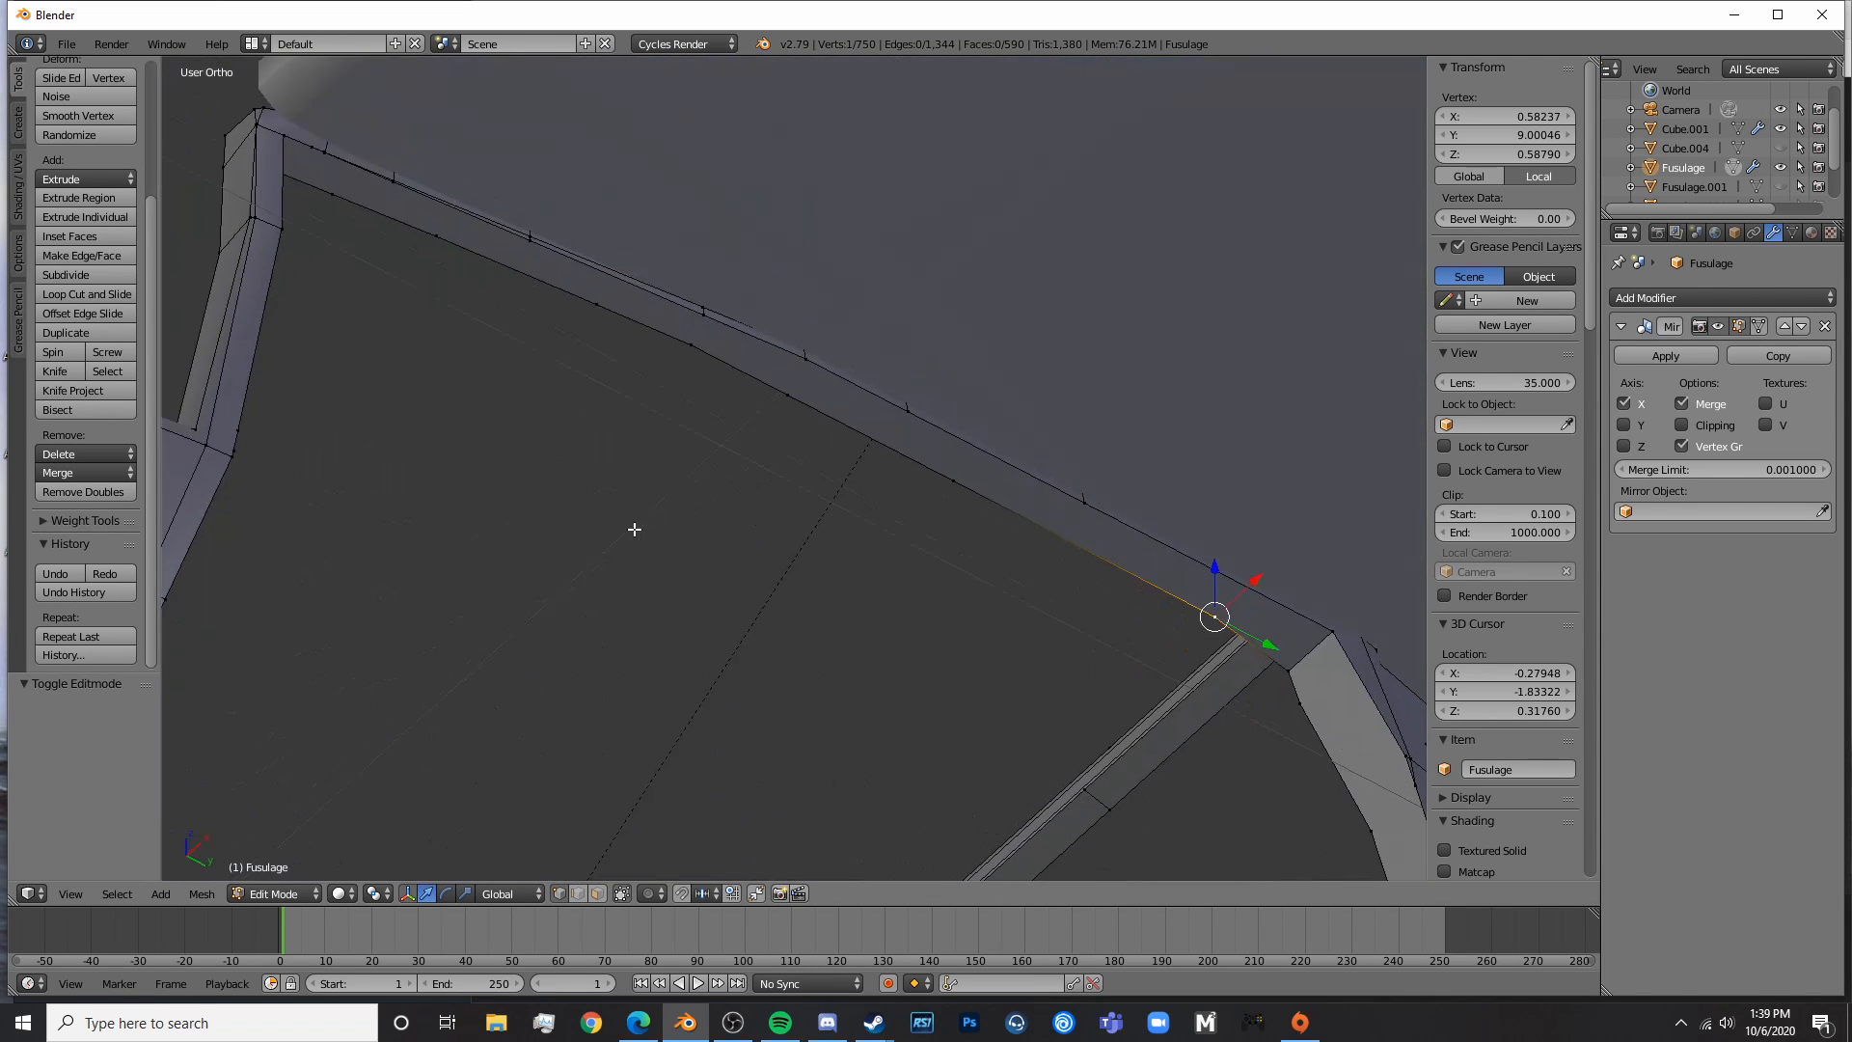
{"action": "left_click", "coordinate": [597, 893]}
{"action": "right_click", "coordinate": [1119, 540]}
{"action": "key", "text": "x"}
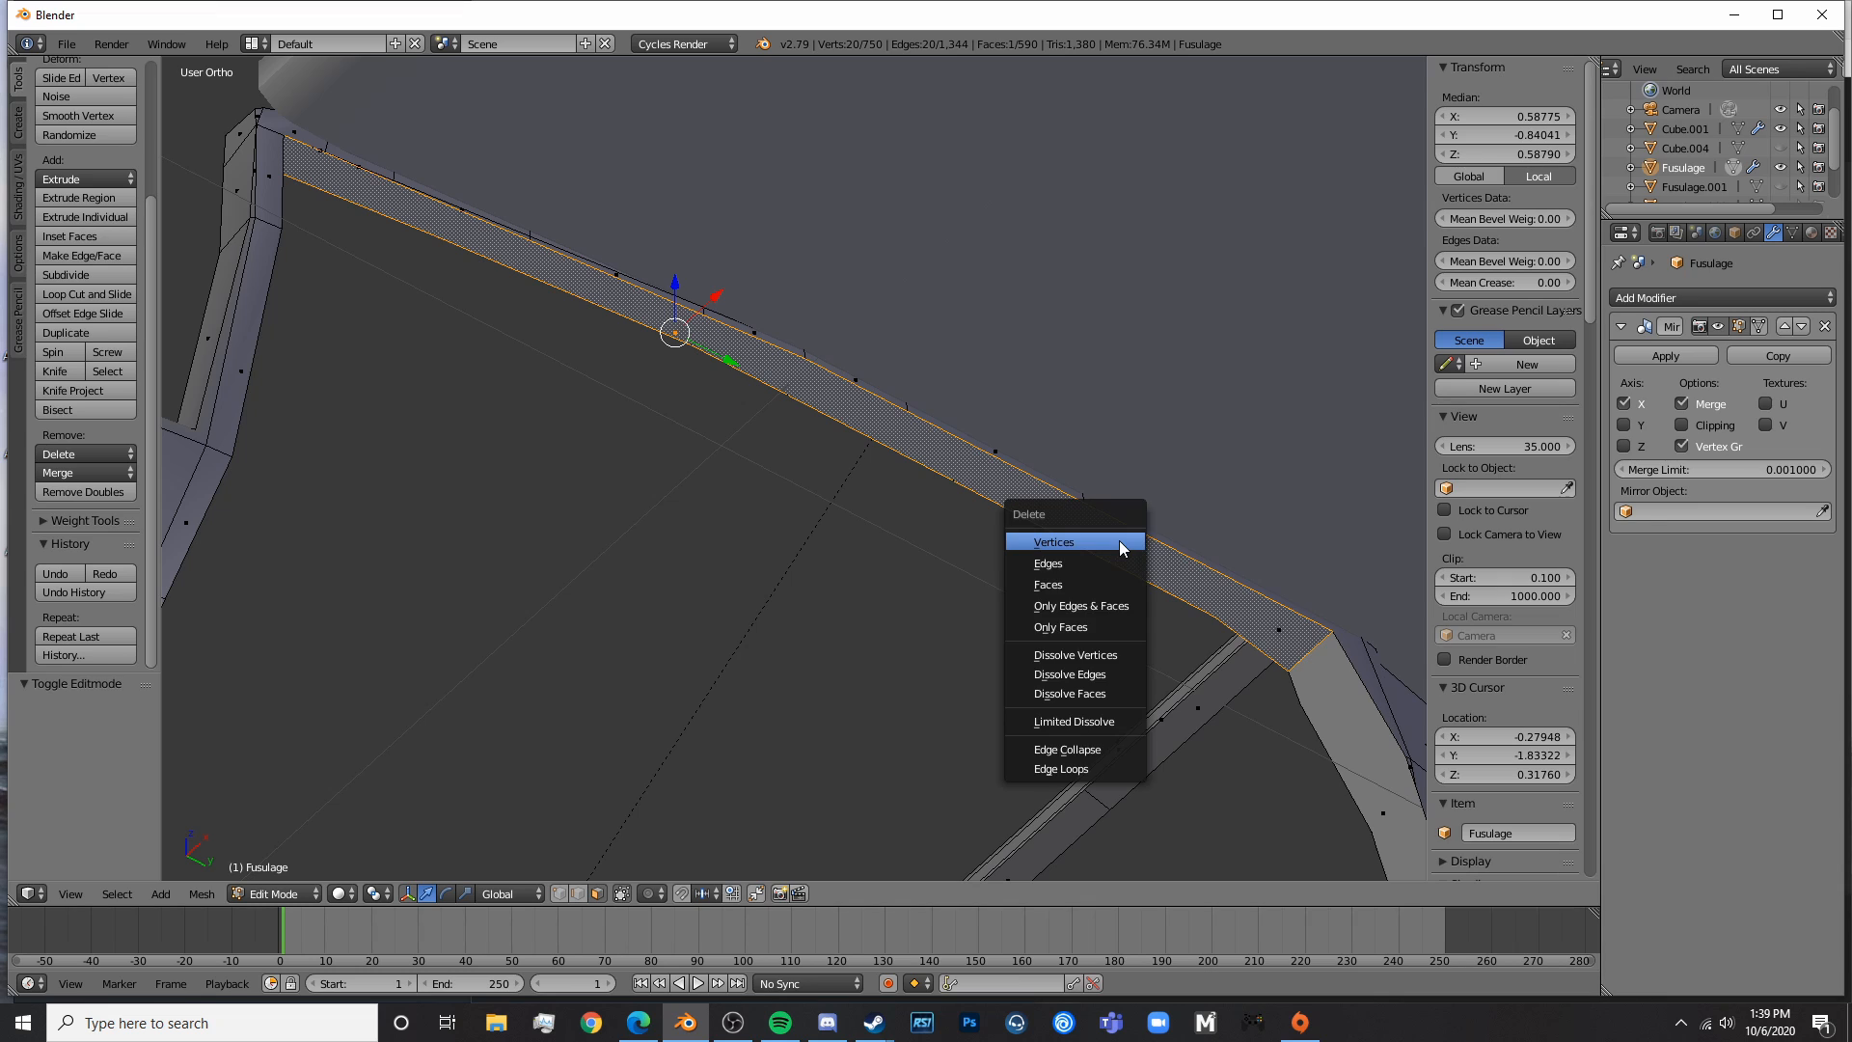
{"action": "left_click", "coordinate": [1109, 585]}
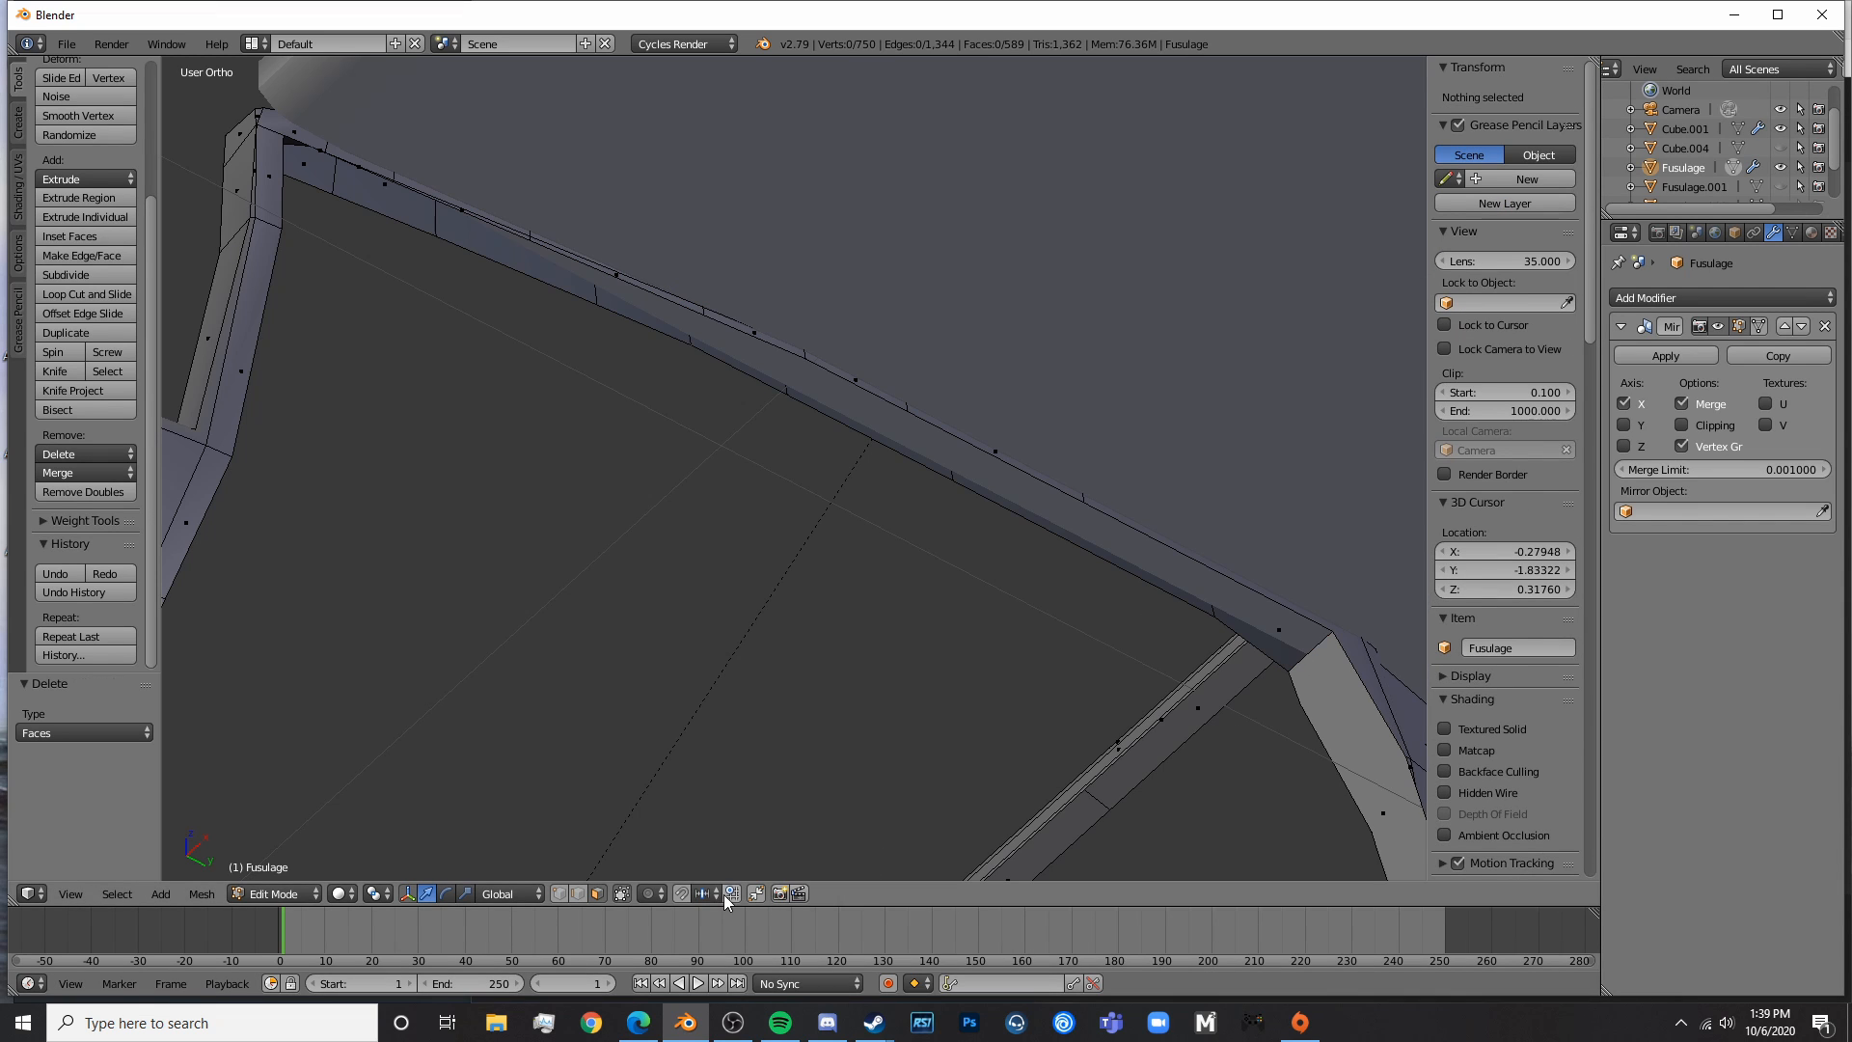
- Fill the two rearmost sections of the open rail underside with faces, starting beside the rear pillar
{"action": "right_click", "coordinate": [1282, 630]}
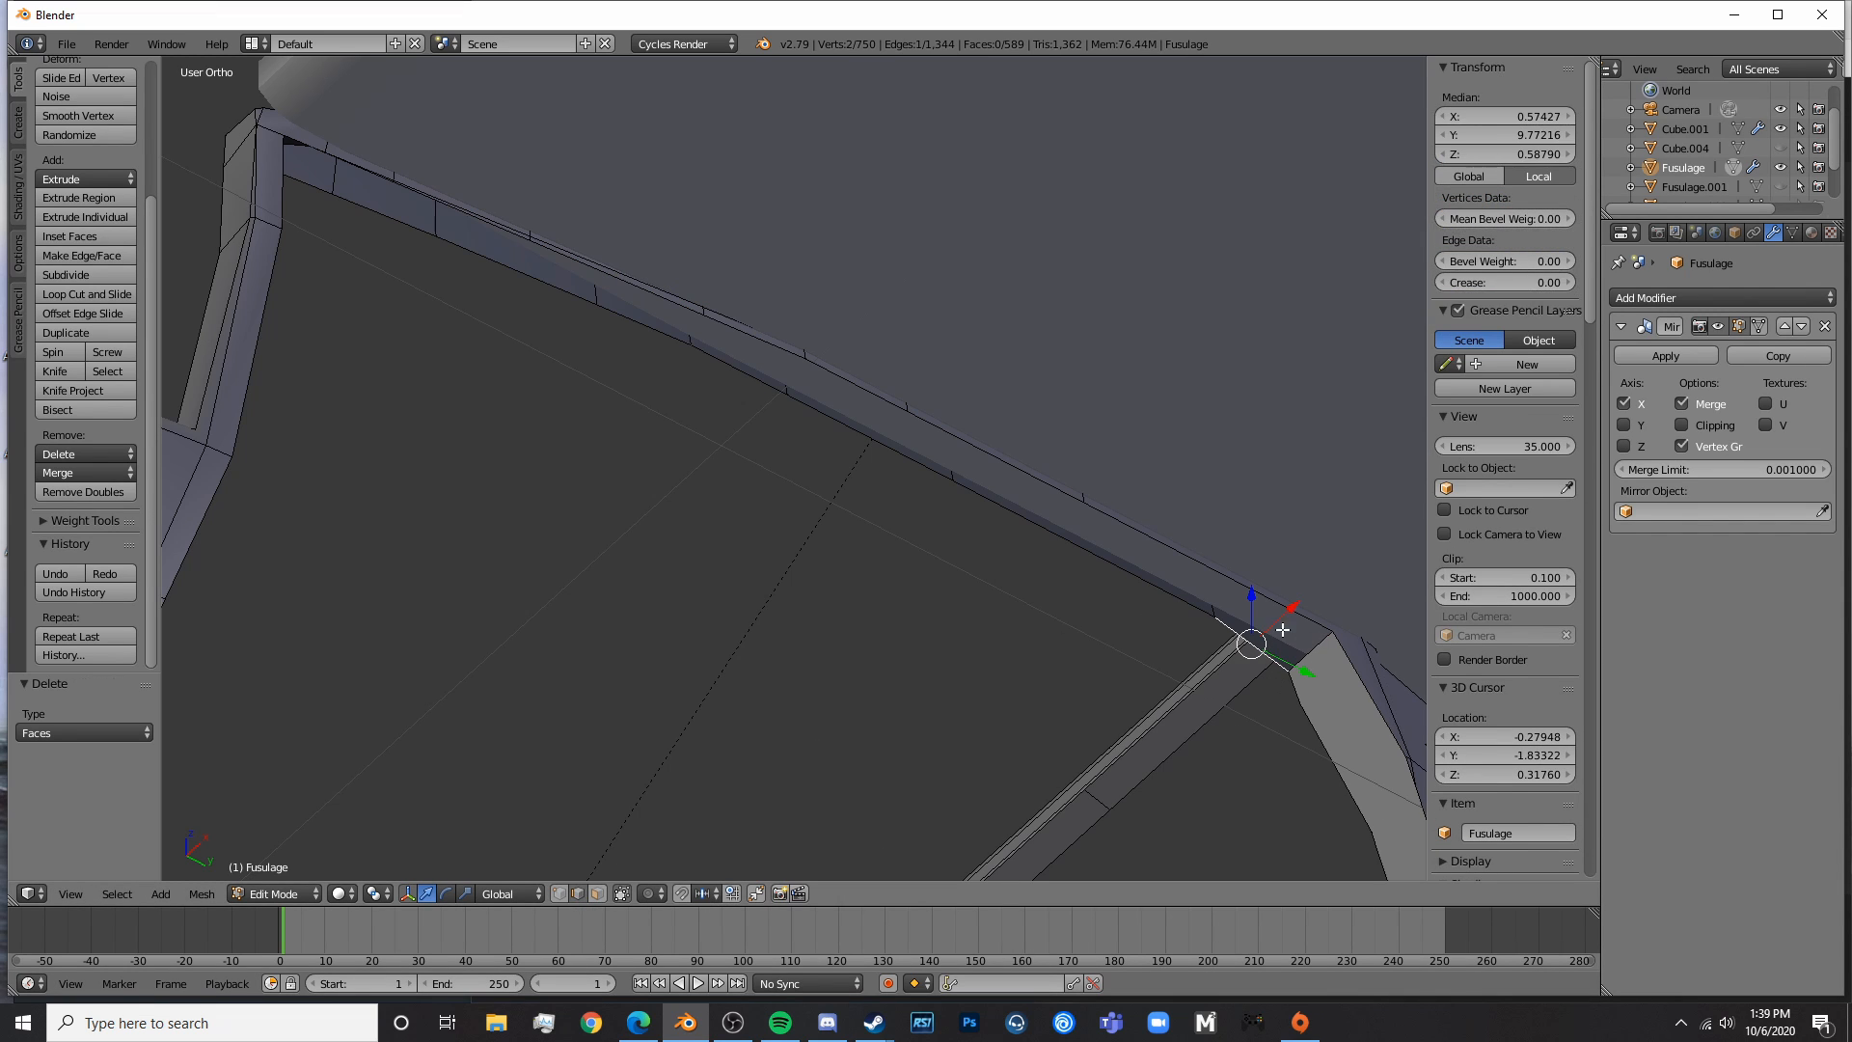
{"action": "key", "text": "f"}
{"action": "key", "text": "a"}
{"action": "right_click", "coordinate": [1062, 523]}
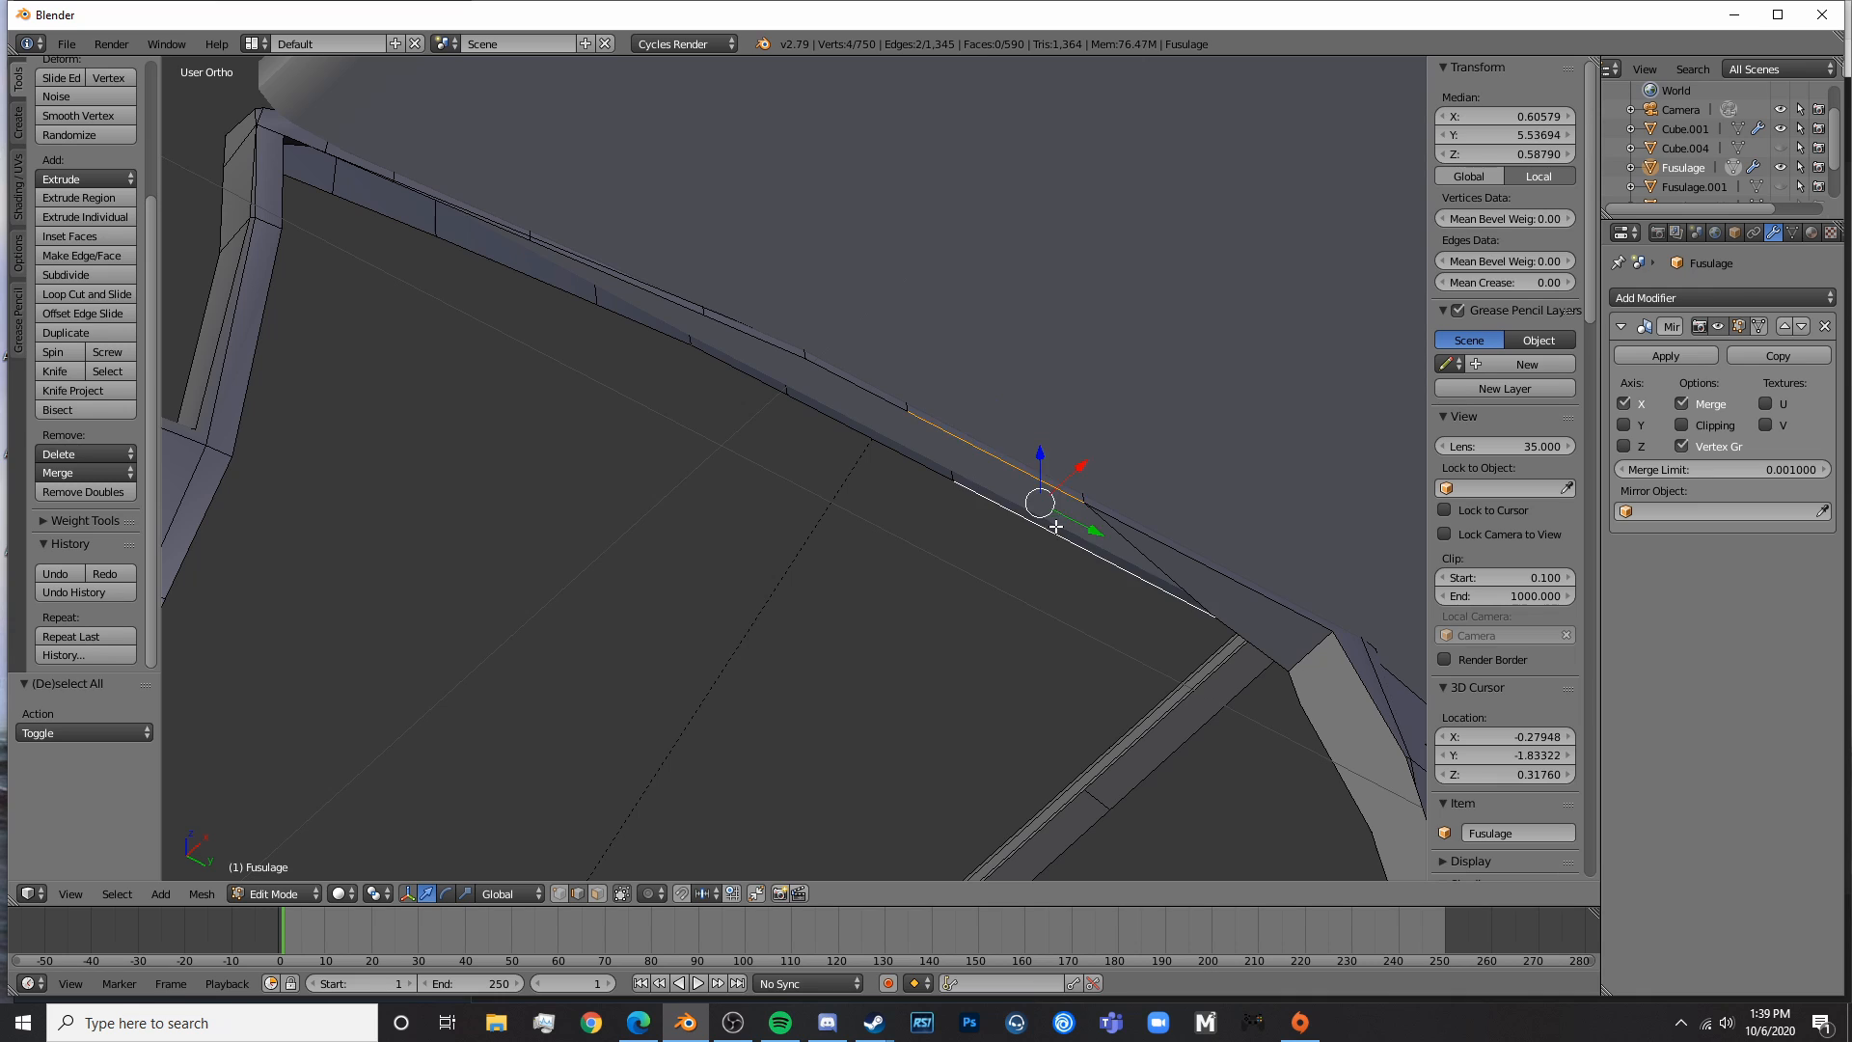
{"action": "key", "text": "f"}
{"action": "key", "text": "a"}
- Bridge the next two pairs of opposing edges toward the middle of the rail underside with faces
{"action": "right_click", "coordinate": [897, 452]}
{"action": "right_click", "coordinate": [872, 387], "text": "shift"}
{"action": "key", "text": "f"}
{"action": "key", "text": "a"}
{"action": "right_click", "coordinate": [782, 359]}
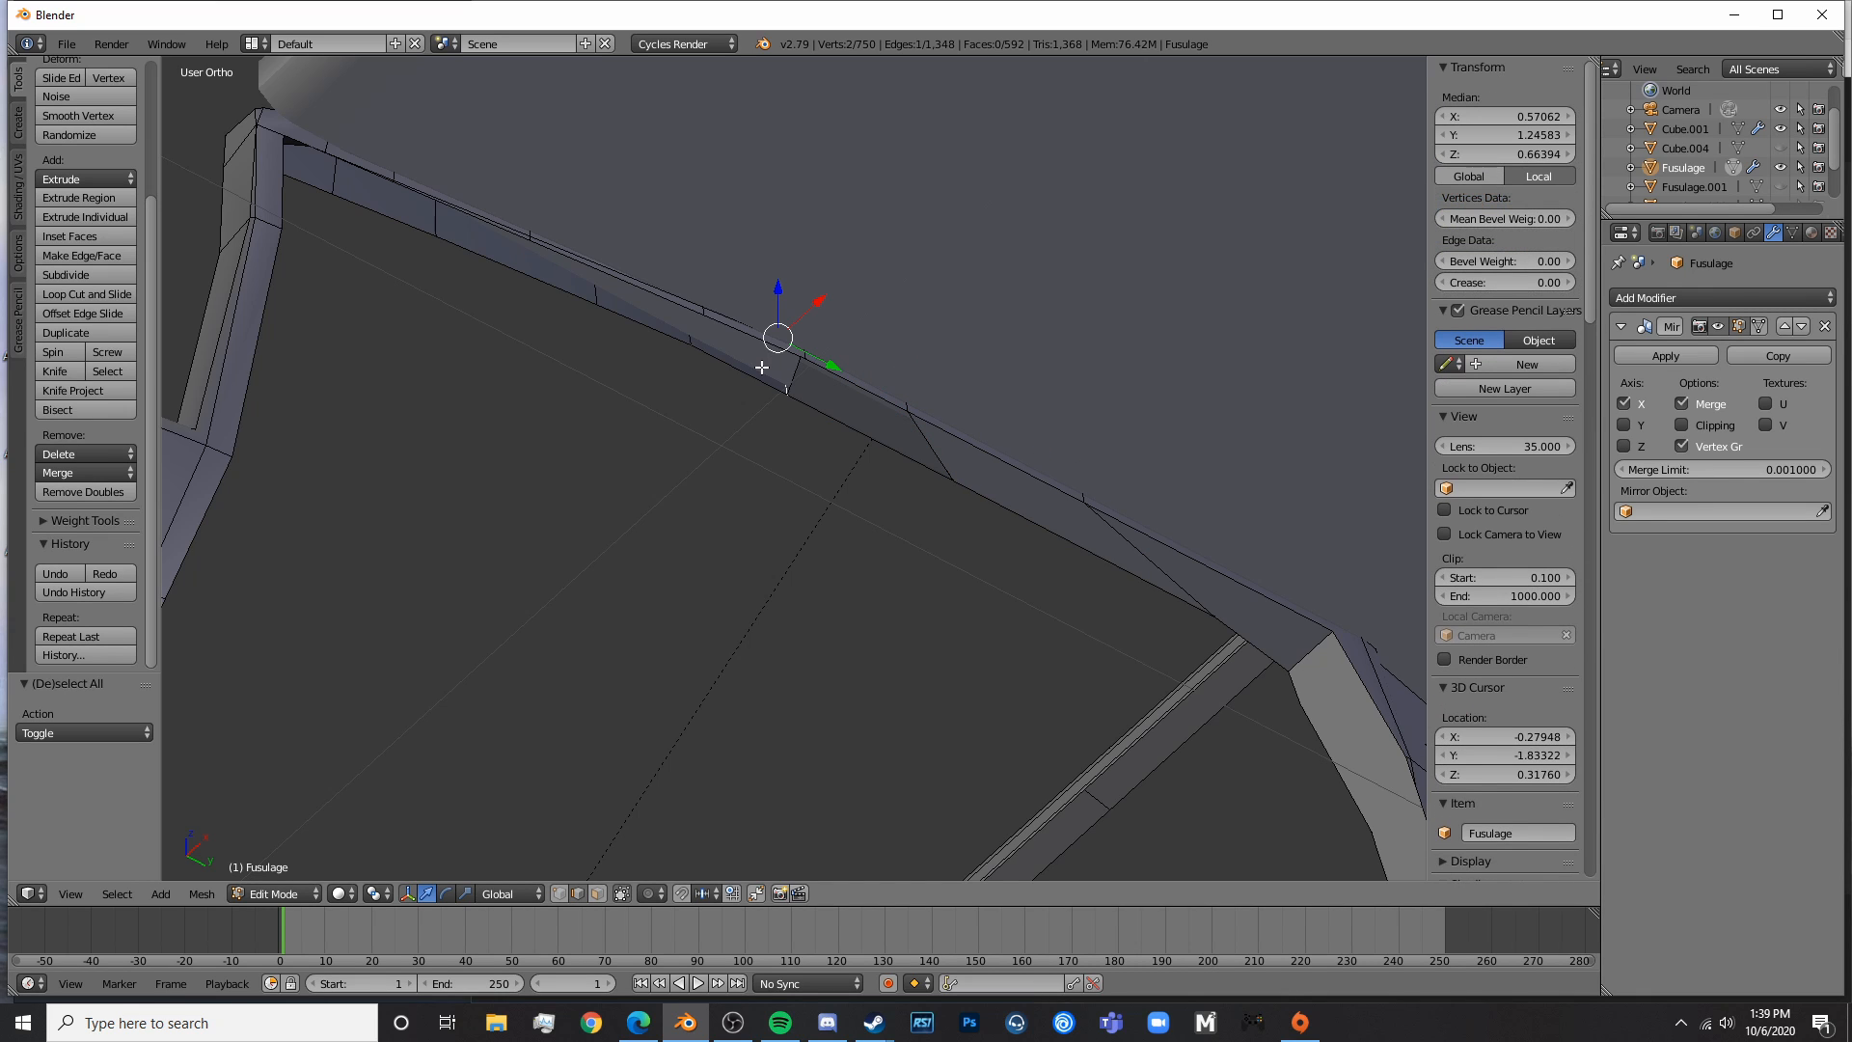
{"action": "key", "text": "f"}
{"action": "key", "text": "a"}
- Fill two more sections of the rail underside with faces, from the middle toward the windshield pillar
{"action": "right_click", "coordinate": [655, 321]}
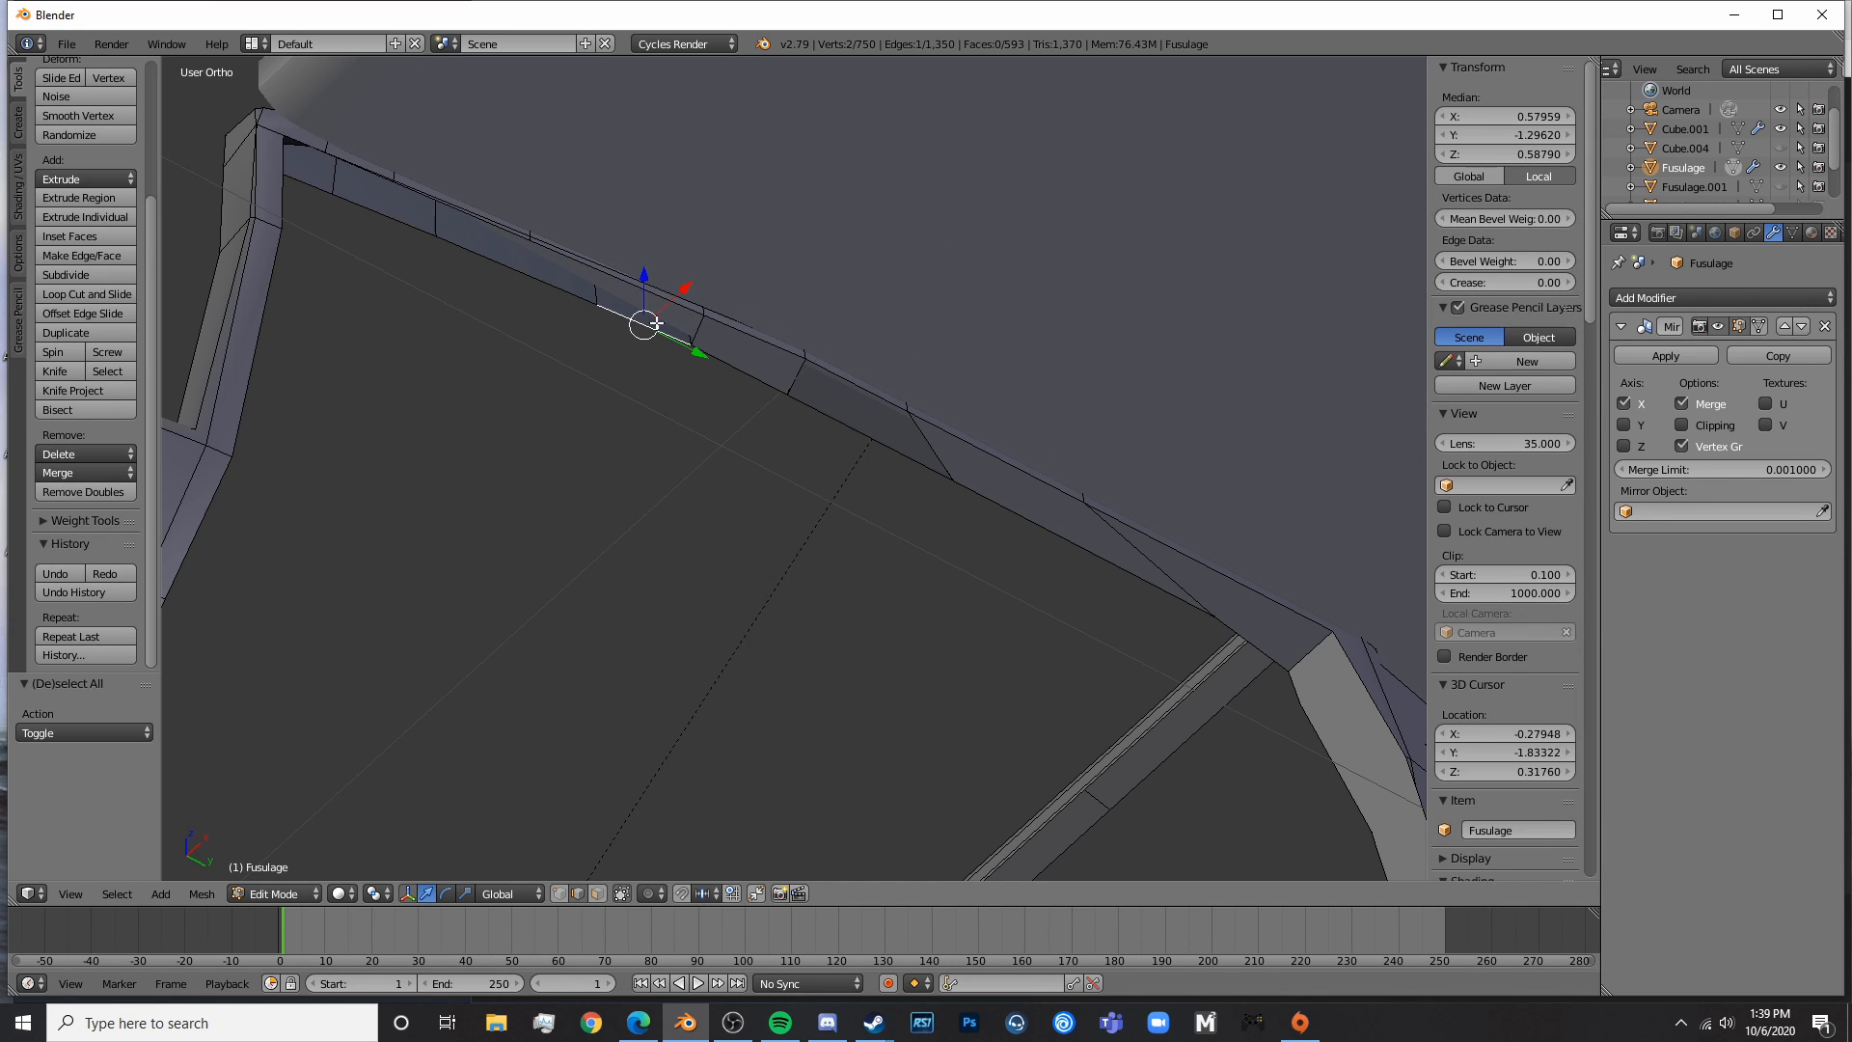
{"action": "right_click", "coordinate": [648, 288], "text": "shift"}
{"action": "key", "text": "f"}
{"action": "key", "text": "a"}
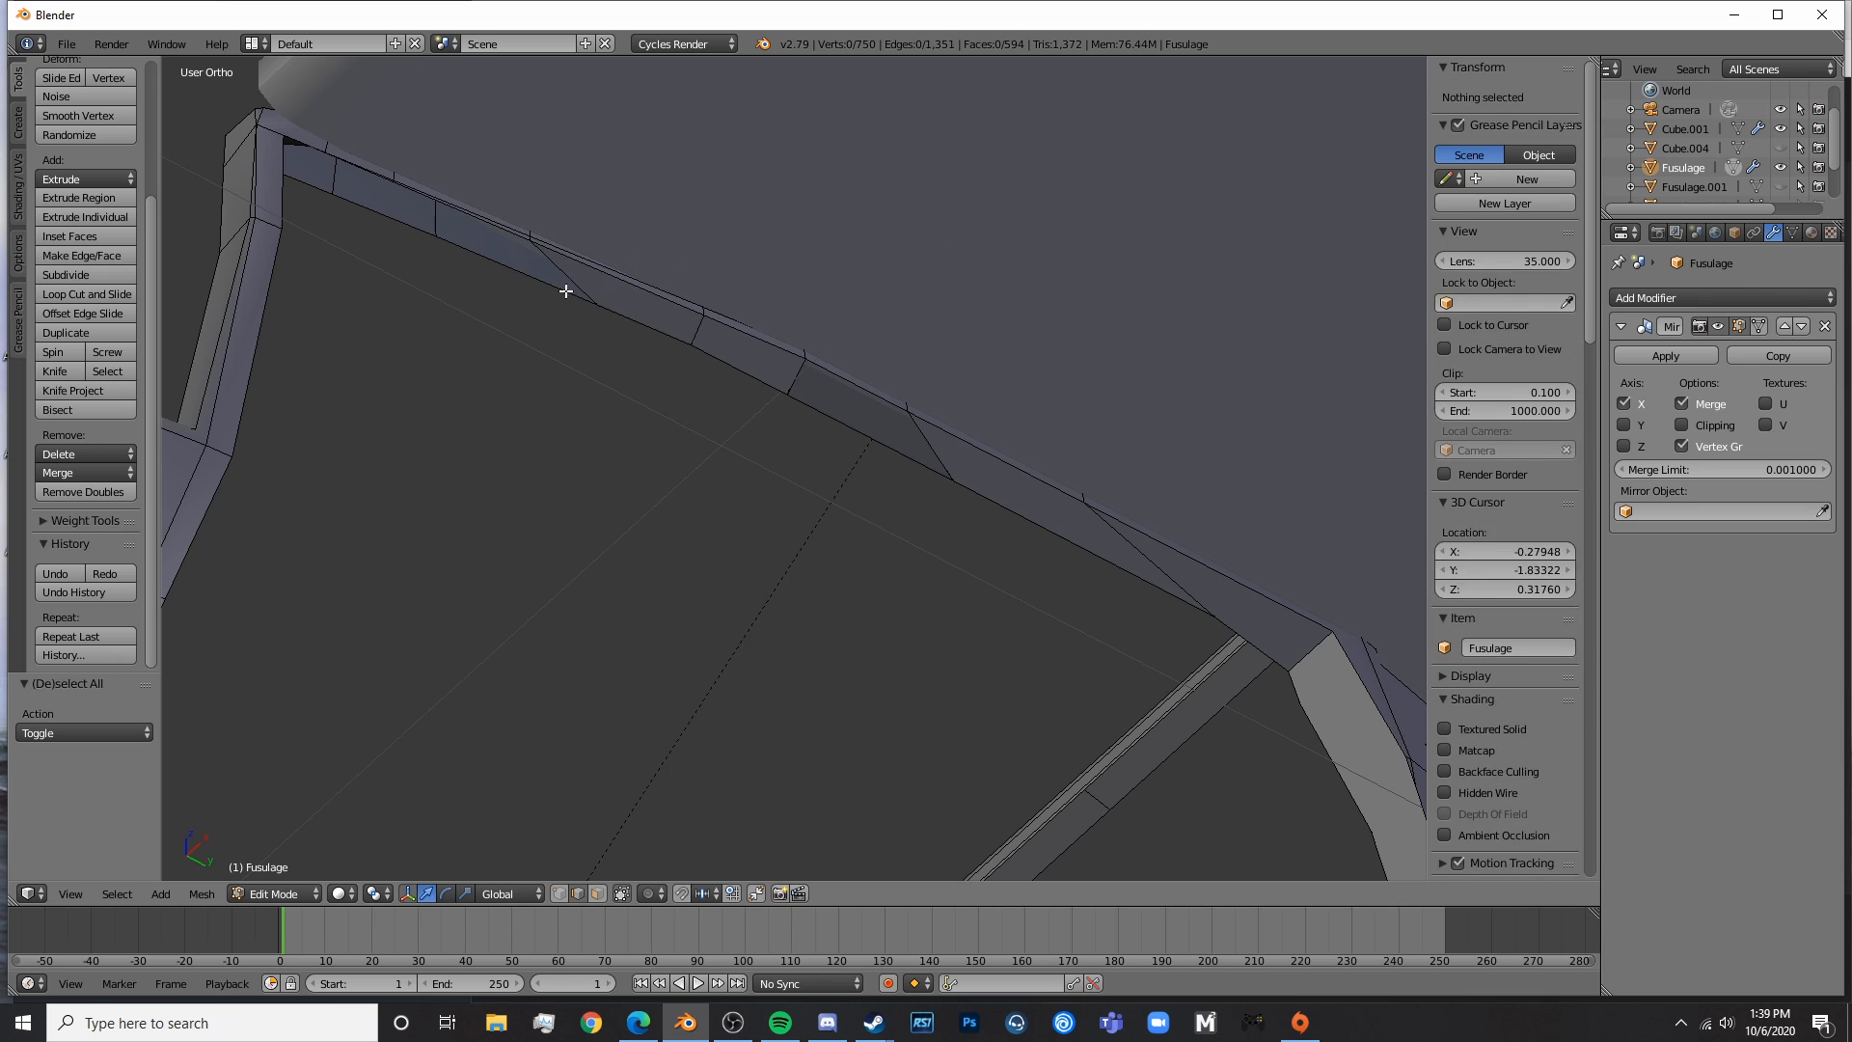
{"action": "right_click", "coordinate": [498, 249]}
{"action": "middle_click_drag", "start_coordinate": [502, 225], "coordinate": [723, 318], "text": "shift"}
{"action": "key", "text": "f"}
{"action": "key", "text": "a"}
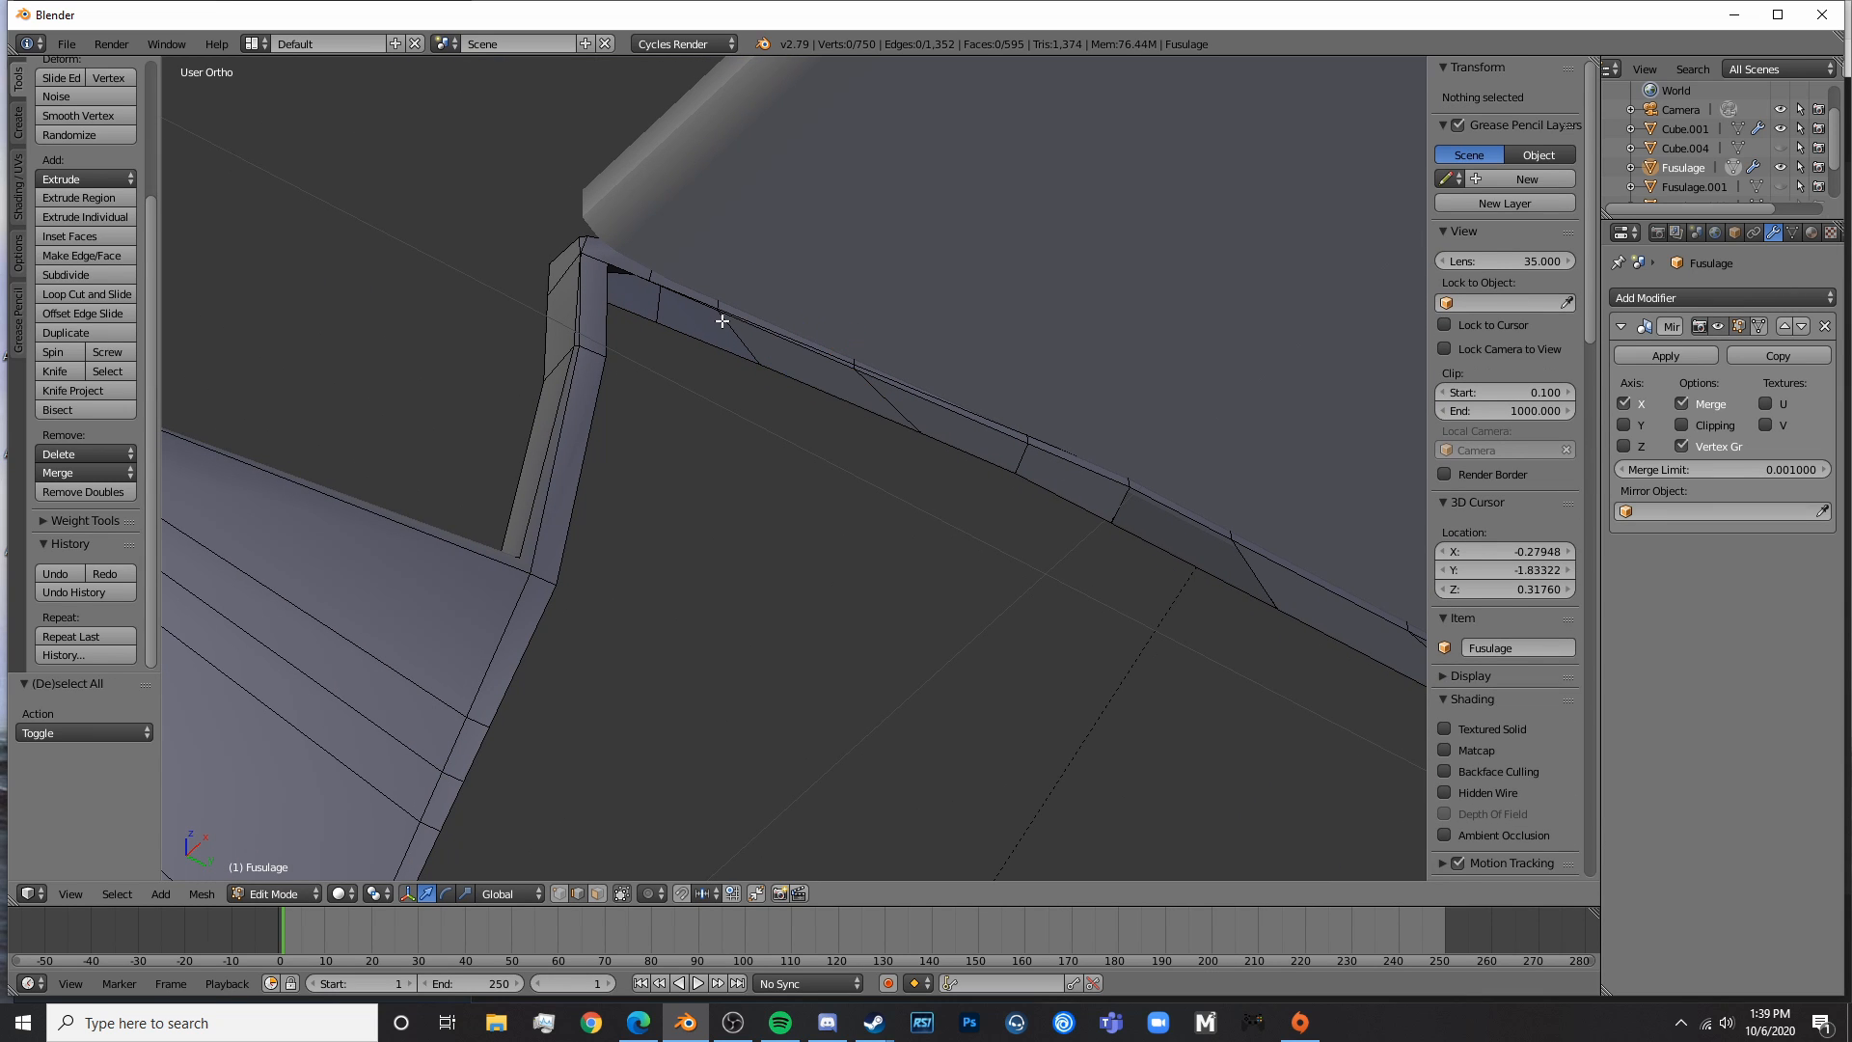
- Fill the two rail underside sections closest to the windshield pillar with faces
{"action": "right_click", "coordinate": [683, 289]}
{"action": "right_click", "coordinate": [701, 331], "text": "shift"}
{"action": "key", "text": "f"}
{"action": "key", "text": "a"}
{"action": "right_click", "coordinate": [624, 293]}
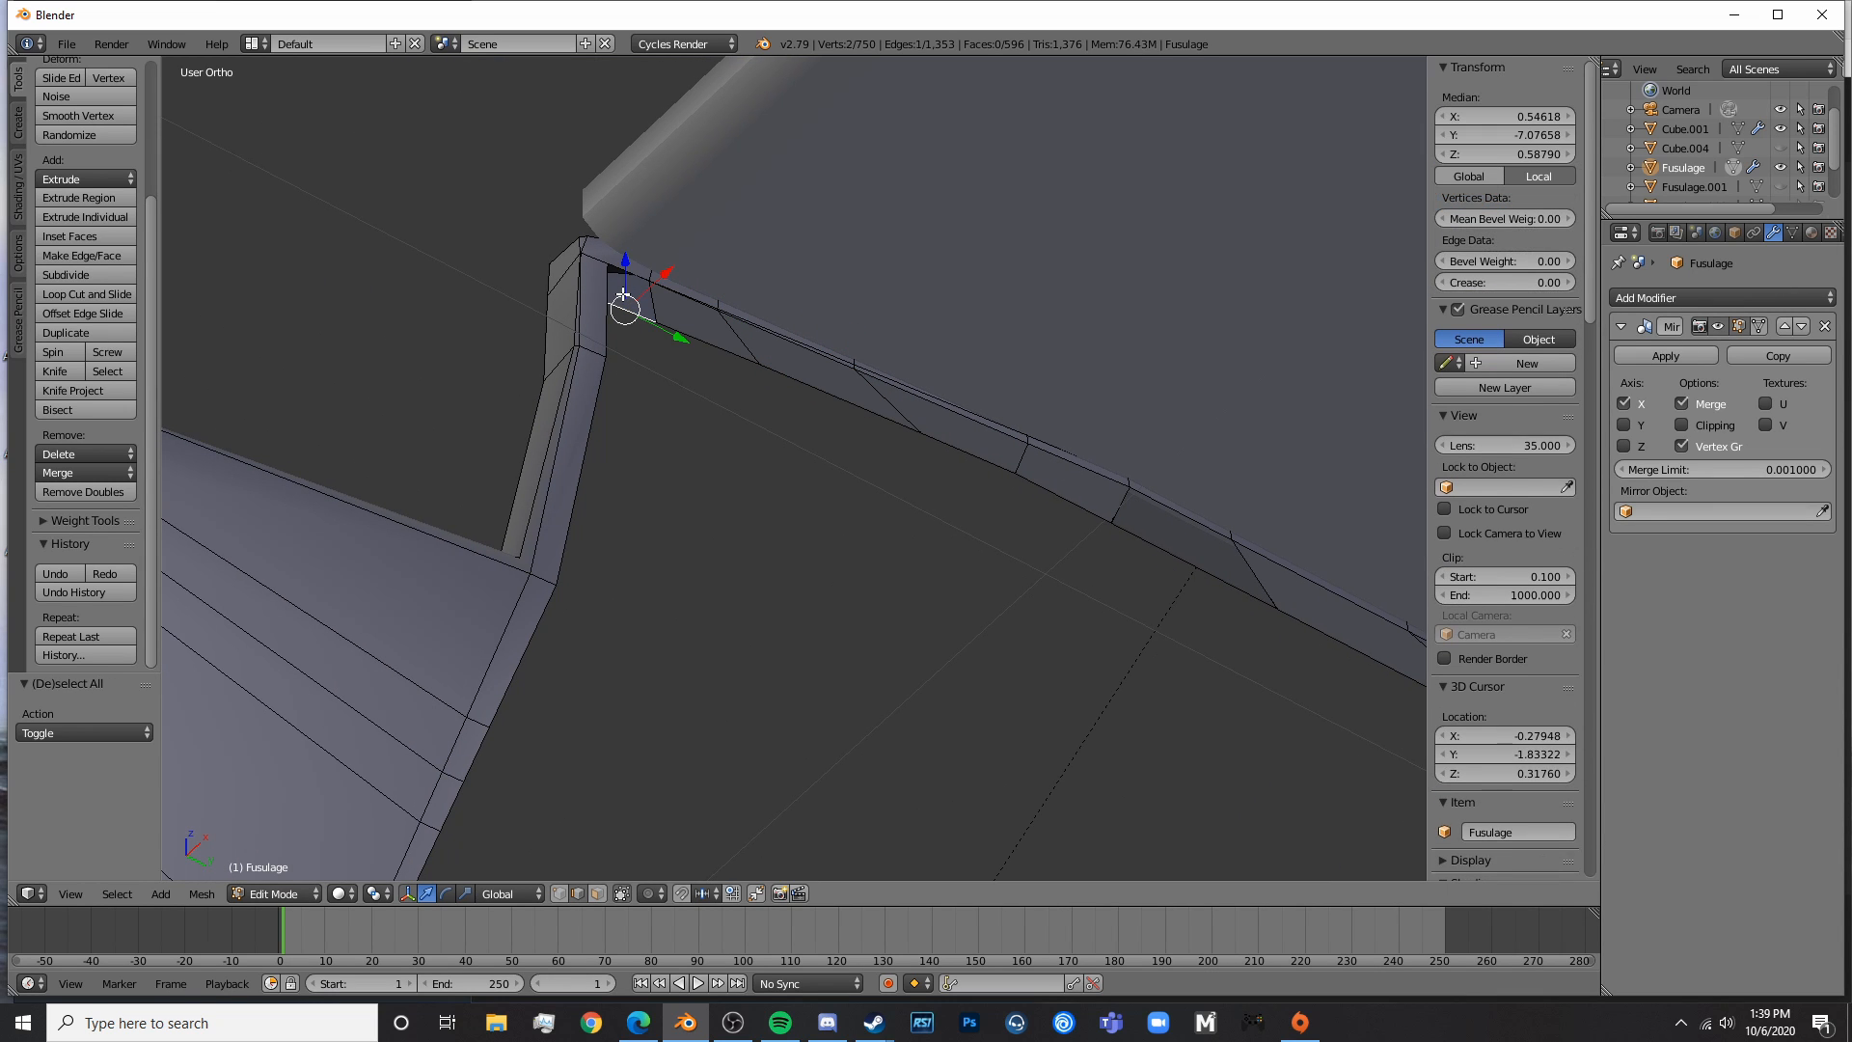
{"action": "key", "text": "f"}
{"action": "key", "text": "a"}
- Close the small remaining gap in the rail underside near the windshield pillar corner with a face
{"action": "middle_click_drag", "start_coordinate": [682, 313], "coordinate": [535, 341]}
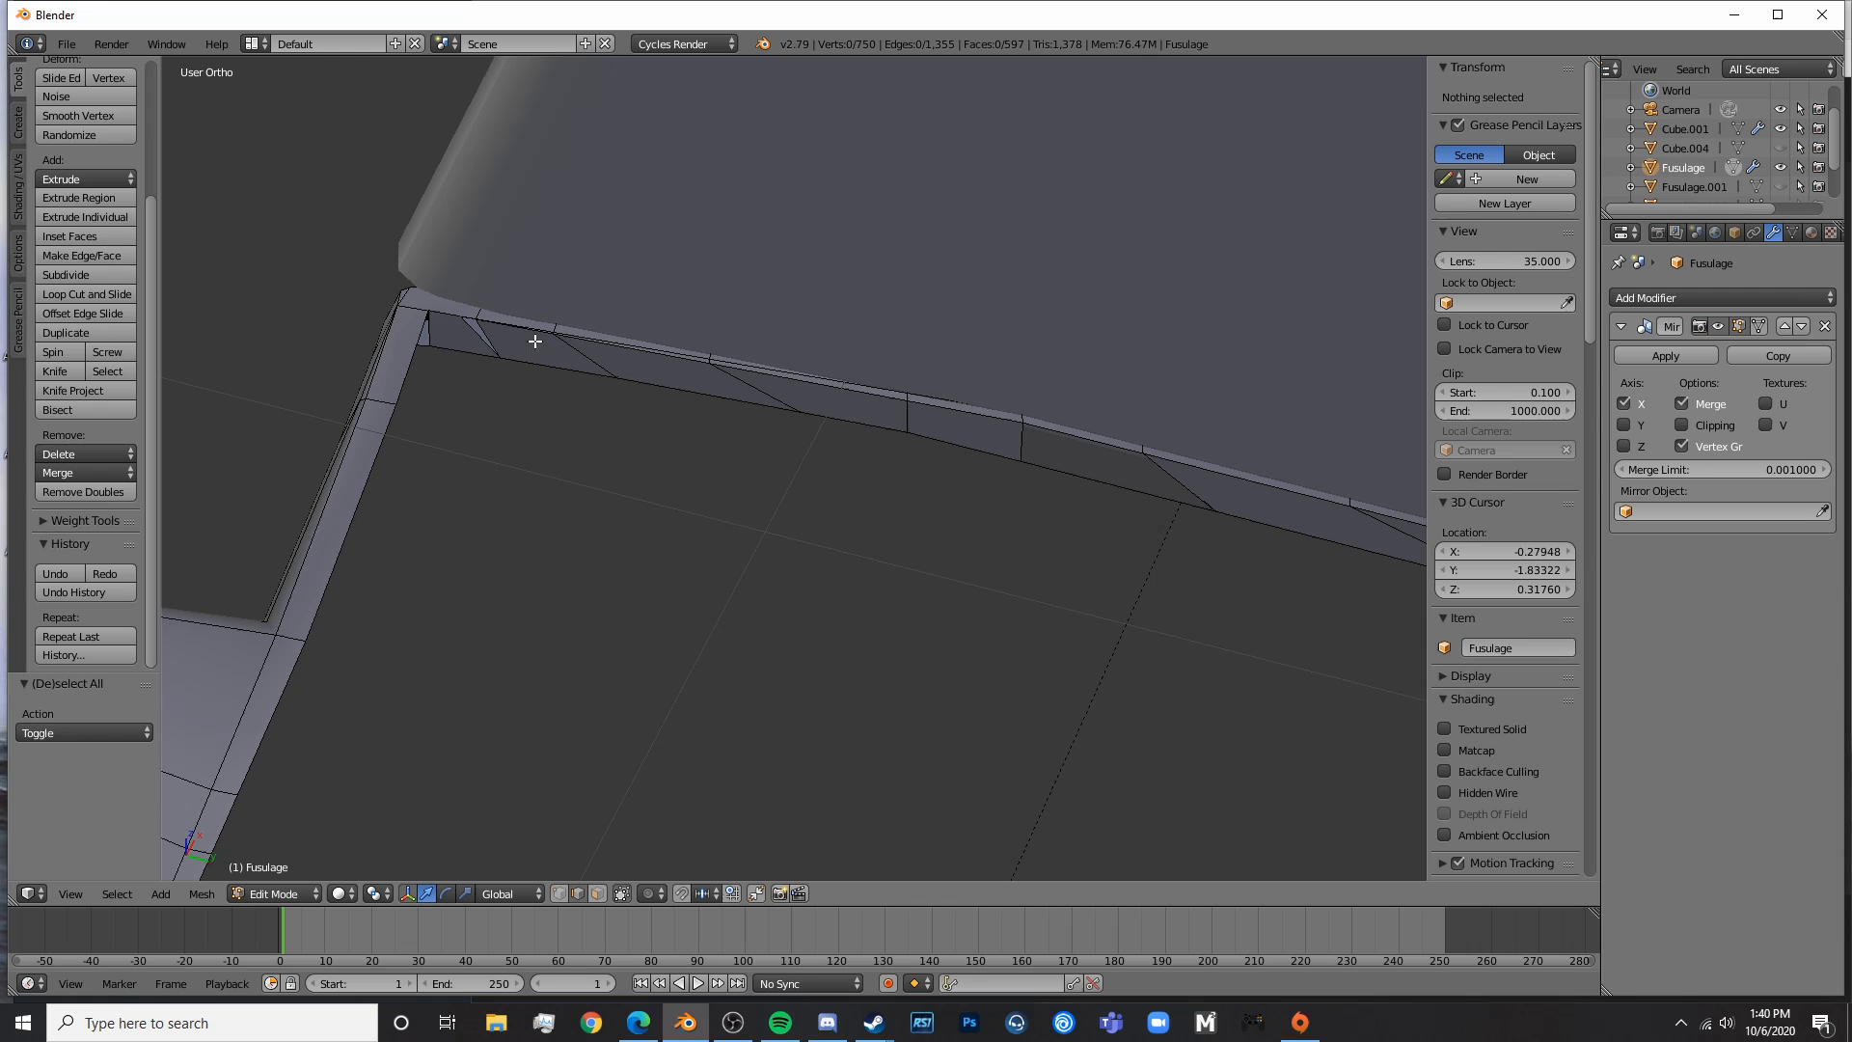
{"action": "right_click", "coordinate": [481, 334]}
{"action": "right_click", "coordinate": [489, 337], "text": "shift"}
{"action": "key", "text": "f"}
{"action": "key", "text": "a"}
- Delete the badly shaped face in the middle of the rebuilt rail underside
{"action": "middle_click_drag", "start_coordinate": [701, 434], "coordinate": [739, 533], "text": "shift"}
{"action": "right_click", "coordinate": [622, 416]}
{"action": "right_click", "coordinate": [612, 397], "text": "shift"}
{"action": "key", "text": "Tab"}
{"action": "key", "text": "Tab"}
{"action": "scroll", "coordinate": [912, 542], "scroll_direction": "up", "scroll_amount": 4}
{"action": "right_click", "coordinate": [1011, 517]}
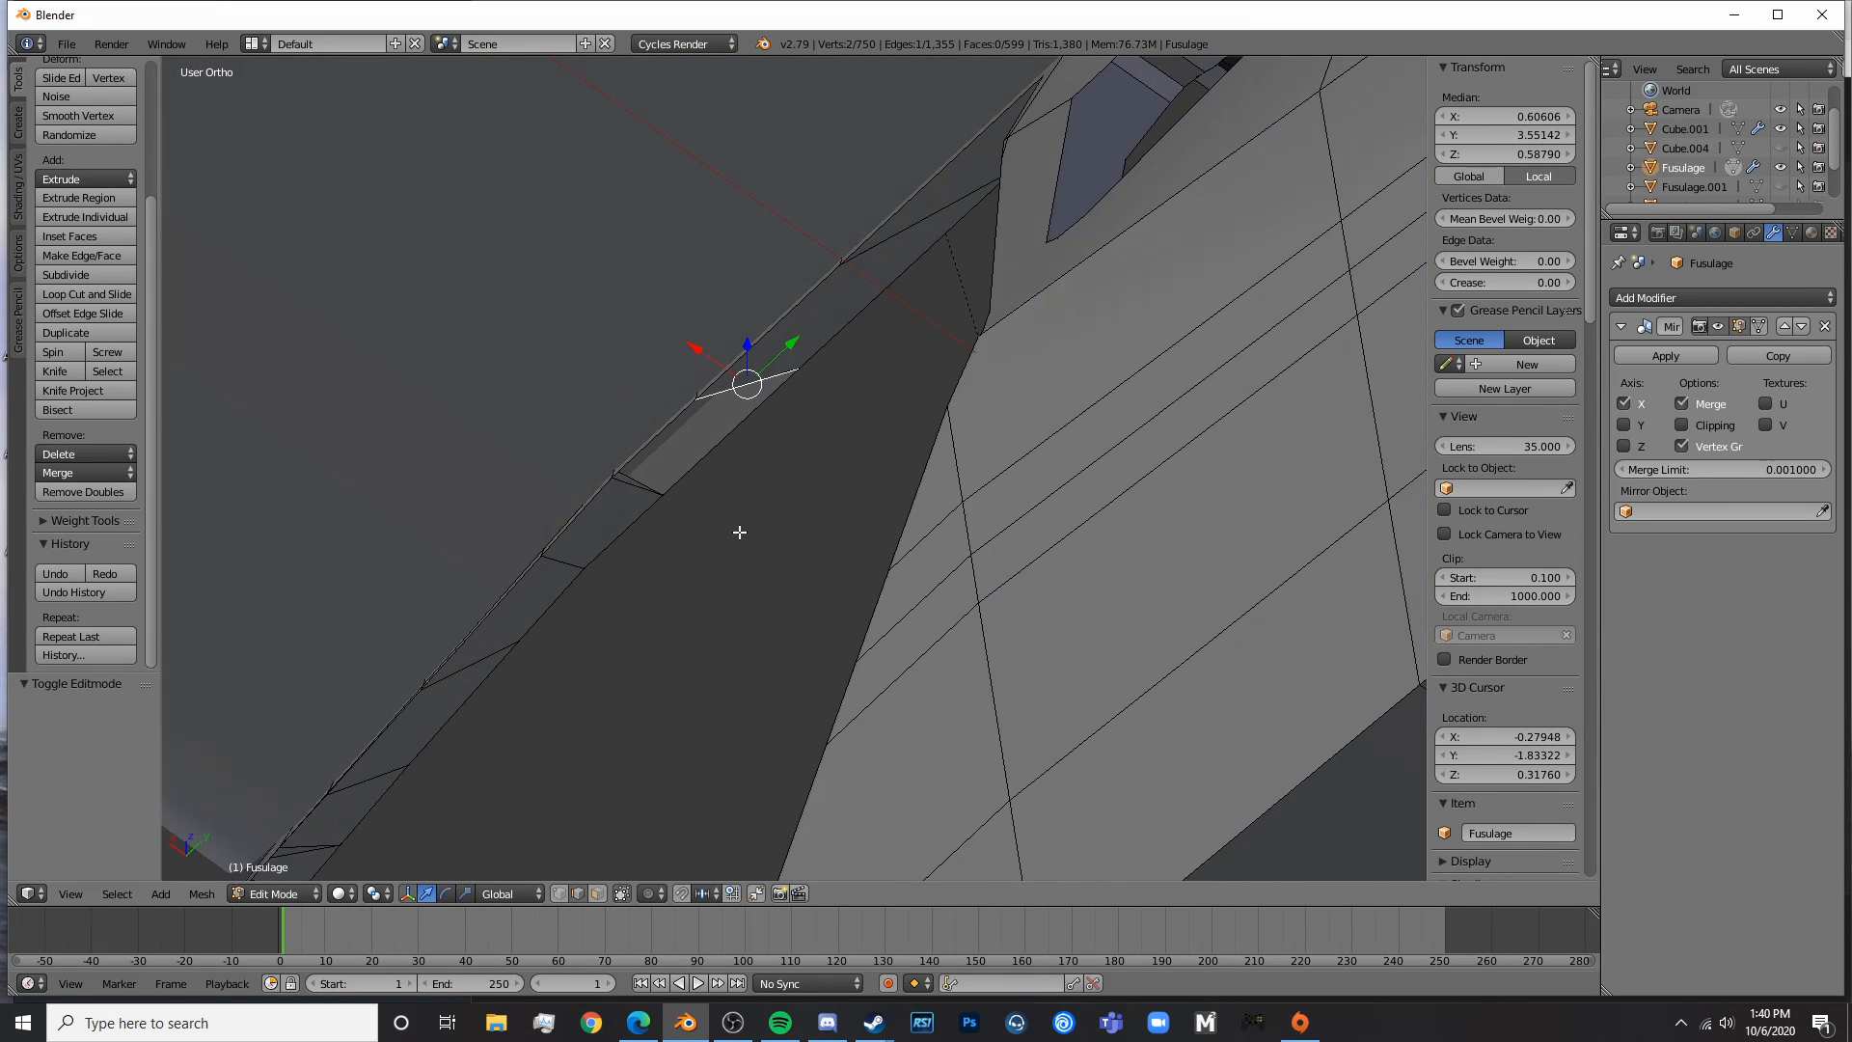
{"action": "left_click", "coordinate": [597, 893]}
{"action": "key", "text": "x"}
{"action": "left_click", "coordinate": [638, 456]}
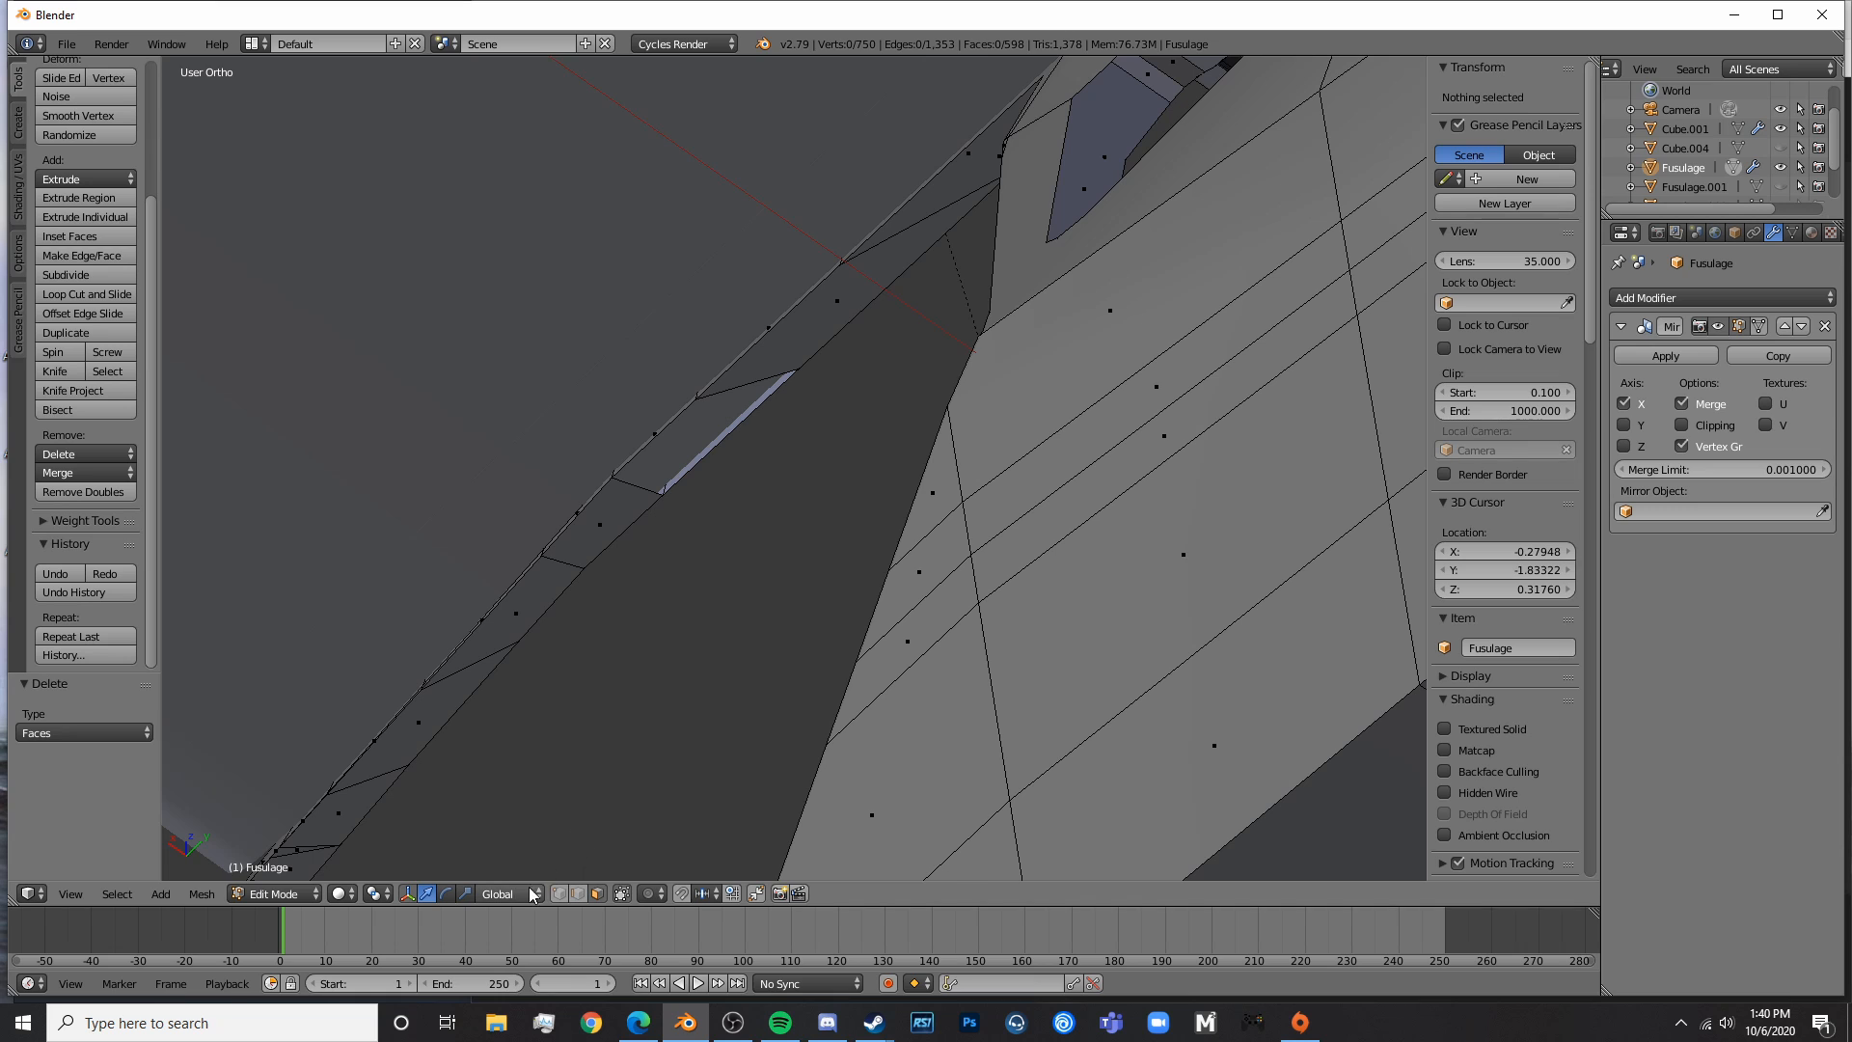
- Refill the gap in the middle of the rail underside with a new face and check the whole cabin frame
{"action": "right_click", "coordinate": [720, 467]}
{"action": "middle_click_drag", "start_coordinate": [719, 467], "coordinate": [773, 537]}
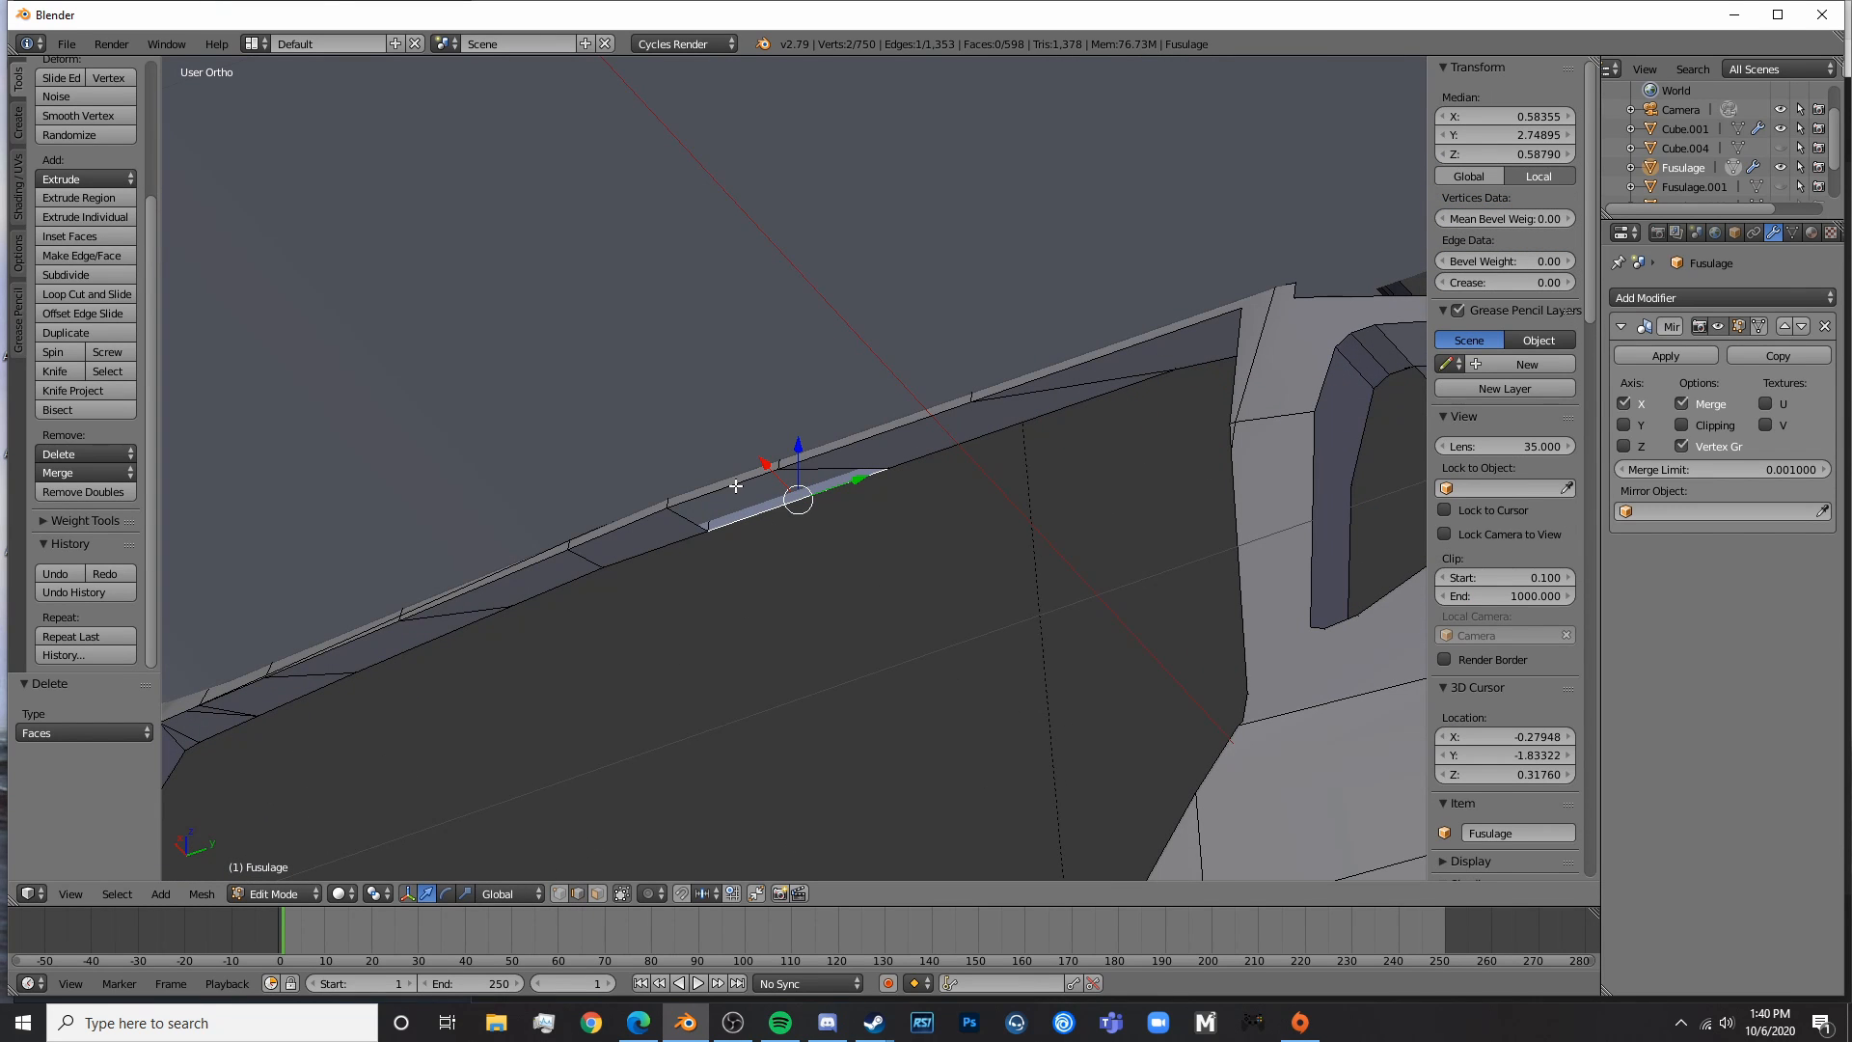
{"action": "key", "text": "Tab"}
{"action": "scroll", "coordinate": [847, 650], "scroll_direction": "down", "scroll_amount": 8}
{"action": "mouse_move", "coordinate": [826, 639]}
{"action": "middle_mouse_down"}
{"action": "mouse_move", "coordinate": [1027, 626]}
{"action": "mouse_move", "coordinate": [981, 760]}
{"action": "mouse_move", "coordinate": [1016, 796]}
{"action": "middle_mouse_up"}
{"action": "key", "text": "shift+z"}
{"action": "key", "text": "shift+z"}
- Move the selected run of vertices along the roof rail's outer underside edge 0.008 outward along X
{"action": "key", "text": "Tab"}
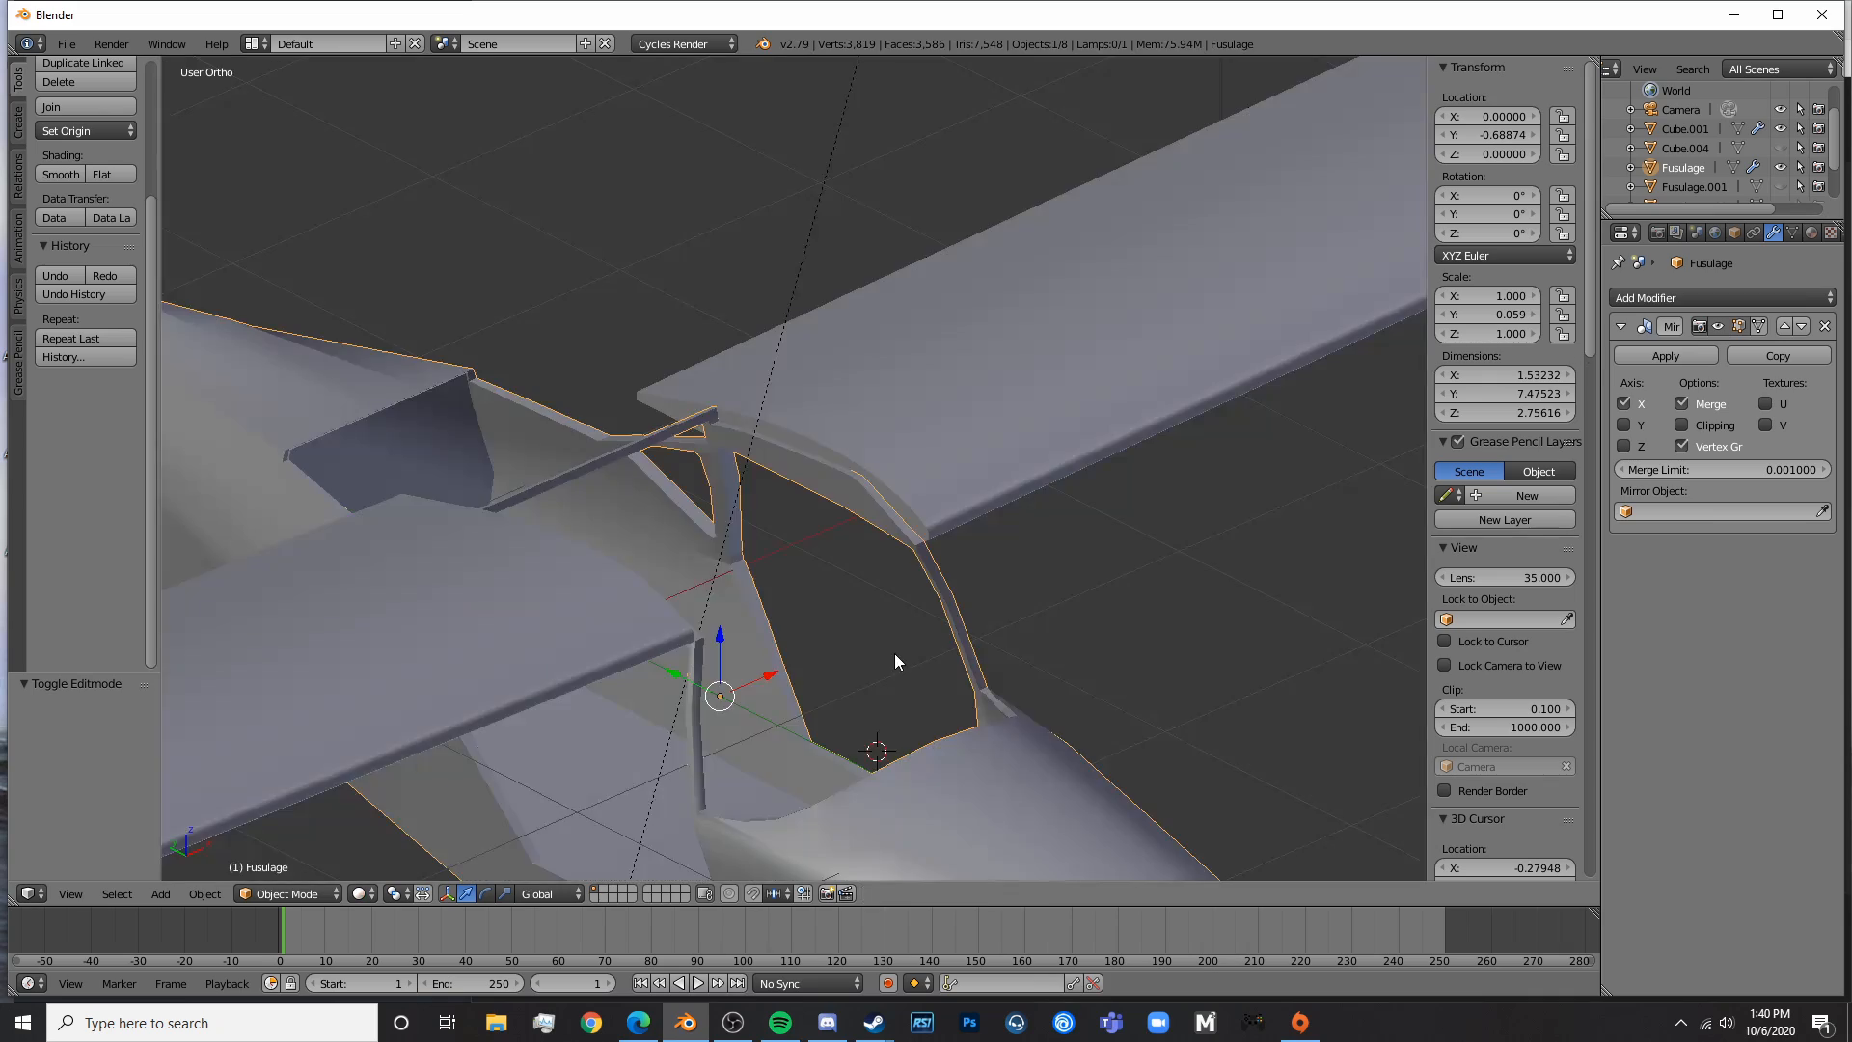
{"action": "scroll", "coordinate": [1054, 583], "scroll_direction": "up", "scroll_amount": 6}
{"action": "middle_click_drag", "start_coordinate": [1054, 582], "coordinate": [979, 571]}
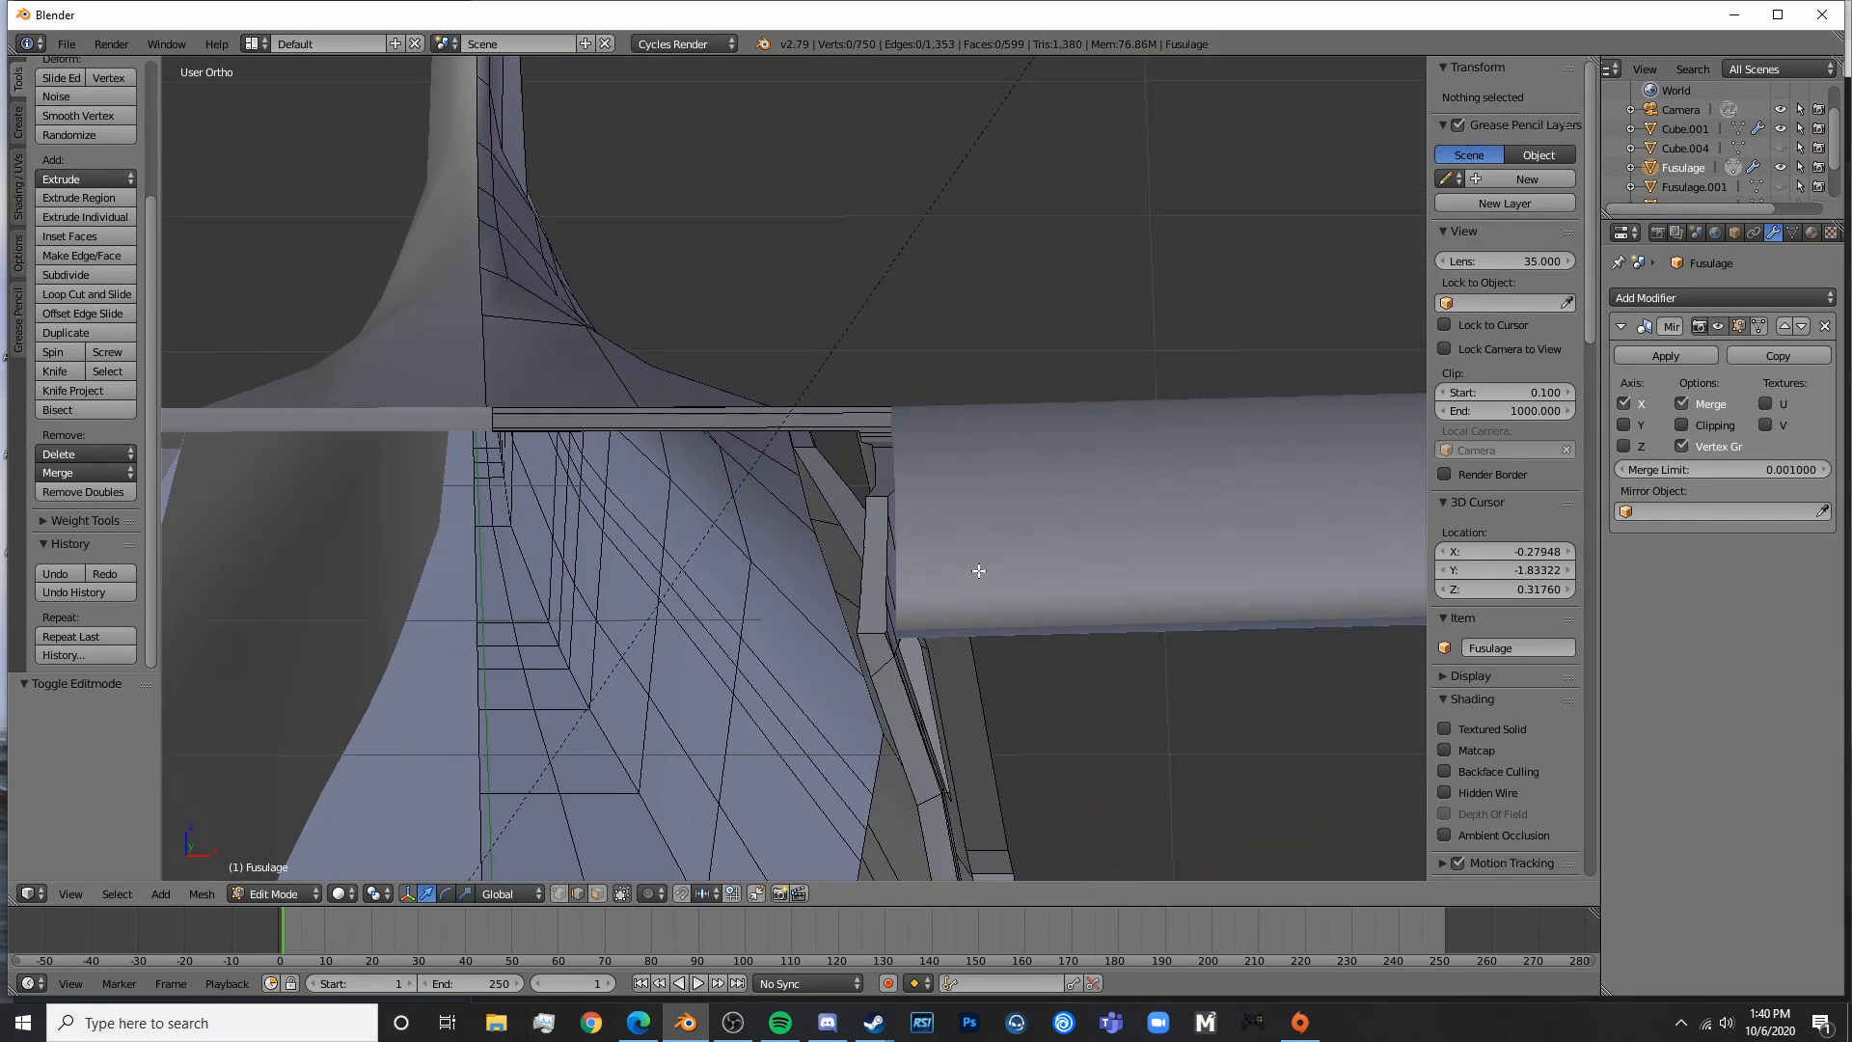
{"action": "middle_click_drag", "start_coordinate": [853, 713], "coordinate": [804, 645]}
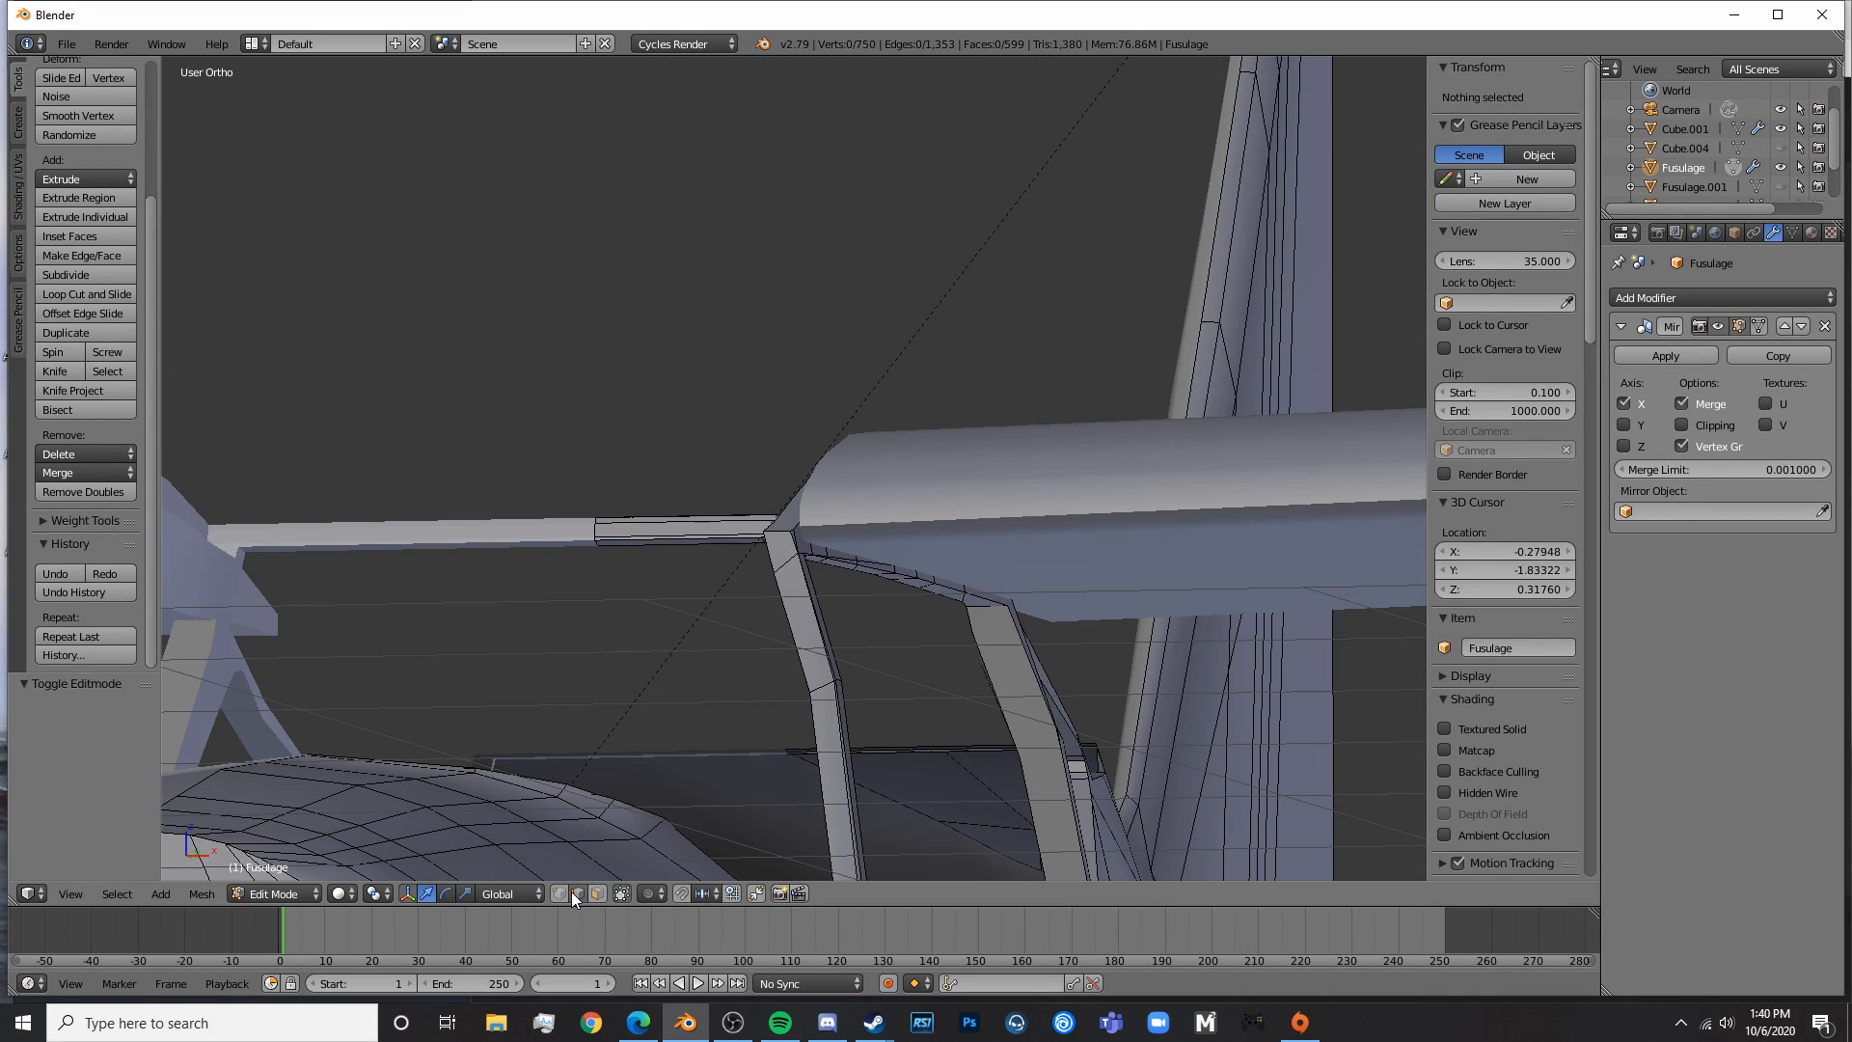
{"action": "right_click", "coordinate": [812, 554]}
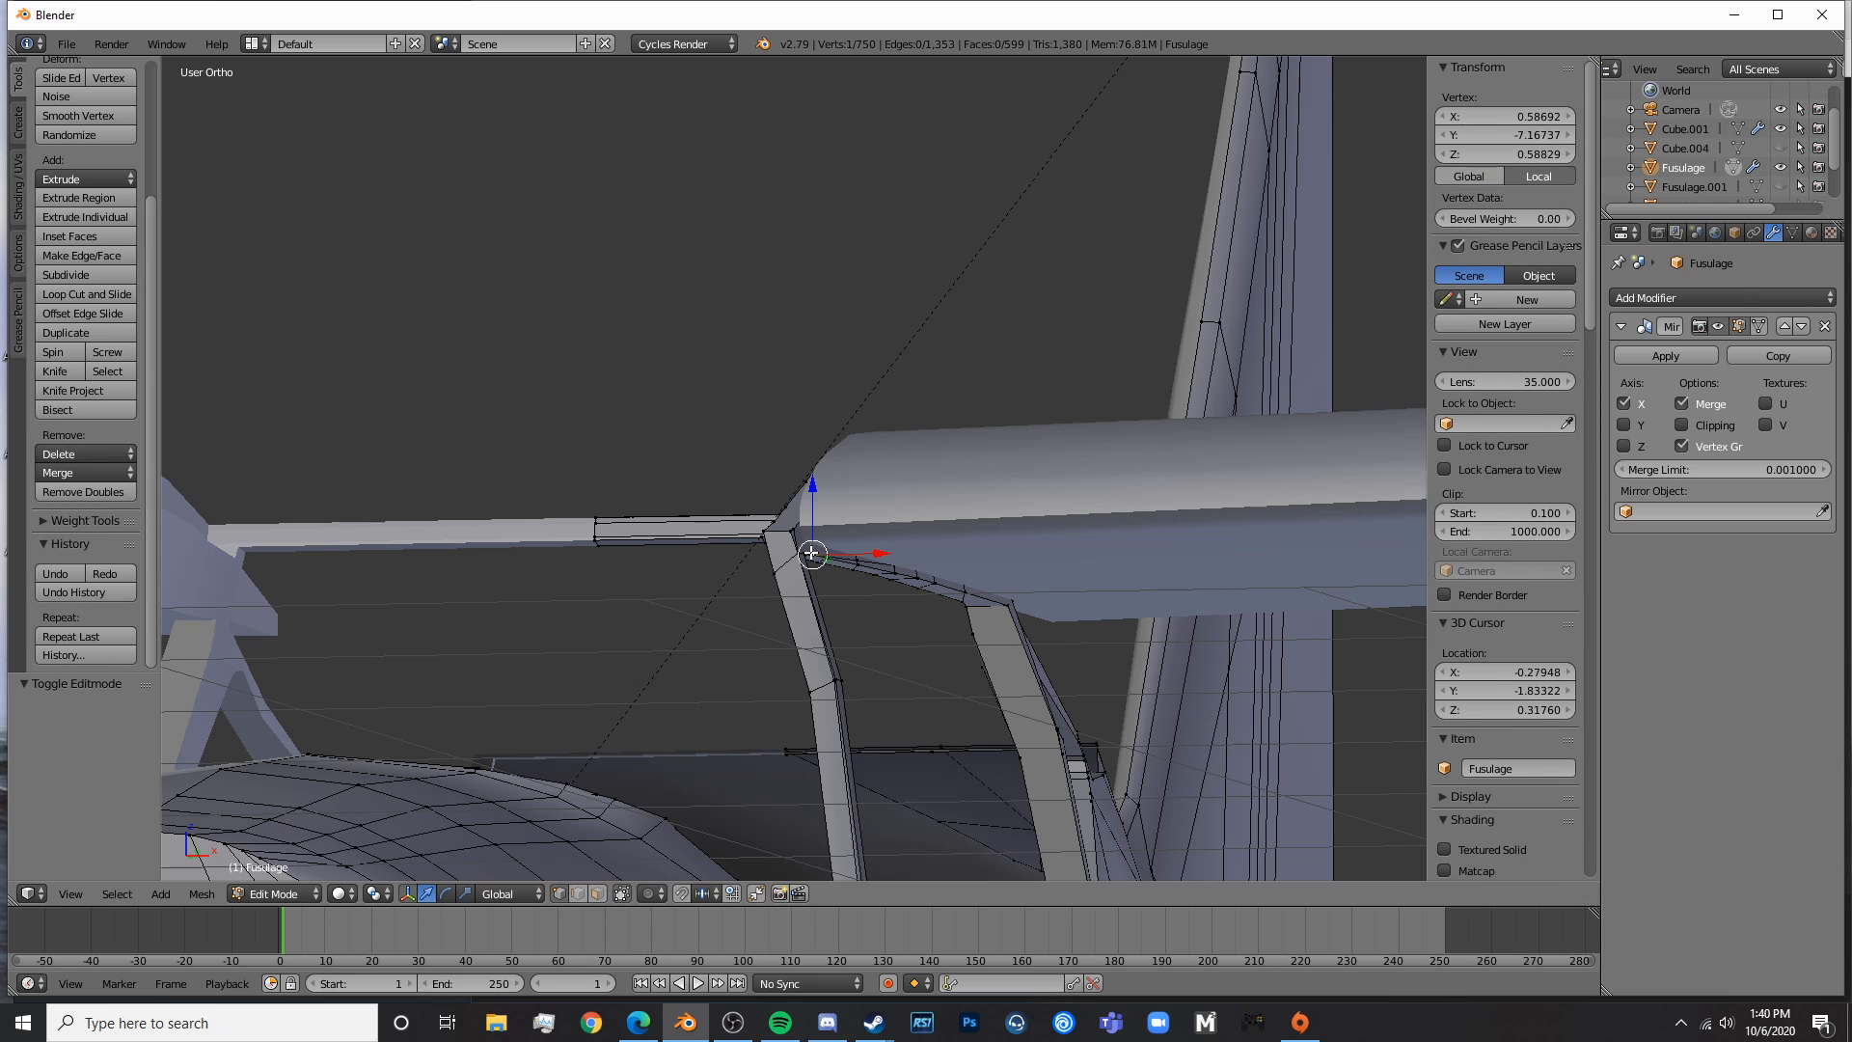
{"action": "middle_click_drag", "start_coordinate": [827, 565], "coordinate": [761, 504]}
{"action": "scroll", "coordinate": [759, 502], "scroll_direction": "up", "scroll_amount": 3}
{"action": "right_click", "coordinate": [660, 427], "text": "shift"}
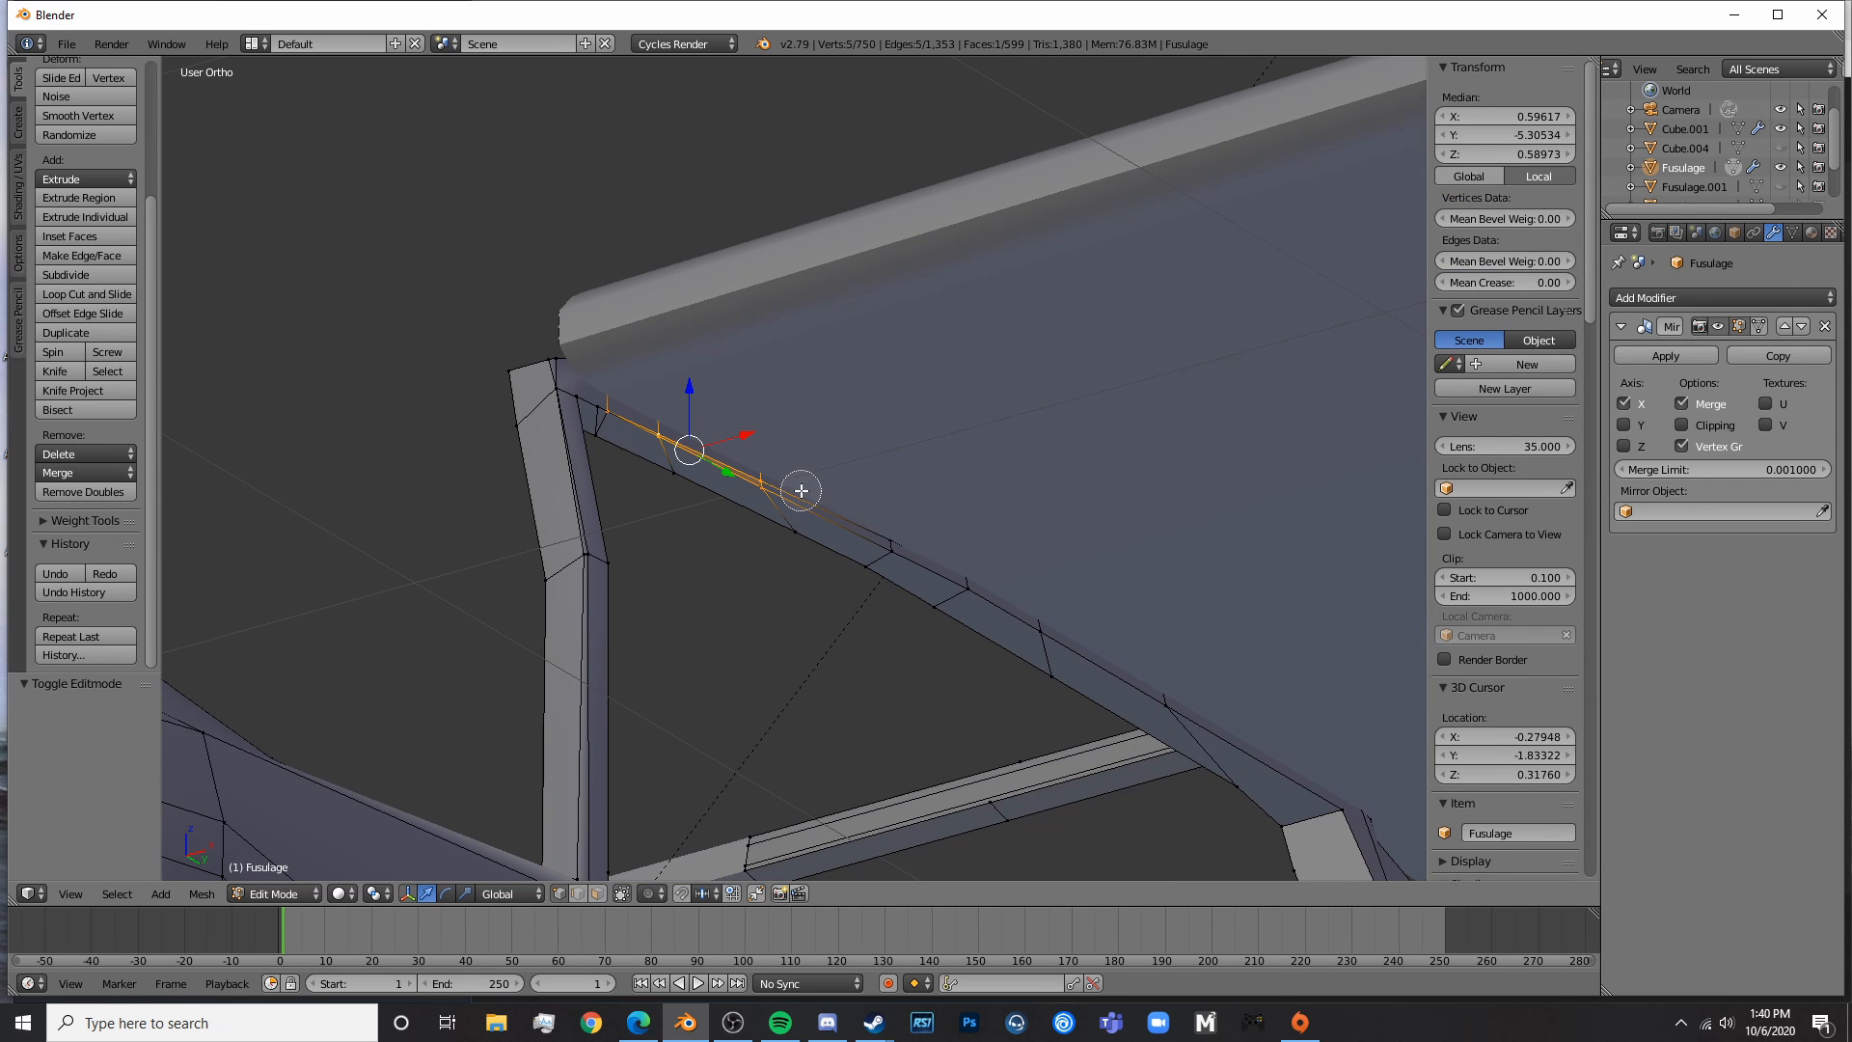
{"action": "middle_click_drag", "start_coordinate": [961, 576], "coordinate": [982, 502]}
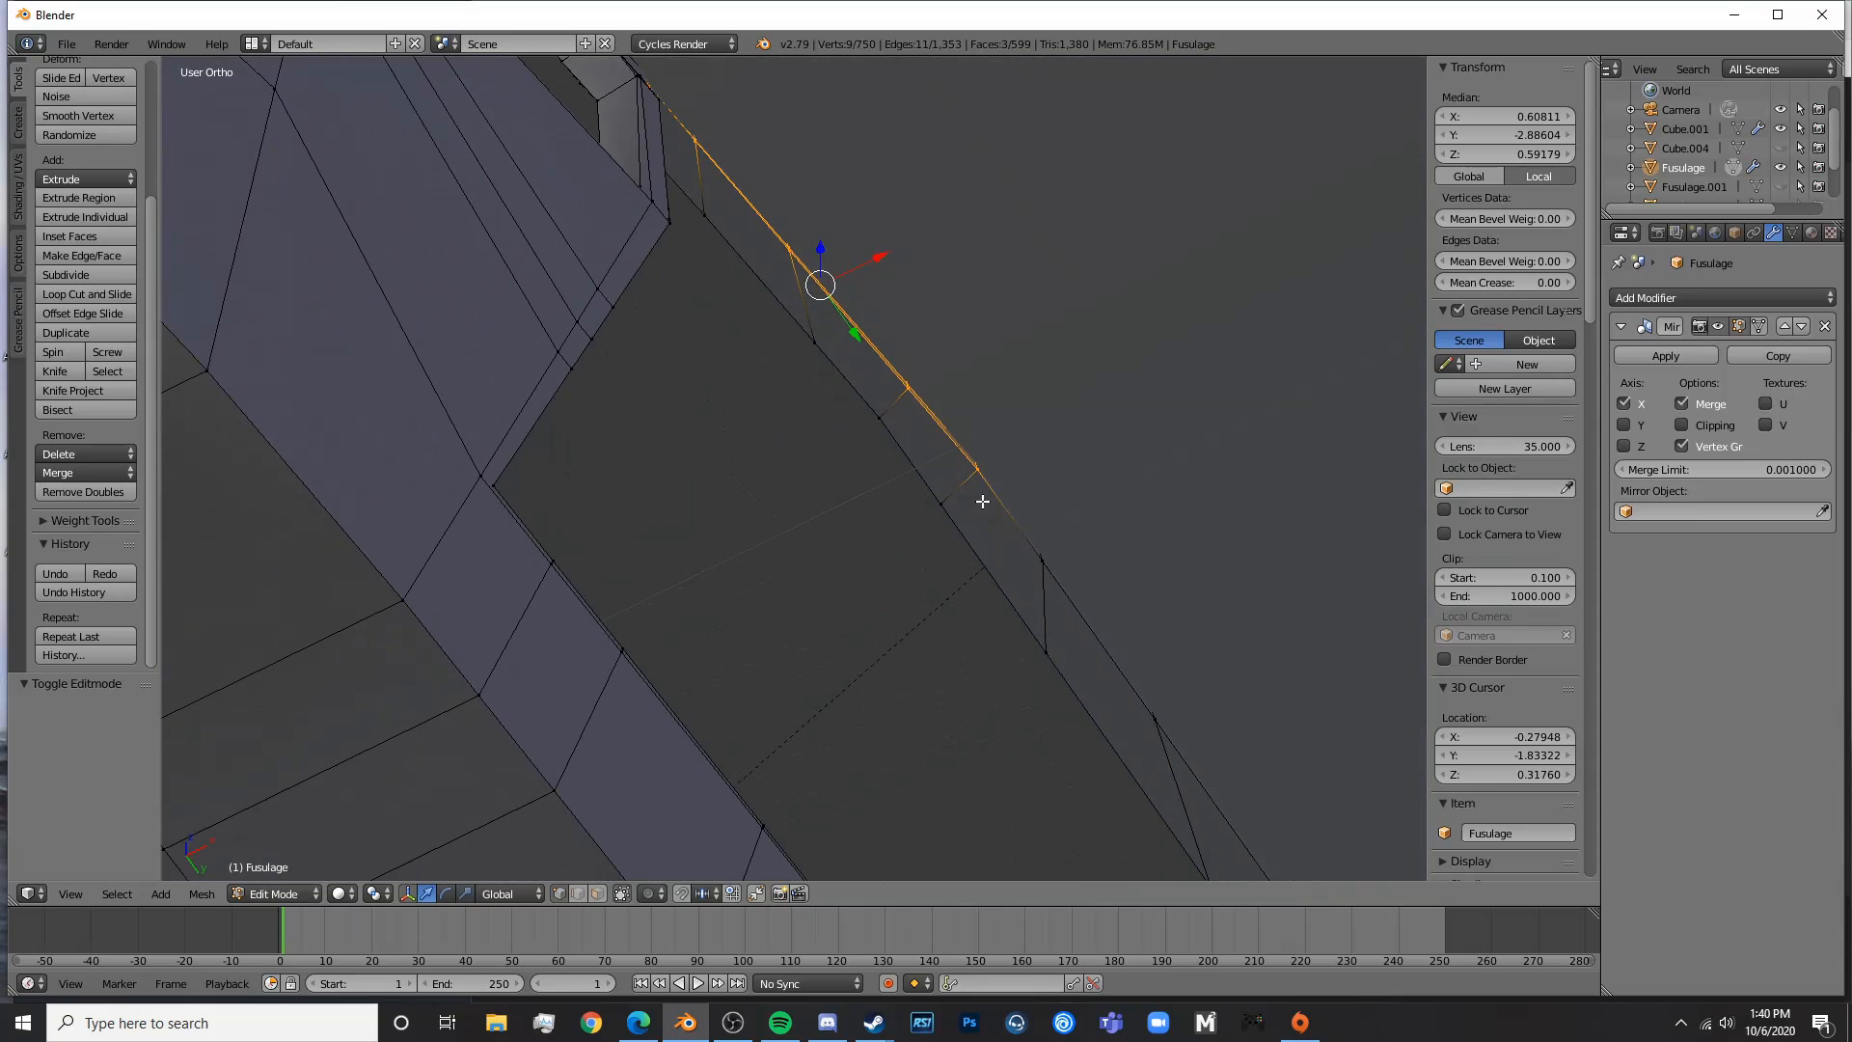
{"action": "left_click", "coordinate": [888, 266]}
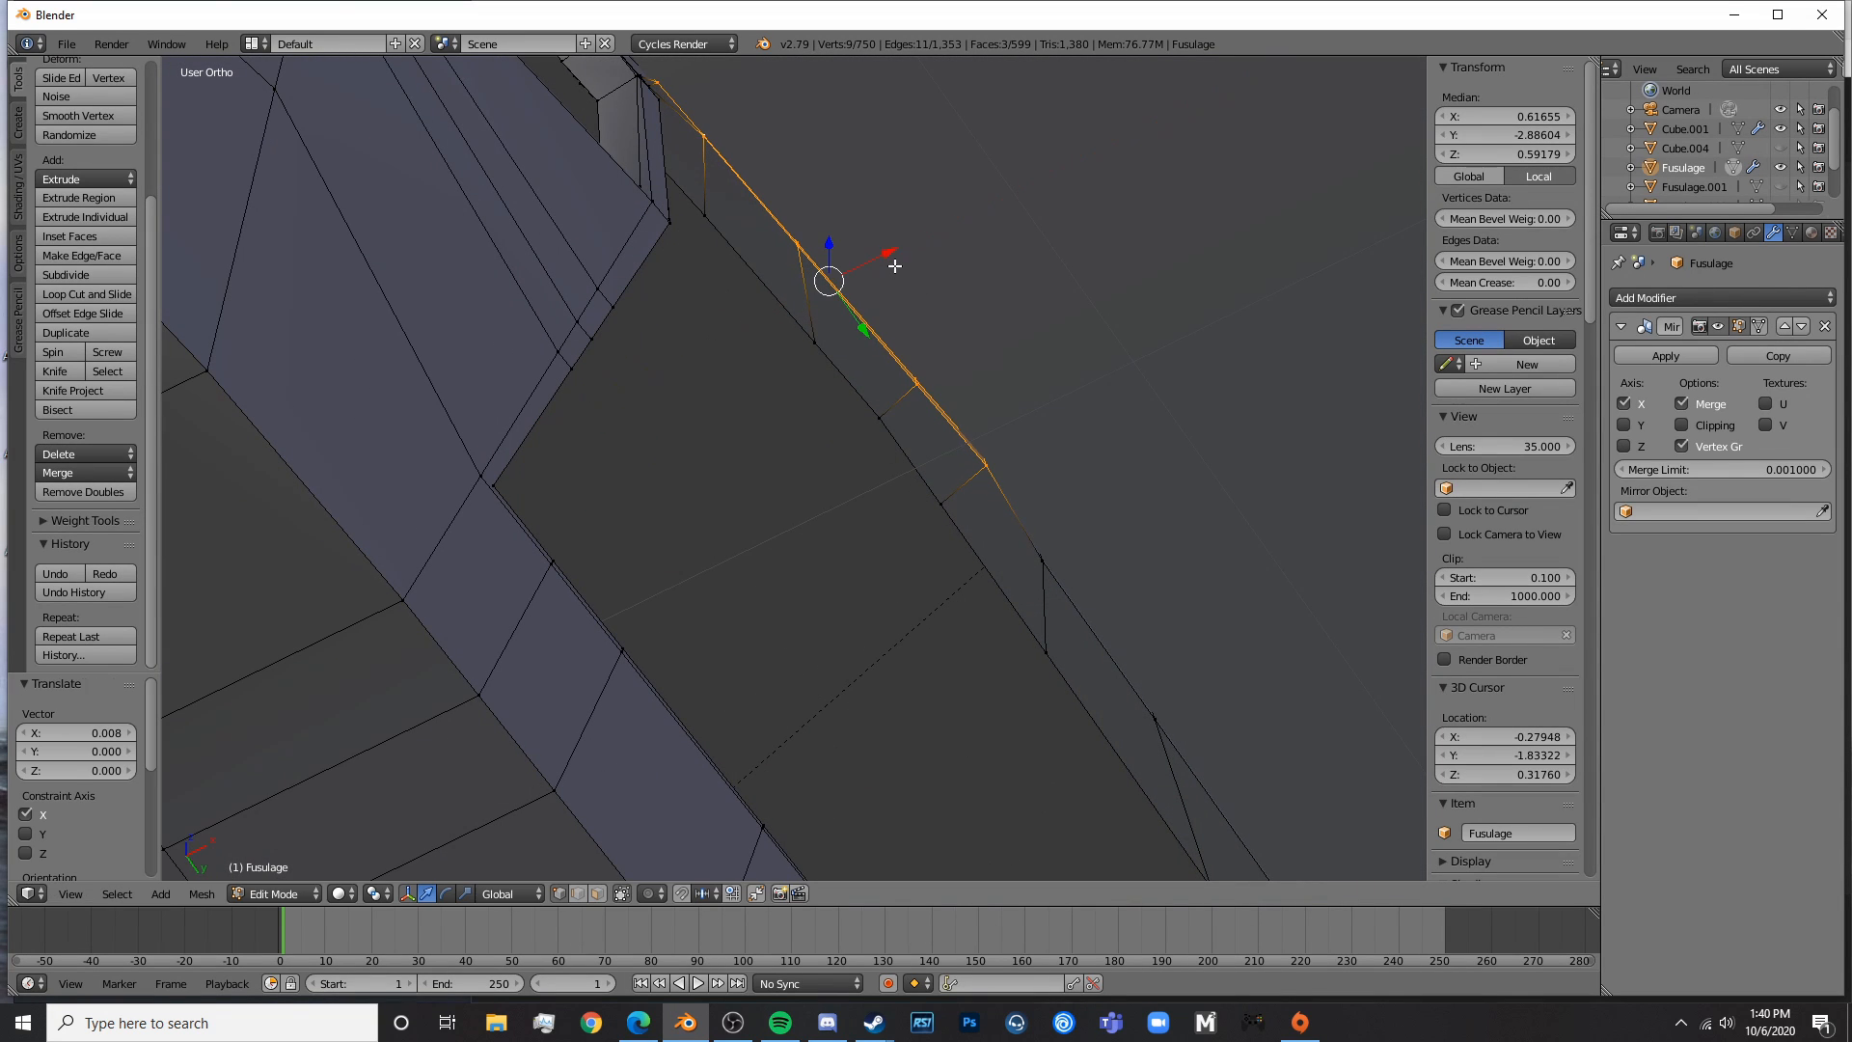
- Move the rail underside's outer edge vertices closest to the windshield pillar another 0.006 outward along X
{"action": "middle_click_drag", "start_coordinate": [888, 270], "coordinate": [1037, 646]}
{"action": "key", "text": "a"}
{"action": "key", "text": "z"}
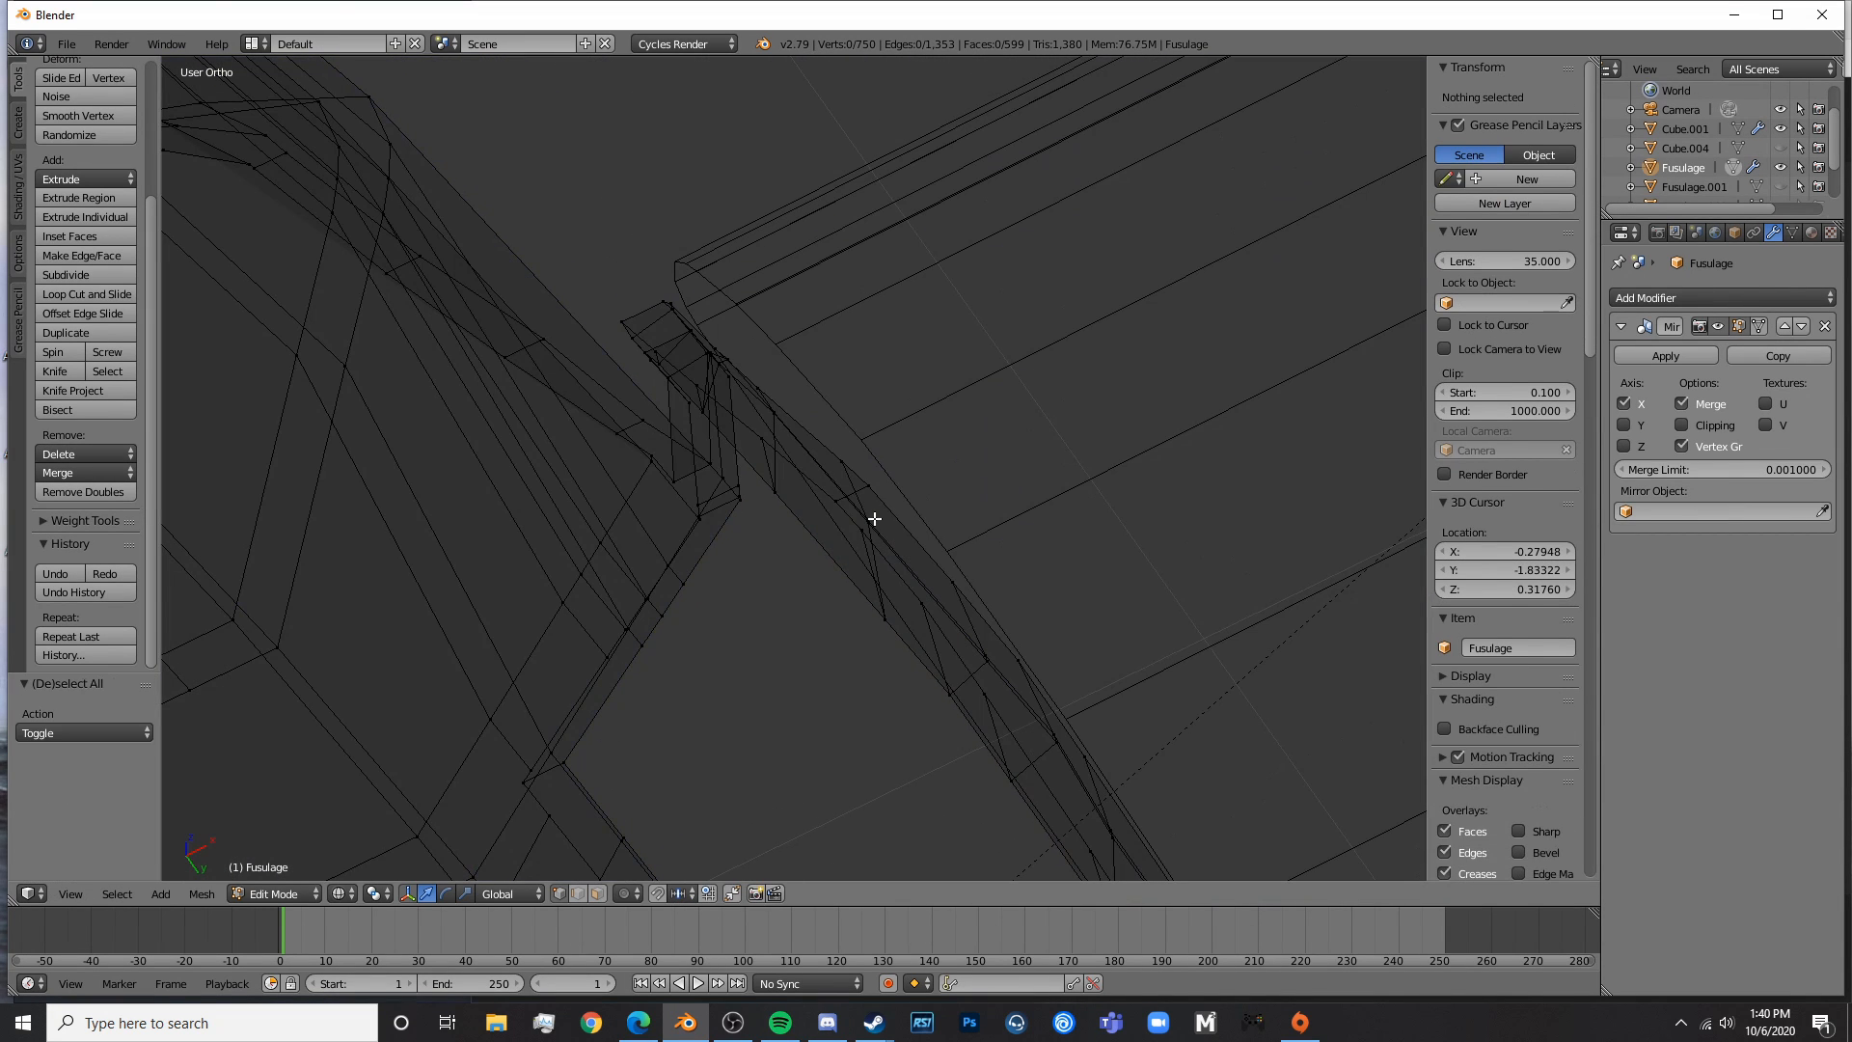
{"action": "key", "text": "z"}
{"action": "right_click", "coordinate": [871, 516]}
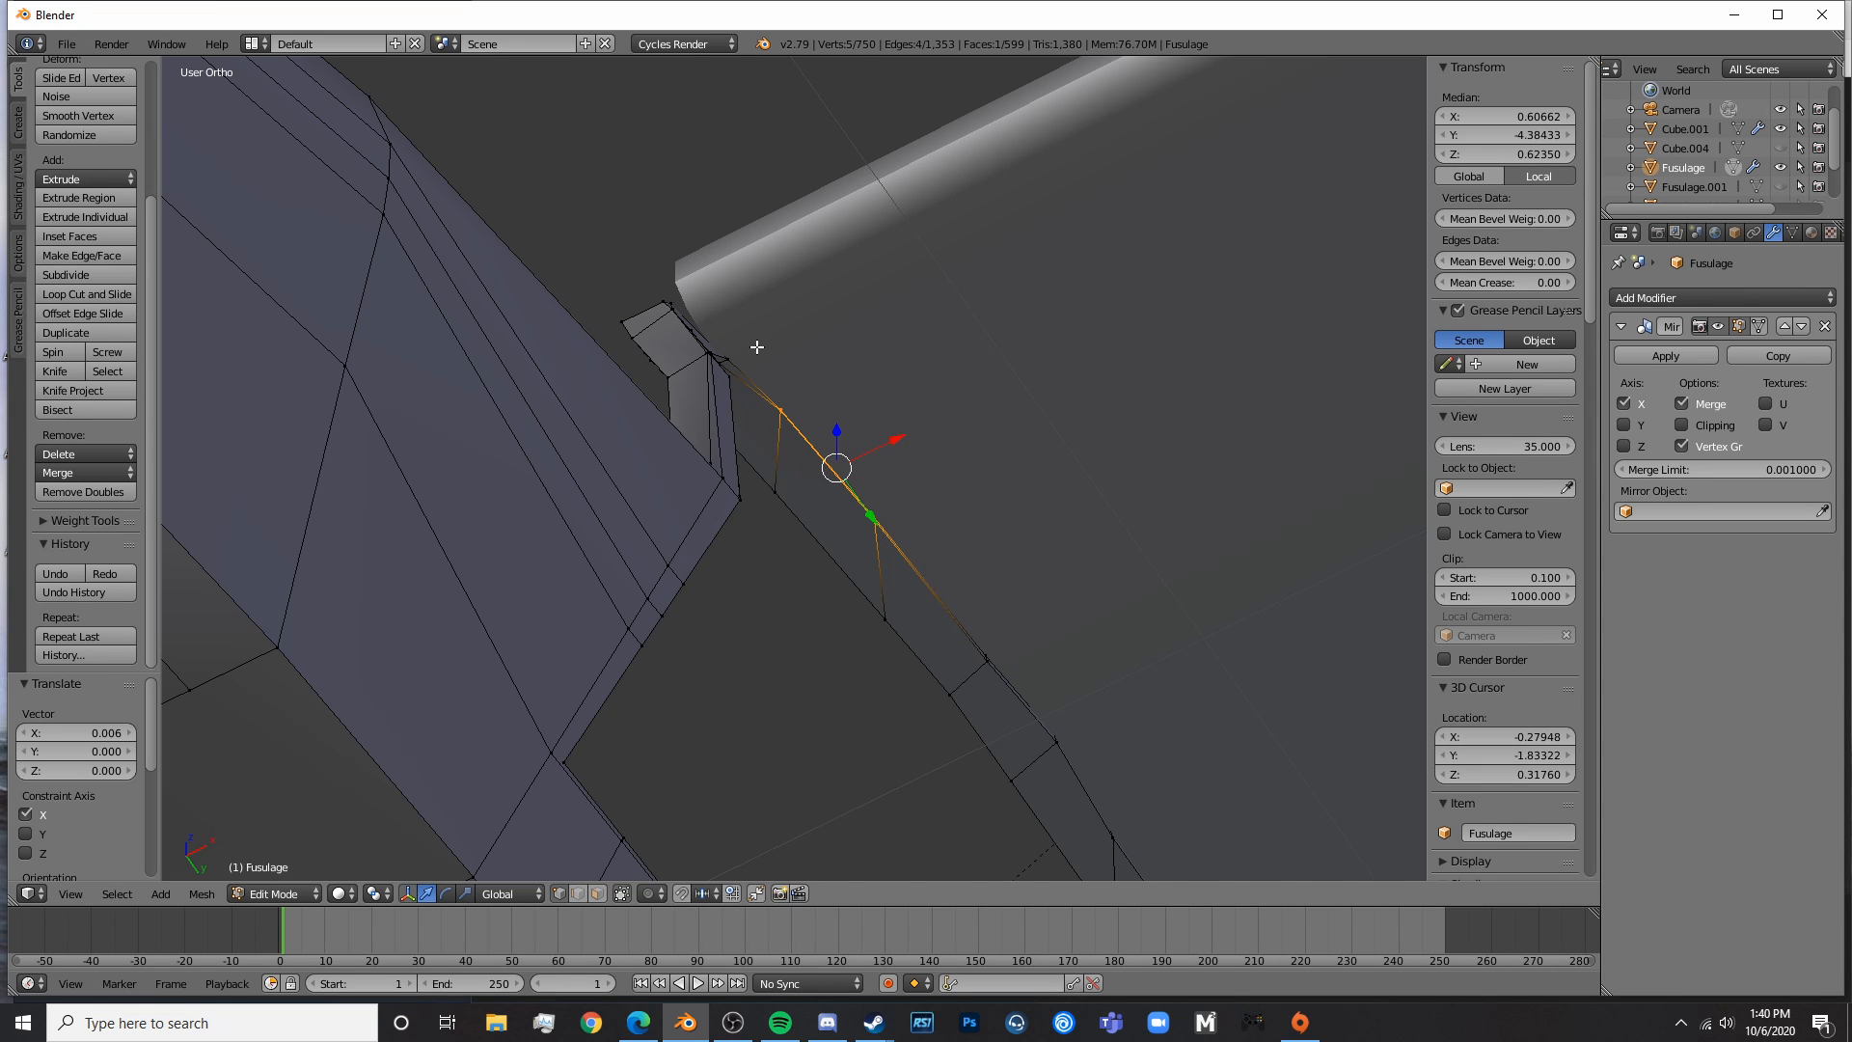
{"action": "key", "text": "a"}
{"action": "key", "text": "c"}
{"action": "middle_click_drag", "start_coordinate": [737, 356], "coordinate": [872, 667]}
{"action": "right_click", "coordinate": [876, 665]}
{"action": "key", "text": "KP_5"}
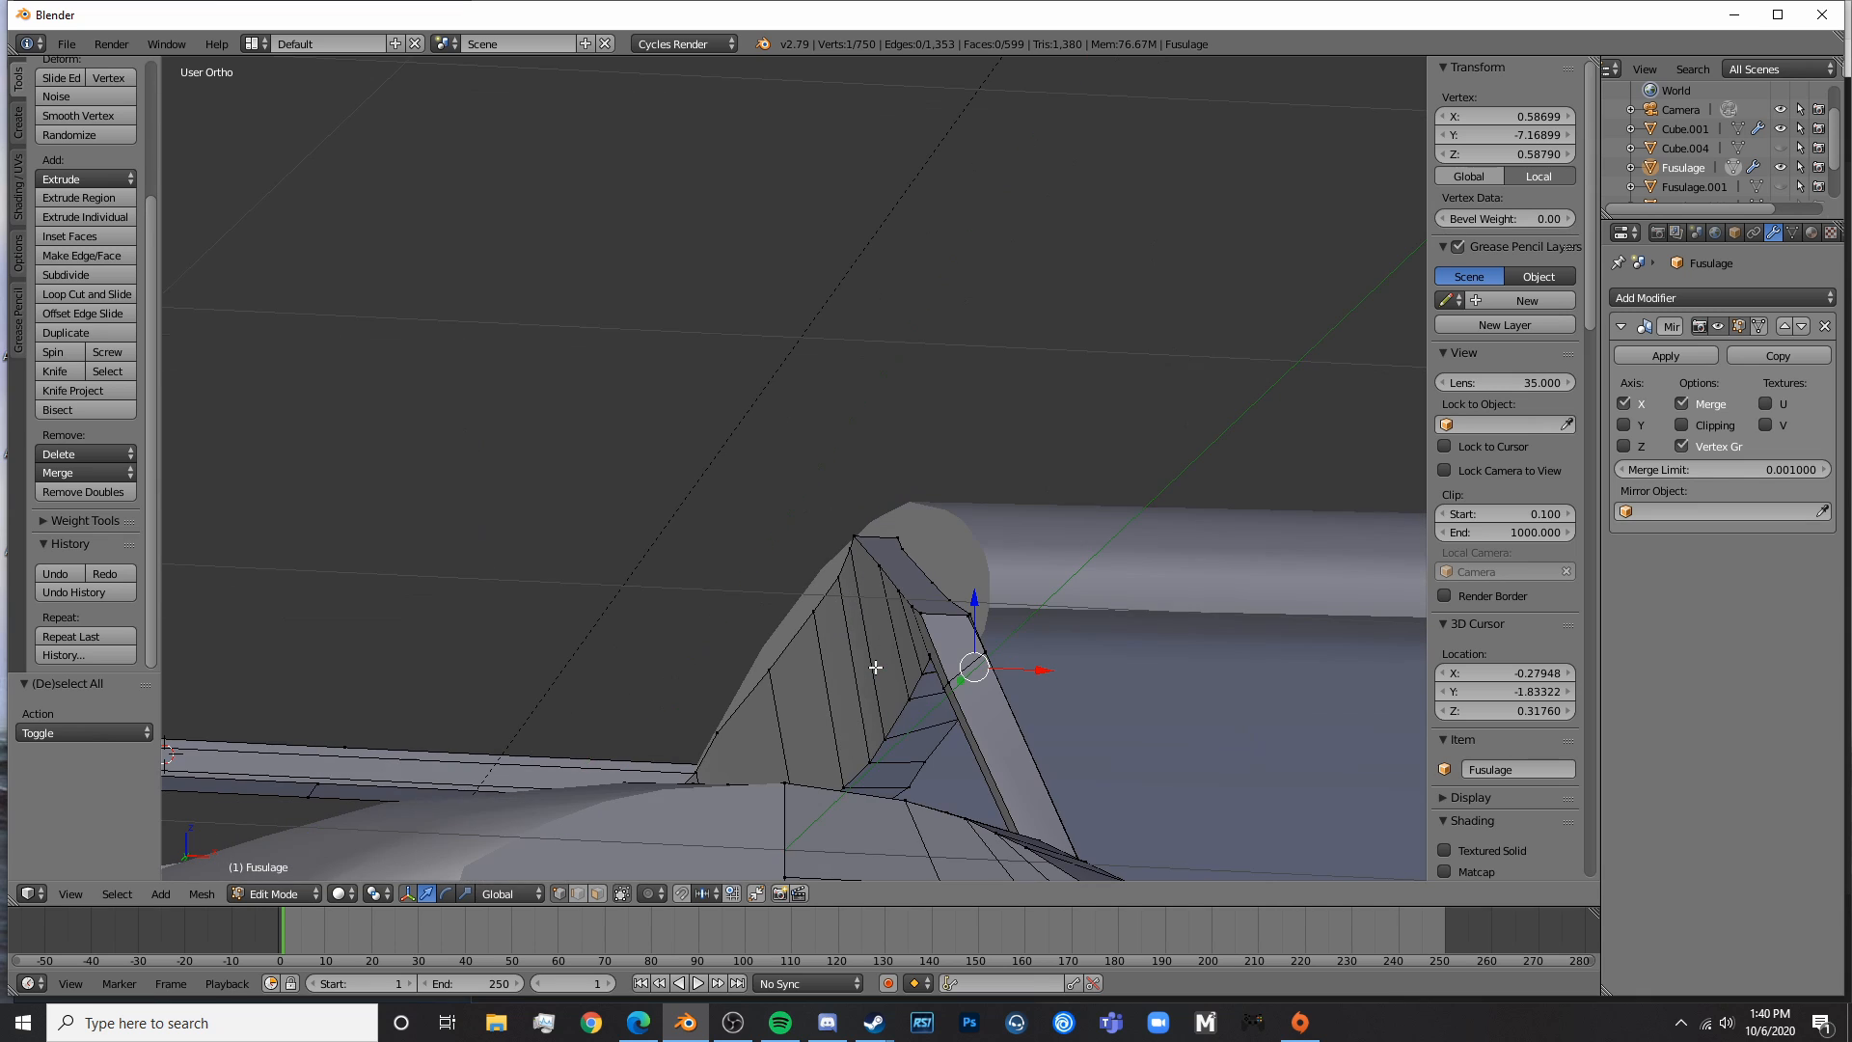
{"action": "key", "text": "KP_1"}
{"action": "key", "text": "KP_5"}
{"action": "key", "text": "KP_5"}
{"action": "scroll", "coordinate": [932, 645], "scroll_direction": "down", "scroll_amount": 7}
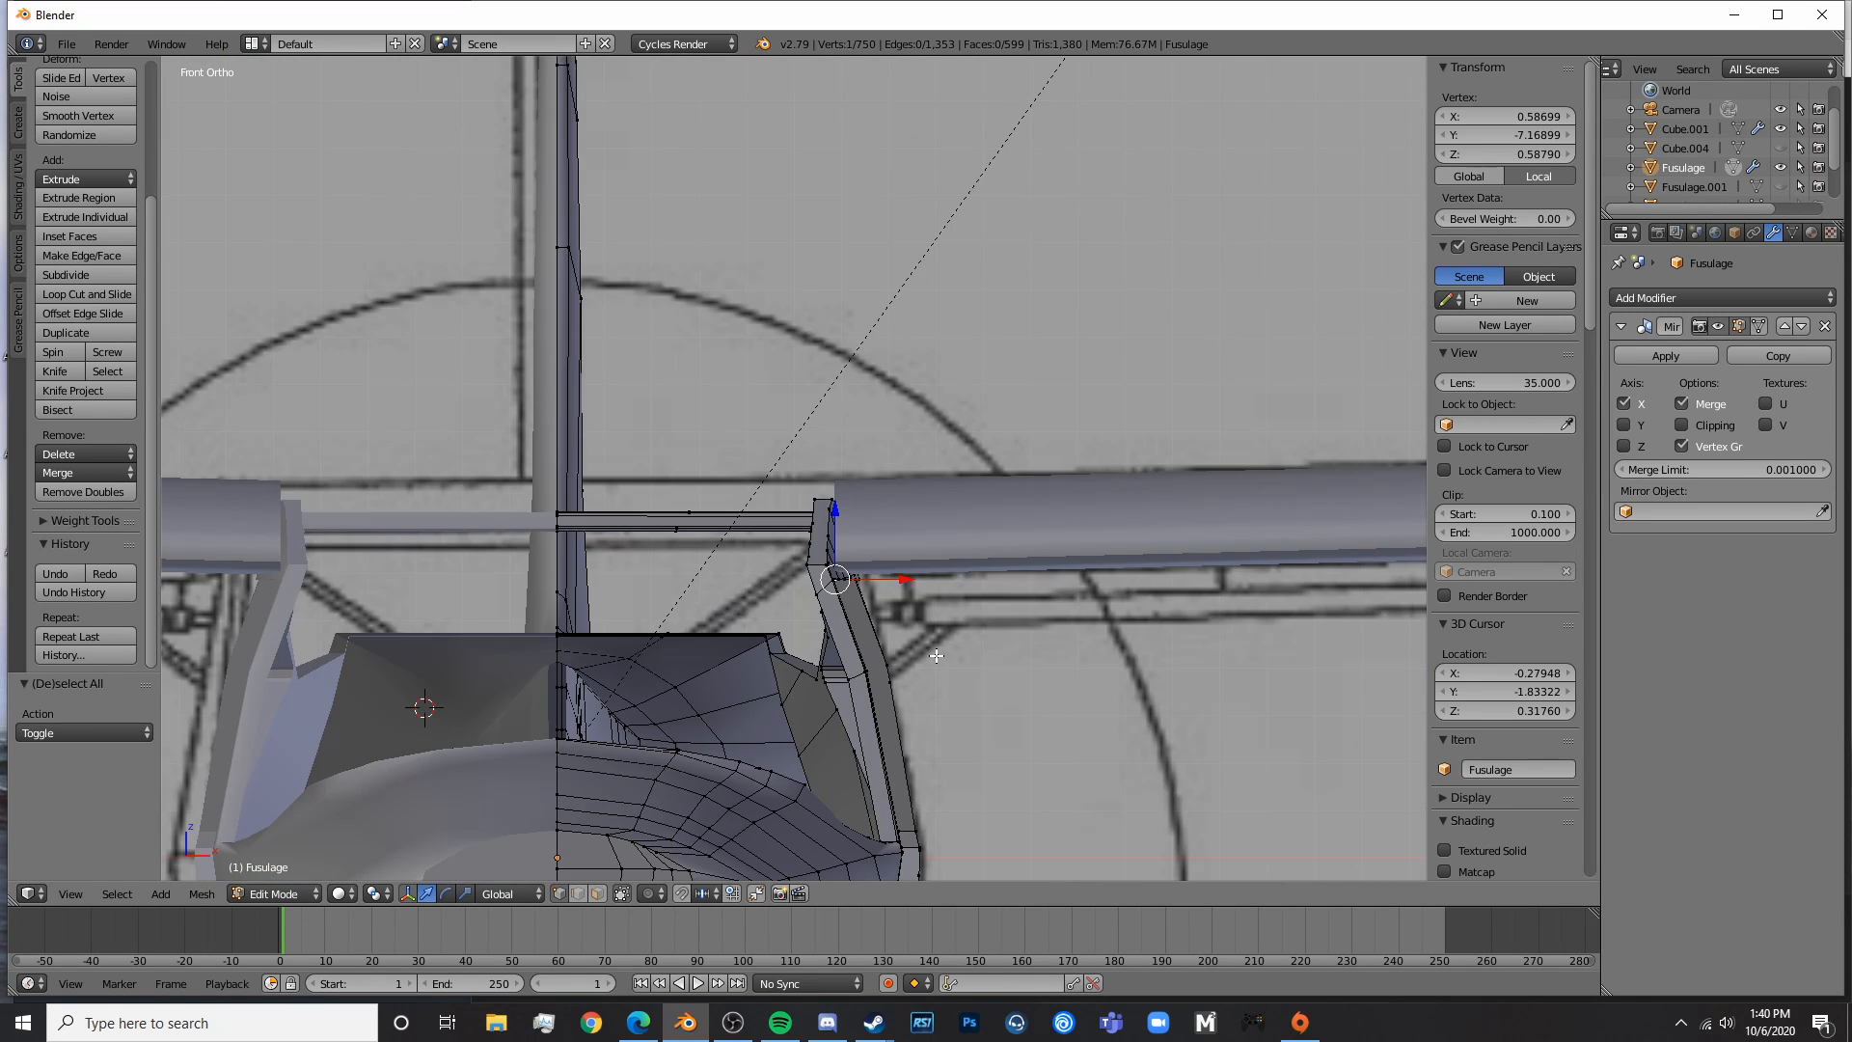
{"action": "middle_click_drag", "start_coordinate": [970, 692], "coordinate": [907, 453], "text": "shift"}
{"action": "scroll", "coordinate": [1003, 675], "scroll_direction": "up", "scroll_amount": 5}
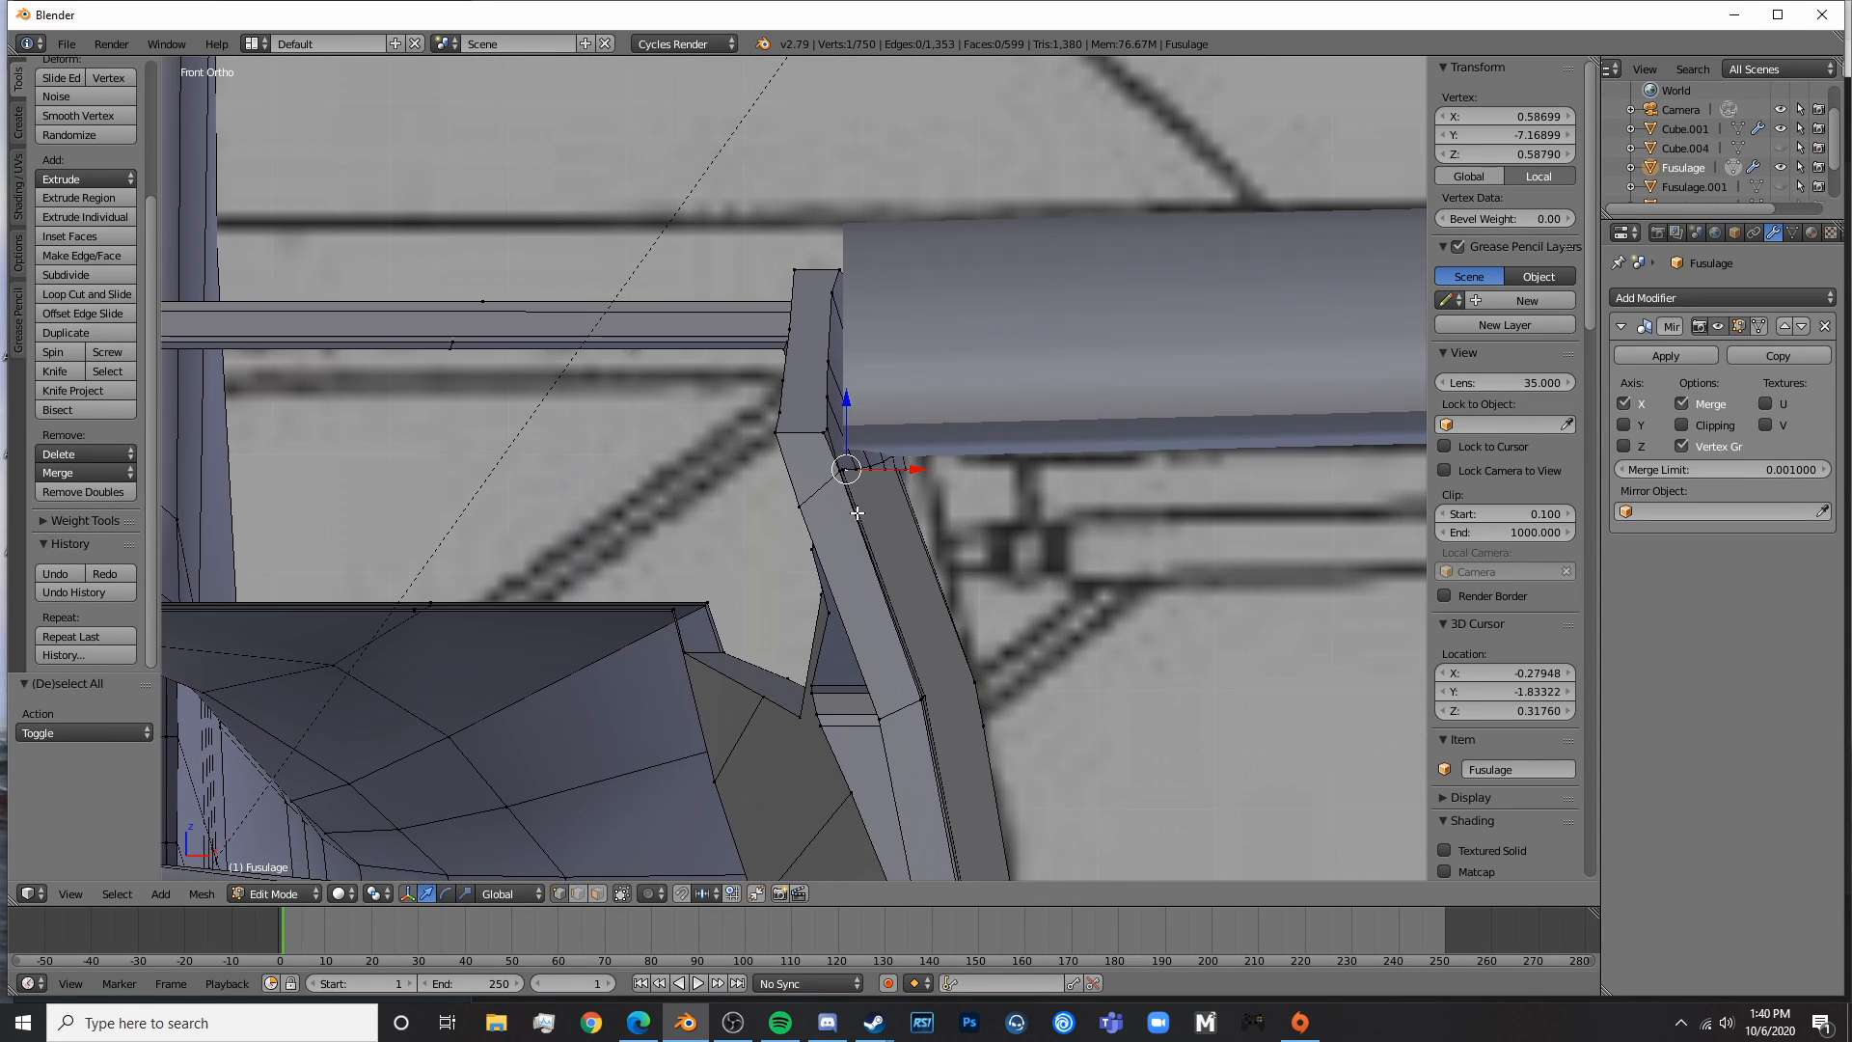
{"action": "key", "text": "z"}
{"action": "key", "text": "a"}
{"action": "left_click_drag", "start_coordinate": [817, 481], "coordinate": [835, 486]}
{"action": "right_click", "coordinate": [835, 486]}
{"action": "key", "text": "z"}
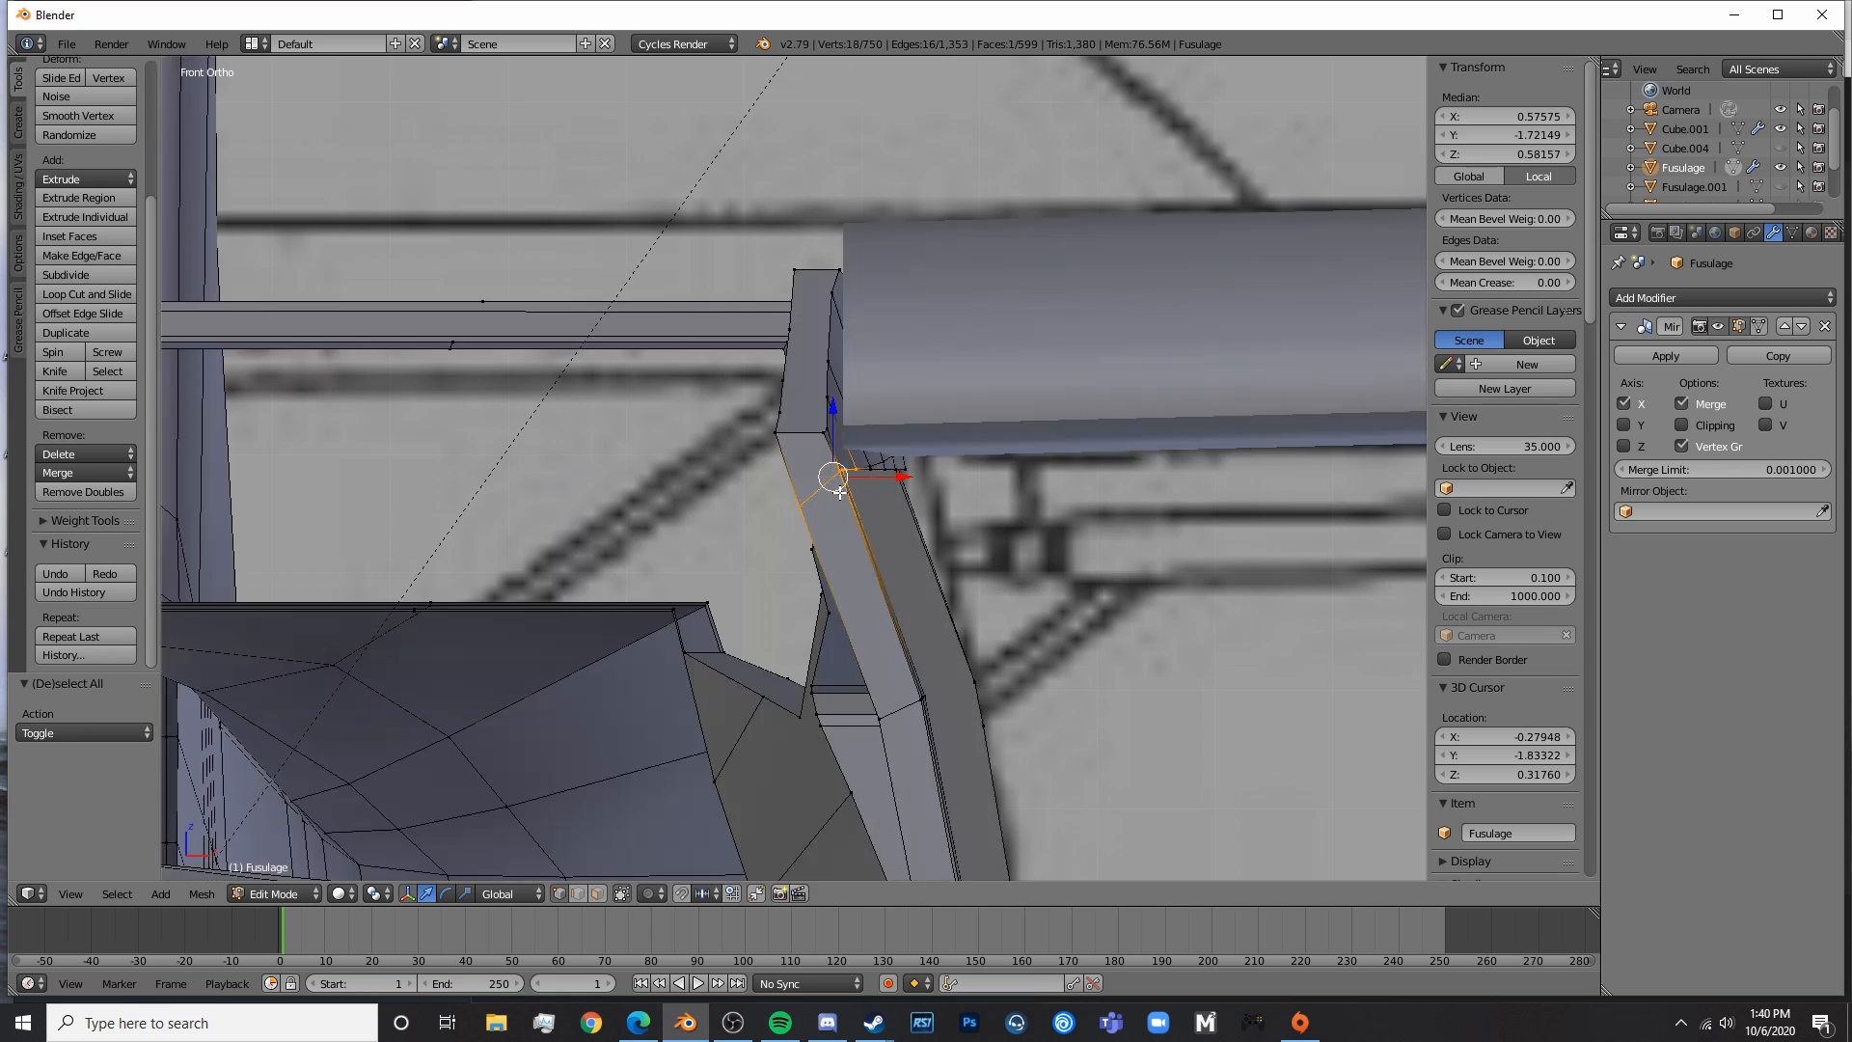
- Move the faces at the windshield pillar's upper corner about 0.023 outward along X, towards the wing root
{"action": "middle_click_drag", "start_coordinate": [837, 488], "coordinate": [769, 504]}
{"action": "key", "text": "a"}
{"action": "key", "text": "c"}
{"action": "left_click", "coordinate": [626, 495]}
{"action": "left_click_drag", "start_coordinate": [626, 495], "coordinate": [606, 516]}
{"action": "right_click", "coordinate": [577, 547]}
{"action": "middle_click_drag", "start_coordinate": [574, 550], "coordinate": [903, 503]}
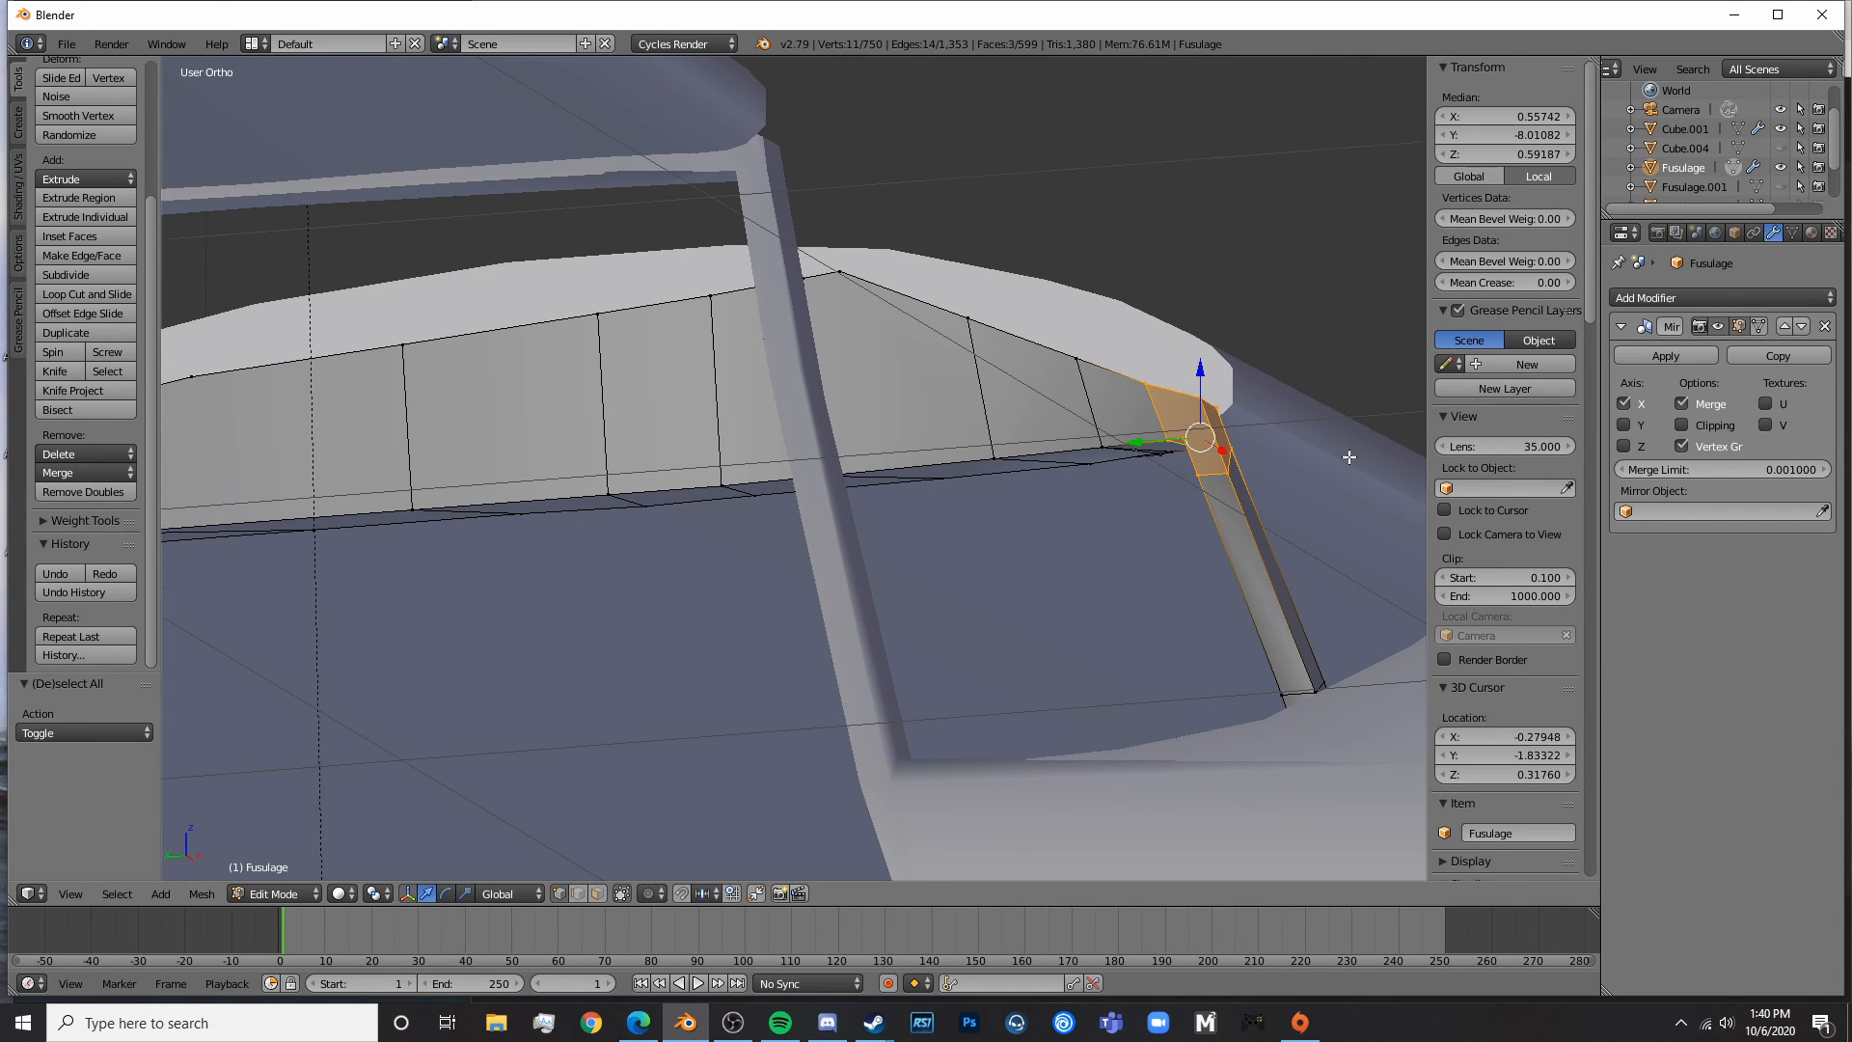
{"action": "middle_click_drag", "start_coordinate": [1348, 457], "coordinate": [417, 443]}
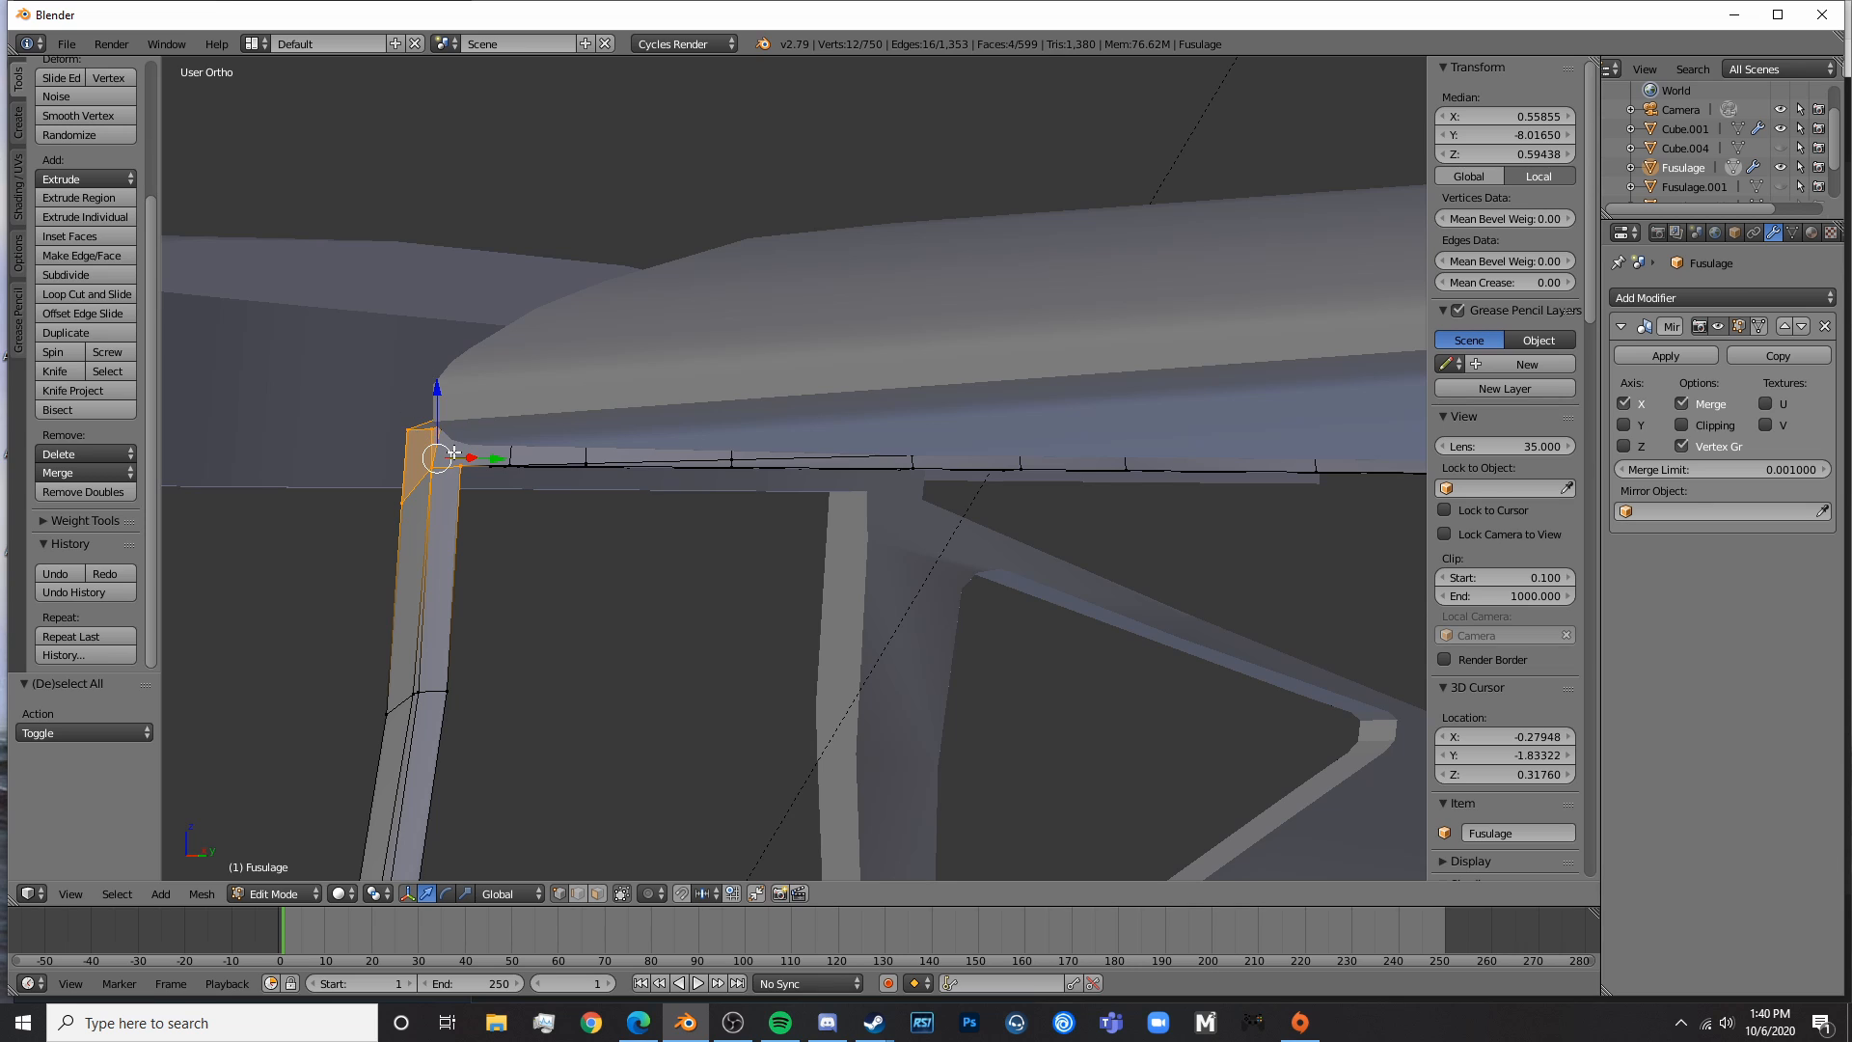
{"action": "key", "text": "KP_1"}
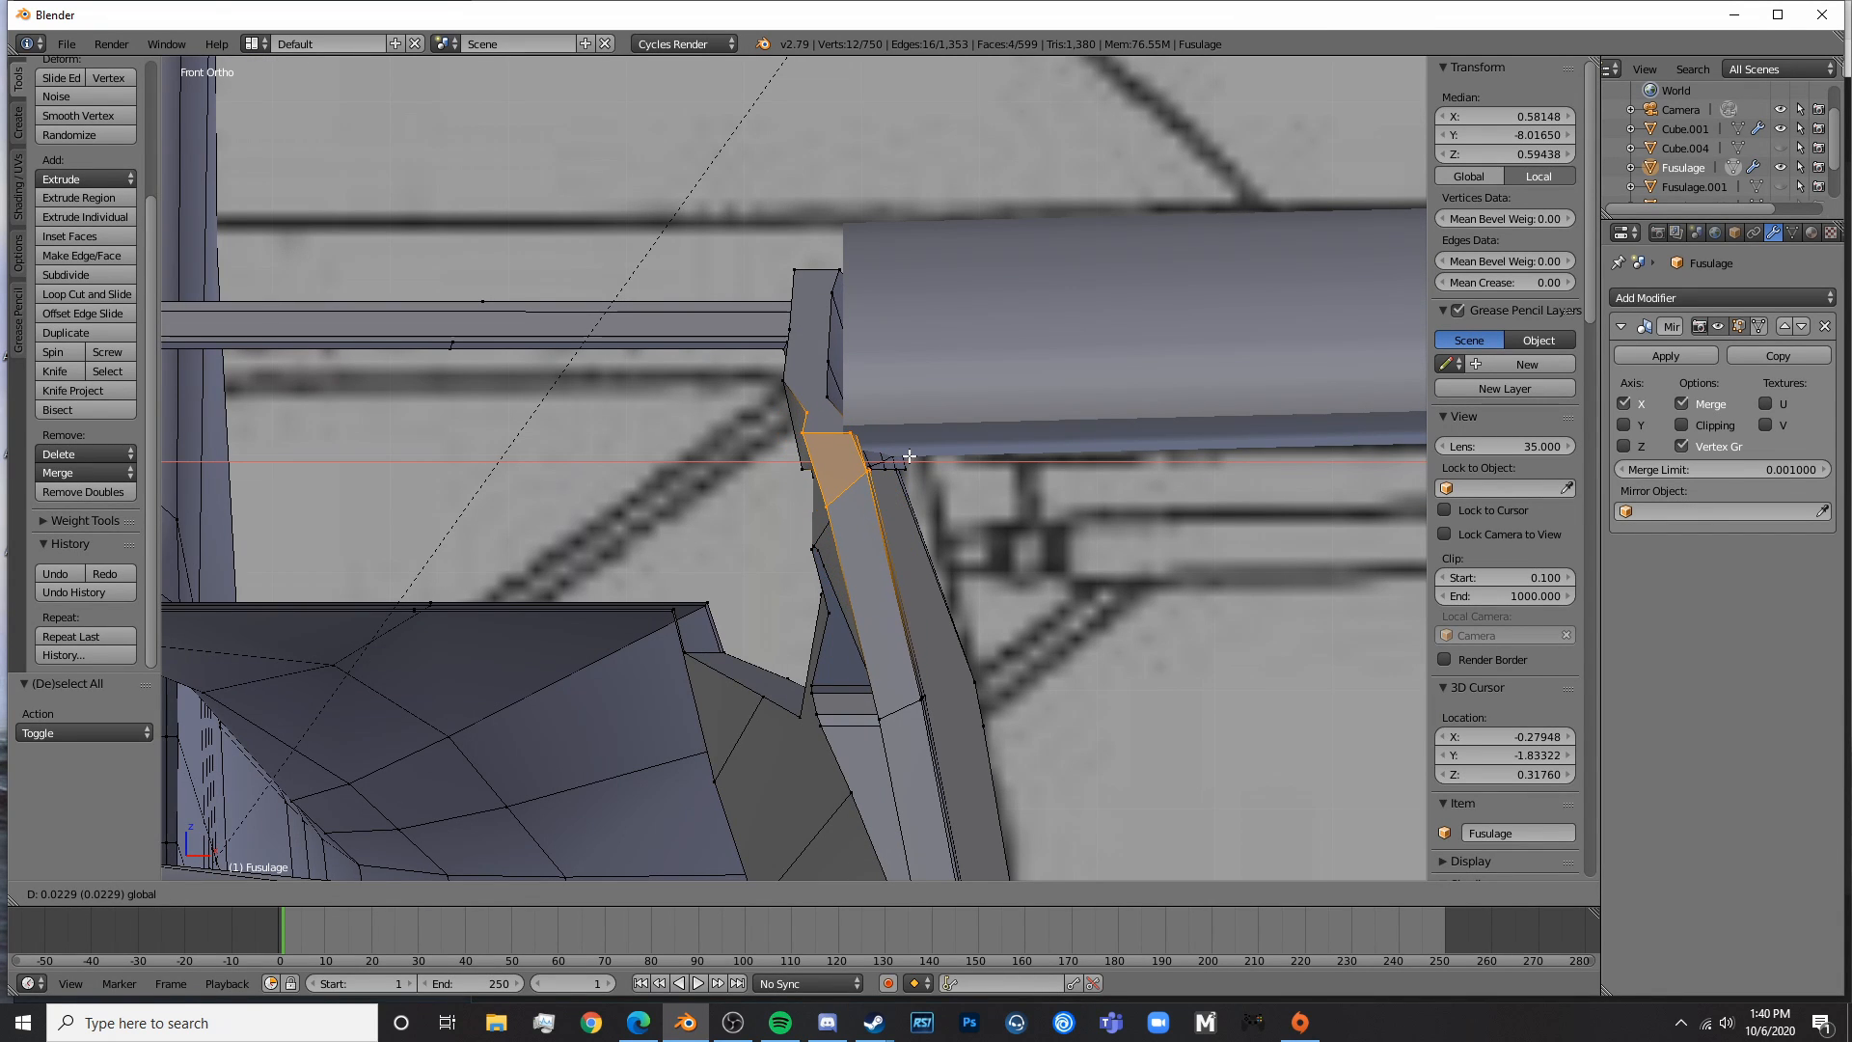
{"action": "left_click", "coordinate": [910, 456]}
- Move the roof rail's upper edge vertex just behind the windshield pillar corner 0.031 outward along X
{"action": "key", "text": "Tab"}
{"action": "scroll", "coordinate": [954, 602], "scroll_direction": "down", "scroll_amount": 6}
{"action": "key", "text": "Tab"}
{"action": "middle_click_drag", "start_coordinate": [945, 616], "coordinate": [791, 679]}
{"action": "scroll", "coordinate": [791, 679], "scroll_direction": "up", "scroll_amount": 6}
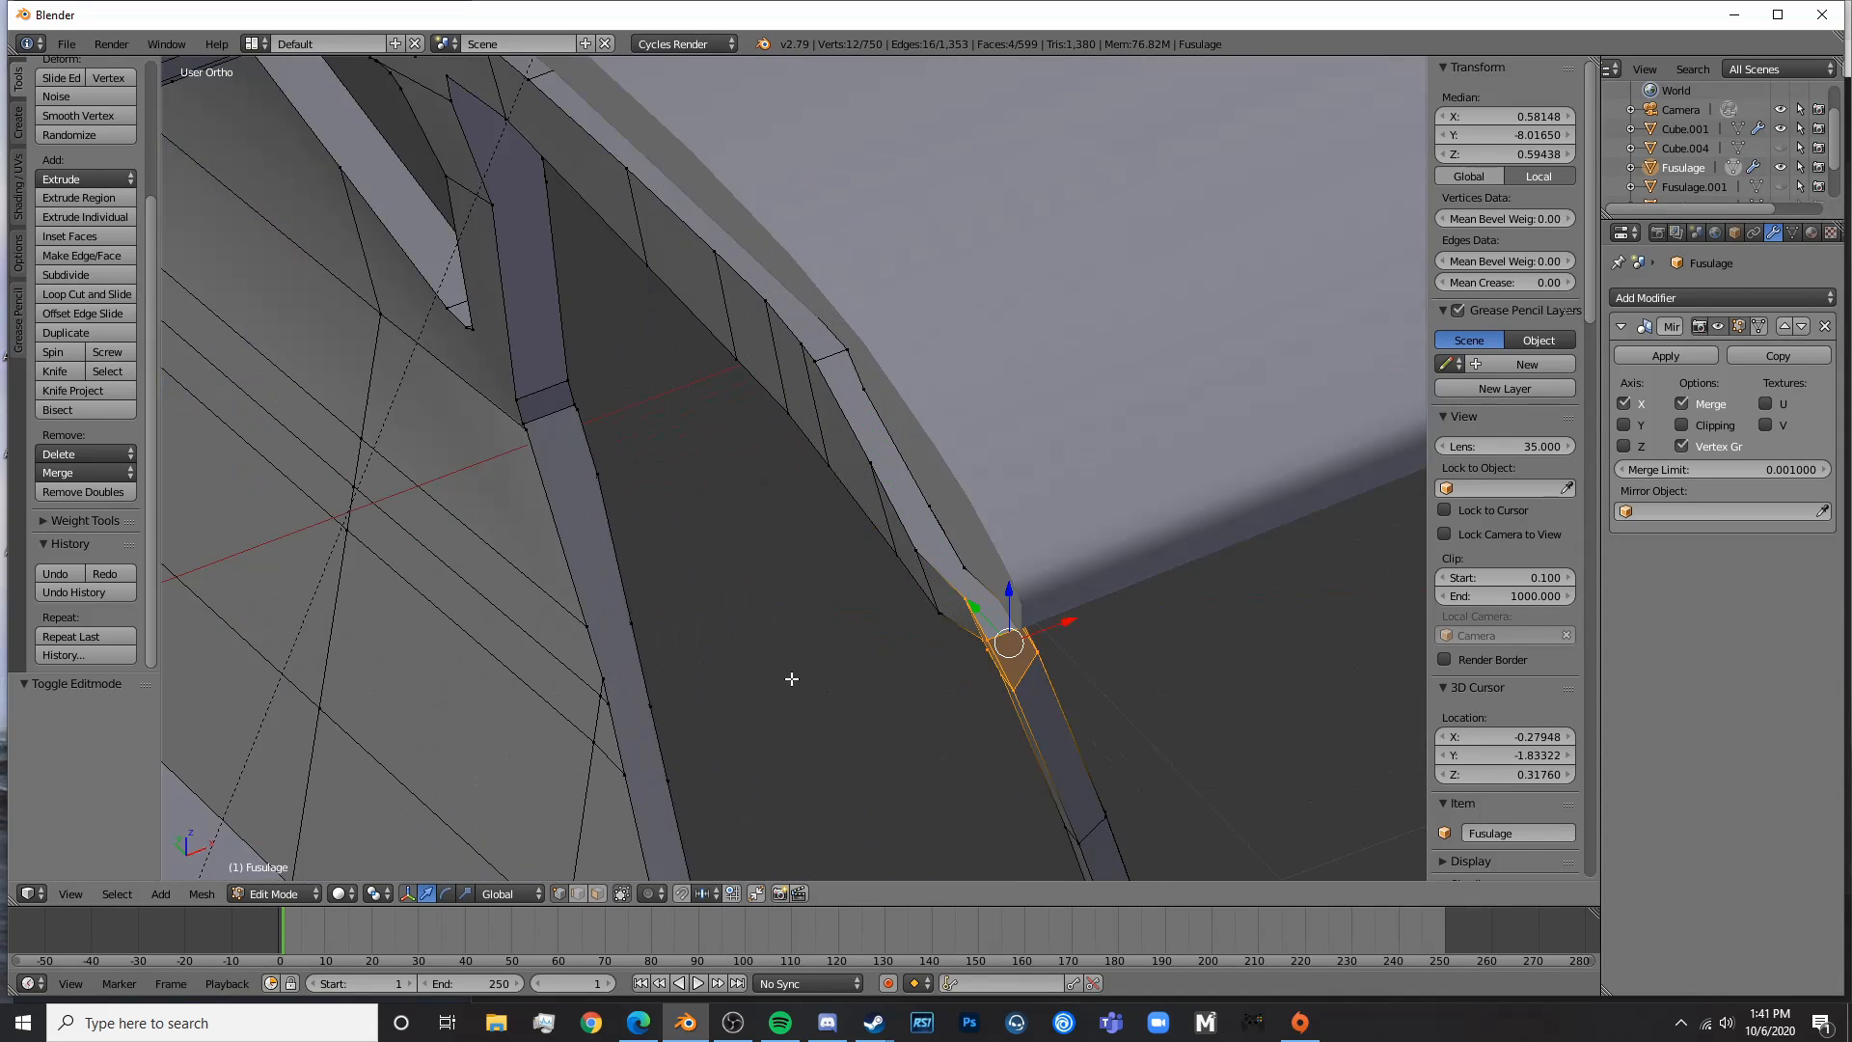
{"action": "key", "text": "a"}
{"action": "key", "text": "c"}
{"action": "left_click", "coordinate": [955, 575]}
{"action": "key", "text": "Escape"}
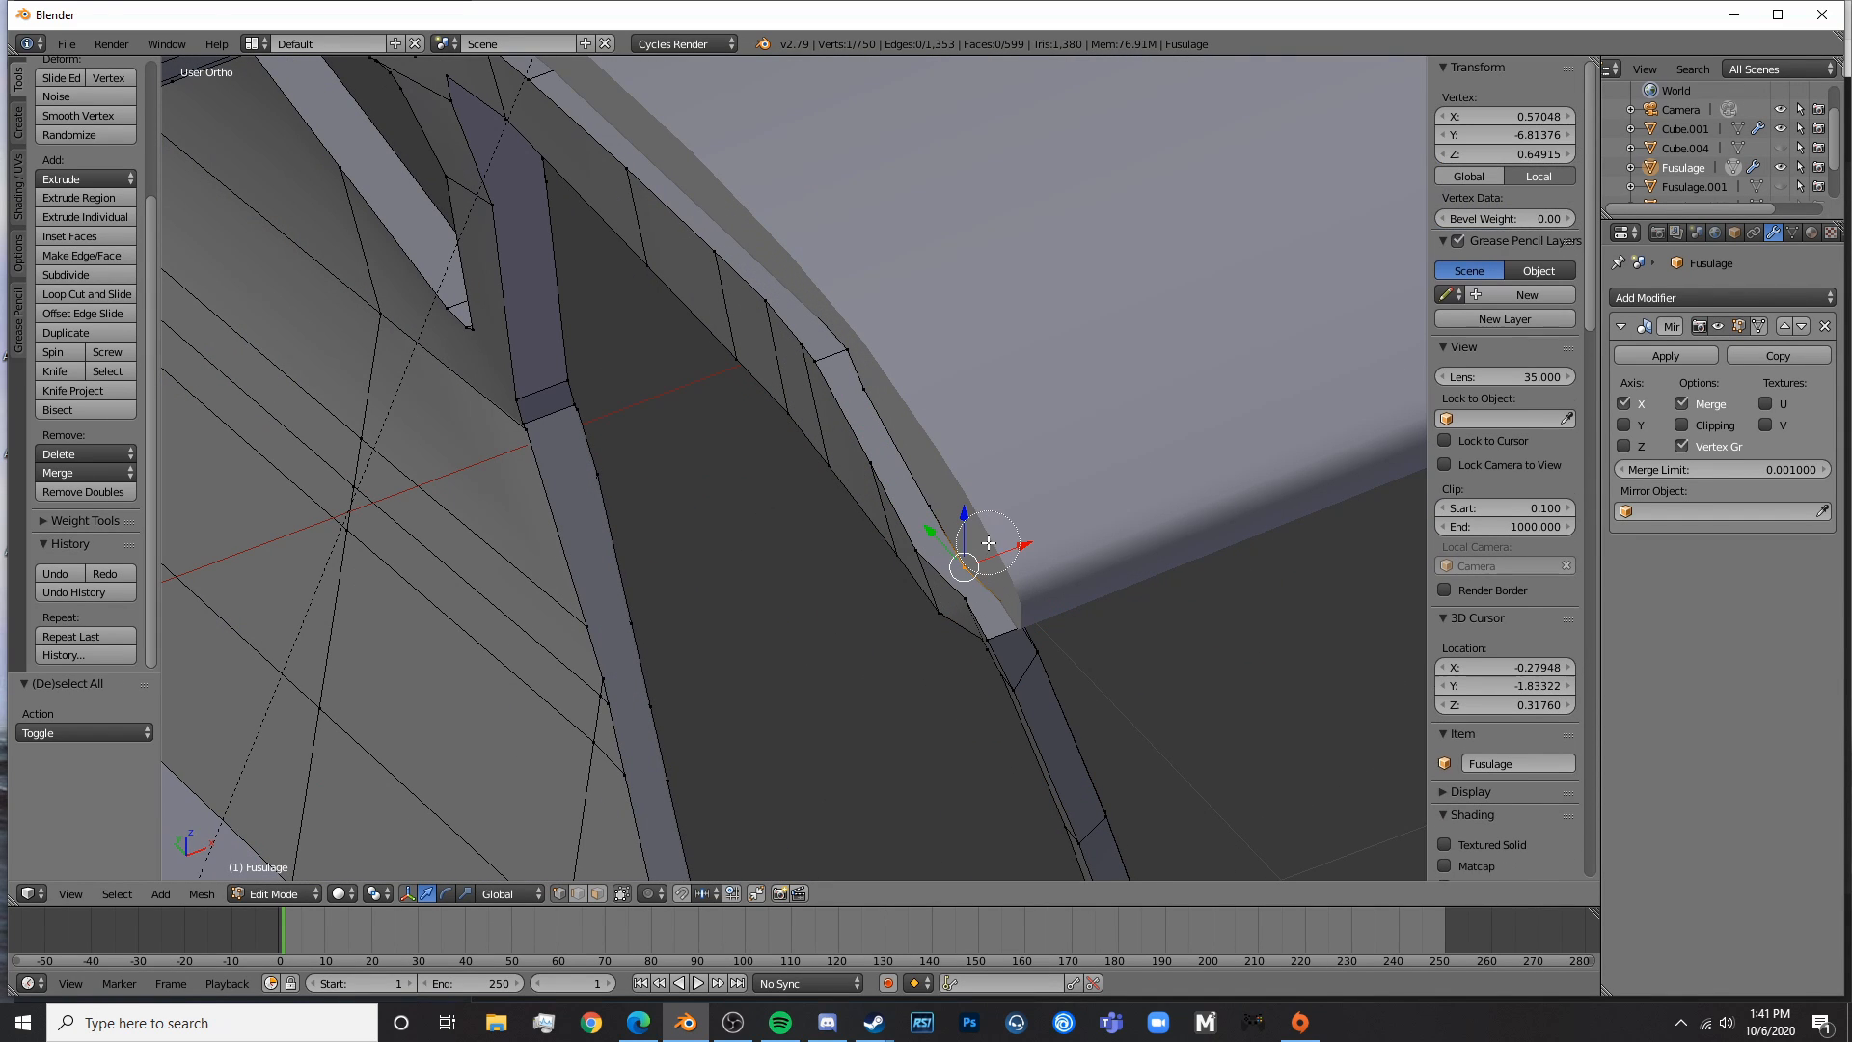
{"action": "left_click", "coordinate": [1058, 538]}
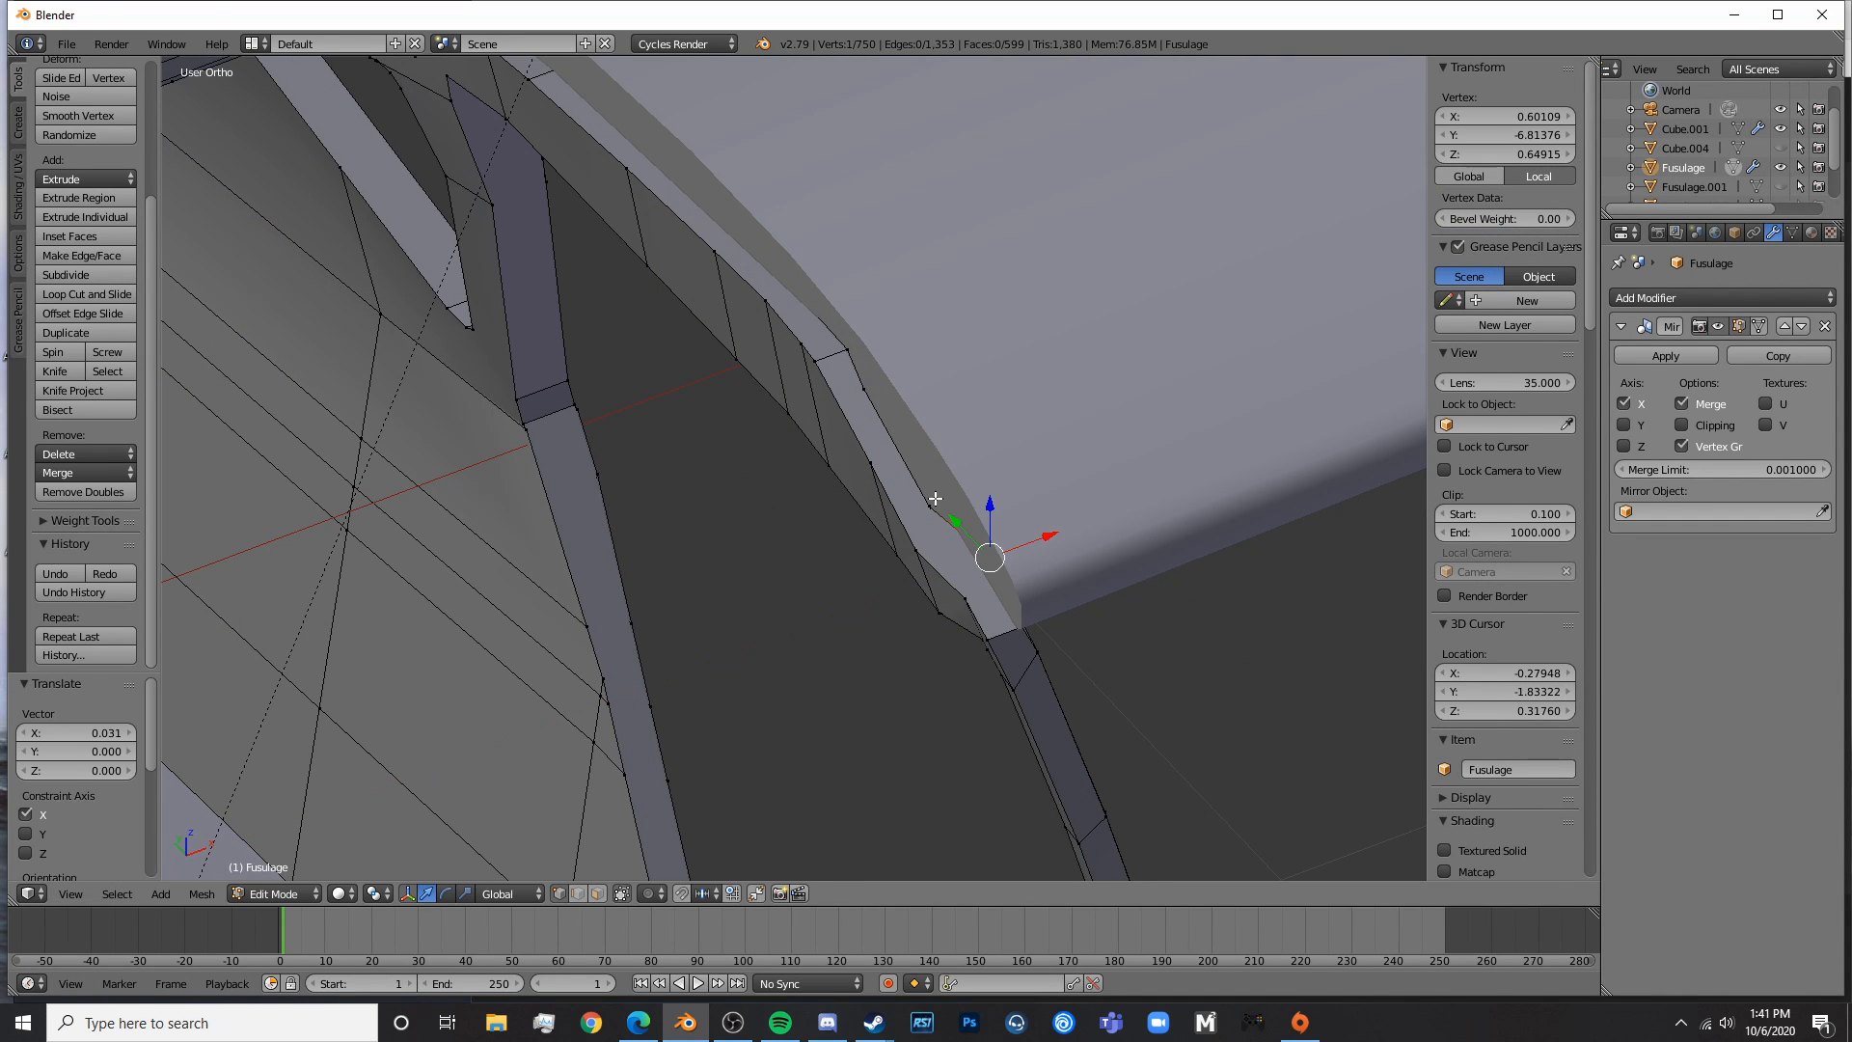
- Hide the wing and move the next upper edge vertex of the roof rail 0.032 outward along X
{"action": "key", "text": "Tab"}
{"action": "key", "text": "h"}
{"action": "right_click", "coordinate": [955, 553]}
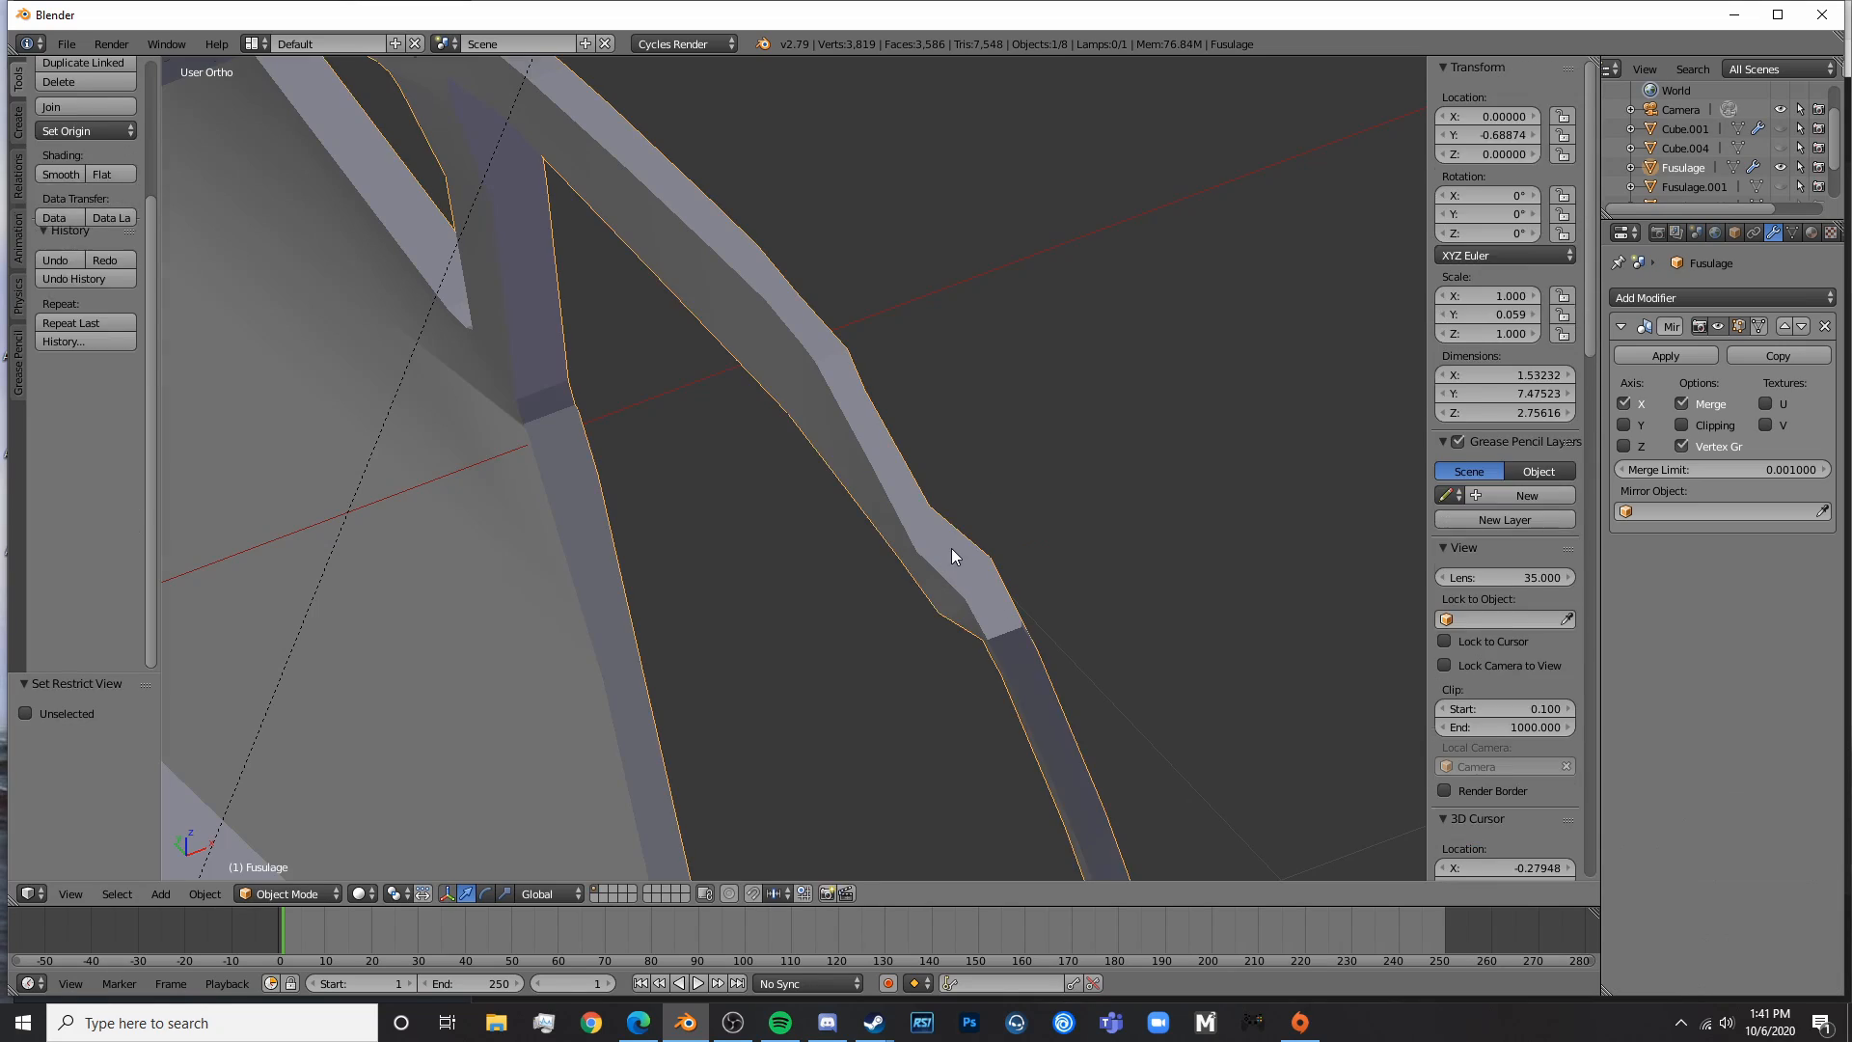
{"action": "key", "text": "Tab"}
{"action": "middle_click_drag", "start_coordinate": [1013, 617], "coordinate": [961, 646]}
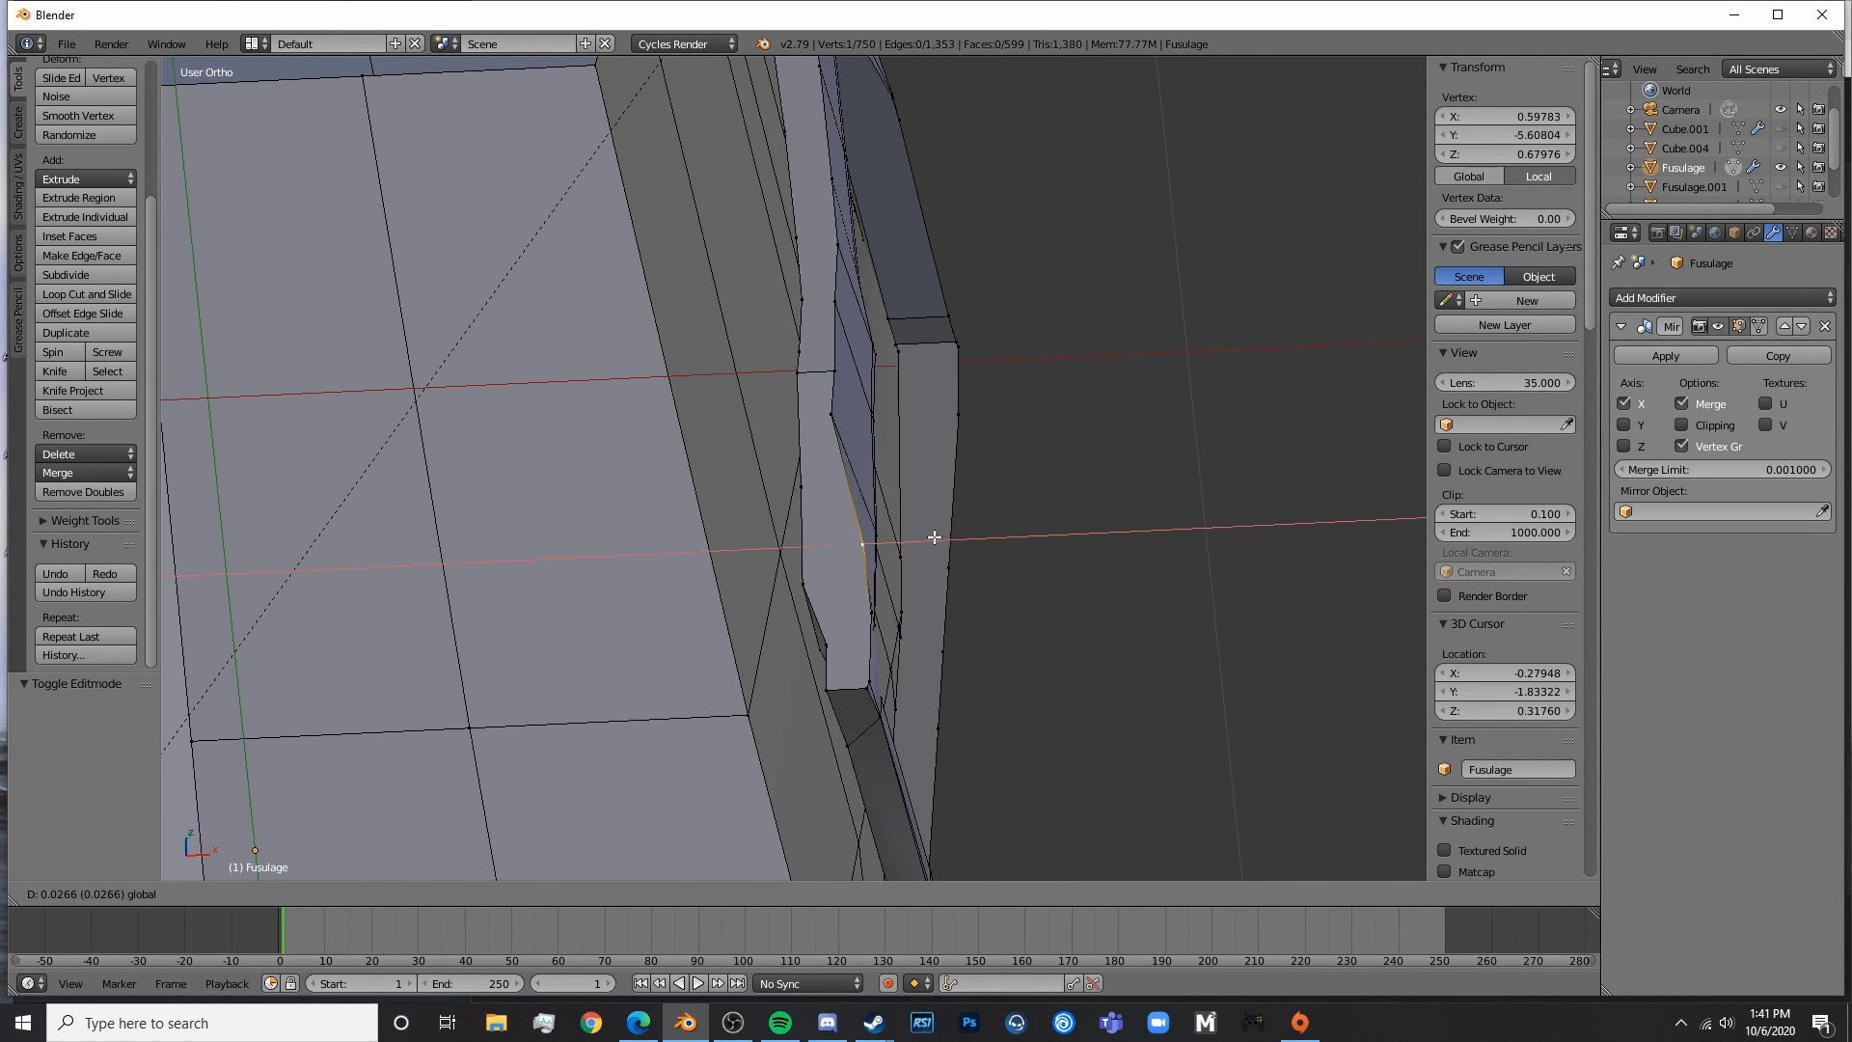
{"action": "left_click", "coordinate": [939, 545]}
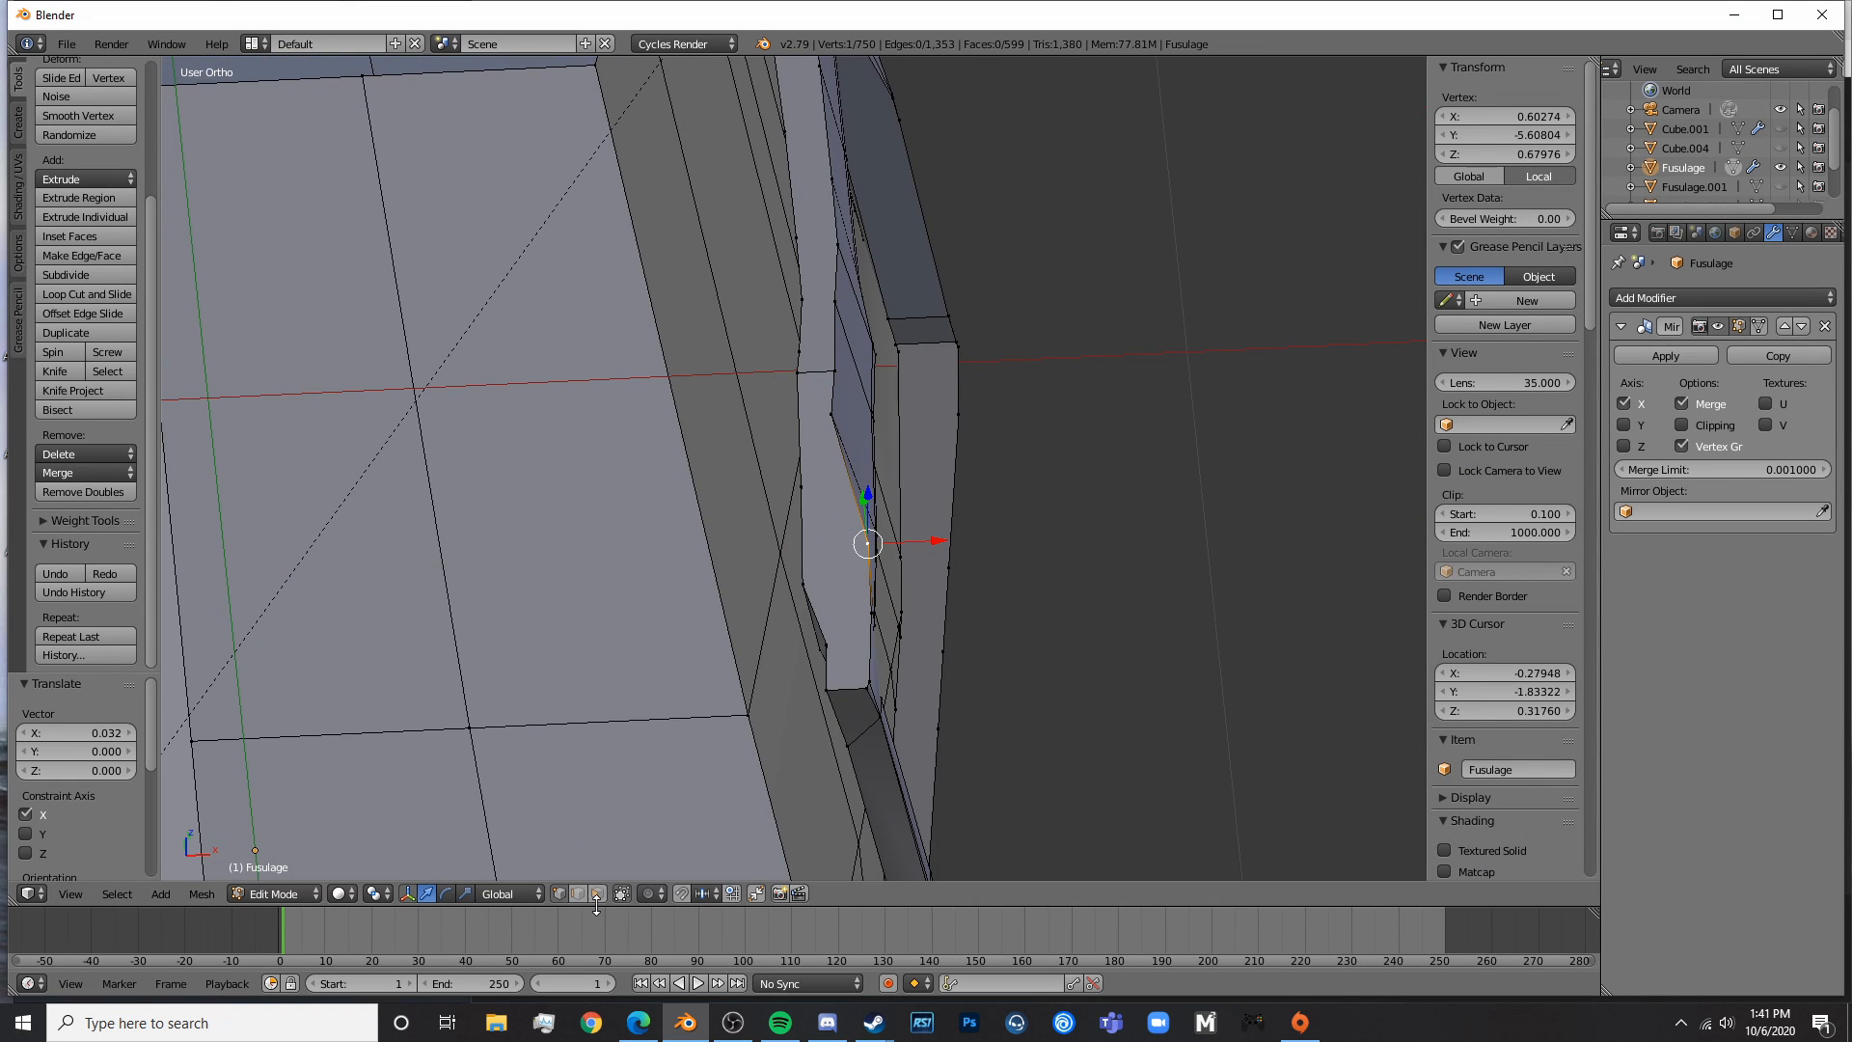
- Delete the three long faces that form the top surface of the roof rail
{"action": "left_click", "coordinate": [598, 893]}
{"action": "right_click", "coordinate": [858, 459]}
{"action": "middle_click_drag", "start_coordinate": [818, 329], "coordinate": [869, 608]}
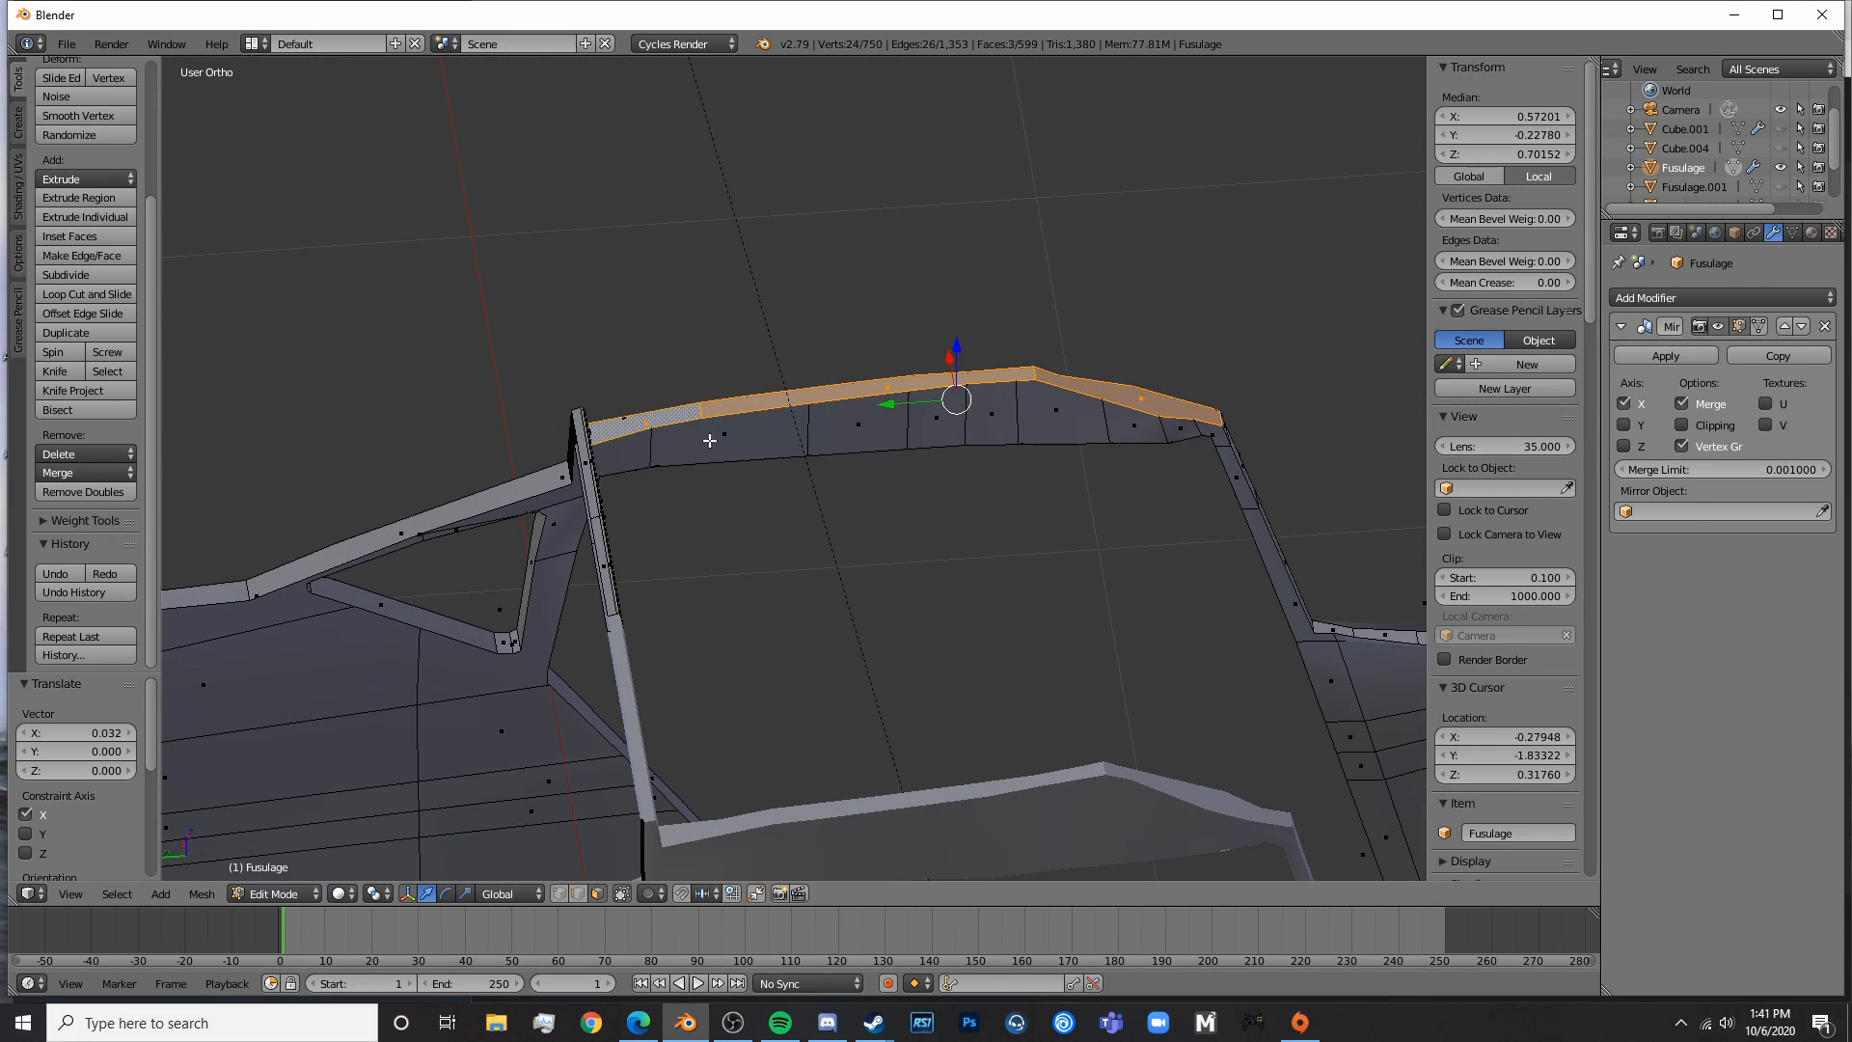
{"action": "middle_click_drag", "start_coordinate": [709, 440], "coordinate": [785, 530]}
{"action": "key", "text": "x"}
{"action": "left_click", "coordinate": [785, 529]}
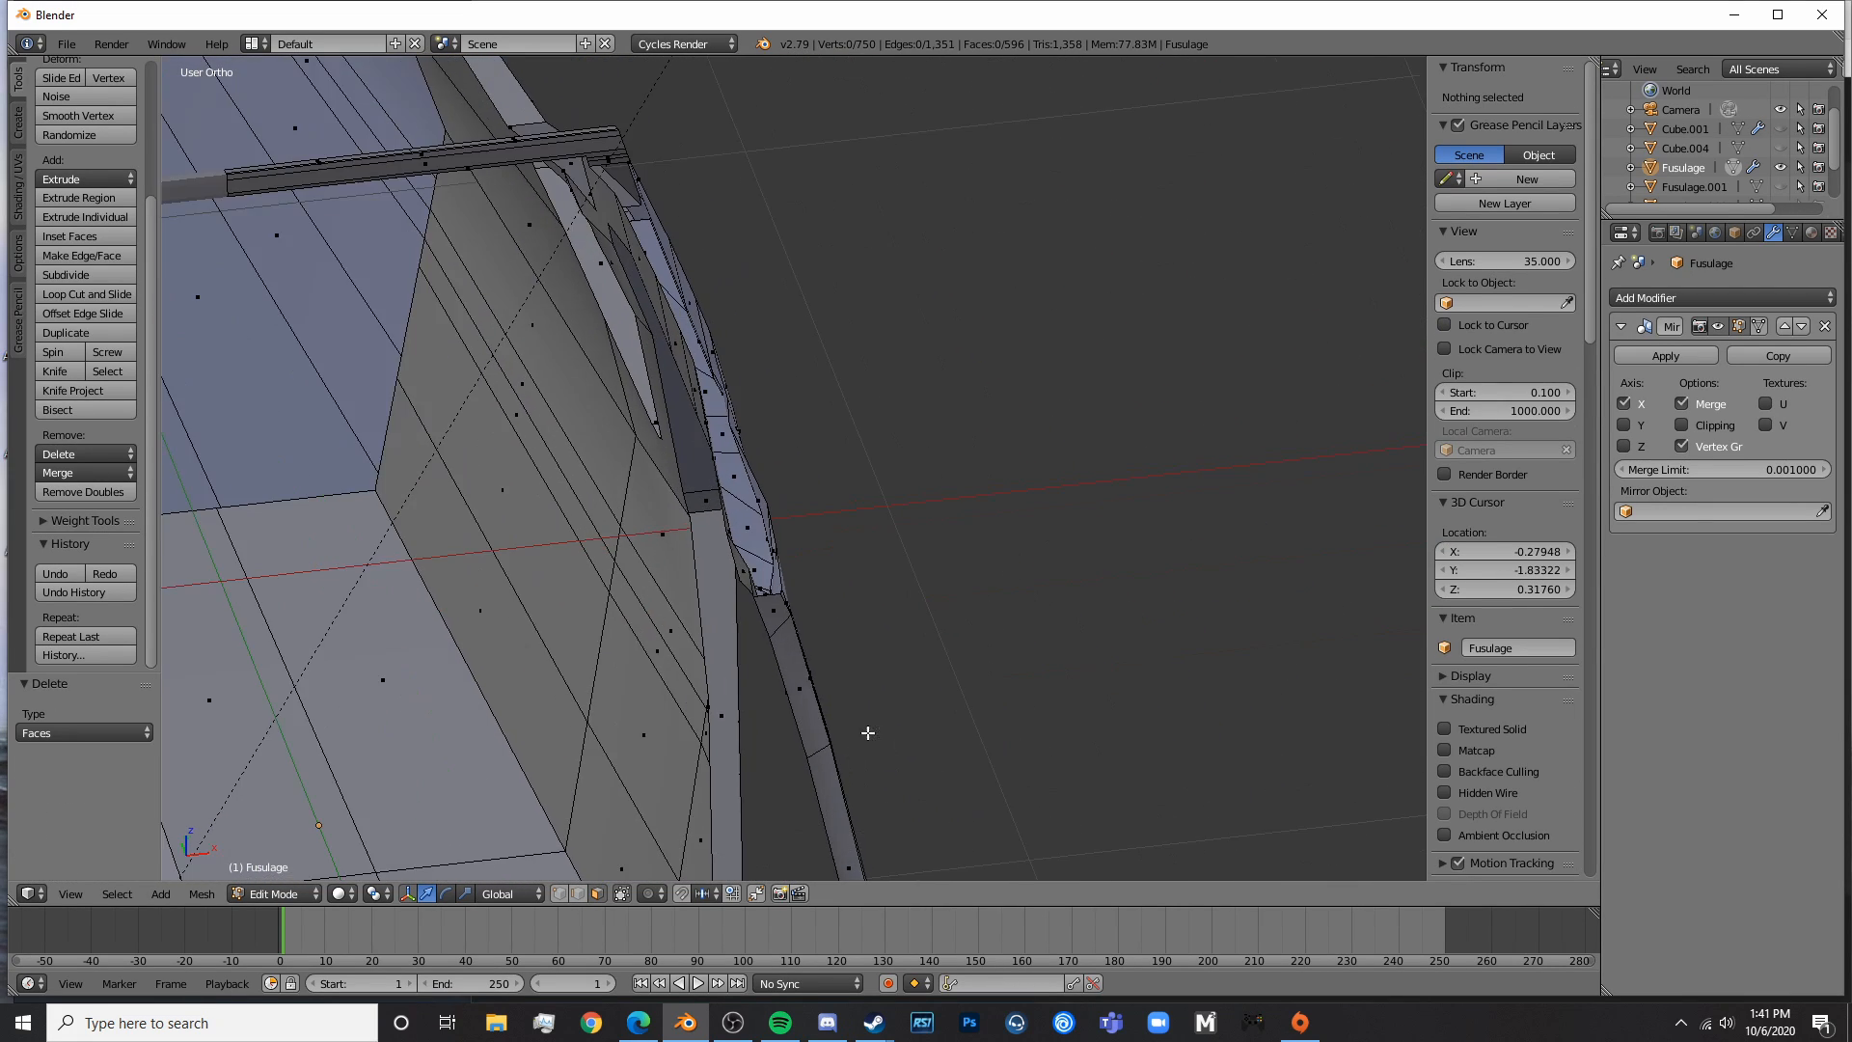
- Fill the rail's open top beside the windshield pillar corner with a face and close the small gap next to it
{"action": "middle_click_drag", "start_coordinate": [868, 733], "coordinate": [964, 743]}
{"action": "left_click", "coordinate": [575, 892]}
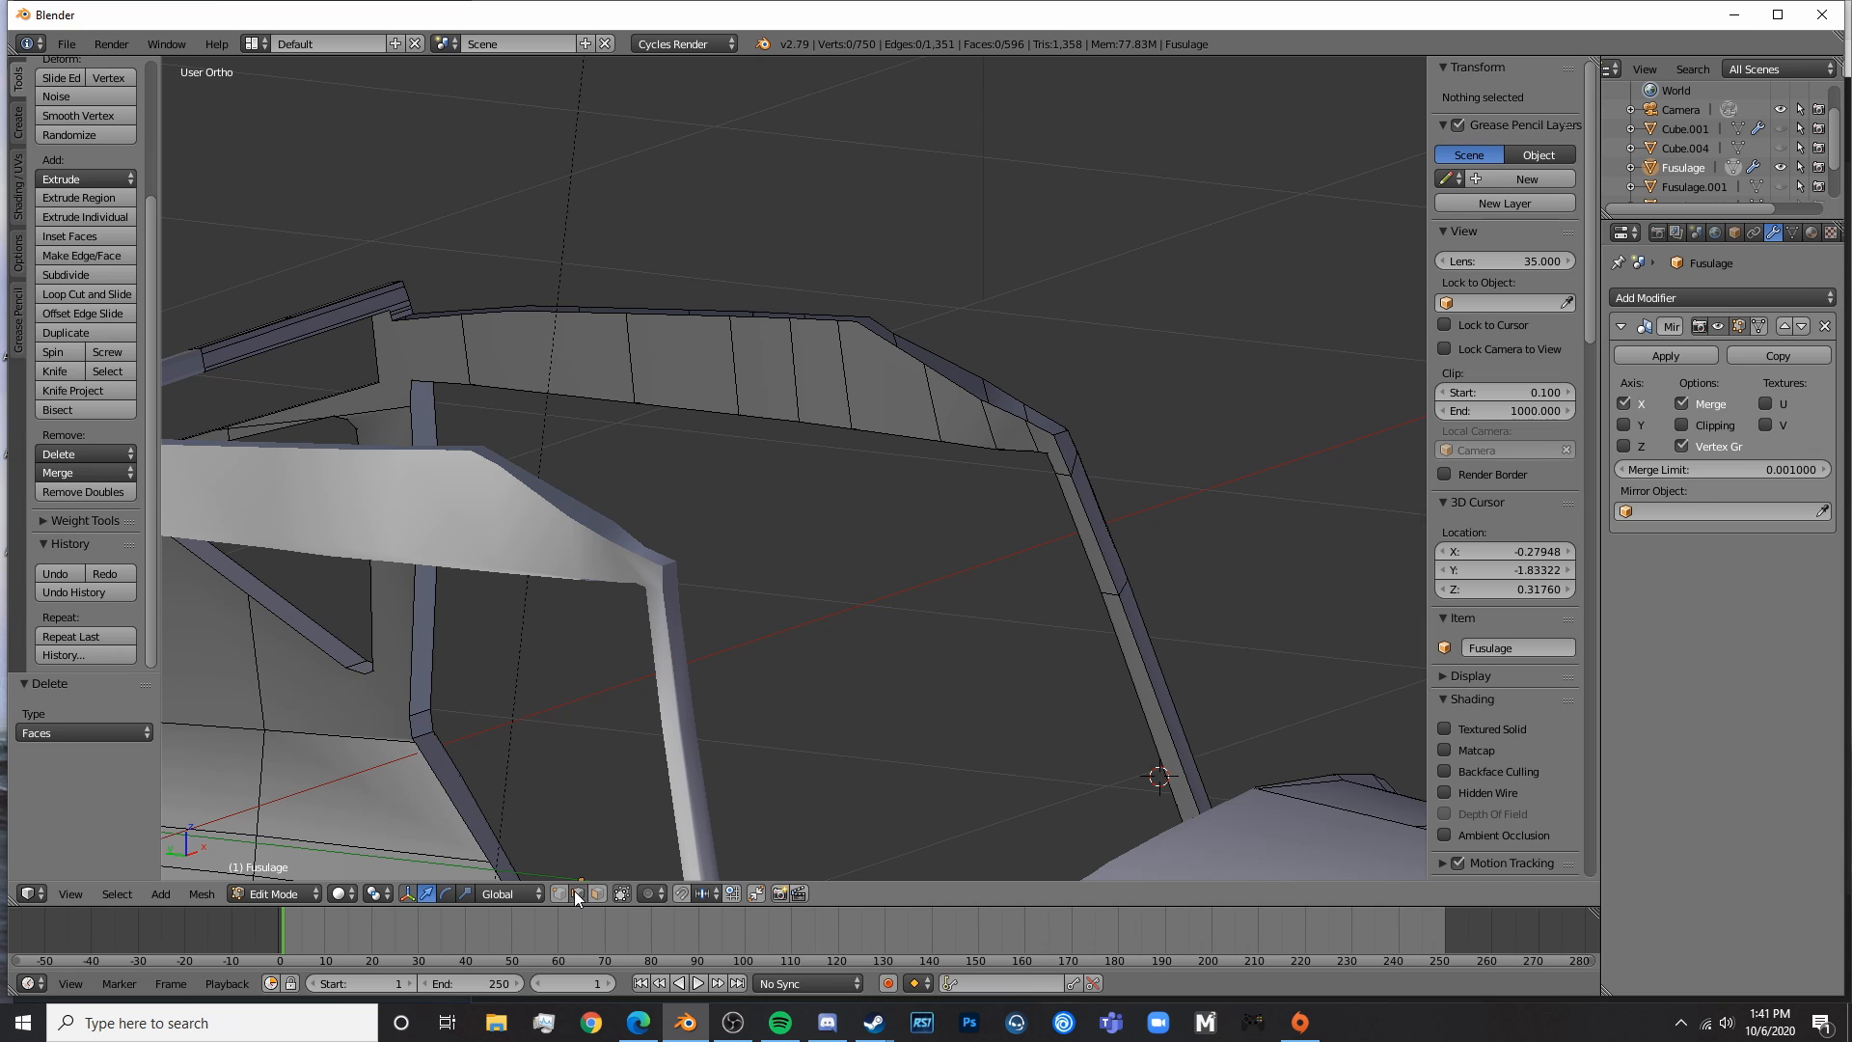
{"action": "scroll", "coordinate": [996, 663], "scroll_direction": "up", "scroll_amount": 5}
{"action": "right_click", "coordinate": [996, 662]}
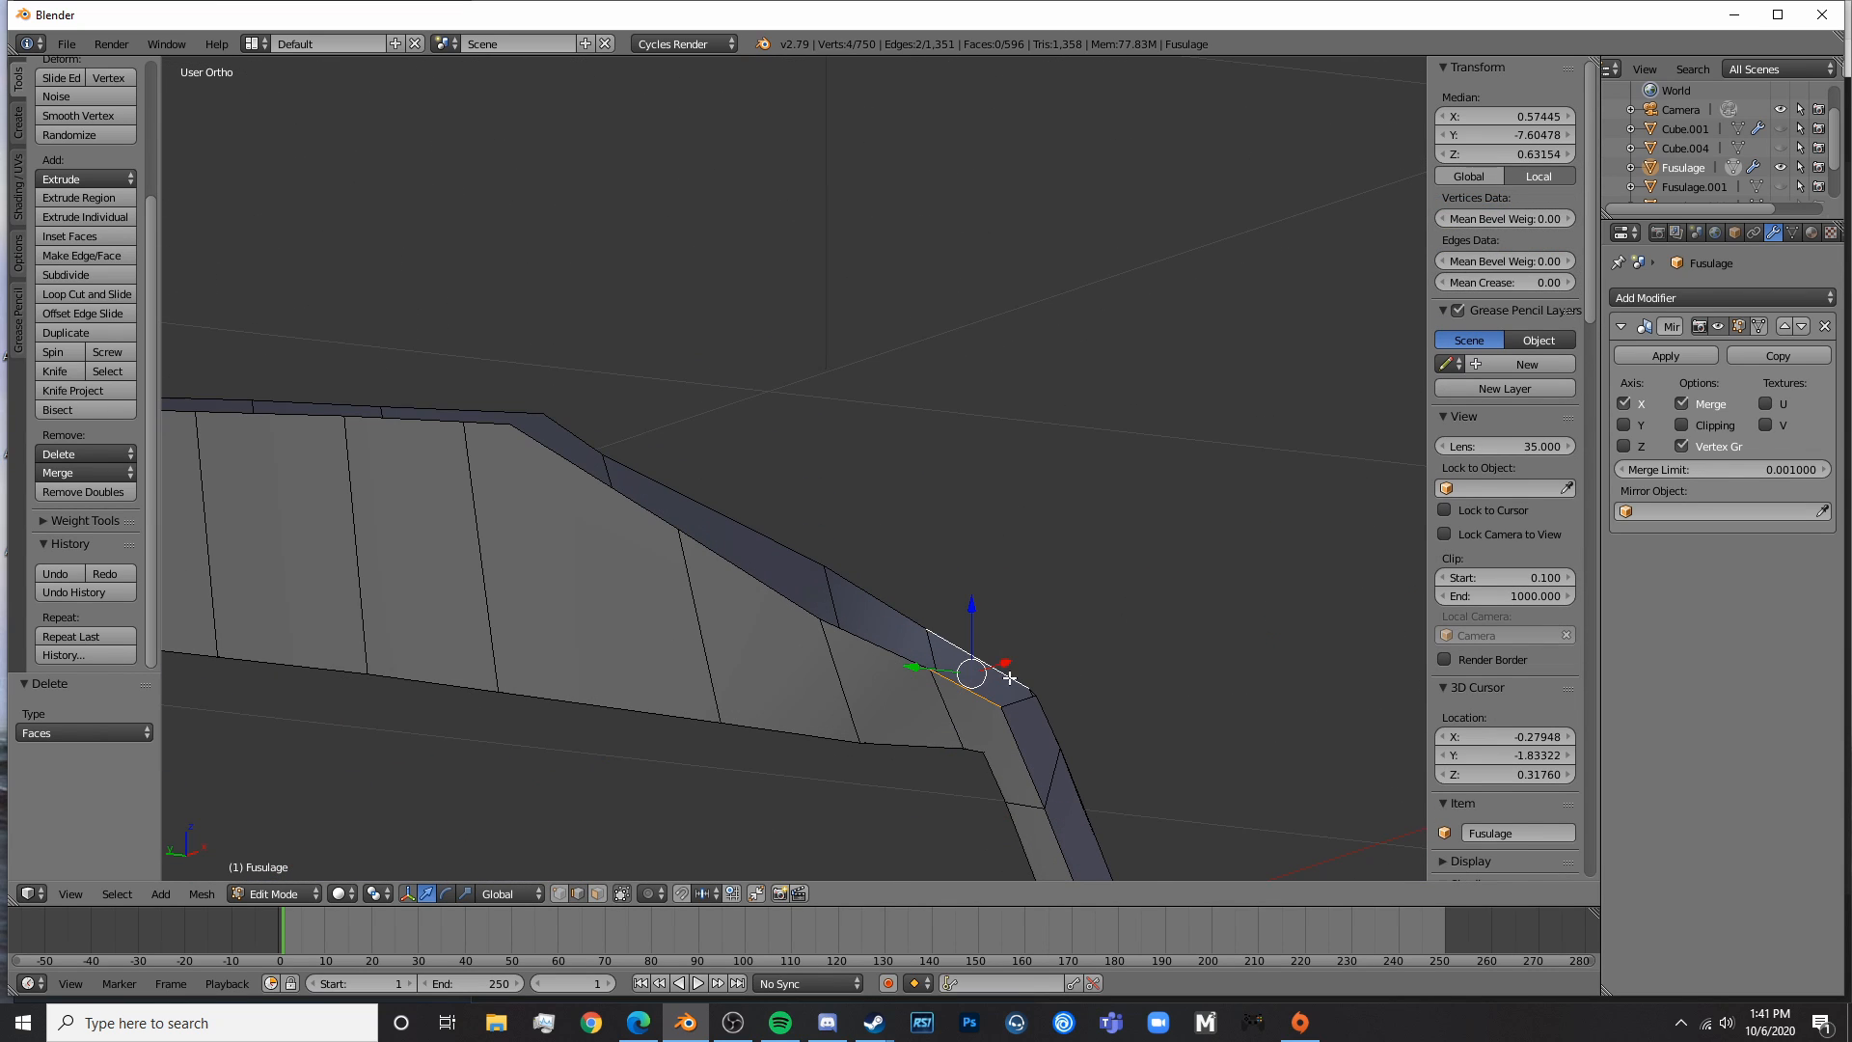
{"action": "key", "text": "f"}
{"action": "key", "text": "a"}
{"action": "right_click", "coordinate": [1016, 693]}
{"action": "right_click", "coordinate": [1023, 701], "text": "shift"}
{"action": "key", "text": "f"}
{"action": "key", "text": "a"}
- Fill the next three sections of the rail's sloping top with faces, up to the bend in the rail
{"action": "right_click", "coordinate": [910, 658]}
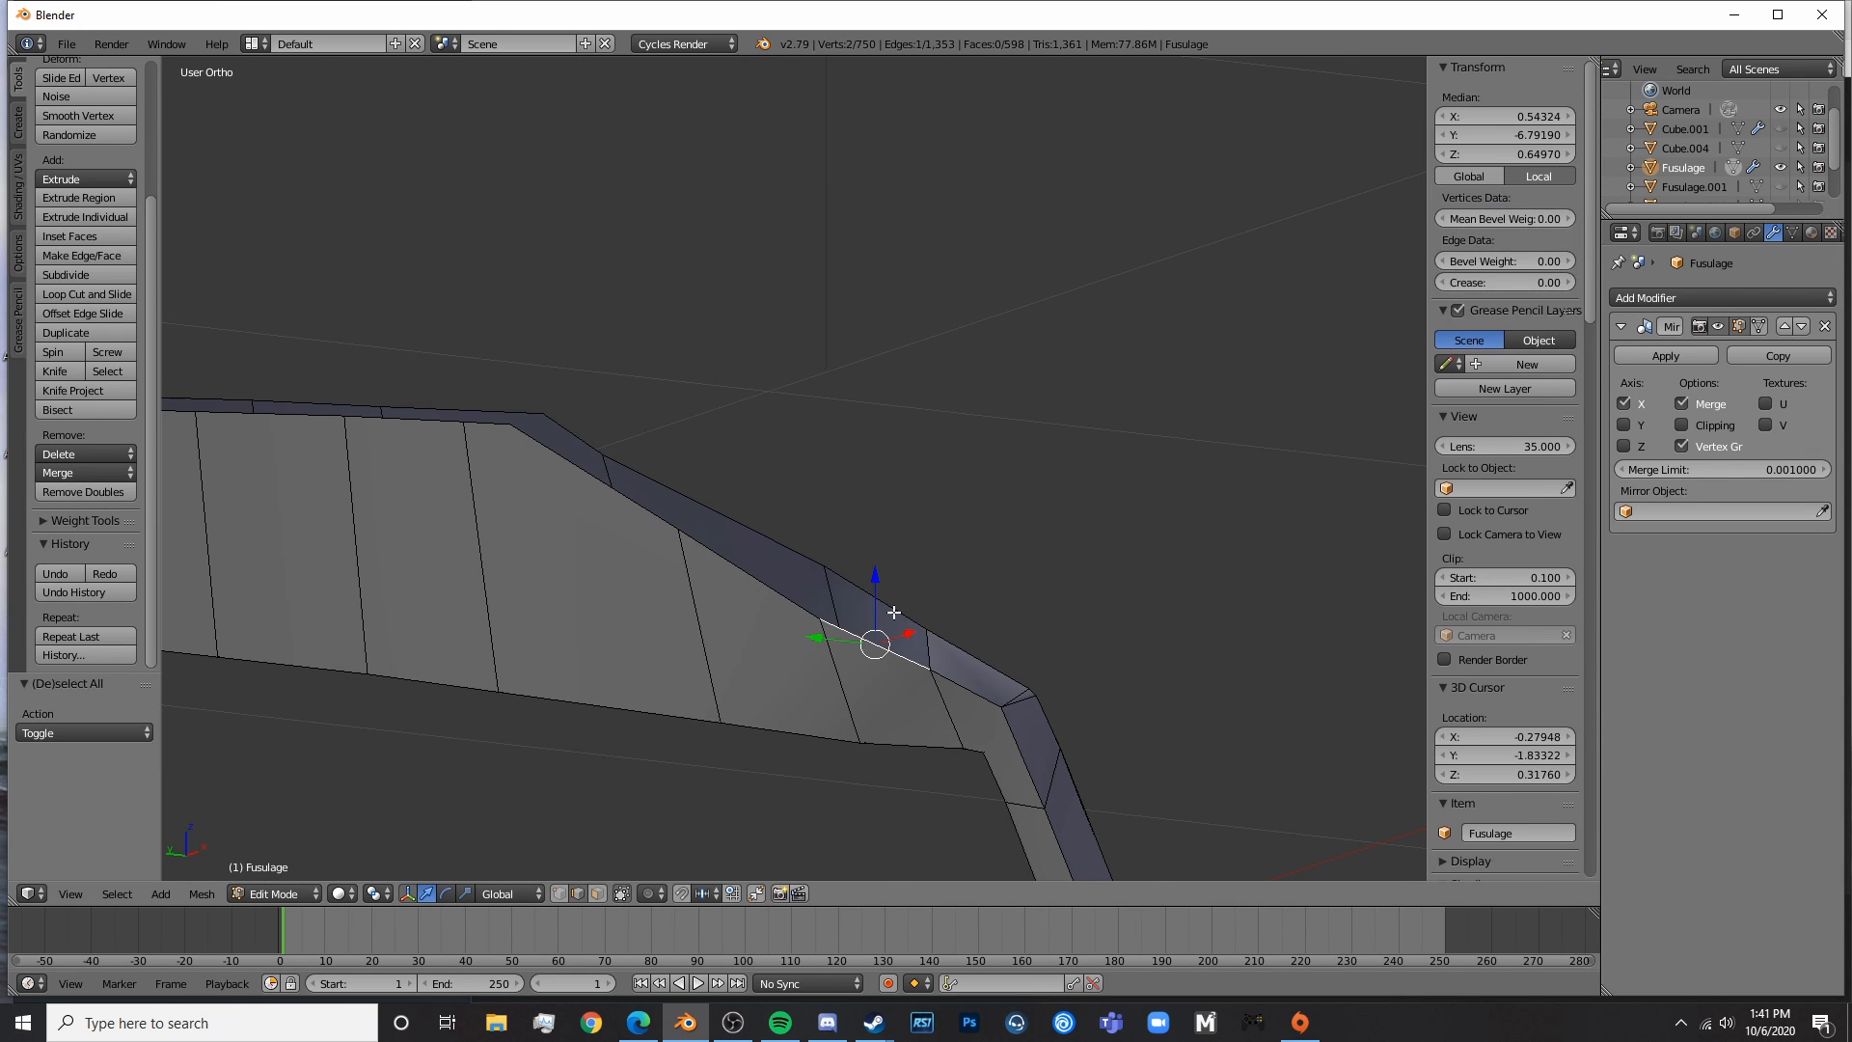
{"action": "right_click", "coordinate": [893, 611], "text": "shift"}
{"action": "key", "text": "f"}
{"action": "key", "text": "a"}
{"action": "right_click", "coordinate": [741, 555]}
{"action": "right_click", "coordinate": [744, 524], "text": "shift"}
{"action": "key", "text": "f"}
{"action": "key", "text": "a"}
{"action": "right_click", "coordinate": [585, 464]}
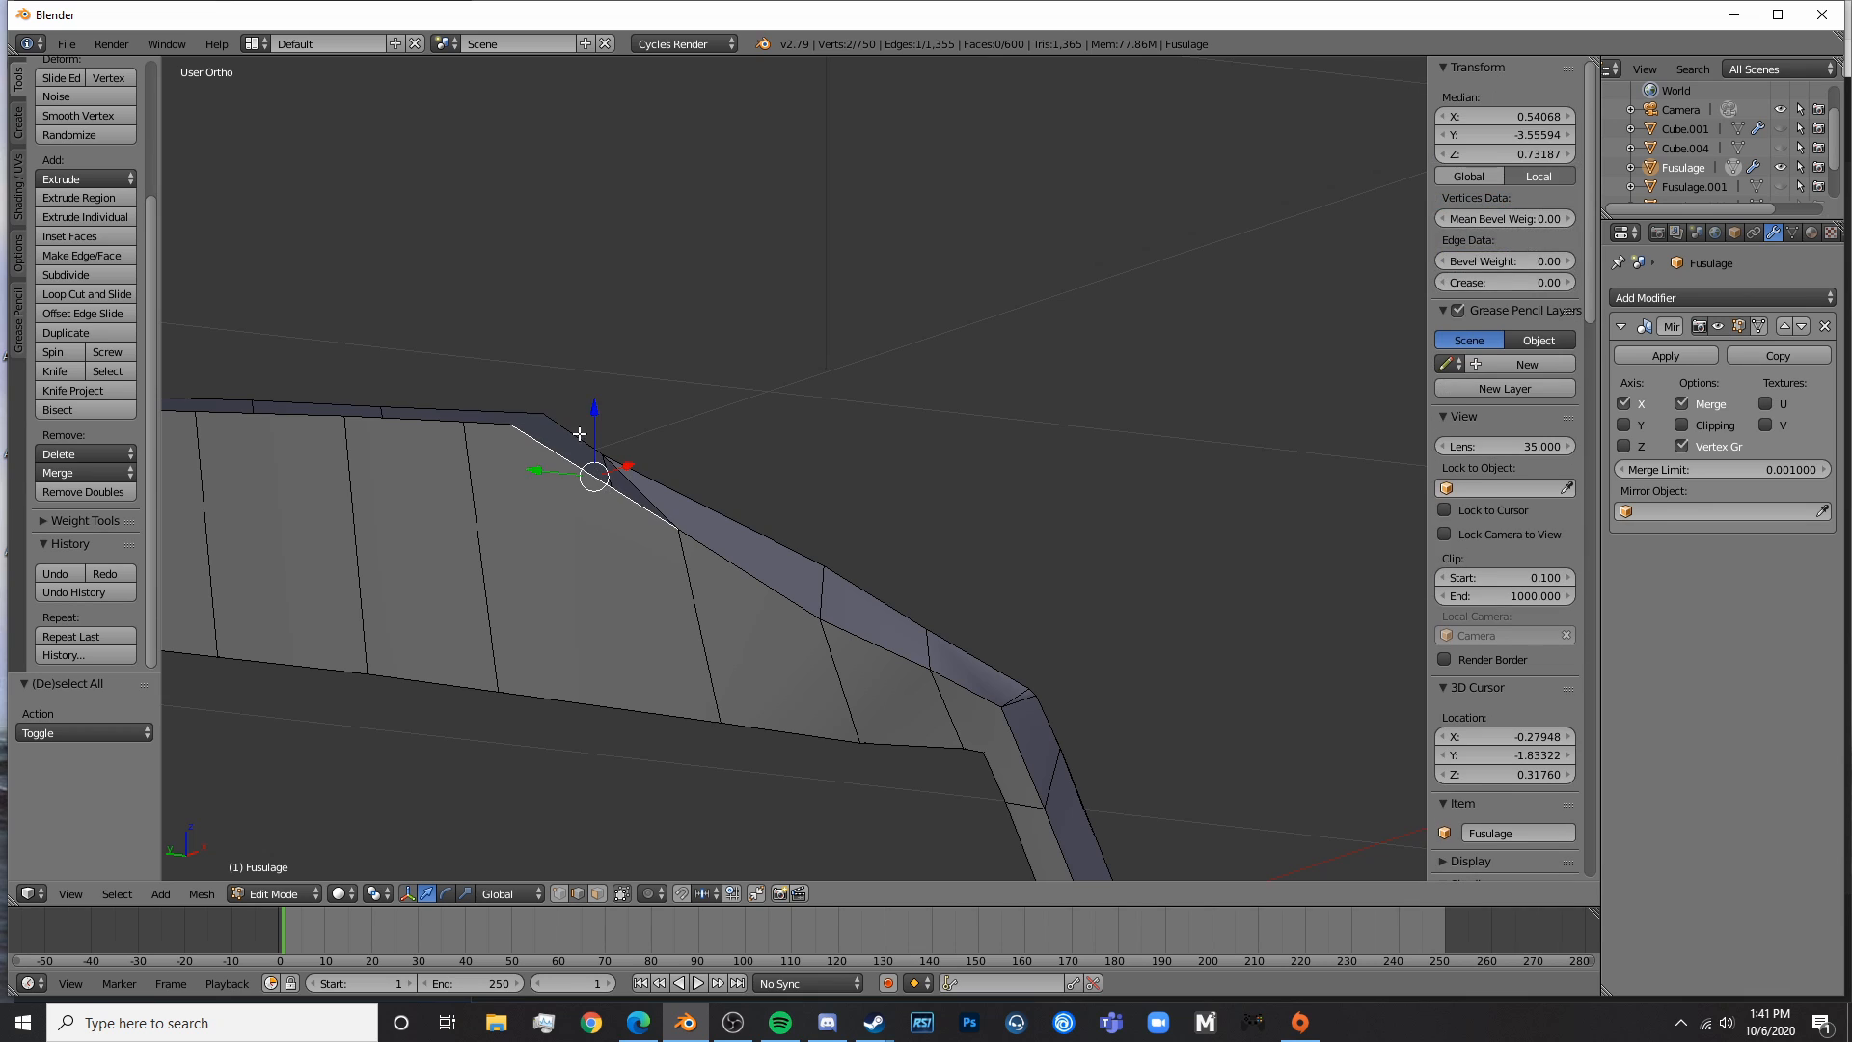
{"action": "right_click", "coordinate": [579, 434], "text": "shift"}
{"action": "key", "text": "f"}
{"action": "key", "text": "a"}
- Fill two more rail top sections behind the bend with faces and close the triangular gap beside them
{"action": "scroll", "coordinate": [771, 540], "scroll_direction": "down", "scroll_amount": 3}
{"action": "middle_click_drag", "start_coordinate": [887, 569], "coordinate": [455, 654]}
{"action": "middle_click_drag", "start_coordinate": [950, 574], "coordinate": [762, 654]}
{"action": "right_click", "coordinate": [801, 318]}
{"action": "right_click", "coordinate": [838, 300], "text": "shift"}
{"action": "key", "text": "f"}
{"action": "key", "text": "a"}
{"action": "right_click", "coordinate": [900, 351]}
{"action": "right_click", "coordinate": [870, 361], "text": "shift"}
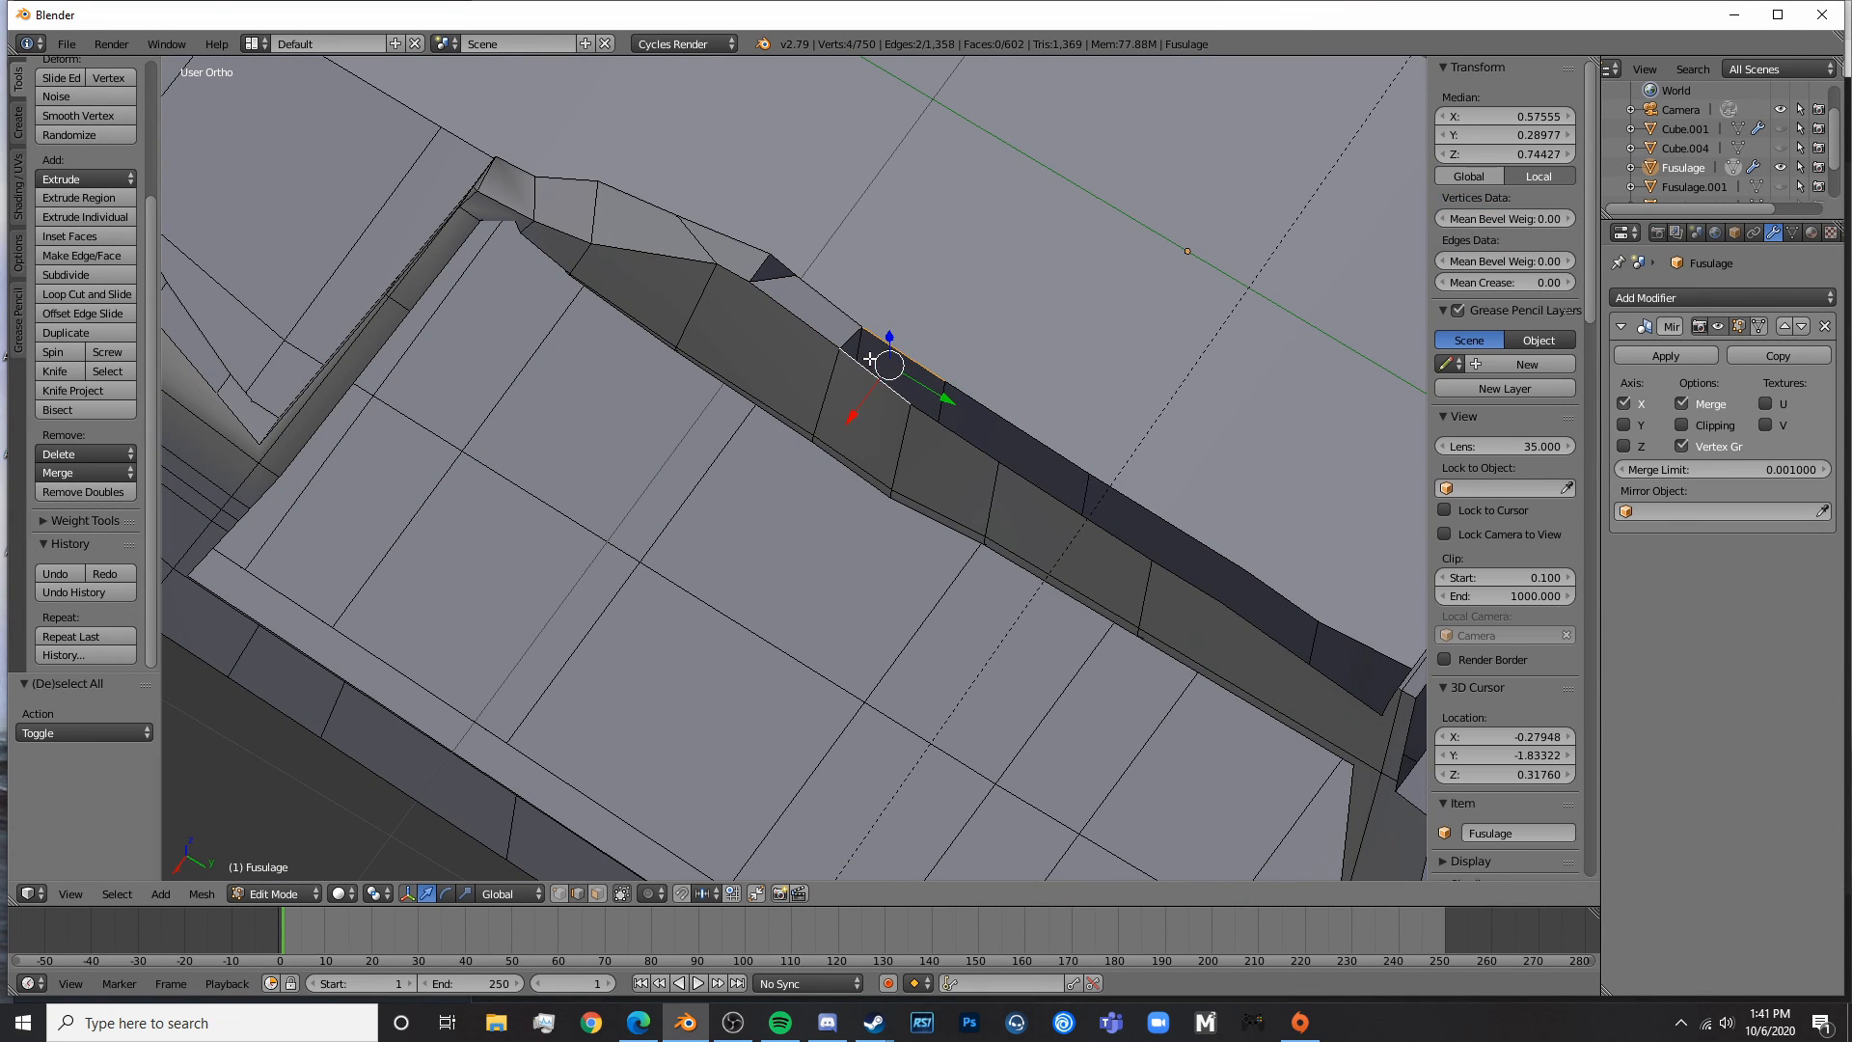
{"action": "key", "text": "f"}
{"action": "key", "text": "a"}
{"action": "right_click", "coordinate": [777, 281]}
{"action": "key", "text": "f"}
{"action": "key", "text": "a"}
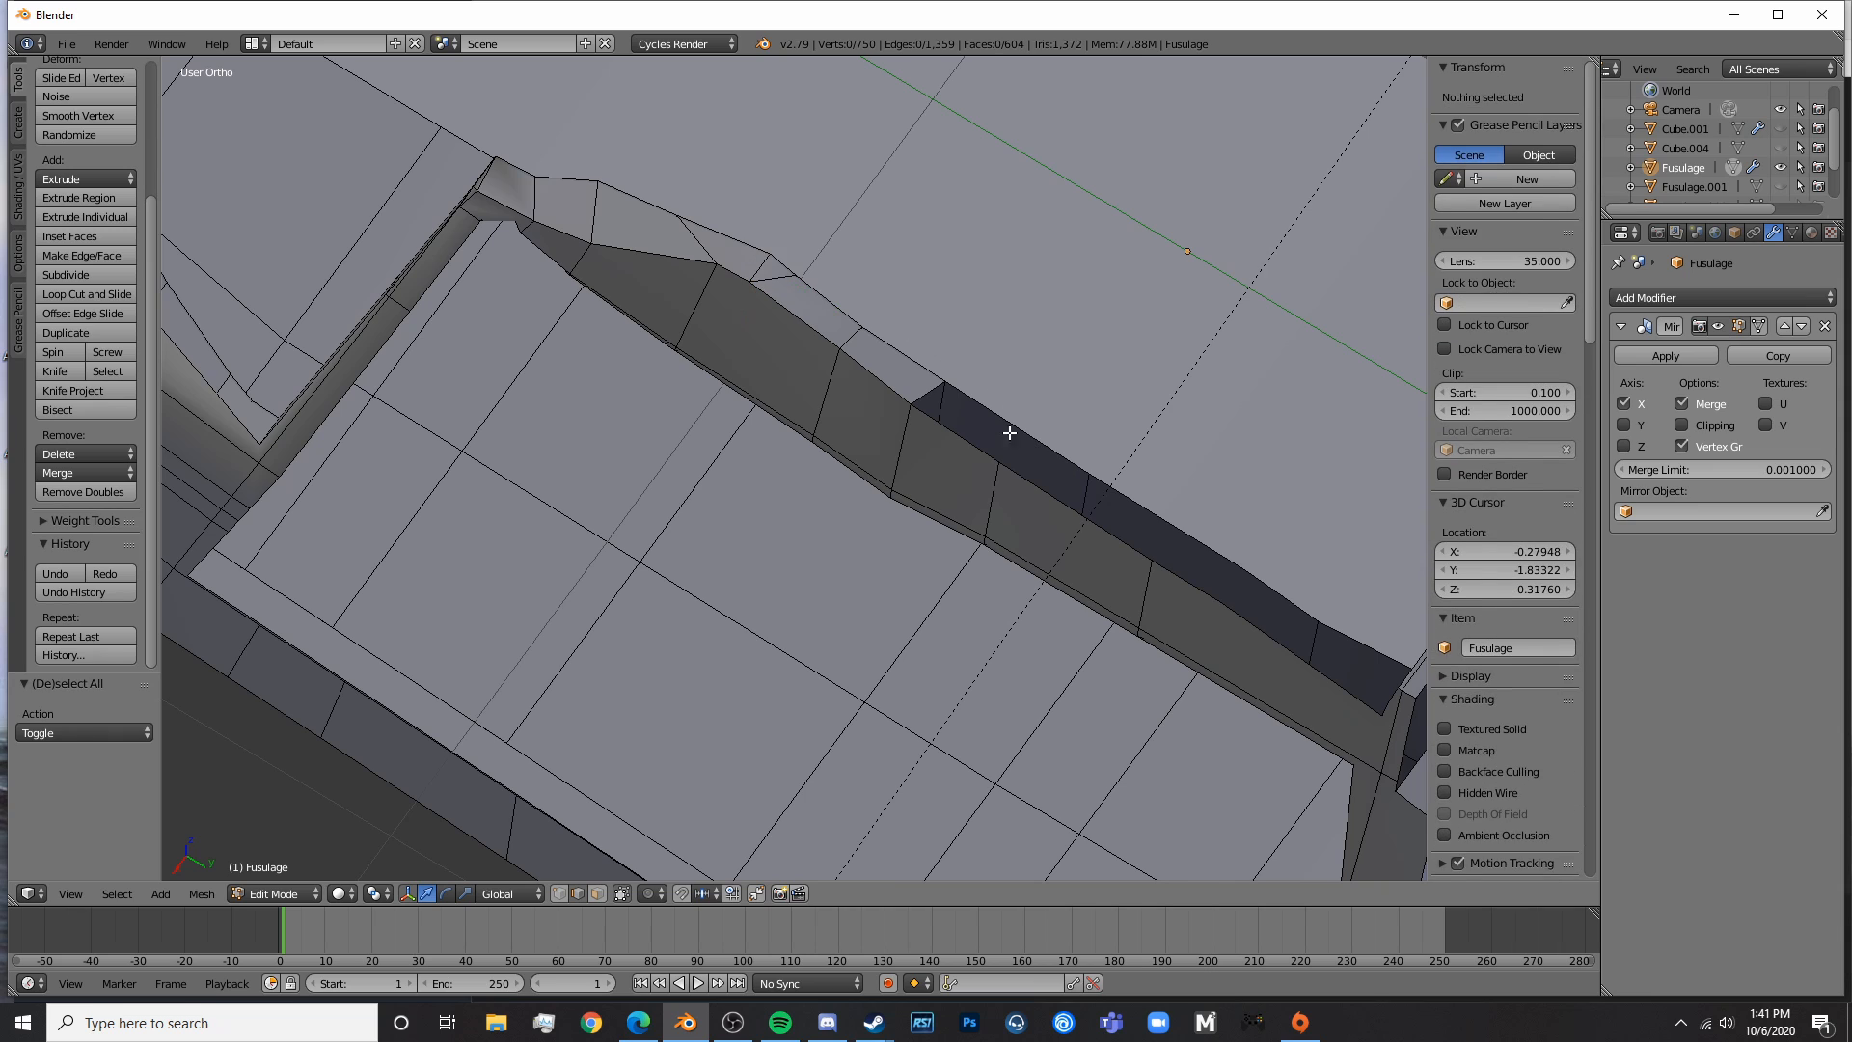
- Fill the open gaps along the canopy side rail with new faces between its opposing edges
{"action": "right_click", "coordinate": [926, 393]}
{"action": "right_click", "coordinate": [992, 425], "text": "shift"}
{"action": "key", "text": "f"}
{"action": "key", "text": "a"}
{"action": "right_click", "coordinate": [1054, 502]}
{"action": "right_click", "coordinate": [1138, 499], "text": "shift"}
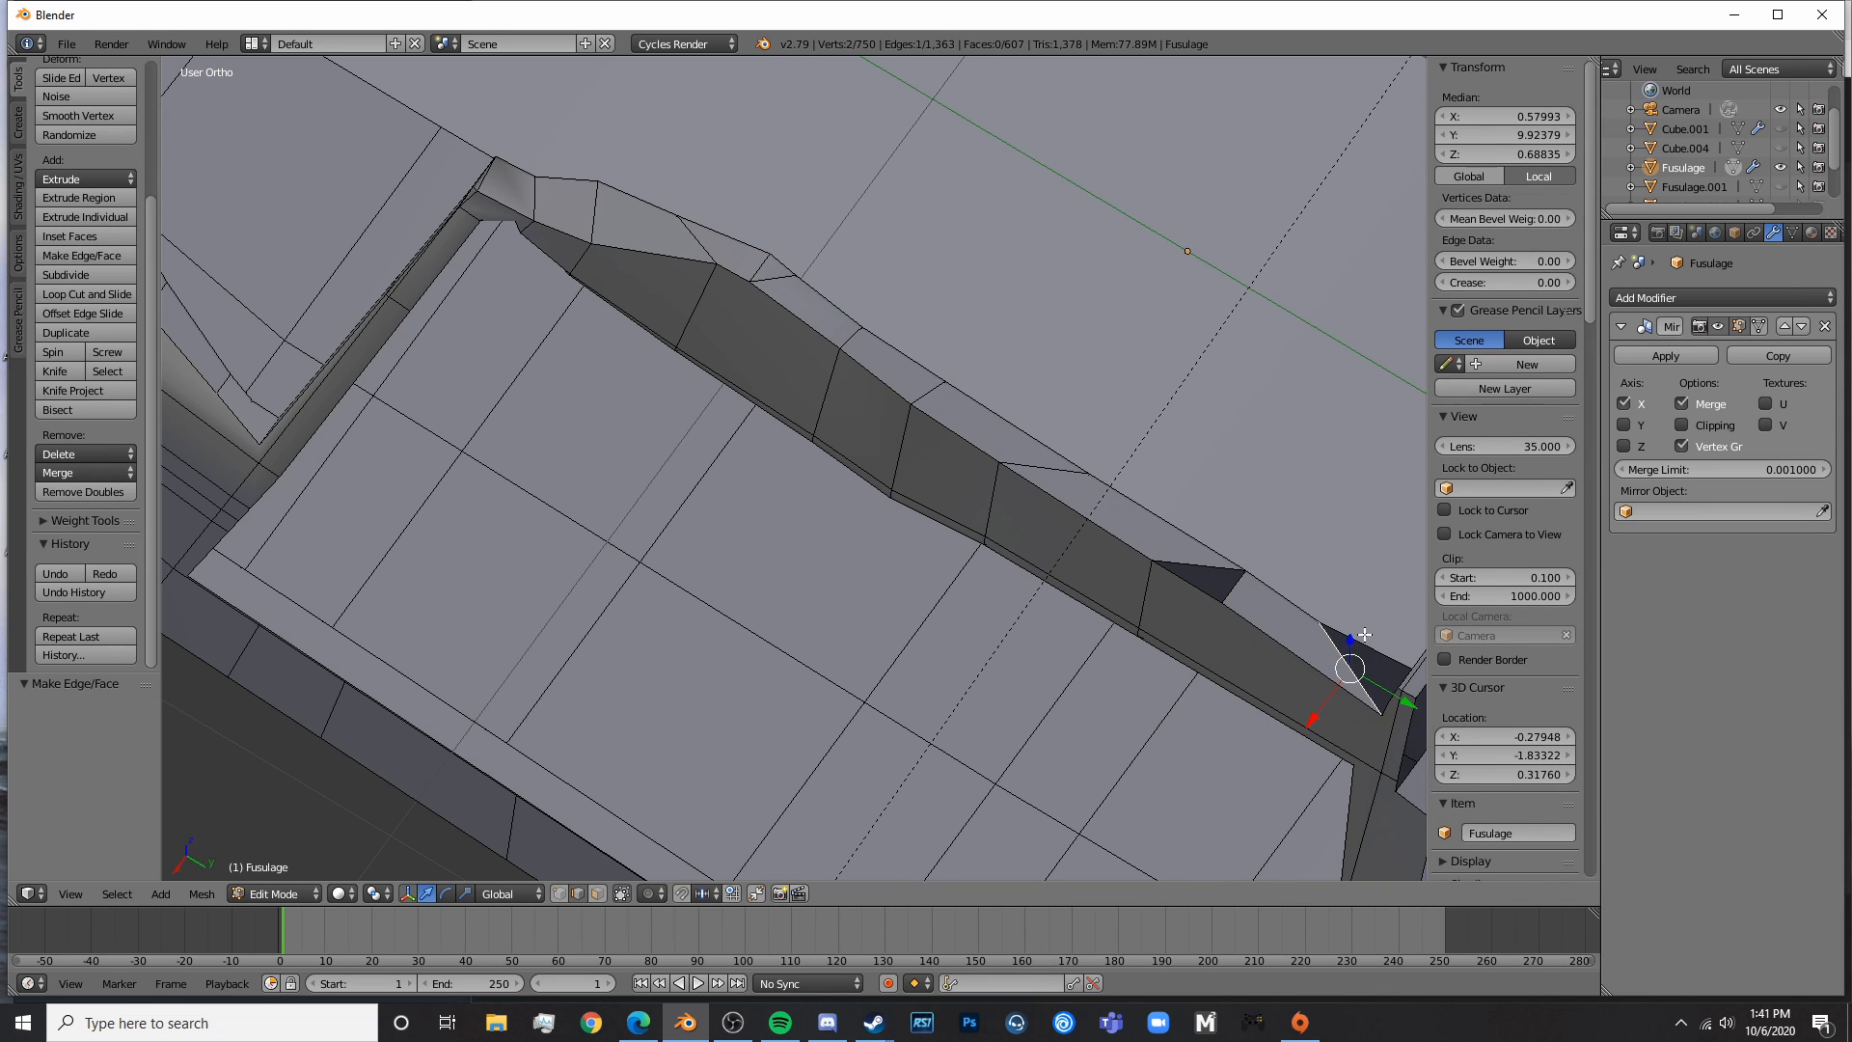
{"action": "right_click", "coordinate": [1365, 635], "text": "shift"}
{"action": "key", "text": "f"}
{"action": "key", "text": "a"}
{"action": "right_click", "coordinate": [1234, 586]}
{"action": "right_click", "coordinate": [1206, 566], "text": "shift"}
{"action": "key", "text": "f"}
{"action": "key", "text": "a"}
{"action": "key", "text": "Tab"}
- Fill the opening at the corner where the canopy crossbar meets the side frame
{"action": "scroll", "coordinate": [1299, 720], "scroll_direction": "down", "scroll_amount": 3}
{"action": "middle_click_drag", "start_coordinate": [1282, 725], "coordinate": [1032, 540], "text": "shift"}
{"action": "key", "text": "Tab"}
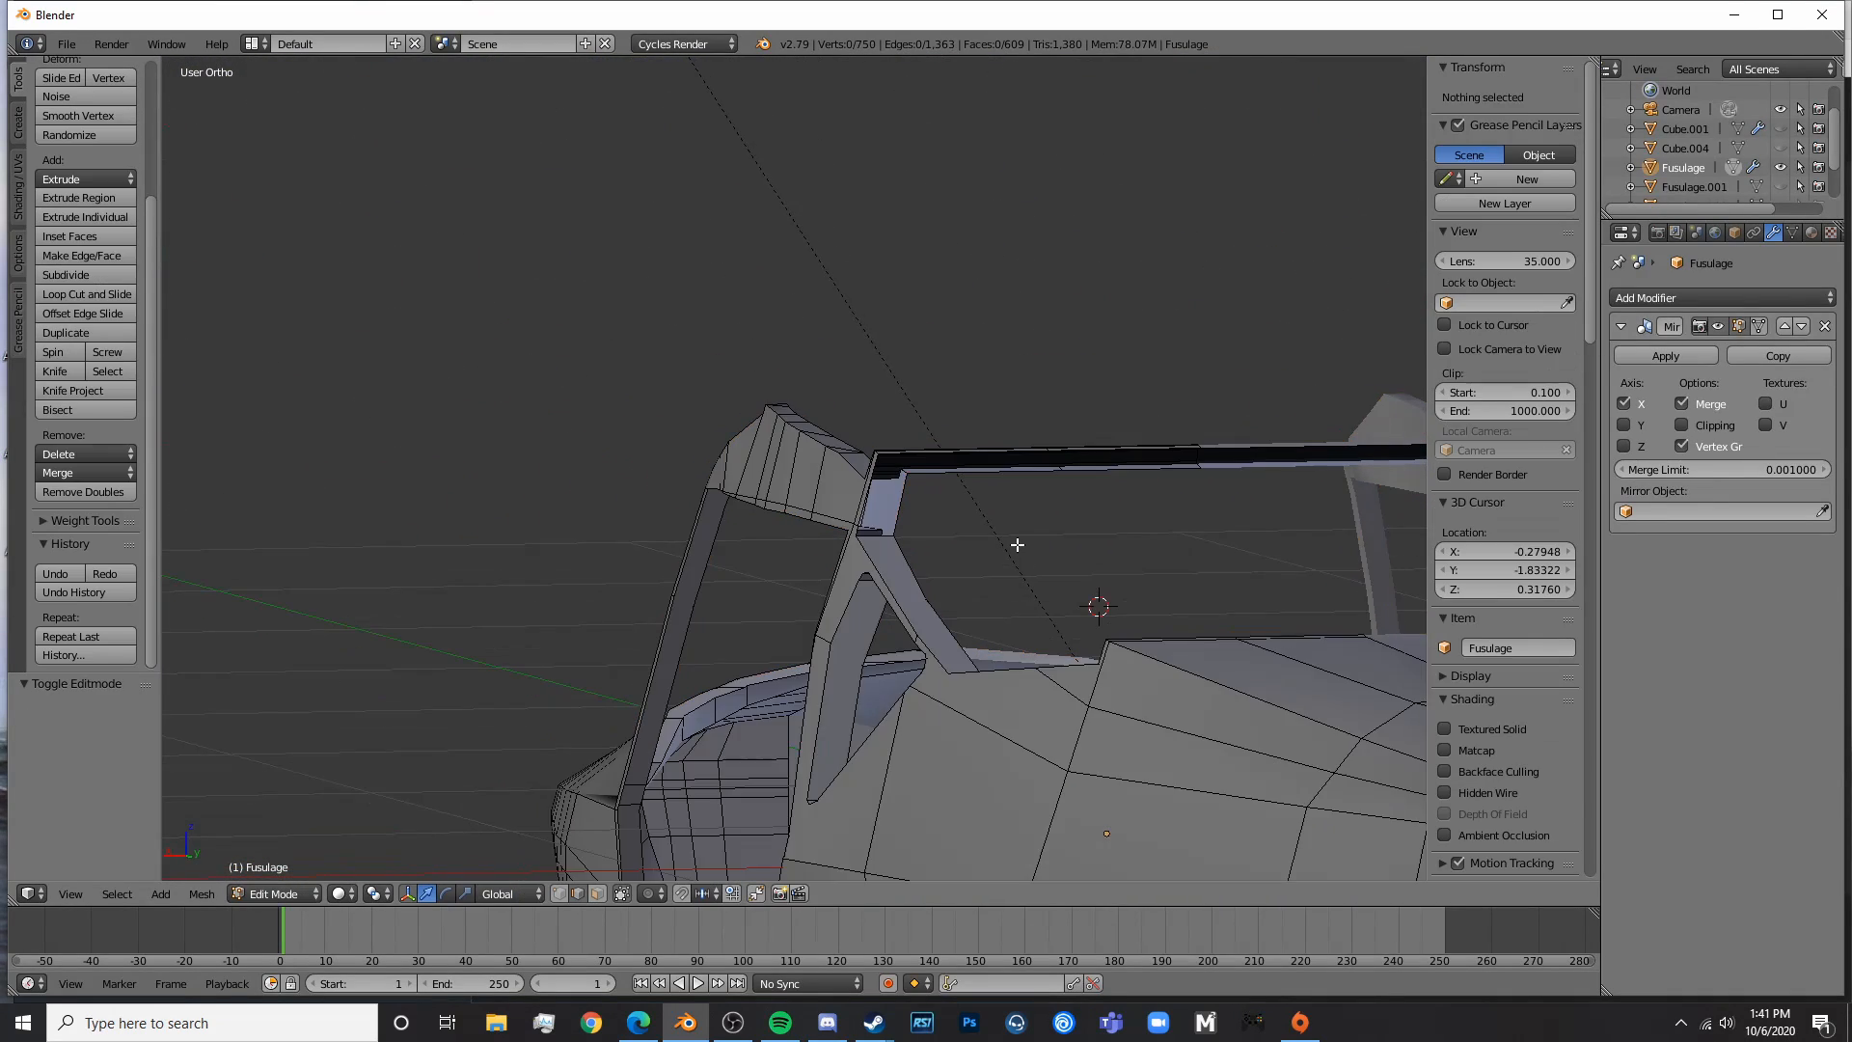
{"action": "scroll", "coordinate": [1017, 545], "scroll_direction": "up", "scroll_amount": 3}
{"action": "right_click", "coordinate": [913, 530]}
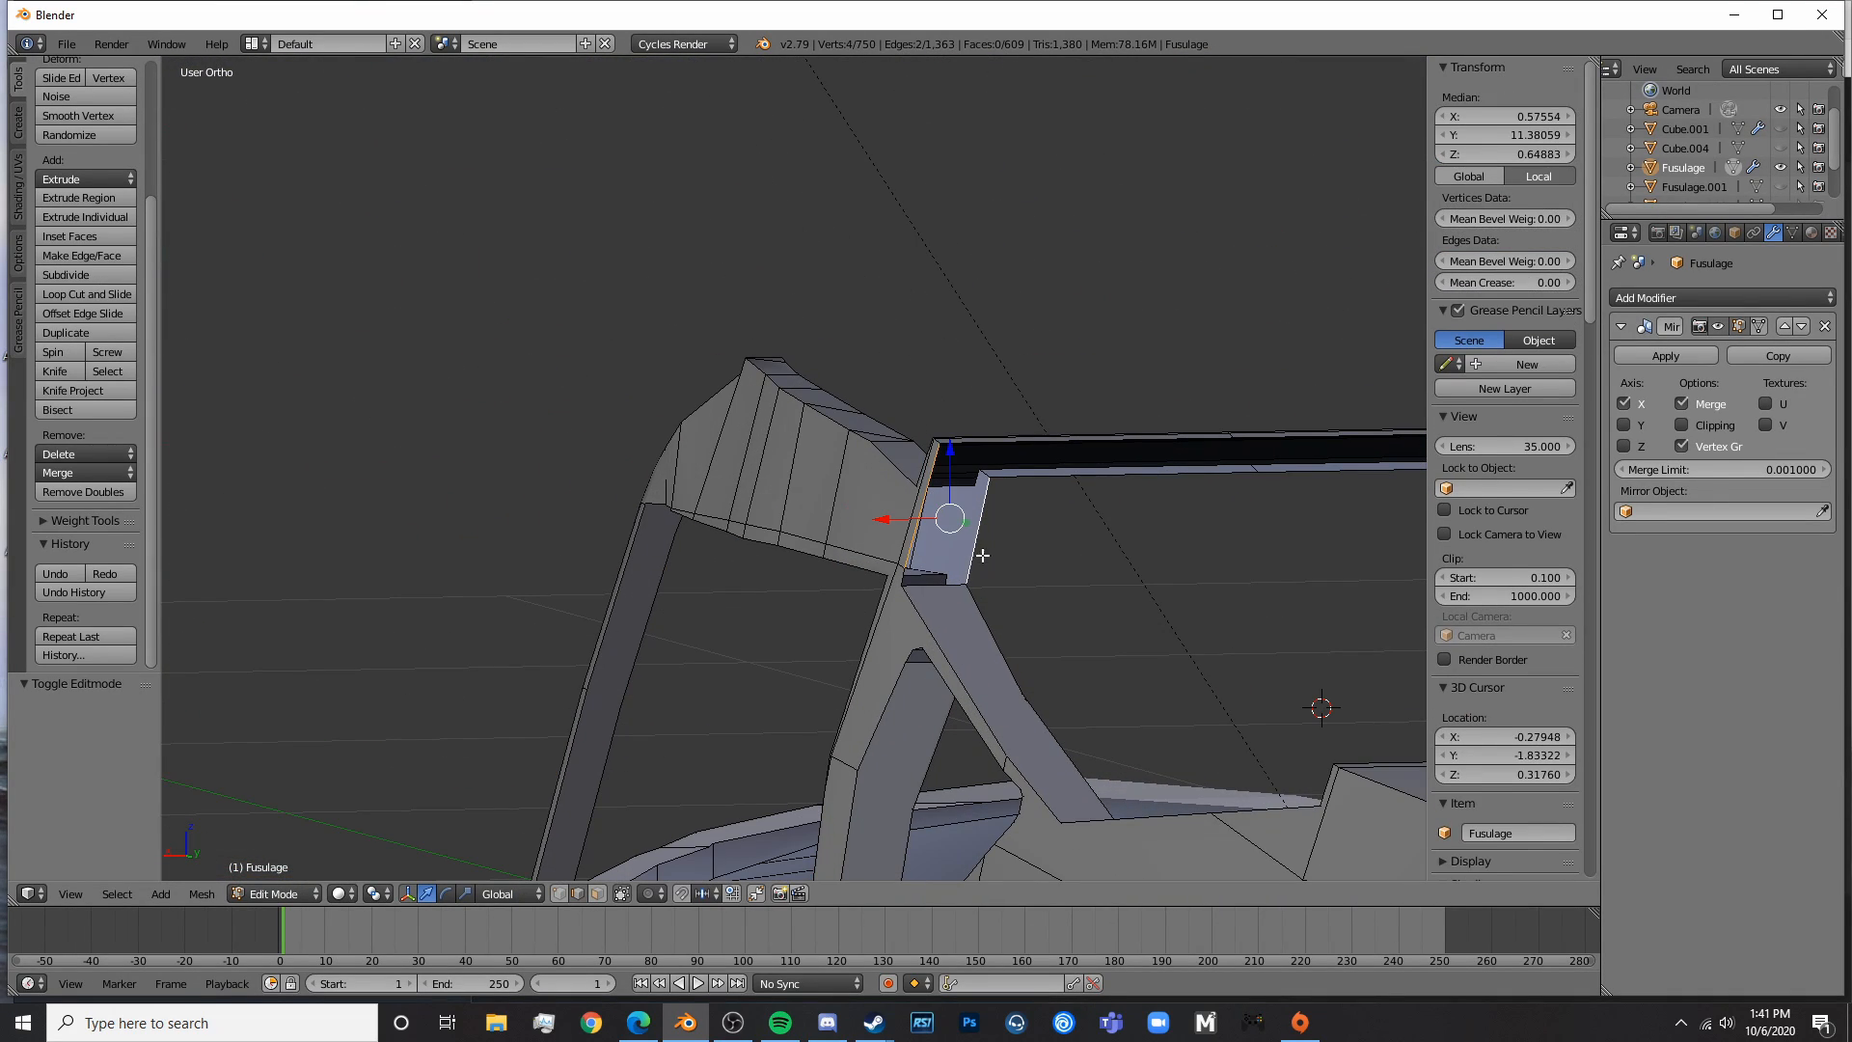
{"action": "key", "text": "f"}
{"action": "key", "text": "a"}
- Close the open strip along the canopy crossbar with two new faces
{"action": "middle_click_drag", "start_coordinate": [1087, 574], "coordinate": [856, 538]}
{"action": "right_click", "coordinate": [863, 524]}
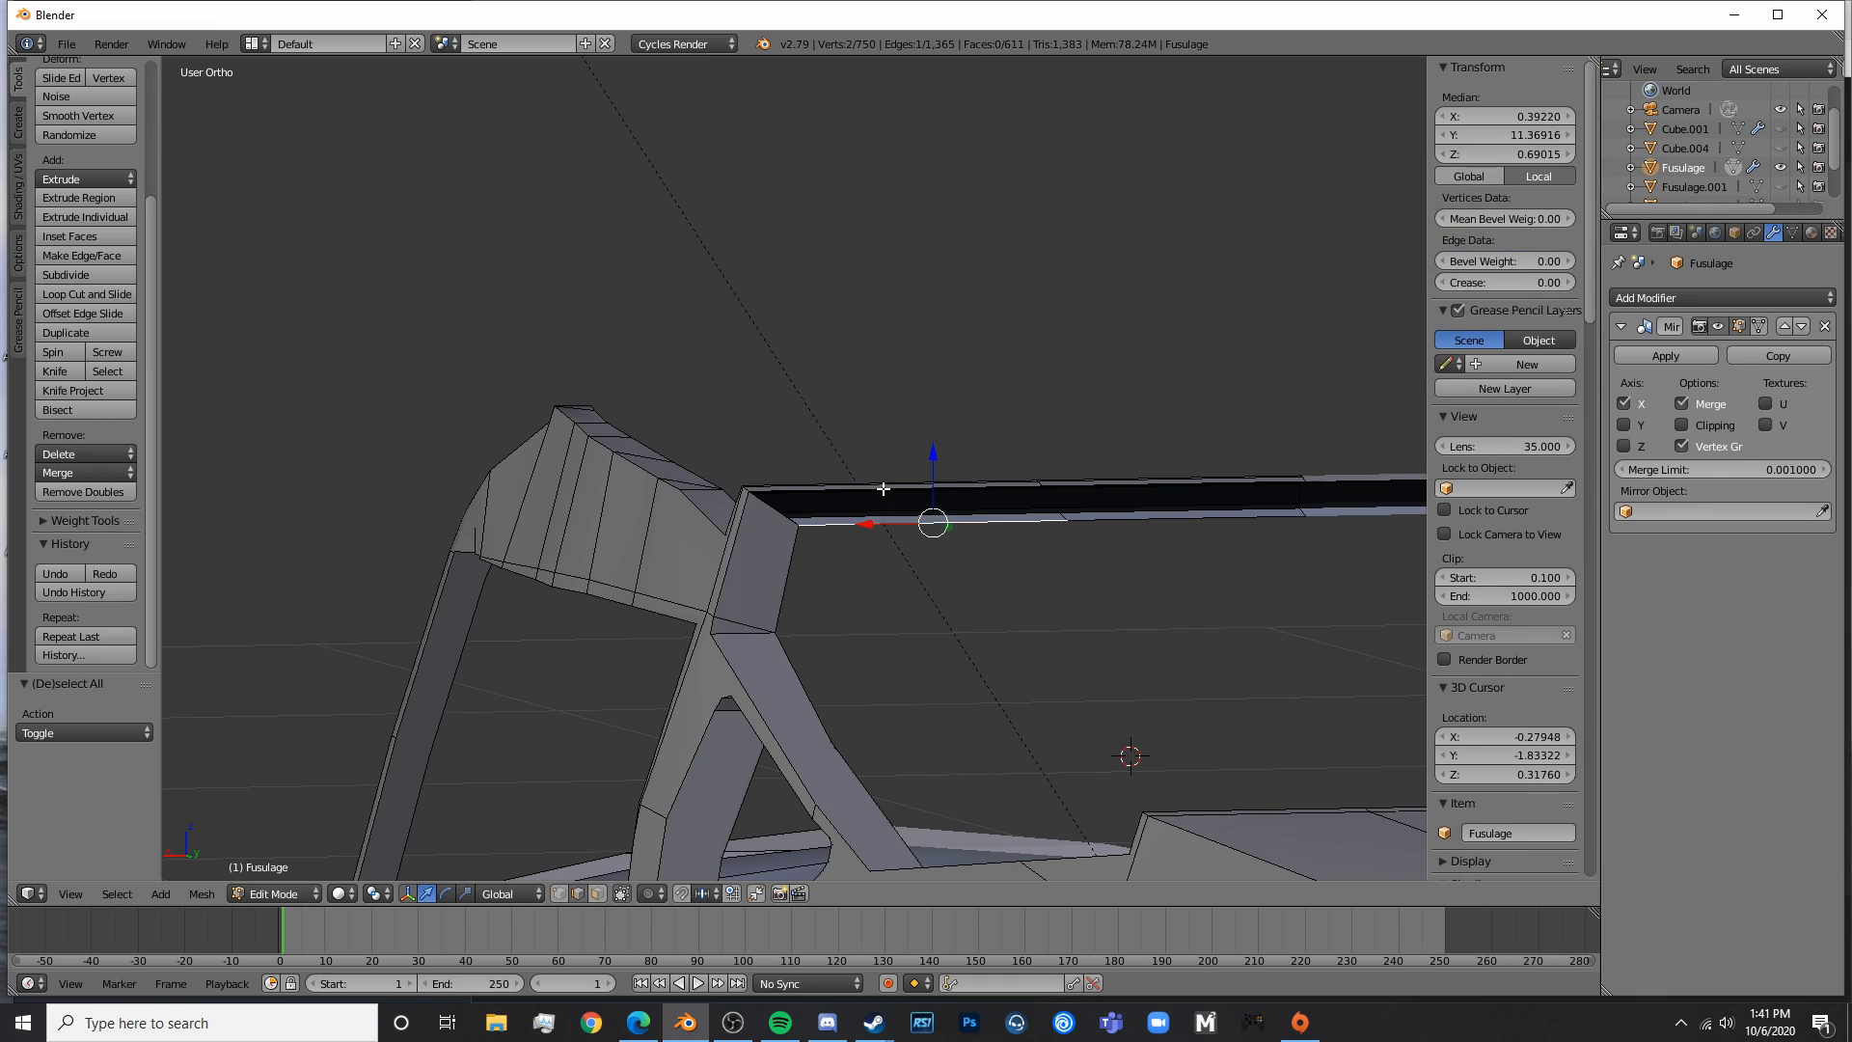
{"action": "right_click", "coordinate": [883, 488], "text": "shift"}
{"action": "key", "text": "f"}
{"action": "key", "text": "a"}
{"action": "right_click", "coordinate": [1124, 520]}
{"action": "right_click", "coordinate": [1138, 486], "text": "shift"}
{"action": "key", "text": "f"}
{"action": "key", "text": "a"}
{"action": "middle_click_drag", "start_coordinate": [1228, 537], "coordinate": [709, 596], "text": "shift"}
- Preview the fuselage in rendered shading and check its canopy frame from the front
{"action": "key", "text": "Tab"}
{"action": "scroll", "coordinate": [767, 638], "scroll_direction": "down", "scroll_amount": 6}
{"action": "mouse_move", "coordinate": [623, 640]}
{"action": "middle_mouse_down"}
{"action": "mouse_move", "coordinate": [952, 680]}
{"action": "mouse_move", "coordinate": [940, 627]}
{"action": "middle_mouse_up"}
{"action": "key", "text": "shift+z"}
{"action": "middle_click_drag", "start_coordinate": [1046, 587], "coordinate": [799, 671]}
{"action": "key", "text": "KP_1"}
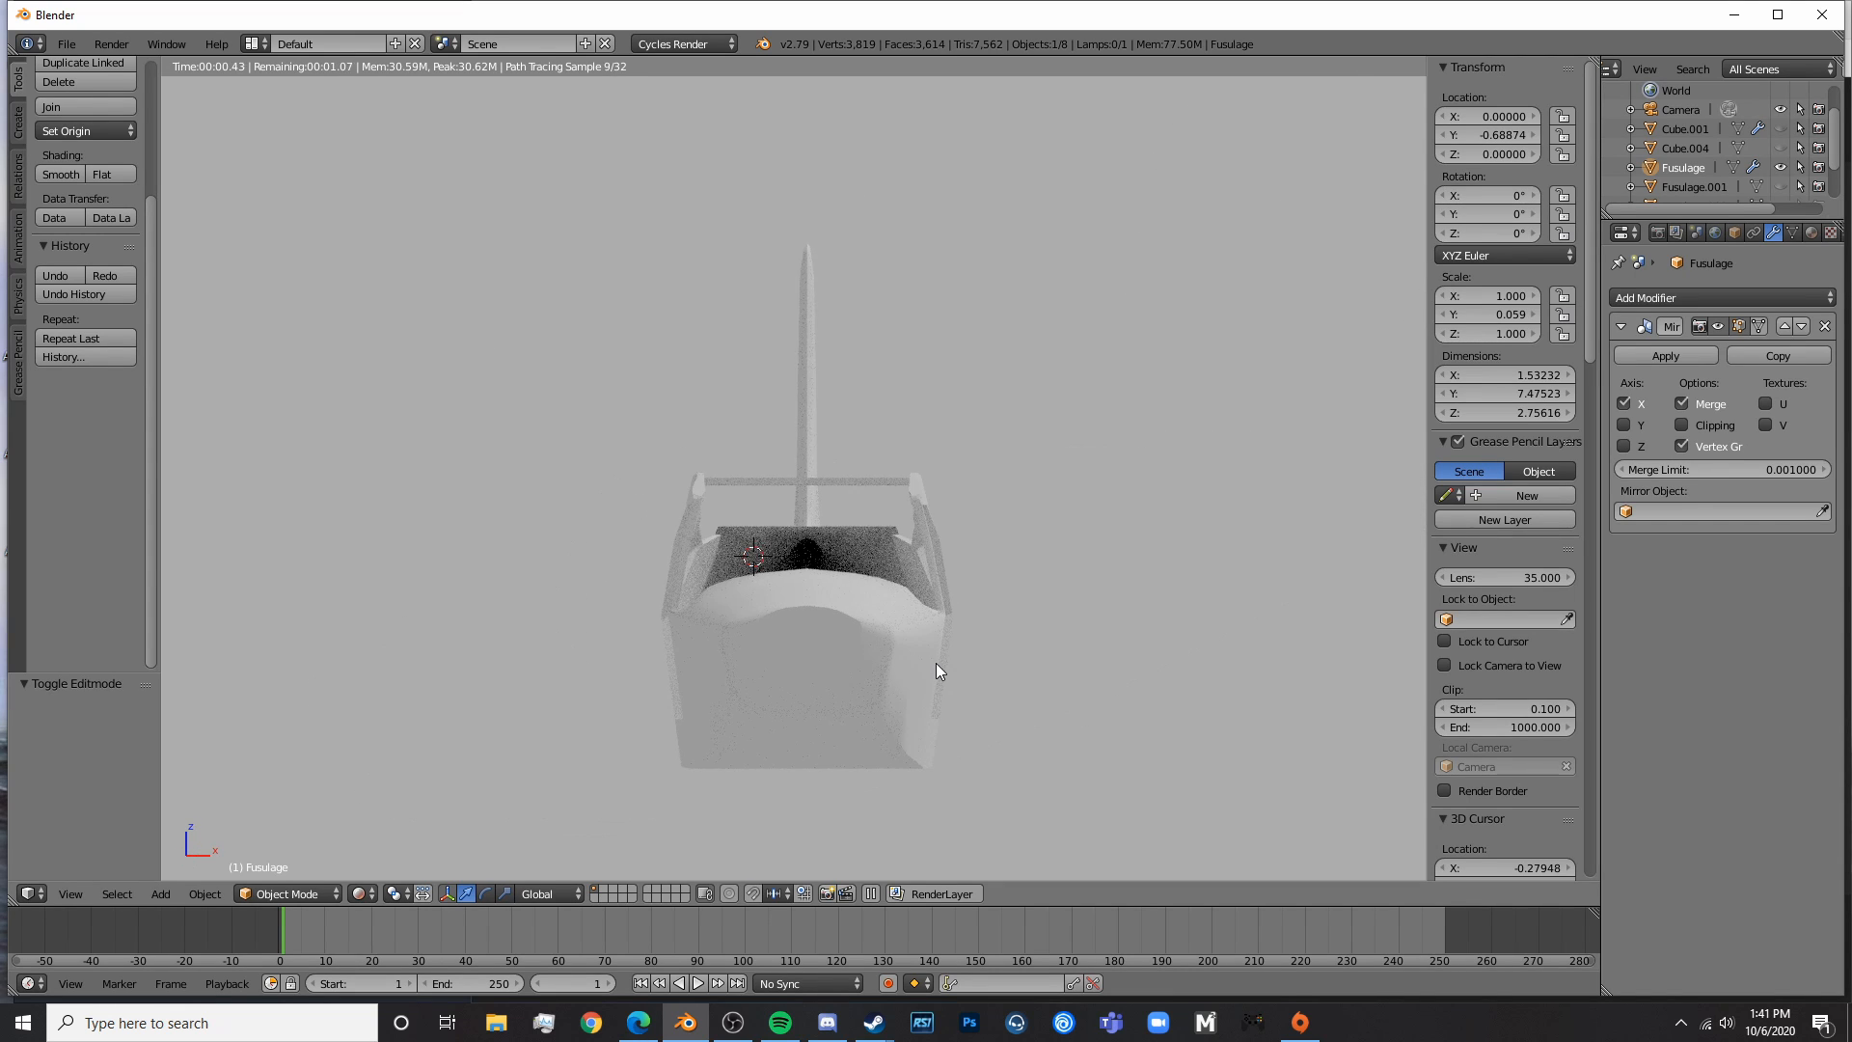
{"action": "key", "text": "shift+z"}
- Straighten the canopy side frame's inner edge in front view, shifting its vertices along X by about 0.018, 0.008 and -0.003
{"action": "scroll", "coordinate": [935, 663], "scroll_direction": "up", "scroll_amount": 5}
{"action": "middle_click_drag", "start_coordinate": [1096, 526], "coordinate": [755, 517], "text": "shift"}
{"action": "key", "text": "Tab"}
{"action": "scroll", "coordinate": [875, 599], "scroll_direction": "up", "scroll_amount": 6}
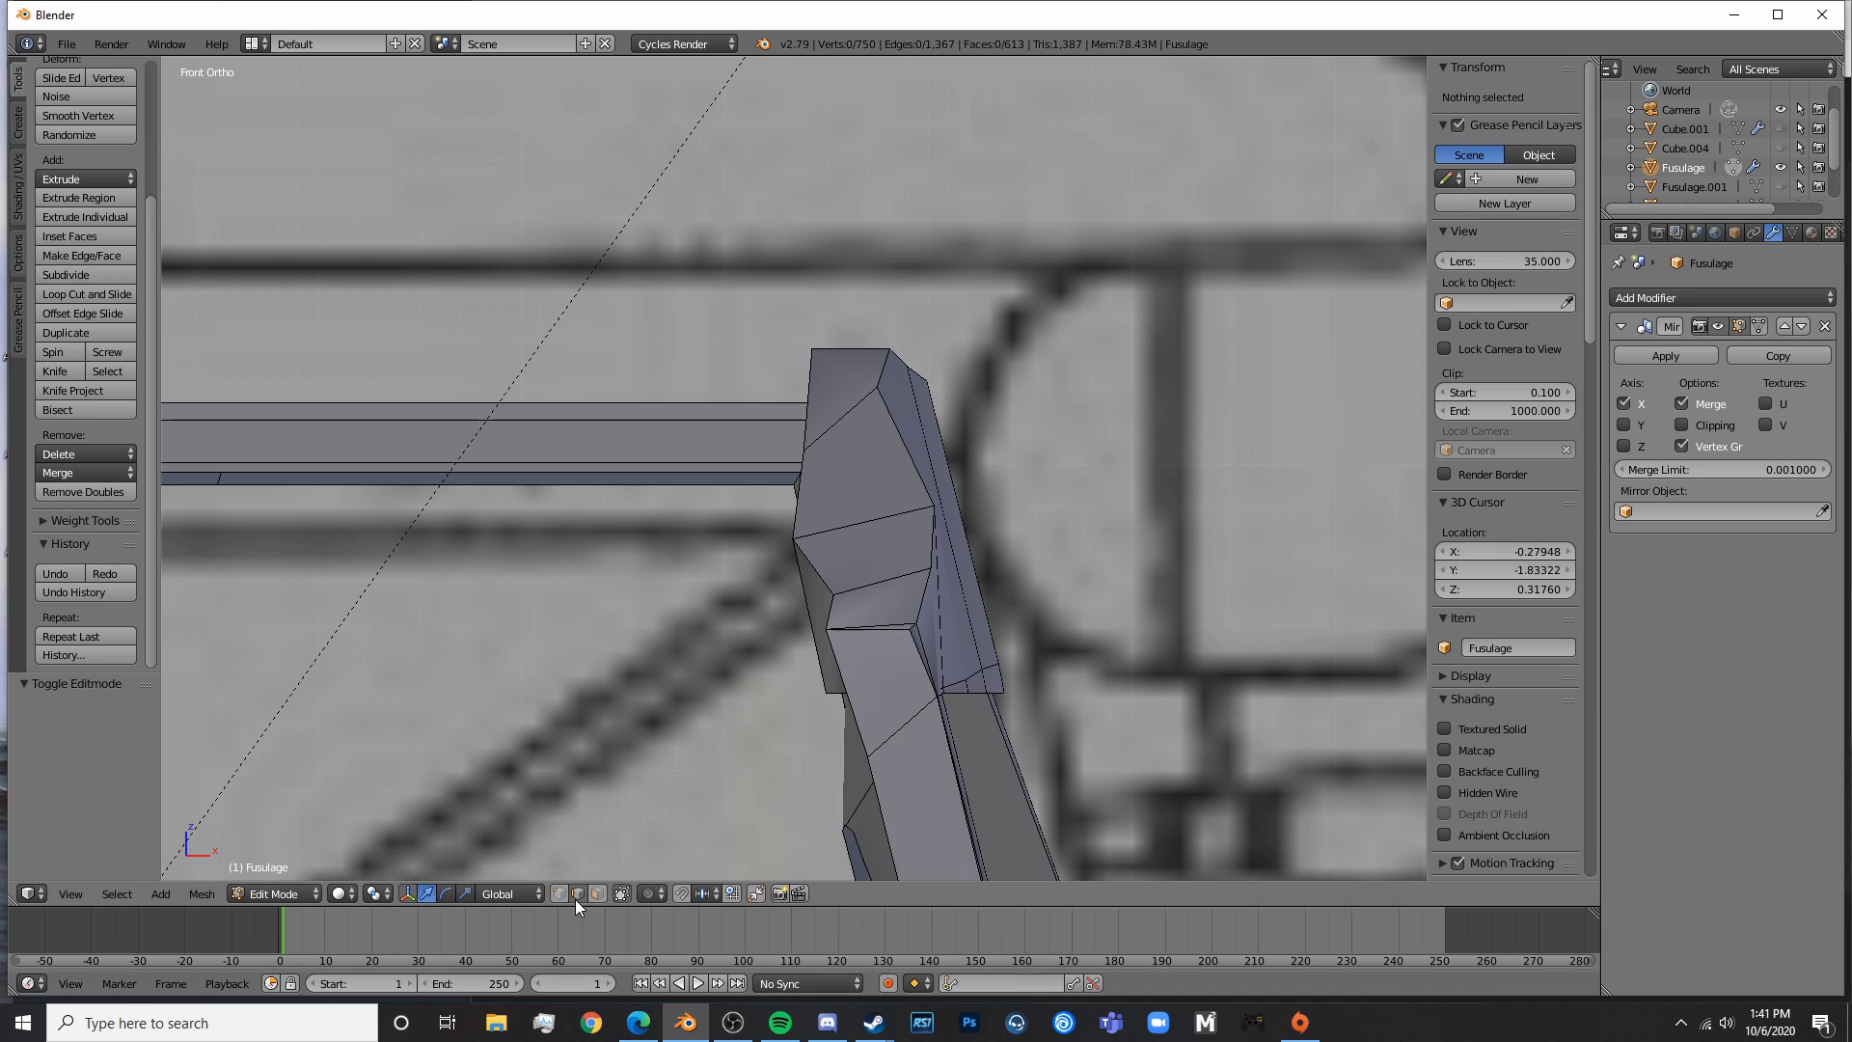
{"action": "right_click", "coordinate": [804, 537]}
{"action": "key", "text": "g"}
{"action": "key", "text": "x"}
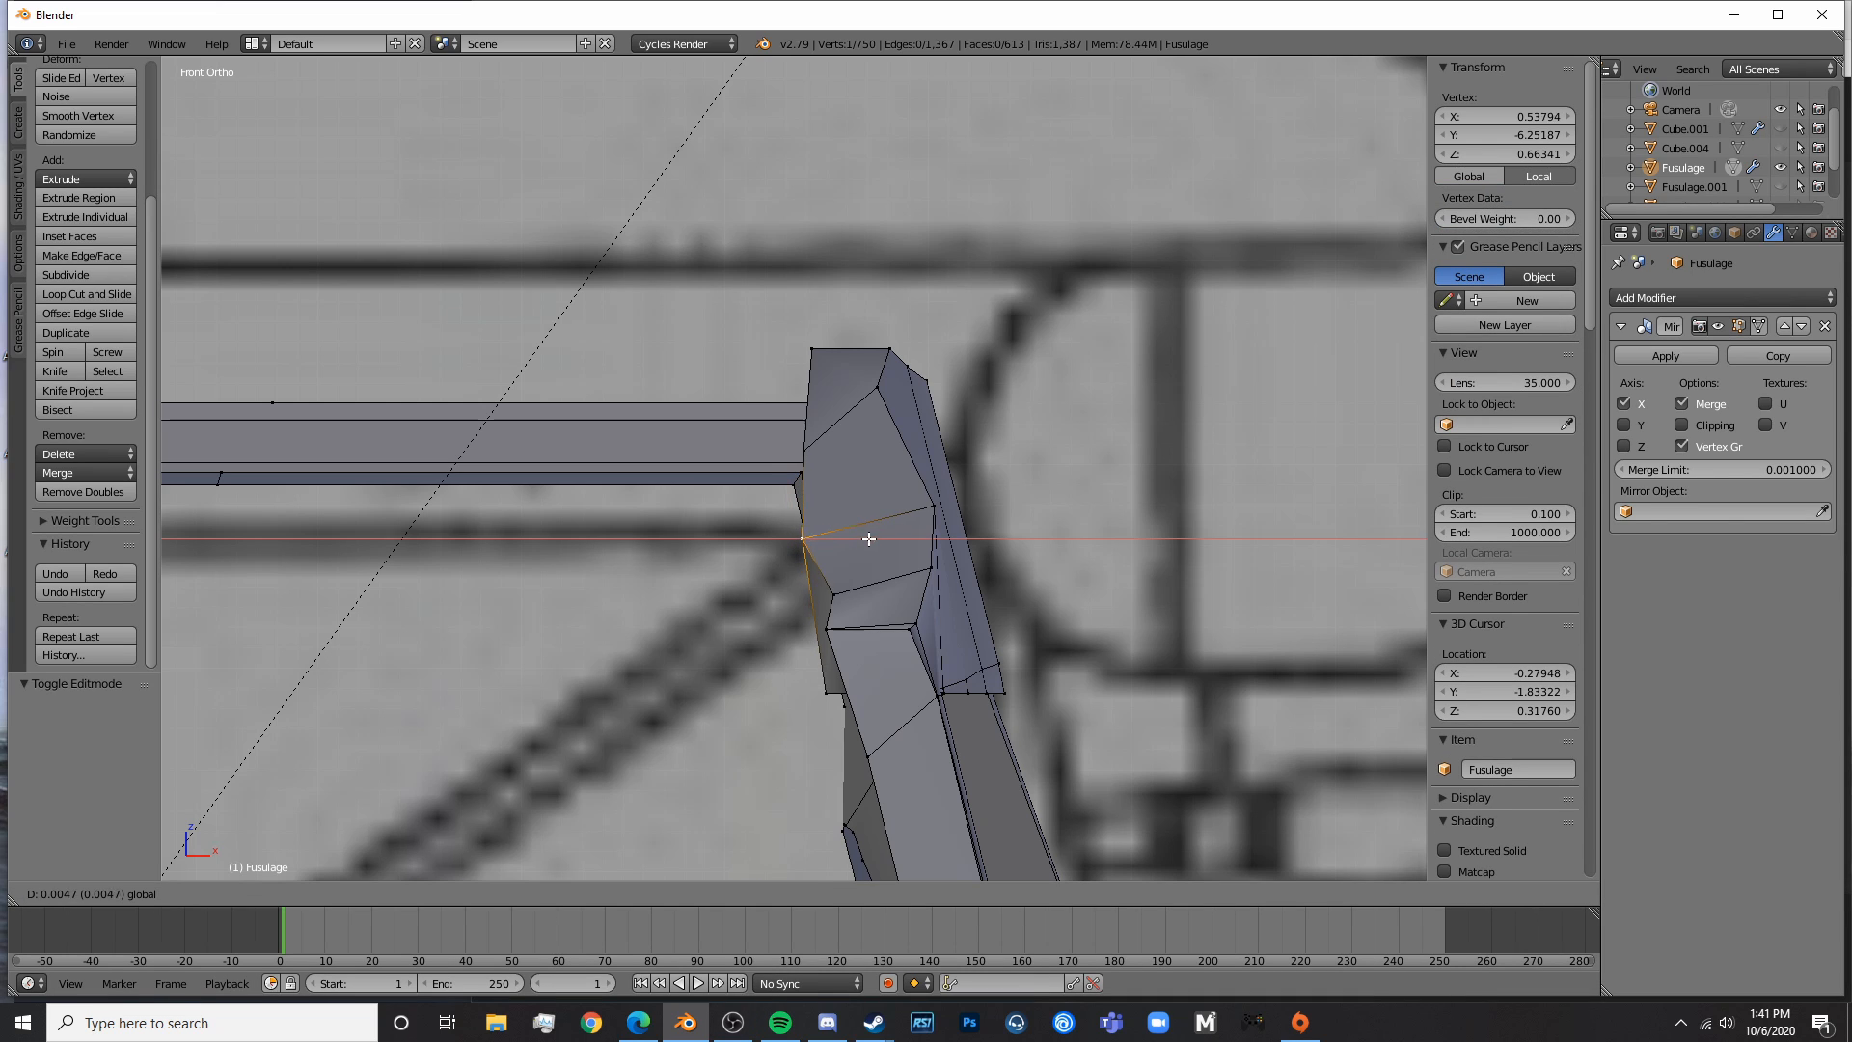
{"action": "left_click", "coordinate": [889, 536]}
{"action": "right_click", "coordinate": [818, 441]}
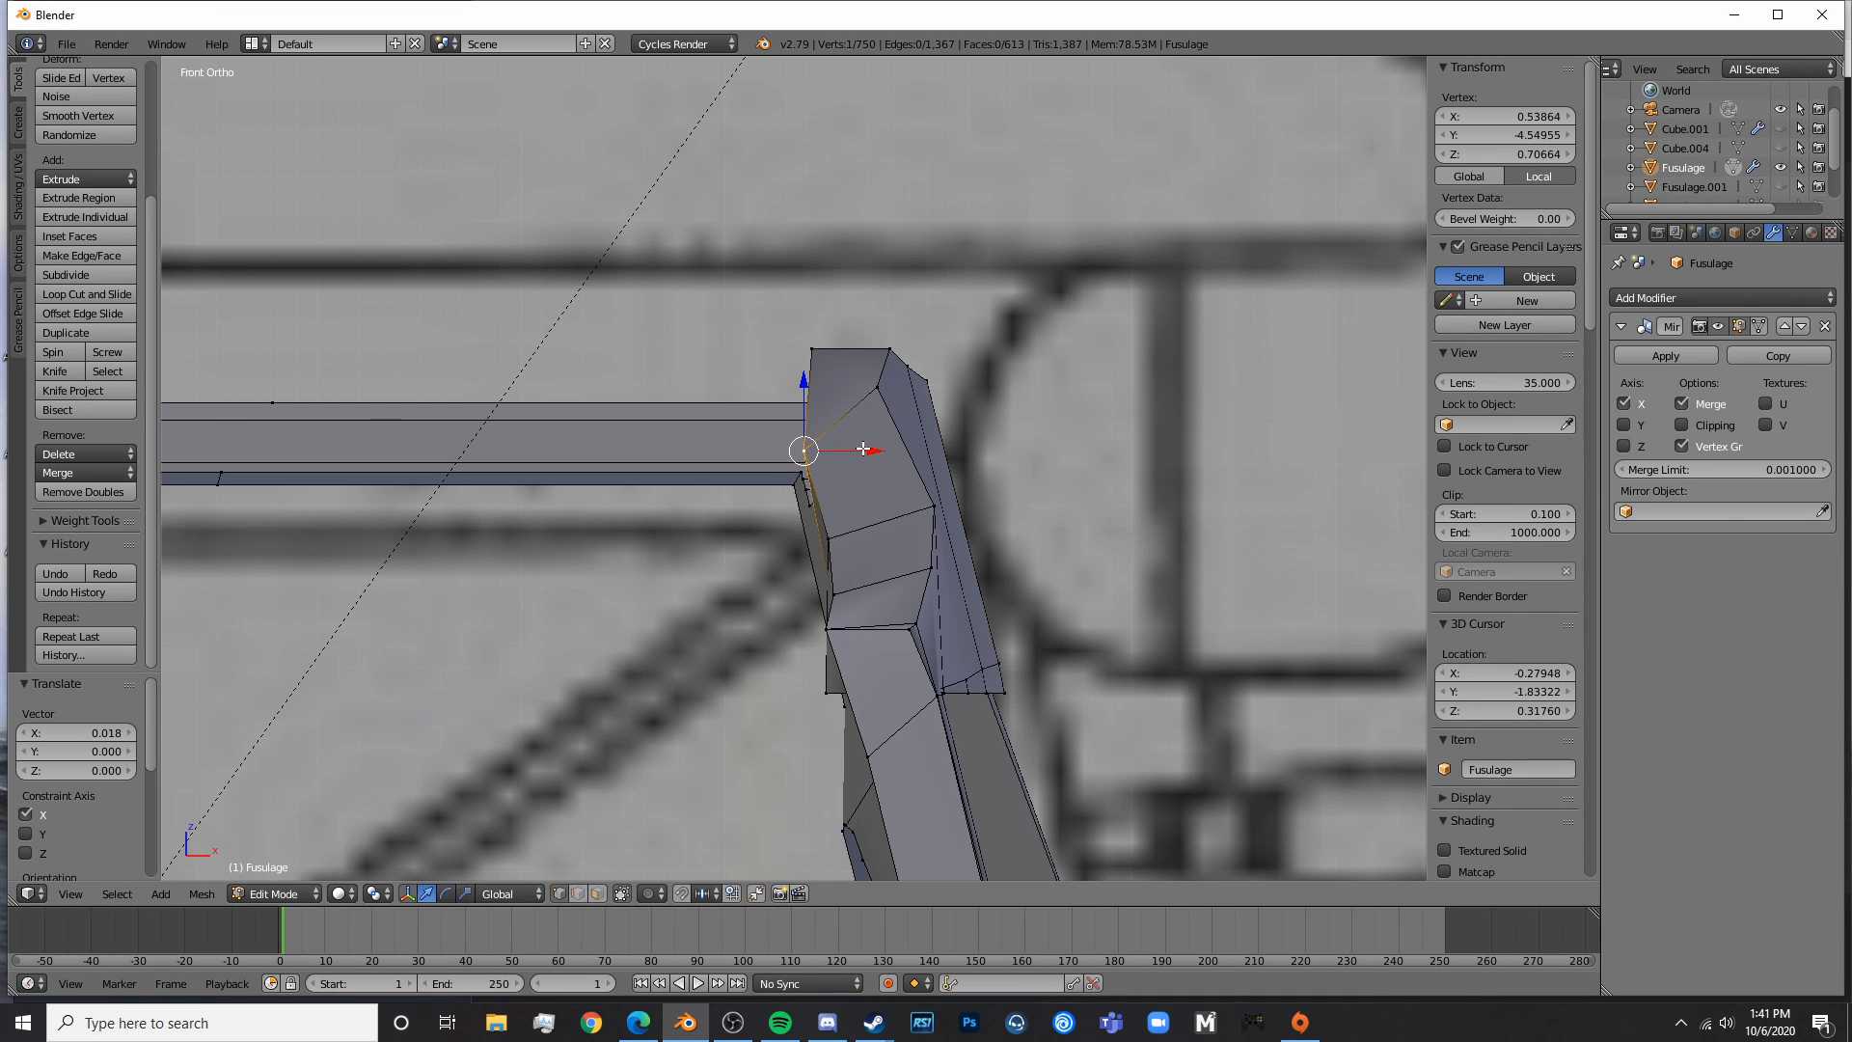
{"action": "left_click_drag", "start_coordinate": [863, 449], "coordinate": [880, 454]}
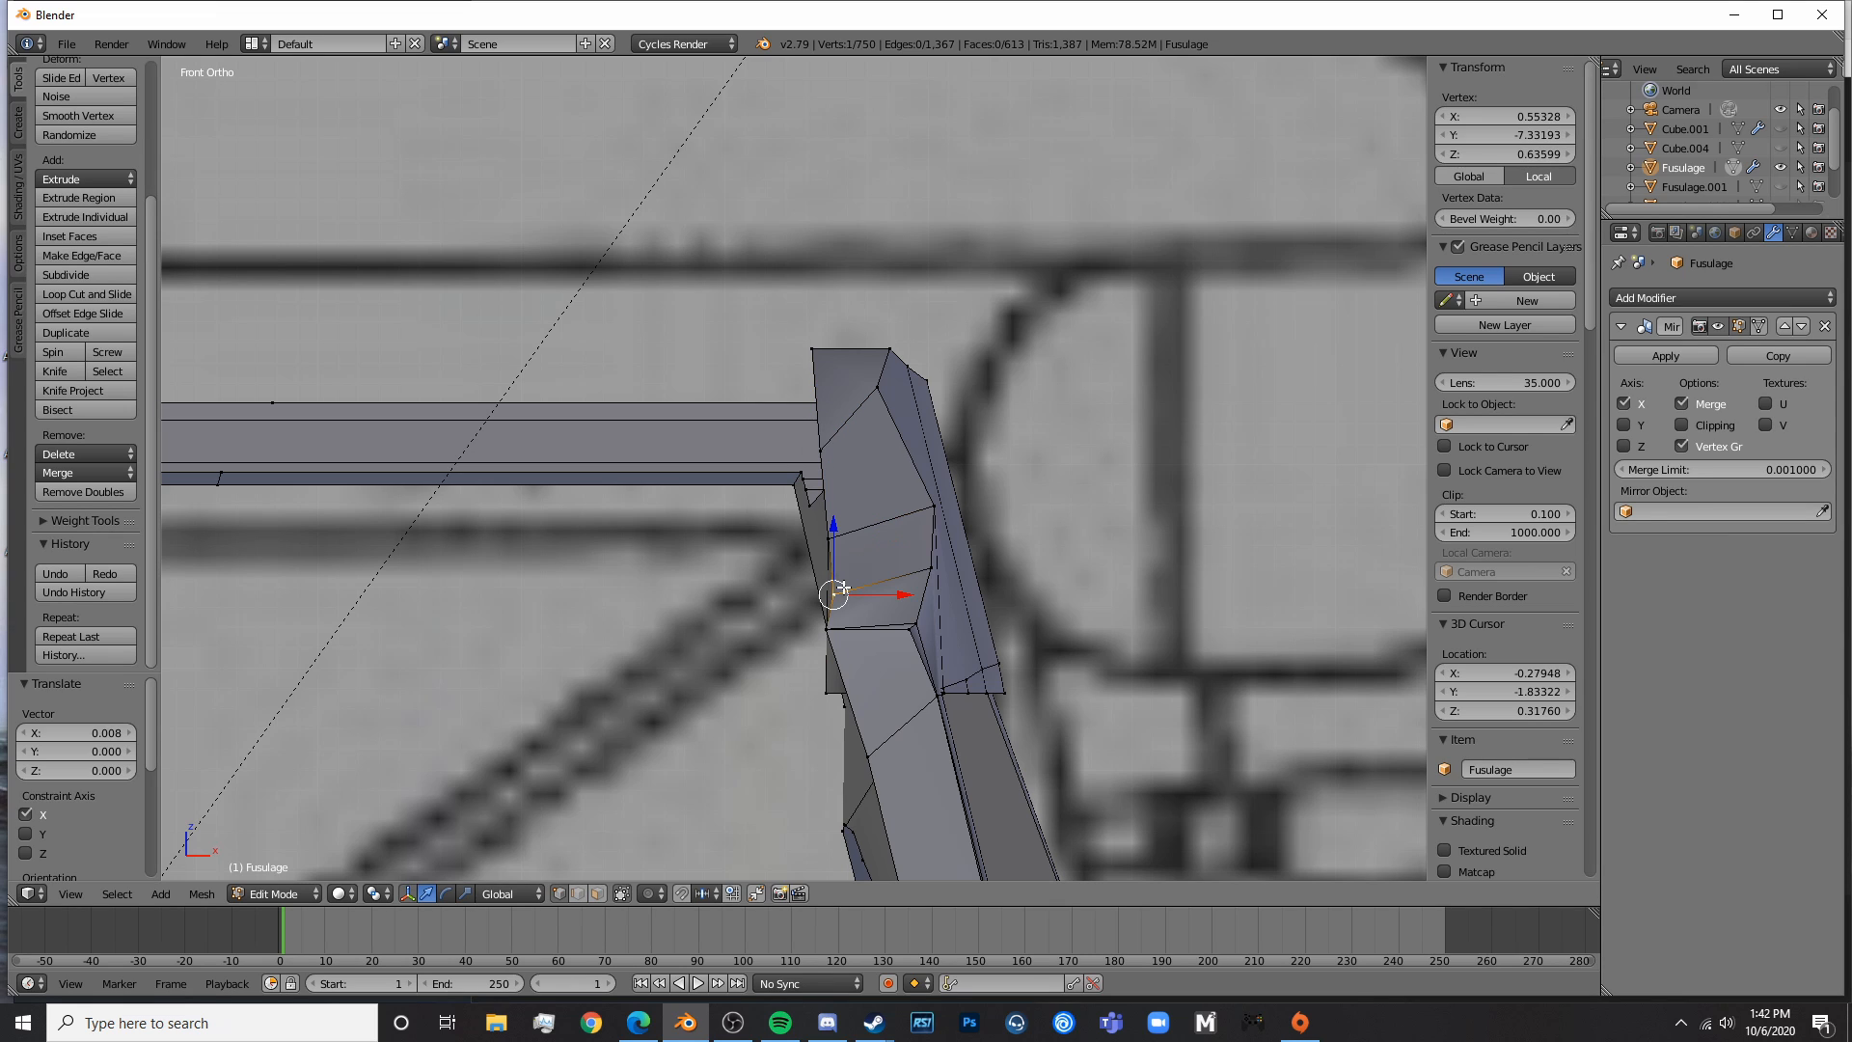
{"action": "left_click_drag", "start_coordinate": [885, 599], "coordinate": [880, 600]}
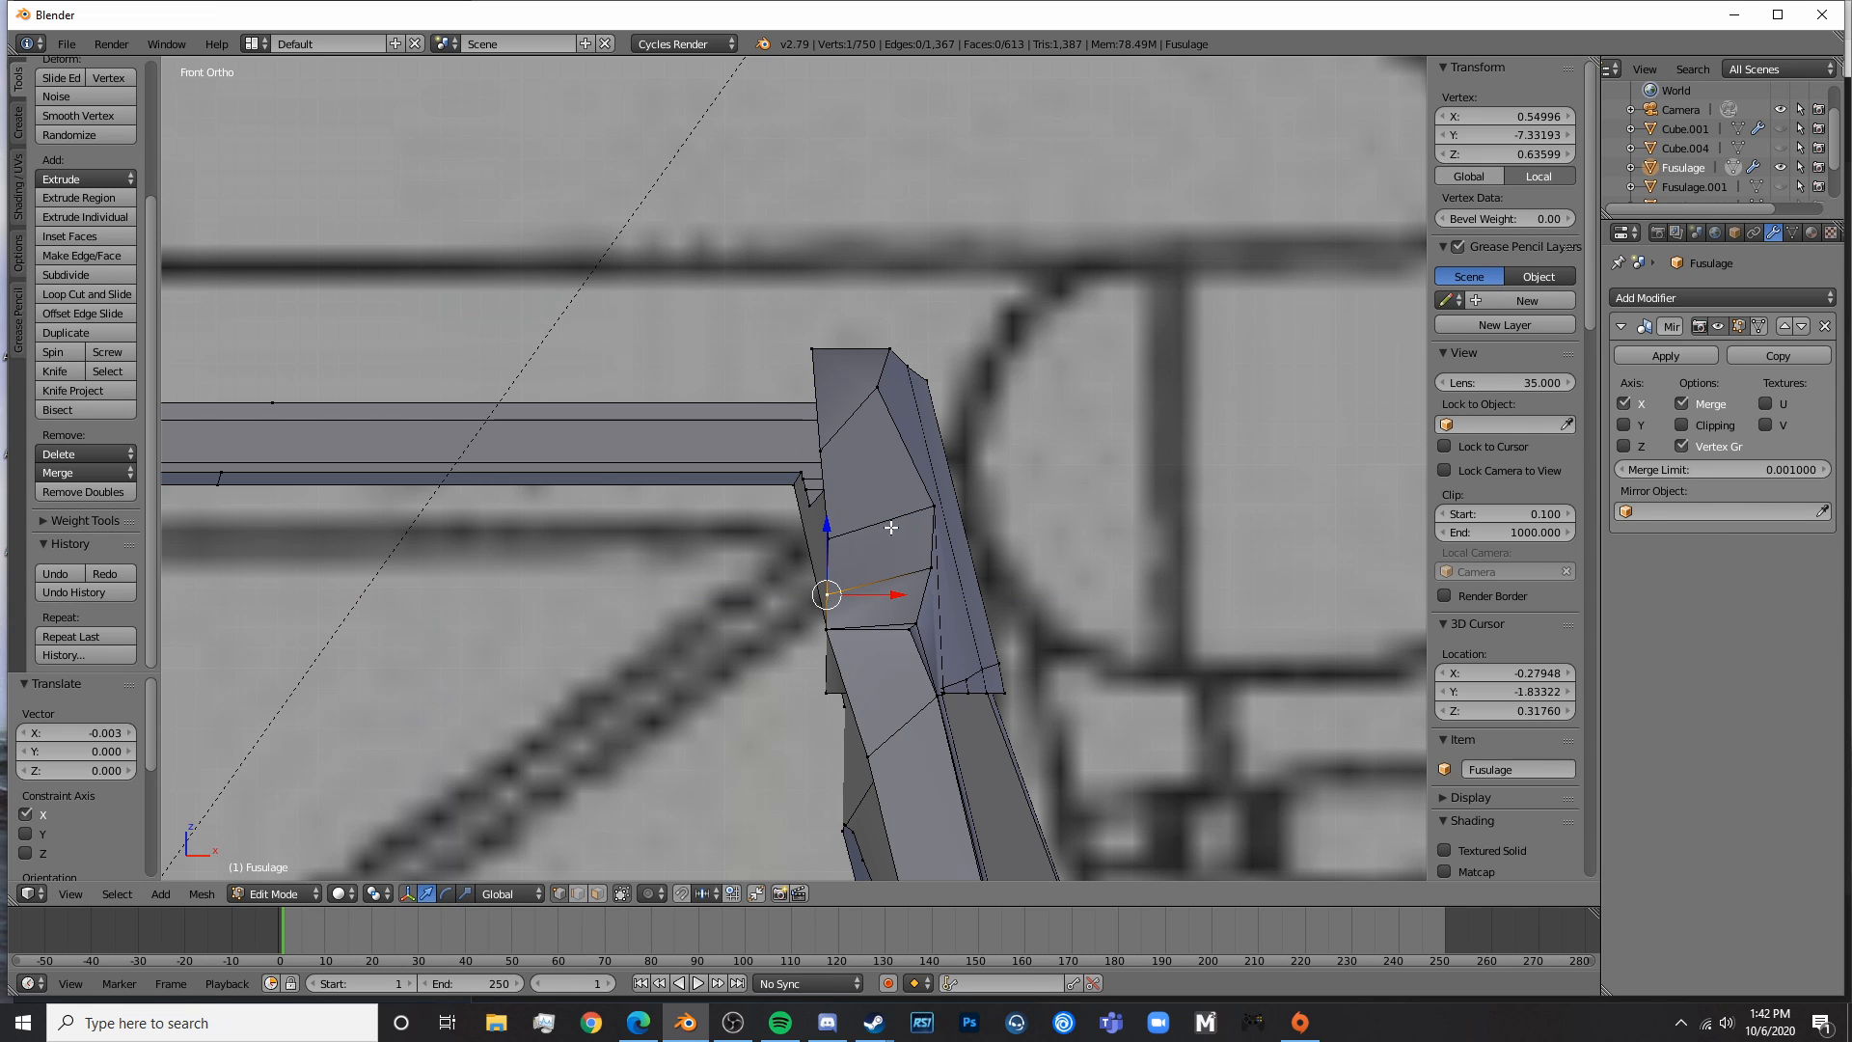
- Align the side frame's outer-edge vertices along X, moving the middle one about -0.012, the upper one 0.007 and the lower one inward
{"action": "left_click_drag", "start_coordinate": [1019, 510], "coordinate": [993, 511]}
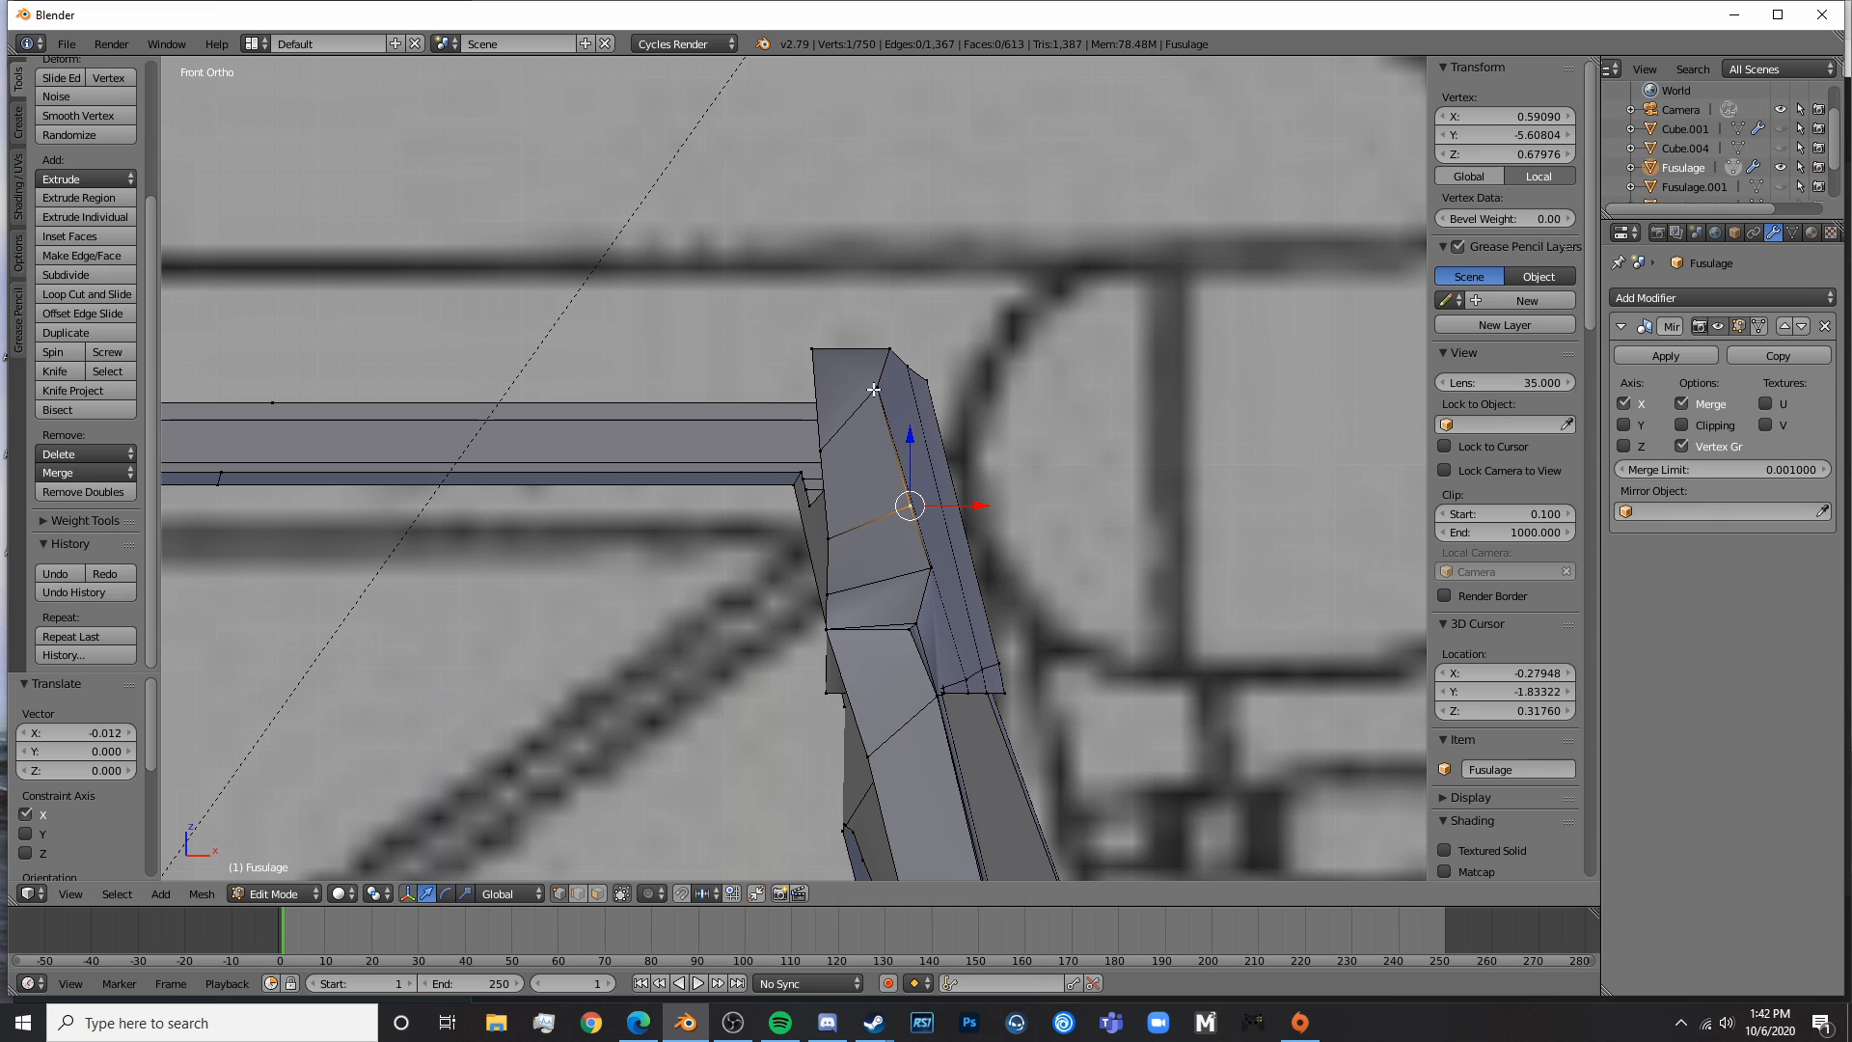
{"action": "left_click_drag", "start_coordinate": [943, 389], "coordinate": [963, 387]}
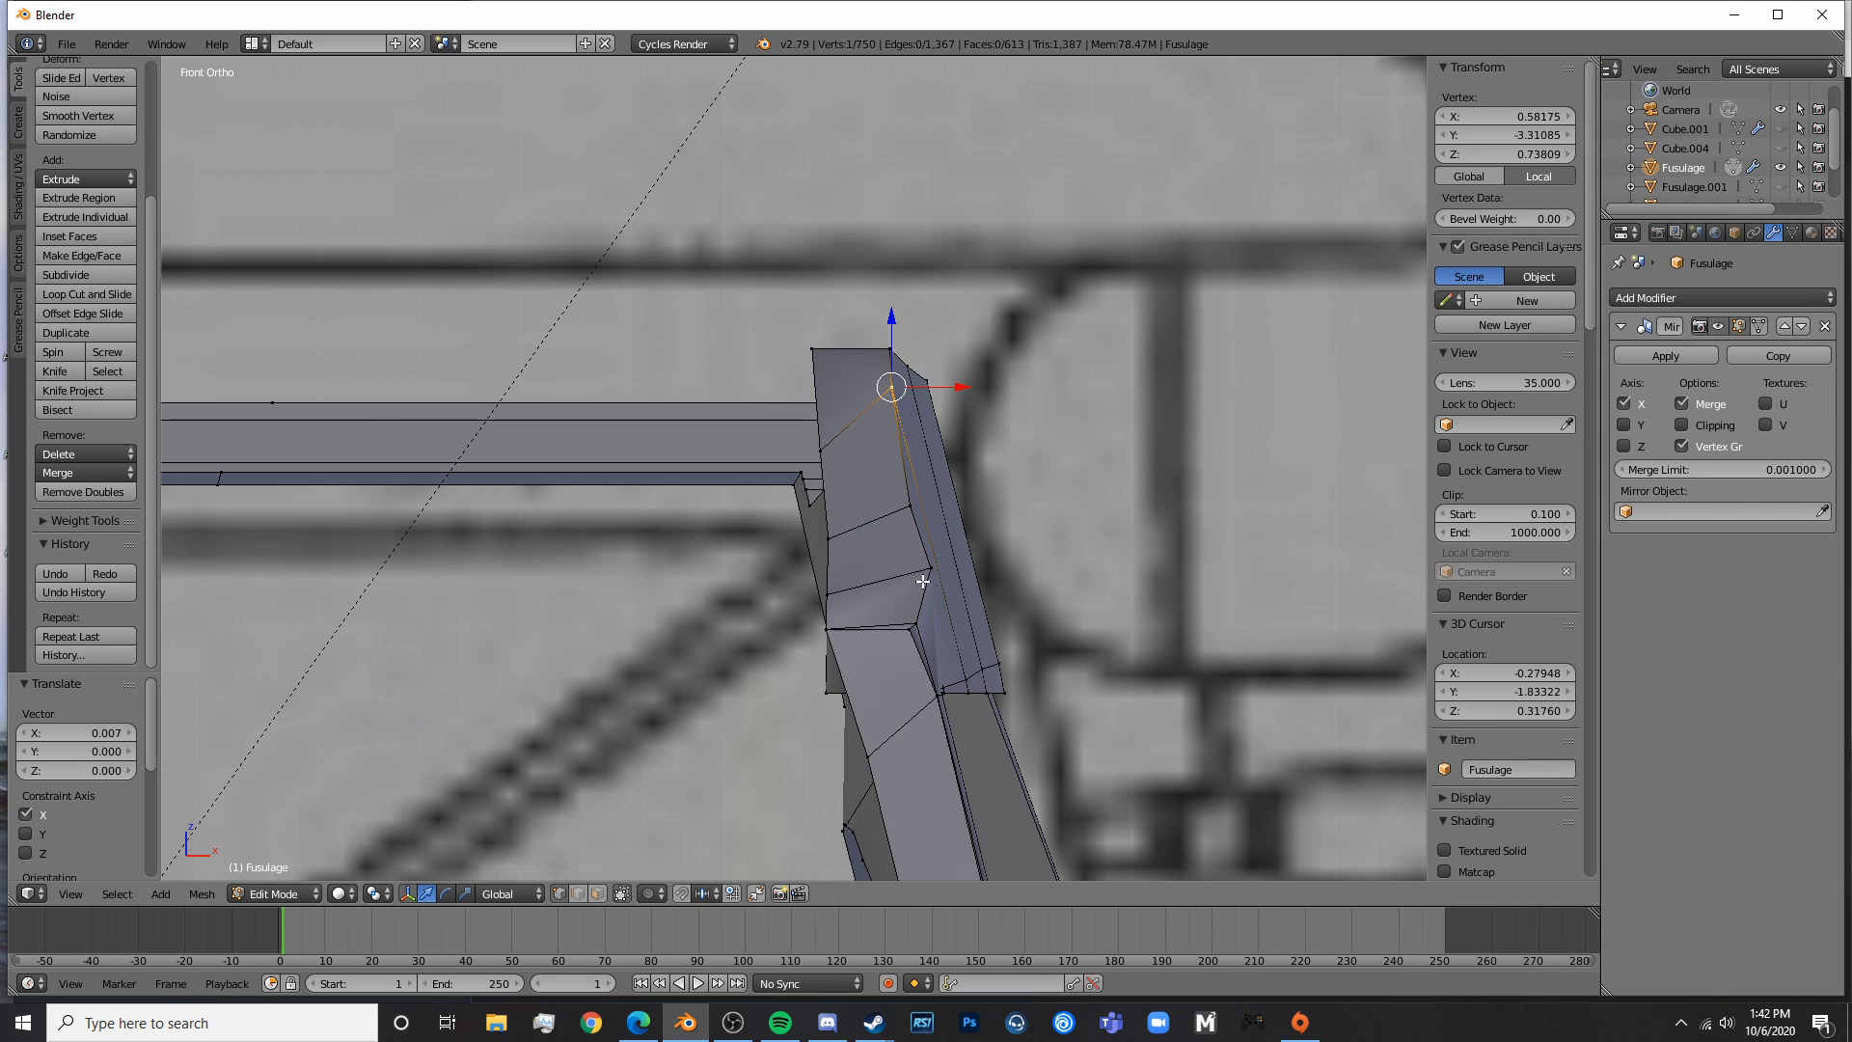
{"action": "mouse_move", "coordinate": [975, 568]}
{"action": "left_mouse_down"}
{"action": "mouse_move", "coordinate": [974, 626]}
{"action": "mouse_move", "coordinate": [976, 574]}
{"action": "left_mouse_up"}
{"action": "key", "text": "Tab"}
{"action": "key", "text": "Tab"}
{"action": "right_click", "coordinate": [912, 573]}
{"action": "key", "text": "Tab"}
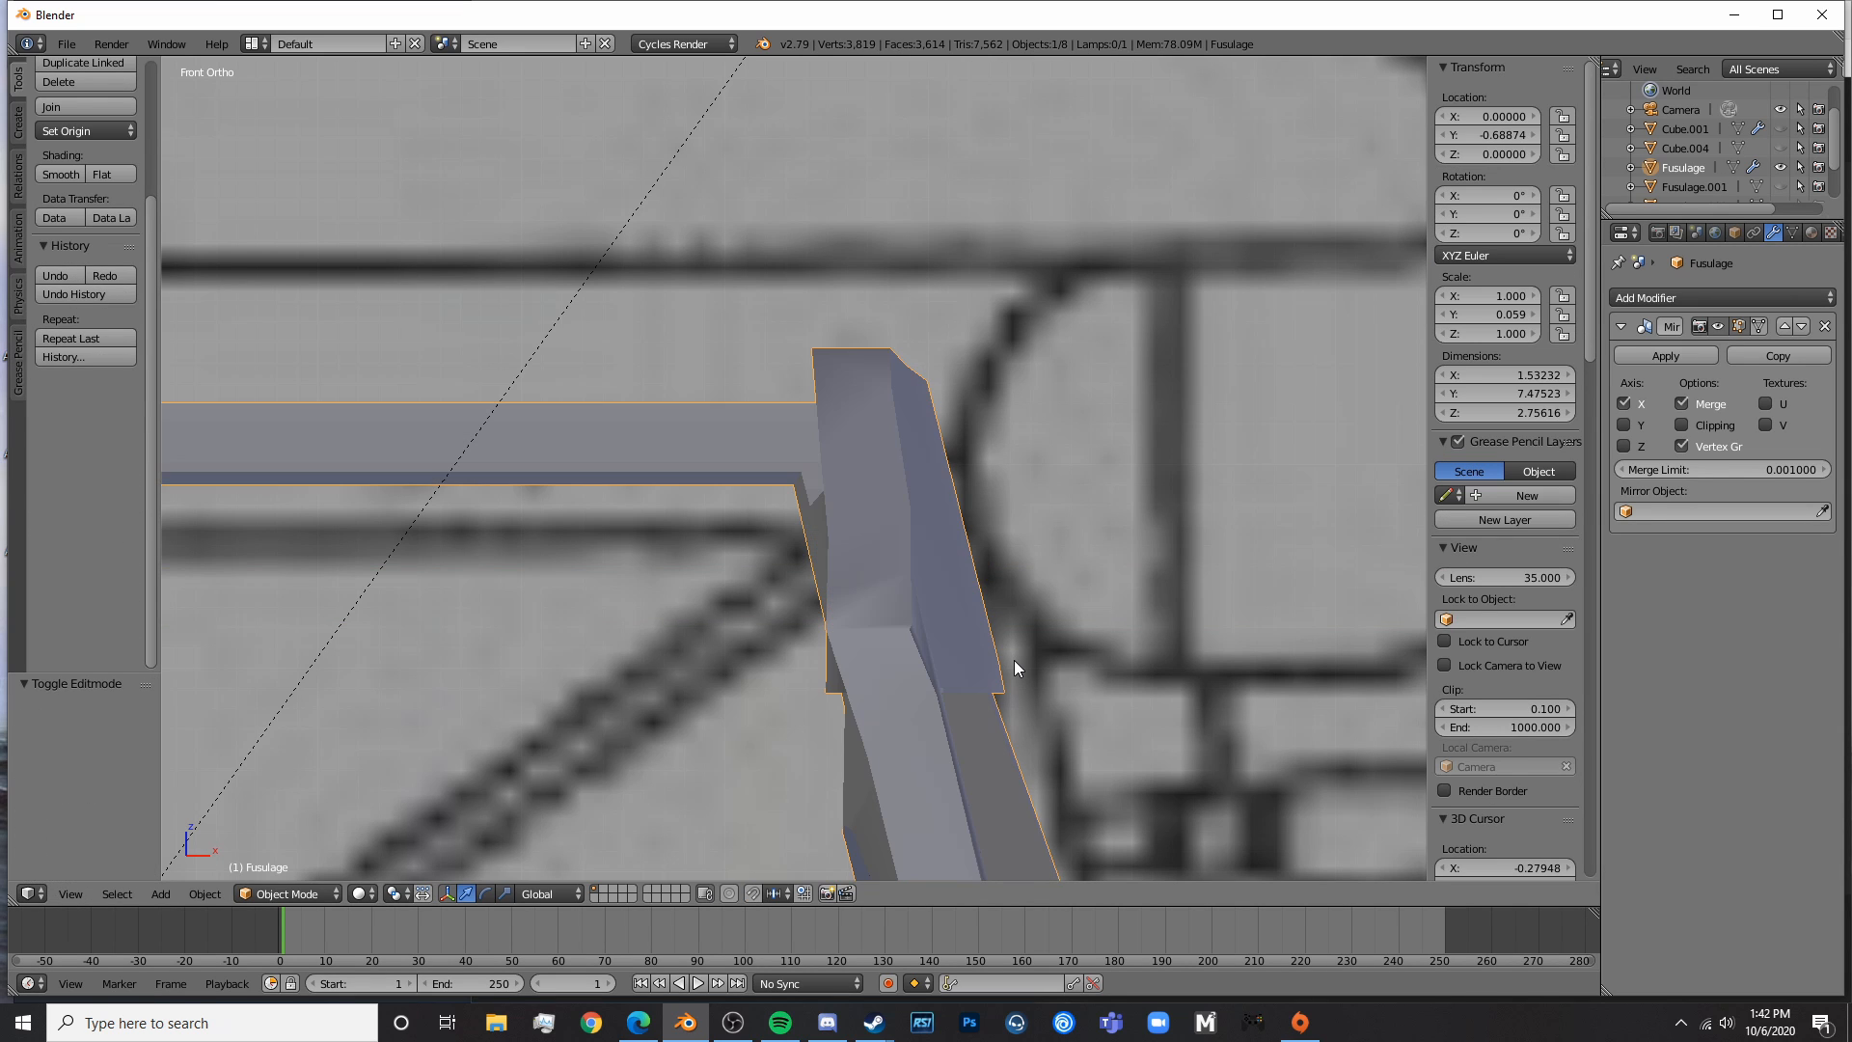
- Raise the vertex at the side frame's lower outer corner, where it meets the front post
{"action": "key", "text": "shift+z"}
{"action": "mouse_move", "coordinate": [1003, 679]}
{"action": "middle_mouse_down"}
{"action": "mouse_move", "coordinate": [862, 713]}
{"action": "mouse_move", "coordinate": [917, 720]}
{"action": "mouse_move", "coordinate": [957, 719]}
{"action": "mouse_move", "coordinate": [746, 639]}
{"action": "mouse_move", "coordinate": [669, 658]}
{"action": "mouse_move", "coordinate": [1113, 658]}
{"action": "middle_mouse_up"}
{"action": "key", "text": "shift+z"}
{"action": "key", "text": "Tab"}
{"action": "key", "text": "KP_1"}
{"action": "scroll", "coordinate": [688, 655], "scroll_direction": "up", "scroll_amount": 2}
{"action": "scroll", "coordinate": [964, 569], "scroll_direction": "up", "scroll_amount": 1}
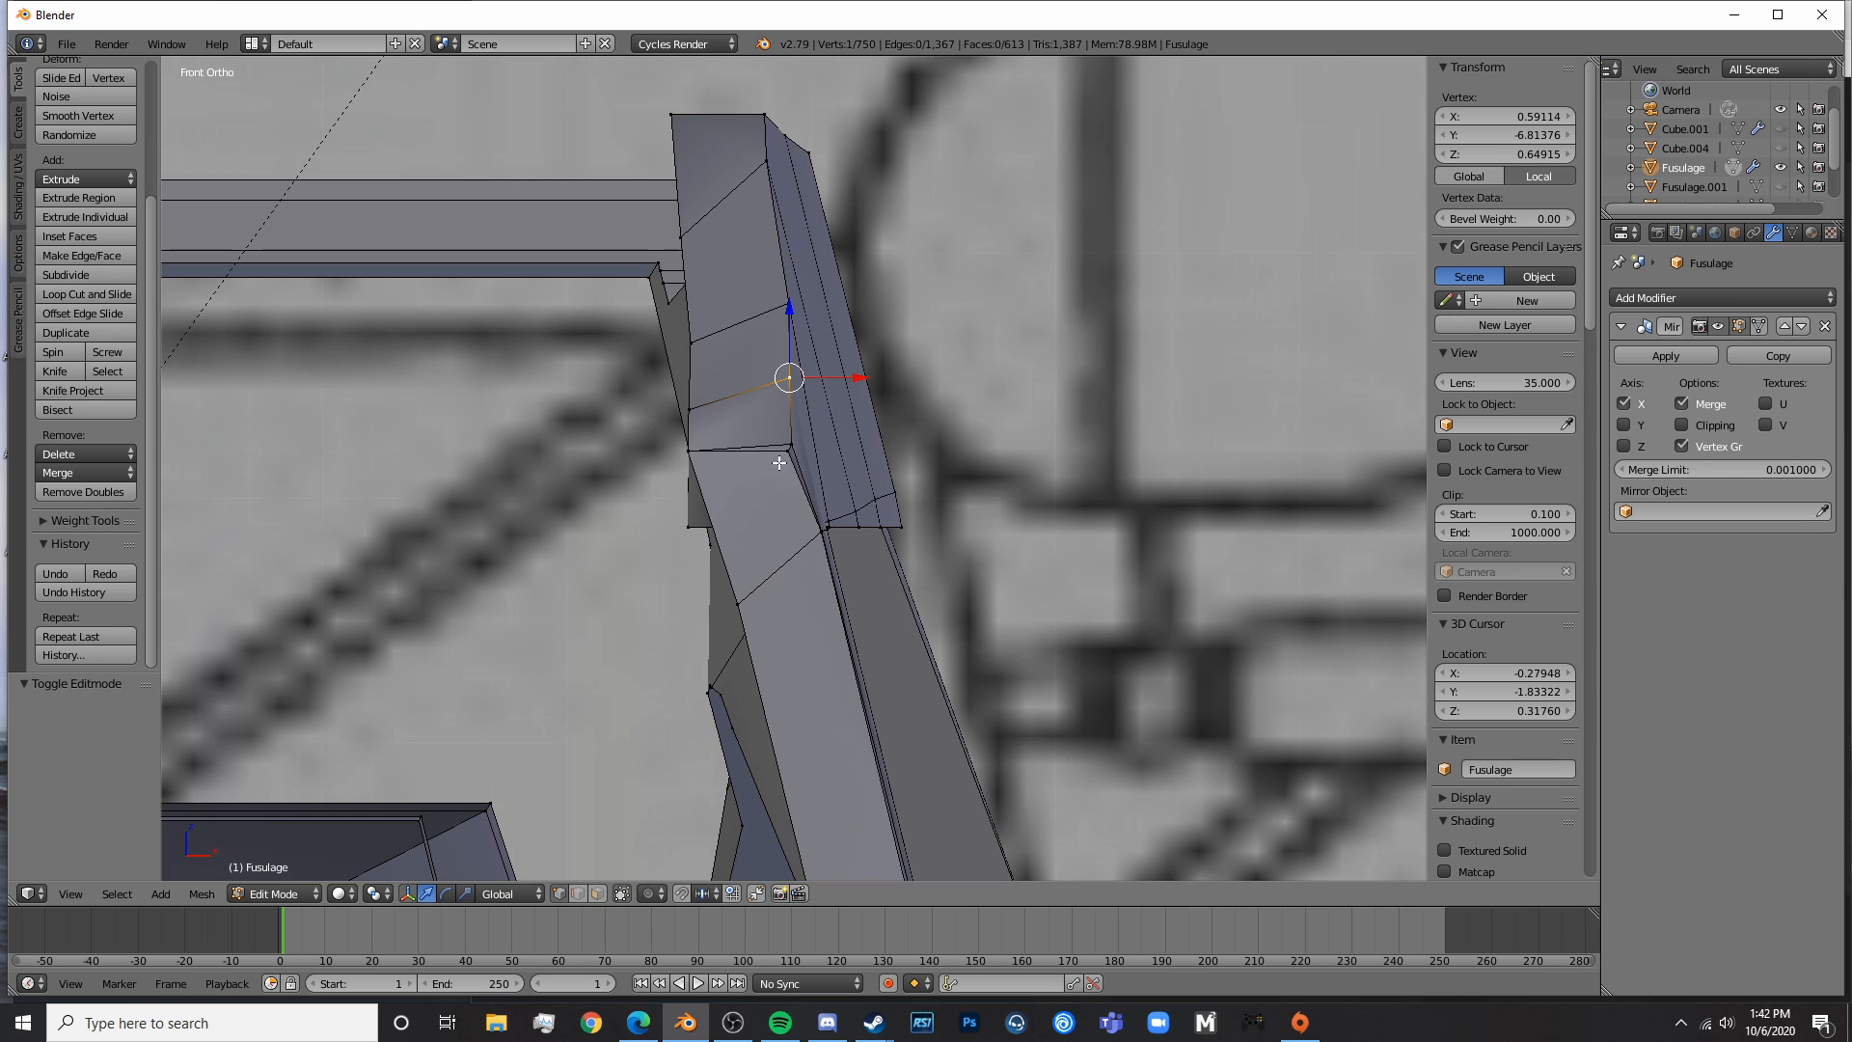
{"action": "key", "text": "a"}
{"action": "right_click", "coordinate": [792, 451], "text": "alt"}
{"action": "left_click_drag", "start_coordinate": [790, 378], "coordinate": [817, 354]}
{"action": "key", "text": "Tab"}
{"action": "key", "text": "Tab"}
{"action": "middle_click_drag", "start_coordinate": [791, 415], "coordinate": [844, 511], "text": "shift"}
- Fine-tune the side frame's upper outer-edge vertex, lowering it slightly and shifting it outward
{"action": "key", "text": "a"}
{"action": "key", "text": "c"}
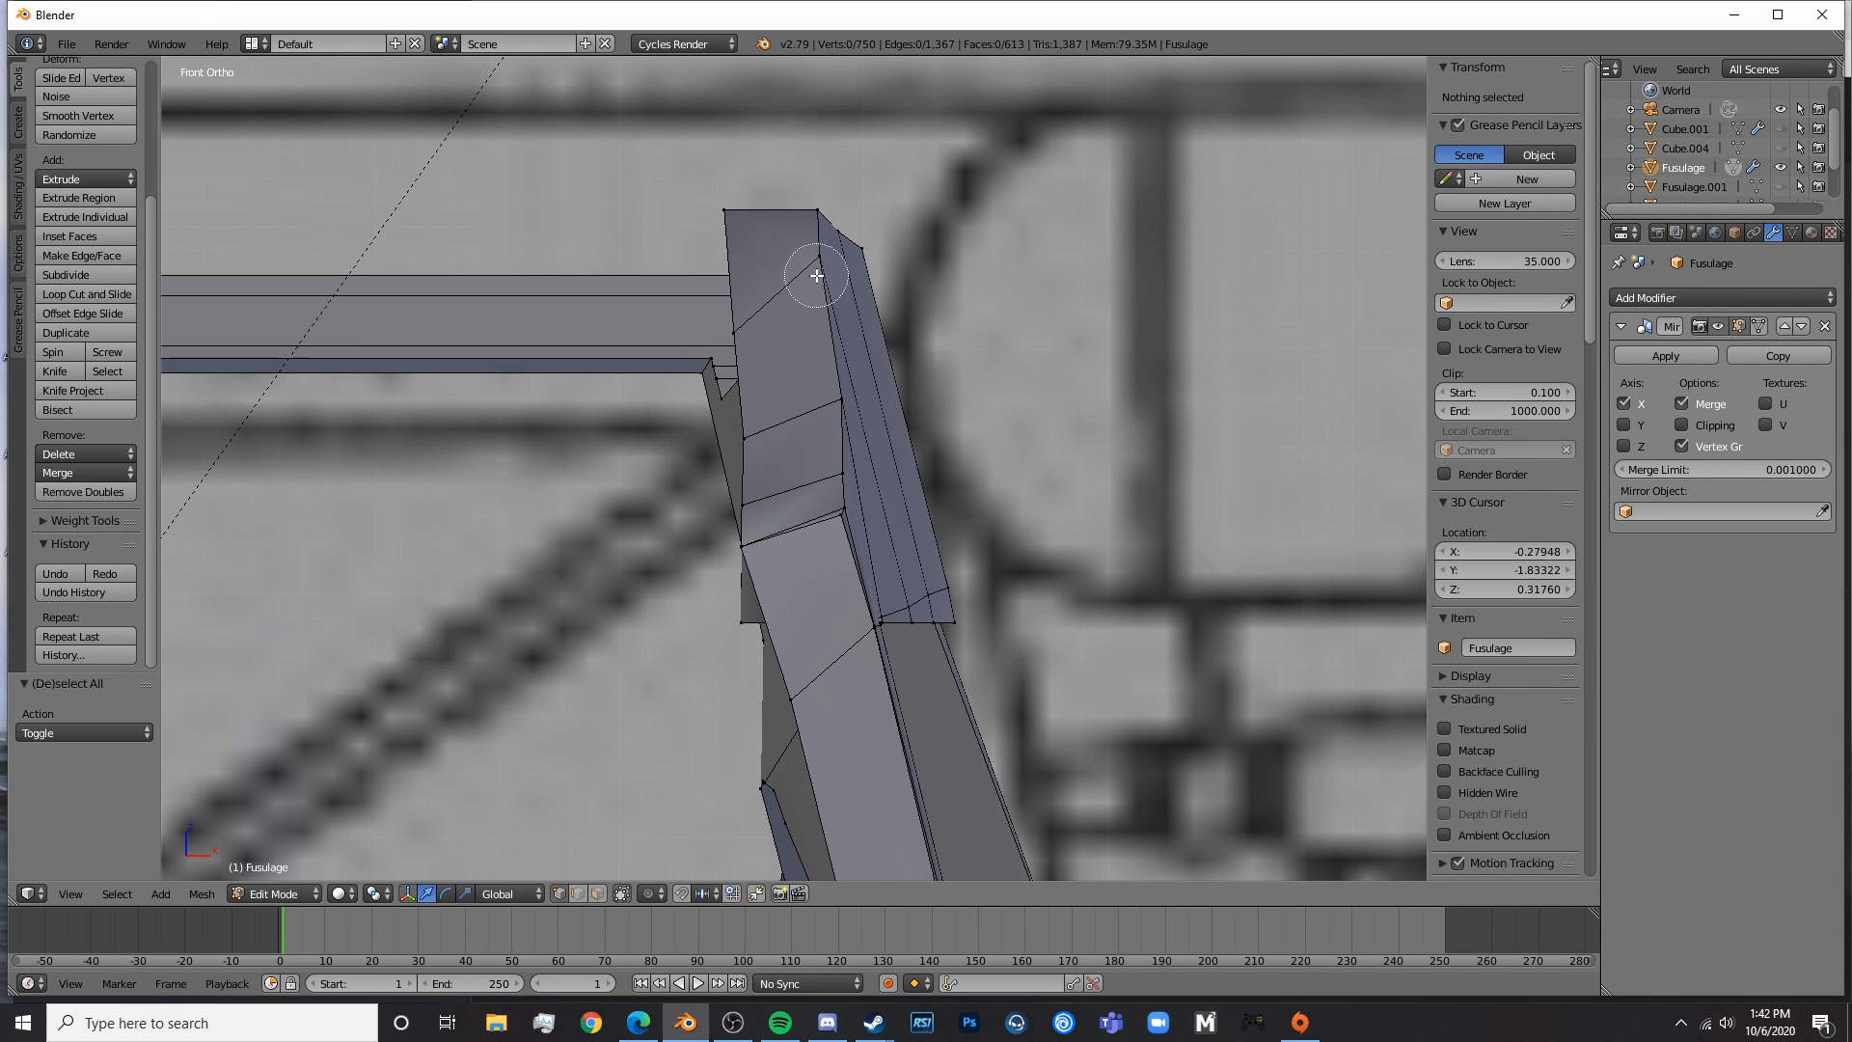
{"action": "left_click", "coordinate": [817, 274]}
{"action": "right_click", "coordinate": [818, 268]}
{"action": "left_click_drag", "start_coordinate": [819, 181], "coordinate": [823, 206]}
{"action": "left_click_drag", "start_coordinate": [888, 280], "coordinate": [893, 278]}
{"action": "key", "text": "Tab"}
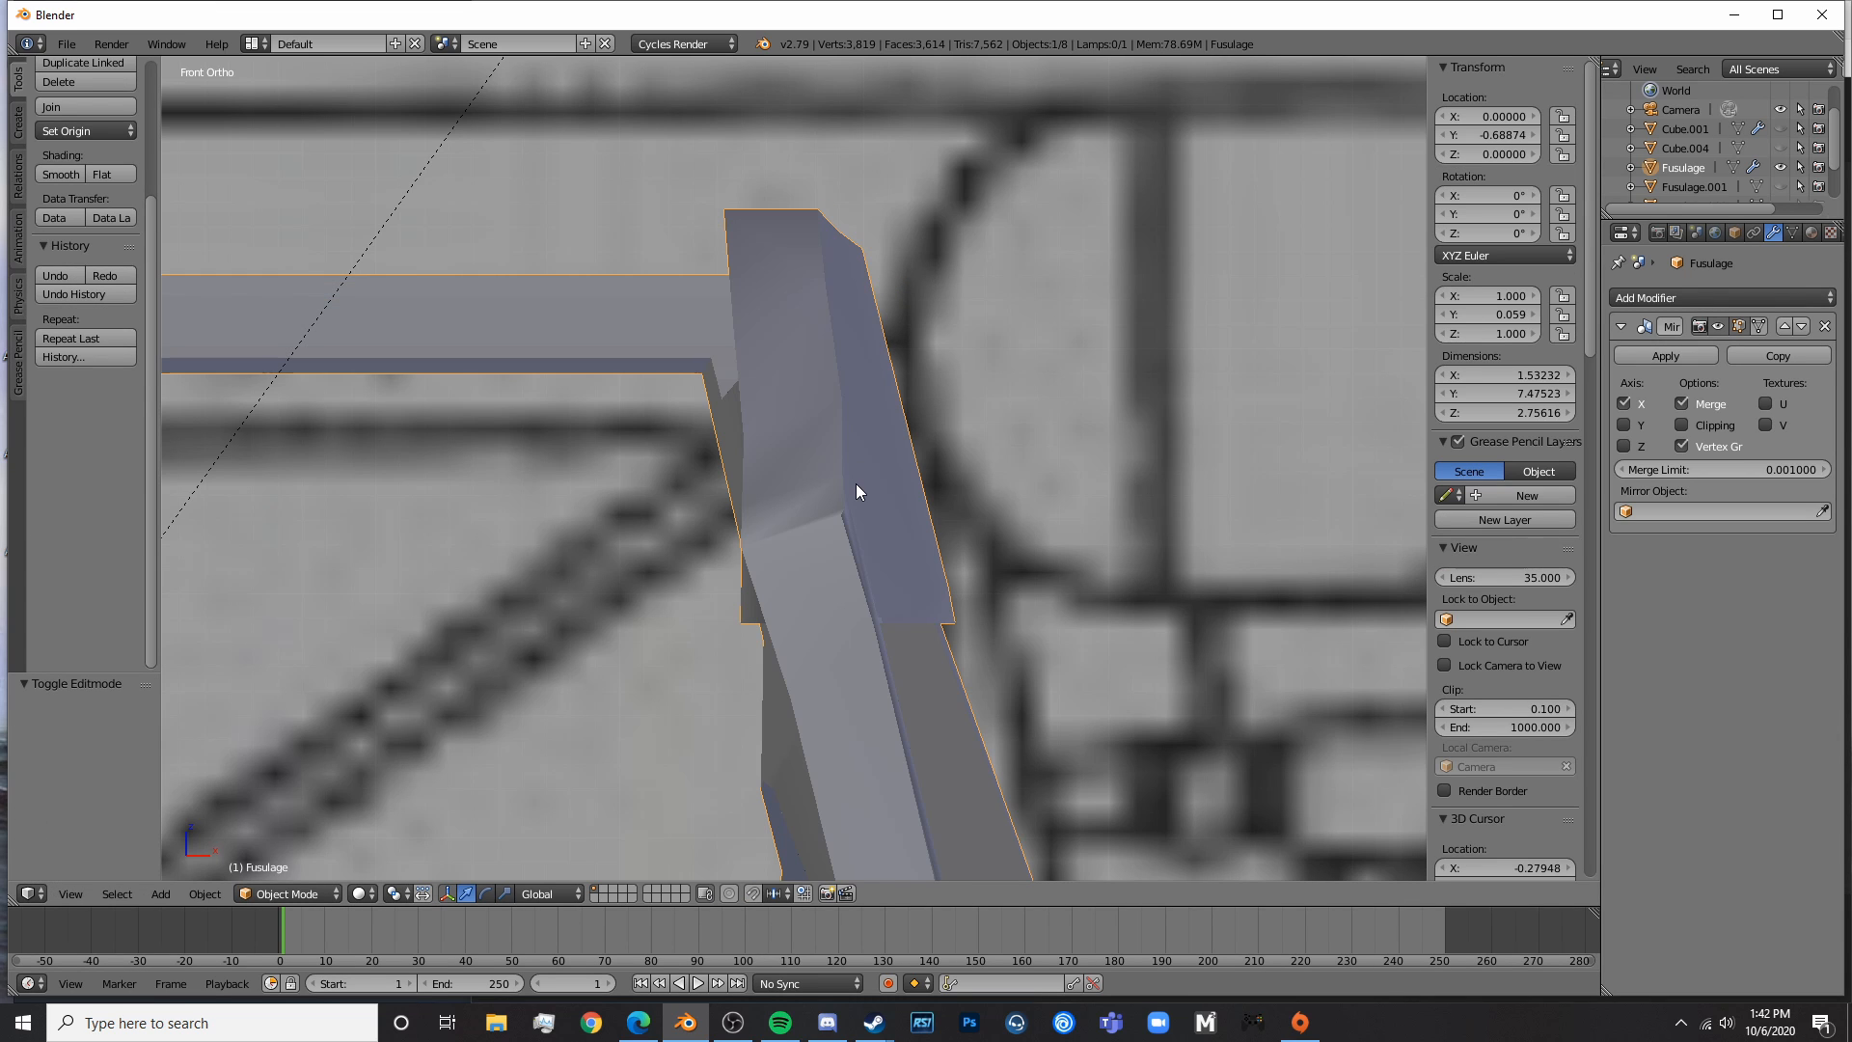
{"action": "key", "text": "shift+z"}
{"action": "key", "text": "shift+z"}
{"action": "middle_click_drag", "start_coordinate": [952, 632], "coordinate": [1078, 564], "text": "shift"}
{"action": "scroll", "coordinate": [1078, 564], "scroll_direction": "down", "scroll_amount": 5}
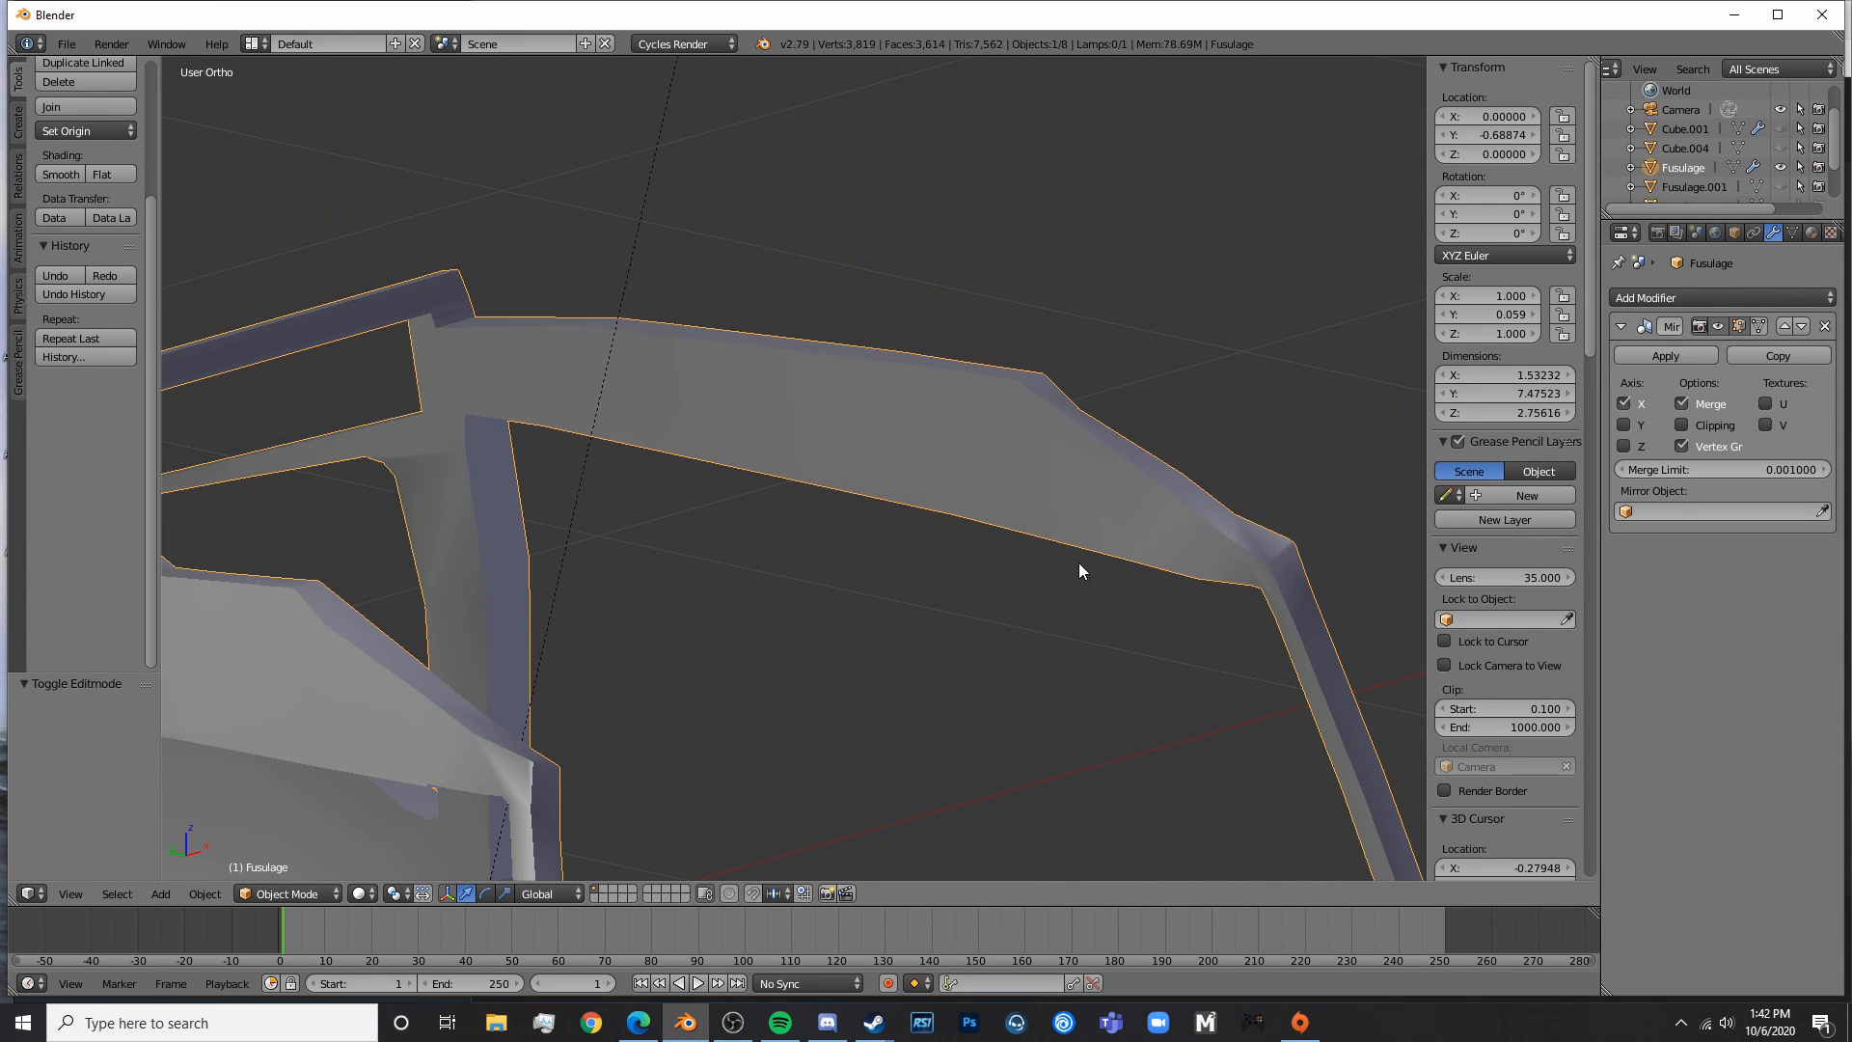
{"action": "key", "text": "Tab"}
{"action": "middle_click_drag", "start_coordinate": [1083, 480], "coordinate": [860, 565], "text": "shift"}
{"action": "left_click_drag", "start_coordinate": [858, 416], "coordinate": [869, 405]}
{"action": "key", "text": "Tab"}
- Raise the pair of top-edge vertices behind the side frame's front corner toward the blueprint's roof curve in right view
{"action": "middle_click_drag", "start_coordinate": [880, 418], "coordinate": [965, 474]}
{"action": "key", "text": "KP_3"}
{"action": "key", "text": "Tab"}
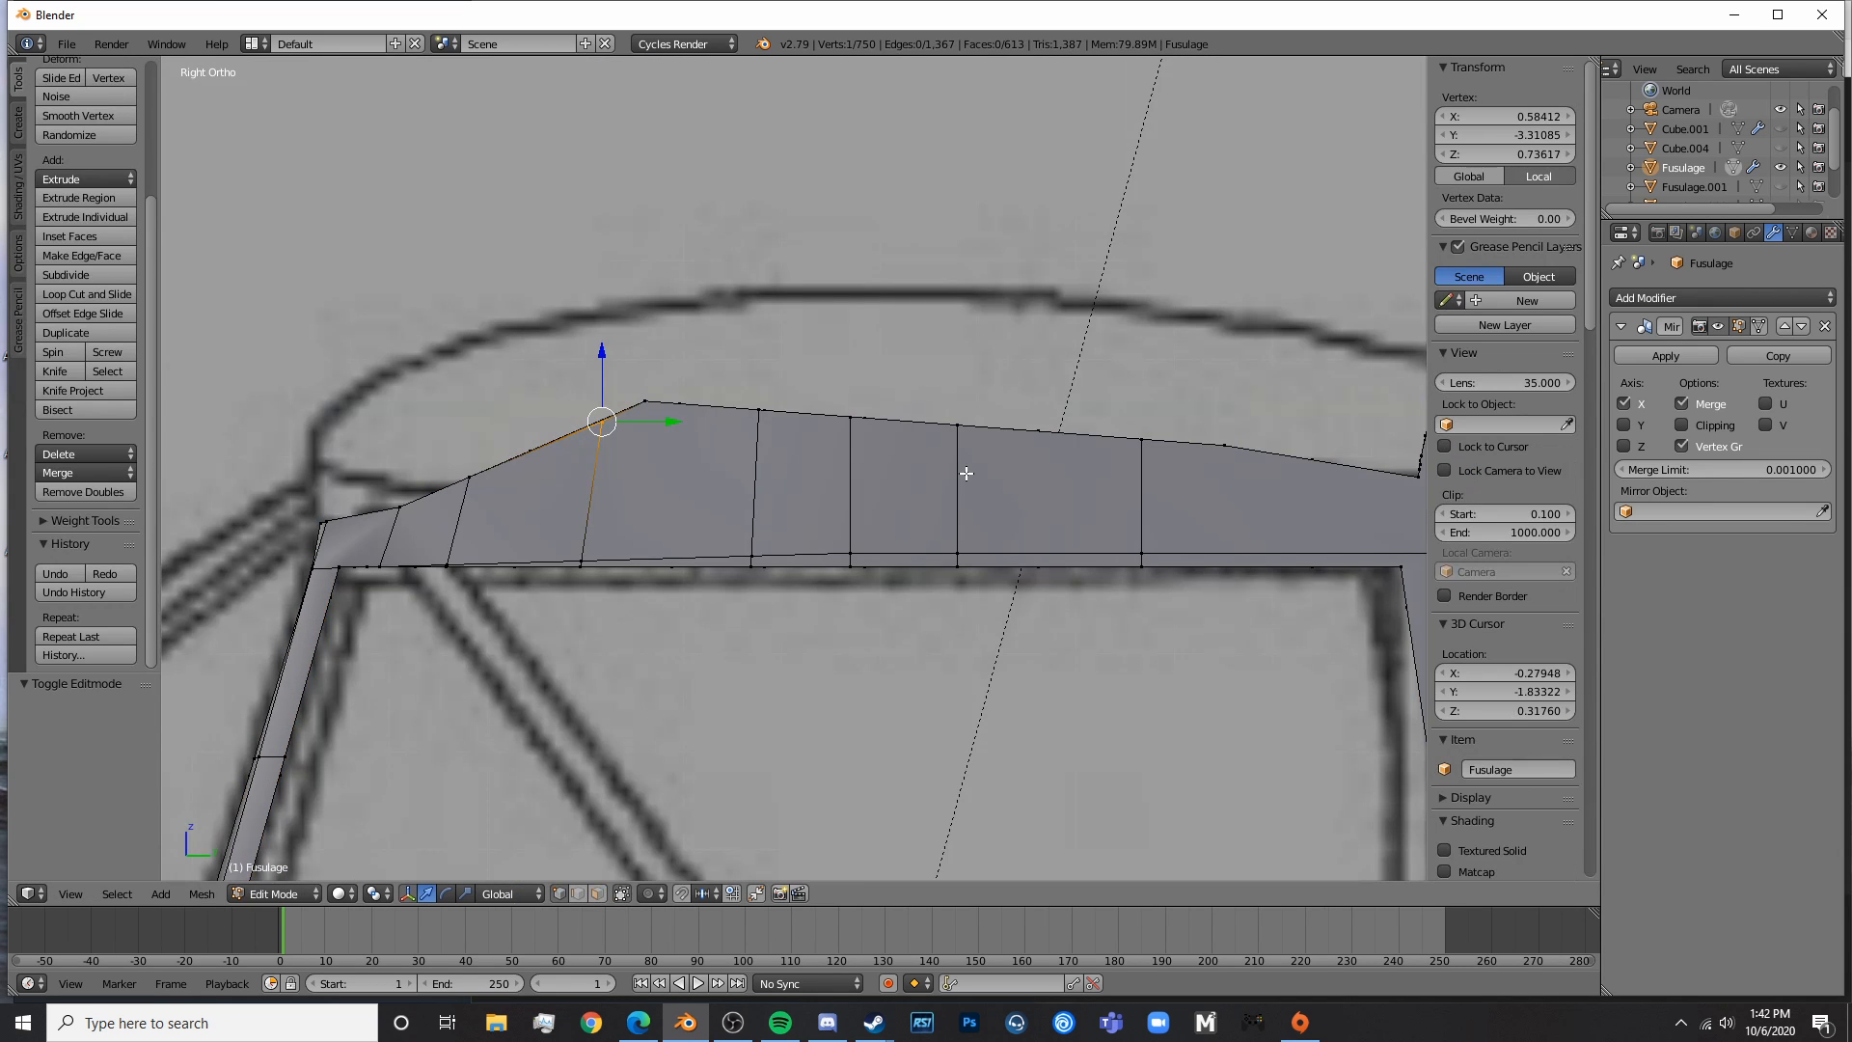
{"action": "middle_click_drag", "start_coordinate": [843, 491], "coordinate": [1201, 500], "text": "shift"}
{"action": "key", "text": "z"}
{"action": "key", "text": "a"}
{"action": "scroll", "coordinate": [824, 493], "scroll_direction": "up", "scroll_amount": 3}
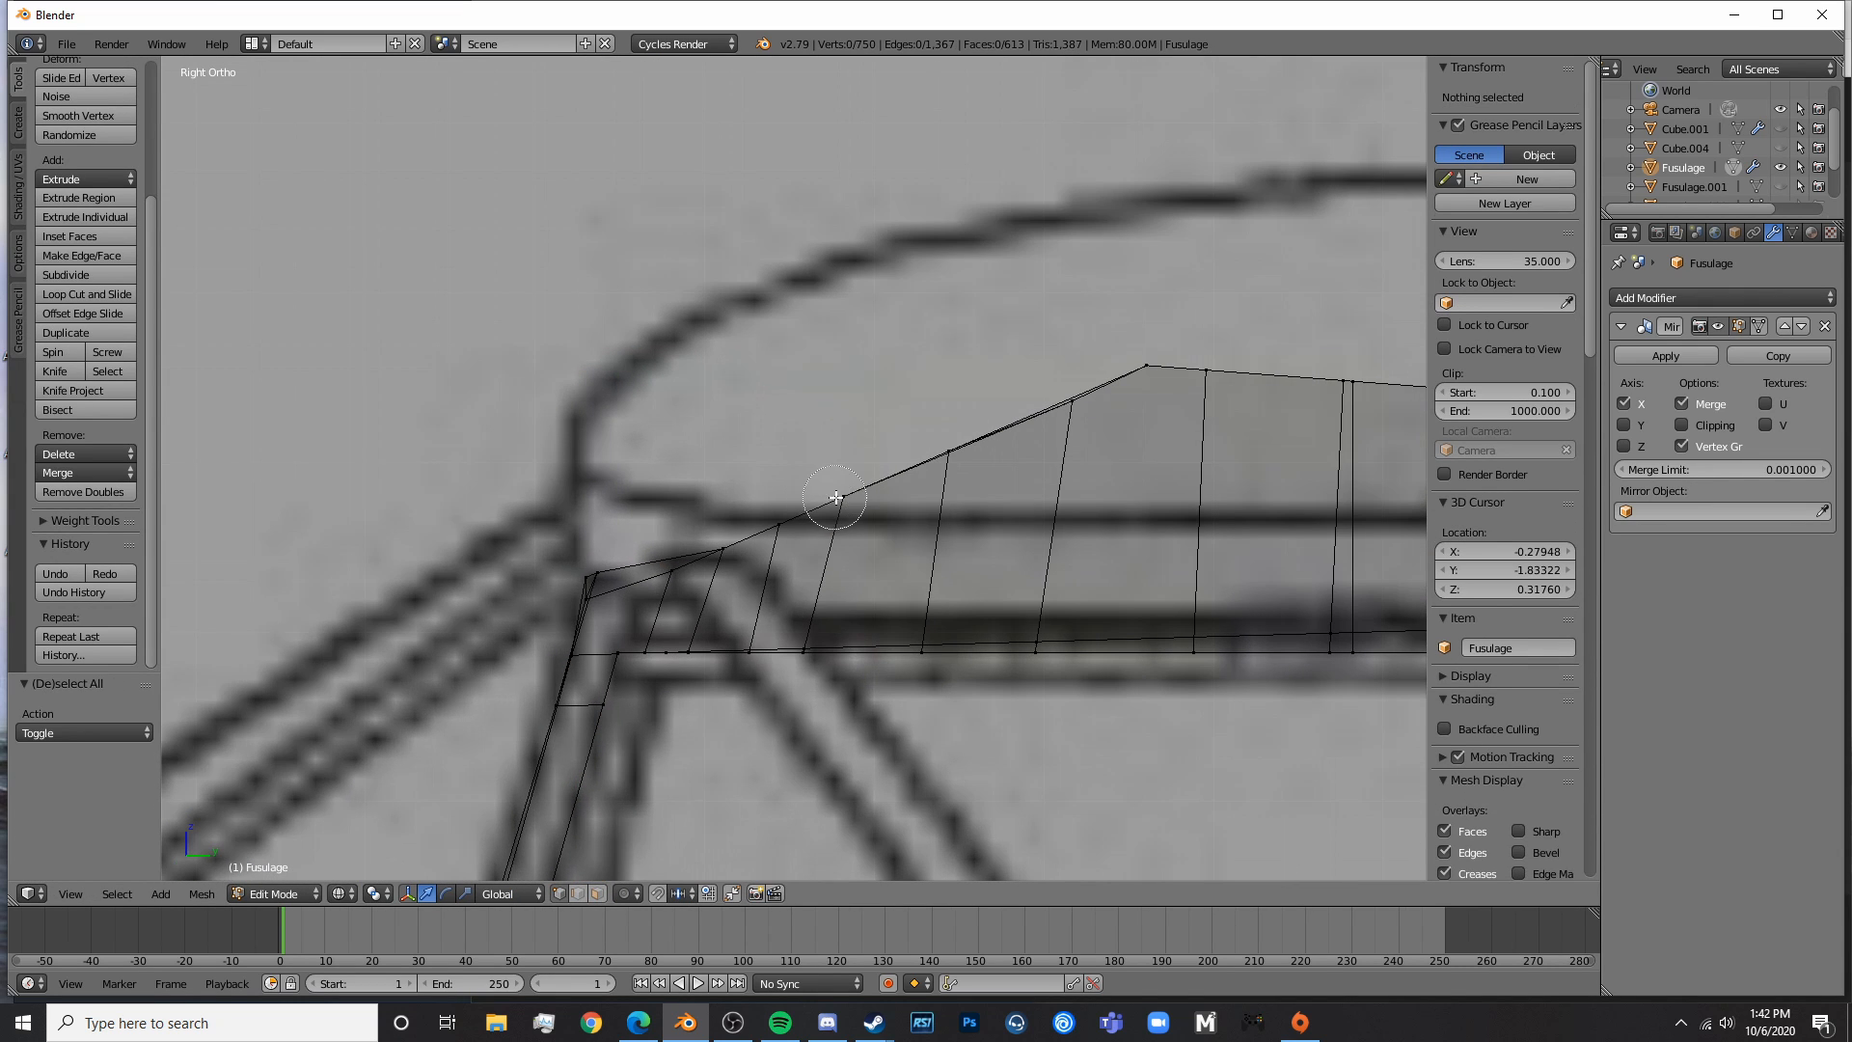
{"action": "right_click", "coordinate": [839, 495]}
{"action": "key", "text": "g"}
{"action": "key", "text": "z"}
{"action": "left_click", "coordinate": [854, 388]}
{"action": "key", "text": "z"}
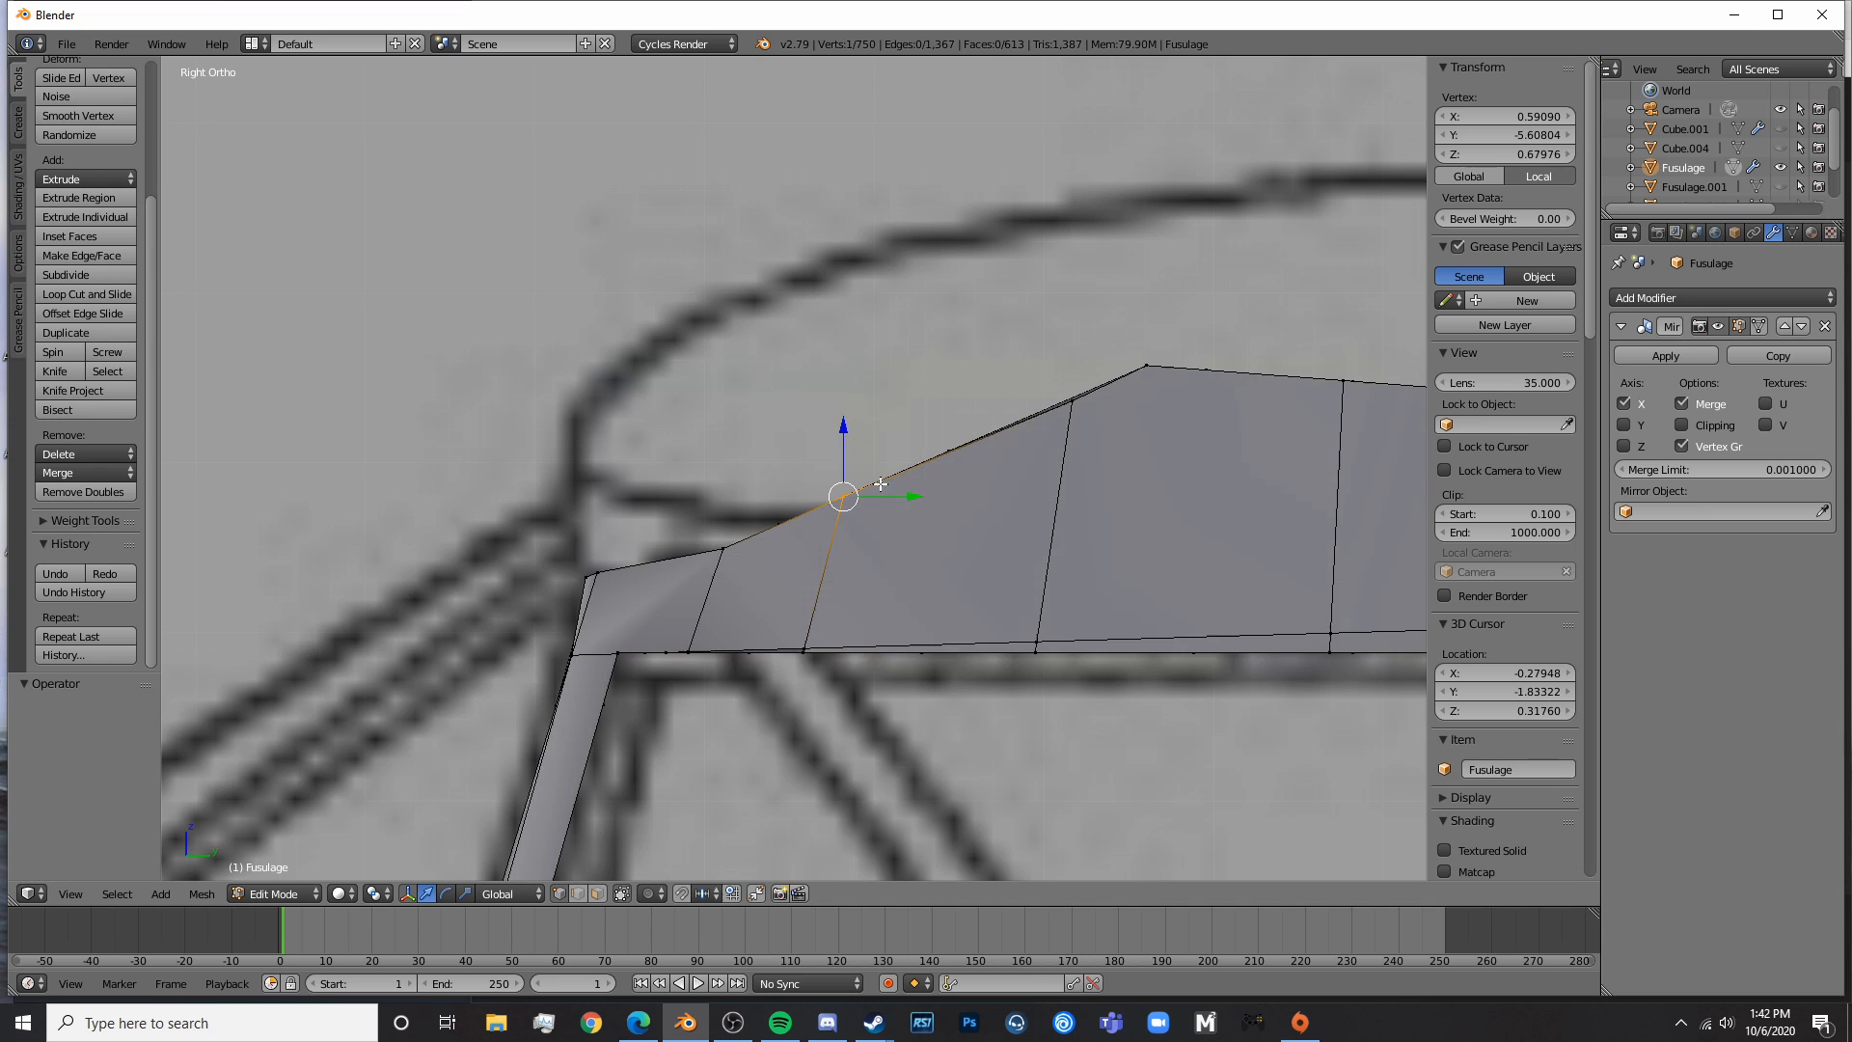
{"action": "mouse_move", "coordinate": [849, 434]}
{"action": "middle_mouse_down"}
{"action": "mouse_move", "coordinate": [942, 512]}
{"action": "mouse_move", "coordinate": [724, 490]}
{"action": "middle_mouse_up"}
{"action": "right_click", "coordinate": [725, 492], "text": "shift"}
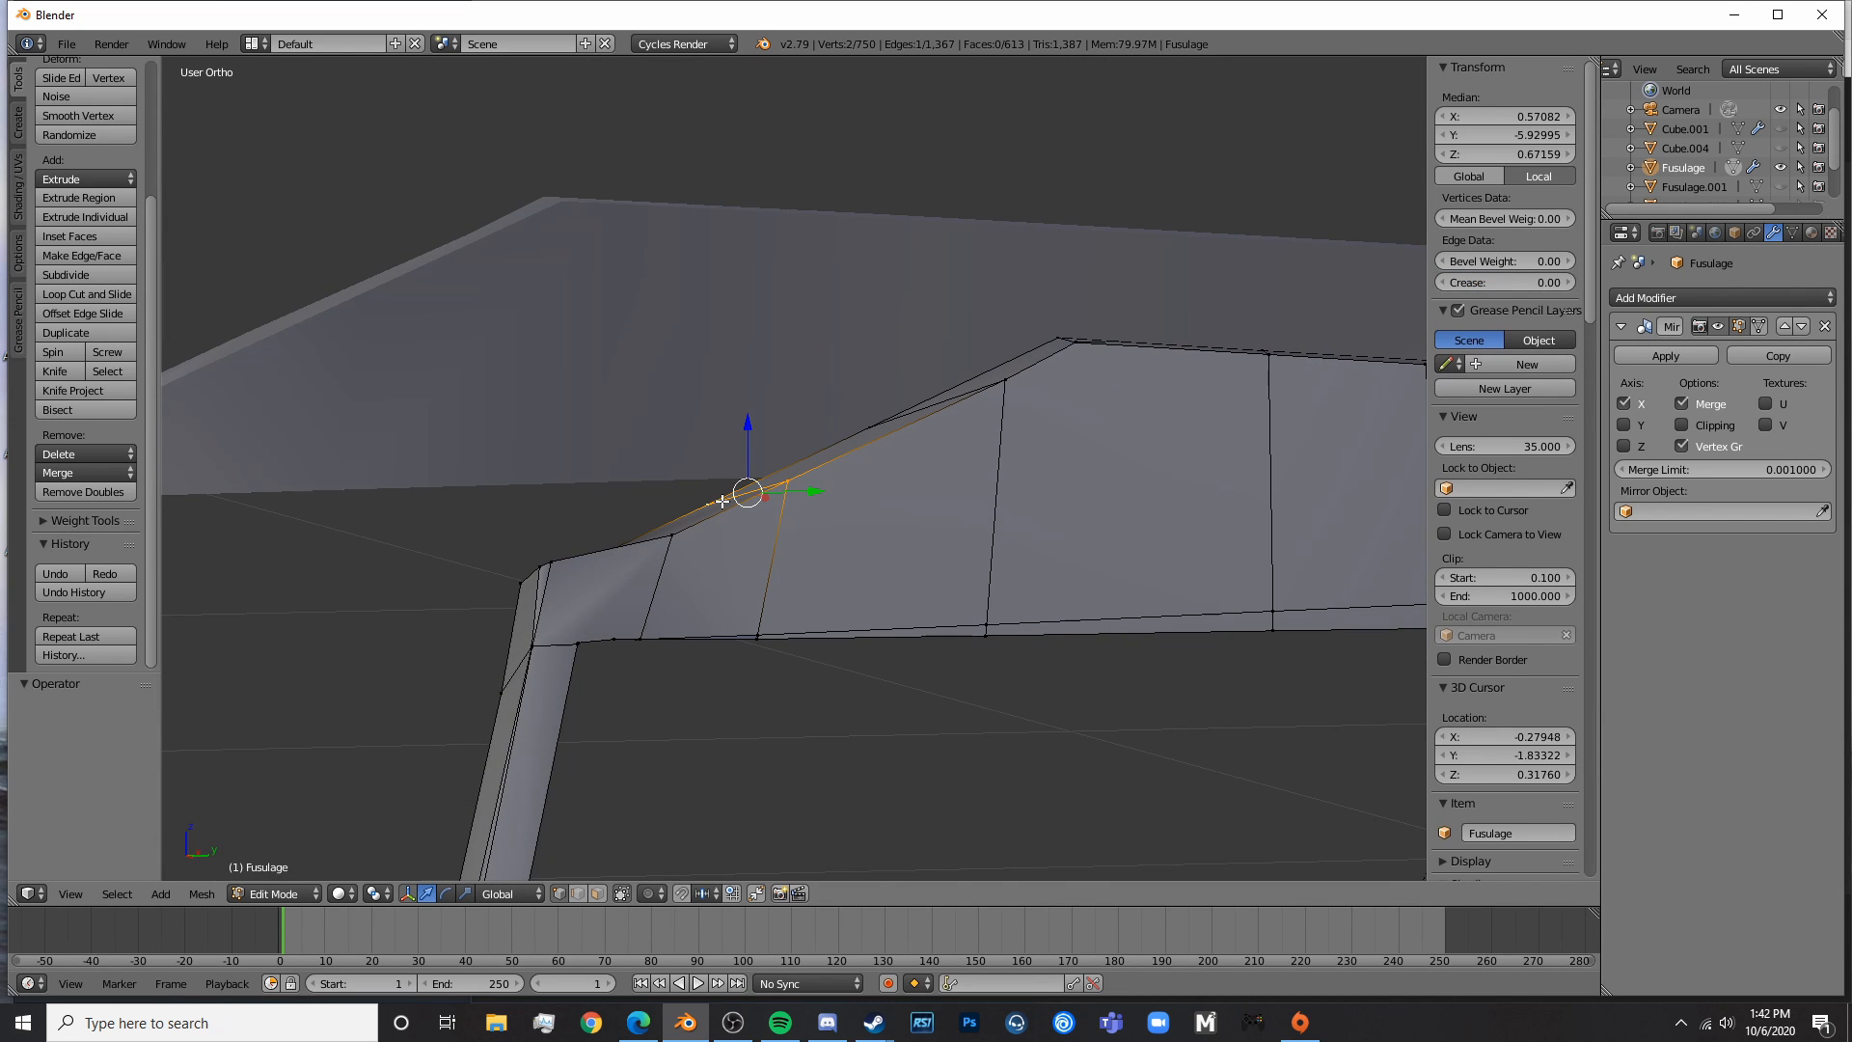
{"action": "key", "text": "KP_3"}
{"action": "mouse_move", "coordinate": [813, 446]}
{"action": "left_mouse_down"}
{"action": "mouse_move", "coordinate": [864, 351]}
{"action": "mouse_move", "coordinate": [868, 366]}
{"action": "left_mouse_up"}
- Raise the next two top-edge vertices of the side frame to continue the curved profile
{"action": "key", "text": "z"}
{"action": "key", "text": "a"}
{"action": "key", "text": "c"}
{"action": "left_click_drag", "start_coordinate": [965, 445], "coordinate": [1084, 394]}
{"action": "left_click_drag", "start_coordinate": [1009, 345], "coordinate": [1014, 298]}
- Raise the three vertices at the side frame's former peak along Z by about 0.017
{"action": "key", "text": "a"}
{"action": "key", "text": "c"}
{"action": "left_click", "coordinate": [1139, 372]}
{"action": "right_click", "coordinate": [1142, 366]}
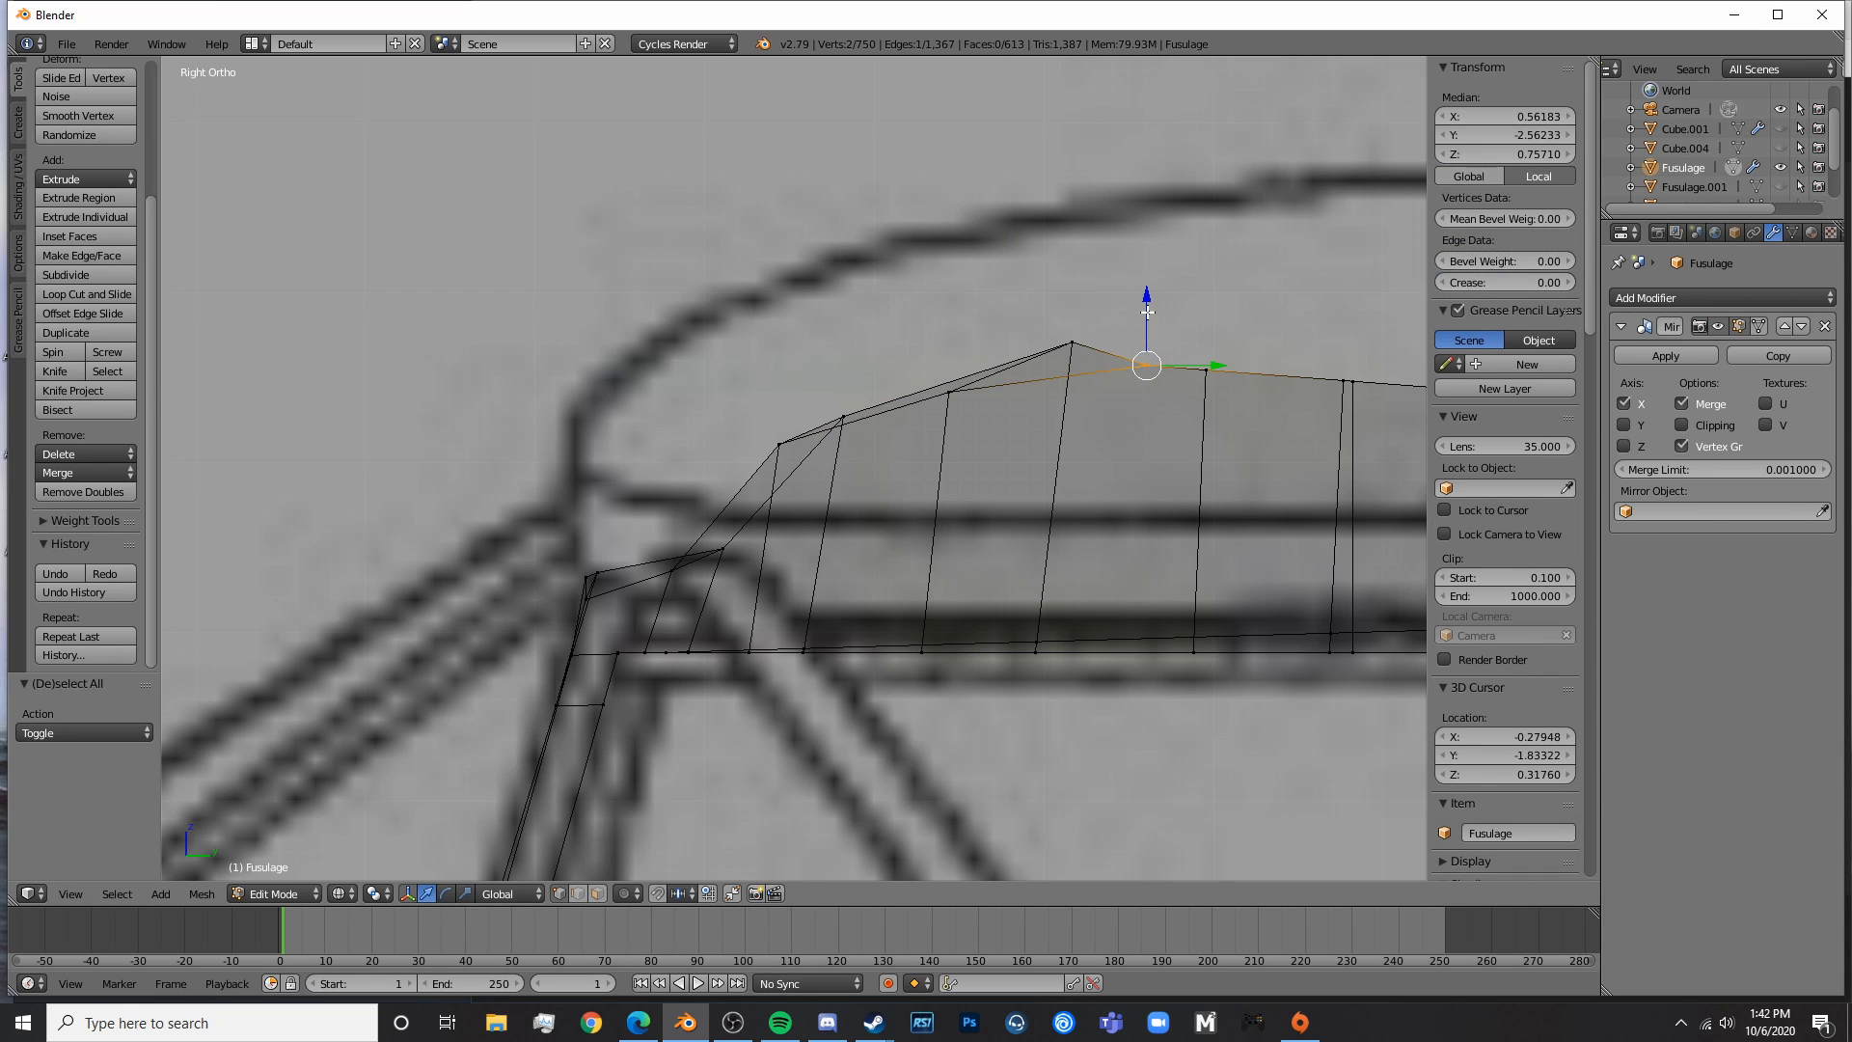
{"action": "left_click_drag", "start_coordinate": [1149, 307], "coordinate": [1161, 277]}
{"action": "key", "text": "ctrl+z"}
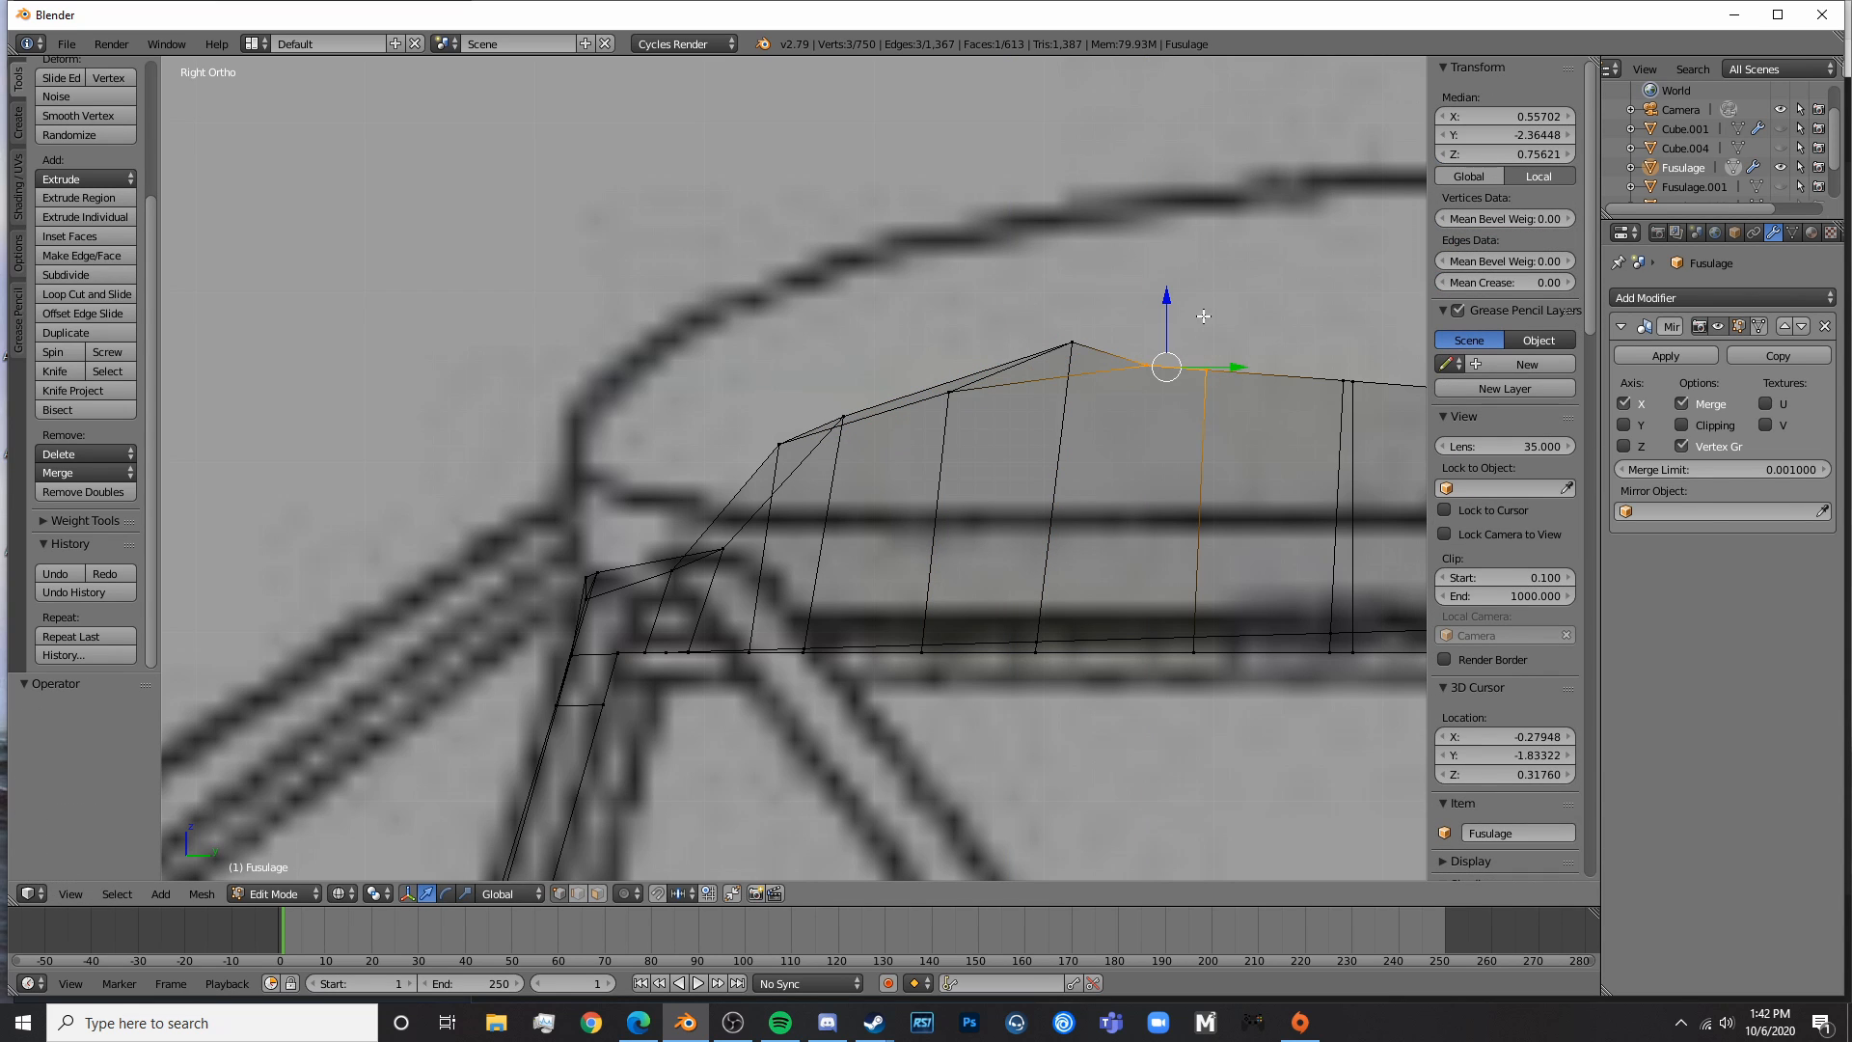
{"action": "key", "text": "g"}
{"action": "key", "text": "z"}
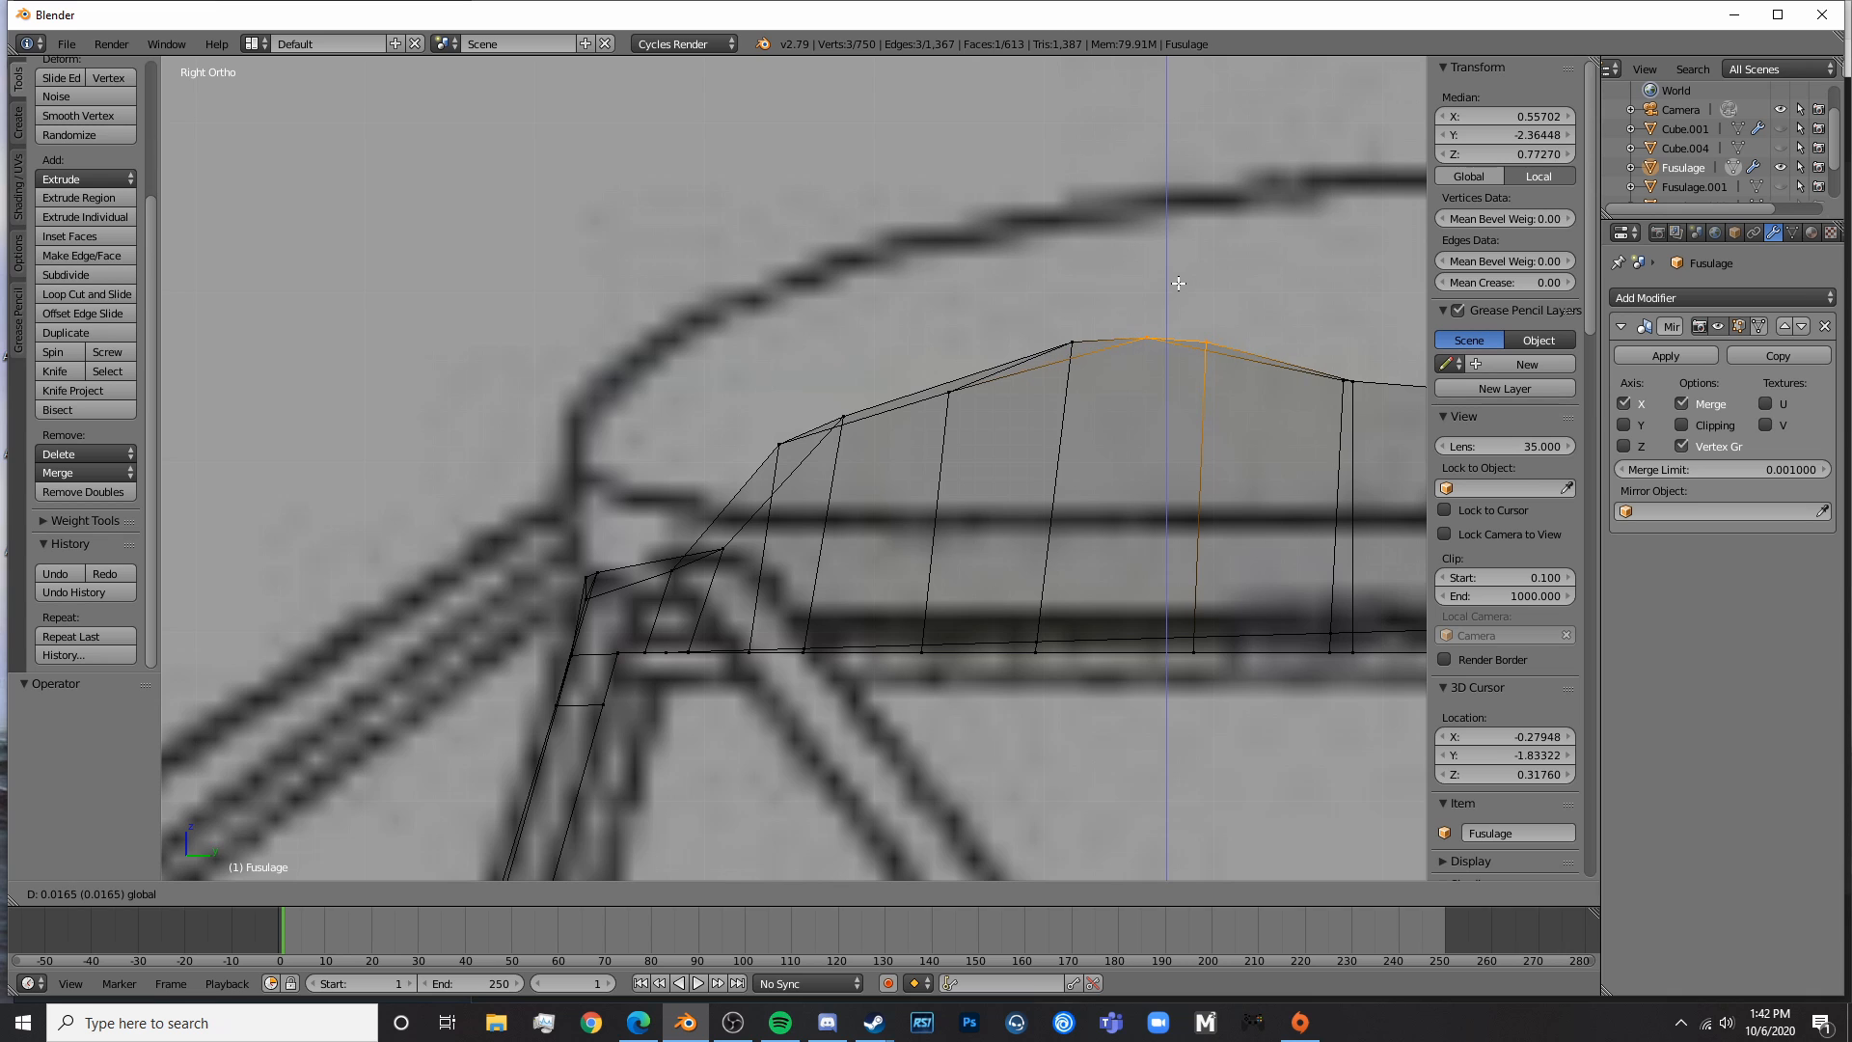
{"action": "left_click", "coordinate": [1183, 282]}
{"action": "key", "text": "Tab"}
{"action": "key", "text": "Tab"}
{"action": "key", "text": "z"}
- Raise the two top vertices nearest the side frame's front corner along Z to round its profile
{"action": "middle_click_drag", "start_coordinate": [888, 500], "coordinate": [1062, 534]}
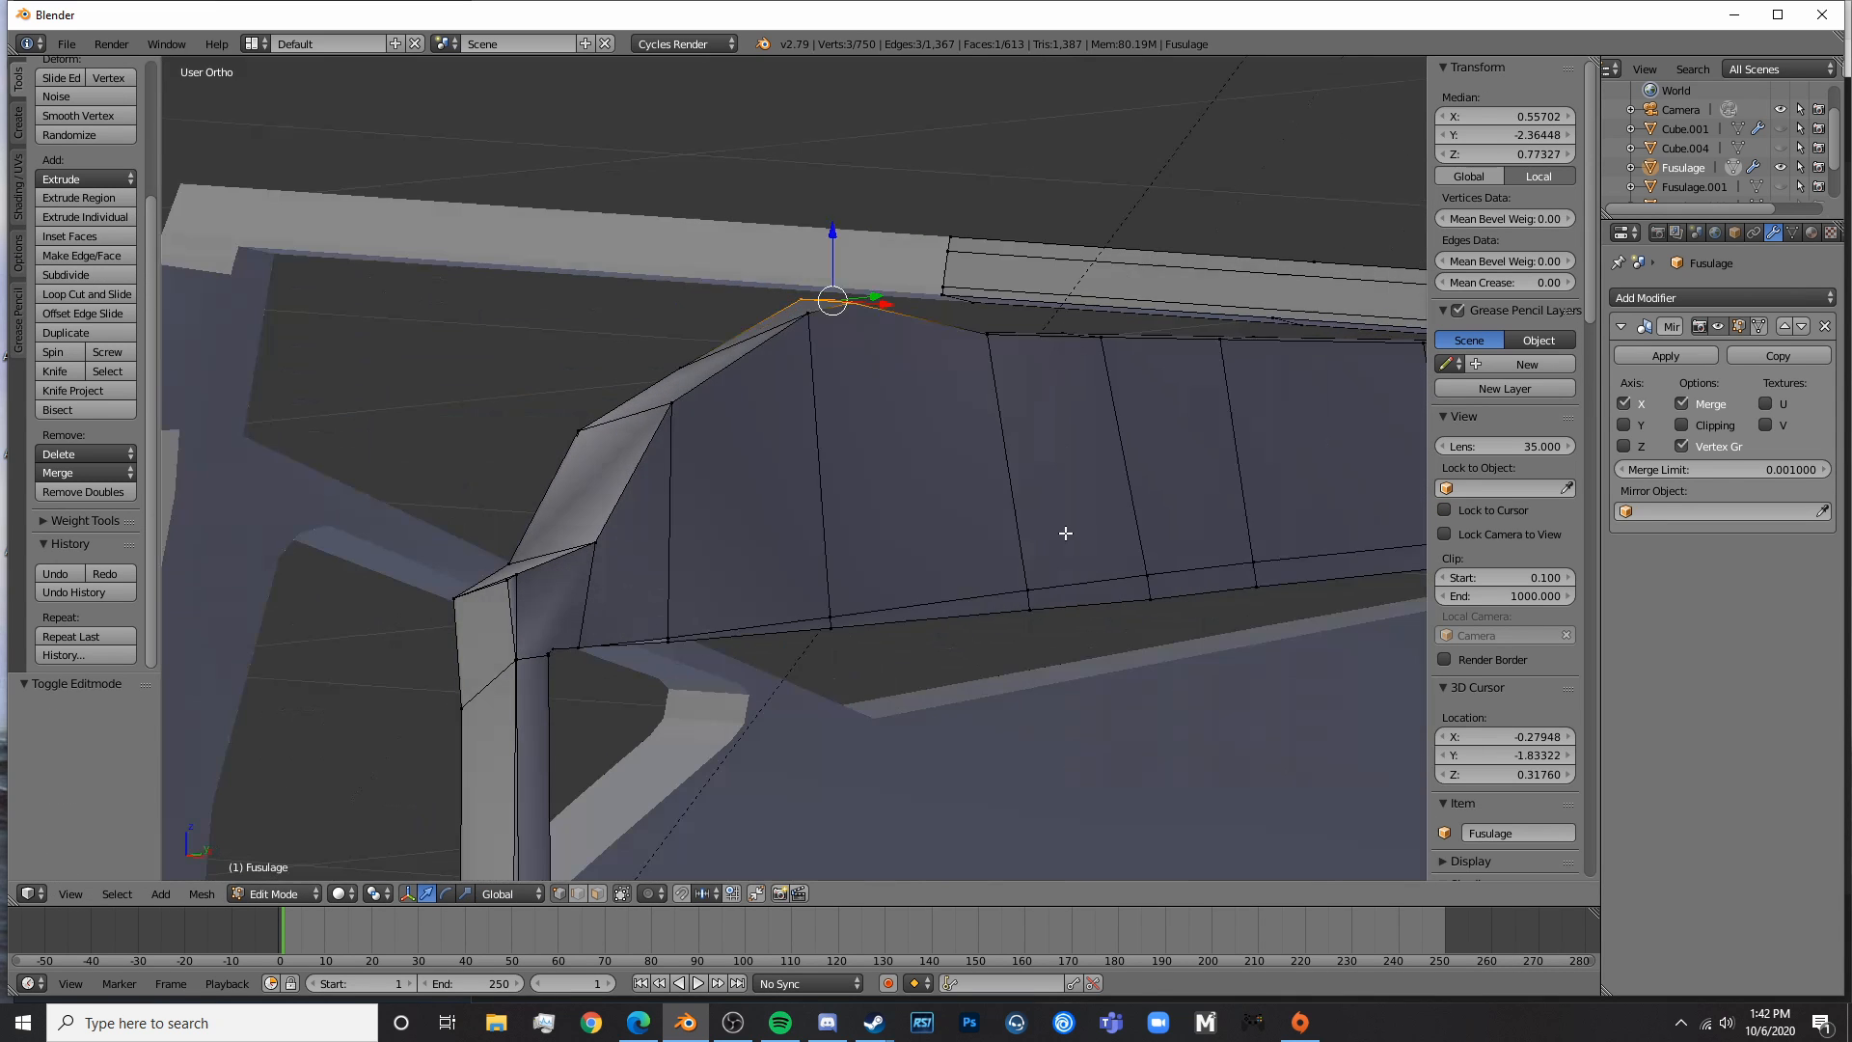
{"action": "key", "text": "Tab"}
{"action": "mouse_move", "coordinate": [906, 548]}
{"action": "middle_mouse_down"}
{"action": "mouse_move", "coordinate": [815, 565]}
{"action": "mouse_move", "coordinate": [987, 549]}
{"action": "mouse_move", "coordinate": [808, 532]}
{"action": "mouse_move", "coordinate": [836, 561]}
{"action": "mouse_move", "coordinate": [697, 566]}
{"action": "middle_mouse_up"}
{"action": "key", "text": "Tab"}
{"action": "right_click", "coordinate": [821, 511]}
{"action": "right_click", "coordinate": [755, 509], "text": "shift"}
{"action": "key", "text": "g"}
{"action": "key", "text": "z"}
{"action": "left_click", "coordinate": [795, 390]}
{"action": "key", "text": "Tab"}
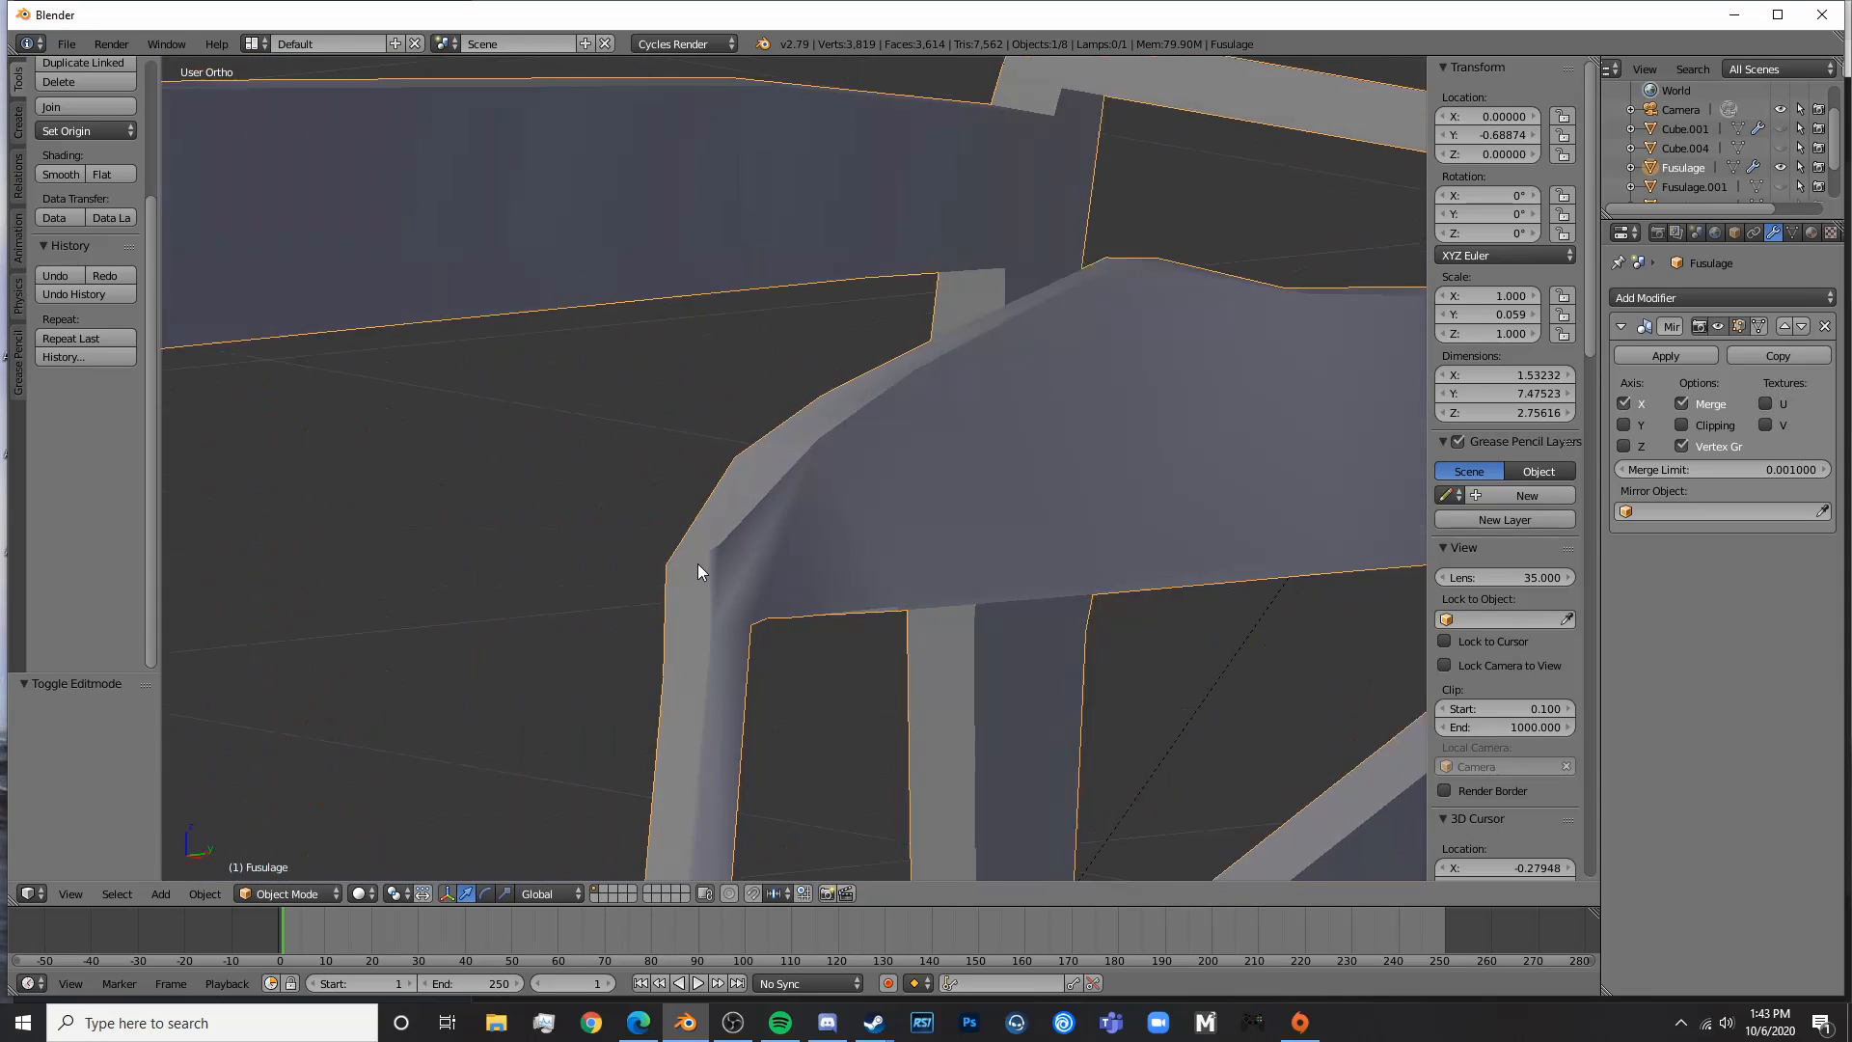
- Raise the ten remaining top-edge vertices toward the rear of the side frame in right view
{"action": "key", "text": "KP_3"}
{"action": "key", "text": "Tab"}
{"action": "middle_click_drag", "start_coordinate": [1146, 525], "coordinate": [322, 575], "text": "shift"}
{"action": "key", "text": "z"}
{"action": "key", "text": "z"}
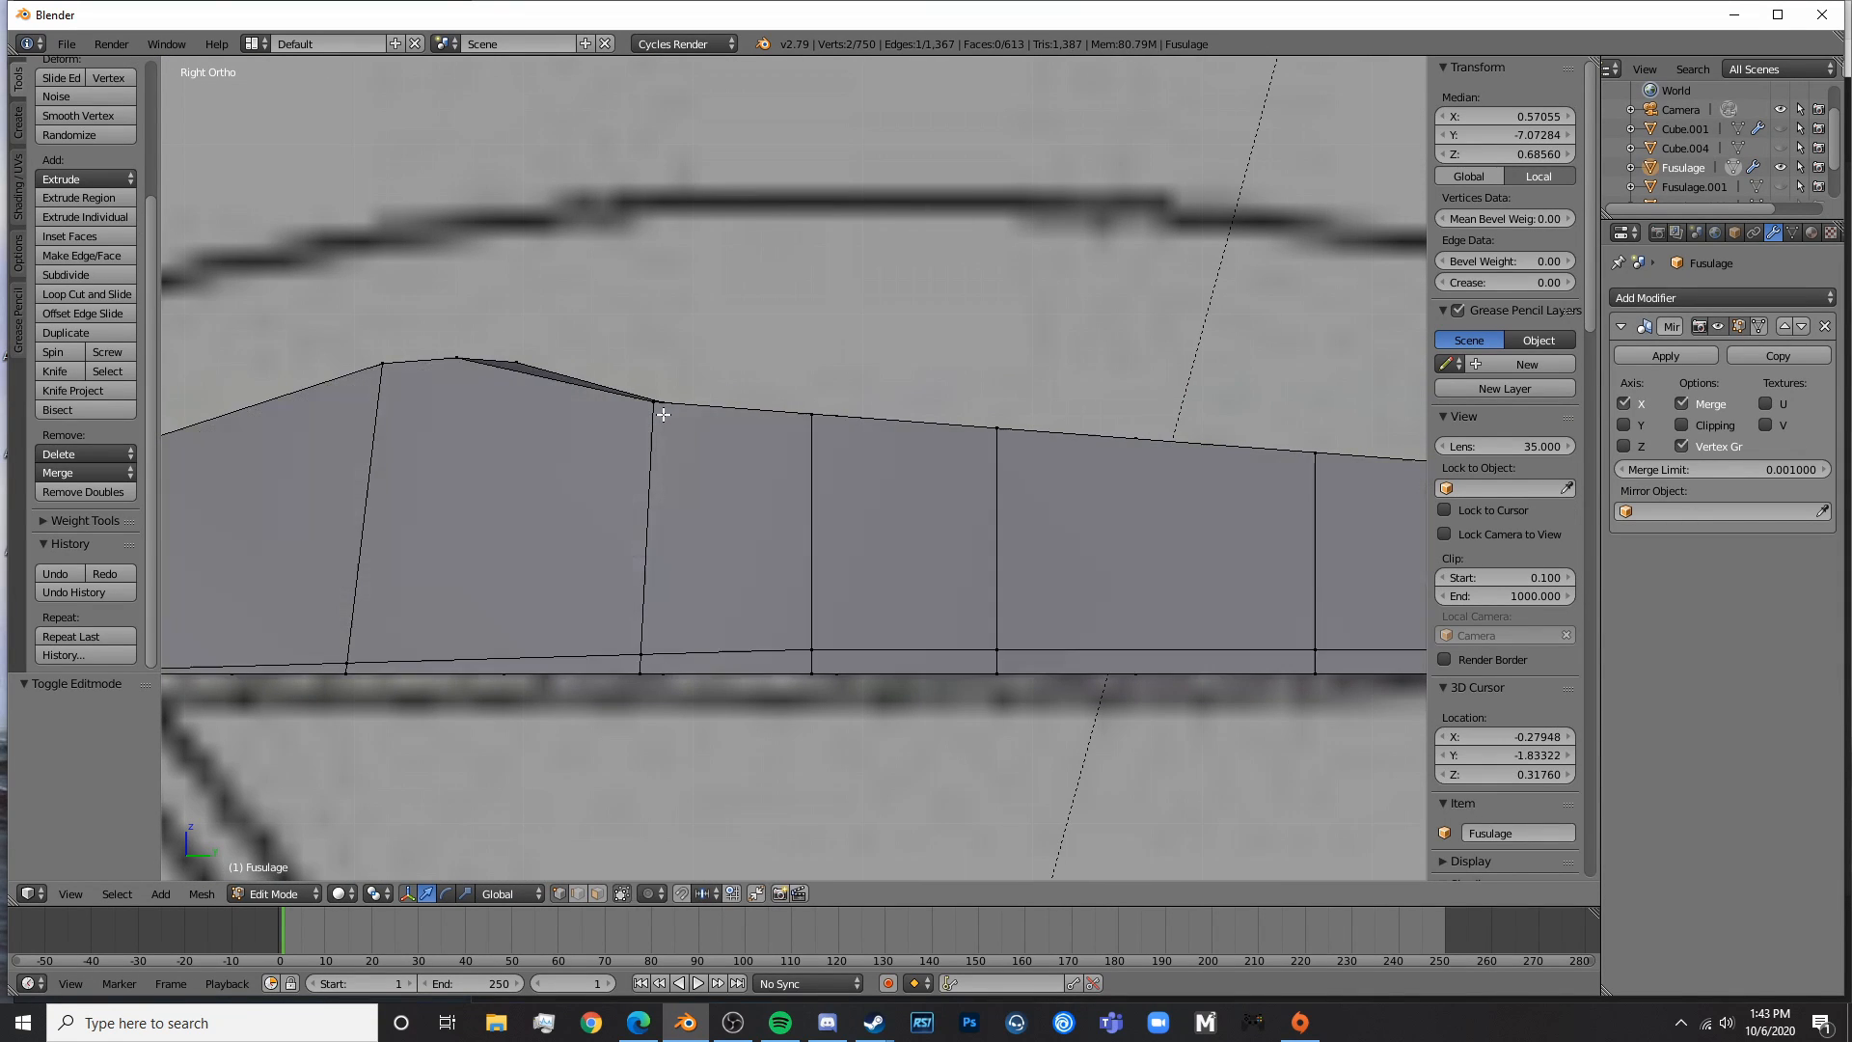
{"action": "key", "text": "z"}
{"action": "key", "text": "a"}
{"action": "right_click", "coordinate": [655, 403]}
{"action": "scroll", "coordinate": [674, 537], "scroll_direction": "down", "scroll_amount": 3}
{"action": "key", "text": "c"}
{"action": "left_click_drag", "start_coordinate": [728, 437], "coordinate": [1216, 489]}
{"action": "left_click_drag", "start_coordinate": [940, 387], "coordinate": [948, 372]}
- Inspect the reshaped canopy frame from several angles and in rendered shading
{"action": "key", "text": "Tab"}
{"action": "scroll", "coordinate": [978, 598], "scroll_direction": "down", "scroll_amount": 4}
{"action": "key", "text": "z"}
{"action": "mouse_move", "coordinate": [675, 577]}
{"action": "middle_mouse_down"}
{"action": "mouse_move", "coordinate": [1073, 621]}
{"action": "mouse_move", "coordinate": [696, 750]}
{"action": "middle_mouse_up"}
{"action": "key", "text": "shift+z"}
{"action": "key", "text": "shift+z"}
{"action": "mouse_move", "coordinate": [887, 655]}
{"action": "middle_mouse_down"}
{"action": "mouse_move", "coordinate": [746, 600]}
{"action": "mouse_move", "coordinate": [967, 604]}
{"action": "middle_mouse_up"}
- Delete the uneven top face of the side rail next to the rear crossbar joint
{"action": "key", "text": "Tab"}
{"action": "scroll", "coordinate": [810, 665], "scroll_direction": "up", "scroll_amount": 6}
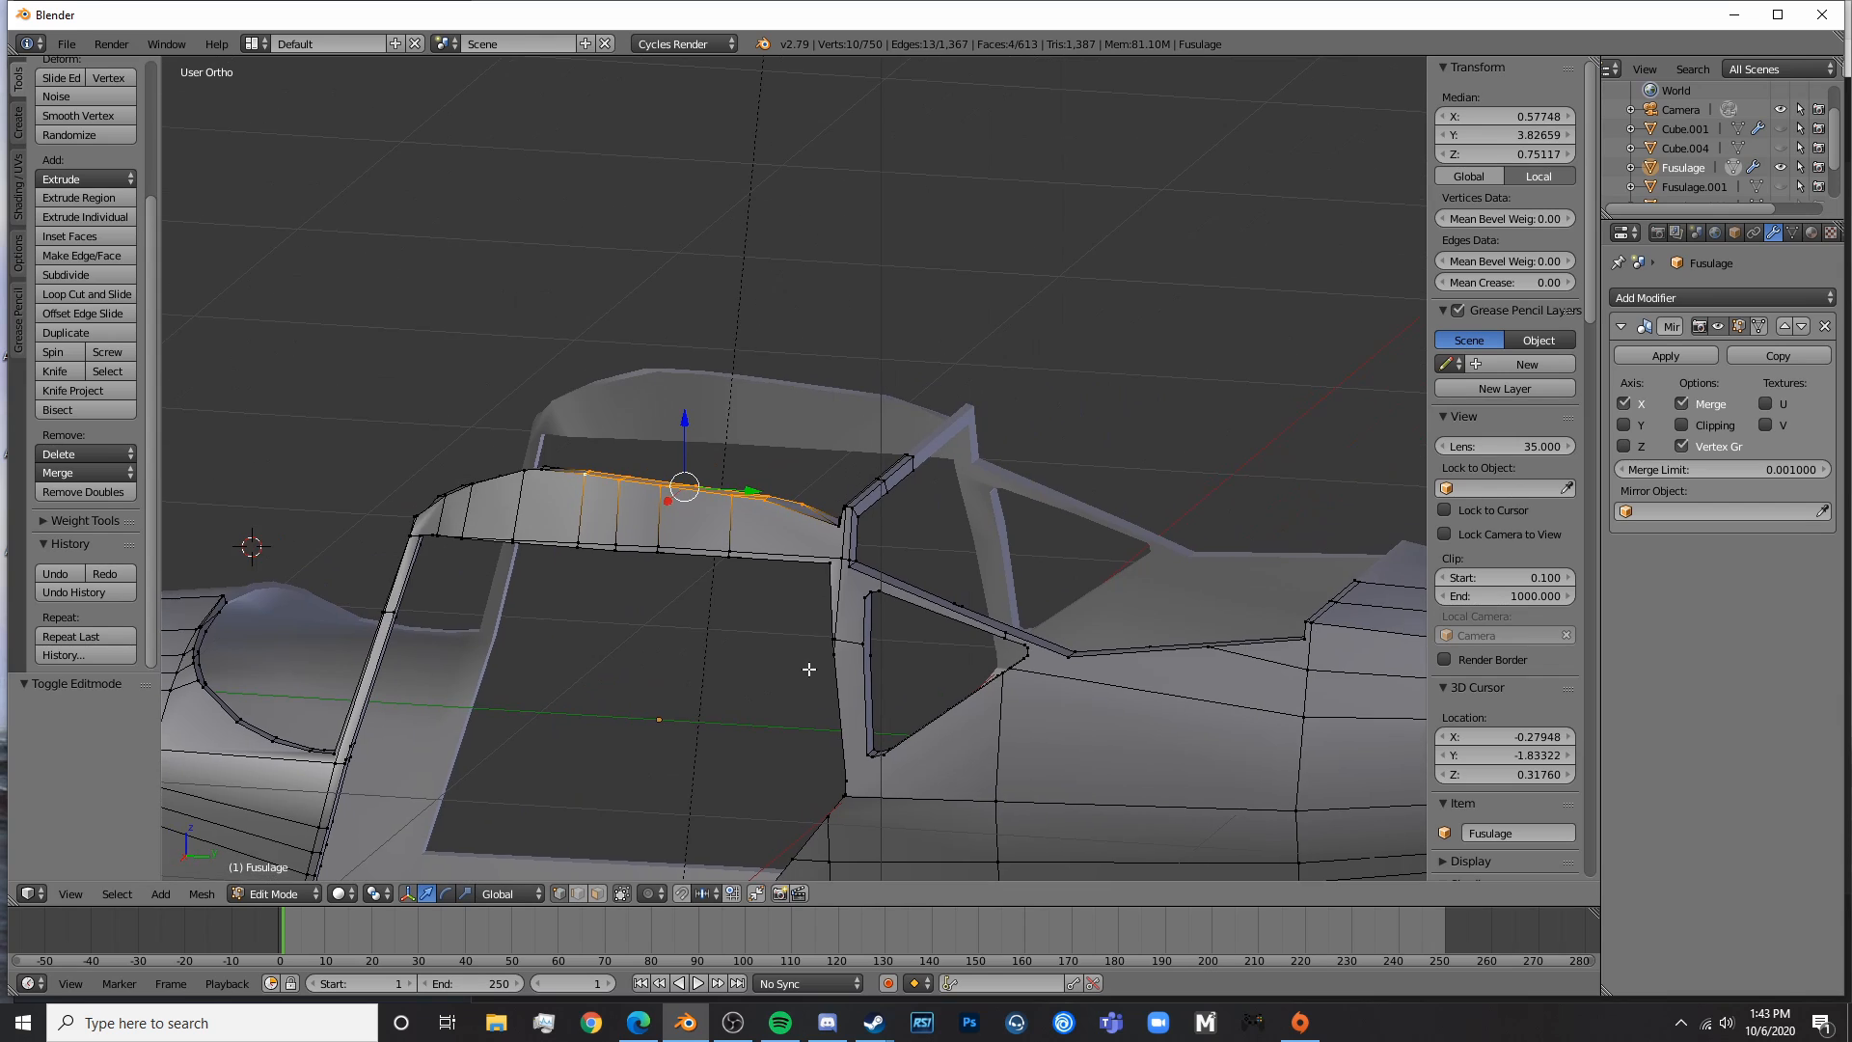
{"action": "middle_click_drag", "start_coordinate": [935, 670], "coordinate": [962, 671]}
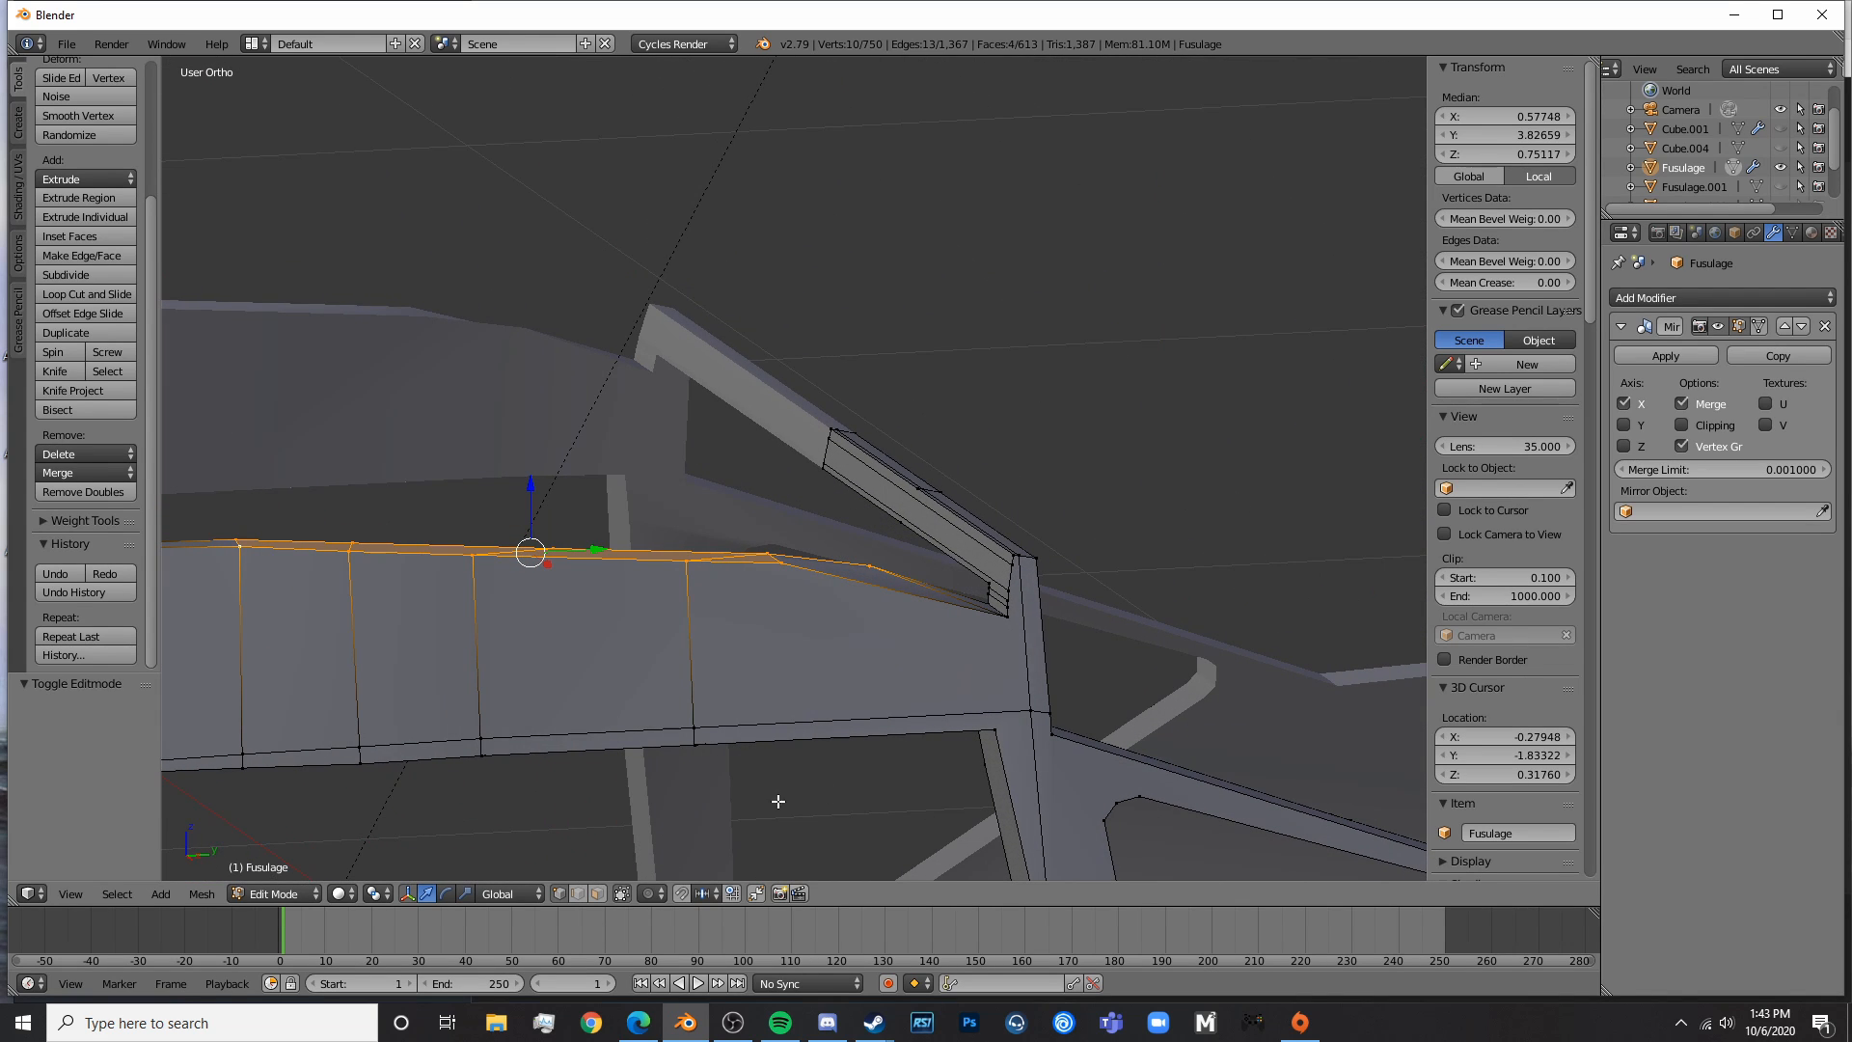
{"action": "left_click", "coordinate": [596, 901]}
{"action": "right_click", "coordinate": [955, 595]}
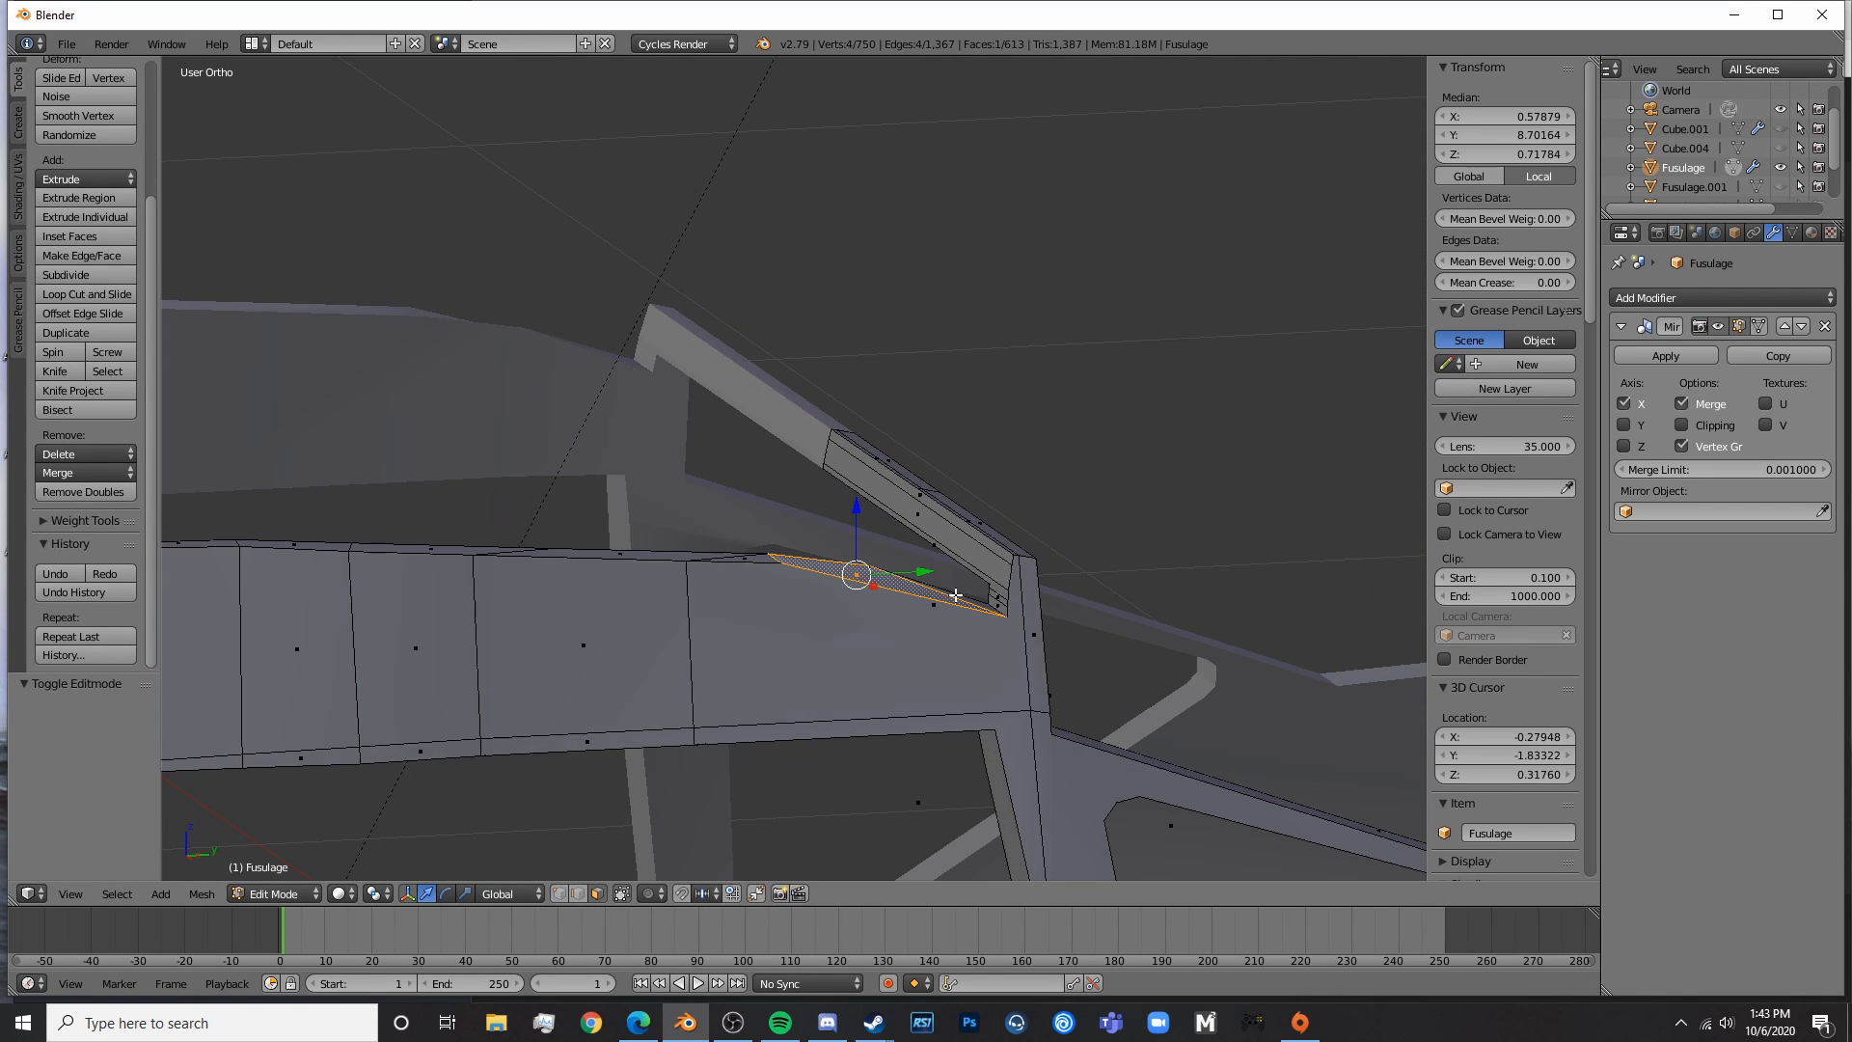
{"action": "key", "text": "x"}
{"action": "left_click", "coordinate": [957, 598]}
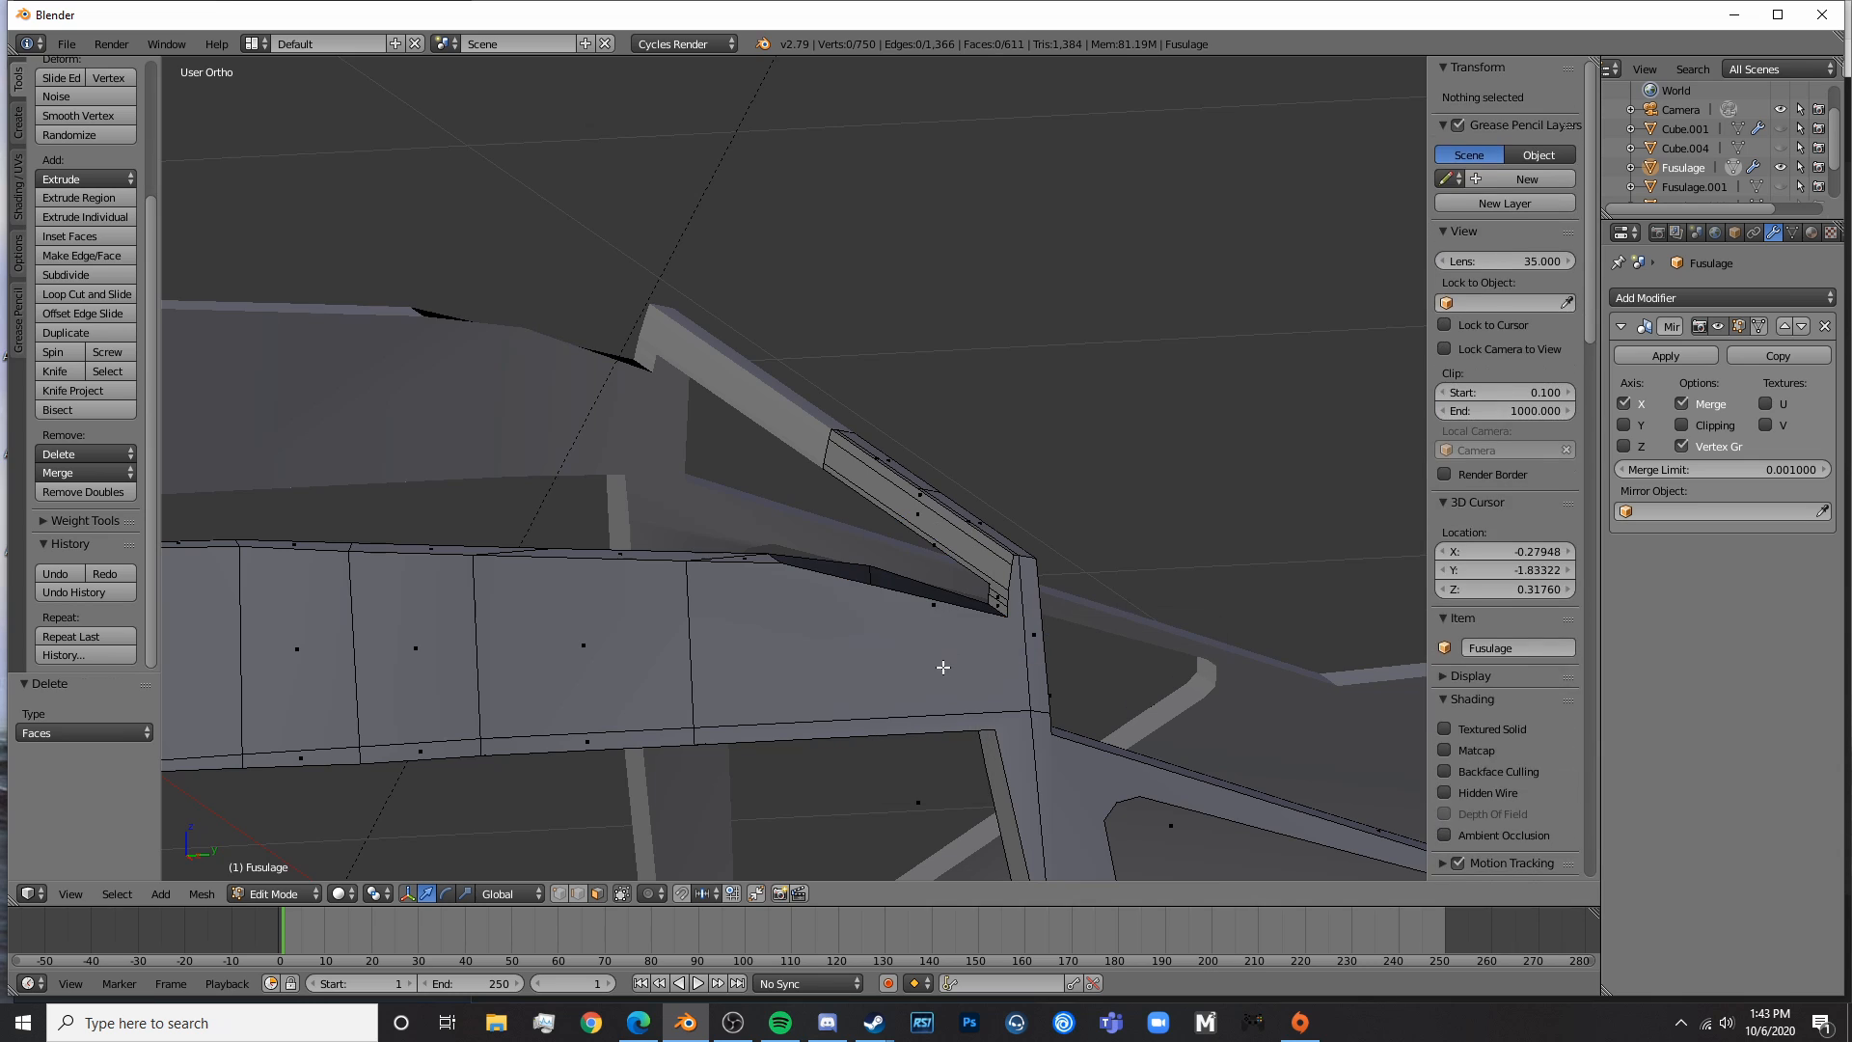
- Try deleting the large outer face of the side rail next to the rear crossbar joint
{"action": "right_click", "coordinate": [942, 662]}
{"action": "key", "text": "x"}
{"action": "scroll", "coordinate": [839, 757], "scroll_direction": "up", "scroll_amount": 3}
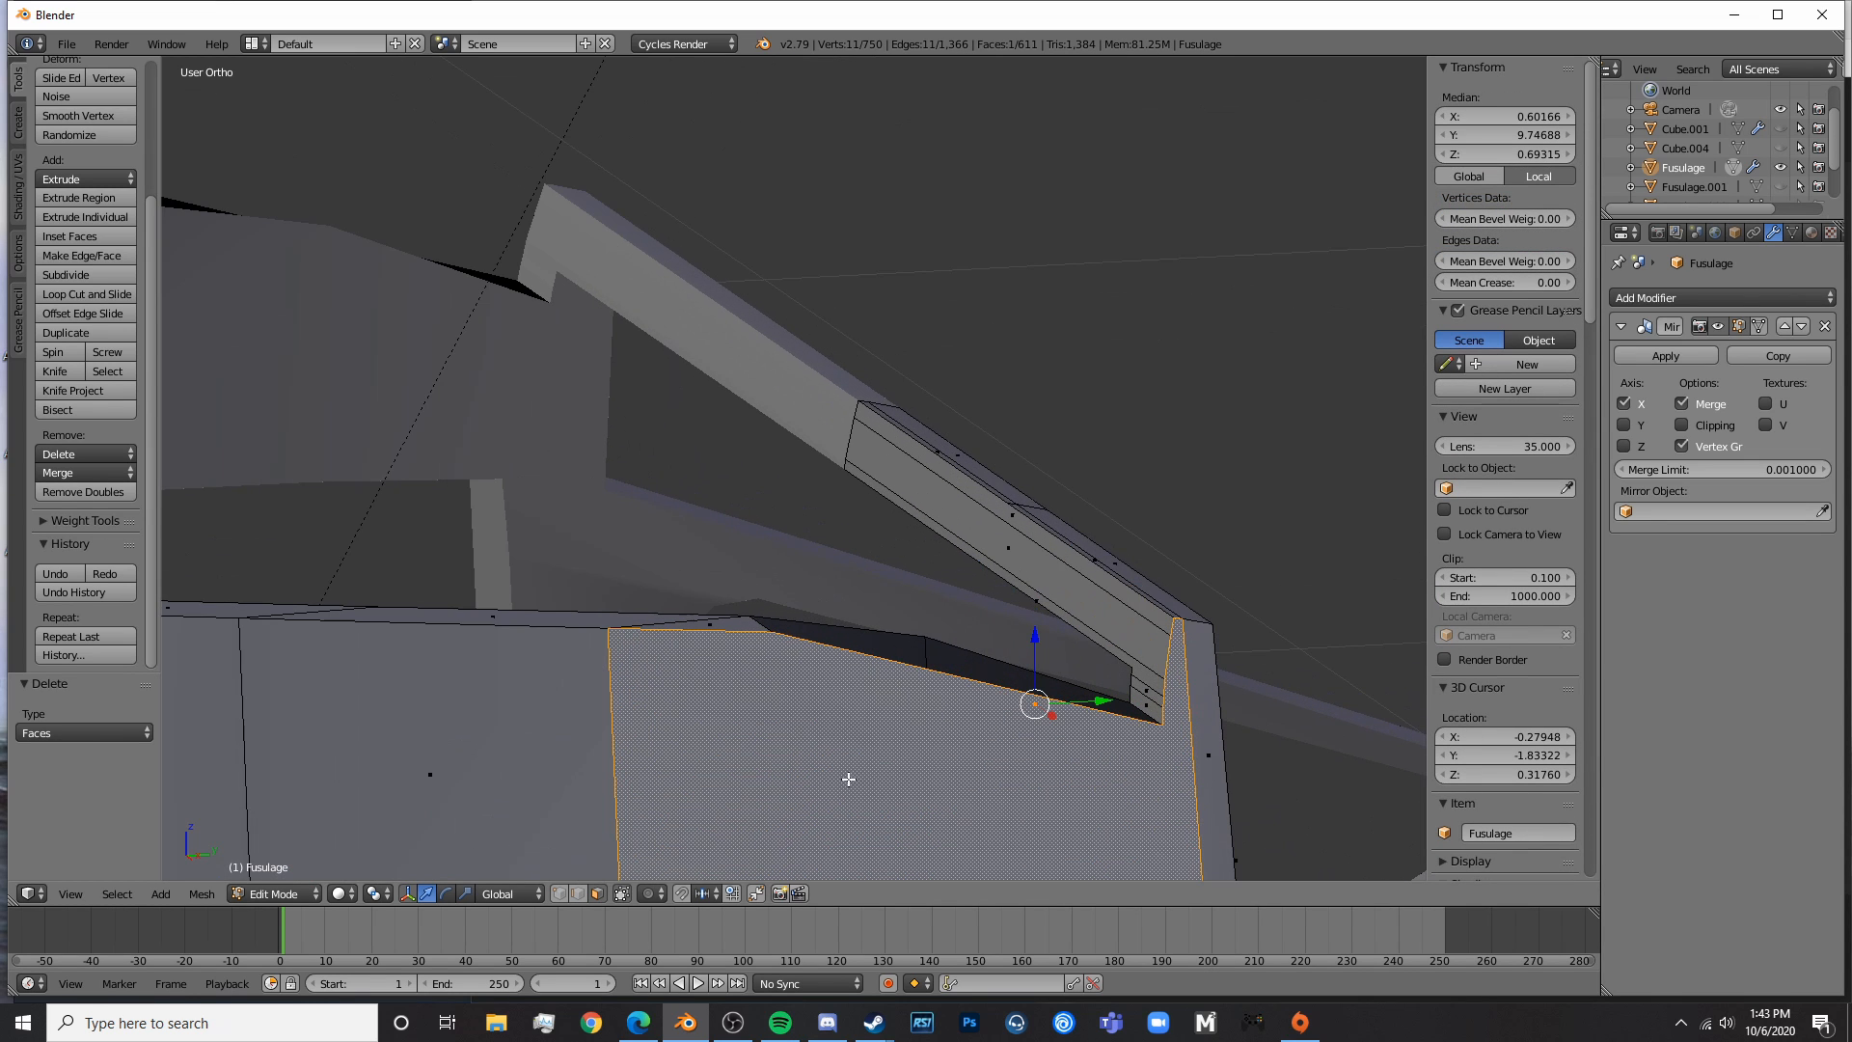
{"action": "middle_click_drag", "start_coordinate": [848, 777], "coordinate": [718, 714], "text": "shift"}
{"action": "middle_click_drag", "start_coordinate": [989, 600], "coordinate": [816, 528]}
{"action": "right_click", "coordinate": [1033, 606]}
{"action": "right_click", "coordinate": [980, 519]}
{"action": "right_click", "coordinate": [1007, 469], "text": "shift"}
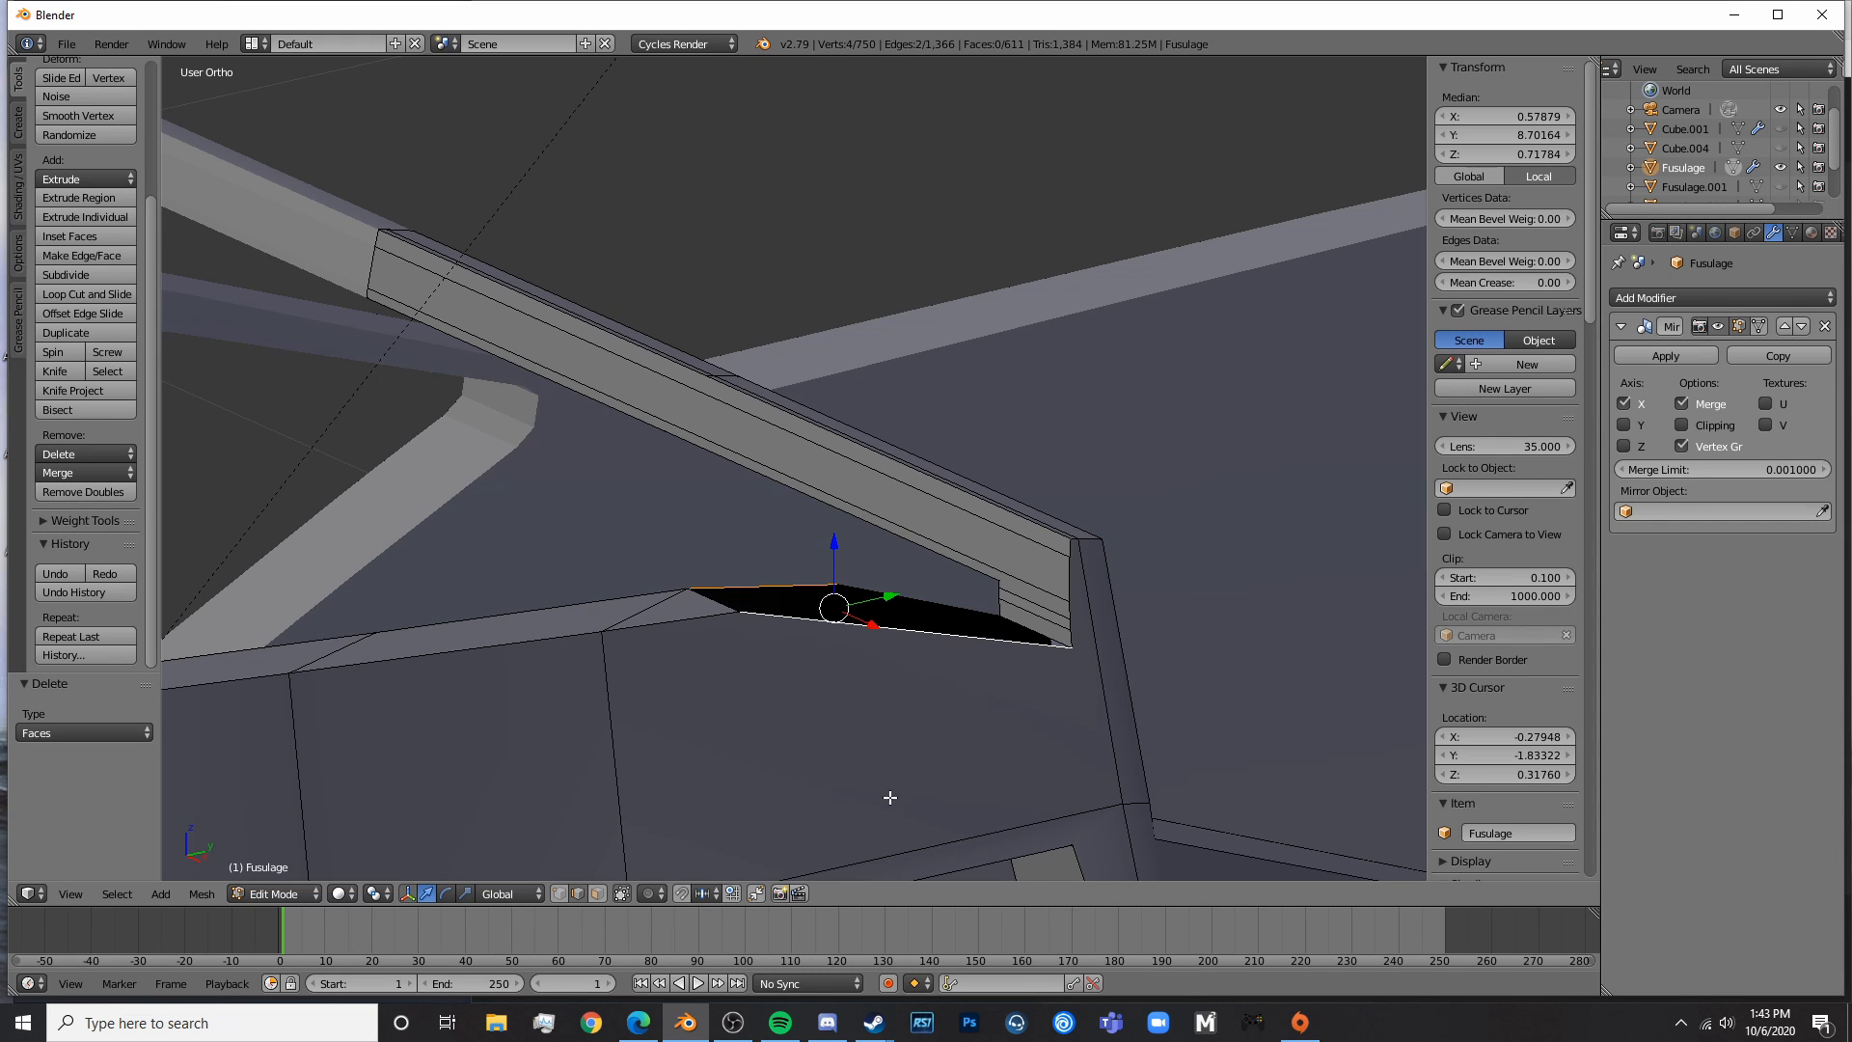
{"action": "left_click", "coordinate": [596, 894]}
{"action": "right_click", "coordinate": [825, 760]}
{"action": "key", "text": "x"}
{"action": "left_click", "coordinate": [827, 758]}
- Examine the opening in the side rail from several angles, in and out of edit mode
{"action": "middle_click_drag", "start_coordinate": [858, 752], "coordinate": [1095, 655], "text": "shift"}
{"action": "right_click", "coordinate": [764, 668]}
{"action": "right_click", "coordinate": [831, 633]}
{"action": "key", "text": "a"}
{"action": "mouse_move", "coordinate": [859, 719]}
{"action": "middle_mouse_down"}
{"action": "mouse_move", "coordinate": [810, 748]}
{"action": "mouse_move", "coordinate": [667, 646]}
{"action": "middle_mouse_up"}
{"action": "key", "text": "Tab"}
{"action": "key", "text": "shift+z"}
{"action": "key", "text": "shift+z"}
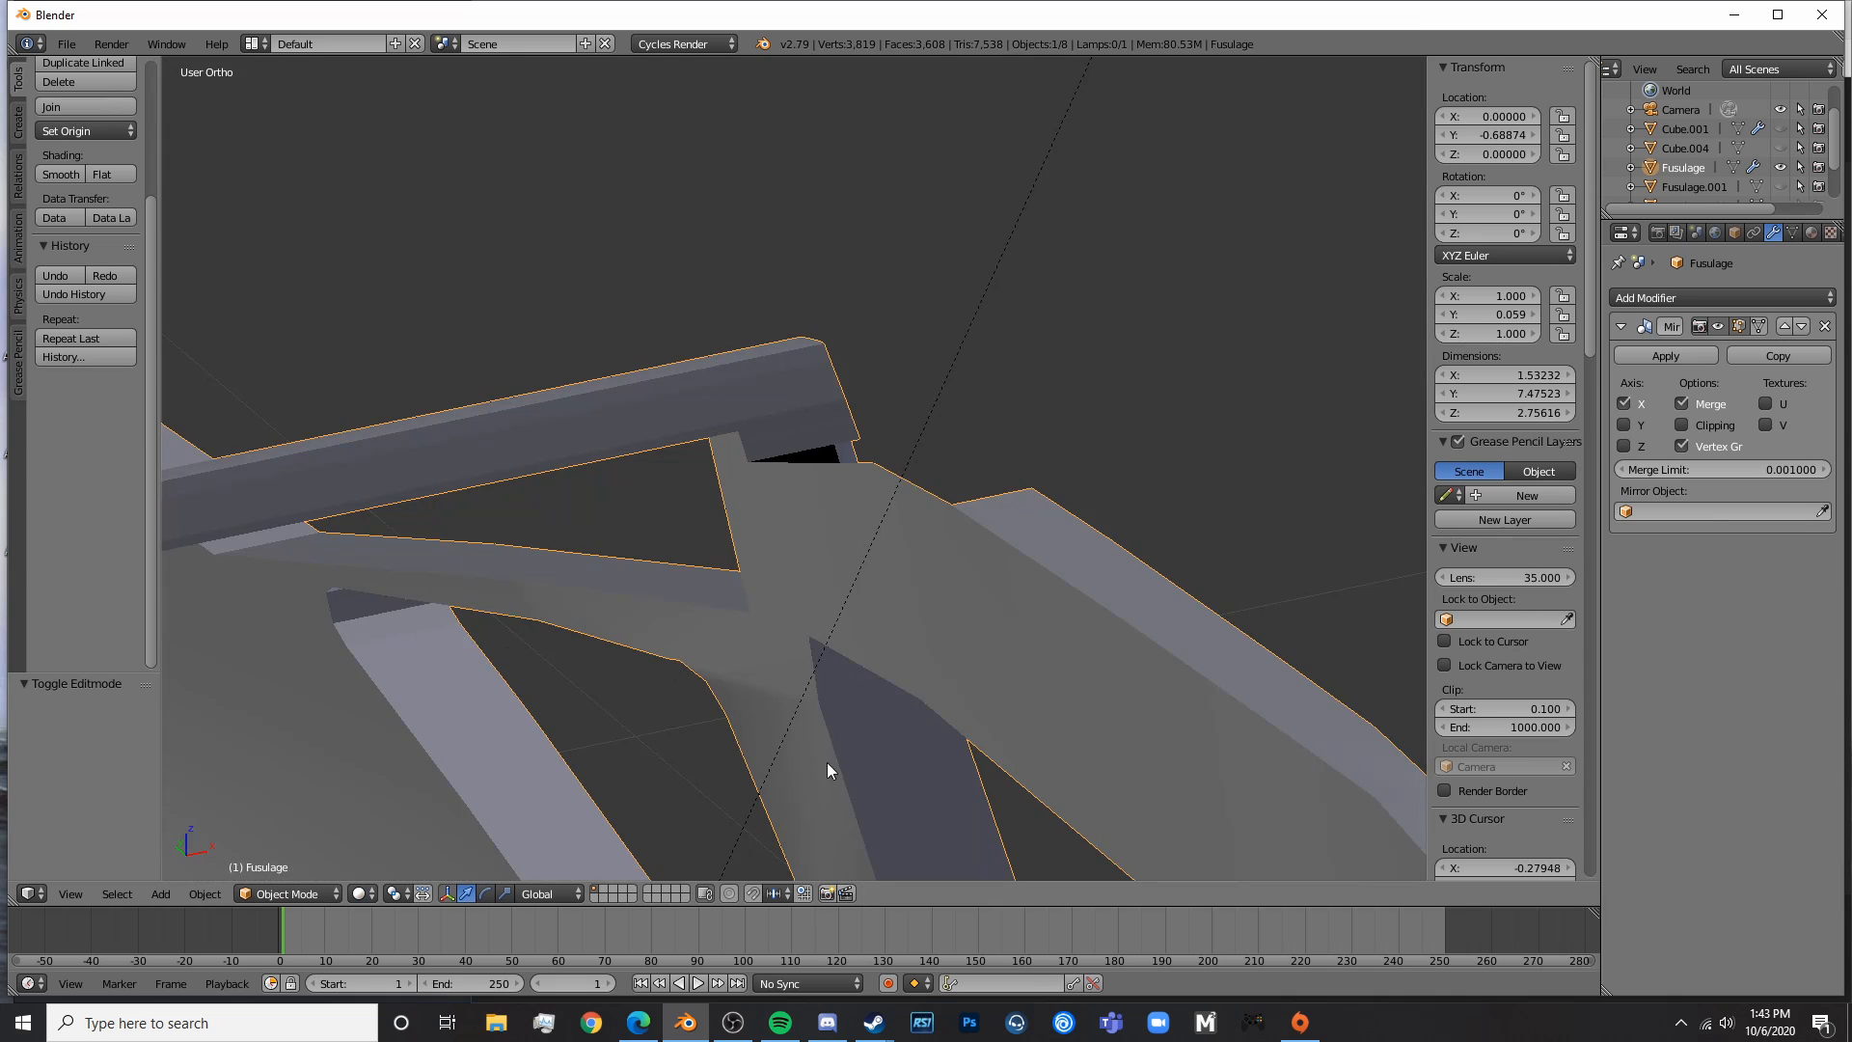
{"action": "key", "text": "Tab"}
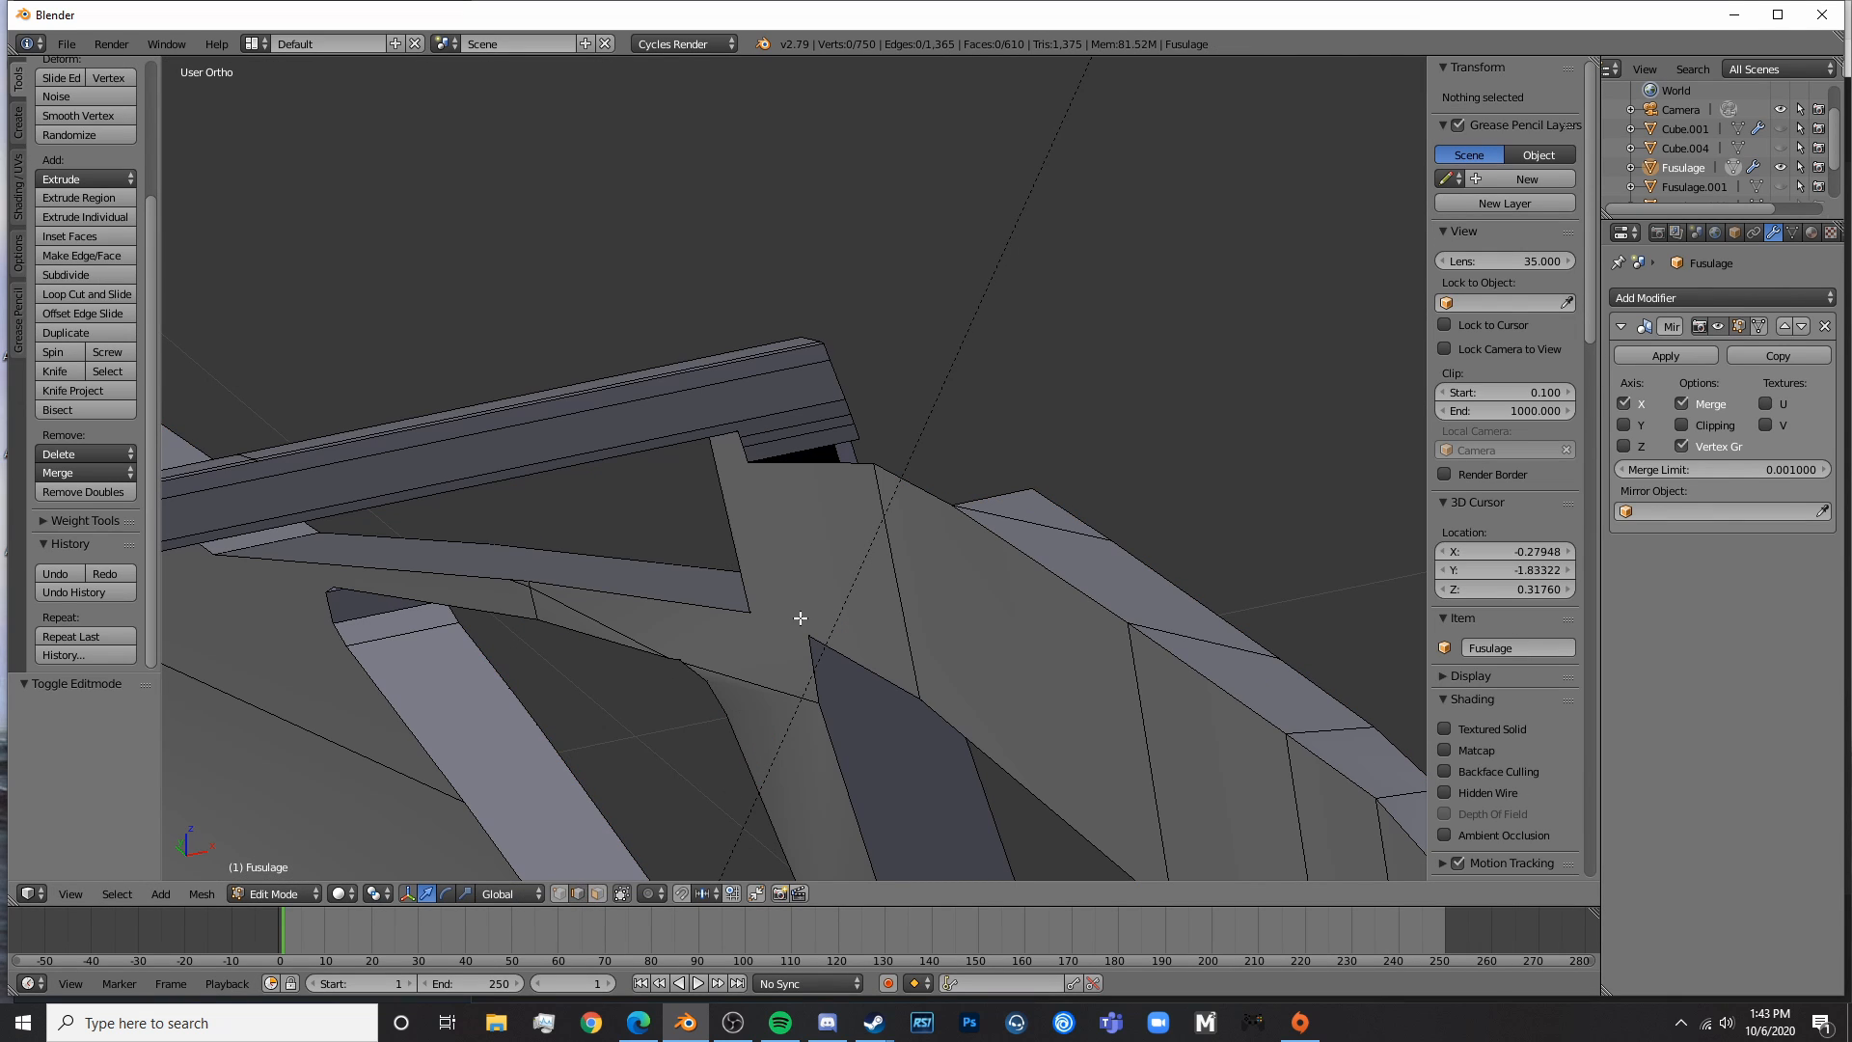
- Try to start a loop cut across the side rail's lower edge strip below the open gap
{"action": "right_click", "coordinate": [888, 503]}
{"action": "right_click", "coordinate": [918, 488]}
{"action": "middle_click_drag", "start_coordinate": [926, 497], "coordinate": [947, 604]}
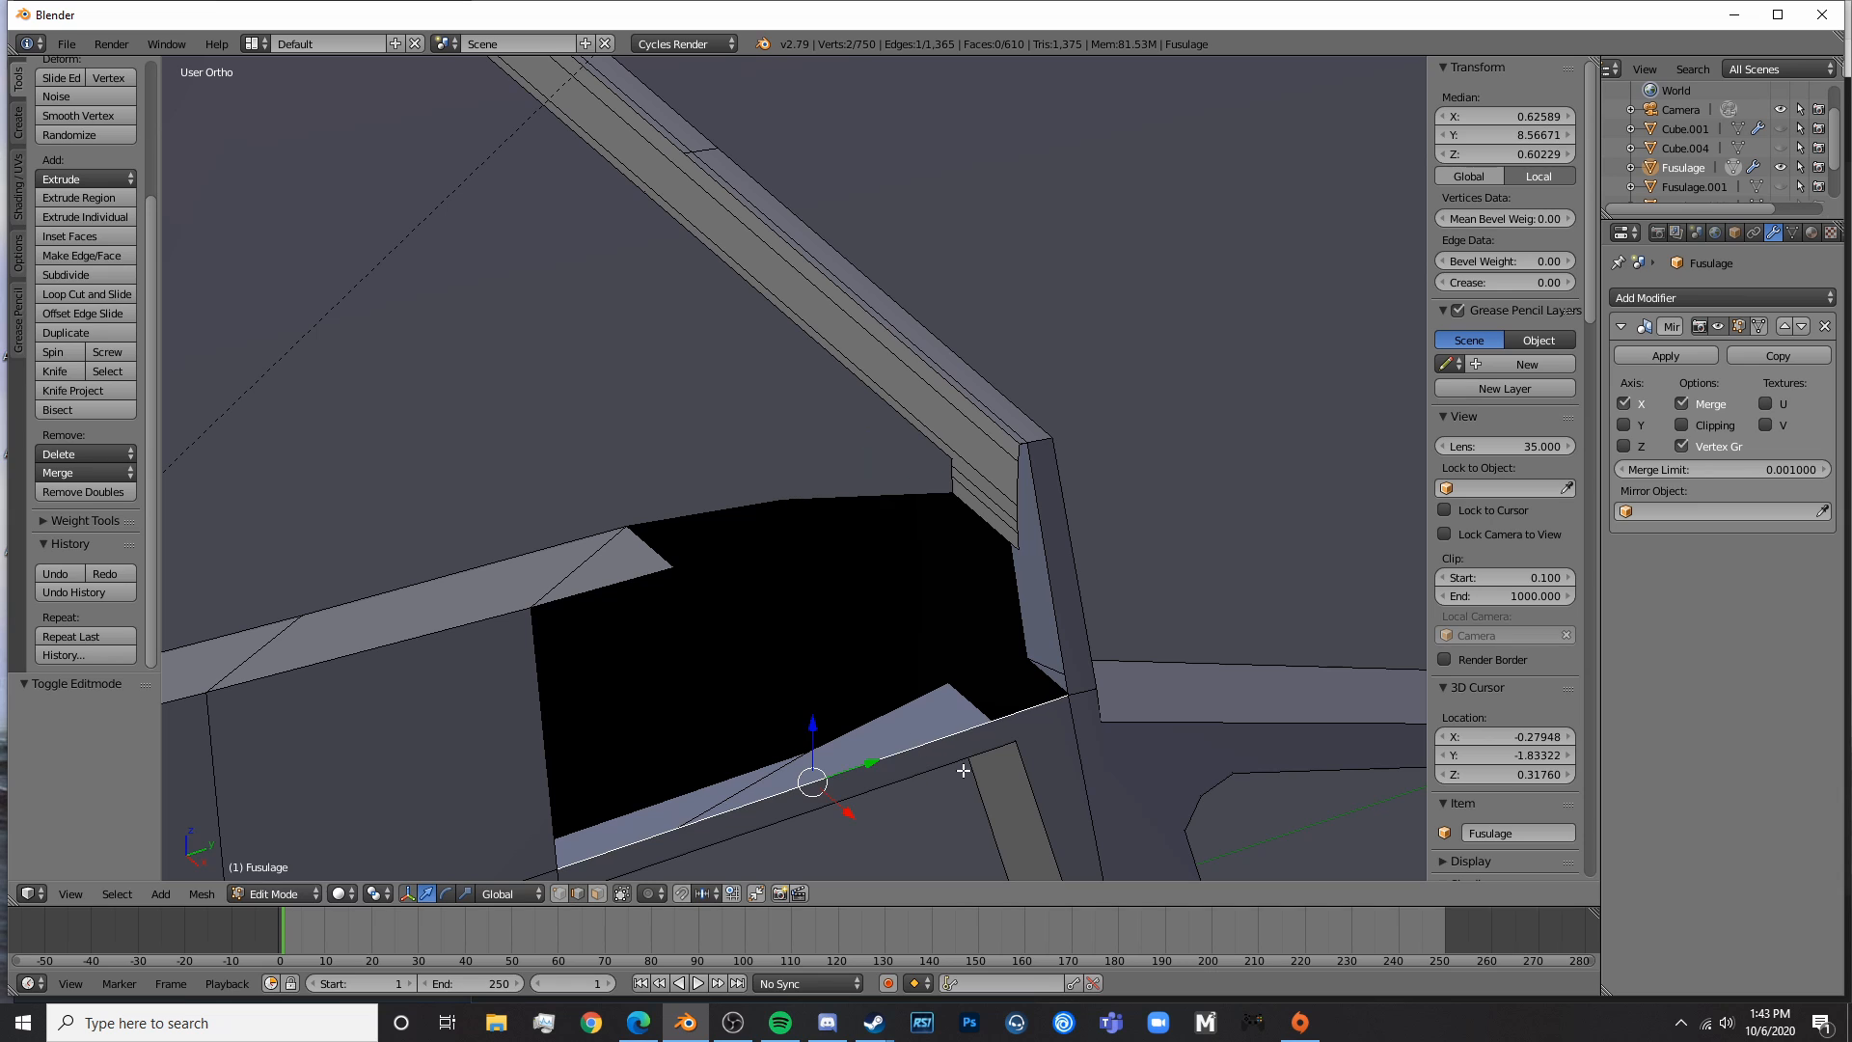
{"action": "middle_click_drag", "start_coordinate": [962, 770], "coordinate": [822, 745]}
{"action": "key", "text": "a"}
{"action": "key", "text": "ctrl+r"}
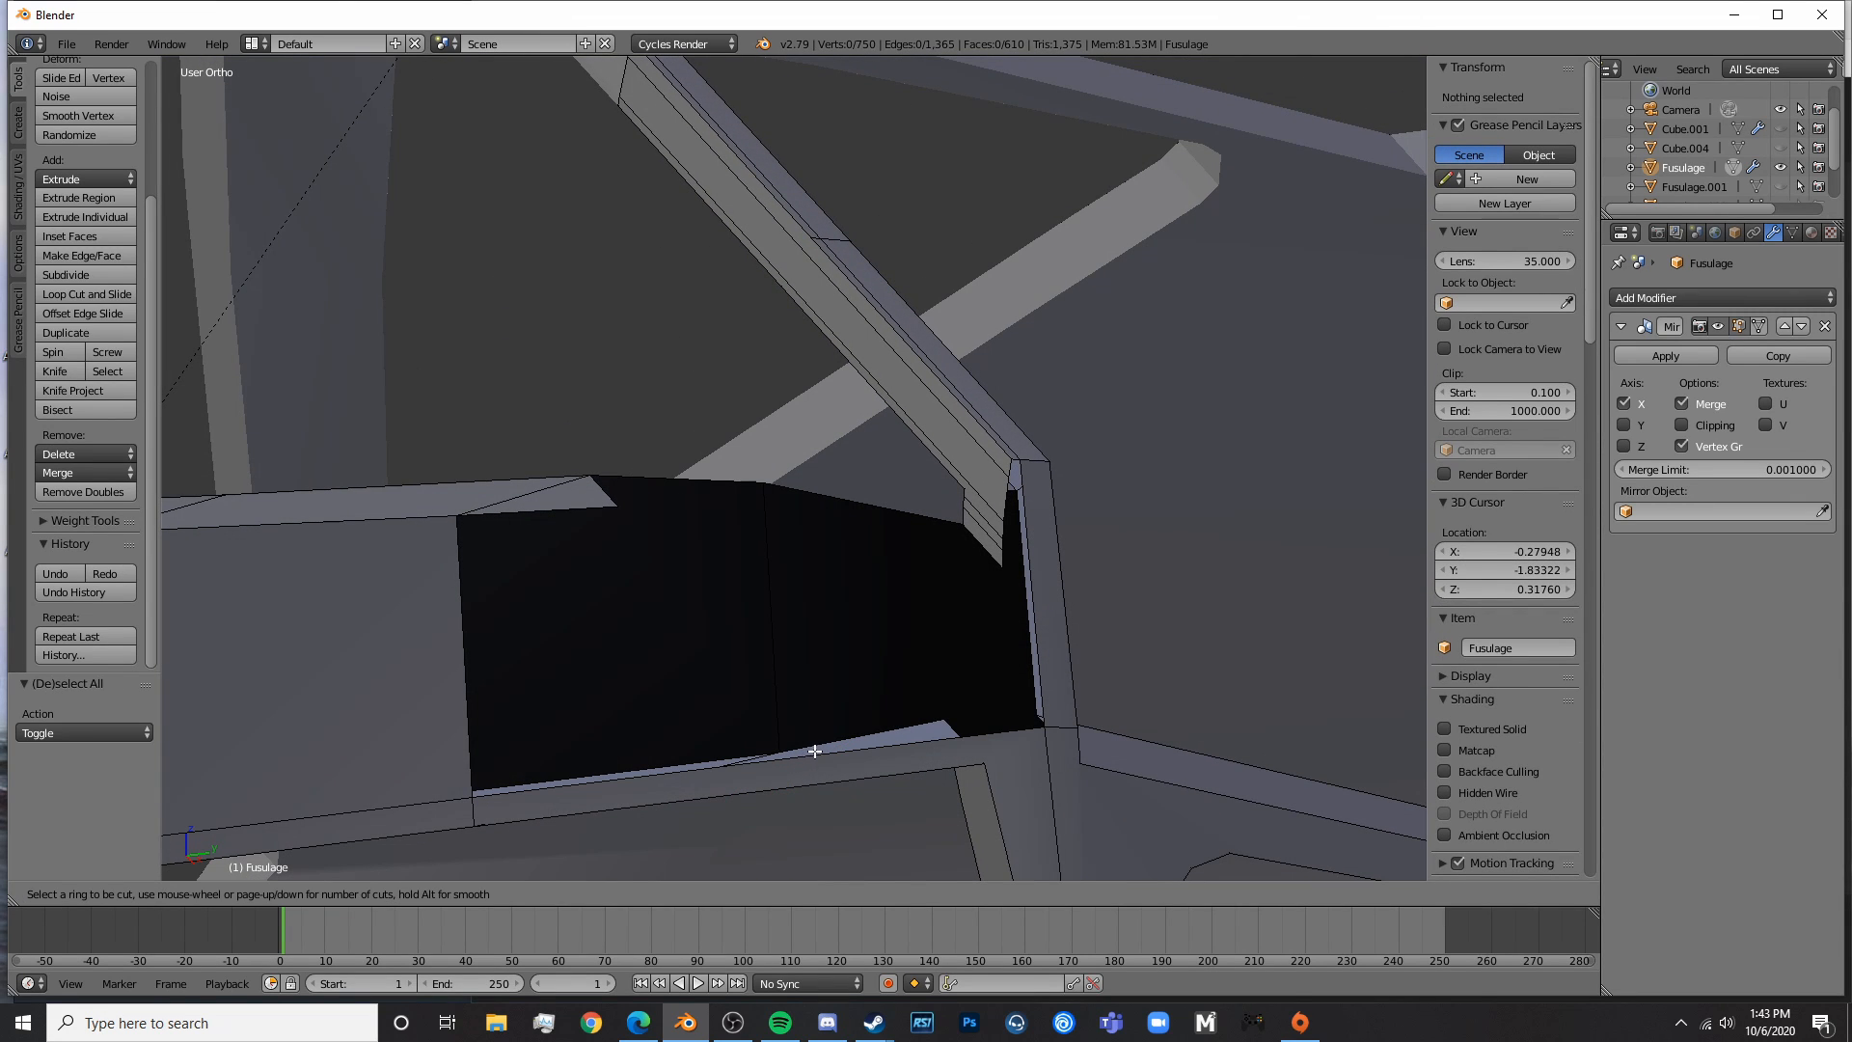
{"action": "key", "text": "Escape"}
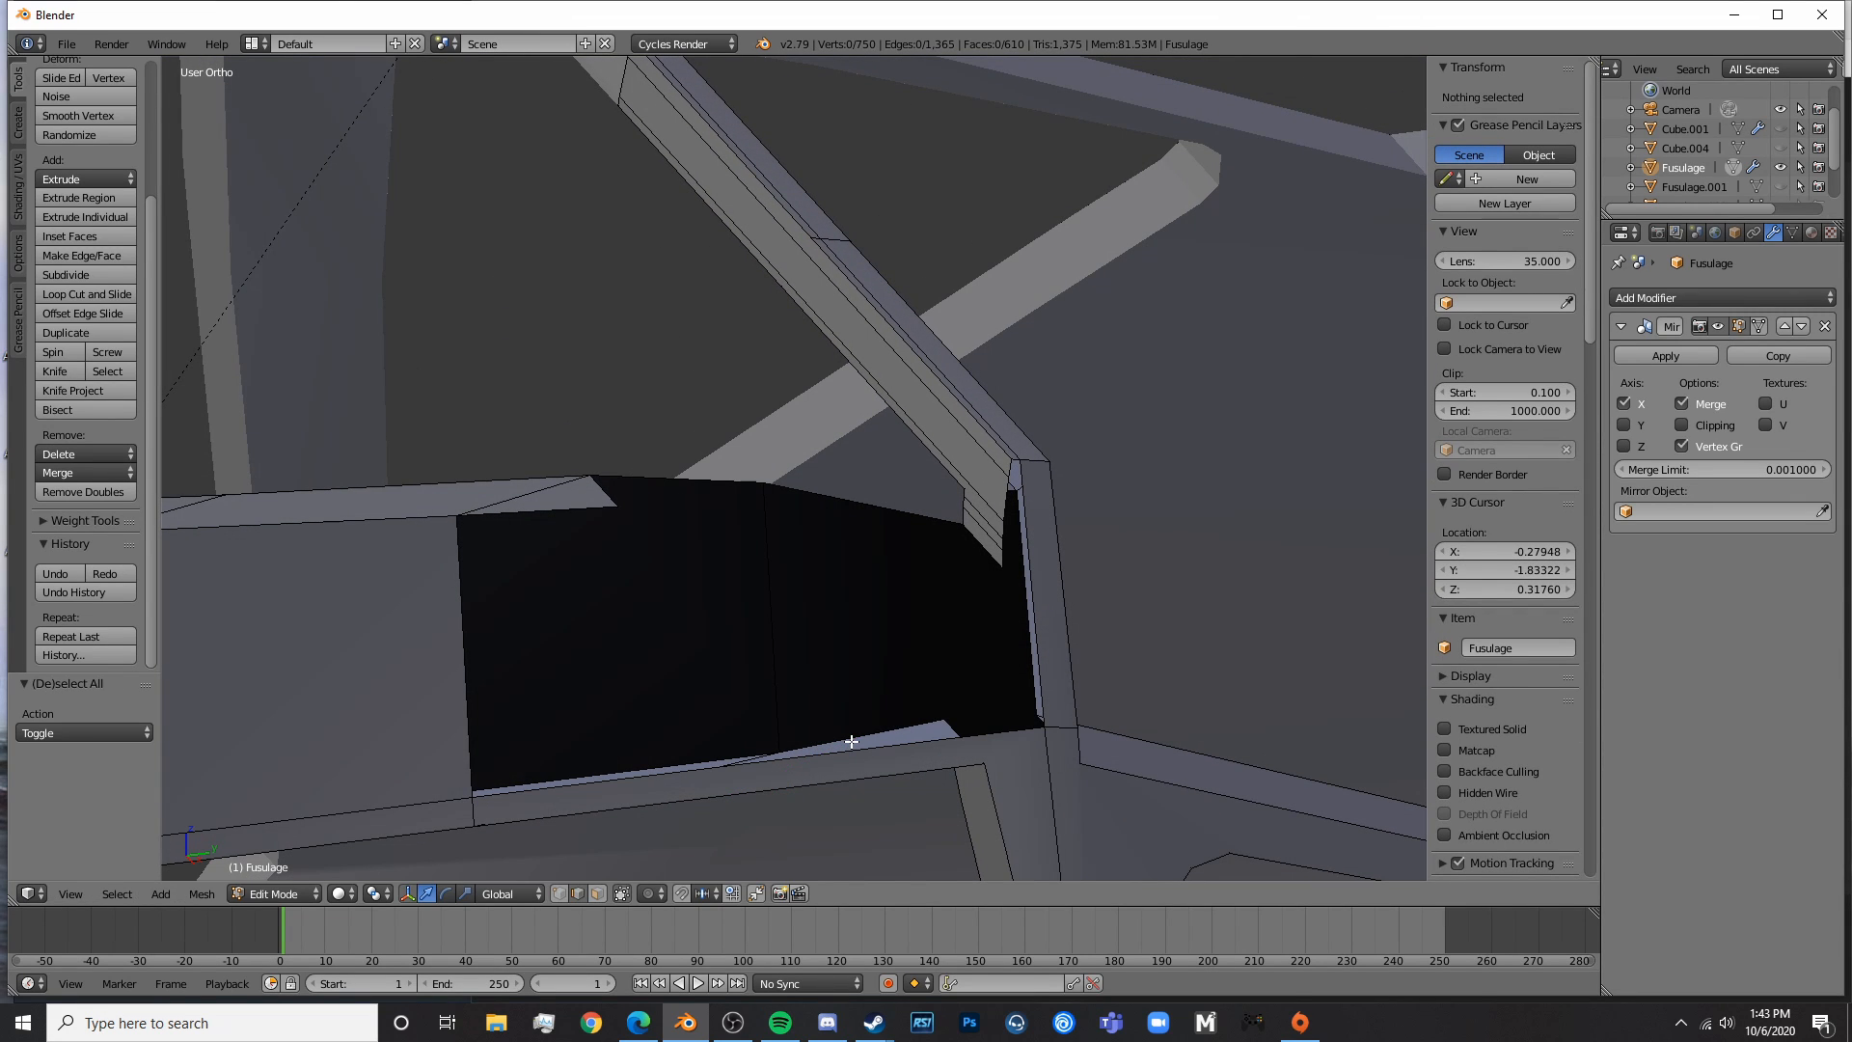
{"action": "key", "text": "ctrl+r"}
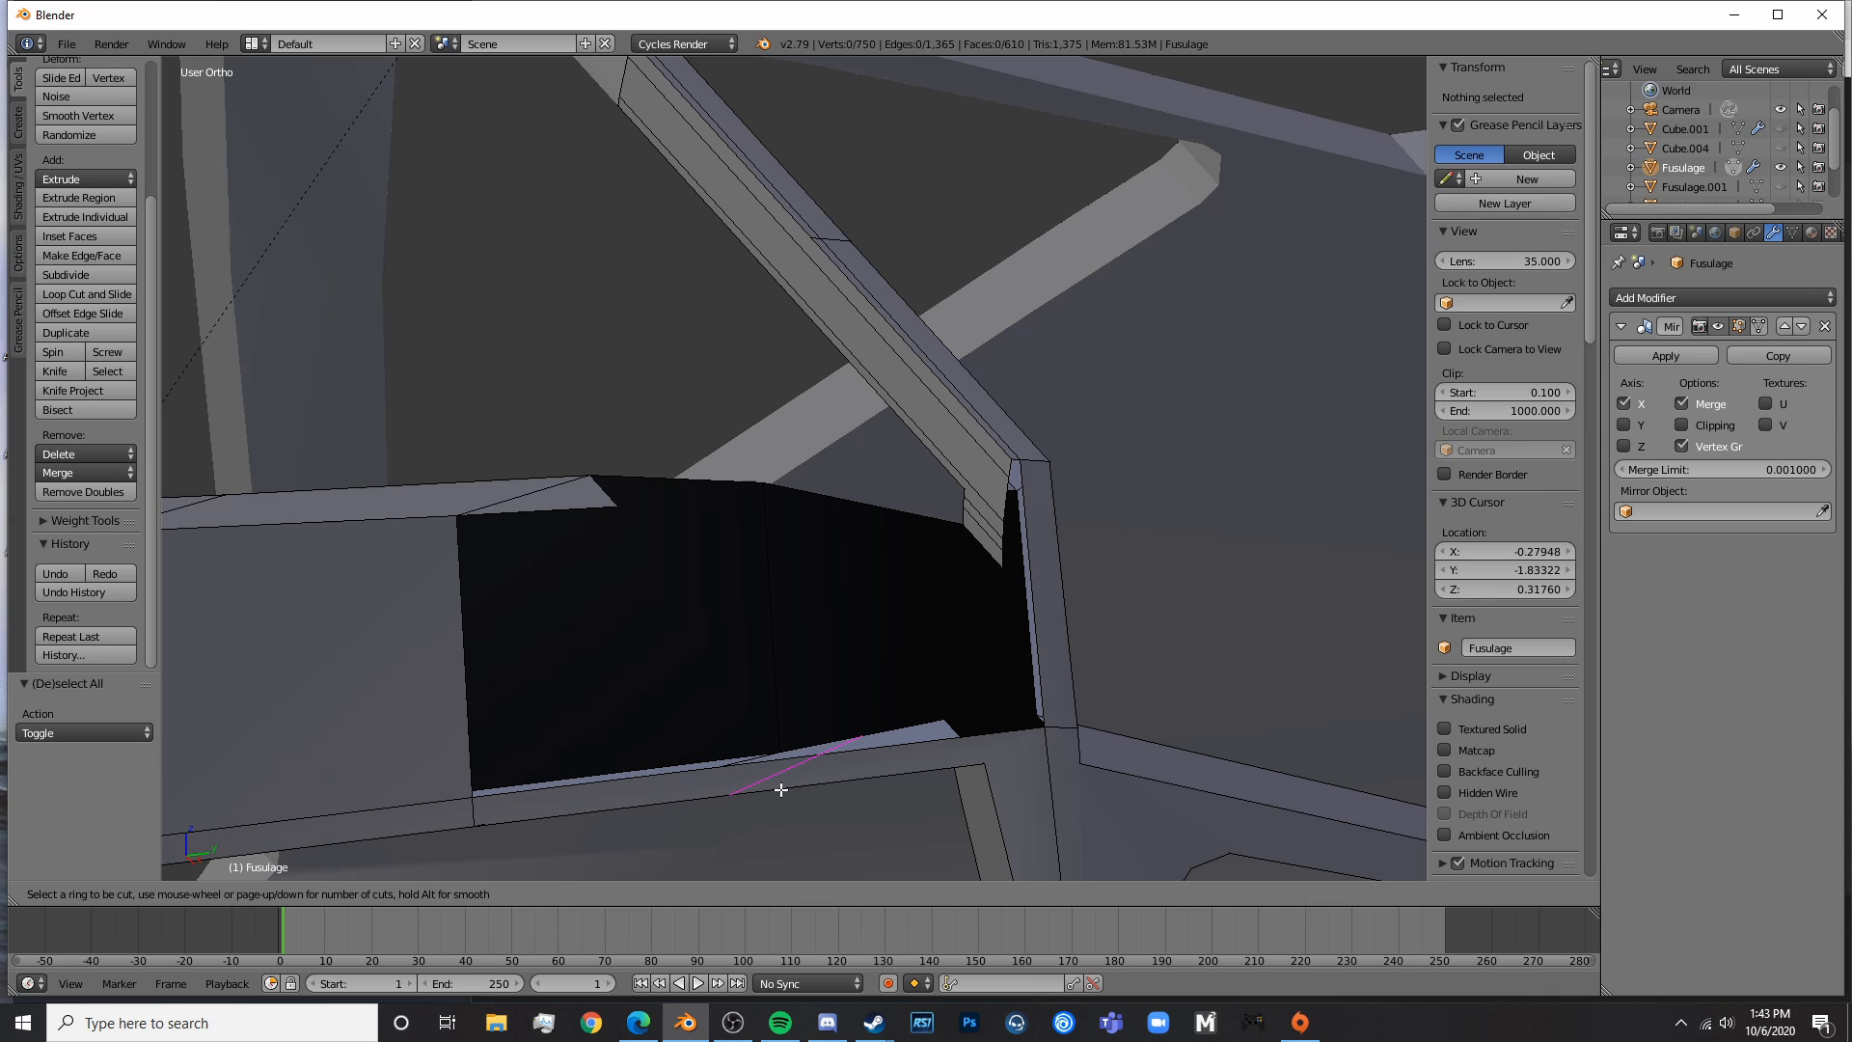
{"action": "key", "text": "Escape"}
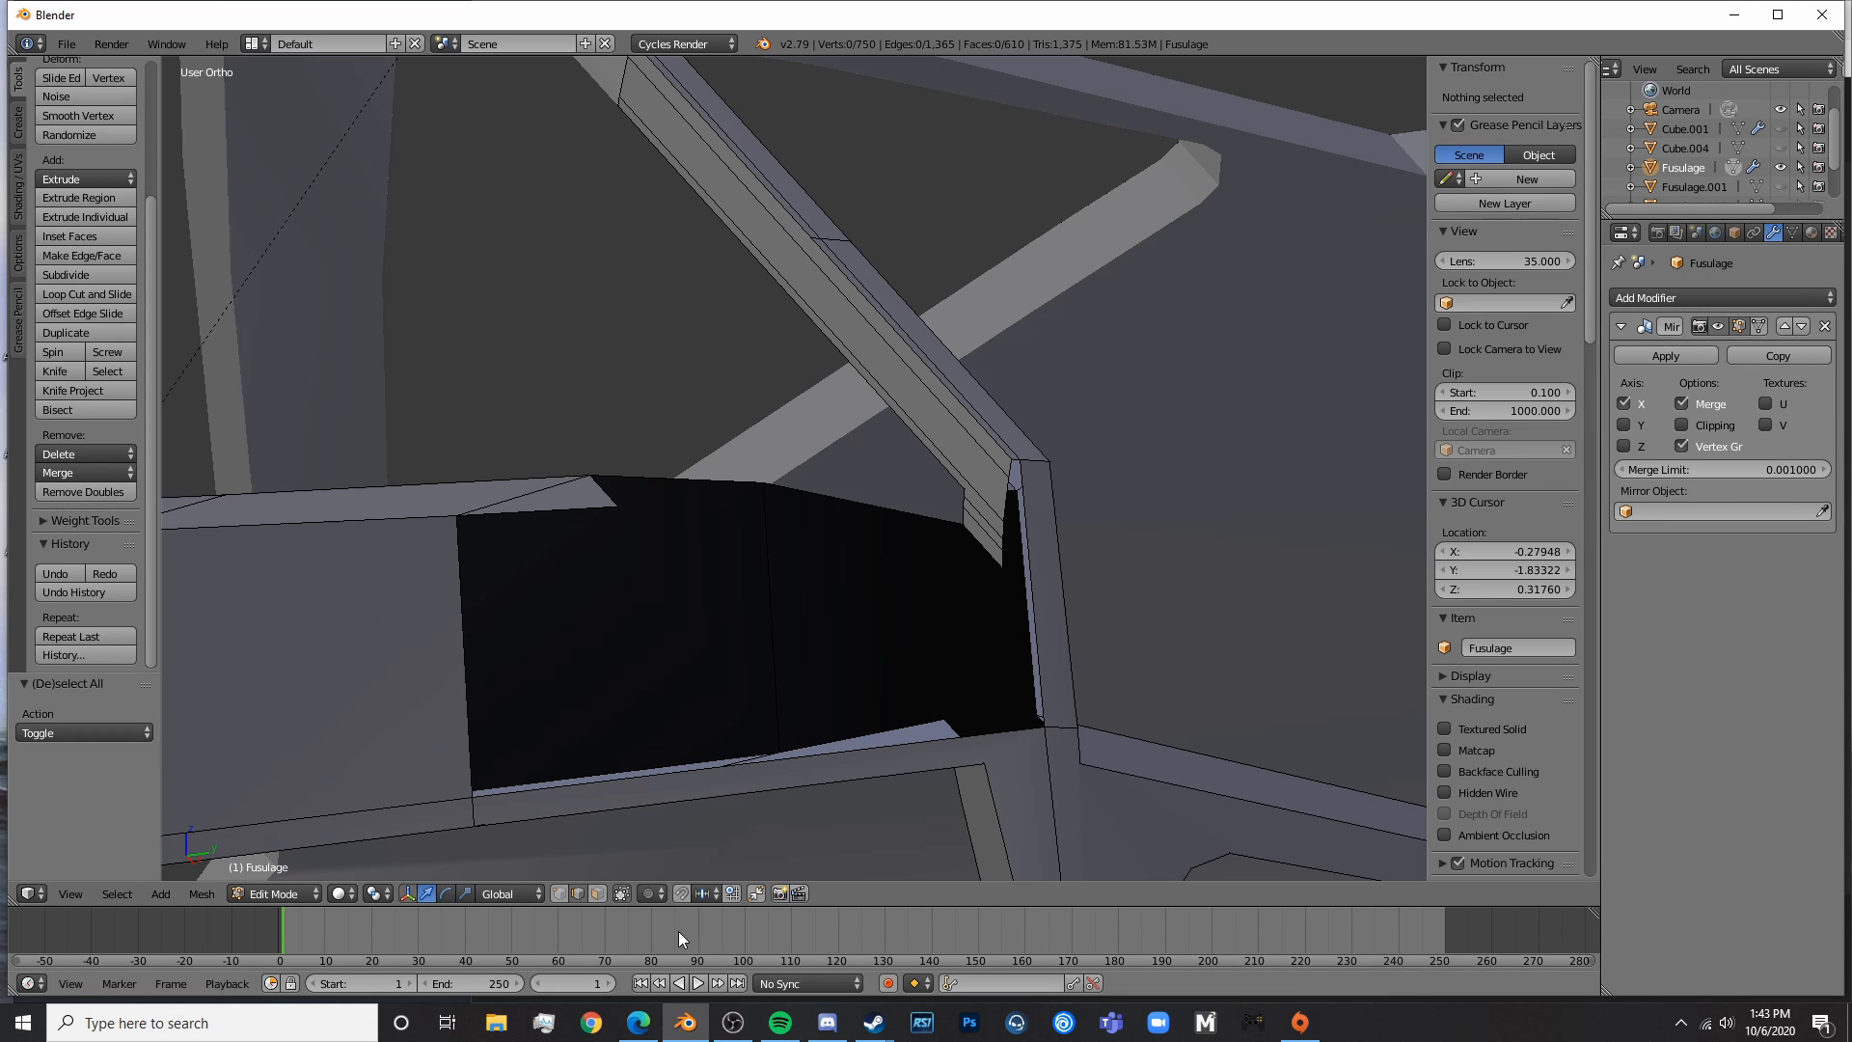
{"action": "right_click", "coordinate": [663, 777]}
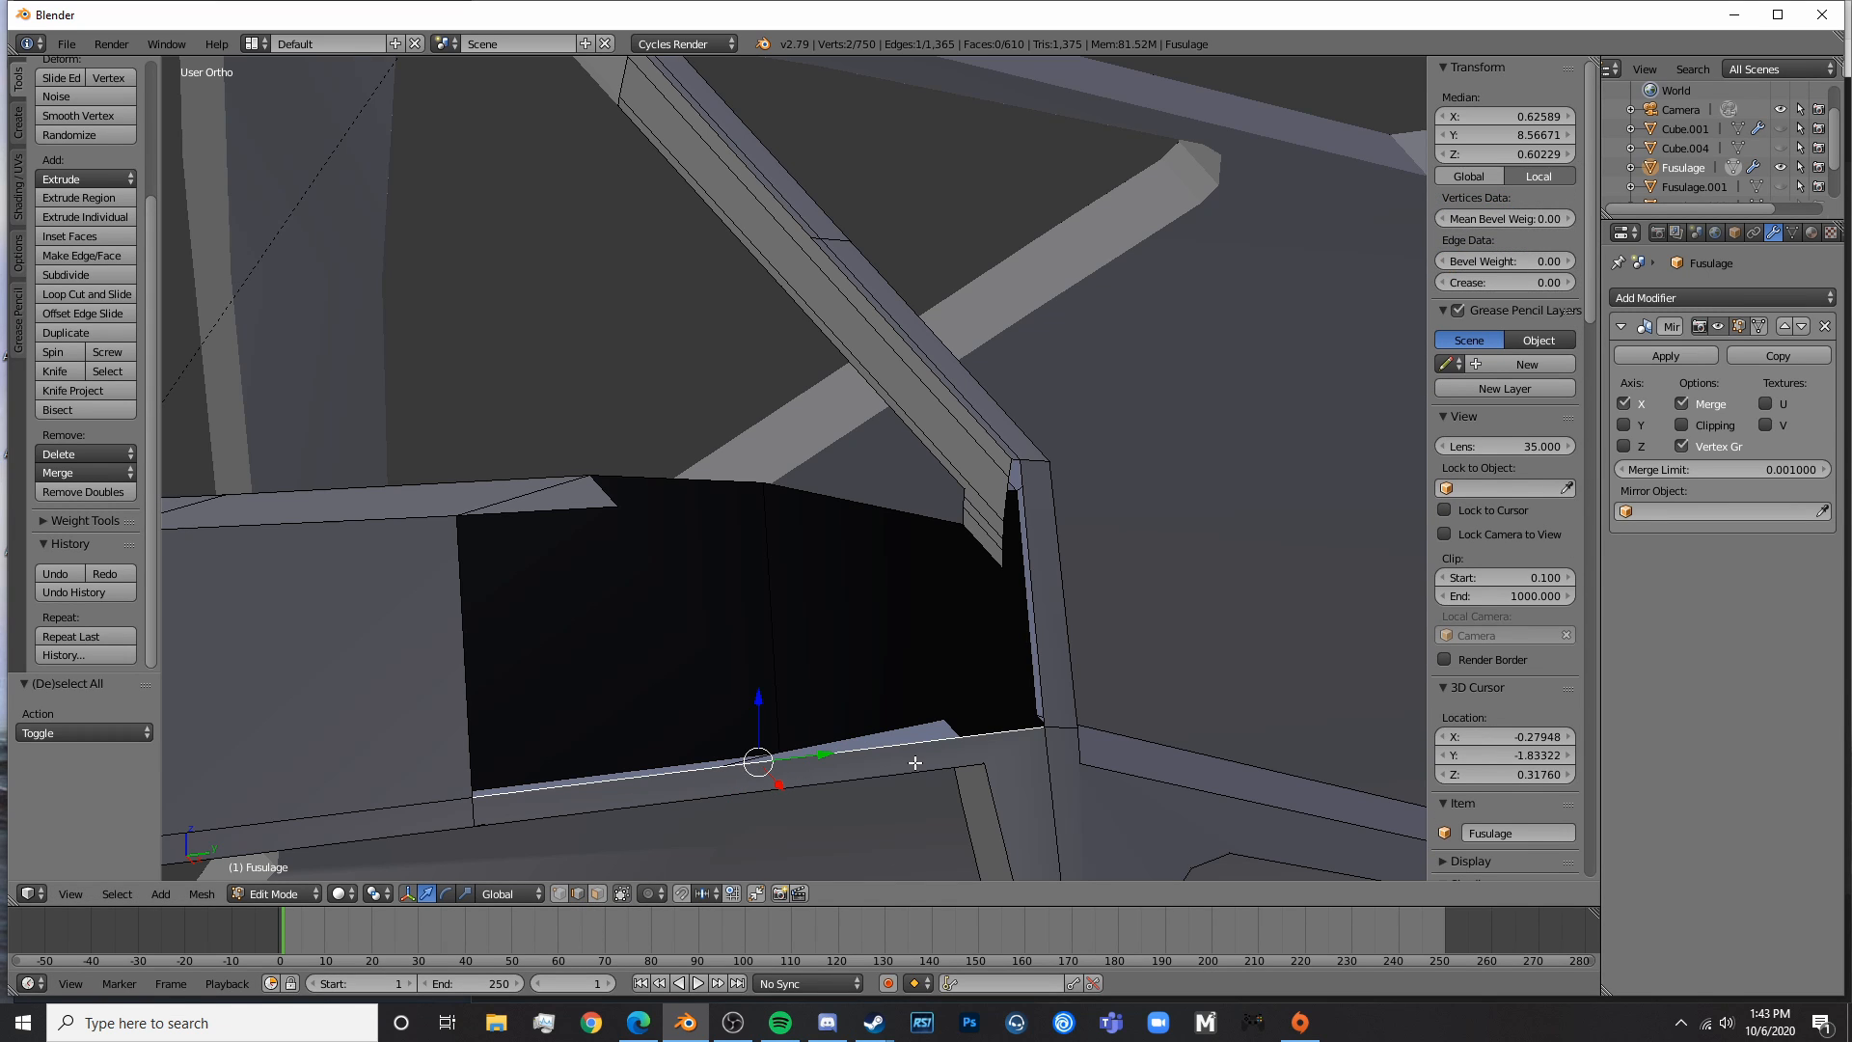
- Undo the edits back to before the side rail's outer face was selected for deletion
{"action": "key", "text": "ctrl+z"}
{"action": "key", "text": "ctrl+z"}
{"action": "key", "text": "ctrl+z"}
{"action": "key", "text": "ctrl+z"}
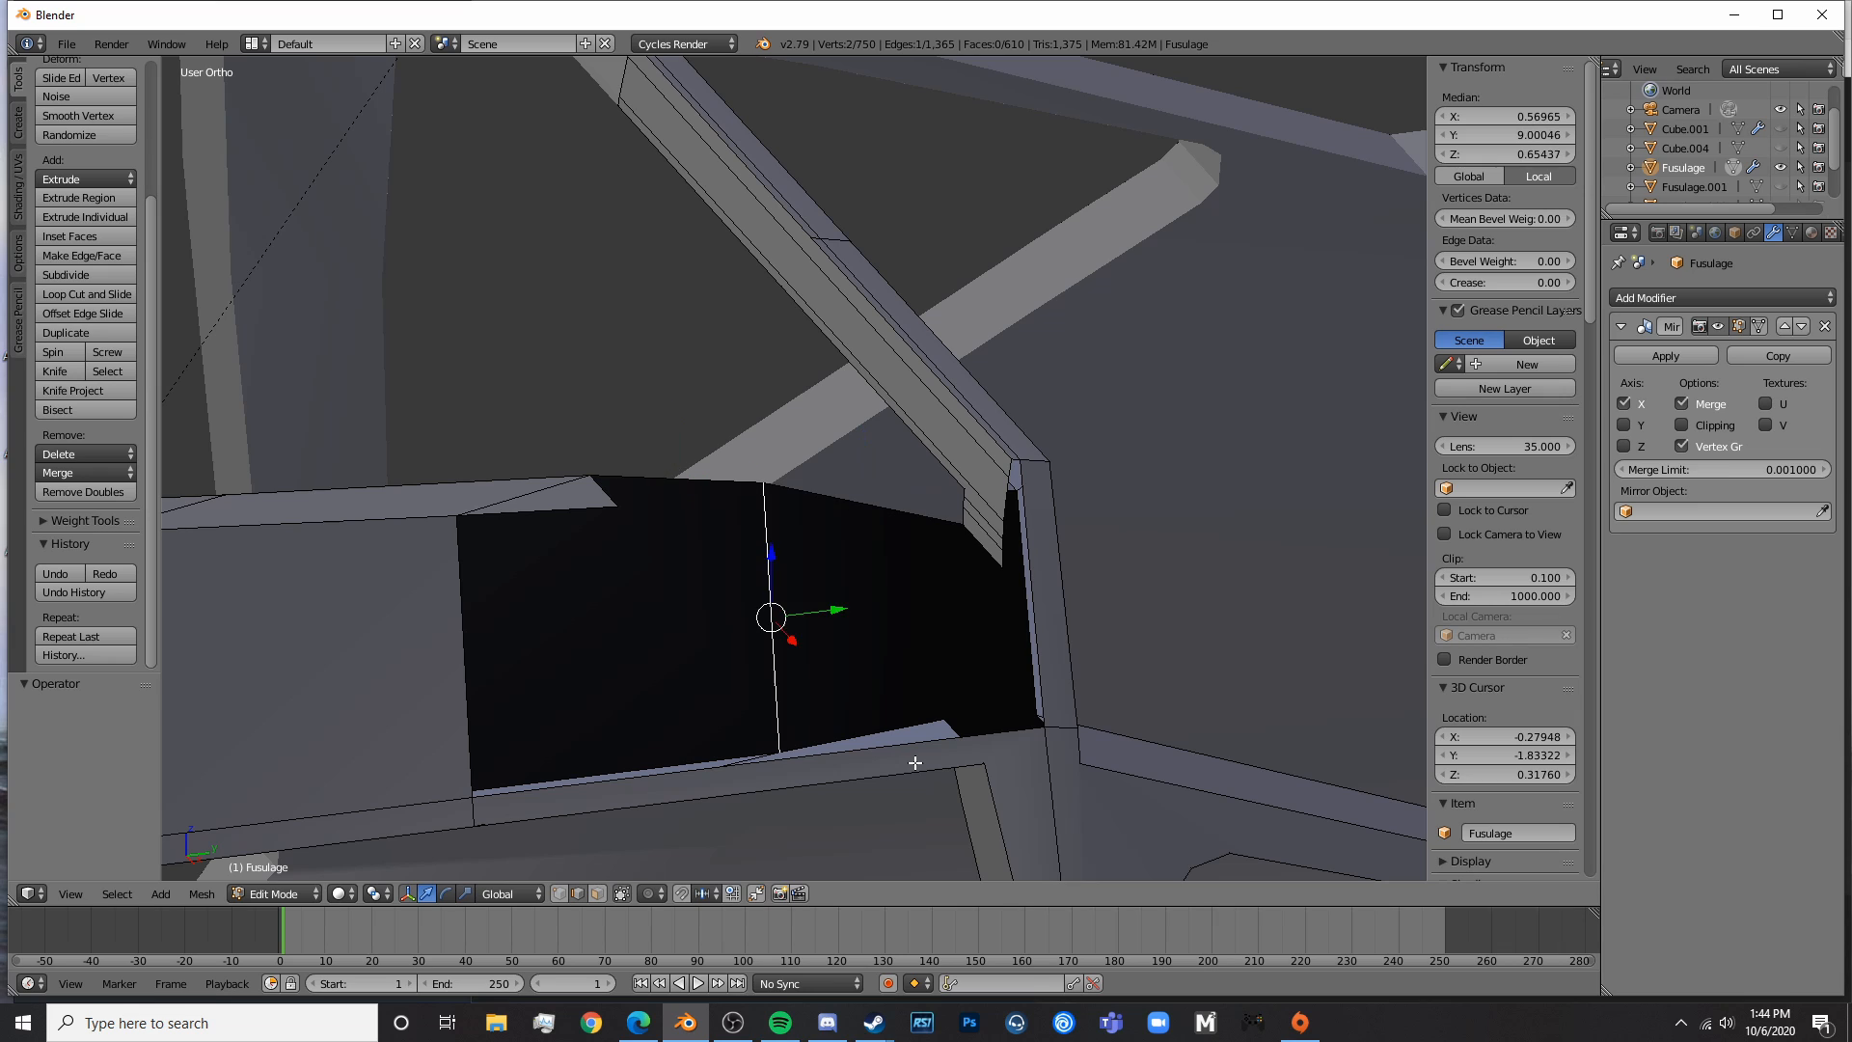
{"action": "key", "text": "ctrl+z"}
{"action": "key", "text": "ctrl+z"}
{"action": "key", "text": "ctrl+z"}
{"action": "key", "text": "ctrl+z"}
{"action": "key", "text": "ctrl+z"}
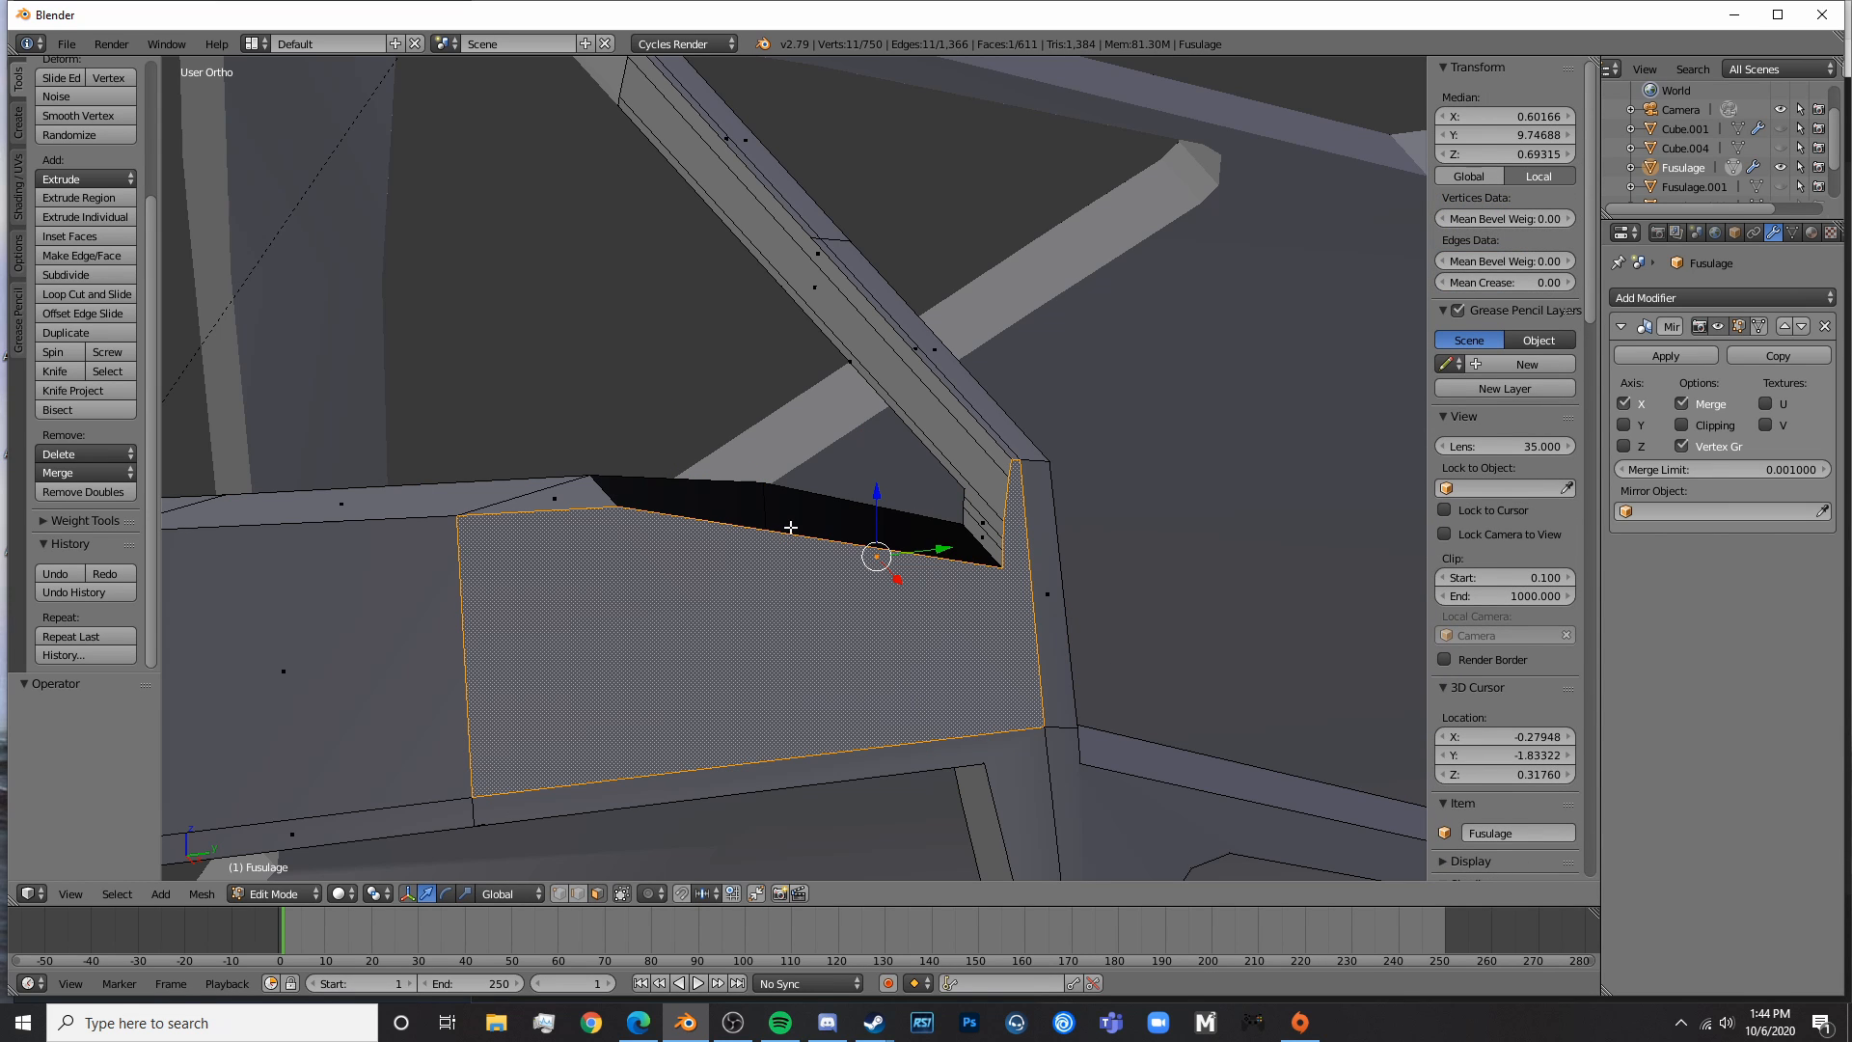
{"action": "key", "text": "ctrl+z"}
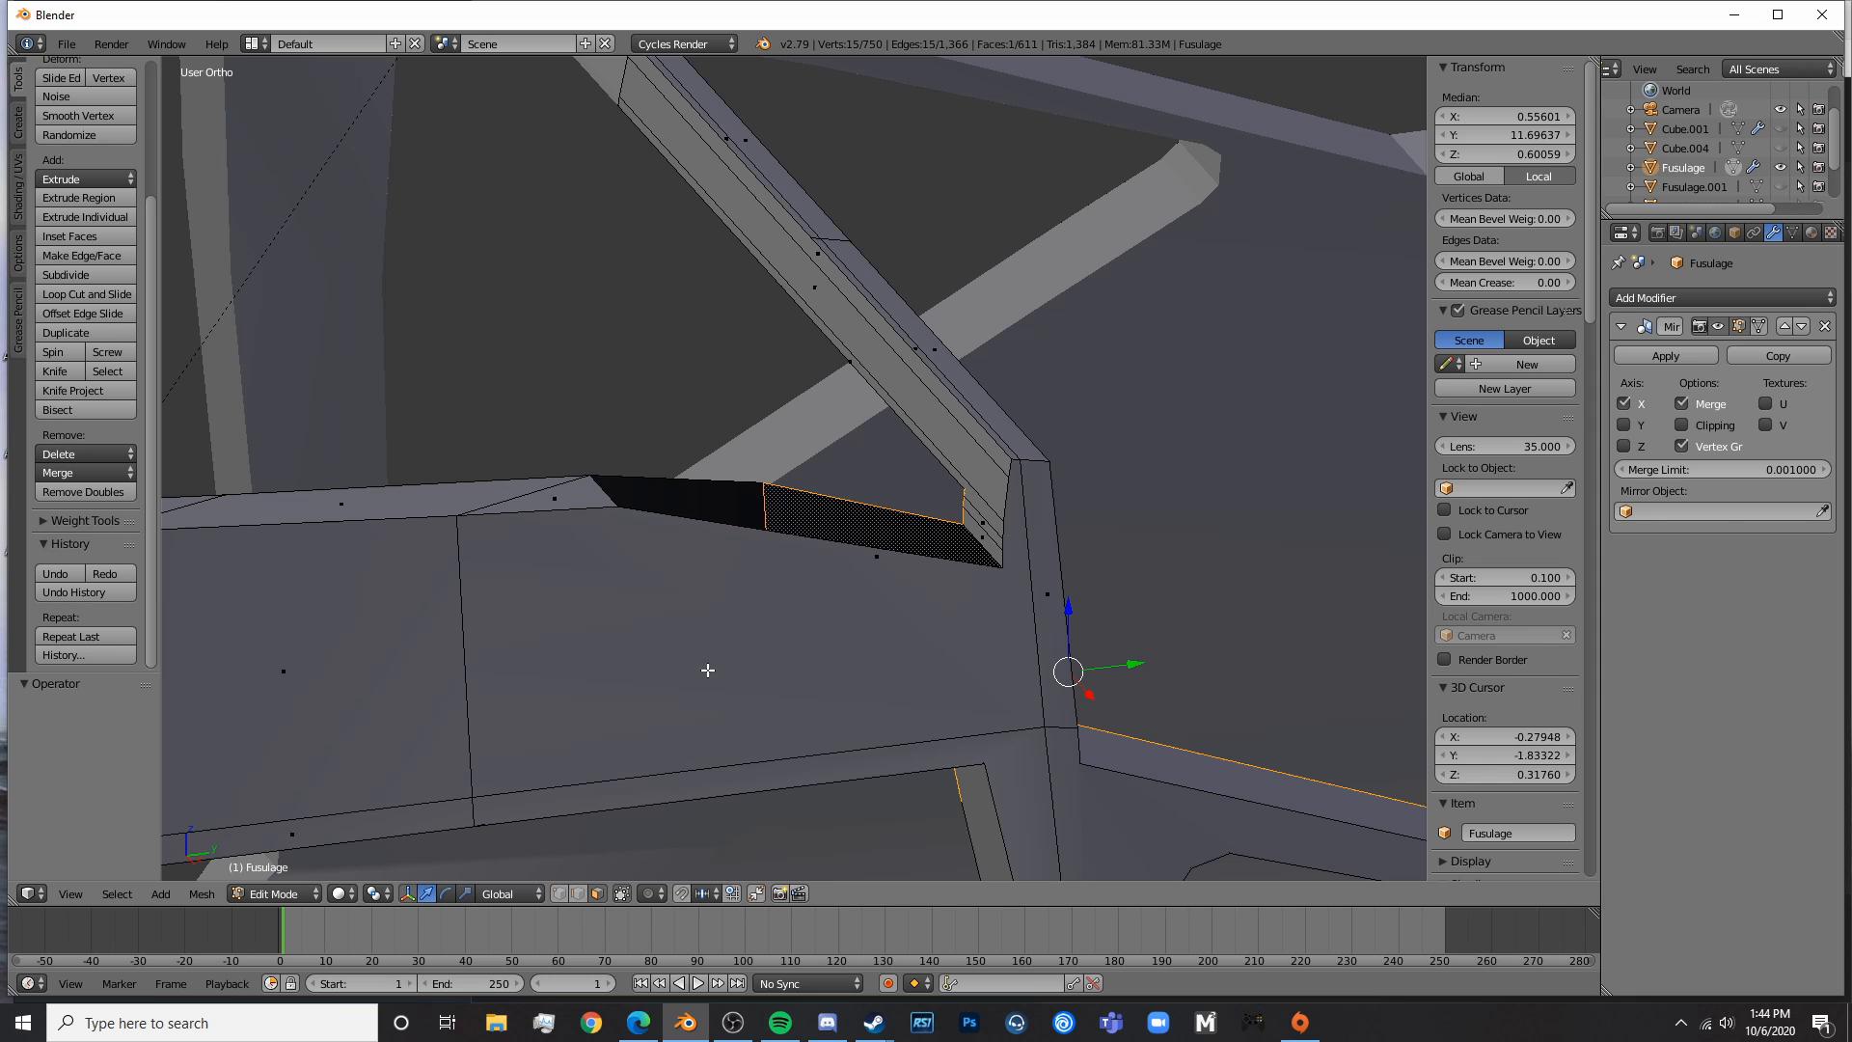
- Fill the front end of the side rail's top gap with a triangular face
{"action": "middle_click_drag", "start_coordinate": [708, 669], "coordinate": [951, 669]}
{"action": "right_click", "coordinate": [840, 509]}
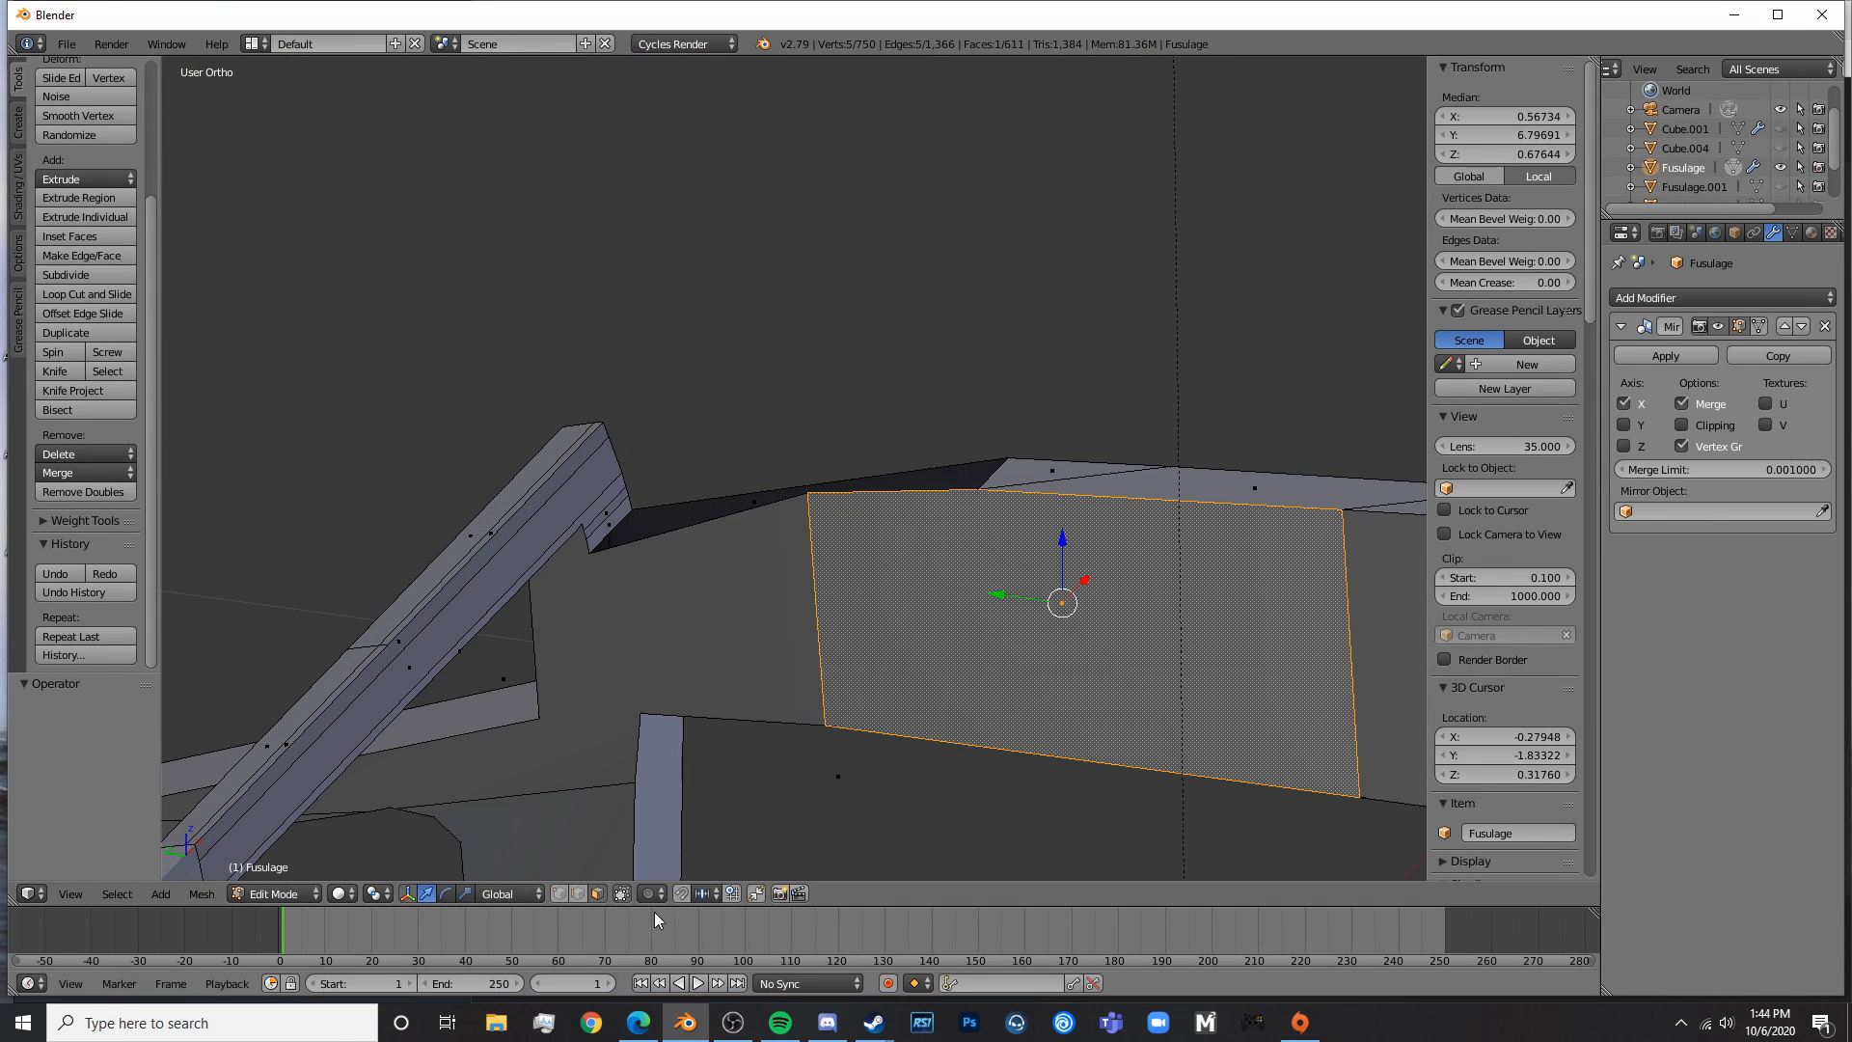
{"action": "right_click", "coordinate": [900, 484]}
{"action": "middle_click_drag", "start_coordinate": [905, 492], "coordinate": [1008, 540]}
{"action": "right_click", "coordinate": [984, 411], "text": "shift"}
{"action": "key", "text": "shift+f"}
{"action": "left_click", "coordinate": [827, 468]}
{"action": "key", "text": "f"}
{"action": "middle_click_drag", "start_coordinate": [826, 468], "coordinate": [806, 517]}
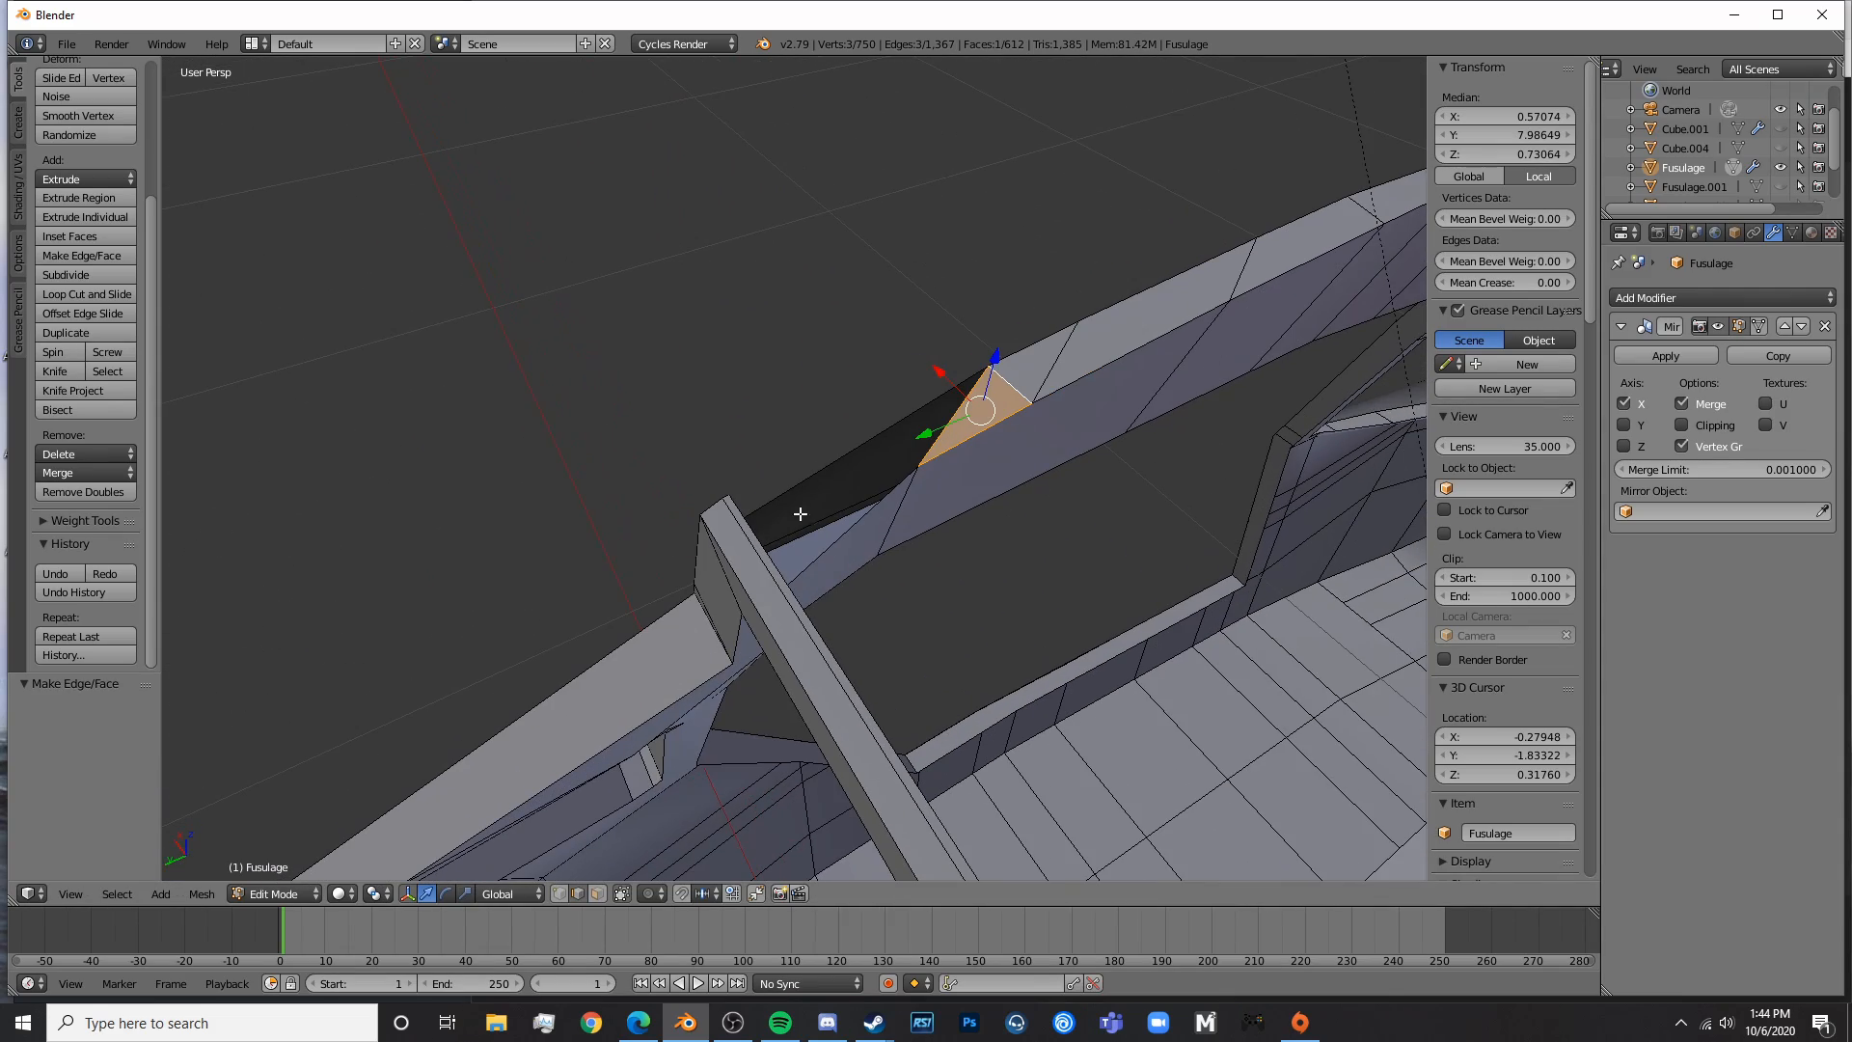
- Fill the remaining gap on top of the side rail toward the rear crossbar with a four-sided face
{"action": "right_click", "coordinate": [877, 435]}
{"action": "key", "text": "shift+f"}
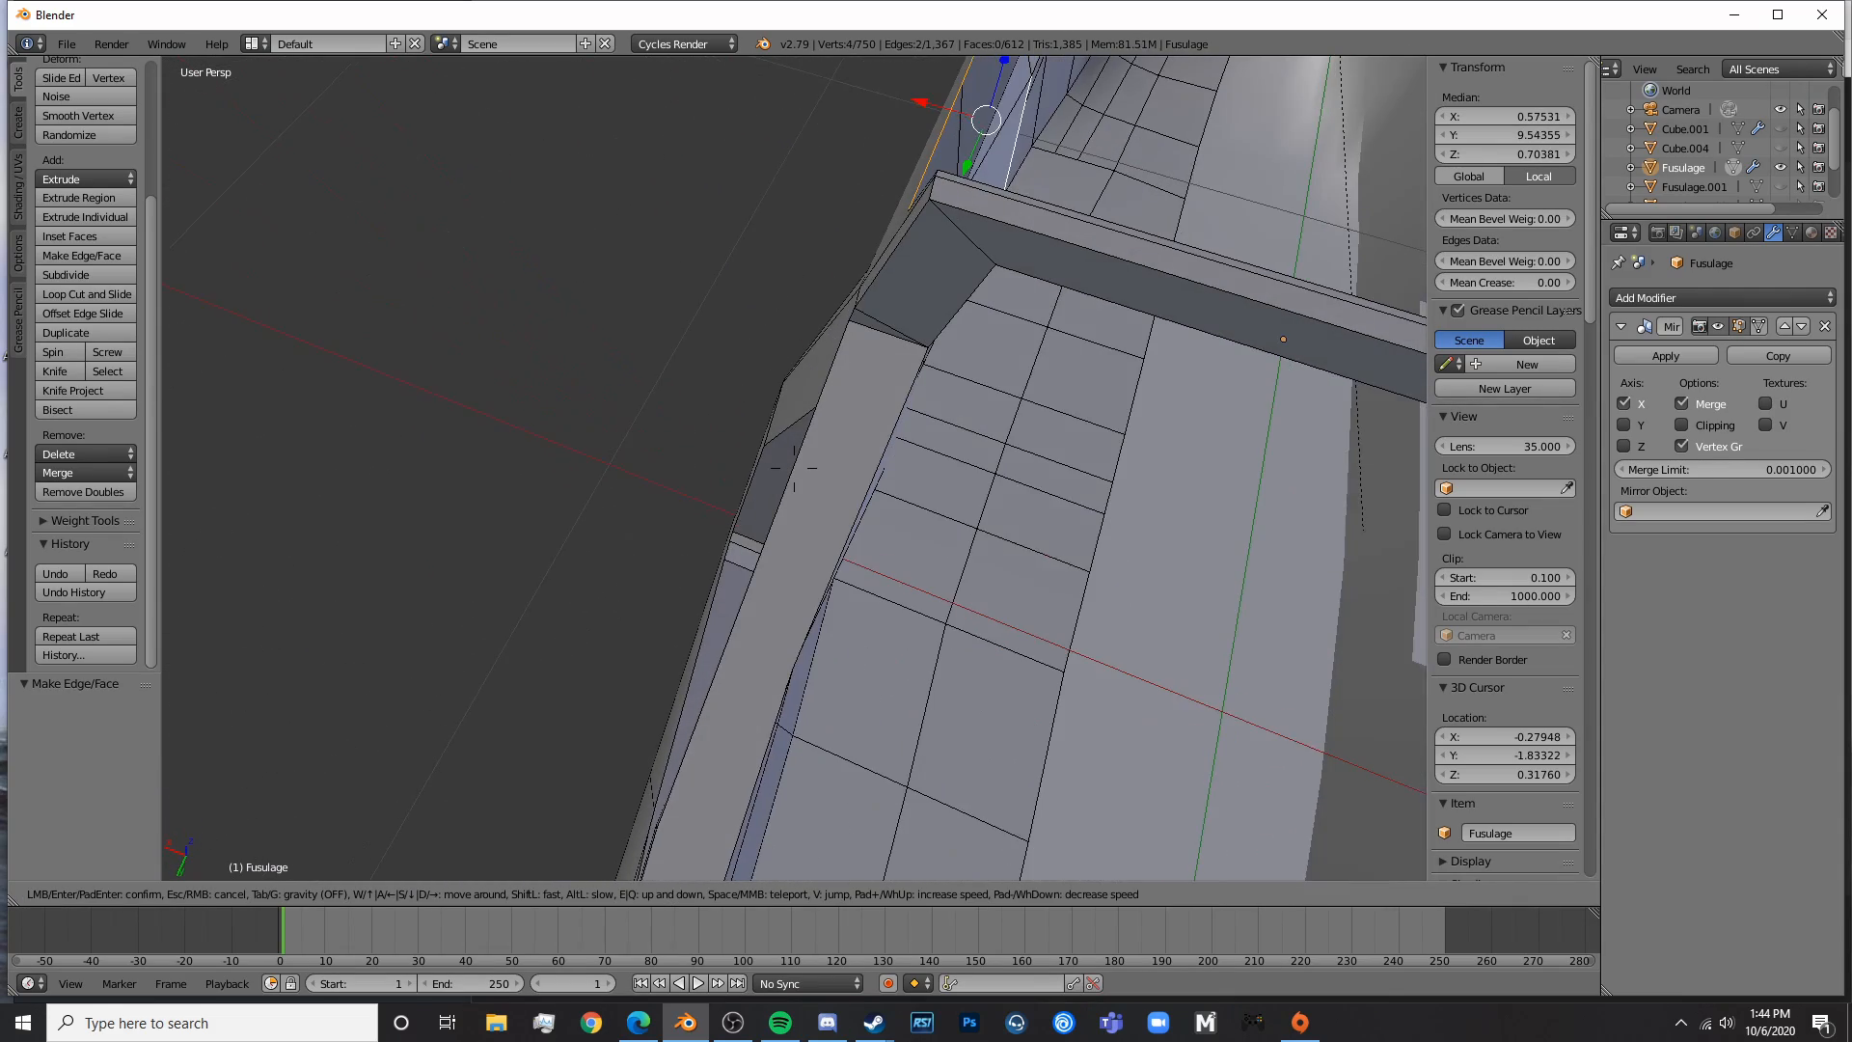
{"action": "left_click", "coordinate": [1054, 434]}
{"action": "key", "text": "f"}
{"action": "mouse_move", "coordinate": [1054, 434]}
{"action": "middle_mouse_down"}
{"action": "mouse_move", "coordinate": [714, 298]}
{"action": "mouse_move", "coordinate": [814, 363]}
{"action": "mouse_move", "coordinate": [860, 528]}
{"action": "mouse_move", "coordinate": [659, 567]}
{"action": "mouse_move", "coordinate": [947, 523]}
{"action": "mouse_move", "coordinate": [711, 565]}
{"action": "mouse_move", "coordinate": [673, 466]}
{"action": "middle_mouse_up"}
- Unhide the Cube.001 object in rendered shading and rename it Wing
{"action": "key", "text": "Tab"}
{"action": "key", "text": "shift+z"}
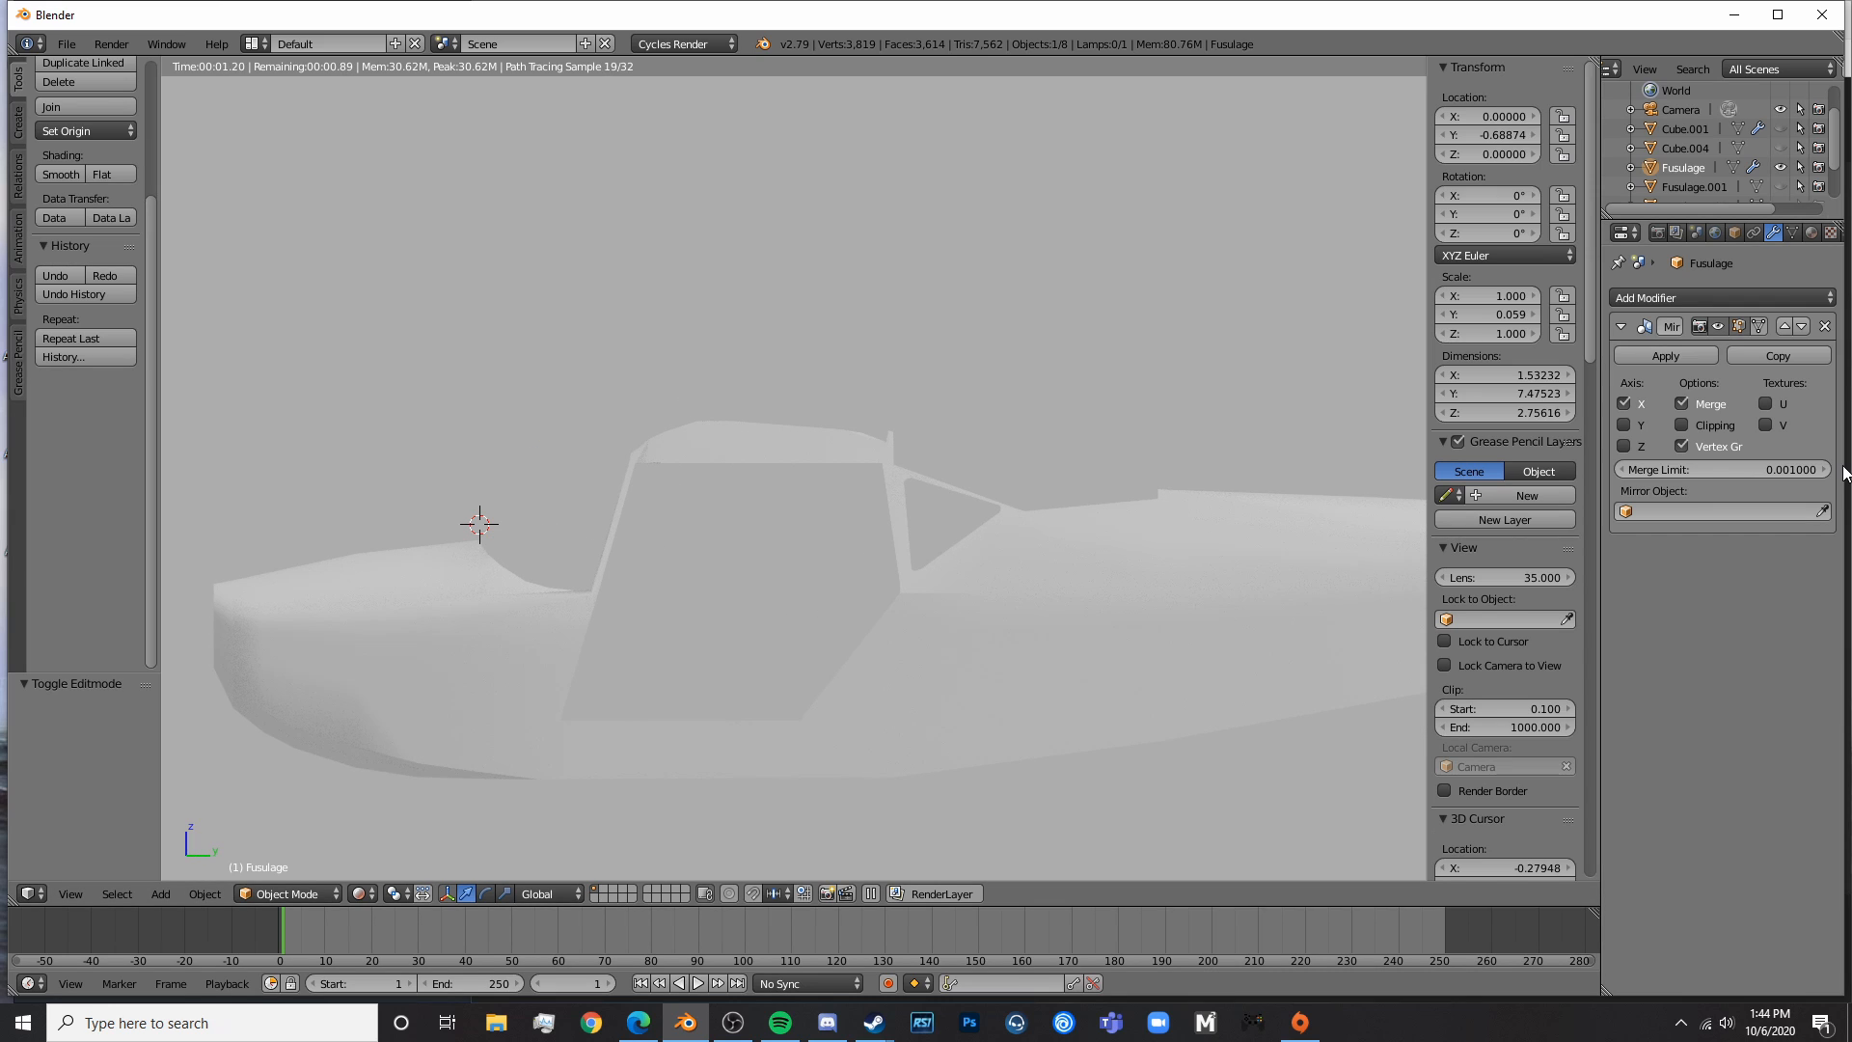
{"action": "scroll", "coordinate": [1734, 198], "scroll_direction": "up", "scroll_amount": 2}
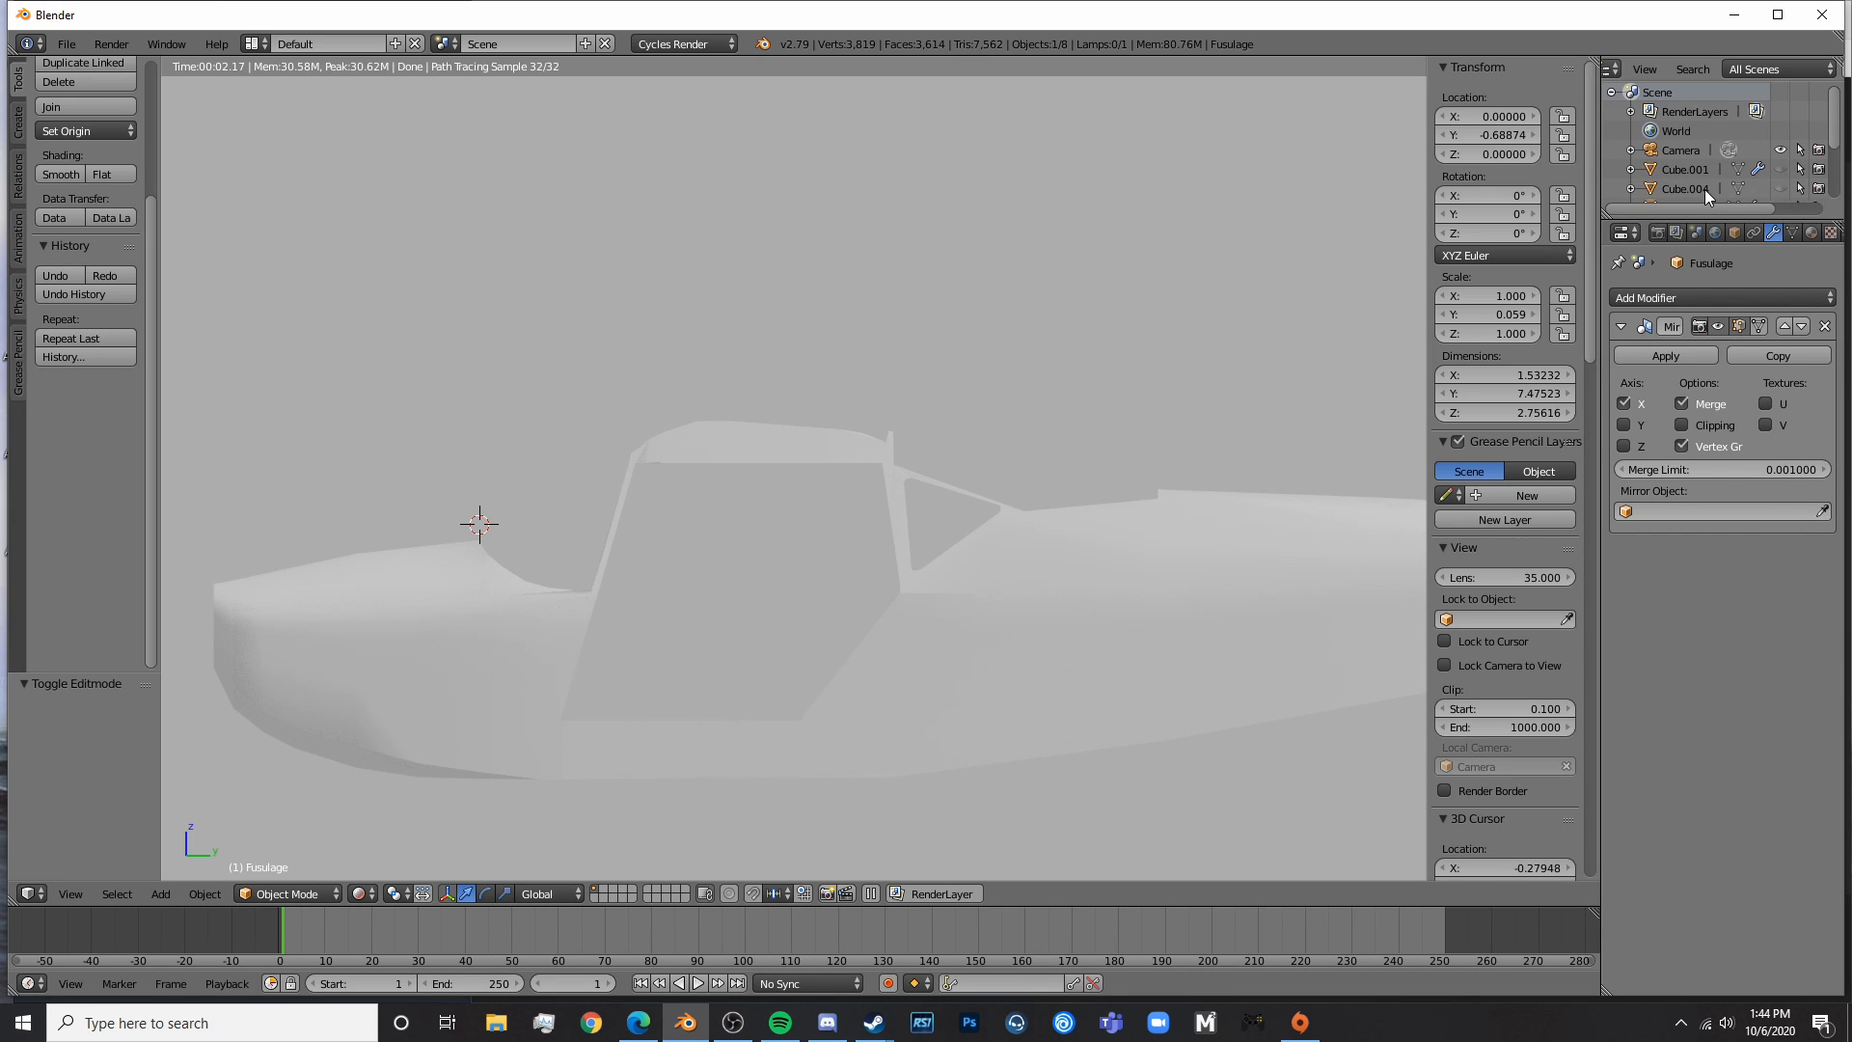
{"action": "scroll", "coordinate": [1704, 189], "scroll_direction": "down", "scroll_amount": 3}
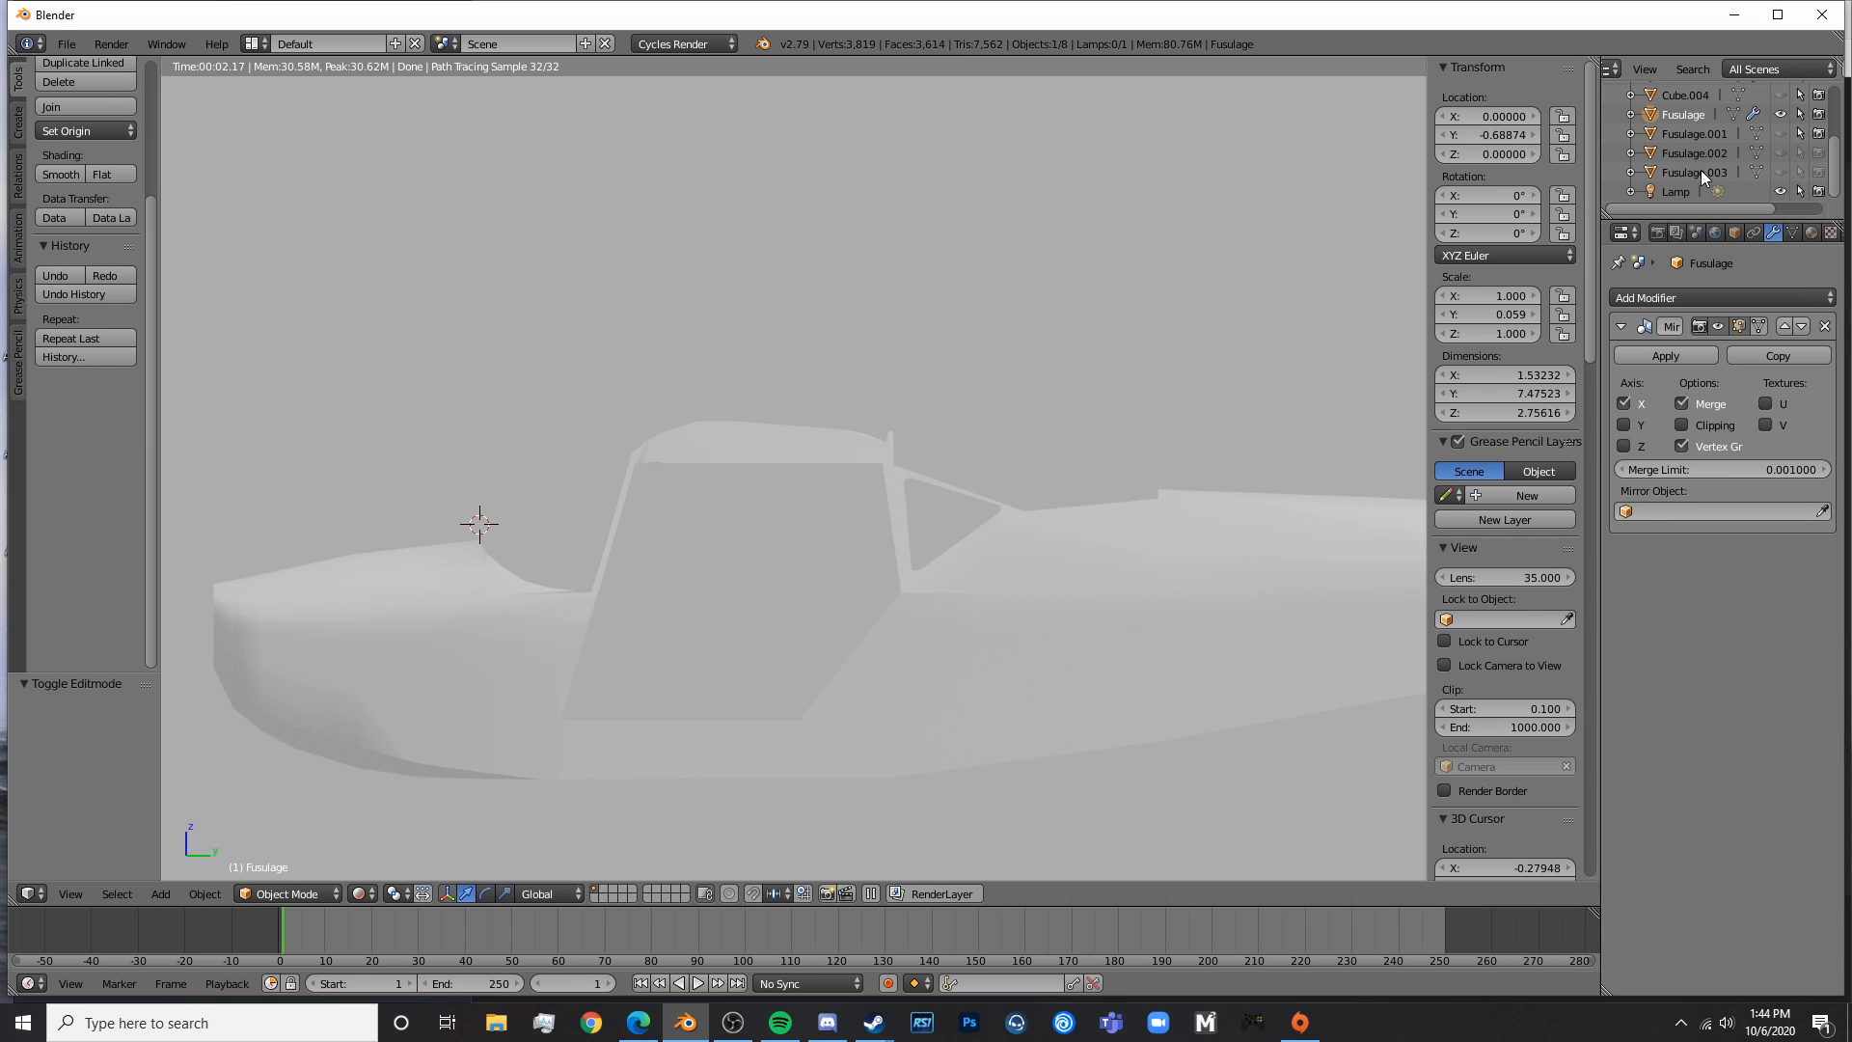
{"action": "scroll", "coordinate": [1698, 164], "scroll_direction": "up", "scroll_amount": 2}
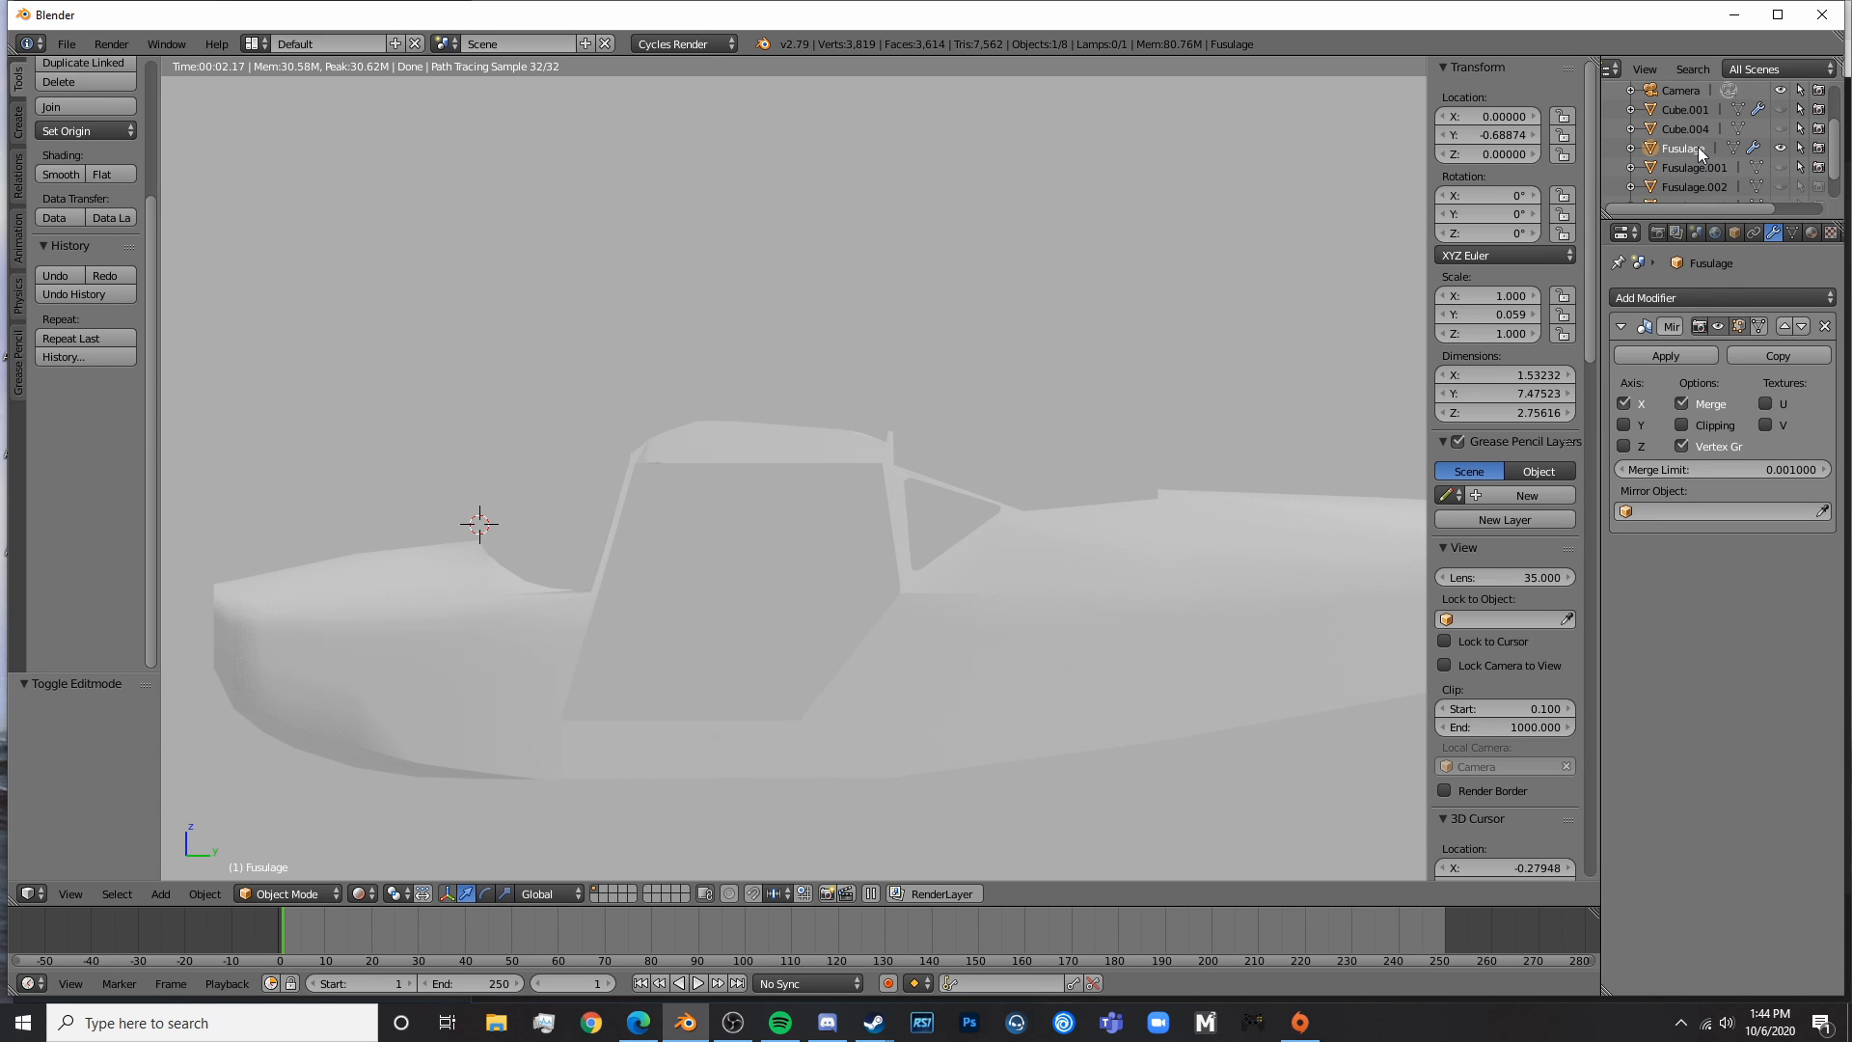
{"action": "left_click", "coordinate": [1777, 127]}
{"action": "left_click", "coordinate": [1776, 127]}
{"action": "left_click", "coordinate": [1782, 111]}
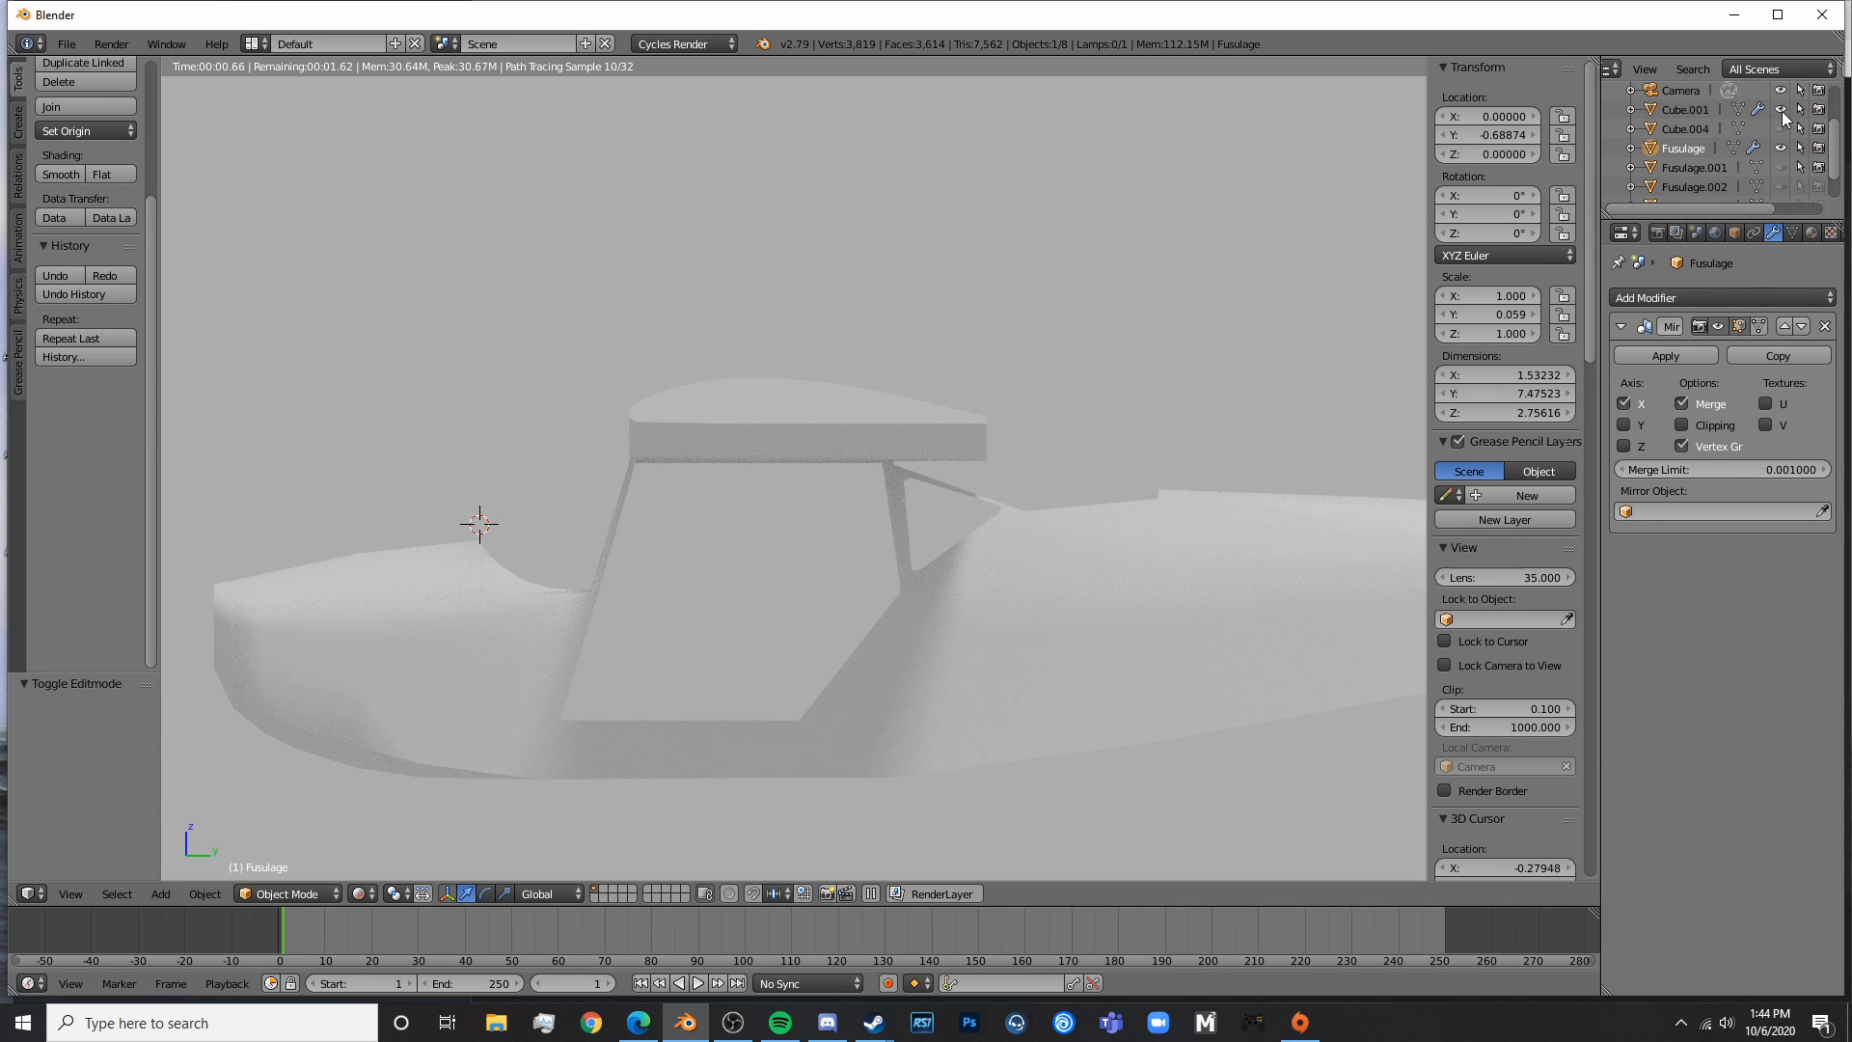
{"action": "double_click", "coordinate": [1688, 109]}
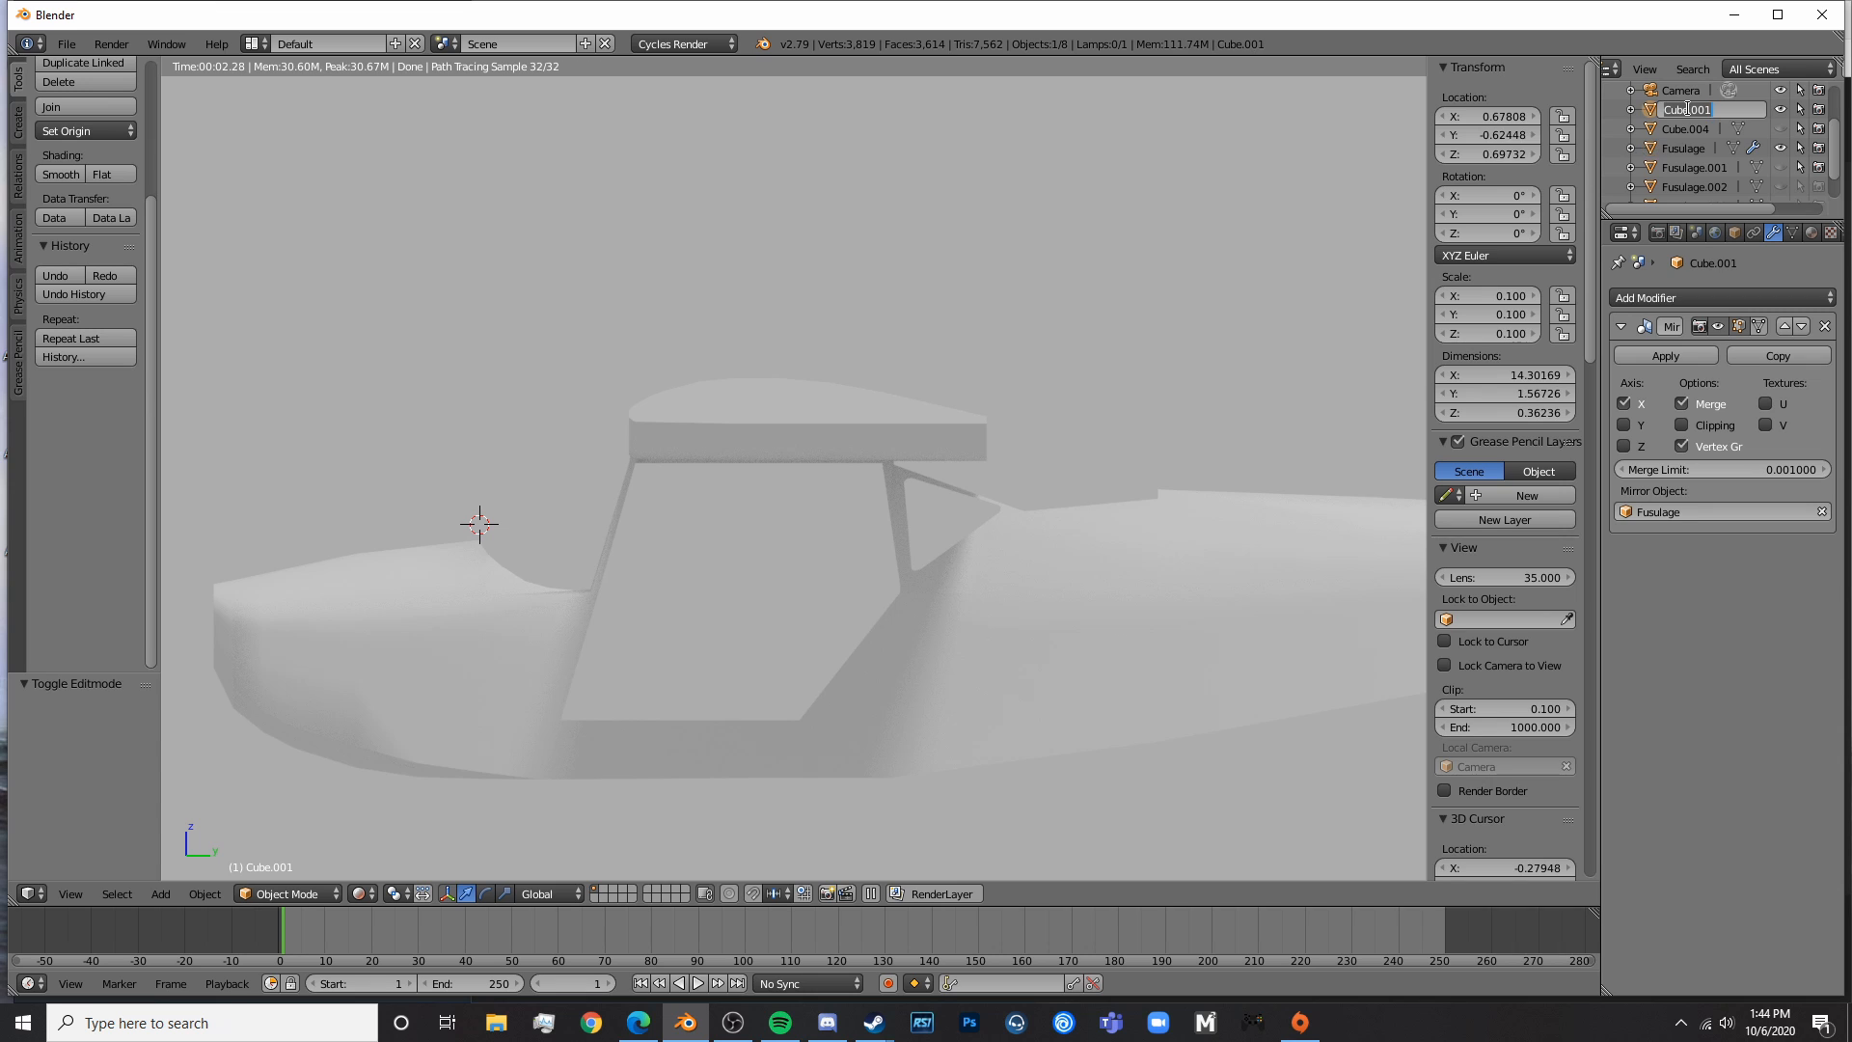
- Inspect how the canopy frame's side rail fits against the wing root in solid shading
{"action": "scroll", "coordinate": [762, 632], "scroll_direction": "down", "scroll_amount": 2}
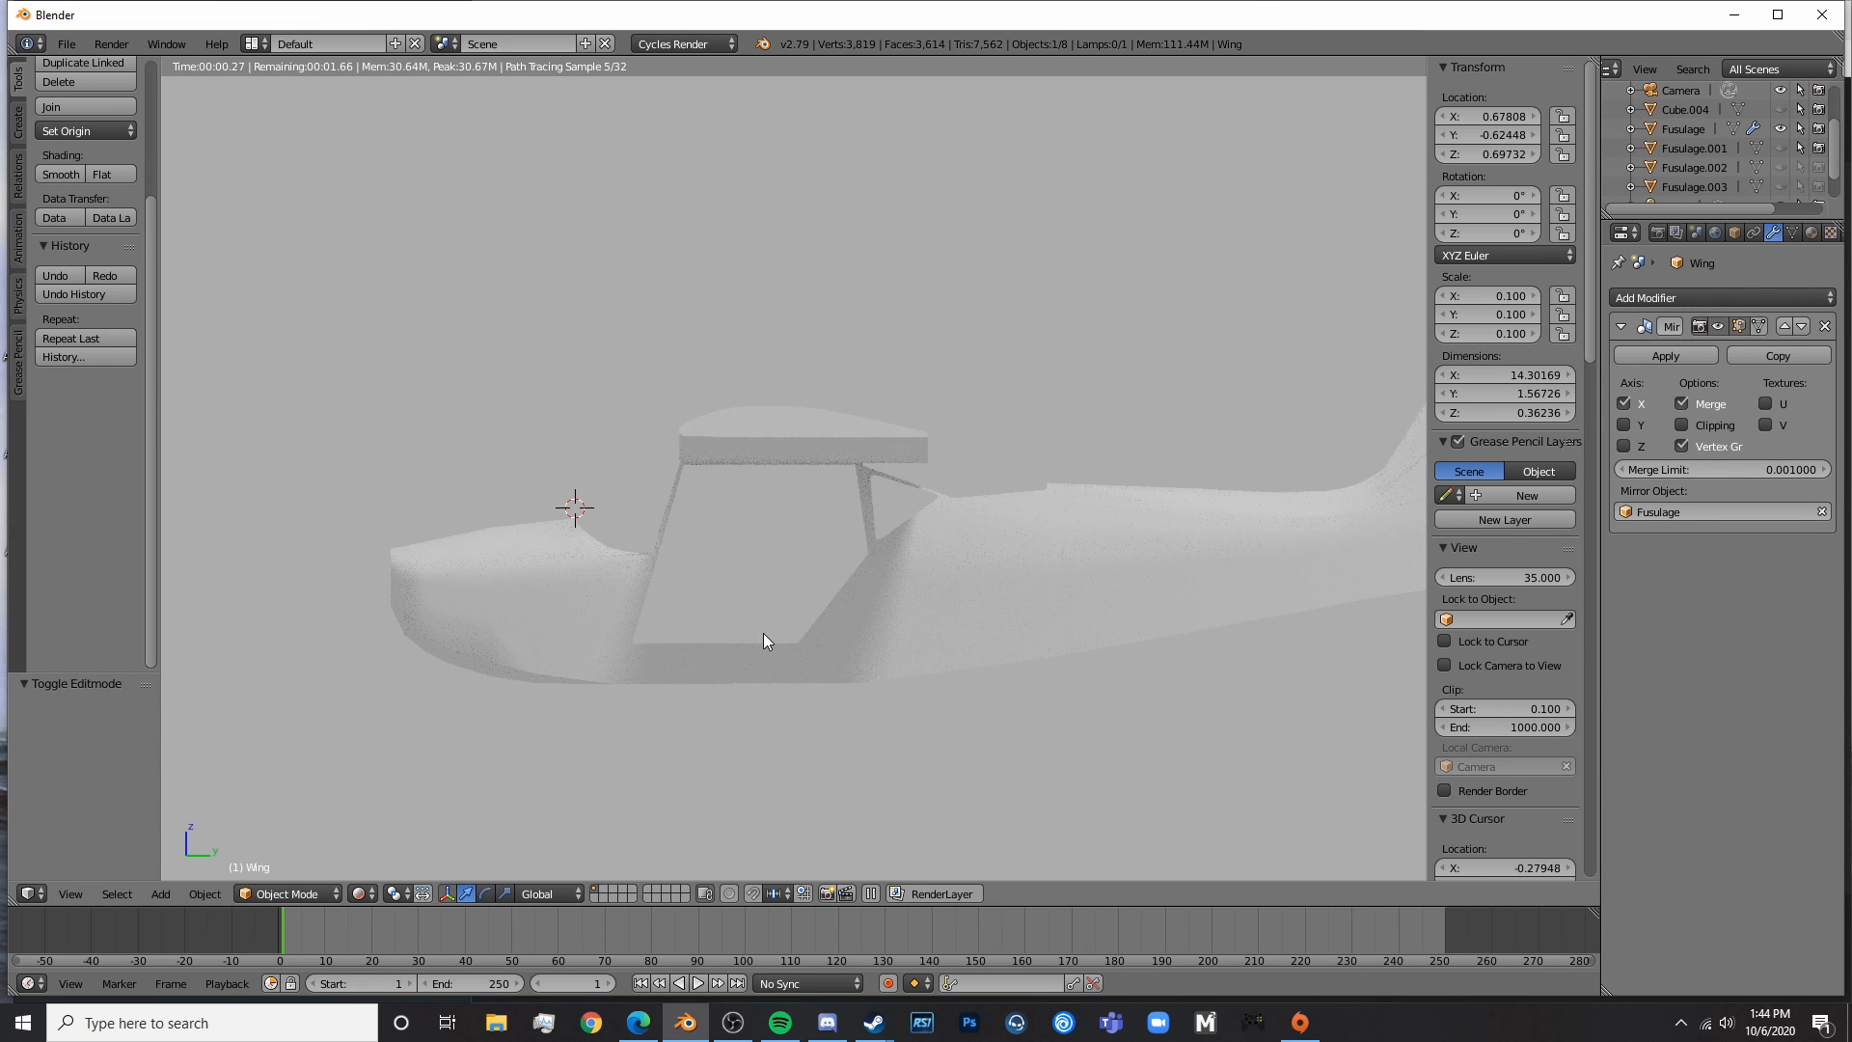
{"action": "middle_click_drag", "start_coordinate": [762, 633], "coordinate": [848, 507]}
{"action": "key", "text": "shift+z"}
{"action": "scroll", "coordinate": [781, 550], "scroll_direction": "up", "scroll_amount": 6}
{"action": "key", "text": "Tab"}
{"action": "key", "text": "Tab"}
{"action": "right_click", "coordinate": [881, 472]}
{"action": "key", "text": "Tab"}
{"action": "scroll", "coordinate": [930, 471], "scroll_direction": "up", "scroll_amount": 3}
{"action": "middle_click_drag", "start_coordinate": [1085, 473], "coordinate": [1058, 505], "text": "shift"}
{"action": "key", "text": "Tab"}
{"action": "middle_click_drag", "start_coordinate": [1211, 482], "coordinate": [333, 506]}
{"action": "key", "text": "Tab"}
{"action": "scroll", "coordinate": [430, 516], "scroll_direction": "up", "scroll_amount": 7}
{"action": "middle_click_drag", "start_coordinate": [540, 531], "coordinate": [752, 524]}
{"action": "scroll", "coordinate": [970, 511], "scroll_direction": "up", "scroll_amount": 1}
{"action": "middle_click_drag", "start_coordinate": [1041, 515], "coordinate": [969, 522]}
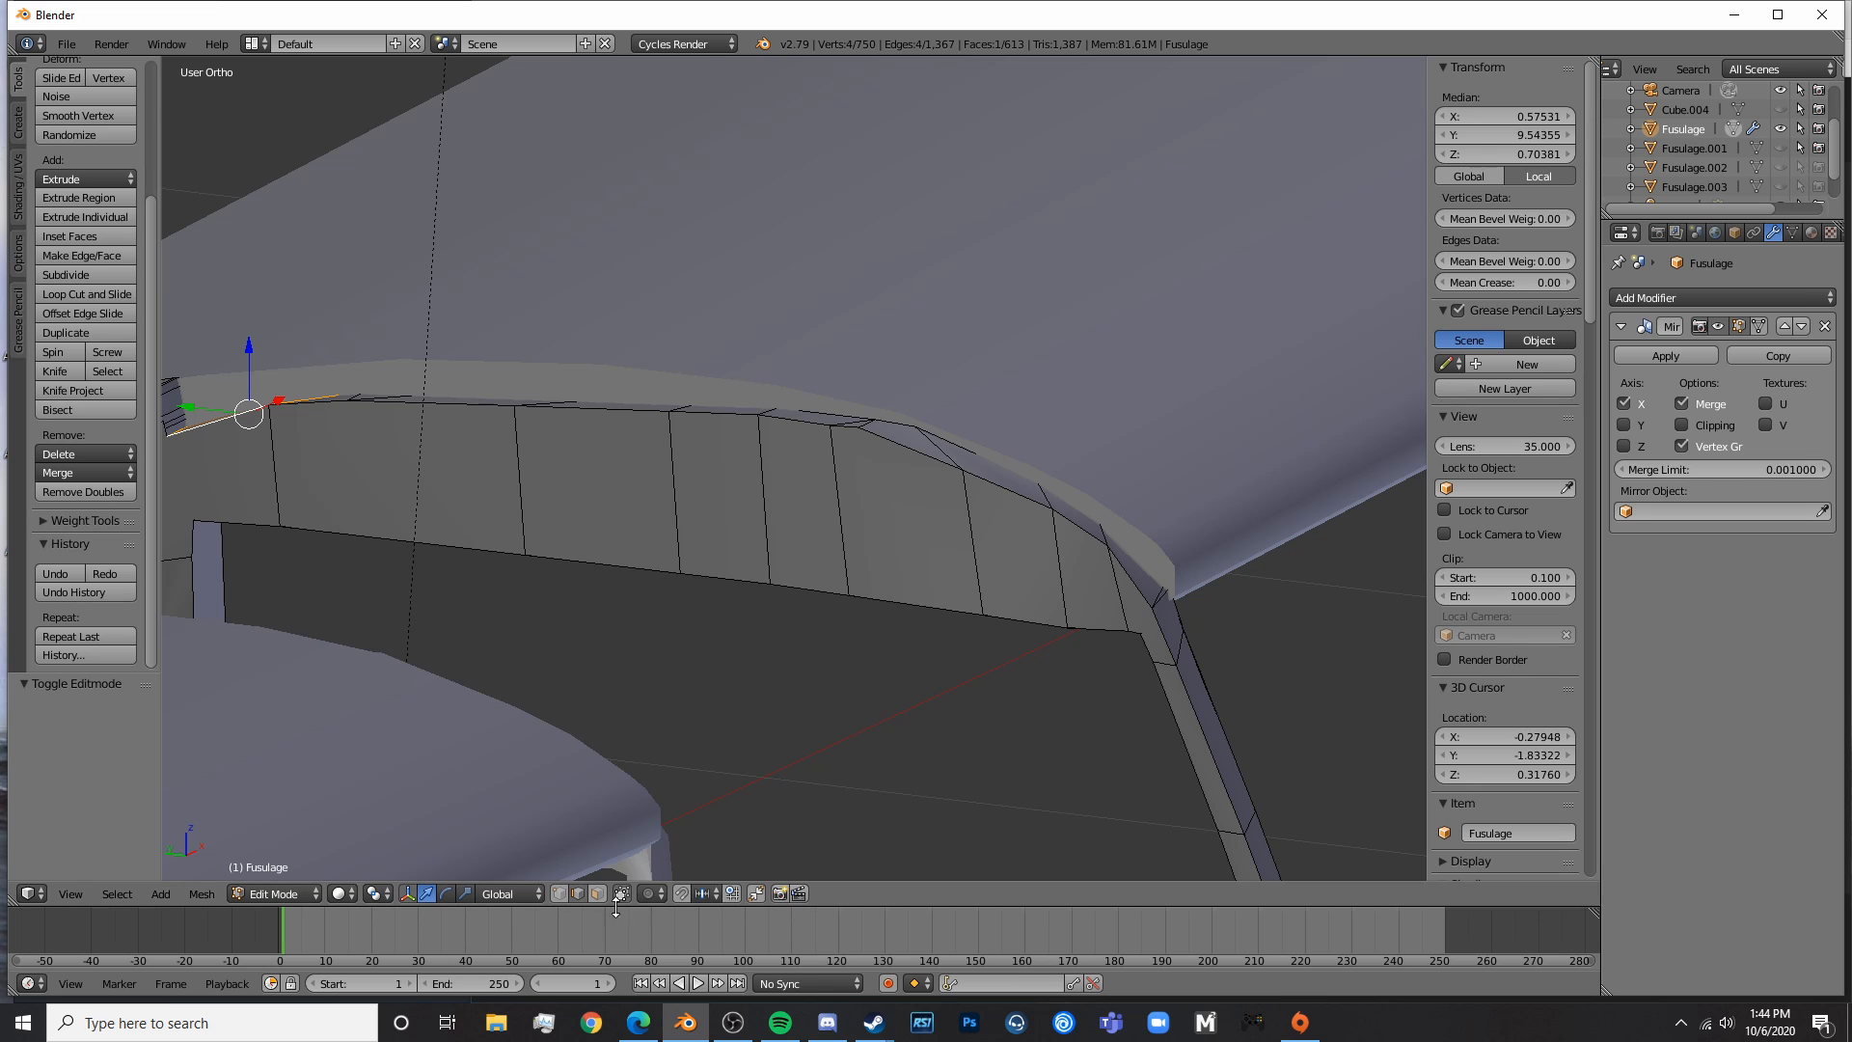
- Switch the fuselage mesh to vertex selection and examine the side rail's curve along the wing root from front and side angles
{"action": "left_click", "coordinate": [559, 897]}
{"action": "scroll", "coordinate": [715, 575], "scroll_direction": "down", "scroll_amount": 2}
{"action": "scroll", "coordinate": [715, 575], "scroll_direction": "down", "scroll_amount": 7}
{"action": "key", "text": "Tab"}
{"action": "middle_click_drag", "start_coordinate": [719, 576], "coordinate": [855, 559]}
{"action": "key", "text": "a"}
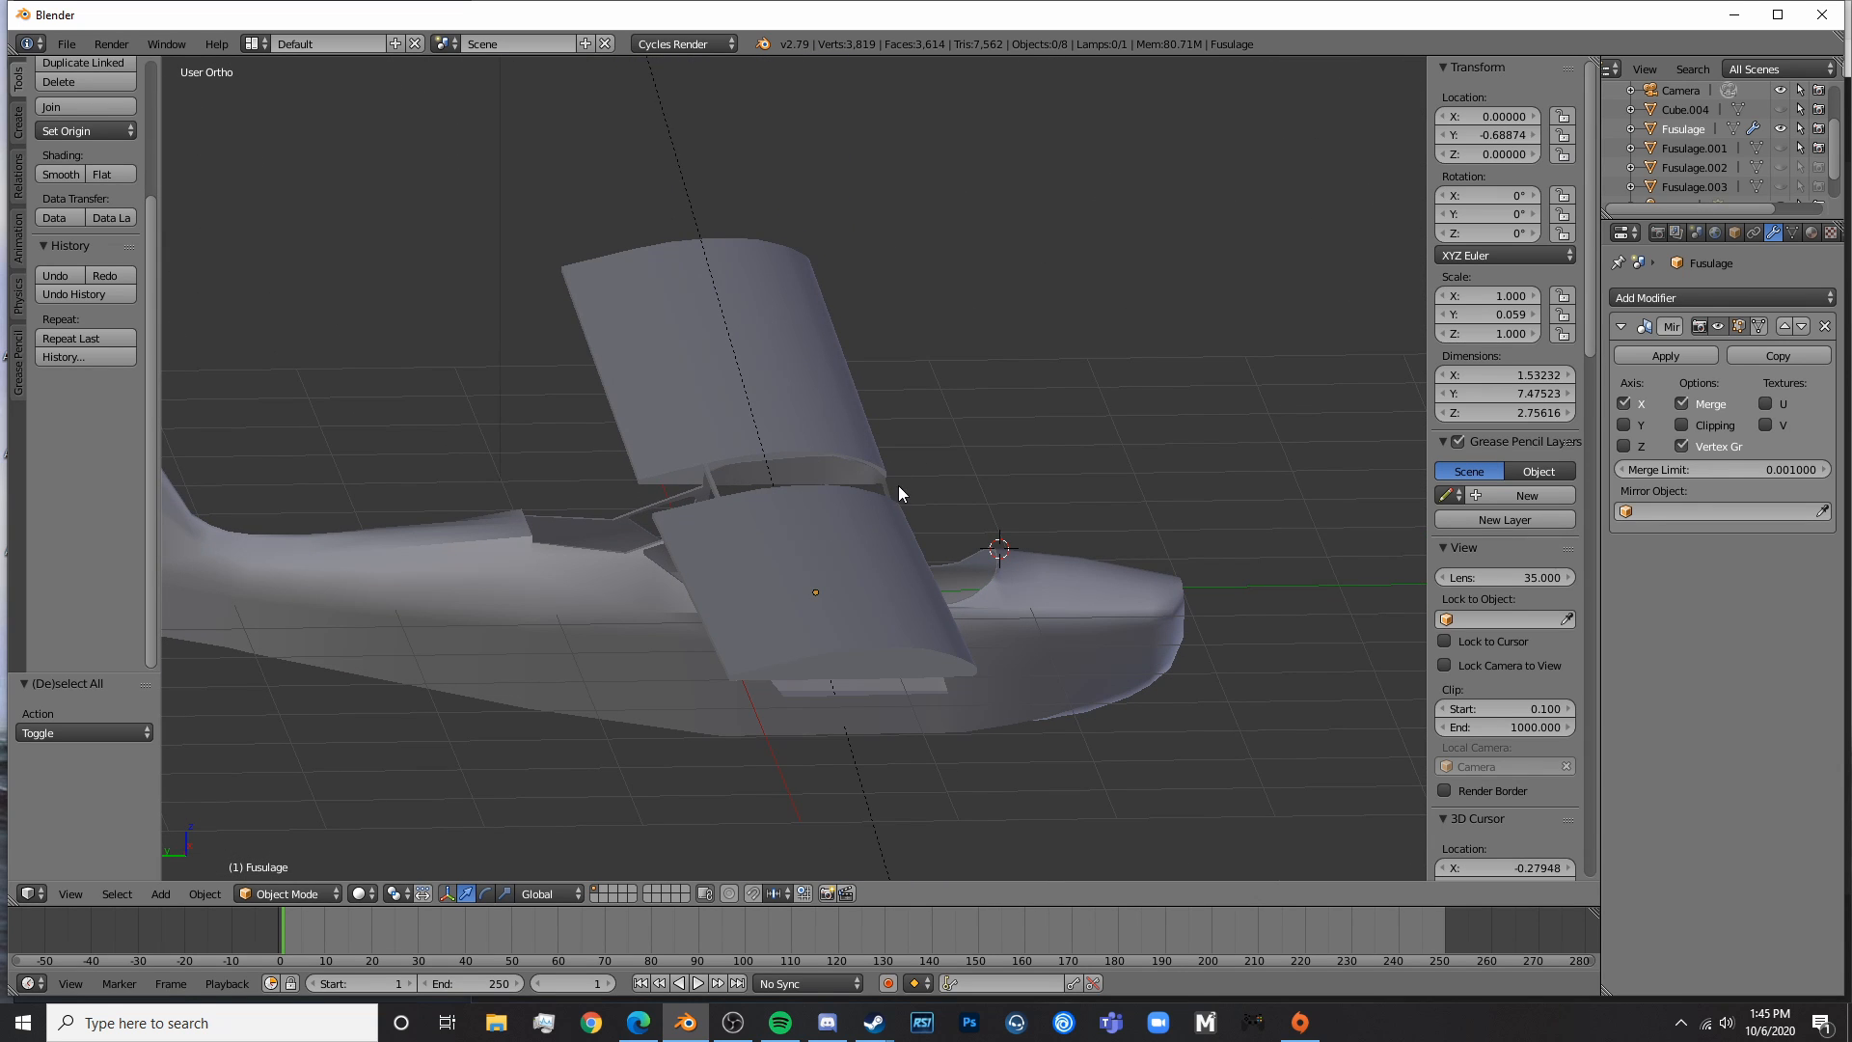
{"action": "middle_click_drag", "start_coordinate": [808, 506], "coordinate": [636, 478]}
{"action": "scroll", "coordinate": [714, 529], "scroll_direction": "up", "scroll_amount": 6}
{"action": "key", "text": "Tab"}
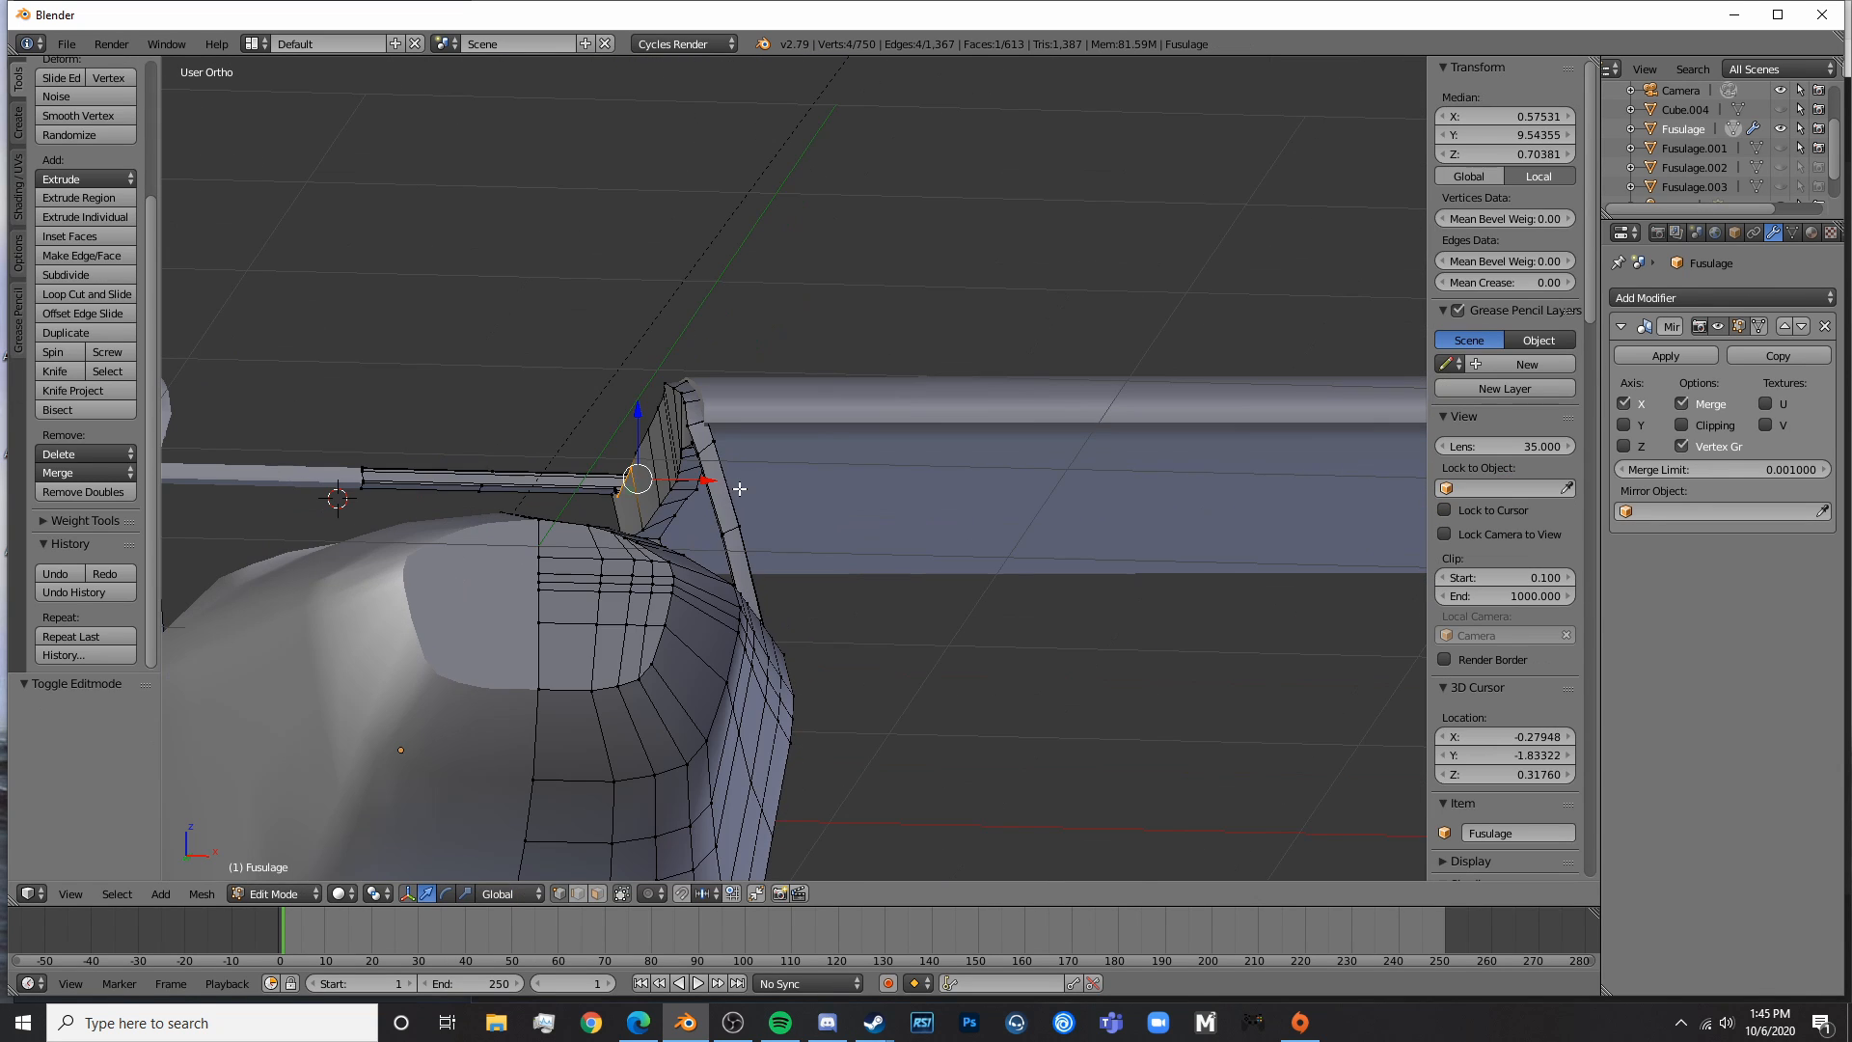
{"action": "middle_click_drag", "start_coordinate": [713, 529], "coordinate": [658, 538]}
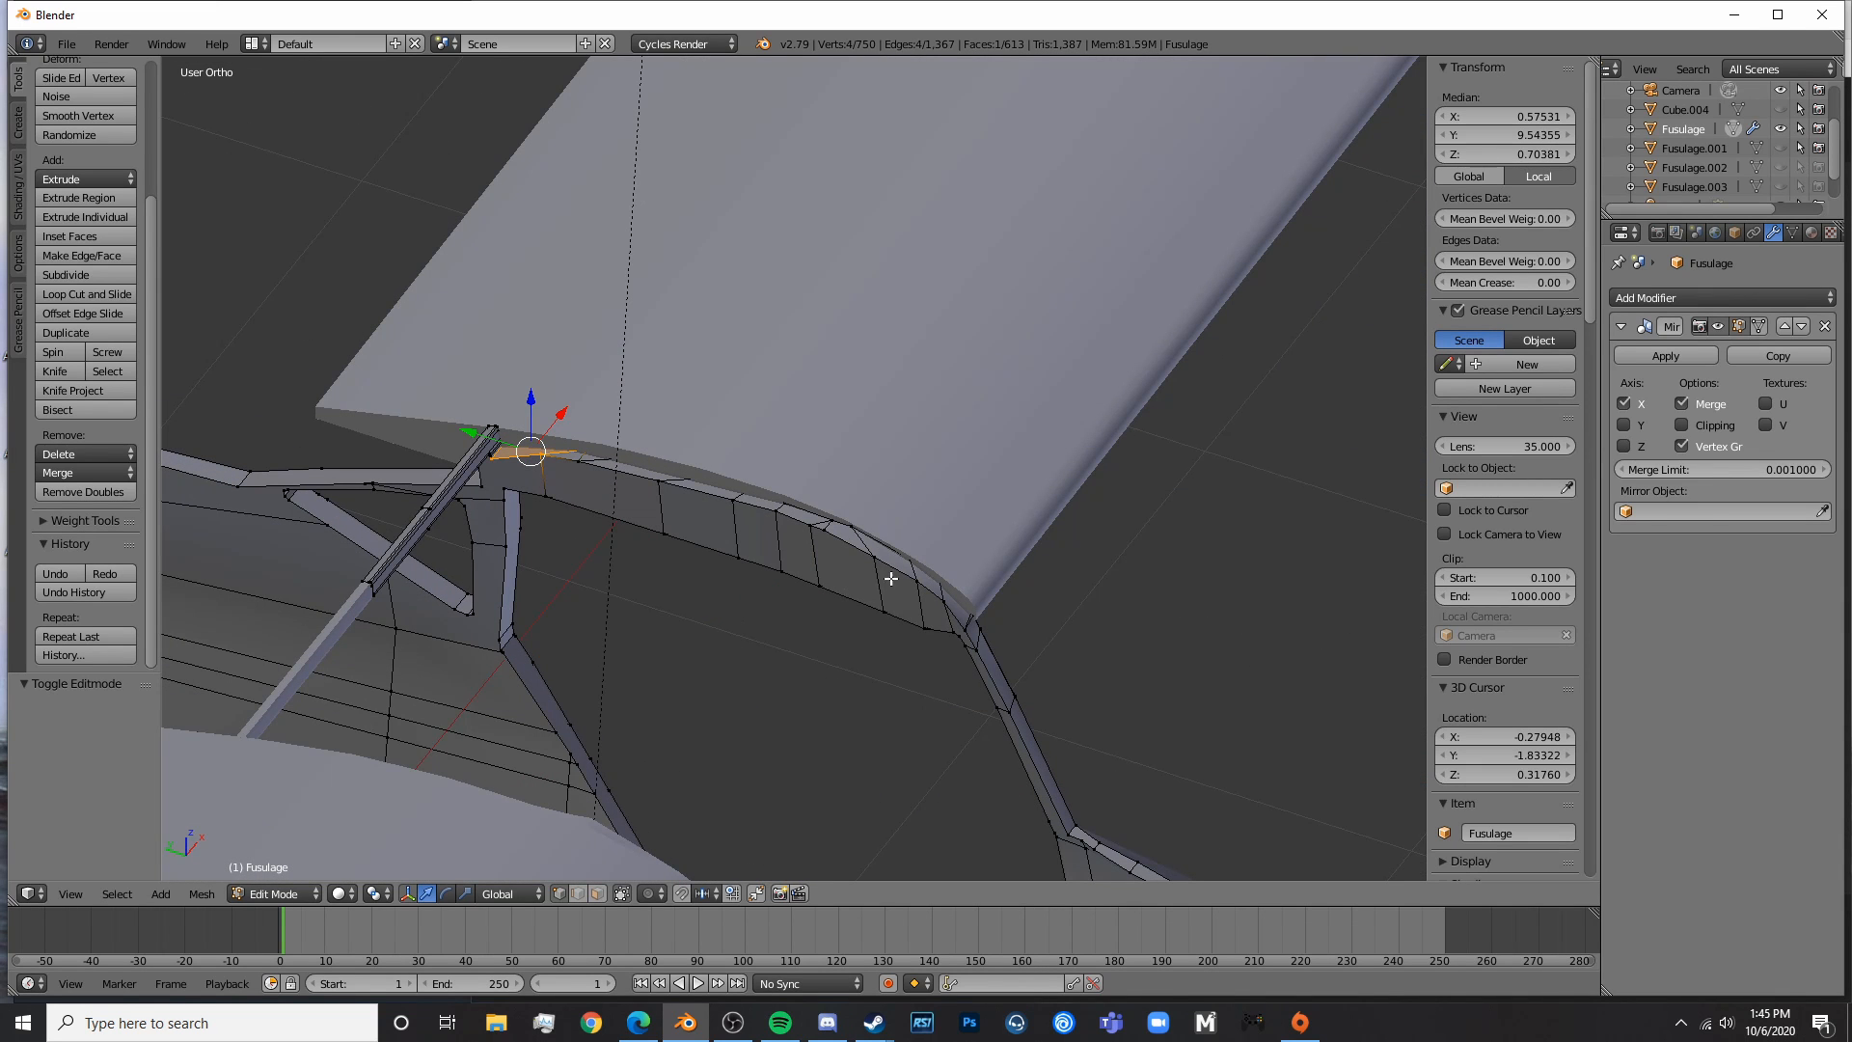
{"action": "middle_click_drag", "start_coordinate": [890, 578], "coordinate": [938, 546]}
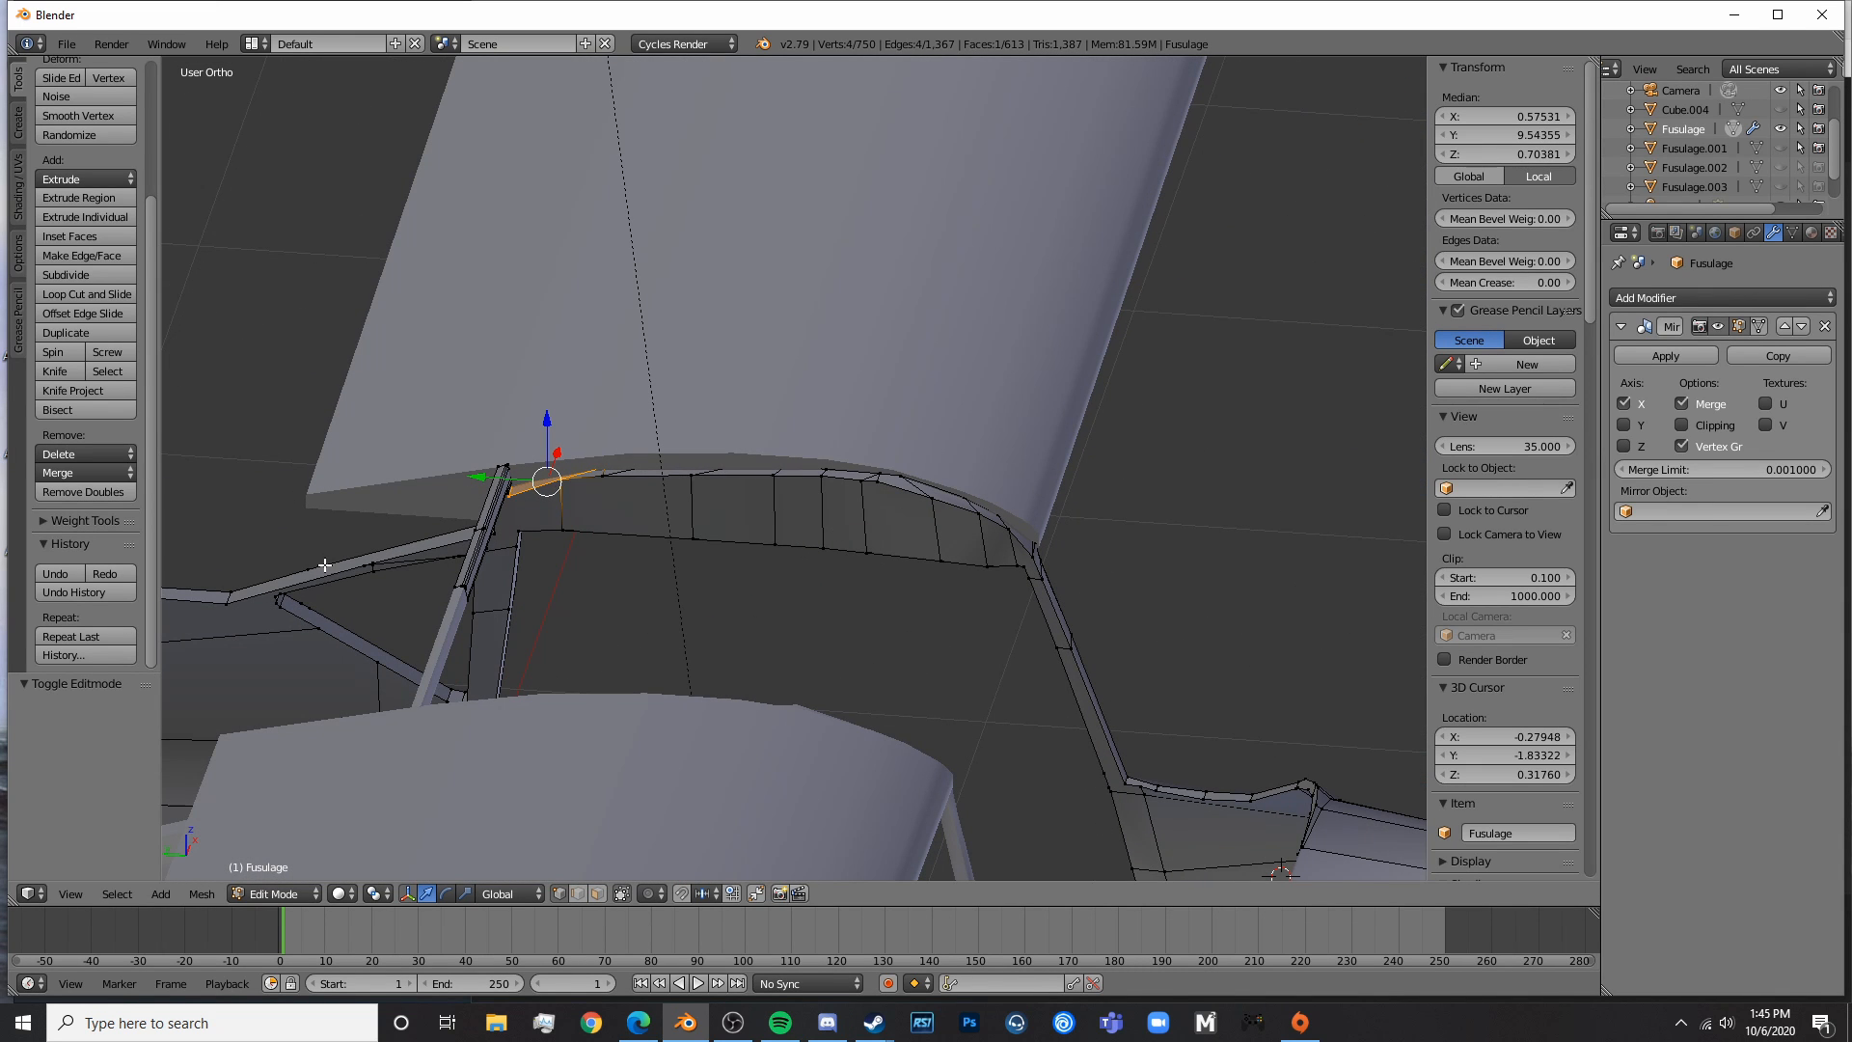
- Review the fuselage and wings from above and compare them with the blueprint in right view
{"action": "scroll", "coordinate": [554, 617], "scroll_direction": "down", "scroll_amount": 4}
{"action": "middle_click_drag", "start_coordinate": [560, 617], "coordinate": [752, 494]}
{"action": "key", "text": "Tab"}
{"action": "scroll", "coordinate": [757, 511], "scroll_direction": "up", "scroll_amount": 4}
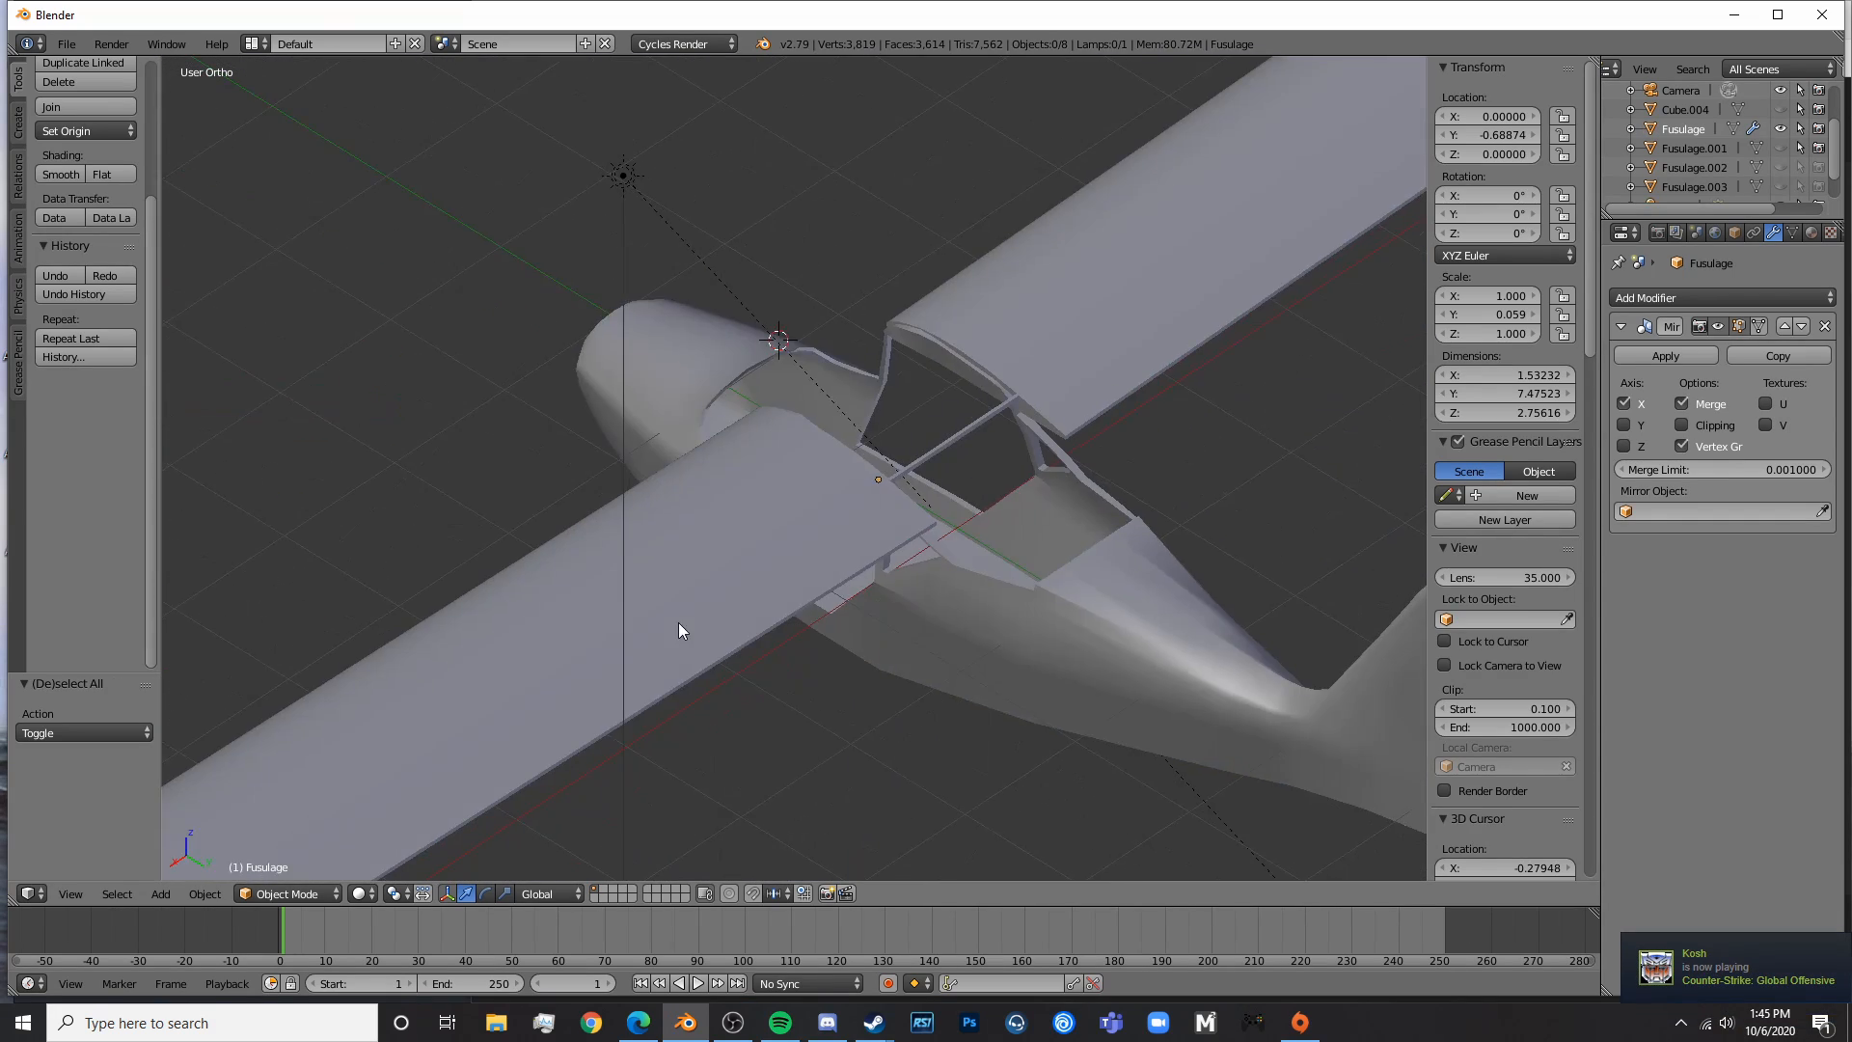
{"action": "middle_click_drag", "start_coordinate": [679, 622], "coordinate": [671, 536]}
{"action": "key", "text": "KP_3"}
{"action": "scroll", "coordinate": [690, 538], "scroll_direction": "down", "scroll_amount": 4}
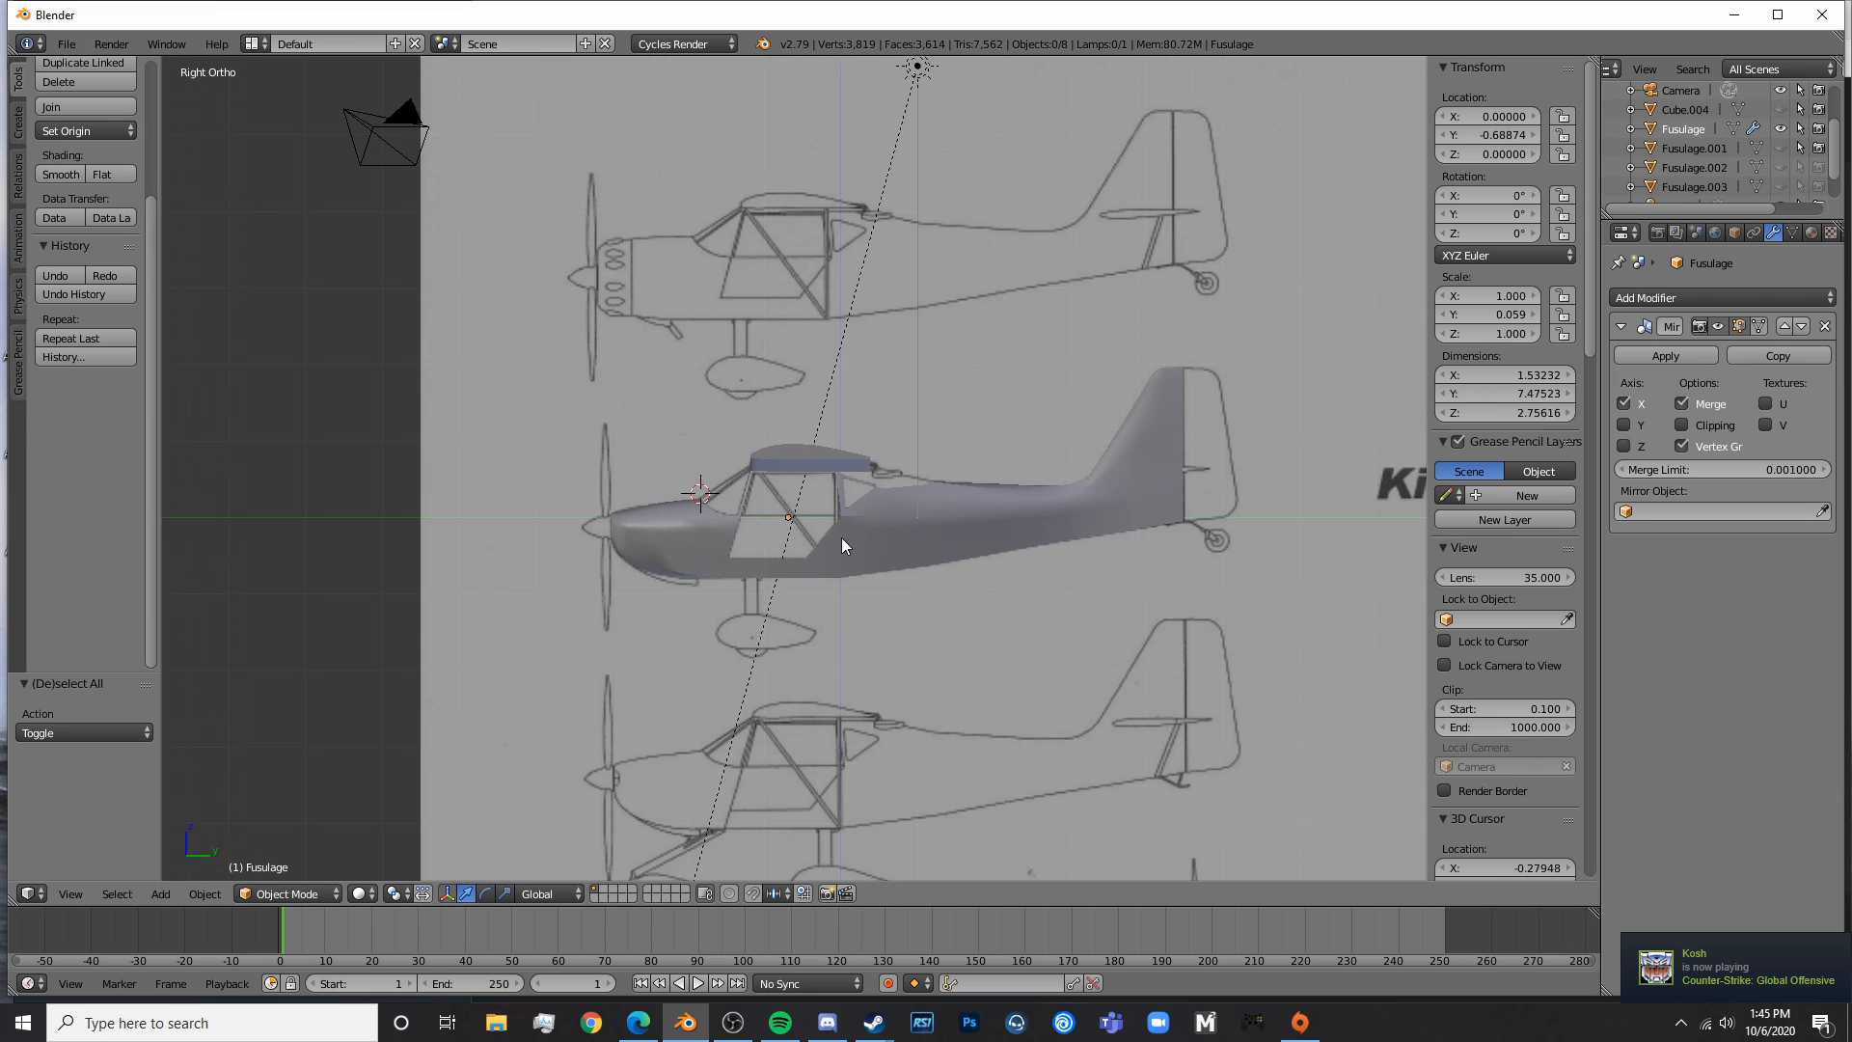
{"action": "scroll", "coordinate": [841, 536], "scroll_direction": "up", "scroll_amount": 4}
{"action": "middle_click_drag", "start_coordinate": [854, 545], "coordinate": [737, 583]}
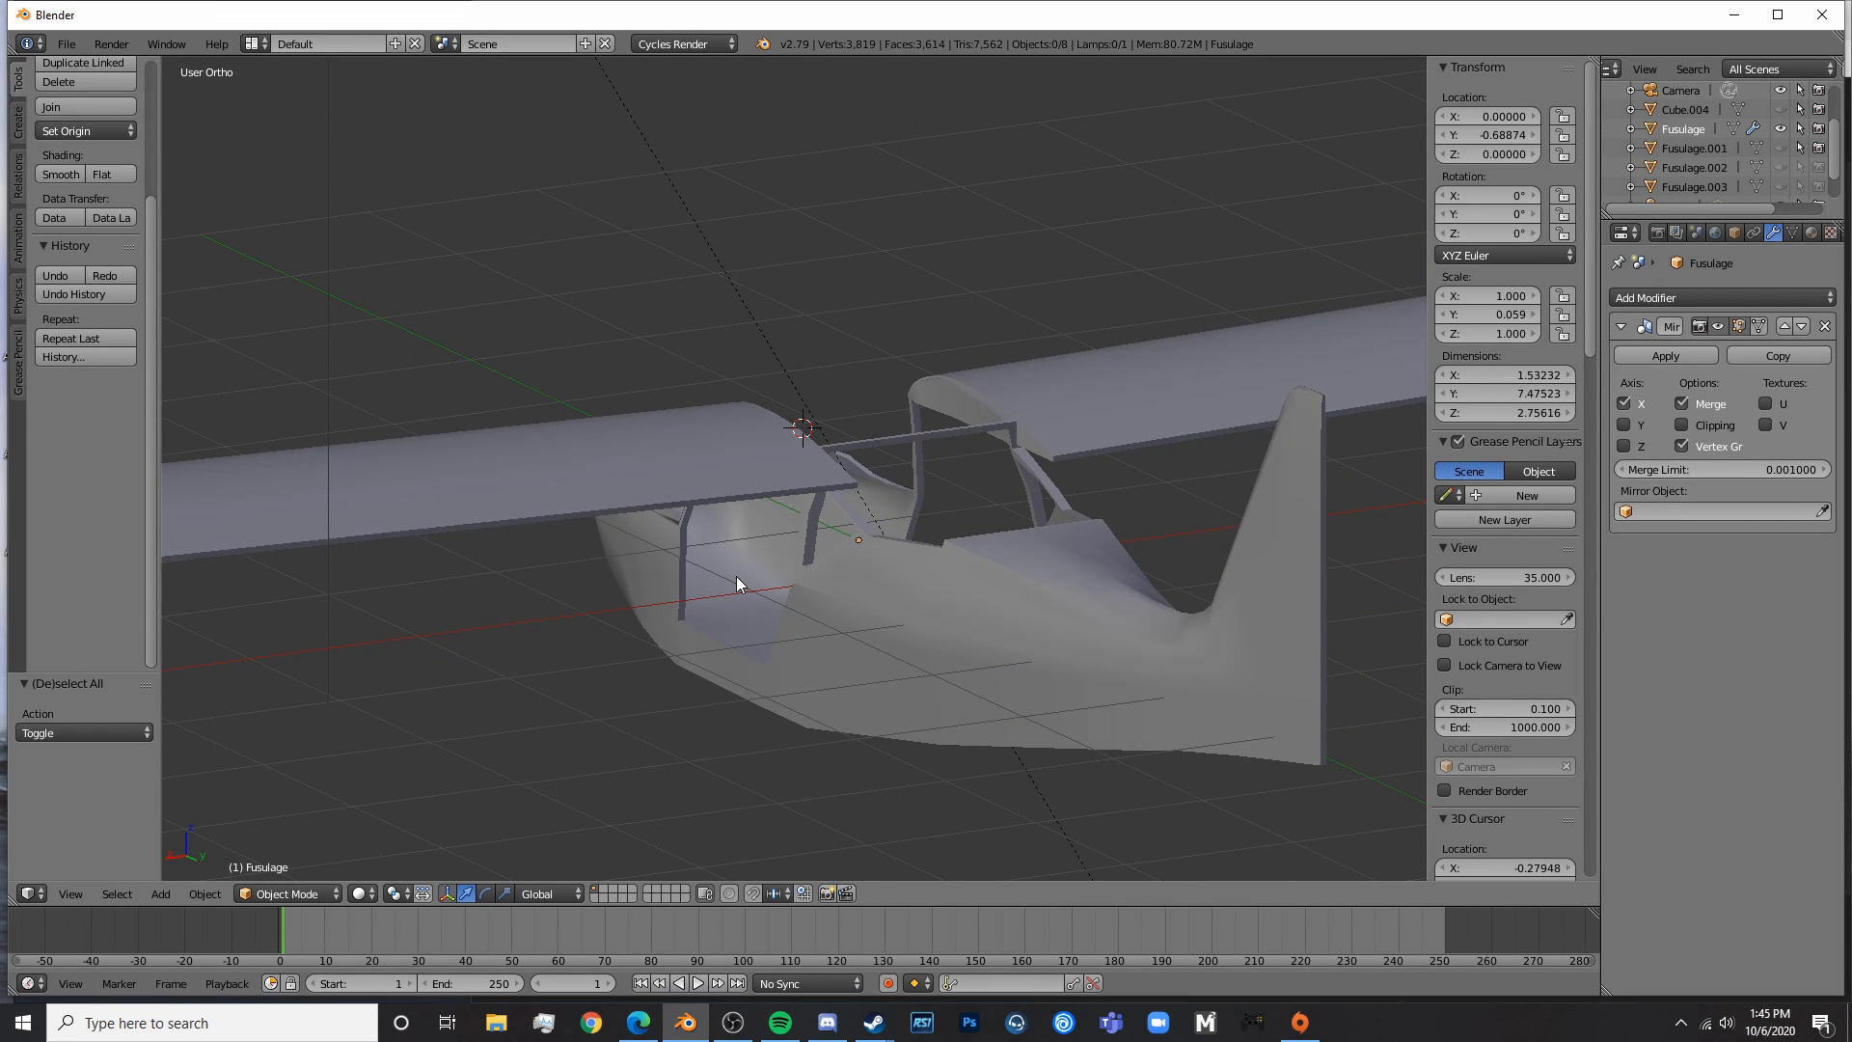
- Show the Fusulage.003 object, hide the Fusulage object and clear the selection
{"action": "scroll", "coordinate": [997, 628], "scroll_direction": "down", "scroll_amount": 2}
{"action": "right_click", "coordinate": [940, 582]}
{"action": "scroll", "coordinate": [1686, 194], "scroll_direction": "down", "scroll_amount": 2}
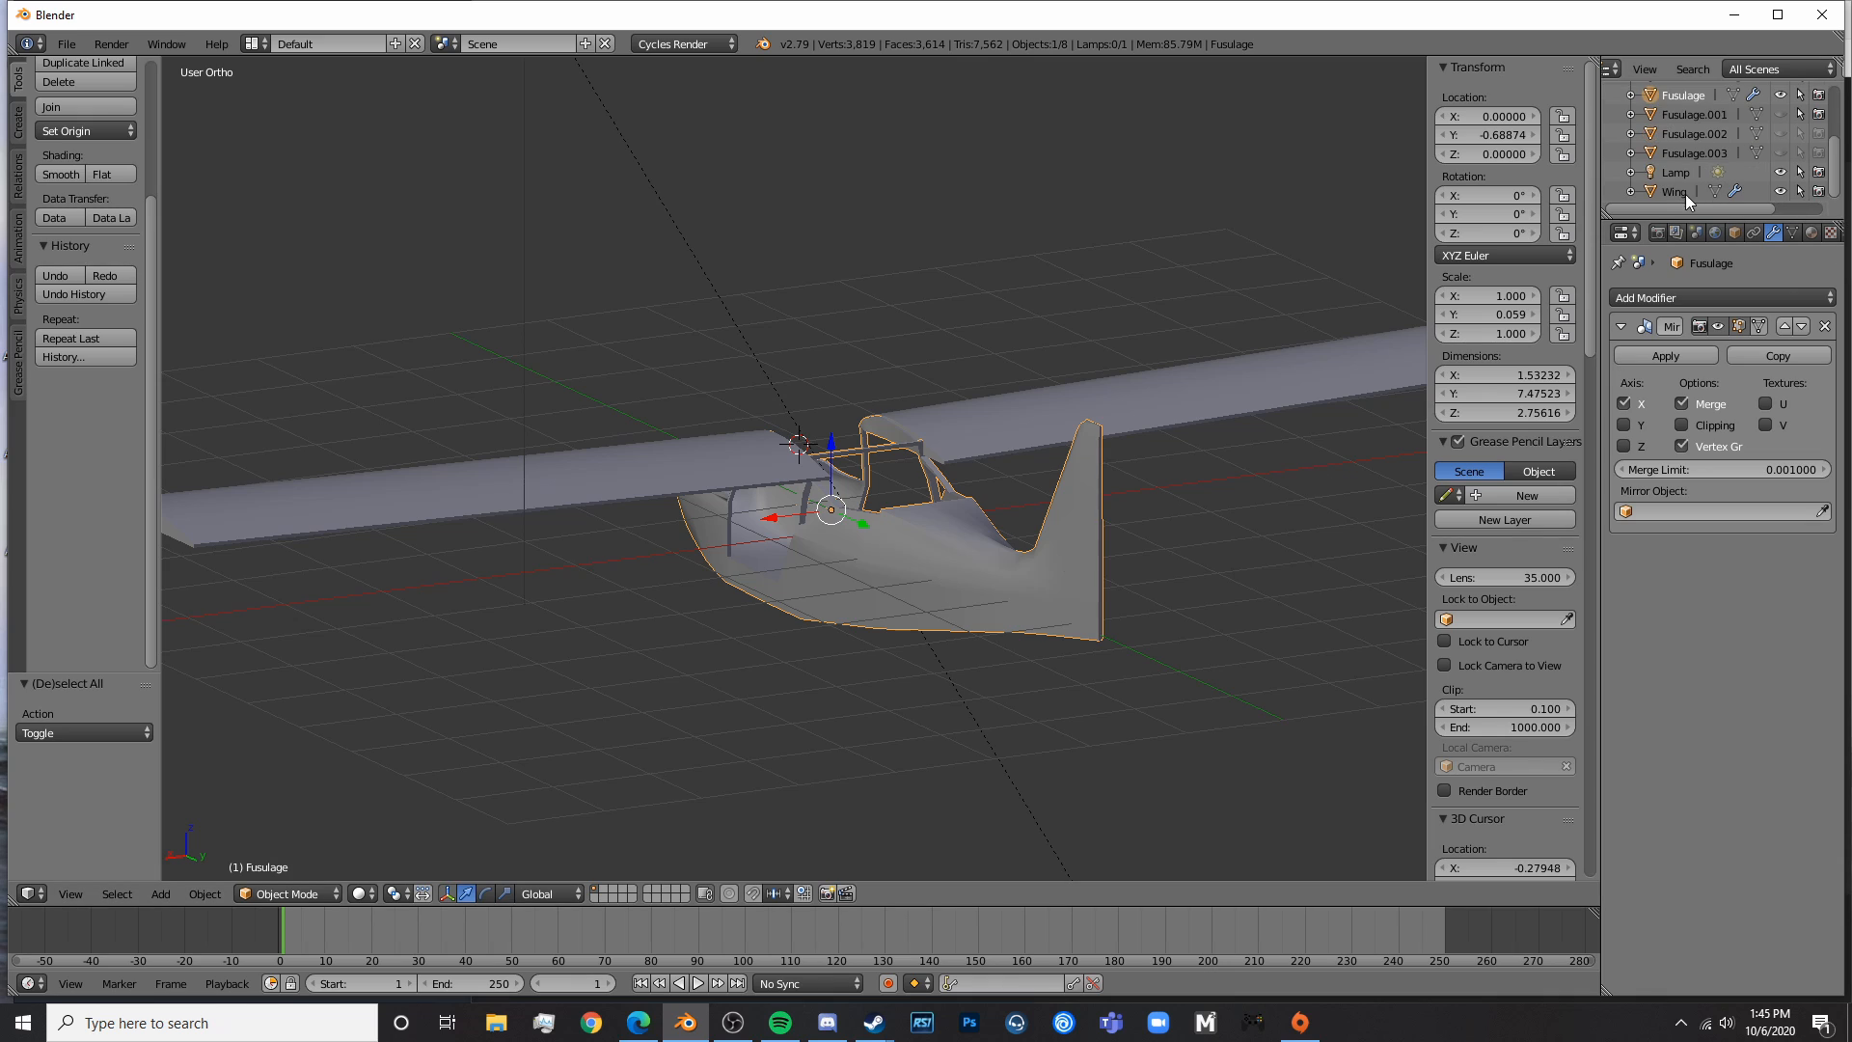
{"action": "left_click", "coordinate": [1782, 152]}
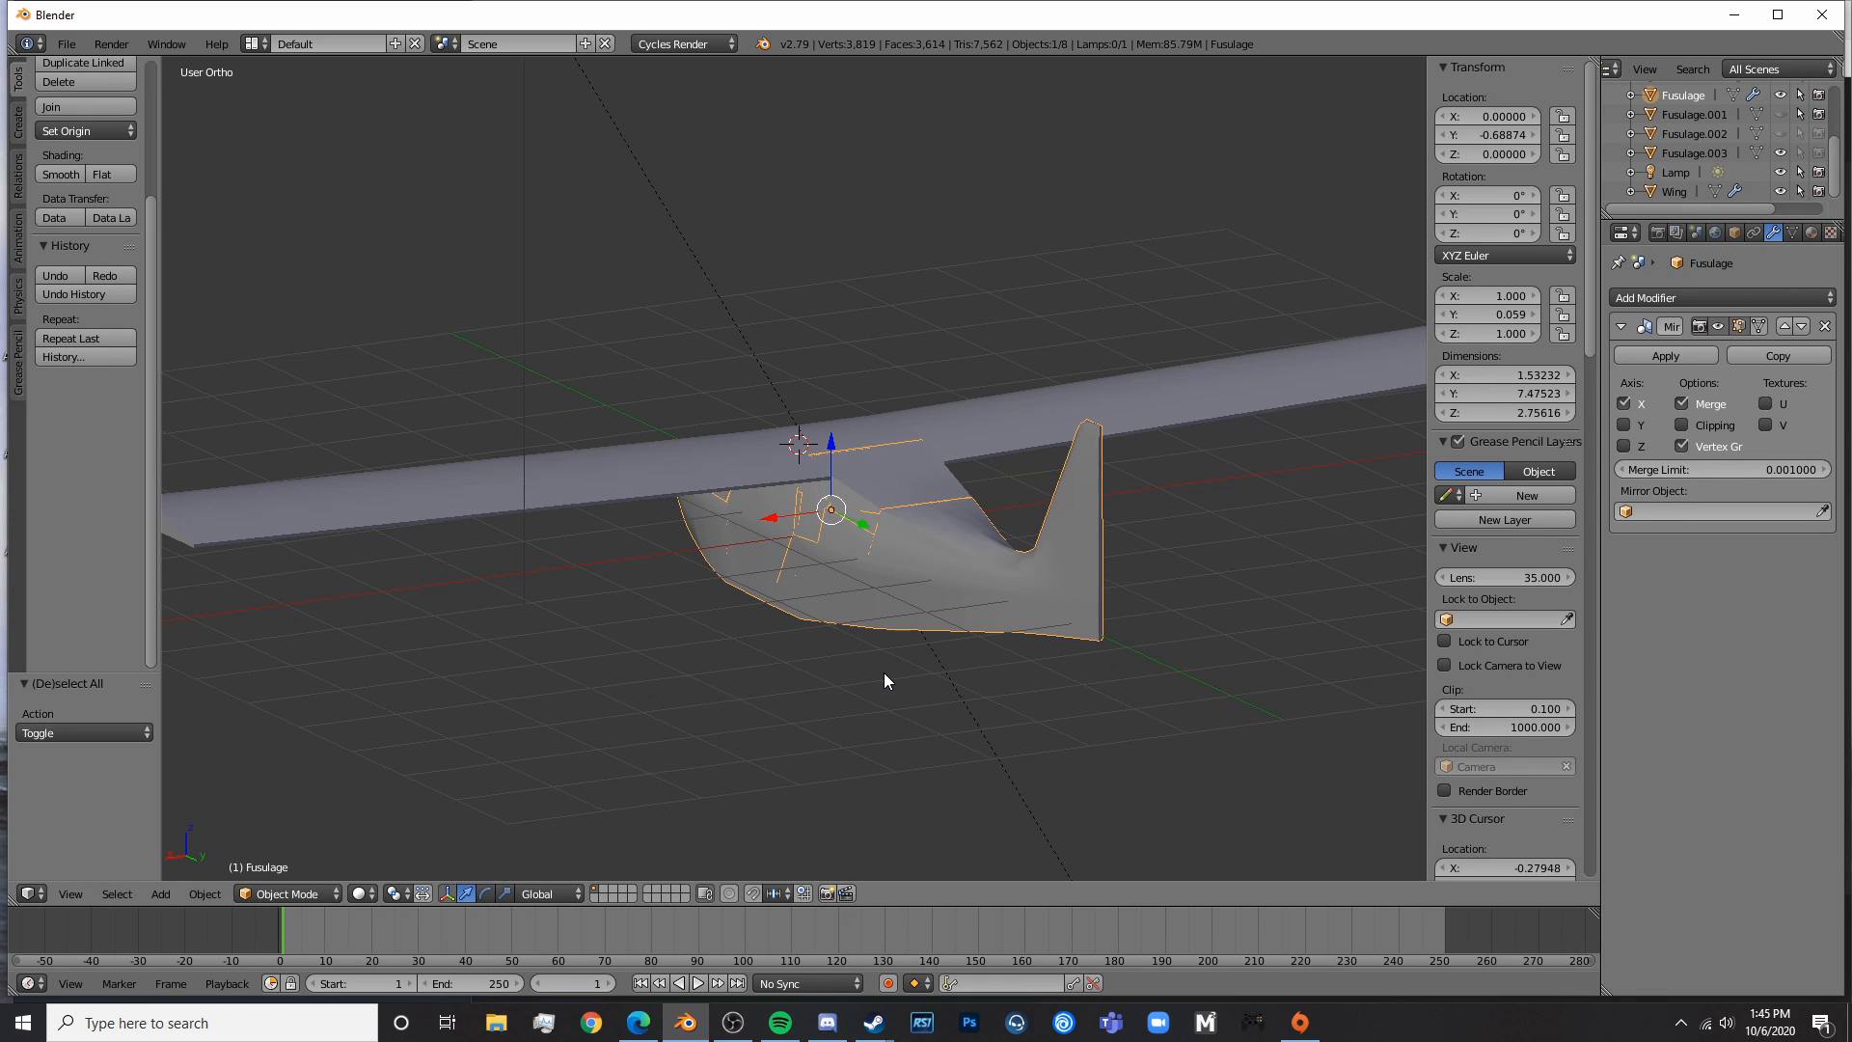
{"action": "key", "text": "h"}
{"action": "right_click", "coordinate": [958, 538]}
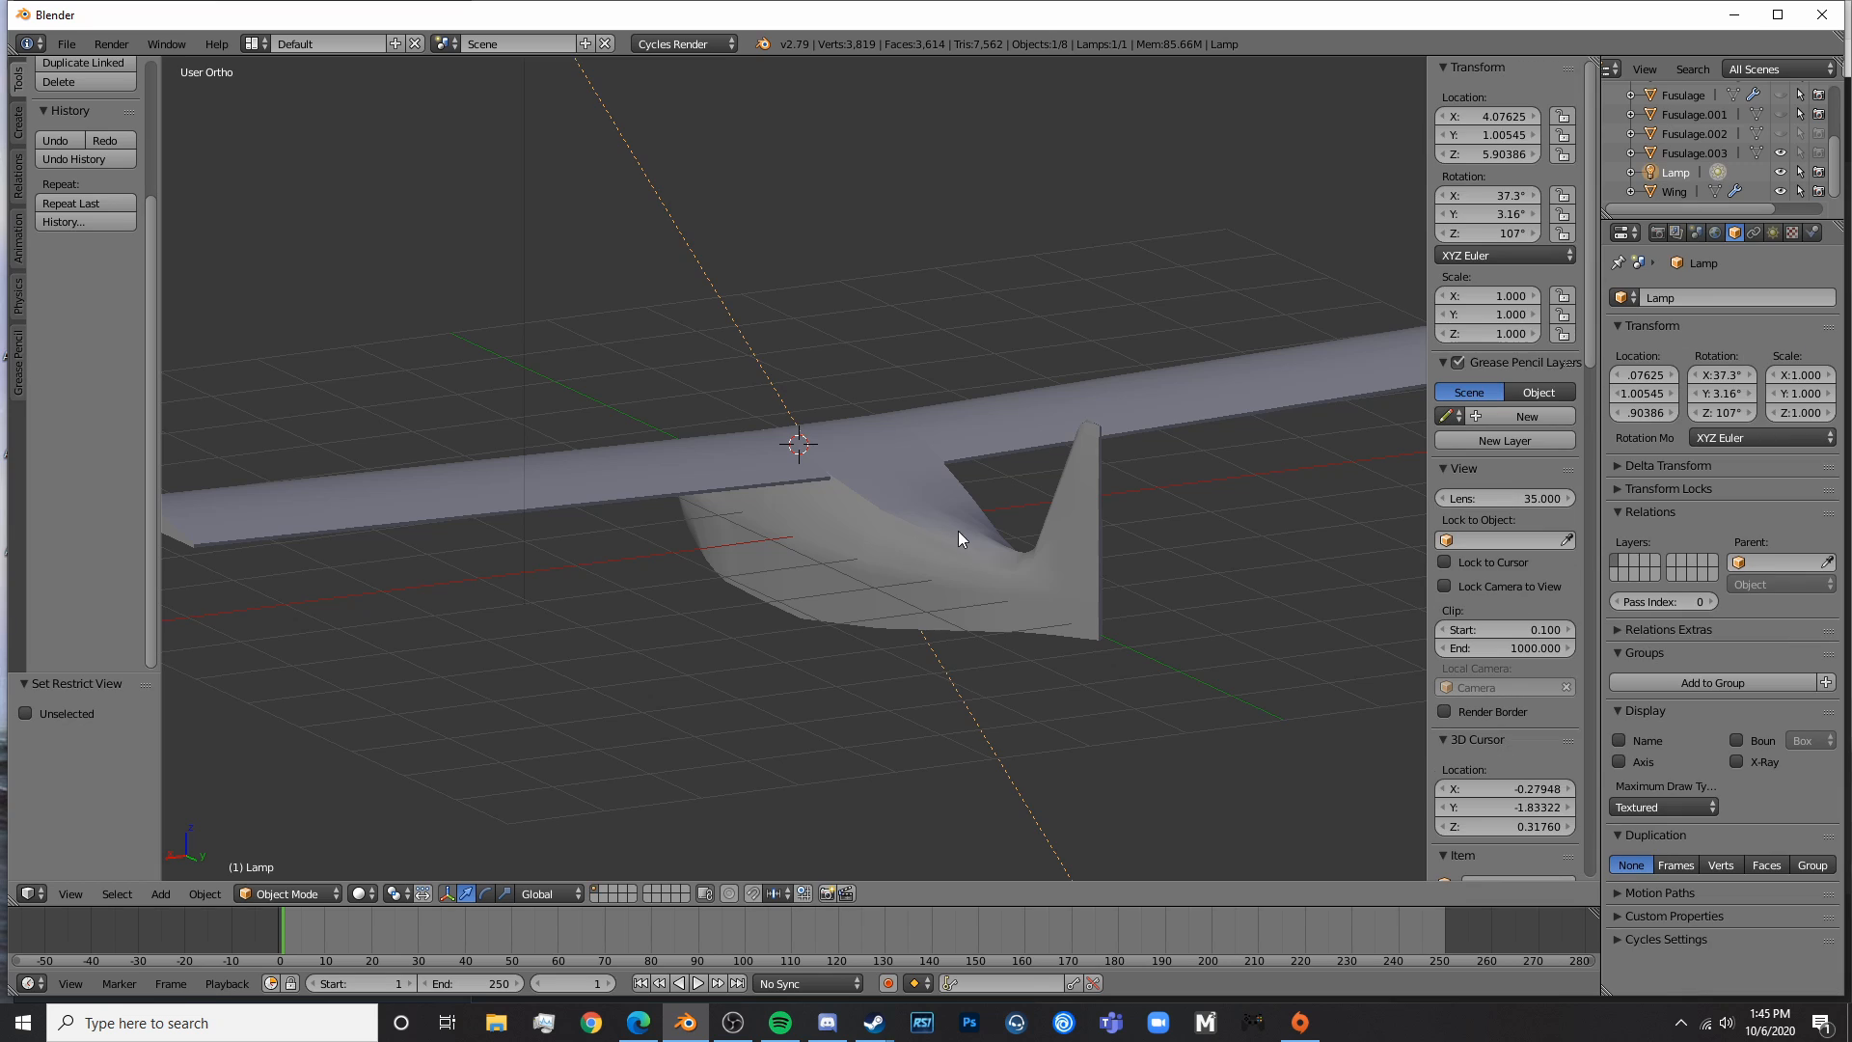
{"action": "key", "text": "a"}
{"action": "key", "text": "a"}
{"action": "key", "text": "a"}
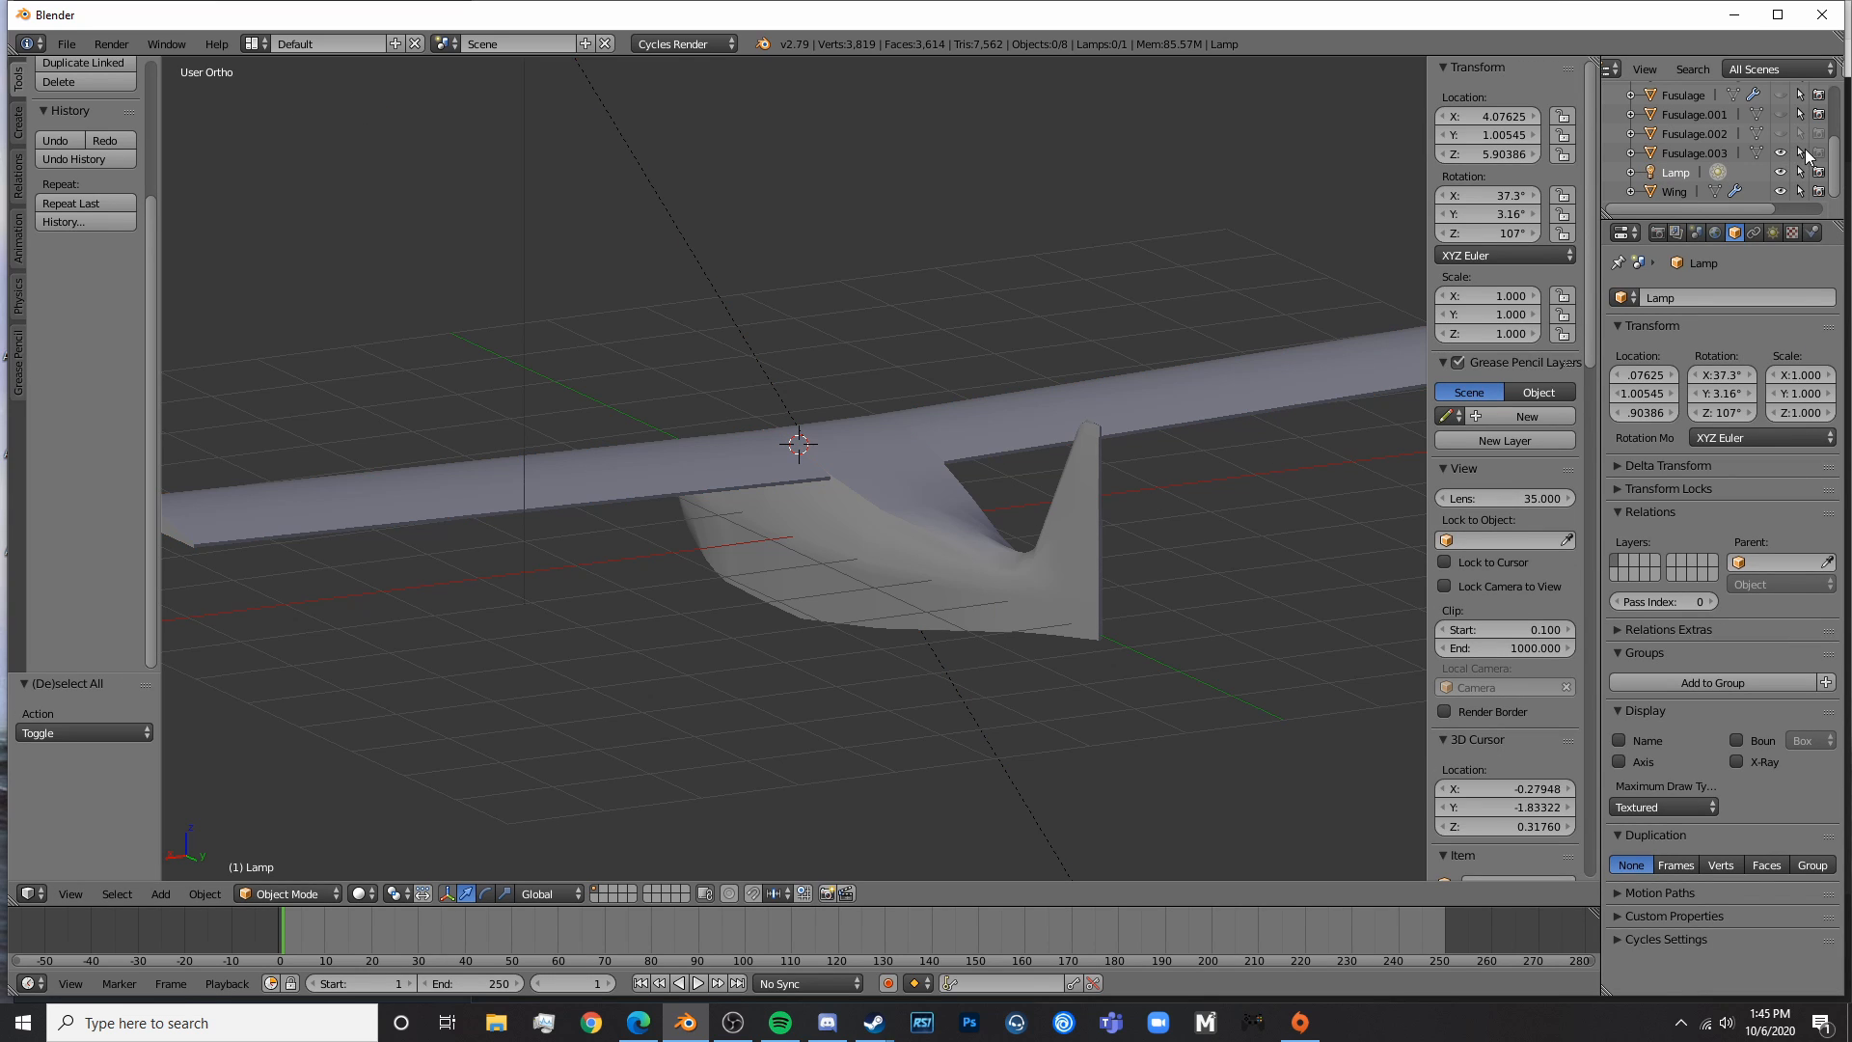
- Show the Cube.004 object, select it and compare its outline with the cabin windows on the blueprint in right view
{"action": "right_click", "coordinate": [1013, 552]}
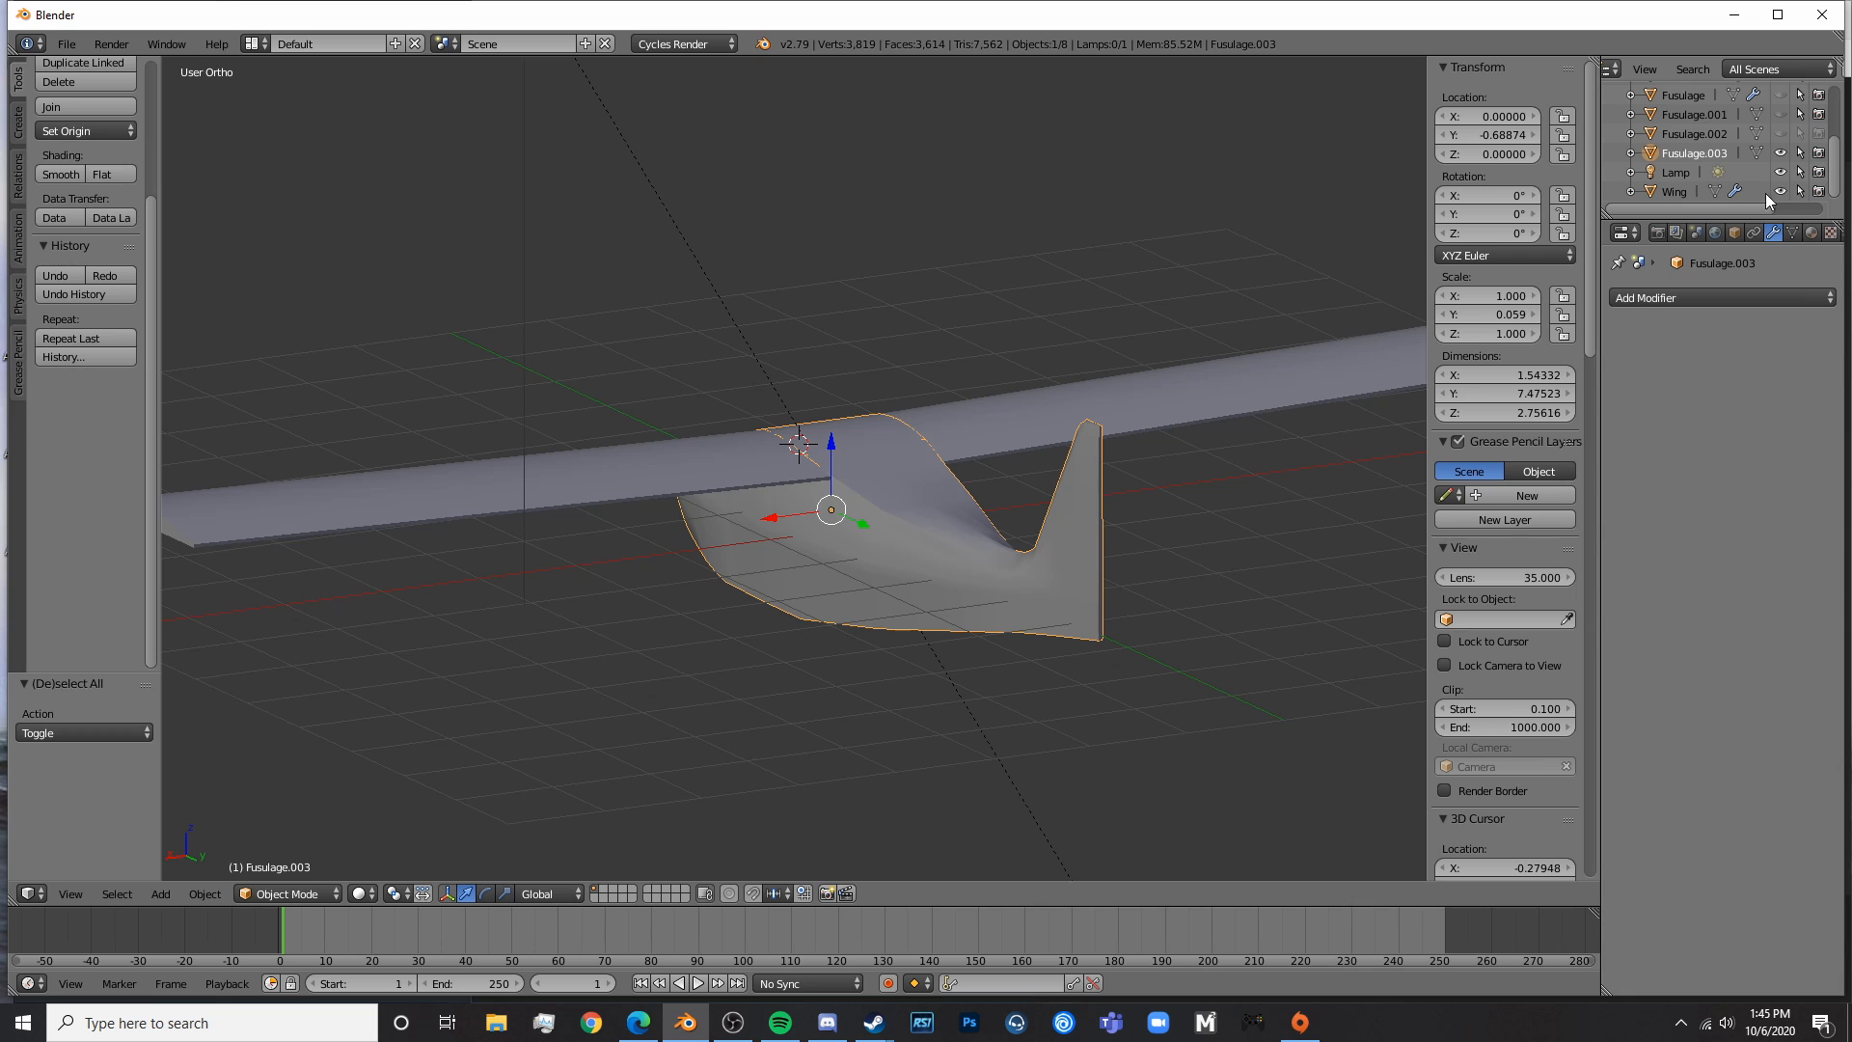
{"action": "scroll", "coordinate": [1760, 178], "scroll_direction": "up", "scroll_amount": 3}
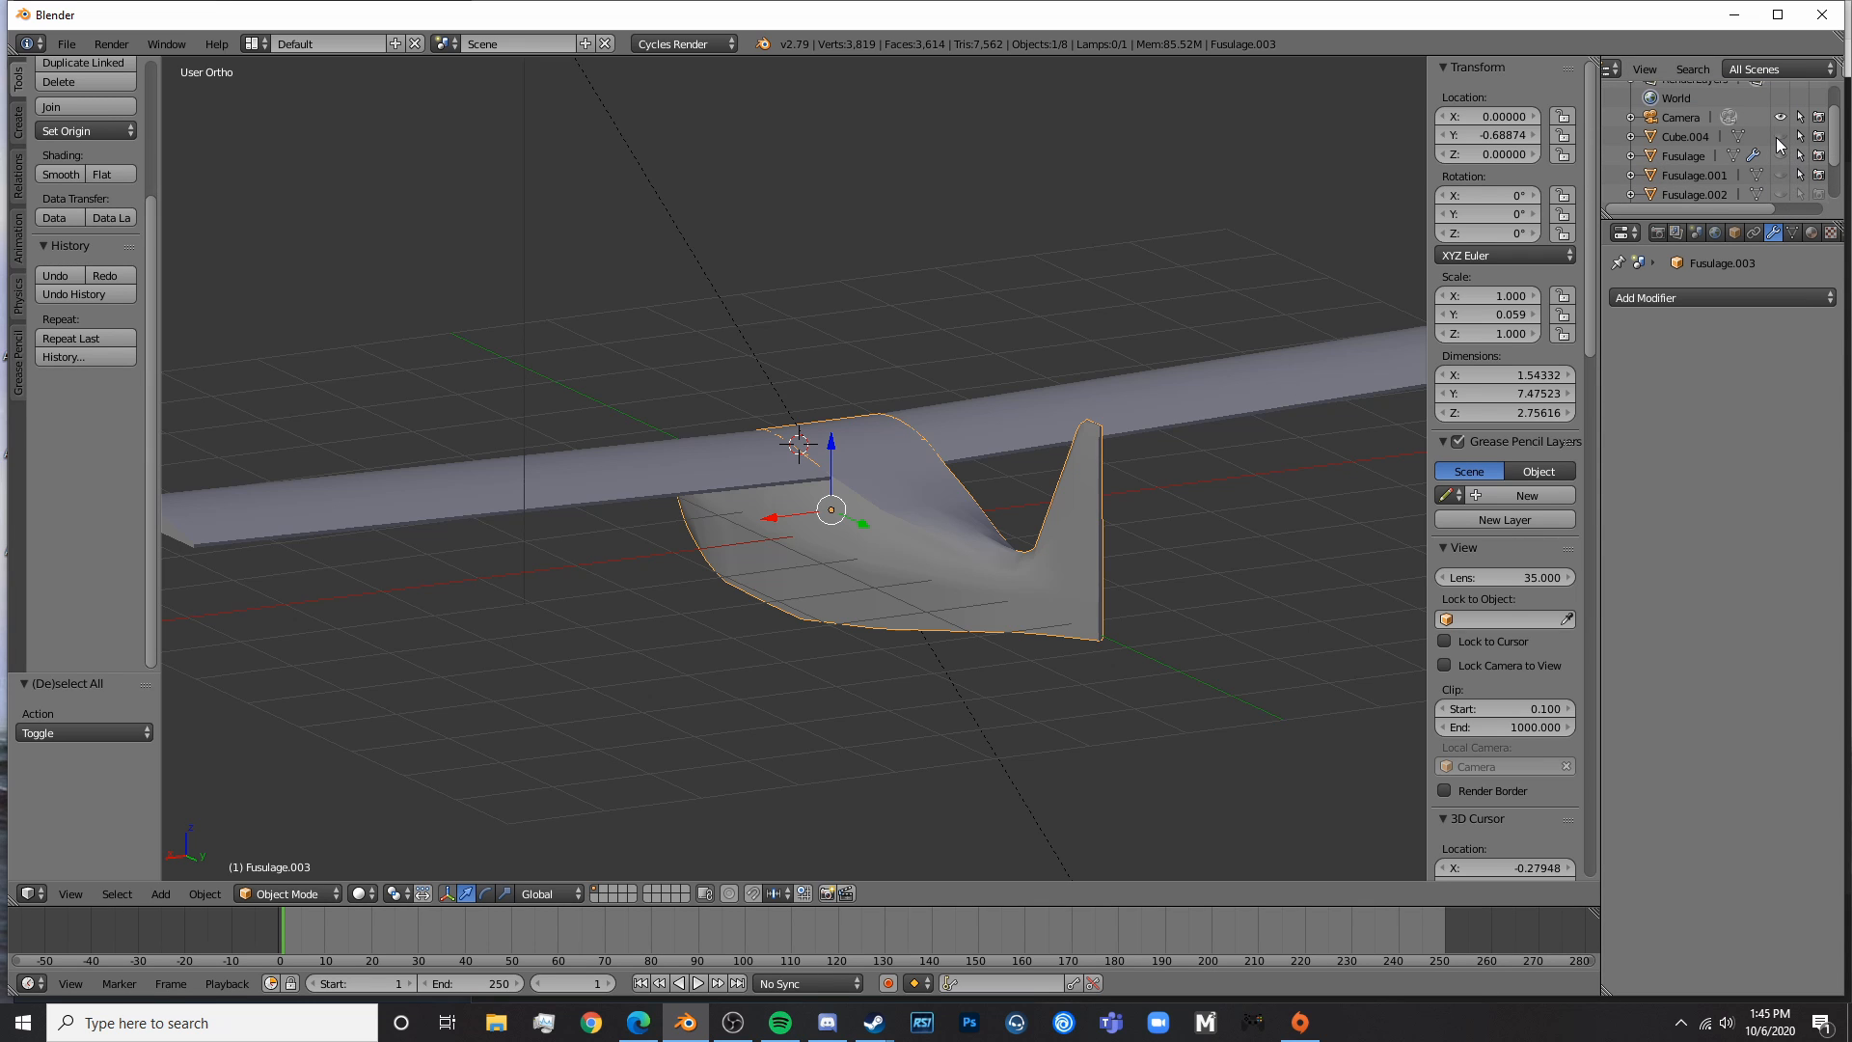
{"action": "left_click", "coordinate": [1779, 137]}
{"action": "middle_click_drag", "start_coordinate": [1058, 415], "coordinate": [1116, 306]}
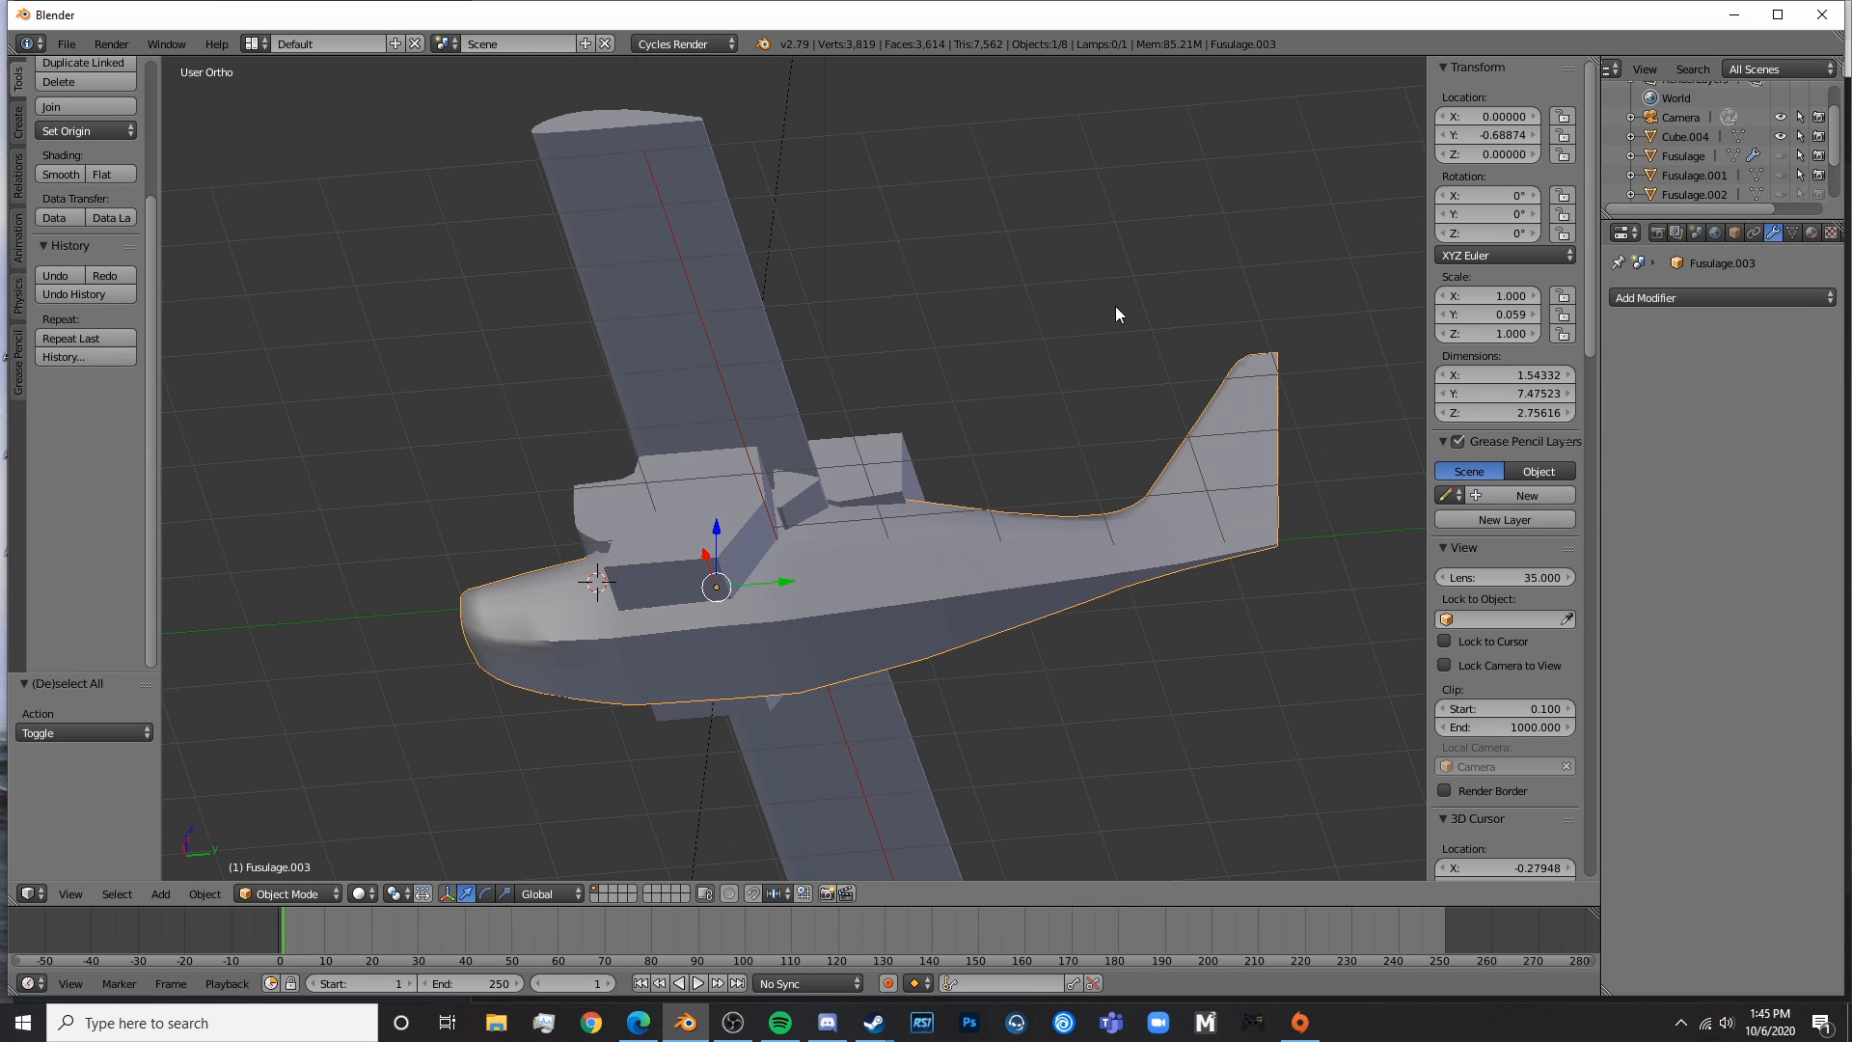
{"action": "right_click", "coordinate": [802, 605]}
{"action": "middle_click_drag", "start_coordinate": [803, 605], "coordinate": [793, 686]}
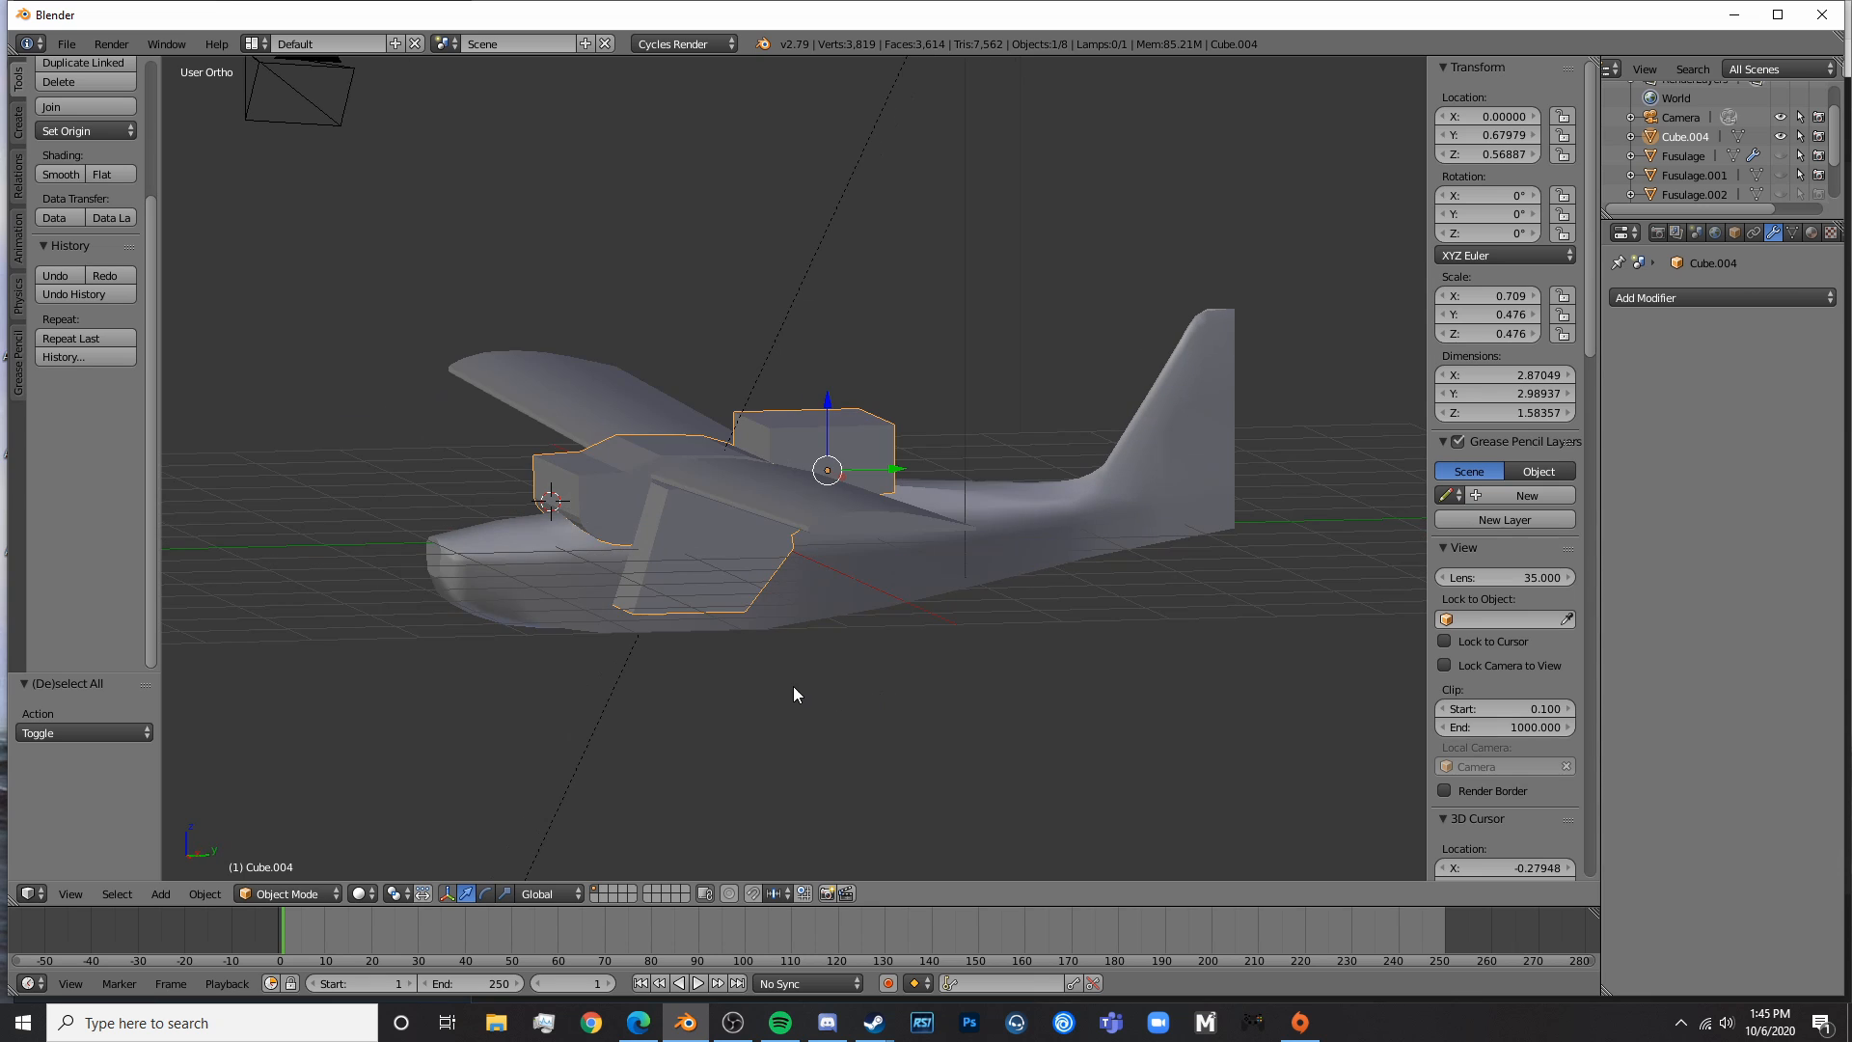
{"action": "key", "text": "KP_3"}
{"action": "scroll", "coordinate": [799, 662], "scroll_direction": "up", "scroll_amount": 8}
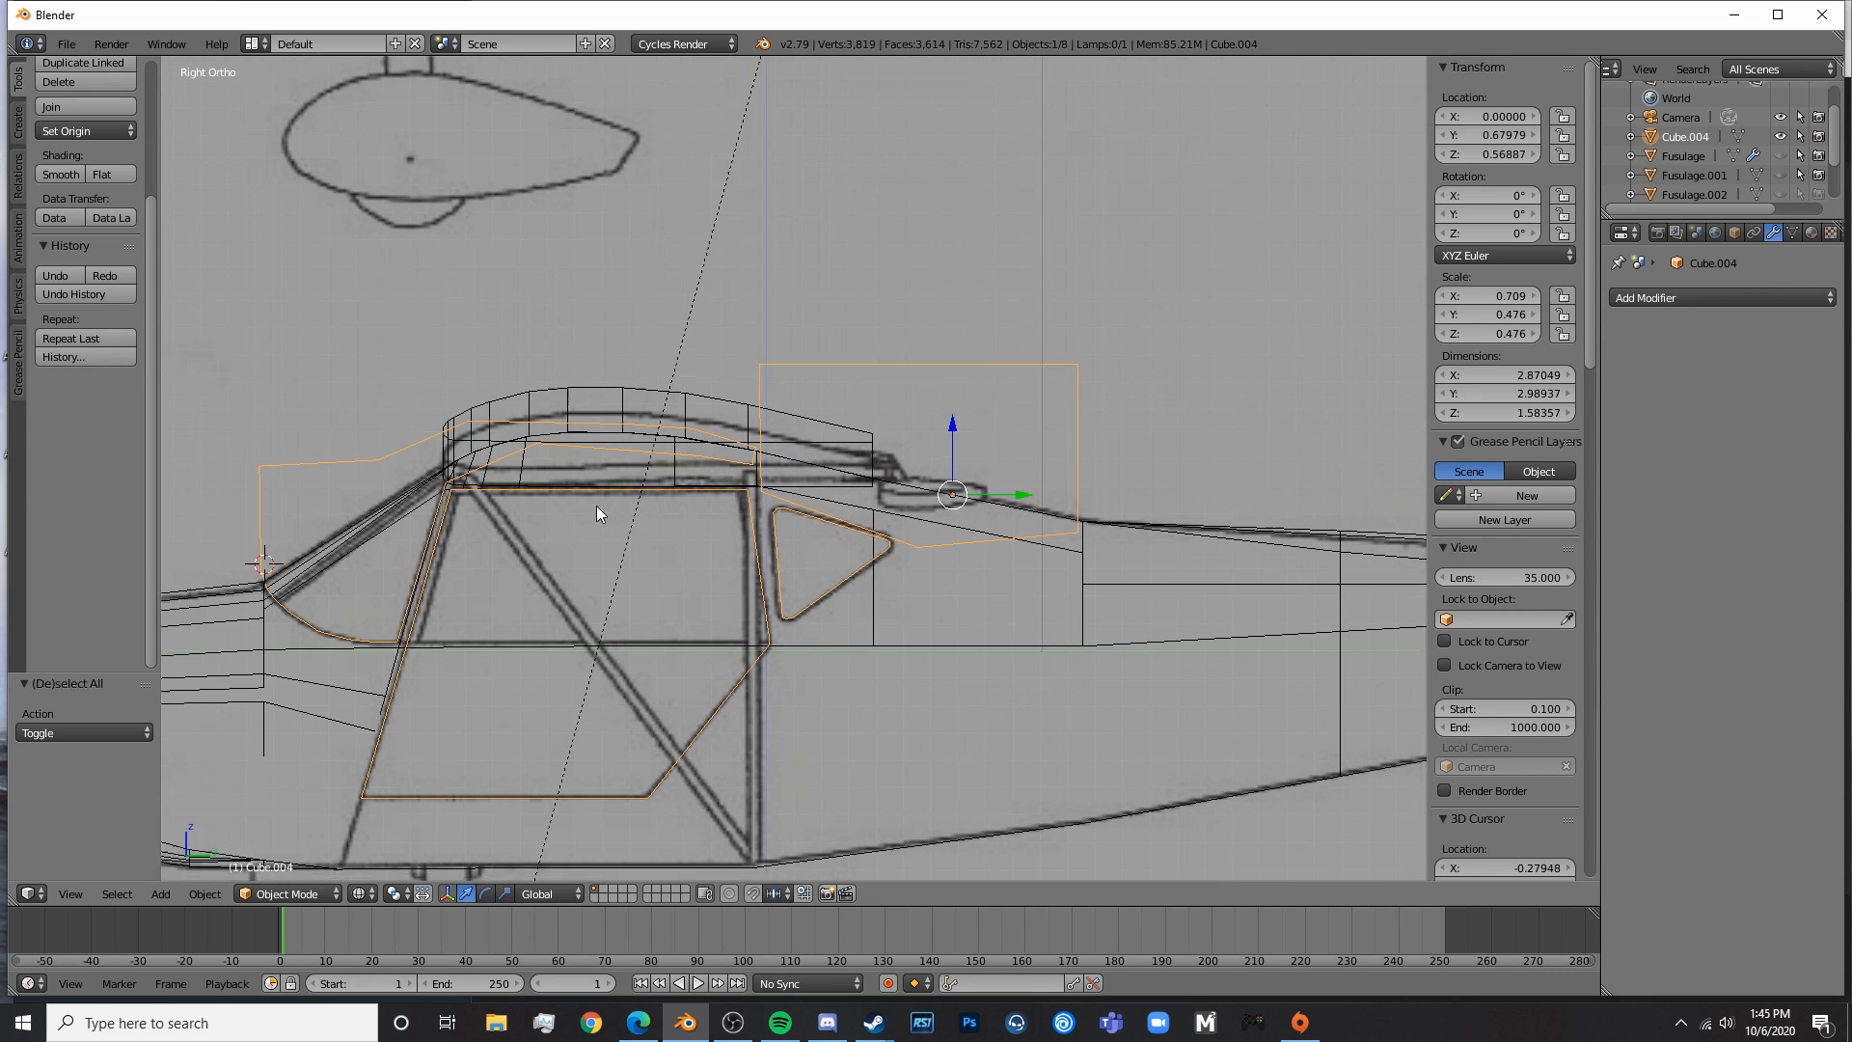
- Select the Fusulage.003 object and add a Boolean modifier to it
{"action": "scroll", "coordinate": [677, 537], "scroll_direction": "down", "scroll_amount": 6}
{"action": "middle_click_drag", "start_coordinate": [813, 502], "coordinate": [820, 413]}
{"action": "right_click", "coordinate": [993, 551]}
{"action": "scroll", "coordinate": [885, 582], "scroll_direction": "down", "scroll_amount": 3}
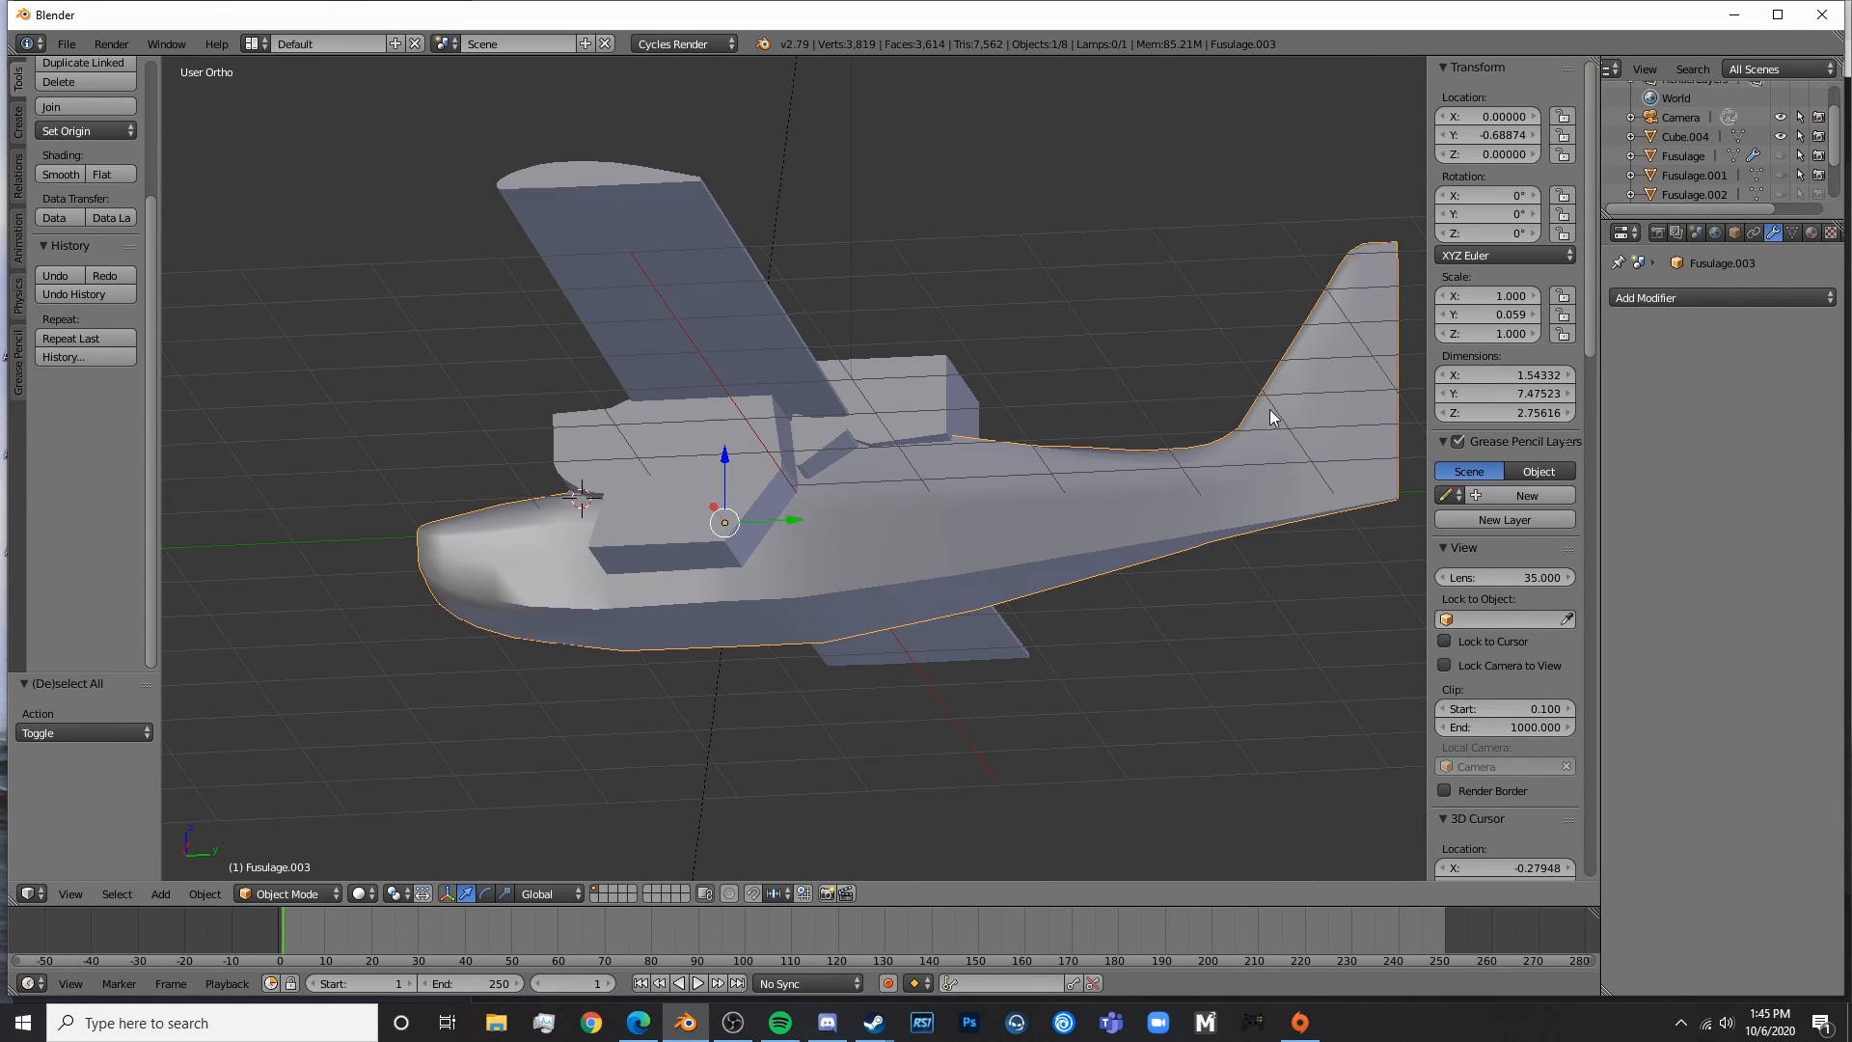
{"action": "left_click", "coordinate": [1660, 307]}
{"action": "left_click", "coordinate": [1437, 385]}
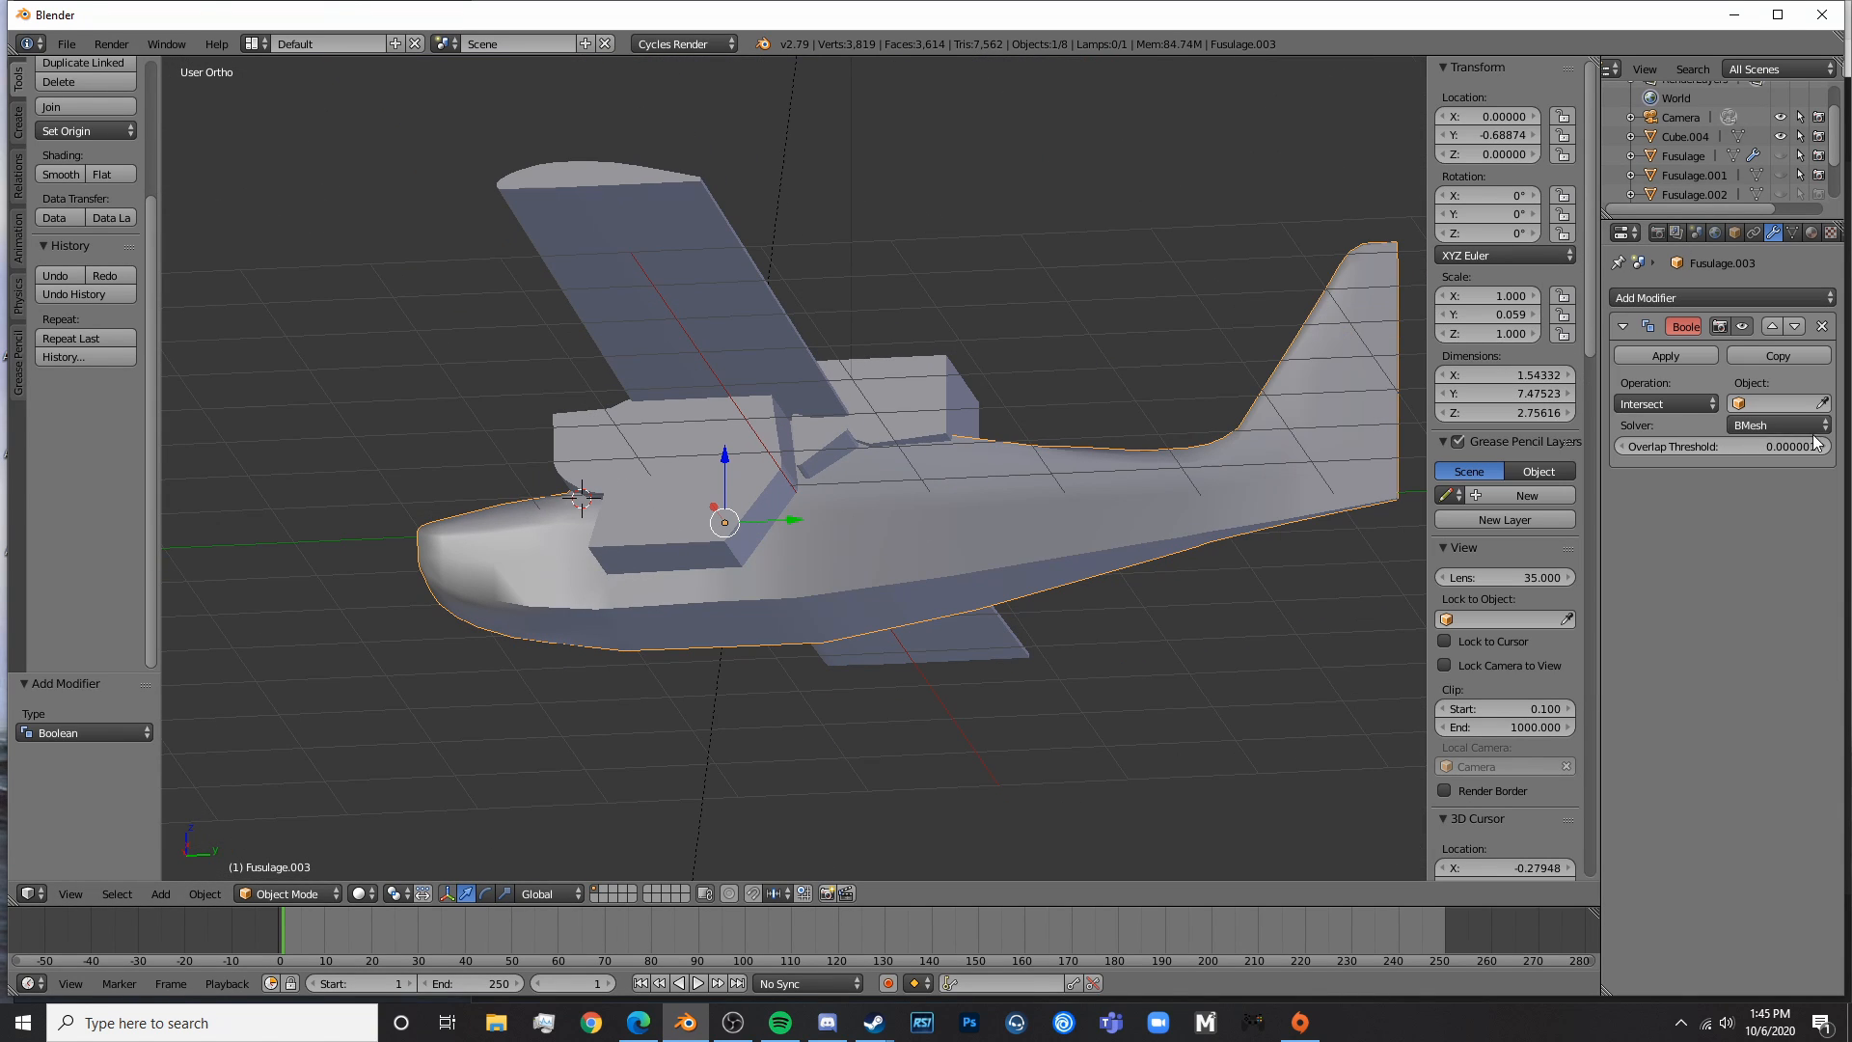
- Set the Boolean modifier to Intersect with Cube.004 and apply it to Fusulage.003
{"action": "left_click", "coordinate": [1681, 405]}
{"action": "left_click", "coordinate": [1680, 385]}
{"action": "left_click", "coordinate": [892, 403]}
{"action": "middle_click_drag", "start_coordinate": [886, 471], "coordinate": [1144, 403]}
{"action": "left_click", "coordinate": [1662, 355]}
- Hide Cube.004 and check the intersected window pieces against the blueprint and in rendered shading
{"action": "right_click", "coordinate": [899, 476]}
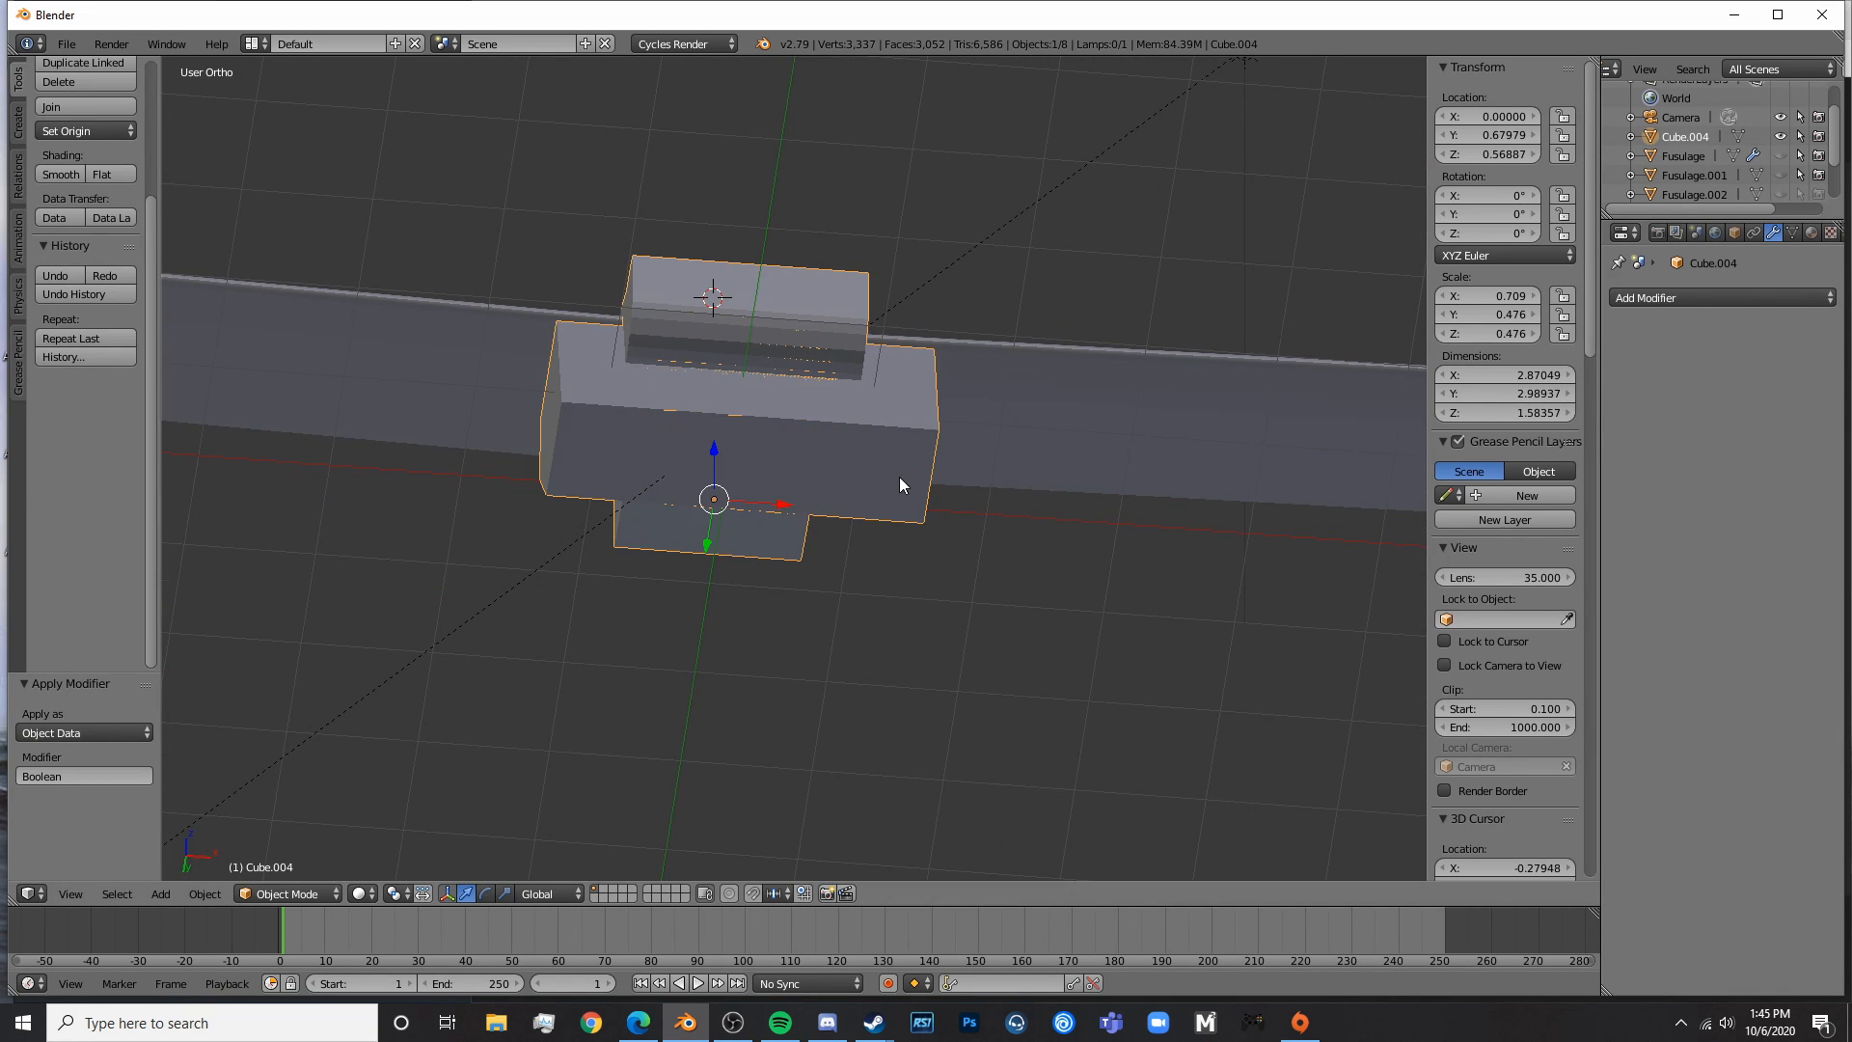
{"action": "middle_click_drag", "start_coordinate": [898, 477], "coordinate": [940, 528]}
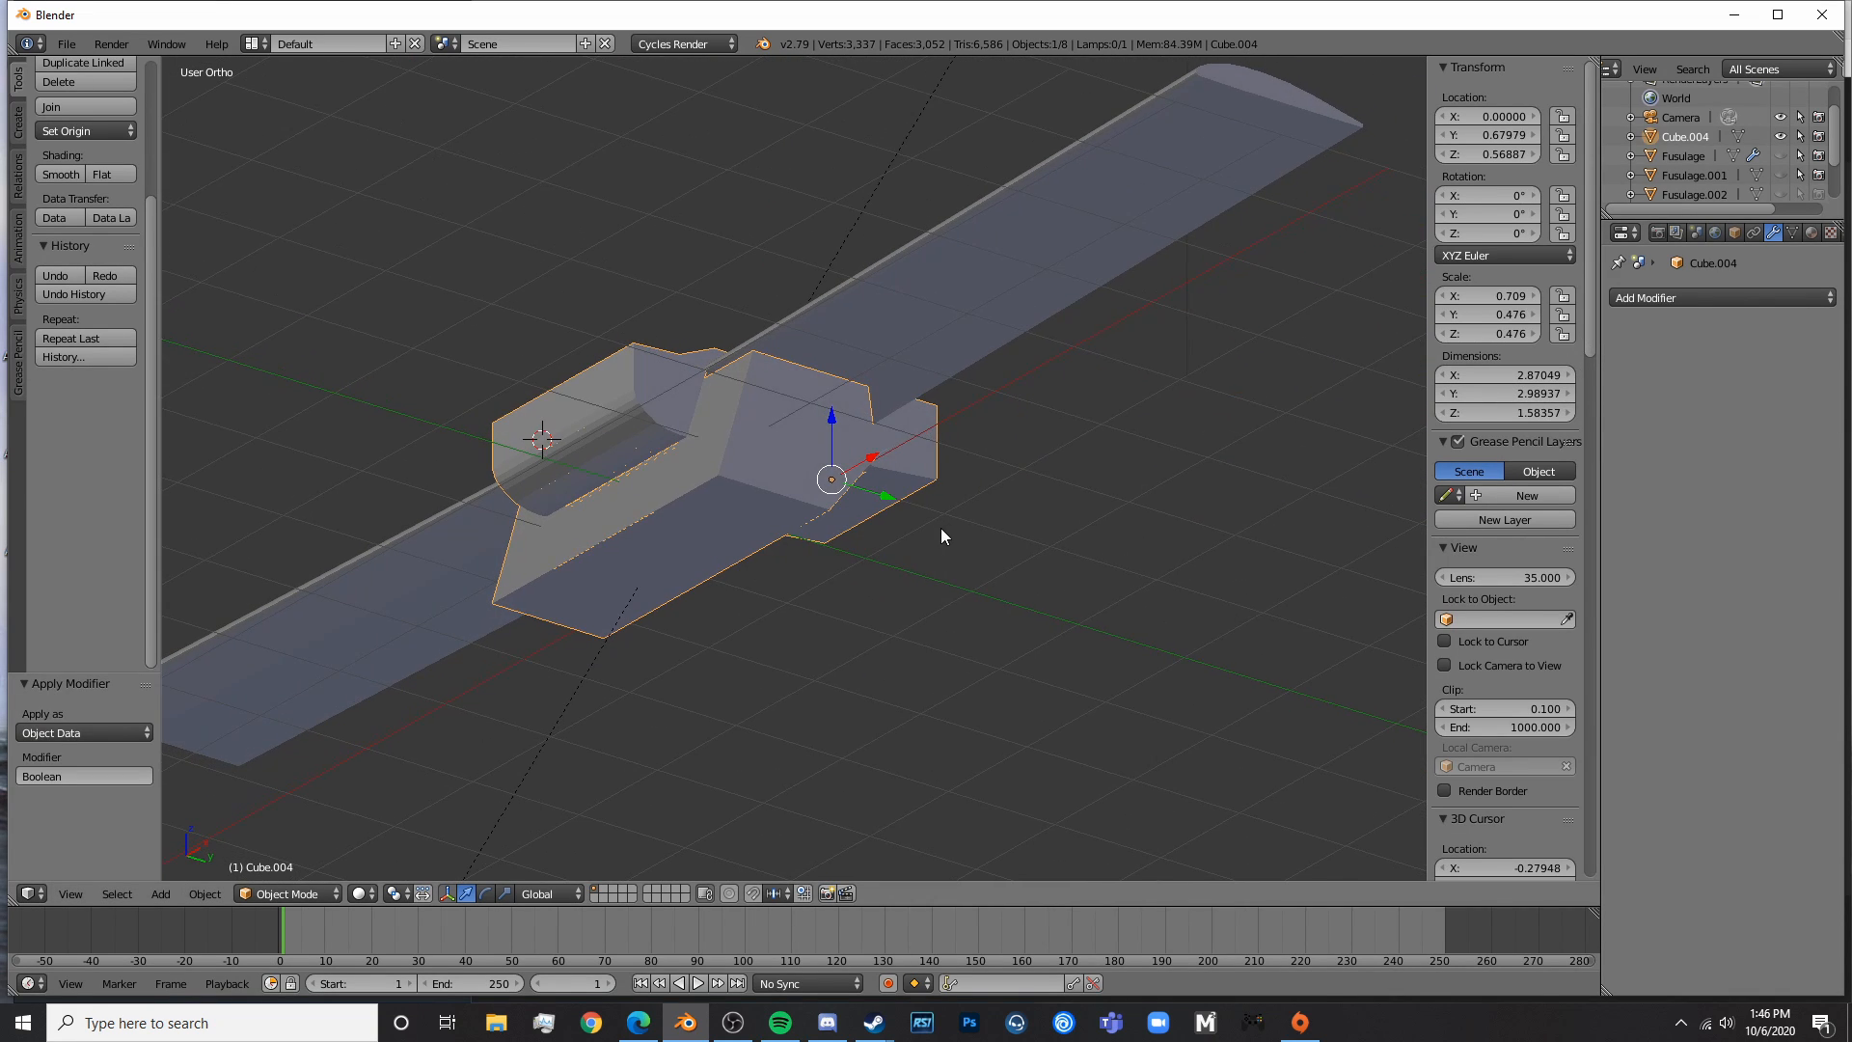
{"action": "left_click", "coordinate": [1779, 137]}
{"action": "key", "text": "KP_3"}
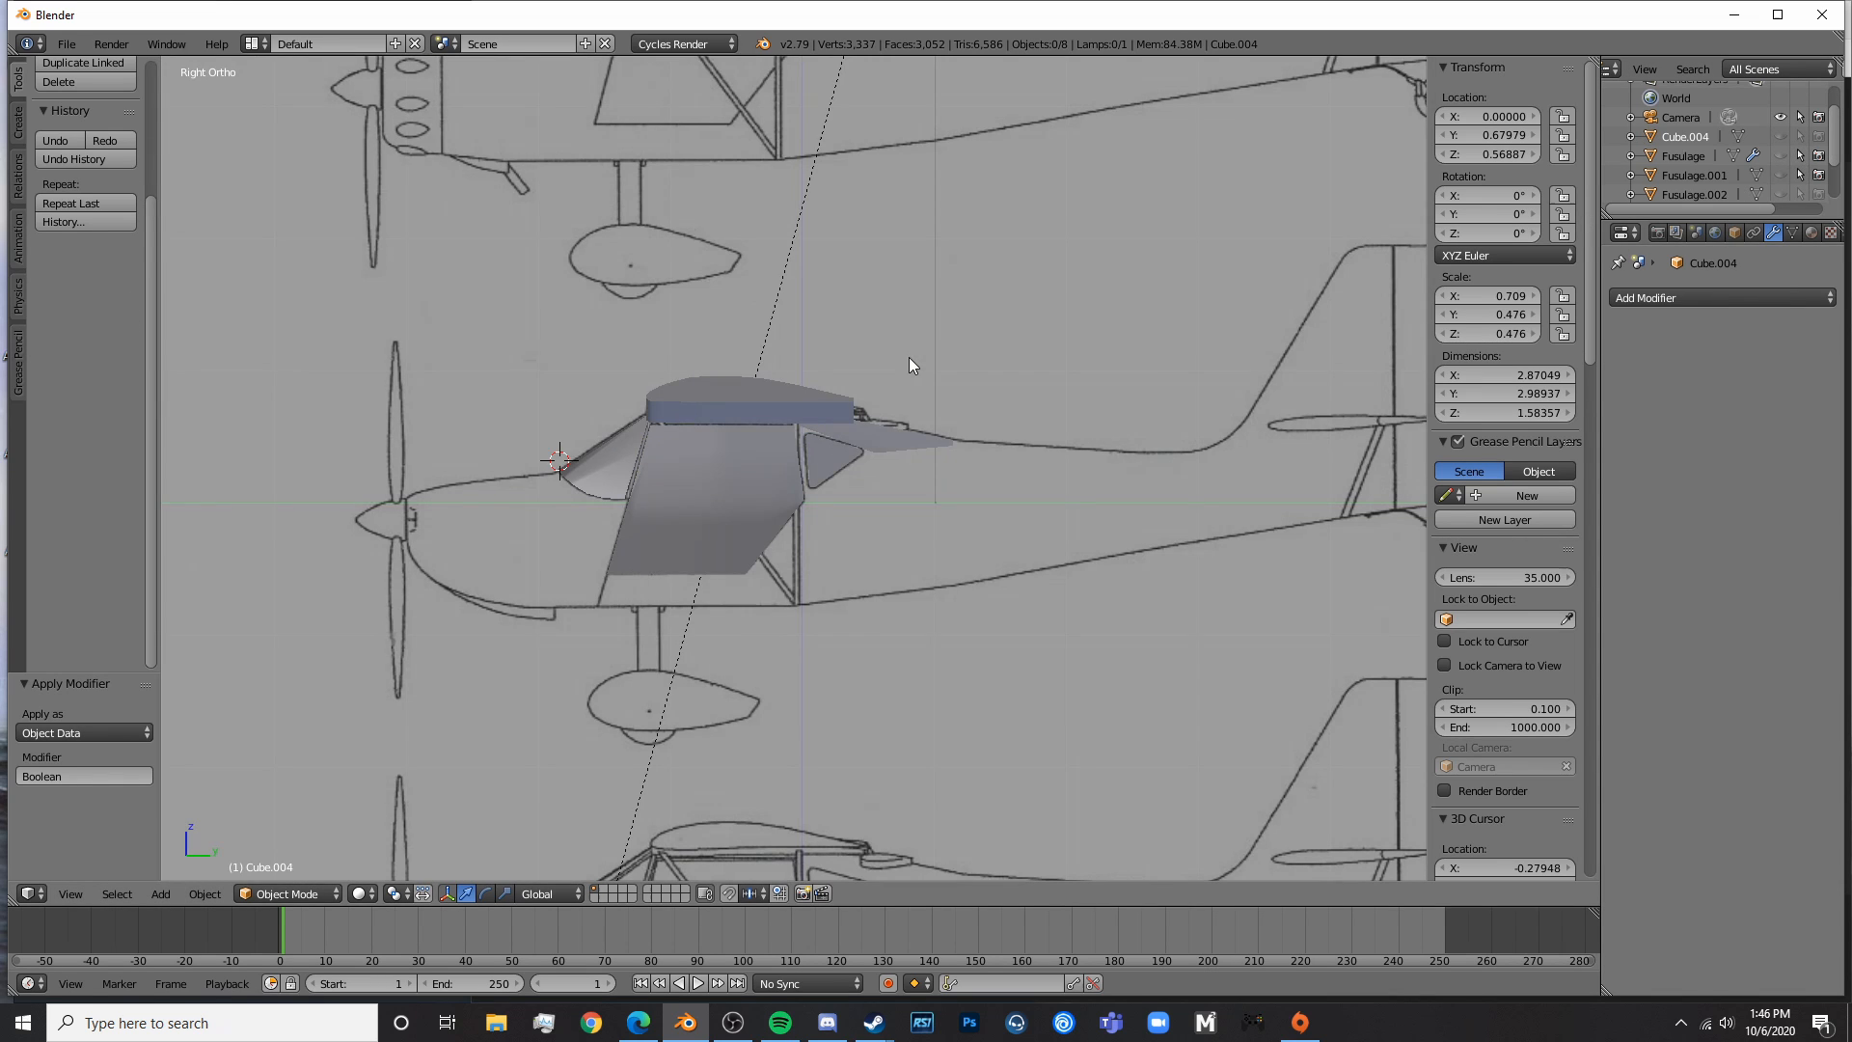
{"action": "middle_click_drag", "start_coordinate": [909, 357], "coordinate": [961, 385]}
{"action": "key", "text": "shift+z"}
{"action": "middle_click_drag", "start_coordinate": [1046, 434], "coordinate": [465, 442]}
- Undo the hiding of Cube.004 and the applied Boolean intersection on Fusulage.003
{"action": "key", "text": "ctrl+z"}
{"action": "key", "text": "ctrl+z"}
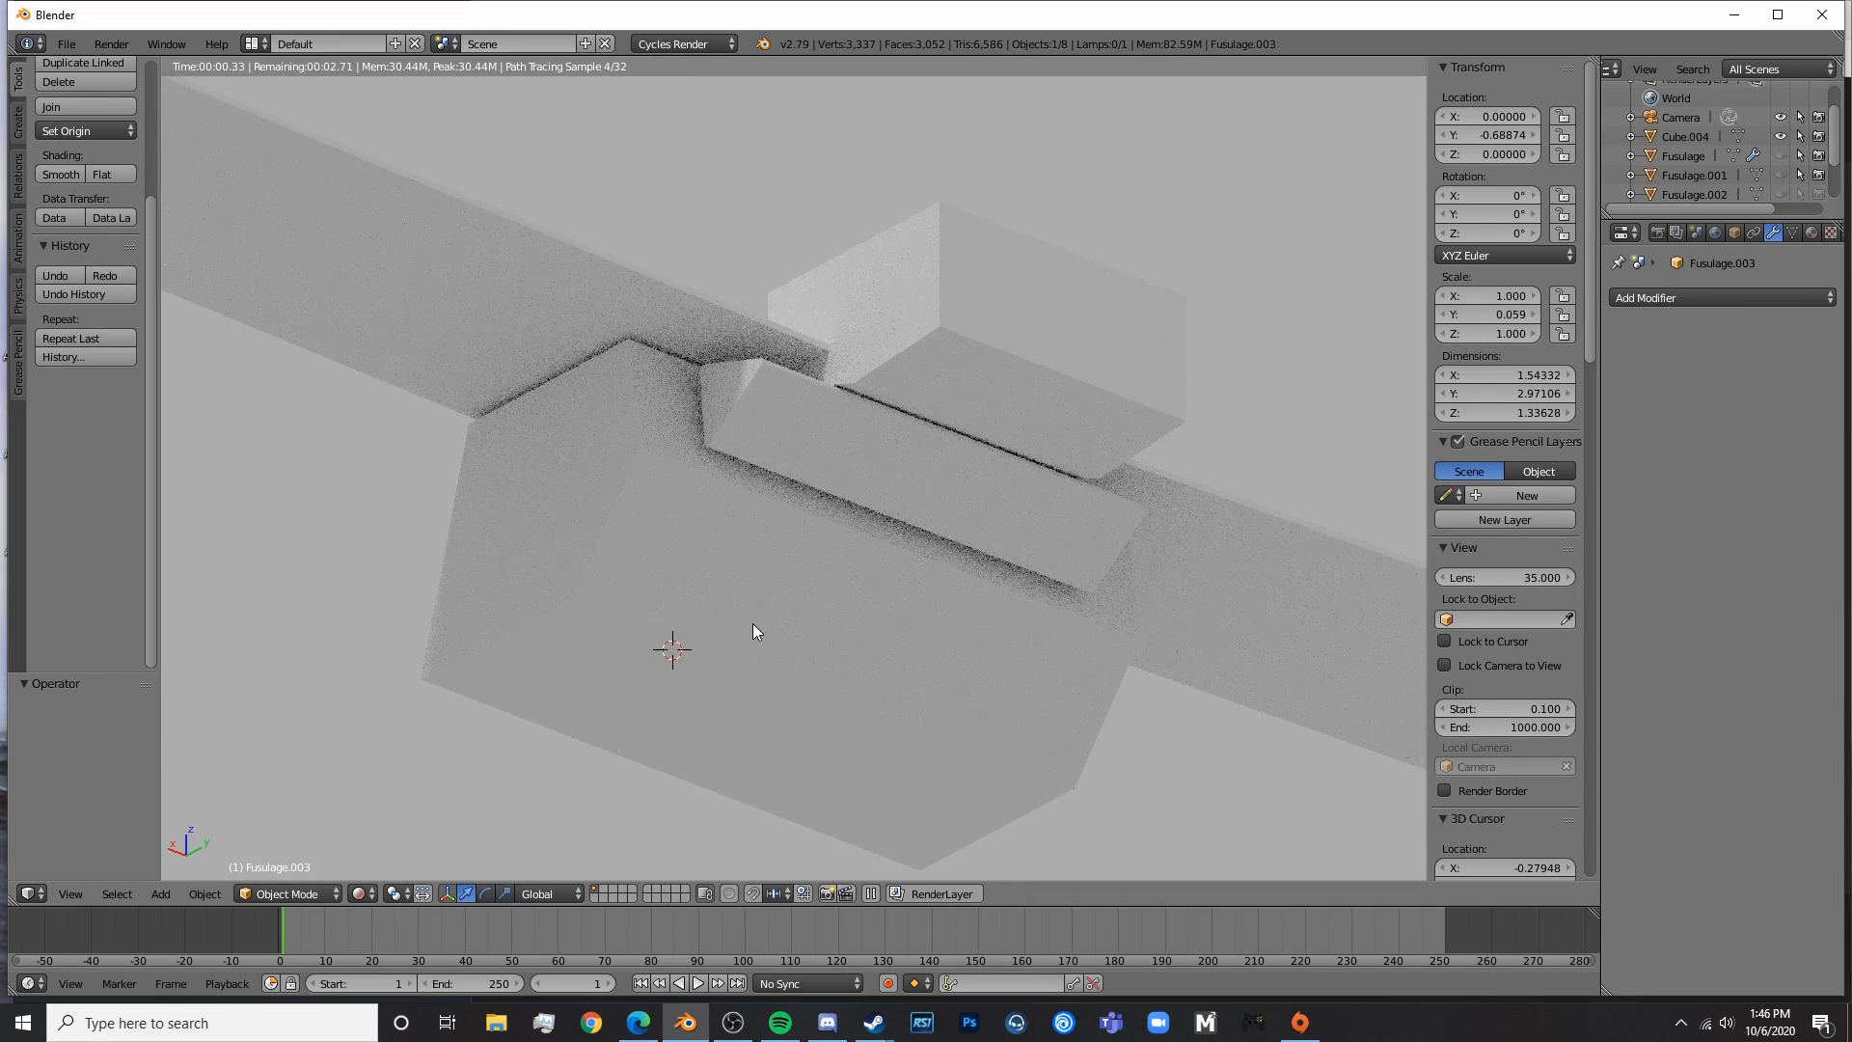
{"action": "scroll", "coordinate": [752, 623], "scroll_direction": "down", "scroll_amount": 5}
{"action": "key", "text": "ctrl+z"}
{"action": "key", "text": "ctrl+z"}
{"action": "middle_click_drag", "start_coordinate": [727, 627], "coordinate": [985, 651]}
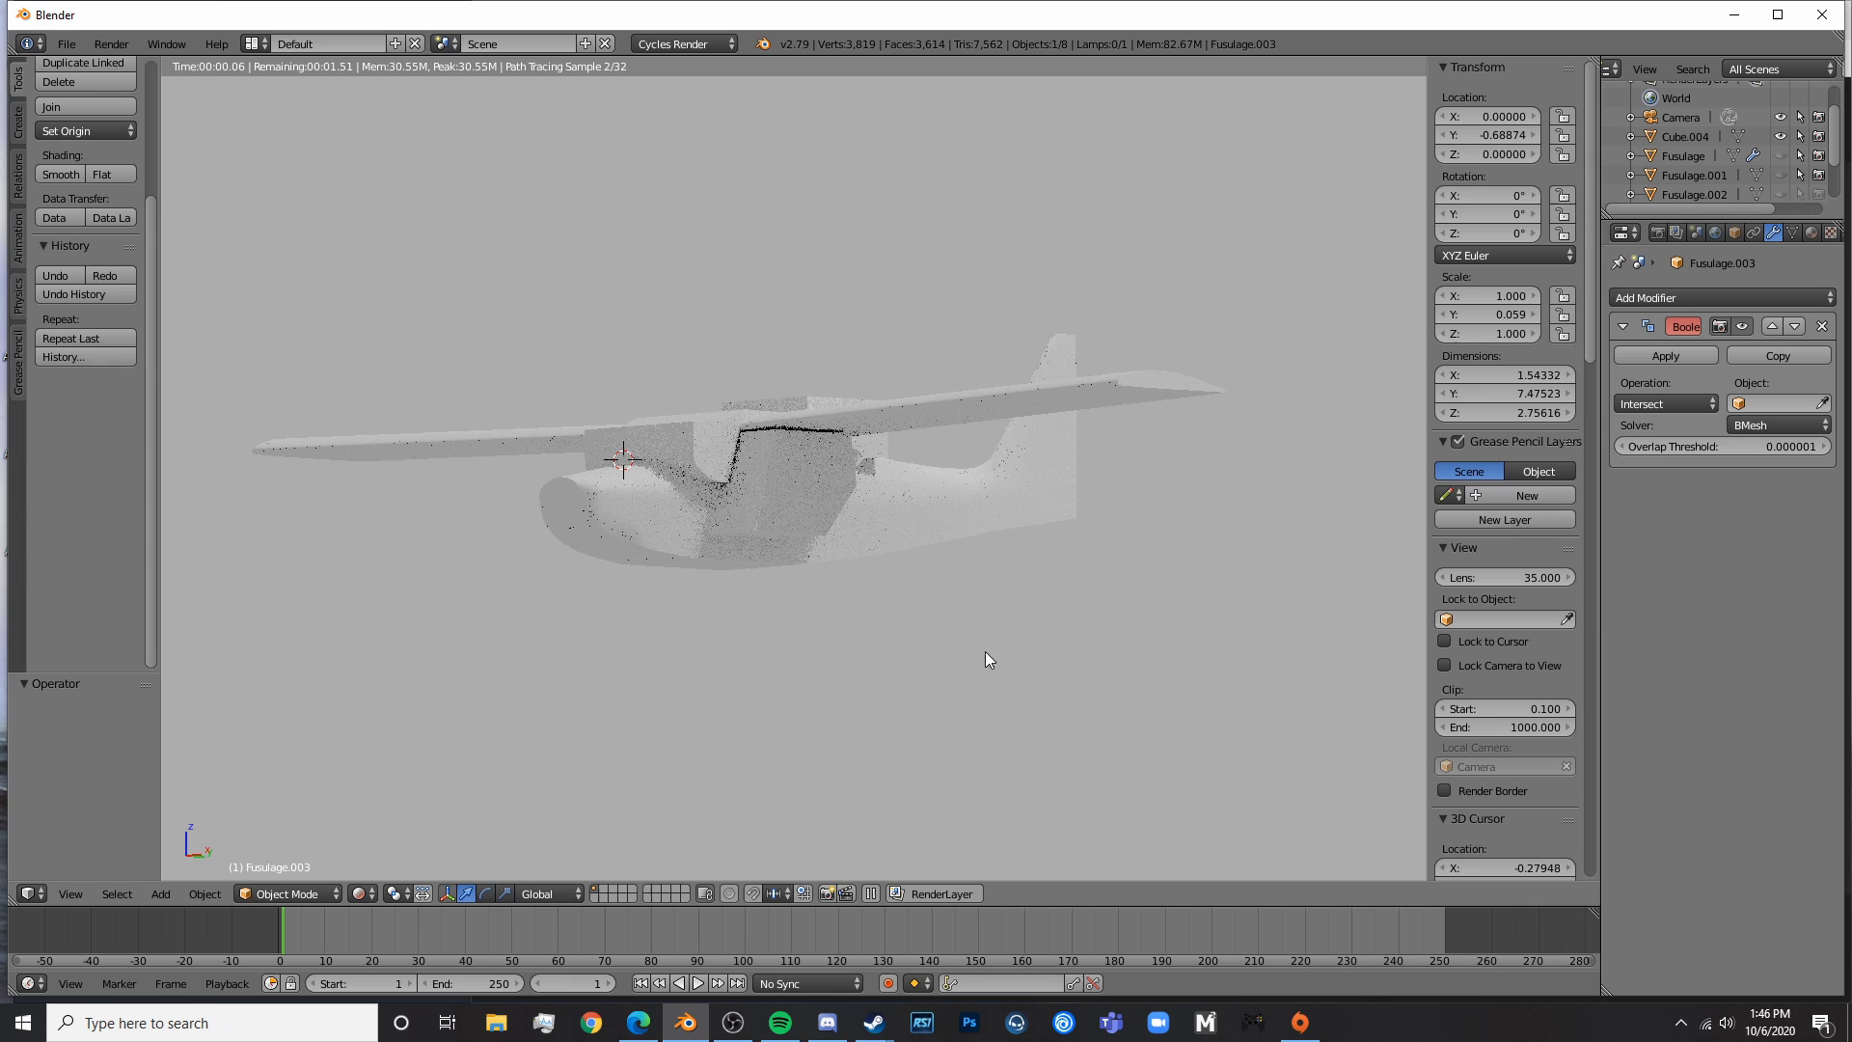
{"action": "left_click", "coordinate": [1667, 403]}
{"action": "left_click", "coordinate": [1663, 361]}
{"action": "left_click", "coordinate": [1668, 401]}
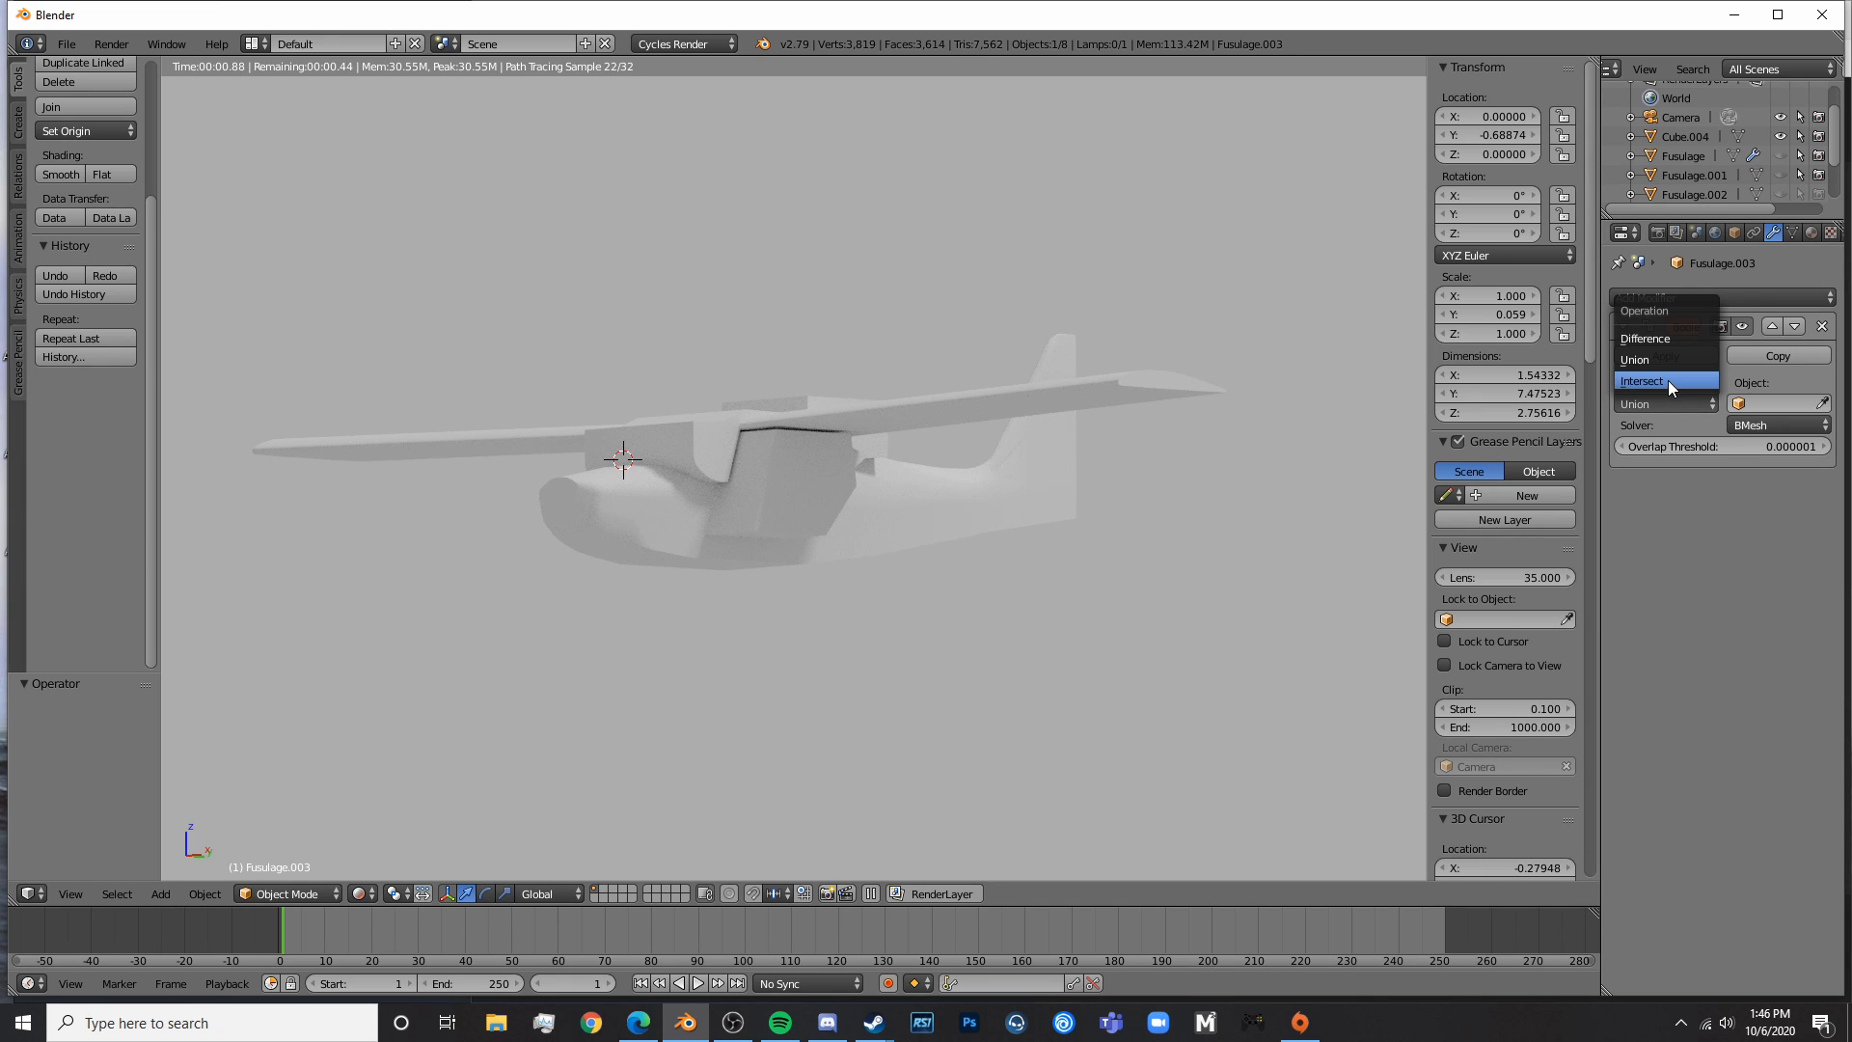
{"action": "left_click", "coordinate": [1669, 380]}
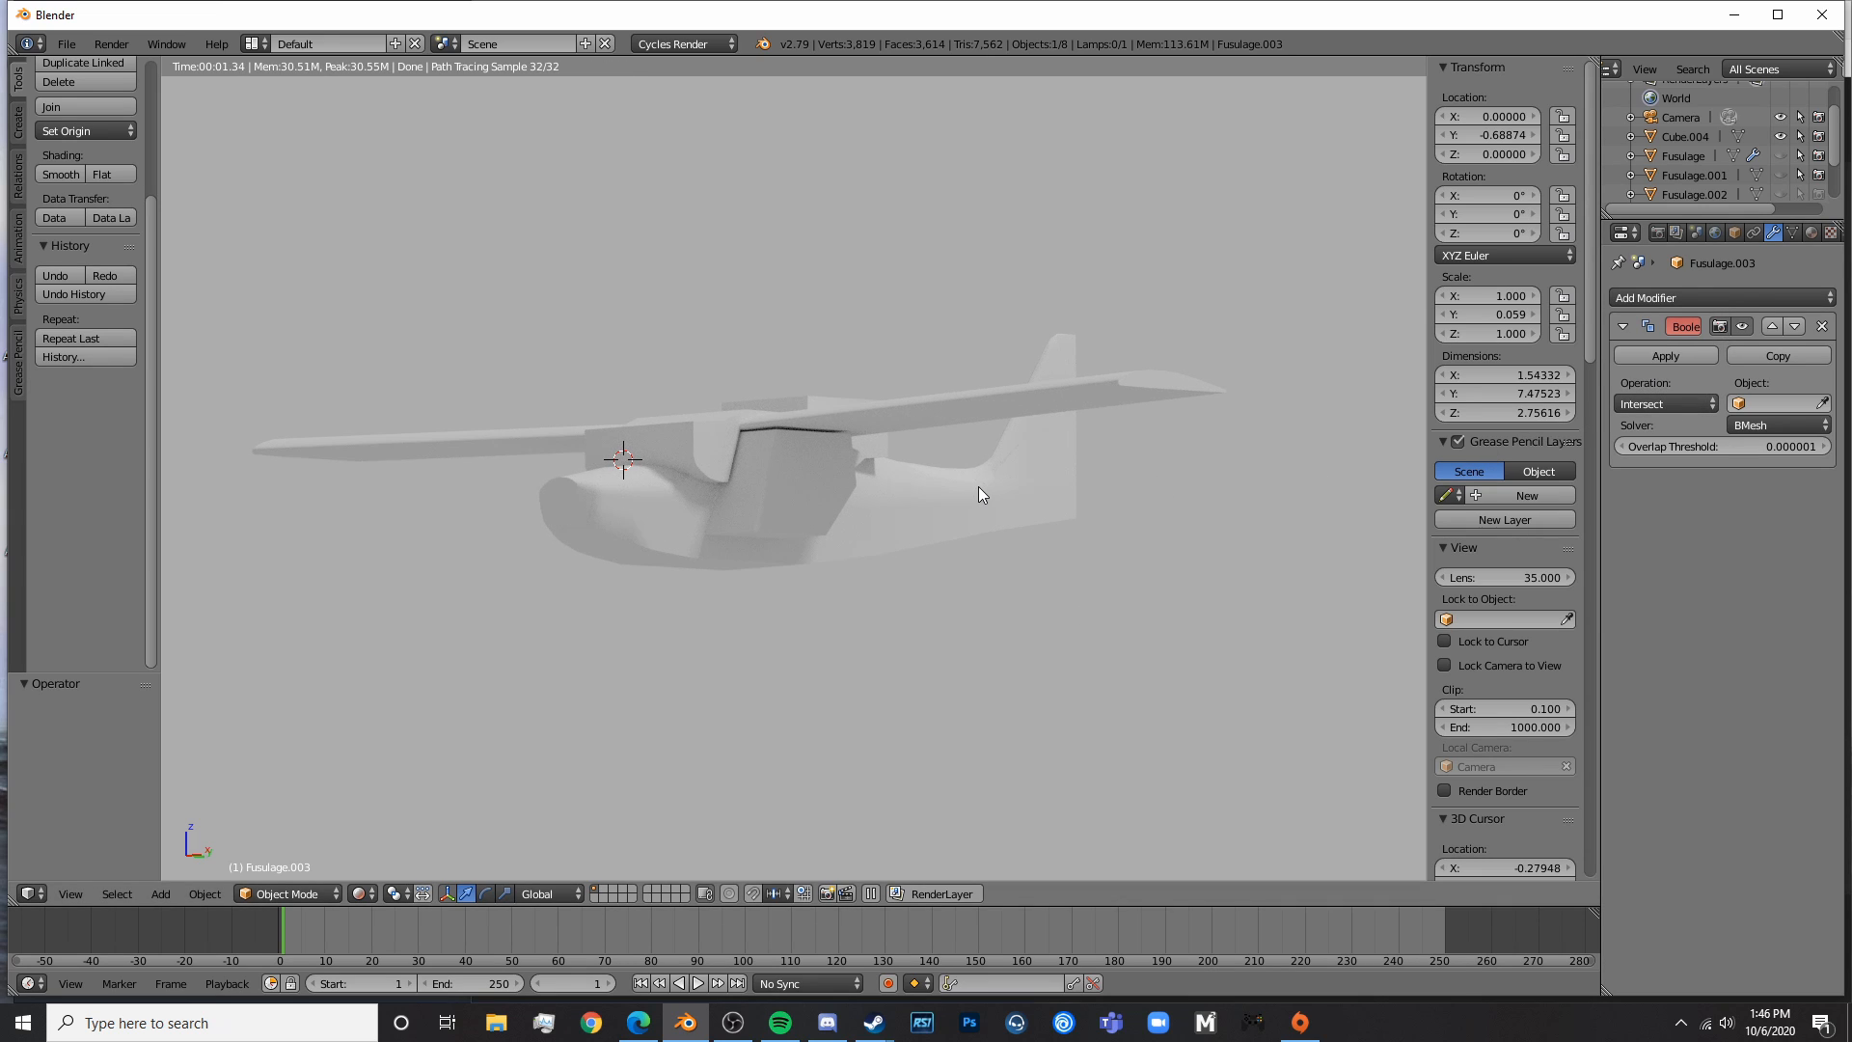
- Switch to wireframe shading, keep Fusulage.003 selected and show the Fusulage.001 object
{"action": "key", "text": "z"}
{"action": "key", "text": "z"}
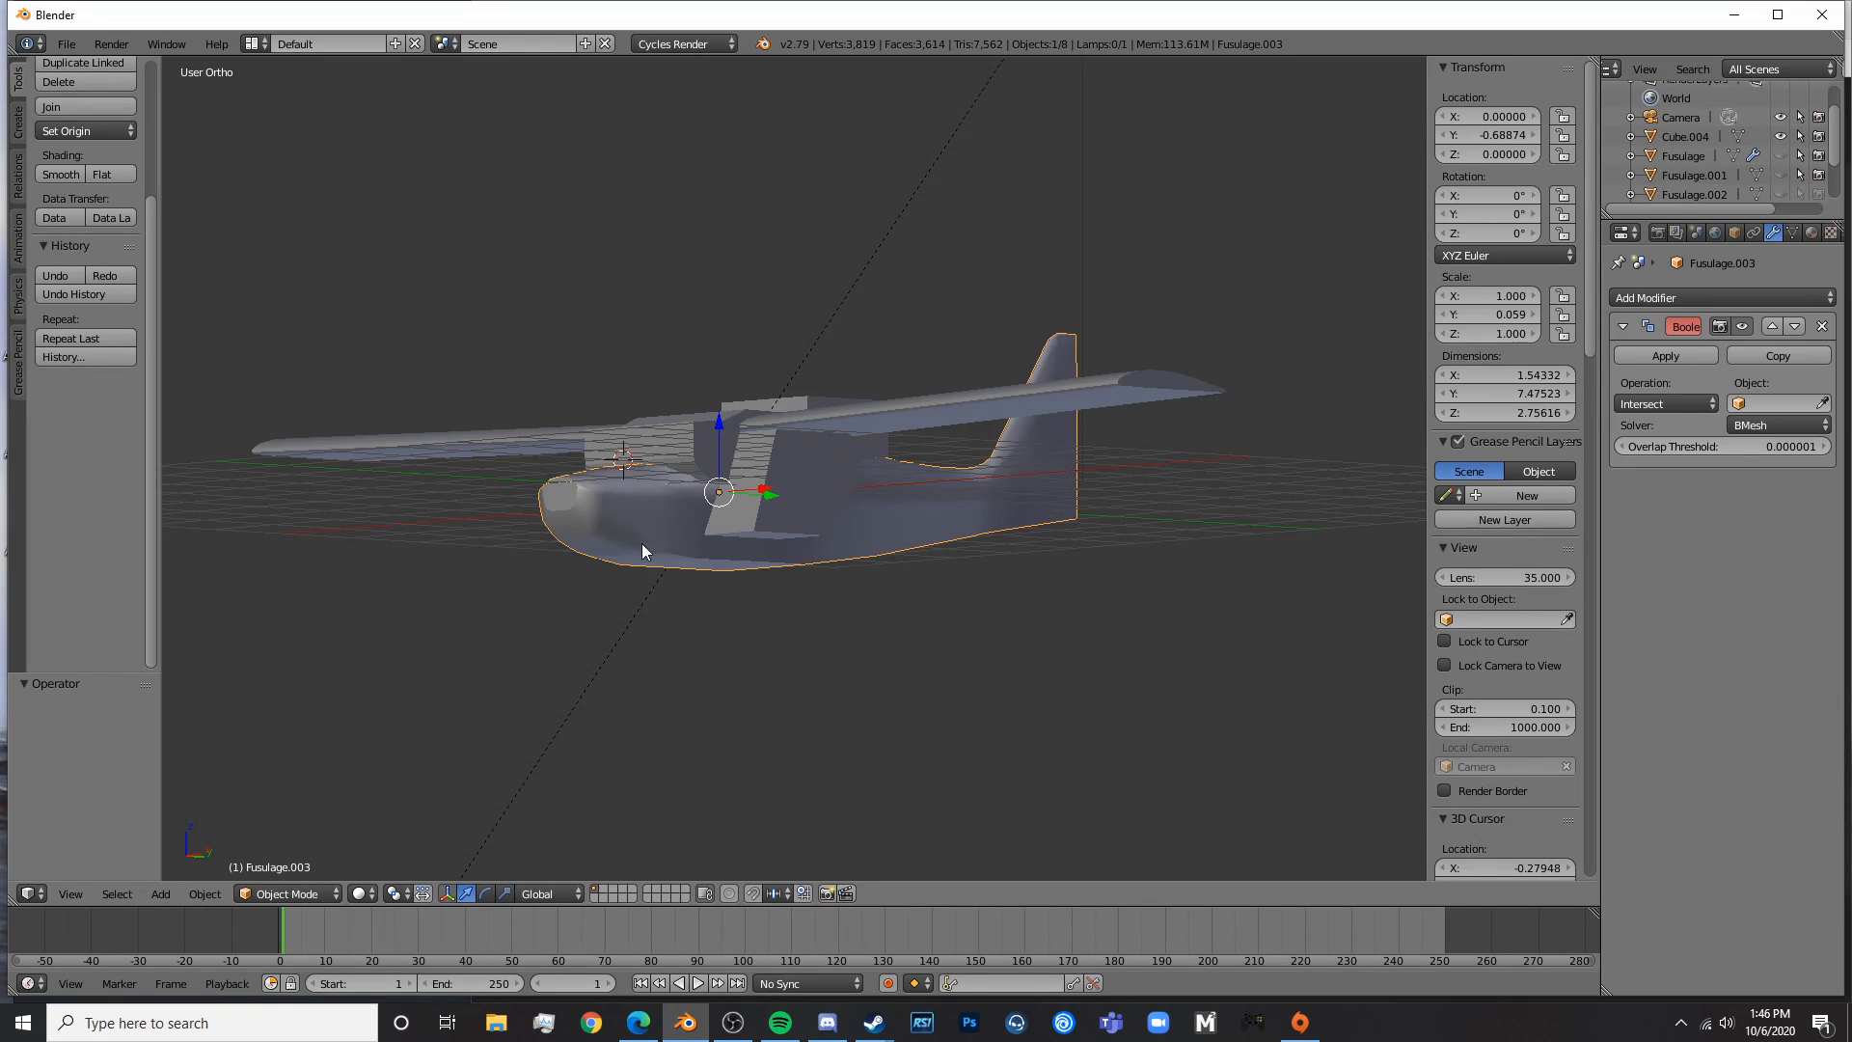
{"action": "key", "text": "z"}
{"action": "right_click", "coordinate": [652, 536]}
{"action": "right_click", "coordinate": [766, 570]}
{"action": "middle_click_drag", "start_coordinate": [767, 571], "coordinate": [874, 491]}
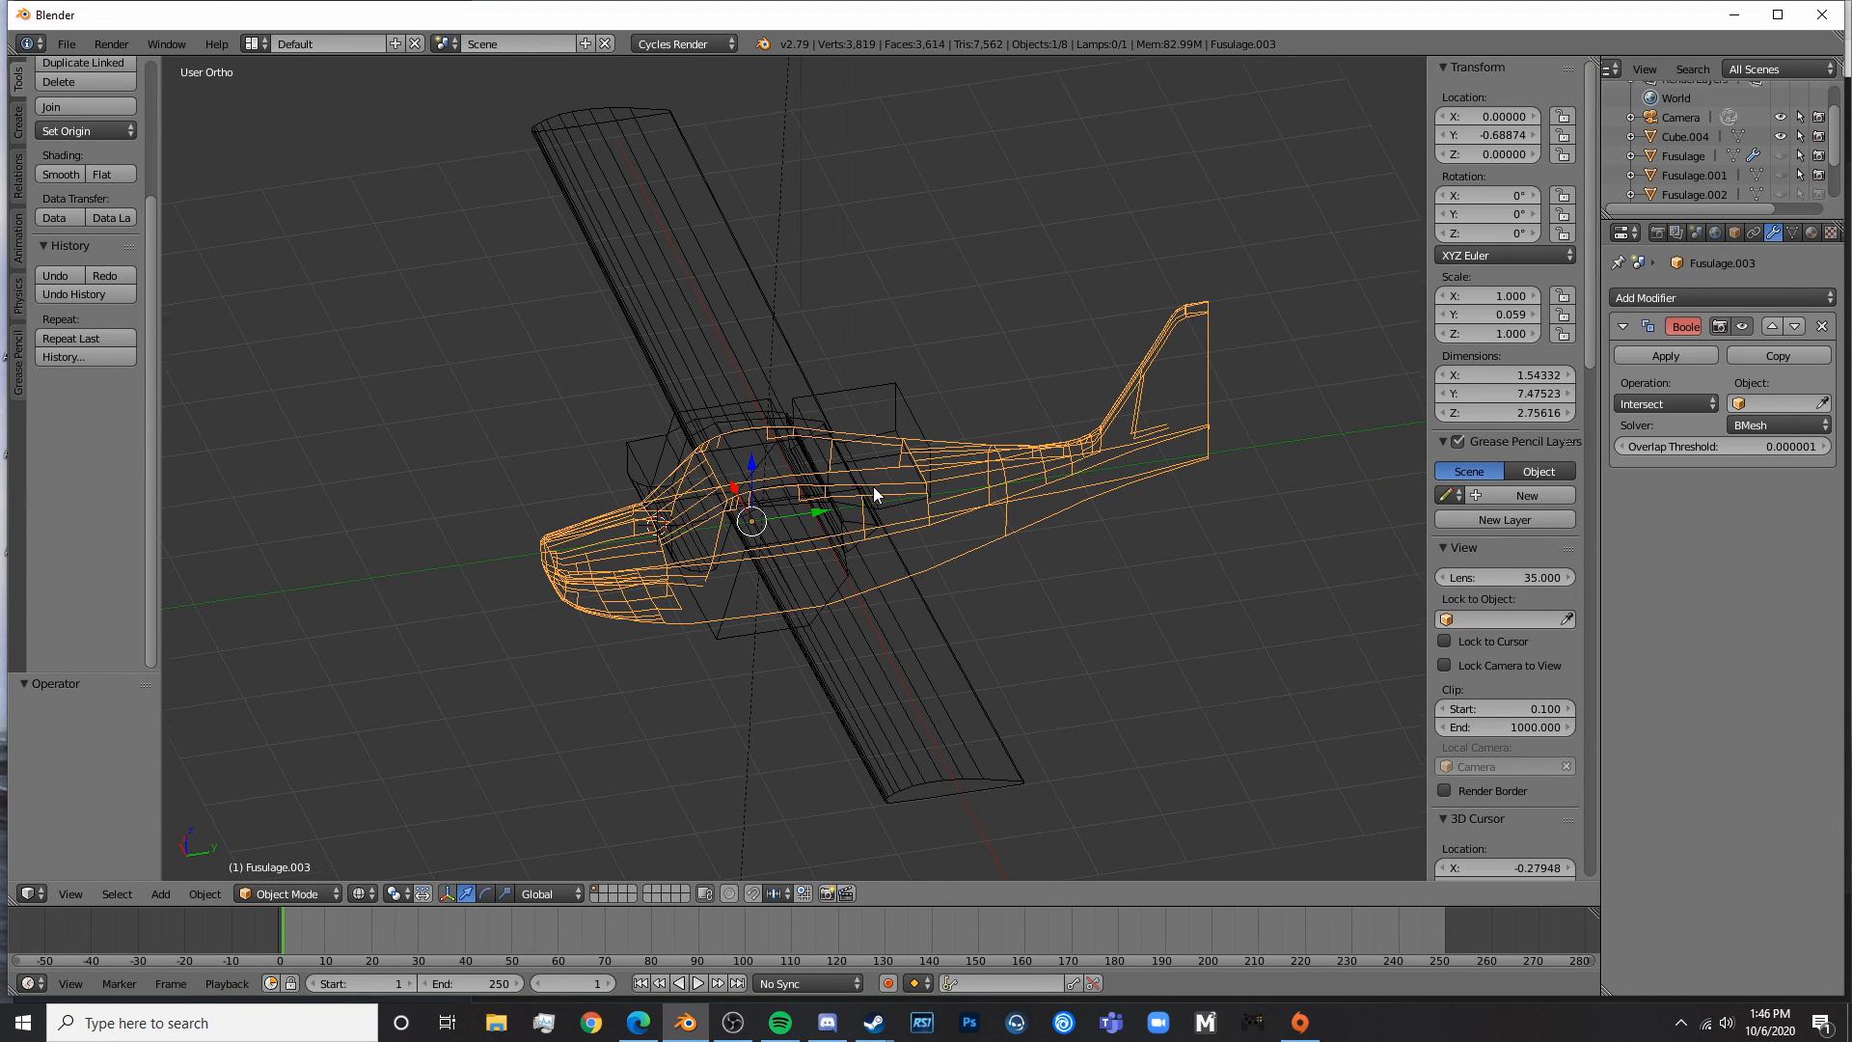
{"action": "scroll", "coordinate": [1736, 155], "scroll_direction": "down", "scroll_amount": 2}
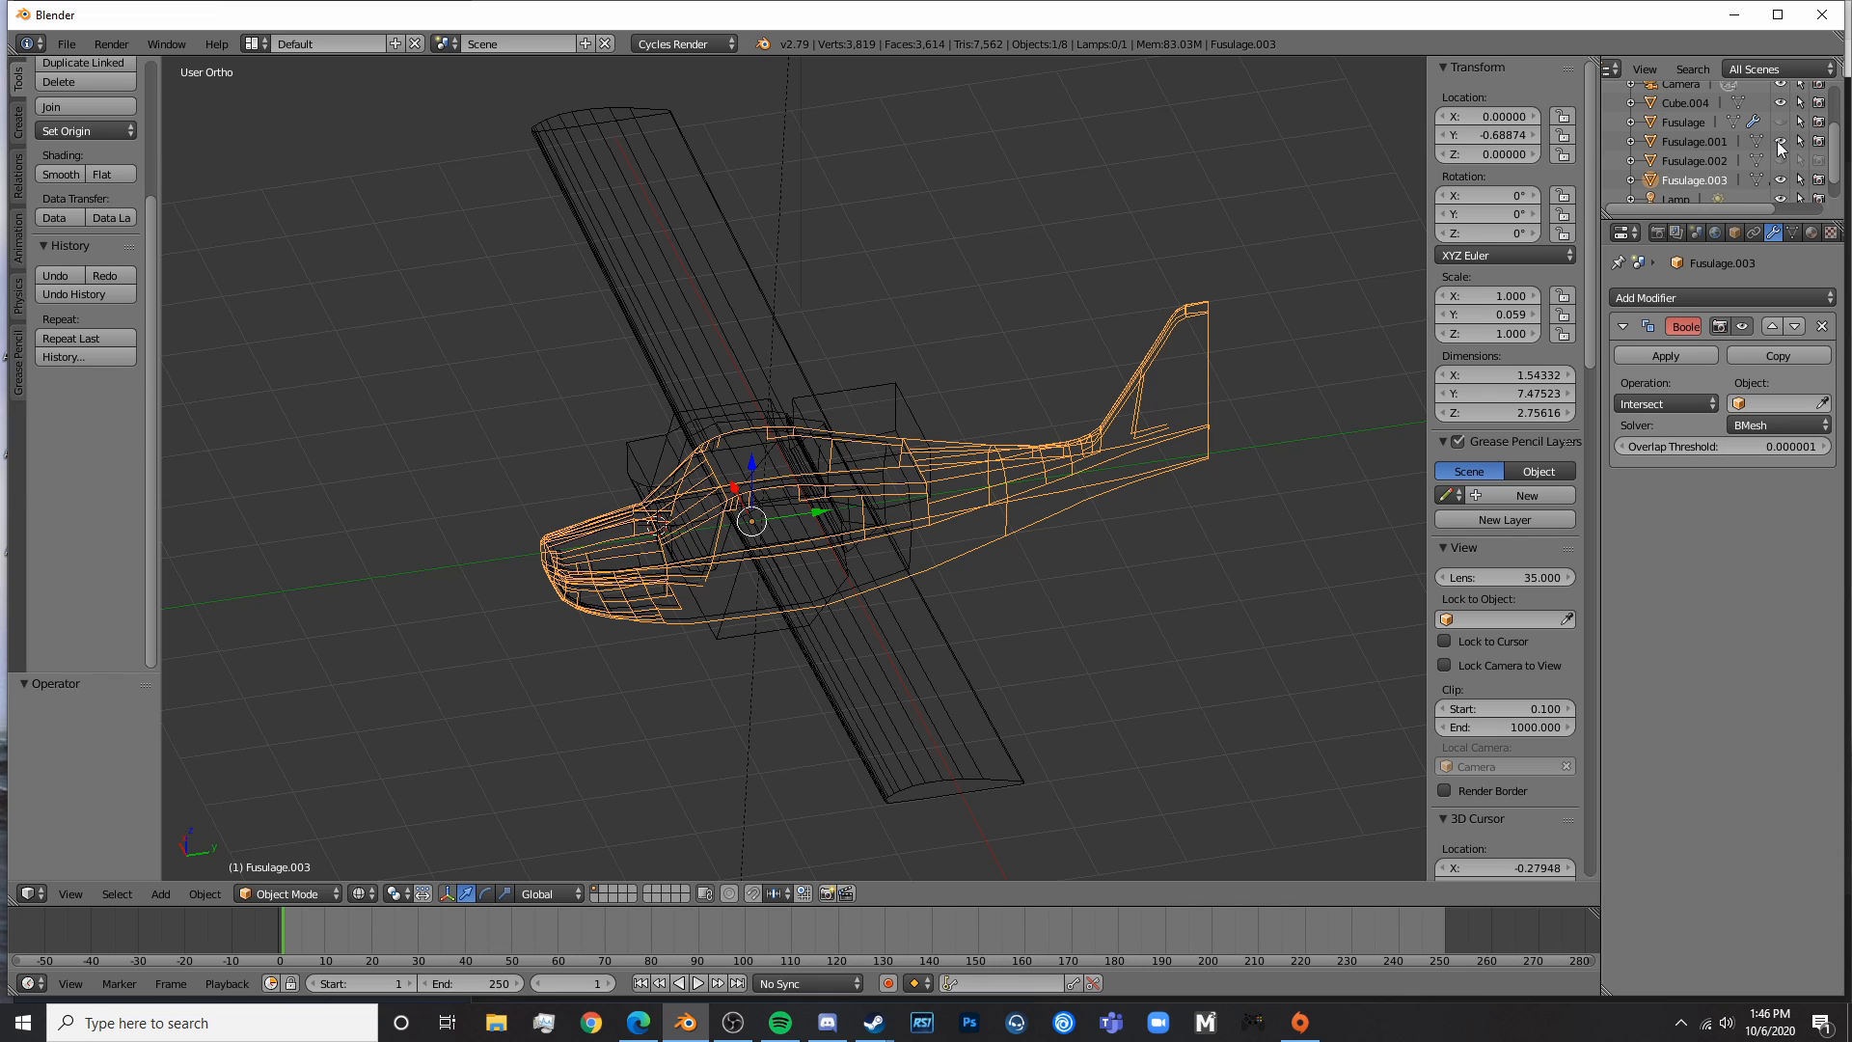
- Pick Fusulage.001 as the Boolean object, set the operation to Union and apply the modifier to Fusulage.003
{"action": "middle_click_drag", "start_coordinate": [1115, 530], "coordinate": [1746, 406]}
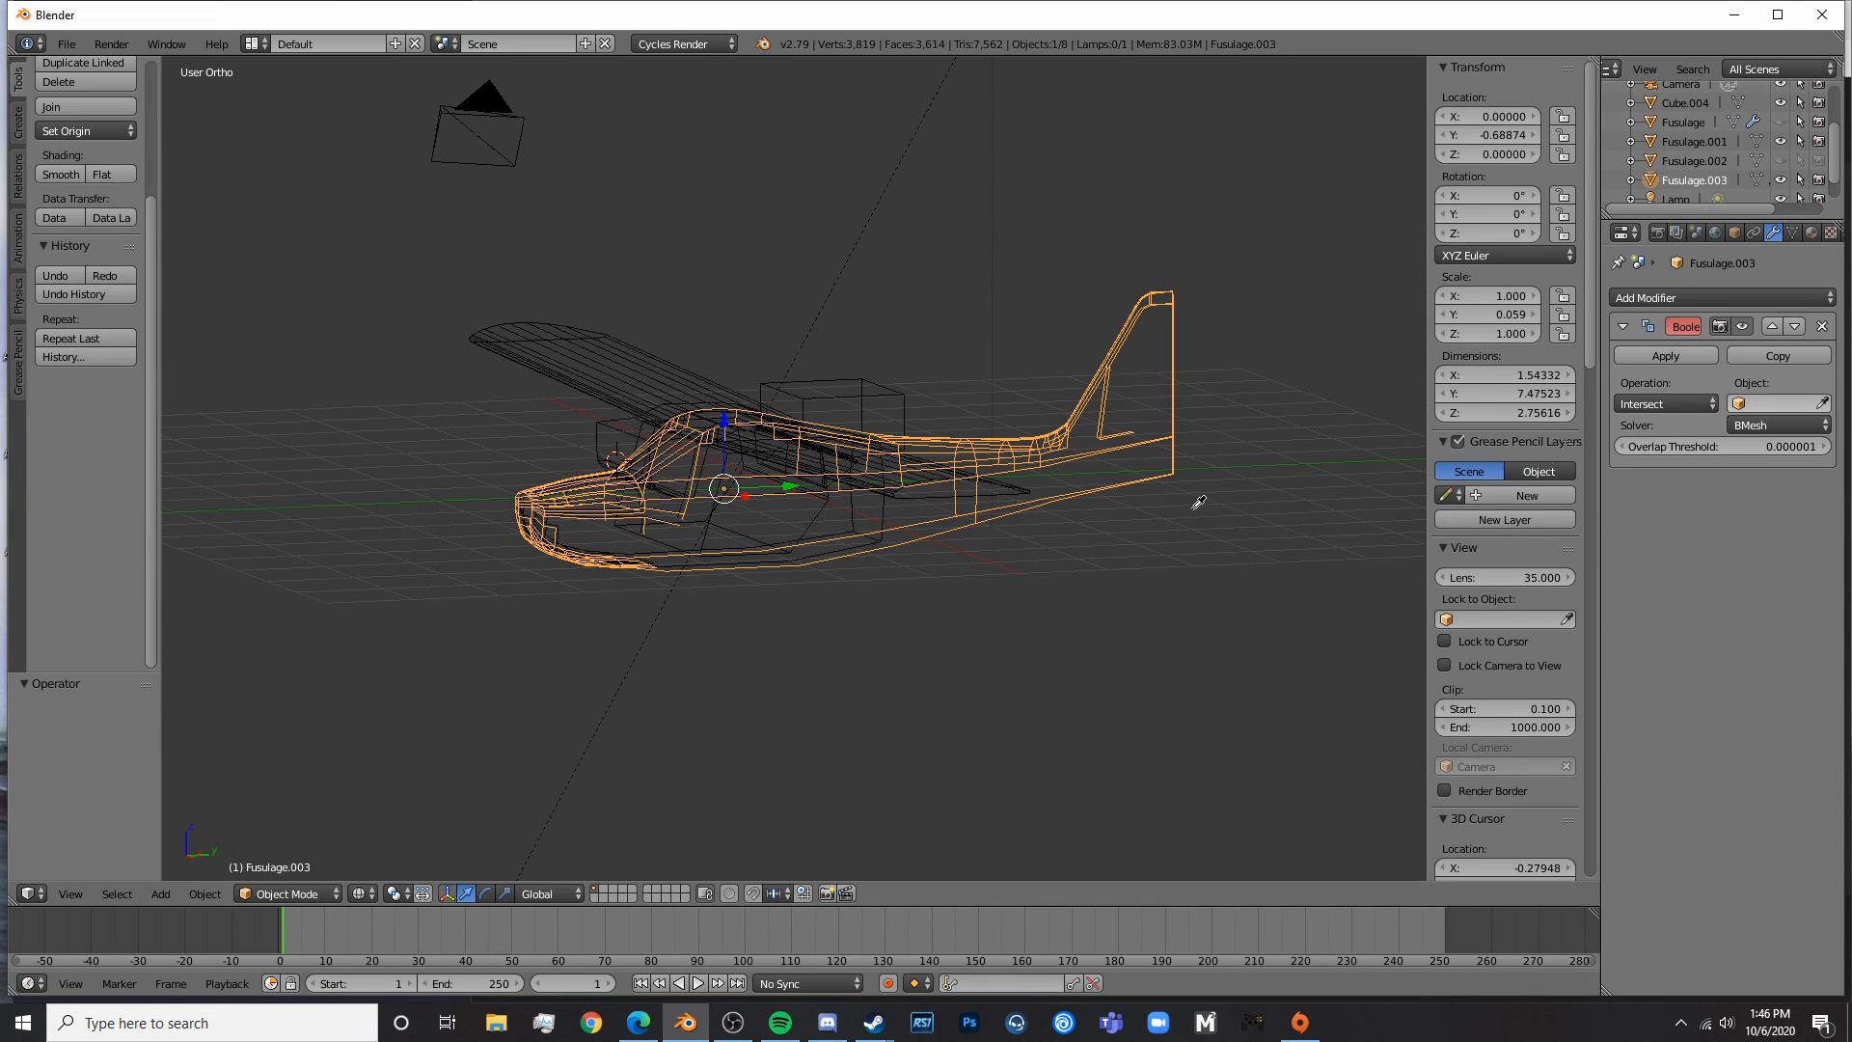
{"action": "left_click", "coordinate": [887, 516]}
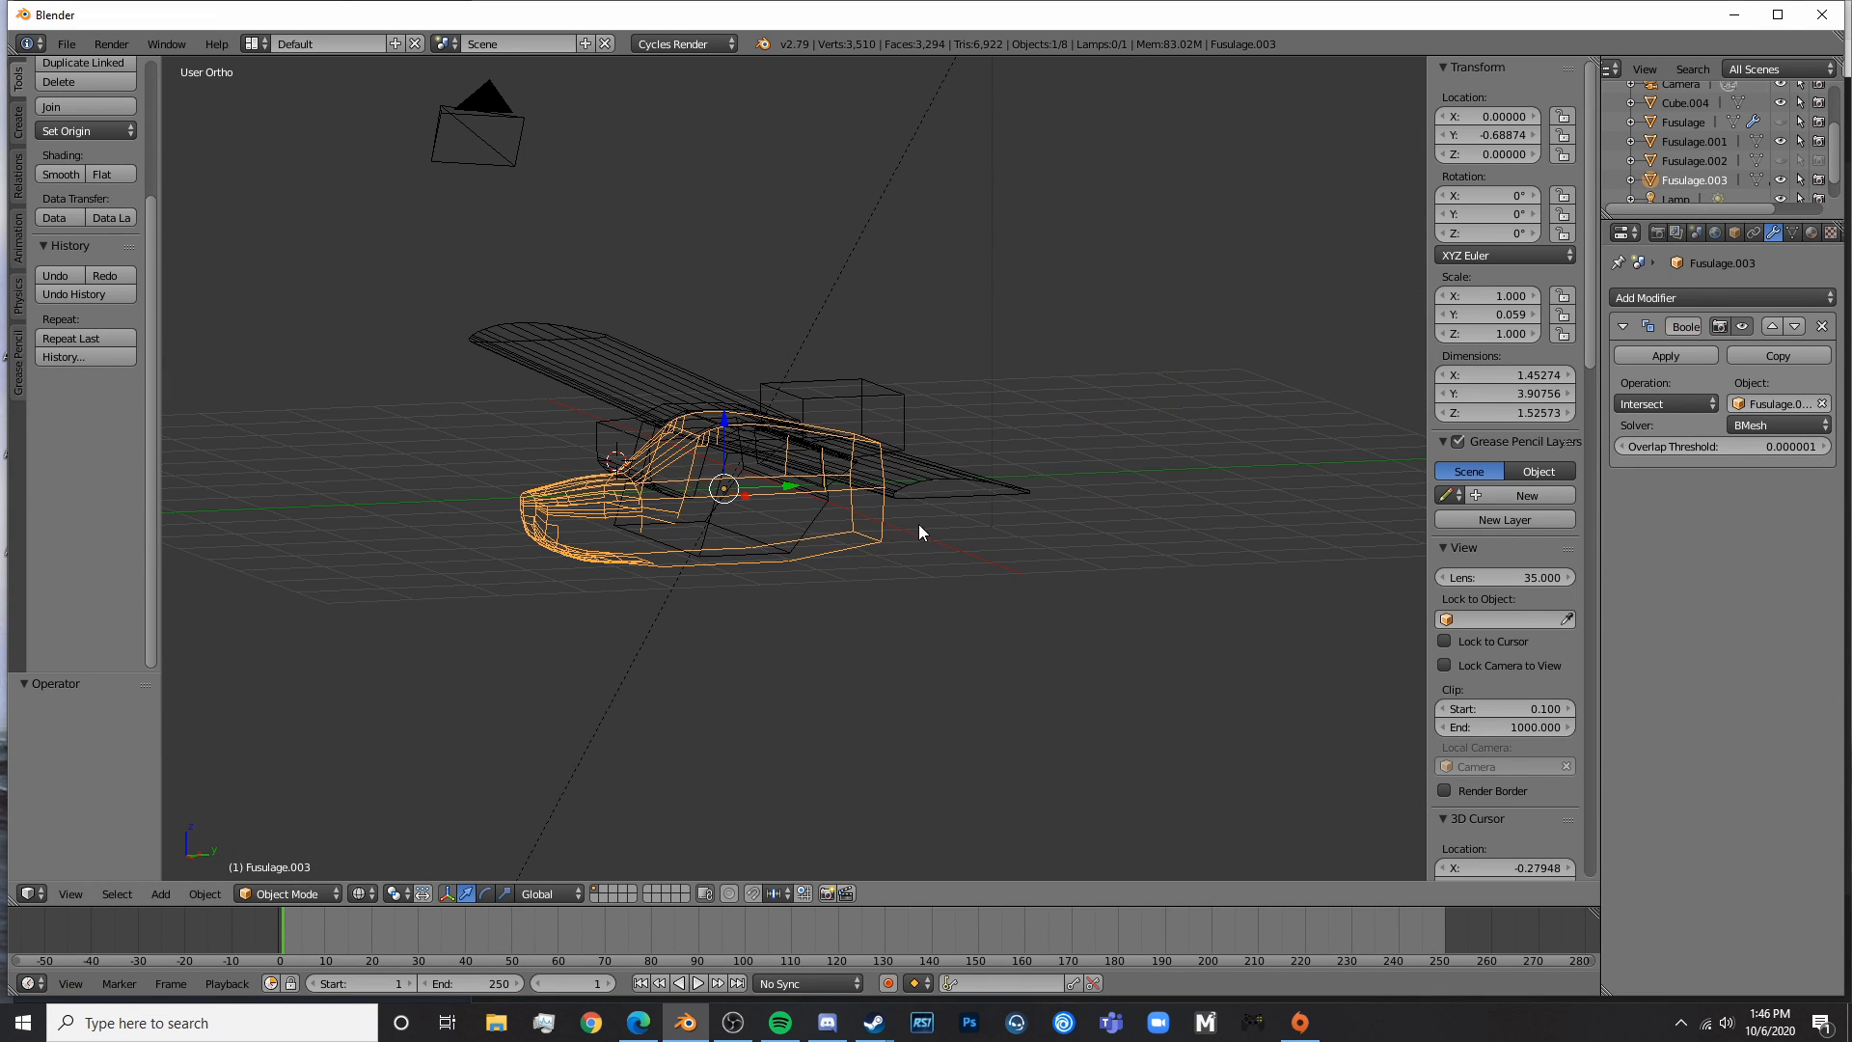
{"action": "left_click", "coordinate": [1683, 409]}
{"action": "left_click", "coordinate": [1665, 358]}
{"action": "left_click", "coordinate": [1665, 355]}
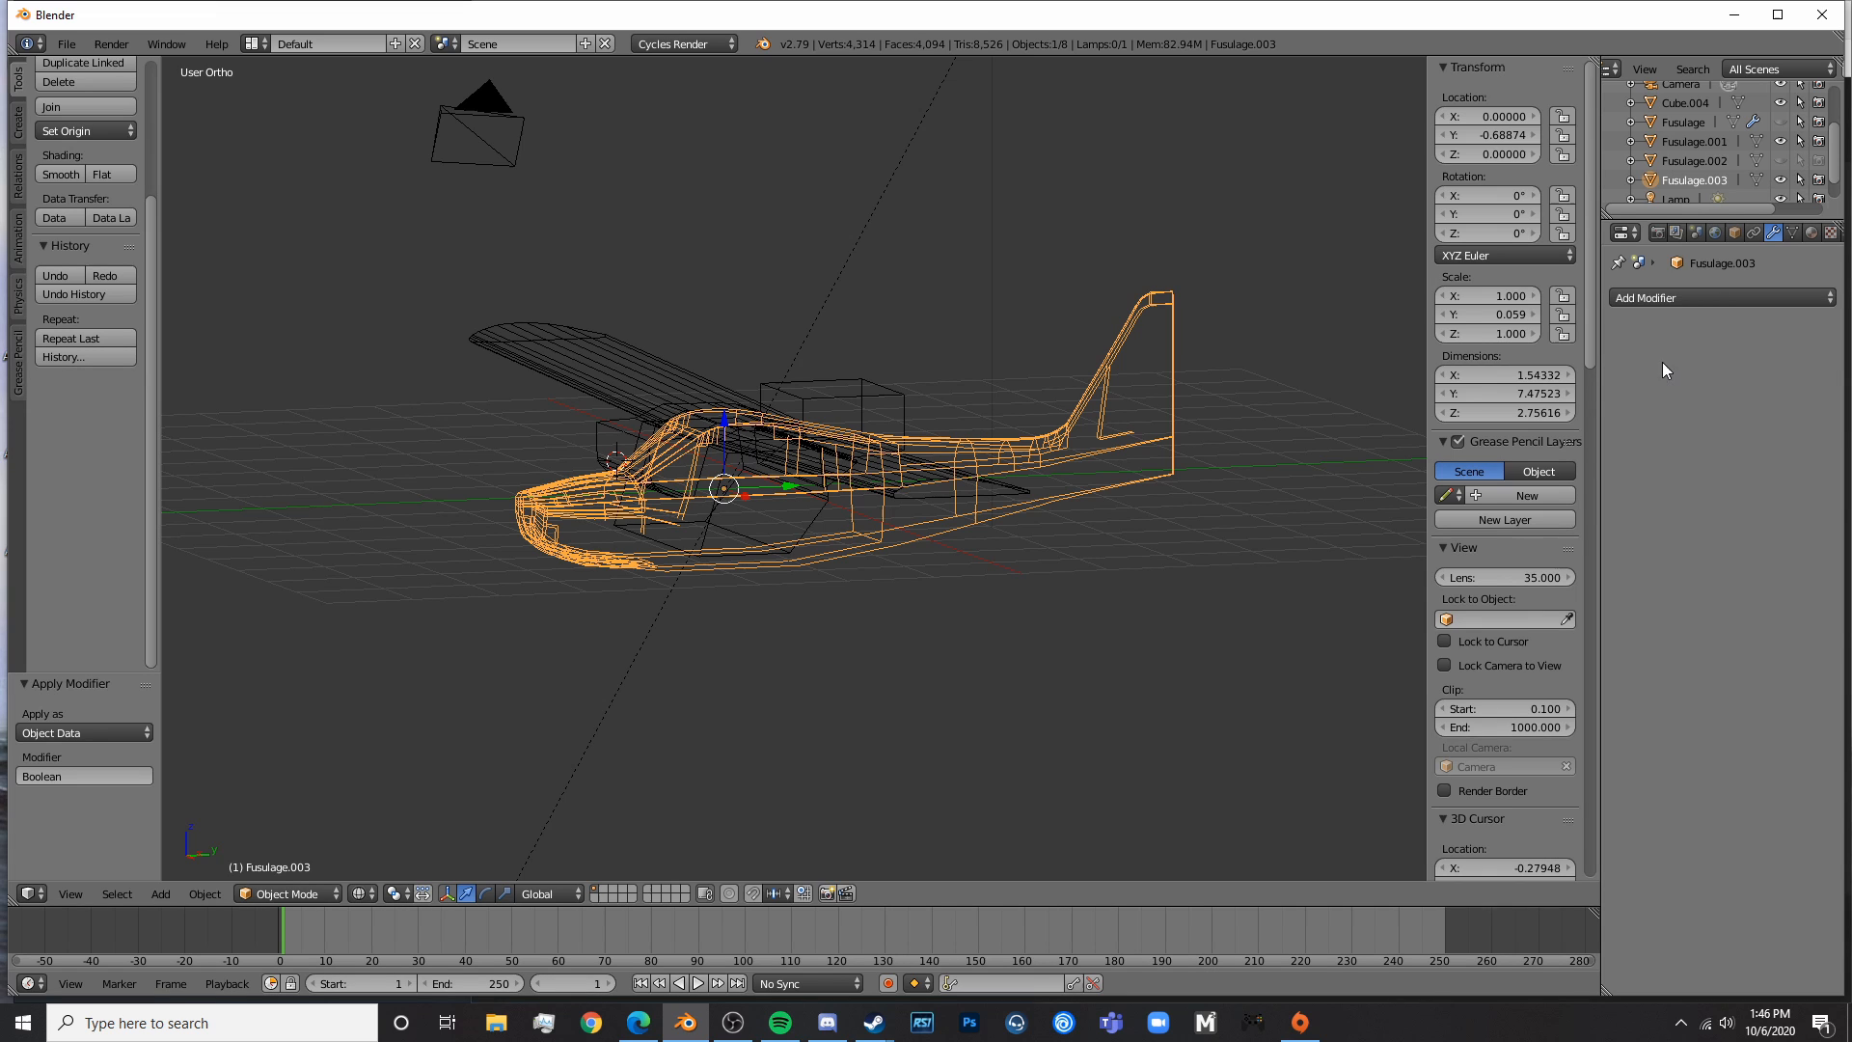
- Hide the Fusulage.001 object, reselect Fusulage.003 and return to solid shading
{"action": "right_click", "coordinate": [865, 534]}
{"action": "key", "text": "h"}
{"action": "right_click", "coordinate": [892, 543]}
{"action": "key", "text": "z"}
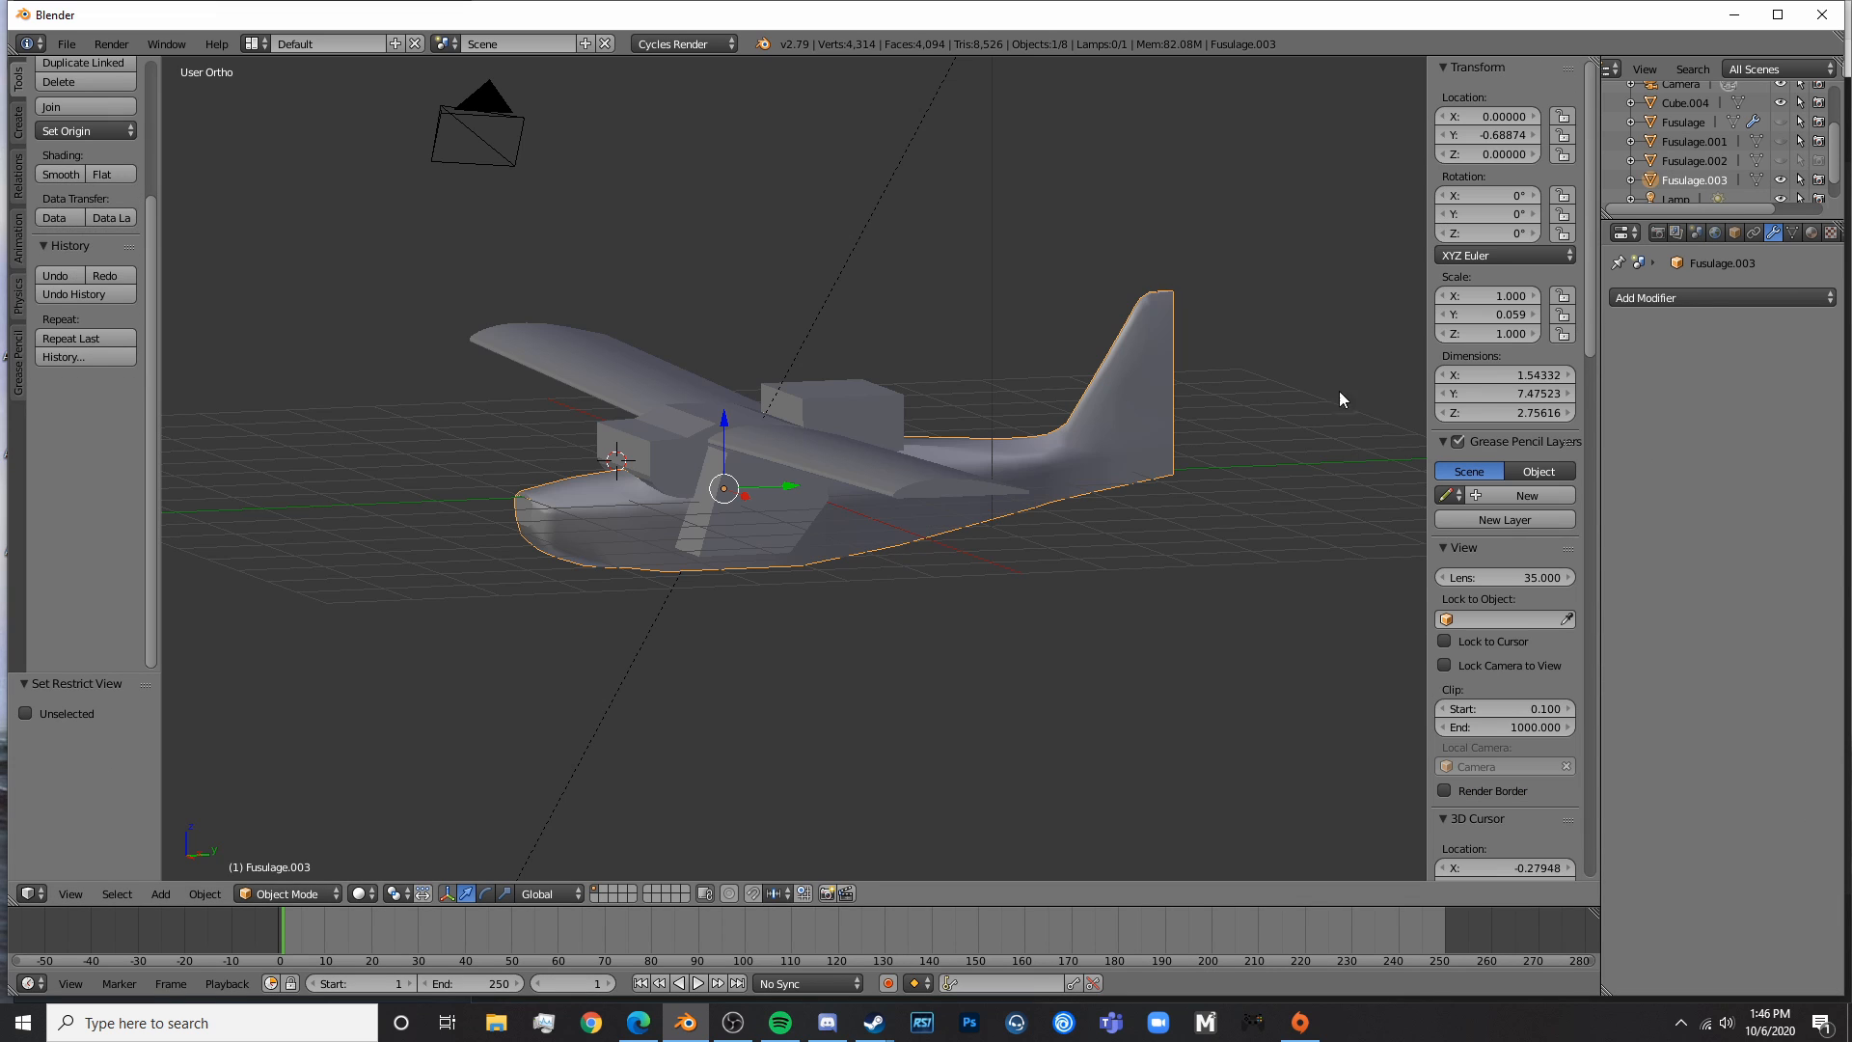
- Add a Boolean Intersect modifier with Cube.004 to Fusulage.003 and apply it
{"action": "left_click", "coordinate": [1707, 298]}
{"action": "left_click", "coordinate": [1447, 385]}
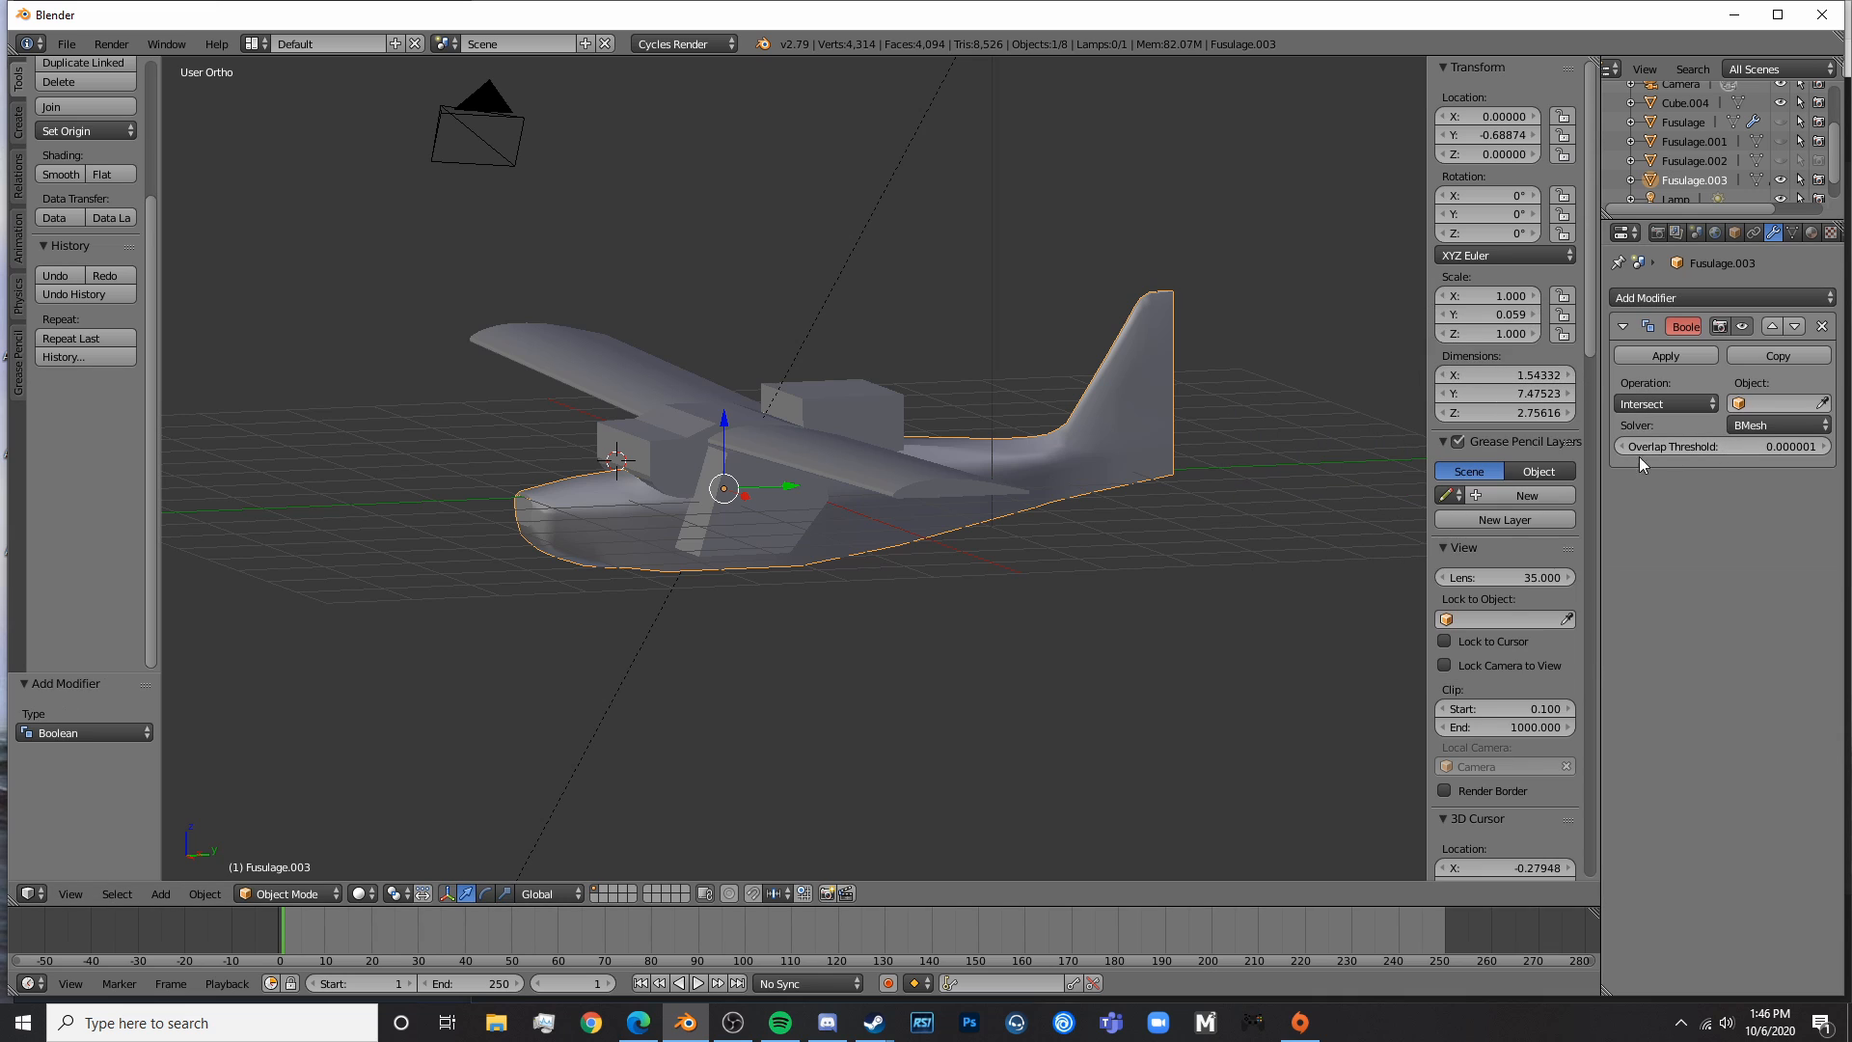
{"action": "left_click", "coordinate": [1649, 405]}
{"action": "left_click", "coordinate": [822, 399]}
{"action": "left_click", "coordinate": [1667, 359]}
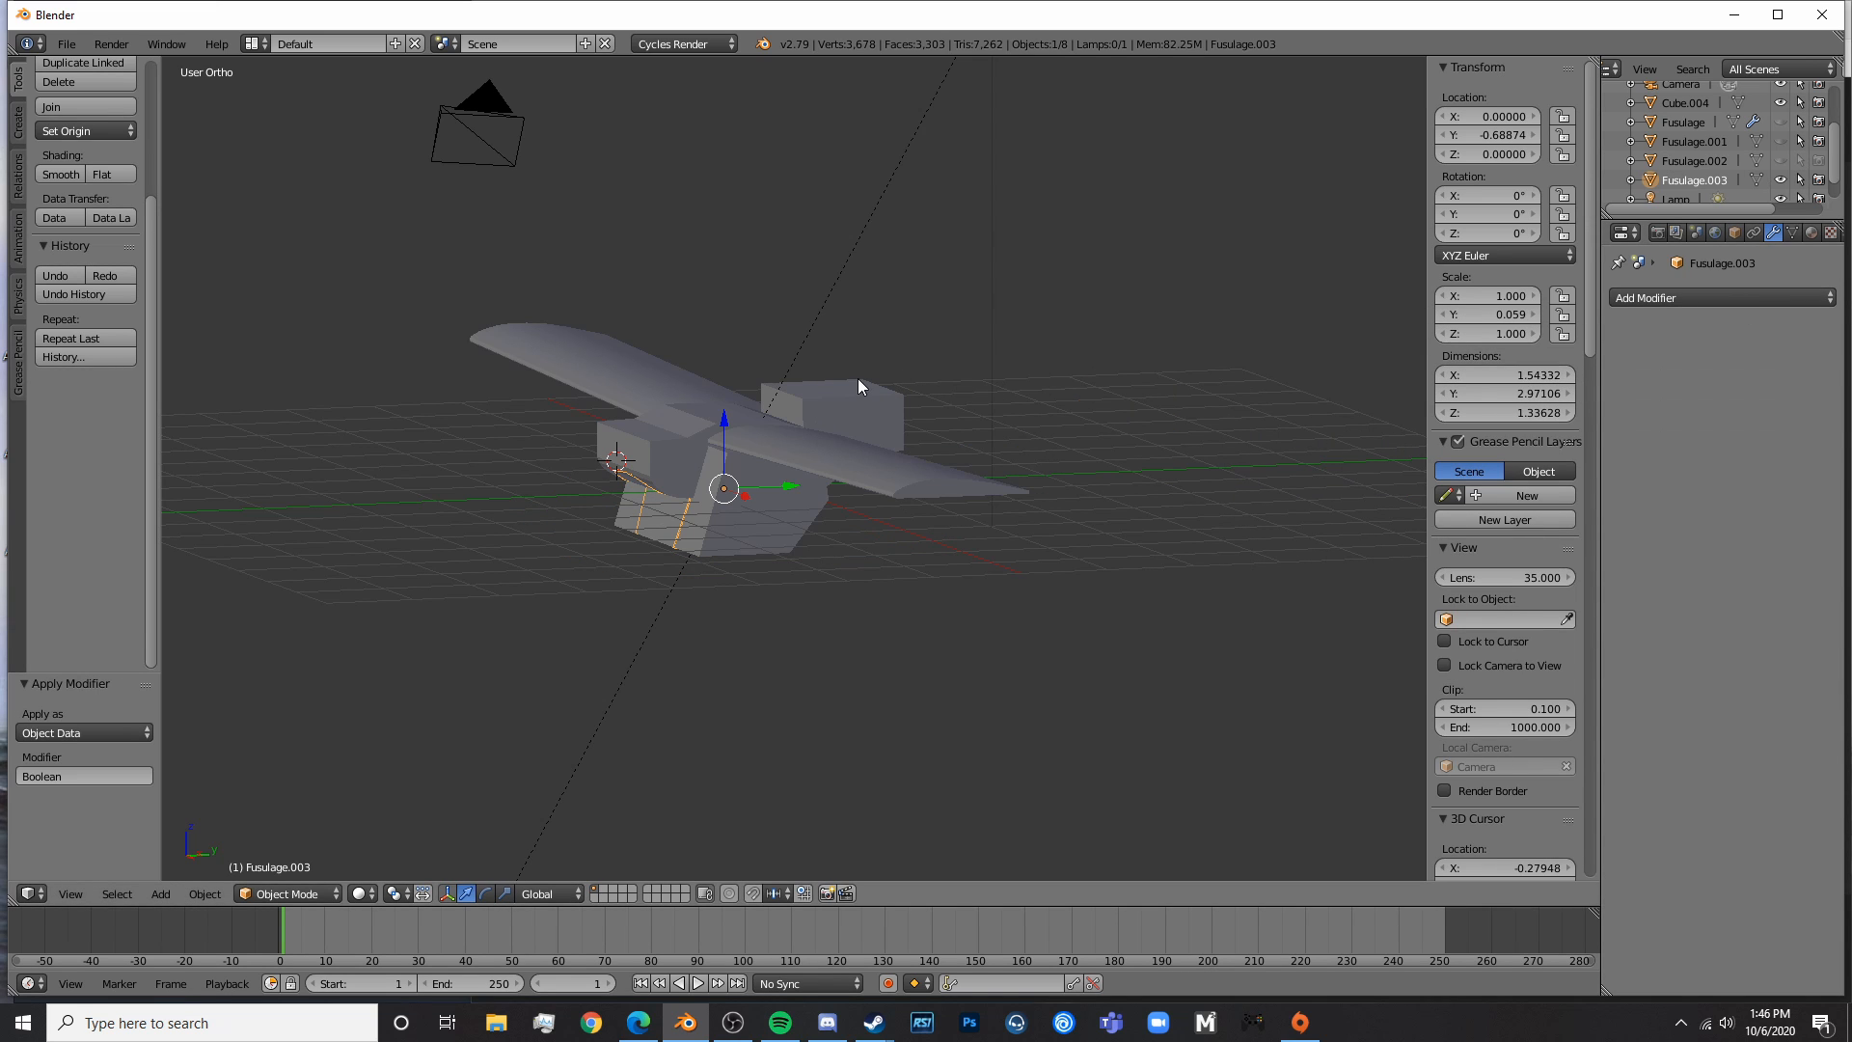
- Hide Cube.004 and inspect the remaining window pieces under the wing in rendered shading
{"action": "right_click", "coordinate": [865, 391]}
{"action": "key", "text": "h"}
{"action": "middle_click_drag", "start_coordinate": [800, 424], "coordinate": [216, 338]}
{"action": "scroll", "coordinate": [808, 517], "scroll_direction": "up", "scroll_amount": 5}
{"action": "mouse_move", "coordinate": [808, 517]}
{"action": "middle_mouse_down"}
{"action": "mouse_move", "coordinate": [1086, 495]}
{"action": "mouse_move", "coordinate": [1077, 622]}
{"action": "mouse_move", "coordinate": [675, 639]}
{"action": "middle_mouse_up"}
{"action": "key", "text": "shift+z"}
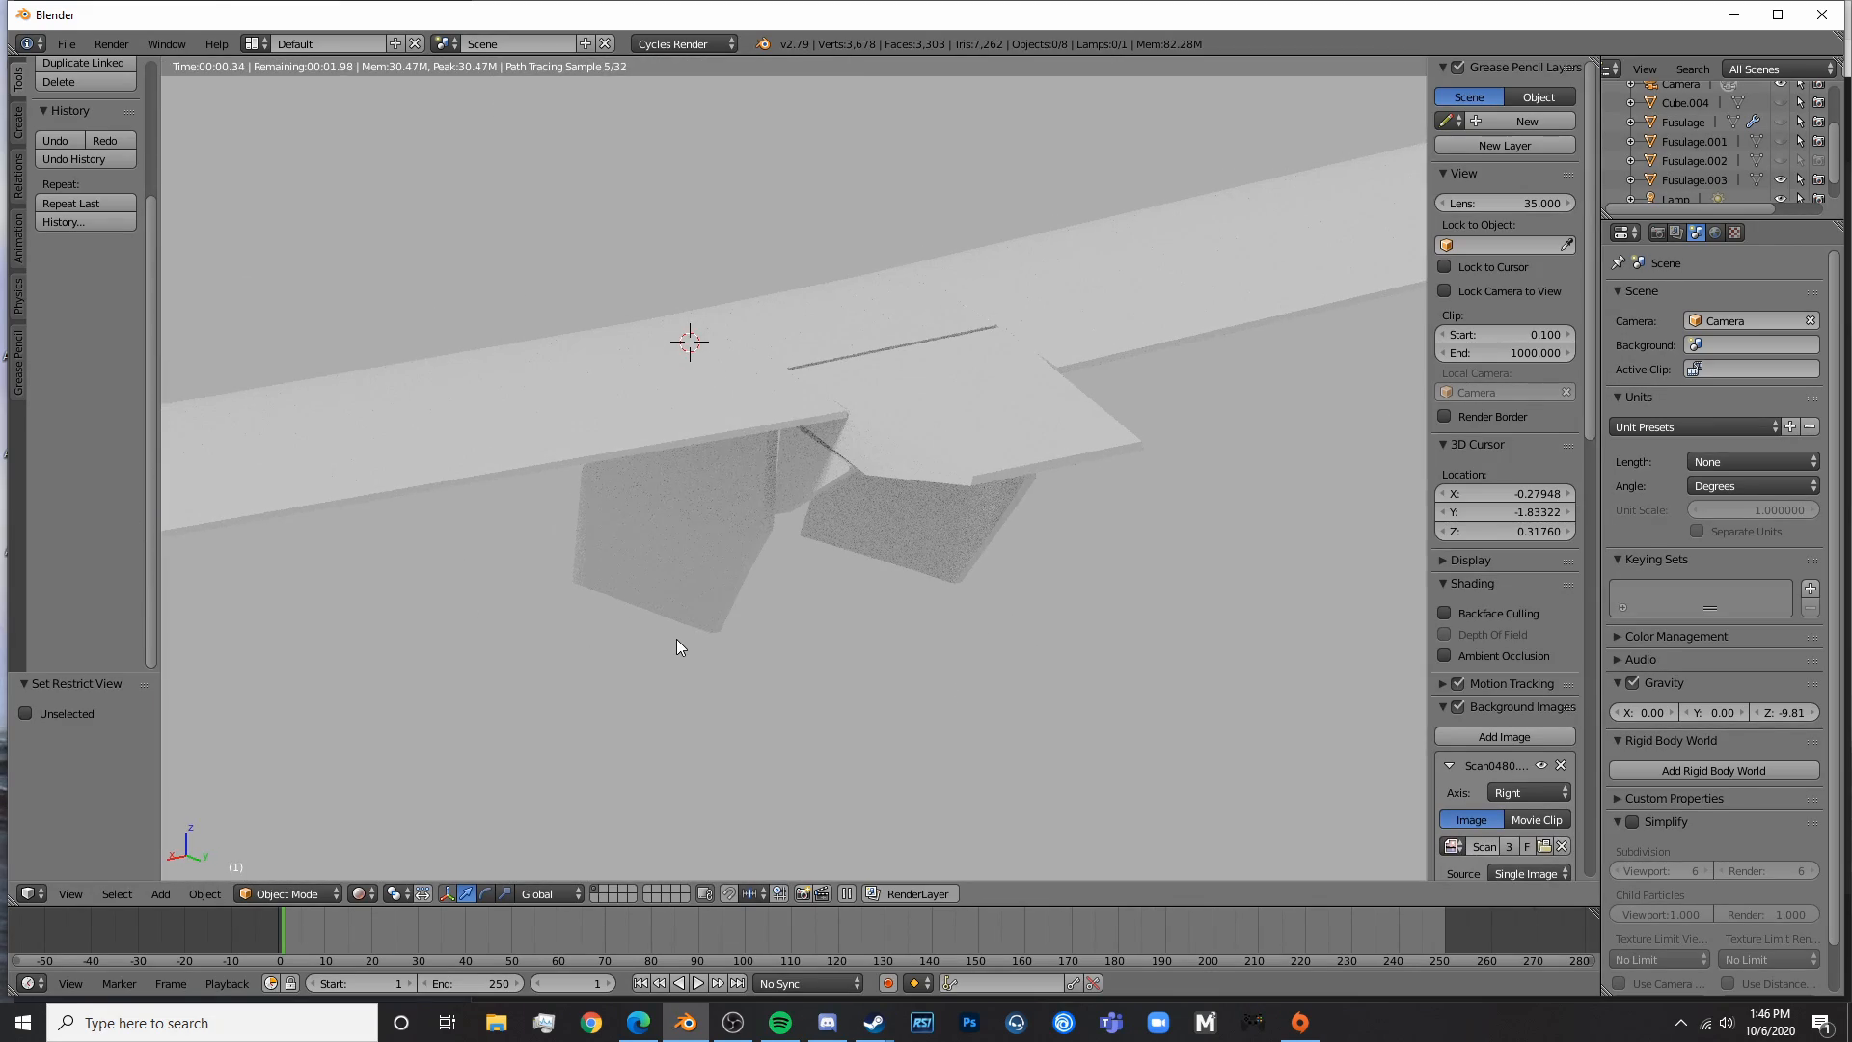
{"action": "mouse_move", "coordinate": [893, 475]}
{"action": "middle_mouse_down"}
{"action": "mouse_move", "coordinate": [789, 297]}
{"action": "mouse_move", "coordinate": [901, 393]}
{"action": "mouse_move", "coordinate": [706, 417]}
{"action": "mouse_move", "coordinate": [972, 578]}
{"action": "mouse_move", "coordinate": [1108, 583]}
{"action": "middle_mouse_up"}
{"action": "key", "text": "shift+z"}
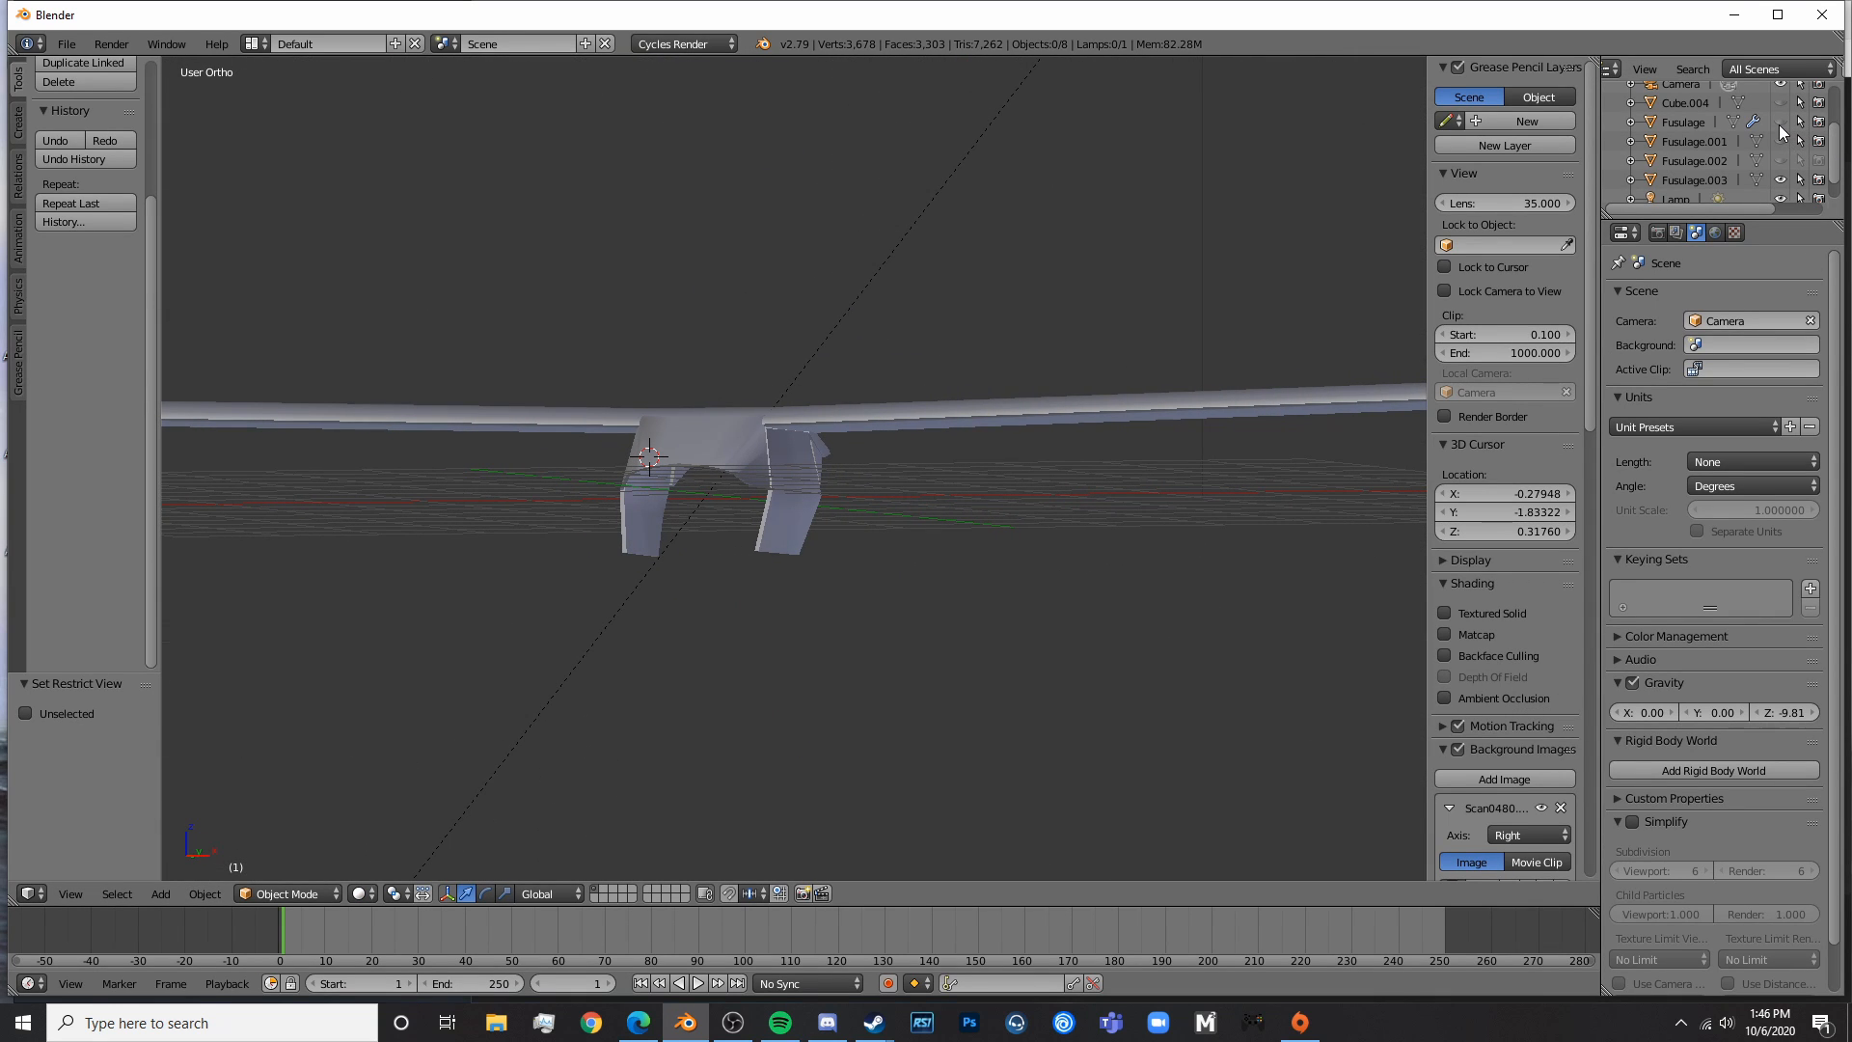
- Show the Fusulage object again and check how the window pieces sit in it
{"action": "left_click", "coordinate": [1780, 125]}
{"action": "middle_click_drag", "start_coordinate": [1091, 440], "coordinate": [852, 475]}
{"action": "key", "text": "shift+z"}
{"action": "key", "text": "shift+z"}
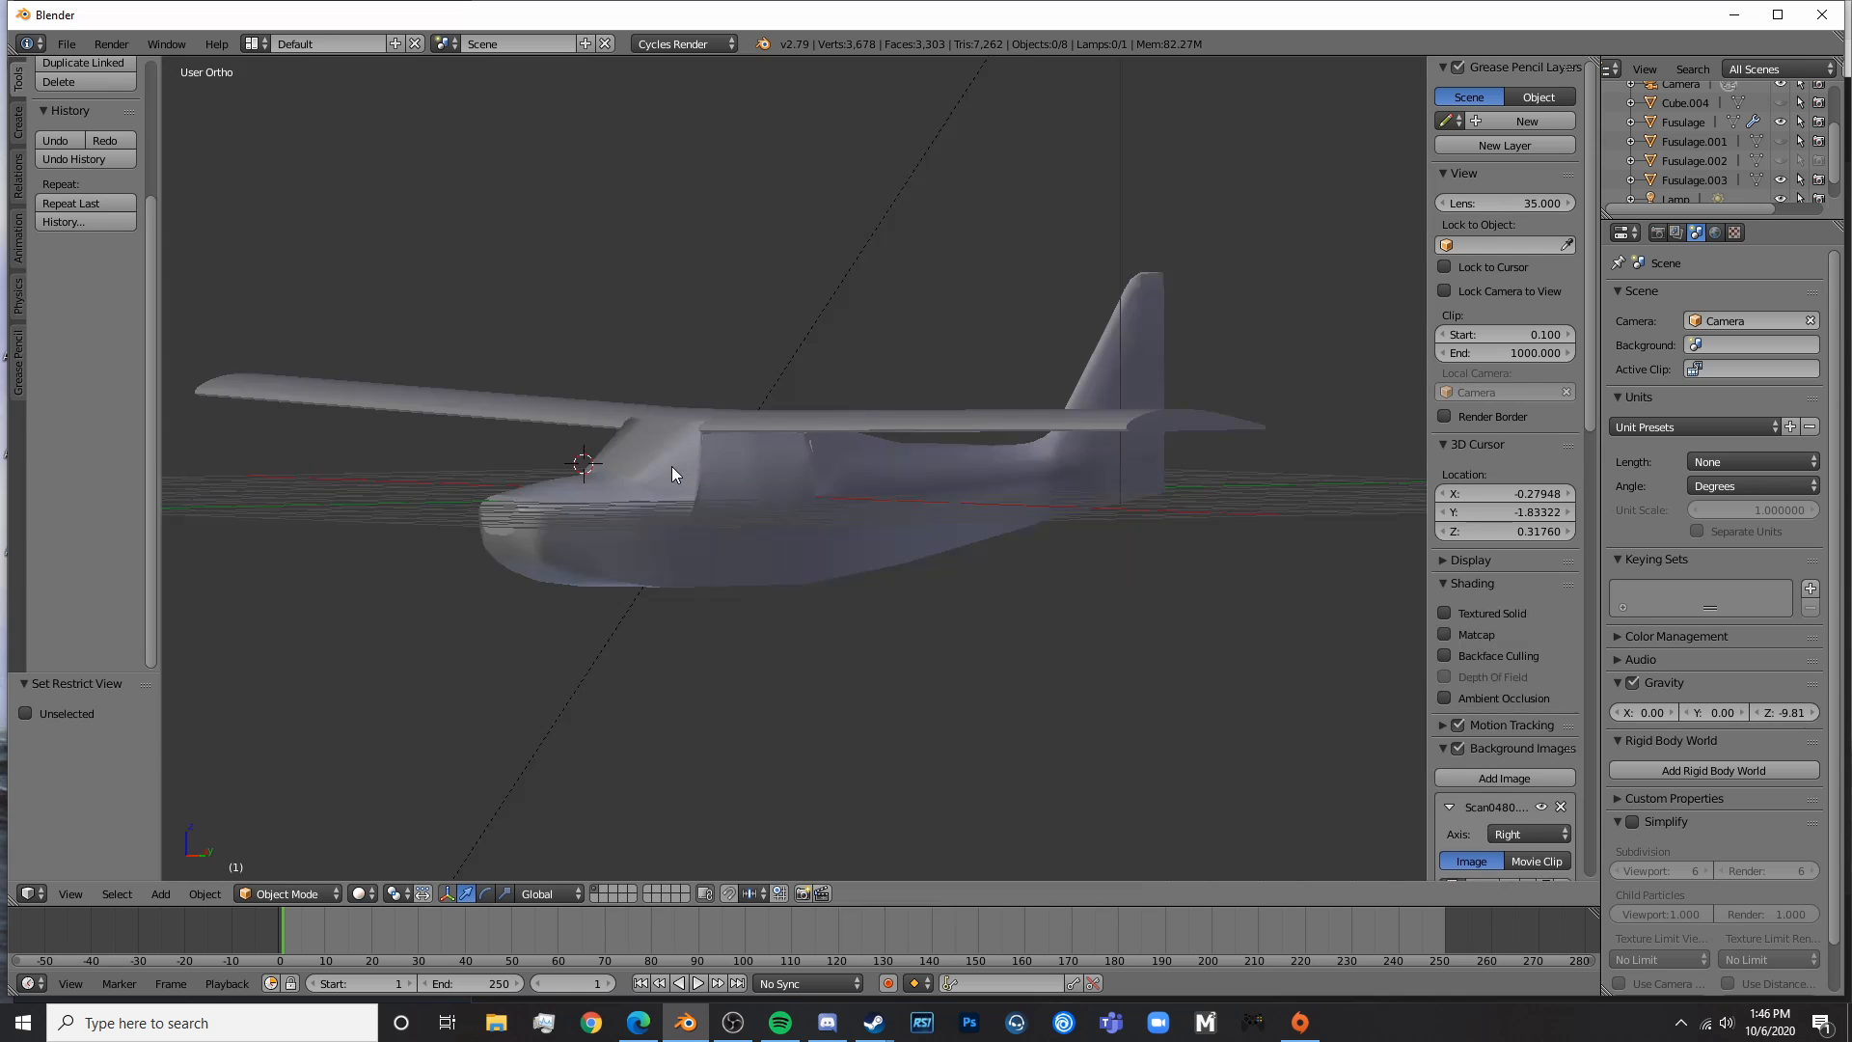
- Give the Fusulage.003 window pieces a new material with a Transparent BSDF surface
{"action": "right_click", "coordinate": [672, 472]}
{"action": "middle_click_drag", "start_coordinate": [672, 473], "coordinate": [1265, 362]}
{"action": "left_click", "coordinate": [1812, 233]}
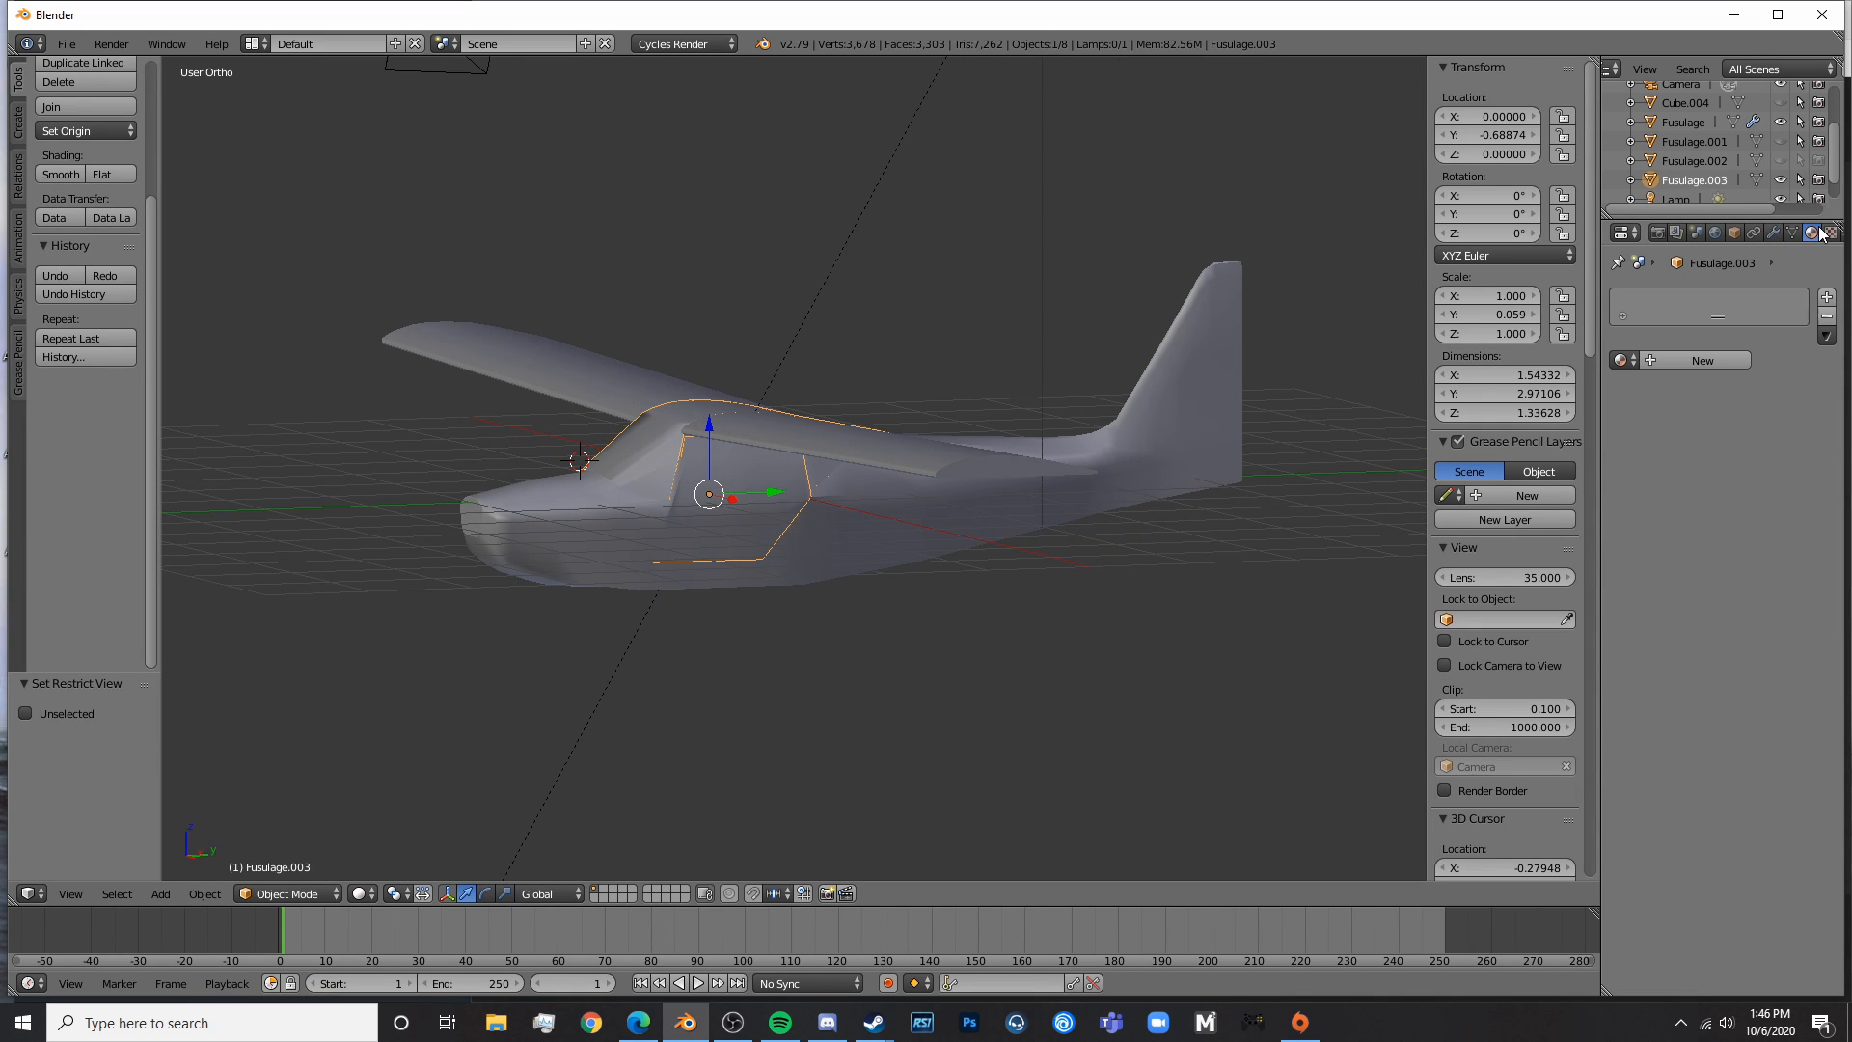
{"action": "left_click", "coordinate": [1688, 357]}
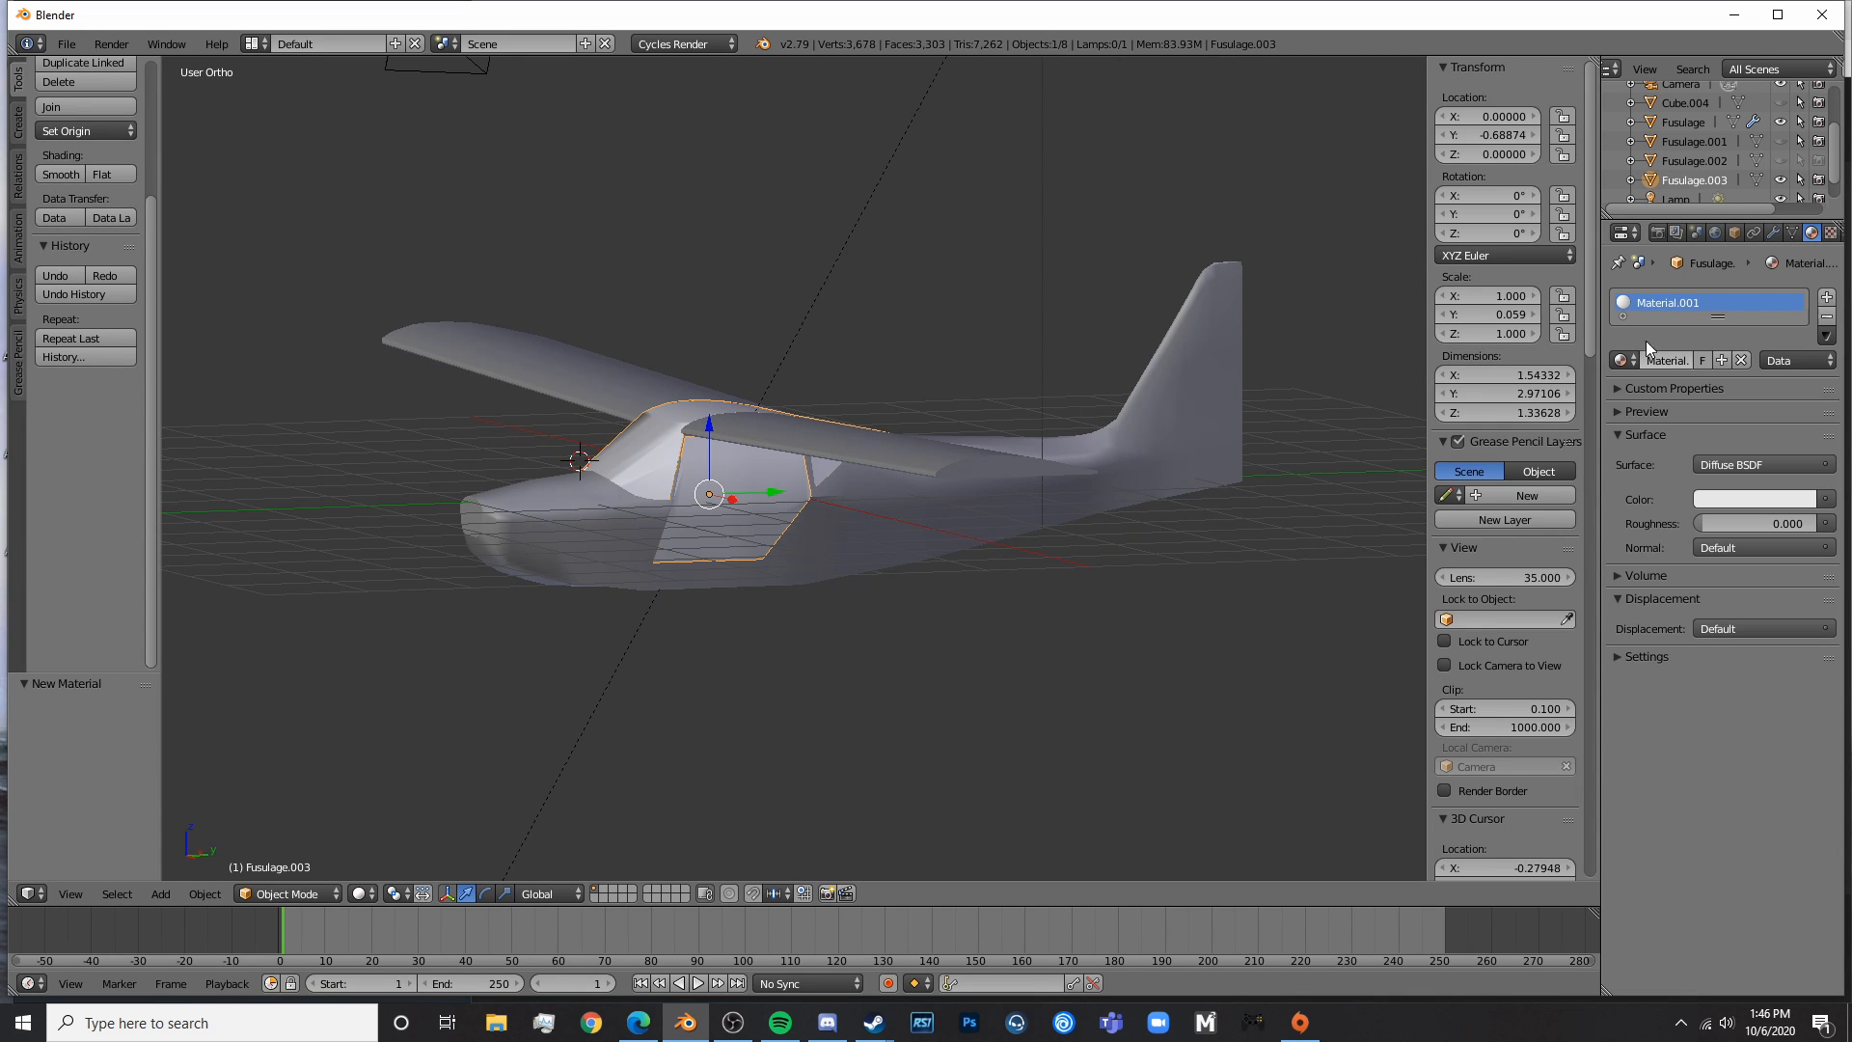
{"action": "left_click", "coordinate": [1713, 465]}
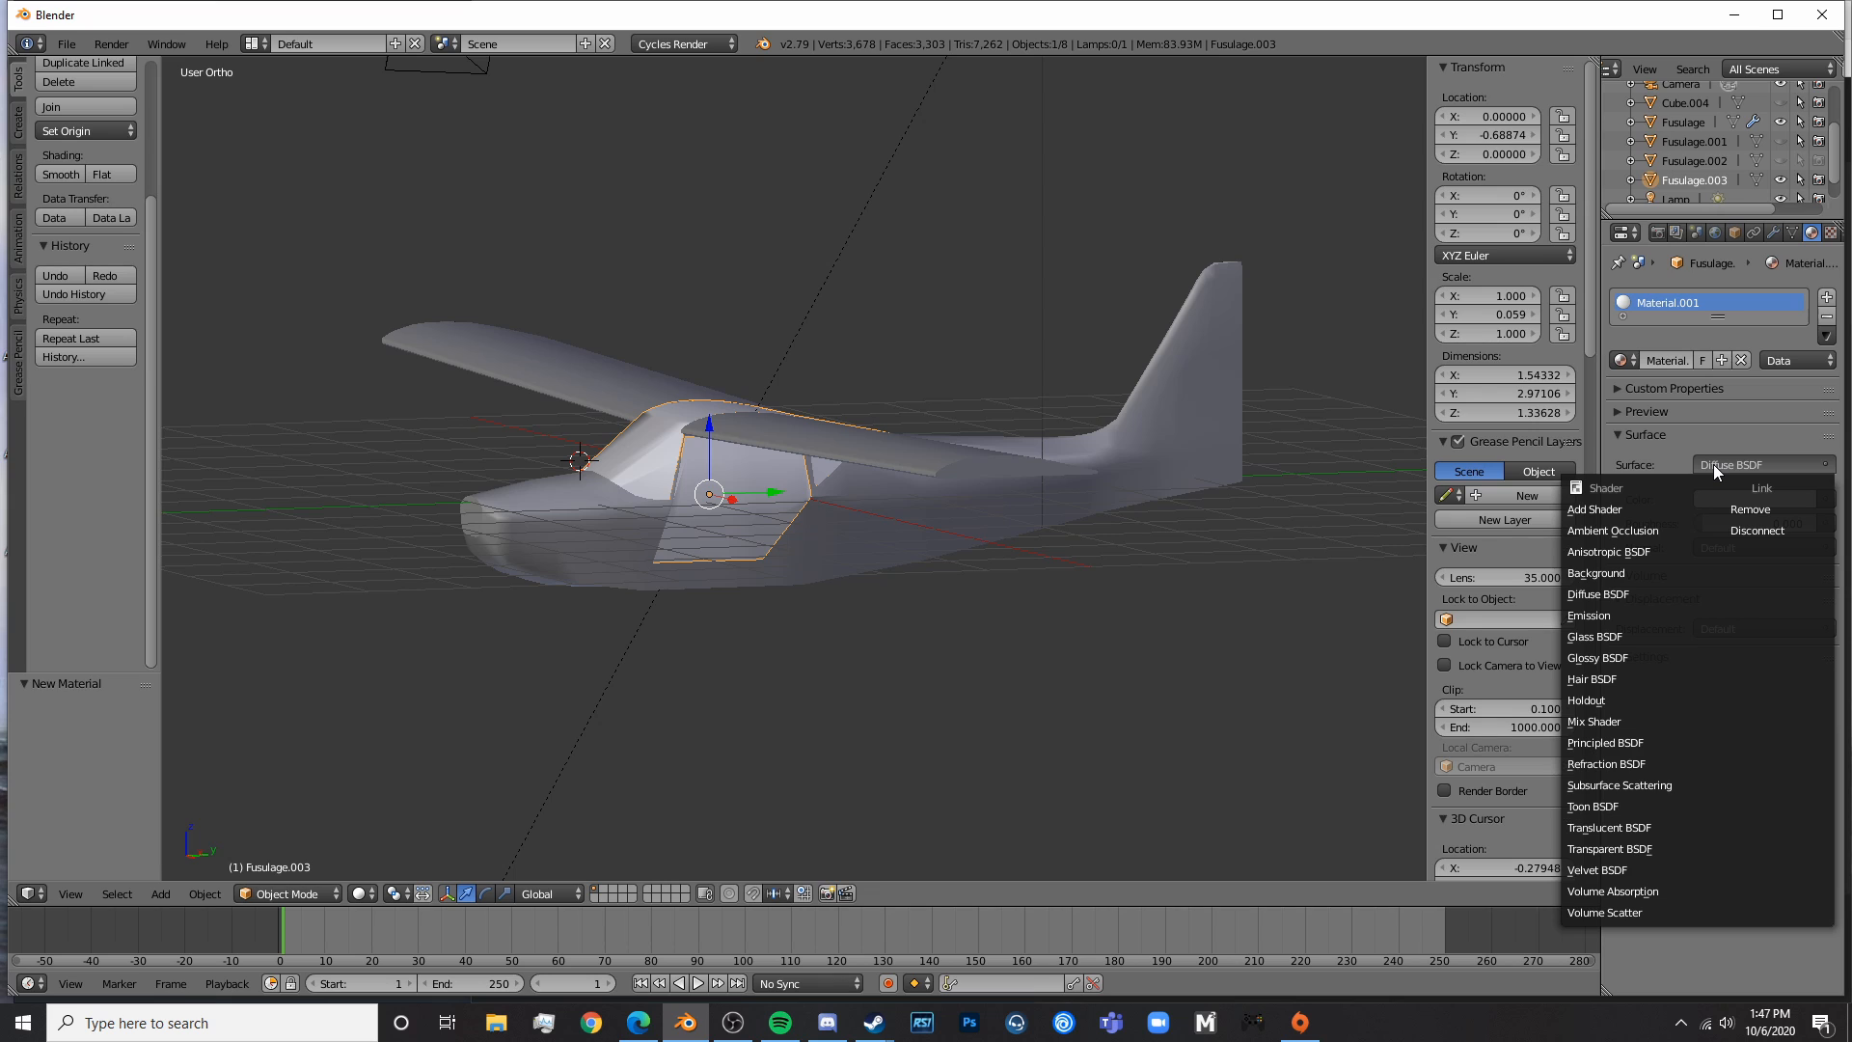
{"action": "left_click", "coordinate": [1658, 846]}
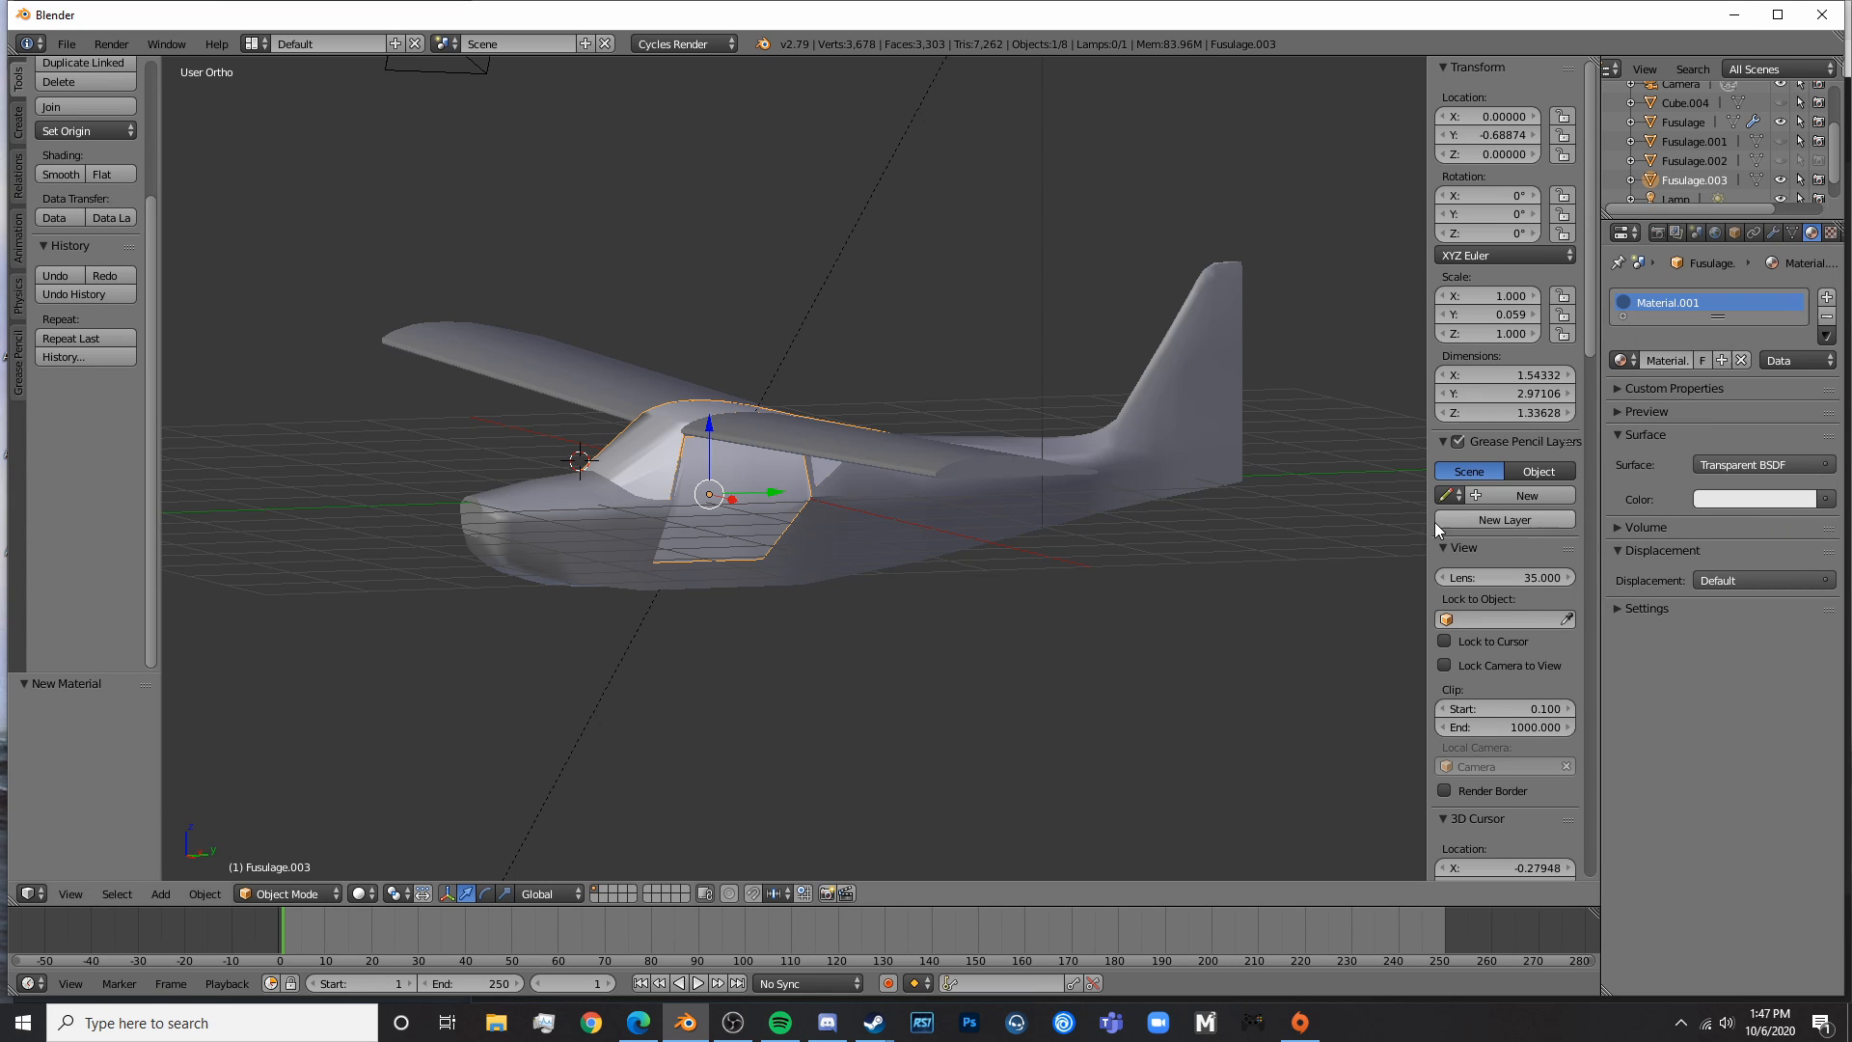
- Examine the transparent windows and the surrounding canopy frame up close in rendered shading
{"action": "key", "text": "shift+z"}
{"action": "mouse_move", "coordinate": [918, 592]}
{"action": "middle_mouse_down"}
{"action": "mouse_move", "coordinate": [892, 536]}
{"action": "mouse_move", "coordinate": [924, 532]}
{"action": "mouse_move", "coordinate": [777, 598]}
{"action": "mouse_move", "coordinate": [851, 575]}
{"action": "mouse_move", "coordinate": [739, 576]}
{"action": "middle_mouse_up"}
{"action": "scroll", "coordinate": [761, 507], "scroll_direction": "up", "scroll_amount": 7}
{"action": "scroll", "coordinate": [760, 508], "scroll_direction": "up", "scroll_amount": 3}
{"action": "middle_click_drag", "start_coordinate": [731, 498], "coordinate": [906, 534]}
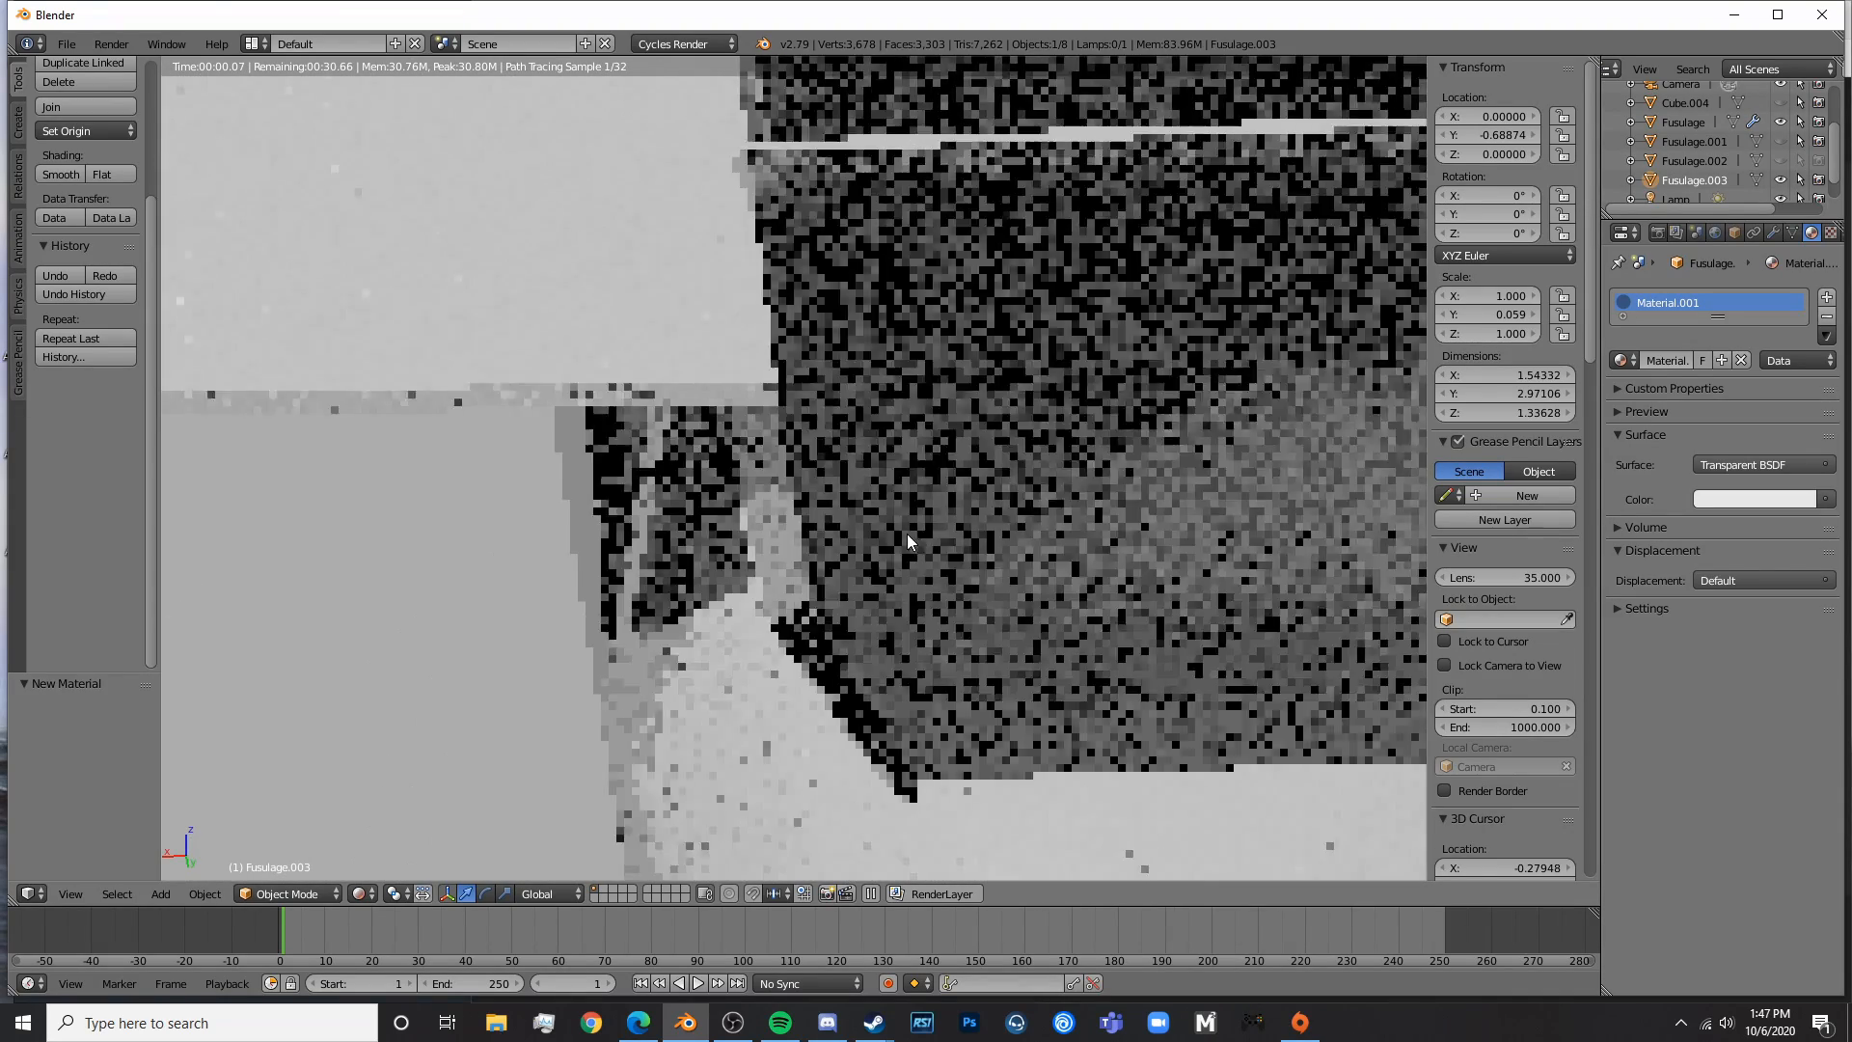
{"action": "middle_click_drag", "start_coordinate": [1212, 519], "coordinate": [950, 555]}
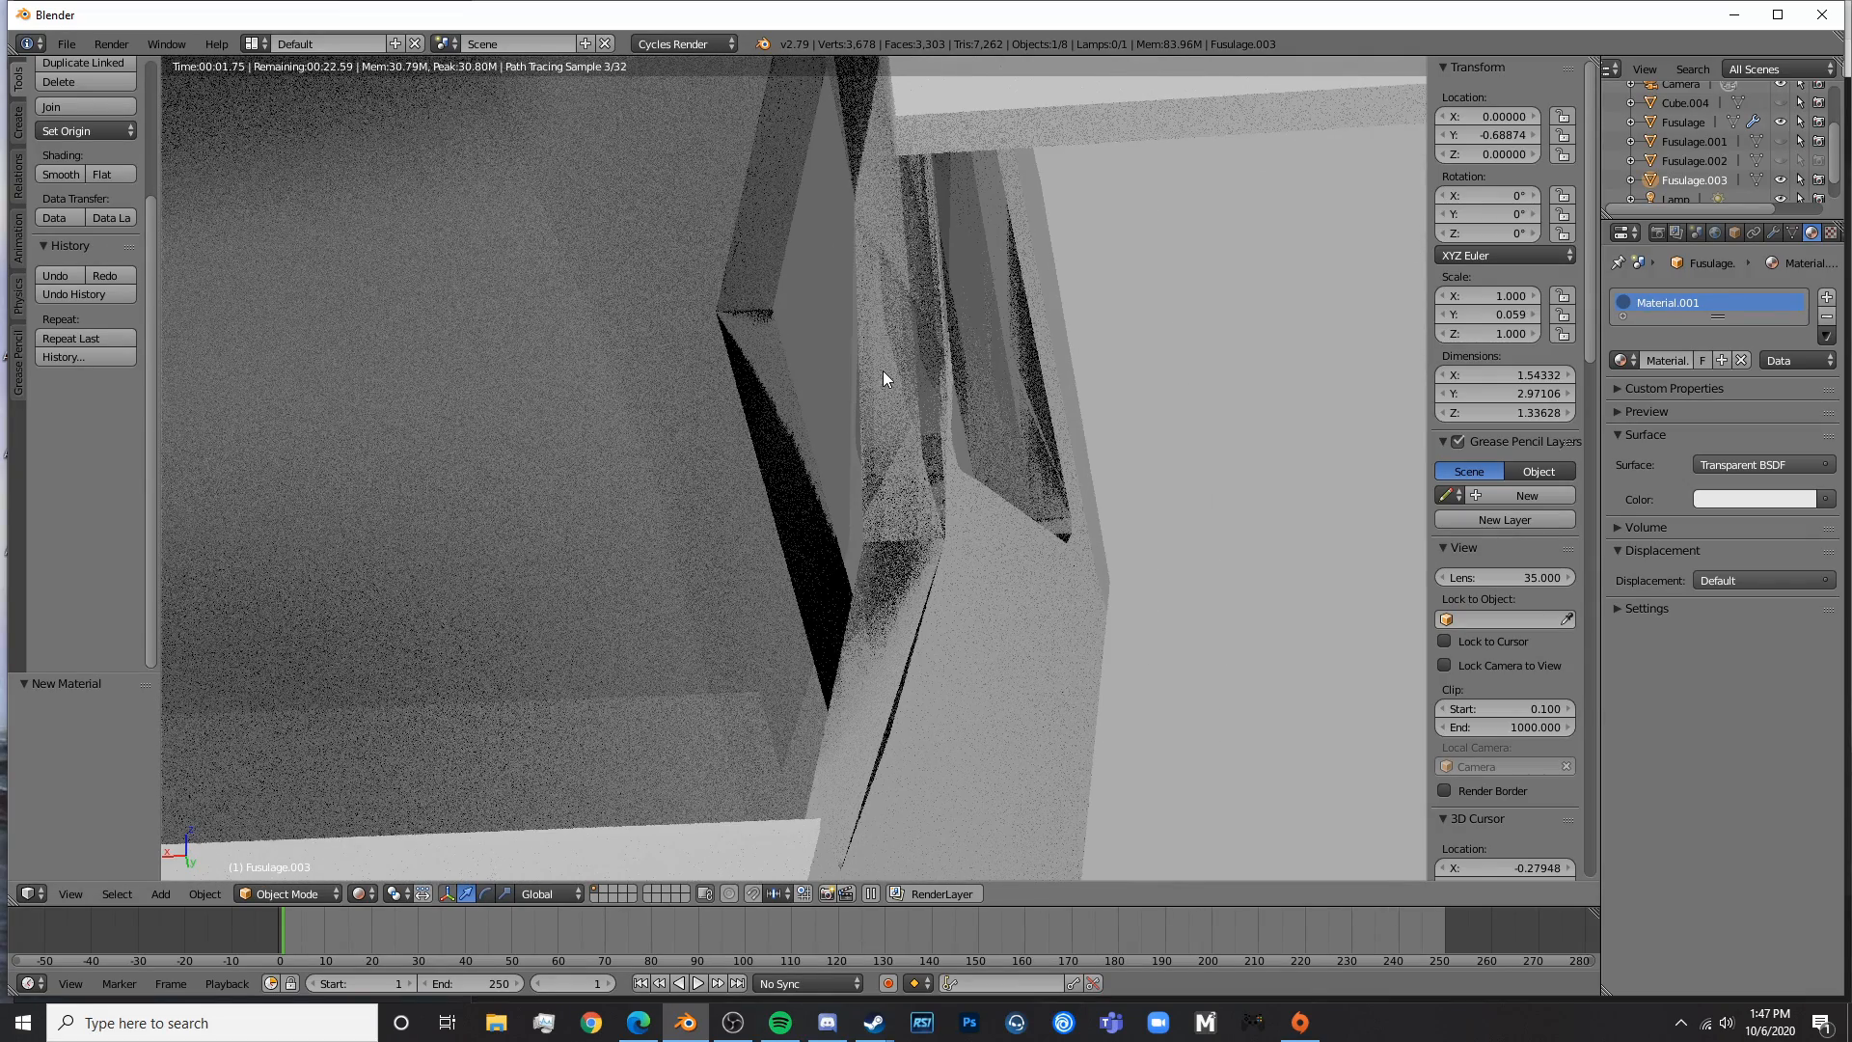
{"action": "scroll", "coordinate": [945, 491], "scroll_direction": "up", "scroll_amount": 5}
{"action": "scroll", "coordinate": [959, 480], "scroll_direction": "up", "scroll_amount": 1}
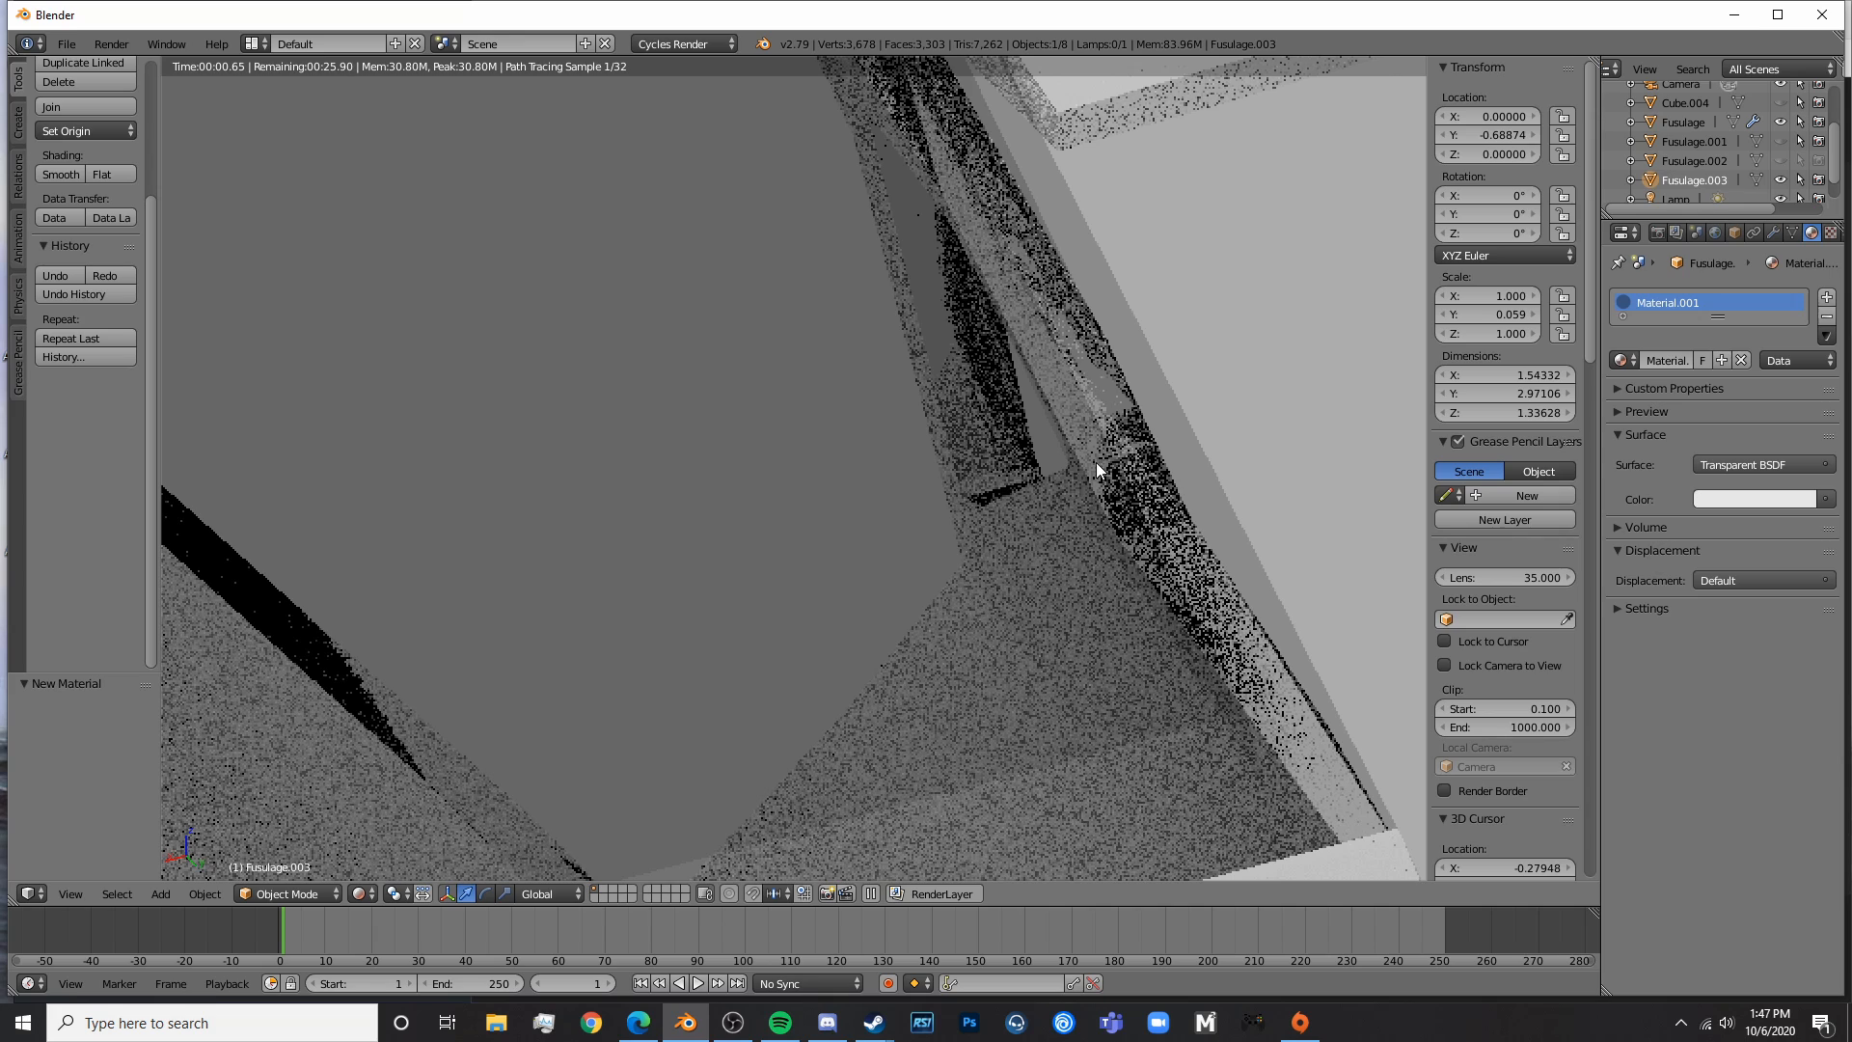
- Edit the Fusulage.003 window mesh in right-side wireframe view and clear its vertex selection
{"action": "scroll", "coordinate": [1056, 484], "scroll_direction": "down", "scroll_amount": 7}
{"action": "key", "text": "KP_3"}
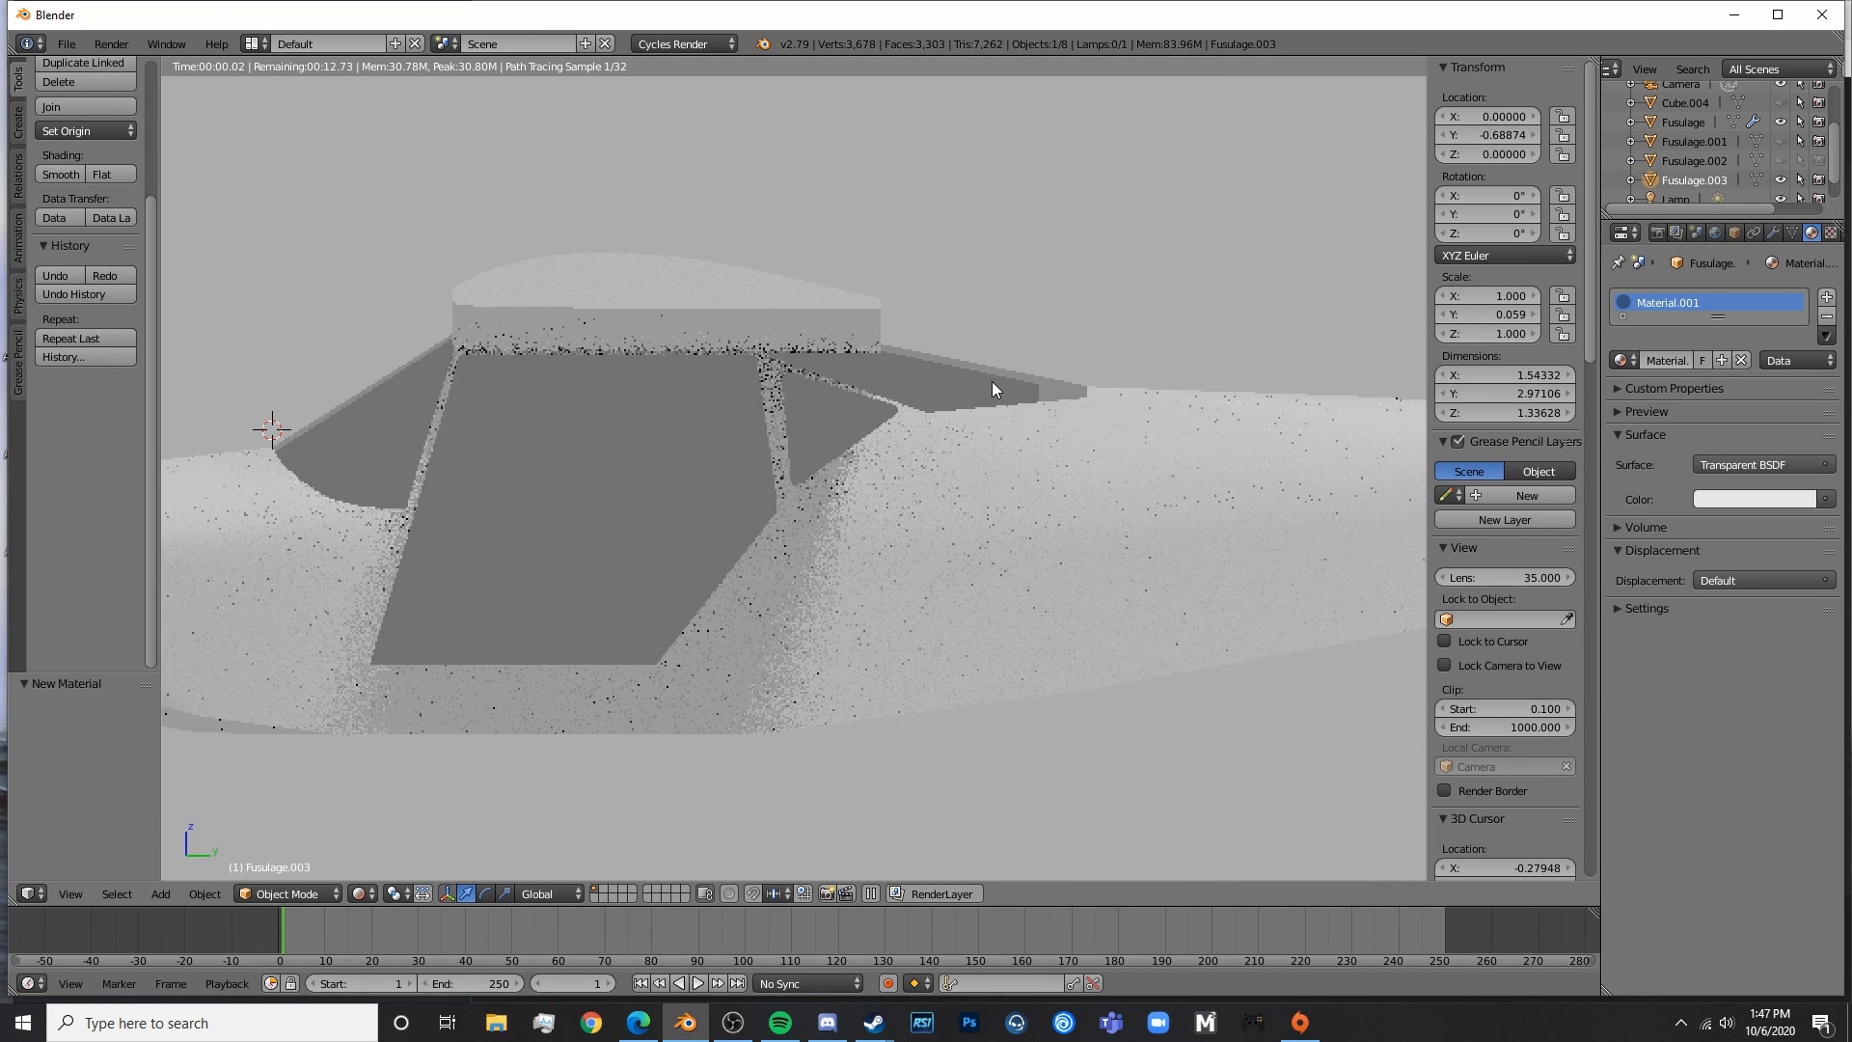
{"action": "key", "text": "z"}
{"action": "scroll", "coordinate": [991, 382], "scroll_direction": "up", "scroll_amount": 4}
{"action": "key", "text": "Tab"}
{"action": "middle_click_drag", "start_coordinate": [1012, 363], "coordinate": [953, 430], "text": "shift"}
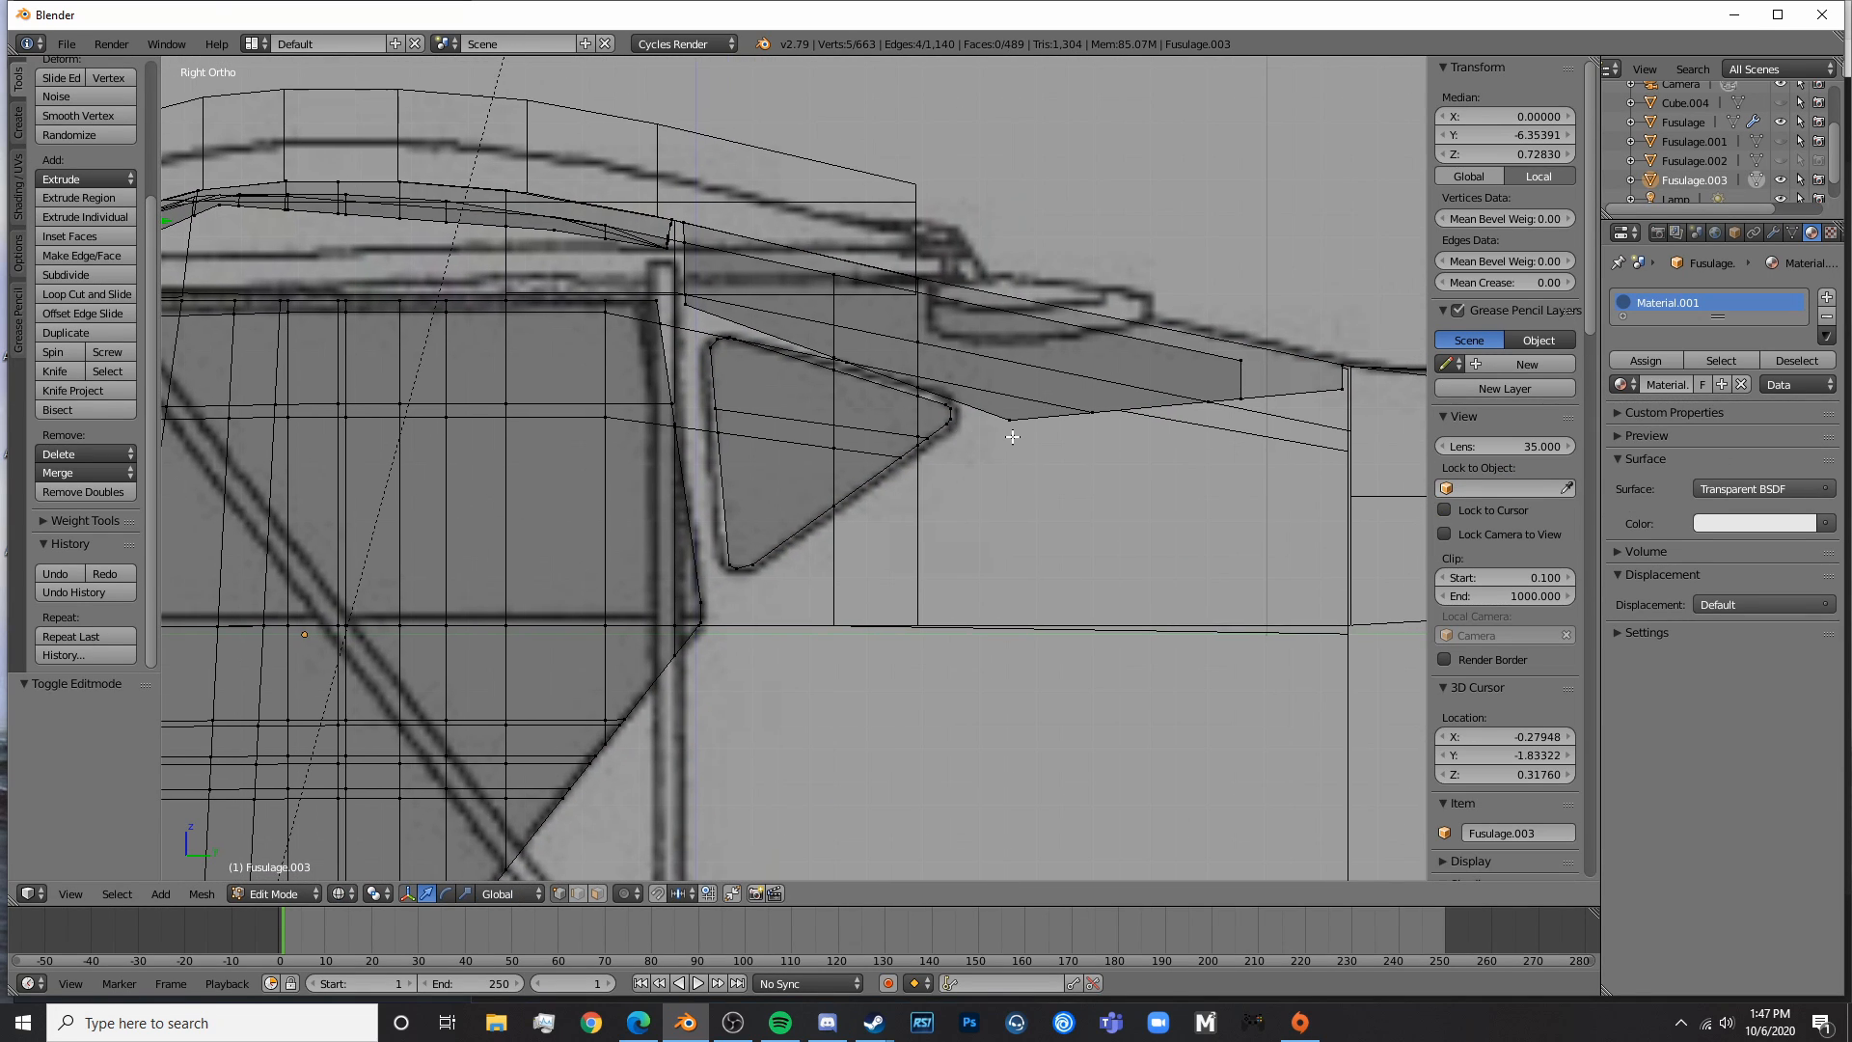
{"action": "key", "text": "a"}
{"action": "key", "text": "a"}
{"action": "key", "text": "a"}
{"action": "key", "text": "c"}
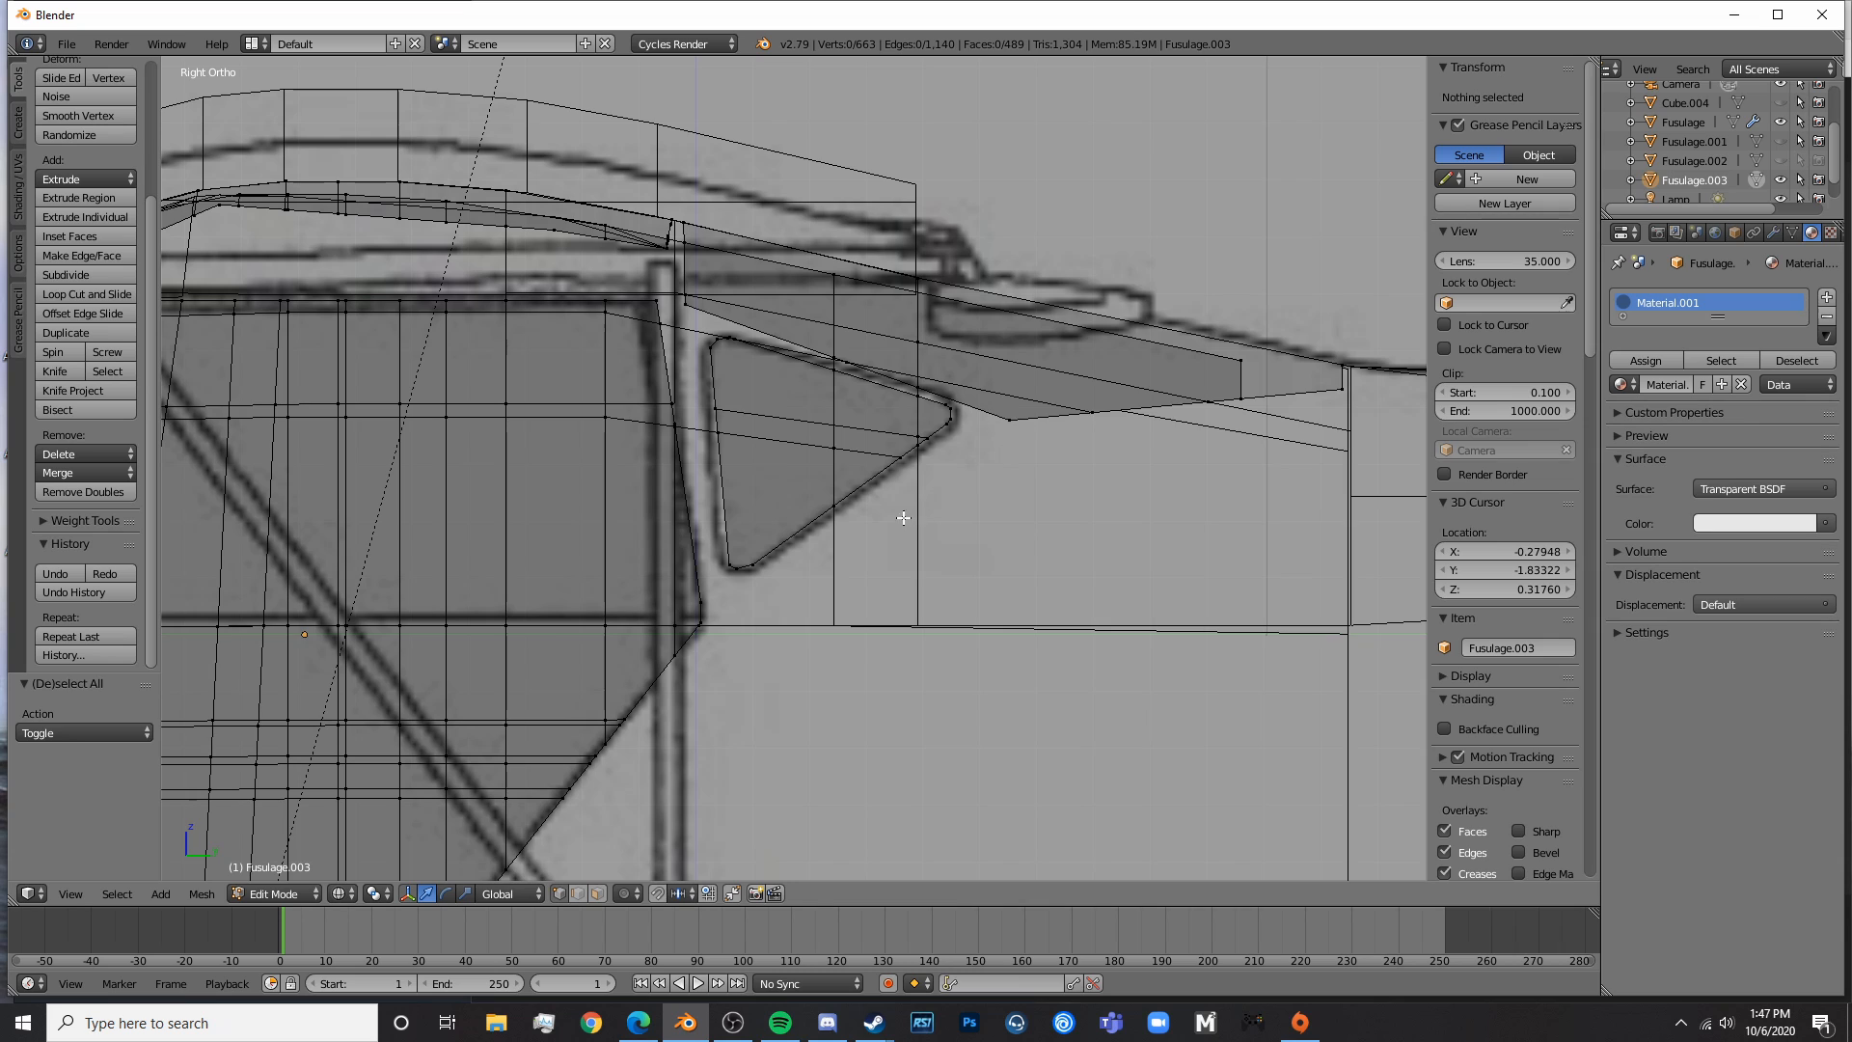
{"action": "middle_click_drag", "start_coordinate": [903, 518], "coordinate": [1095, 424], "text": "shift"}
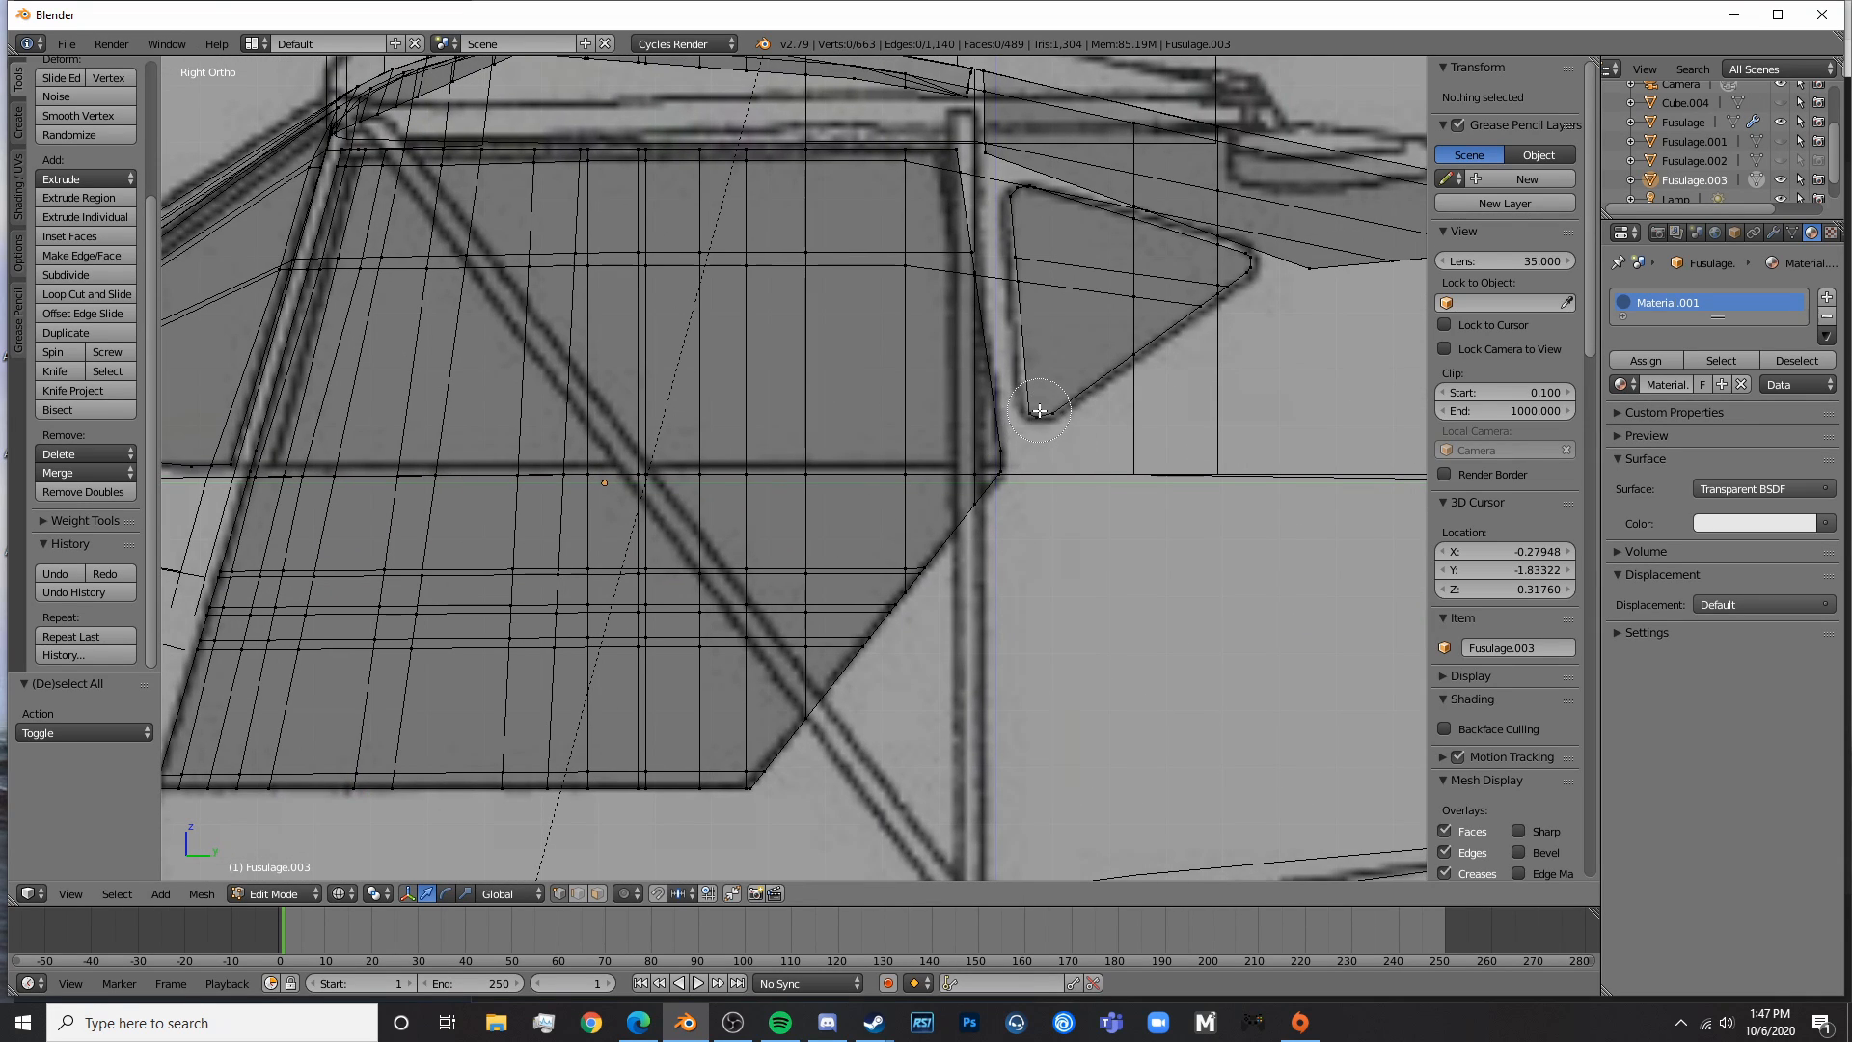
{"action": "left_click_drag", "start_coordinate": [1039, 410], "coordinate": [1031, 199]}
{"action": "left_click_drag", "start_coordinate": [1150, 244], "coordinate": [1241, 275]}
{"action": "right_click", "coordinate": [1240, 276]}
{"action": "key", "text": "a"}
- Select all linked geometry of both small triangular rear windows and separate it from Fusulage.003 into its own object
{"action": "right_click", "coordinate": [1238, 291]}
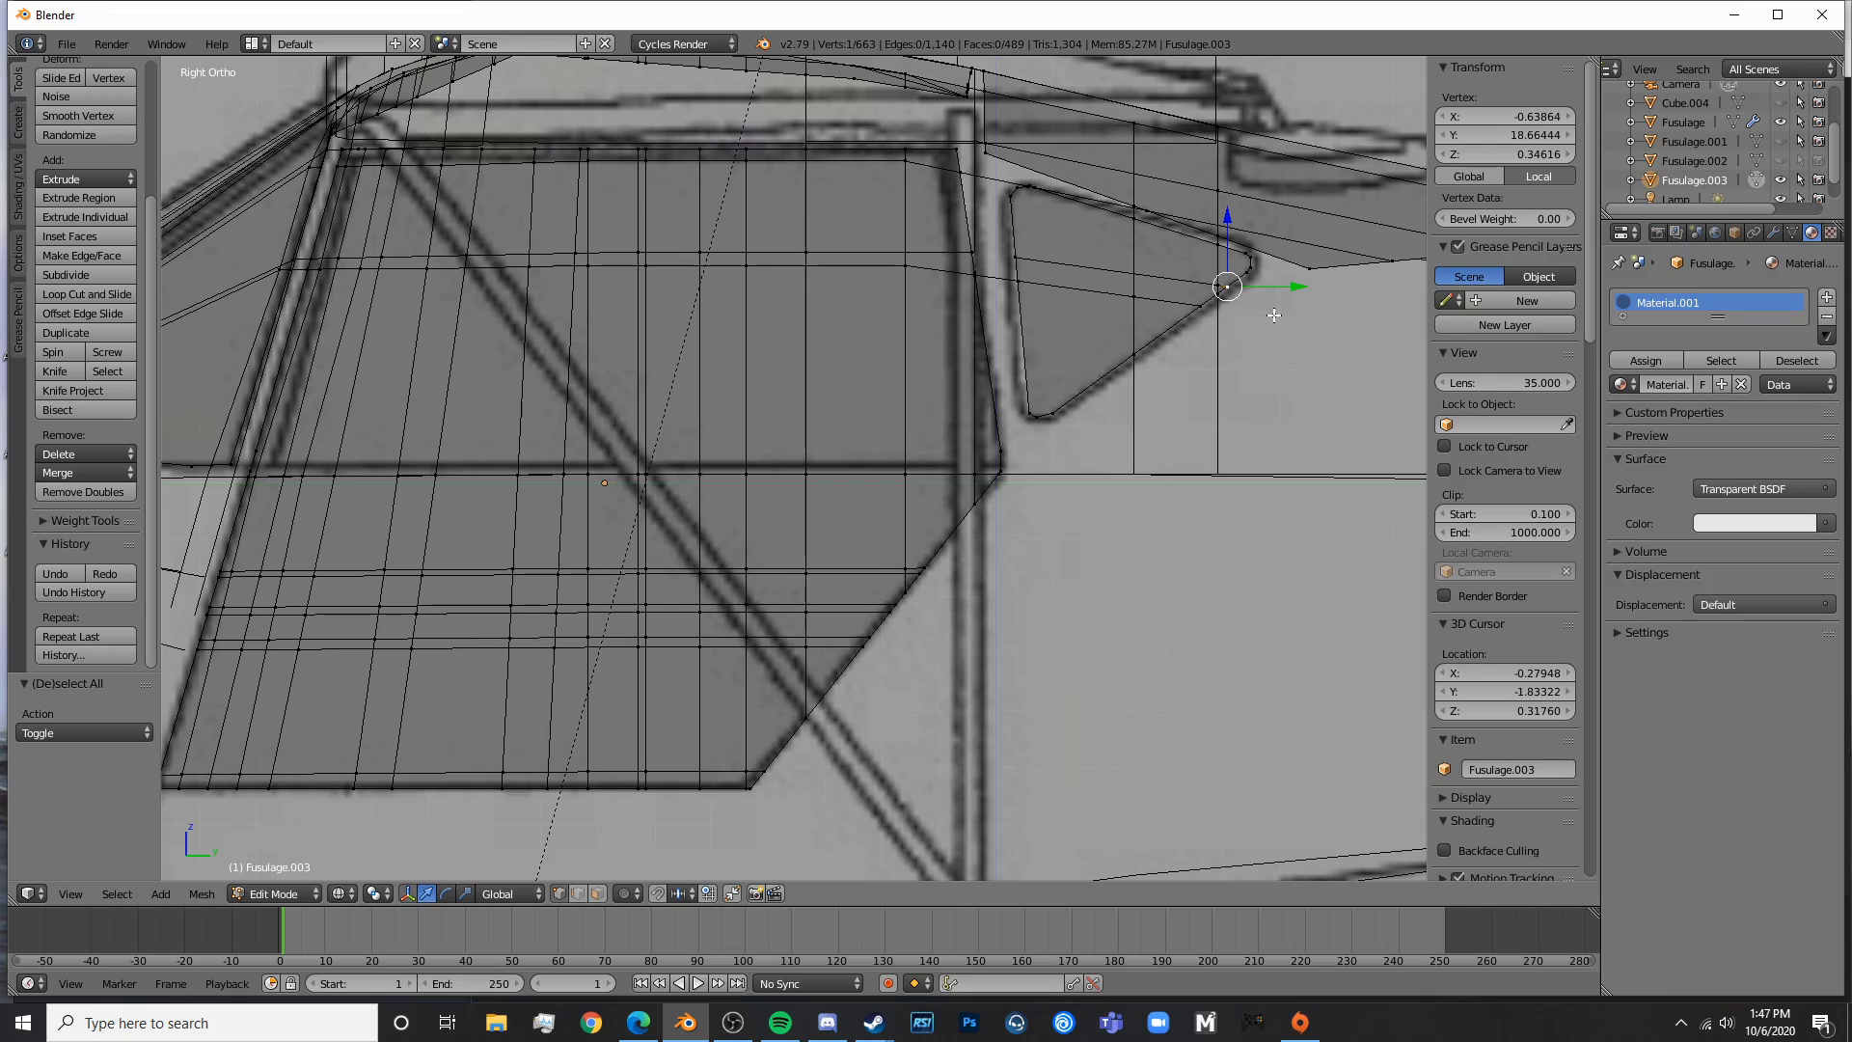
{"action": "key", "text": "ctrl+l"}
{"action": "key", "text": "z"}
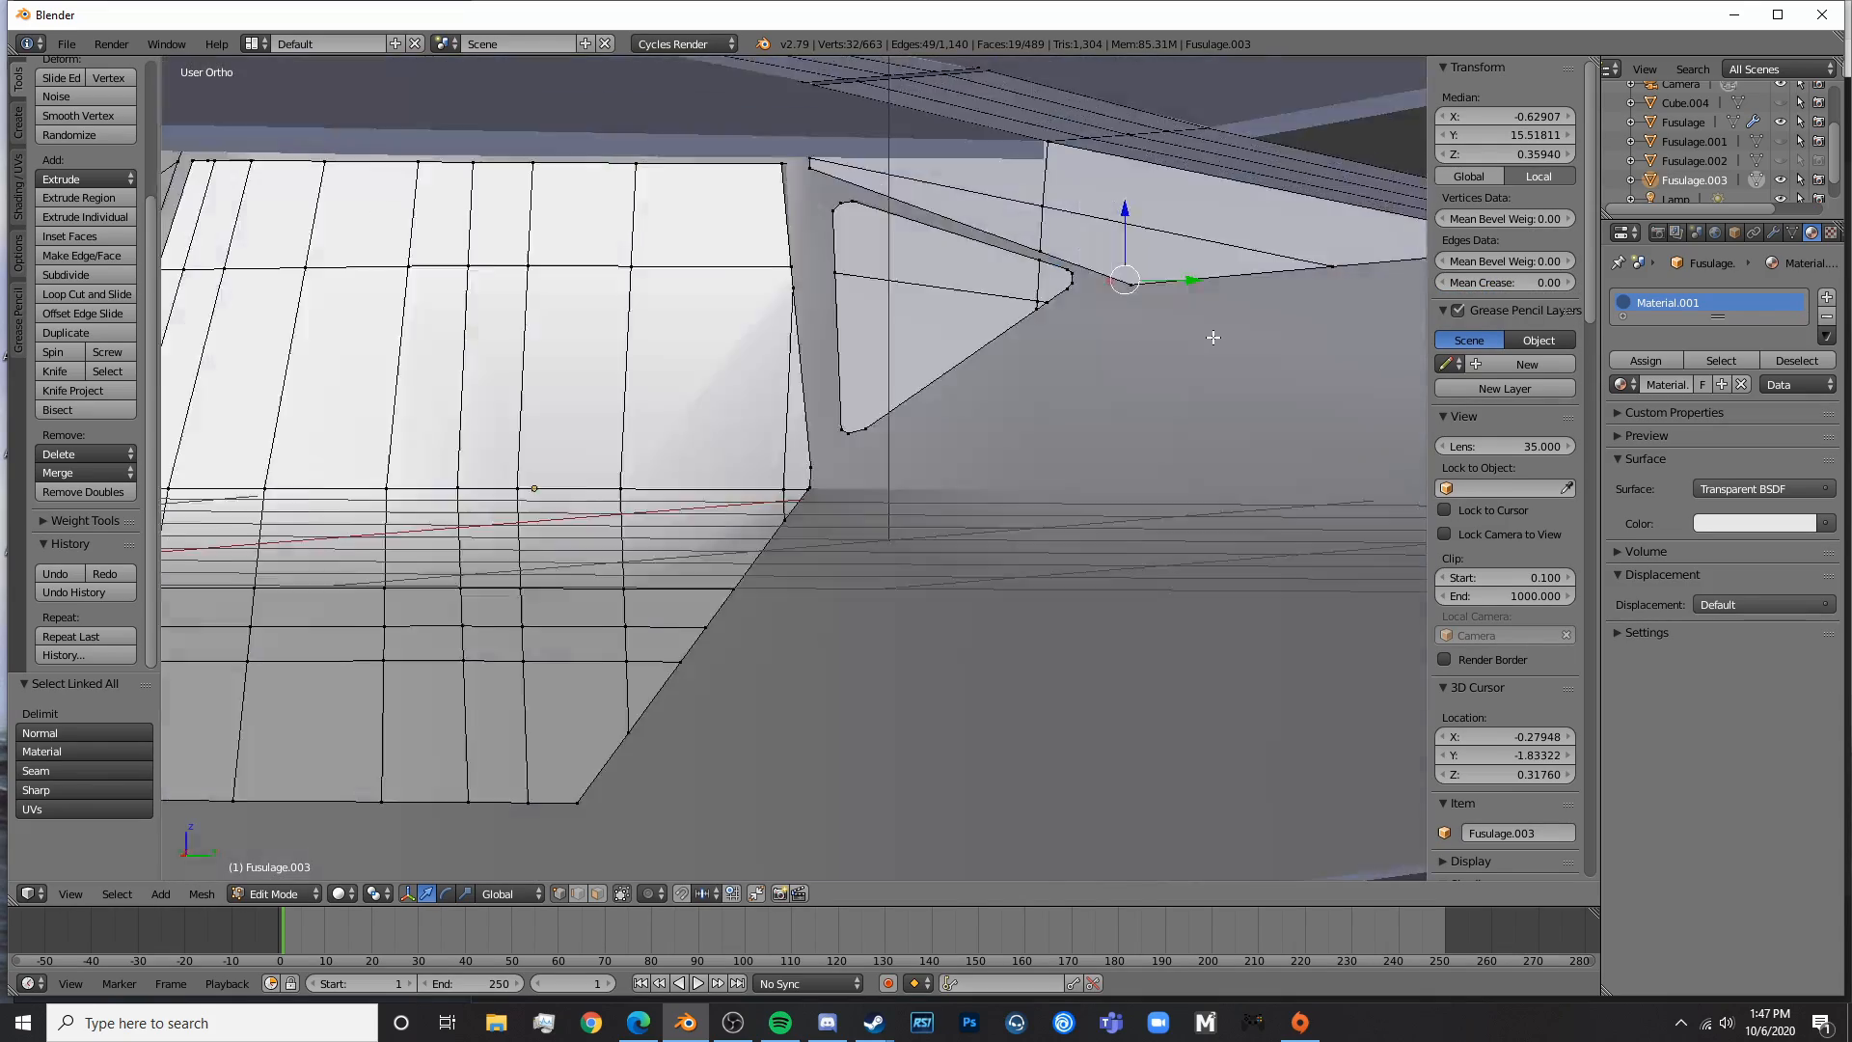
{"action": "mouse_move", "coordinate": [1273, 316]}
{"action": "middle_mouse_down"}
{"action": "mouse_move", "coordinate": [872, 103]}
{"action": "mouse_move", "coordinate": [901, 360]}
{"action": "mouse_move", "coordinate": [928, 356]}
{"action": "mouse_move", "coordinate": [975, 174]}
{"action": "mouse_move", "coordinate": [463, 157]}
{"action": "mouse_move", "coordinate": [810, 475]}
{"action": "mouse_move", "coordinate": [840, 452]}
{"action": "middle_mouse_up"}
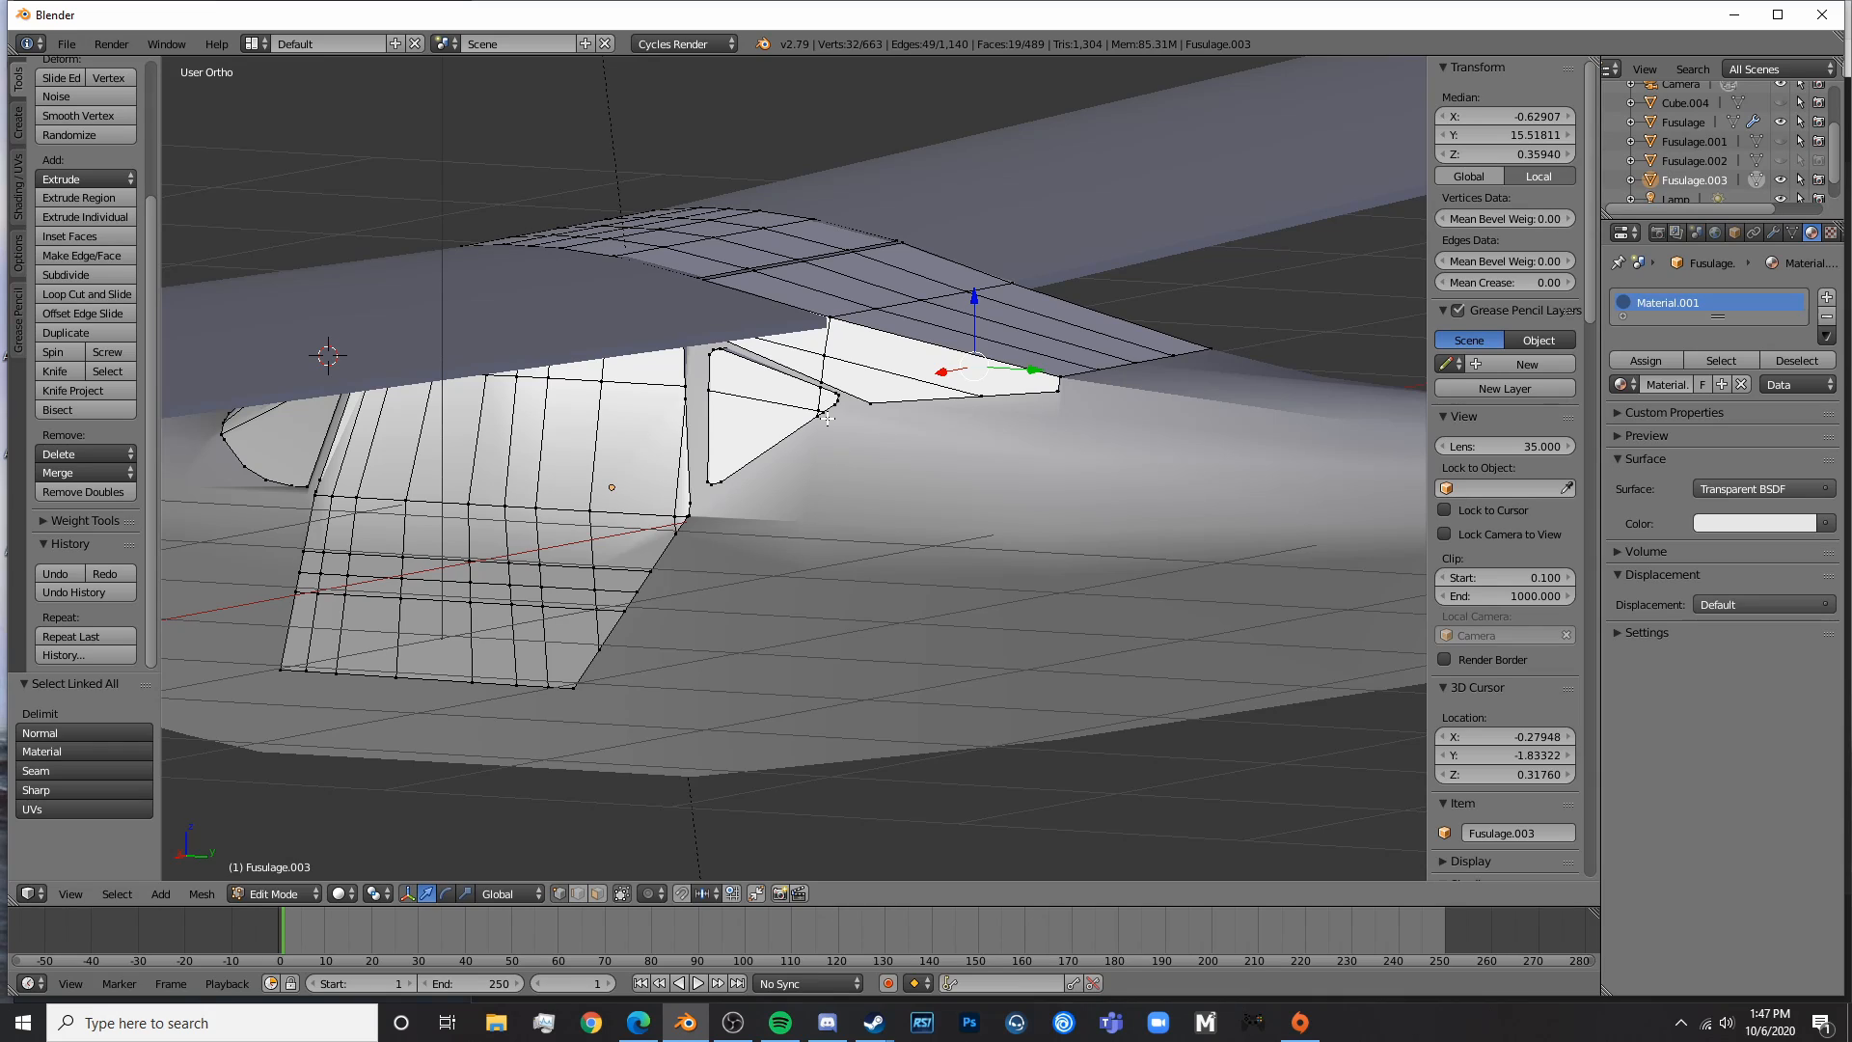
{"action": "key", "text": "z"}
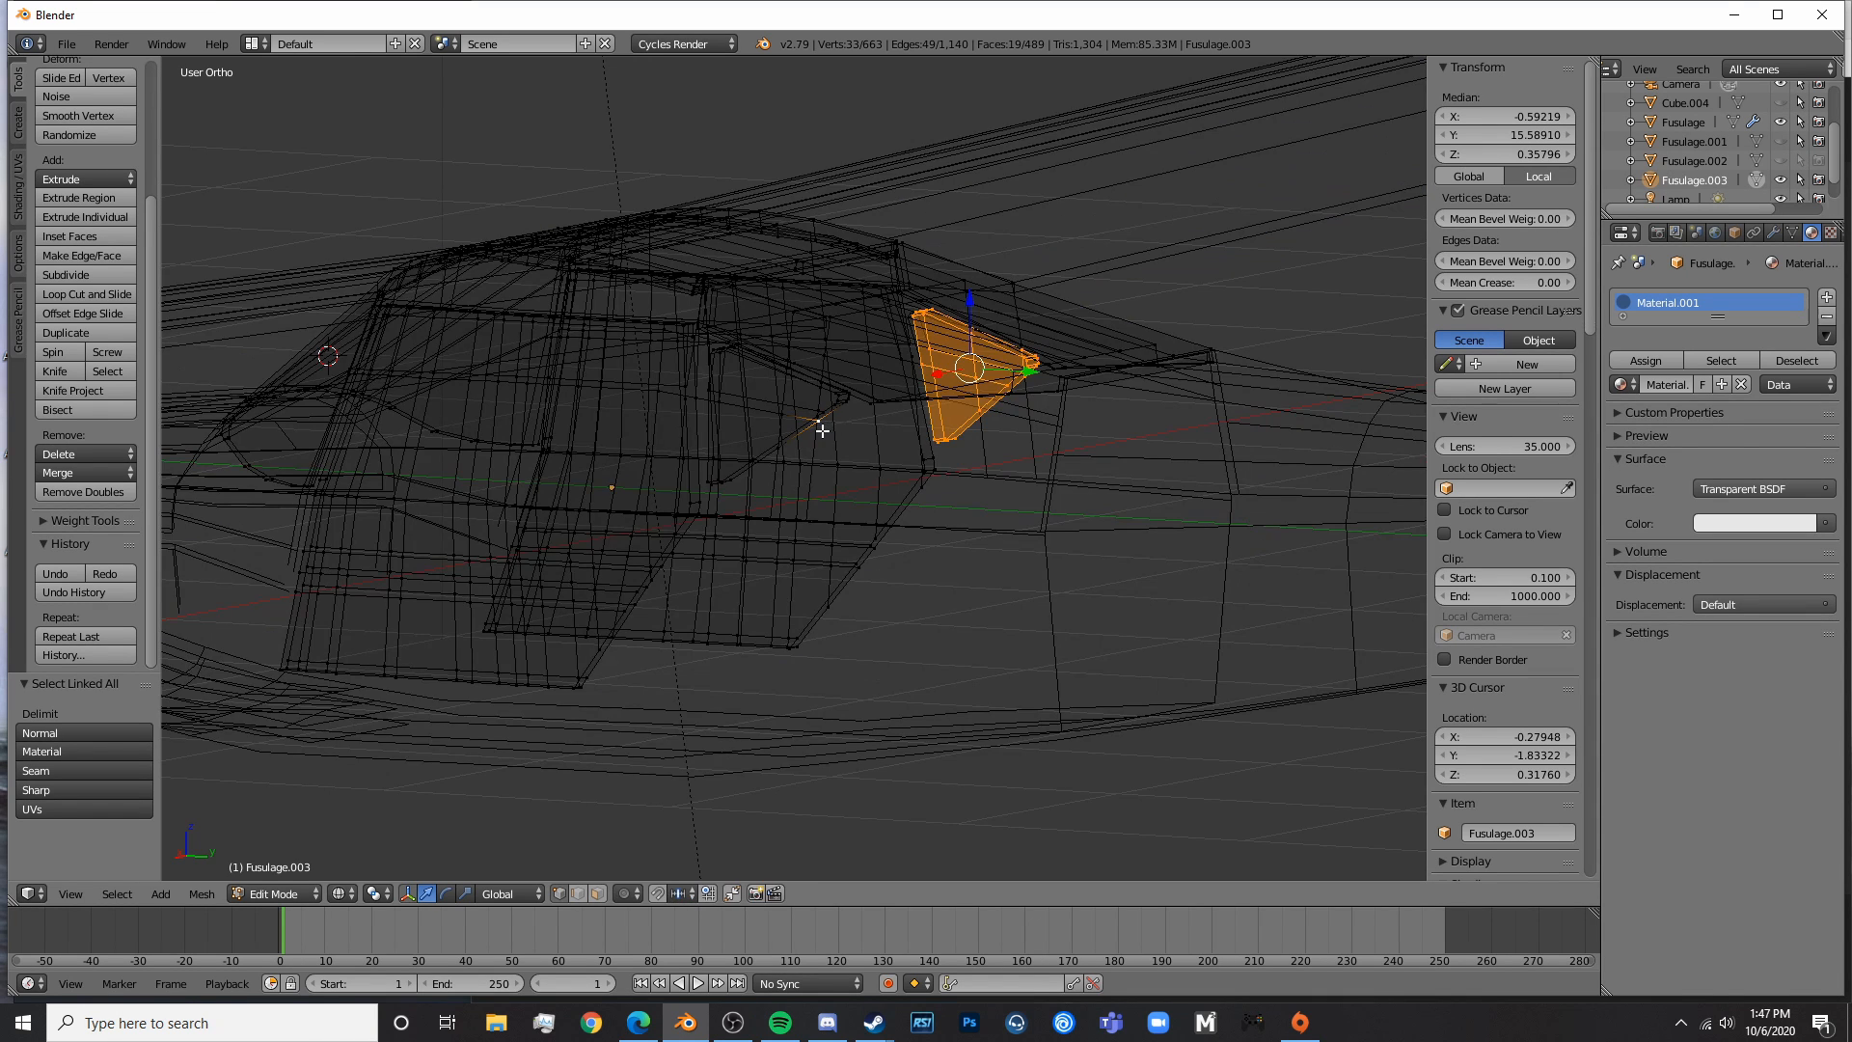
{"action": "key", "text": "z"}
{"action": "key", "text": "l"}
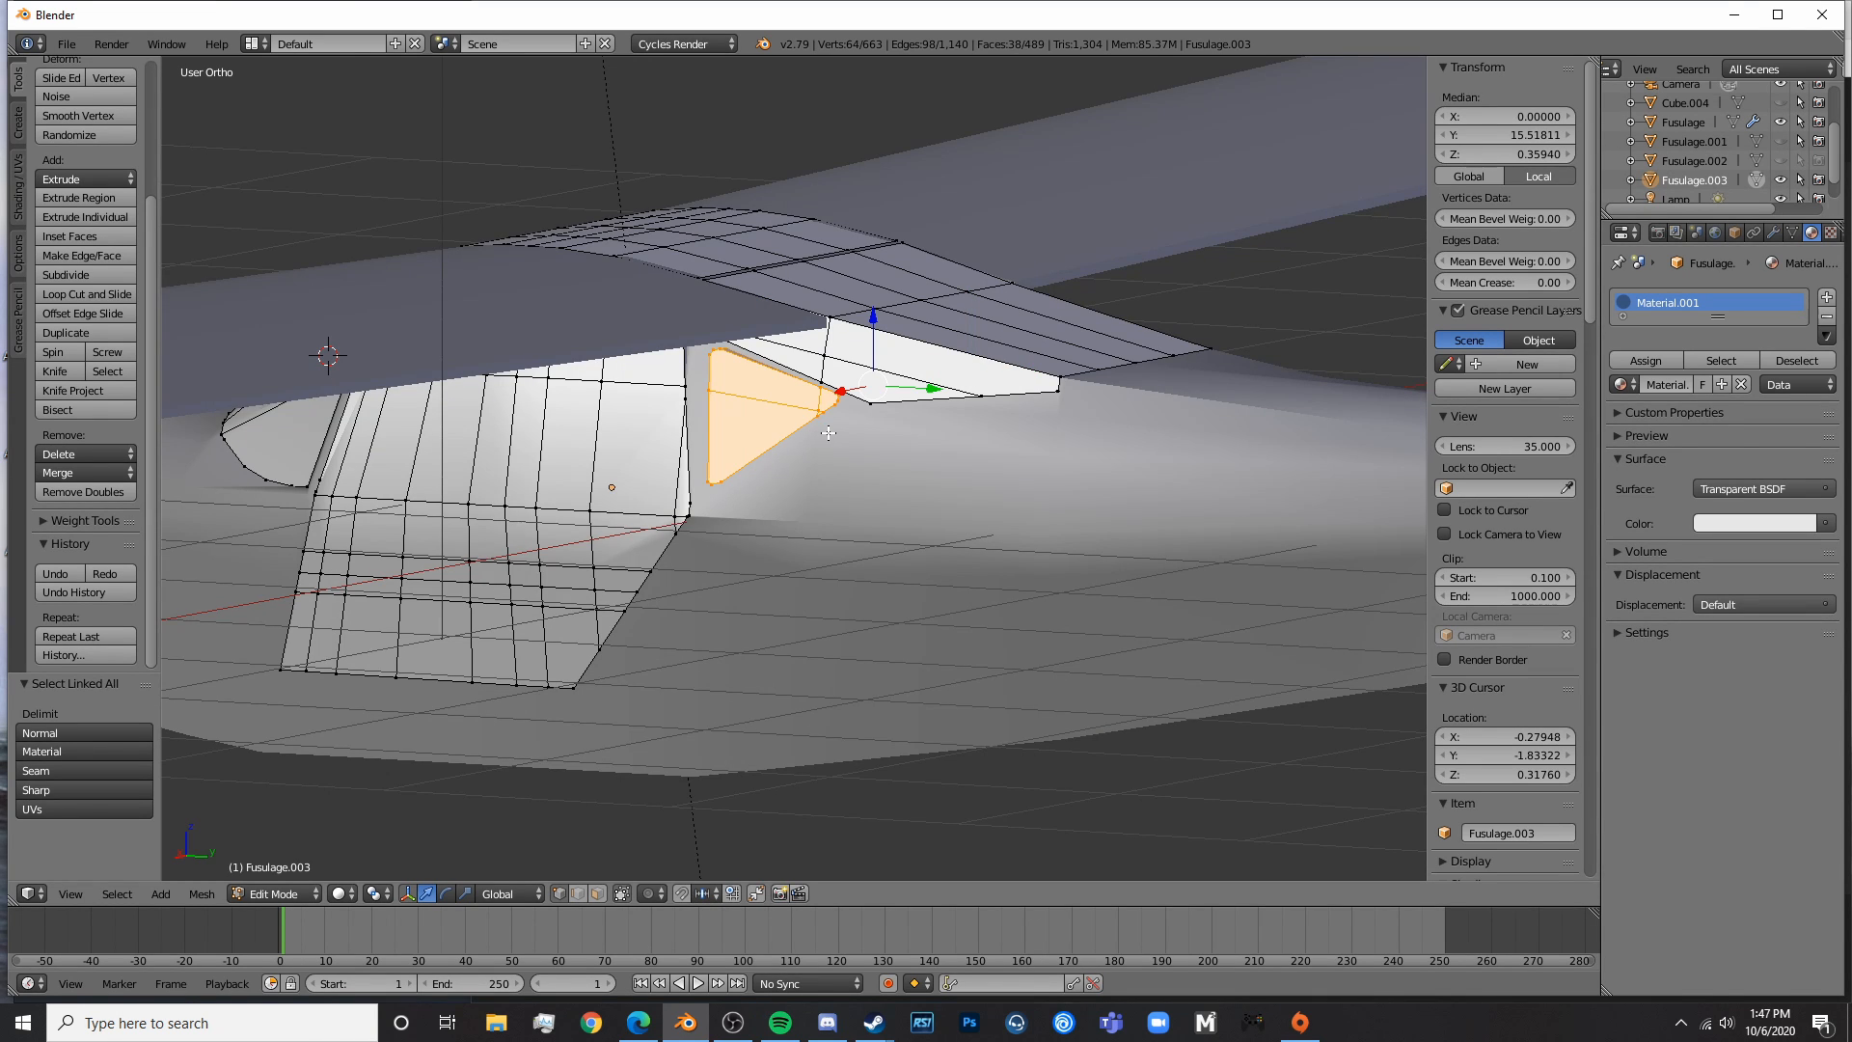
{"action": "key", "text": "p"}
{"action": "left_click", "coordinate": [841, 436]}
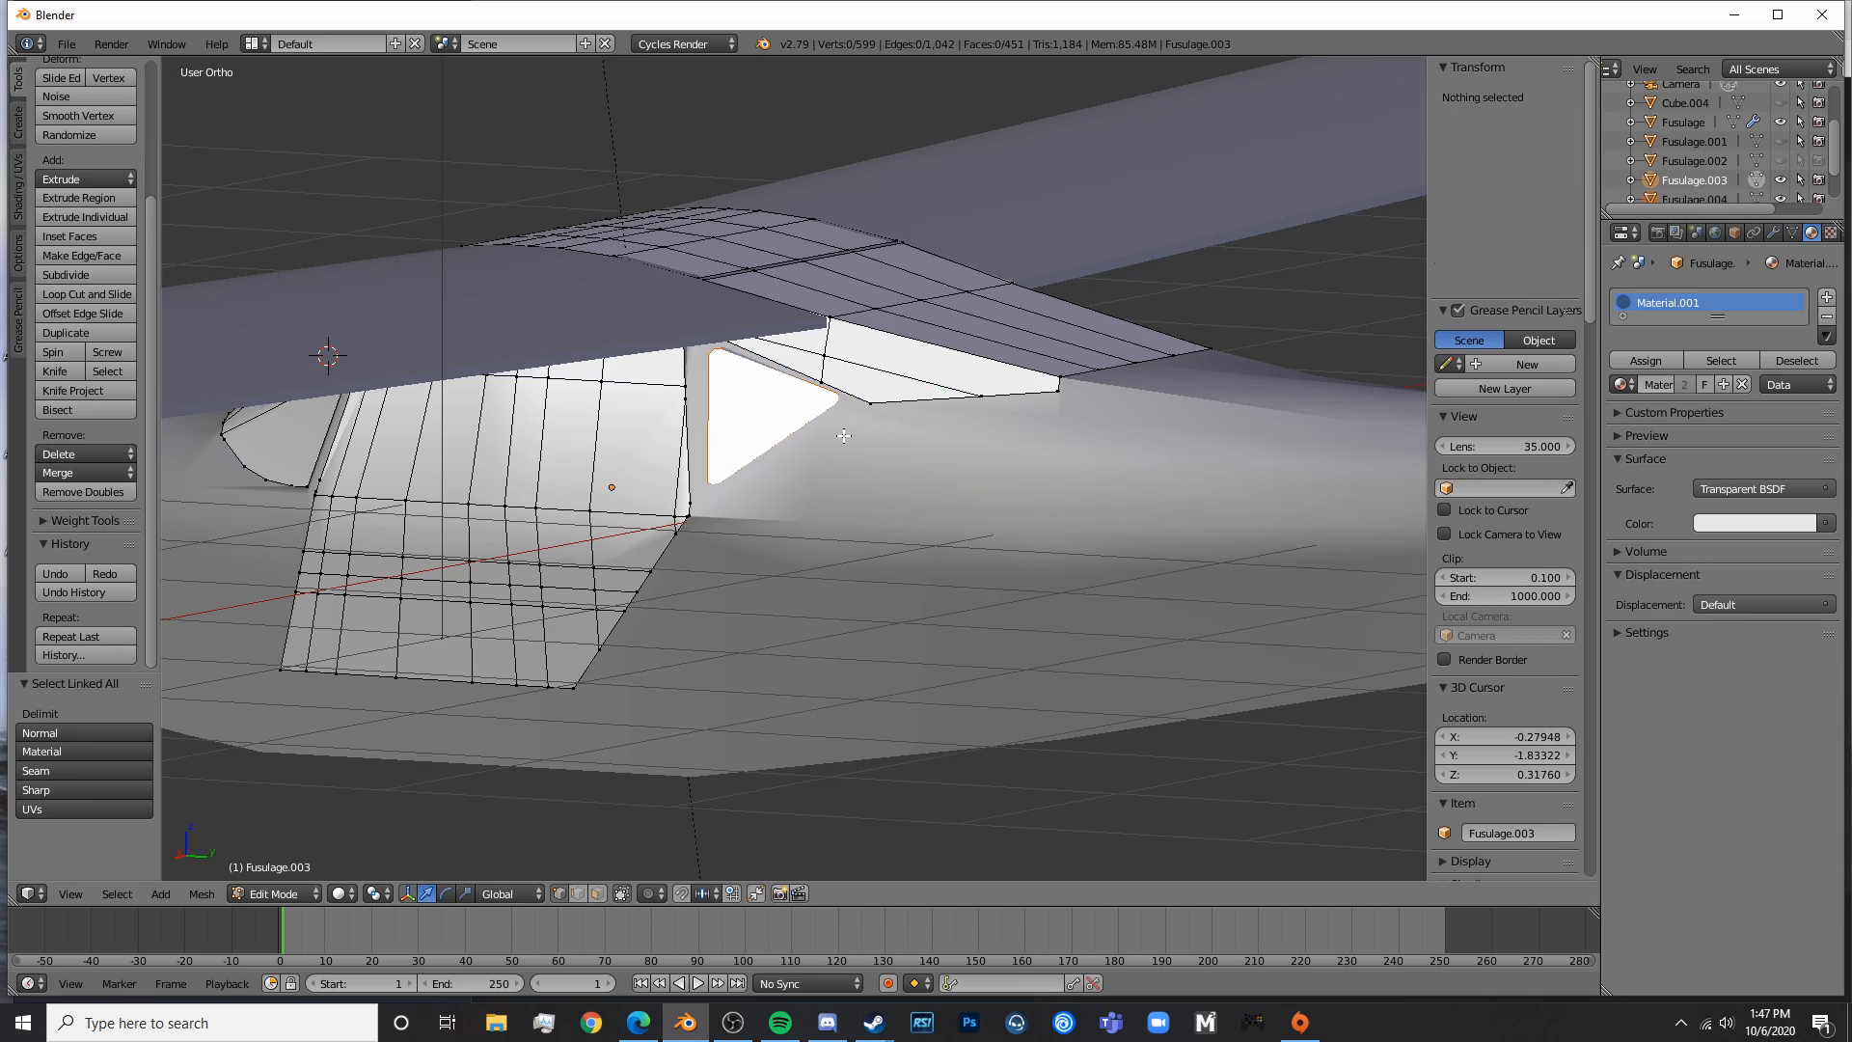
- Try moving the separated triangular window object slightly away from its opening
{"action": "key", "text": "Tab"}
{"action": "right_click", "coordinate": [809, 442]}
{"action": "key", "text": "g"}
{"action": "left_click", "coordinate": [785, 432]}
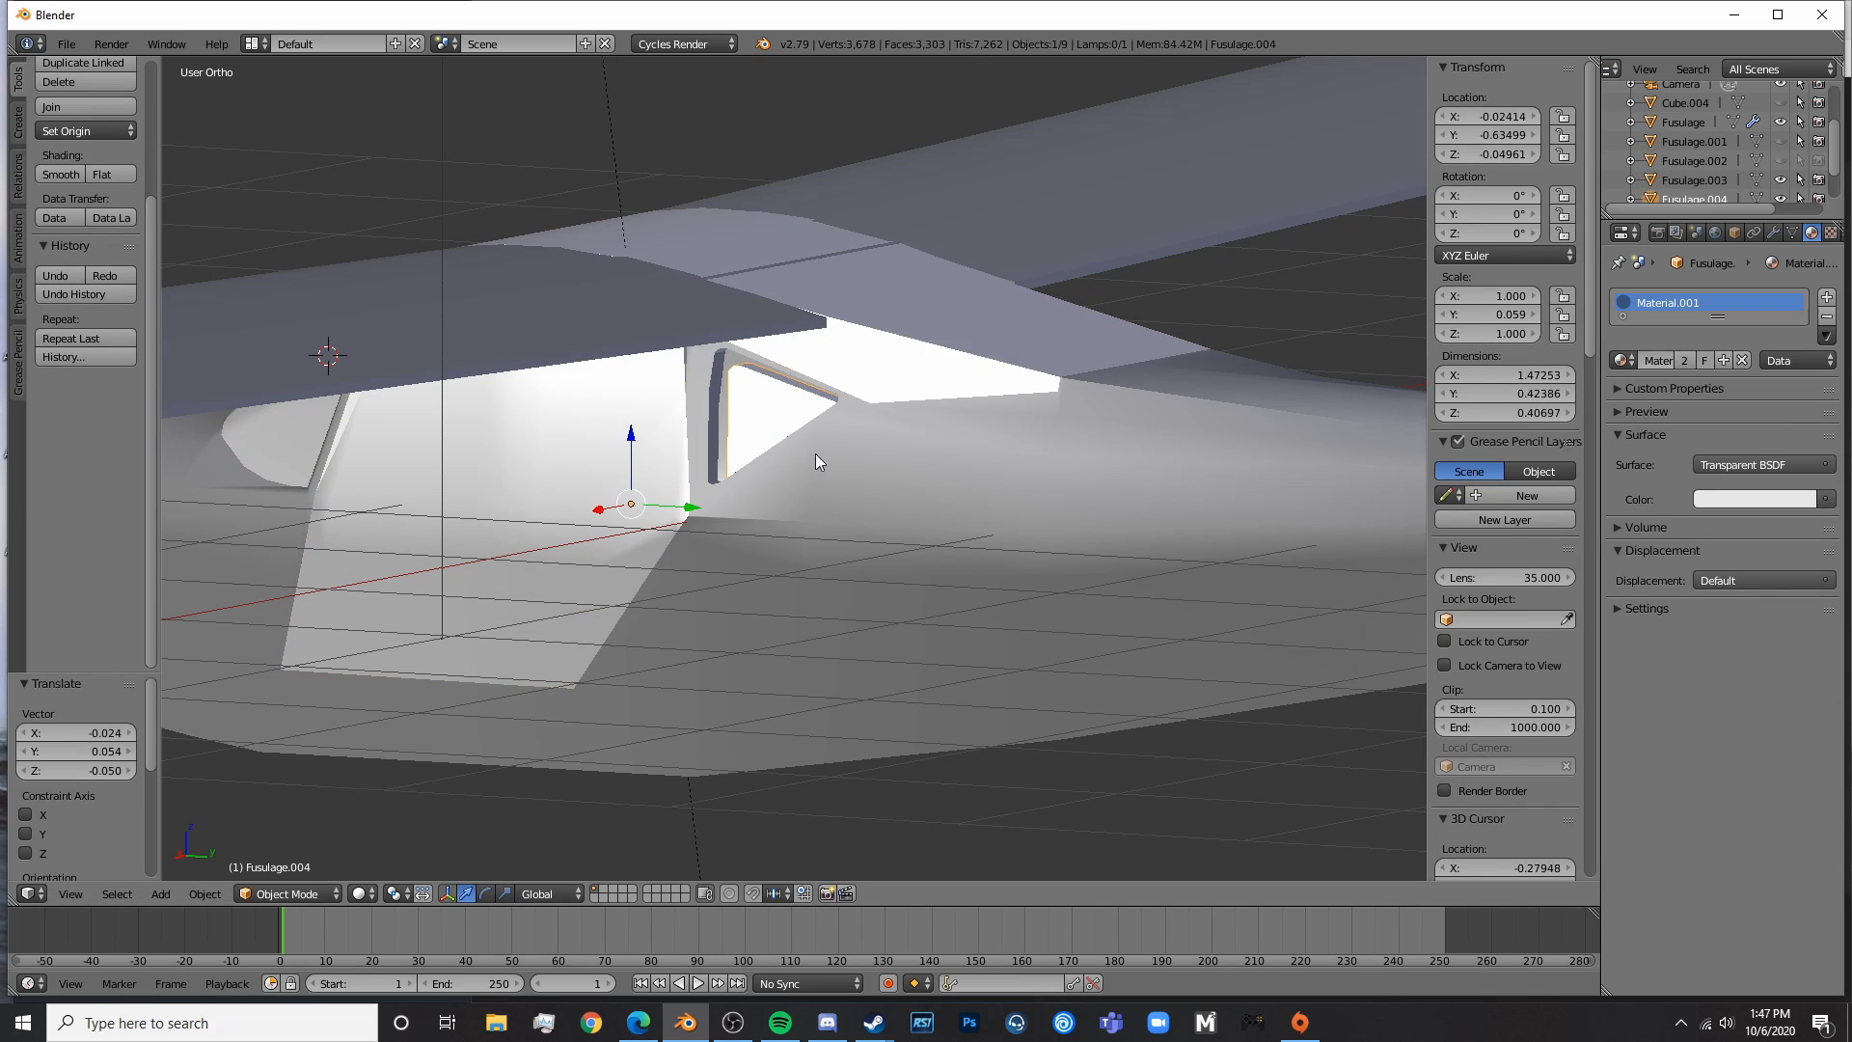
- Delete the selected triangular pane's vertices in Fusulage.004, keeping only the pane on the opposite side
{"action": "key", "text": "Tab"}
{"action": "key", "text": "z"}
{"action": "middle_click_drag", "start_coordinate": [791, 490], "coordinate": [908, 538]}
{"action": "left_click_drag", "start_coordinate": [891, 537], "coordinate": [854, 493]}
{"action": "key", "text": "Escape"}
{"action": "key", "text": "x"}
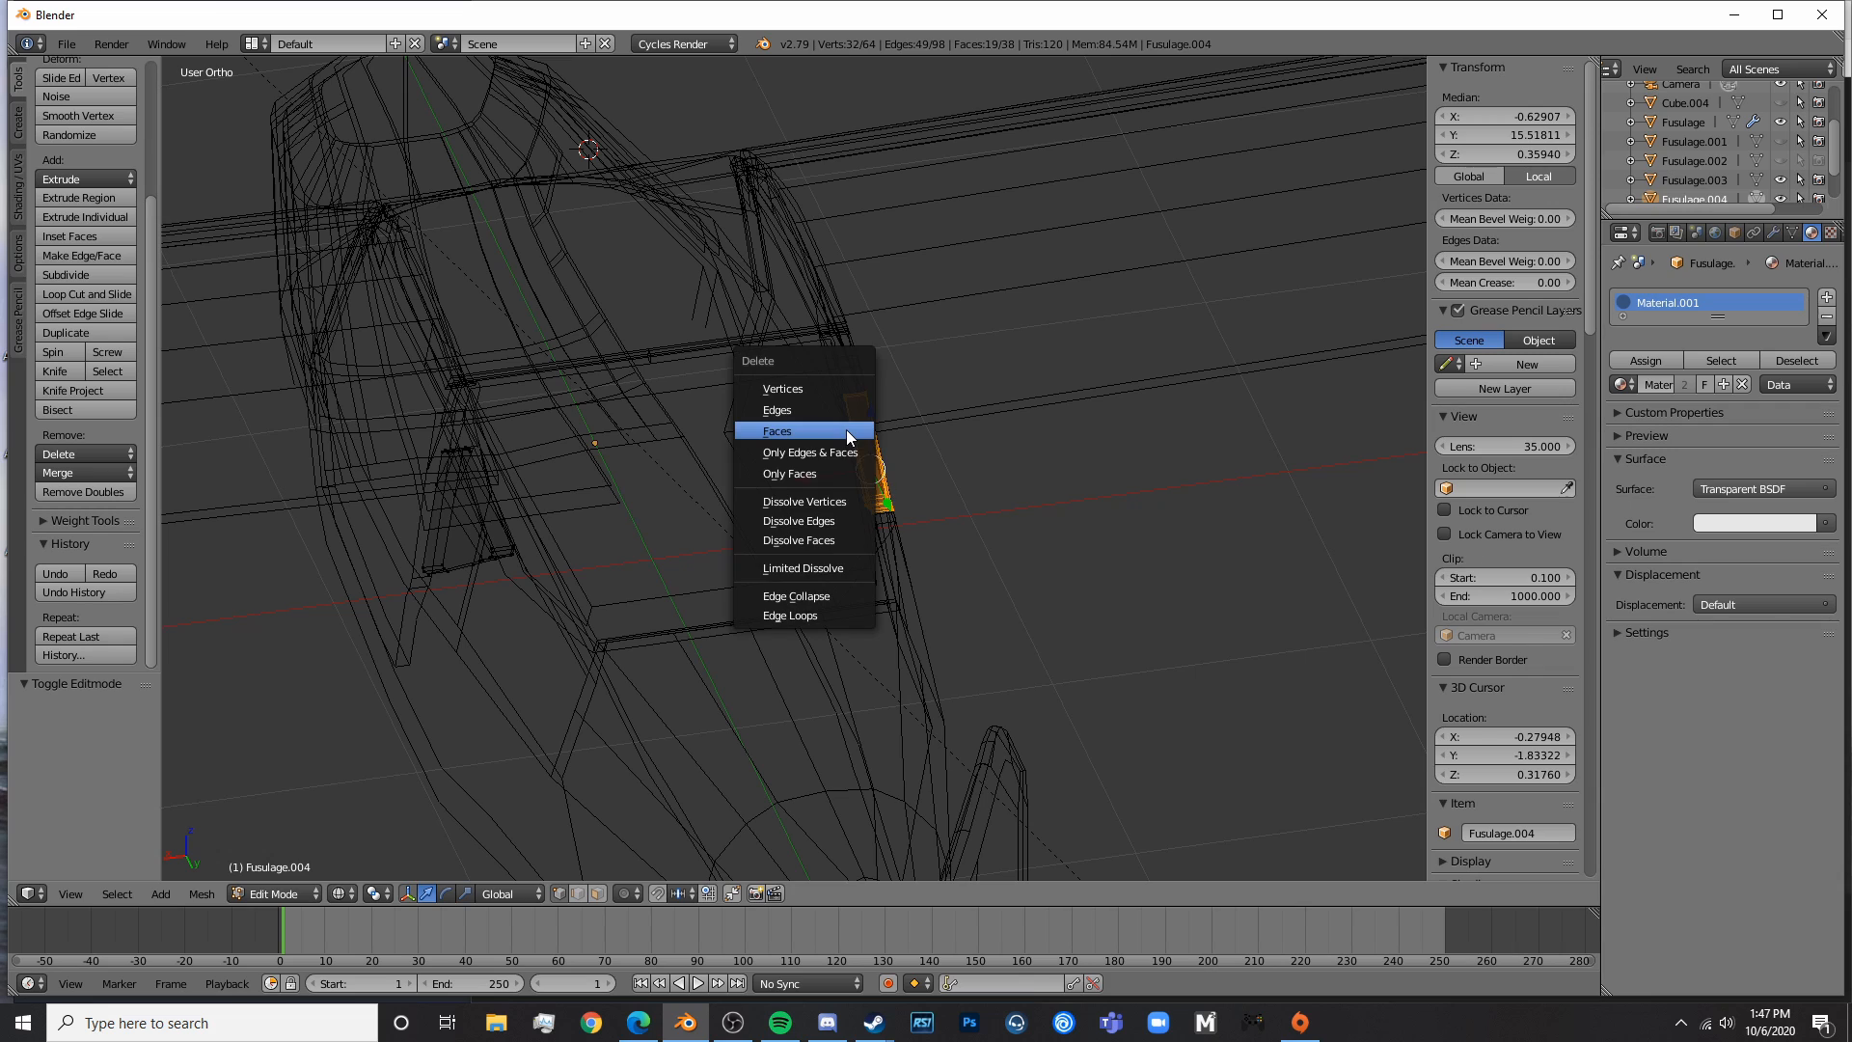
{"action": "left_click", "coordinate": [831, 401]}
- Add a Mirror modifier to Fusulage.004 with Fusulage as the mirror object
{"action": "scroll", "coordinate": [1504, 434], "scroll_direction": "down", "scroll_amount": 4}
{"action": "left_click", "coordinate": [1772, 233]}
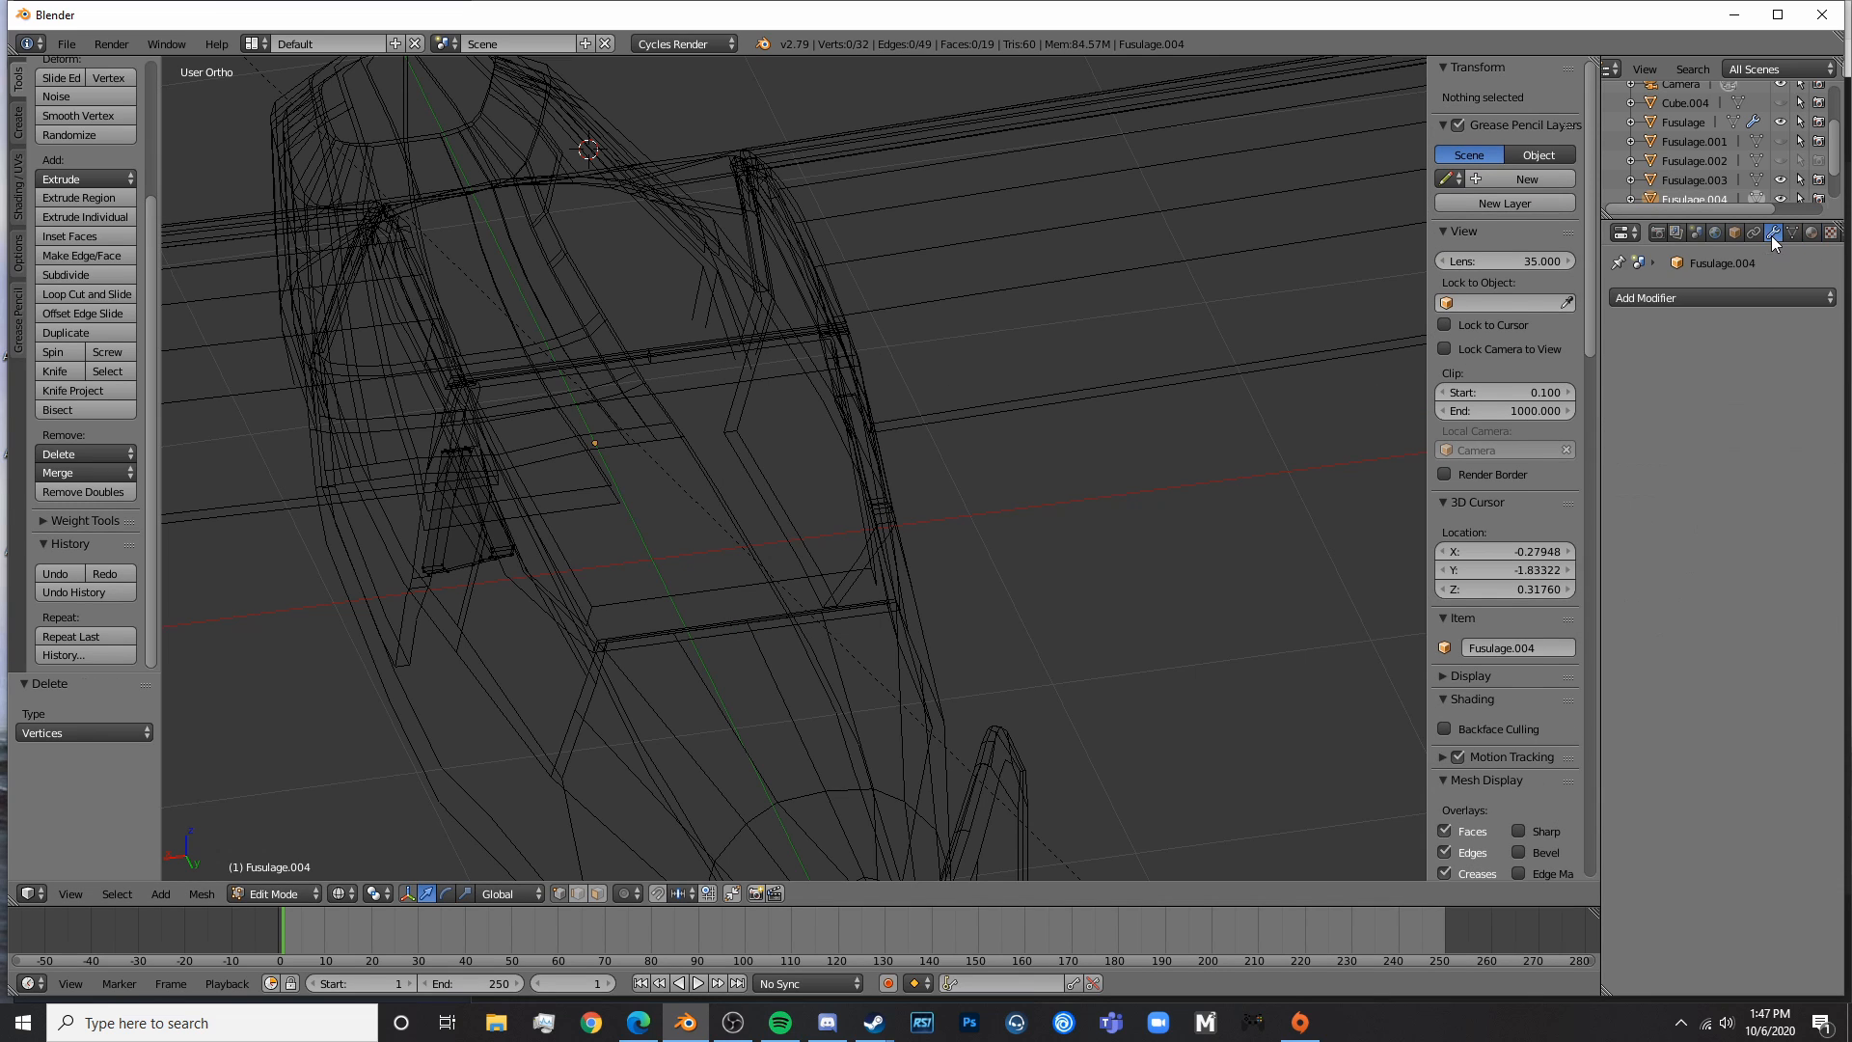
{"action": "left_click", "coordinate": [1692, 298]}
{"action": "left_click", "coordinate": [1461, 494]}
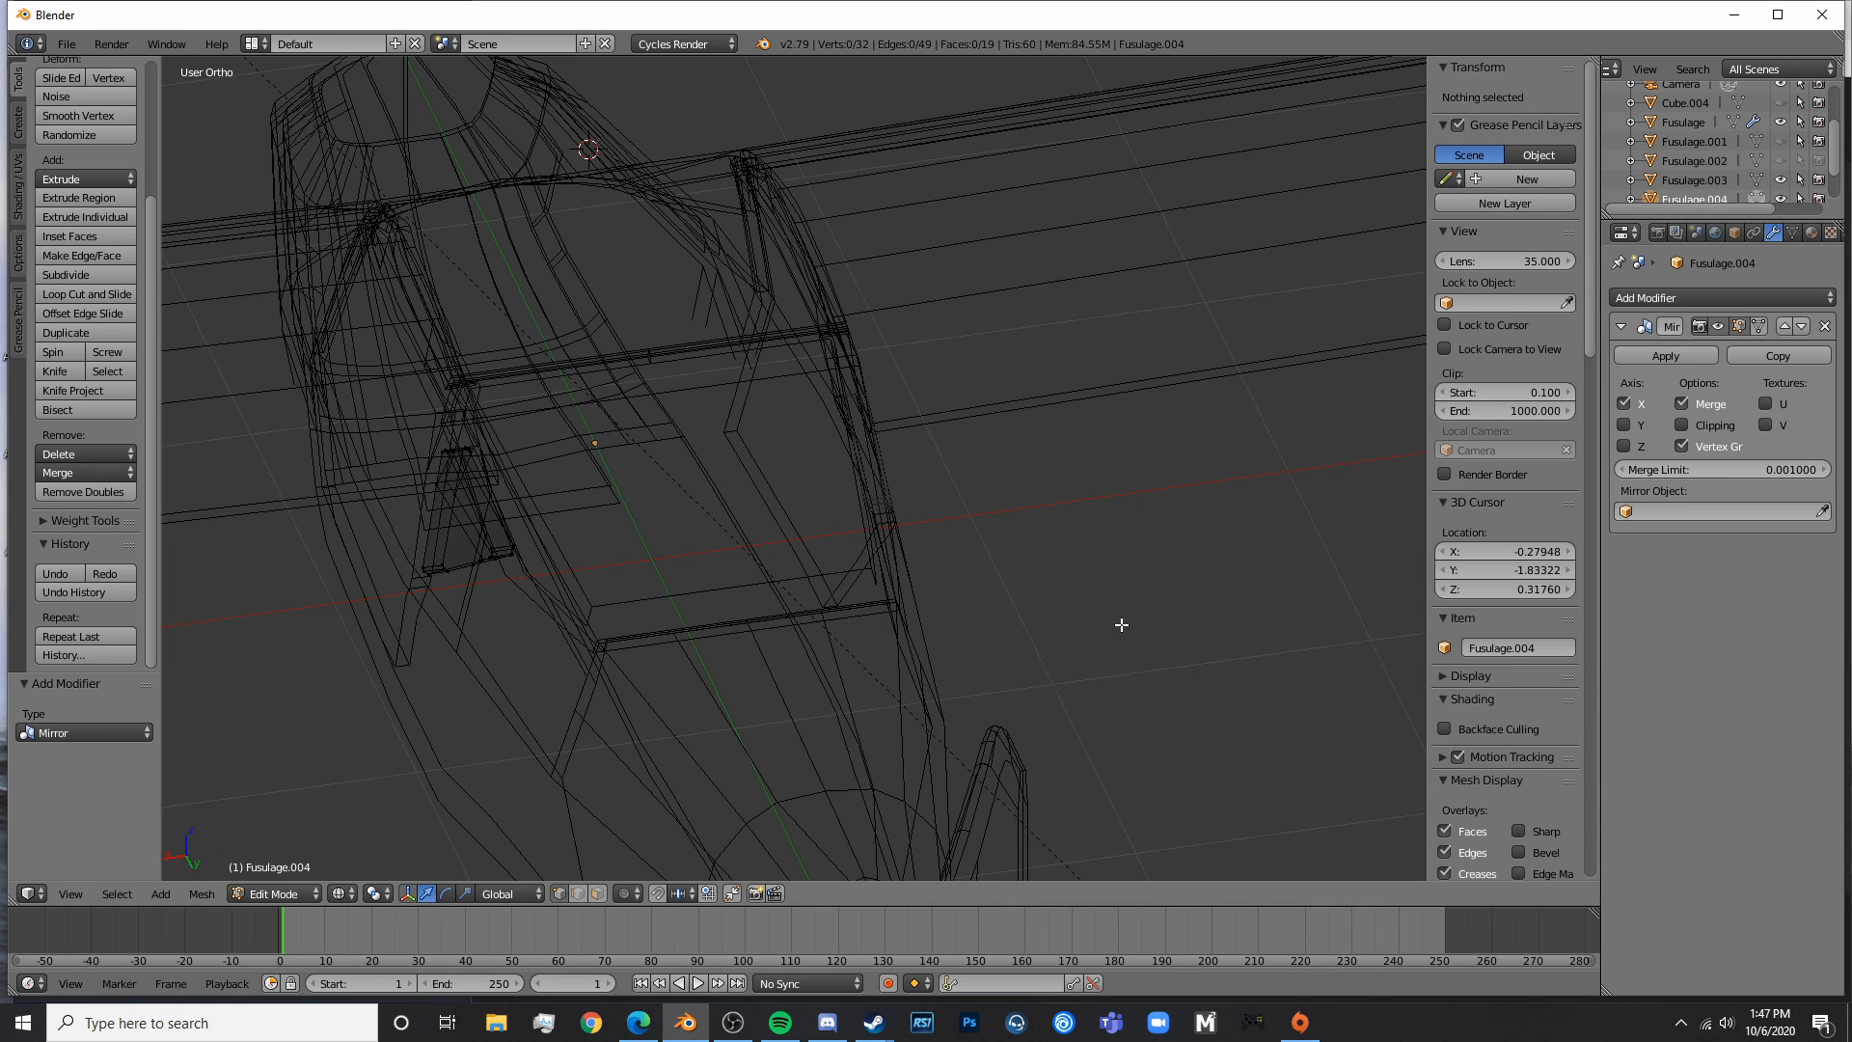
{"action": "left_click", "coordinate": [910, 719]}
{"action": "key", "text": "shift+z"}
{"action": "key", "text": "shift+z"}
- Test the Mirror modifier's axis options on the triangular pane and leave X, Y and Z disabled
{"action": "mouse_move", "coordinate": [863, 618]}
{"action": "middle_mouse_down"}
{"action": "mouse_move", "coordinate": [872, 558]}
{"action": "mouse_move", "coordinate": [947, 530]}
{"action": "mouse_move", "coordinate": [1016, 537]}
{"action": "mouse_move", "coordinate": [945, 568]}
{"action": "mouse_move", "coordinate": [1022, 549]}
{"action": "middle_mouse_up"}
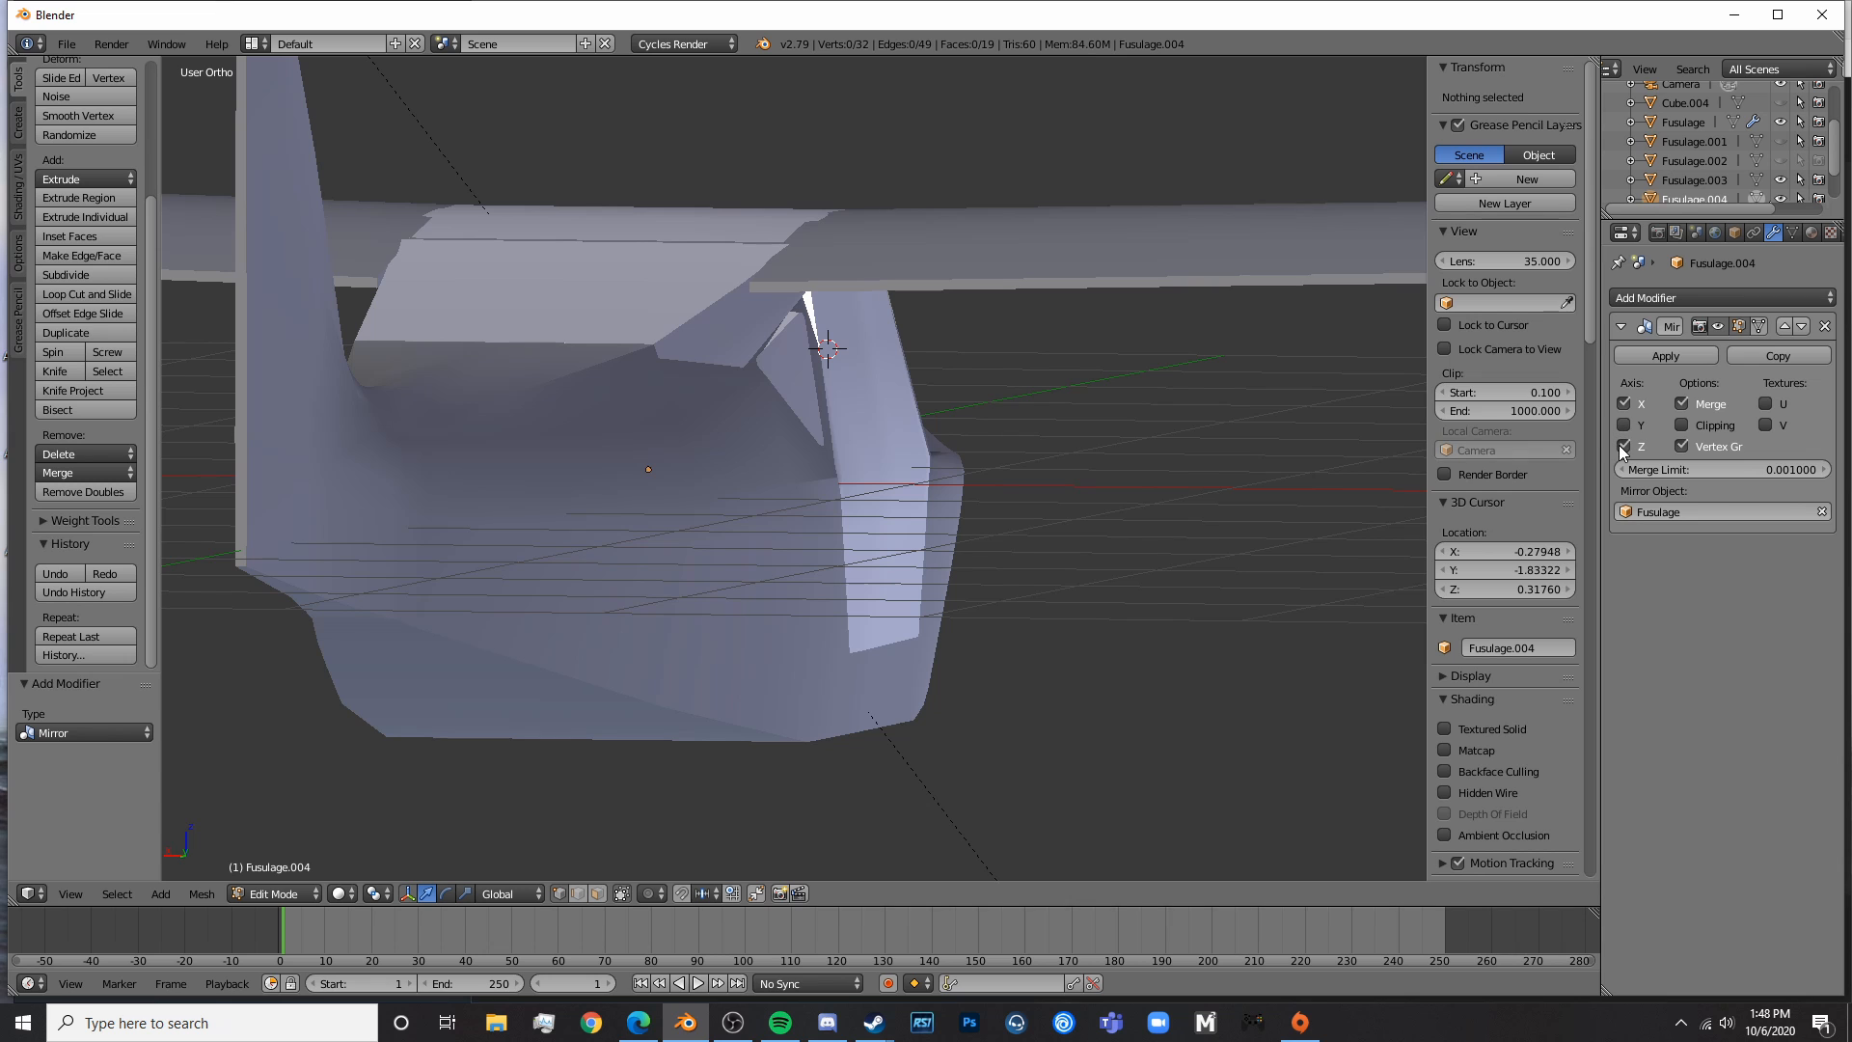
{"action": "left_click", "coordinate": [1625, 400]}
{"action": "left_click", "coordinate": [1624, 400]}
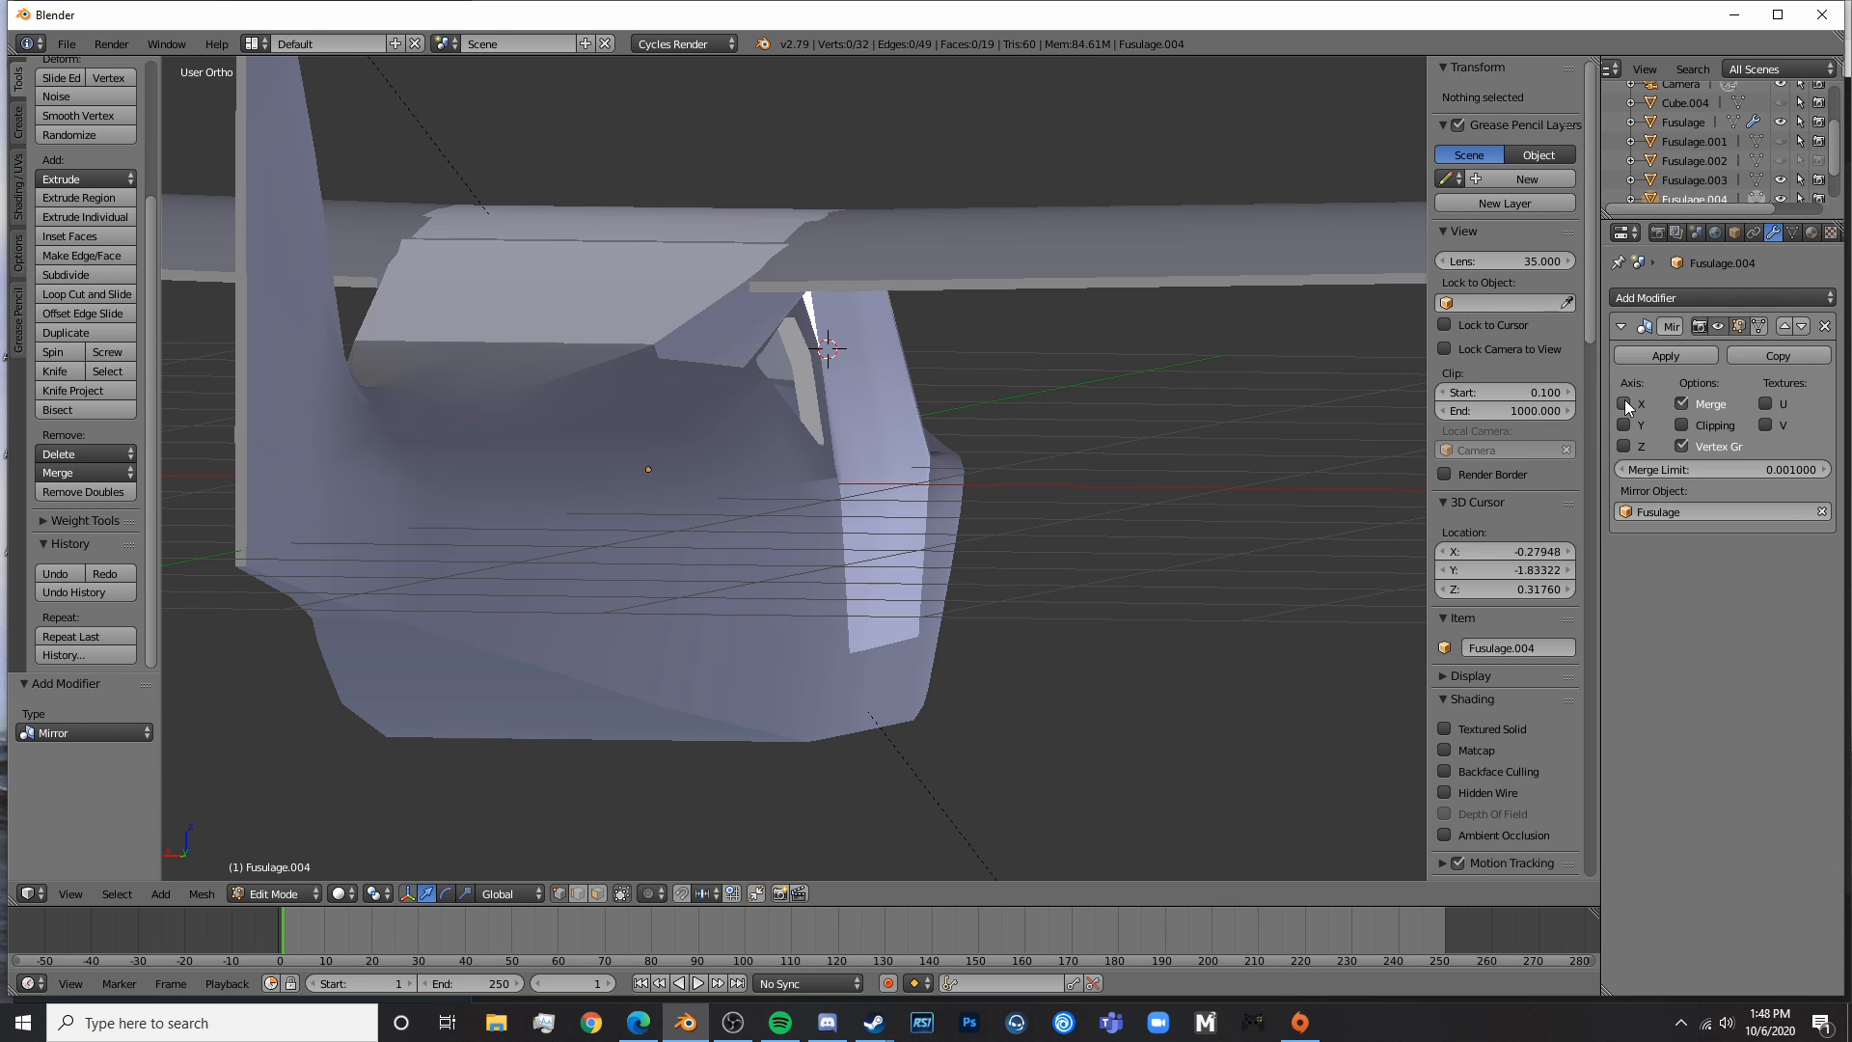
{"action": "left_click", "coordinate": [1624, 400]}
{"action": "left_click", "coordinate": [1624, 400]}
- Examine how the remaining triangular pane sits in its opening beneath the wing
{"action": "middle_click_drag", "start_coordinate": [908, 477], "coordinate": [789, 534]}
{"action": "key", "text": "Tab"}
{"action": "scroll", "coordinate": [789, 535], "scroll_direction": "up", "scroll_amount": 4}
{"action": "middle_click_drag", "start_coordinate": [1089, 528], "coordinate": [923, 542]}
{"action": "key", "text": "Tab"}
{"action": "scroll", "coordinate": [820, 459], "scroll_direction": "up", "scroll_amount": 1}
{"action": "middle_click_drag", "start_coordinate": [780, 409], "coordinate": [798, 503], "text": "shift"}
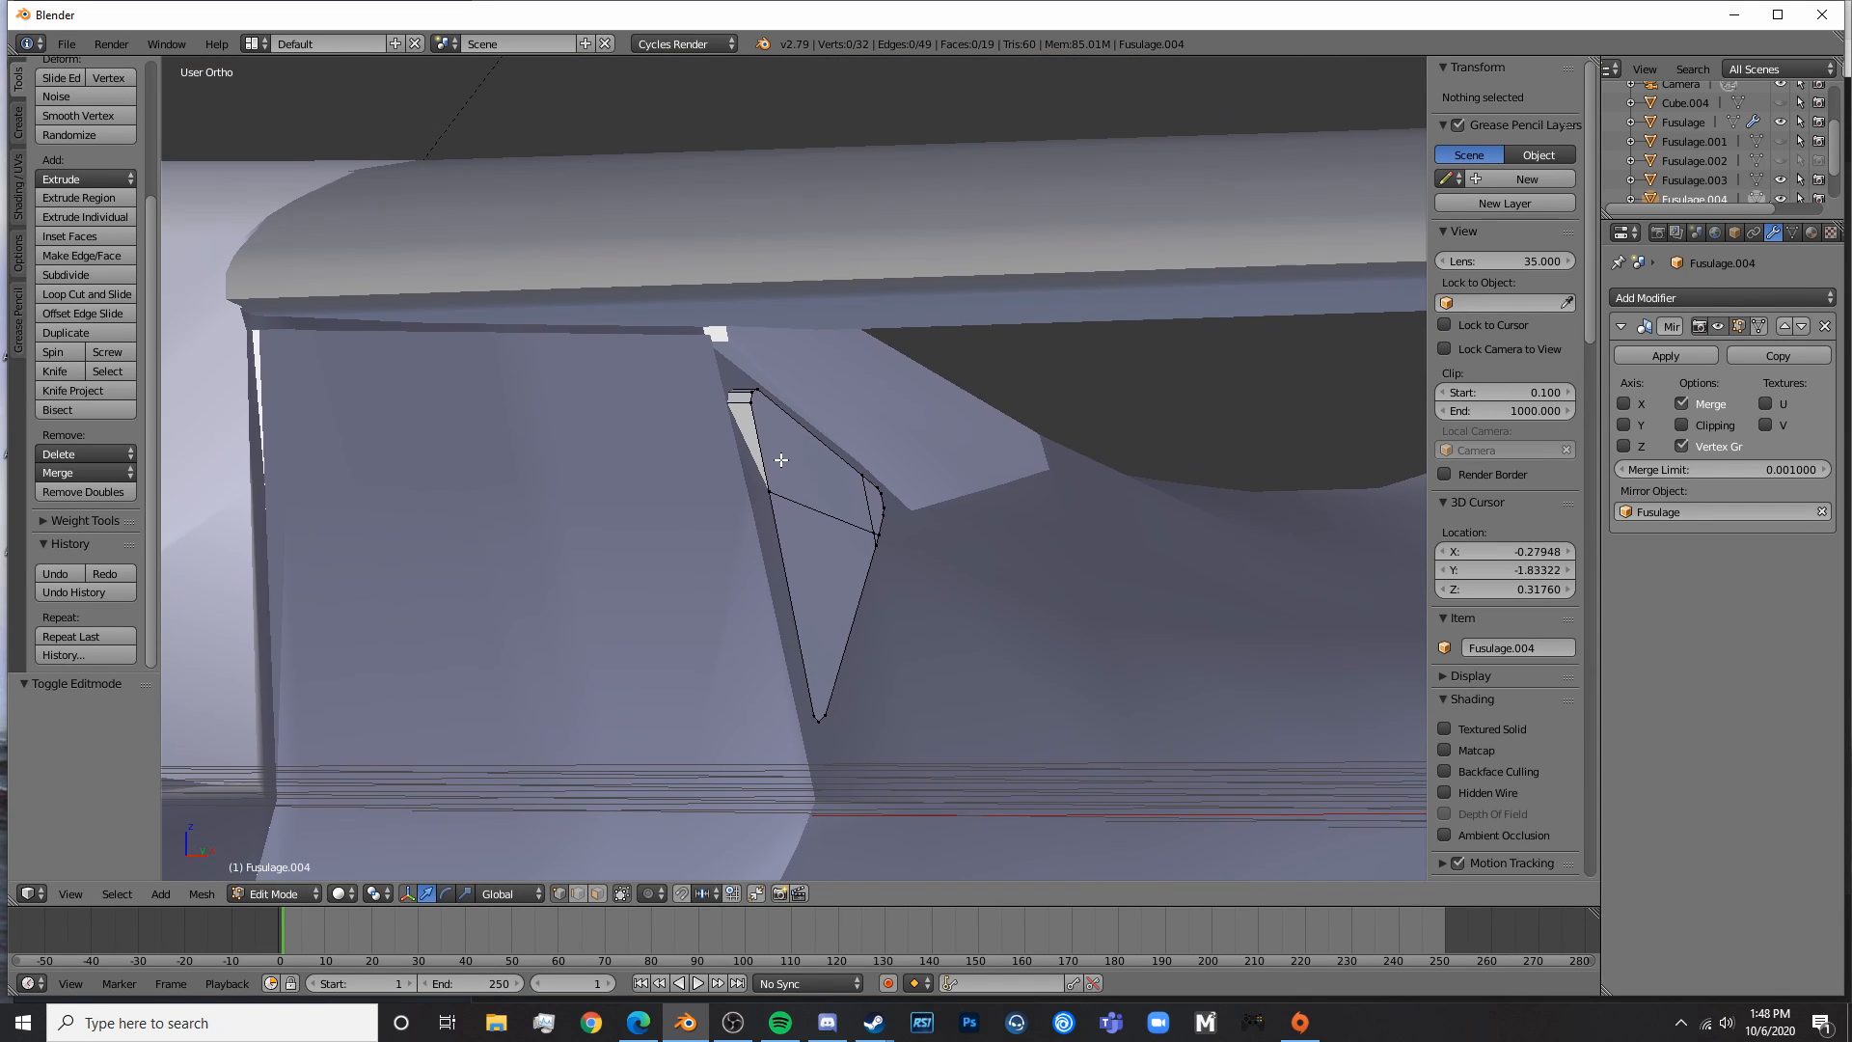
{"action": "key", "text": "Tab"}
{"action": "scroll", "coordinate": [831, 519], "scroll_direction": "down", "scroll_amount": 2}
{"action": "key", "text": "Tab"}
- Select the whole triangular pane and thin it by scaling it along X to about 0.252
{"action": "key", "text": "a"}
{"action": "key", "text": "a"}
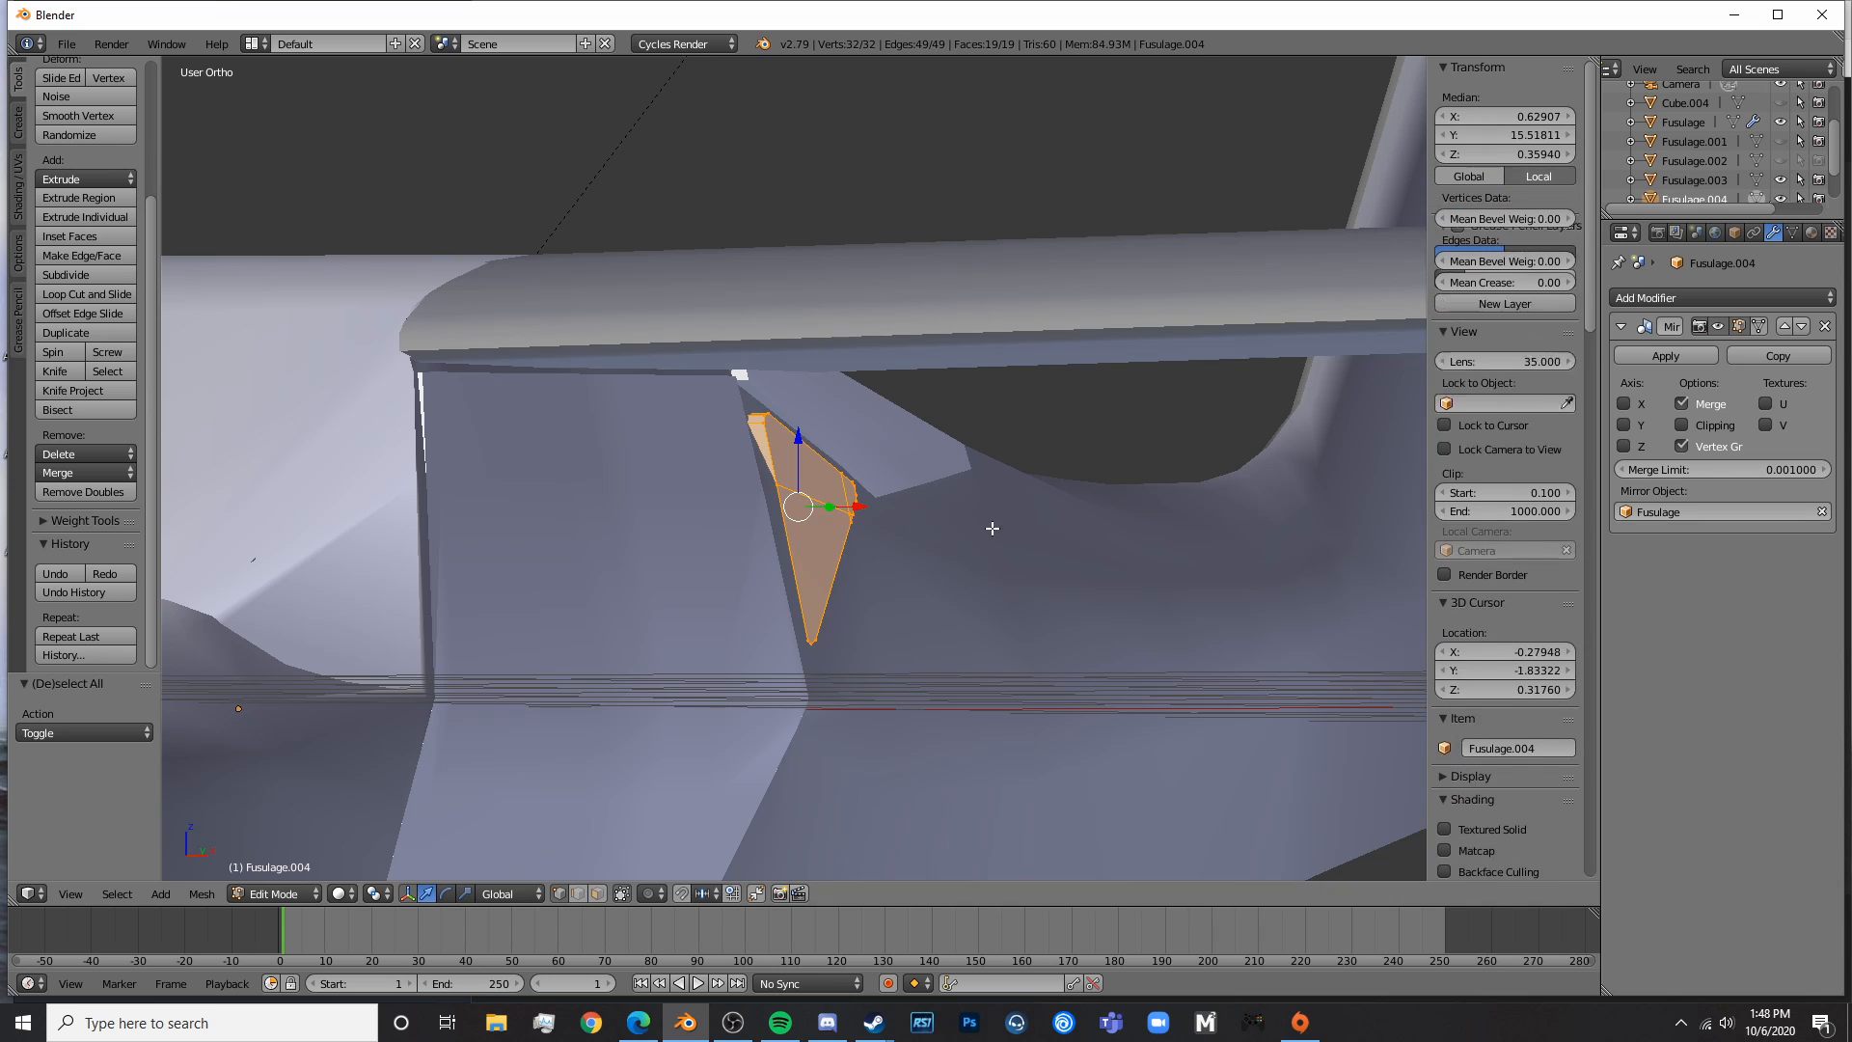
{"action": "key", "text": "s"}
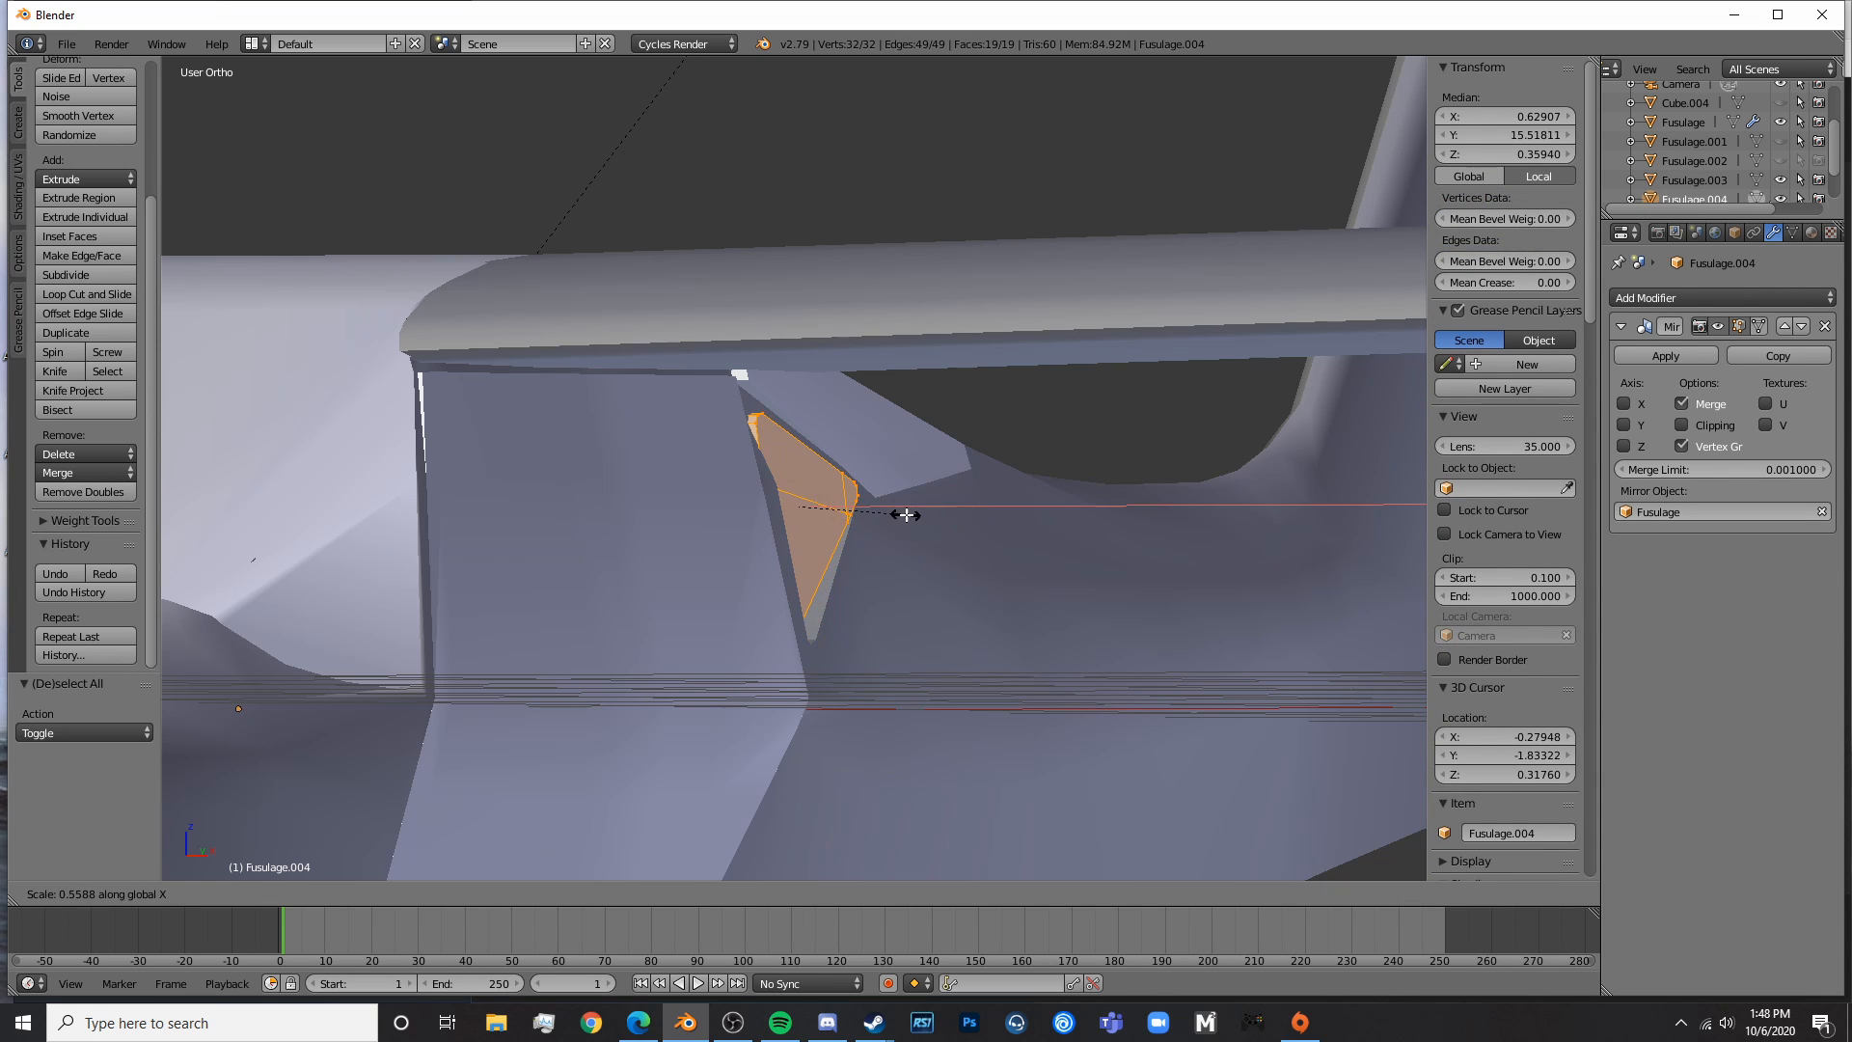
{"action": "left_click", "coordinate": [846, 513]}
- Rotate the triangular pane by about -9.67° in front view to match the slope of the fuselage side
{"action": "key", "text": "KP_1"}
{"action": "key", "text": "z"}
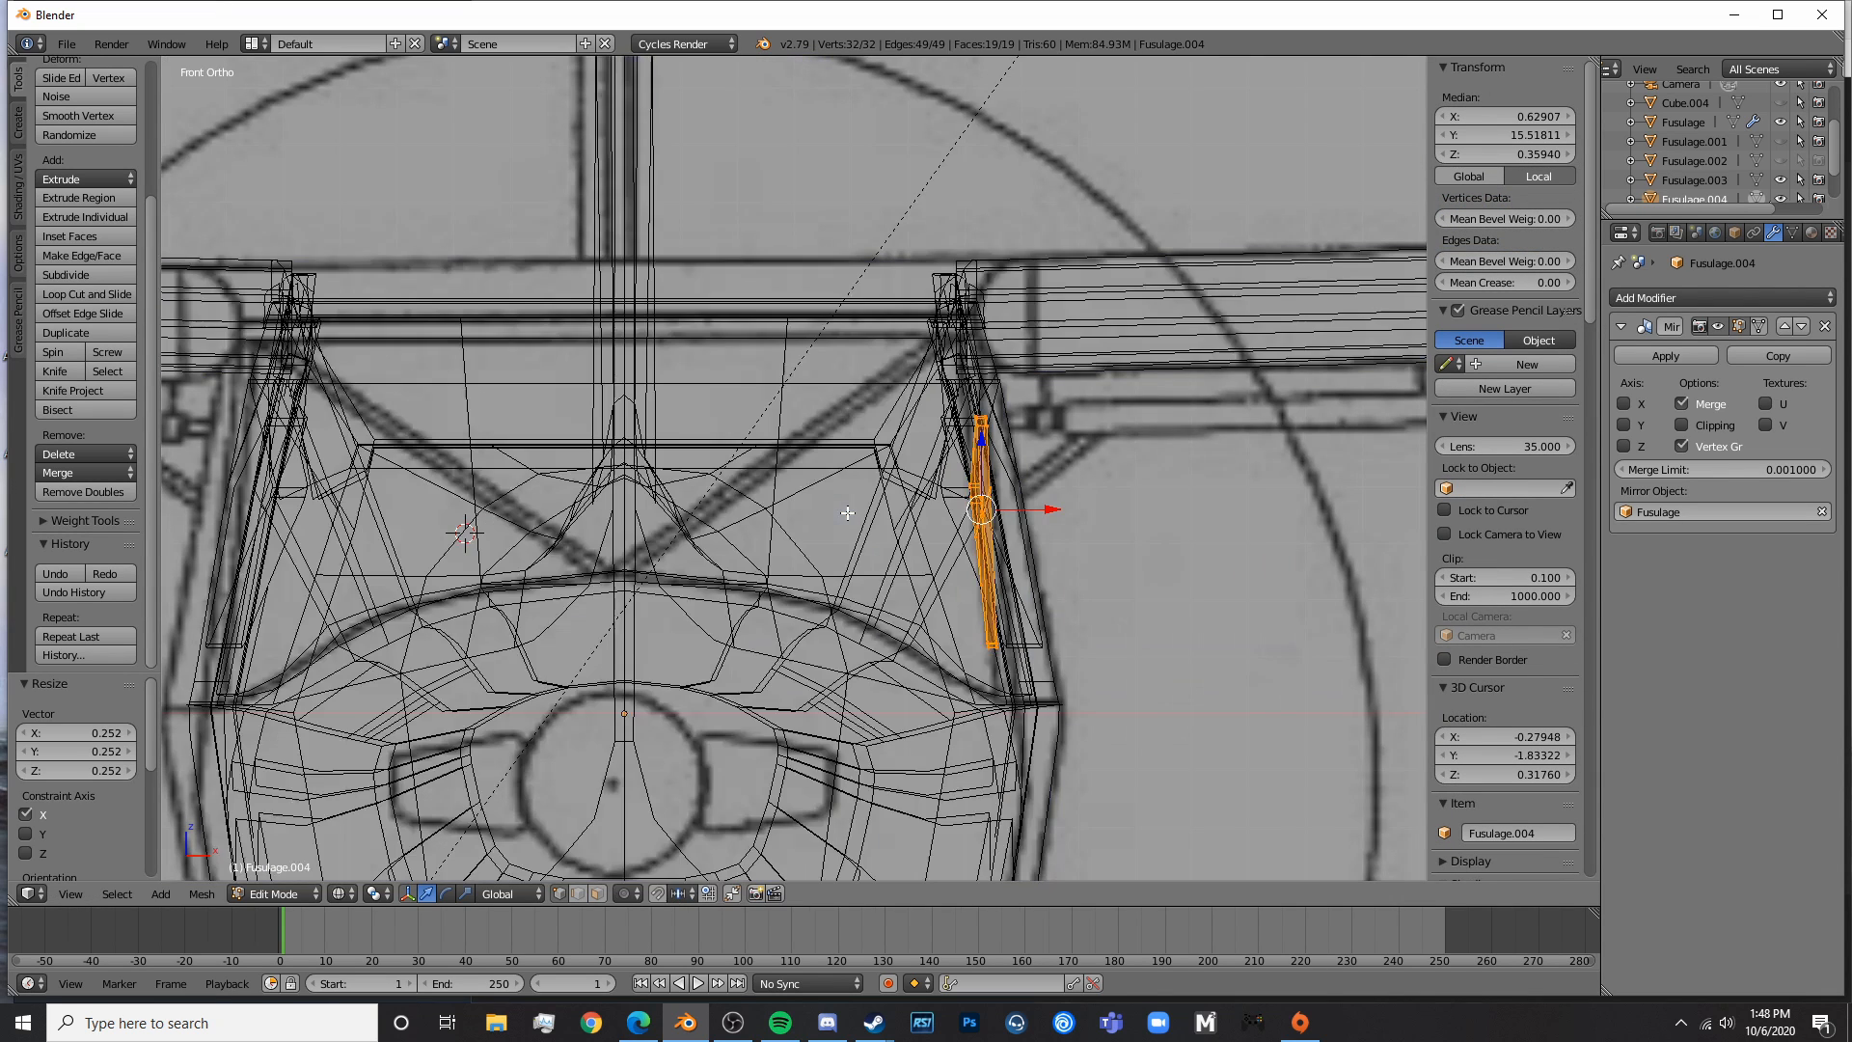
{"action": "key", "text": "r"}
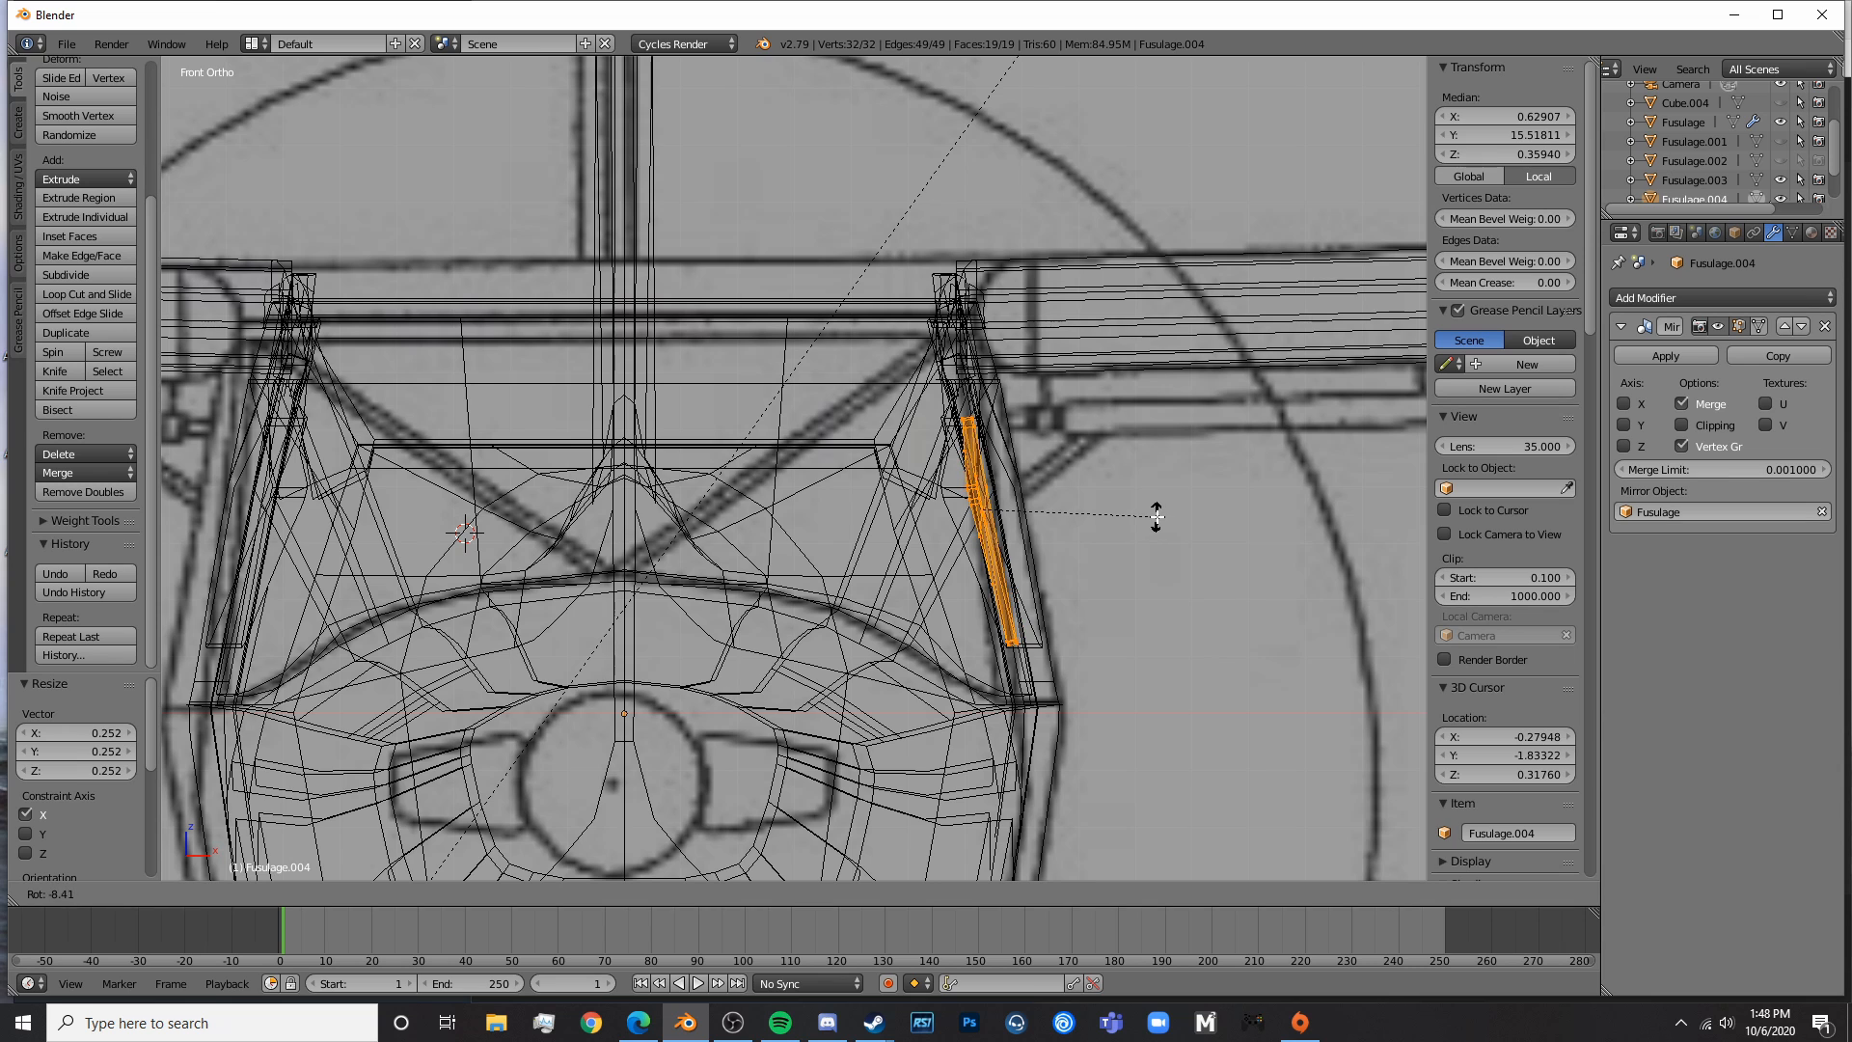
{"action": "left_click", "coordinate": [1159, 517]}
{"action": "key", "text": "z"}
{"action": "middle_click_drag", "start_coordinate": [1114, 565], "coordinate": [1080, 589]}
{"action": "middle_click_drag", "start_coordinate": [696, 569], "coordinate": [992, 533], "text": "shift"}
{"action": "scroll", "coordinate": [832, 565], "scroll_direction": "up", "scroll_amount": 3}
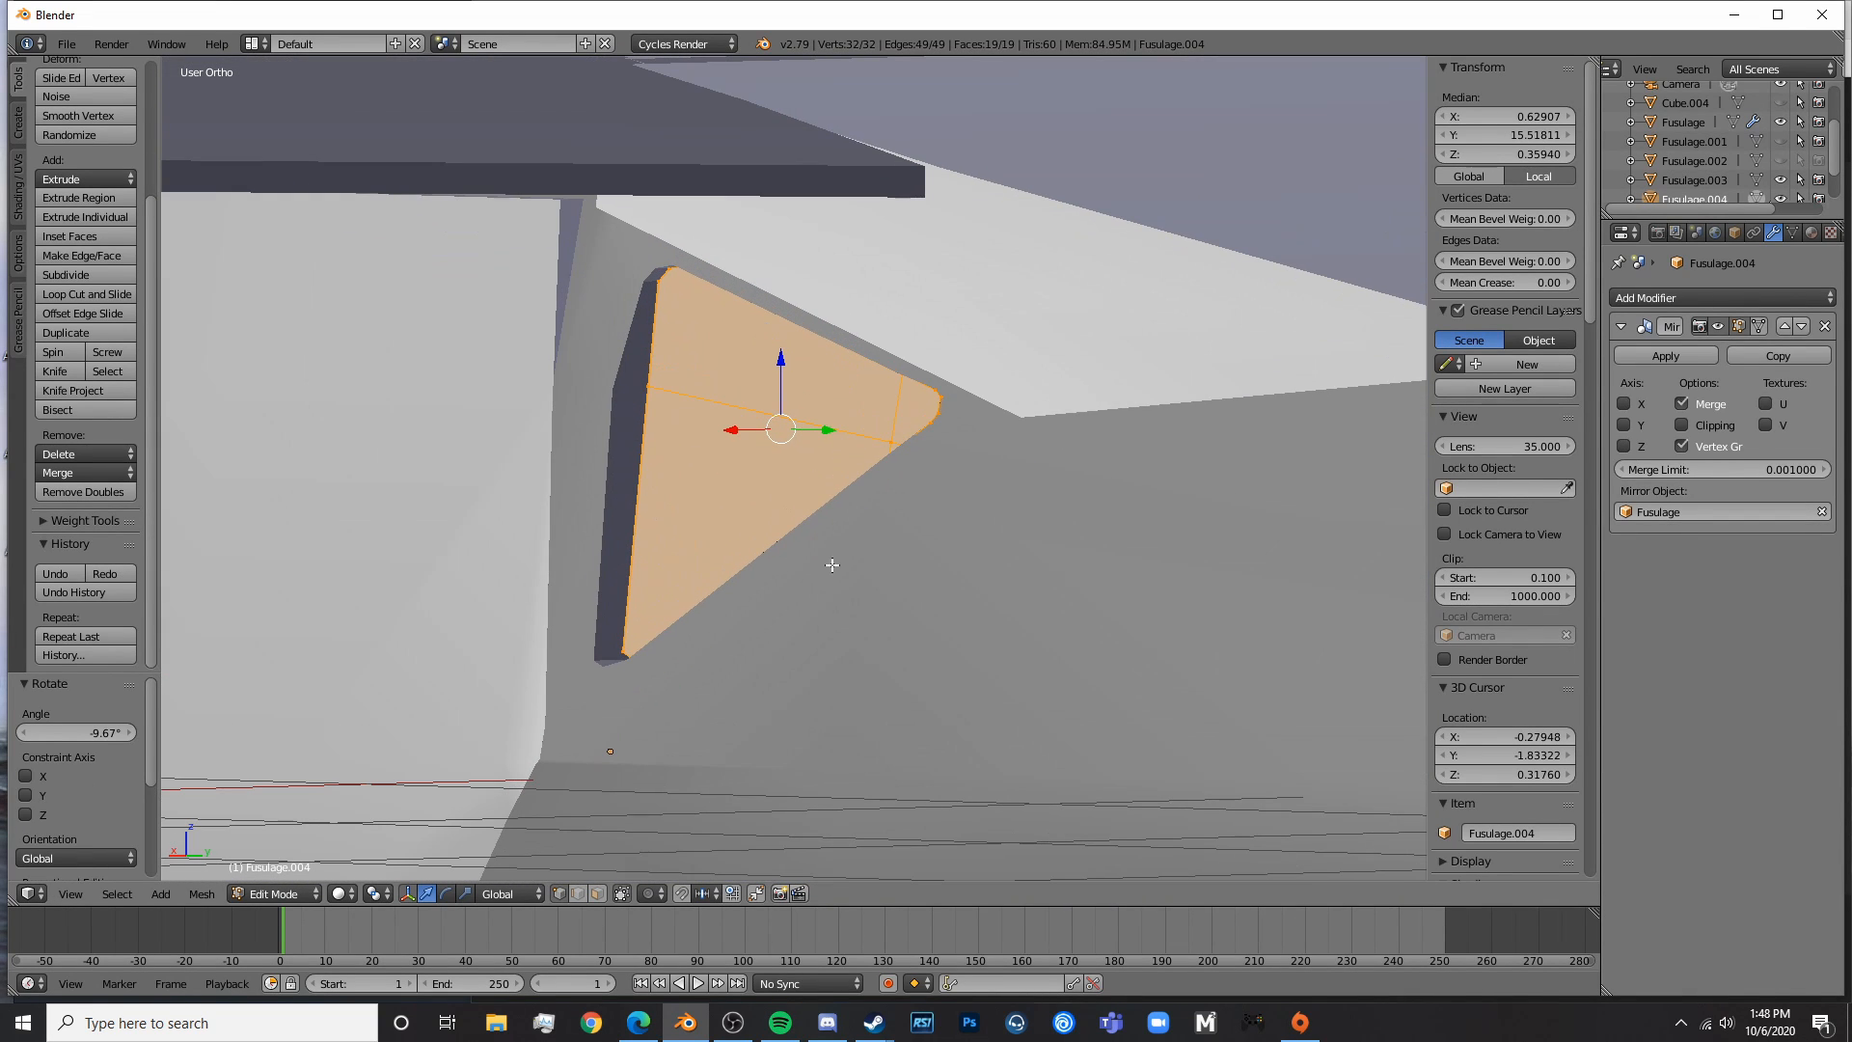
- Shift the triangular pane along X and scale it to fit the window opening
{"action": "mouse_move", "coordinate": [729, 432]}
{"action": "left_mouse_down"}
{"action": "mouse_move", "coordinate": [704, 434]}
{"action": "mouse_move", "coordinate": [725, 435]}
{"action": "left_mouse_up"}
{"action": "key", "text": "s"}
{"action": "left_click", "coordinate": [923, 437]}
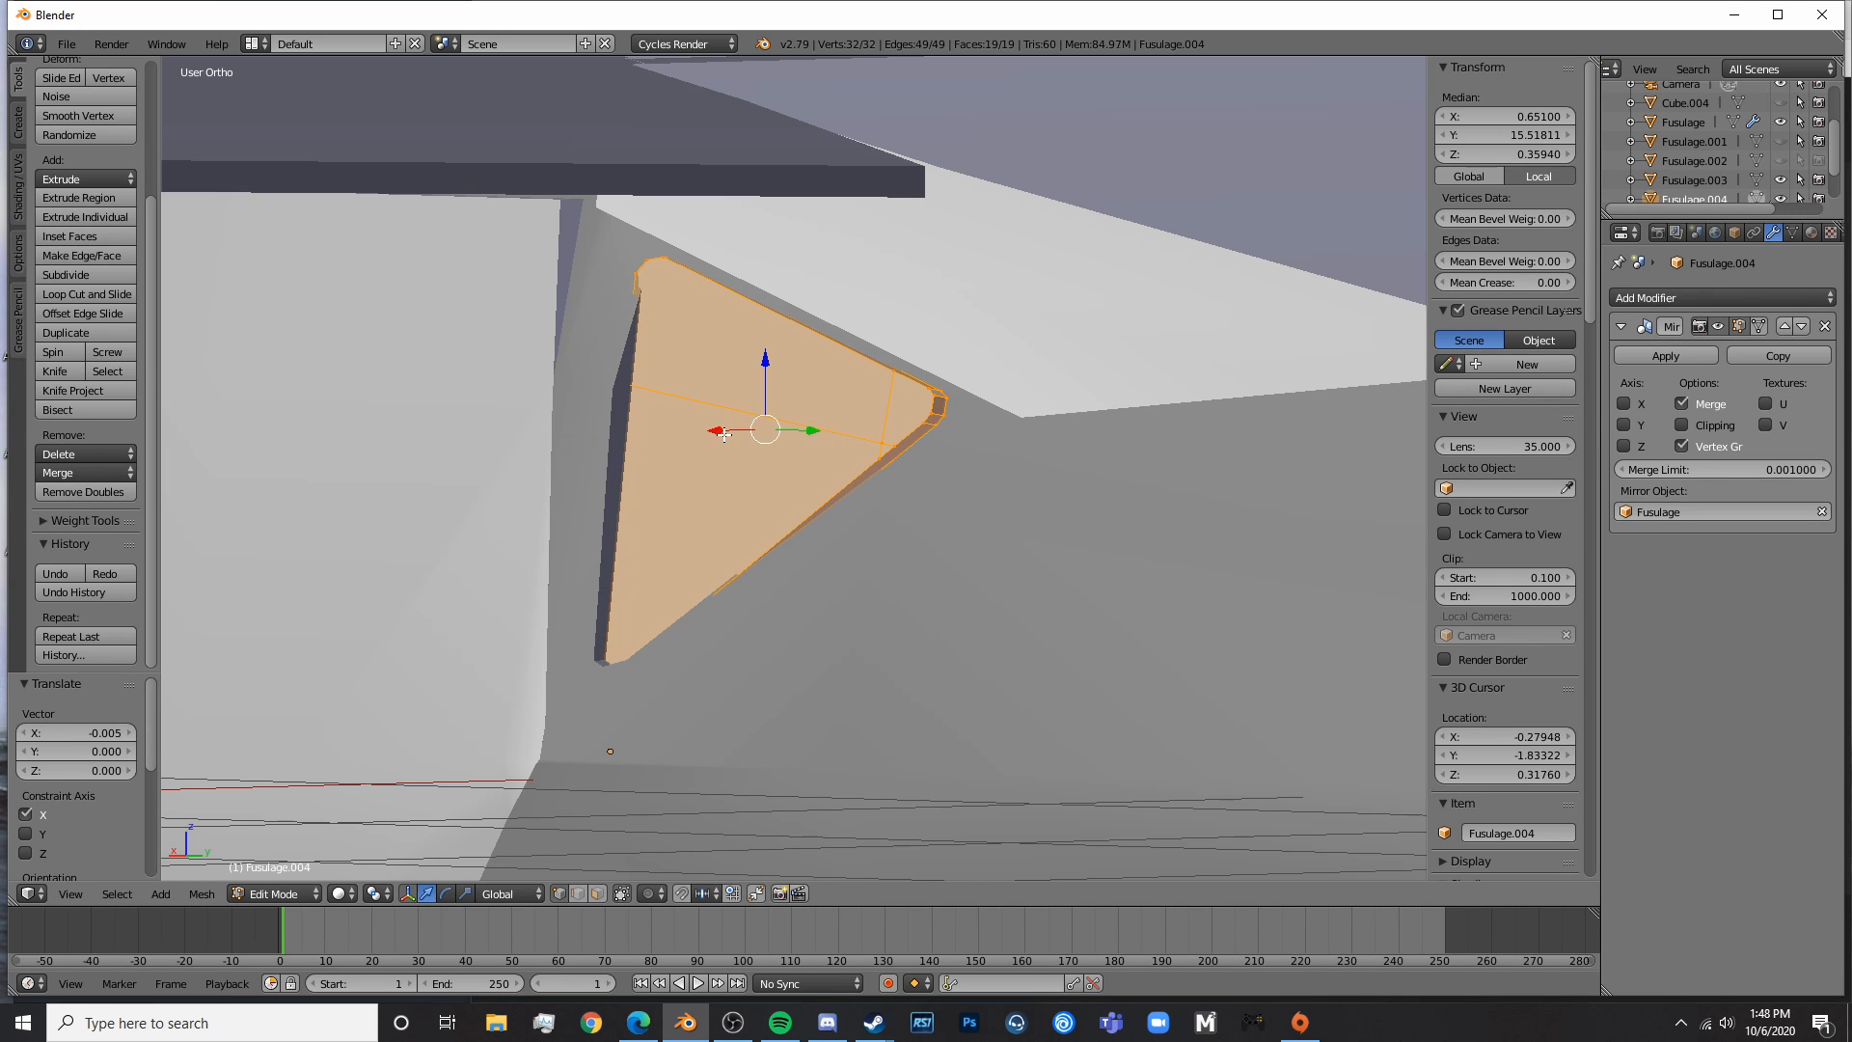
{"action": "left_click_drag", "start_coordinate": [724, 435], "coordinate": [771, 430]}
- Rotate the triangular pane slightly about the Y axis and move it about 0.003 along X
{"action": "key", "text": "r"}
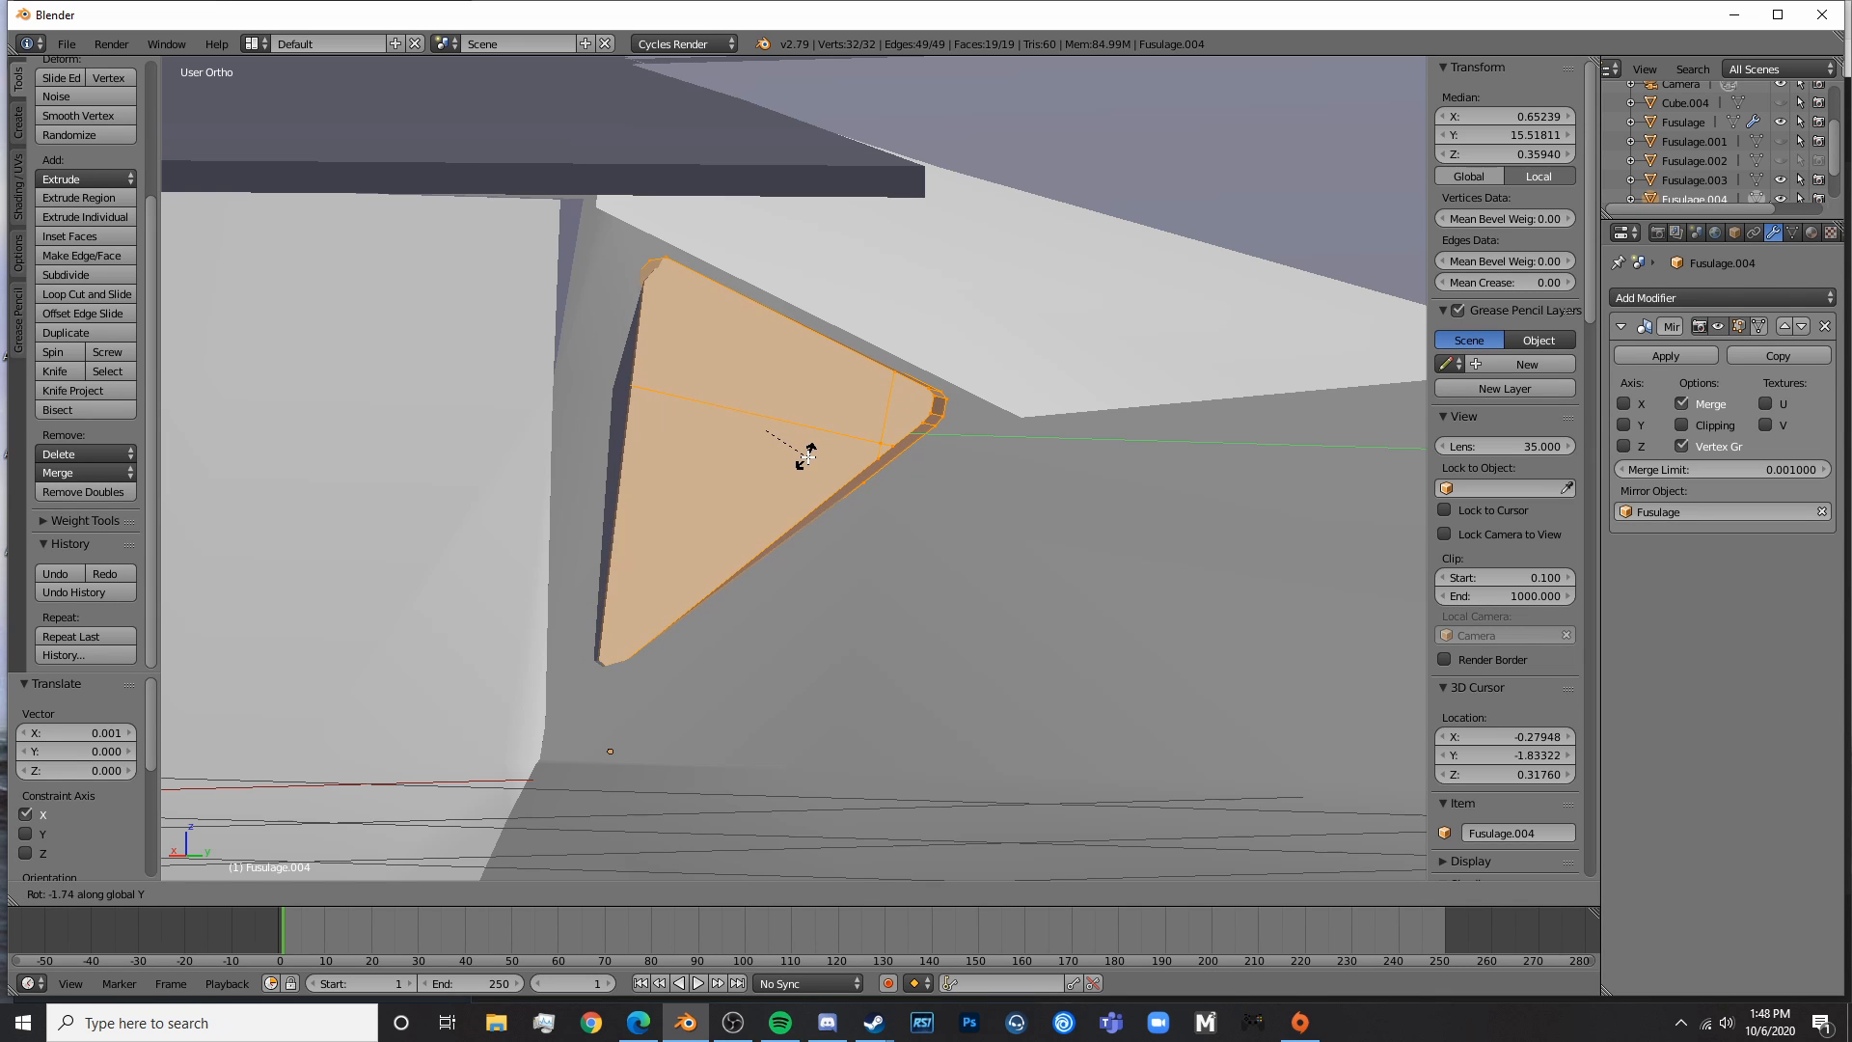
{"action": "left_click", "coordinate": [807, 453]}
{"action": "middle_click_drag", "start_coordinate": [806, 454], "coordinate": [949, 417]}
{"action": "left_click_drag", "start_coordinate": [935, 406], "coordinate": [932, 404]}
- Rotate the triangular pane in top view by about -4.63° and a further -1.07° to follow the fuselage side
{"action": "key", "text": "KP_7"}
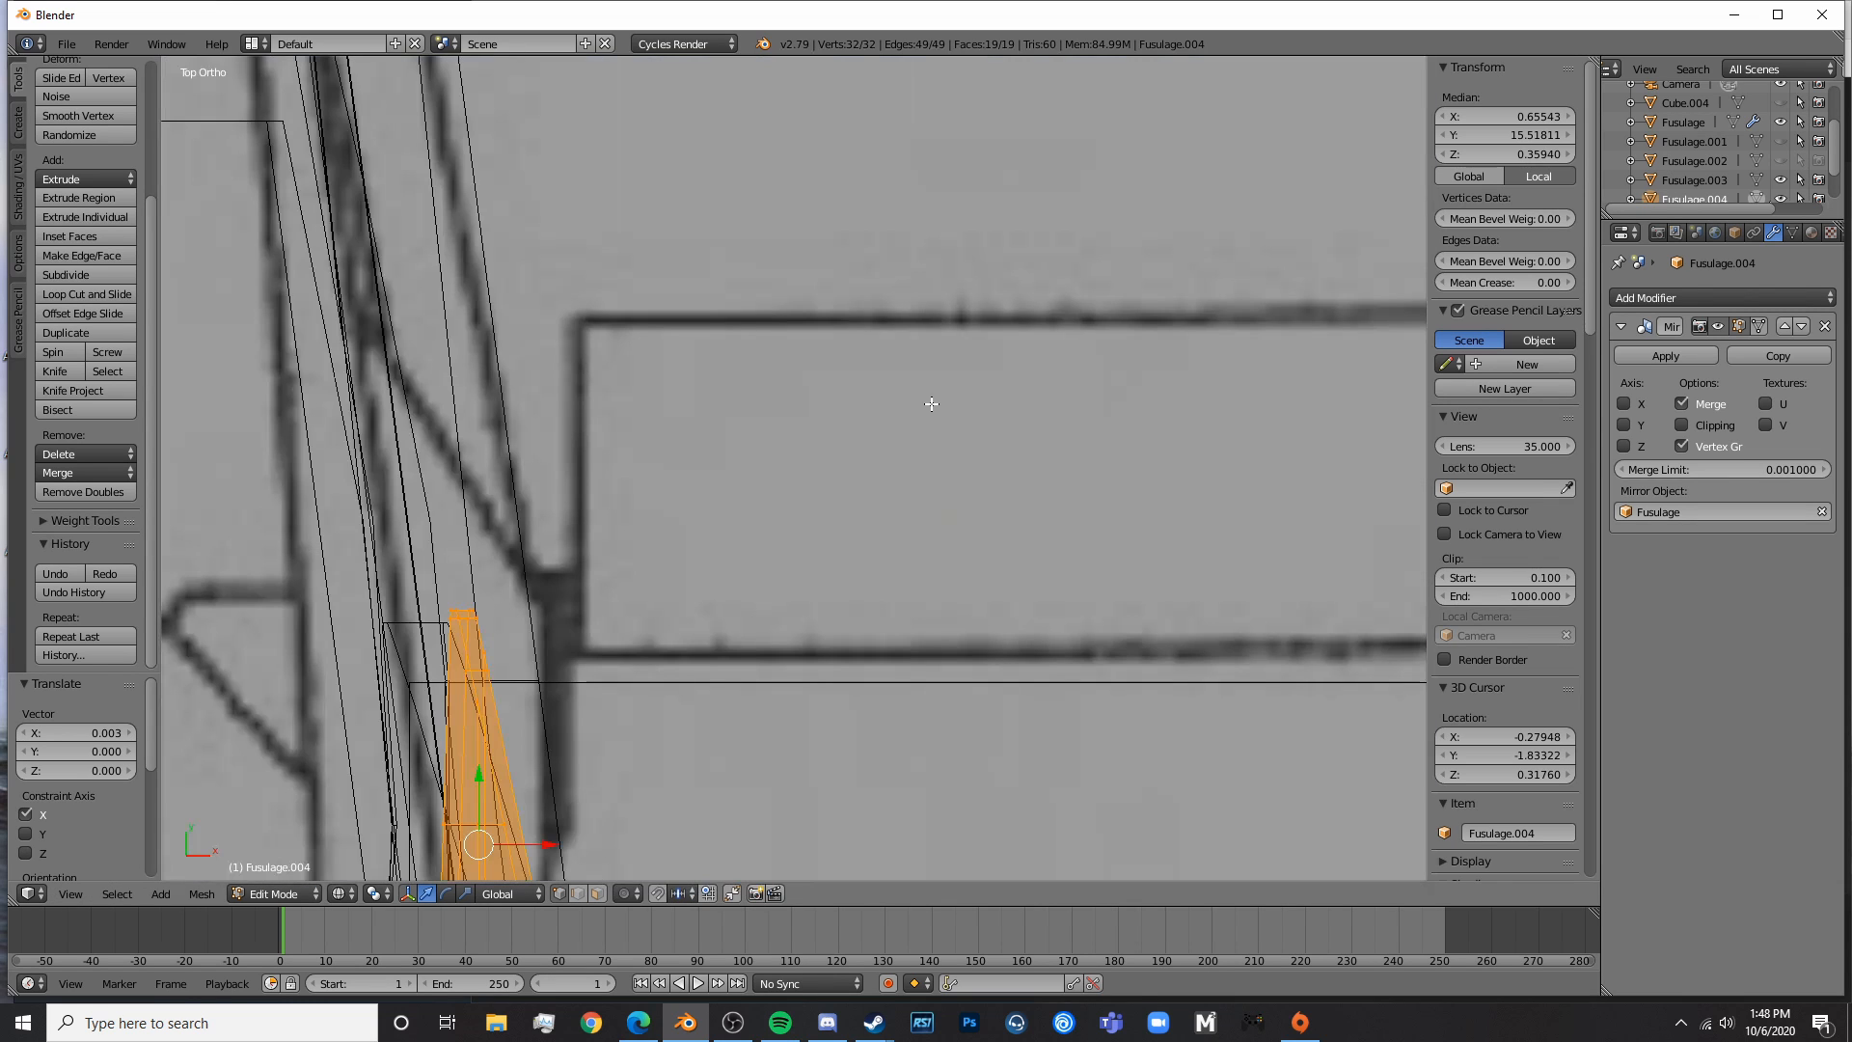
{"action": "middle_click_drag", "start_coordinate": [860, 564], "coordinate": [962, 475], "text": "shift"}
{"action": "key", "text": "r"}
{"action": "left_click", "coordinate": [917, 494]}
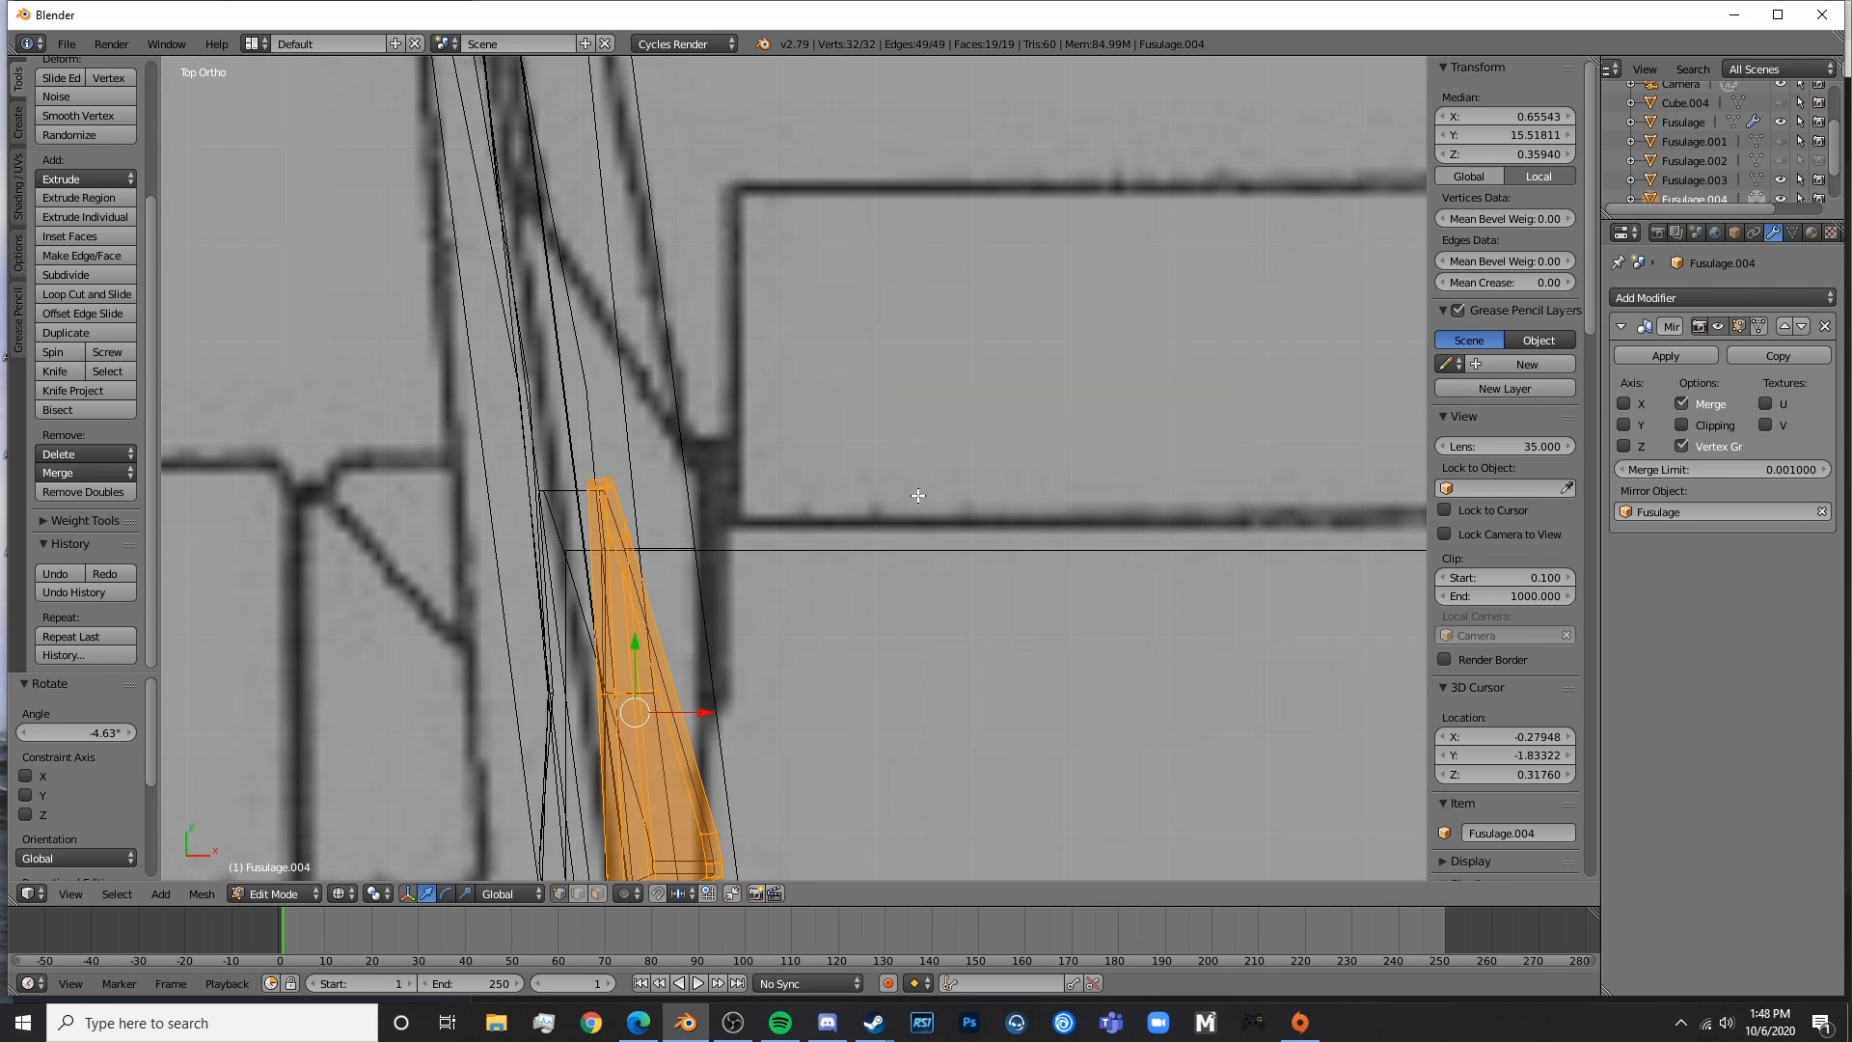
{"action": "key", "text": "r"}
{"action": "left_click", "coordinate": [732, 690]}
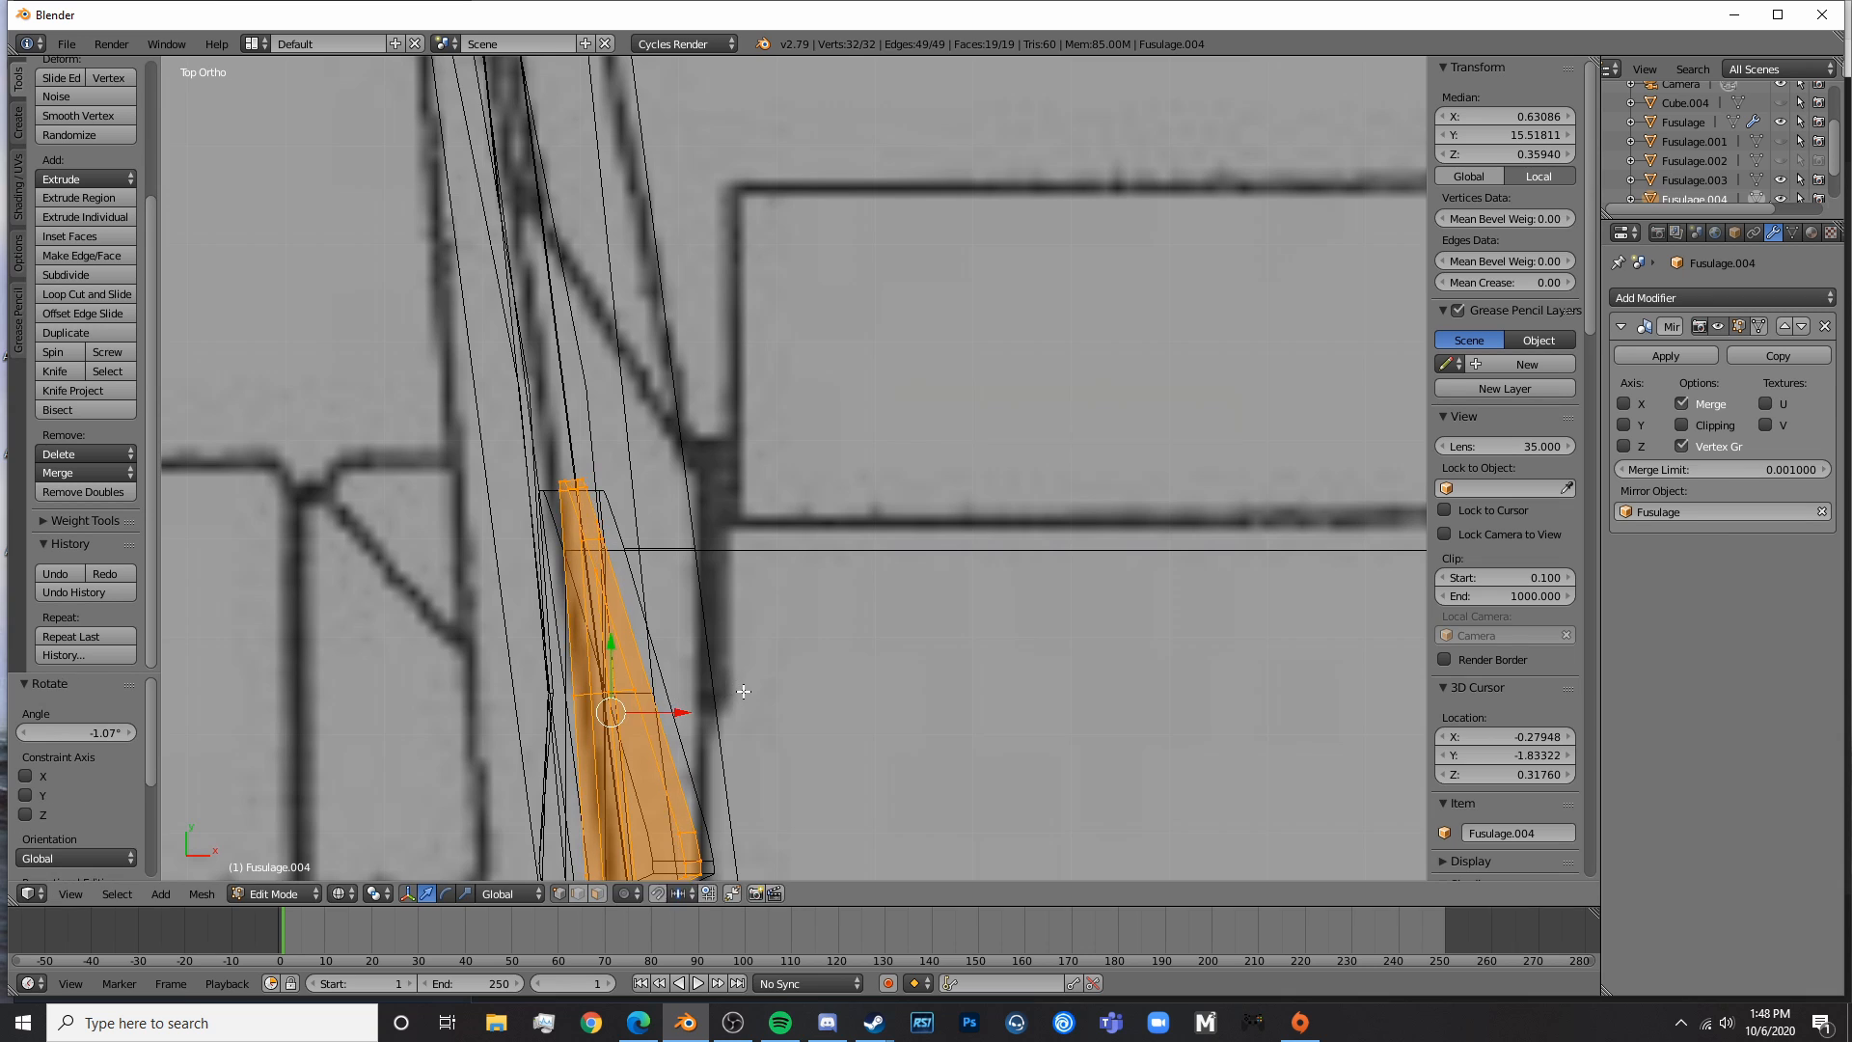
- Adjust the triangular pane's position along X within its opening and finish editing its mesh
{"action": "middle_click_drag", "start_coordinate": [732, 690], "coordinate": [457, 464]}
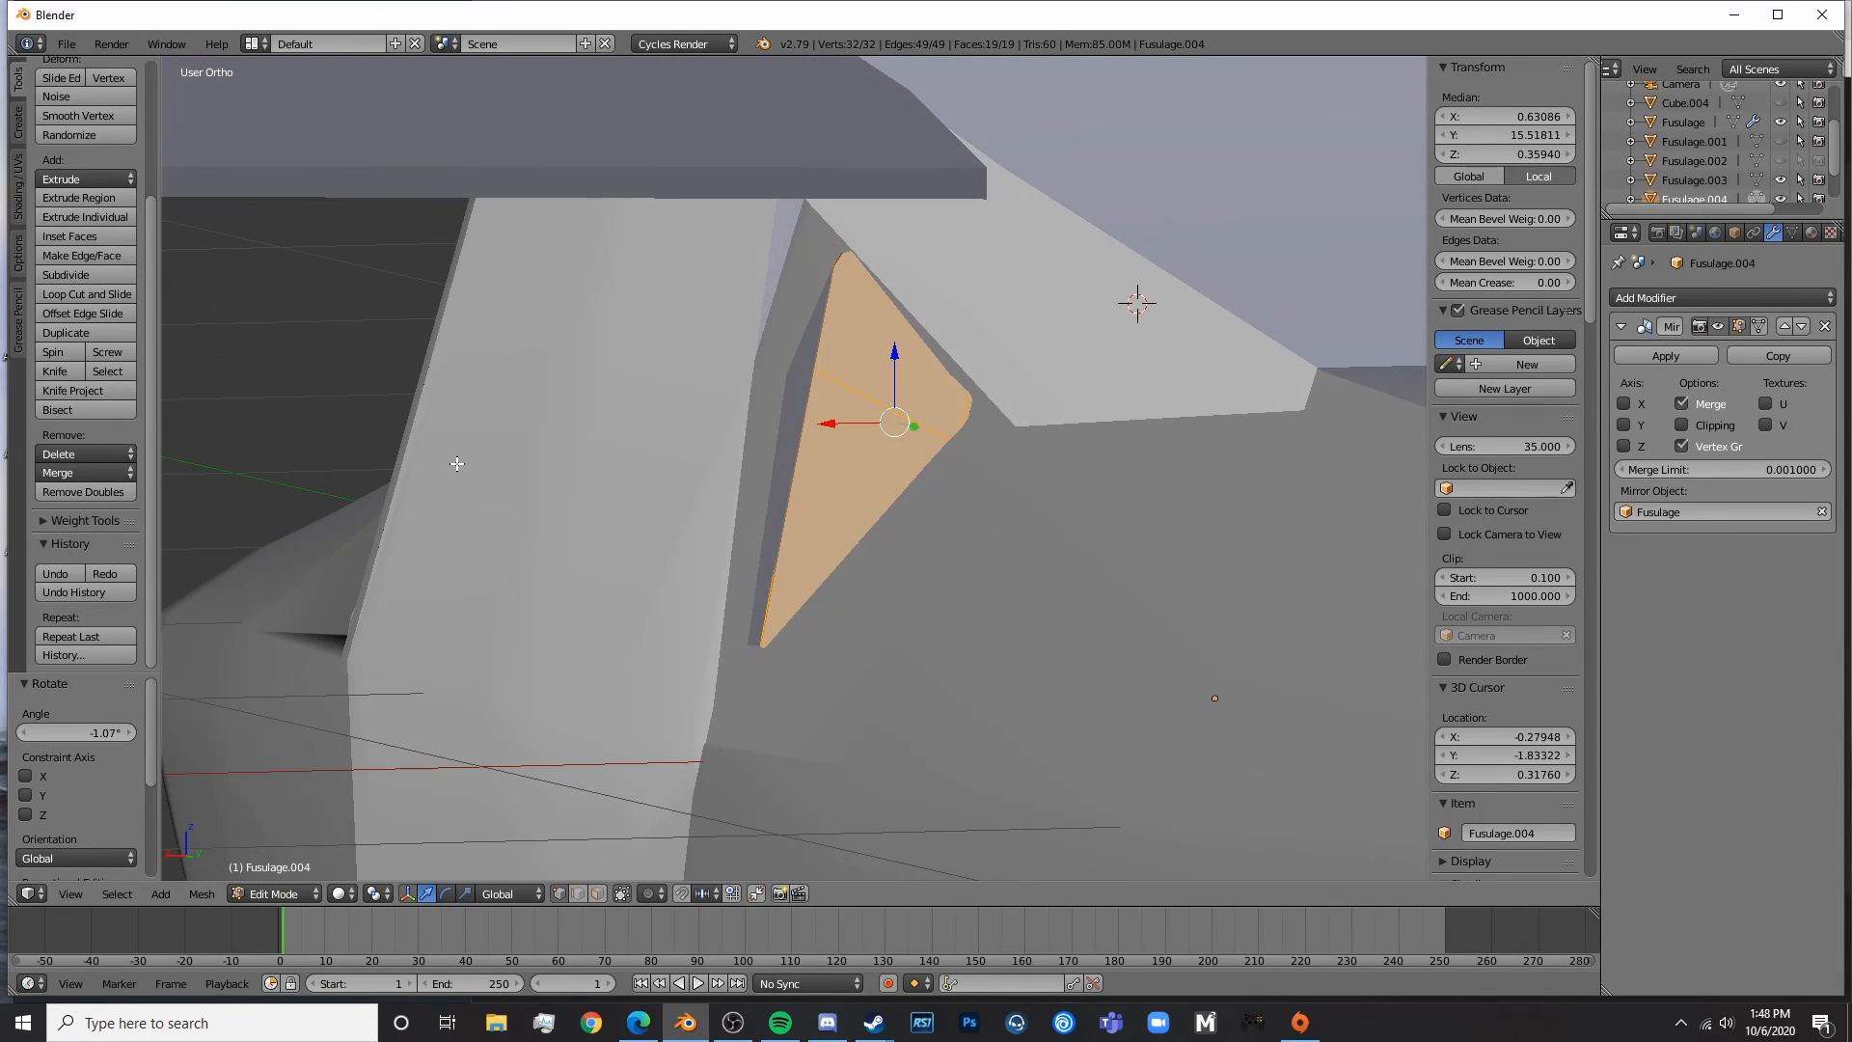
{"action": "key", "text": "g"}
{"action": "key", "text": "x"}
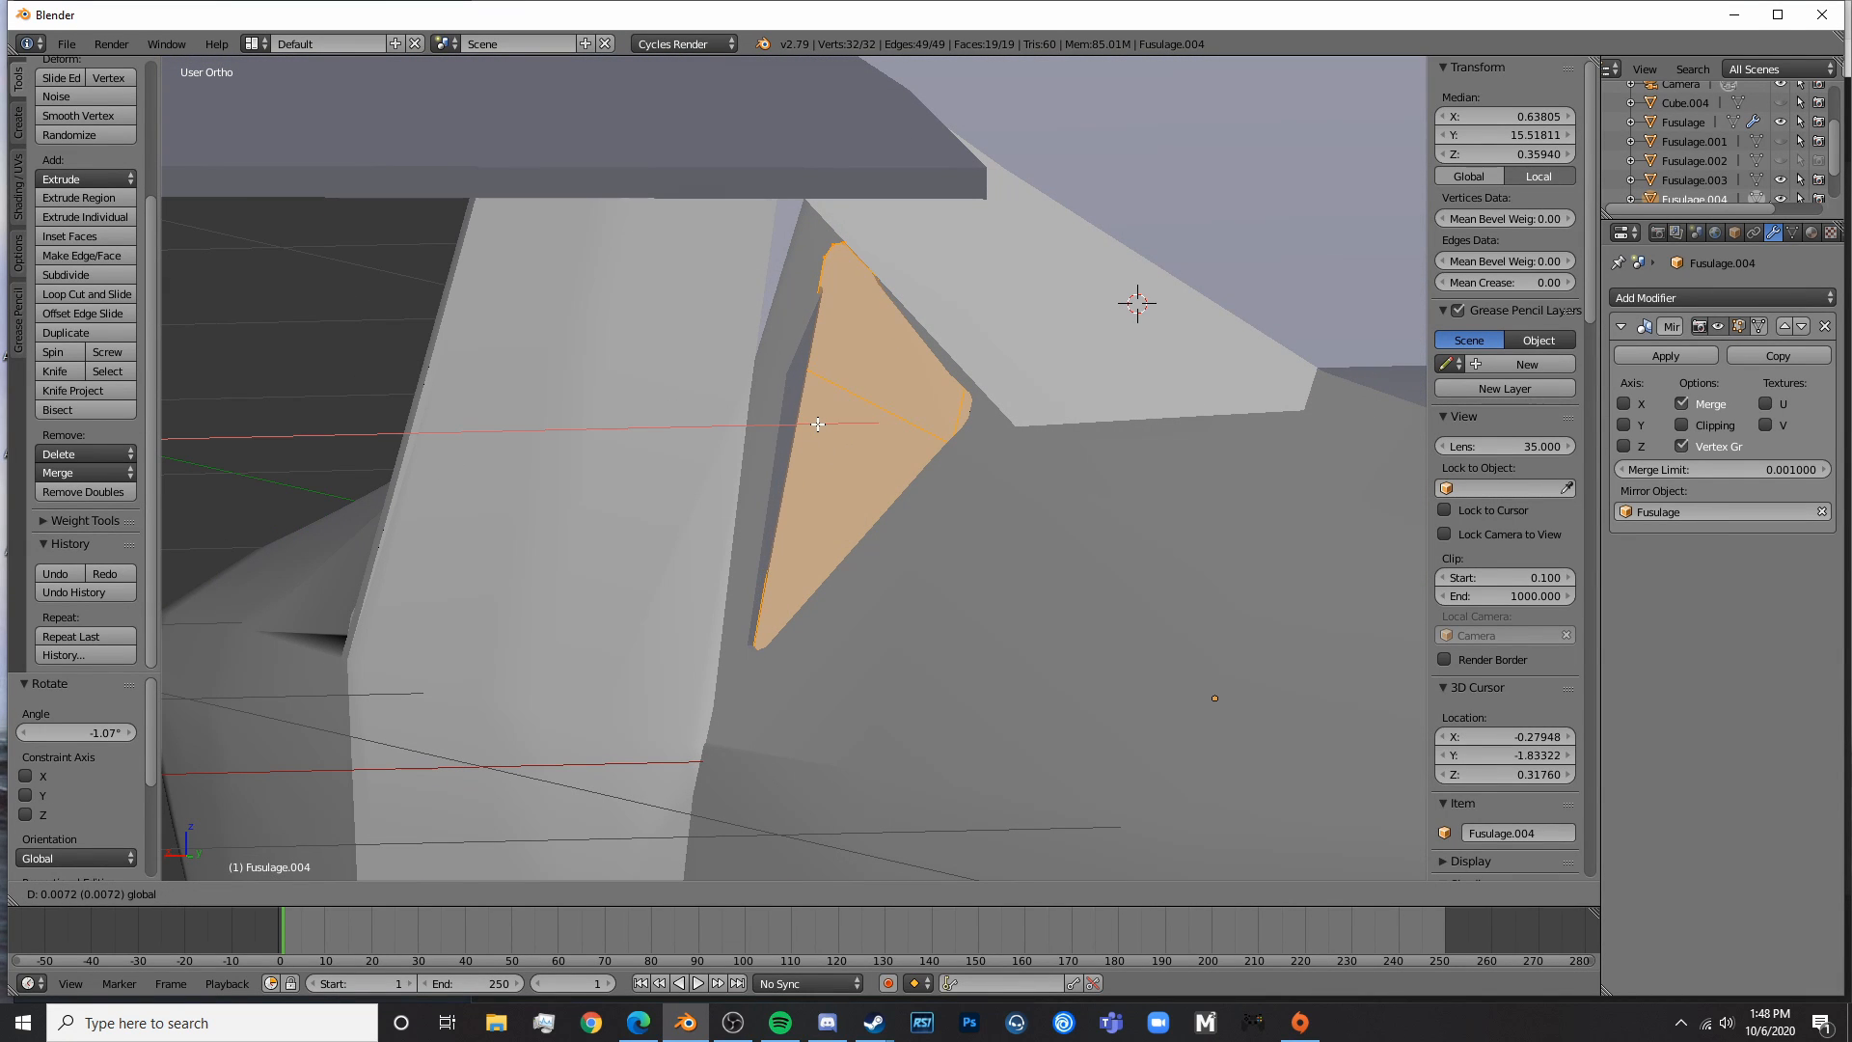
{"action": "left_click", "coordinate": [827, 421]}
{"action": "key", "text": "Tab"}
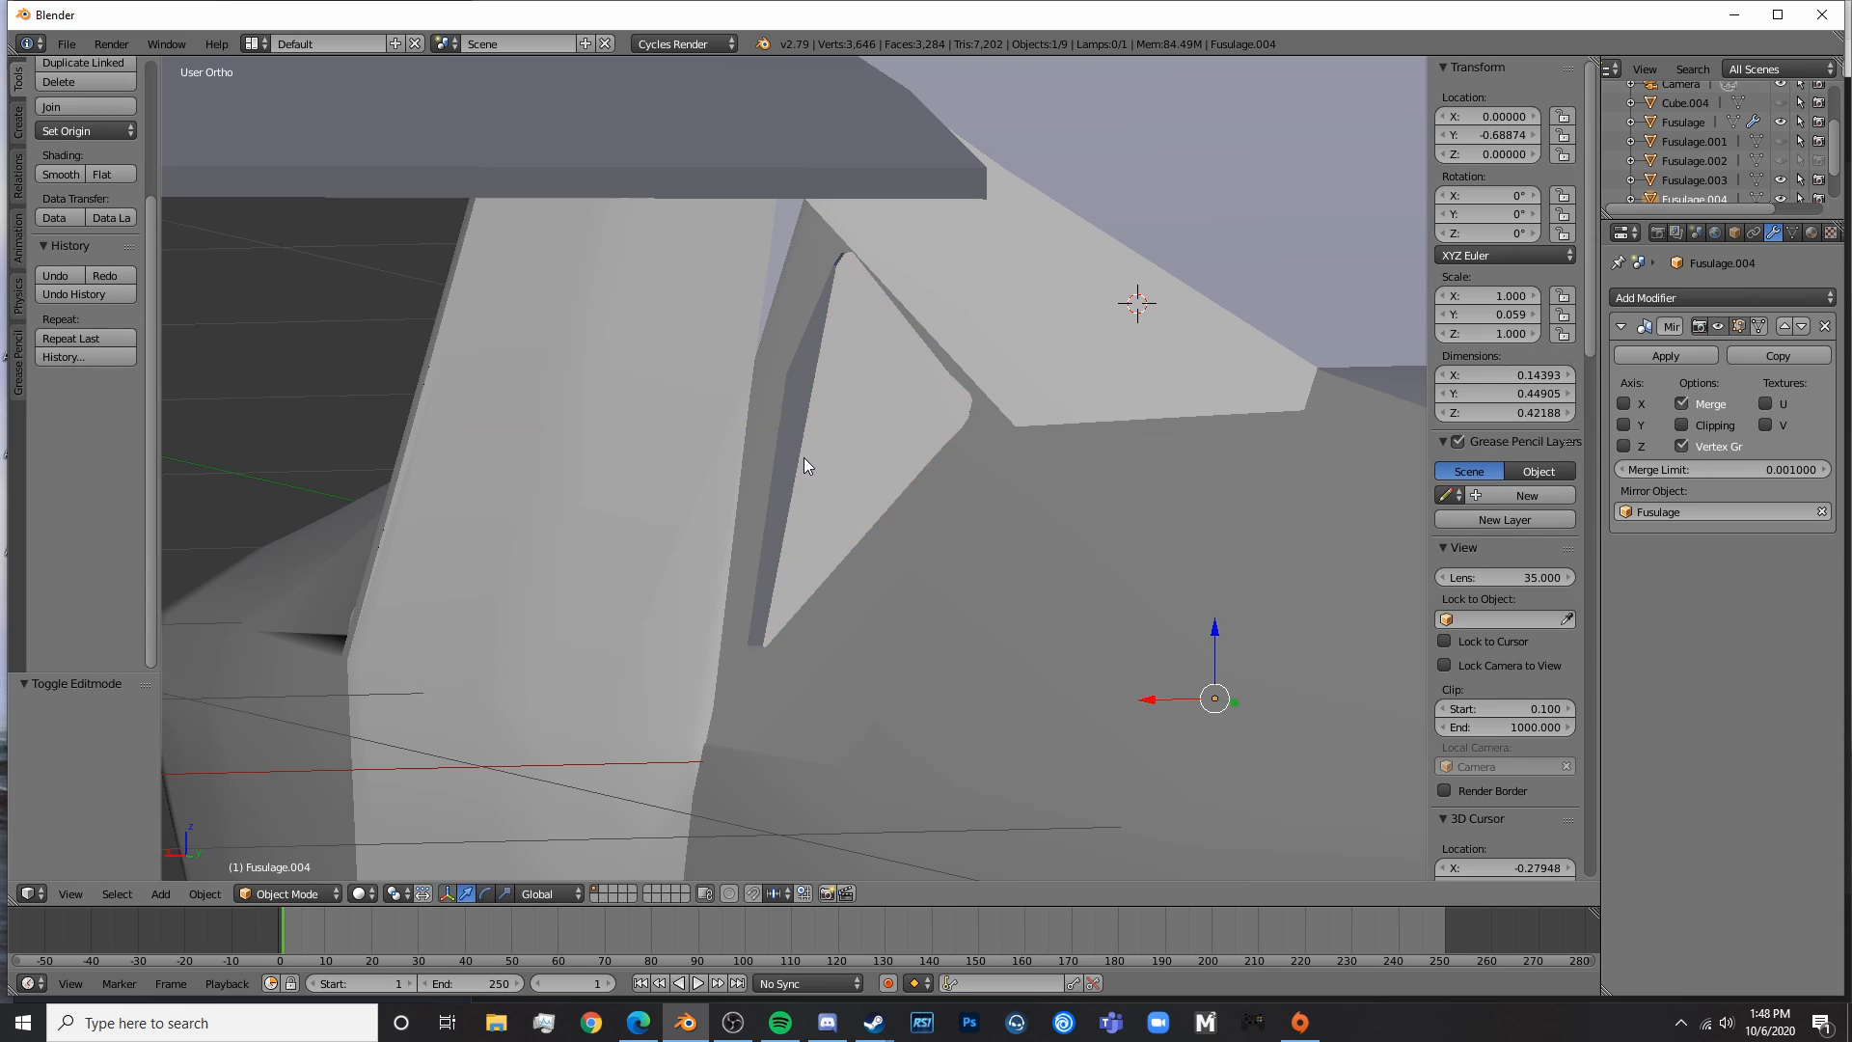
- Check the fitted triangular pane and surrounding windows in rendered shading
{"action": "mouse_move", "coordinate": [802, 457]}
{"action": "middle_mouse_down"}
{"action": "mouse_move", "coordinate": [1271, 441]}
{"action": "mouse_move", "coordinate": [968, 523]}
{"action": "mouse_move", "coordinate": [1108, 537]}
{"action": "mouse_move", "coordinate": [993, 479]}
{"action": "mouse_move", "coordinate": [785, 554]}
{"action": "mouse_move", "coordinate": [1044, 617]}
{"action": "mouse_move", "coordinate": [772, 616]}
{"action": "mouse_move", "coordinate": [880, 613]}
{"action": "mouse_move", "coordinate": [823, 483]}
{"action": "mouse_move", "coordinate": [993, 529]}
{"action": "mouse_move", "coordinate": [719, 589]}
{"action": "mouse_move", "coordinate": [604, 524]}
{"action": "mouse_move", "coordinate": [729, 628]}
{"action": "mouse_move", "coordinate": [970, 475]}
{"action": "mouse_move", "coordinate": [1027, 557]}
{"action": "mouse_move", "coordinate": [558, 565]}
{"action": "mouse_move", "coordinate": [742, 543]}
{"action": "middle_mouse_up"}
{"action": "key", "text": "KP_5"}
{"action": "key", "text": "shift+z"}
{"action": "scroll", "coordinate": [876, 593], "scroll_direction": "up", "scroll_amount": 2}
{"action": "scroll", "coordinate": [864, 593], "scroll_direction": "down", "scroll_amount": 2}
{"action": "key", "text": "shift+z"}
- Select the linked geometry of the large side door windows in Fusulage.003 and separate it into its own object
{"action": "right_click", "coordinate": [569, 563]}
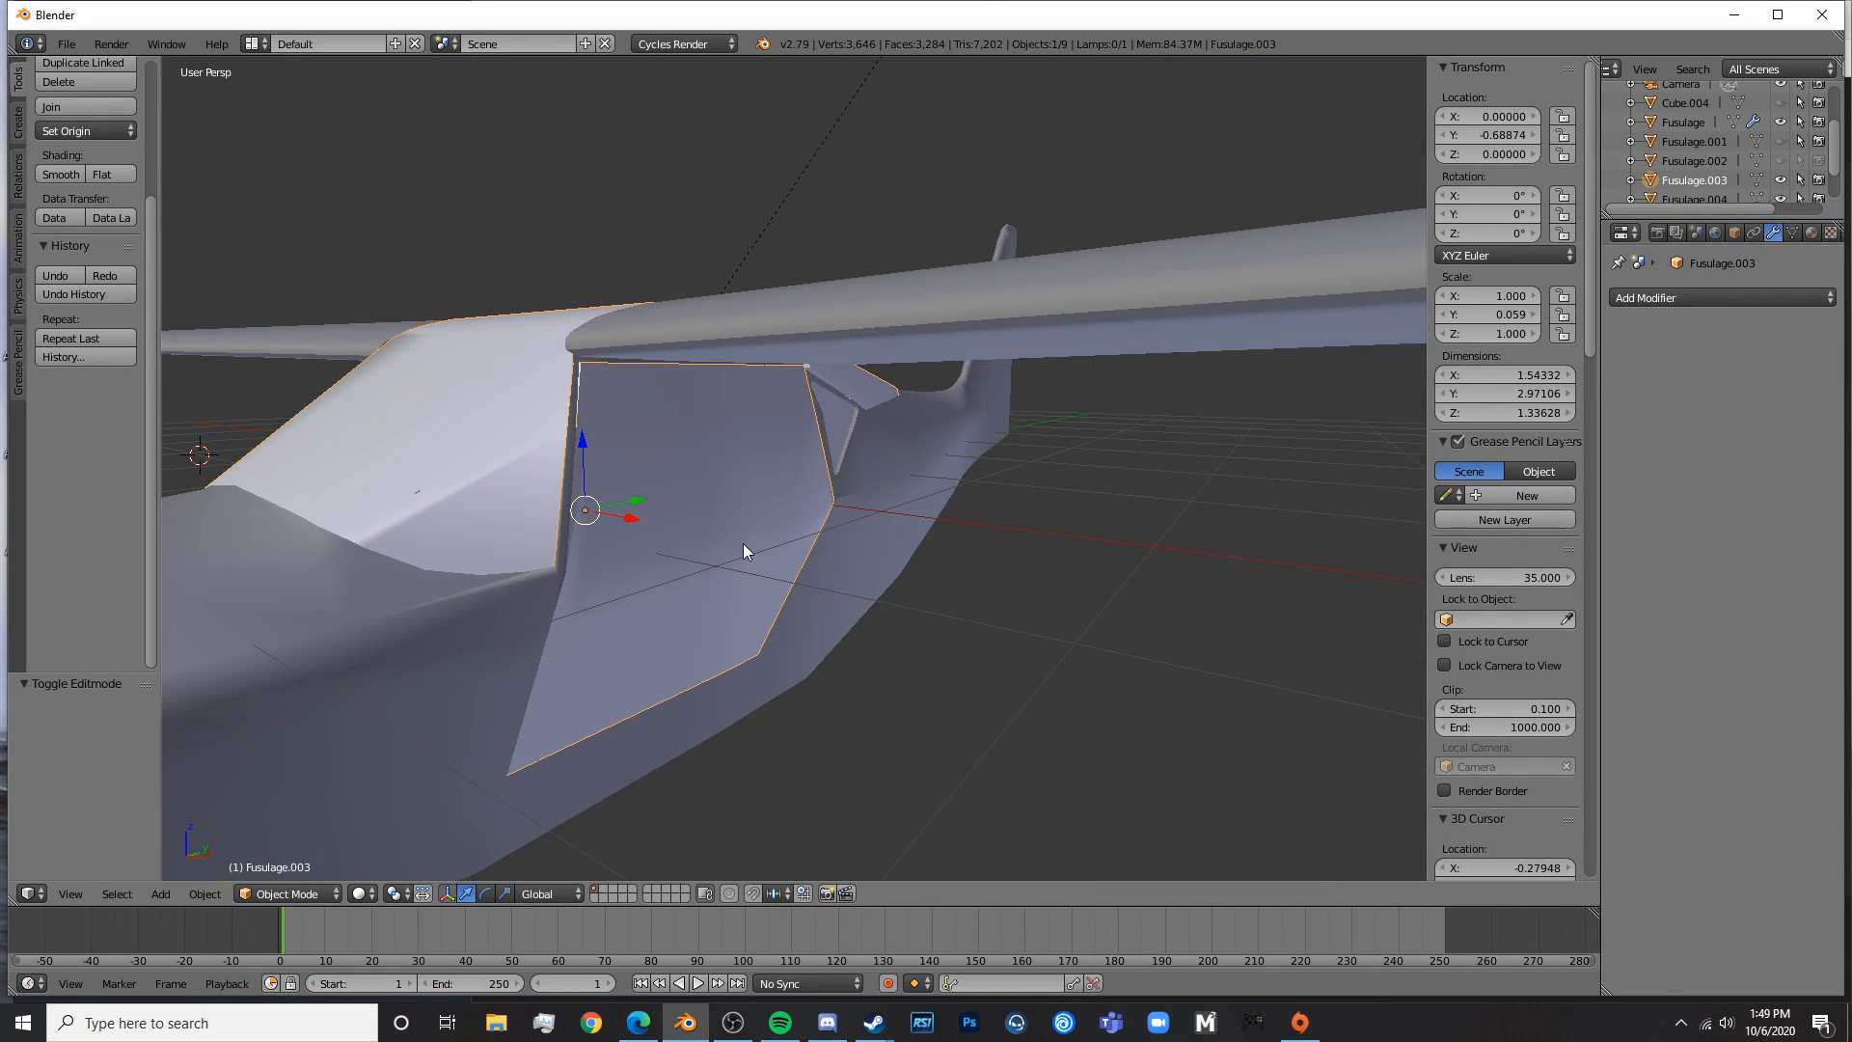
{"action": "key", "text": "KP_3"}
{"action": "key", "text": "KP_5"}
{"action": "key", "text": "Tab"}
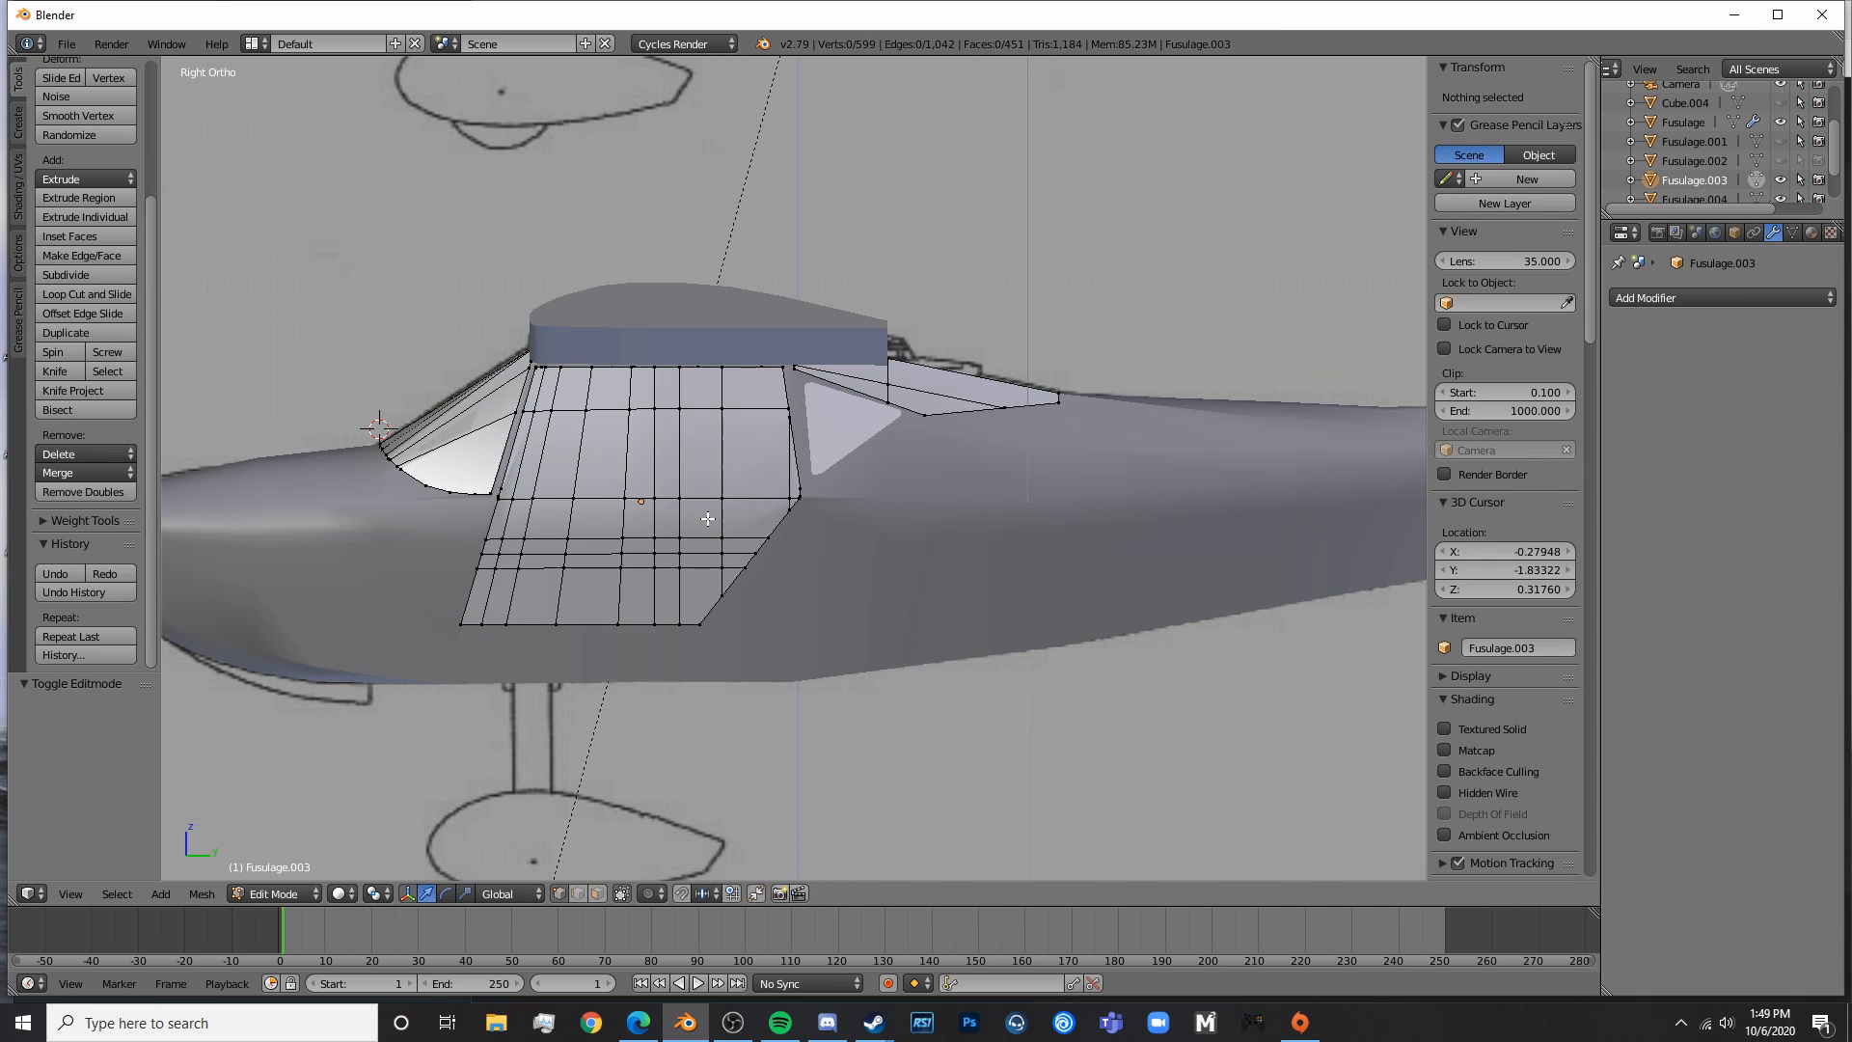
{"action": "right_click", "coordinate": [707, 519]}
{"action": "middle_click_drag", "start_coordinate": [973, 441], "coordinate": [1067, 485]}
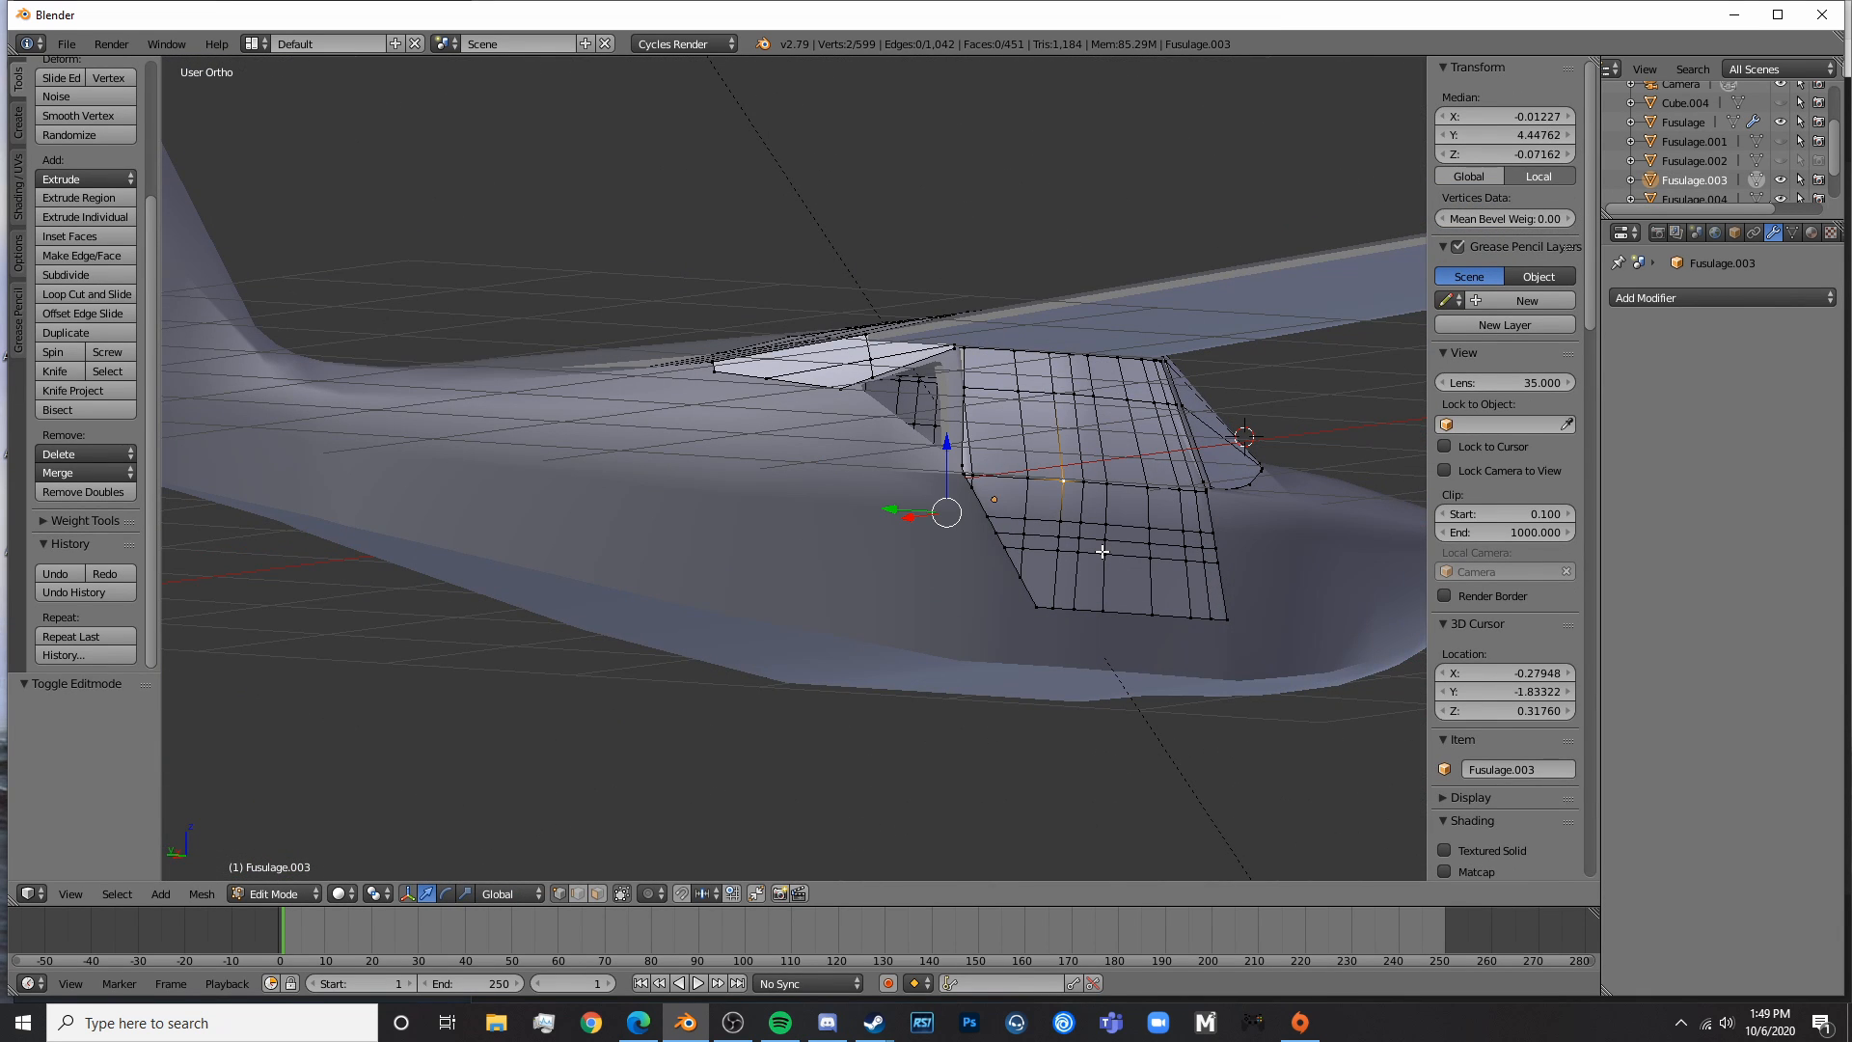
{"action": "key", "text": "ctrl+l"}
{"action": "middle_click_drag", "start_coordinate": [1102, 550], "coordinate": [967, 551]}
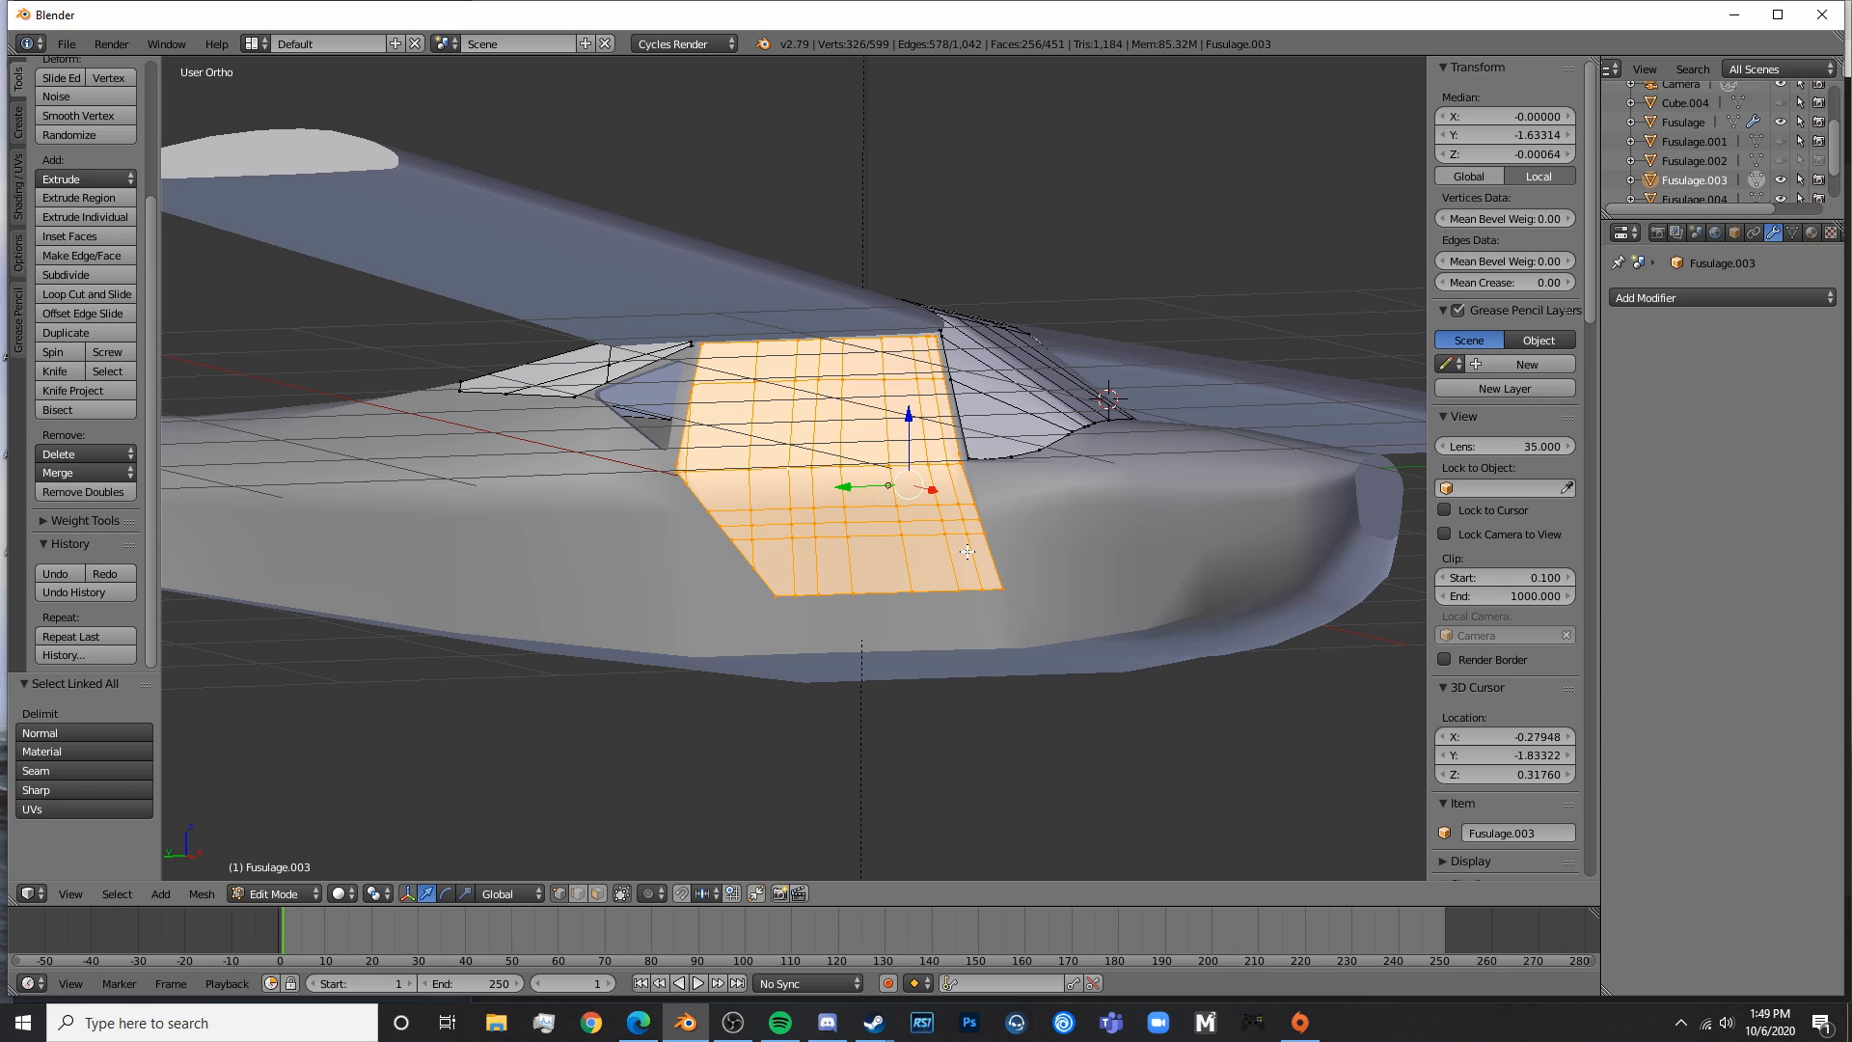
{"action": "key", "text": "p"}
{"action": "left_click", "coordinate": [960, 542]}
{"action": "key", "text": "Tab"}
{"action": "middle_click_drag", "start_coordinate": [872, 517], "coordinate": [632, 508]}
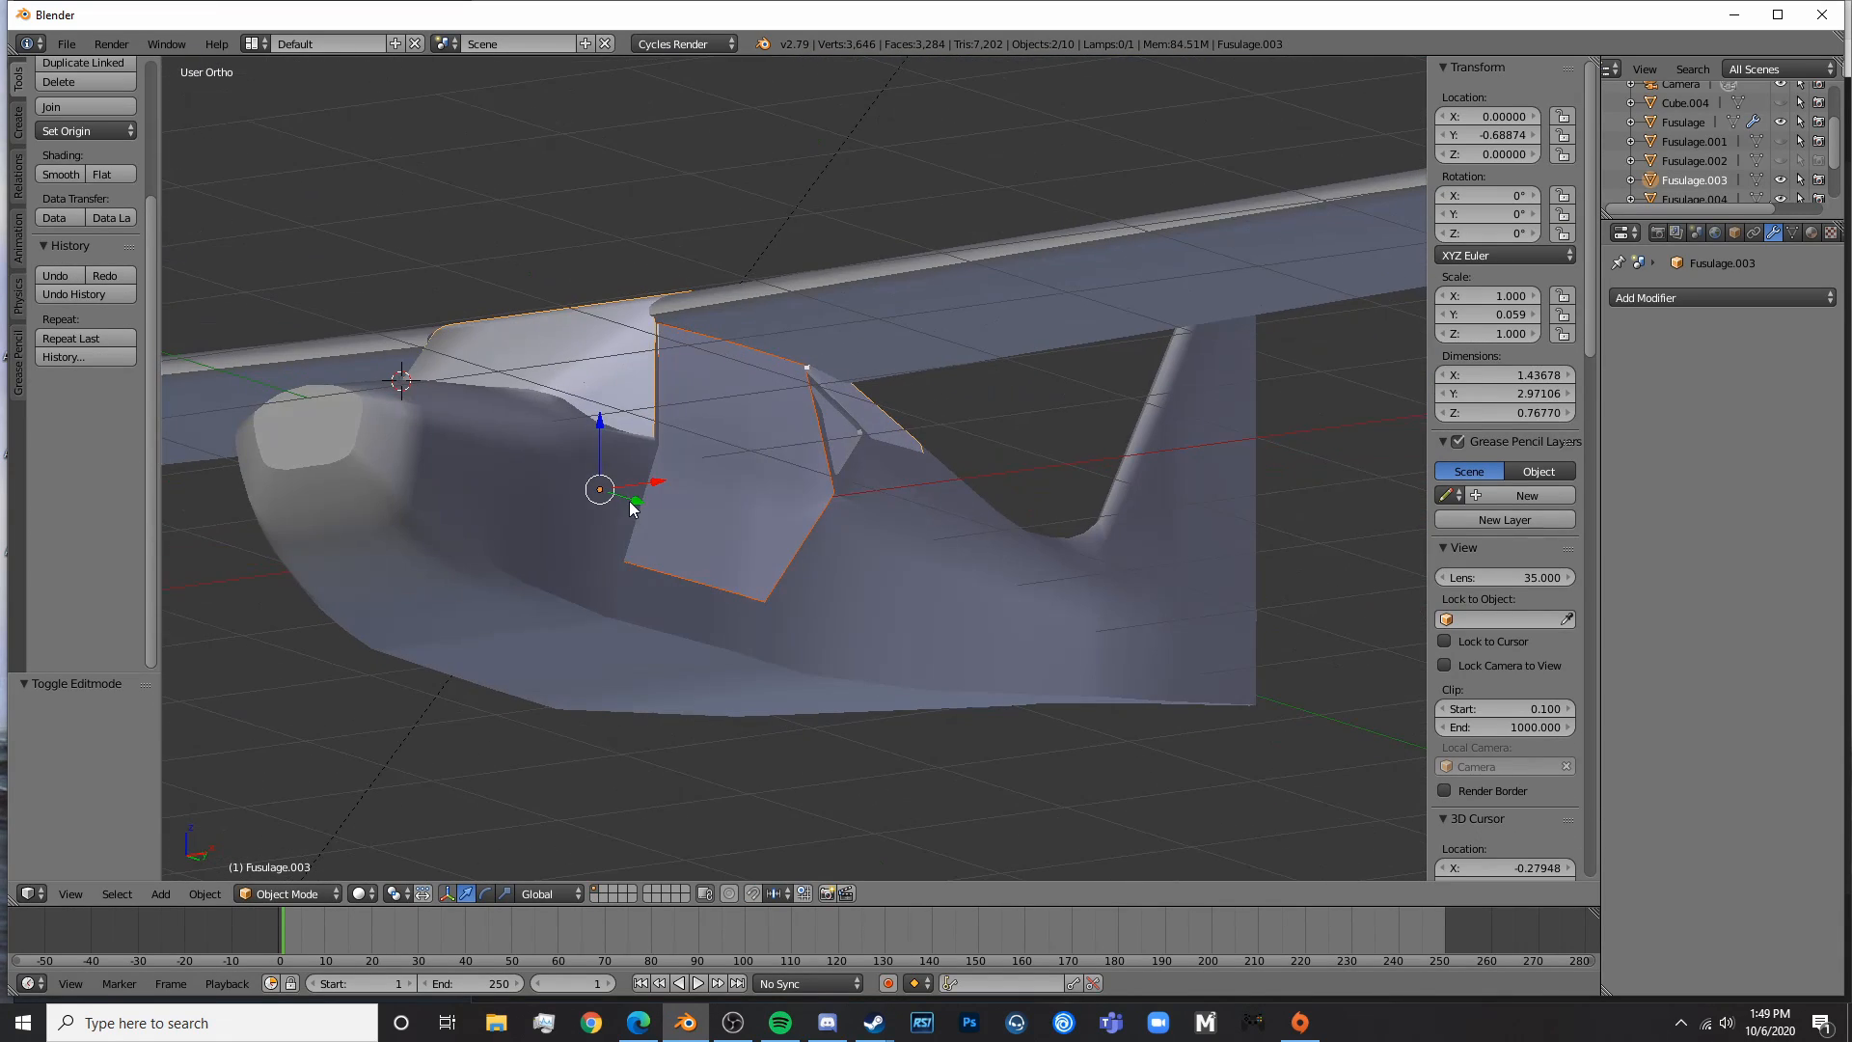
- Enable the X axis in the triangular pane's Mirror modifier so it appears on both fuselage sides
{"action": "right_click", "coordinate": [825, 436]}
{"action": "key", "text": "z"}
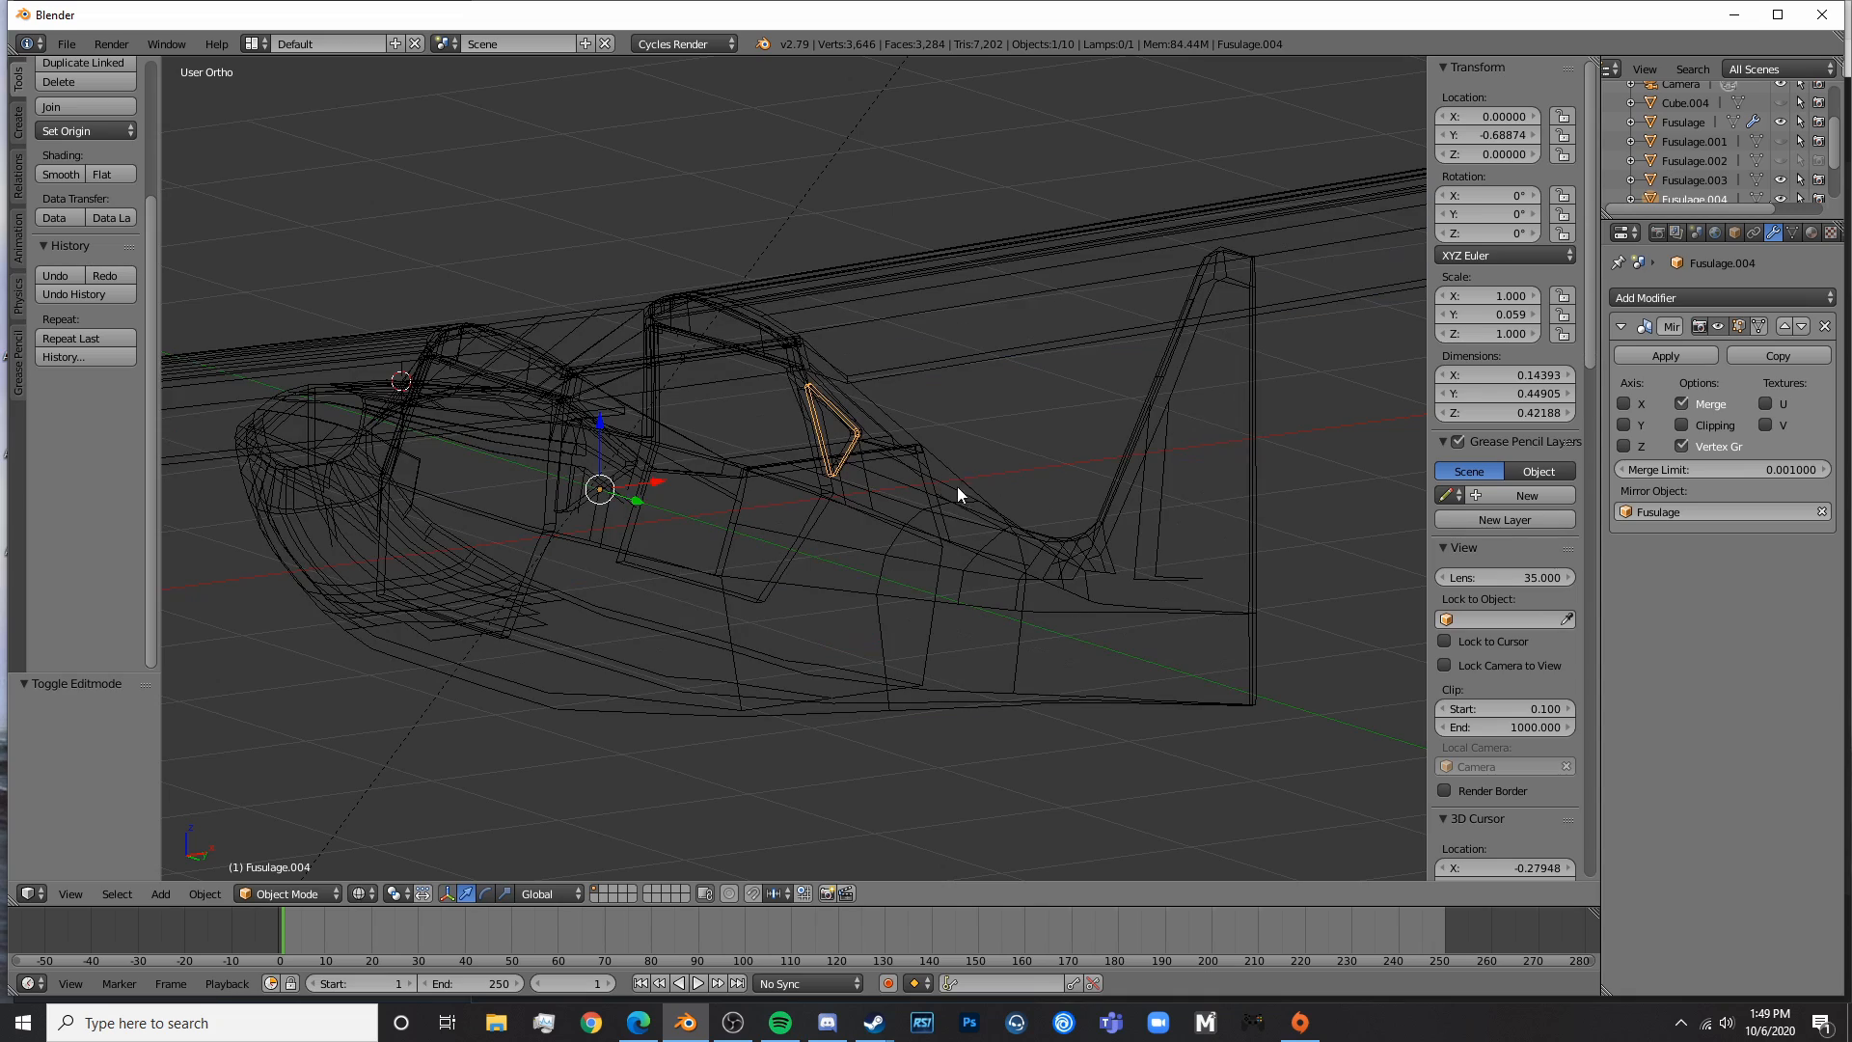
{"action": "mouse_move", "coordinate": [1142, 500]}
{"action": "middle_mouse_down"}
{"action": "mouse_move", "coordinate": [894, 554]}
{"action": "mouse_move", "coordinate": [1051, 575]}
{"action": "middle_mouse_up"}
{"action": "key", "text": "z"}
{"action": "key", "text": "shift+z"}
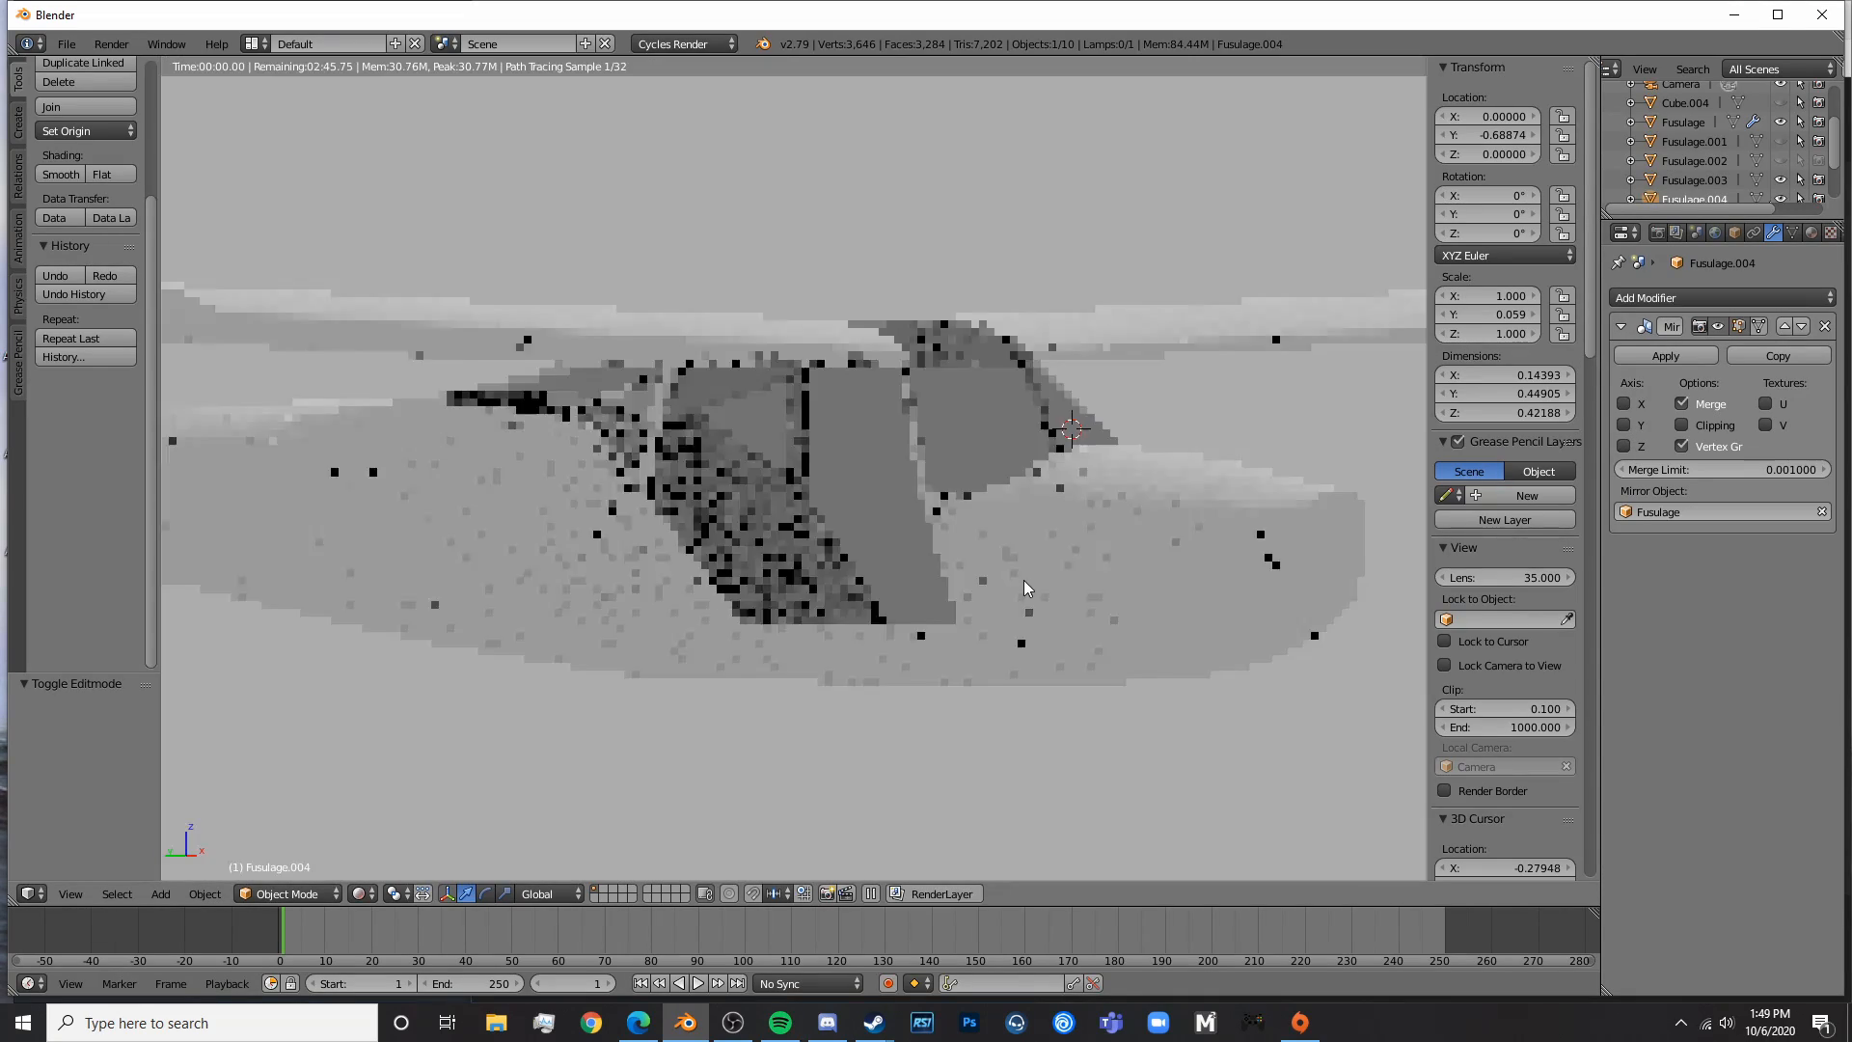
{"action": "left_click", "coordinate": [1628, 403]}
{"action": "key", "text": "shift+z"}
{"action": "middle_click_drag", "start_coordinate": [931, 612], "coordinate": [646, 610]}
{"action": "key", "text": "a"}
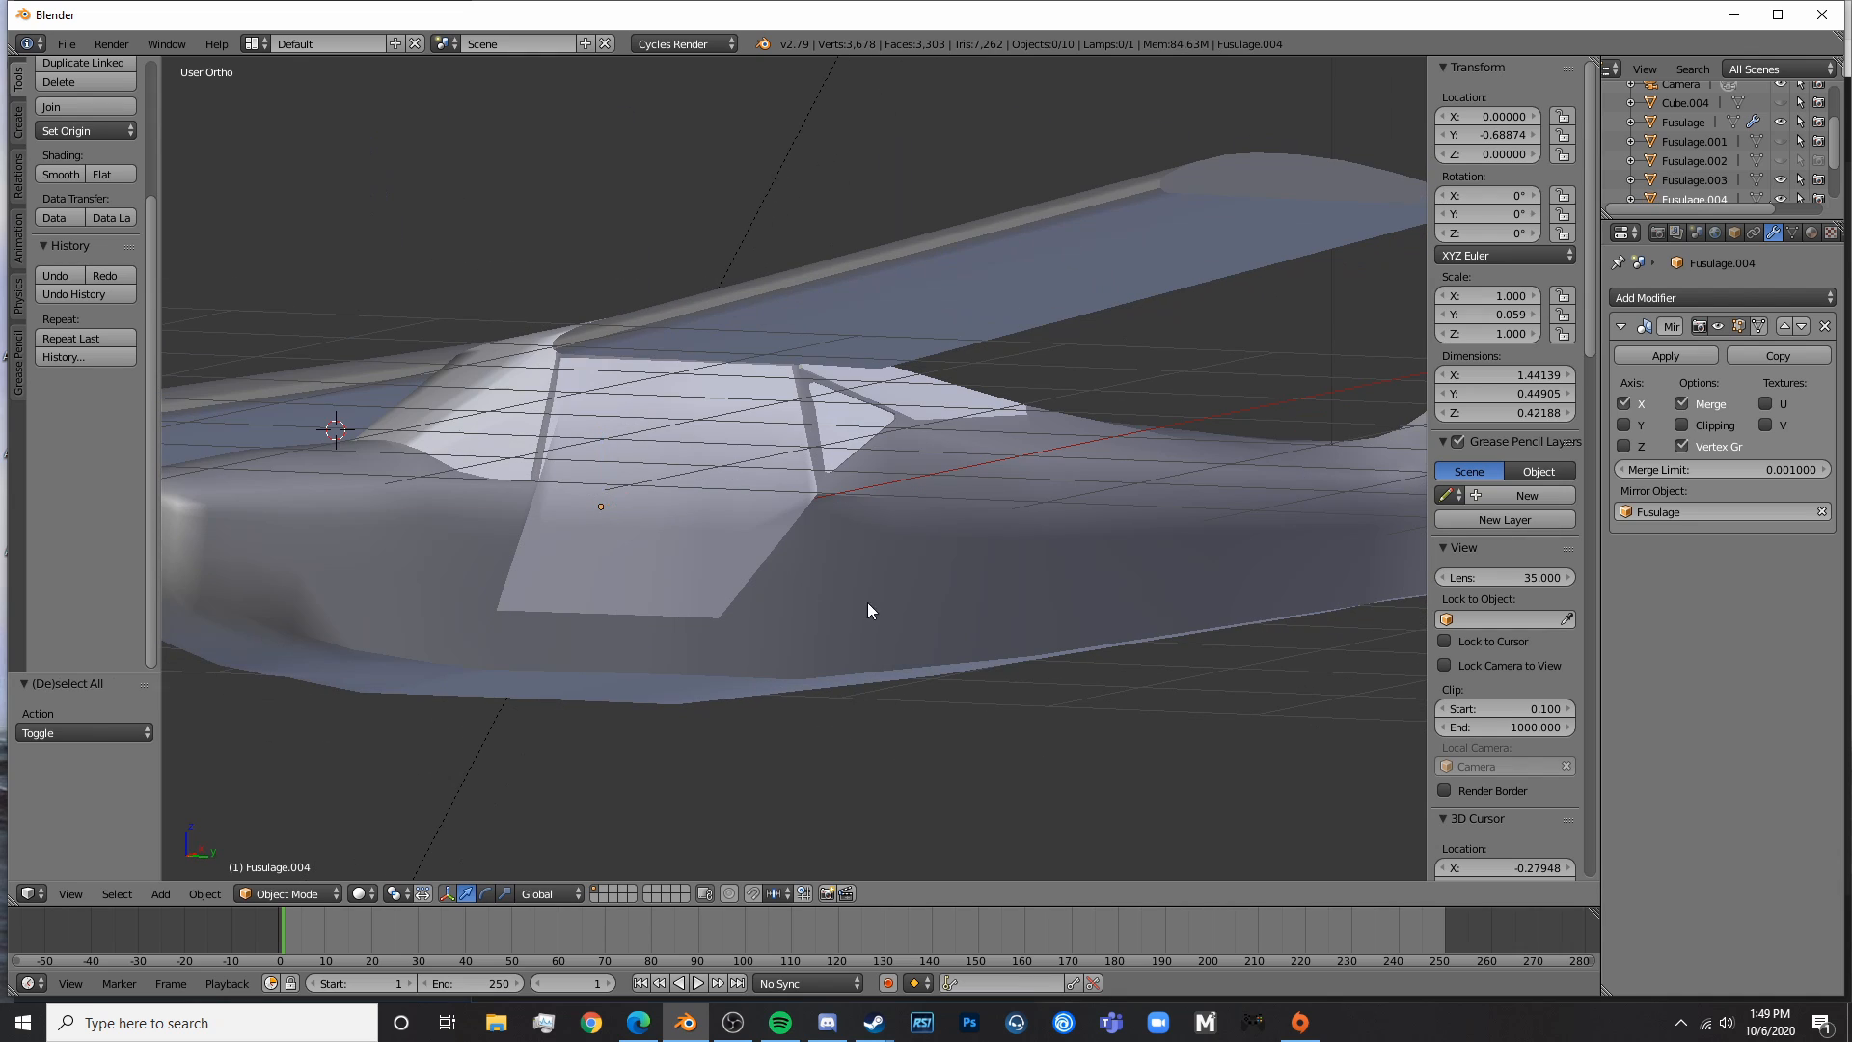
- Set the triangular pane's origin to its geometry
{"action": "key", "text": "z"}
{"action": "key", "text": "z"}
{"action": "key", "text": "shift+ctrl+alt+c"}
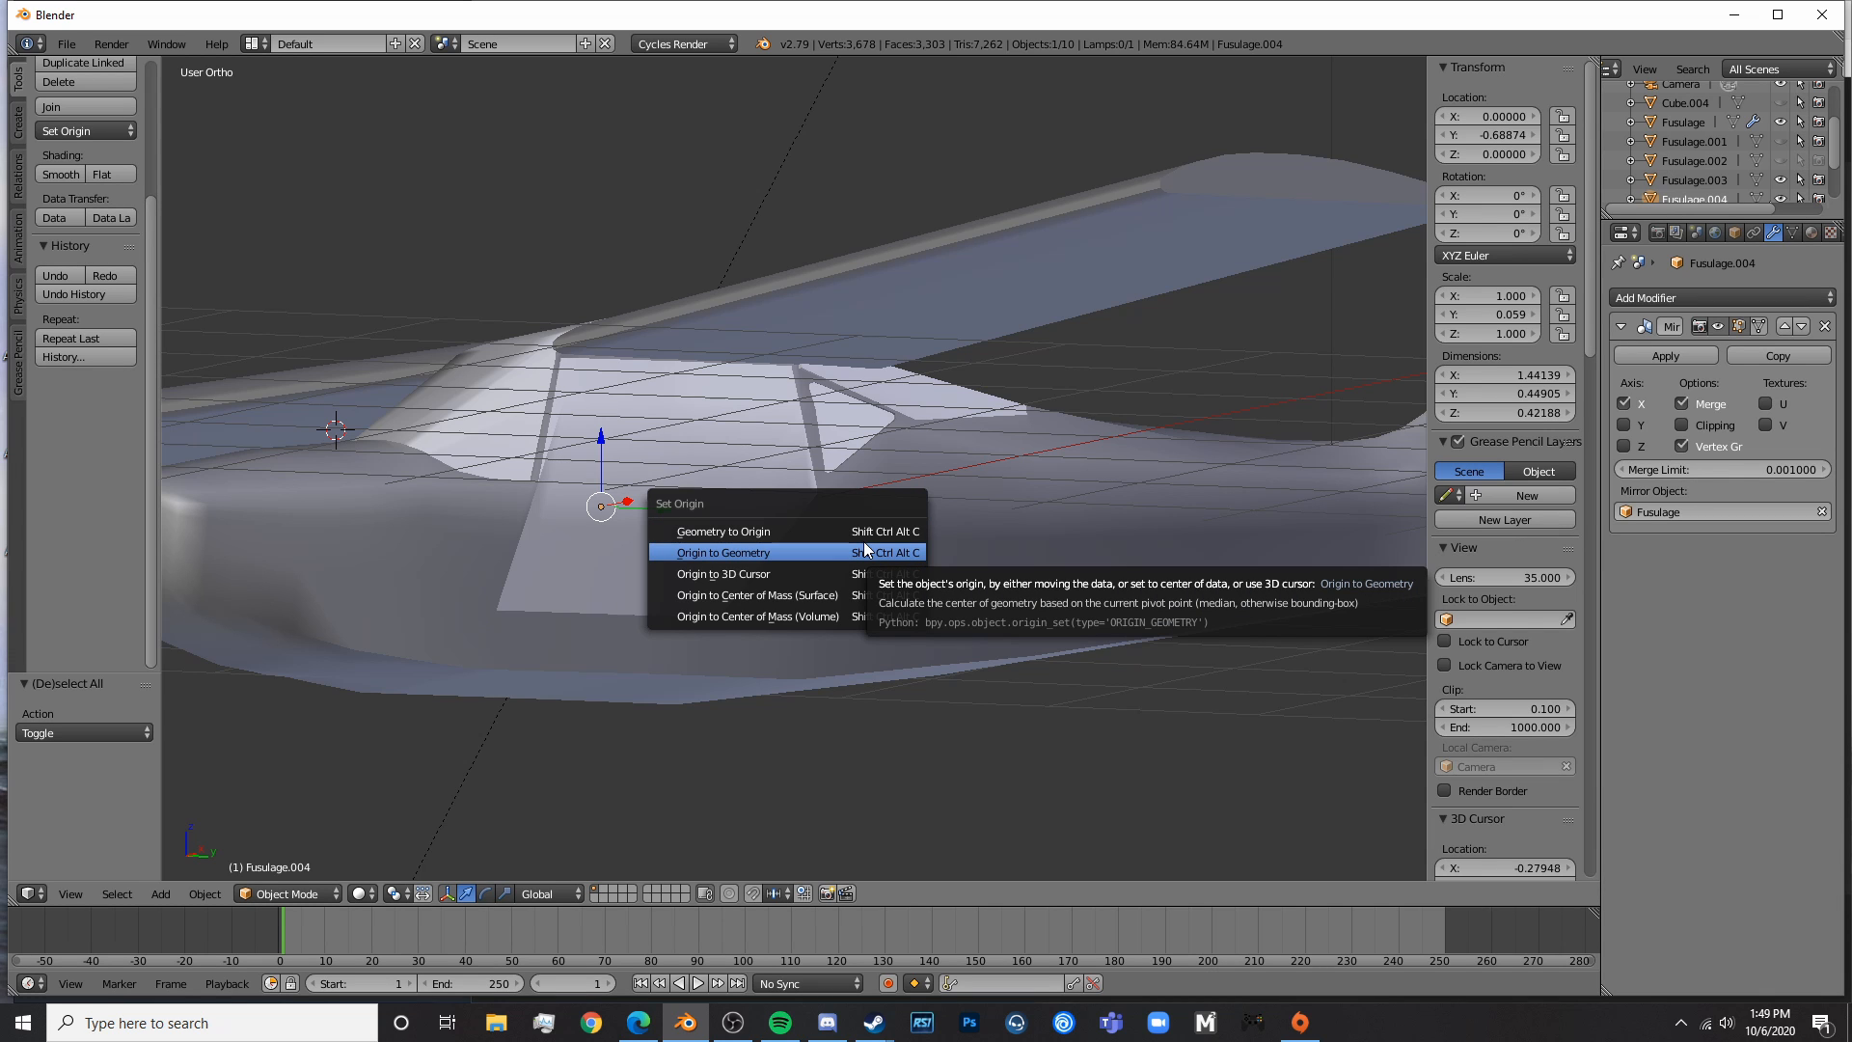
{"action": "left_click", "coordinate": [865, 552]}
{"action": "key", "text": "z"}
{"action": "middle_click_drag", "start_coordinate": [687, 524], "coordinate": [835, 523]}
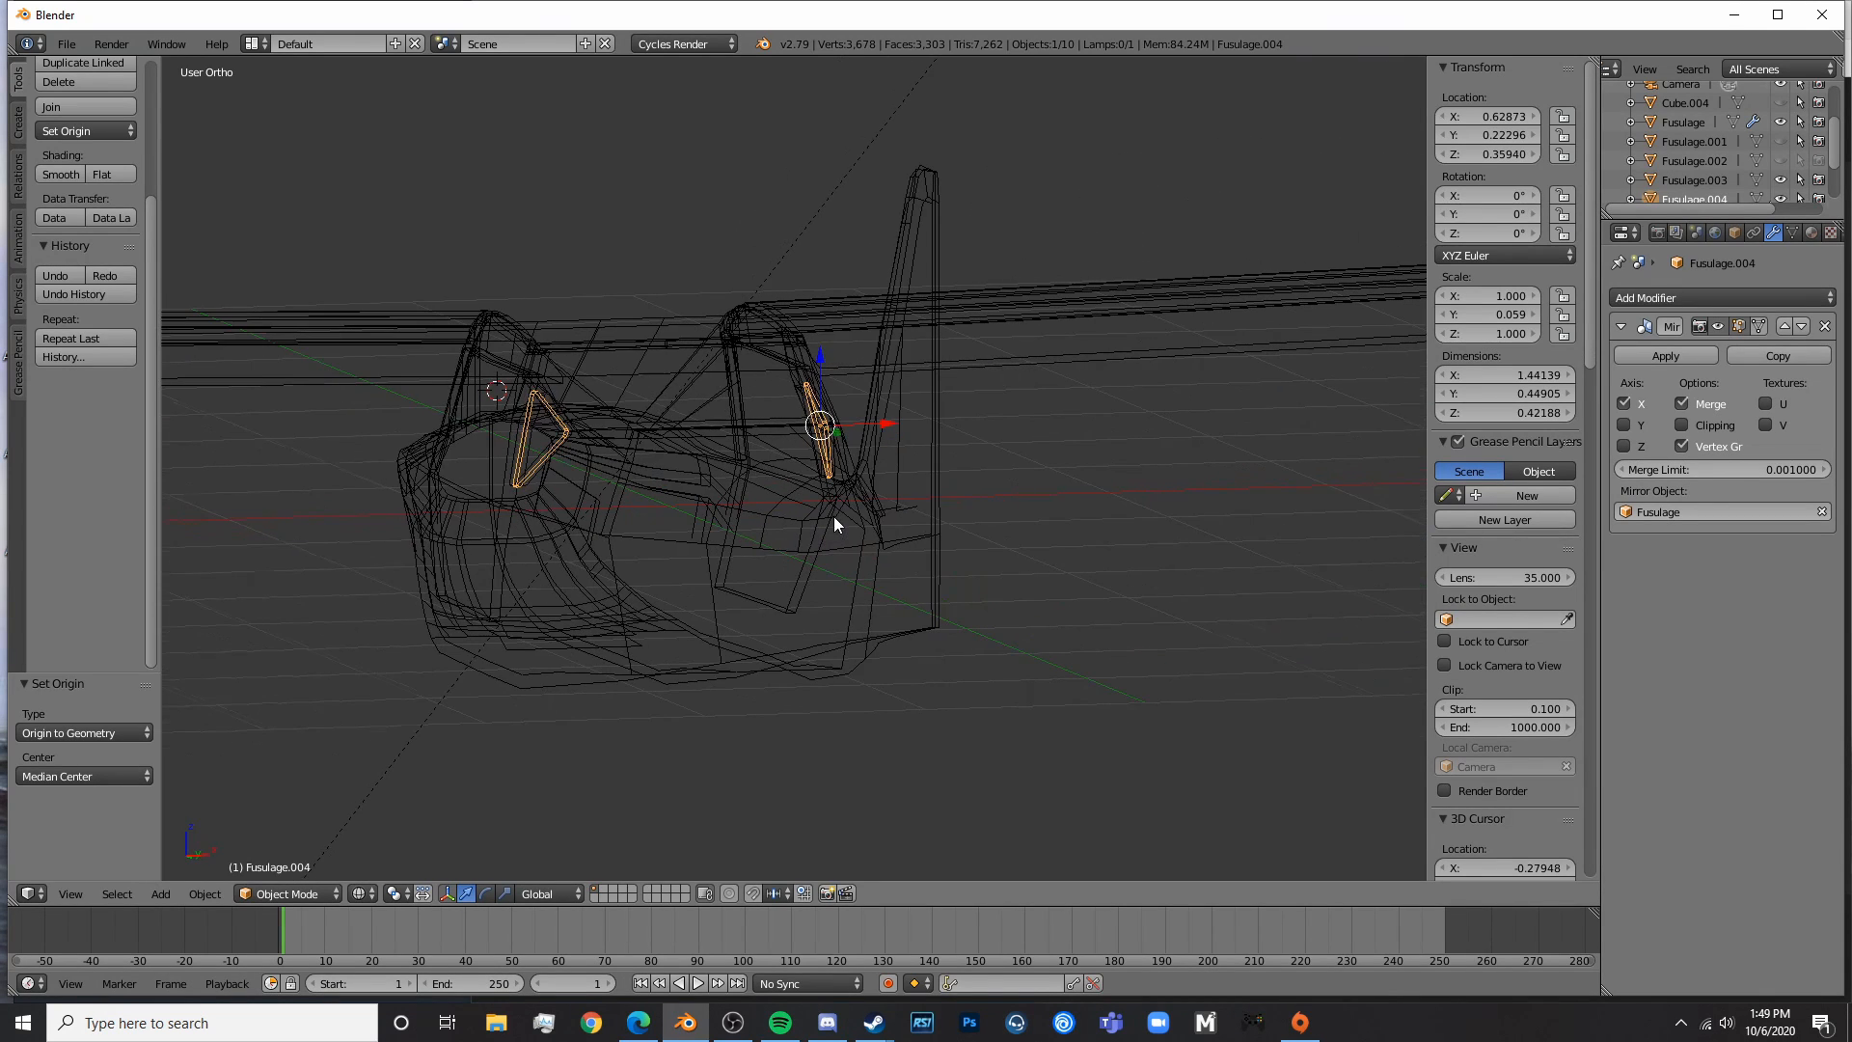
{"action": "key", "text": "z"}
{"action": "mouse_move", "coordinate": [796, 437]}
{"action": "middle_mouse_down"}
{"action": "mouse_move", "coordinate": [909, 537]}
{"action": "mouse_move", "coordinate": [948, 405]}
{"action": "middle_mouse_up"}
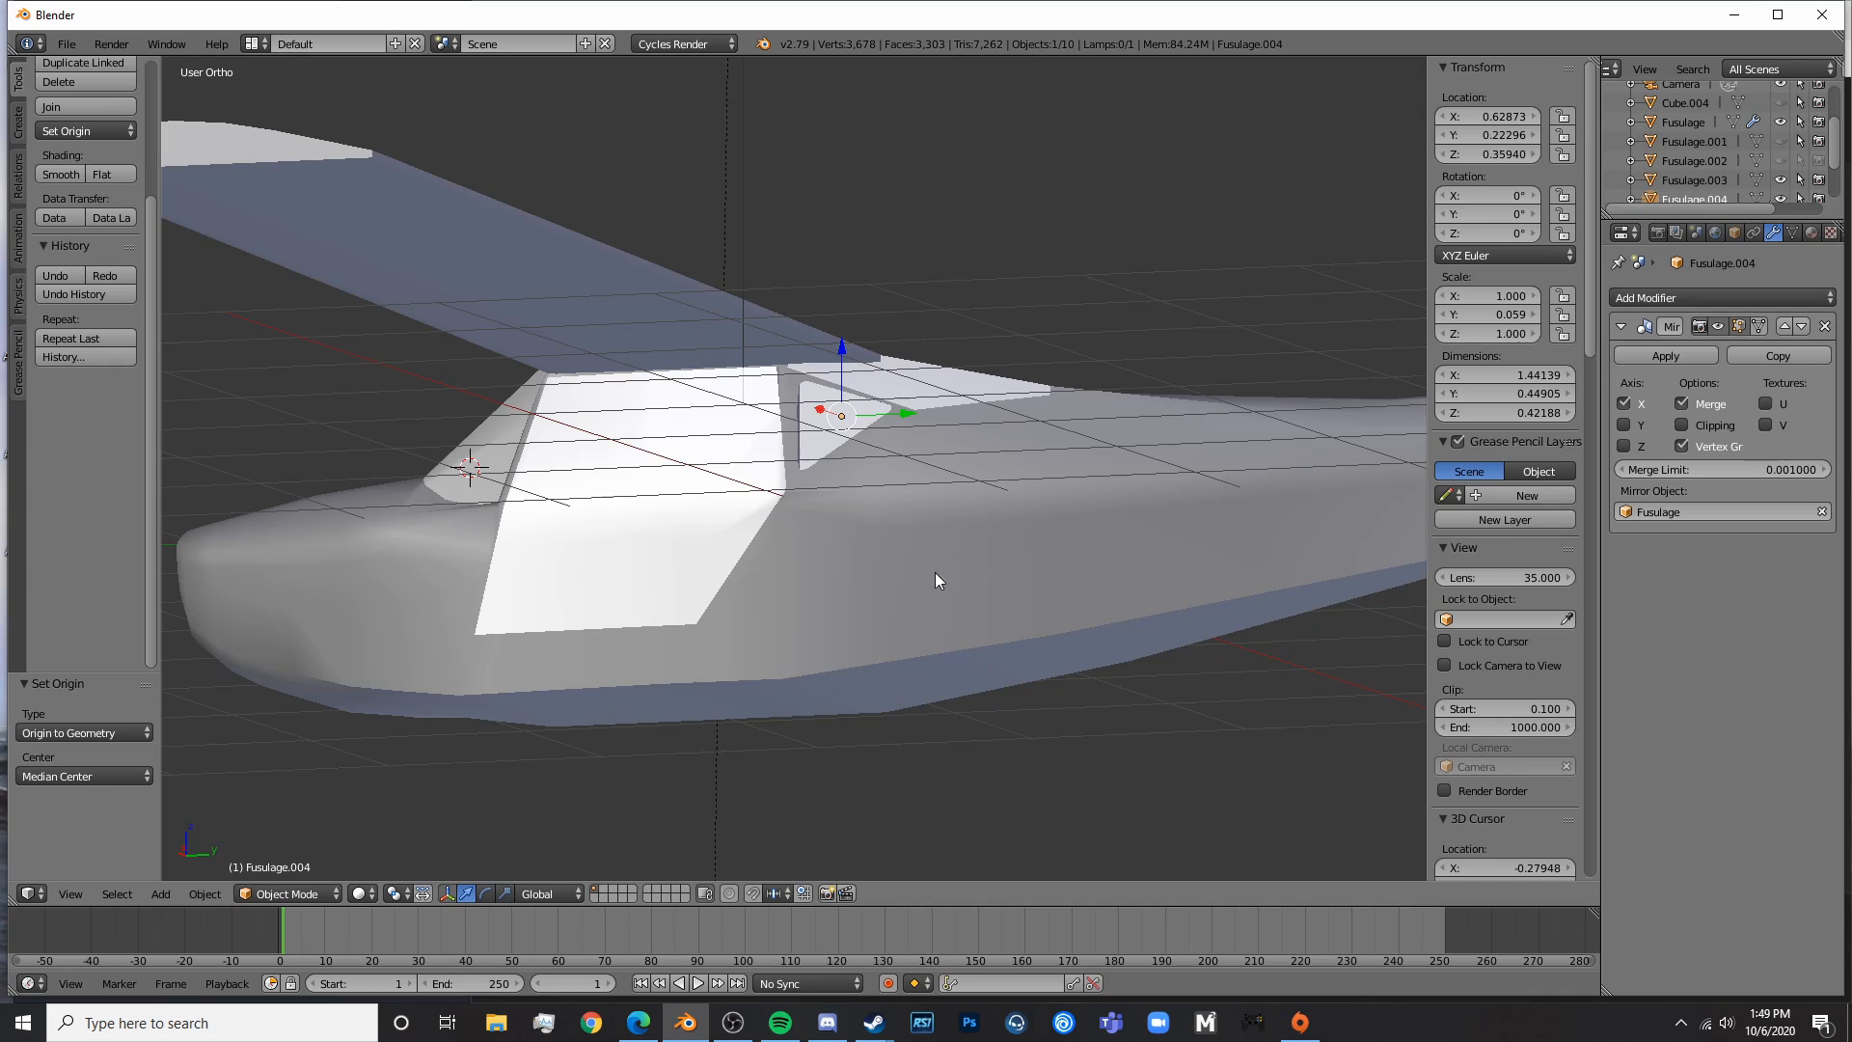
- Delete the door window mesh on the negative X side of Fusulage.005, keeping only the opposite pane
{"action": "middle_click_drag", "start_coordinate": [892, 664], "coordinate": [868, 633]}
{"action": "right_click", "coordinate": [748, 515]}
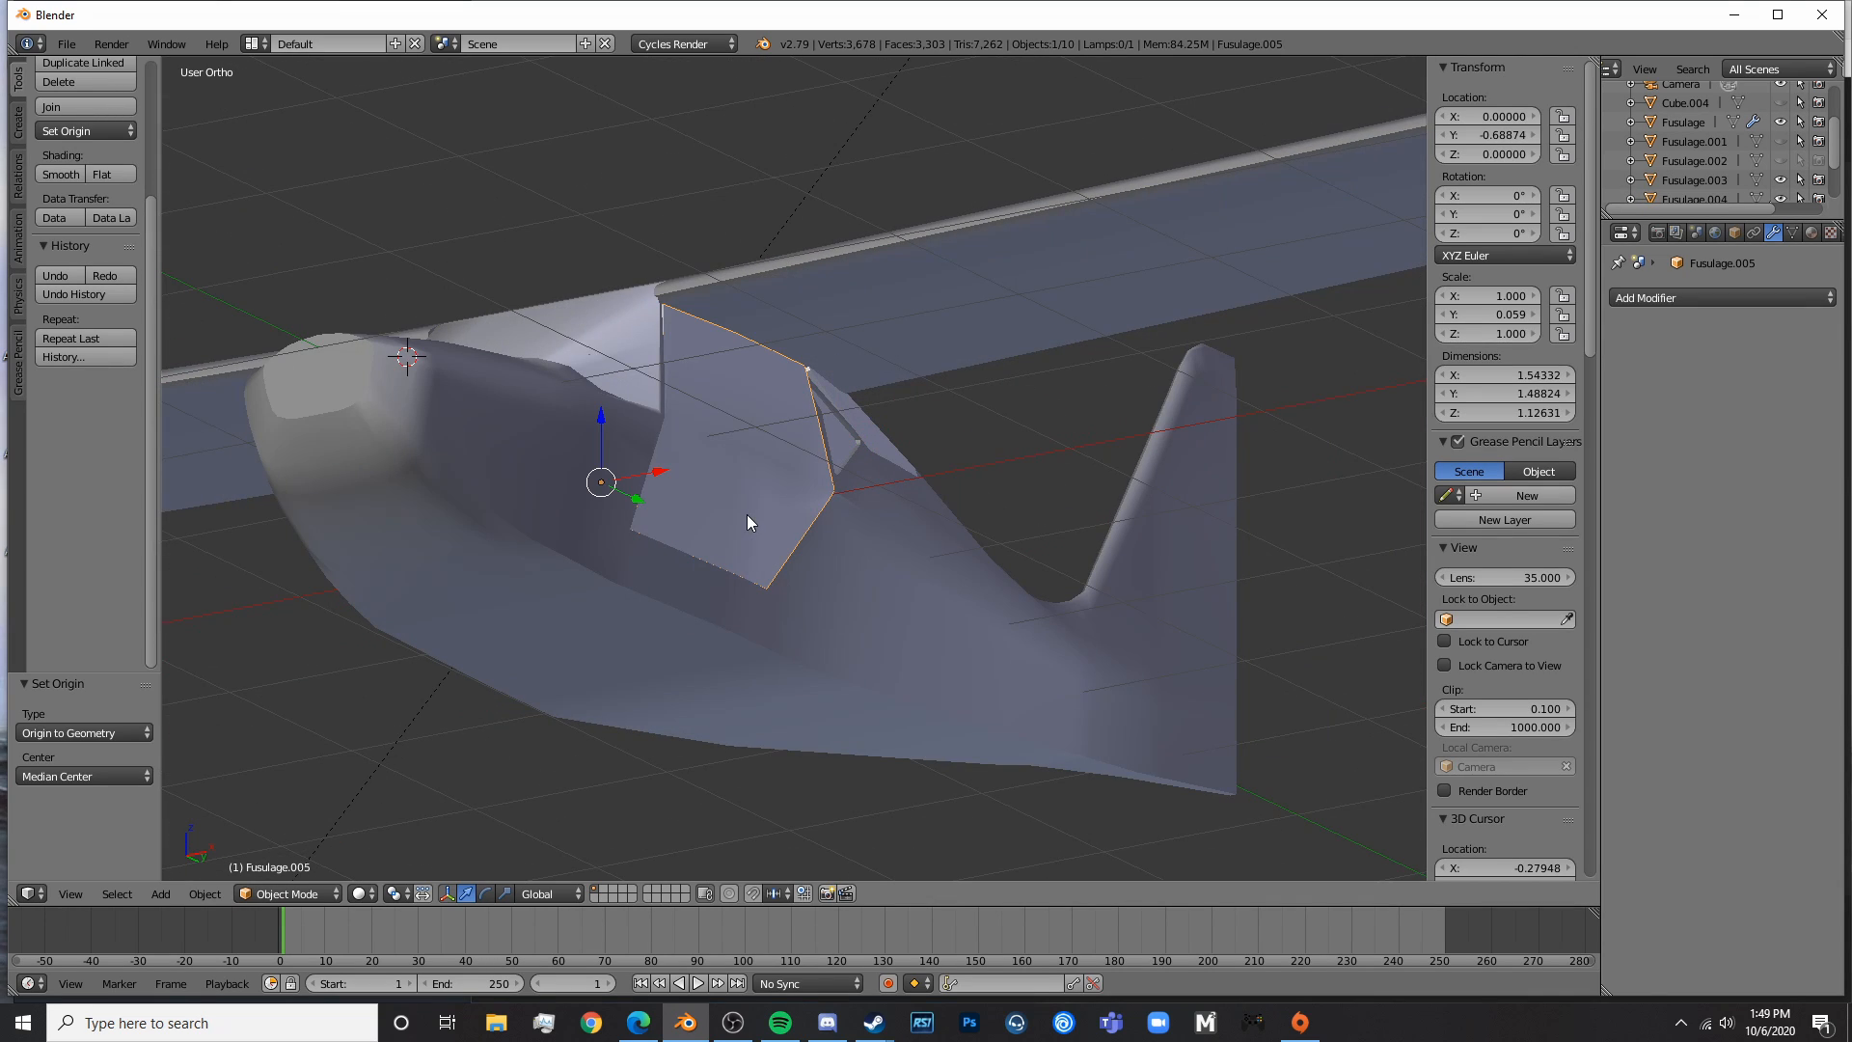
{"action": "key", "text": "KP_3"}
{"action": "key", "text": "z"}
{"action": "key", "text": "Tab"}
{"action": "middle_click_drag", "start_coordinate": [748, 513], "coordinate": [931, 635]}
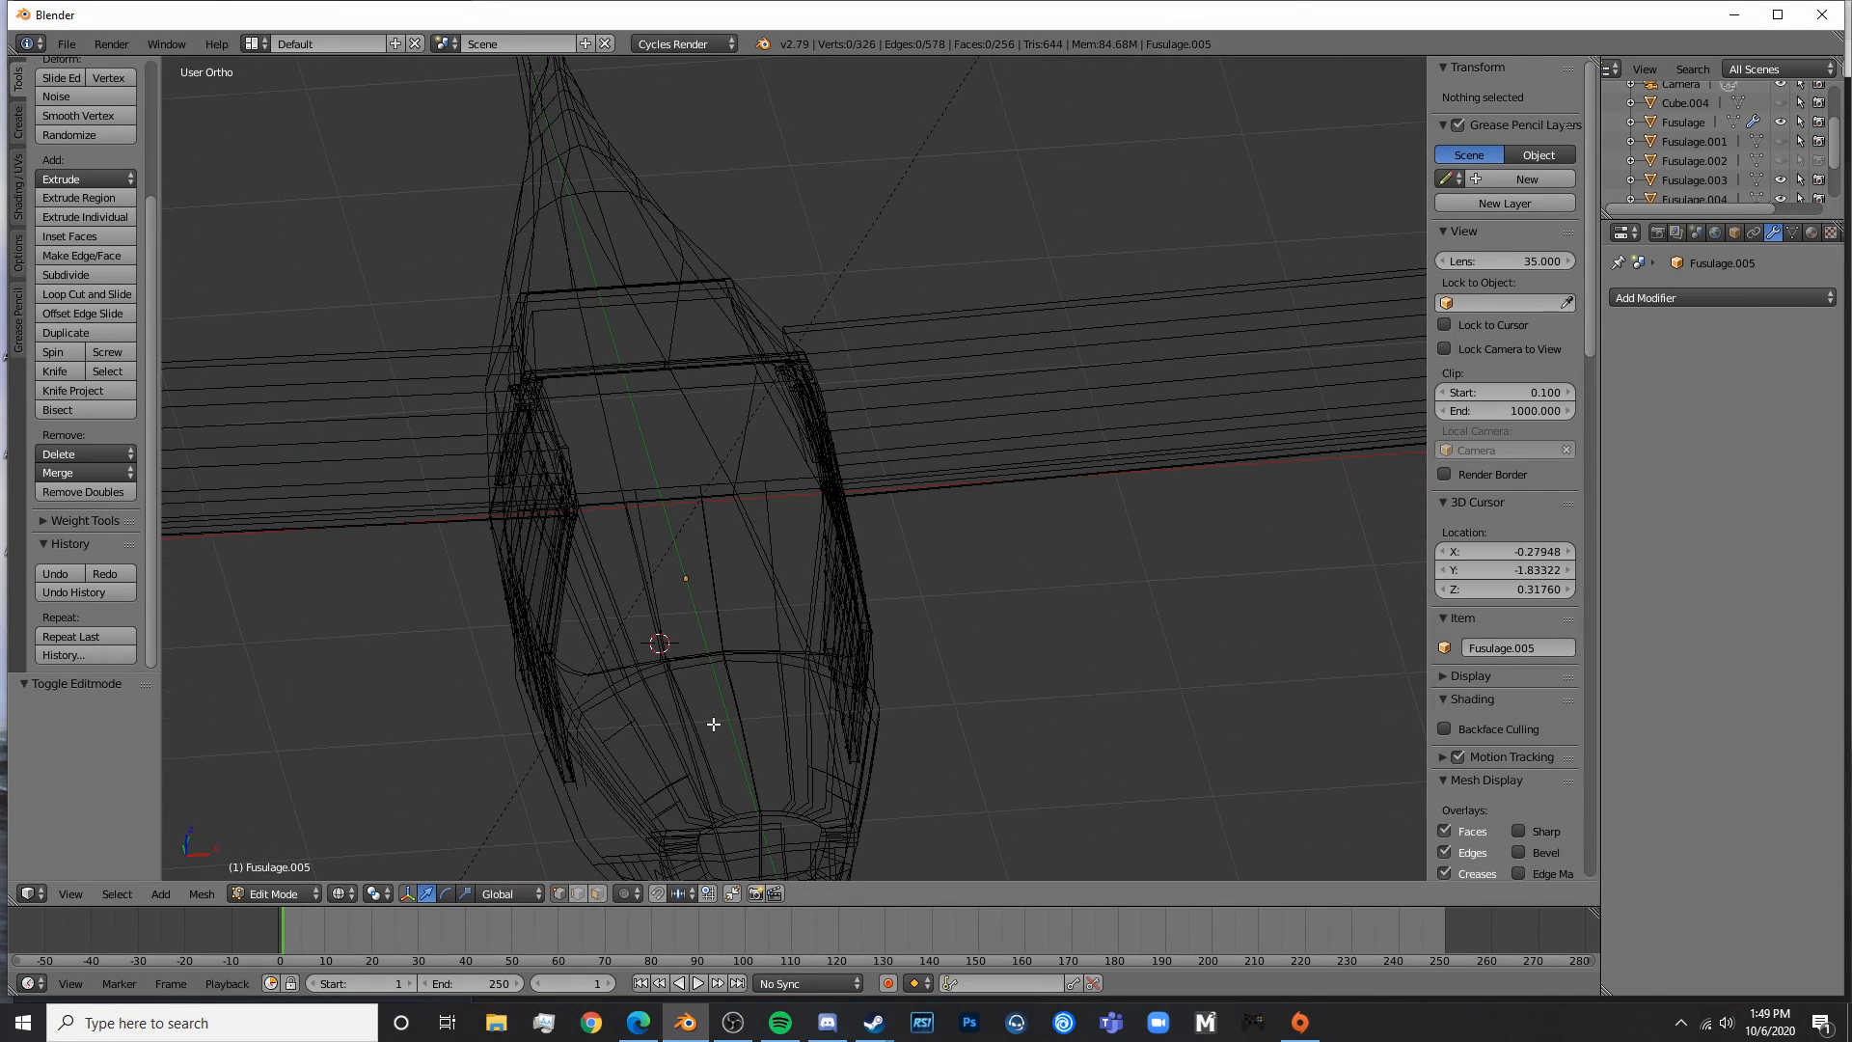
{"action": "middle_click_drag", "start_coordinate": [714, 723], "coordinate": [646, 766]}
{"action": "left_click_drag", "start_coordinate": [586, 806], "coordinate": [414, 413]}
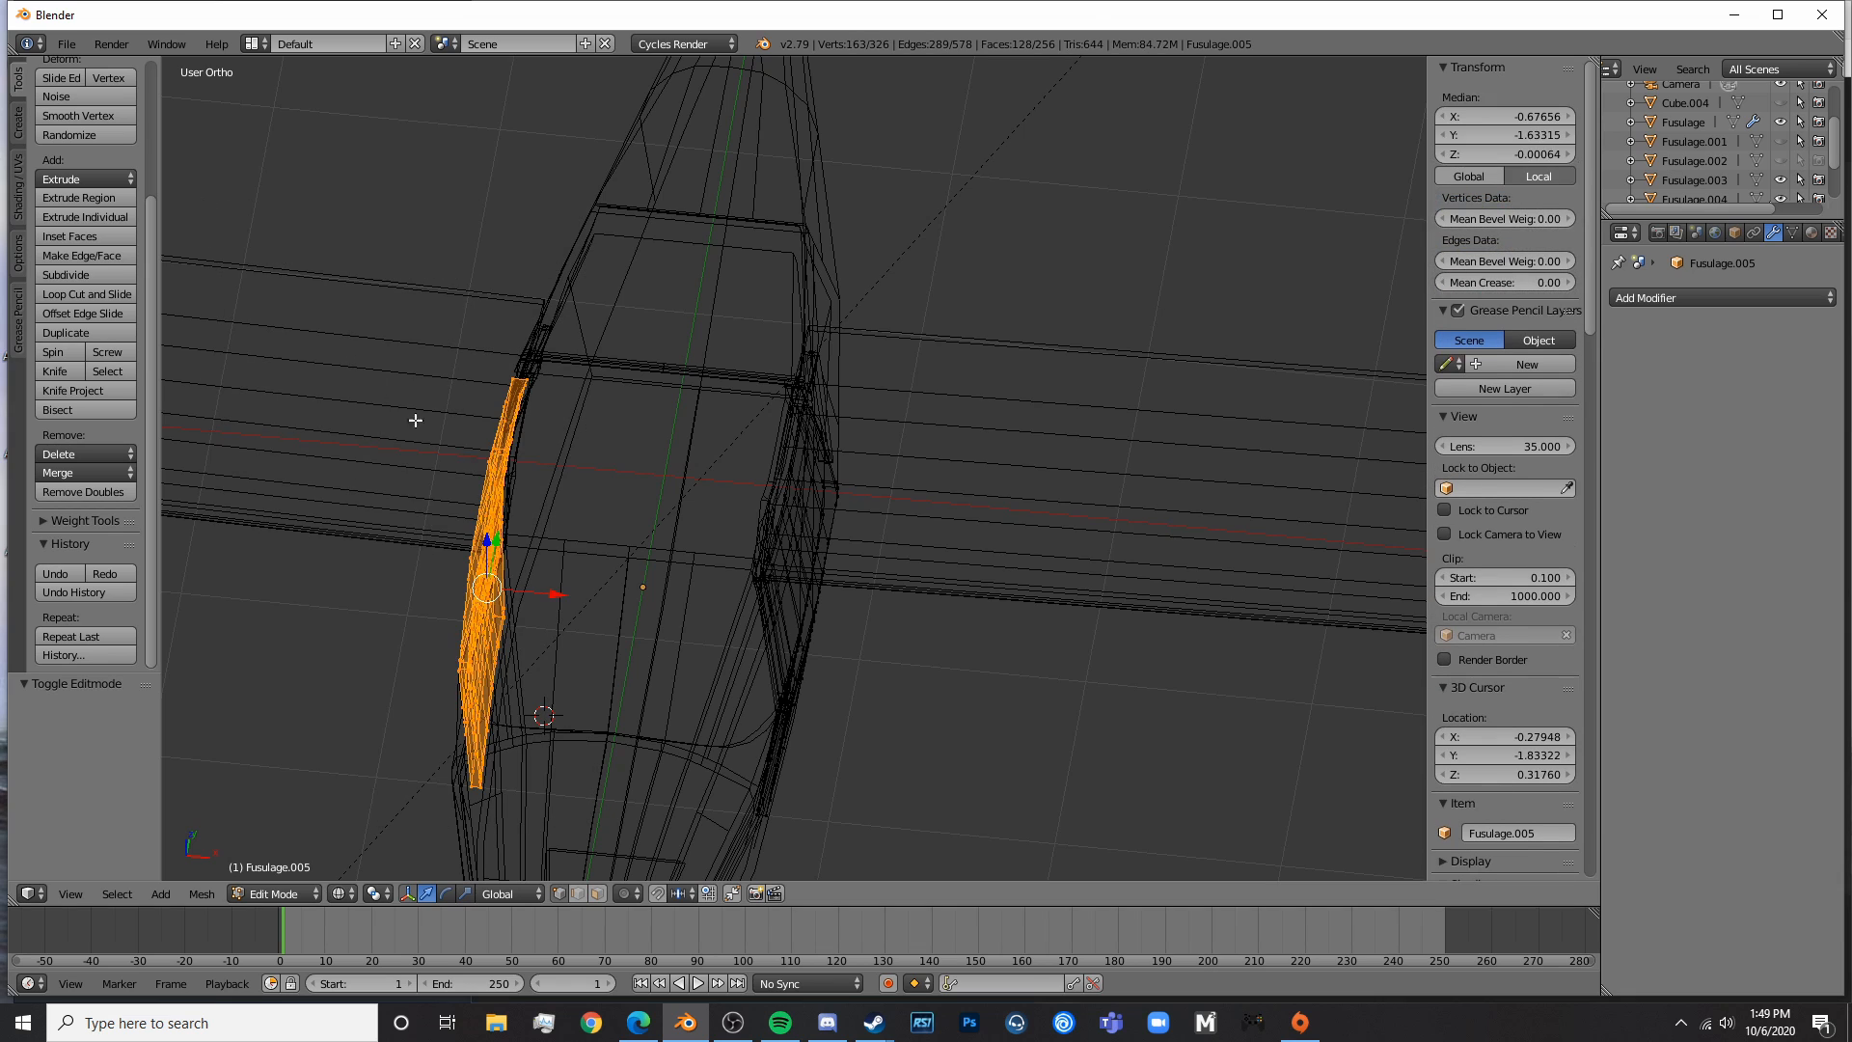
{"action": "key", "text": "x"}
{"action": "left_click", "coordinate": [474, 444]}
{"action": "key", "text": "Tab"}
- Add a Mirror modifier to the door pane with Fusulage as the mirror object
{"action": "left_click", "coordinate": [1707, 299]}
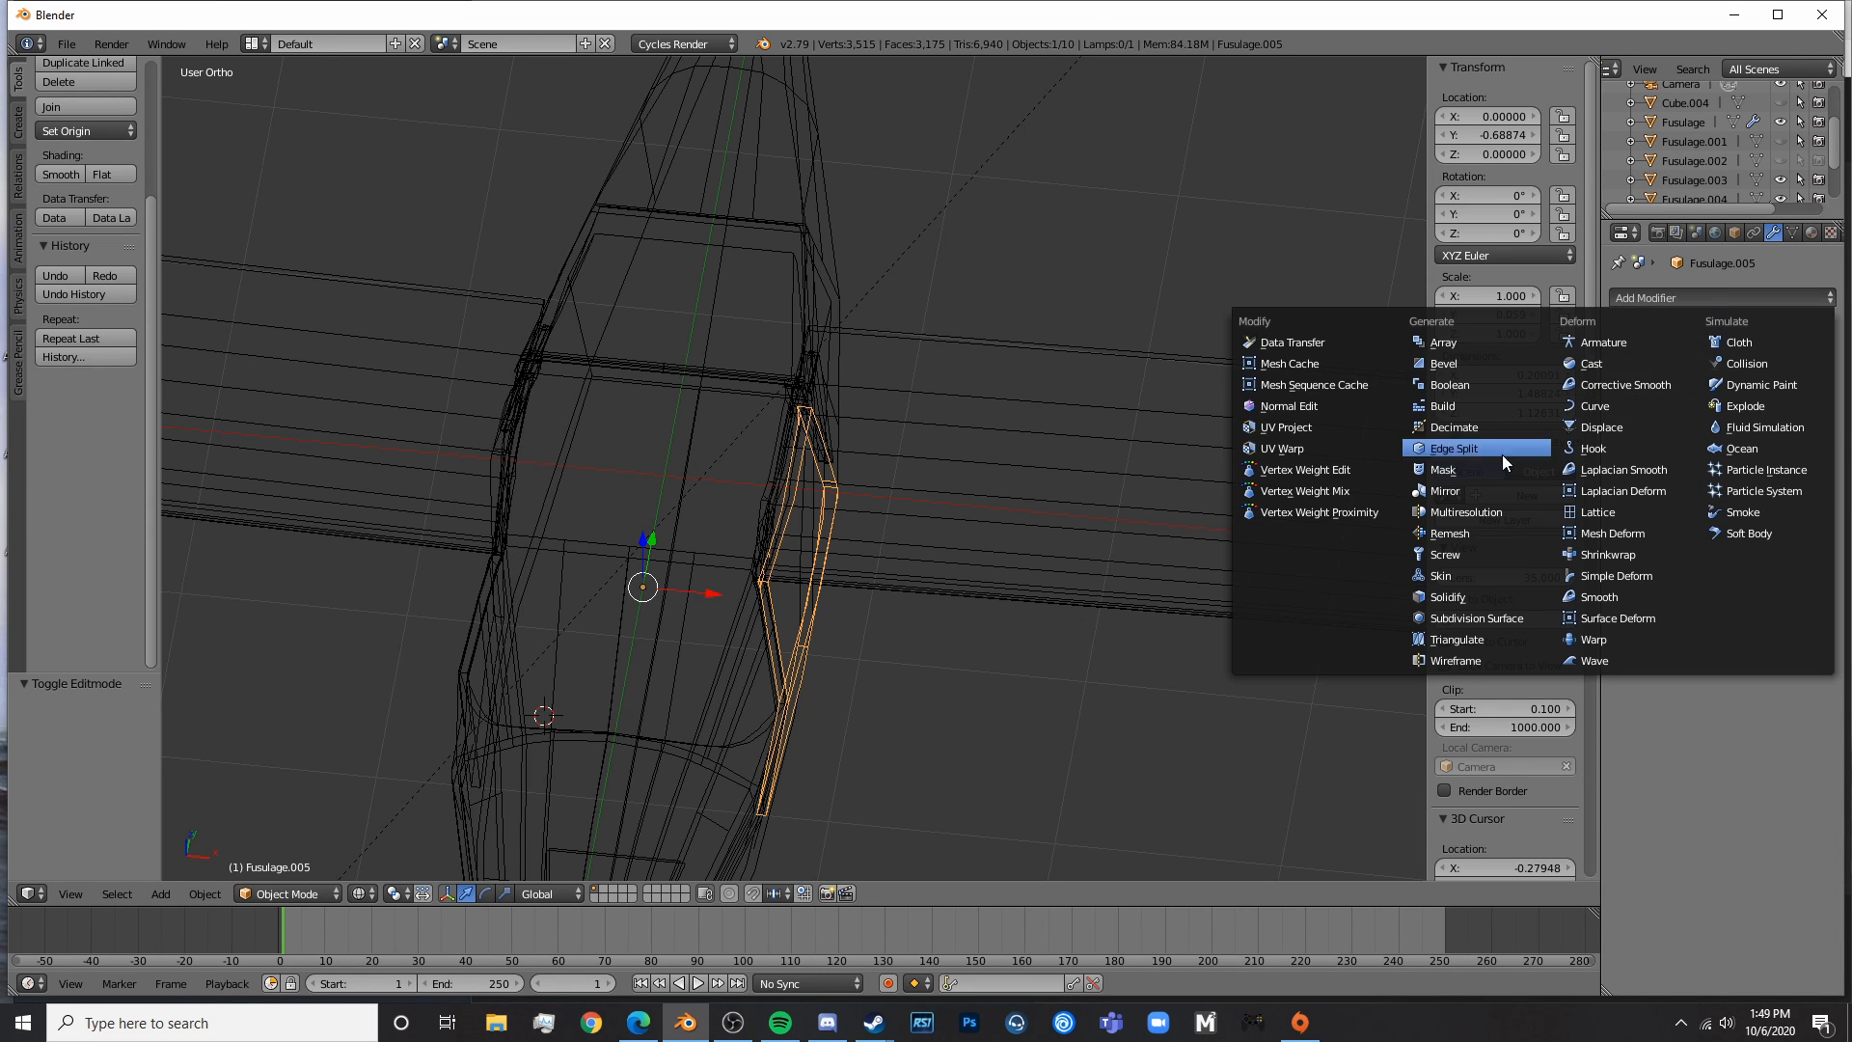
{"action": "left_click", "coordinate": [1460, 490]}
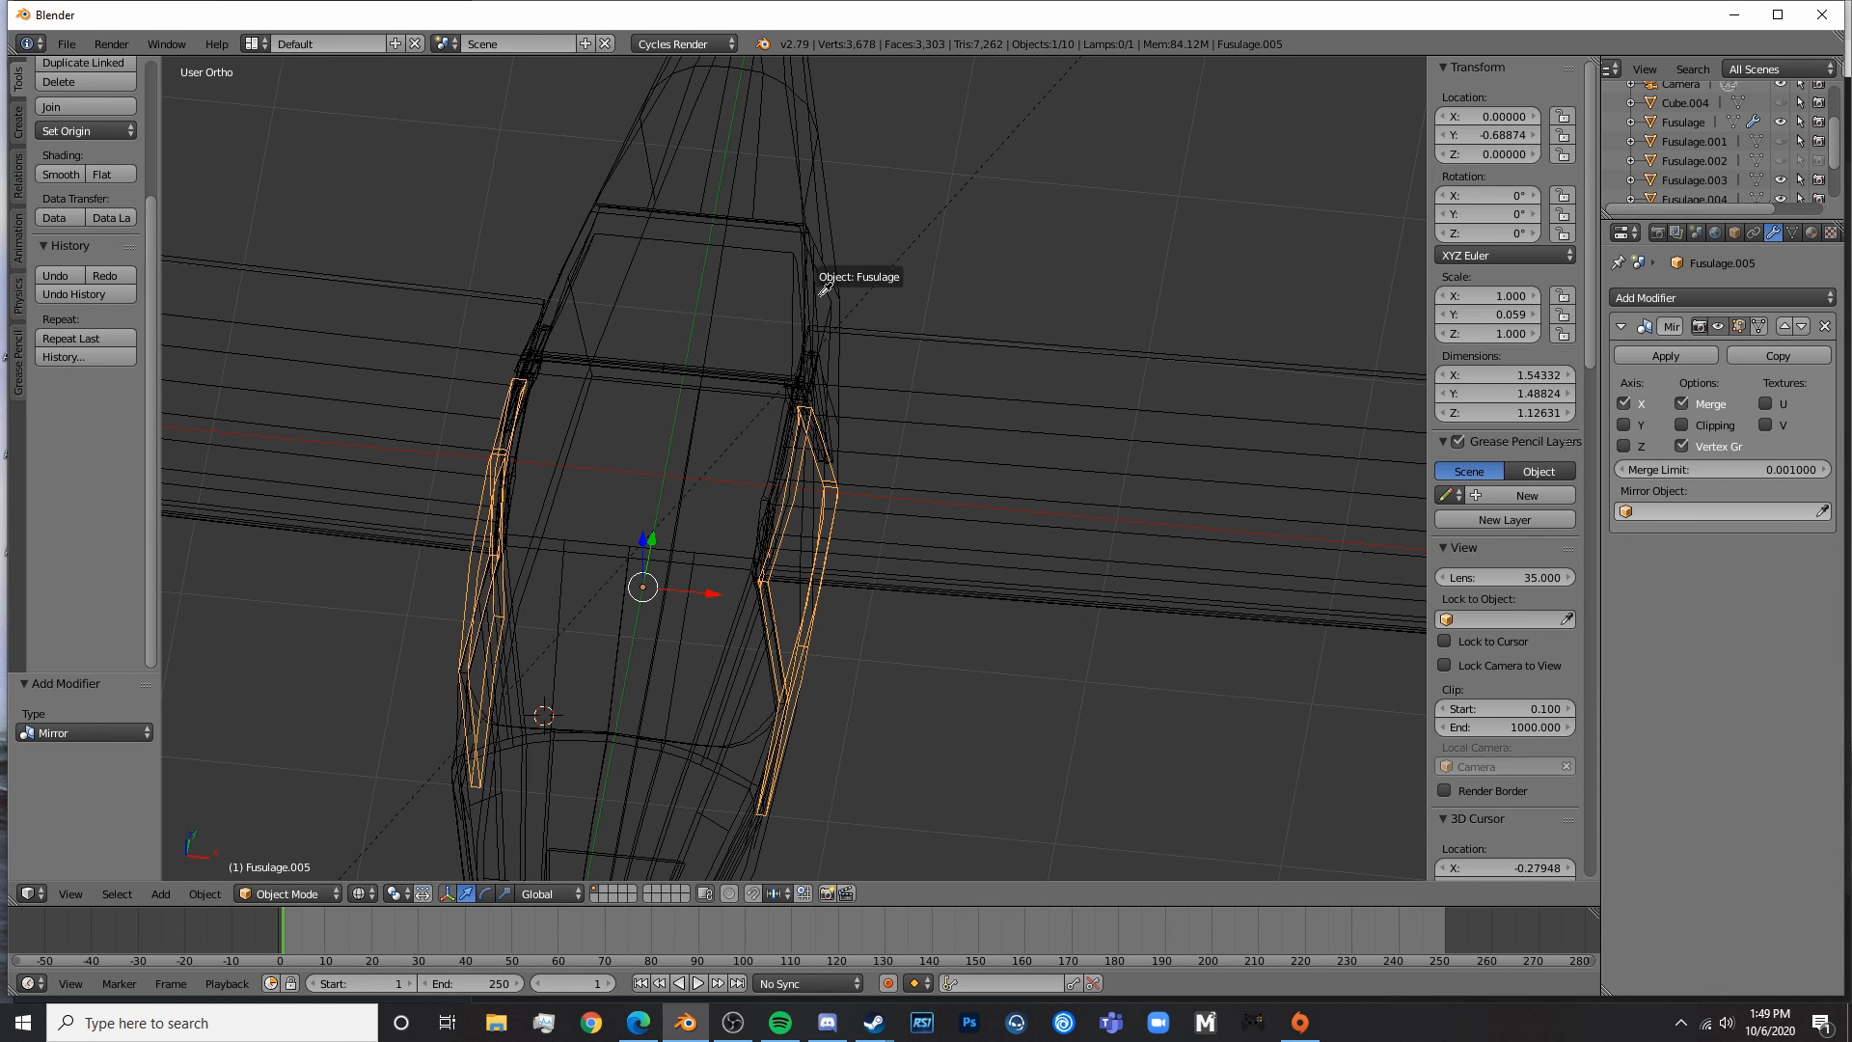
{"action": "left_click", "coordinate": [839, 229]}
{"action": "key", "text": "z"}
{"action": "middle_click_drag", "start_coordinate": [836, 231], "coordinate": [754, 401]}
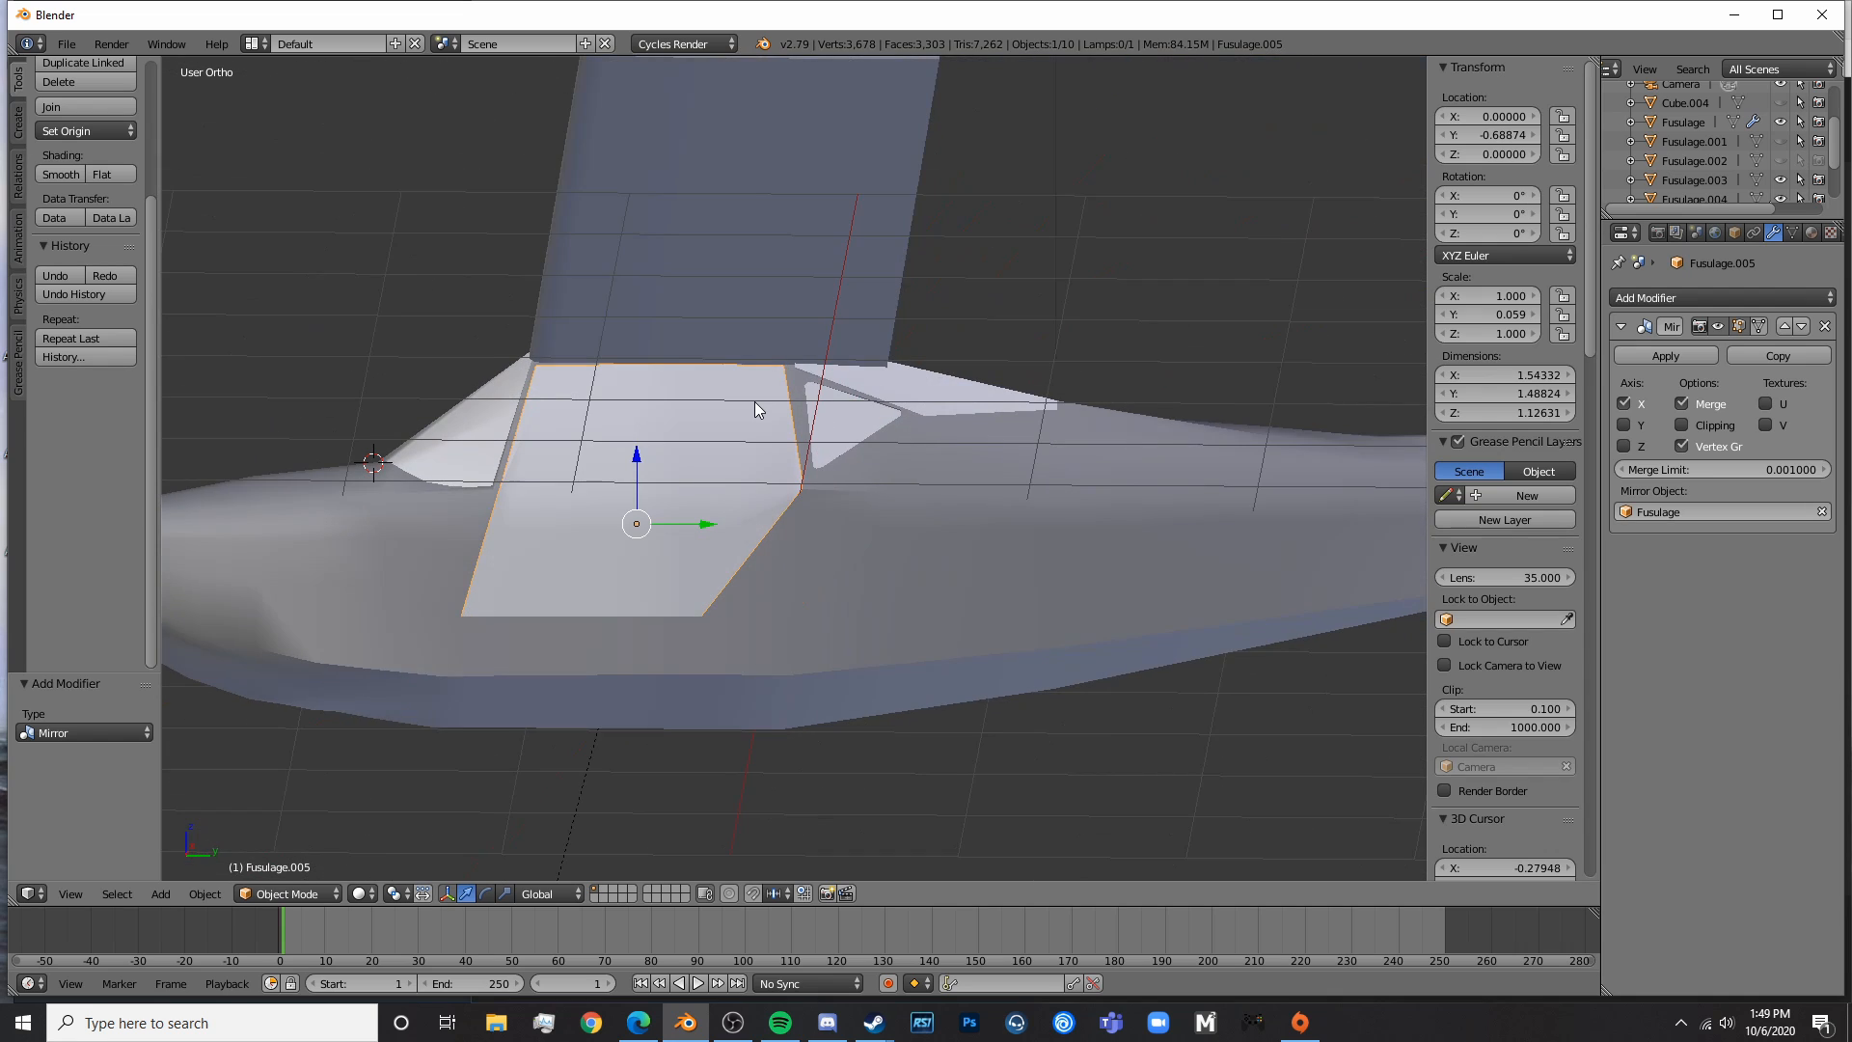
- Scale the whole door pane mesh to 0.988 in side view to fit inside its opening
{"action": "key", "text": "KP_3"}
{"action": "scroll", "coordinate": [893, 409], "scroll_direction": "down", "scroll_amount": 1}
{"action": "key", "text": "z"}
{"action": "scroll", "coordinate": [765, 503], "scroll_direction": "down", "scroll_amount": 2}
{"action": "scroll", "coordinate": [987, 488], "scroll_direction": "up", "scroll_amount": 6}
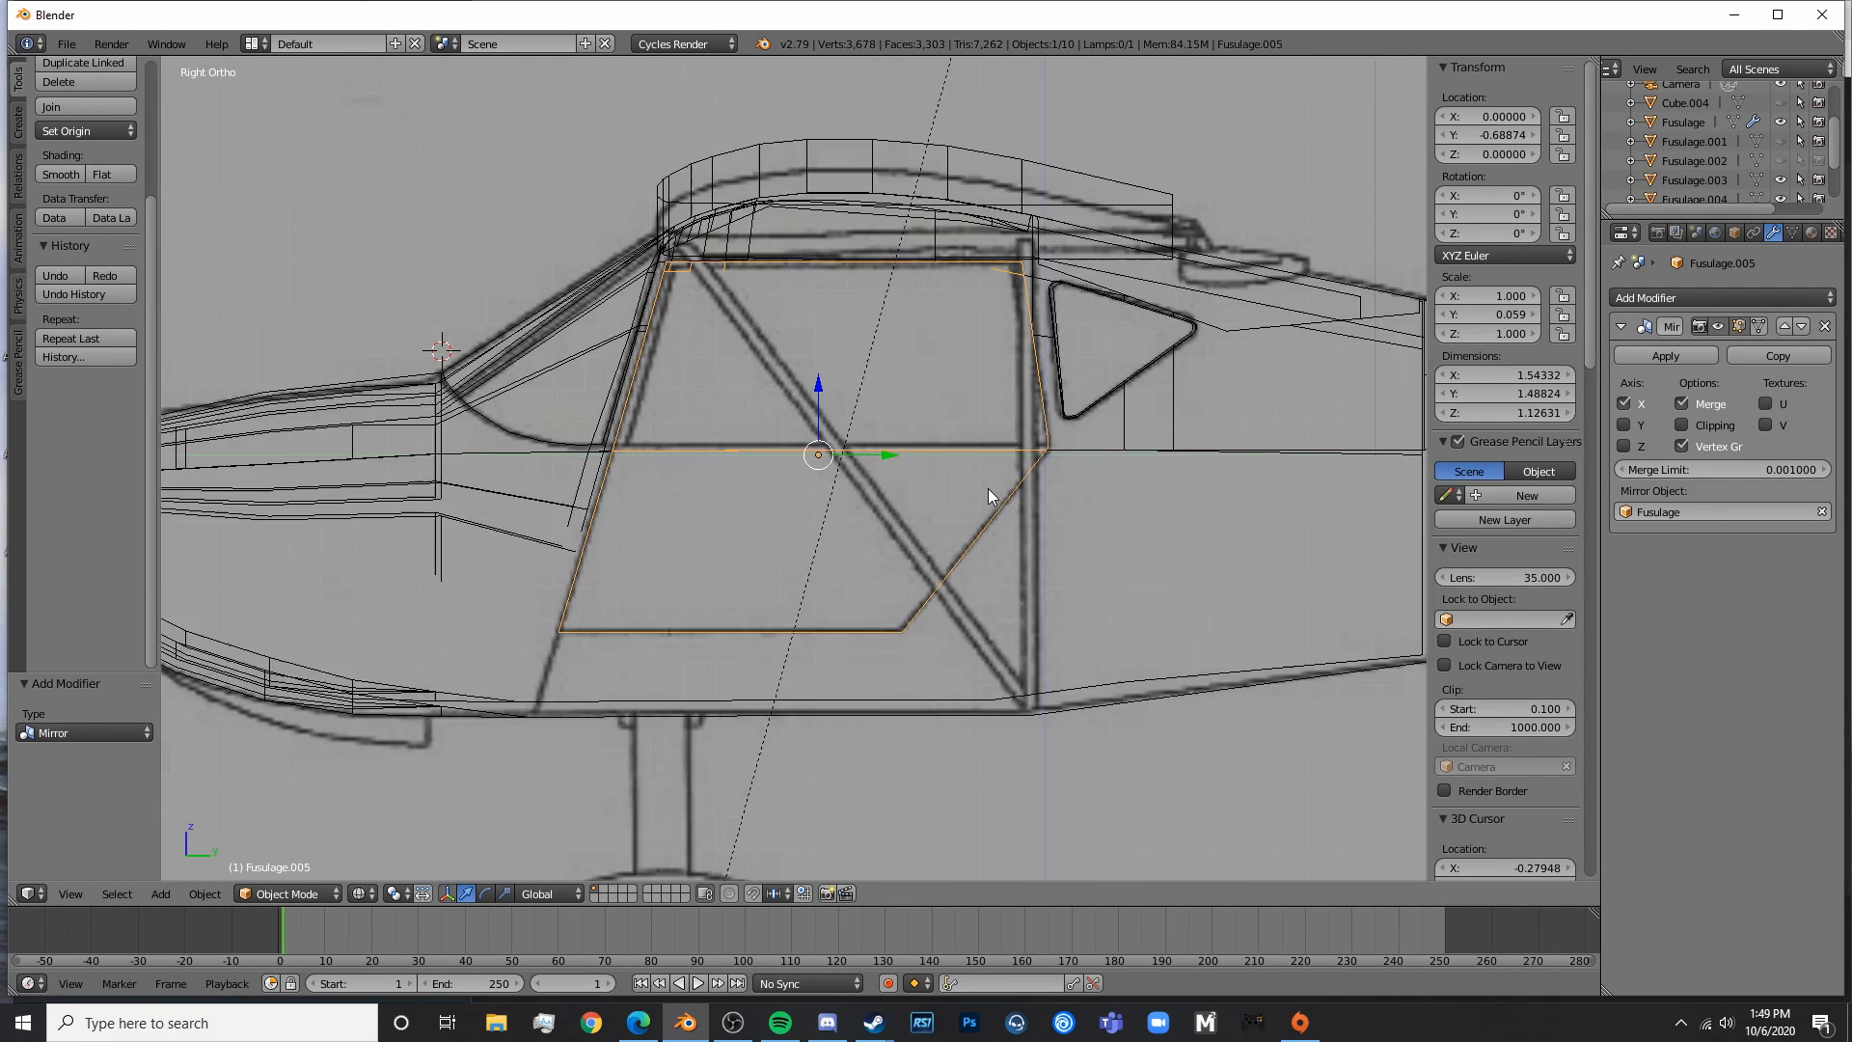
{"action": "key", "text": "Tab"}
{"action": "key", "text": "a"}
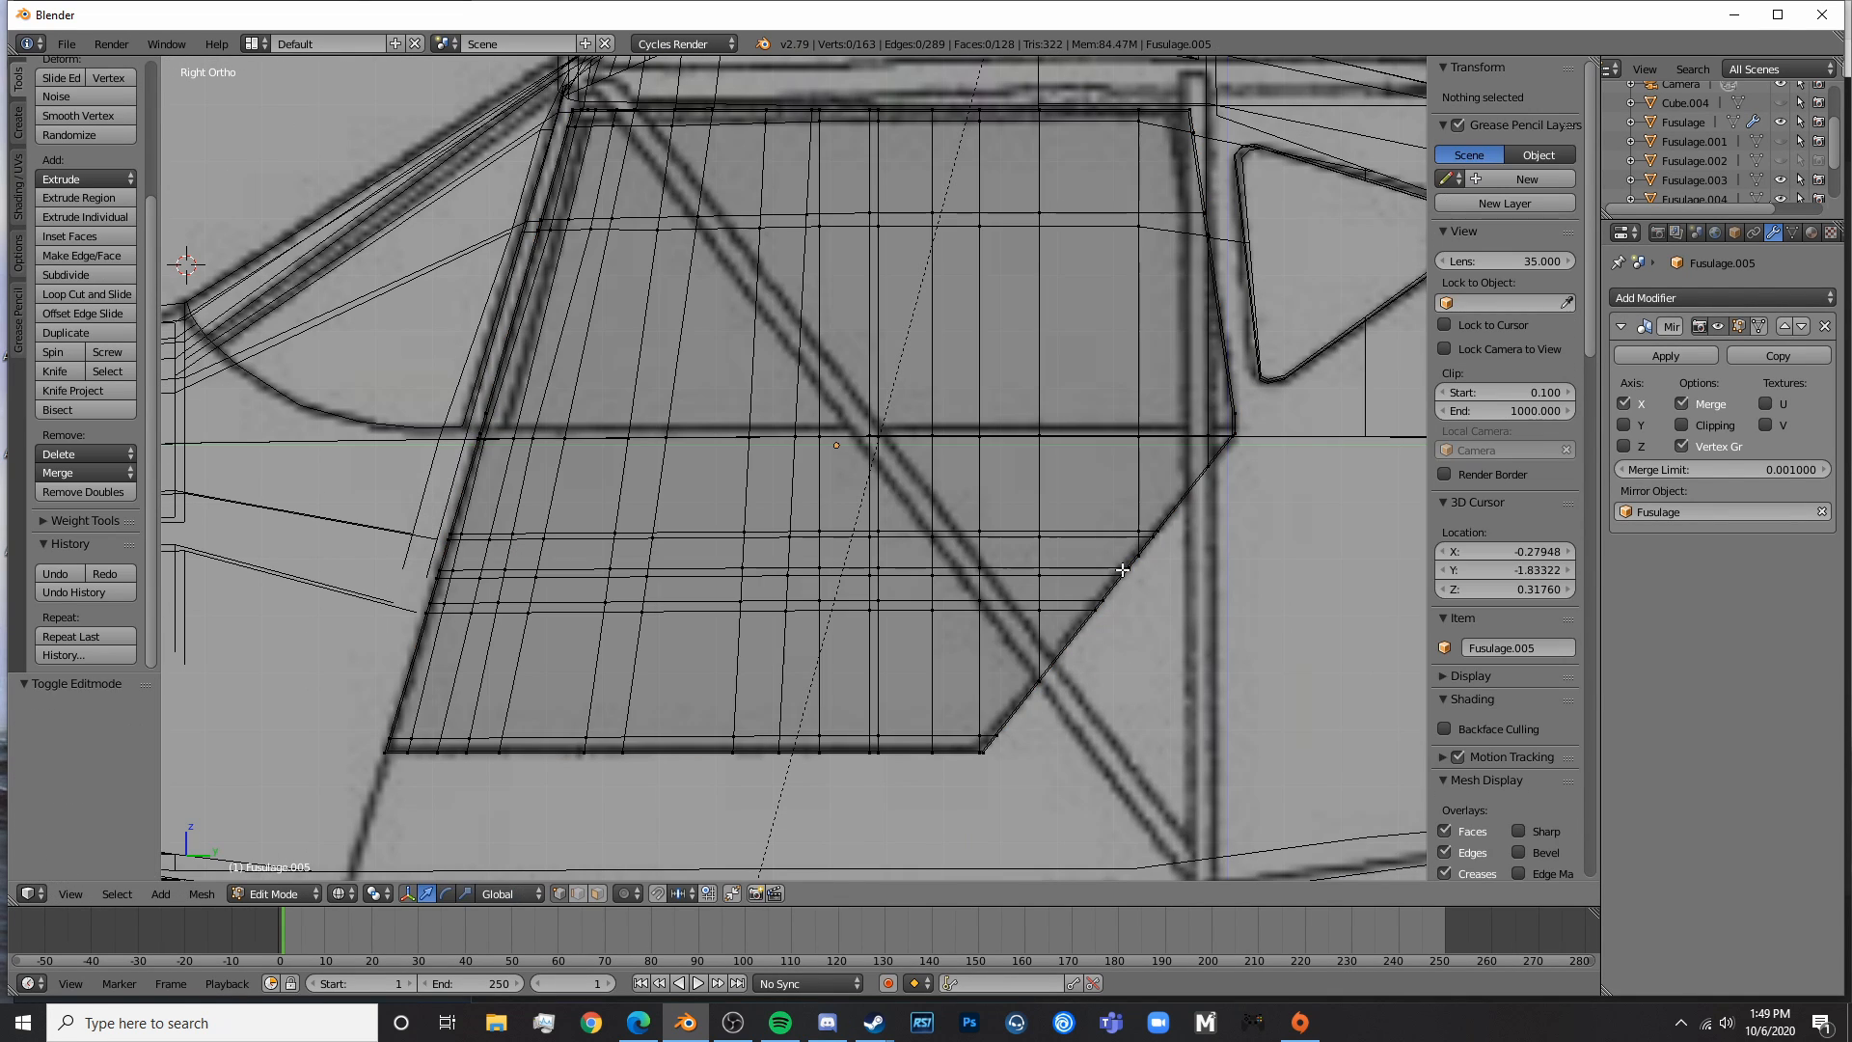
{"action": "key", "text": "a"}
{"action": "key", "text": "s"}
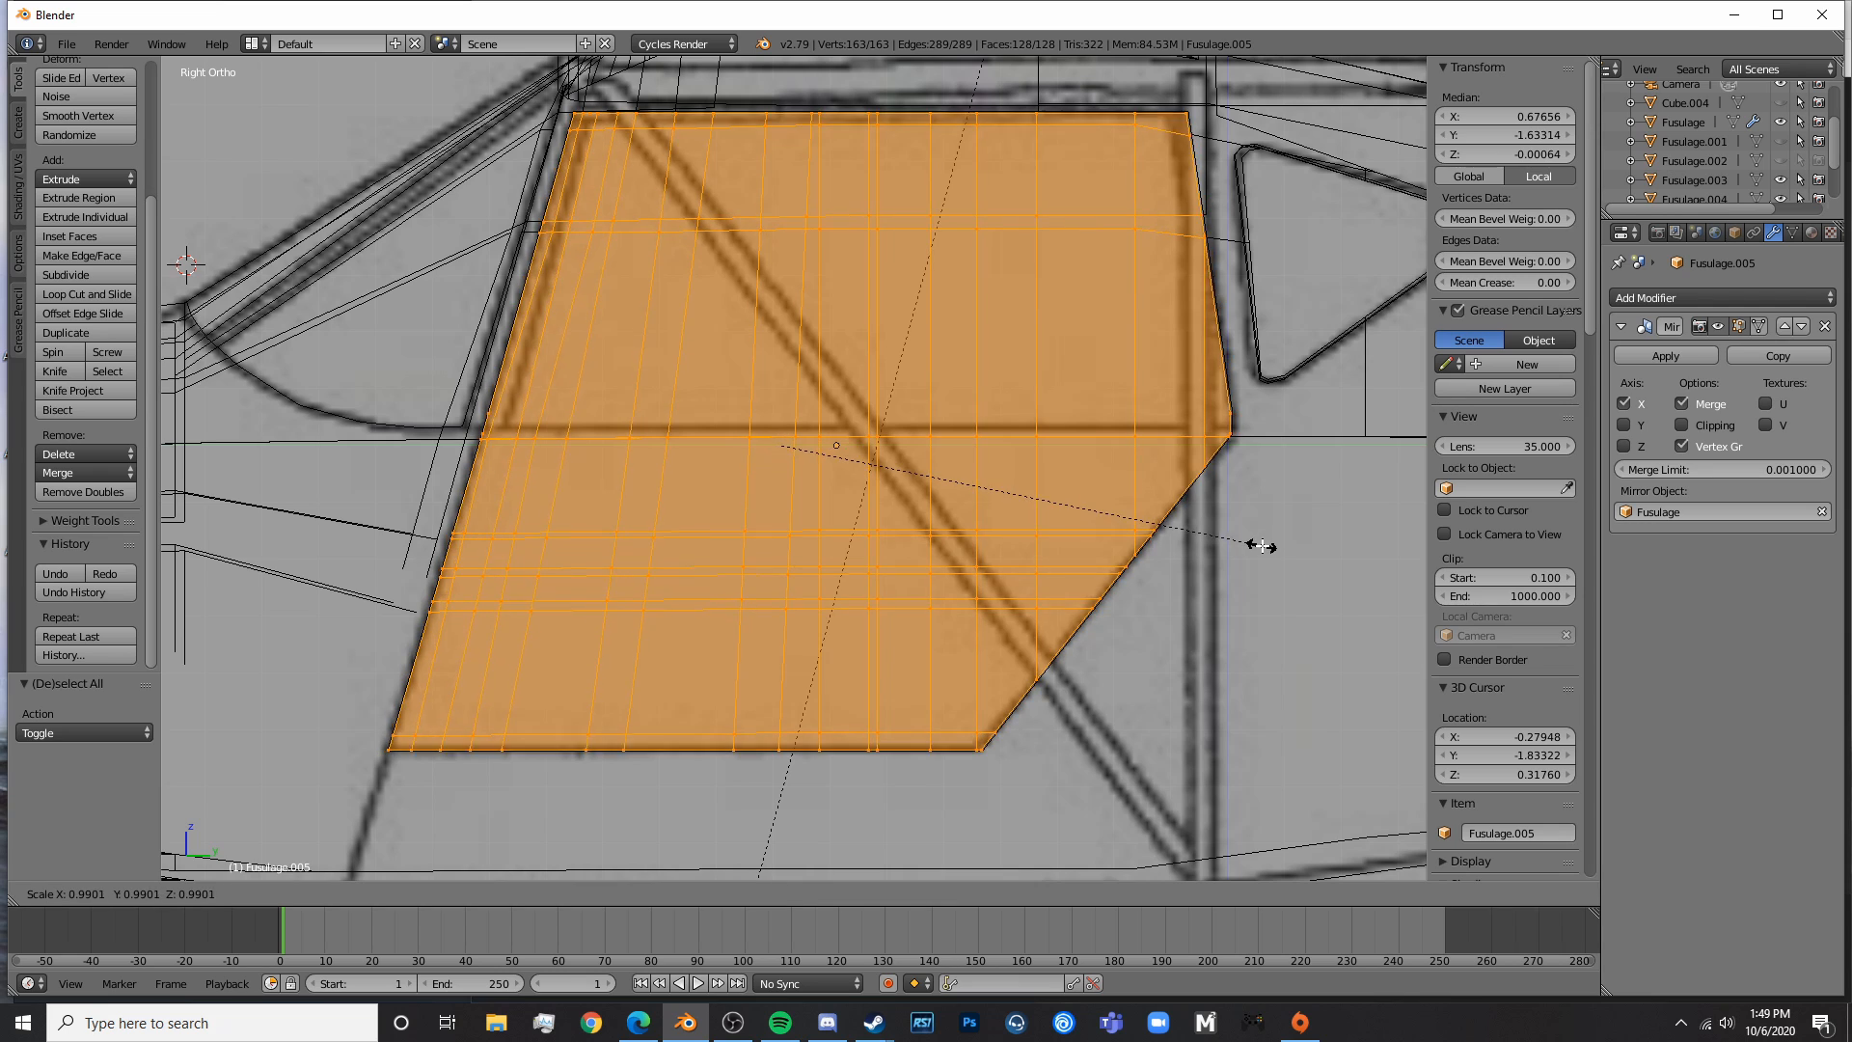
{"action": "left_click", "coordinate": [1260, 545]}
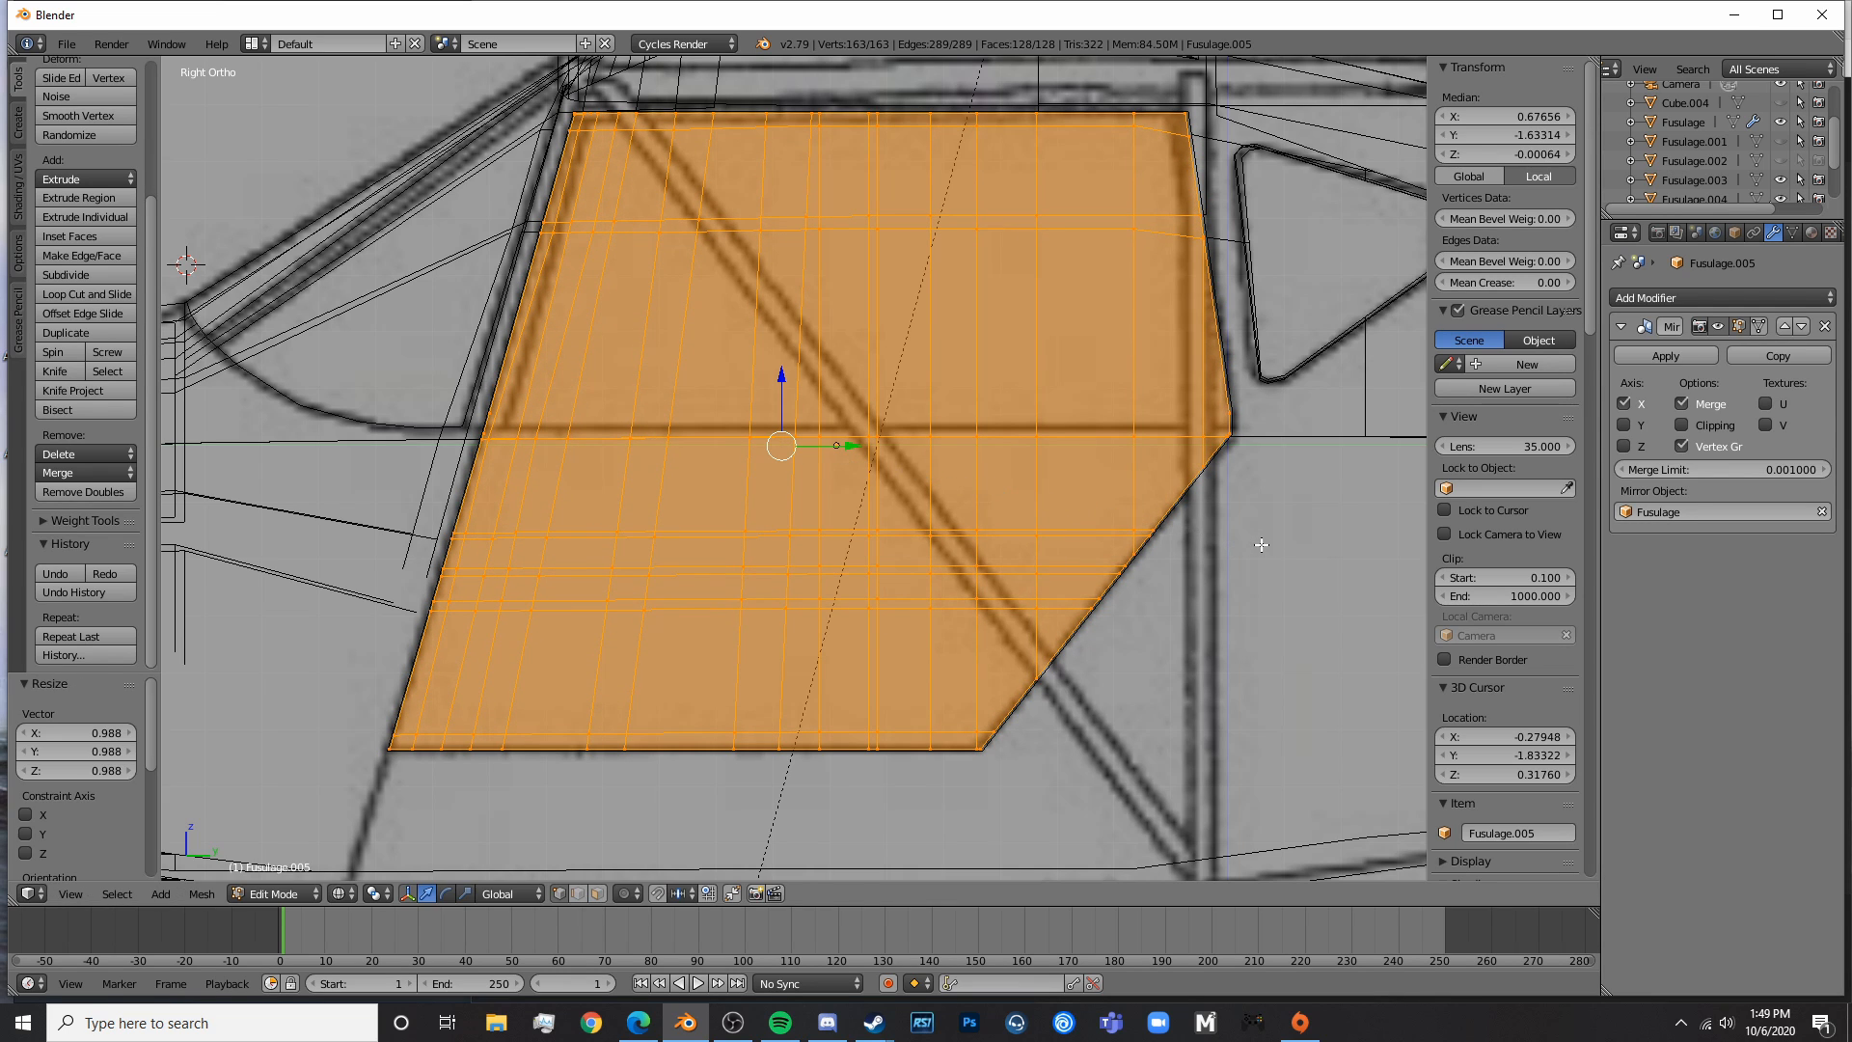
- Fine-tune the door pane by moving it 0.003 along Y, scaling it to 0.995 and moving it -0.002 along Y
{"action": "left_click_drag", "start_coordinate": [854, 440], "coordinate": [858, 441]}
{"action": "key", "text": "s"}
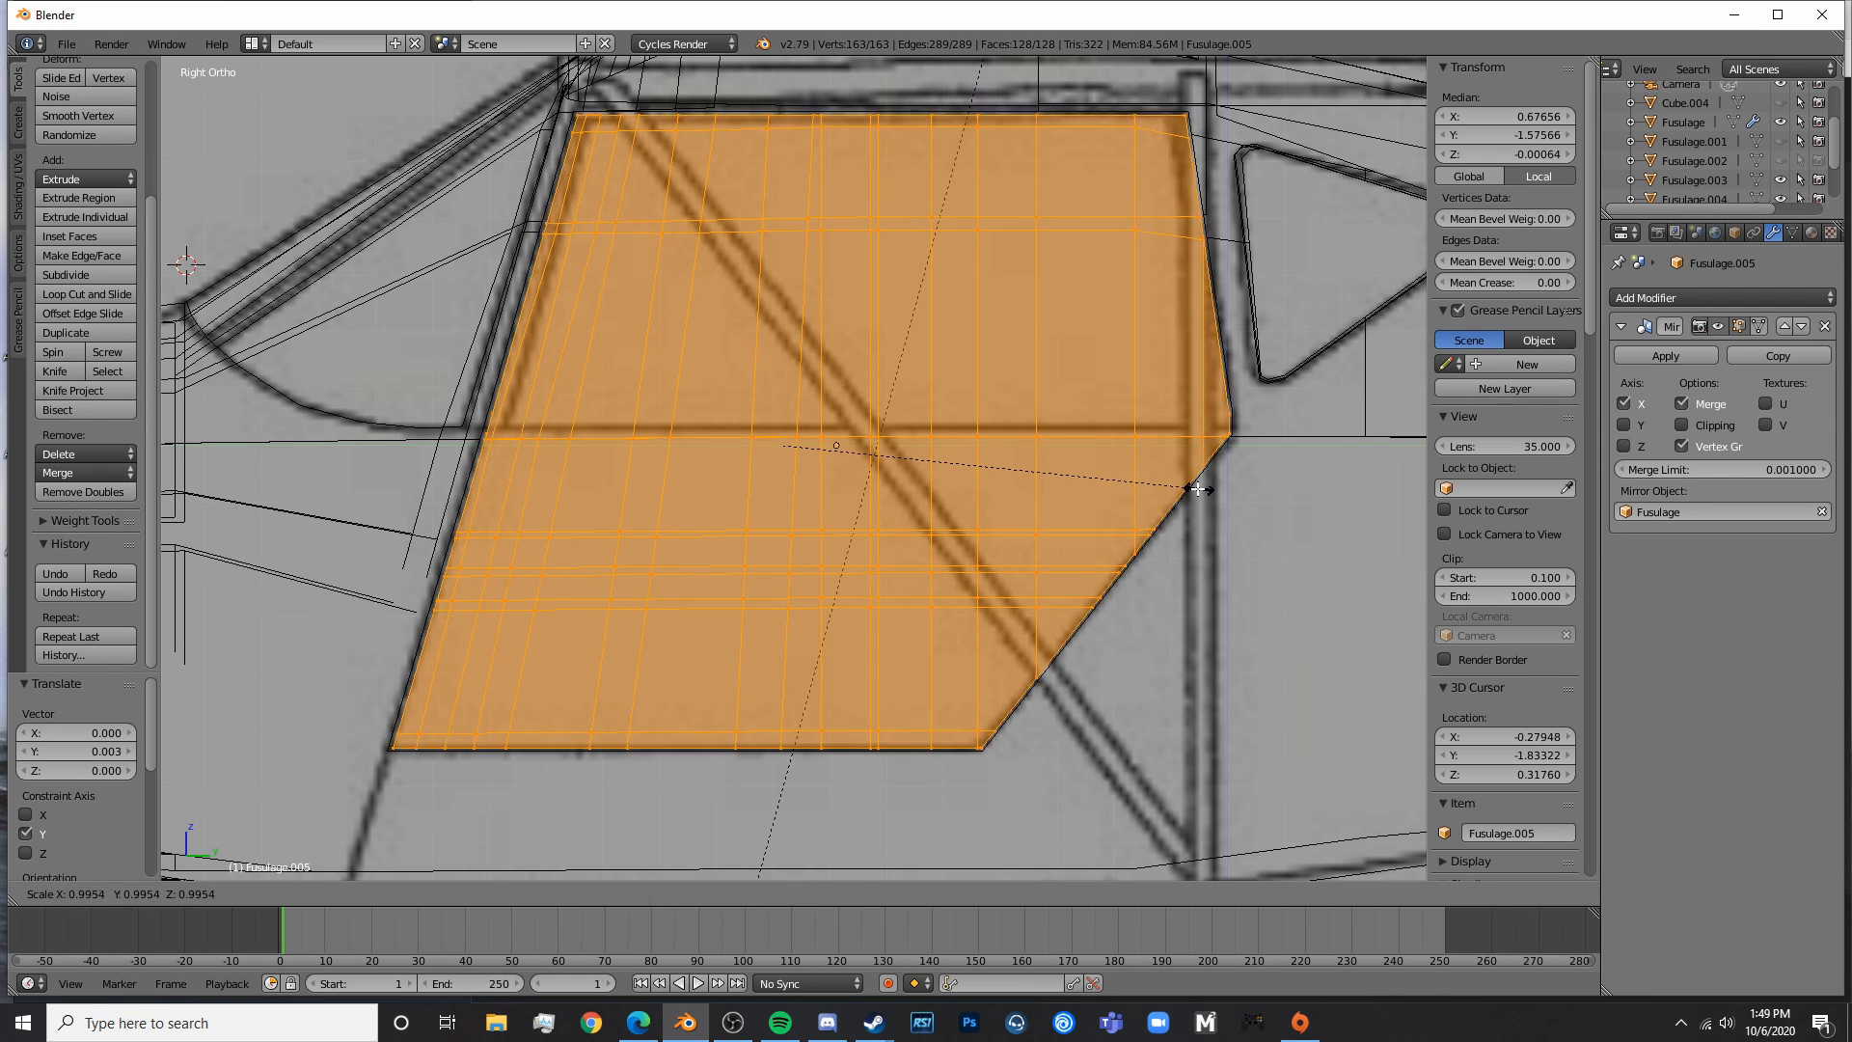
{"action": "left_click", "coordinate": [1199, 489]}
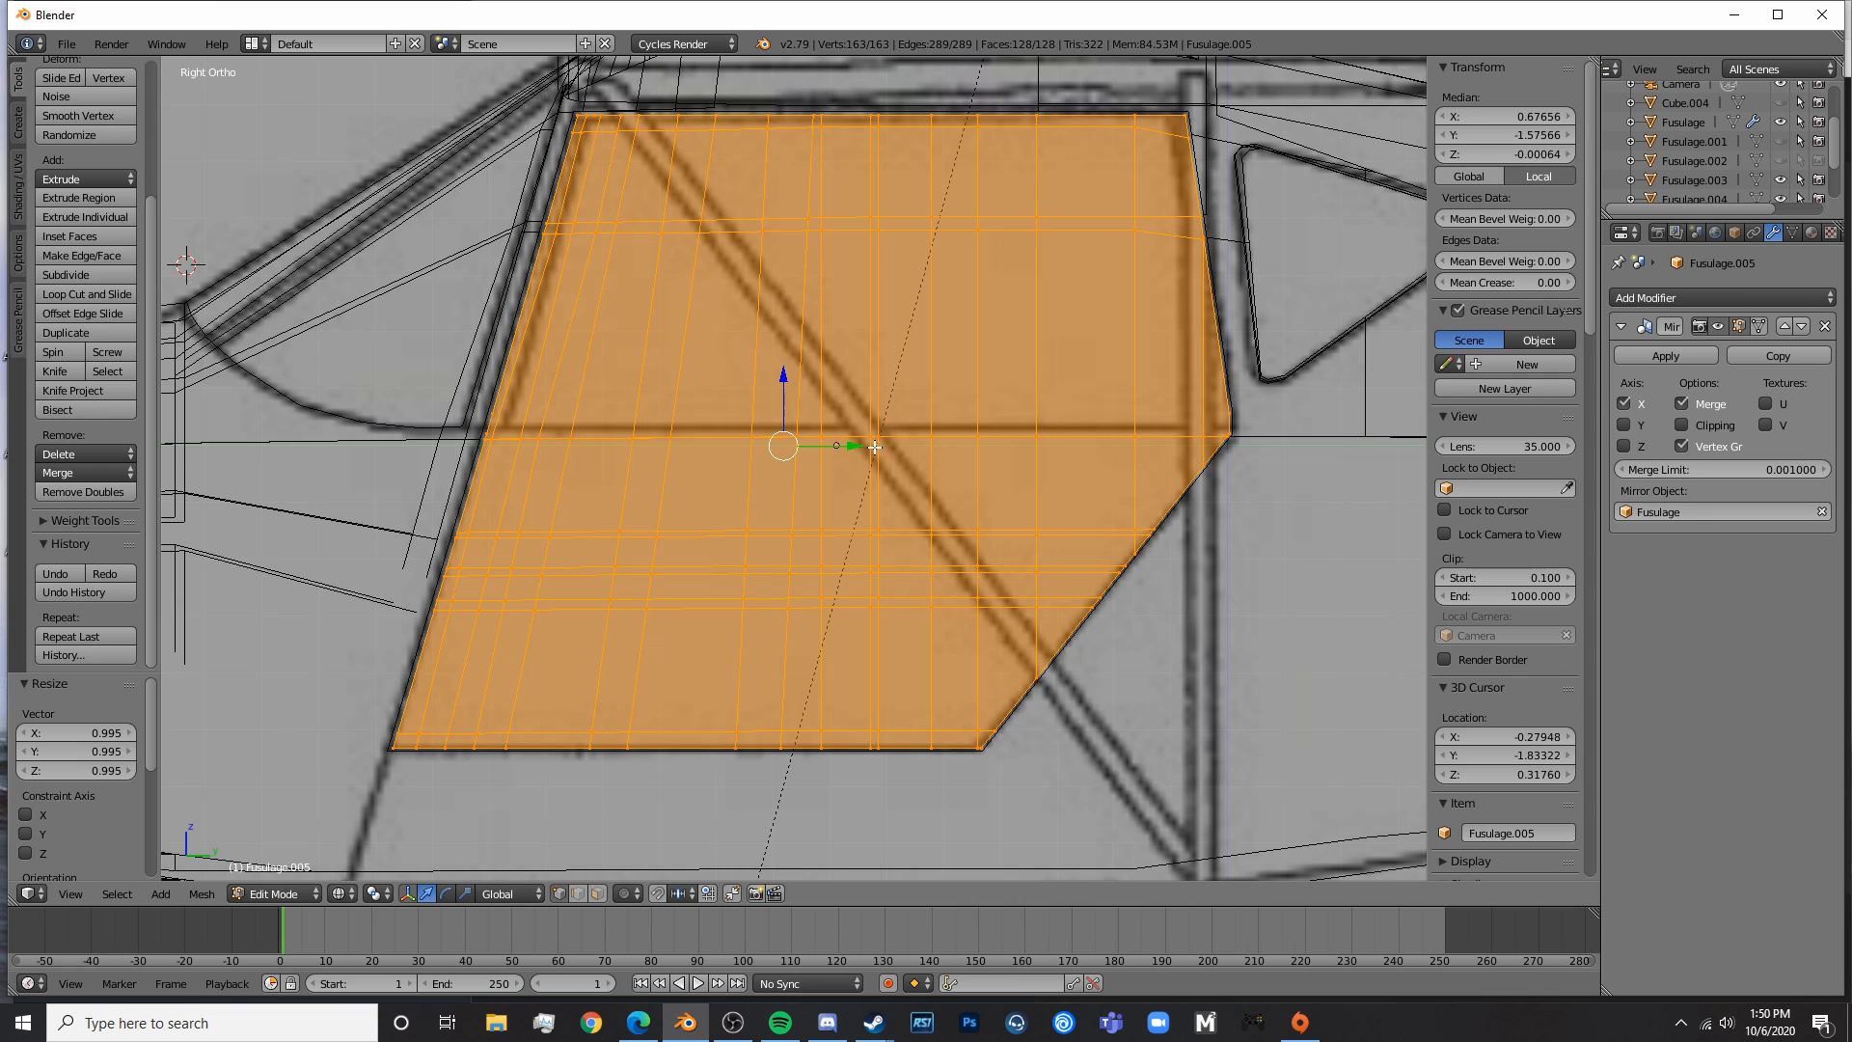
{"action": "mouse_move", "coordinate": [874, 447]}
{"action": "left_mouse_down"}
{"action": "mouse_move", "coordinate": [858, 447]}
{"action": "mouse_move", "coordinate": [874, 480]}
{"action": "left_mouse_up"}
{"action": "key", "text": "z"}
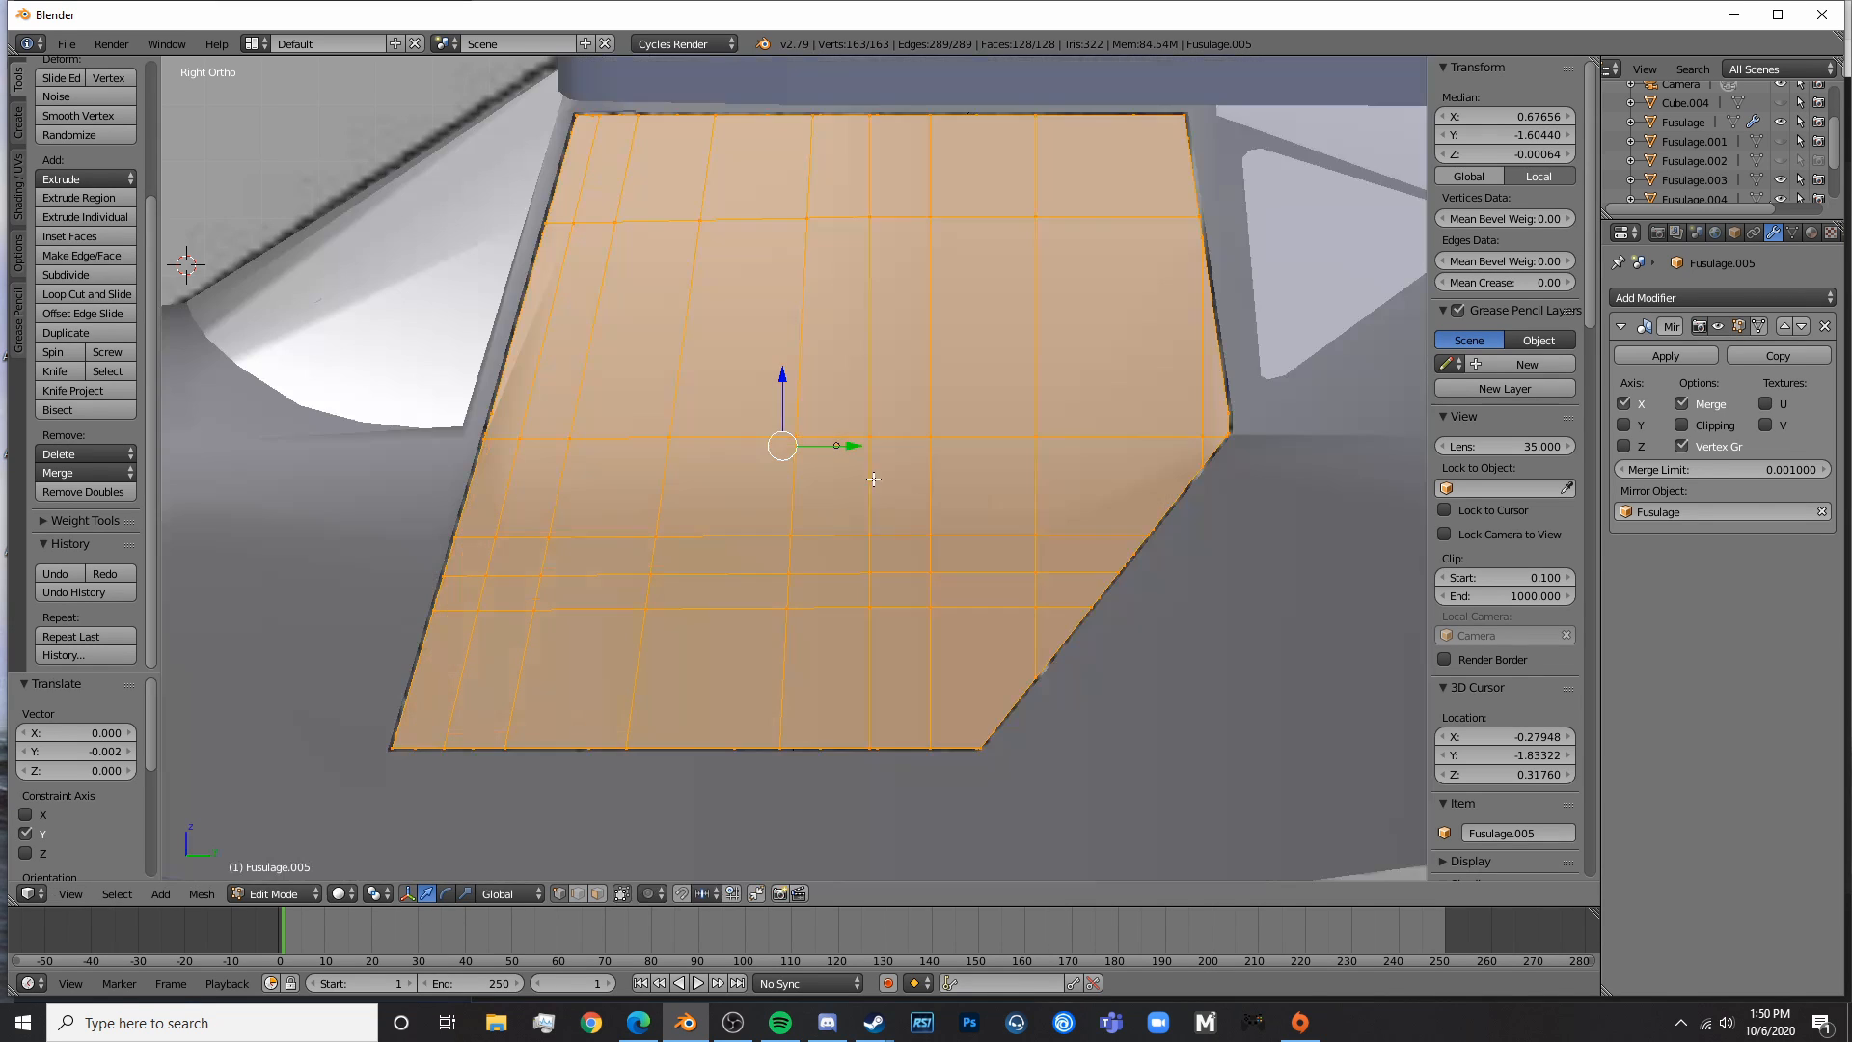
{"action": "key", "text": "Tab"}
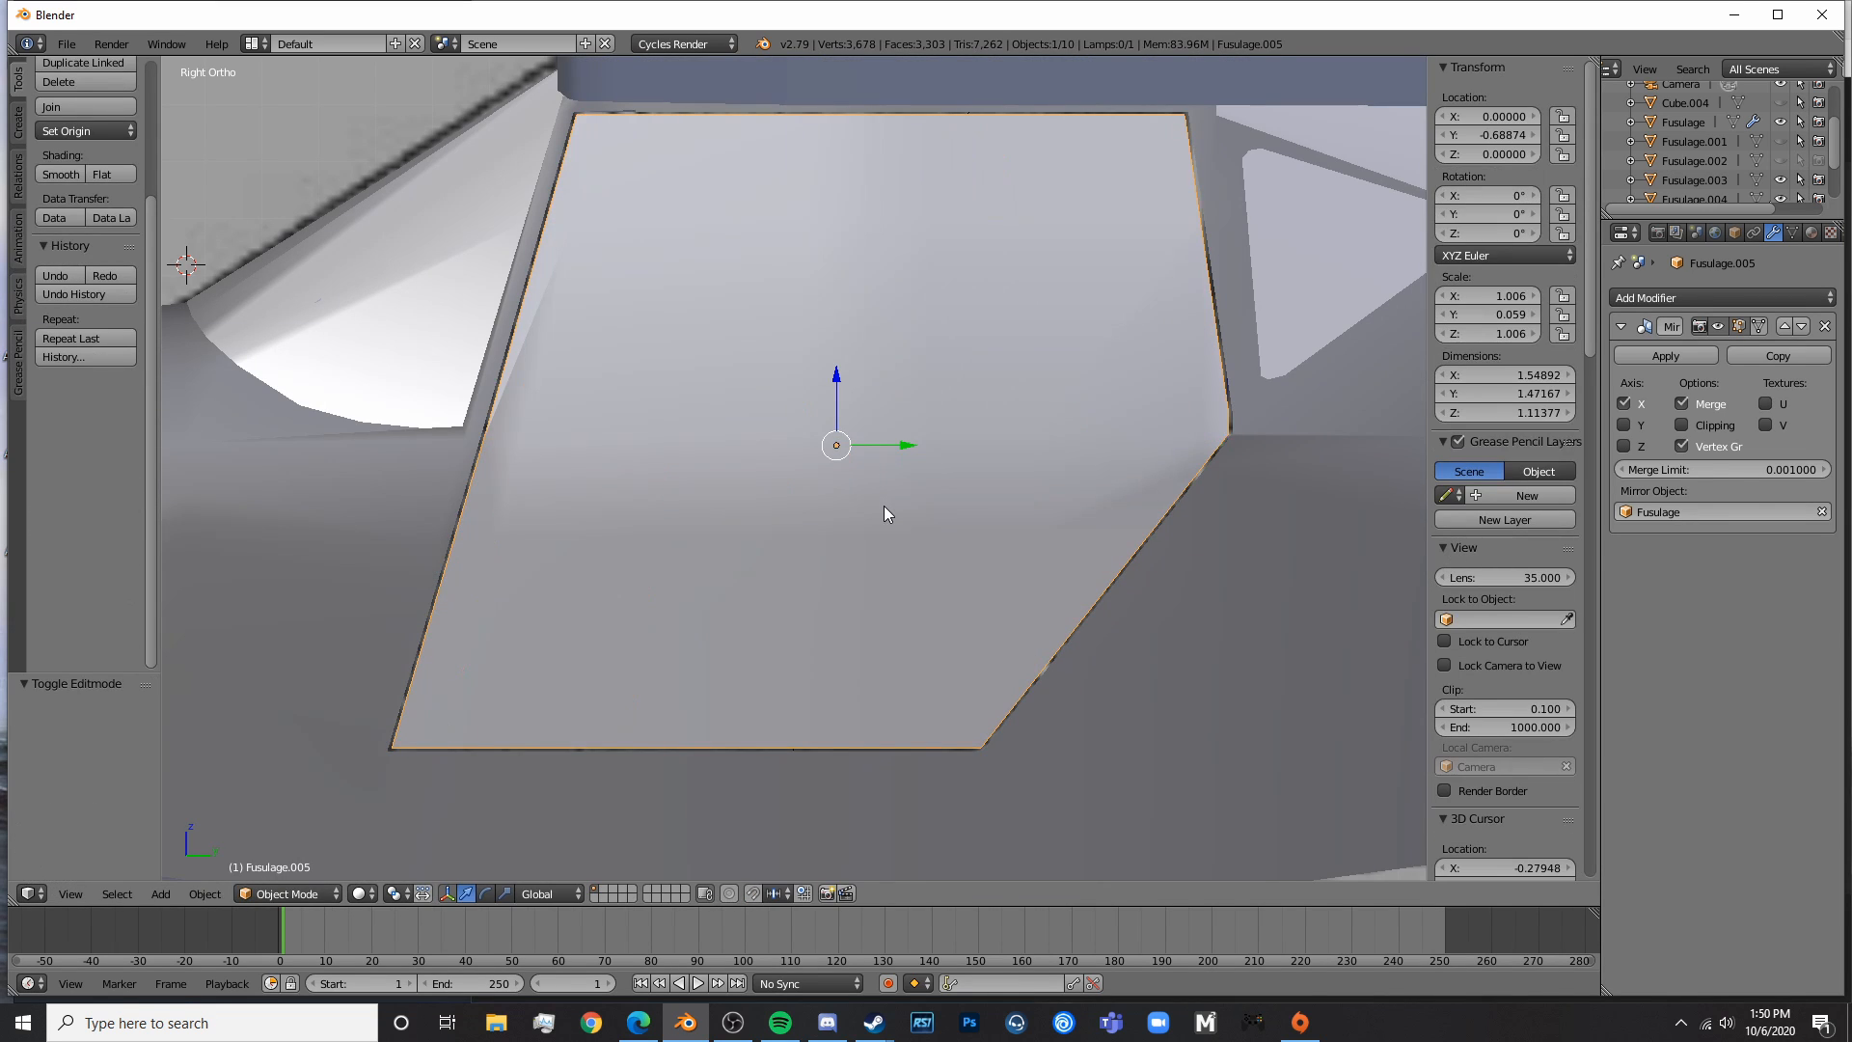
- Check the gap around the fitted door pane in rendered shading and view the whole aircraft
{"action": "key", "text": "shift+z"}
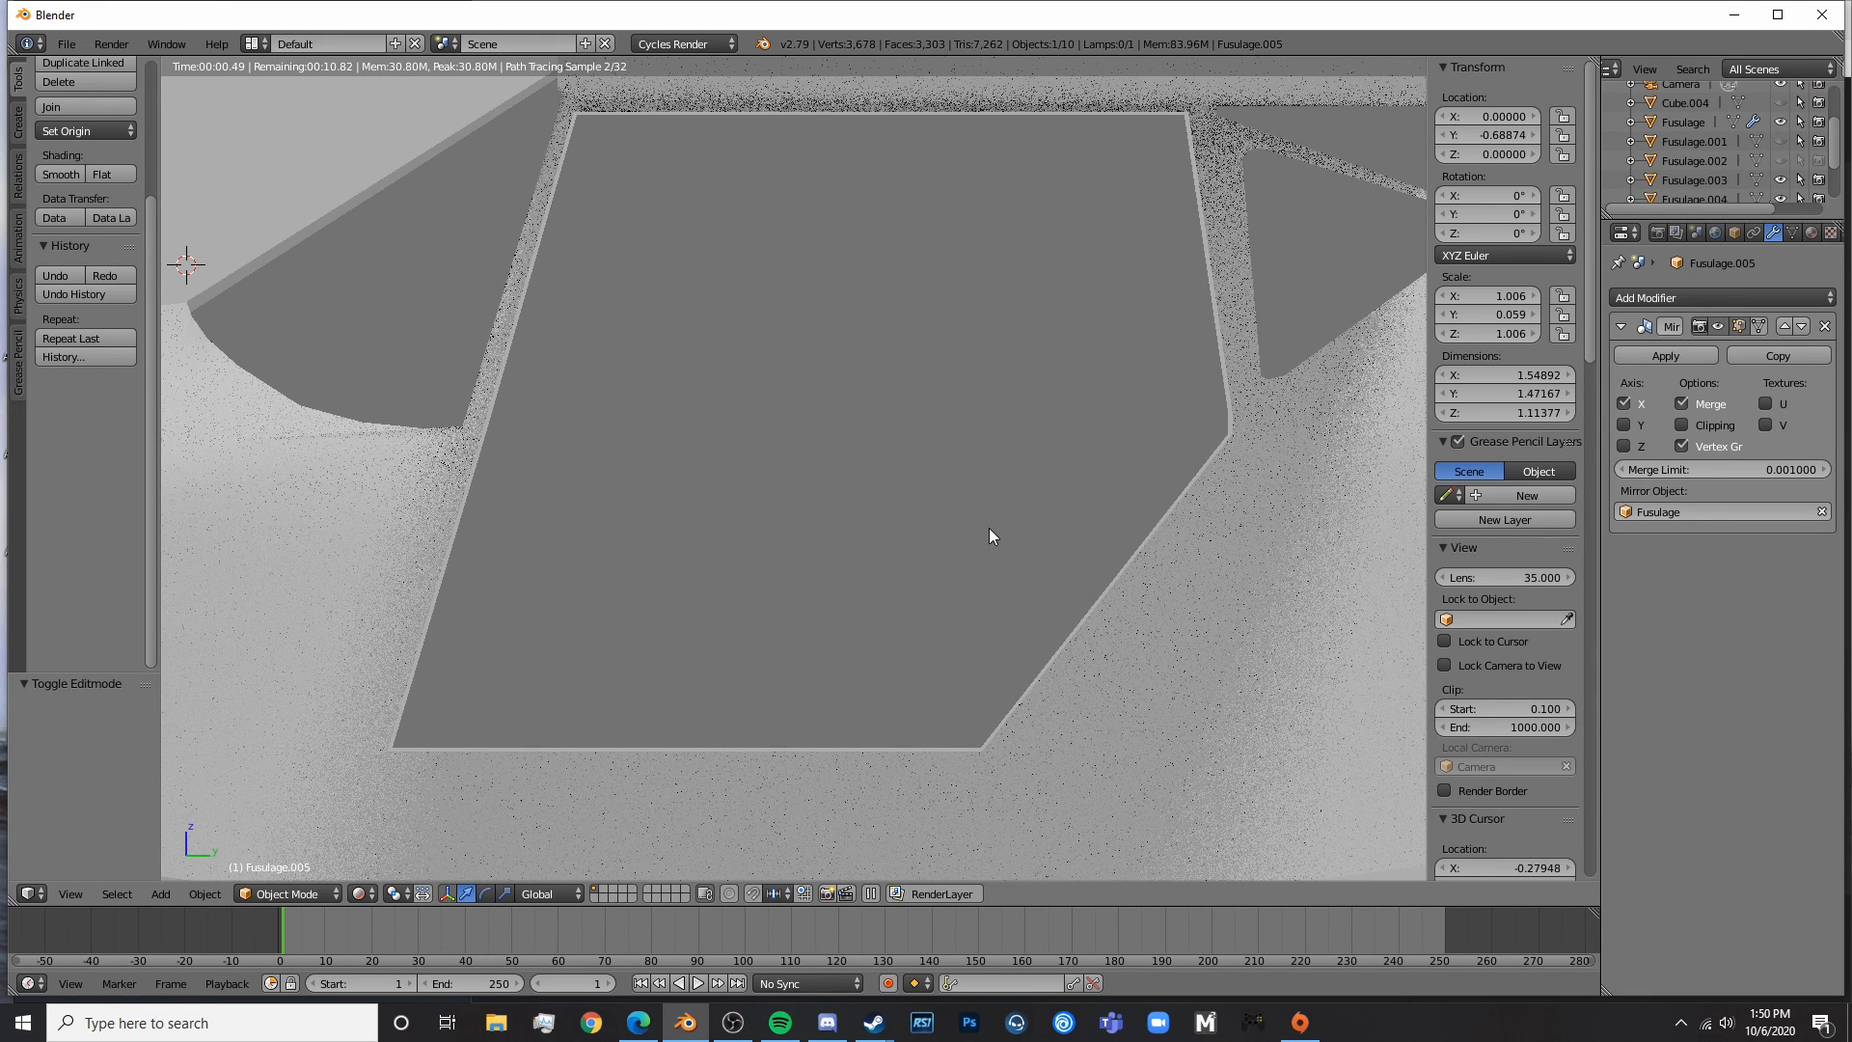
{"action": "key", "text": "shift+z"}
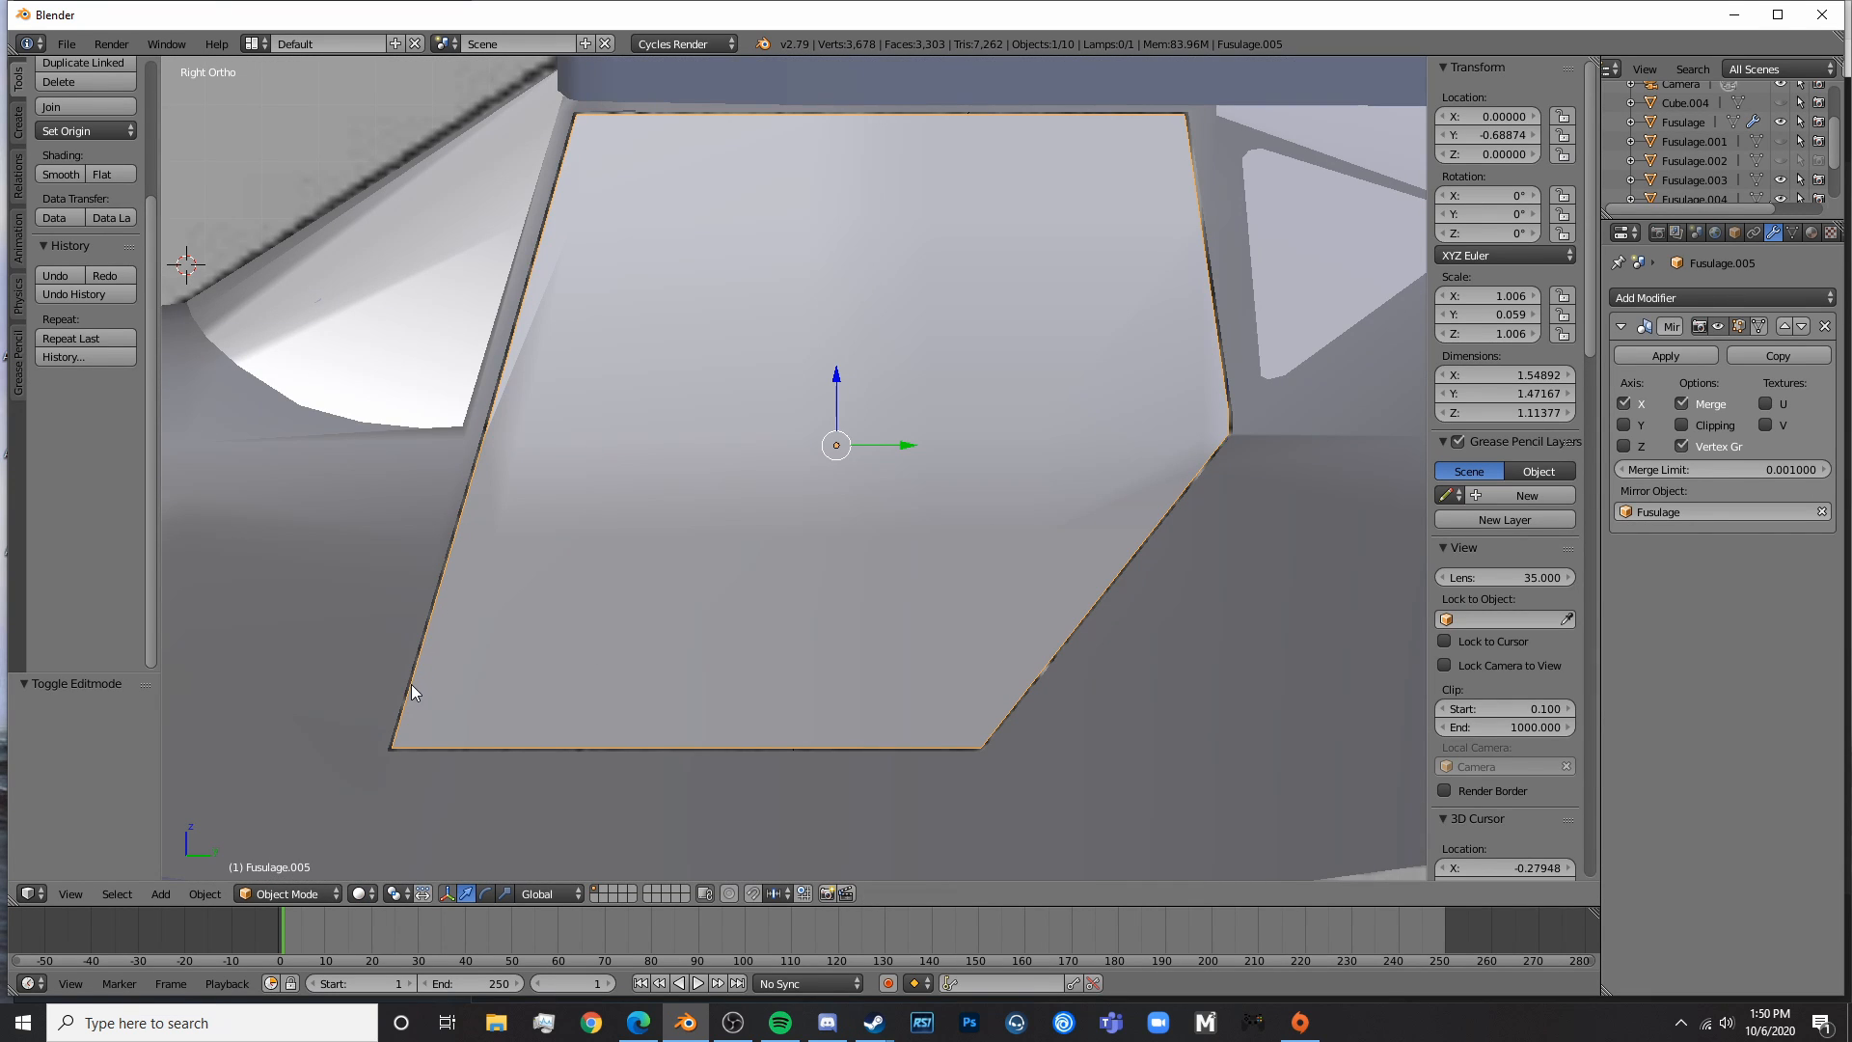
{"action": "scroll", "coordinate": [741, 338], "scroll_direction": "down", "scroll_amount": 6}
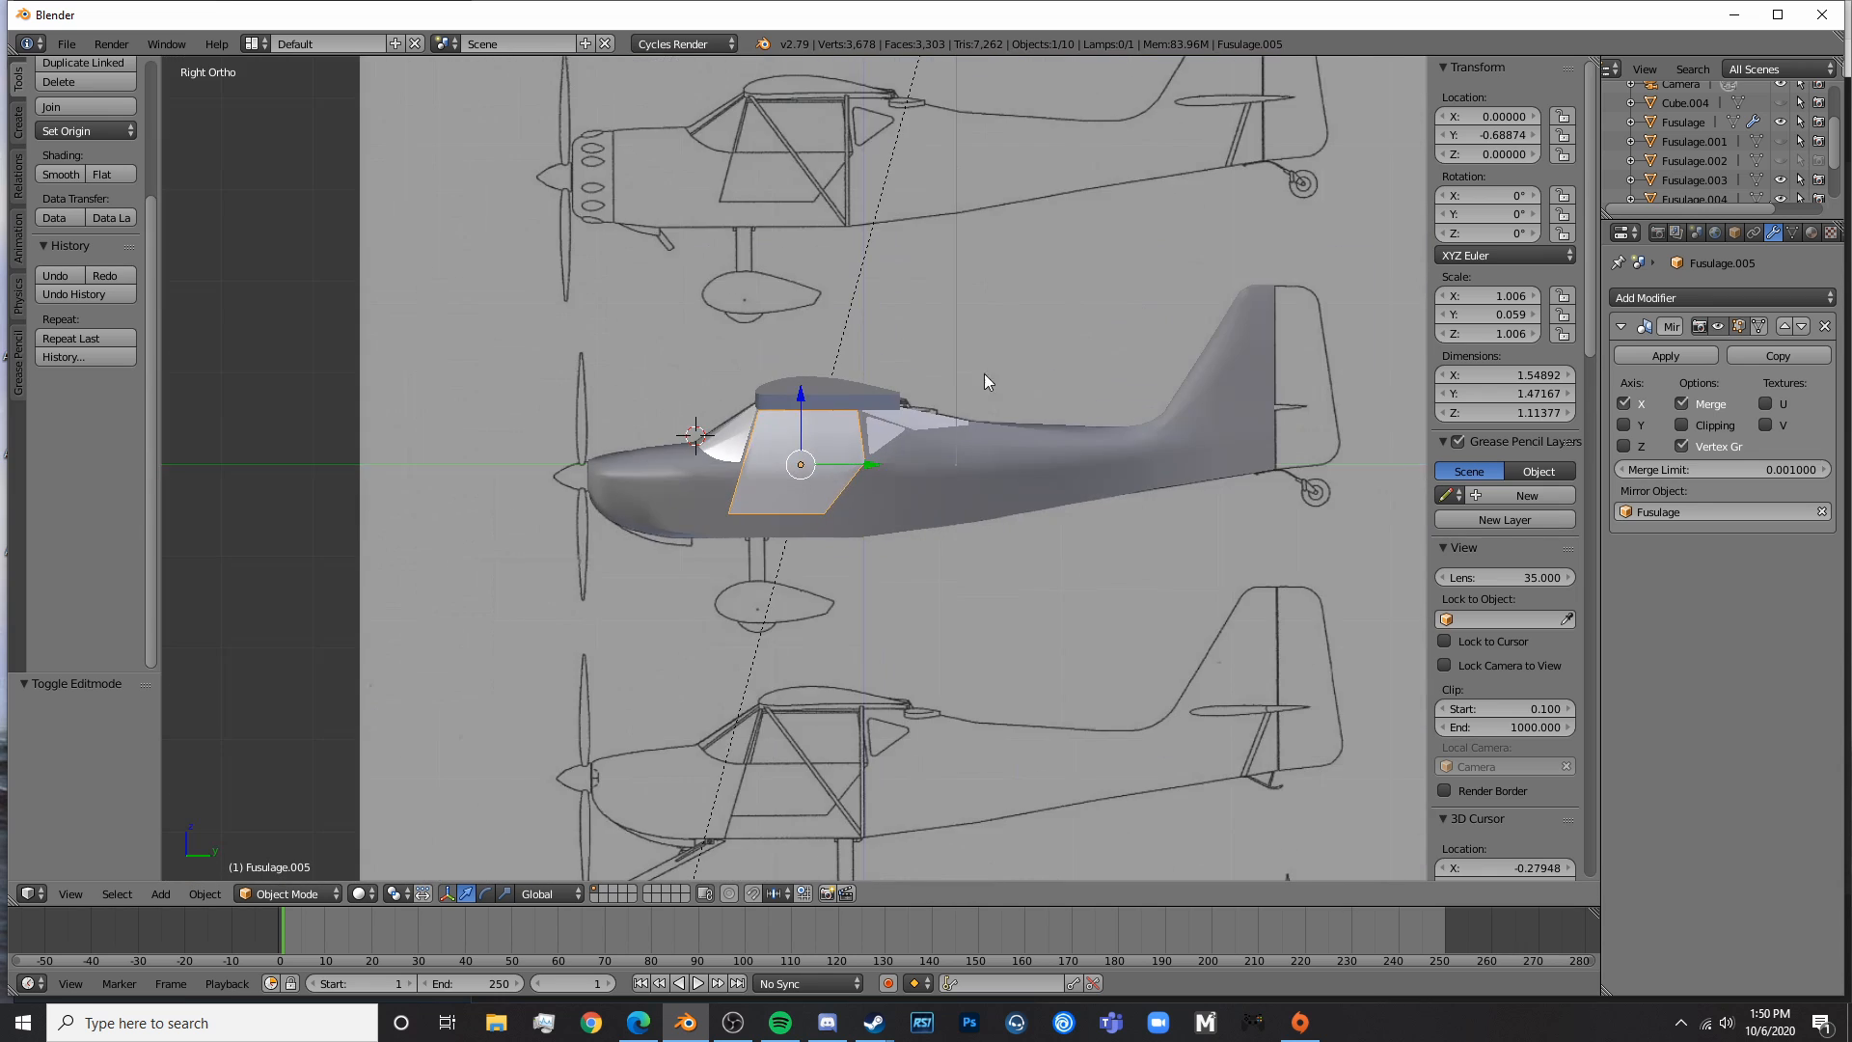
{"action": "middle_click_drag", "start_coordinate": [984, 386], "coordinate": [825, 431]}
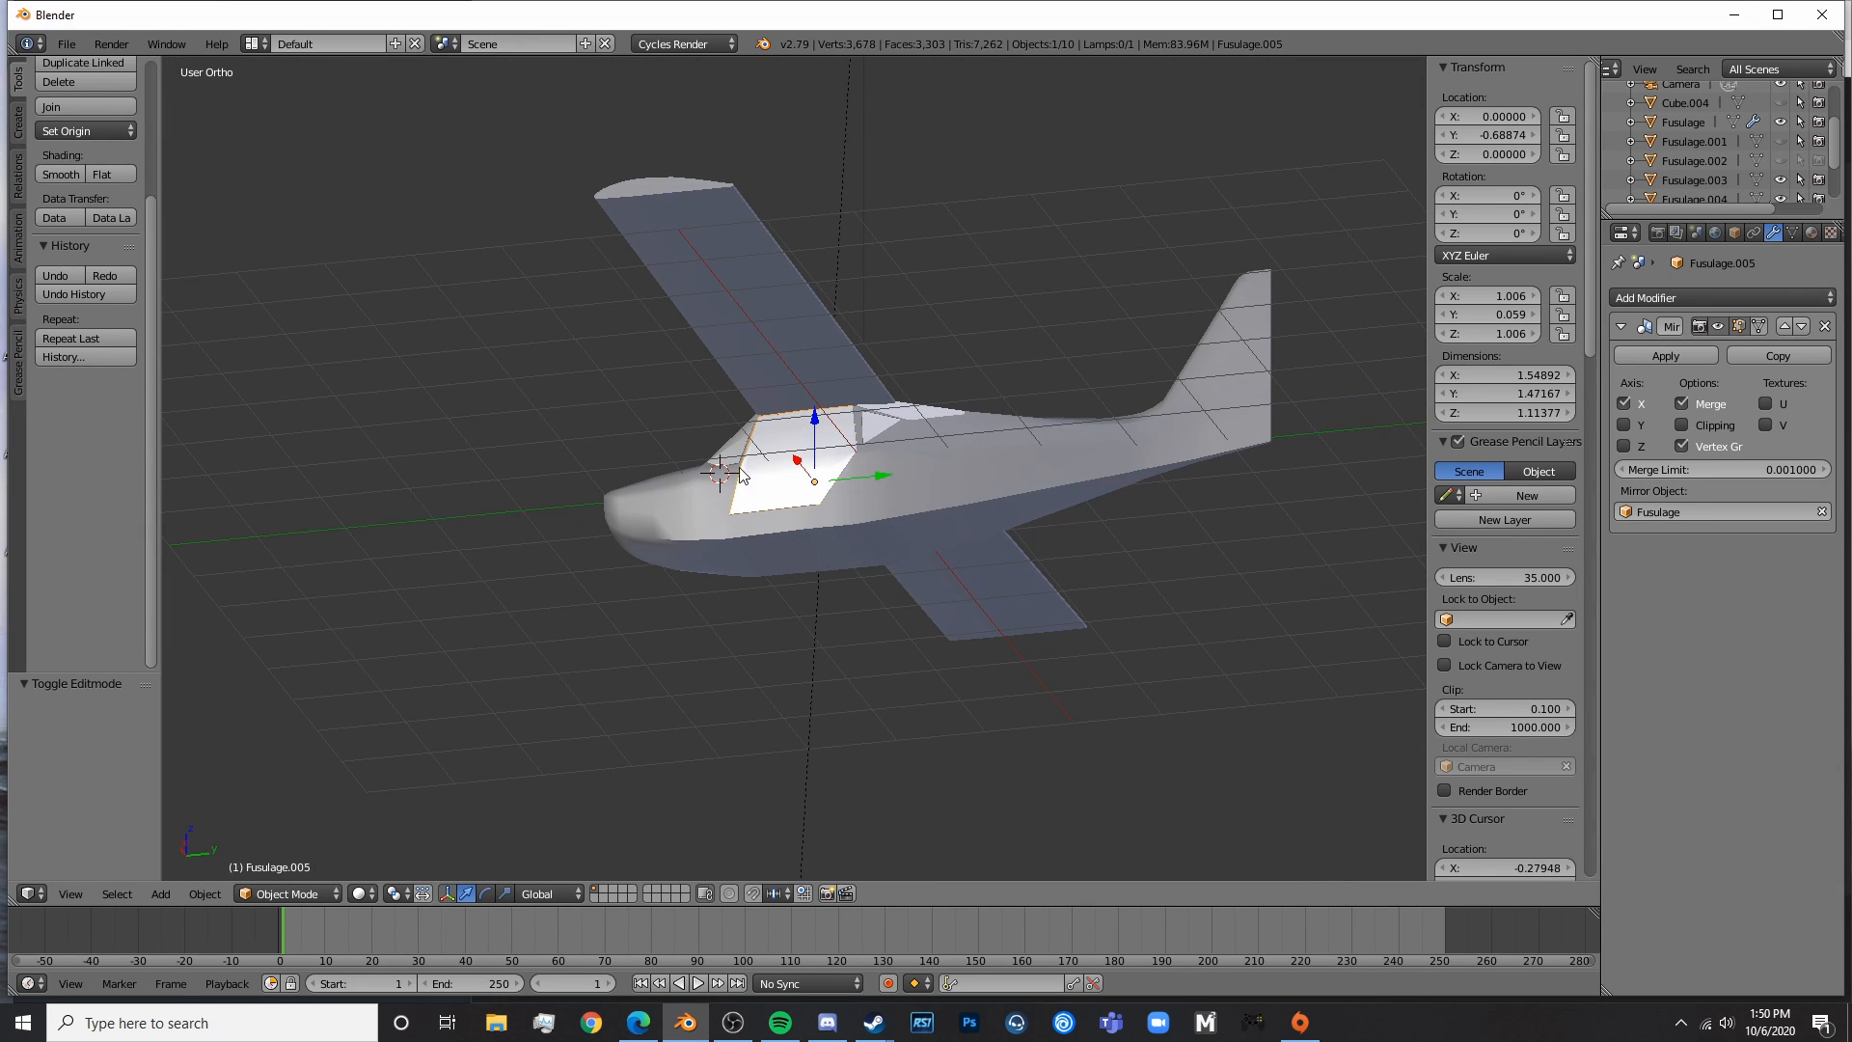
{"action": "mouse_move", "coordinate": [747, 307]}
{"action": "middle_mouse_down"}
{"action": "mouse_move", "coordinate": [644, 517]}
{"action": "mouse_move", "coordinate": [806, 570]}
{"action": "mouse_move", "coordinate": [900, 505]}
{"action": "mouse_move", "coordinate": [758, 396]}
{"action": "mouse_move", "coordinate": [761, 523]}
{"action": "mouse_move", "coordinate": [785, 522]}
{"action": "mouse_move", "coordinate": [611, 480]}
{"action": "mouse_move", "coordinate": [979, 469]}
{"action": "mouse_move", "coordinate": [1186, 523]}
{"action": "mouse_move", "coordinate": [871, 551]}
{"action": "middle_mouse_up"}
- Examine the windshield and roof panes of Fusulage.003 and their surrounding frame in rendered and wireframe shading
{"action": "key", "text": "a"}
{"action": "right_click", "coordinate": [756, 390]}
{"action": "scroll", "coordinate": [762, 523], "scroll_direction": "up", "scroll_amount": 5}
{"action": "key", "text": "Tab"}
{"action": "key", "text": "Tab"}
{"action": "key", "text": "shift+z"}
{"action": "mouse_move", "coordinate": [648, 500]}
{"action": "middle_mouse_down"}
{"action": "mouse_move", "coordinate": [727, 397]}
{"action": "mouse_move", "coordinate": [810, 395]}
{"action": "middle_mouse_up"}
{"action": "scroll", "coordinate": [868, 400], "scroll_direction": "up", "scroll_amount": 5}
{"action": "middle_click_drag", "start_coordinate": [999, 338], "coordinate": [928, 467], "text": "shift"}
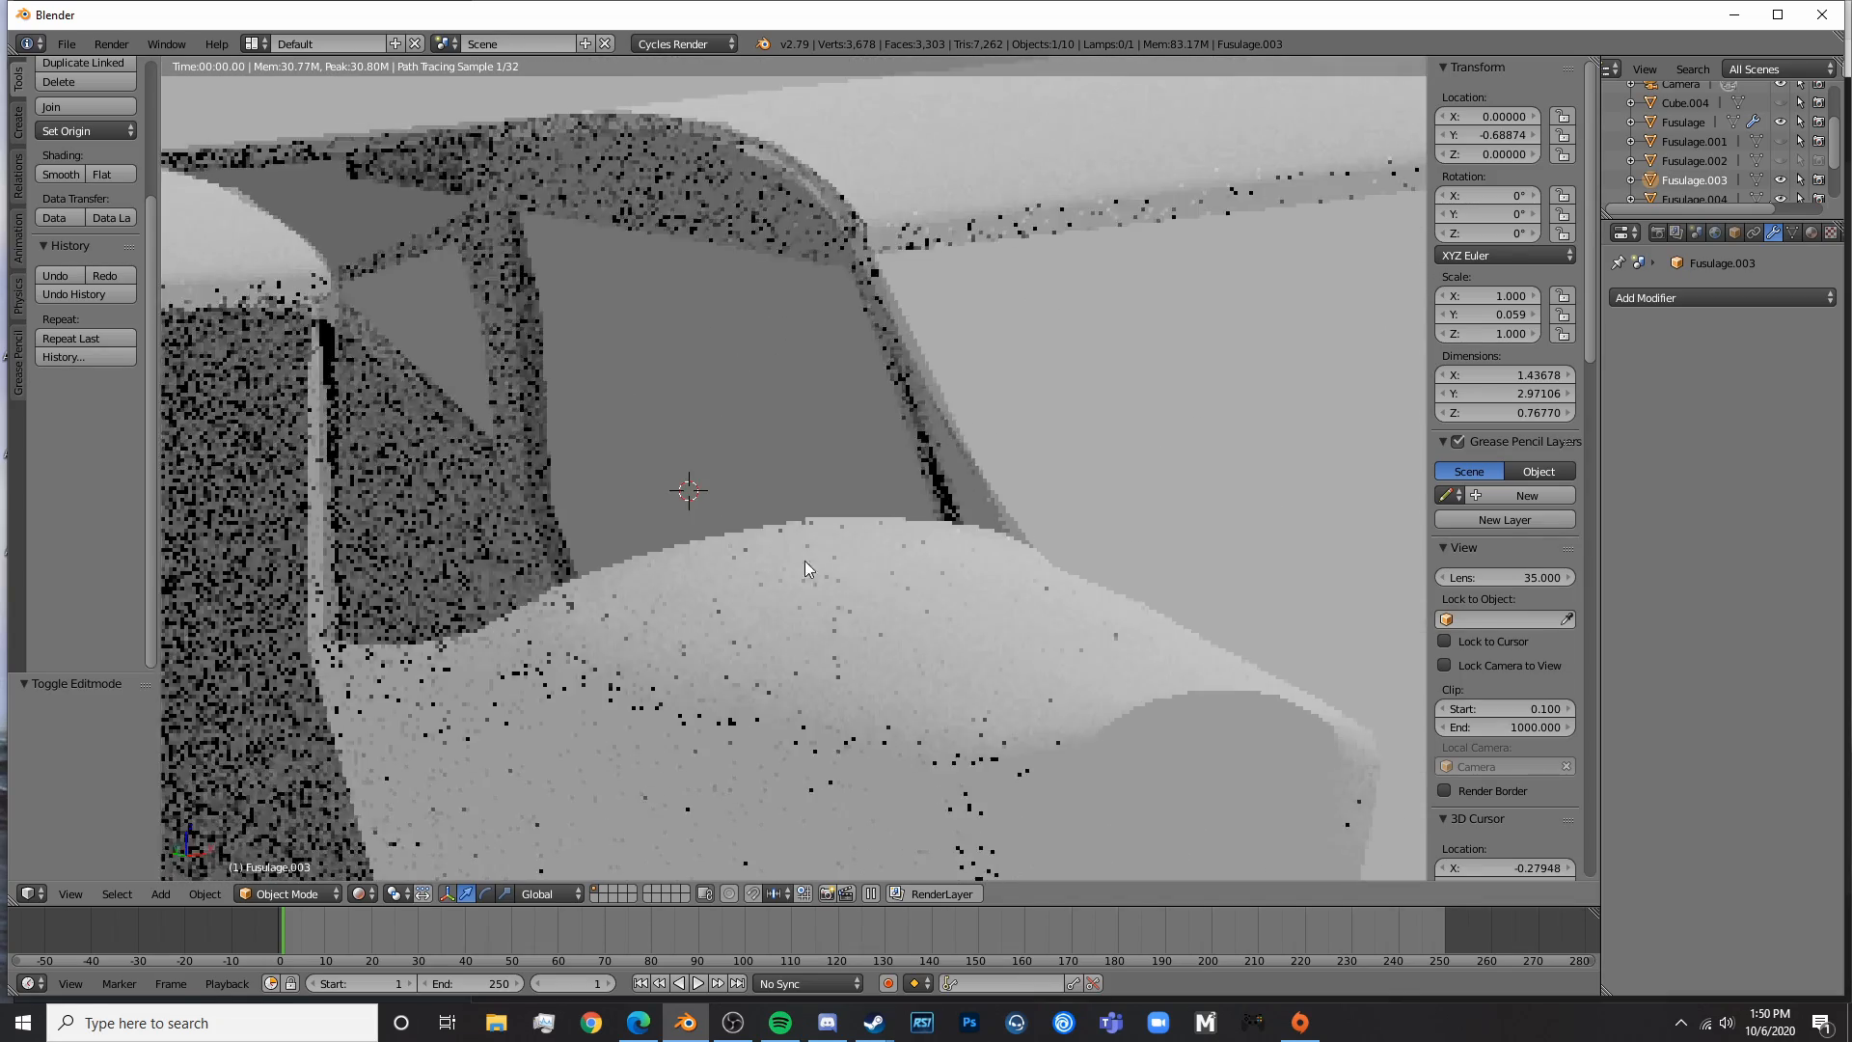
{"action": "middle_click_drag", "start_coordinate": [804, 560], "coordinate": [933, 575]}
{"action": "middle_click_drag", "start_coordinate": [1091, 488], "coordinate": [813, 409]}
{"action": "key", "text": "shift+z"}
{"action": "mouse_move", "coordinate": [781, 253]}
{"action": "middle_mouse_down", "text": "shift"}
{"action": "mouse_move", "coordinate": [871, 409]}
{"action": "mouse_move", "coordinate": [979, 406]}
{"action": "middle_mouse_up", "text": "shift"}
{"action": "scroll", "coordinate": [874, 410], "scroll_direction": "up", "scroll_amount": 3}
{"action": "key", "text": "Tab"}
{"action": "key", "text": "z"}
{"action": "key", "text": "z"}
{"action": "key", "text": "Tab"}
{"action": "key", "text": "shift+z"}
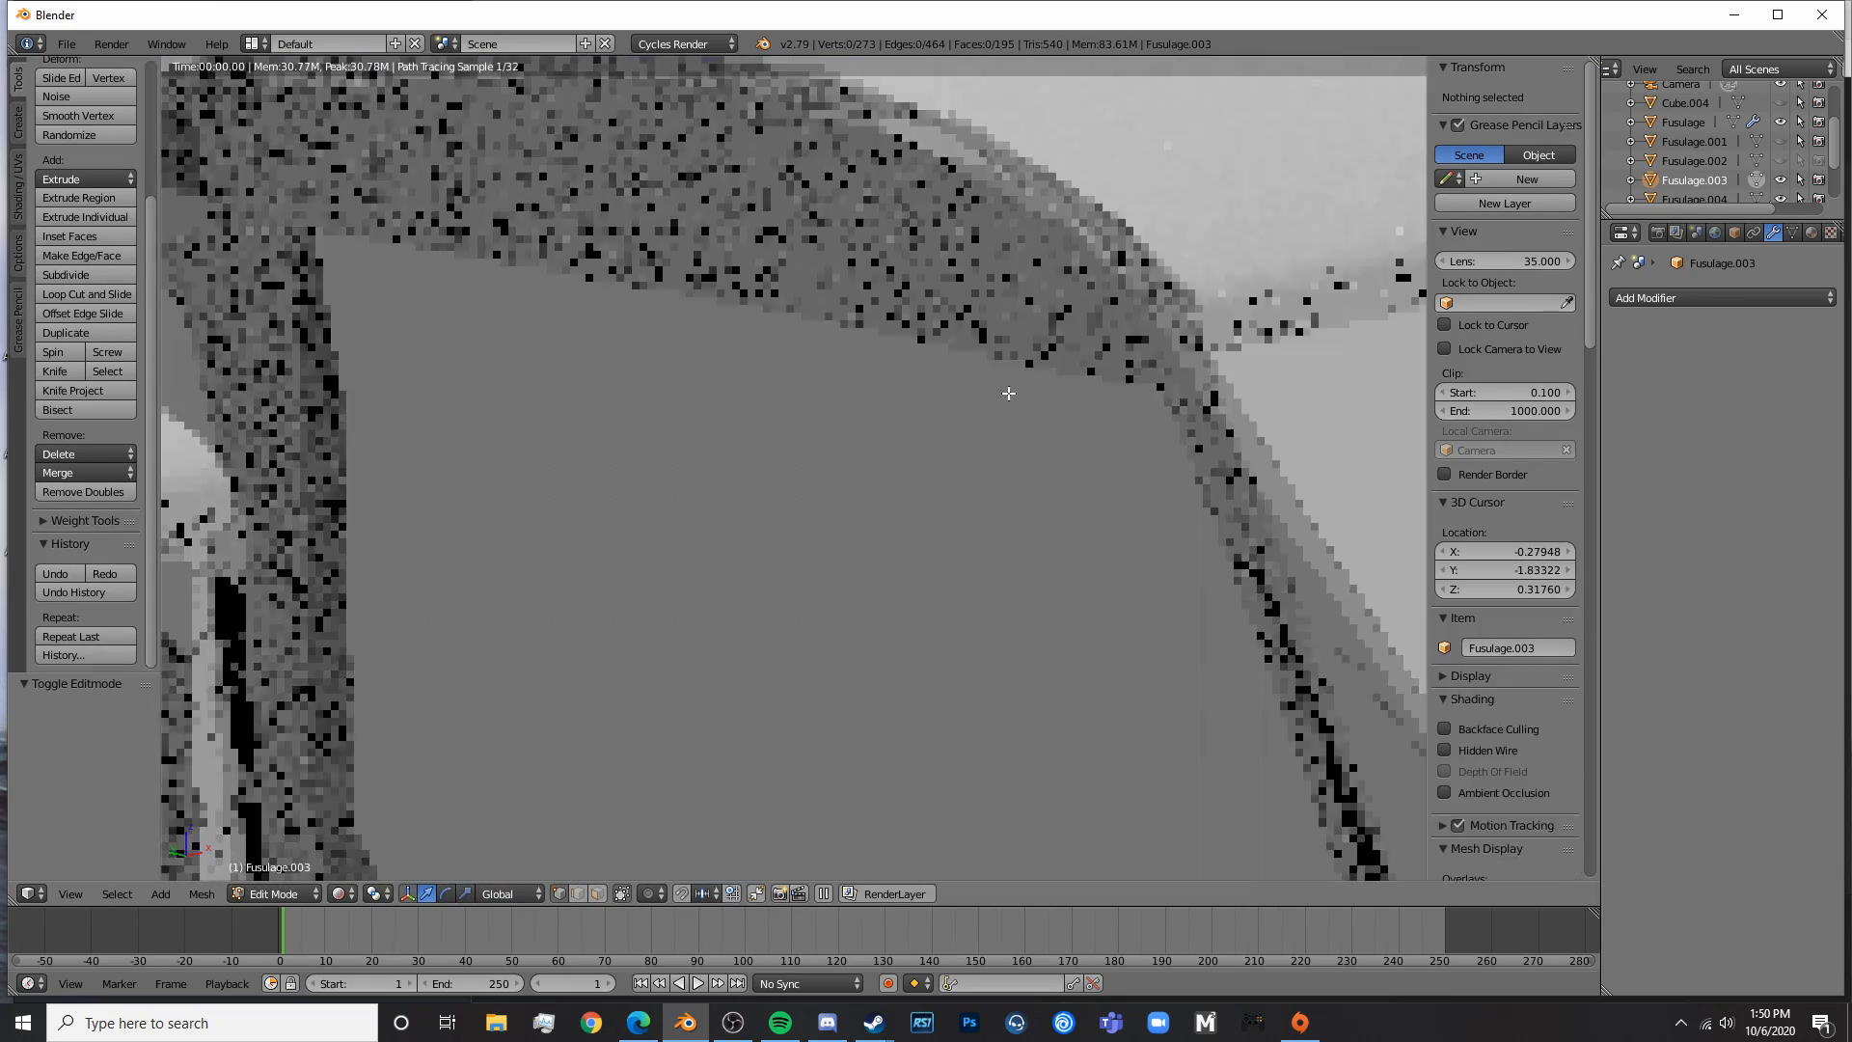
{"action": "key", "text": "shift+z"}
- Hide the wing to expose the canopy roof
{"action": "mouse_move", "coordinate": [1058, 258]}
{"action": "middle_mouse_down"}
{"action": "mouse_move", "coordinate": [1125, 368]}
{"action": "mouse_move", "coordinate": [1058, 430]}
{"action": "mouse_move", "coordinate": [1004, 442]}
{"action": "mouse_move", "coordinate": [812, 417]}
{"action": "mouse_move", "coordinate": [857, 426]}
{"action": "middle_mouse_up"}
{"action": "right_click", "coordinate": [811, 410]}
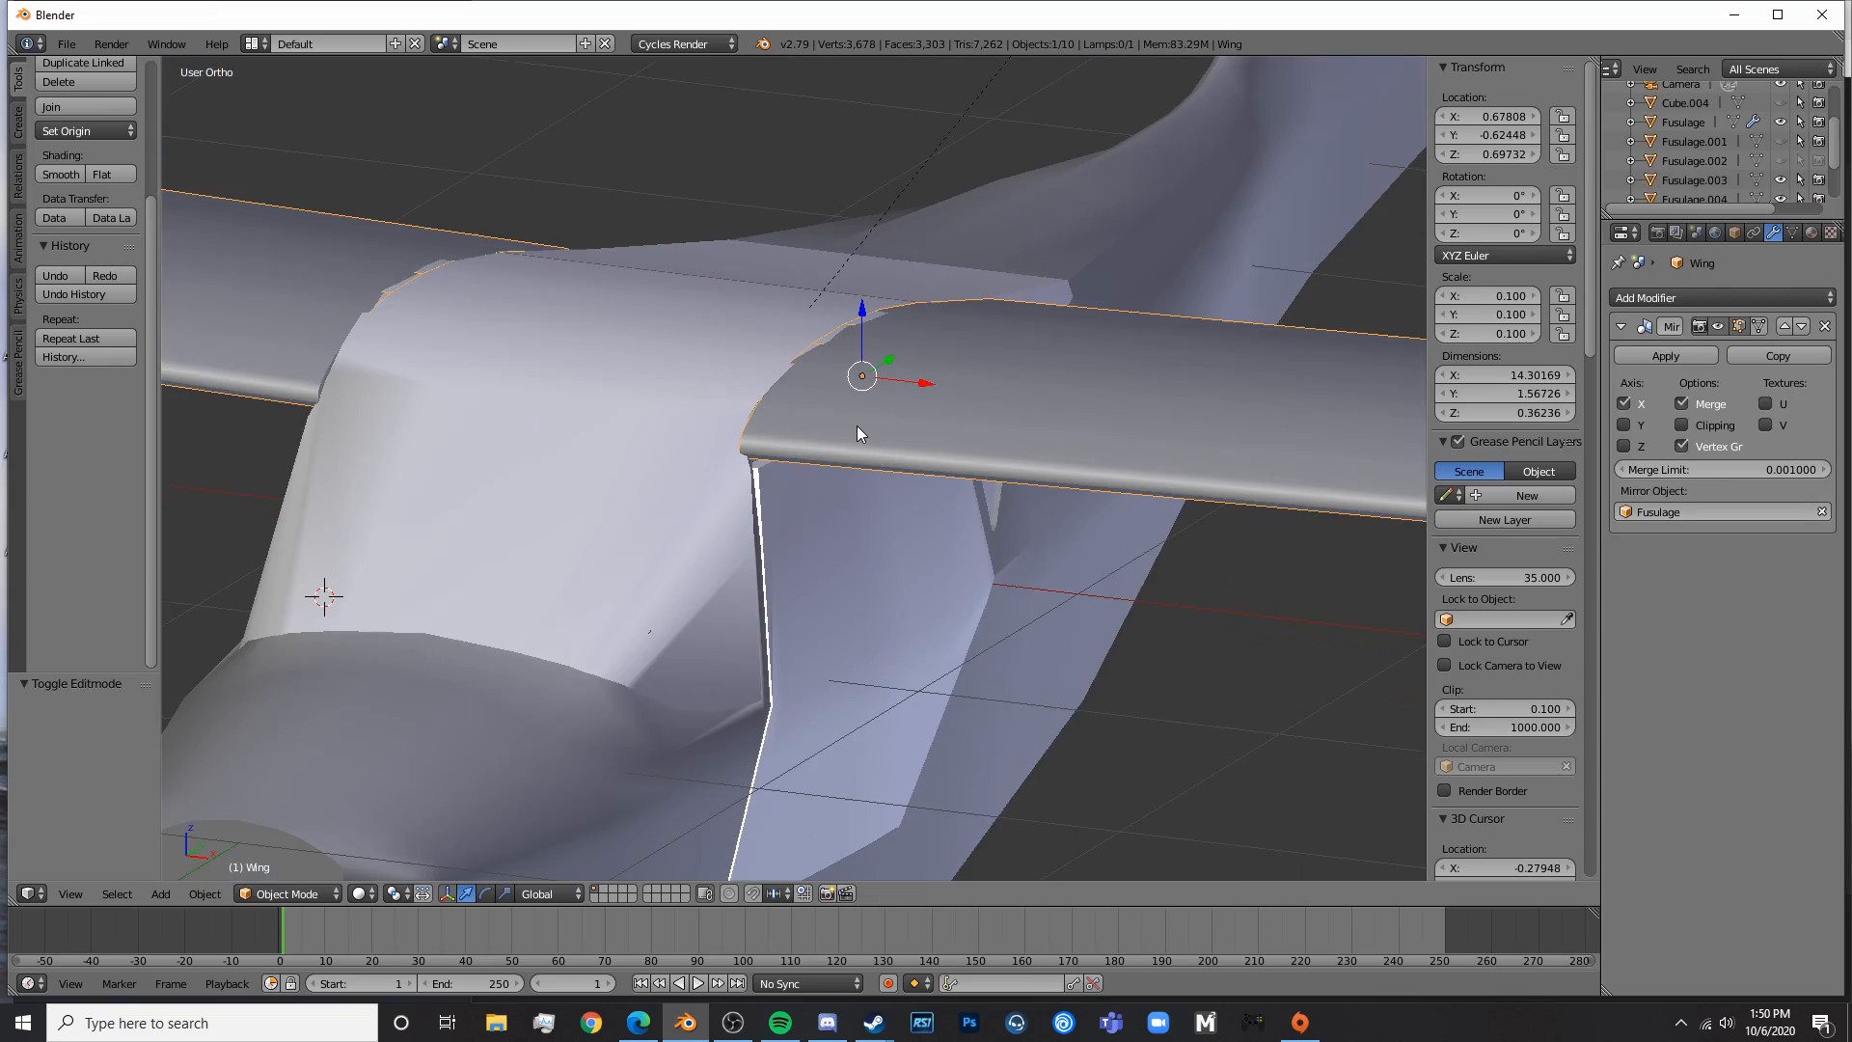
{"action": "key", "text": "h"}
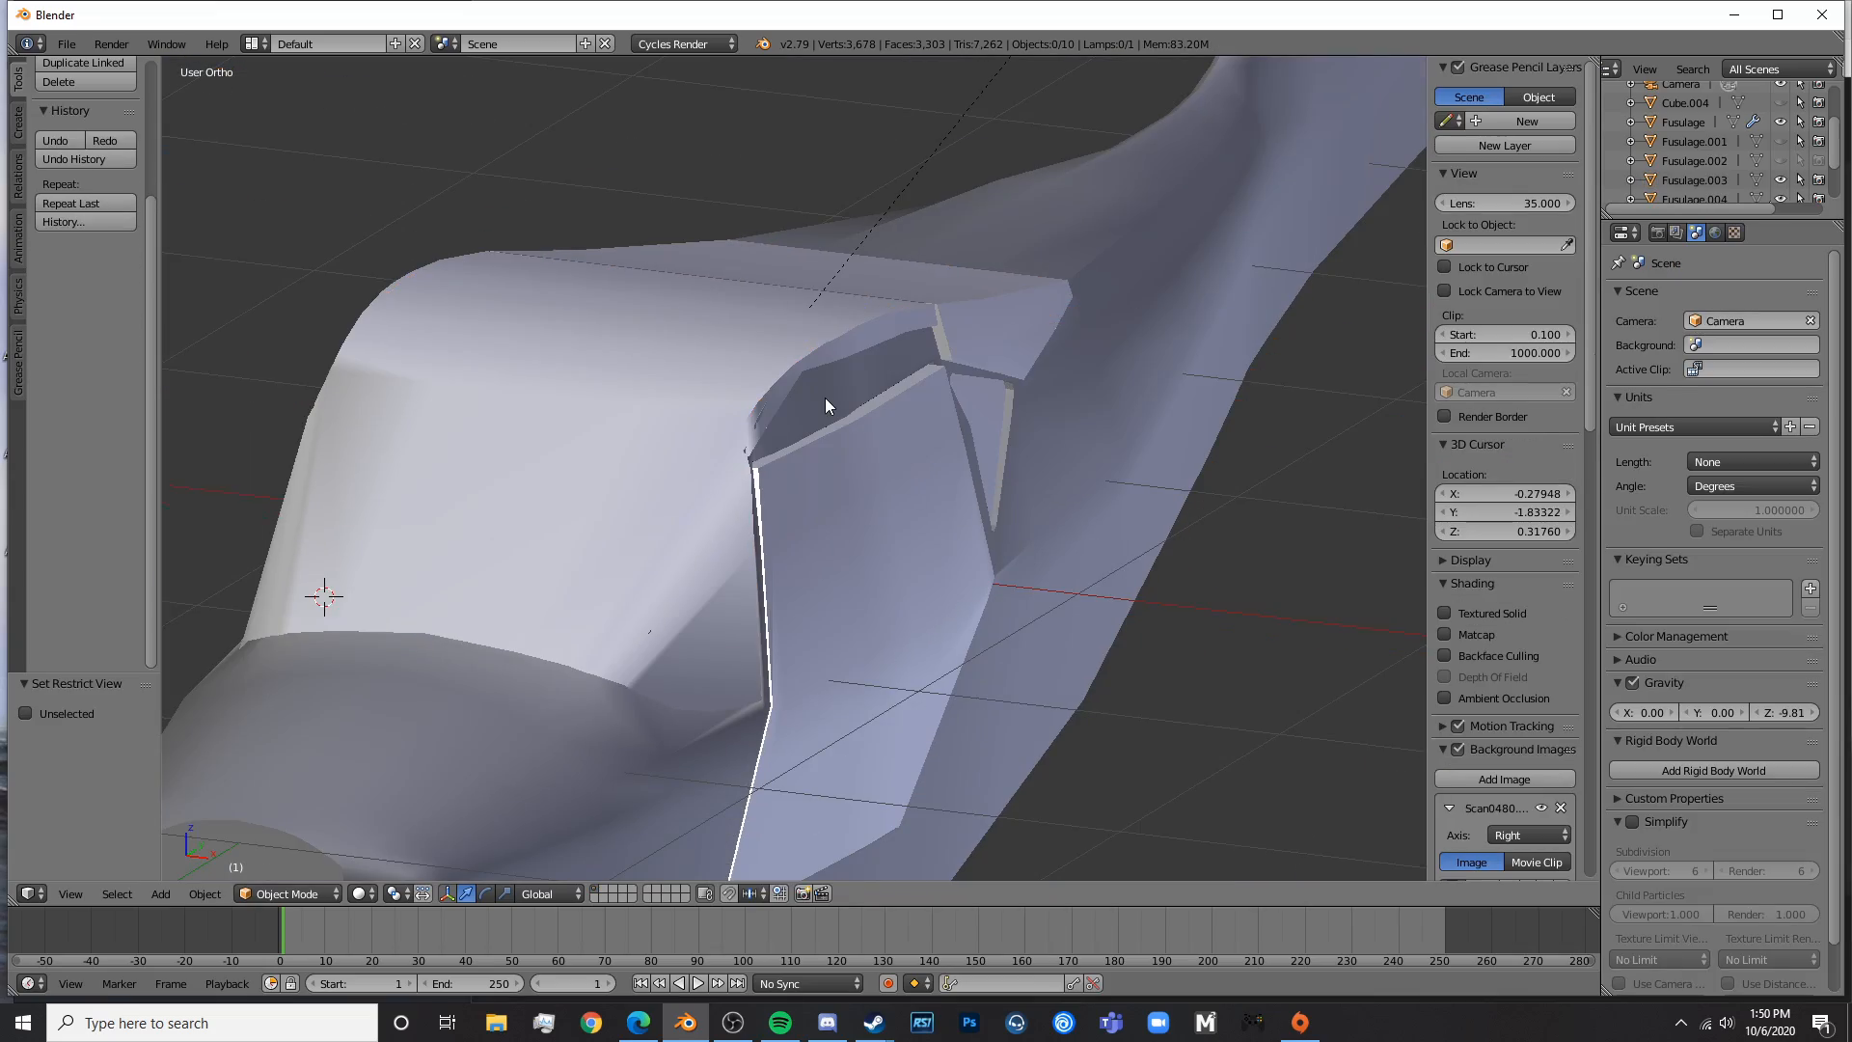
- Open the Fusulage.003 canopy mesh for editing and select the vertices along the roof pane's edge above the door
{"action": "right_click", "coordinate": [827, 406]}
{"action": "key", "text": "Tab"}
{"action": "middle_click_drag", "start_coordinate": [828, 413], "coordinate": [777, 360]}
{"action": "key", "text": "Tab"}
{"action": "right_click", "coordinate": [772, 357]}
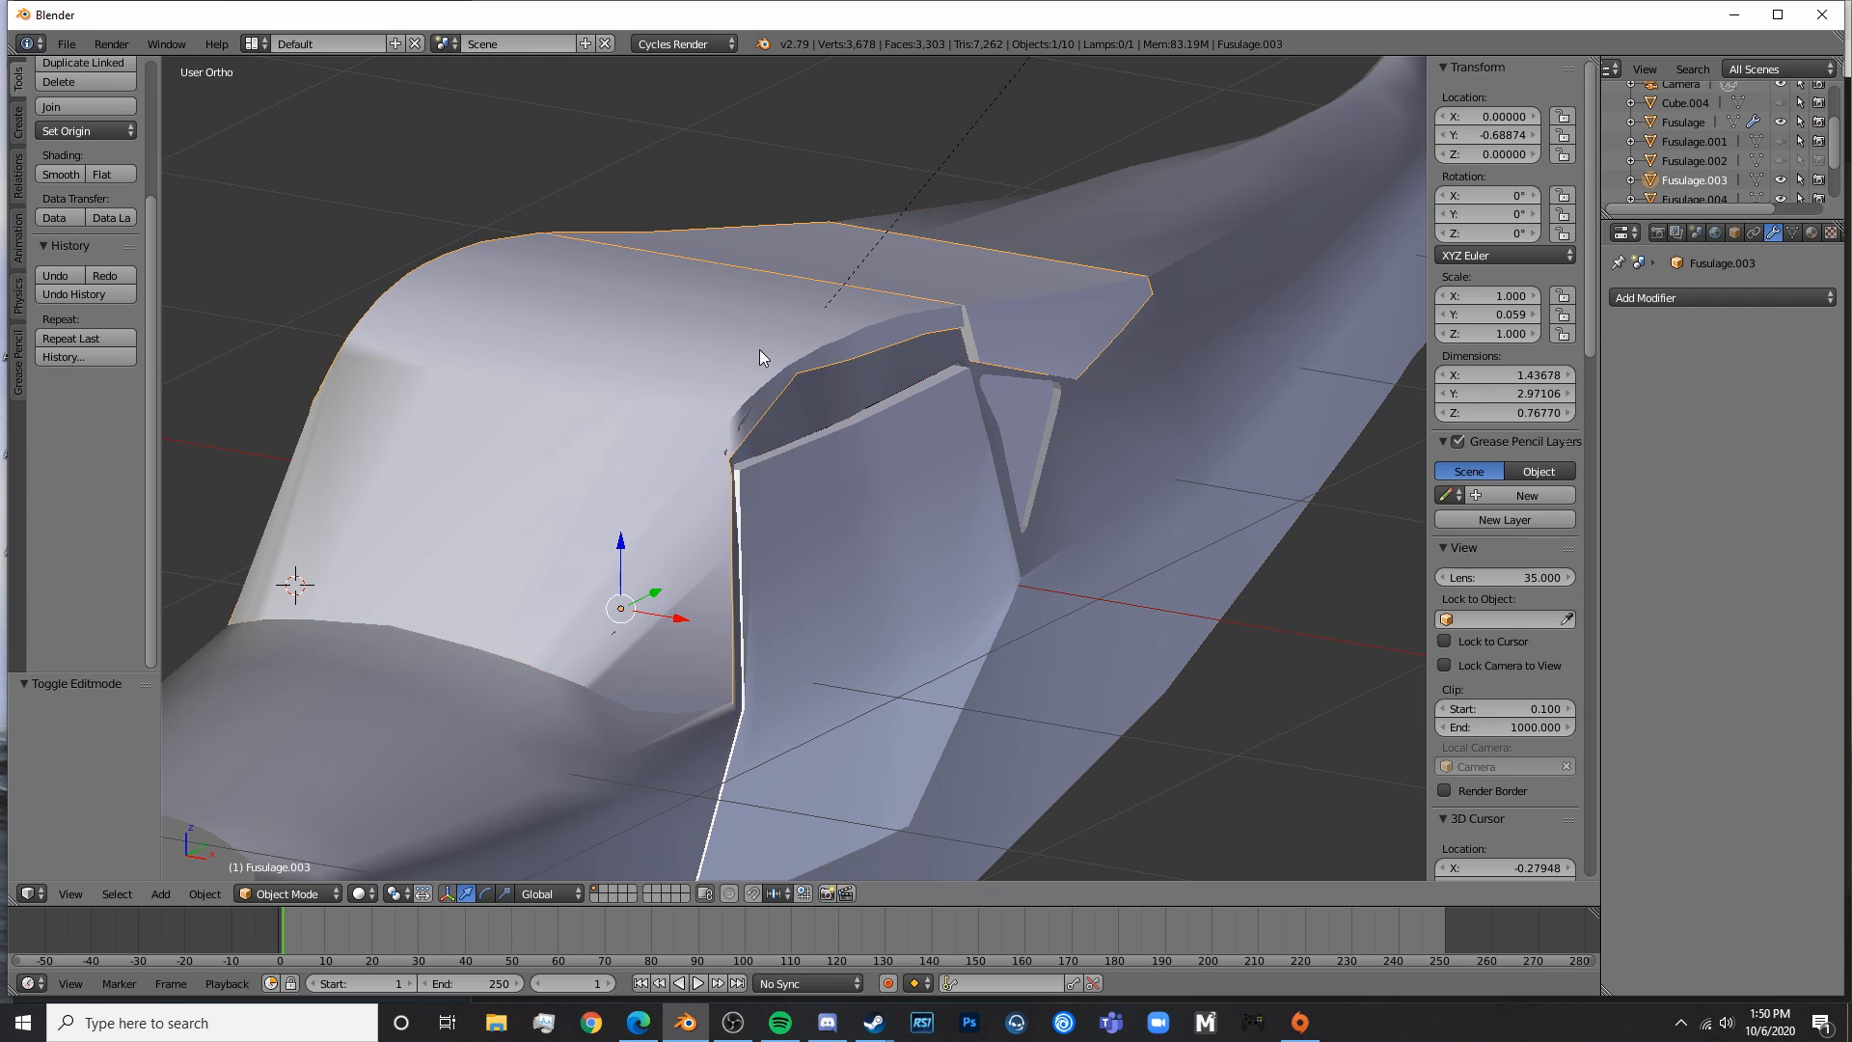
{"action": "key", "text": "Tab"}
{"action": "scroll", "coordinate": [783, 370], "scroll_direction": "up", "scroll_amount": 2}
{"action": "key", "text": "a"}
{"action": "key", "text": "a"}
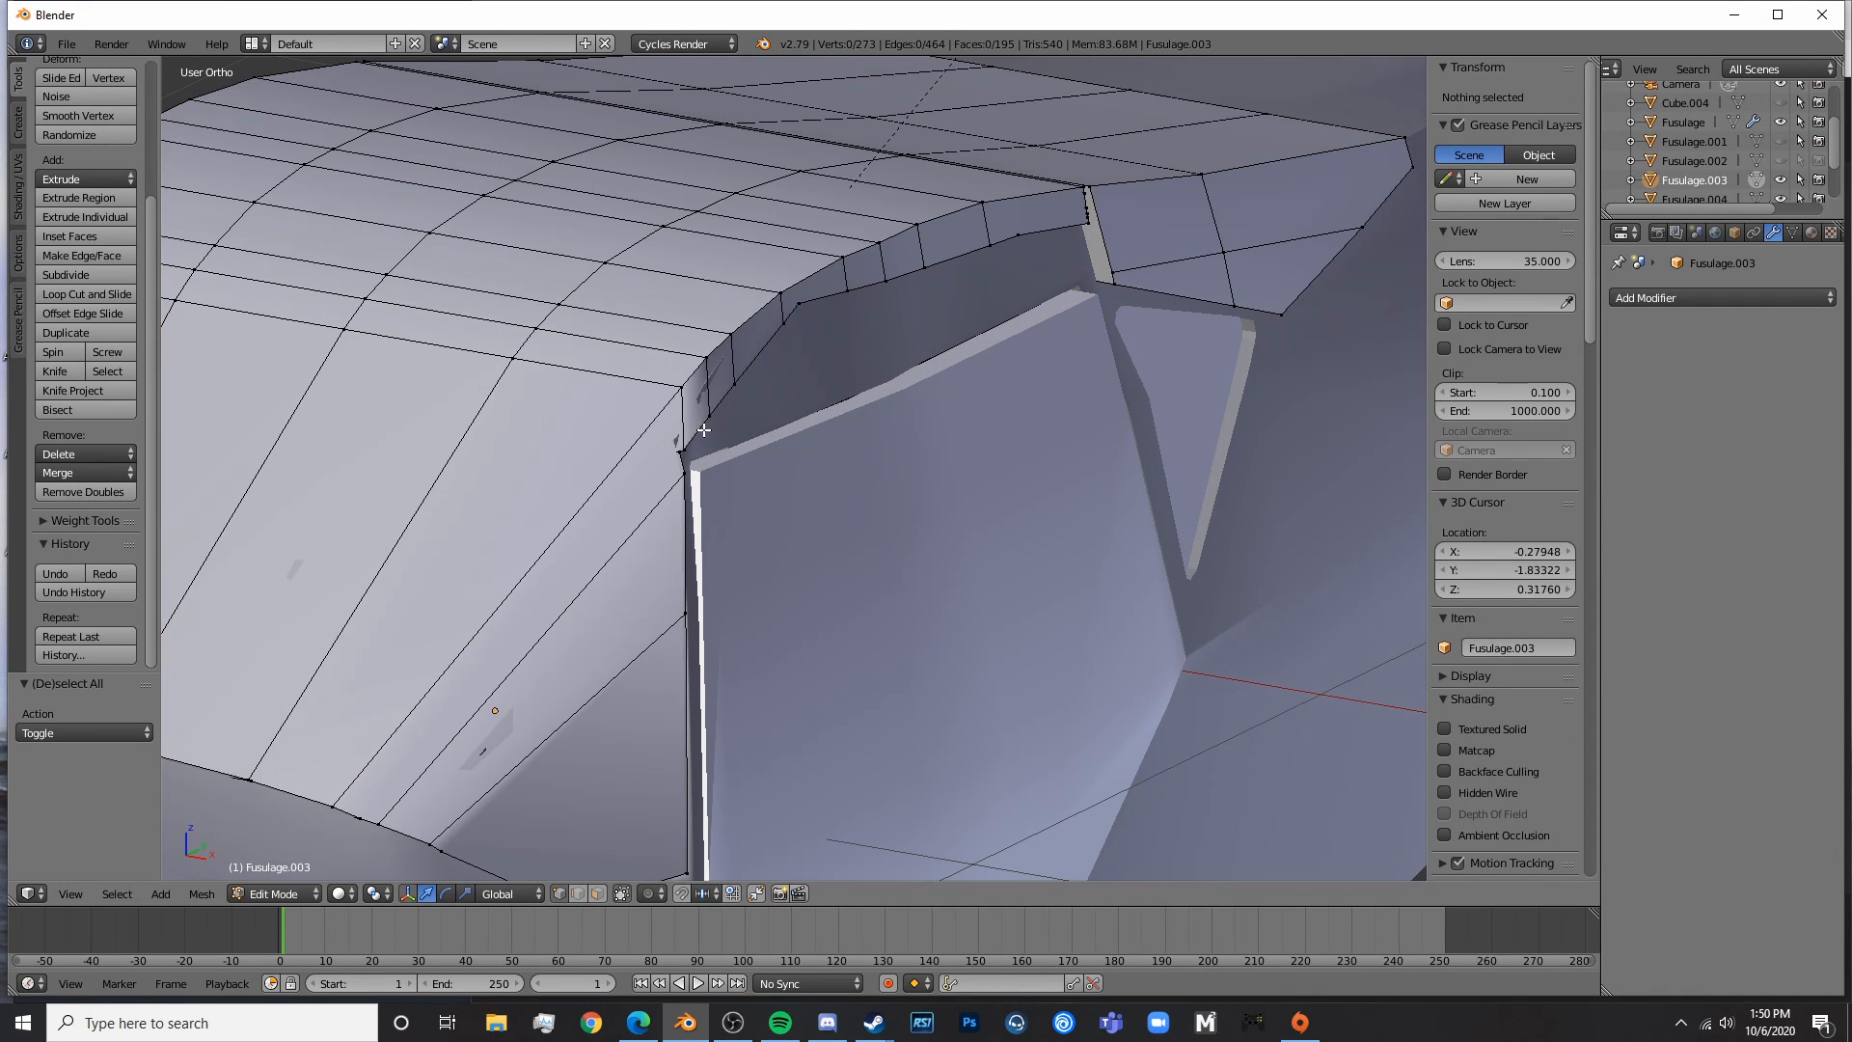
{"action": "mouse_move", "coordinate": [693, 403]}
{"action": "left_mouse_down"}
{"action": "mouse_move", "coordinate": [716, 371]}
{"action": "mouse_move", "coordinate": [1034, 225]}
{"action": "left_mouse_up"}
{"action": "scroll", "coordinate": [1118, 270], "scroll_direction": "down", "scroll_amount": 5}
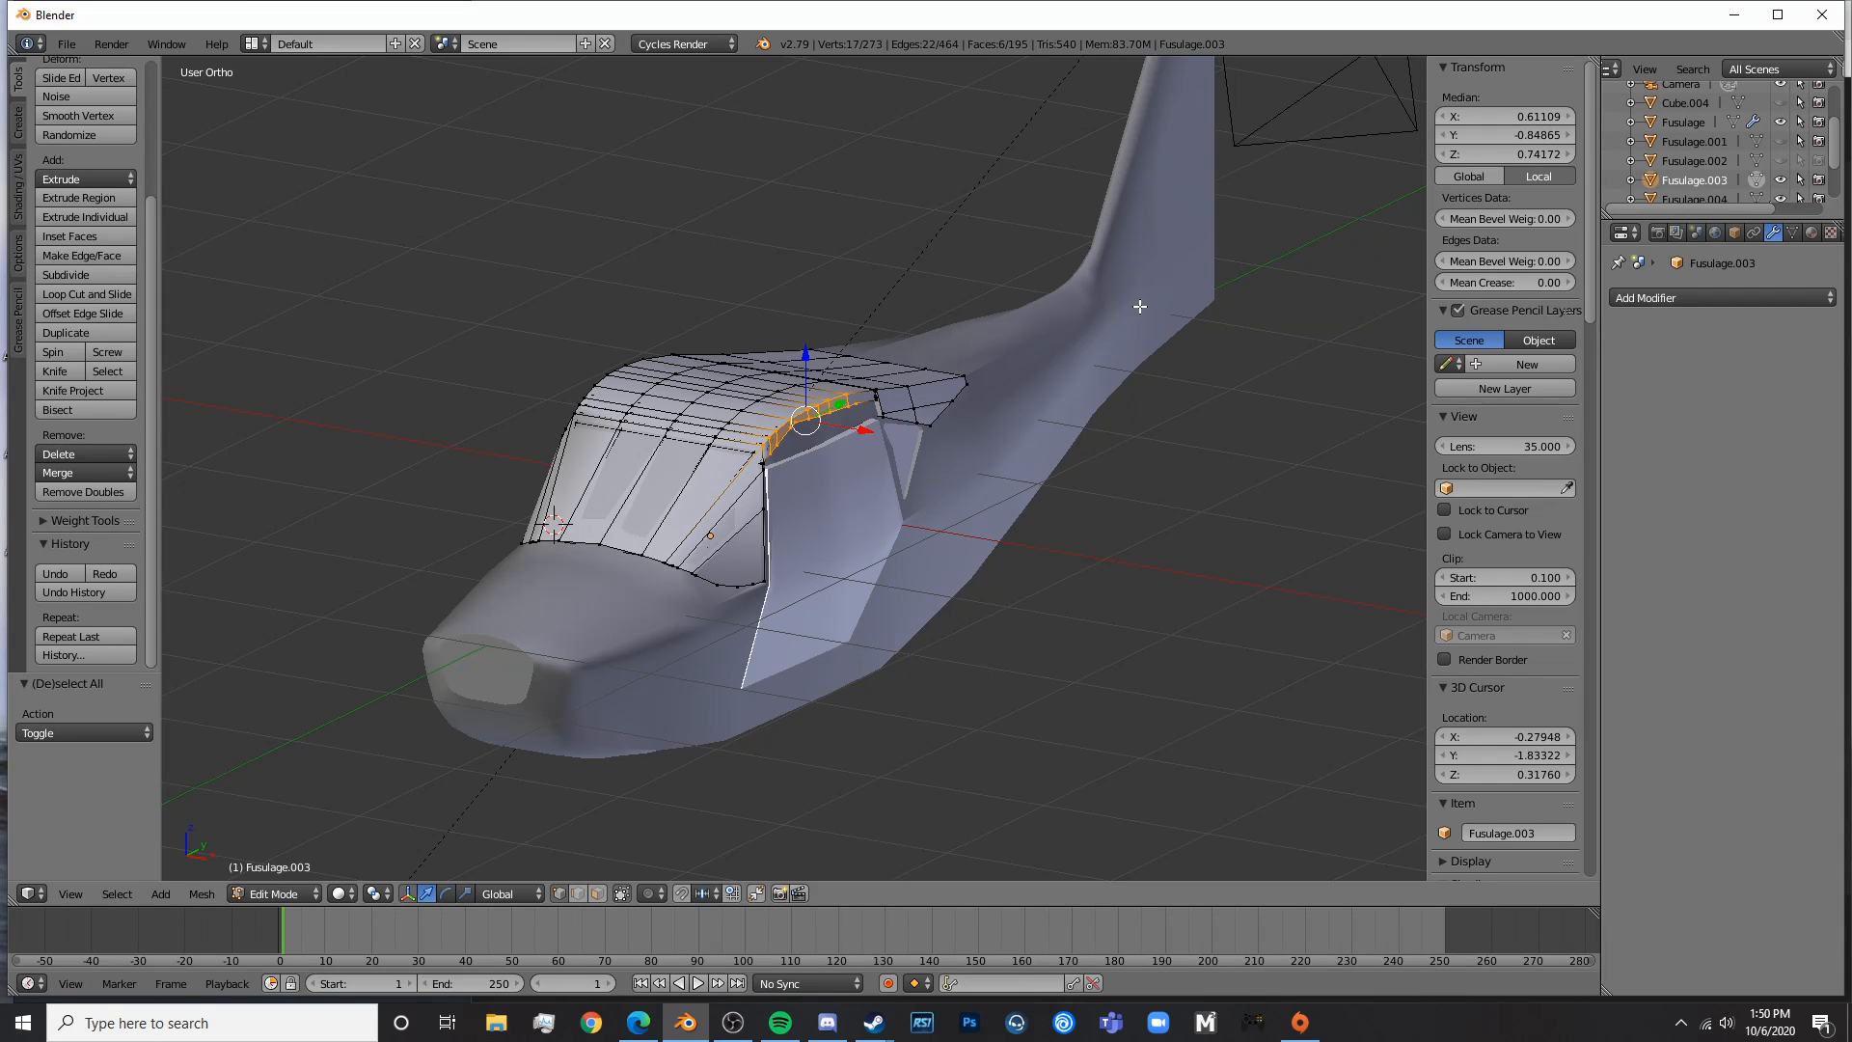
- Select the linked geometry of the rear roof window in top view, separate it into its own object and hide it
{"action": "key", "text": "KP_7"}
{"action": "right_click", "coordinate": [668, 268]}
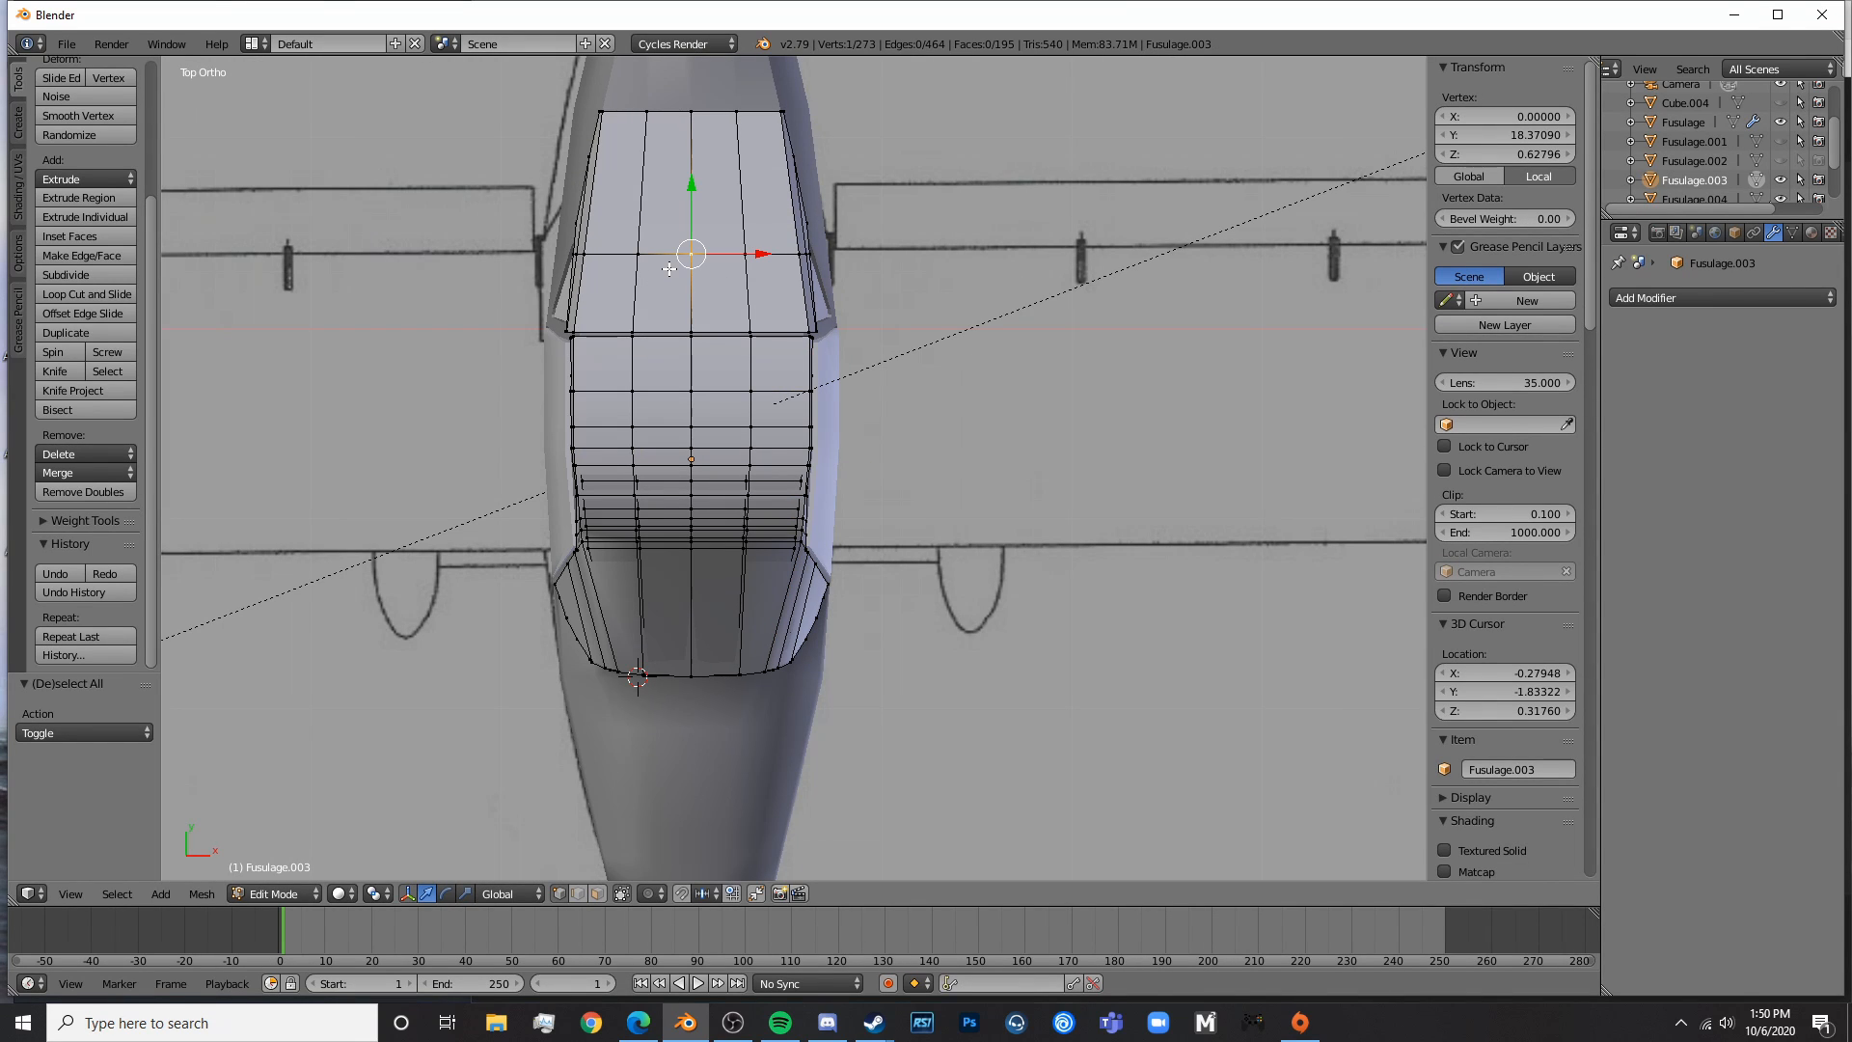
{"action": "key", "text": "ctrl+l"}
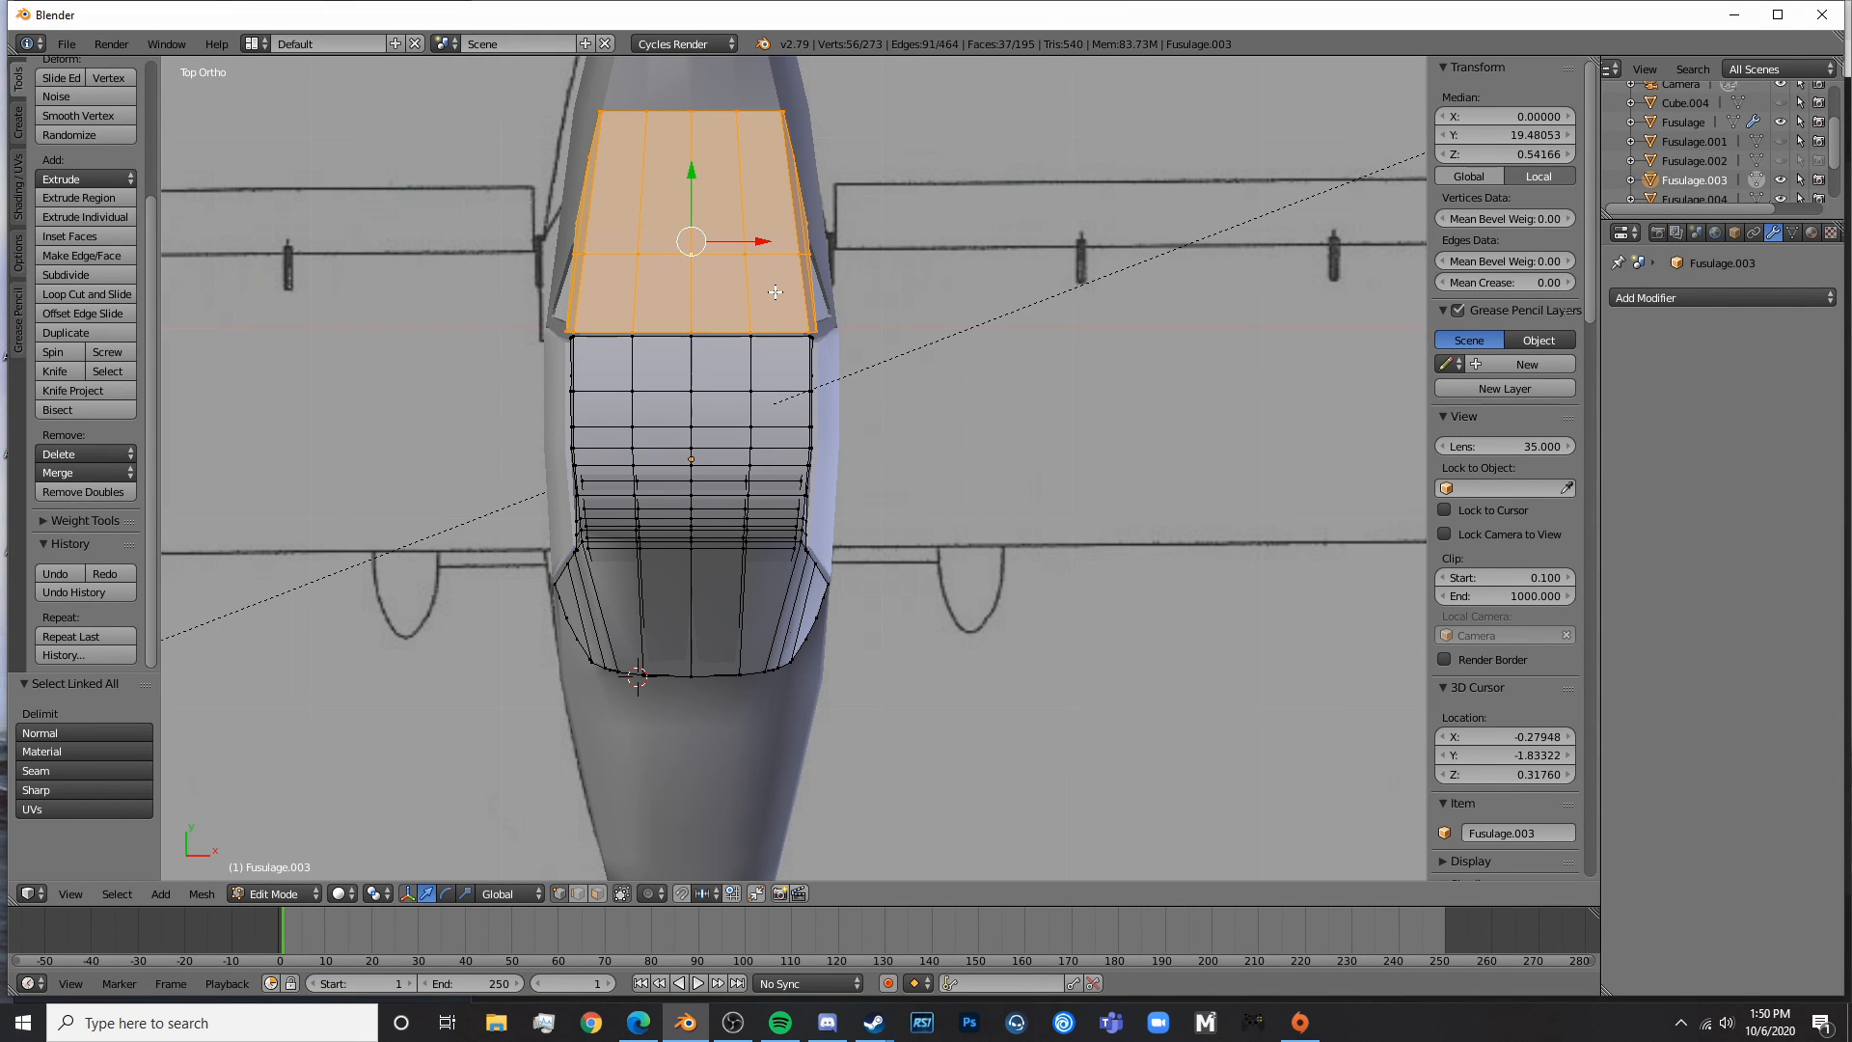
{"action": "key", "text": "p"}
{"action": "left_click", "coordinate": [772, 294]}
{"action": "key", "text": "Tab"}
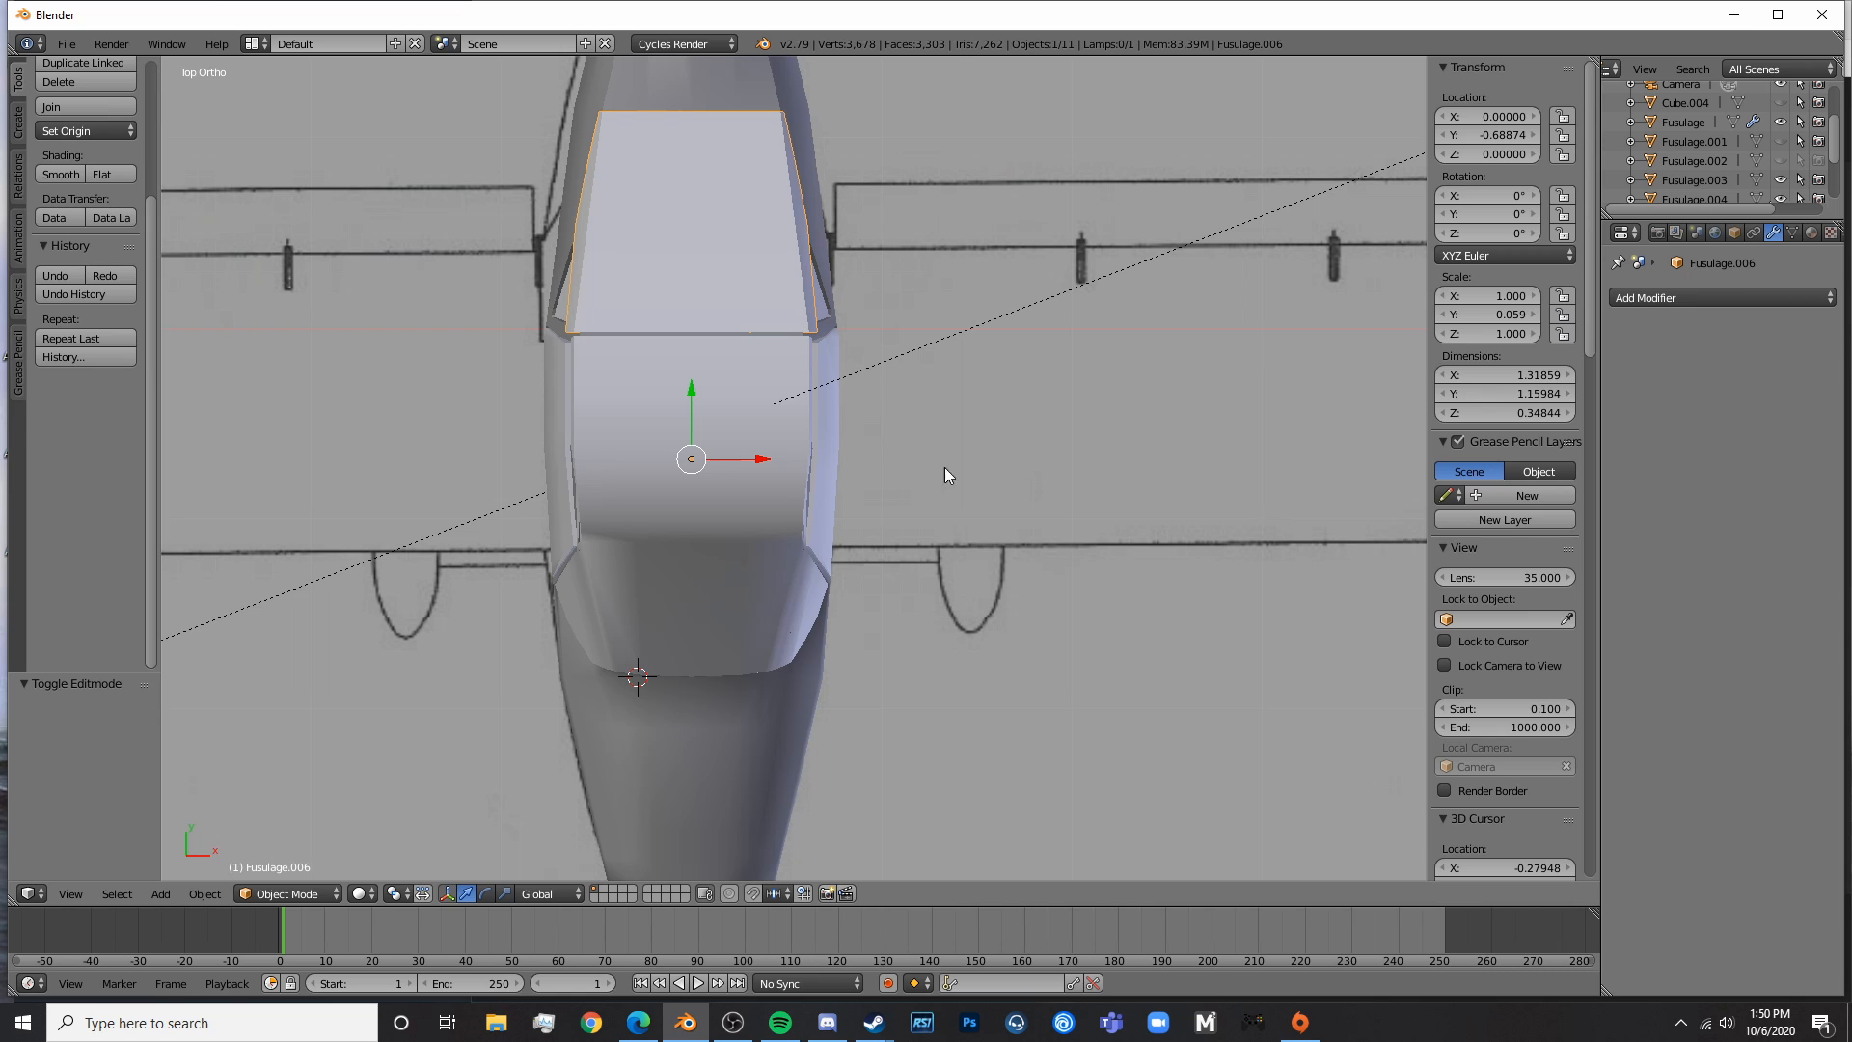
{"action": "key", "text": "h"}
{"action": "middle_click_drag", "start_coordinate": [997, 540], "coordinate": [924, 438]}
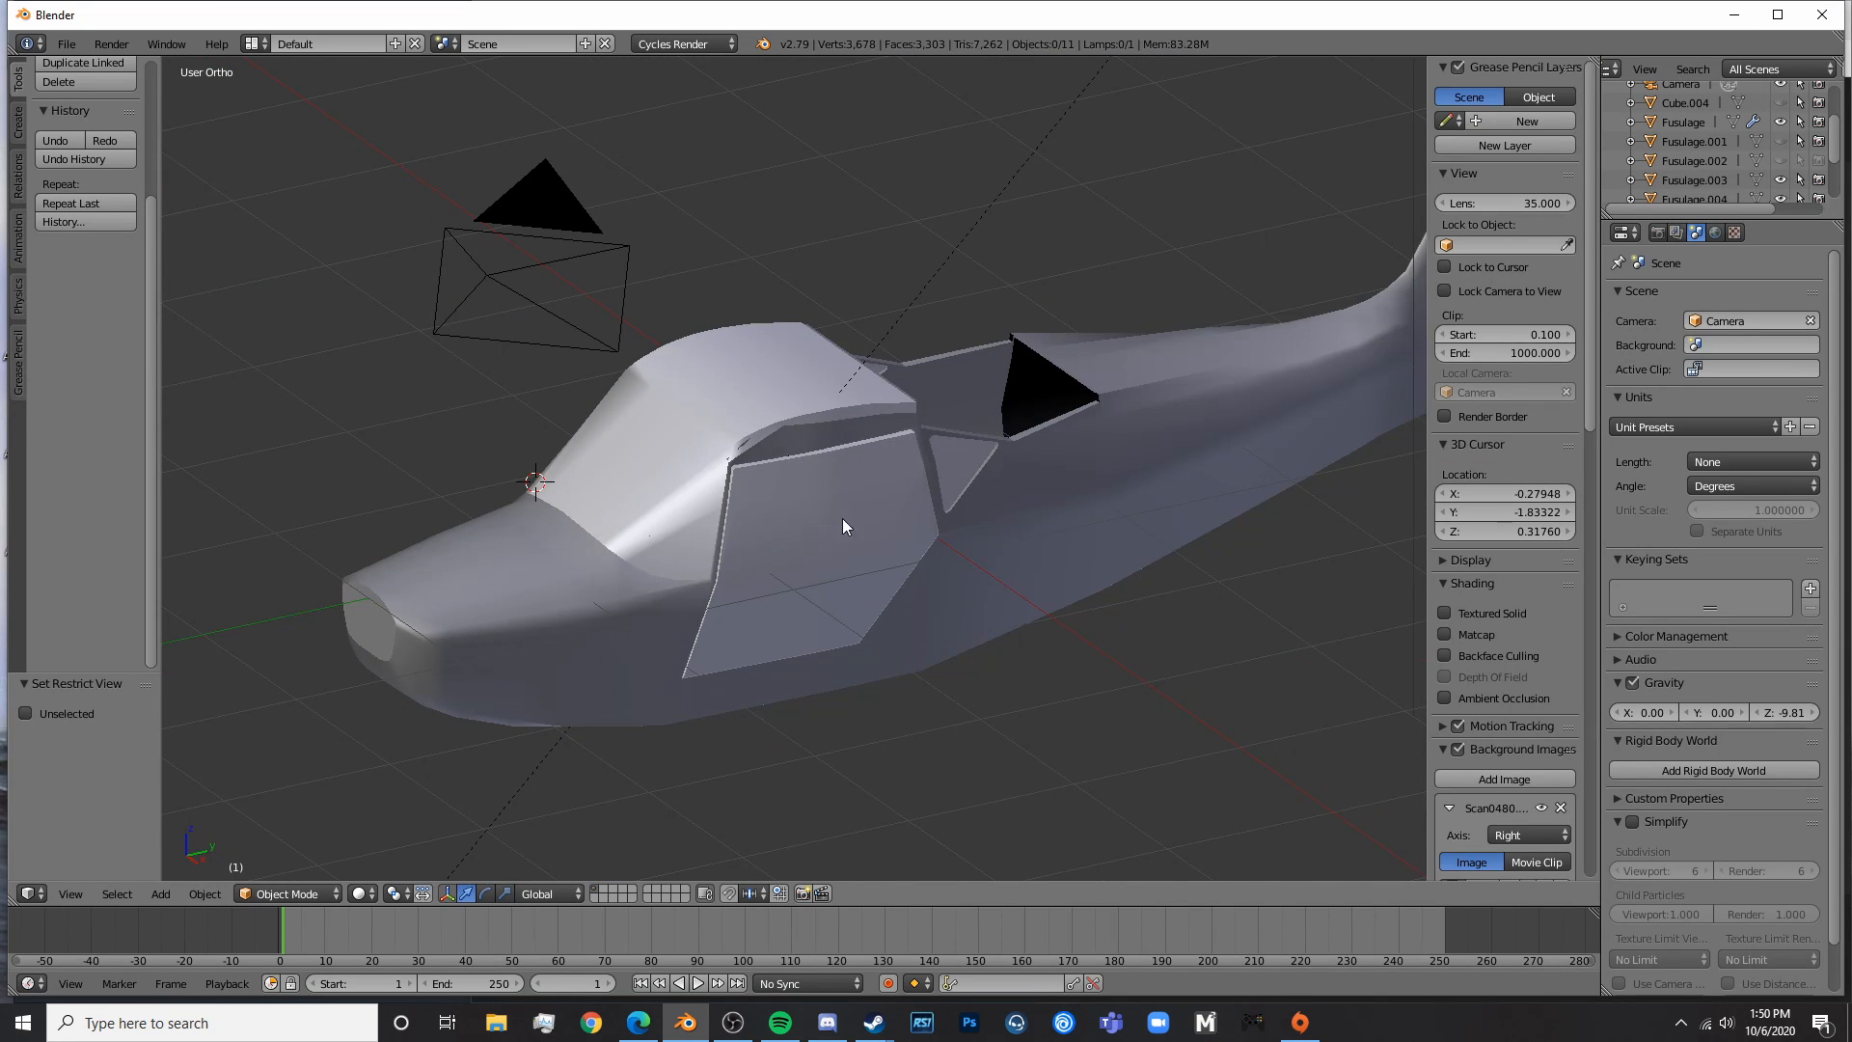
- In top view, delete the vertices of the Fusulage.003 pane on the negative X side of the centreline
{"action": "middle_click_drag", "start_coordinate": [842, 518], "coordinate": [762, 461]}
{"action": "right_click", "coordinate": [739, 424]}
{"action": "key", "text": "Tab"}
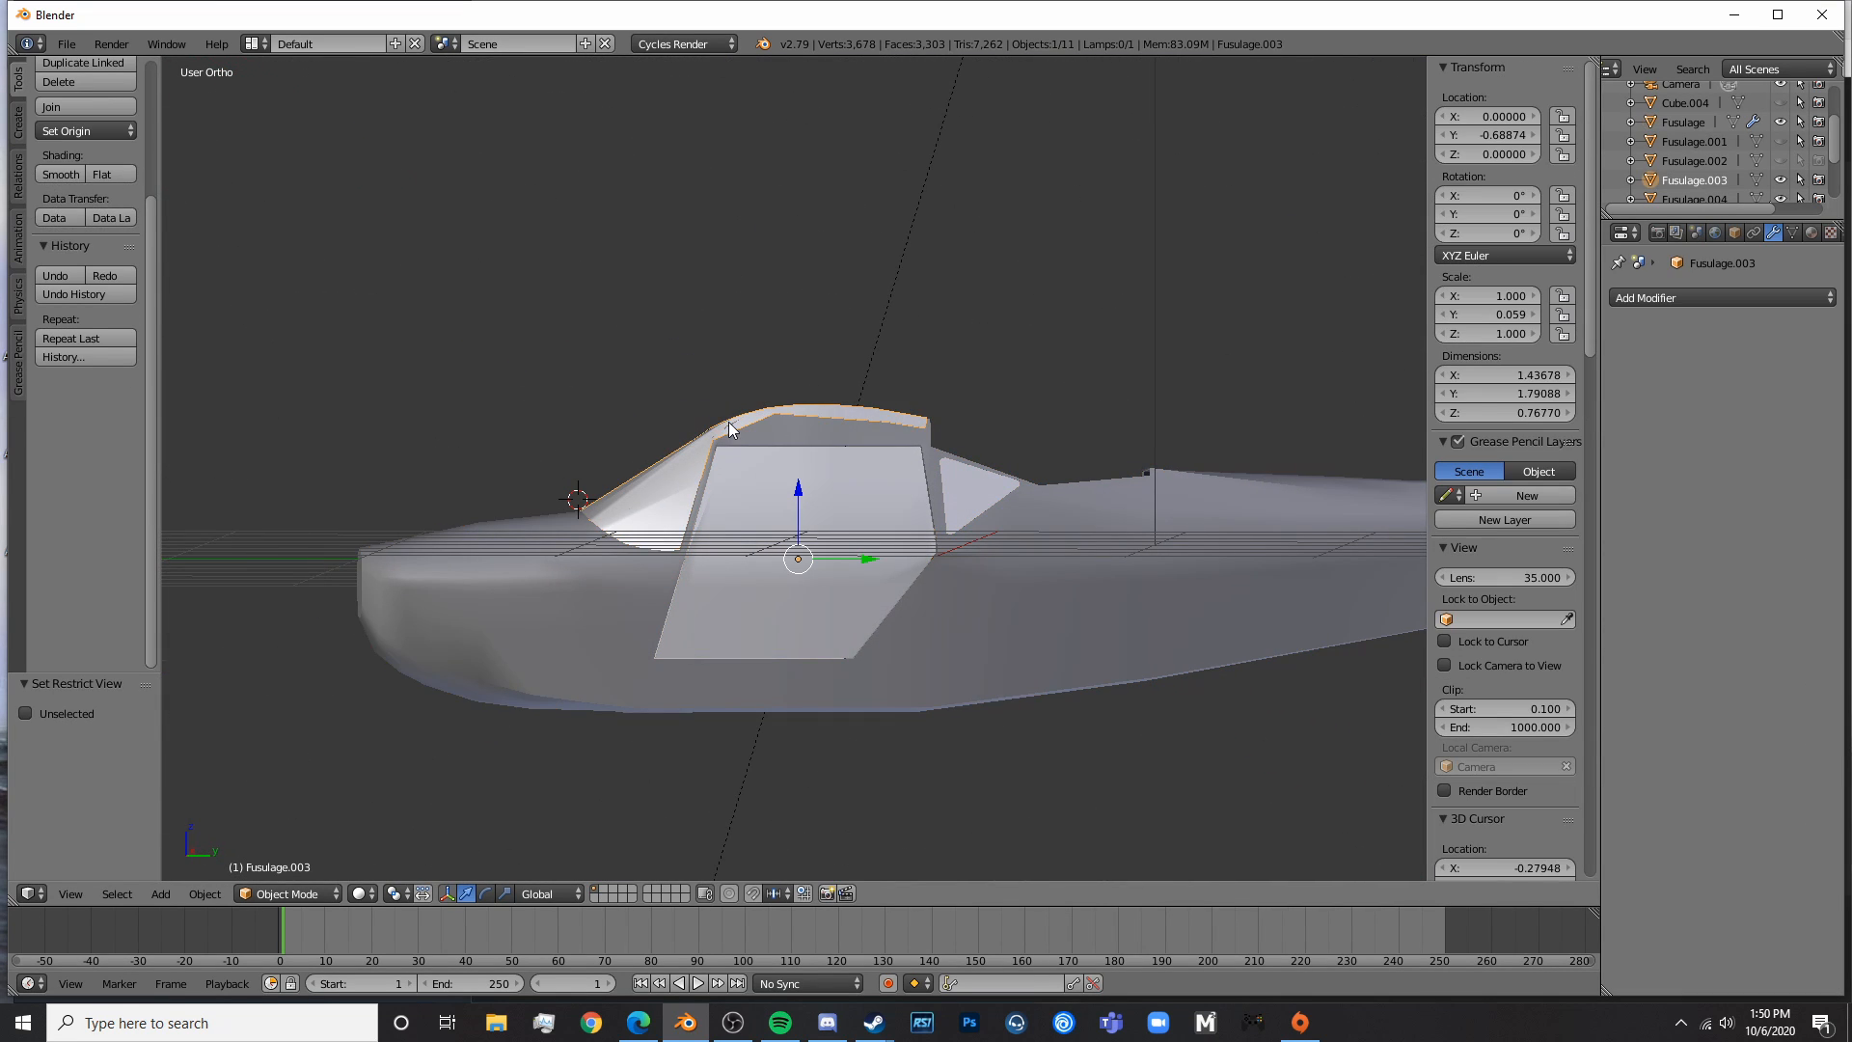
{"action": "key", "text": "KP_7"}
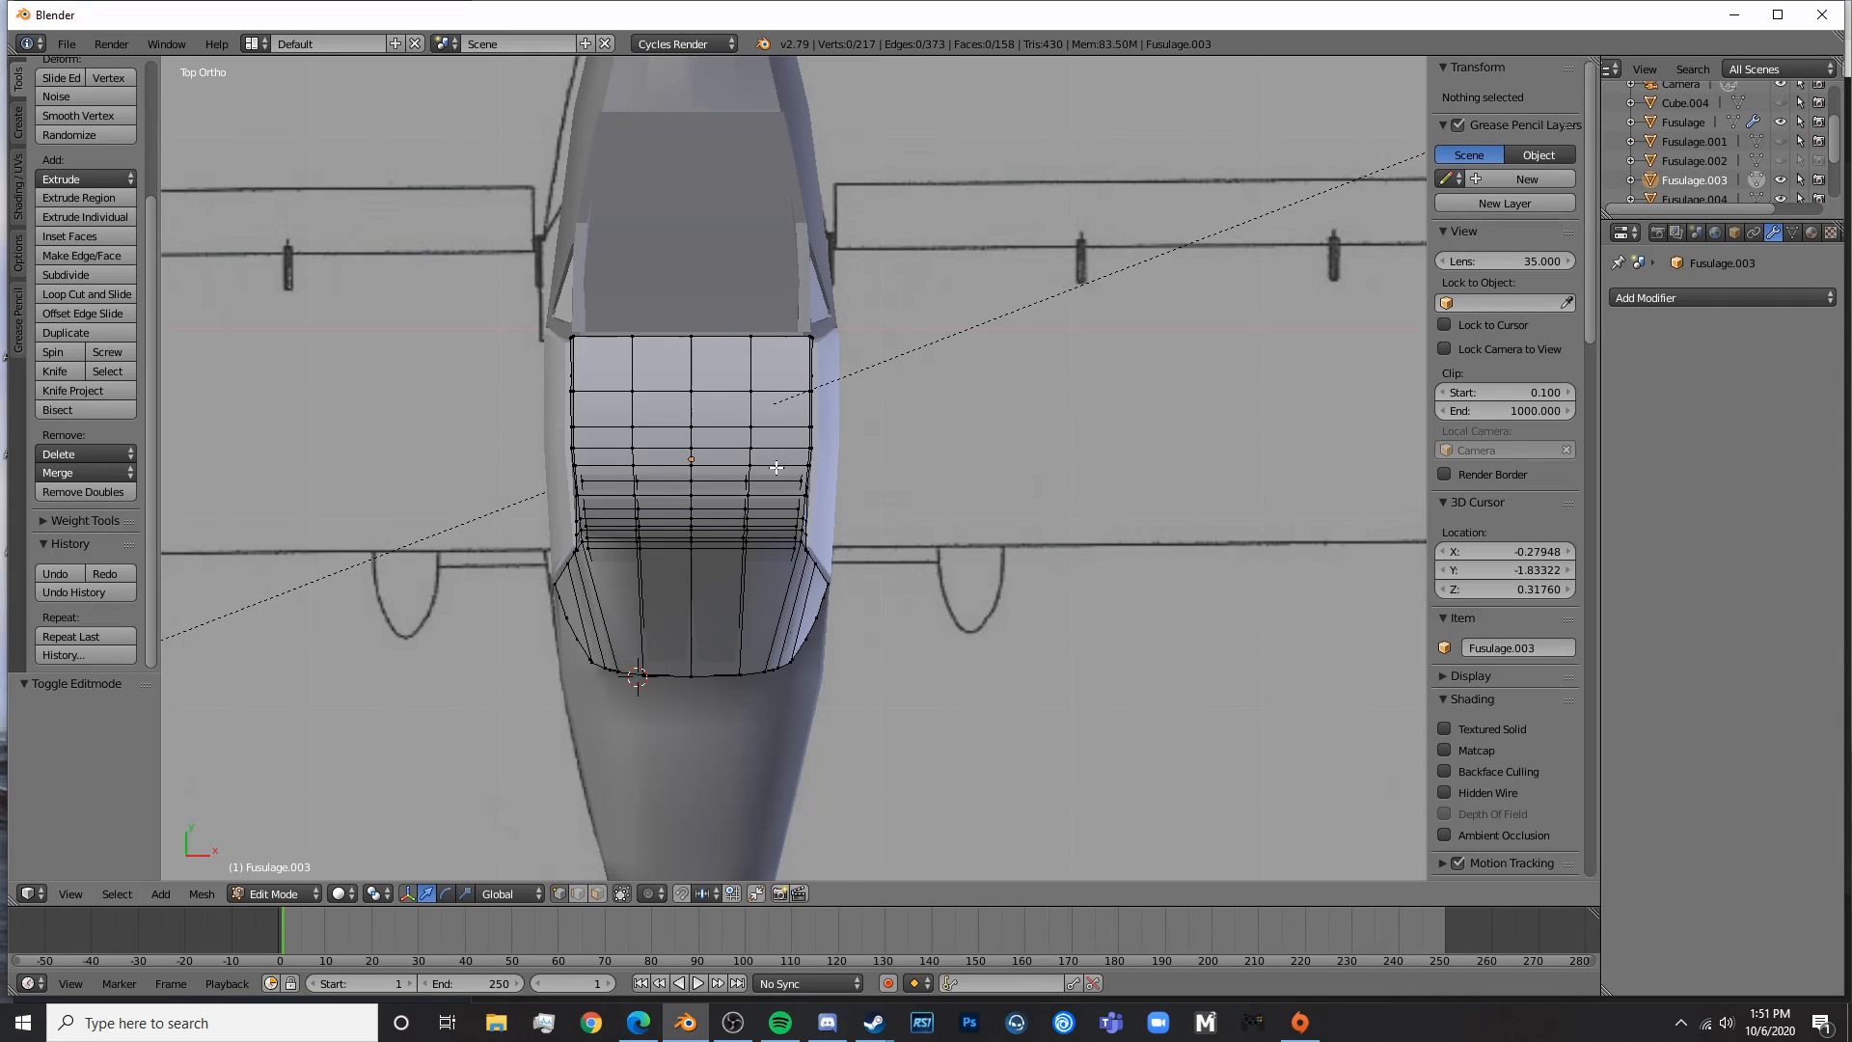
{"action": "scroll", "coordinate": [716, 484], "scroll_direction": "up", "scroll_amount": 4}
{"action": "scroll", "coordinate": [685, 768], "scroll_direction": "down", "scroll_amount": 3}
{"action": "key", "text": "z"}
{"action": "key", "text": "a"}
{"action": "key", "text": "a"}
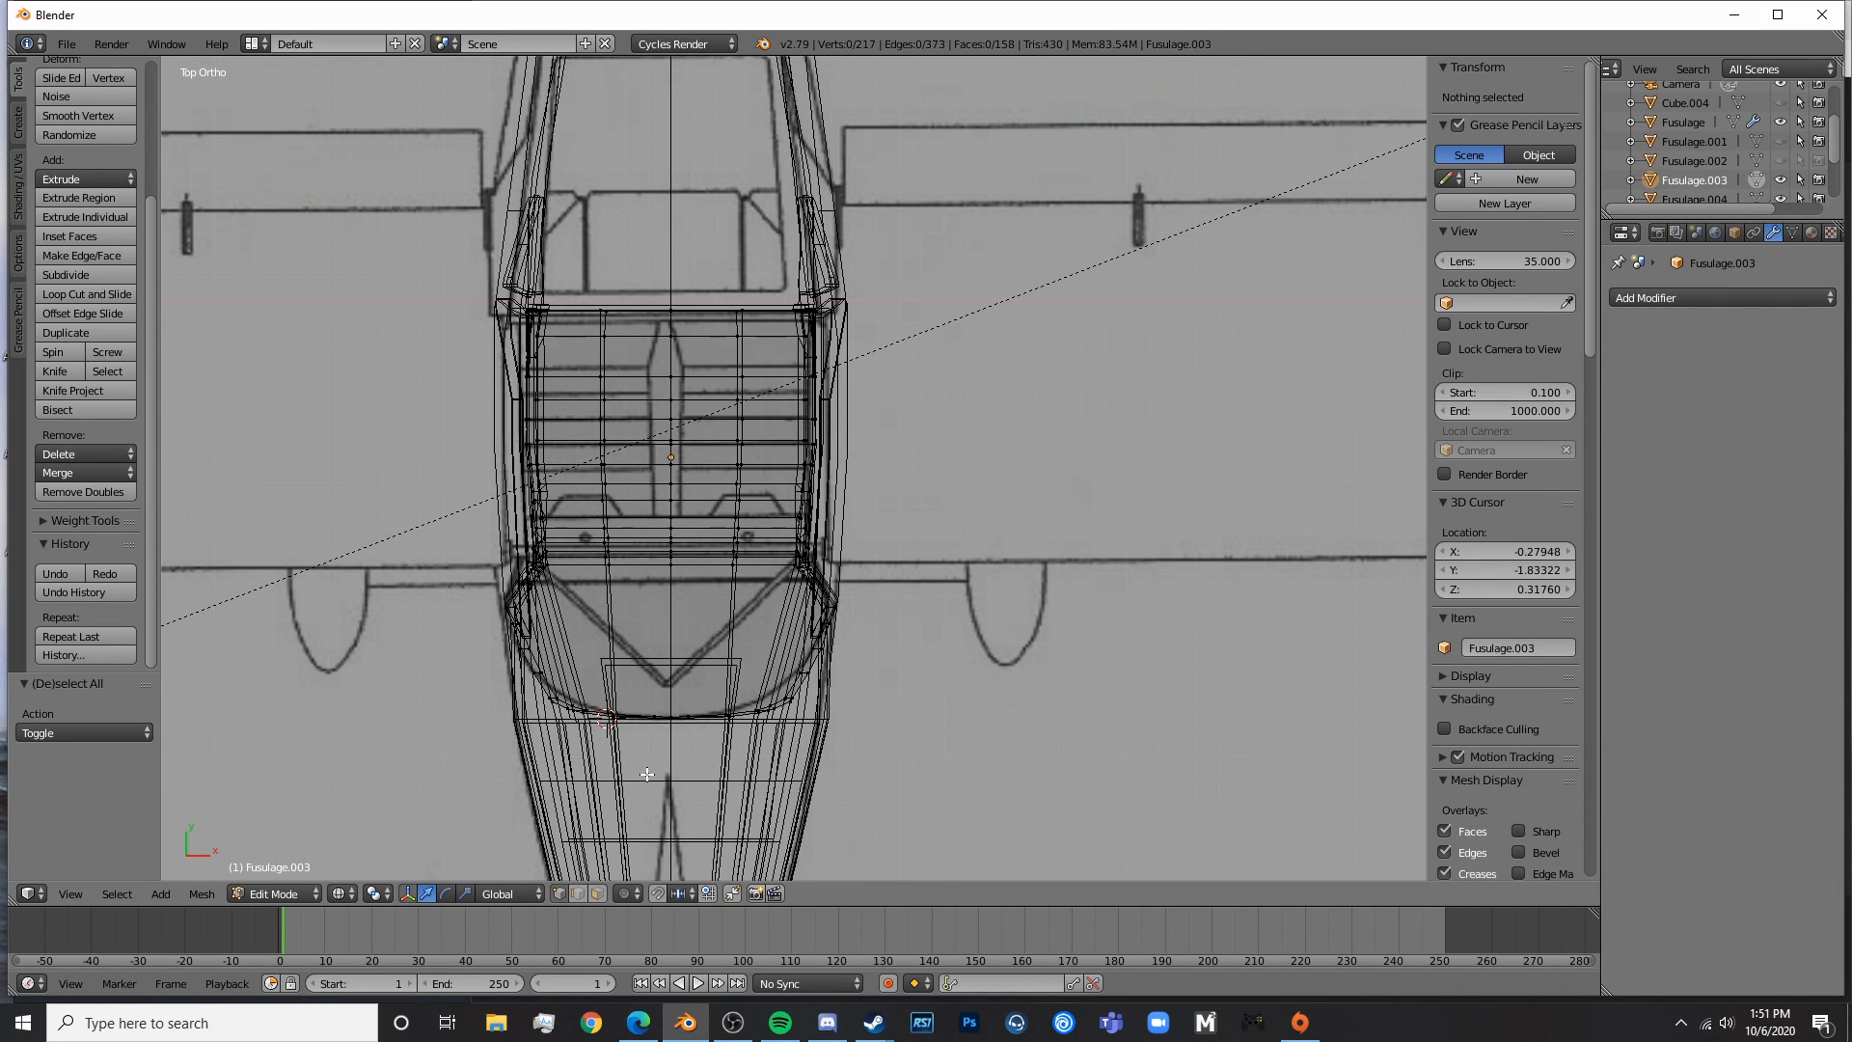
{"action": "left_click_drag", "start_coordinate": [639, 776], "coordinate": [286, 285]}
{"action": "key", "text": "x"}
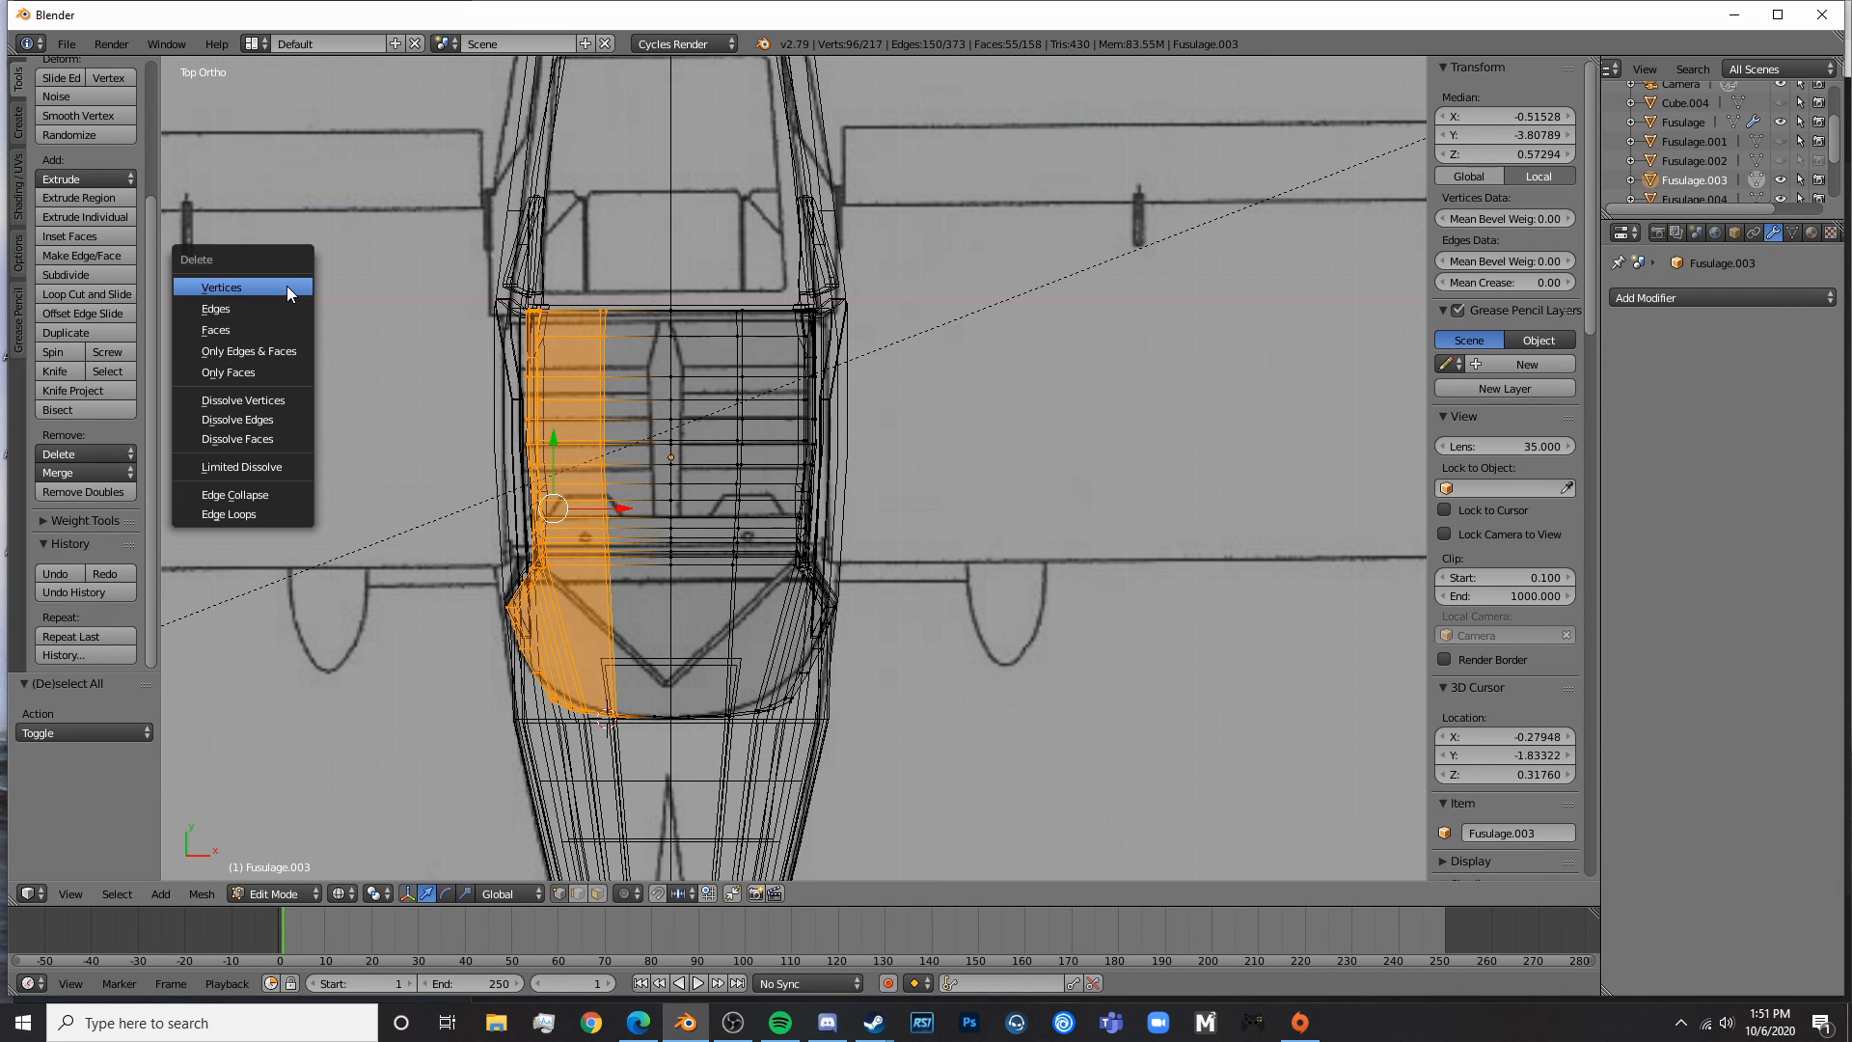
{"action": "left_click", "coordinate": [287, 285]}
- Add a Mirror modifier on the X axis to the remaining half of Fusulage.003
{"action": "key", "text": "Tab"}
{"action": "key", "text": "z"}
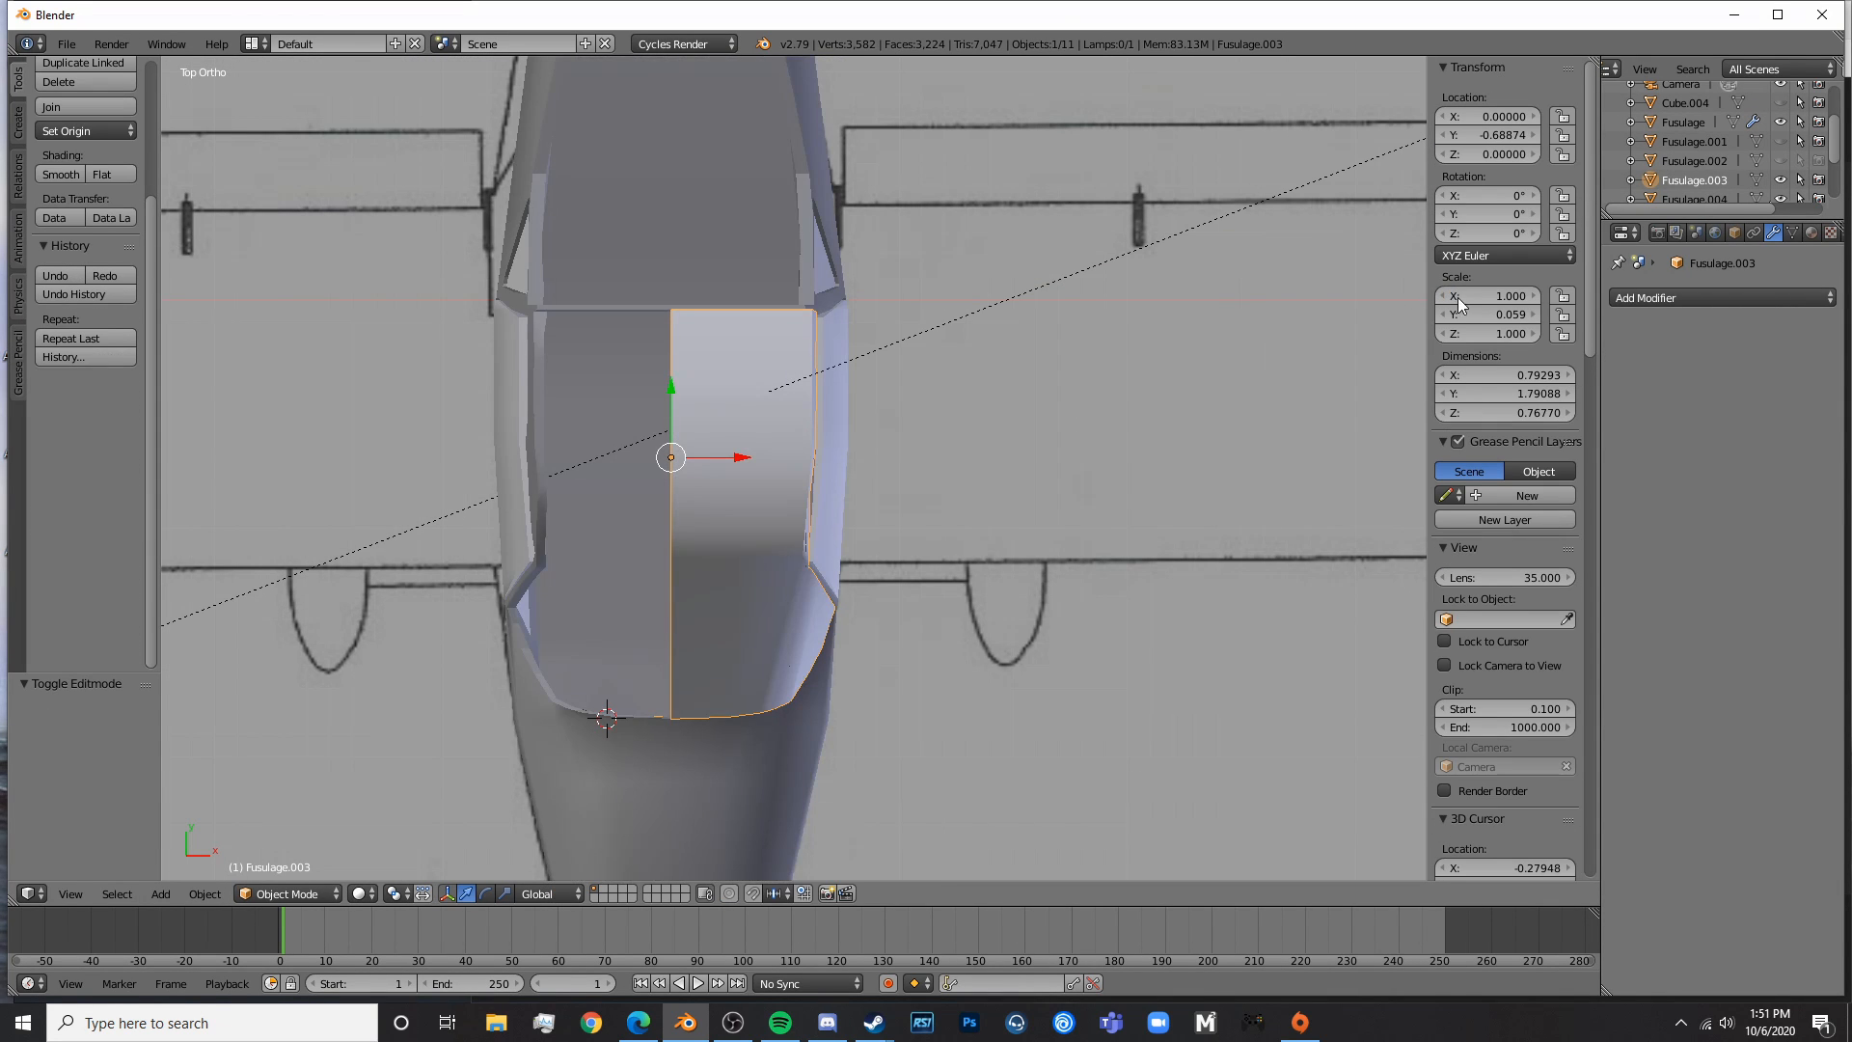
{"action": "left_click", "coordinate": [1633, 301]}
{"action": "left_click", "coordinate": [1451, 488]}
- Select the vertices along the roof pane's side edge, including hidden ones, and nudge them inward along X
{"action": "key", "text": "Tab"}
{"action": "scroll", "coordinate": [871, 594], "scroll_direction": "up", "scroll_amount": 3}
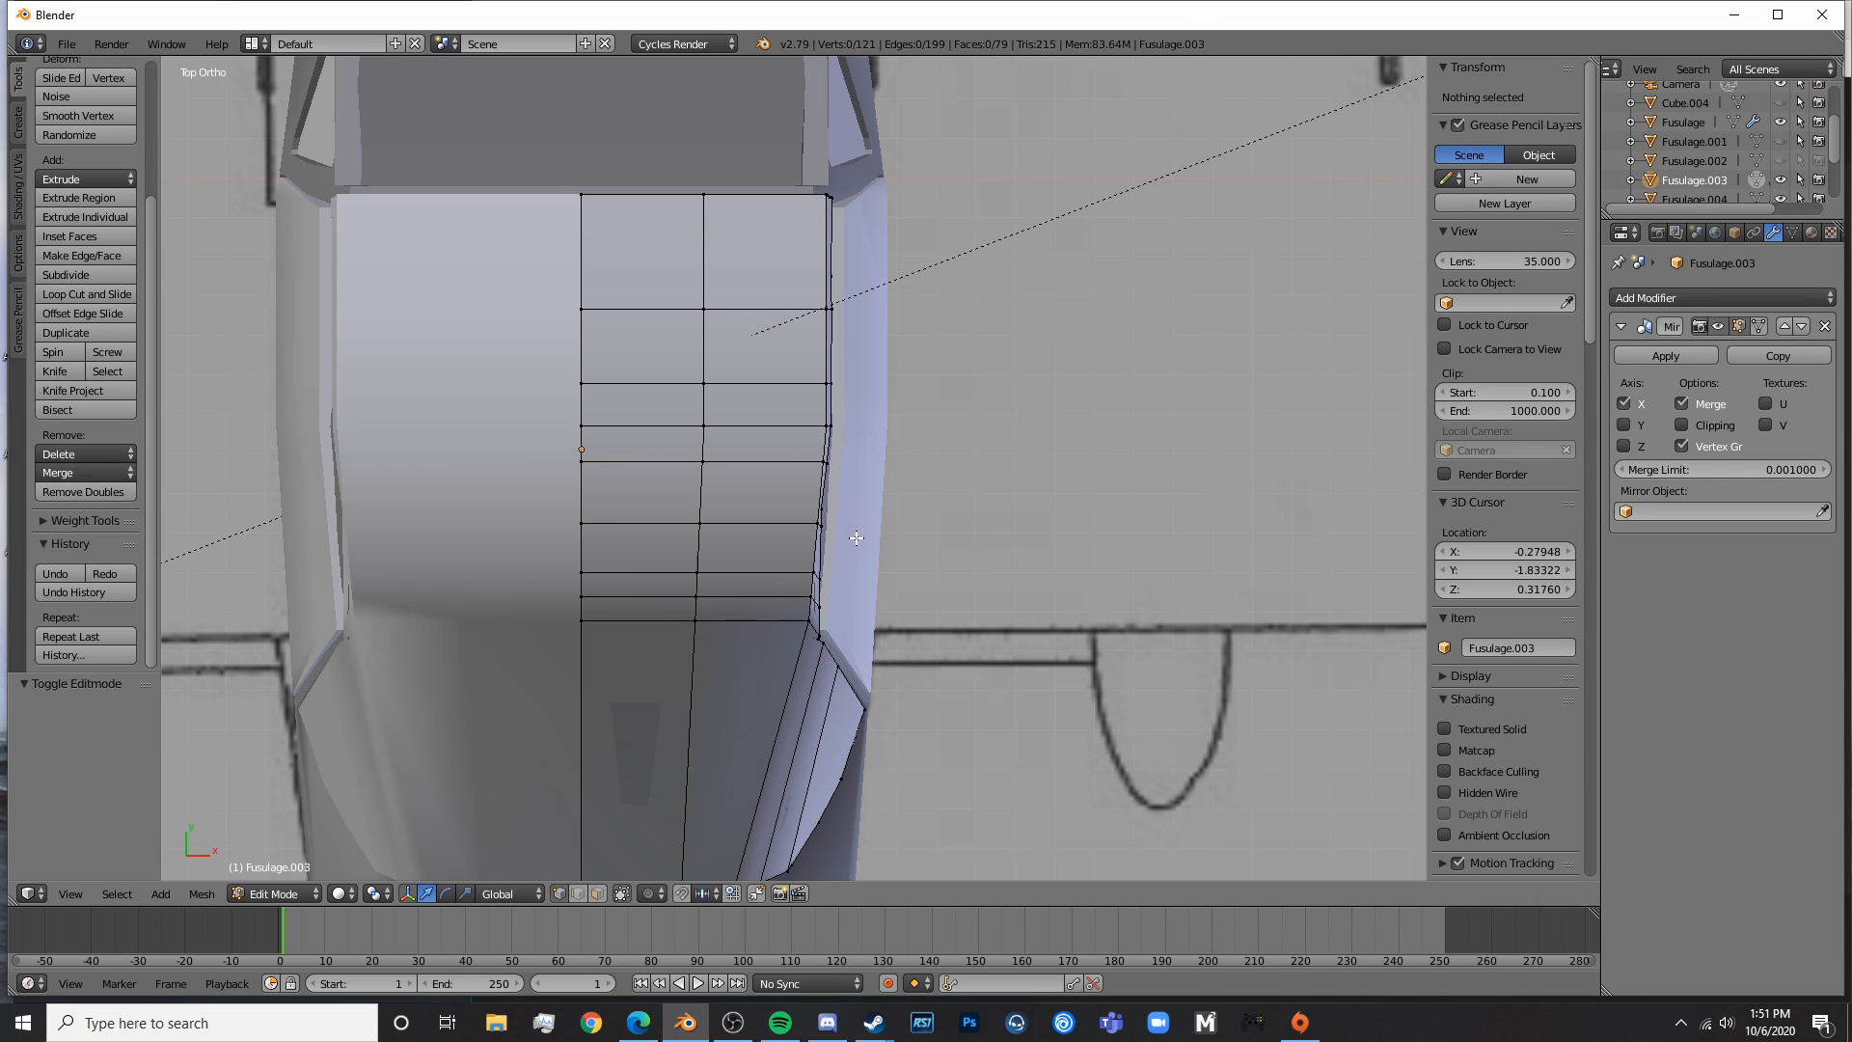
{"action": "key", "text": "z"}
{"action": "key", "text": "a"}
{"action": "key", "text": "a"}
{"action": "left_click_drag", "start_coordinate": [813, 585], "coordinate": [825, 241]}
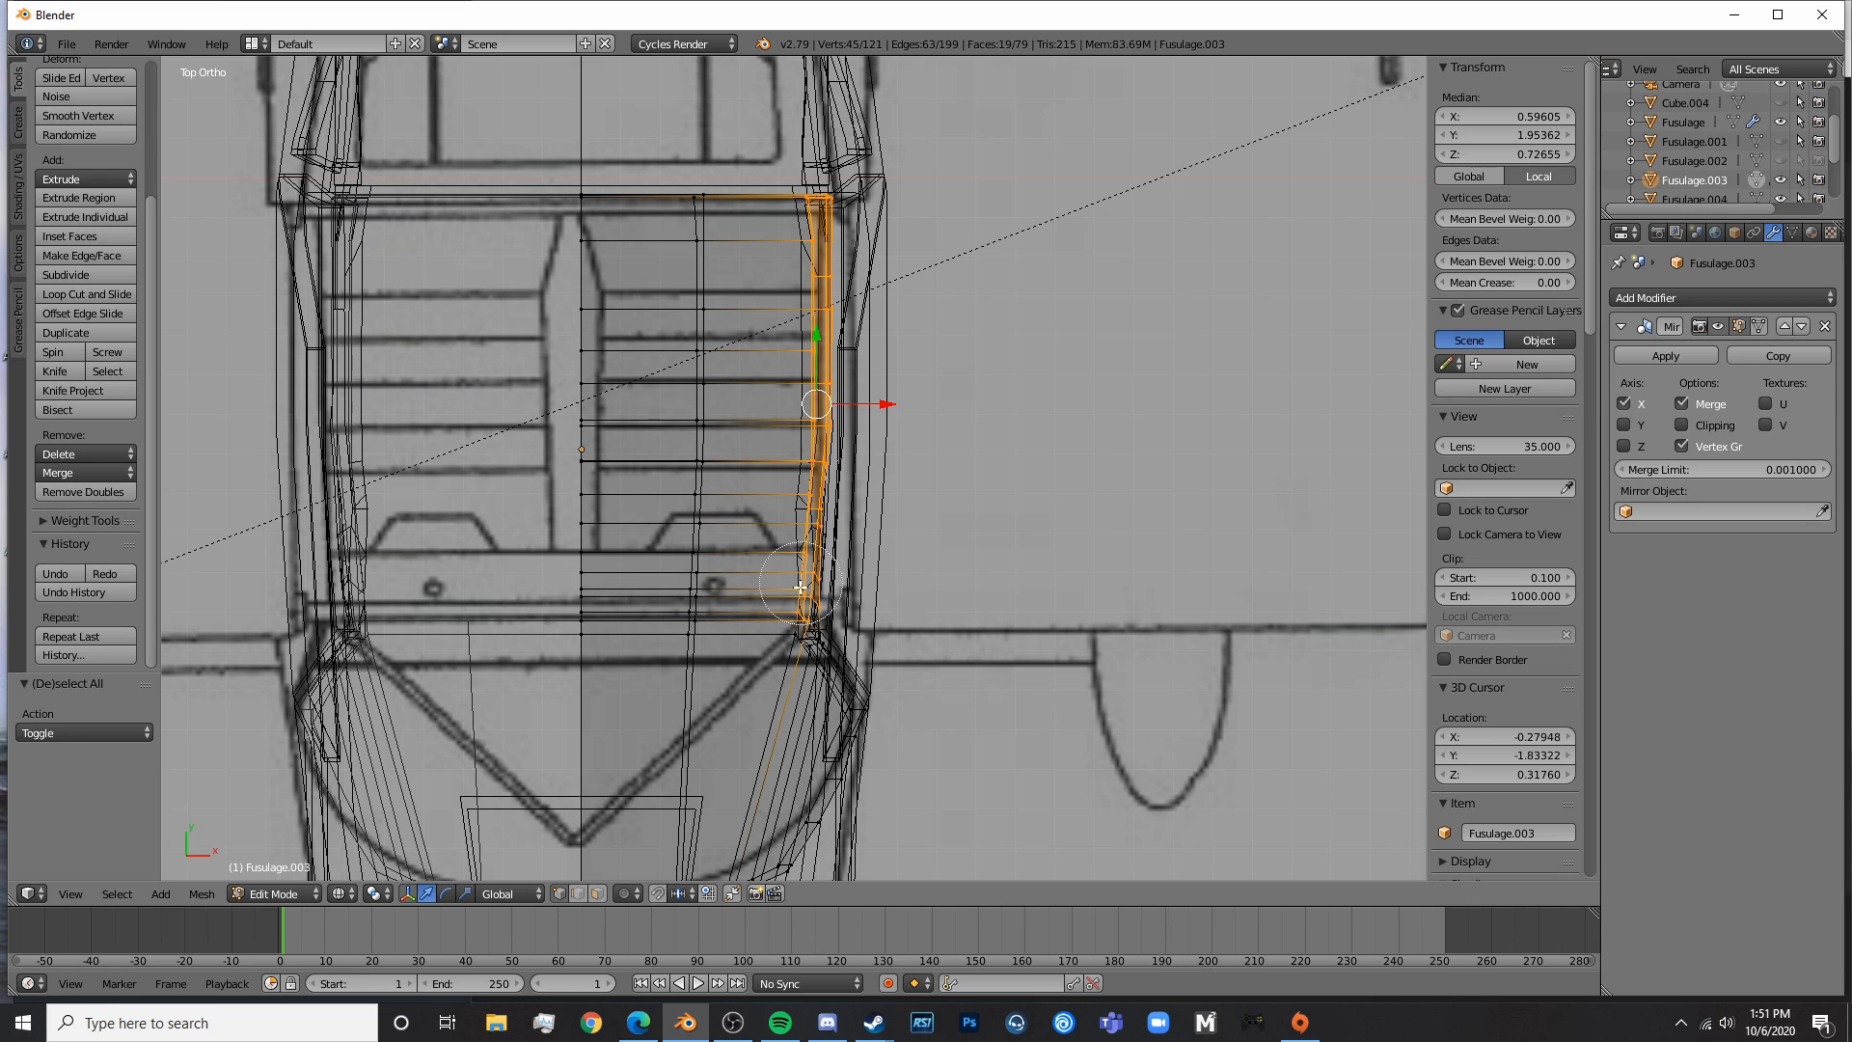
{"action": "key", "text": "z"}
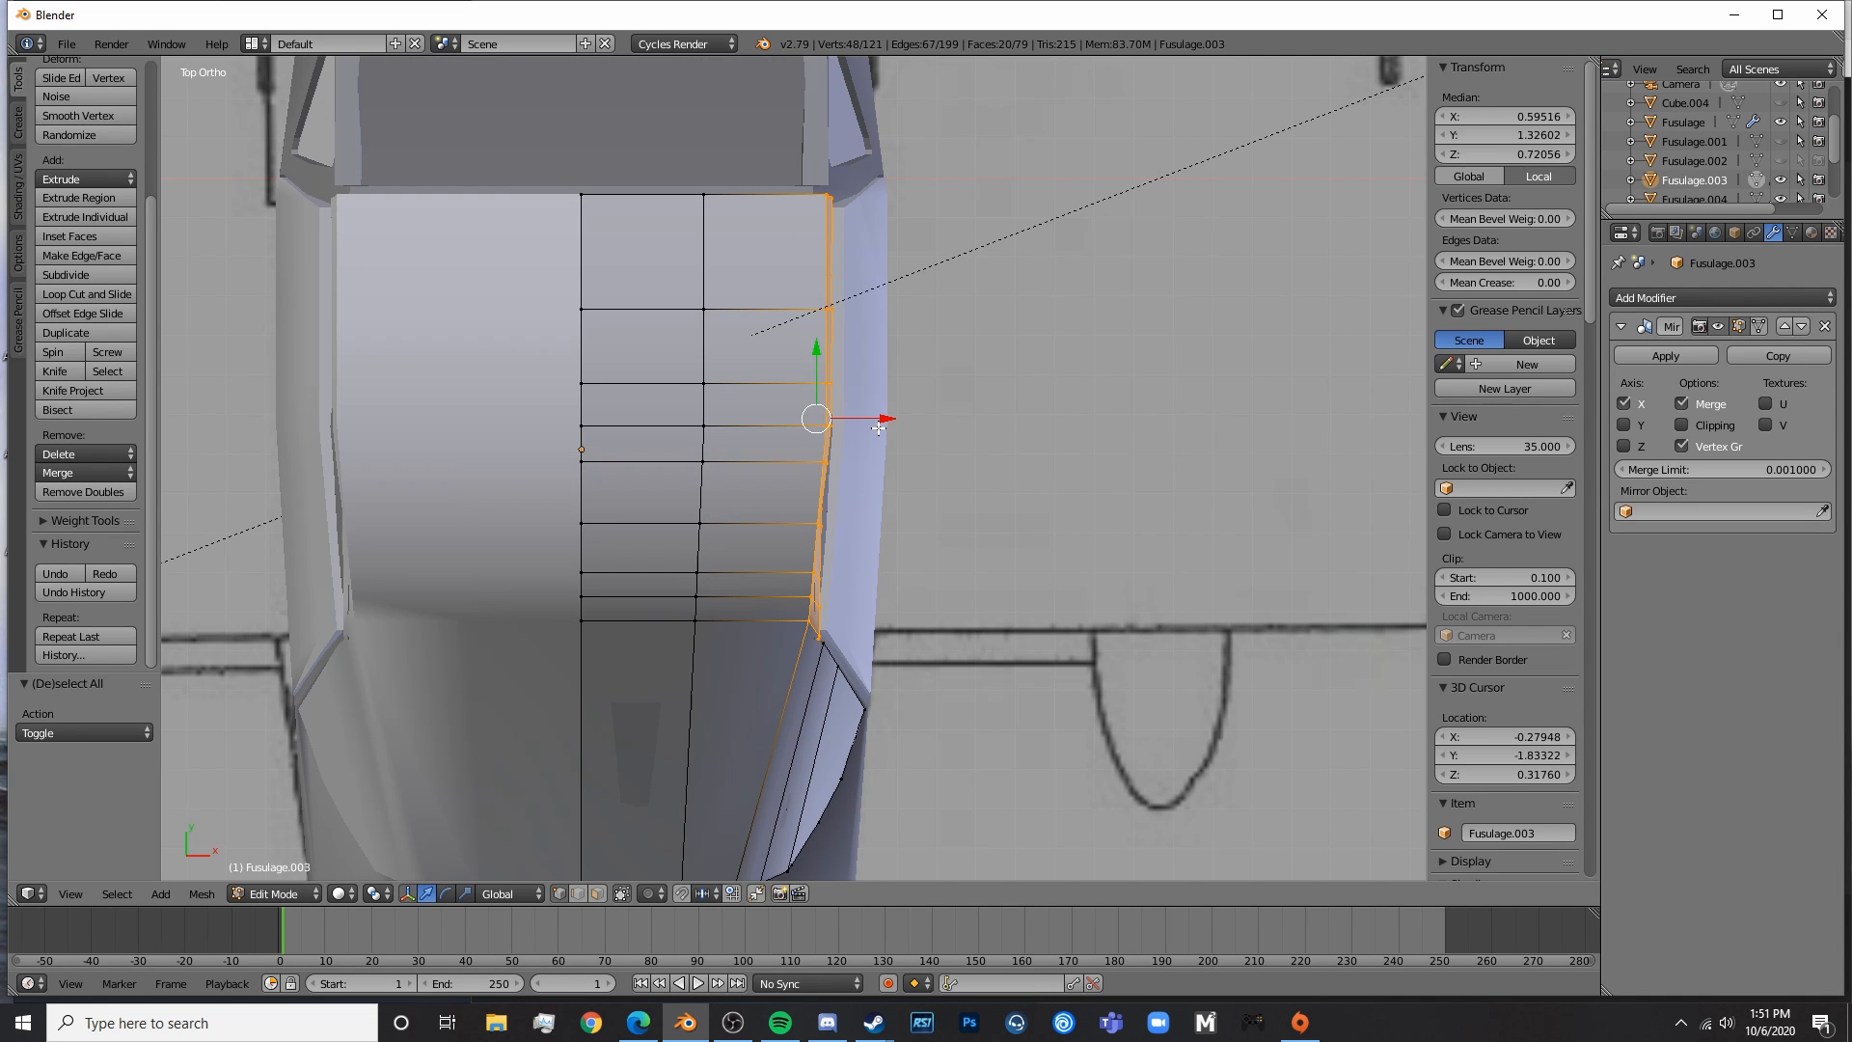
{"action": "left_click_drag", "start_coordinate": [878, 428], "coordinate": [869, 427]}
- Check the roof pane against the door frame and shift its selected side edge further inward along X
{"action": "key", "text": "Tab"}
{"action": "middle_click_drag", "start_coordinate": [867, 431], "coordinate": [792, 270]}
{"action": "key", "text": "Tab"}
{"action": "scroll", "coordinate": [859, 352], "scroll_direction": "up", "scroll_amount": 4}
{"action": "left_click_drag", "start_coordinate": [907, 269], "coordinate": [903, 258]}
{"action": "key", "text": "Tab"}
{"action": "middle_click_drag", "start_coordinate": [903, 258], "coordinate": [801, 322]}
{"action": "key", "text": "Tab"}
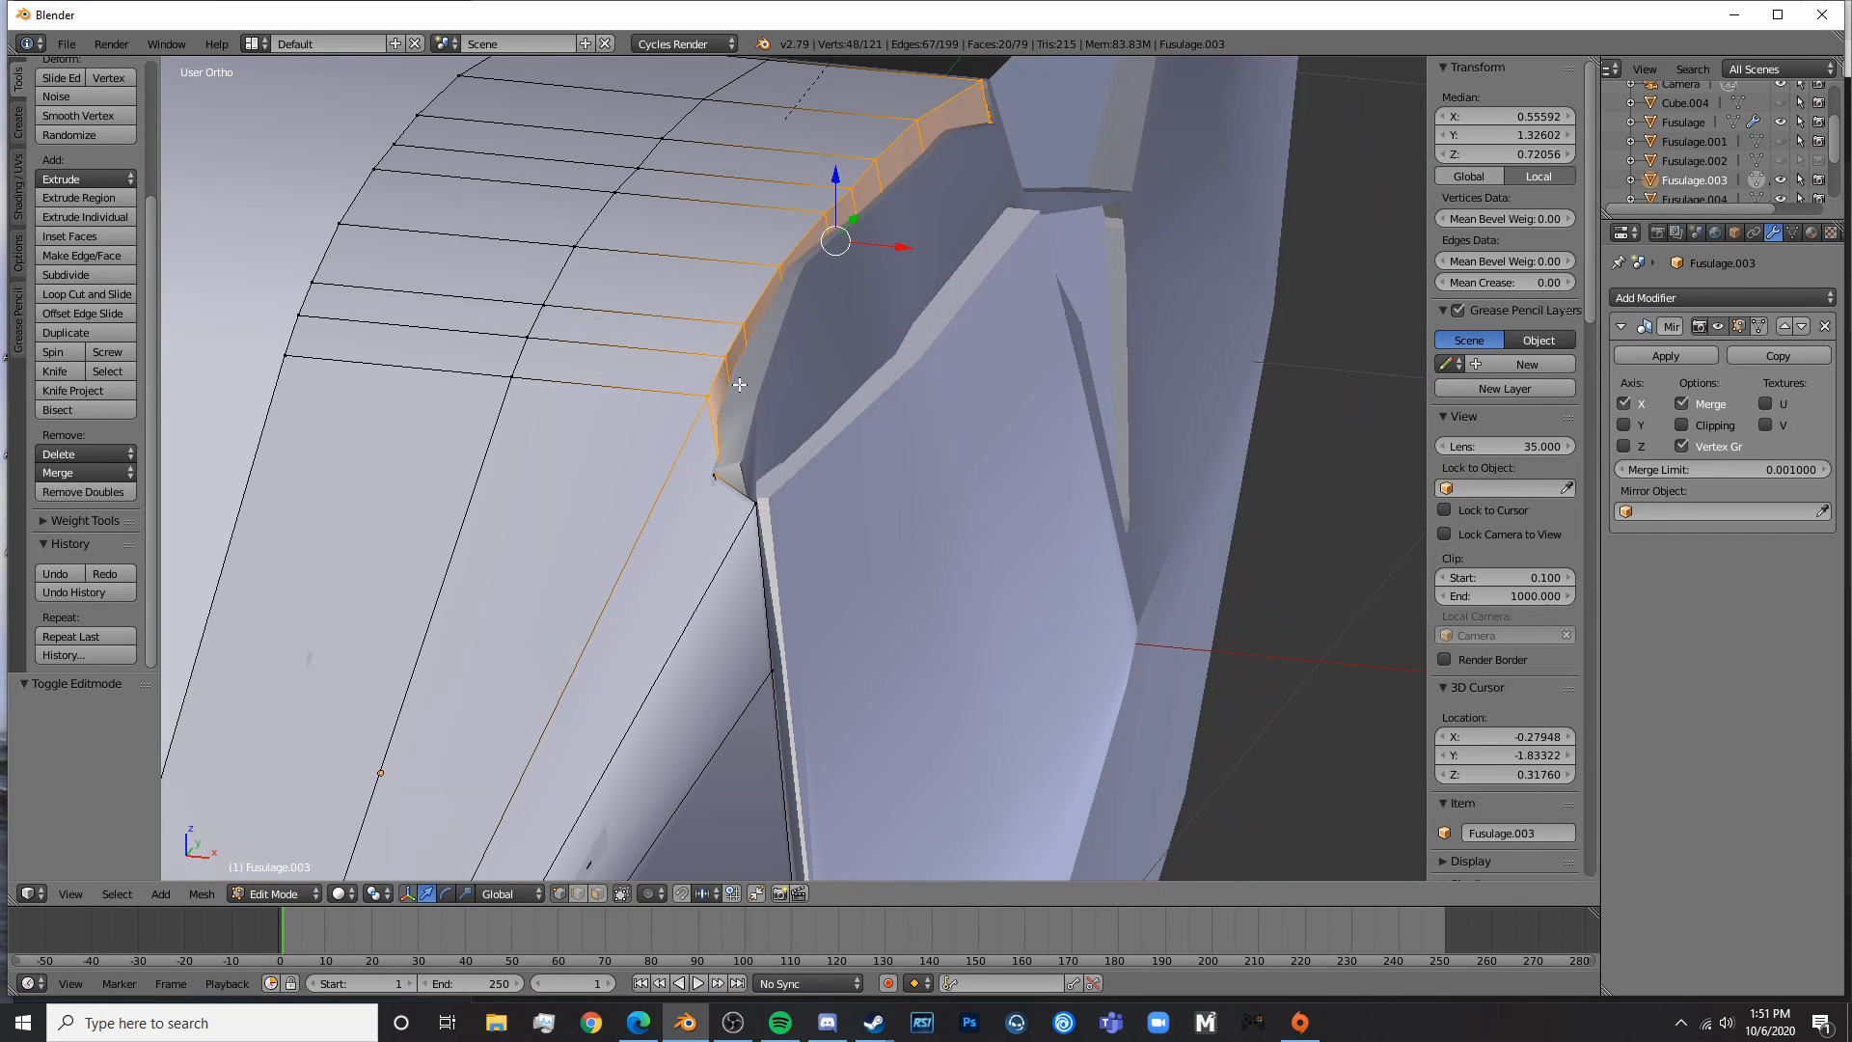
- Select the vertices at the front end of the roof pane's side edge and move them slightly outward along X
{"action": "key", "text": "a"}
{"action": "right_click", "coordinate": [707, 414], "text": "alt"}
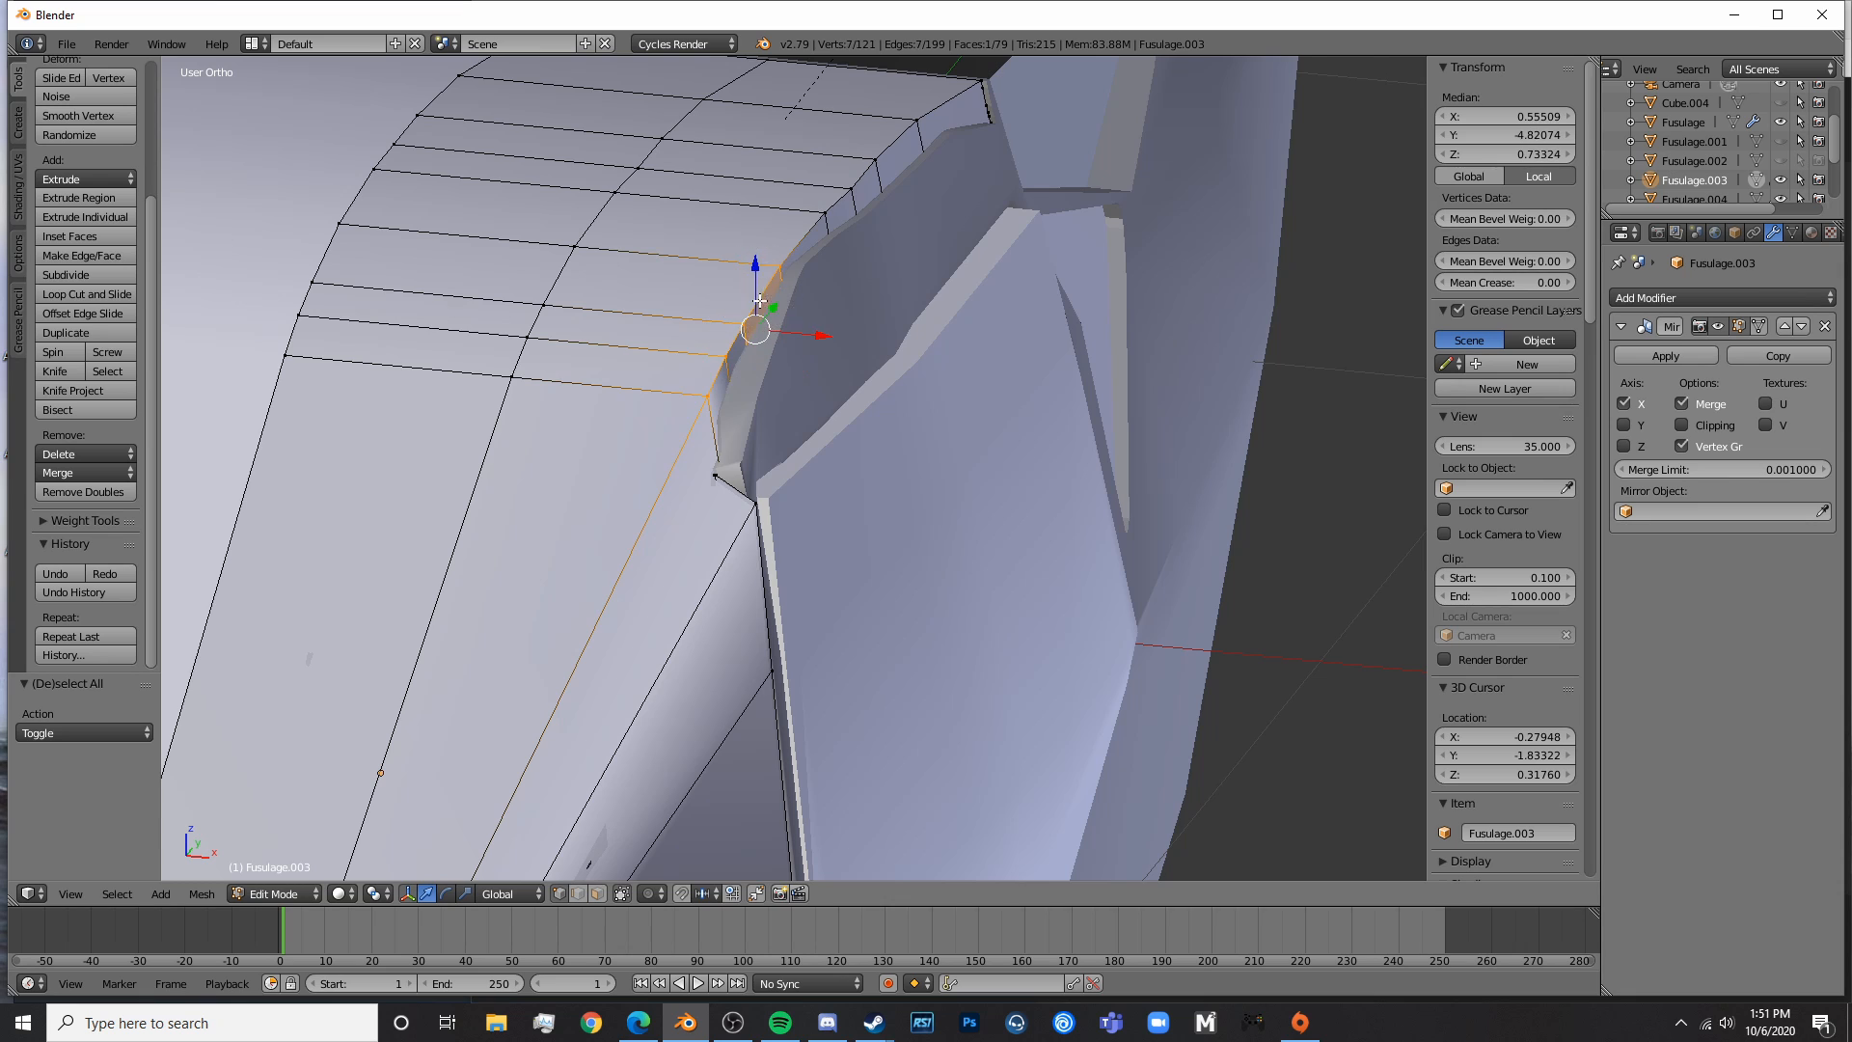
{"action": "key", "text": "z"}
{"action": "right_click", "coordinate": [752, 367], "text": "alt+shift"}
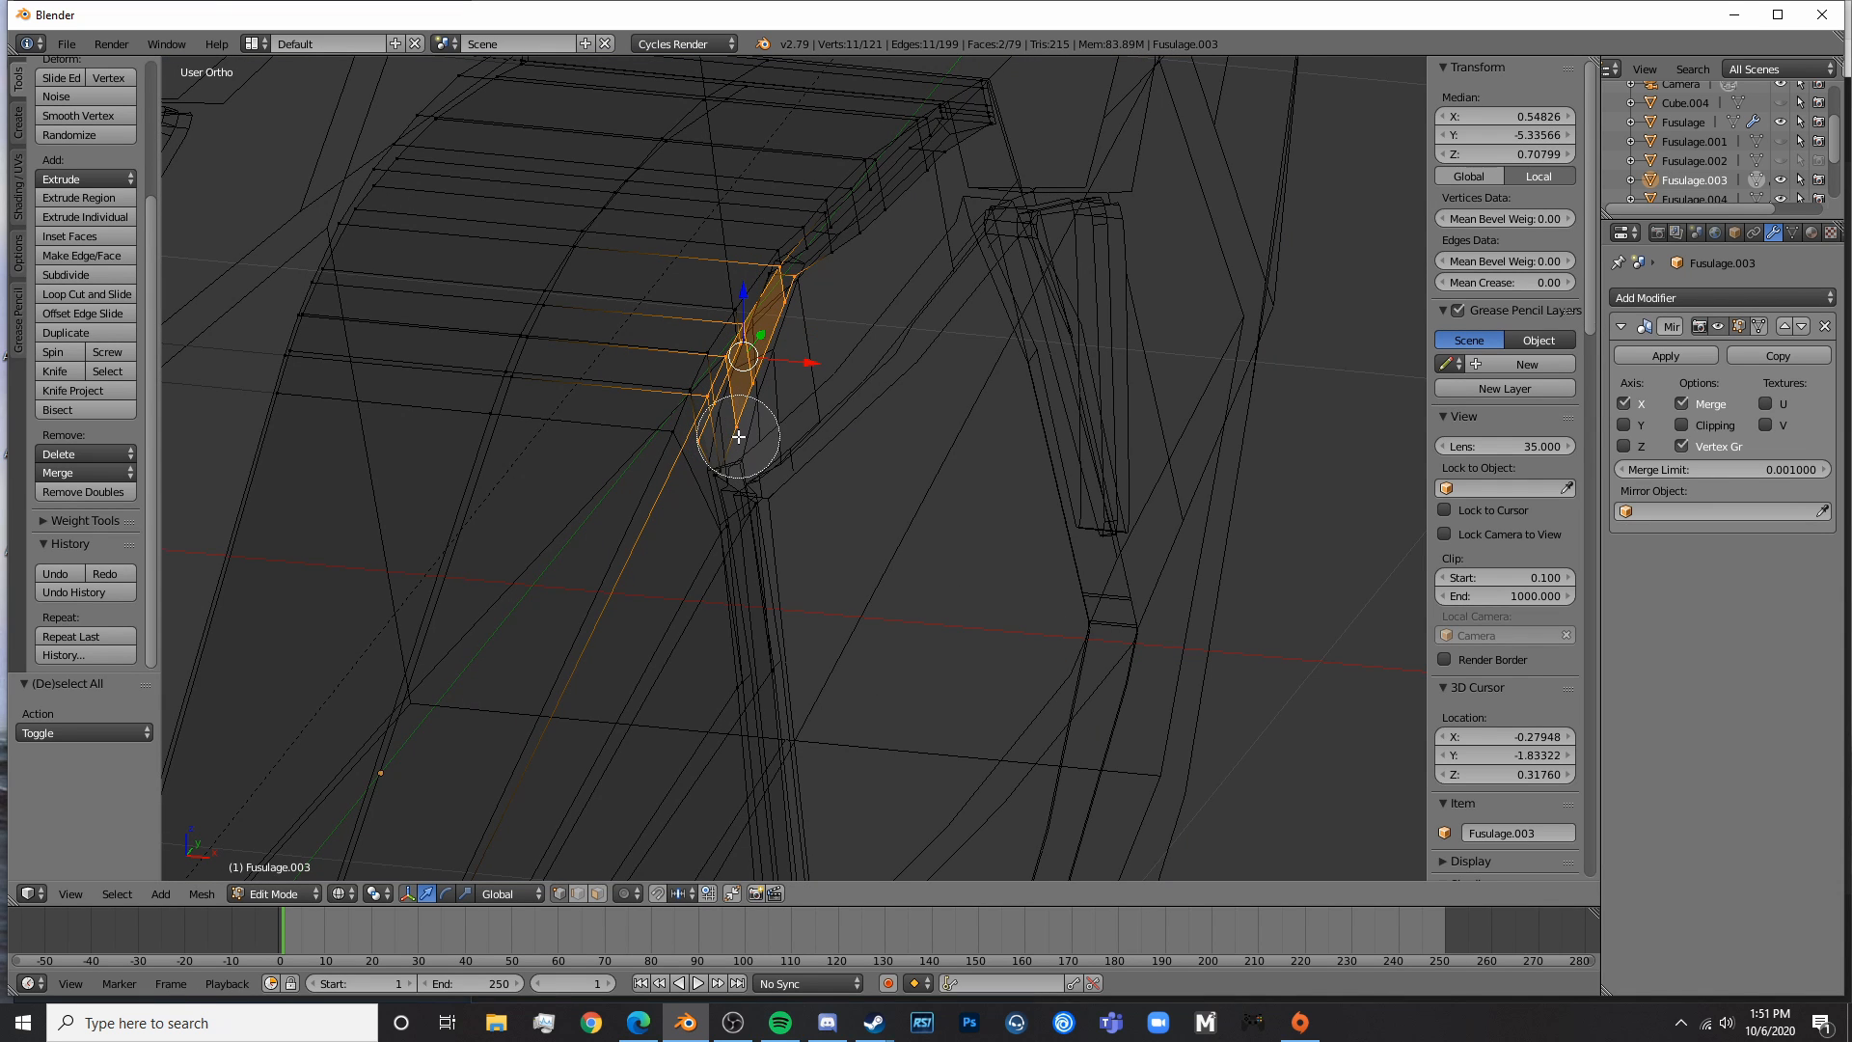
{"action": "left_click", "coordinate": [738, 437]}
{"action": "right_click", "coordinate": [739, 436]}
{"action": "key", "text": "z"}
{"action": "key", "text": "z"}
{"action": "mouse_move", "coordinate": [777, 396]}
{"action": "middle_mouse_down"}
{"action": "mouse_move", "coordinate": [835, 376]}
{"action": "mouse_move", "coordinate": [841, 338]}
{"action": "middle_mouse_up"}
{"action": "key", "text": "z"}
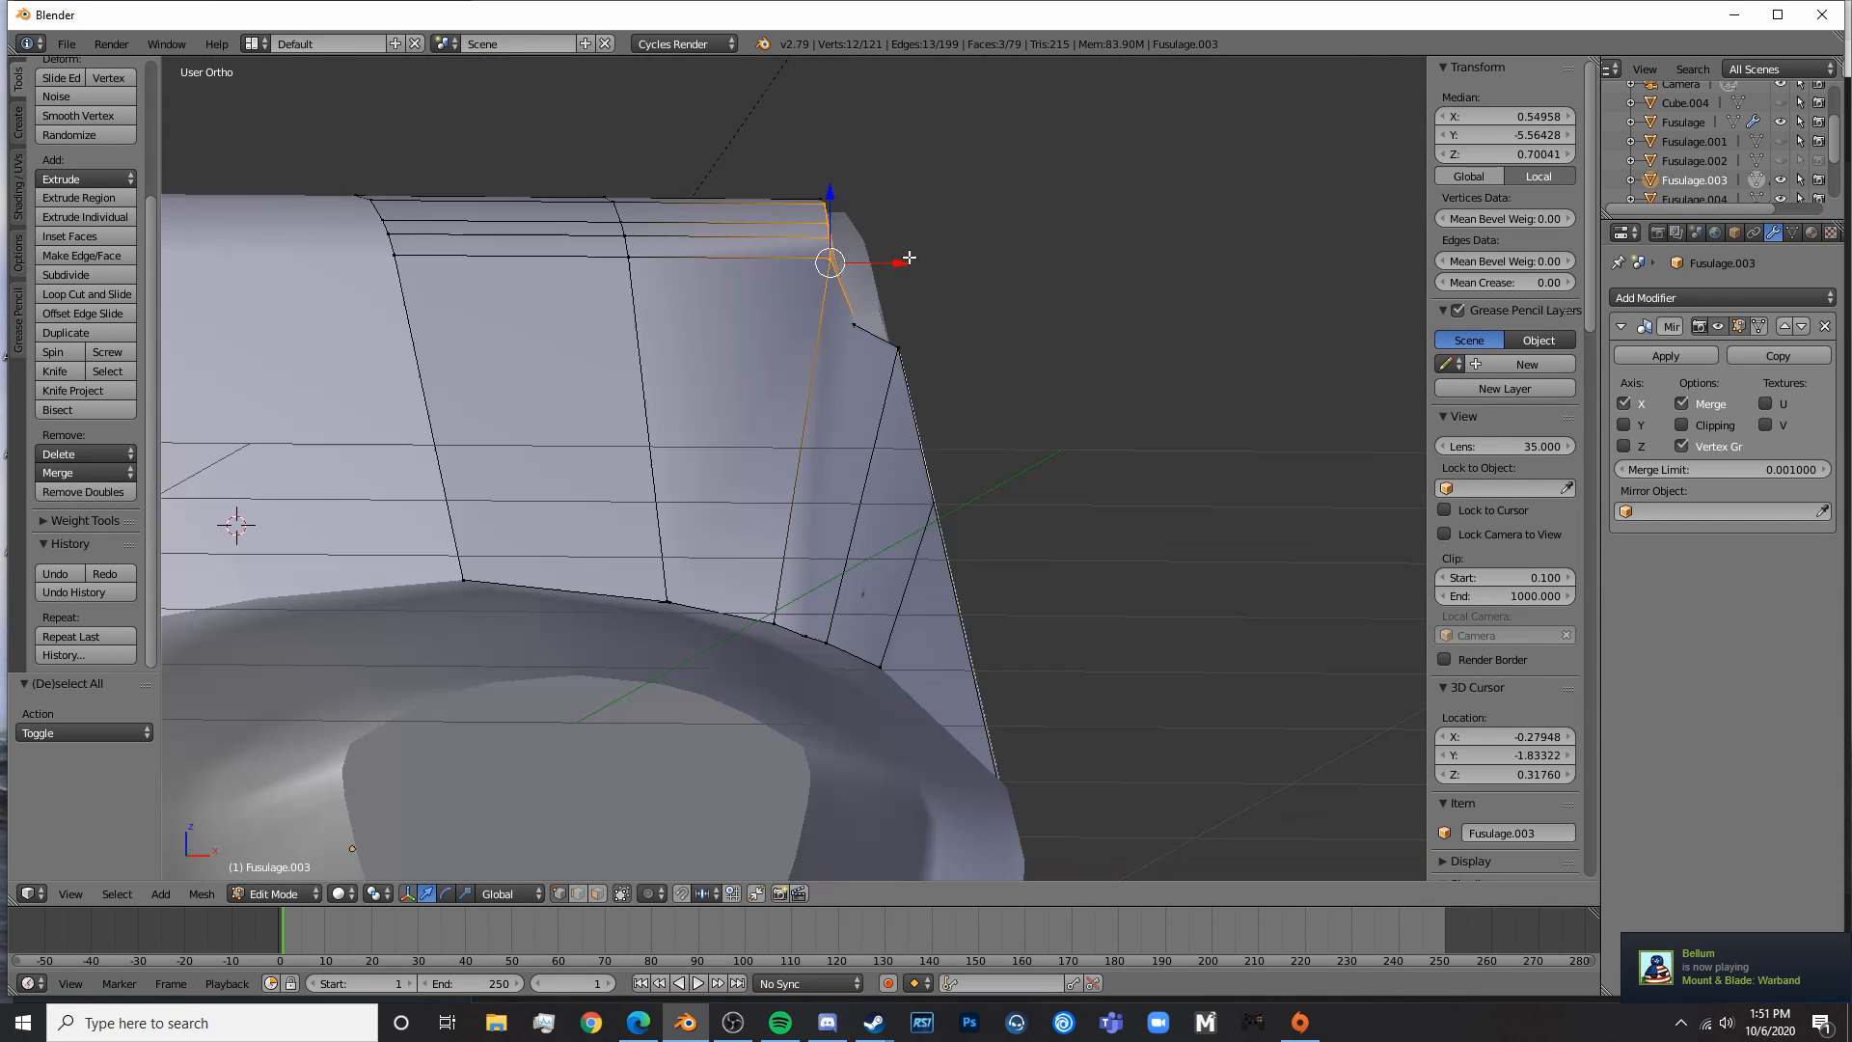
{"action": "left_click_drag", "start_coordinate": [887, 264], "coordinate": [901, 261]}
{"action": "key", "text": "Tab"}
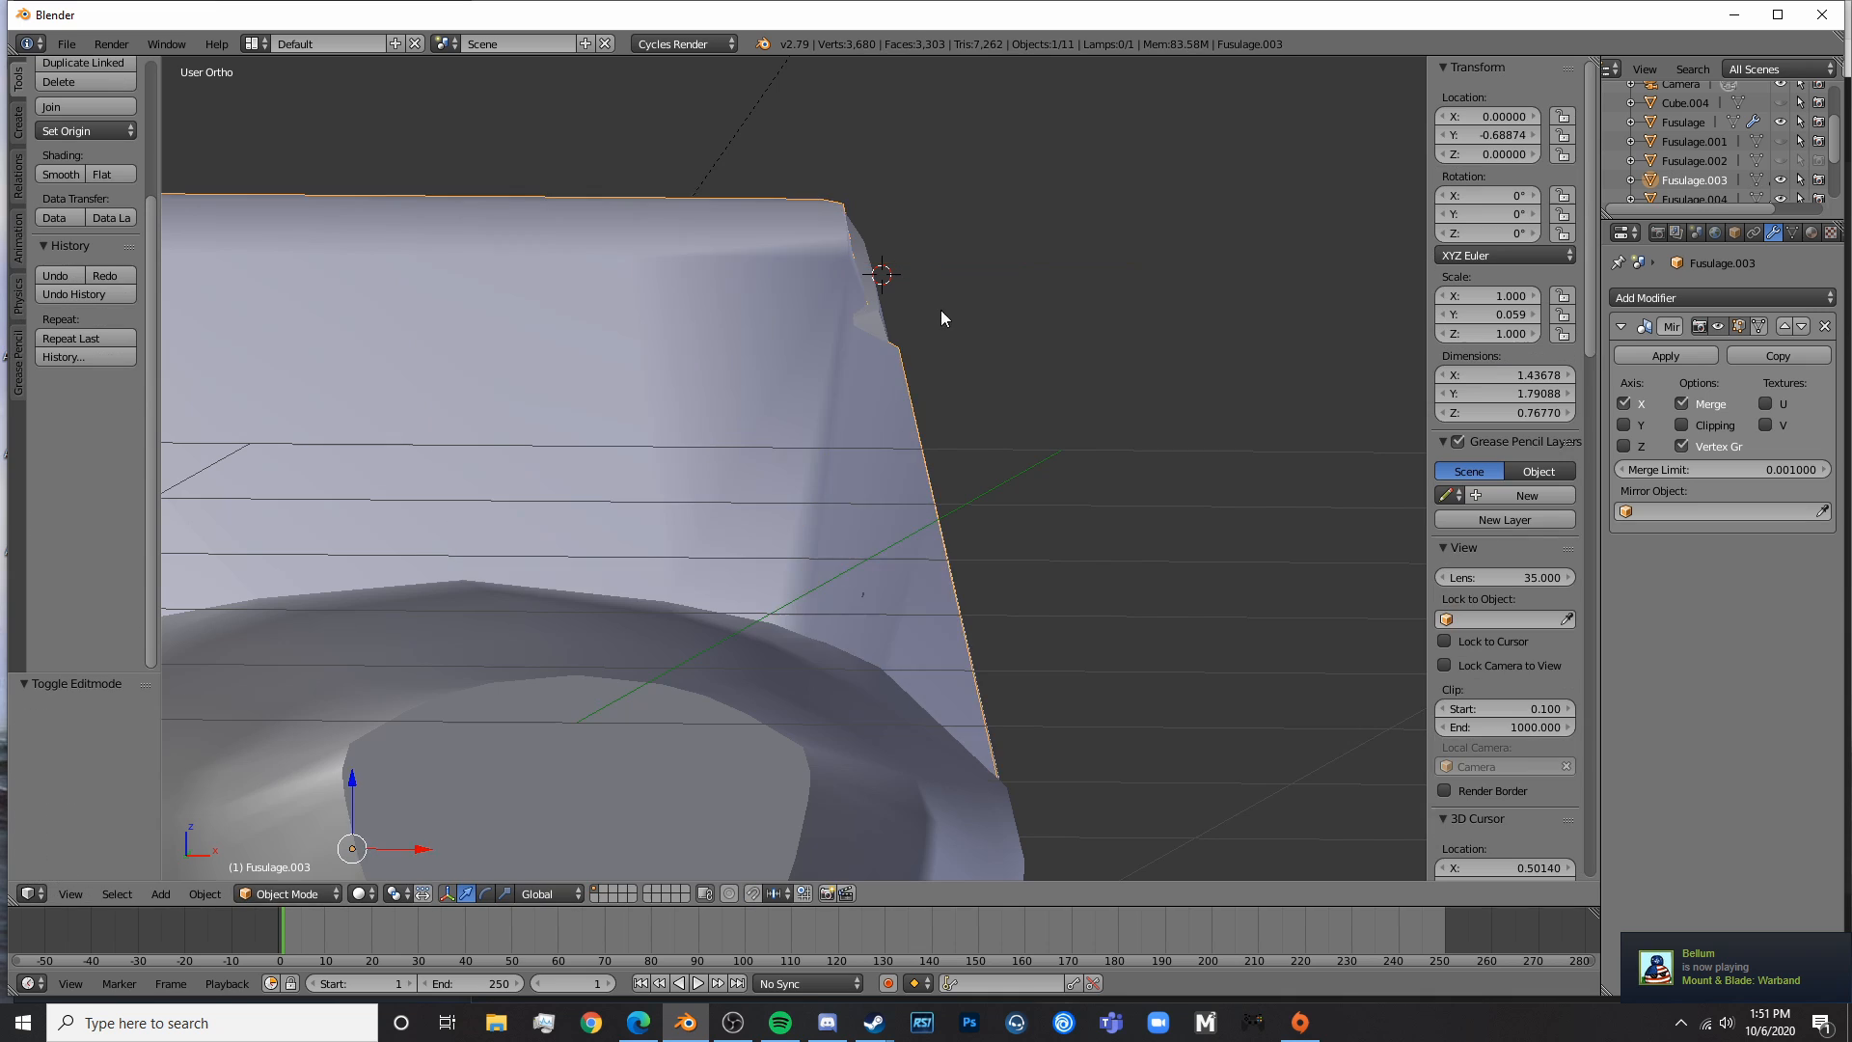
- Readjust the upper front corner vertices of the pane beside the door opening
{"action": "middle_click_drag", "start_coordinate": [955, 312], "coordinate": [875, 354]}
{"action": "key", "text": "Tab"}
{"action": "left_click_drag", "start_coordinate": [825, 303], "coordinate": [786, 292]}
{"action": "right_click", "coordinate": [746, 260]}
{"action": "right_click", "coordinate": [726, 279], "text": "shift"}
{"action": "key", "text": "Tab"}
{"action": "key", "text": "Tab"}
- Move the single vertex at the pane's corner above the door pillar 0.0231 along Y
{"action": "right_click", "coordinate": [709, 380]}
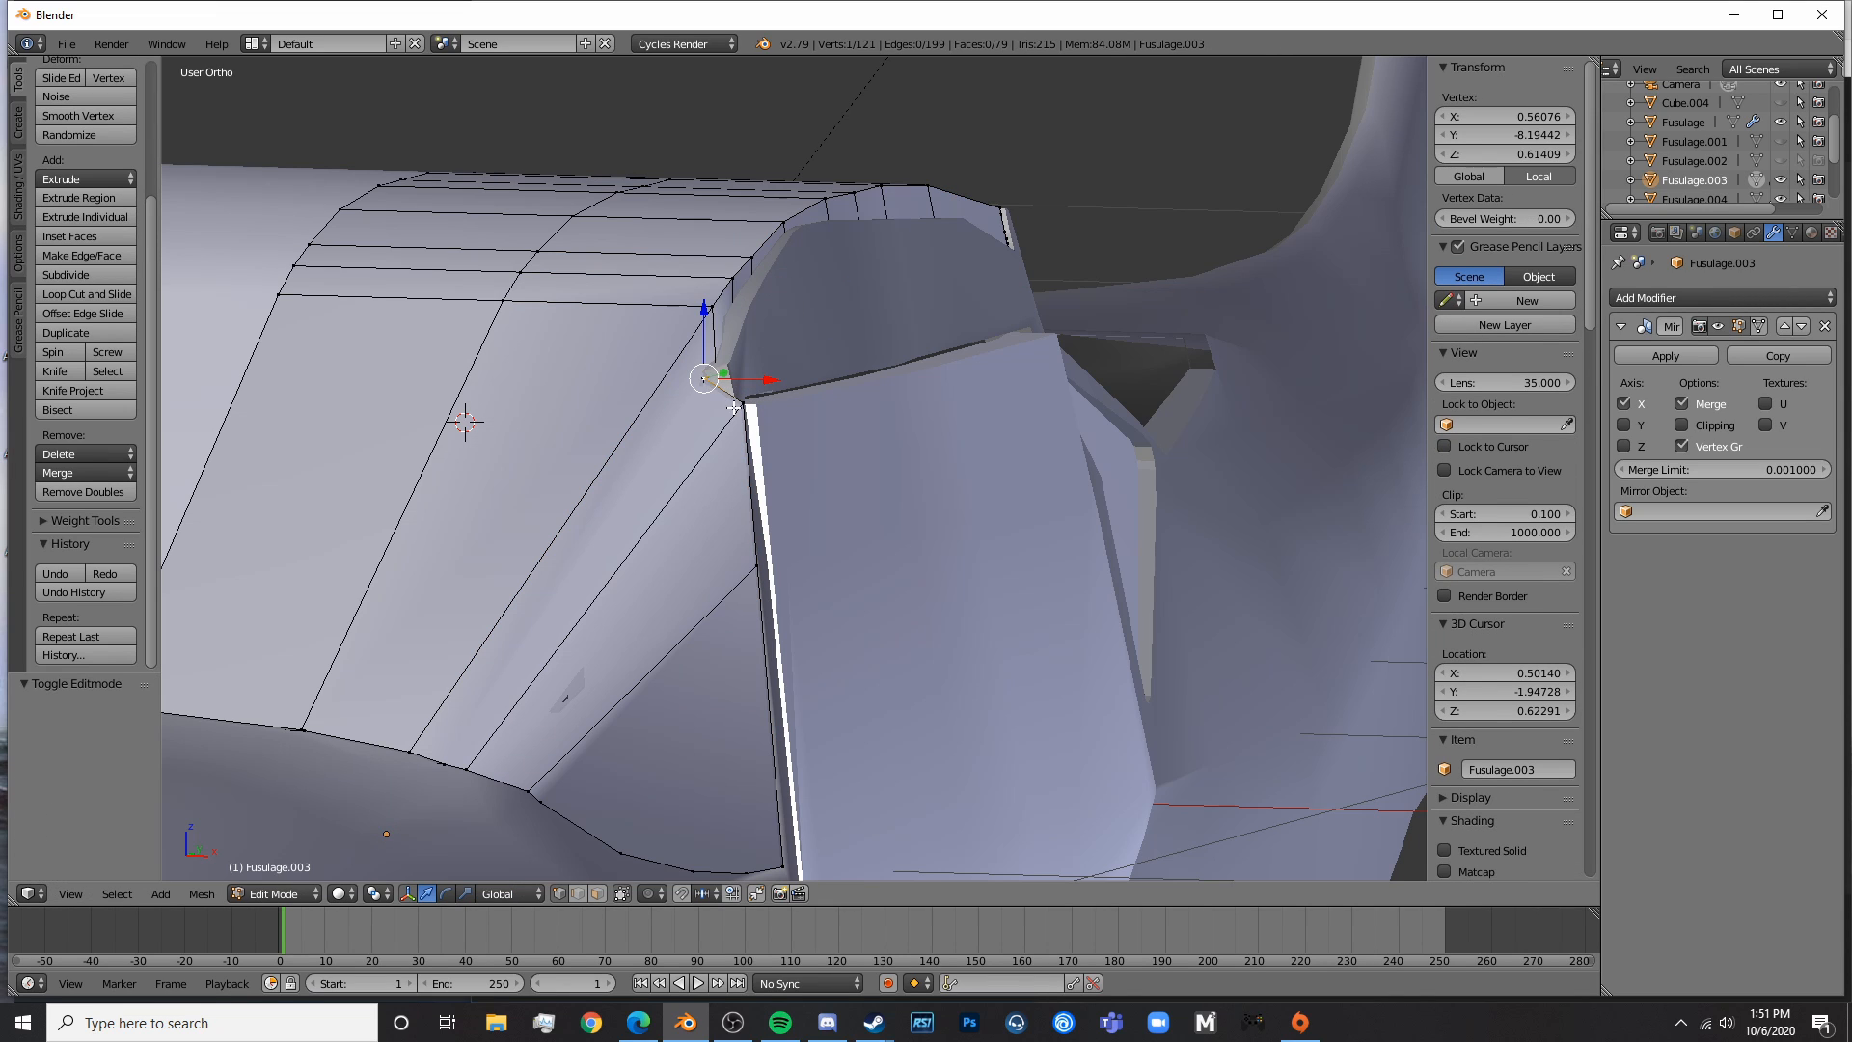
{"action": "key", "text": "z"}
{"action": "key", "text": "z"}
{"action": "middle_click_drag", "start_coordinate": [726, 410], "coordinate": [757, 448]}
{"action": "key", "text": "Tab"}
{"action": "key", "text": "Tab"}
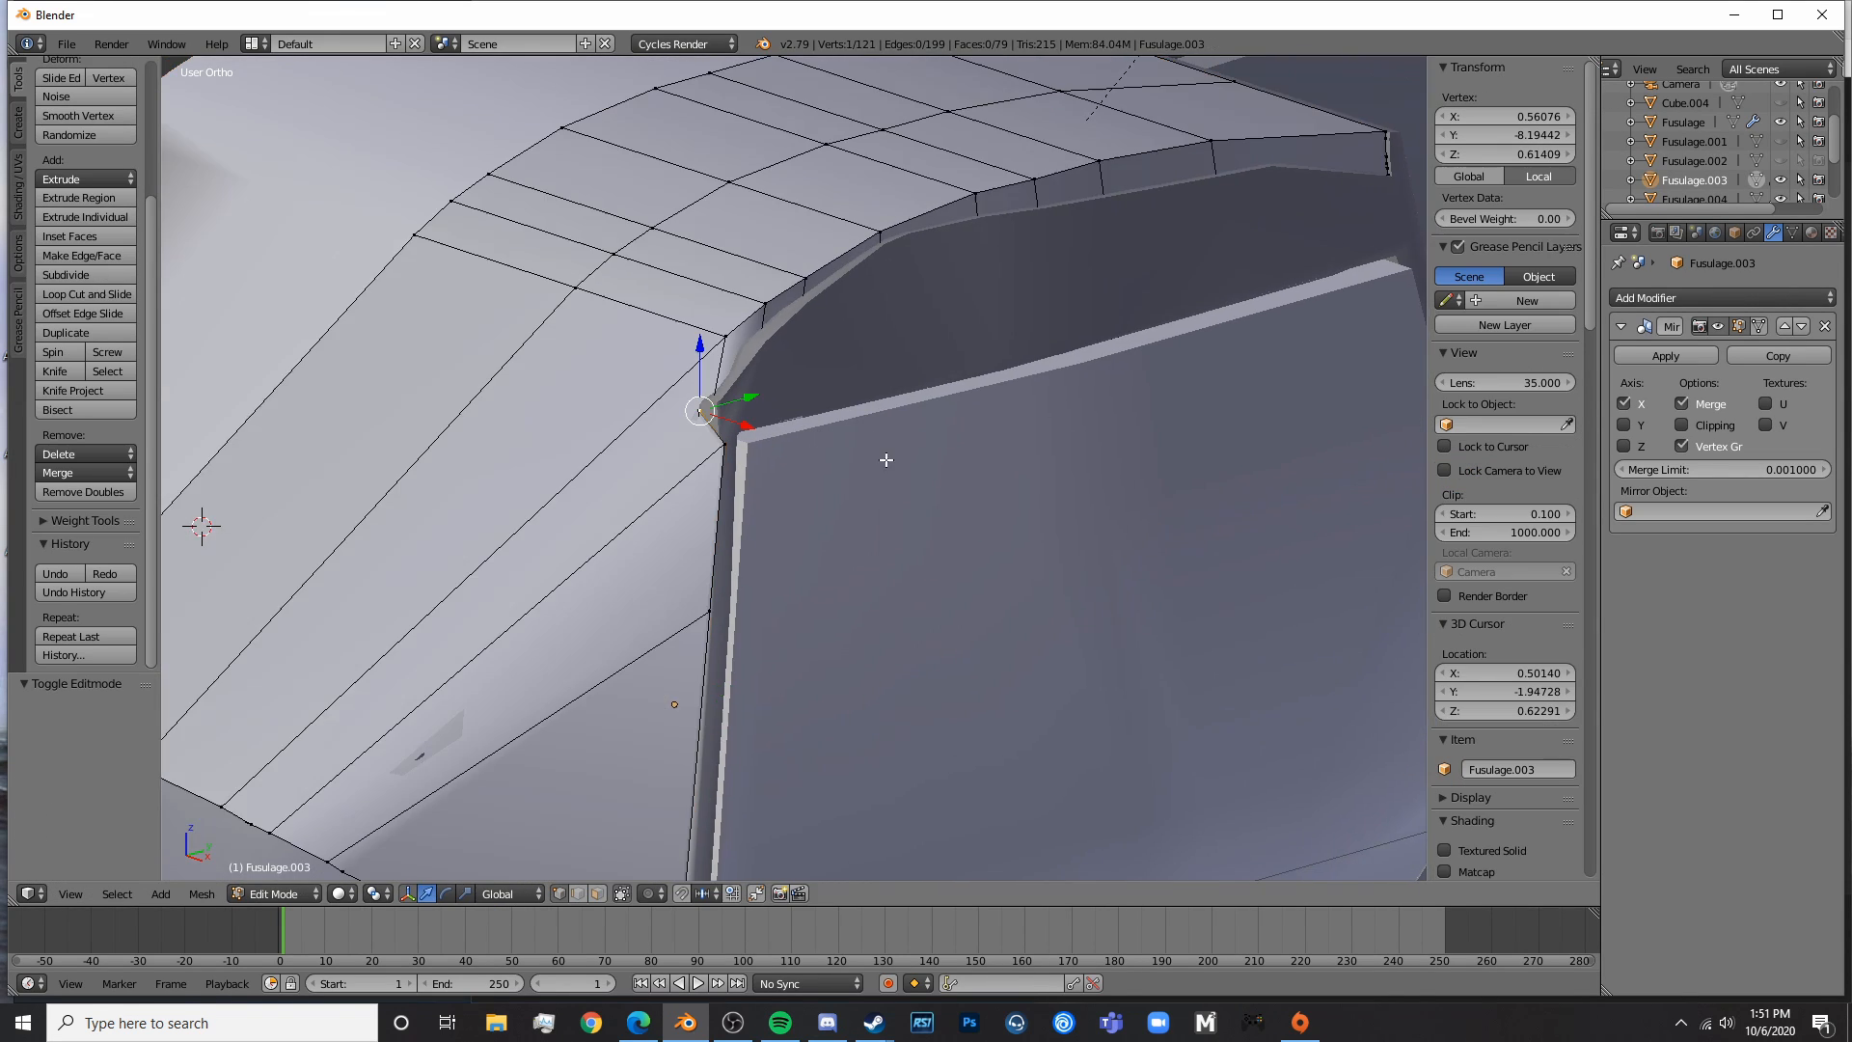
{"action": "key", "text": "z"}
{"action": "middle_click_drag", "start_coordinate": [886, 460], "coordinate": [637, 401]}
{"action": "key", "text": "g"}
{"action": "key", "text": "y"}
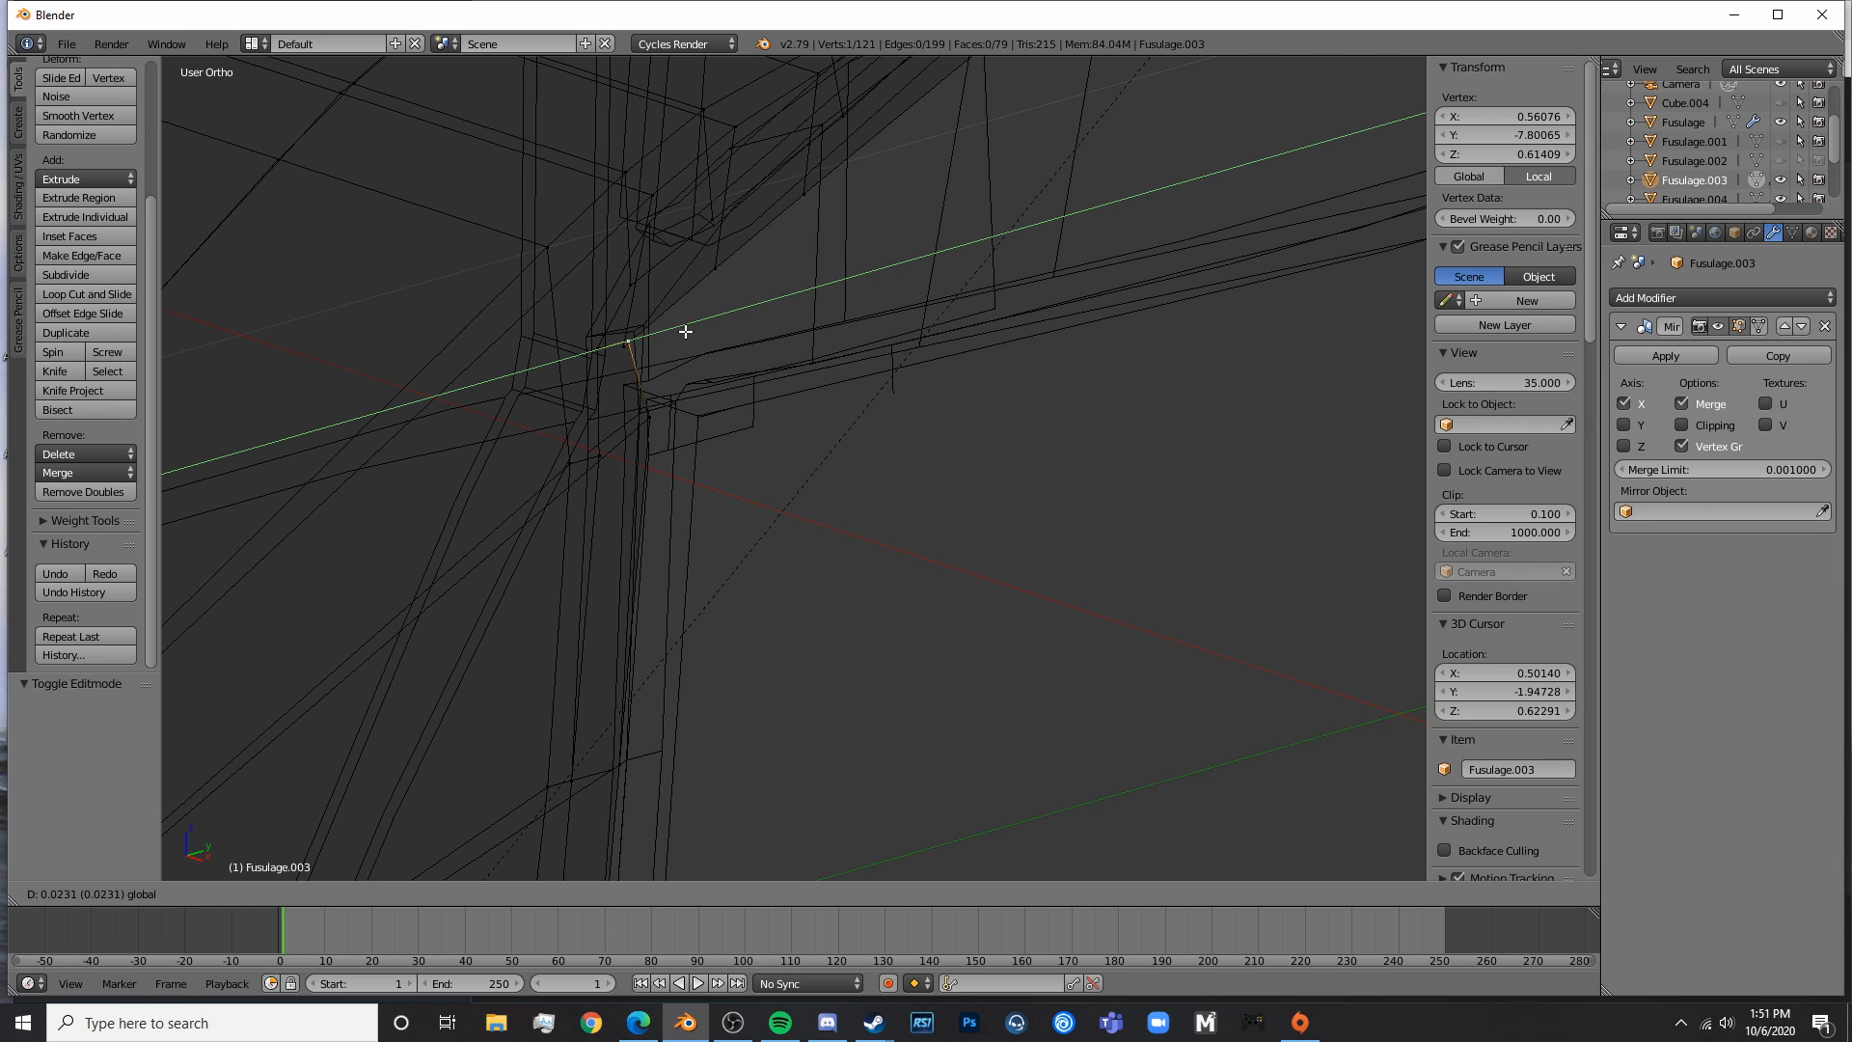
{"action": "left_click", "coordinate": [684, 331]}
{"action": "key", "text": "Tab"}
{"action": "key", "text": "z"}
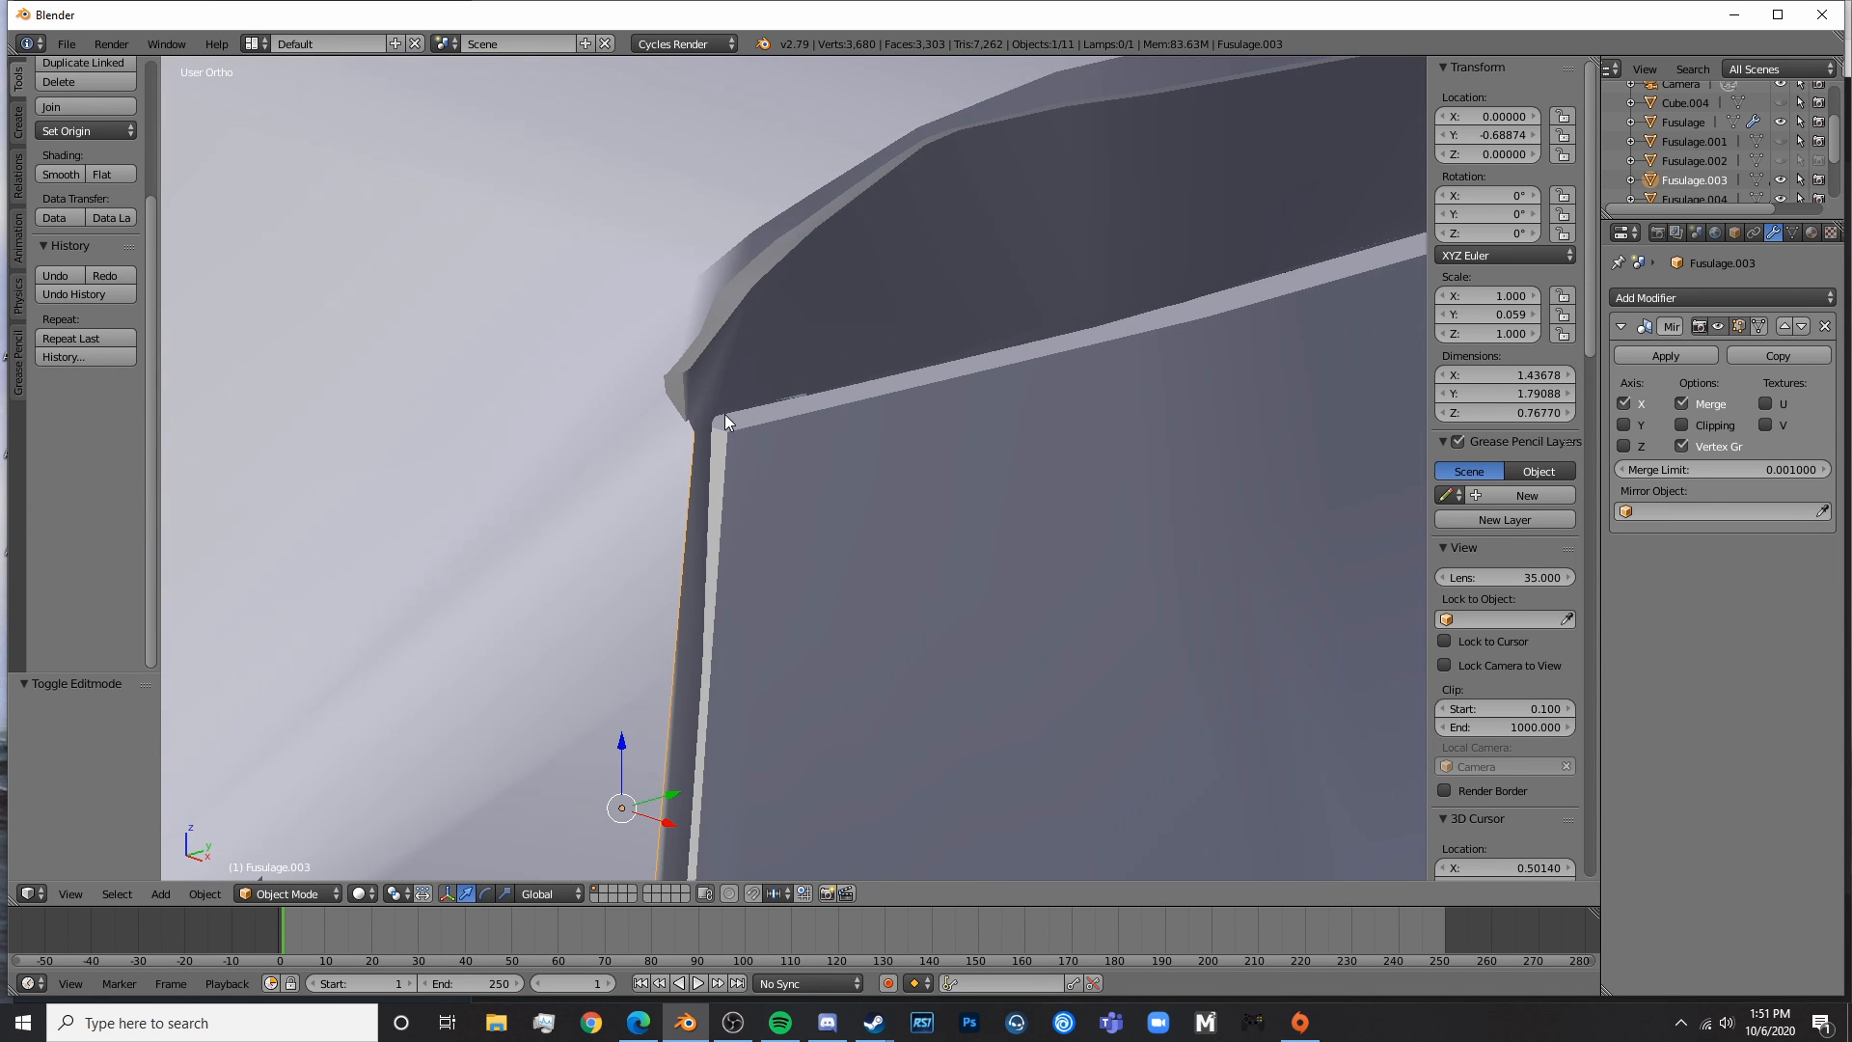
- Hide the fuselage frame so only the canopy panes remain visible
{"action": "scroll", "coordinate": [725, 414], "scroll_direction": "down", "scroll_amount": 1}
{"action": "key", "text": "Tab"}
{"action": "key", "text": "Tab"}
{"action": "scroll", "coordinate": [742, 431], "scroll_direction": "down", "scroll_amount": 4}
{"action": "right_click", "coordinate": [796, 391]}
{"action": "key", "text": "h"}
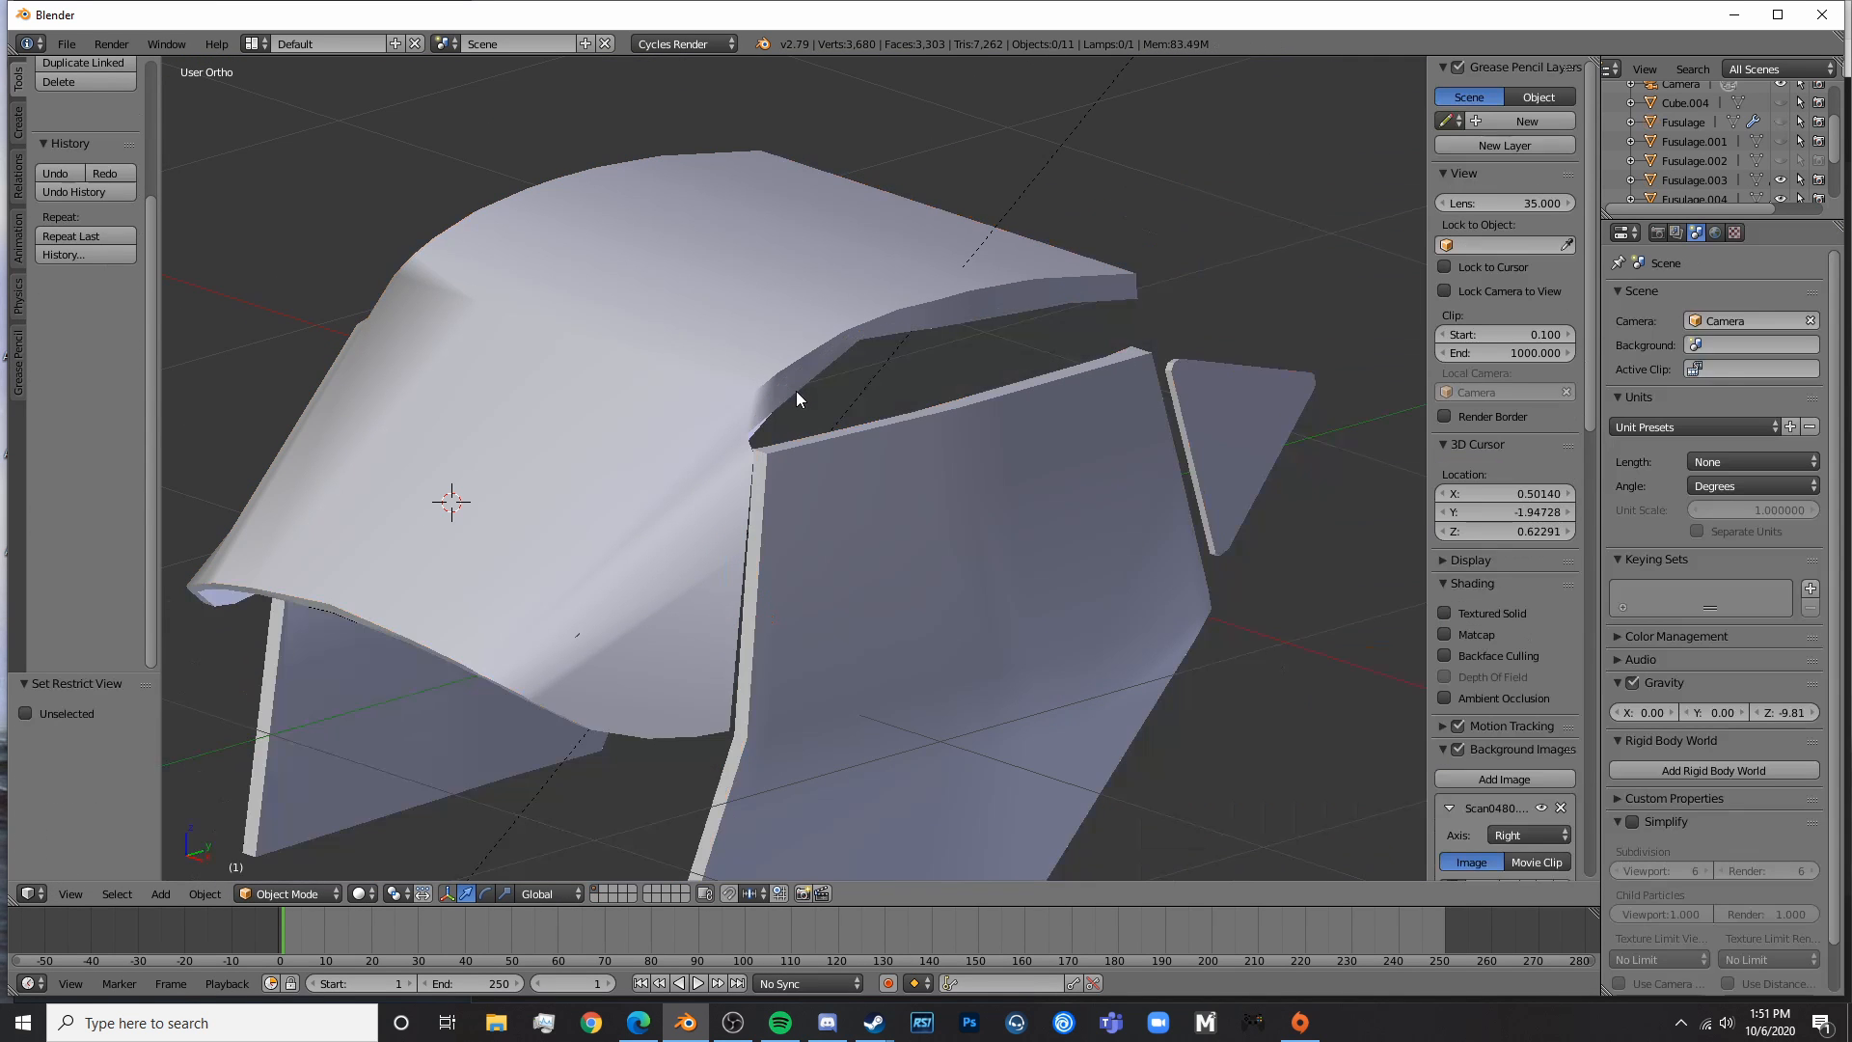
- Move the inner corner vertex of the Fusulage.003 pane 0.1225 outward along X
{"action": "scroll", "coordinate": [796, 391], "scroll_direction": "up", "scroll_amount": 3}
{"action": "right_click", "coordinate": [673, 377]}
{"action": "key", "text": "Tab"}
{"action": "middle_click_drag", "start_coordinate": [511, 404], "coordinate": [749, 440]}
{"action": "scroll", "coordinate": [748, 440], "scroll_direction": "up", "scroll_amount": 4}
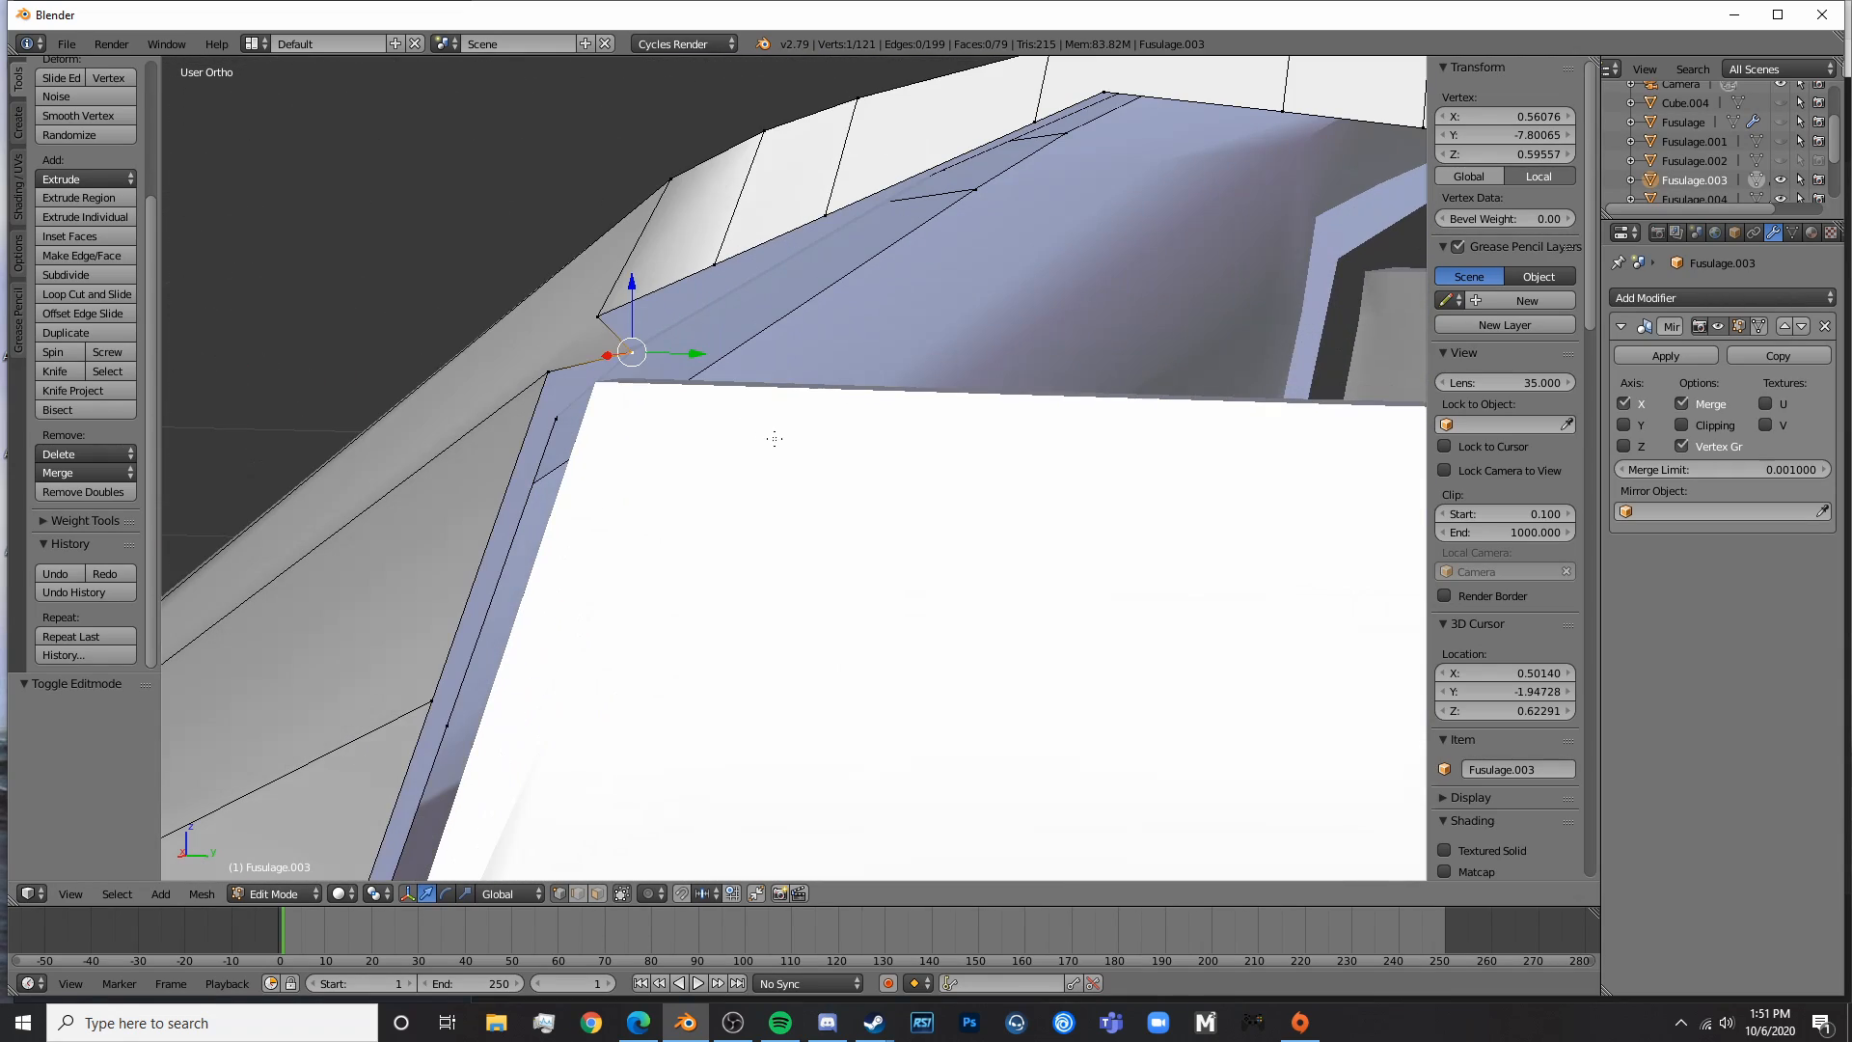
{"action": "left_click_drag", "start_coordinate": [611, 357], "coordinate": [538, 362]}
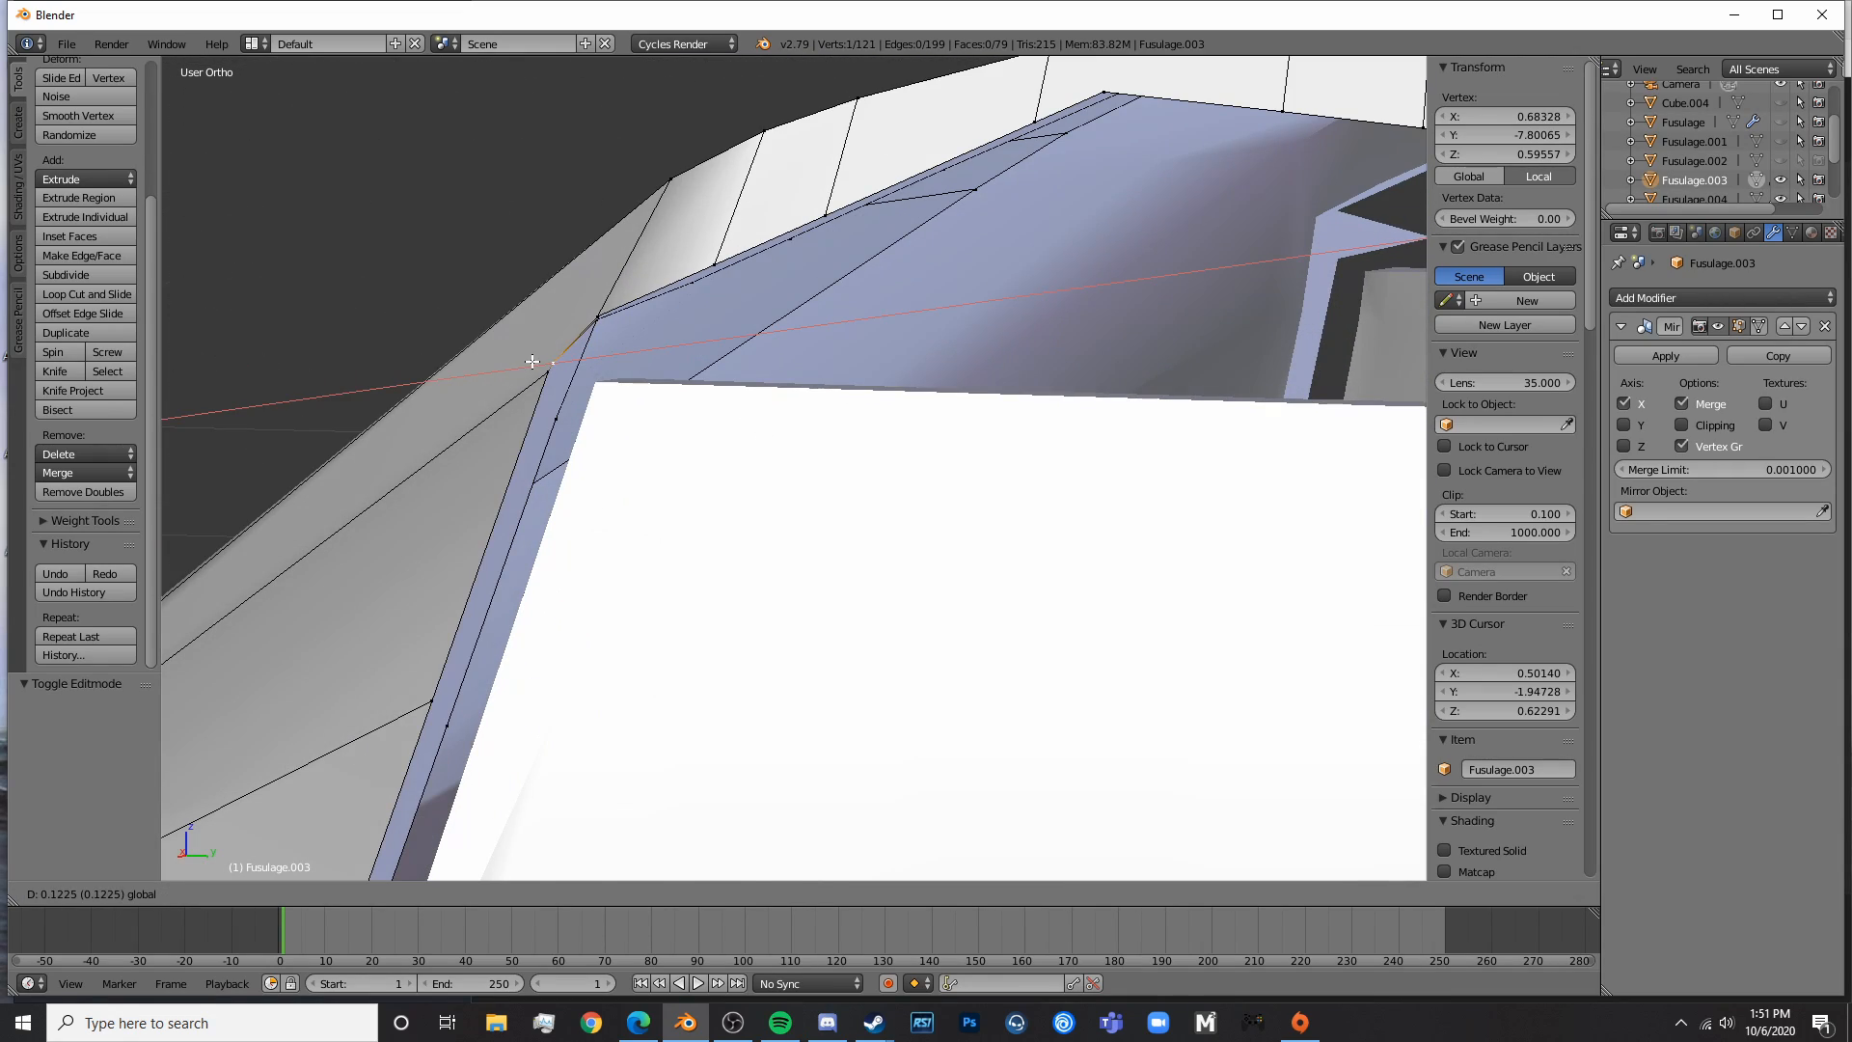
{"action": "left_click", "coordinate": [531, 362]}
{"action": "mouse_move", "coordinate": [531, 362]}
{"action": "middle_mouse_down"}
{"action": "mouse_move", "coordinate": [695, 443]}
{"action": "mouse_move", "coordinate": [748, 418]}
{"action": "mouse_move", "coordinate": [550, 391]}
{"action": "middle_mouse_up"}
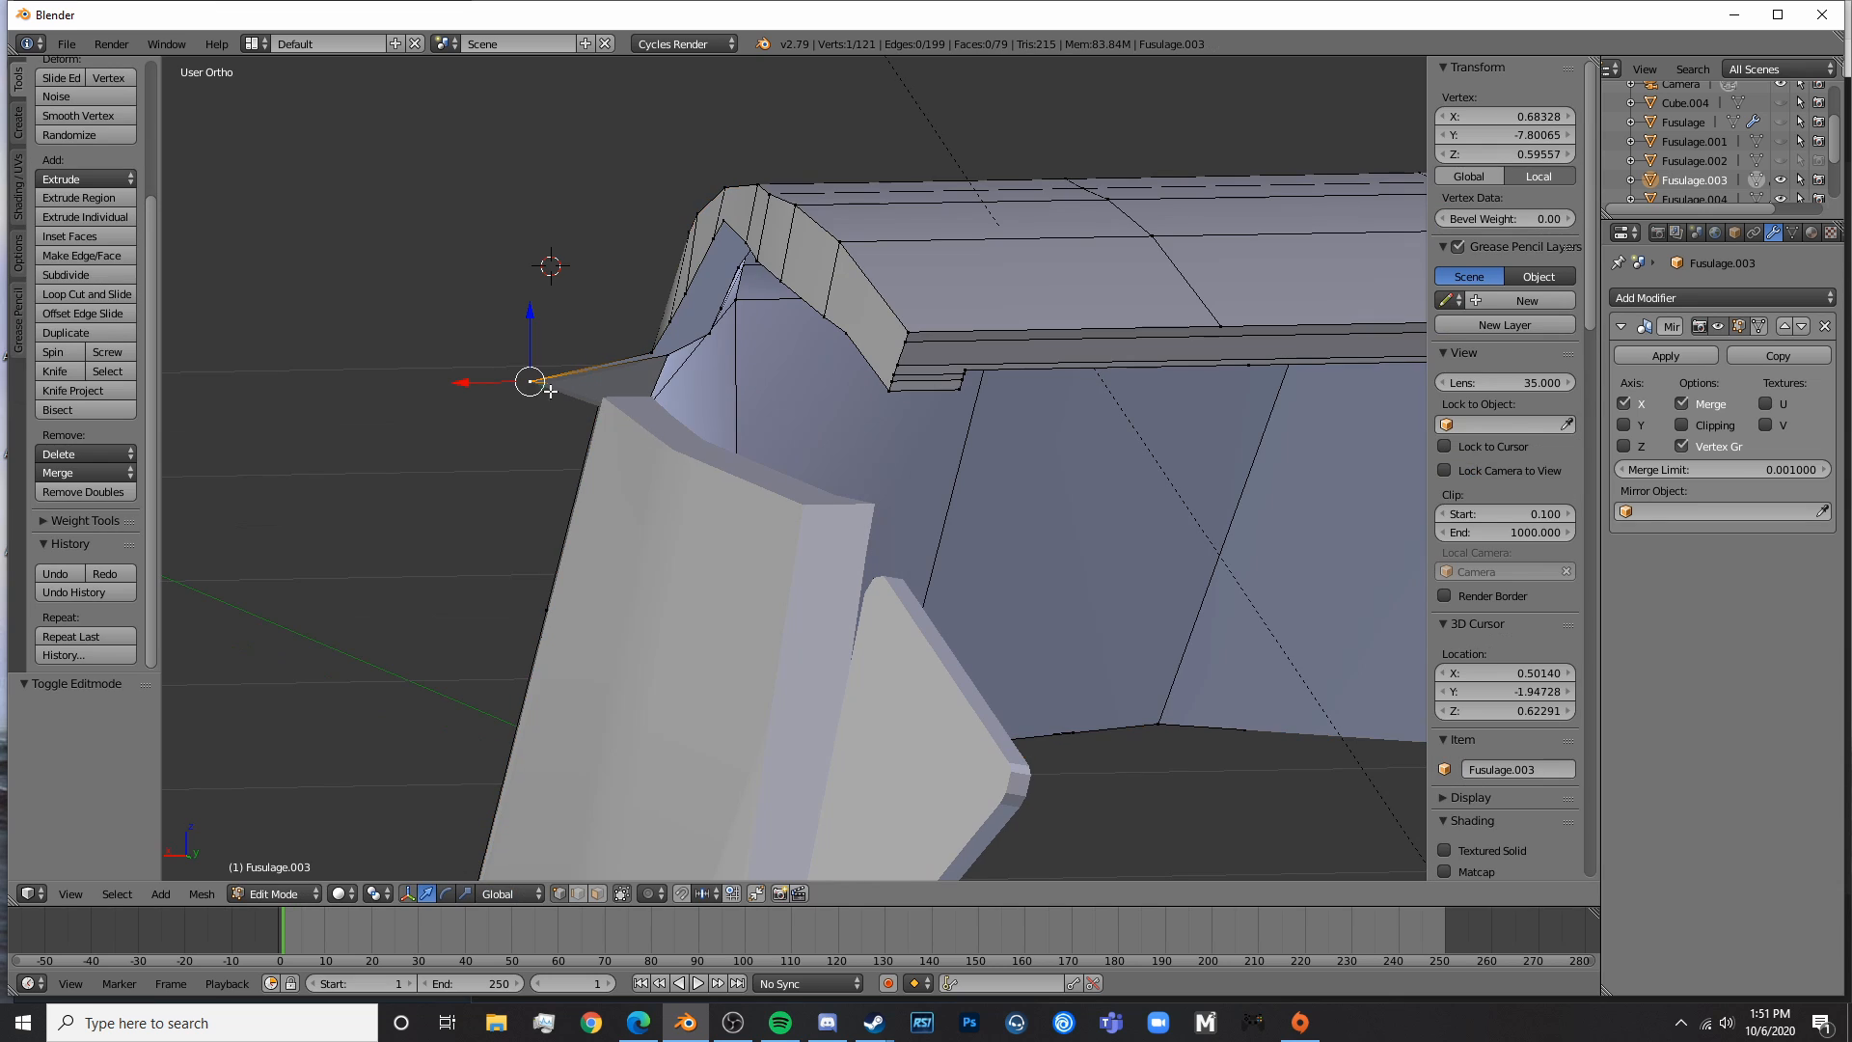
- Switch to face selection and hide the door pane to expose the stretched corner of Fusulage.003
{"action": "left_click", "coordinate": [596, 894]}
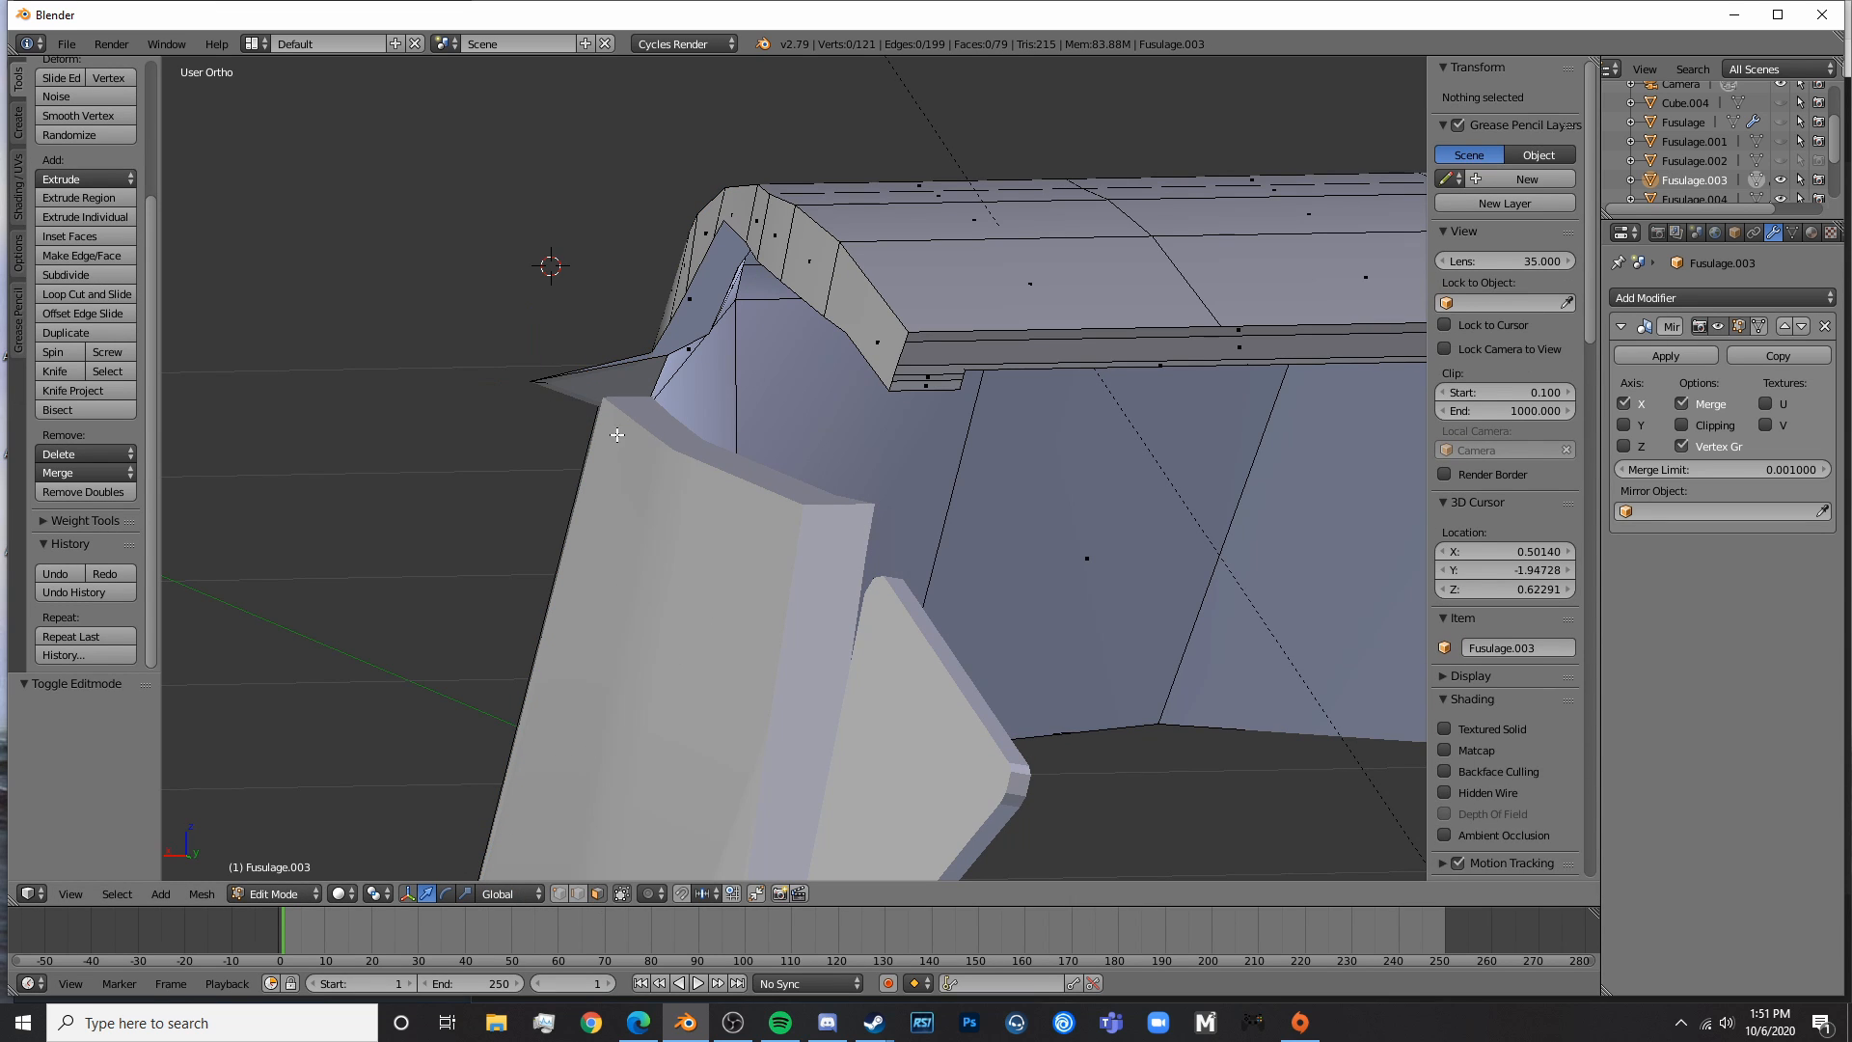
{"action": "right_click", "coordinate": [552, 442]}
{"action": "middle_click_drag", "start_coordinate": [550, 445], "coordinate": [773, 560]}
{"action": "key", "text": "Tab"}
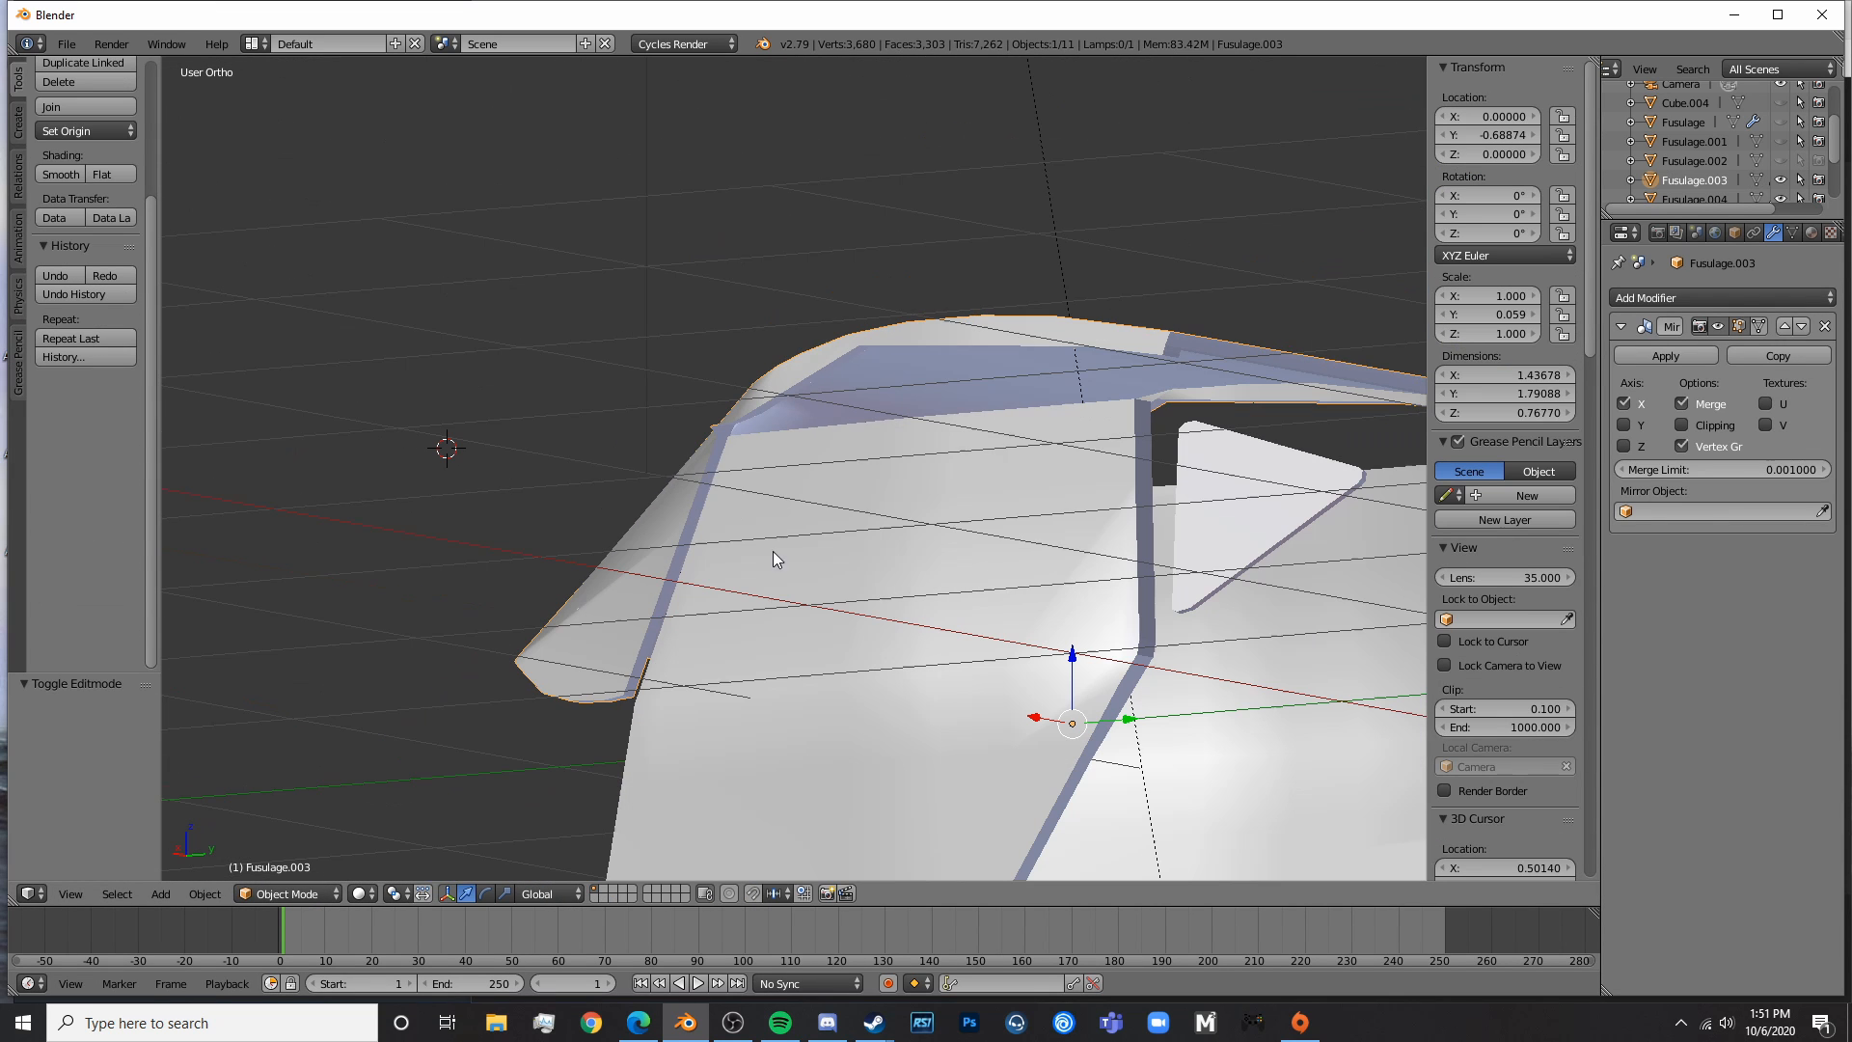
{"action": "key", "text": "h"}
{"action": "middle_click_drag", "start_coordinate": [947, 632], "coordinate": [932, 401]}
- Delete the distorted face at the corner of the Fusulage.003 pane beside the door opening
{"action": "right_click", "coordinate": [737, 611]}
{"action": "key", "text": "Tab"}
{"action": "scroll", "coordinate": [737, 612], "scroll_direction": "up", "scroll_amount": 5}
{"action": "key", "text": "x"}
{"action": "left_click", "coordinate": [924, 442]}
{"action": "middle_click_drag", "start_coordinate": [641, 496], "coordinate": [751, 656]}
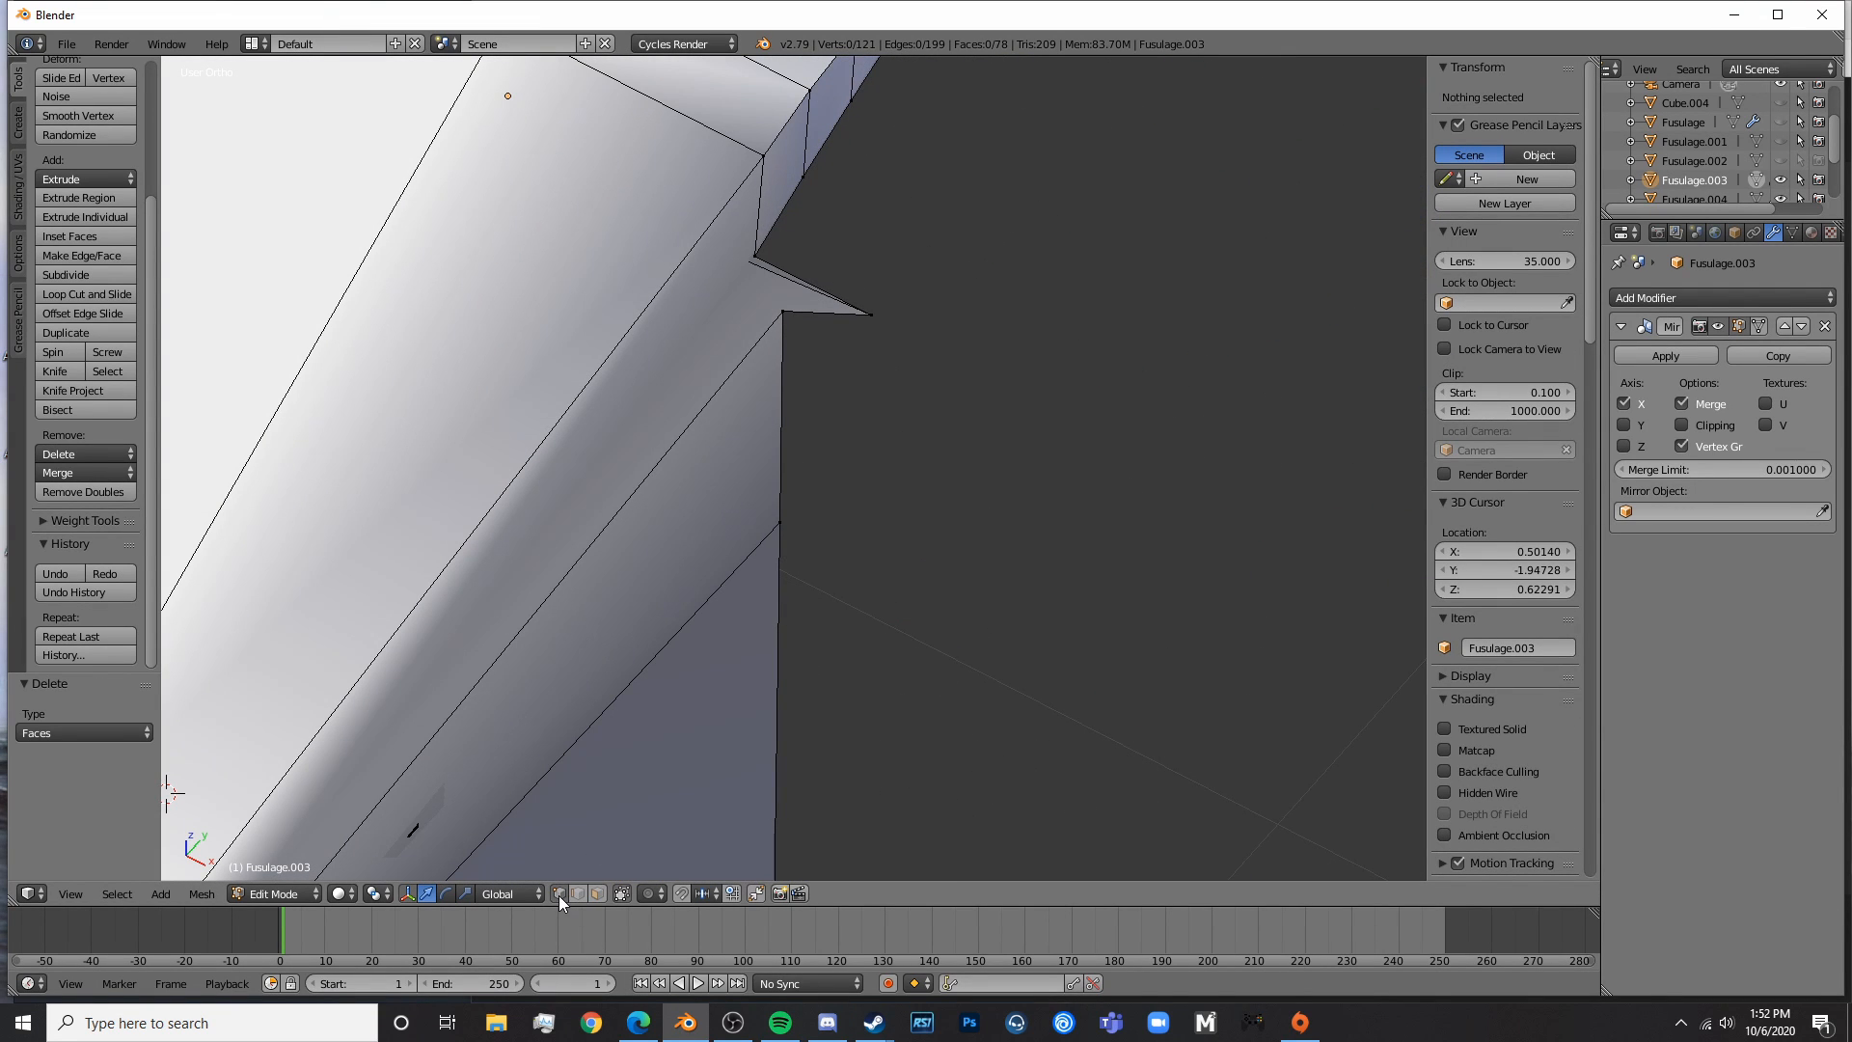
- Pull the protruding corner vertex back toward the pane along X and Y, and dissolve it
{"action": "right_click", "coordinate": [842, 327]}
{"action": "left_click_drag", "start_coordinate": [934, 348], "coordinate": [824, 315]}
{"action": "left_click_drag", "start_coordinate": [800, 217], "coordinate": [798, 239]}
{"action": "middle_click_drag", "start_coordinate": [819, 233], "coordinate": [486, 141]}
{"action": "key", "text": "x"}
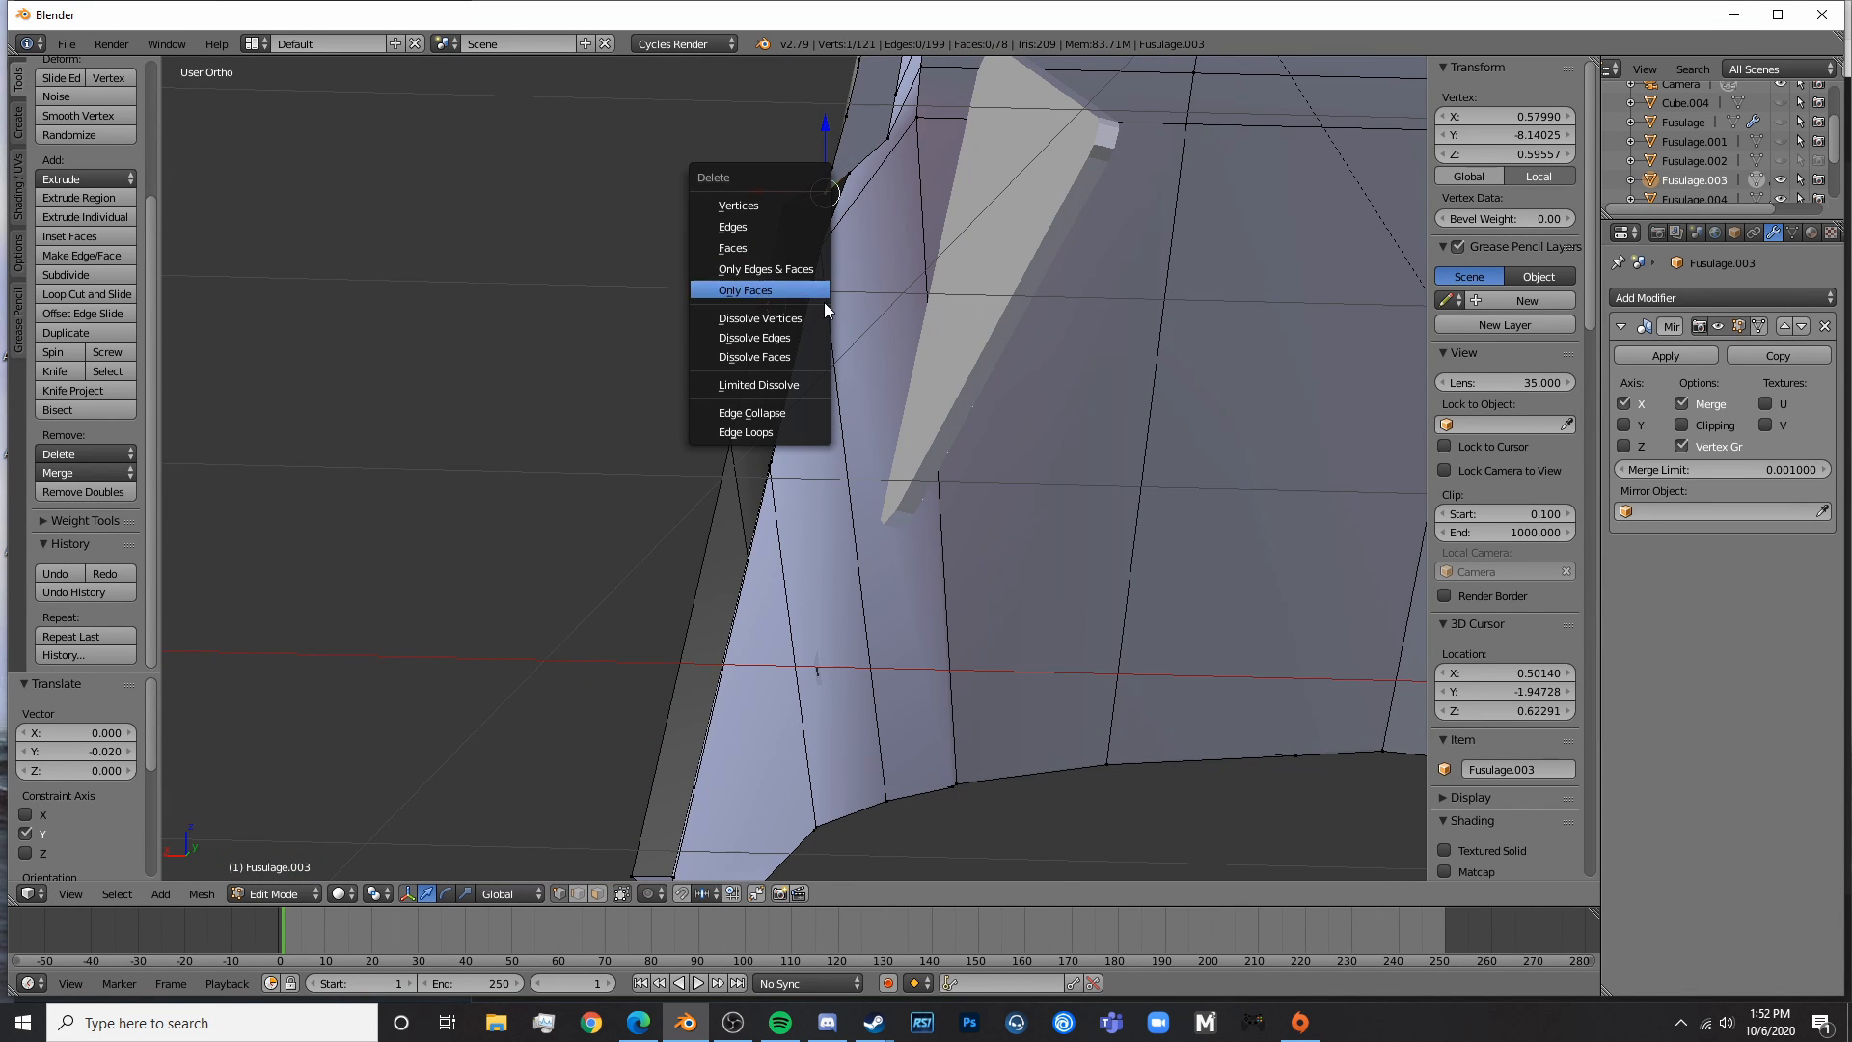
{"action": "left_click", "coordinate": [786, 318]}
{"action": "middle_click_drag", "start_coordinate": [785, 318], "coordinate": [736, 612]}
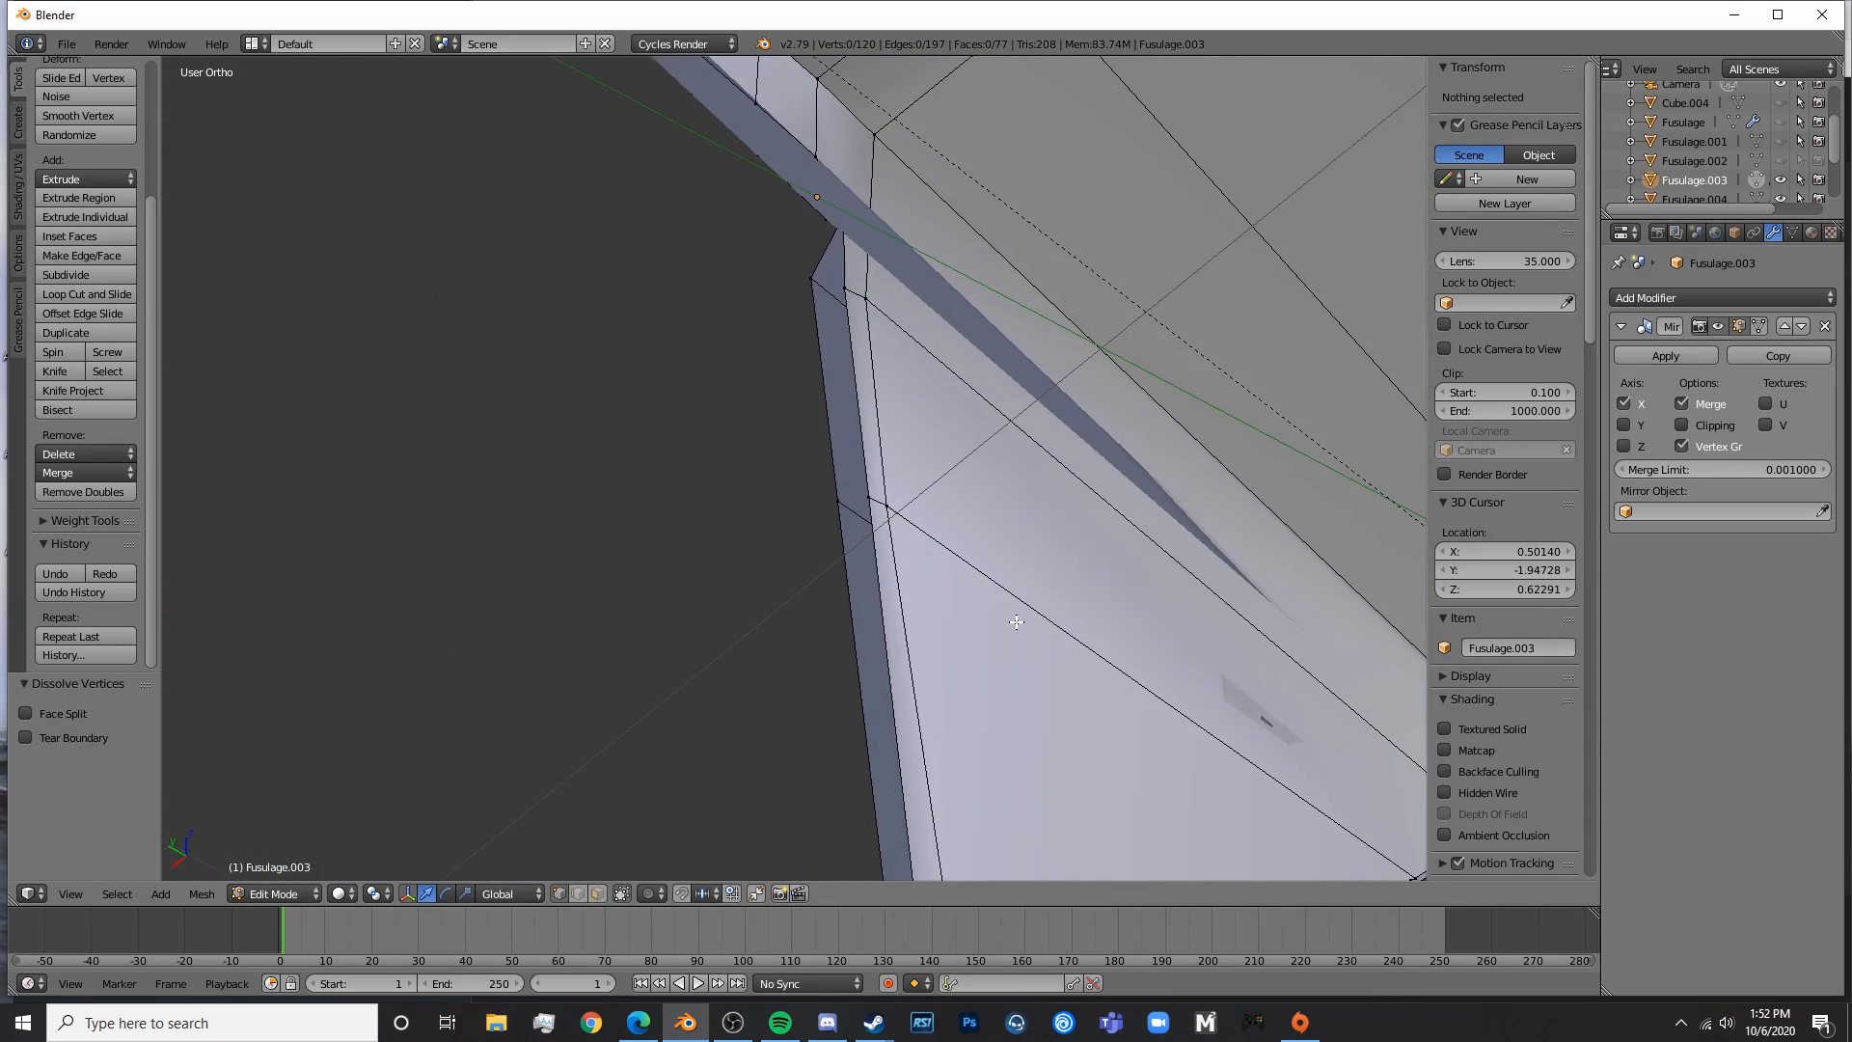
- Delete the long narrow face running down between the windshield and the side pane
{"action": "middle_click_drag", "start_coordinate": [1013, 616], "coordinate": [825, 452]}
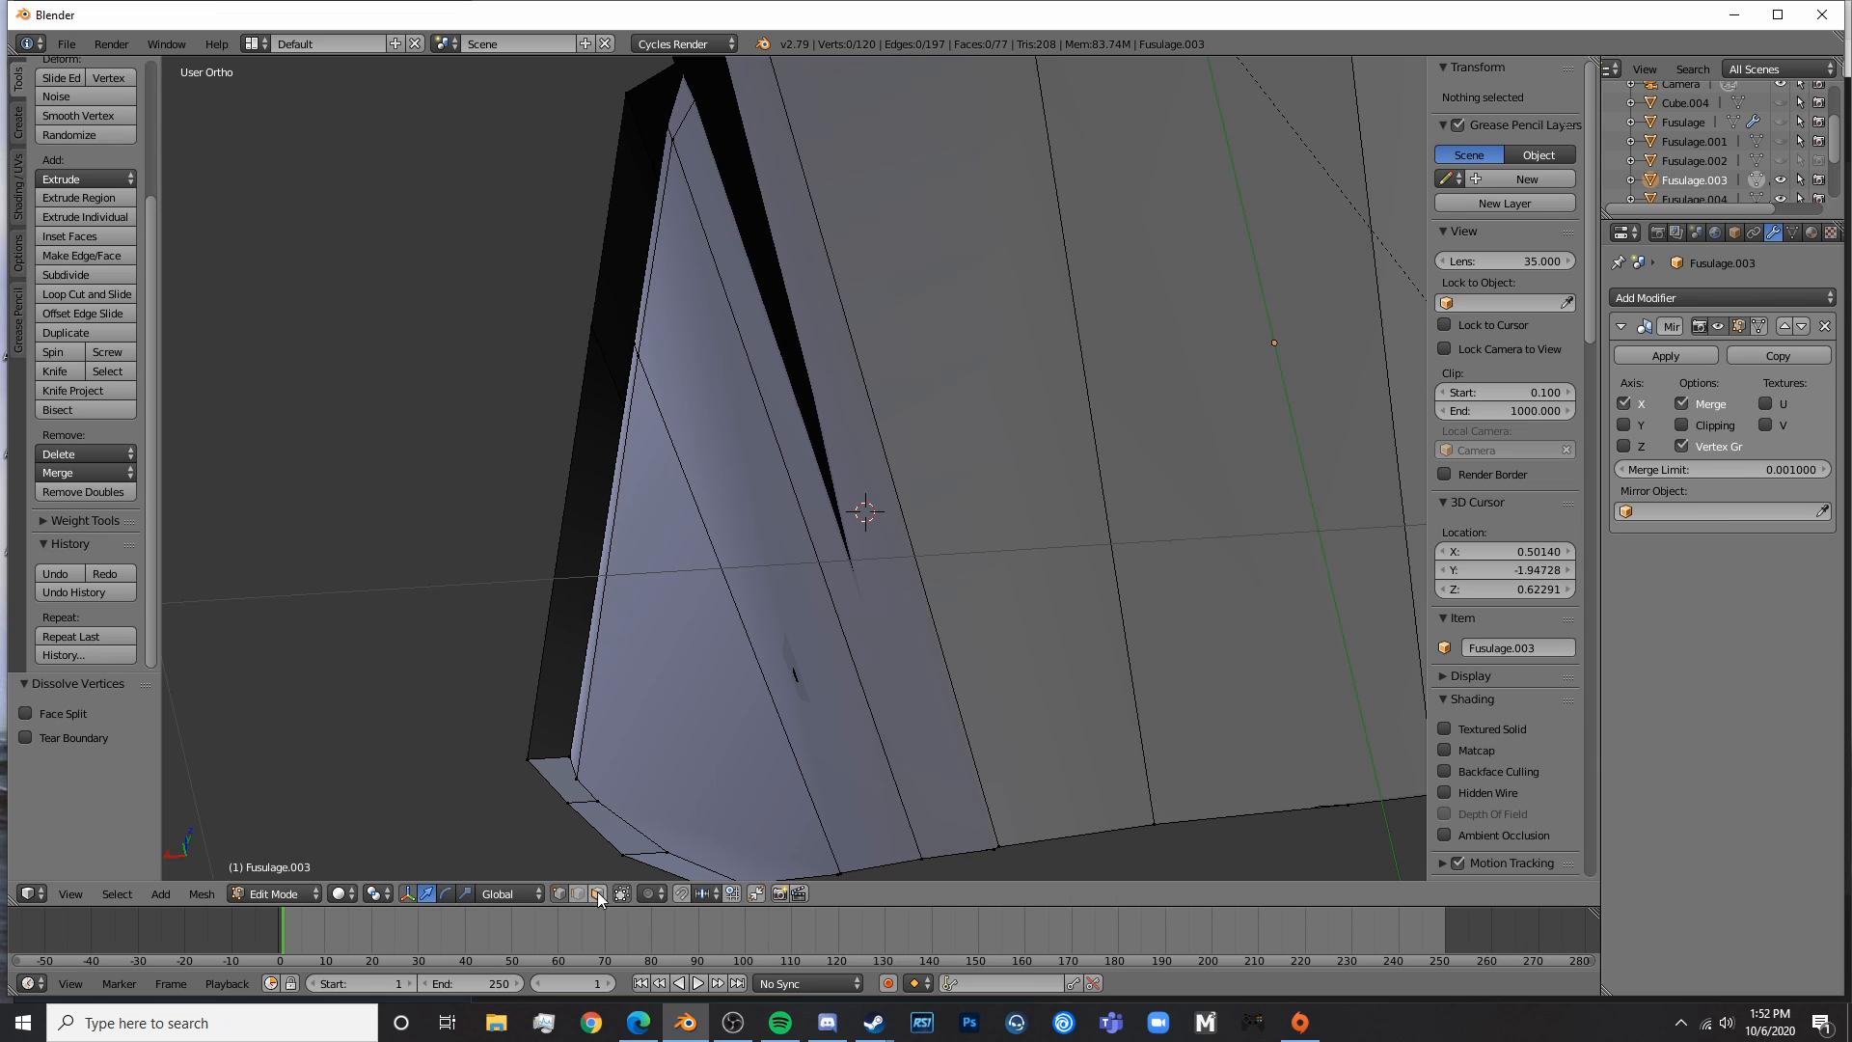
{"action": "right_click", "coordinate": [866, 698]}
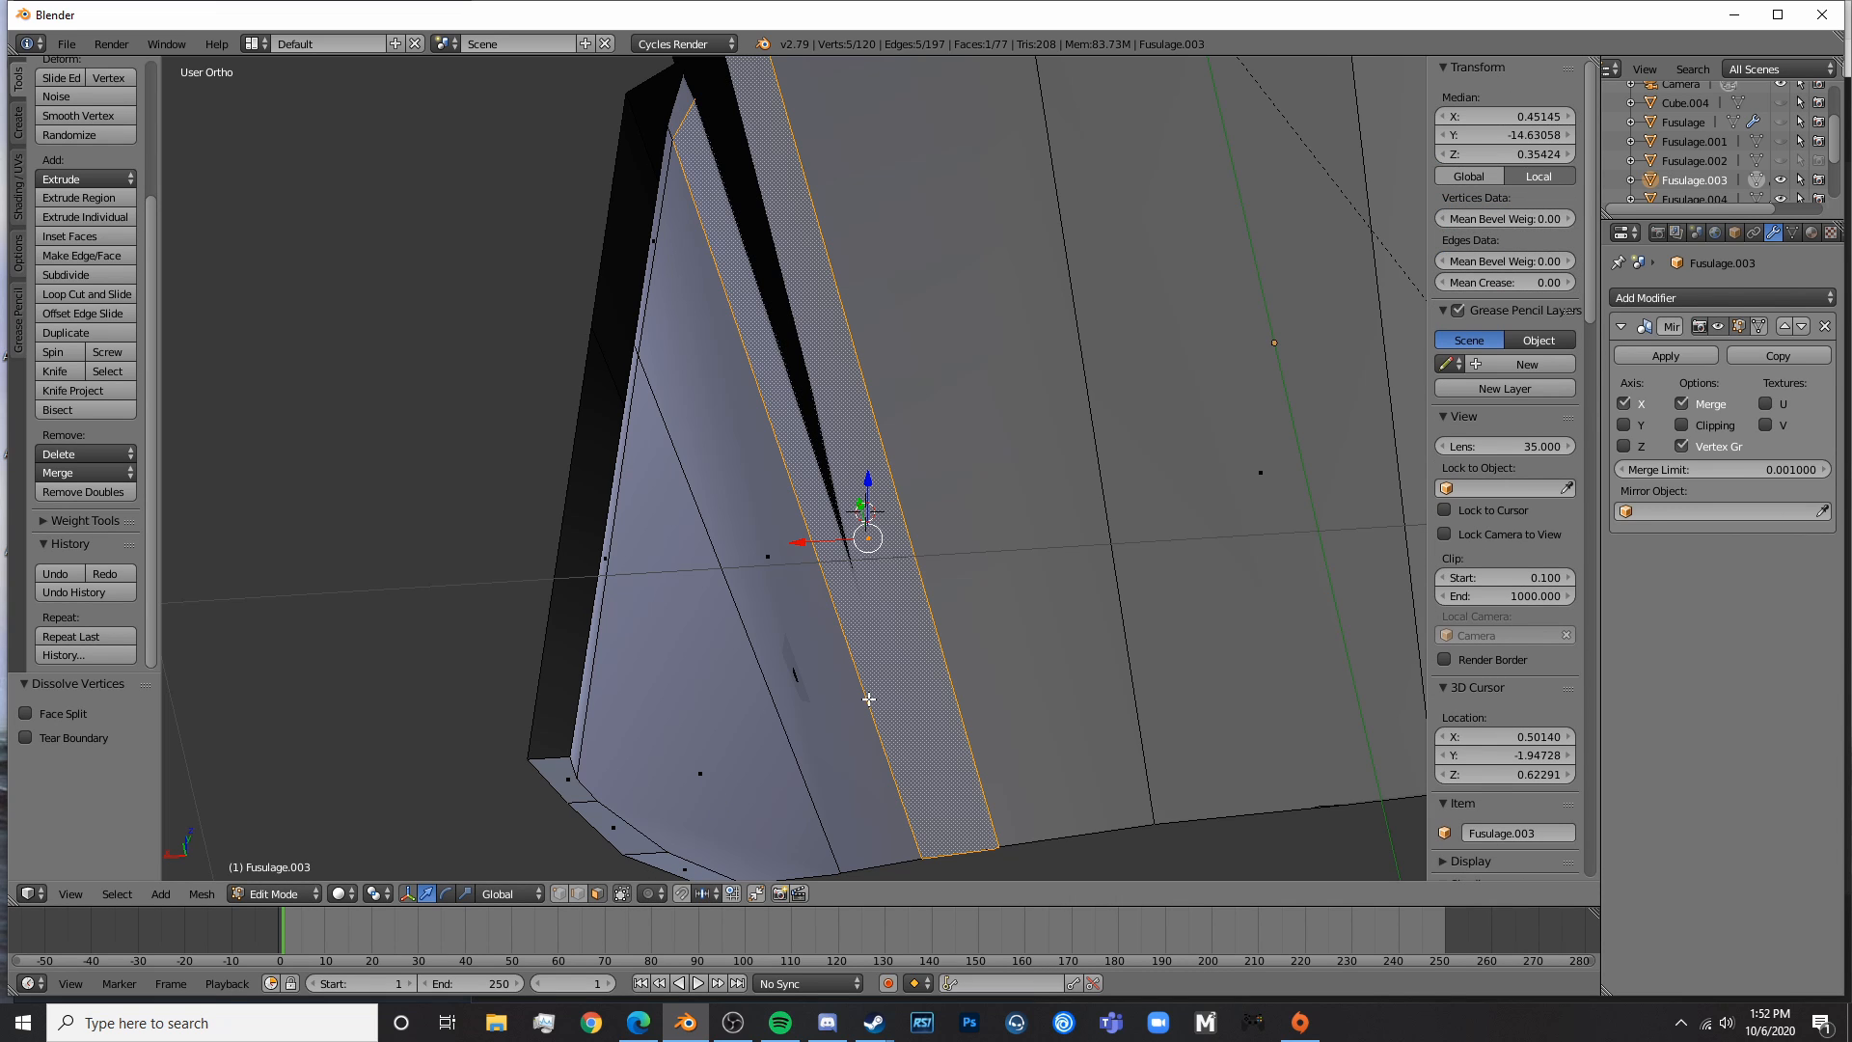
{"action": "key", "text": "x"}
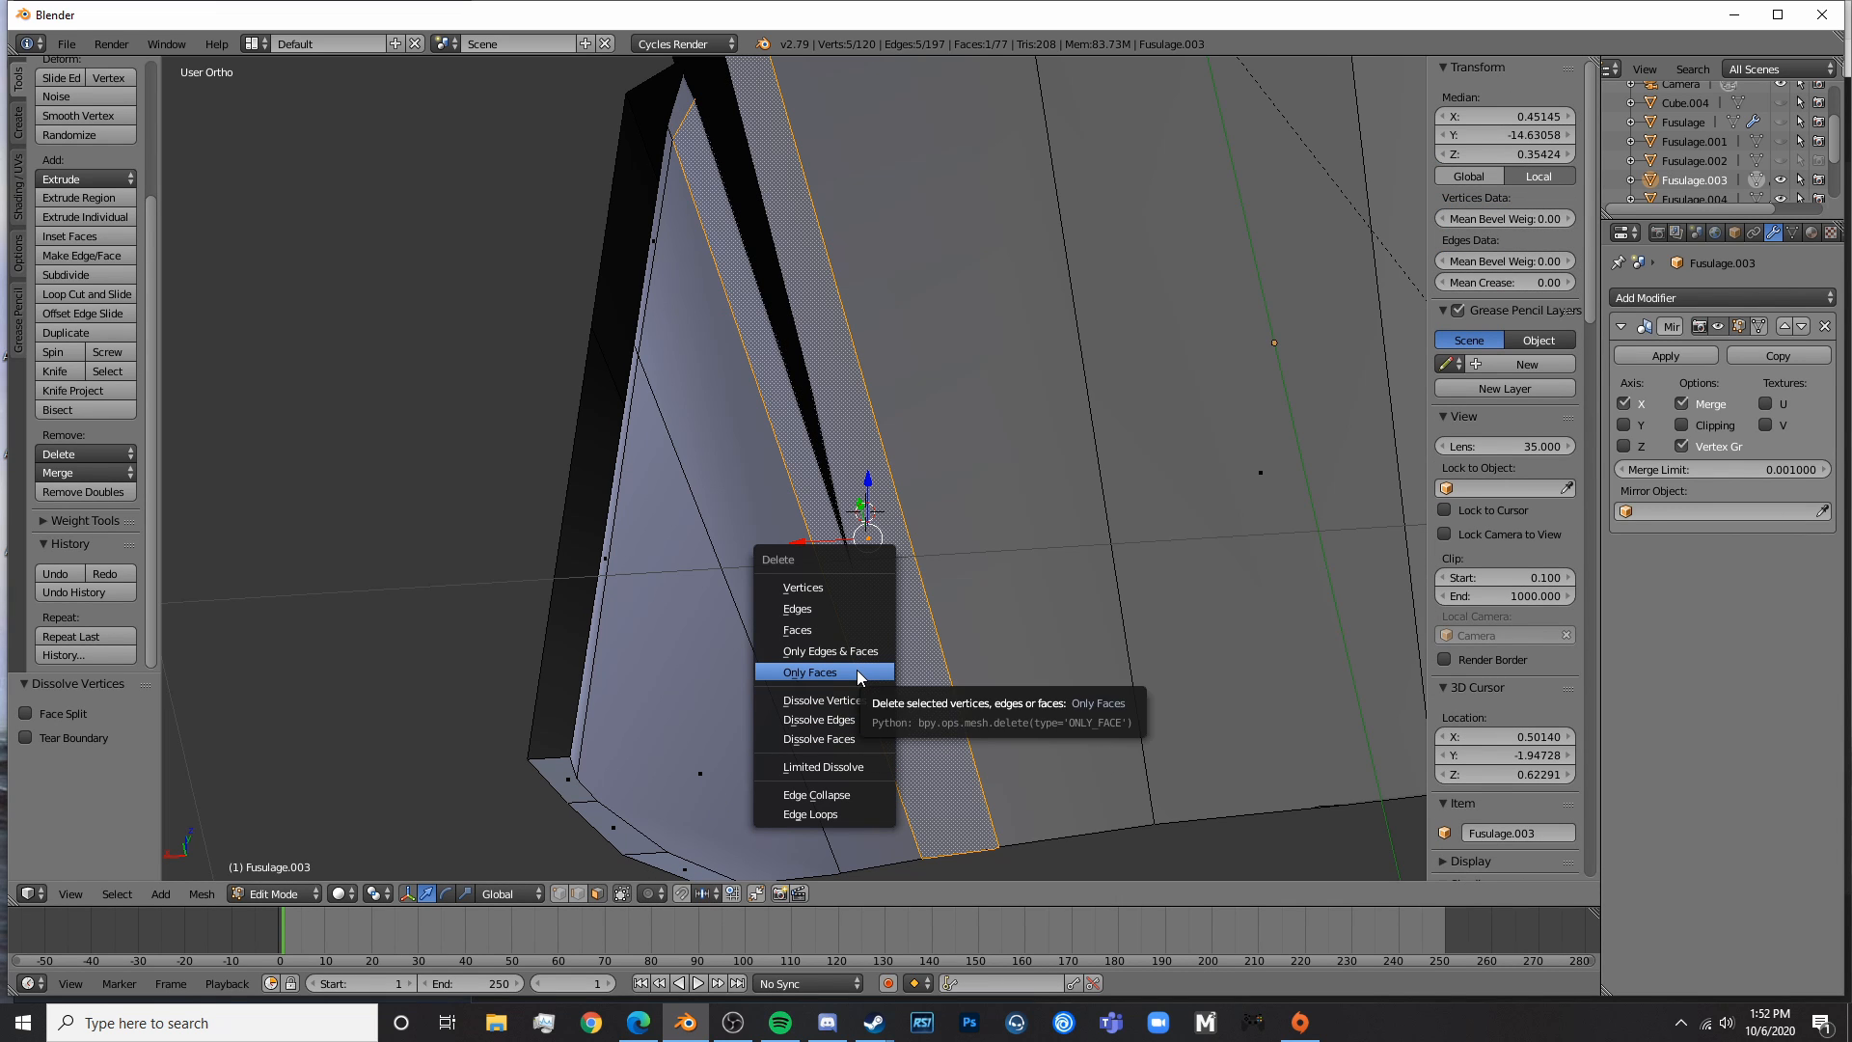
{"action": "left_click", "coordinate": [801, 630]}
{"action": "middle_click_drag", "start_coordinate": [800, 630], "coordinate": [958, 696]}
- Delete the many-sided inner face that runs along the roof edge and down the windshield side
{"action": "key", "text": "Tab"}
{"action": "key", "text": "Tab"}
{"action": "scroll", "coordinate": [954, 665], "scroll_direction": "up", "scroll_amount": 5}
{"action": "middle_click_drag", "start_coordinate": [906, 309], "coordinate": [556, 523], "text": "shift"}
{"action": "right_click", "coordinate": [599, 327]}
{"action": "middle_click_drag", "start_coordinate": [599, 327], "coordinate": [563, 307]}
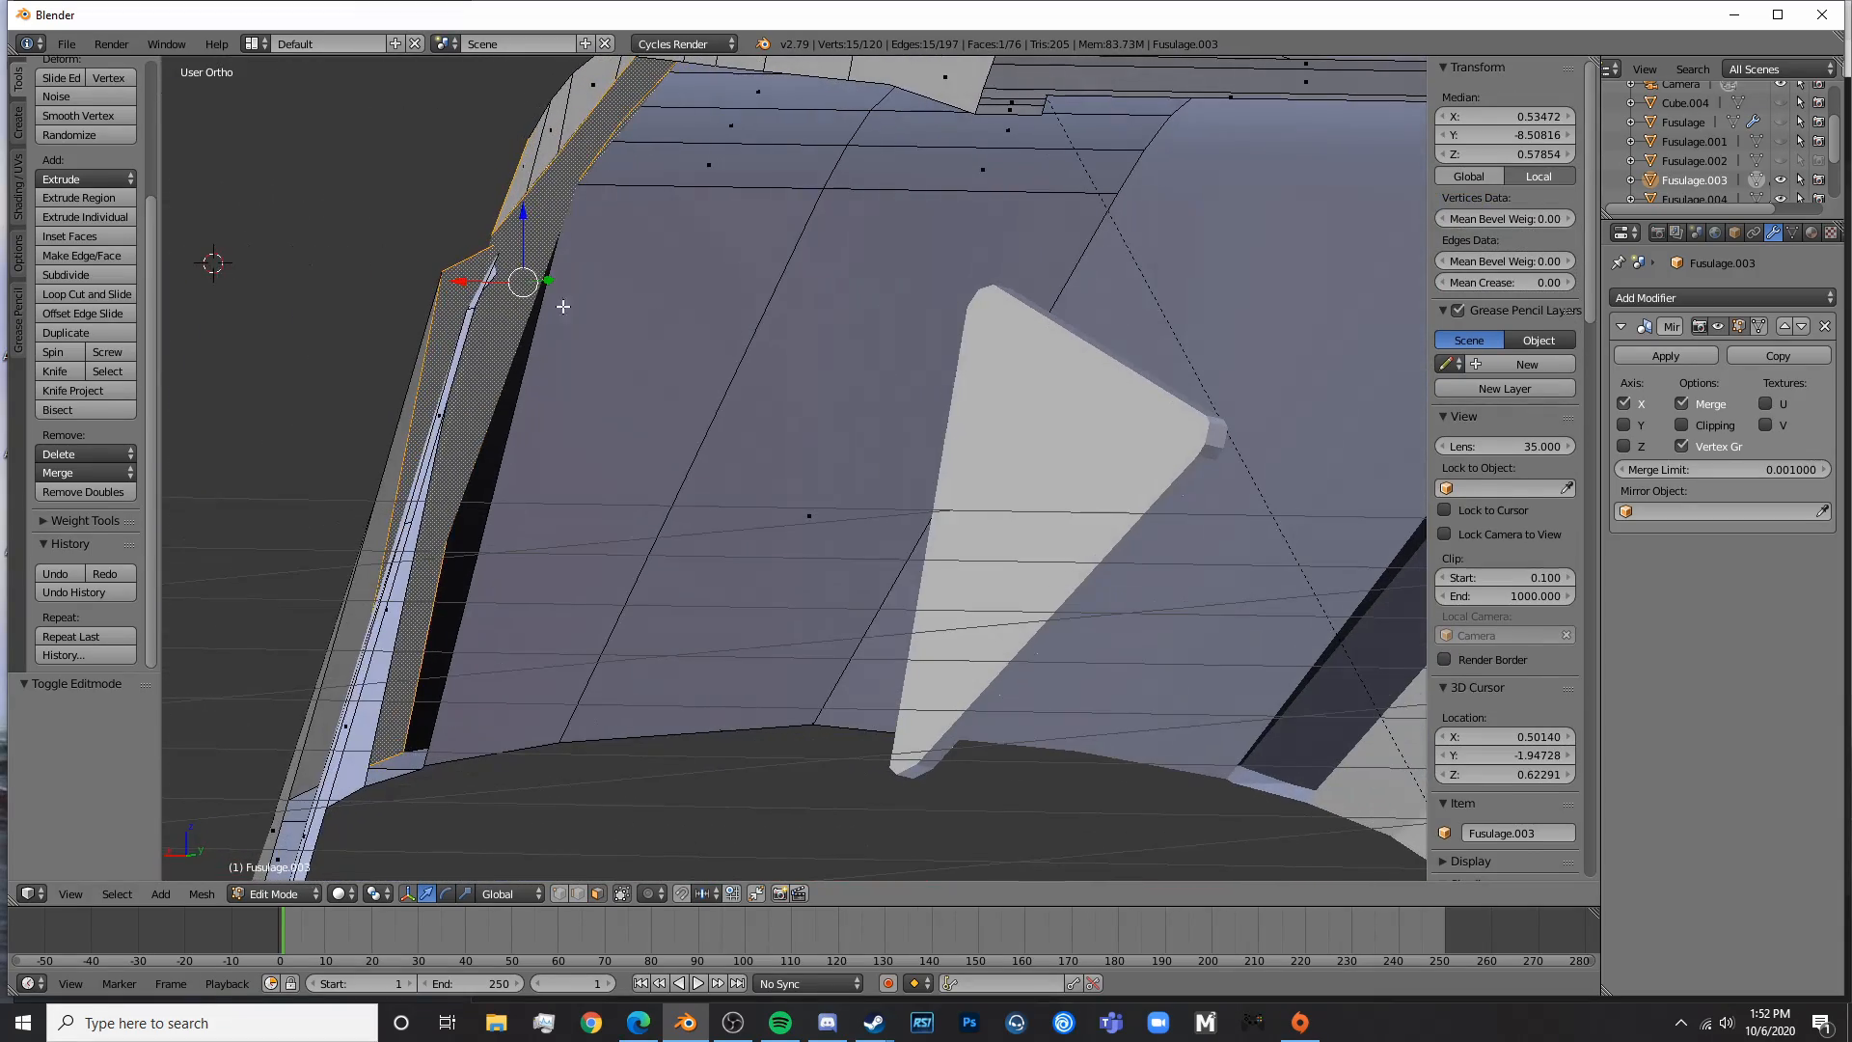
{"action": "key", "text": "g"}
{"action": "left_click", "coordinate": [502, 259]}
{"action": "key", "text": "ctrl+z"}
{"action": "middle_click_drag", "start_coordinate": [472, 430], "coordinate": [1196, 550]}
{"action": "key", "text": "x"}
{"action": "left_click", "coordinate": [493, 207]}
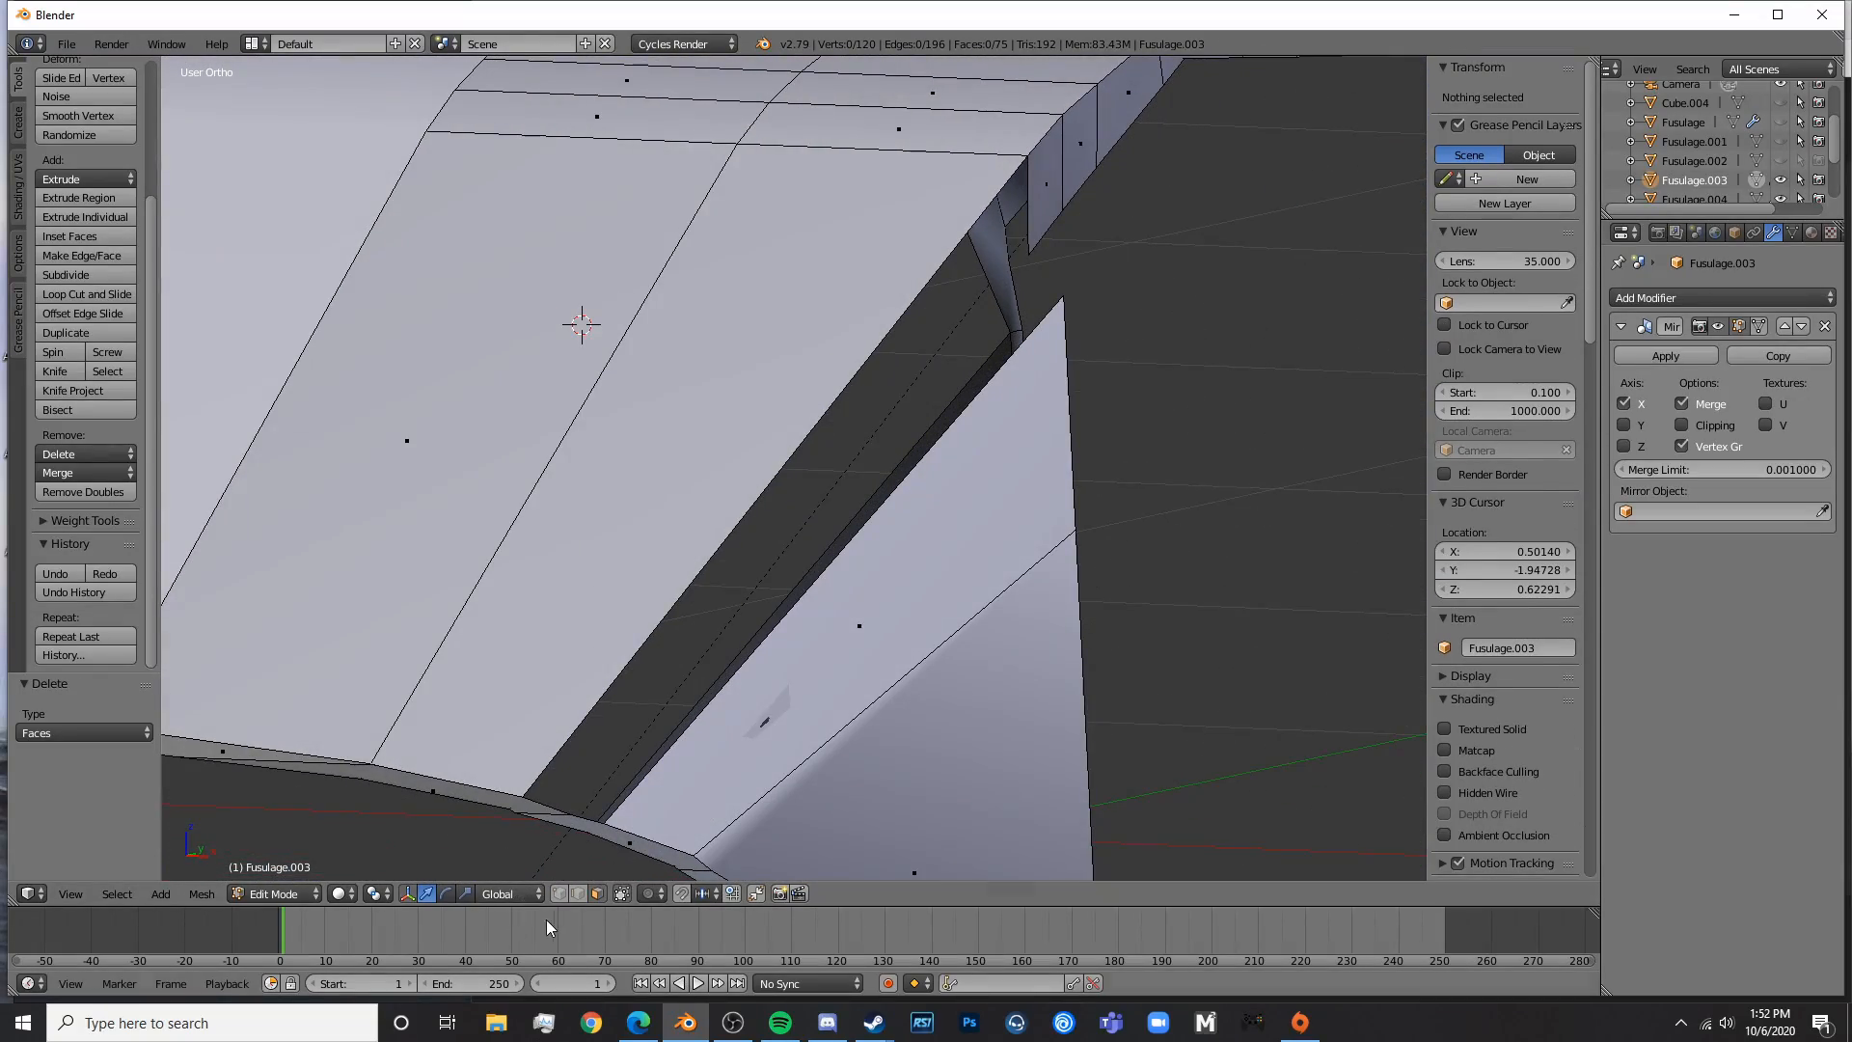
- Fill a face from the short lower edge of the windshield gap up to the roof edge corner
{"action": "right_click", "coordinate": [549, 802]}
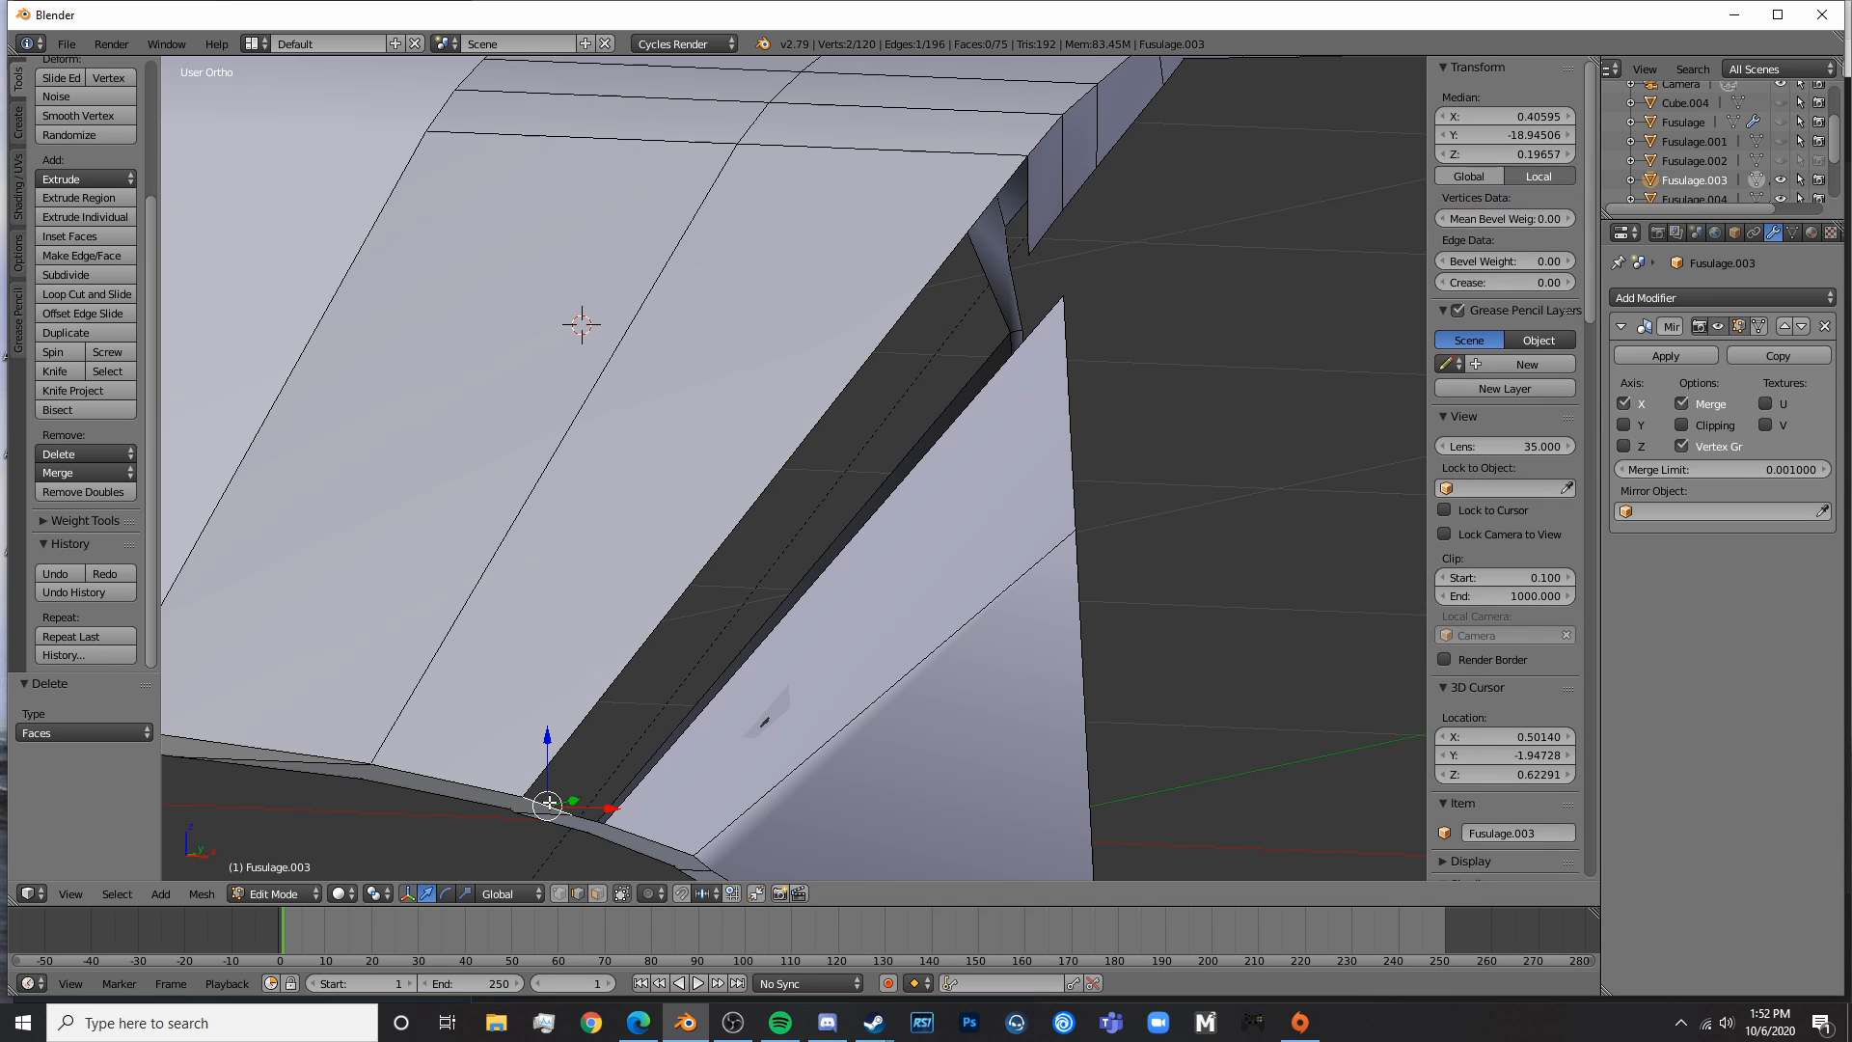
{"action": "middle_click_drag", "start_coordinate": [1033, 212], "coordinate": [973, 219]}
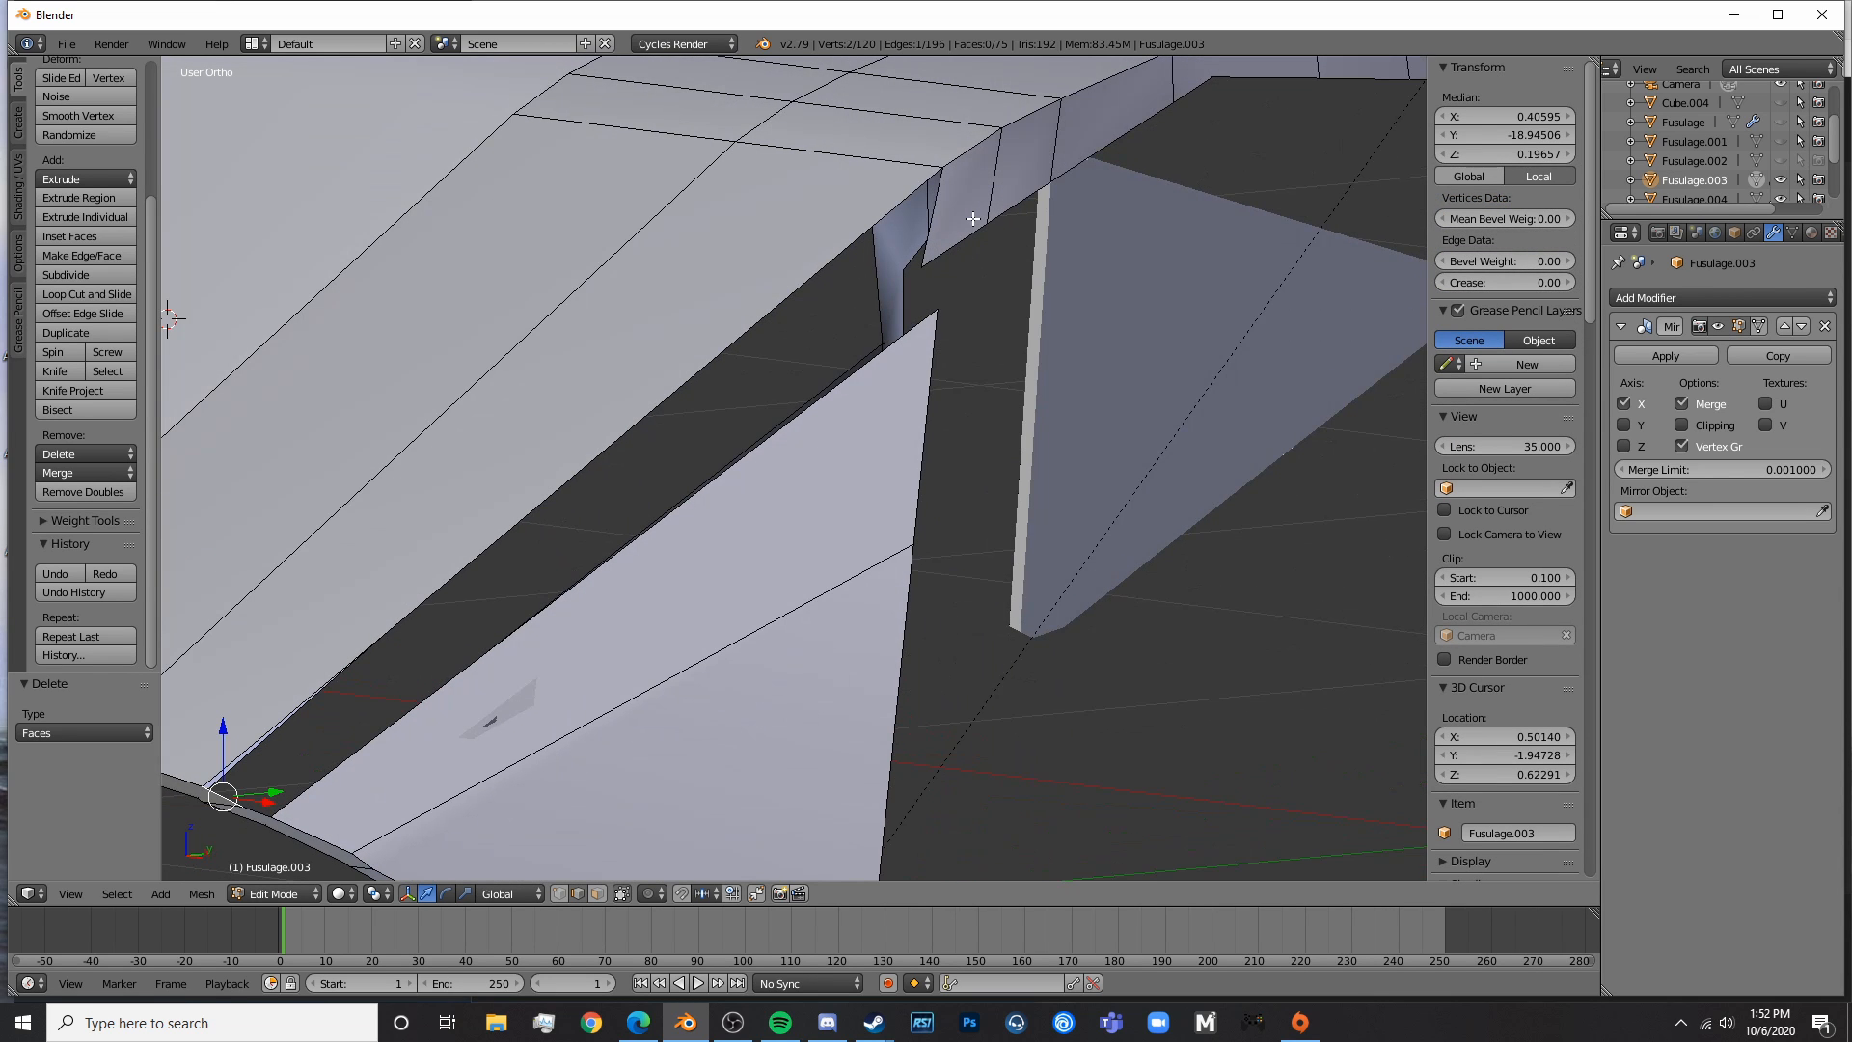
{"action": "key", "text": "f"}
{"action": "key", "text": "a"}
{"action": "key", "text": "Tab"}
{"action": "middle_click_drag", "start_coordinate": [963, 400], "coordinate": [922, 403]}
{"action": "scroll", "coordinate": [897, 402], "scroll_direction": "down", "scroll_amount": 1}
{"action": "key", "text": "Tab"}
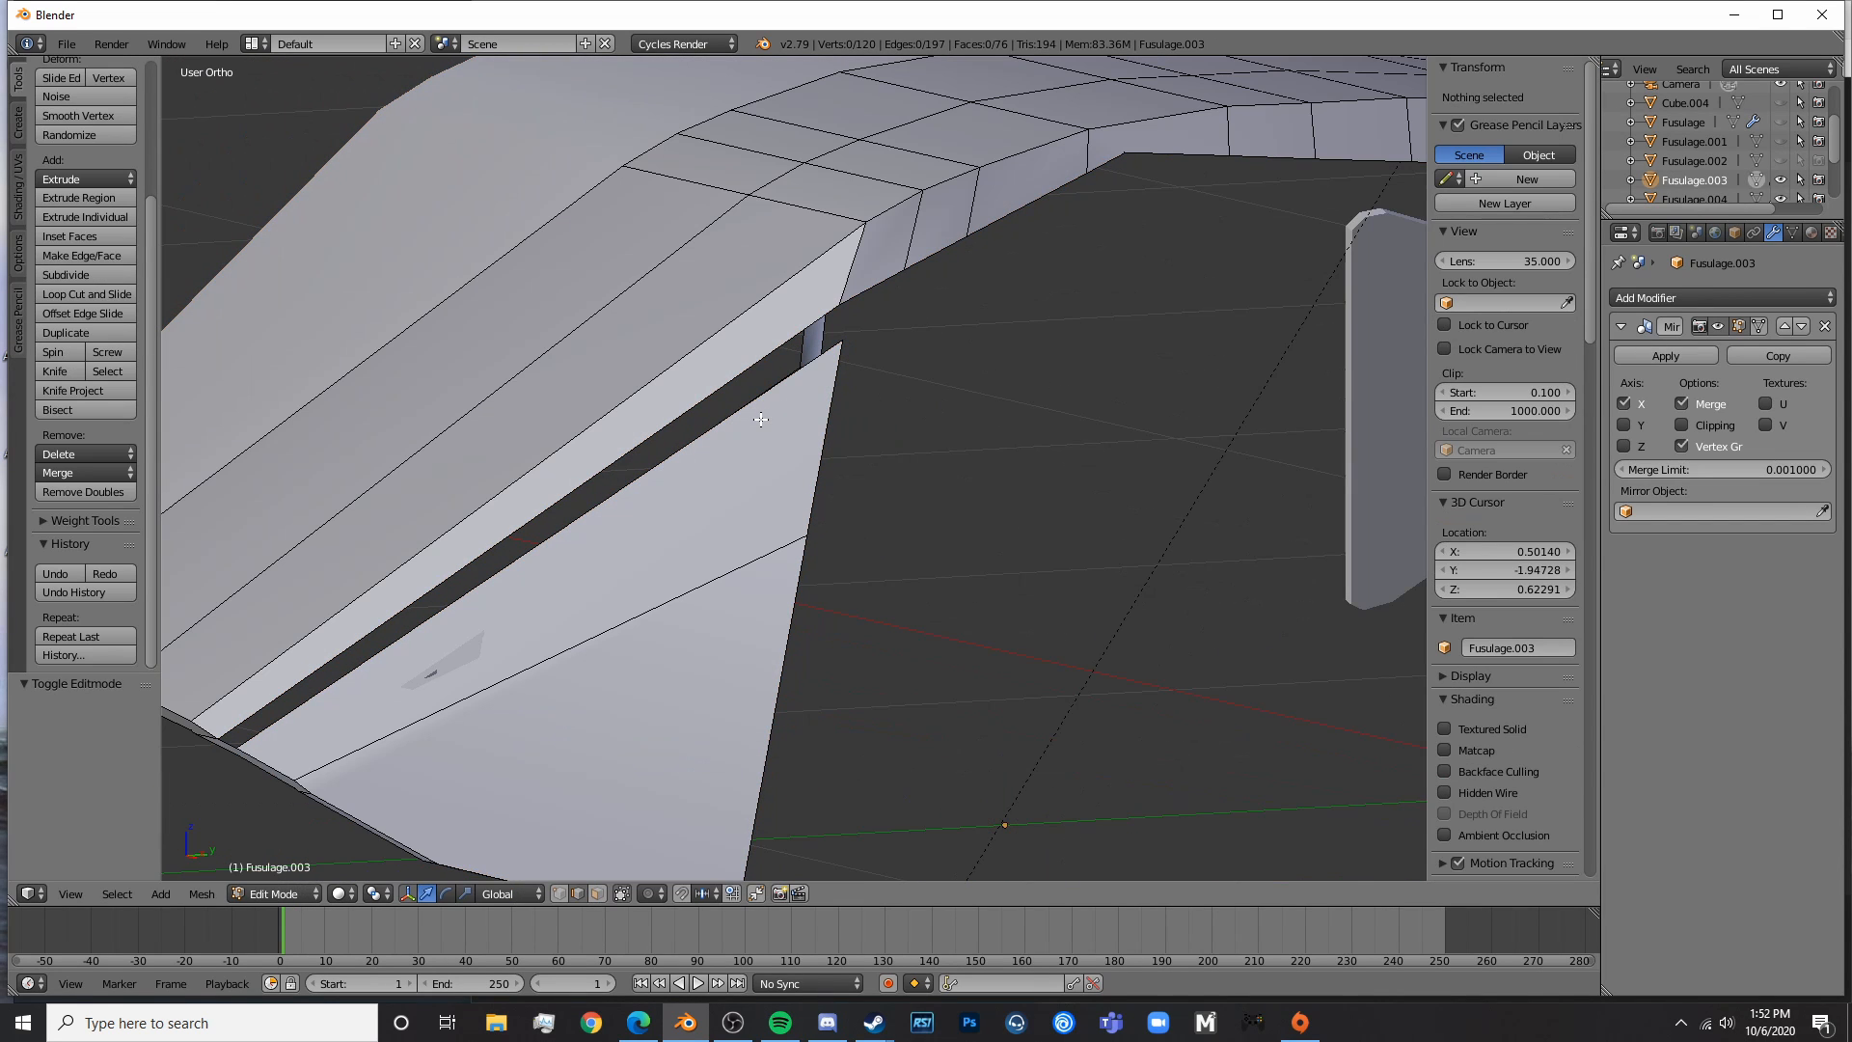
- Fill the long outer gap between the windshield strip and the side pane with a face
{"action": "right_click", "coordinate": [758, 413]}
{"action": "key", "text": "f"}
{"action": "key", "text": "a"}
- Fill the missing narrow rim faces one by one along the roof's side edge, down to the corner above the side pane
{"action": "middle_click_drag", "start_coordinate": [741, 385], "coordinate": [575, 449]}
{"action": "right_click", "coordinate": [840, 399]}
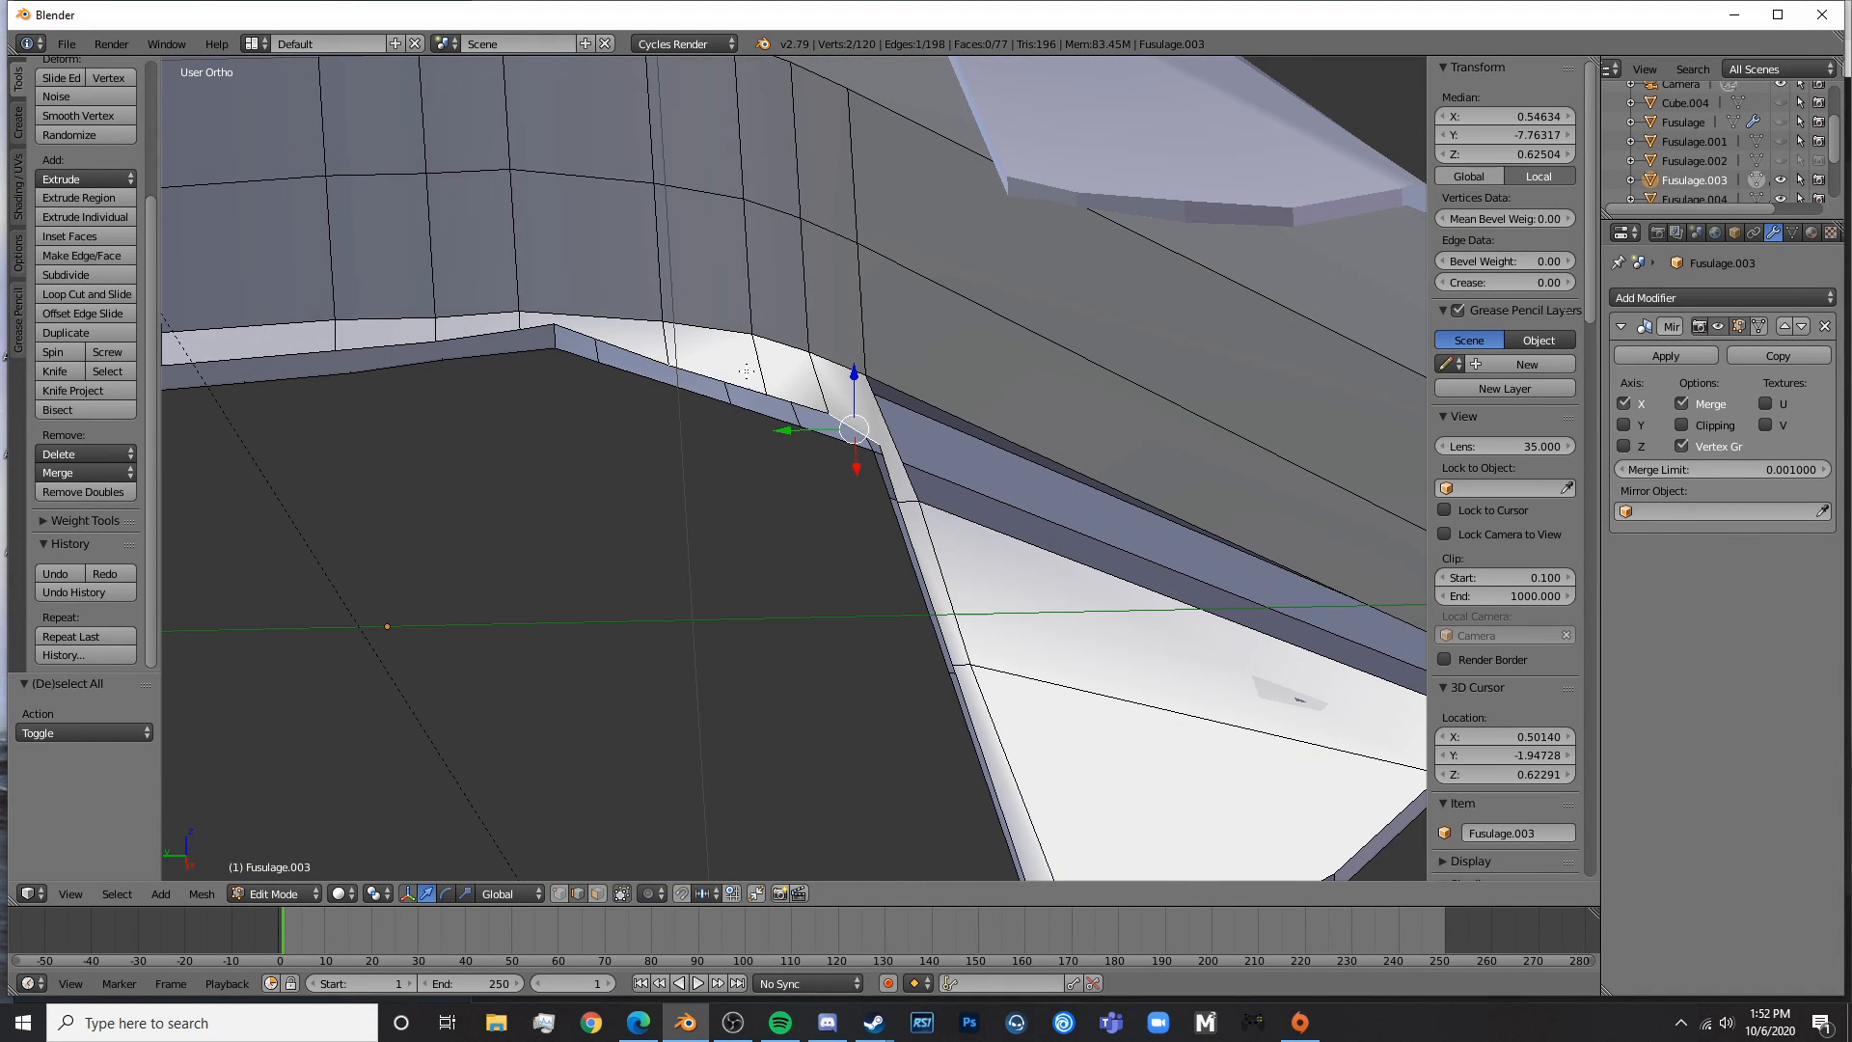
{"action": "key", "text": "a"}
{"action": "right_click", "coordinate": [716, 377]}
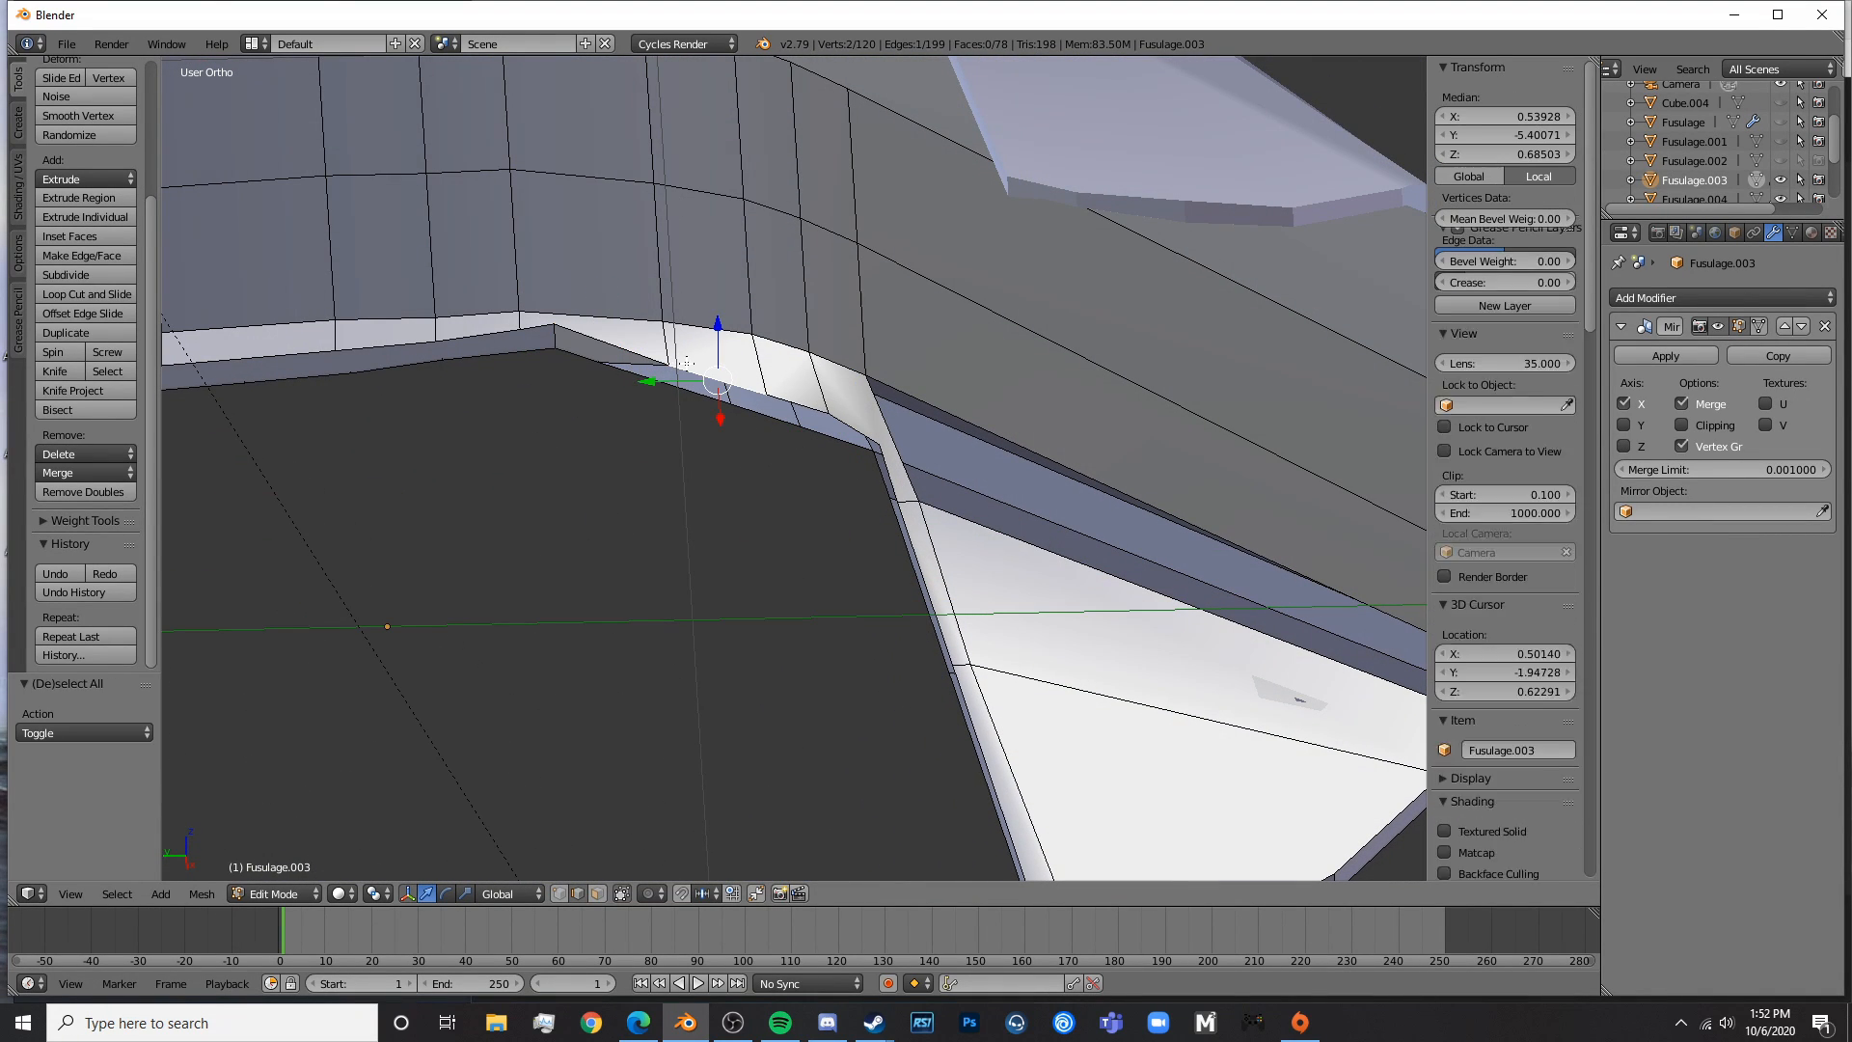
{"action": "right_click", "coordinate": [691, 391], "text": "shift"}
{"action": "key", "text": "f"}
{"action": "key", "text": "a"}
{"action": "right_click", "coordinate": [795, 403]}
{"action": "right_click", "coordinate": [775, 419], "text": "shift"}
{"action": "key", "text": "f"}
{"action": "key", "text": "a"}
{"action": "right_click", "coordinate": [853, 429]}
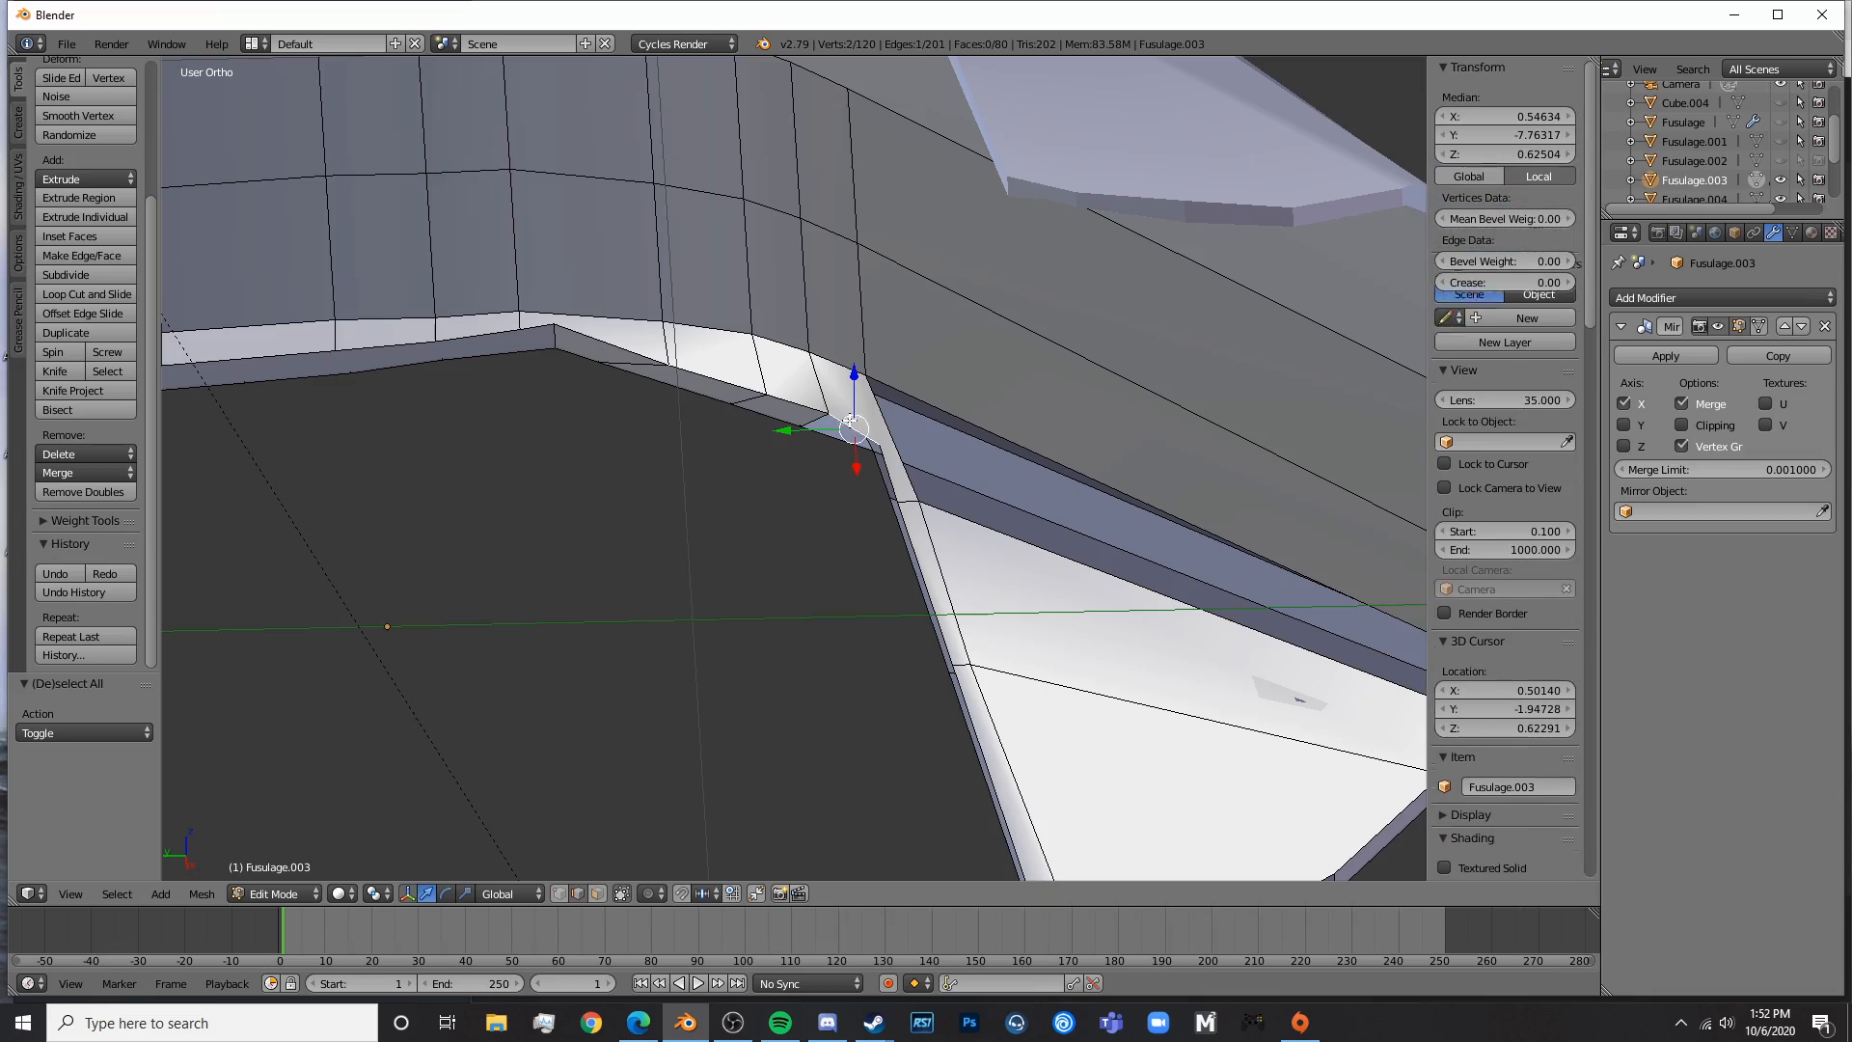
{"action": "right_click", "coordinate": [841, 441], "text": "shift"}
{"action": "key", "text": "f"}
{"action": "key", "text": "a"}
- Fill the missing rim faces from the roof corner down the side pane's rear edge, and check the shading in Object Mode
{"action": "middle_click_drag", "start_coordinate": [876, 512], "coordinate": [1077, 475]}
{"action": "middle_click_drag", "start_coordinate": [555, 614], "coordinate": [781, 662]}
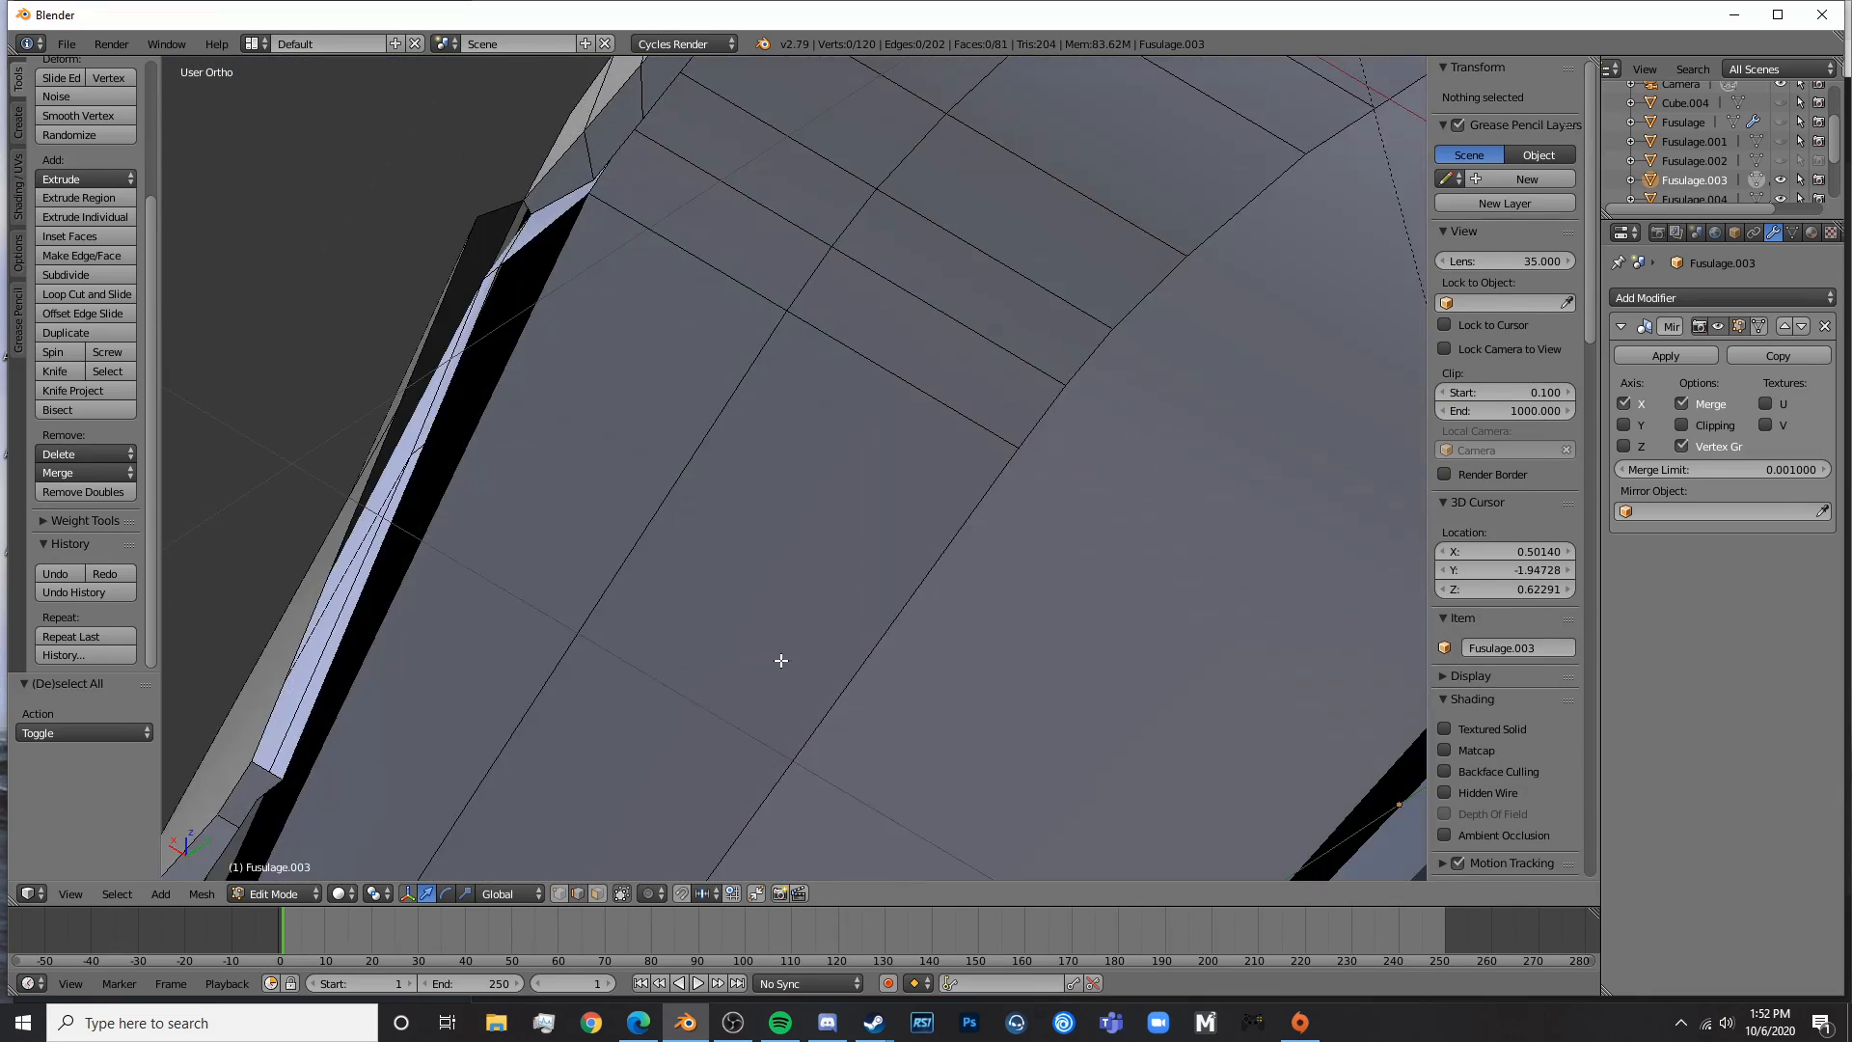
{"action": "scroll", "coordinate": [805, 664], "scroll_direction": "down", "scroll_amount": 6}
{"action": "middle_click_drag", "start_coordinate": [711, 566], "coordinate": [793, 689]}
{"action": "middle_click_drag", "start_coordinate": [950, 520], "coordinate": [815, 289]}
{"action": "scroll", "coordinate": [840, 335], "scroll_direction": "up", "scroll_amount": 5}
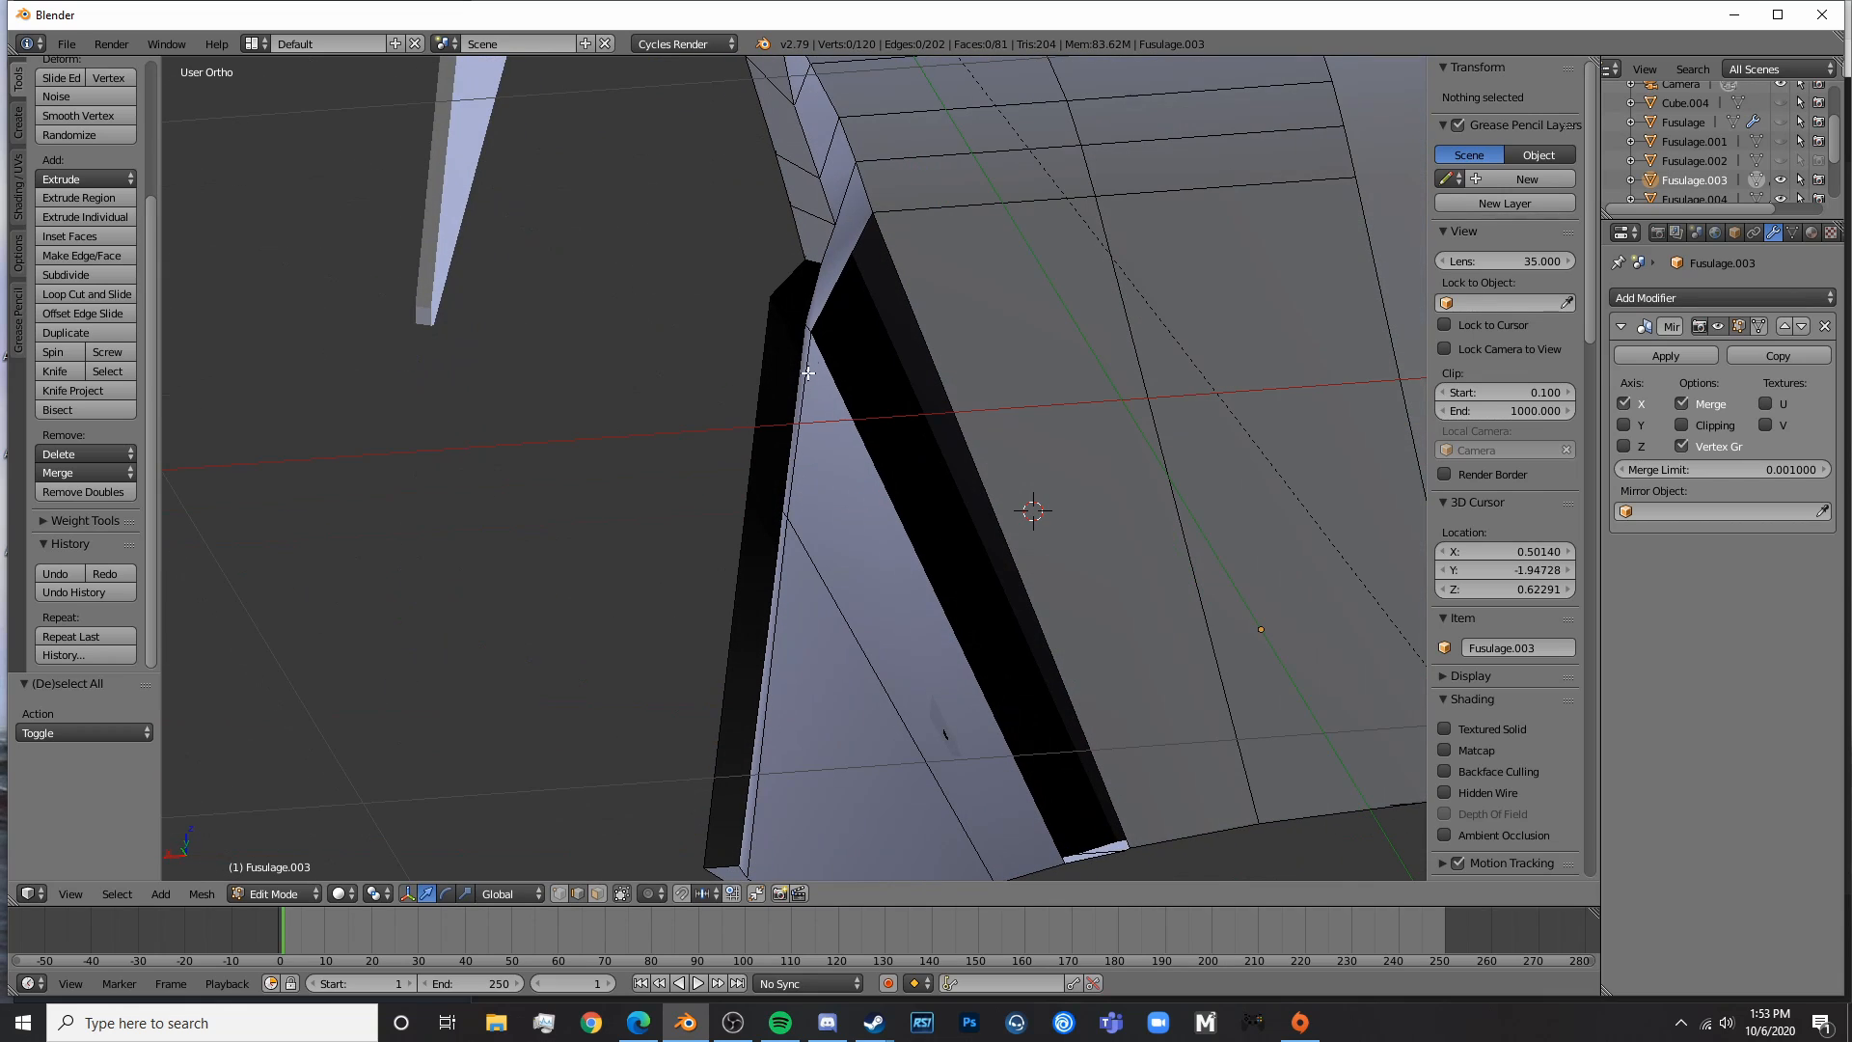
{"action": "right_click", "coordinate": [818, 282]}
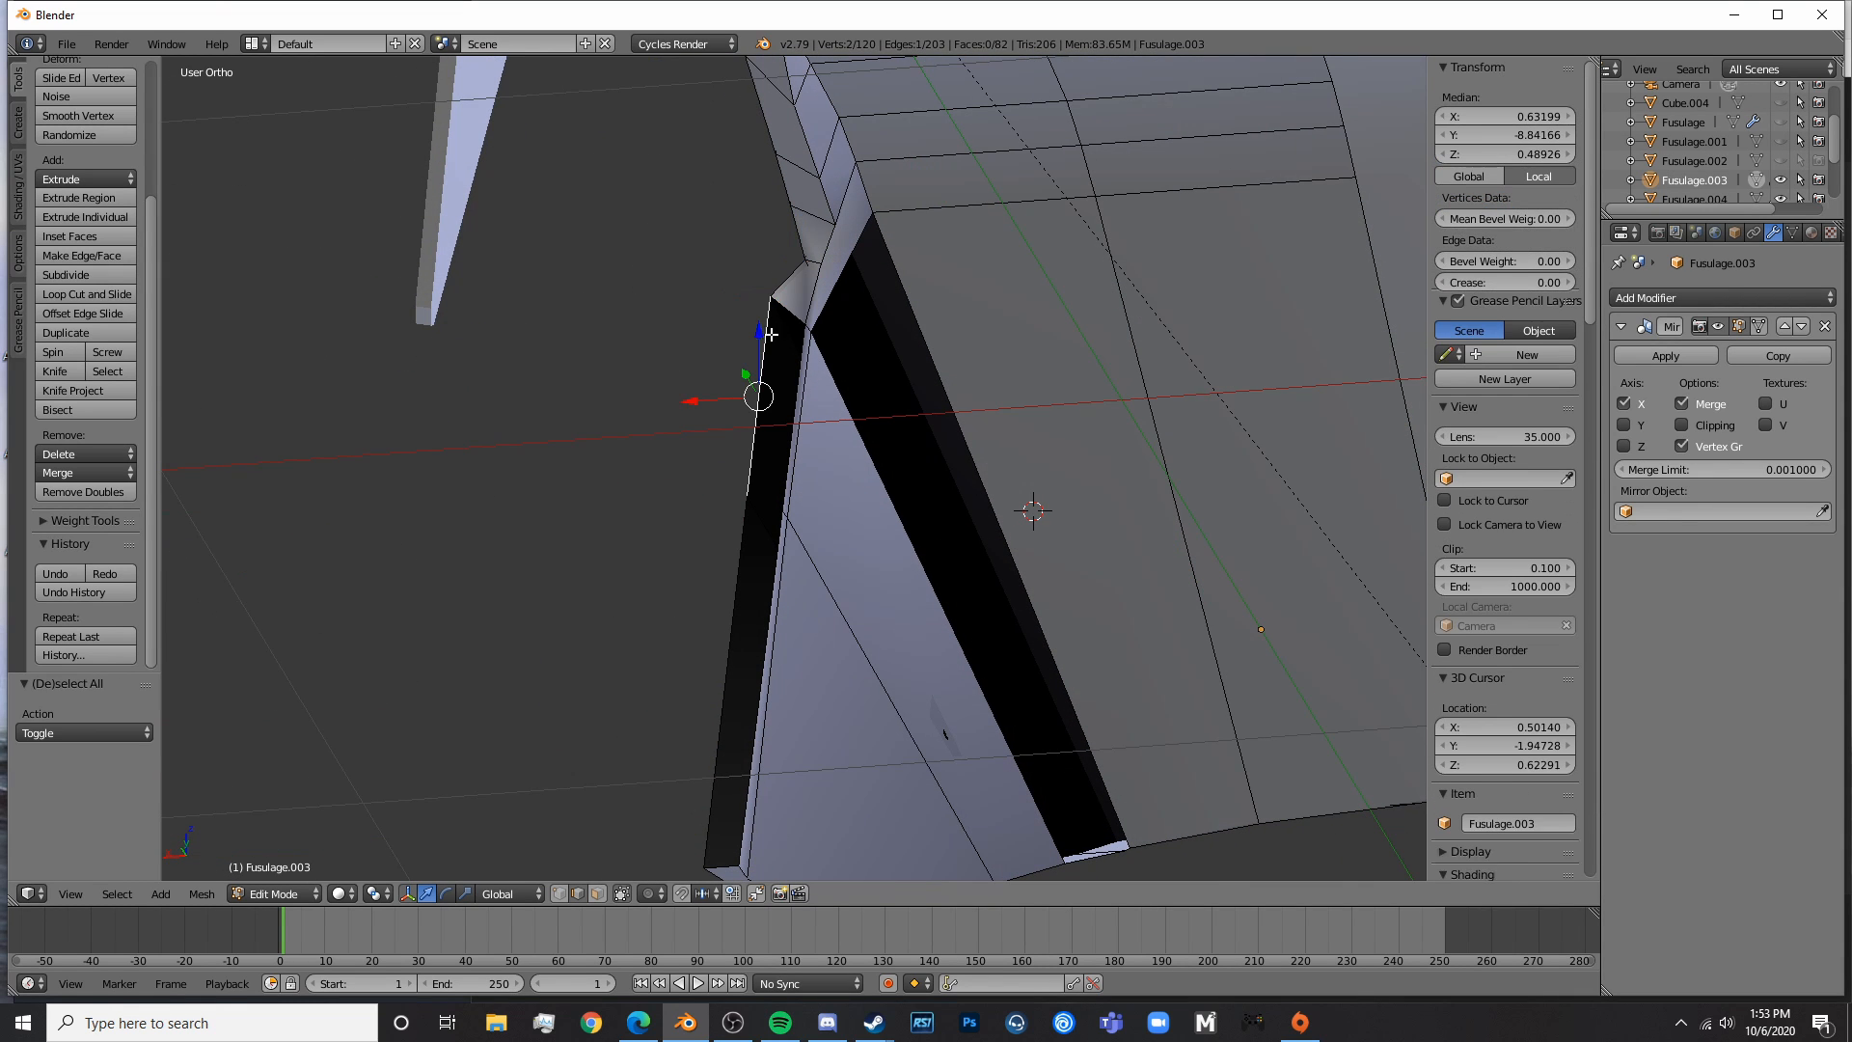
{"action": "key", "text": "f"}
{"action": "right_click", "coordinate": [772, 592]}
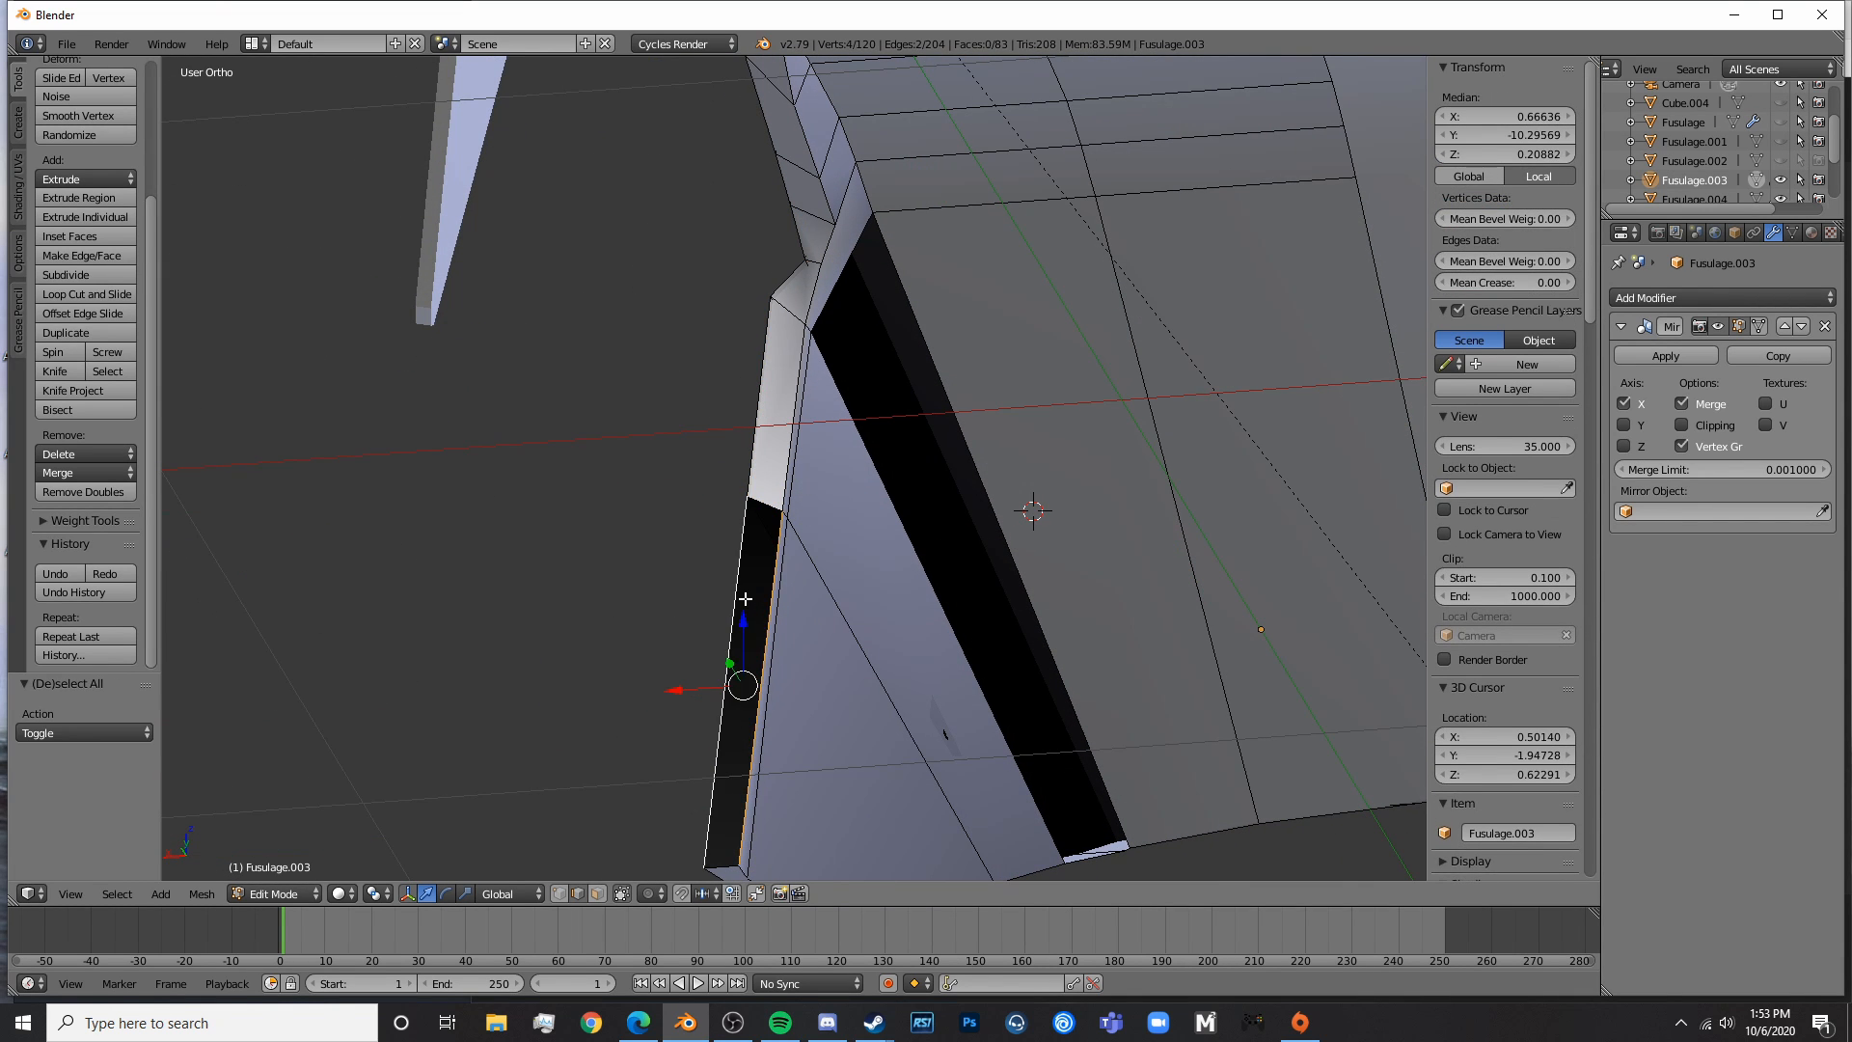
{"action": "key", "text": "Tab"}
{"action": "middle_click_drag", "start_coordinate": [772, 592], "coordinate": [868, 498]}
{"action": "key", "text": "Tab"}
- Close the inner gap between the side pane's upper edge and the windshield with a face, and check the result in Object Mode
{"action": "middle_click_drag", "start_coordinate": [840, 376], "coordinate": [855, 488], "text": "shift"}
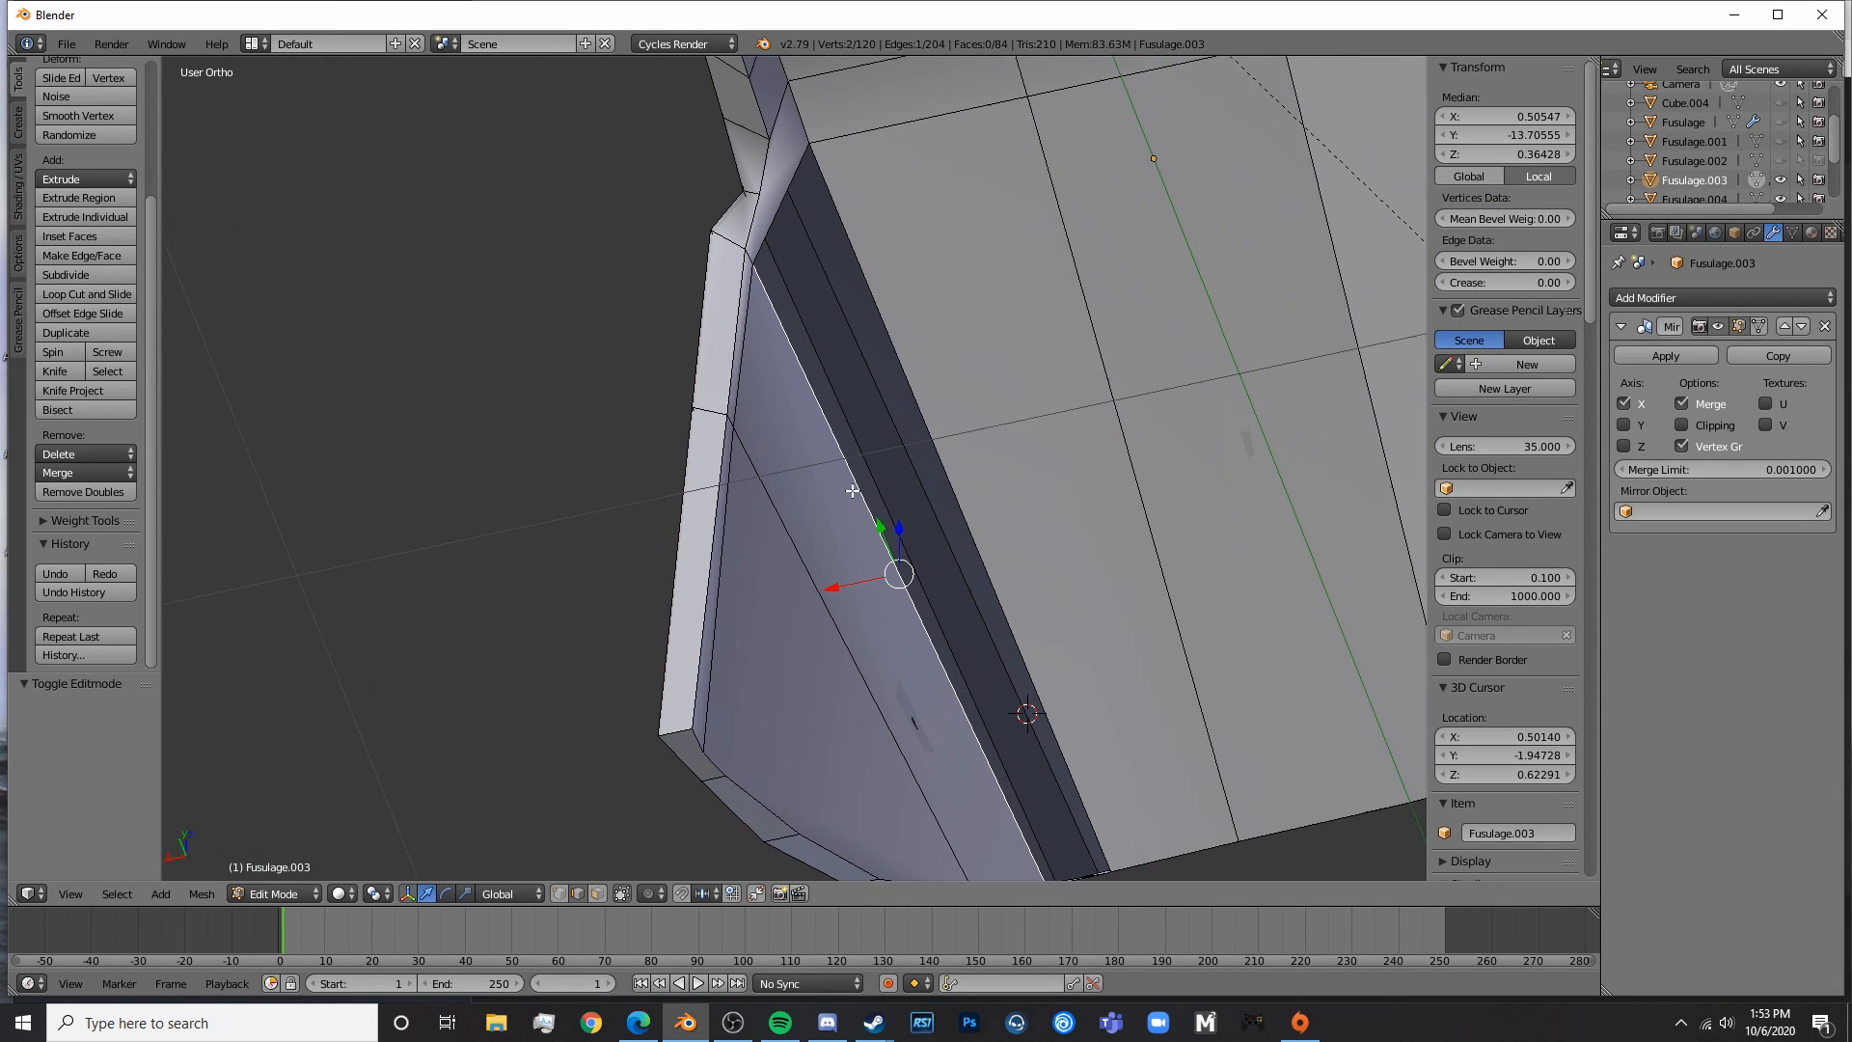
{"action": "right_click", "coordinate": [984, 506]}
{"action": "key", "text": "x"}
{"action": "left_click", "coordinate": [1013, 513]}
{"action": "key", "text": "Tab"}
{"action": "scroll", "coordinate": [1072, 552], "scroll_direction": "down", "scroll_amount": 4}
{"action": "middle_click_drag", "start_coordinate": [1072, 549], "coordinate": [963, 602]}
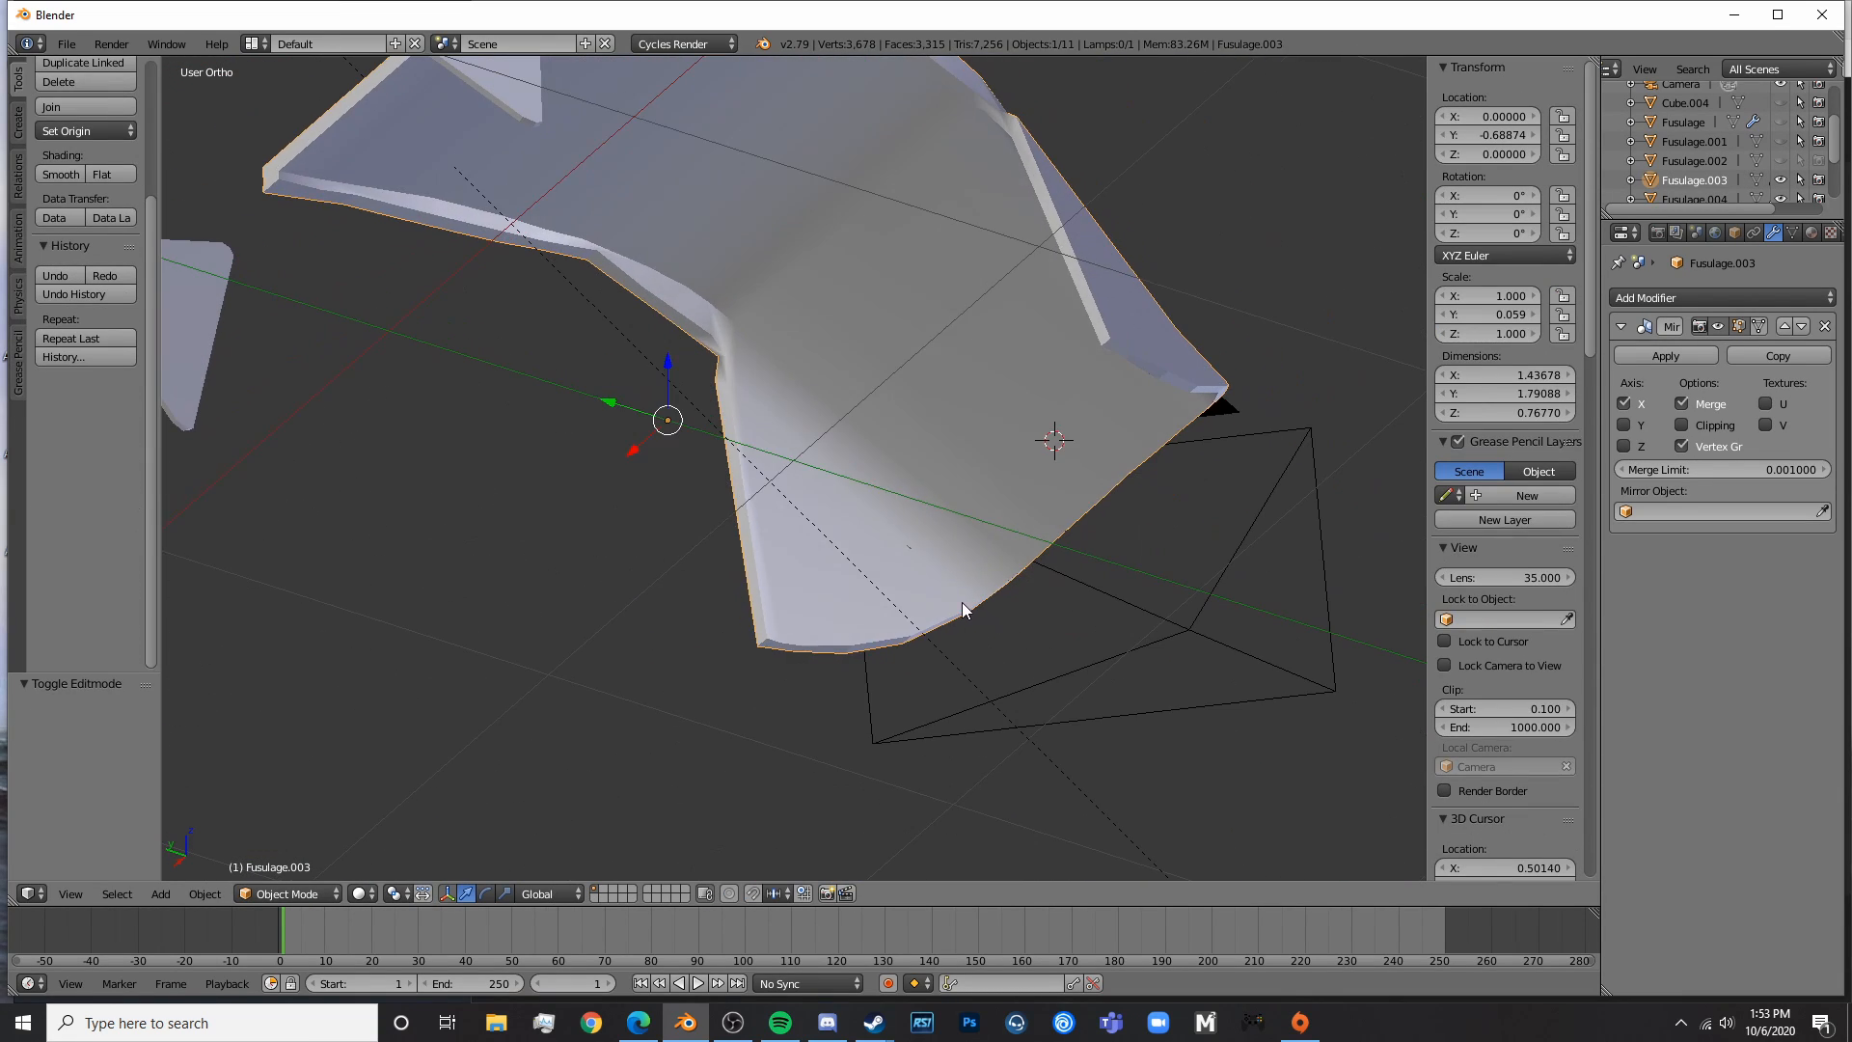
- Add a loop cut running lengthwise through the side pane and across its rear rim, just below the roof corner
{"action": "scroll", "coordinate": [974, 610], "scroll_direction": "up", "scroll_amount": 4}
{"action": "key", "text": "Tab"}
{"action": "key", "text": "a"}
{"action": "key", "text": "a"}
{"action": "left_click", "coordinate": [1202, 735]}
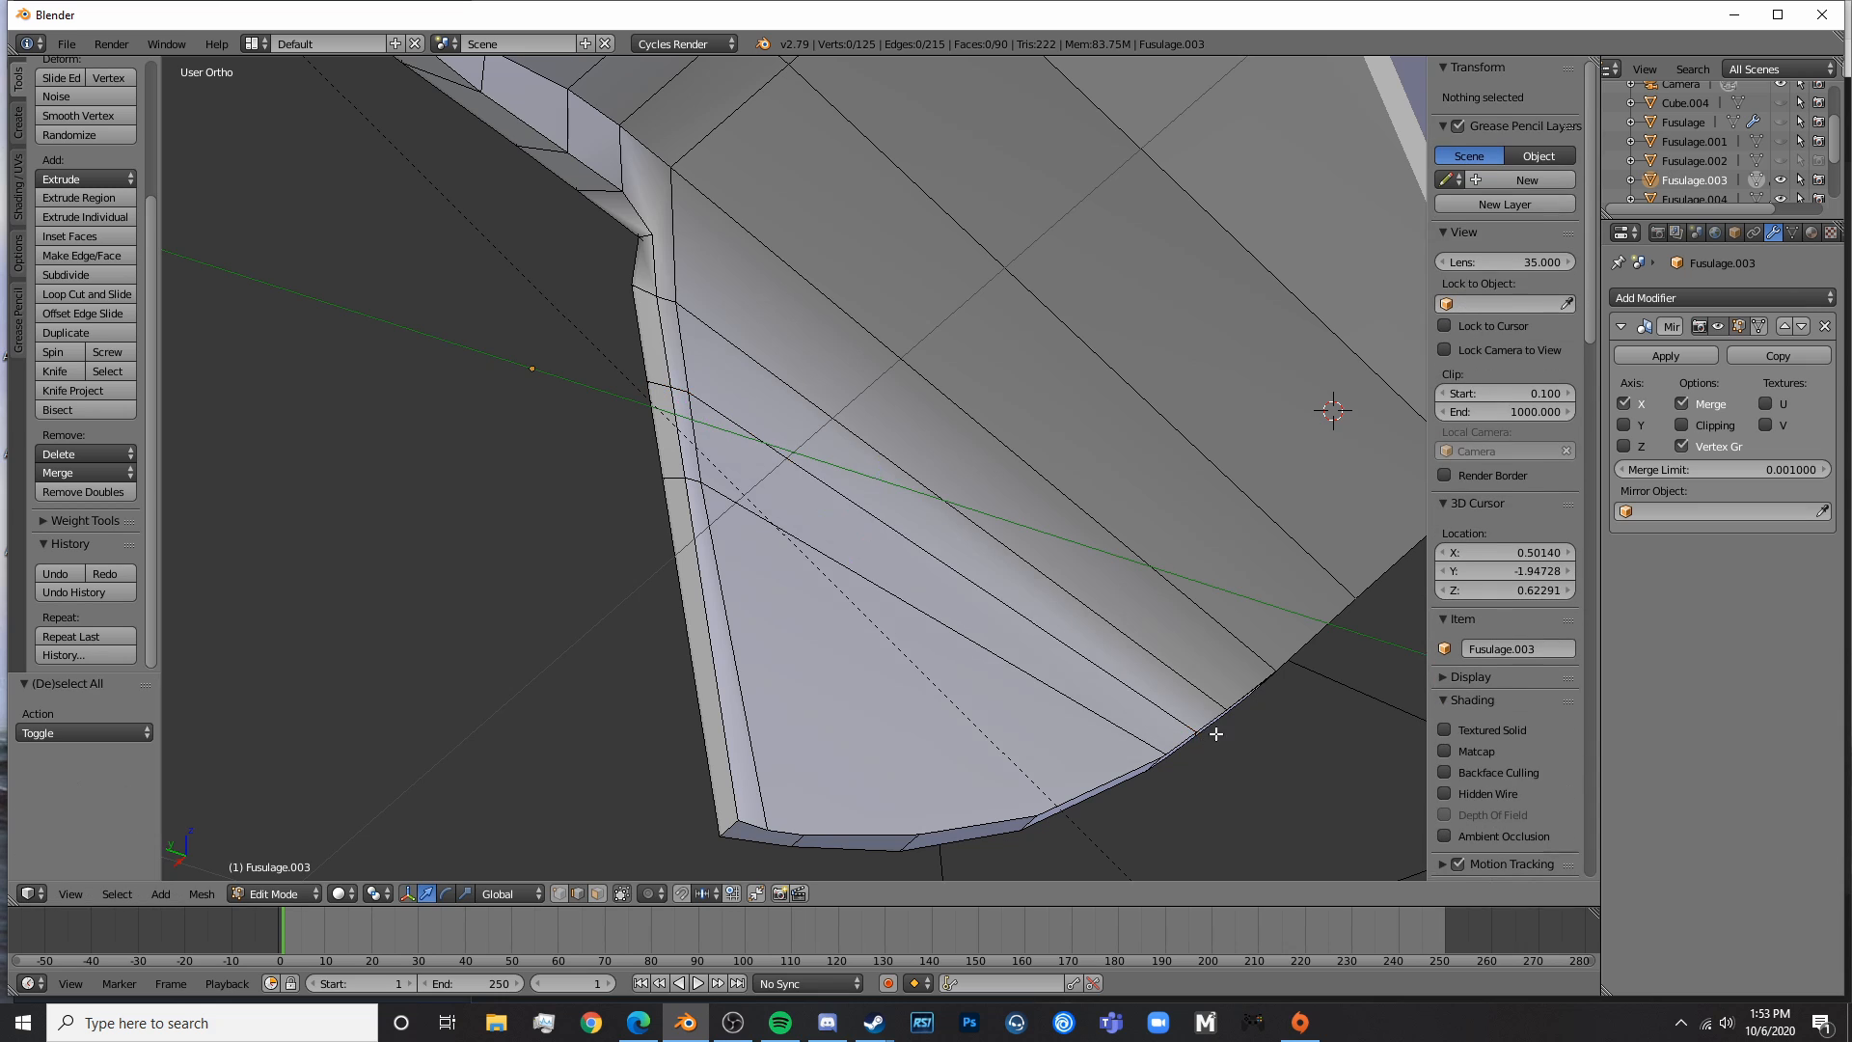
- Move the indented rim vertex at the roof corner outward along X to about 0.602, and check the shape in rendered shading
{"action": "middle_click_drag", "start_coordinate": [1216, 732], "coordinate": [878, 820]}
{"action": "key", "text": "Tab"}
{"action": "scroll", "coordinate": [724, 633], "scroll_direction": "down", "scroll_amount": 5}
{"action": "middle_click_drag", "start_coordinate": [723, 633], "coordinate": [711, 578]}
{"action": "scroll", "coordinate": [711, 579], "scroll_direction": "up", "scroll_amount": 6}
{"action": "key", "text": "Tab"}
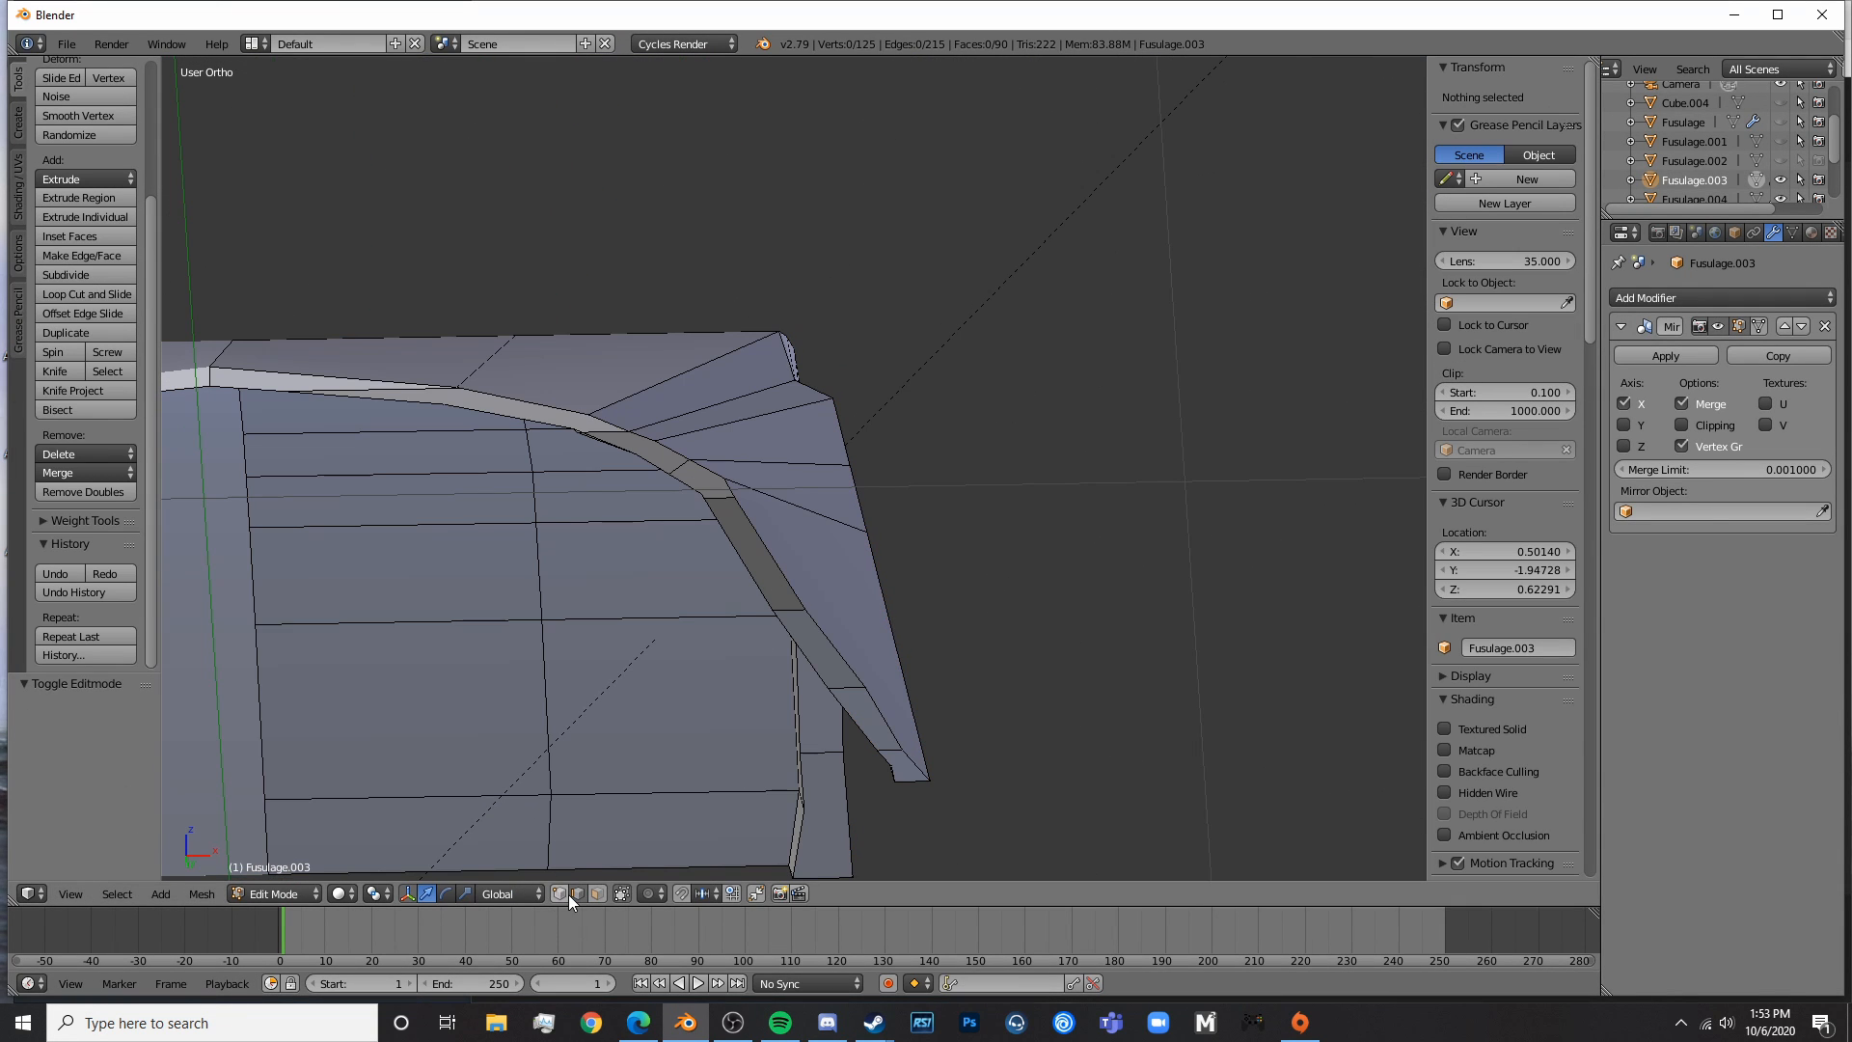
{"action": "right_click", "coordinate": [795, 379]}
{"action": "left_click_drag", "start_coordinate": [842, 378], "coordinate": [847, 378]}
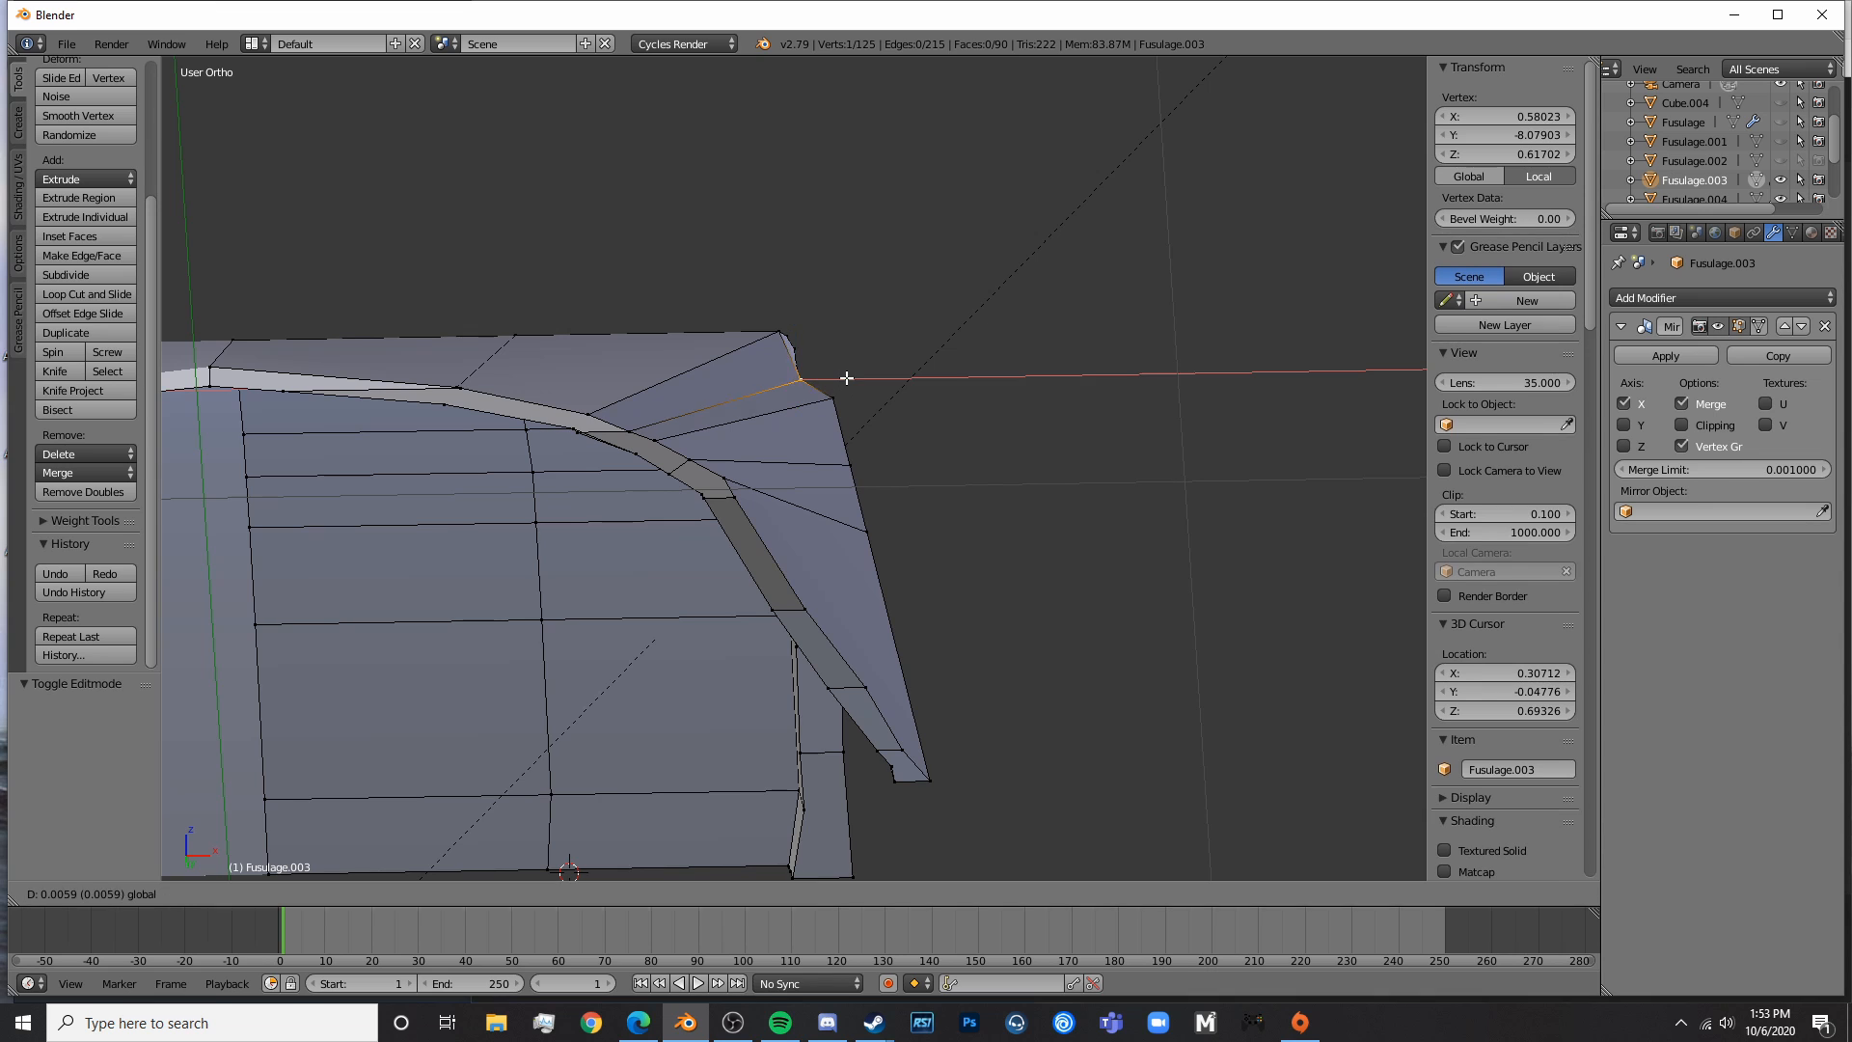
{"action": "left_click", "coordinate": [863, 375]}
{"action": "key", "text": "Tab"}
{"action": "middle_click_drag", "start_coordinate": [885, 442], "coordinate": [548, 635]}
{"action": "key", "text": "shift+z"}
{"action": "key", "text": "shift+z"}
{"action": "middle_click_drag", "start_coordinate": [633, 580], "coordinate": [690, 451]}
- Move the two rim edges above the roof corner outward along X, the first by 0.017 and the next by about 0.008
{"action": "key", "text": "Tab"}
{"action": "middle_click_drag", "start_coordinate": [856, 173], "coordinate": [818, 390], "text": "shift"}
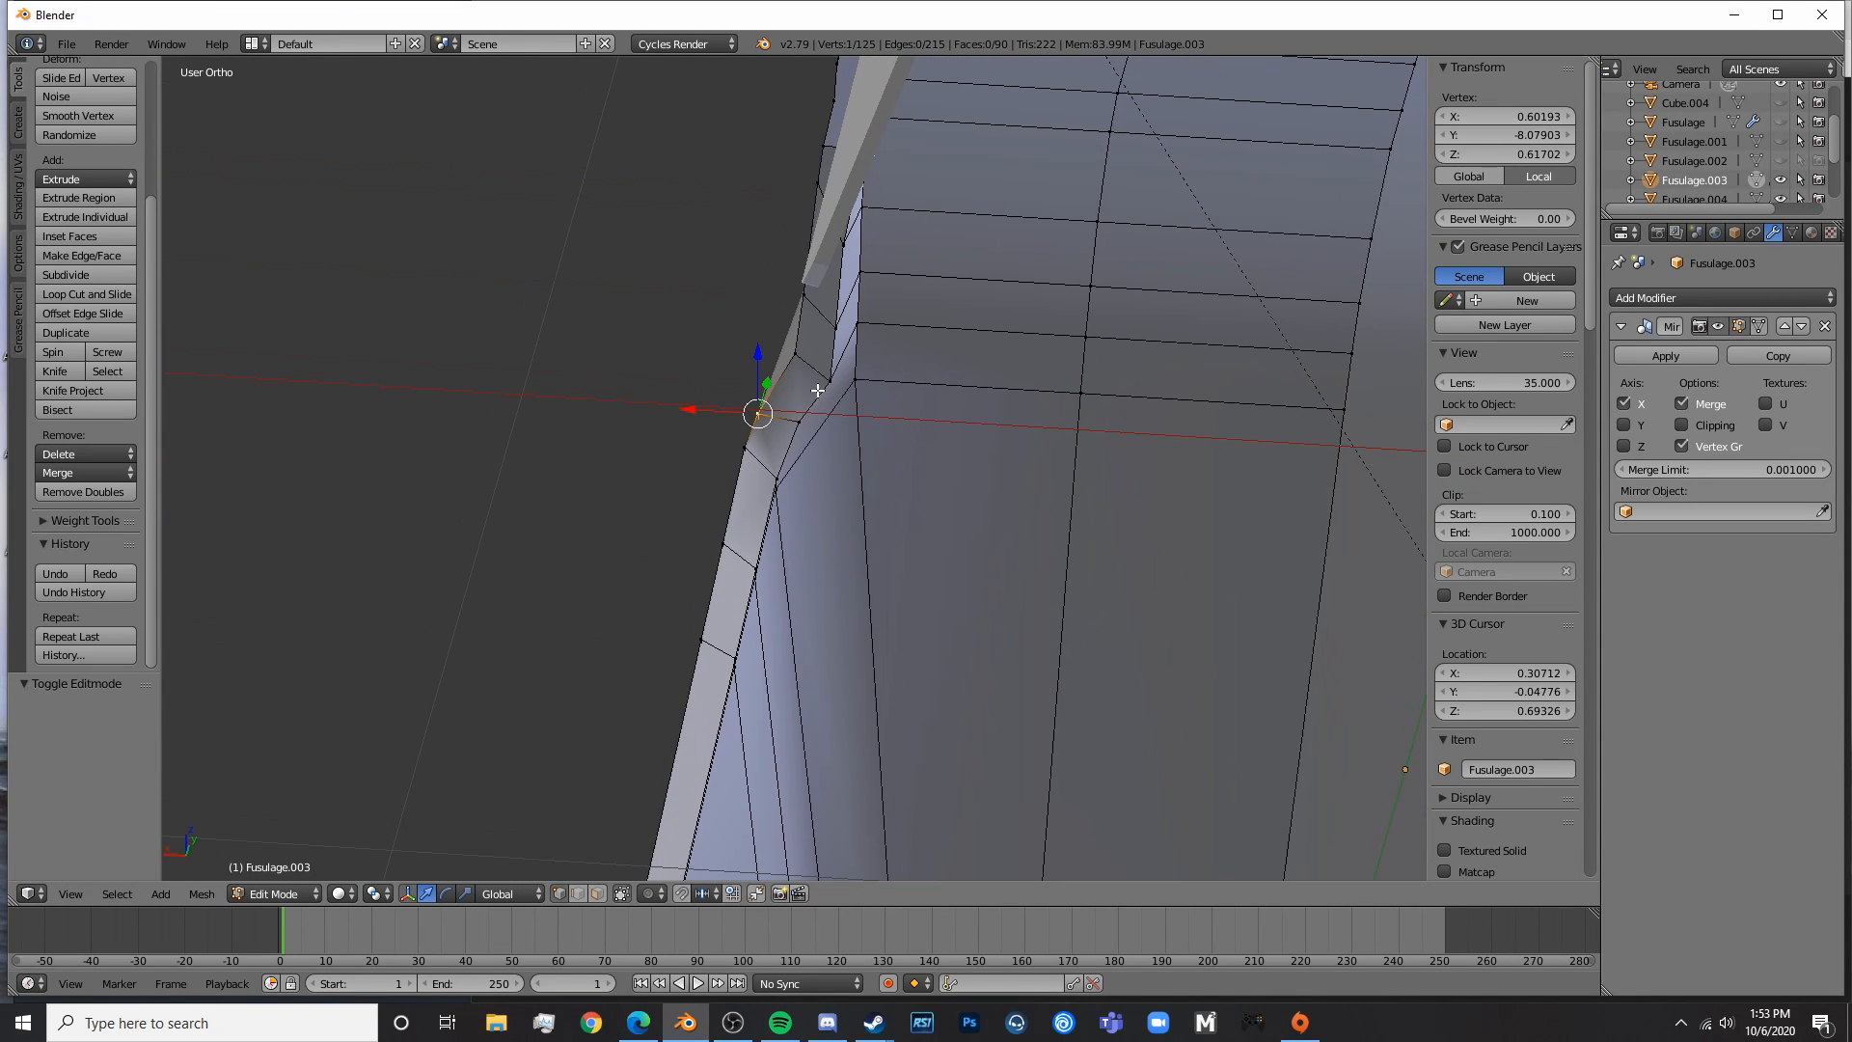
{"action": "right_click", "coordinate": [800, 357], "text": "shift"}
{"action": "left_click_drag", "start_coordinate": [742, 360], "coordinate": [729, 358]}
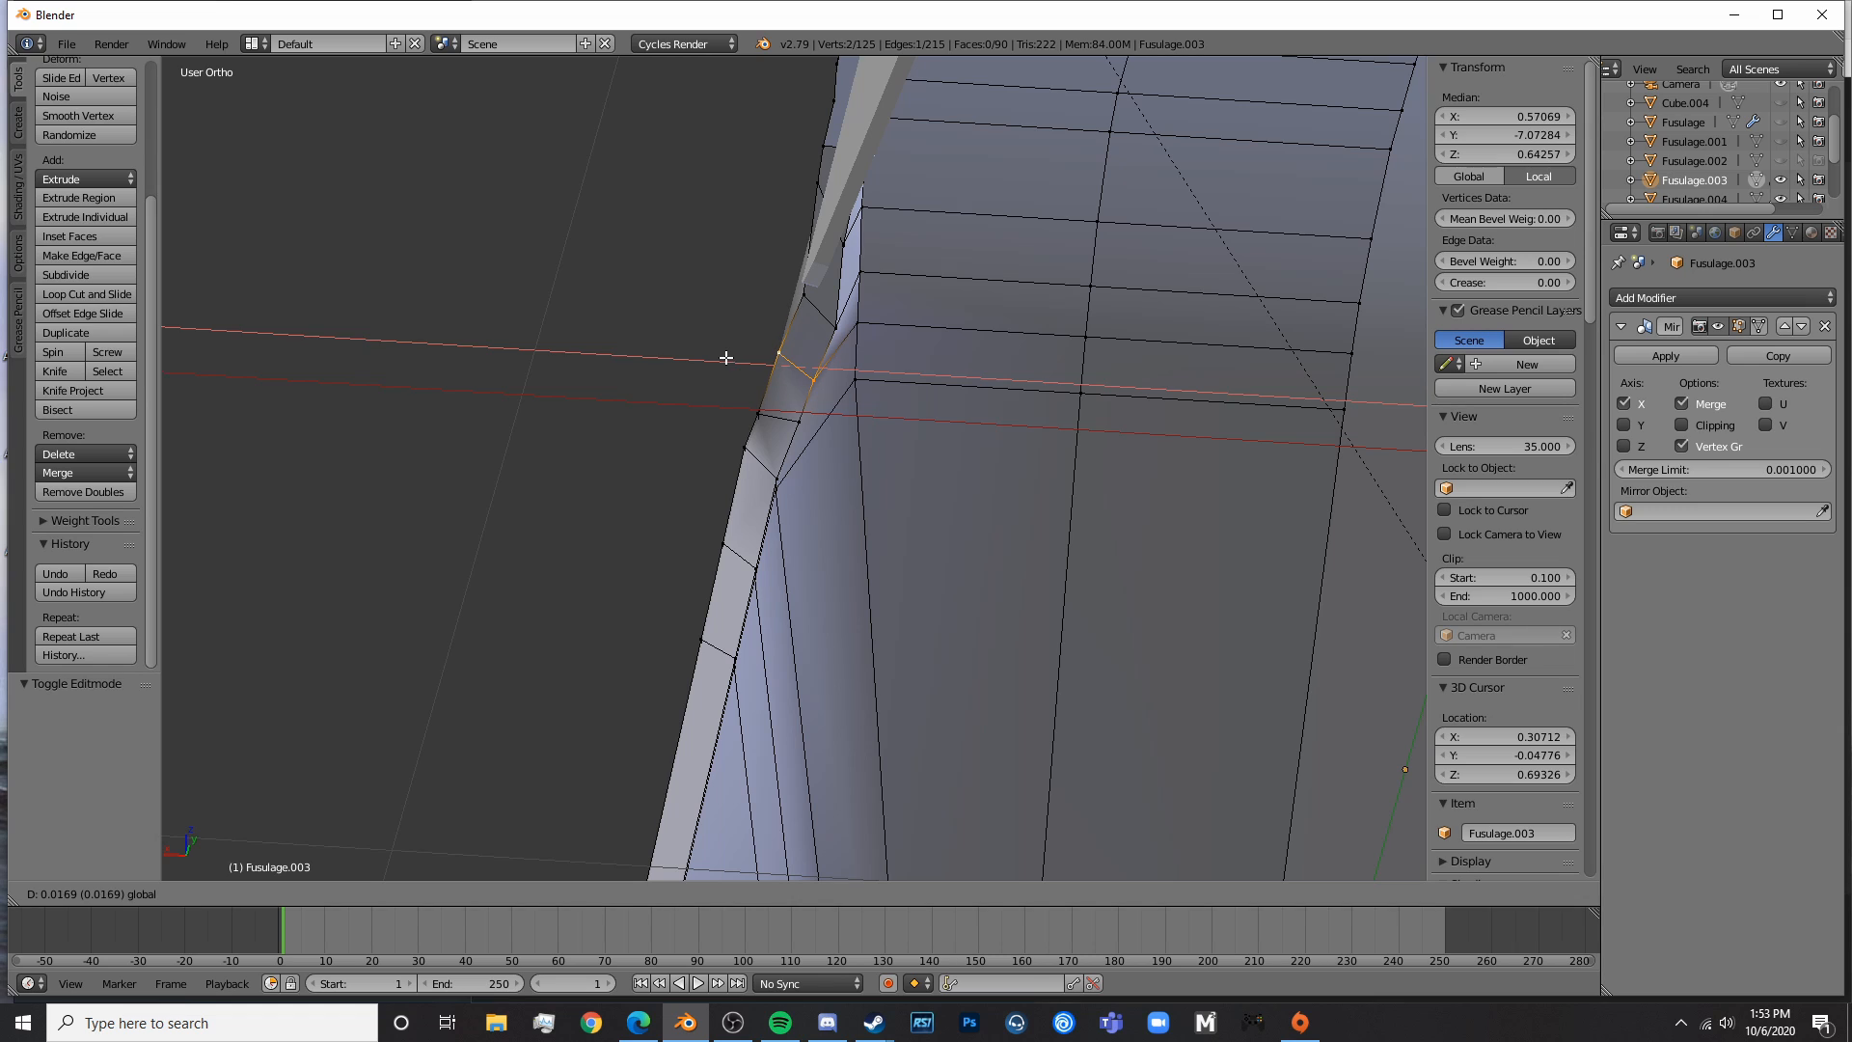
{"action": "left_click", "coordinate": [725, 358]}
{"action": "right_click", "coordinate": [855, 325]}
{"action": "right_click", "coordinate": [799, 299], "text": "shift"}
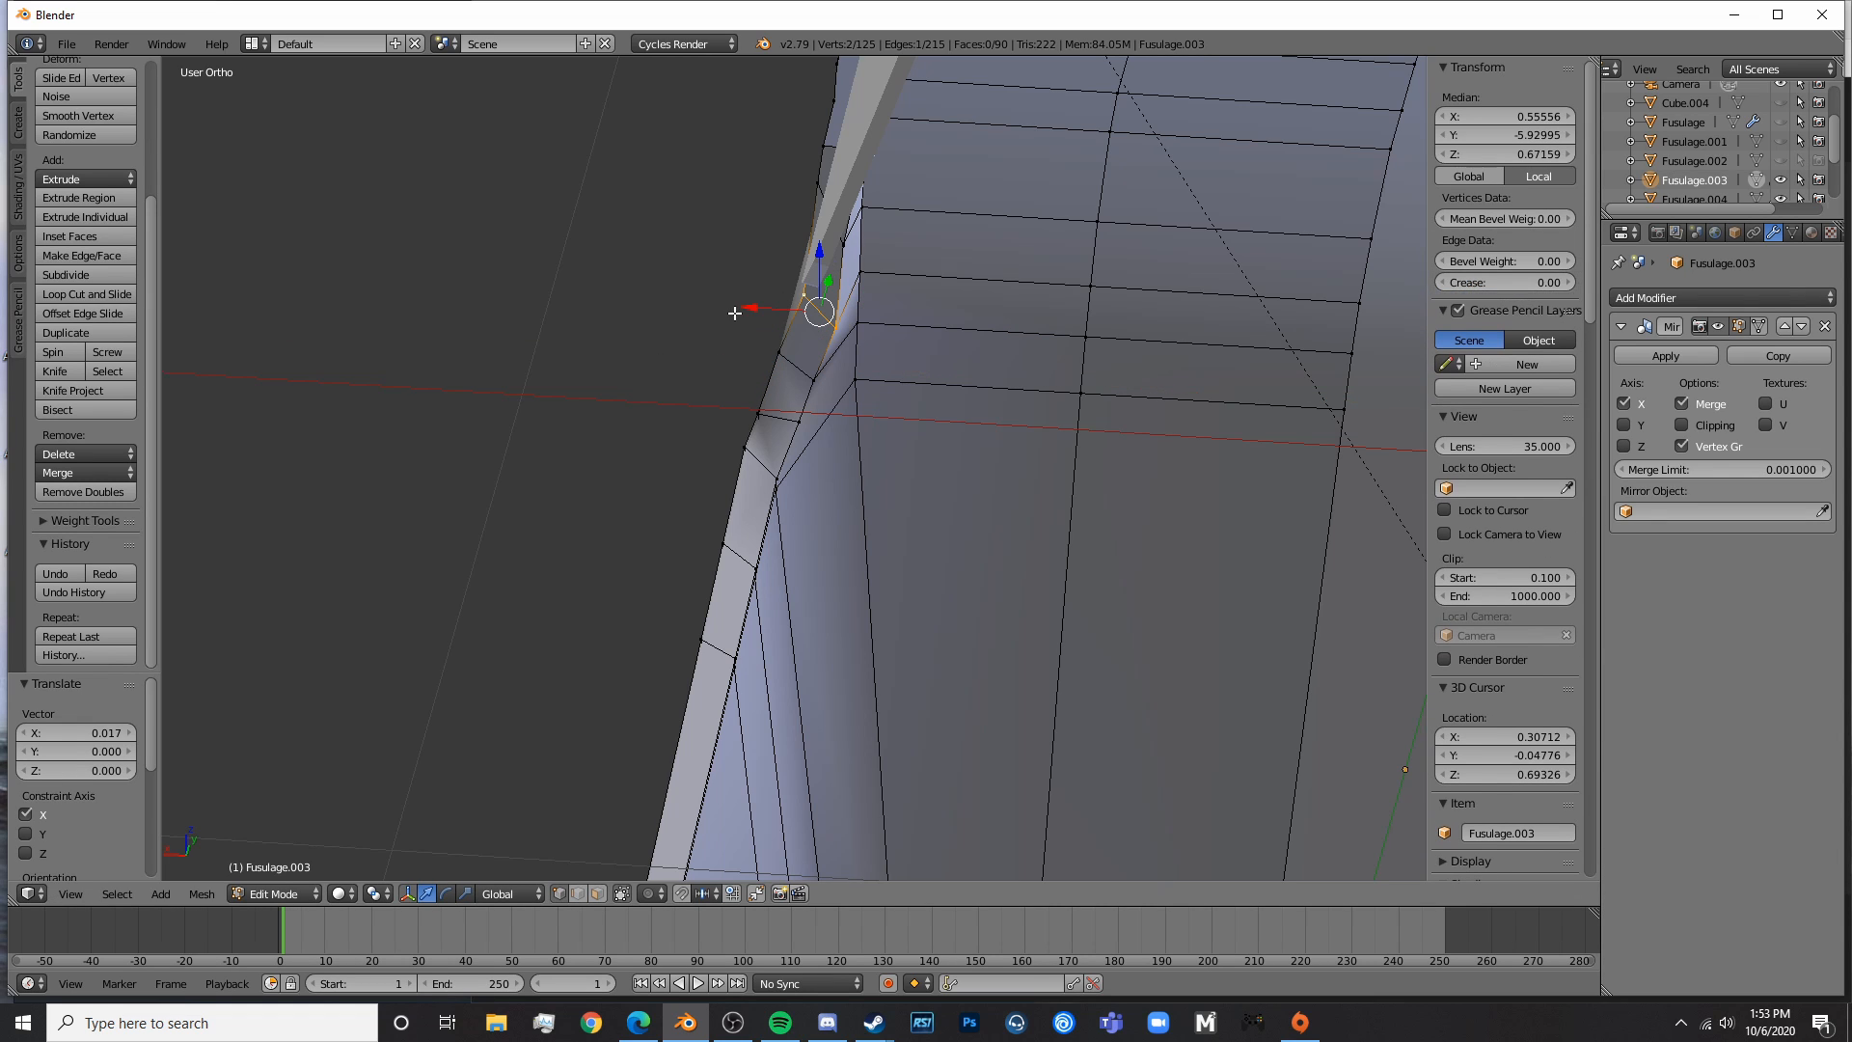
{"action": "key", "text": "g"}
{"action": "key", "text": "x"}
{"action": "left_click", "coordinate": [743, 310]}
- Examine the whole windshield and roof pane in rendered shading
{"action": "key", "text": "Tab"}
{"action": "scroll", "coordinate": [852, 466], "scroll_direction": "down", "scroll_amount": 4}
{"action": "key", "text": "shift+z"}
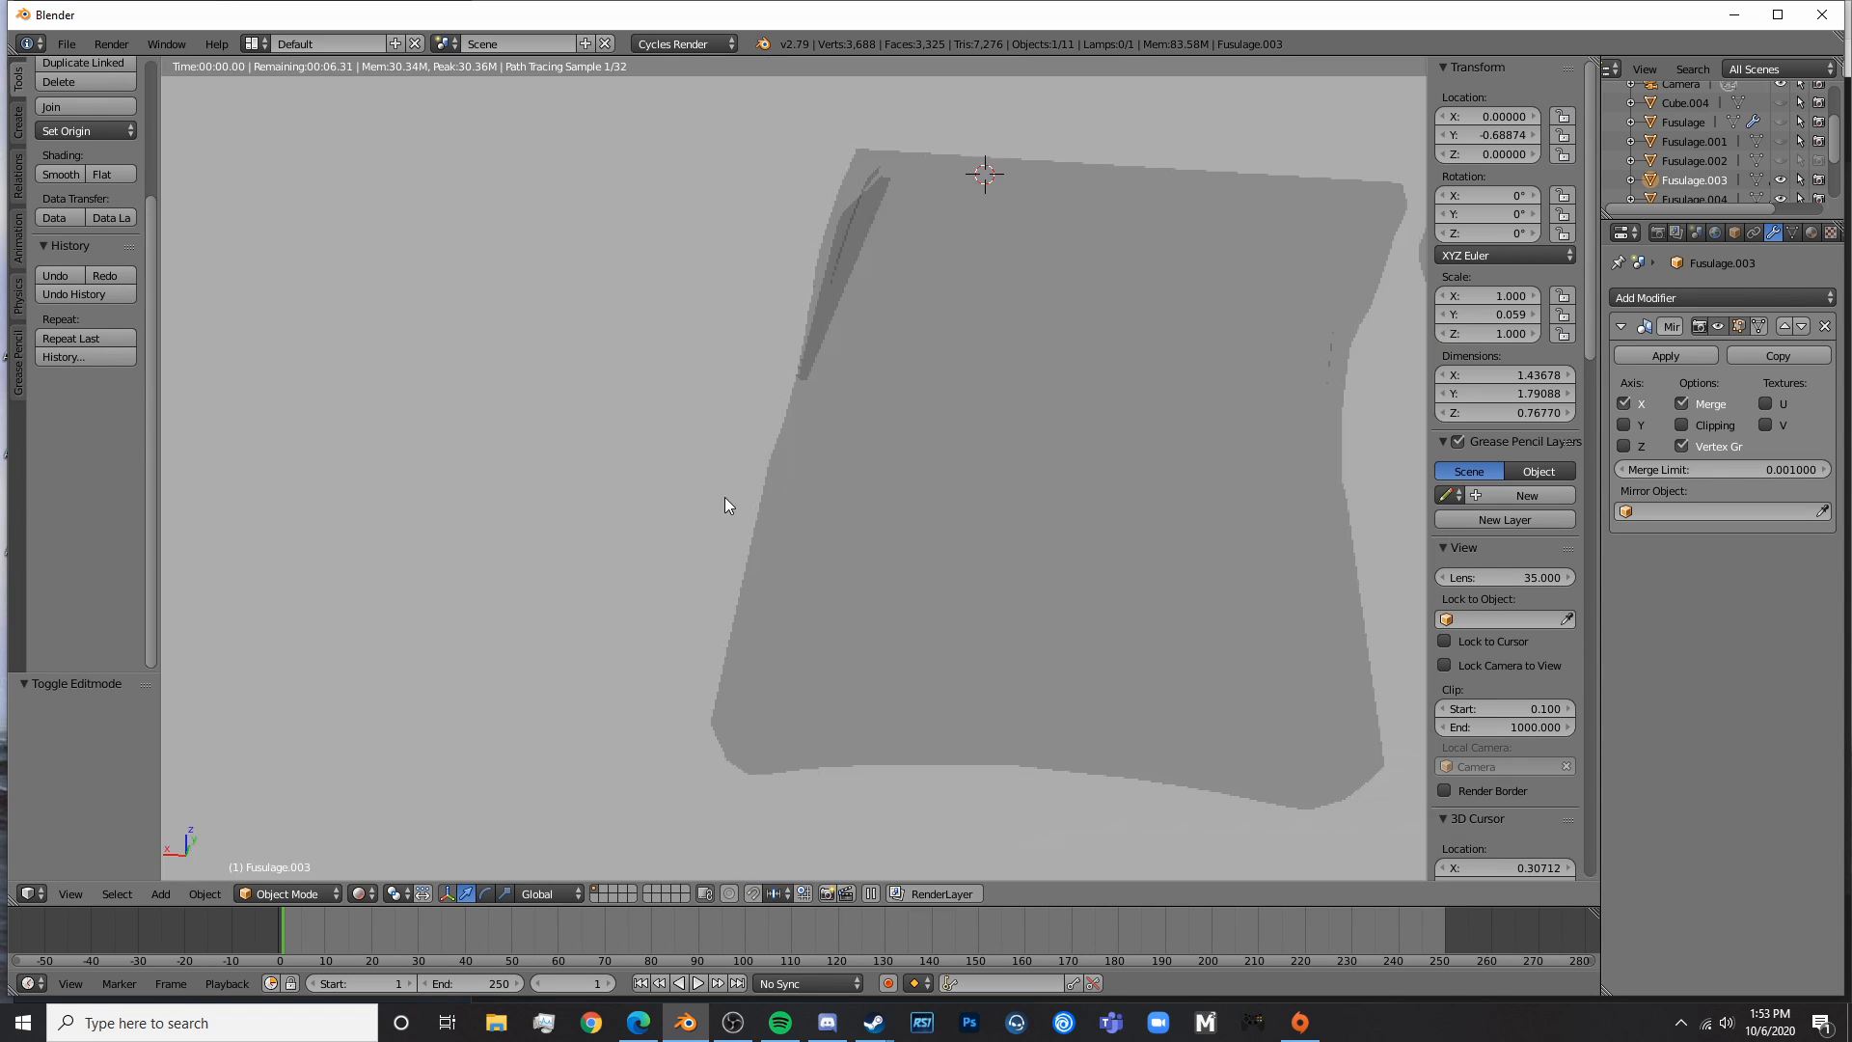
{"action": "mouse_move", "coordinate": [725, 496]}
{"action": "middle_mouse_down"}
{"action": "mouse_move", "coordinate": [908, 530]}
{"action": "mouse_move", "coordinate": [878, 529]}
{"action": "mouse_move", "coordinate": [1084, 704]}
{"action": "mouse_move", "coordinate": [947, 479]}
{"action": "mouse_move", "coordinate": [924, 557]}
{"action": "mouse_move", "coordinate": [1141, 447]}
{"action": "mouse_move", "coordinate": [1203, 577]}
{"action": "mouse_move", "coordinate": [1046, 549]}
{"action": "middle_mouse_up"}
{"action": "scroll", "coordinate": [1078, 700], "scroll_direction": "down", "scroll_amount": 5}
{"action": "key", "text": "shift+z"}
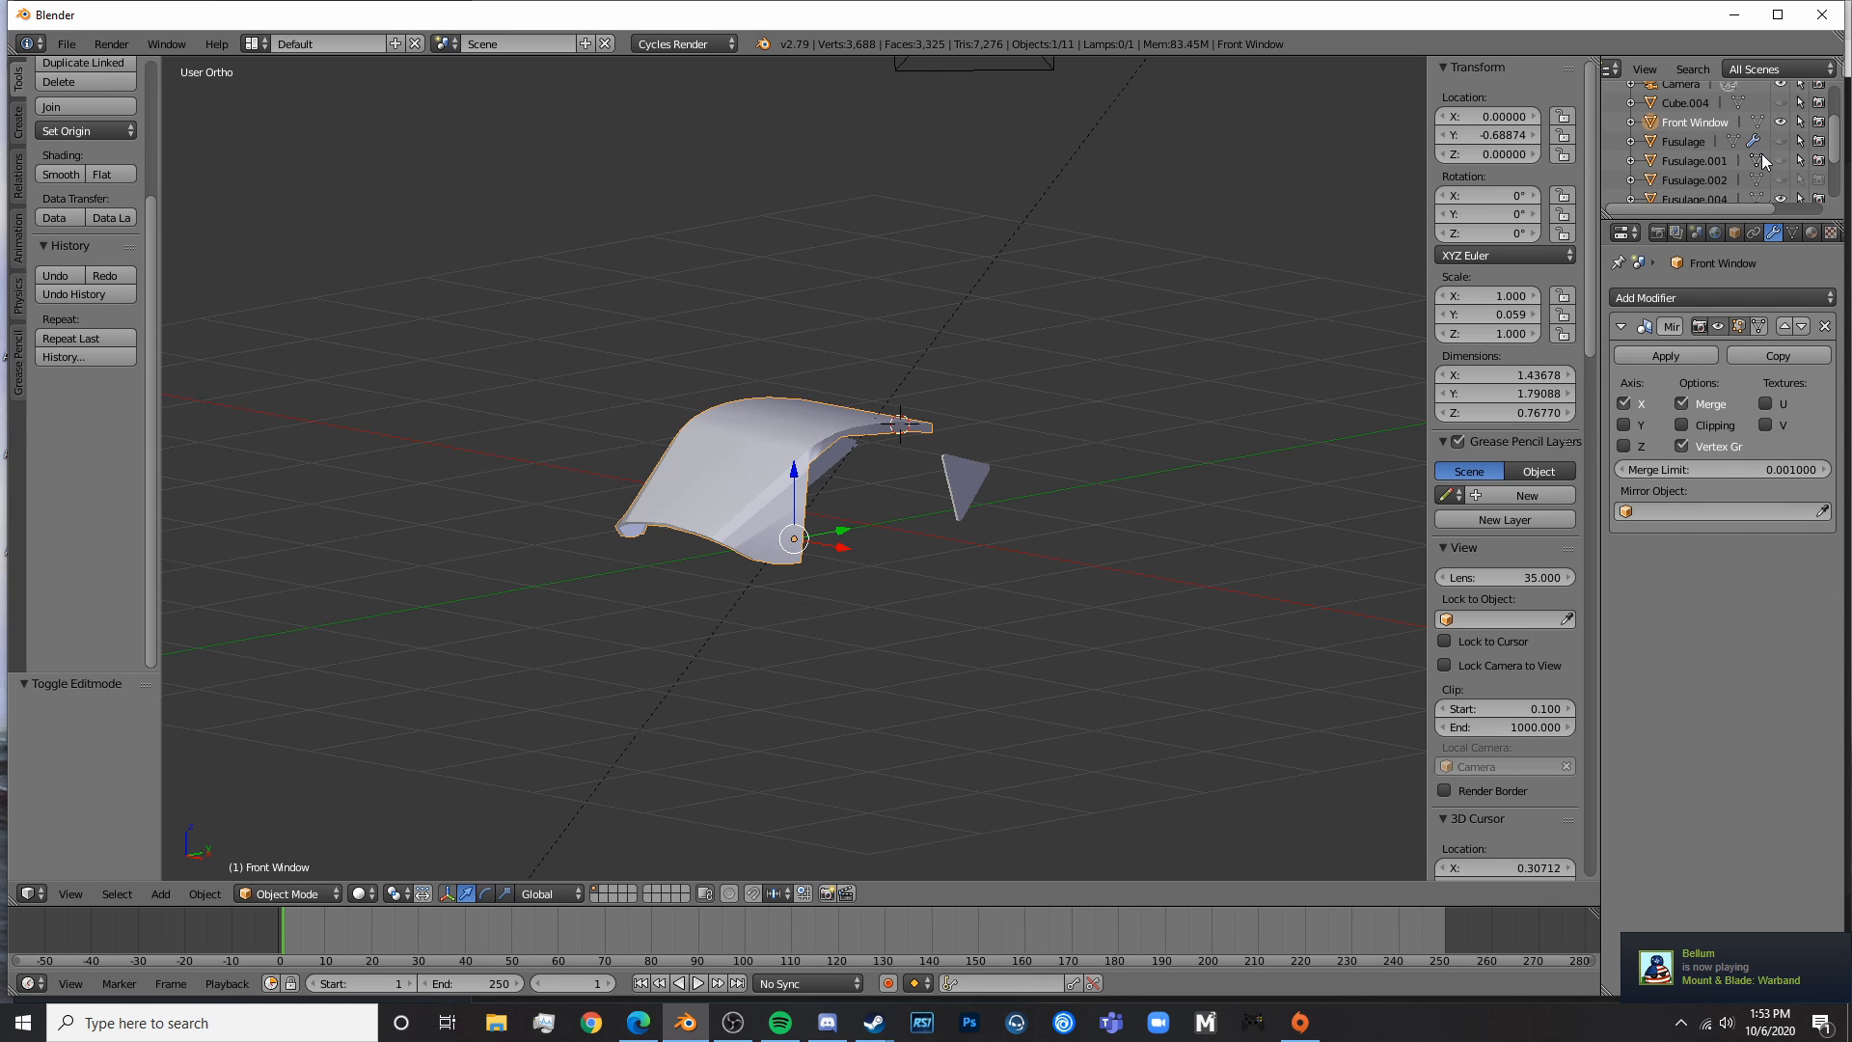
- Show the Fusulage object again, select it, and inspect how the front window sits in its opening
{"action": "left_click", "coordinate": [1780, 140]}
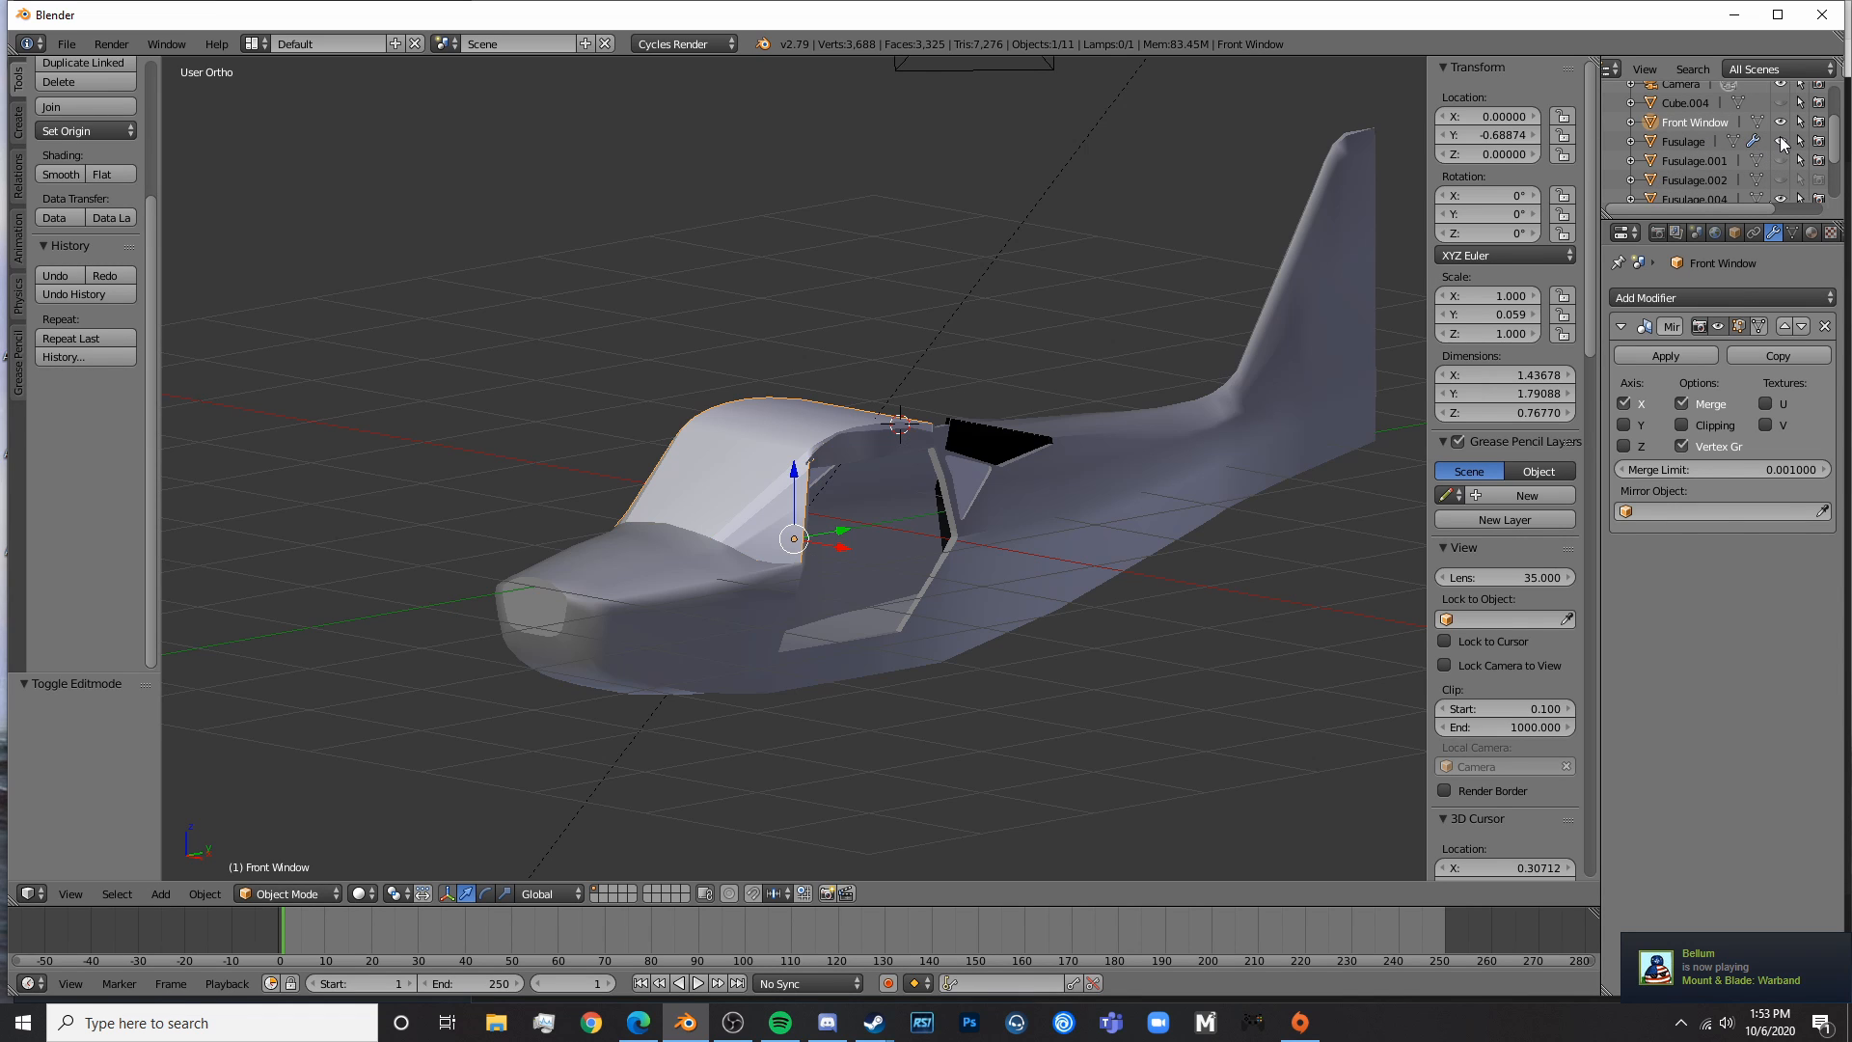
{"action": "right_click", "coordinate": [1108, 535]}
{"action": "mouse_move", "coordinate": [1073, 523]}
{"action": "middle_mouse_down", "text": "shift"}
{"action": "mouse_move", "coordinate": [1225, 484]}
{"action": "mouse_move", "coordinate": [1046, 436]}
{"action": "mouse_move", "coordinate": [1224, 582]}
{"action": "mouse_move", "coordinate": [1306, 546]}
{"action": "middle_mouse_up", "text": "shift"}
{"action": "scroll", "coordinate": [903, 418], "scroll_direction": "up", "scroll_amount": 6}
{"action": "key", "text": "shift+z"}
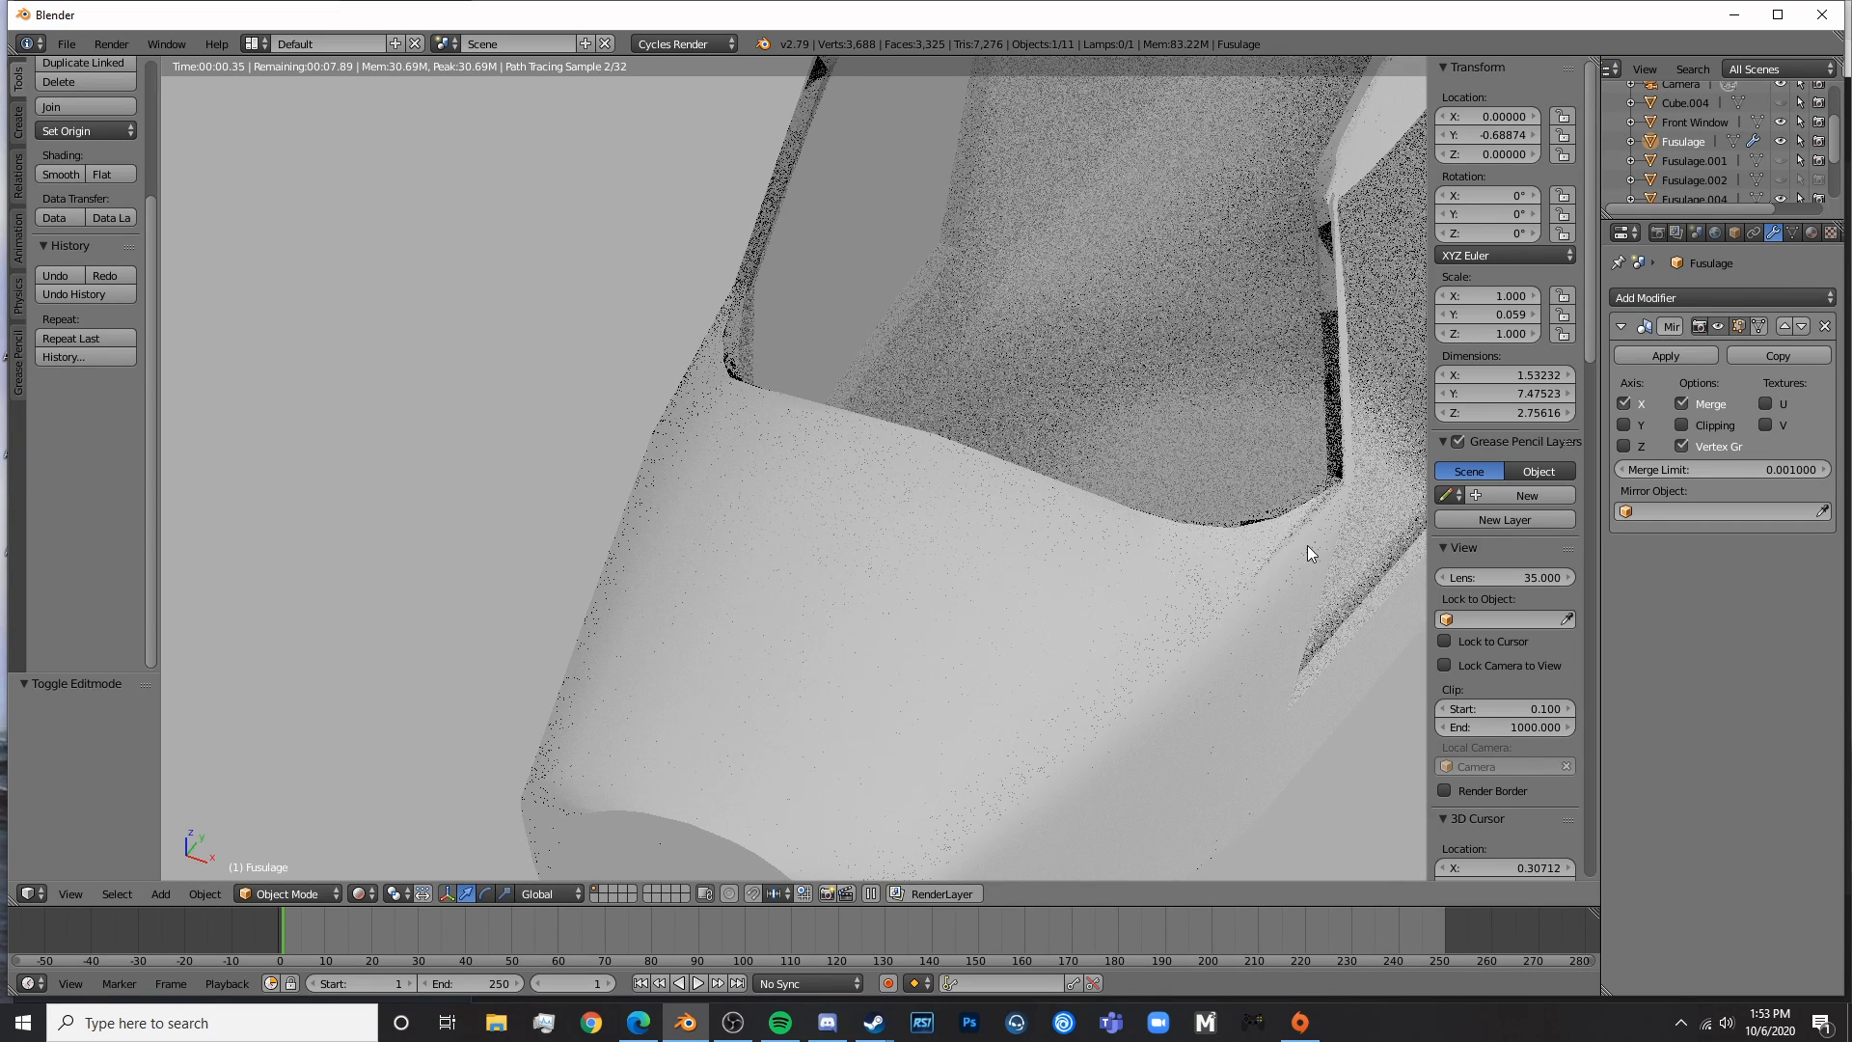
{"action": "key", "text": "shift+z"}
{"action": "mouse_move", "coordinate": [1336, 227]}
{"action": "middle_mouse_down"}
{"action": "mouse_move", "coordinate": [1138, 343]}
{"action": "mouse_move", "coordinate": [1080, 450]}
{"action": "mouse_move", "coordinate": [942, 347]}
{"action": "mouse_move", "coordinate": [1117, 370]}
{"action": "mouse_move", "coordinate": [1170, 430]}
{"action": "mouse_move", "coordinate": [984, 402]}
{"action": "middle_mouse_up"}
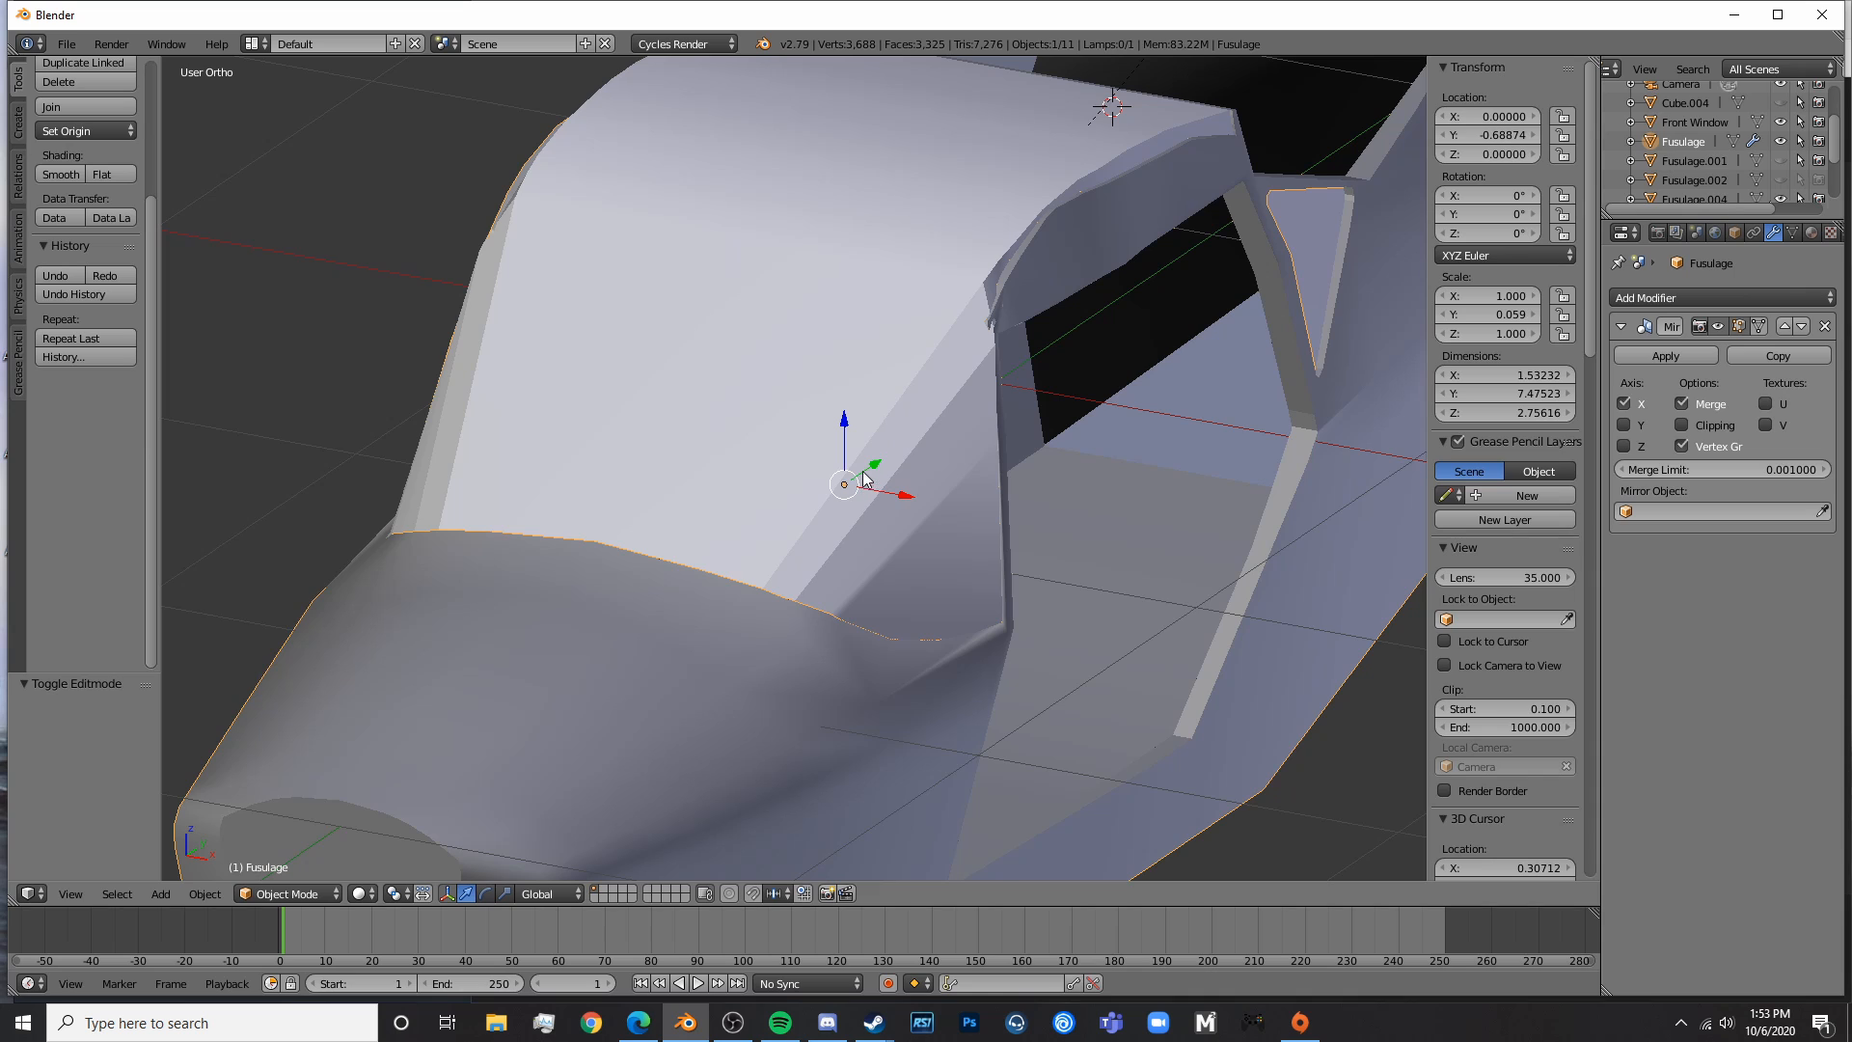
- Try enlarging the fuselage by 1.019 and the front window by about 1.01, and undo the scaling
{"action": "key", "text": "s"}
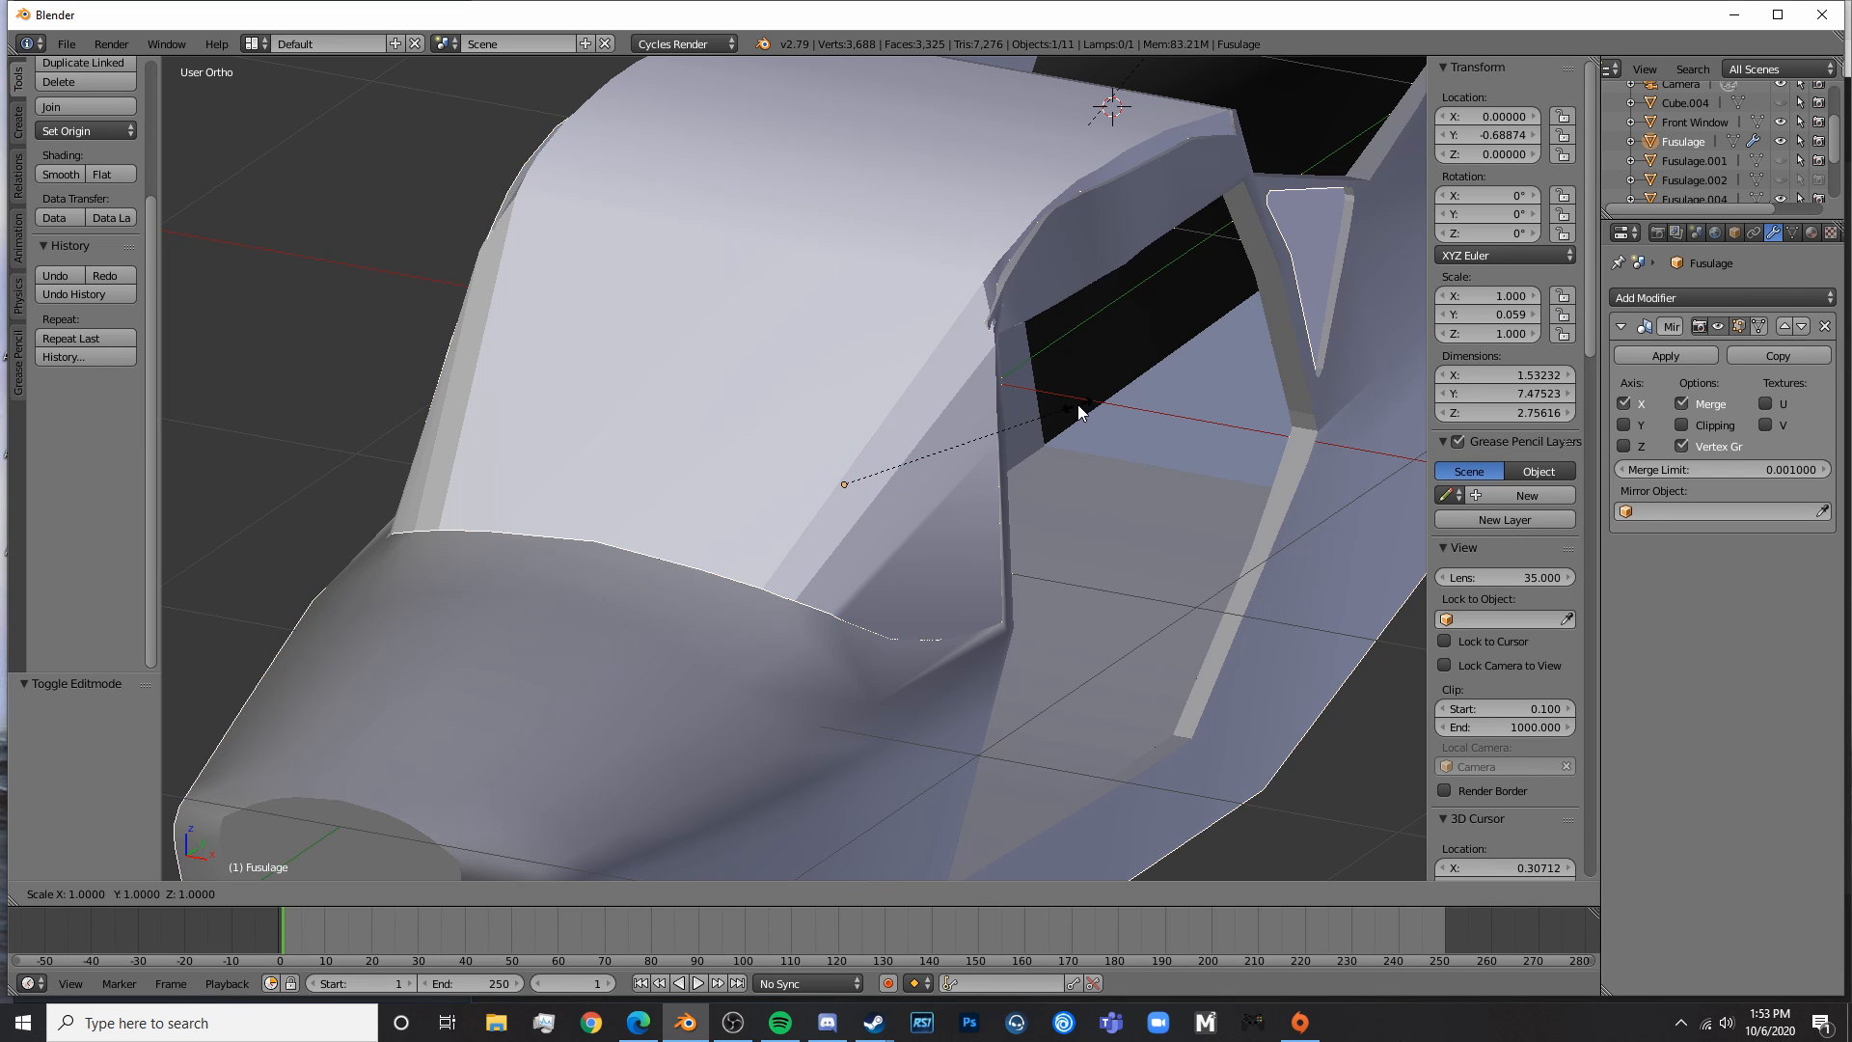
{"action": "right_click", "coordinate": [1081, 405]}
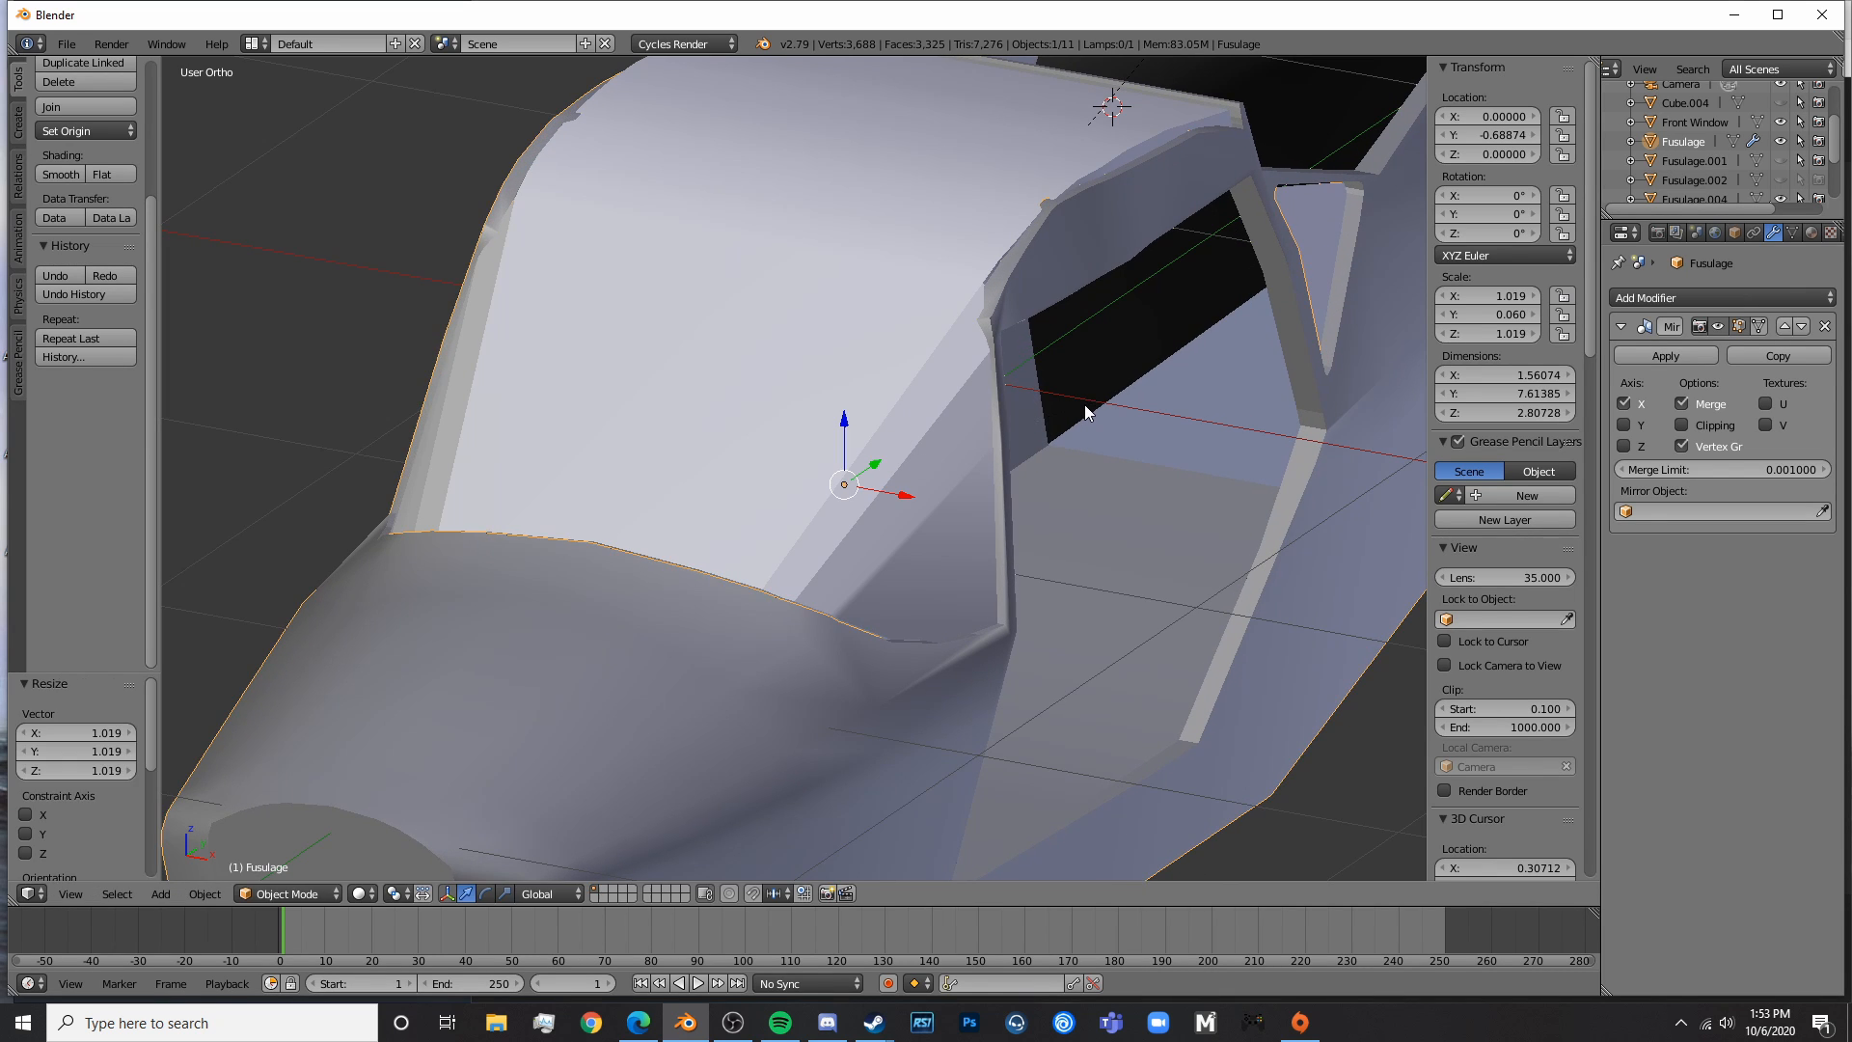
{"action": "key", "text": "s"}
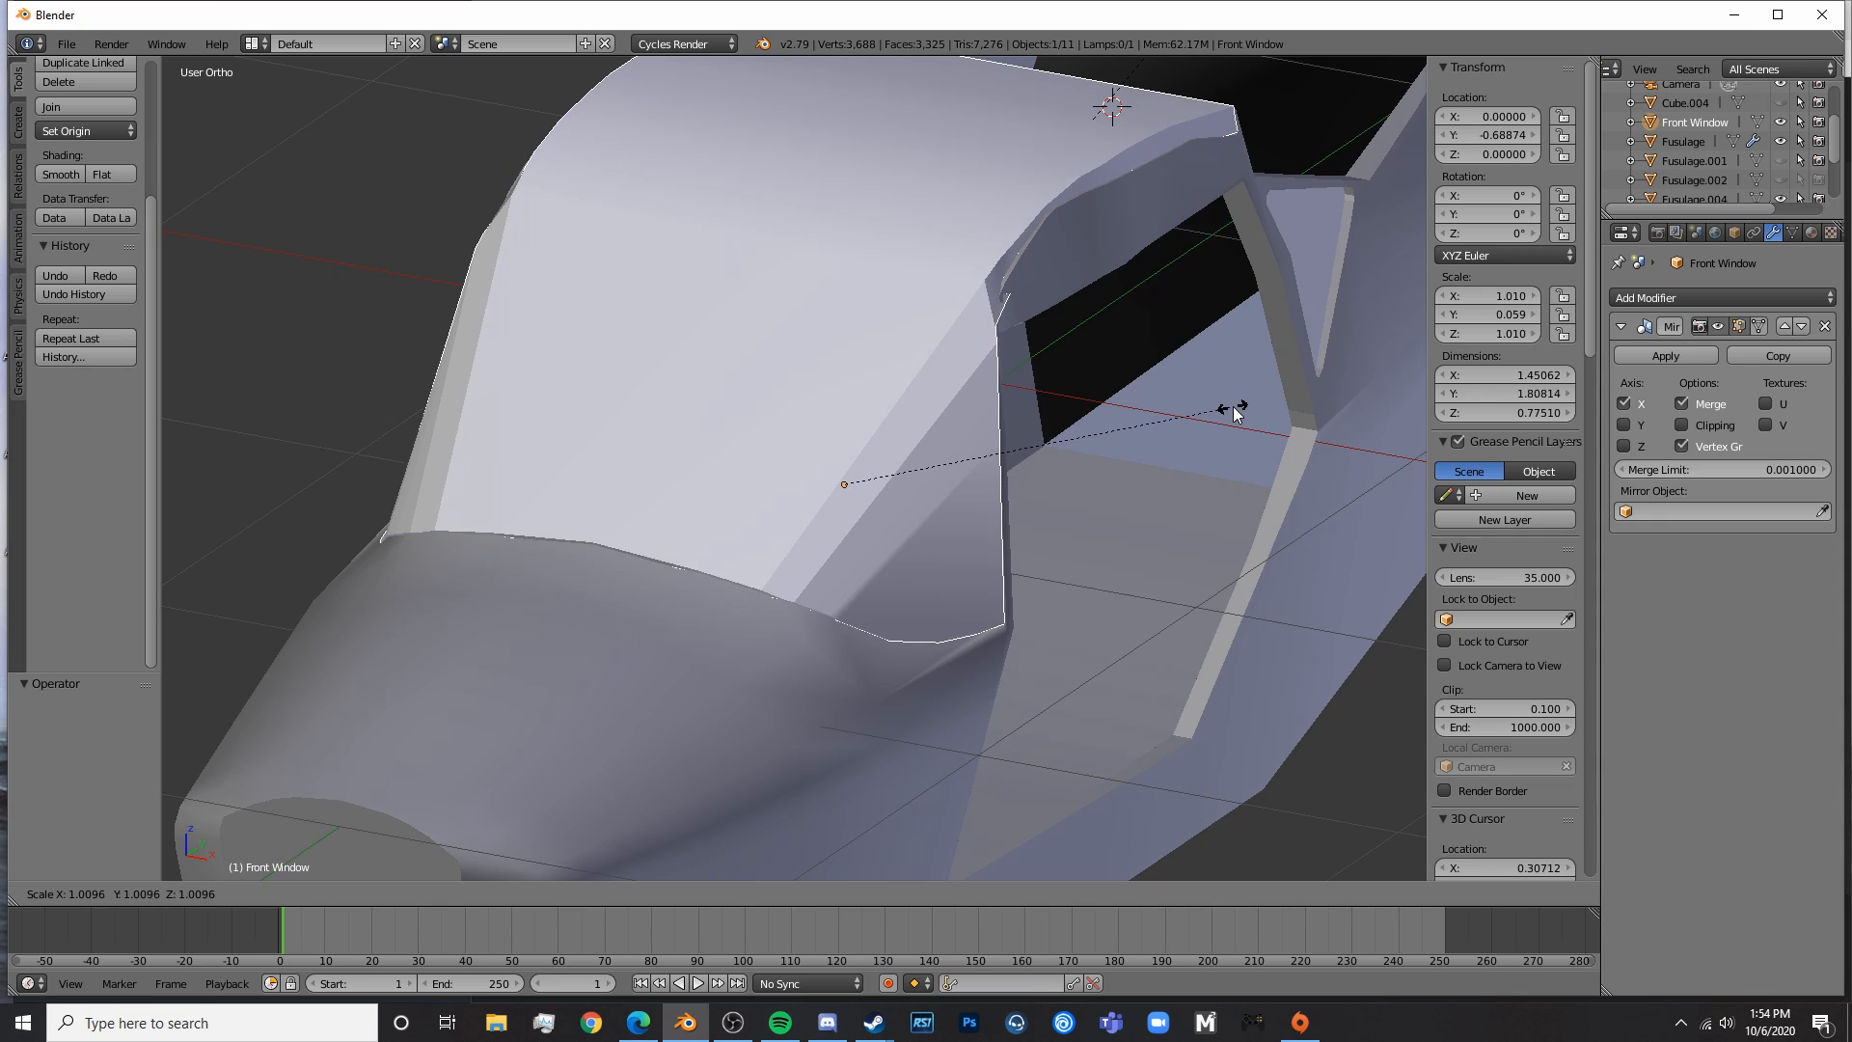
{"action": "left_click", "coordinate": [1235, 405]}
{"action": "key", "text": "ctrl+z"}
- Scale the Front Window object by 1.012 along Z and lower it by 0.015 along Z
{"action": "key", "text": "s"}
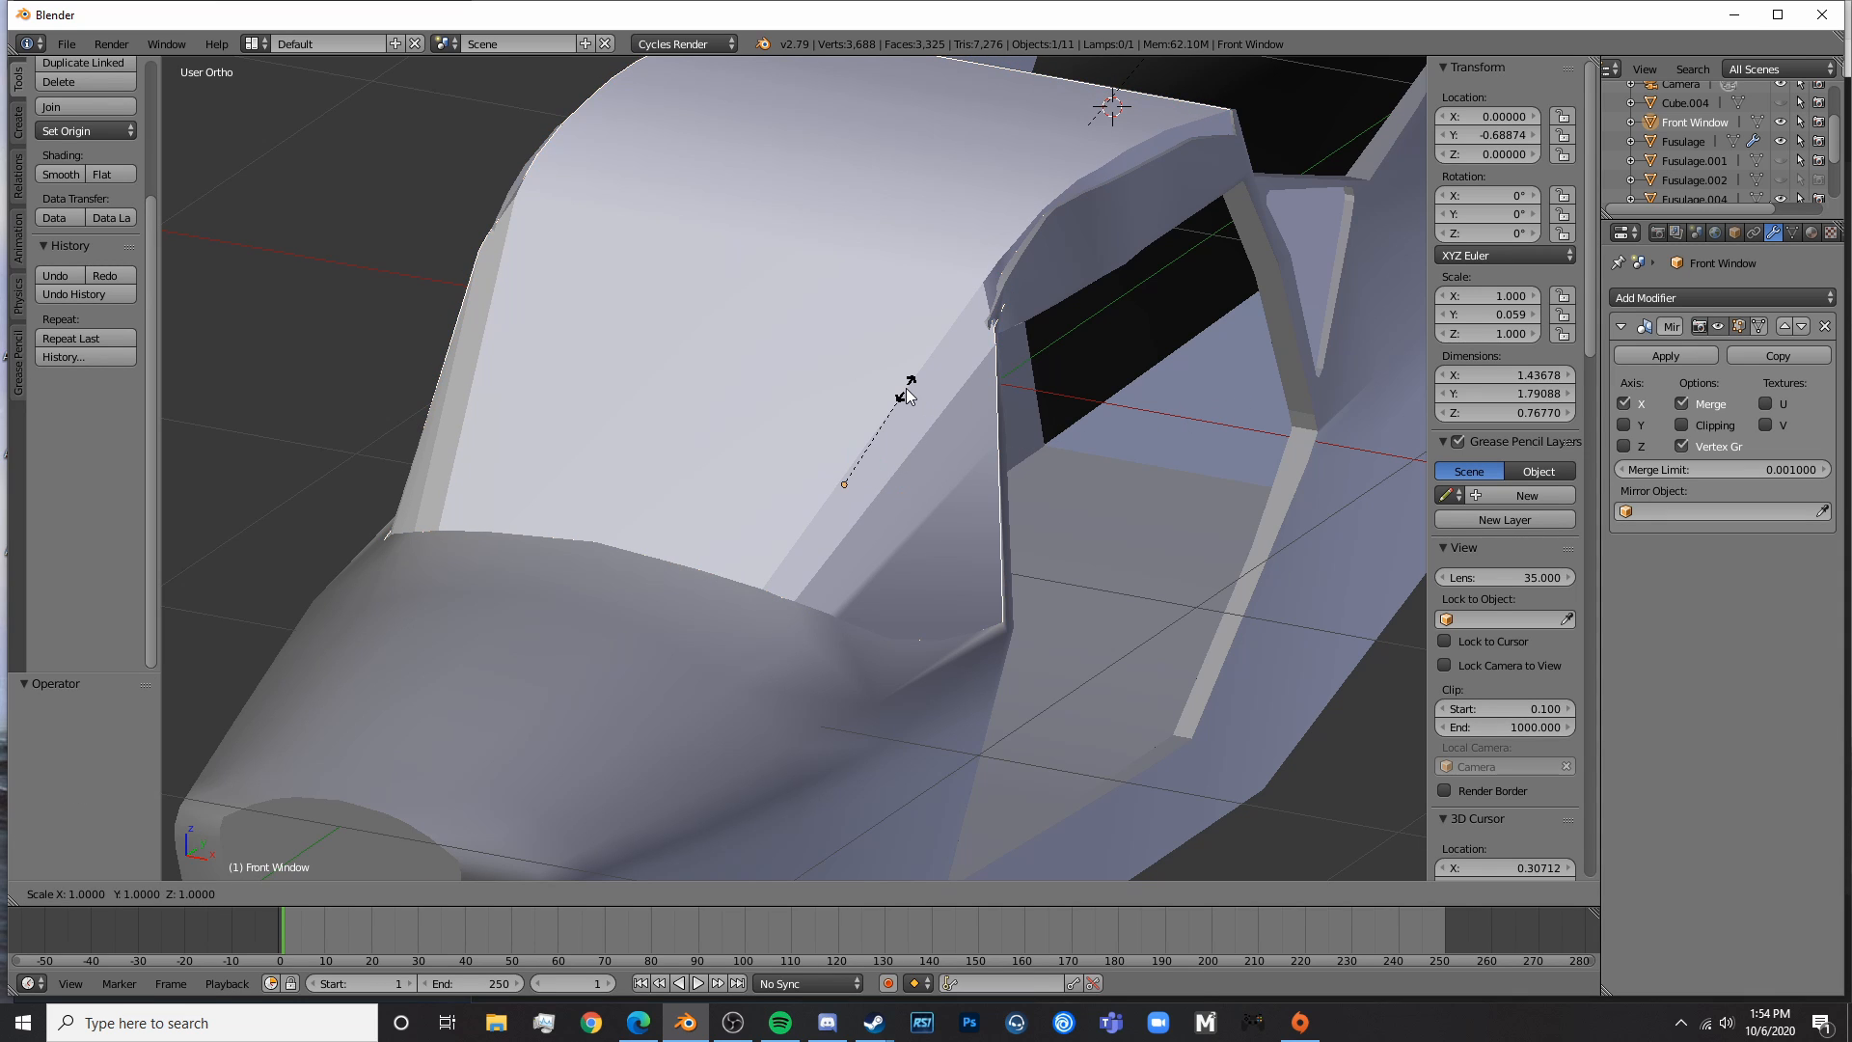
{"action": "key", "text": "z"}
{"action": "left_click", "coordinate": [903, 390]}
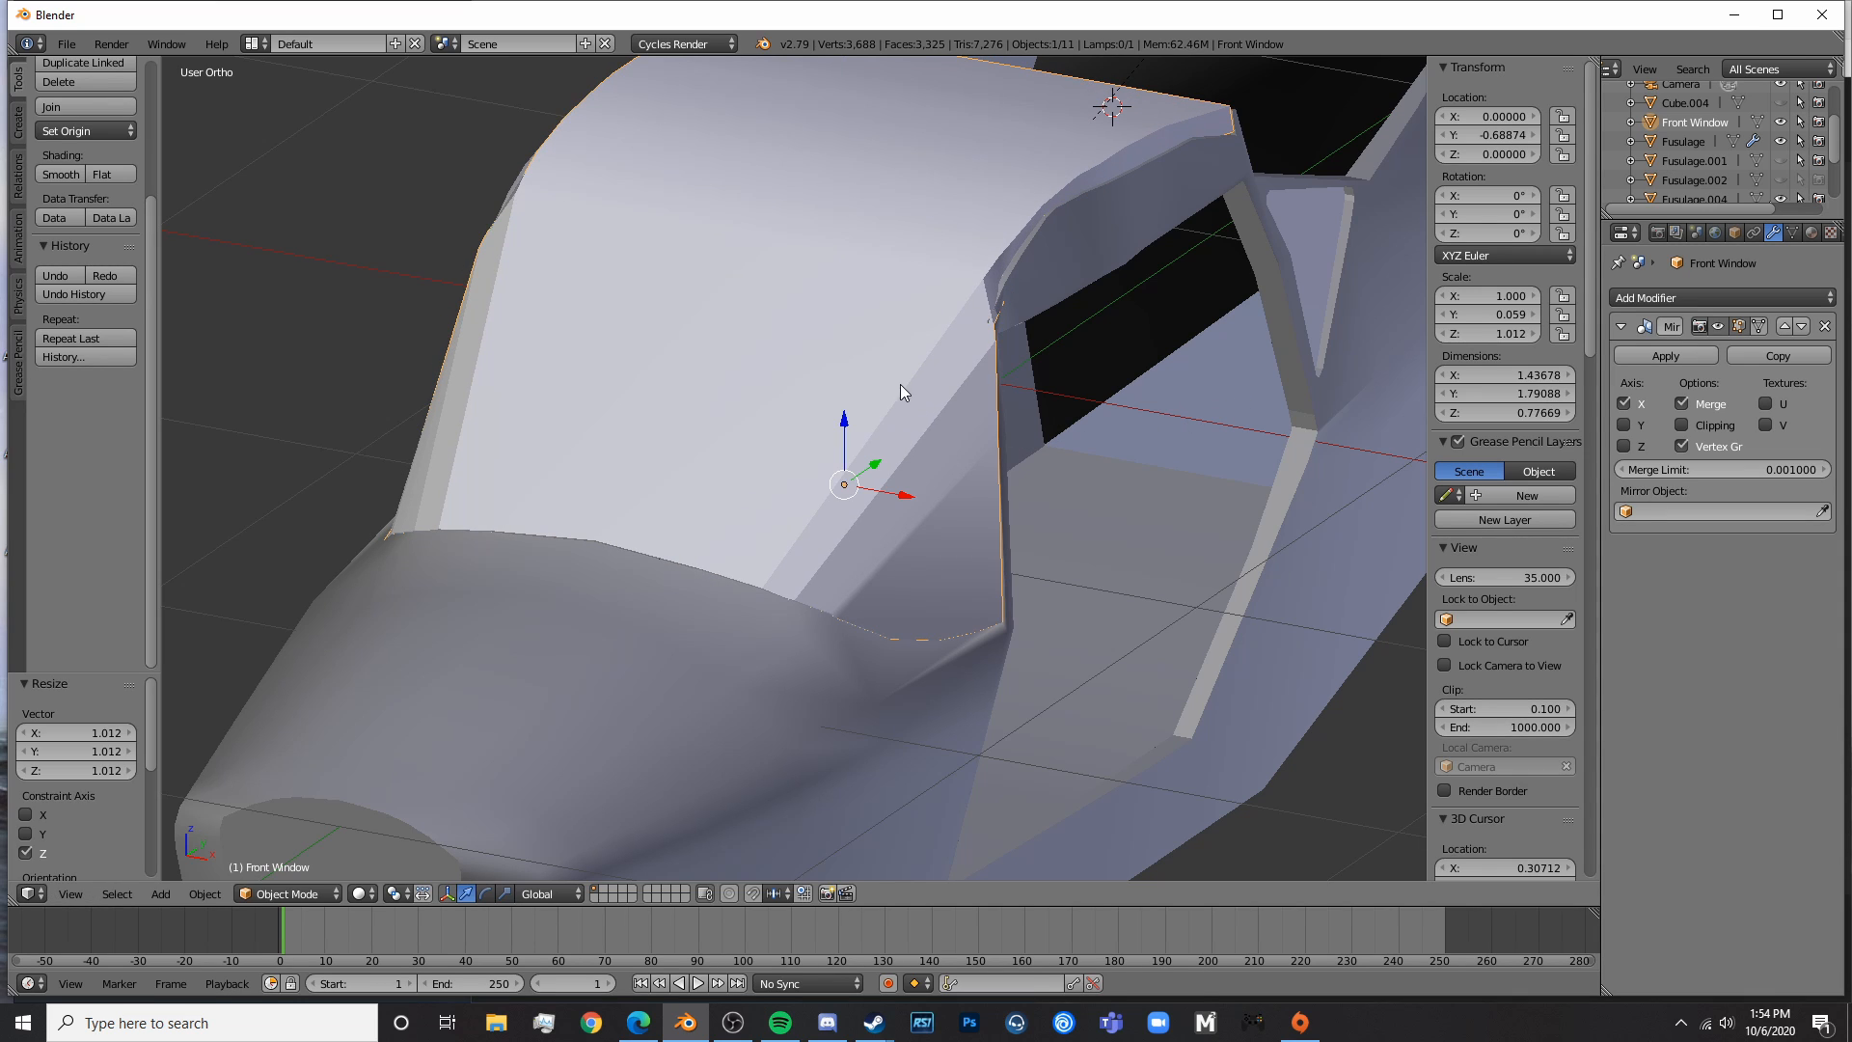
{"action": "key", "text": "g"}
{"action": "key", "text": "z"}
{"action": "left_click", "coordinate": [841, 419]}
- Try narrowing the front window along X to about 0.983
{"action": "middle_click_drag", "start_coordinate": [841, 418], "coordinate": [987, 411]}
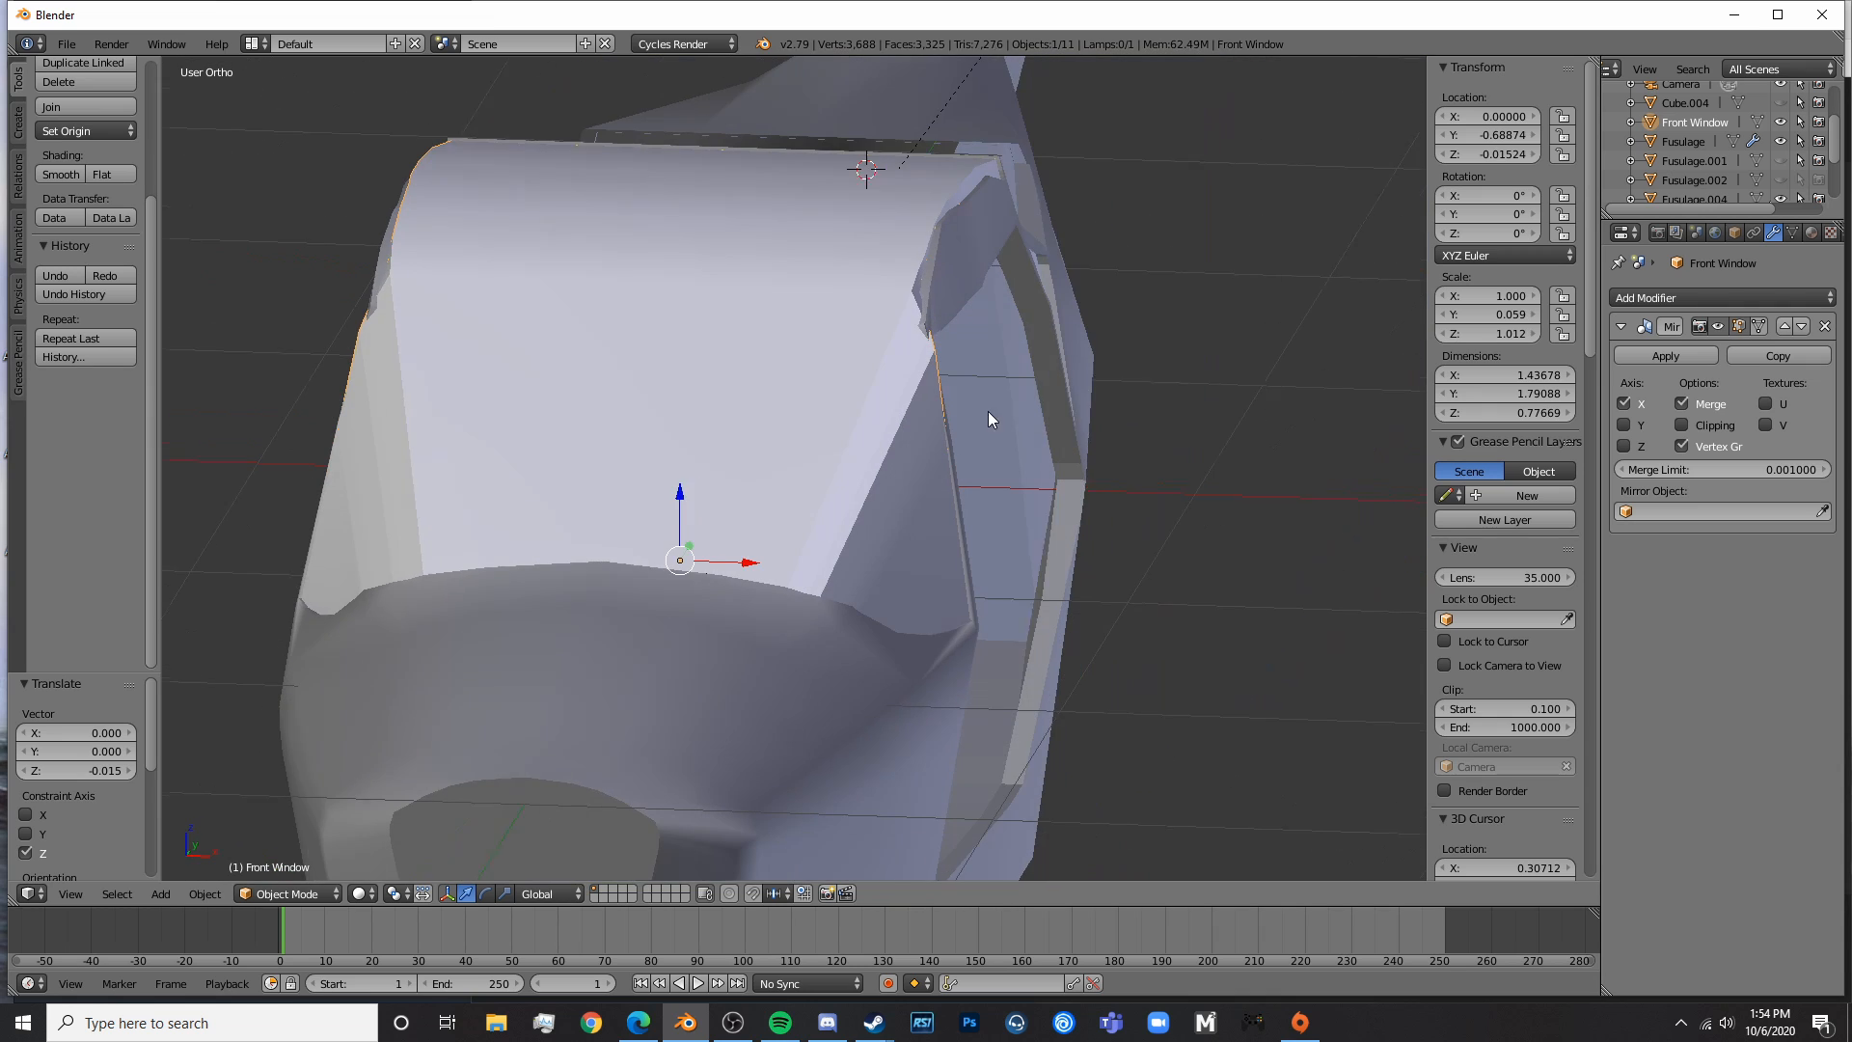
{"action": "key", "text": "s"}
{"action": "key", "text": "x"}
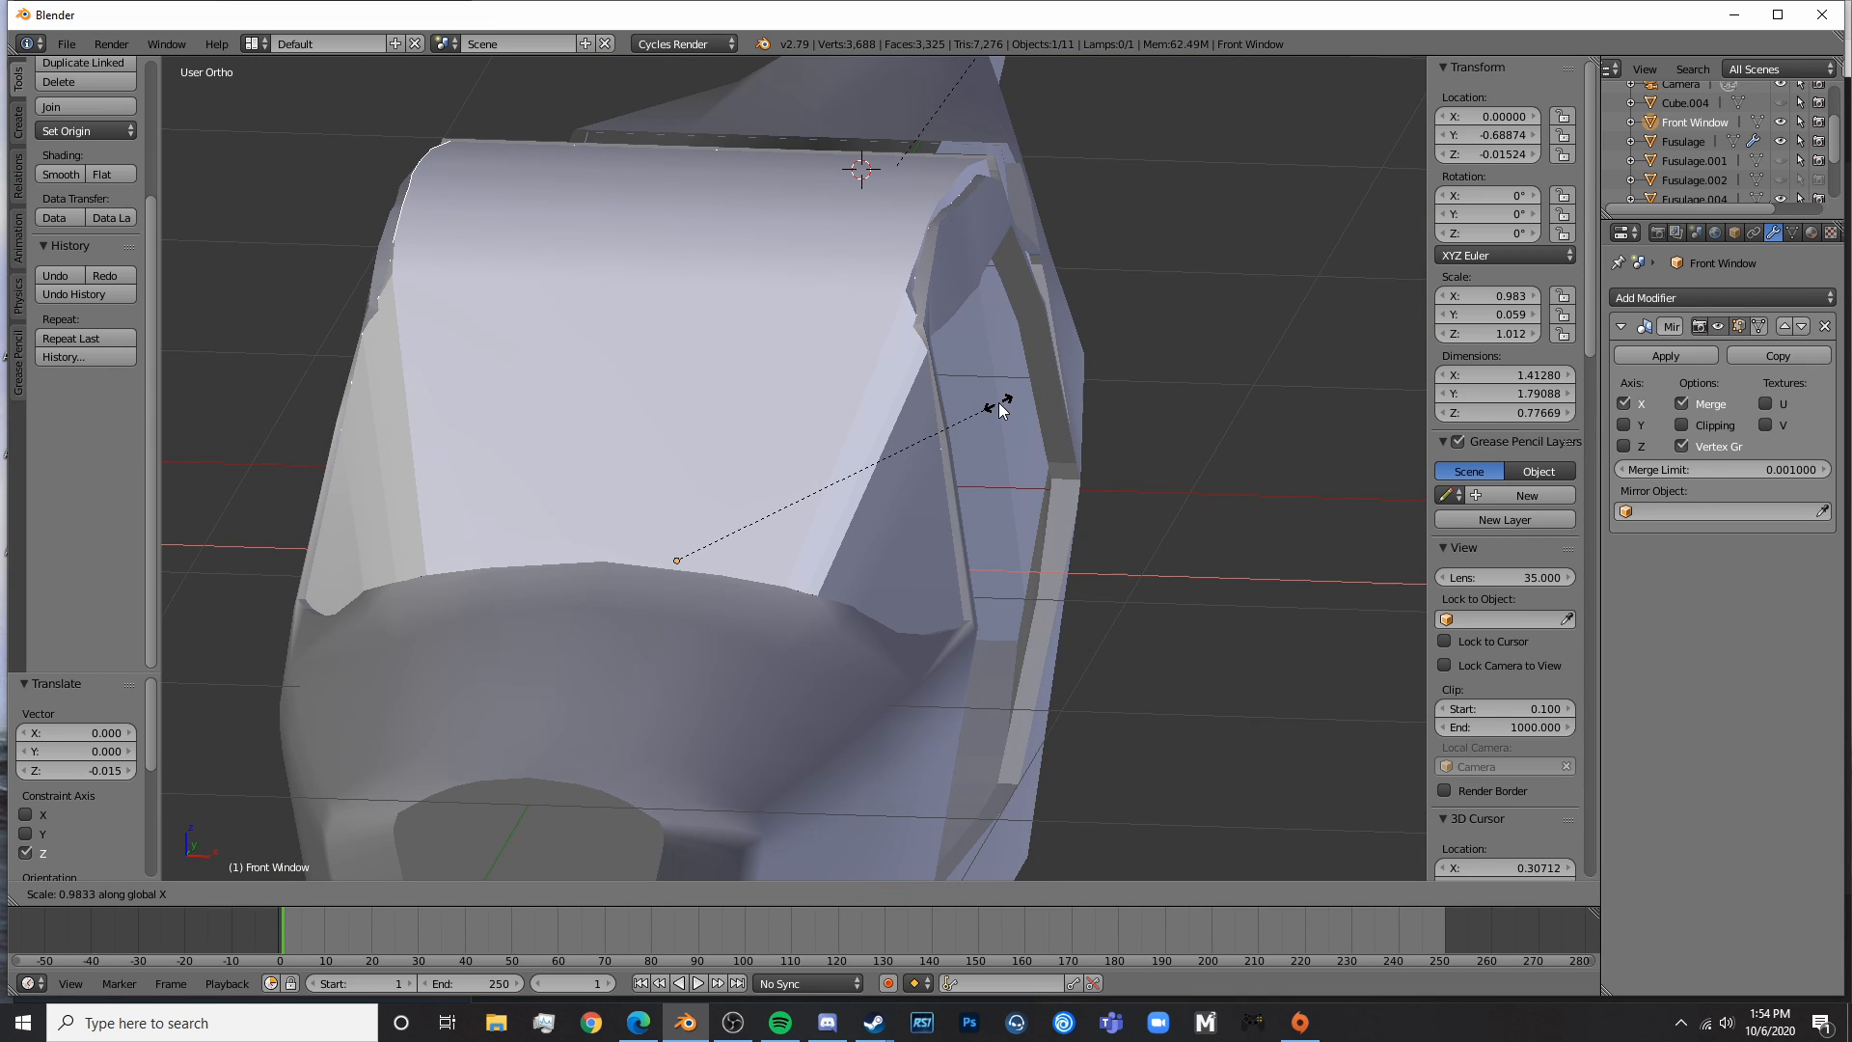
{"action": "left_click", "coordinate": [998, 402]}
- Inspect the front window's fit against the fuselage frame from inside and outside, in both Object and Edit Mode
{"action": "mouse_move", "coordinate": [777, 409]}
{"action": "middle_mouse_down"}
{"action": "mouse_move", "coordinate": [899, 374]}
{"action": "mouse_move", "coordinate": [1062, 376]}
{"action": "mouse_move", "coordinate": [860, 430]}
{"action": "mouse_move", "coordinate": [1098, 355]}
{"action": "mouse_move", "coordinate": [961, 374]}
{"action": "mouse_move", "coordinate": [690, 251]}
{"action": "mouse_move", "coordinate": [548, 229]}
{"action": "mouse_move", "coordinate": [407, 250]}
{"action": "mouse_move", "coordinate": [646, 350]}
{"action": "mouse_move", "coordinate": [617, 326]}
{"action": "mouse_move", "coordinate": [976, 364]}
{"action": "middle_mouse_up"}
{"action": "key", "text": "shift+z"}
{"action": "key", "text": "shift+z"}
{"action": "key", "text": "KP_5"}
{"action": "scroll", "coordinate": [407, 251], "scroll_direction": "up", "scroll_amount": 3}
{"action": "key", "text": "Tab"}
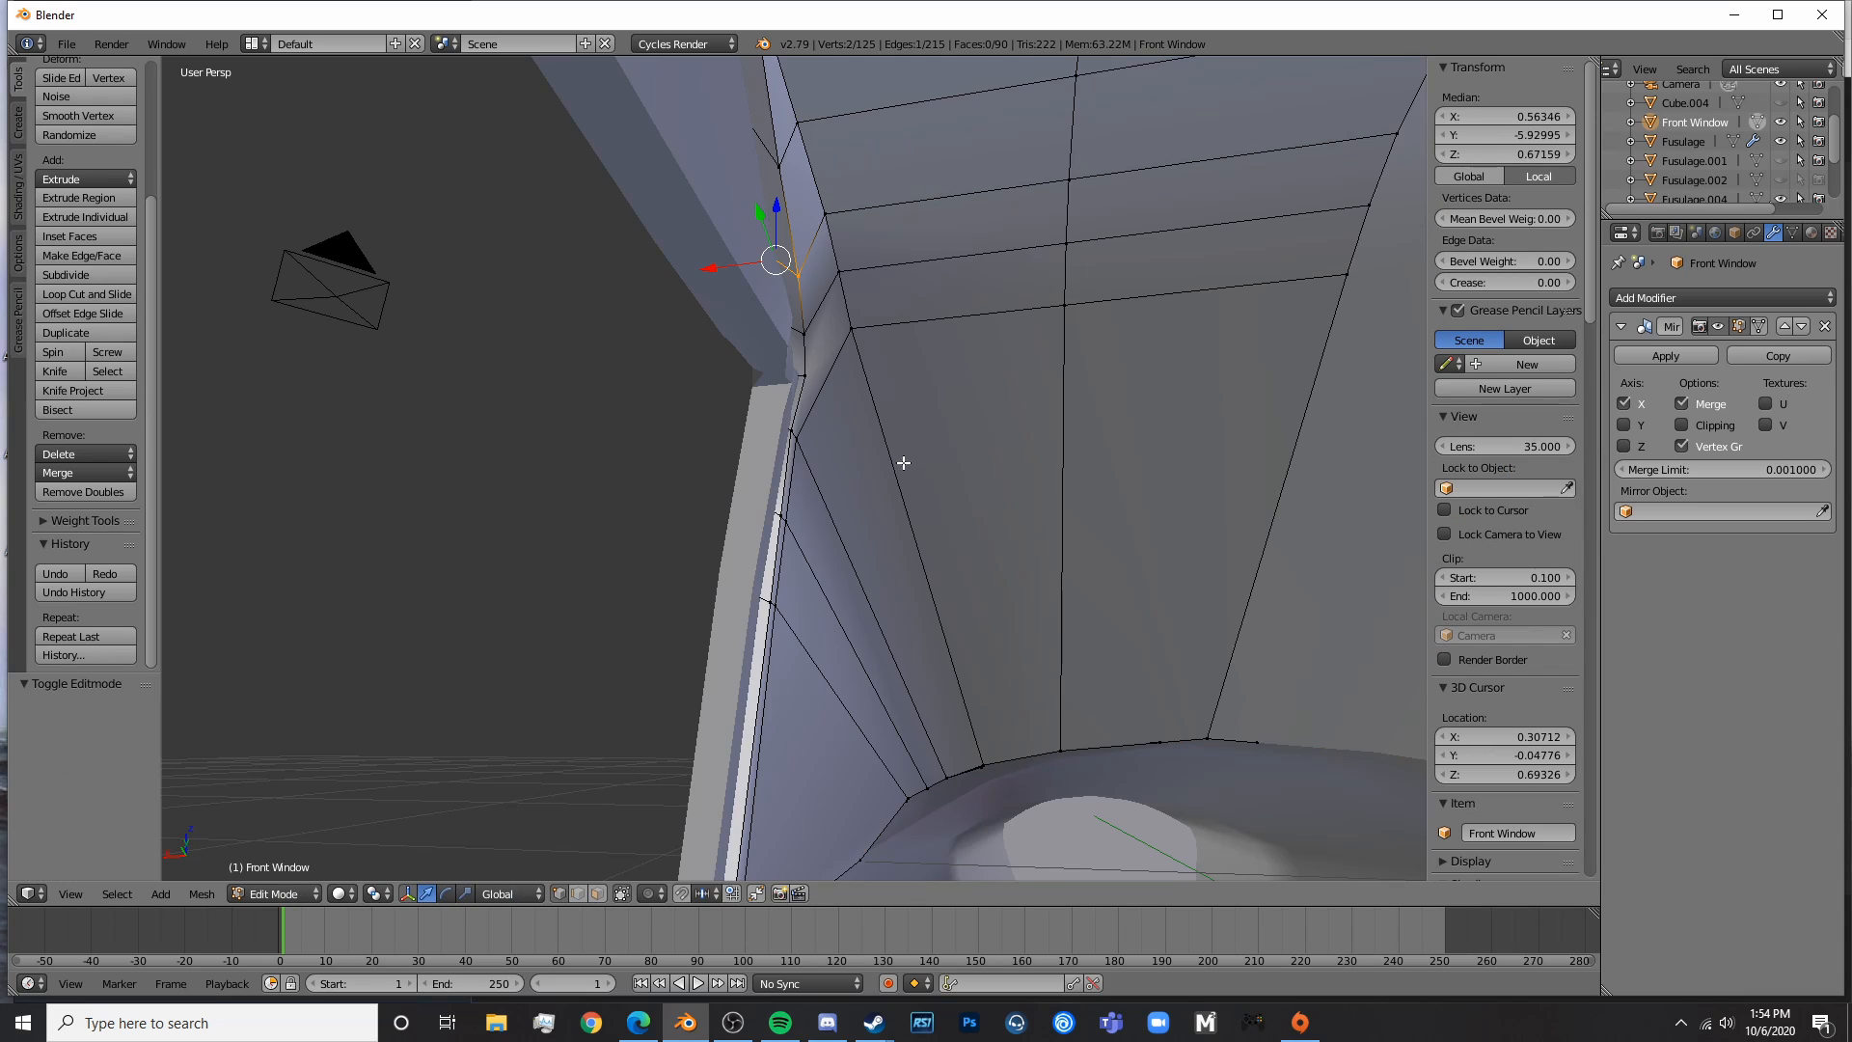
{"action": "middle_click_drag", "start_coordinate": [897, 459], "coordinate": [951, 356]}
{"action": "scroll", "coordinate": [973, 372], "scroll_direction": "down", "scroll_amount": 2}
{"action": "key", "text": "Tab"}
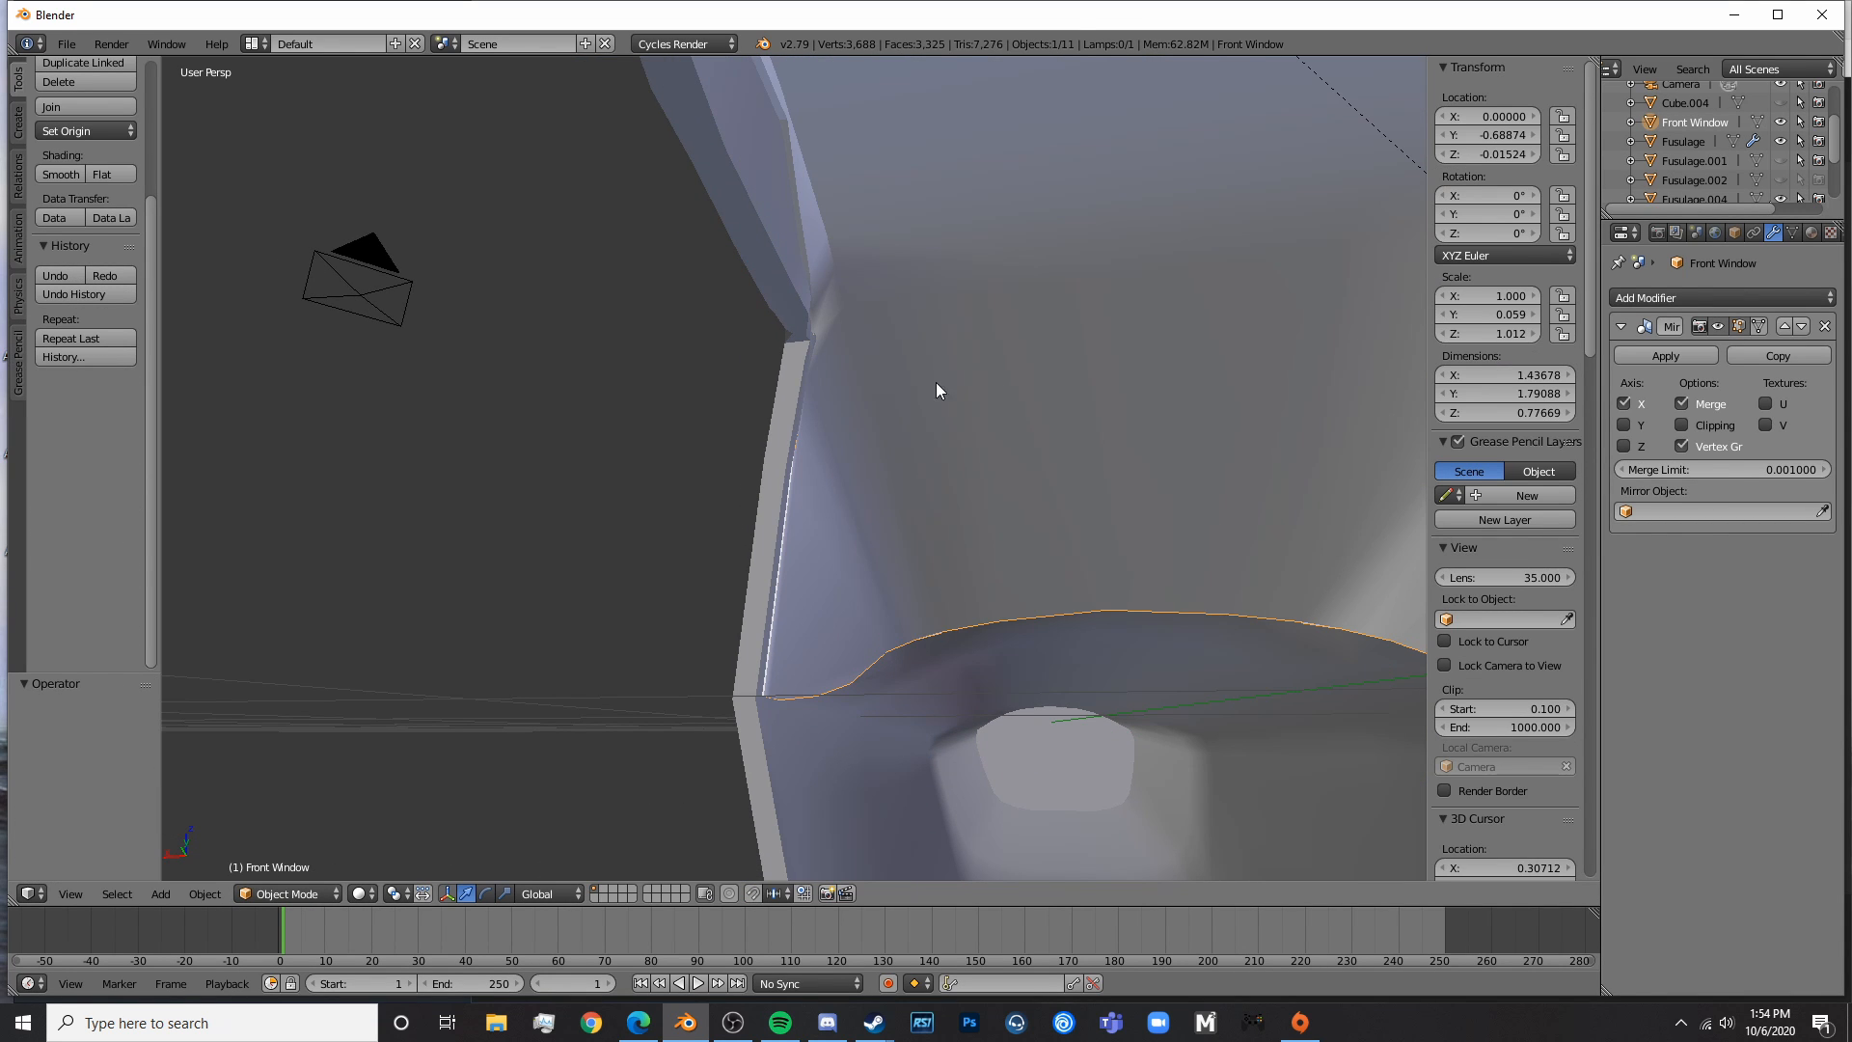
{"action": "key", "text": "Tab"}
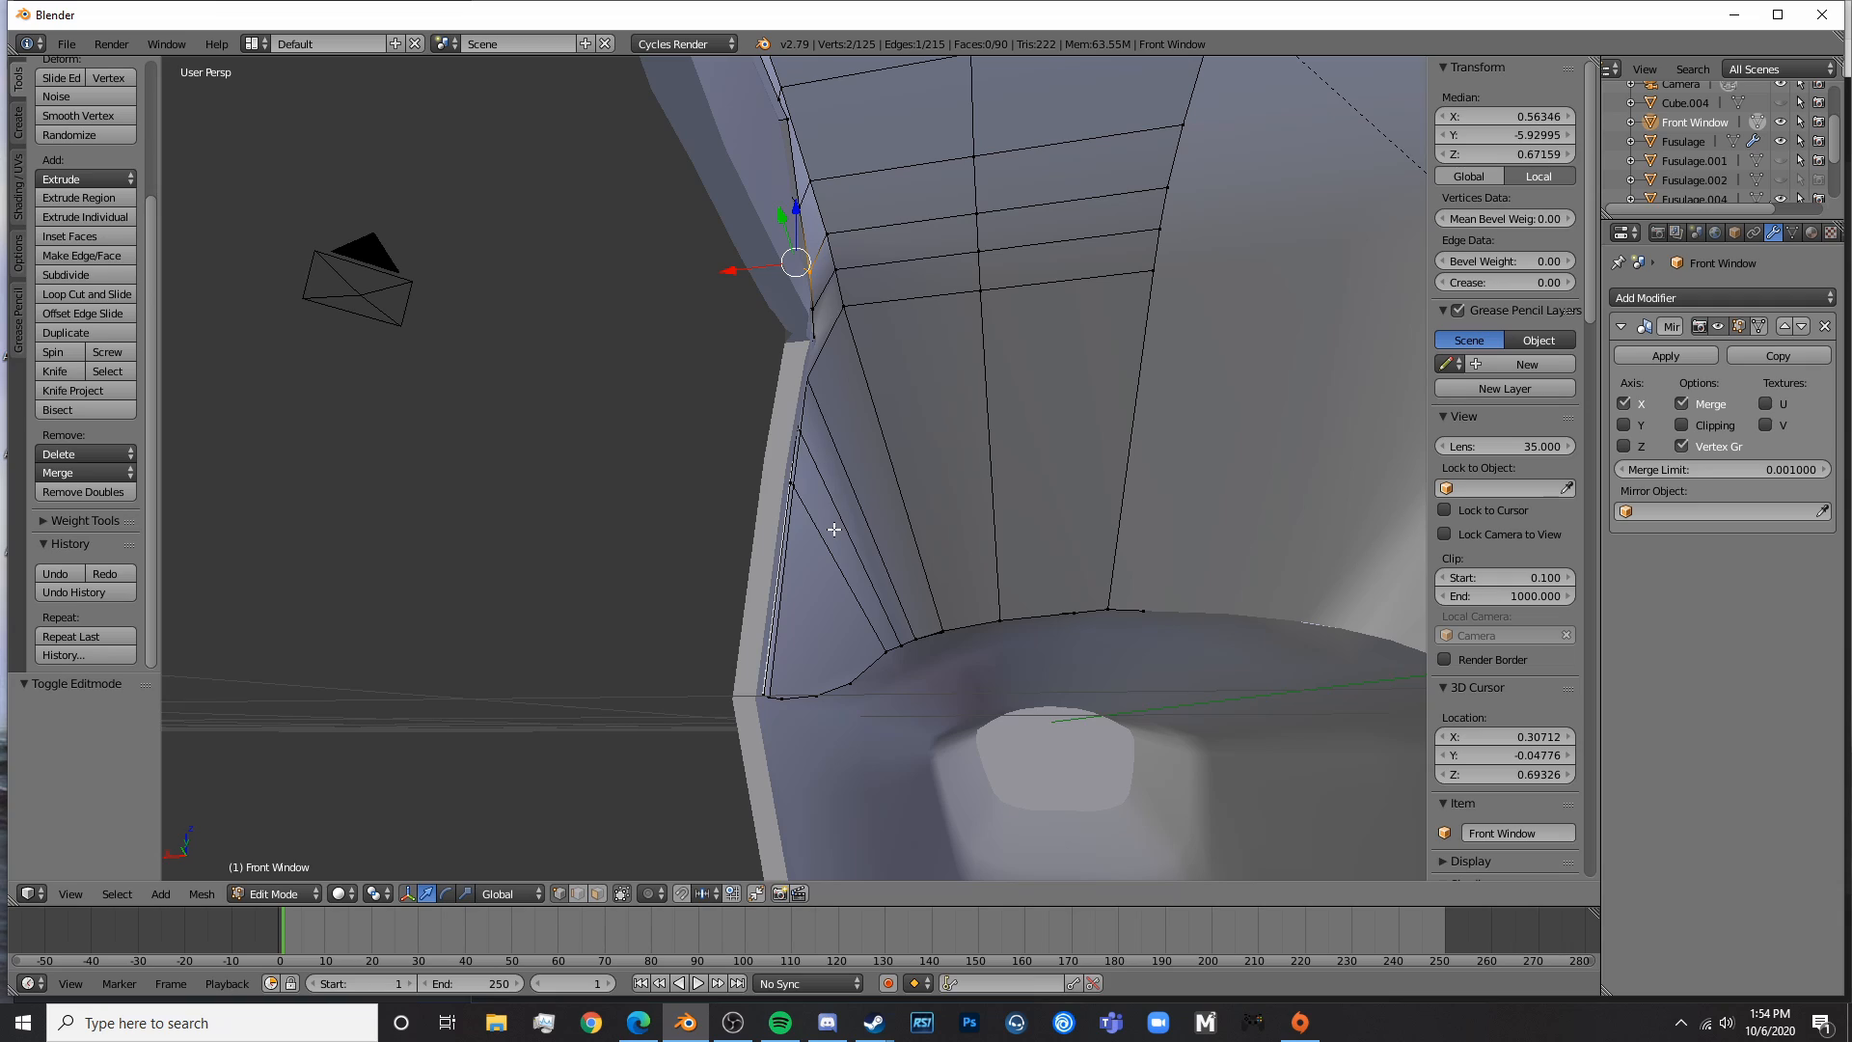
{"action": "middle_click_drag", "start_coordinate": [838, 558], "coordinate": [1161, 670]}
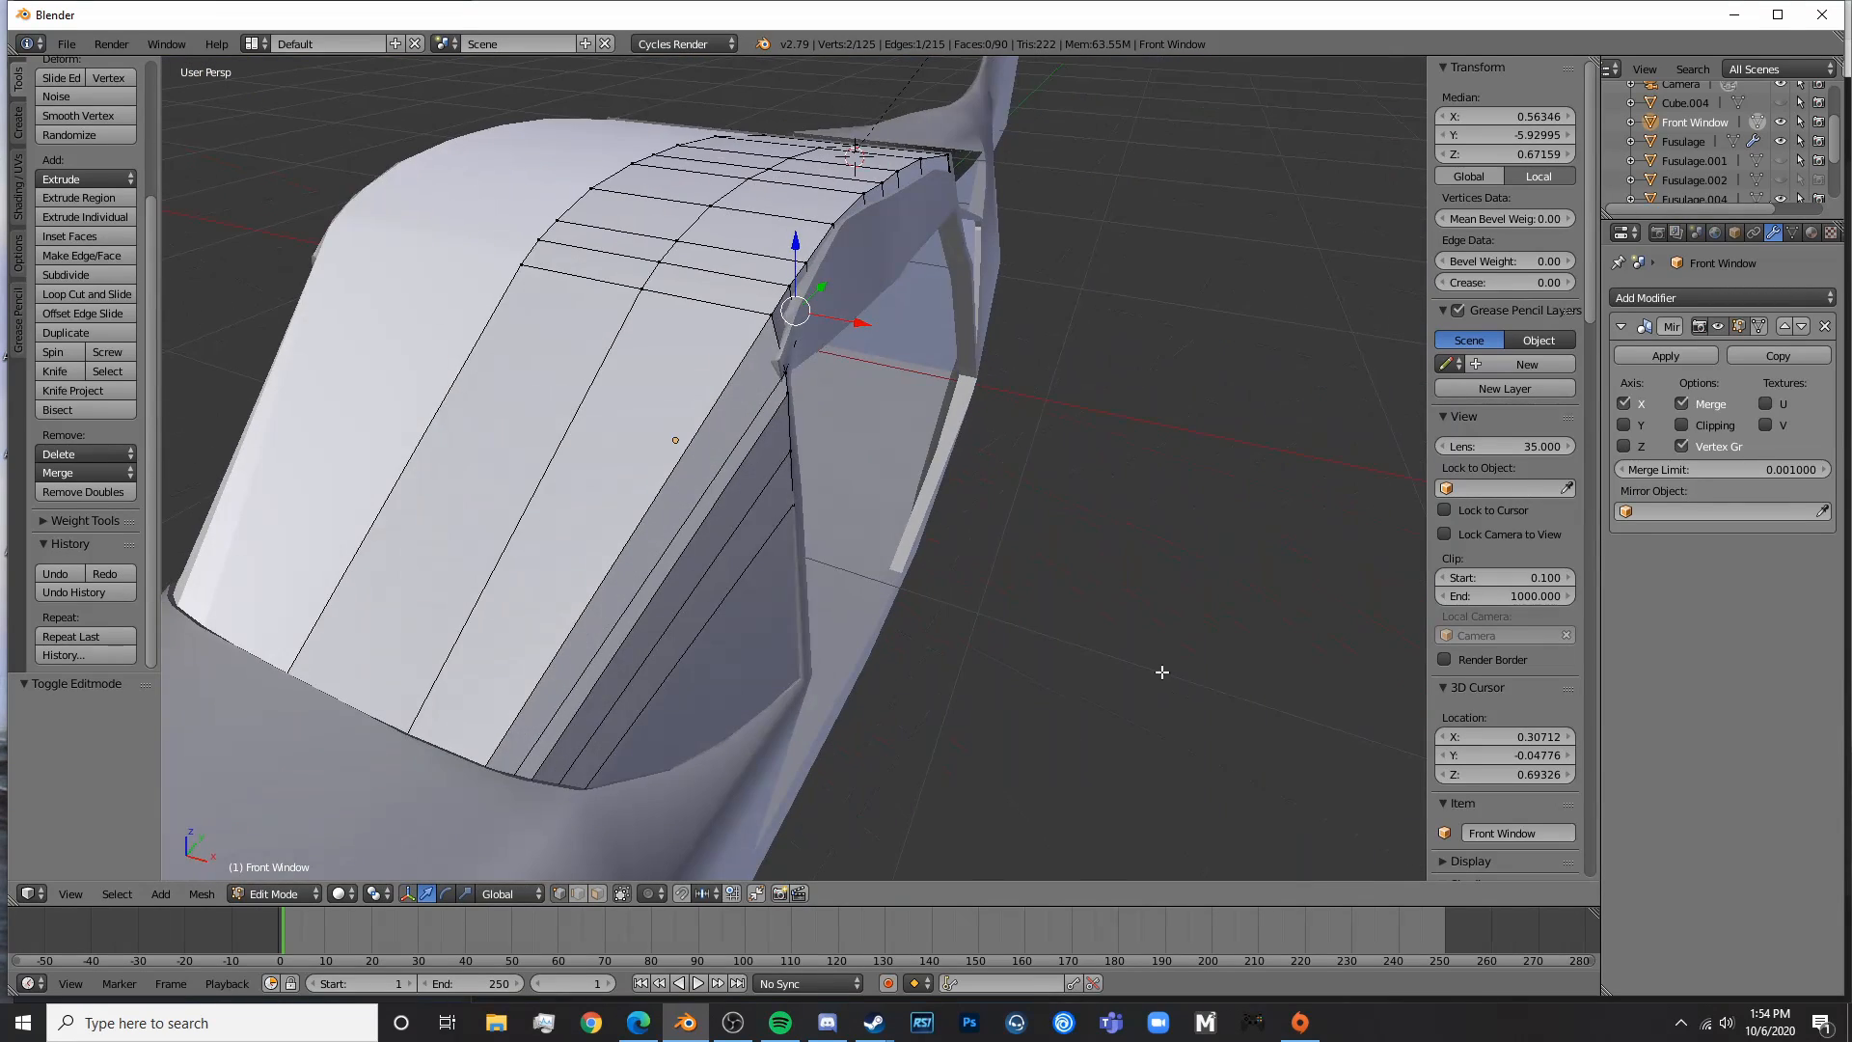
- Compare the front window's side pane with the side-view reference in wireframe, and examine its rear edge against the frame in rendered shading
{"action": "key", "text": "z"}
{"action": "key", "text": "a"}
{"action": "key", "text": "c"}
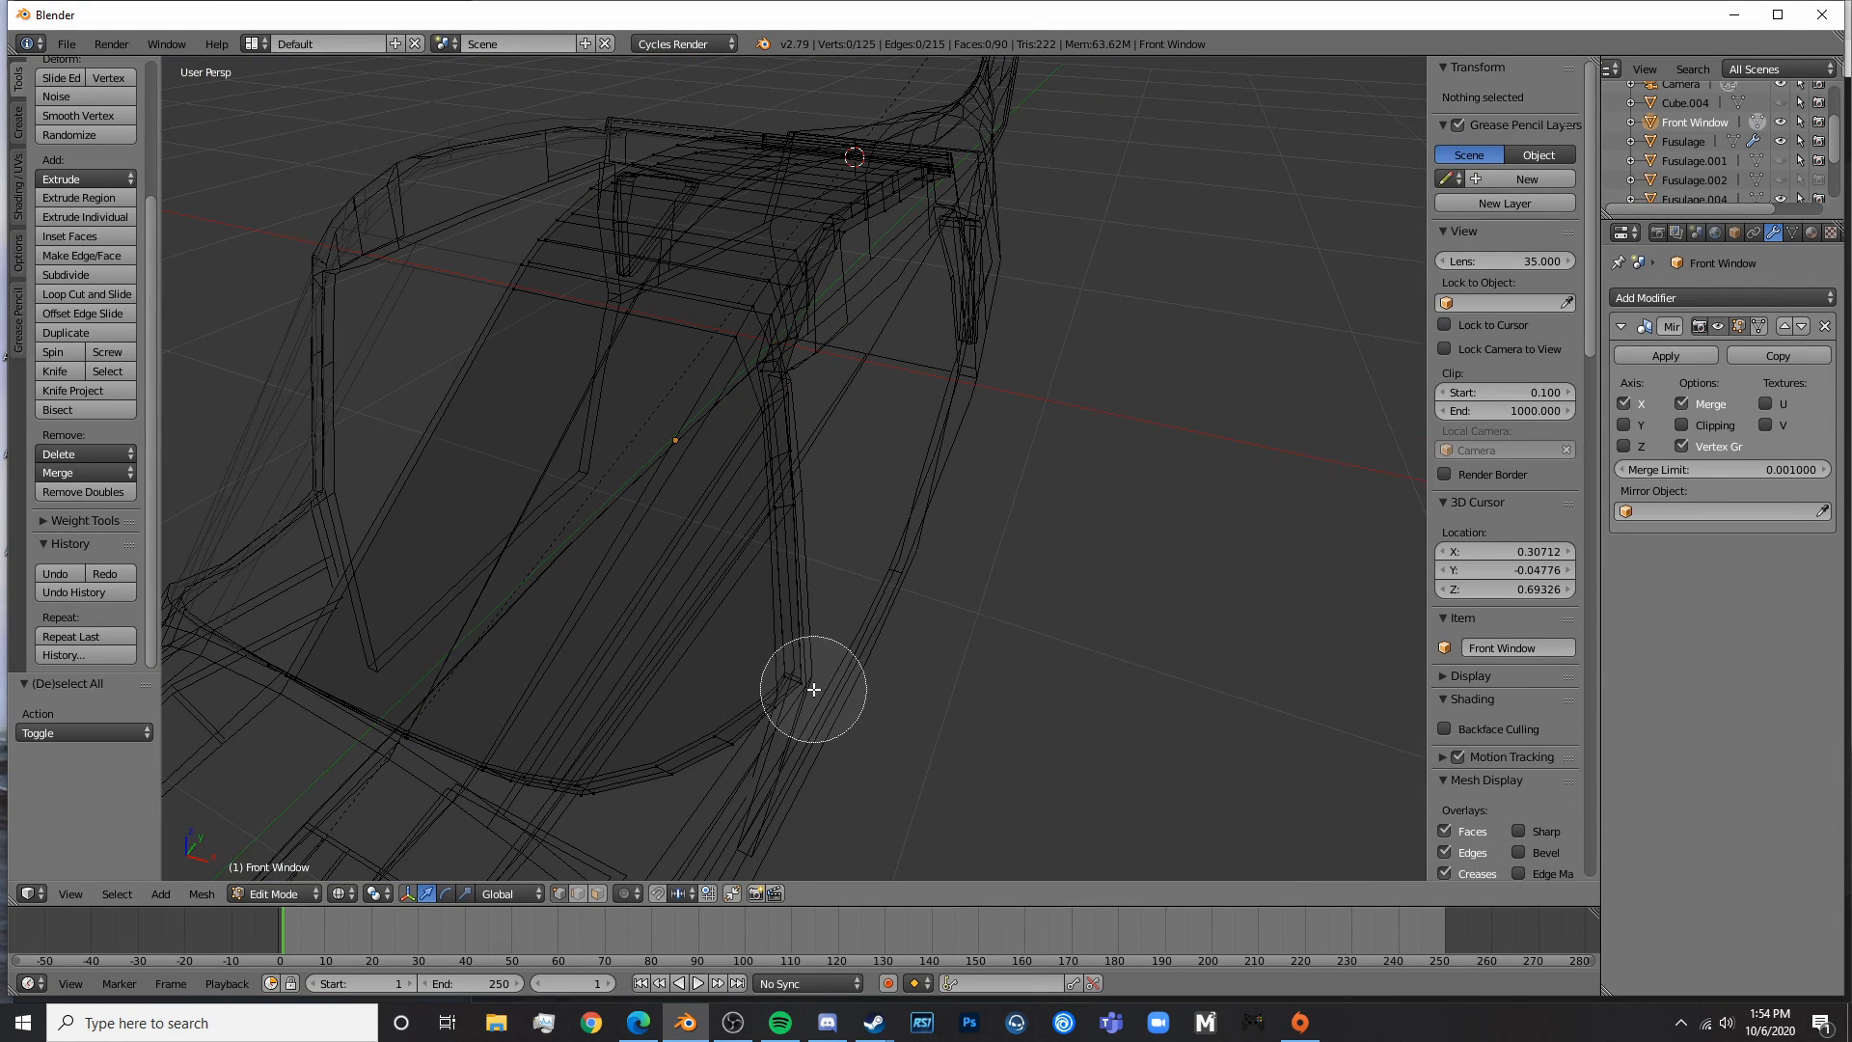
{"action": "key", "text": "Escape"}
{"action": "key", "text": "KP_3"}
{"action": "key", "text": "KP_5"}
{"action": "scroll", "coordinate": [813, 690], "scroll_direction": "up", "scroll_amount": 5}
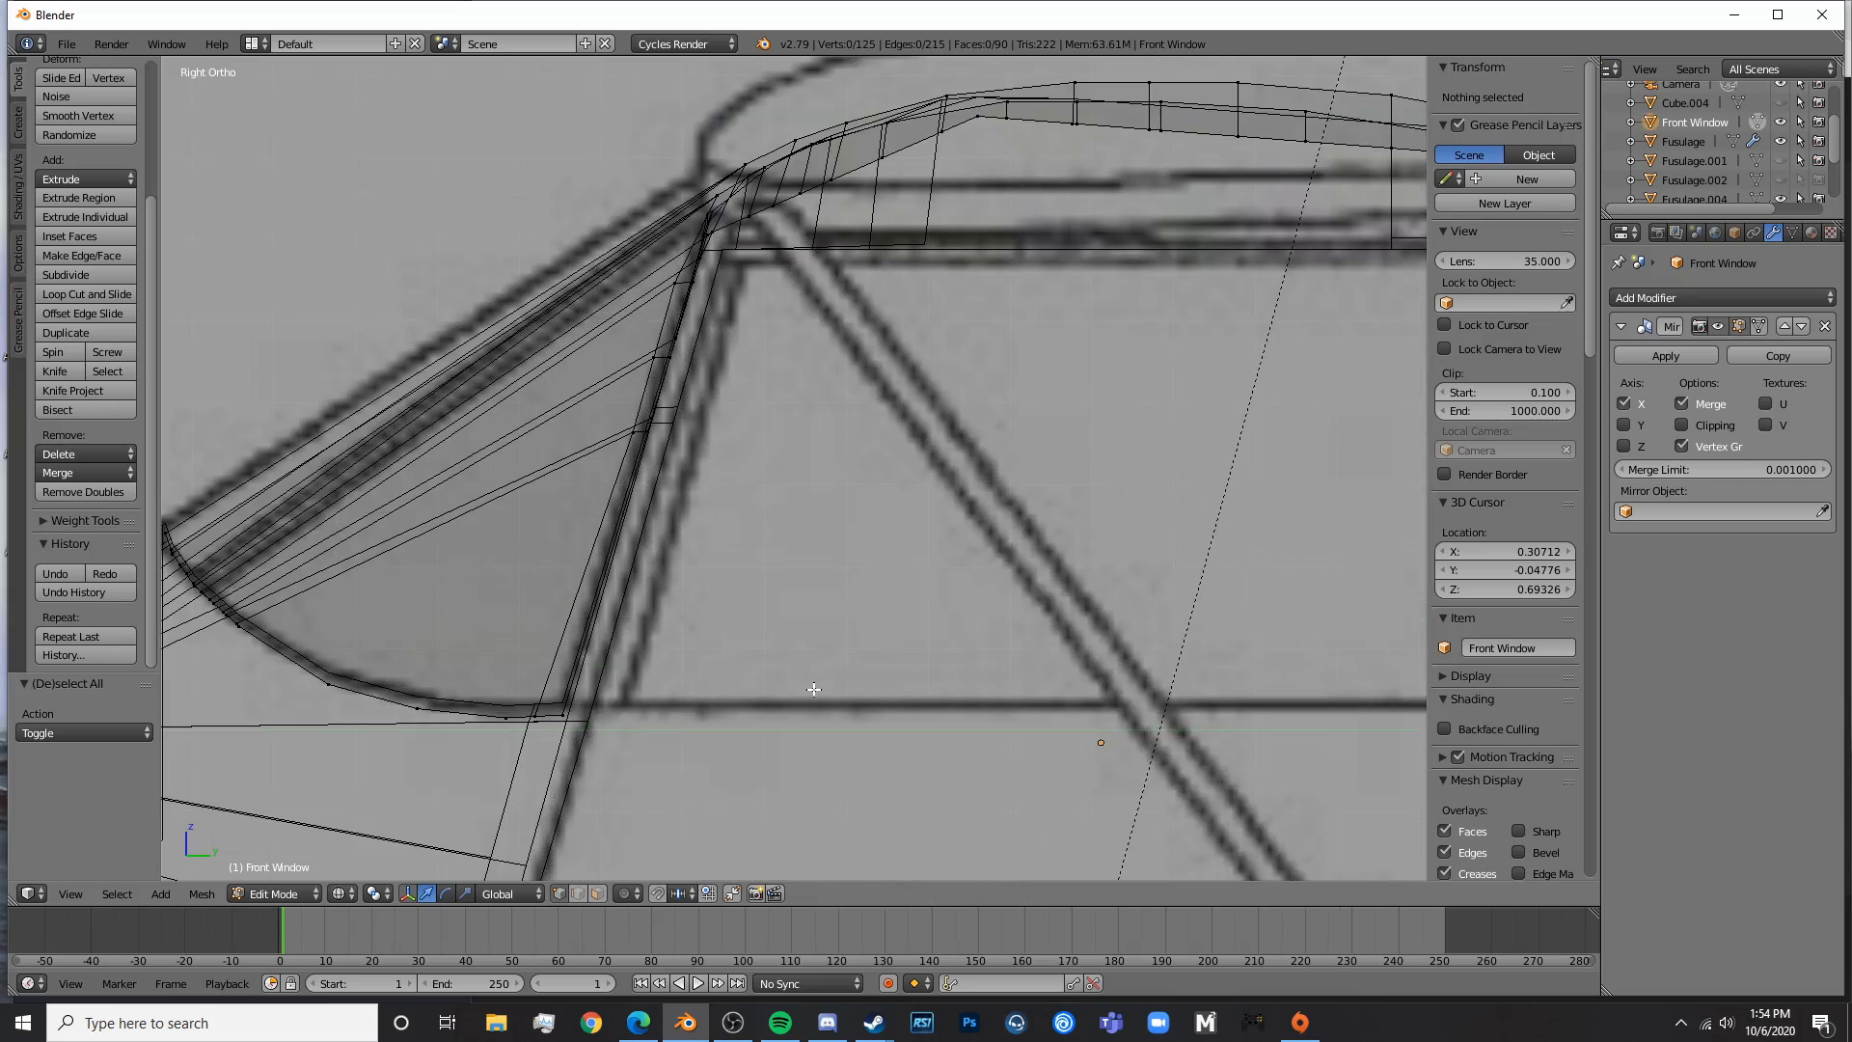
{"action": "middle_click_drag", "start_coordinate": [813, 690], "coordinate": [1101, 585], "text": "shift"}
{"action": "key", "text": "z"}
{"action": "middle_click_drag", "start_coordinate": [681, 613], "coordinate": [653, 657]}
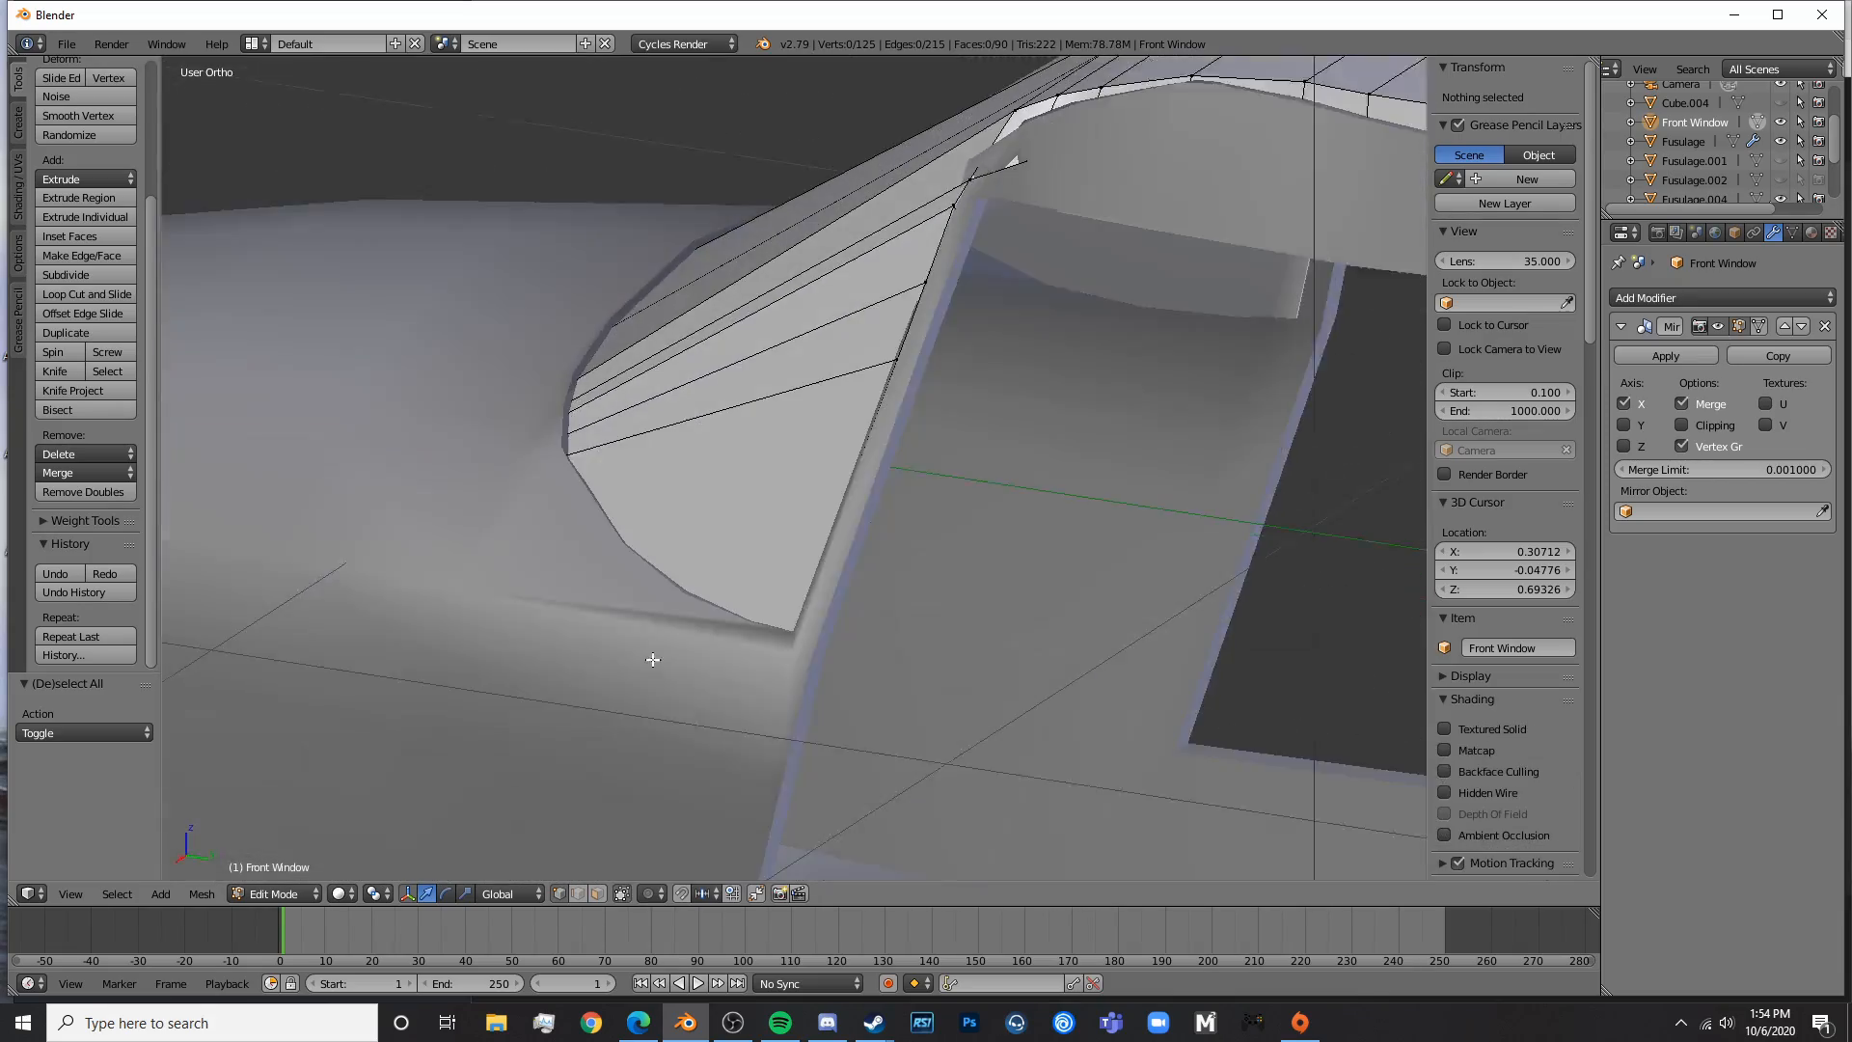
{"action": "key", "text": "shift+z"}
{"action": "mouse_move", "coordinate": [604, 461]}
{"action": "middle_mouse_down"}
{"action": "mouse_move", "coordinate": [1112, 570]}
{"action": "mouse_move", "coordinate": [1190, 537]}
{"action": "middle_mouse_up"}
{"action": "key", "text": "shift+z"}
{"action": "mouse_move", "coordinate": [699, 459]}
{"action": "middle_mouse_down"}
{"action": "mouse_move", "coordinate": [792, 396]}
{"action": "mouse_move", "coordinate": [712, 383]}
{"action": "middle_mouse_up"}
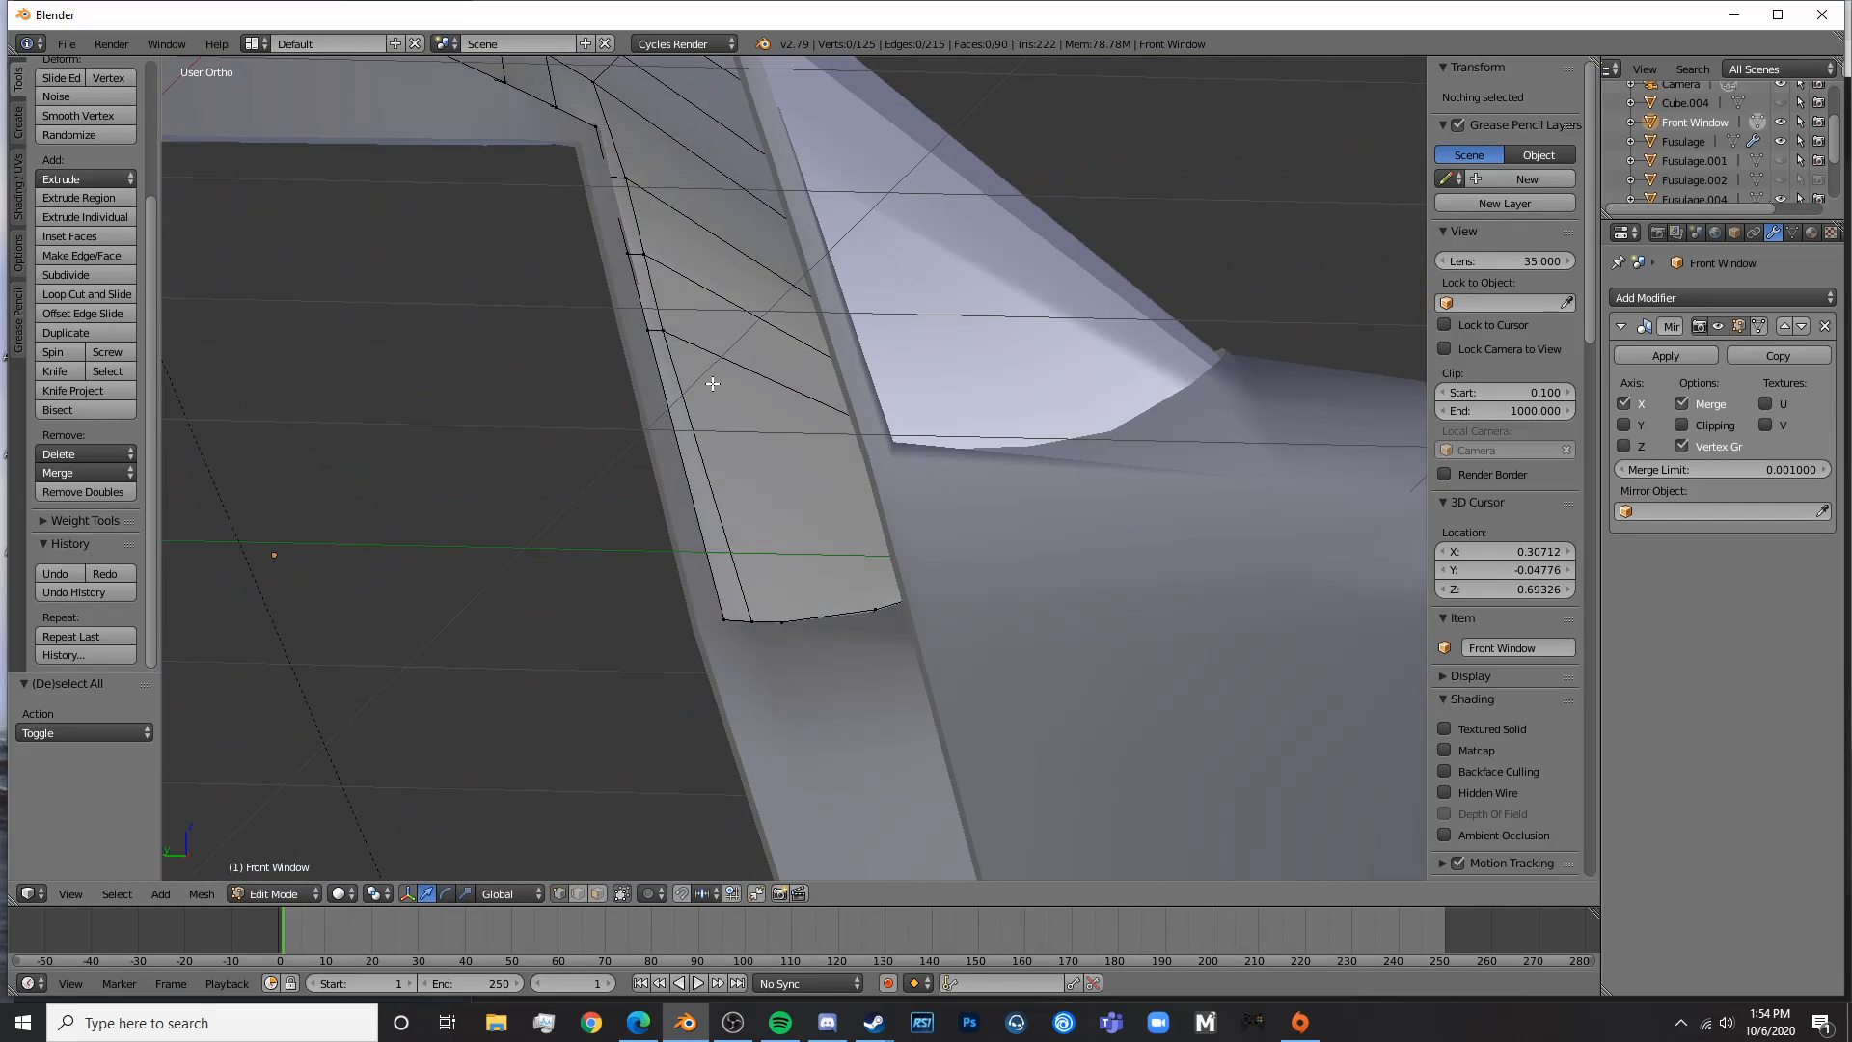
- Select the chain of vertices along the front window's lower edge, from the rear corner around to the centre line
{"action": "key", "text": "KP_5"}
{"action": "middle_click_drag", "start_coordinate": [886, 351], "coordinate": [738, 638]}
{"action": "middle_click_drag", "start_coordinate": [883, 586], "coordinate": [1045, 642]}
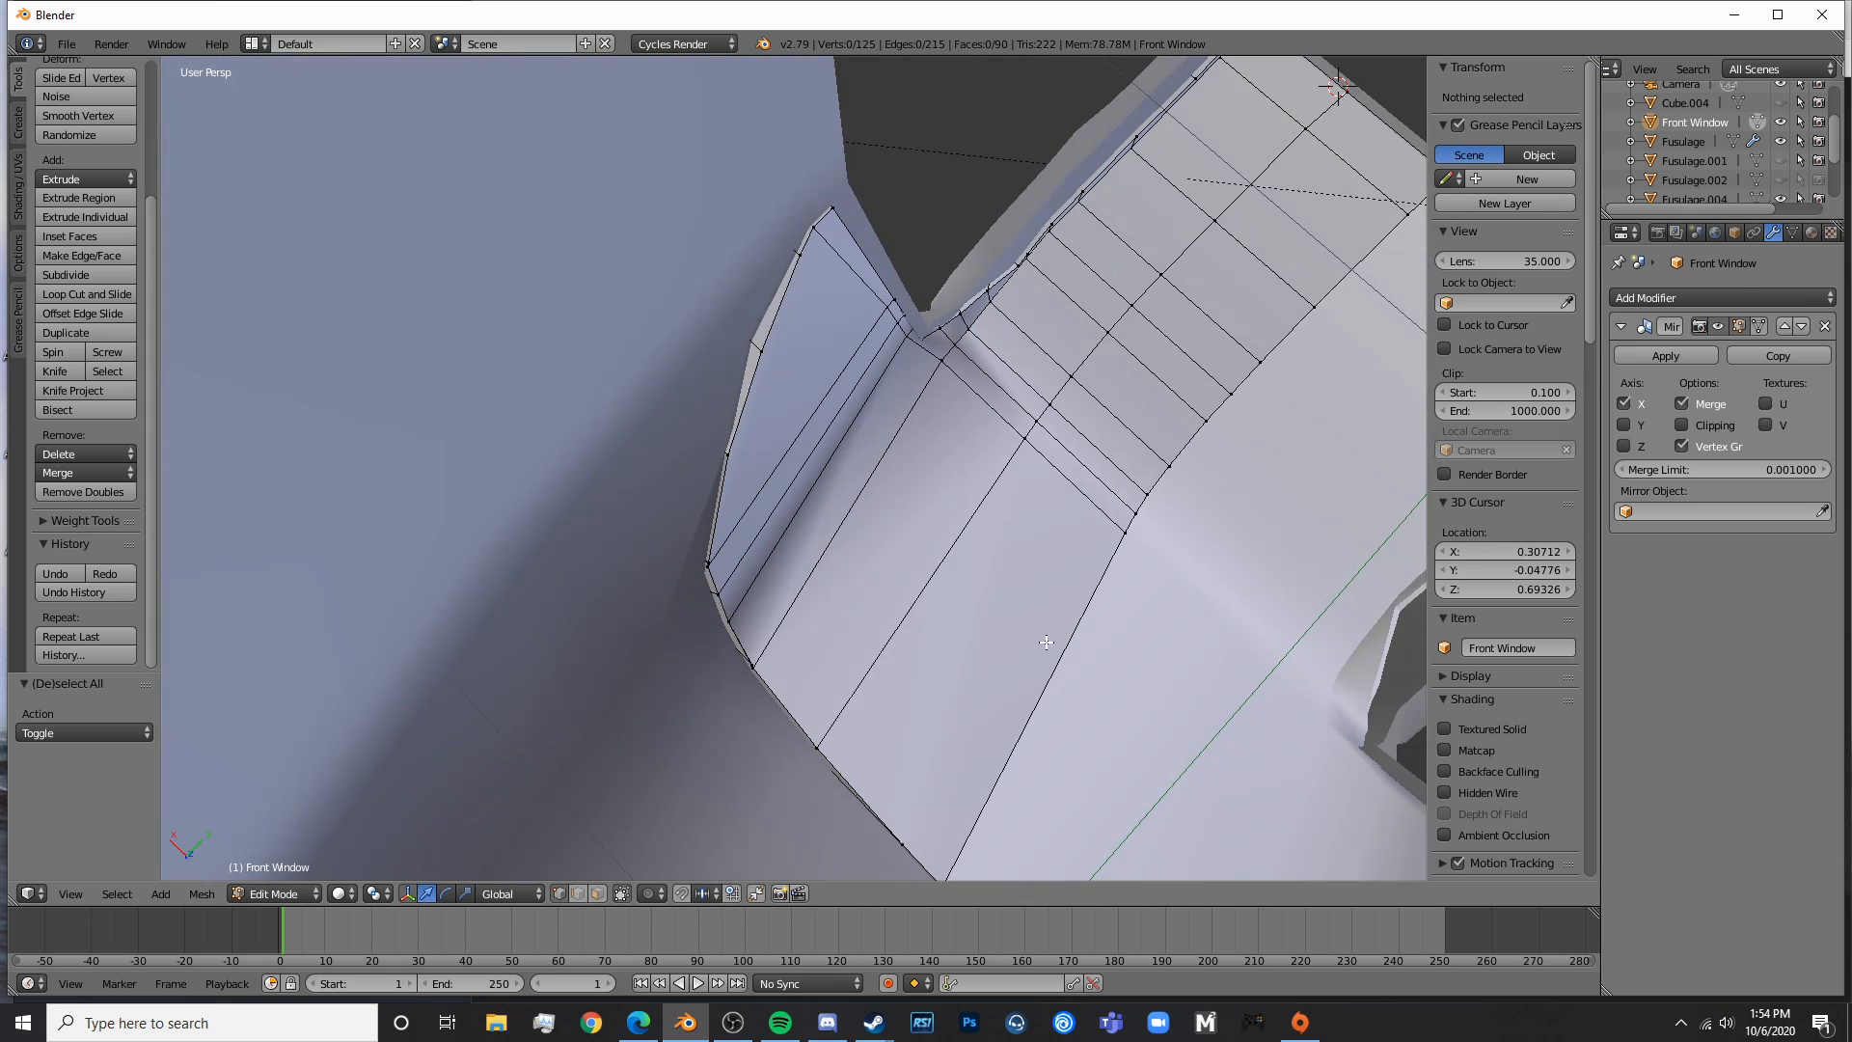
{"action": "right_click", "coordinate": [714, 592]}
{"action": "middle_click_drag", "start_coordinate": [908, 579], "coordinate": [1053, 796]}
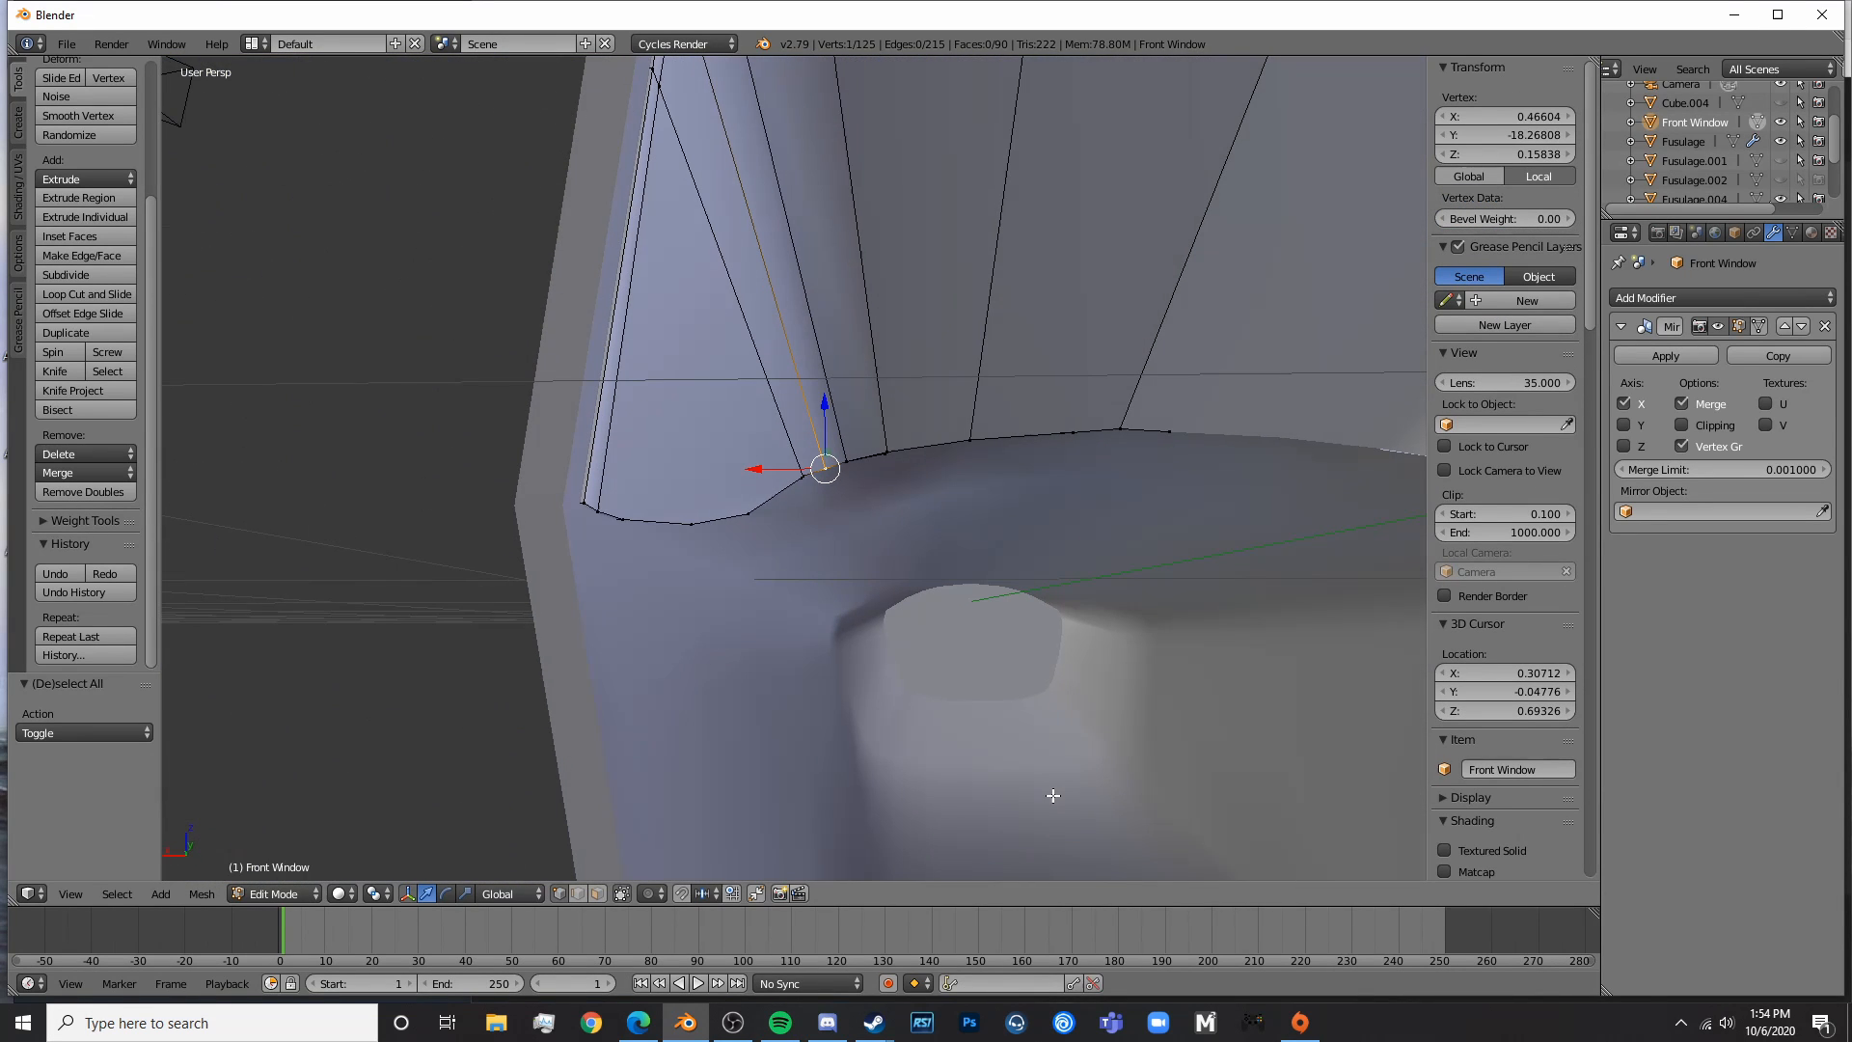
{"action": "right_click", "coordinate": [583, 496], "text": "shift"}
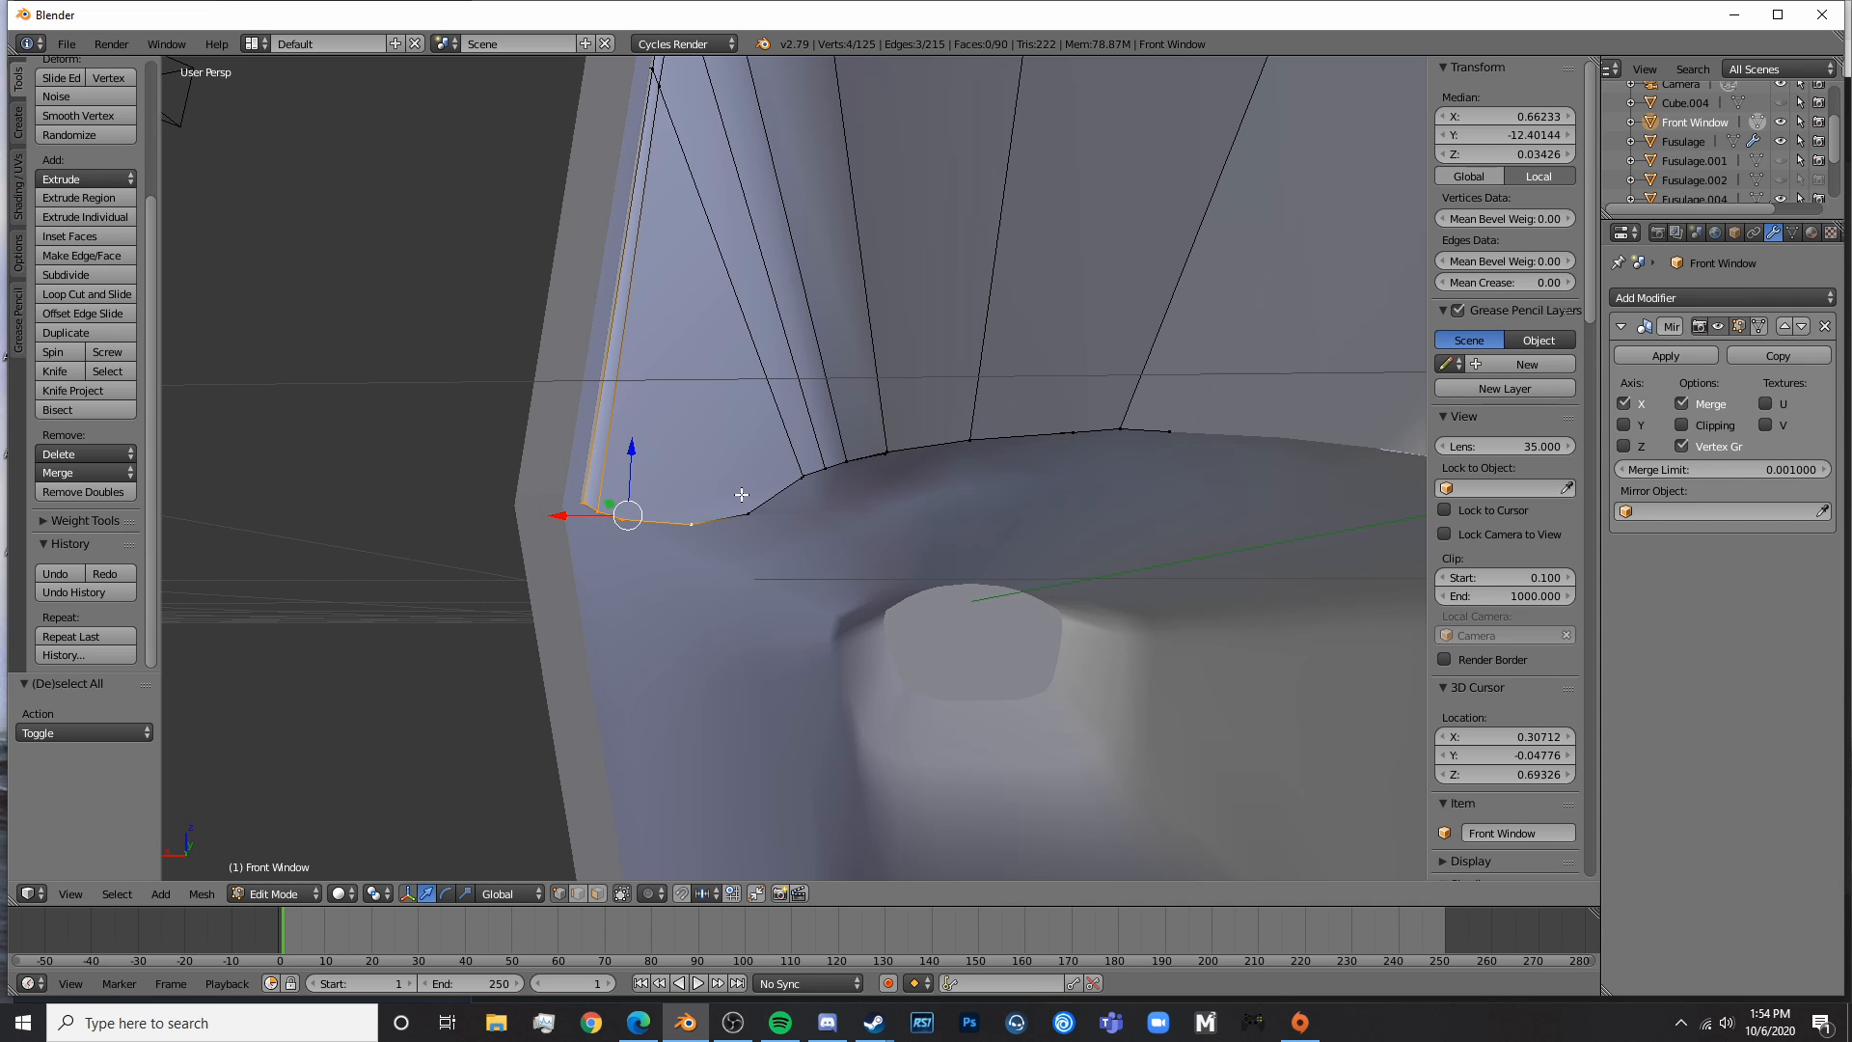
{"action": "scroll", "coordinate": [799, 473], "scroll_direction": "up", "scroll_amount": 4}
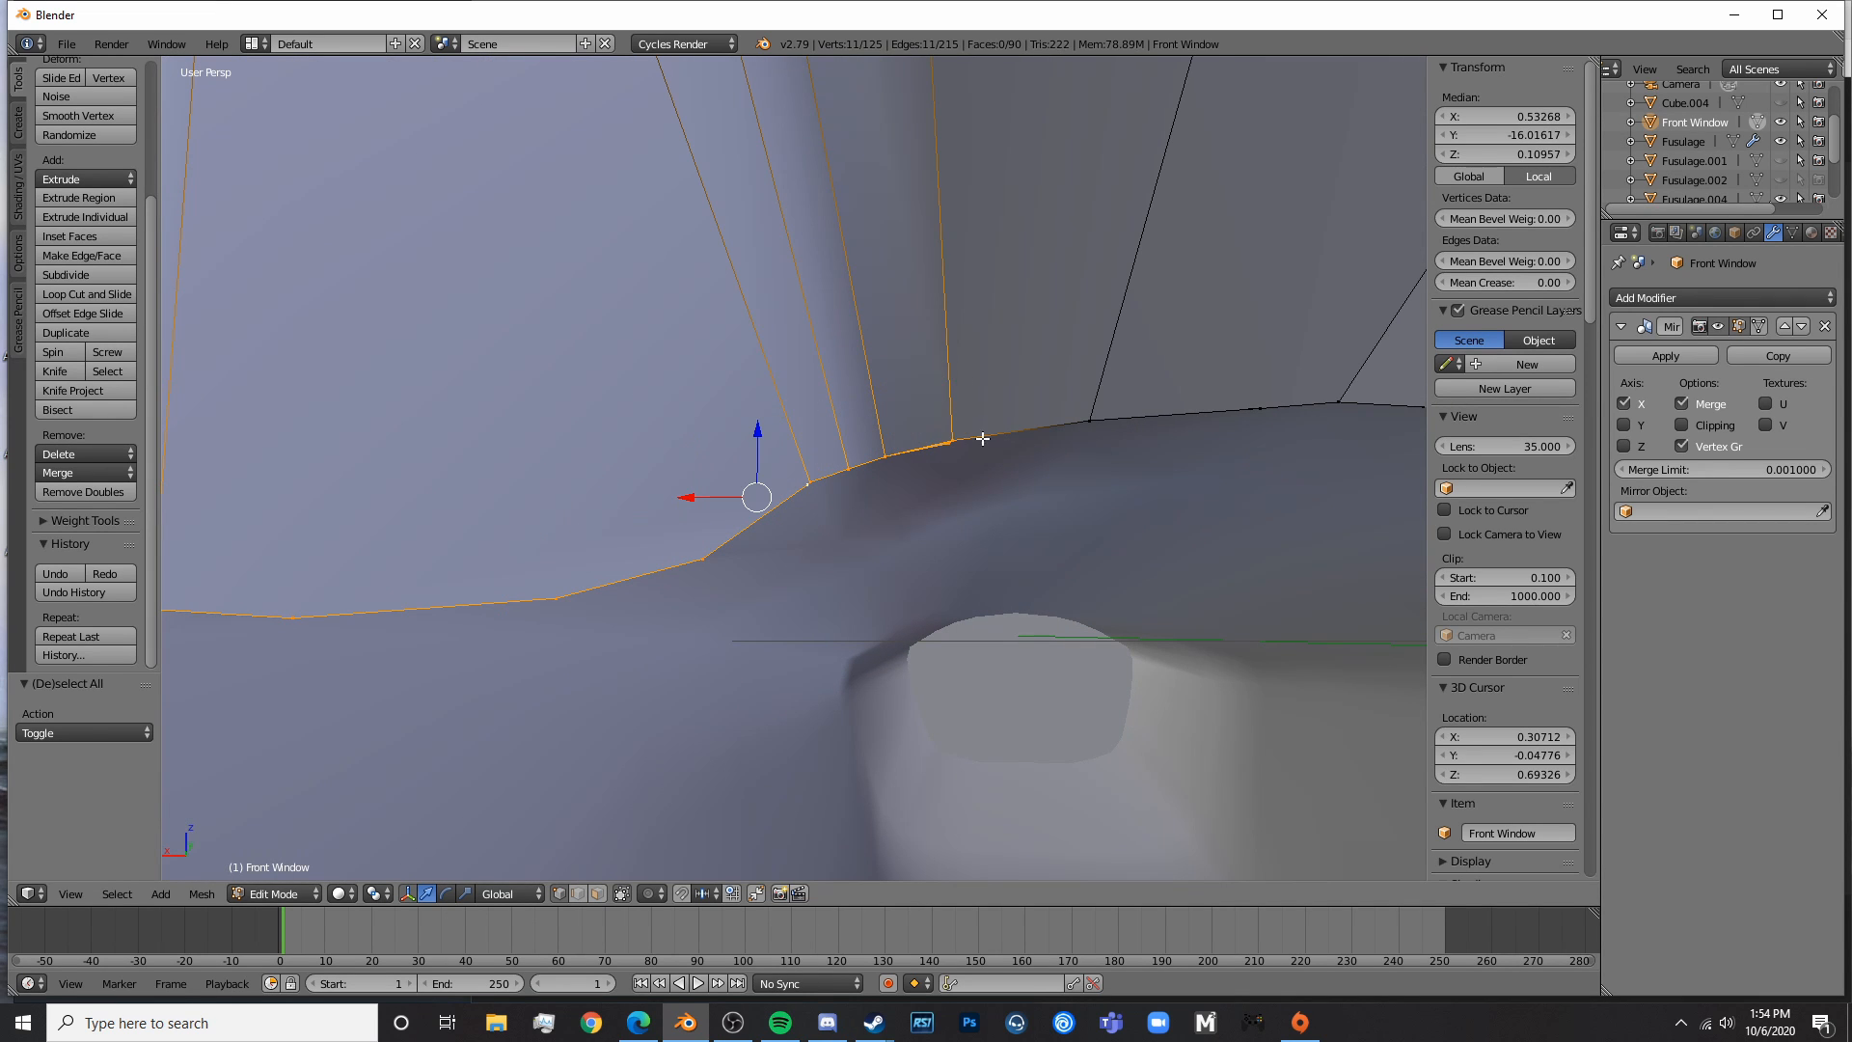
{"action": "mouse_move", "coordinate": [981, 438]}
{"action": "middle_mouse_down"}
{"action": "mouse_move", "coordinate": [968, 385]}
{"action": "mouse_move", "coordinate": [1146, 220]}
{"action": "mouse_move", "coordinate": [1004, 219]}
{"action": "mouse_move", "coordinate": [1293, 347]}
{"action": "mouse_move", "coordinate": [1012, 405]}
{"action": "mouse_move", "coordinate": [1022, 367]}
{"action": "mouse_move", "coordinate": [998, 352]}
{"action": "mouse_move", "coordinate": [836, 344]}
{"action": "mouse_move", "coordinate": [892, 250]}
{"action": "middle_mouse_up"}
{"action": "key", "text": "z"}
{"action": "key", "text": "z"}
{"action": "right_click", "coordinate": [1007, 339], "text": "shift"}
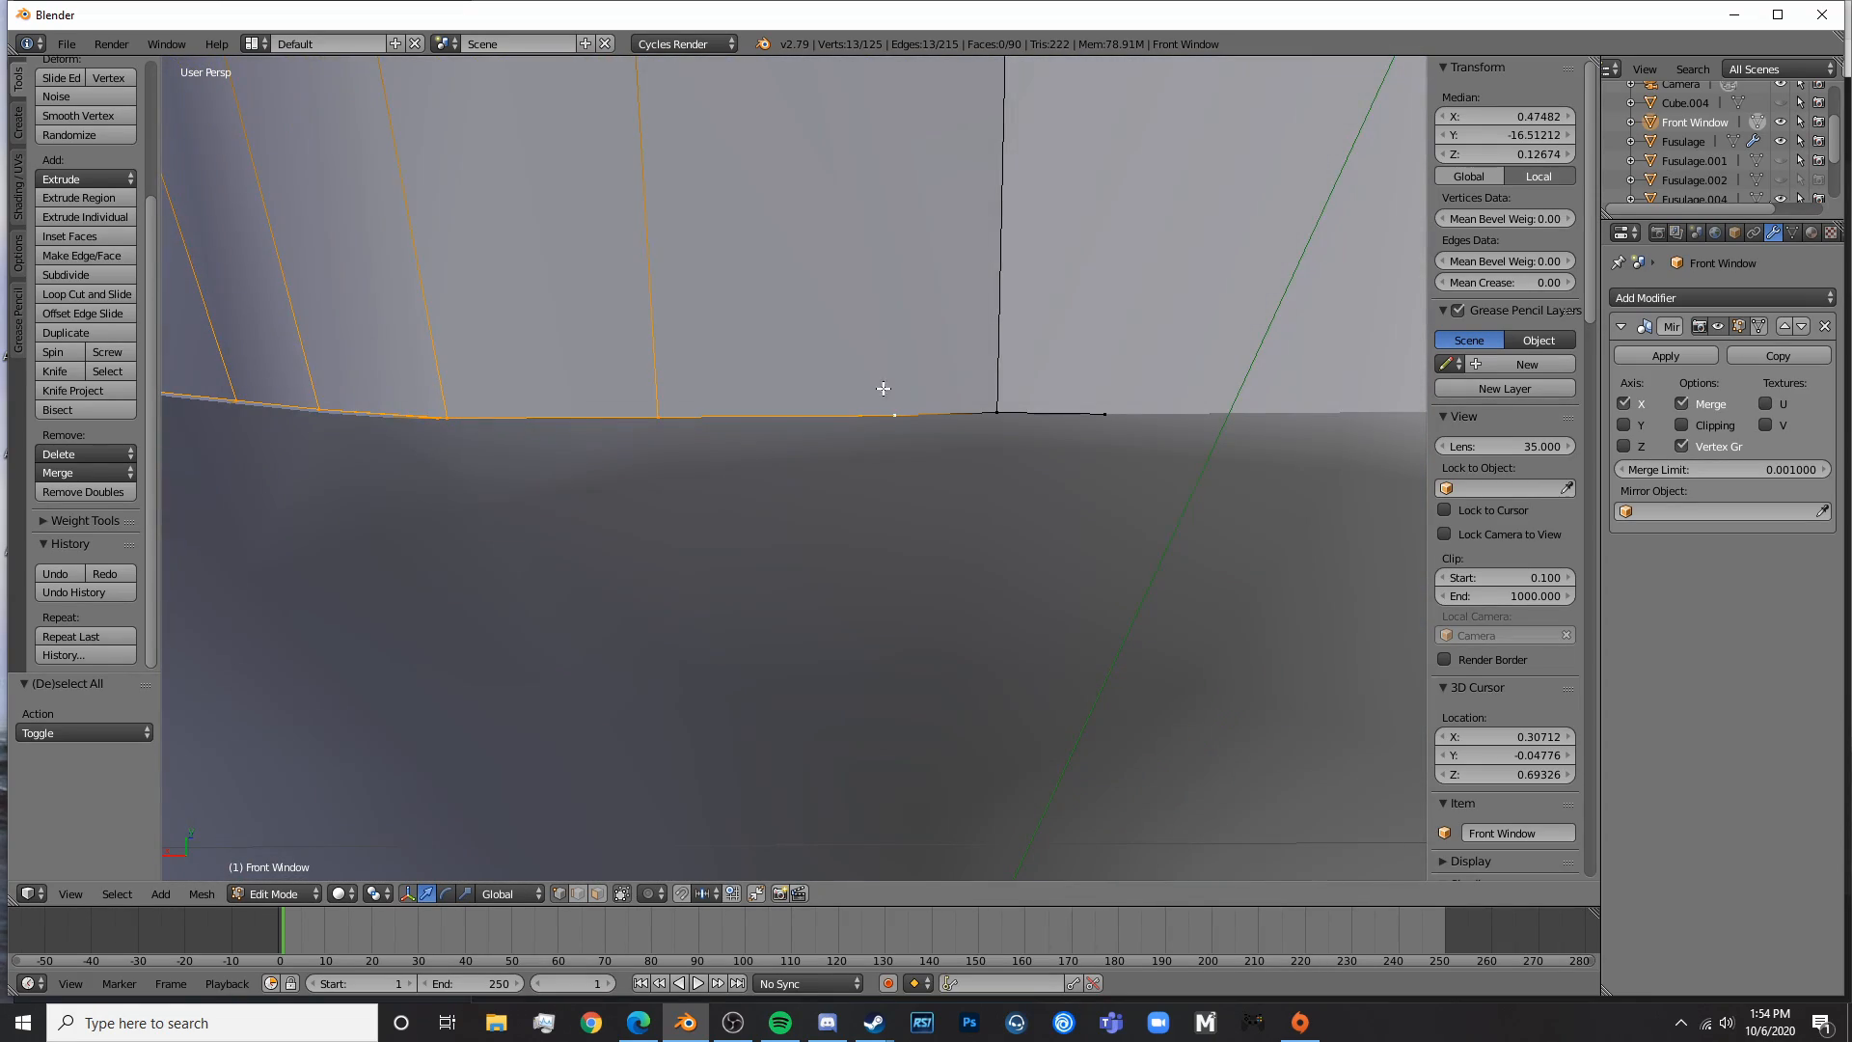
{"action": "right_click", "coordinate": [1102, 414], "text": "shift"}
{"action": "middle_click_drag", "start_coordinate": [1260, 421], "coordinate": [919, 389]}
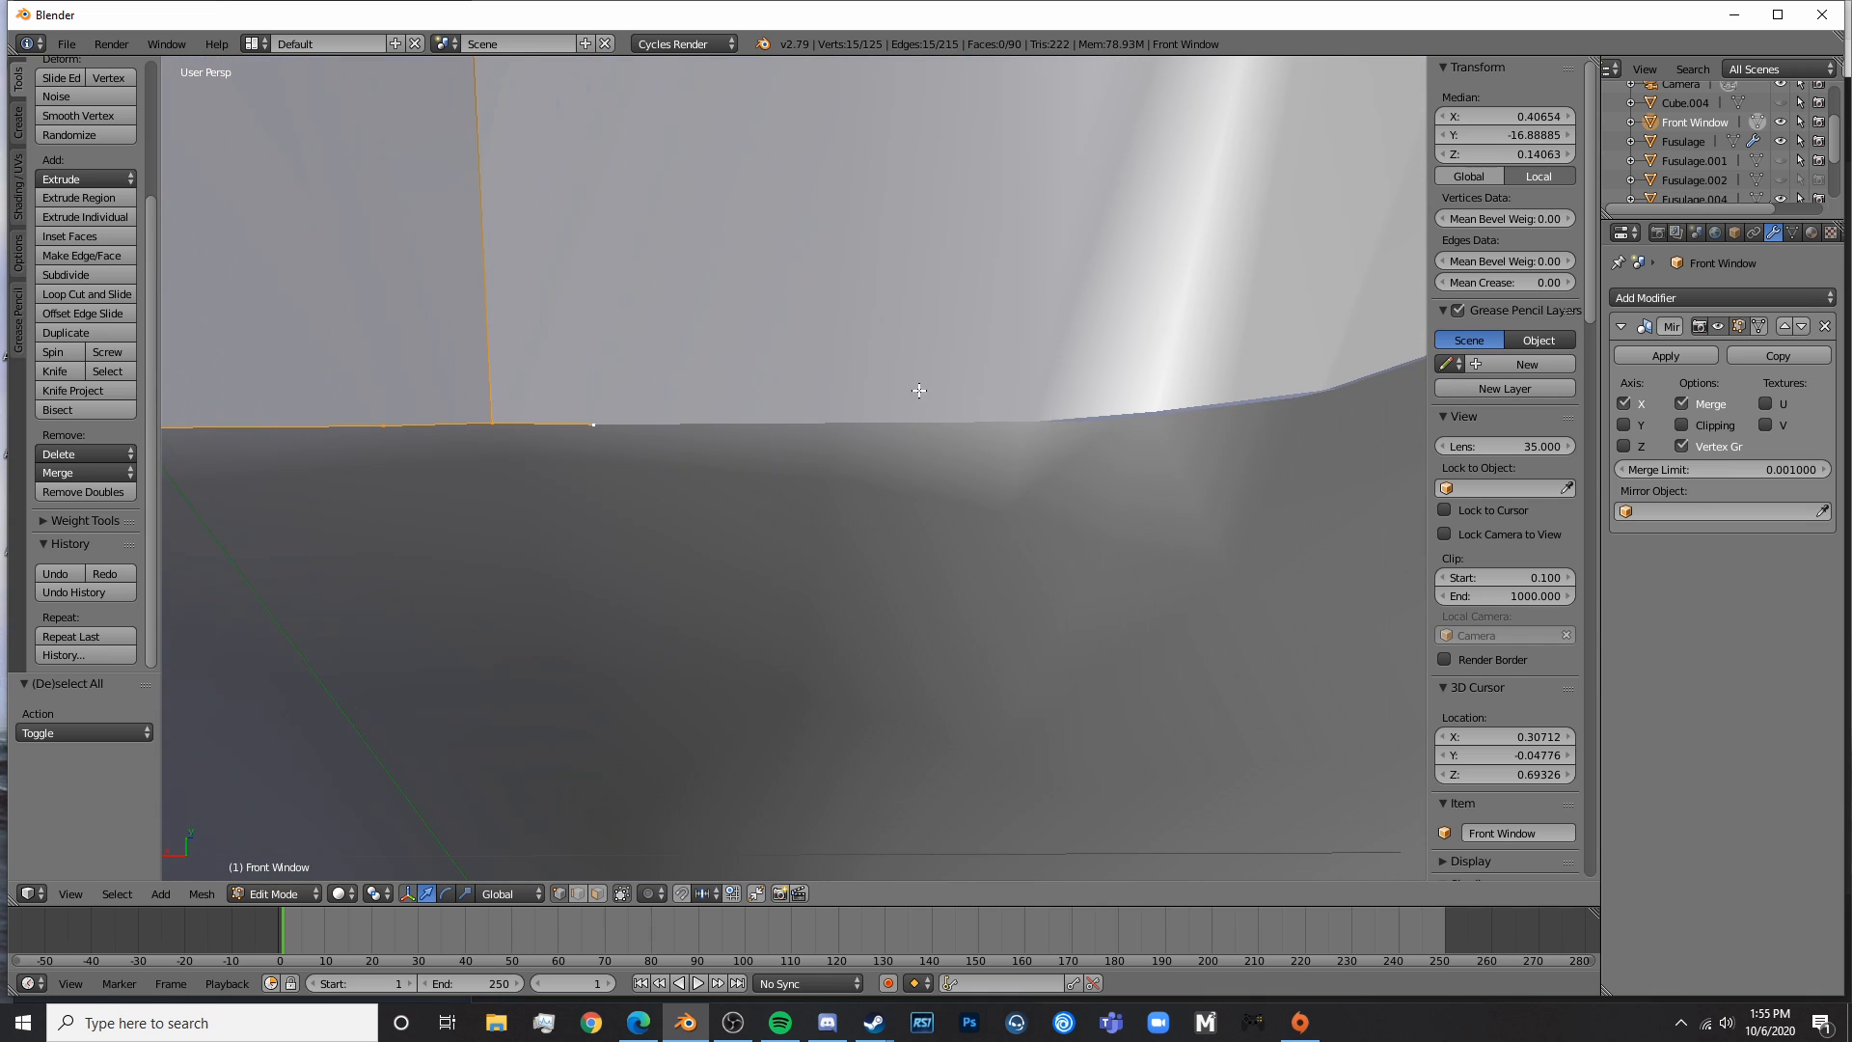
- Delete the stray front window vertex lying just across the mirror centre line on the lower front edge
{"action": "mouse_move", "coordinate": [1037, 392]}
{"action": "middle_mouse_down"}
{"action": "mouse_move", "coordinate": [736, 454]}
{"action": "mouse_move", "coordinate": [917, 372]}
{"action": "middle_mouse_up"}
{"action": "key", "text": "z"}
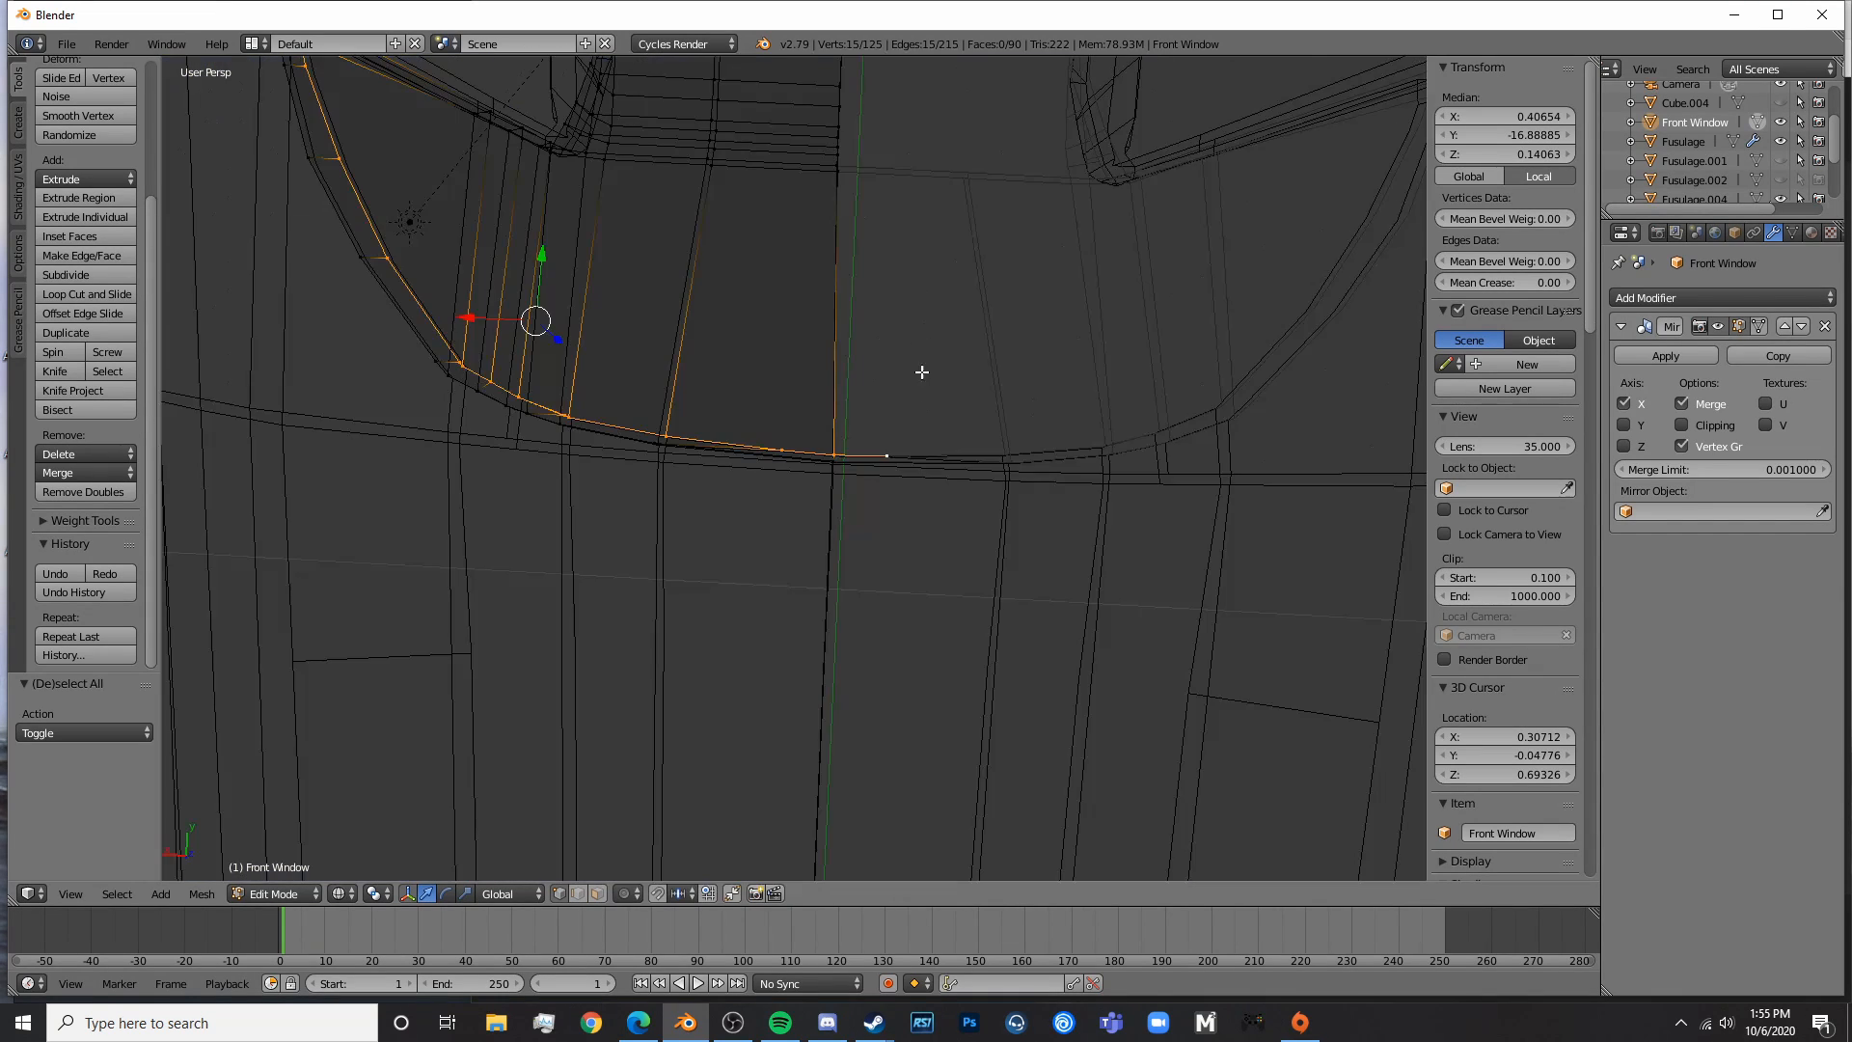
{"action": "right_click", "coordinate": [900, 436]}
{"action": "key", "text": "x"}
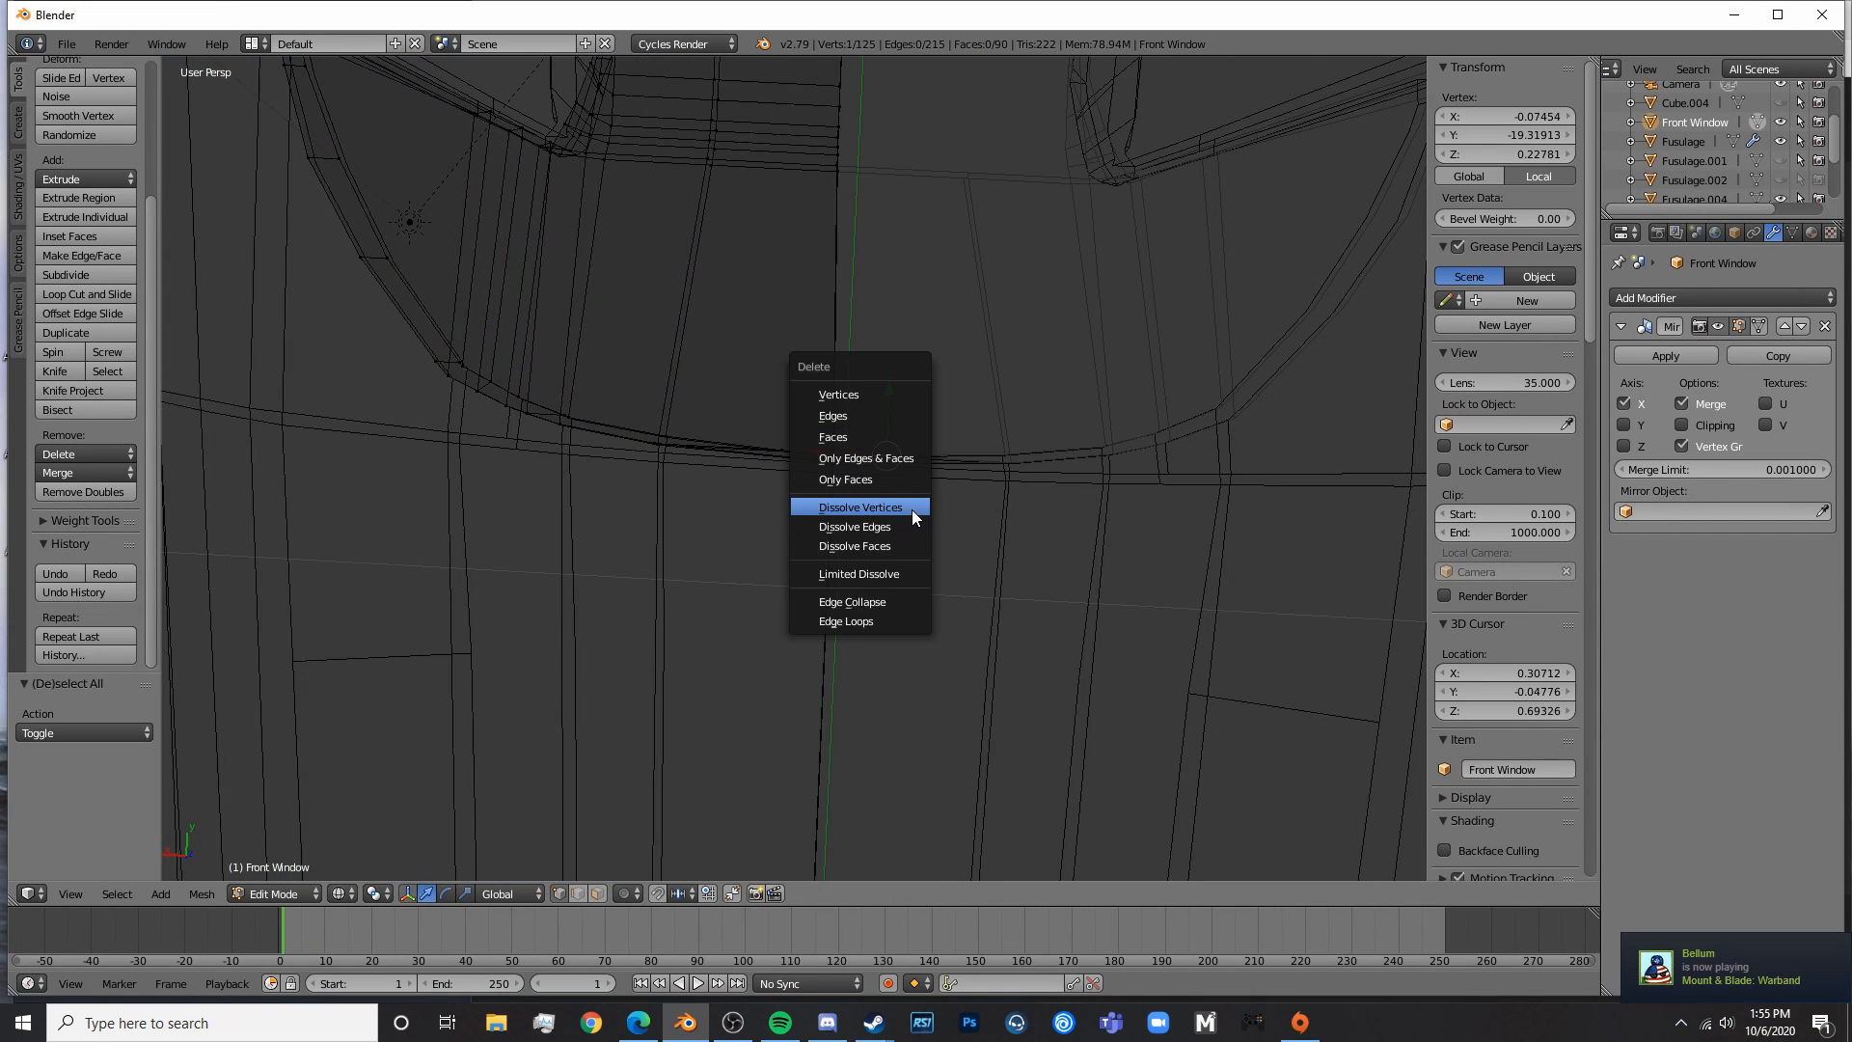
{"action": "left_click", "coordinate": [911, 509]}
{"action": "key", "text": "z"}
{"action": "key", "text": "z"}
{"action": "key", "text": "x"}
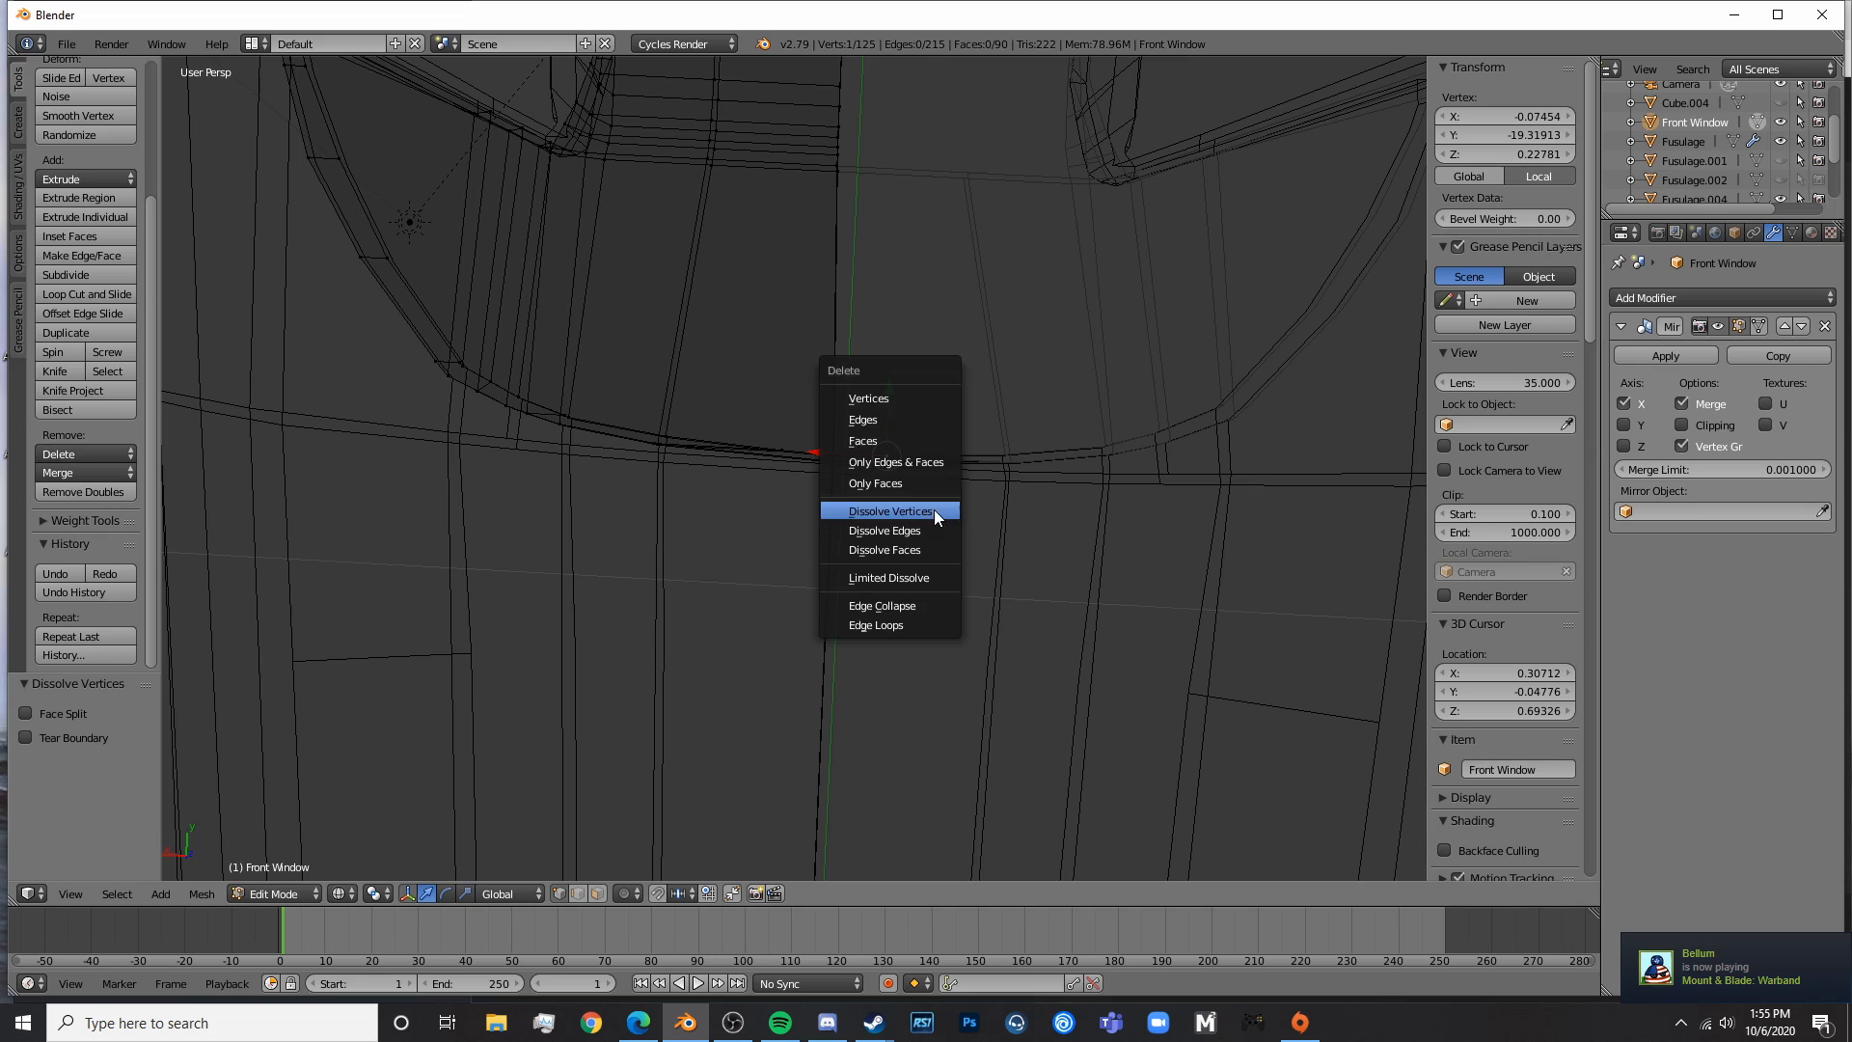
{"action": "left_click", "coordinate": [900, 405]}
- Circle-select the vertices along the front window's lower edge from the front to the rear corner
{"action": "key", "text": "z"}
{"action": "mouse_move", "coordinate": [927, 506]}
{"action": "middle_mouse_down"}
{"action": "mouse_move", "coordinate": [1025, 504]}
{"action": "mouse_move", "coordinate": [1306, 682]}
{"action": "middle_mouse_up"}
{"action": "key", "text": "z"}
{"action": "middle_click_drag", "start_coordinate": [942, 554], "coordinate": [1052, 553]}
{"action": "key", "text": "c"}
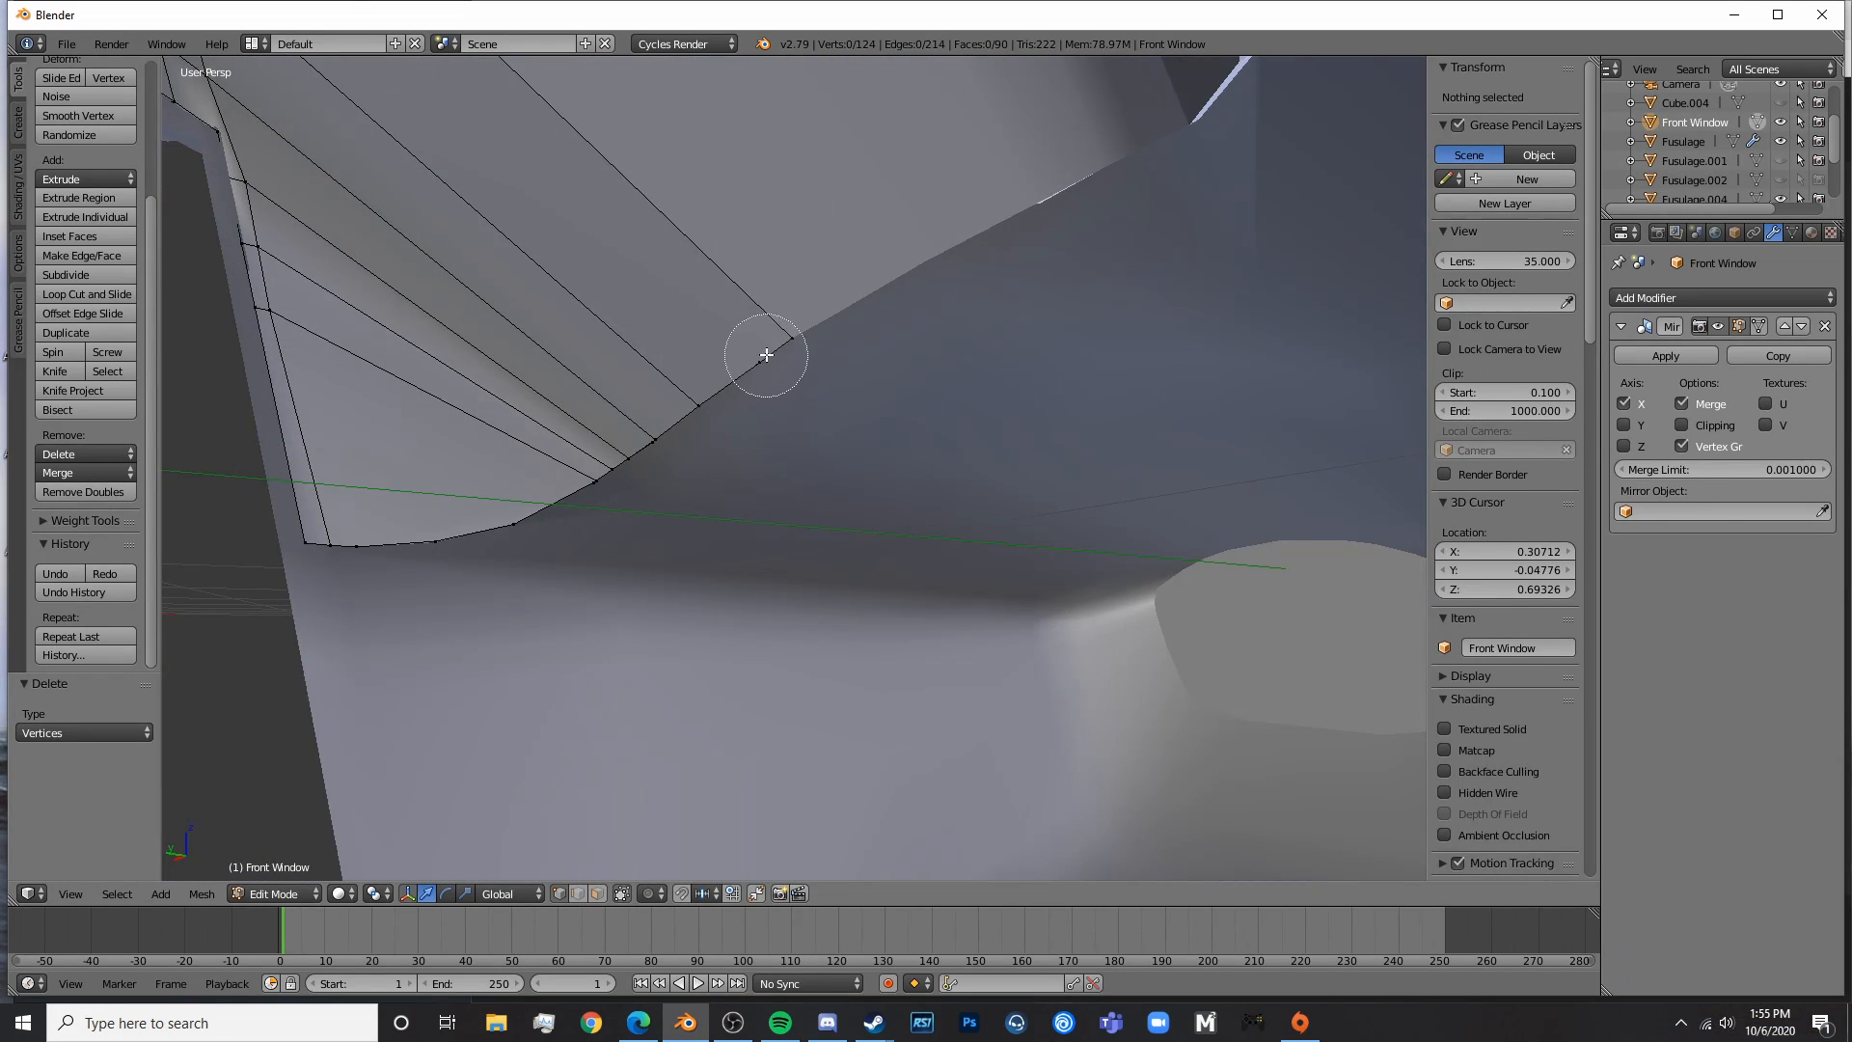
{"action": "mouse_move", "coordinate": [756, 351]}
{"action": "left_mouse_down"}
{"action": "mouse_move", "coordinate": [559, 530]}
{"action": "mouse_move", "coordinate": [289, 579]}
{"action": "left_mouse_up"}
{"action": "key", "text": "Escape"}
{"action": "key", "text": "z"}
{"action": "middle_click_drag", "start_coordinate": [625, 617], "coordinate": [759, 478]}
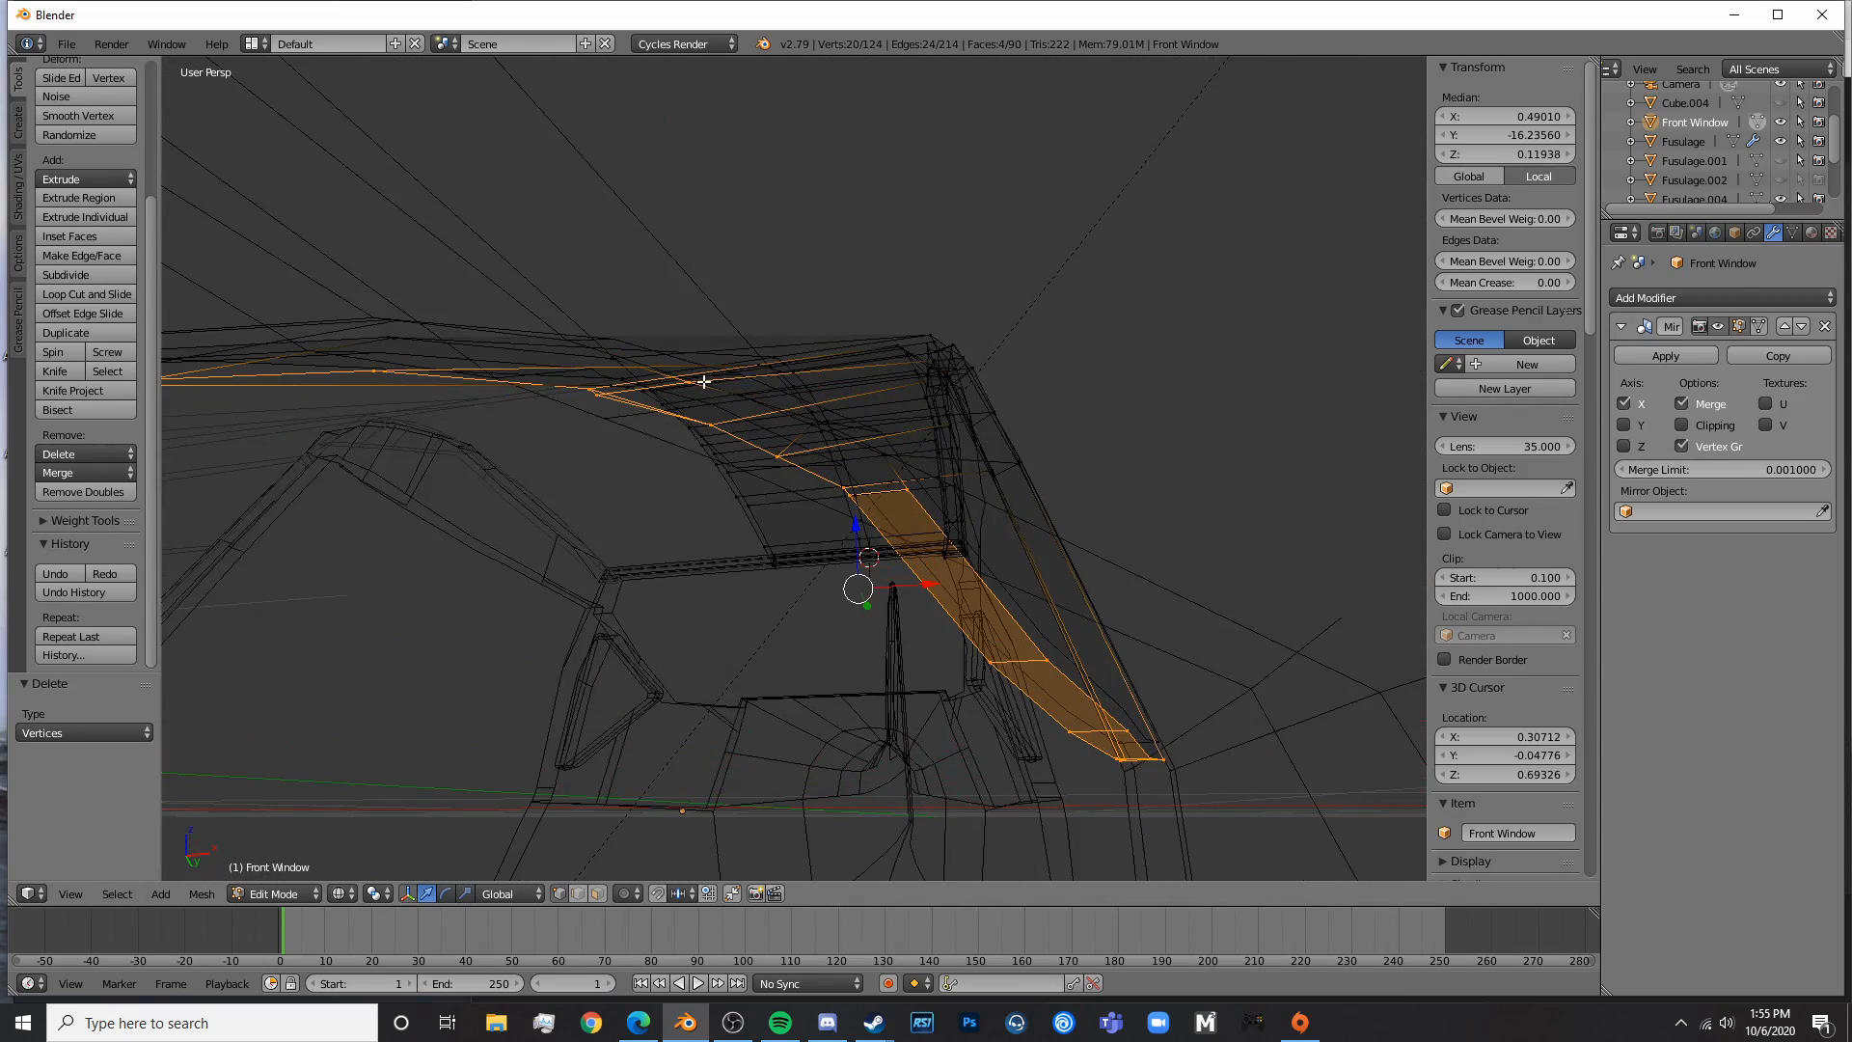
- Deselect the second row of vertices along the side pane so only the lower edge chain stays selected
{"action": "right_click", "coordinate": [921, 505], "text": "shift"}
{"action": "right_click", "coordinate": [1061, 659], "text": "shift"}
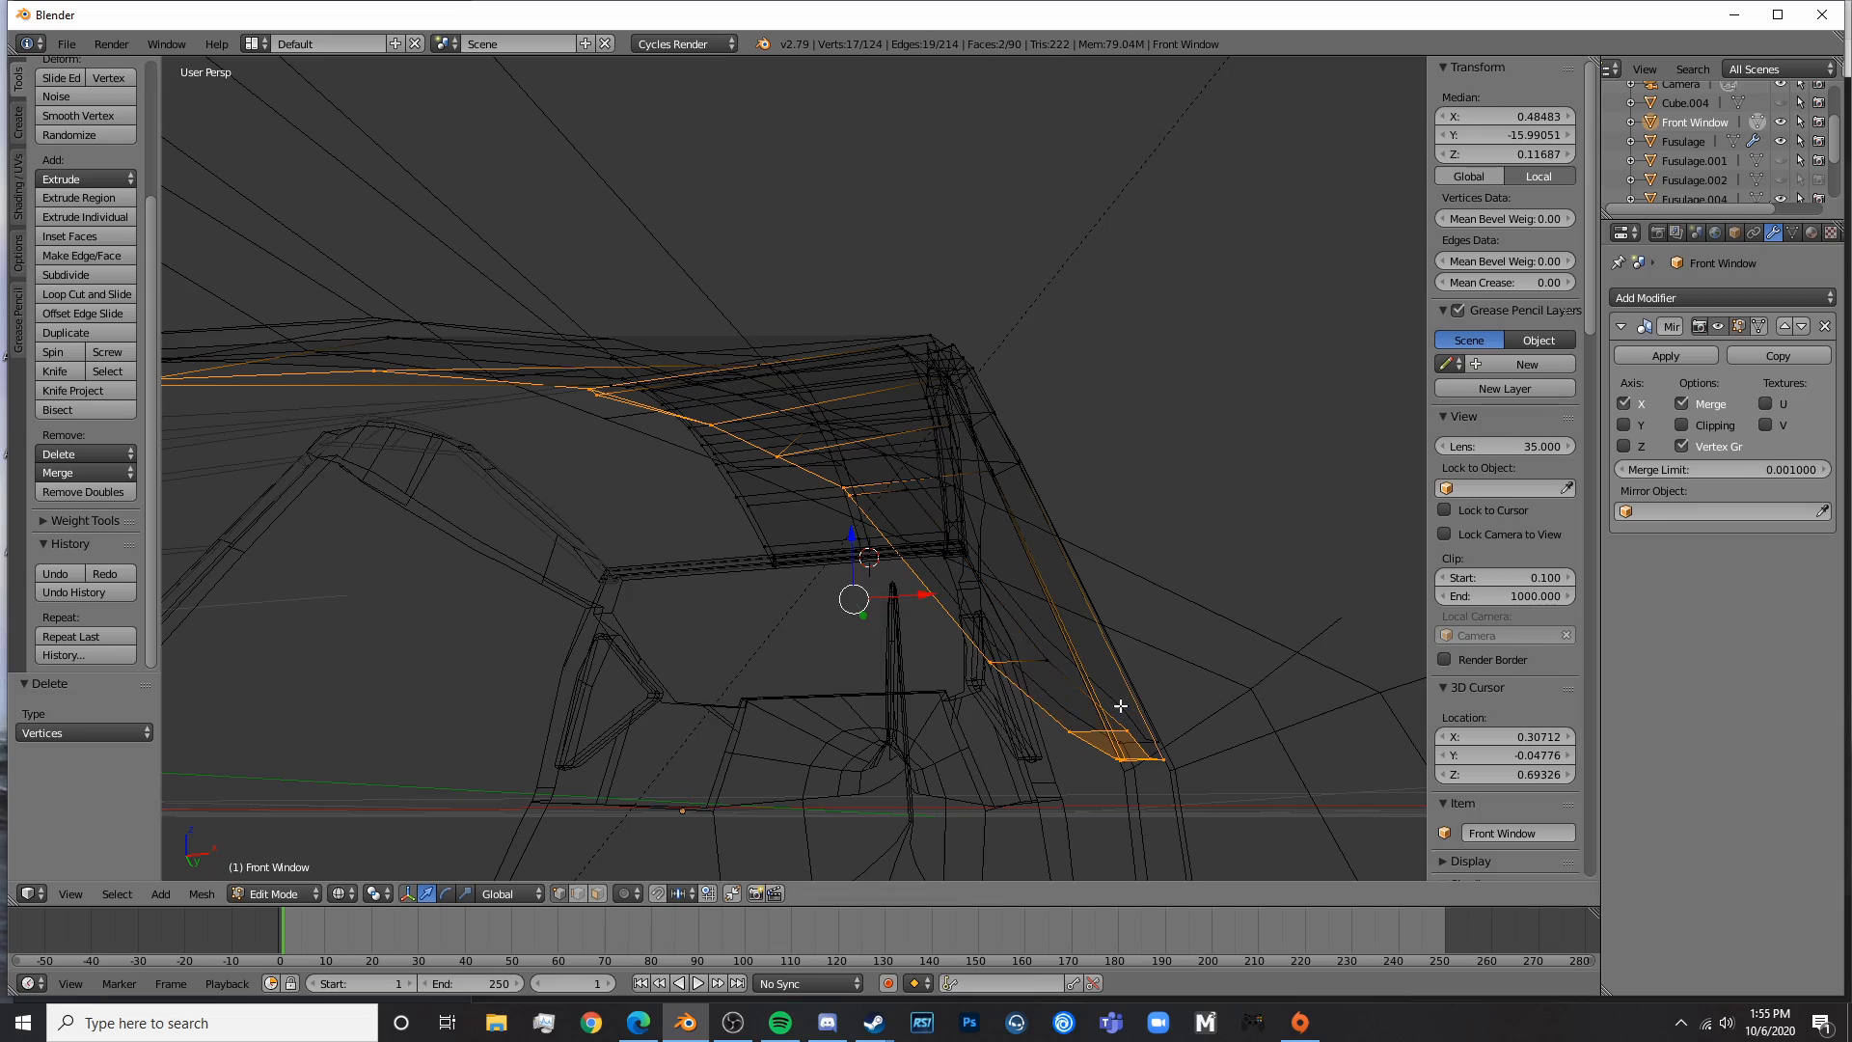
{"action": "scroll", "coordinate": [1153, 675], "scroll_direction": "up", "scroll_amount": 4}
{"action": "middle_click_drag", "start_coordinate": [1149, 640], "coordinate": [1206, 710]}
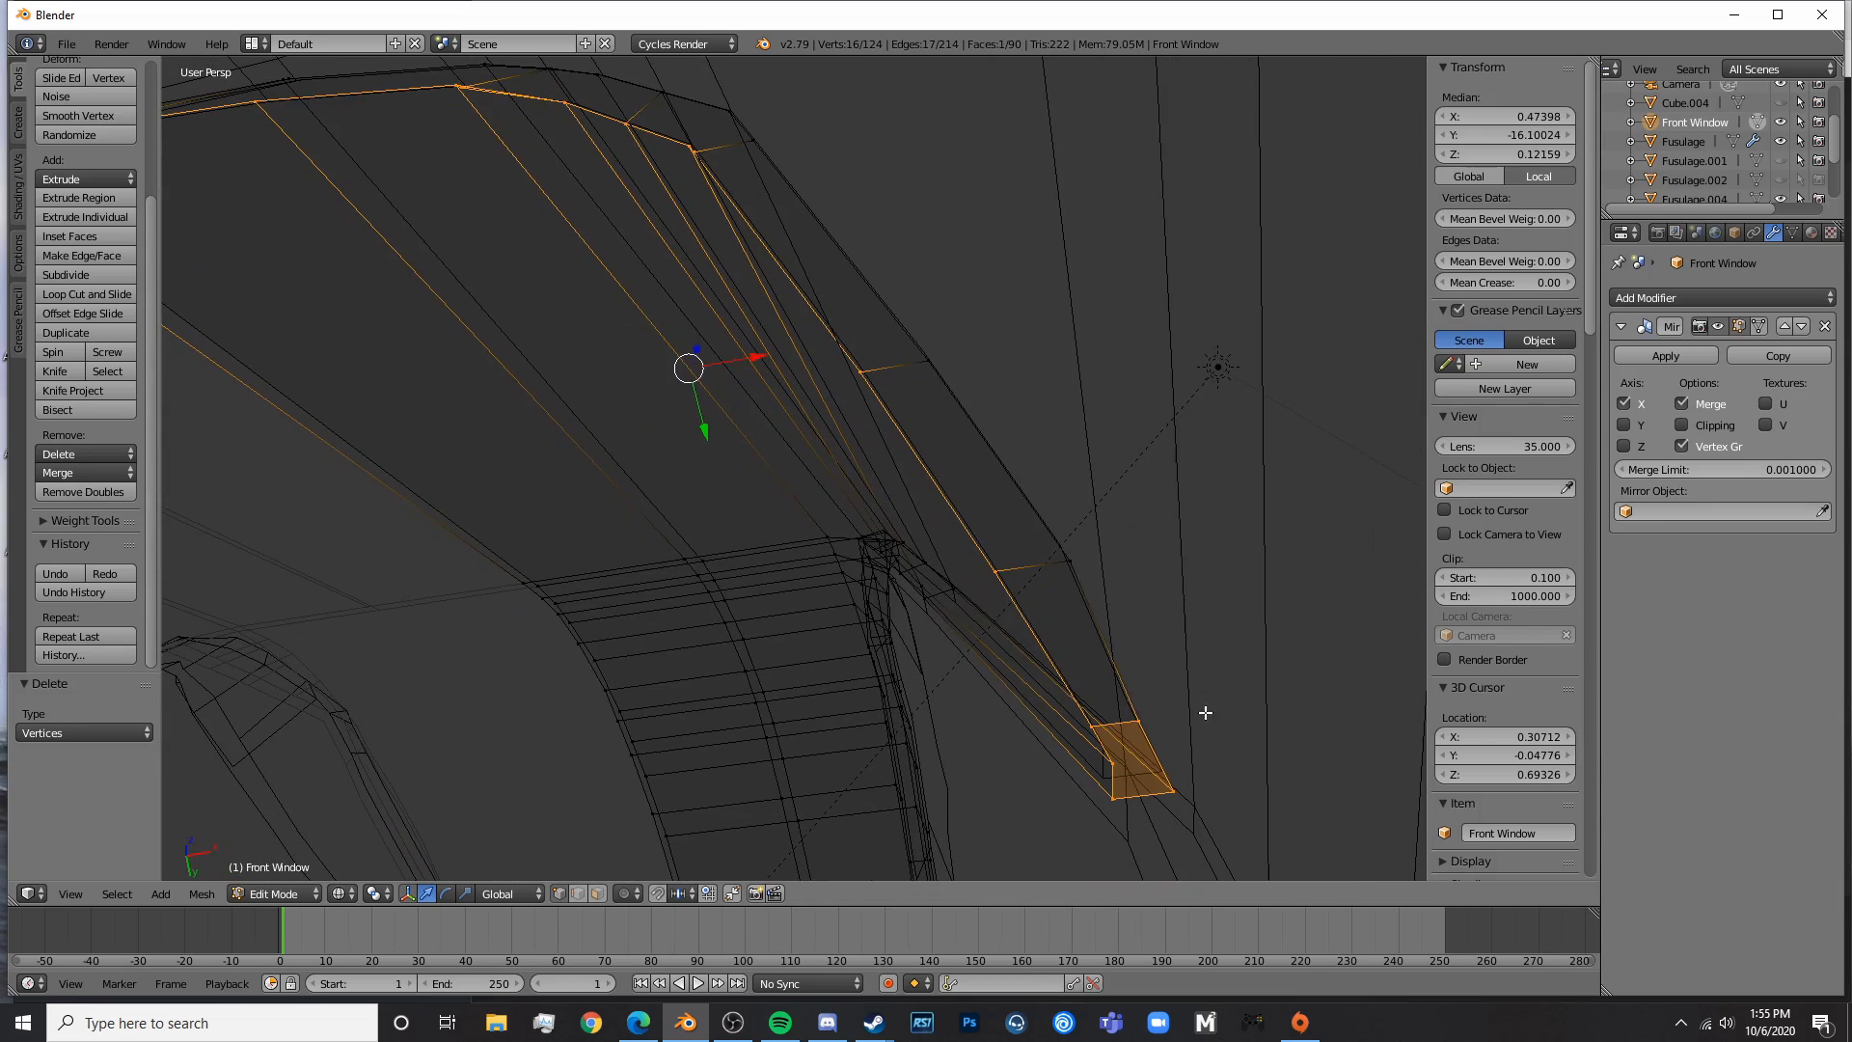
{"action": "right_click", "coordinate": [1158, 722], "text": "shift"}
- Try moving the selected lower-edge vertices of the front window 0.020 along X
{"action": "mouse_move", "coordinate": [791, 584]}
{"action": "middle_mouse_down"}
{"action": "mouse_move", "coordinate": [744, 467]}
{"action": "mouse_move", "coordinate": [1100, 558]}
{"action": "mouse_move", "coordinate": [1011, 639]}
{"action": "middle_mouse_up"}
{"action": "key", "text": "z"}
{"action": "key", "text": "g"}
{"action": "key", "text": "x"}
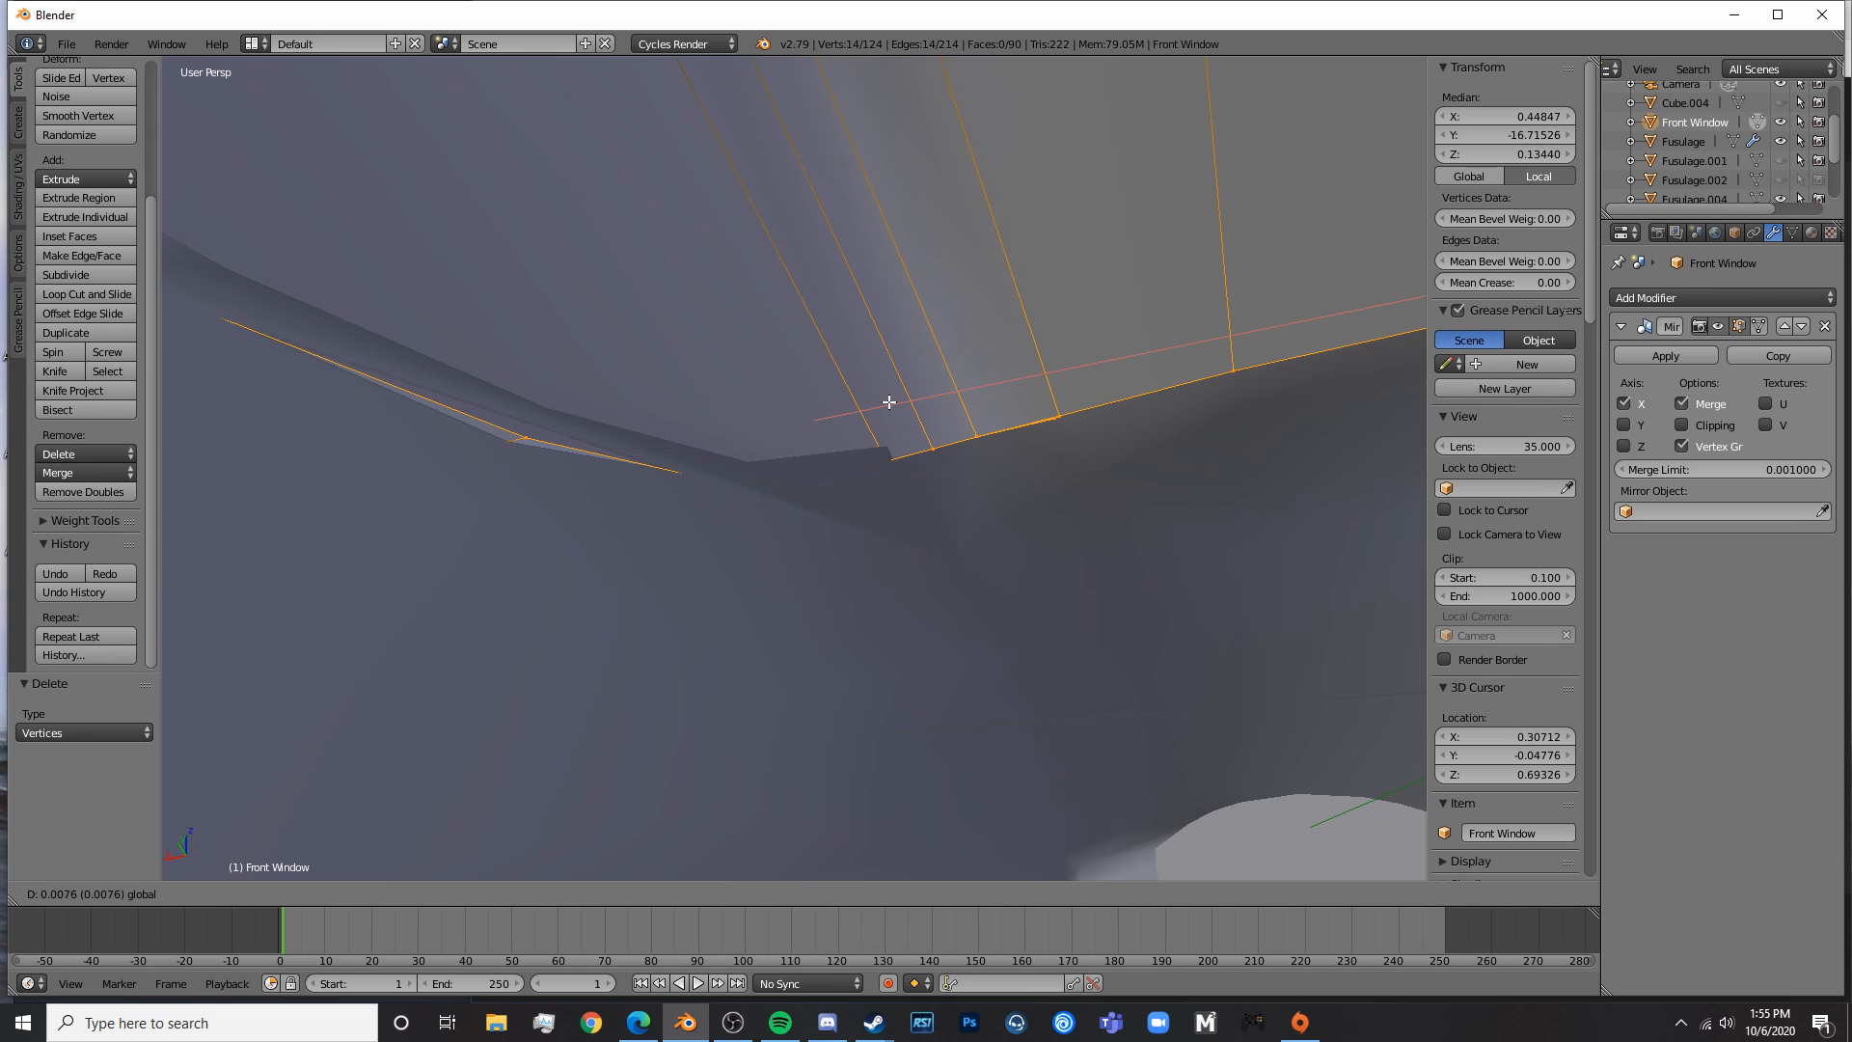
{"action": "left_click", "coordinate": [868, 405]}
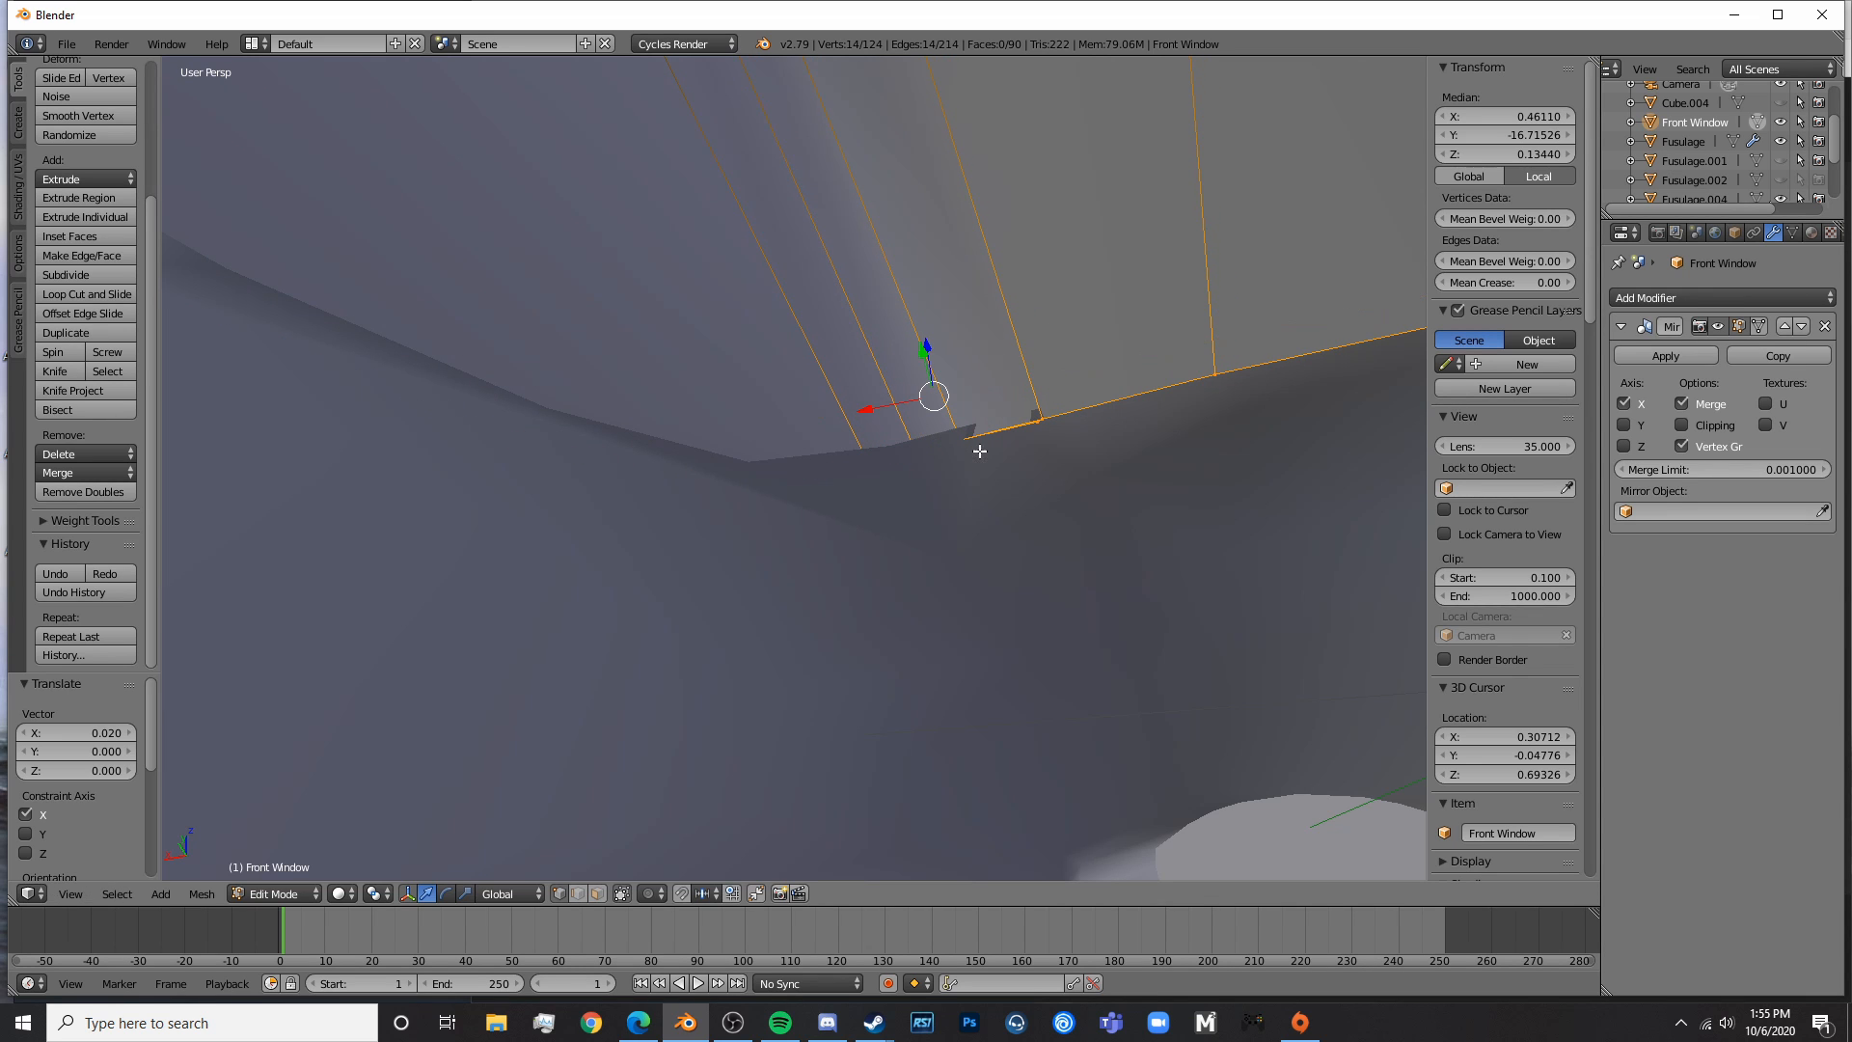
- Pick individual vertices near the front window's lower corner, then undo those picks and the last X move
{"action": "middle_click_drag", "start_coordinate": [980, 447], "coordinate": [917, 470]}
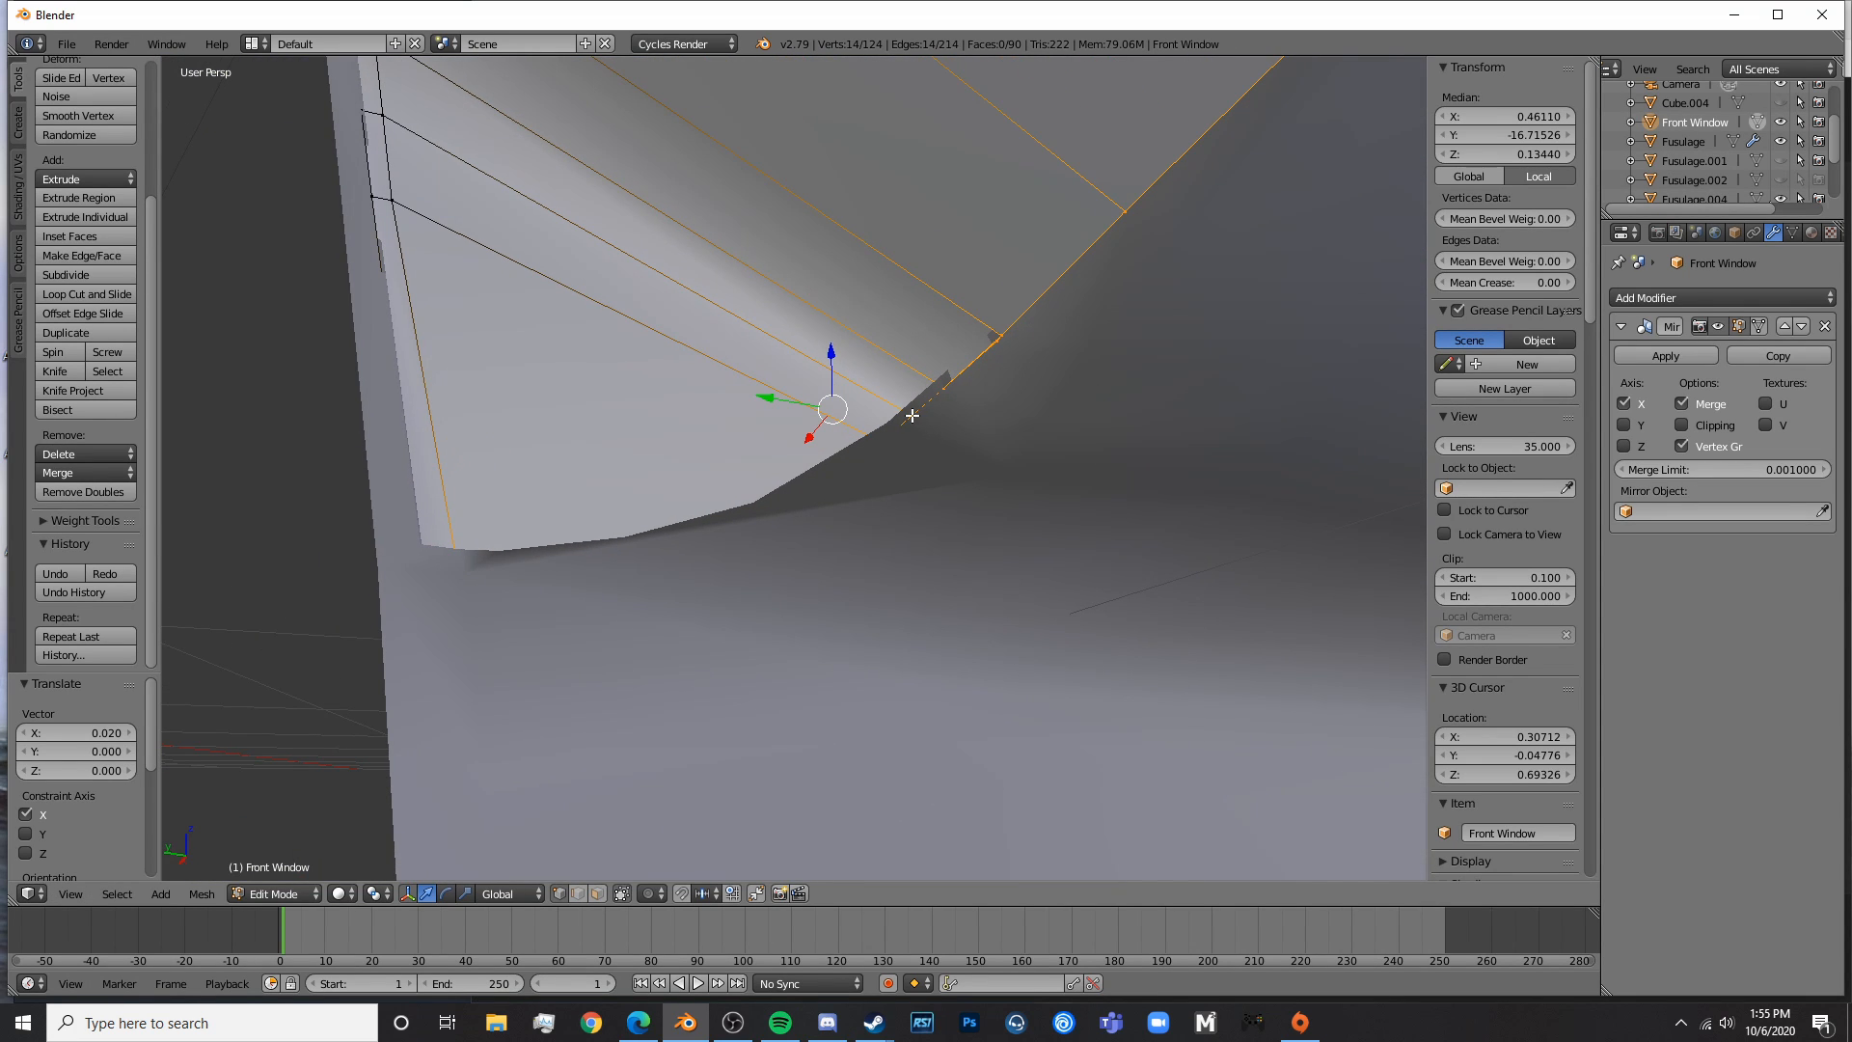
{"action": "right_click", "coordinate": [950, 384]}
{"action": "mouse_move", "coordinate": [1006, 332]}
{"action": "middle_mouse_down"}
{"action": "mouse_move", "coordinate": [1054, 398]}
{"action": "mouse_move", "coordinate": [924, 437]}
{"action": "mouse_move", "coordinate": [843, 570]}
{"action": "mouse_move", "coordinate": [919, 372]}
{"action": "middle_mouse_up"}
{"action": "right_click", "coordinate": [993, 328], "text": "shift"}
{"action": "key", "text": "z"}
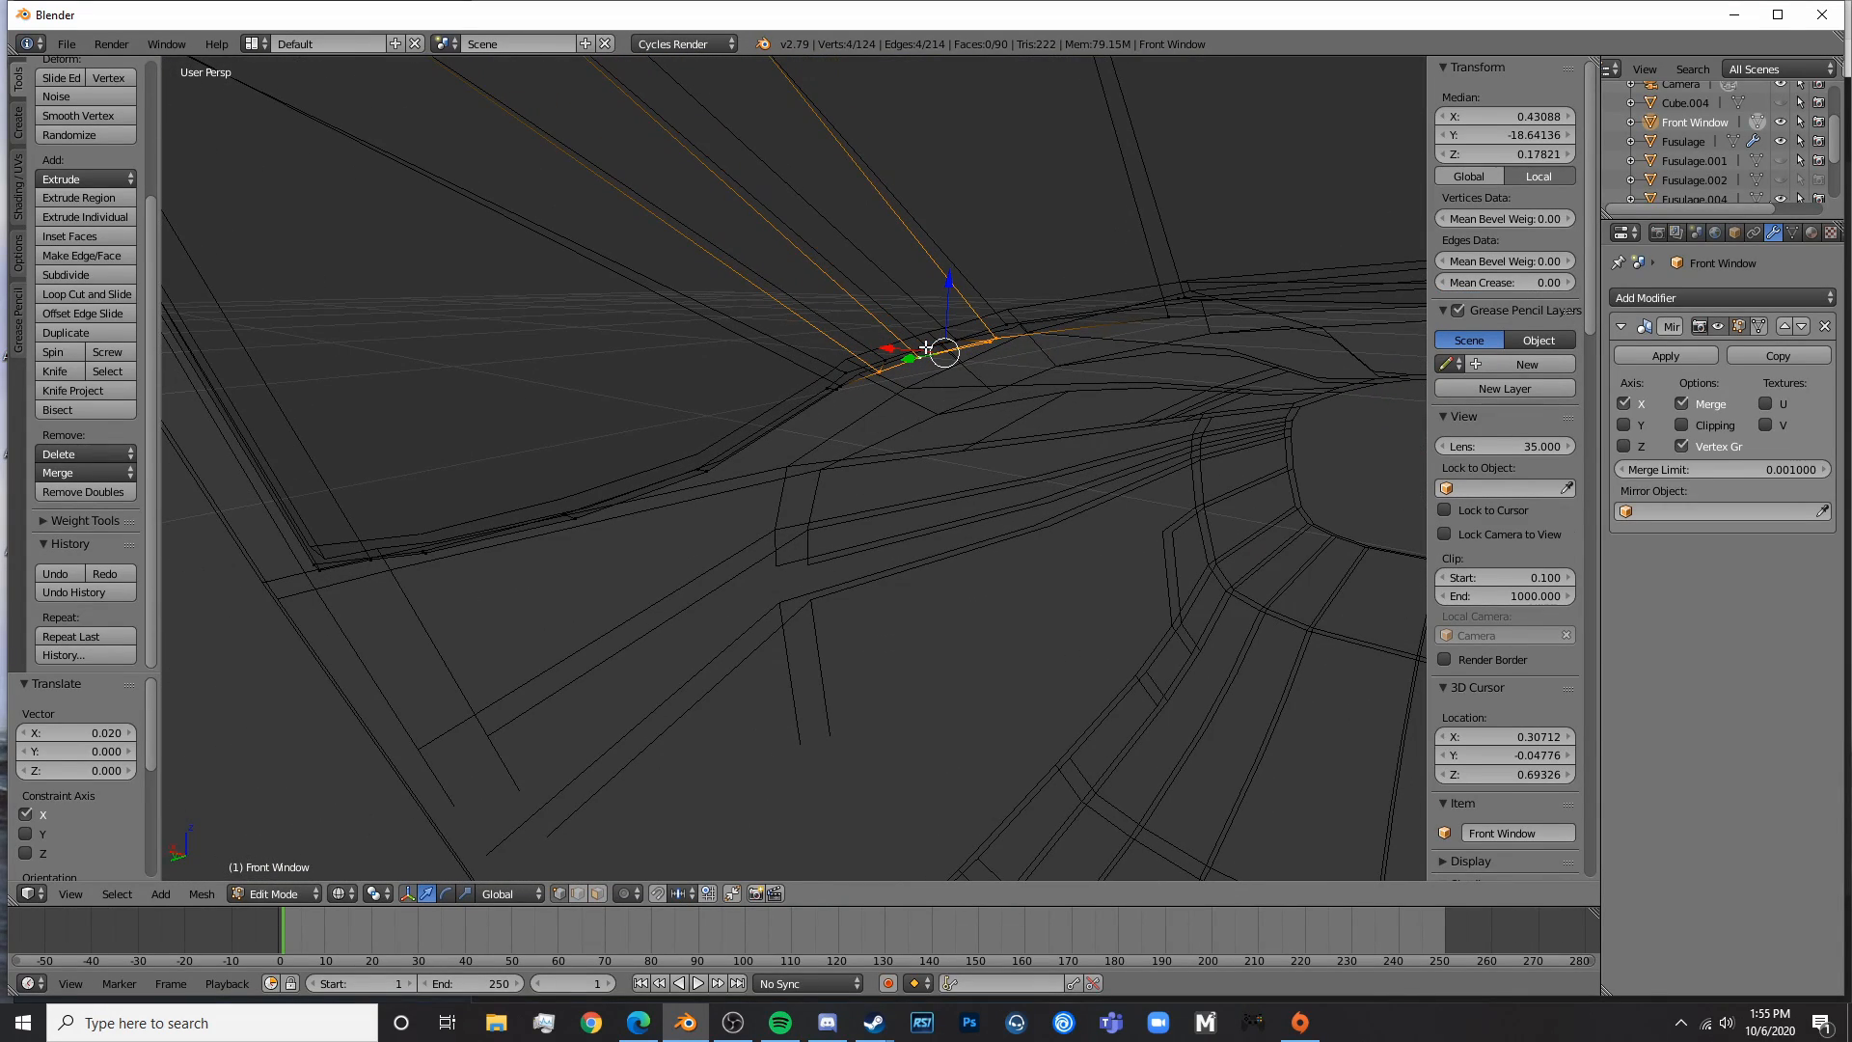
{"action": "key", "text": "z"}
{"action": "middle_click_drag", "start_coordinate": [1238, 346], "coordinate": [994, 290]}
{"action": "right_click", "coordinate": [825, 374], "text": "shift"}
{"action": "key", "text": "ctrl+z"}
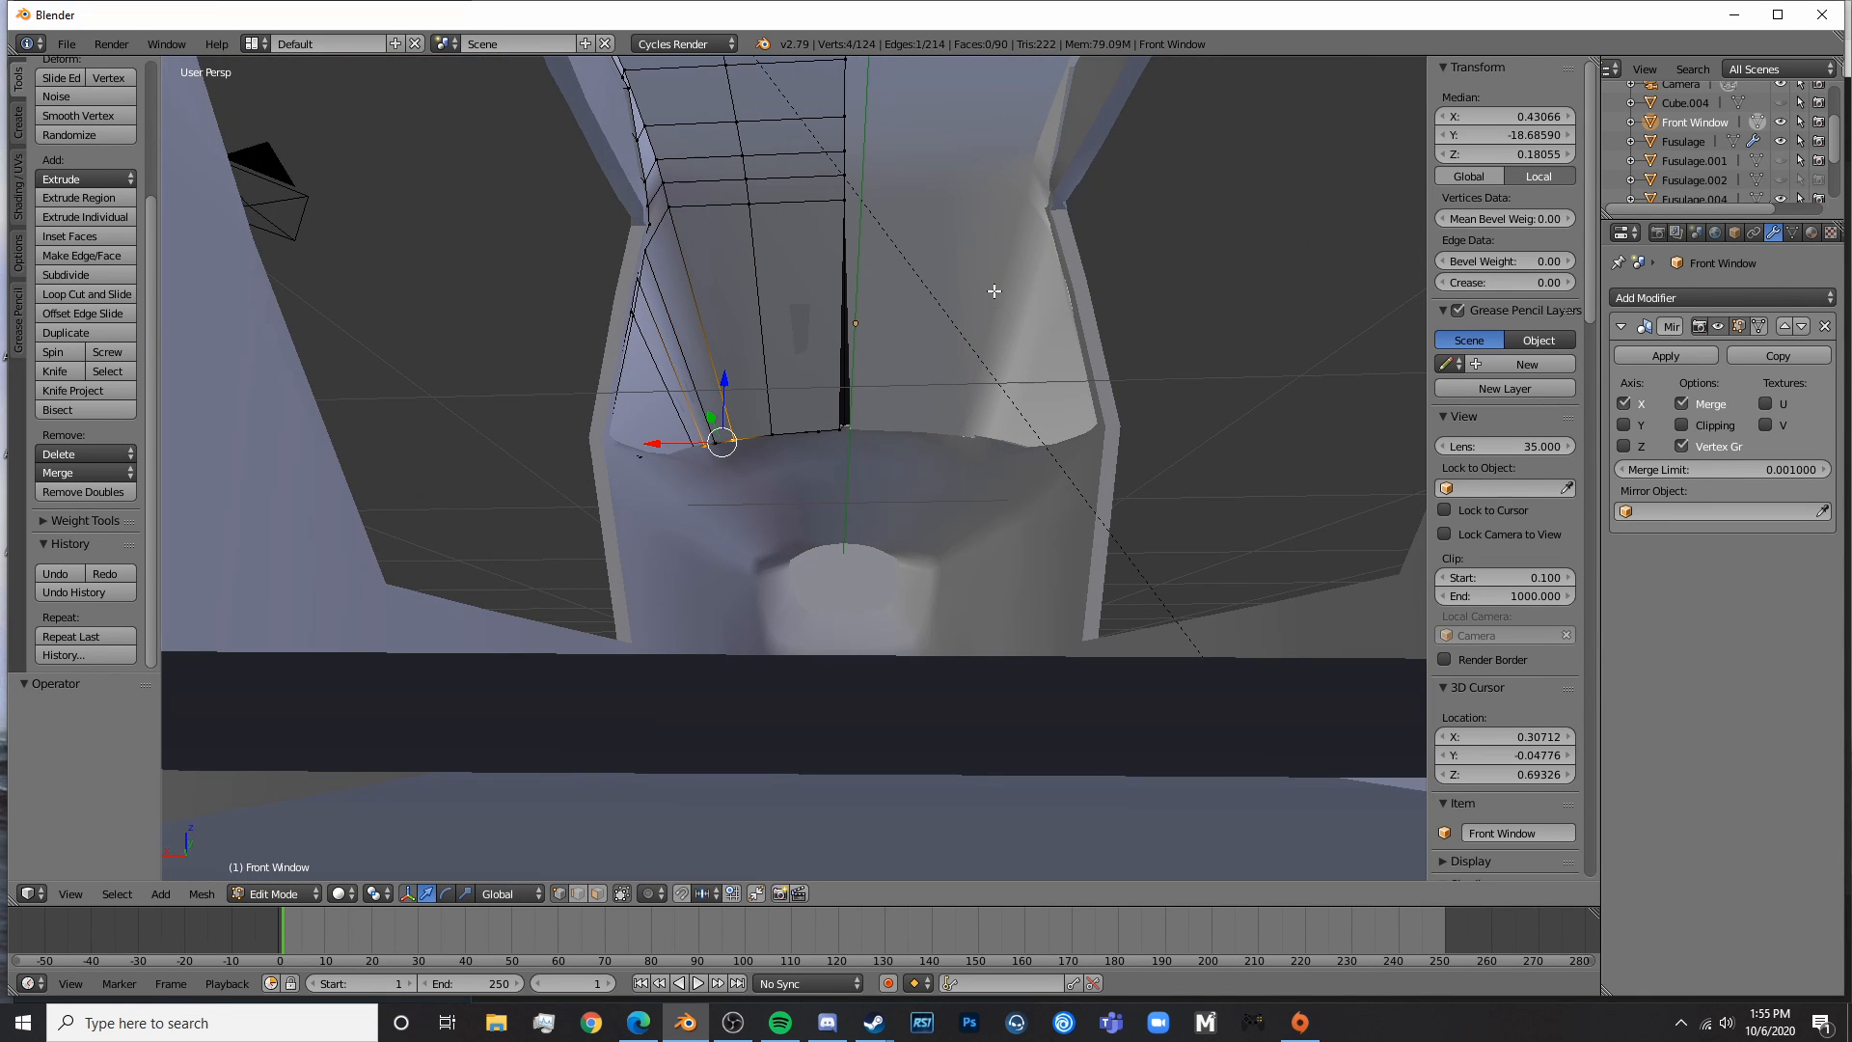
{"action": "key", "text": "ctrl+z"}
{"action": "key", "text": "ctrl+z"}
{"action": "key", "text": "ctrl+z"}
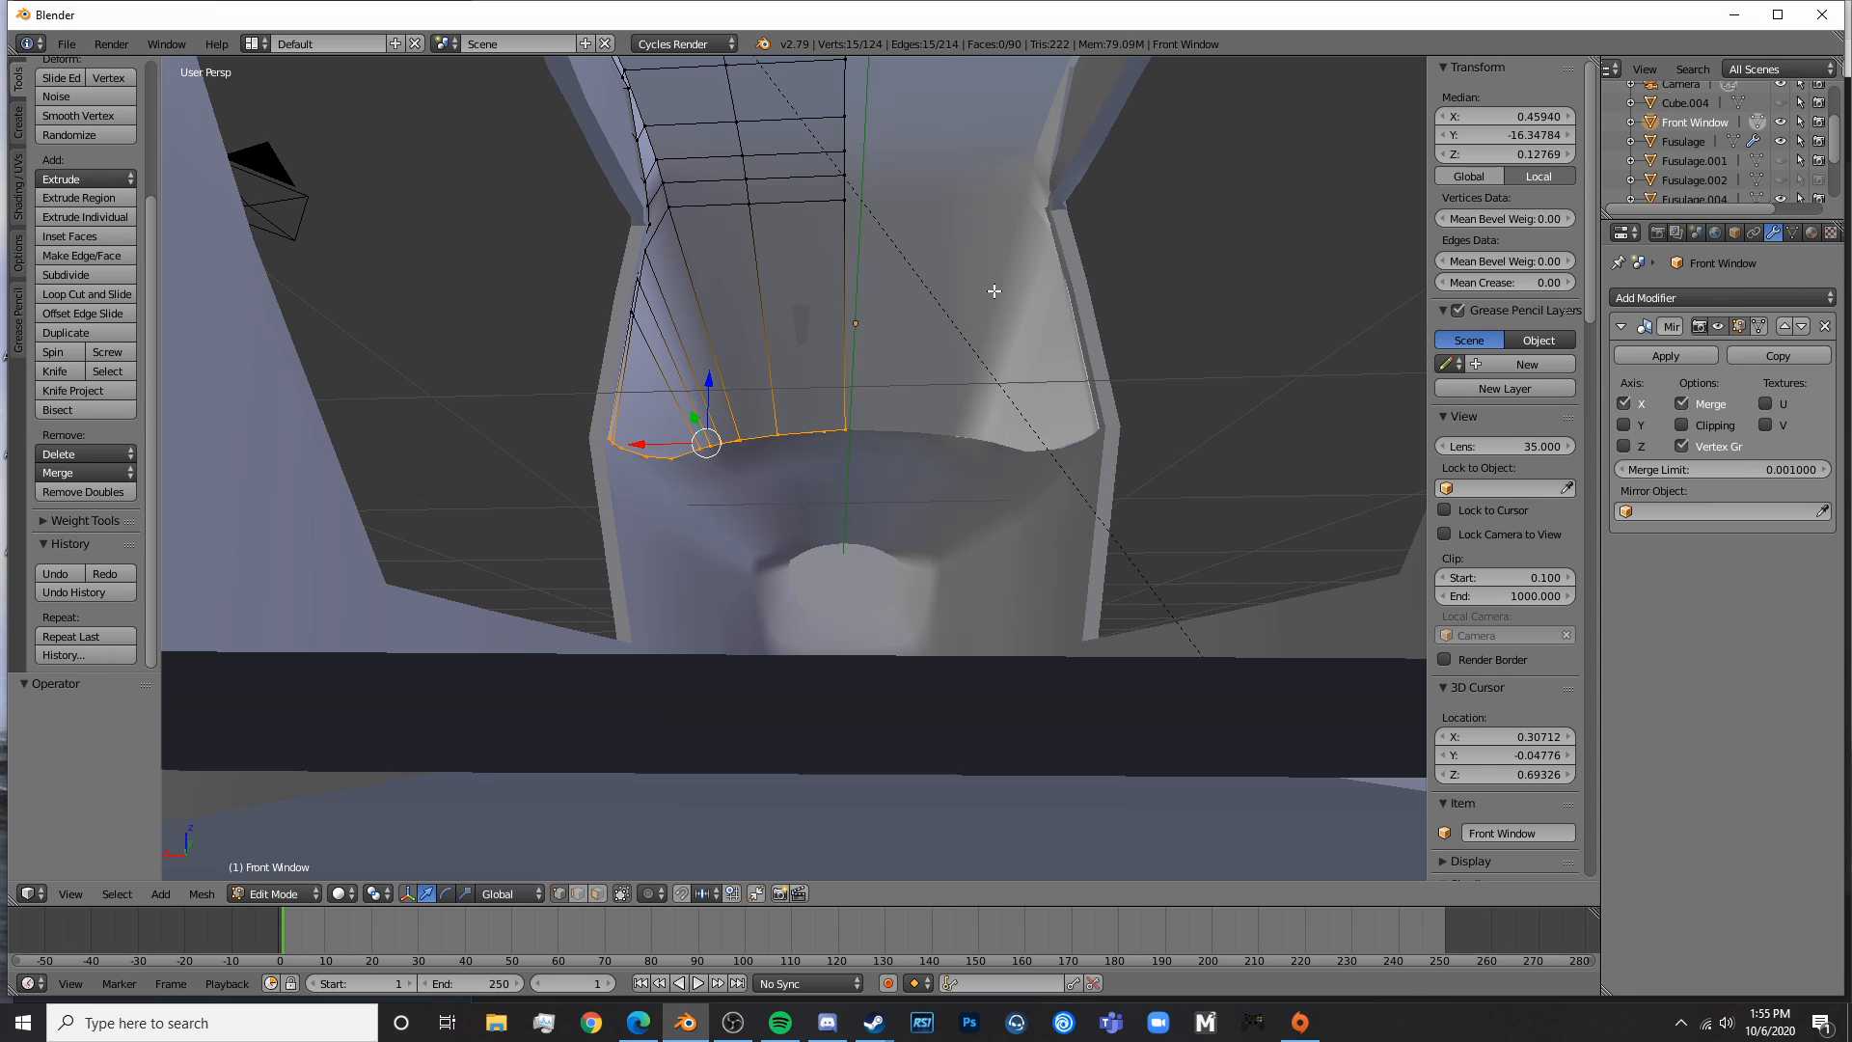
- Leave the centre-line vertex out of the selection and move the other lower-edge vertices 0.023 along X
{"action": "scroll", "coordinate": [993, 290], "scroll_direction": "up", "scroll_amount": 5}
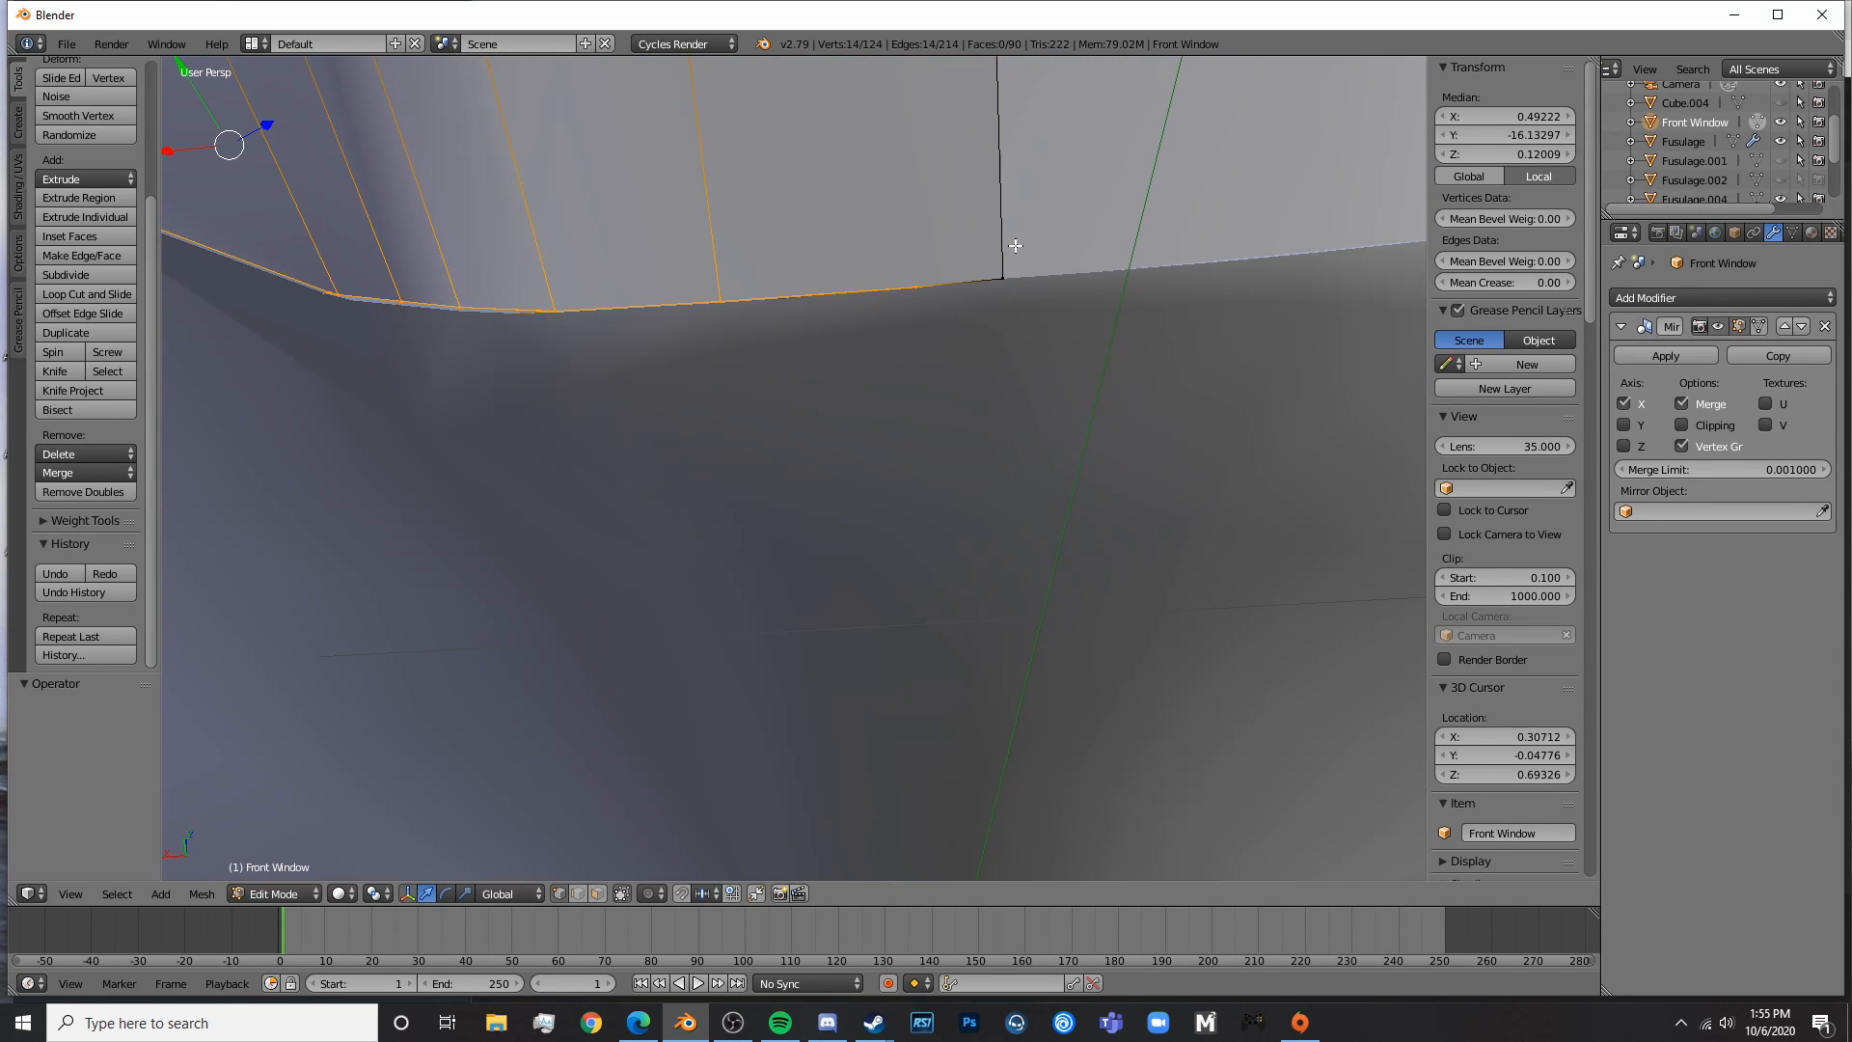
{"action": "key", "text": "z"}
{"action": "key", "text": "z"}
{"action": "scroll", "coordinate": [1007, 304], "scroll_direction": "down", "scroll_amount": 3}
{"action": "middle_click_drag", "start_coordinate": [798, 334], "coordinate": [912, 349], "text": "shift"}
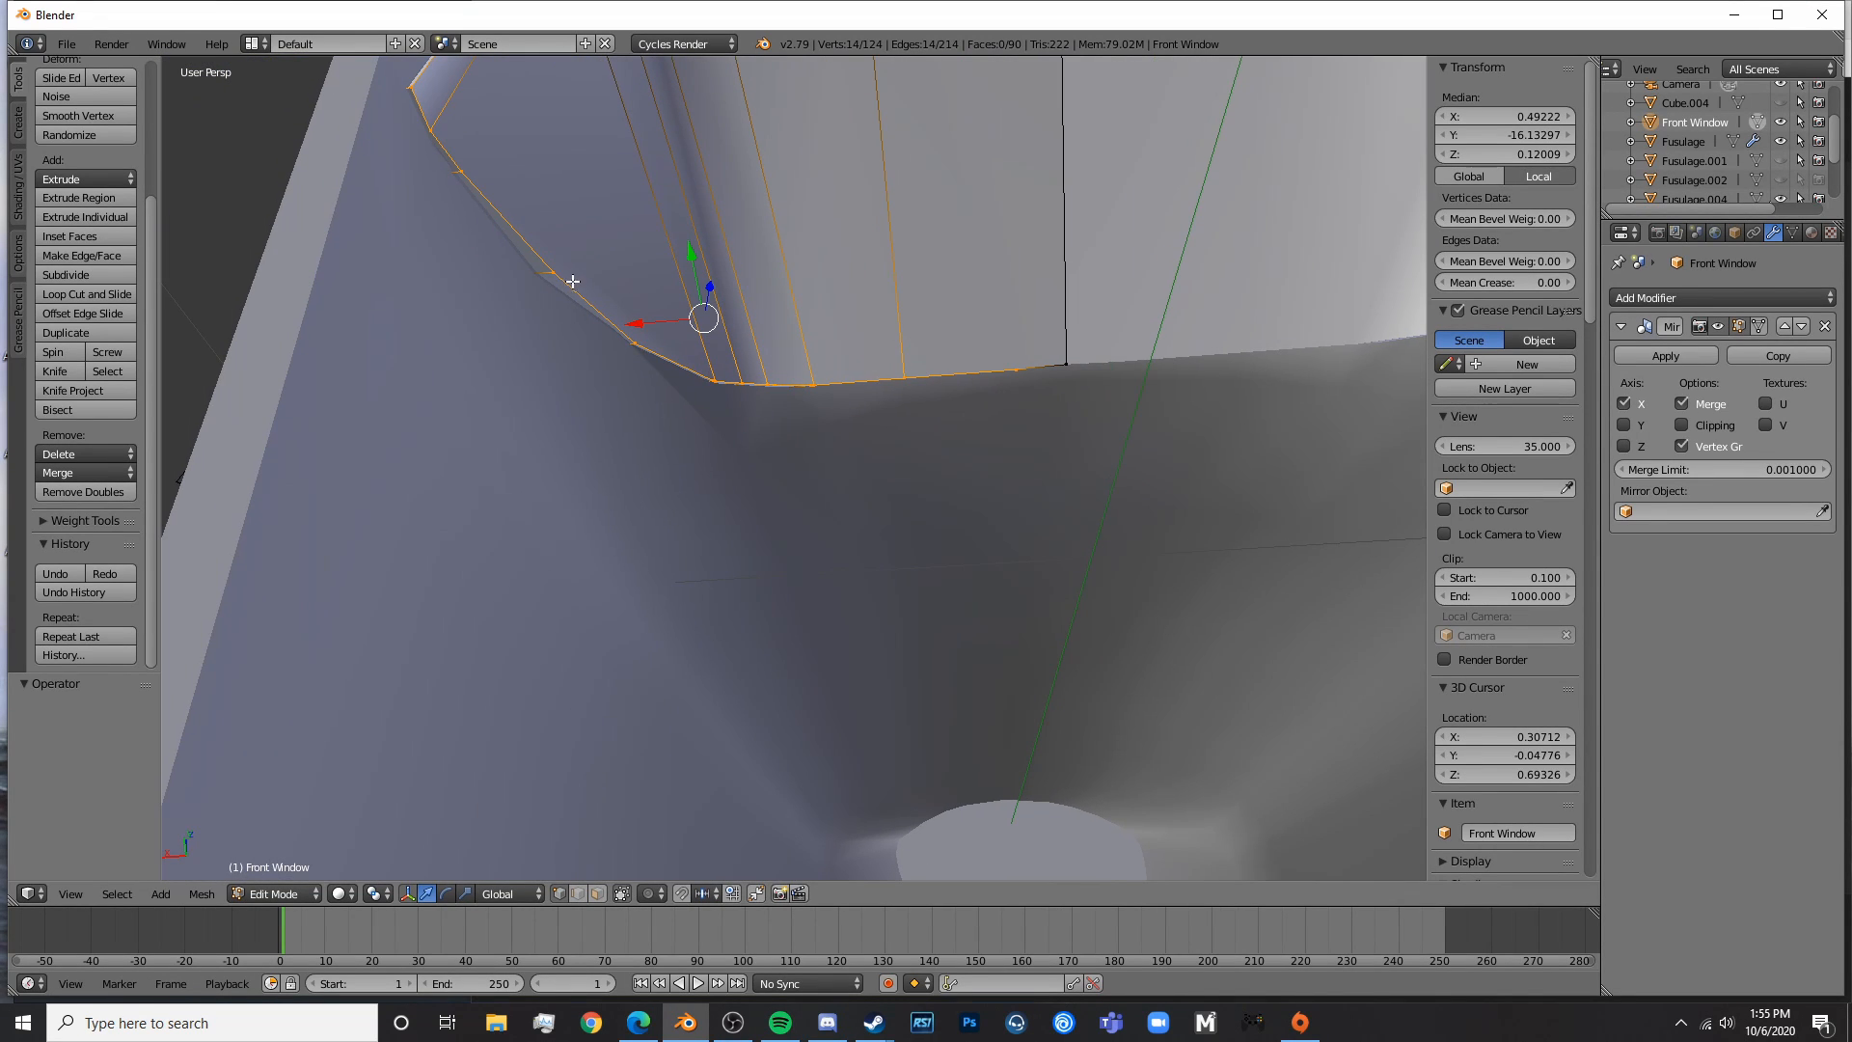
{"action": "left_click_drag", "start_coordinate": [638, 319], "coordinate": [619, 319]}
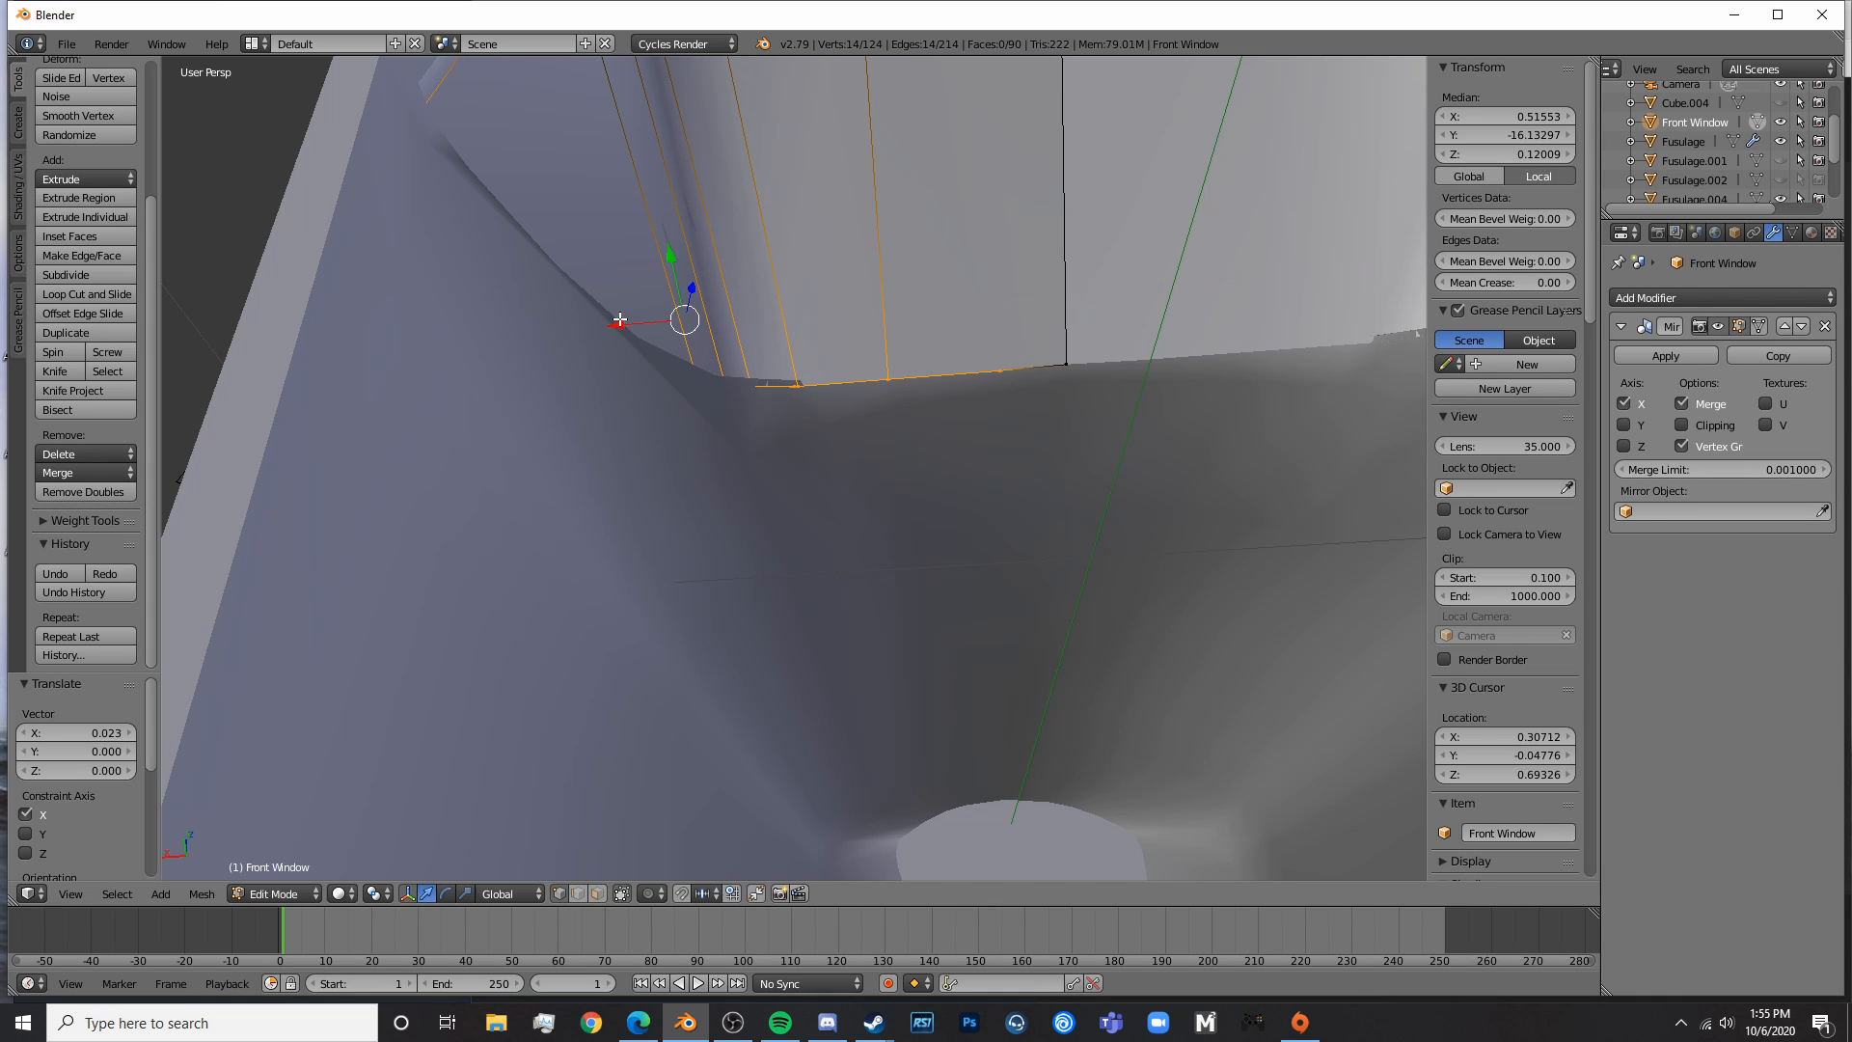
- Select the vertices along the front pane's lower edge near the corner and raise them 0.004 along Z
{"action": "right_click", "coordinate": [779, 384]}
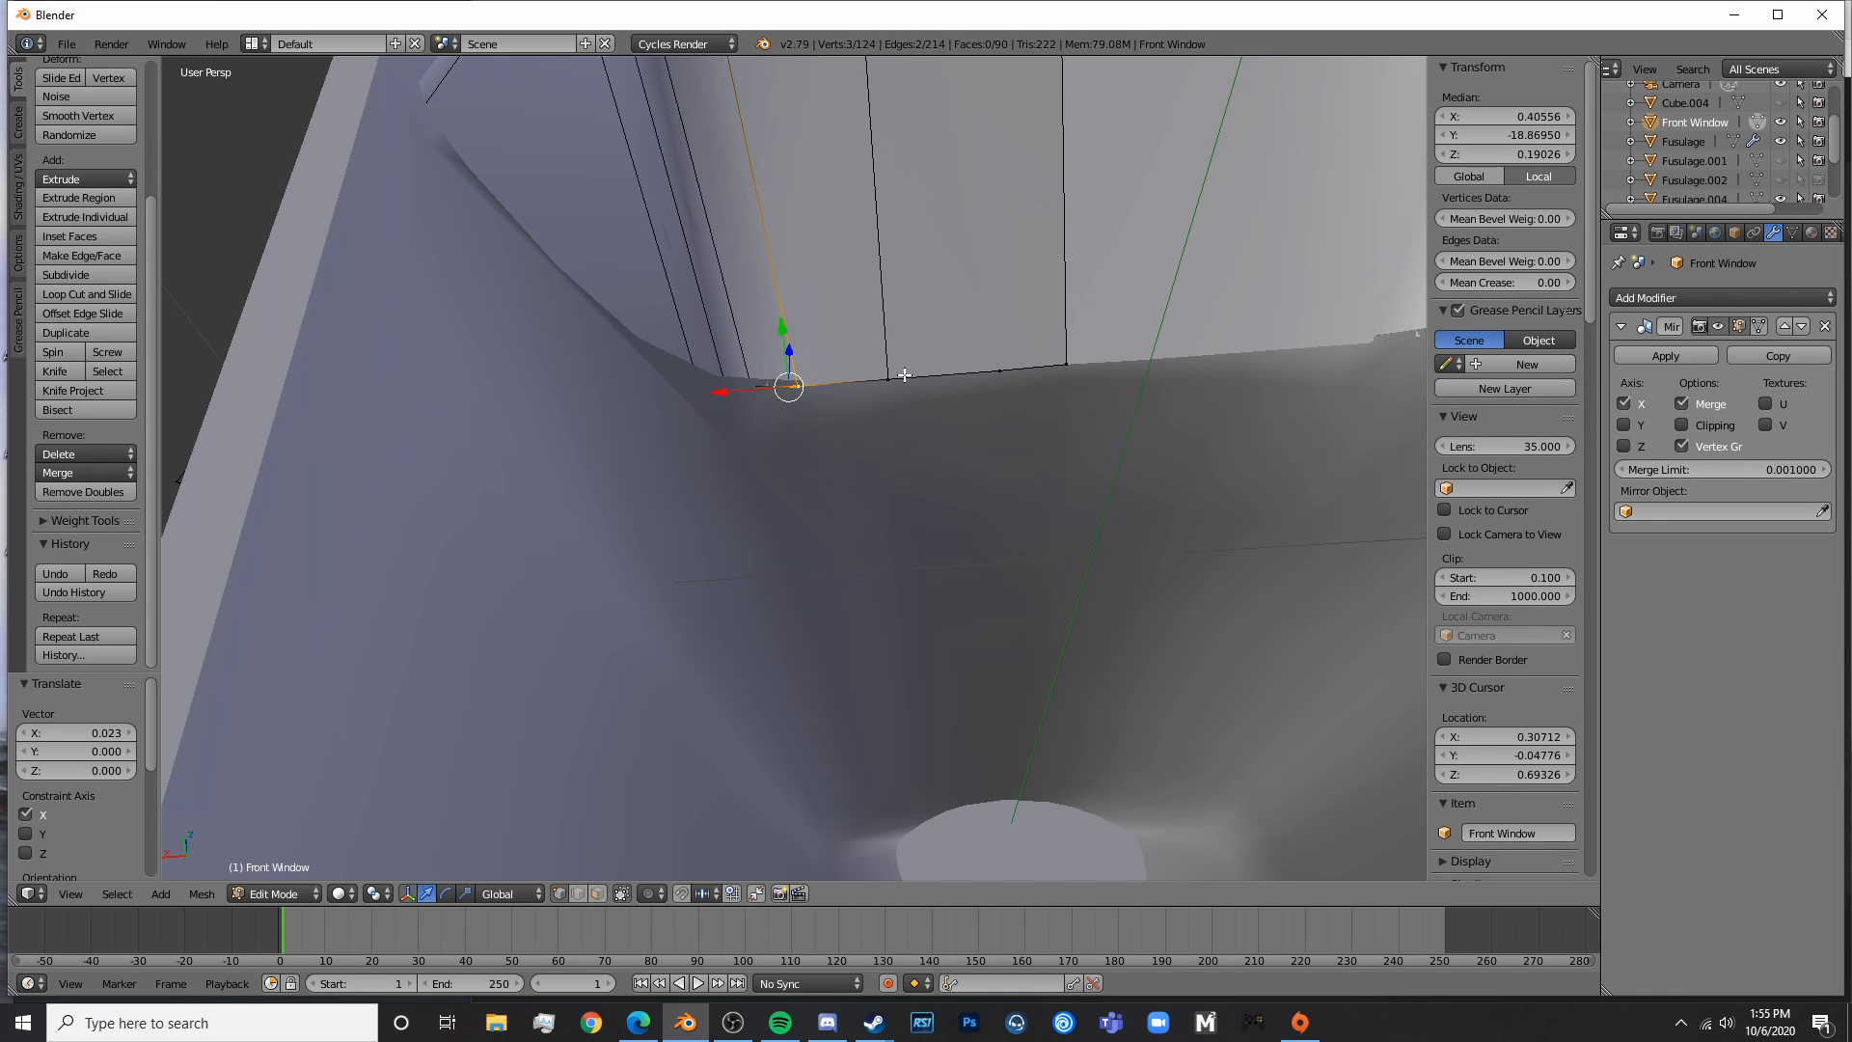
{"action": "key", "text": "z"}
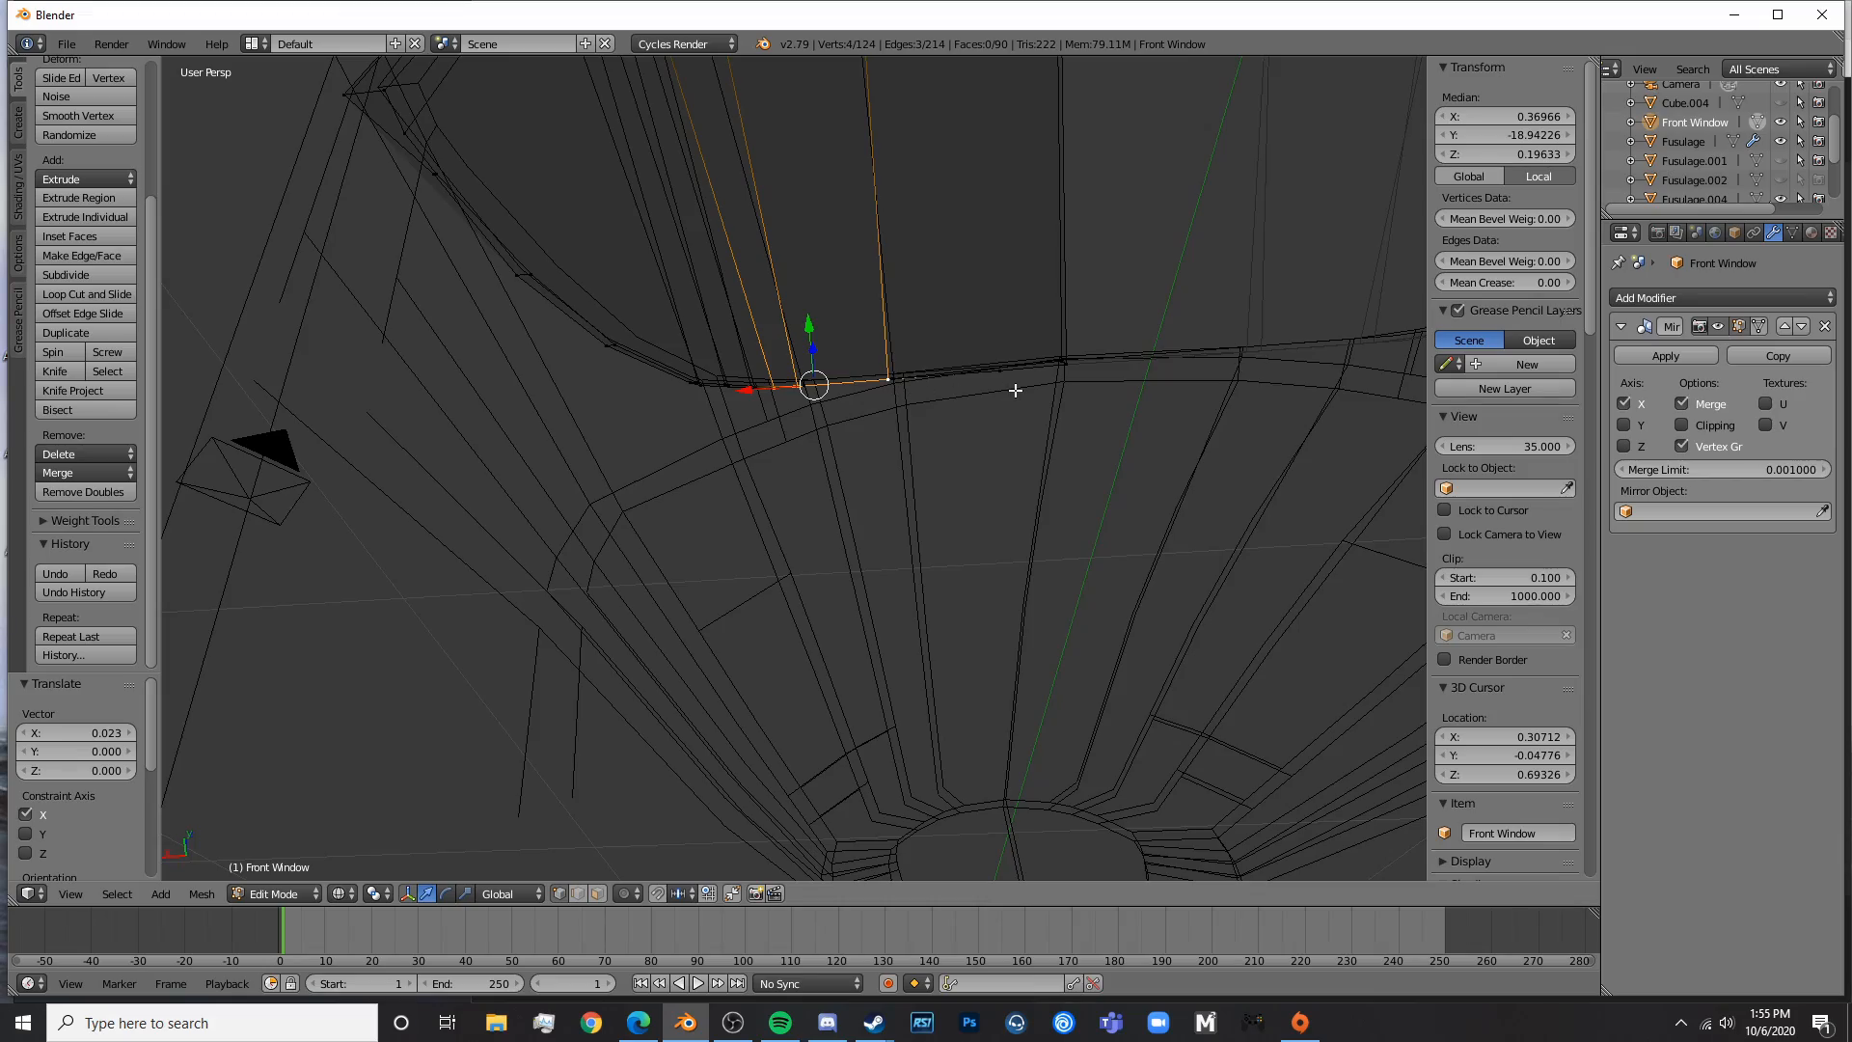
{"action": "mouse_move", "coordinate": [1032, 387]}
{"action": "middle_mouse_down"}
{"action": "mouse_move", "coordinate": [964, 537]}
{"action": "mouse_move", "coordinate": [1067, 570]}
{"action": "mouse_move", "coordinate": [981, 567]}
{"action": "mouse_move", "coordinate": [863, 494]}
{"action": "mouse_move", "coordinate": [930, 384]}
{"action": "mouse_move", "coordinate": [703, 361]}
{"action": "middle_mouse_up"}
{"action": "key", "text": "z"}
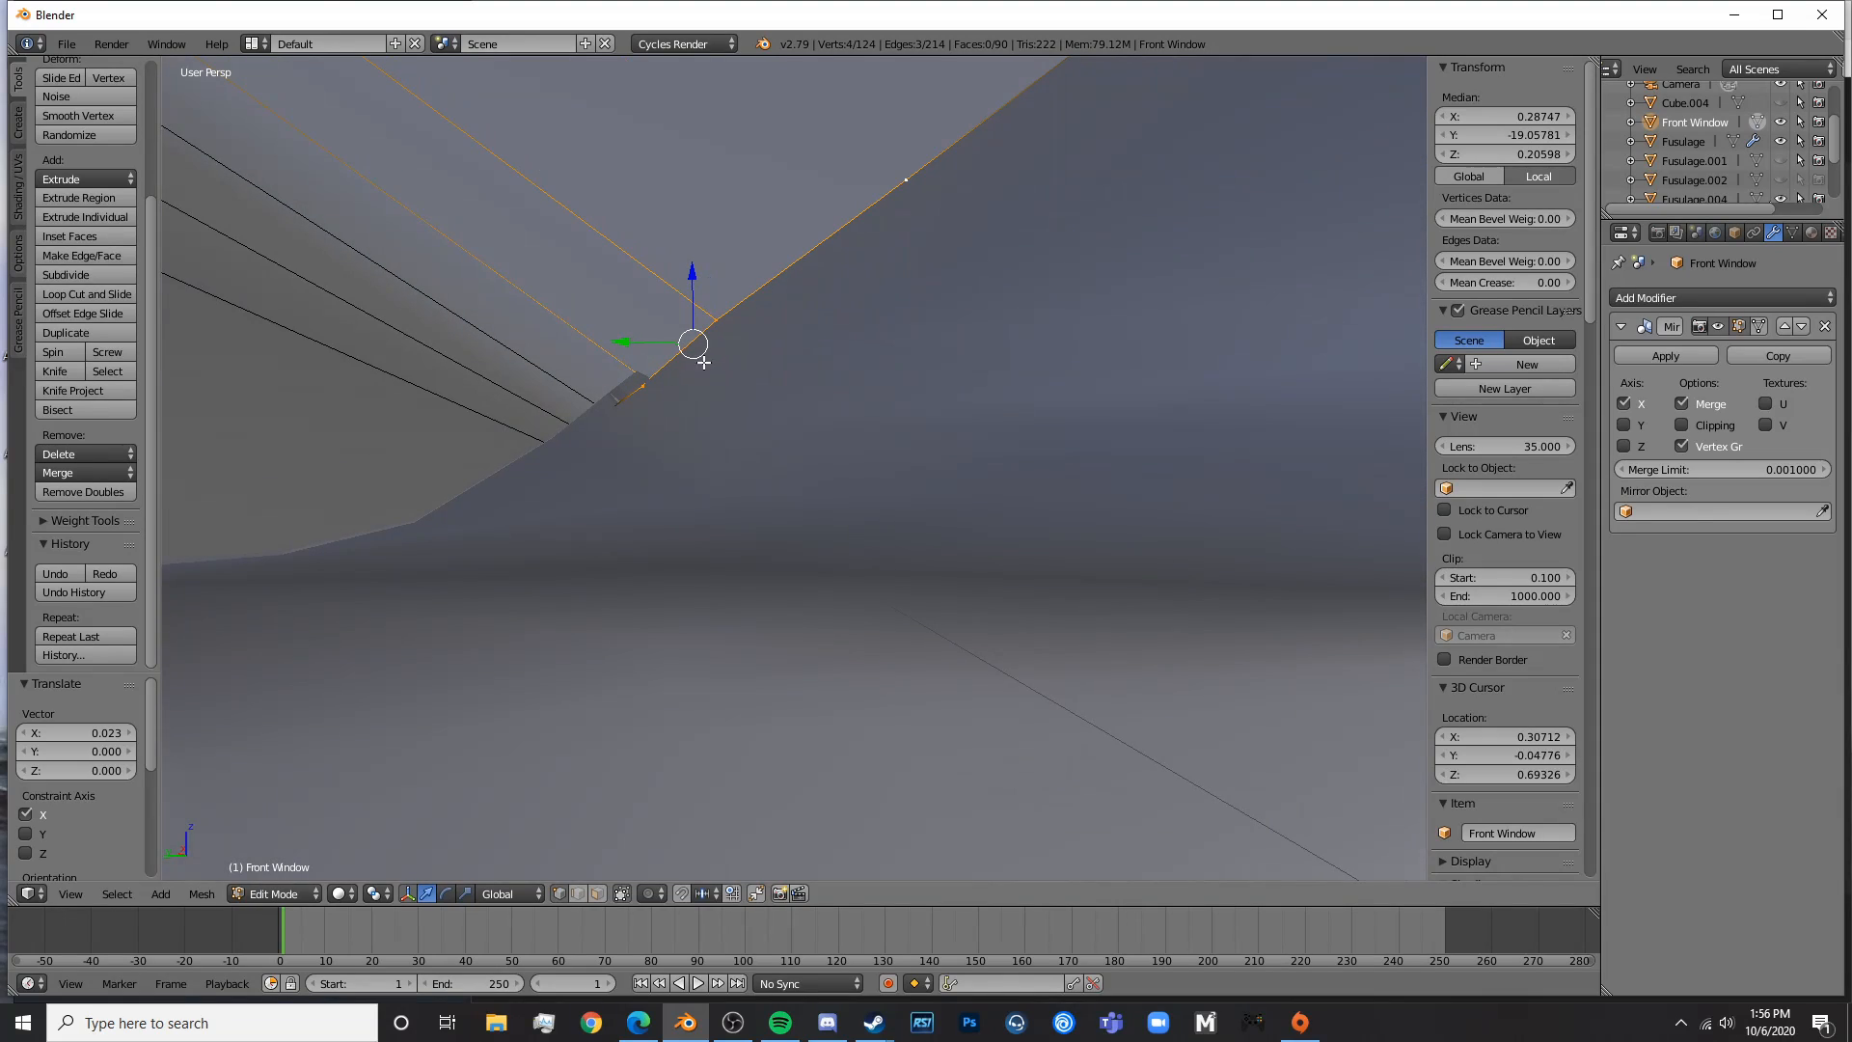
{"action": "left_click_drag", "start_coordinate": [634, 345], "coordinate": [726, 319]}
{"action": "key", "text": "z"}
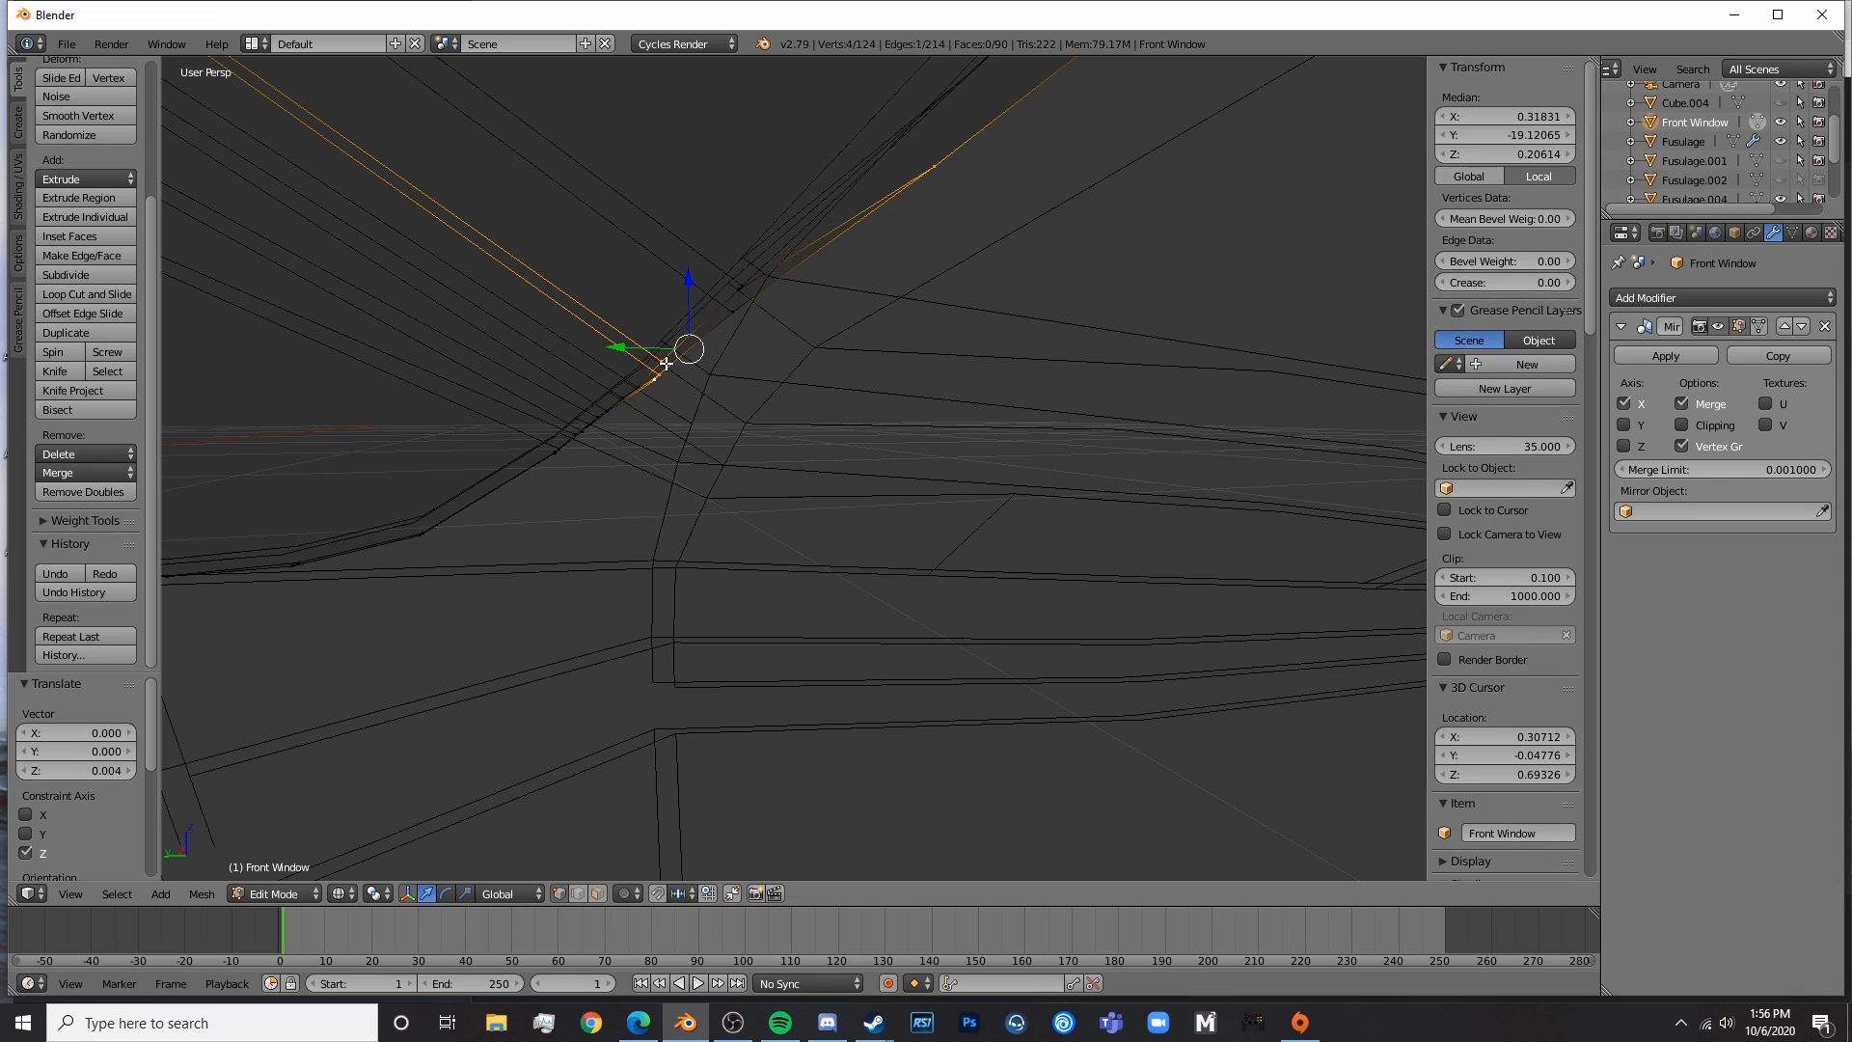
- Raise three individual vertices of the front pane's lower edge along Z, including the centre-line one, to follow the fuselage
{"action": "key", "text": "z"}
{"action": "scroll", "coordinate": [854, 365], "scroll_direction": "down", "scroll_amount": 2}
{"action": "right_click", "coordinate": [856, 350]}
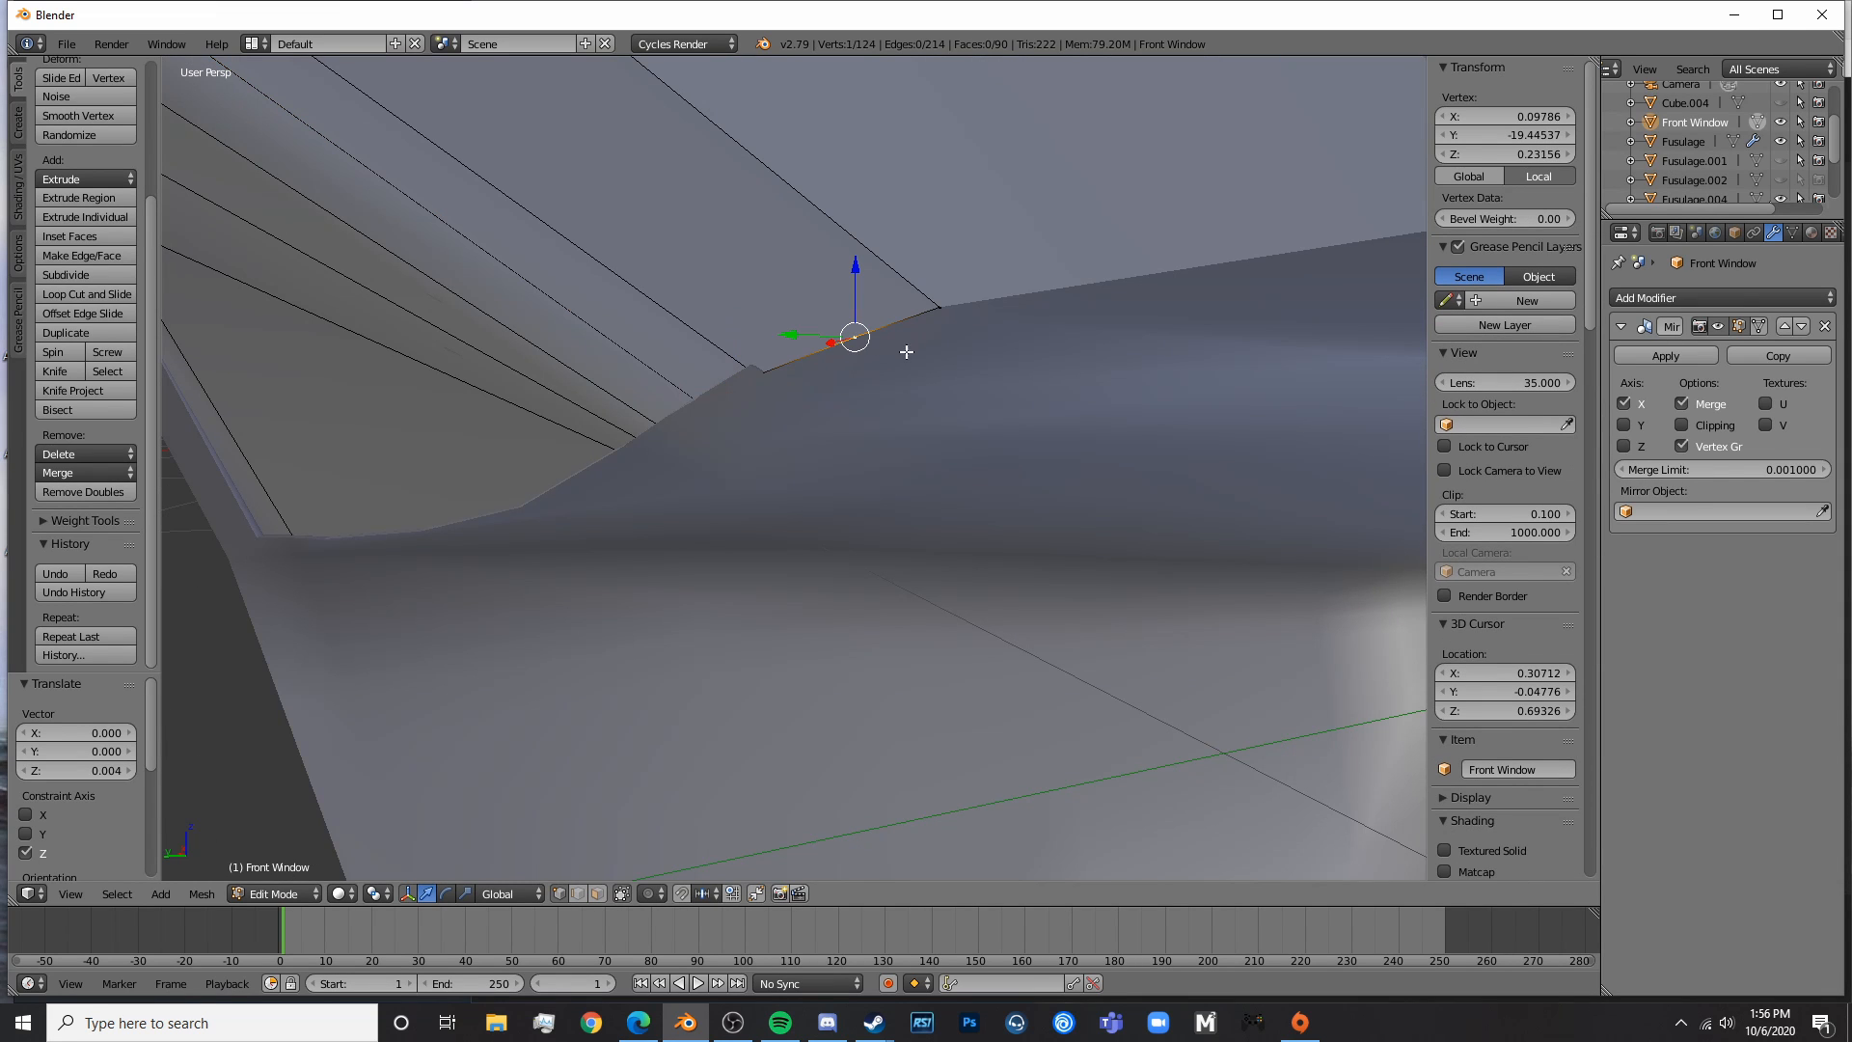
{"action": "left_click_drag", "start_coordinate": [855, 306], "coordinate": [872, 276]}
{"action": "key", "text": "z"}
{"action": "right_click", "coordinate": [754, 376]}
{"action": "key", "text": "z"}
{"action": "left_click_drag", "start_coordinate": [774, 311], "coordinate": [771, 309]}
{"action": "key", "text": "z"}
{"action": "right_click", "coordinate": [939, 294]}
{"action": "key", "text": "z"}
{"action": "left_click_drag", "start_coordinate": [941, 260], "coordinate": [998, 222]}
- Check the adjusted front window against the fuselage in Object Mode with rendered shading
{"action": "key", "text": "Tab"}
{"action": "key", "text": "a"}
{"action": "mouse_move", "coordinate": [993, 257]}
{"action": "middle_mouse_down"}
{"action": "mouse_move", "coordinate": [991, 384]}
{"action": "mouse_move", "coordinate": [1150, 432]}
{"action": "middle_mouse_up"}
{"action": "key", "text": "shift+z"}
{"action": "key", "text": "shift+z"}
{"action": "key", "text": "Tab"}
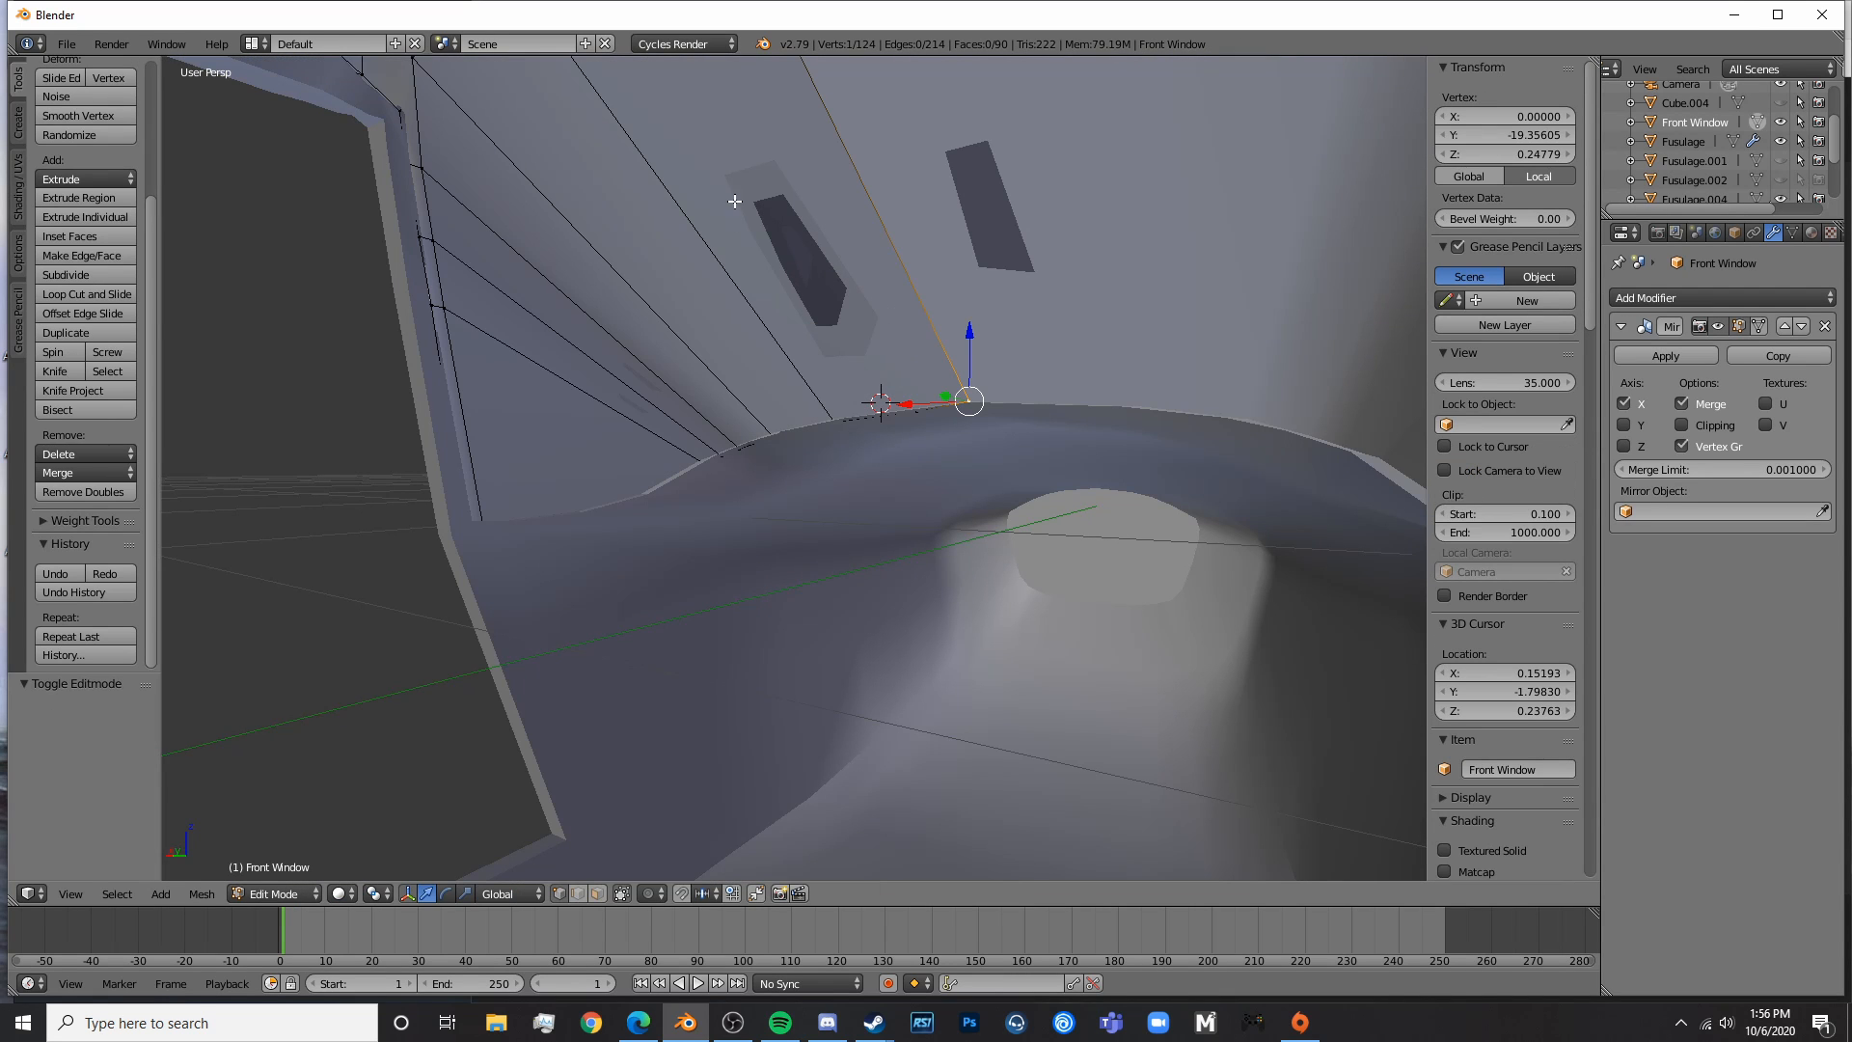
{"action": "key", "text": "ctrl+r"}
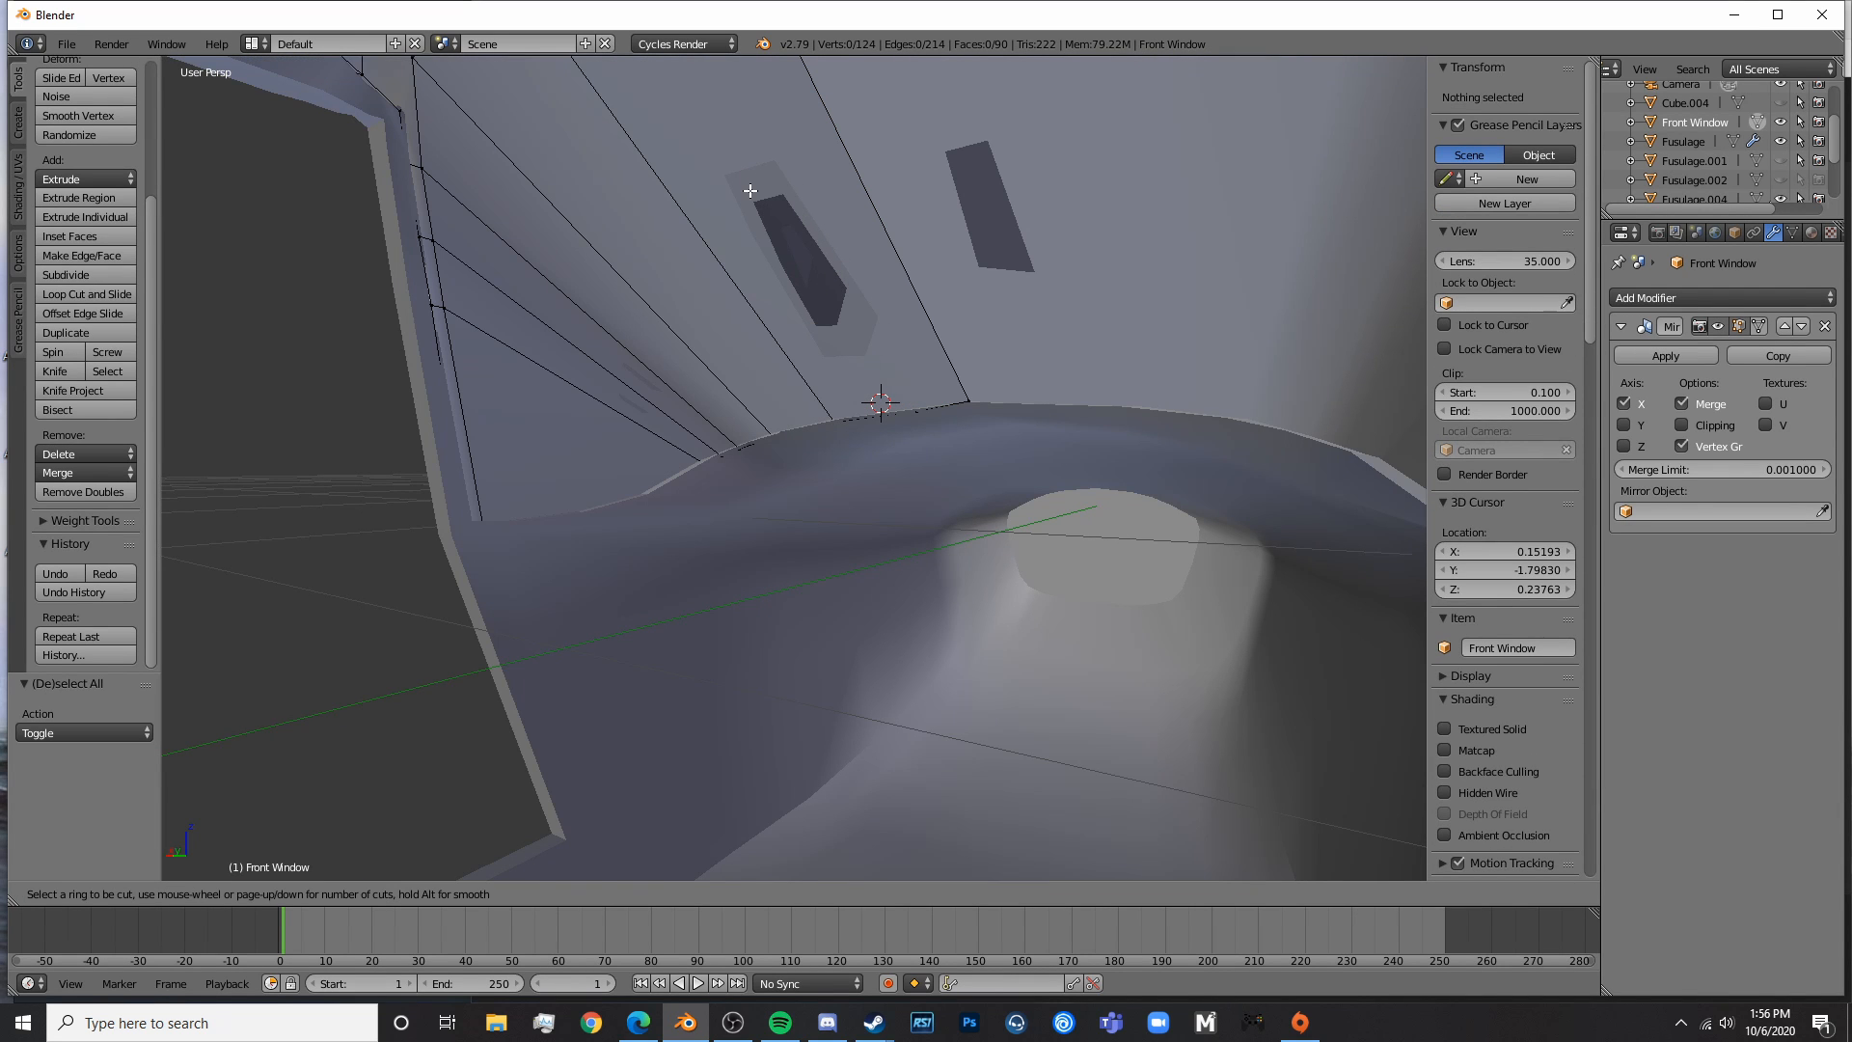
{"action": "key", "text": "Escape"}
{"action": "scroll", "coordinate": [750, 191], "scroll_direction": "down", "scroll_amount": 5}
{"action": "middle_click_drag", "start_coordinate": [750, 191], "coordinate": [995, 298]}
{"action": "key", "text": "ctrl+r"}
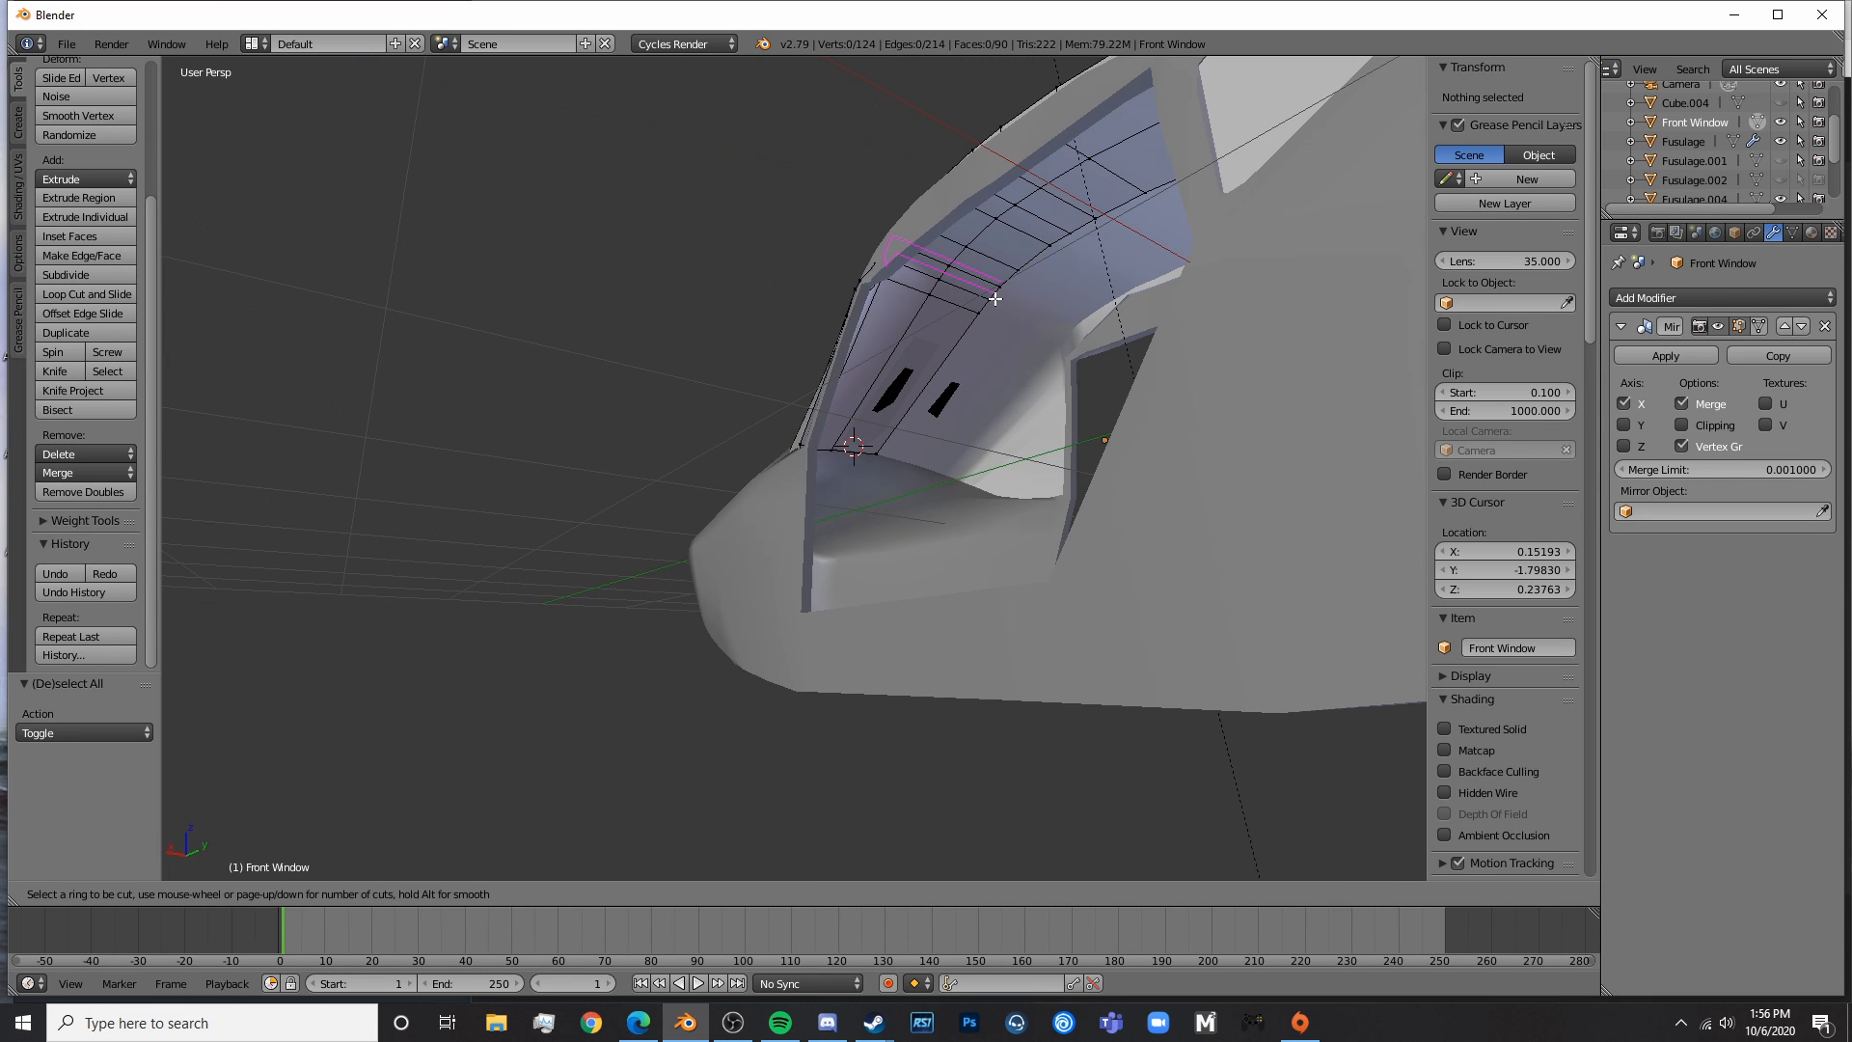
{"action": "key", "text": "Escape"}
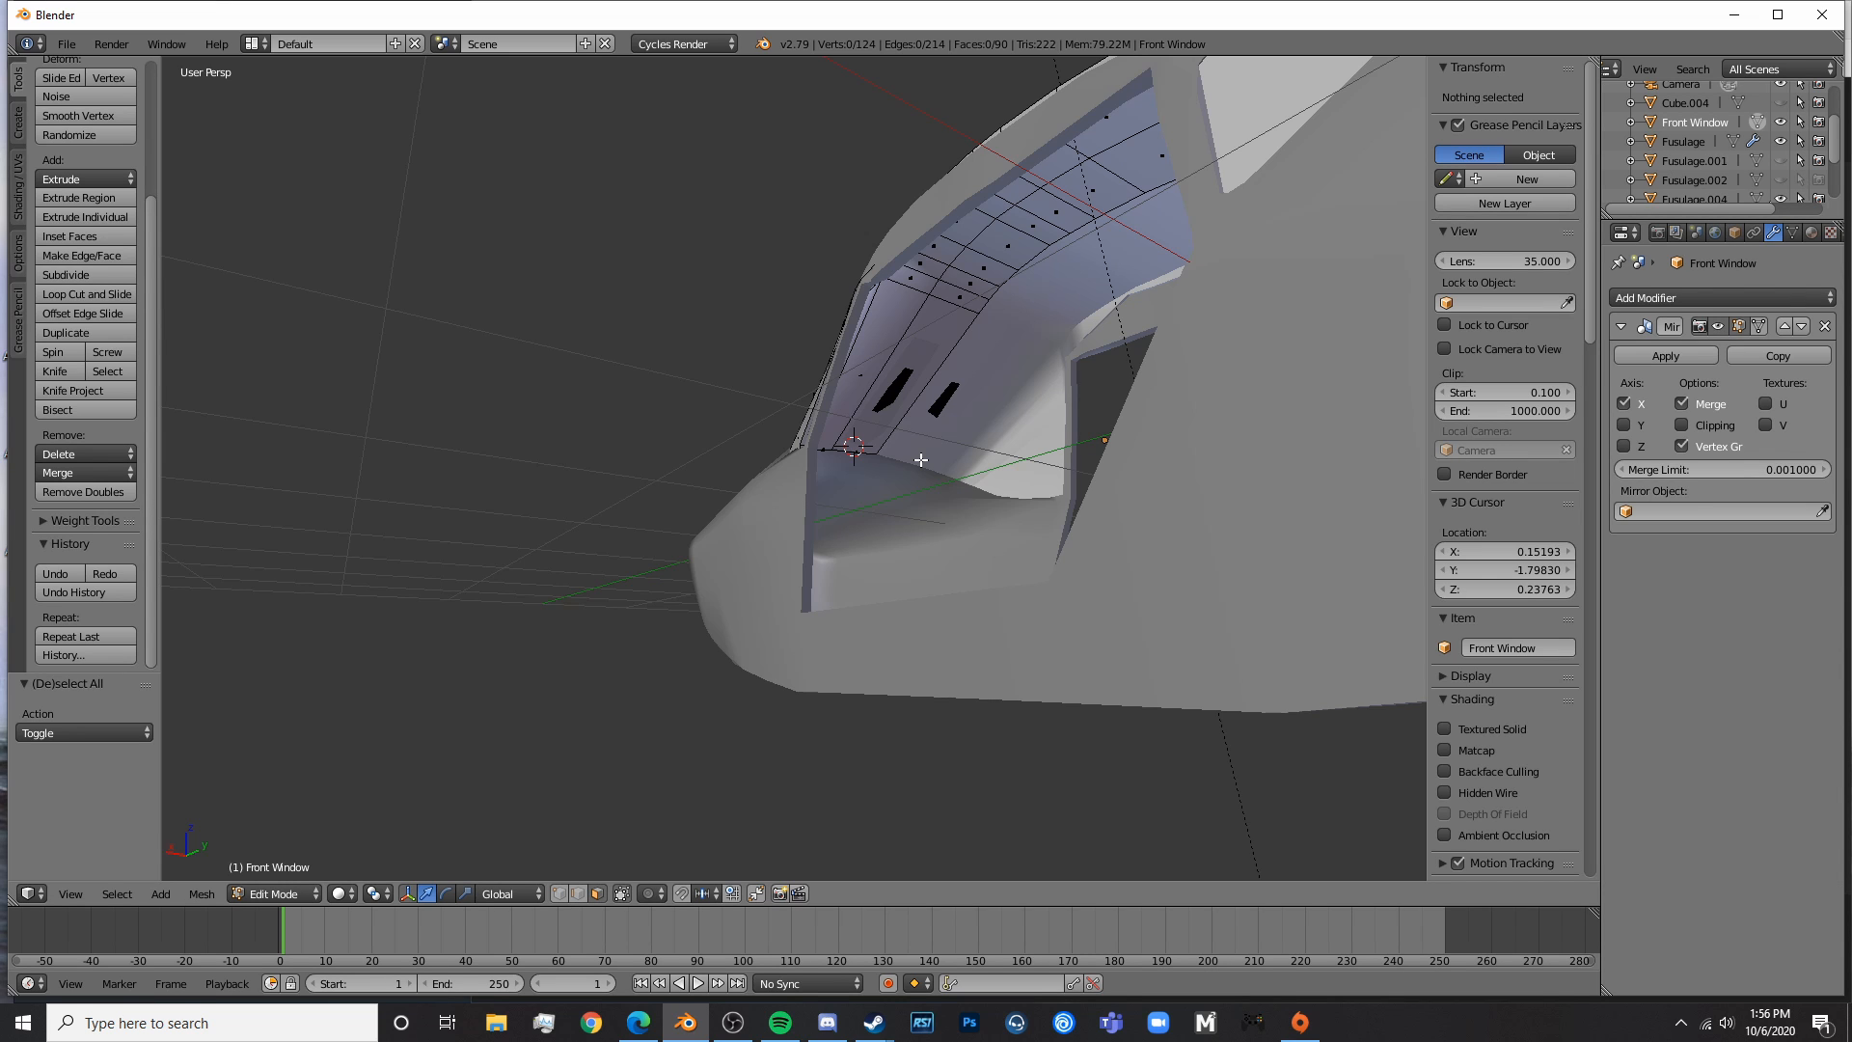
- Select the stray dark face inside the front pane and delete it with the Faces option, keeping its vertices
{"action": "scroll", "coordinate": [920, 460], "scroll_direction": "up", "scroll_amount": 6}
{"action": "middle_click_drag", "start_coordinate": [1143, 420], "coordinate": [859, 500]}
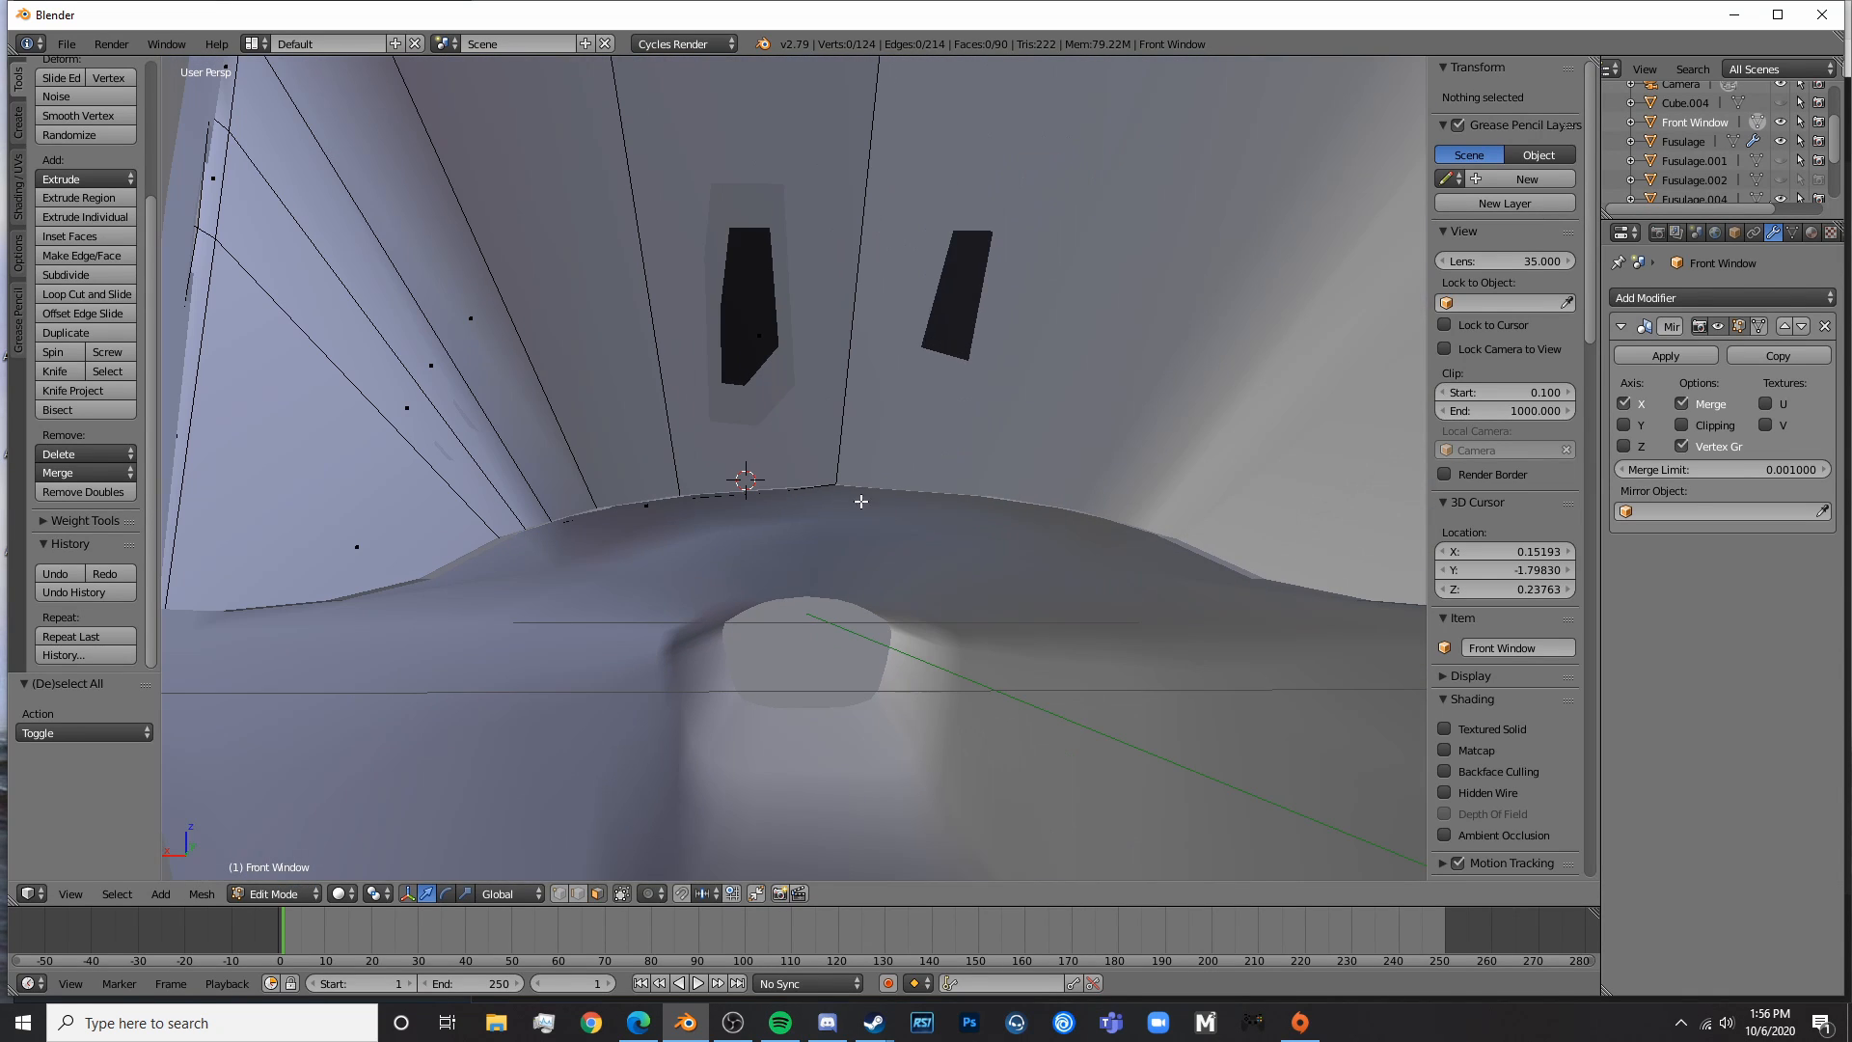
{"action": "right_click_drag", "start_coordinate": [742, 355], "coordinate": [747, 342]}
{"action": "left_click", "coordinate": [746, 343]}
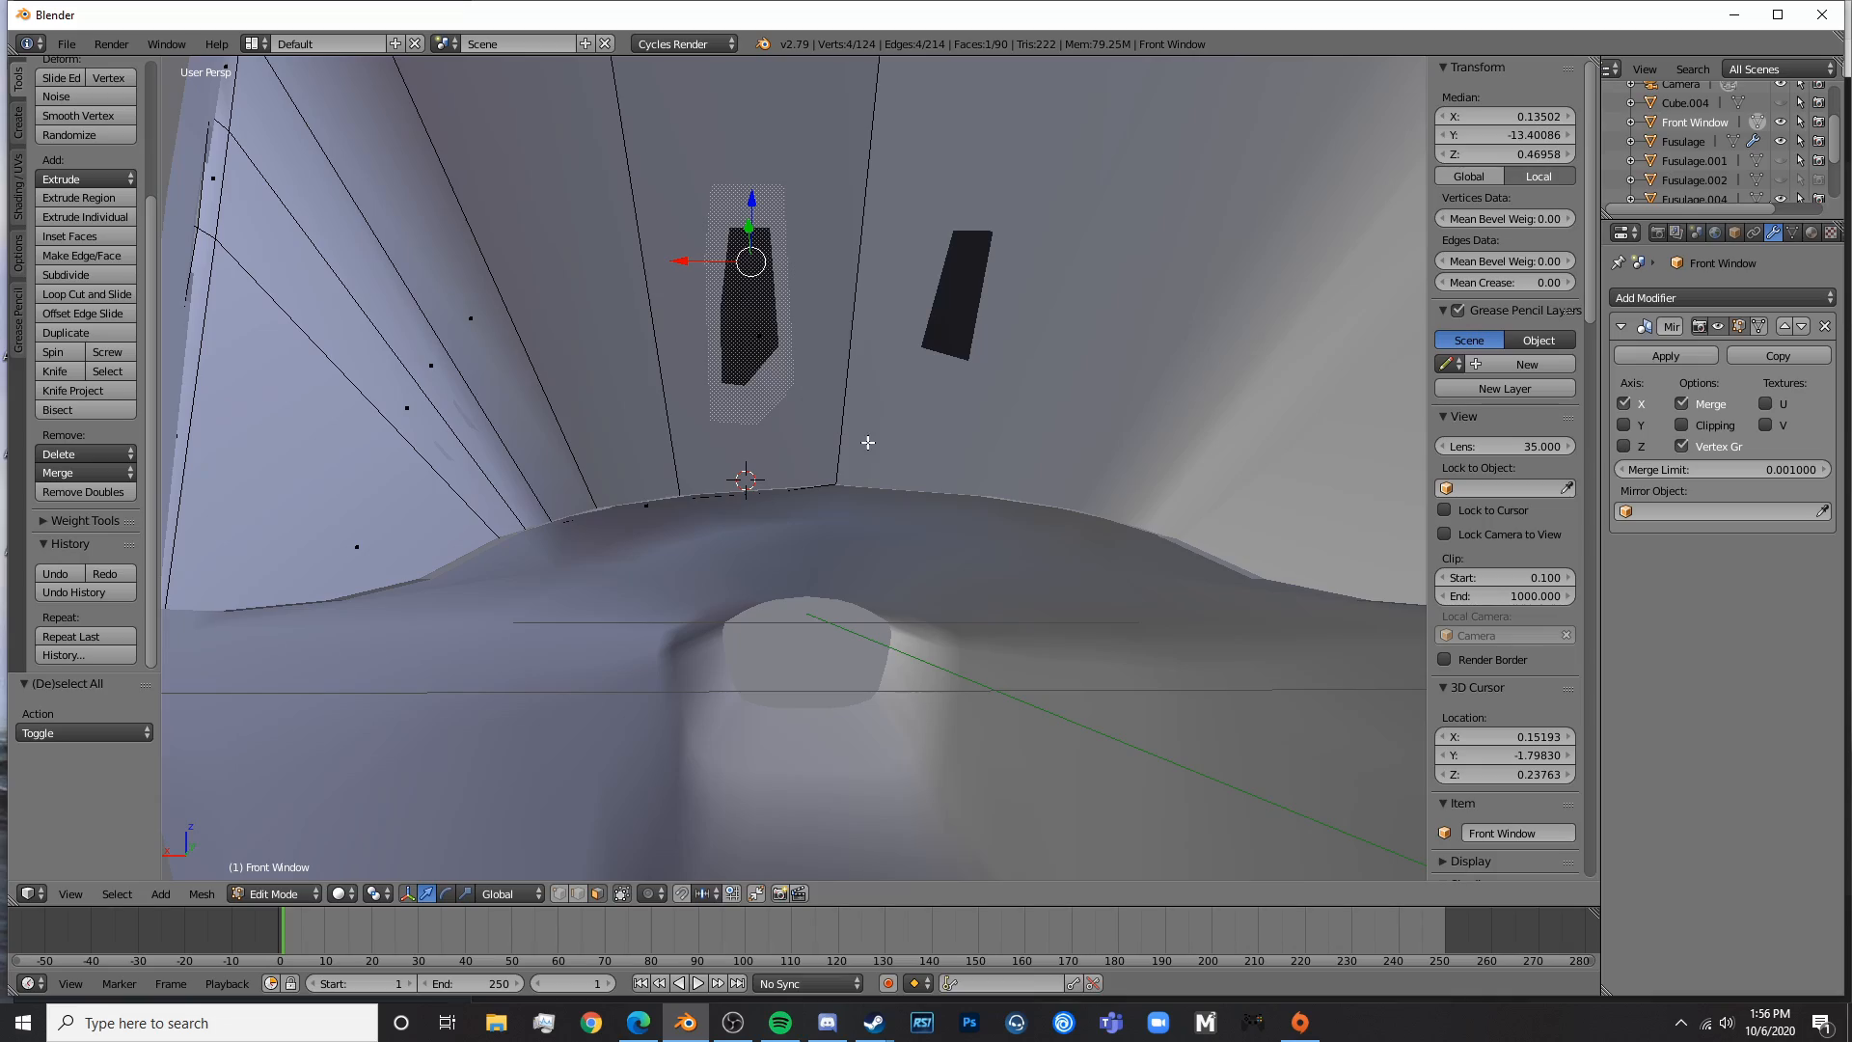
{"action": "key", "text": "shift+z"}
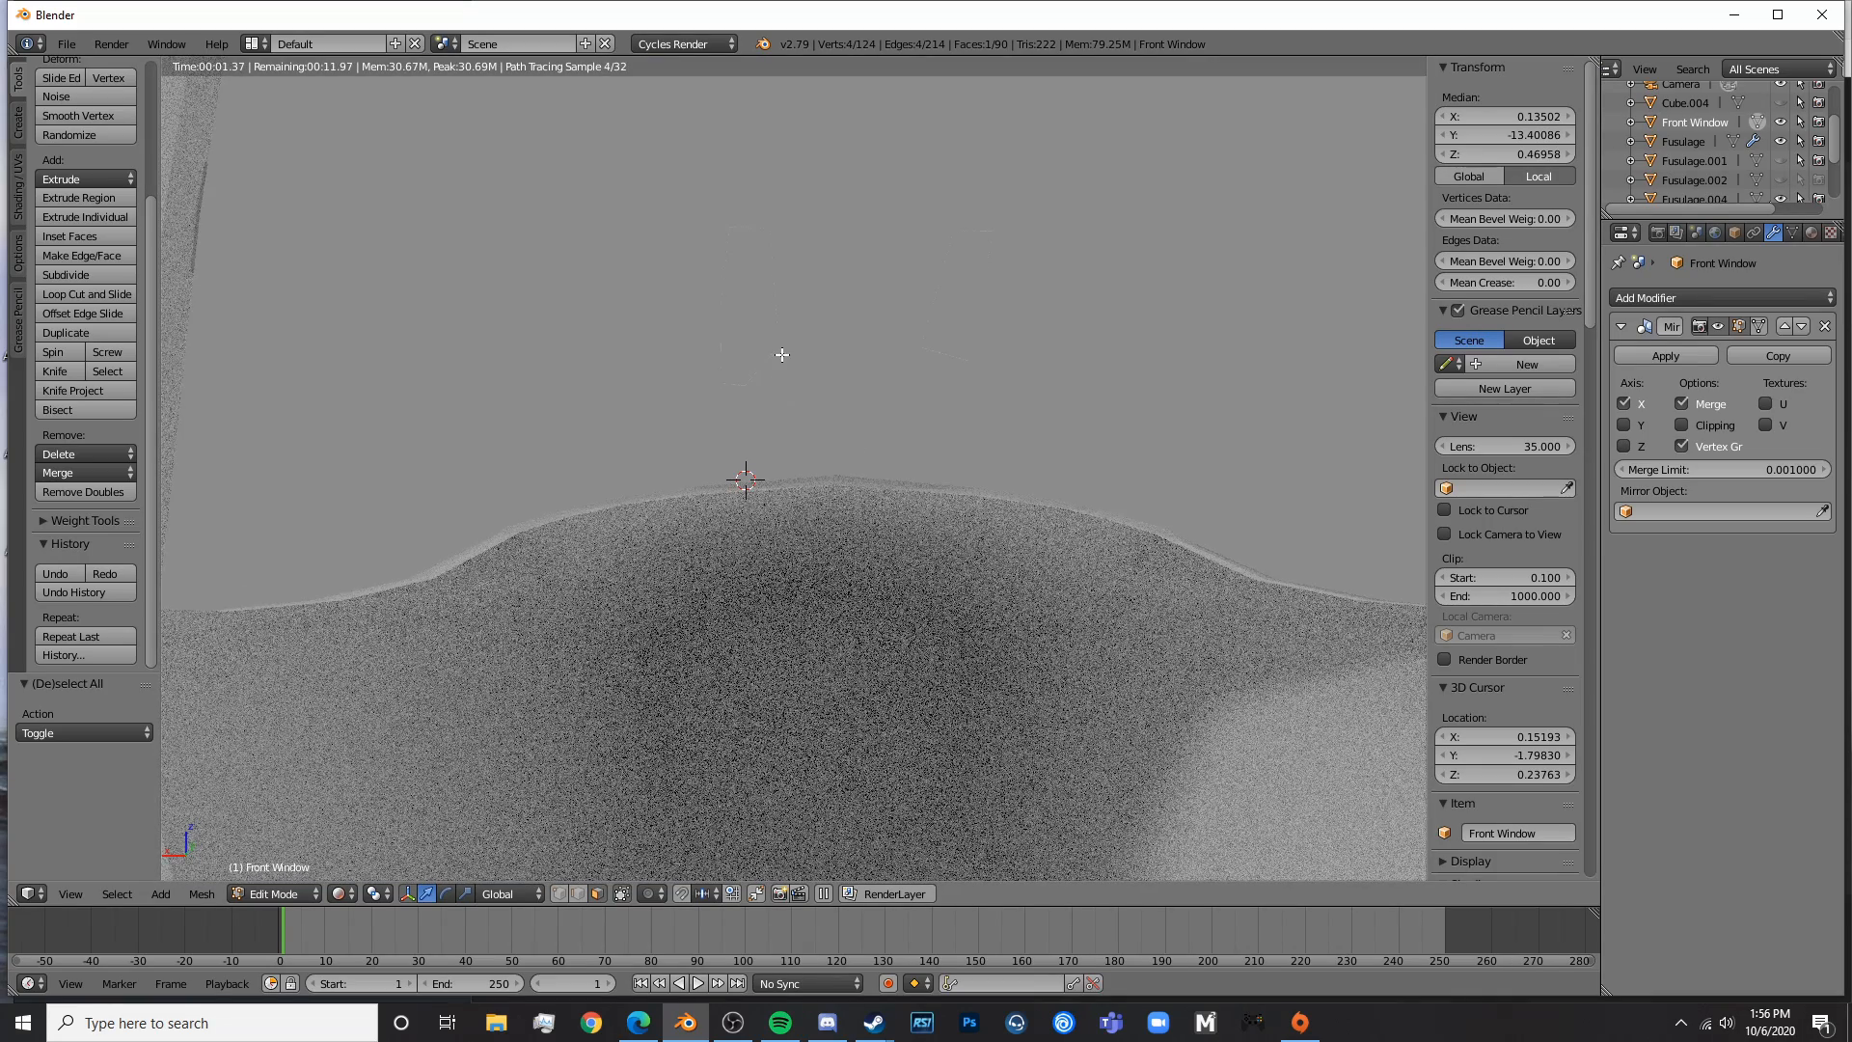
{"action": "key", "text": "shift+z"}
{"action": "key", "text": "x"}
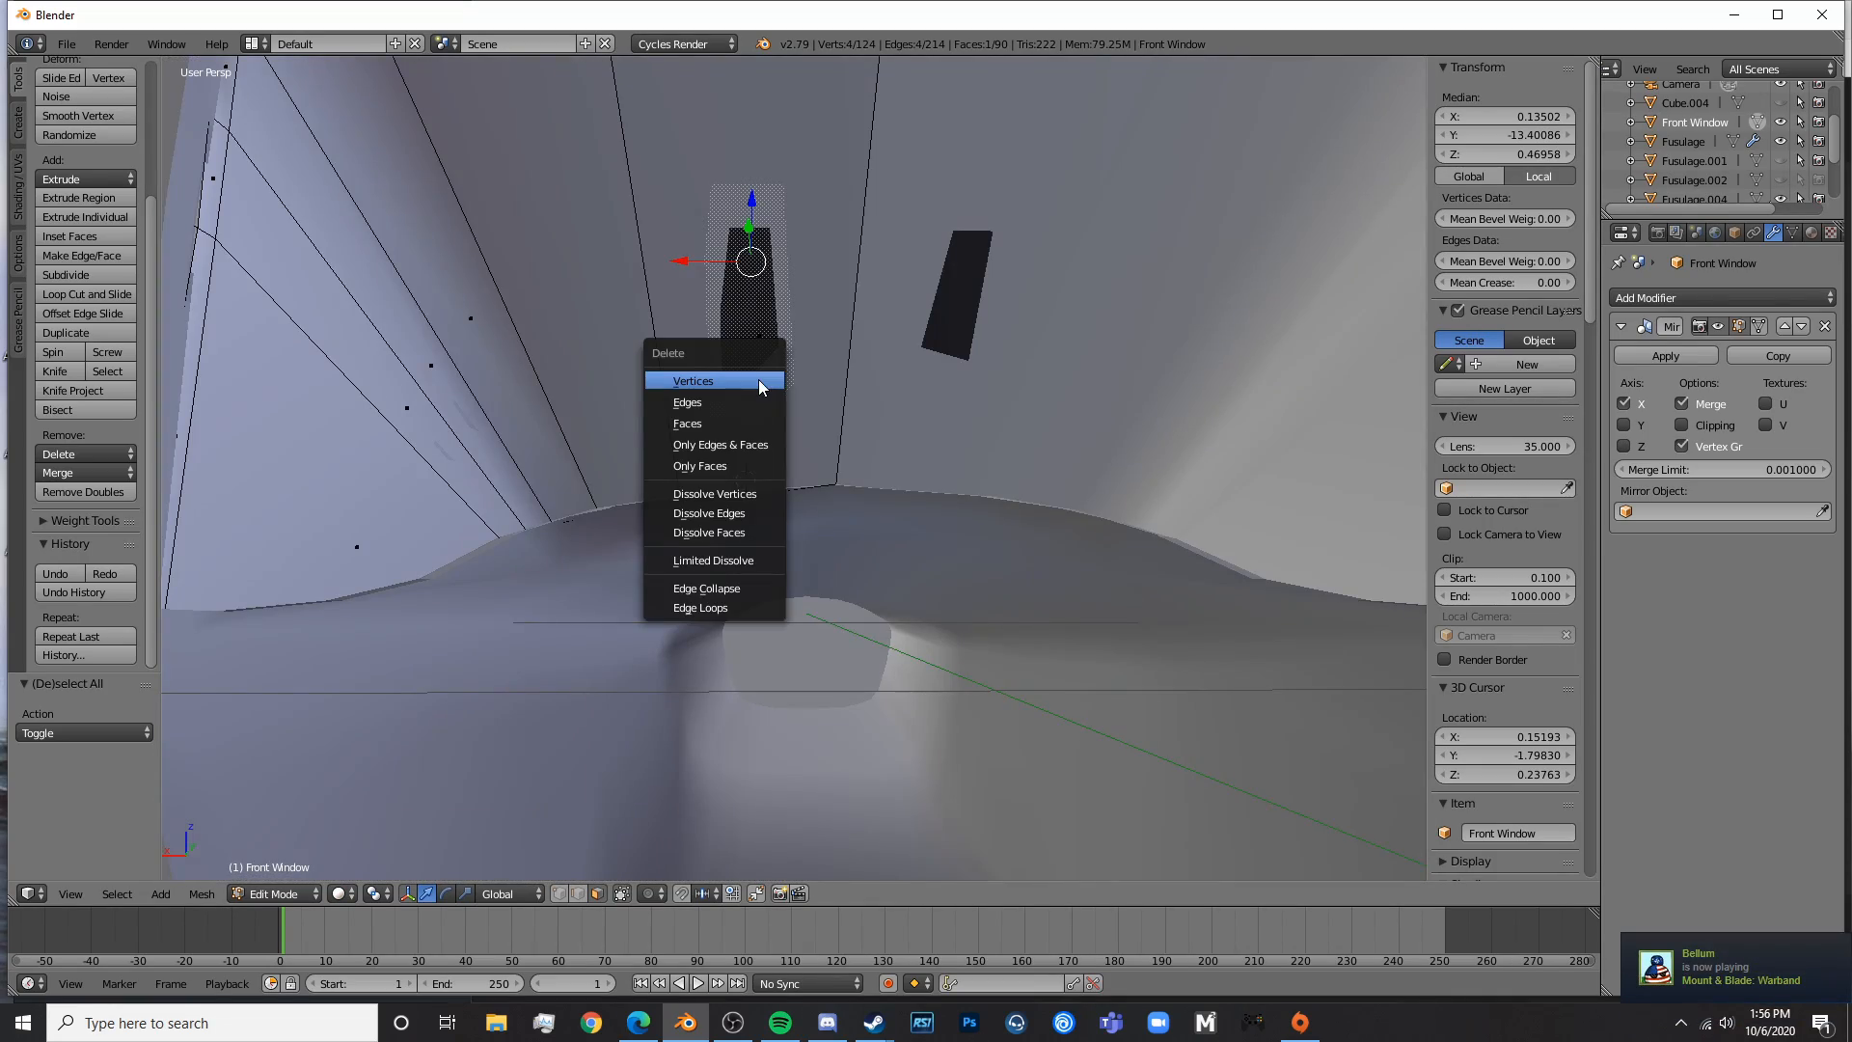
{"action": "left_click", "coordinate": [761, 420]}
- Move the centre-line vertex of the front pane's lower edge -0.009 along Y and 0.016 along Z
{"action": "mouse_move", "coordinate": [762, 421]}
{"action": "middle_mouse_down"}
{"action": "mouse_move", "coordinate": [814, 401]}
{"action": "mouse_move", "coordinate": [1175, 497]}
{"action": "mouse_move", "coordinate": [1335, 442]}
{"action": "mouse_move", "coordinate": [1290, 409]}
{"action": "mouse_move", "coordinate": [814, 488]}
{"action": "mouse_move", "coordinate": [856, 579]}
{"action": "mouse_move", "coordinate": [765, 554]}
{"action": "mouse_move", "coordinate": [830, 553]}
{"action": "mouse_move", "coordinate": [881, 619]}
{"action": "middle_mouse_up"}
{"action": "key", "text": "z"}
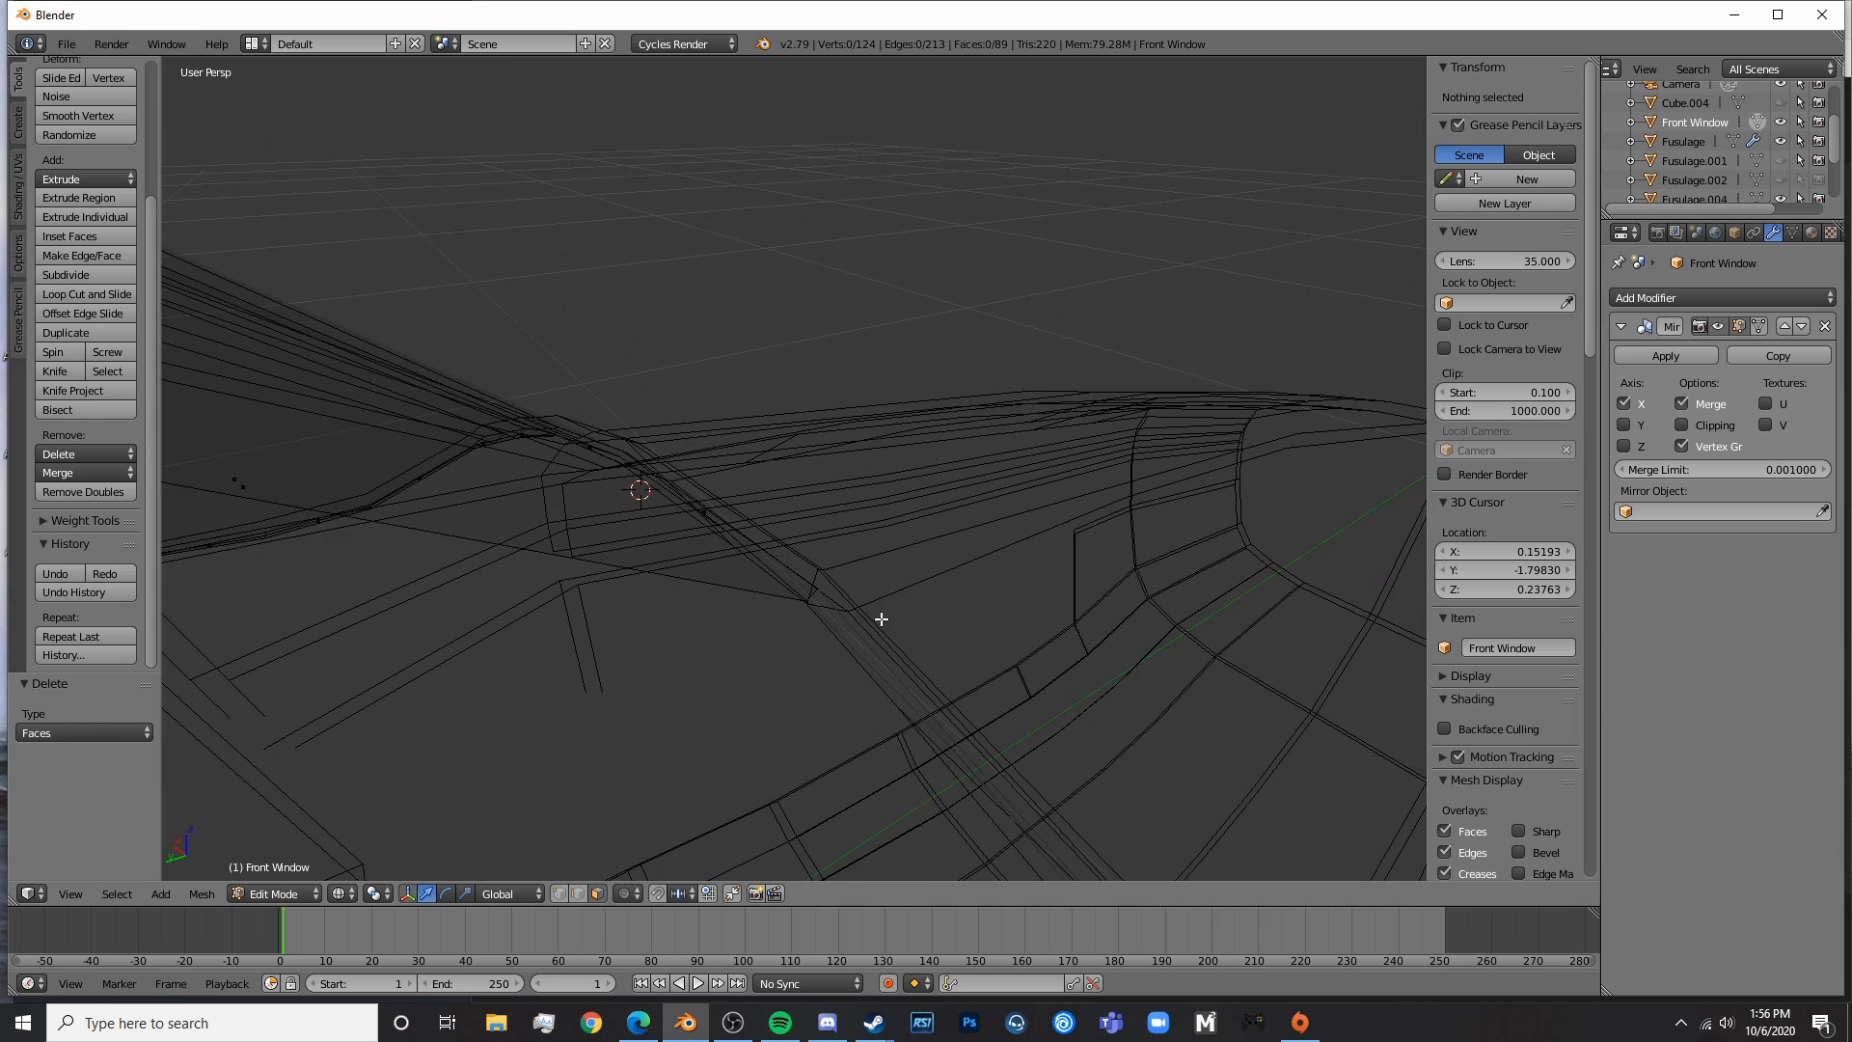
{"action": "right_click", "coordinate": [816, 587]}
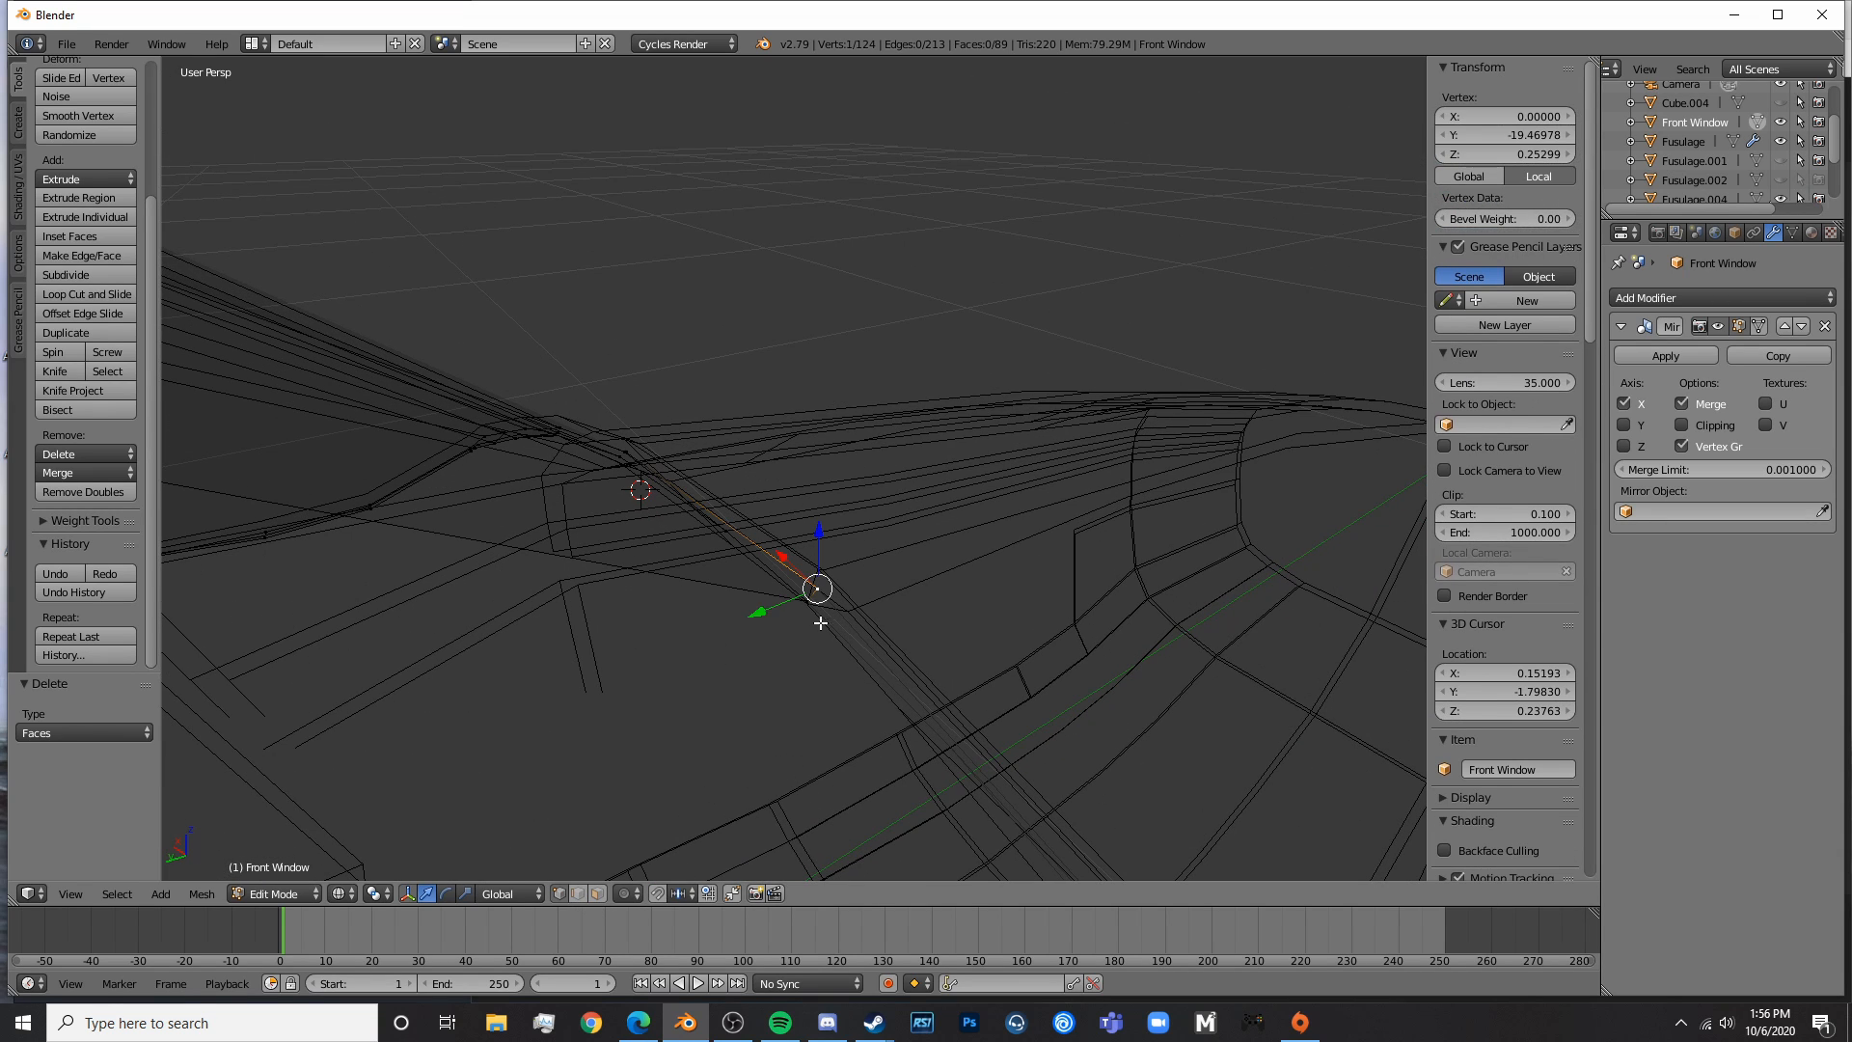
{"action": "key", "text": "z"}
{"action": "left_click_drag", "start_coordinate": [776, 610], "coordinate": [789, 608]}
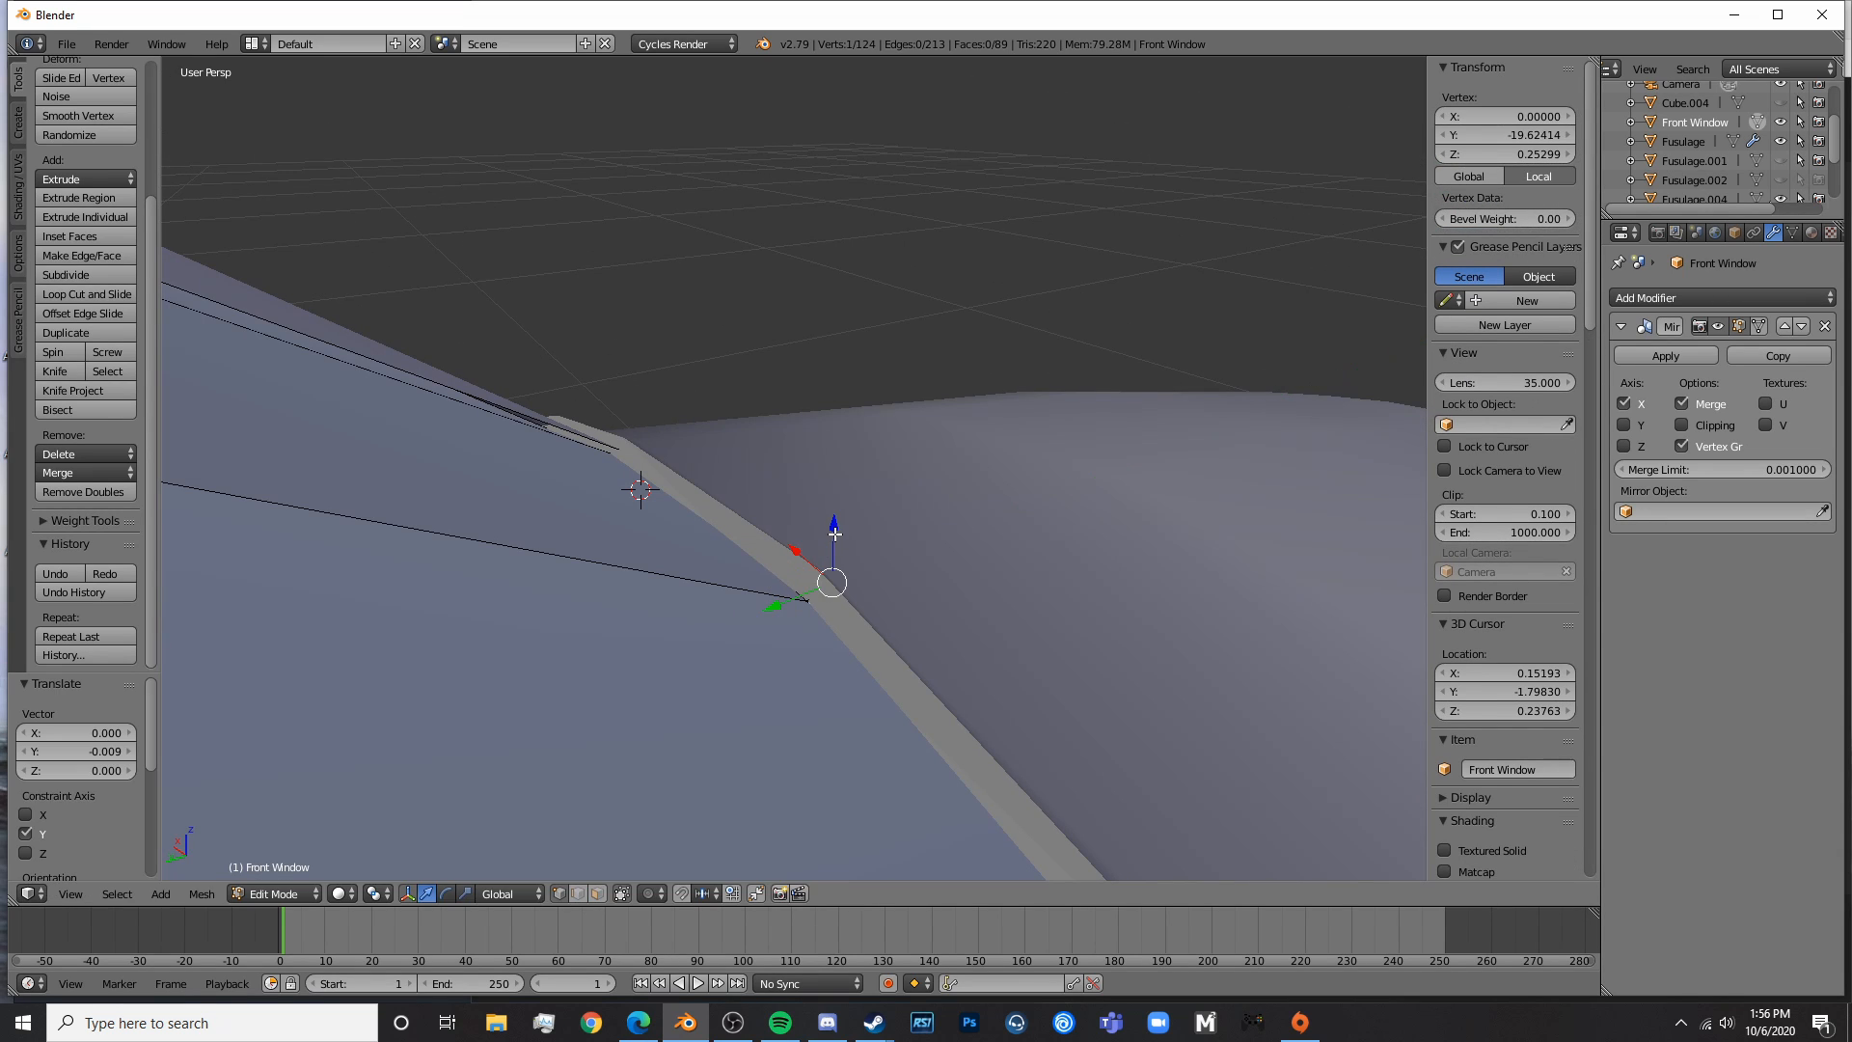
{"action": "left_click_drag", "start_coordinate": [833, 531], "coordinate": [856, 509]}
- Fill the missing front pane face between its short lower edge and the matching upper edge
{"action": "left_click", "coordinate": [578, 895]}
{"action": "right_click", "coordinate": [760, 508]}
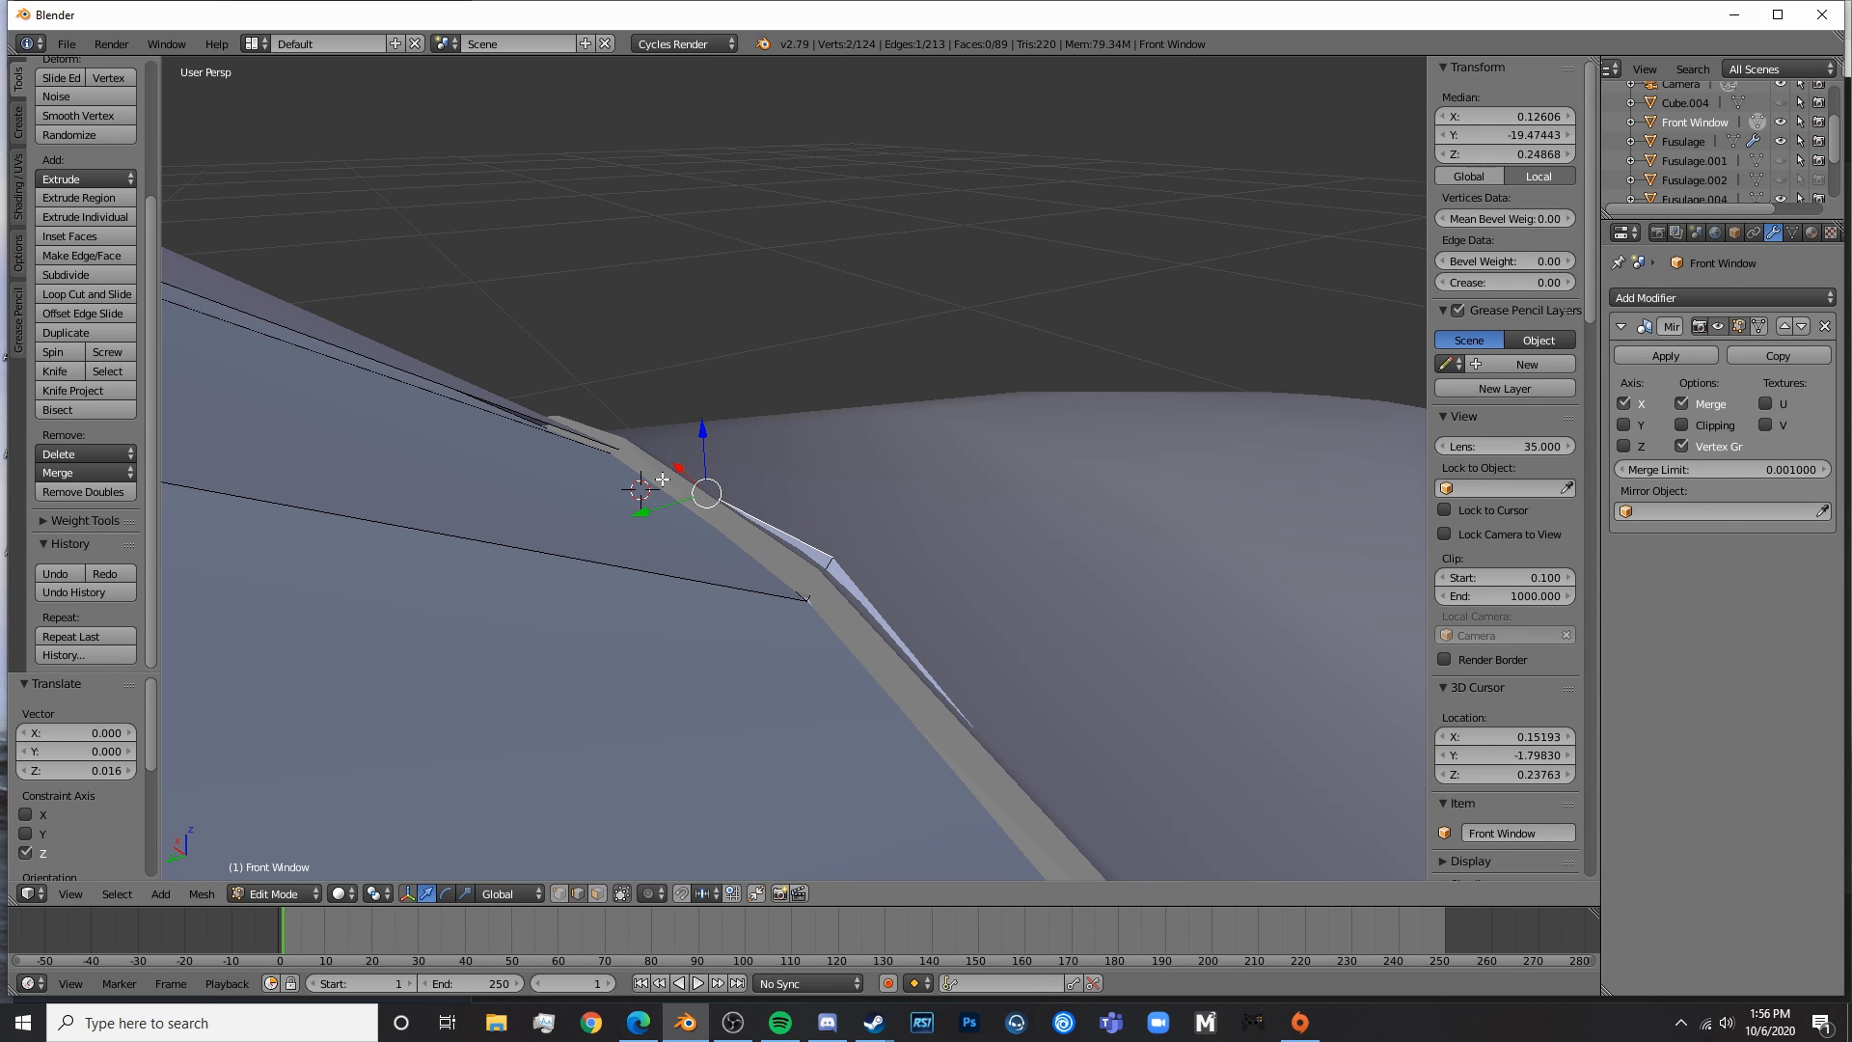
{"action": "middle_click_drag", "start_coordinate": [760, 487], "coordinate": [639, 323]}
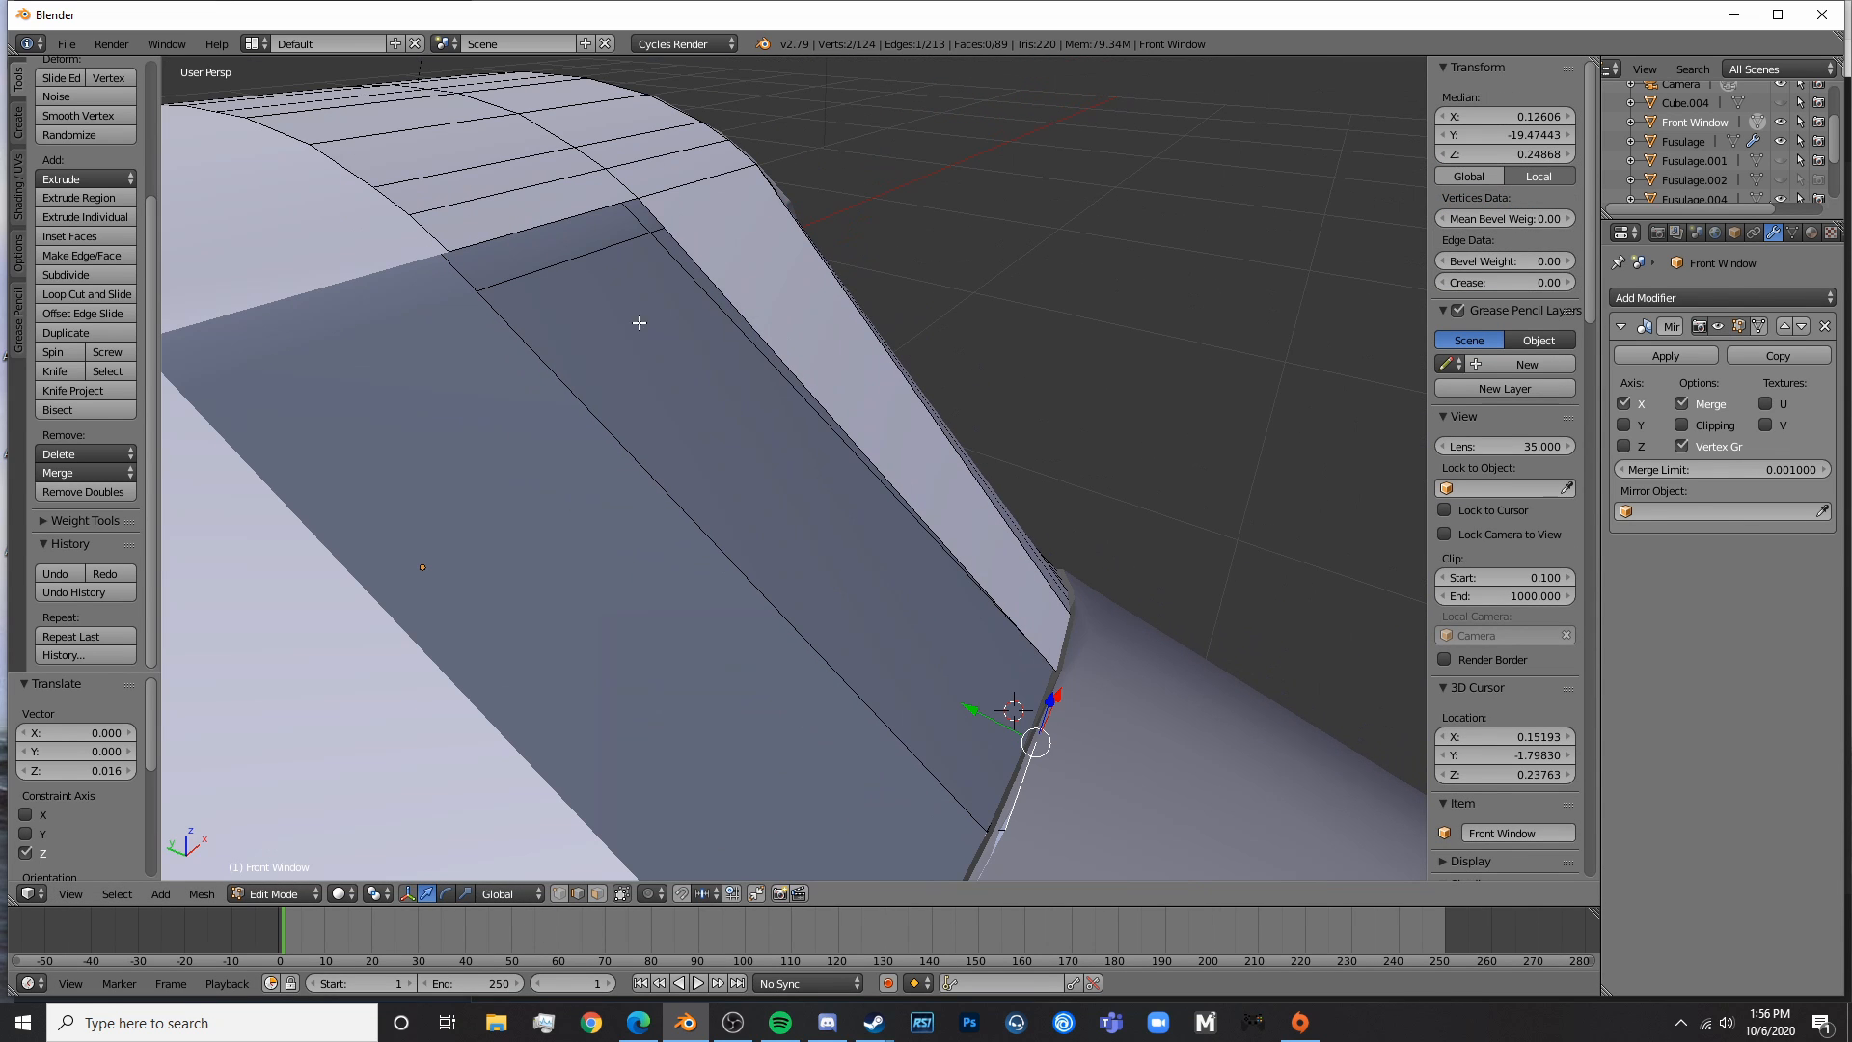
{"action": "right_click", "coordinate": [530, 219], "text": "shift"}
{"action": "key", "text": "f"}
{"action": "key", "text": "a"}
- Lower the front window's centre-line bottom vertex slightly along Z so it sits closer to the fuselage surface
{"action": "key", "text": "Tab"}
{"action": "middle_click_drag", "start_coordinate": [1017, 508], "coordinate": [1062, 424]}
{"action": "key", "text": "Tab"}
{"action": "middle_click_drag", "start_coordinate": [1062, 553], "coordinate": [992, 479], "text": "shift"}
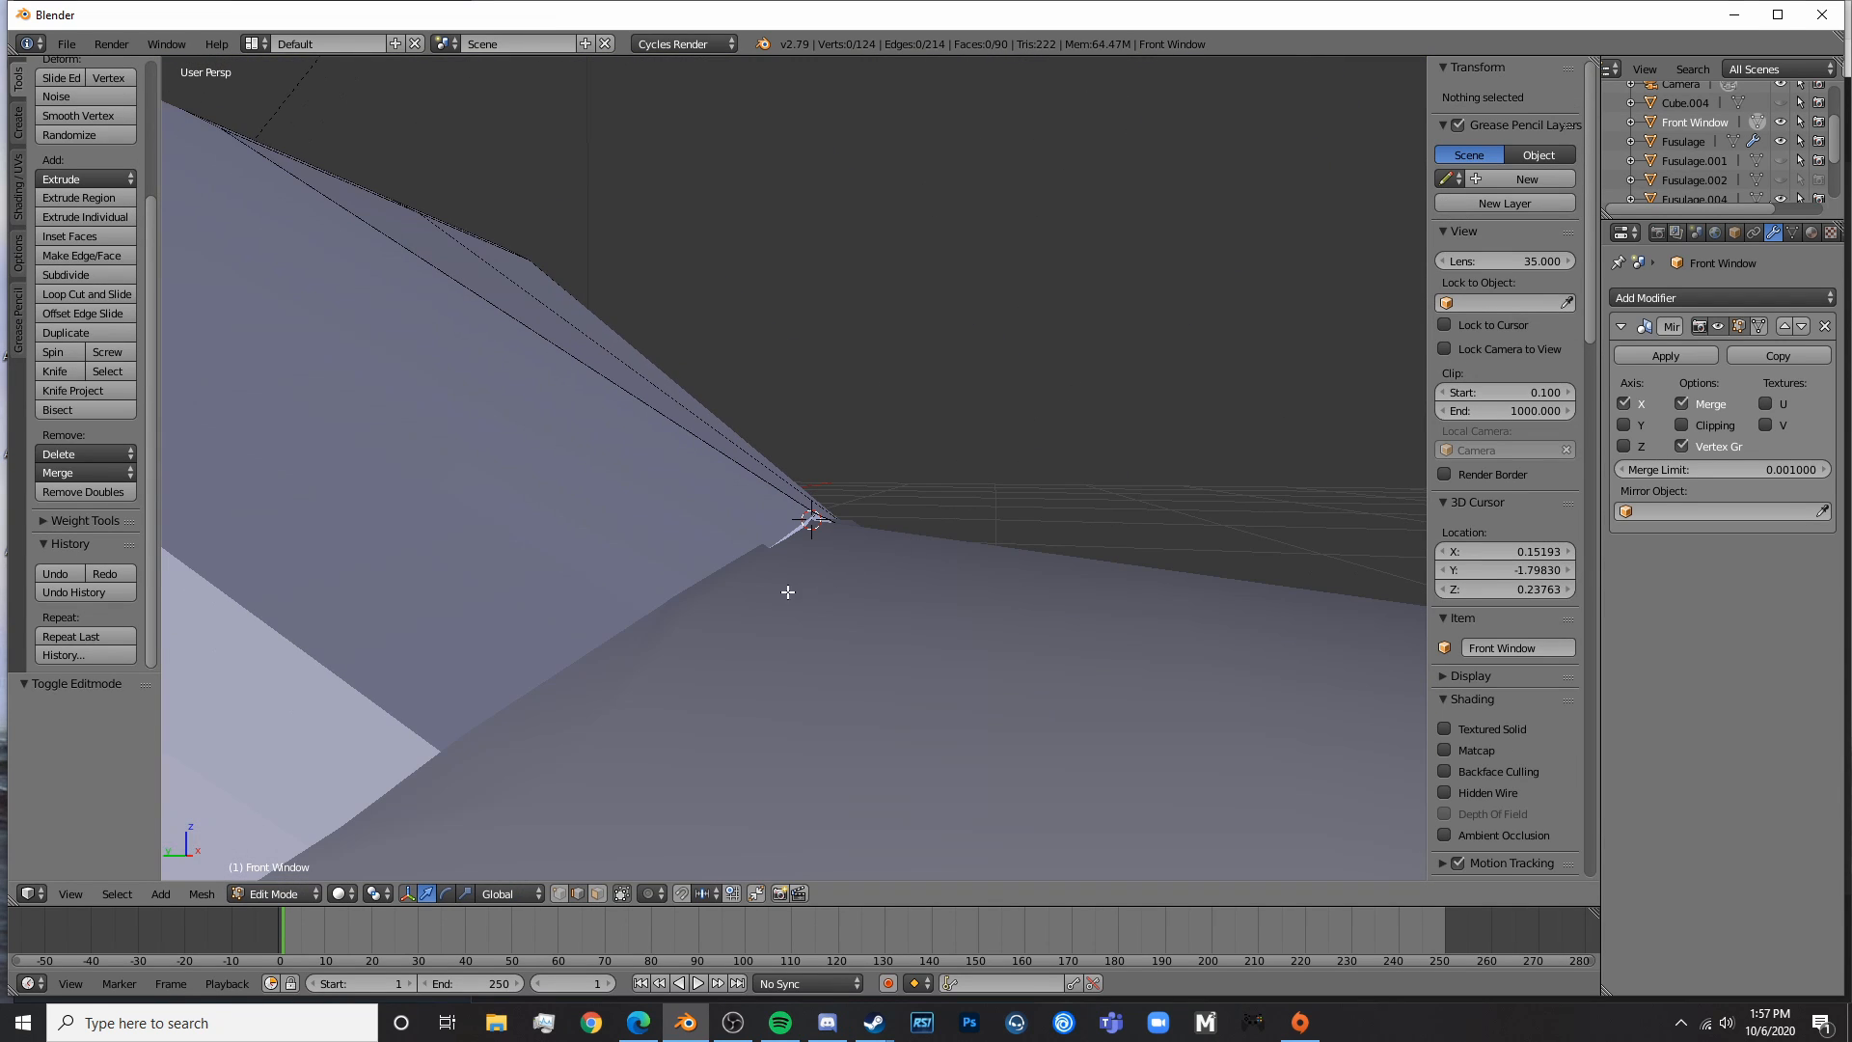
{"action": "right_click", "coordinate": [815, 511]}
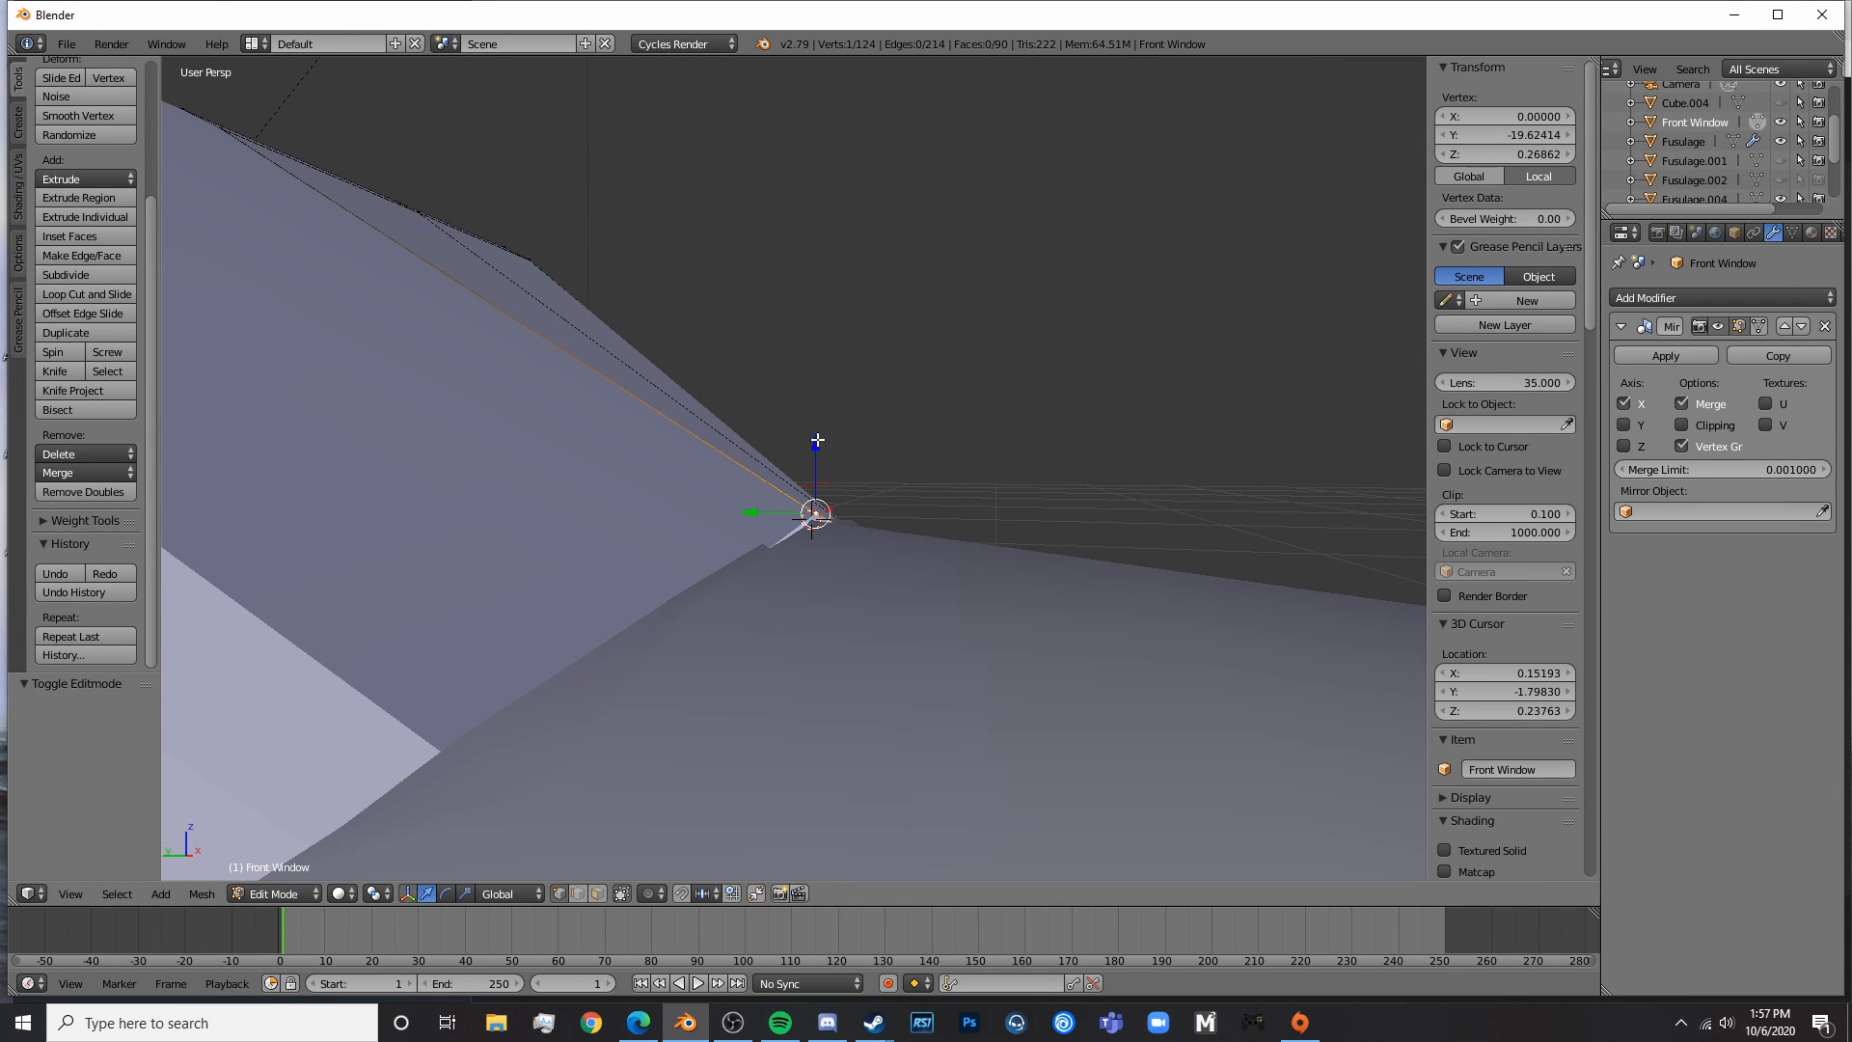
{"action": "key", "text": "g"}
{"action": "key", "text": "z"}
{"action": "left_click", "coordinate": [822, 469]}
- Move the front window's lower rear corner vertex -0.023 along X and check the fit in rendered shading
{"action": "middle_click_drag", "start_coordinate": [822, 469], "coordinate": [843, 704]}
{"action": "key", "text": "Tab"}
{"action": "key", "text": "Tab"}
{"action": "left_click_drag", "start_coordinate": [777, 653], "coordinate": [812, 656]}
{"action": "key", "text": "shift+z"}
{"action": "middle_click_drag", "start_coordinate": [656, 644], "coordinate": [943, 757]}
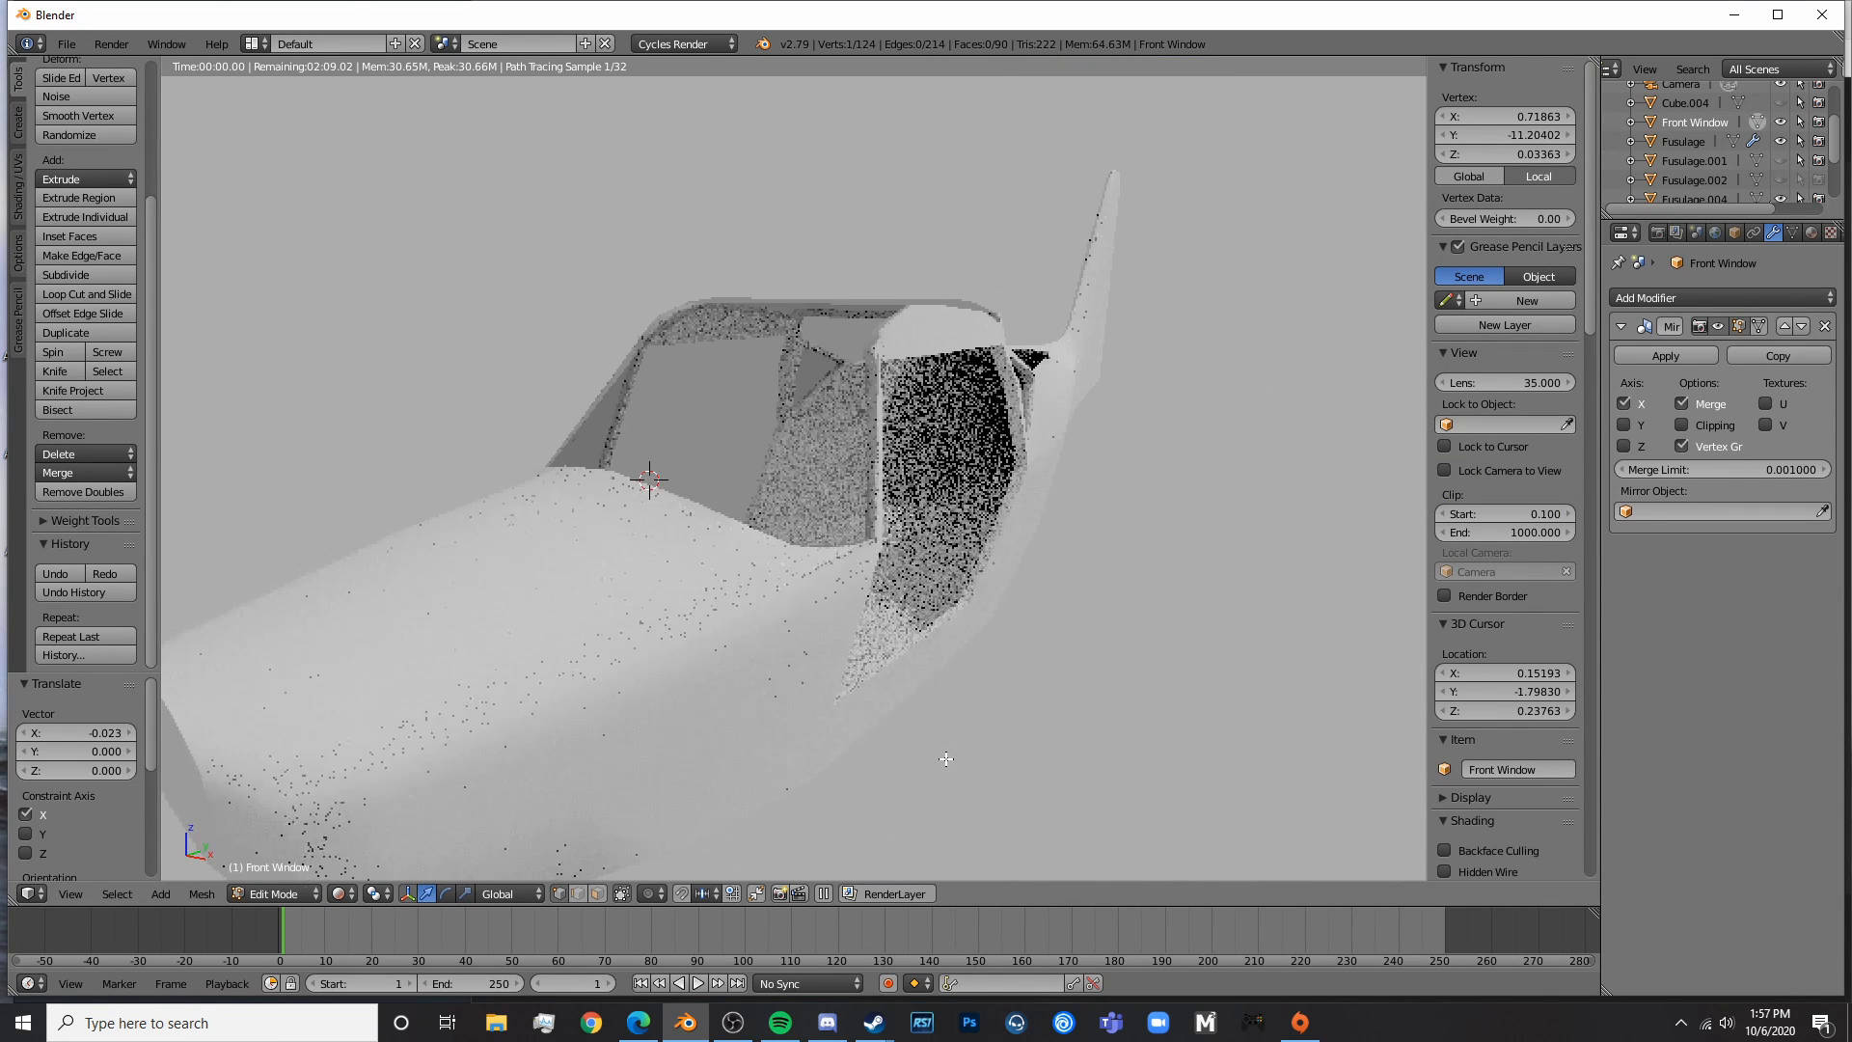
{"action": "key", "text": "shift+z"}
{"action": "key", "text": "Tab"}
- Nudge the front window's upper rear side vertex slightly inward along X and check it against the door frame in Object Mode
{"action": "mouse_move", "coordinate": [847, 582]}
{"action": "middle_mouse_down"}
{"action": "mouse_move", "coordinate": [677, 606]}
{"action": "mouse_move", "coordinate": [738, 564]}
{"action": "mouse_move", "coordinate": [1022, 579]}
{"action": "mouse_move", "coordinate": [885, 675]}
{"action": "middle_mouse_up"}
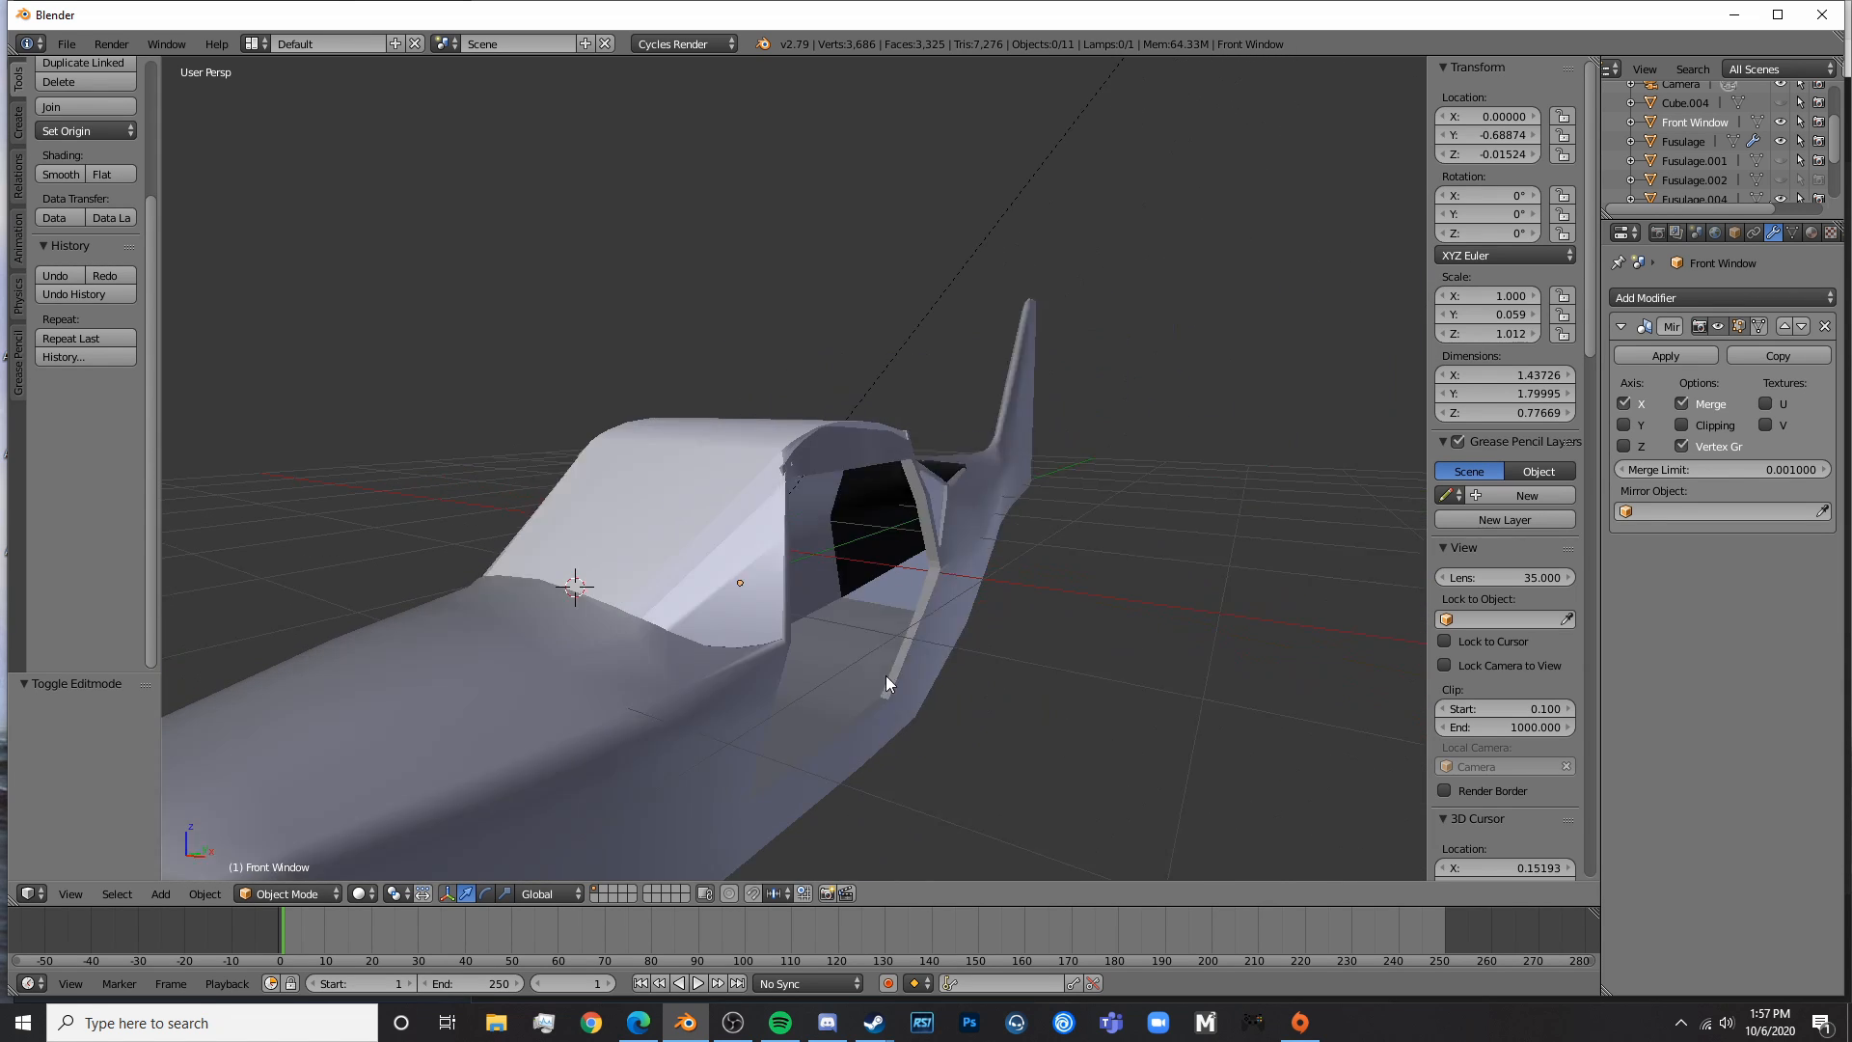
{"action": "key", "text": "Tab"}
{"action": "scroll", "coordinate": [878, 502], "scroll_direction": "up", "scroll_amount": 4}
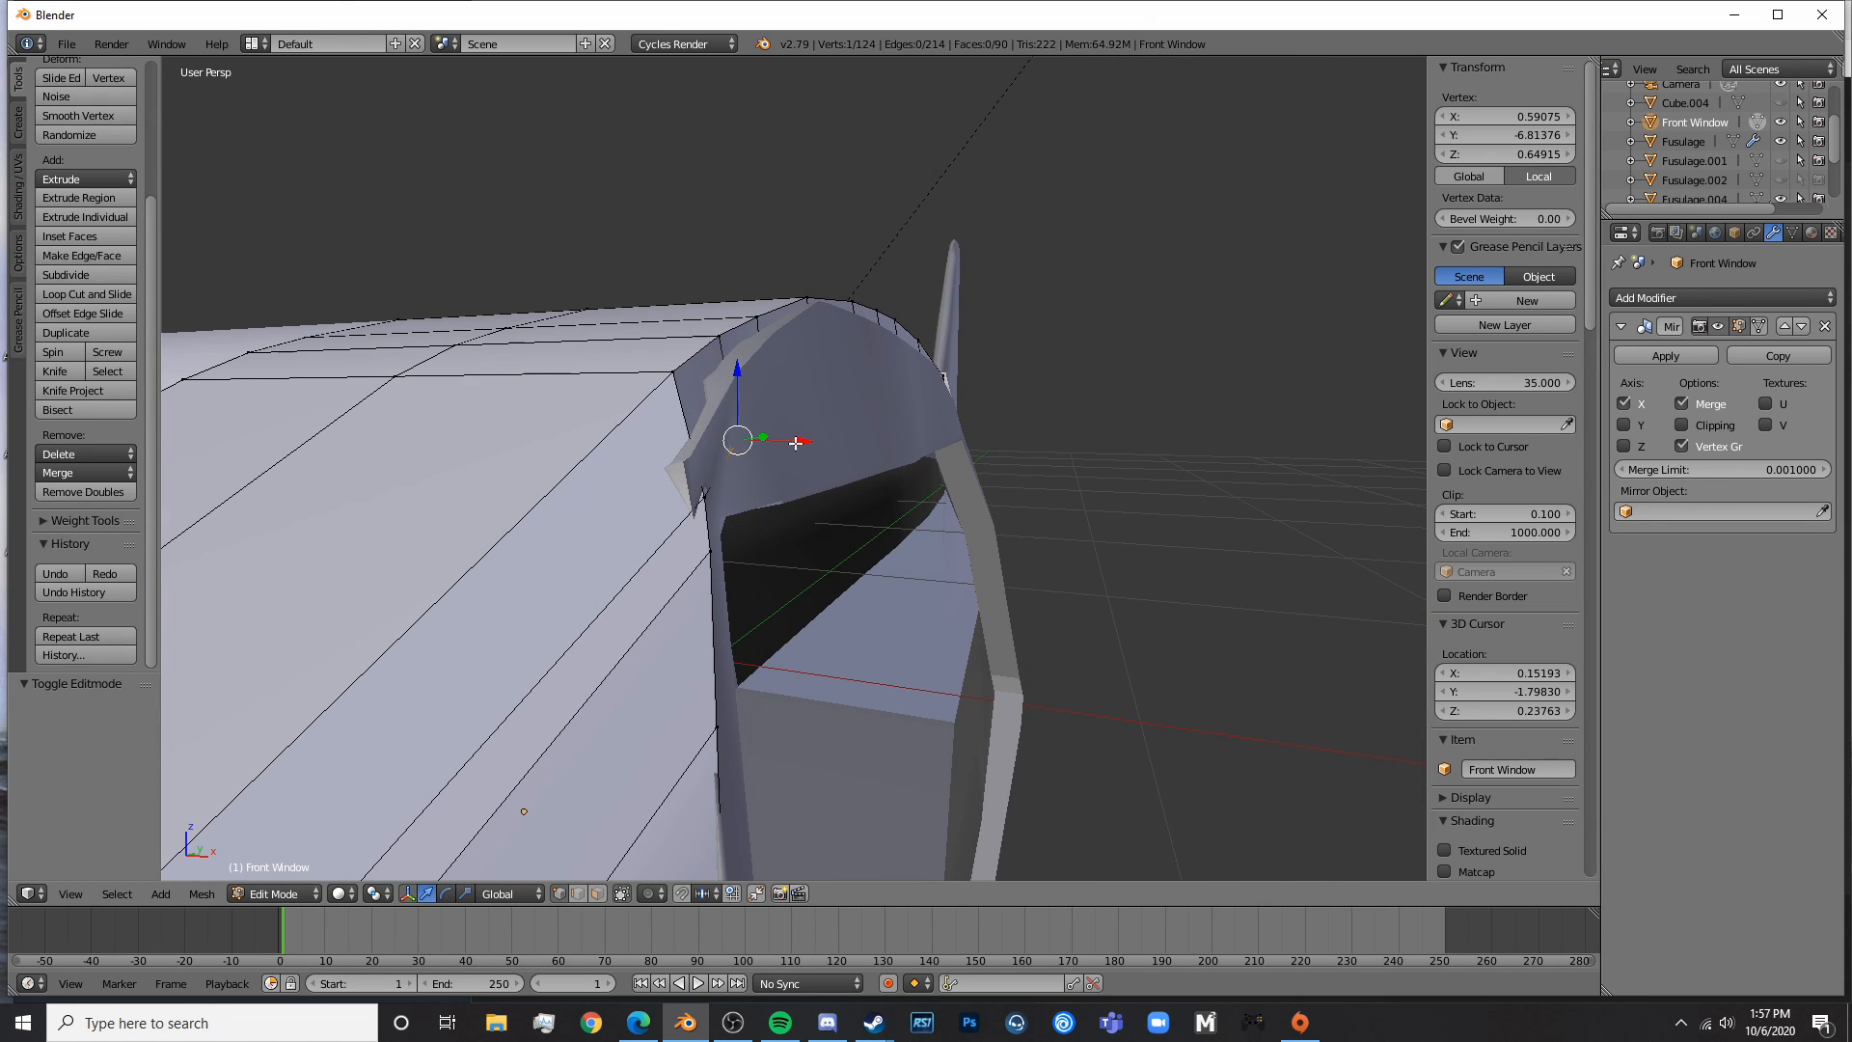
{"action": "left_click_drag", "start_coordinate": [795, 442], "coordinate": [779, 439]}
{"action": "key", "text": "Tab"}
{"action": "middle_click_drag", "start_coordinate": [945, 467], "coordinate": [680, 497]}
{"action": "middle_click_drag", "start_coordinate": [1138, 520], "coordinate": [943, 516], "text": "shift"}
{"action": "key", "text": "Tab"}
{"action": "middle_click_drag", "start_coordinate": [709, 472], "coordinate": [1234, 504], "text": "shift"}
{"action": "scroll", "coordinate": [917, 508], "scroll_direction": "down", "scroll_amount": 5}
{"action": "key", "text": "Tab"}
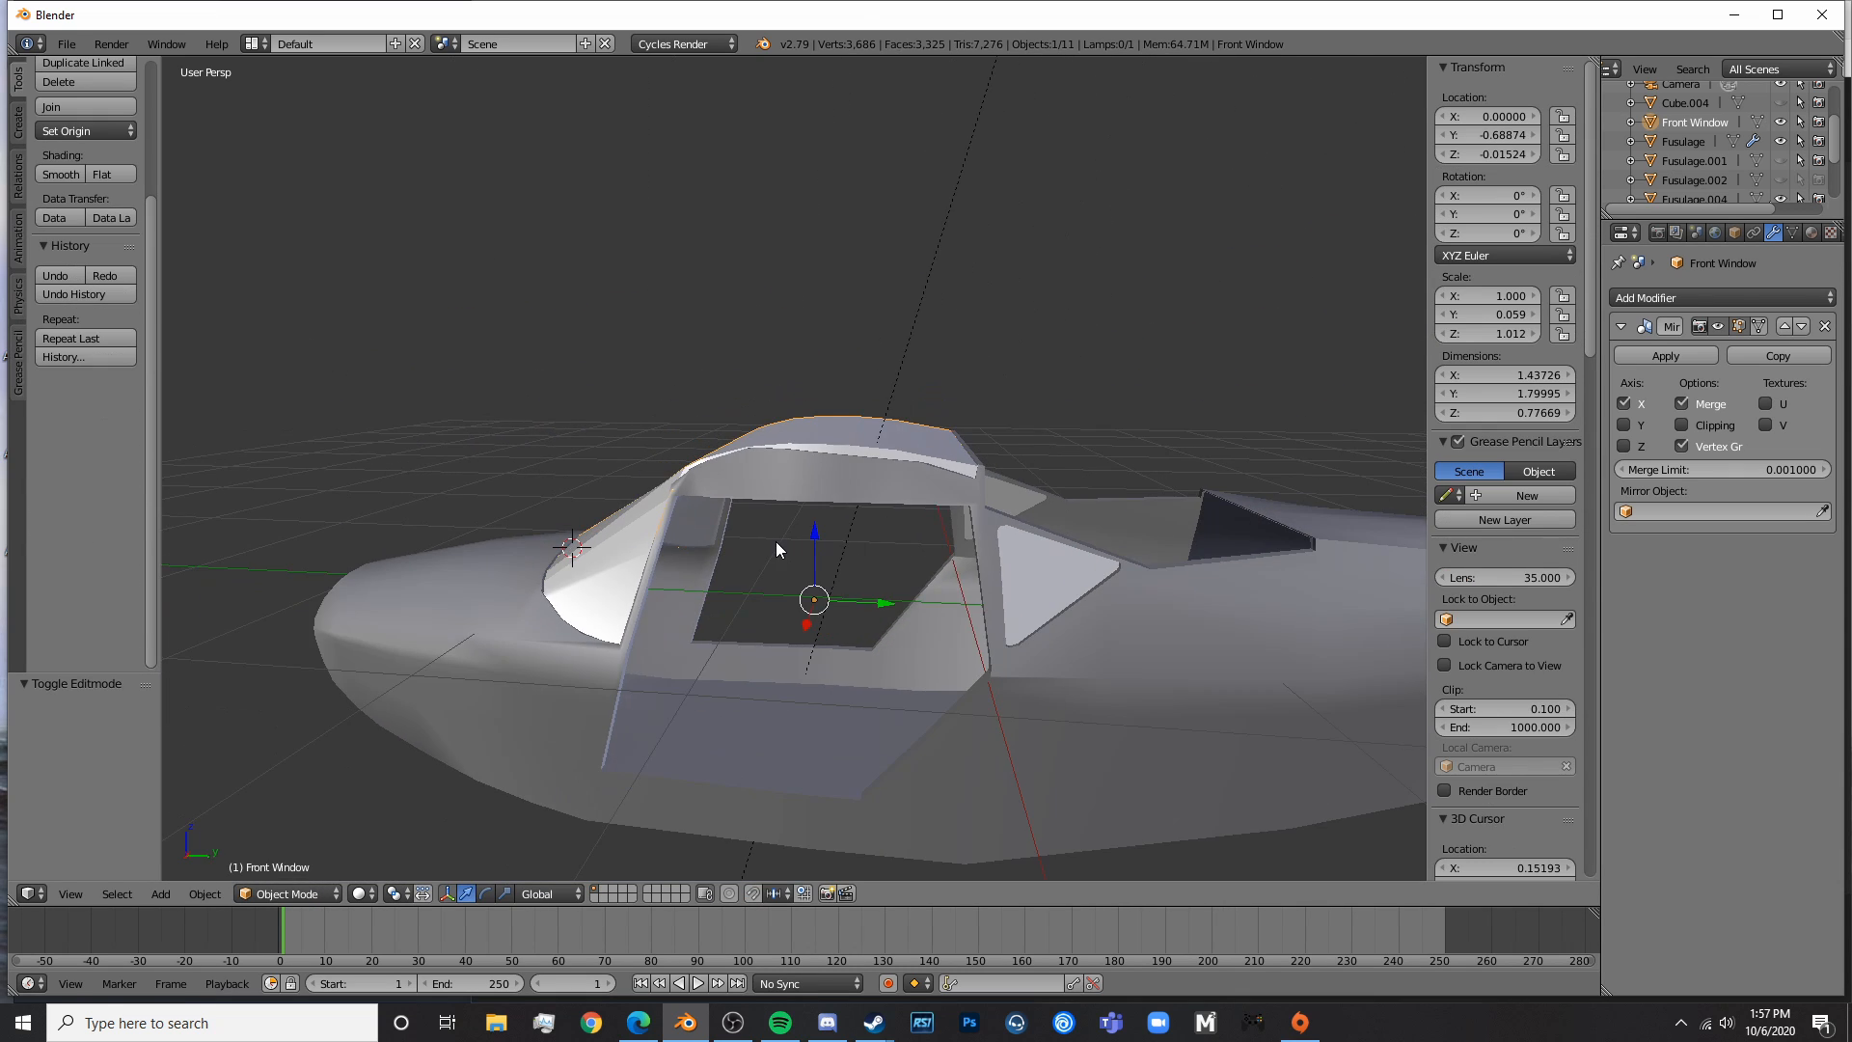
- Open the Fusulage mesh for editing in the right orthographic view with wireframe shading, framed on the roof edge above the door
{"action": "mouse_move", "coordinate": [775, 541]}
{"action": "middle_mouse_down"}
{"action": "mouse_move", "coordinate": [1062, 580]}
{"action": "mouse_move", "coordinate": [767, 542]}
{"action": "middle_mouse_up"}
{"action": "right_click", "coordinate": [795, 473]}
{"action": "key", "text": "Tab"}
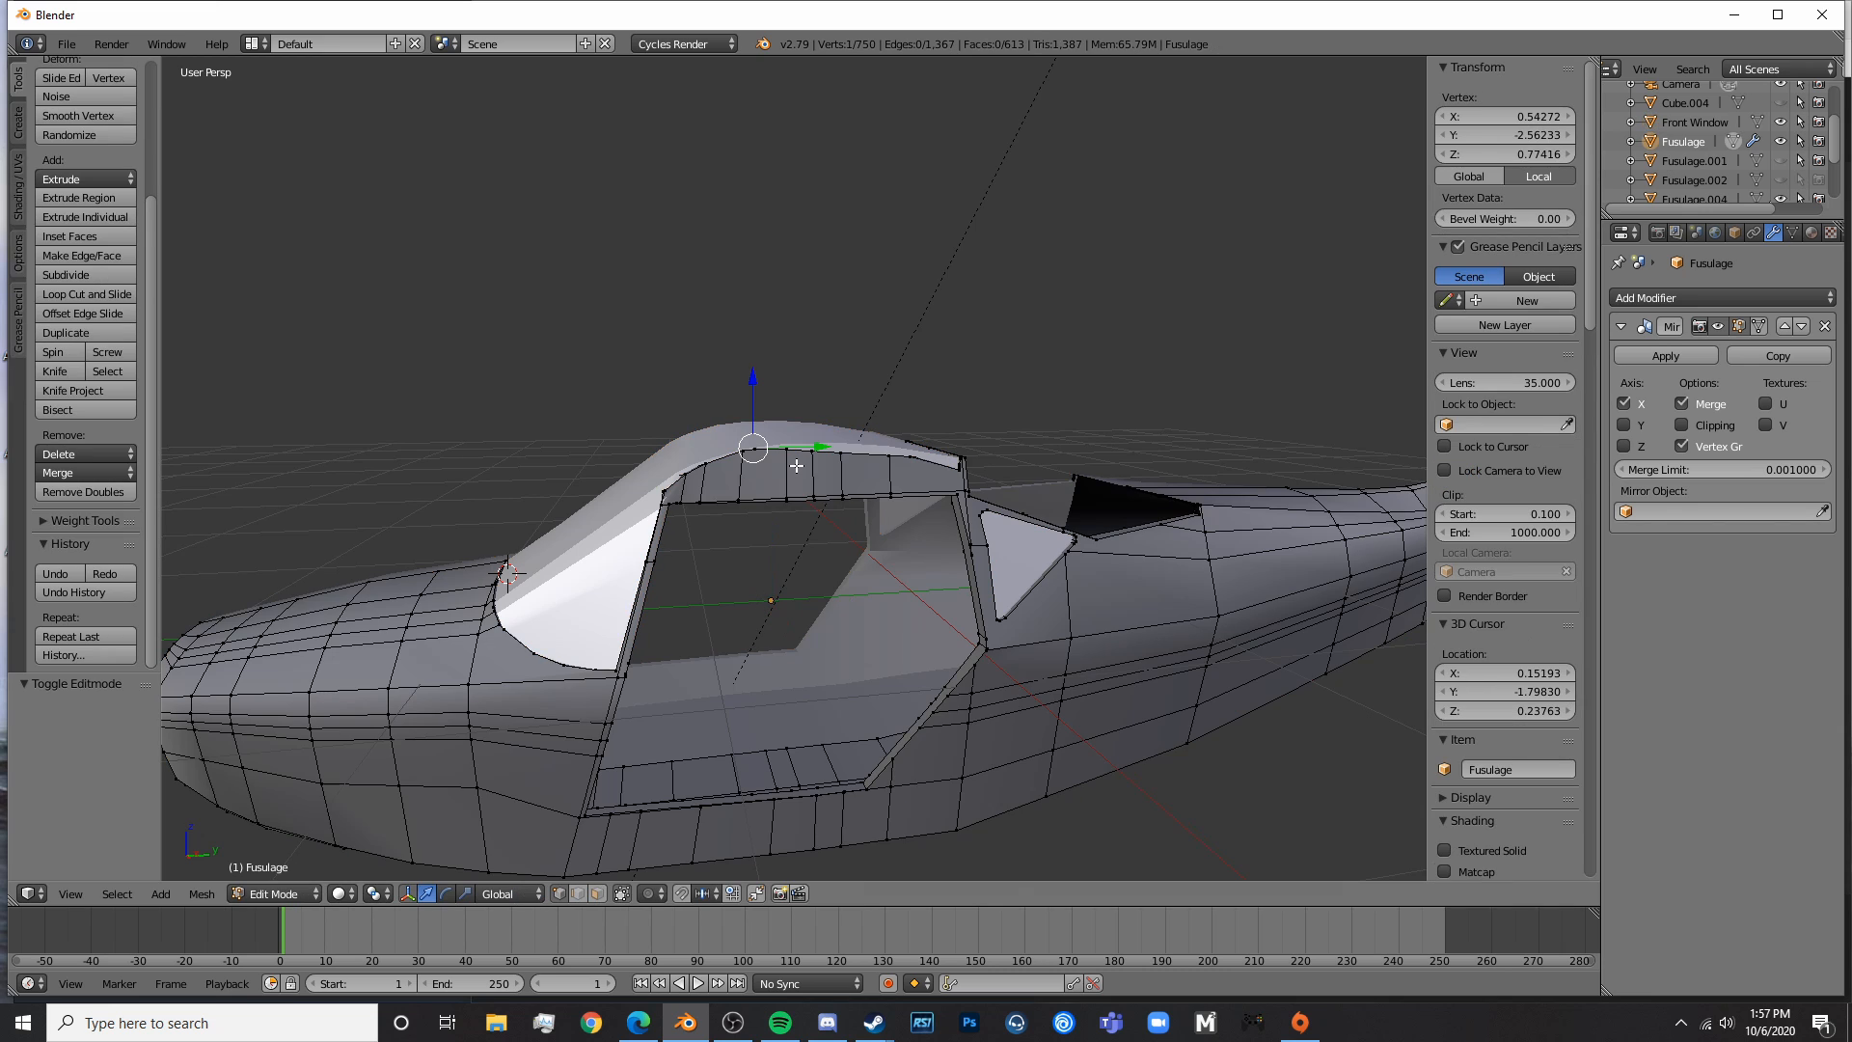
{"action": "key", "text": "KP_3"}
{"action": "scroll", "coordinate": [796, 465], "scroll_direction": "up", "scroll_amount": 10}
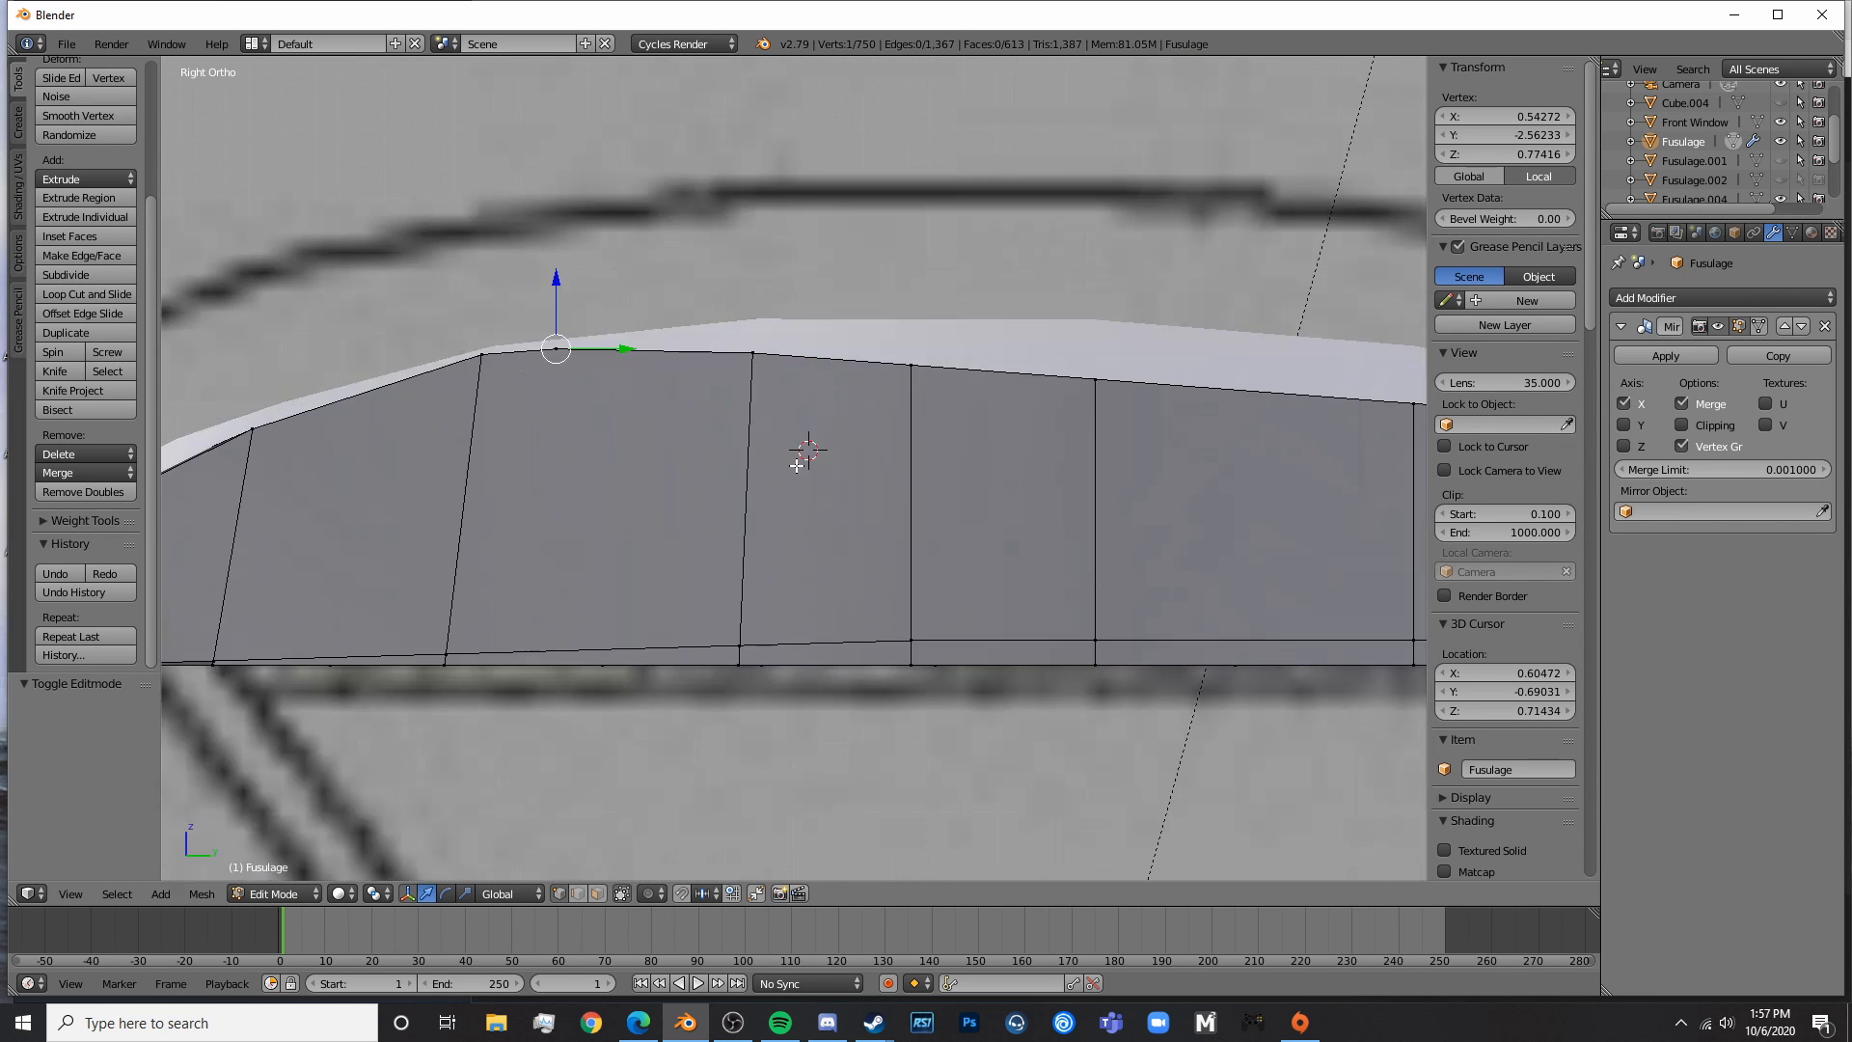
{"action": "key", "text": "z"}
{"action": "key", "text": "z"}
{"action": "key", "text": "z"}
- Select the three vertices at the front bend of the roof edge and raise them along Z to the window outline
{"action": "key", "text": "a"}
{"action": "key", "text": "c"}
{"action": "left_click_drag", "start_coordinate": [590, 345], "coordinate": [645, 379]}
{"action": "key", "text": "Escape"}
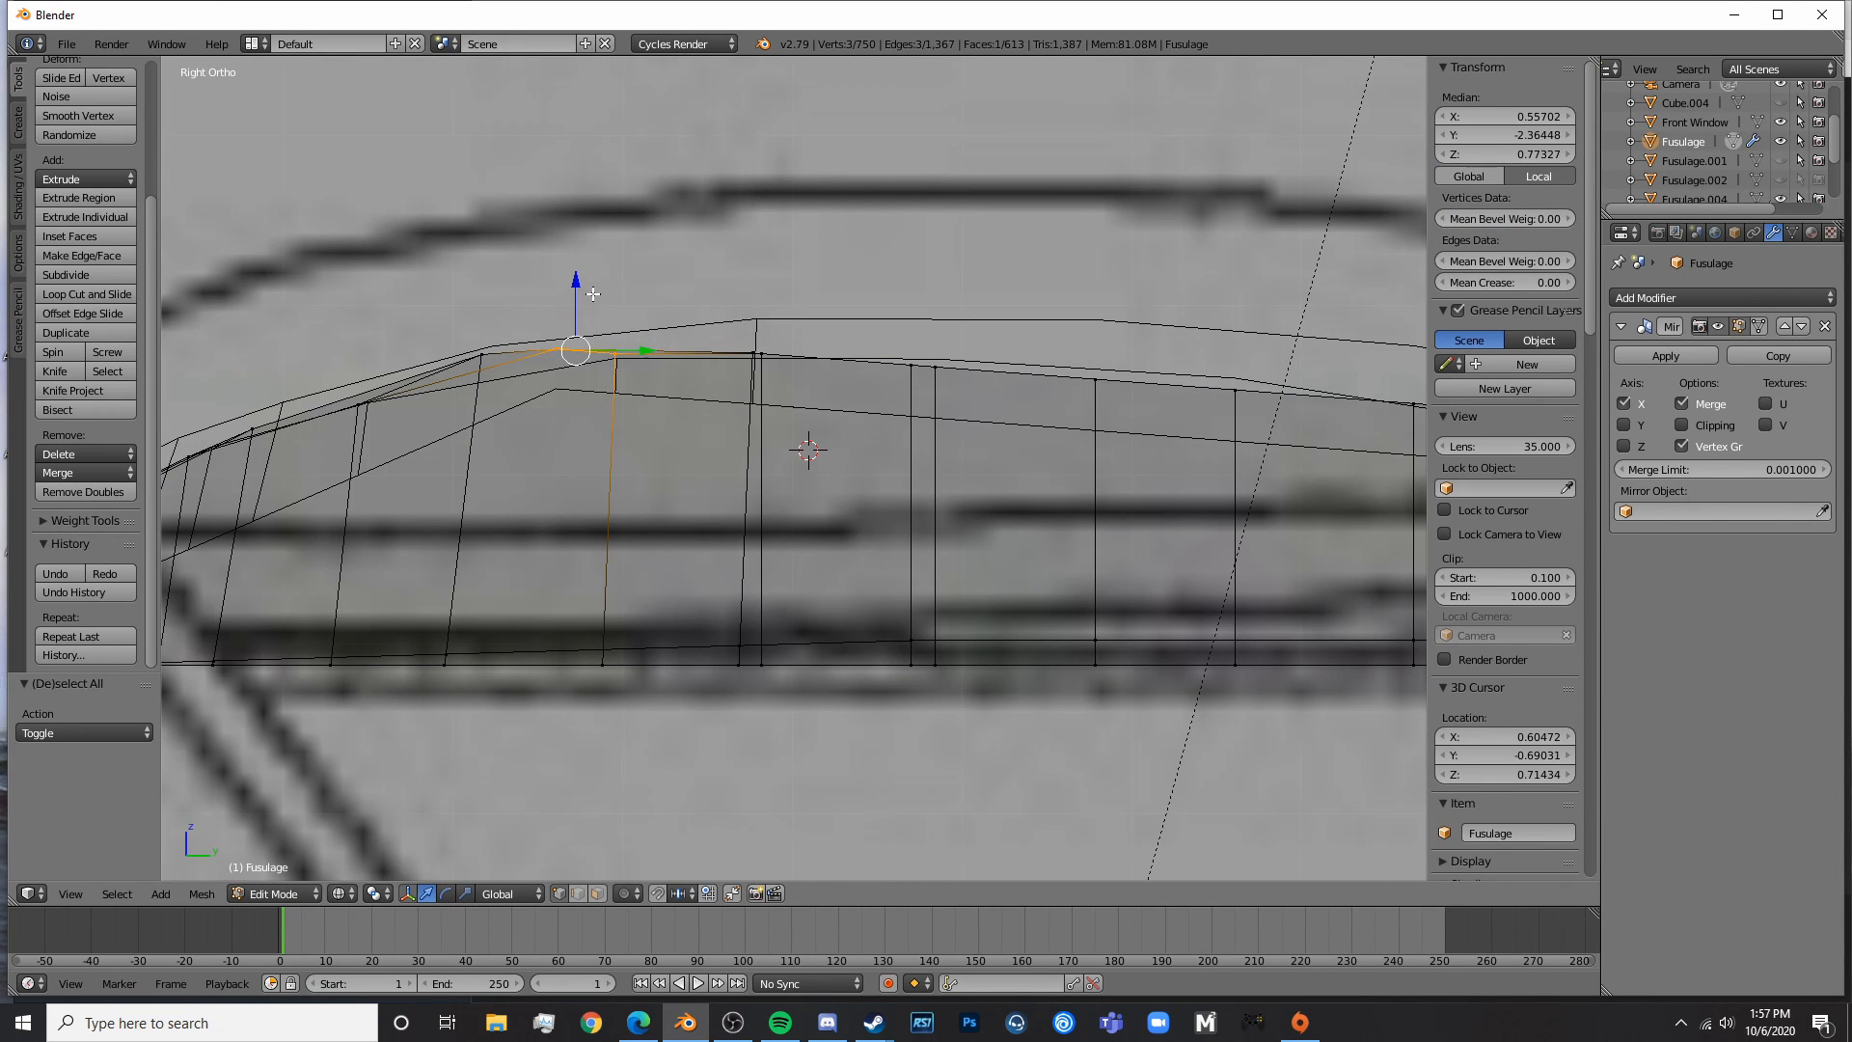
{"action": "key", "text": "g"}
{"action": "key", "text": "z"}
{"action": "left_click", "coordinate": [586, 291]}
- Raise the roof-edge vertex just behind the front bend along Z to meet the window outline
{"action": "key", "text": "a"}
{"action": "key", "text": "c"}
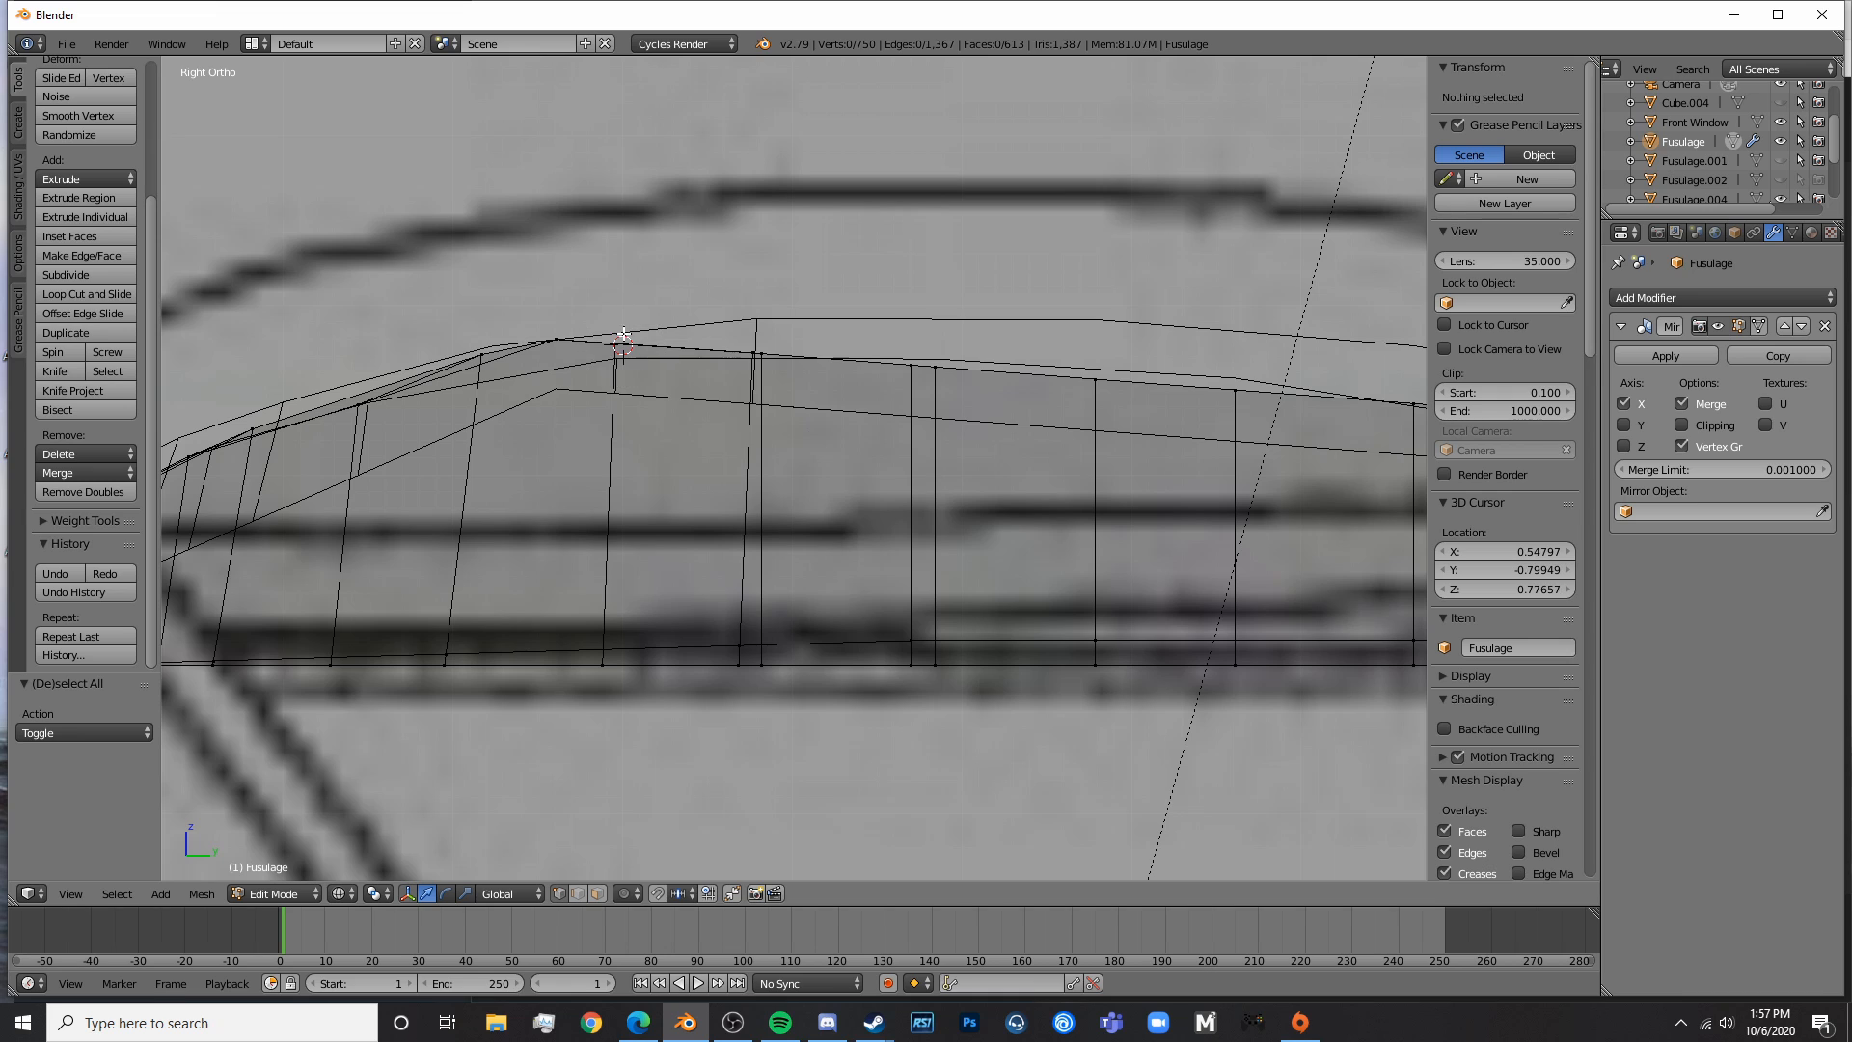
{"action": "left_click", "coordinate": [623, 334]}
{"action": "right_click", "coordinate": [620, 334]}
{"action": "key", "text": "g"}
{"action": "key", "text": "z"}
{"action": "left_click", "coordinate": [626, 280]}
- Raise the two roof-edge vertices at the front end of the outline's highest stretch by 0.020 along Z
{"action": "key", "text": "a"}
{"action": "key", "text": "c"}
{"action": "left_click", "coordinate": [769, 348]}
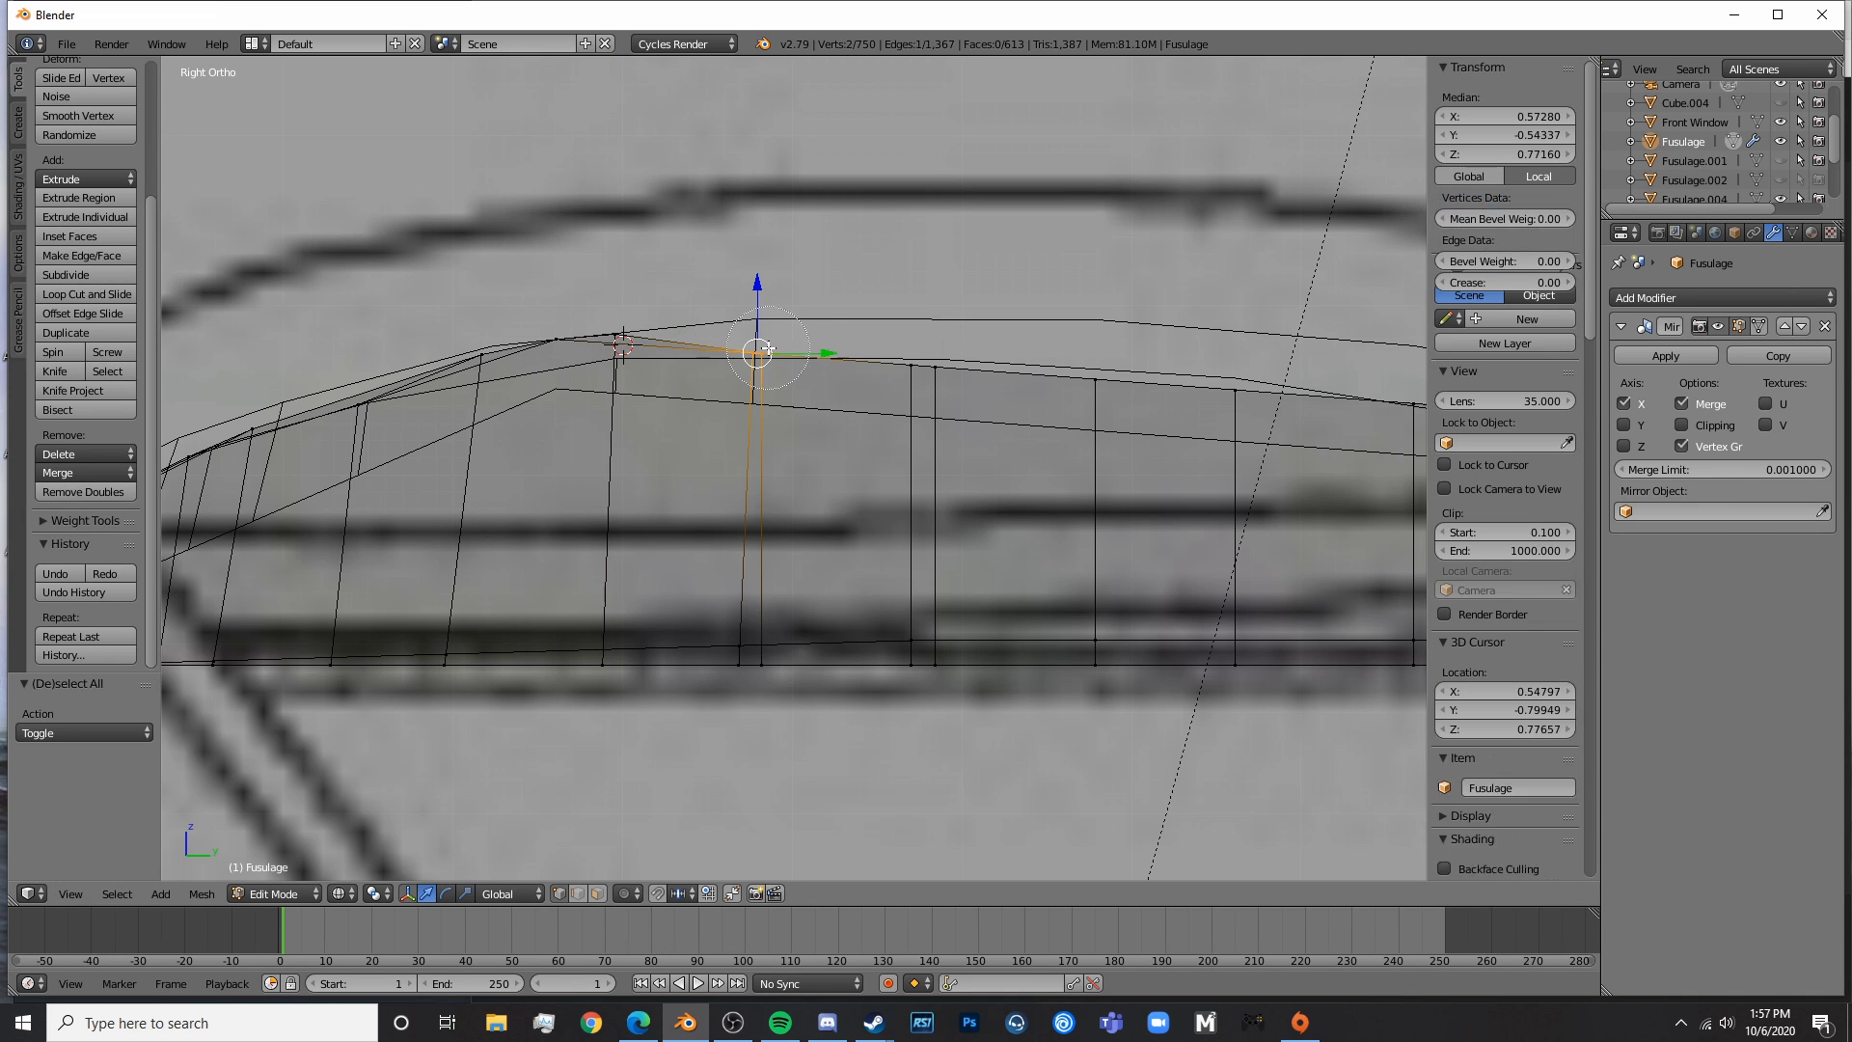
{"action": "right_click", "coordinate": [769, 348]}
{"action": "key", "text": "g"}
{"action": "key", "text": "z"}
{"action": "left_click", "coordinate": [774, 252]}
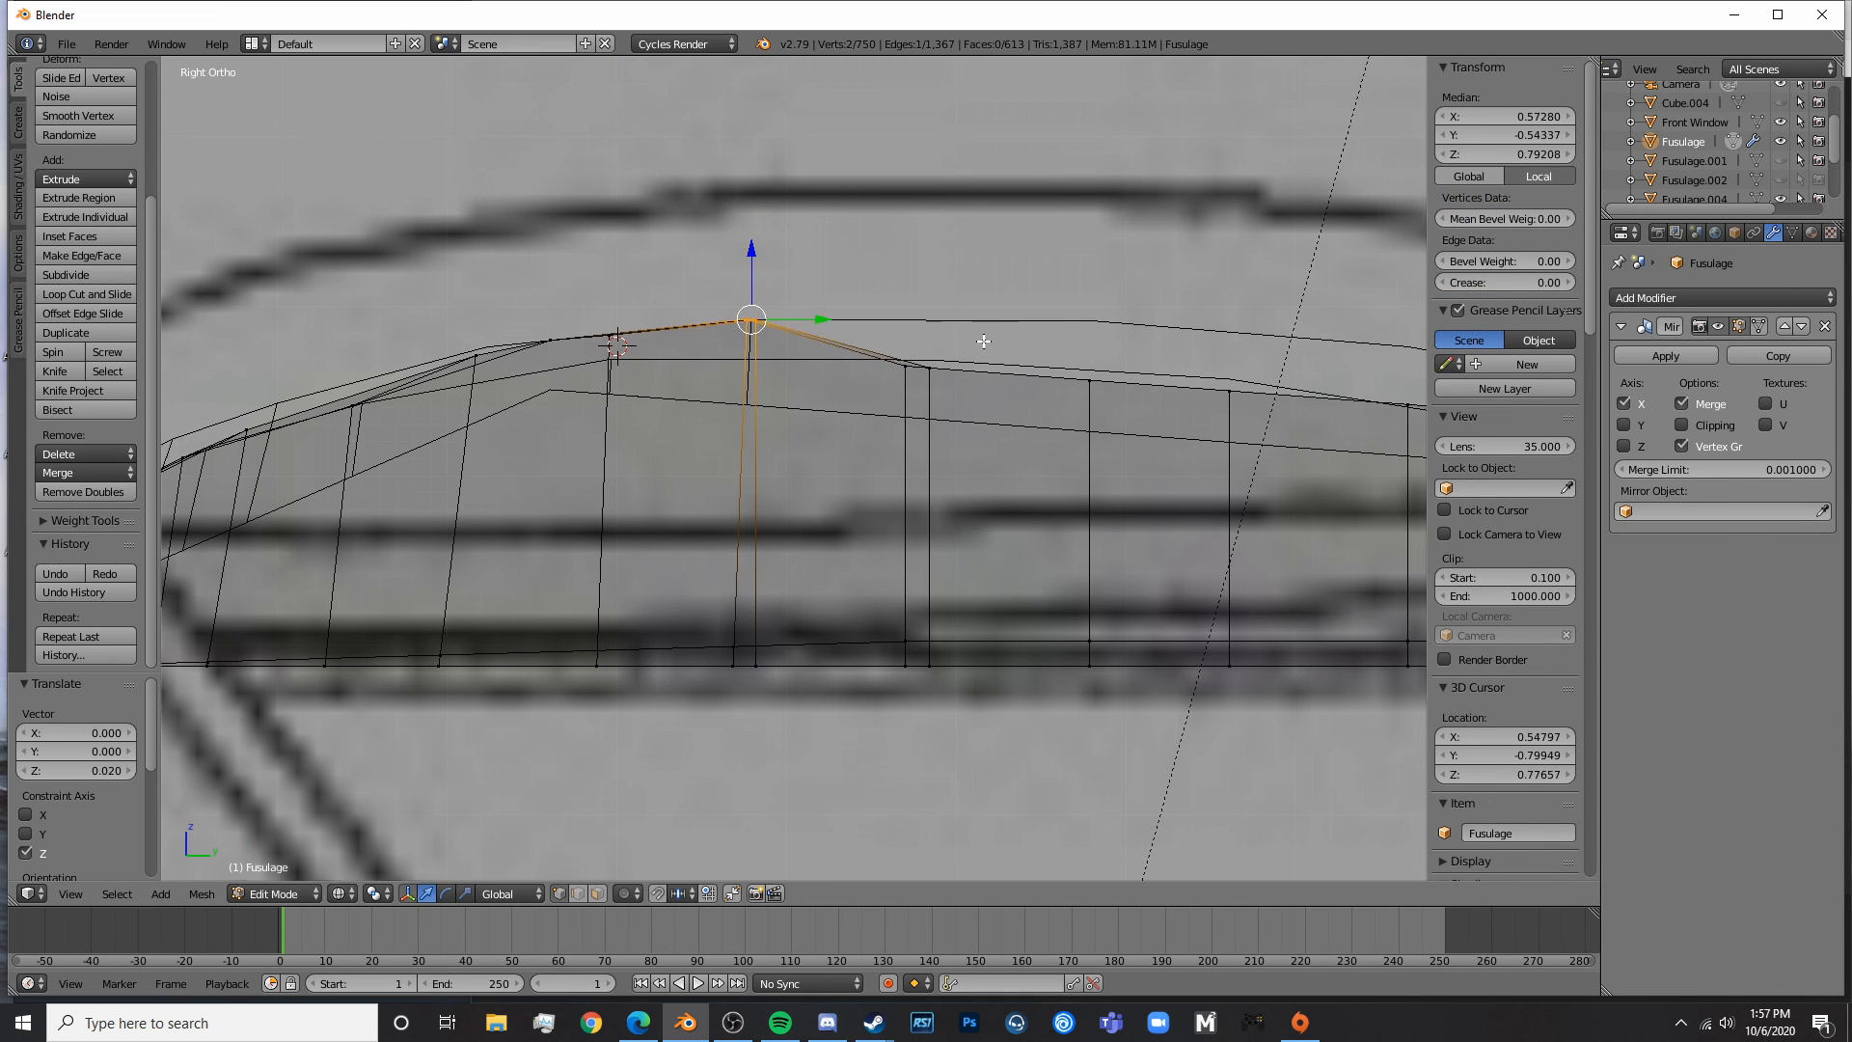
- Raise the next pair of roof-edge vertices towards the tail along Z, level with the highest pair
{"action": "middle_click_drag", "start_coordinate": [986, 345], "coordinate": [778, 369], "text": "shift"}
{"action": "key", "text": "c"}
{"action": "left_click", "coordinate": [727, 392]}
{"action": "right_click", "coordinate": [726, 387]}
{"action": "key", "text": "a"}
{"action": "key", "text": "c"}
{"action": "left_click", "coordinate": [718, 386]}
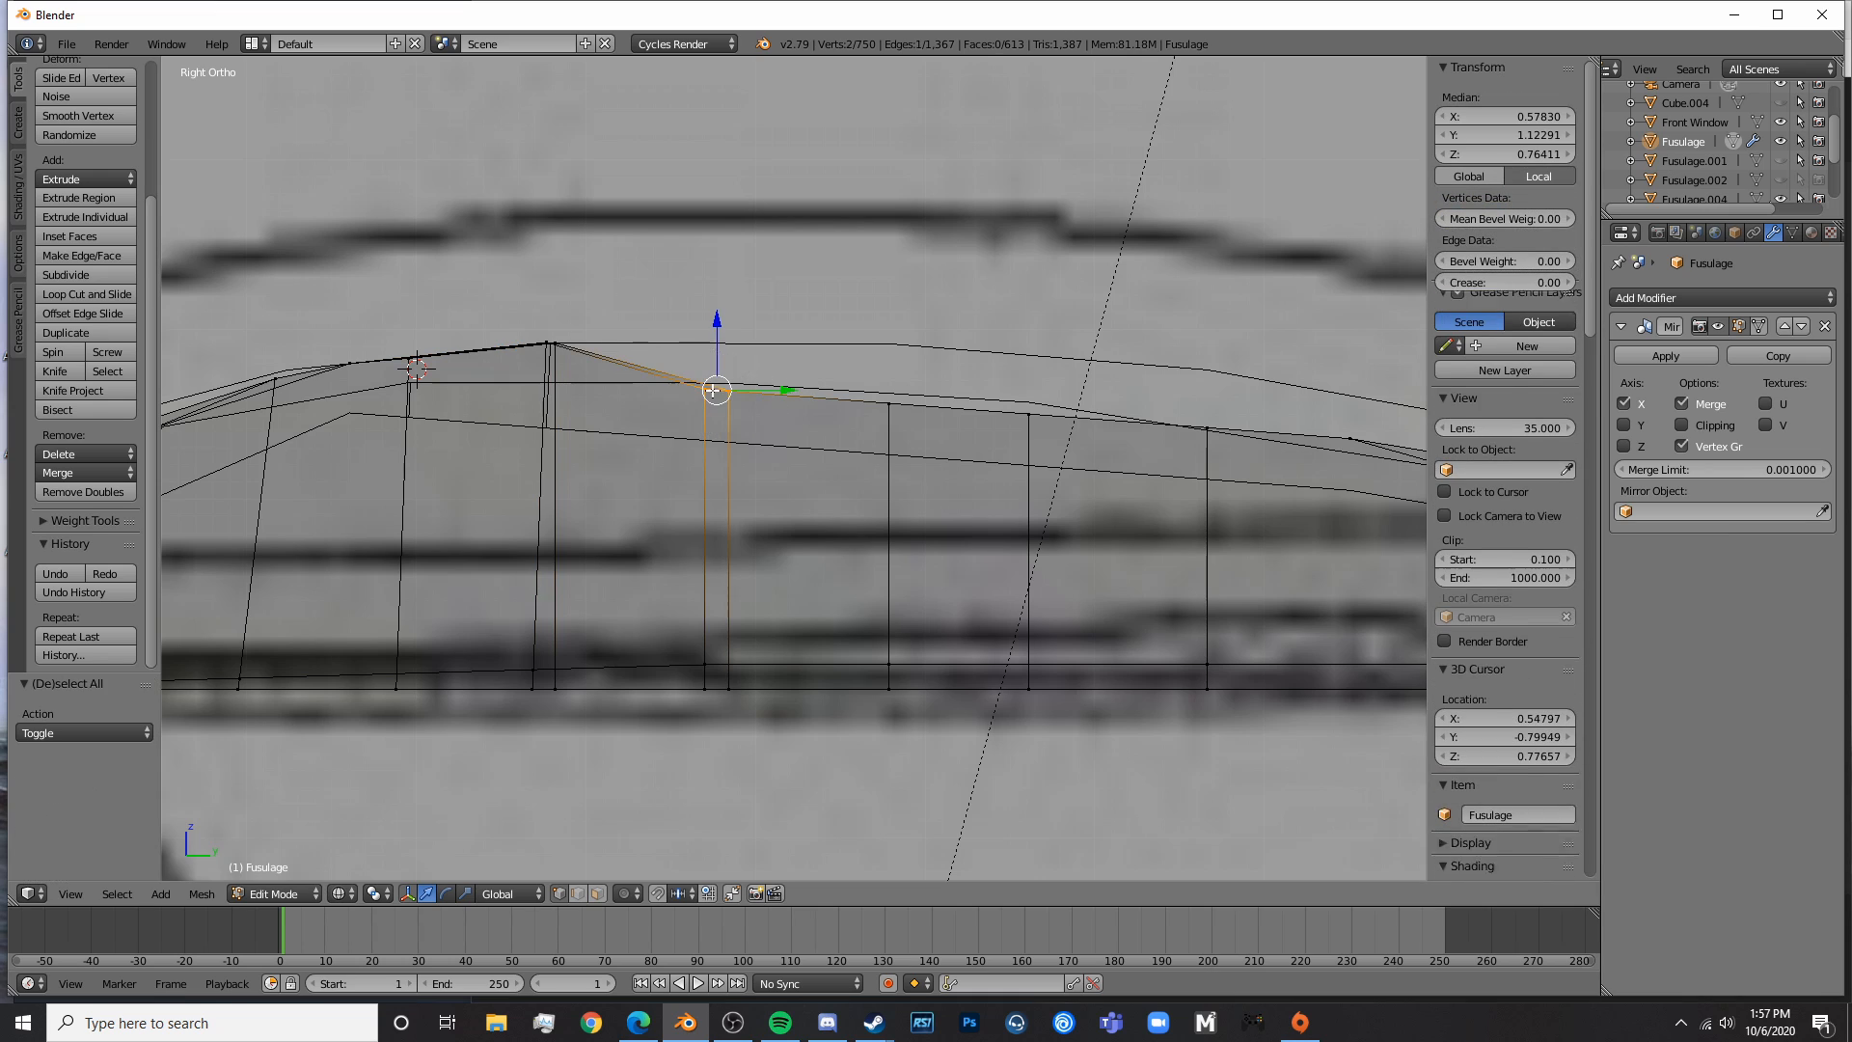
{"action": "right_click", "coordinate": [717, 382]}
{"action": "key", "text": "g"}
{"action": "key", "text": "z"}
{"action": "left_click", "coordinate": [785, 275]}
- Select the two roof-edge vertices over the middle of the door and raise them about 0.038 along Z
{"action": "middle_click_drag", "start_coordinate": [964, 398], "coordinate": [640, 408], "text": "shift"}
{"action": "key", "text": "a"}
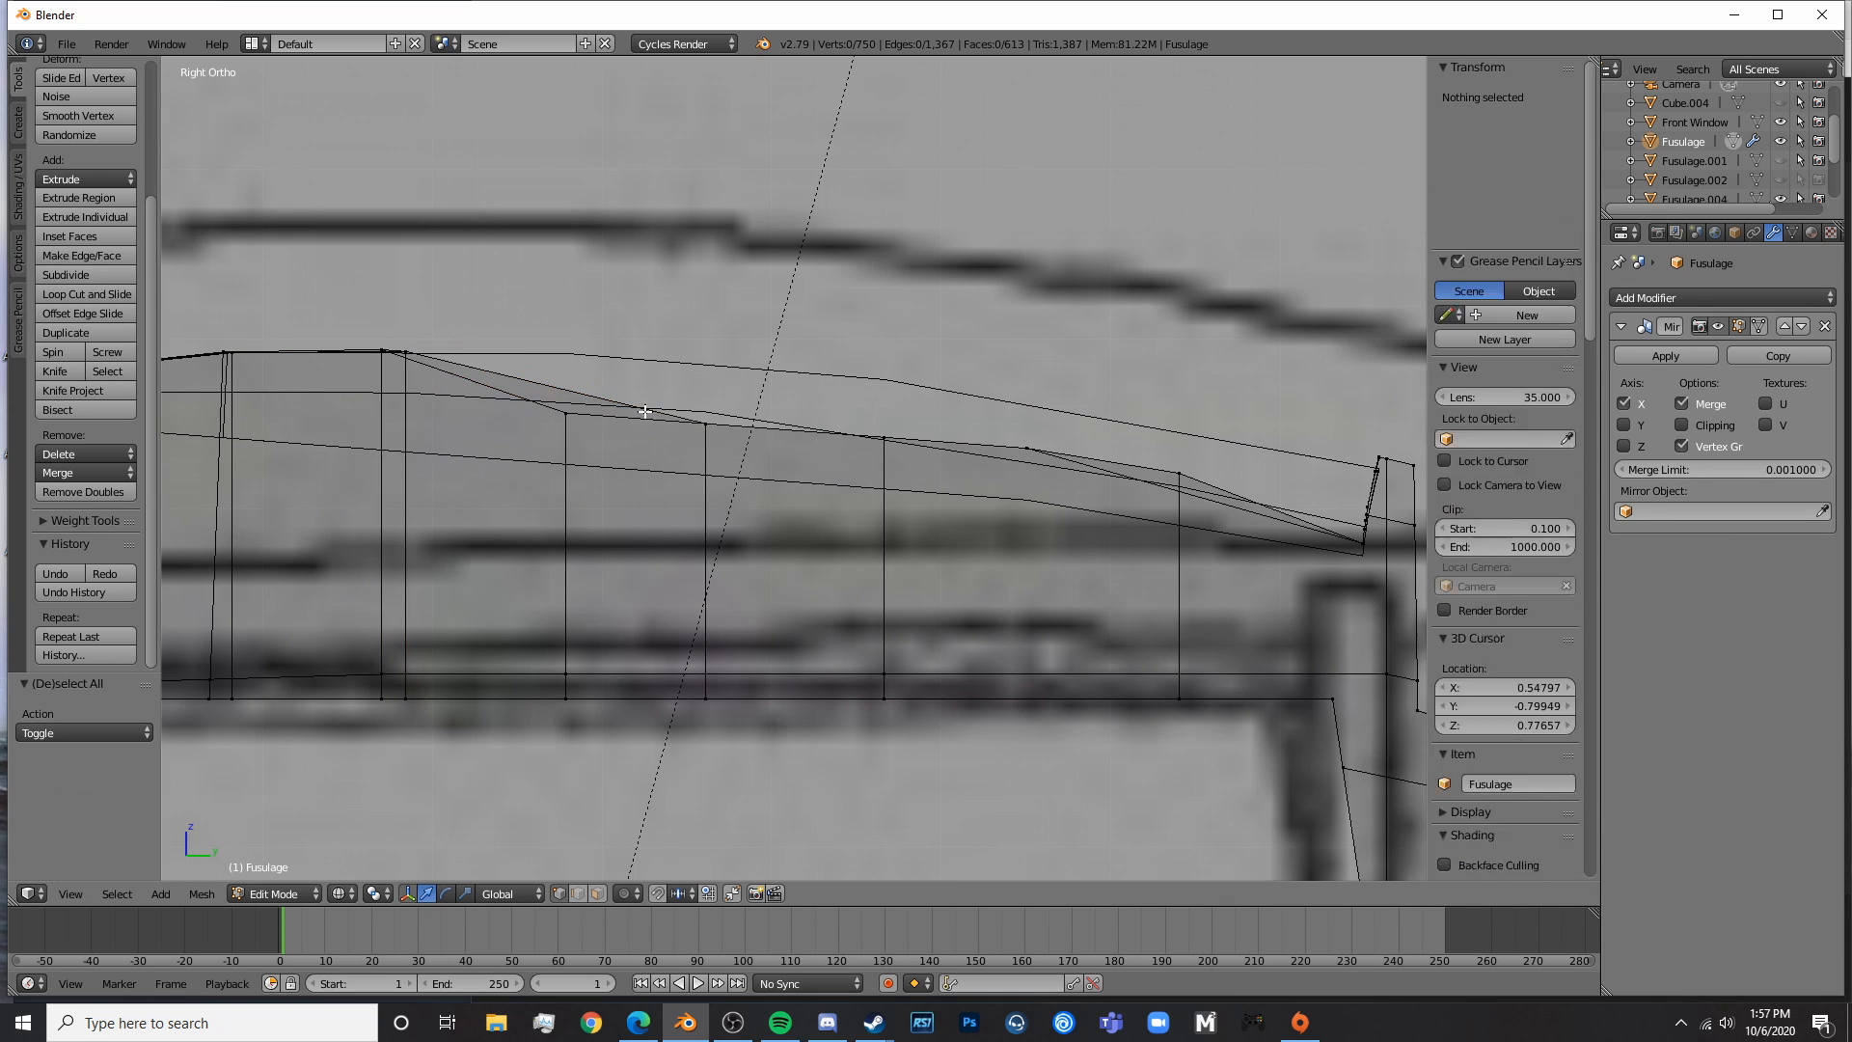
{"action": "key", "text": "c"}
{"action": "left_click_drag", "start_coordinate": [571, 415], "coordinate": [709, 427]}
{"action": "right_click", "coordinate": [735, 440]}
{"action": "key", "text": "g"}
{"action": "key", "text": "z"}
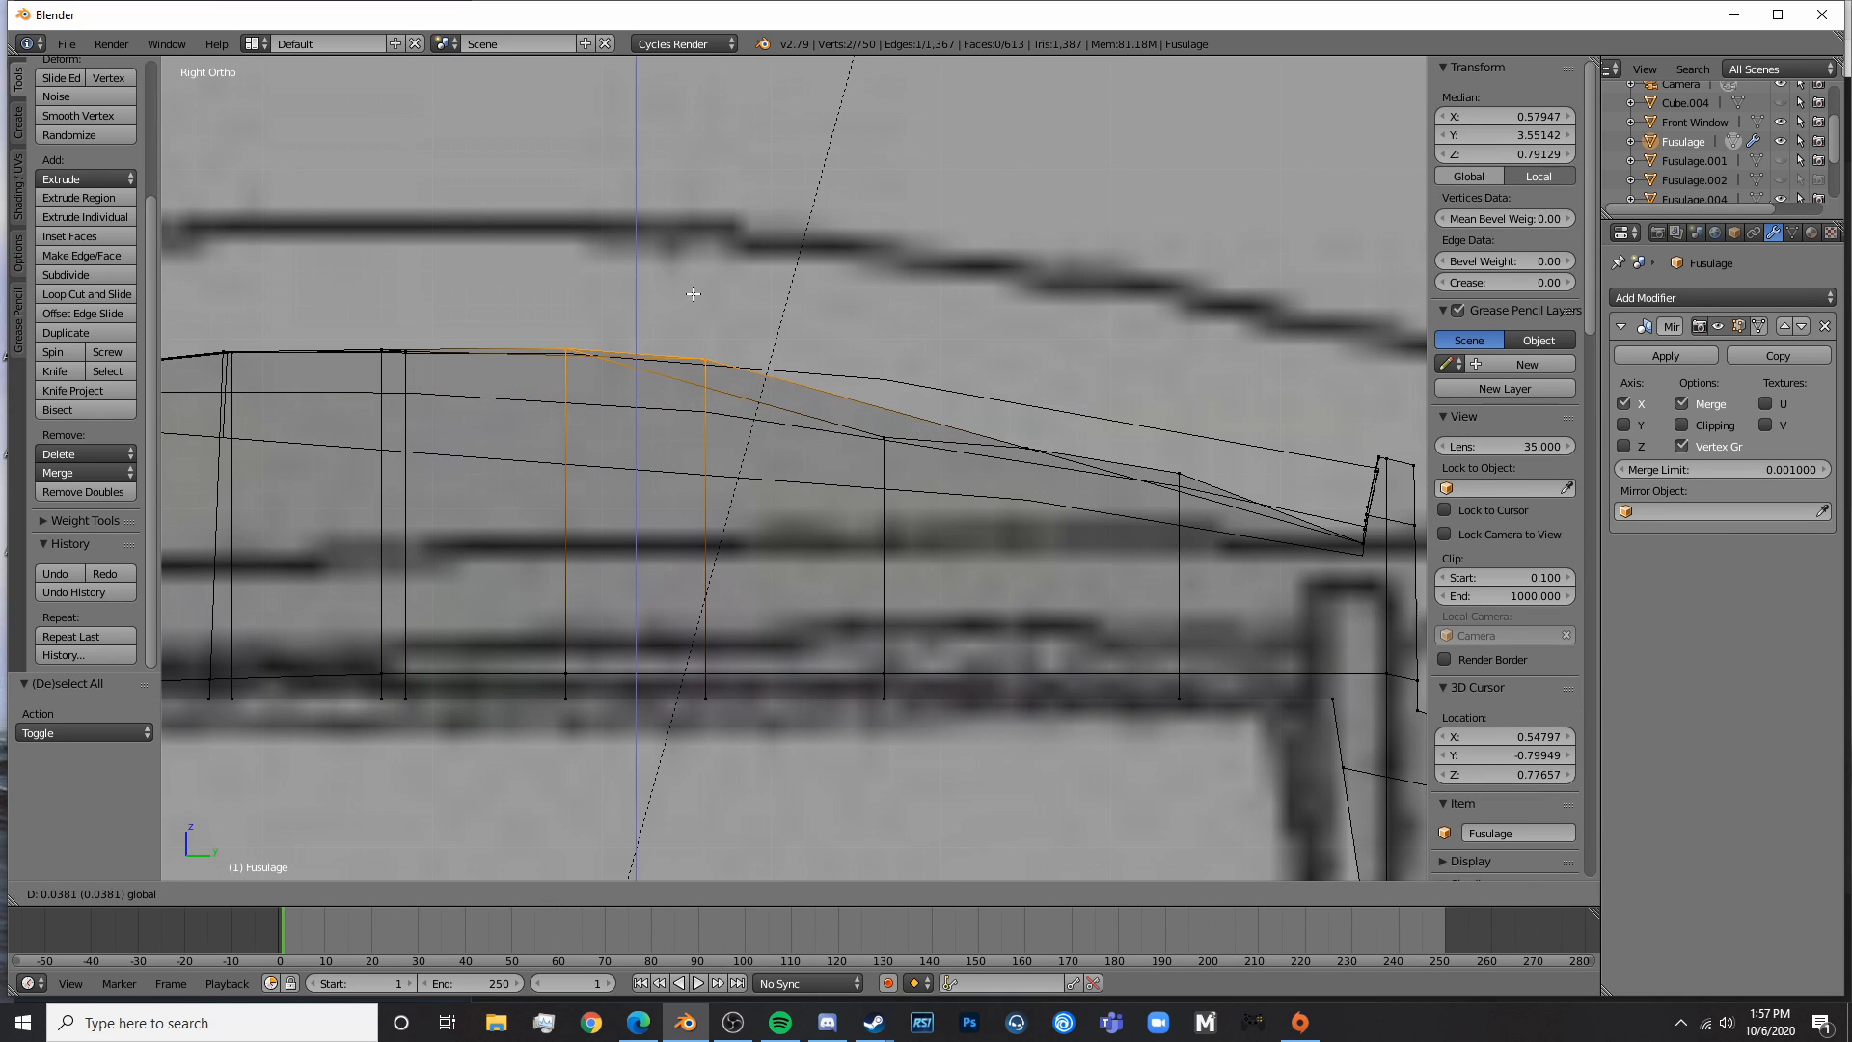
{"action": "left_click", "coordinate": [693, 291]}
- Select the three roof-edge vertices over the rear half of the door and raise them 0.038 along Z
{"action": "middle_click_drag", "start_coordinate": [925, 400], "coordinate": [708, 402], "text": "shift"}
{"action": "key", "text": "a"}
{"action": "key", "text": "c"}
{"action": "left_click_drag", "start_coordinate": [661, 446], "coordinate": [818, 446]}
{"action": "right_click", "coordinate": [833, 443]}
{"action": "key", "text": "g"}
{"action": "key", "text": "z"}
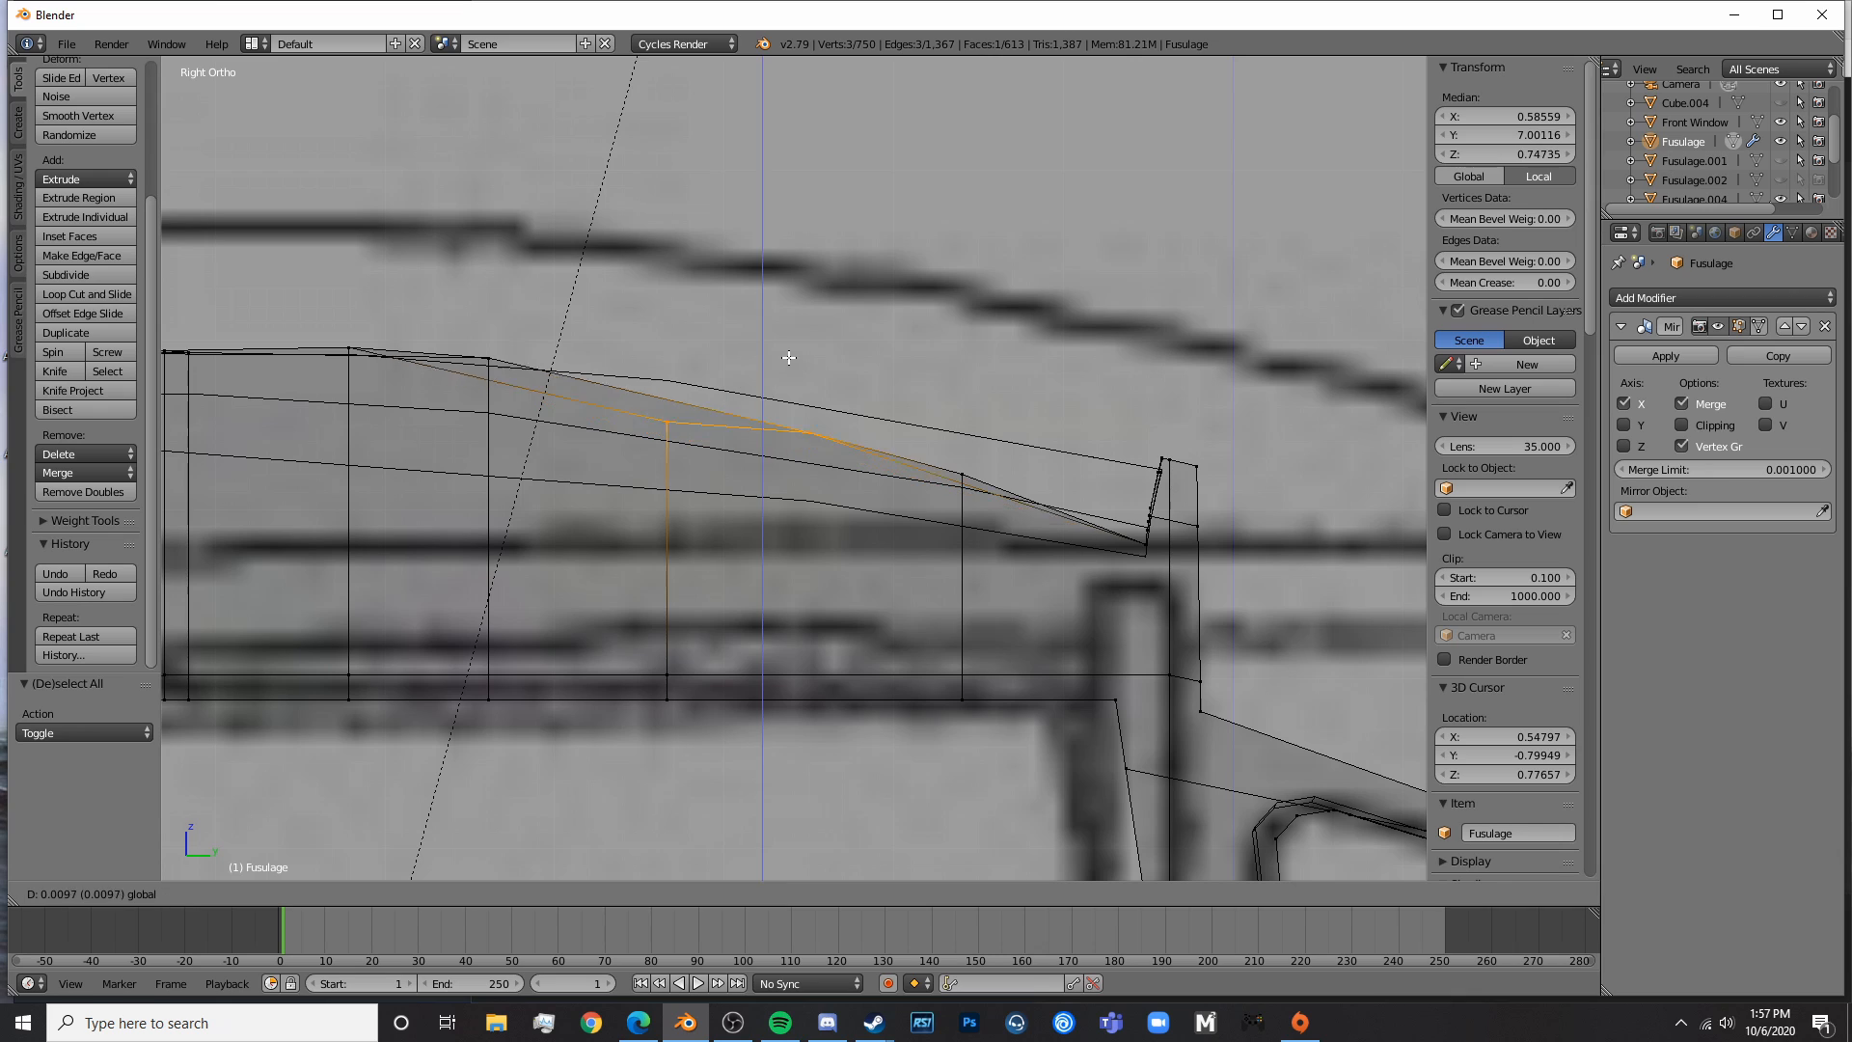
{"action": "left_click", "coordinate": [805, 332]}
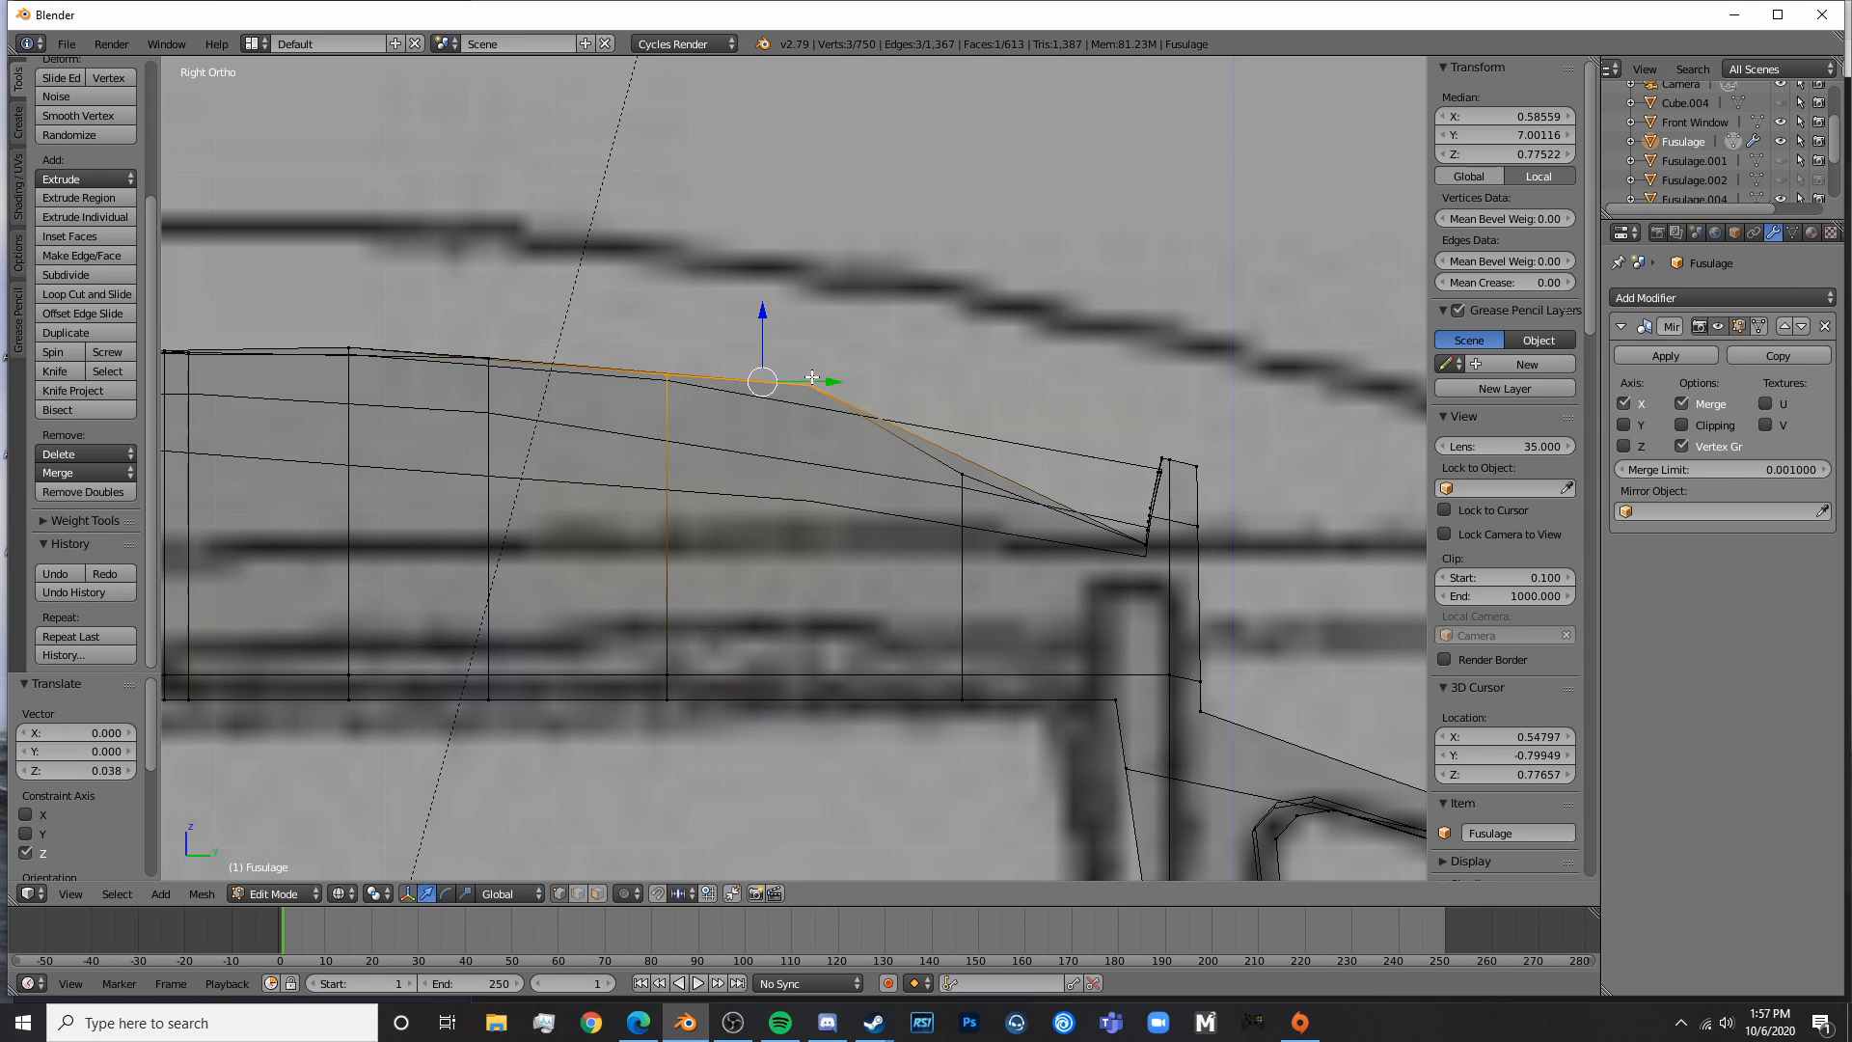
- Lower the rearmost vertices of the raised group slightly along Z to smooth the roof edge's slope
{"action": "key", "text": "a"}
{"action": "key", "text": "c"}
{"action": "left_click", "coordinate": [813, 380]}
{"action": "right_click", "coordinate": [813, 380]}
{"action": "key", "text": "g"}
{"action": "key", "text": "z"}
{"action": "left_click", "coordinate": [807, 324]}
- Raise the last roof-edge vertex ahead of the rear door post along Z to continue the curve
{"action": "middle_click_drag", "start_coordinate": [1010, 425], "coordinate": [790, 387], "text": "shift"}
{"action": "key", "text": "a"}
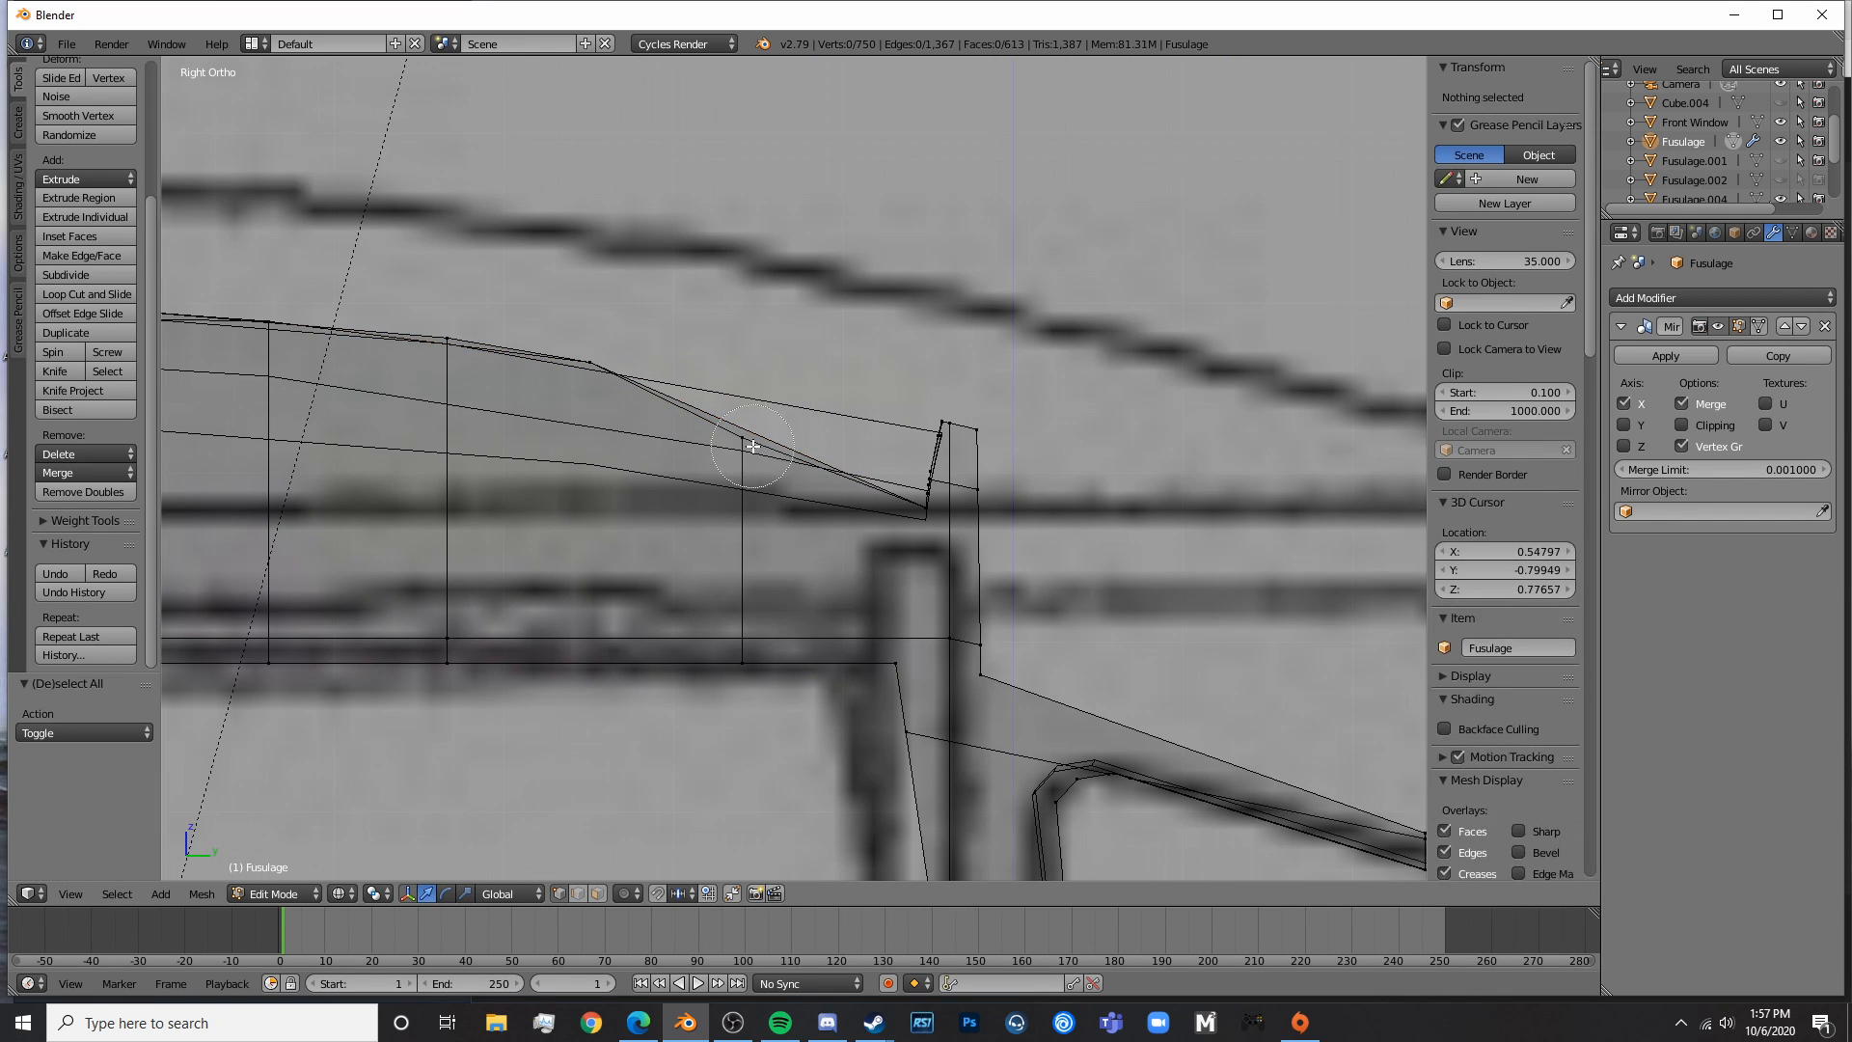
{"action": "right_click", "coordinate": [742, 437]}
{"action": "key", "text": "g"}
{"action": "key", "text": "z"}
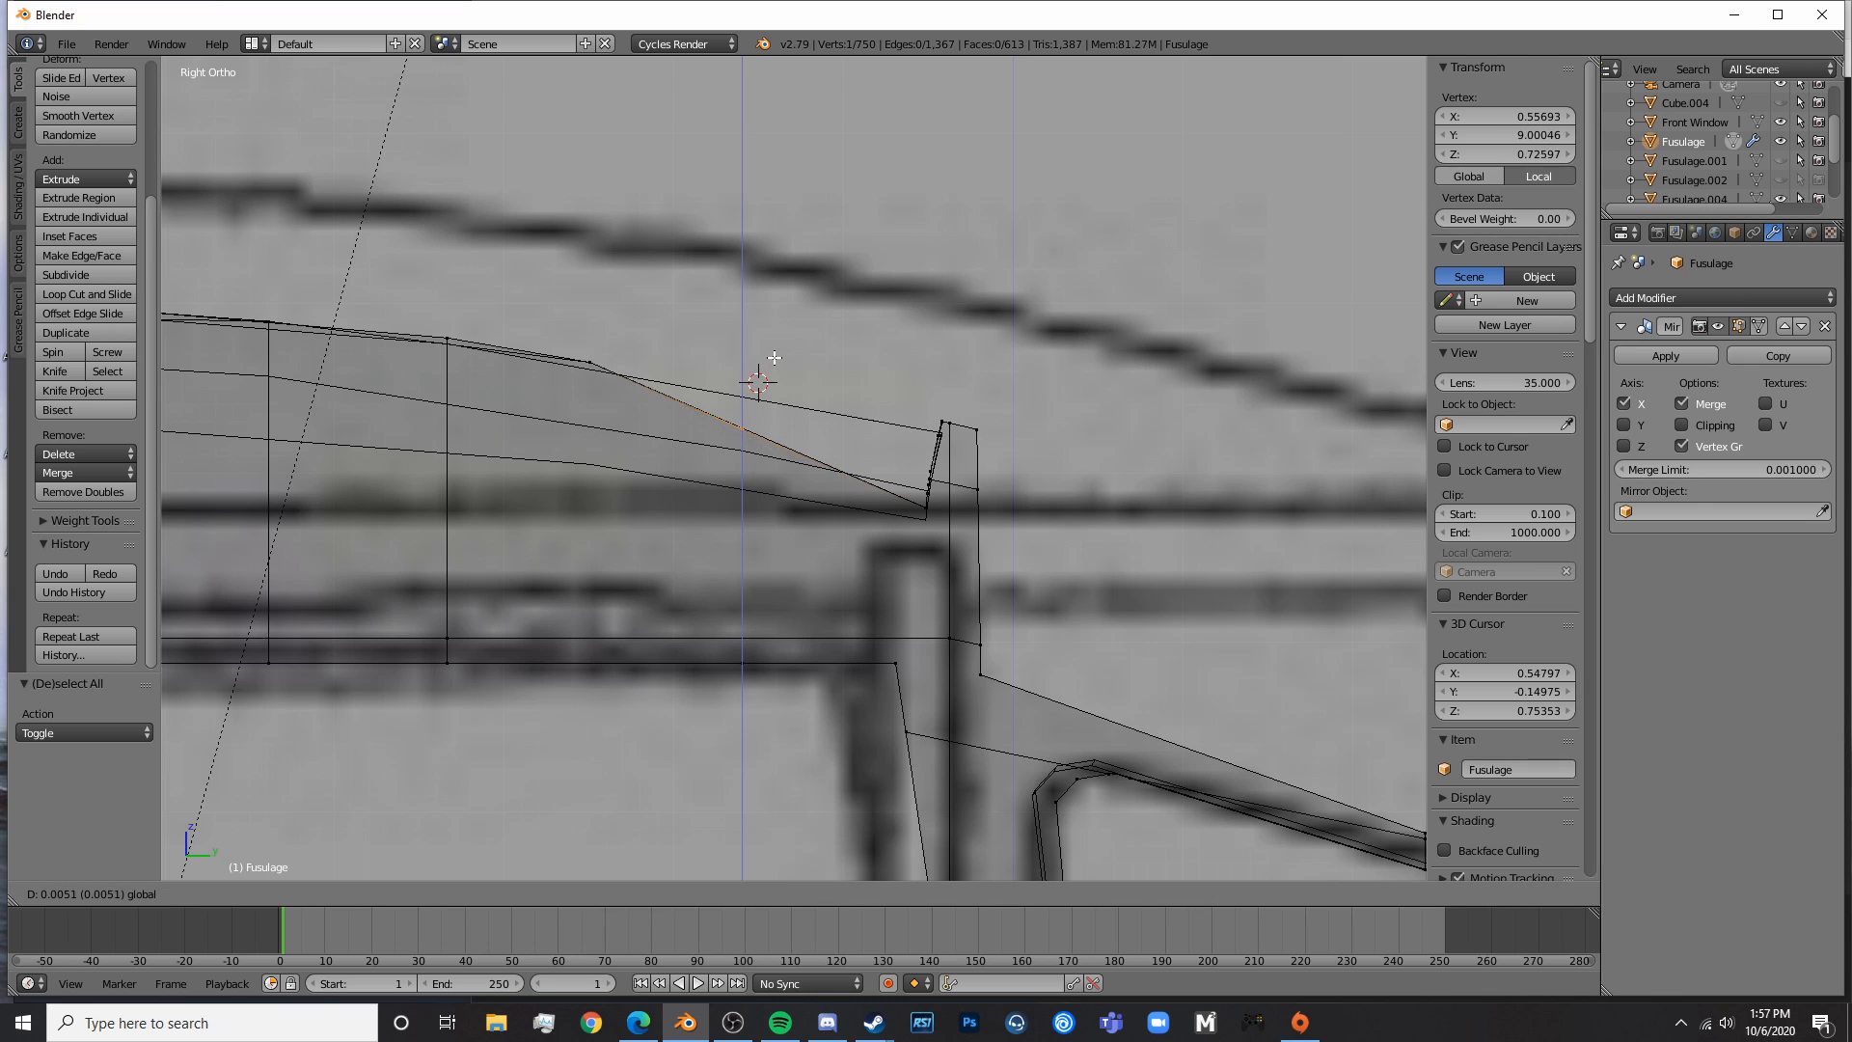
{"action": "left_click", "coordinate": [800, 327]}
- Check the roof edge in Object Mode and lower its last vertex ahead of the rear door post along Z
{"action": "mouse_move", "coordinate": [930, 422]}
{"action": "middle_mouse_down", "text": "shift"}
{"action": "mouse_move", "coordinate": [748, 392]}
{"action": "mouse_move", "coordinate": [732, 434]}
{"action": "mouse_move", "coordinate": [861, 495]}
{"action": "mouse_move", "coordinate": [661, 484]}
{"action": "mouse_move", "coordinate": [800, 451]}
{"action": "middle_mouse_up", "text": "shift"}
{"action": "key", "text": "z"}
{"action": "key", "text": "Tab"}
{"action": "scroll", "coordinate": [663, 482], "scroll_direction": "down", "scroll_amount": 4}
{"action": "key", "text": "Tab"}
{"action": "key", "text": "KP_3"}
{"action": "scroll", "coordinate": [802, 447], "scroll_direction": "up", "scroll_amount": 7}
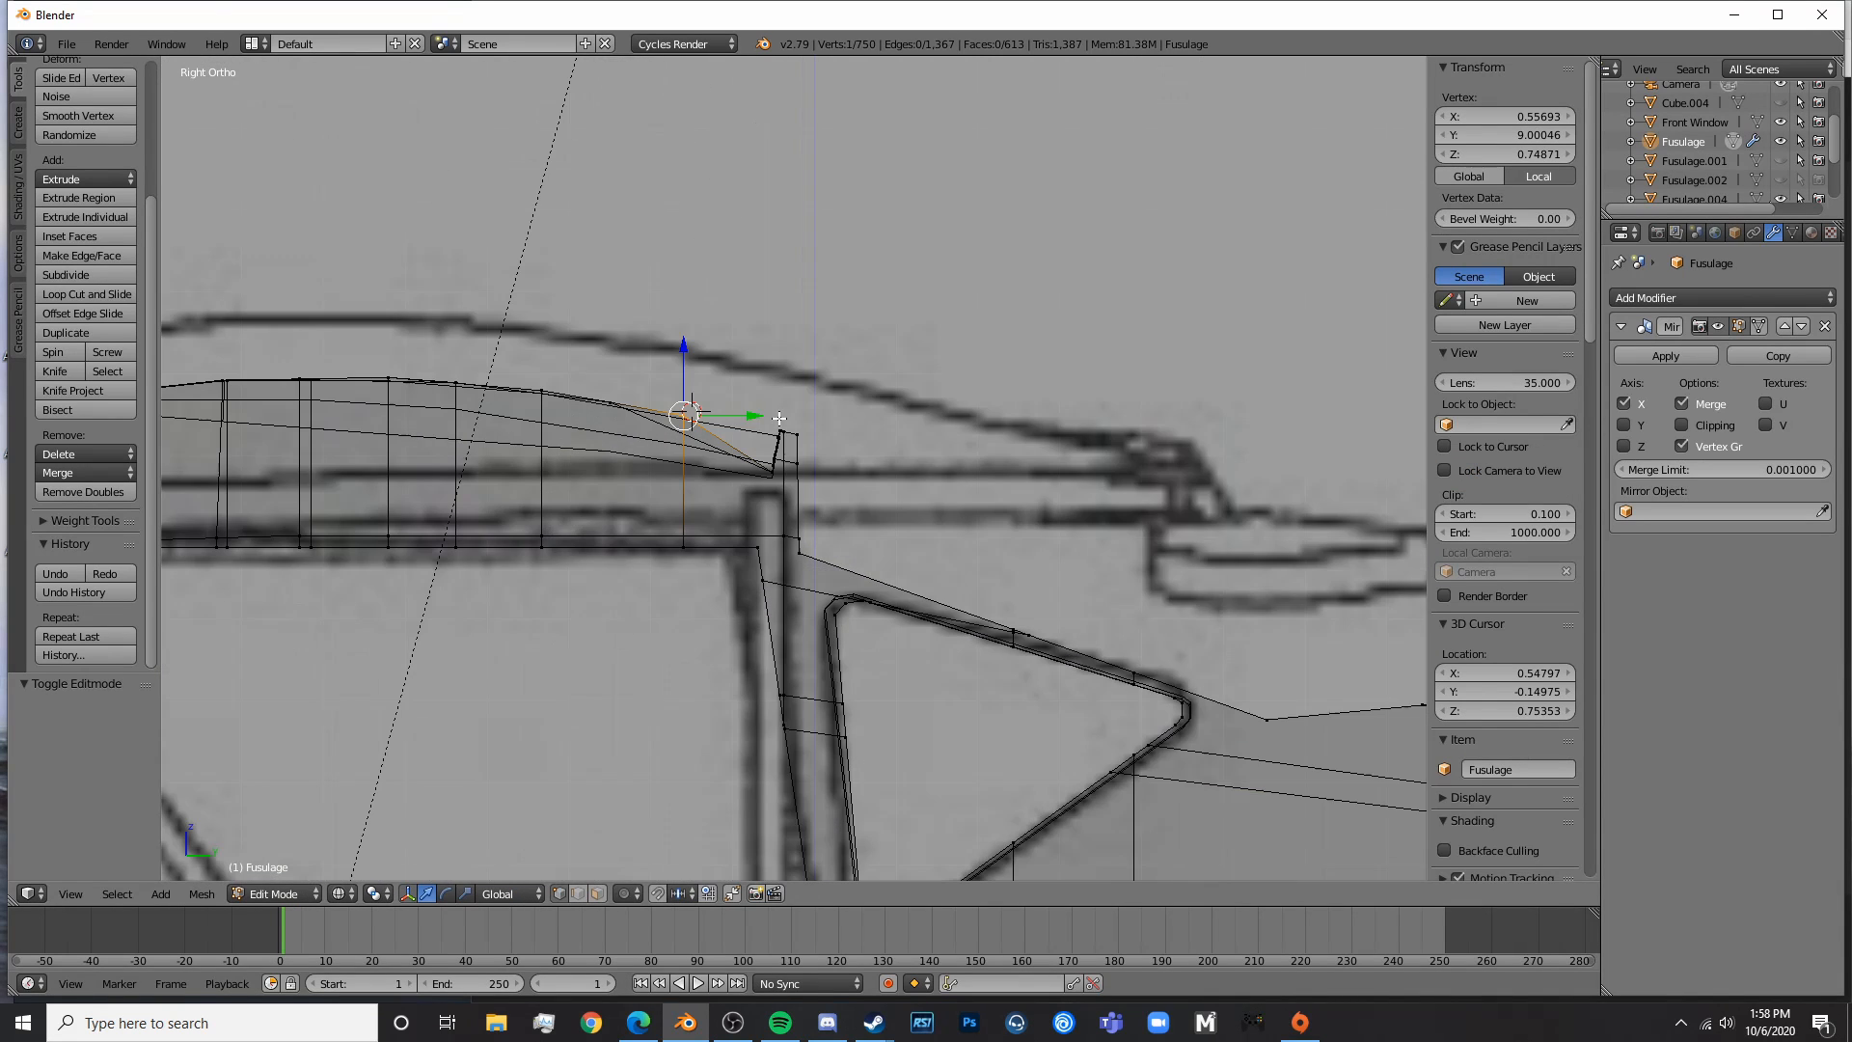
{"action": "key", "text": "g"}
{"action": "key", "text": "z"}
{"action": "left_click_drag", "start_coordinate": [448, 309], "coordinate": [447, 310]}
- Lower the preceding pair of roof-edge vertices 0.011 along Z and the last vertex a further 0.006
{"action": "middle_click_drag", "start_coordinate": [448, 309], "coordinate": [925, 359], "text": "shift"}
{"action": "key", "text": "a"}
{"action": "right_click", "coordinate": [722, 320]}
{"action": "right_click", "coordinate": [721, 321], "text": "shift"}
{"action": "left_click_drag", "start_coordinate": [722, 261], "coordinate": [723, 287]}
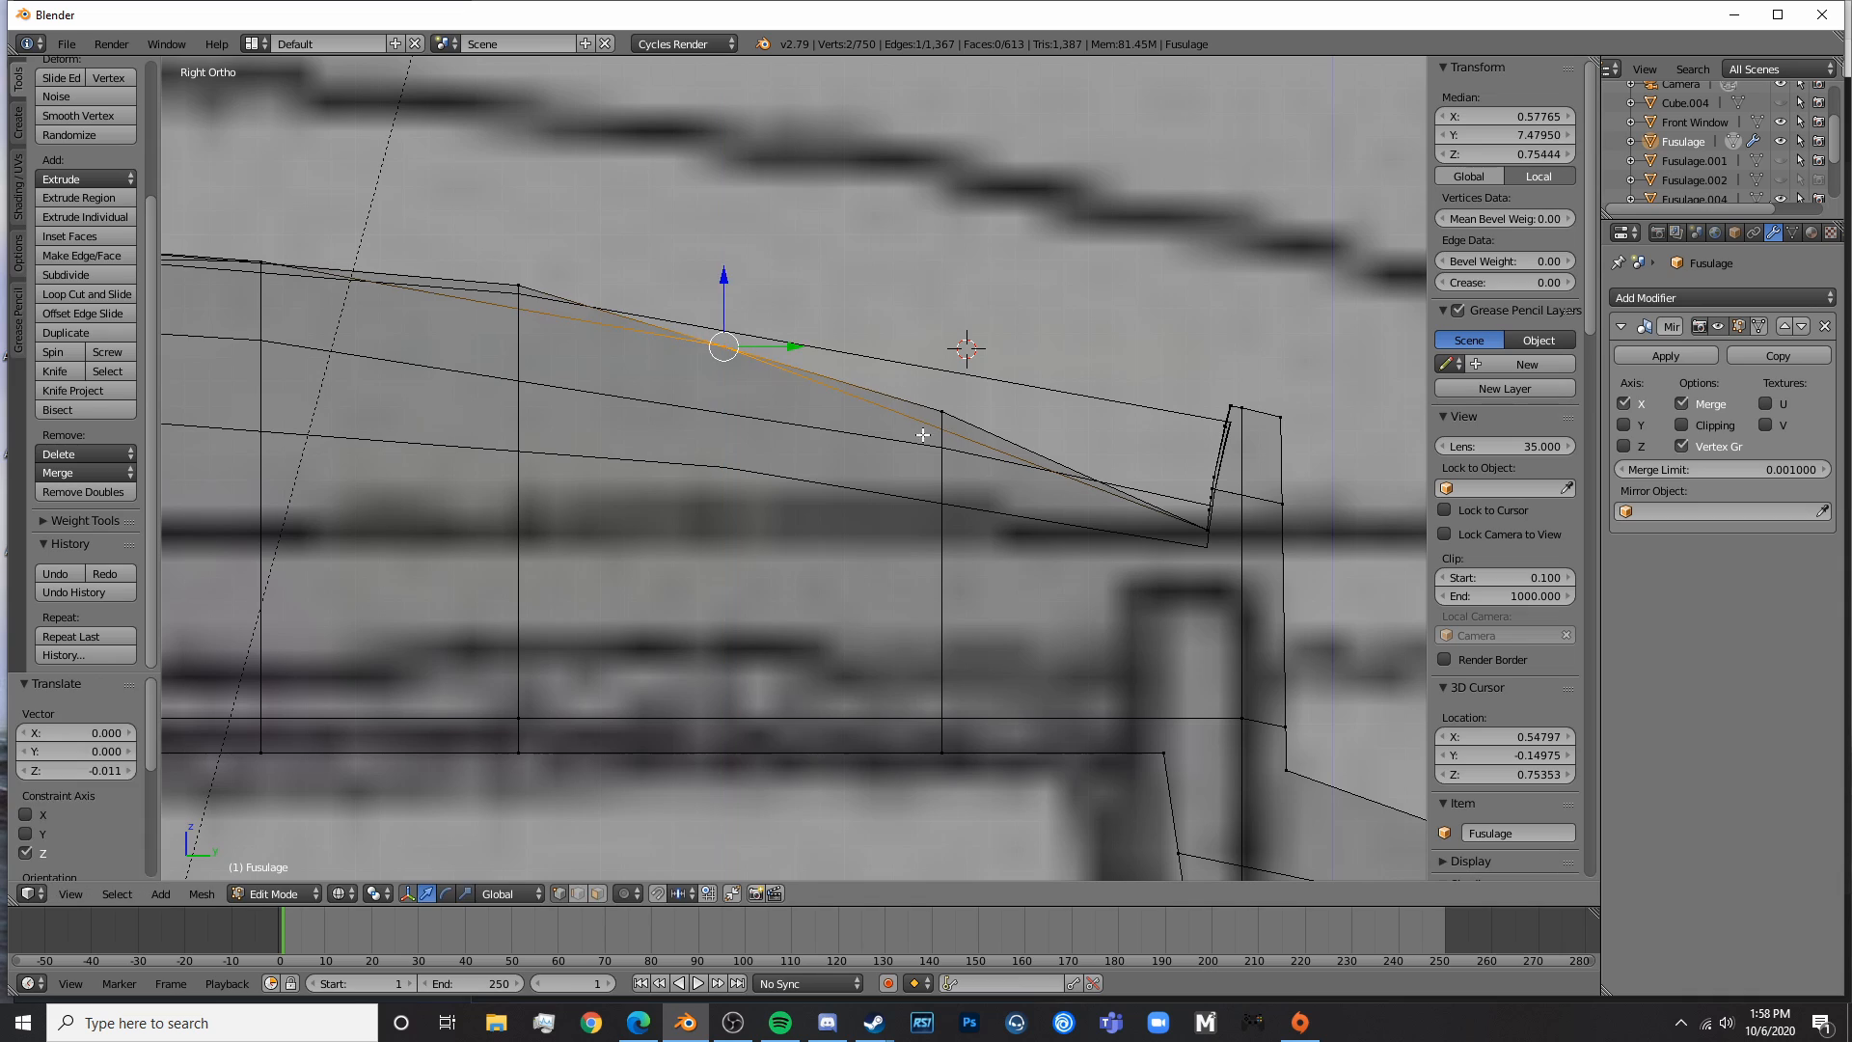
{"action": "right_click", "coordinate": [926, 361]}
{"action": "left_click_drag", "start_coordinate": [943, 349], "coordinate": [942, 363]}
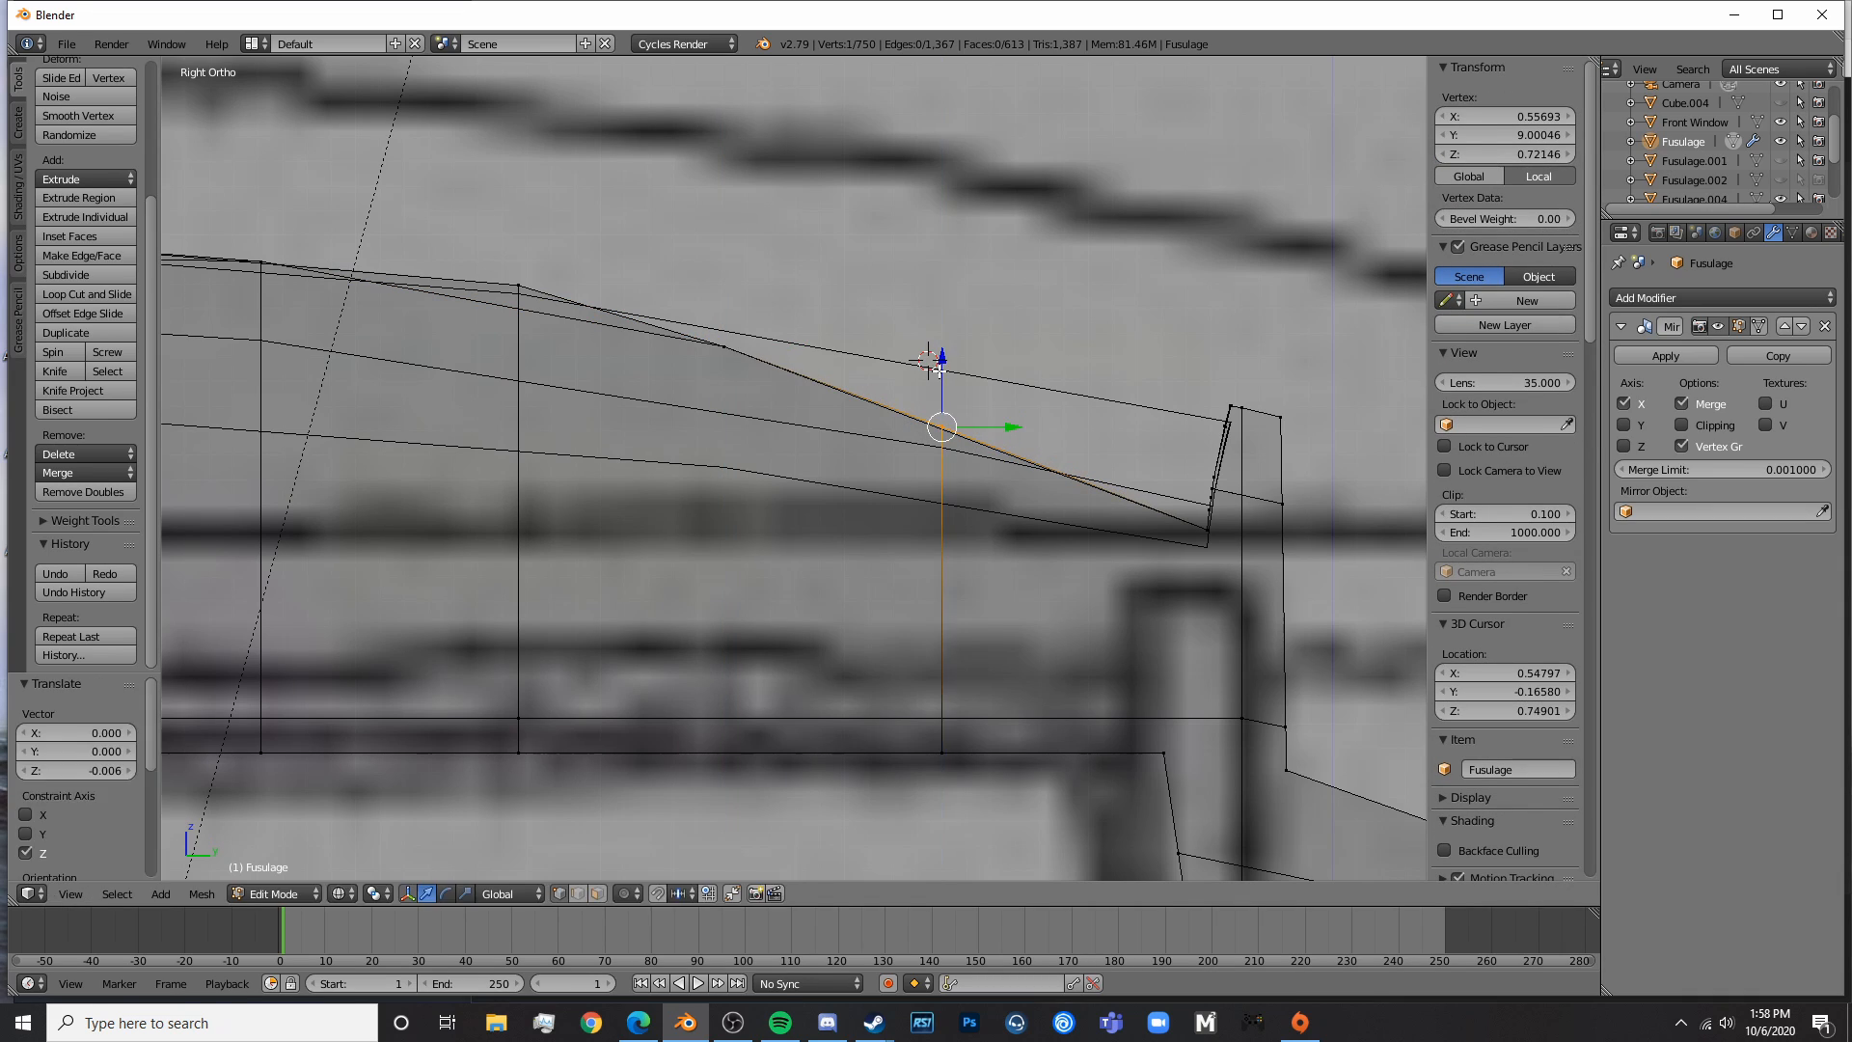
- Examine the reshaped roof edge and cockpit openings in Object Mode with rendered shading, from the side and at an angle
{"action": "key", "text": "Tab"}
{"action": "key", "text": "z"}
{"action": "scroll", "coordinate": [964, 371], "scroll_direction": "down", "scroll_amount": 6}
{"action": "mouse_move", "coordinate": [980, 376]}
{"action": "middle_mouse_down"}
{"action": "mouse_move", "coordinate": [775, 504]}
{"action": "mouse_move", "coordinate": [855, 469]}
{"action": "mouse_move", "coordinate": [847, 484]}
{"action": "mouse_move", "coordinate": [987, 507]}
{"action": "middle_mouse_up"}
{"action": "key", "text": "shift+z"}
{"action": "scroll", "coordinate": [777, 499], "scroll_direction": "down", "scroll_amount": 5}
{"action": "key", "text": "KP_3"}
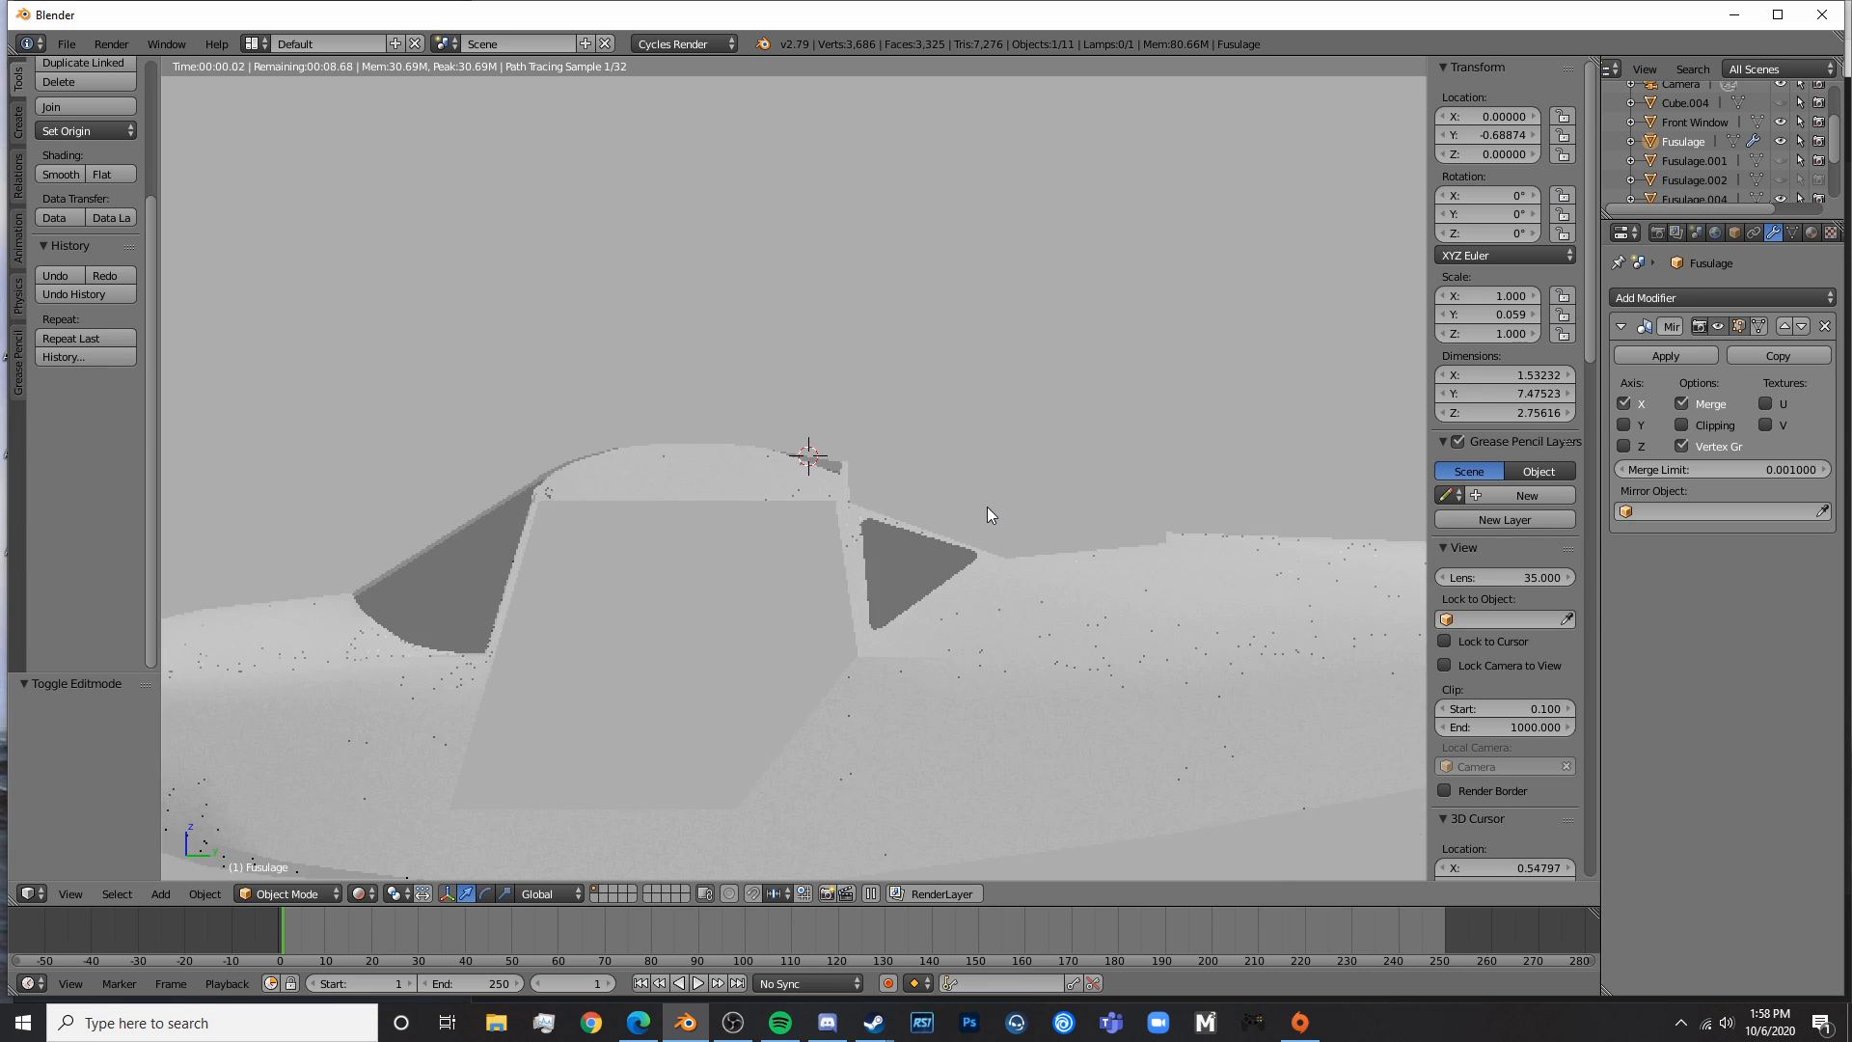
{"action": "key", "text": "shift+z"}
{"action": "key", "text": "shift+z"}
{"action": "middle_click_drag", "start_coordinate": [611, 618], "coordinate": [892, 535], "text": "shift"}
{"action": "mouse_move", "coordinate": [752, 545]}
{"action": "middle_mouse_down"}
{"action": "mouse_move", "coordinate": [937, 583]}
{"action": "mouse_move", "coordinate": [662, 538]}
{"action": "middle_mouse_up"}
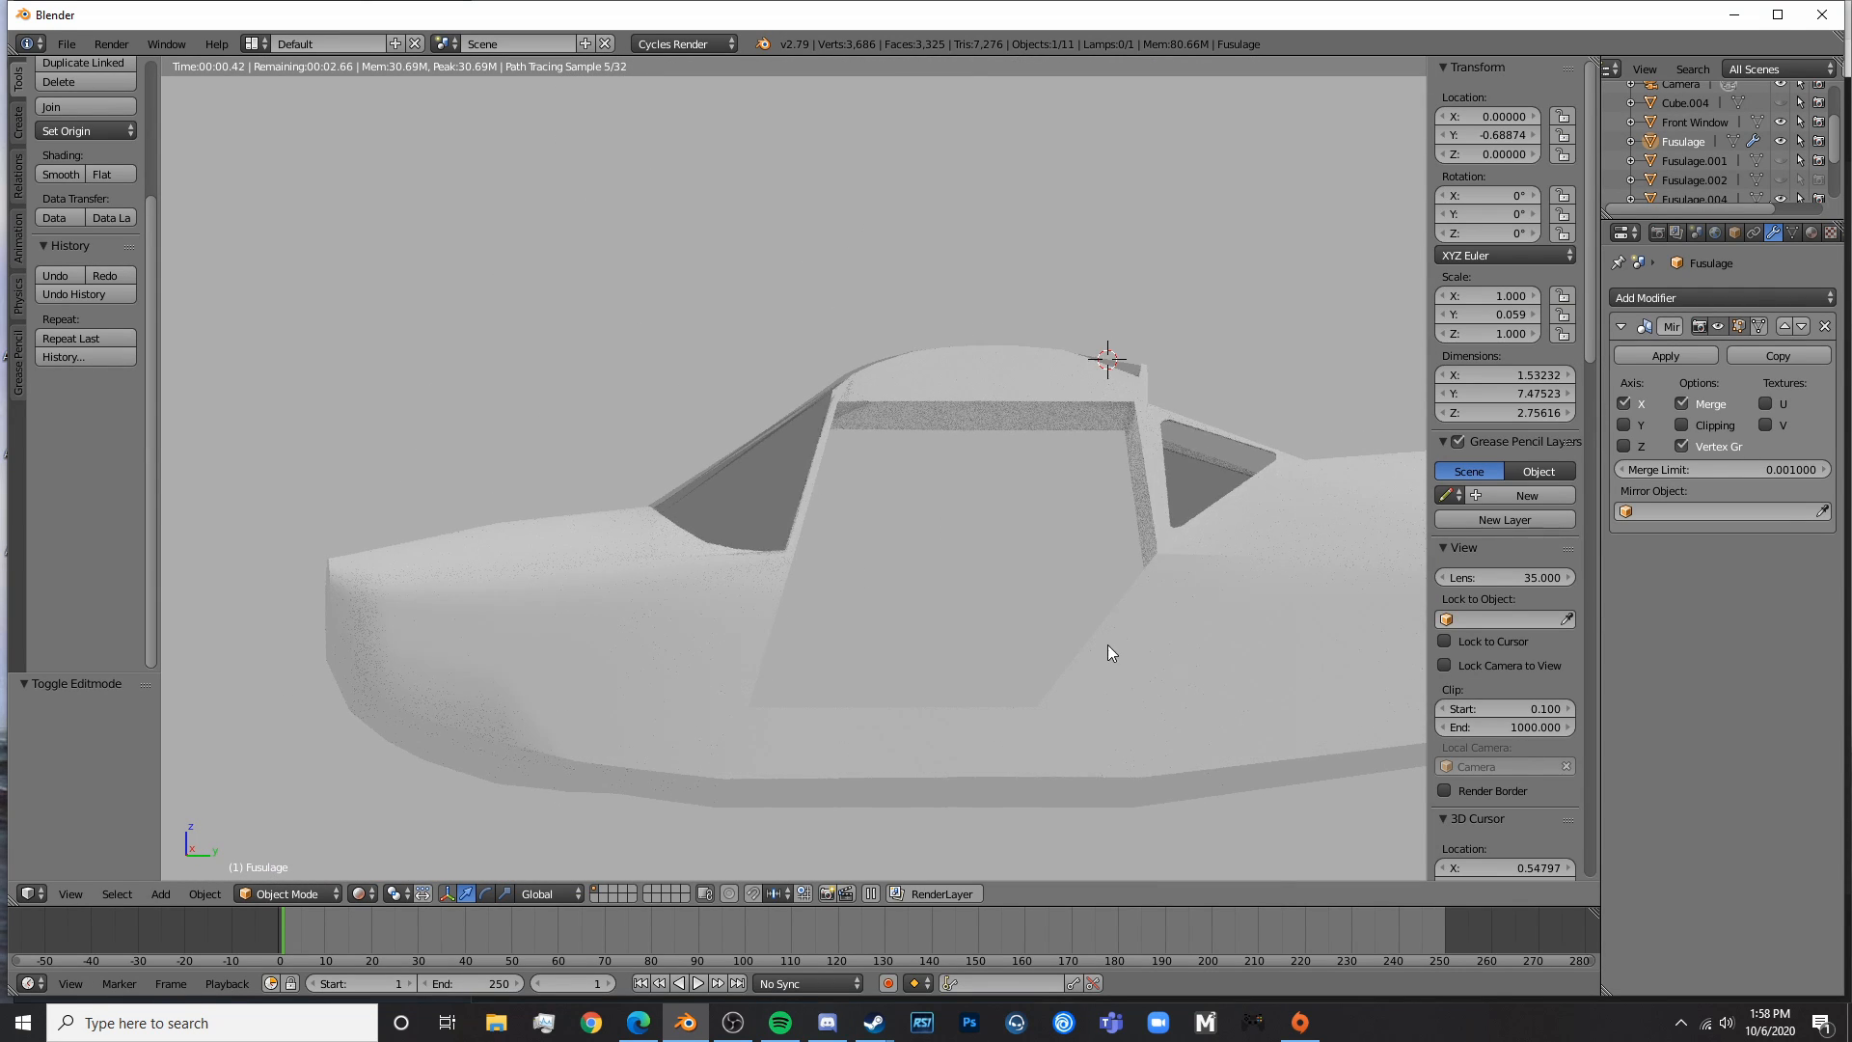
{"action": "middle_click_drag", "start_coordinate": [1107, 644], "coordinate": [987, 697]}
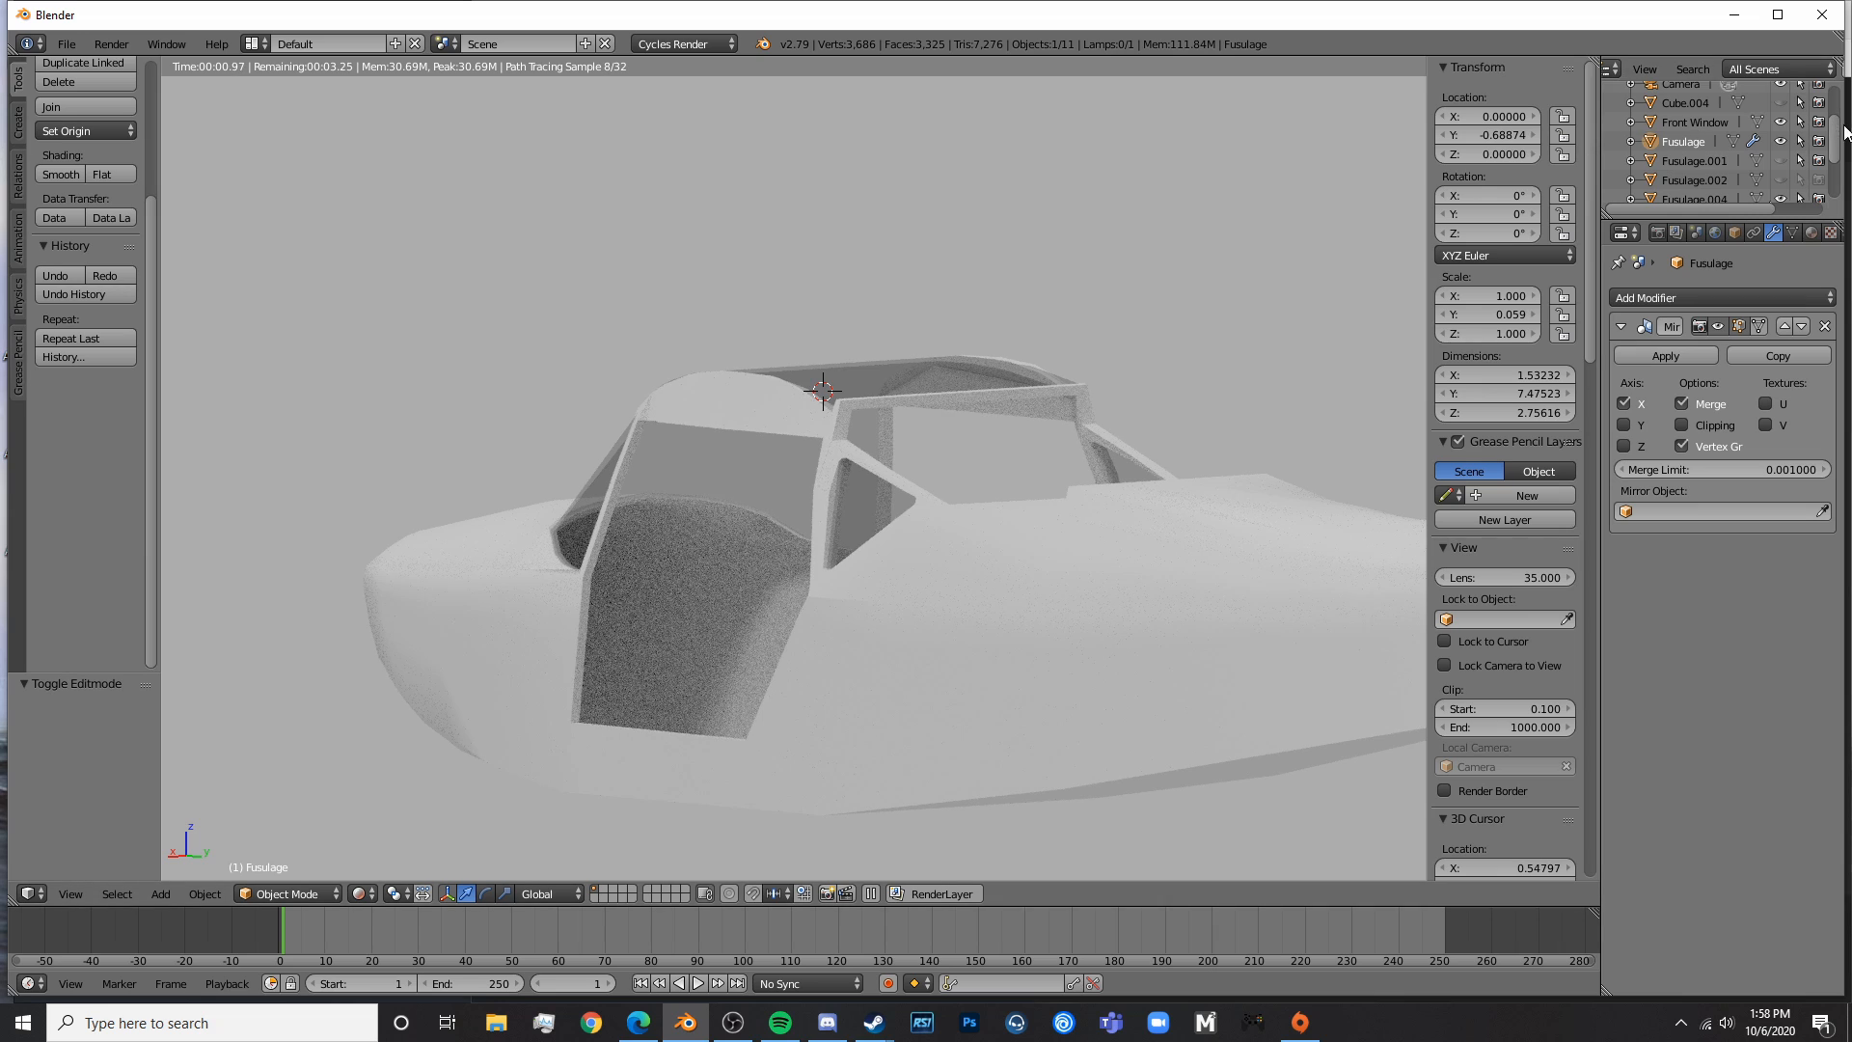
- Make the hidden Cube.004 object visible again
{"action": "scroll", "coordinate": [1784, 136], "scroll_direction": "up", "scroll_amount": 2}
{"action": "left_click", "coordinate": [1779, 140]}
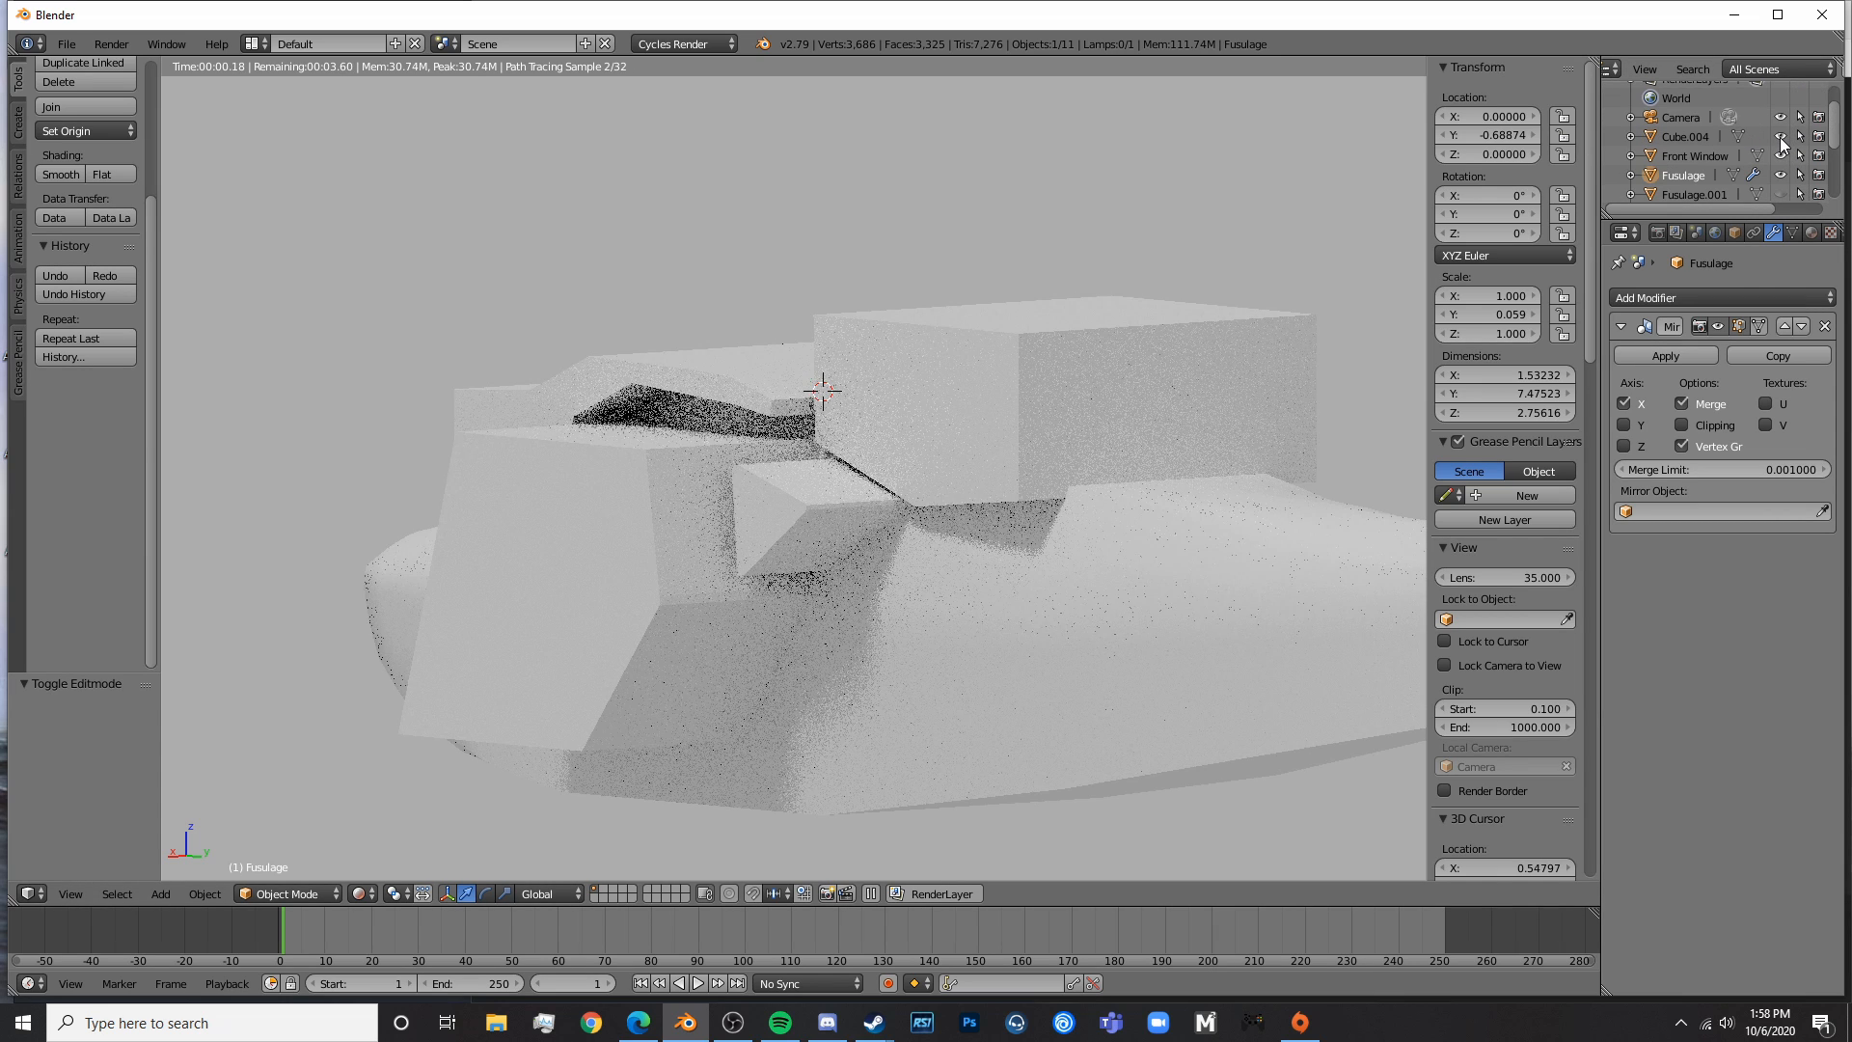
- Hide Cube.004, rename it Cockpit Cutout and exclude it from rendering
{"action": "left_click", "coordinate": [1780, 140]}
{"action": "double_click", "coordinate": [1691, 138]}
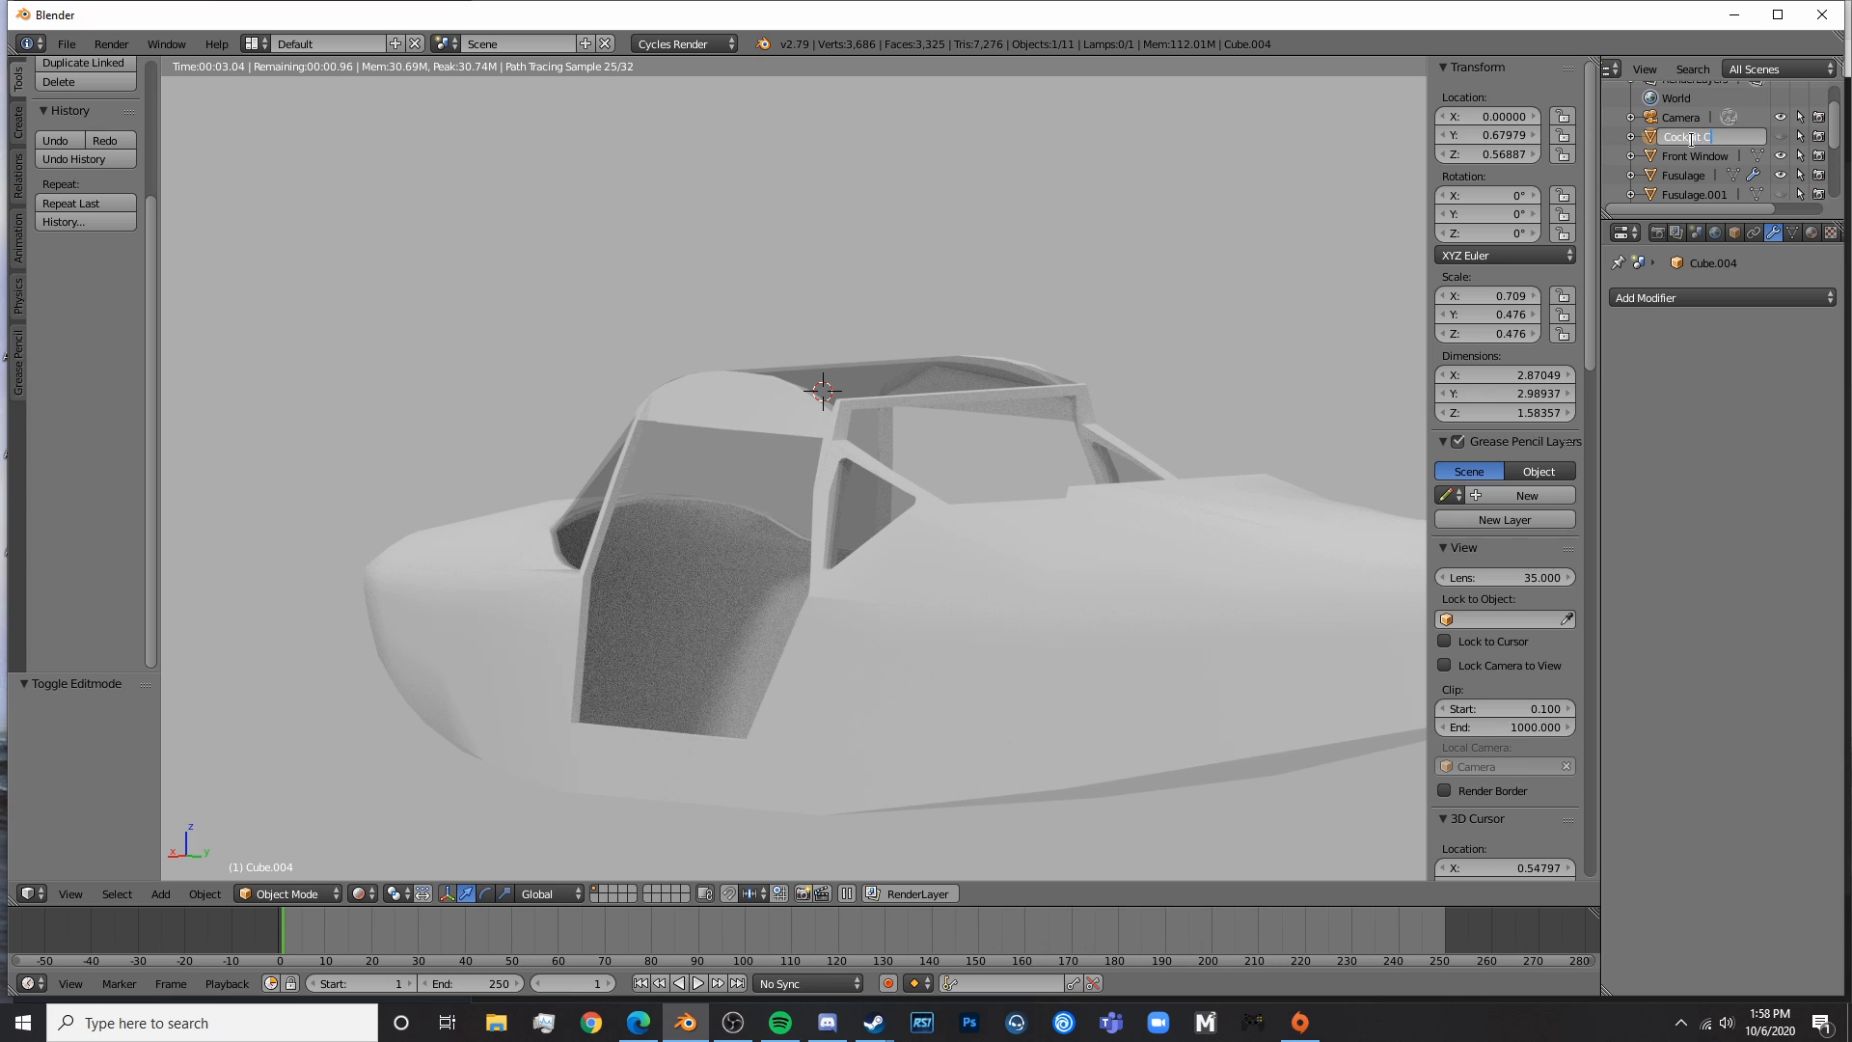
{"action": "left_click", "coordinate": [1818, 136]}
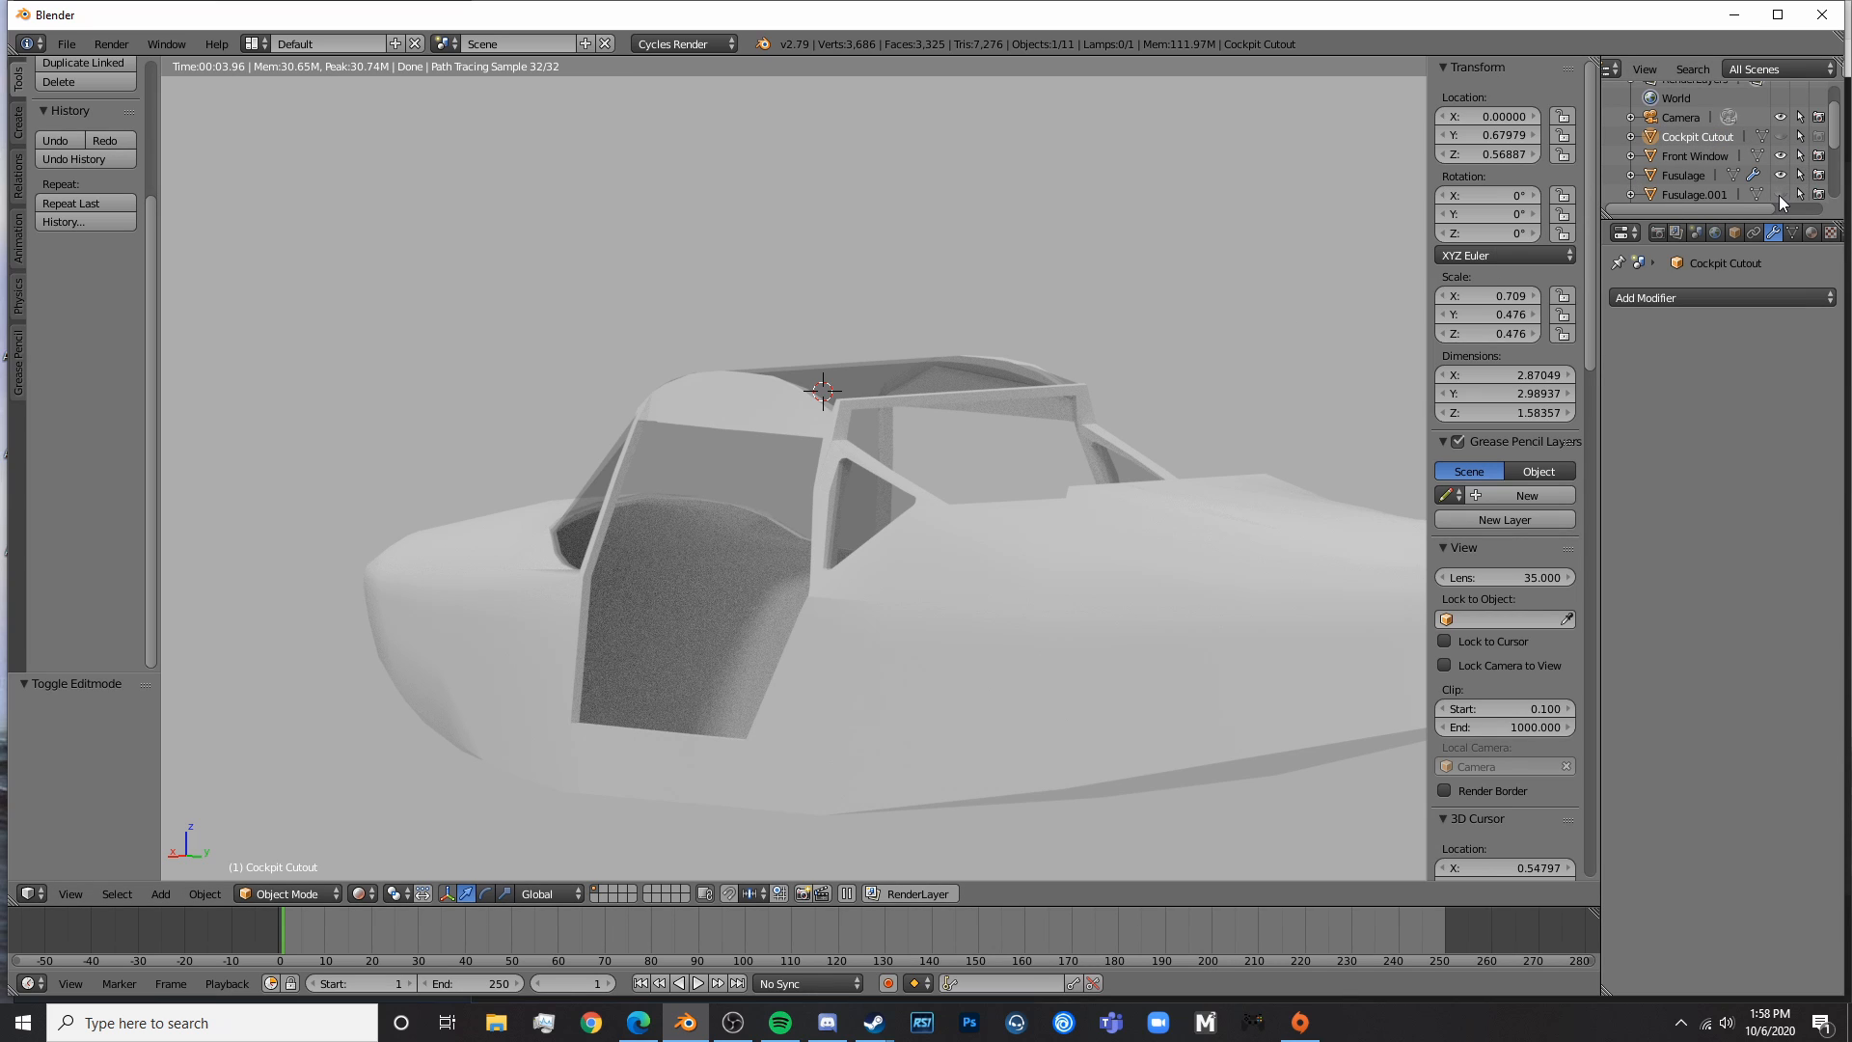
- Toggle the visibility of Fusulage.001 and Fusulage.002 to check what each object is
{"action": "scroll", "coordinate": [1777, 178], "scroll_direction": "down", "scroll_amount": 2}
{"action": "left_click", "coordinate": [1780, 159]}
{"action": "left_click", "coordinate": [1779, 159]}
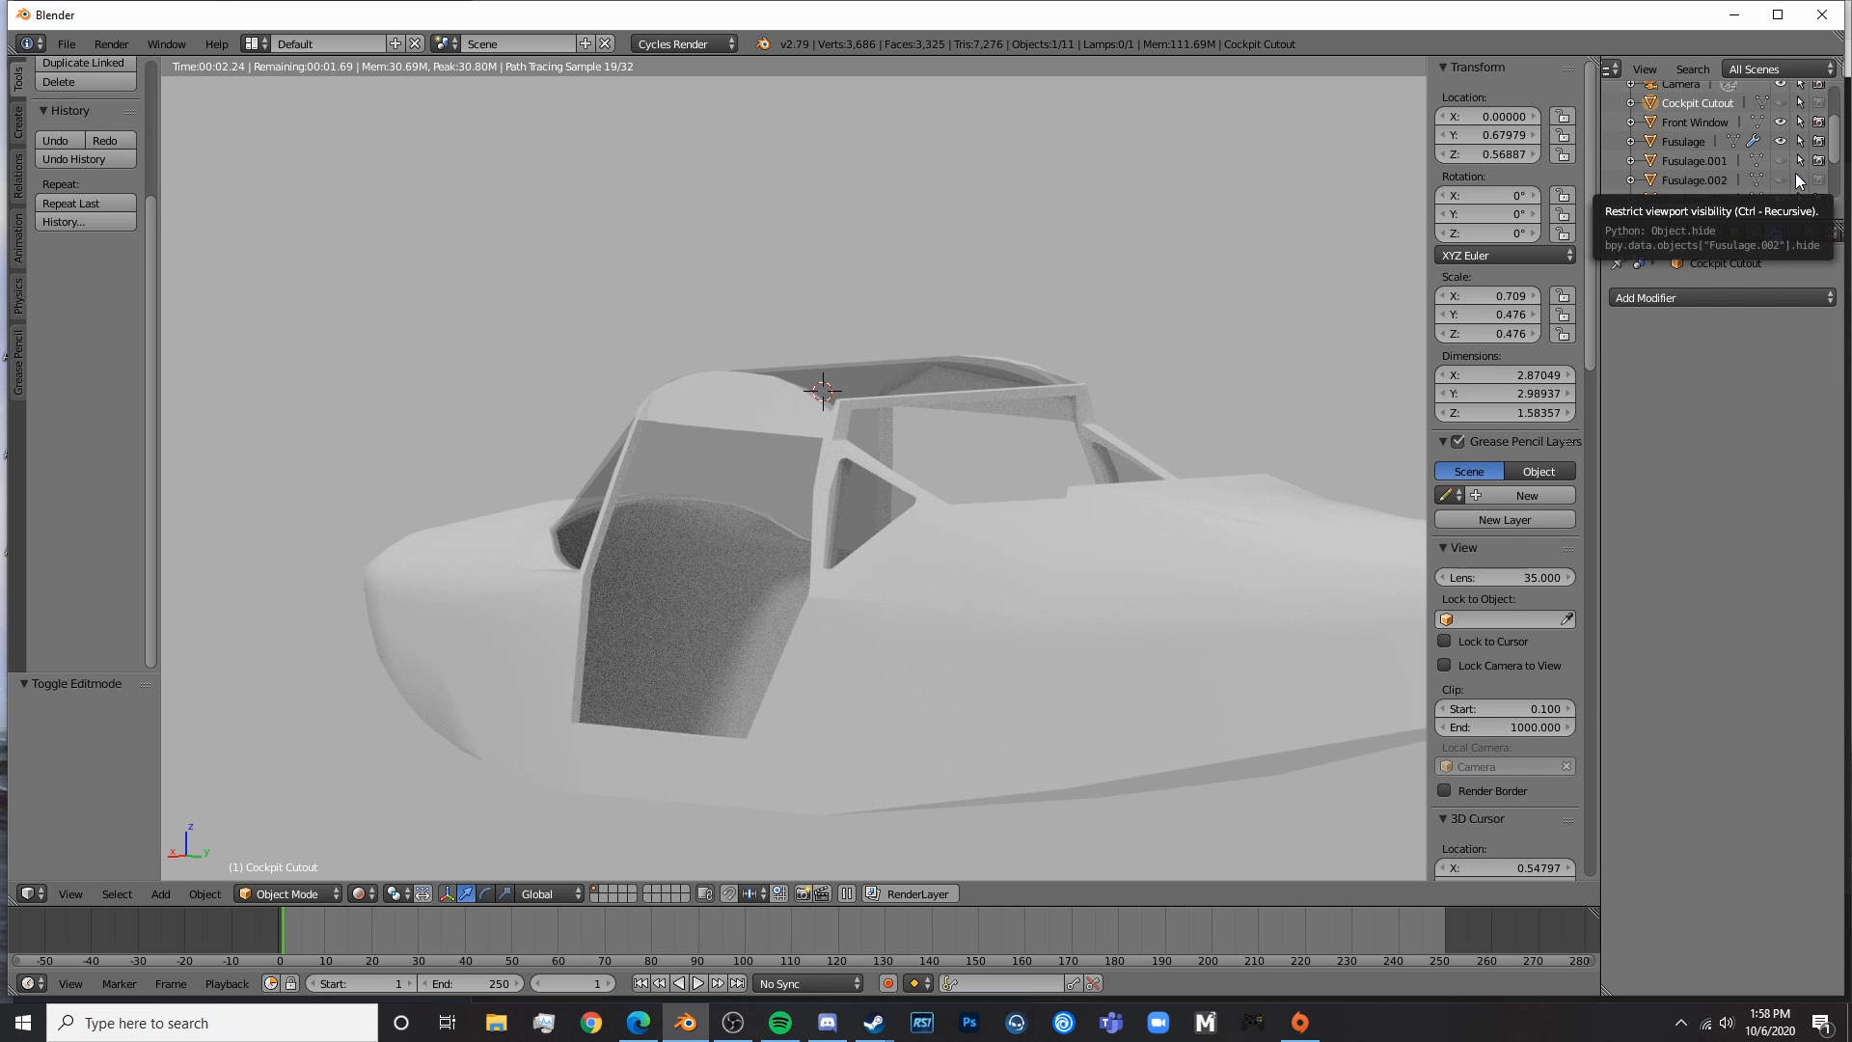
{"action": "left_click", "coordinate": [1780, 181]}
{"action": "left_click", "coordinate": [1780, 180]}
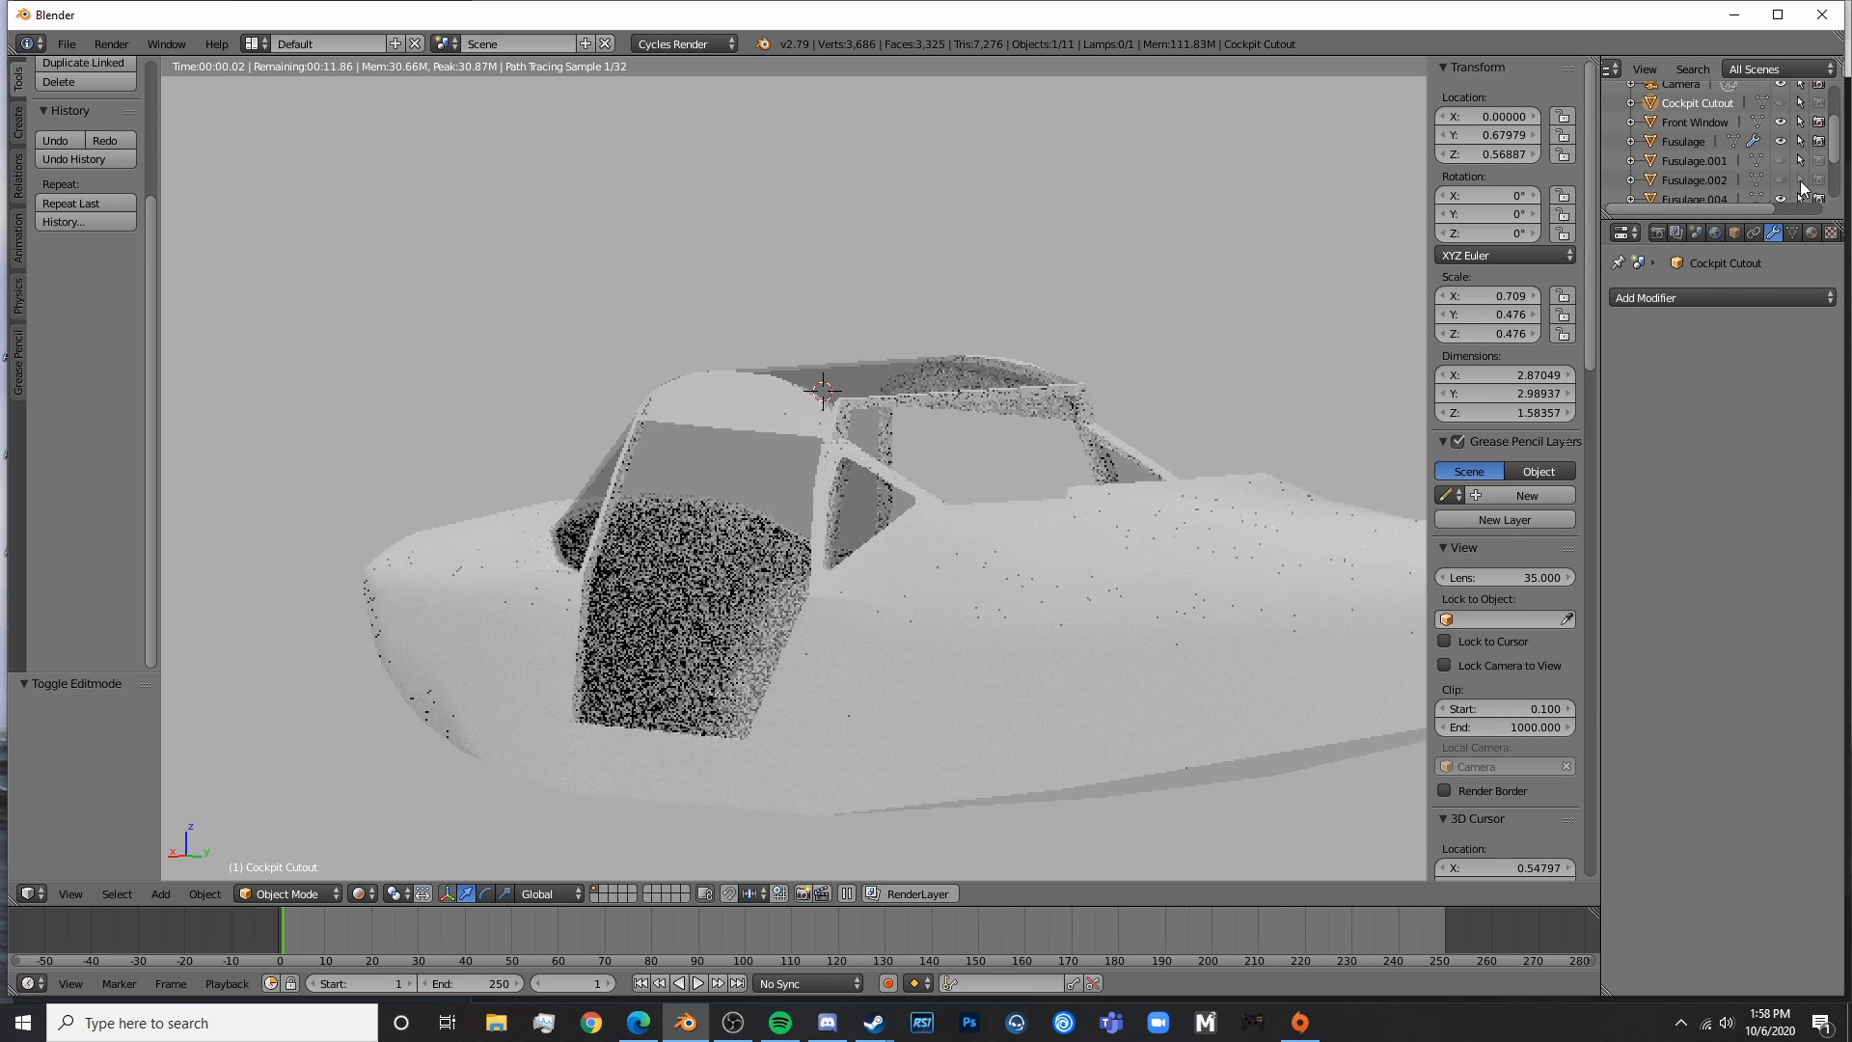
- Make the window panes Fusulage.005 and Fusulage.006 visible
{"action": "scroll", "coordinate": [1784, 176], "scroll_direction": "down", "scroll_amount": 3}
{"action": "left_click", "coordinate": [1779, 152]}
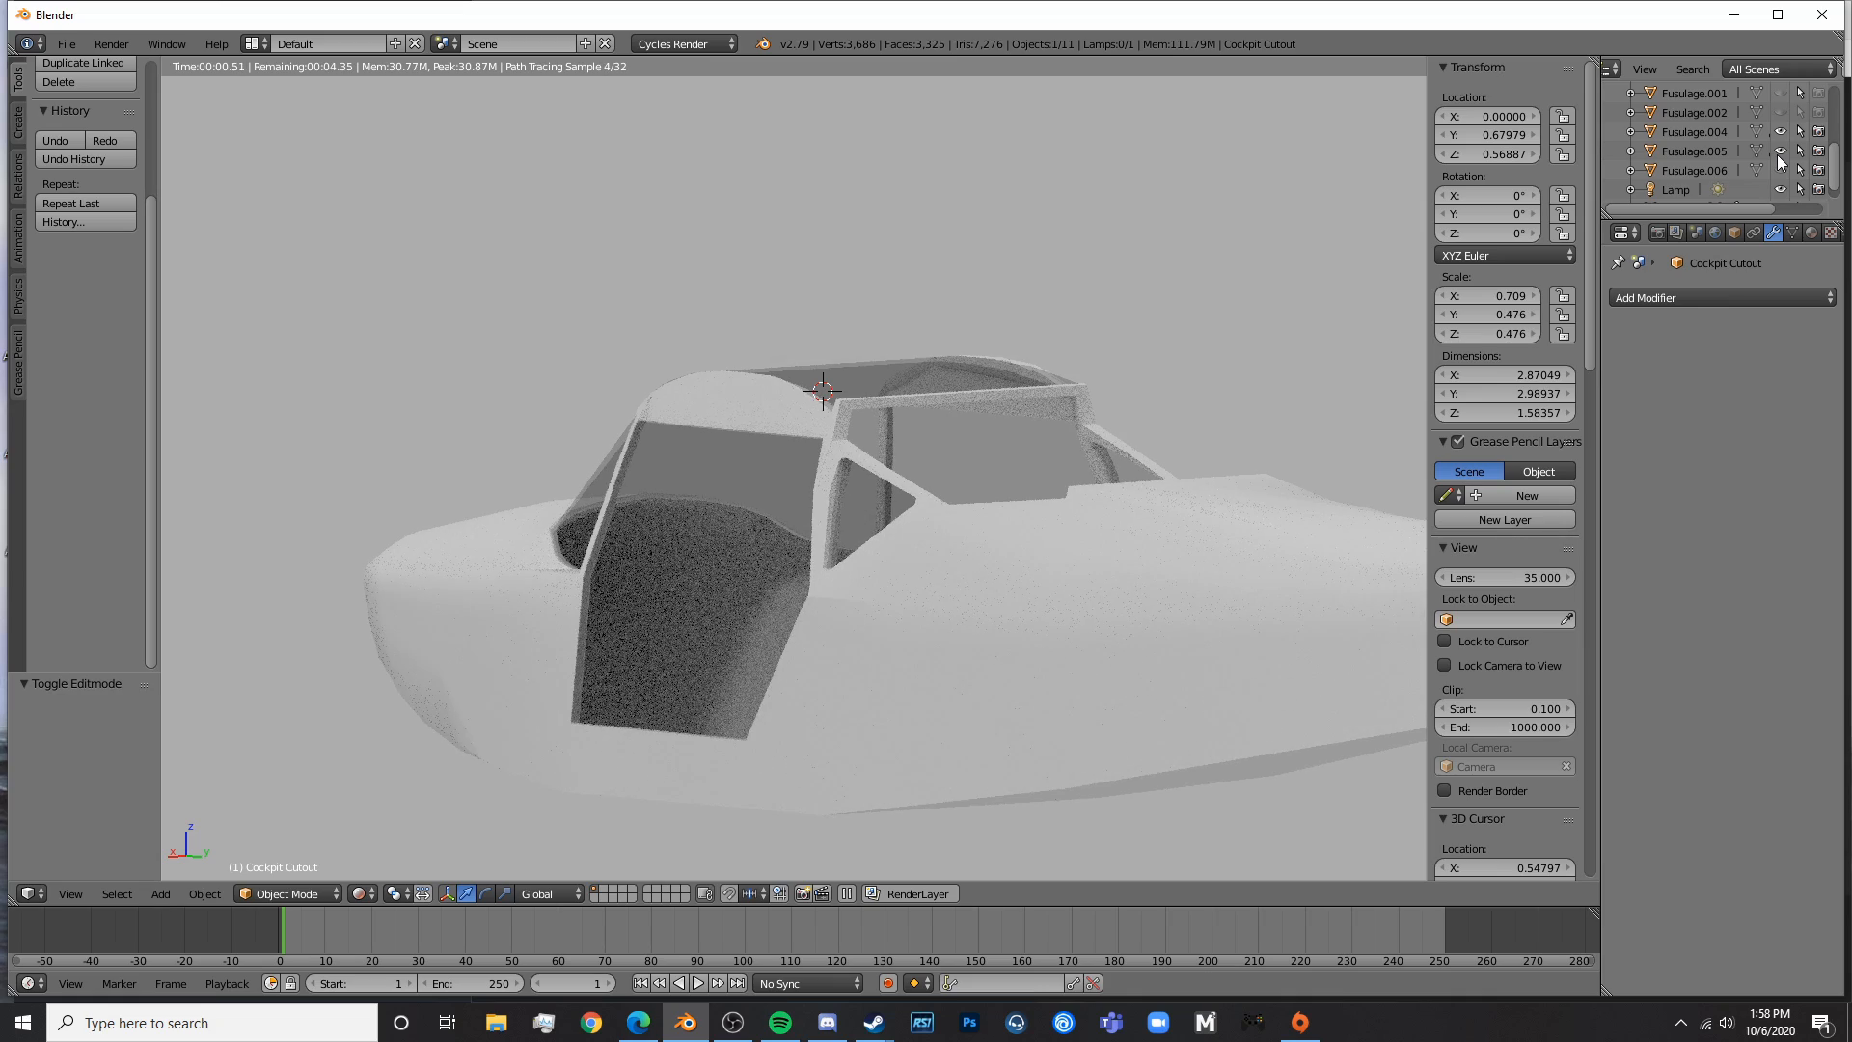
{"action": "left_click", "coordinate": [1780, 171]}
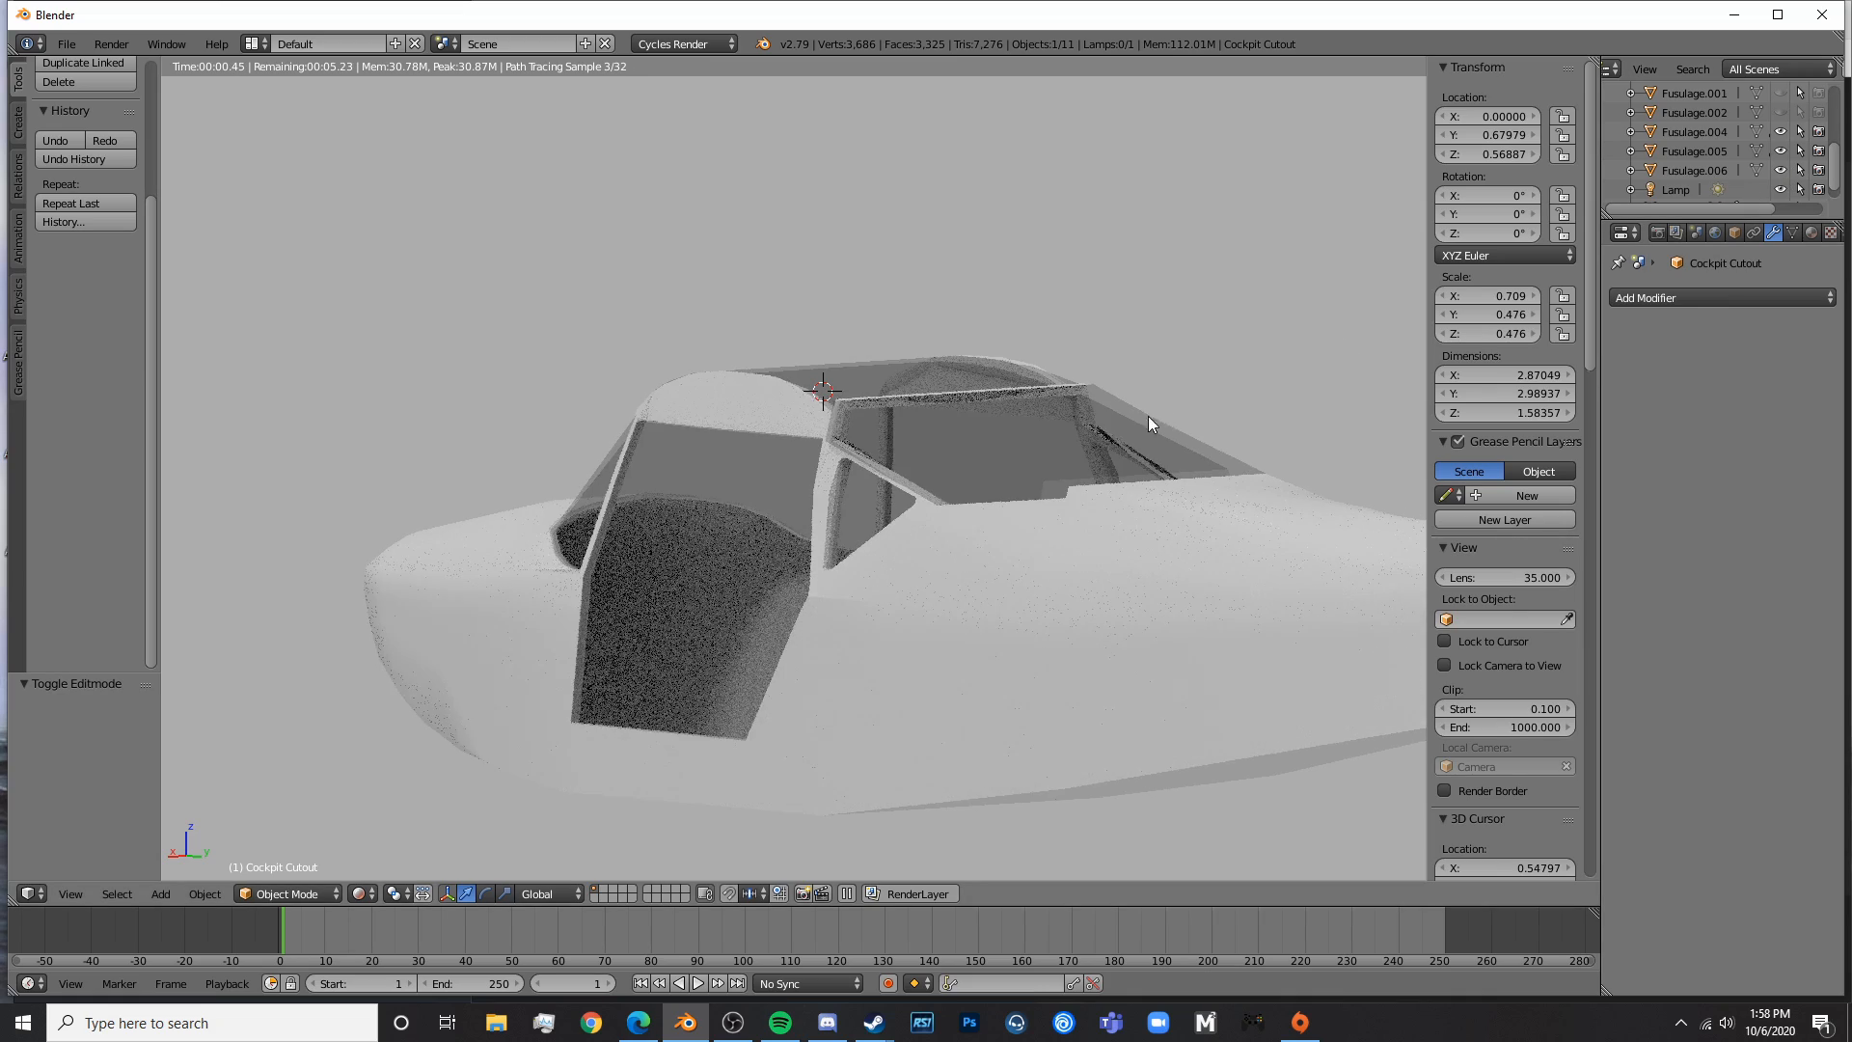
- Select the rear window pane Fusulage.006 in solid shading and set its origin to its geometry
{"action": "key", "text": "z"}
{"action": "middle_click_drag", "start_coordinate": [1146, 414], "coordinate": [1067, 502]}
{"action": "key", "text": "z"}
{"action": "right_click", "coordinate": [1004, 559]}
{"action": "key", "text": "Tab"}
{"action": "scroll", "coordinate": [1004, 560], "scroll_direction": "up", "scroll_amount": 5}
{"action": "middle_click_drag", "start_coordinate": [1004, 559], "coordinate": [884, 401]}
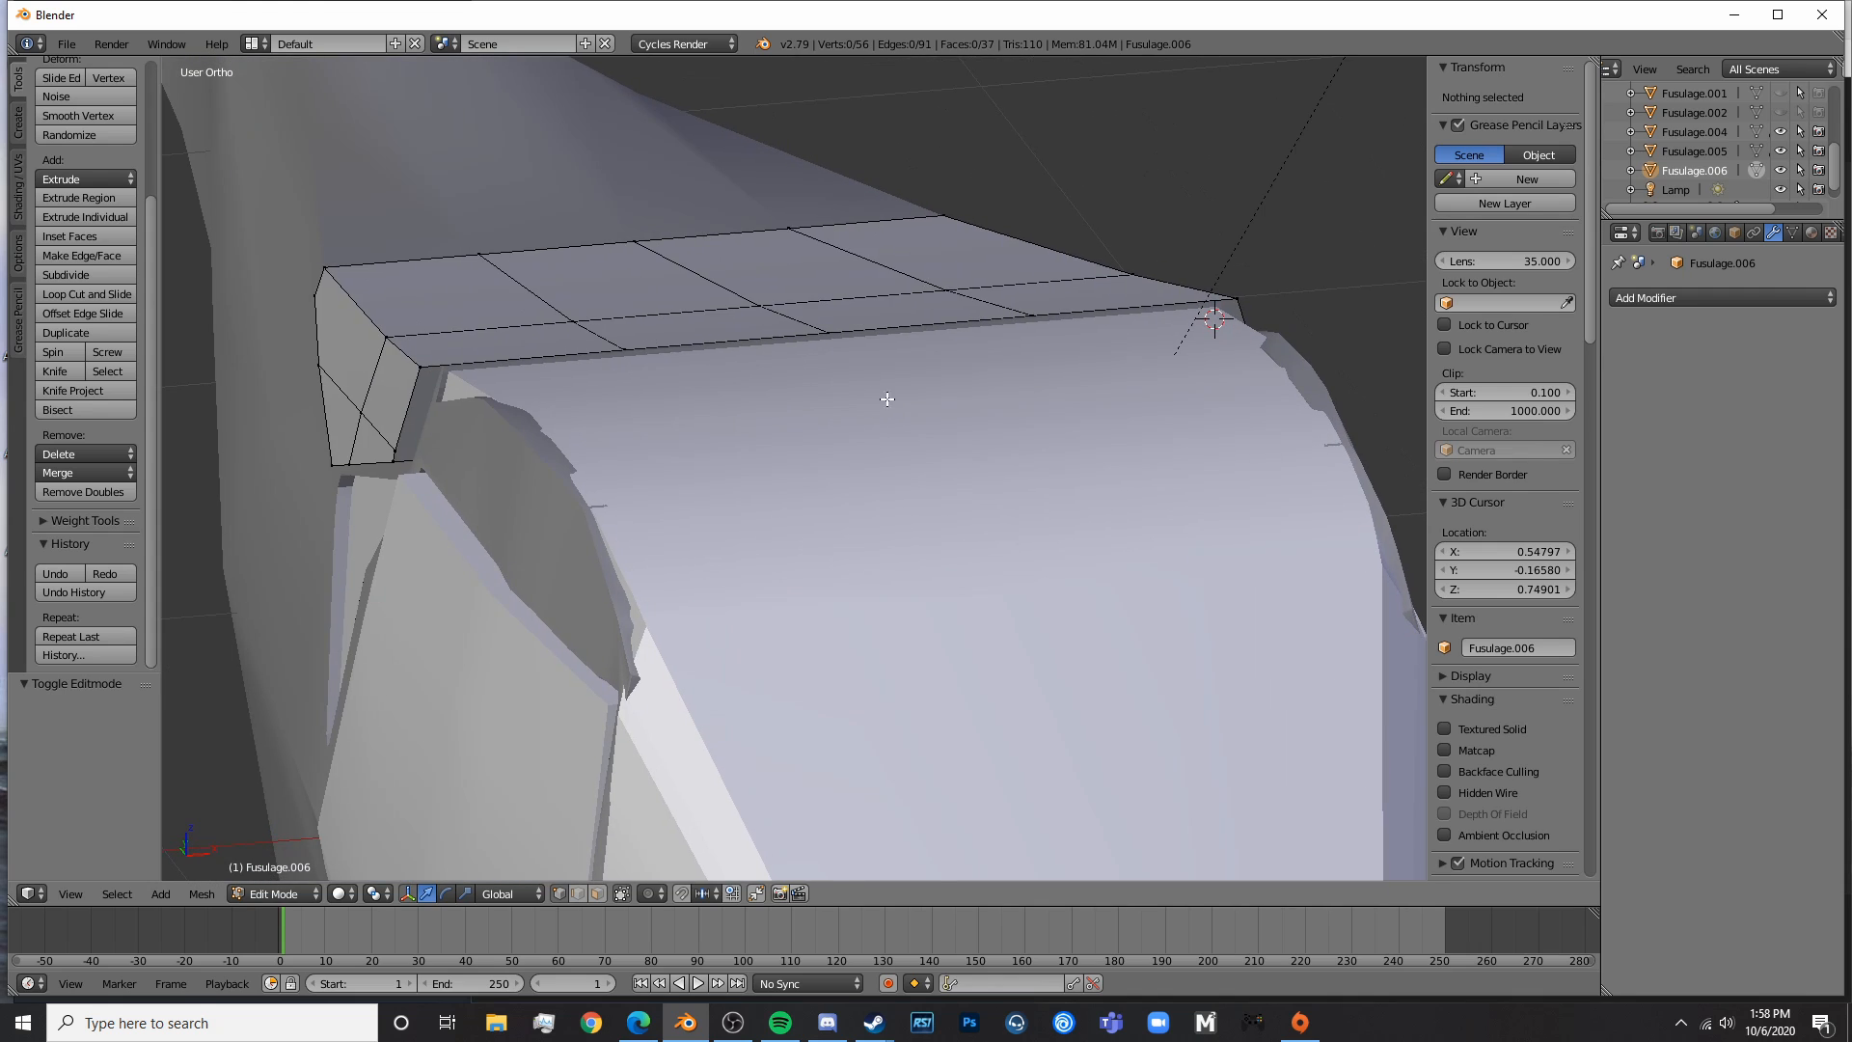
{"action": "key", "text": "Tab"}
{"action": "scroll", "coordinate": [965, 288], "scroll_direction": "down", "scroll_amount": 2}
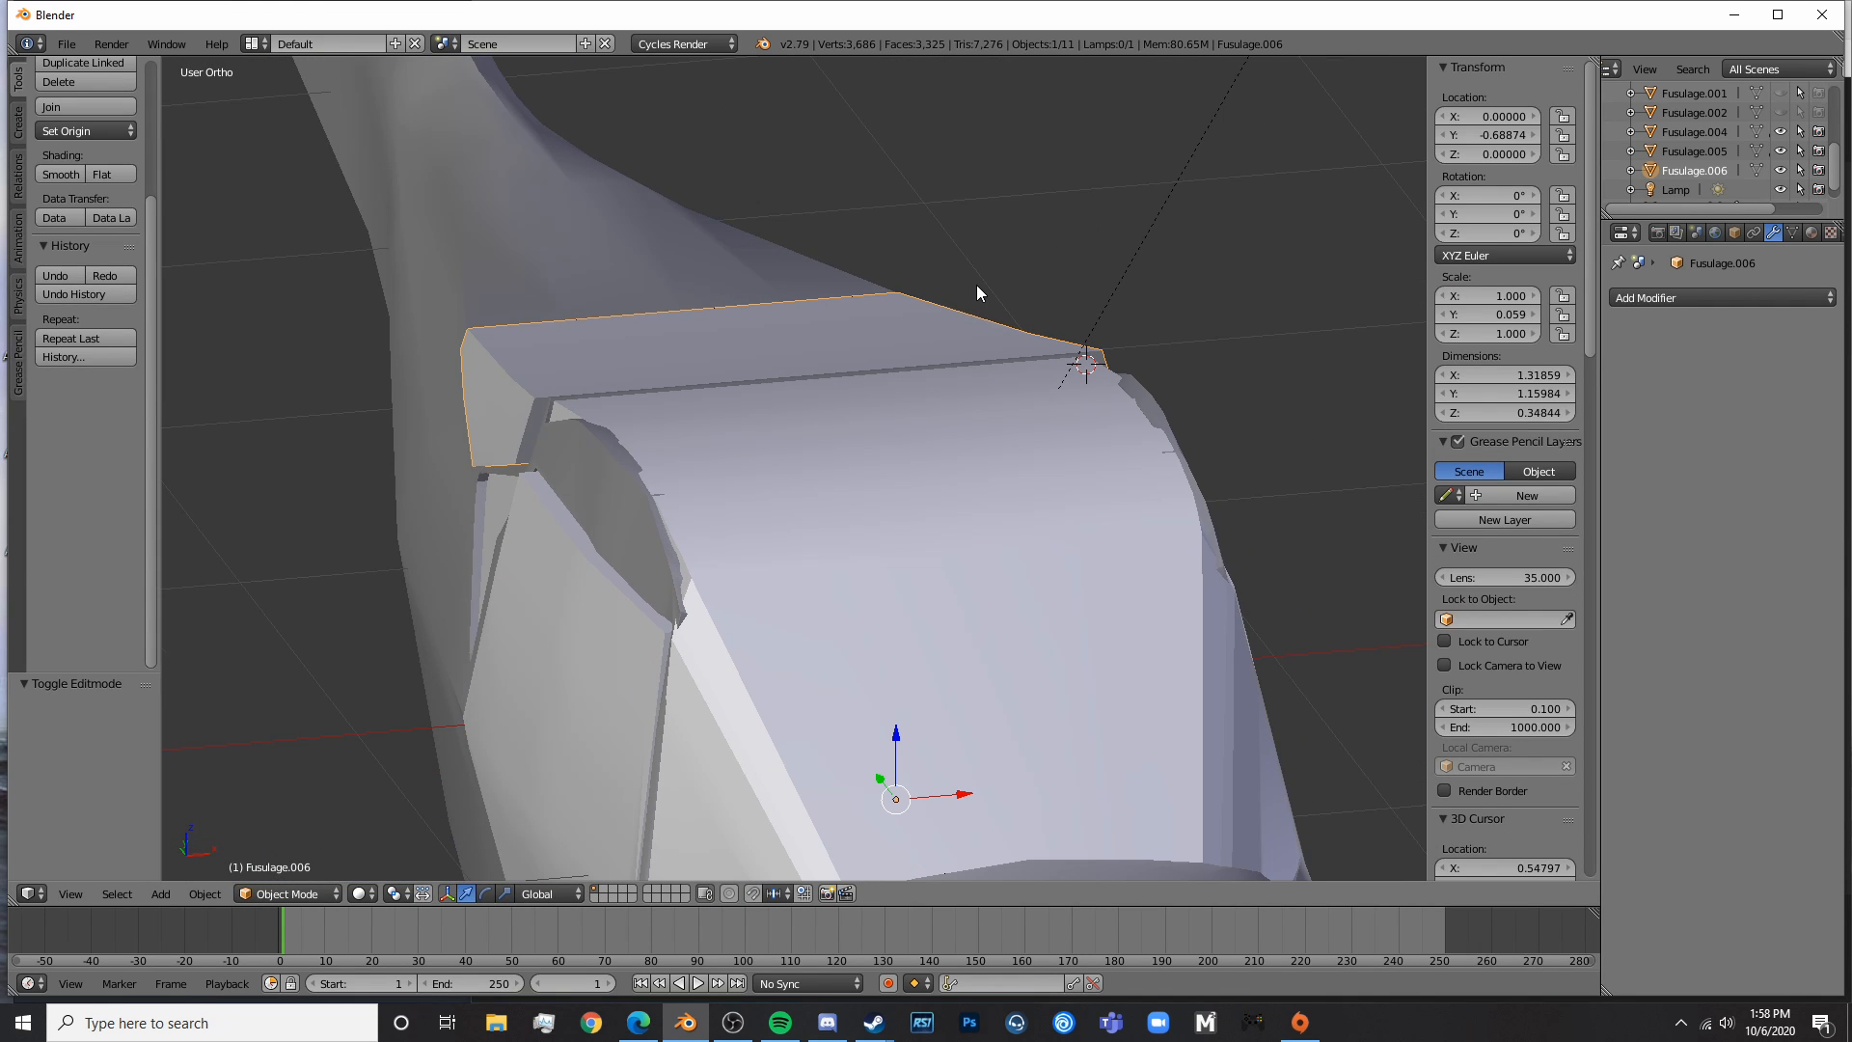
{"action": "key", "text": "ctrl+shift+alt+c"}
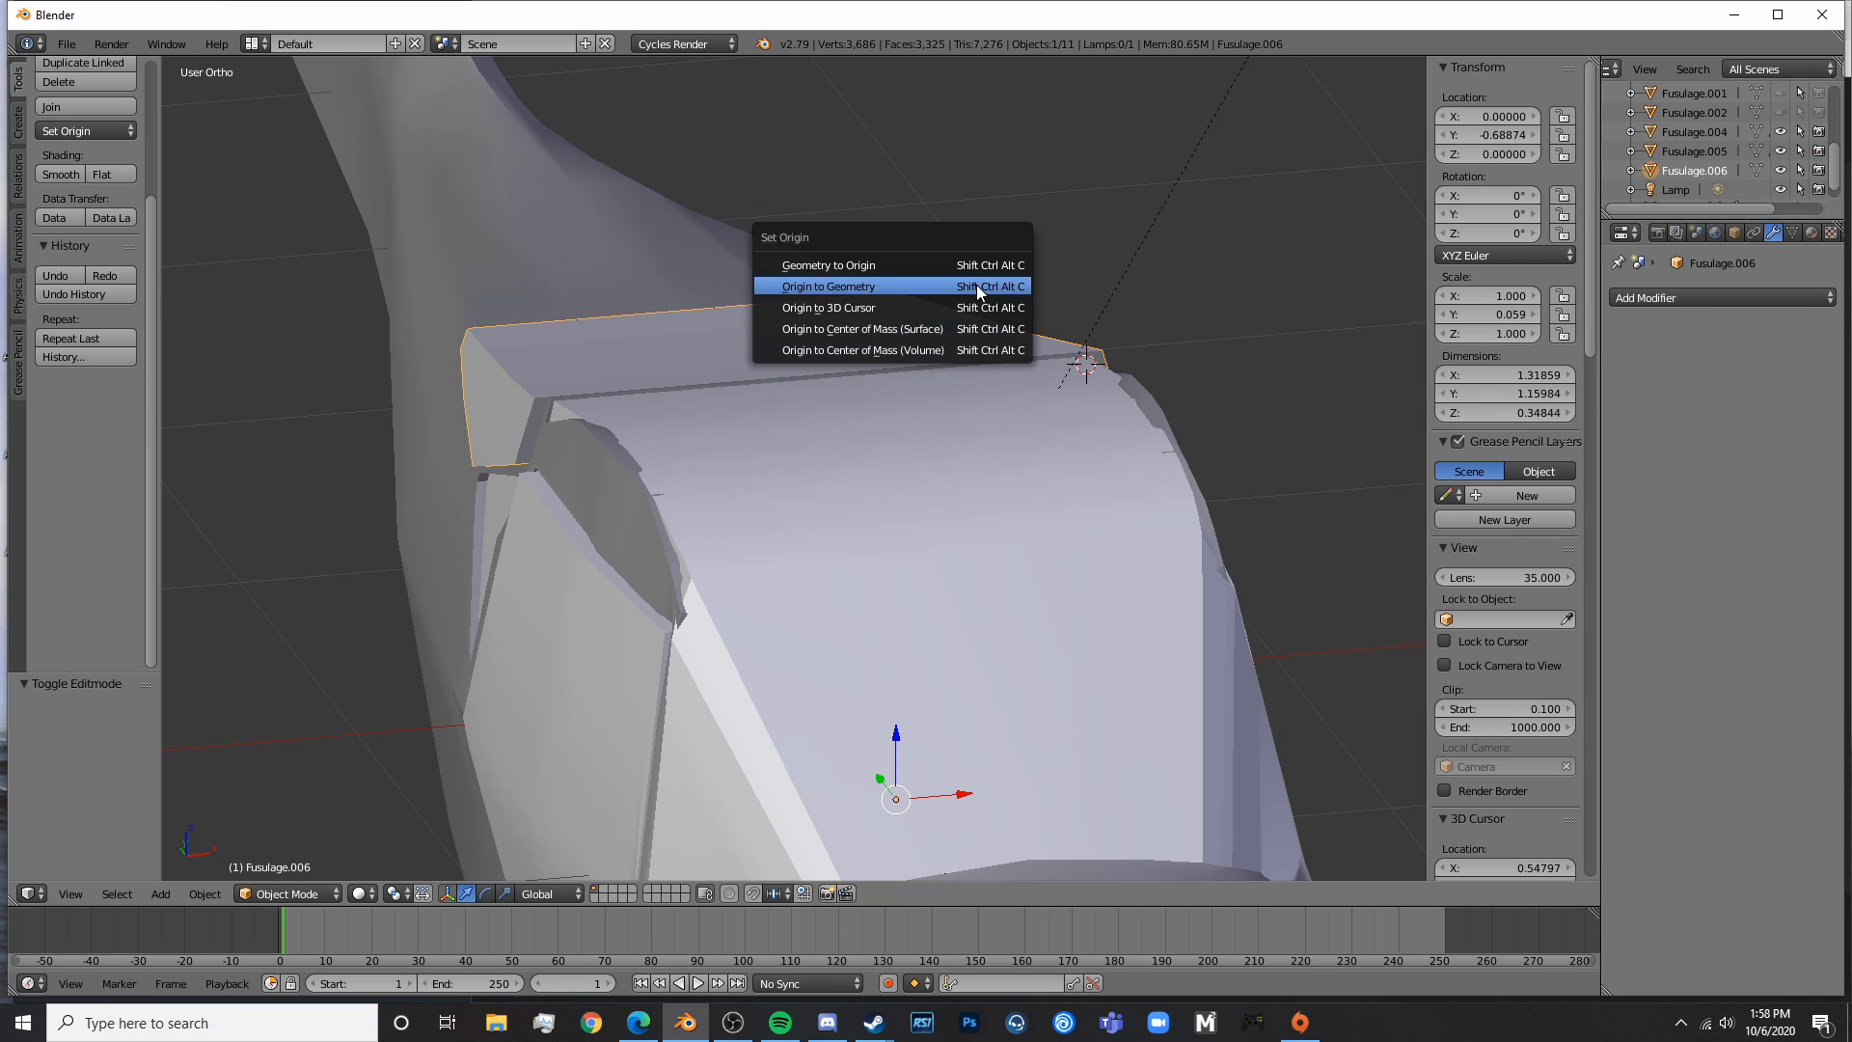
{"action": "left_click", "coordinate": [976, 286]}
- Narrow the rear window pane slightly along X and lower it to a Z location of 0.53545
{"action": "middle_click_drag", "start_coordinate": [976, 285], "coordinate": [1101, 396]}
{"action": "key", "text": "s"}
{"action": "key", "text": "x"}
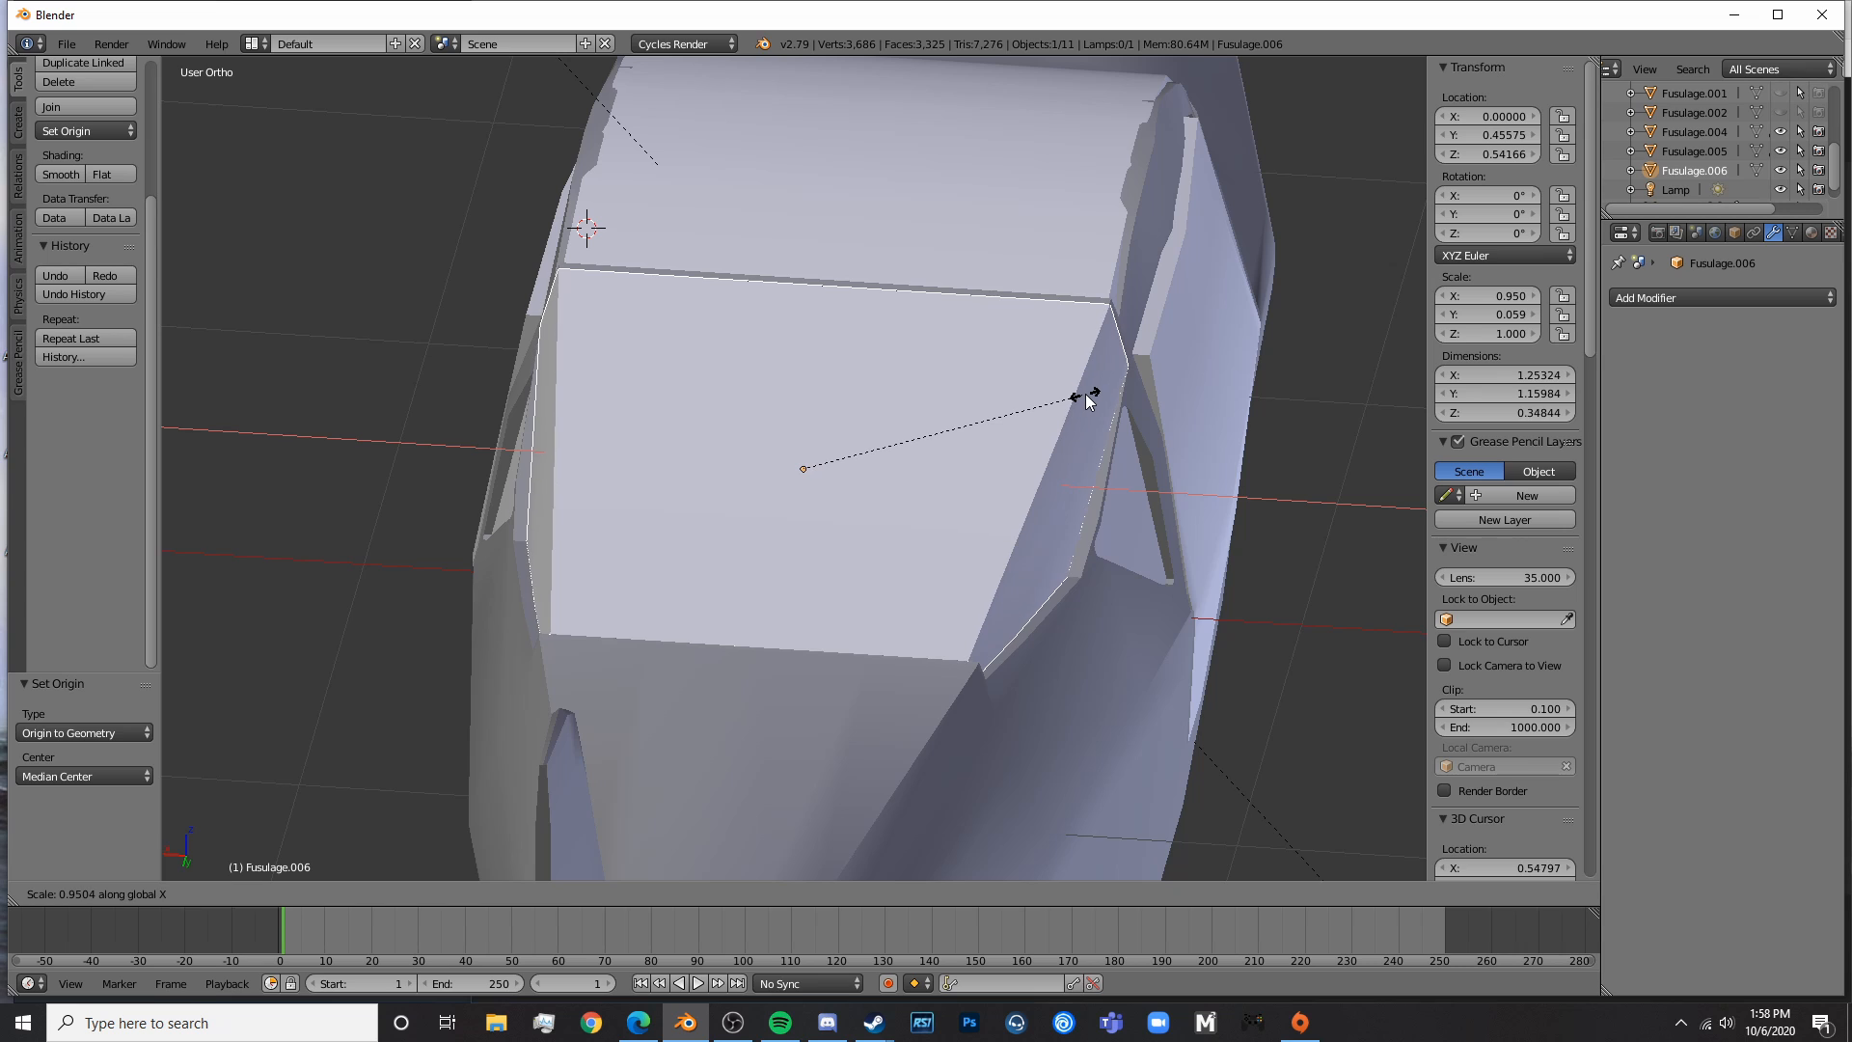
{"action": "left_click", "coordinate": [1096, 393]}
{"action": "middle_click_drag", "start_coordinate": [1095, 394], "coordinate": [914, 372]}
{"action": "mouse_move", "coordinate": [849, 373]}
{"action": "left_mouse_down"}
{"action": "mouse_move", "coordinate": [831, 378]}
{"action": "mouse_move", "coordinate": [849, 374]}
{"action": "left_mouse_up"}
{"action": "key", "text": "KP_3"}
- Widen the rear window pane slightly along X to an X scale of 0.993
{"action": "scroll", "coordinate": [848, 373], "scroll_direction": "up", "scroll_amount": 4}
{"action": "middle_click_drag", "start_coordinate": [849, 373], "coordinate": [1073, 419]}
{"action": "key", "text": "Tab"}
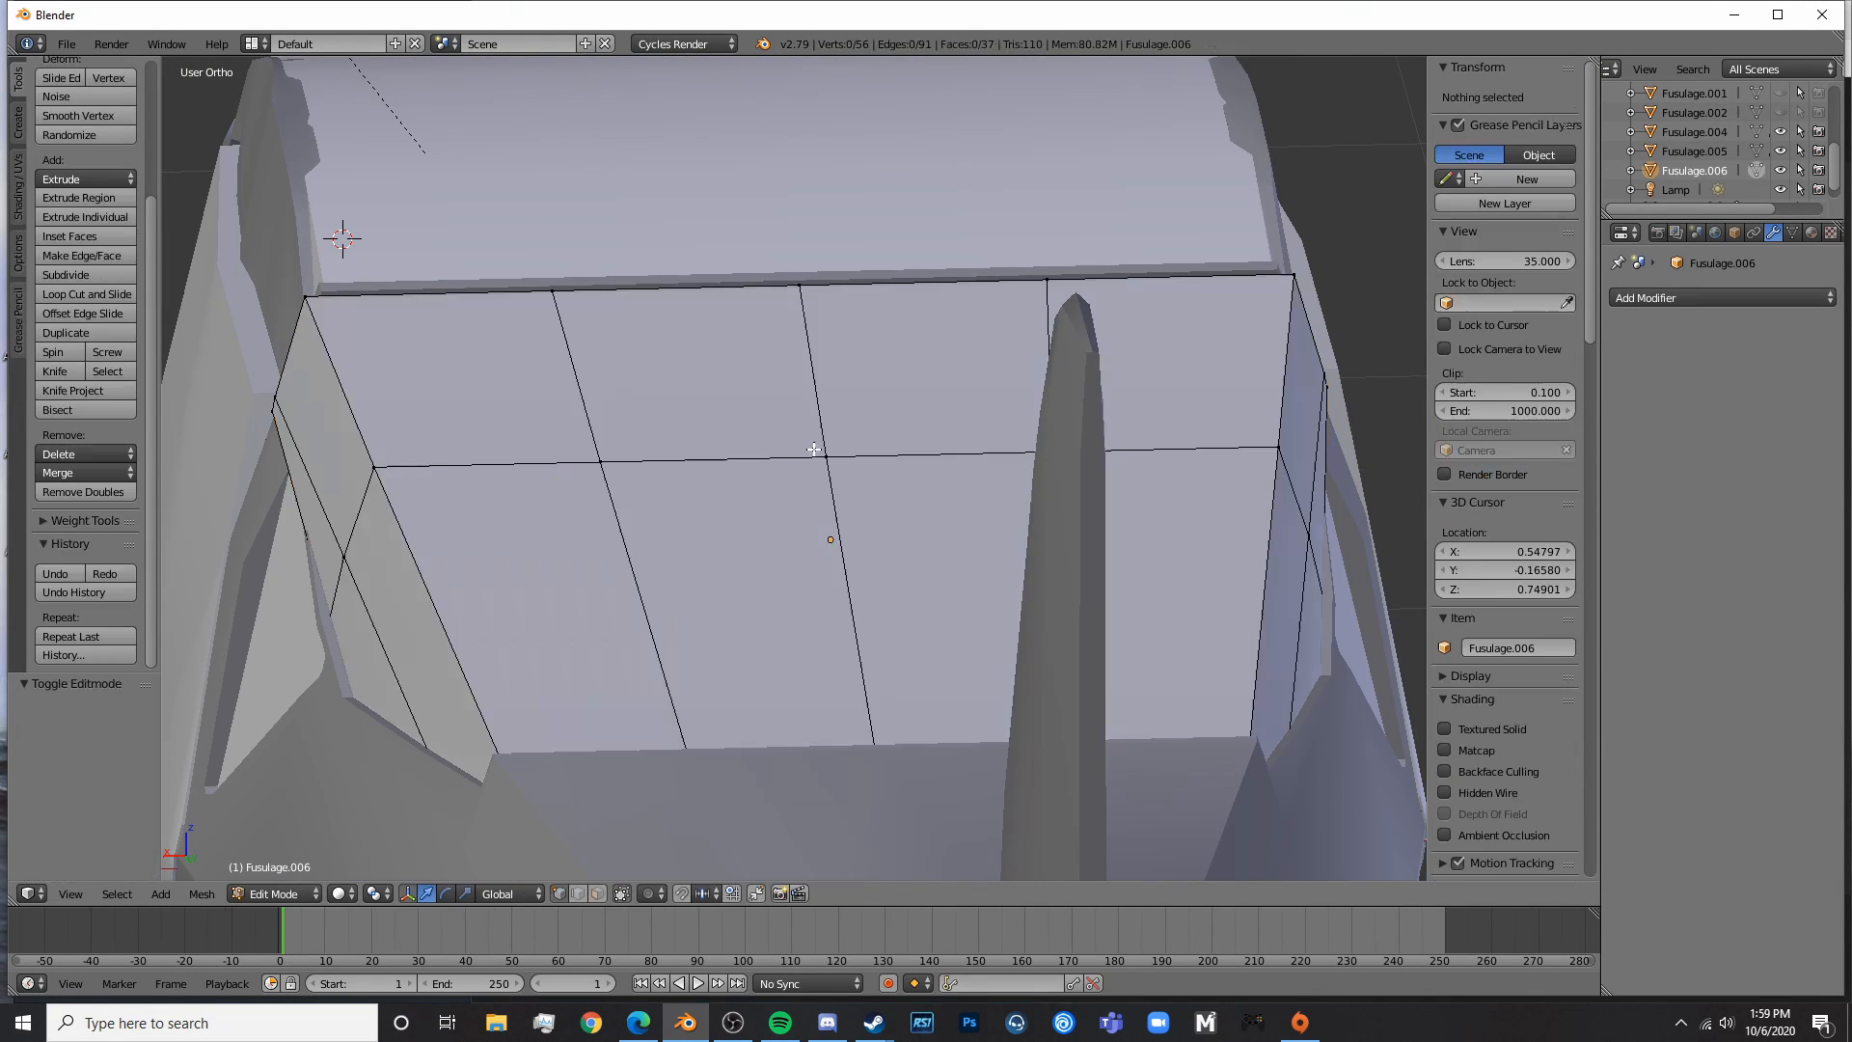
{"action": "middle_click_drag", "start_coordinate": [777, 510], "coordinate": [839, 460], "text": "shift"}
{"action": "key", "text": "Tab"}
{"action": "key", "text": "s"}
{"action": "key", "text": "x"}
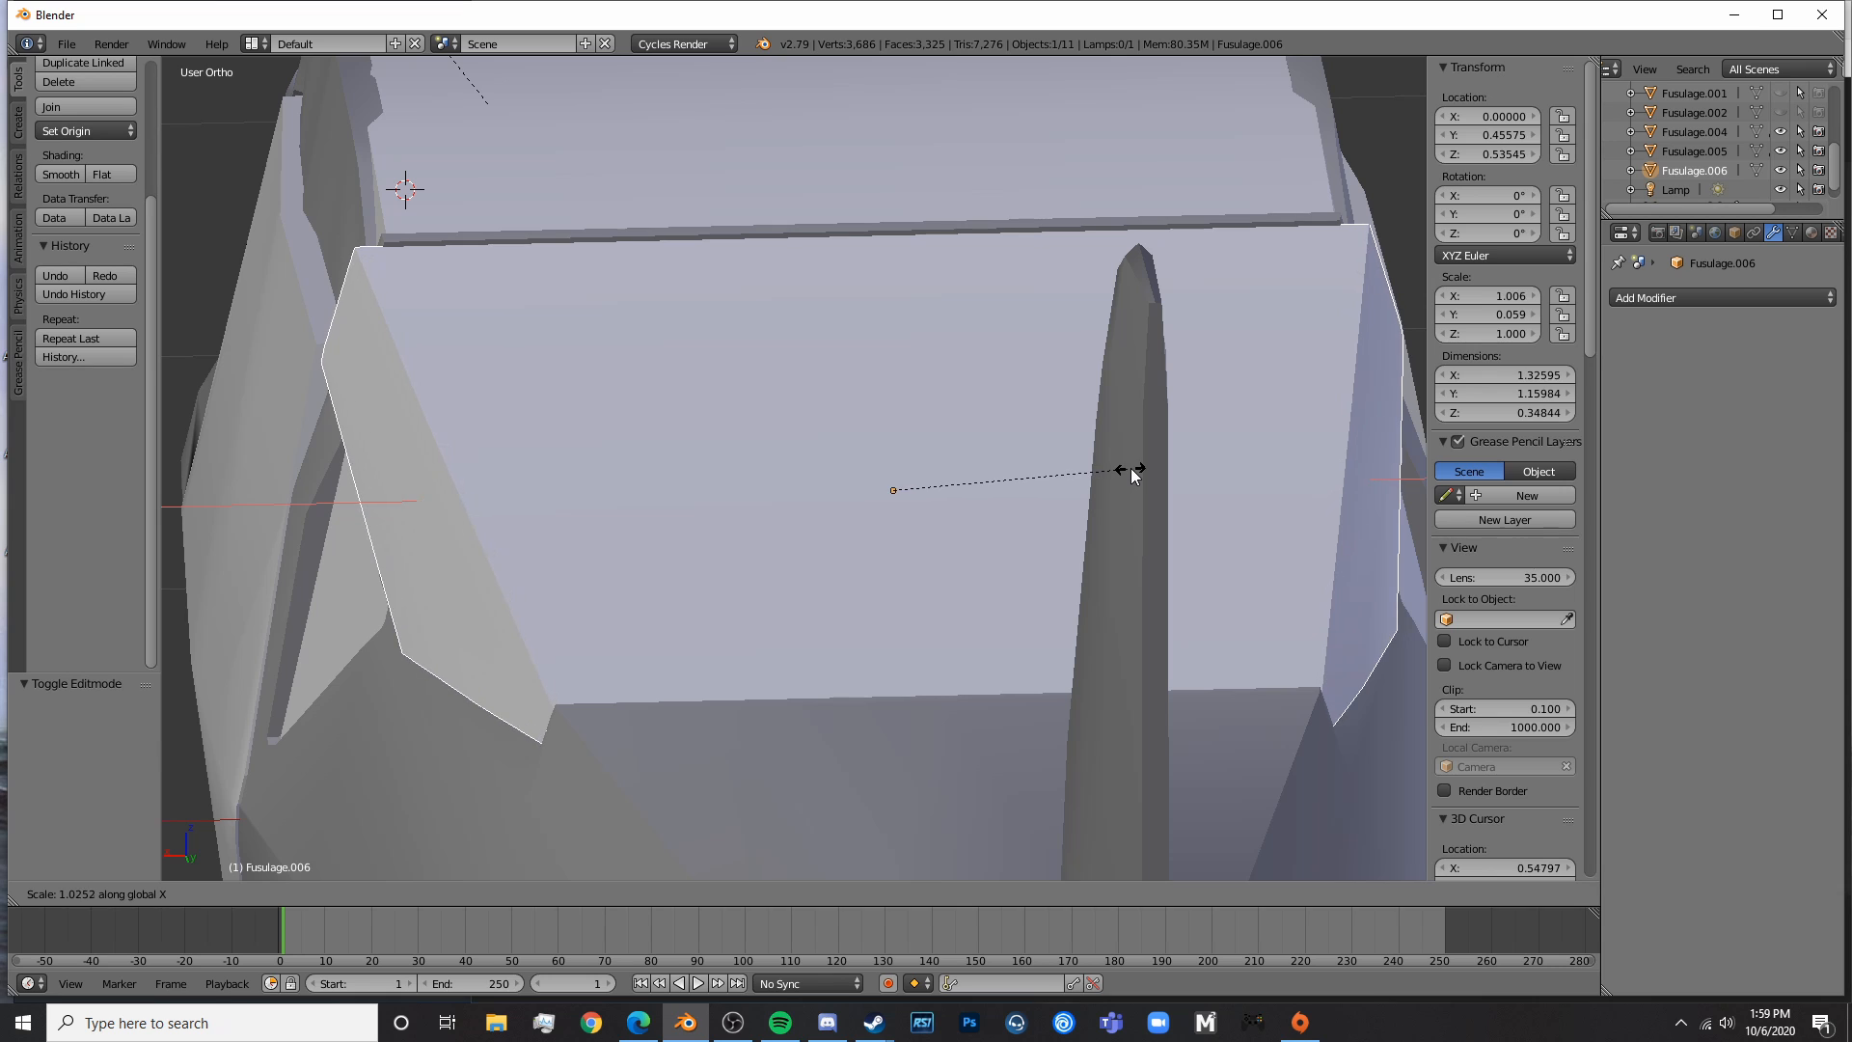
{"action": "left_click", "coordinate": [1127, 469]}
- Select the front-edge vertices of the rear pane on both sides and scale them slightly inward along X
{"action": "key", "text": "Tab"}
{"action": "middle_click_drag", "start_coordinate": [502, 502], "coordinate": [776, 523]}
{"action": "key", "text": "a"}
{"action": "key", "text": "a"}
{"action": "key", "text": "c"}
{"action": "left_click_drag", "start_coordinate": [622, 522], "coordinate": [618, 406]}
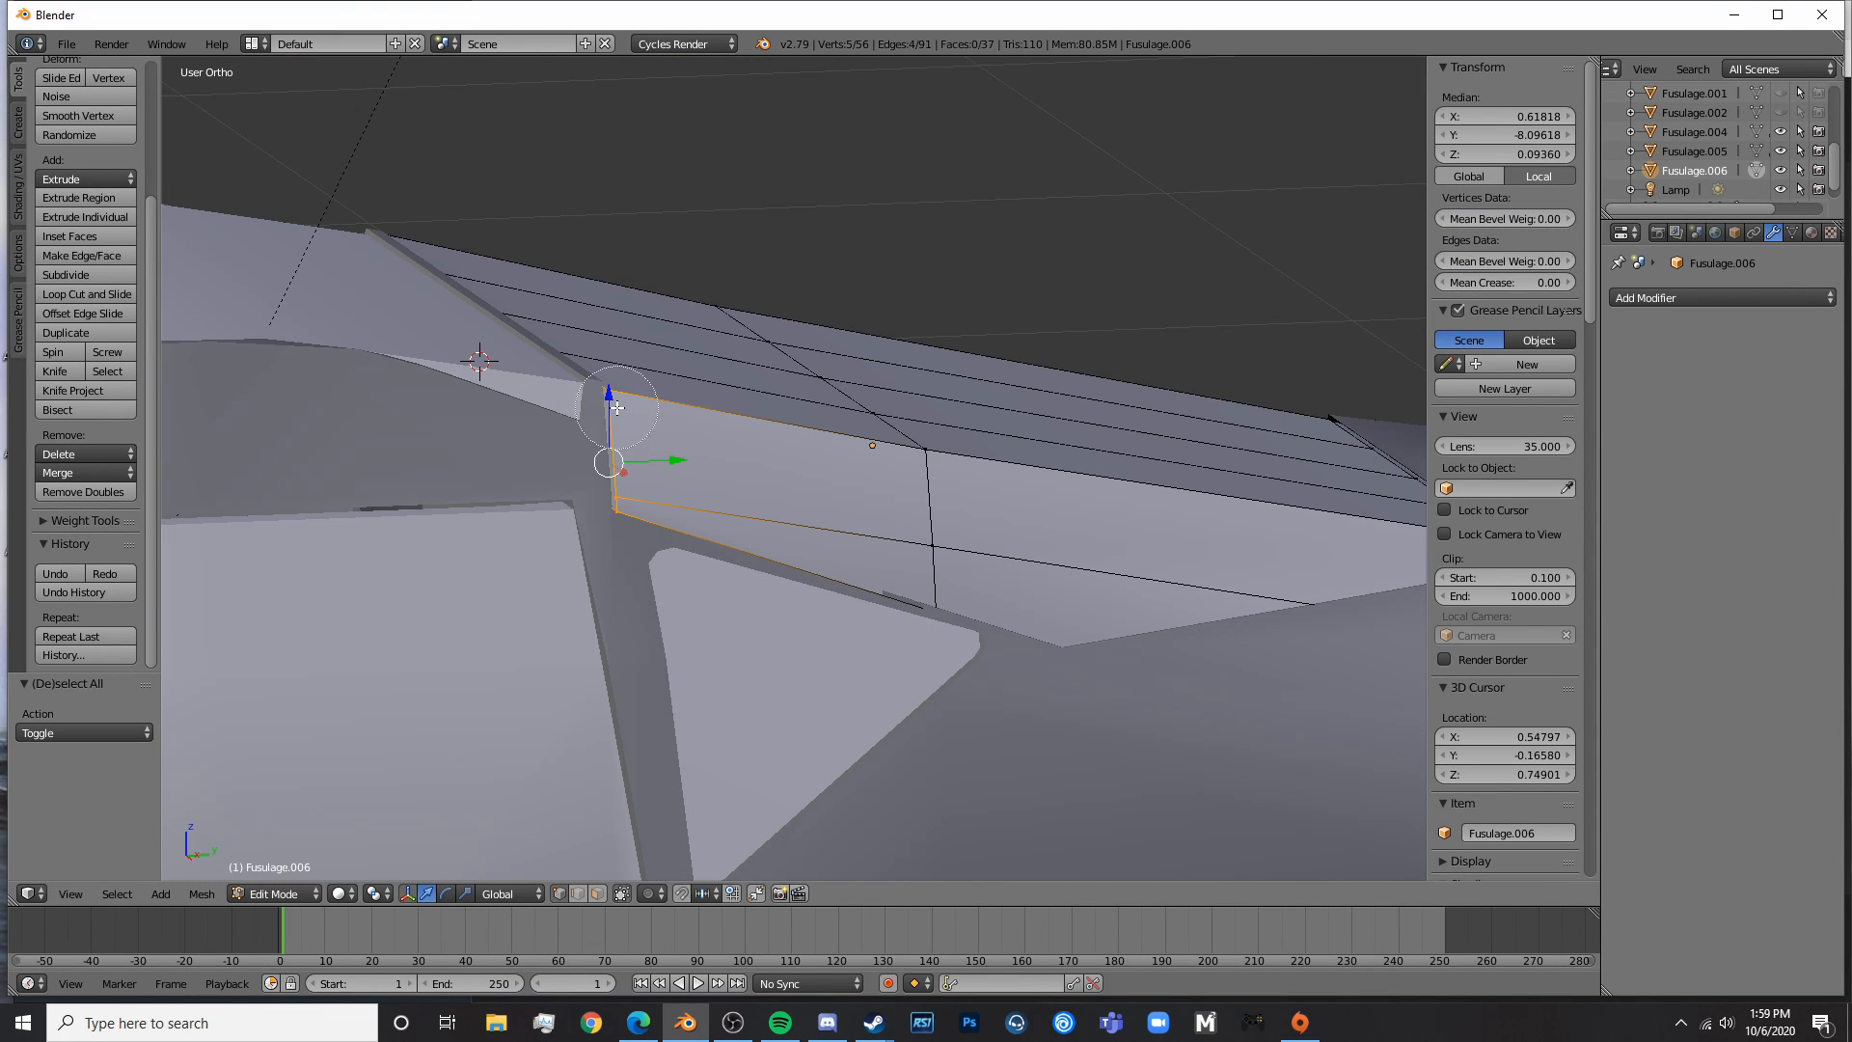
{"action": "right_click", "coordinate": [618, 406]}
{"action": "middle_click_drag", "start_coordinate": [1138, 396], "coordinate": [463, 386]}
{"action": "key", "text": "c"}
{"action": "left_click", "coordinate": [1280, 464]}
{"action": "right_click", "coordinate": [1280, 464]}
{"action": "key", "text": "s"}
{"action": "key", "text": "x"}
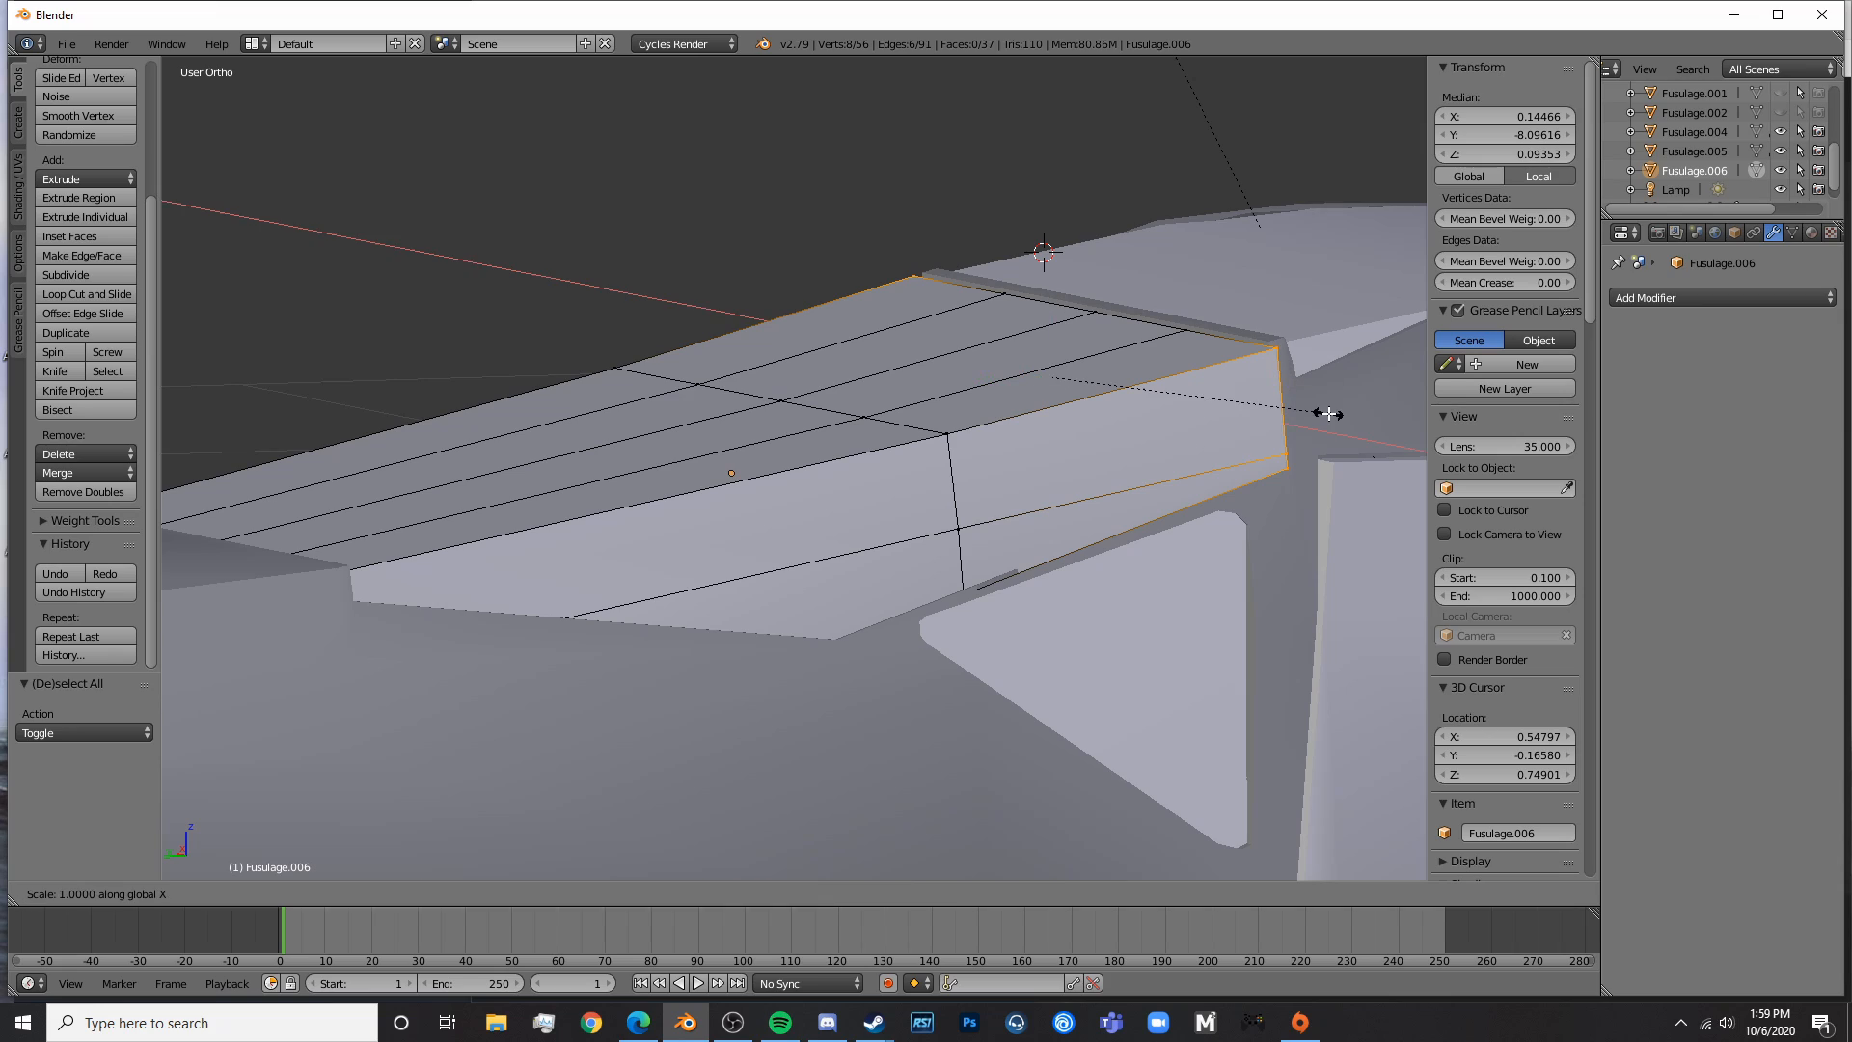
{"action": "left_click", "coordinate": [1314, 410]}
- Examine the rear pane's fit in the canopy frame in Object Mode with rendered shading and in perspective view
{"action": "key", "text": "Tab"}
{"action": "key", "text": "a"}
{"action": "scroll", "coordinate": [1314, 410], "scroll_direction": "down", "scroll_amount": 4}
{"action": "mouse_move", "coordinate": [1314, 410]}
{"action": "middle_mouse_down"}
{"action": "mouse_move", "coordinate": [933, 609]}
{"action": "mouse_move", "coordinate": [835, 540]}
{"action": "mouse_move", "coordinate": [1114, 554]}
{"action": "middle_mouse_up"}
{"action": "key", "text": "shift+z"}
{"action": "scroll", "coordinate": [1114, 553], "scroll_direction": "down", "scroll_amount": 5}
{"action": "mouse_move", "coordinate": [579, 537]}
{"action": "middle_mouse_down"}
{"action": "mouse_move", "coordinate": [893, 547]}
{"action": "mouse_move", "coordinate": [1018, 495]}
{"action": "middle_mouse_up"}
{"action": "key", "text": "shift+z"}
{"action": "scroll", "coordinate": [836, 531], "scroll_direction": "up", "scroll_amount": 5}
{"action": "key", "text": "KP_5"}
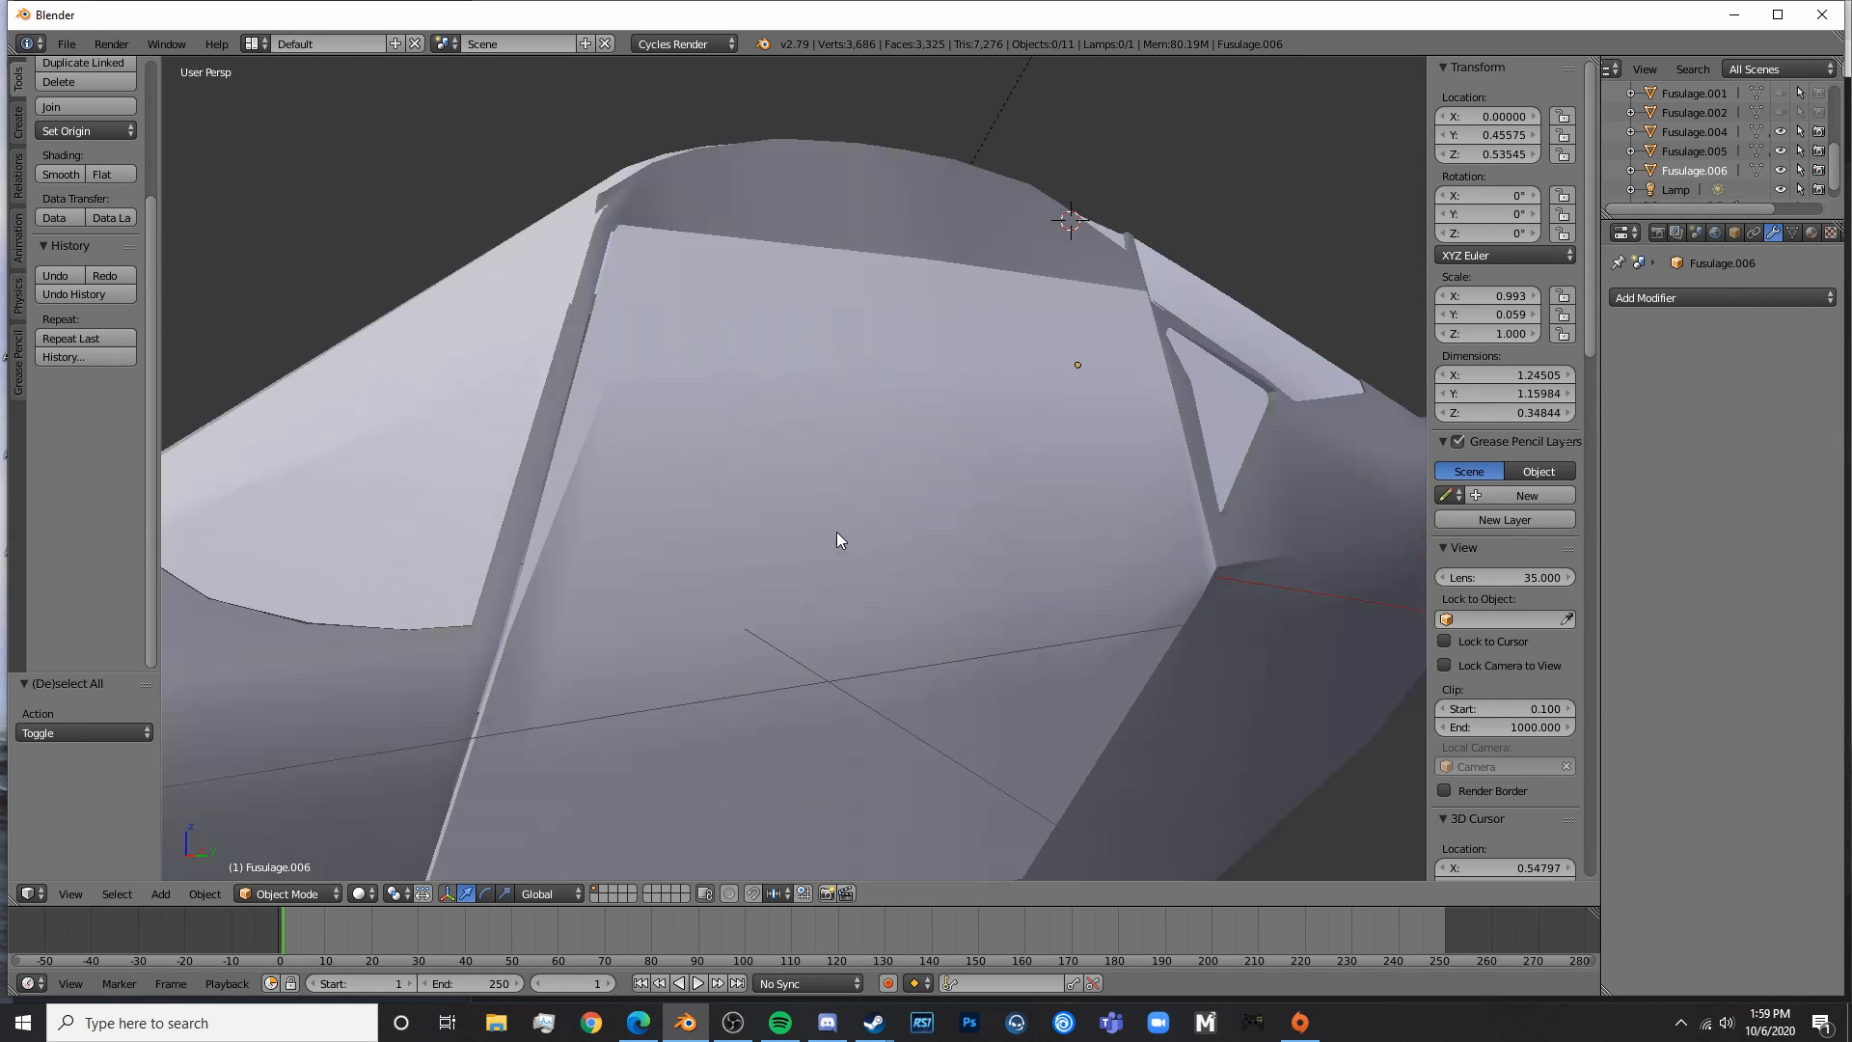
- Hide the rear window pane Fusulage.006 to clear the view inside the cockpit
{"action": "scroll", "coordinate": [836, 531], "scroll_direction": "up", "scroll_amount": 4}
{"action": "middle_click_drag", "start_coordinate": [836, 530], "coordinate": [4, 610]}
{"action": "scroll", "coordinate": [1013, 600], "scroll_direction": "up", "scroll_amount": 3}
{"action": "right_click", "coordinate": [1047, 603]}
{"action": "key", "text": "Tab"}
{"action": "middle_click_drag", "start_coordinate": [435, 699], "coordinate": [12, 616]}
{"action": "middle_click_drag", "start_coordinate": [691, 465], "coordinate": [842, 491]}
{"action": "key", "text": "Tab"}
{"action": "key", "text": "Tab"}
{"action": "key", "text": "Tab"}
{"action": "right_click", "coordinate": [912, 188]}
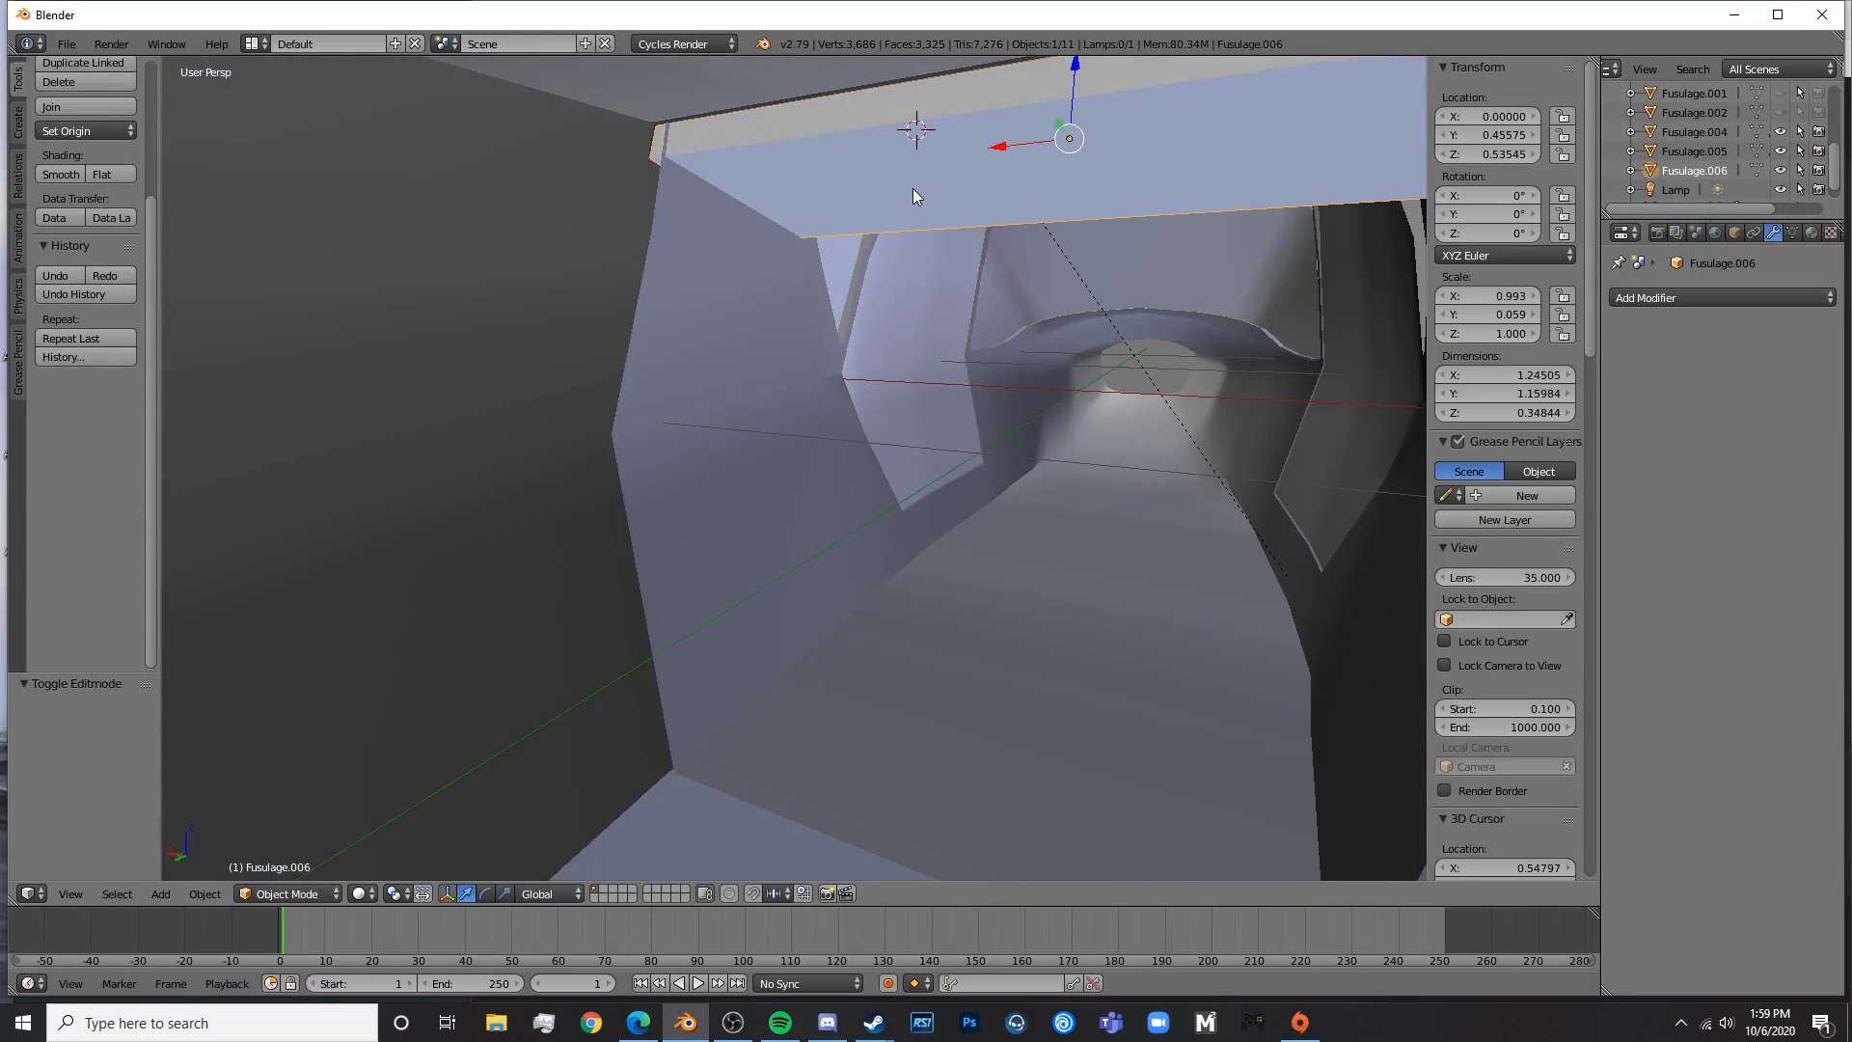
{"action": "key", "text": "h"}
- Extrude the seven vertices at the rear end of the cockpit's inner side wall by -0.439 along X
{"action": "middle_click_drag", "start_coordinate": [912, 188], "coordinate": [582, 359]}
{"action": "right_click", "coordinate": [1074, 376]}
{"action": "key", "text": "Tab"}
{"action": "middle_click_drag", "start_coordinate": [1074, 376], "coordinate": [975, 541]}
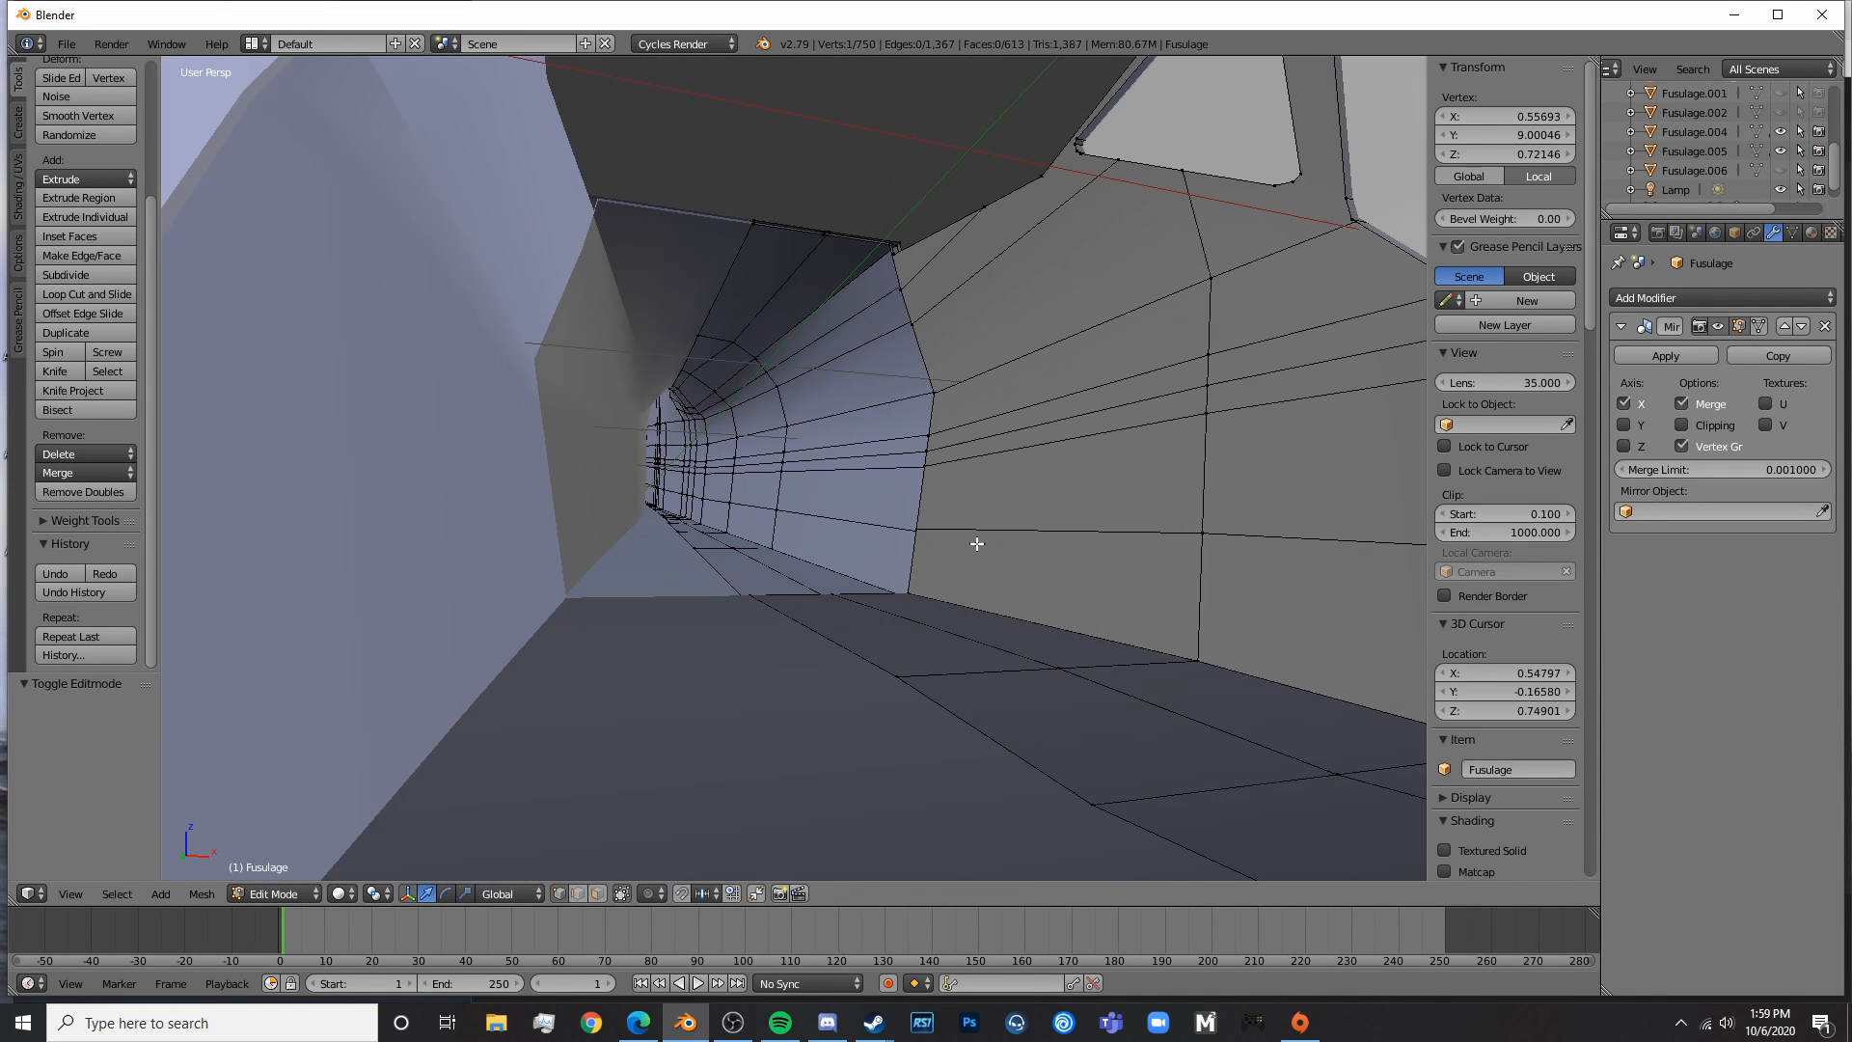
{"action": "right_click", "coordinate": [946, 540]}
{"action": "right_click", "coordinate": [933, 469], "text": "shift"}
{"action": "right_click", "coordinate": [931, 436], "text": "shift"}
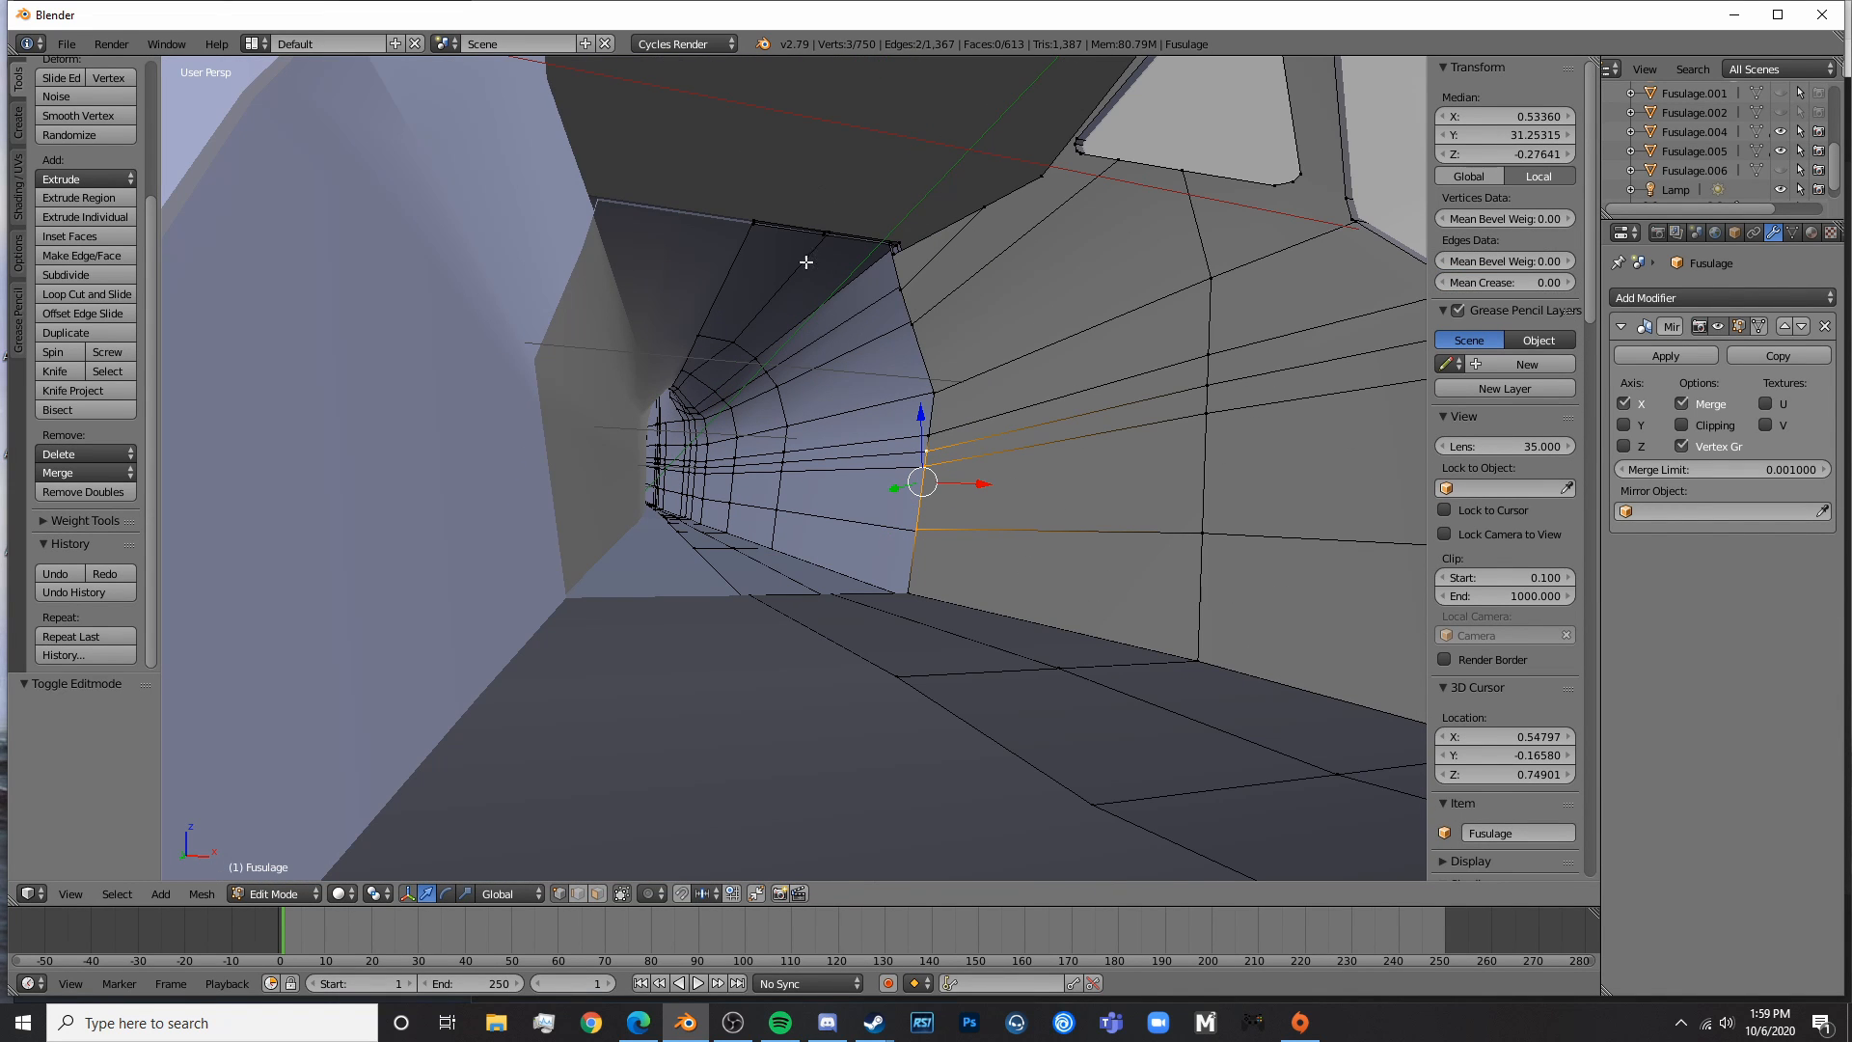
{"action": "right_click", "coordinate": [931, 432], "text": "shift"}
{"action": "right_click", "coordinate": [950, 368], "text": "shift"}
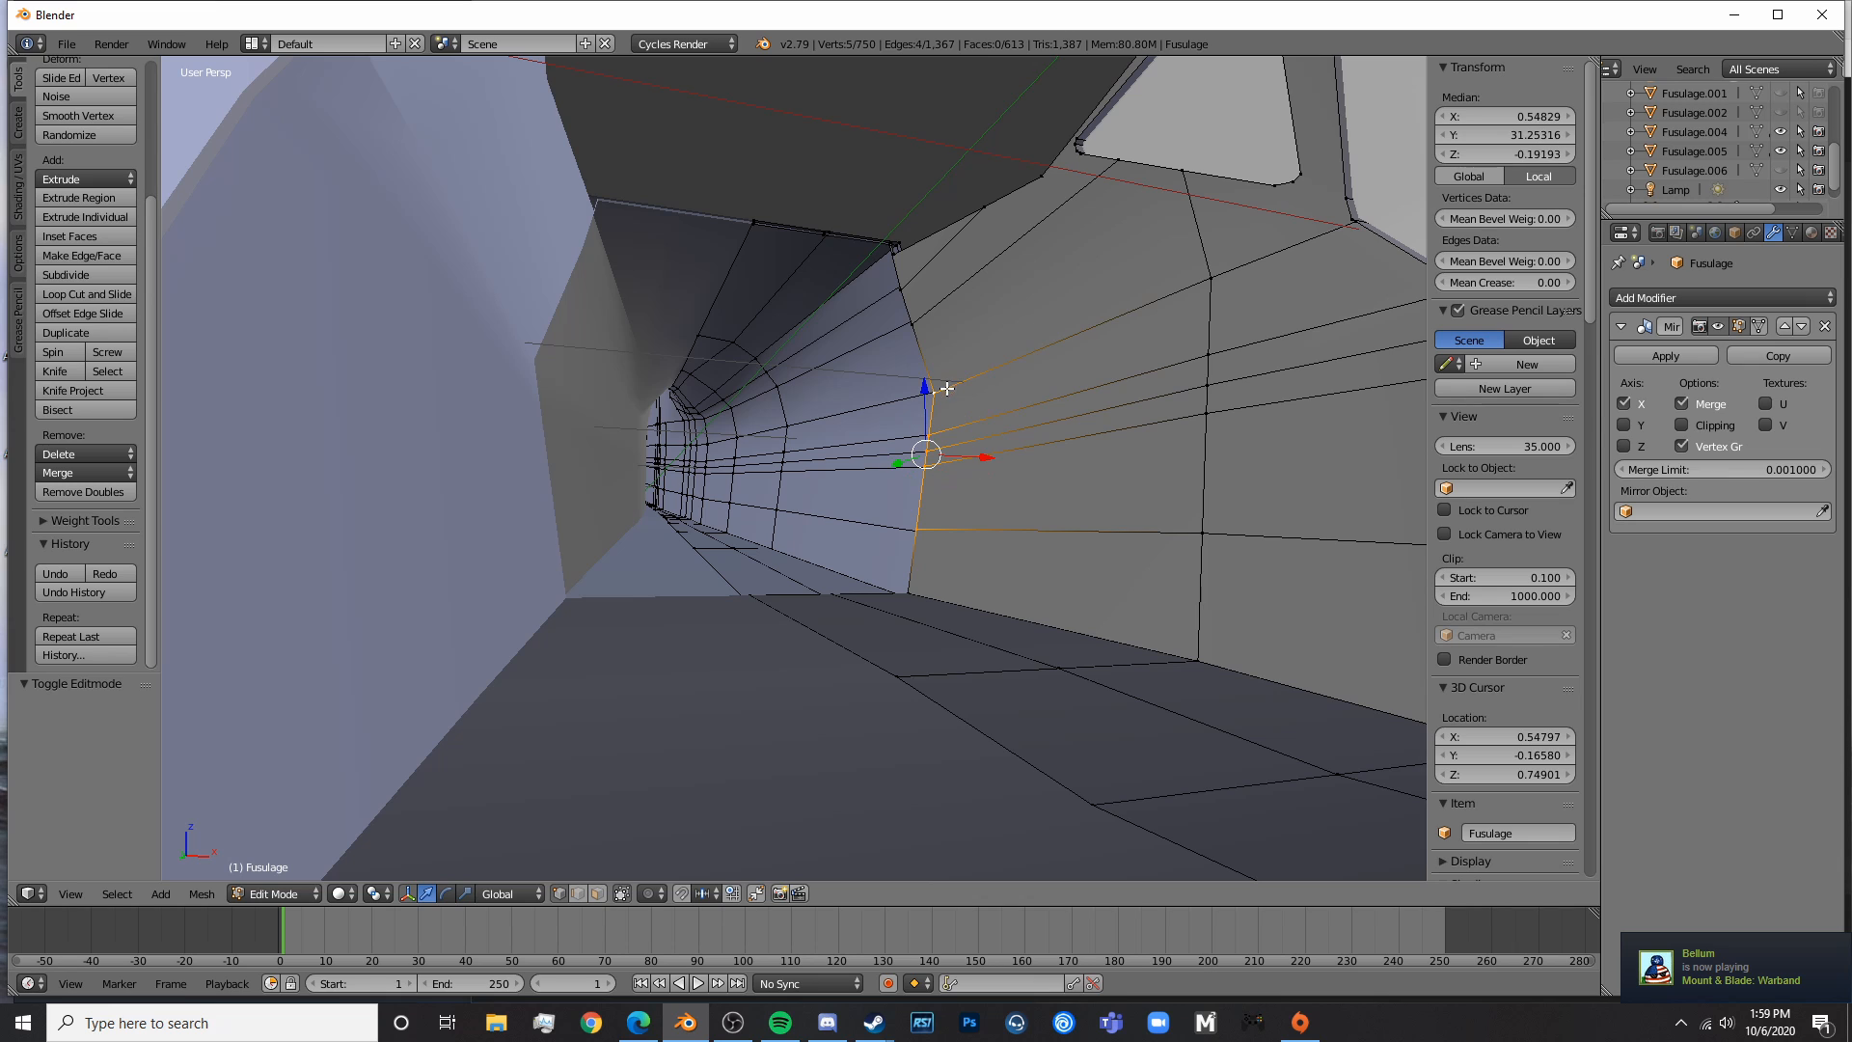
{"action": "right_click", "coordinate": [924, 316], "text": "shift"}
{"action": "right_click", "coordinate": [918, 301], "text": "shift"}
{"action": "middle_click_drag", "start_coordinate": [1041, 344], "coordinate": [998, 355]}
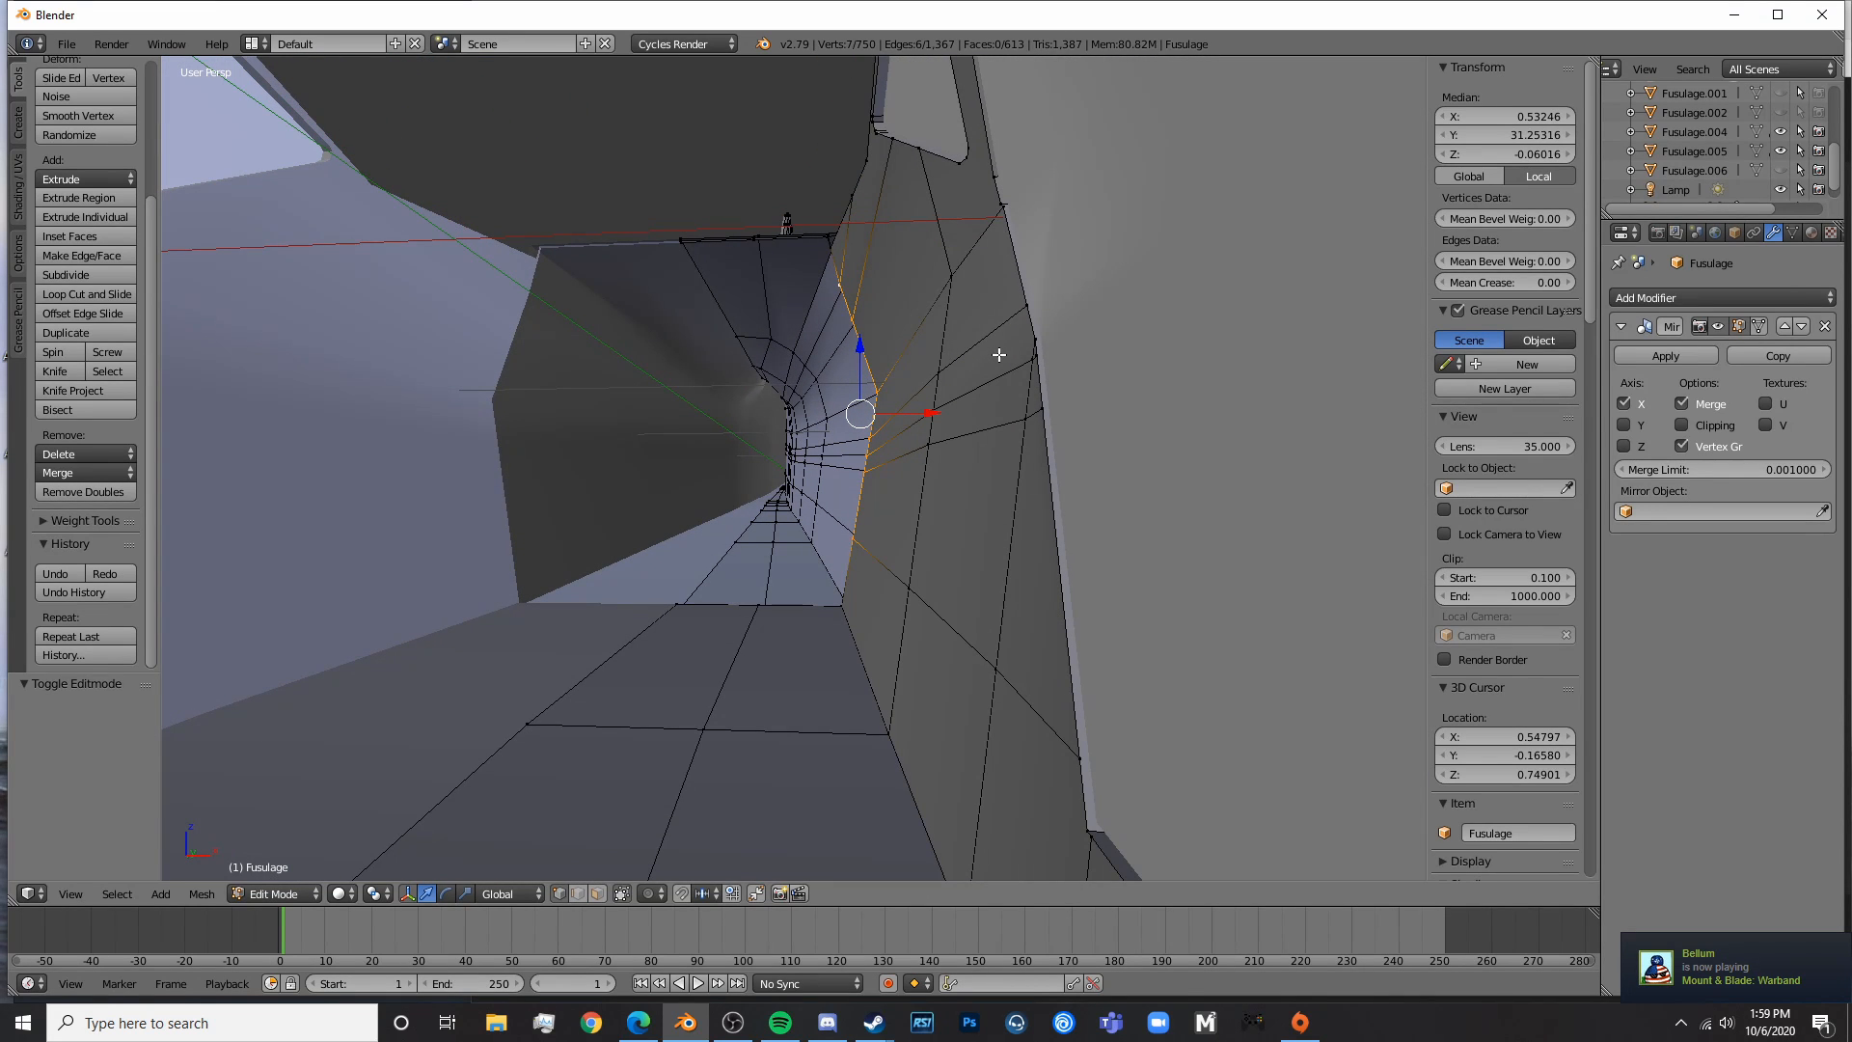
{"action": "key", "text": "e"}
{"action": "key", "text": "x"}
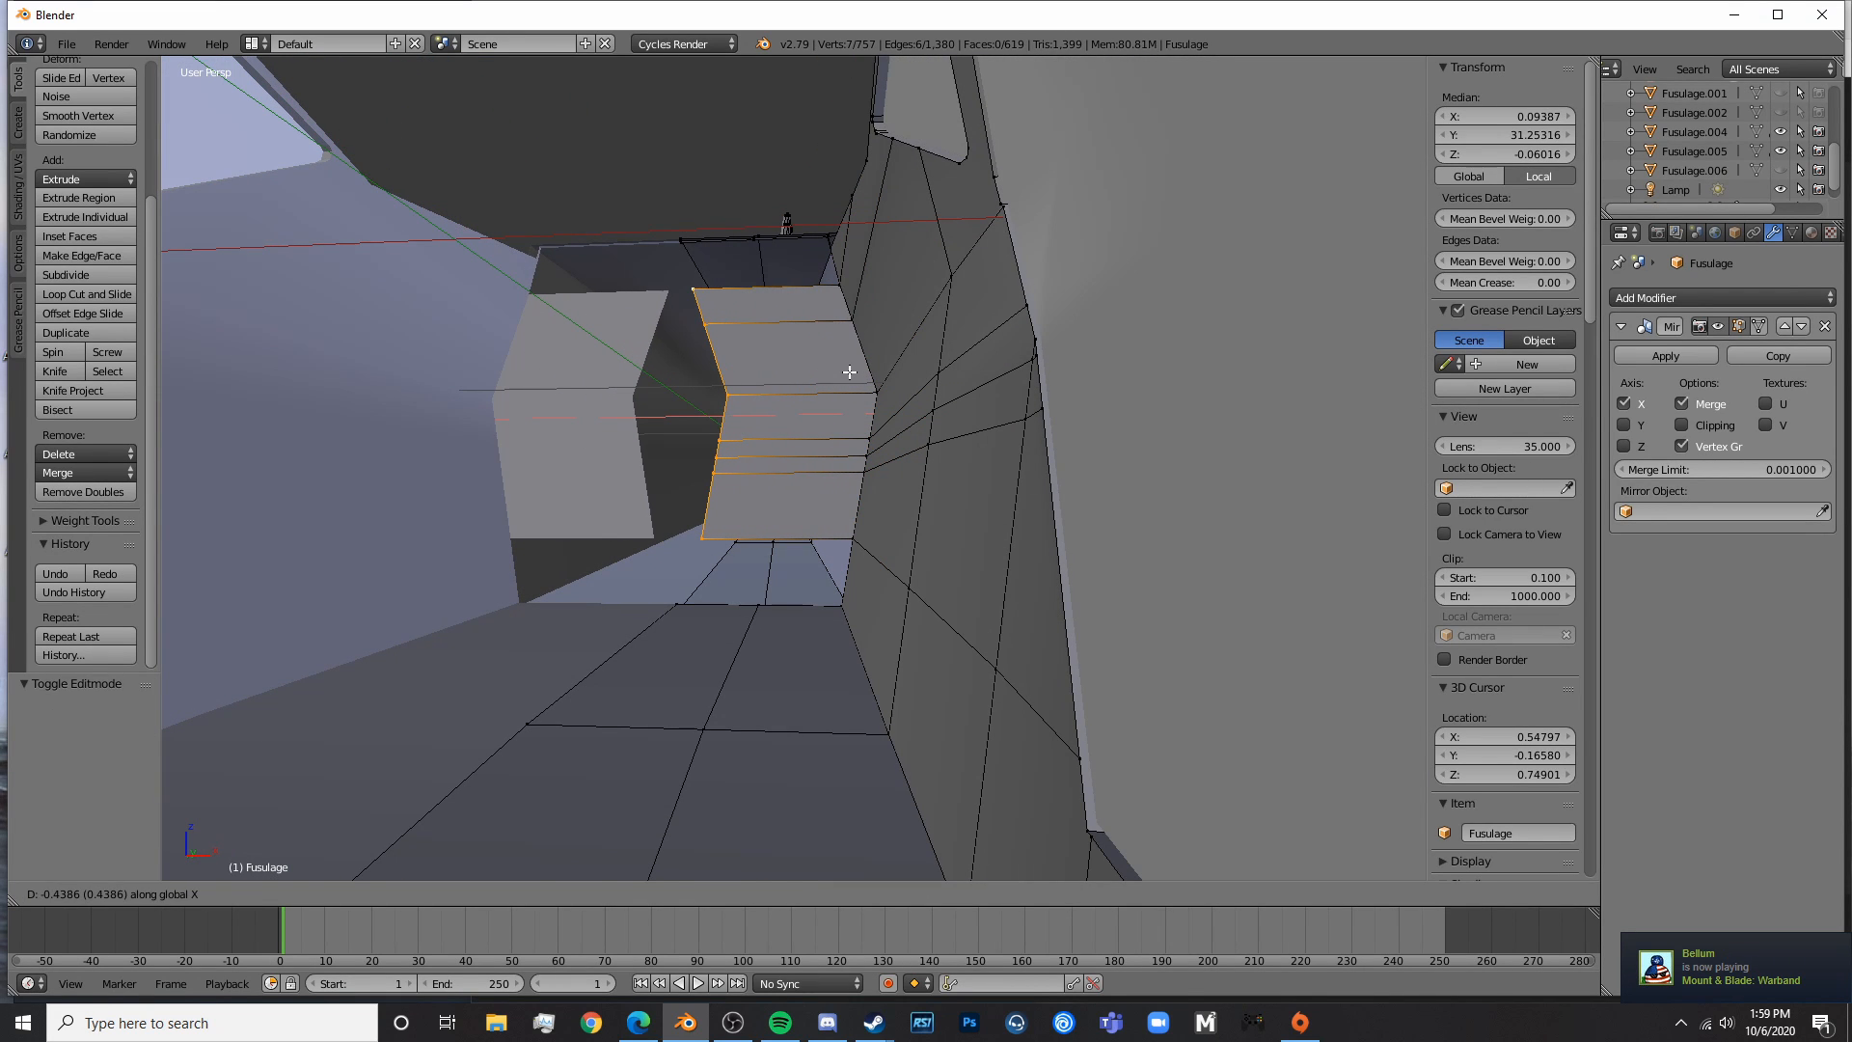
{"action": "left_click", "coordinate": [848, 371]}
- Set the X position of the upper three vertices on the rear wall's extruded edge to 0
{"action": "right_click", "coordinate": [693, 290]}
{"action": "left_click", "coordinate": [1497, 116]}
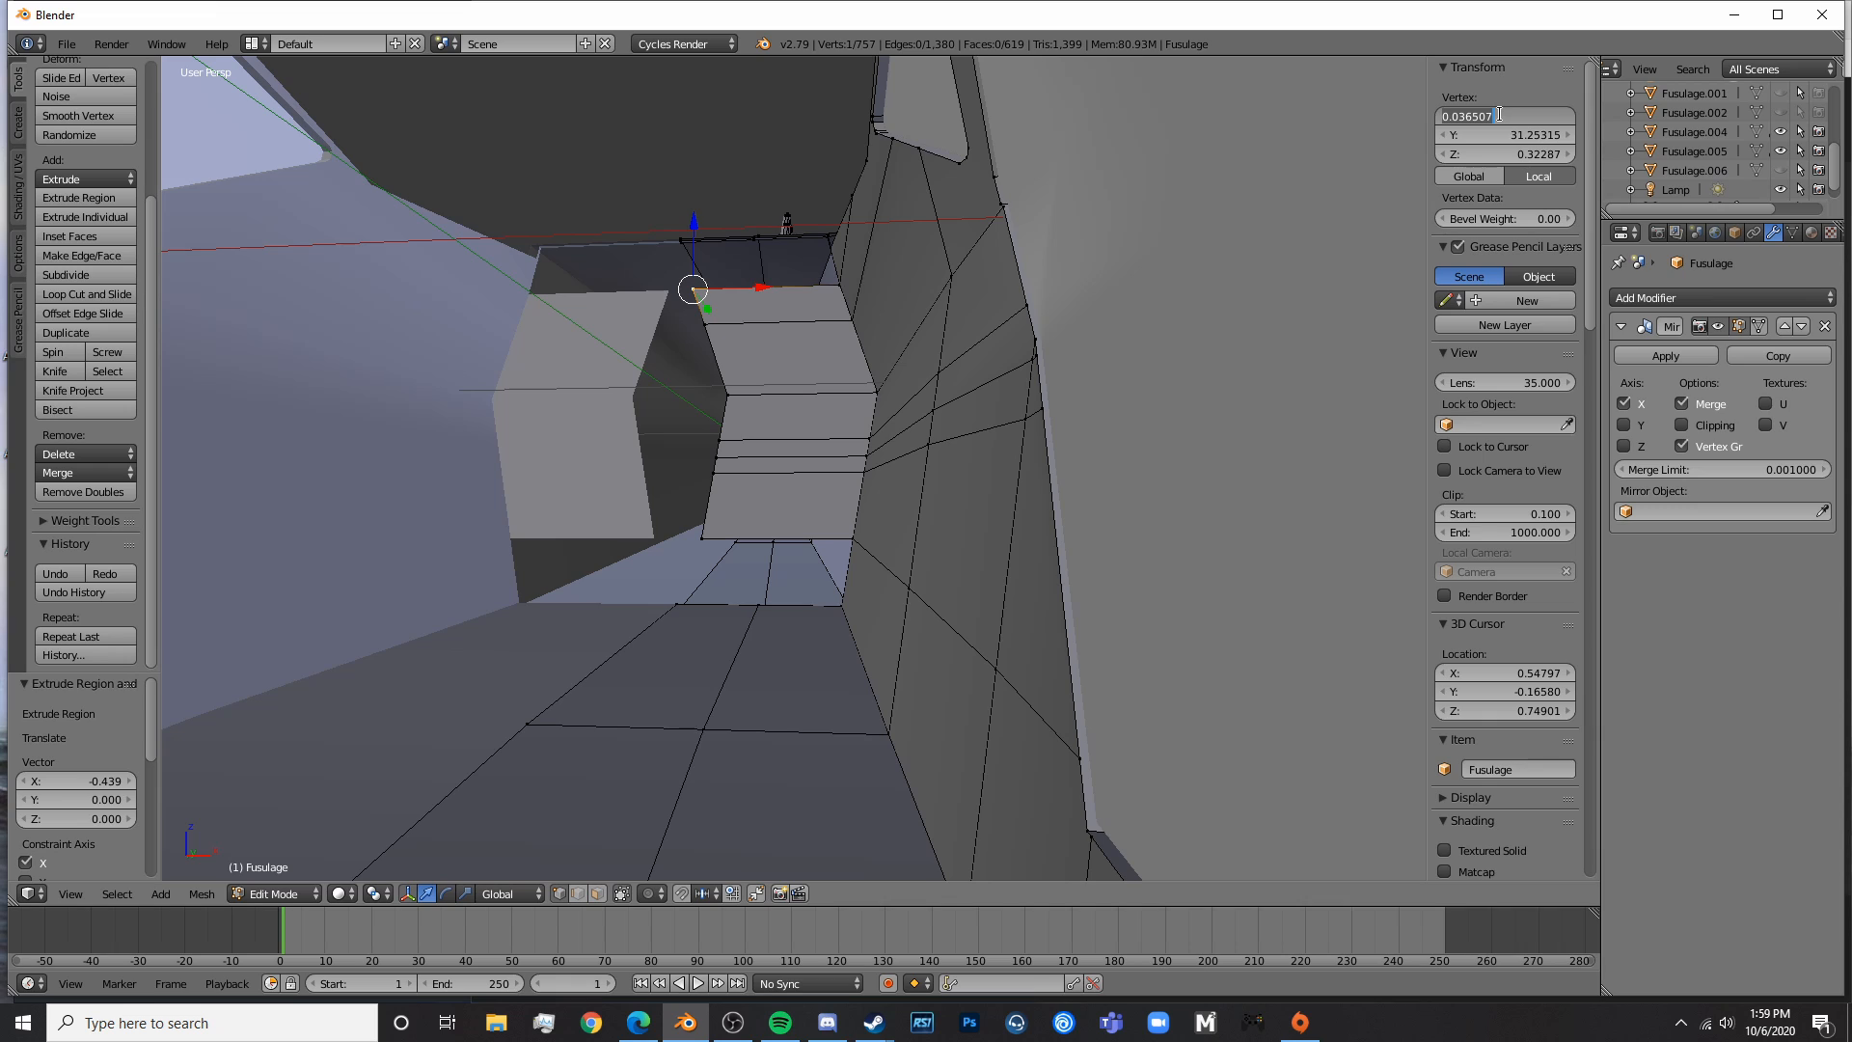
{"action": "type", "text": "0"}
{"action": "key", "text": "Return"}
{"action": "right_click", "coordinate": [710, 322]}
{"action": "left_click", "coordinate": [1537, 117]}
{"action": "type", "text": "0"}
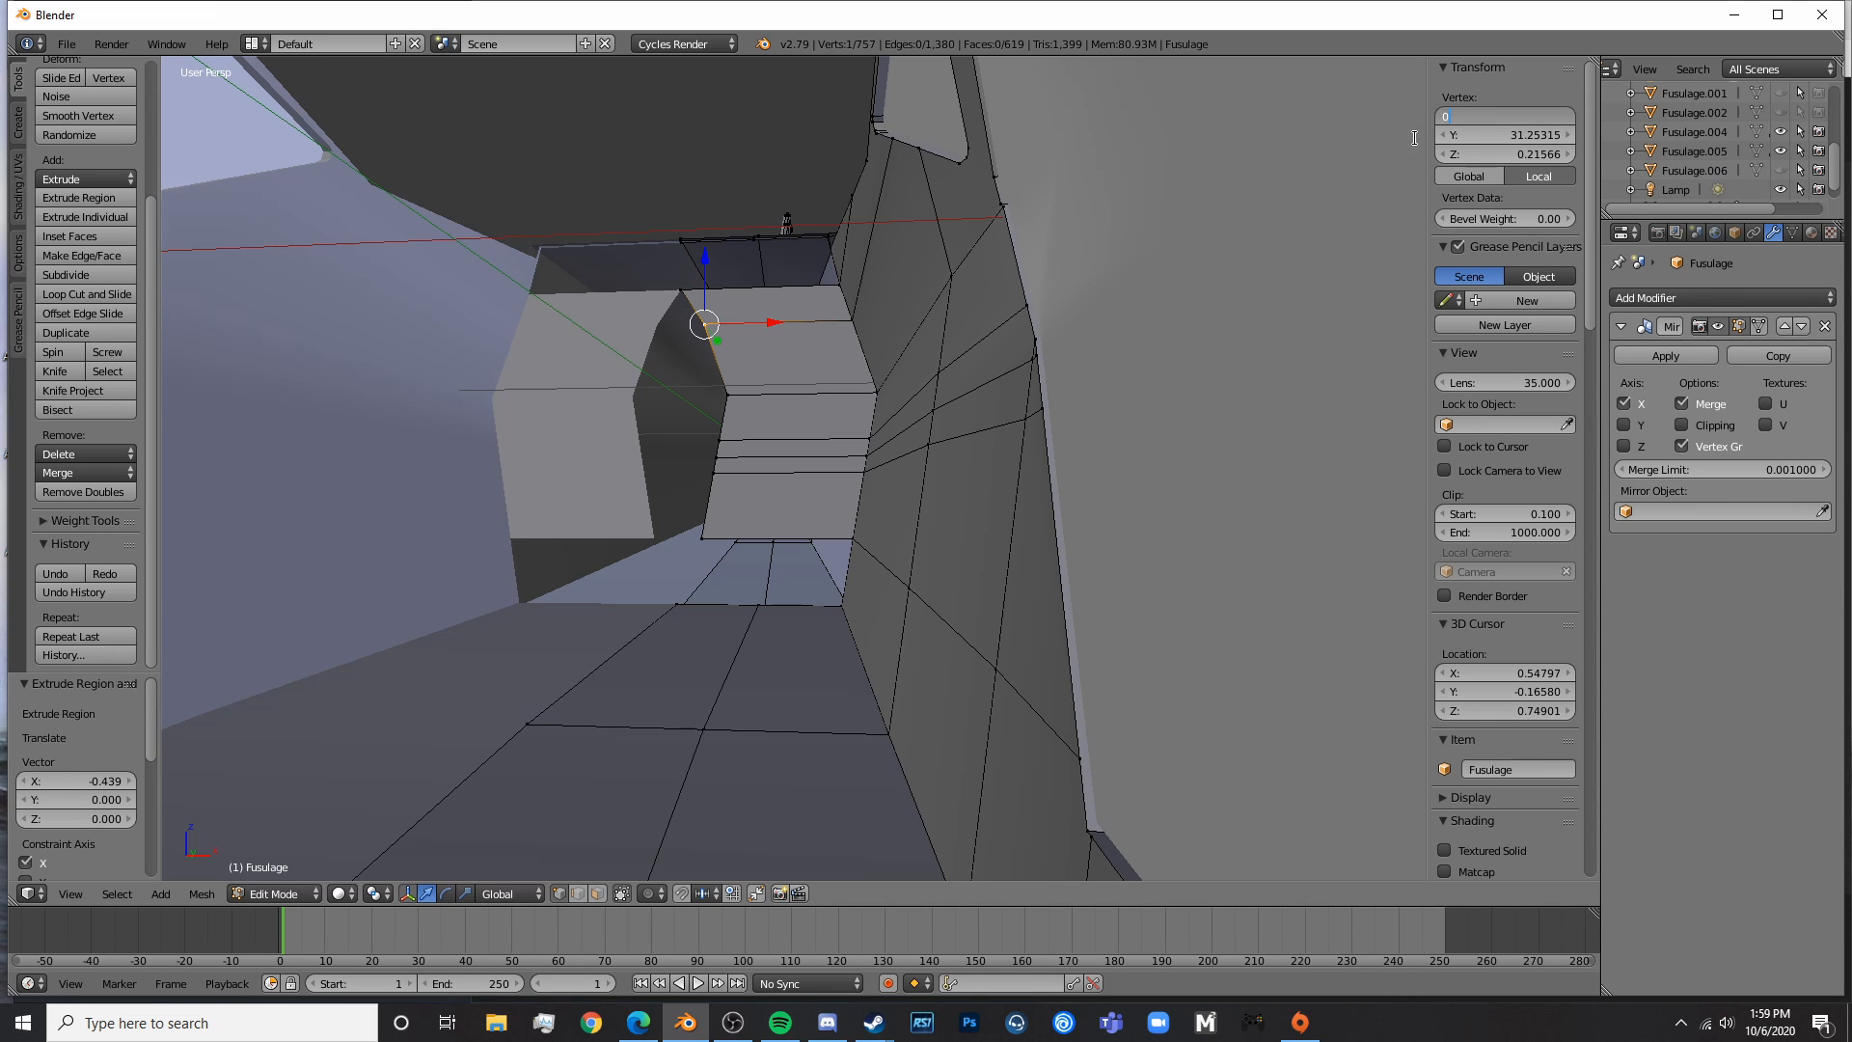
{"action": "key", "text": "Return"}
{"action": "right_click", "coordinate": [733, 397]}
{"action": "left_click", "coordinate": [1547, 117]}
{"action": "type", "text": "0"}
{"action": "key", "text": "Return"}
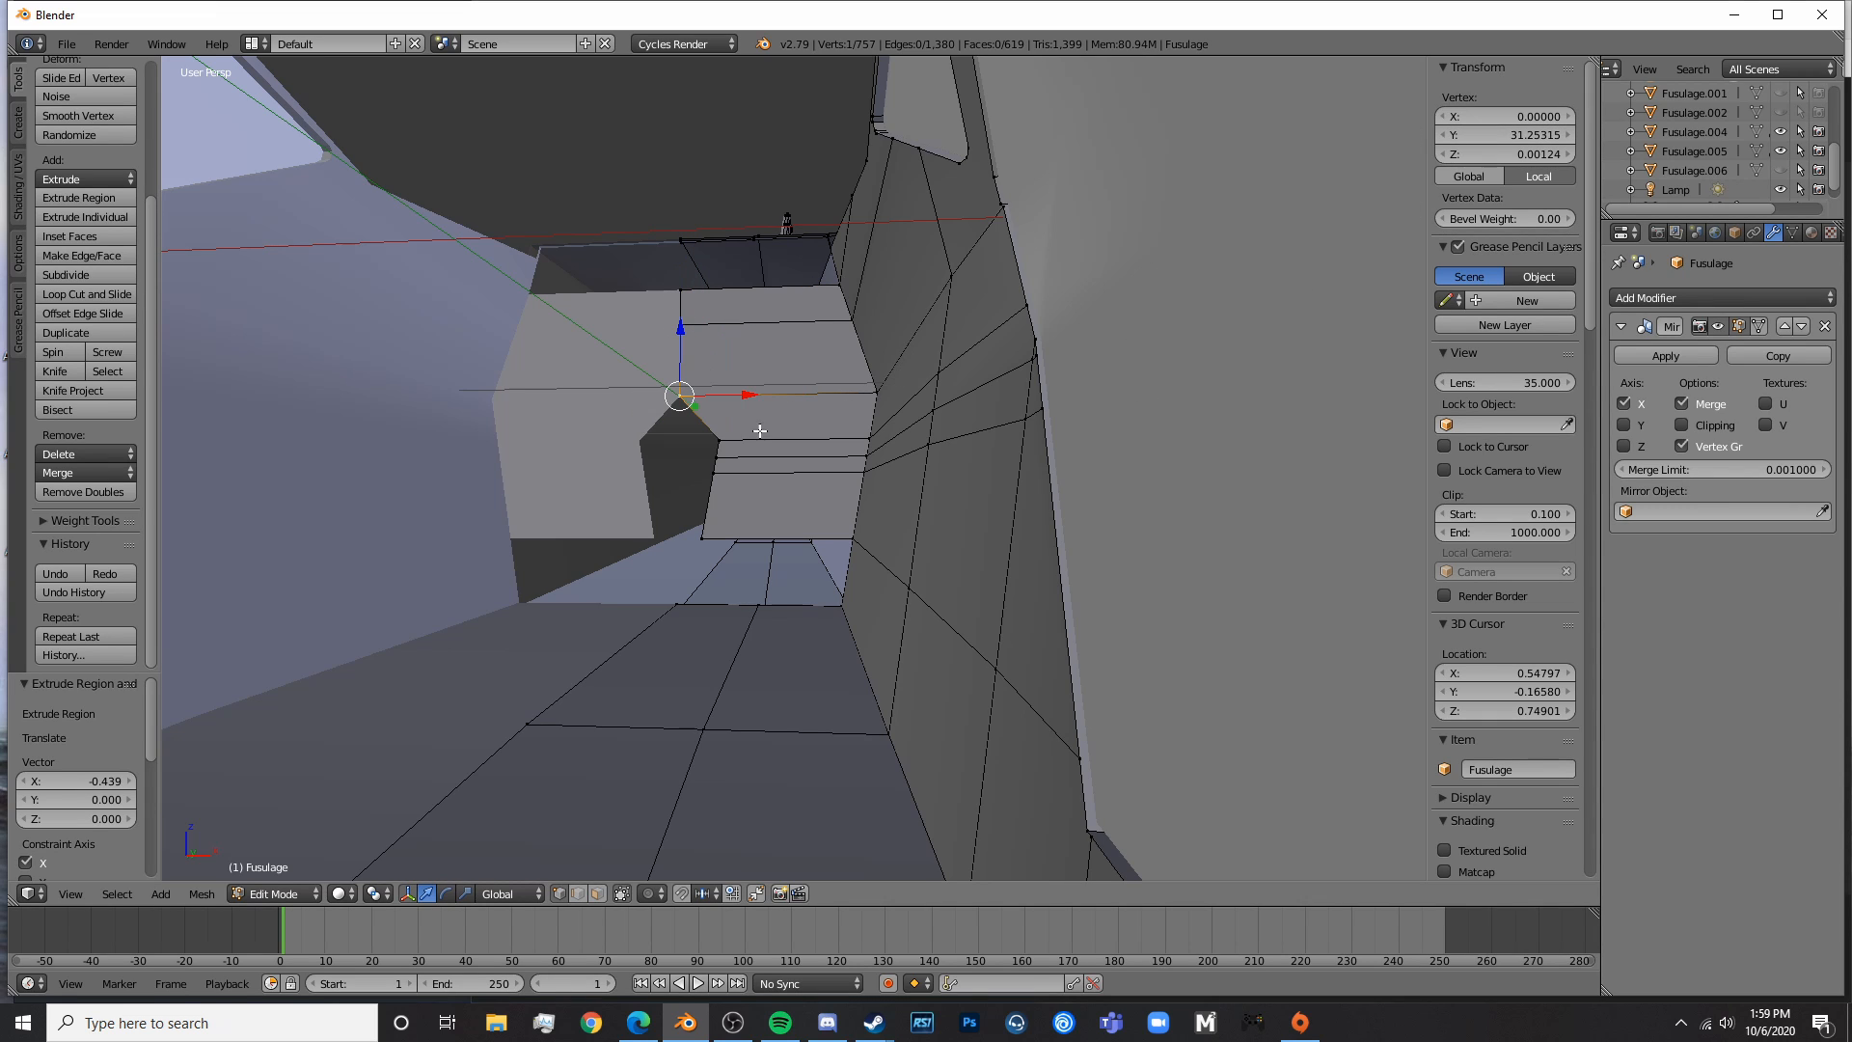
- Set the X position of the remaining four lower vertices on the rear wall's extruded edge to 0
{"action": "right_click", "coordinate": [720, 439]}
{"action": "left_click", "coordinate": [1524, 117]}
{"action": "type", "text": "0"}
{"action": "key", "text": "Return"}
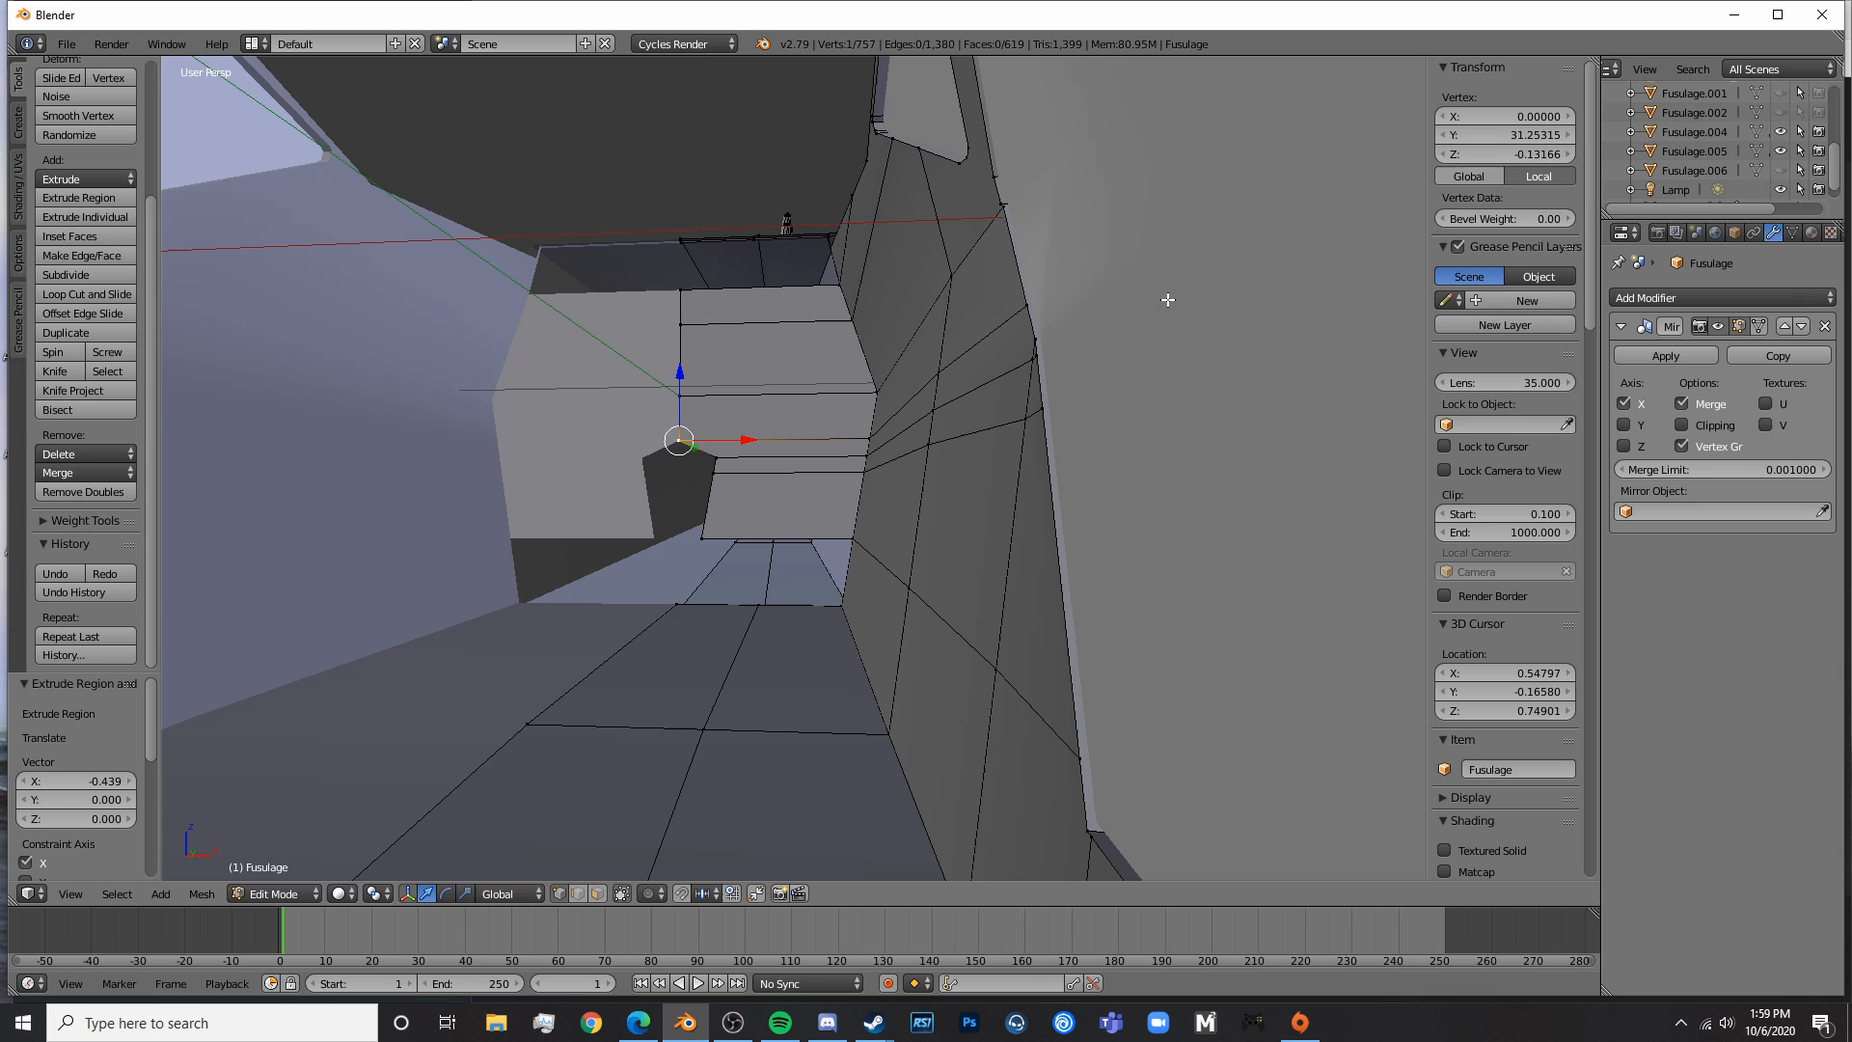
{"action": "right_click", "coordinate": [723, 470]}
{"action": "left_click", "coordinate": [1529, 118]}
{"action": "type", "text": "0"}
{"action": "key", "text": "Return"}
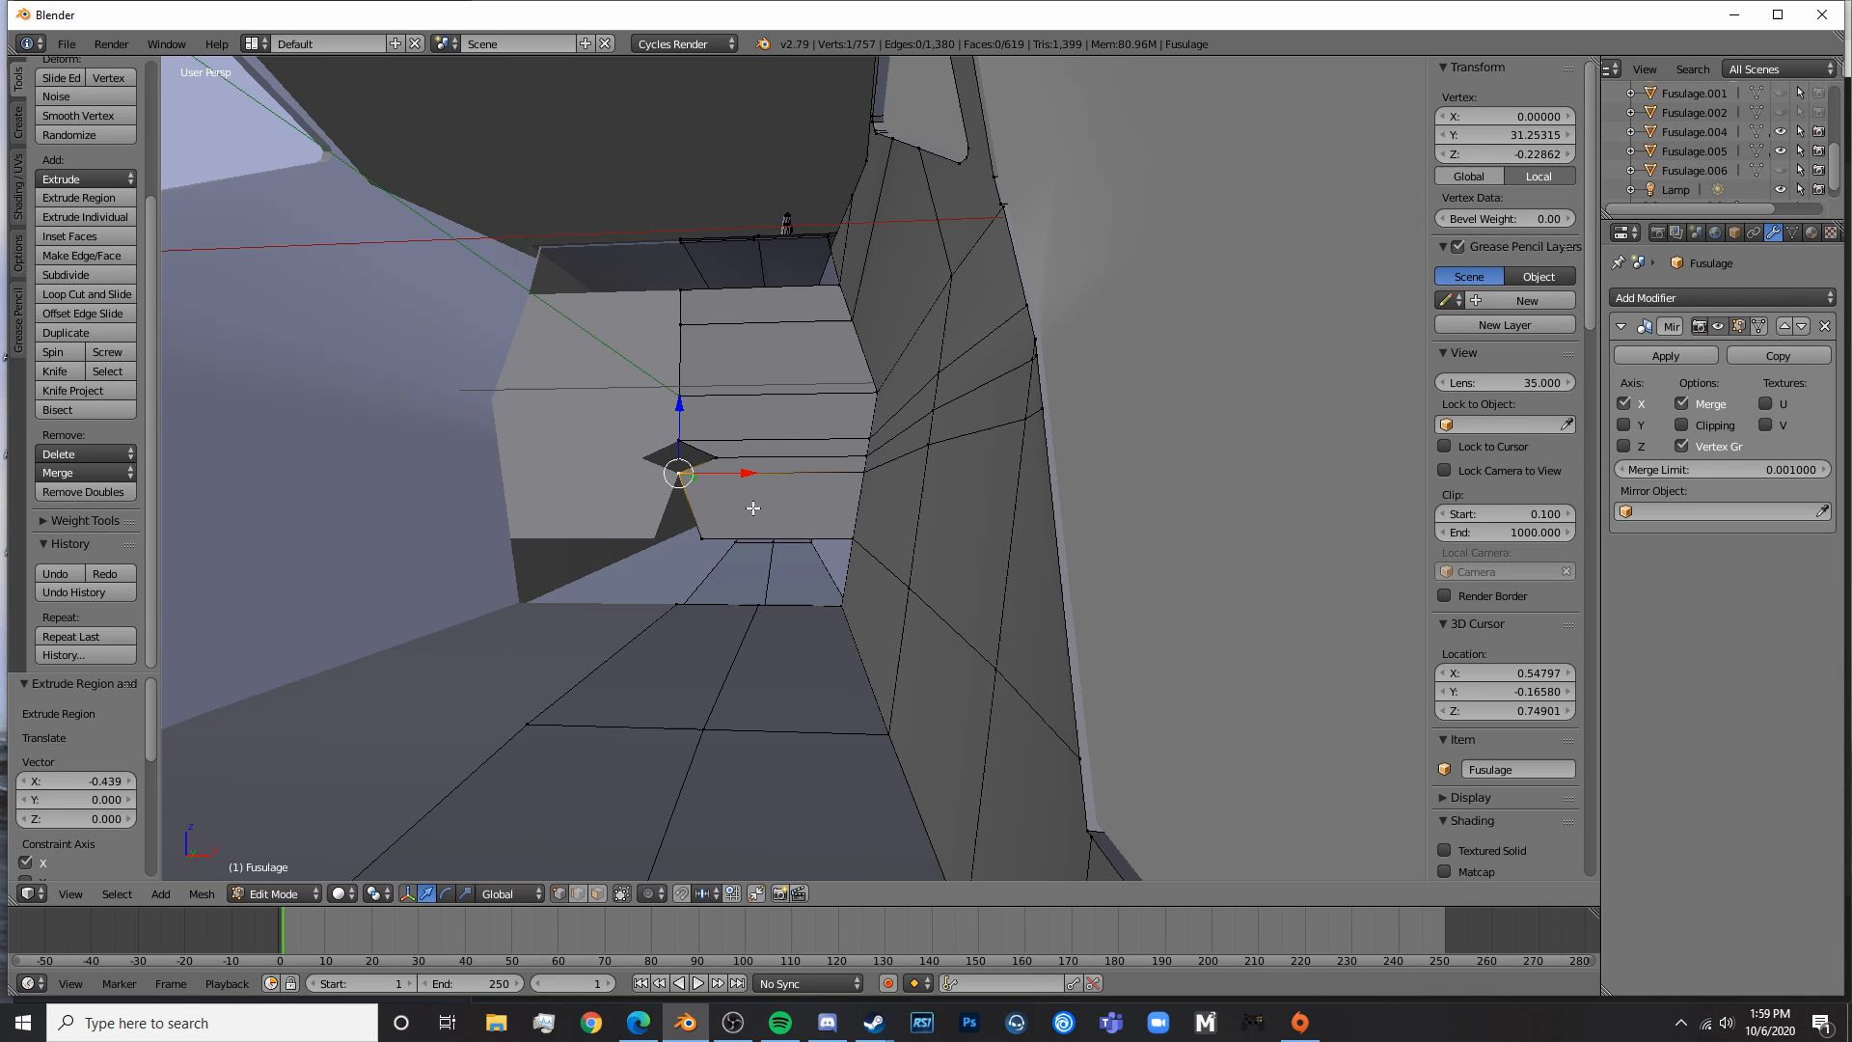
{"action": "right_click", "coordinate": [725, 459]}
{"action": "left_click", "coordinate": [1475, 117]}
{"action": "type", "text": "0"}
{"action": "key", "text": "Return"}
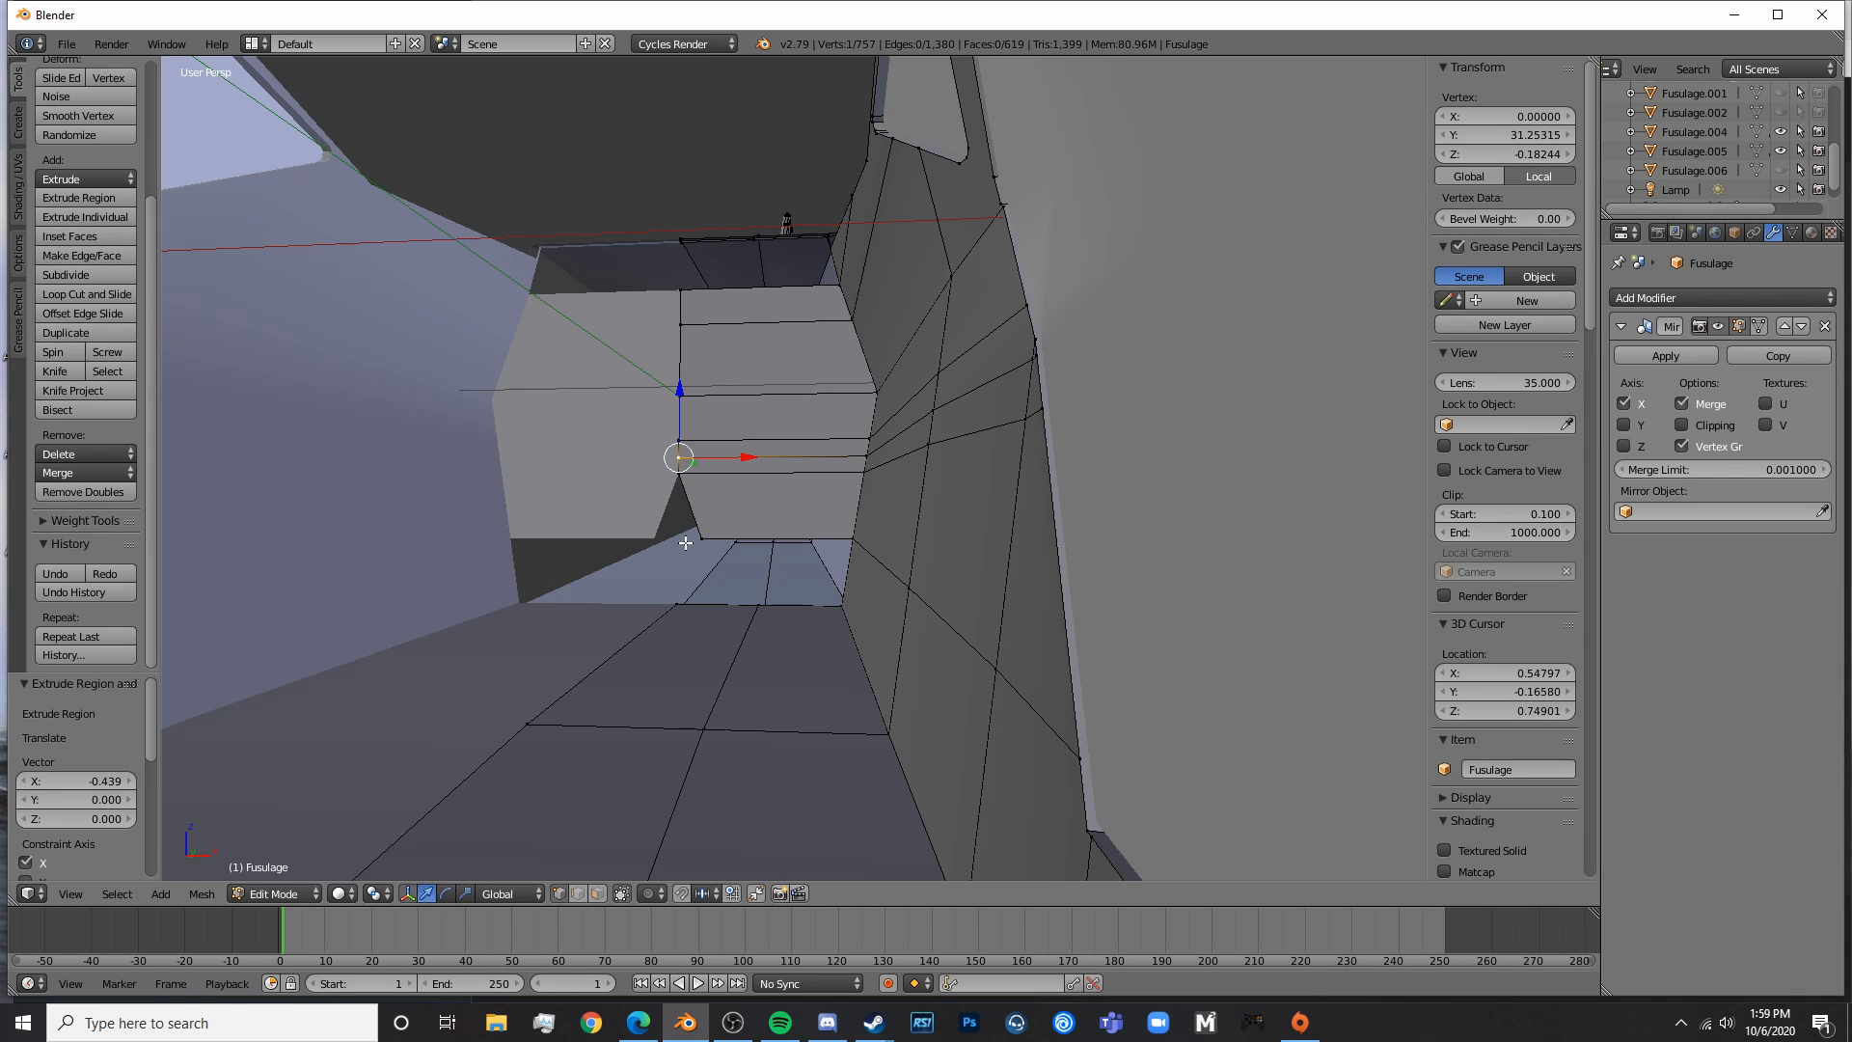
{"action": "right_click", "coordinate": [696, 540]}
{"action": "left_click", "coordinate": [1505, 117]}
{"action": "type", "text": "0"}
{"action": "key", "text": "Return"}
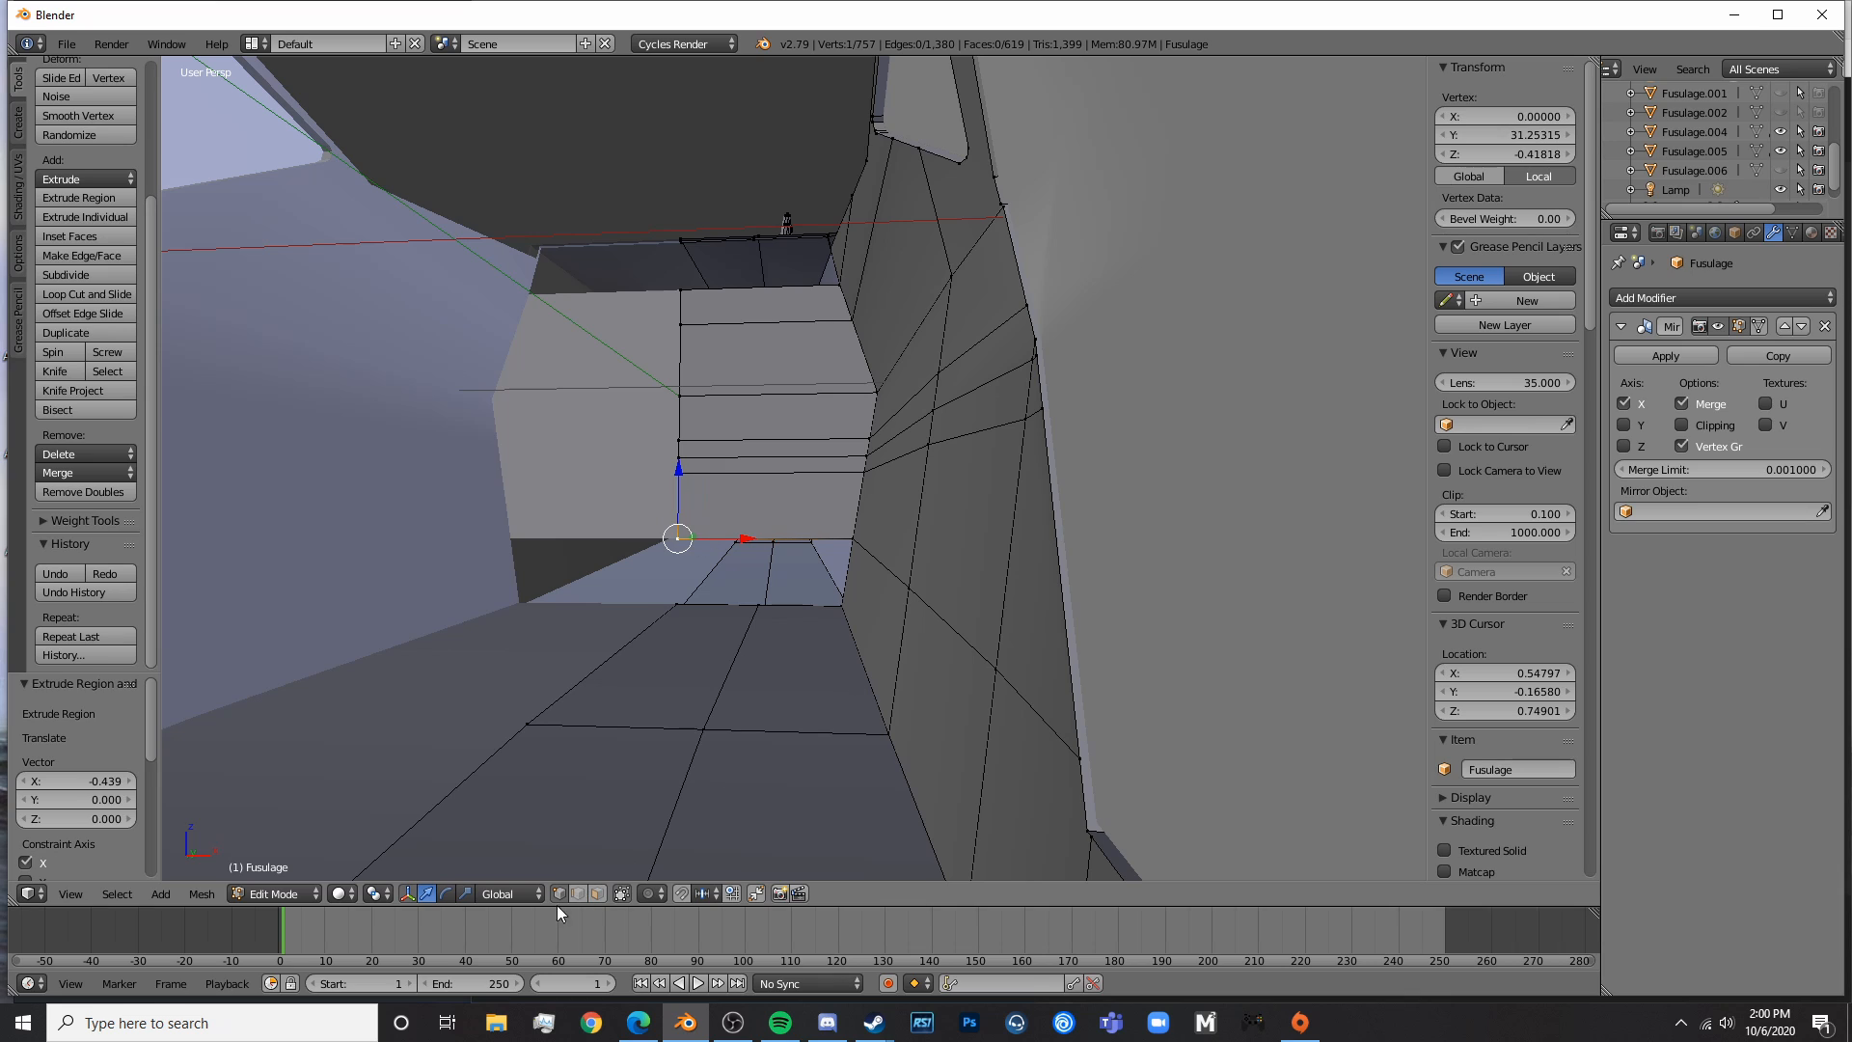
{"action": "key", "text": "a"}
{"action": "key", "text": "ctrl+r"}
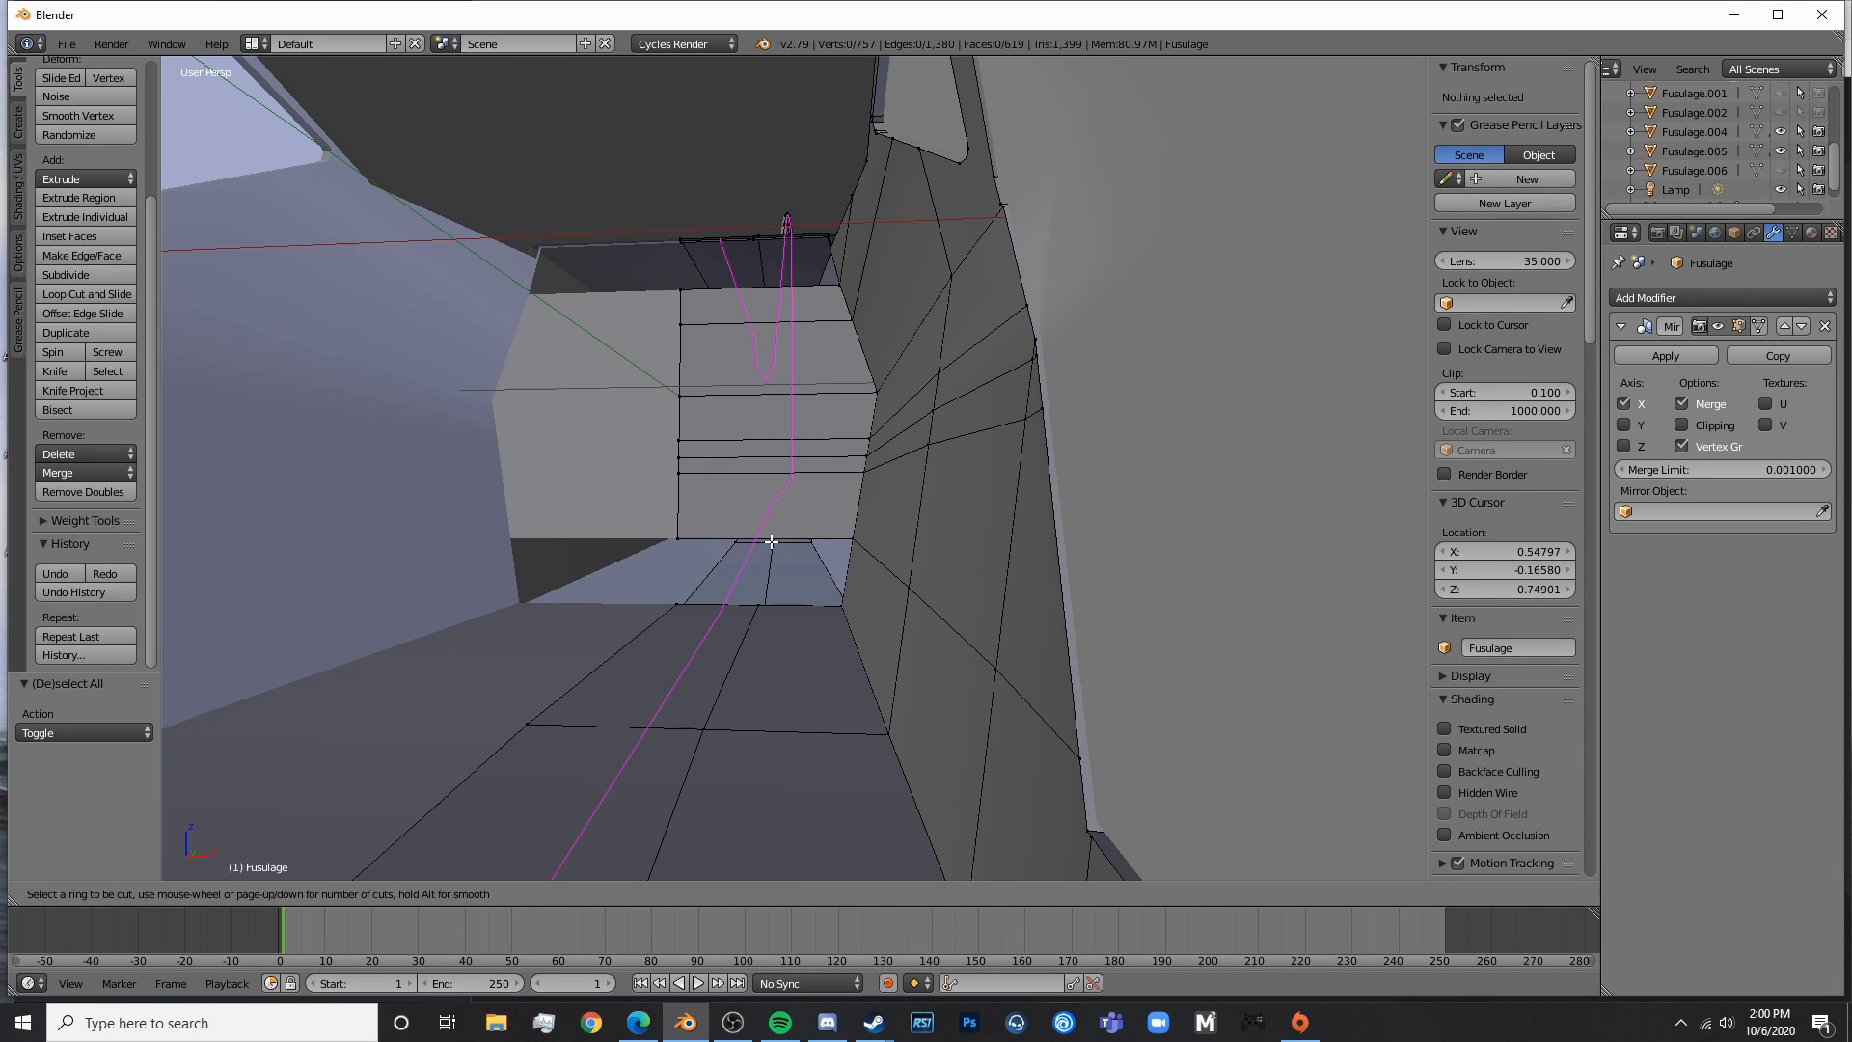
{"action": "key", "text": "Escape"}
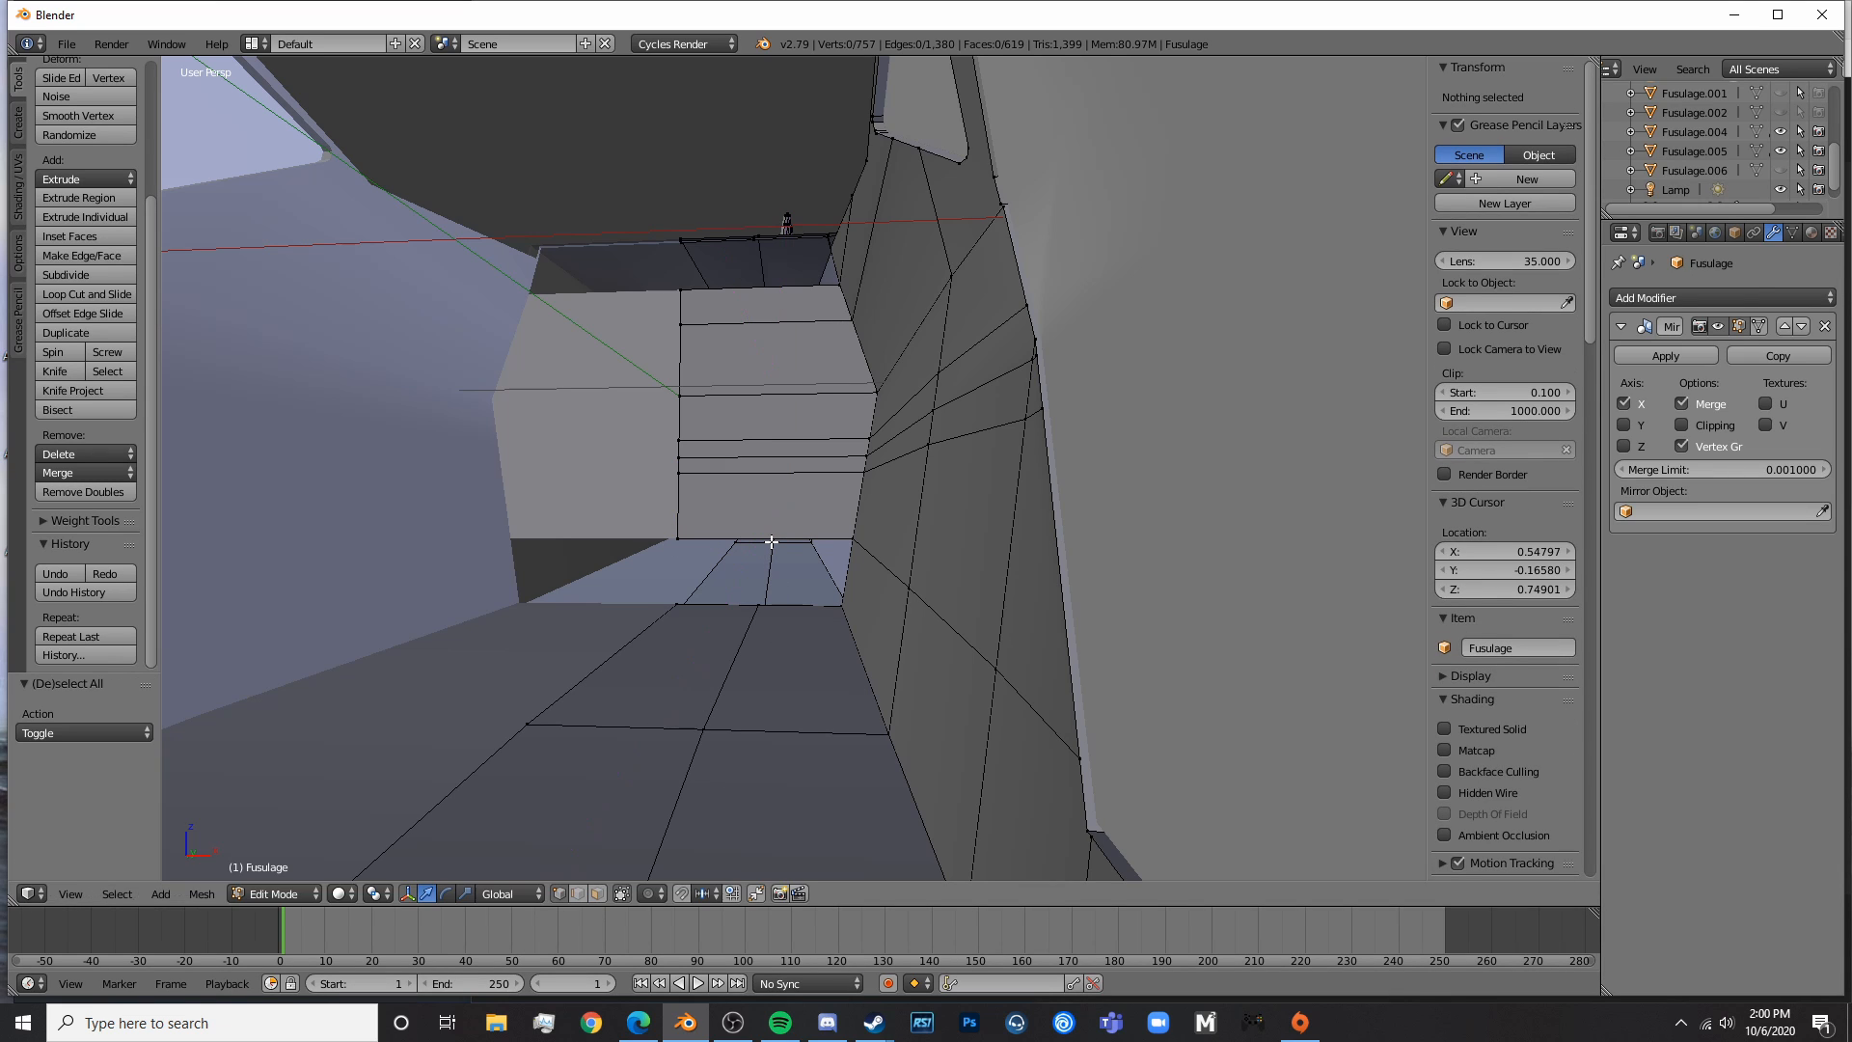
- Select the seven centre-line vertices of the rear cockpit wall and move them outward about 0.26 along X
{"action": "right_click", "coordinate": [670, 543], "text": "alt"}
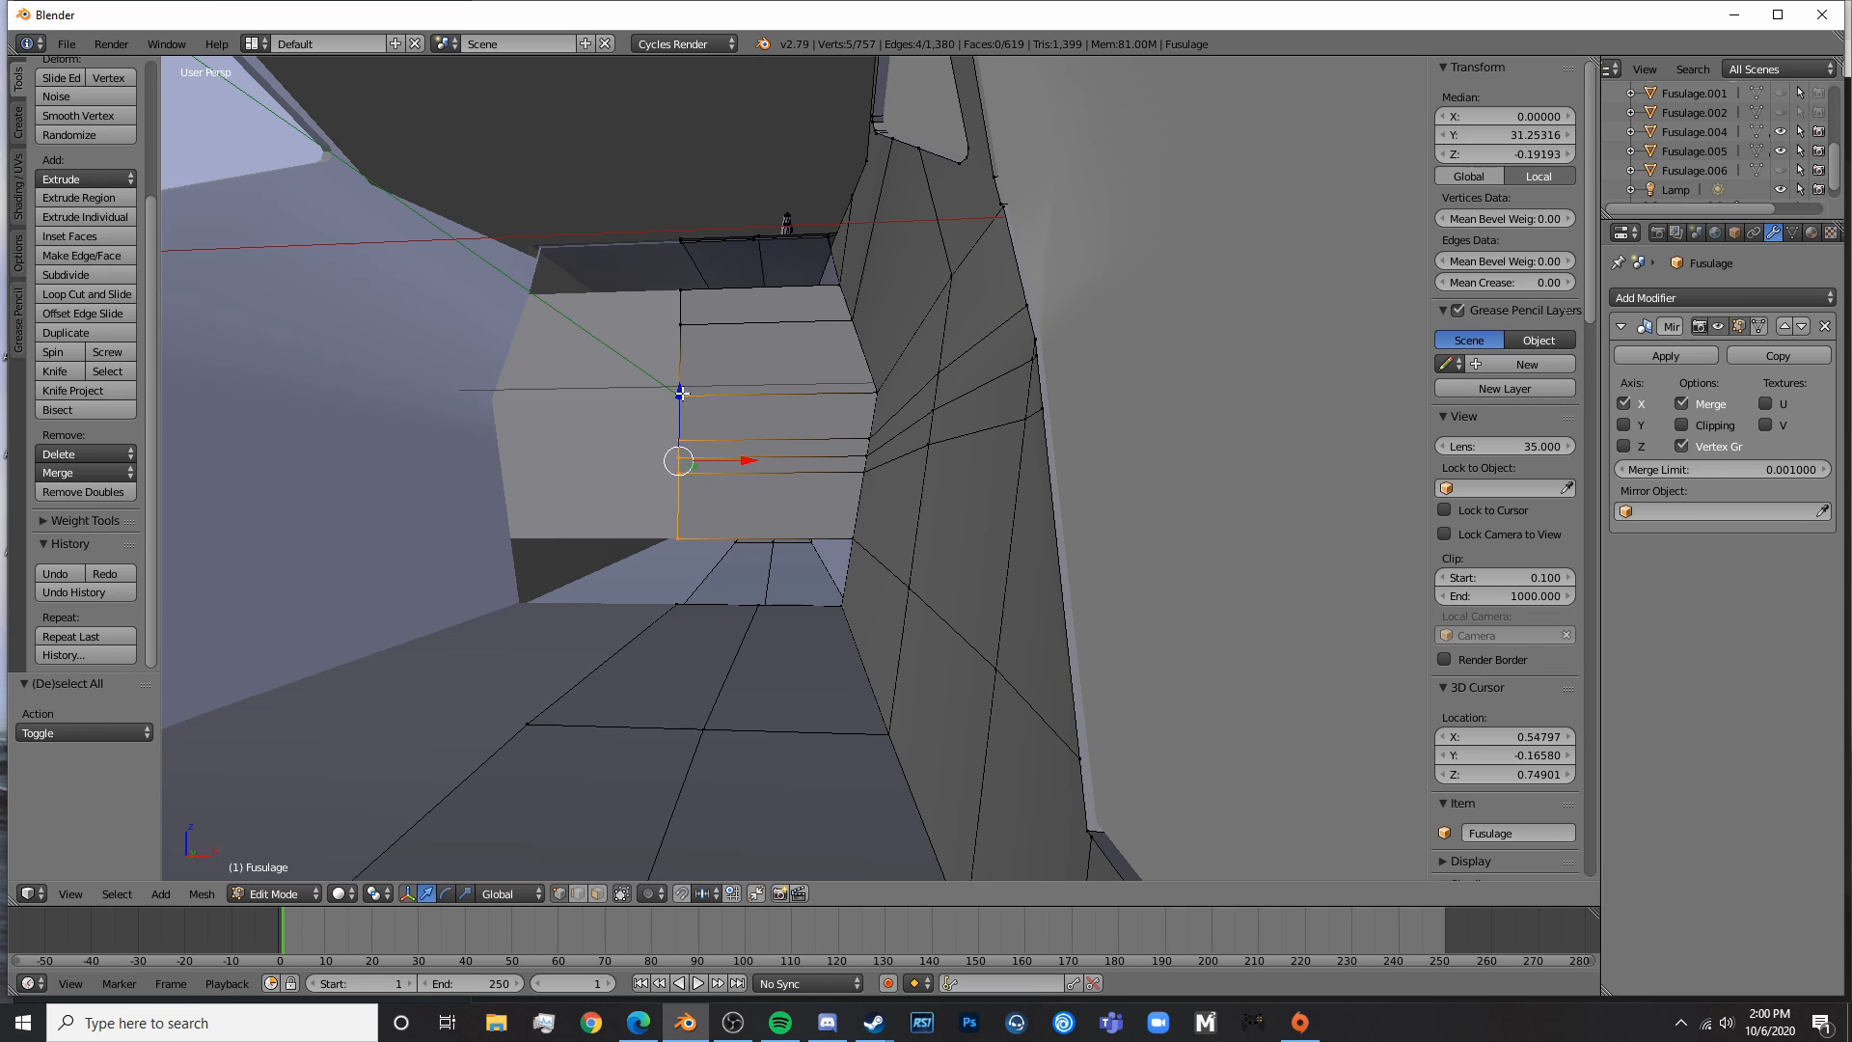
{"action": "right_click", "coordinate": [682, 337], "text": "shift"}
{"action": "right_click", "coordinate": [691, 292], "text": "shift"}
{"action": "left_click_drag", "start_coordinate": [755, 414], "coordinate": [839, 405]}
- Extrude the shifted vertex column by about -0.182 along X and align the new edge with the mirror centre line
{"action": "key", "text": "e"}
{"action": "left_click", "coordinate": [810, 405]}
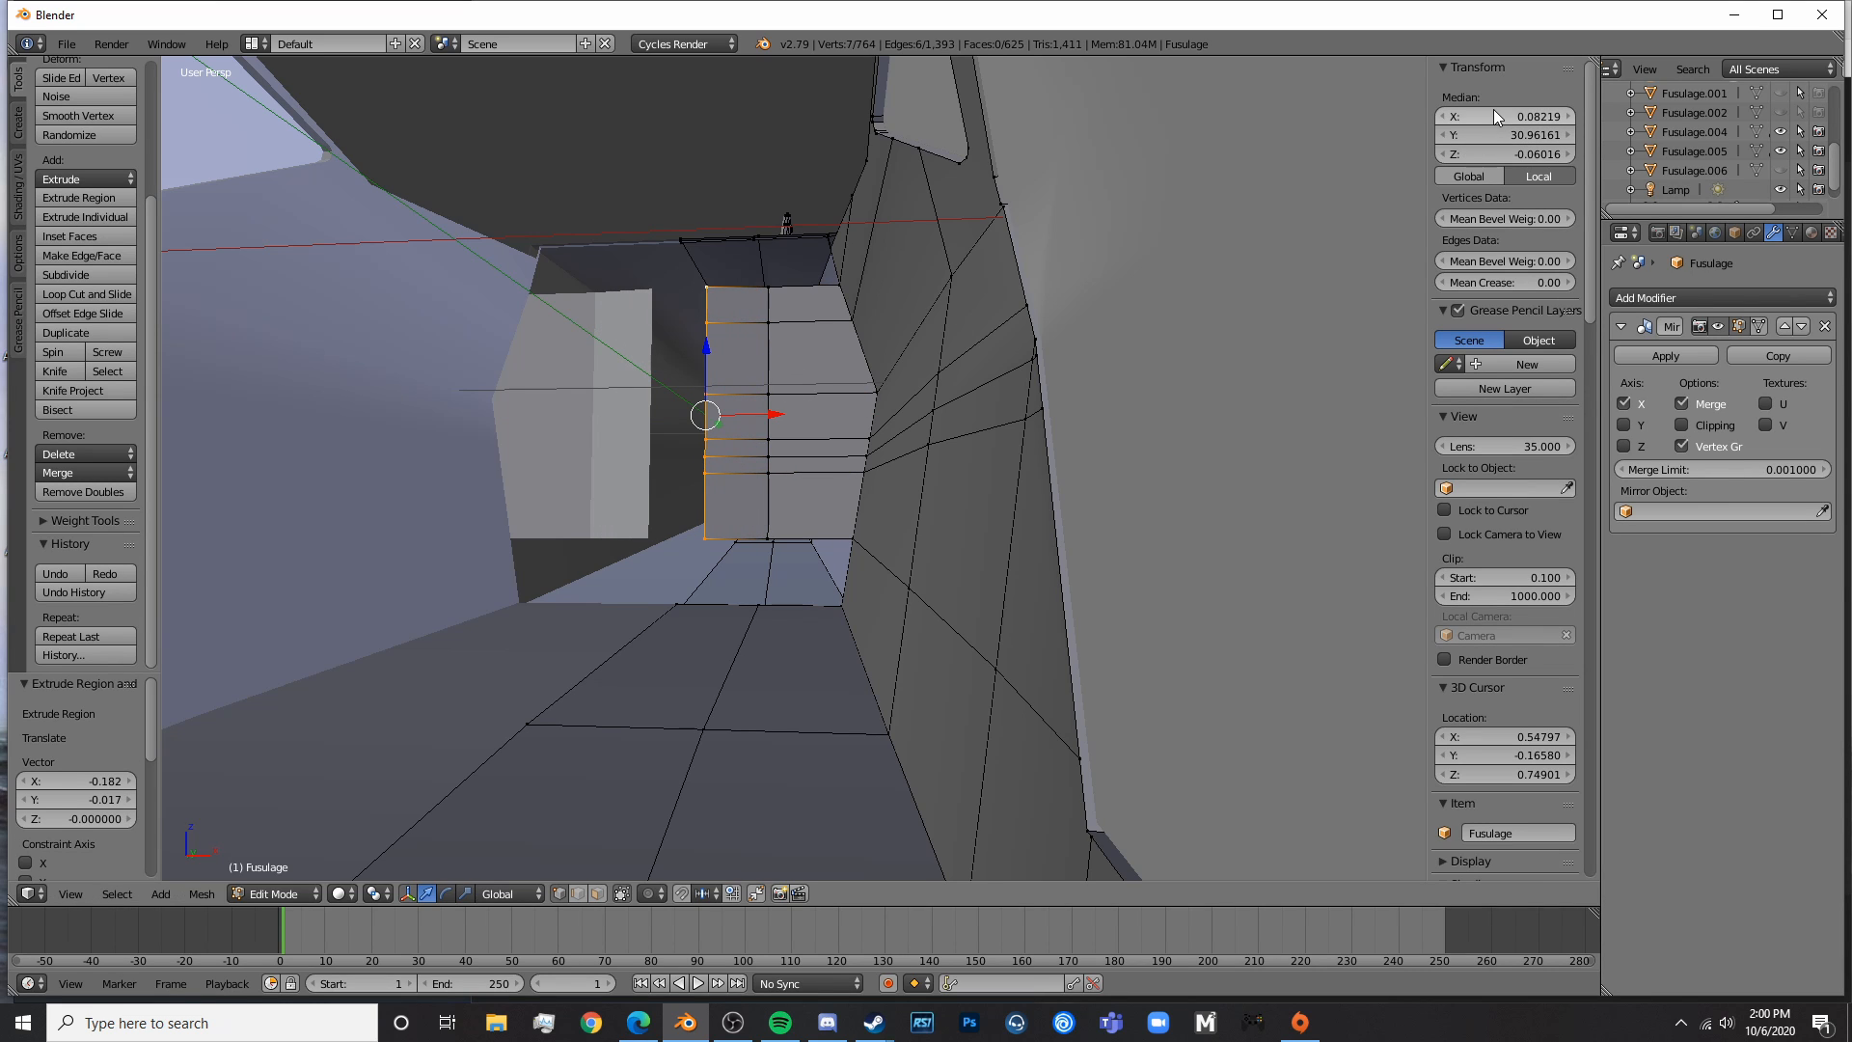
{"action": "key", "text": "Return"}
{"action": "key", "text": "a"}
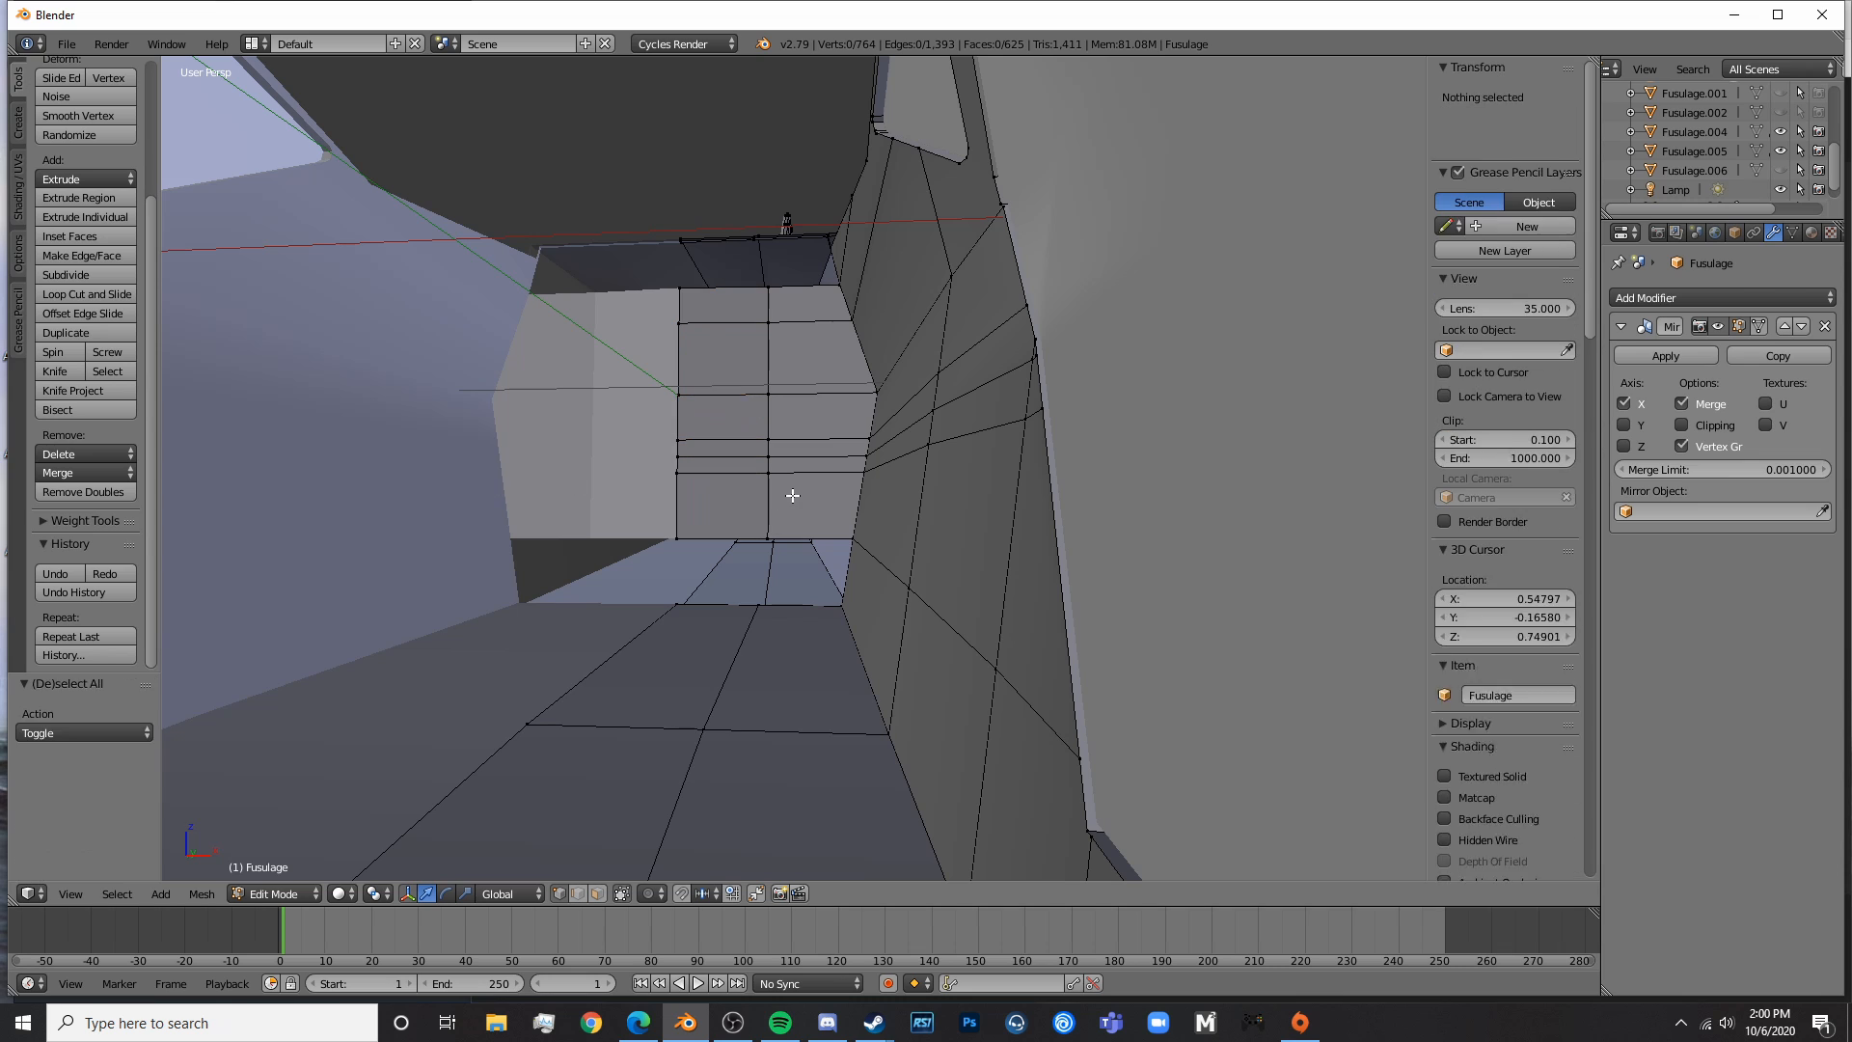
{"action": "key", "text": "Tab"}
{"action": "key", "text": "Tab"}
{"action": "middle_click_drag", "start_coordinate": [778, 590], "coordinate": [961, 768]}
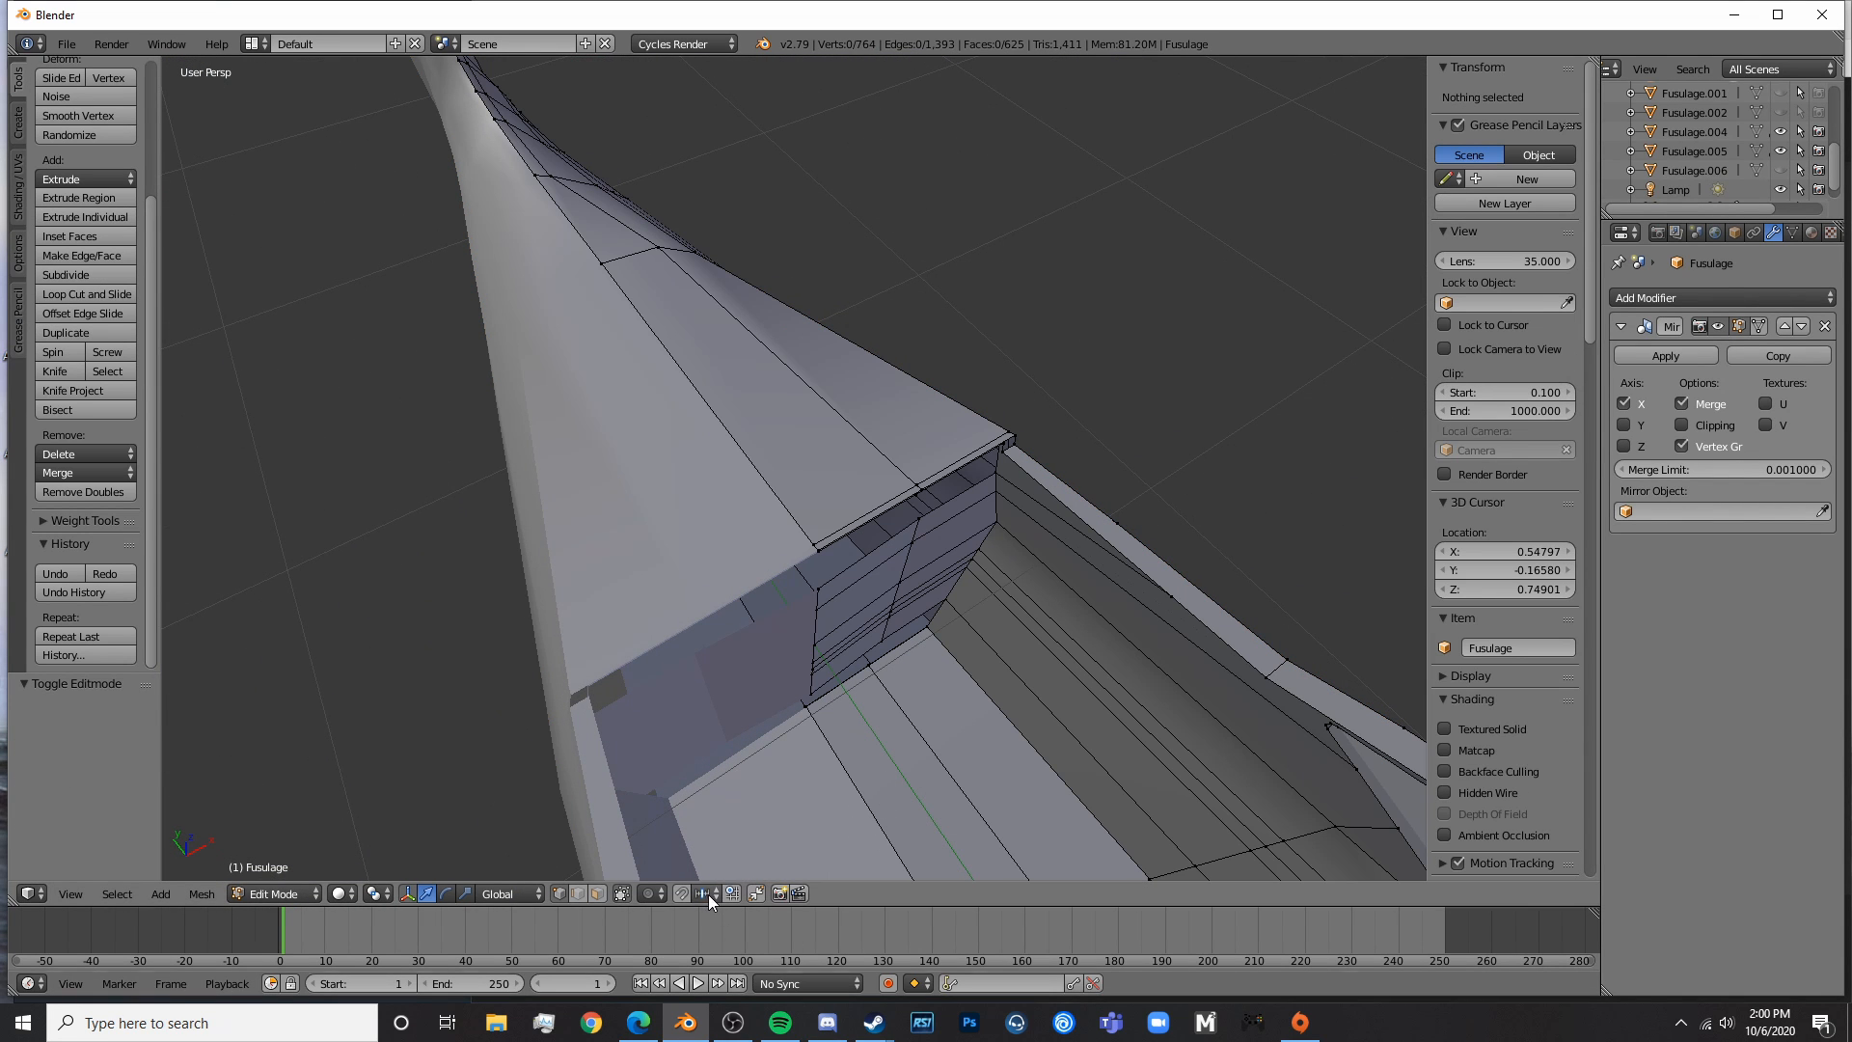
- Fill the two gaps between the bottom of the cabin's rear bulkhead and the floor with new faces
{"action": "right_click", "coordinate": [842, 667]}
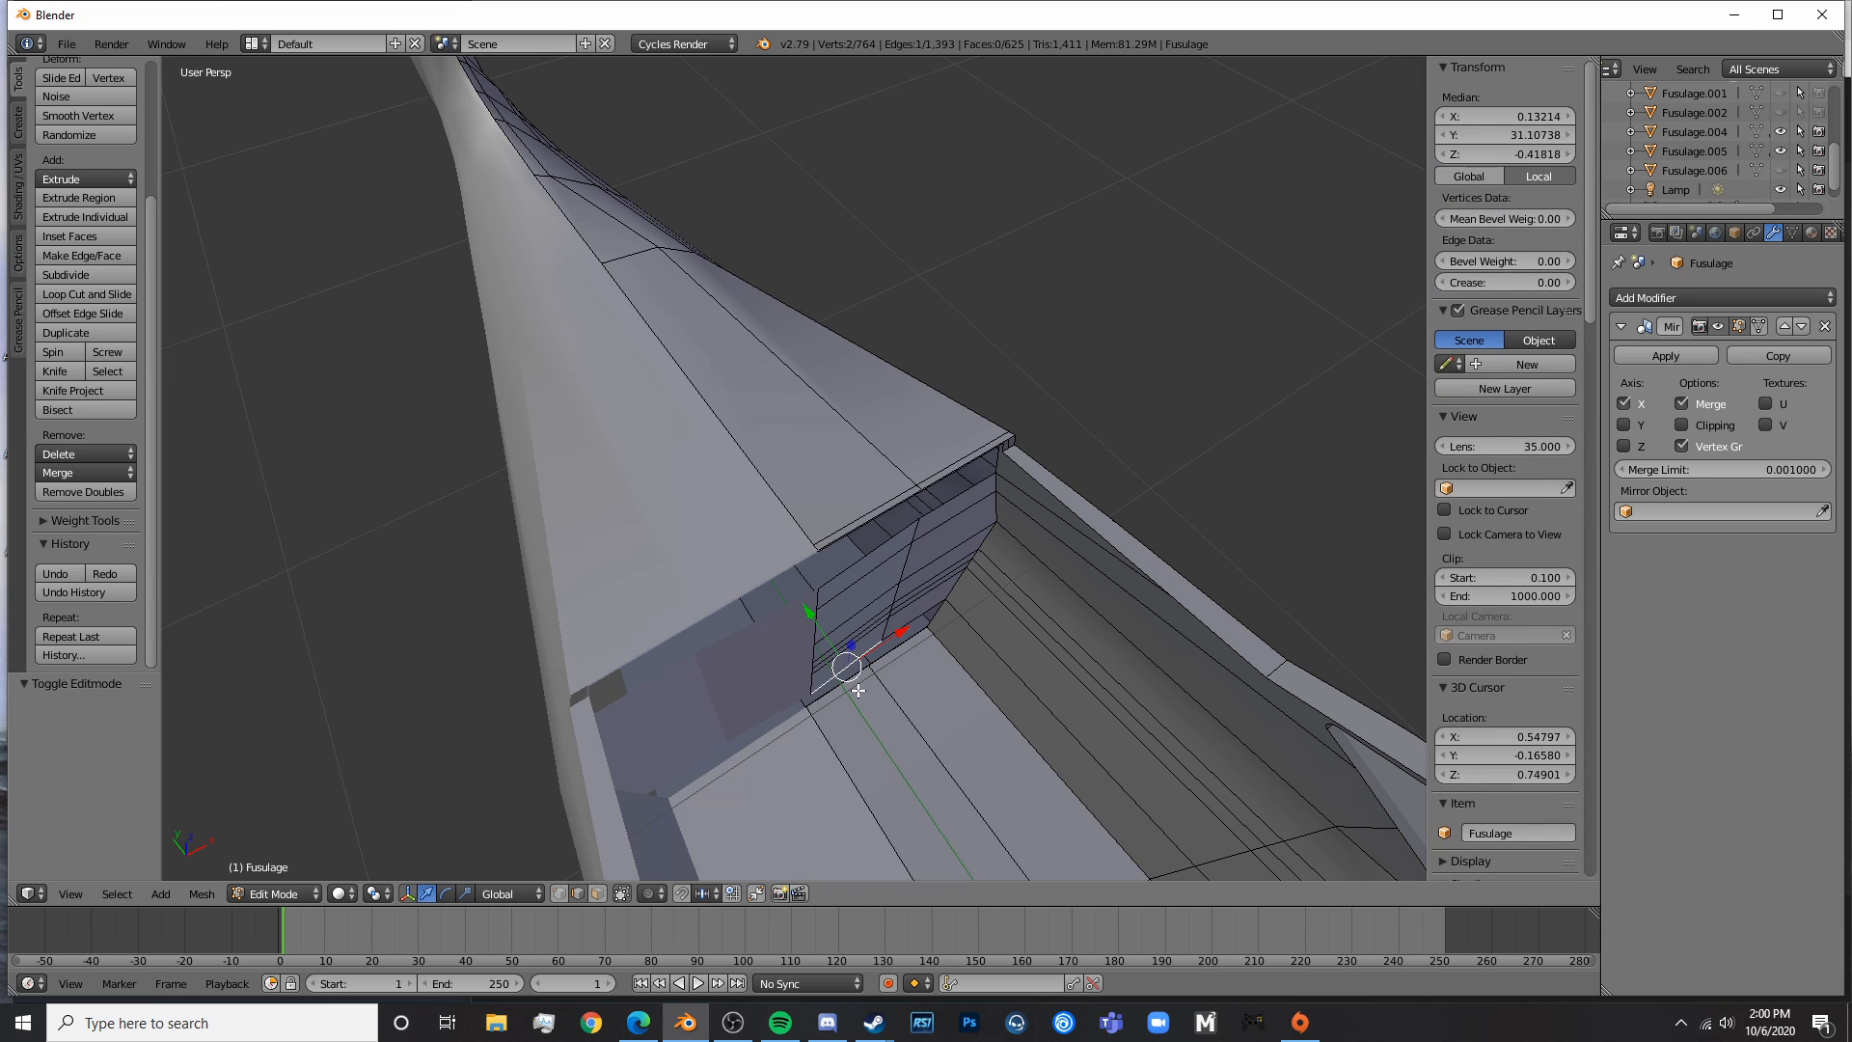
{"action": "right_click", "coordinate": [853, 687], "text": "shift"}
{"action": "key", "text": "f"}
{"action": "key", "text": "a"}
{"action": "right_click", "coordinate": [900, 648]}
{"action": "right_click", "coordinate": [909, 628], "text": "shift"}
{"action": "key", "text": "f"}
{"action": "key", "text": "a"}
- Fill the opening above the rear bulkhead with two faces joining its top edges to the roof's rear edges
{"action": "middle_click_drag", "start_coordinate": [909, 628], "coordinate": [857, 561]}
{"action": "right_click", "coordinate": [935, 574]}
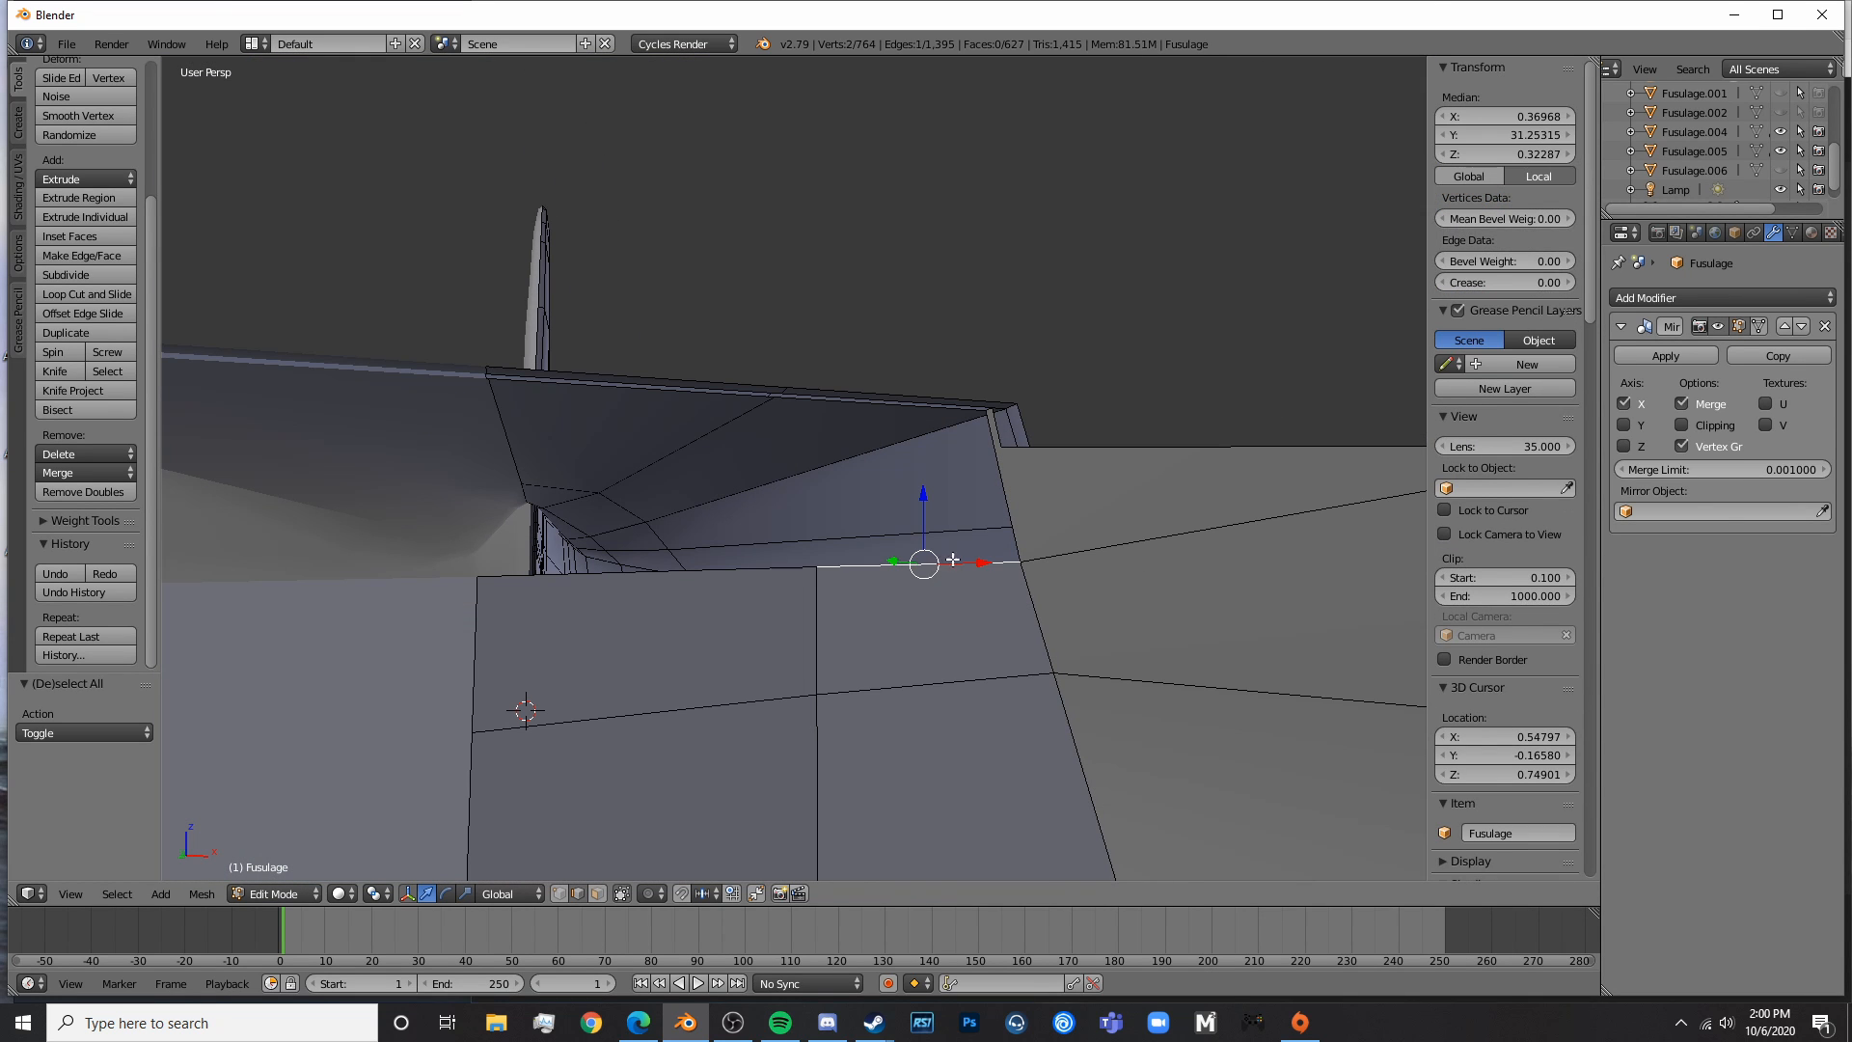
{"action": "right_click", "coordinate": [1015, 508], "text": "shift"}
{"action": "right_click", "coordinate": [902, 405], "text": "shift"}
{"action": "key", "text": "f"}
{"action": "key", "text": "a"}
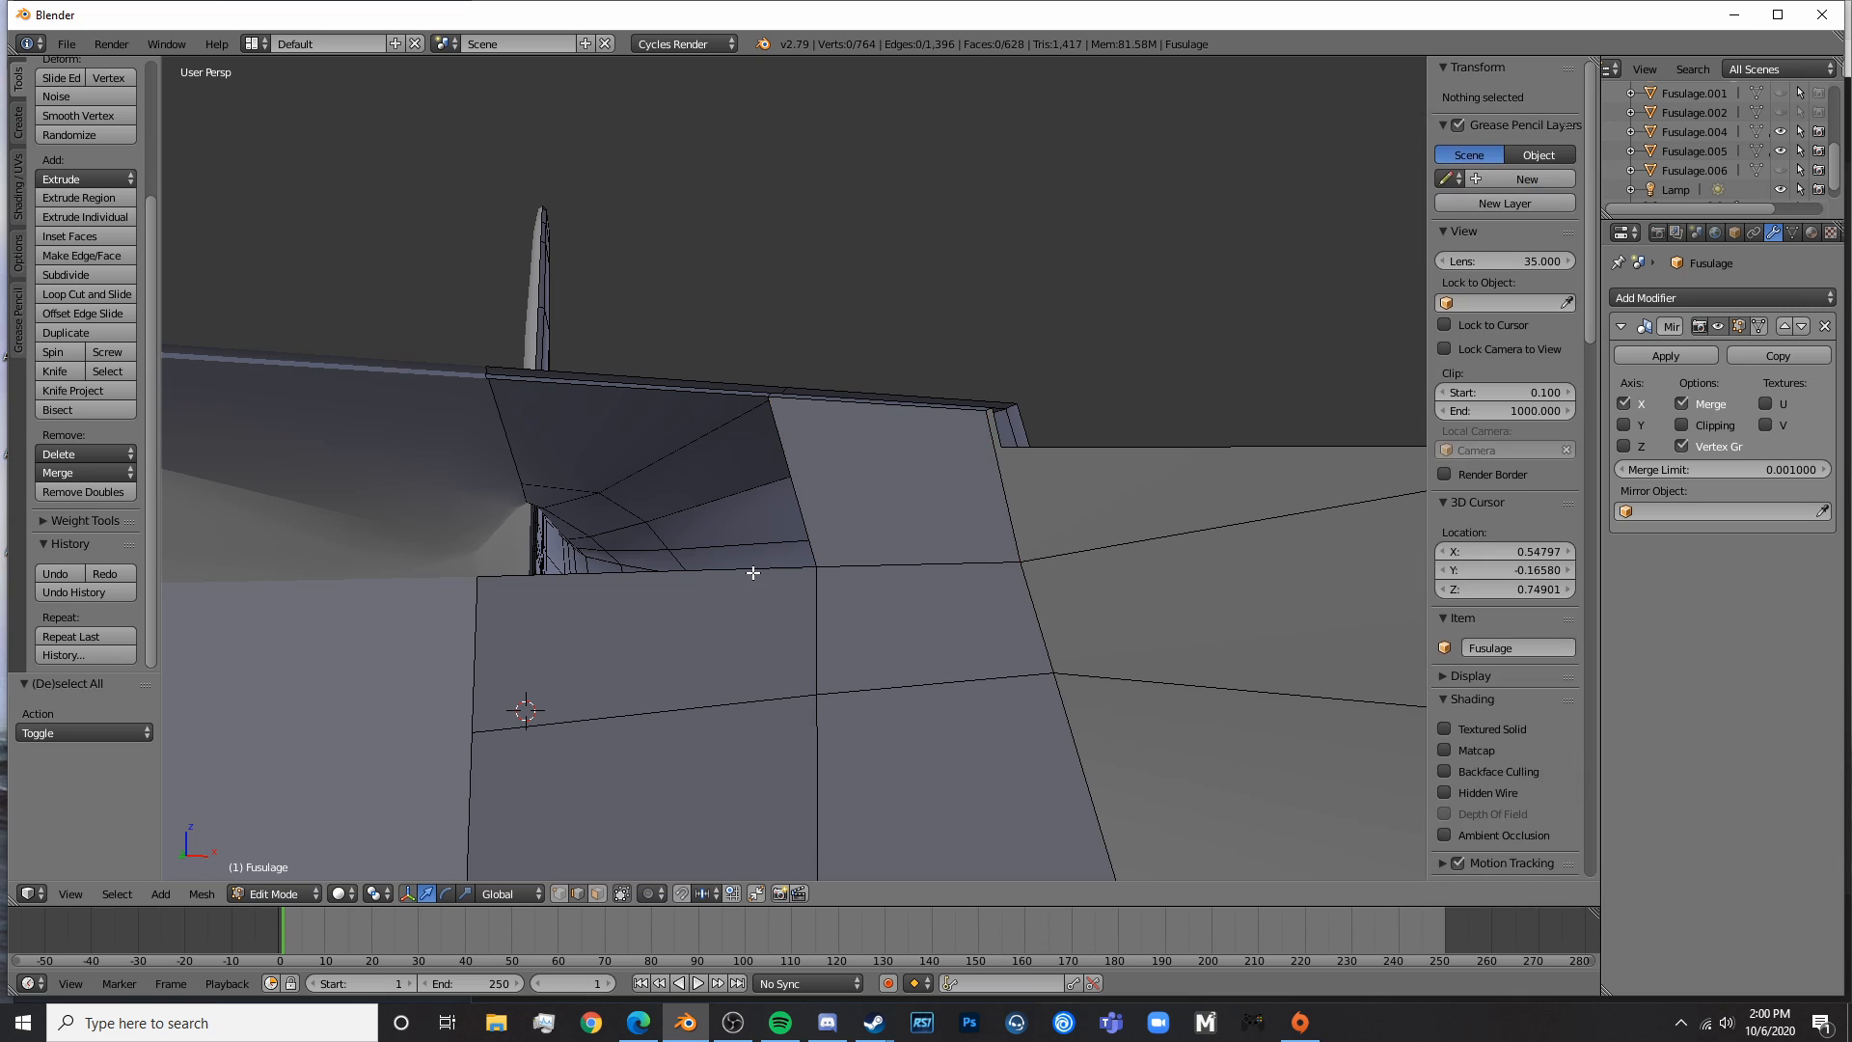
{"action": "right_click", "coordinate": [752, 571]}
{"action": "right_click", "coordinate": [640, 398], "text": "shift"}
{"action": "key", "text": "f"}
{"action": "key", "text": "a"}
- Fill the narrow gap between the roof's rear edge and the top of the bulkhead with faces
{"action": "scroll", "coordinate": [853, 449], "scroll_direction": "down", "scroll_amount": 5}
{"action": "middle_click_drag", "start_coordinate": [853, 449], "coordinate": [998, 448]}
{"action": "key", "text": "Tab"}
{"action": "key", "text": "Tab"}
{"action": "scroll", "coordinate": [998, 449], "scroll_direction": "up", "scroll_amount": 5}
{"action": "right_click", "coordinate": [983, 379]}
{"action": "middle_click_drag", "start_coordinate": [982, 379], "coordinate": [779, 407]}
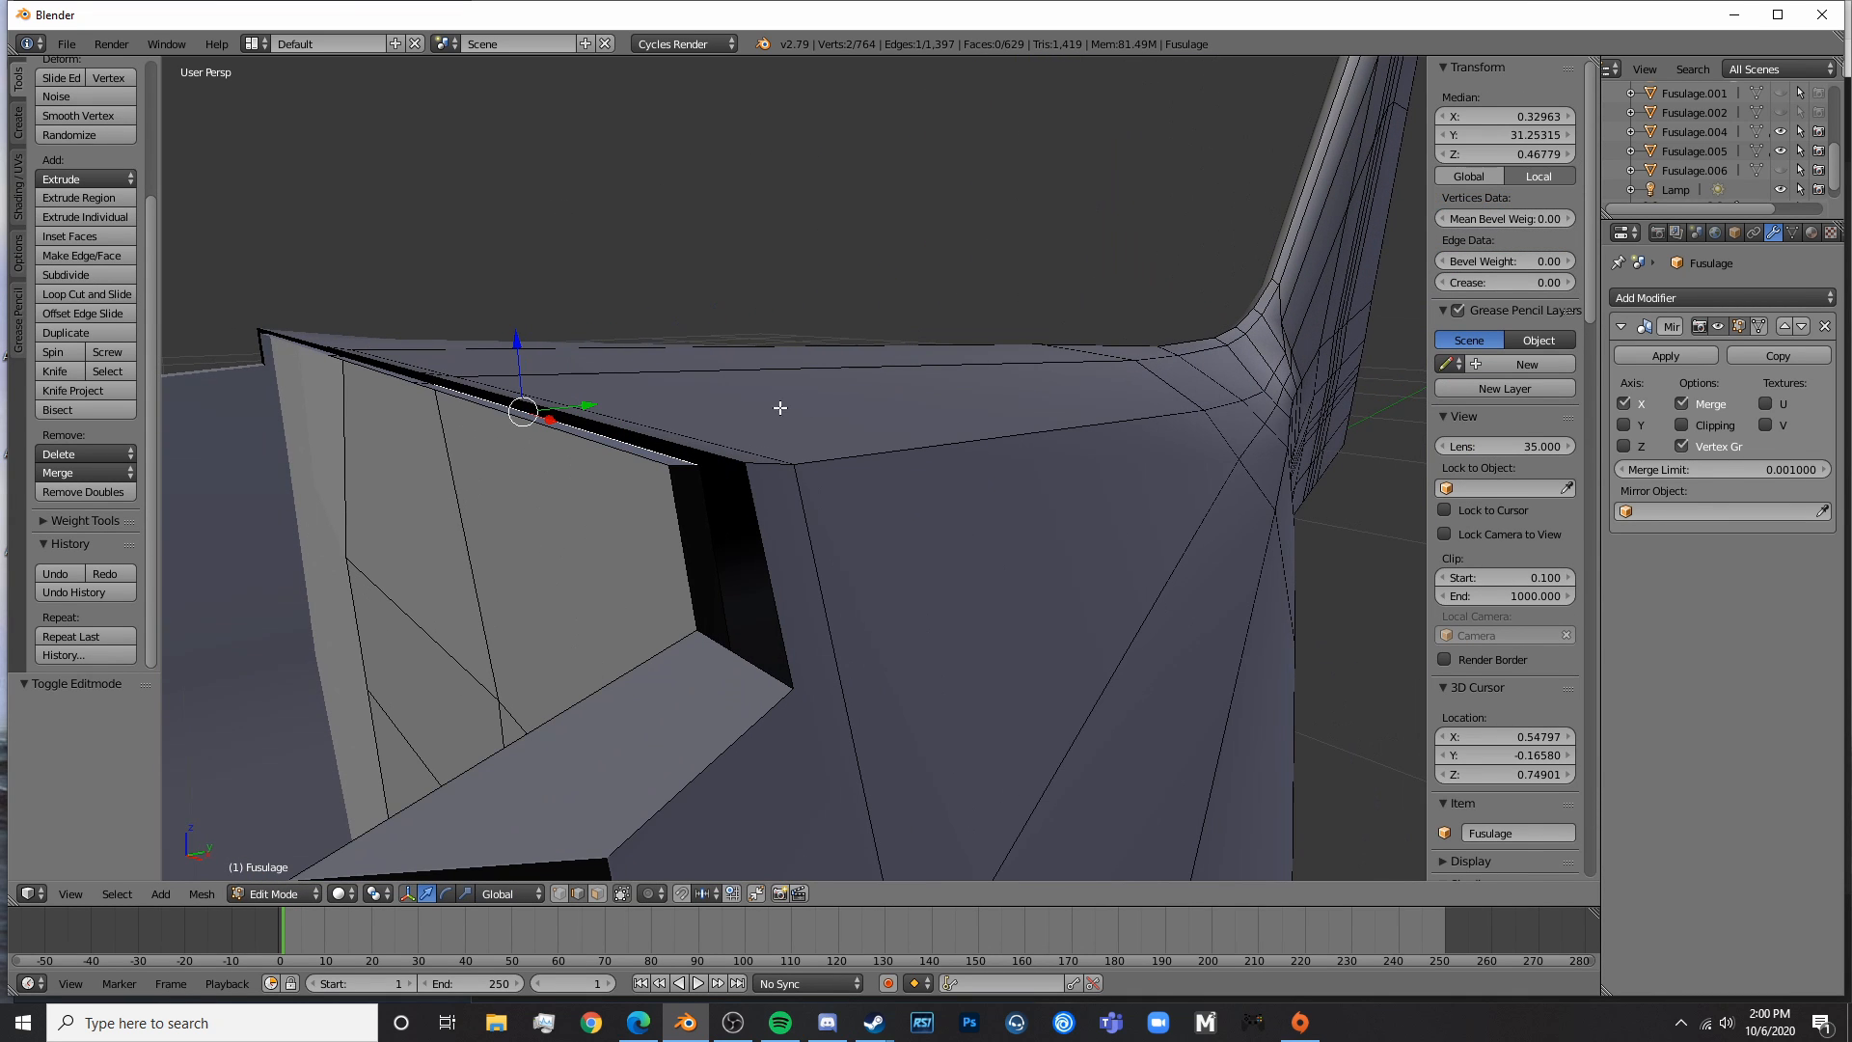
{"action": "middle_click_drag", "start_coordinate": [647, 436], "coordinate": [656, 637]}
{"action": "right_click", "coordinate": [656, 637]}
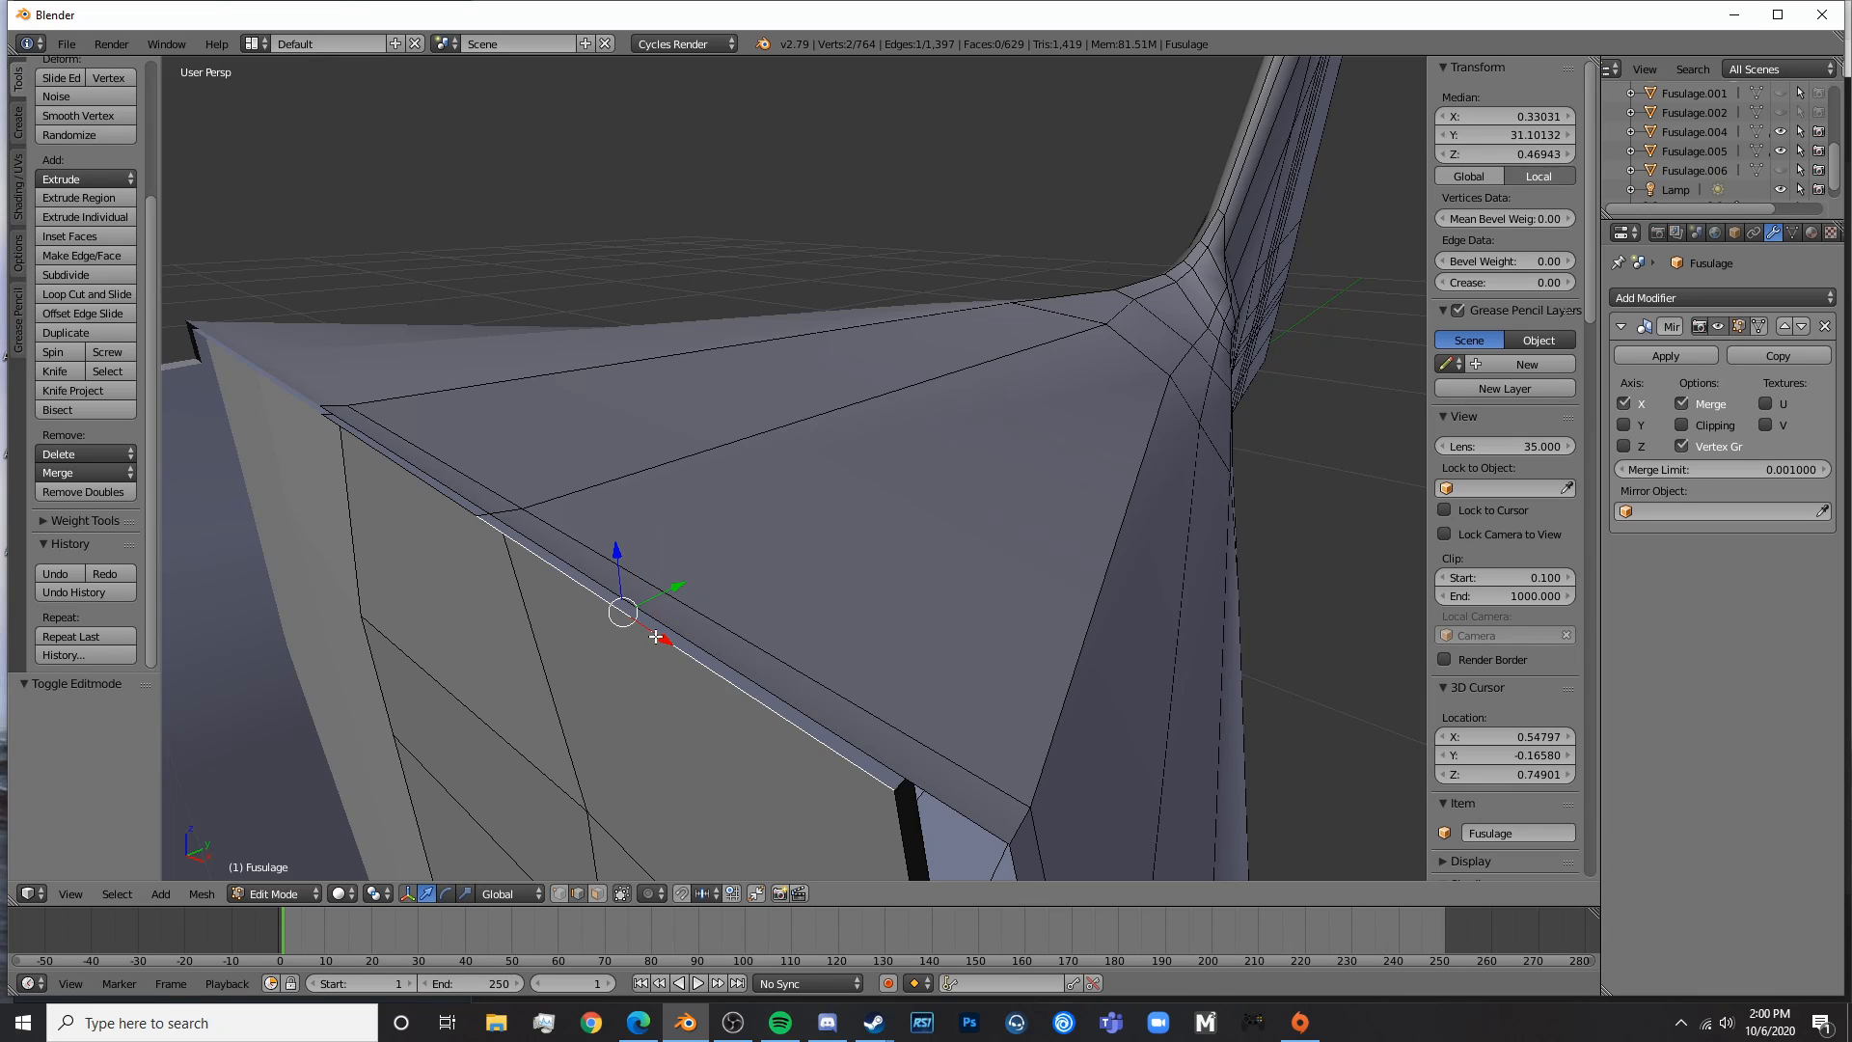
{"action": "key", "text": "a"}
{"action": "right_click", "coordinate": [445, 491]}
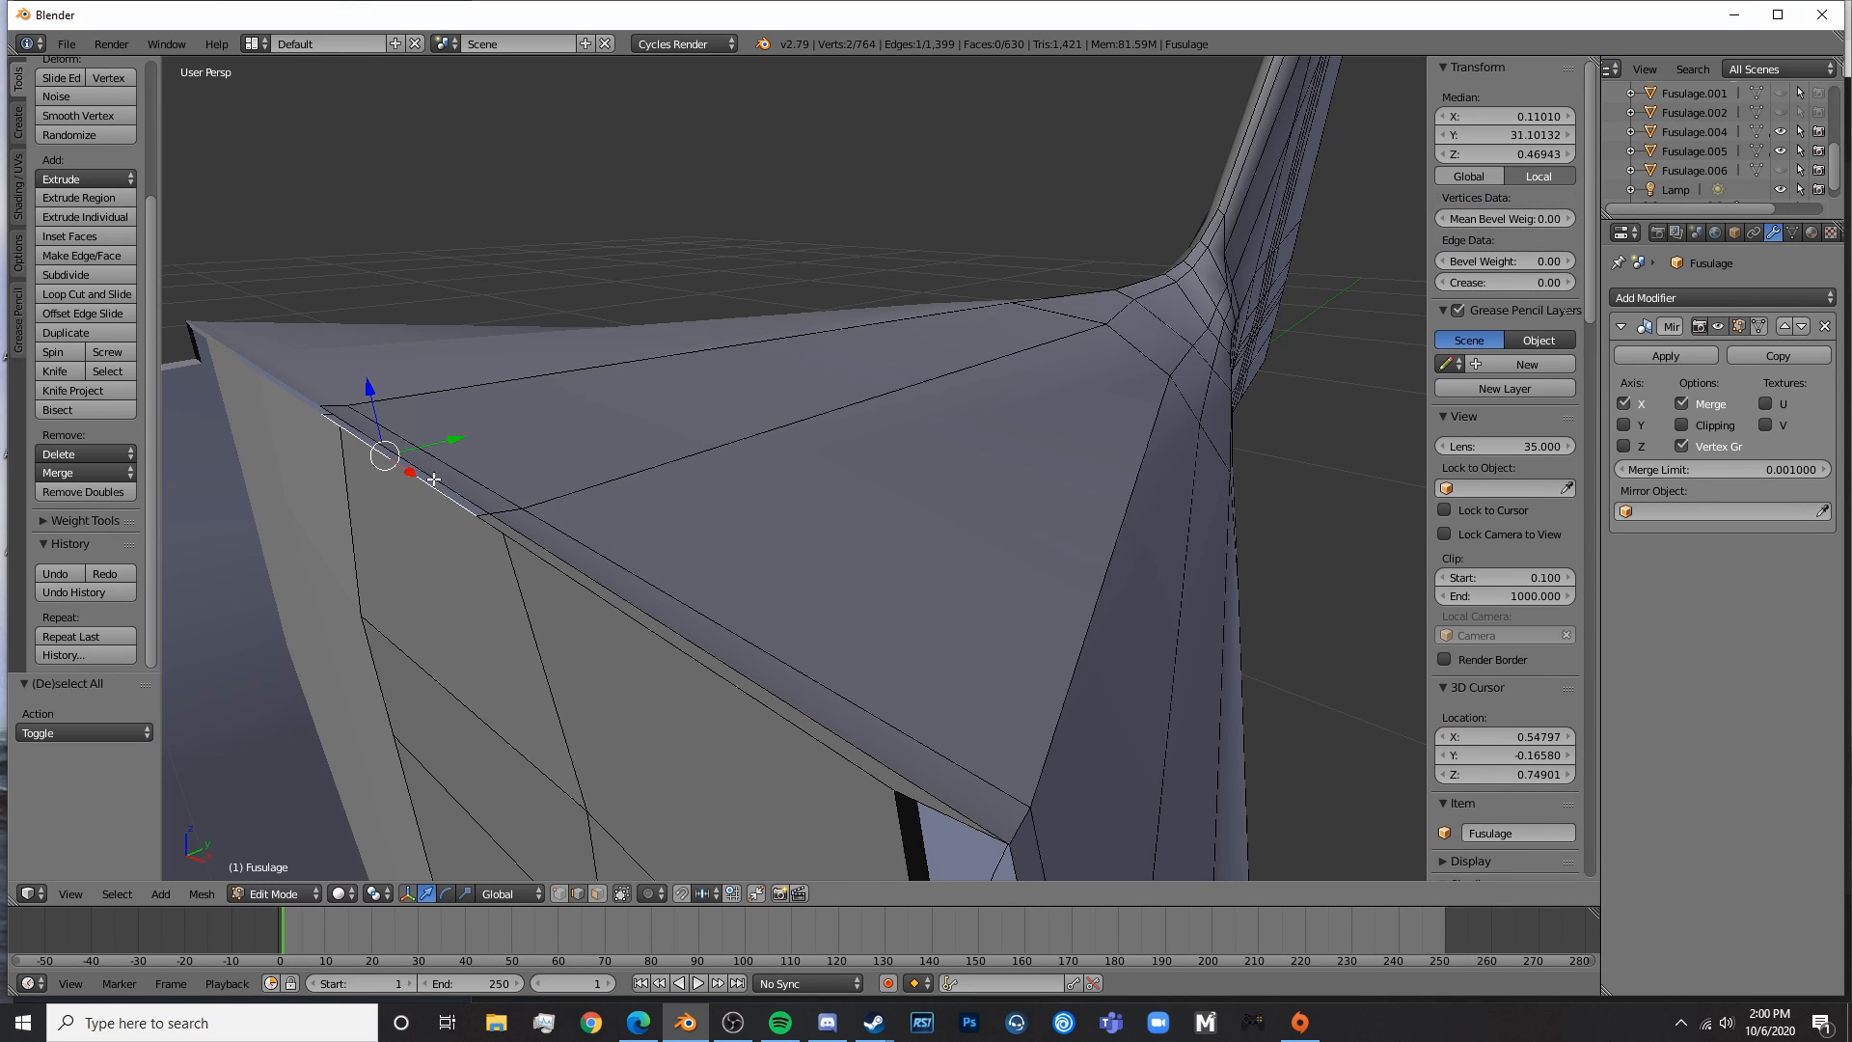
{"action": "key", "text": "f"}
{"action": "key", "text": "a"}
- Fill the small gap at the bulkhead's upper outer corner with a face
{"action": "middle_click_drag", "start_coordinate": [555, 558], "coordinate": [760, 460]}
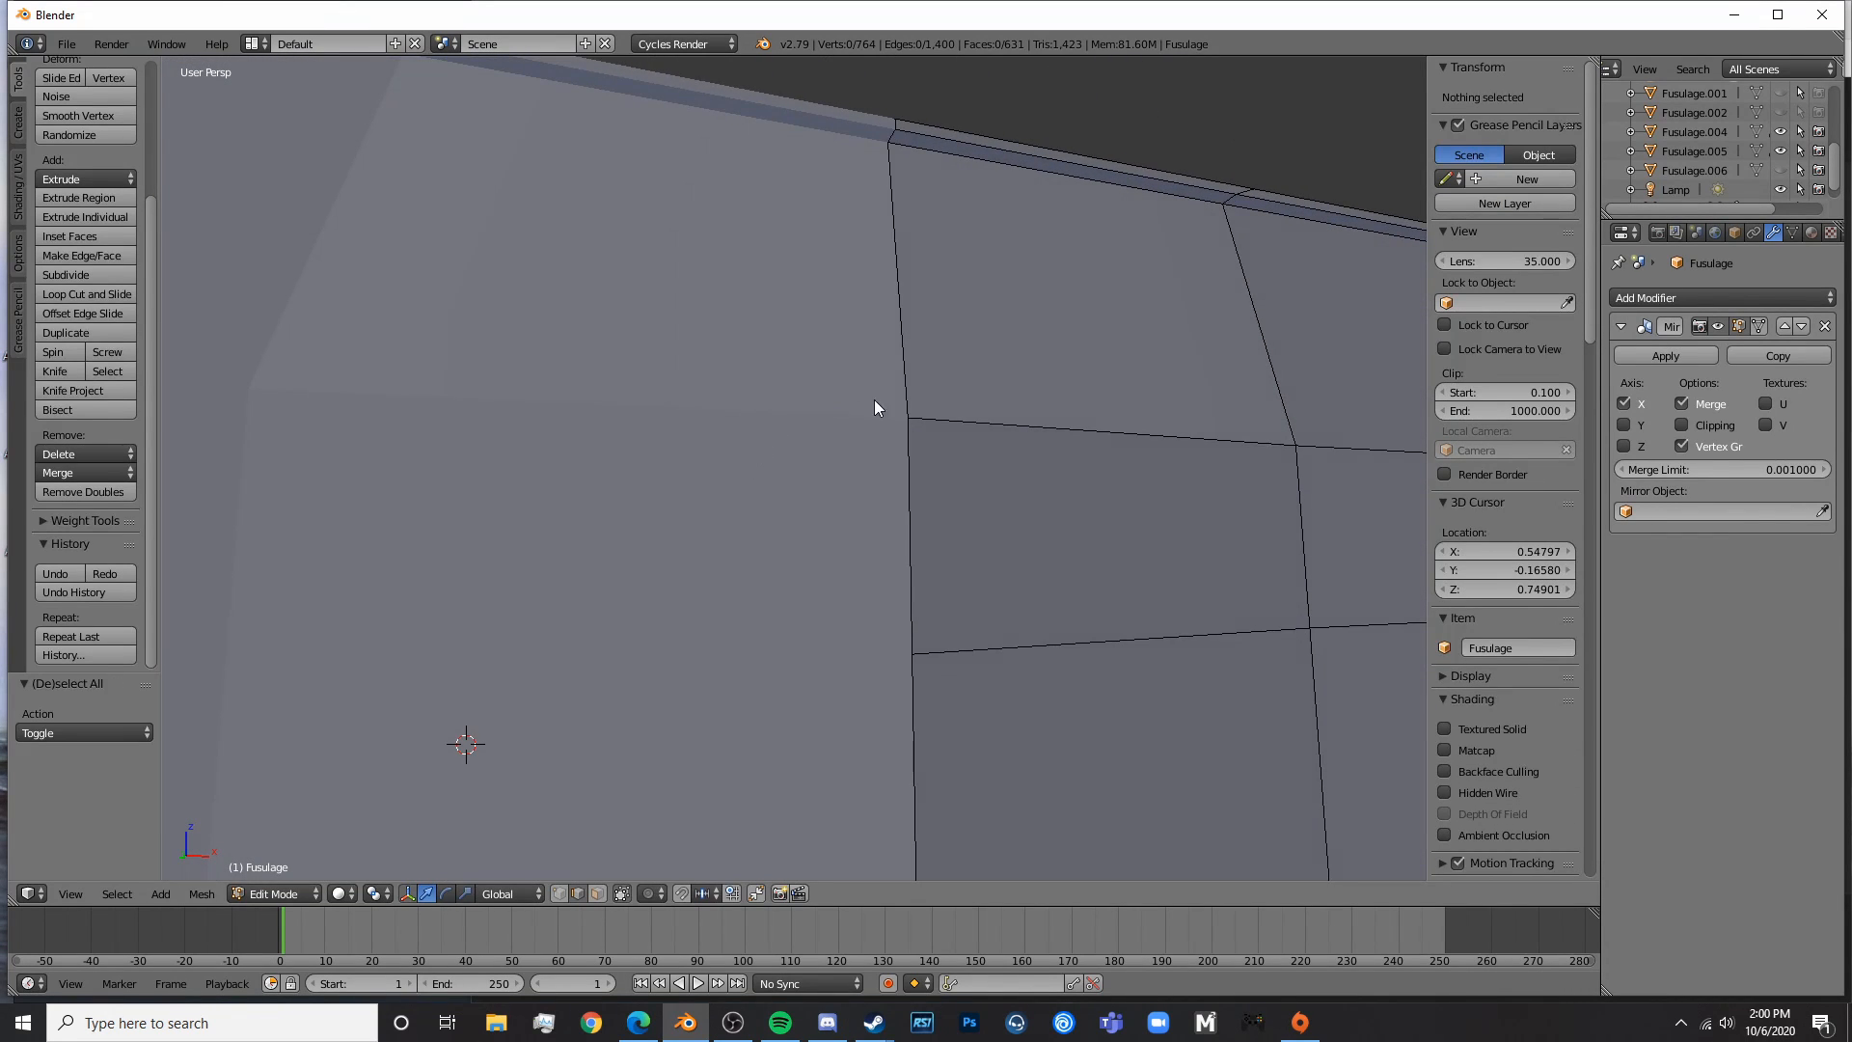
{"action": "key", "text": "Tab"}
{"action": "middle_click_drag", "start_coordinate": [874, 405], "coordinate": [1038, 513]}
{"action": "scroll", "coordinate": [1003, 442], "scroll_direction": "down", "scroll_amount": 4}
{"action": "key", "text": "Tab"}
{"action": "right_click", "coordinate": [876, 476]}
{"action": "right_click", "coordinate": [887, 477], "text": "shift"}
{"action": "key", "text": "f"}
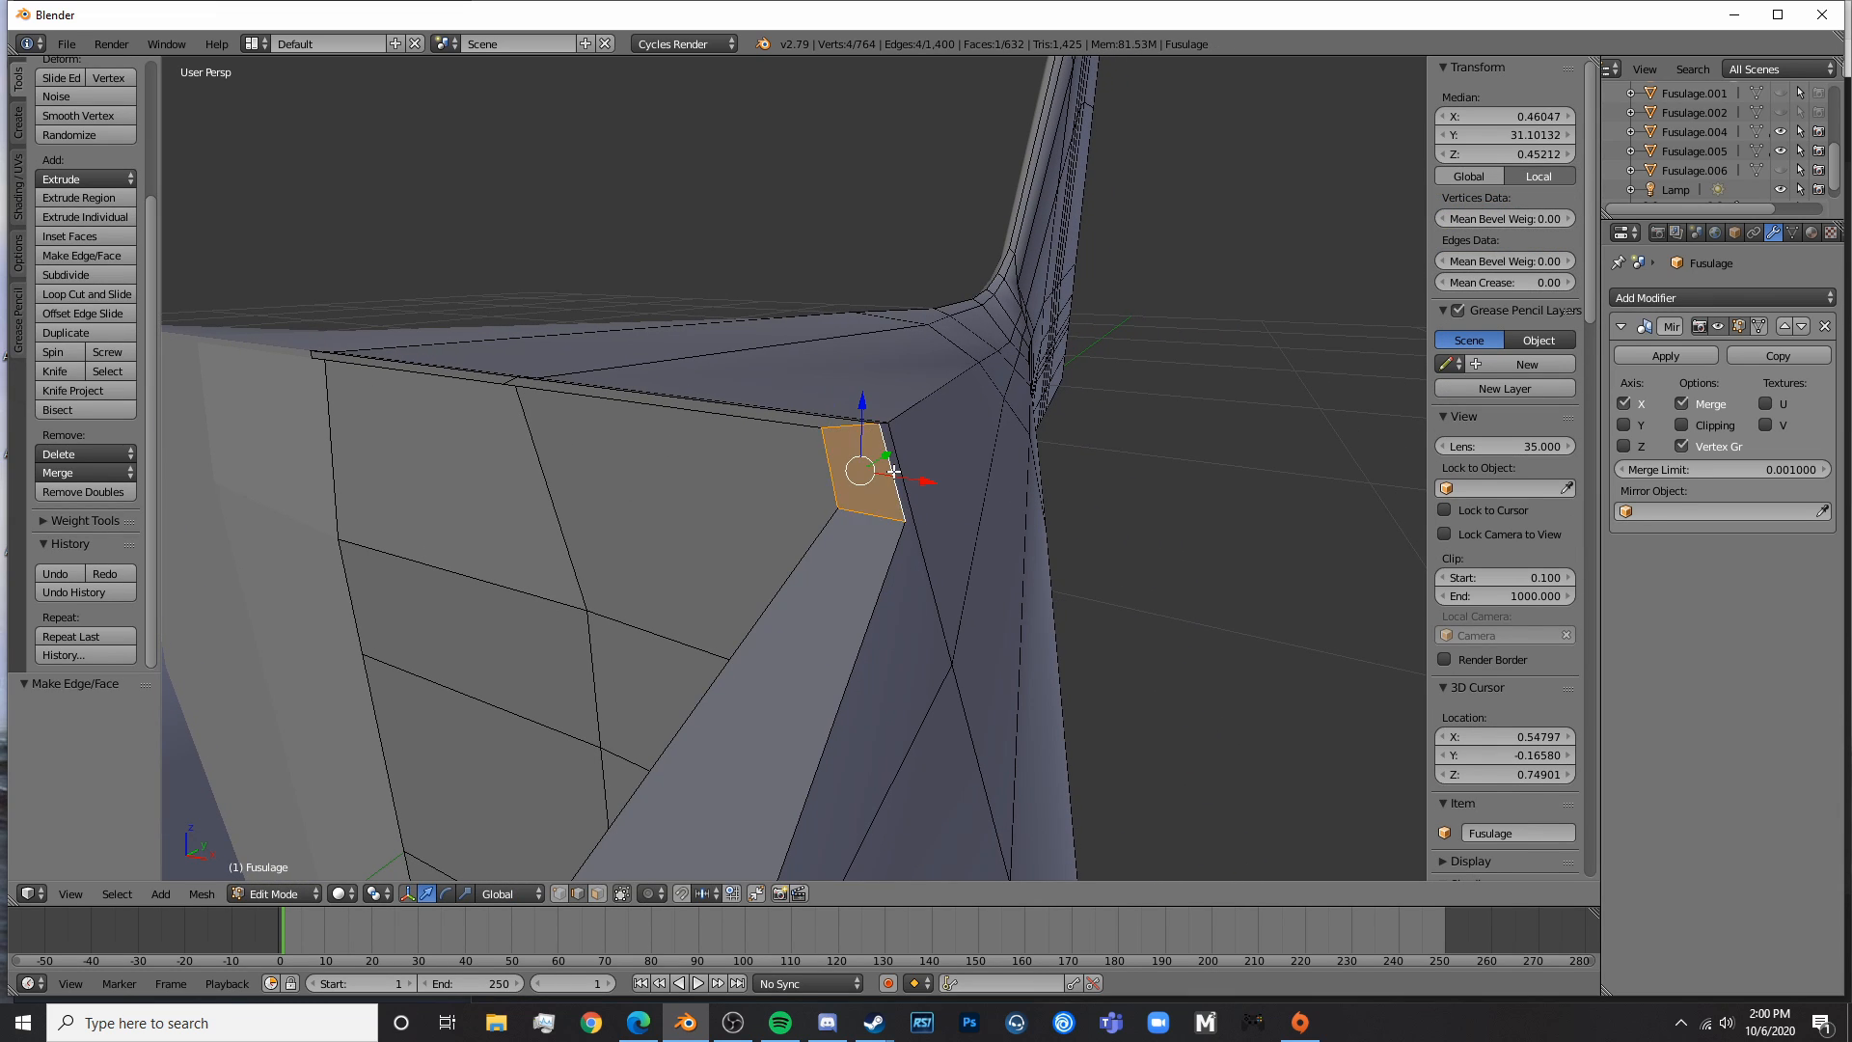
- Leave mesh editing and check the whole fuselage from the side in rendered shading
{"action": "key", "text": "Tab"}
{"action": "scroll", "coordinate": [745, 546], "scroll_direction": "down", "scroll_amount": 3}
{"action": "mouse_move", "coordinate": [745, 546]}
{"action": "middle_mouse_down"}
{"action": "mouse_move", "coordinate": [634, 567]}
{"action": "mouse_move", "coordinate": [958, 607]}
{"action": "mouse_move", "coordinate": [735, 668]}
{"action": "mouse_move", "coordinate": [598, 589]}
{"action": "mouse_move", "coordinate": [843, 648]}
{"action": "mouse_move", "coordinate": [1039, 640]}
{"action": "mouse_move", "coordinate": [779, 536]}
{"action": "mouse_move", "coordinate": [880, 515]}
{"action": "middle_mouse_up"}
{"action": "scroll", "coordinate": [637, 567], "scroll_direction": "down", "scroll_amount": 4}
{"action": "key", "text": "shift+z"}
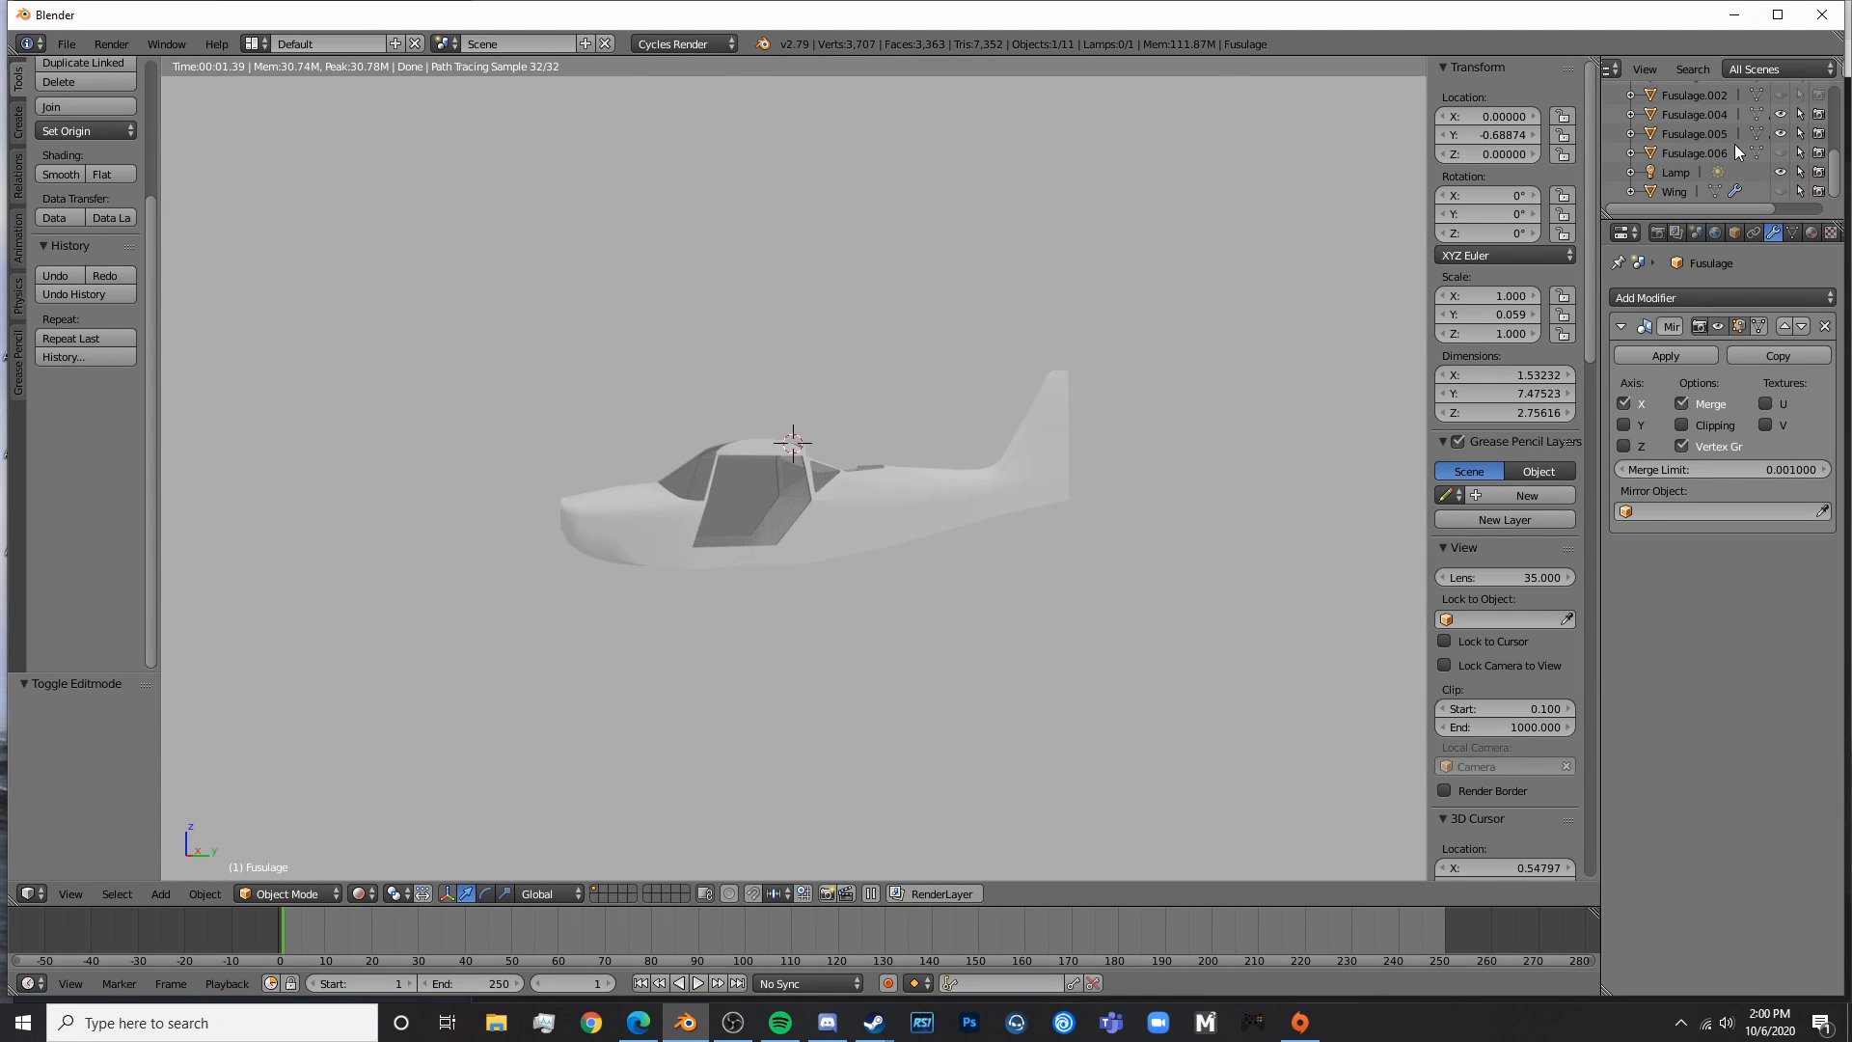
- Unhide Fusulage.006, return to solid shading, and rename that object as Rear Window
{"action": "scroll", "coordinate": [1780, 153], "scroll_direction": "down", "scroll_amount": 1}
{"action": "left_click", "coordinate": [1782, 153]}
{"action": "key", "text": "z"}
{"action": "key", "text": "z"}
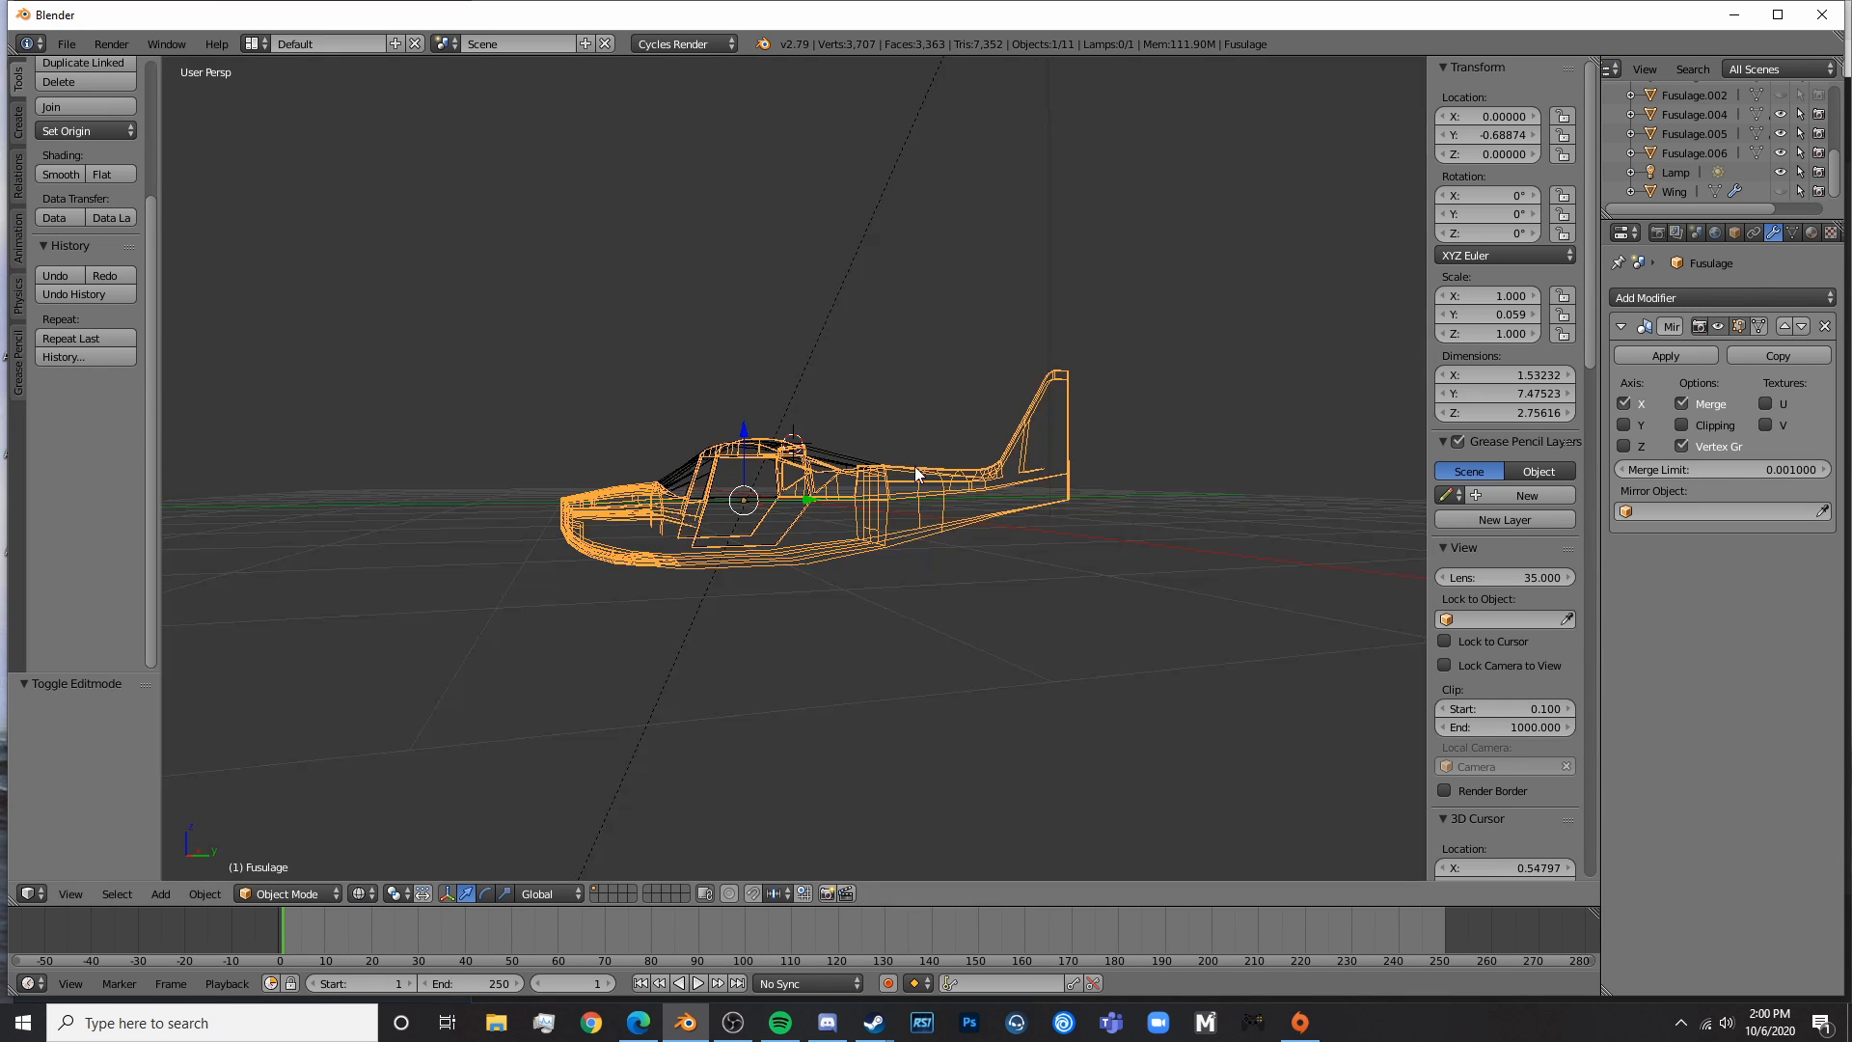
{"action": "right_click", "coordinate": [826, 473]}
{"action": "double_click", "coordinate": [1713, 153]}
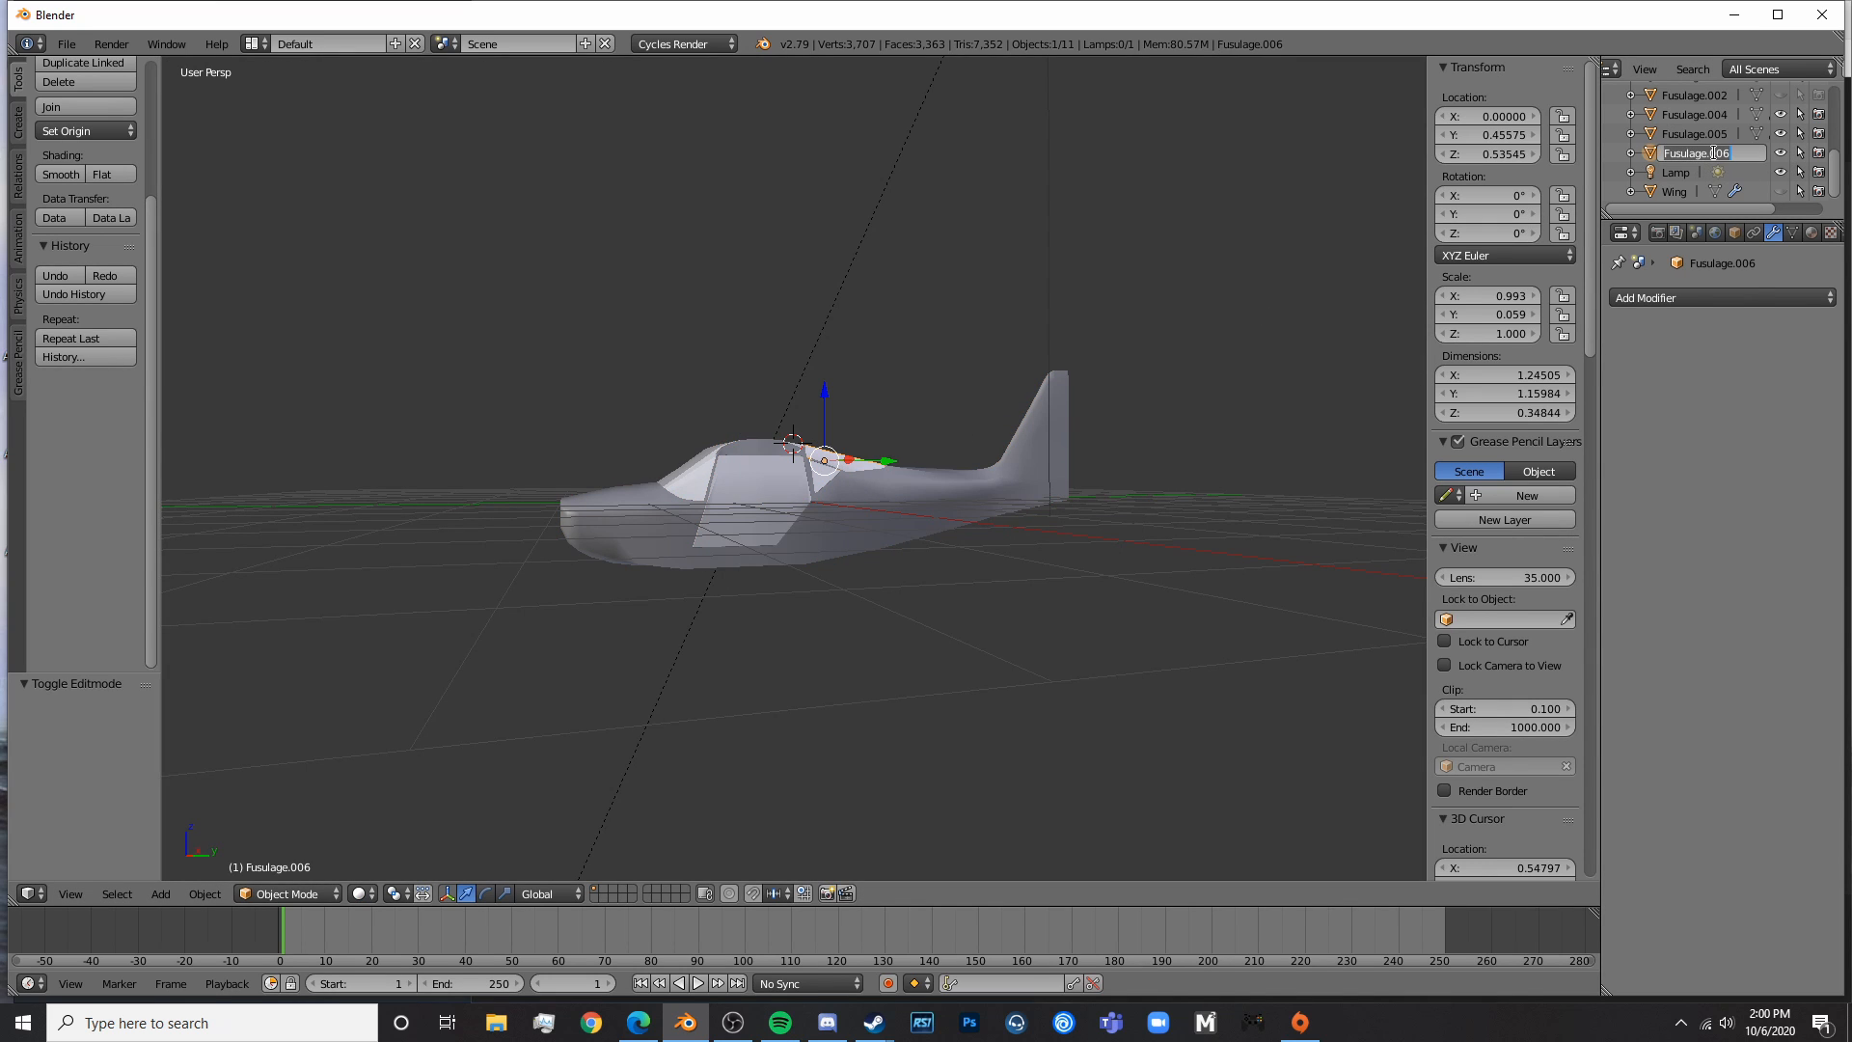
{"action": "type", "text": "Rear Window"}
{"action": "key", "text": "Return"}
- Rename the Fusulage.005 object as Door
{"action": "left_click", "coordinate": [1717, 132]}
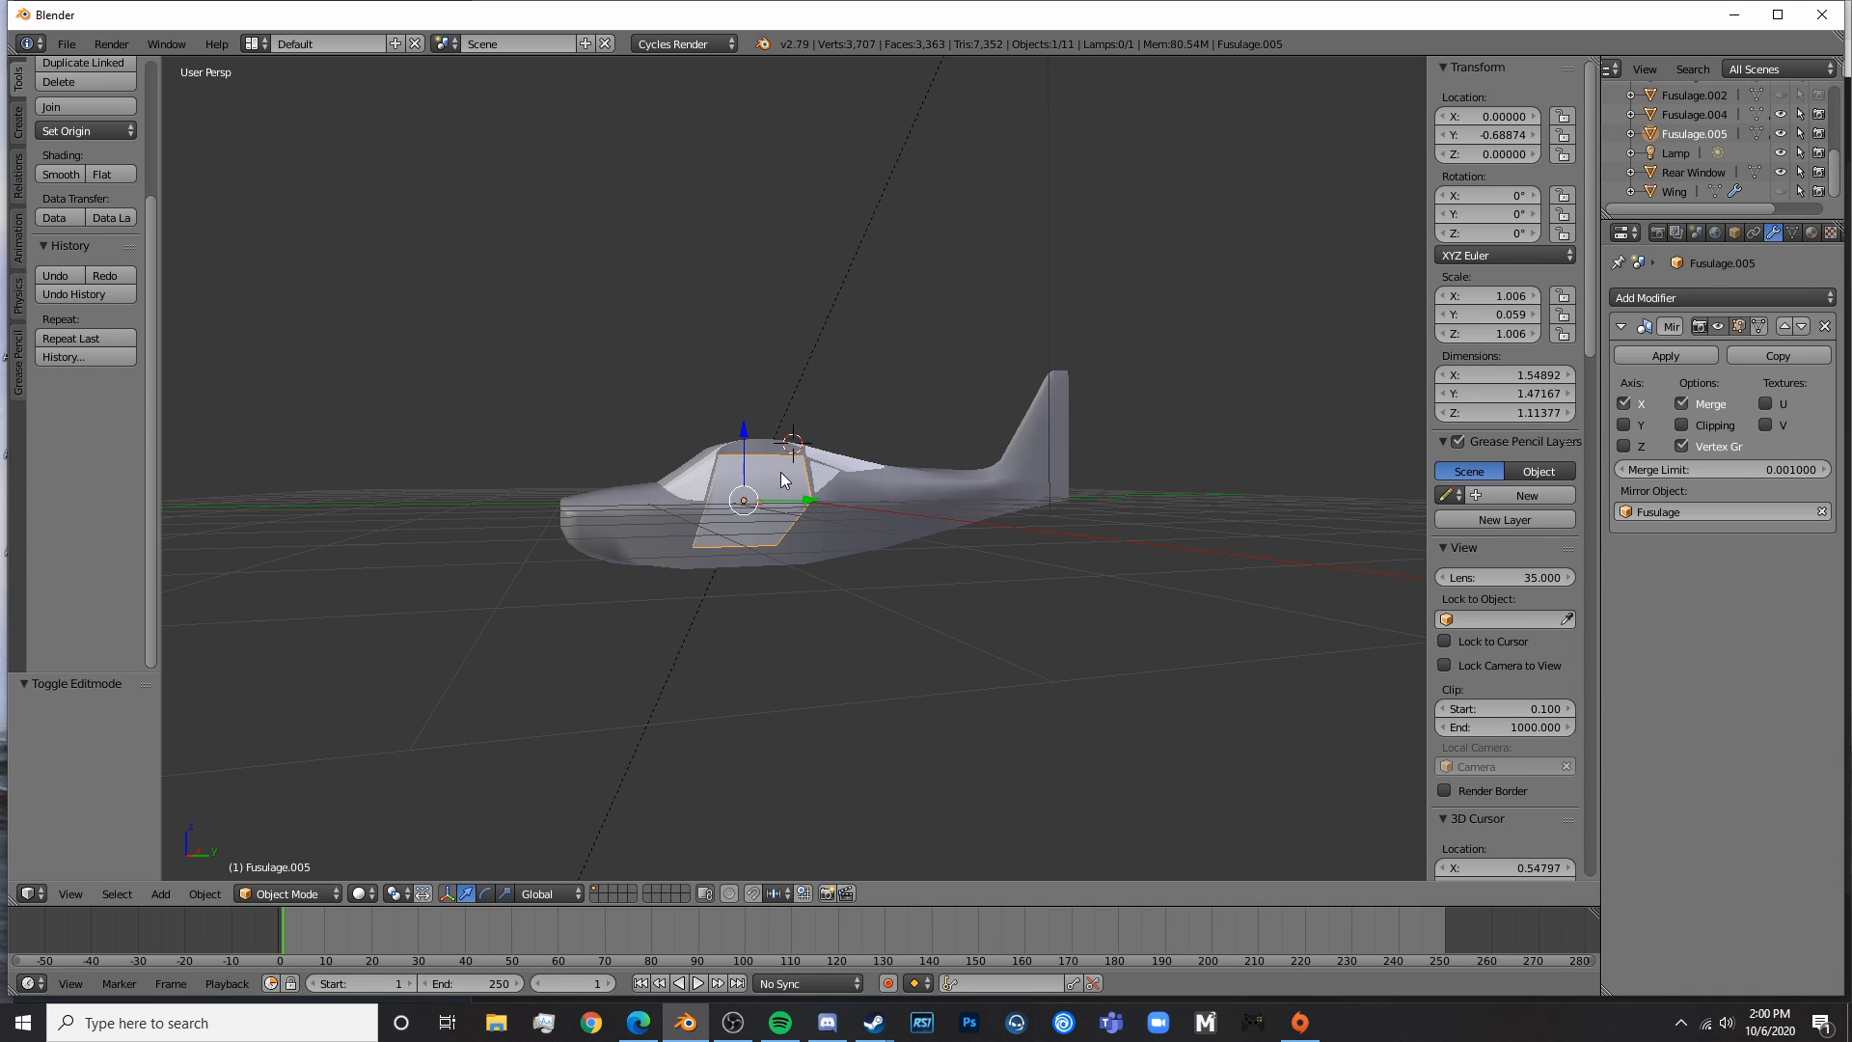
{"action": "type", "text": "Door"}
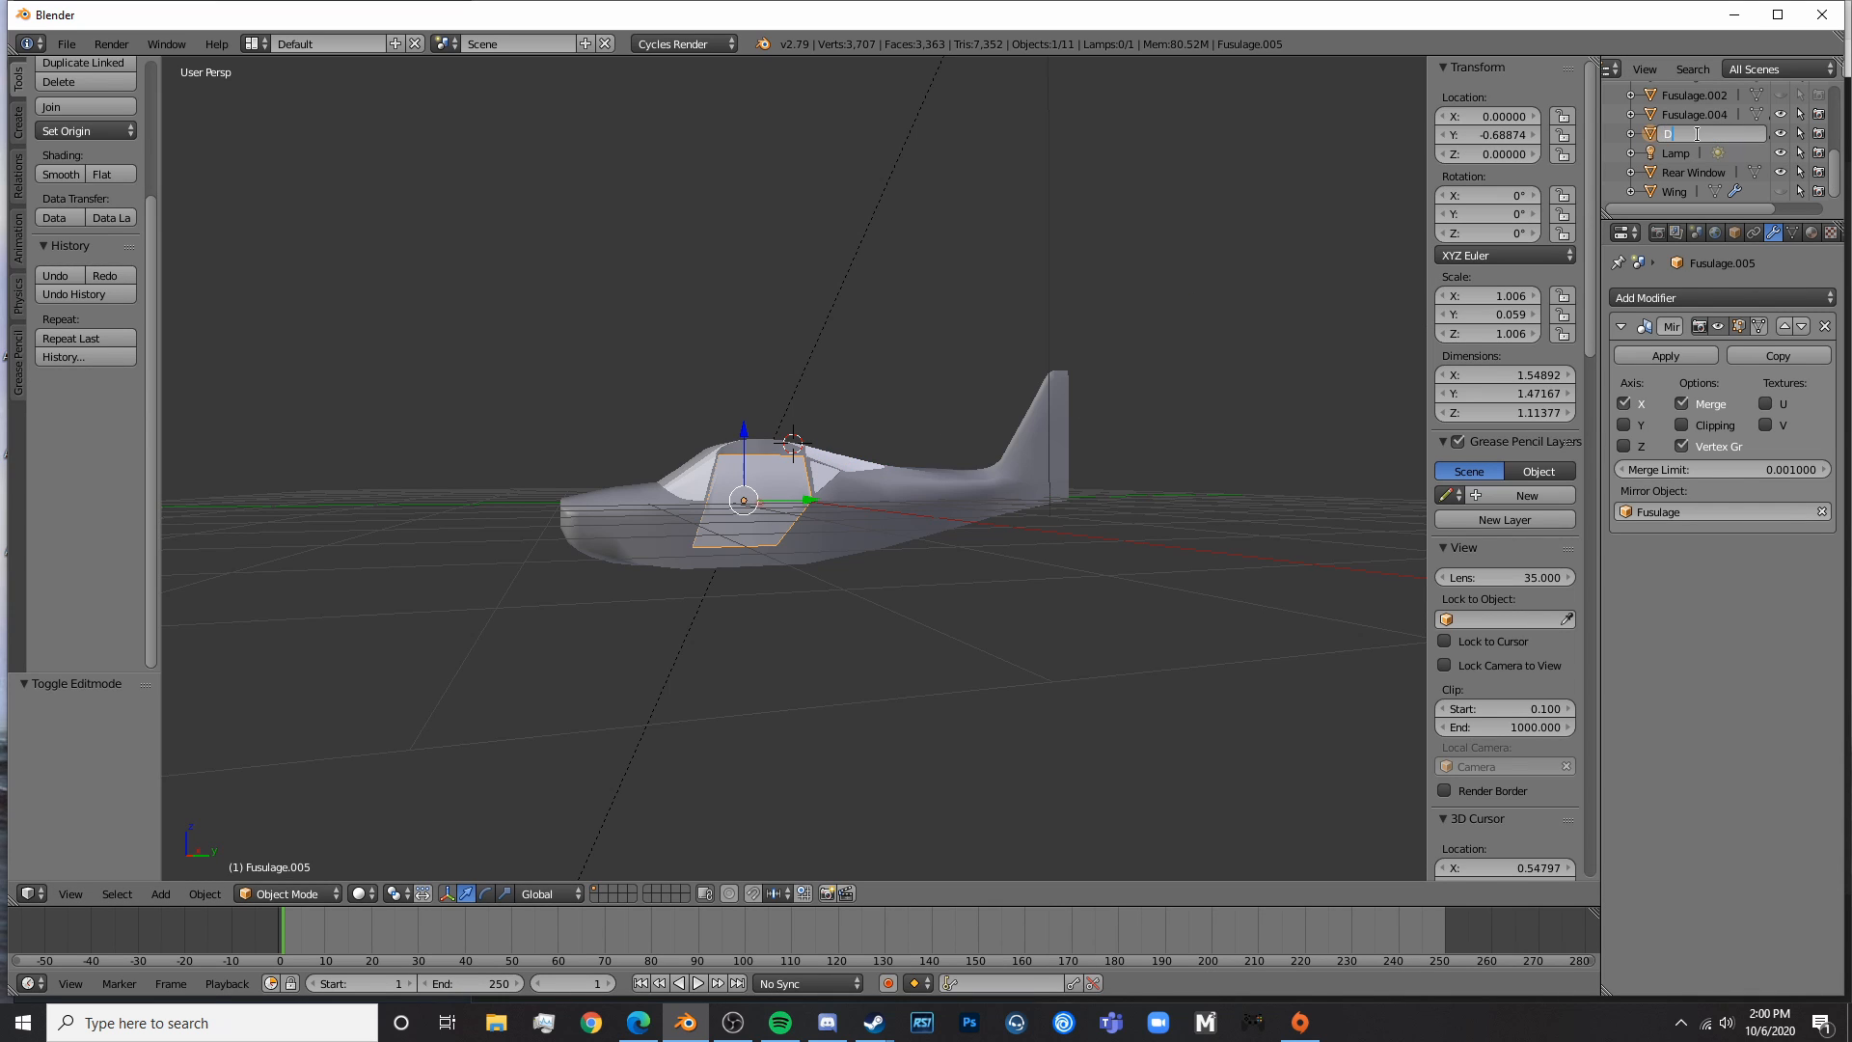
{"action": "key", "text": "Return"}
- Rename the Fusulage.004 object behind the door as Small Rear Window
{"action": "right_click", "coordinate": [873, 534]}
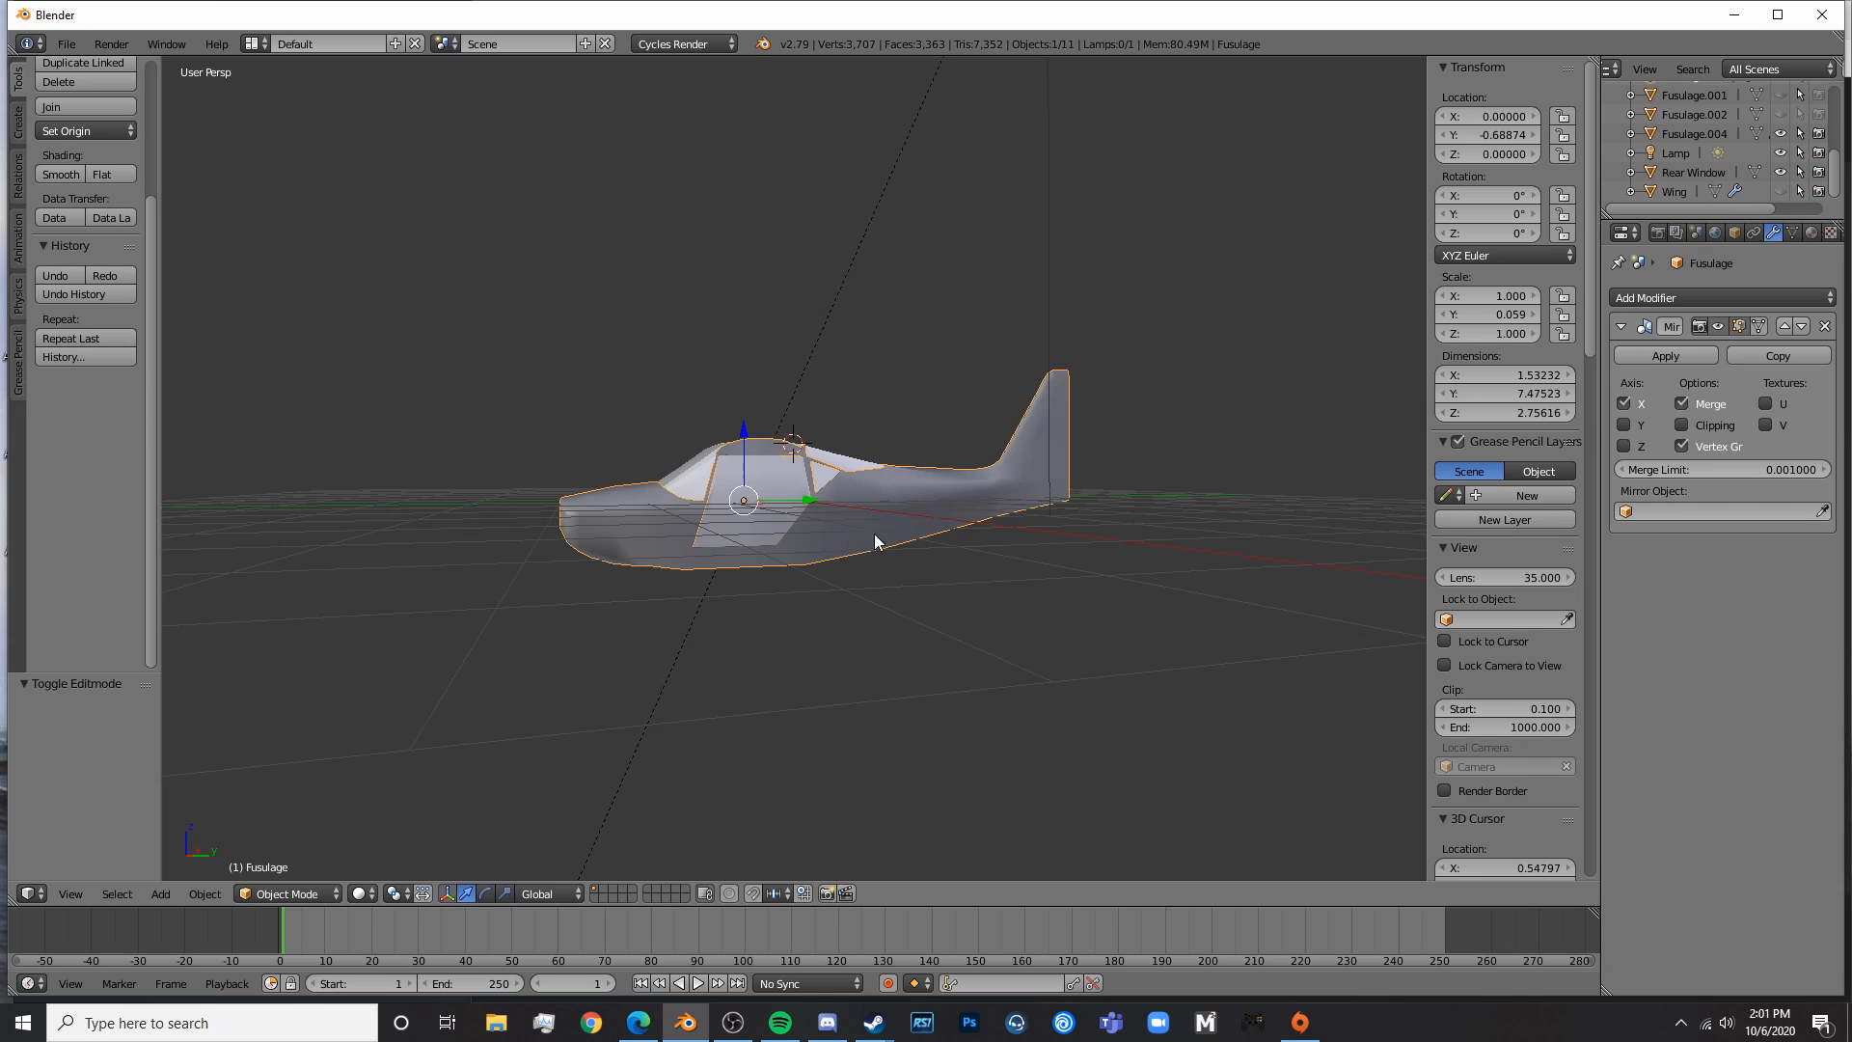
{"action": "right_click", "coordinate": [825, 475]}
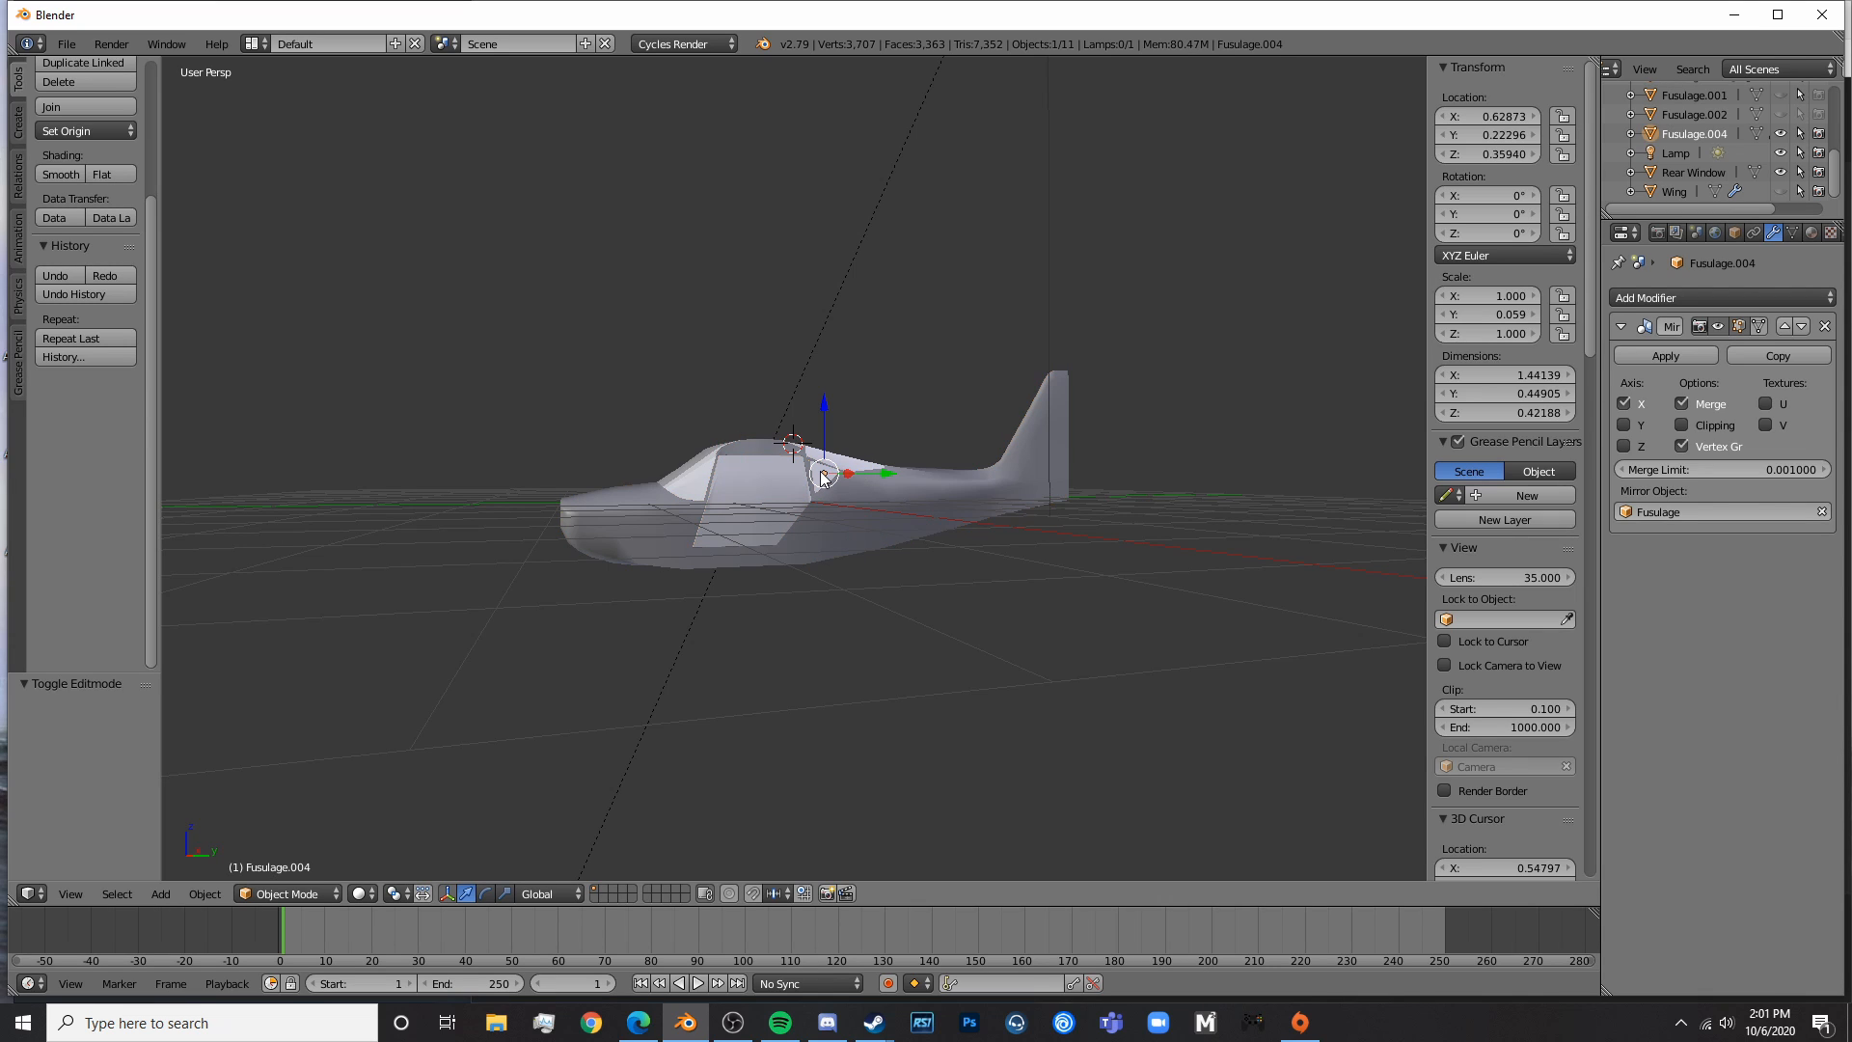
{"action": "double_click", "coordinate": [1705, 133]}
{"action": "type", "text": "S"}
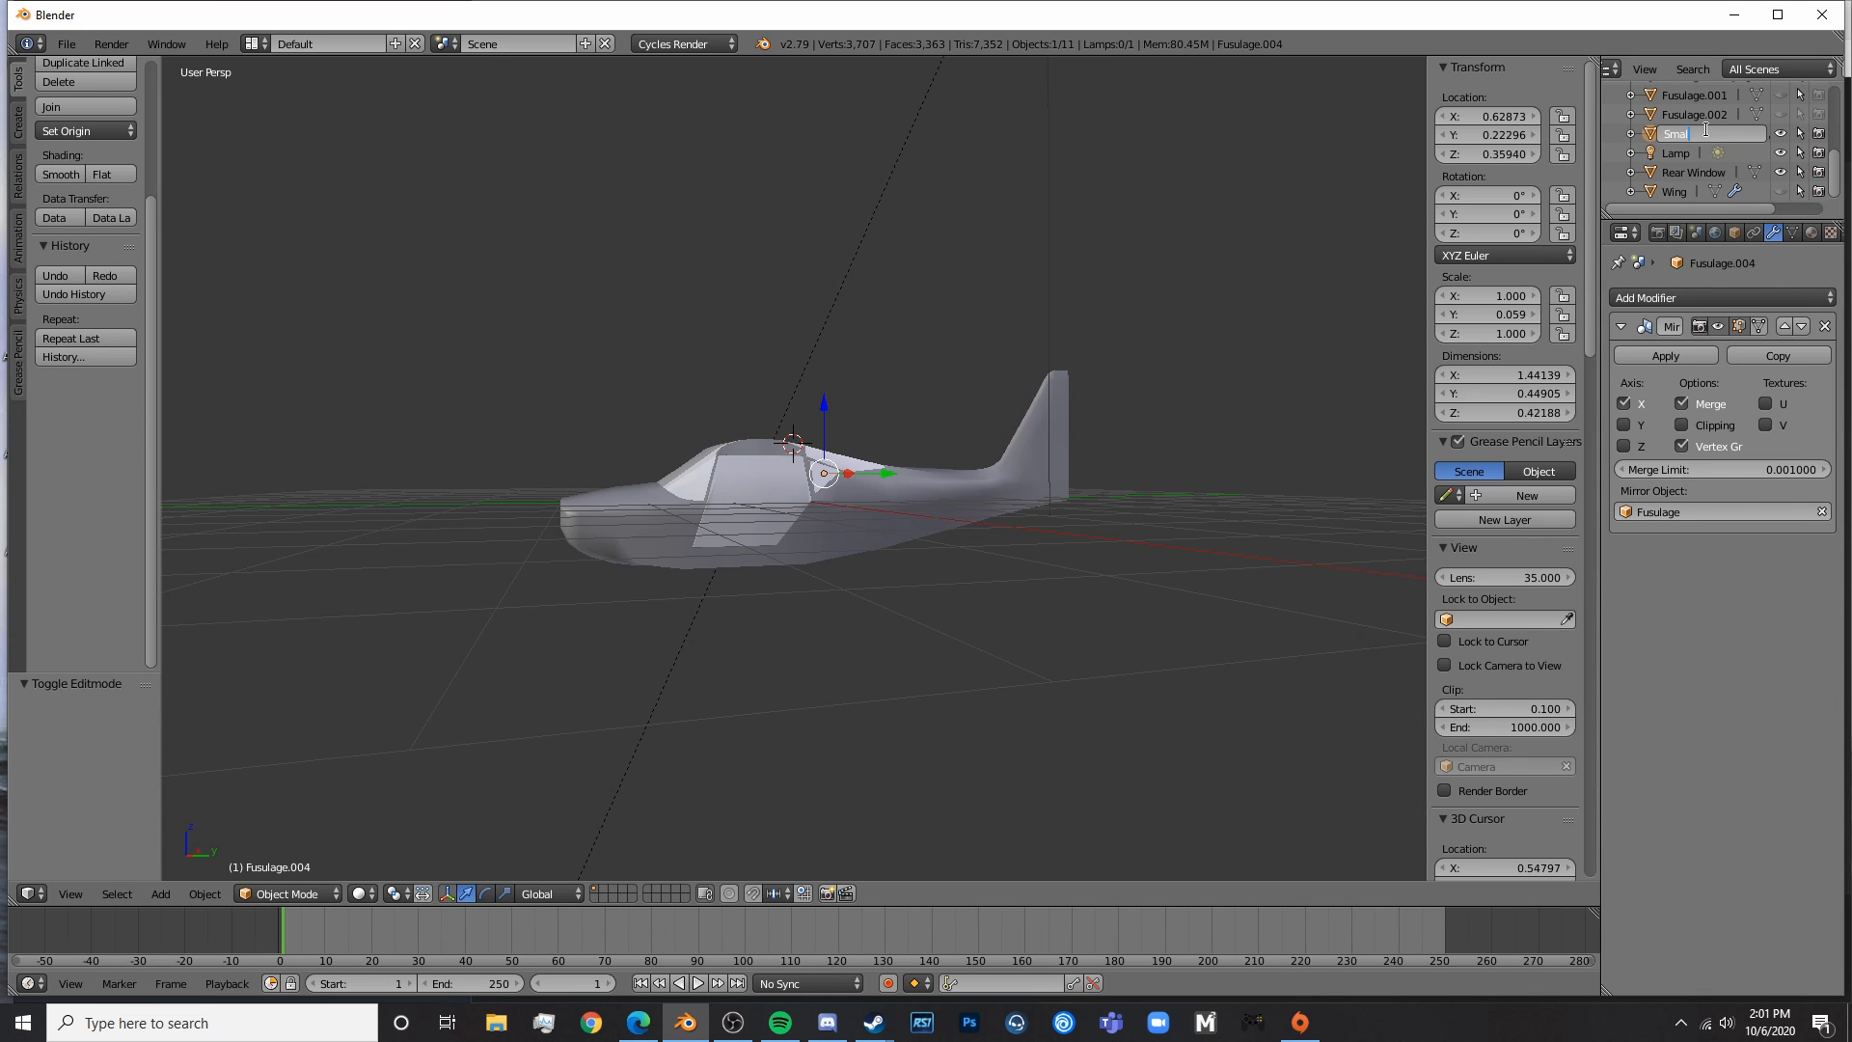
{"action": "type", "text": "mall Rear Window"}
{"action": "key", "text": "Return"}
- Examine the fuselage and its windows in rendered shading from the side and the front
{"action": "key", "text": "a"}
{"action": "mouse_move", "coordinate": [836, 387]}
{"action": "middle_mouse_down"}
{"action": "mouse_move", "coordinate": [803, 488]}
{"action": "mouse_move", "coordinate": [974, 434]}
{"action": "middle_mouse_up"}
{"action": "key", "text": "shift+z"}
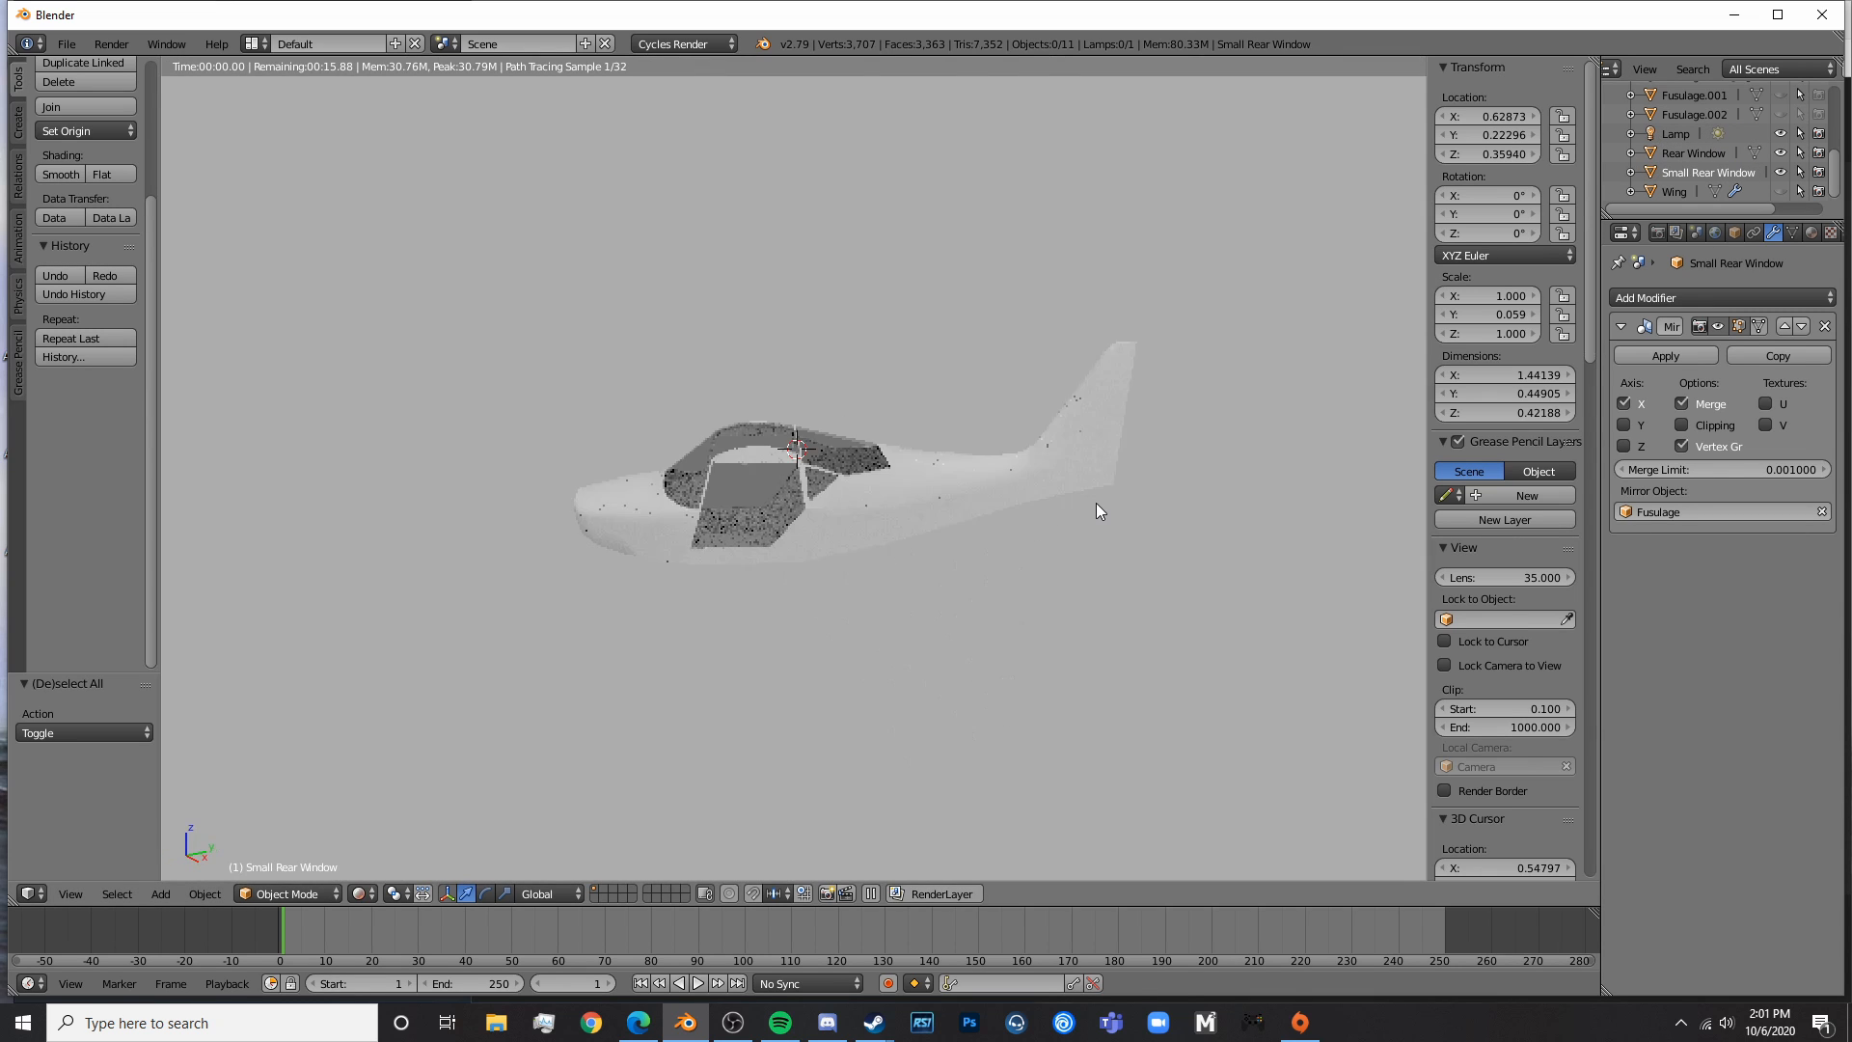
{"action": "middle_click_drag", "start_coordinate": [1095, 502], "coordinate": [796, 526]}
{"action": "scroll", "coordinate": [796, 521], "scroll_direction": "up", "scroll_amount": 3}
{"action": "mouse_move", "coordinate": [795, 499]}
{"action": "middle_mouse_down", "text": "shift"}
{"action": "mouse_move", "coordinate": [1188, 509]}
{"action": "mouse_move", "coordinate": [1217, 475]}
{"action": "mouse_move", "coordinate": [1190, 442]}
{"action": "mouse_move", "coordinate": [1086, 450]}
{"action": "mouse_move", "coordinate": [1249, 455]}
{"action": "mouse_move", "coordinate": [1192, 486]}
{"action": "middle_mouse_up", "text": "shift"}
{"action": "key", "text": "shift+z"}
{"action": "scroll", "coordinate": [1780, 156], "scroll_direction": "up", "scroll_amount": 4}
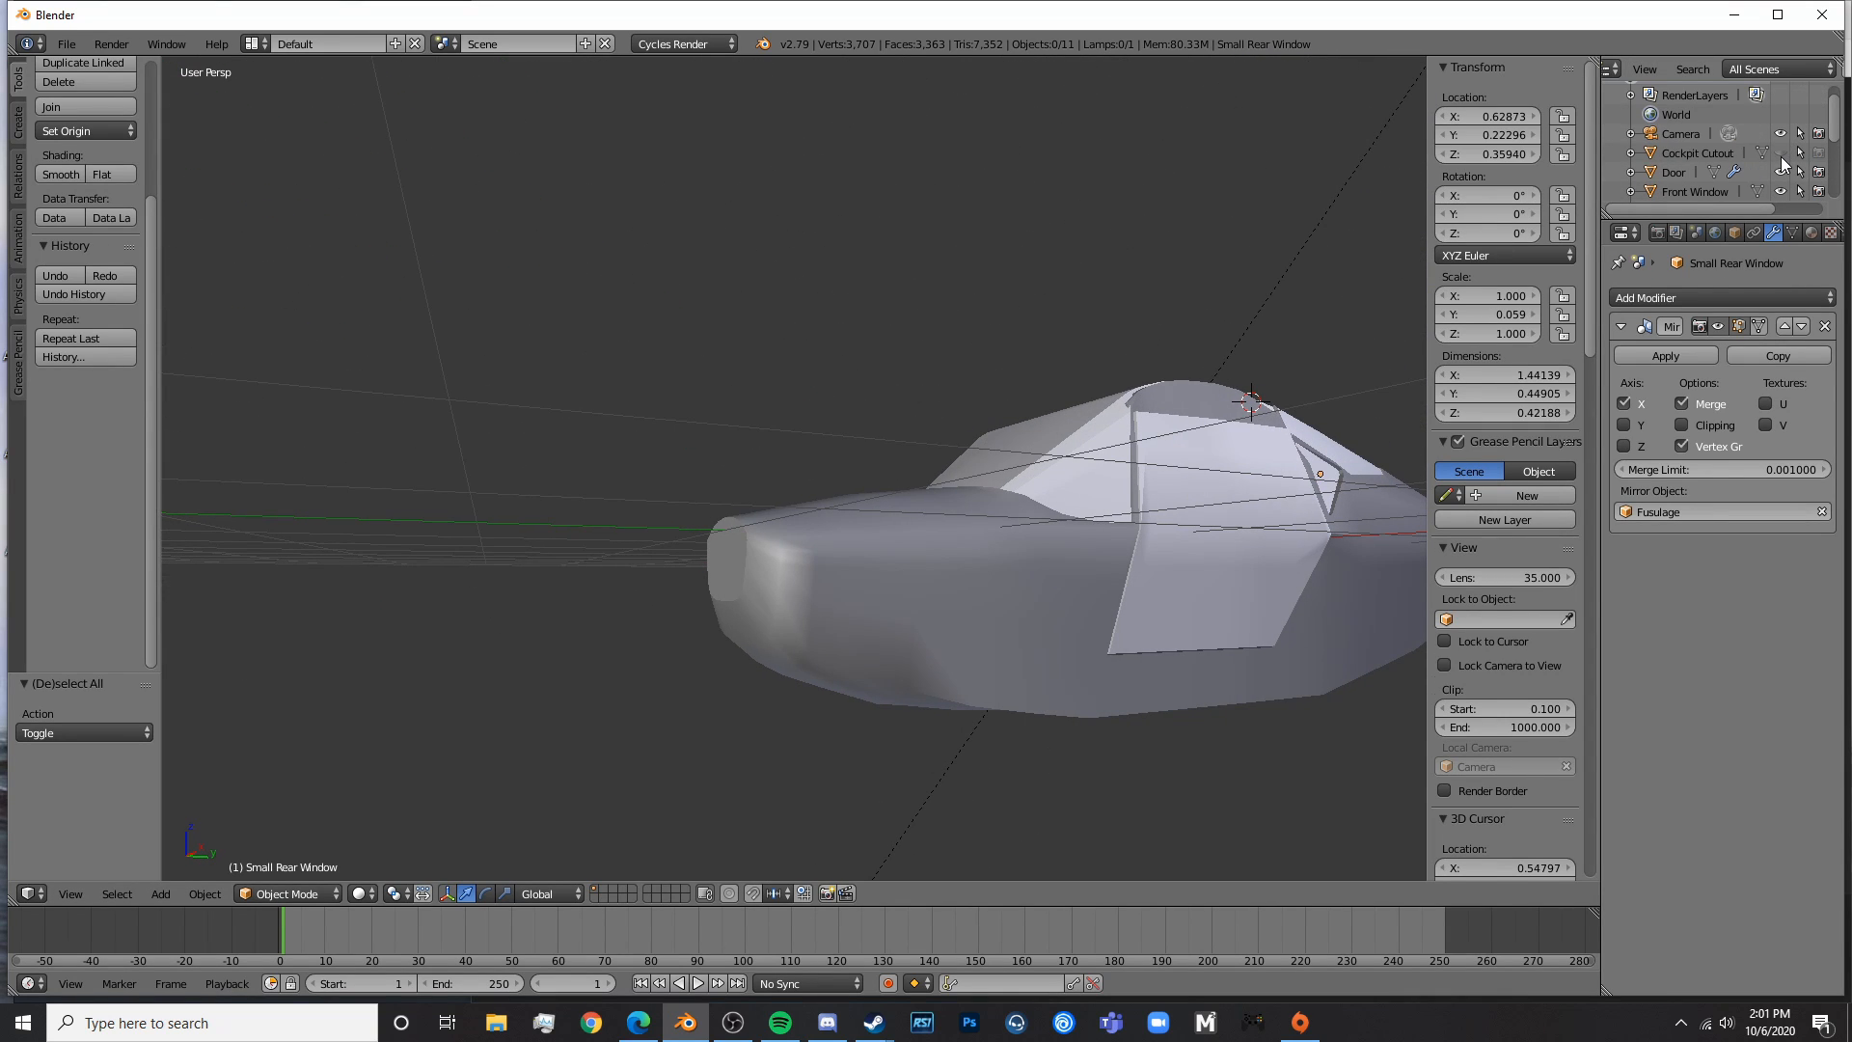
- Unhide the Wing object and leave everything deselected
{"action": "scroll", "coordinate": [1780, 156], "scroll_direction": "down", "scroll_amount": 5}
{"action": "left_click", "coordinate": [1780, 192]}
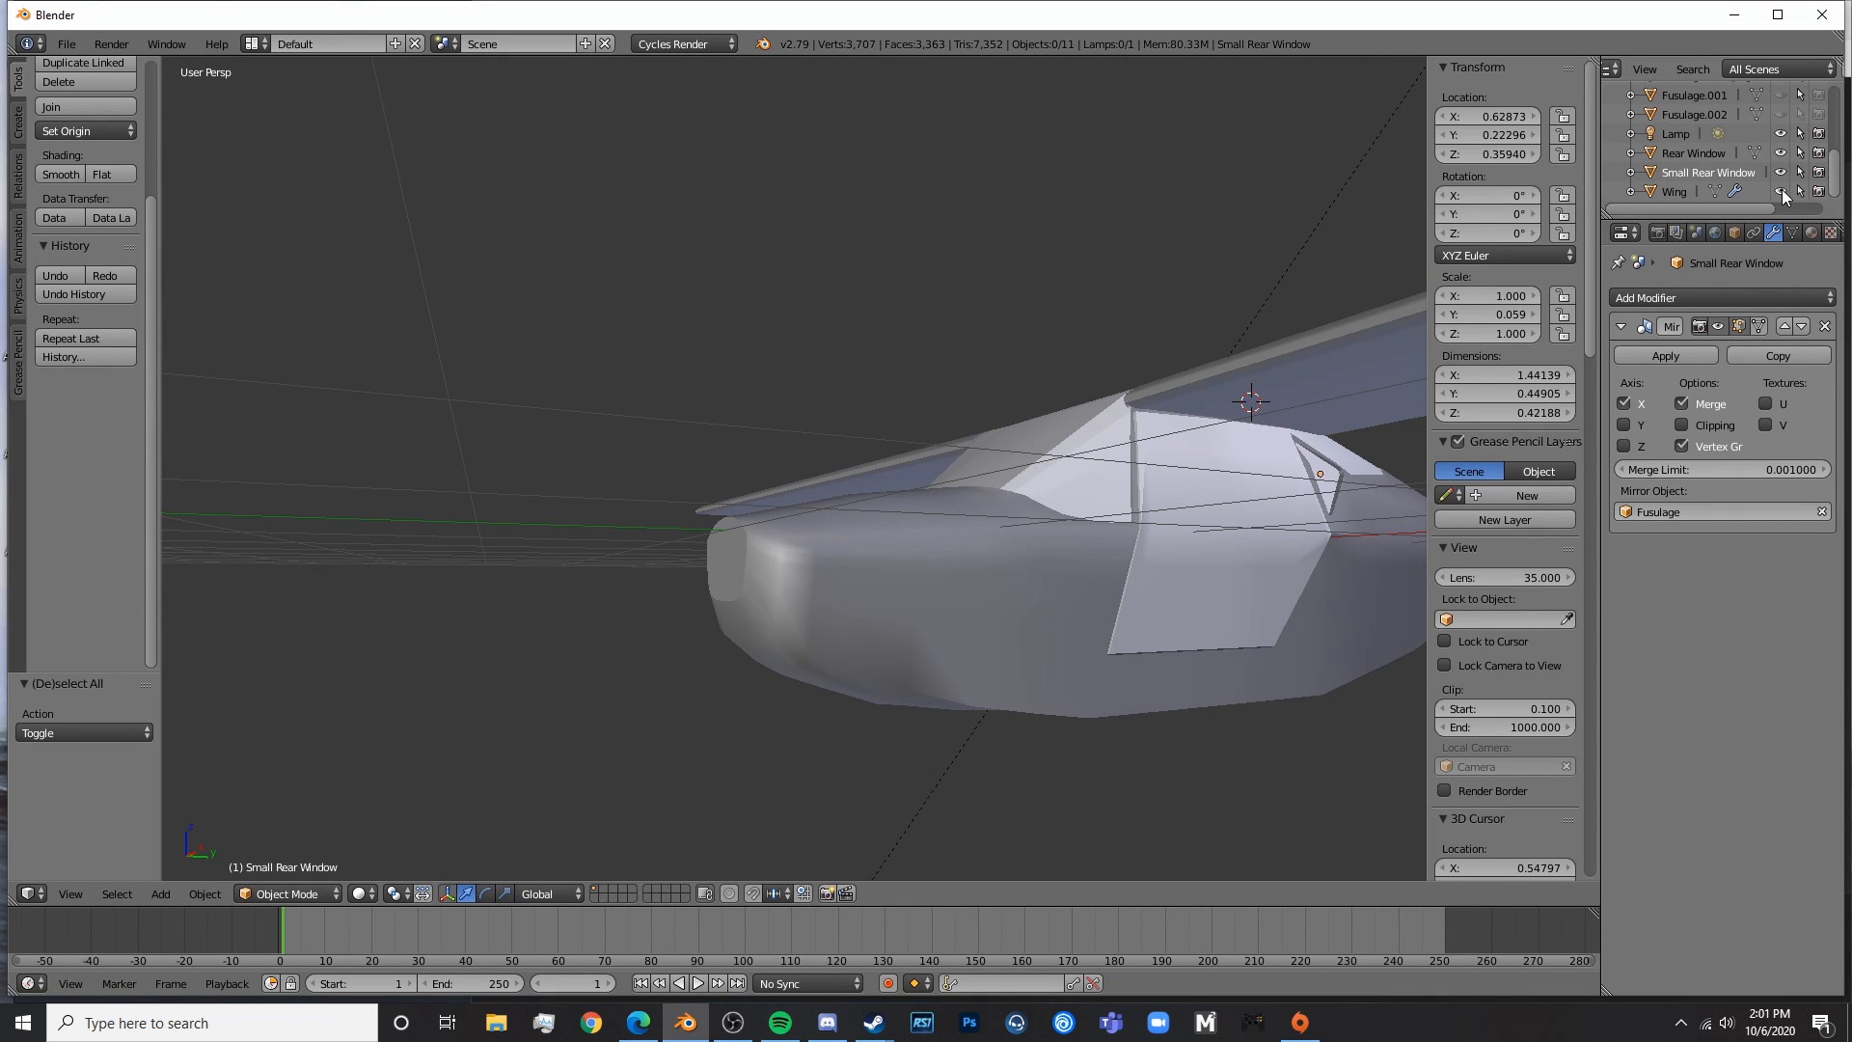
{"action": "middle_click_drag", "start_coordinate": [950, 413], "coordinate": [933, 546]}
{"action": "key", "text": "a"}
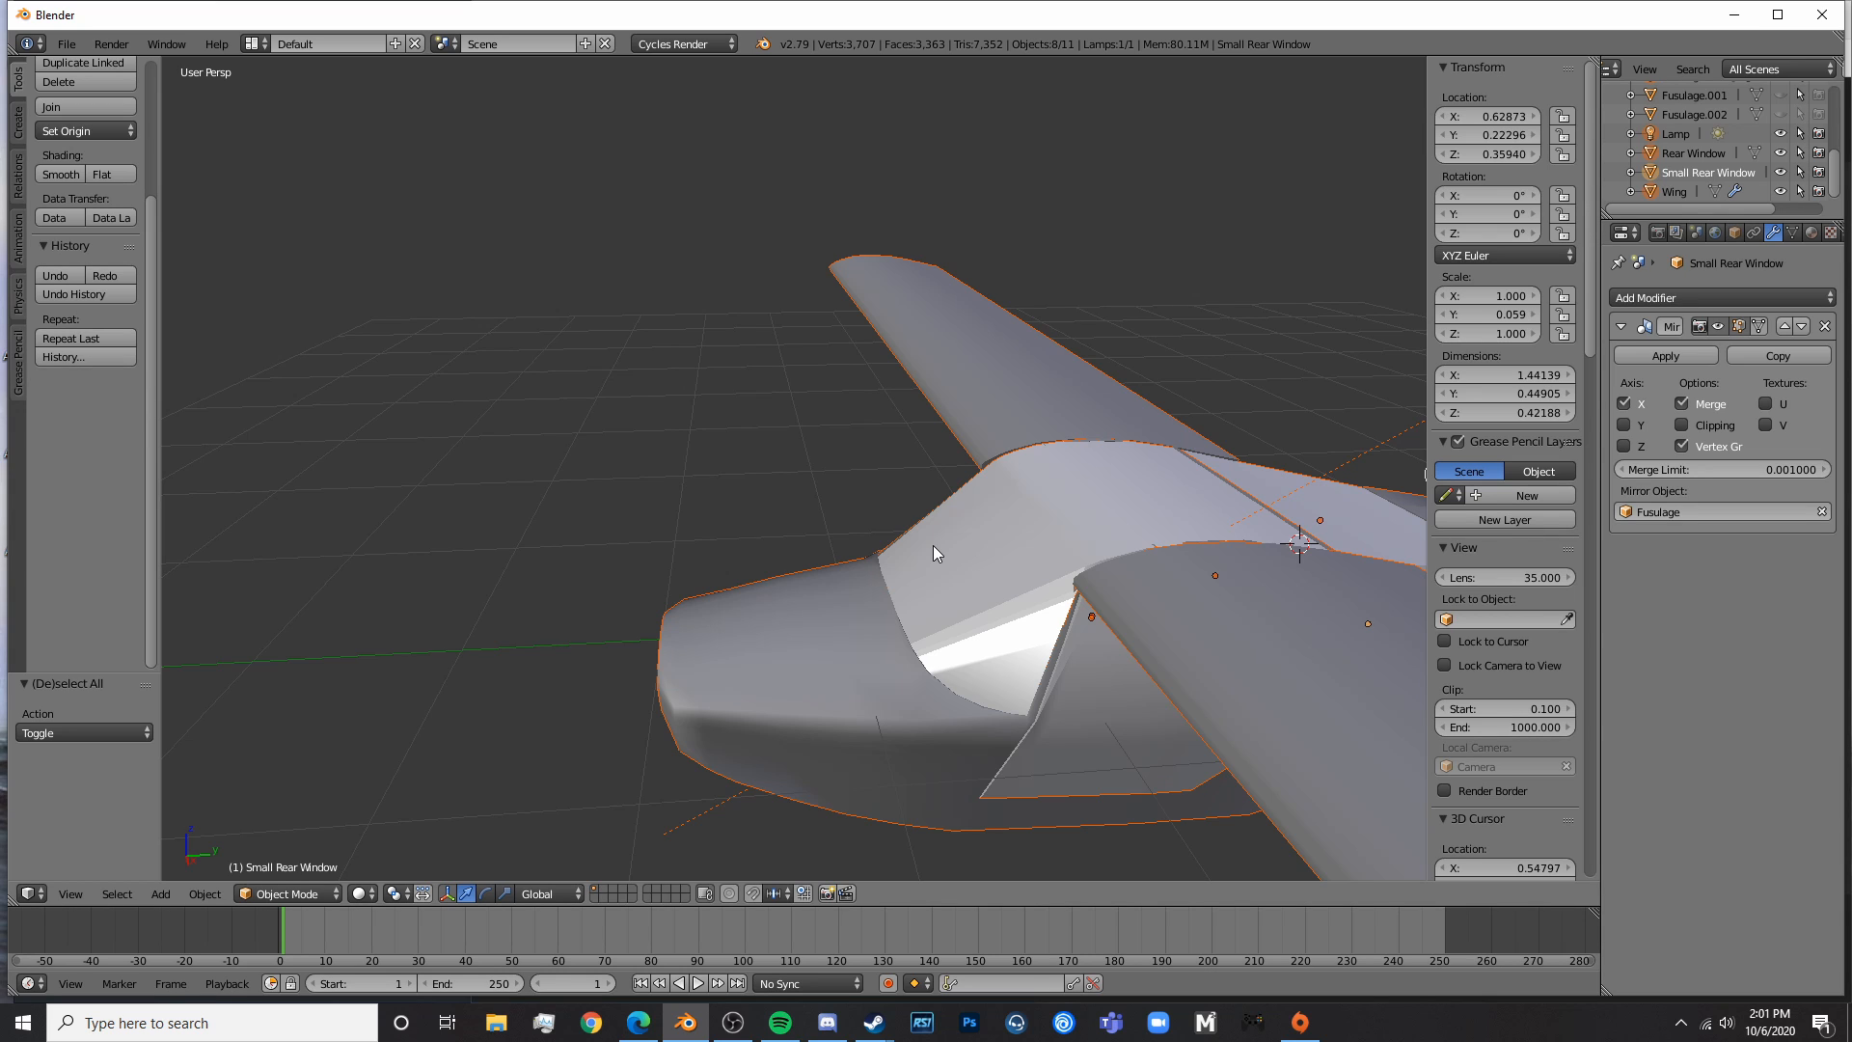
{"action": "scroll", "coordinate": [933, 545], "scroll_direction": "down", "scroll_amount": 5}
{"action": "middle_click_drag", "start_coordinate": [1094, 487], "coordinate": [980, 628]}
- Add a cube behind the tail fin, scale it to about 0.228, and set its X location to 0
{"action": "key", "text": "KP_3"}
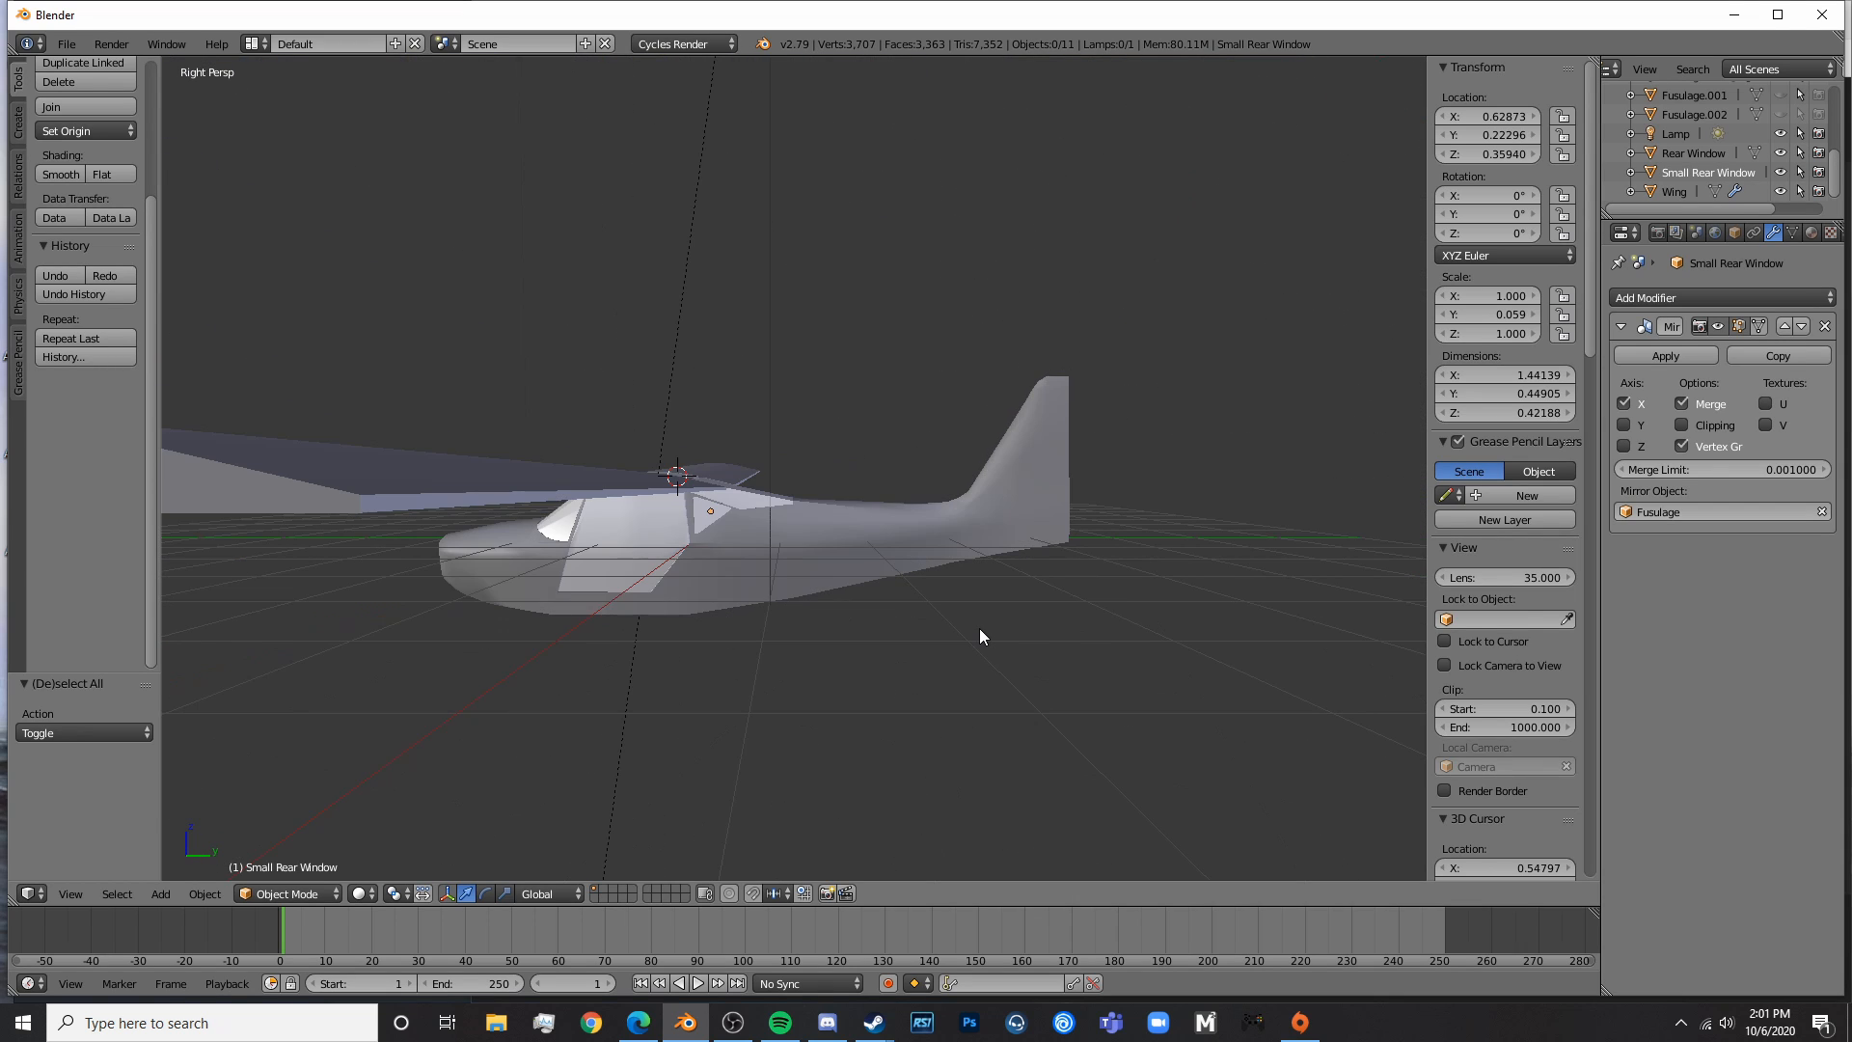
{"action": "key", "text": "z"}
{"action": "key", "text": "z"}
{"action": "key", "text": "KP_5"}
{"action": "middle_click_drag", "start_coordinate": [980, 628], "coordinate": [975, 484], "text": "ctrl"}
{"action": "key", "text": "shift+a"}
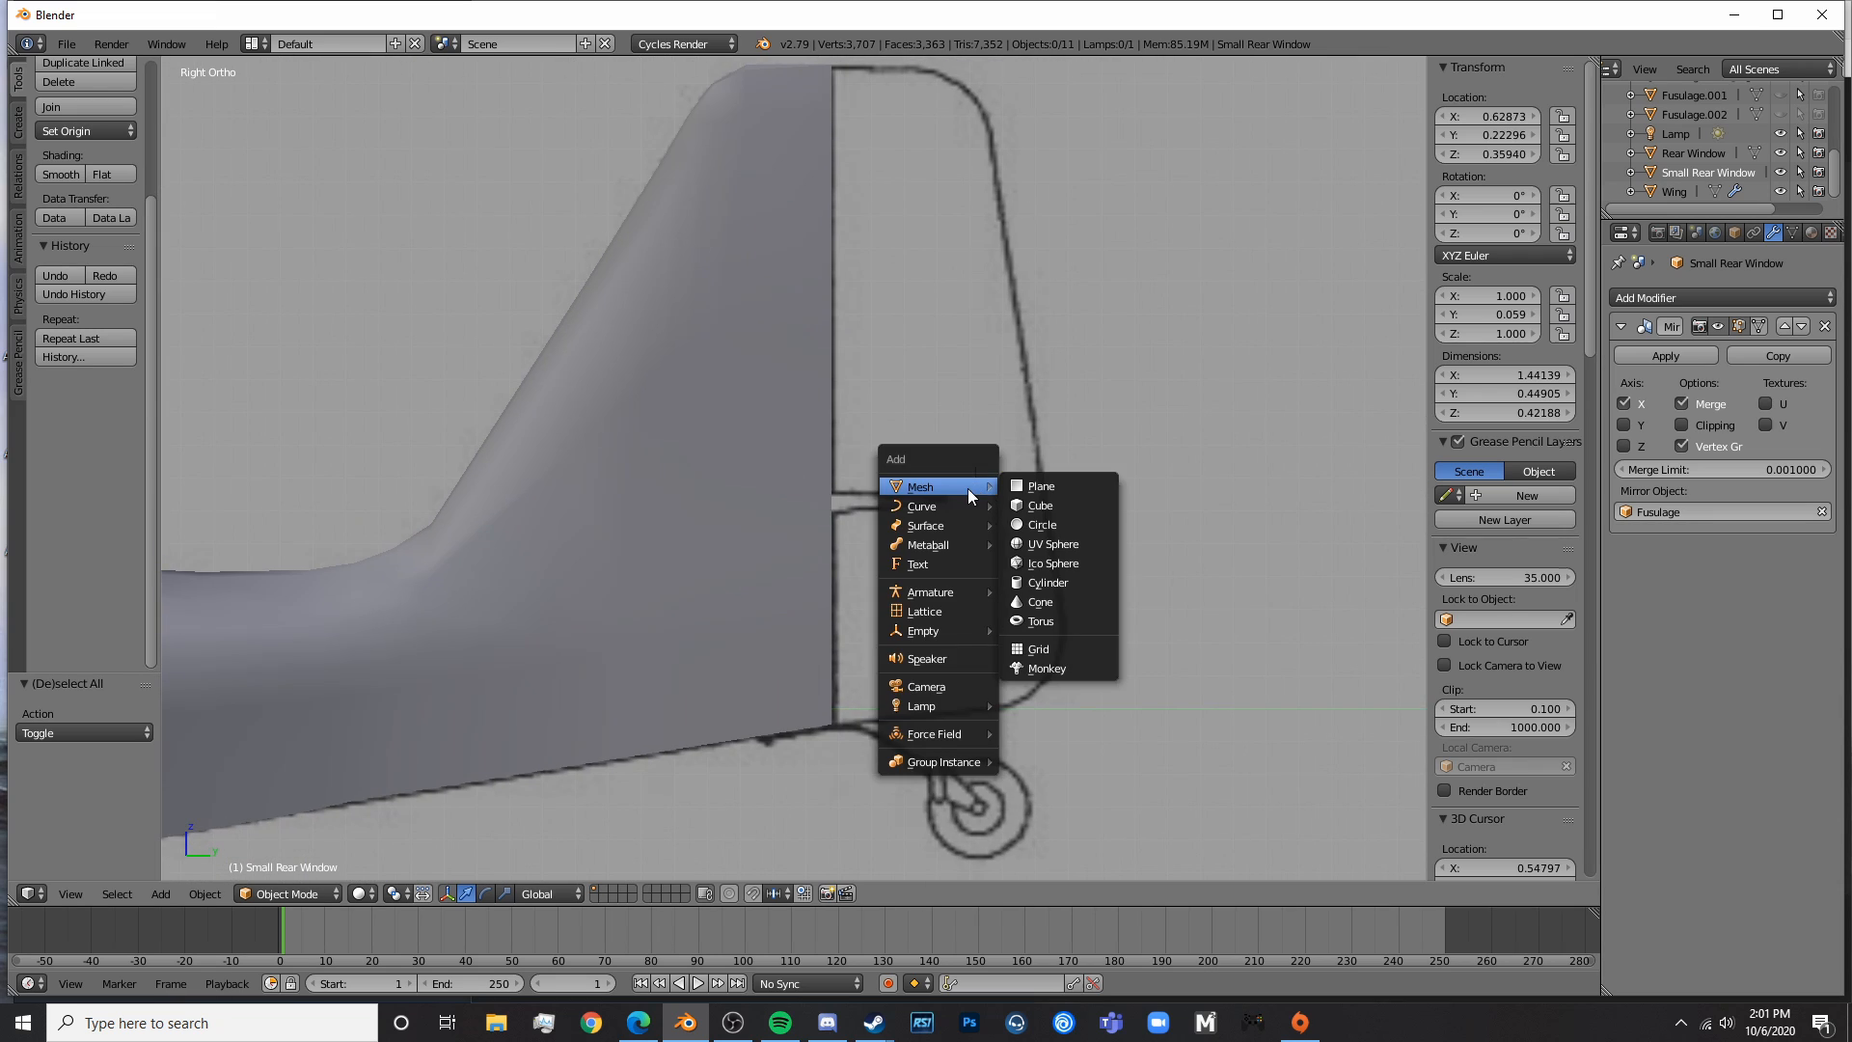
{"action": "left_click", "coordinate": [1017, 502]}
{"action": "key", "text": "s"}
{"action": "left_click", "coordinate": [1014, 555]}
{"action": "key", "text": "KP_7"}
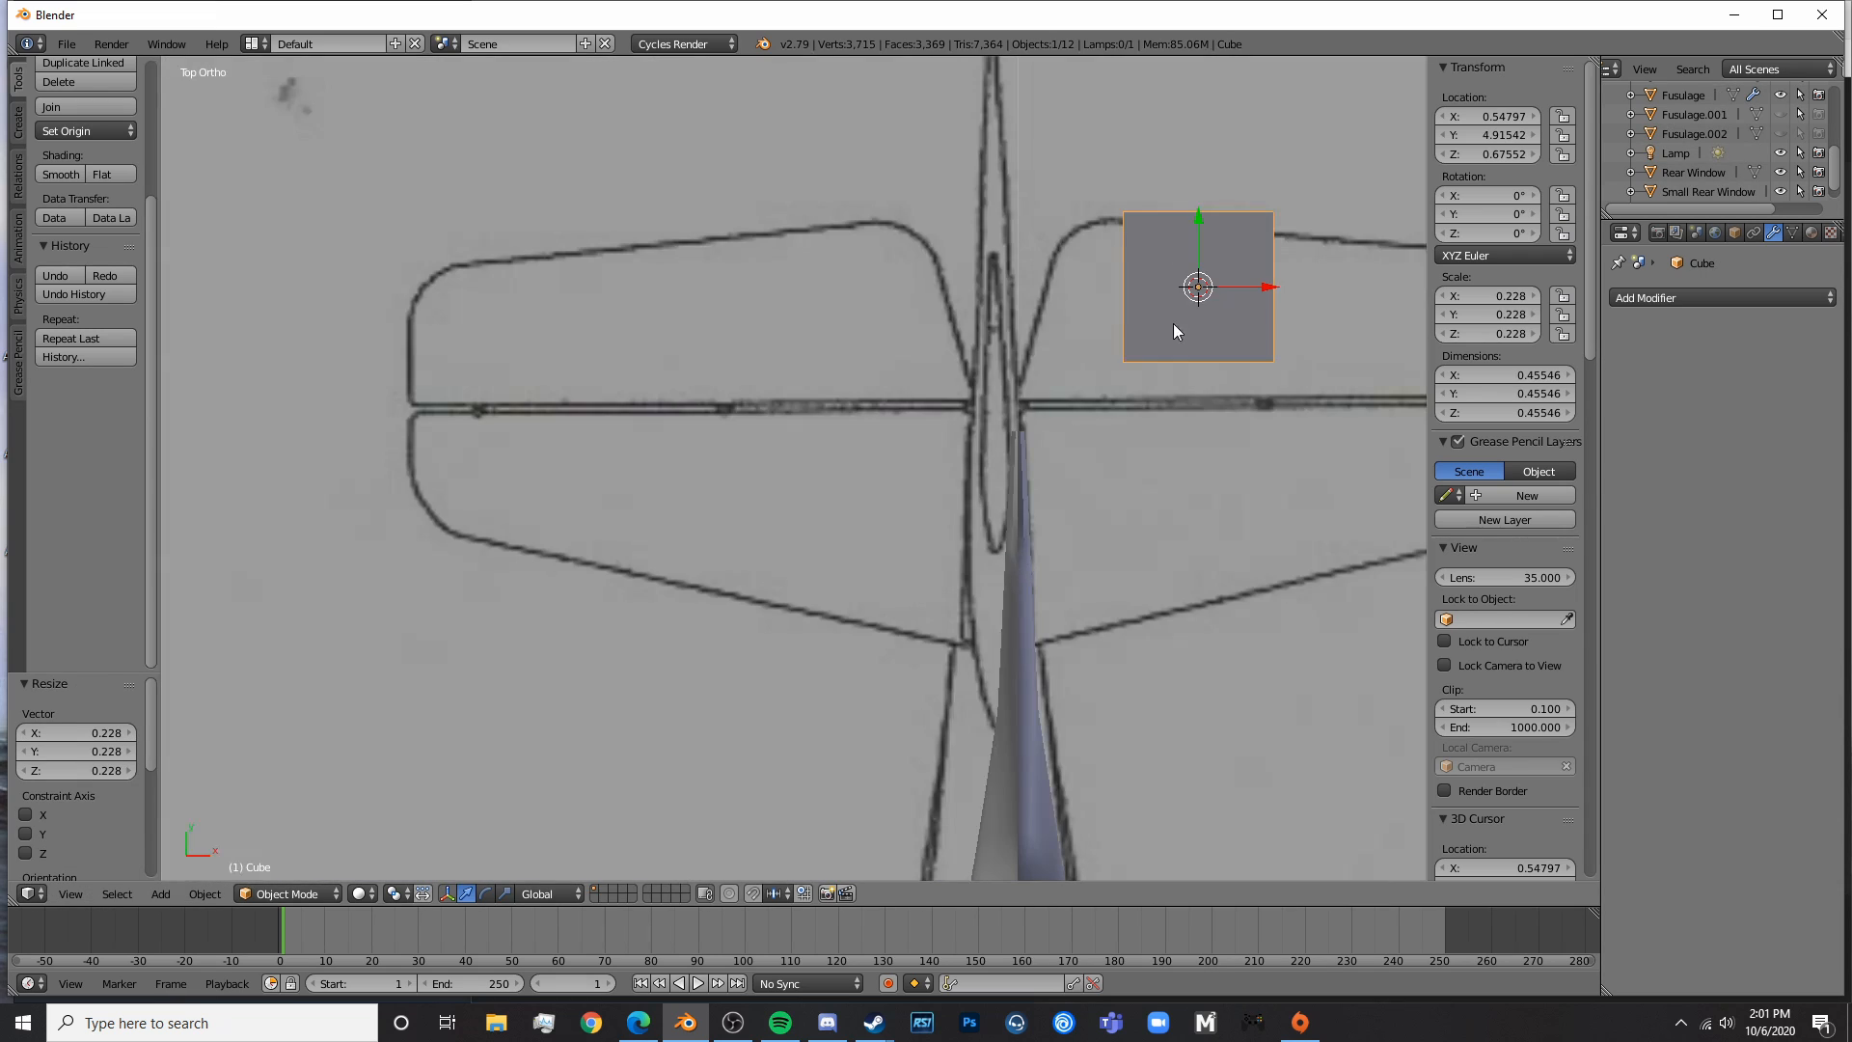
{"action": "type", "text": "0"}
{"action": "key", "text": "Return"}
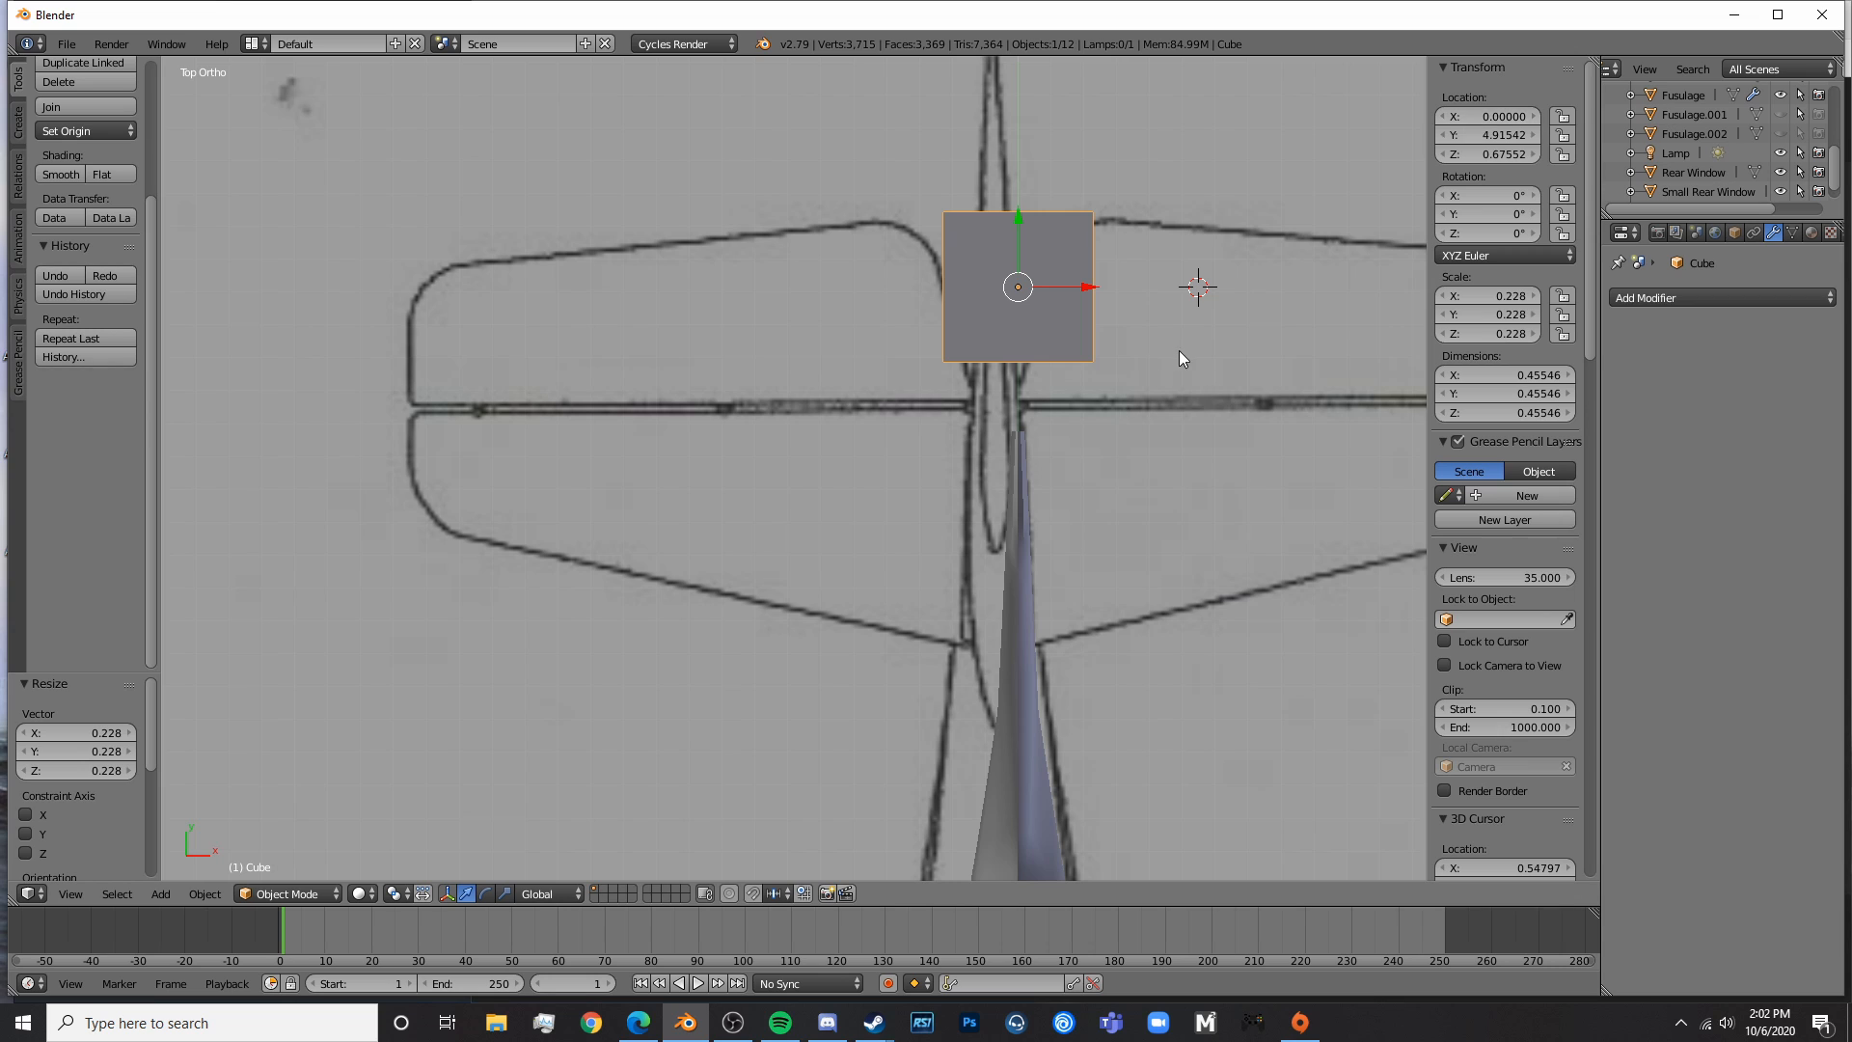
- Shrink the cube to about 0.039 by 0.059 units and move it along Y against the fin's rear edge
{"action": "scroll", "coordinate": [1178, 350], "scroll_direction": "up", "scroll_amount": 3}
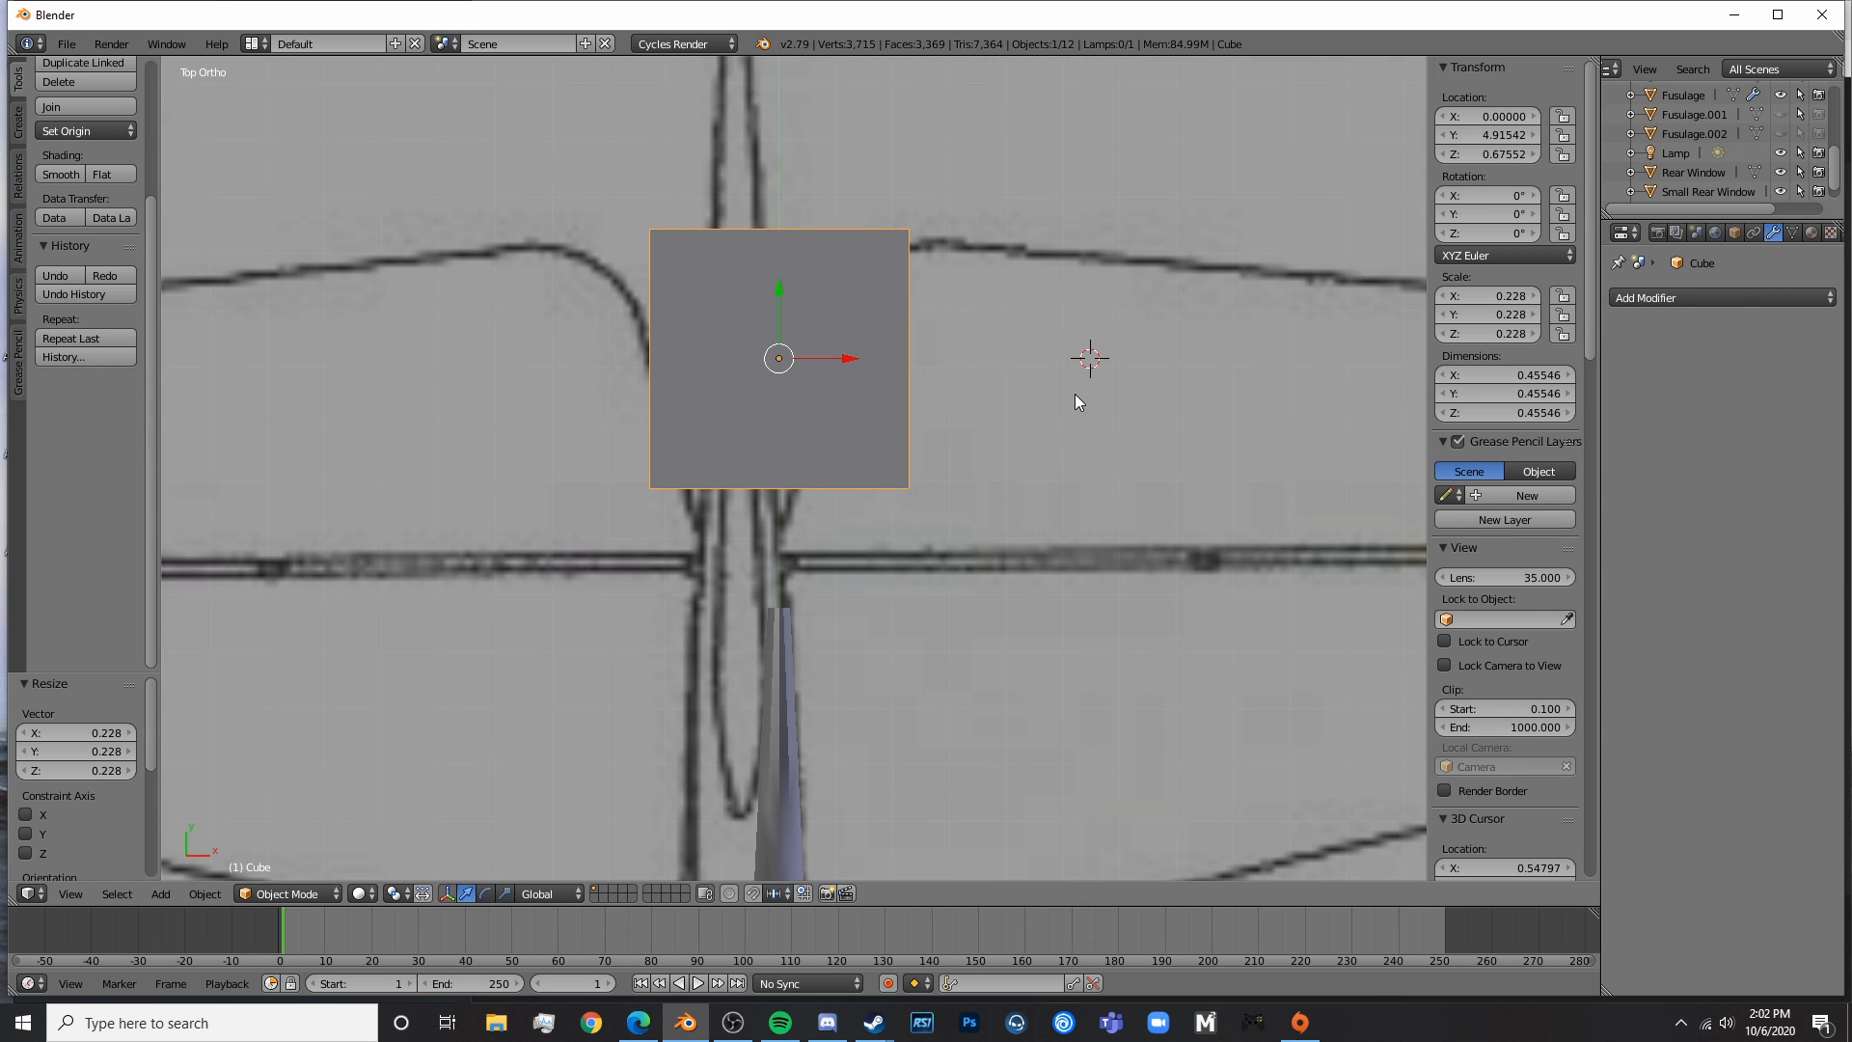
{"action": "key", "text": "s"}
{"action": "left_click", "coordinate": [824, 374]}
{"action": "key", "text": "g"}
{"action": "key", "text": "y"}
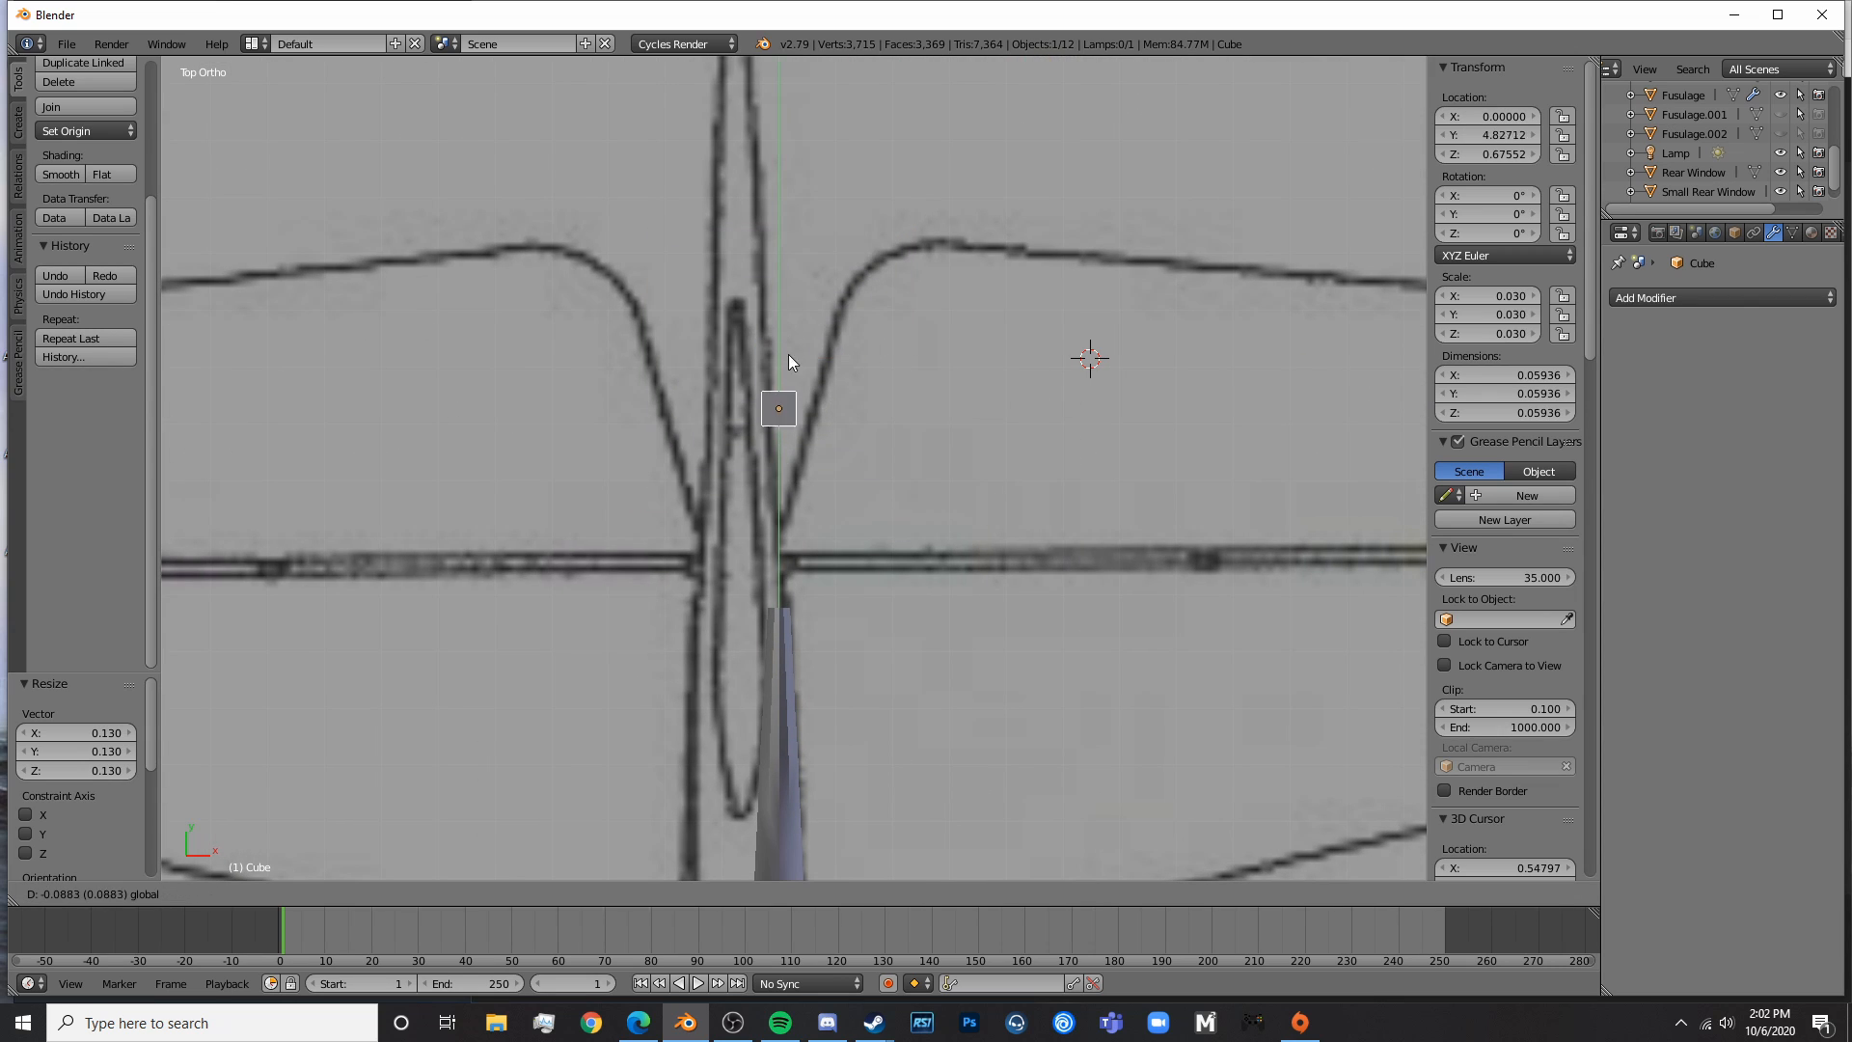
{"action": "left_click", "coordinate": [808, 518]}
{"action": "scroll", "coordinate": [866, 492], "scroll_direction": "up", "scroll_amount": 5}
{"action": "key", "text": "s"}
{"action": "key", "text": "x"}
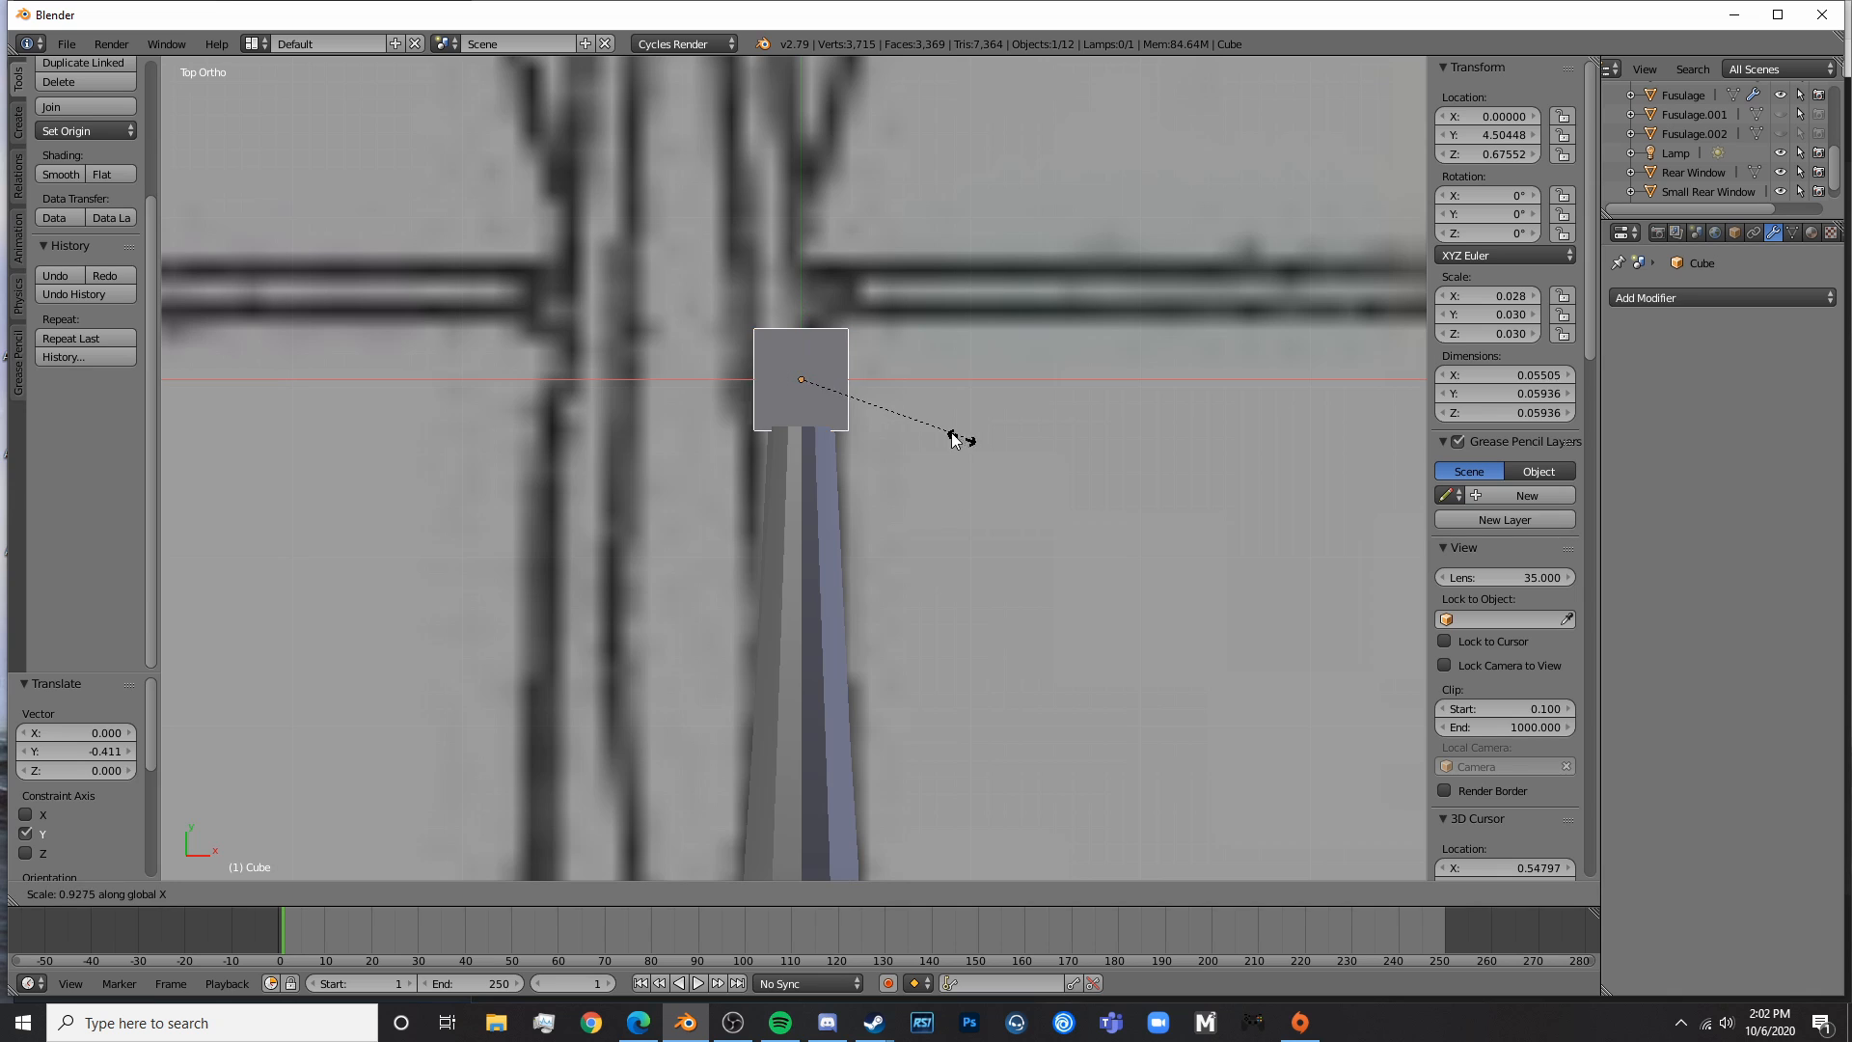
{"action": "left_click", "coordinate": [916, 432]}
- Move the cube's rear face about 0.584 along Y to the rudder outline's trailing edge
{"action": "key", "text": "KP_3"}
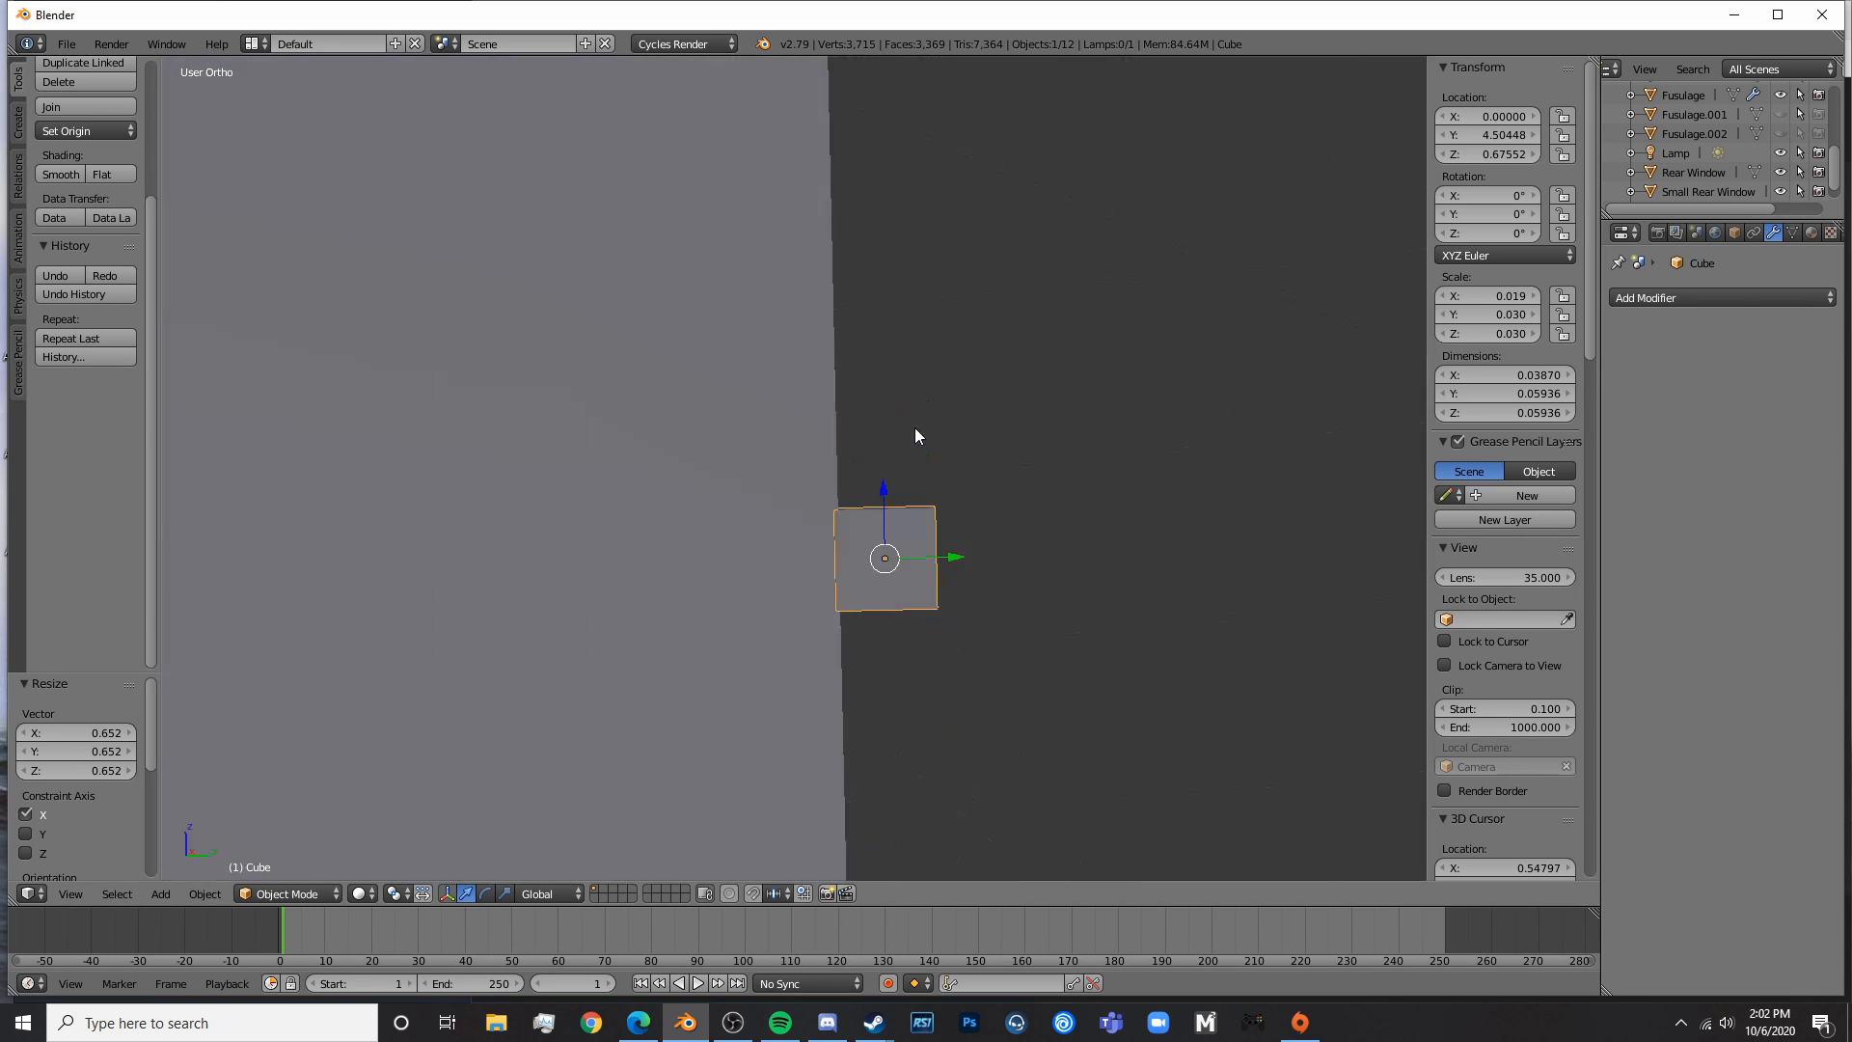
{"action": "key", "text": "Tab"}
{"action": "key", "text": "a"}
{"action": "key", "text": "z"}
{"action": "right_click", "coordinate": [851, 495]}
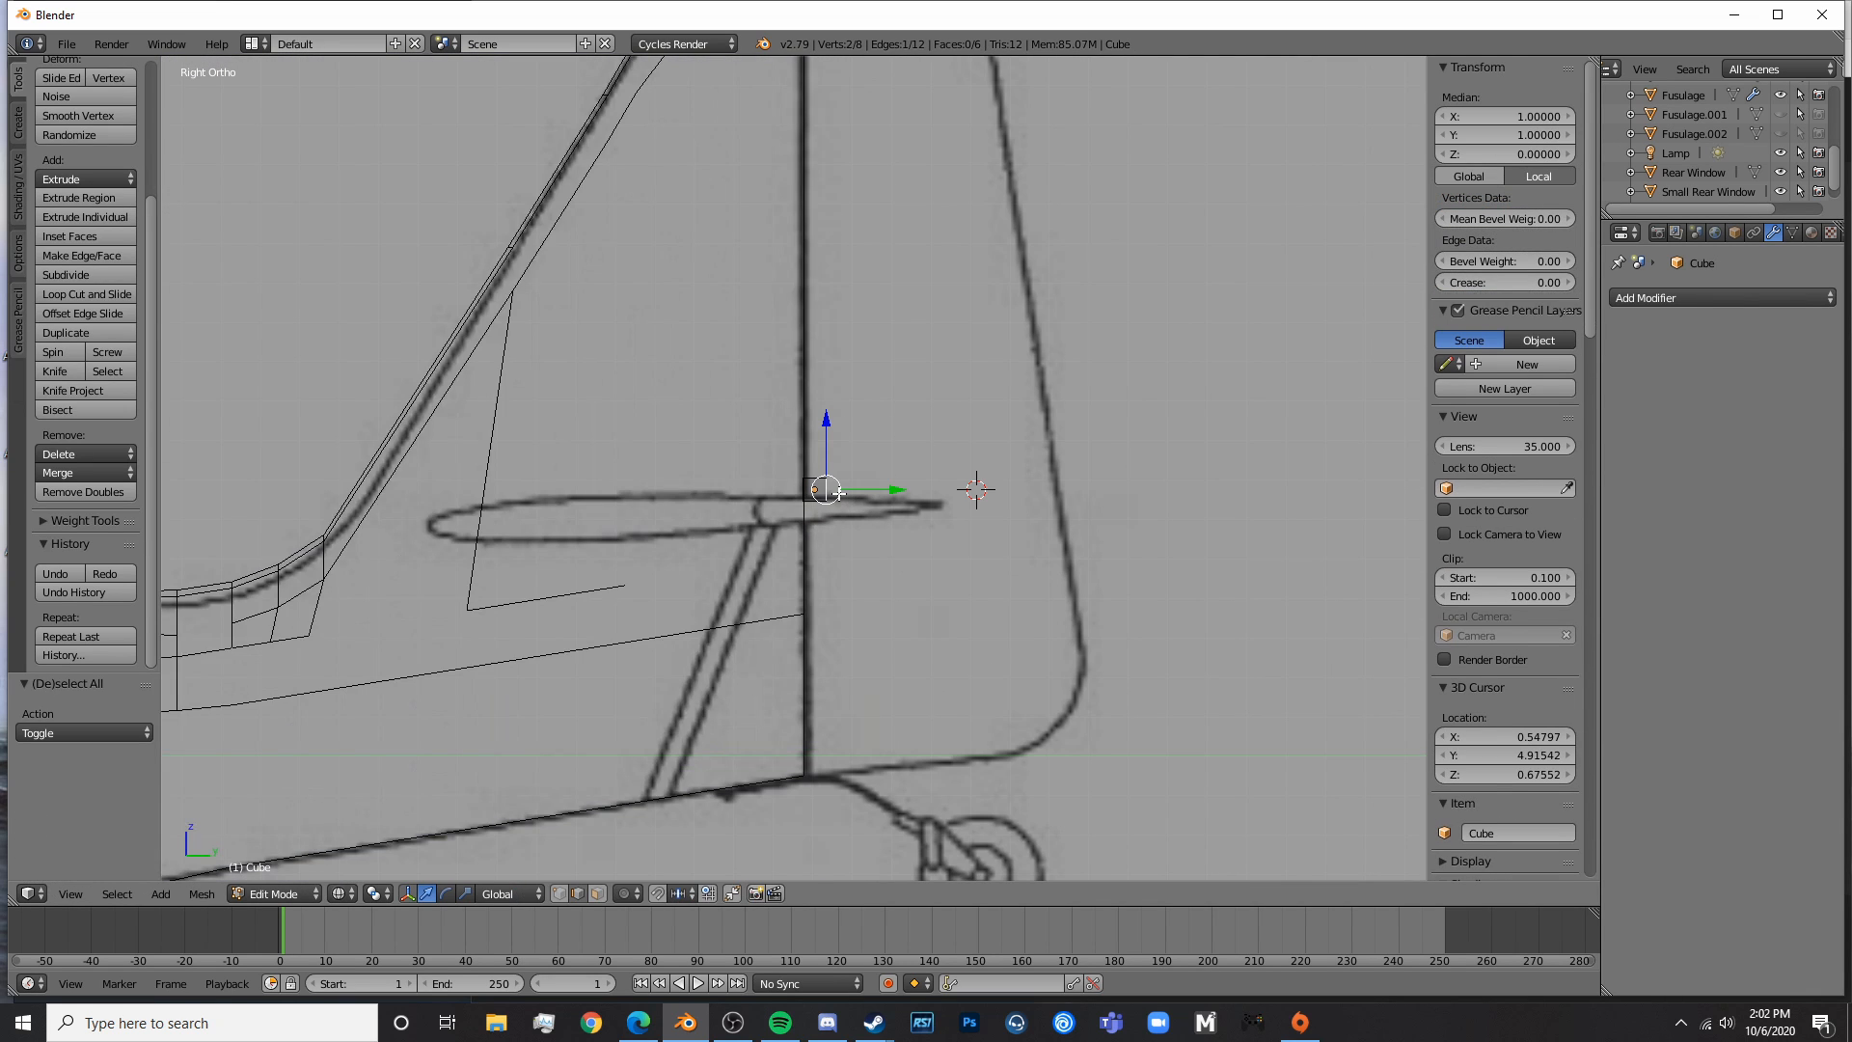
{"action": "key", "text": "z"}
{"action": "key", "text": "z"}
{"action": "left_click", "coordinate": [598, 895]}
{"action": "right_click", "coordinate": [858, 474]}
{"action": "left_click_drag", "start_coordinate": [916, 489], "coordinate": [991, 483]}
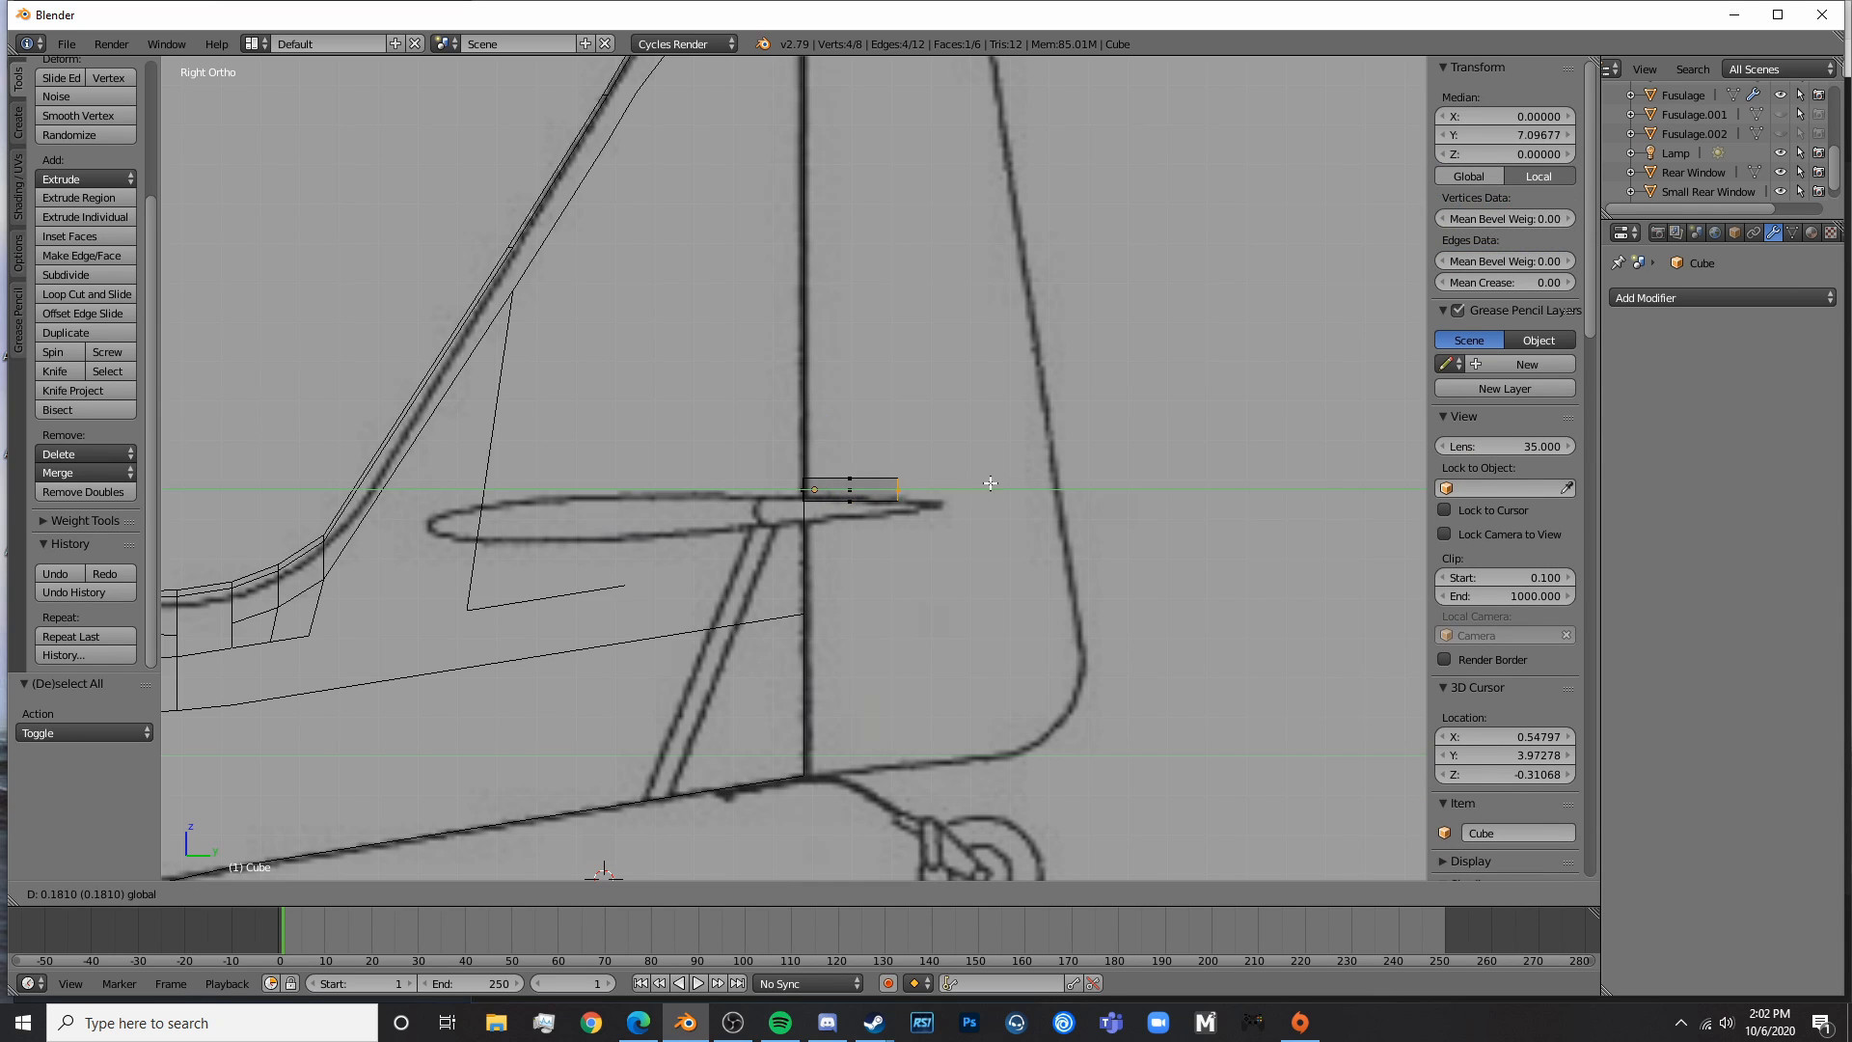
{"action": "left_click", "coordinate": [1112, 475]}
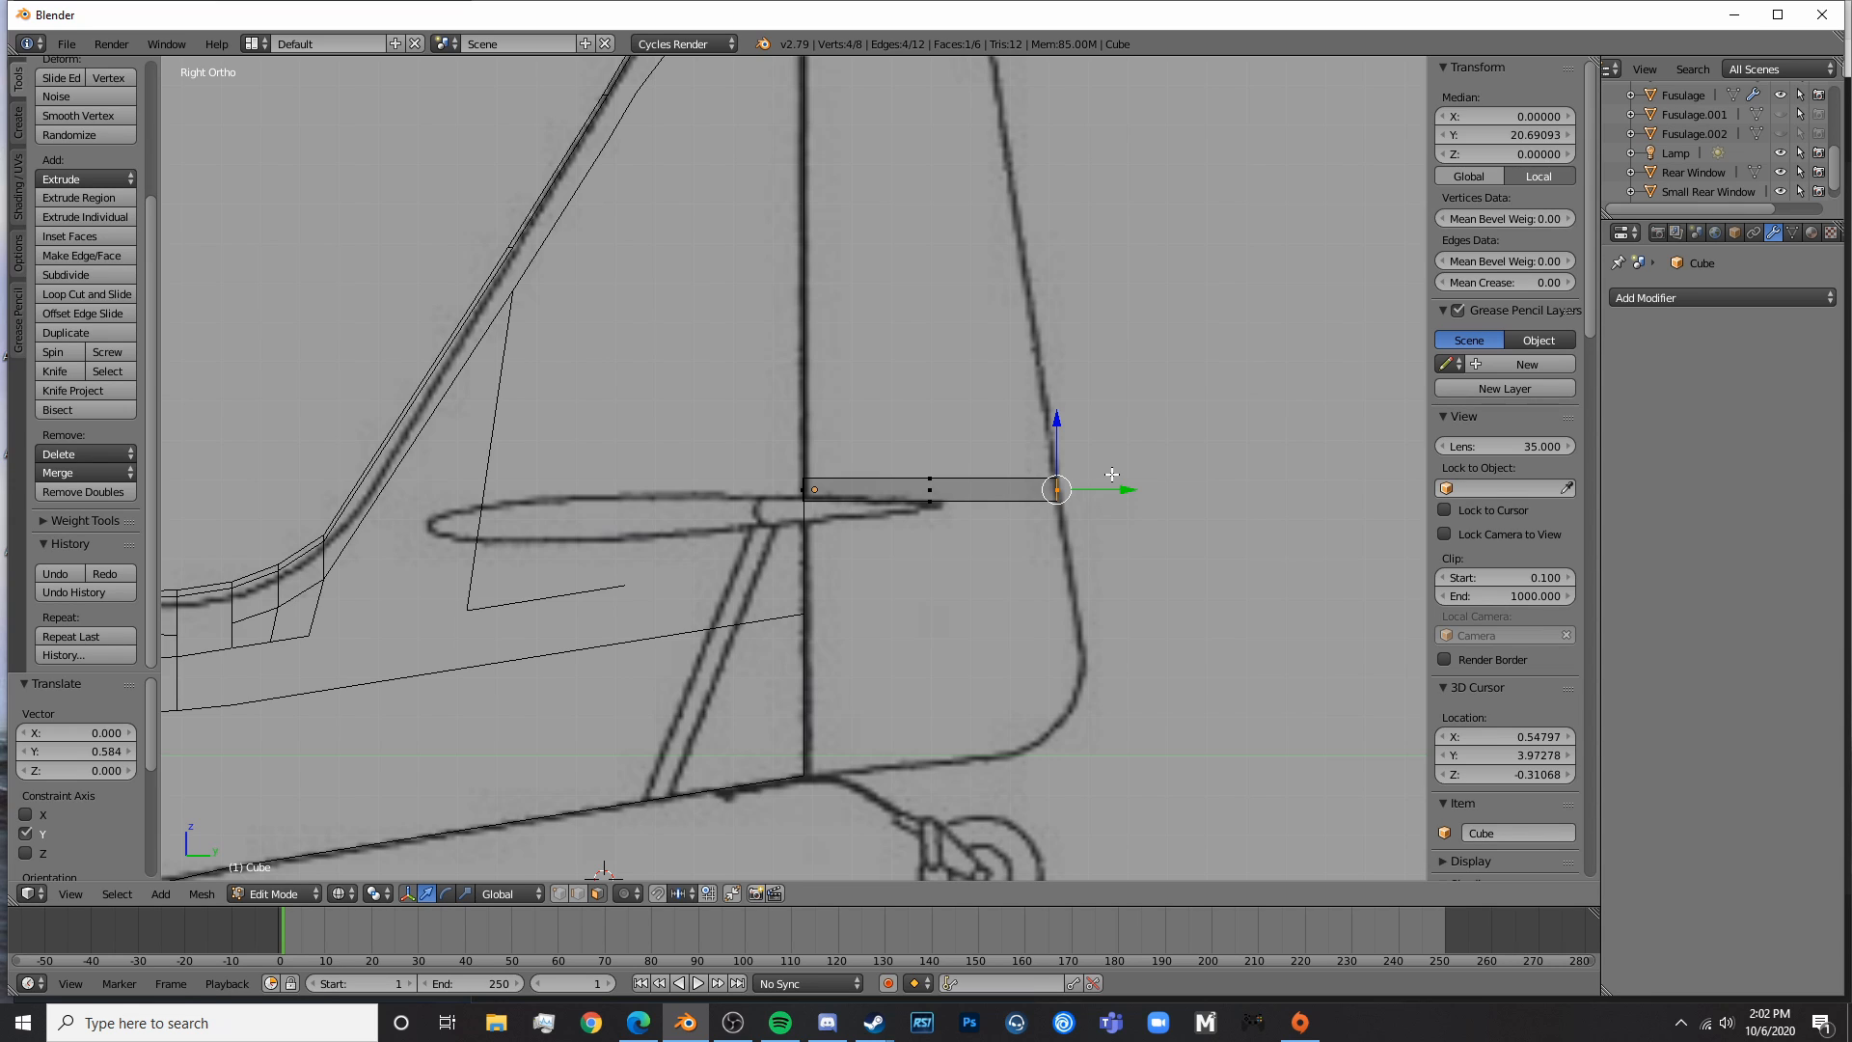
- Move the cube's bottom face down about 0.69 along Z to the rudder outline's lower edge
{"action": "scroll", "coordinate": [984, 582], "scroll_direction": "up", "scroll_amount": 3}
{"action": "scroll", "coordinate": [1003, 608], "scroll_direction": "down", "scroll_amount": 3}
{"action": "middle_click_drag", "start_coordinate": [1045, 650], "coordinate": [942, 523], "text": "shift"}
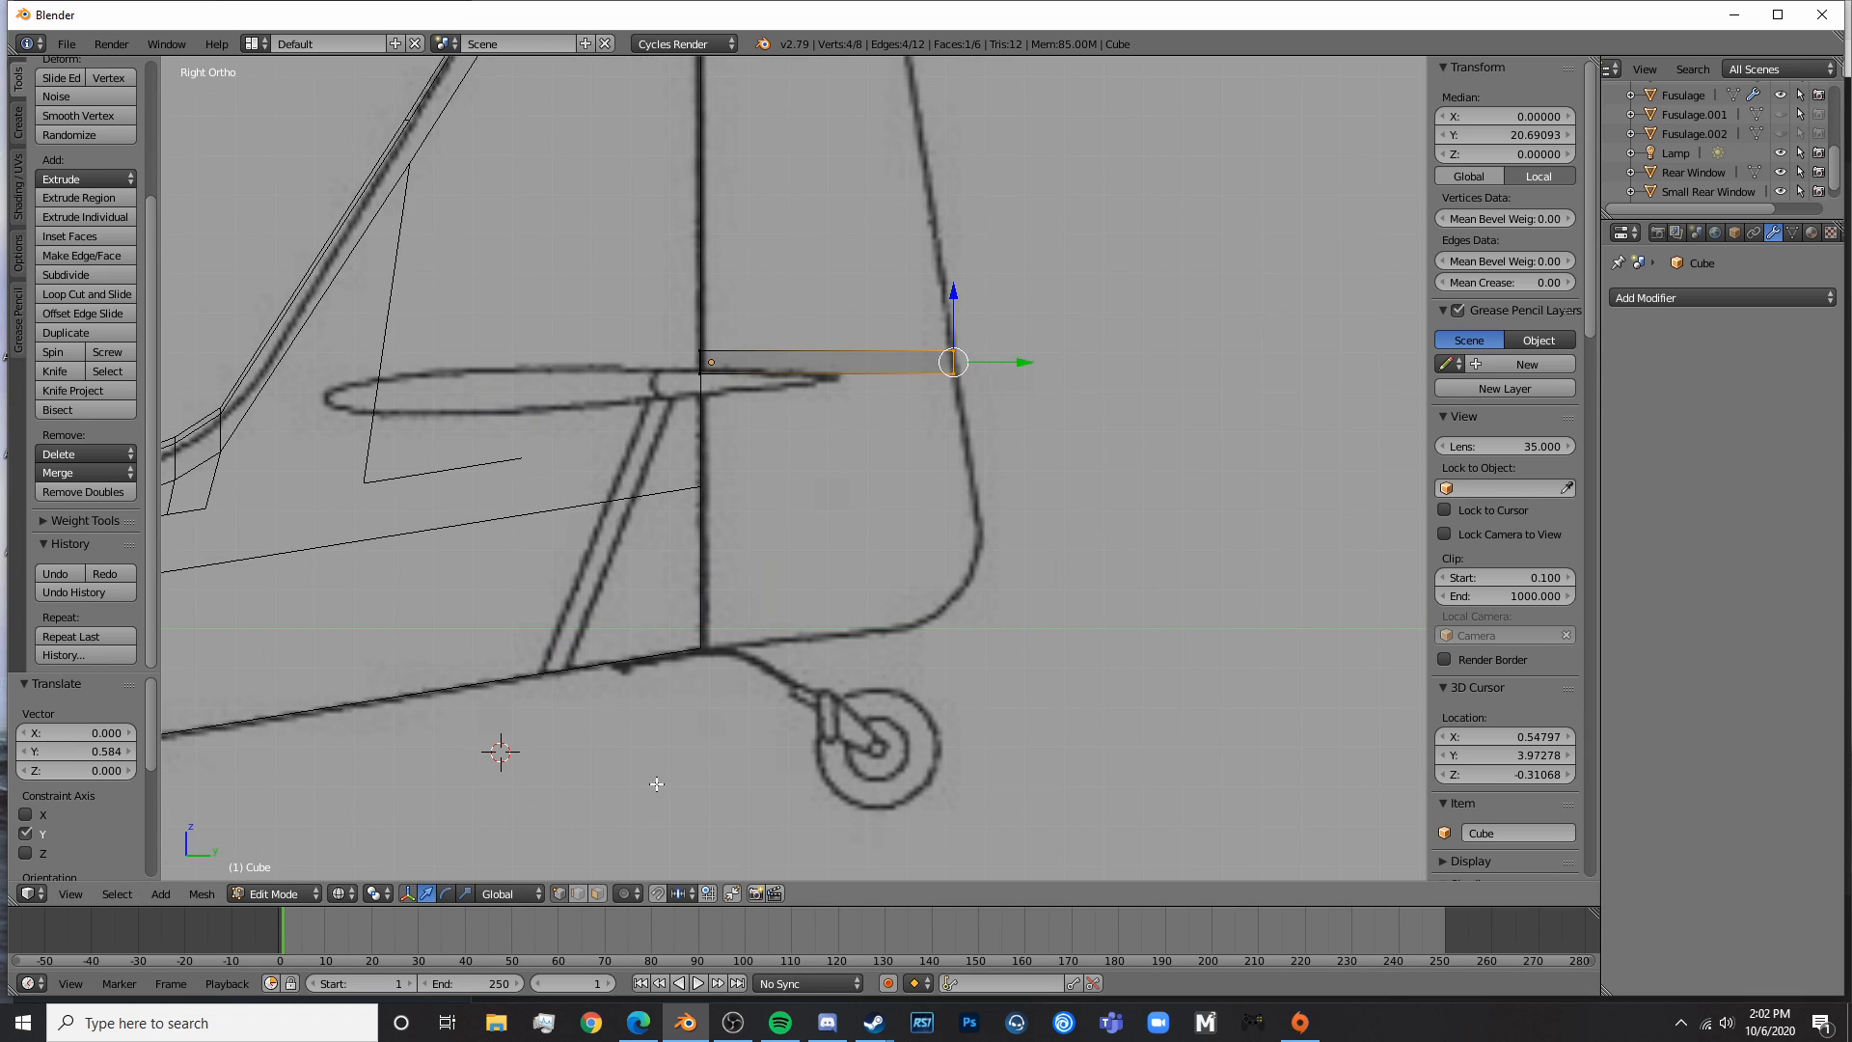
{"action": "key", "text": "a"}
{"action": "key", "text": "a"}
{"action": "key", "text": "a"}
{"action": "key", "text": "c"}
{"action": "left_click", "coordinate": [715, 403]}
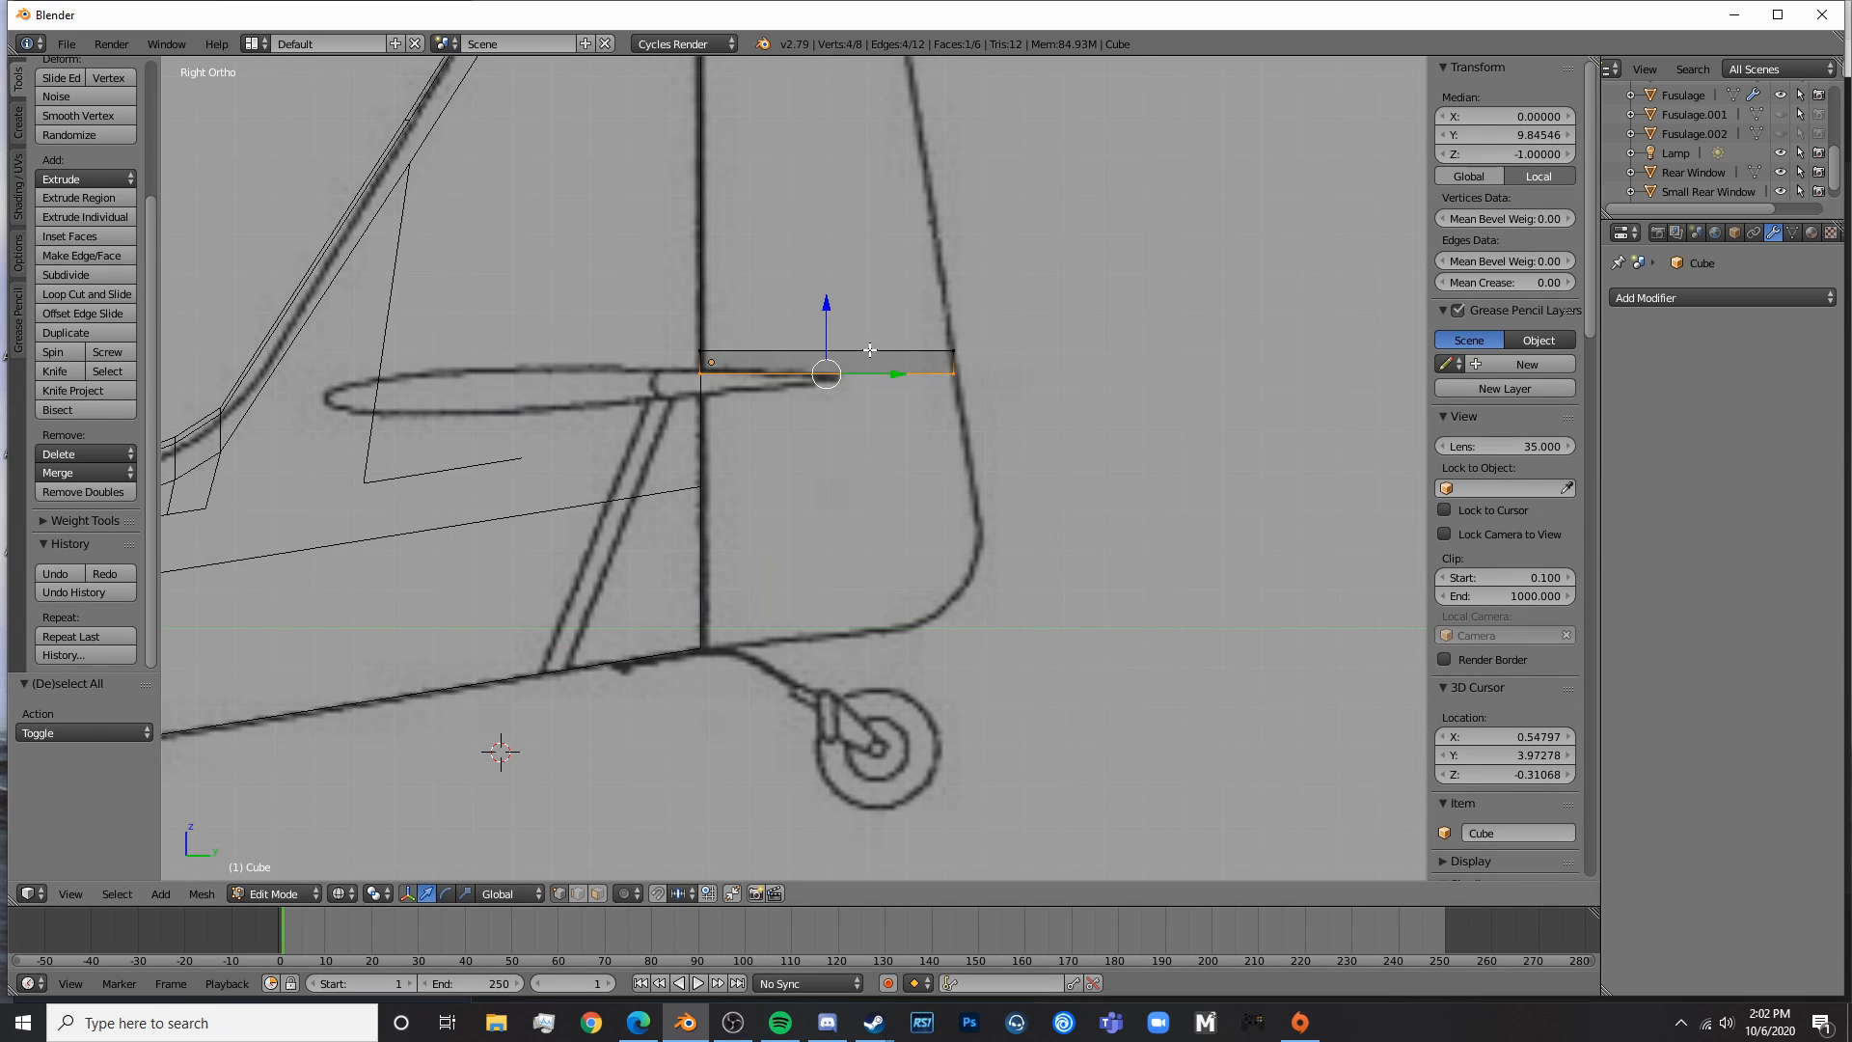
{"action": "left_click_drag", "start_coordinate": [827, 306], "coordinate": [847, 579]}
{"action": "left_click", "coordinate": [856, 584]}
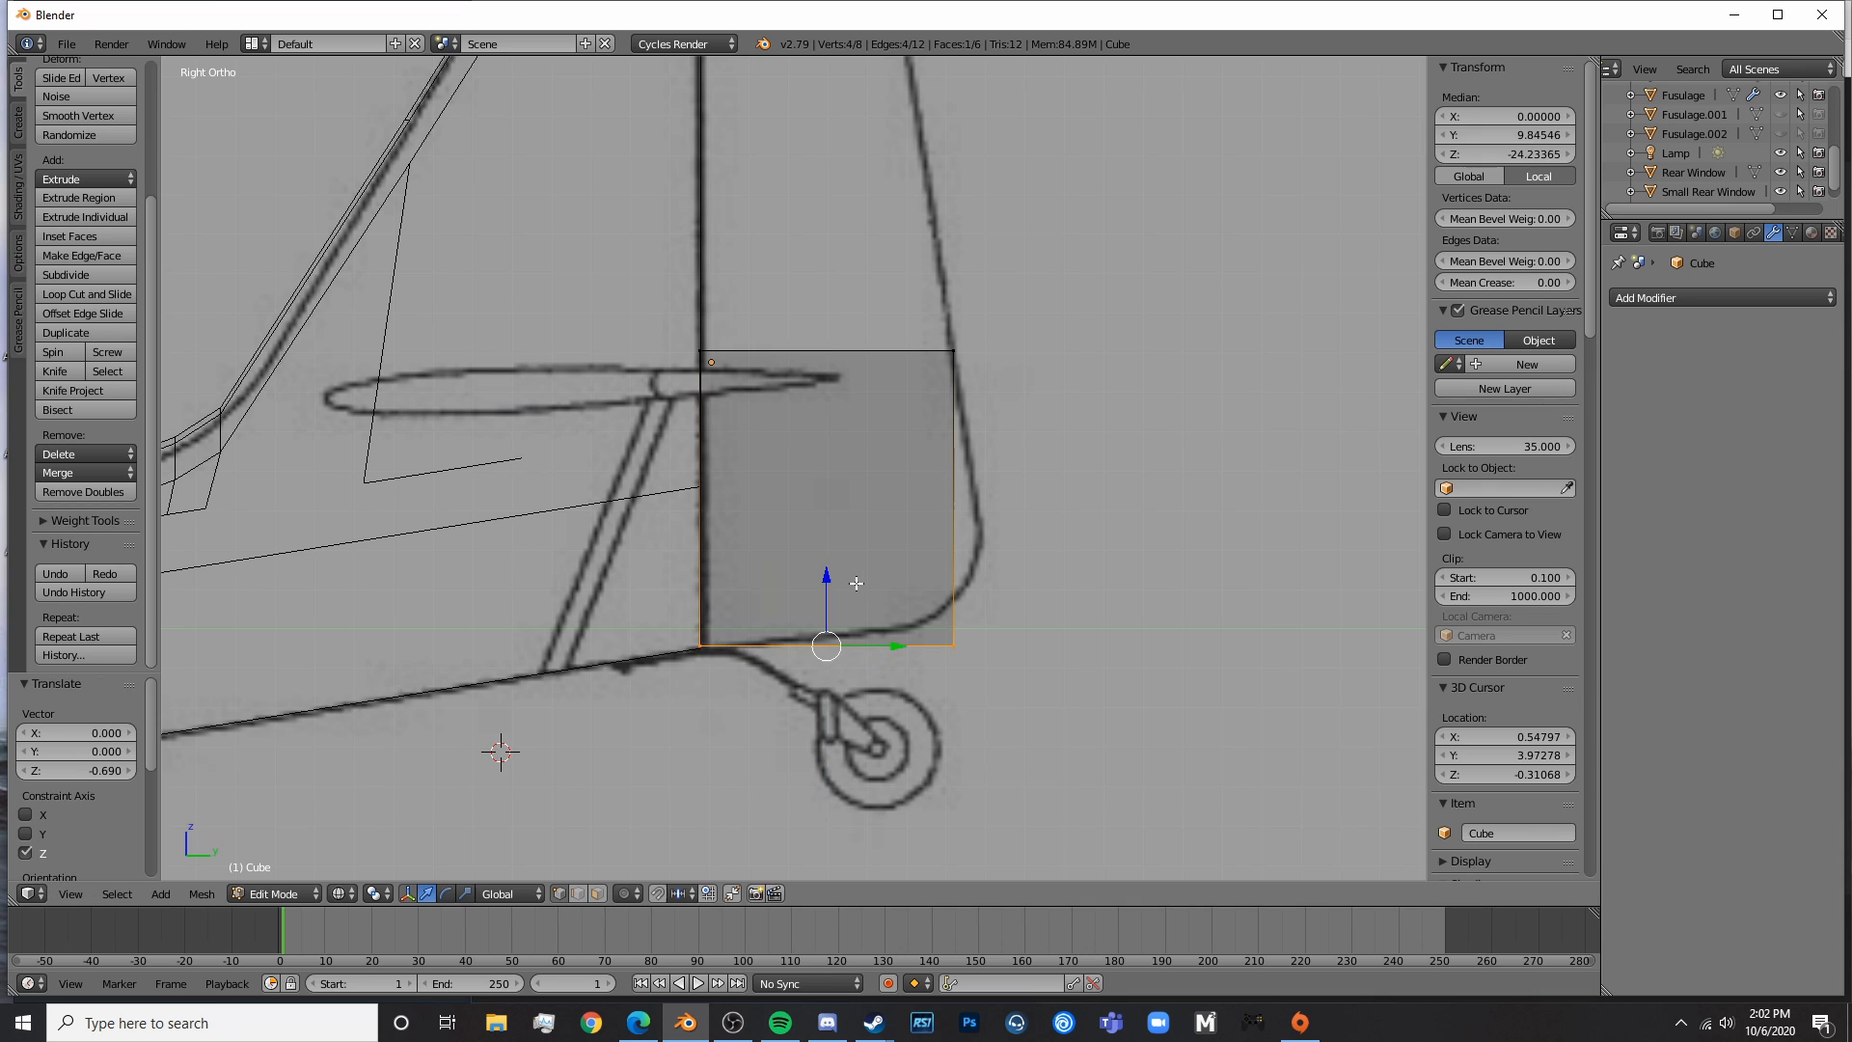
{"action": "scroll", "coordinate": [683, 557], "scroll_direction": "up", "scroll_amount": 7}
{"action": "middle_click_drag", "start_coordinate": [683, 557], "coordinate": [525, 582], "text": "shift"}
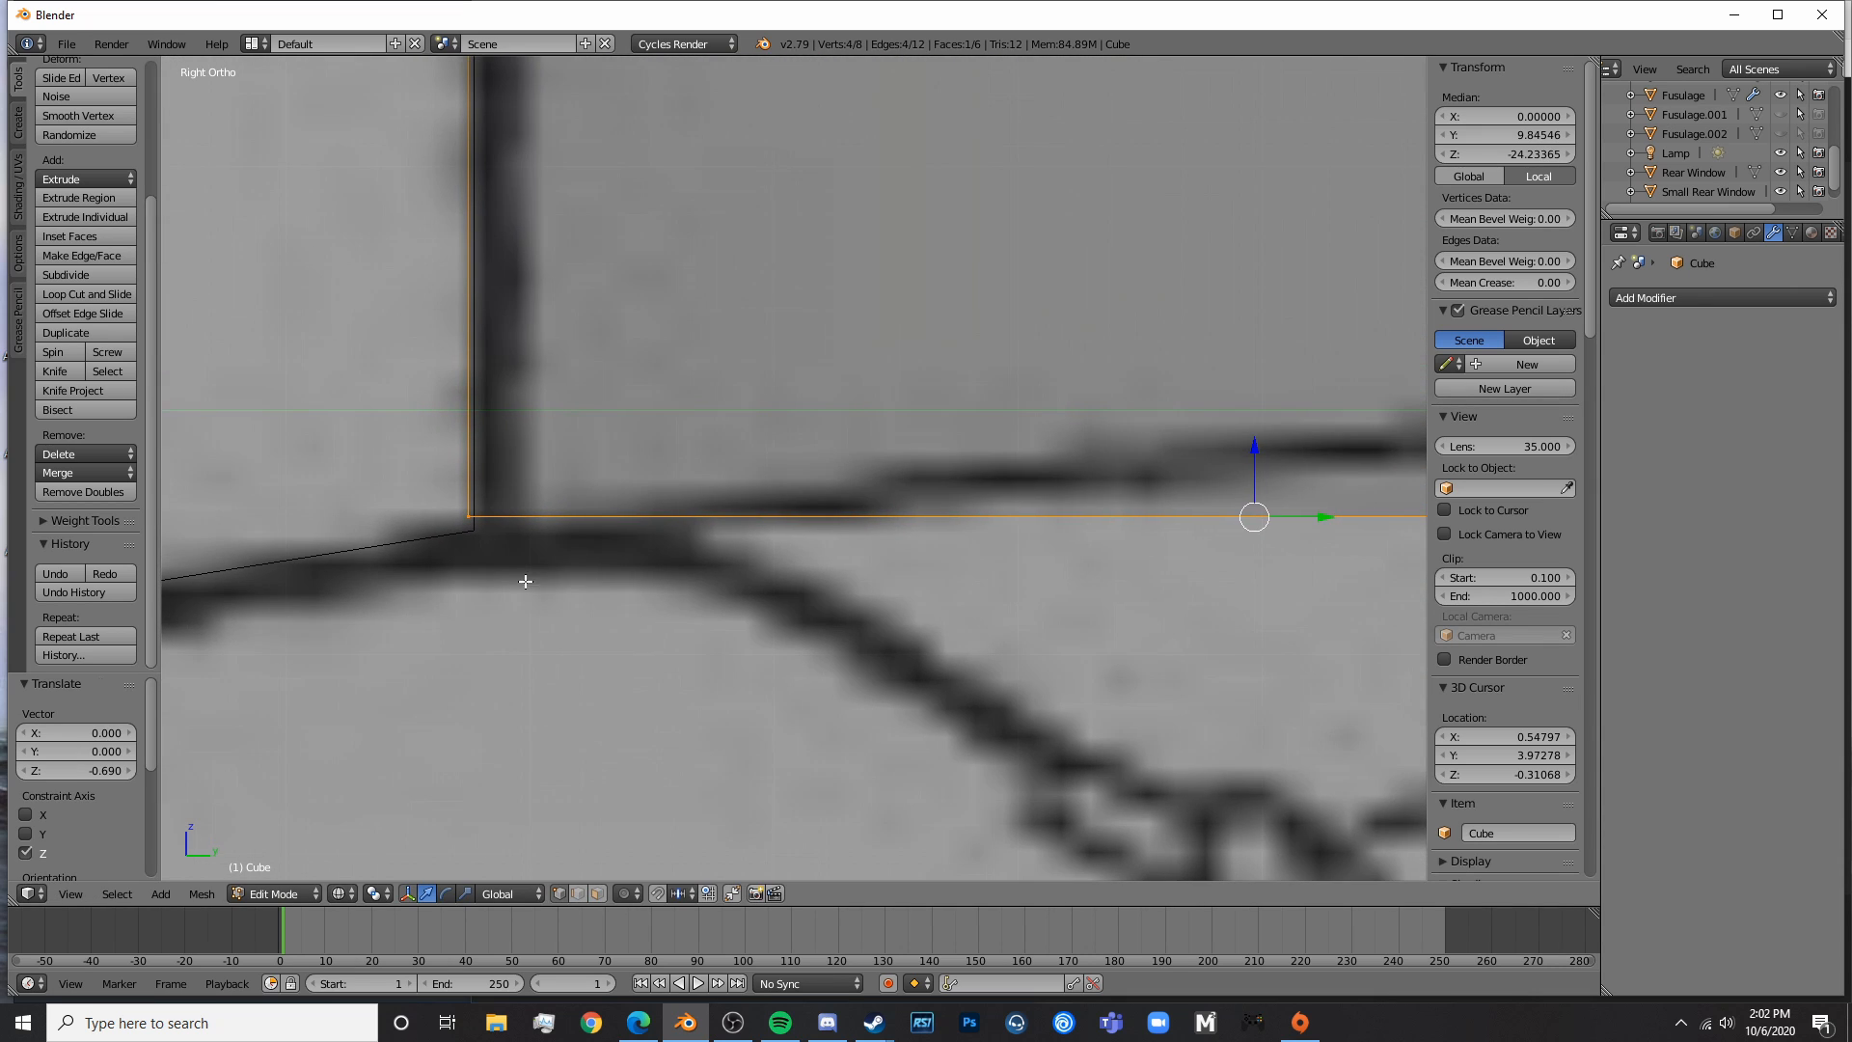
- Lower the rudder block's bottom face 0.004 along Z and raise its top face about 1.259 to the outline's upper edge
{"action": "left_click_drag", "start_coordinate": [1250, 446], "coordinate": [1258, 455]}
{"action": "scroll", "coordinate": [1258, 455], "scroll_direction": "down", "scroll_amount": 11}
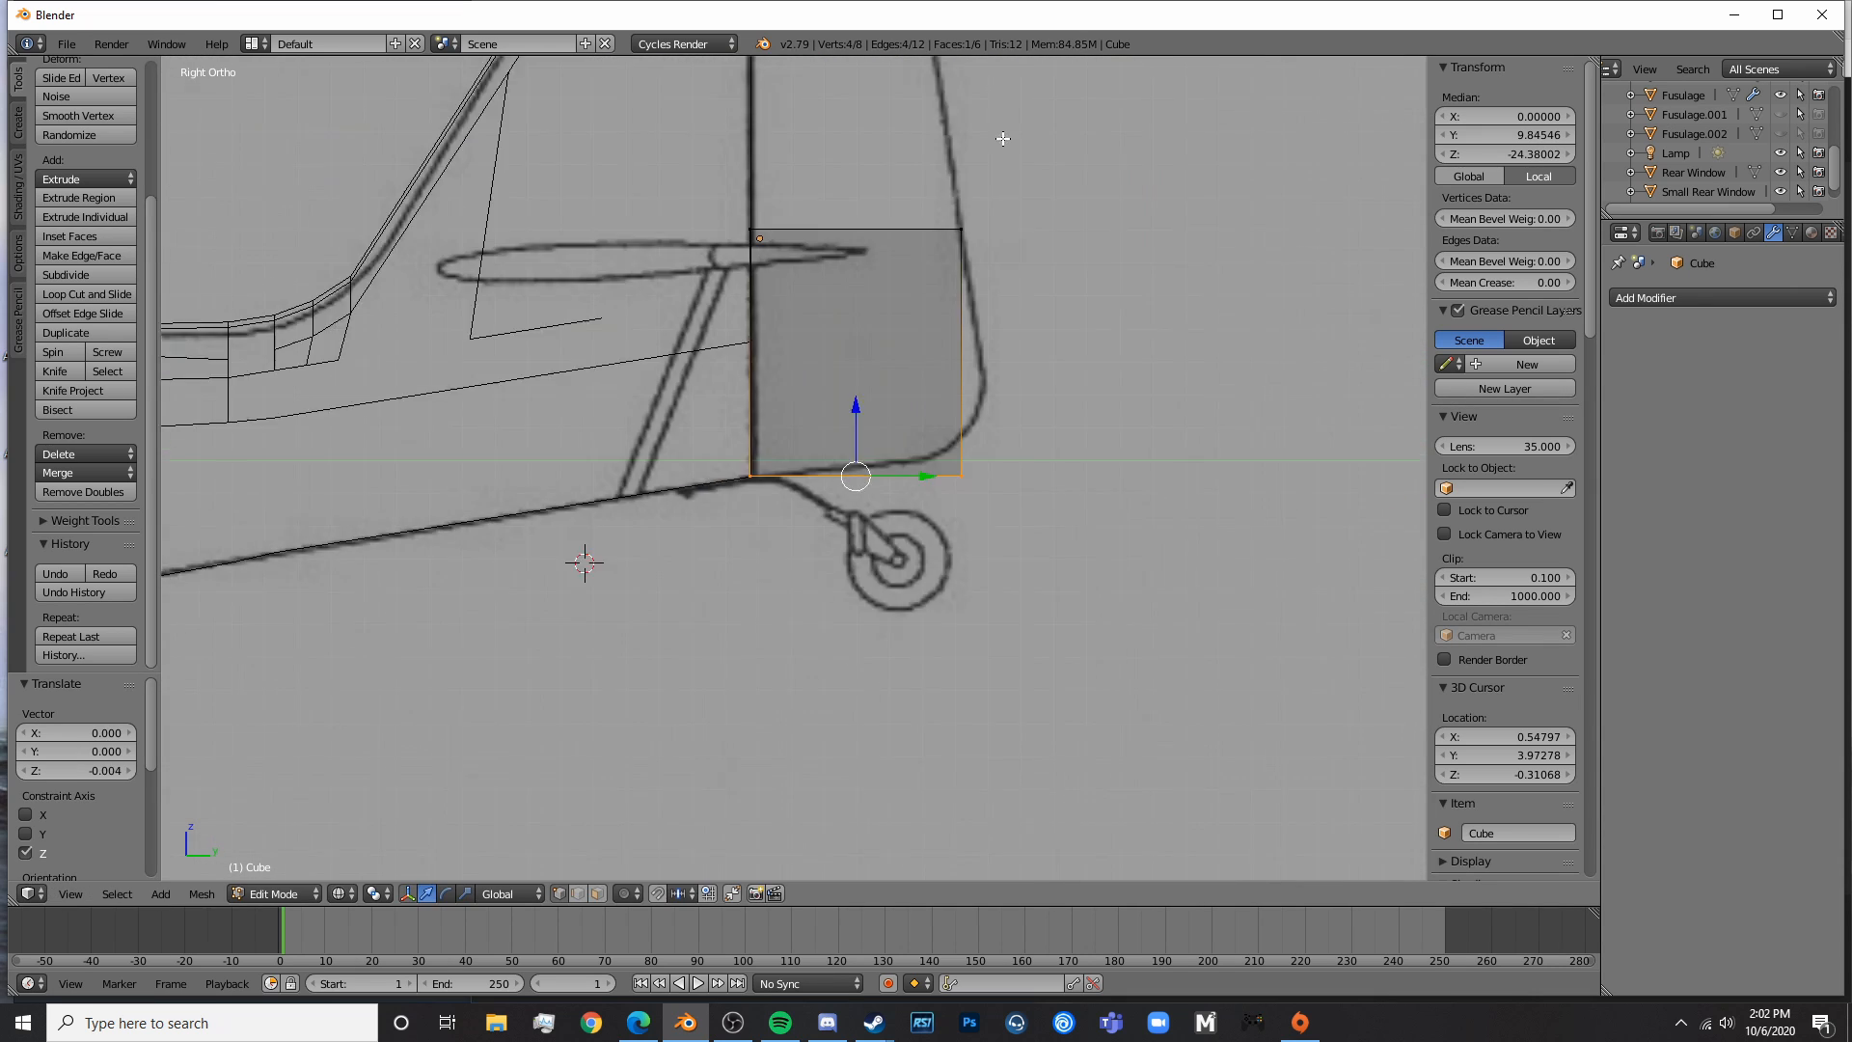
{"action": "scroll", "coordinate": [965, 138], "scroll_direction": "up", "scroll_amount": 1}
{"action": "middle_click_drag", "start_coordinate": [871, 144], "coordinate": [819, 528], "text": "shift"}
{"action": "key", "text": "a"}
{"action": "key", "text": "c"}
{"action": "left_click_drag", "start_coordinate": [690, 565], "coordinate": [944, 565]}
{"action": "right_click", "coordinate": [810, 496]}
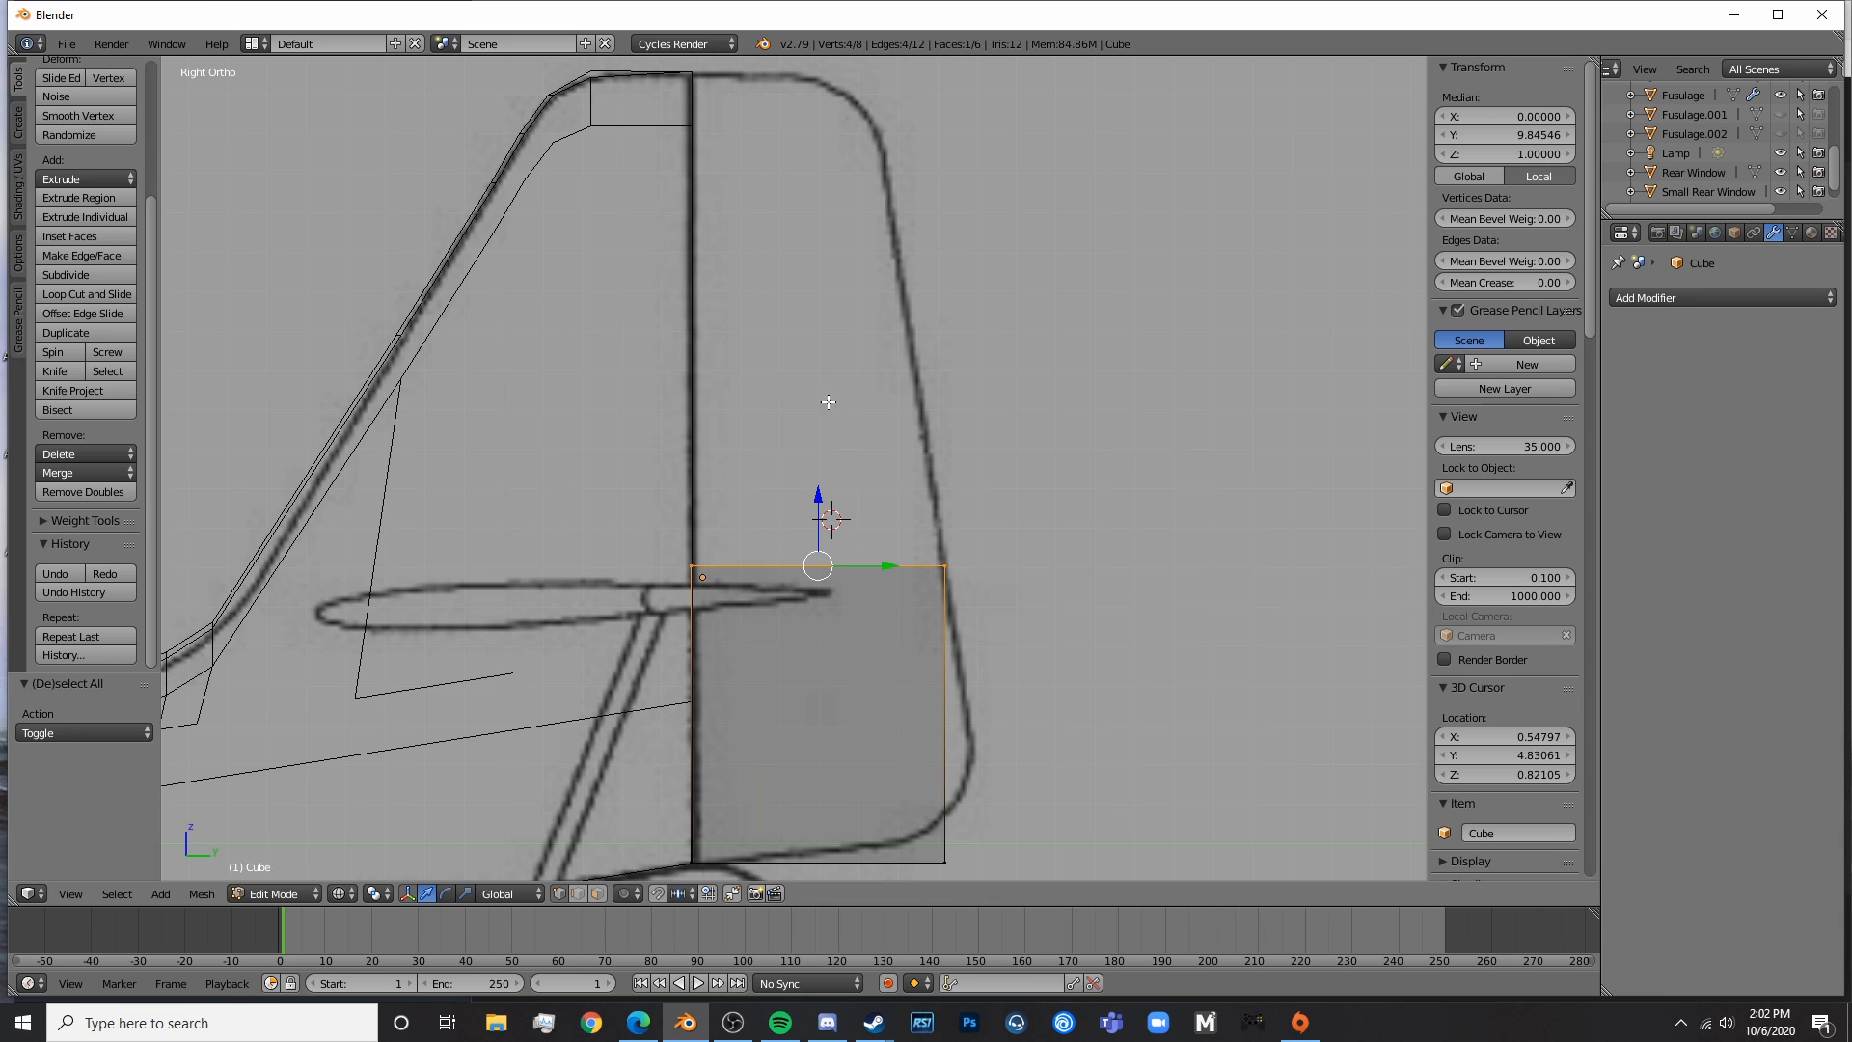
{"action": "left_click_drag", "start_coordinate": [838, 488], "coordinate": [788, 859]}
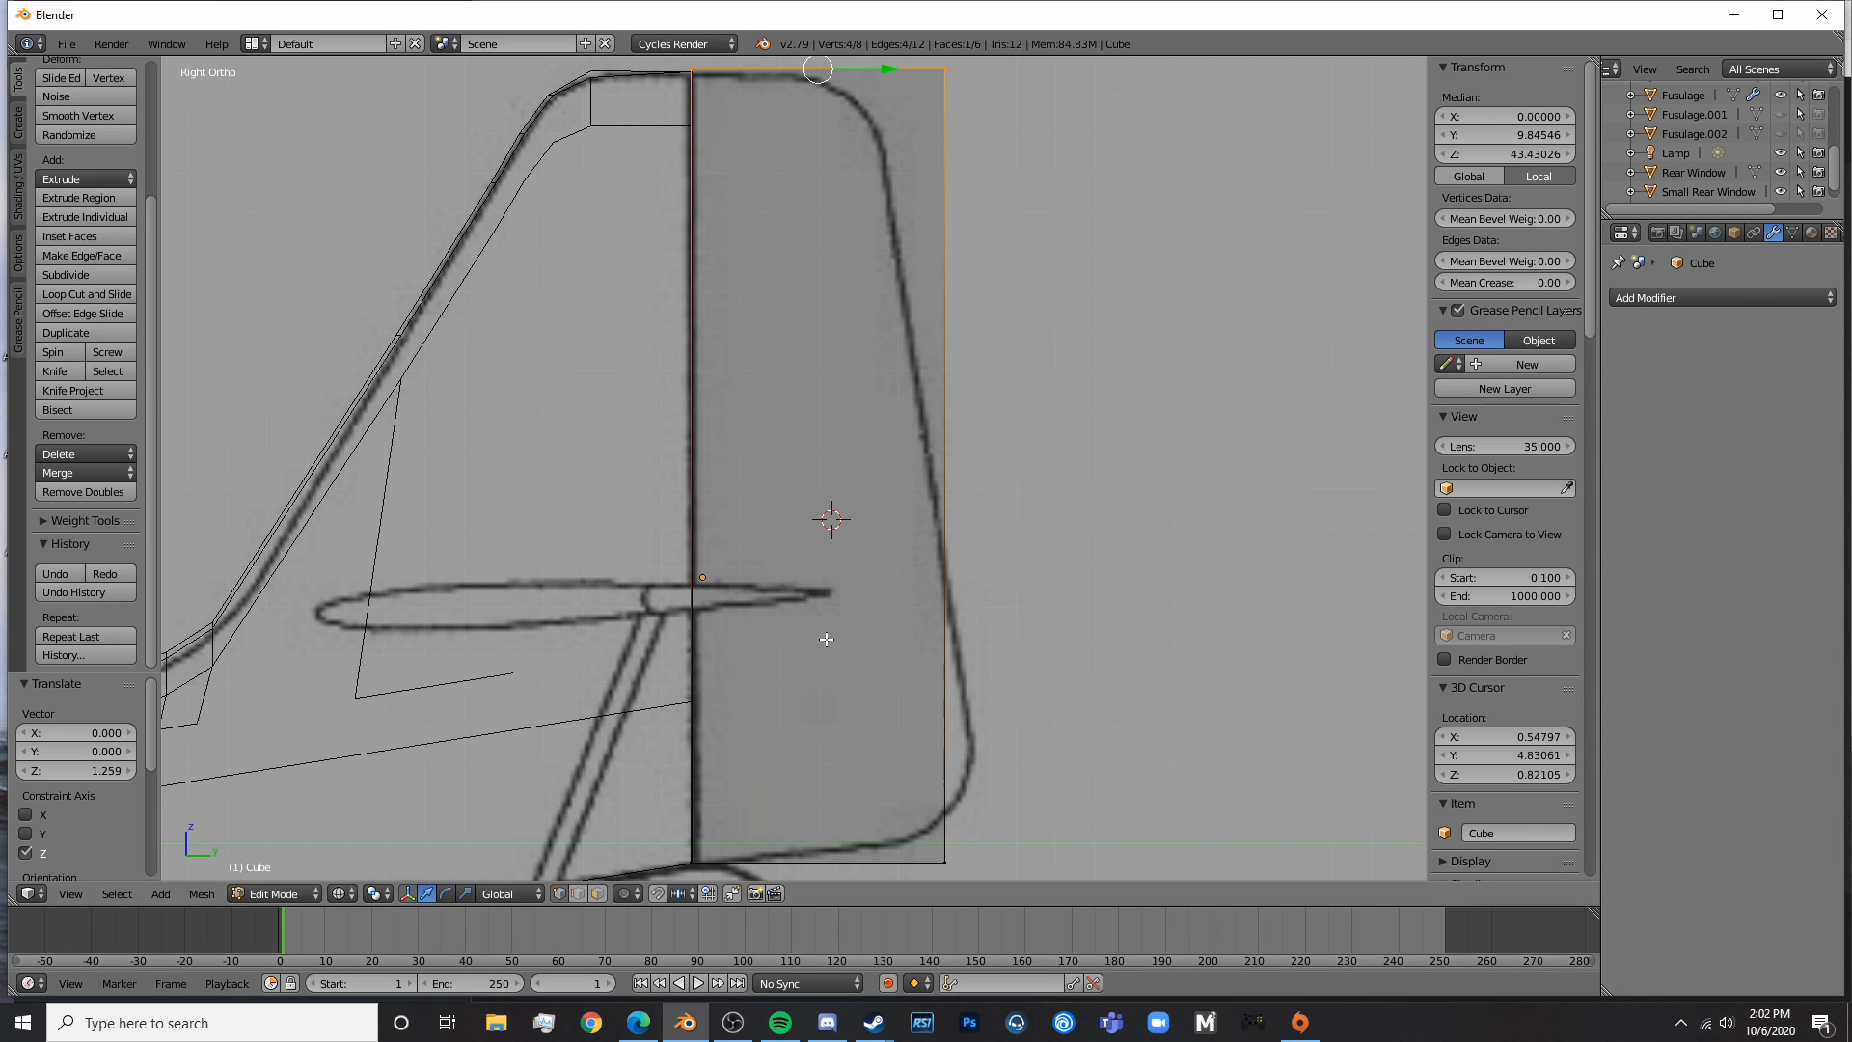
- Lower the rudder's top face about 0.008 along Z to line up with the top of the fin
{"action": "middle_click_drag", "start_coordinate": [787, 406], "coordinate": [806, 603], "text": "shift"}
{"action": "scroll", "coordinate": [806, 603], "scroll_direction": "up", "scroll_amount": 6}
{"action": "middle_click_drag", "start_coordinate": [745, 330], "coordinate": [823, 815], "text": "shift"}
{"action": "scroll", "coordinate": [799, 726], "scroll_direction": "up", "scroll_amount": 2}
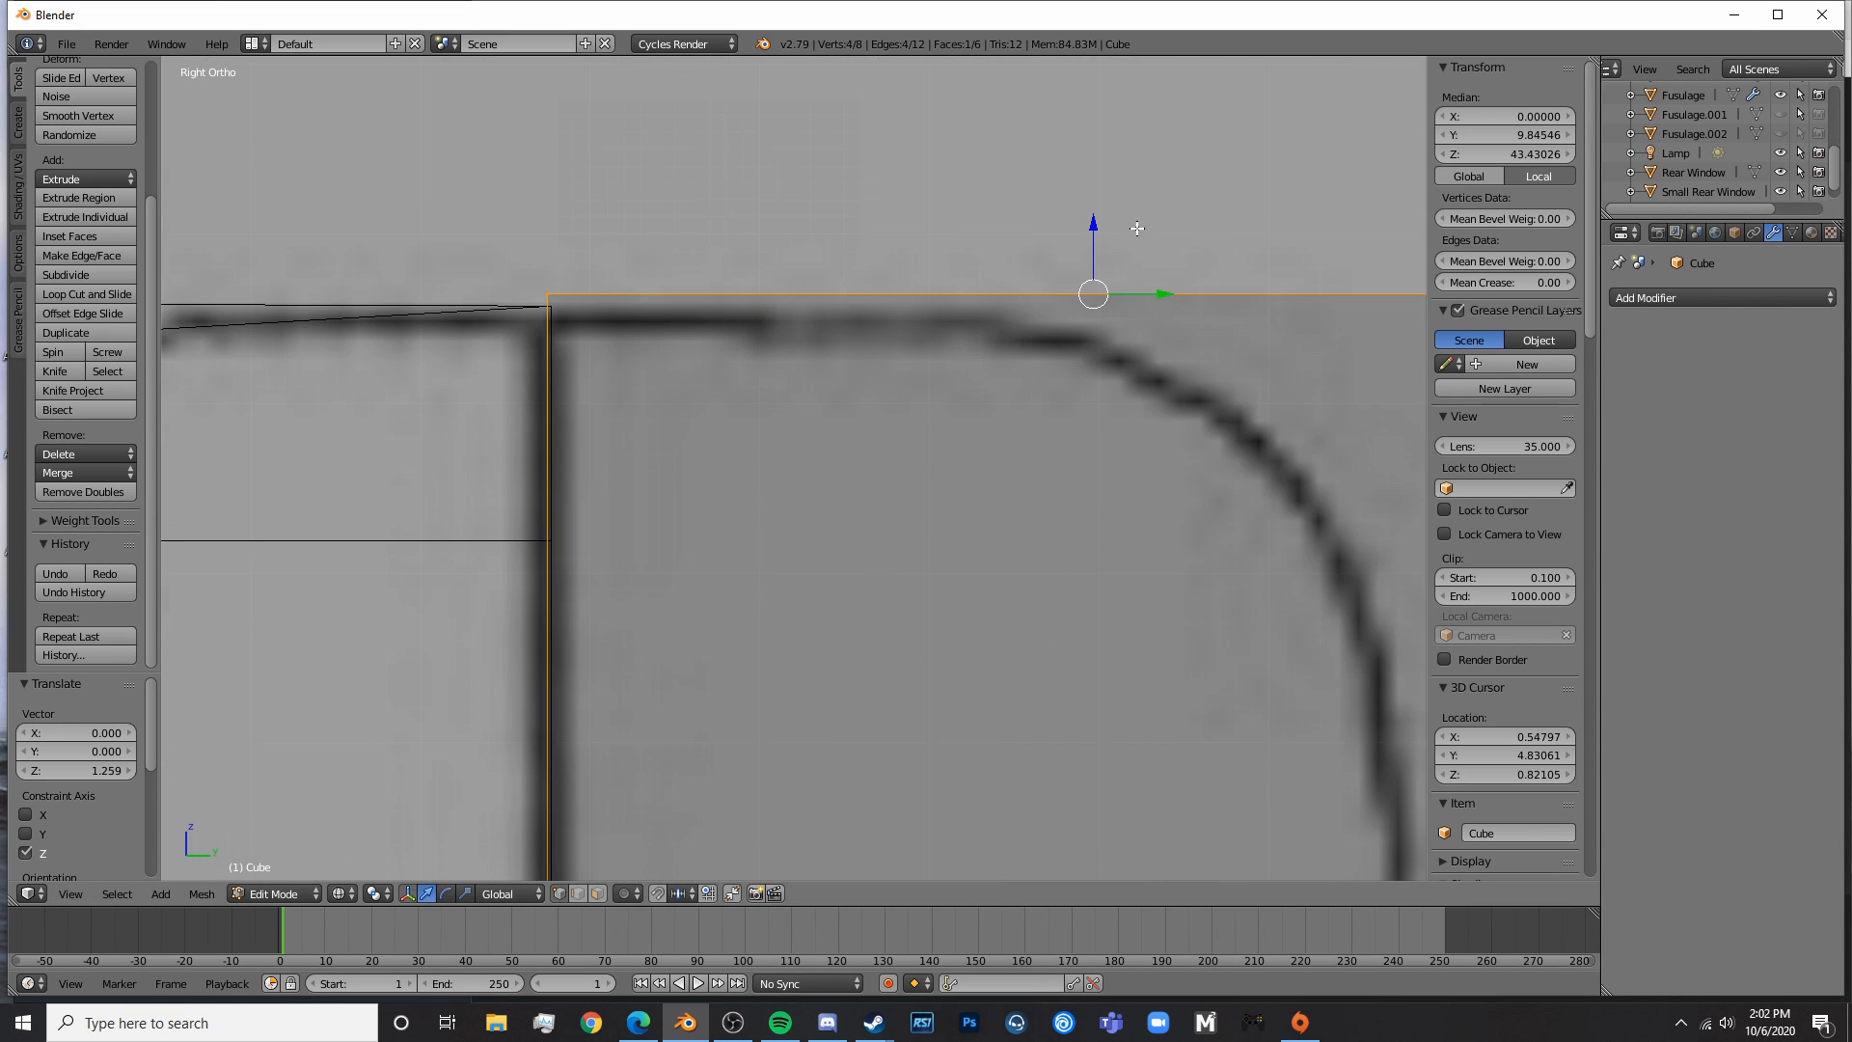
{"action": "left_click_drag", "start_coordinate": [1094, 235], "coordinate": [1090, 258]}
{"action": "scroll", "coordinate": [1090, 259], "scroll_direction": "down", "scroll_amount": 4}
- Scale the rudder's top face narrower along X to match the thickness of the fin's tip
{"action": "middle_click_drag", "start_coordinate": [1089, 258], "coordinate": [969, 453]}
{"action": "scroll", "coordinate": [969, 453], "scroll_direction": "down", "scroll_amount": 6}
{"action": "middle_click_drag", "start_coordinate": [965, 522], "coordinate": [1029, 537]}
{"action": "scroll", "coordinate": [1029, 537], "scroll_direction": "up", "scroll_amount": 10}
{"action": "key", "text": "s"}
{"action": "key", "text": "x"}
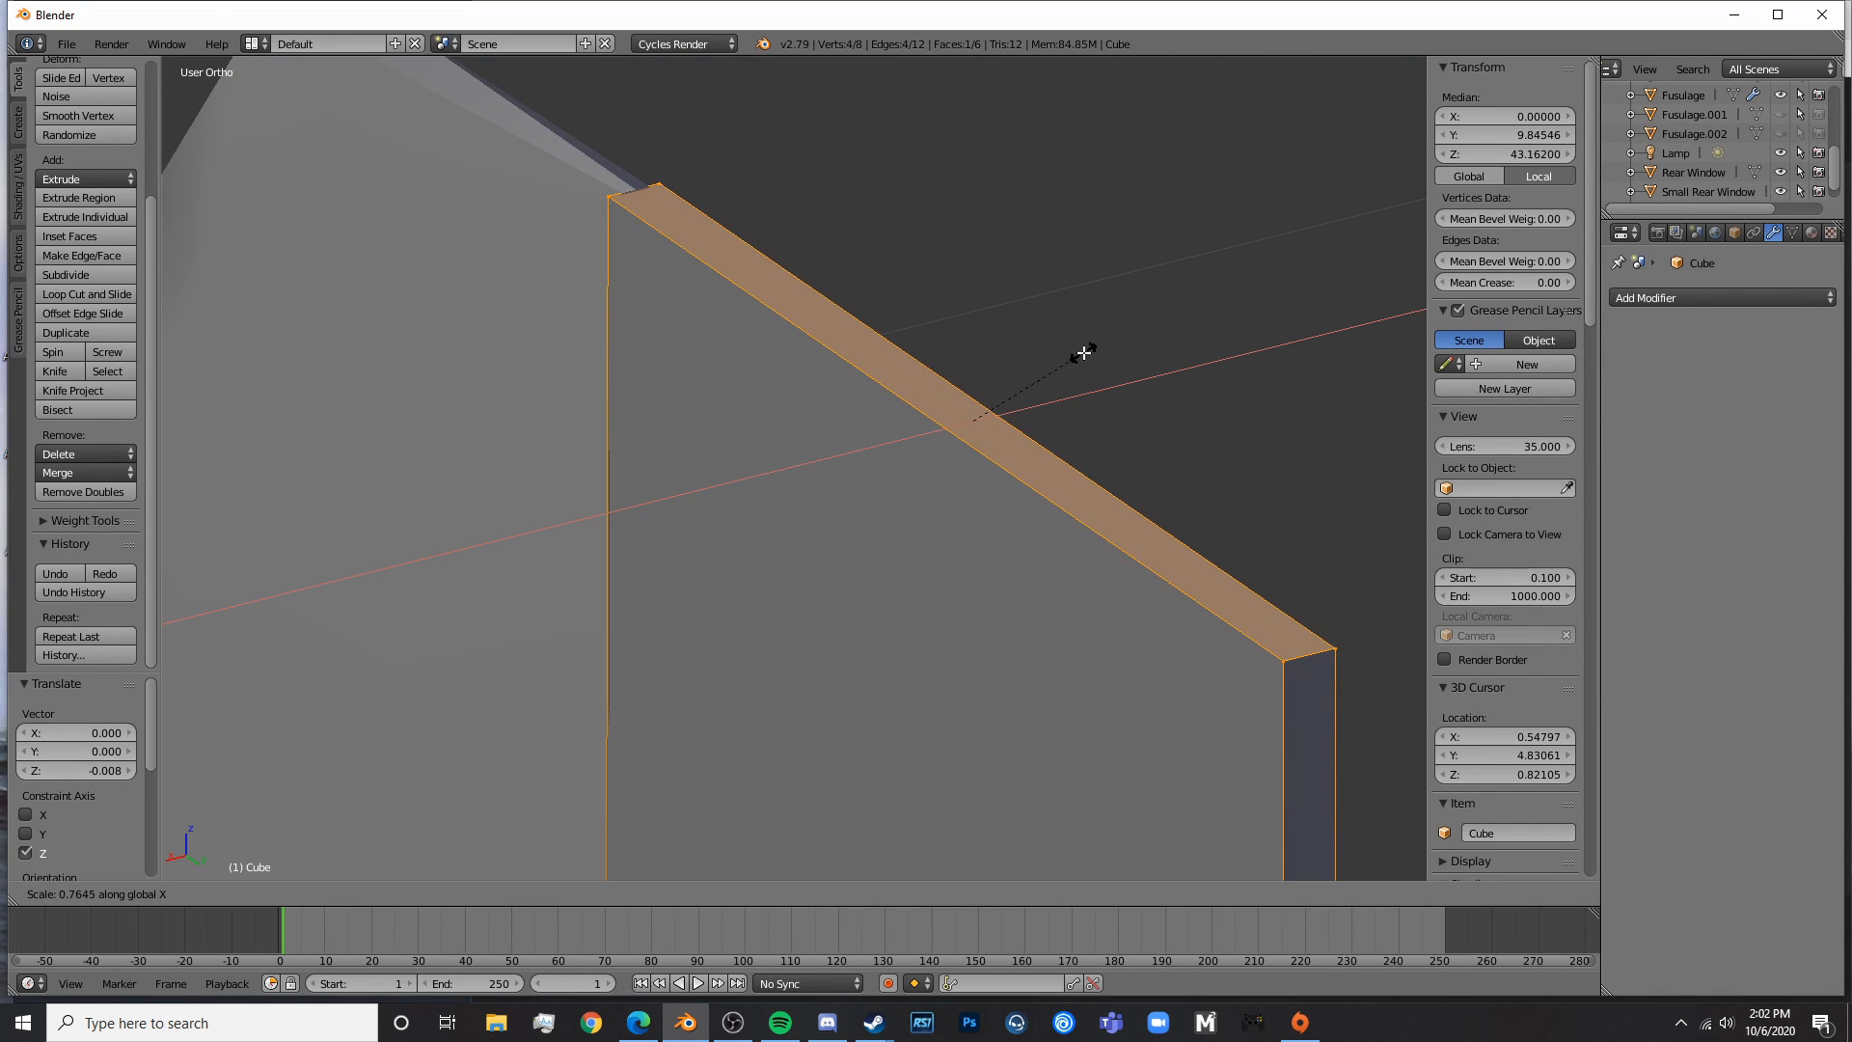
{"action": "left_click", "coordinate": [1008, 377]}
{"action": "key", "text": "a"}
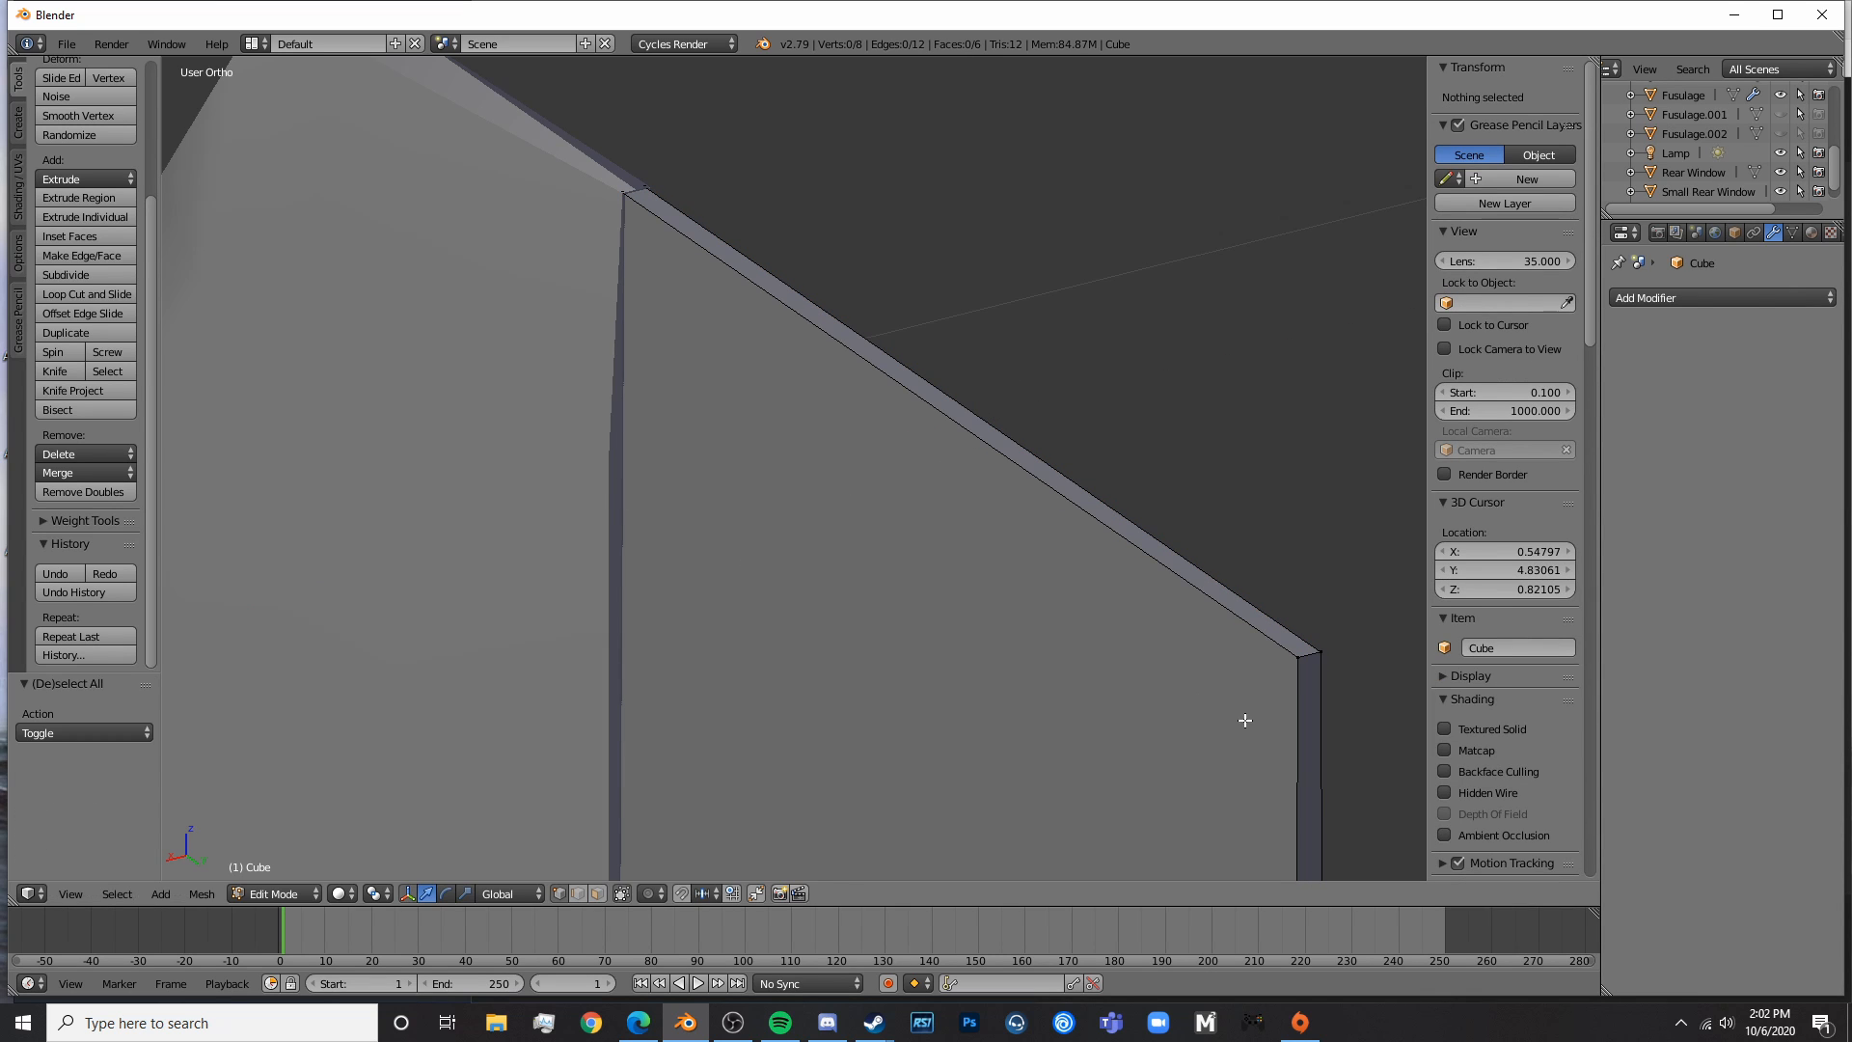
- Add a horizontal loop cut around the rudder and slide it up near the top, level with the fin's upper edge loop
{"action": "key", "text": "KP_3"}
{"action": "key", "text": "z"}
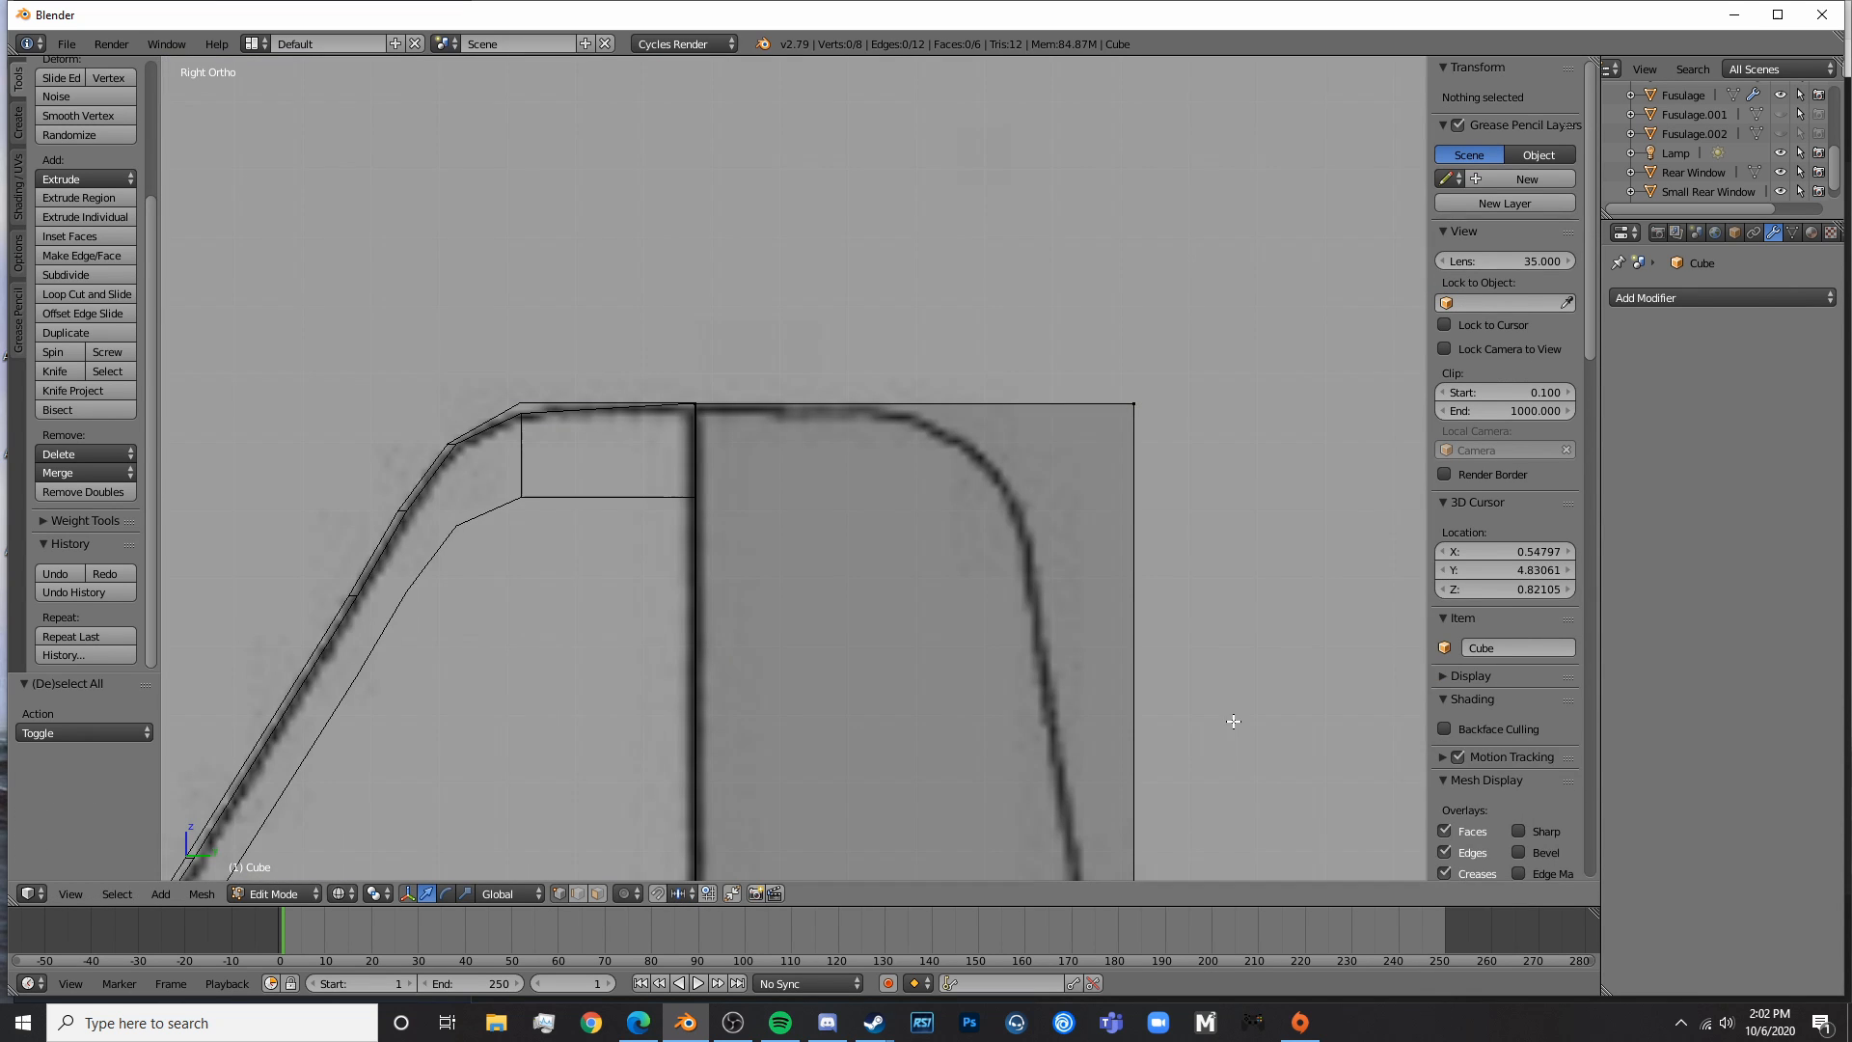
{"action": "key", "text": "ctrl+r"}
{"action": "left_click", "coordinate": [1153, 494]}
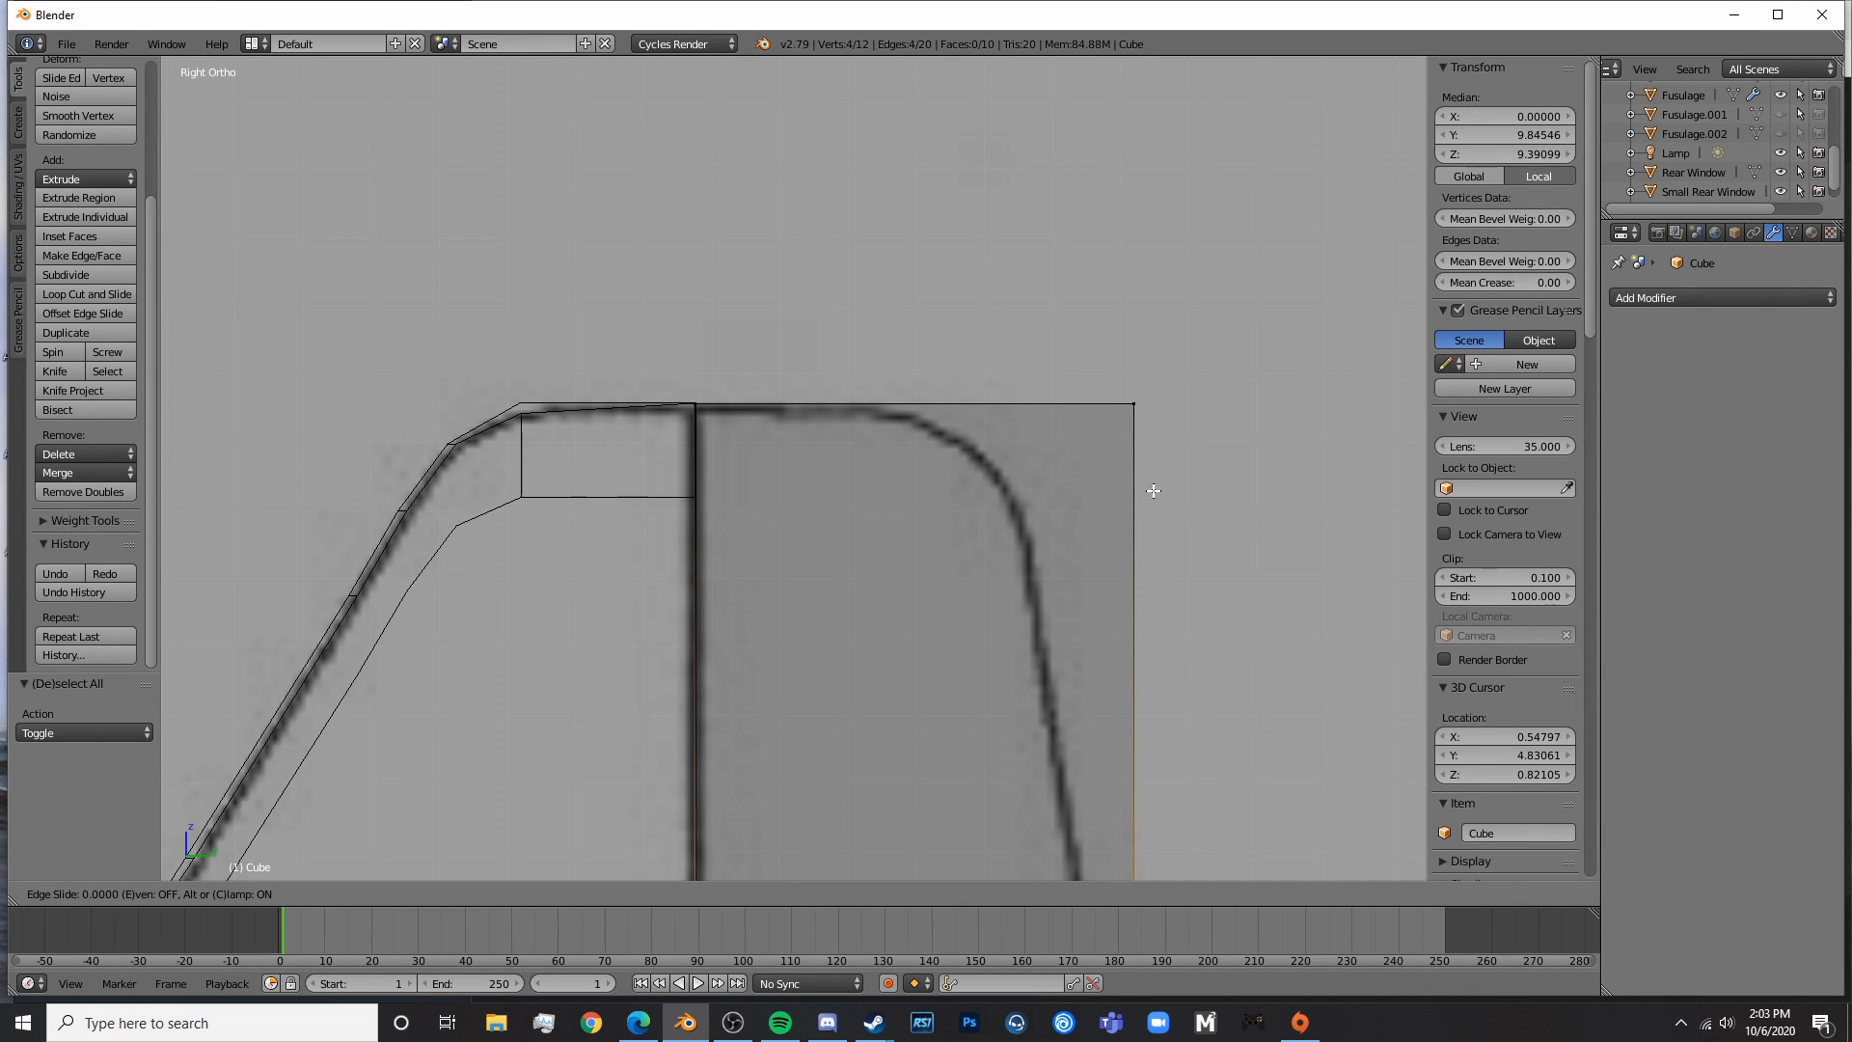
{"action": "left_click", "coordinate": [998, 719]}
- Scale the new upper edge loop by about 1.86 along X to widen the rudder there
{"action": "key", "text": "z"}
{"action": "mouse_move", "coordinate": [992, 730]}
{"action": "middle_mouse_down"}
{"action": "mouse_move", "coordinate": [938, 682]}
{"action": "mouse_move", "coordinate": [822, 674]}
{"action": "mouse_move", "coordinate": [905, 630]}
{"action": "middle_mouse_up"}
{"action": "key", "text": "s"}
{"action": "key", "text": "x"}
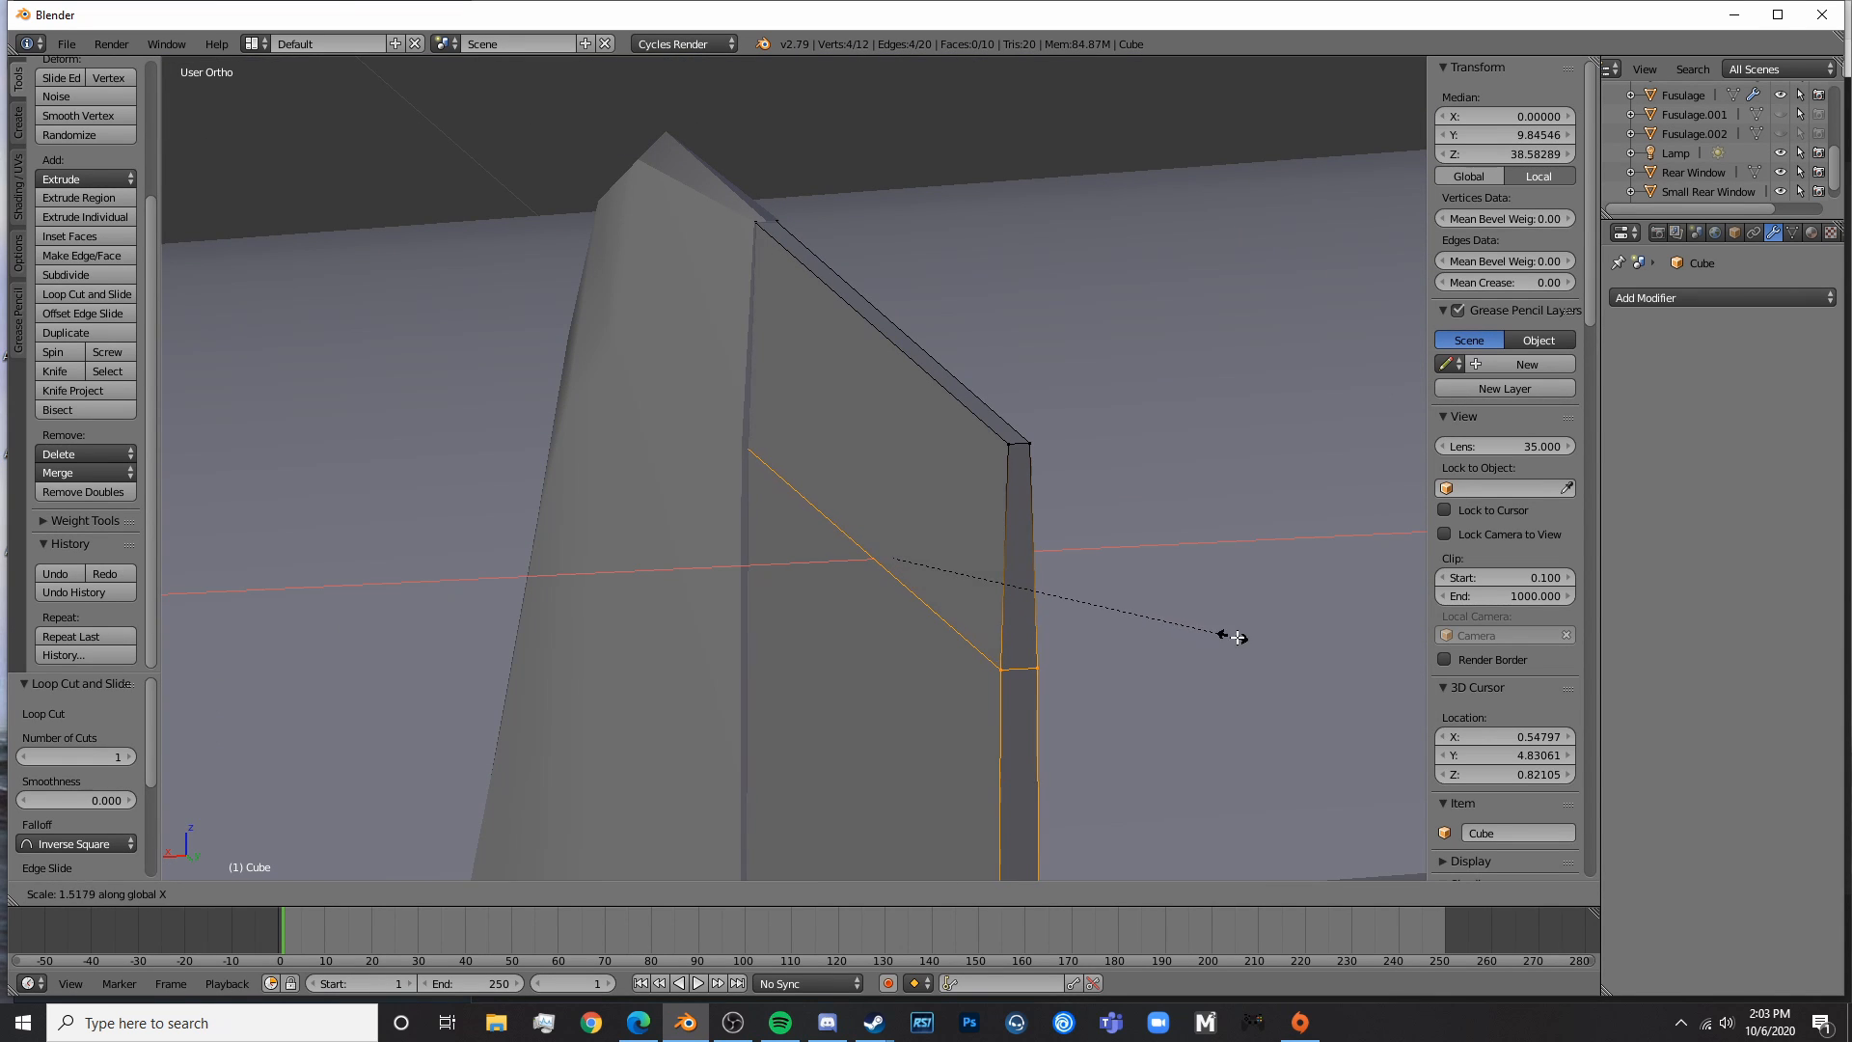
{"action": "left_click", "coordinate": [1304, 649]}
- Select vertices at the rudder's bottom corners and scale them slightly inward along X
{"action": "scroll", "coordinate": [1206, 757], "scroll_direction": "down", "scroll_amount": 5}
{"action": "middle_click_drag", "start_coordinate": [928, 848], "coordinate": [819, 491], "text": "shift"}
{"action": "middle_click_drag", "start_coordinate": [757, 810], "coordinate": [707, 421], "text": "shift"}
{"action": "scroll", "coordinate": [699, 540], "scroll_direction": "up", "scroll_amount": 5}
{"action": "middle_click_drag", "start_coordinate": [683, 740], "coordinate": [736, 640], "text": "shift"}
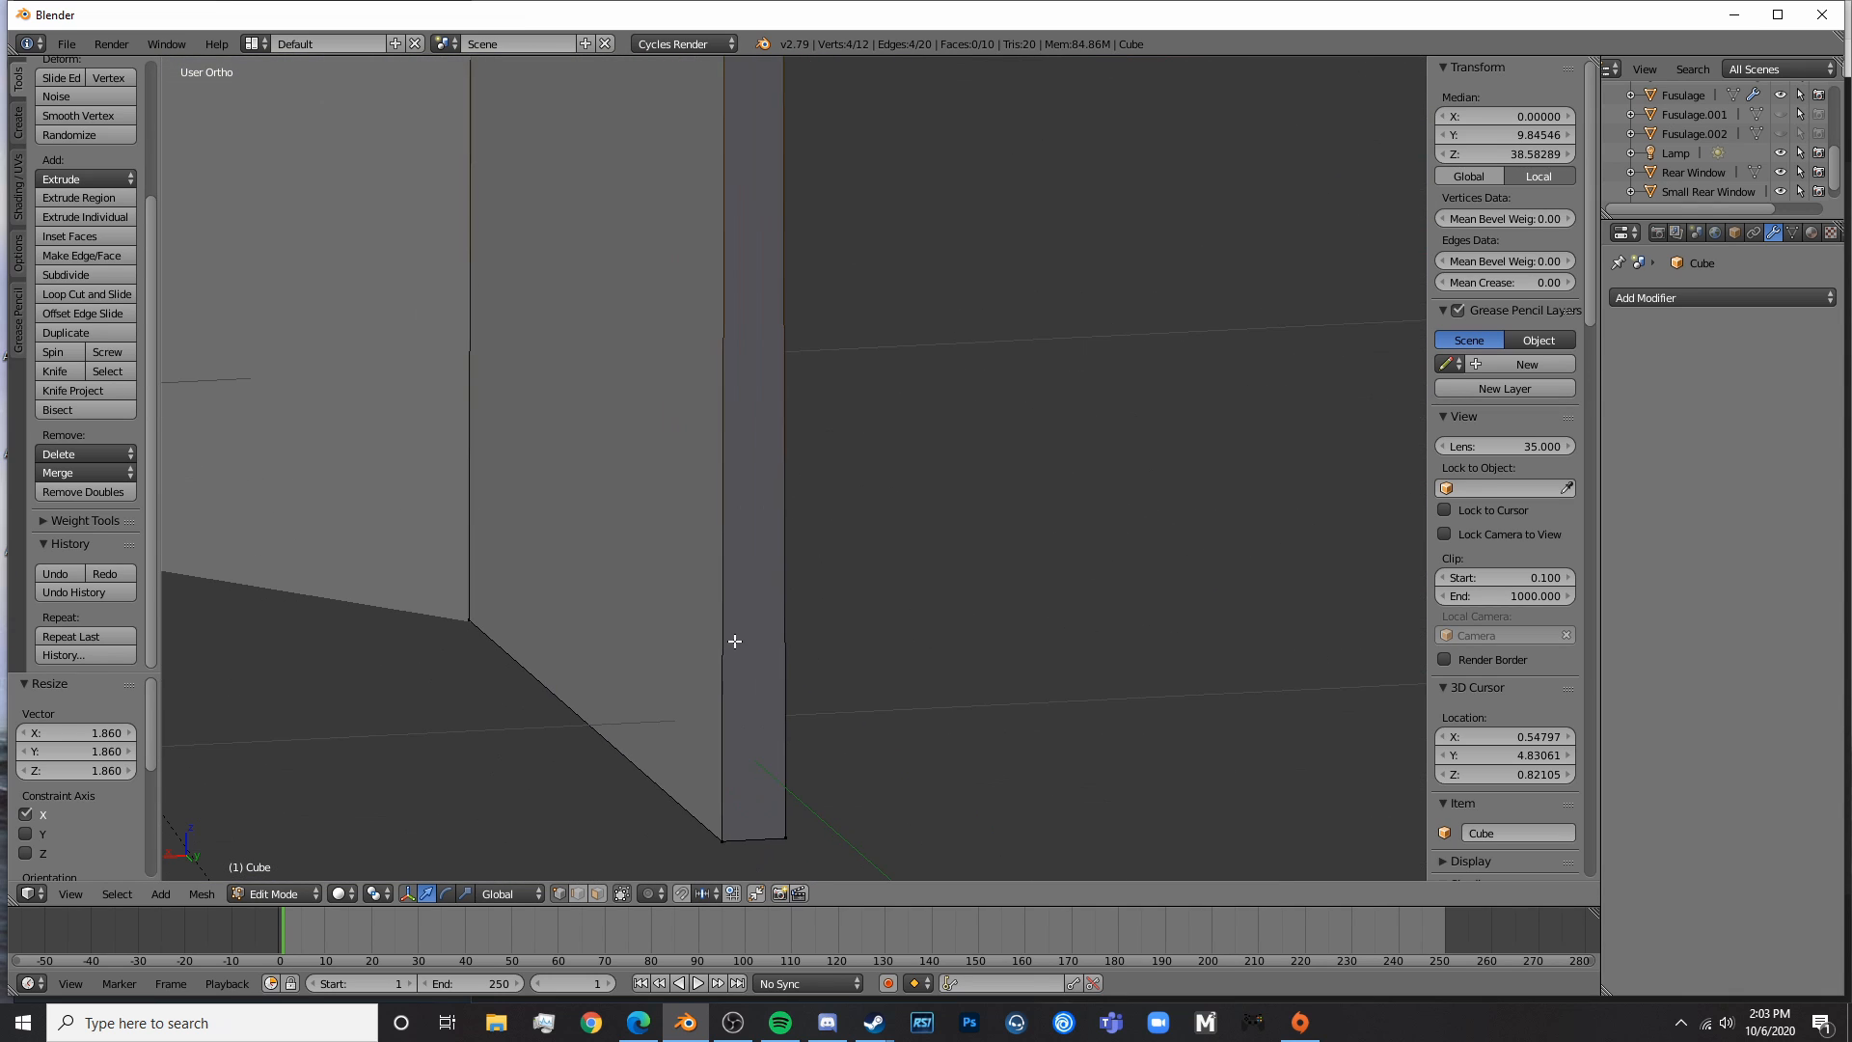
{"action": "key", "text": "a"}
{"action": "scroll", "coordinate": [762, 733], "scroll_direction": "down", "scroll_amount": 4}
{"action": "key", "text": "Tab"}
{"action": "key", "text": "Tab"}
{"action": "key", "text": "a"}
{"action": "key", "text": "a"}
{"action": "key", "text": "z"}
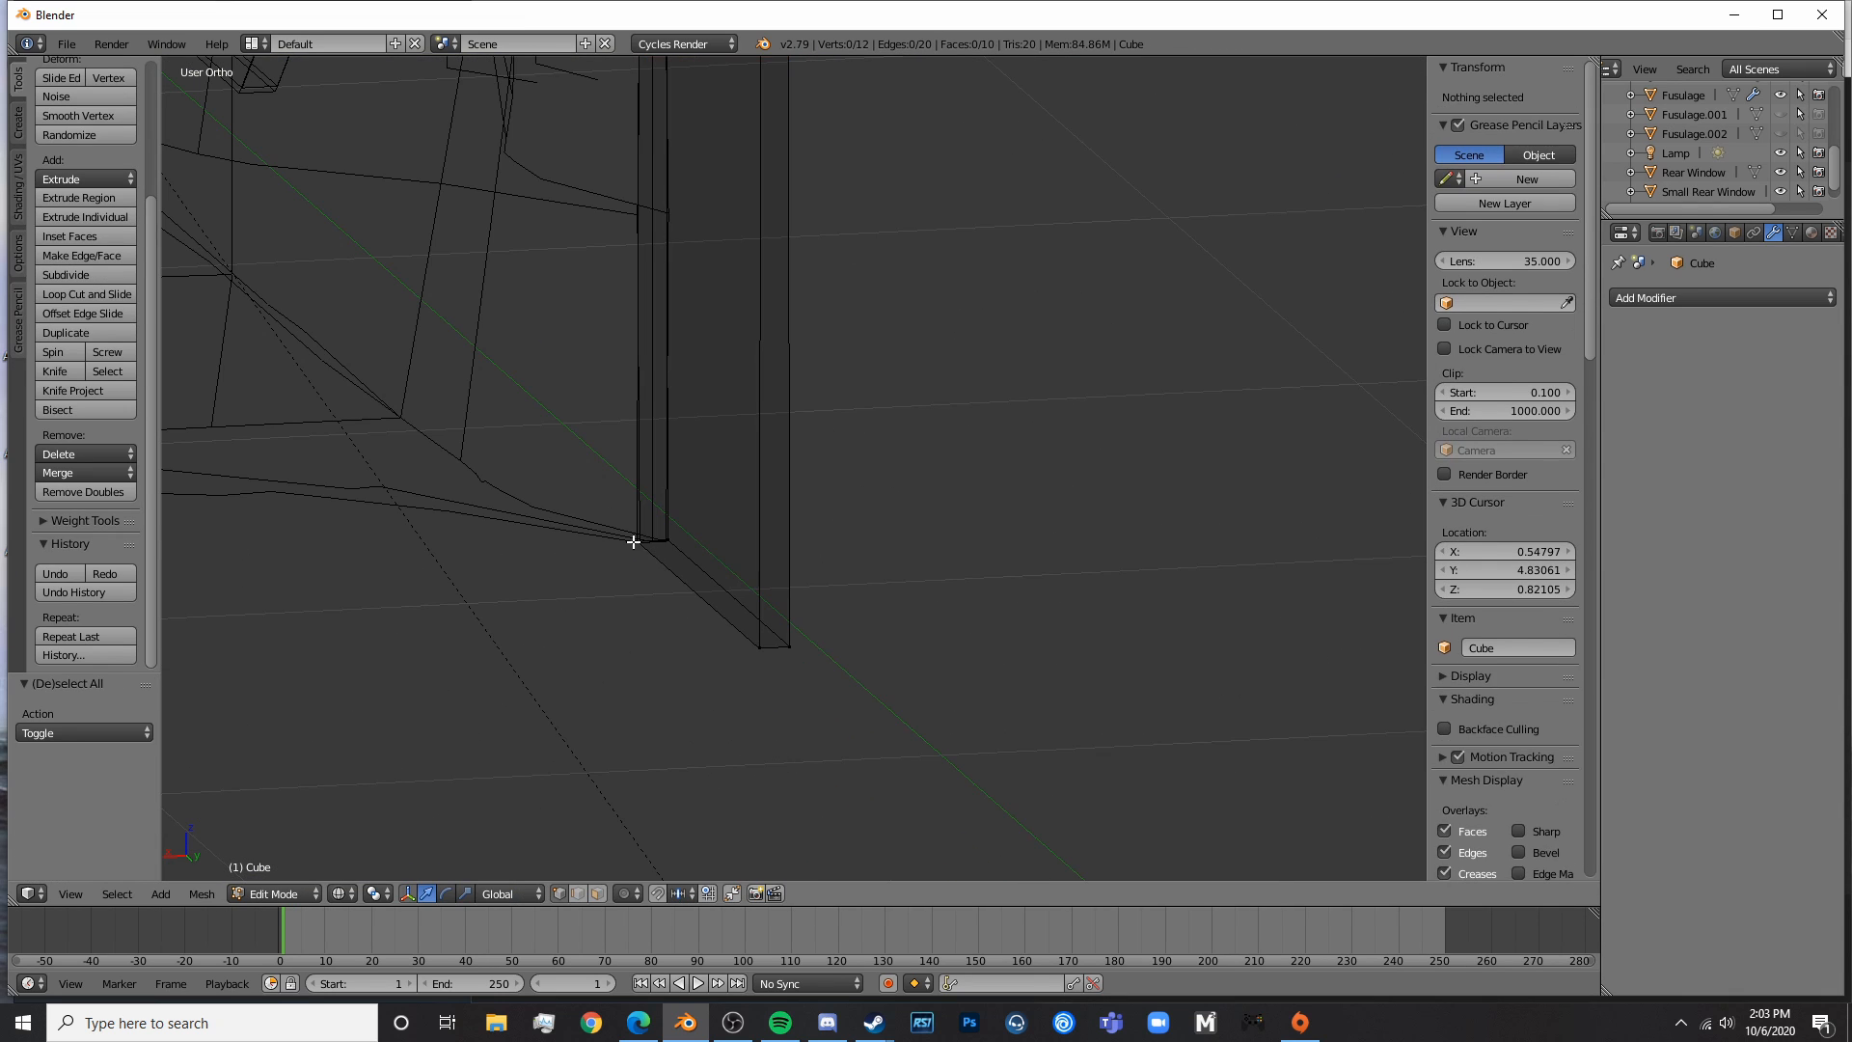
{"action": "key", "text": "c"}
{"action": "left_click", "coordinate": [635, 542]}
{"action": "left_click", "coordinate": [820, 670]}
{"action": "right_click", "coordinate": [863, 688]}
{"action": "key", "text": "z"}
{"action": "key", "text": "s"}
{"action": "key", "text": "x"}
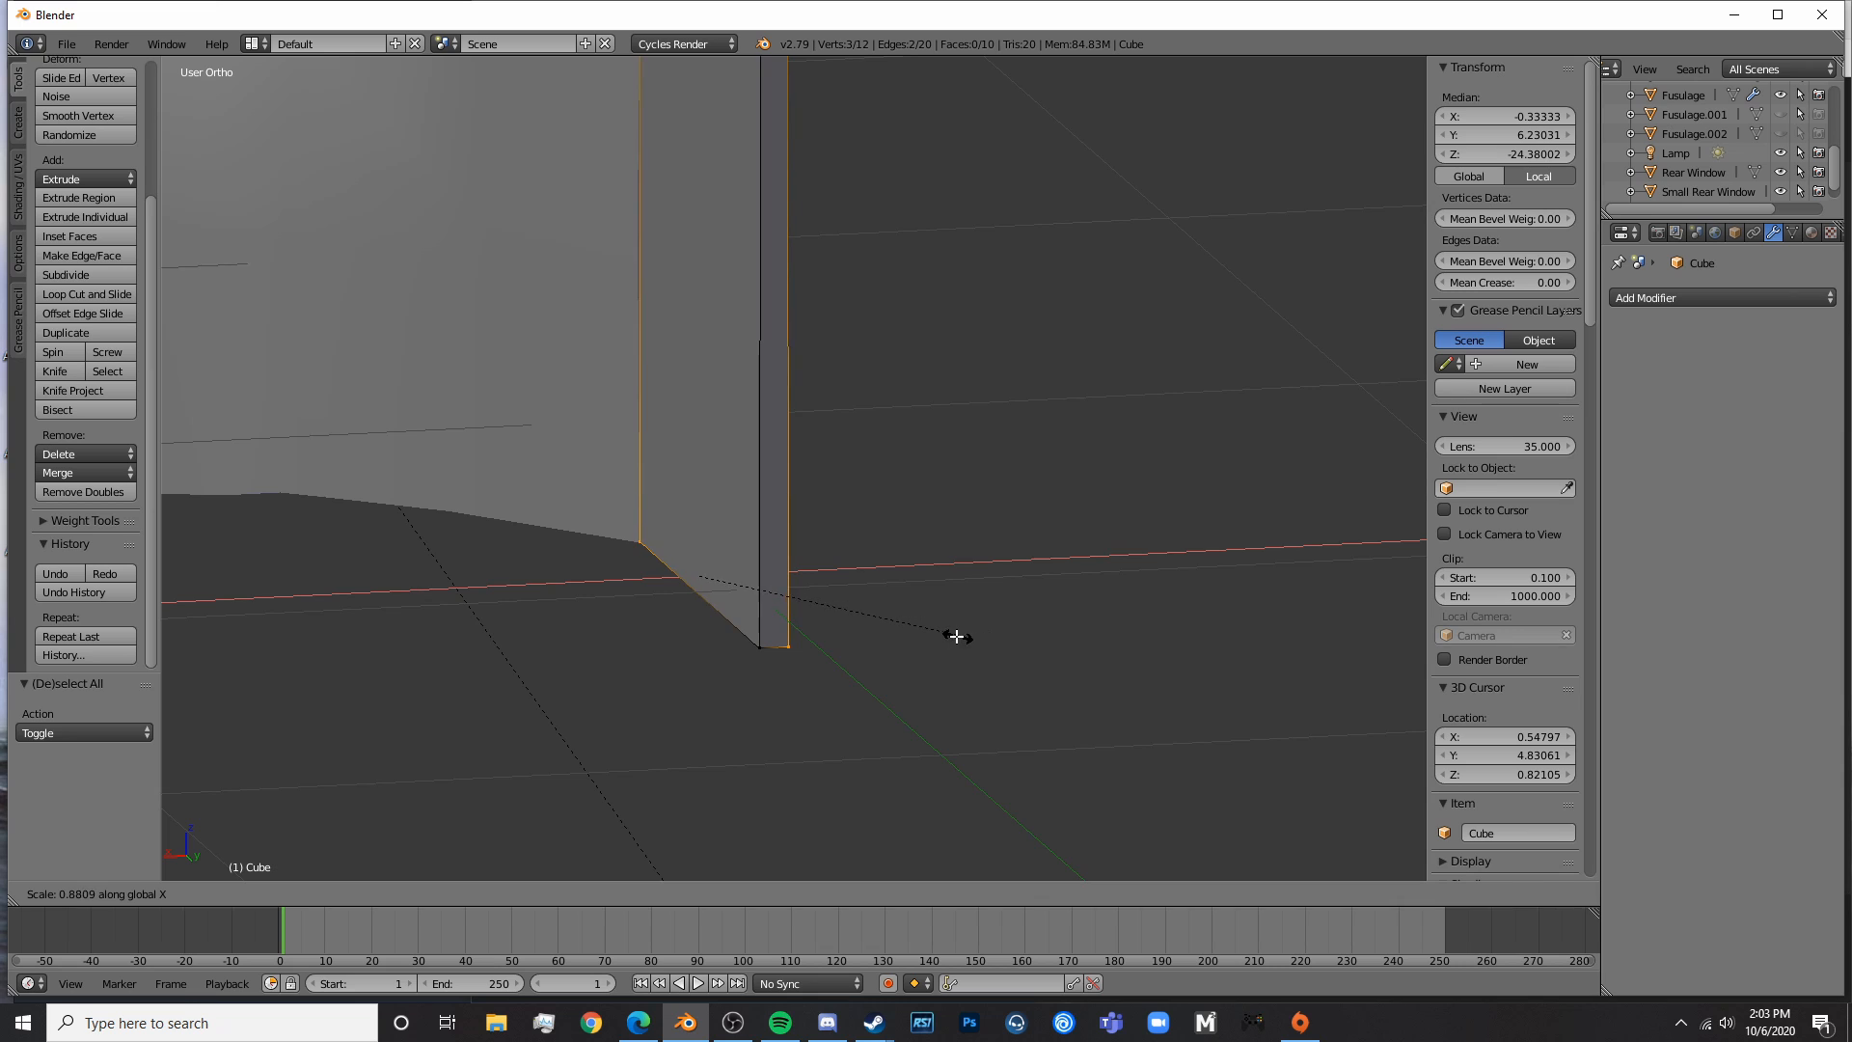
{"action": "left_click", "coordinate": [916, 643]}
- Examine the fin and rudder in a rendered preview, and return to the side reference view
{"action": "key", "text": "Tab"}
{"action": "scroll", "coordinate": [906, 579], "scroll_direction": "down", "scroll_amount": 10}
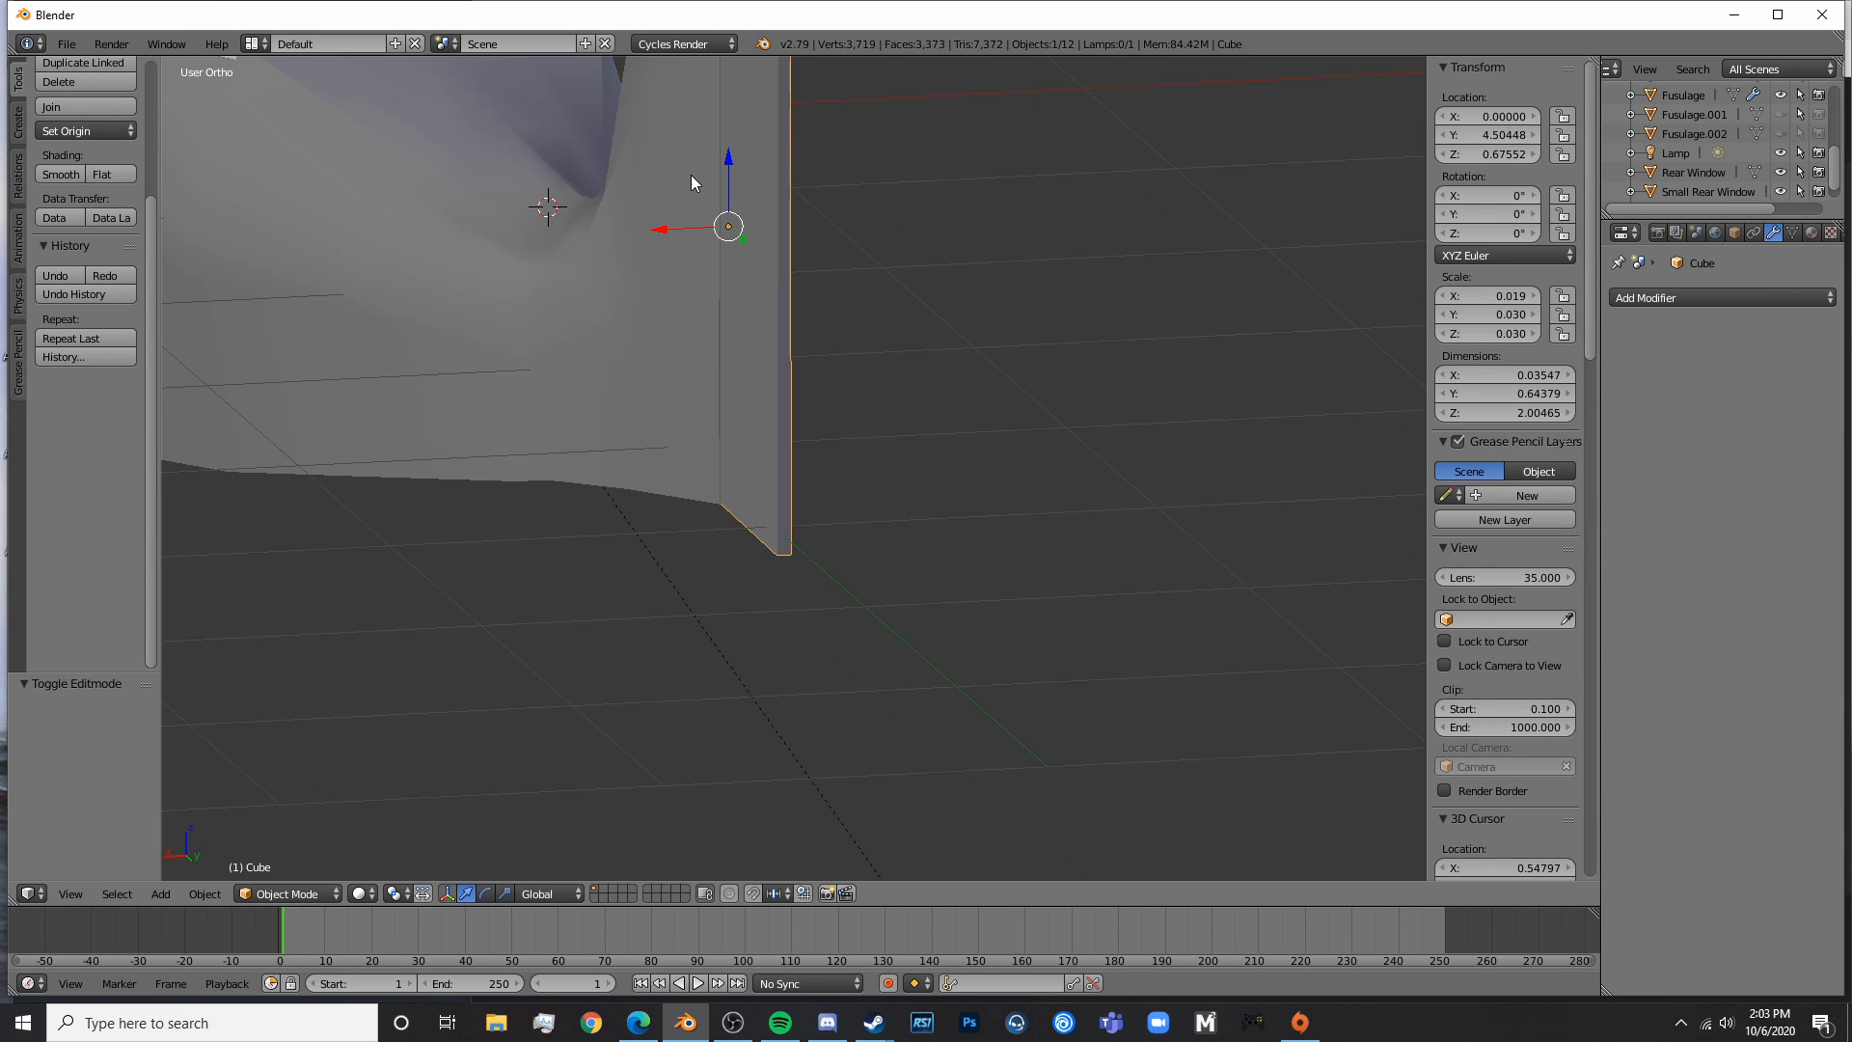
{"action": "key", "text": "shift+z"}
{"action": "middle_click_drag", "start_coordinate": [816, 409], "coordinate": [750, 512]}
{"action": "middle_click_drag", "start_coordinate": [755, 120], "coordinate": [947, 336]}
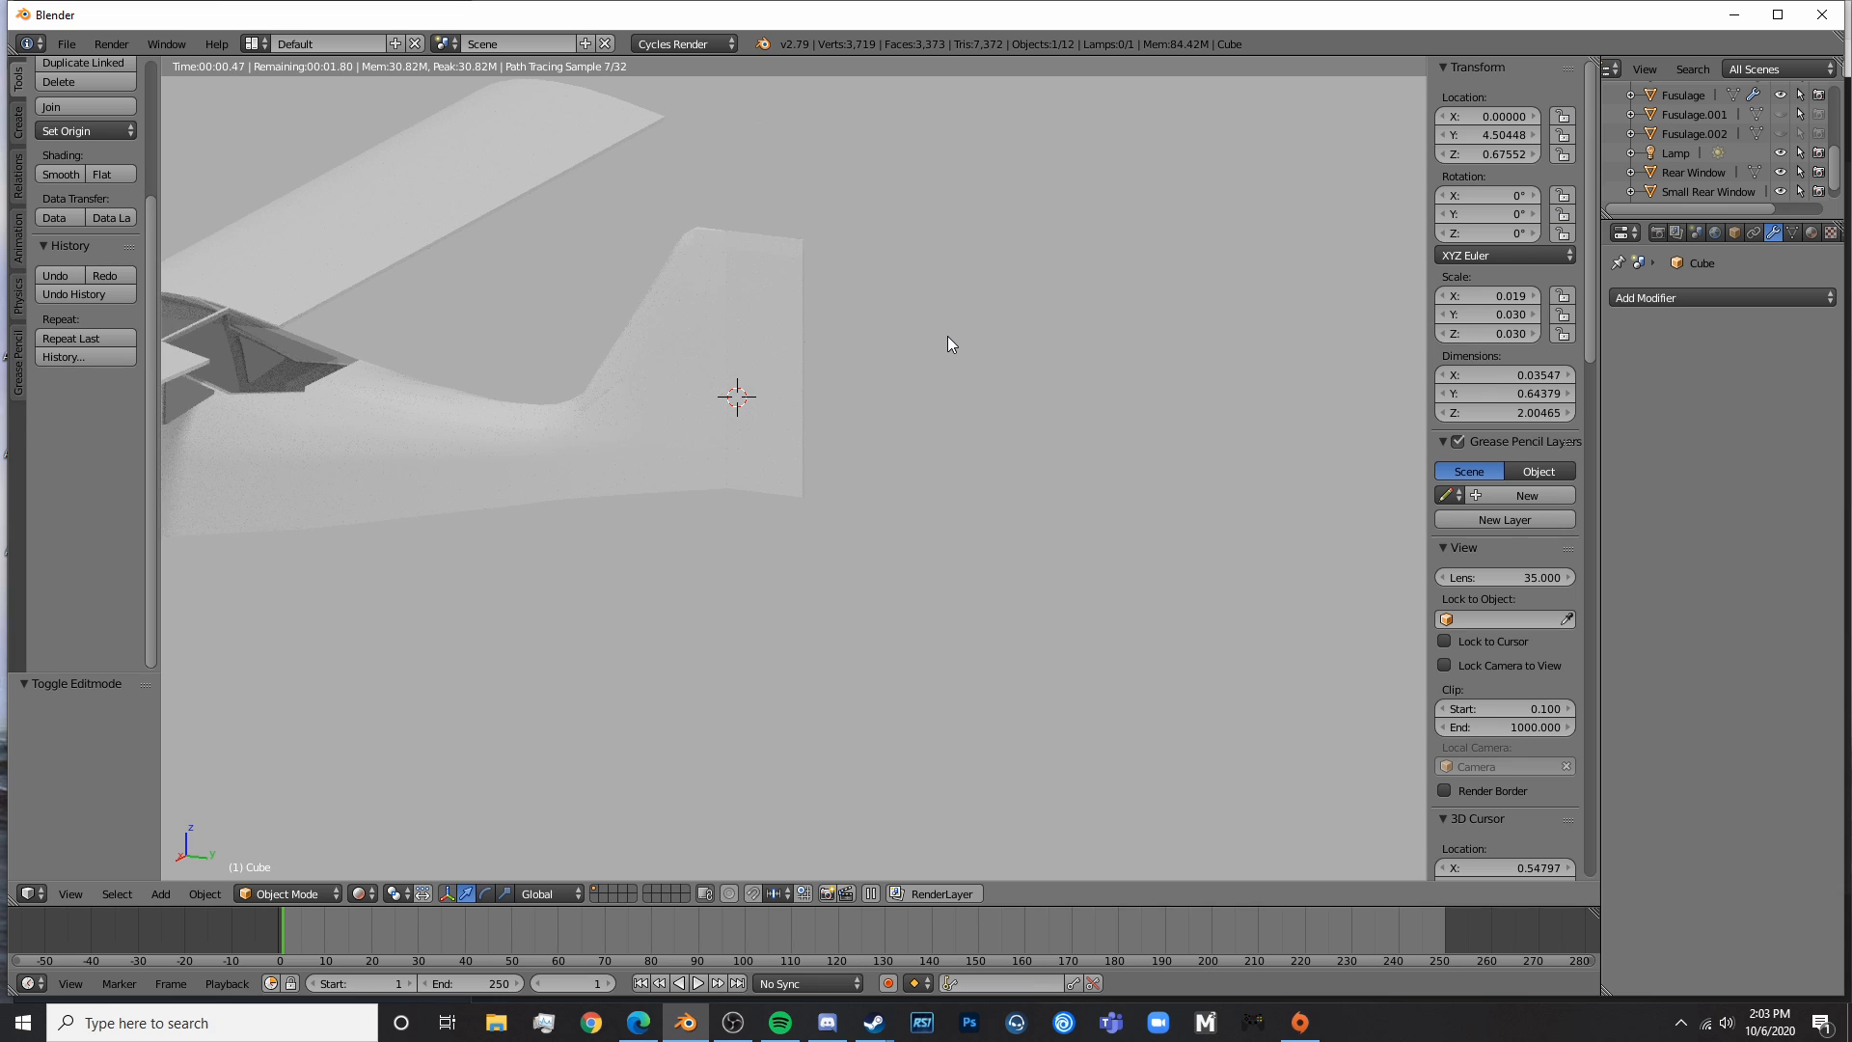
{"action": "key", "text": "KP_3"}
{"action": "key", "text": "shift+z"}
- Move the rudder's lower rear corner about 0.083 along Y and 0.193 up along Z onto the reference outline
{"action": "key", "text": "Tab"}
{"action": "scroll", "coordinate": [856, 370], "scroll_direction": "up", "scroll_amount": 6}
{"action": "key", "text": "a"}
{"action": "key", "text": "b"}
{"action": "left_click_drag", "start_coordinate": [854, 502], "coordinate": [809, 571]}
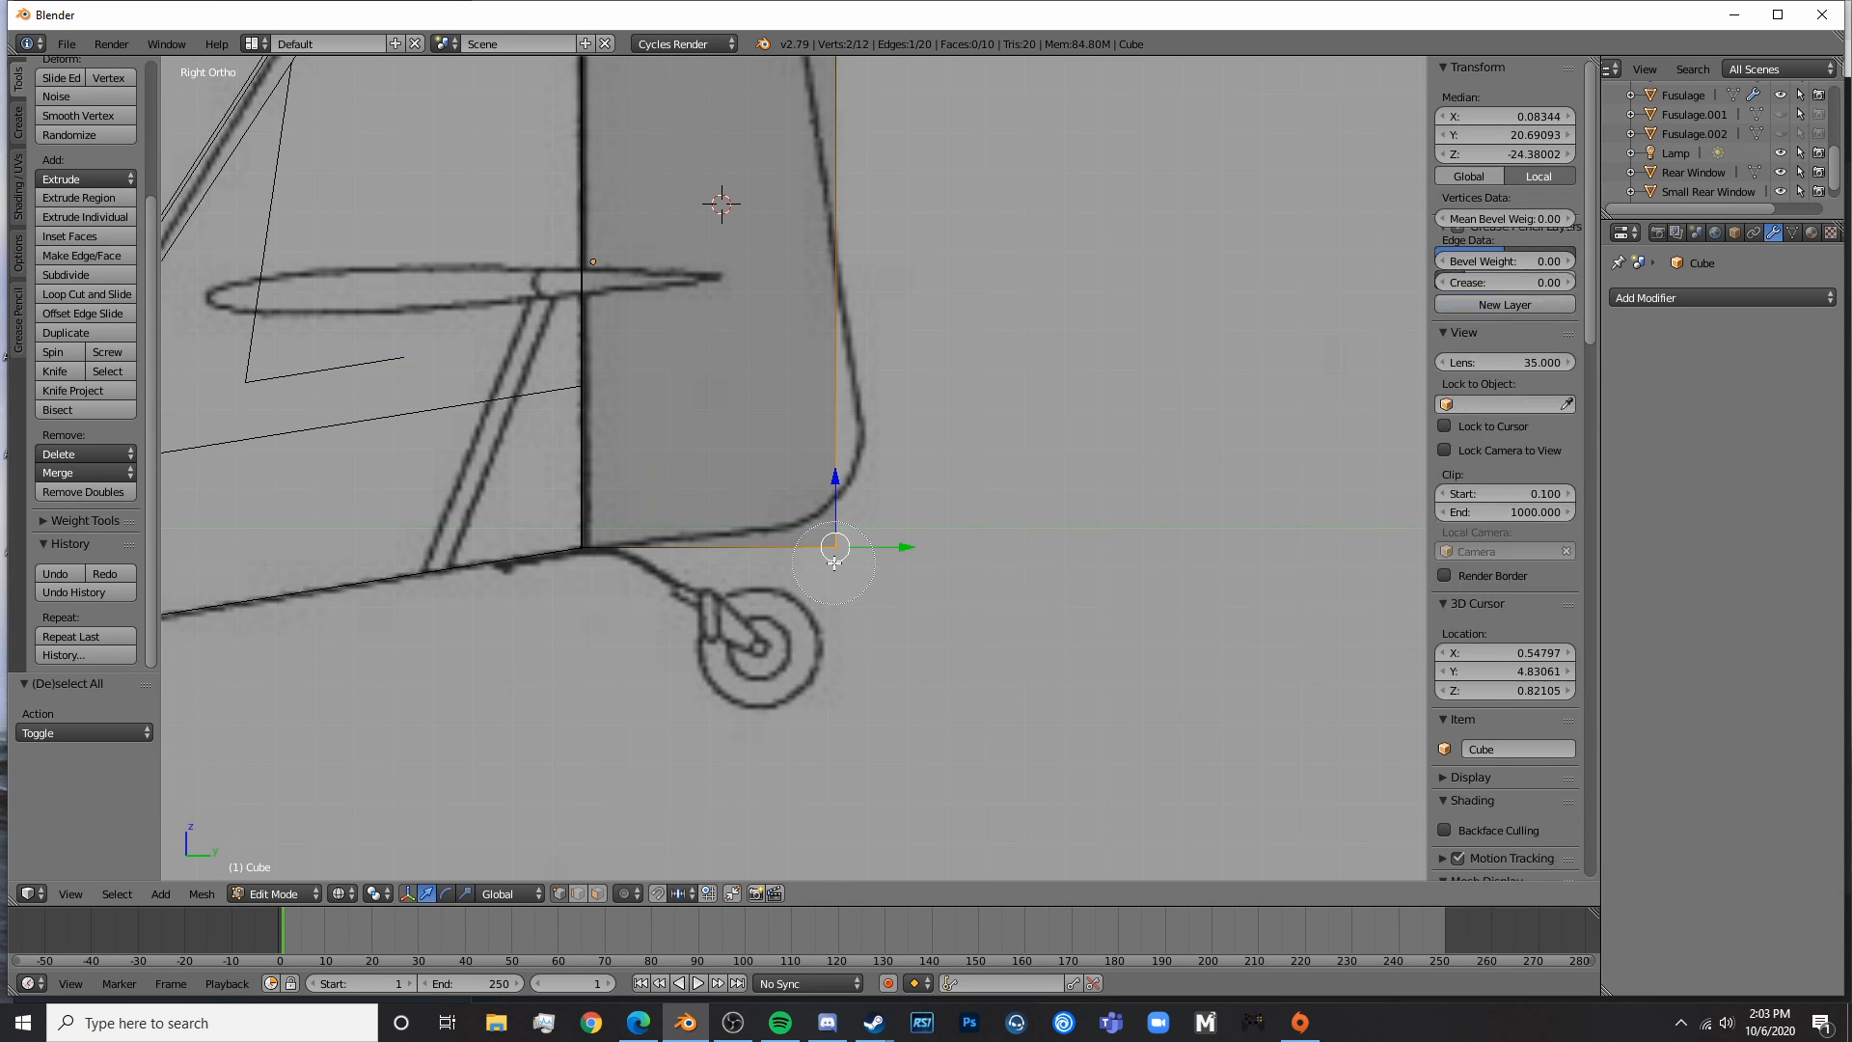
{"action": "left_click_drag", "start_coordinate": [835, 499], "coordinate": [848, 482]}
{"action": "key", "text": "g"}
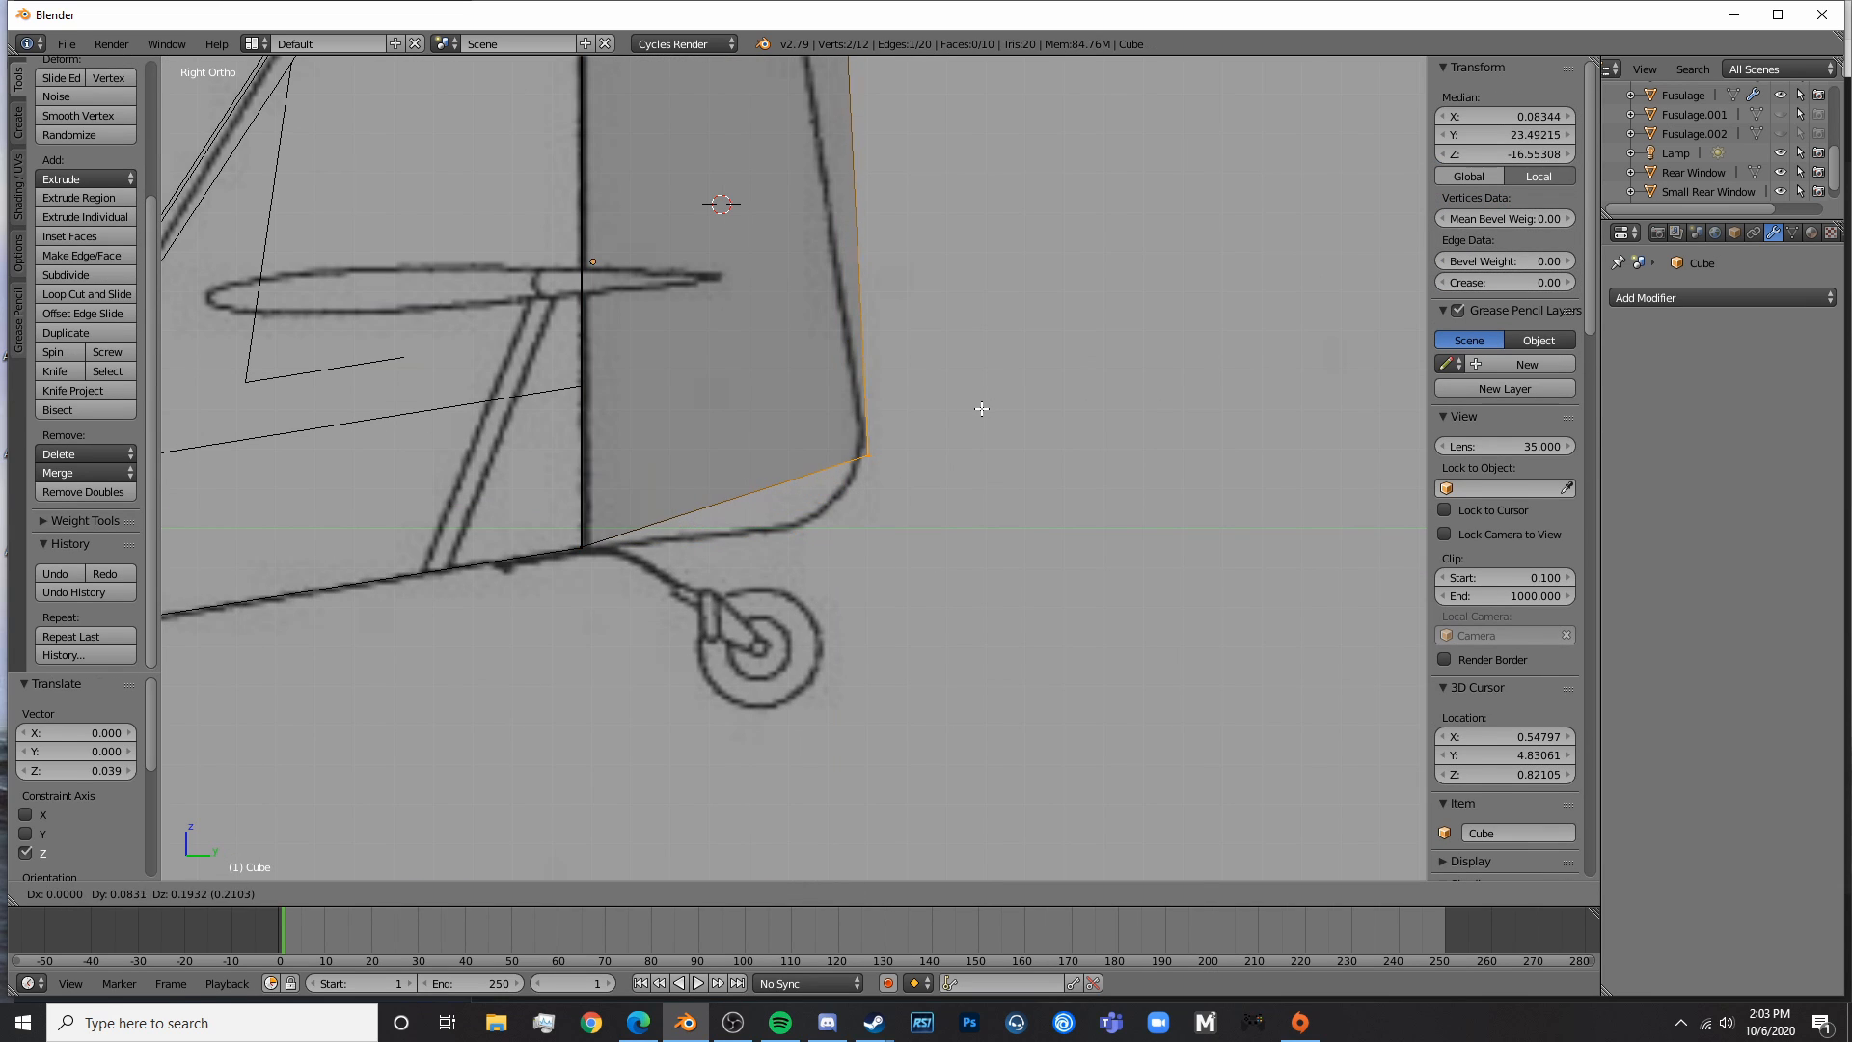
{"action": "left_click", "coordinate": [976, 409]}
- Move the rudder's upper rear corner vertices -0.172 along Y and -0.005 along Z onto the outline
{"action": "scroll", "coordinate": [965, 395], "scroll_direction": "down", "scroll_amount": 4}
{"action": "middle_click_drag", "start_coordinate": [946, 372], "coordinate": [956, 530], "text": "shift"}
{"action": "key", "text": "a"}
{"action": "key", "text": "b"}
{"action": "left_click_drag", "start_coordinate": [853, 253], "coordinate": [798, 324]}
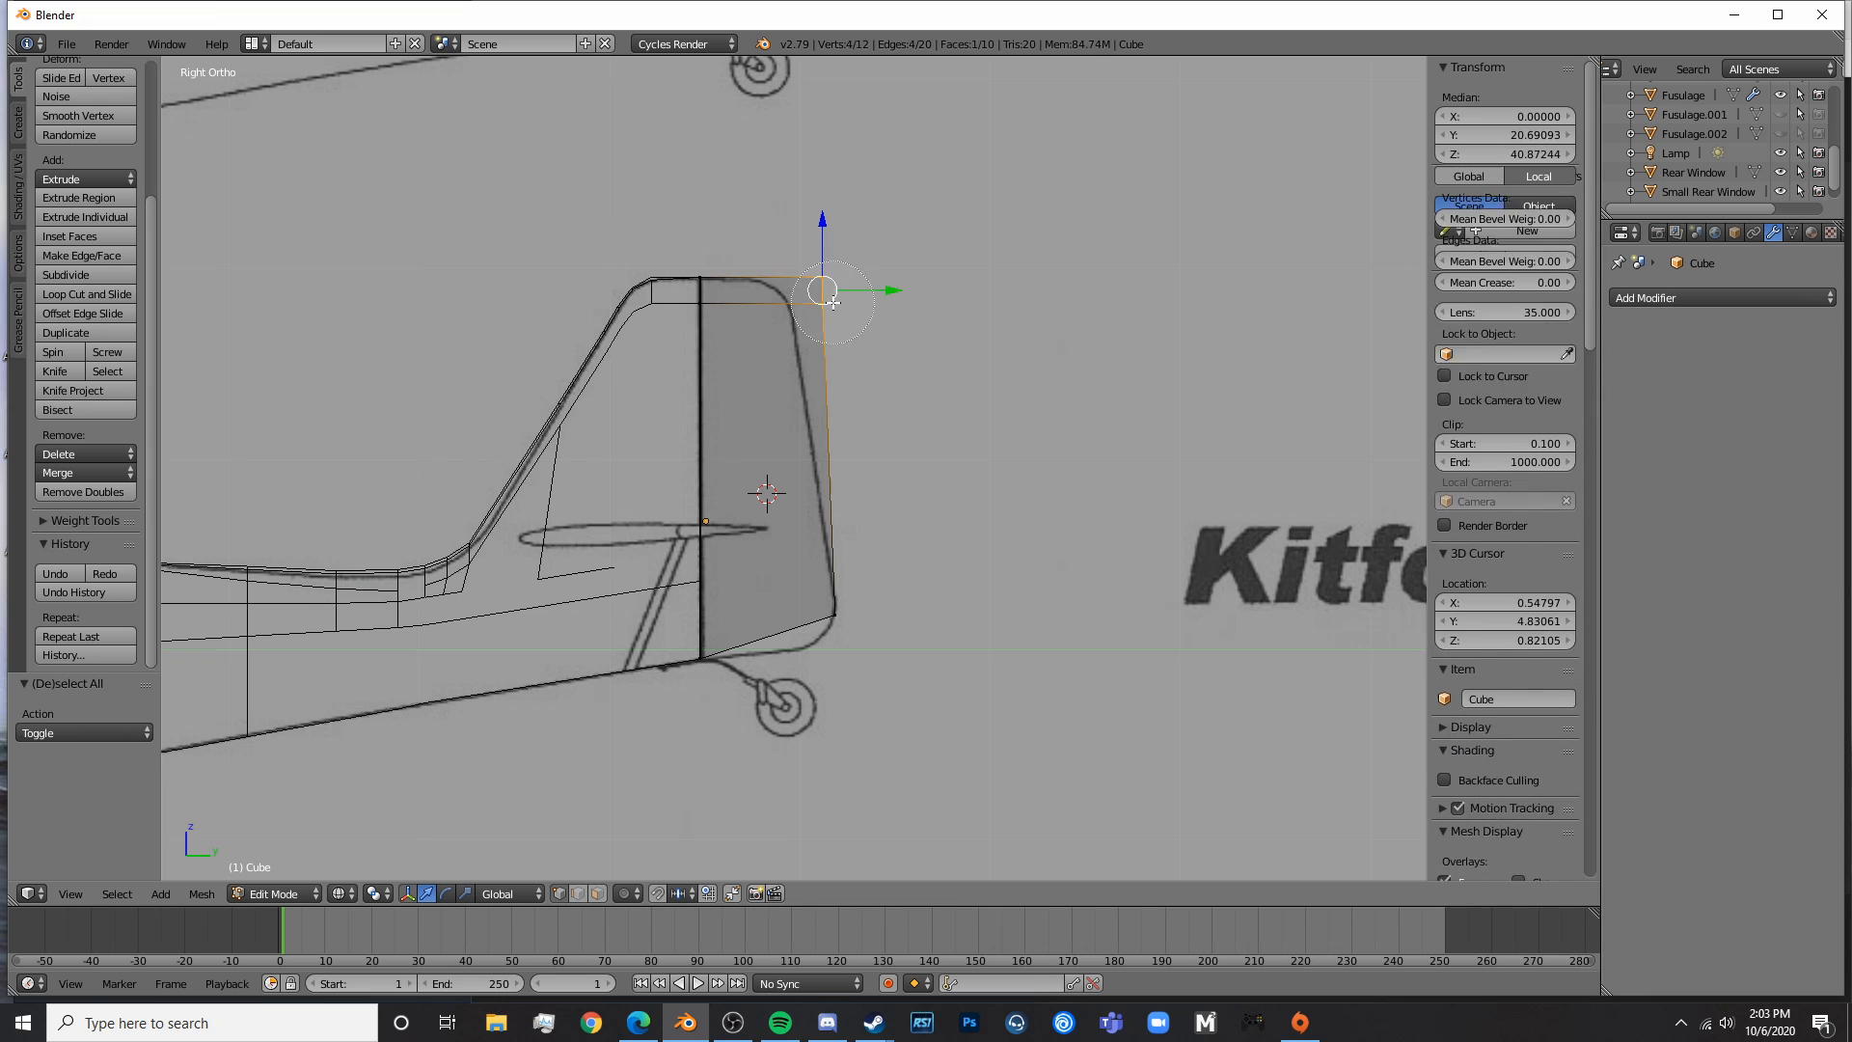
{"action": "key", "text": "g"}
{"action": "left_click", "coordinate": [824, 318]}
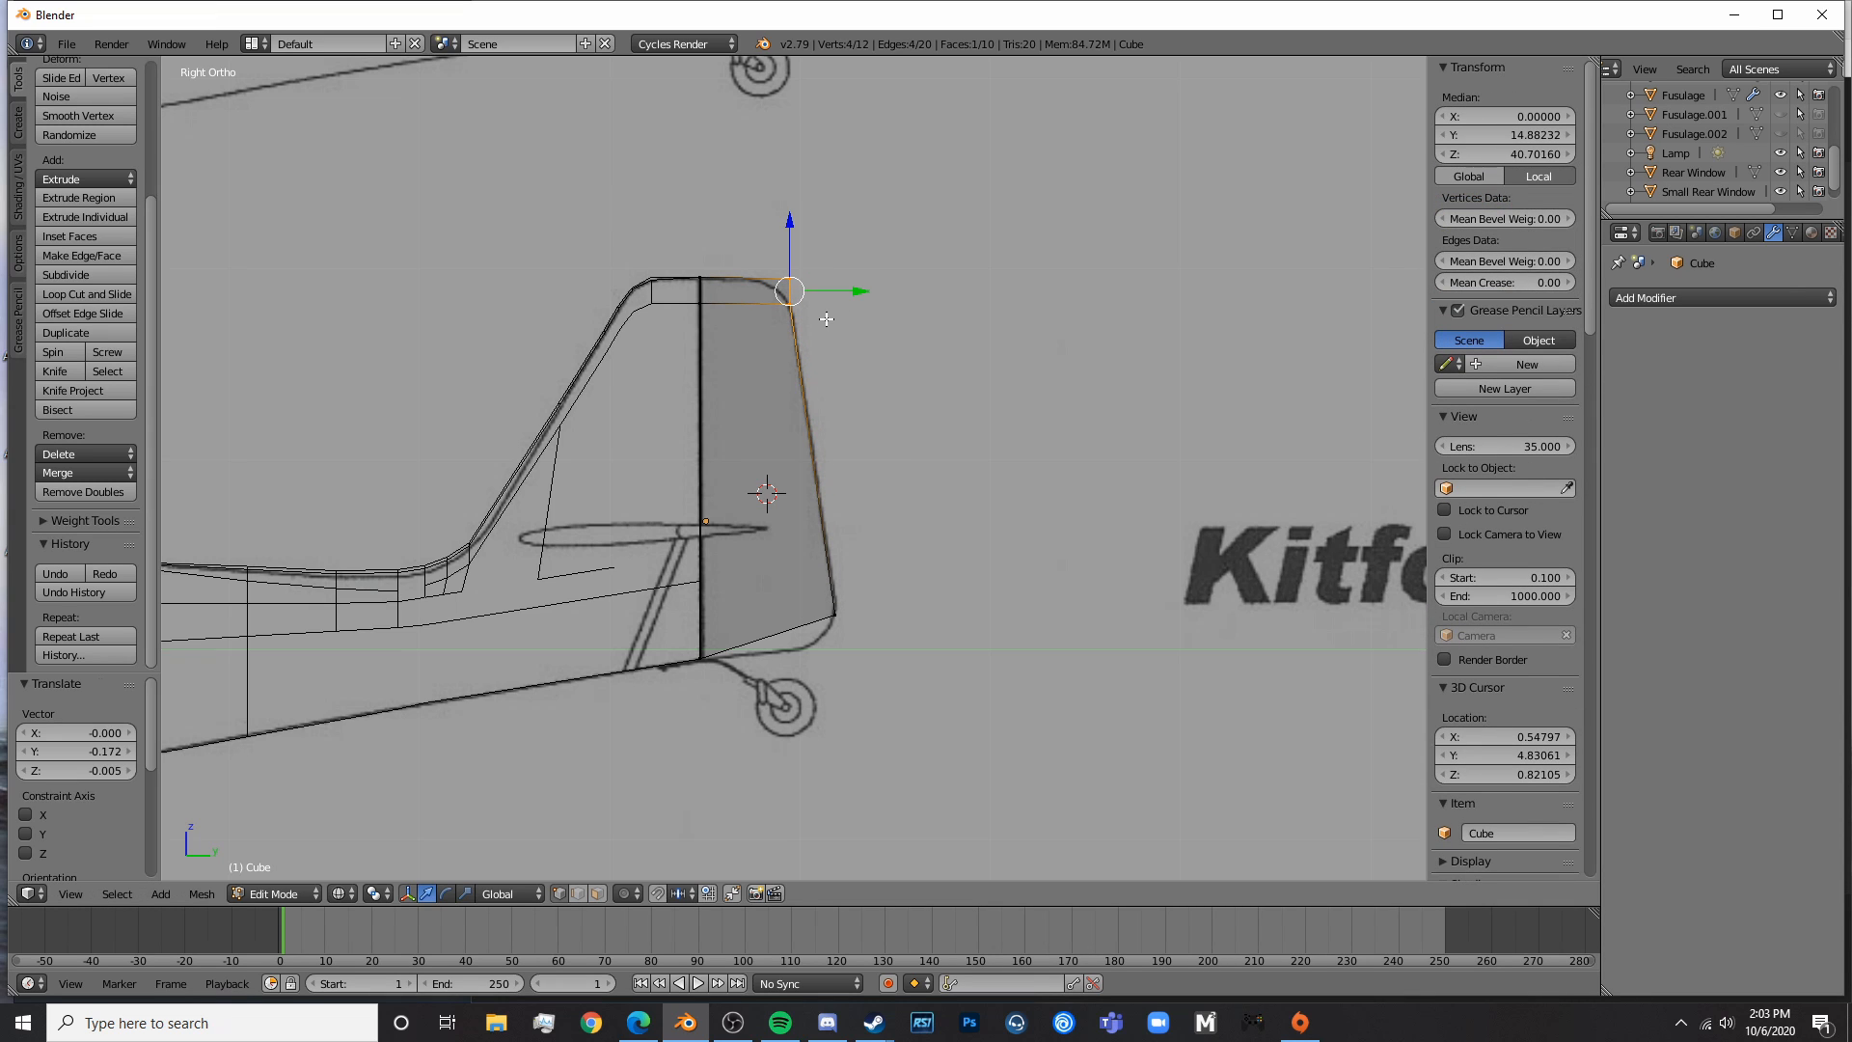
- Move the rudder's topmost rear vertices forward about 0.137 along Y and slightly down onto the start of the tip curve
{"action": "key", "text": "a"}
{"action": "scroll", "coordinate": [839, 289], "scroll_direction": "up", "scroll_amount": 5}
{"action": "middle_click_drag", "start_coordinate": [847, 273], "coordinate": [940, 582], "text": "shift"}
{"action": "key", "text": "b"}
{"action": "mouse_move", "coordinate": [855, 285]}
{"action": "left_mouse_down"}
{"action": "mouse_move", "coordinate": [1007, 340]}
{"action": "mouse_move", "coordinate": [852, 320]}
{"action": "left_mouse_up"}
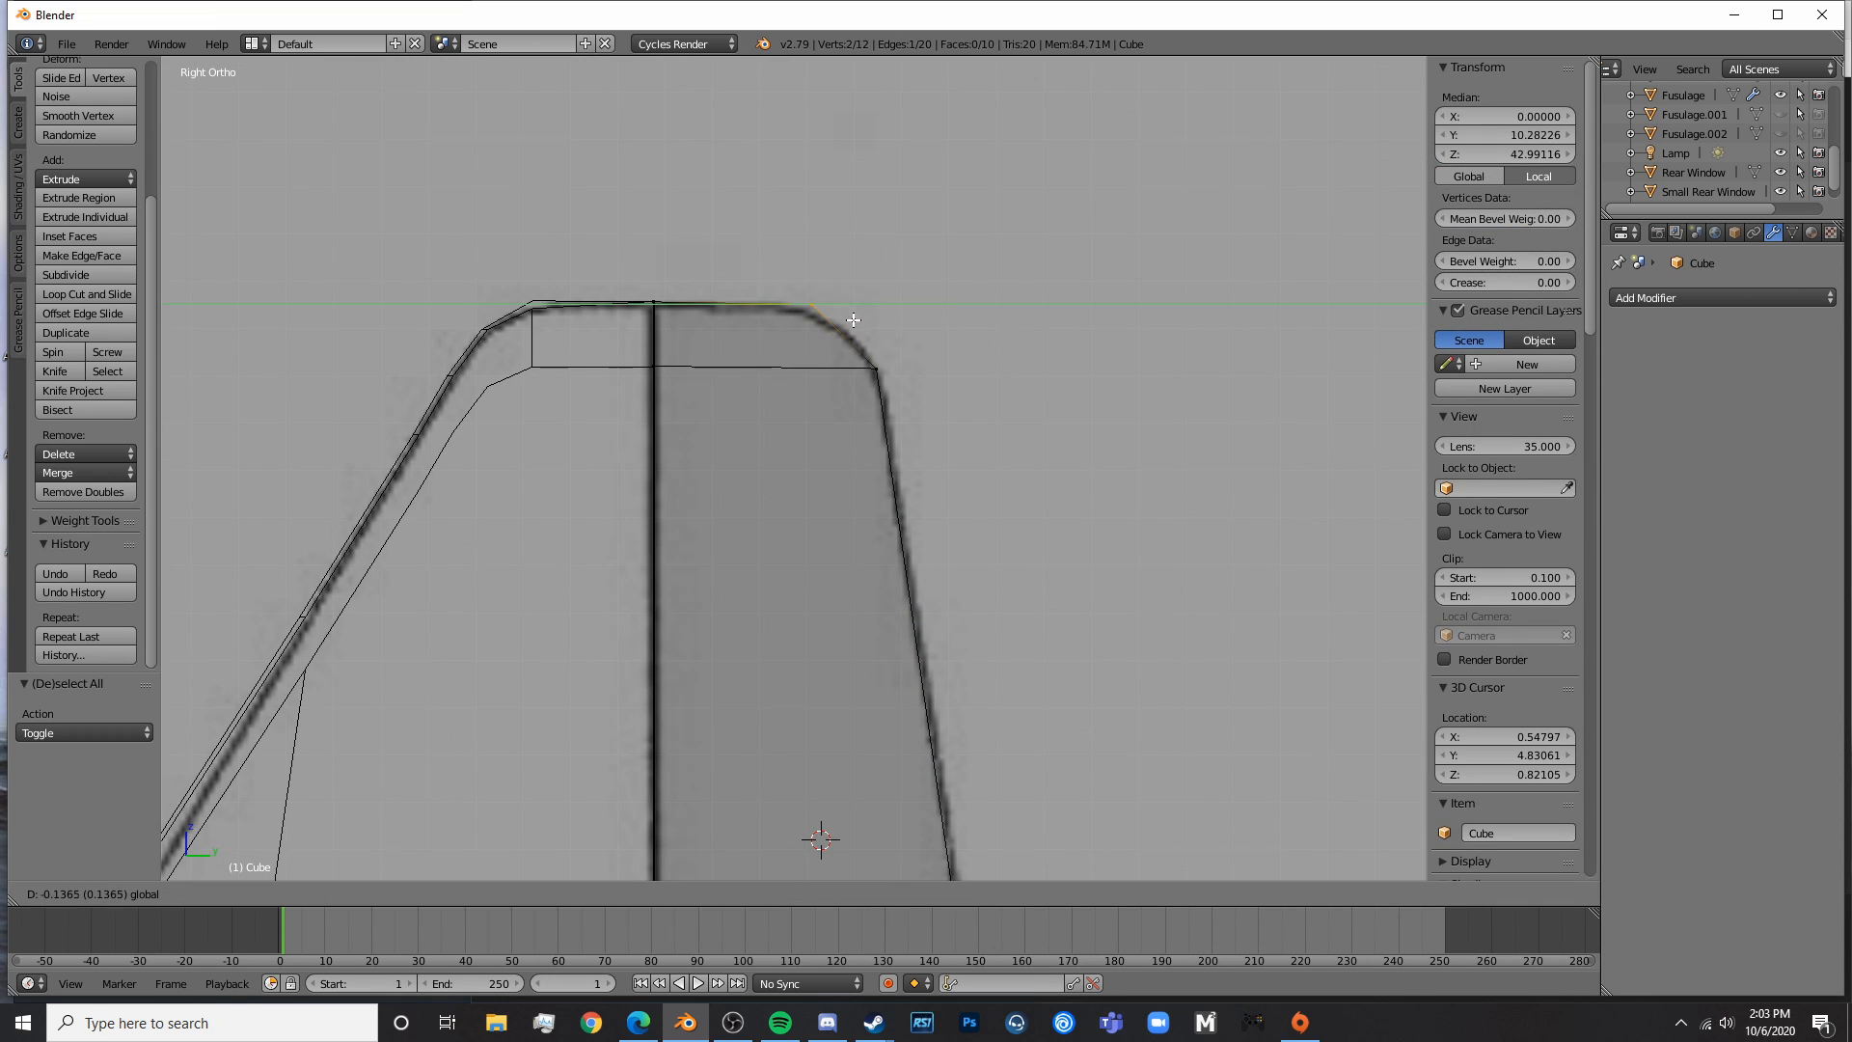
{"action": "left_click", "coordinate": [860, 327]}
{"action": "key", "text": "g"}
{"action": "left_click", "coordinate": [862, 337]}
{"action": "key", "text": "a"}
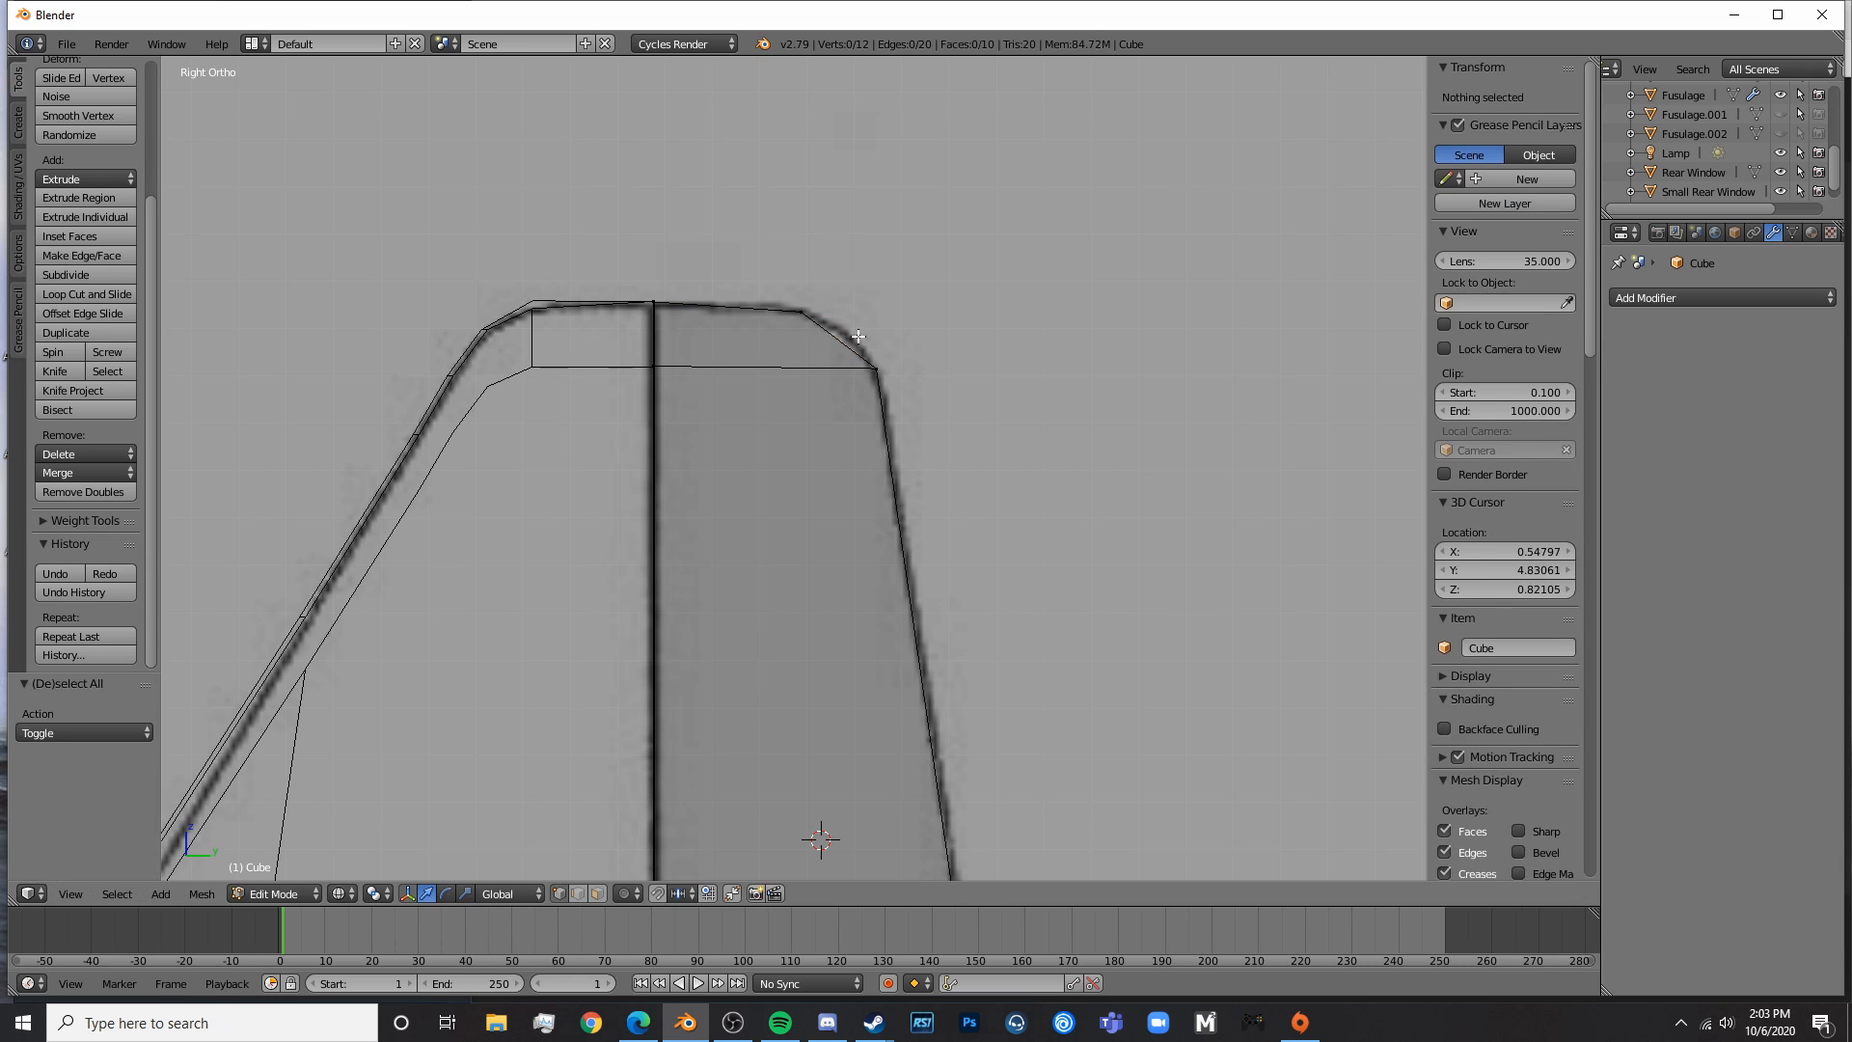
- Add a loop cut across the rudder tip and move its rear vertices 0.018 along Y and 0.004 along Z onto the curve
{"action": "key", "text": "ctrl+r"}
{"action": "double_click", "coordinate": [862, 335]}
{"action": "key", "text": "a"}
{"action": "key", "text": "b"}
{"action": "left_click_drag", "start_coordinate": [820, 322], "coordinate": [864, 351]}
{"action": "key", "text": "g"}
{"action": "left_click", "coordinate": [901, 327]}
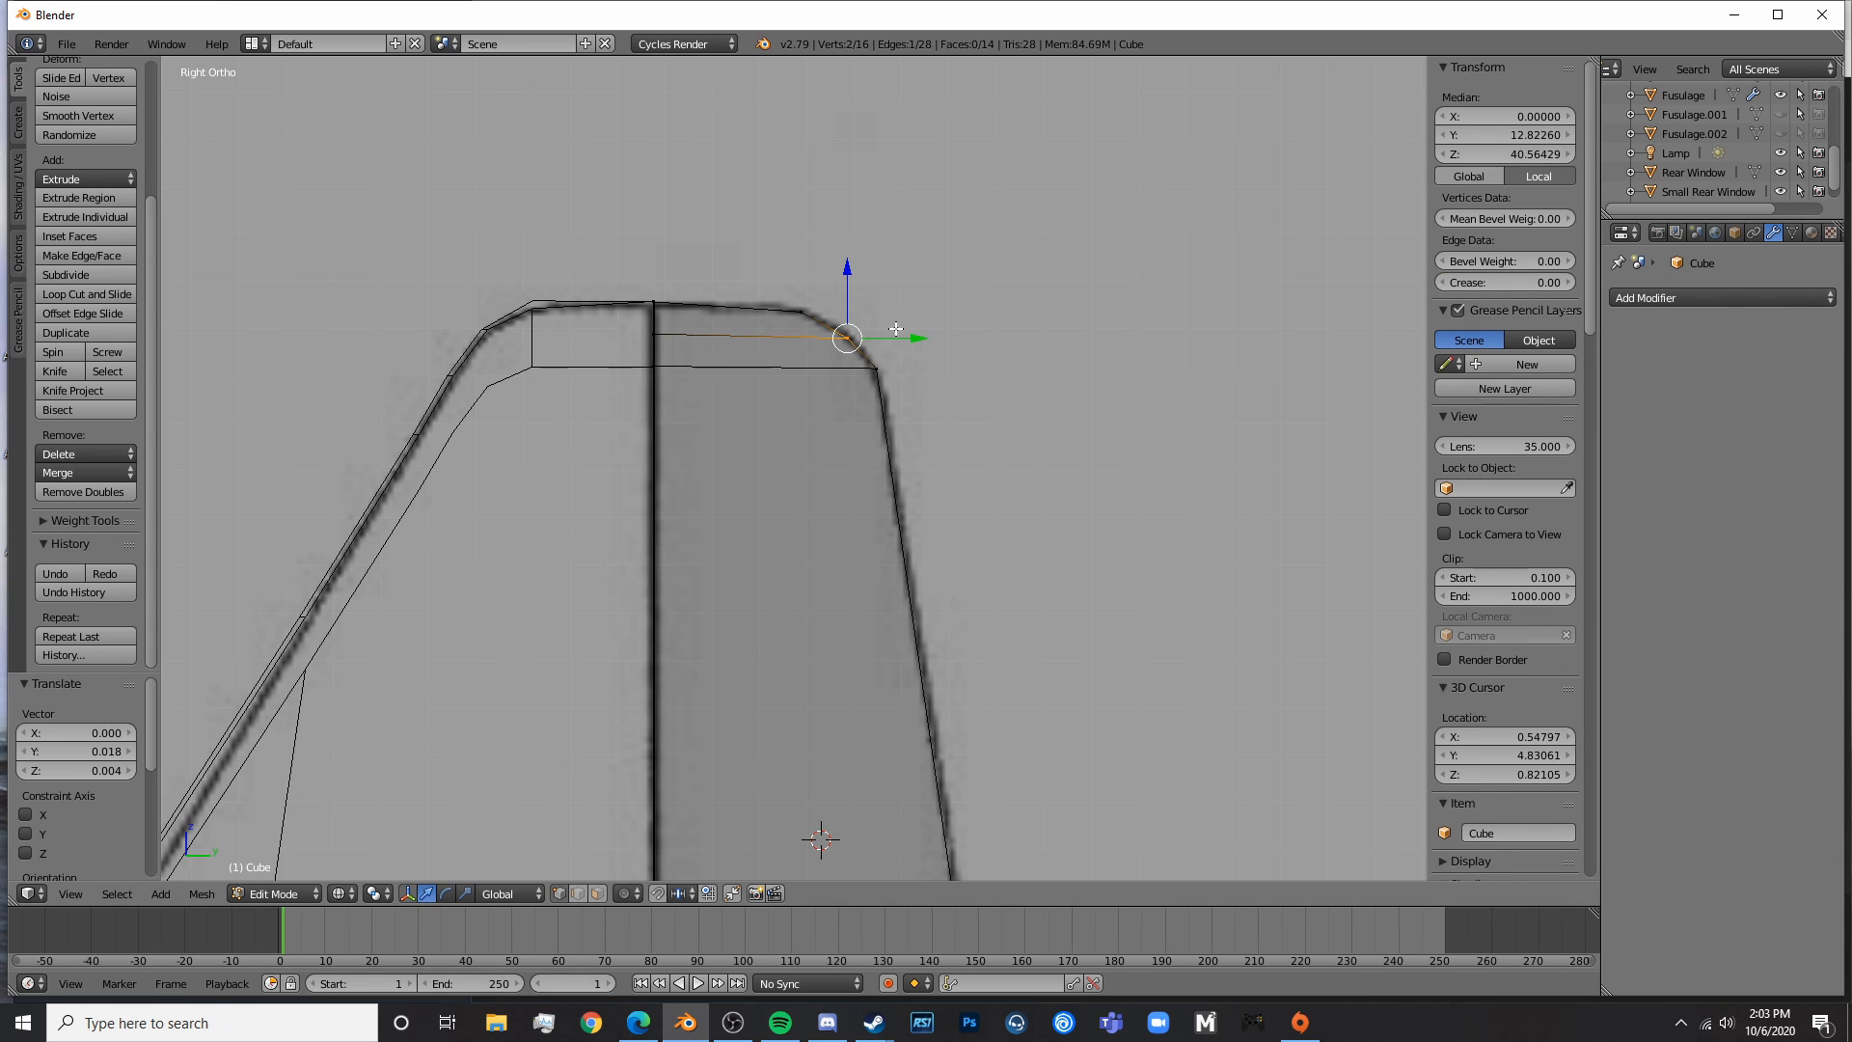
- Add a vertical loop cut down the middle of the rudder and lower its bottom vertices about 0.078 along Z to the outline
{"action": "scroll", "coordinate": [868, 752], "scroll_direction": "down", "scroll_amount": 3}
{"action": "key", "text": "a"}
{"action": "key", "text": "ctrl+r"}
{"action": "left_click", "coordinate": [864, 822]}
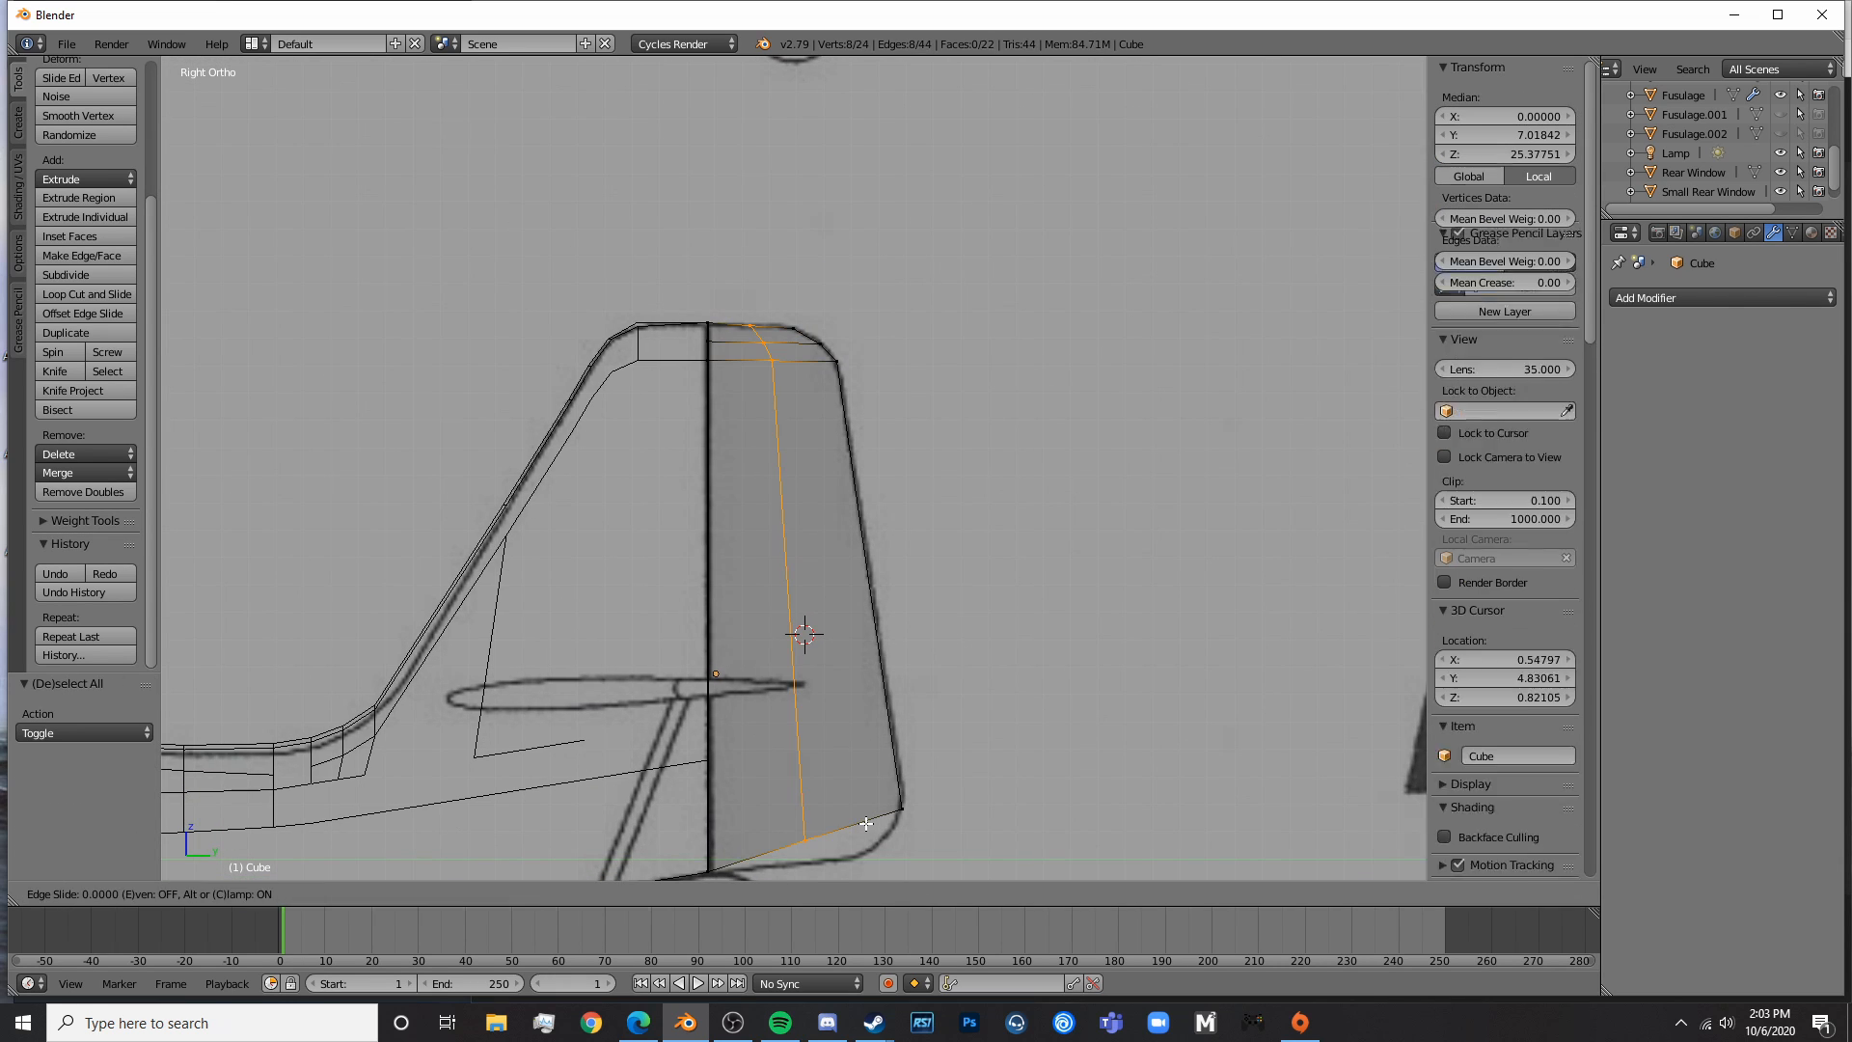
{"action": "left_click", "coordinate": [864, 824]}
{"action": "middle_click_drag", "start_coordinate": [838, 741], "coordinate": [829, 502], "text": "shift"}
{"action": "key", "text": "a"}
{"action": "key", "text": "b"}
{"action": "left_click_drag", "start_coordinate": [774, 577], "coordinate": [818, 625]}
- Add a second vertical loop cut in the rudder's rear half and lower its bottom vertices along Z to the outline
{"action": "key", "text": "ctrl+r"}
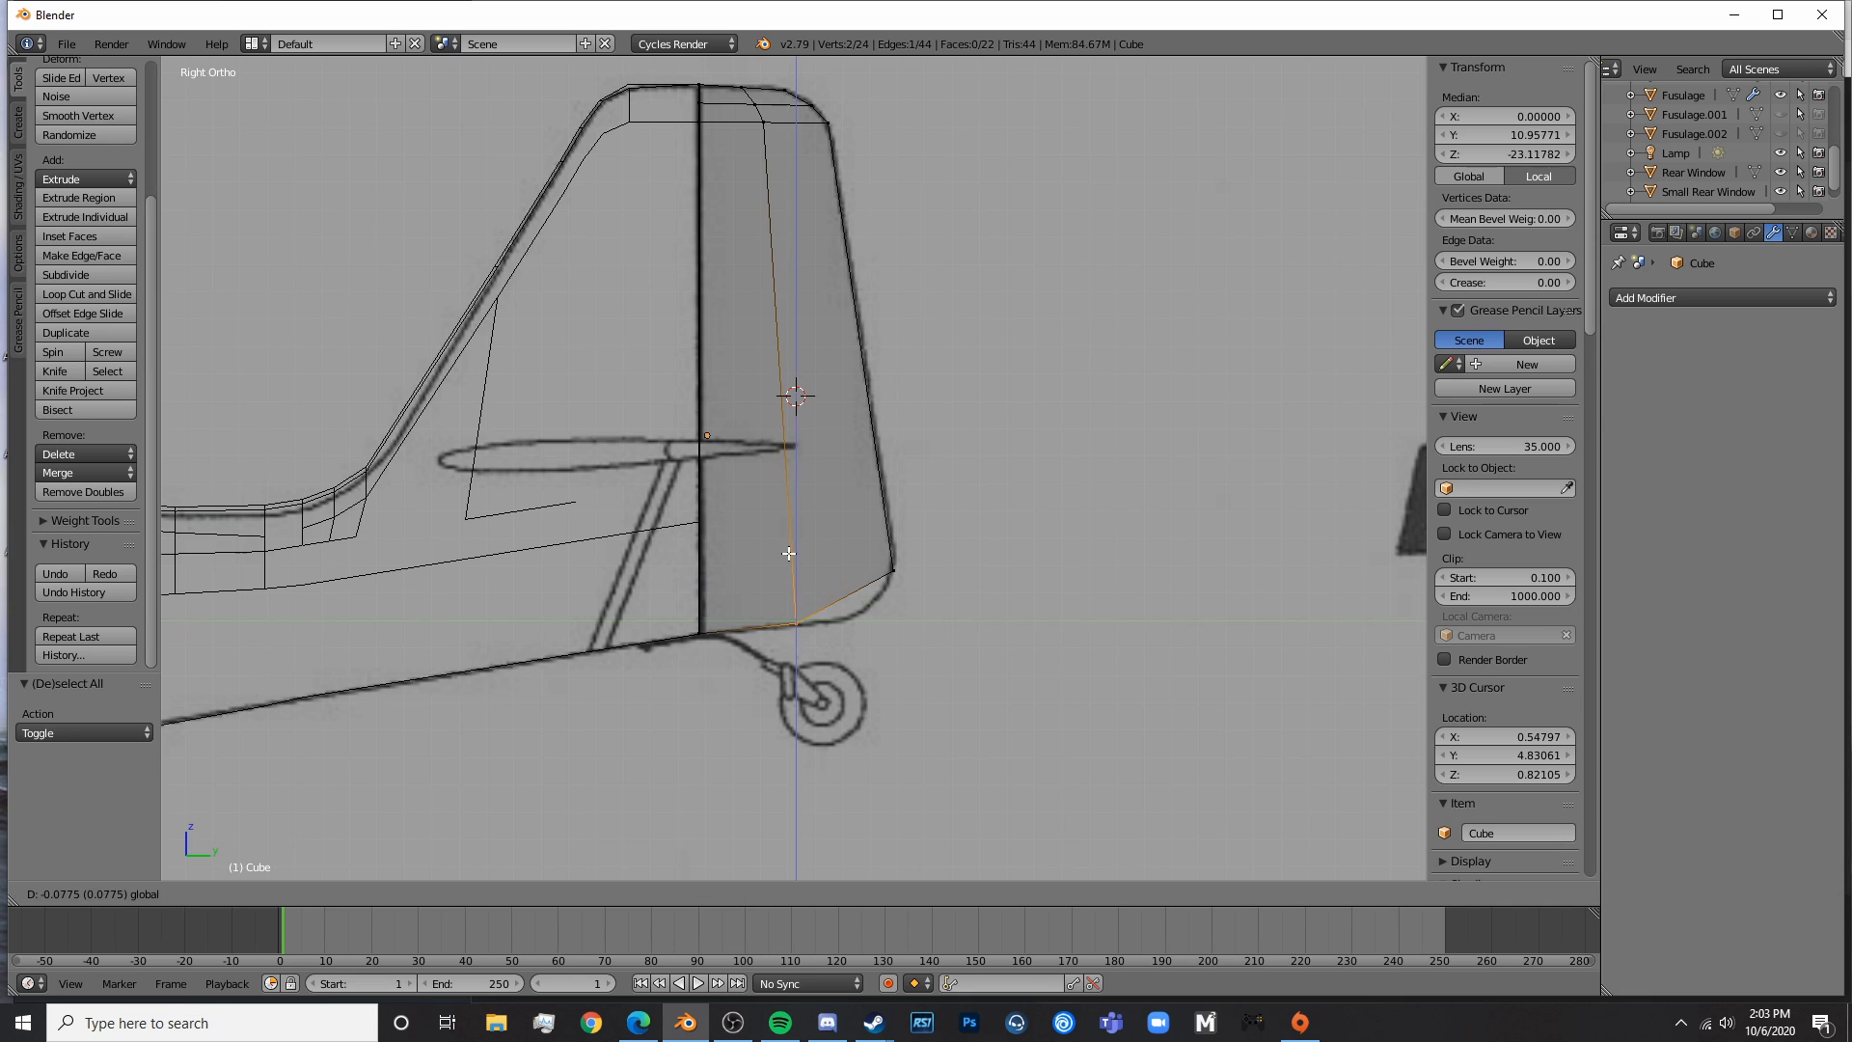
{"action": "left_click", "coordinate": [876, 590]}
{"action": "left_click", "coordinate": [877, 589]}
{"action": "key", "text": "a"}
{"action": "key", "text": "b"}
{"action": "left_click_drag", "start_coordinate": [826, 576], "coordinate": [864, 617]}
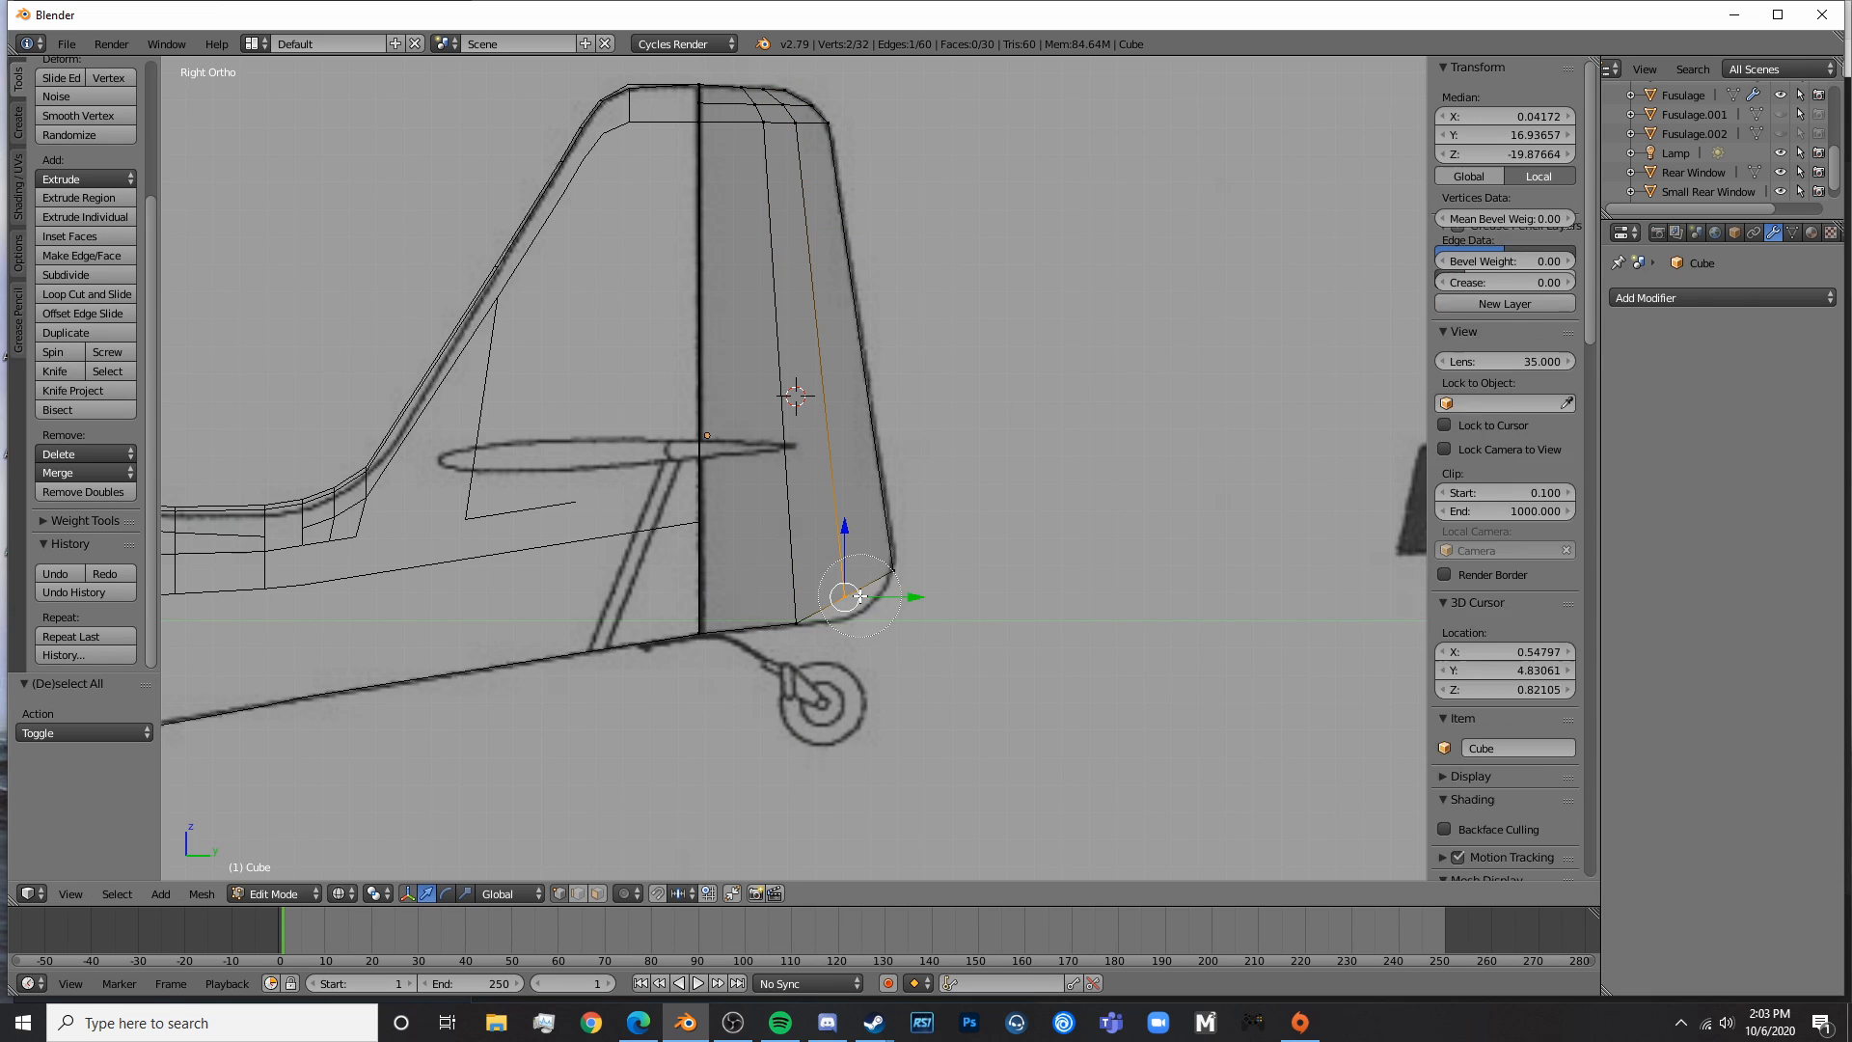
{"action": "left_click_drag", "start_coordinate": [843, 545], "coordinate": [843, 548]}
{"action": "left_click", "coordinate": [846, 559]}
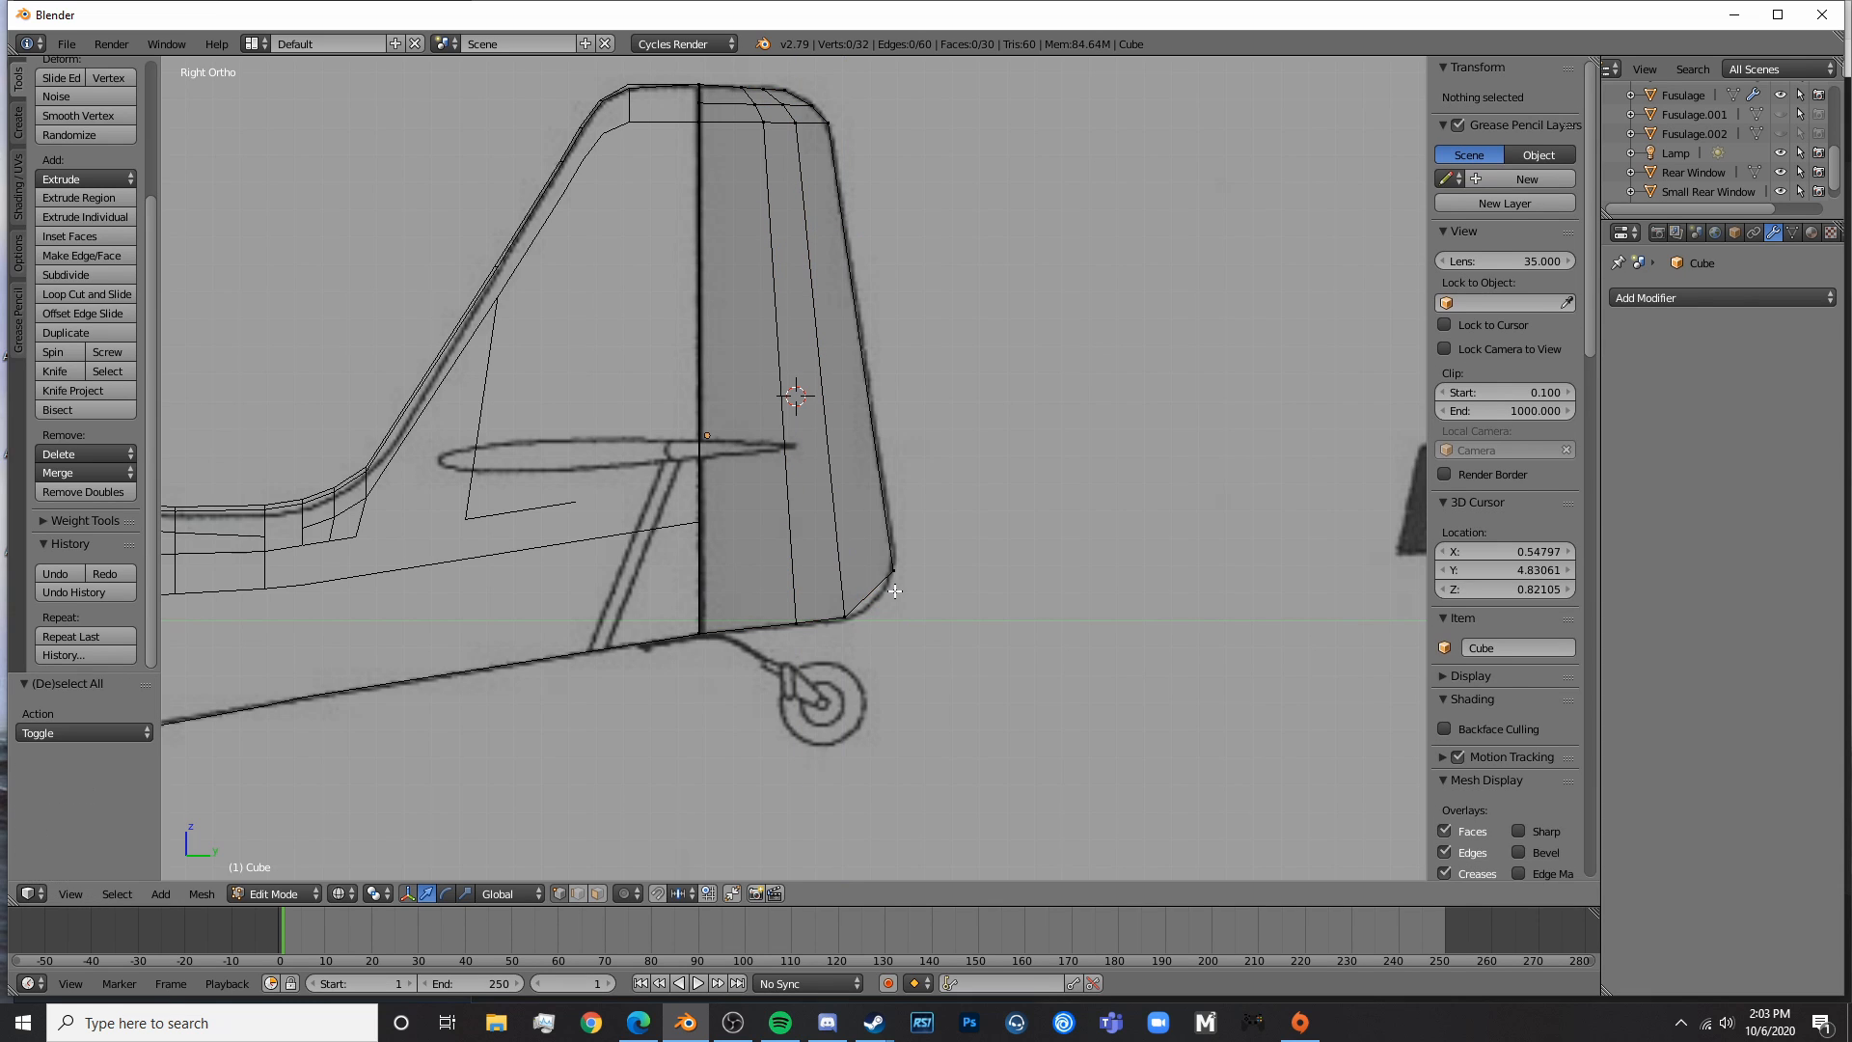
- Add a third vertical loop cut between the second cut and the rudder's trailing edge
{"action": "key", "text": "ctrl+r"}
{"action": "left_click", "coordinate": [884, 597]}
{"action": "left_click", "coordinate": [886, 598]}
- Select the third cut's bottom vertices and move them down about 0.02 along Z onto the rounded lower corner
{"action": "key", "text": "a"}
{"action": "key", "text": "c"}
{"action": "left_click", "coordinate": [882, 586]}
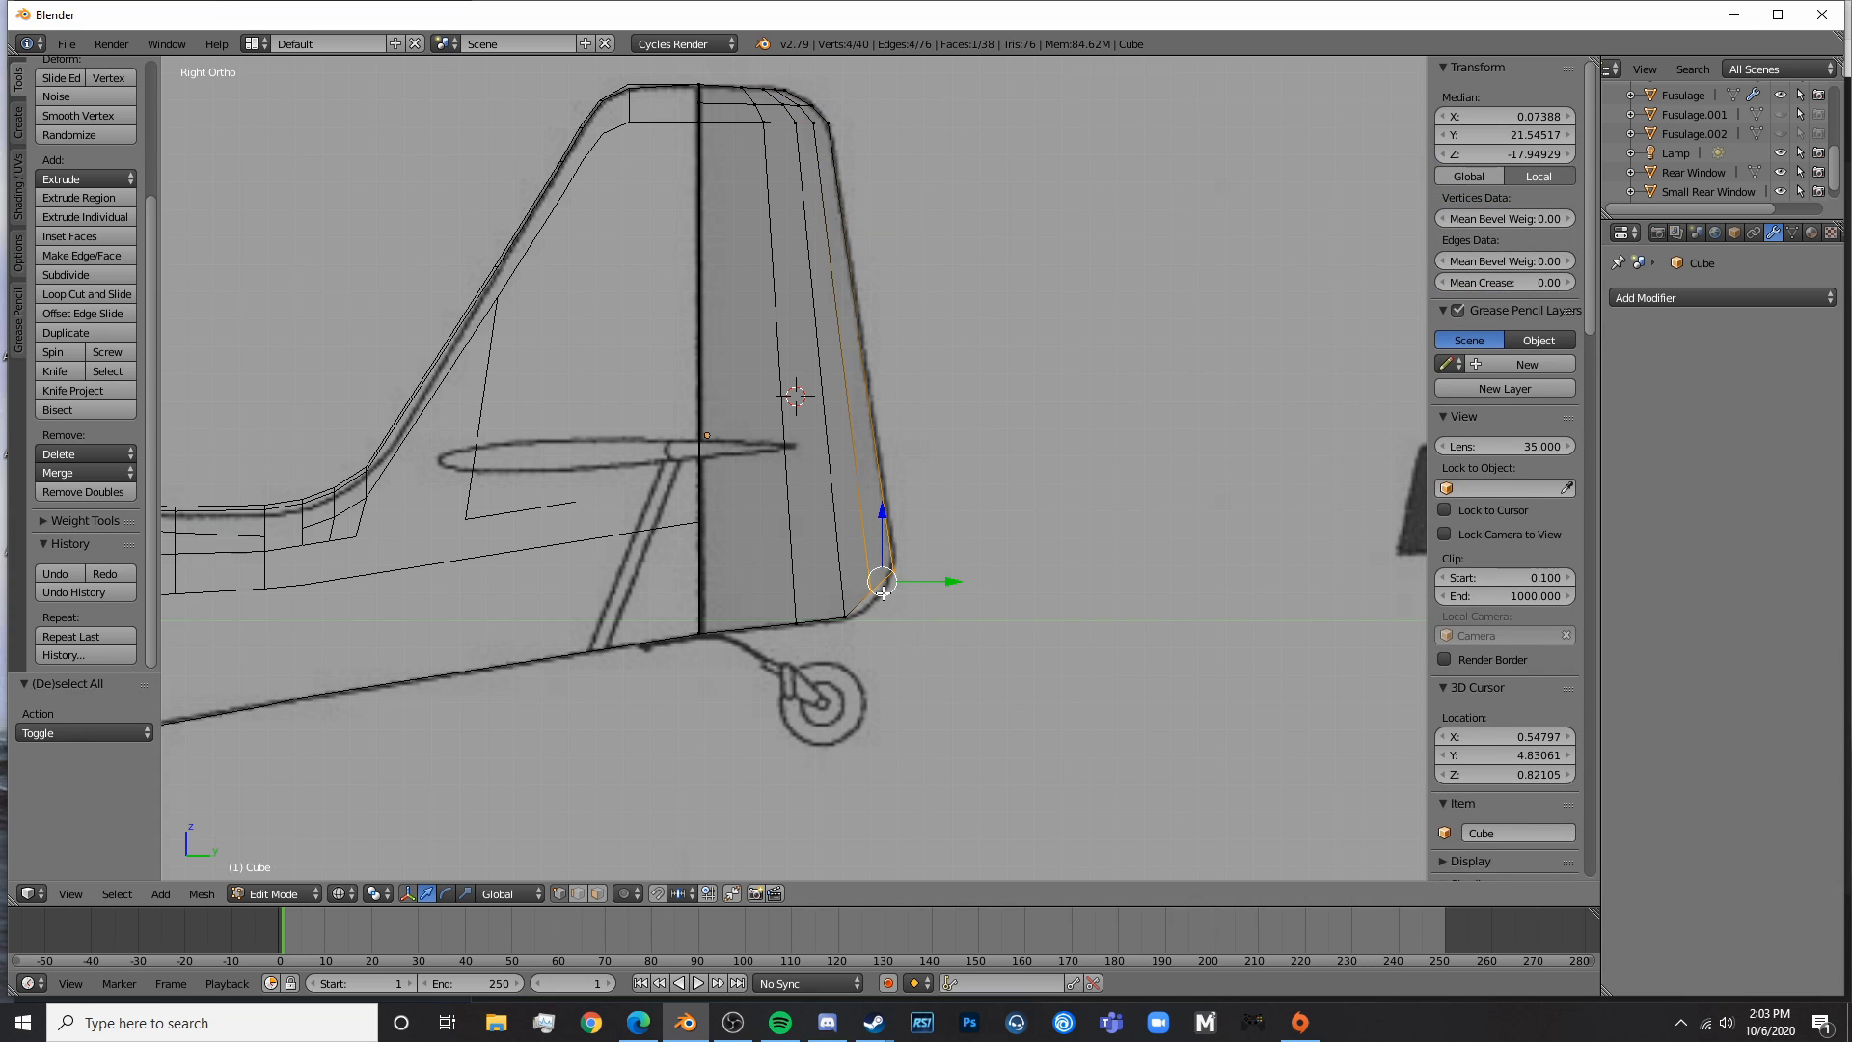
{"action": "scroll", "coordinate": [929, 603], "scroll_direction": "up", "scroll_amount": 5}
{"action": "middle_click_drag", "start_coordinate": [930, 603], "coordinate": [855, 233], "text": "shift"}
{"action": "key", "text": "a"}
{"action": "key", "text": "c"}
{"action": "left_click", "coordinate": [928, 401]}
{"action": "right_click", "coordinate": [926, 398]}
{"action": "key", "text": "g"}
{"action": "key", "text": "z"}
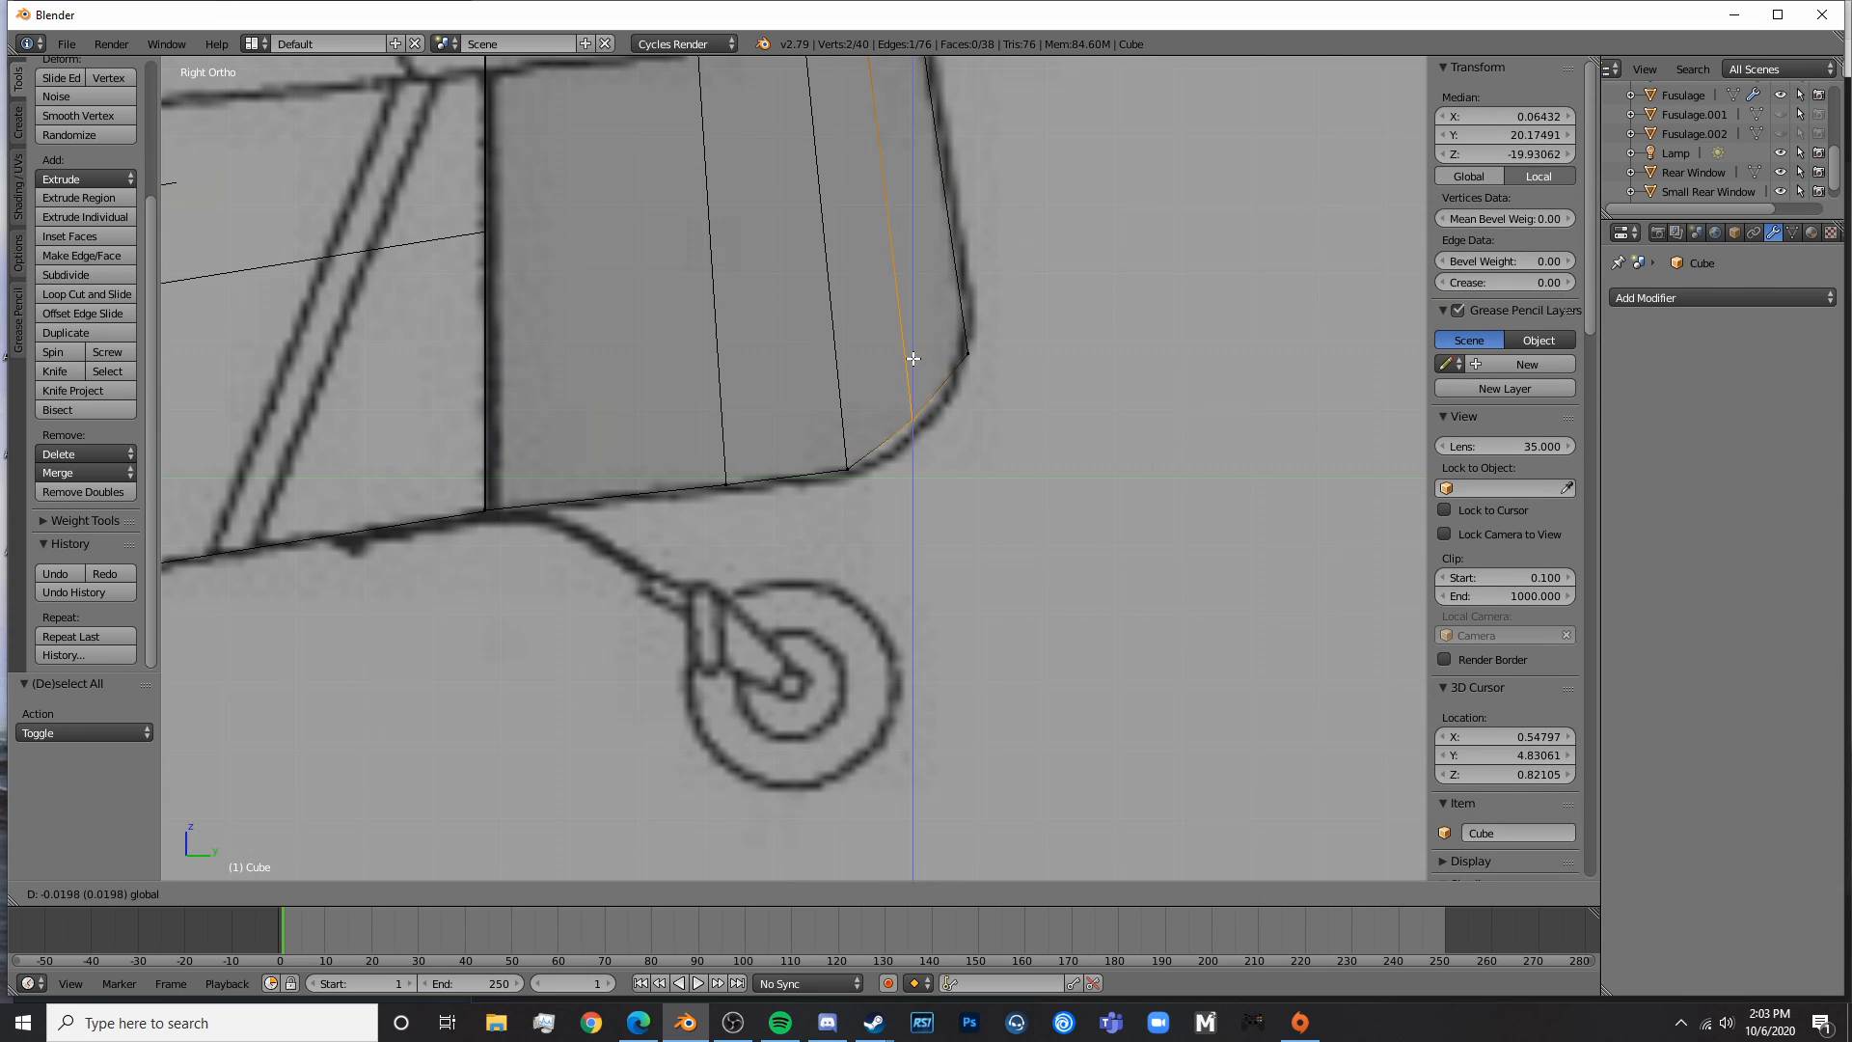
{"action": "left_click", "coordinate": [923, 366]}
- Add a fourth vertical loop cut beside the trailing edge and move its bottom vertices -0.014 along Z onto the curve
{"action": "key", "text": "a"}
{"action": "key", "text": "ctrl+r"}
{"action": "double_click", "coordinate": [953, 396]}
{"action": "key", "text": "a"}
{"action": "key", "text": "c"}
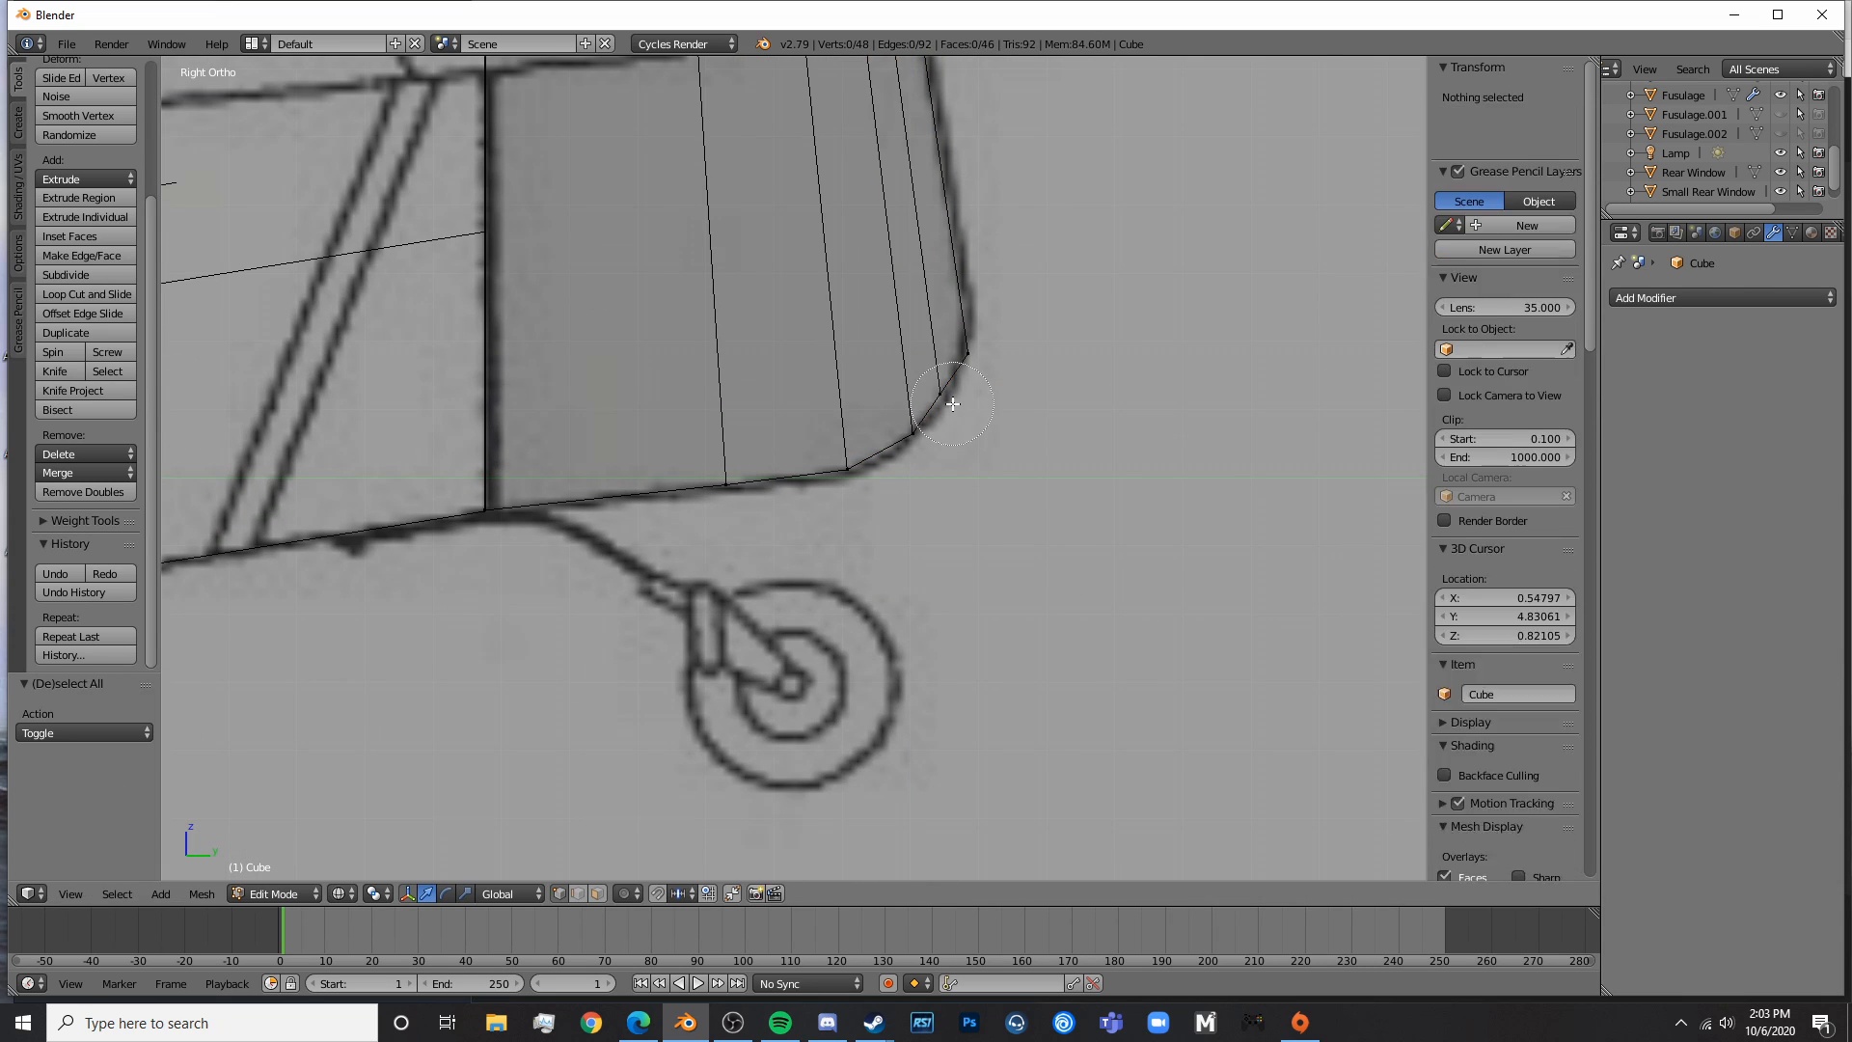
{"action": "left_click", "coordinate": [953, 395]}
{"action": "right_click", "coordinate": [953, 395]}
{"action": "key", "text": "g"}
{"action": "key", "text": "z"}
{"action": "left_click", "coordinate": [937, 336]}
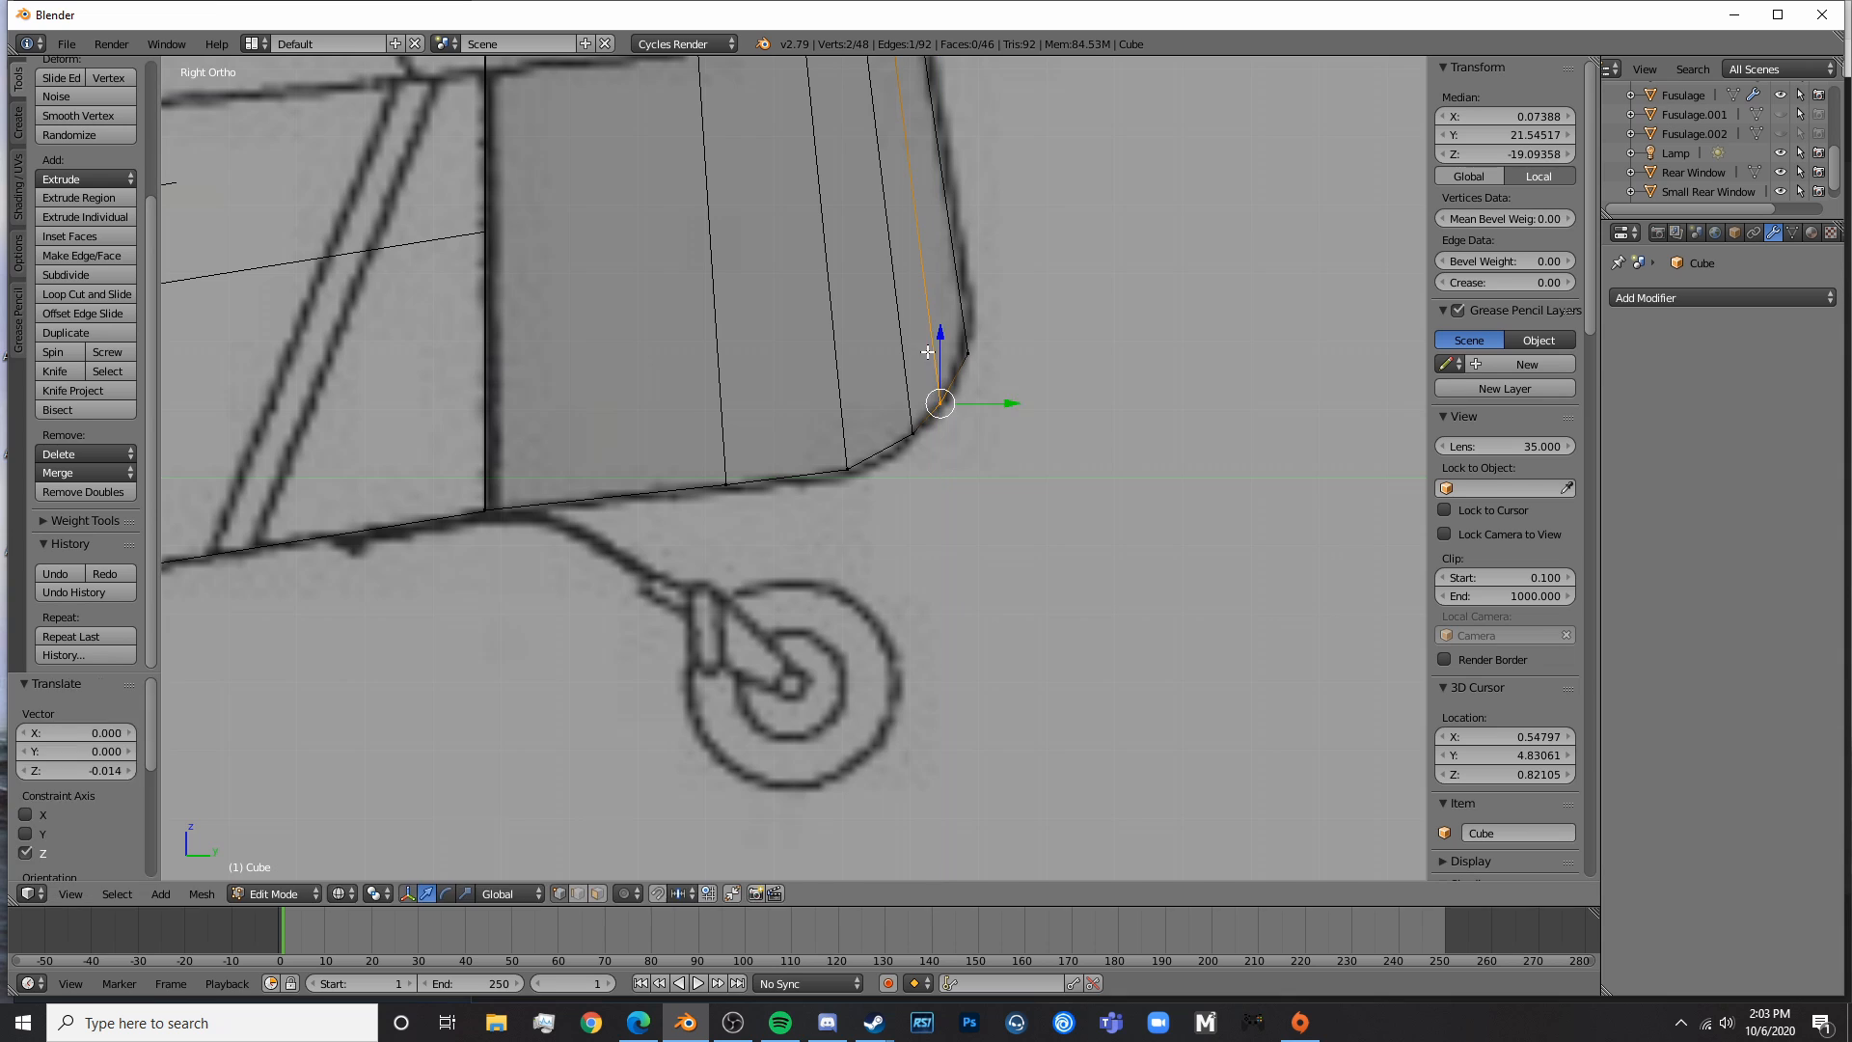
- Examine the rudder's shape in solid shading beside the fin and its thickness from above against the reference drawing
{"action": "key", "text": "Tab"}
{"action": "scroll", "coordinate": [928, 396], "scroll_direction": "down", "scroll_amount": 4}
{"action": "middle_click_drag", "start_coordinate": [928, 395], "coordinate": [965, 657], "text": "shift"}
{"action": "mouse_move", "coordinate": [879, 425]}
{"action": "middle_mouse_down", "text": "shift"}
{"action": "mouse_move", "coordinate": [921, 490]}
{"action": "mouse_move", "coordinate": [713, 558]}
{"action": "mouse_move", "coordinate": [814, 651]}
{"action": "middle_mouse_up", "text": "shift"}
{"action": "scroll", "coordinate": [922, 490], "scroll_direction": "down", "scroll_amount": 3}
{"action": "key", "text": "z"}
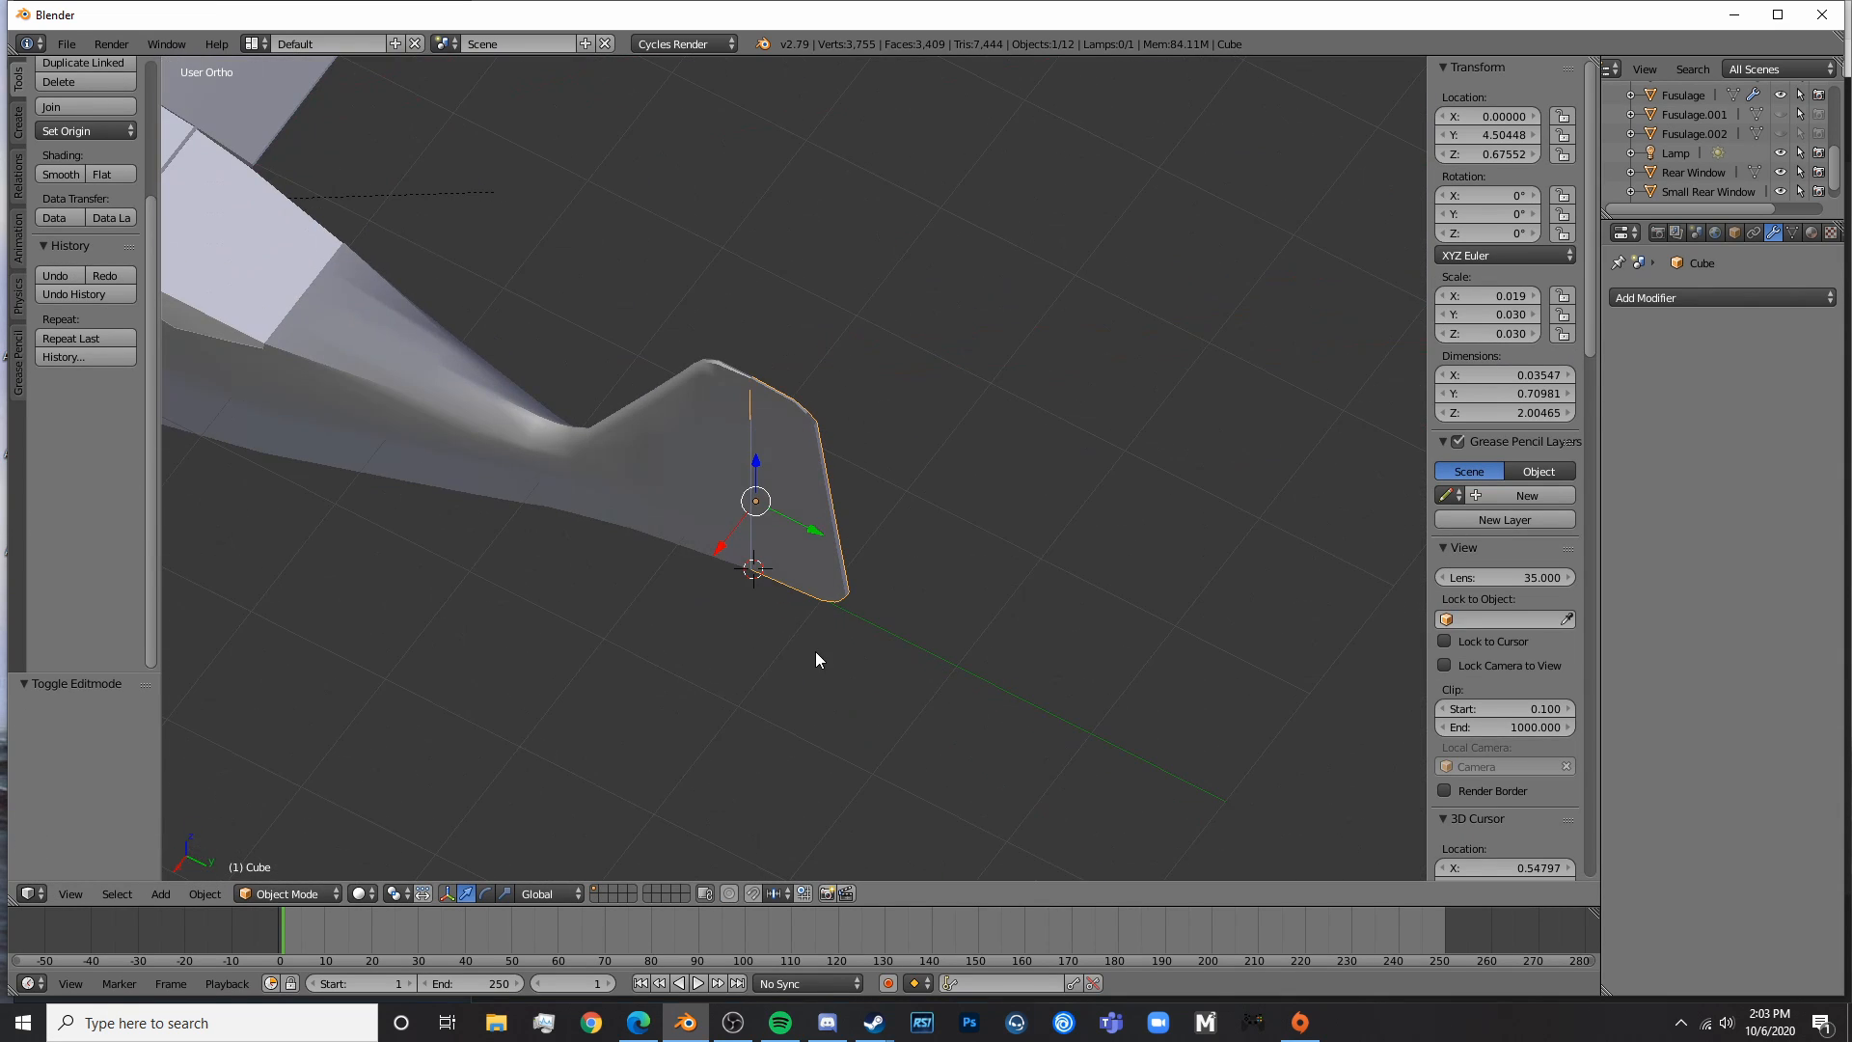
{"action": "key", "text": "KP_7"}
{"action": "scroll", "coordinate": [814, 651], "scroll_direction": "up", "scroll_amount": 7}
{"action": "key", "text": "Tab"}
{"action": "key", "text": "z"}
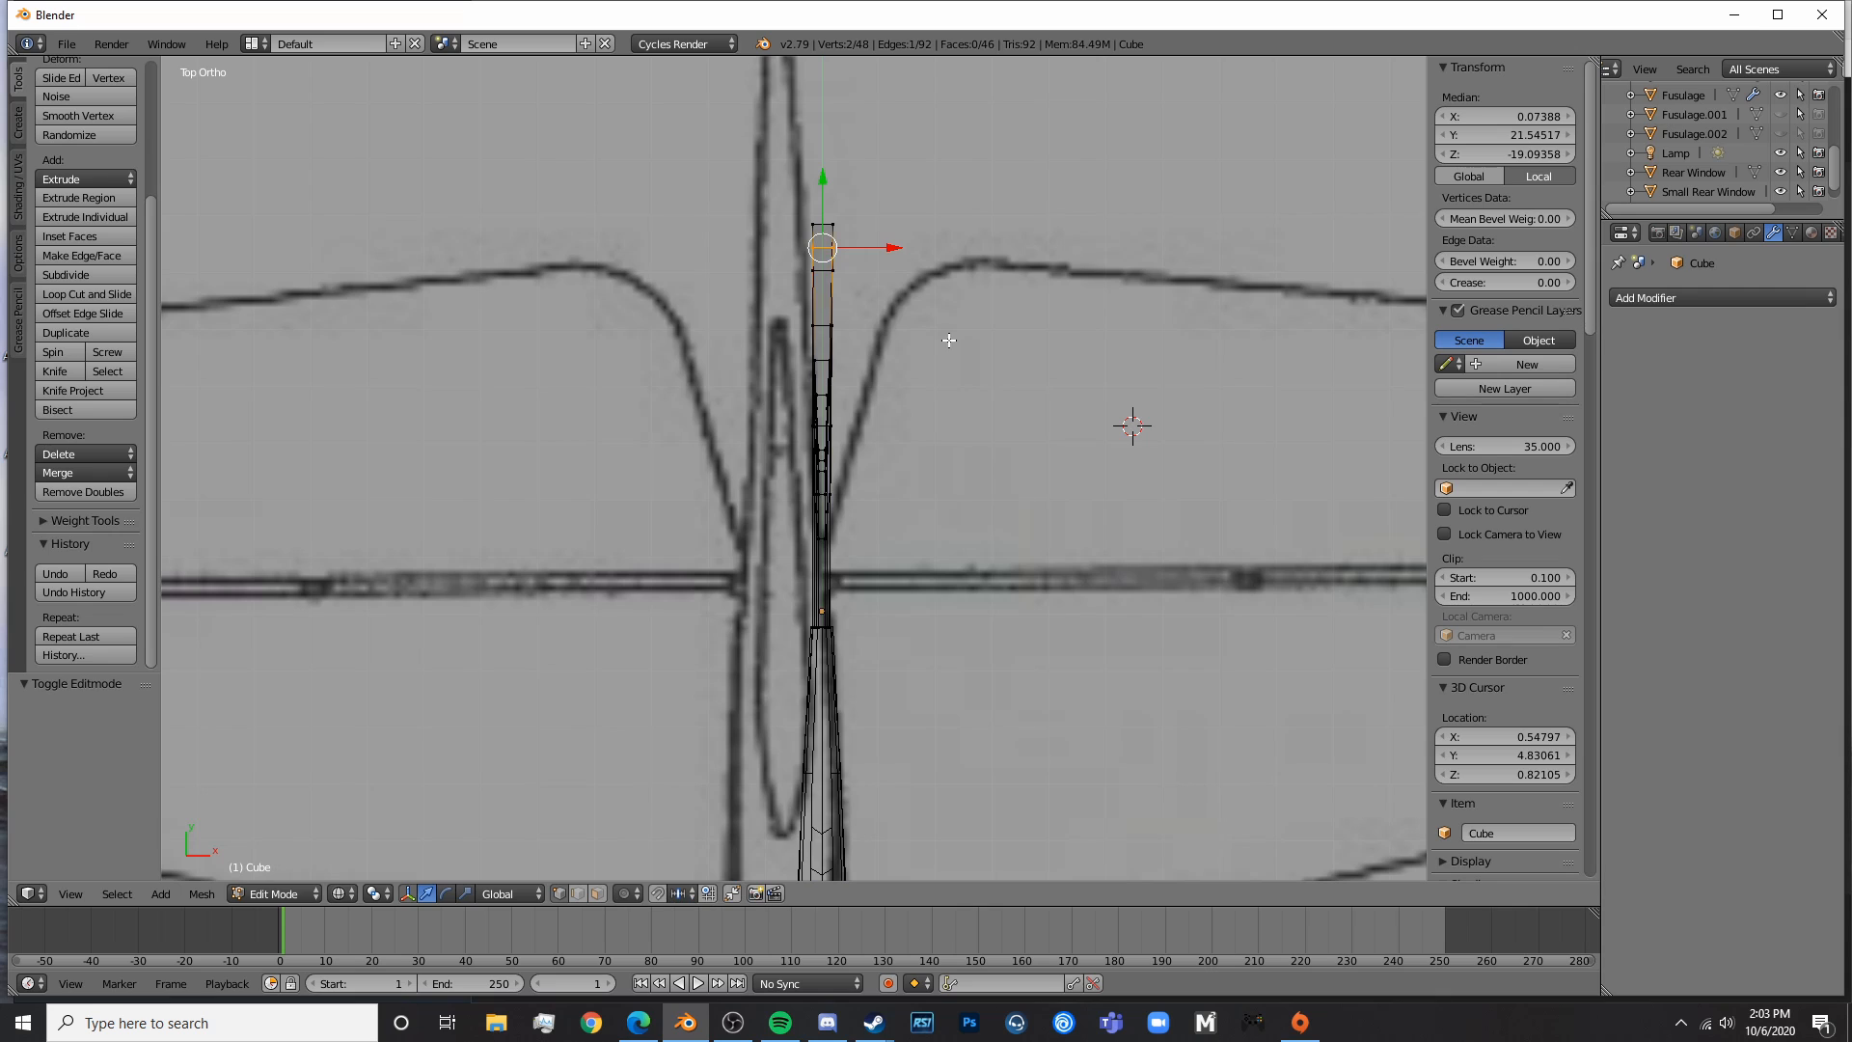
- Select the rudder's rear vertex columns behind the hinge edge and narrow them along X to an overall width of about 0.03
{"action": "key", "text": "a"}
{"action": "scroll", "coordinate": [949, 340], "scroll_direction": "down", "scroll_amount": 3}
{"action": "key", "text": "c"}
{"action": "left_click", "coordinate": [806, 364]}
{"action": "right_click", "coordinate": [808, 363]}
{"action": "middle_click_drag", "start_coordinate": [824, 259], "coordinate": [827, 253]}
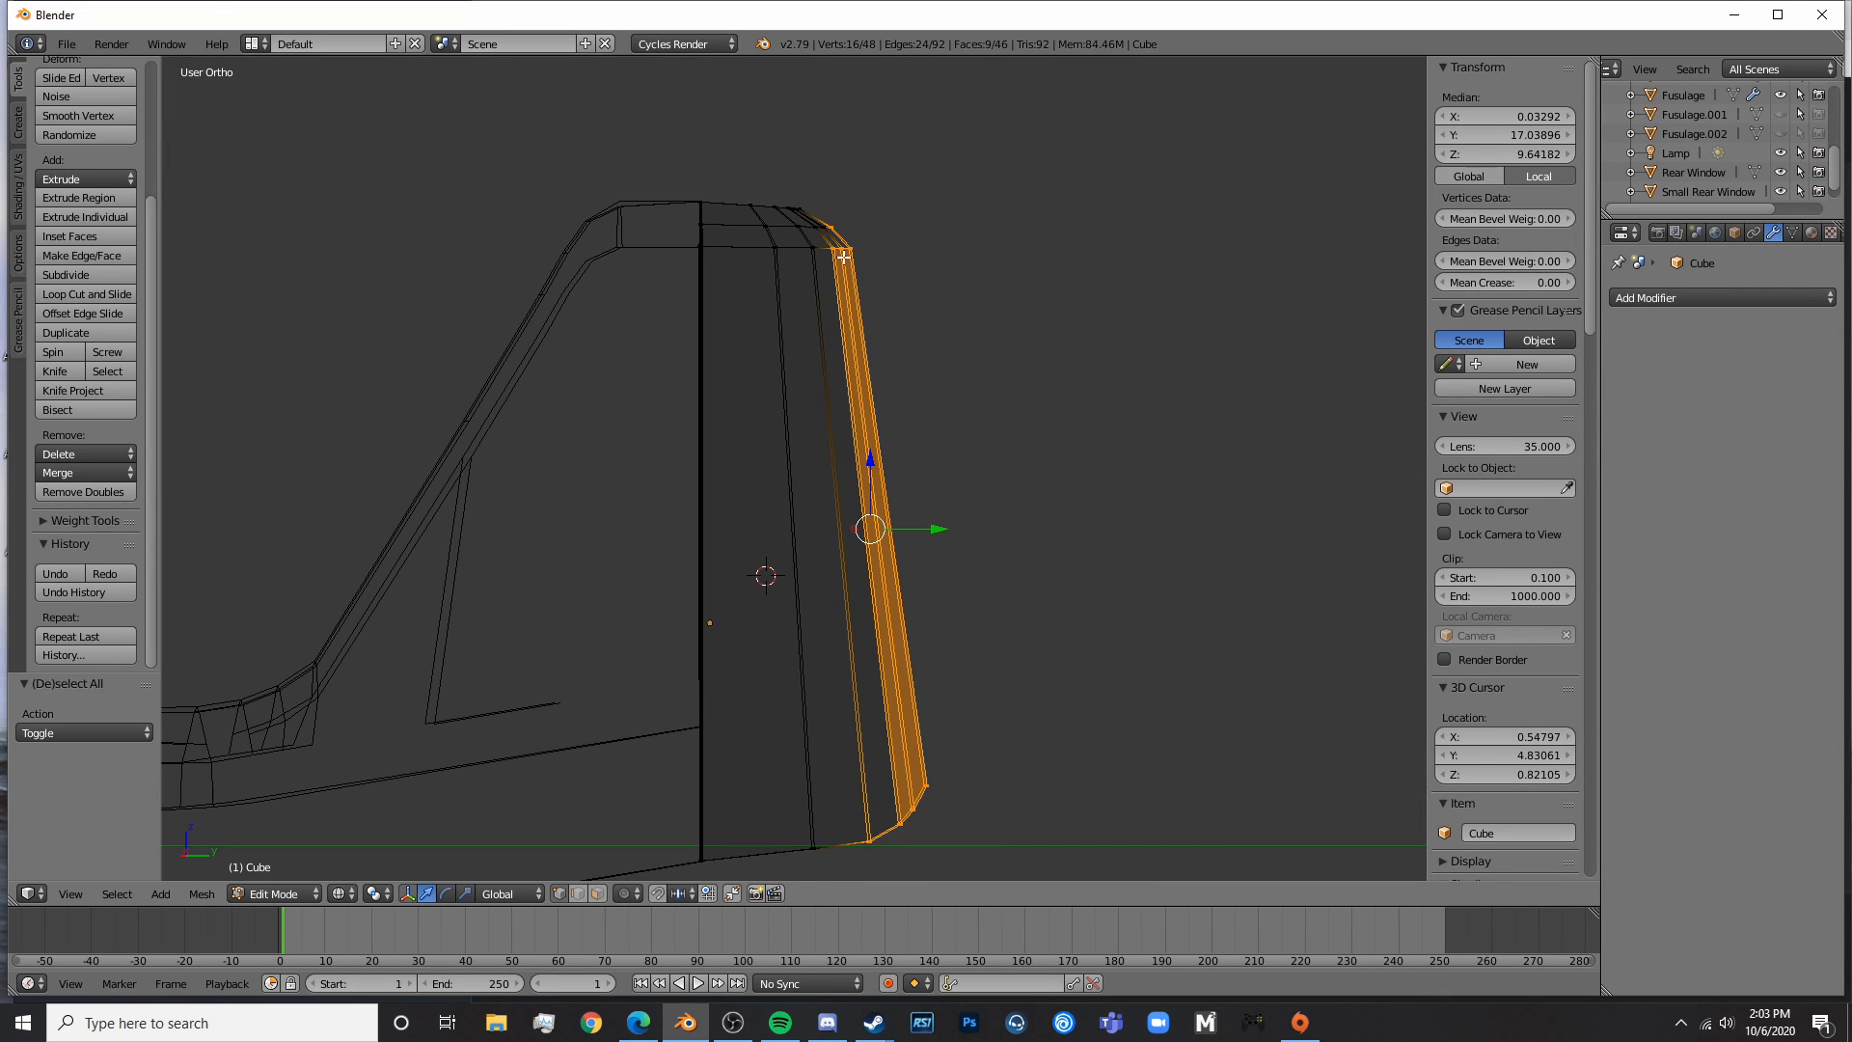
{"action": "key", "text": "c"}
{"action": "left_click", "coordinate": [834, 211]}
{"action": "left_click", "coordinate": [783, 227]}
{"action": "right_click", "coordinate": [796, 252]}
{"action": "middle_click_drag", "start_coordinate": [932, 447], "coordinate": [930, 271], "text": "shift"}
{"action": "key", "text": "c"}
{"action": "left_click", "coordinate": [856, 652]}
{"action": "right_click", "coordinate": [857, 652]}
{"action": "key", "text": "z"}
{"action": "middle_click_drag", "start_coordinate": [1059, 516], "coordinate": [972, 528]}
{"action": "key", "text": "s"}
{"action": "key", "text": "x"}
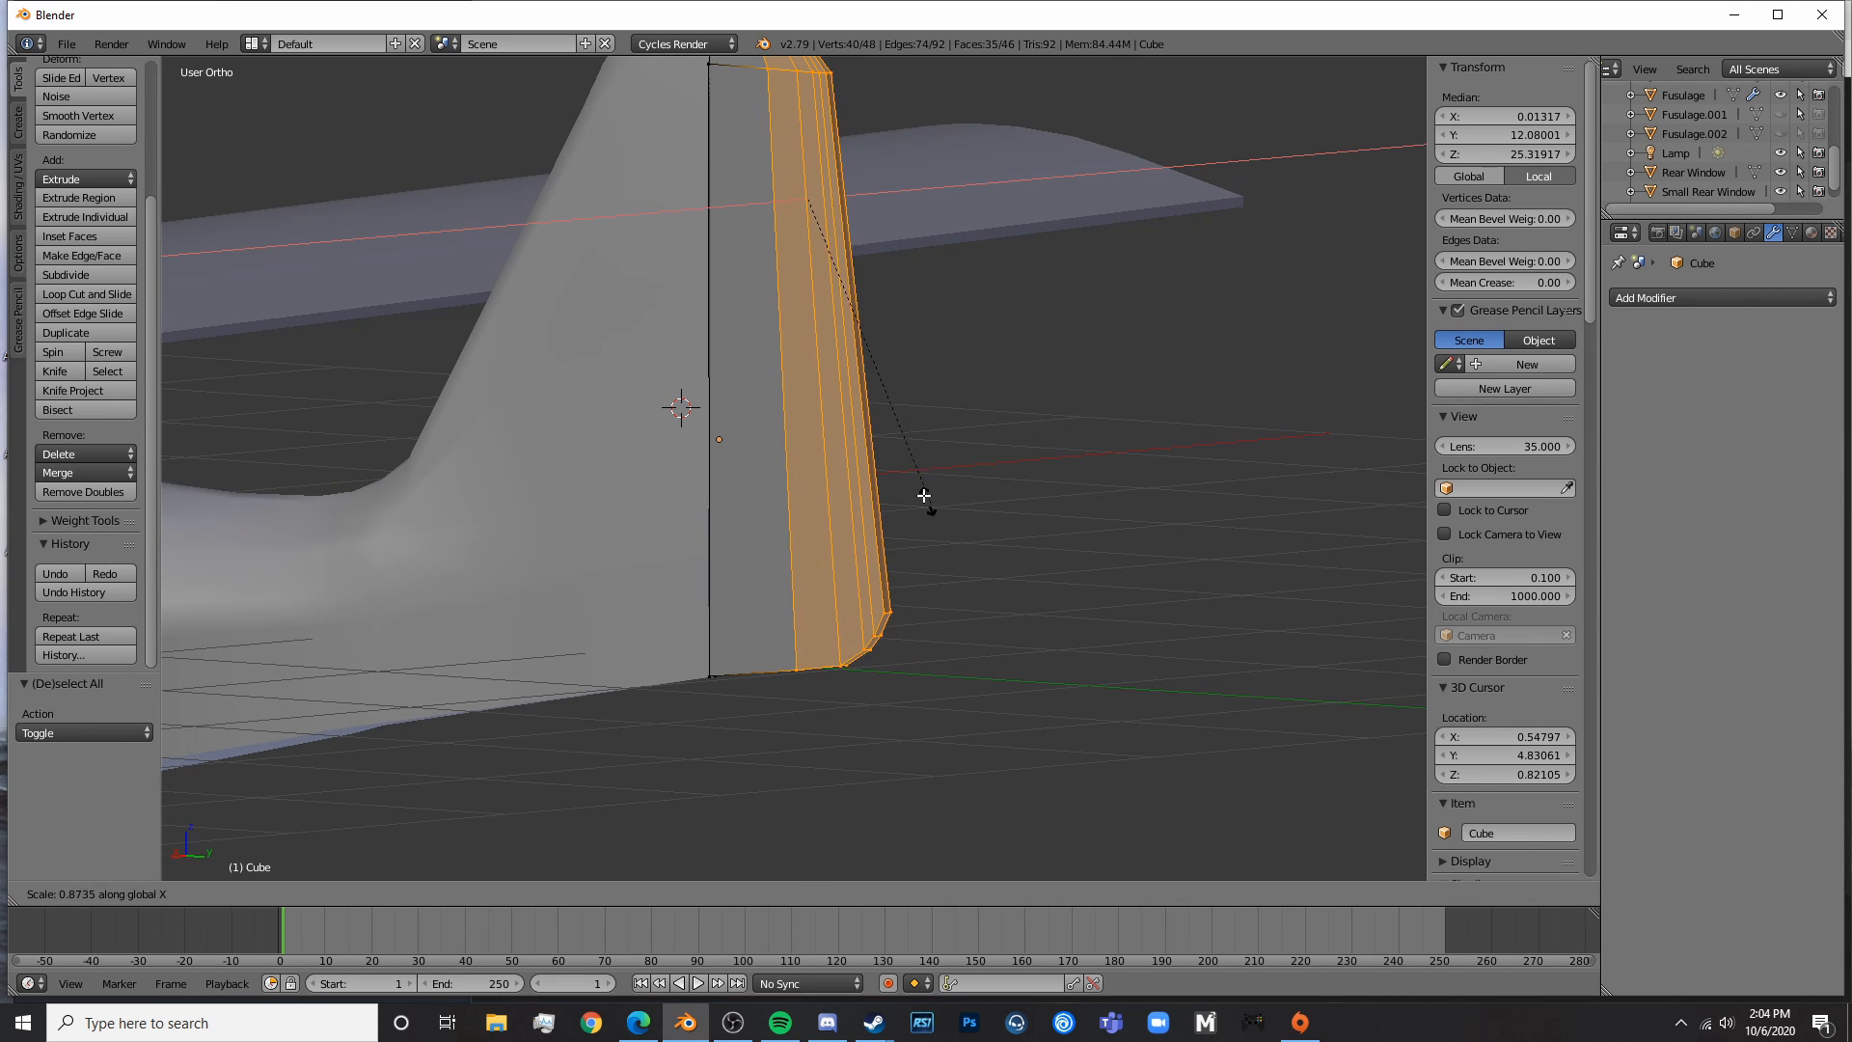
{"action": "left_click", "coordinate": [861, 440]}
- Examine the finished rudder and the fuselage from the side in a rendered preview, then return to solid shading
{"action": "key", "text": "Tab"}
{"action": "scroll", "coordinate": [866, 438], "scroll_direction": "down", "scroll_amount": 5}
{"action": "key", "text": "shift+z"}
{"action": "middle_click_drag", "start_coordinate": [638, 604], "coordinate": [1176, 599]}
{"action": "key", "text": "KP_3"}
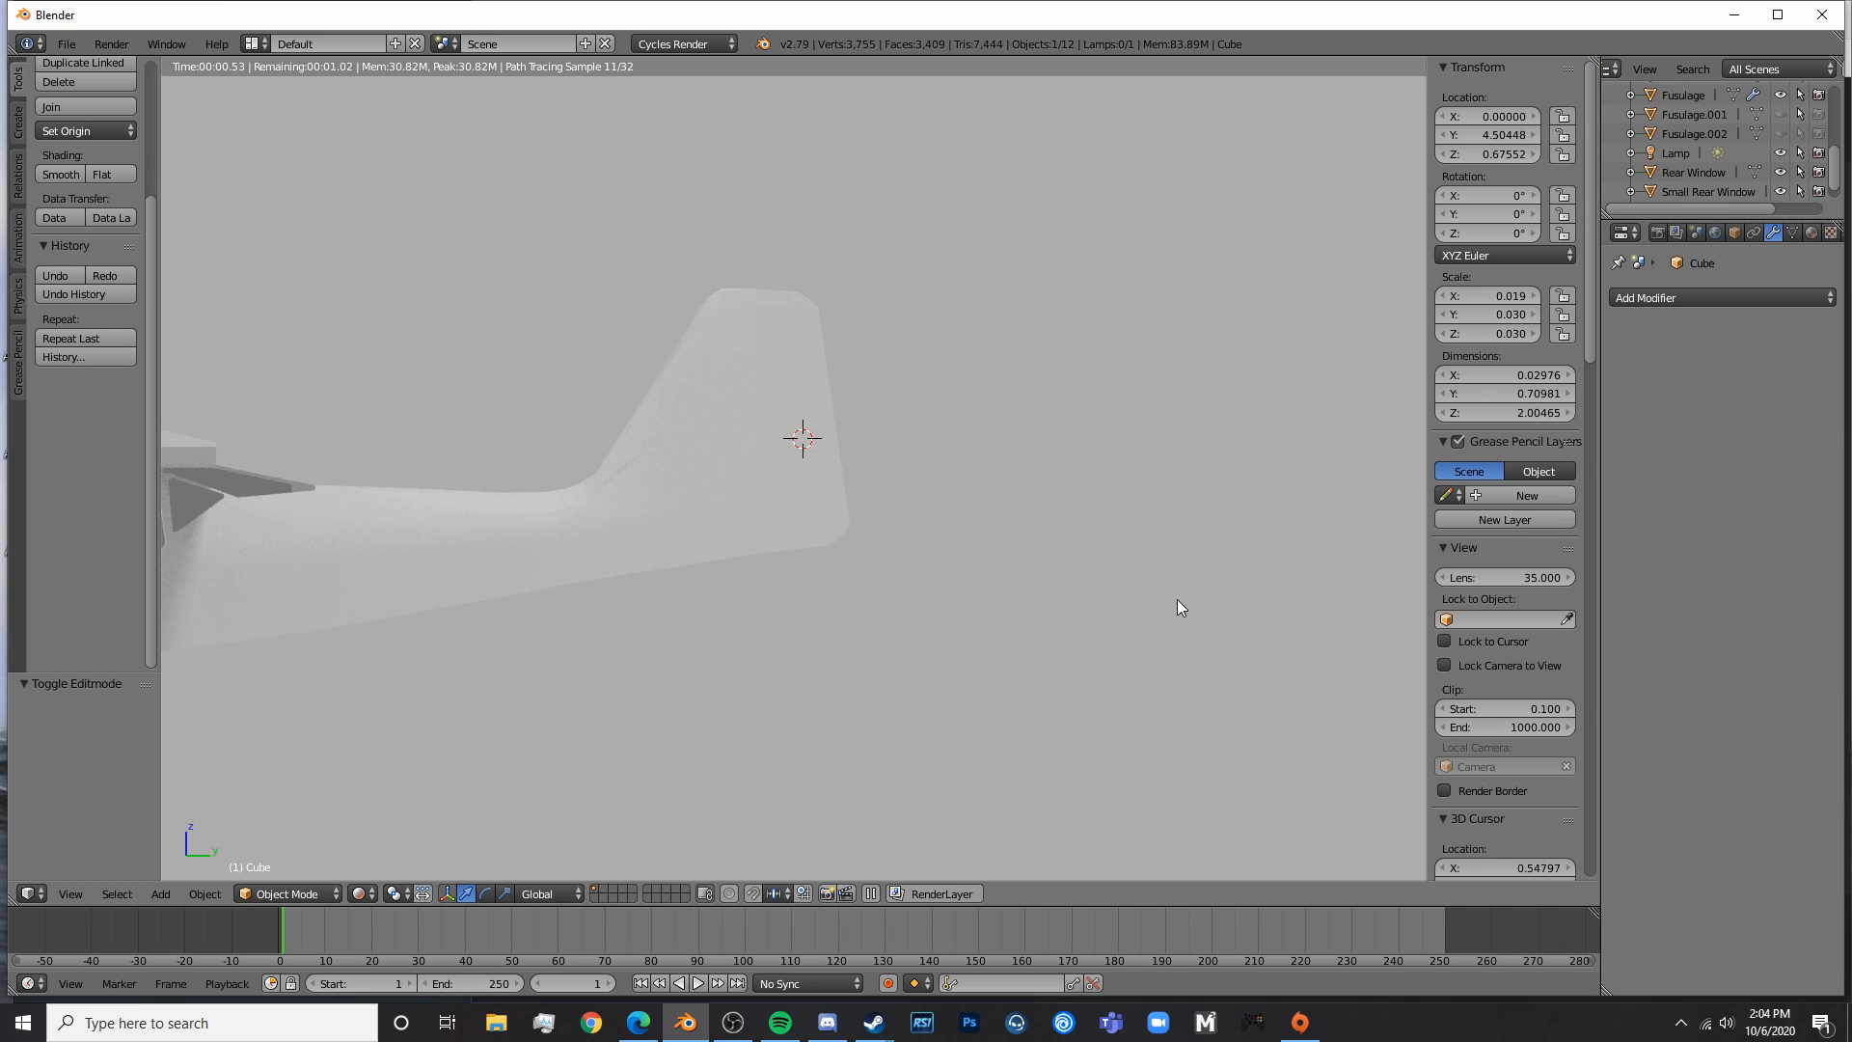
{"action": "scroll", "coordinate": [934, 491], "scroll_direction": "down", "scroll_amount": 5}
{"action": "scroll", "coordinate": [934, 492], "scroll_direction": "down", "scroll_amount": 6}
{"action": "middle_click_drag", "start_coordinate": [731, 538], "coordinate": [808, 492], "text": "shift"}
{"action": "scroll", "coordinate": [808, 492], "scroll_direction": "up", "scroll_amount": 7}
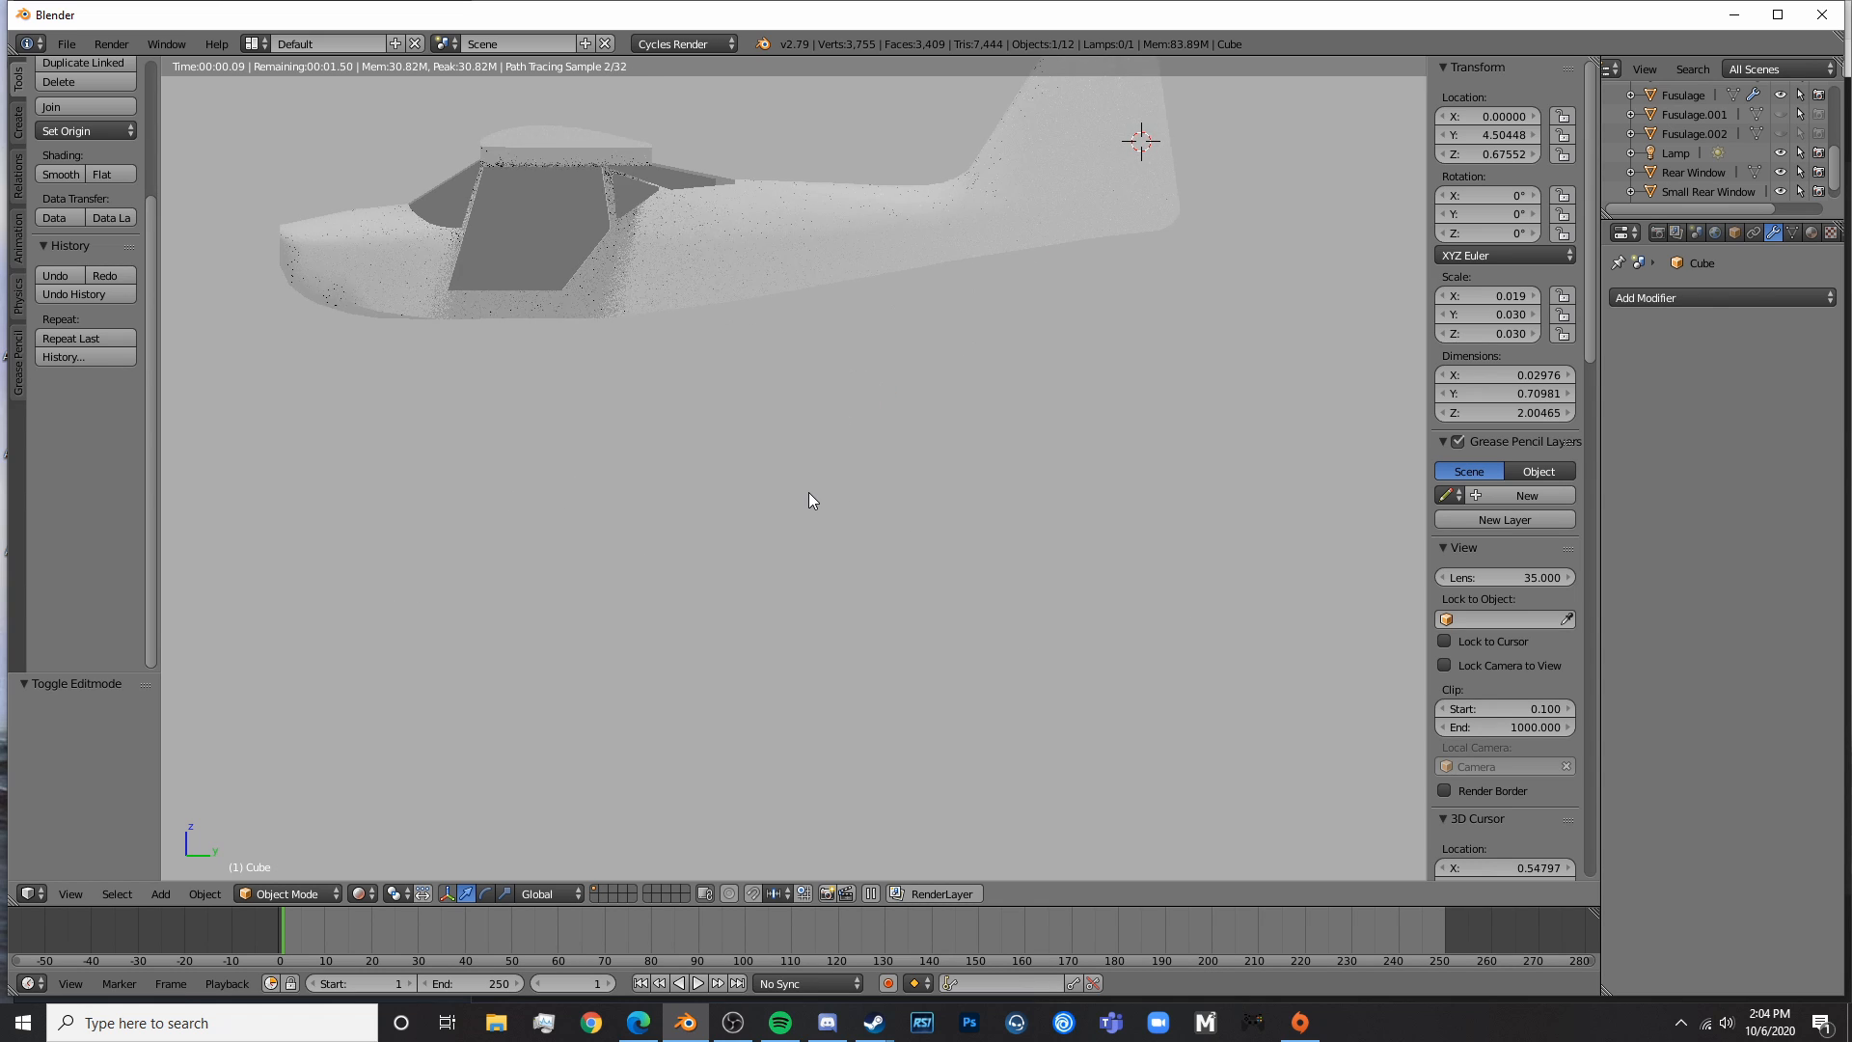
{"action": "key", "text": "shift+z"}
{"action": "key", "text": "z"}
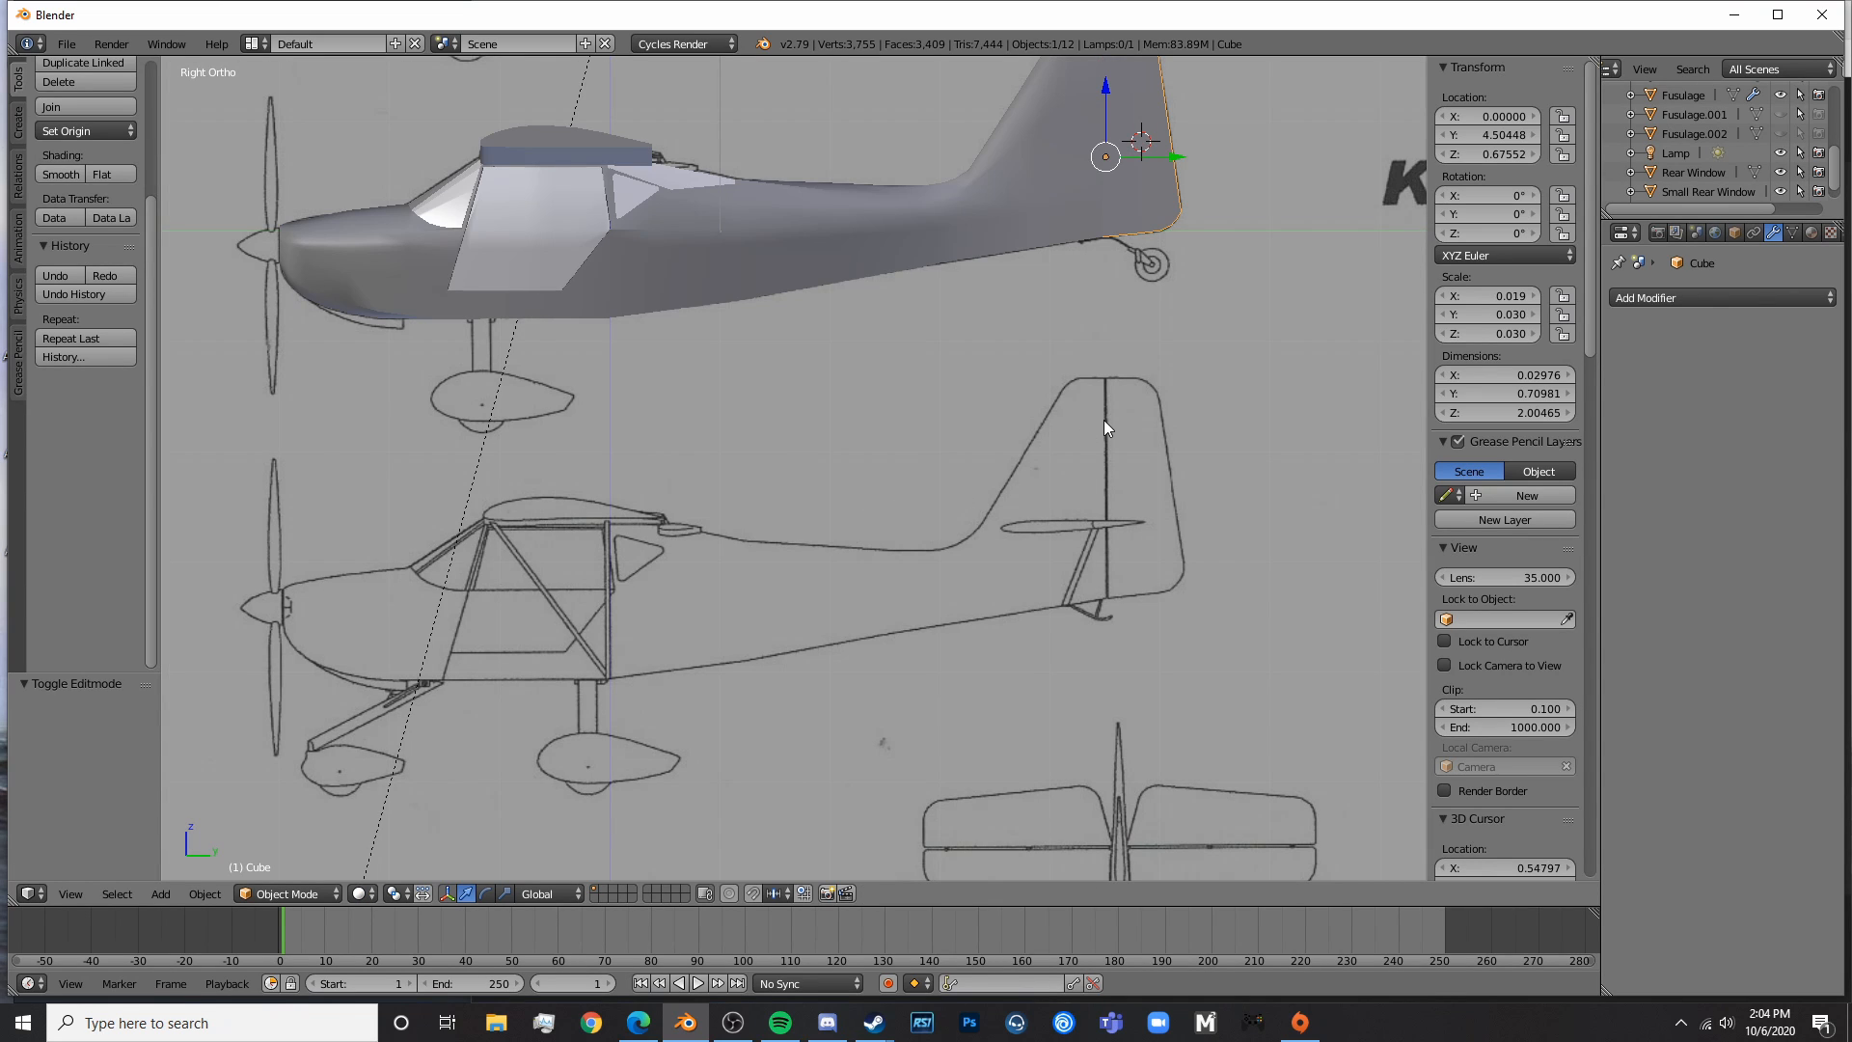
- Add a cube over the horizontal stabilizer's side profile, scale it to about 0.114, and center it within the outline
{"action": "scroll", "coordinate": [1206, 258], "scroll_direction": "up", "scroll_amount": 6}
{"action": "key", "text": "z"}
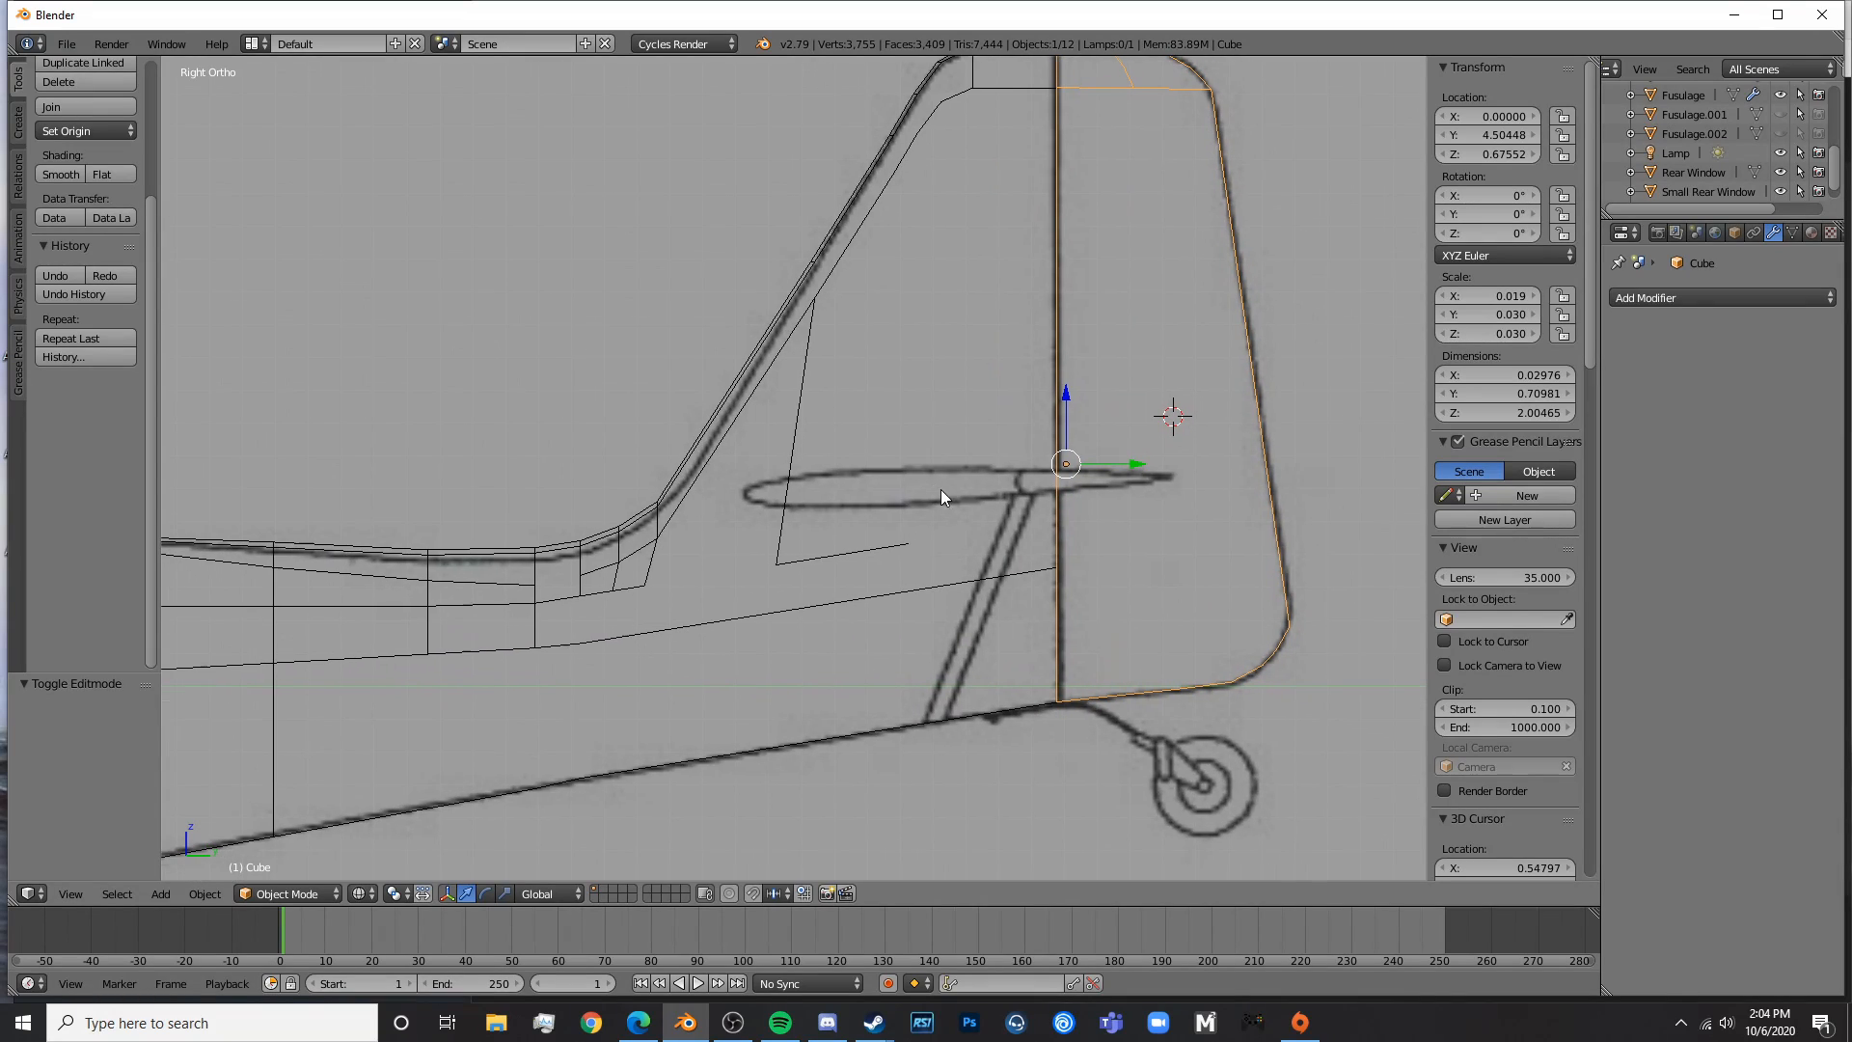
{"action": "left_click", "coordinate": [874, 474]}
{"action": "key", "text": "shift+a"}
{"action": "mouse_move", "coordinate": [874, 480]}
{"action": "left_click", "coordinate": [954, 499]}
{"action": "key", "text": "s"}
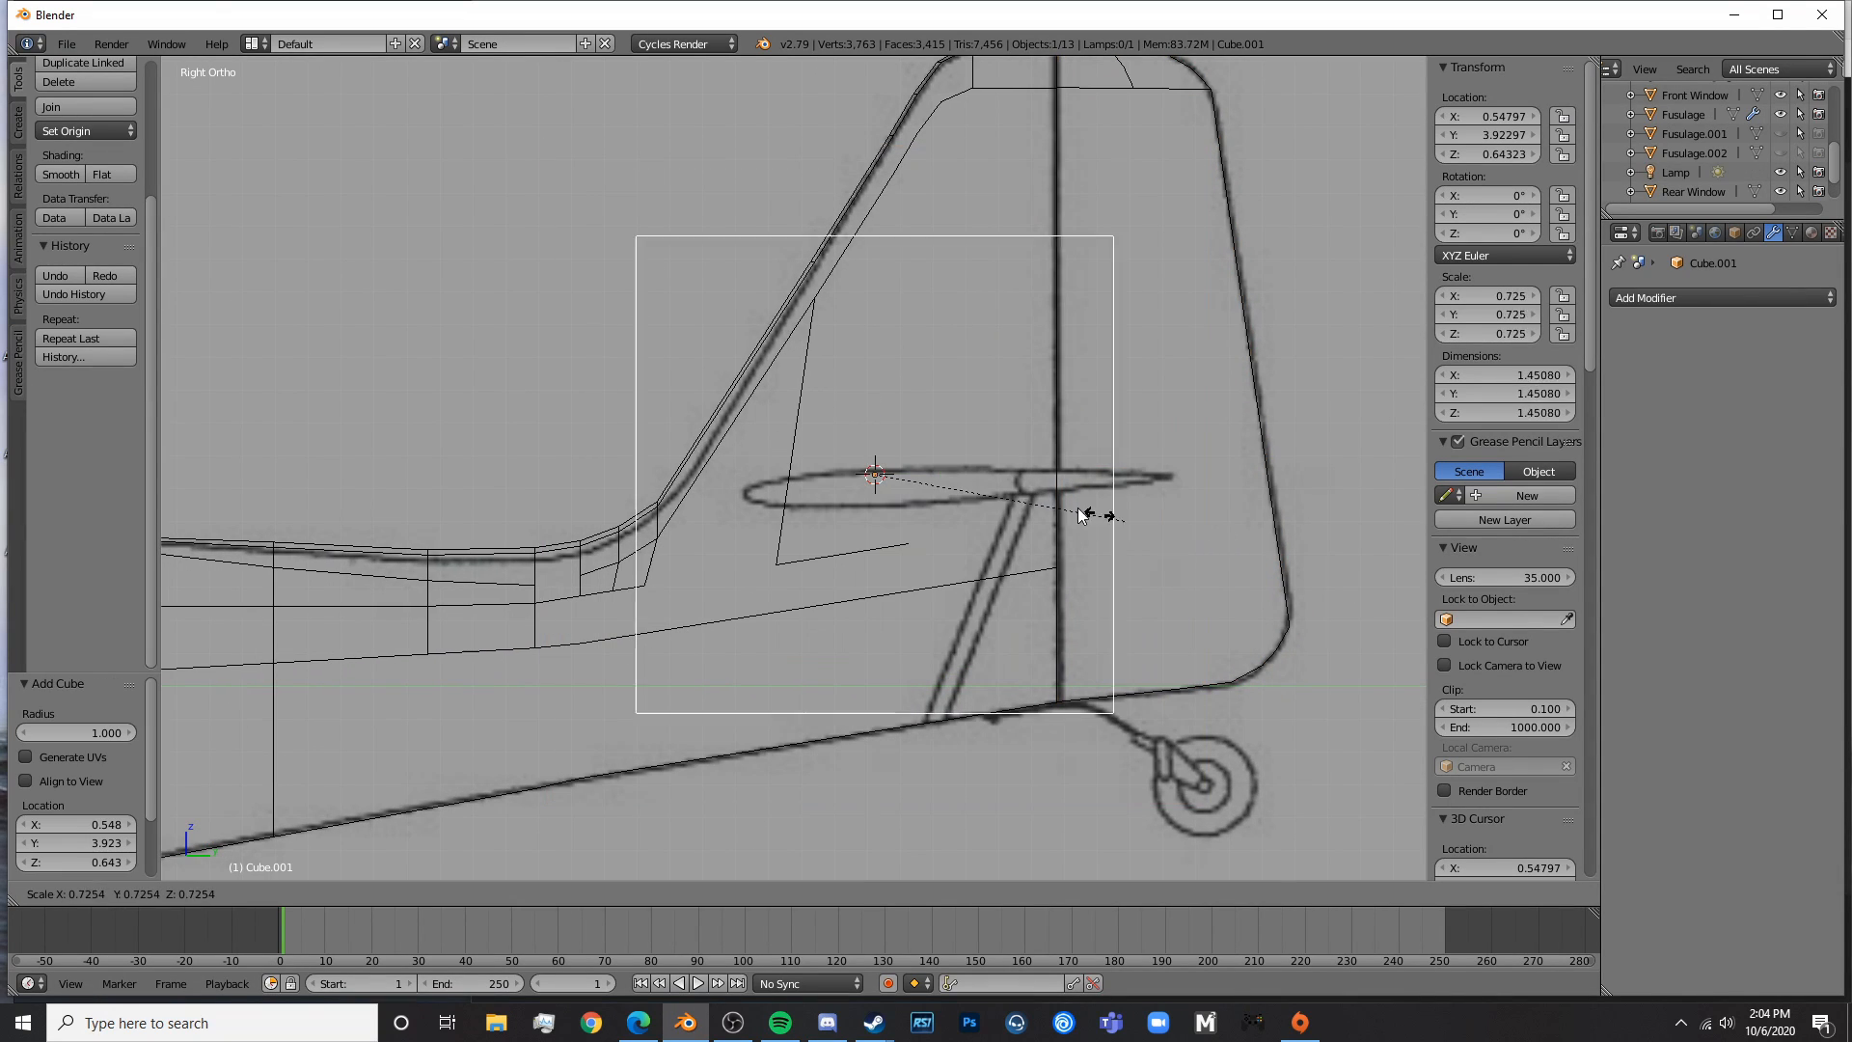
{"action": "left_click", "coordinate": [902, 474]}
{"action": "key", "text": "g"}
{"action": "left_click", "coordinate": [911, 488]}
{"action": "key", "text": "s"}
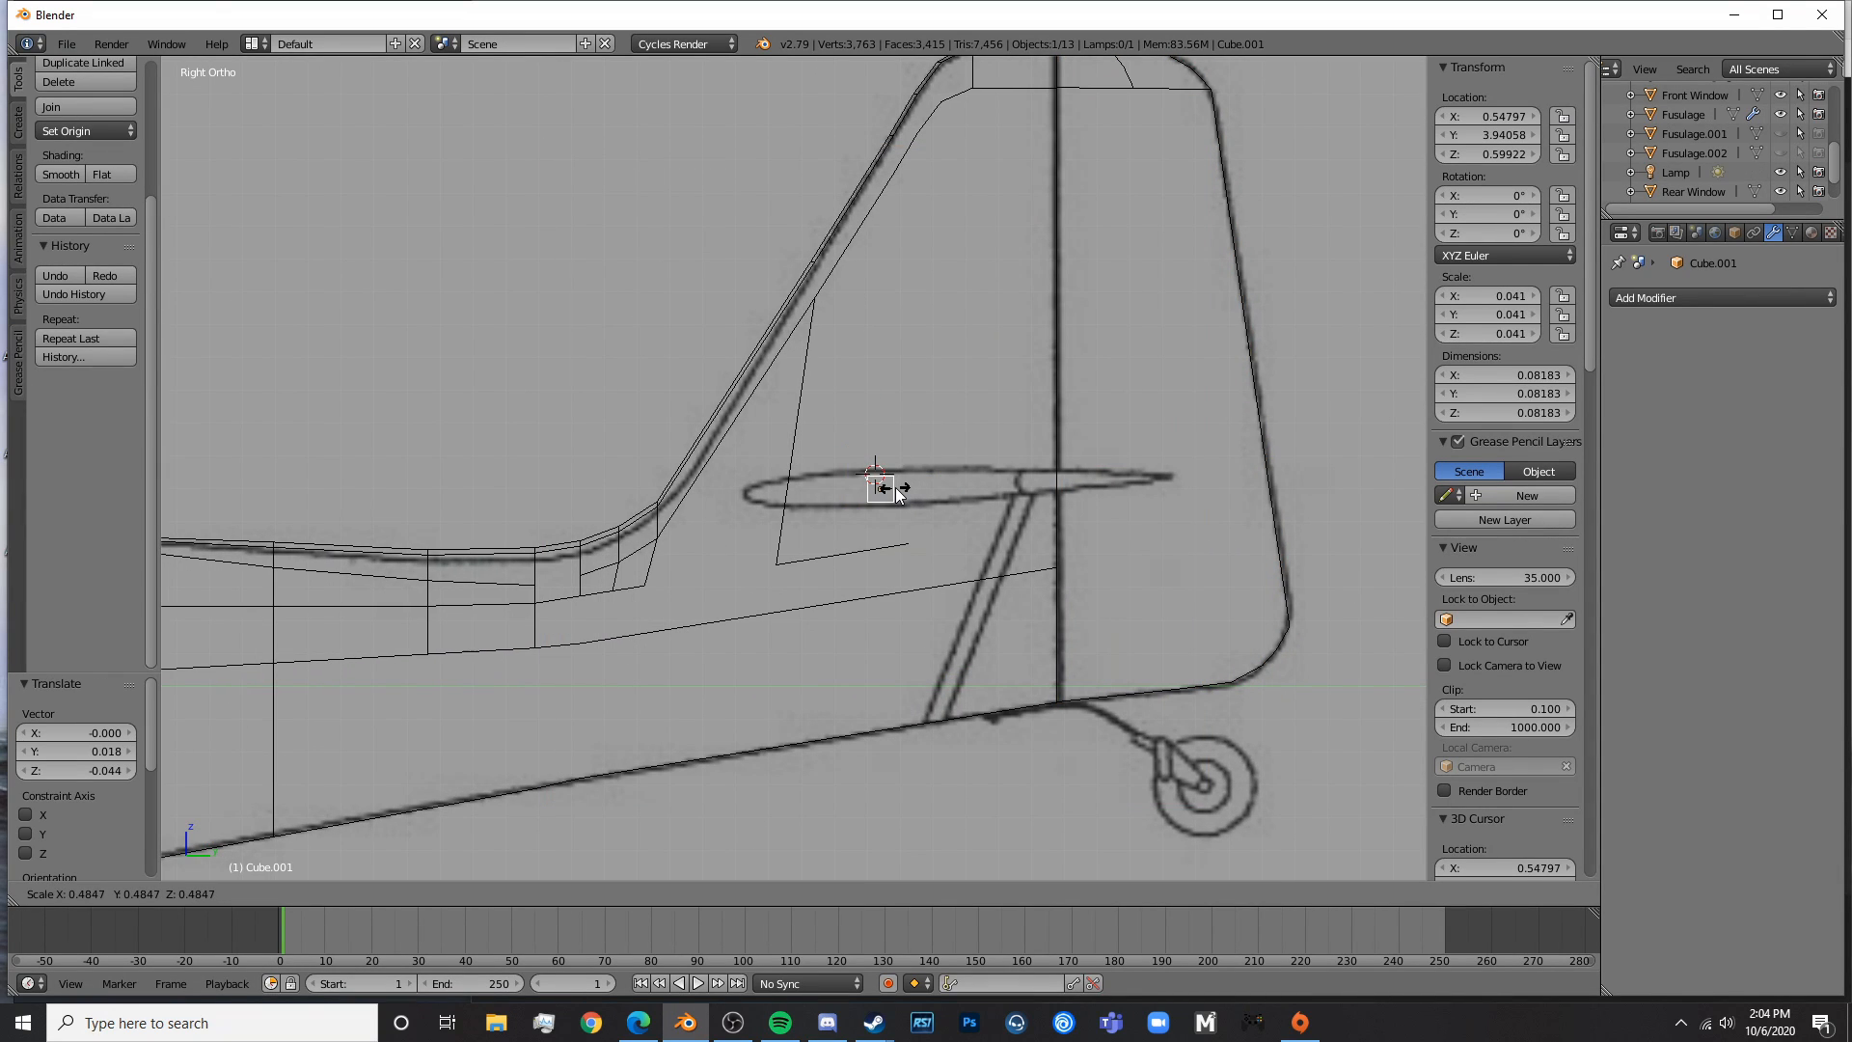
{"action": "left_click", "coordinate": [905, 495]}
- Extrude the cube's front face forward along the stabilizer profile and scale it by 0.824 along Z
{"action": "key", "text": "Tab"}
{"action": "scroll", "coordinate": [887, 503], "scroll_direction": "up", "scroll_amount": 3}
{"action": "key", "text": "a"}
{"action": "mouse_move", "coordinate": [885, 497]}
{"action": "left_mouse_down", "text": "ctrl"}
{"action": "mouse_move", "coordinate": [914, 446]}
{"action": "mouse_move", "coordinate": [909, 556]}
{"action": "left_mouse_up", "text": "ctrl"}
{"action": "key", "text": "e"}
{"action": "left_click", "coordinate": [793, 553]}
{"action": "key", "text": "s"}
{"action": "key", "text": "z"}
{"action": "left_click", "coordinate": [1085, 524]}
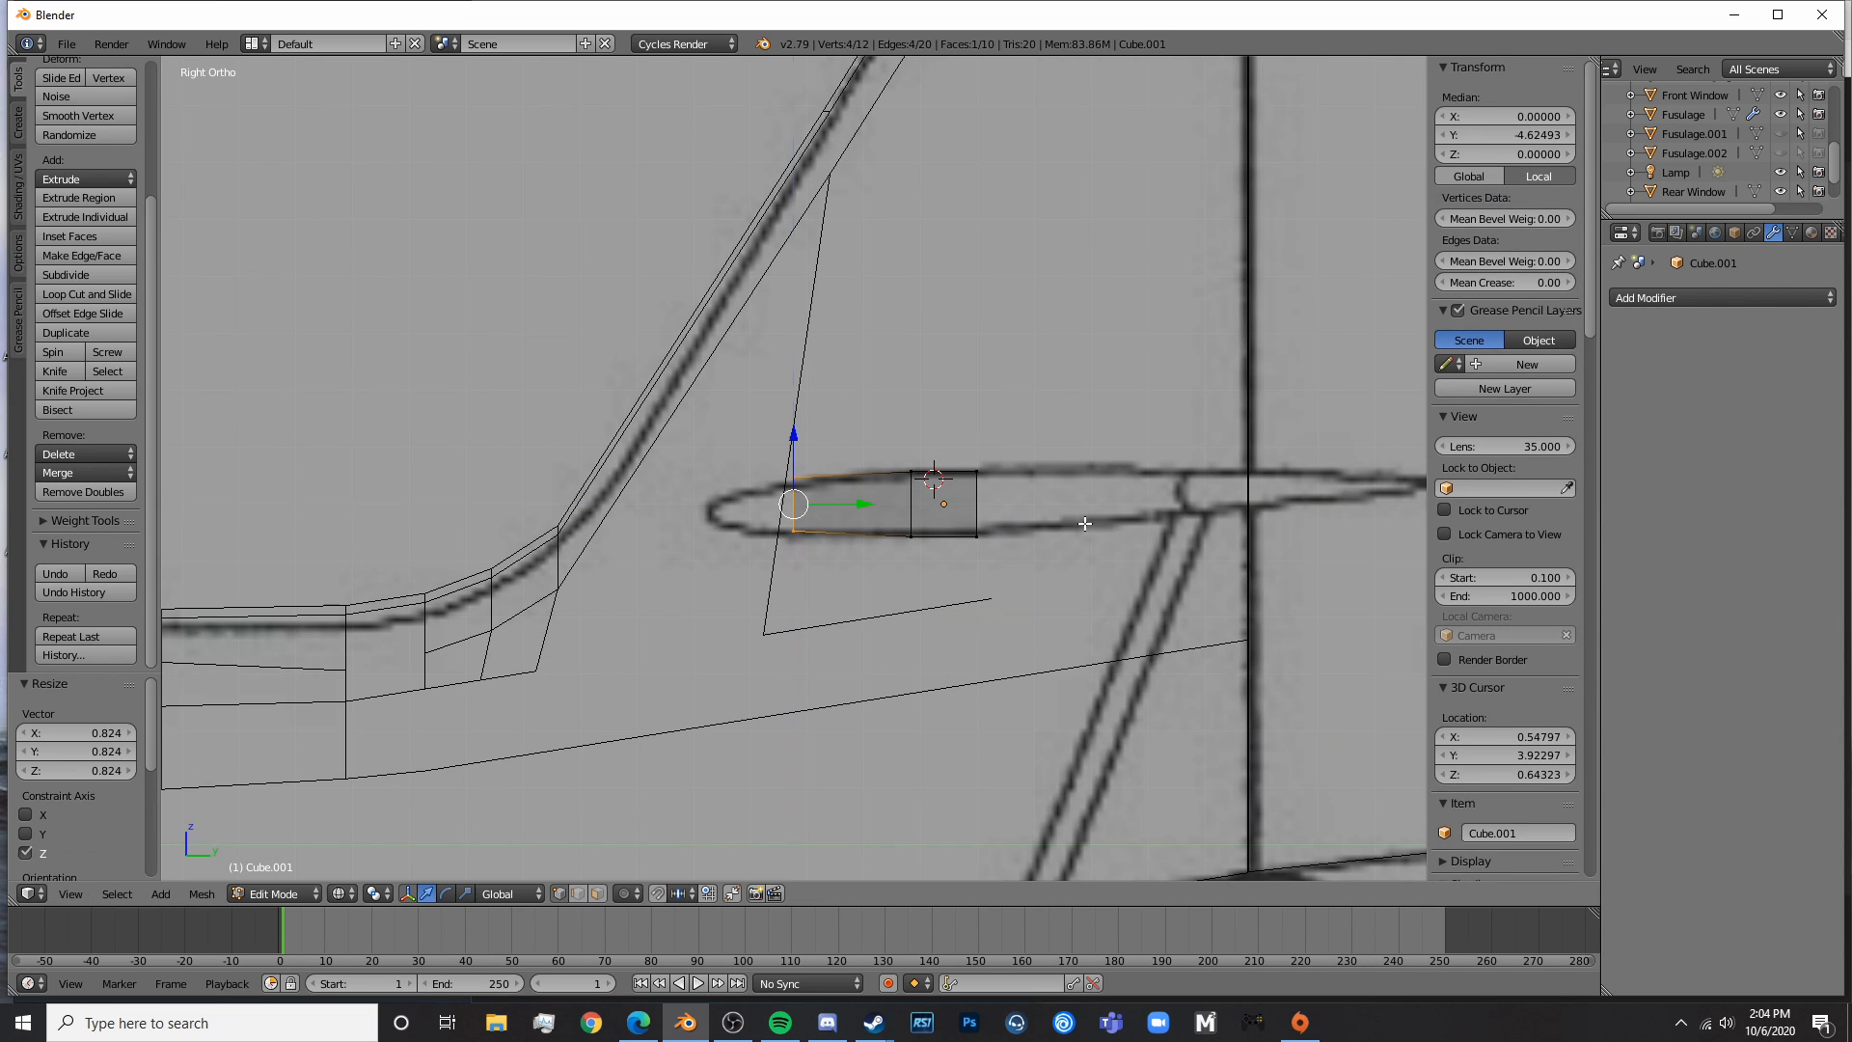
- Lower the extruded front face slightly and scale it by 0.885 along Z to fit the outline
{"action": "left_click_drag", "start_coordinate": [793, 438], "coordinate": [795, 447]}
{"action": "key", "text": "s"}
{"action": "key", "text": "z"}
{"action": "left_click", "coordinate": [892, 443]}
- Extrude the front face about 0.125 further toward the stabilizer's nose and taper it along Z
{"action": "scroll", "coordinate": [819, 565], "scroll_direction": "down", "scroll_amount": 9}
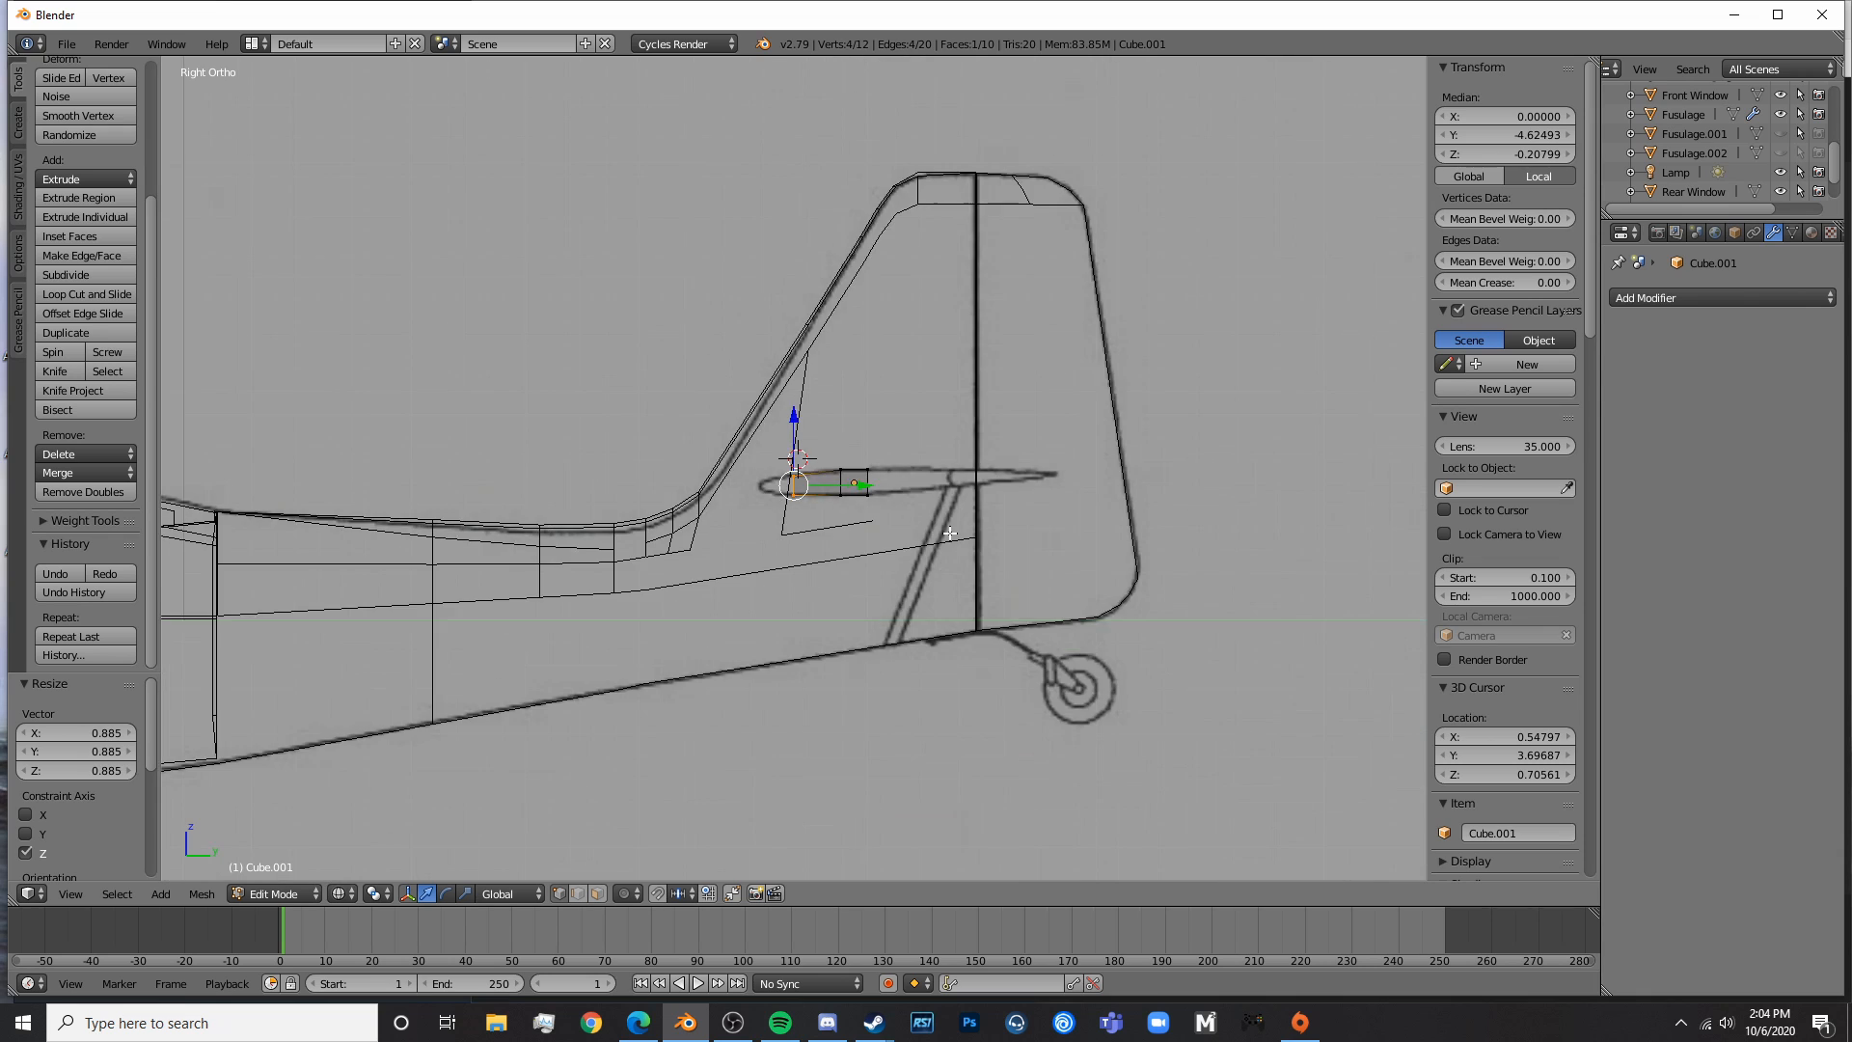
{"action": "scroll", "coordinate": [818, 566], "scroll_direction": "up", "scroll_amount": 10}
{"action": "key", "text": "e"}
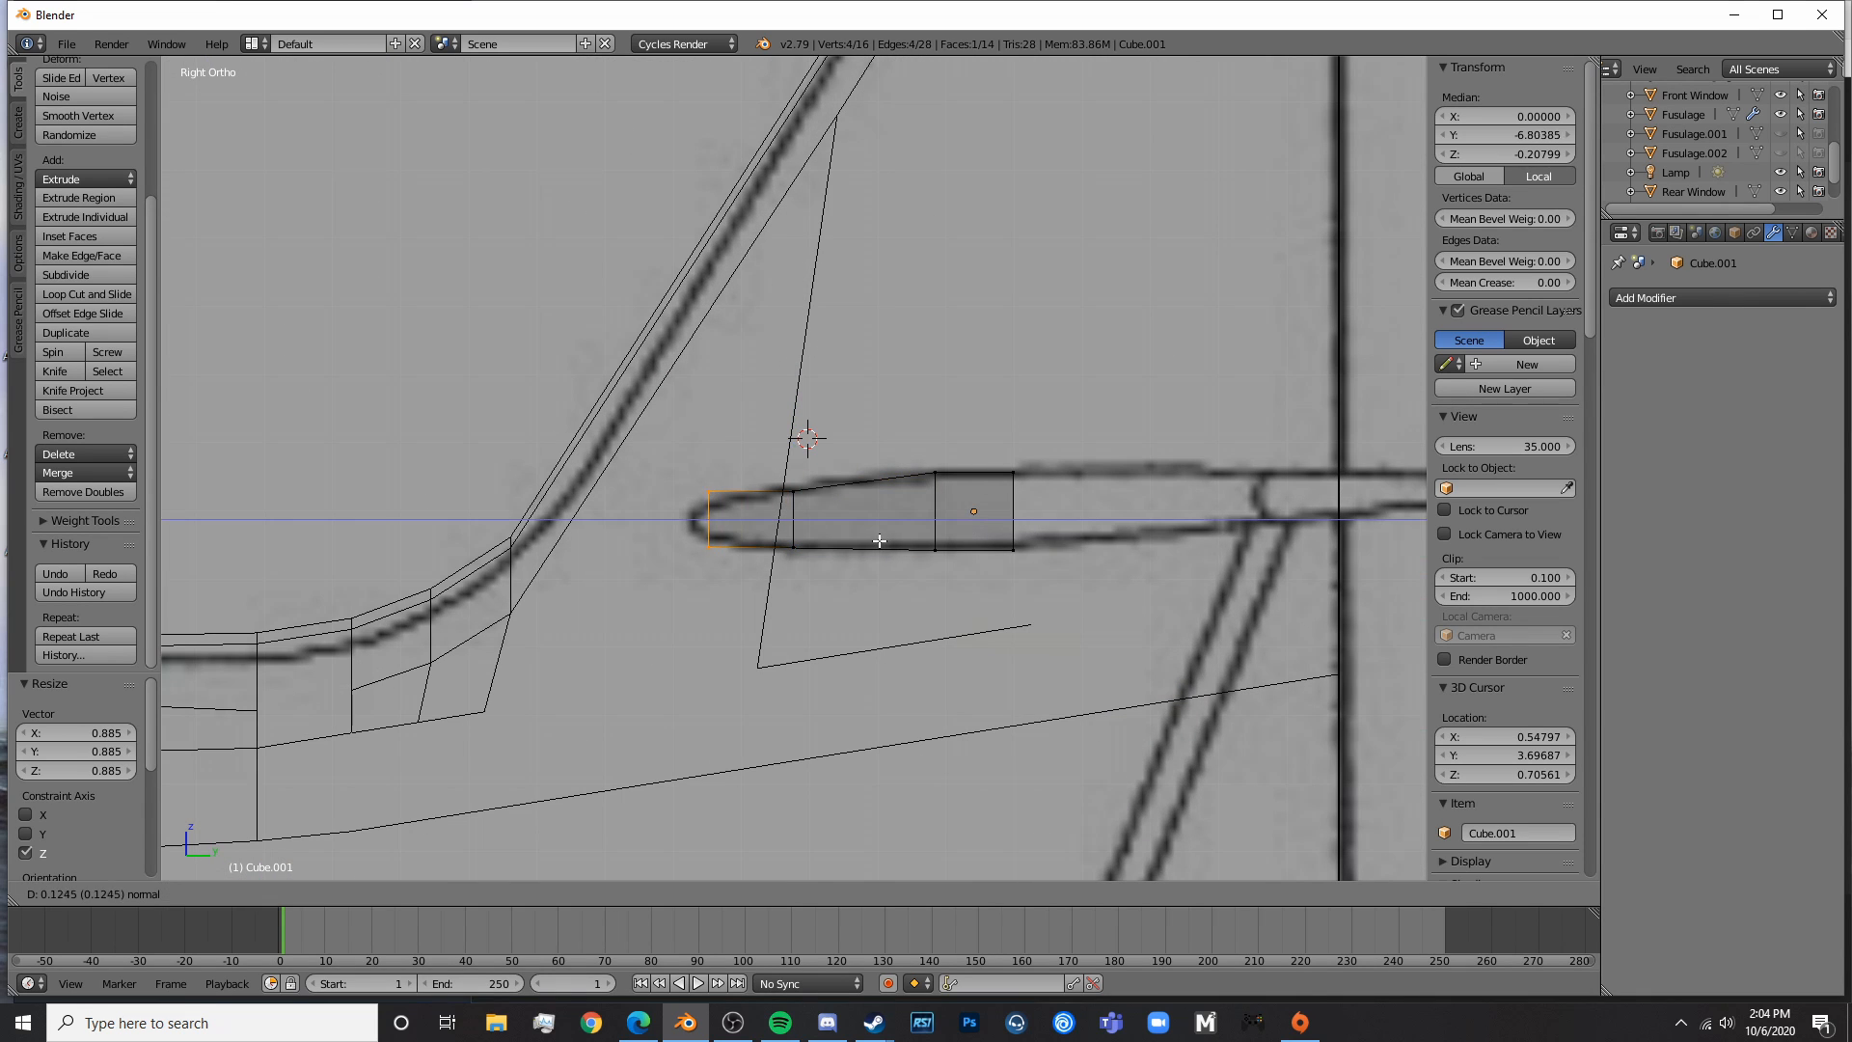
{"action": "left_click", "coordinate": [880, 533]}
{"action": "key", "text": "s"}
{"action": "key", "text": "z"}
{"action": "left_click", "coordinate": [799, 537]}
- Extrude the nose face another 0.020 forward and shrink it along Z to form the stabilizer's tip
{"action": "key", "text": "e"}
{"action": "left_click", "coordinate": [785, 536]}
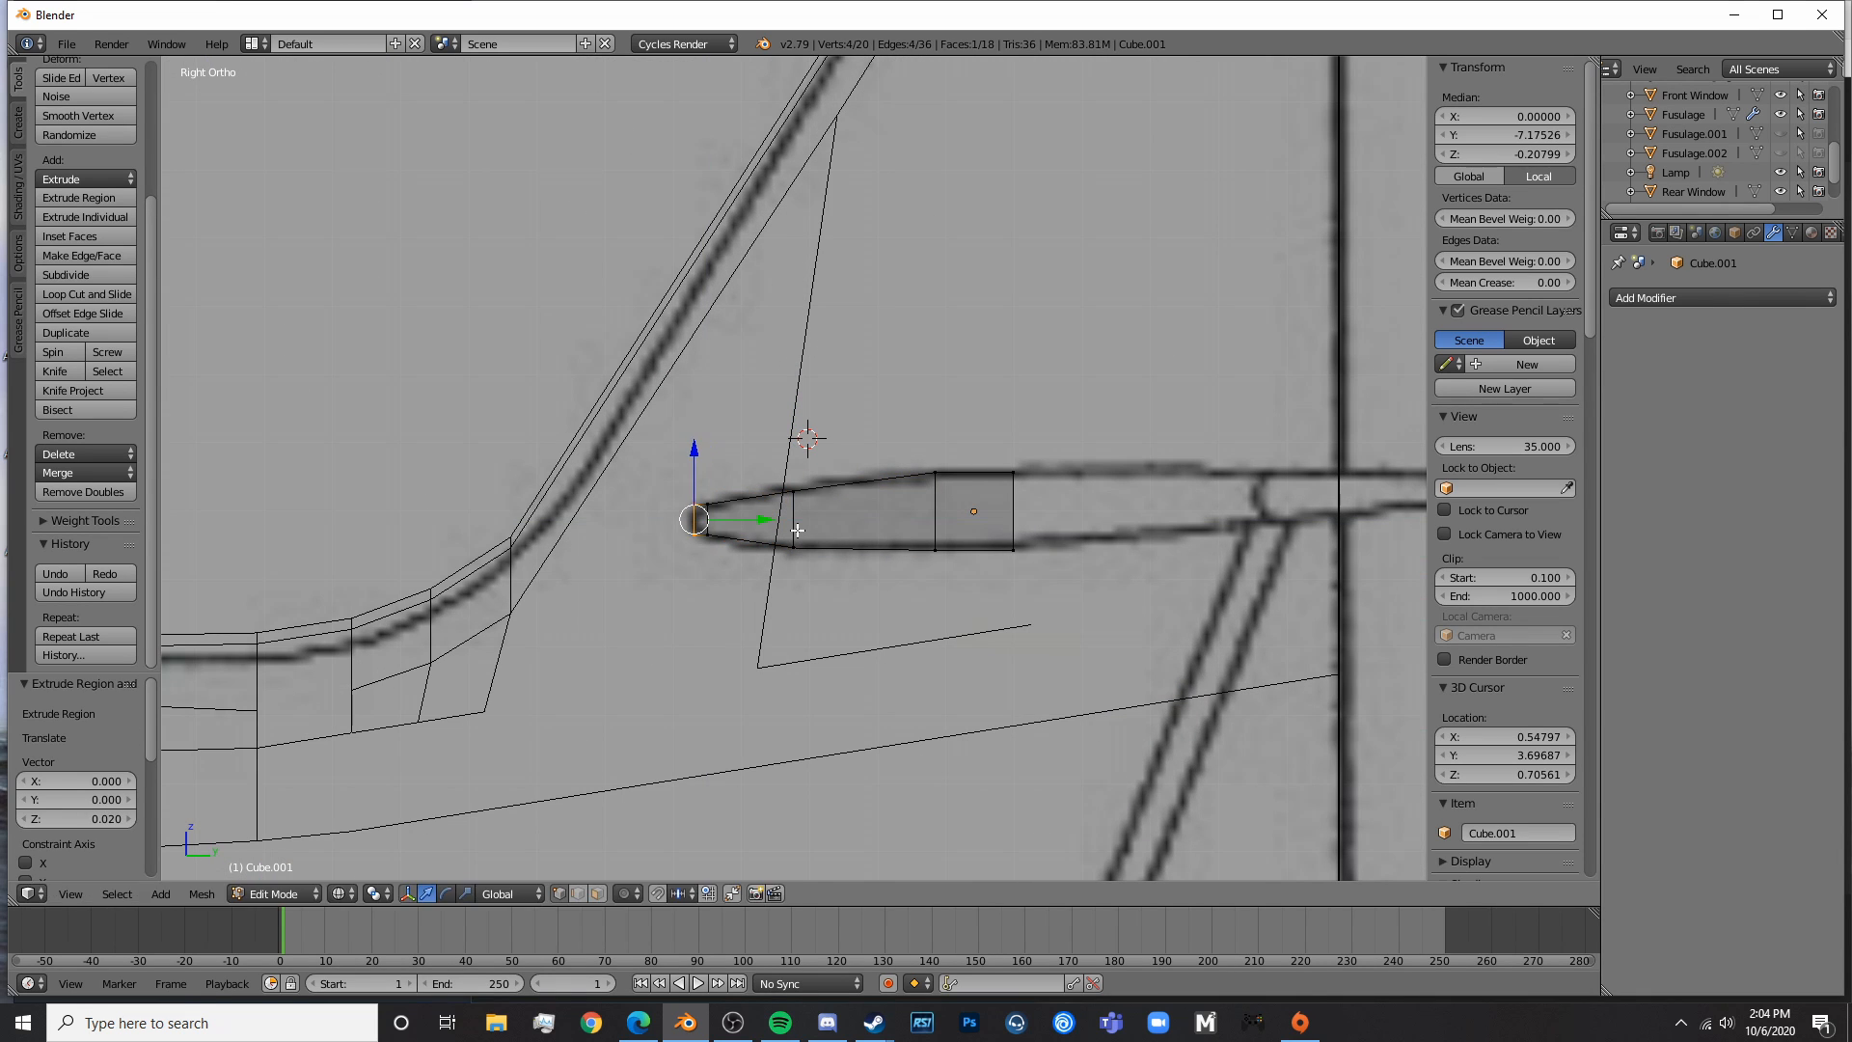
{"action": "key", "text": "s"}
{"action": "key", "text": "z"}
{"action": "left_click", "coordinate": [738, 530]}
- Add a loop cut in the middle of the nose tip segment and scale it up along Z to round the tip
{"action": "middle_click_drag", "start_coordinate": [771, 521], "coordinate": [828, 468], "text": "shift"}
{"action": "scroll", "coordinate": [829, 469], "scroll_direction": "up", "scroll_amount": 5}
{"action": "key", "text": "a"}
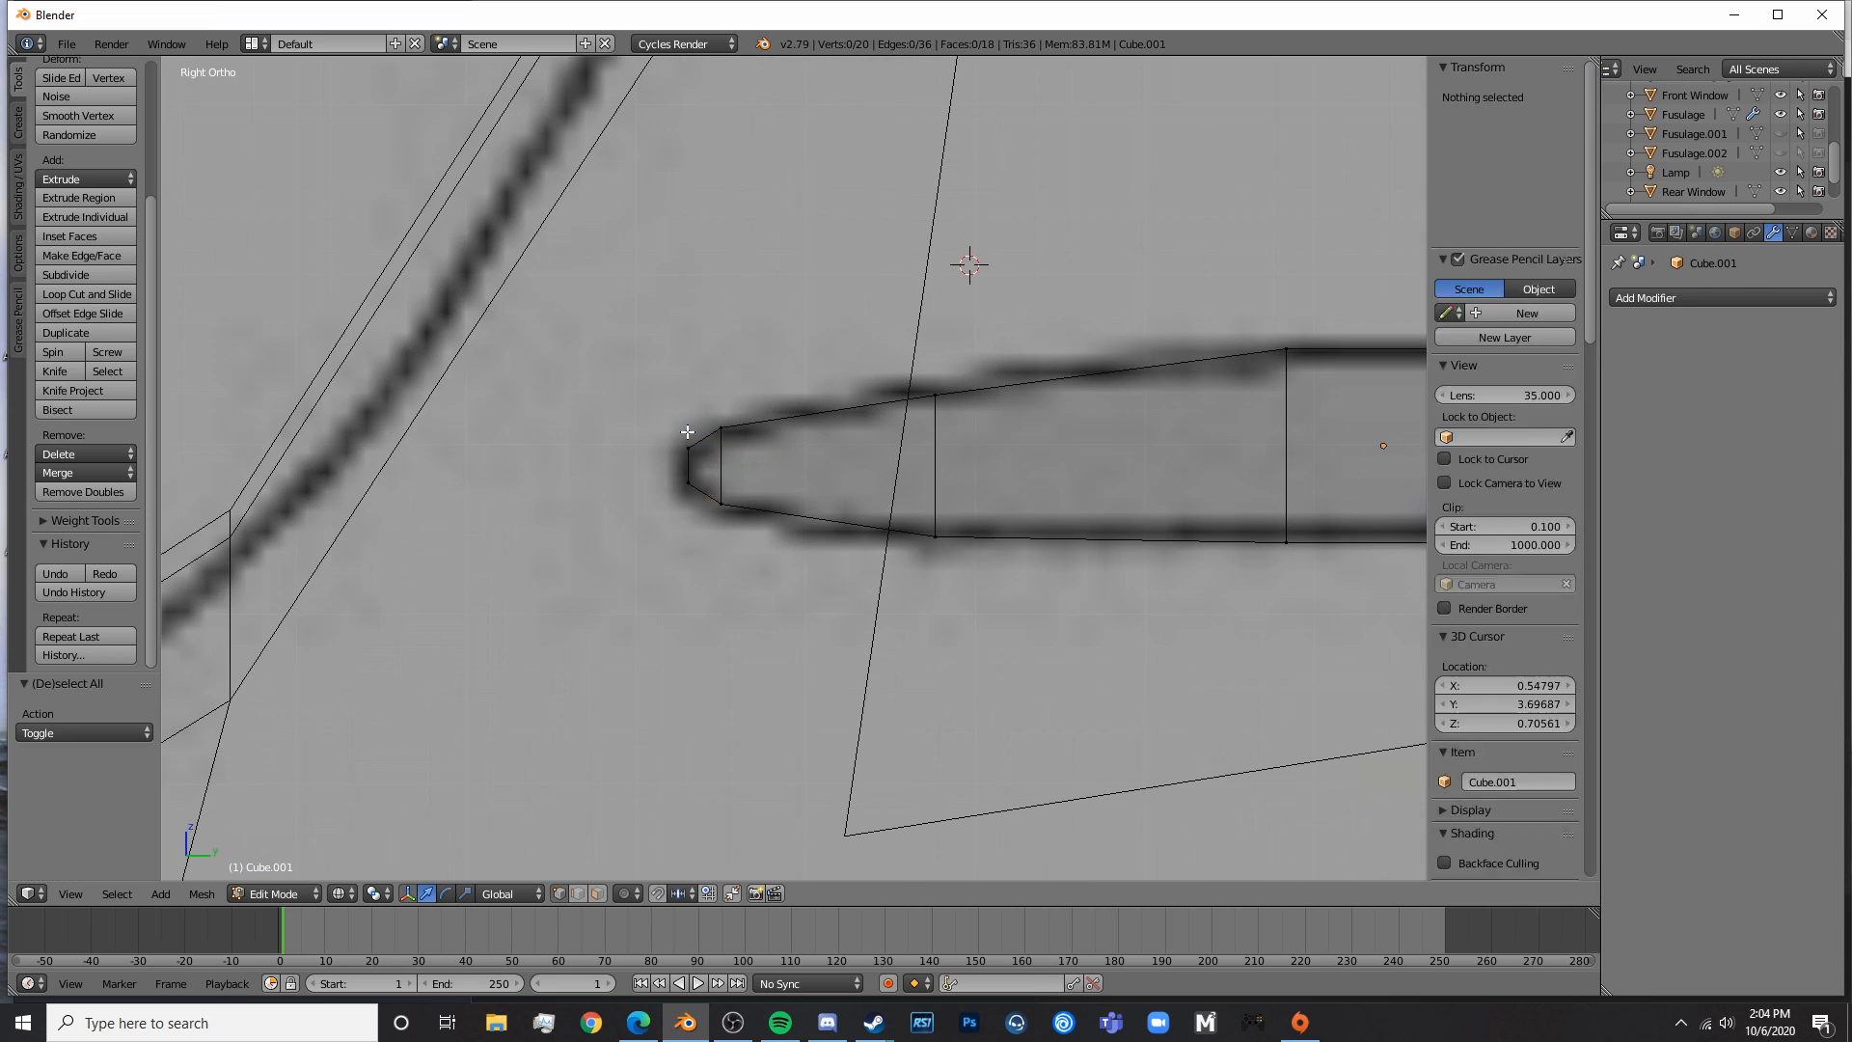
{"action": "key", "text": "ctrl+r"}
{"action": "left_click", "coordinate": [702, 429]}
{"action": "left_click", "coordinate": [702, 429]}
{"action": "key", "text": "s"}
{"action": "key", "text": "z"}
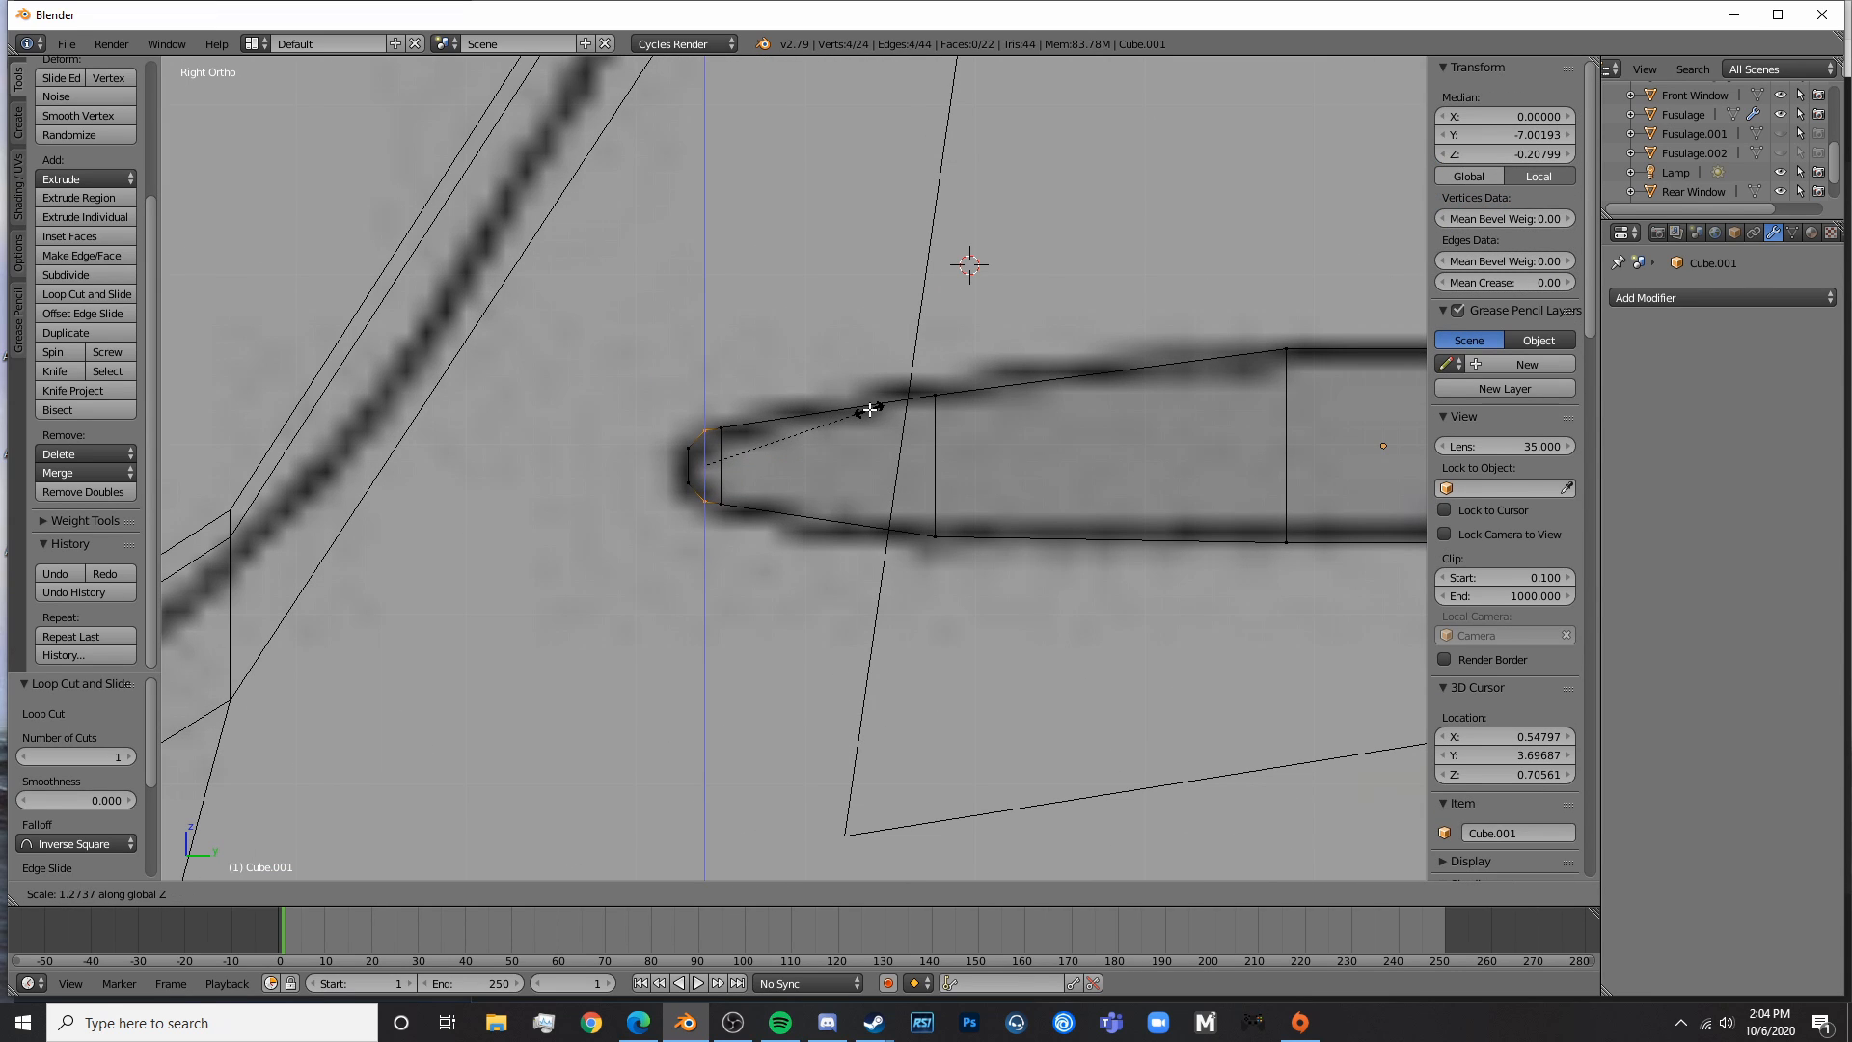
{"action": "left_click", "coordinate": [861, 410]}
- Add a centered loop cut in the segment behind the nose tip and enlarge it slightly along Z to the outline
{"action": "key", "text": "a"}
{"action": "key", "text": "ctrl+r"}
{"action": "left_click", "coordinate": [856, 408]}
{"action": "left_click", "coordinate": [856, 408]}
{"action": "key", "text": "s"}
{"action": "key", "text": "z"}
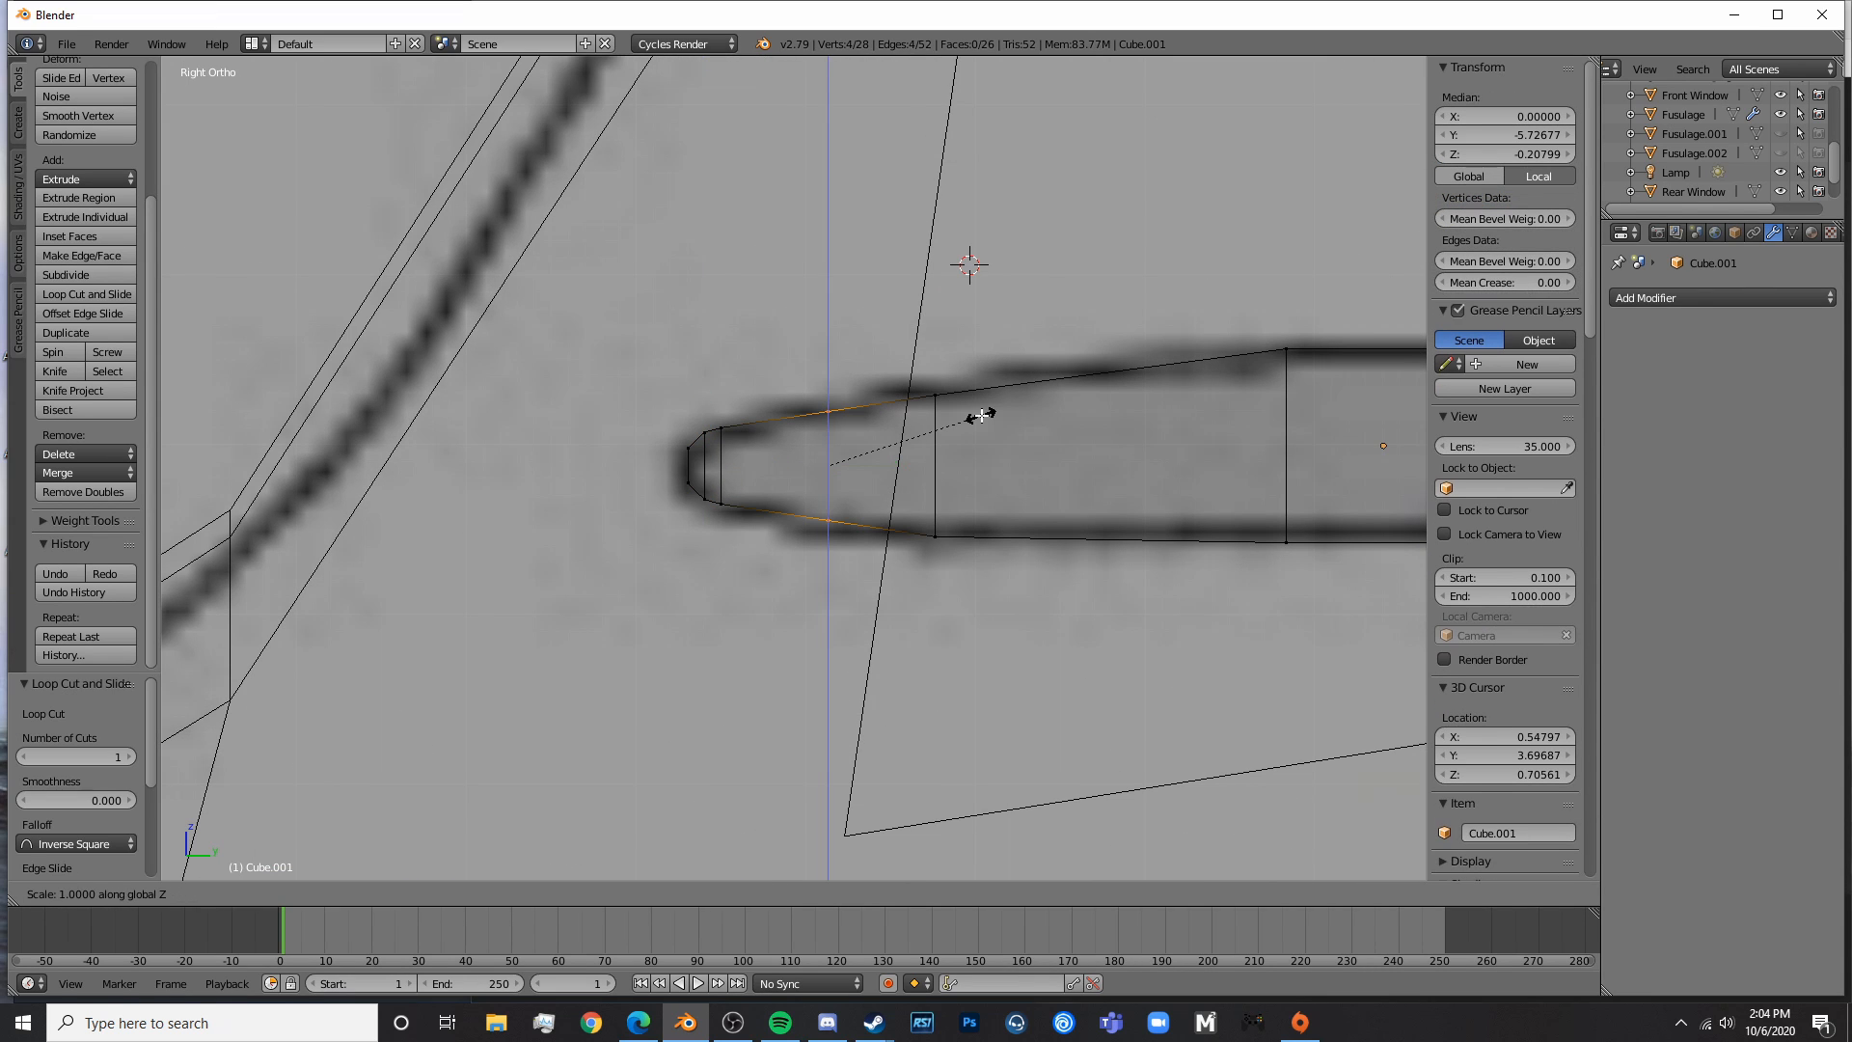
{"action": "left_click", "coordinate": [999, 416]}
- Box-select the nose tip's vertices and scale them slightly along Z to fill the reference outline
{"action": "key", "text": "a"}
{"action": "key", "text": "b"}
{"action": "left_click_drag", "start_coordinate": [648, 391], "coordinate": [774, 526]}
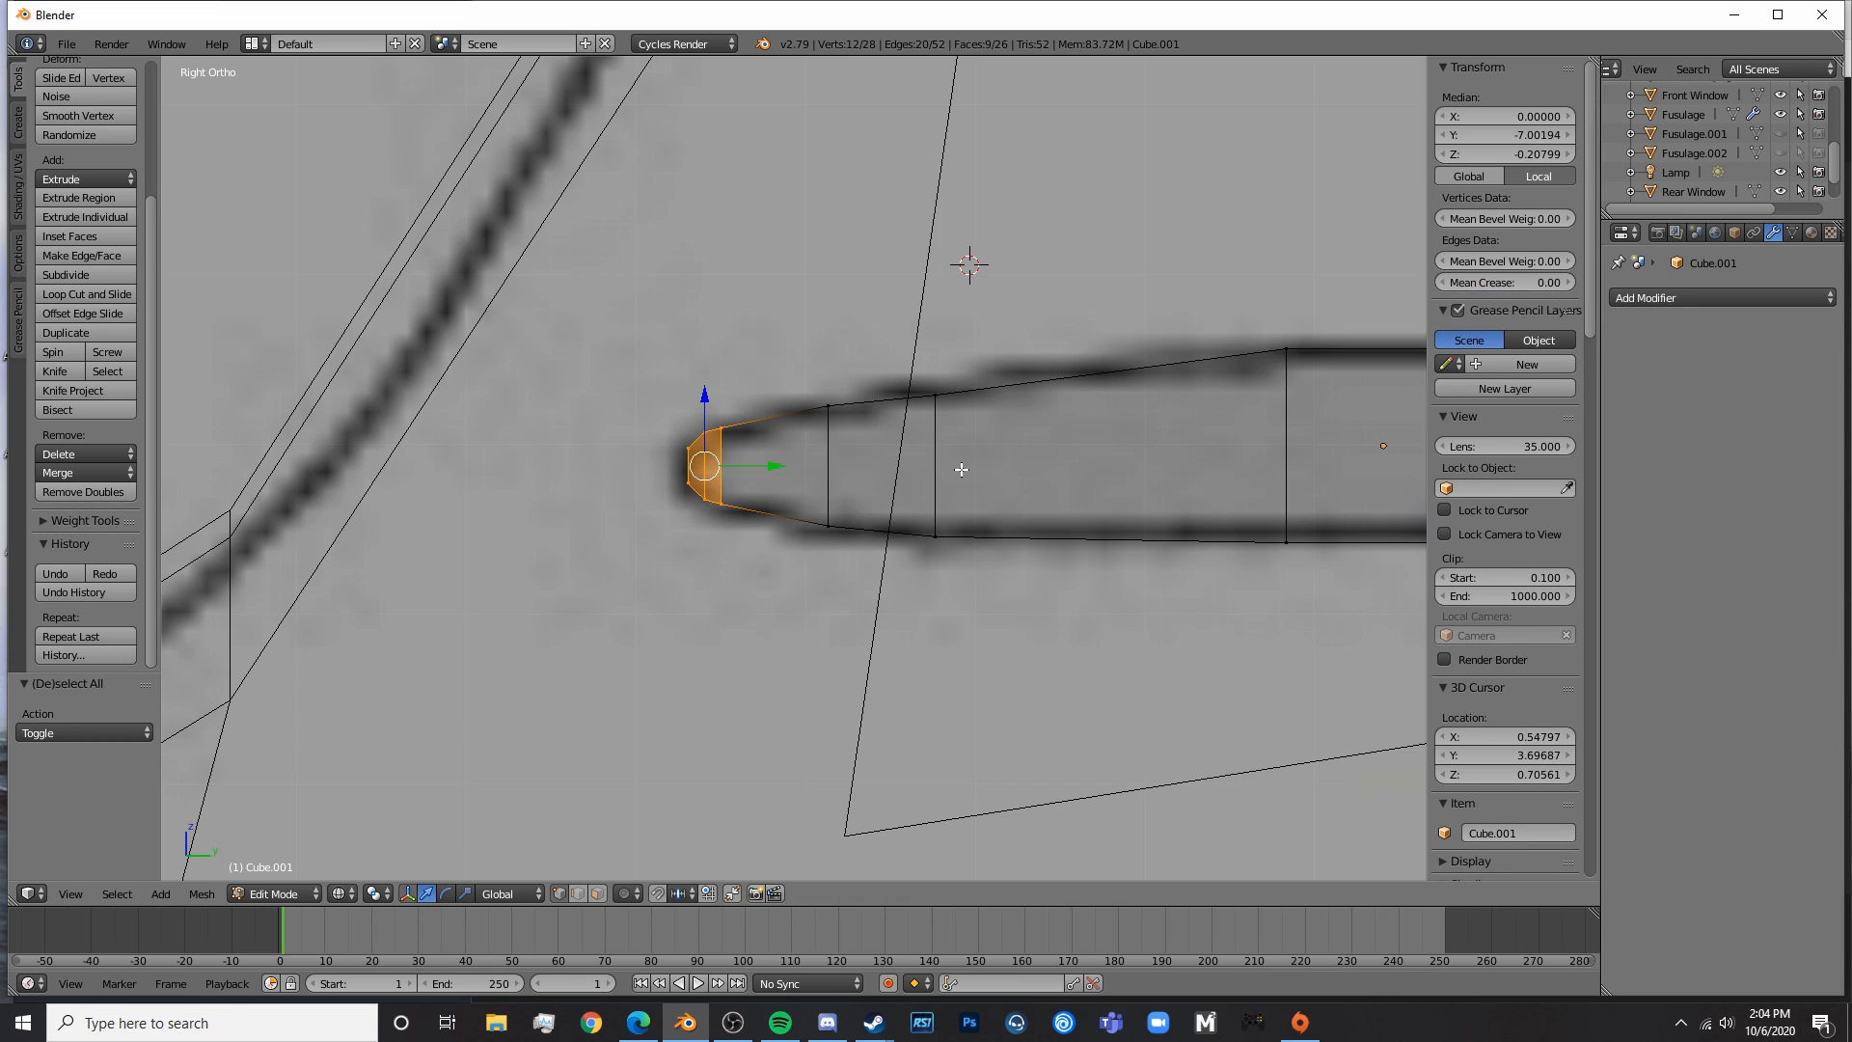
{"action": "key", "text": "s"}
{"action": "key", "text": "z"}
{"action": "left_click", "coordinate": [989, 465]}
{"action": "key", "text": "Tab"}
{"action": "key", "text": "Tab"}
- Adjust the upper vertices of the two vertical edges behind the nose tip to follow the profile's top outline
{"action": "key", "text": "a"}
{"action": "key", "text": "c"}
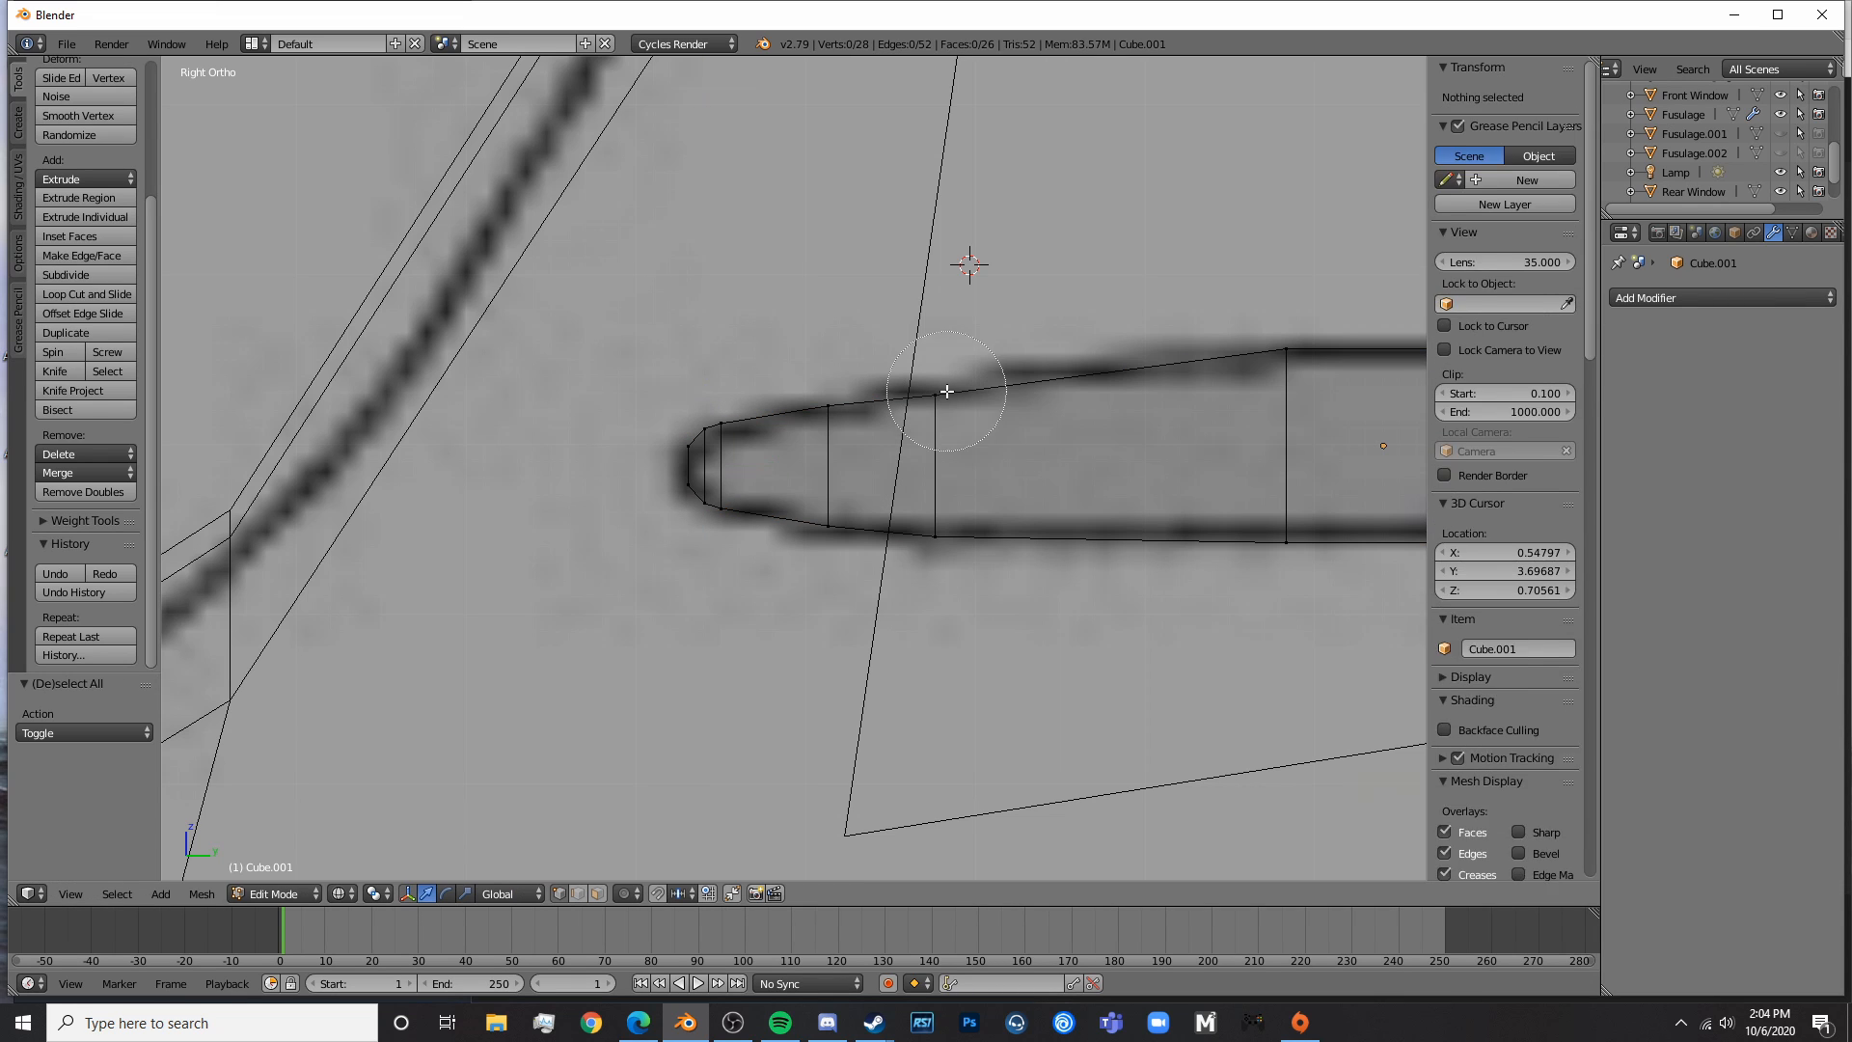
{"action": "left_click", "coordinate": [946, 392]}
{"action": "right_click", "coordinate": [946, 390]}
{"action": "left_click_drag", "start_coordinate": [939, 340], "coordinate": [843, 335]}
{"action": "key", "text": "a"}
{"action": "key", "text": "c"}
{"action": "left_click", "coordinate": [839, 404]}
{"action": "right_click", "coordinate": [838, 402]}
{"action": "key", "text": "Tab"}
{"action": "scroll", "coordinate": [1056, 367], "scroll_direction": "down", "scroll_amount": 2}
{"action": "middle_click_drag", "start_coordinate": [1103, 357], "coordinate": [750, 345], "text": "shift"}
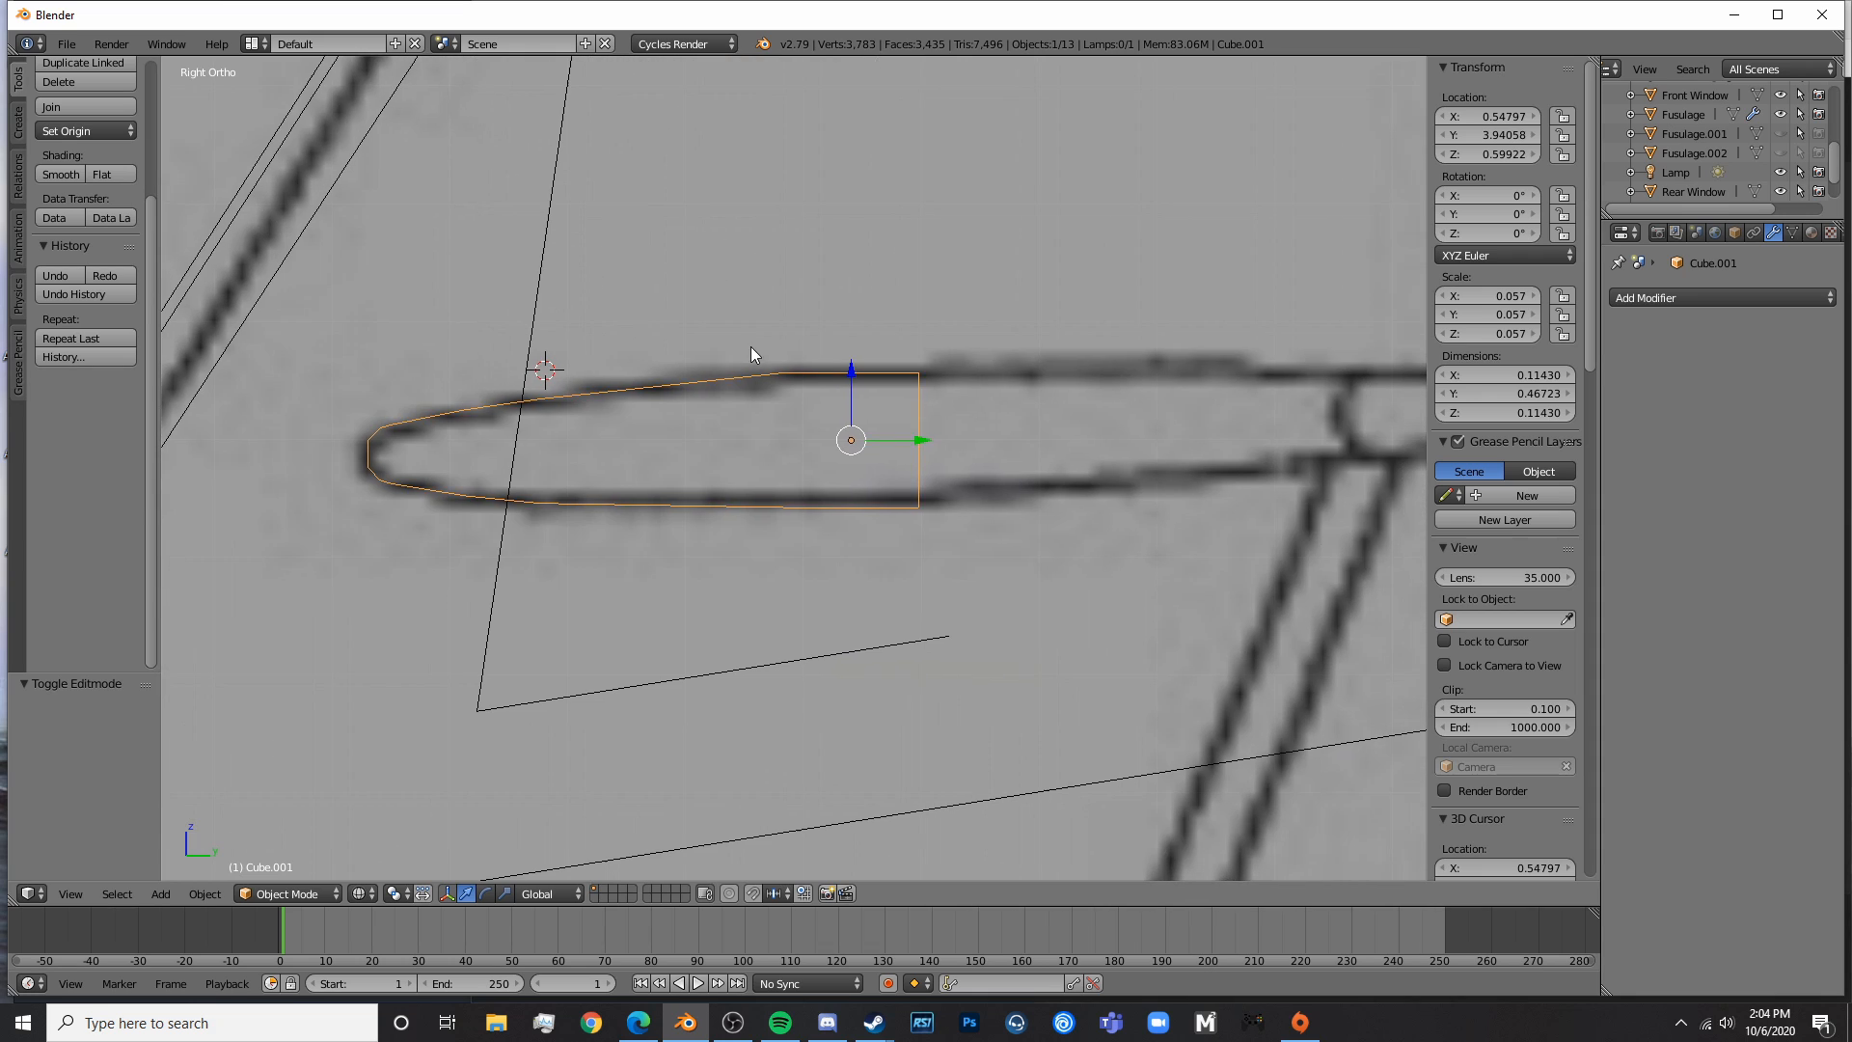
- Select the stabilizer's rear face, extrude it backward, and align it along Y with the elevator hinge line
{"action": "key", "text": "Tab"}
{"action": "key", "text": "a"}
{"action": "key", "text": "a"}
{"action": "key", "text": "a"}
{"action": "key", "text": "c"}
{"action": "left_click_drag", "start_coordinate": [935, 373], "coordinate": [932, 500]}
{"action": "right_click", "coordinate": [940, 503]}
{"action": "middle_click_drag", "start_coordinate": [1034, 504], "coordinate": [649, 557], "text": "shift"}
{"action": "key", "text": "e"}
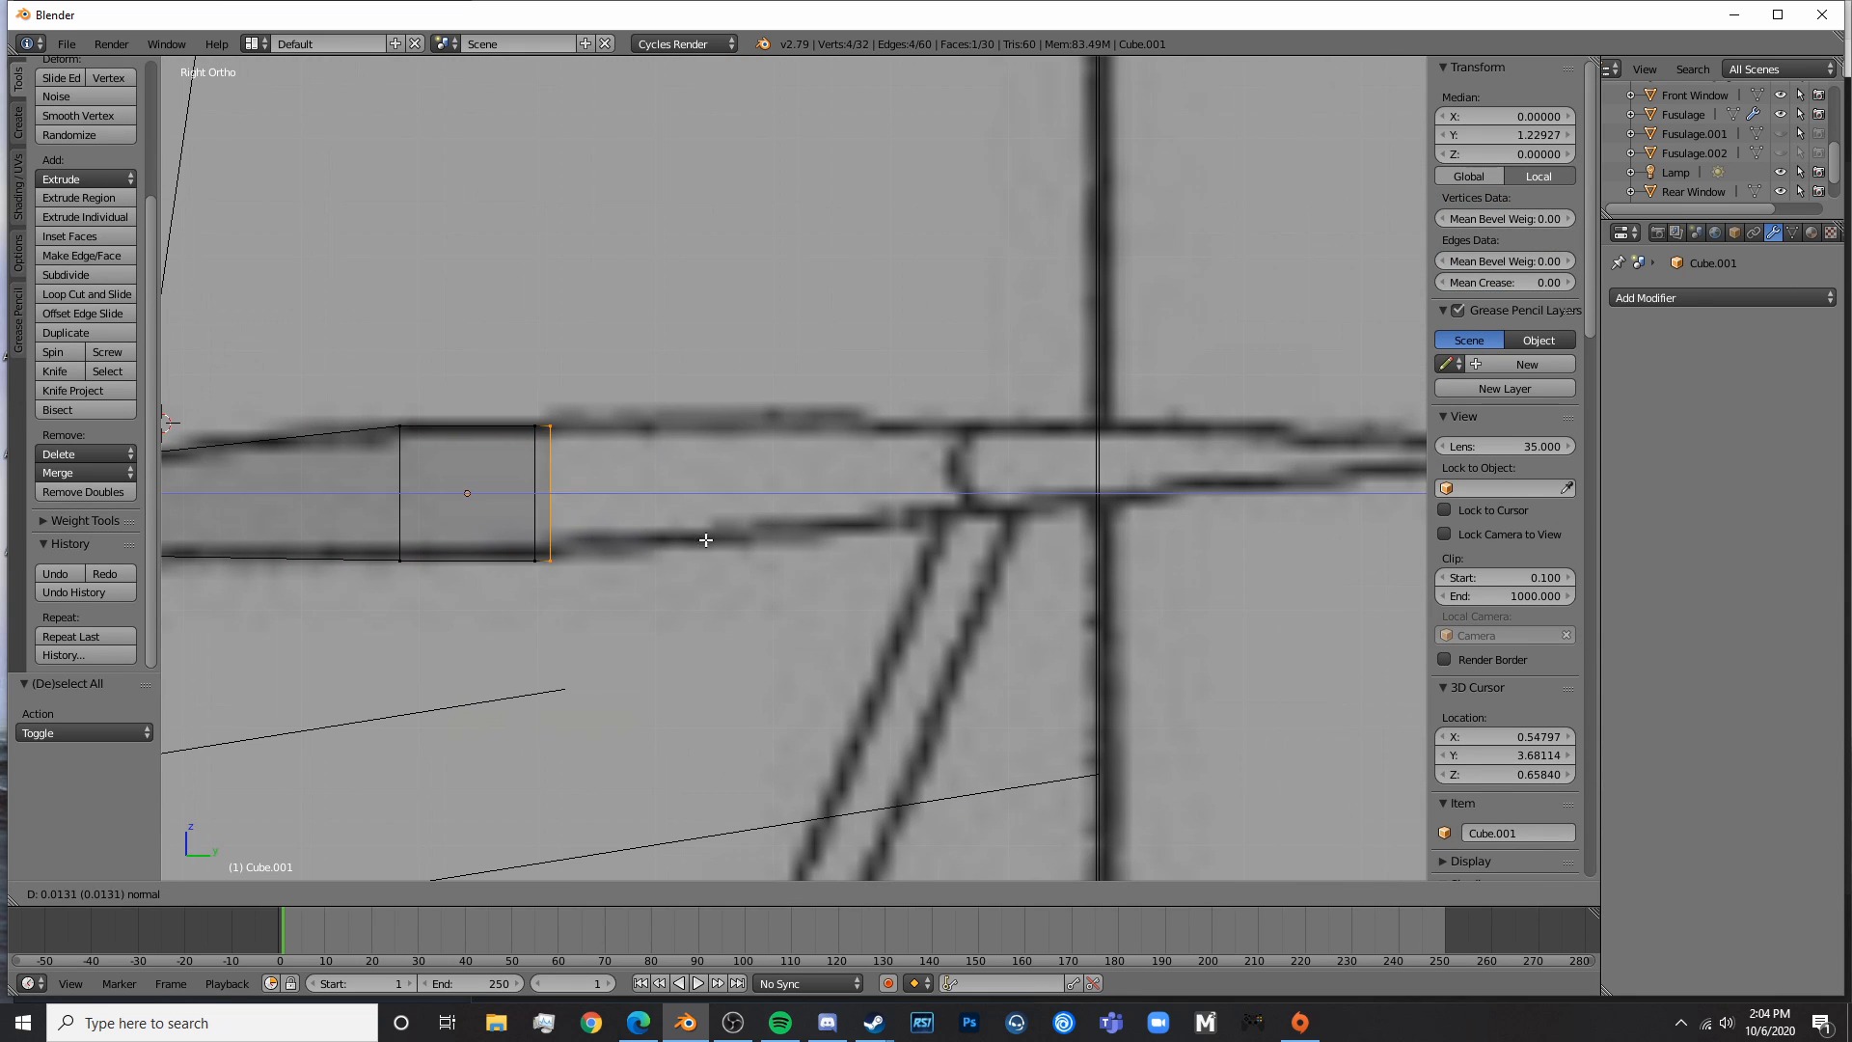
{"action": "left_click", "coordinate": [1291, 506]}
{"action": "middle_click_drag", "start_coordinate": [1219, 521], "coordinate": [1153, 517], "text": "shift"}
{"action": "key", "text": "g"}
{"action": "key", "text": "y"}
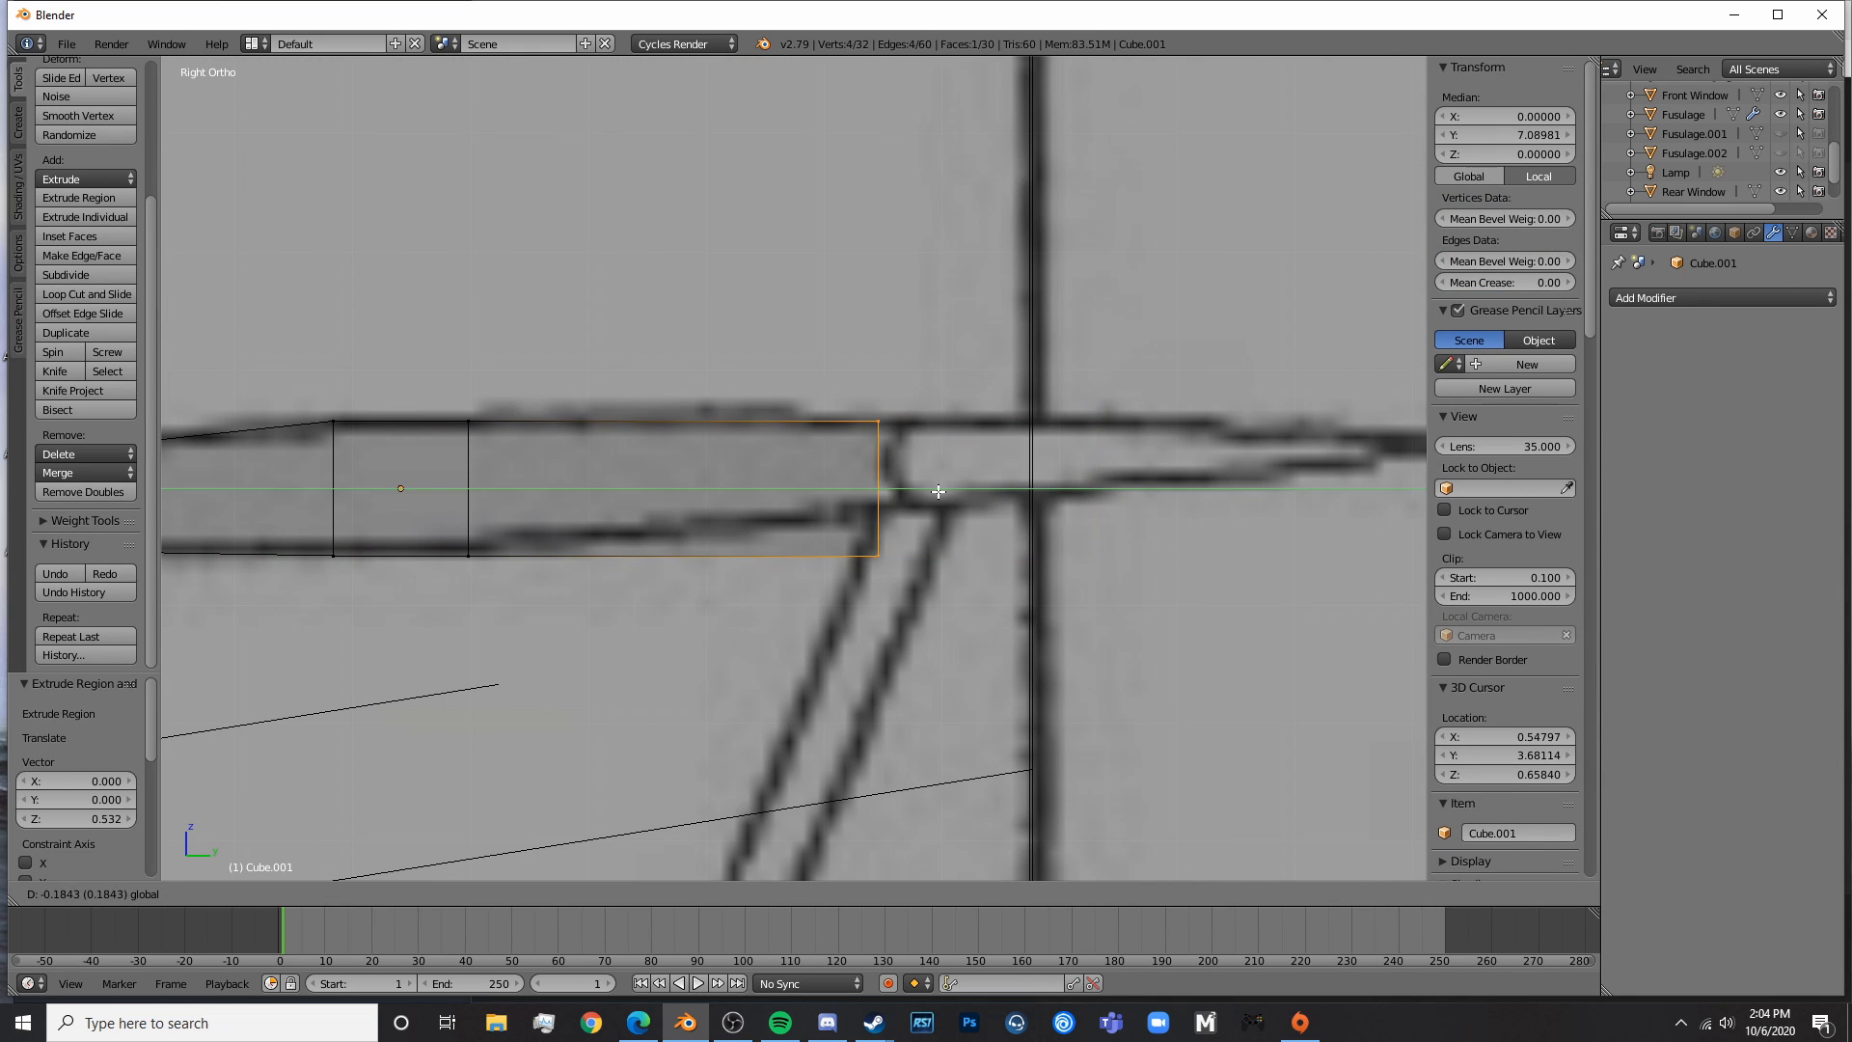
{"action": "left_click", "coordinate": [953, 490]}
- Taper the stabilizer's rear face along Z and nudge it into place to match the profile at the elevator hinge
{"action": "key", "text": "s"}
{"action": "key", "text": "z"}
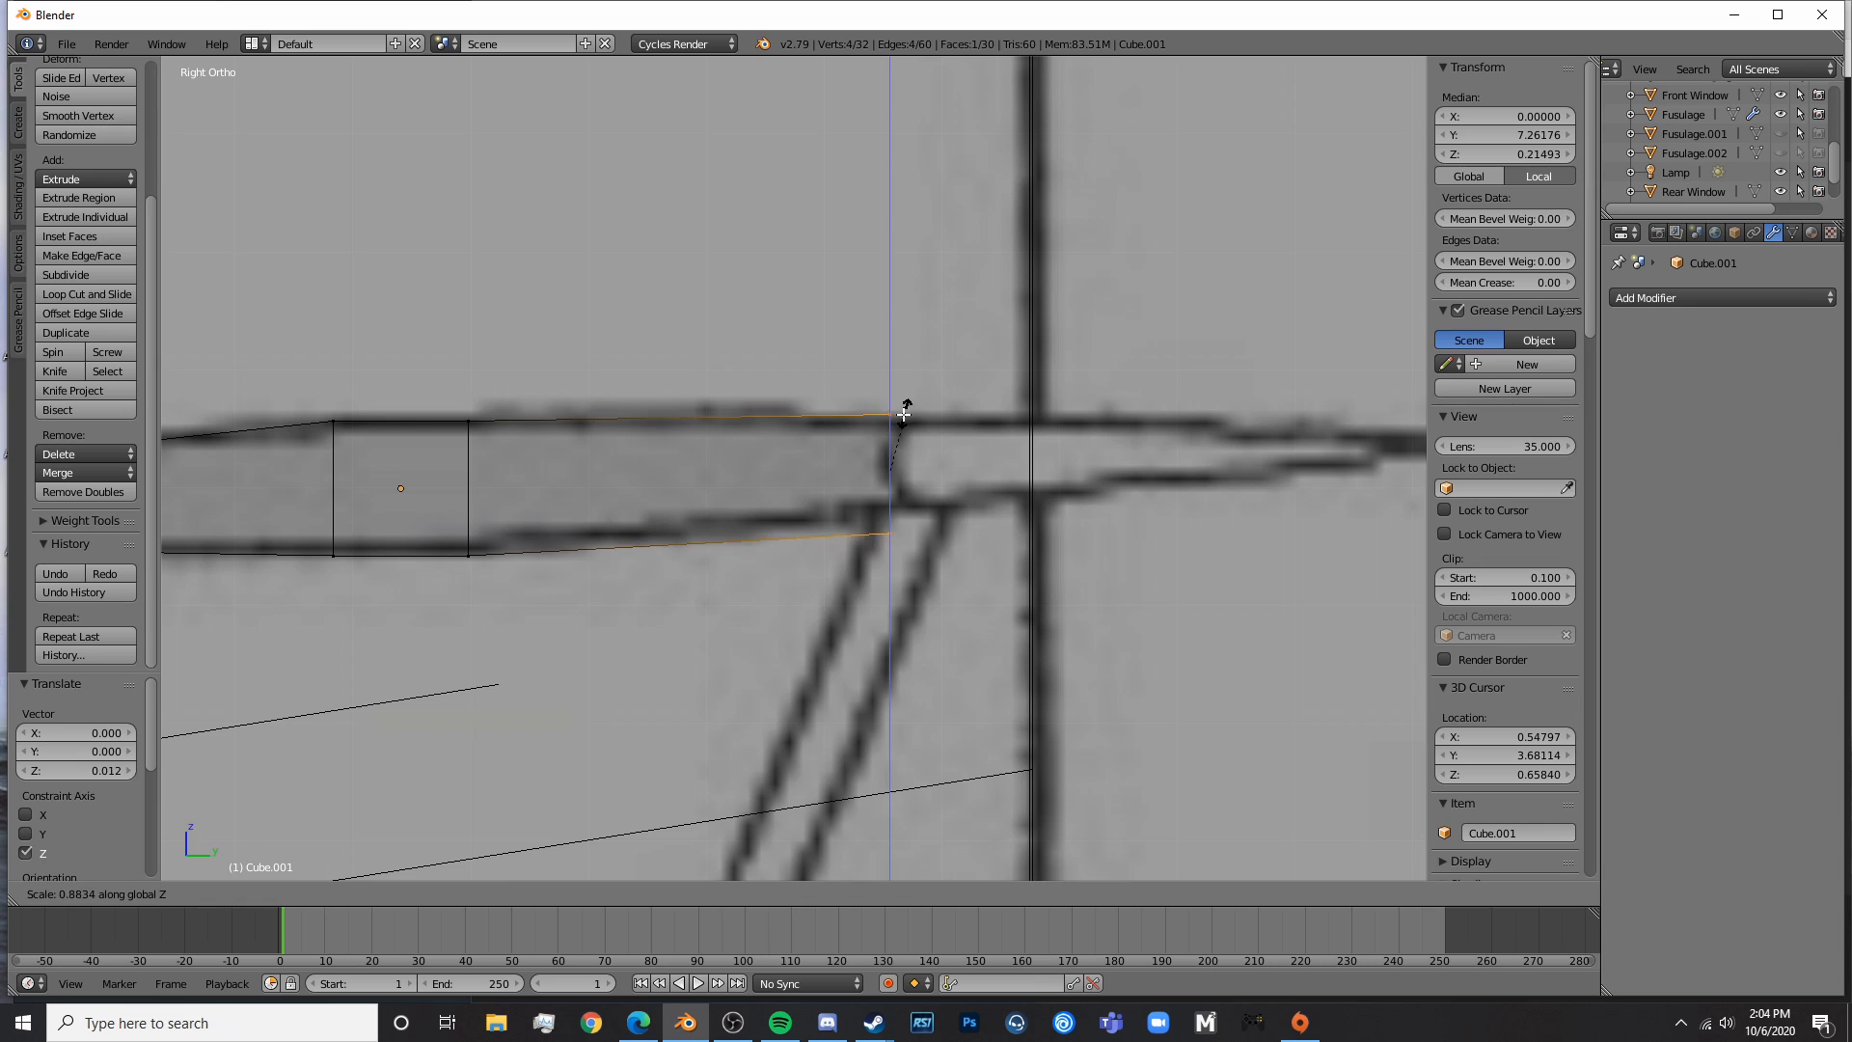
{"action": "left_click", "coordinate": [895, 422]}
{"action": "key", "text": "s"}
{"action": "key", "text": "z"}
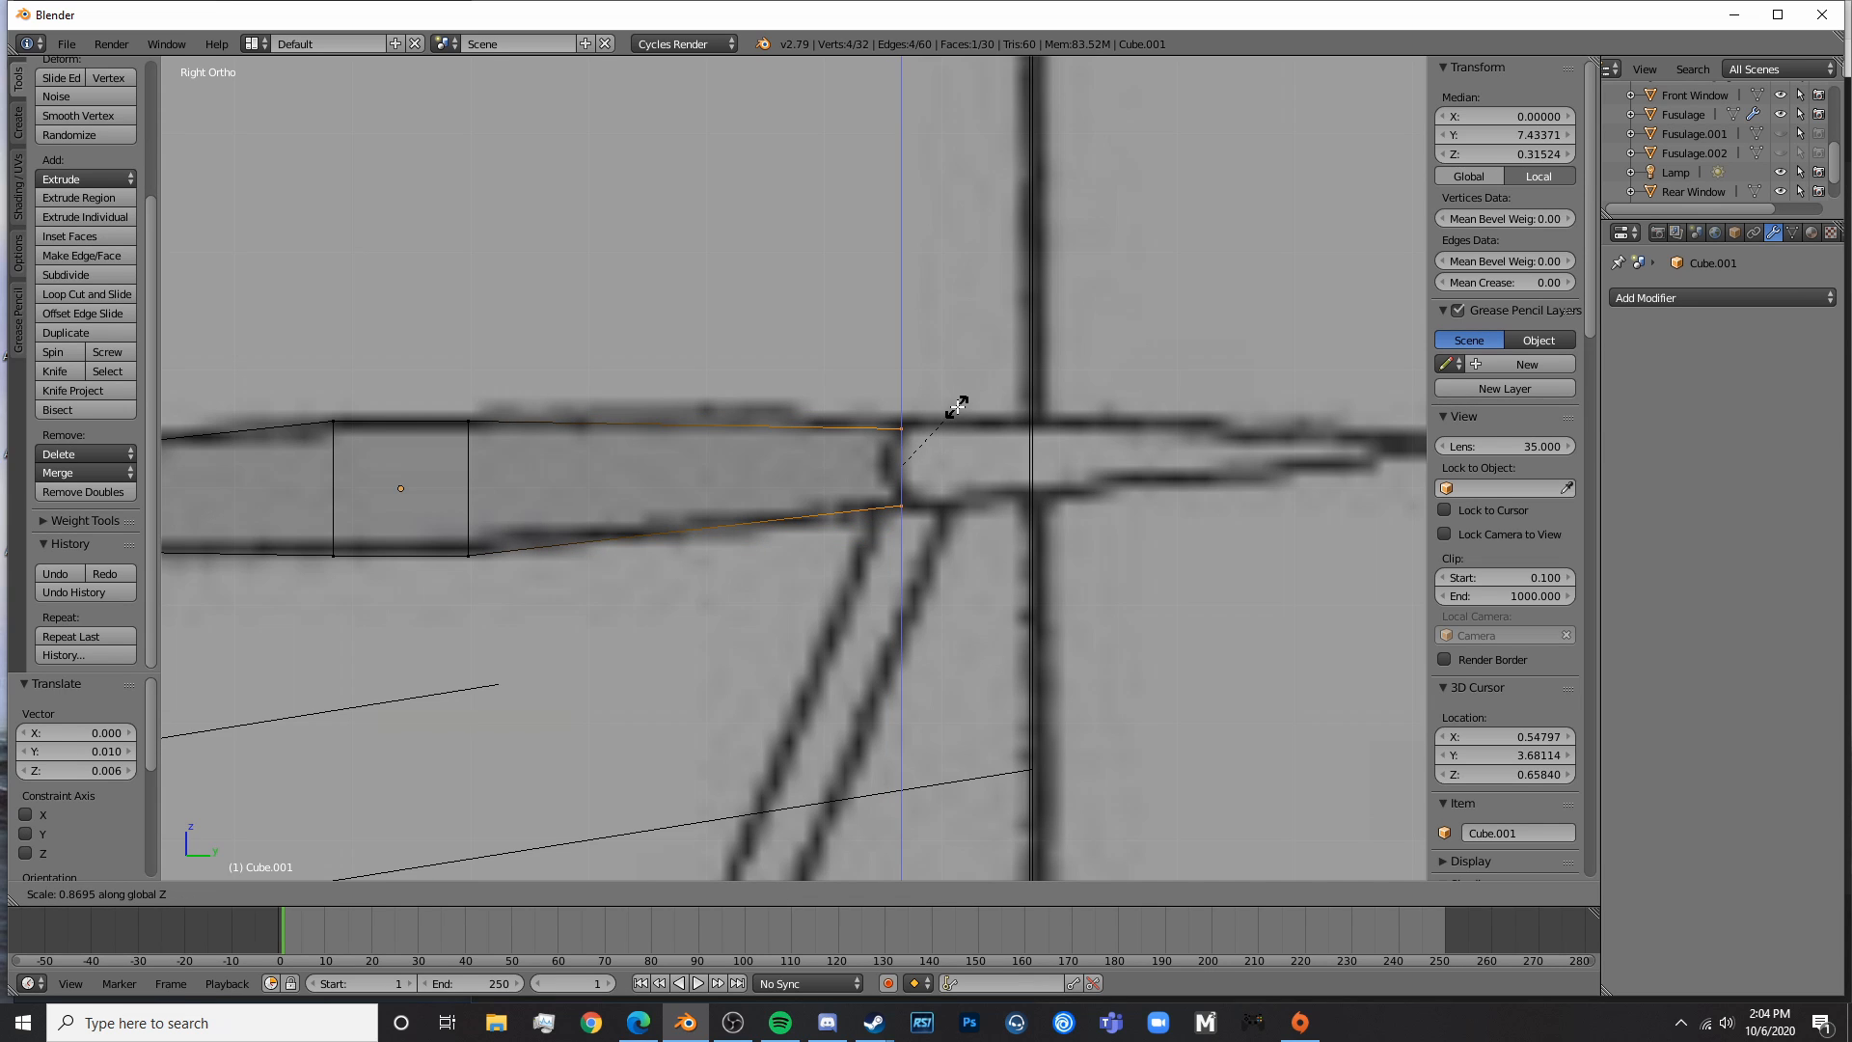
{"action": "left_click", "coordinate": [957, 405]}
- Select the two bottom vertices of the stabilizer's middle section and raise them slightly along Z onto the lower outline
{"action": "key", "text": "Tab"}
{"action": "middle_click_drag", "start_coordinate": [652, 596], "coordinate": [972, 559], "text": "shift"}
{"action": "key", "text": "Tab"}
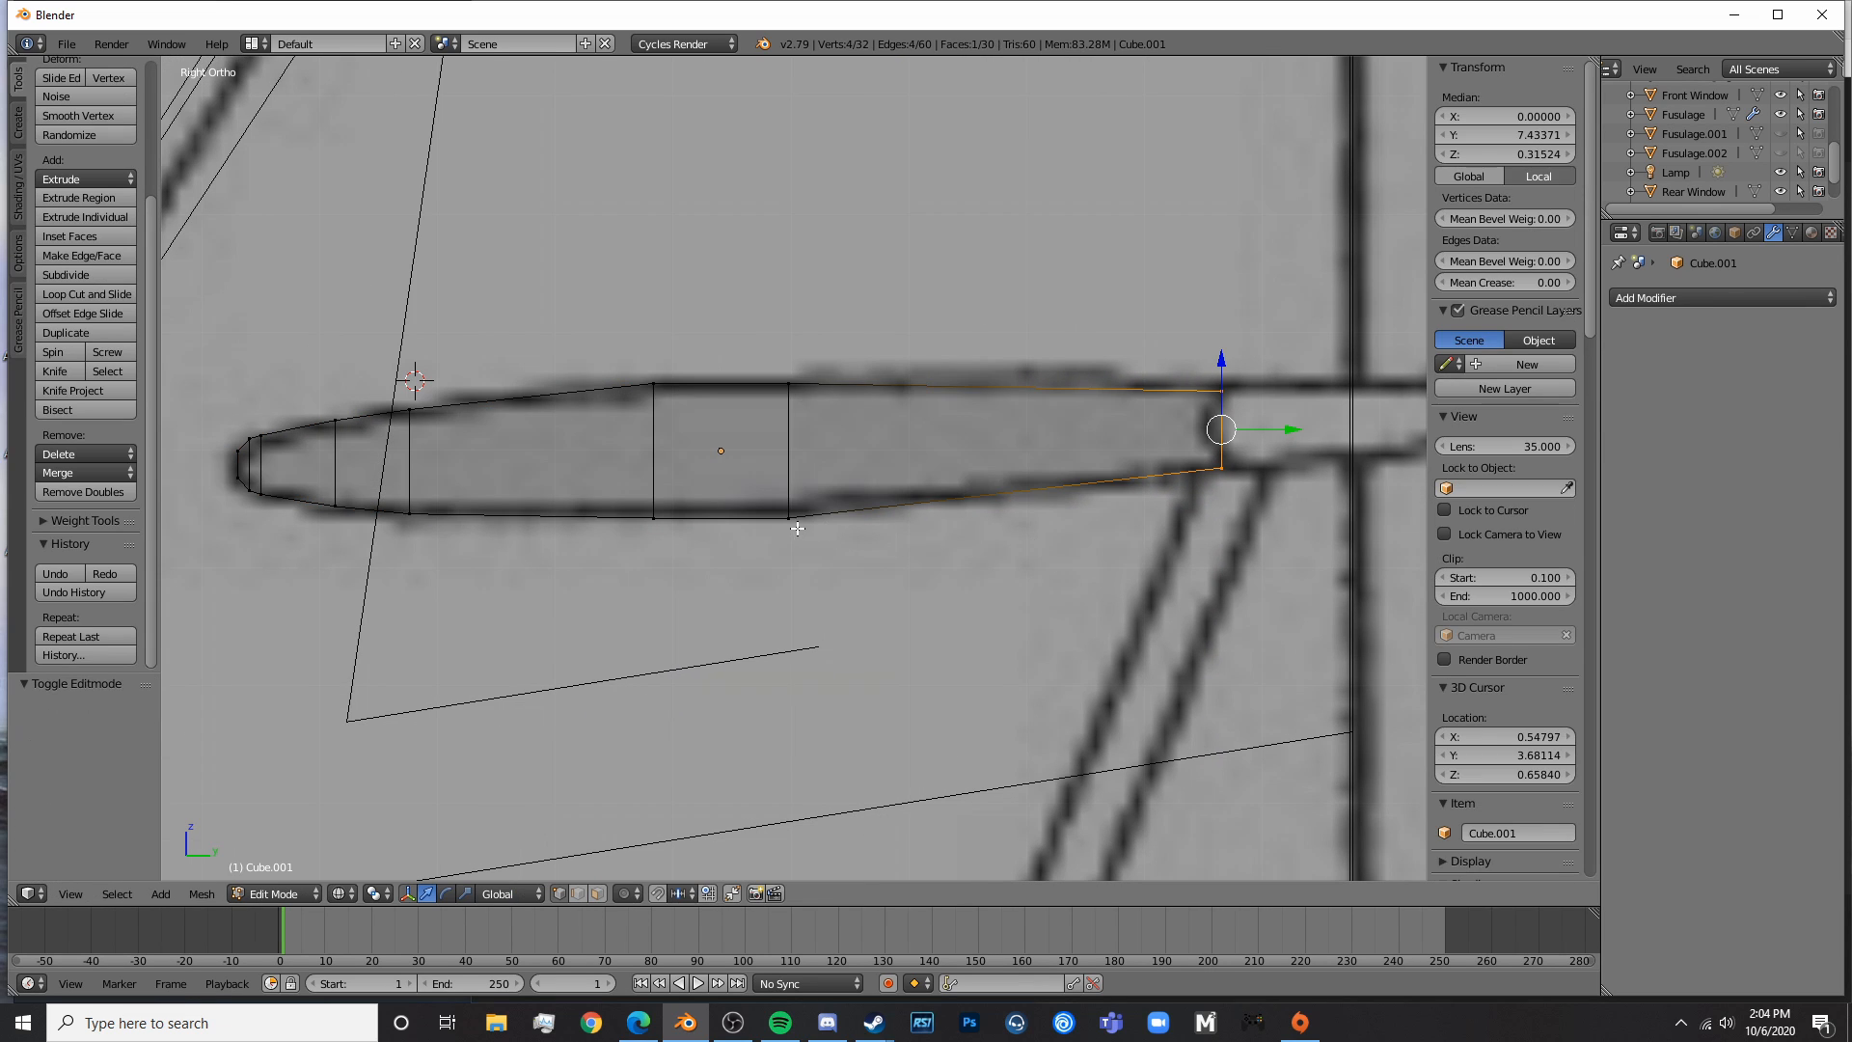
{"action": "key", "text": "a"}
{"action": "key", "text": "c"}
{"action": "left_click_drag", "start_coordinate": [795, 526], "coordinate": [651, 526]}
{"action": "right_click", "coordinate": [654, 526]}
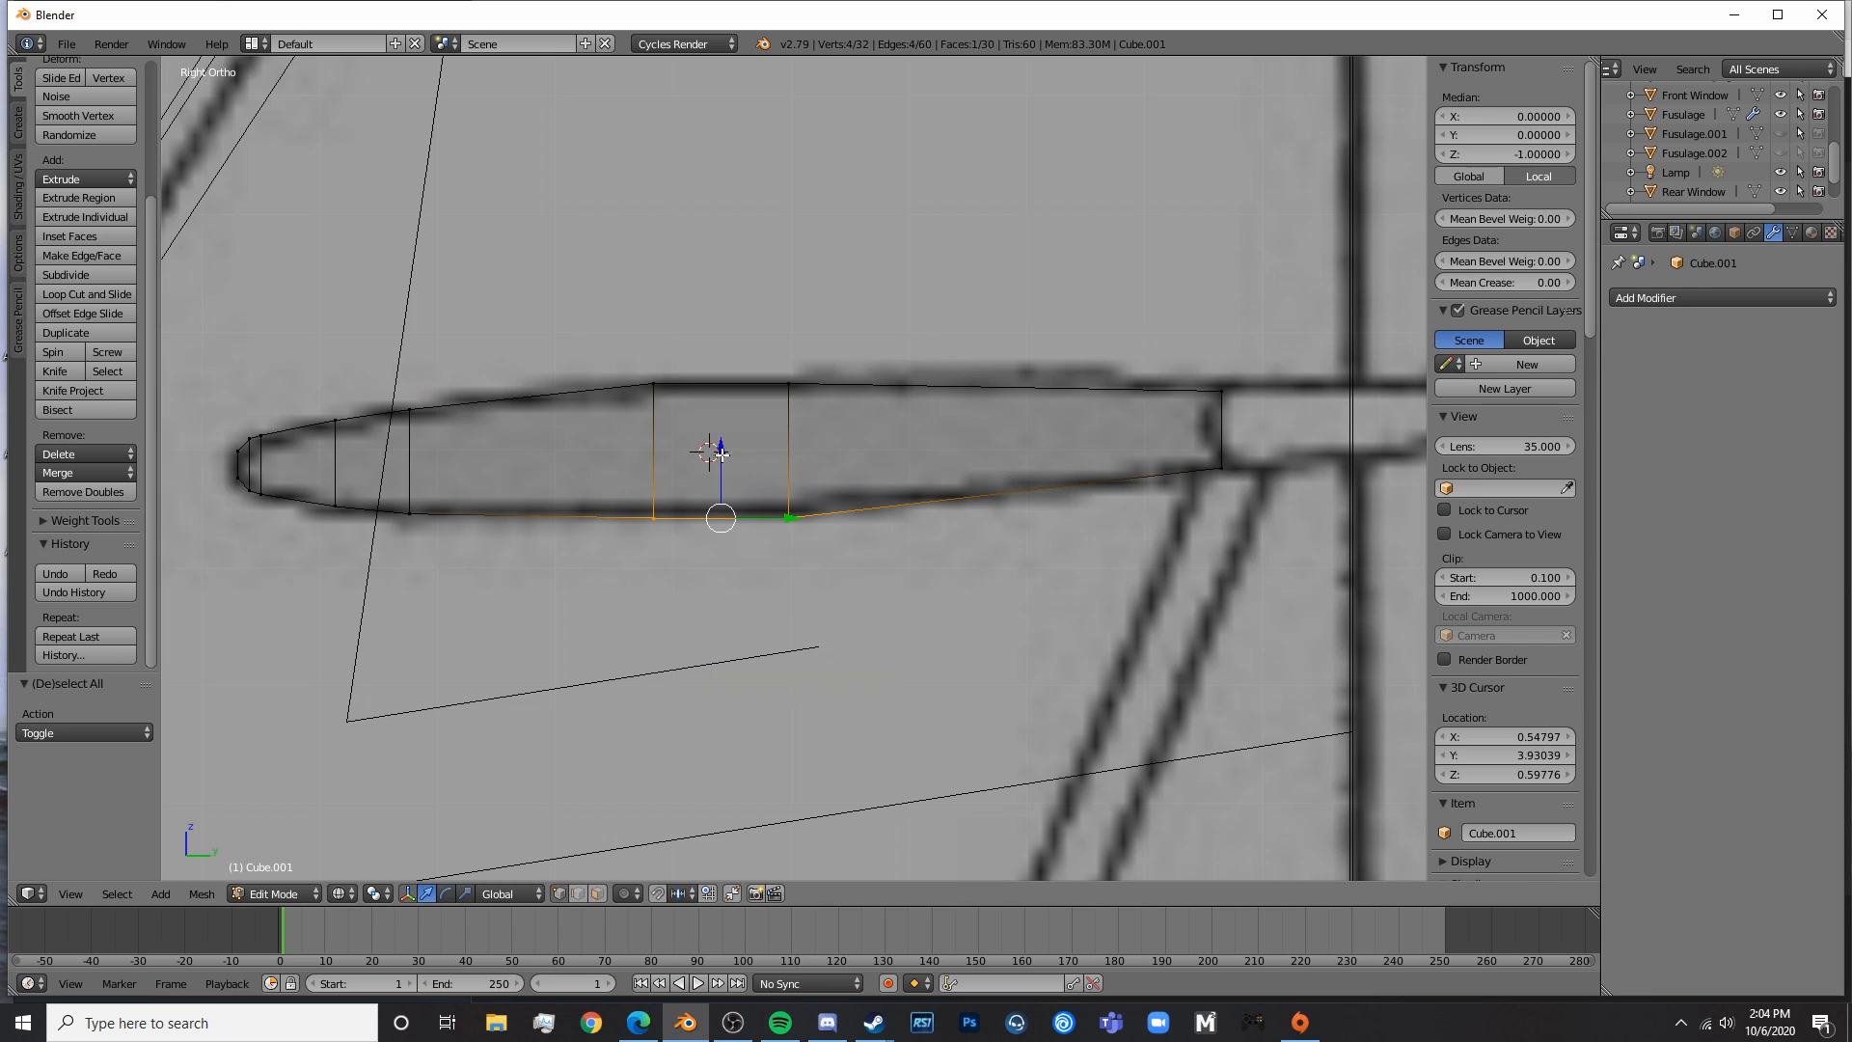
{"action": "left_click_drag", "start_coordinate": [721, 453], "coordinate": [732, 448]}
{"action": "key", "text": "a"}
{"action": "key", "text": "c"}
{"action": "left_click", "coordinate": [664, 386]}
{"action": "right_click", "coordinate": [675, 384]}
{"action": "scroll", "coordinate": [797, 405], "scroll_direction": "down", "scroll_amount": 3}
{"action": "key", "text": "Tab"}
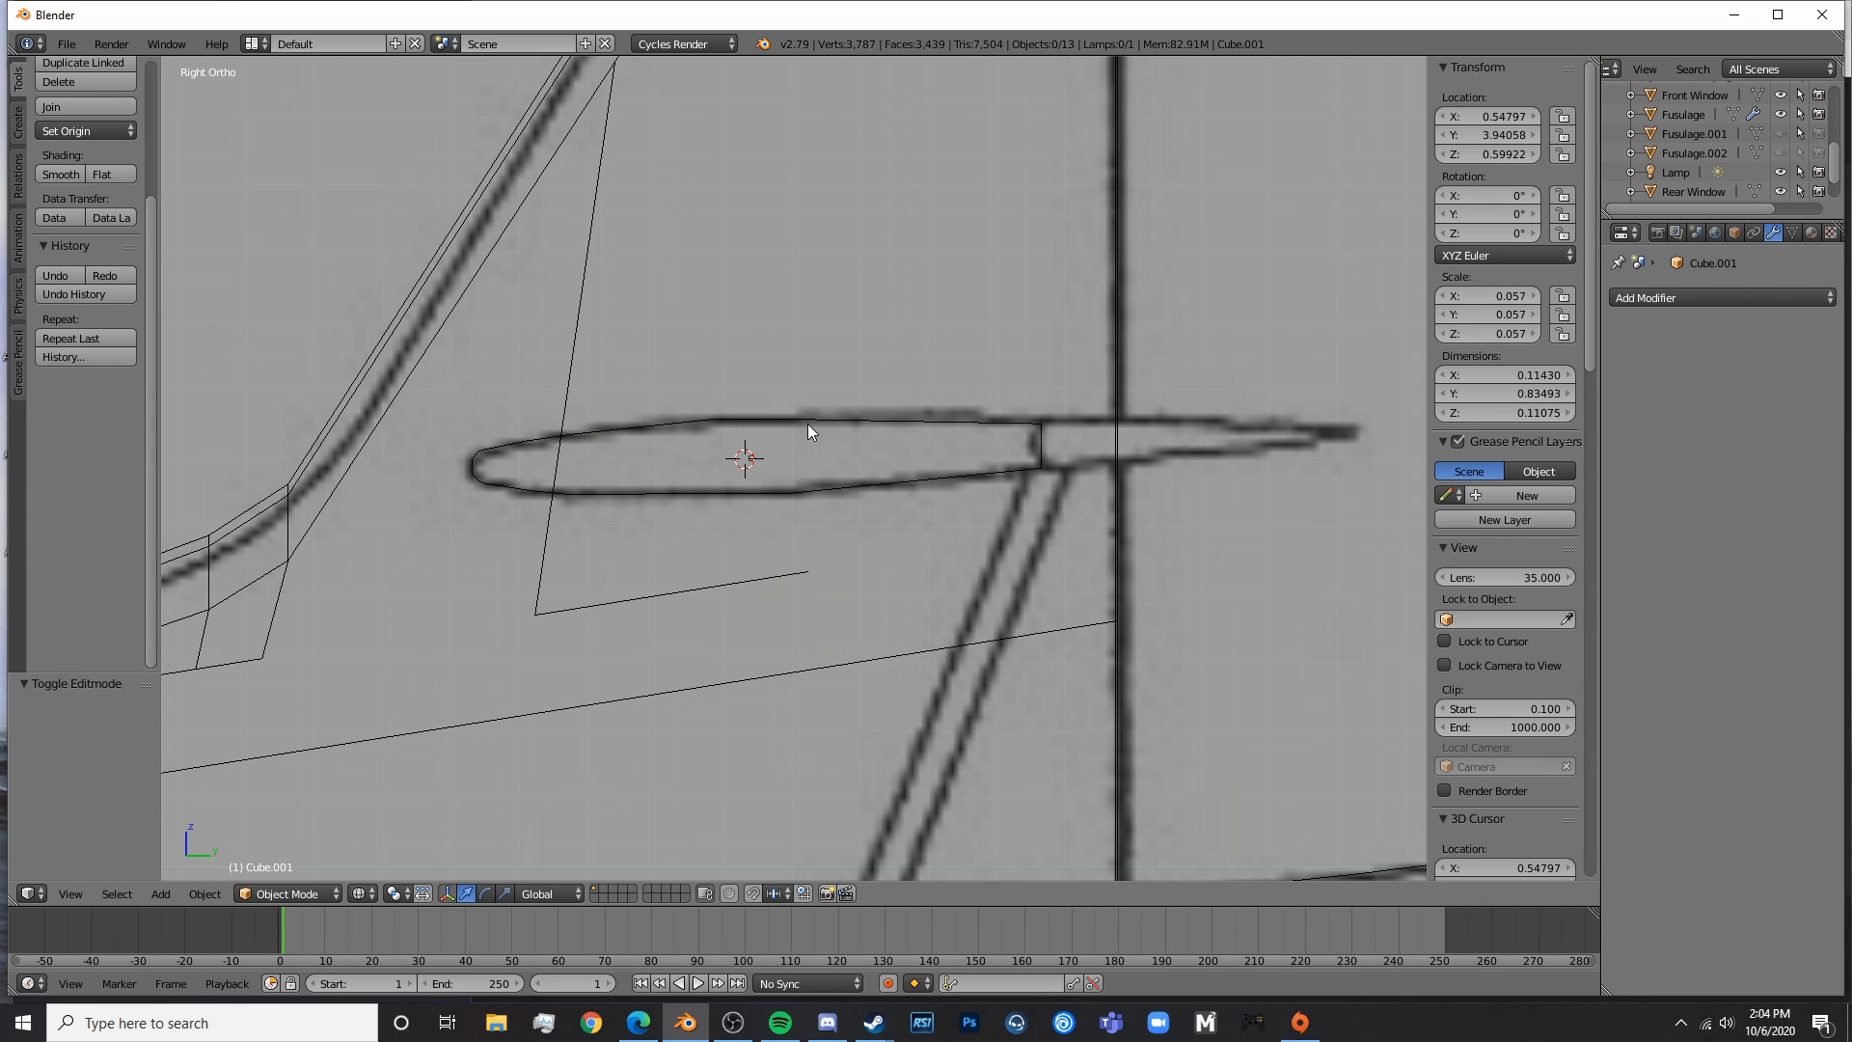
- Apply smooth shading to the rudder and enable Auto Smooth with a 45° angle
{"action": "middle_click_drag", "start_coordinate": [807, 425], "coordinate": [906, 548]}
{"action": "right_click", "coordinate": [967, 526]}
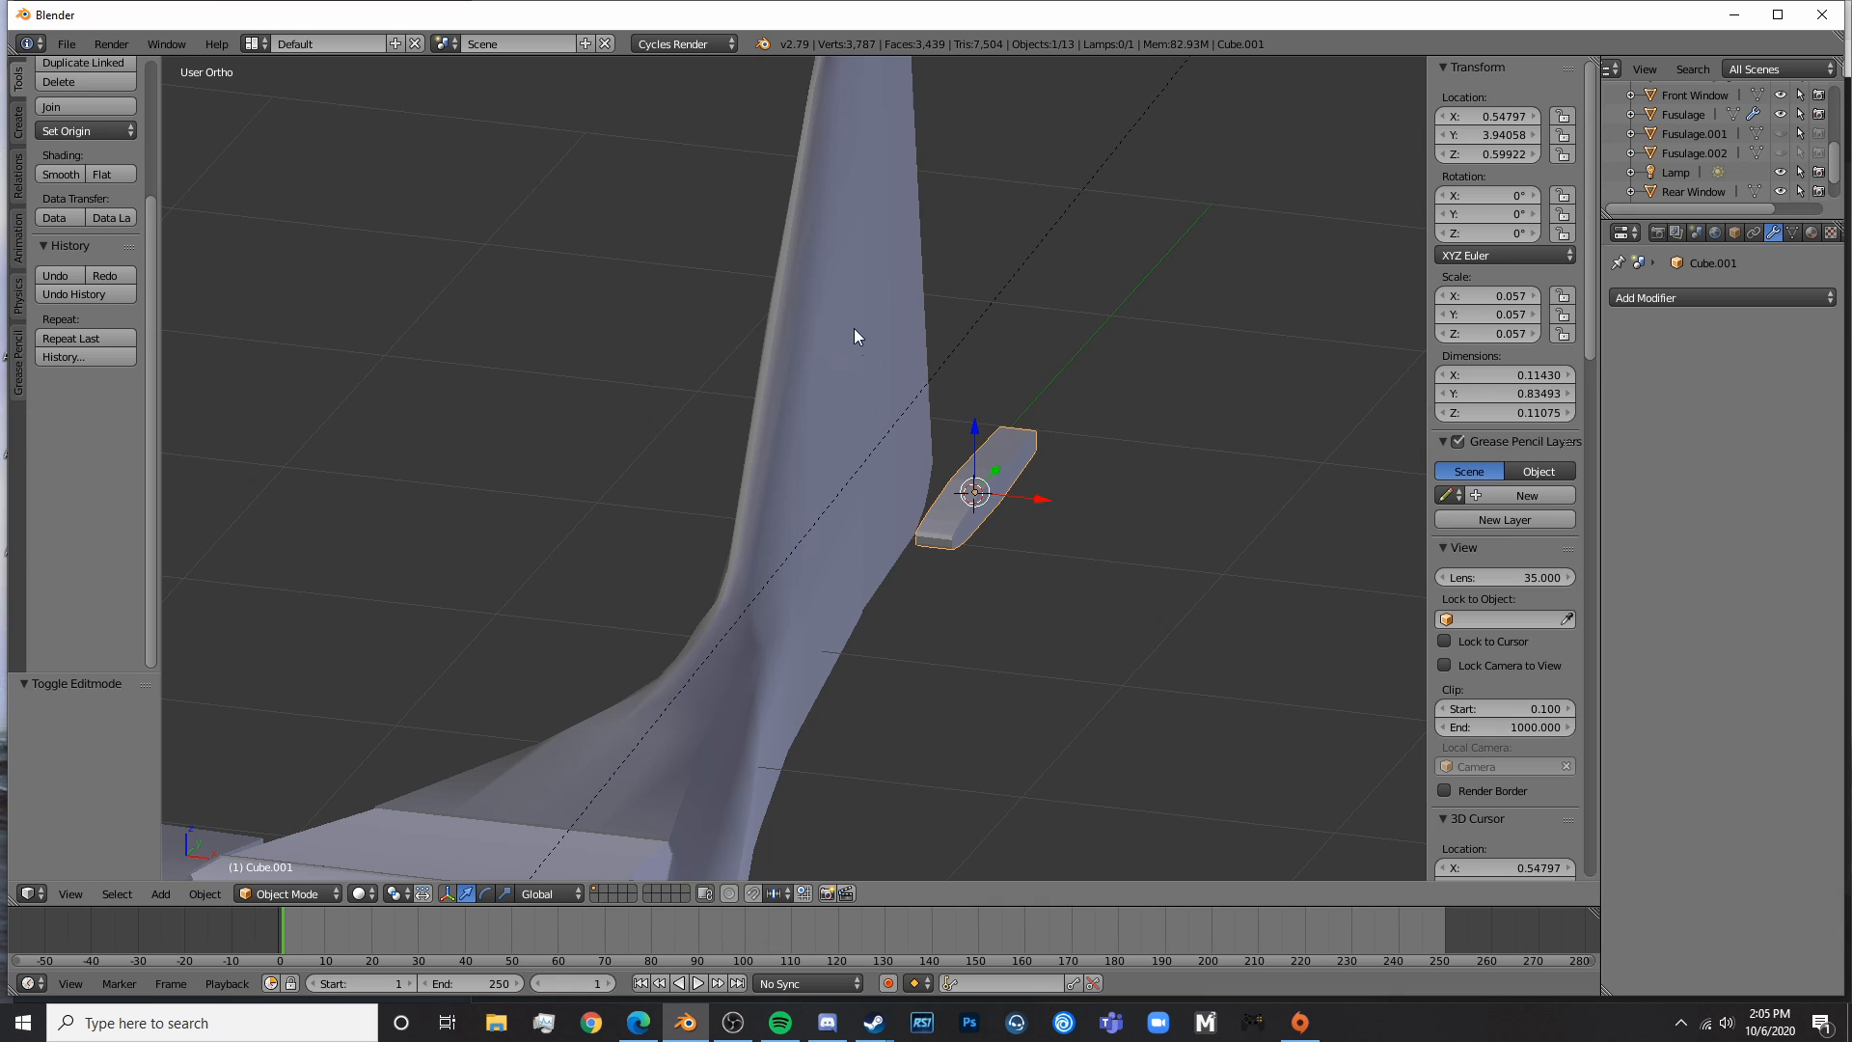
{"action": "left_click", "coordinate": [53, 174]}
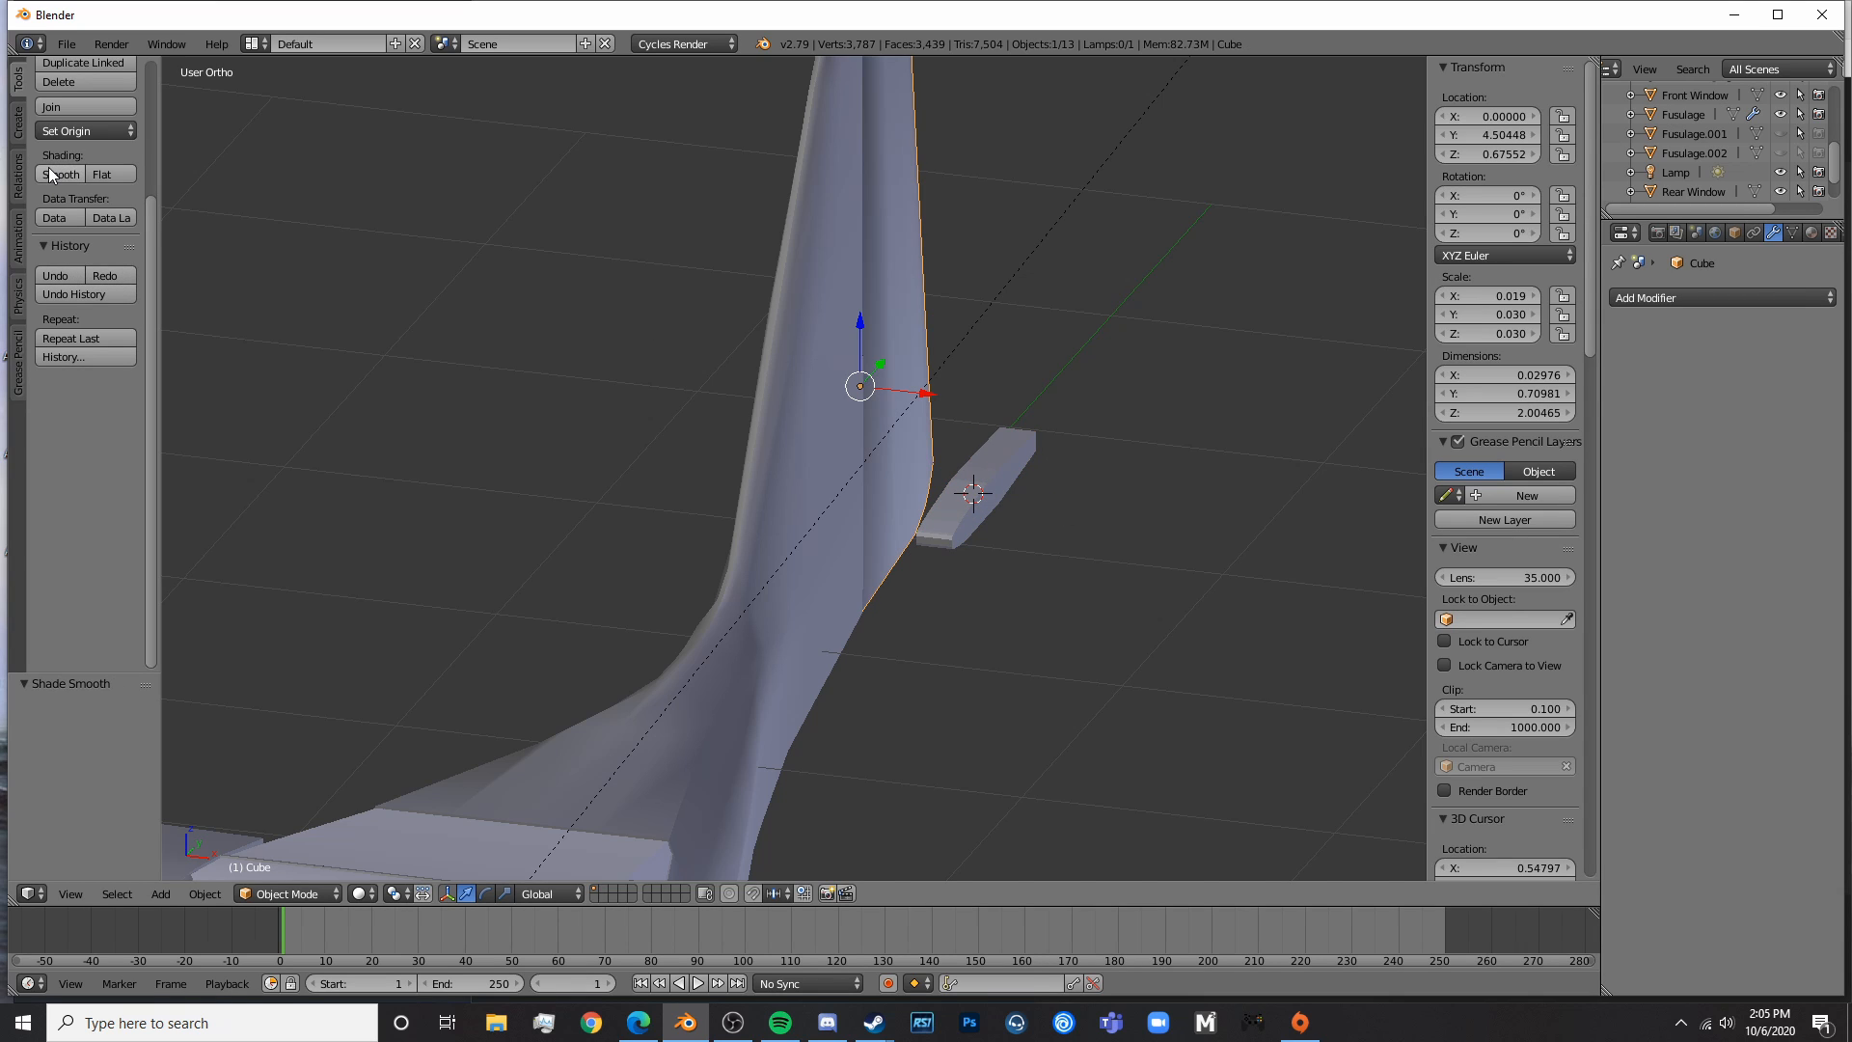
{"action": "left_click", "coordinate": [1788, 234]}
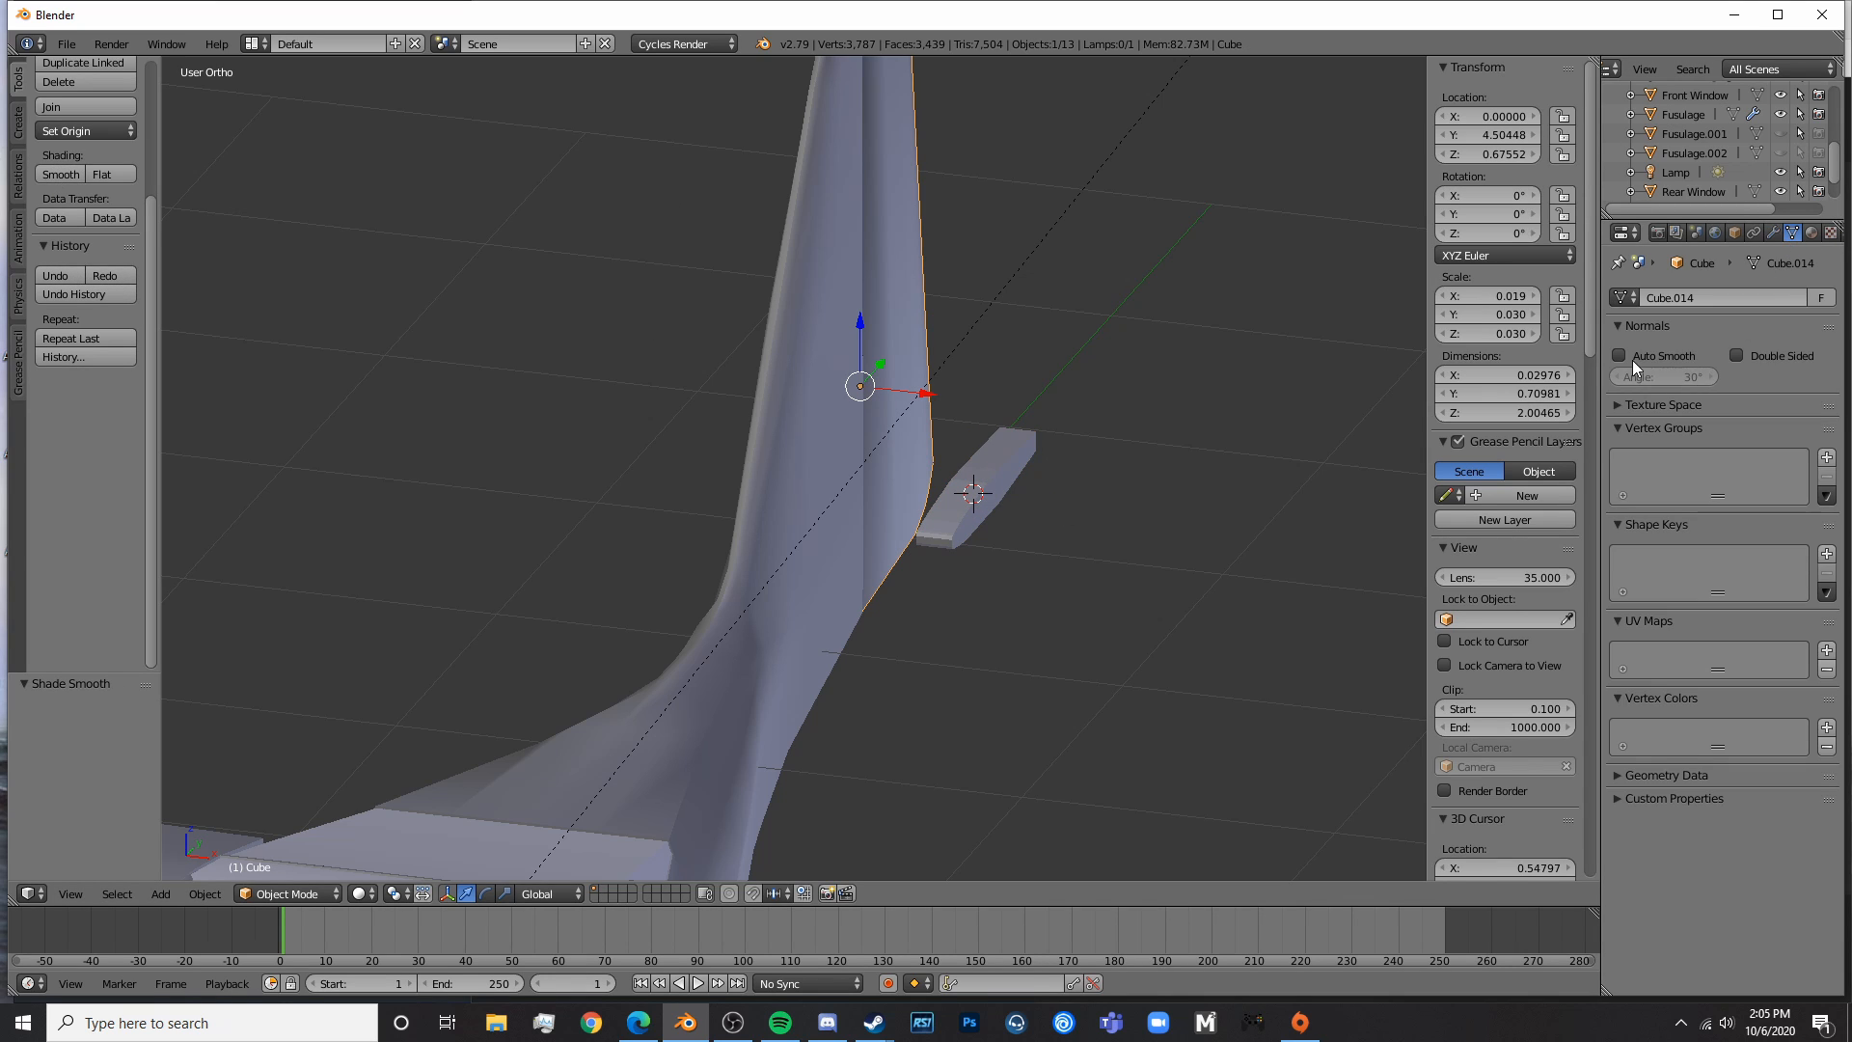
{"action": "left_click", "coordinate": [1630, 357]}
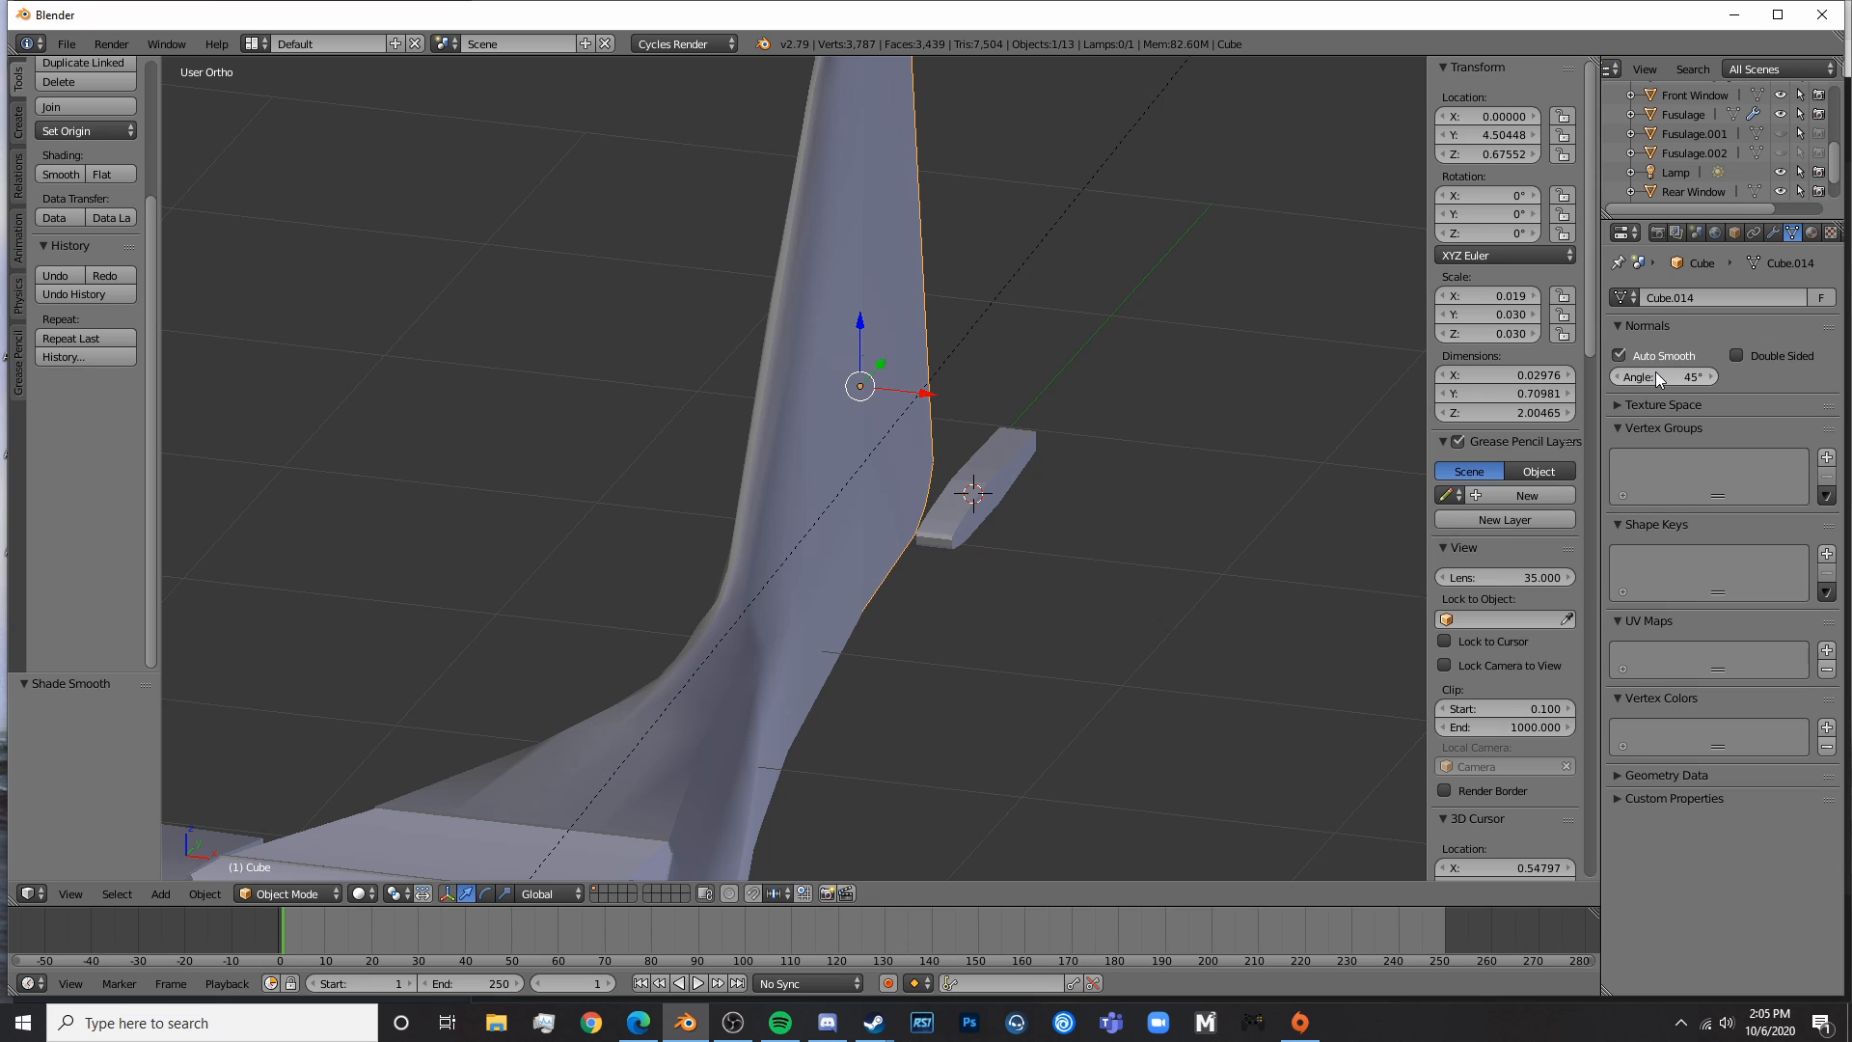
- Apply smooth shading to the horizontal stabilizer section and enable Auto Smooth at 45°
{"action": "right_click", "coordinate": [960, 487]}
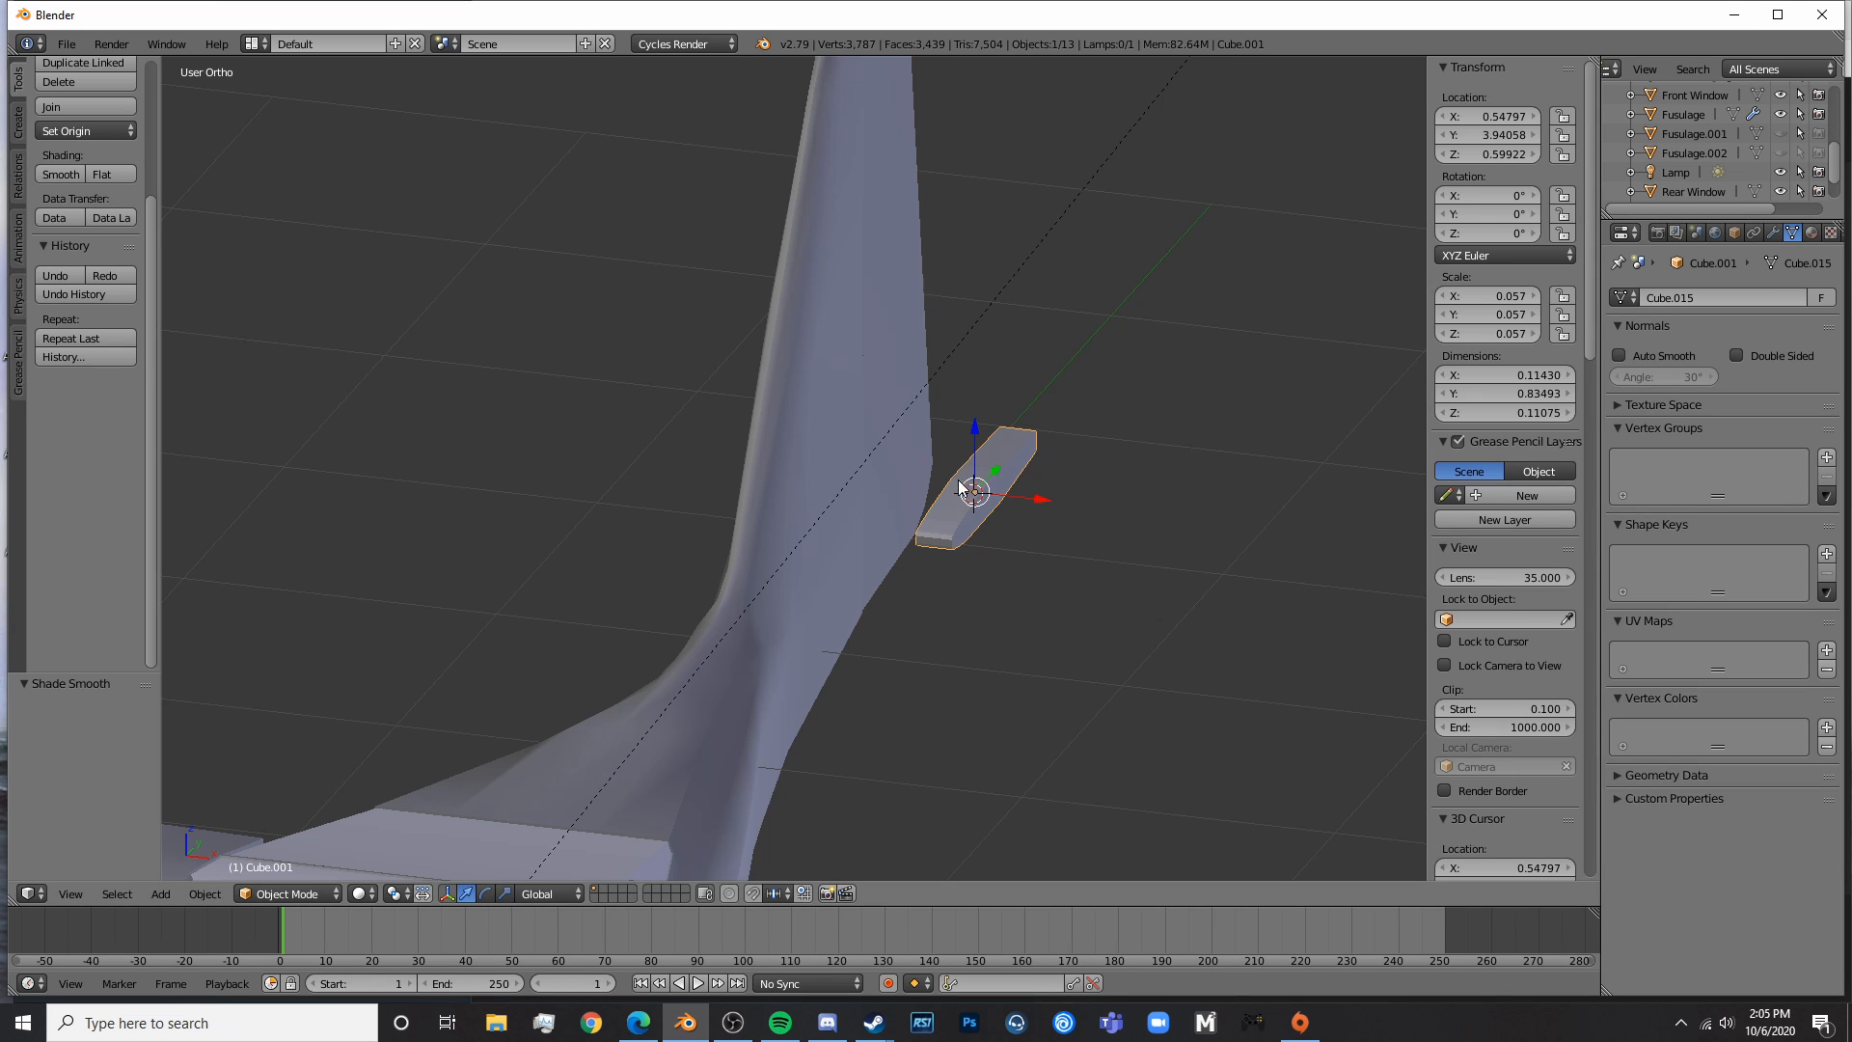
{"action": "left_click", "coordinate": [61, 174]}
{"action": "left_click", "coordinate": [1620, 355]}
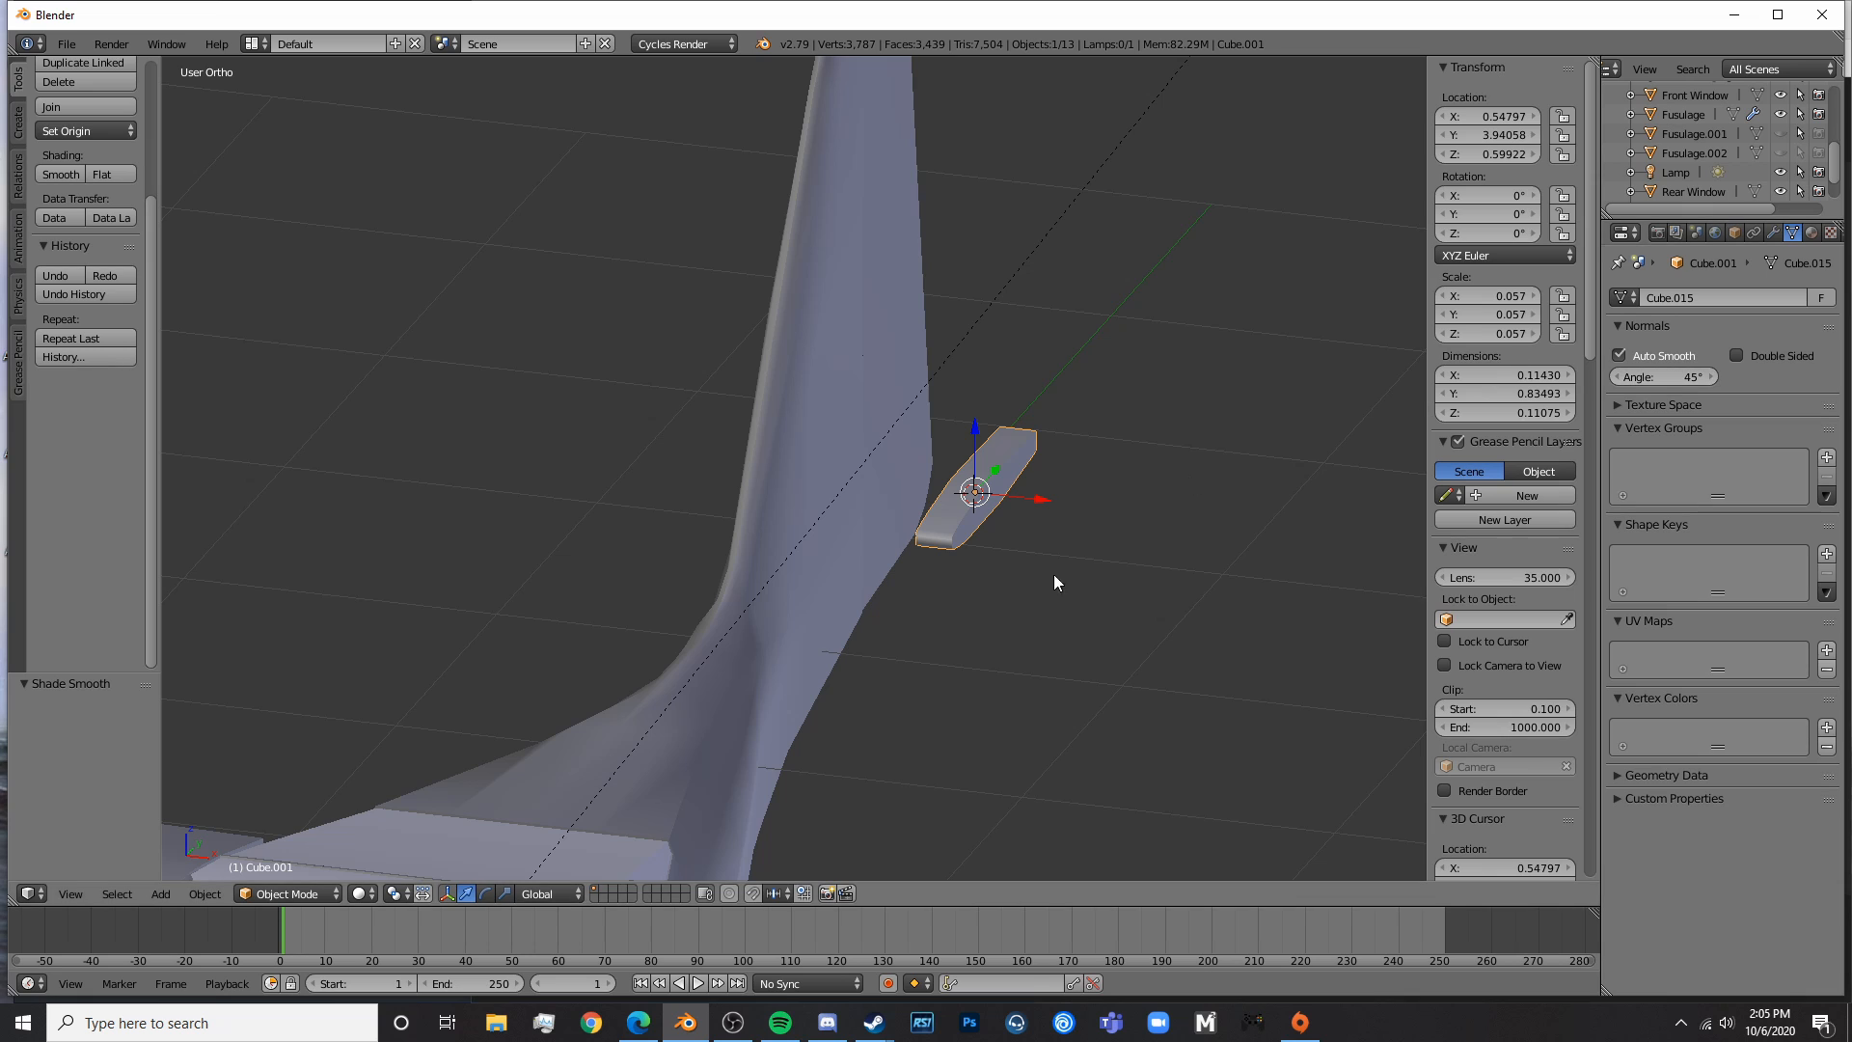
- Move the horizontal stabilizer section about 0.377 along Y toward the elevator hinge line of the top-view drawing
{"action": "key", "text": "KP_7"}
{"action": "key", "text": "z"}
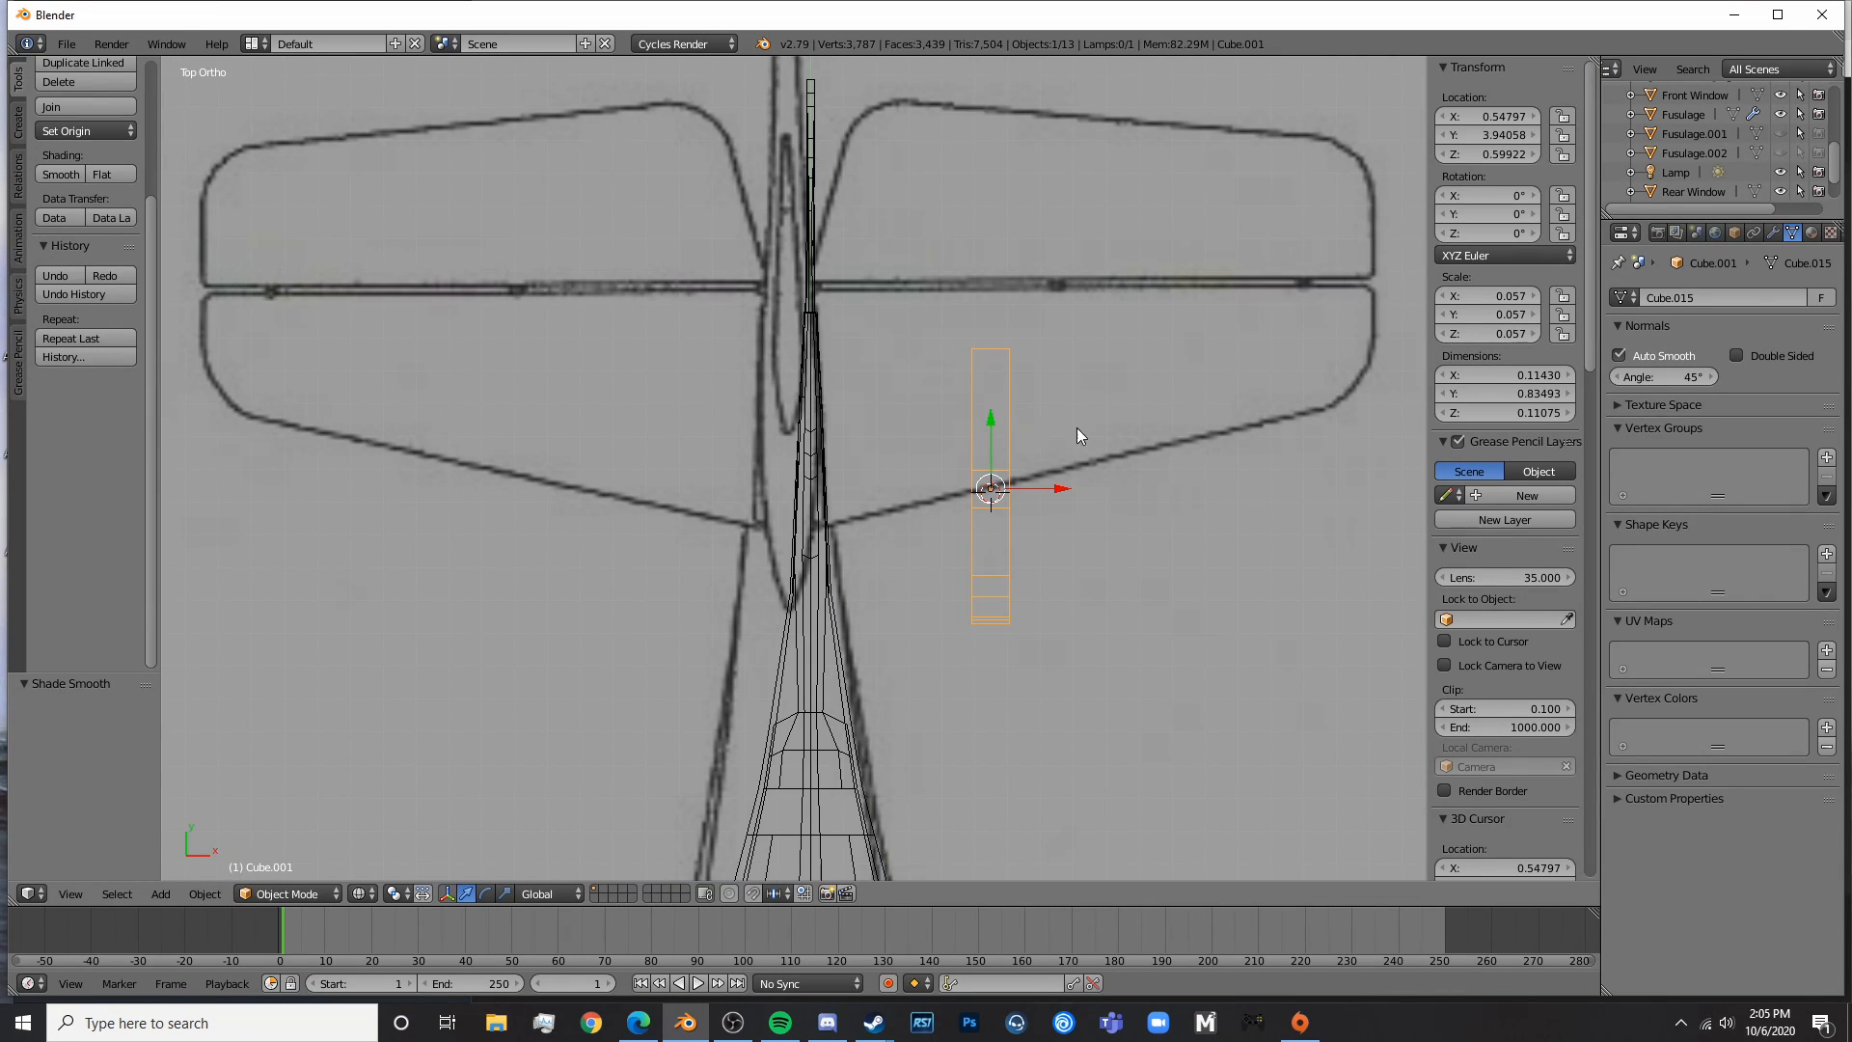
{"action": "scroll", "coordinate": [1061, 536], "scroll_direction": "down", "scroll_amount": 4}
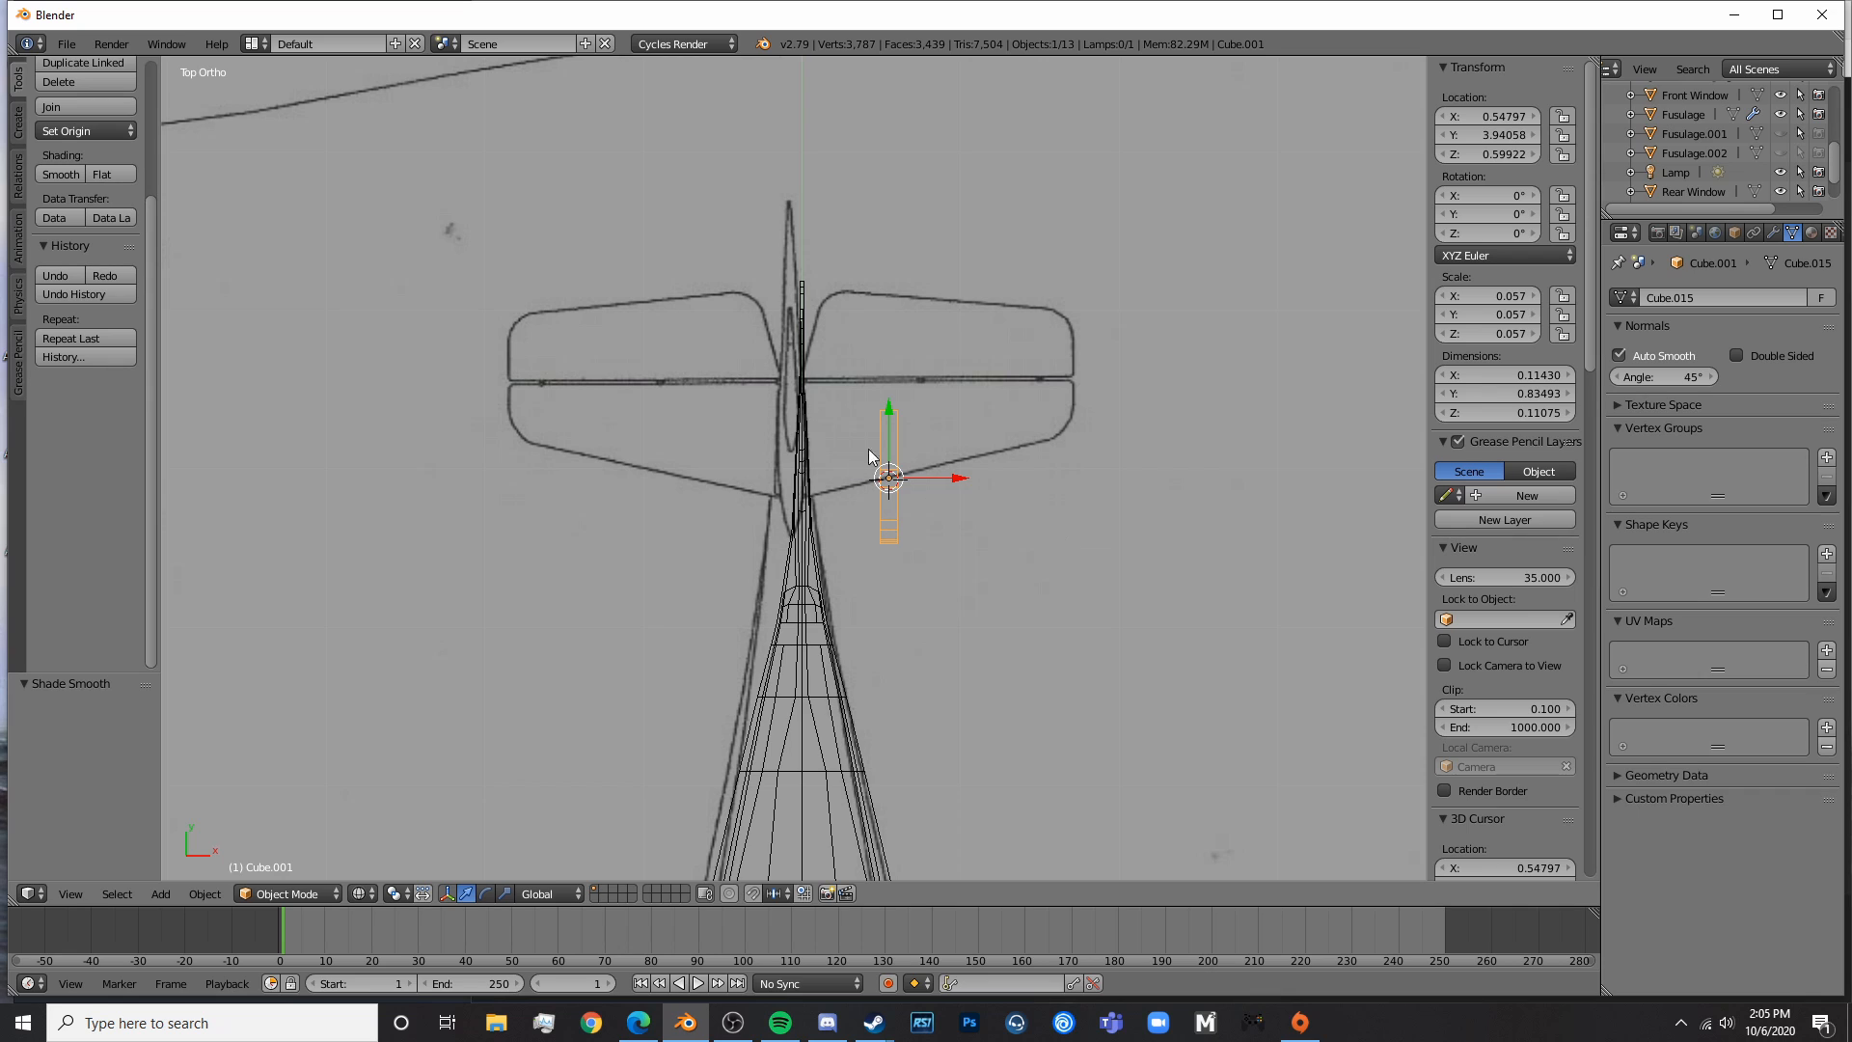
{"action": "left_click_drag", "start_coordinate": [890, 408], "coordinate": [905, 347]}
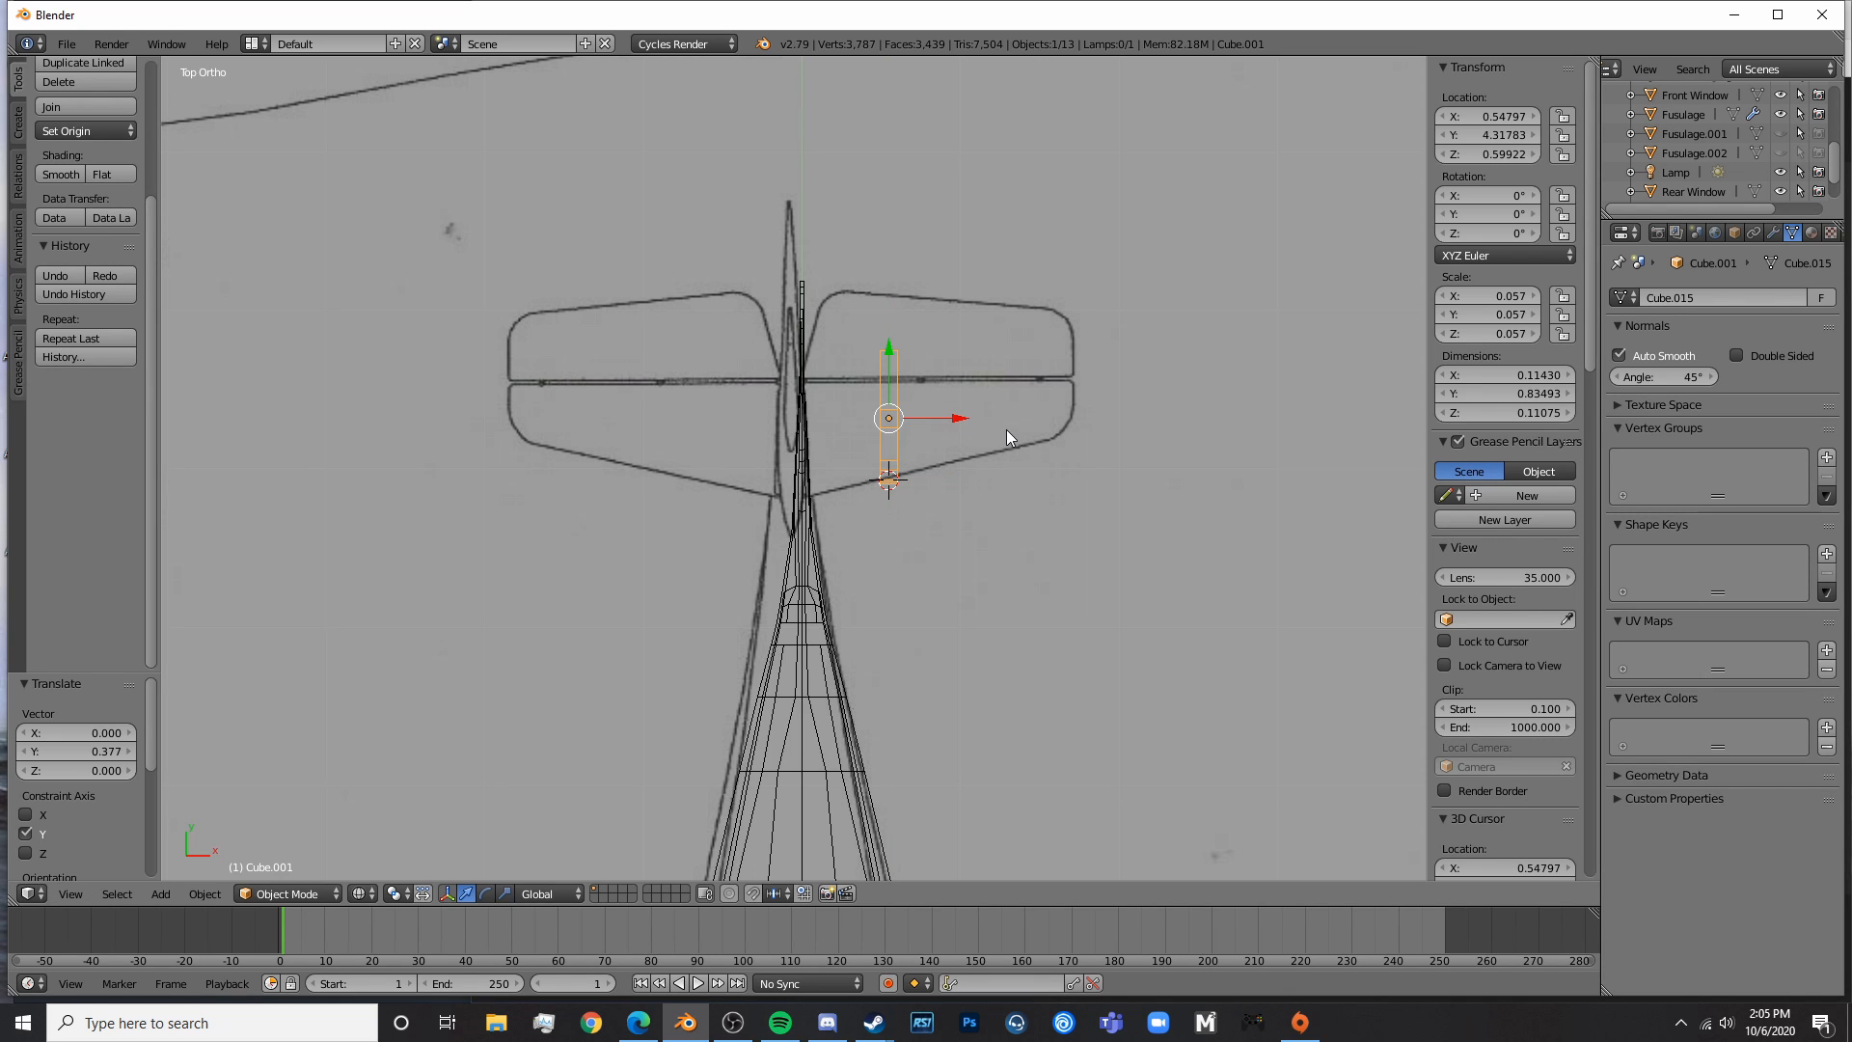
{"action": "scroll", "coordinate": [1004, 430], "scroll_direction": "up", "scroll_amount": 4}
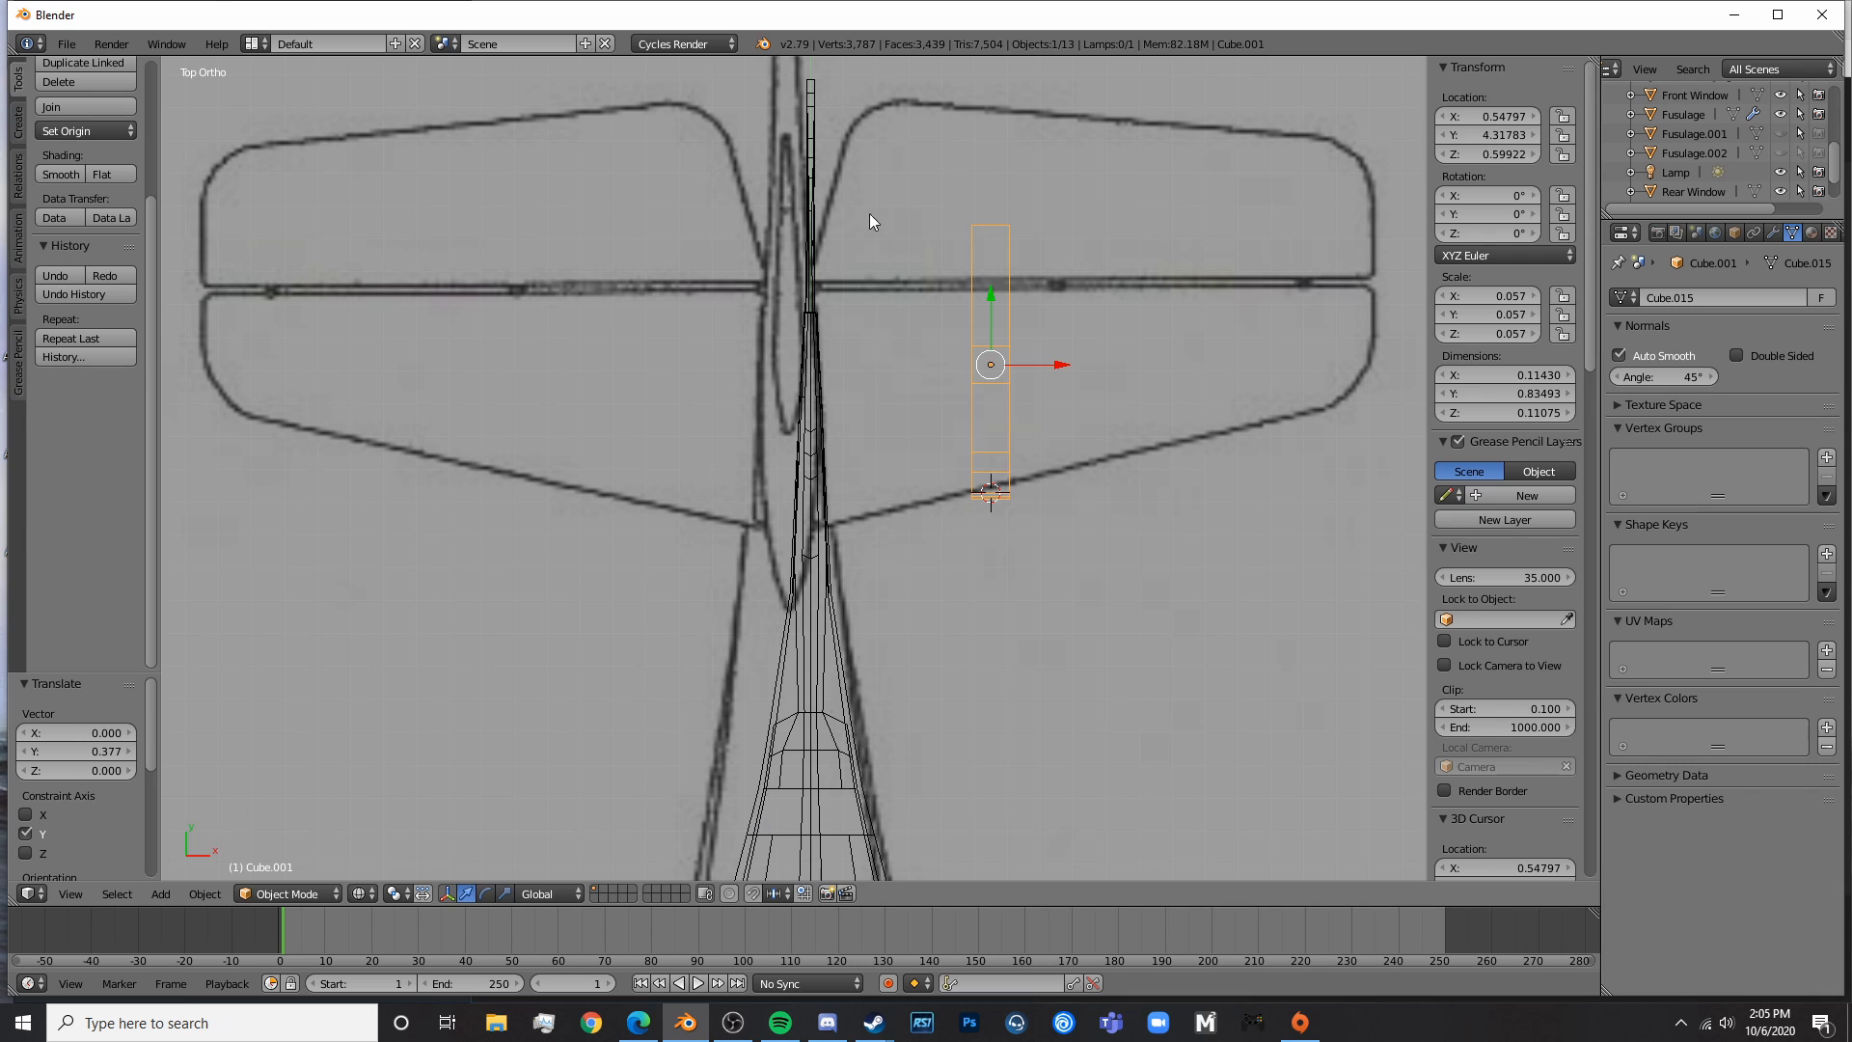
{"action": "scroll", "coordinate": [778, 540], "scroll_direction": "down", "scroll_amount": 10}
{"action": "scroll", "coordinate": [837, 627], "scroll_direction": "up", "scroll_amount": 1}
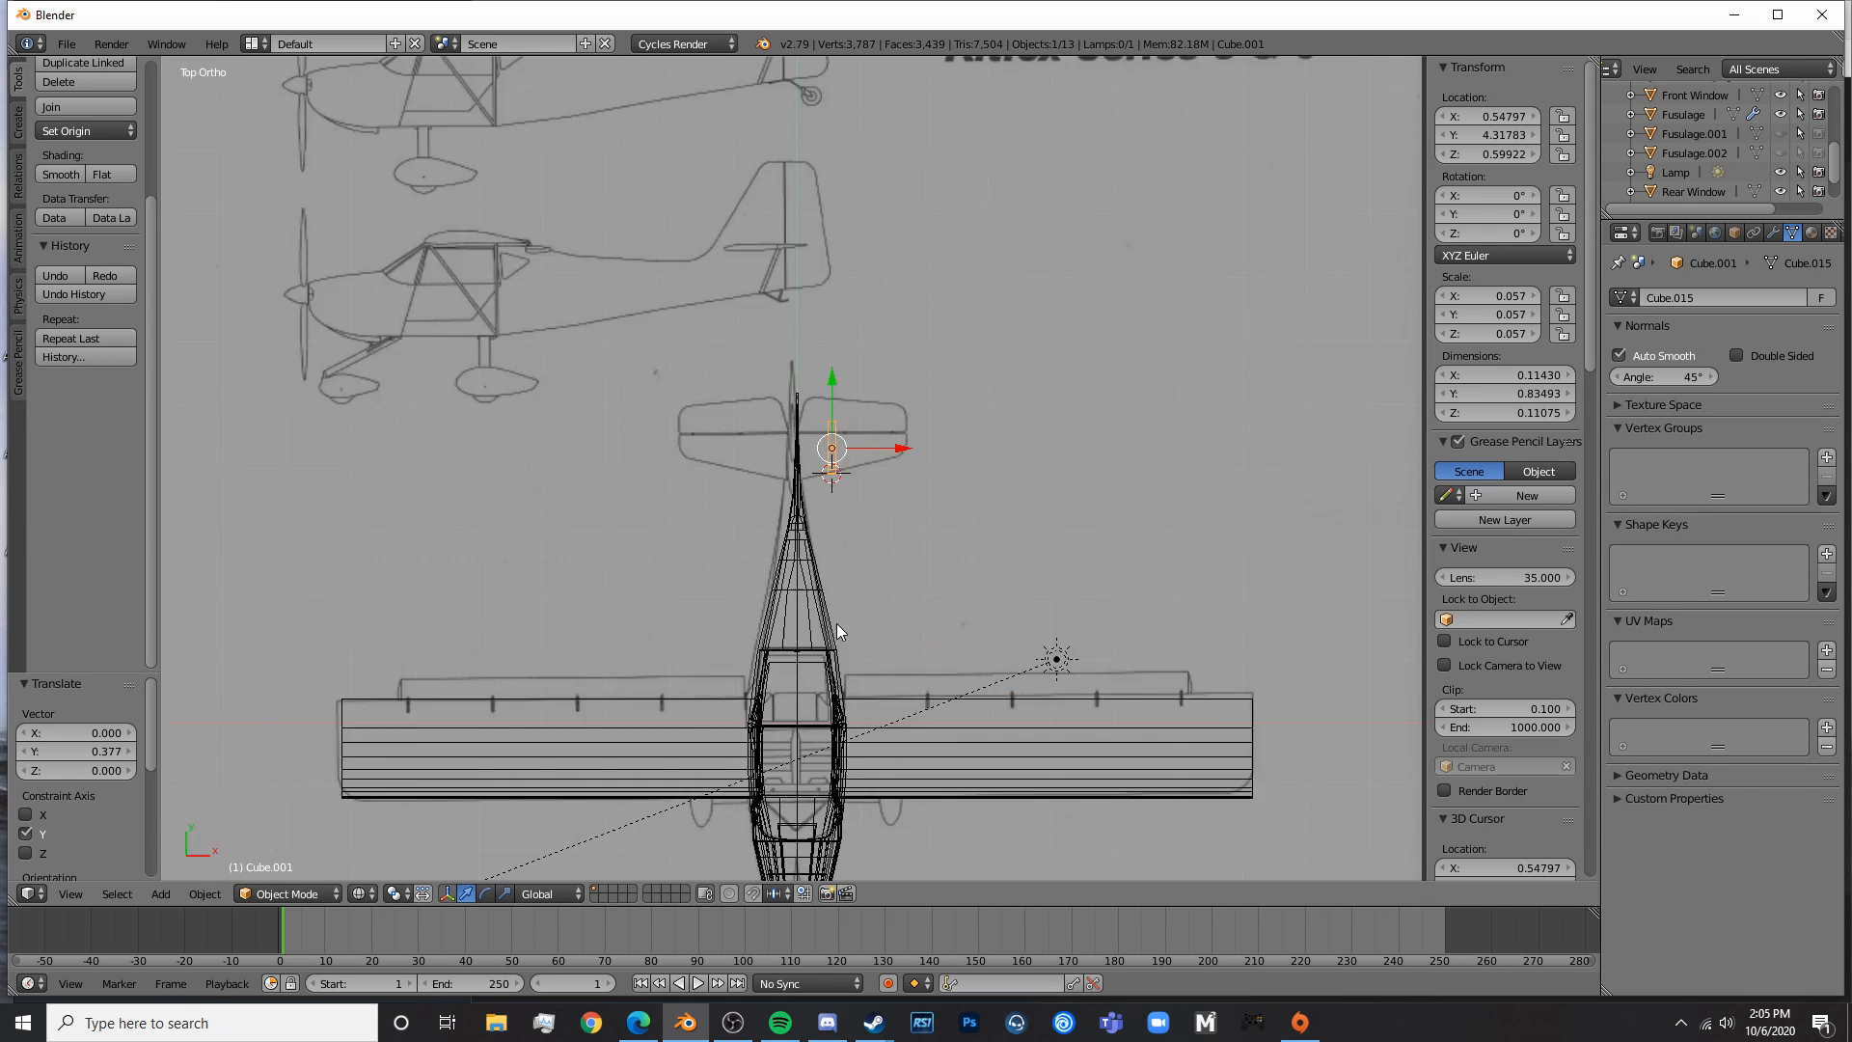
{"action": "scroll", "coordinate": [836, 623], "scroll_direction": "up", "scroll_amount": 10}
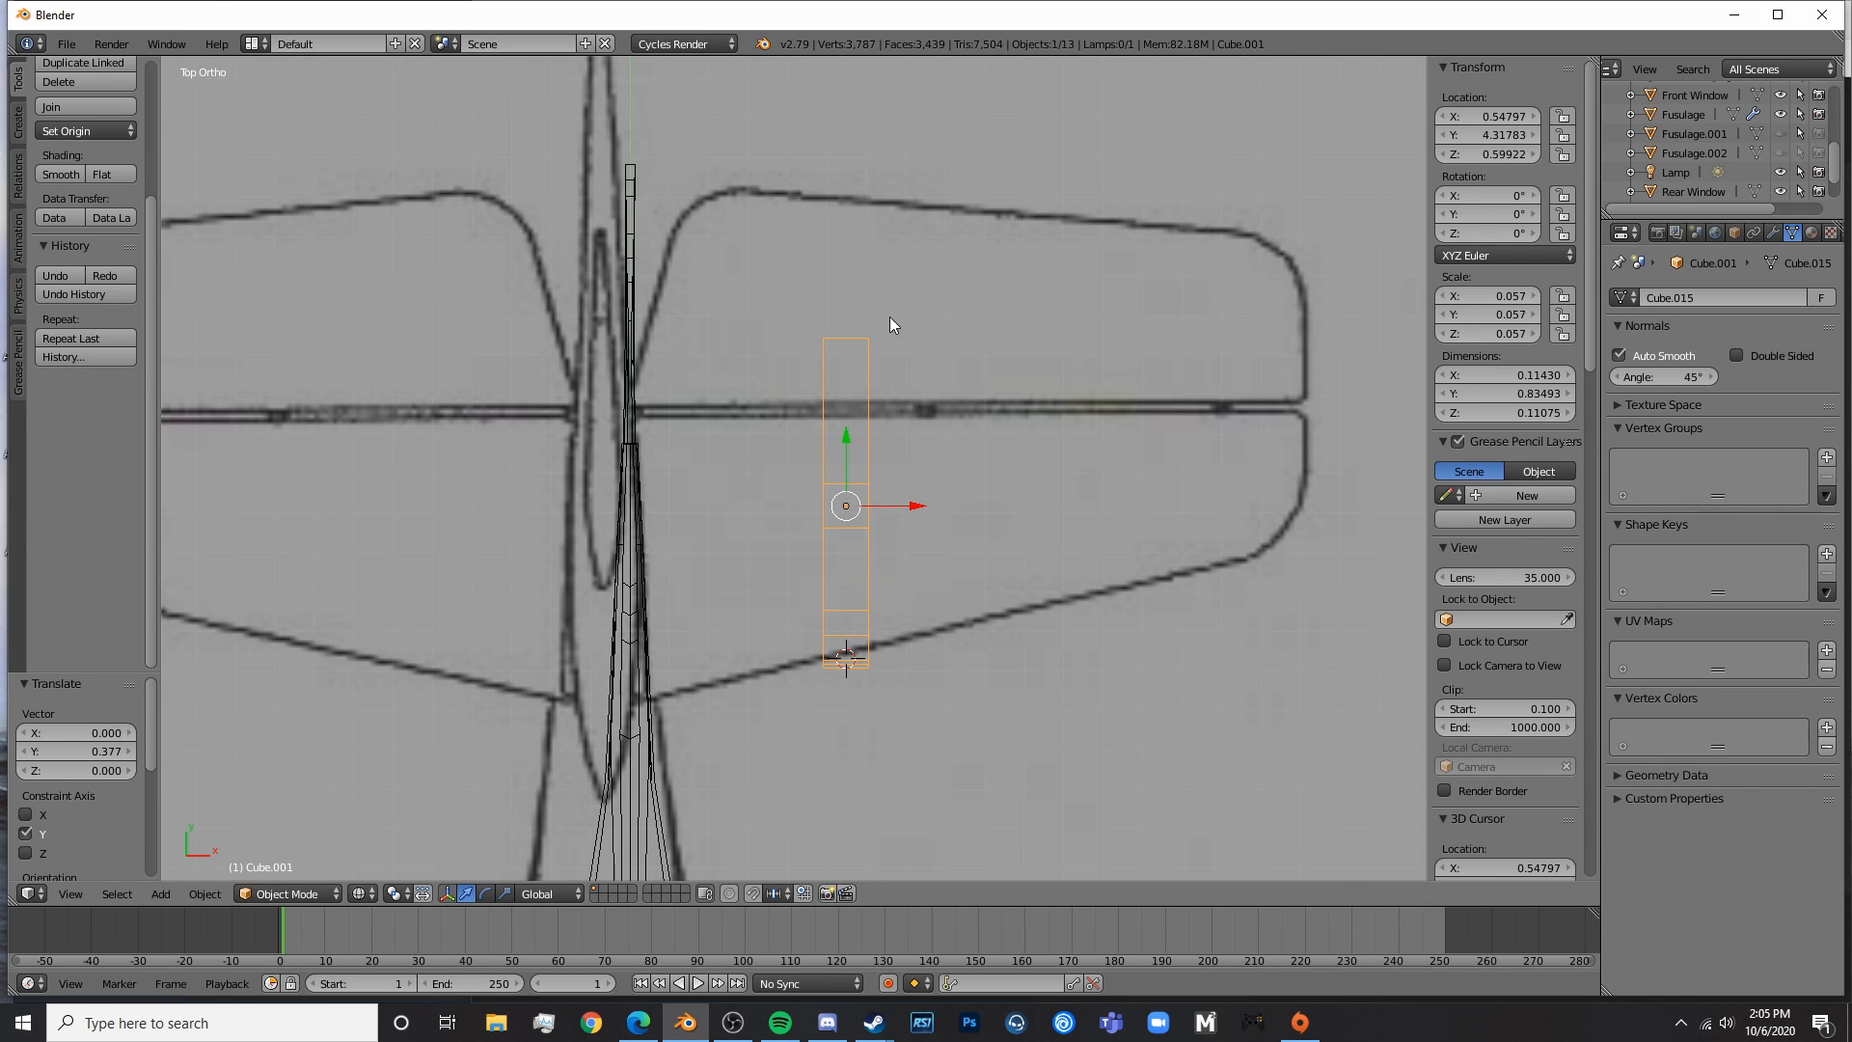
{"action": "key", "text": "s"}
{"action": "key", "text": "z"}
{"action": "key", "text": "Escape"}
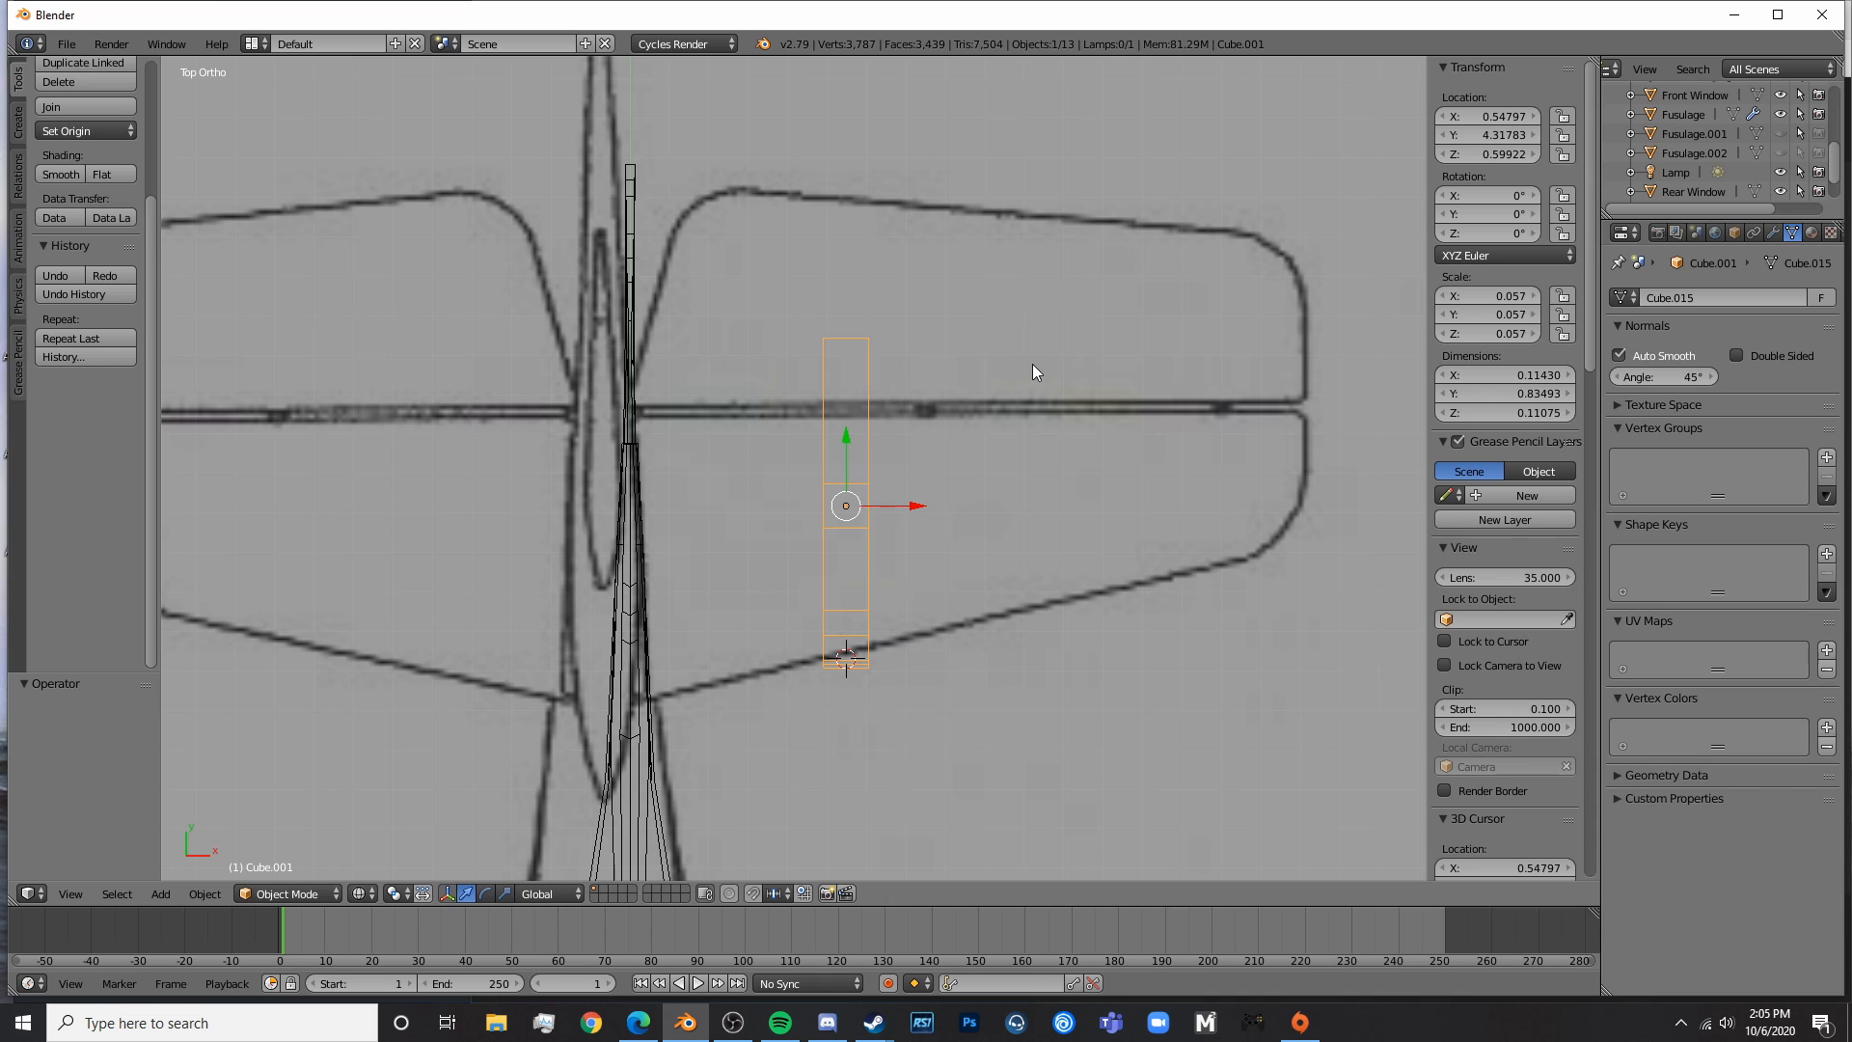
- Scale the stabilizer section along Y and shift it so it spans from the leading-edge outline to the hinge line
{"action": "key", "text": "s"}
{"action": "key", "text": "y"}
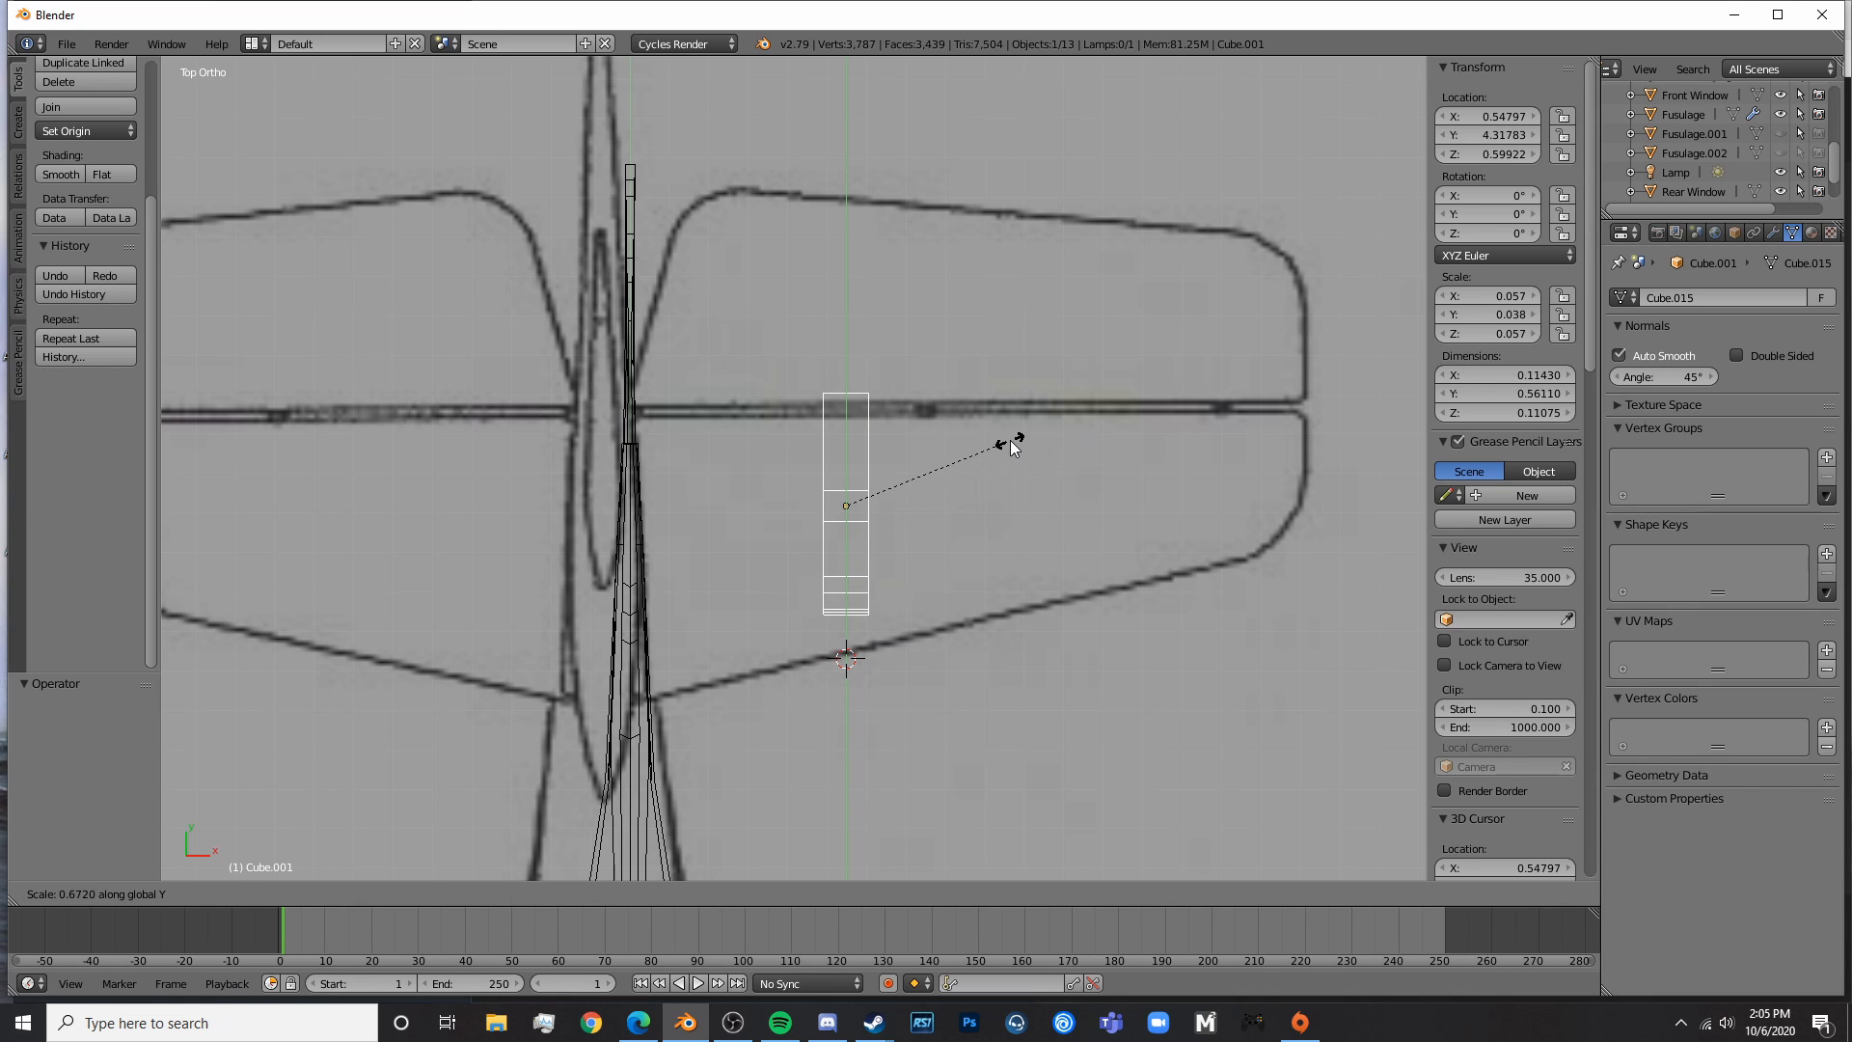
{"action": "left_click", "coordinate": [1003, 440]}
{"action": "key", "text": "g"}
{"action": "key", "text": "y"}
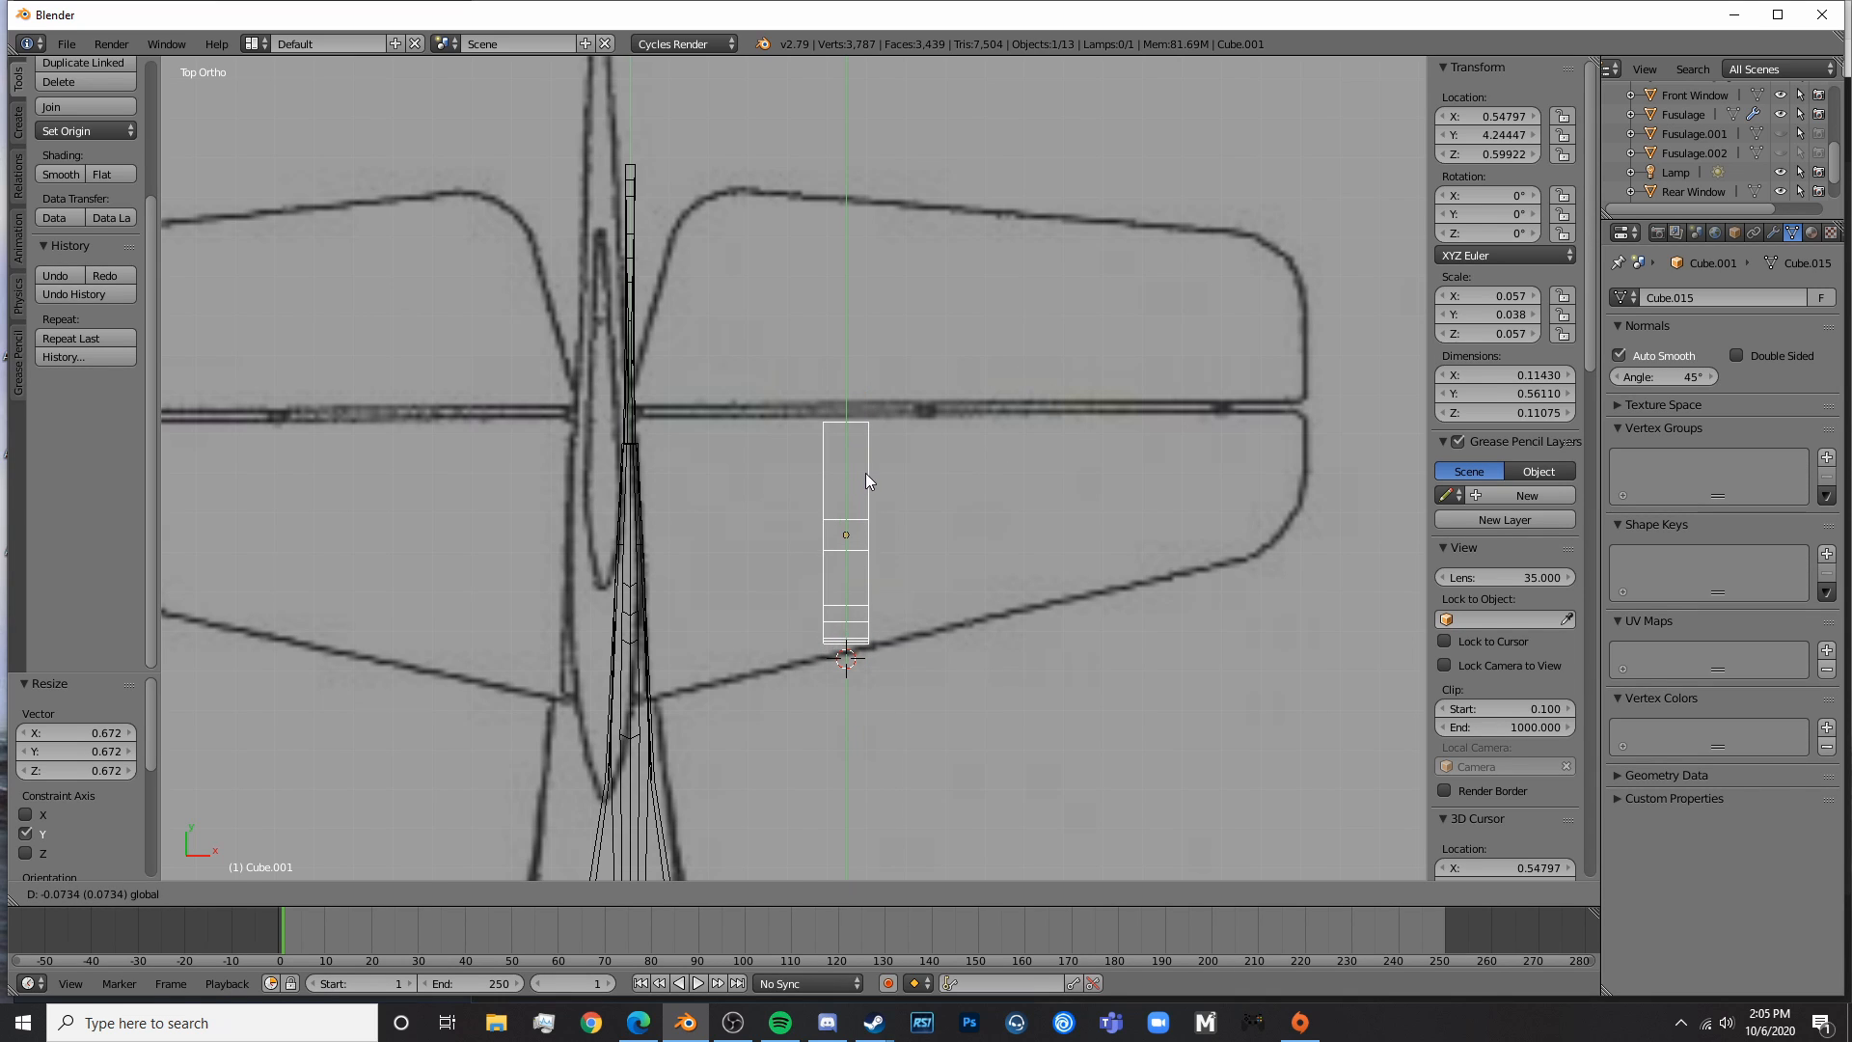
{"action": "left_click", "coordinate": [865, 473]}
{"action": "key", "text": "s"}
{"action": "key", "text": "y"}
{"action": "left_click", "coordinate": [954, 471]}
{"action": "key", "text": "s"}
{"action": "key", "text": "y"}
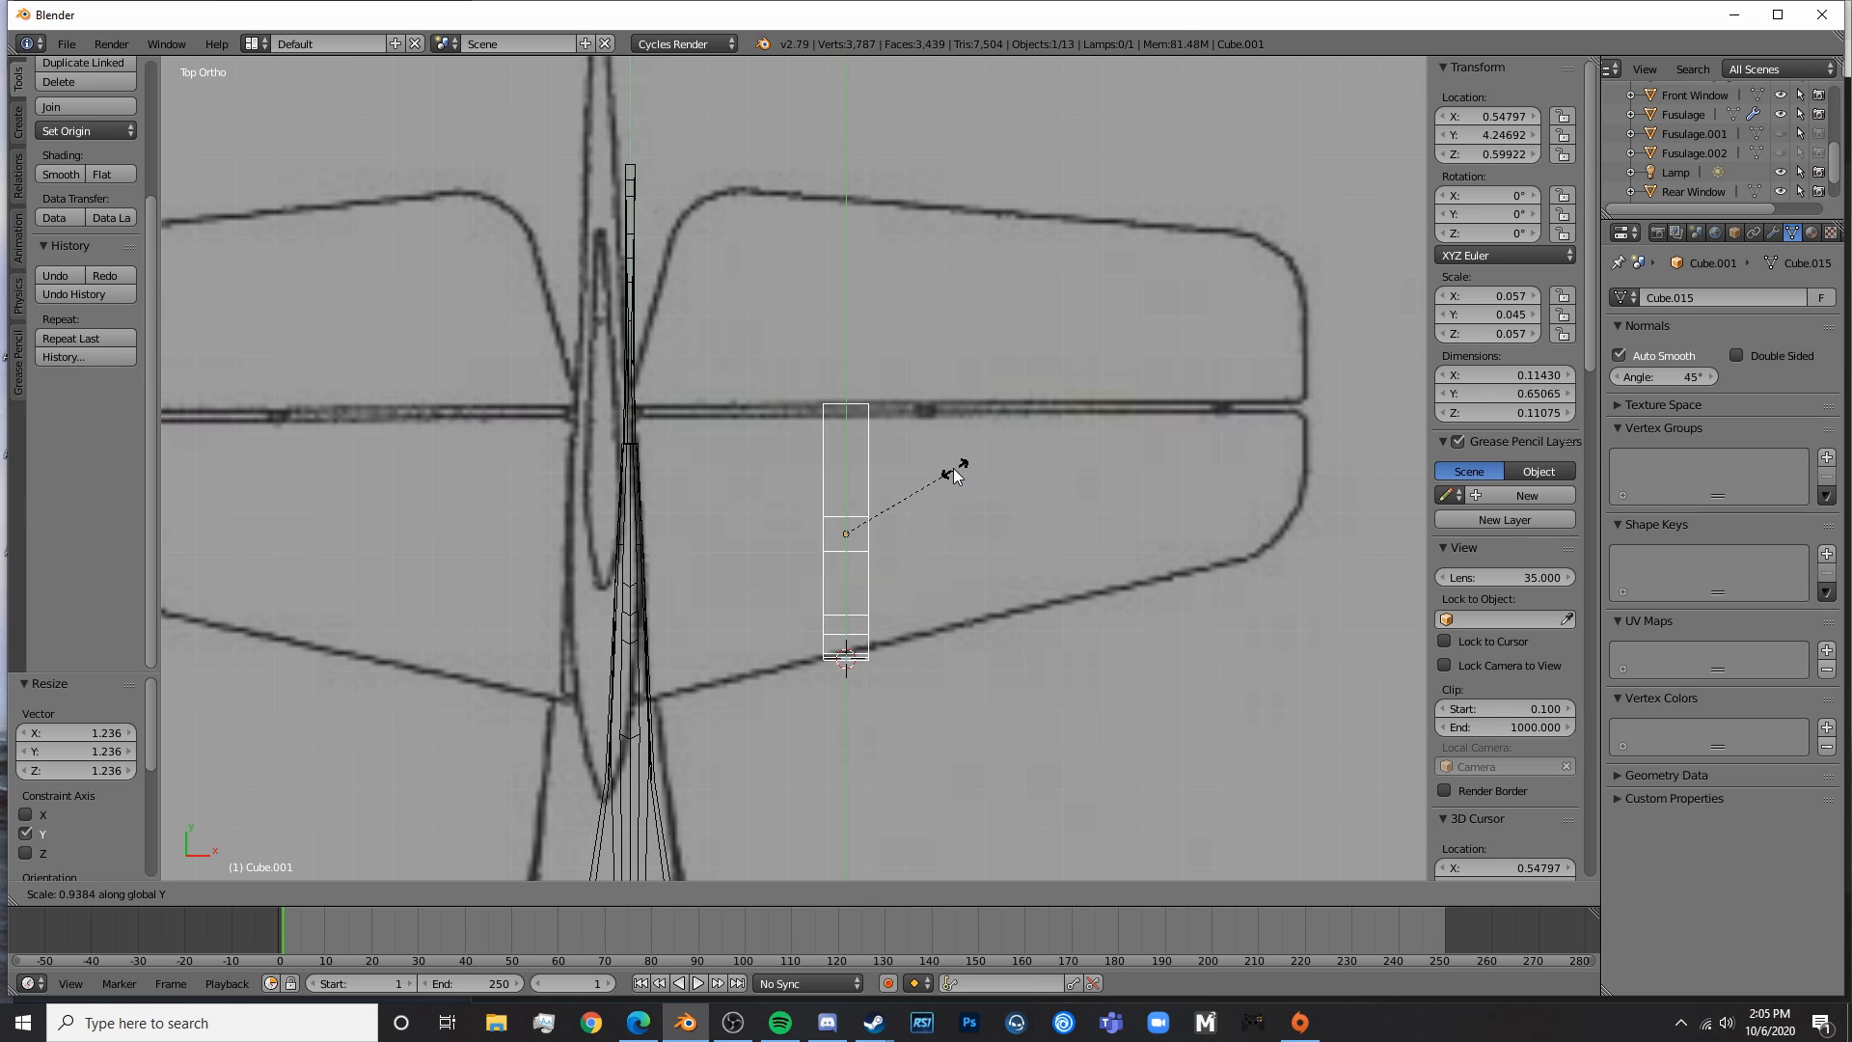
{"action": "left_click", "coordinate": [946, 466]}
- Select the vertices of the stabilizer's inboard end and move them about -0.465 along X to the tail fuselage
{"action": "key", "text": "Tab"}
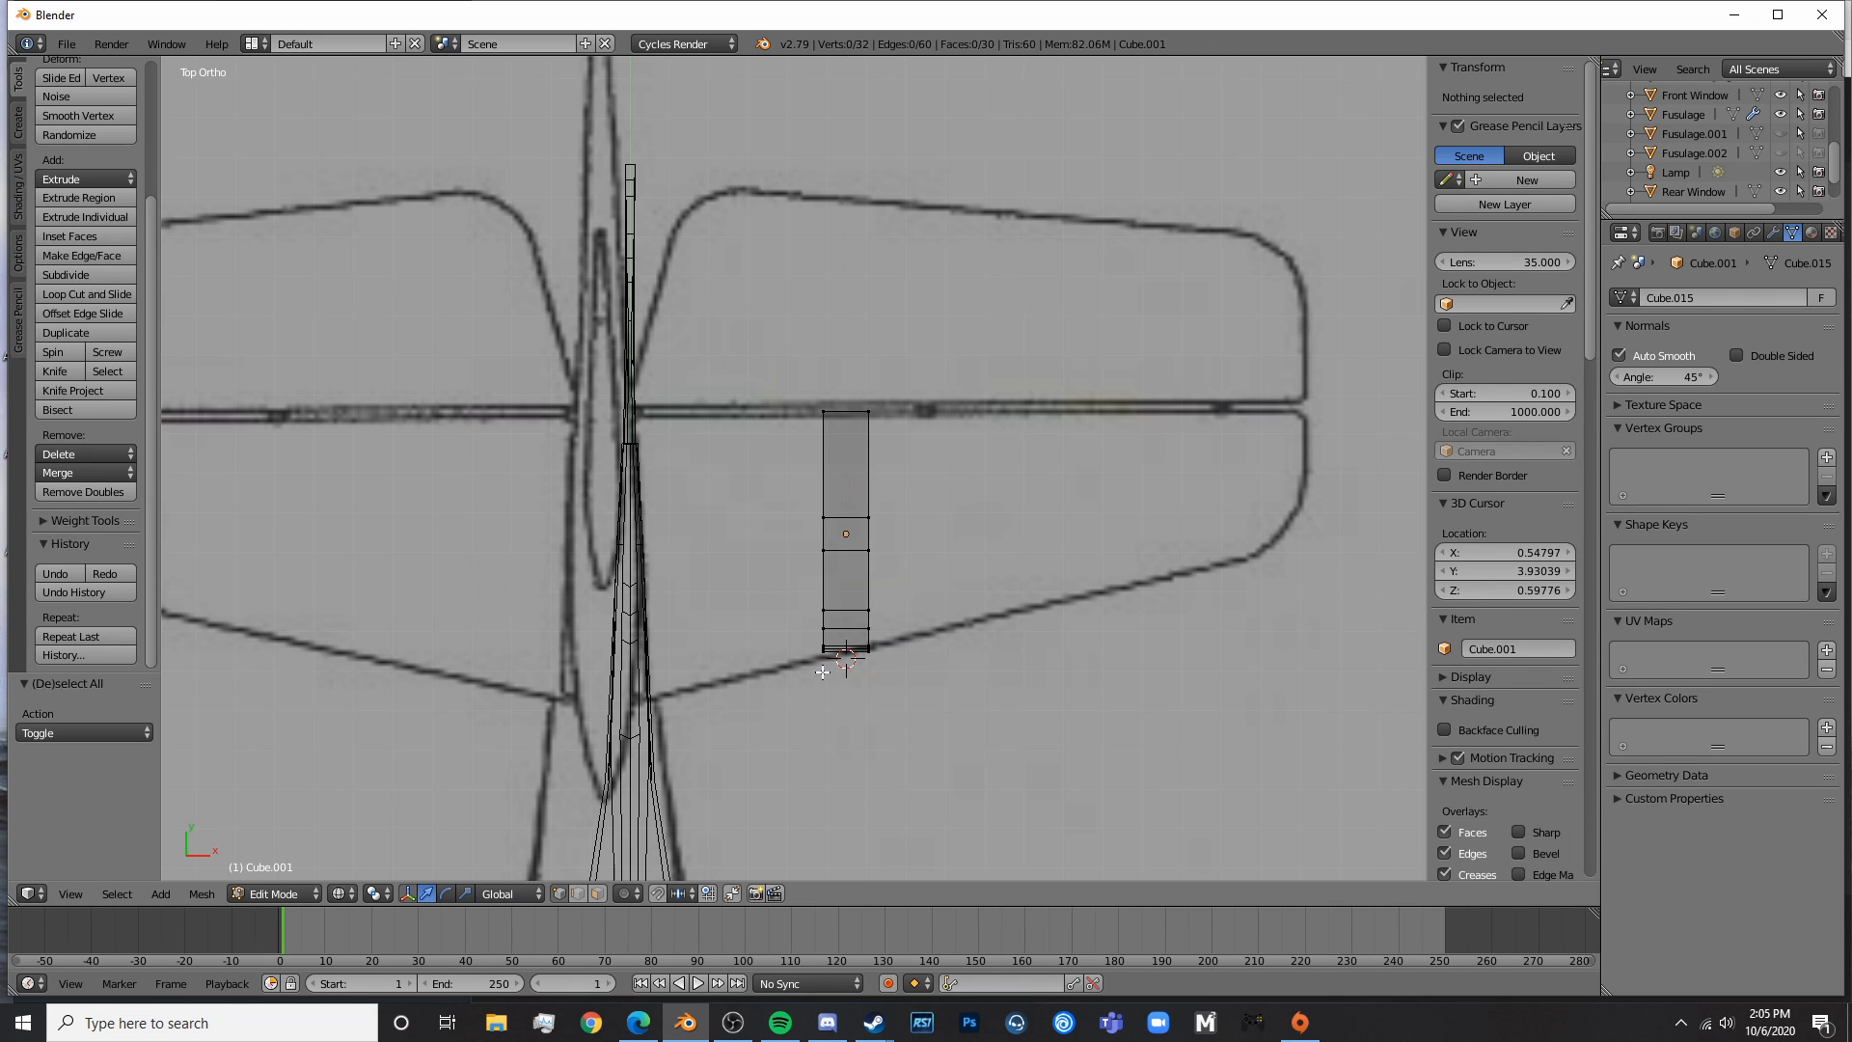
{"action": "key", "text": "a"}
{"action": "key", "text": "c"}
{"action": "left_click_drag", "start_coordinate": [792, 638], "coordinate": [797, 453]}
{"action": "right_click", "coordinate": [857, 463]}
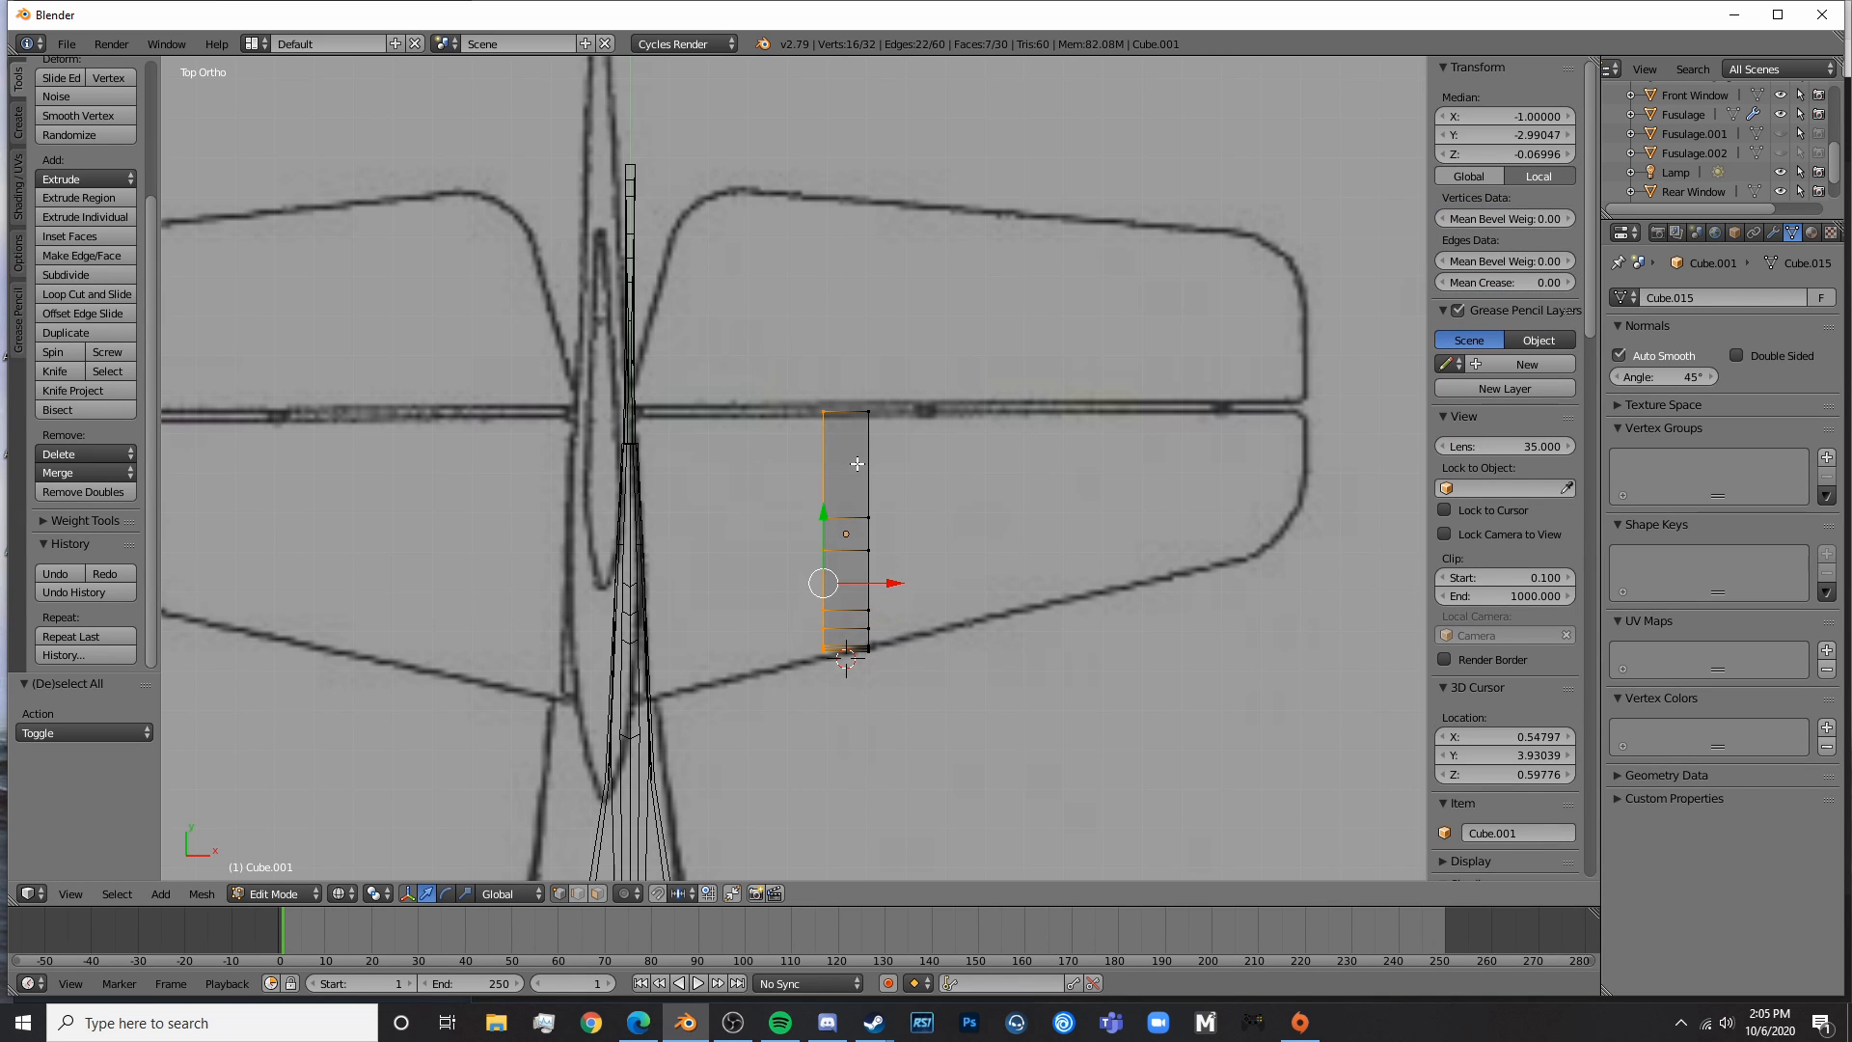
{"action": "left_click_drag", "start_coordinate": [894, 583], "coordinate": [711, 602]}
- Move the stabilizer's inboard-end vertices about -0.086 along Y and scale them along Y to fit the root outline
{"action": "key", "text": "s"}
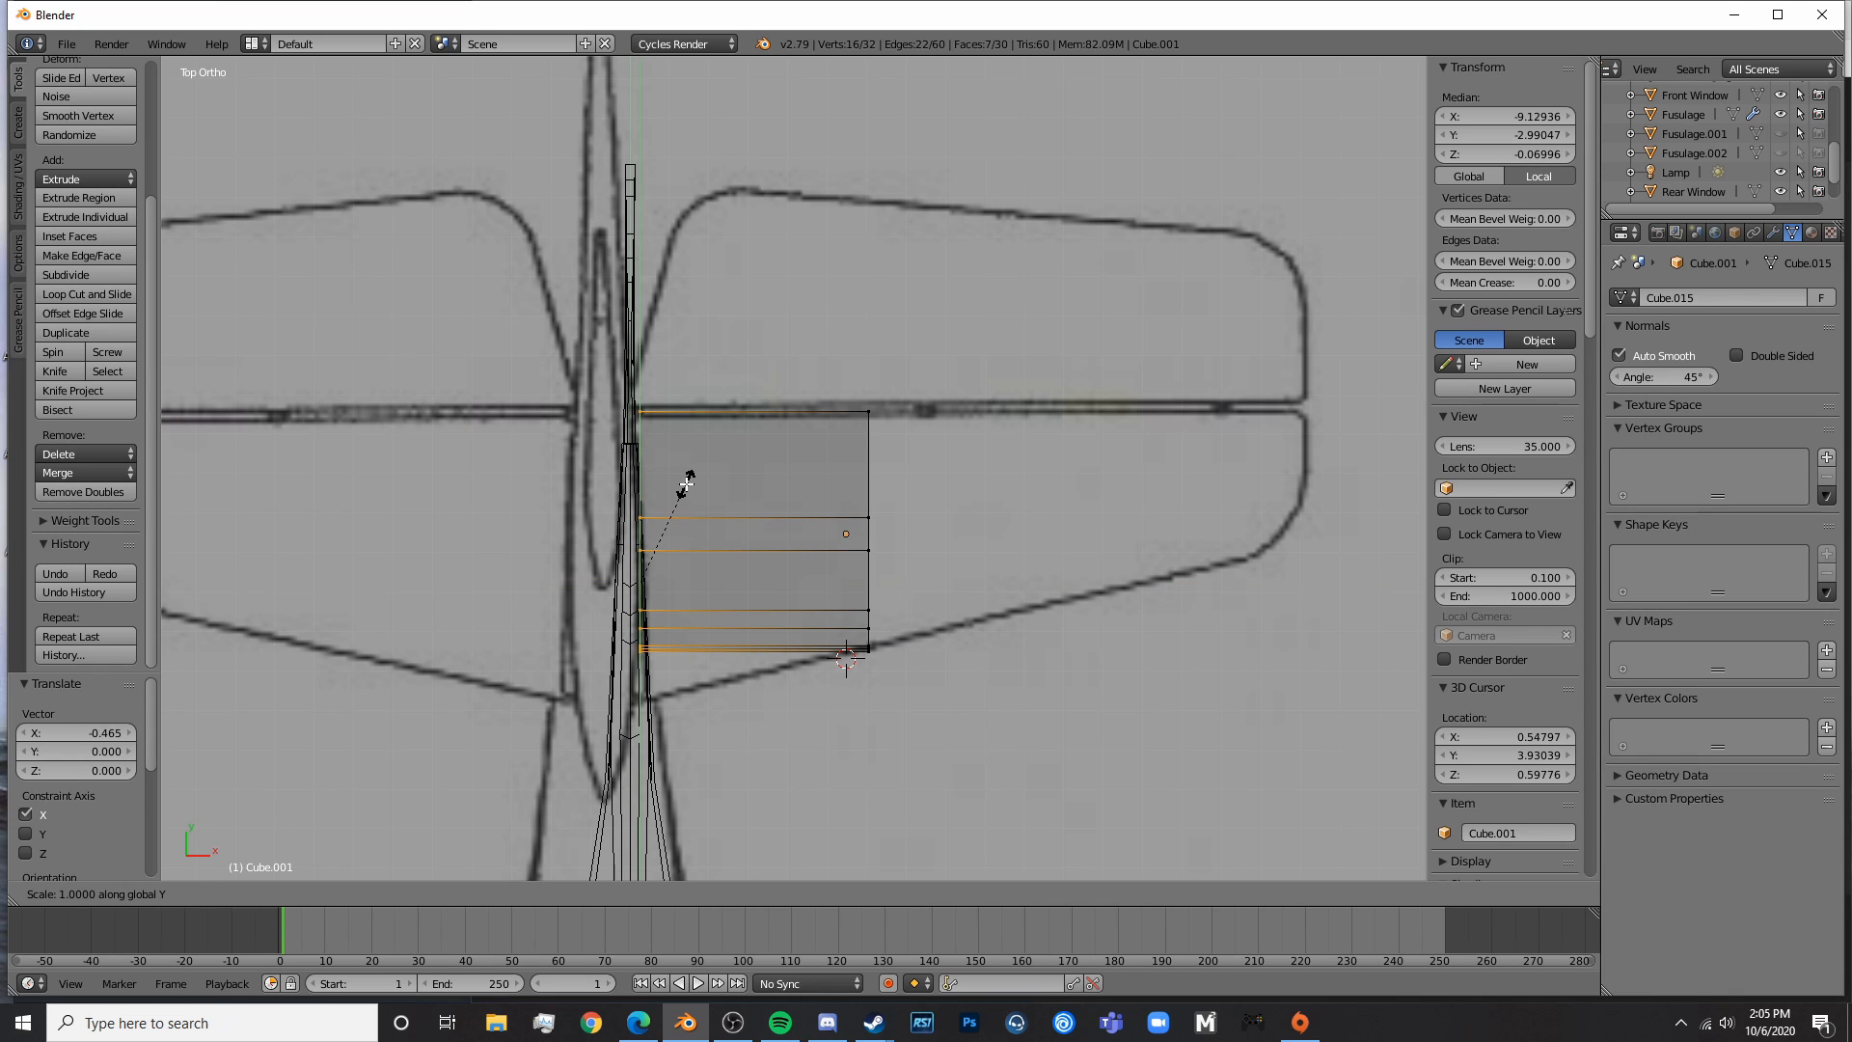
{"action": "left_click", "coordinate": [718, 472]}
{"action": "left_click_drag", "start_coordinate": [637, 509], "coordinate": [633, 541]}
{"action": "key", "text": "s"}
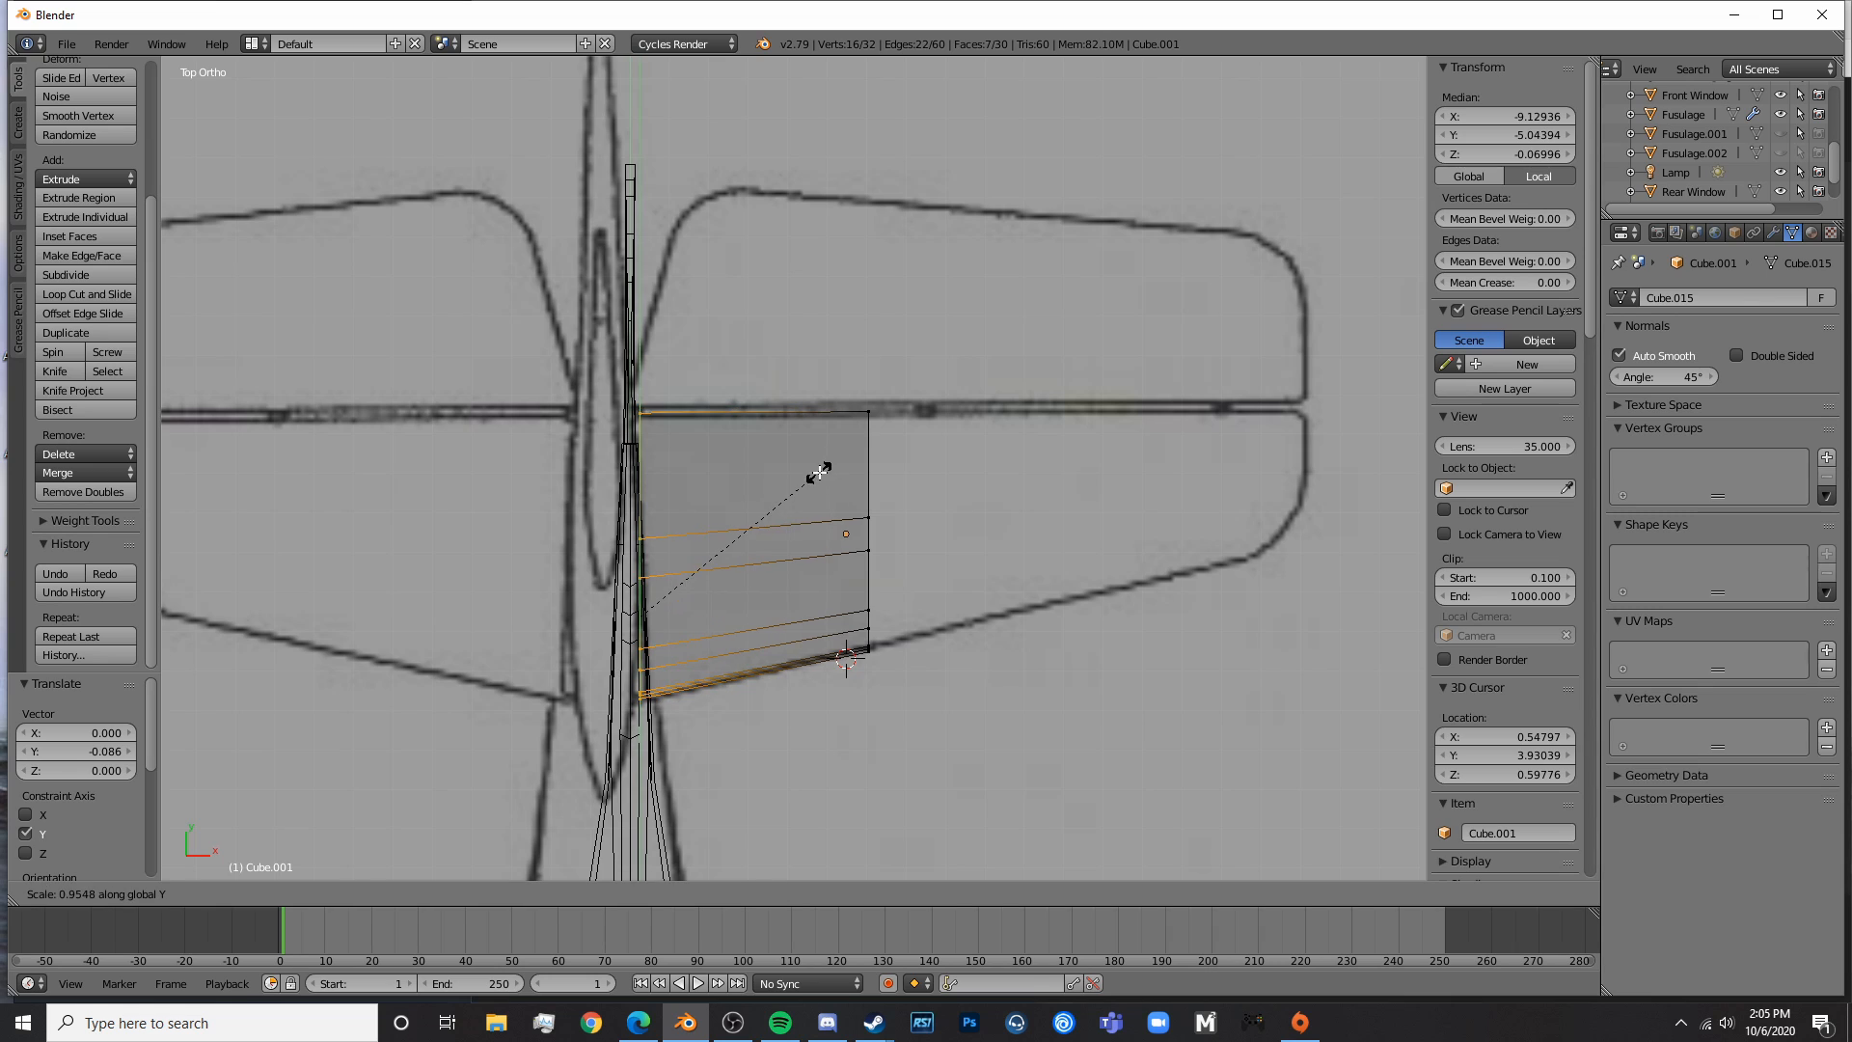
{"action": "left_click", "coordinate": [819, 467]}
- Select the vertices of the stabilizer's outboard end and move them about 1.0955 along X to the drawn tip
{"action": "key", "text": "a"}
{"action": "key", "text": "c"}
{"action": "left_click_drag", "start_coordinate": [891, 413], "coordinate": [892, 659]}
{"action": "right_click", "coordinate": [892, 658]}
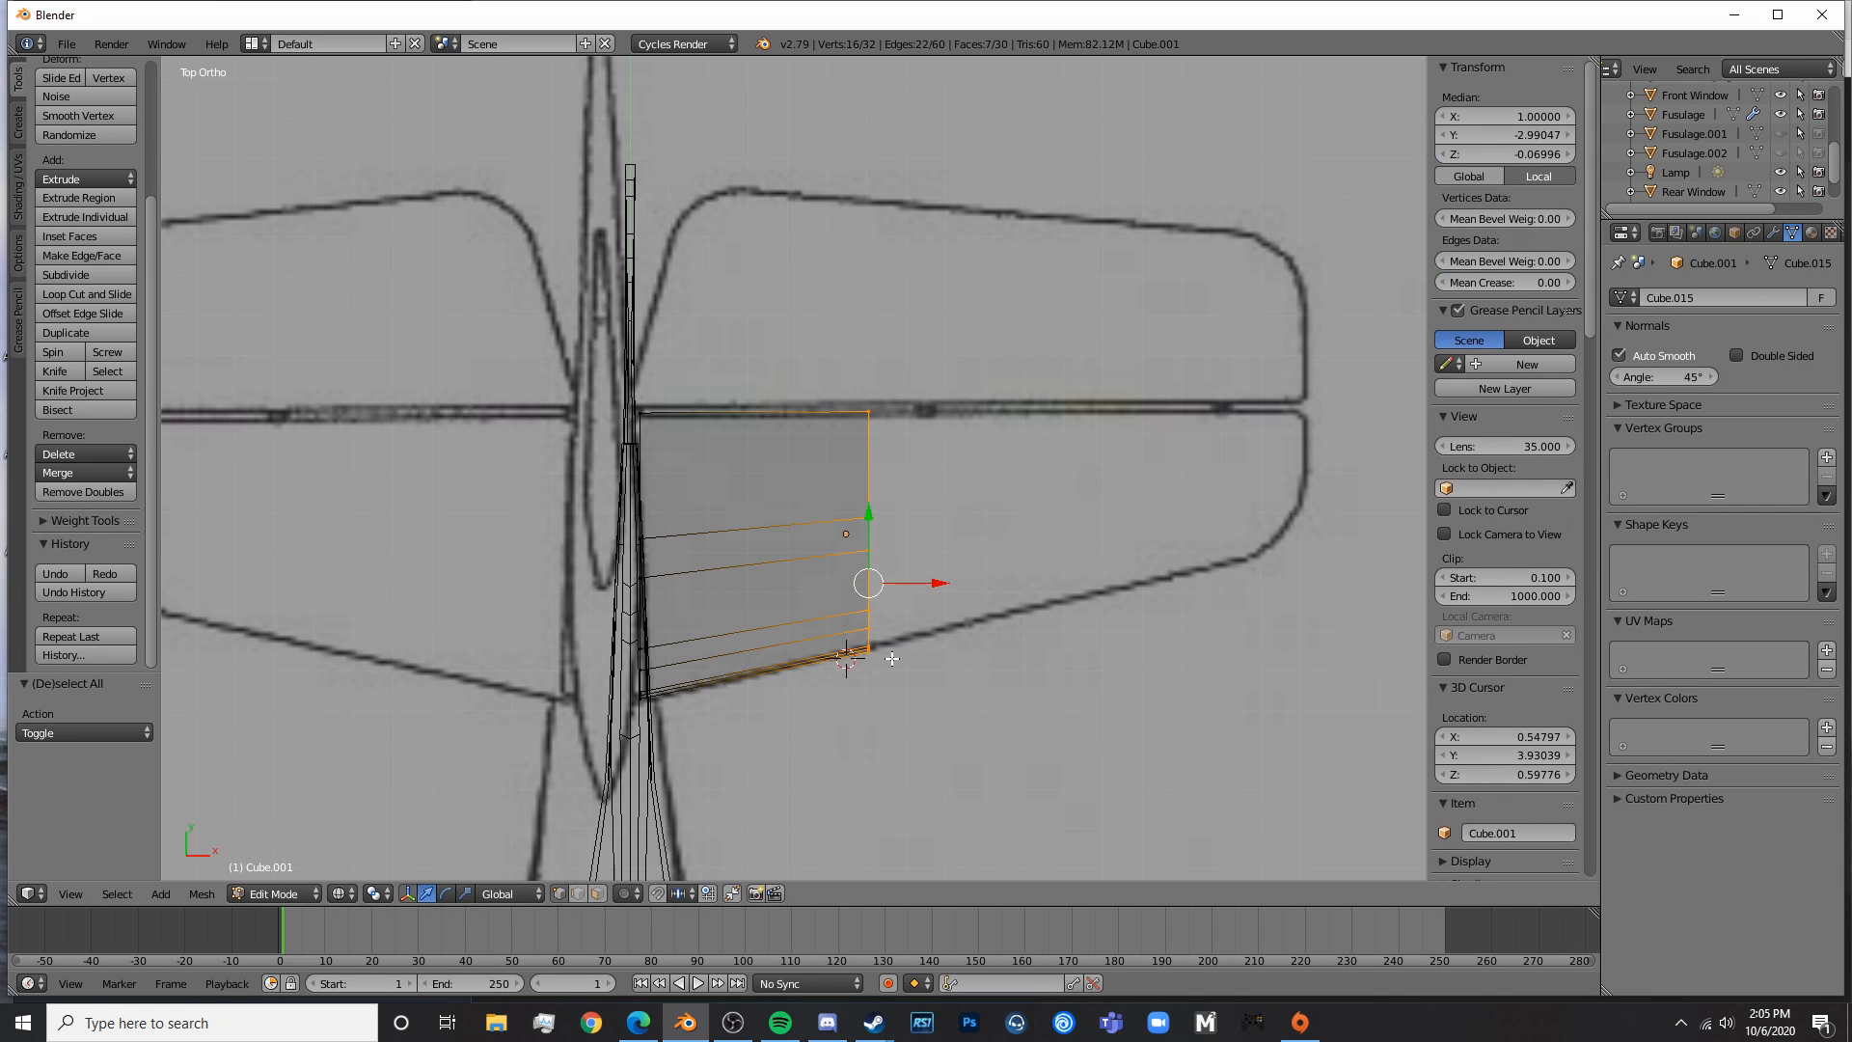
{"action": "left_click_drag", "start_coordinate": [940, 591], "coordinate": [1374, 570]}
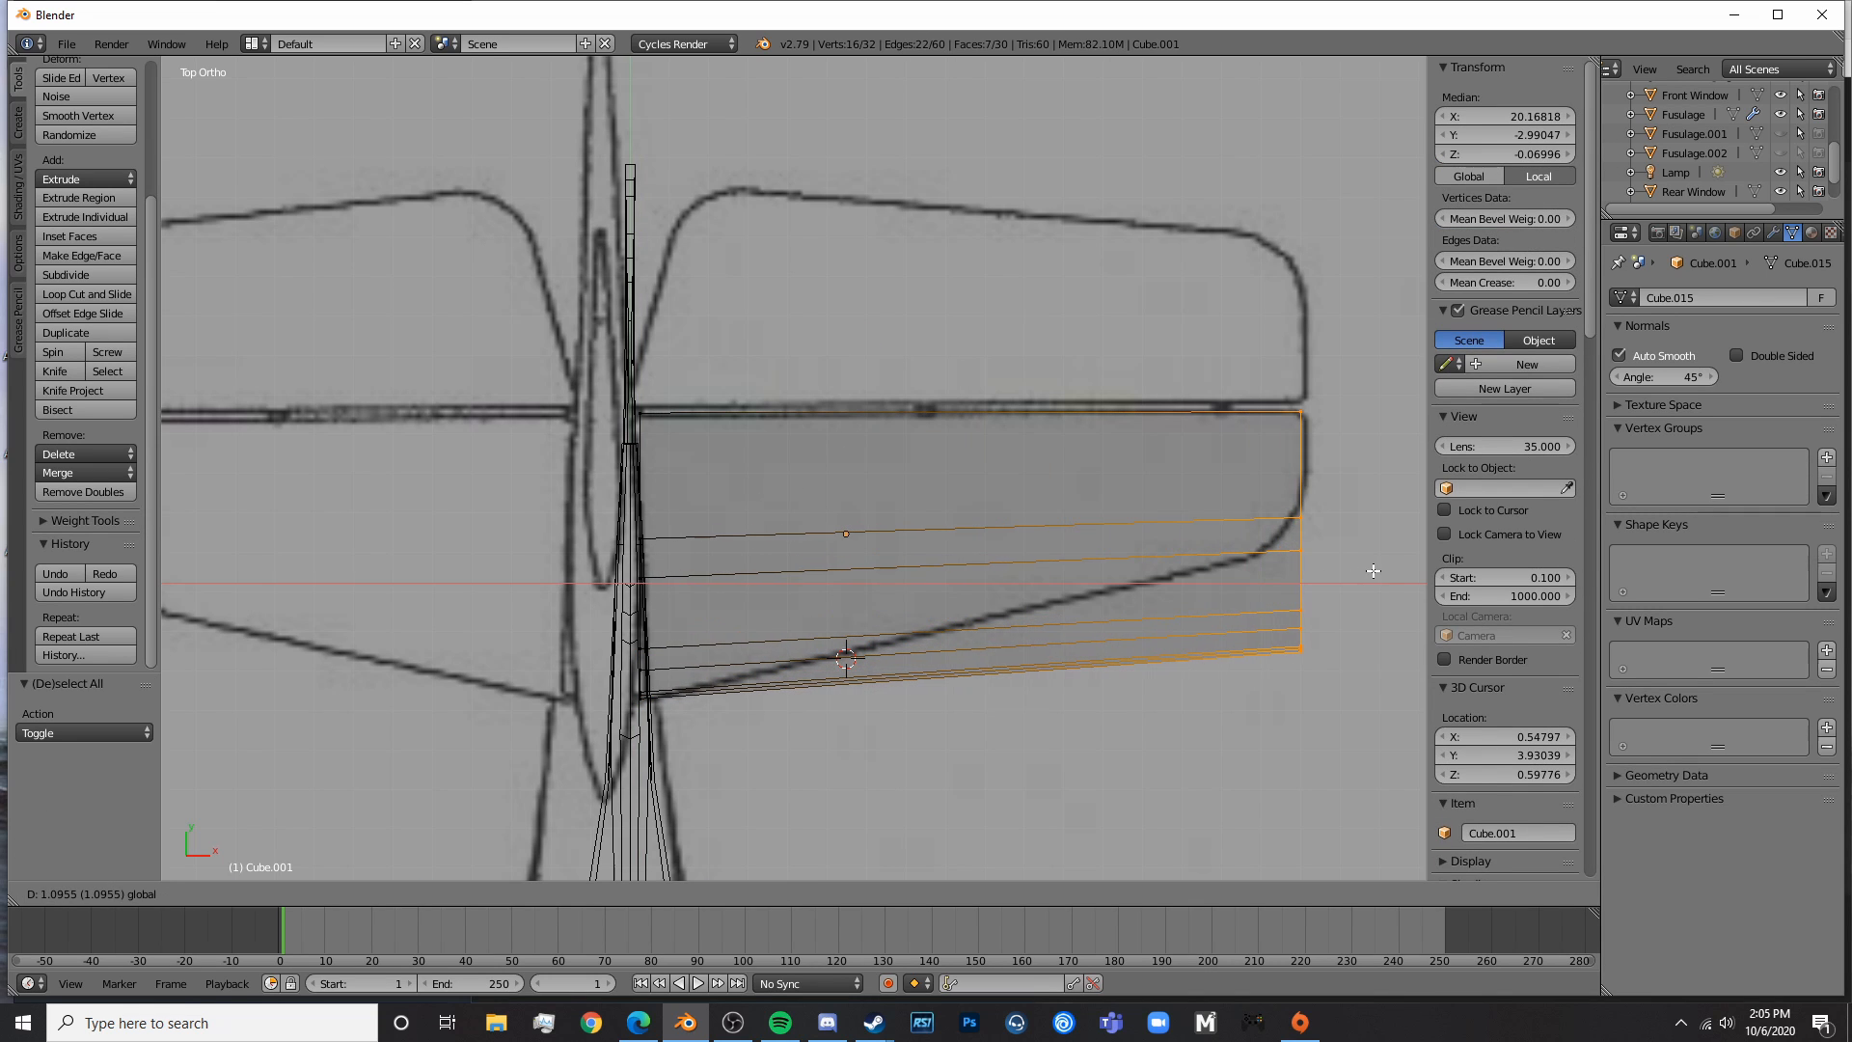
{"action": "middle_click_drag", "start_coordinate": [1269, 605], "coordinate": [1016, 612], "text": "shift"}
- Shorten the stabilizer's outboard end along Y and move it toward the hinge line to match the tip, leaving the hinge edge in place
{"action": "key", "text": "a"}
{"action": "key", "text": "c"}
{"action": "left_click_drag", "start_coordinate": [1046, 637], "coordinate": [1108, 413]}
{"action": "right_click", "coordinate": [1071, 548]}
{"action": "key", "text": "s"}
{"action": "key", "text": "y"}
{"action": "left_click", "coordinate": [1074, 536]}
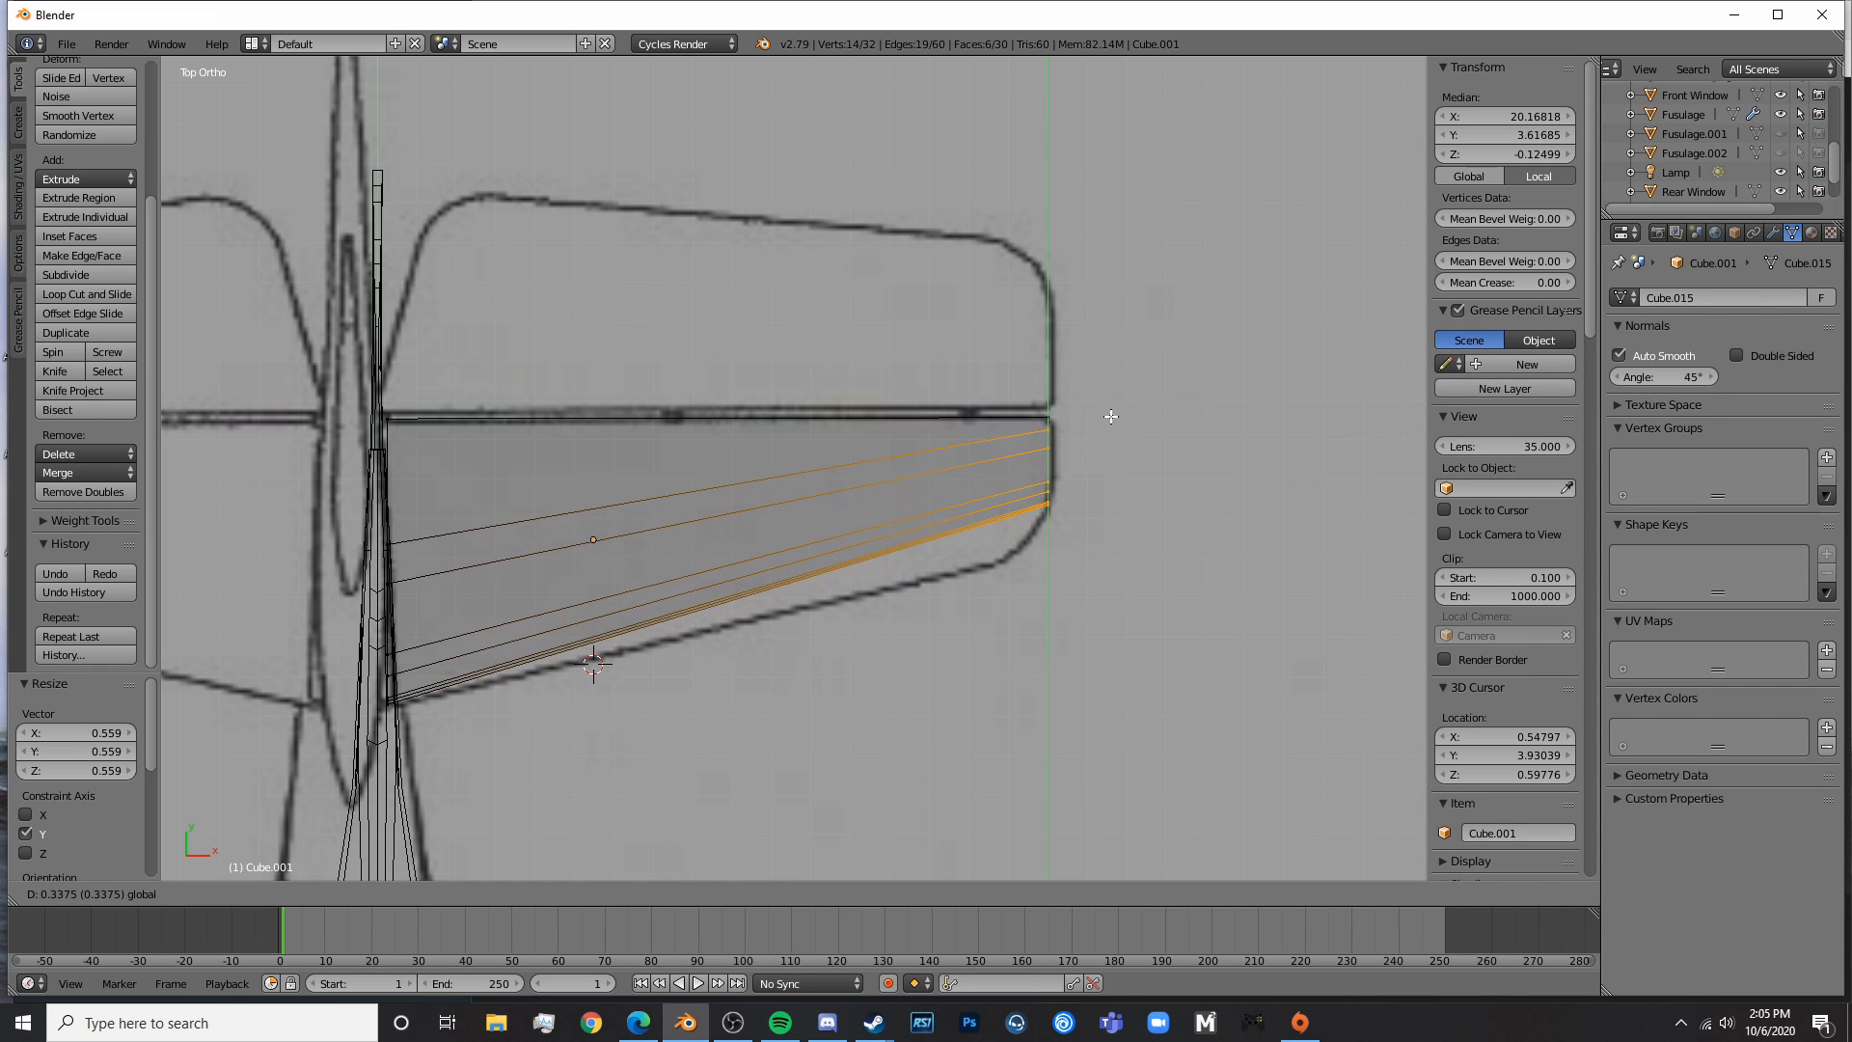
{"action": "key", "text": "s"}
{"action": "key", "text": "y"}
{"action": "left_click", "coordinate": [1061, 433]}
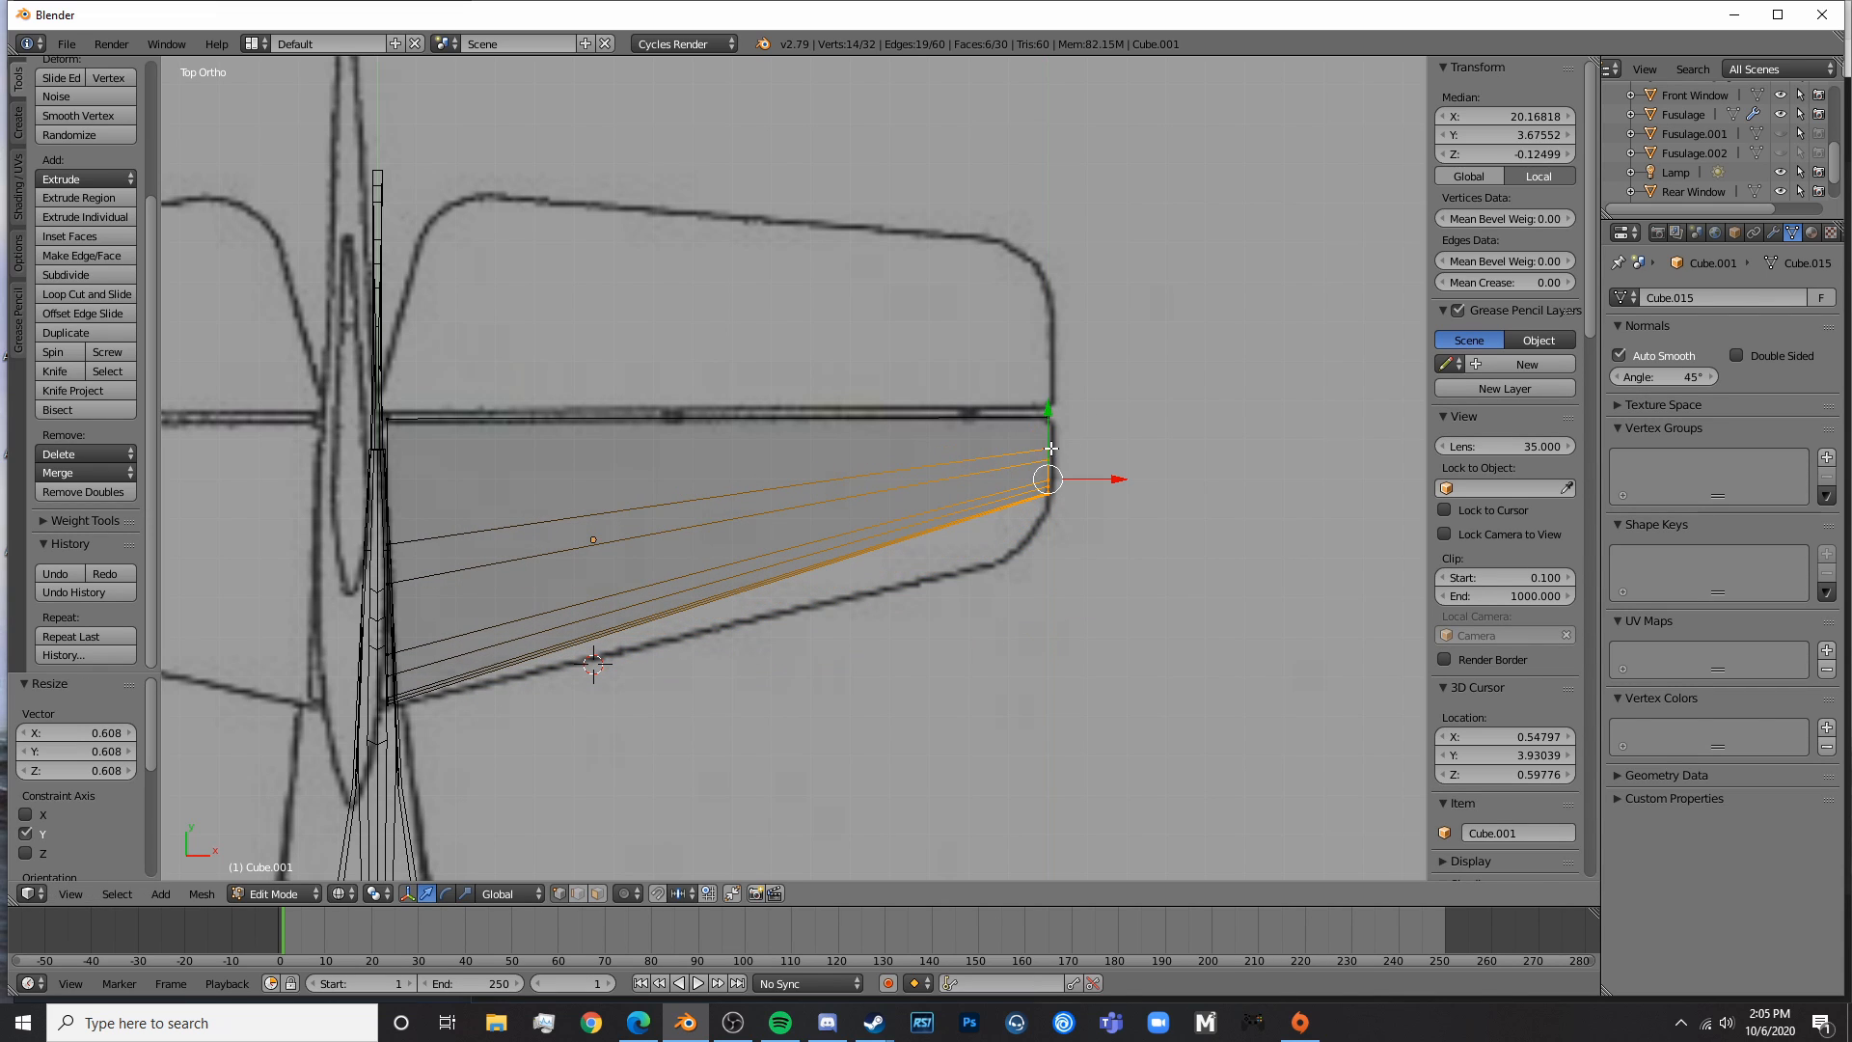
{"action": "left_click", "coordinate": [1055, 419]}
{"action": "right_click", "coordinate": [1100, 456]}
{"action": "middle_click_drag", "start_coordinate": [1096, 547], "coordinate": [958, 537], "text": "shift"}
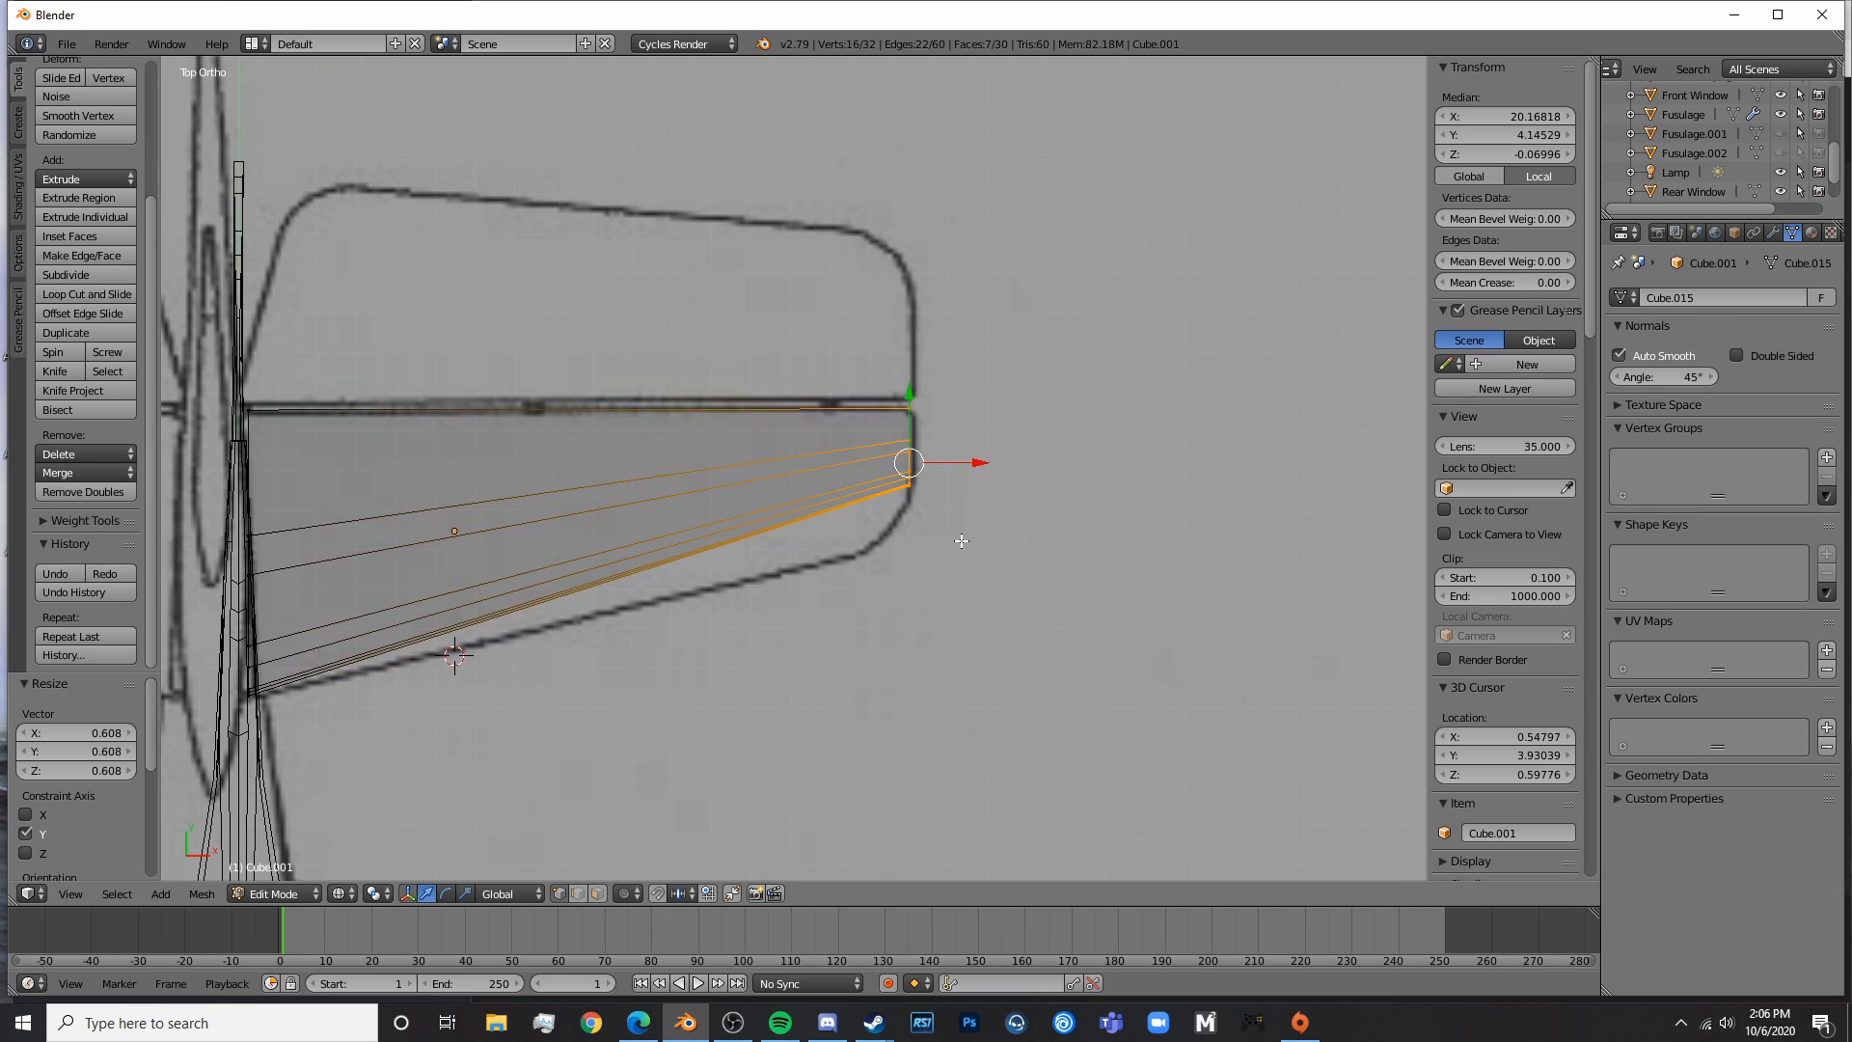
- Add a spanwise-positioned loop cut near the stabilizer tip where the rounded corner of the outline begins
{"action": "scroll", "coordinate": [954, 533], "scroll_direction": "up", "scroll_amount": 3}
{"action": "key", "text": "a"}
{"action": "key", "text": "ctrl+r"}
{"action": "left_click", "coordinate": [945, 527]}
{"action": "left_click", "coordinate": [187, 498]}
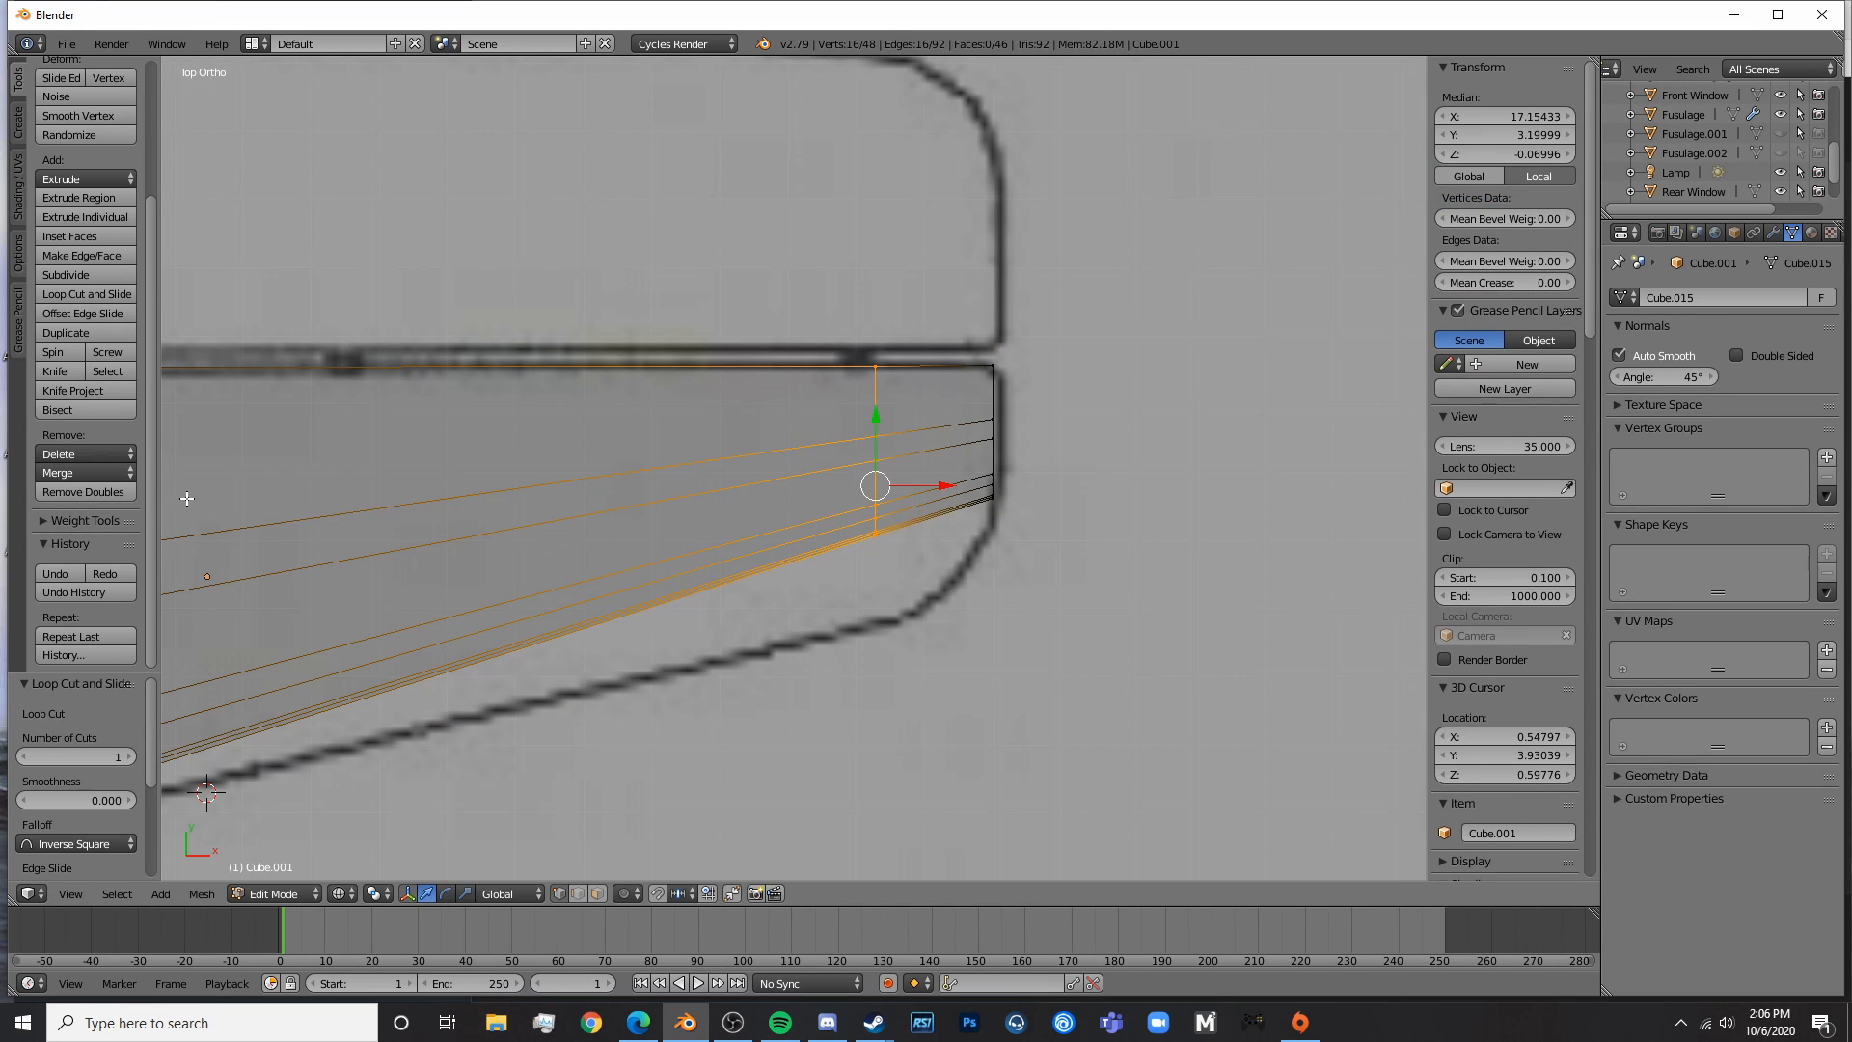
{"action": "right_click", "coordinate": [815, 491]}
- Select the new loop's vertices except those on the hinge edge and move them along Y onto the leading-edge outline
{"action": "key", "text": "a"}
{"action": "key", "text": "c"}
{"action": "left_click_drag", "start_coordinate": [871, 455], "coordinate": [876, 521]}
{"action": "right_click", "coordinate": [877, 521]}
{"action": "key", "text": "g"}
{"action": "key", "text": "y"}
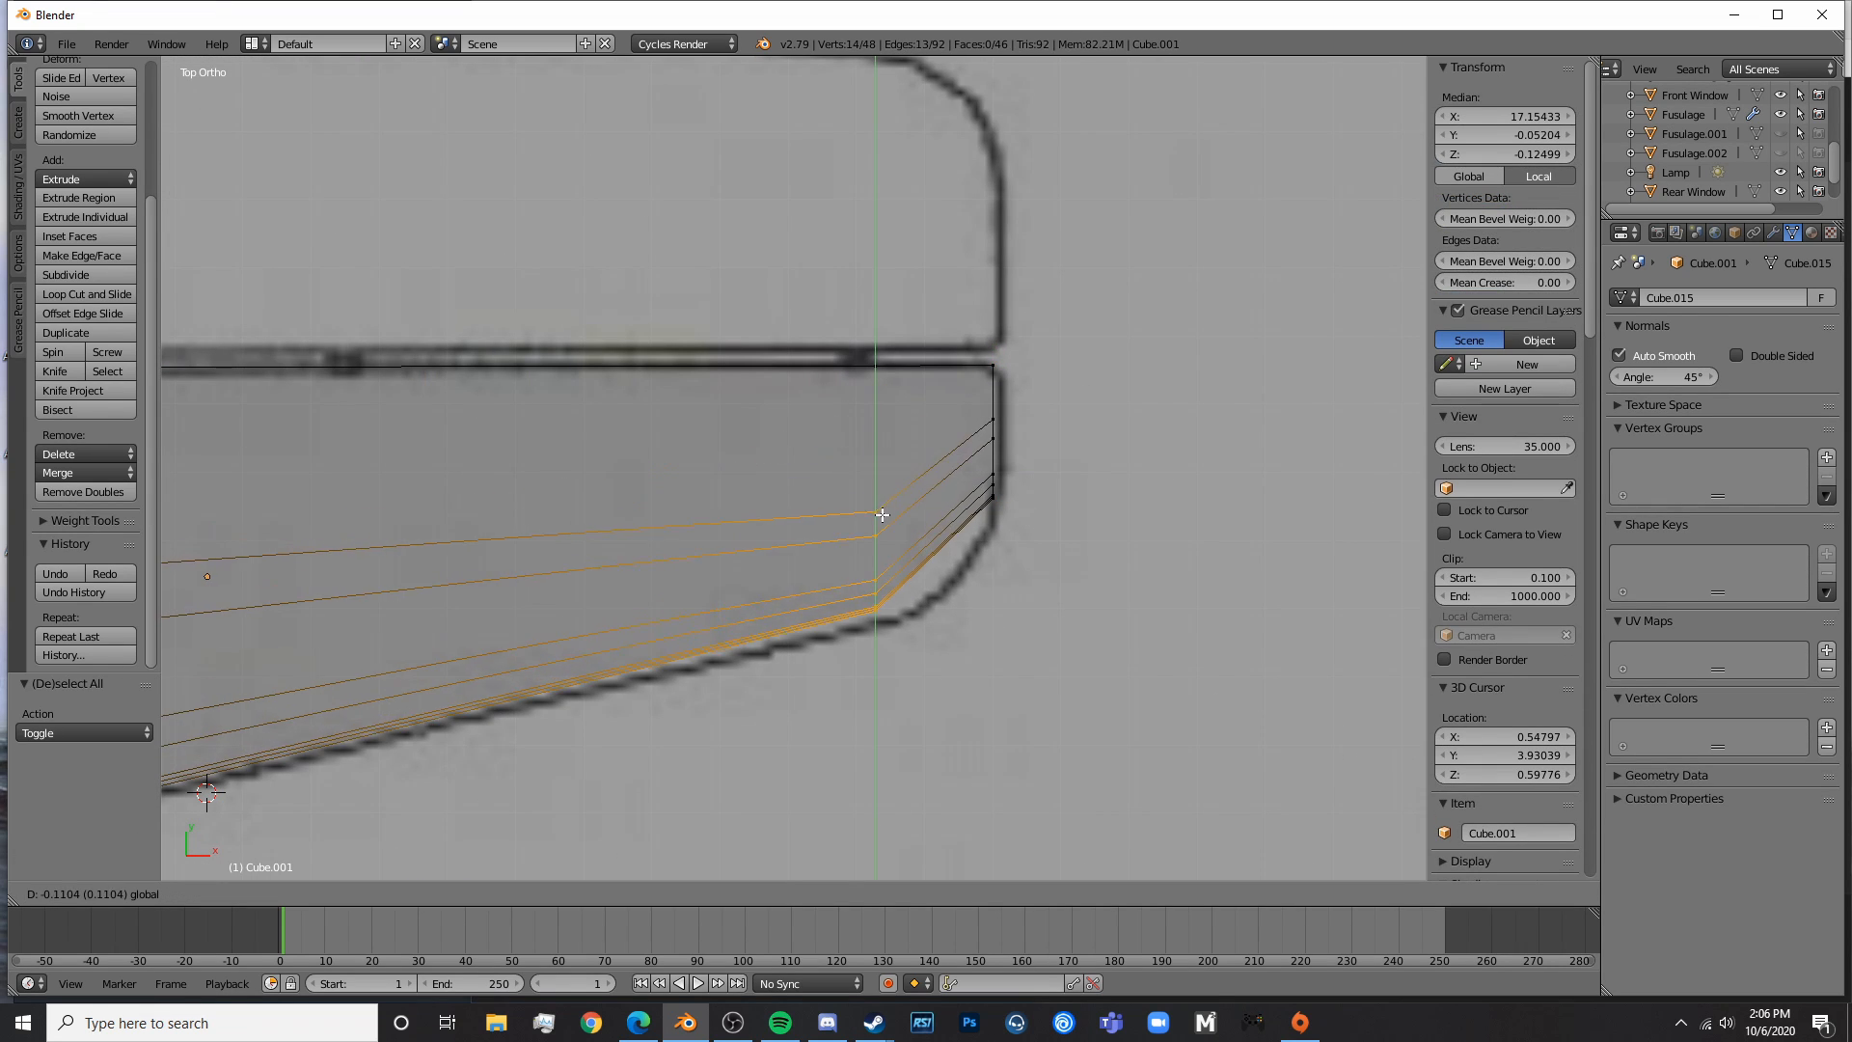
{"action": "left_click", "coordinate": [880, 525]}
- Add a loop cut midway between the first loop and the tip, and move its forward vertices along Y onto the rounded corner
{"action": "key", "text": "a"}
{"action": "key", "text": "ctrl+r"}
{"action": "left_click", "coordinate": [938, 526]}
{"action": "right_click", "coordinate": [939, 527]}
{"action": "key", "text": "a"}
{"action": "key", "text": "c"}
{"action": "left_click_drag", "start_coordinate": [968, 585], "coordinate": [949, 551]}
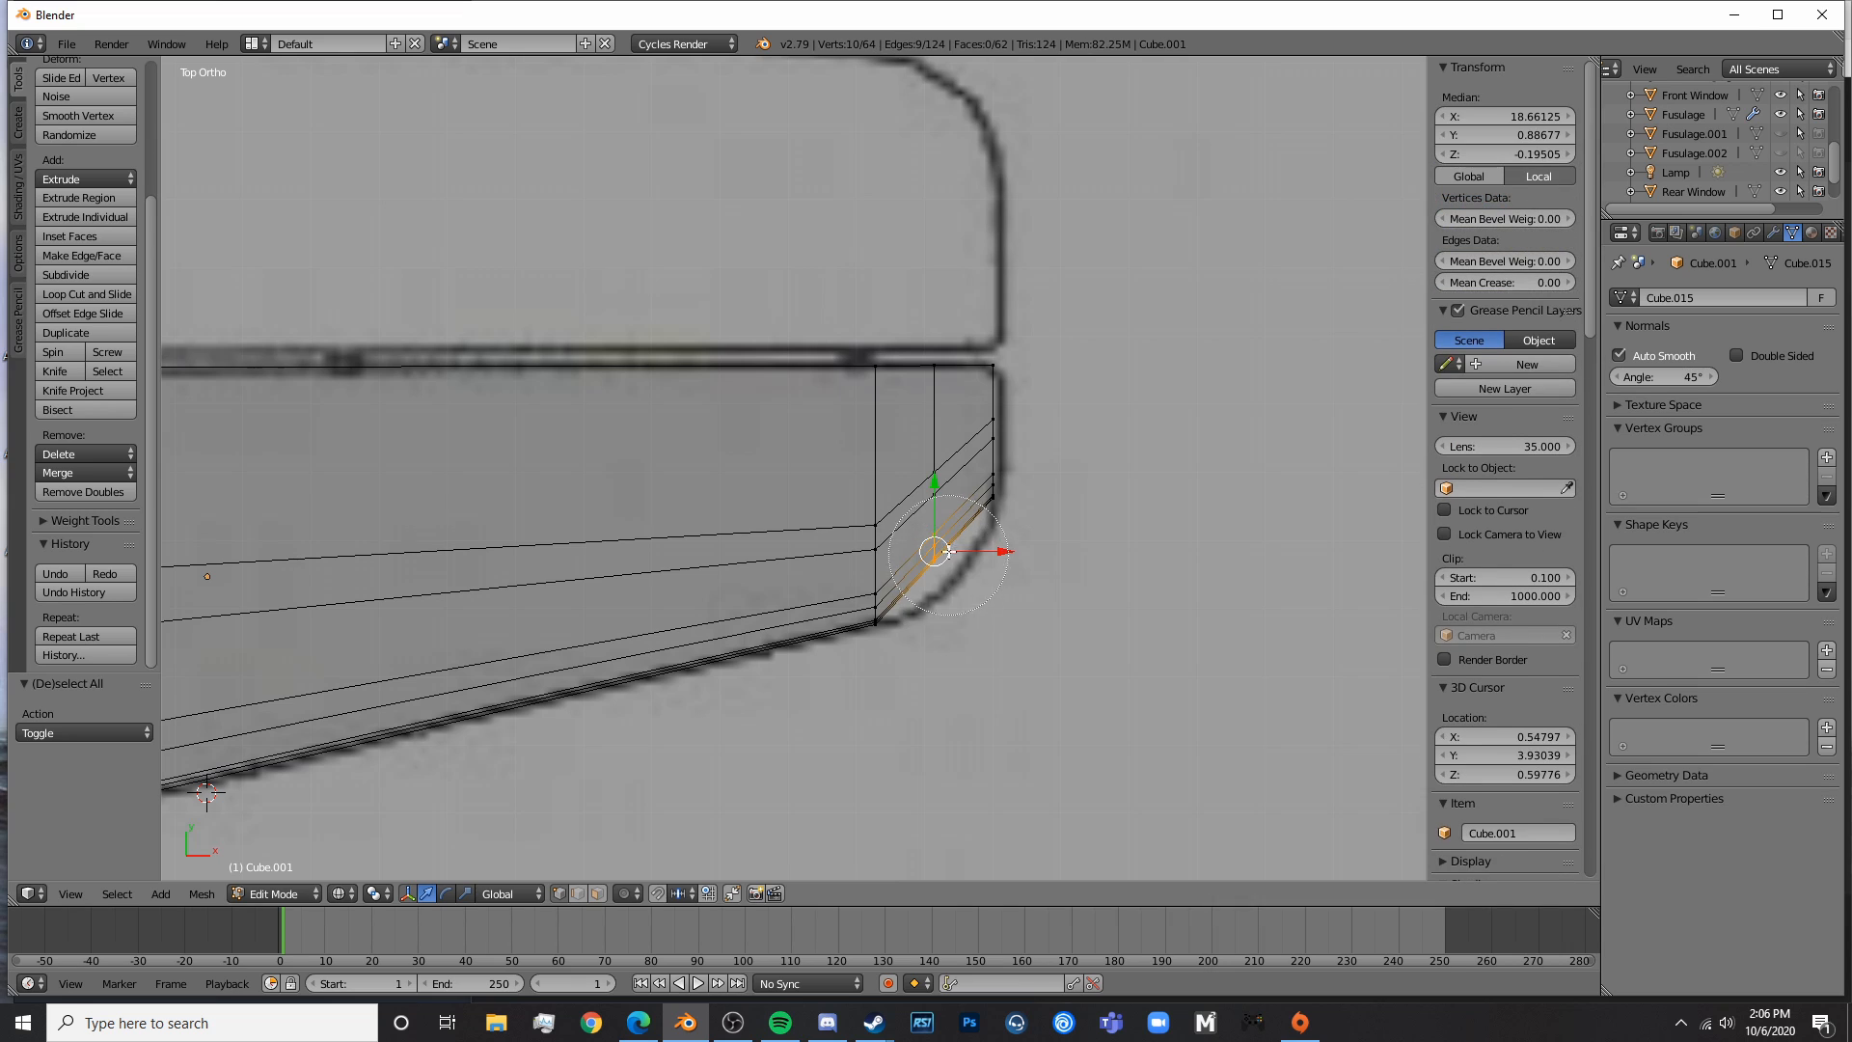
{"action": "right_click", "coordinate": [950, 489]}
- Add another loop cut midway to the tip and move its forward vertices about -0.035 along Y onto the curve
{"action": "key", "text": "ctrl+r"}
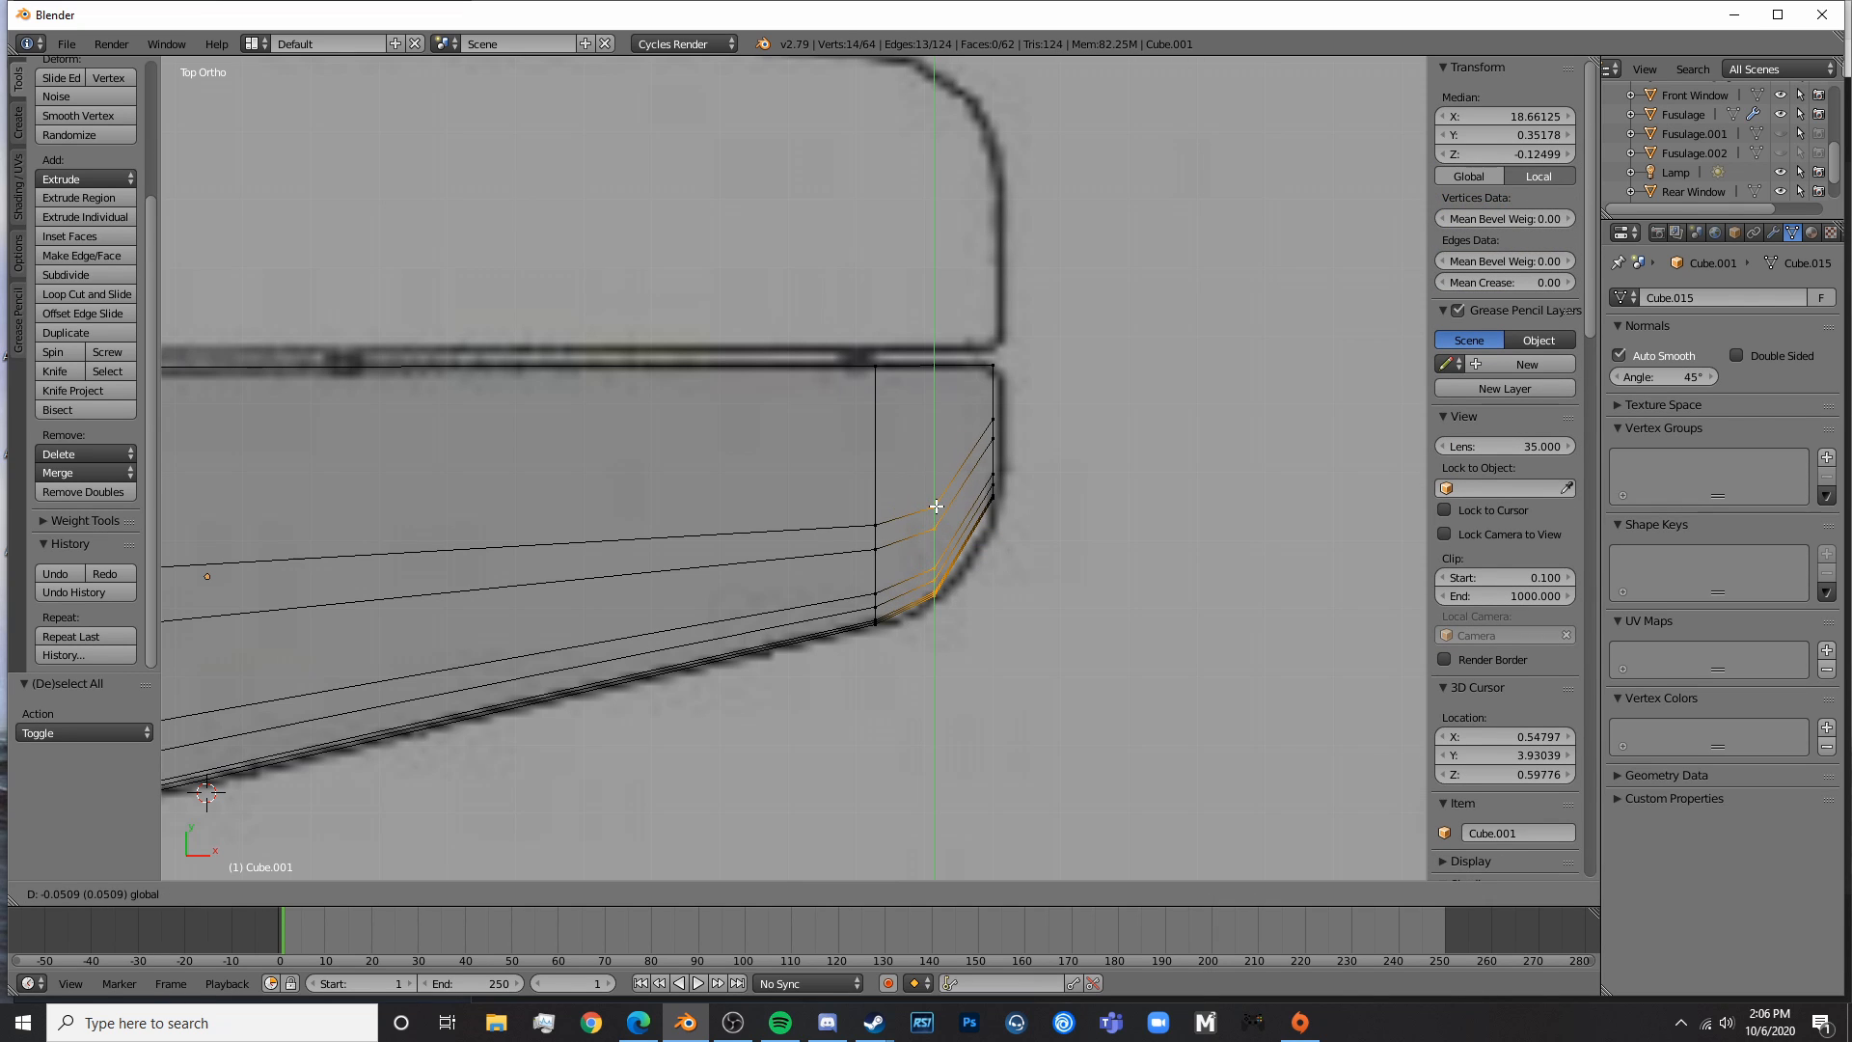
{"action": "left_click", "coordinate": [984, 560]}
{"action": "right_click", "coordinate": [989, 562]}
{"action": "key", "text": "a"}
{"action": "key", "text": "c"}
{"action": "left_click_drag", "start_coordinate": [964, 569], "coordinate": [962, 462]}
{"action": "right_click", "coordinate": [981, 444]}
{"action": "key", "text": "g"}
{"action": "key", "text": "y"}
{"action": "left_click", "coordinate": [969, 463]}
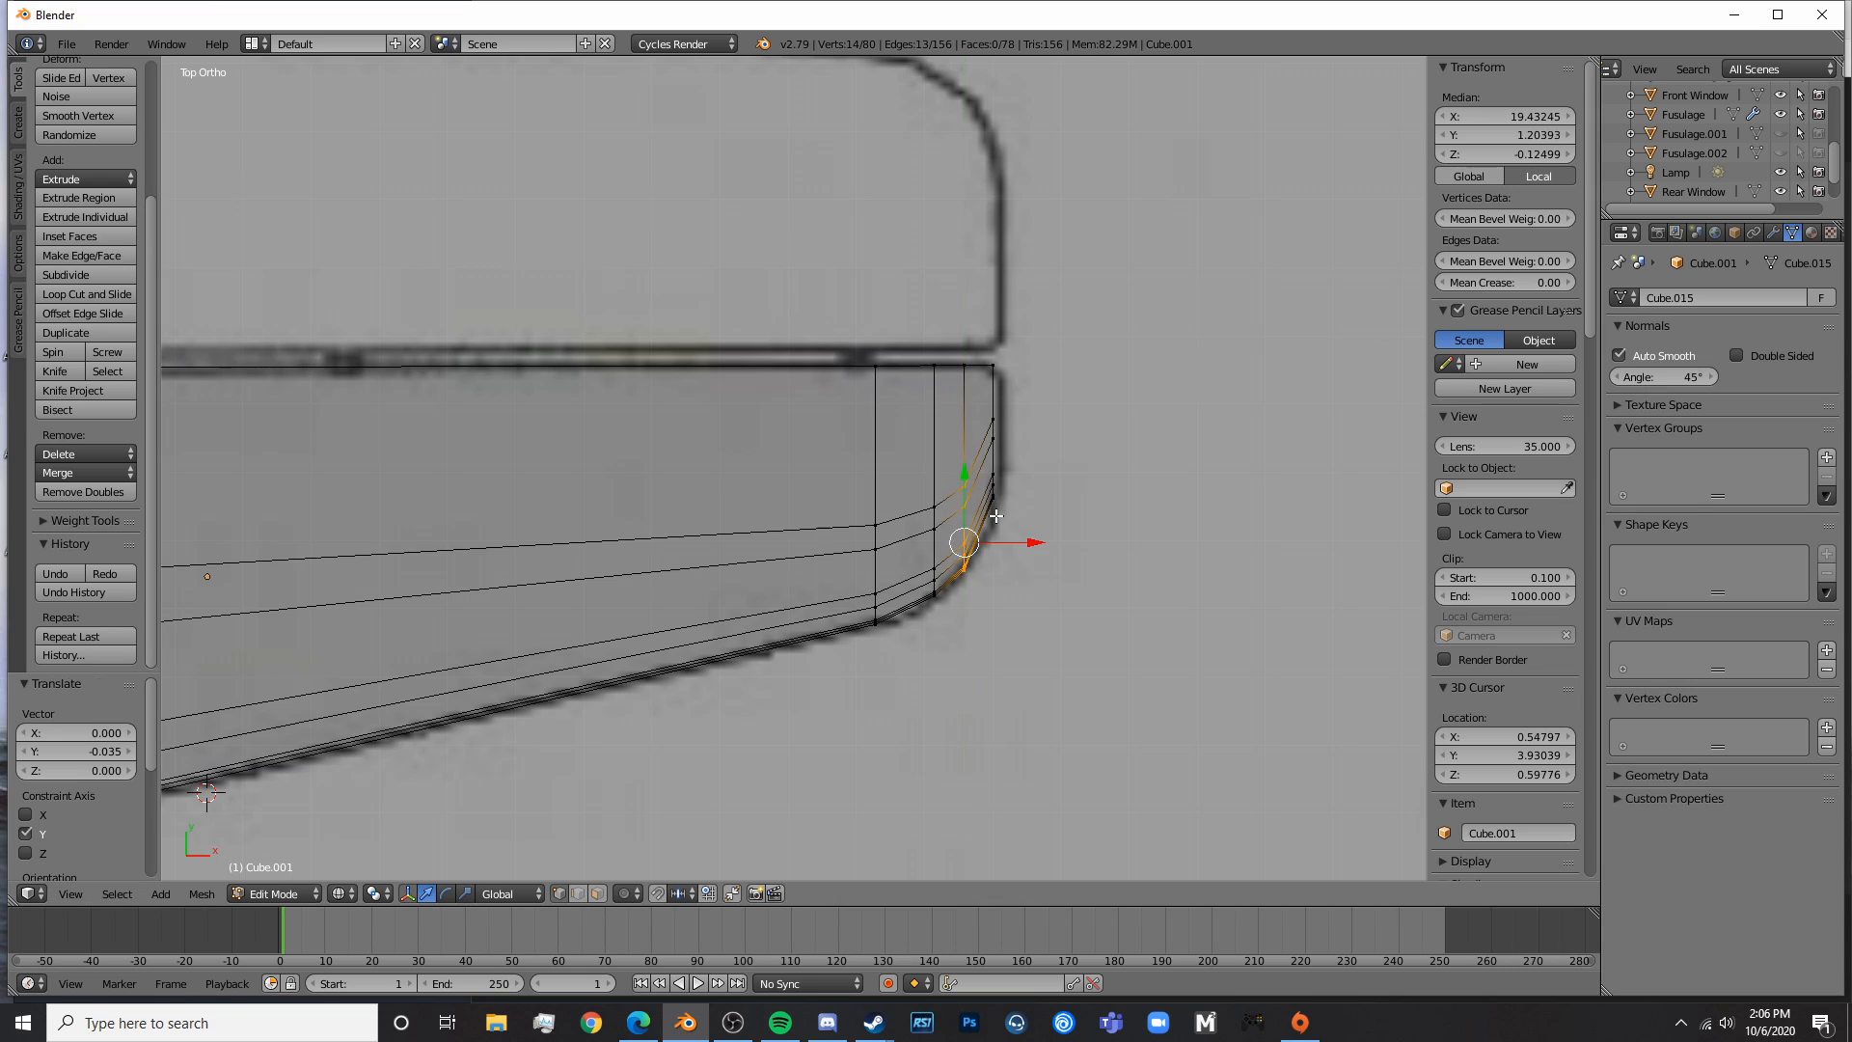
- Add a final loop cut beside the tip, align its forward vertices with the curve along Y, and leave mesh editing
{"action": "scroll", "coordinate": [880, 566], "scroll_direction": "up", "scroll_amount": 5}
{"action": "key", "text": "ctrl+r"}
{"action": "left_click", "coordinate": [885, 634]}
{"action": "right_click", "coordinate": [885, 633]}
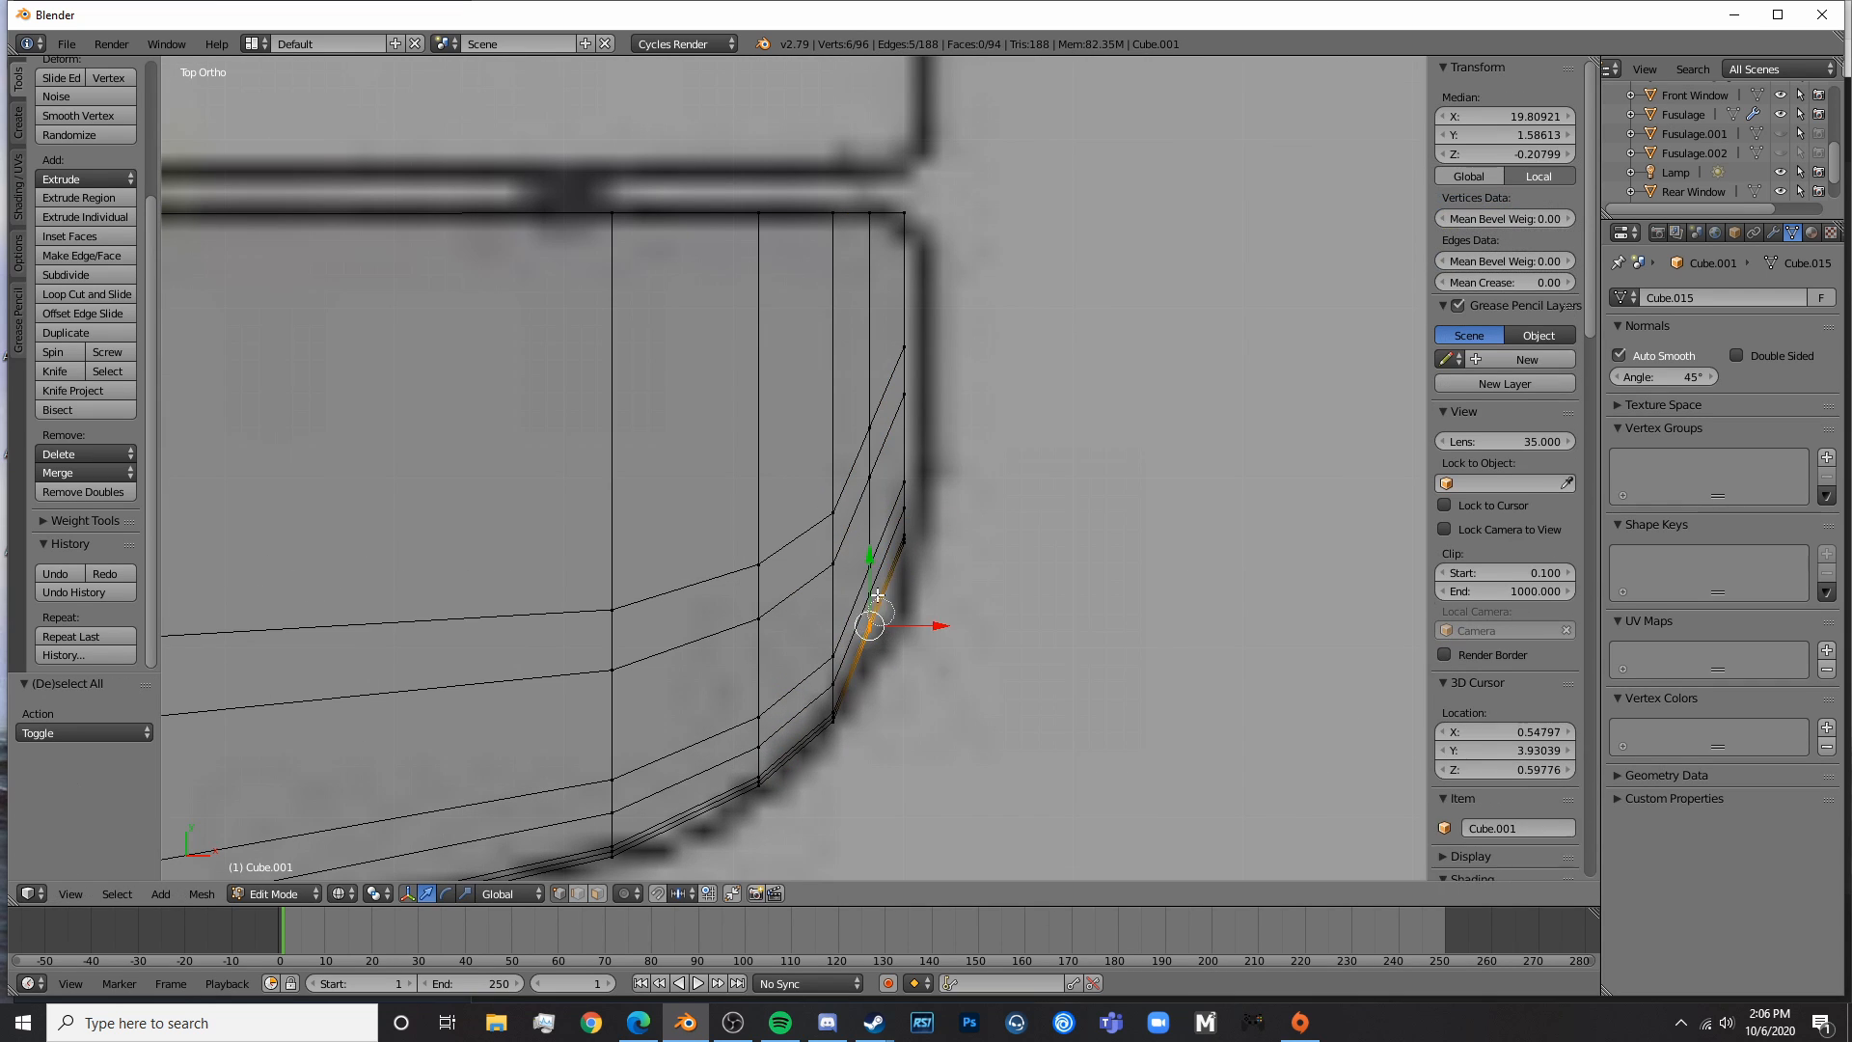
{"action": "key", "text": "g"}
{"action": "key", "text": "y"}
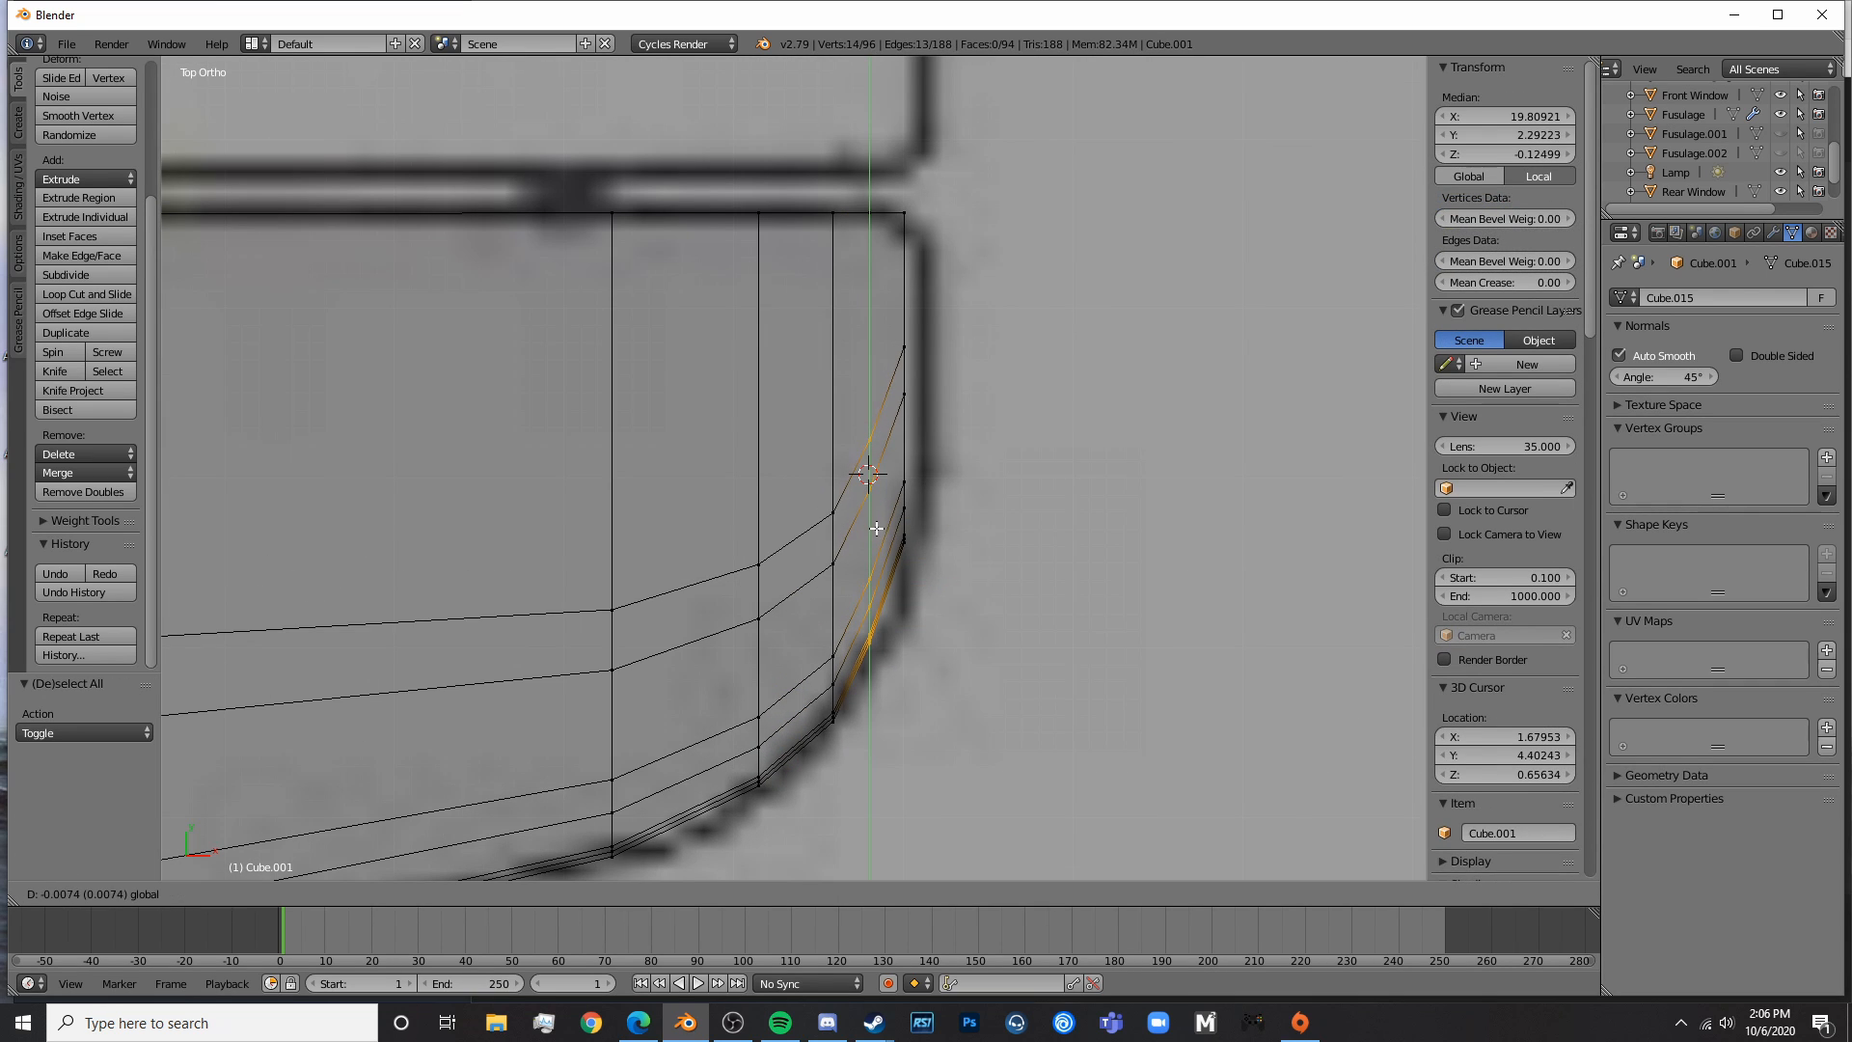
{"action": "left_click", "coordinate": [870, 541]}
{"action": "key", "text": "Tab"}
- Flatten the horizontal stabilizer by scaling it by 0.333 along Z against the front-view drawing
{"action": "scroll", "coordinate": [897, 563], "scroll_direction": "down", "scroll_amount": 7}
{"action": "key", "text": "z"}
{"action": "mouse_move", "coordinate": [900, 565]}
{"action": "middle_mouse_down"}
{"action": "mouse_move", "coordinate": [625, 467]}
{"action": "mouse_move", "coordinate": [675, 382]}
{"action": "middle_mouse_up"}
{"action": "scroll", "coordinate": [675, 382], "scroll_direction": "down", "scroll_amount": 6}
{"action": "middle_click_drag", "start_coordinate": [629, 469], "coordinate": [782, 470]}
{"action": "key", "text": "KP_1"}
{"action": "key", "text": "z"}
{"action": "scroll", "coordinate": [783, 472], "scroll_direction": "up", "scroll_amount": 7}
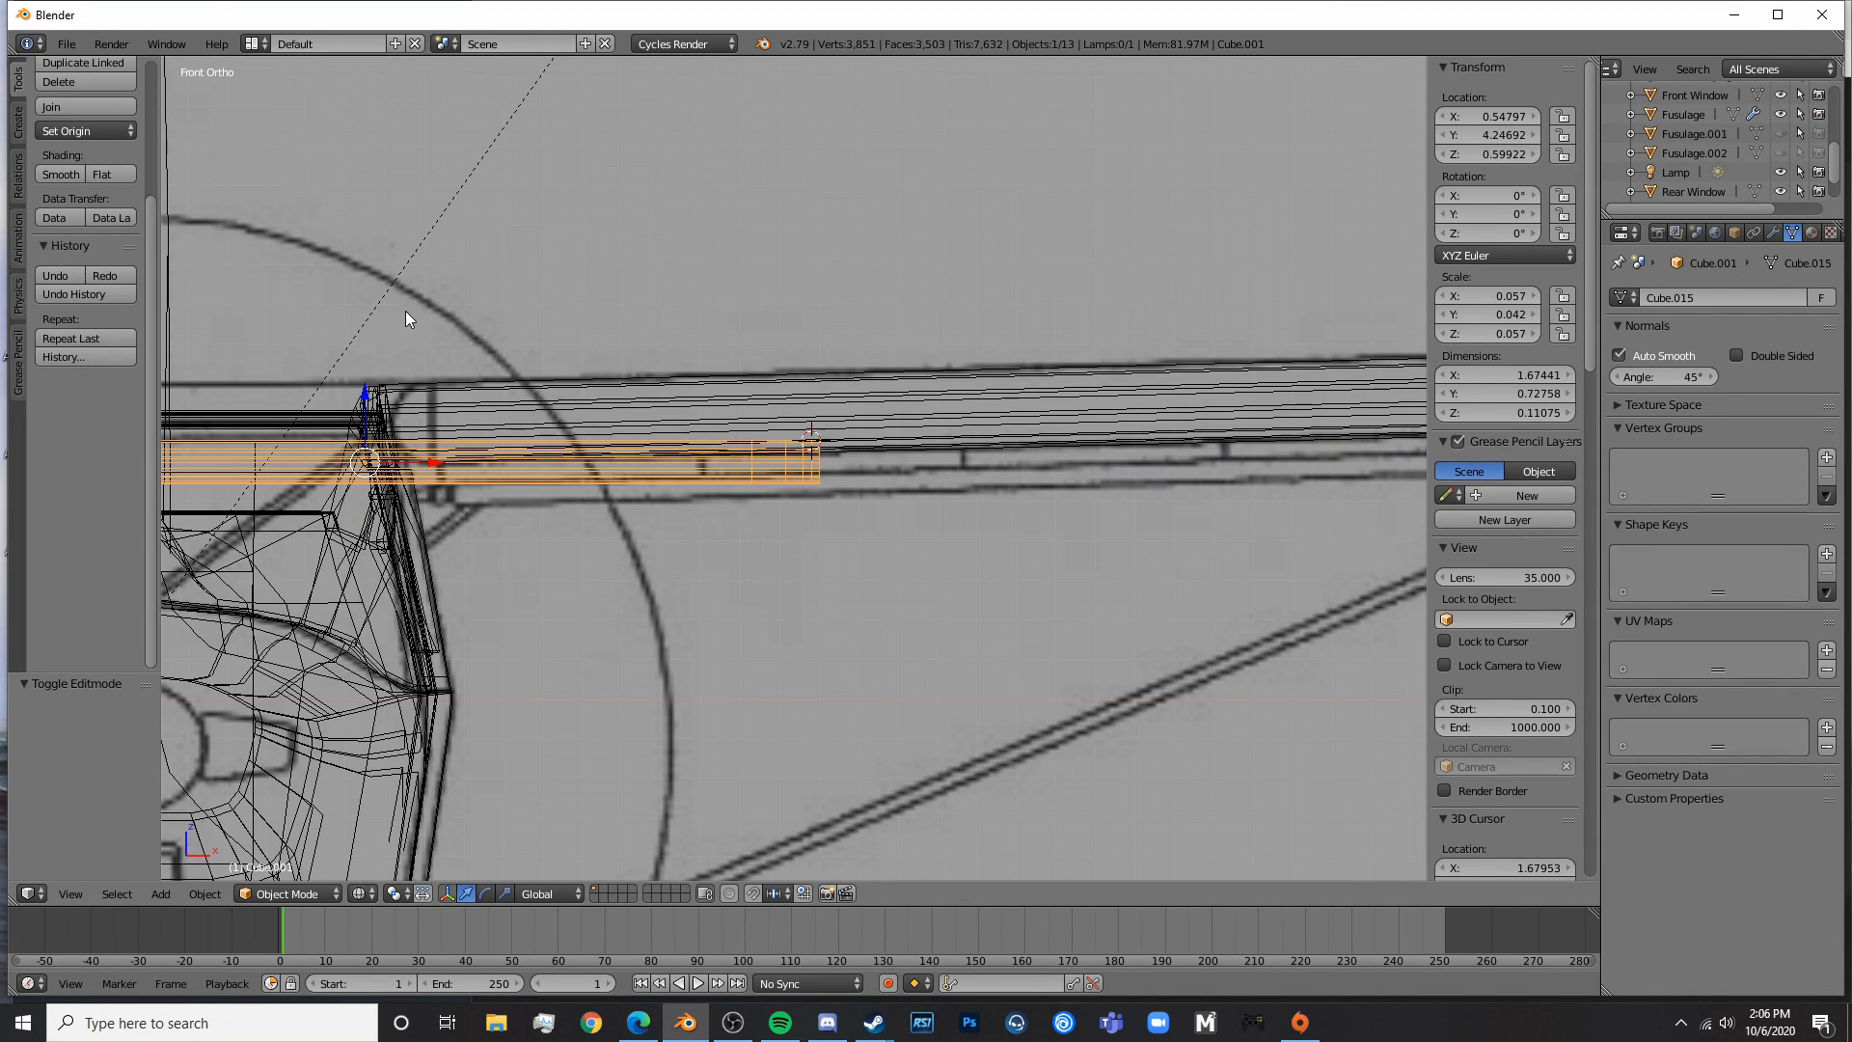
{"action": "key", "text": "s"}
{"action": "key", "text": "z"}
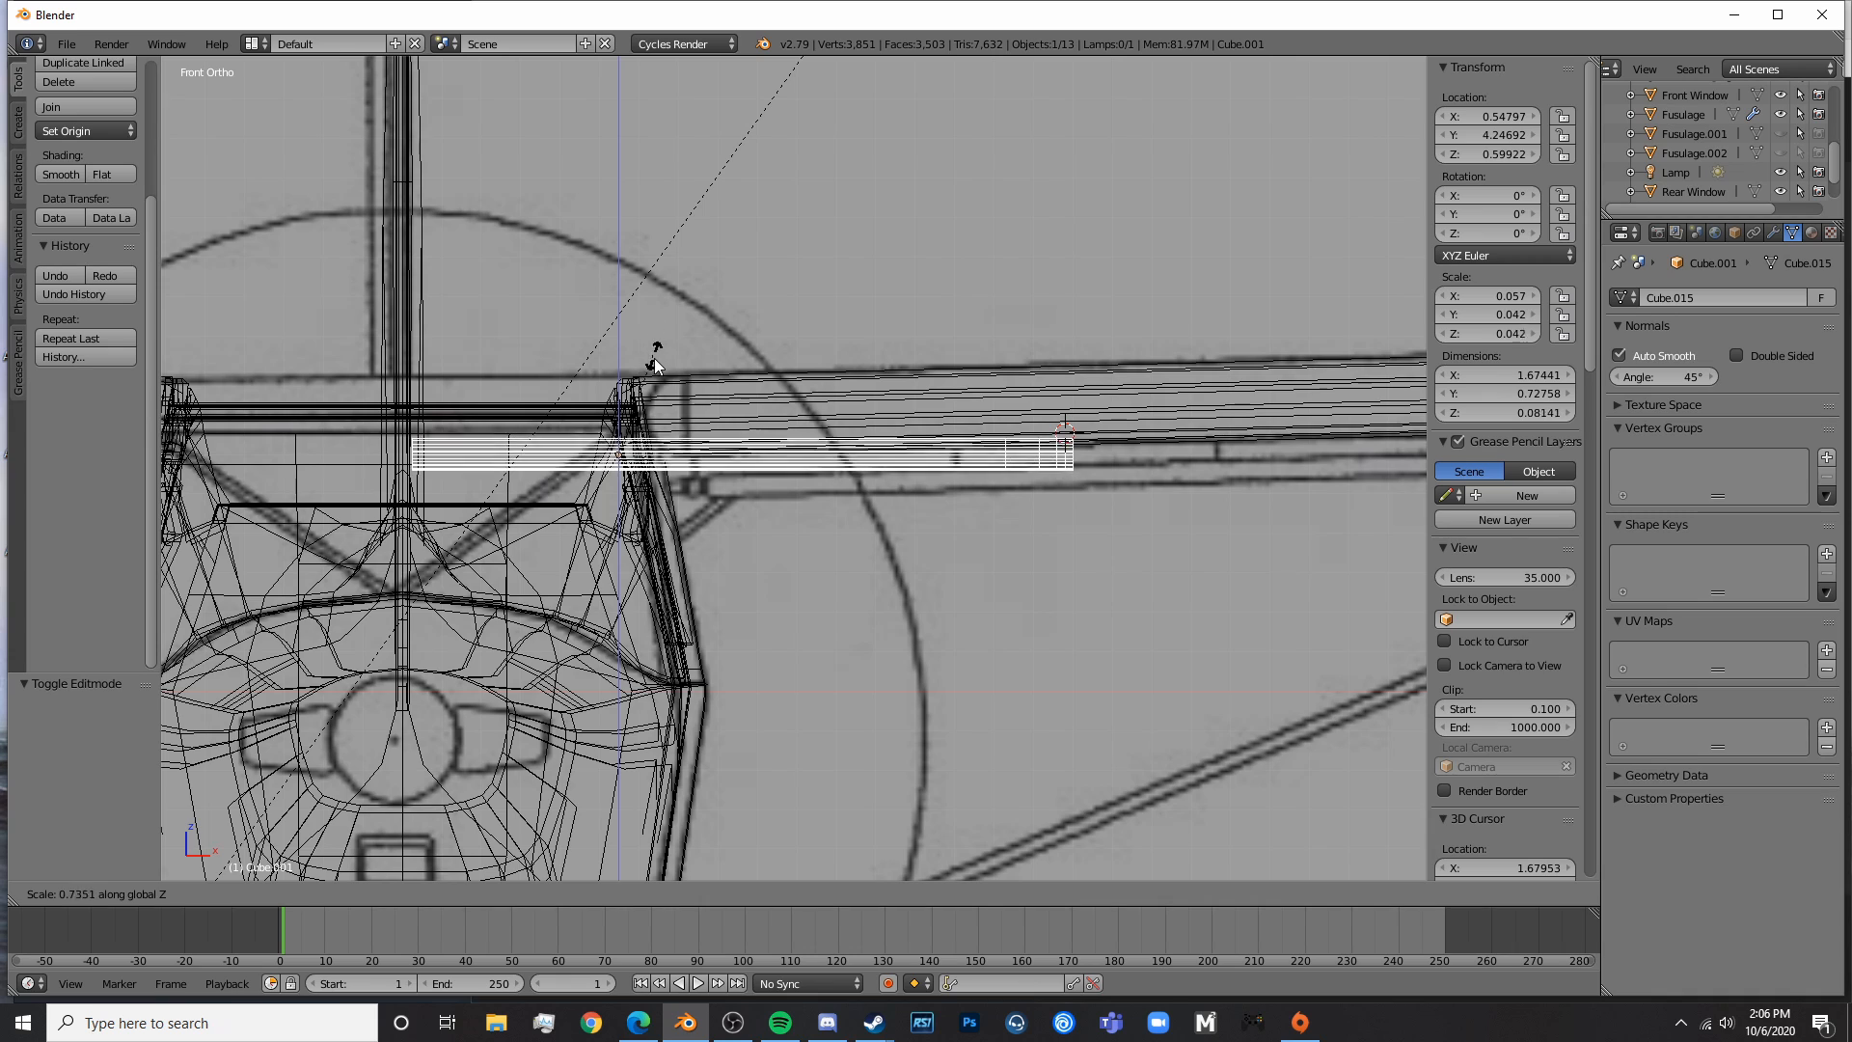
{"action": "type", "text": ".333"}
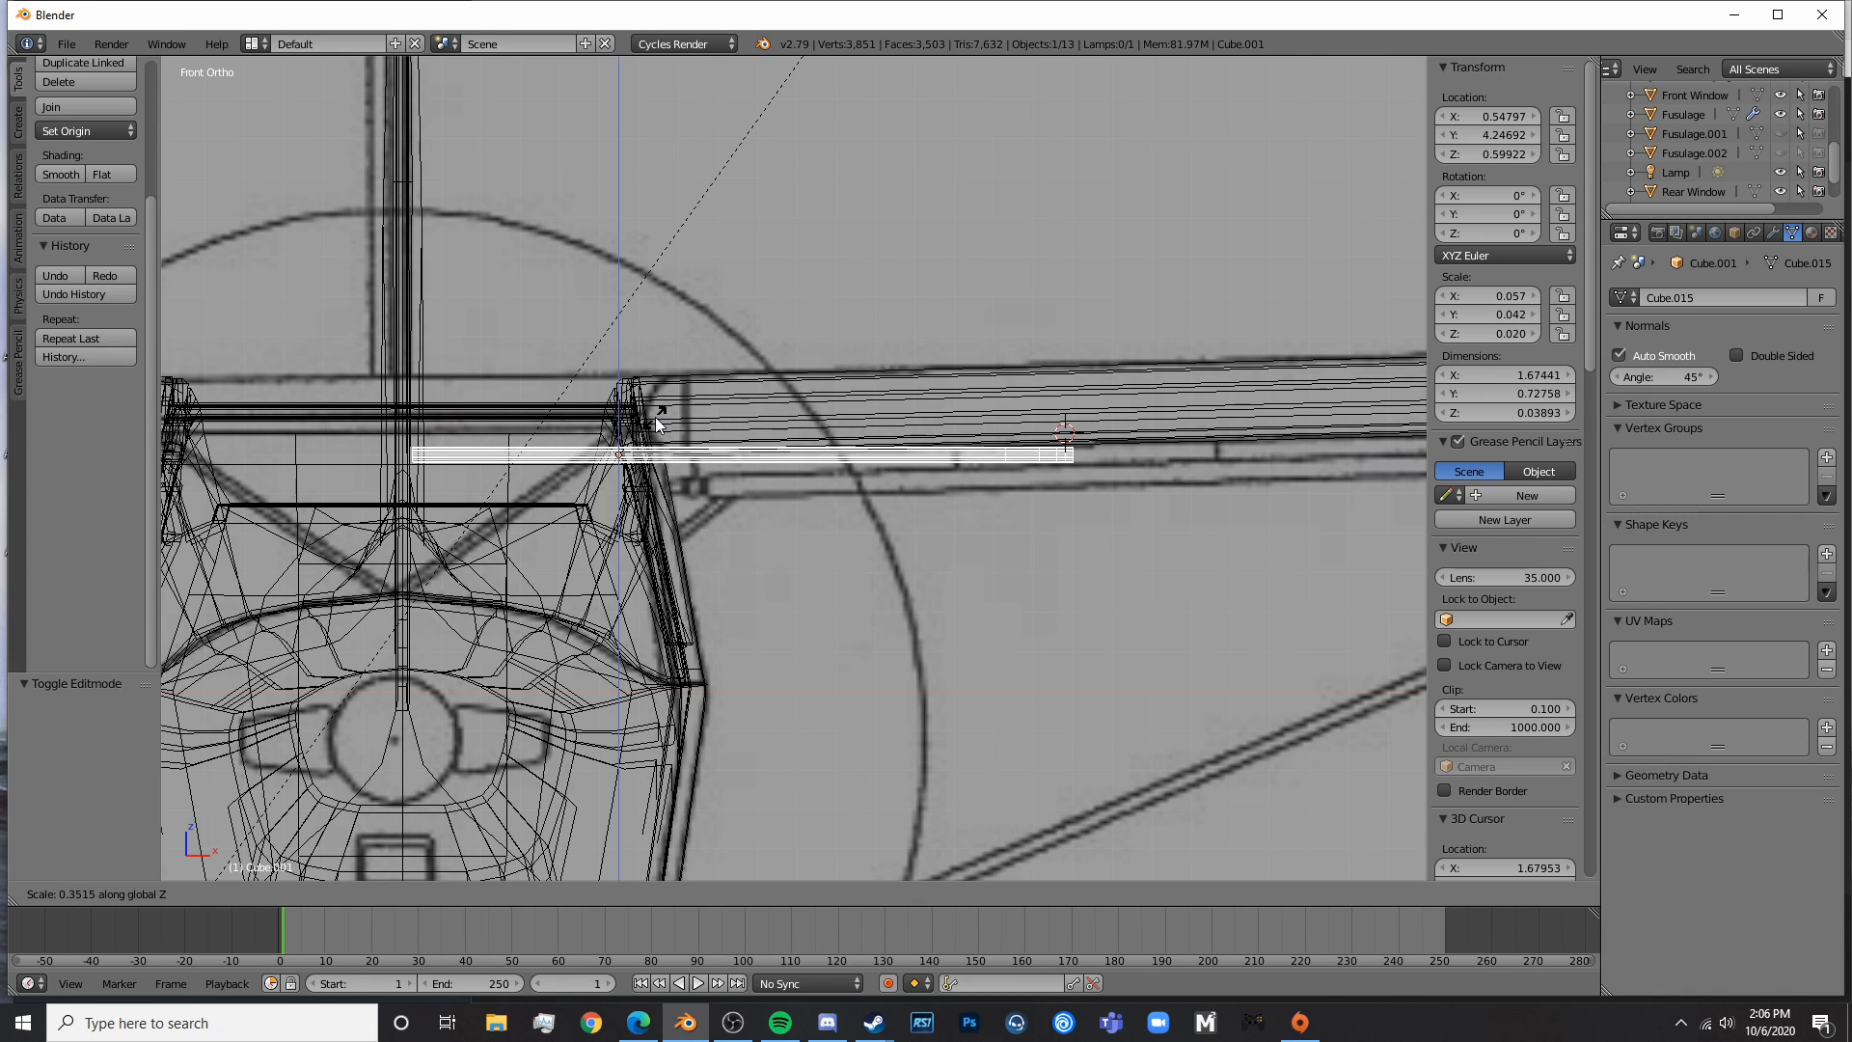
{"action": "key", "text": "Return"}
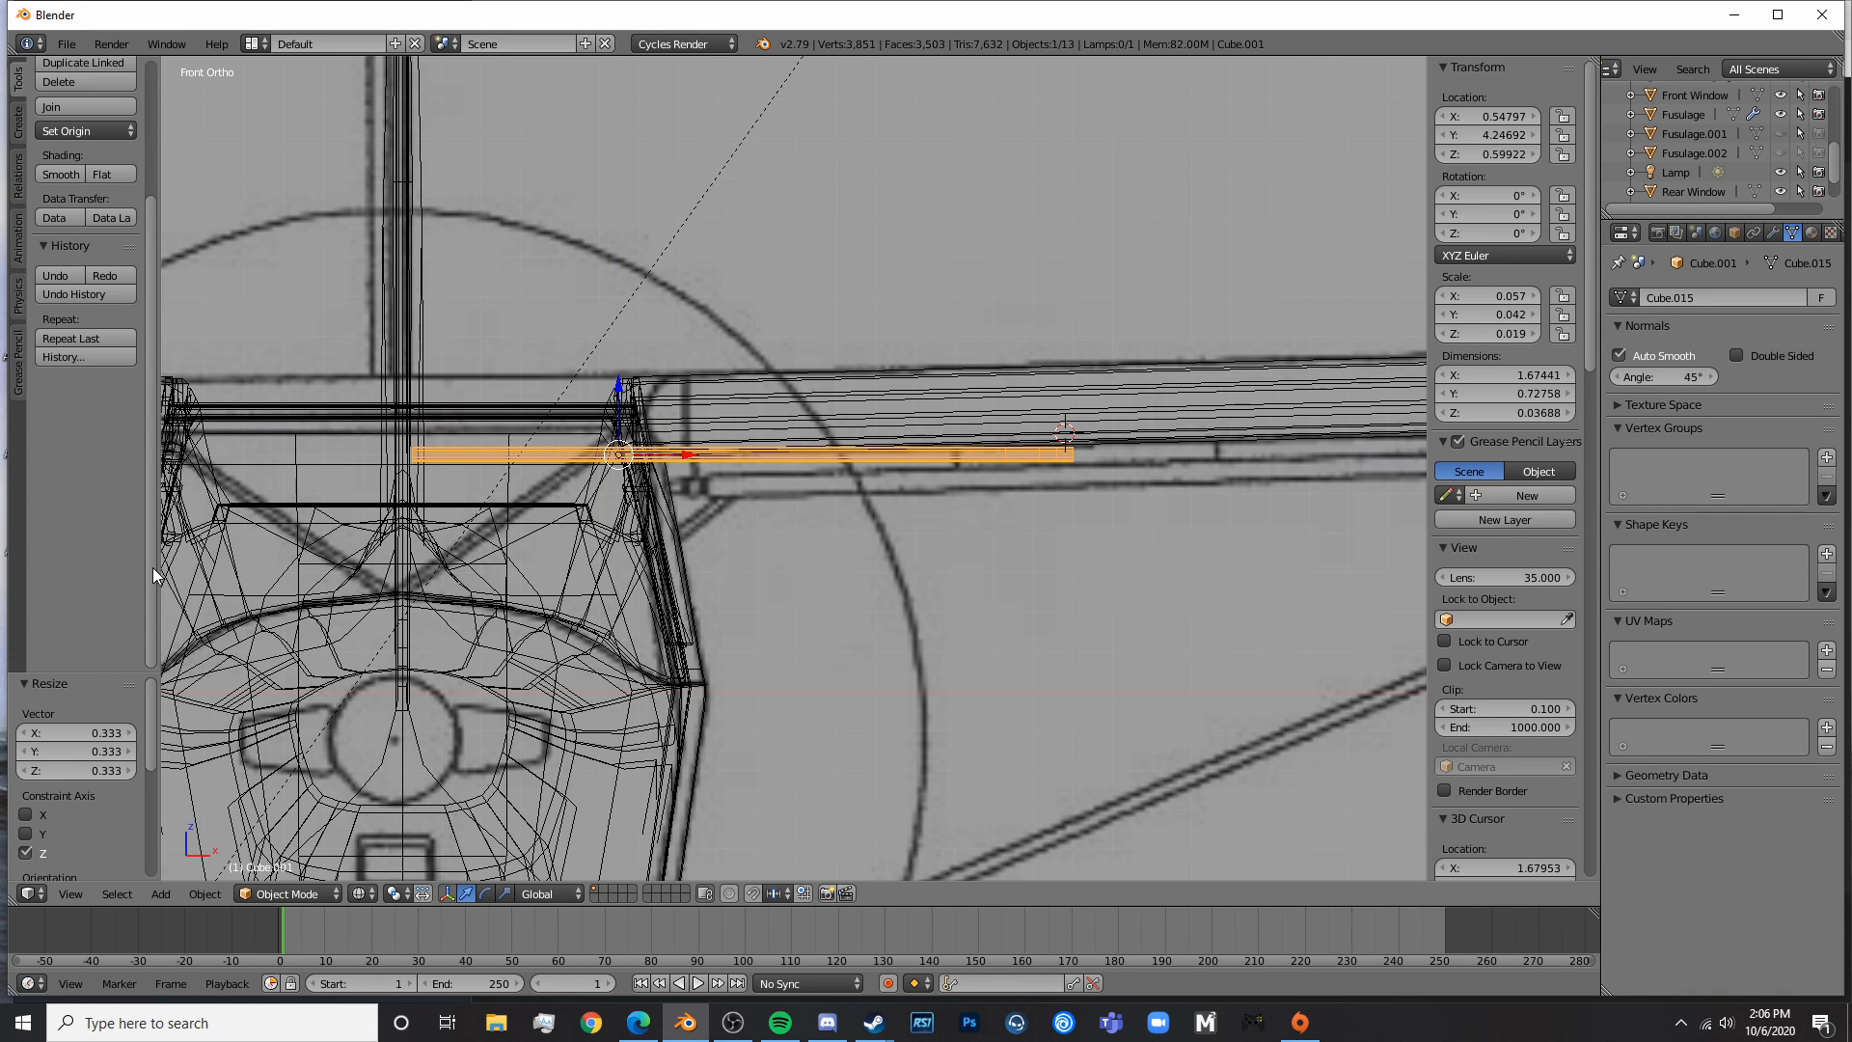
- Examine the flattened stabilizer's thickness and position against the tail profile in the side-view drawing
{"action": "scroll", "coordinate": [986, 500], "scroll_direction": "down", "scroll_amount": 4}
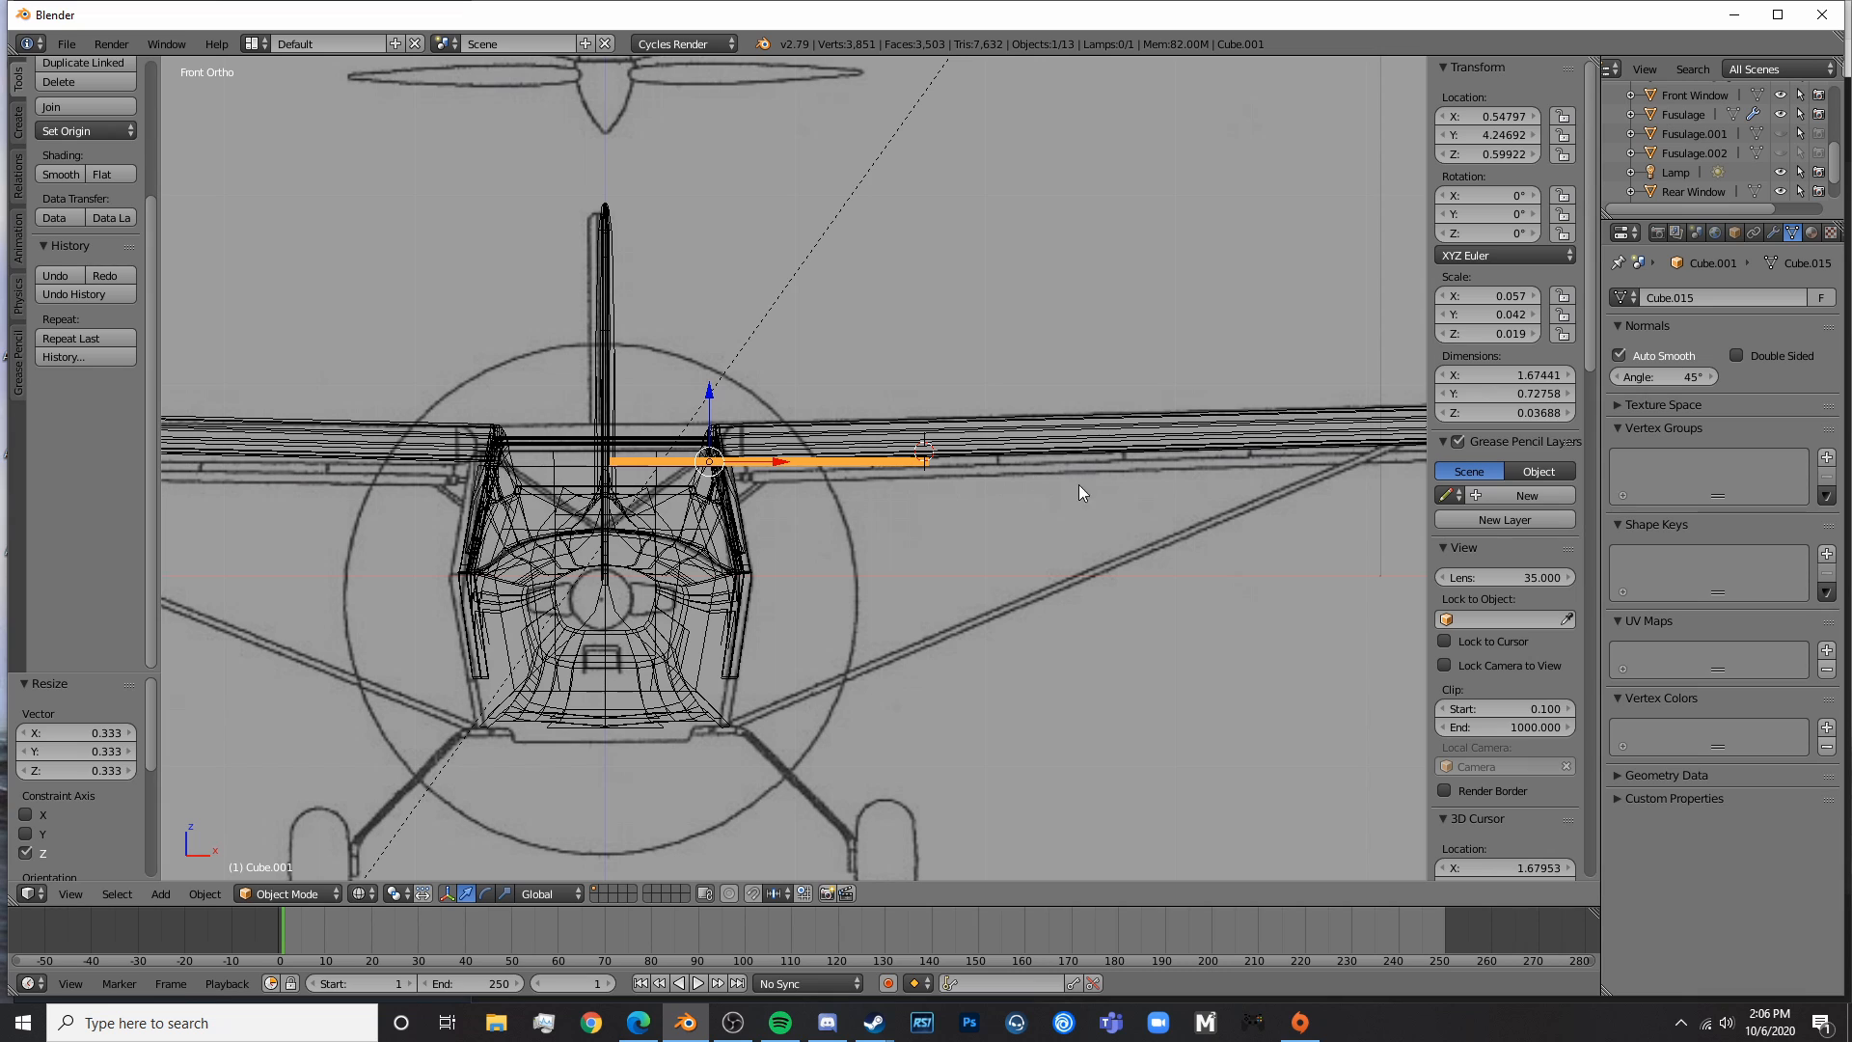
{"action": "key", "text": "KP_3"}
{"action": "key", "text": "KP_5"}
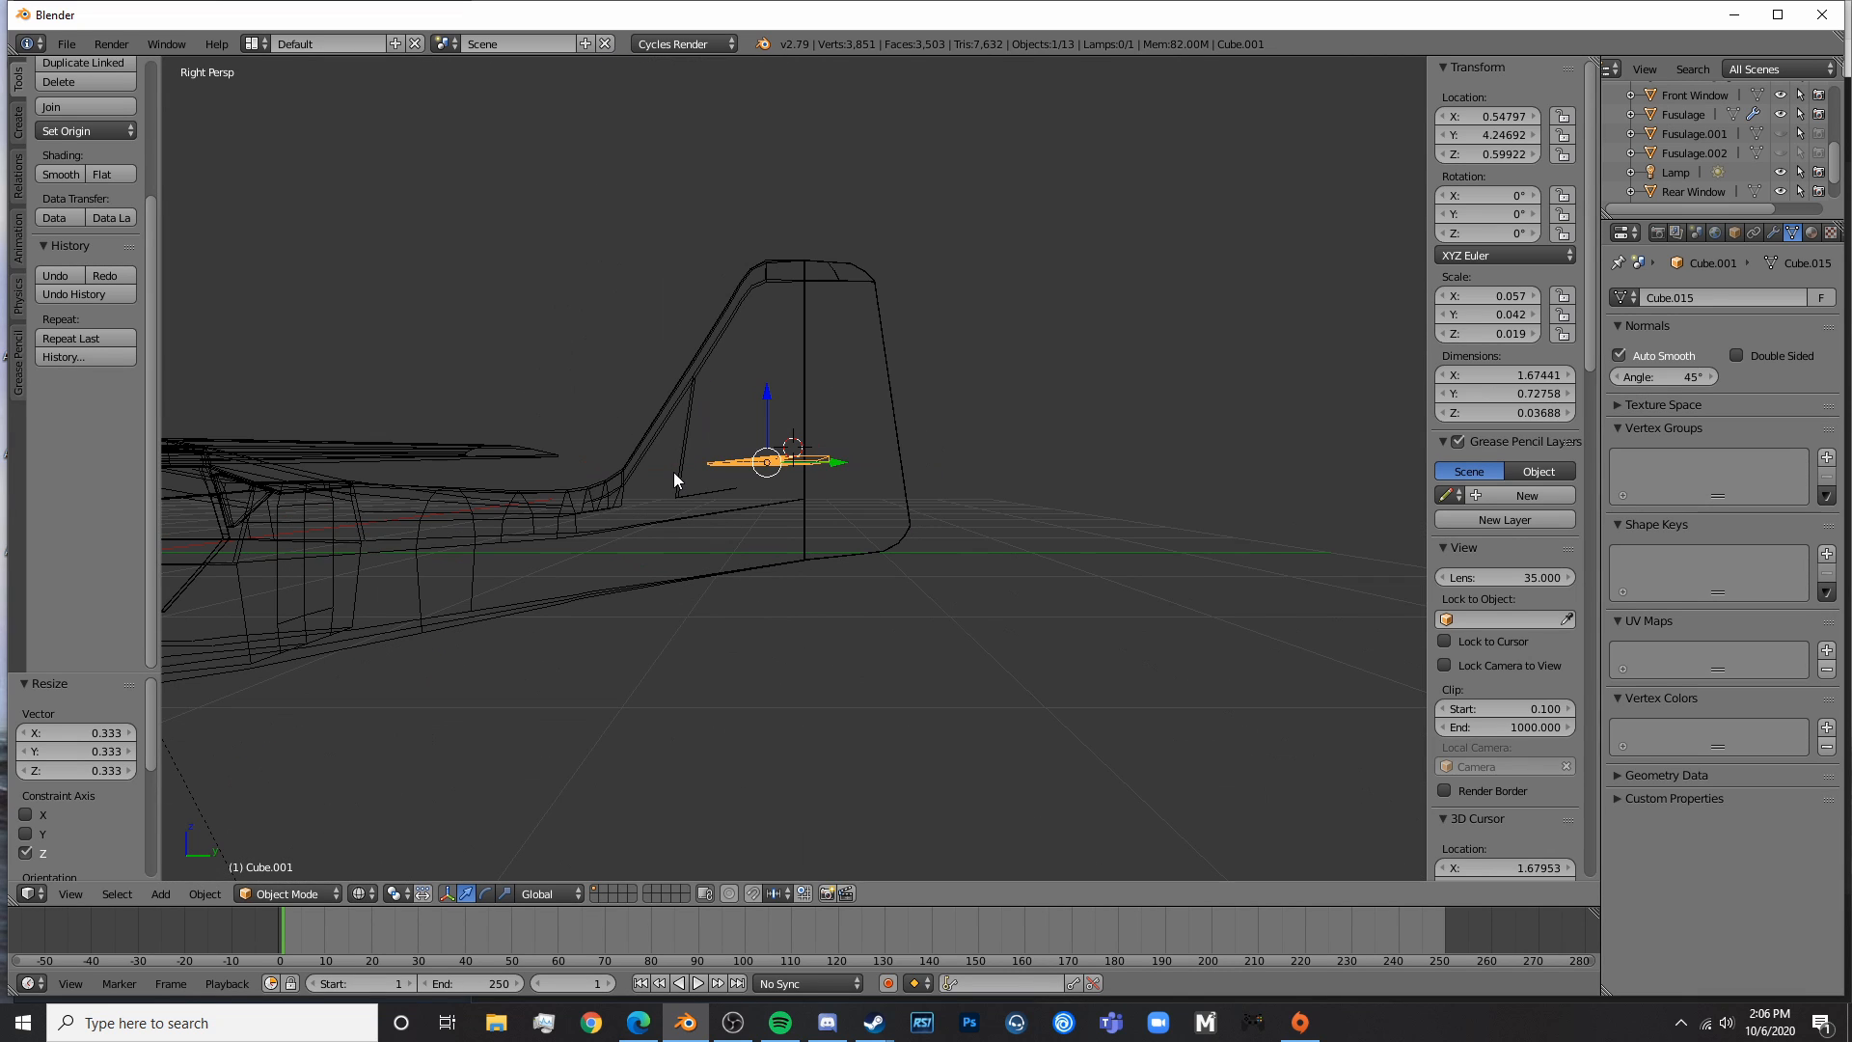
{"action": "key", "text": "KP_5"}
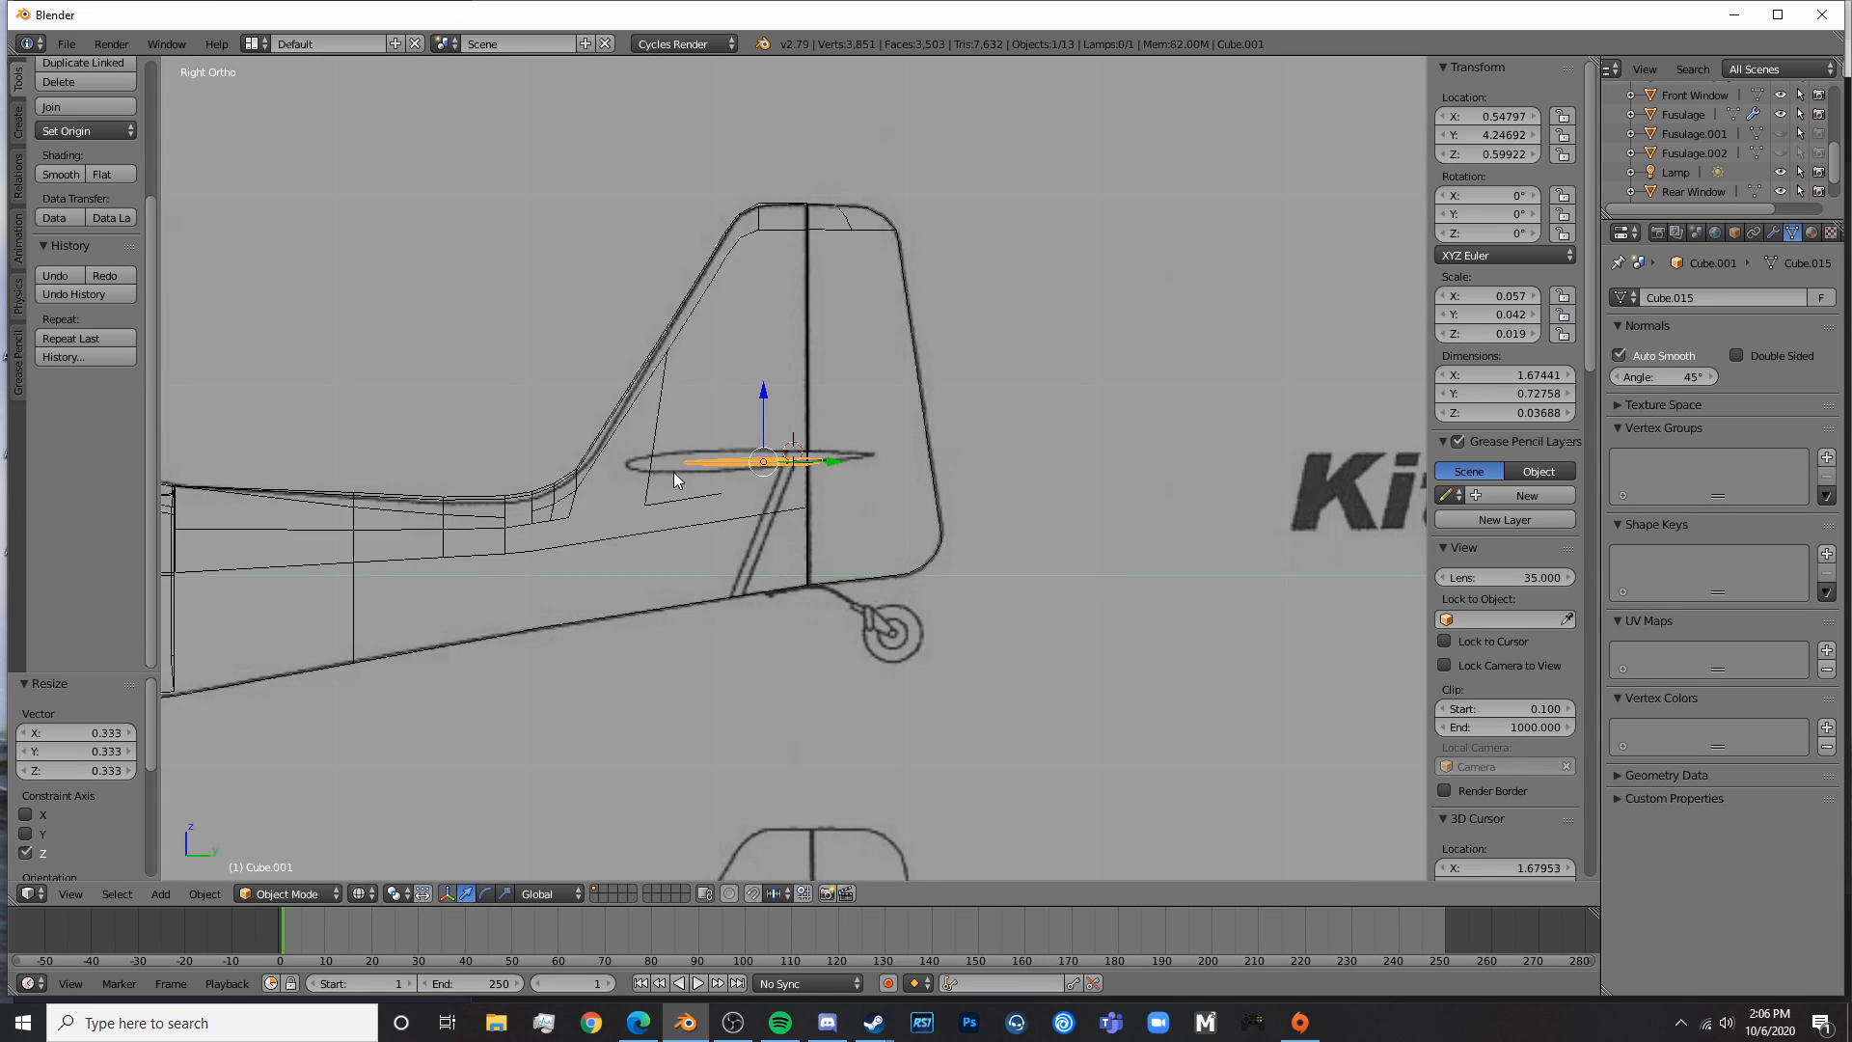
{"action": "scroll", "coordinate": [674, 472], "scroll_direction": "down", "scroll_amount": 3}
{"action": "middle_click_drag", "start_coordinate": [501, 566], "coordinate": [669, 565], "text": "shift"}
{"action": "scroll", "coordinate": [372, 529], "scroll_direction": "up", "scroll_amount": 5}
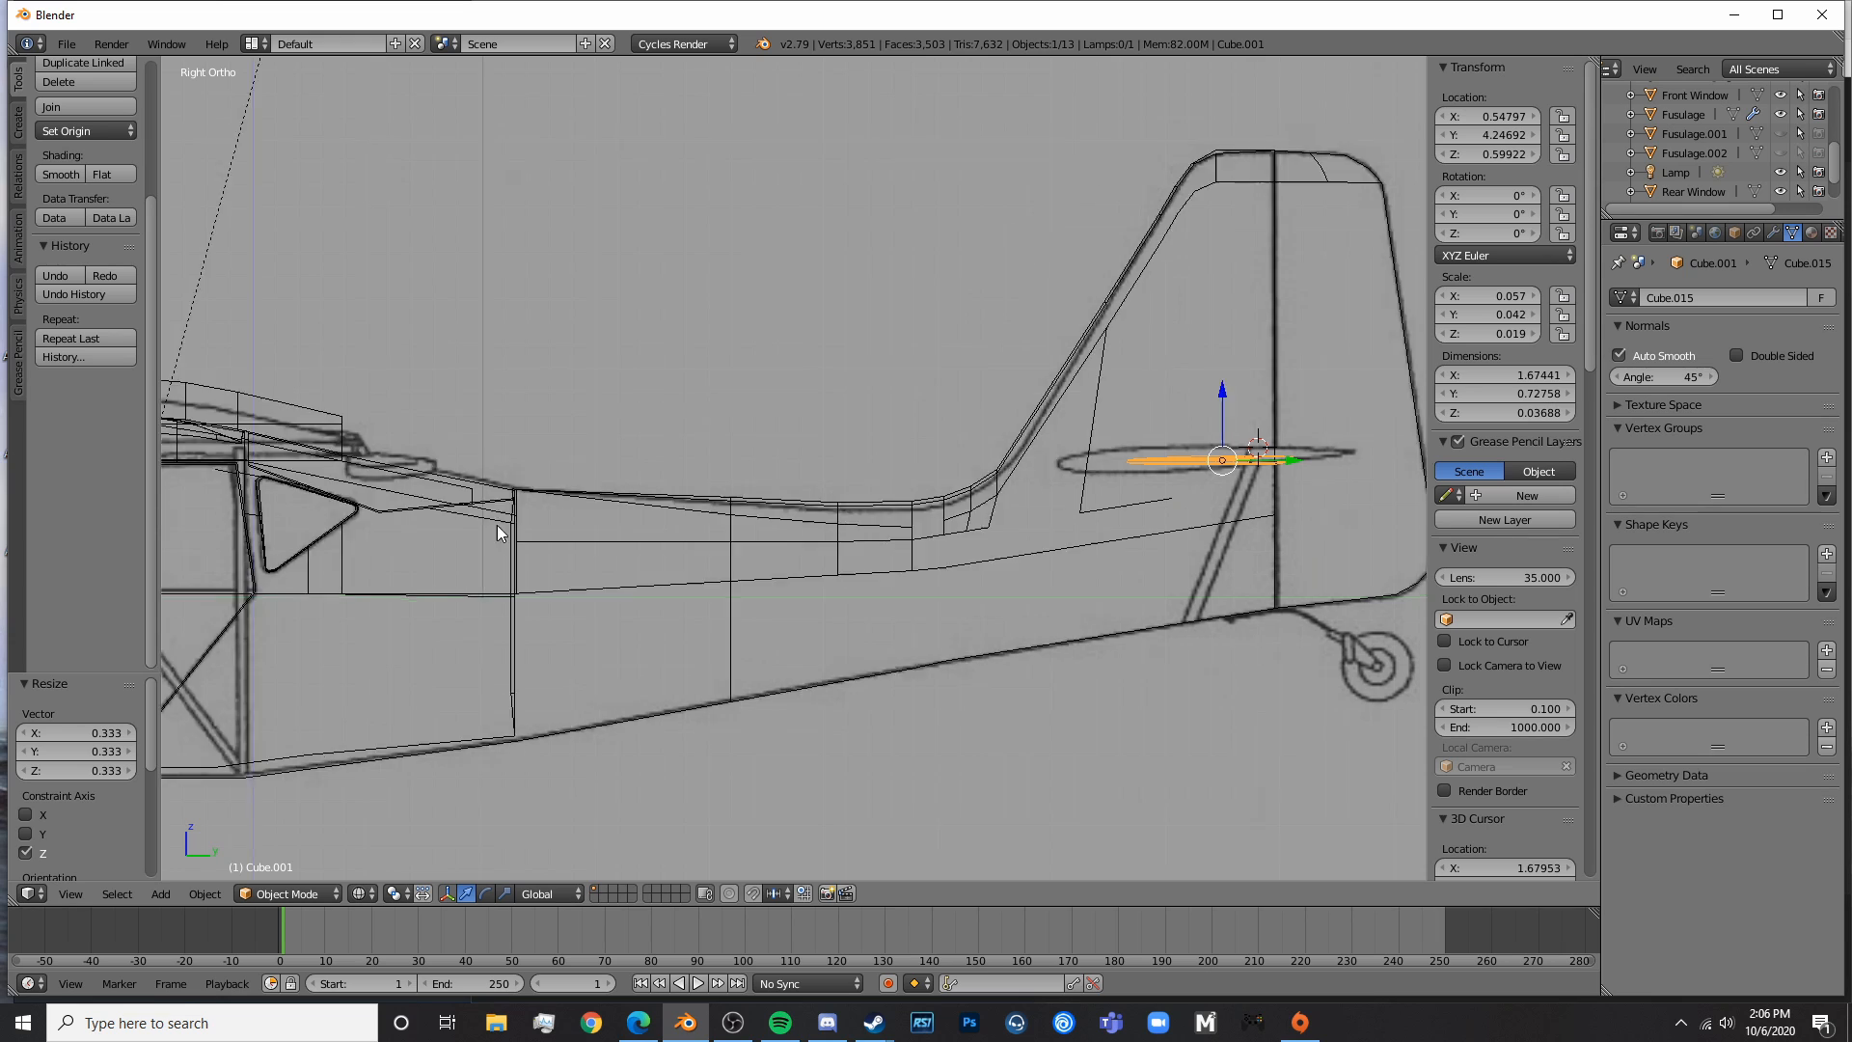
{"action": "scroll", "coordinate": [628, 455], "scroll_direction": "down", "scroll_amount": 5}
{"action": "middle_click_drag", "start_coordinate": [897, 536], "coordinate": [662, 563], "text": "shift"}
{"action": "scroll", "coordinate": [662, 563], "scroll_direction": "up", "scroll_amount": 4}
{"action": "middle_click_drag", "start_coordinate": [1146, 588], "coordinate": [936, 594], "text": "shift"}
{"action": "scroll", "coordinate": [936, 594], "scroll_direction": "up", "scroll_amount": 3}
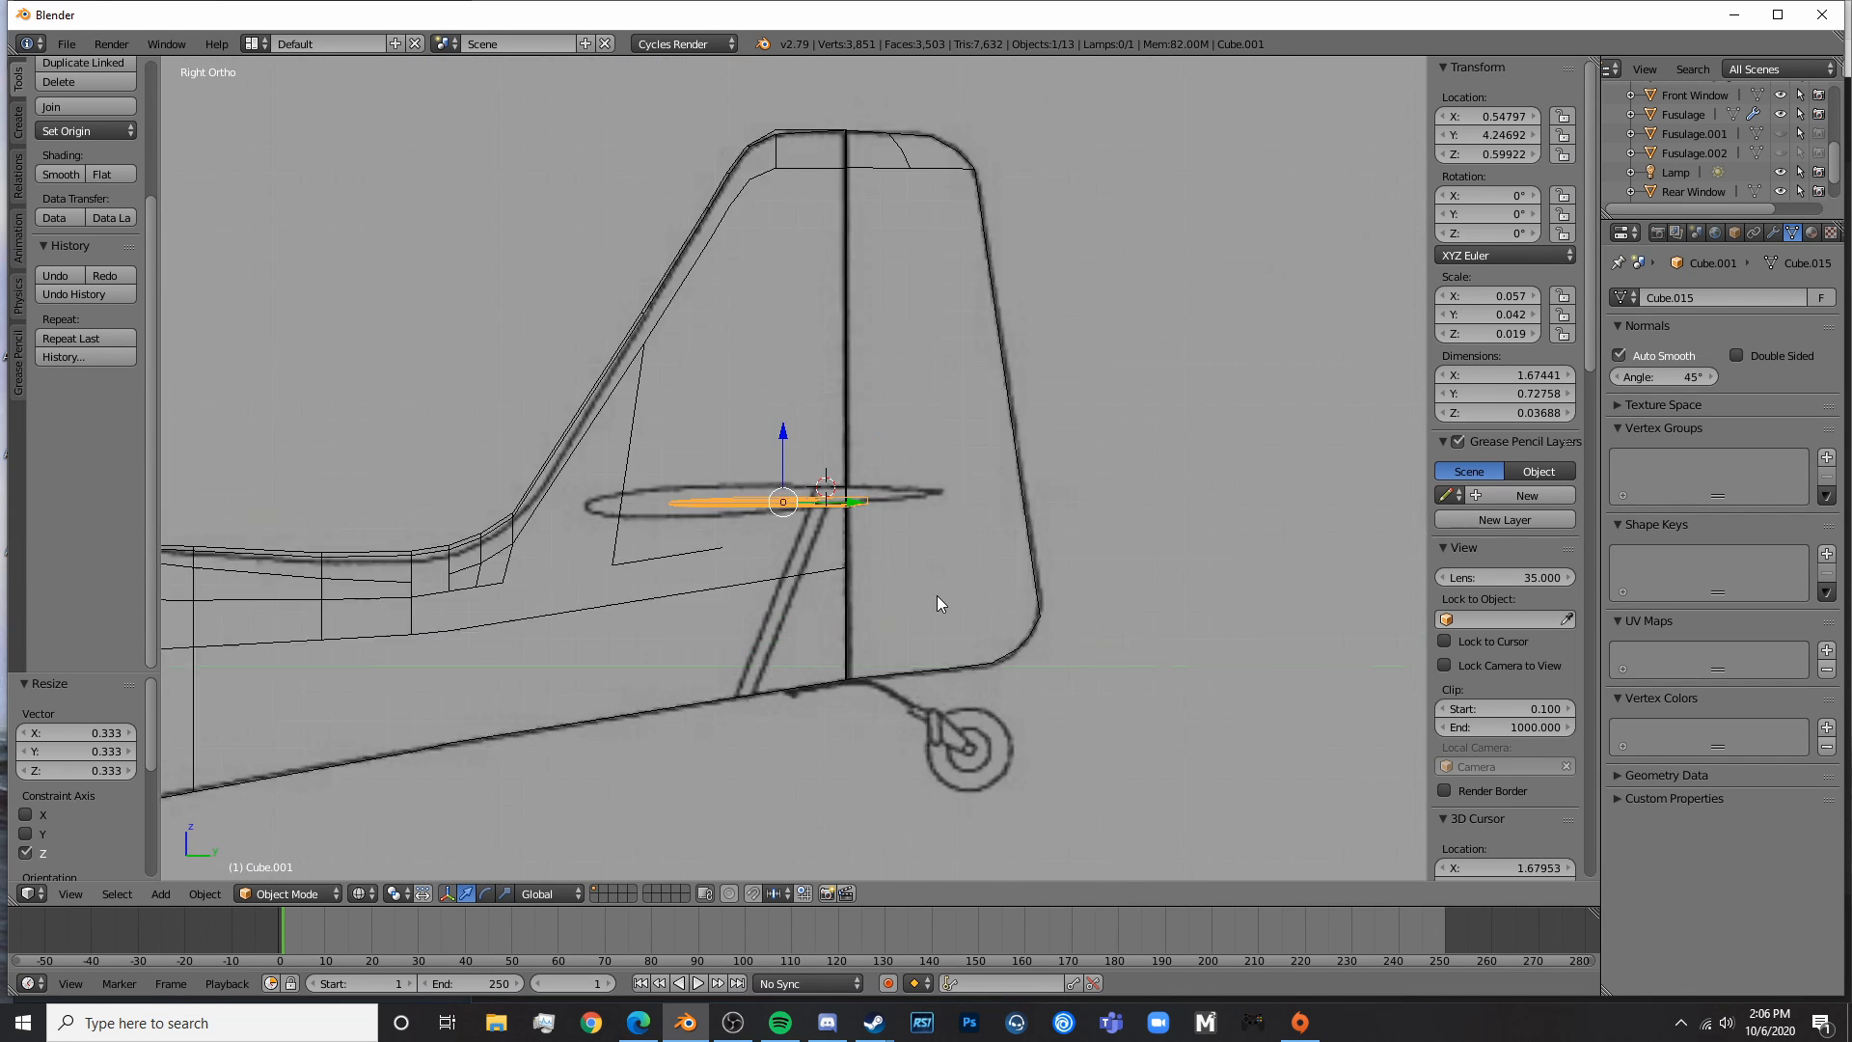
- Thicken the horizontal stabilizer by 1.976 along Z and move it -0.262 along Y to the nose of the side-view tail profile
{"action": "key", "text": "s"}
{"action": "key", "text": "z"}
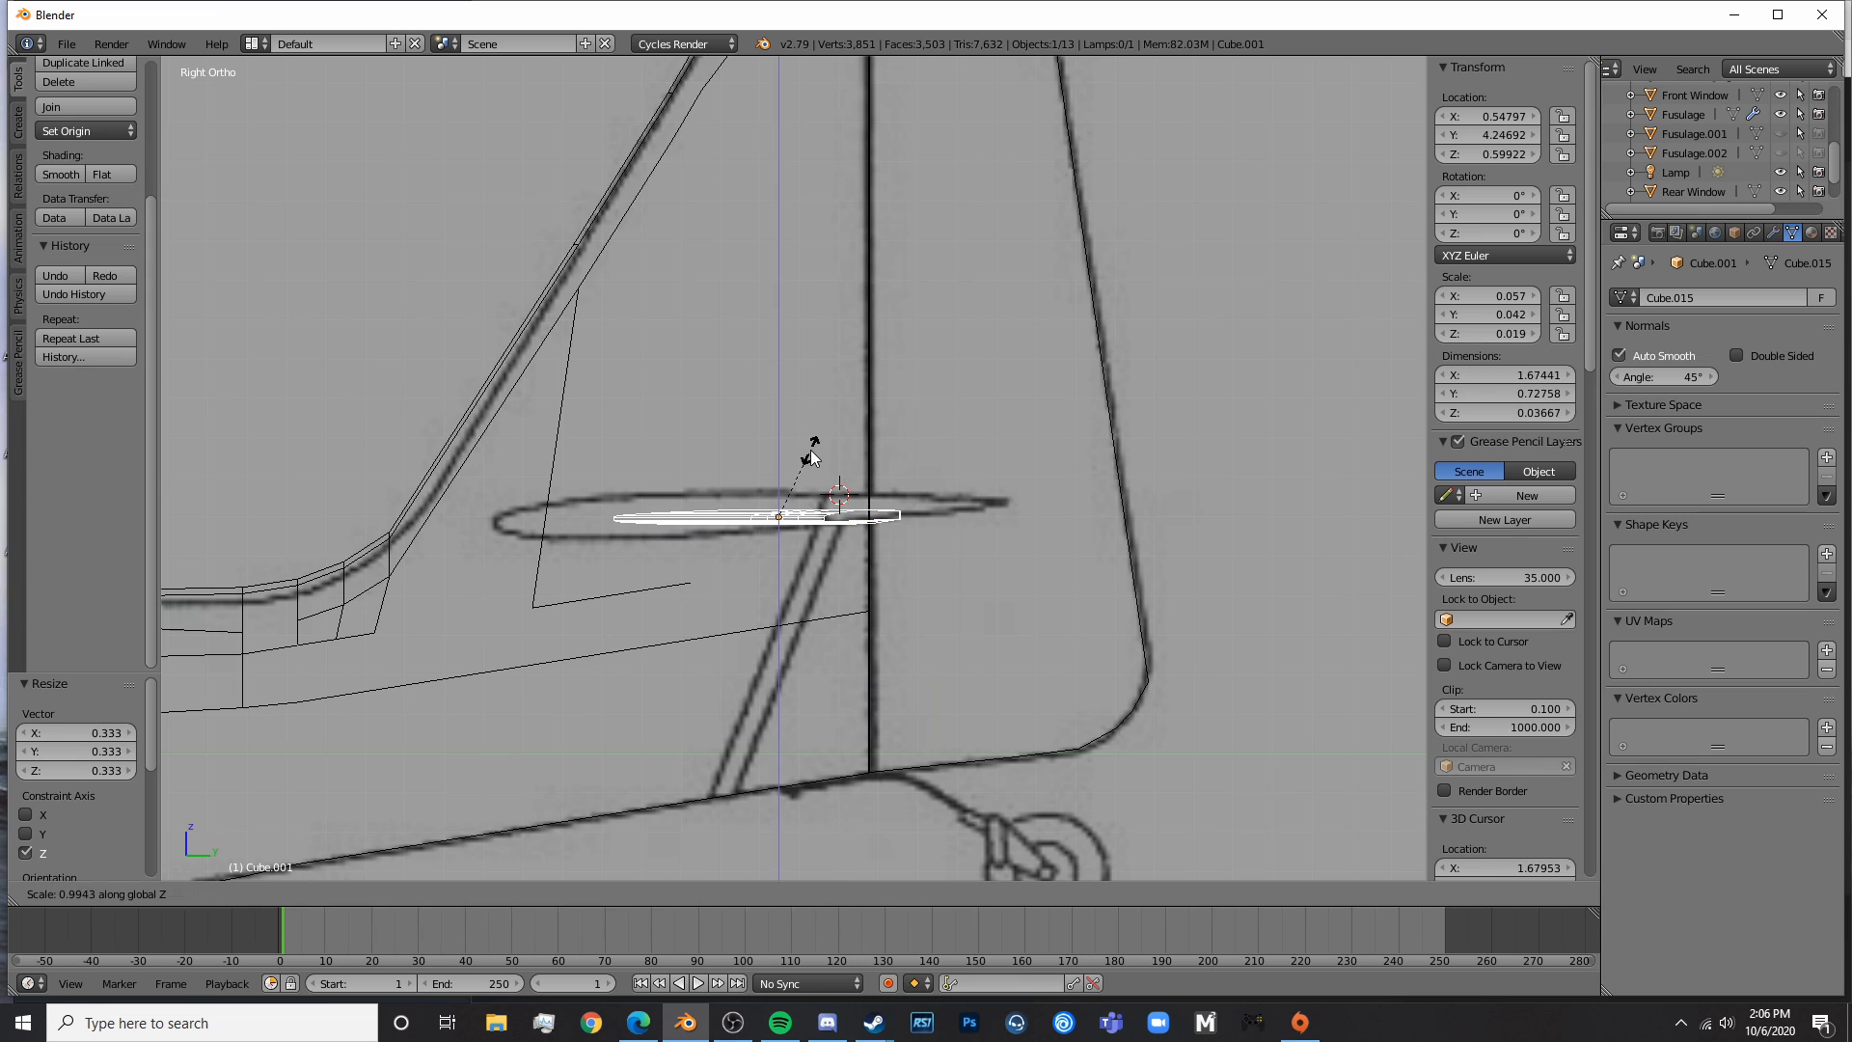
{"action": "left_click", "coordinate": [819, 376]}
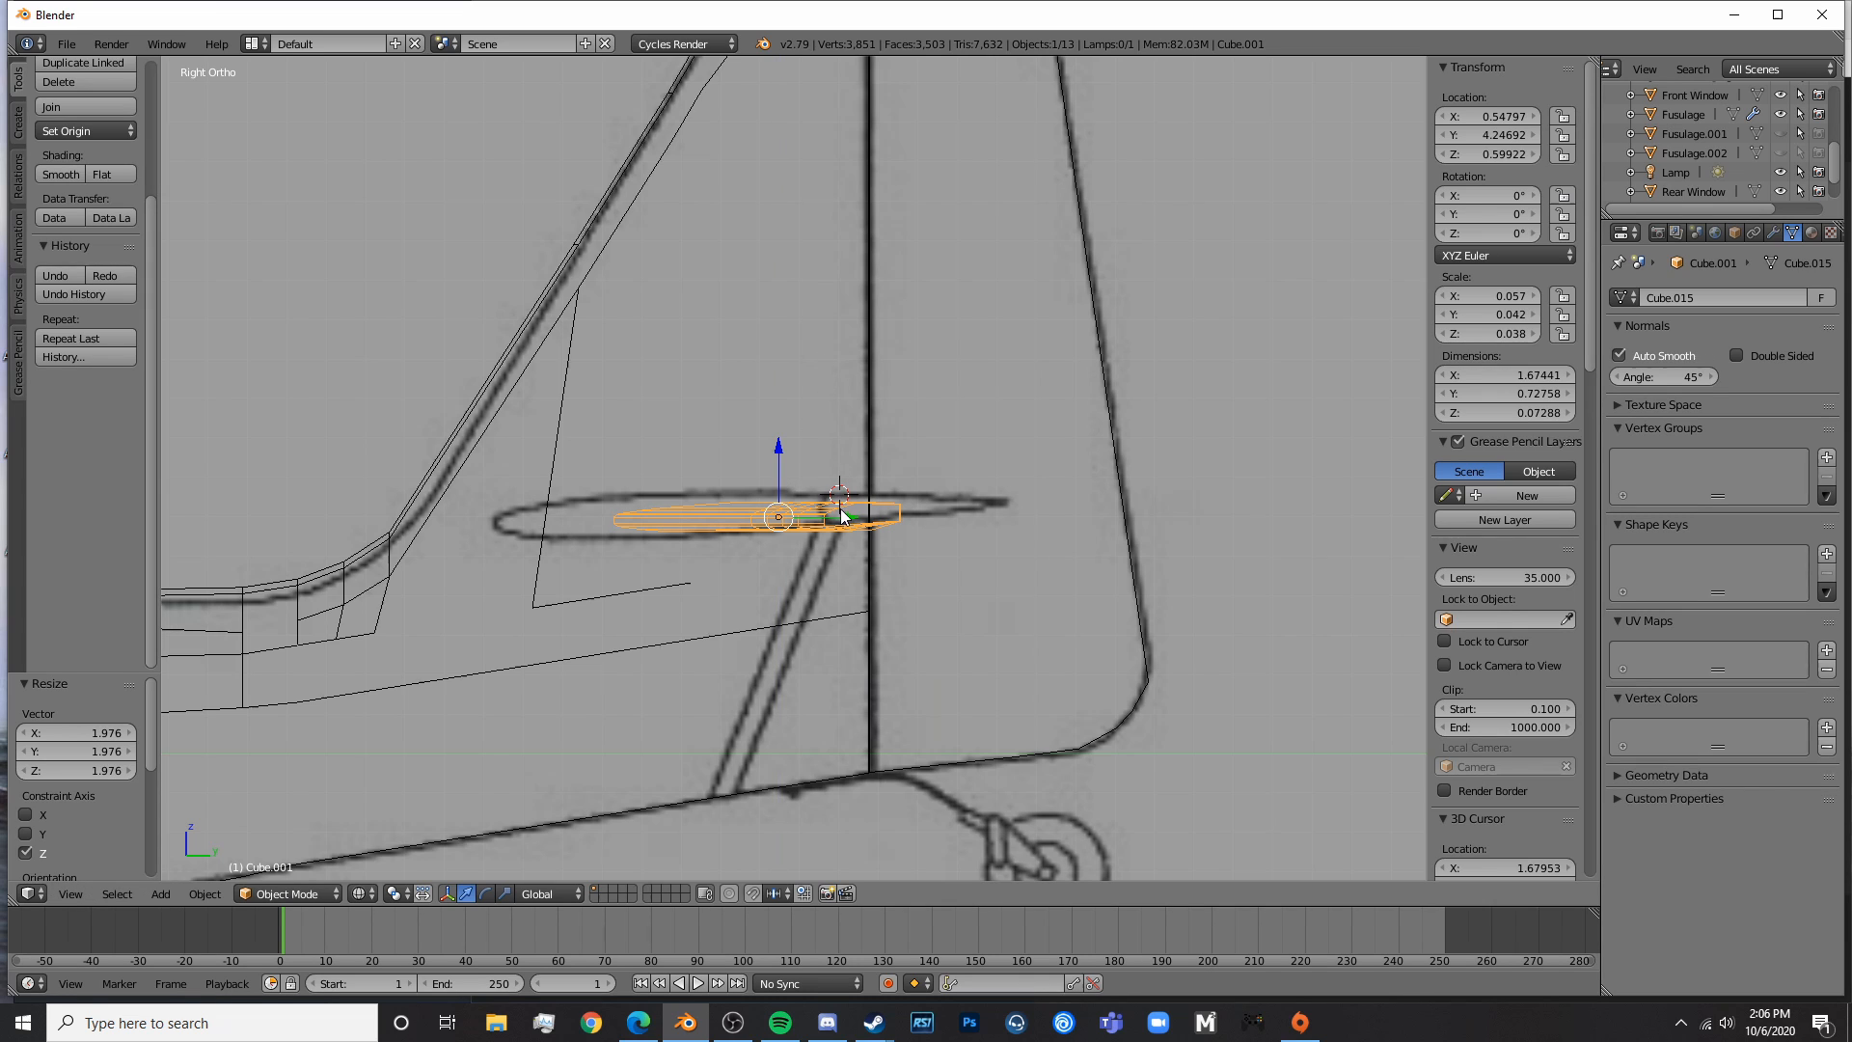
{"action": "key", "text": "g"}
{"action": "key", "text": "y"}
{"action": "left_click", "coordinate": [739, 519]}
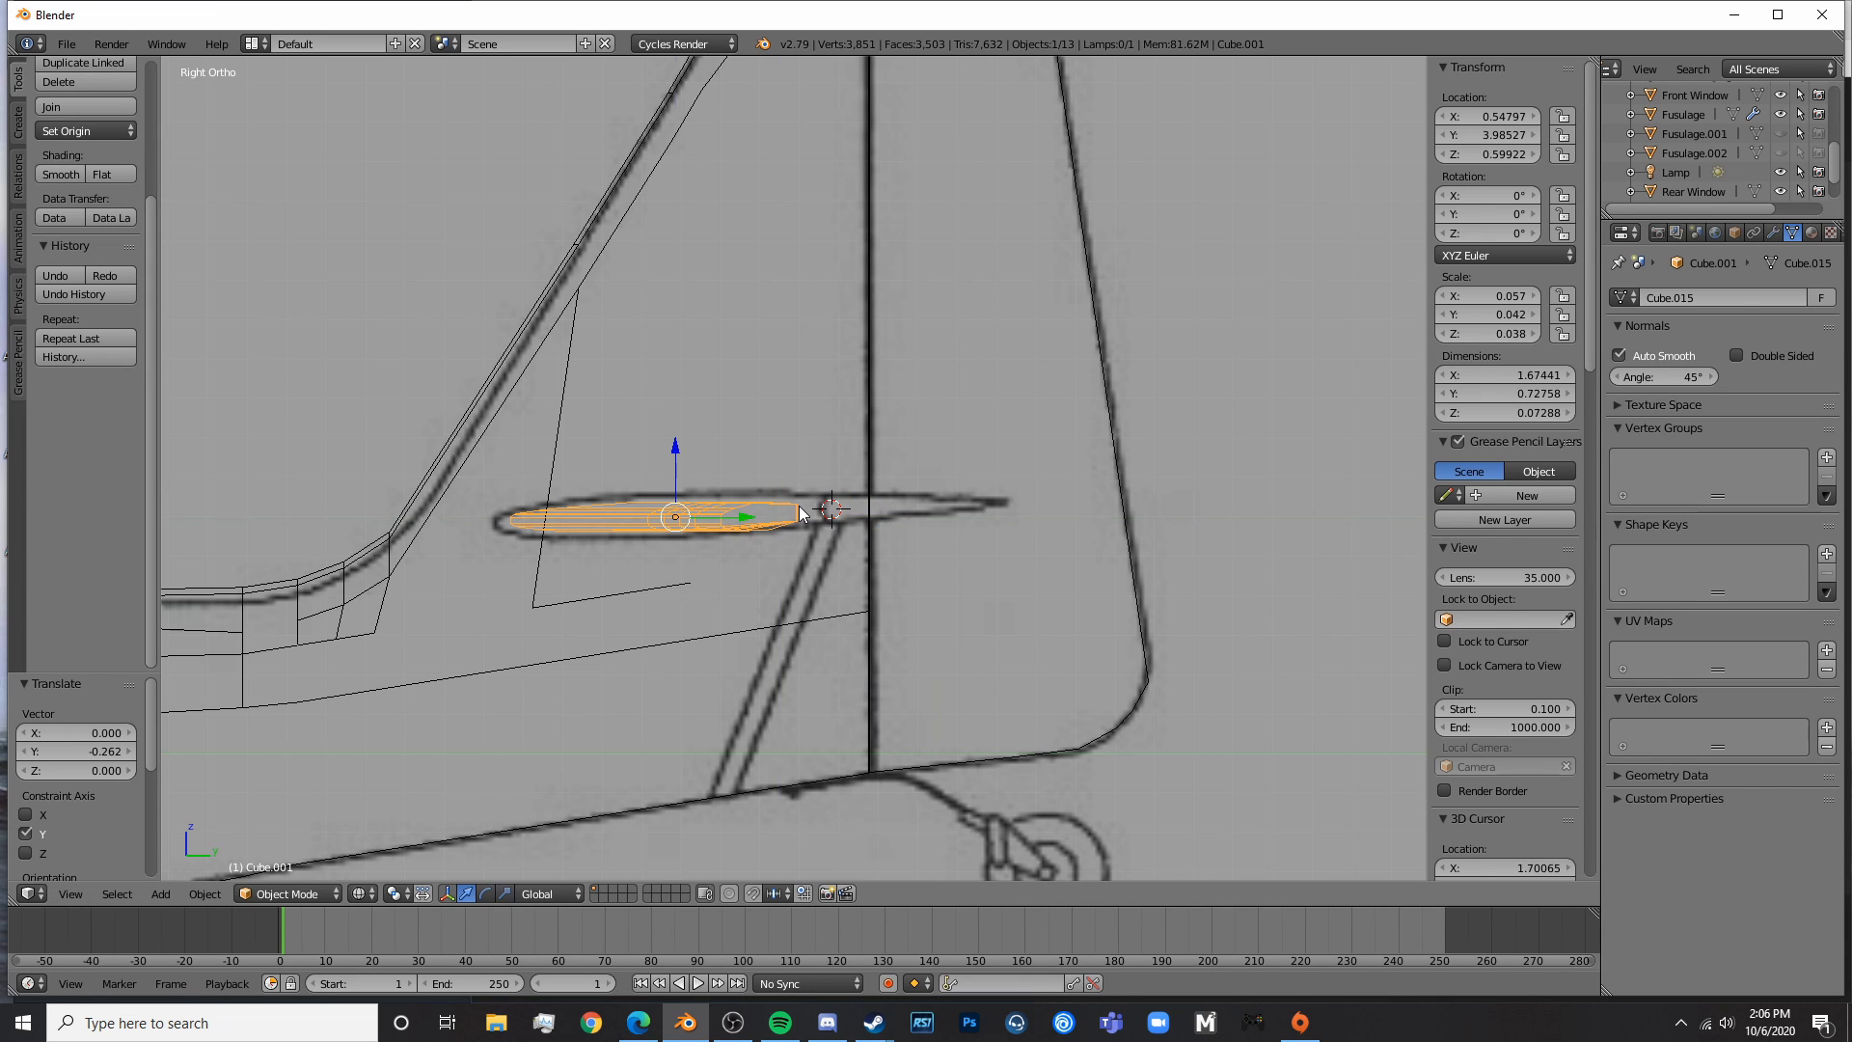
- Scale the stabilizer by 1.429 along Z and nudge it along Y and Z to fit the side-view profile
{"action": "key", "text": "s"}
{"action": "key", "text": "z"}
{"action": "left_click", "coordinate": [843, 490]}
{"action": "key", "text": "g"}
{"action": "key", "text": "y"}
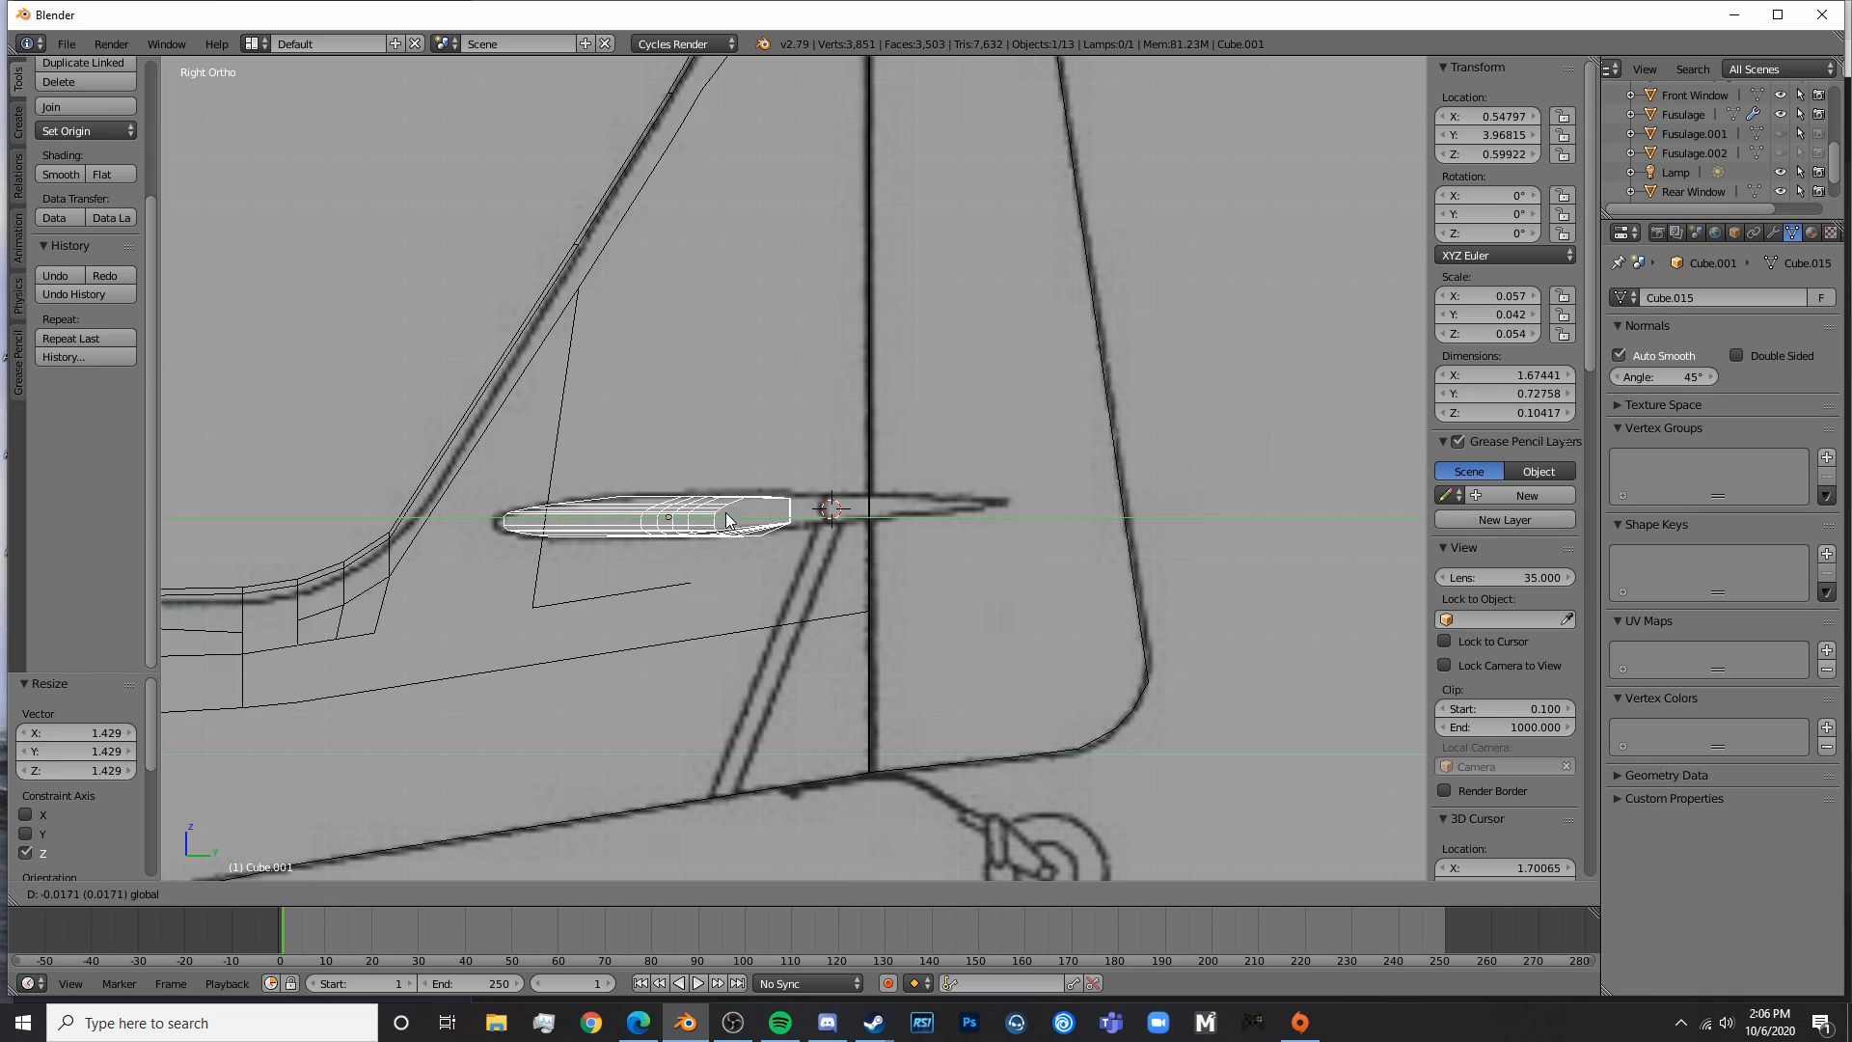
{"action": "left_click", "coordinate": [723, 518]}
{"action": "left_click_drag", "start_coordinate": [663, 461], "coordinate": [663, 450]}
- In the front-view wireframe, select the stabilizer's five outermost vertex loops and scale them down along Z to start the thickness taper
{"action": "middle_click_drag", "start_coordinate": [837, 581], "coordinate": [685, 639]}
{"action": "key", "text": "Tab"}
{"action": "key", "text": "KP_1"}
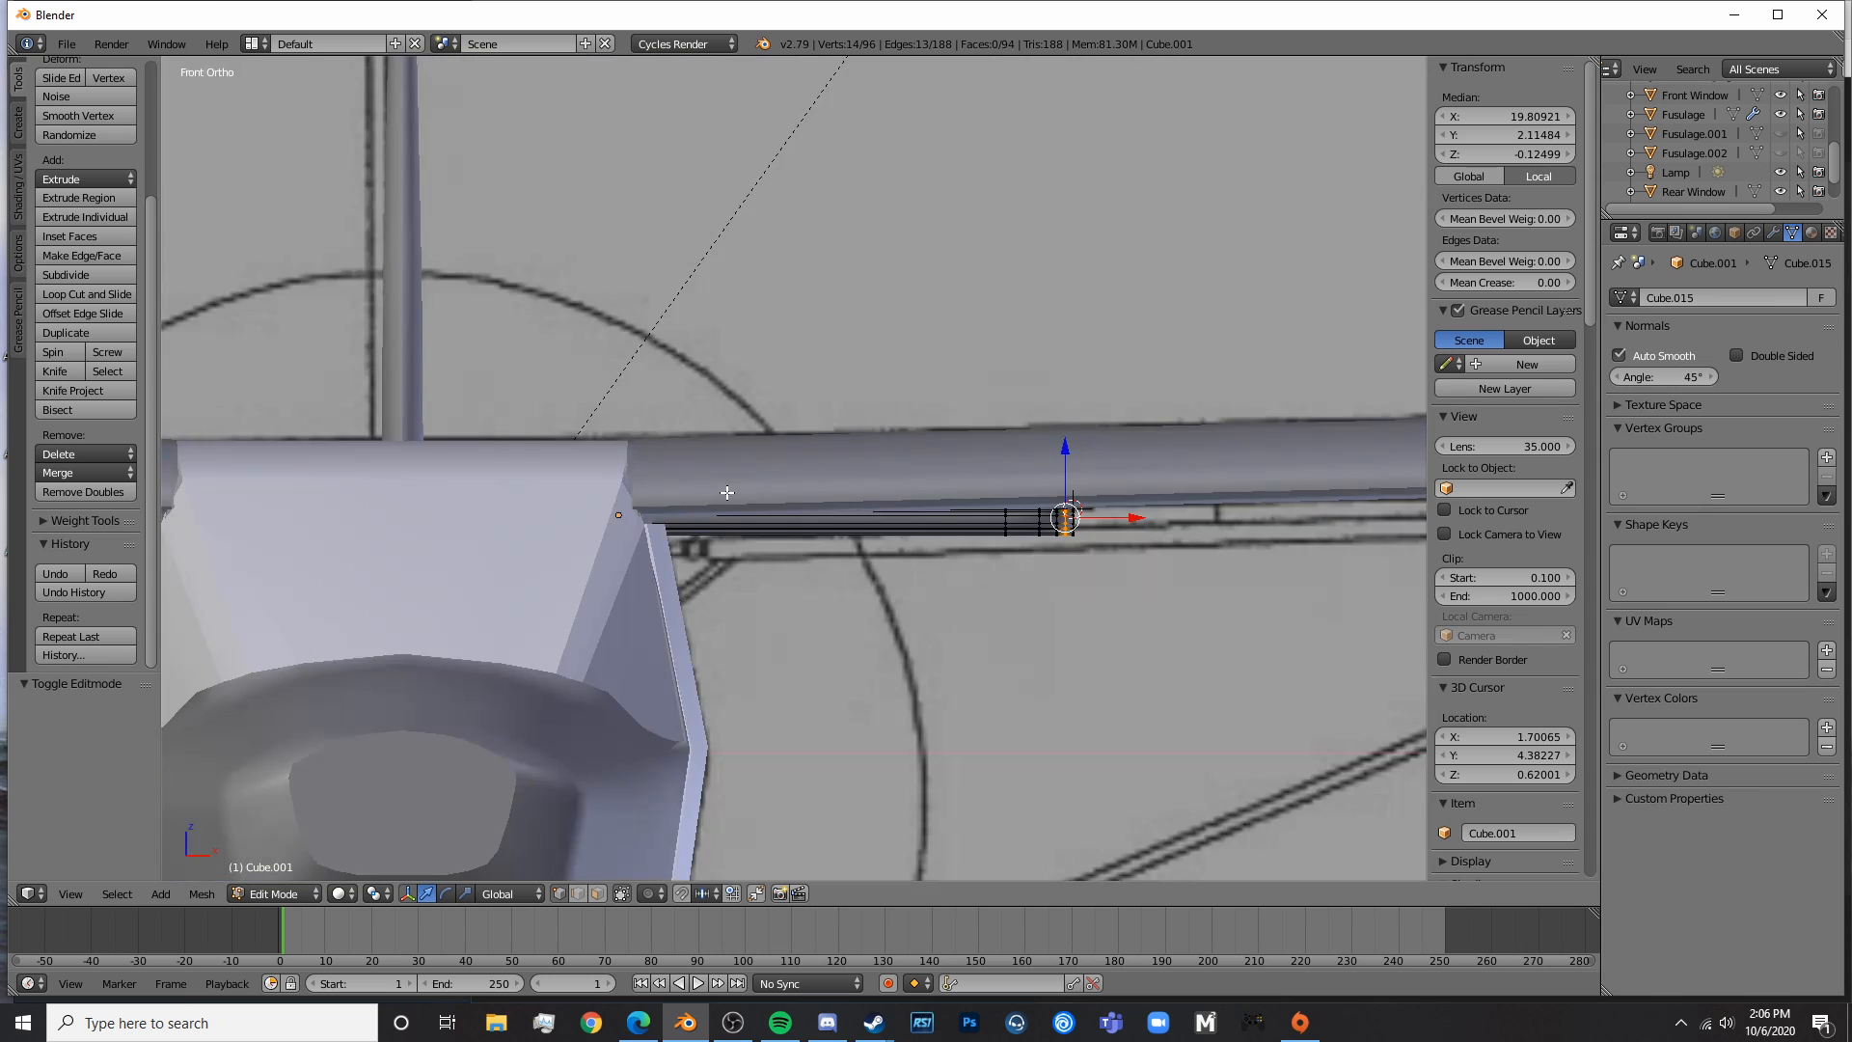
{"action": "key", "text": "z"}
{"action": "scroll", "coordinate": [974, 628], "scroll_direction": "up", "scroll_amount": 5}
{"action": "key", "text": "a"}
{"action": "scroll", "coordinate": [974, 628], "scroll_direction": "down", "scroll_amount": 2}
{"action": "key", "text": "c"}
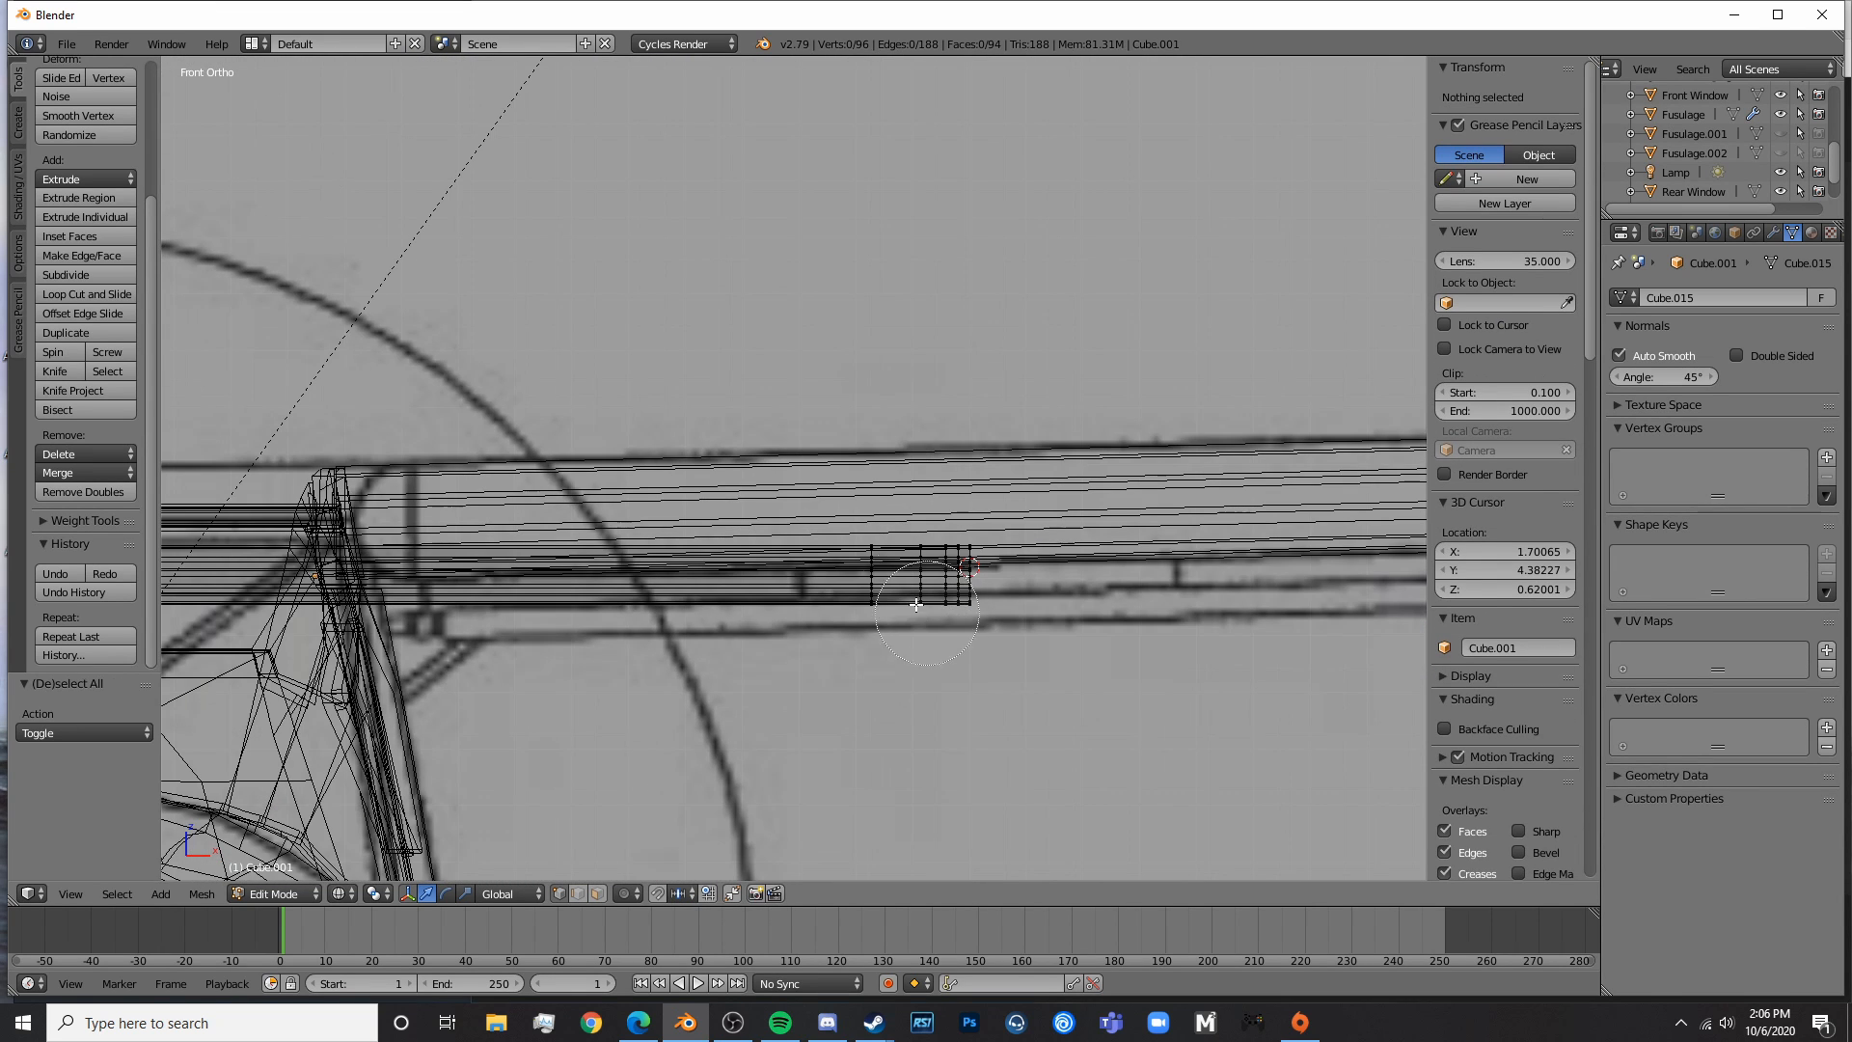
{"action": "left_click", "coordinate": [906, 576]}
{"action": "right_click", "coordinate": [906, 576]}
{"action": "key", "text": "s"}
{"action": "key", "text": "z"}
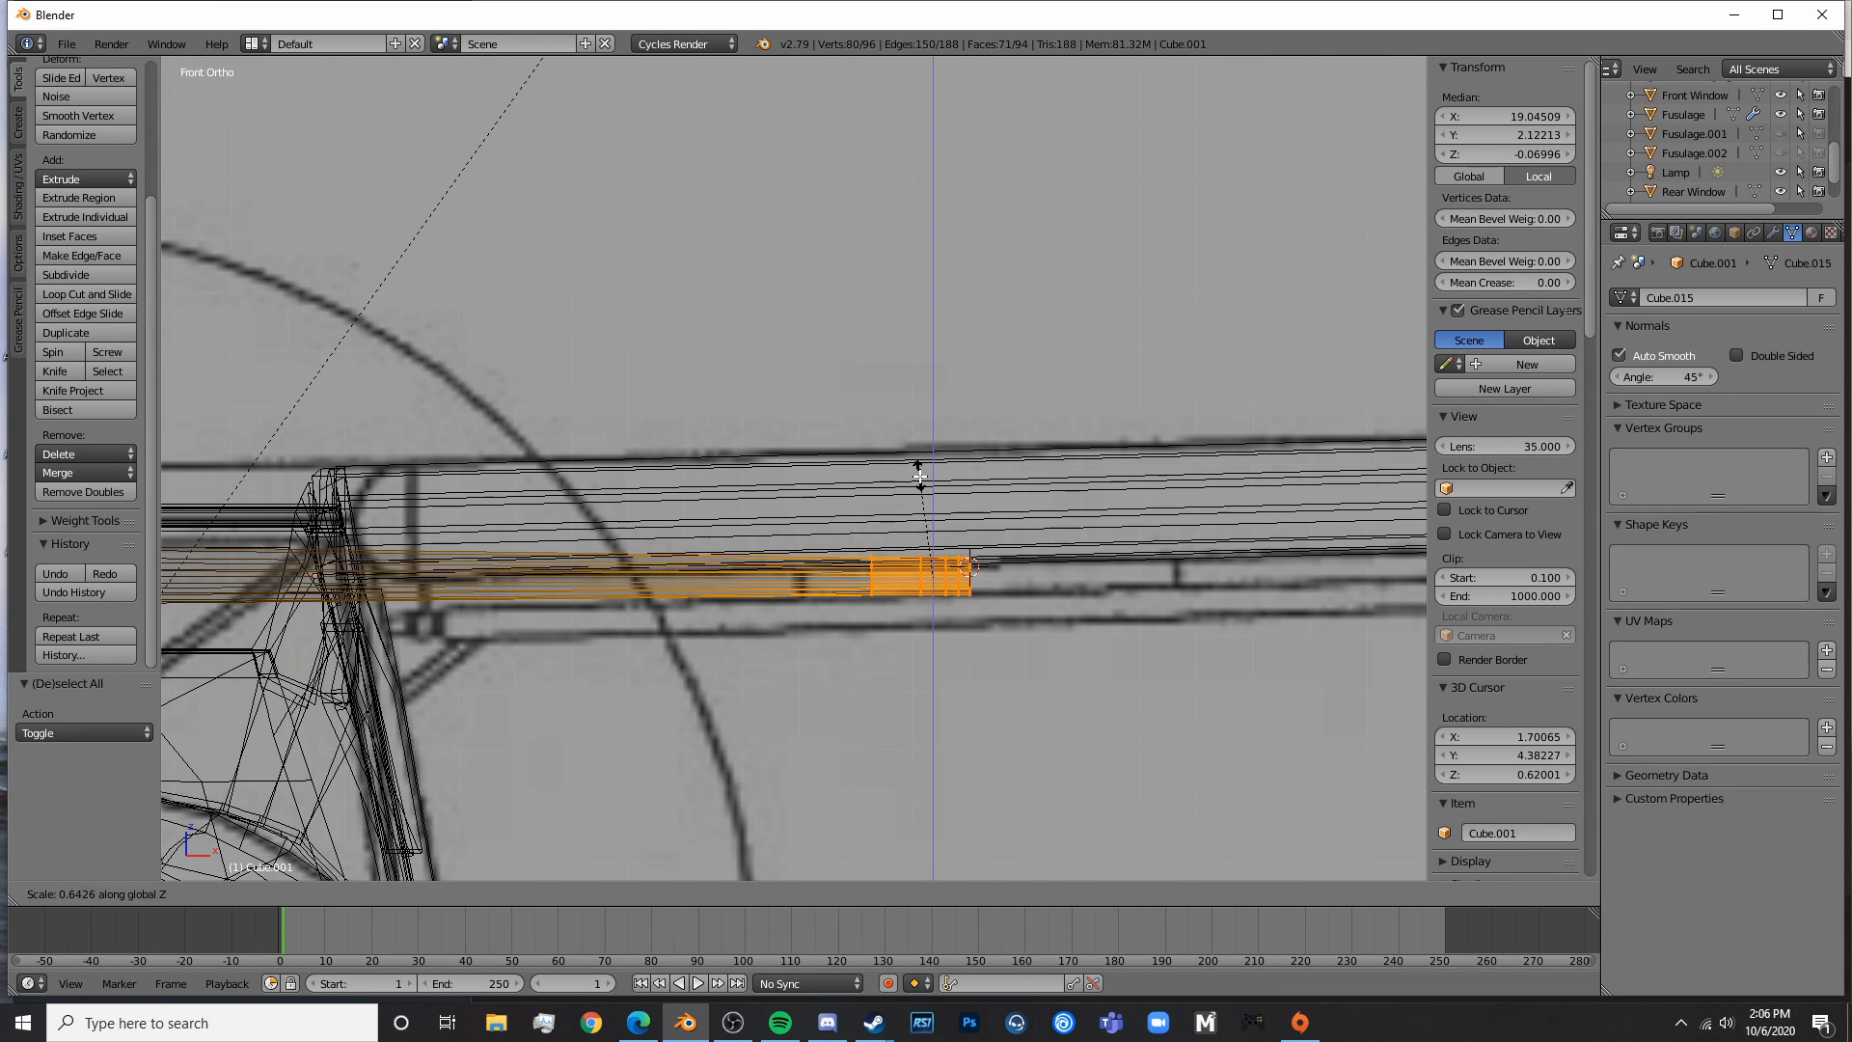
{"action": "left_click", "coordinate": [918, 484]}
{"action": "key", "text": "Tab"}
{"action": "key", "text": "Tab"}
- Select the stabilizer's four outermost vertex loops and scale them down slightly along Z
{"action": "scroll", "coordinate": [1012, 559], "scroll_direction": "up", "scroll_amount": 3}
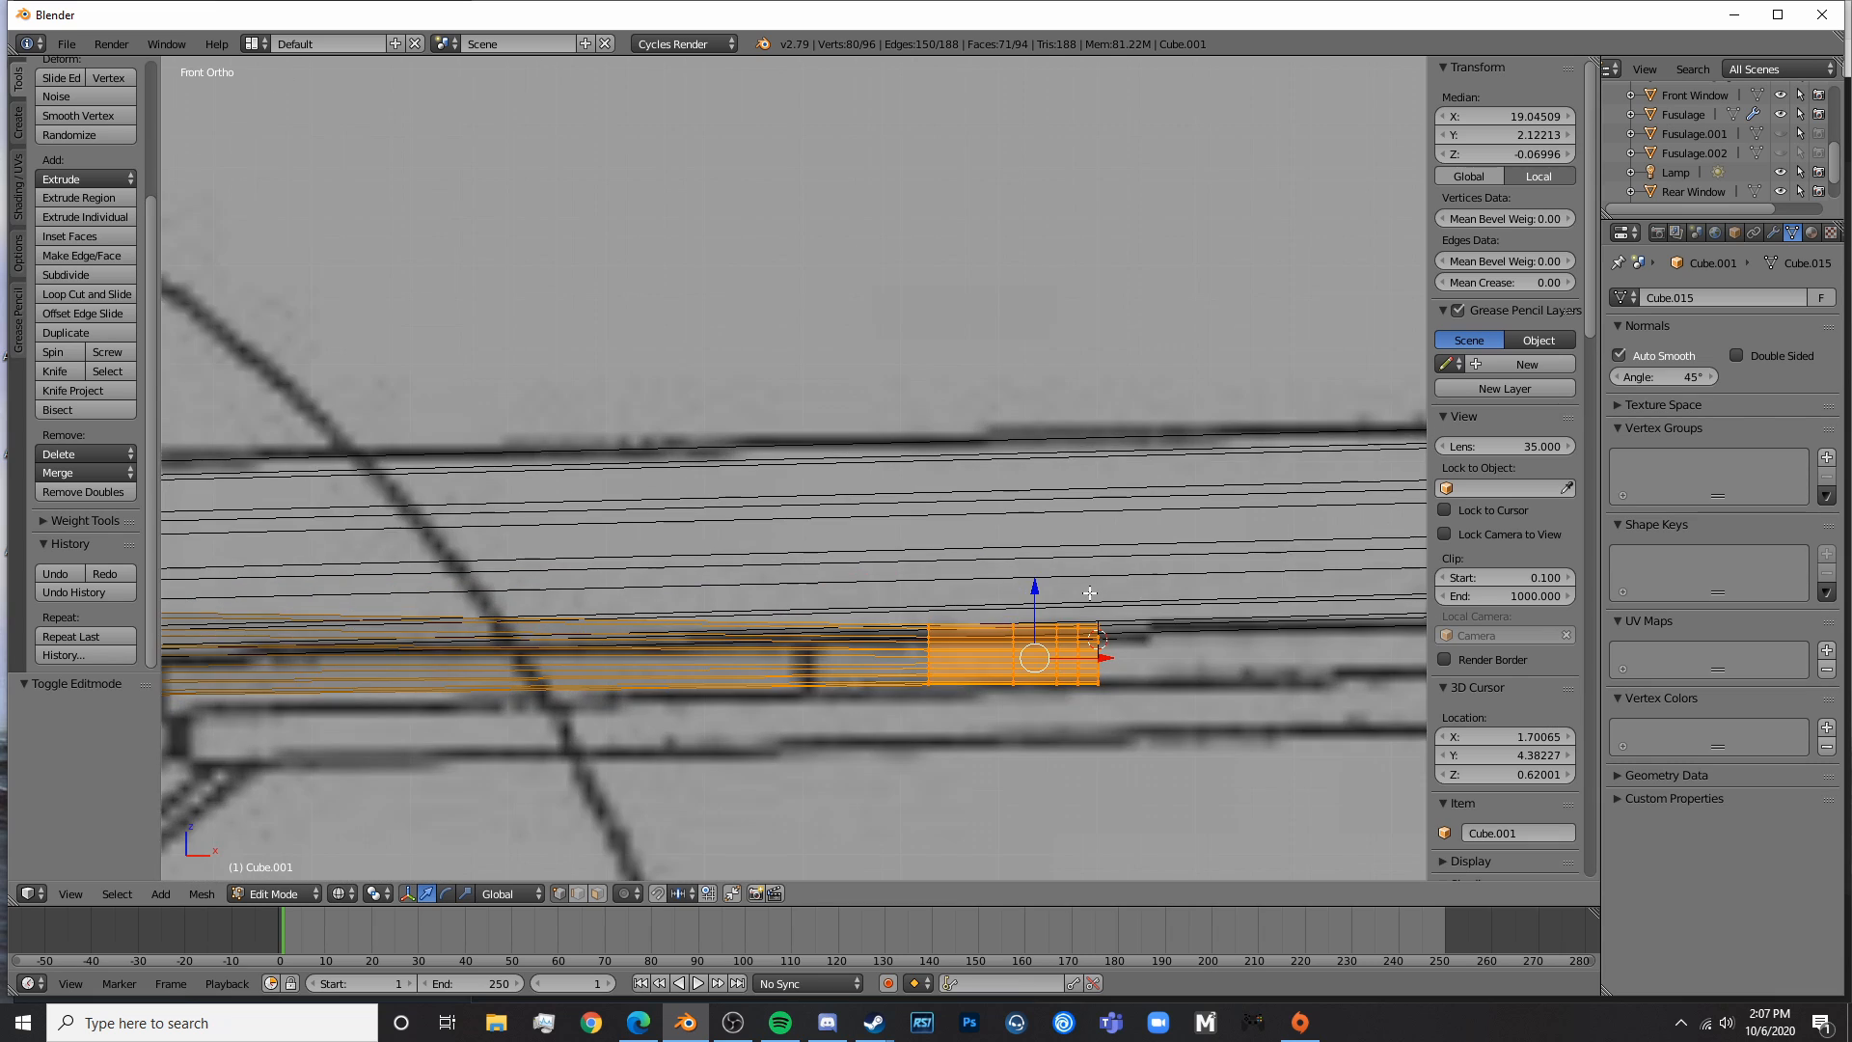
{"action": "middle_click_drag", "start_coordinate": [1091, 592], "coordinate": [854, 499], "text": "shift"}
{"action": "key", "text": "a"}
{"action": "key", "text": "c"}
{"action": "left_click", "coordinate": [870, 533]}
{"action": "right_click", "coordinate": [870, 533]}
{"action": "key", "text": "c"}
{"action": "left_click", "coordinate": [820, 582]}
{"action": "right_click", "coordinate": [820, 581]}
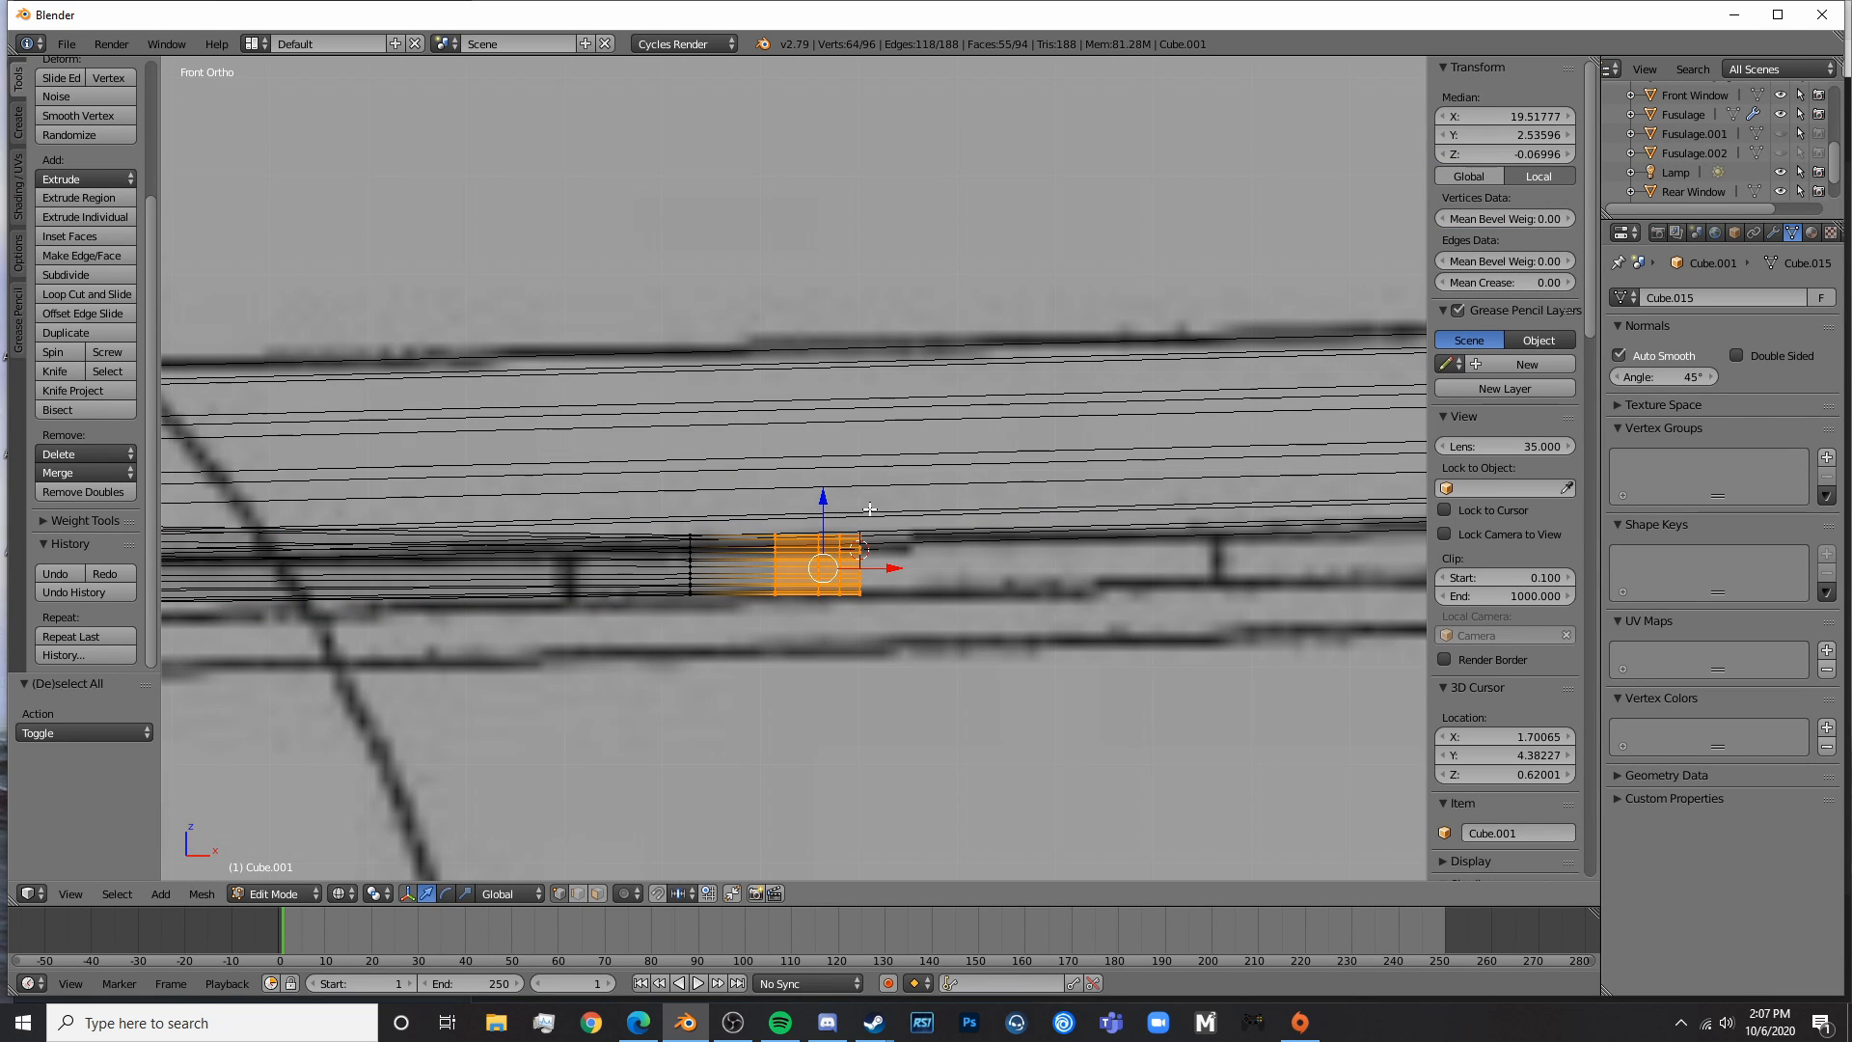
{"action": "key", "text": "s"}
{"action": "key", "text": "z"}
{"action": "left_click", "coordinate": [869, 491]}
- Select only the three vertex loops nearest the stabilizer tip and scale them down along Z
{"action": "key", "text": "a"}
{"action": "key", "text": "c"}
{"action": "left_click", "coordinate": [876, 550]}
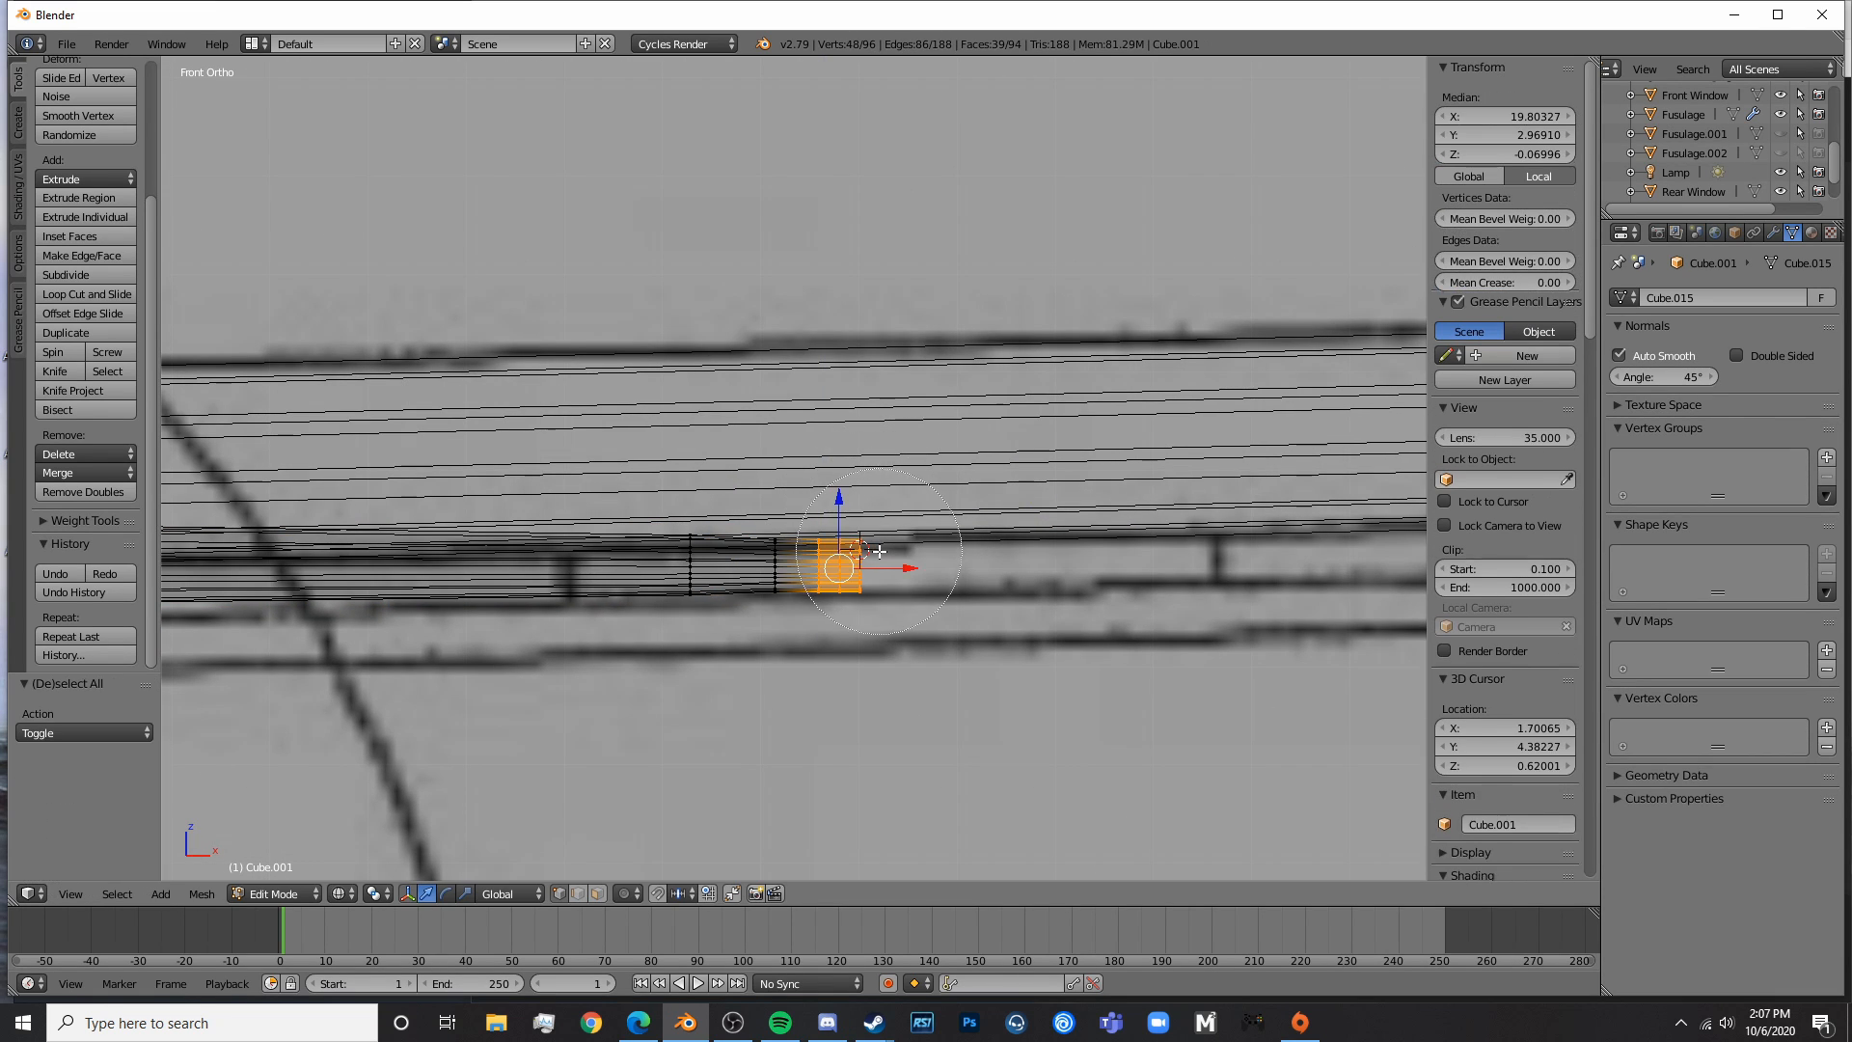
{"action": "right_click", "coordinate": [878, 548]}
{"action": "key", "text": "s"}
{"action": "key", "text": "z"}
{"action": "left_click", "coordinate": [890, 517]}
{"action": "key", "text": "a"}
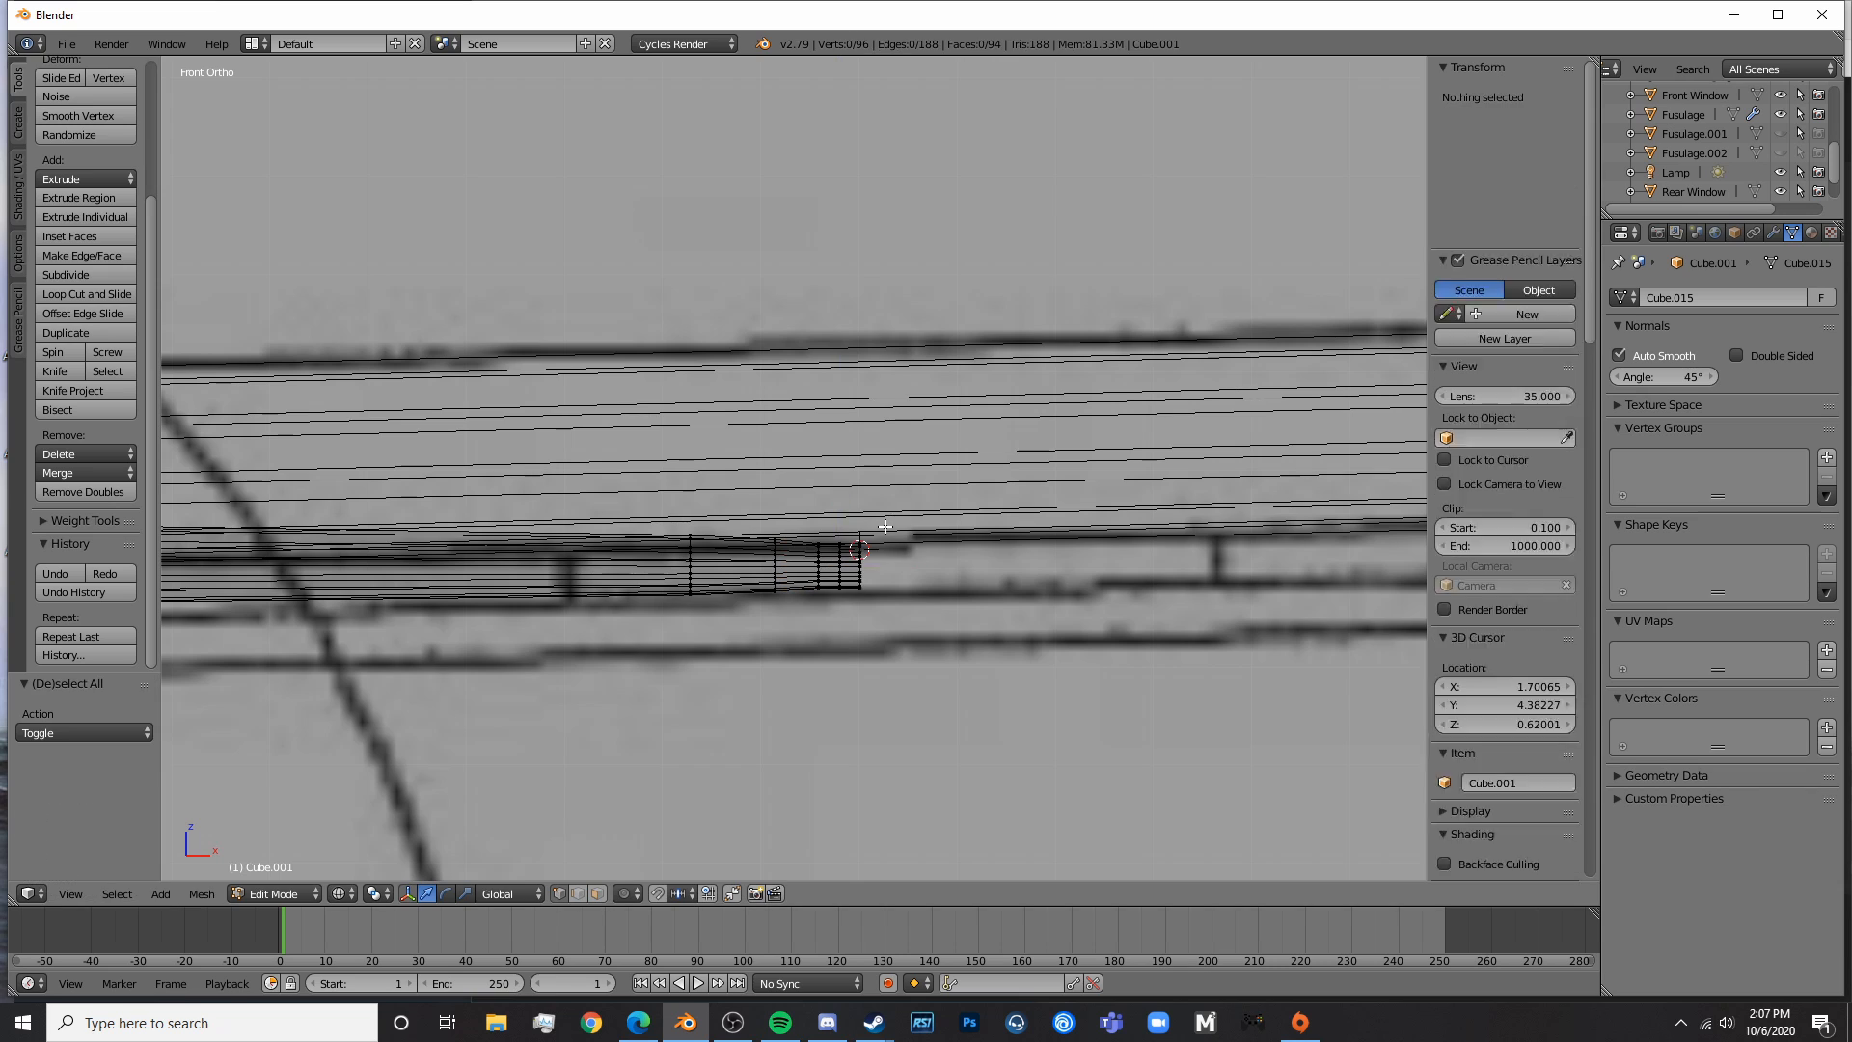
- Select the last two vertex loops at the stabilizer tip and scale them down along Z
{"action": "key", "text": "c"}
{"action": "left_click", "coordinate": [906, 553]}
{"action": "right_click", "coordinate": [910, 551]}
{"action": "key", "text": "a"}
{"action": "key", "text": "c"}
{"action": "left_click", "coordinate": [910, 561]}
{"action": "right_click", "coordinate": [909, 560]}
{"action": "key", "text": "s"}
{"action": "key", "text": "z"}
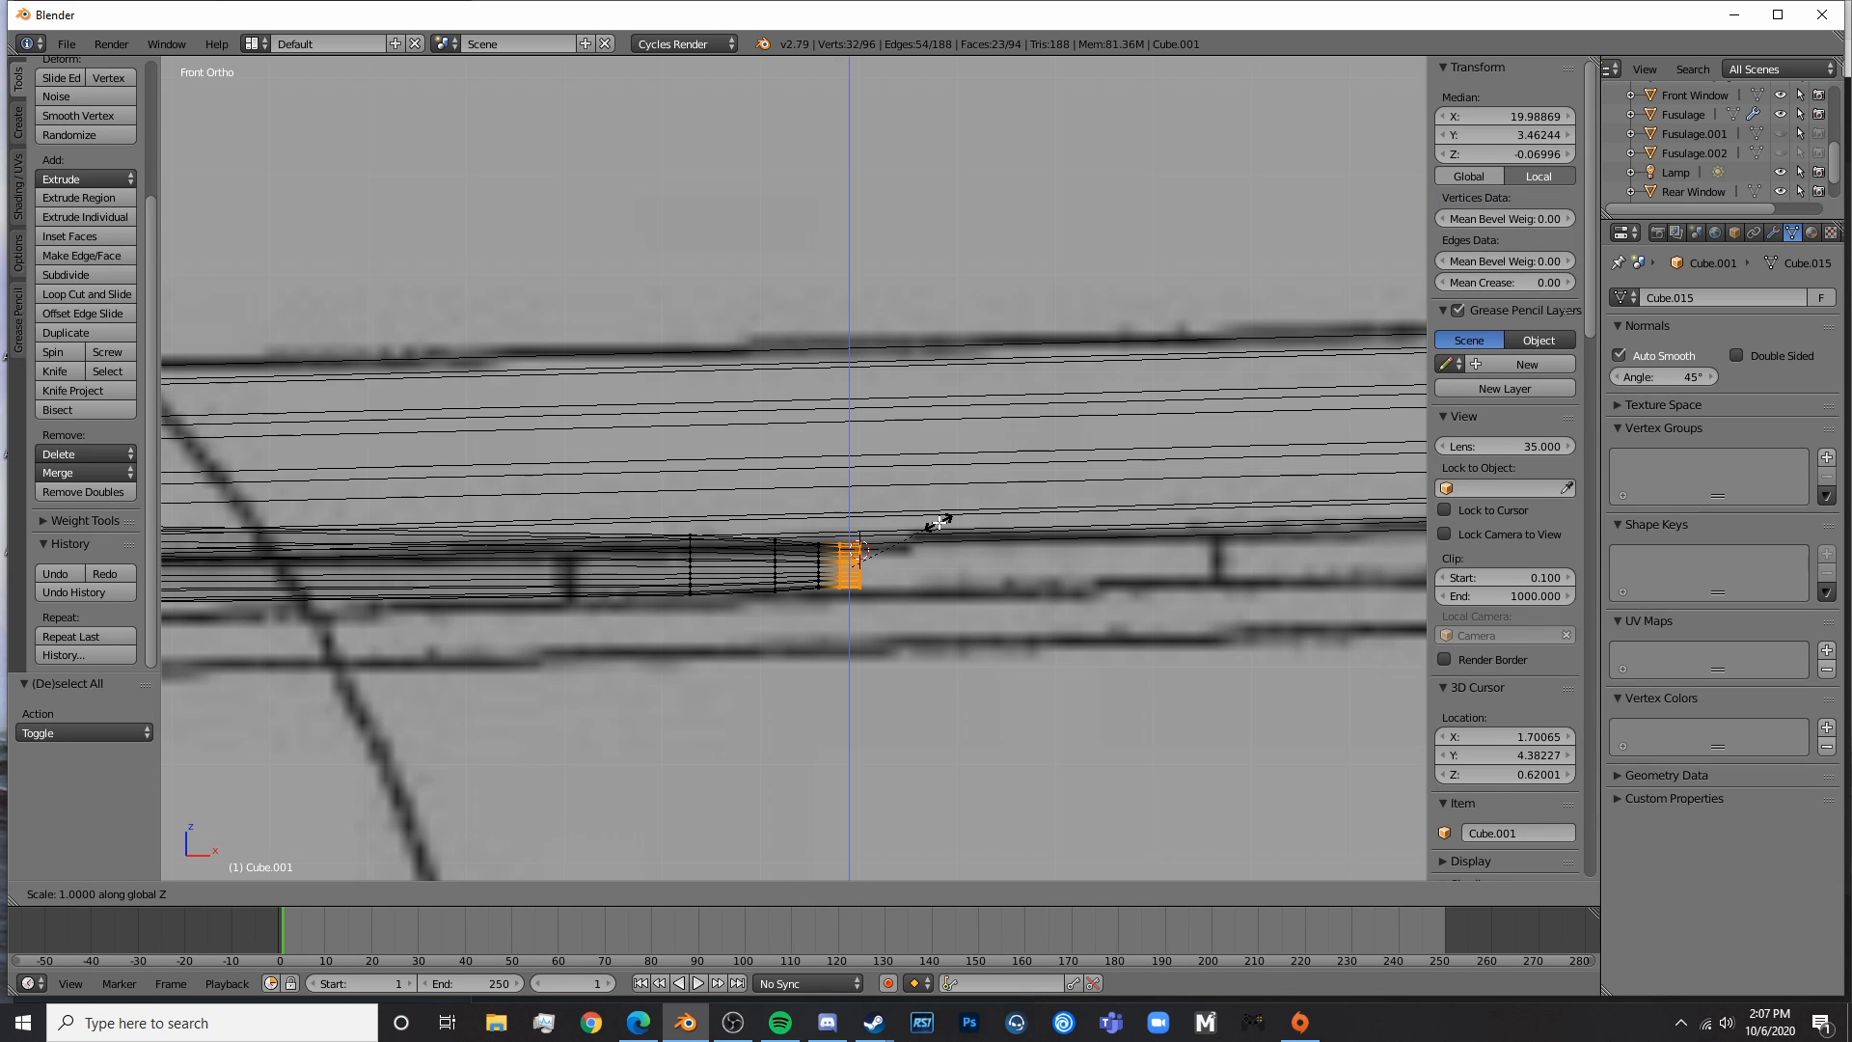
{"action": "left_click", "coordinate": [929, 525]}
- Scale the stabilizer's end loop down along Z to finish rounding the tip's thickness, and leave mesh editing
{"action": "key", "text": "a"}
{"action": "key", "text": "c"}
{"action": "left_click", "coordinate": [930, 553]}
{"action": "right_click", "coordinate": [932, 554]}
{"action": "key", "text": "s"}
{"action": "key", "text": "z"}
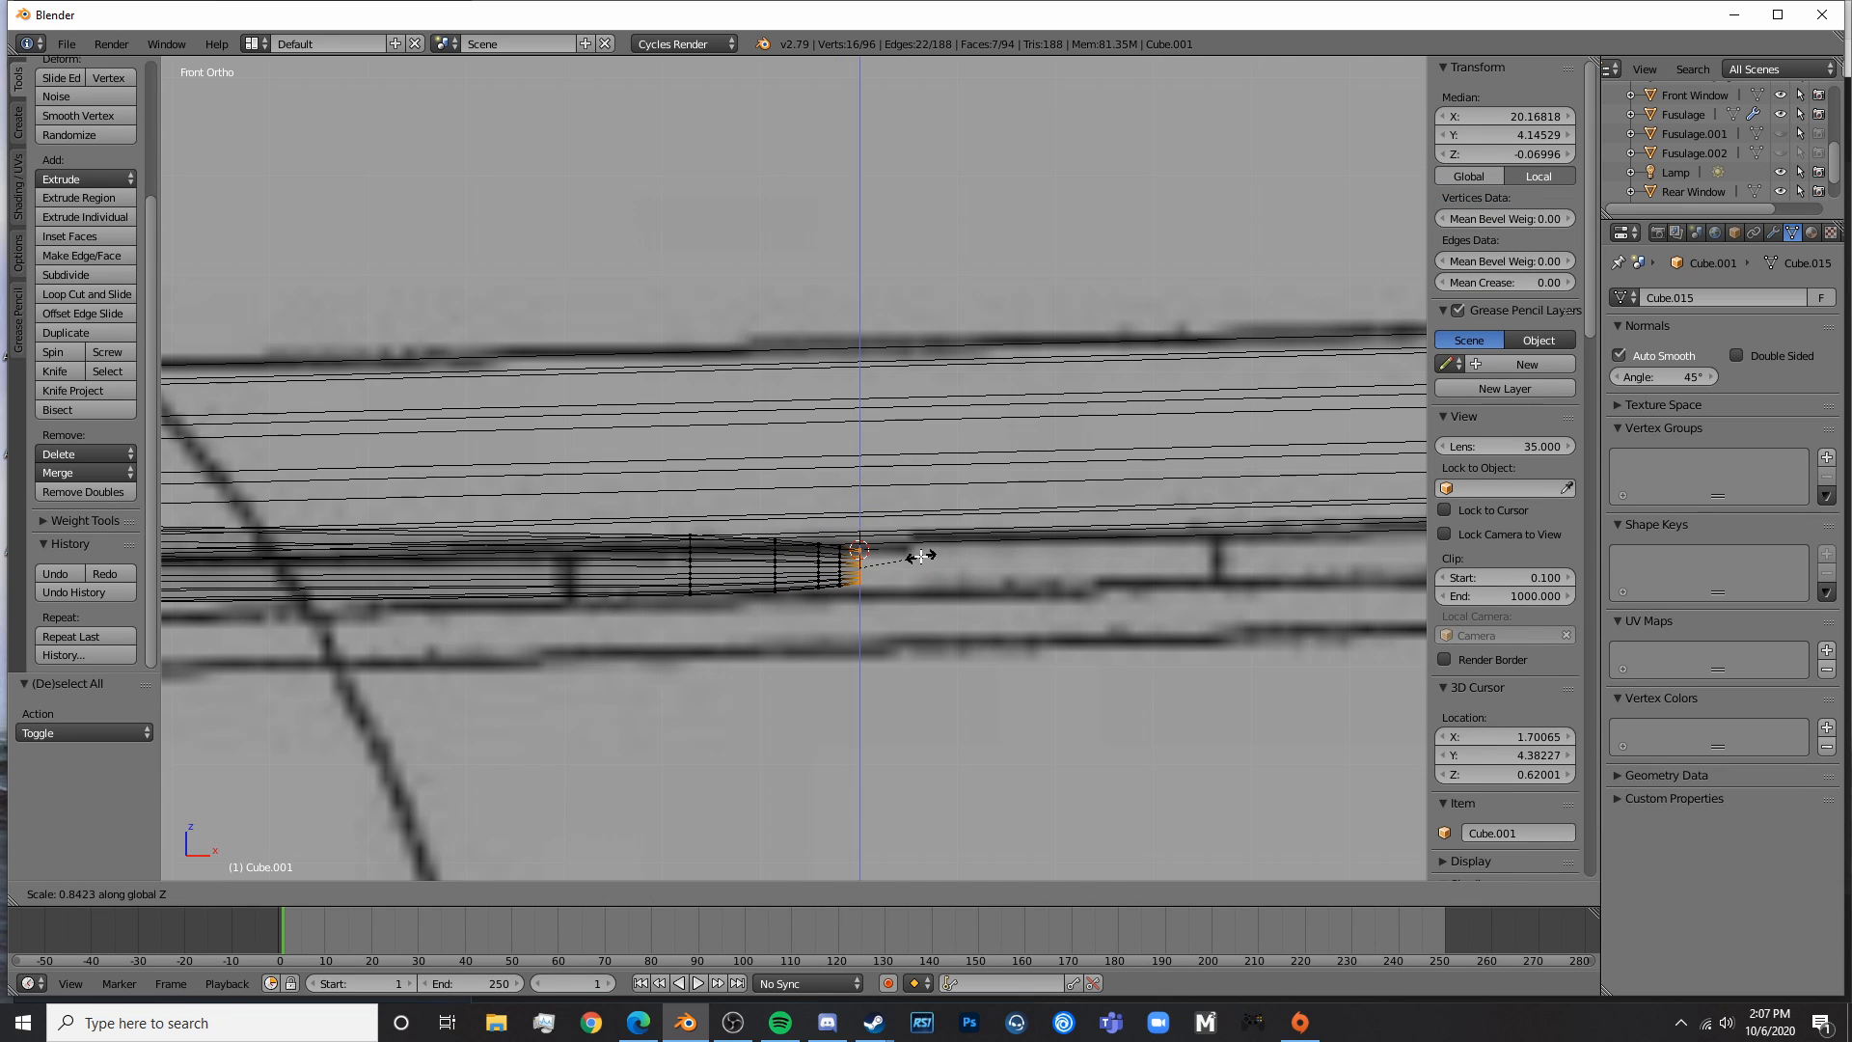
{"action": "left_click", "coordinate": [910, 558]}
{"action": "key", "text": "Tab"}
- Examine the tapered stabilizer from several views and compare the tail with the Kitfox reference photo in the browser
{"action": "key", "text": "KP_3"}
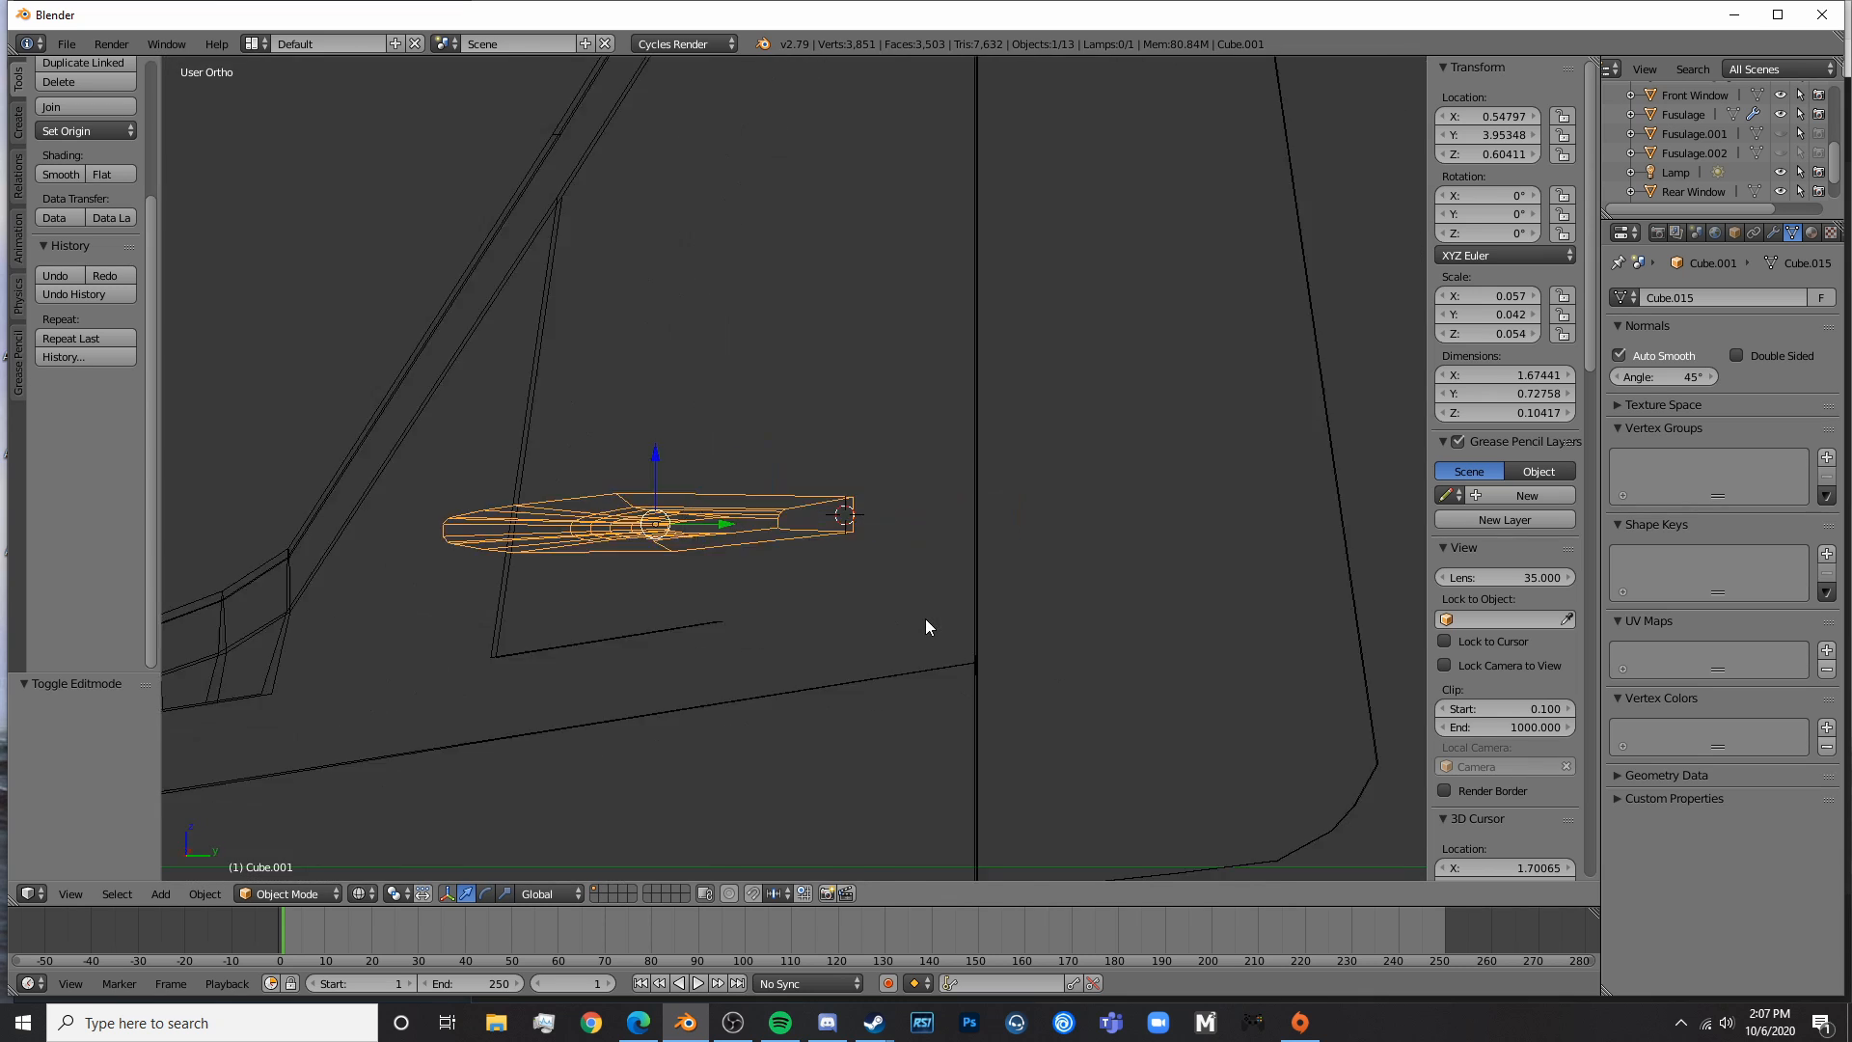
{"action": "middle_click_drag", "start_coordinate": [925, 618], "coordinate": [847, 525]}
{"action": "key", "text": "KP_7"}
{"action": "key", "text": "z"}
{"action": "key", "text": "z"}
{"action": "scroll", "coordinate": [644, 530], "scroll_direction": "down", "scroll_amount": 5}
{"action": "left_click", "coordinate": [636, 1035]}
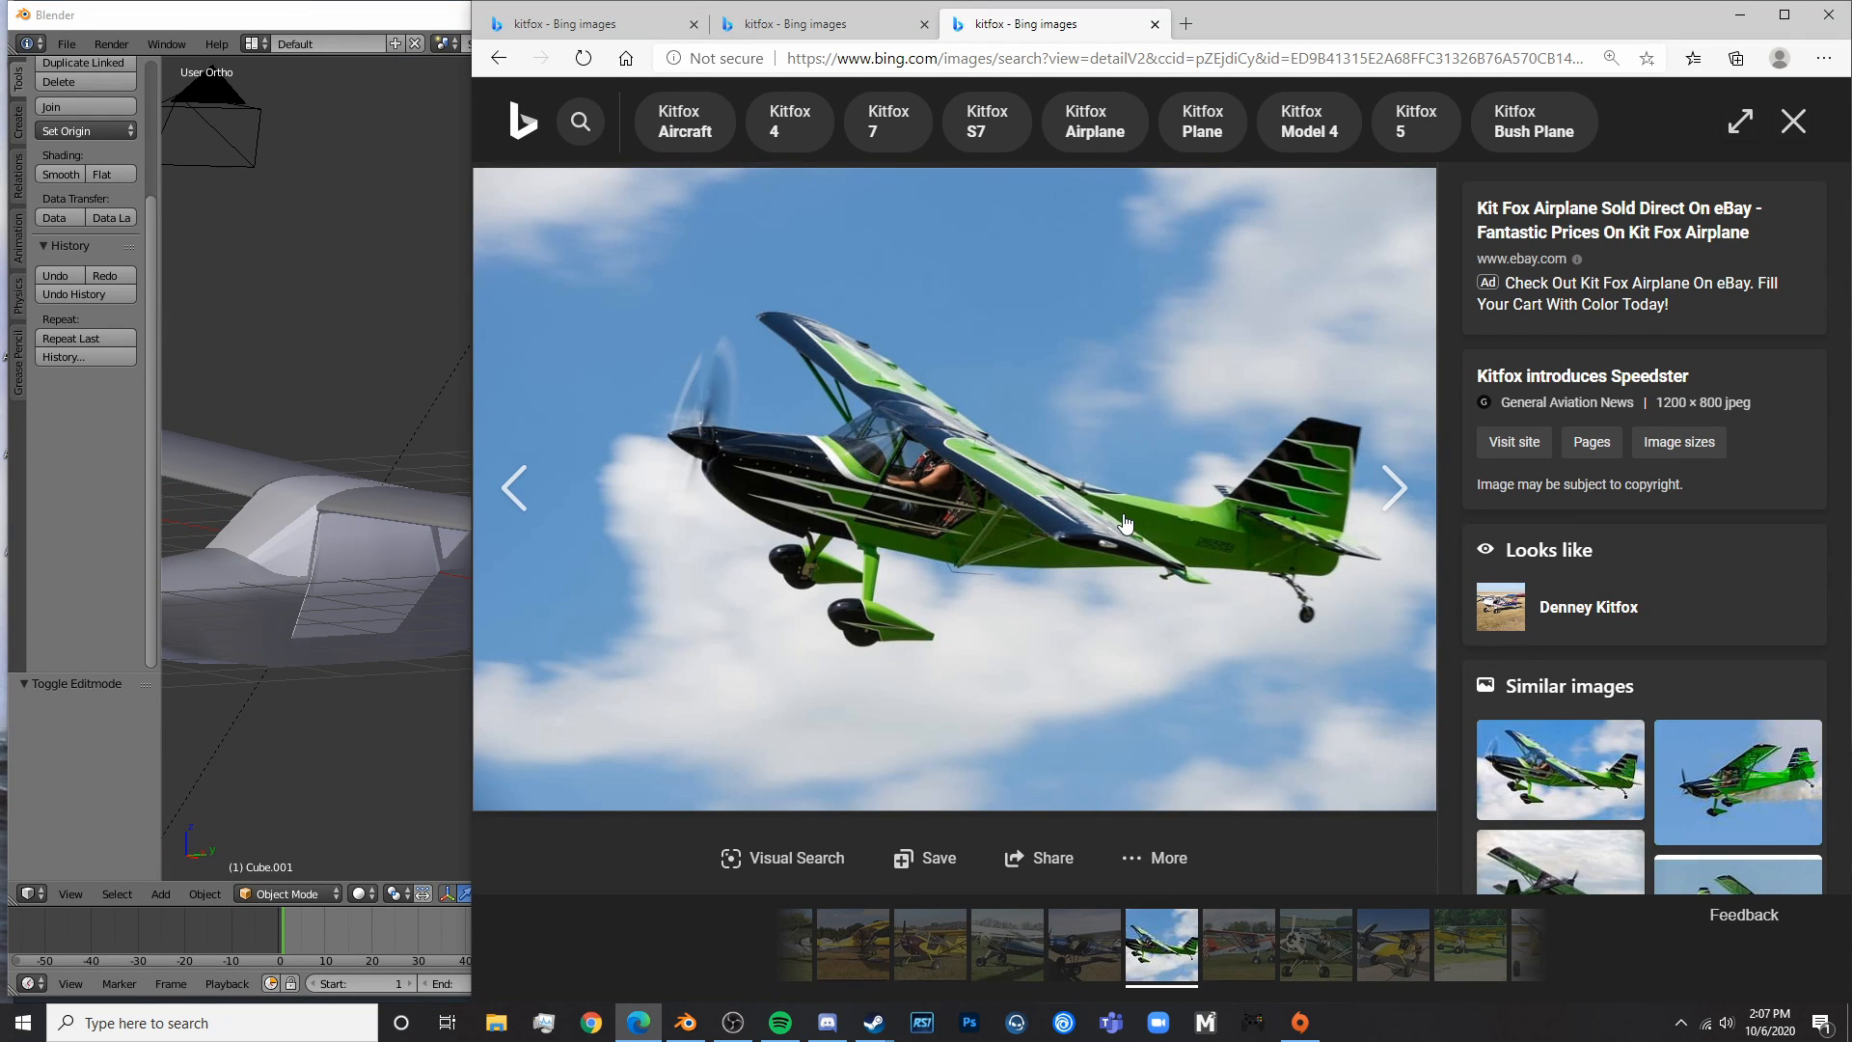
{"action": "left_click", "coordinate": [367, 620]}
{"action": "mouse_move", "coordinate": [367, 620]}
{"action": "middle_mouse_down"}
{"action": "mouse_move", "coordinate": [835, 628]}
{"action": "mouse_move", "coordinate": [724, 610]}
{"action": "mouse_move", "coordinate": [633, 473]}
{"action": "mouse_move", "coordinate": [657, 409]}
{"action": "mouse_move", "coordinate": [899, 563]}
{"action": "mouse_move", "coordinate": [913, 692]}
{"action": "mouse_move", "coordinate": [943, 695]}
{"action": "mouse_move", "coordinate": [830, 629]}
{"action": "middle_mouse_up"}
{"action": "key", "text": "shift+z"}
{"action": "key", "text": "shift+z"}
{"action": "key", "text": "KP_Decimal"}
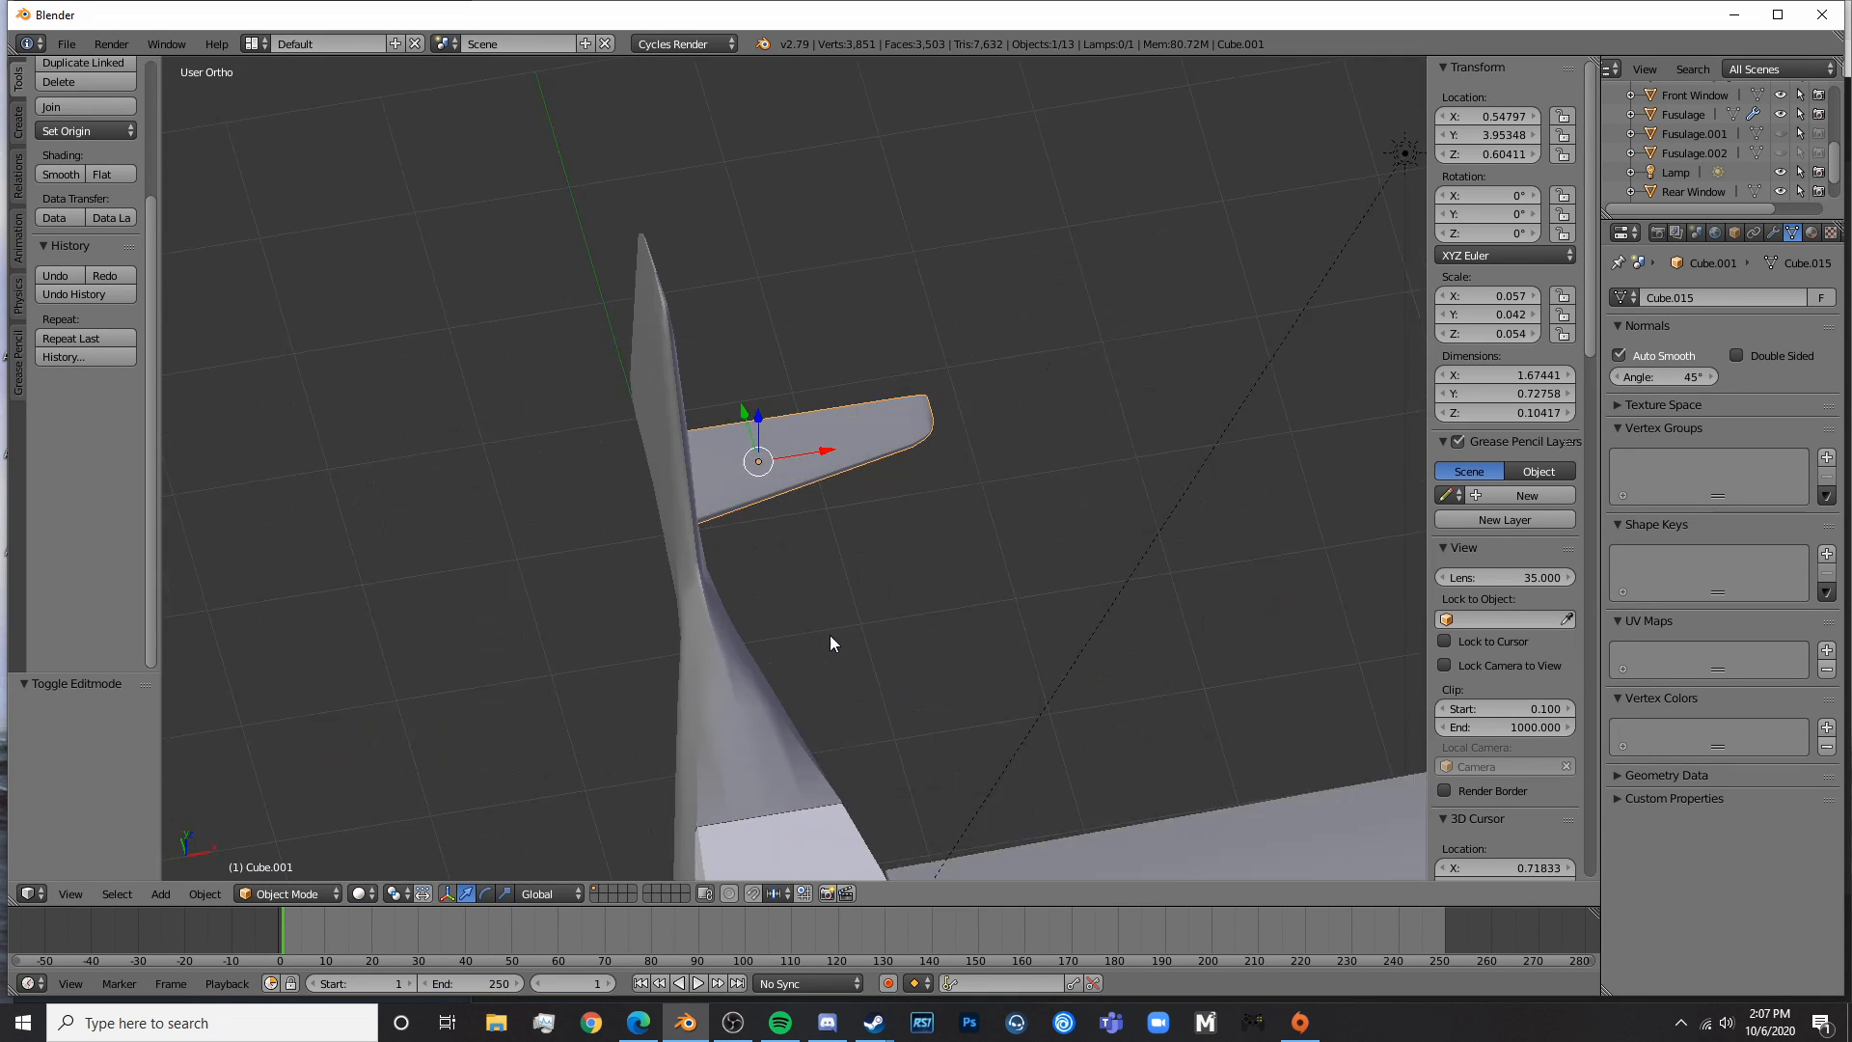
- Add a Mirror modifier to the stabilizer on the X axis with Fusulage as the mirror object, removing the wrongly added Multires modifier
{"action": "left_click", "coordinate": [1773, 232]}
{"action": "left_click", "coordinate": [1726, 297]}
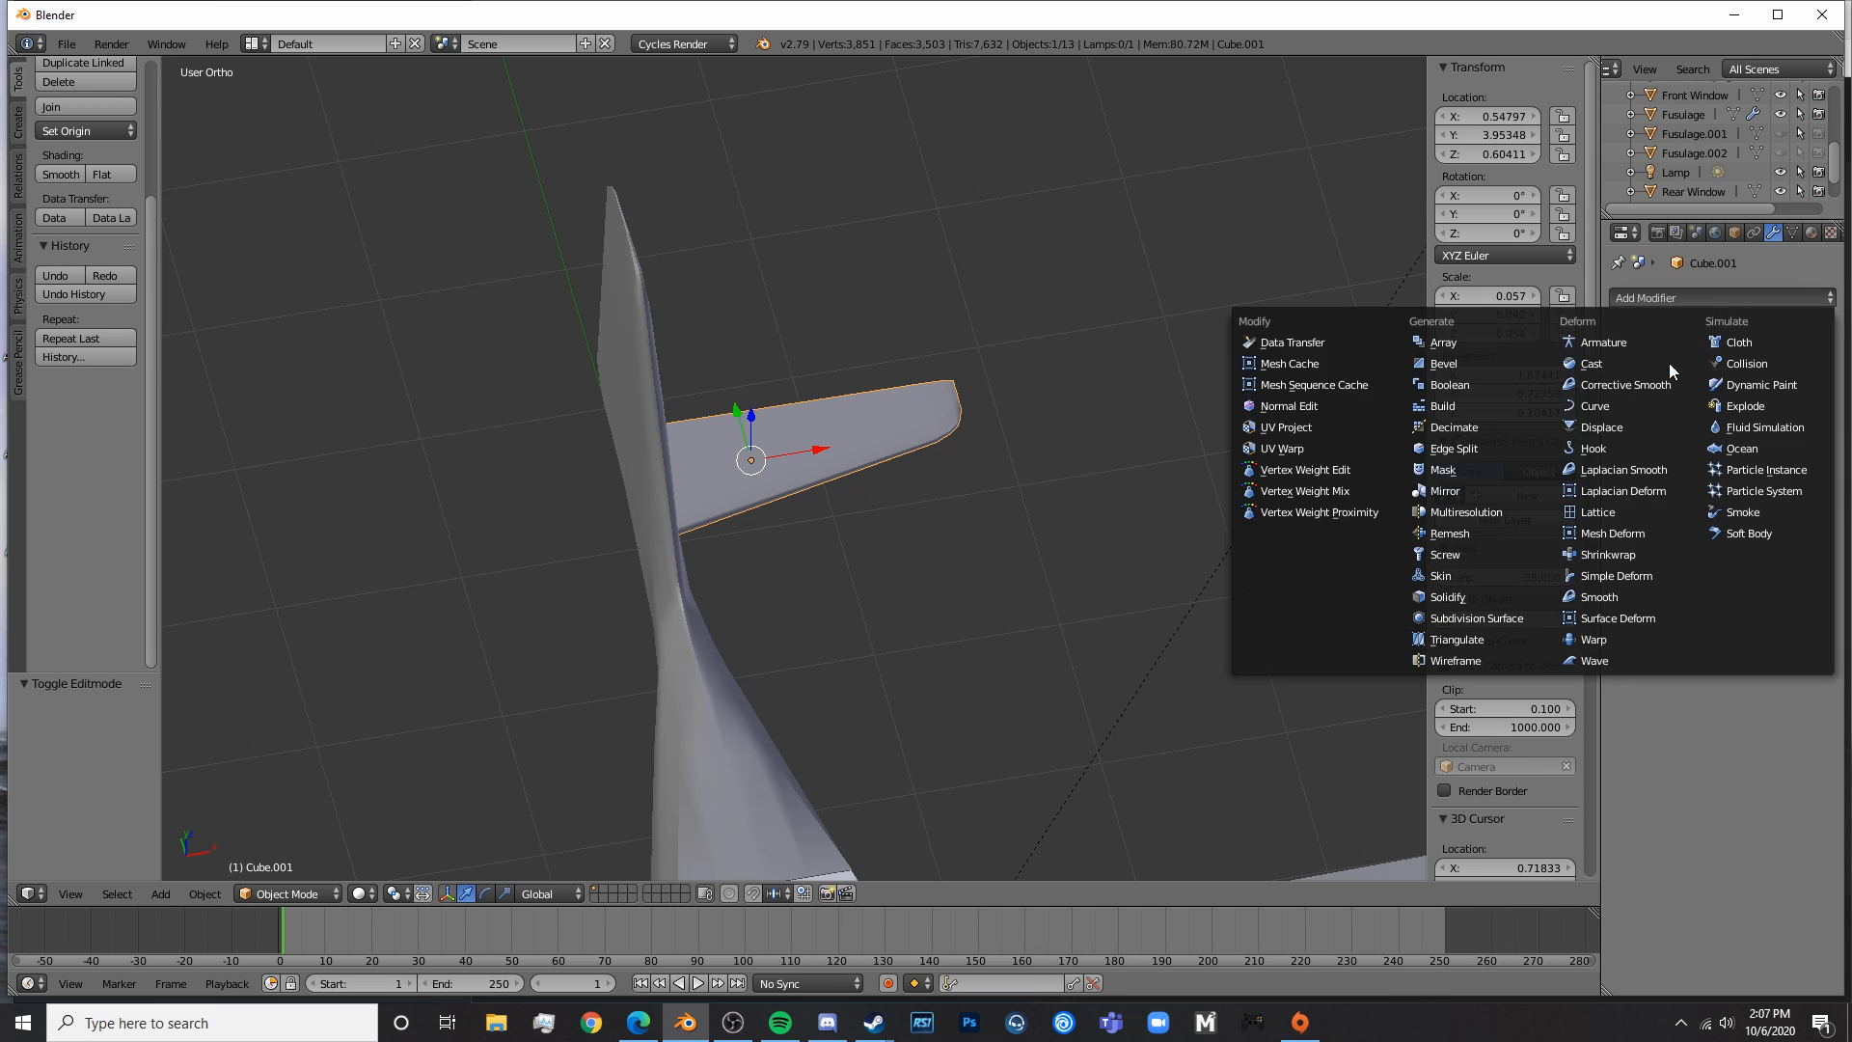
{"action": "left_click", "coordinate": [1462, 487]}
{"action": "left_click", "coordinate": [1821, 326]}
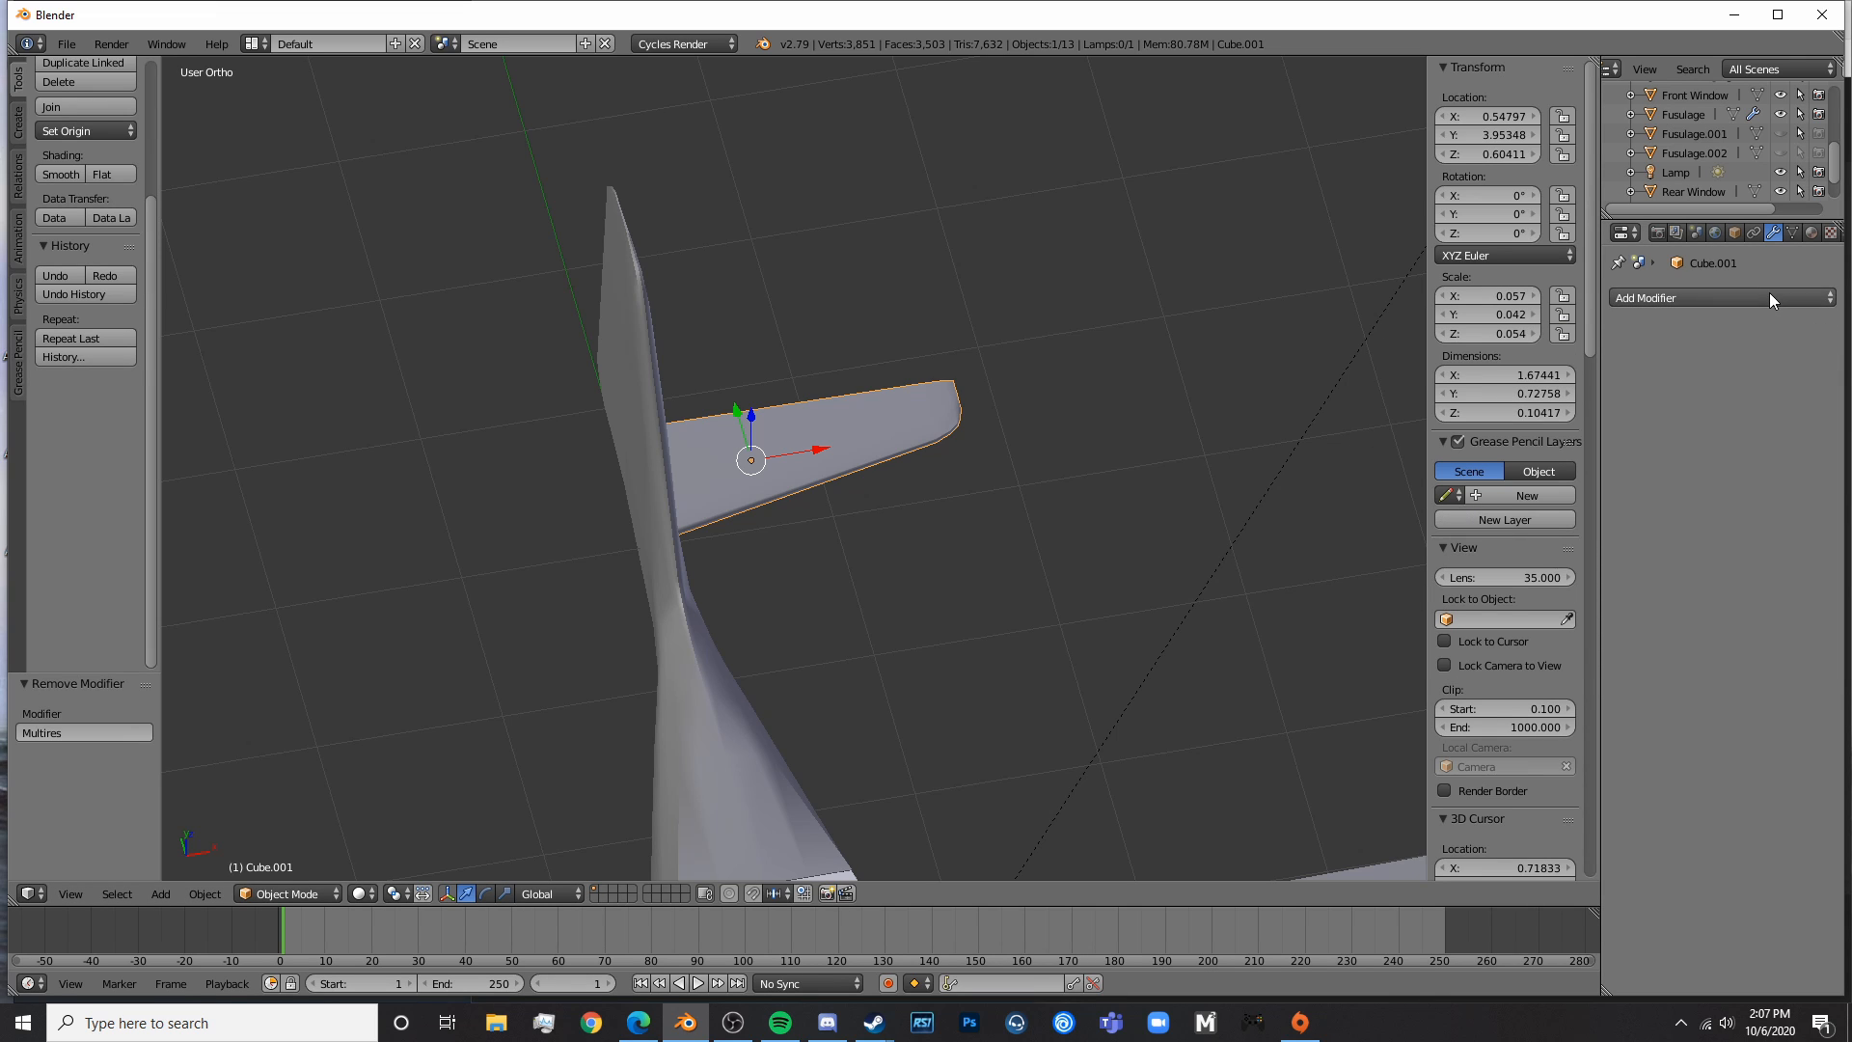
{"action": "left_click", "coordinate": [1769, 295]}
{"action": "left_click", "coordinate": [1451, 489]}
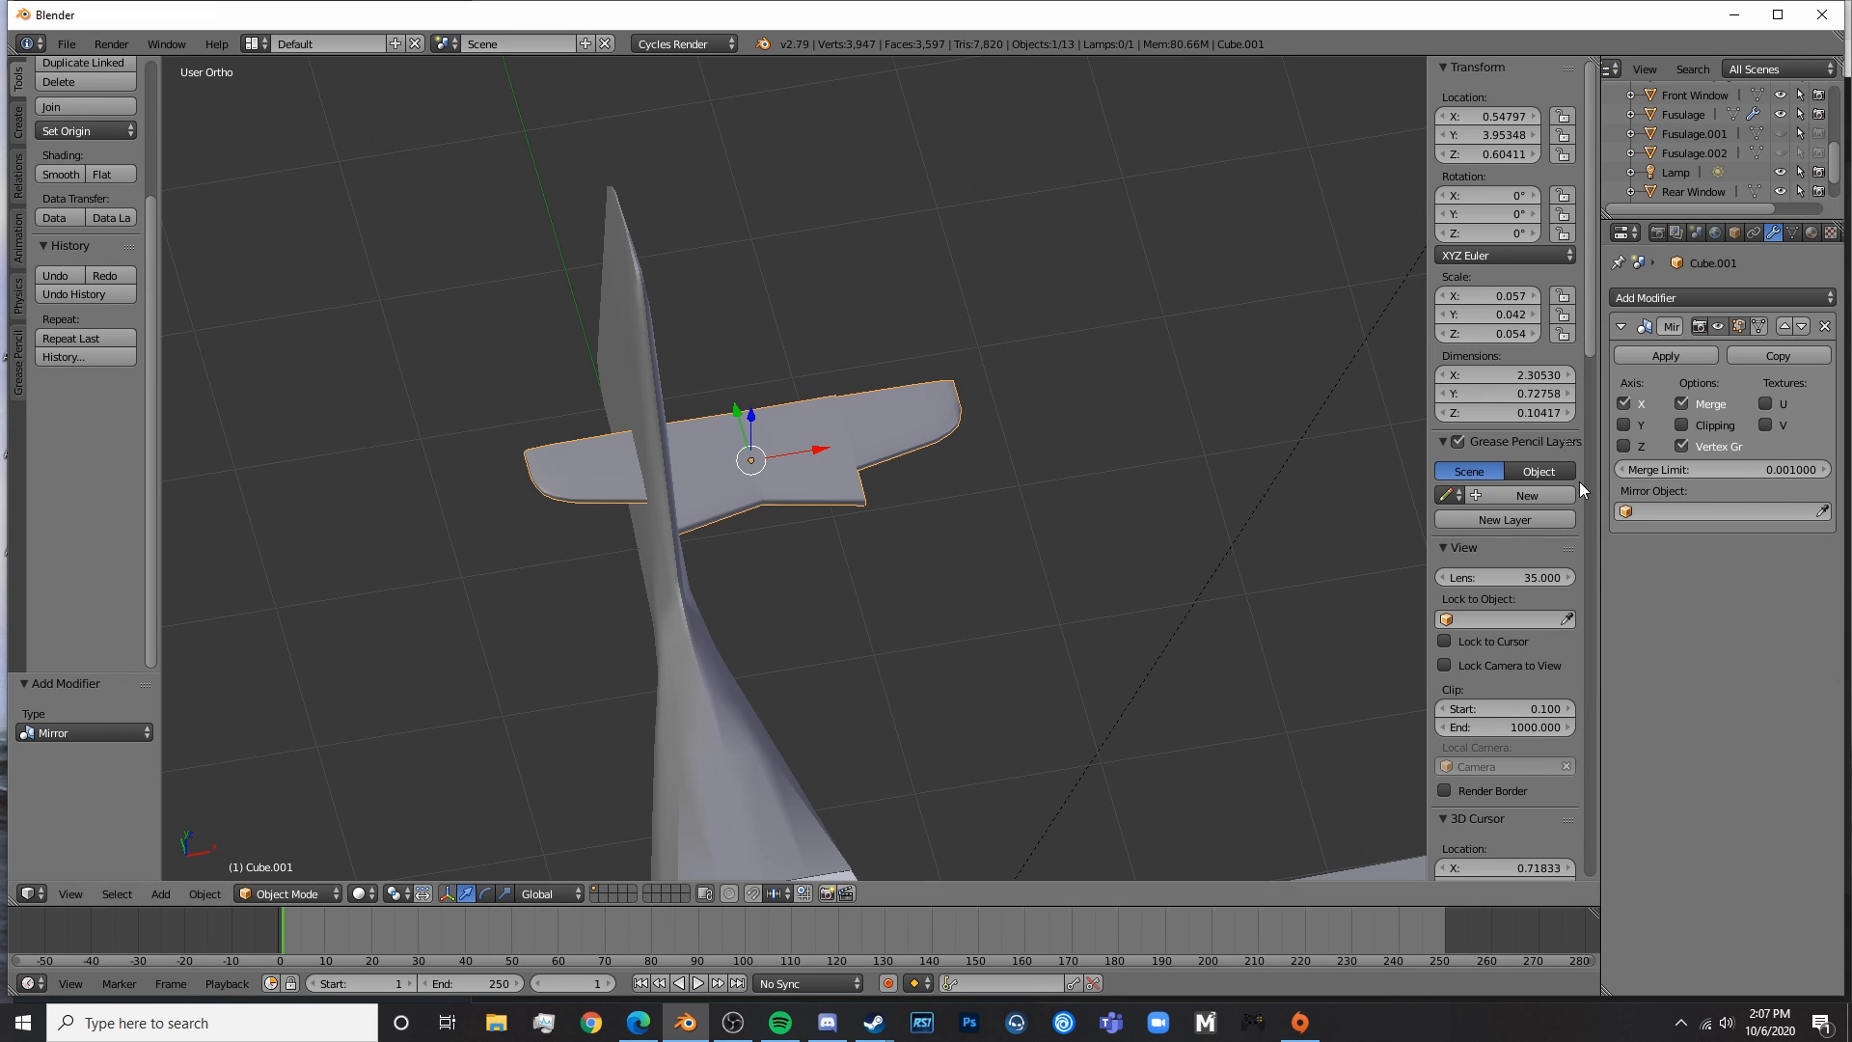
{"action": "left_click", "coordinate": [750, 716]}
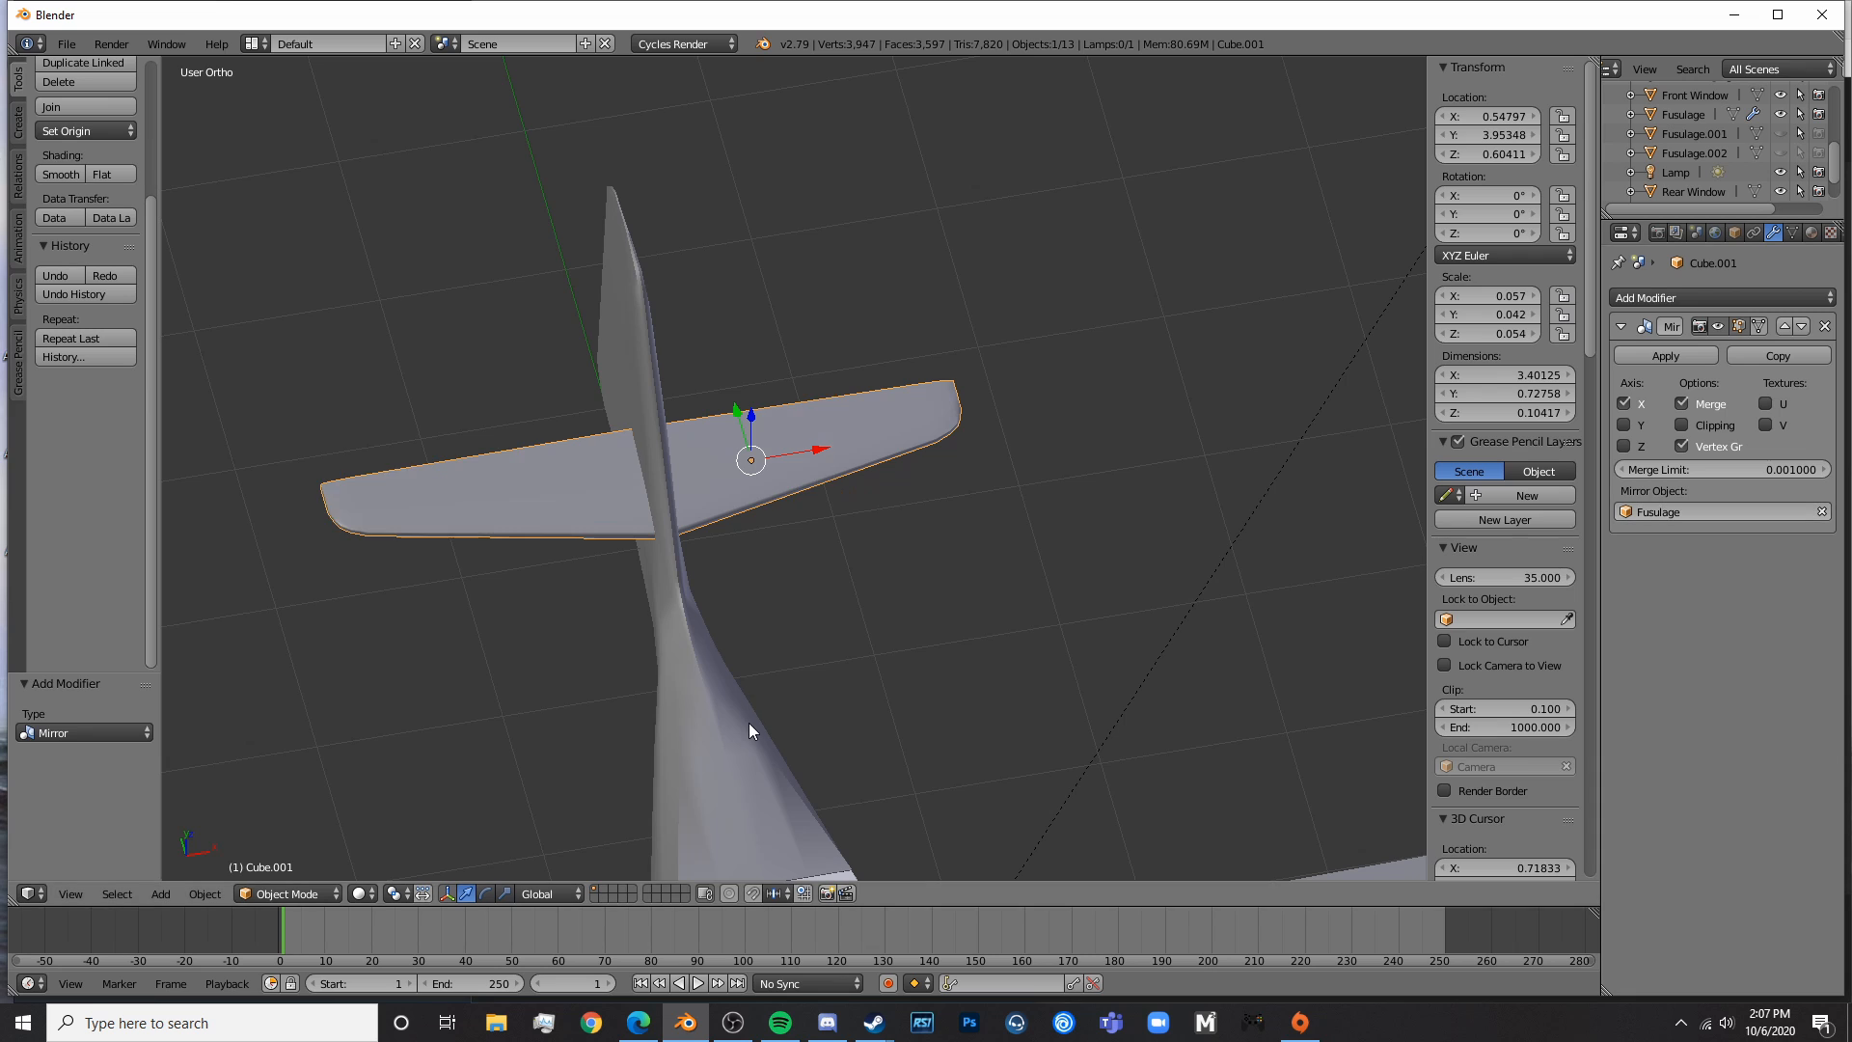
- Preview the mirrored tail in rendered shading, and add a cube over the right elevator outline in the top-view drawing
{"action": "key", "text": "a"}
{"action": "middle_click_drag", "start_coordinate": [749, 721], "coordinate": [993, 438]}
{"action": "key", "text": "shift+z"}
{"action": "mouse_move", "coordinate": [860, 446]}
{"action": "middle_mouse_down"}
{"action": "mouse_move", "coordinate": [615, 569]}
{"action": "mouse_move", "coordinate": [721, 438]}
{"action": "middle_mouse_up"}
{"action": "key", "text": "KP_7"}
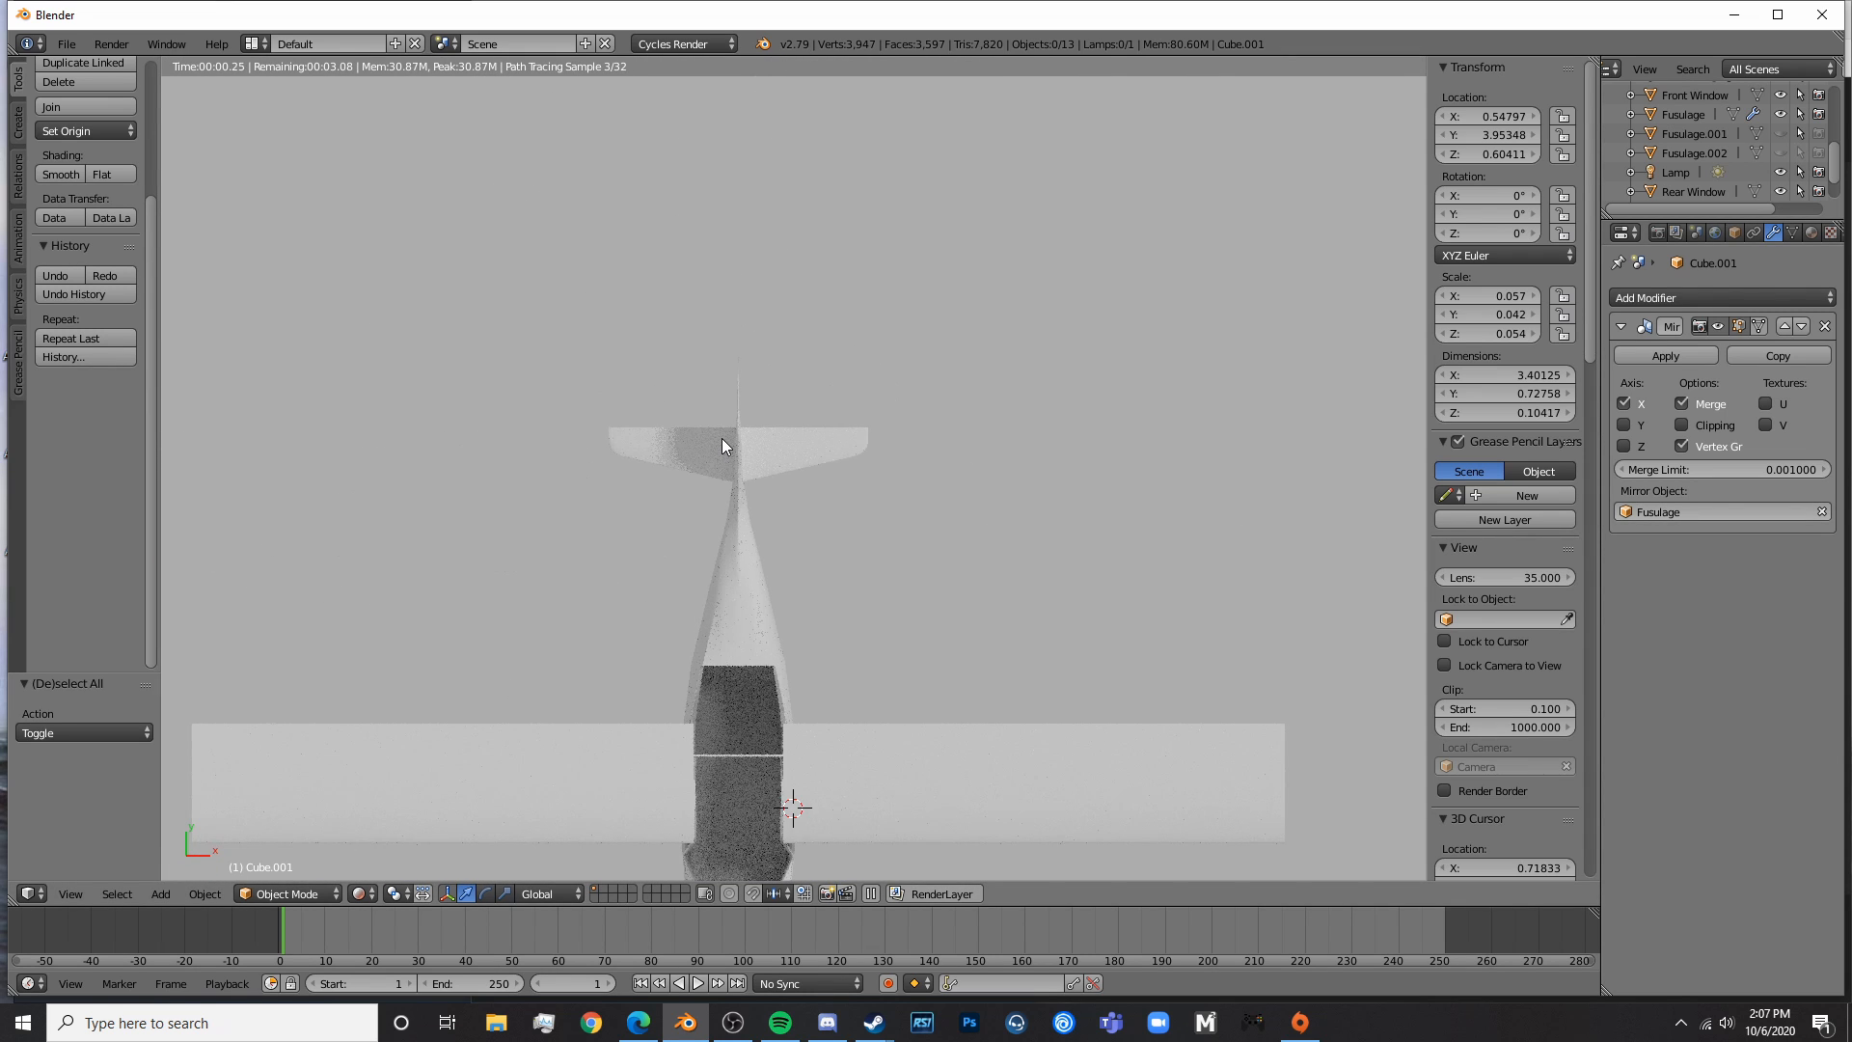
{"action": "key", "text": "shift+z"}
{"action": "scroll", "coordinate": [722, 438], "scroll_direction": "up", "scroll_amount": 5}
{"action": "key", "text": "z"}
{"action": "middle_click_drag", "start_coordinate": [747, 300], "coordinate": [785, 442], "text": "shift"}
{"action": "left_click", "coordinate": [785, 431]}
{"action": "key", "text": "shift+a"}
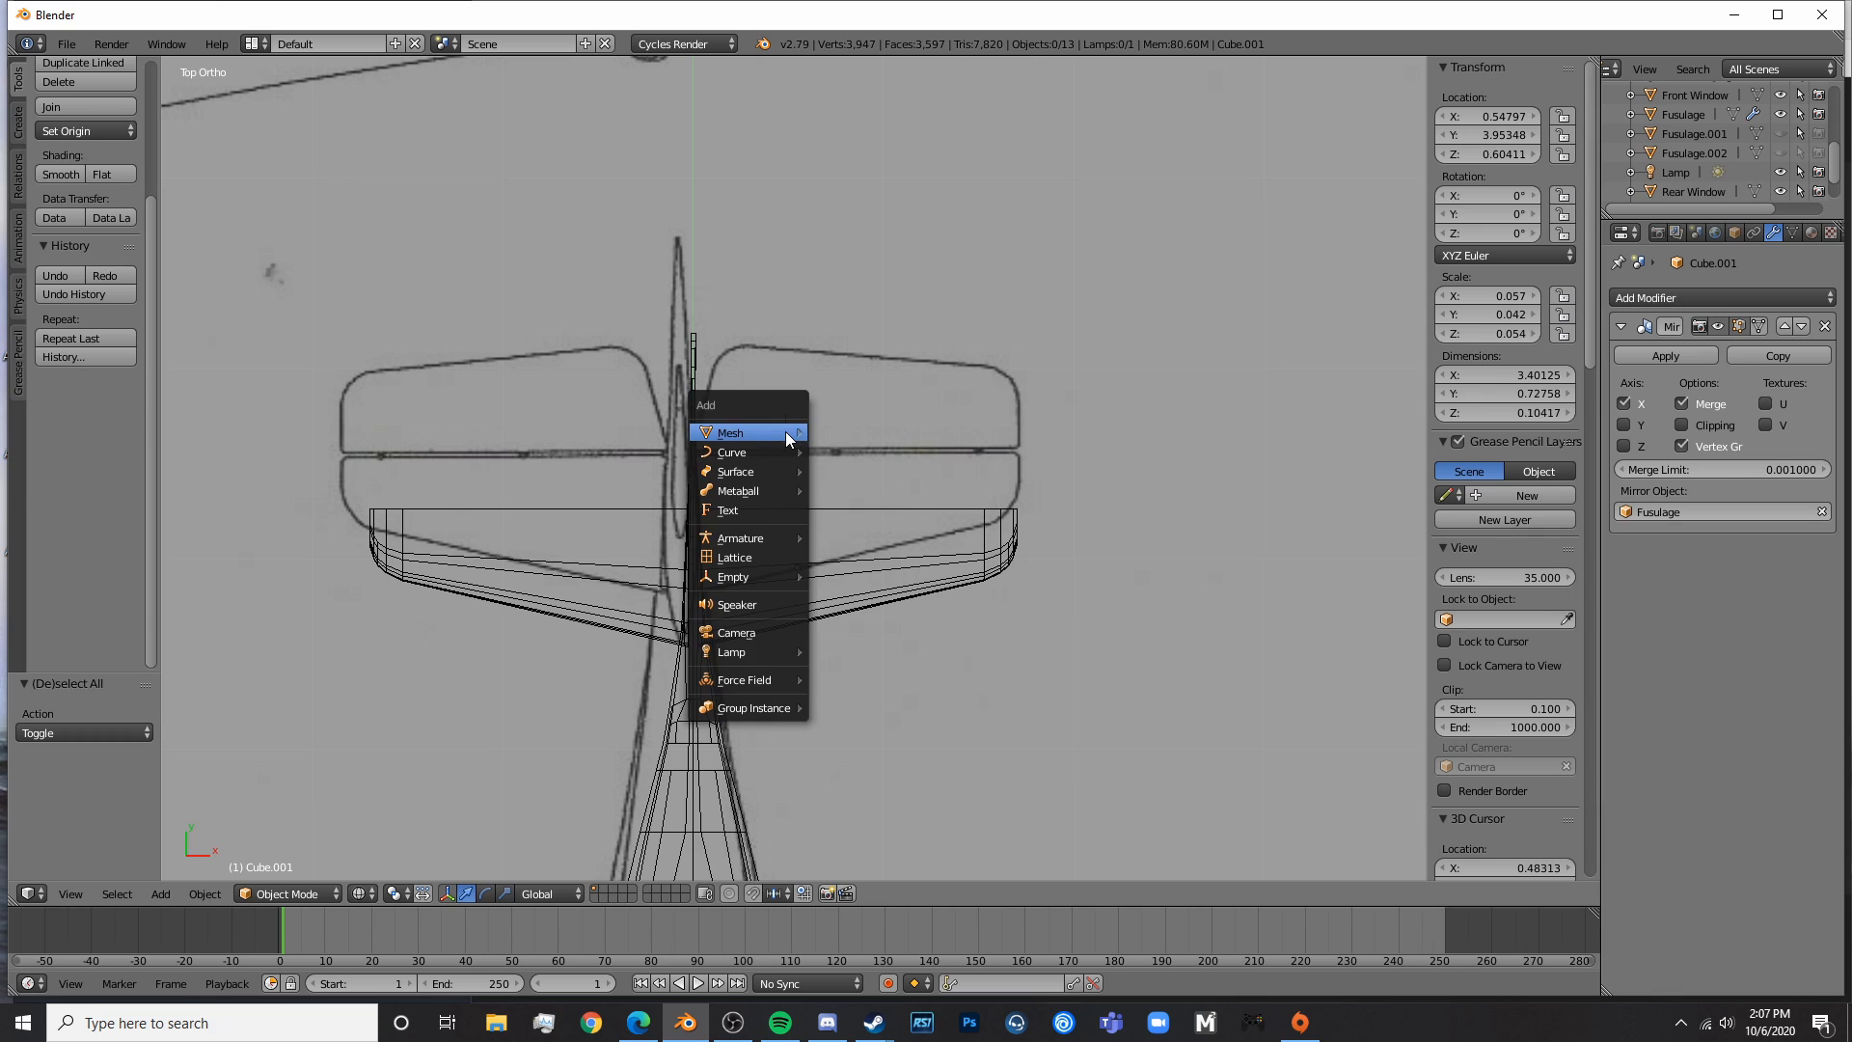
{"action": "mouse_move", "coordinate": [785, 431]}
{"action": "left_click", "coordinate": [868, 449]}
- Scale the new cube down to about 0.113 and move it onto the elevator profile in the side view
{"action": "key", "text": "KP_3"}
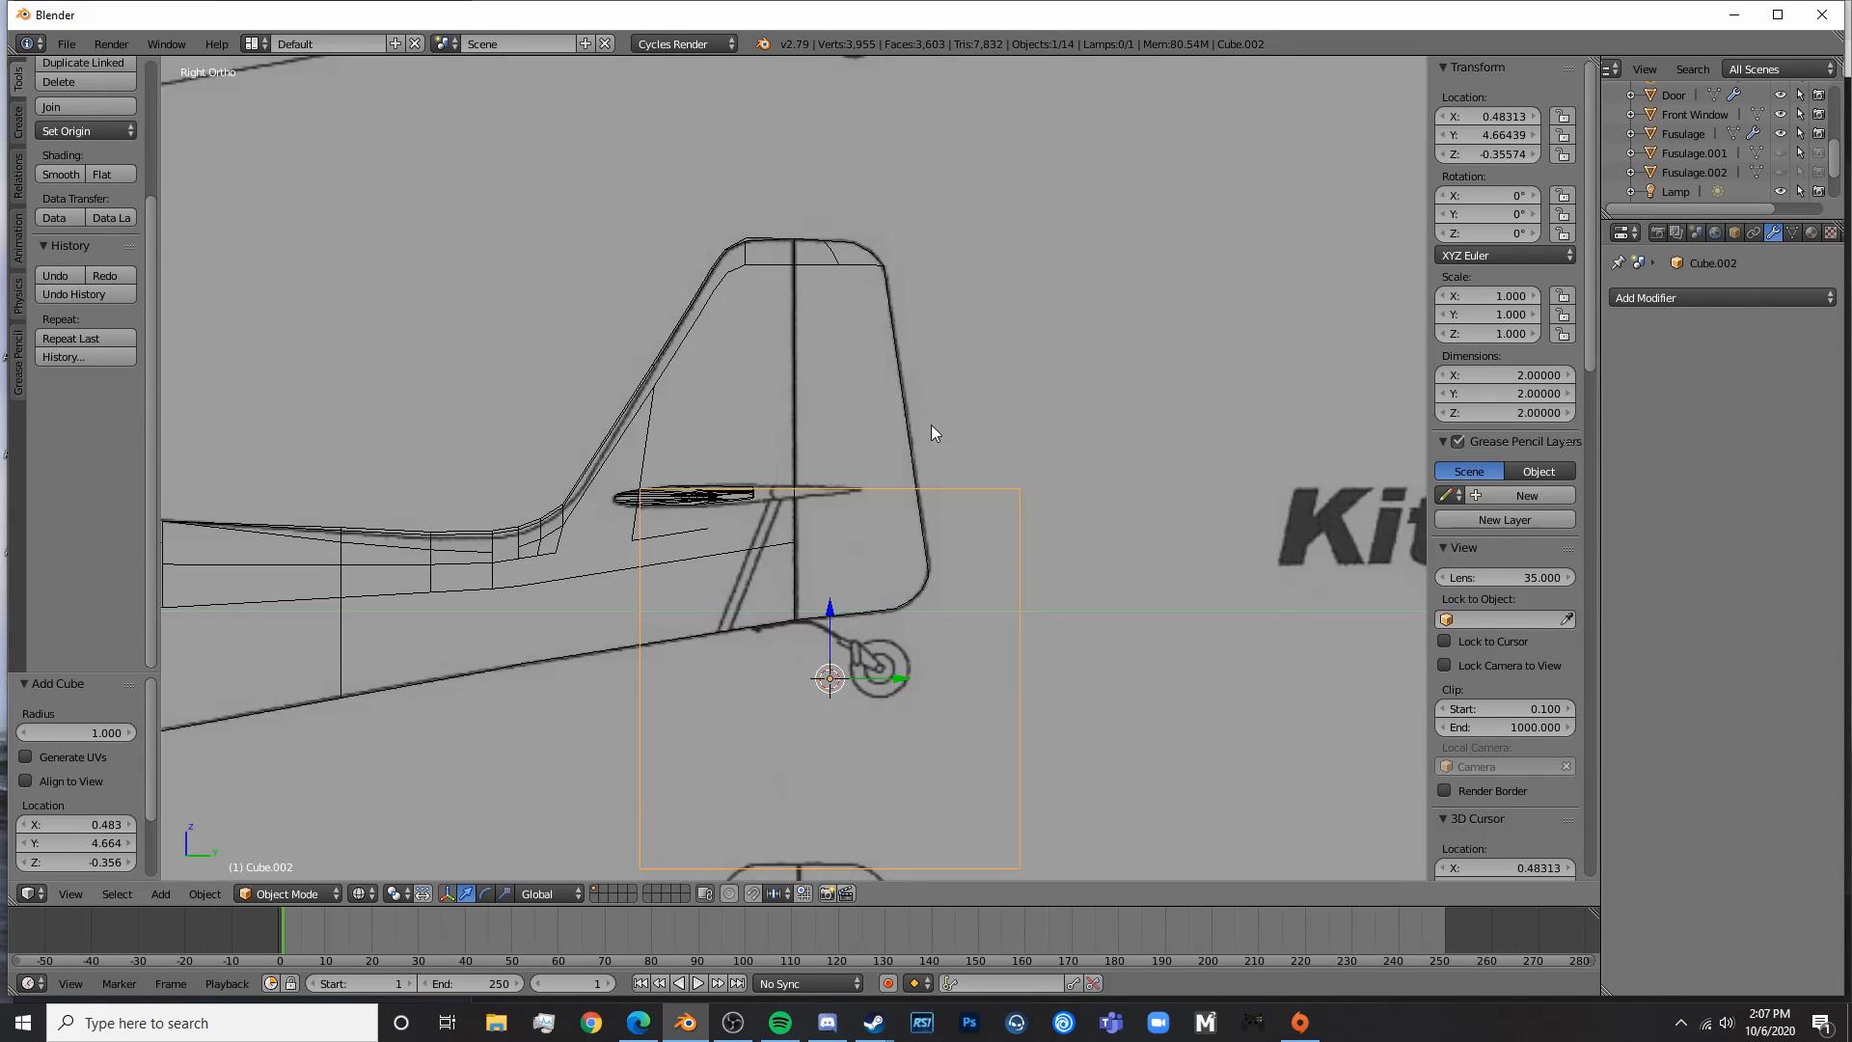
{"action": "key", "text": "s"}
{"action": "left_click", "coordinate": [852, 664]}
{"action": "key", "text": "g"}
{"action": "left_click", "coordinate": [841, 506]}
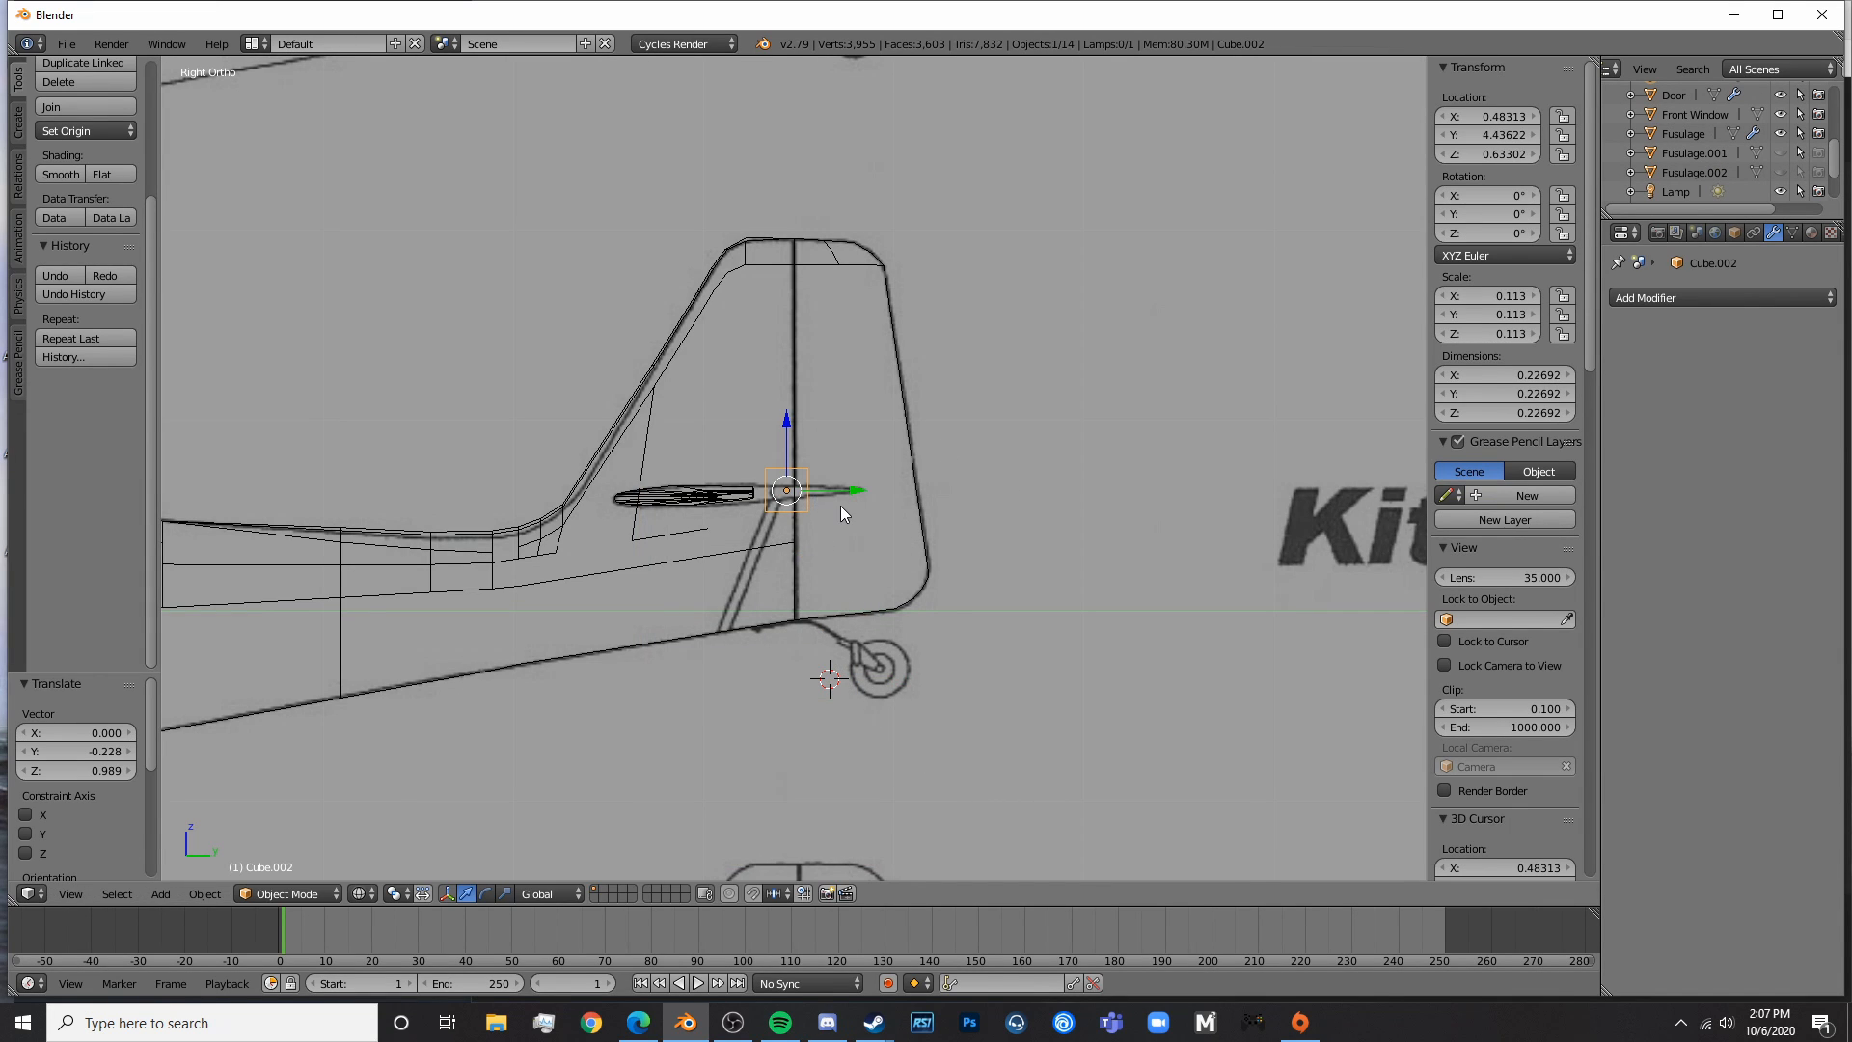
- Flatten the cube to about 0.064 thick along Z and position its front face at the elevator's front edge in the side-view profile
{"action": "scroll", "coordinate": [827, 443], "scroll_direction": "up", "scroll_amount": 5}
{"action": "key", "text": "s"}
{"action": "key", "text": "z"}
{"action": "left_click", "coordinate": [771, 516]}
{"action": "key", "text": "g"}
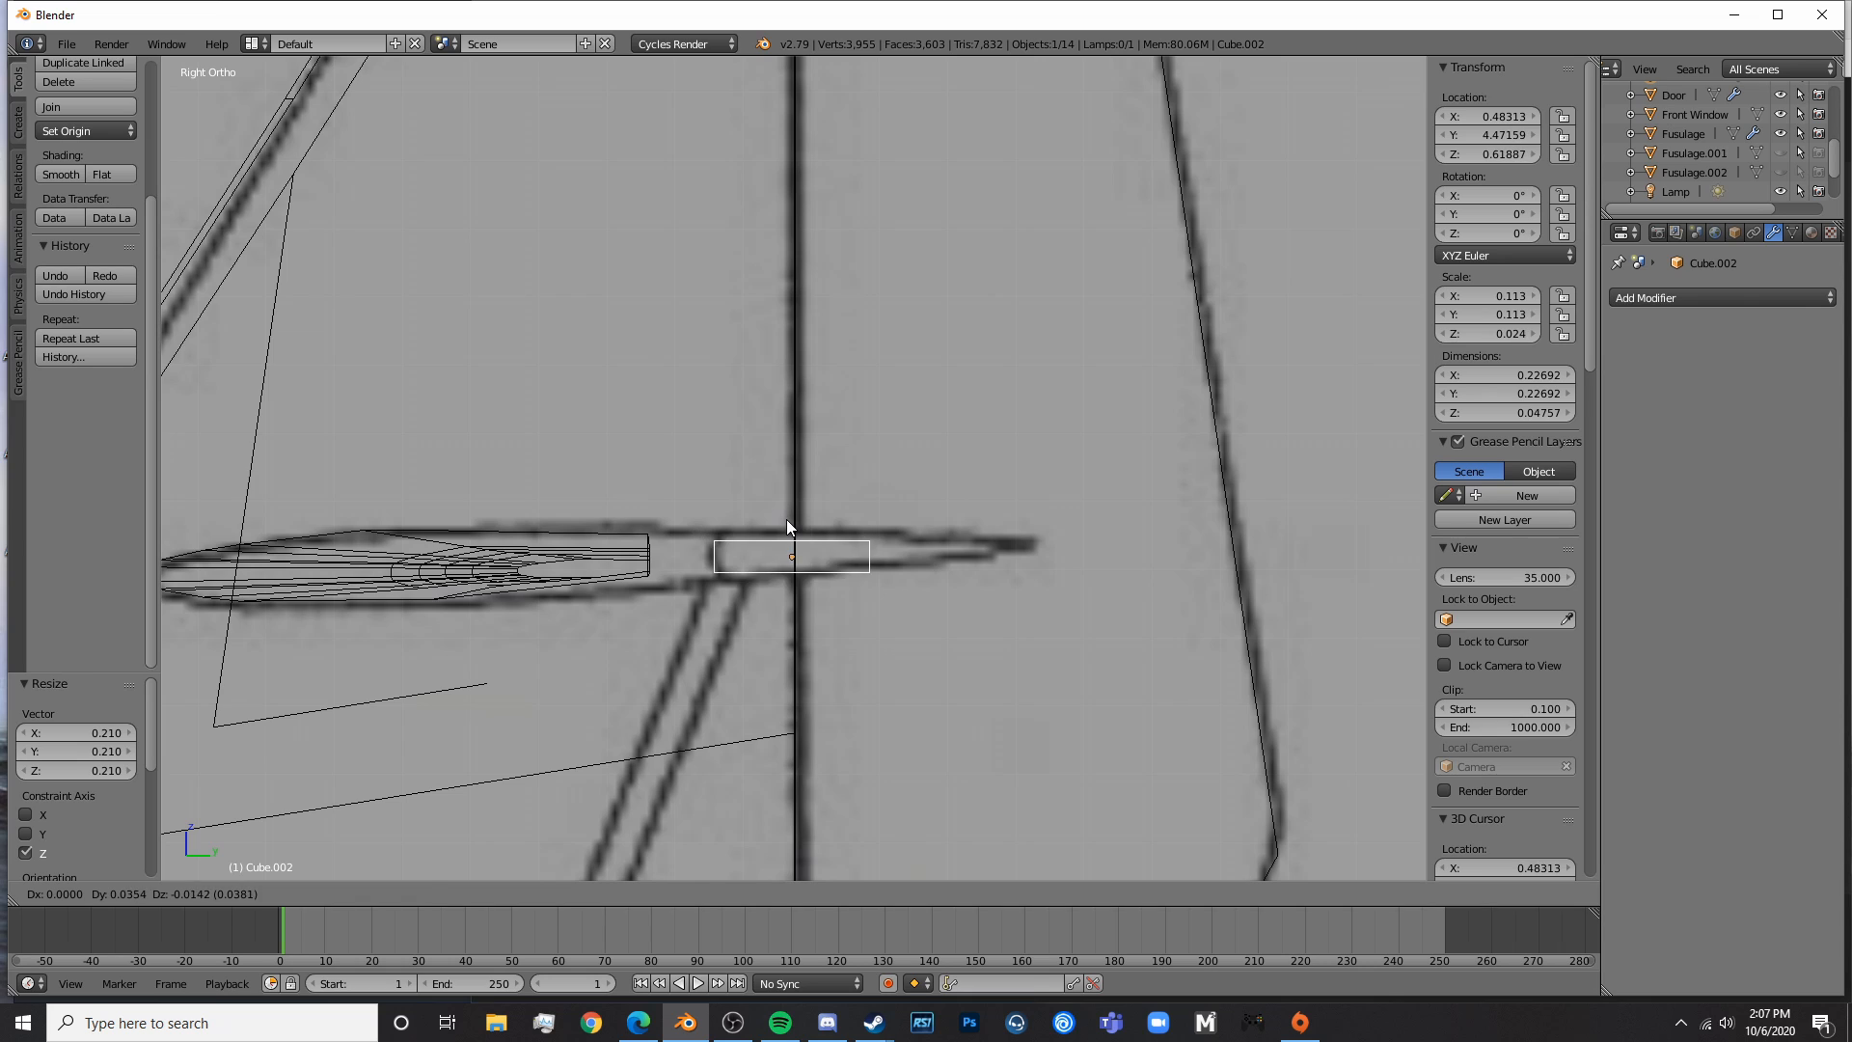
{"action": "left_click", "coordinate": [772, 505]}
{"action": "key", "text": "s"}
{"action": "key", "text": "z"}
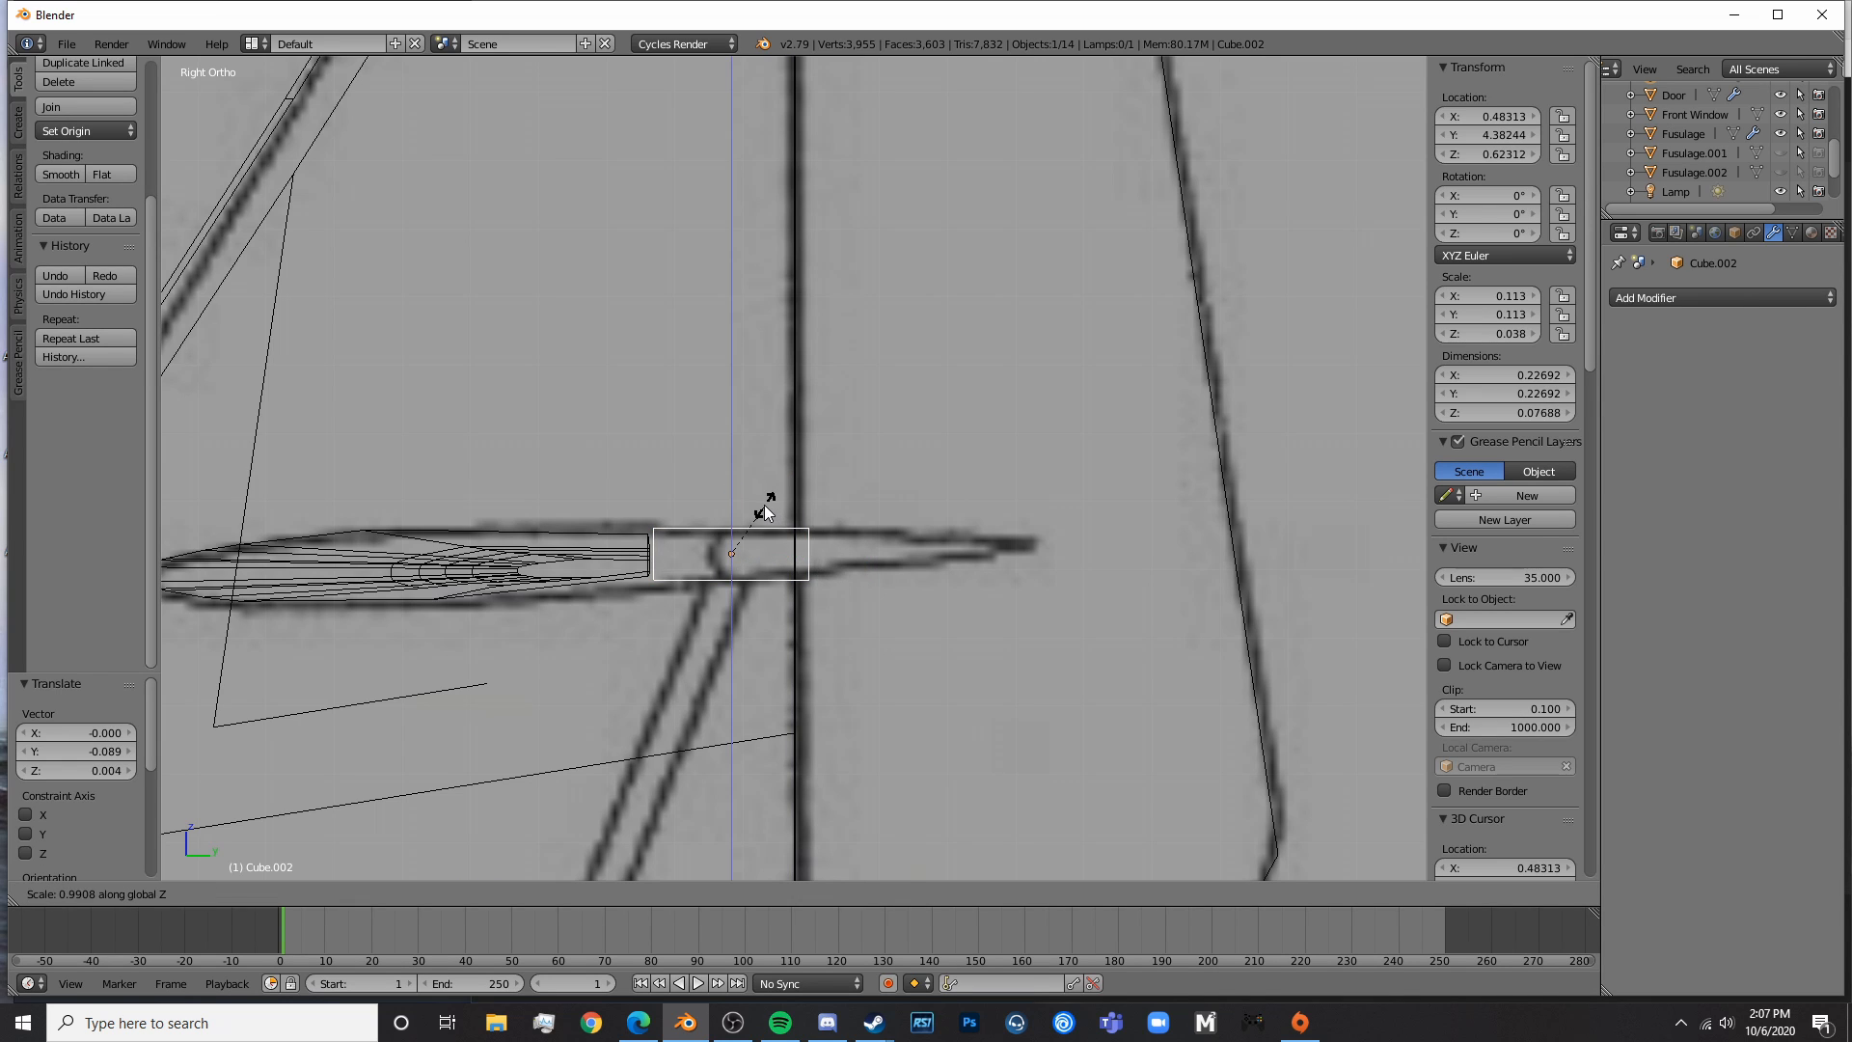
{"action": "left_click", "coordinate": [766, 504]}
{"action": "key", "text": "g"}
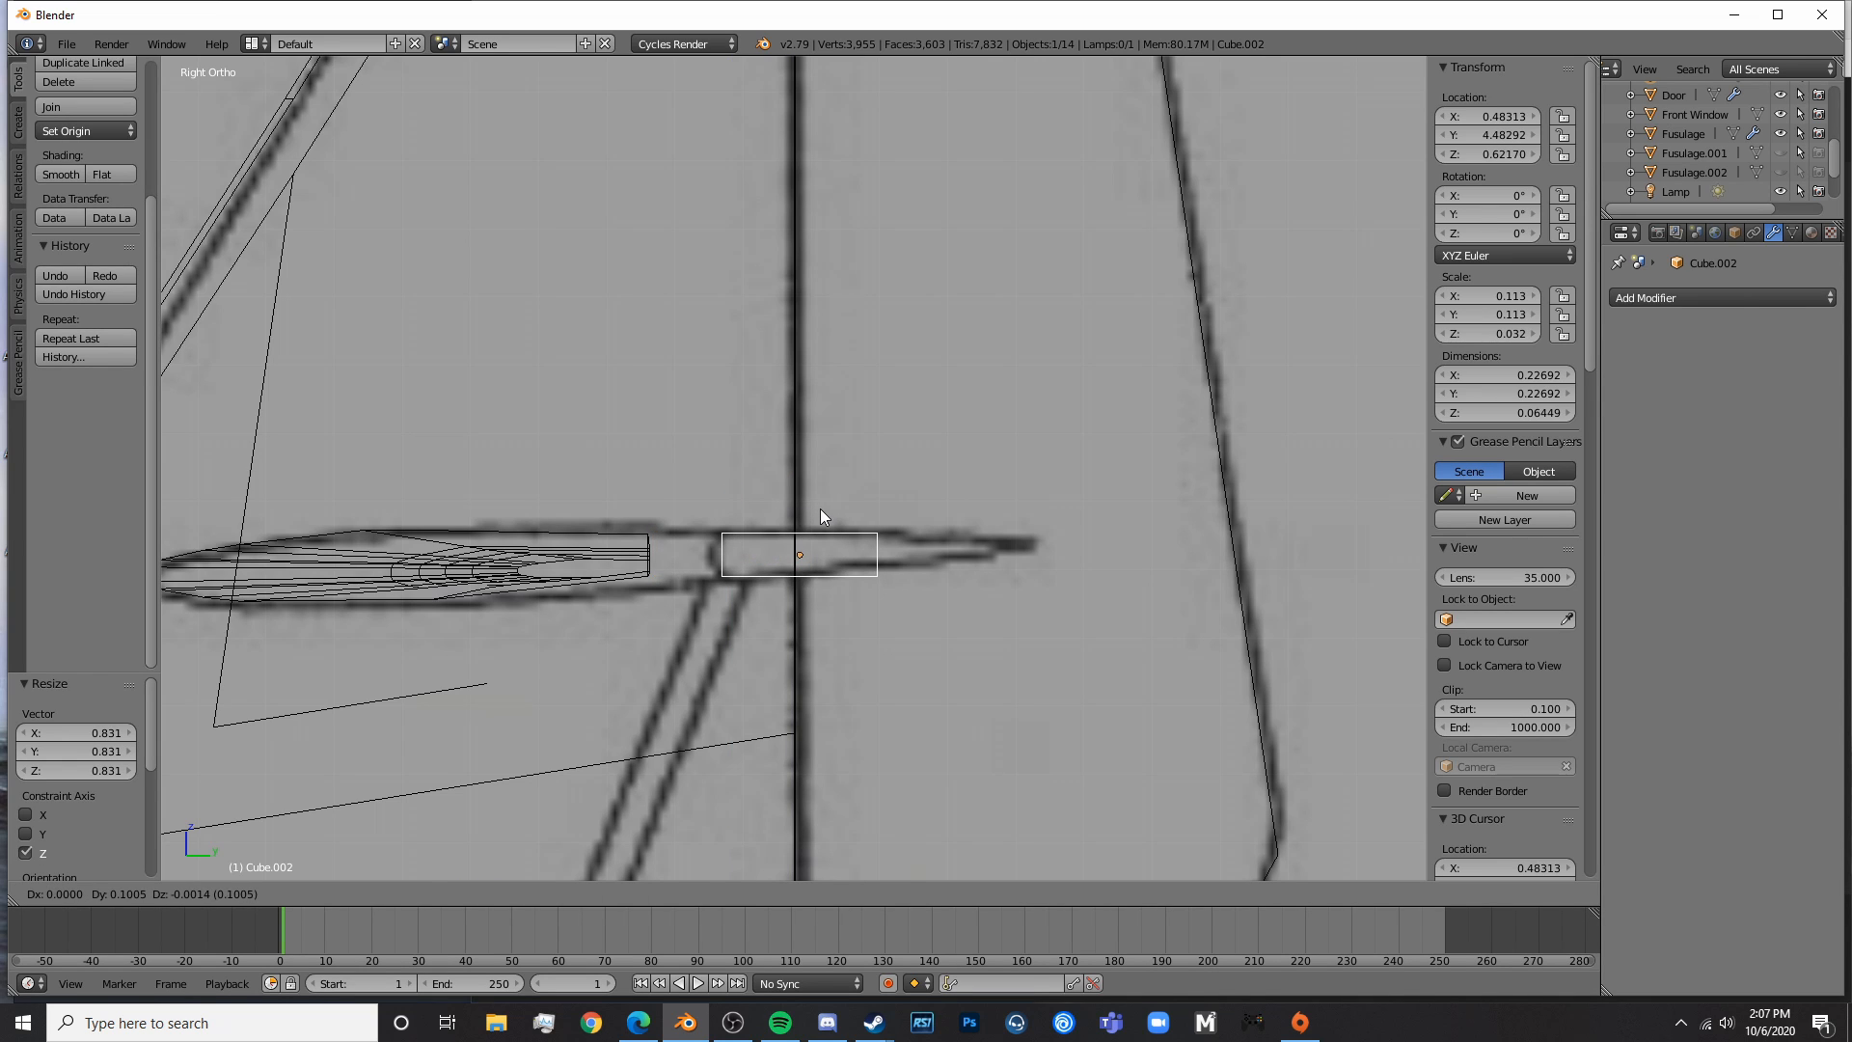
{"action": "left_click", "coordinate": [819, 507]}
- Move the cube's rear face about 0.232 along Y to the elevator's trailing edge in the side view
{"action": "middle_click_drag", "start_coordinate": [942, 590], "coordinate": [869, 535], "text": "shift"}
{"action": "key", "text": "Tab"}
{"action": "key", "text": "a"}
{"action": "key", "text": "c"}
{"action": "left_click", "coordinate": [806, 476]}
{"action": "right_click", "coordinate": [813, 523]}
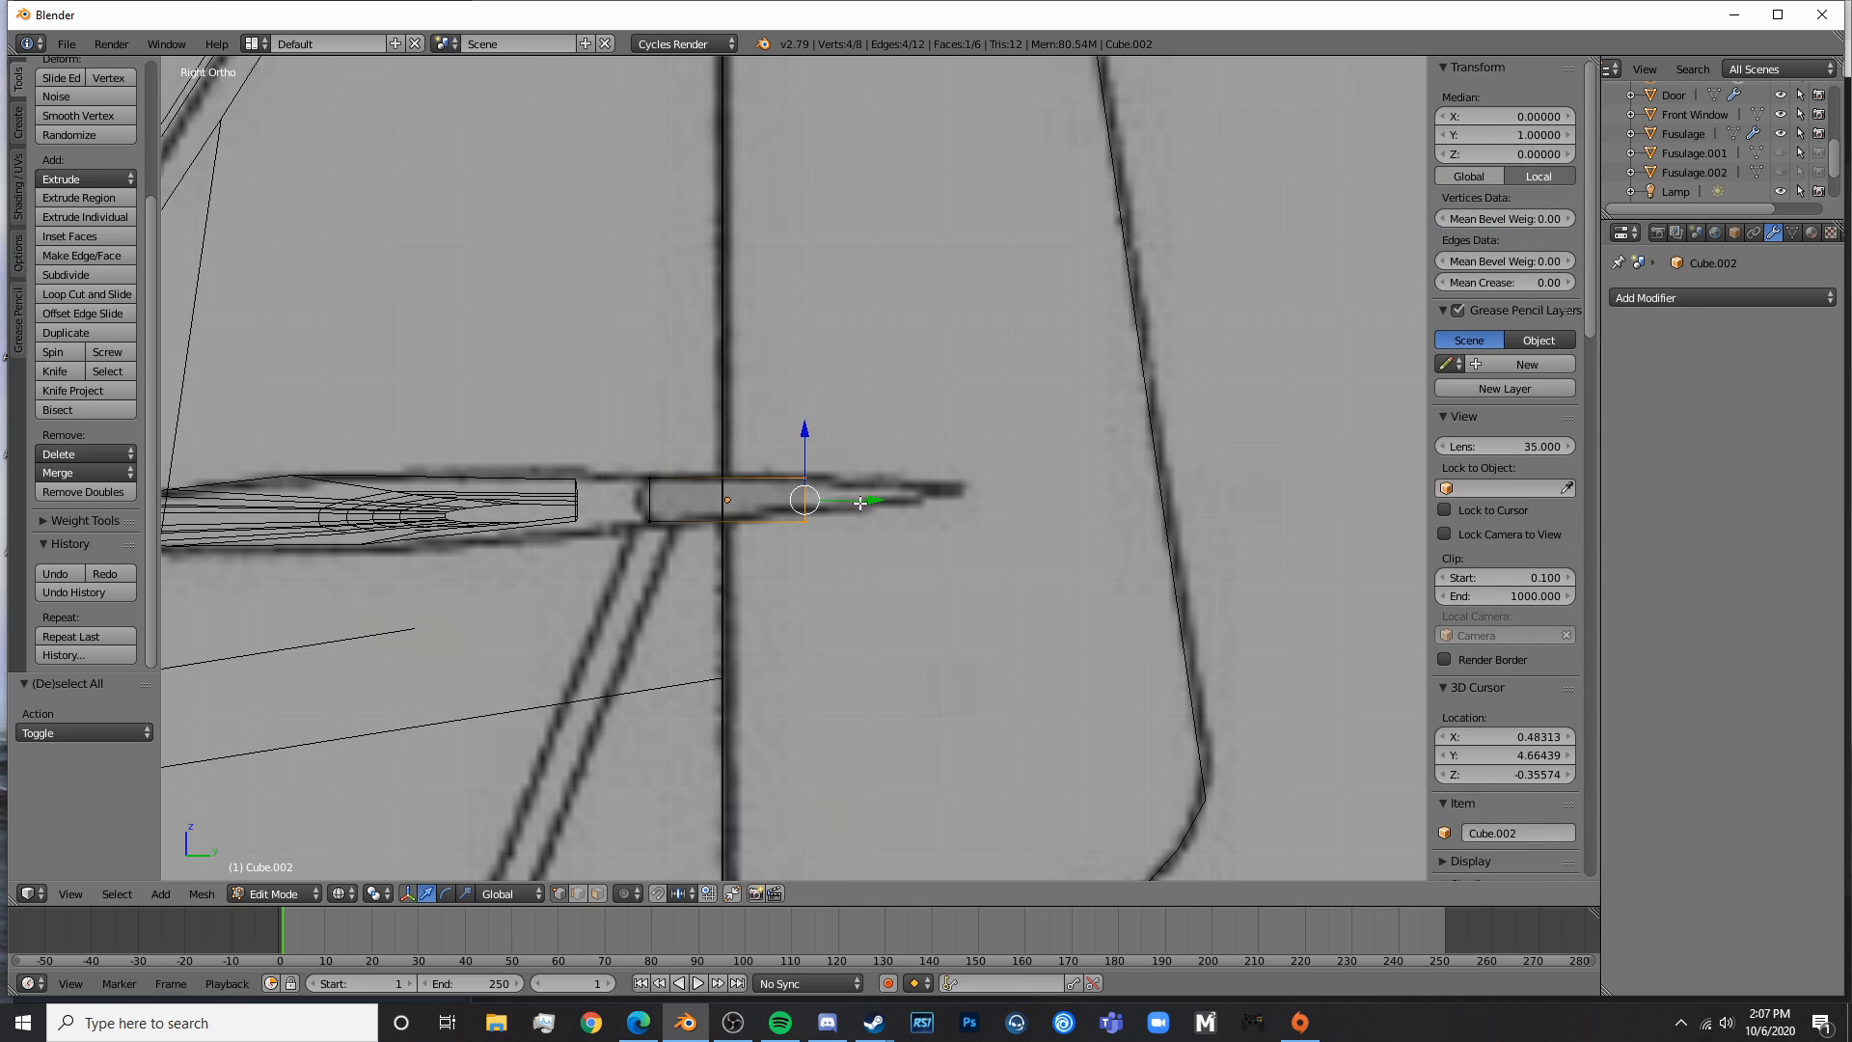
{"action": "key", "text": "g"}
{"action": "right_click", "coordinate": [1005, 488]}
{"action": "left_click_drag", "start_coordinate": [888, 500], "coordinate": [1033, 496]}
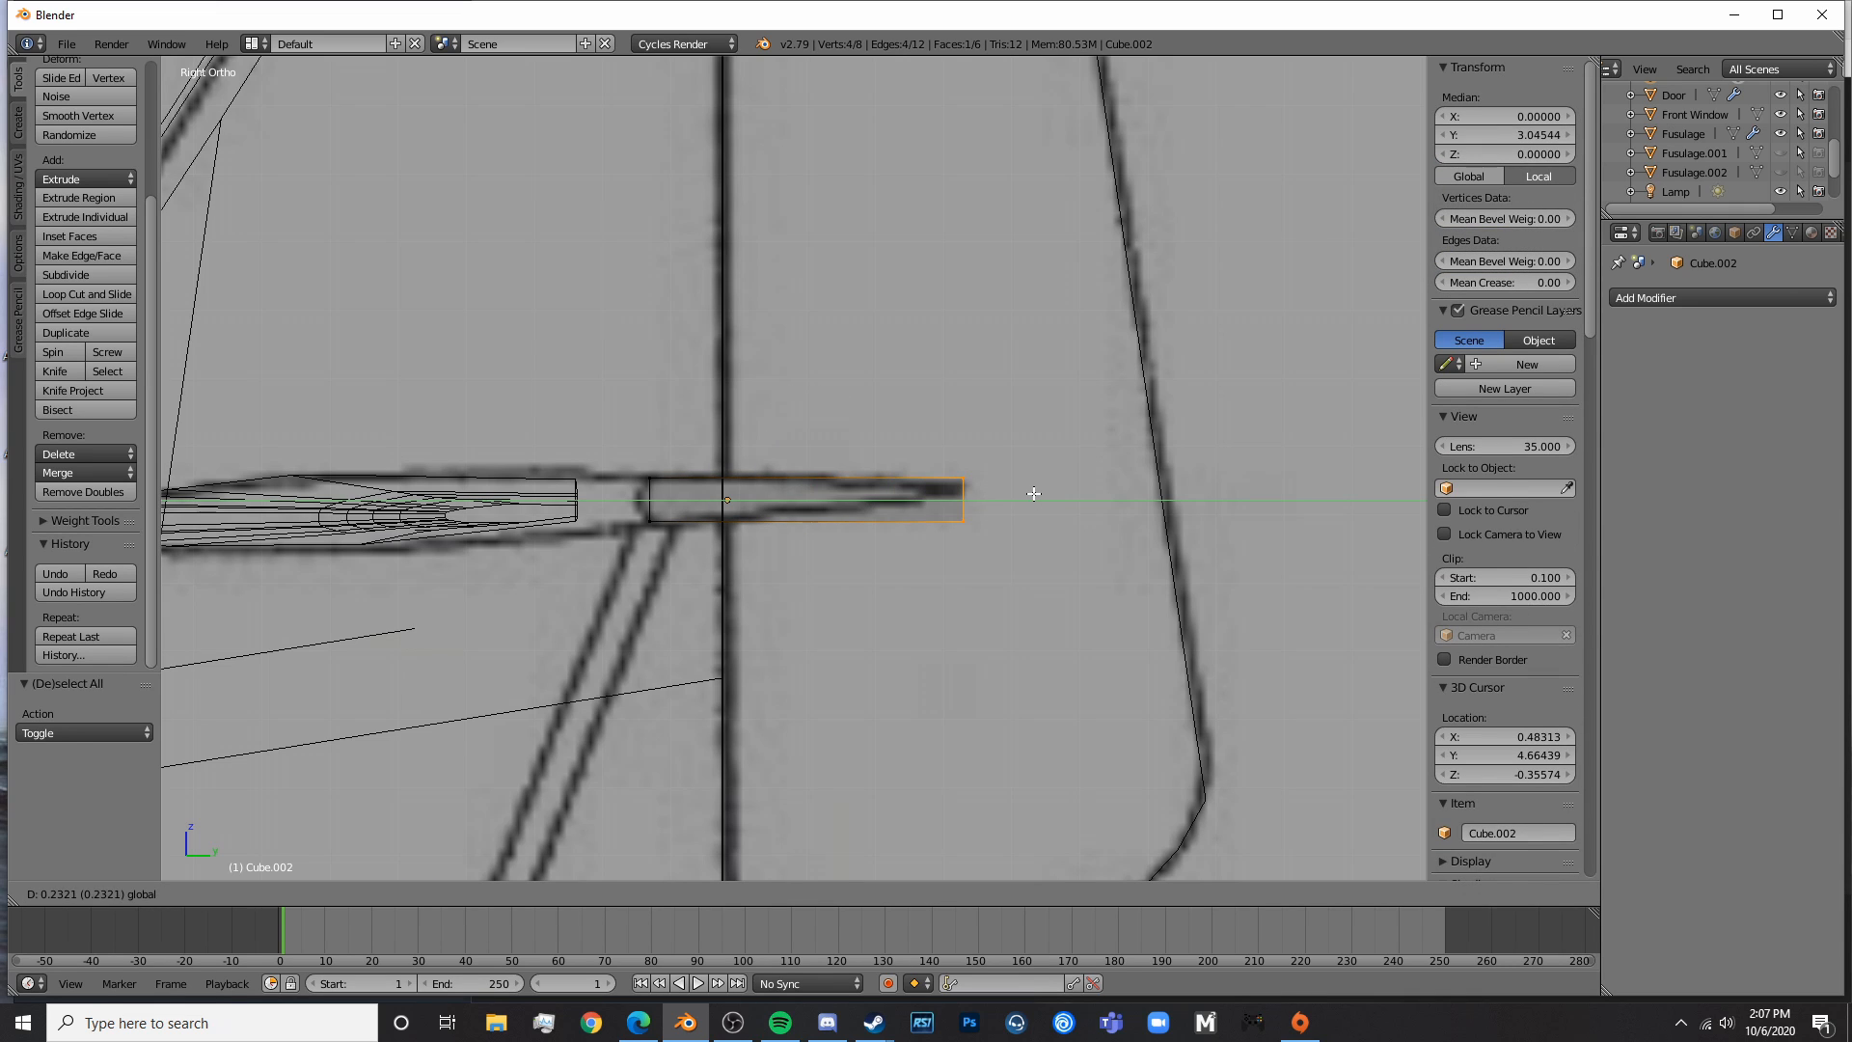
- Taper the elevator by scaling its rear face down along Z and raising it onto the trailing edge of the profile
{"action": "key", "text": "s"}
{"action": "key", "text": "z"}
{"action": "left_click", "coordinate": [975, 504]}
{"action": "left_click_drag", "start_coordinate": [959, 449], "coordinate": [963, 436]}
{"action": "key", "text": "s"}
{"action": "key", "text": "z"}
{"action": "left_click", "coordinate": [942, 445]}
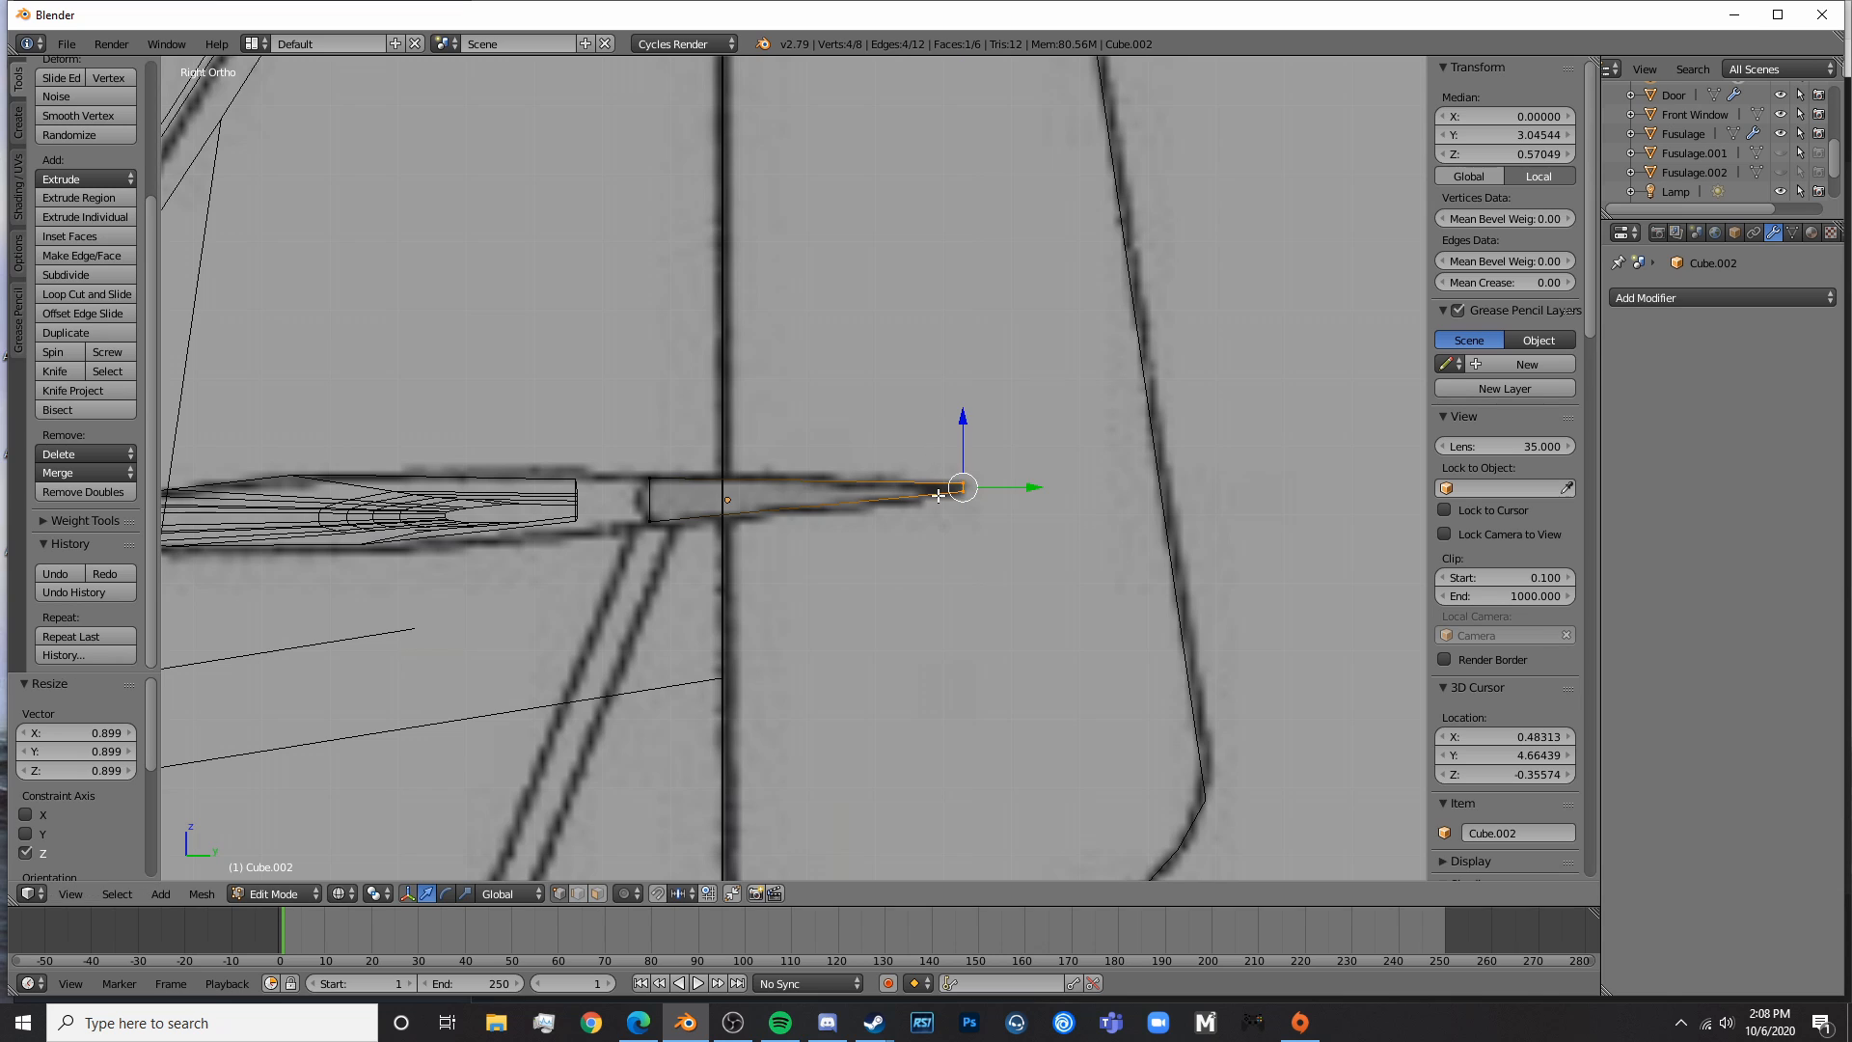
- Leave mesh editing and move the elevator block 0.220 along Y behind the hinge line in the top-view drawing
{"action": "middle_click_drag", "start_coordinate": [940, 445], "coordinate": [937, 495]}
{"action": "key", "text": "KP_7"}
{"action": "key", "text": "Tab"}
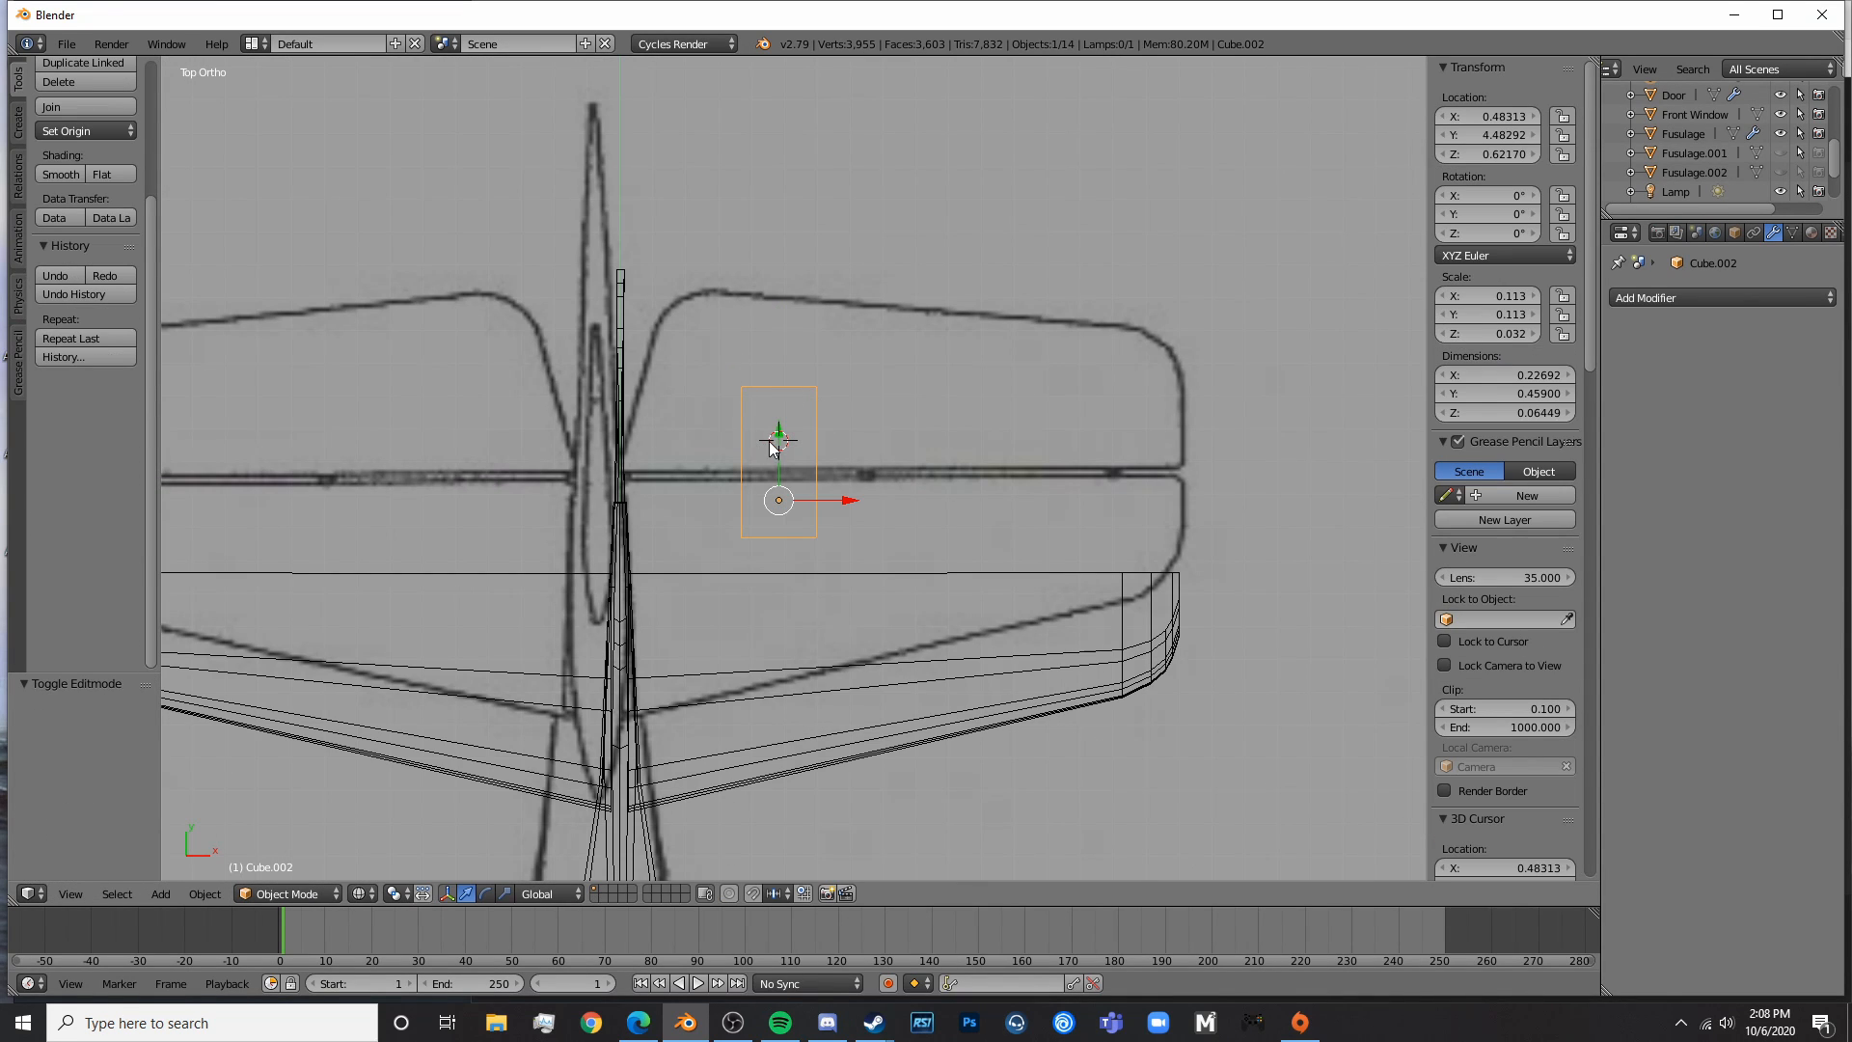
{"action": "left_click_drag", "start_coordinate": [771, 447], "coordinate": [795, 361]}
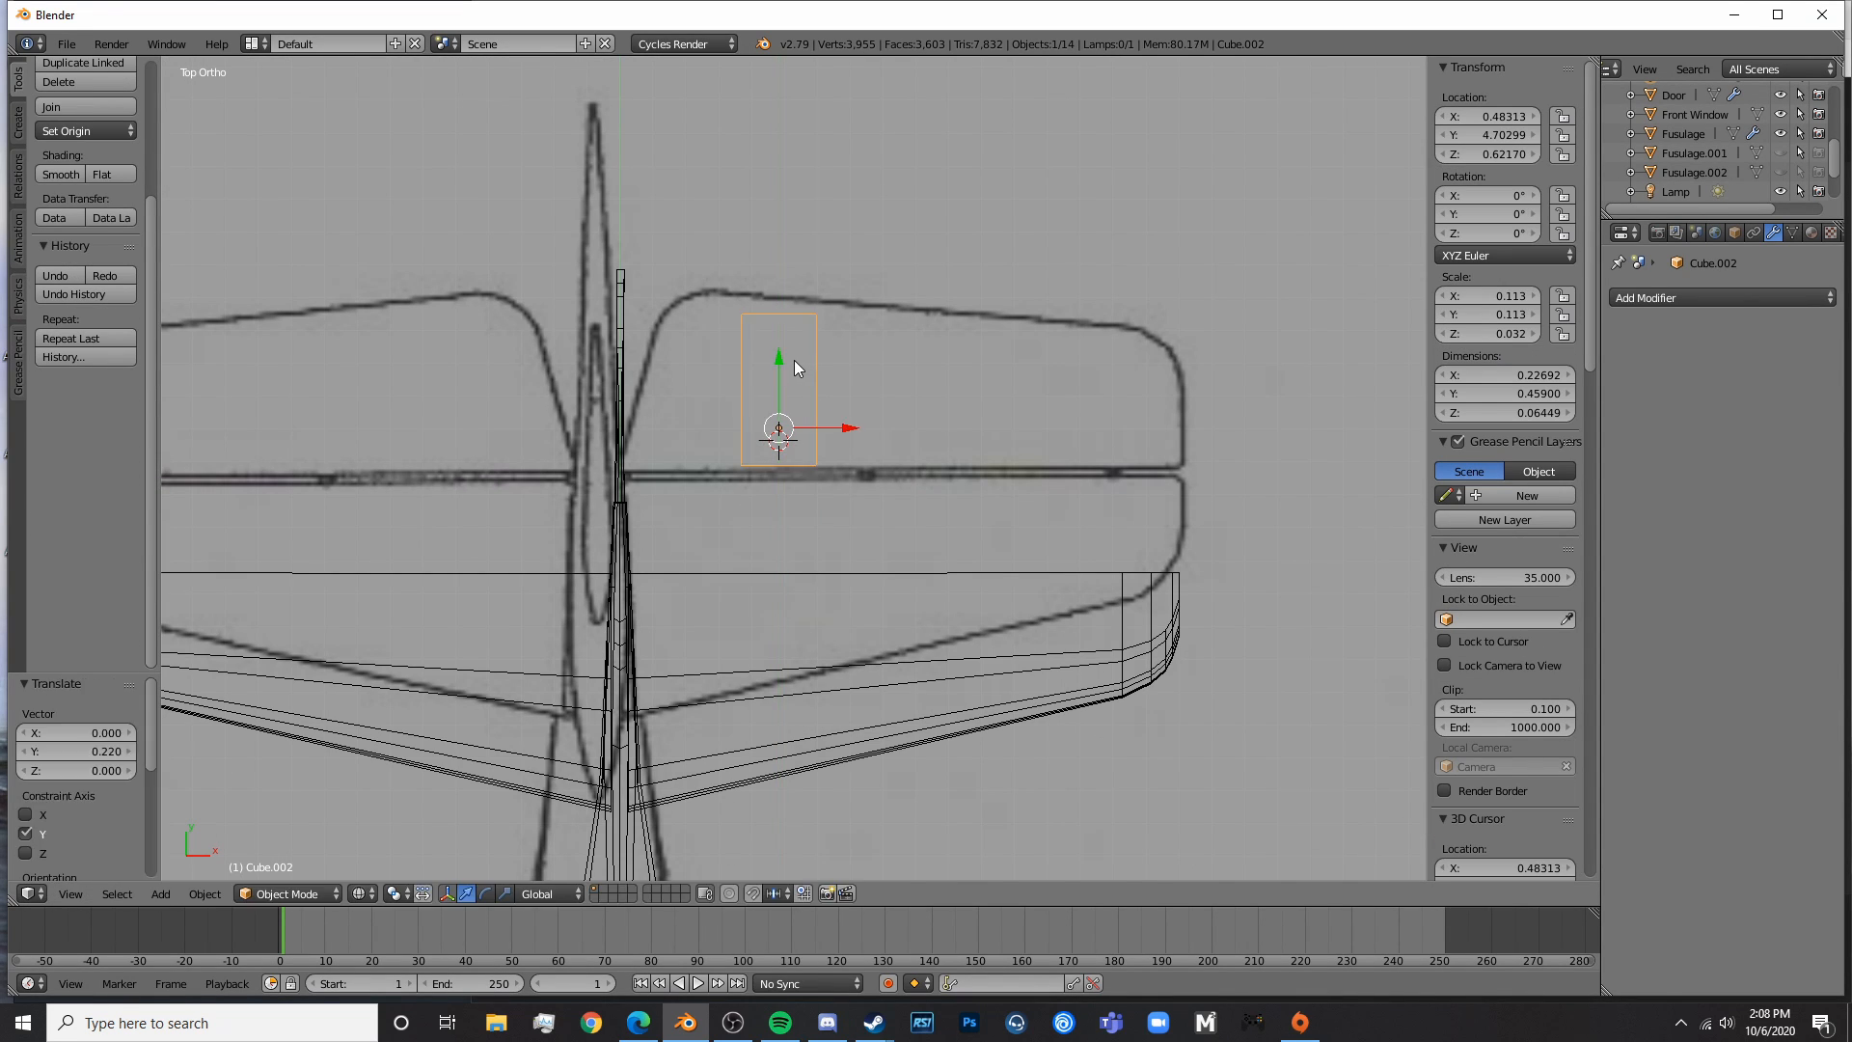
- Move the elevator block's rear vertices back along Y to the trailing-edge outline in the top view
{"action": "key", "text": "Tab"}
{"action": "key", "text": "a"}
{"action": "key", "text": "c"}
{"action": "mouse_move", "coordinate": [735, 300]}
{"action": "left_mouse_down"}
{"action": "mouse_move", "coordinate": [810, 287]}
{"action": "mouse_move", "coordinate": [802, 251]}
{"action": "left_mouse_up"}
{"action": "right_click", "coordinate": [810, 285]}
{"action": "scroll", "coordinate": [829, 289], "scroll_direction": "up", "scroll_amount": 3}
{"action": "middle_click_drag", "start_coordinate": [916, 372], "coordinate": [942, 492], "text": "shift"}
- Move the elevator's inboard rear vertices 0.019 along Y to follow the slanted trailing-edge outline
{"action": "key", "text": "a"}
{"action": "key", "text": "c"}
{"action": "left_click", "coordinate": [732, 300]}
{"action": "right_click", "coordinate": [733, 297]}
{"action": "left_click_drag", "start_coordinate": [736, 232], "coordinate": [737, 228]}
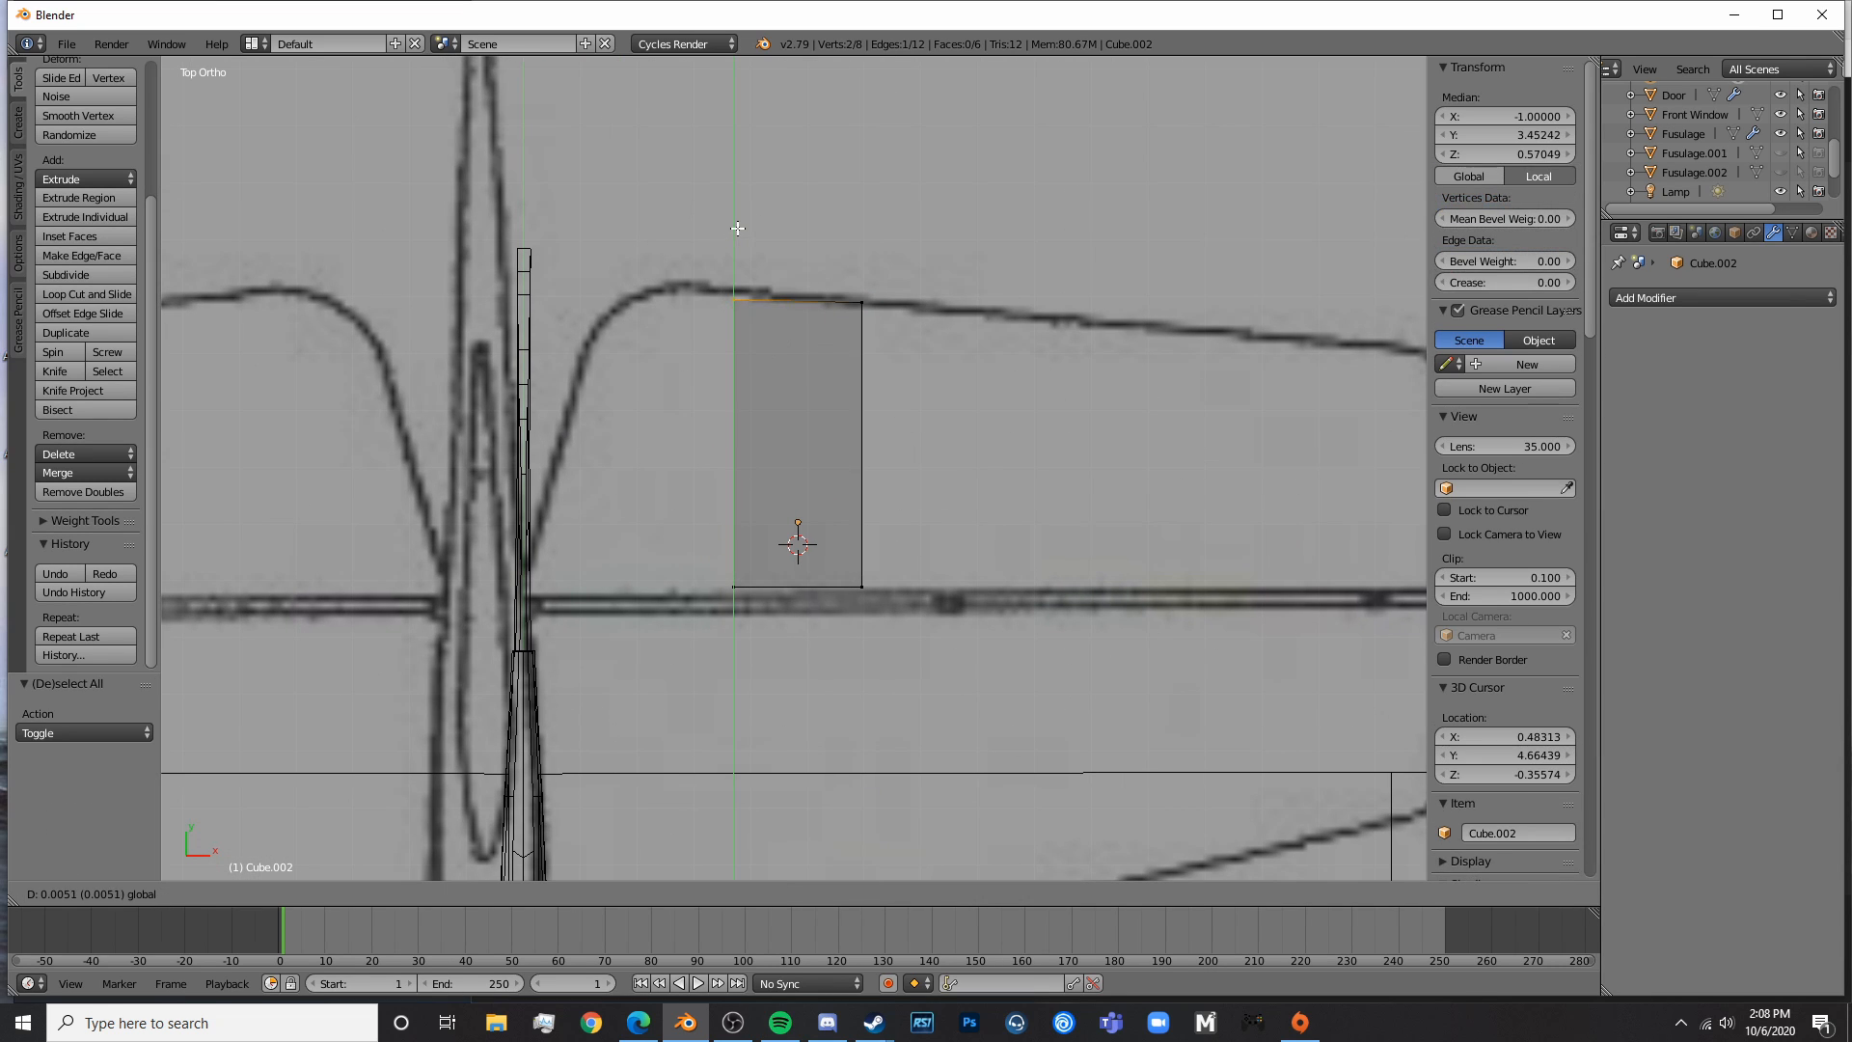
{"action": "left_click", "coordinate": [757, 221]}
- Select the elevator's whole inboard side and extend it along negative X to the rear fuselage, then clear the selection
{"action": "key", "text": "c"}
{"action": "left_click", "coordinate": [703, 543]}
{"action": "right_click", "coordinate": [703, 543]}
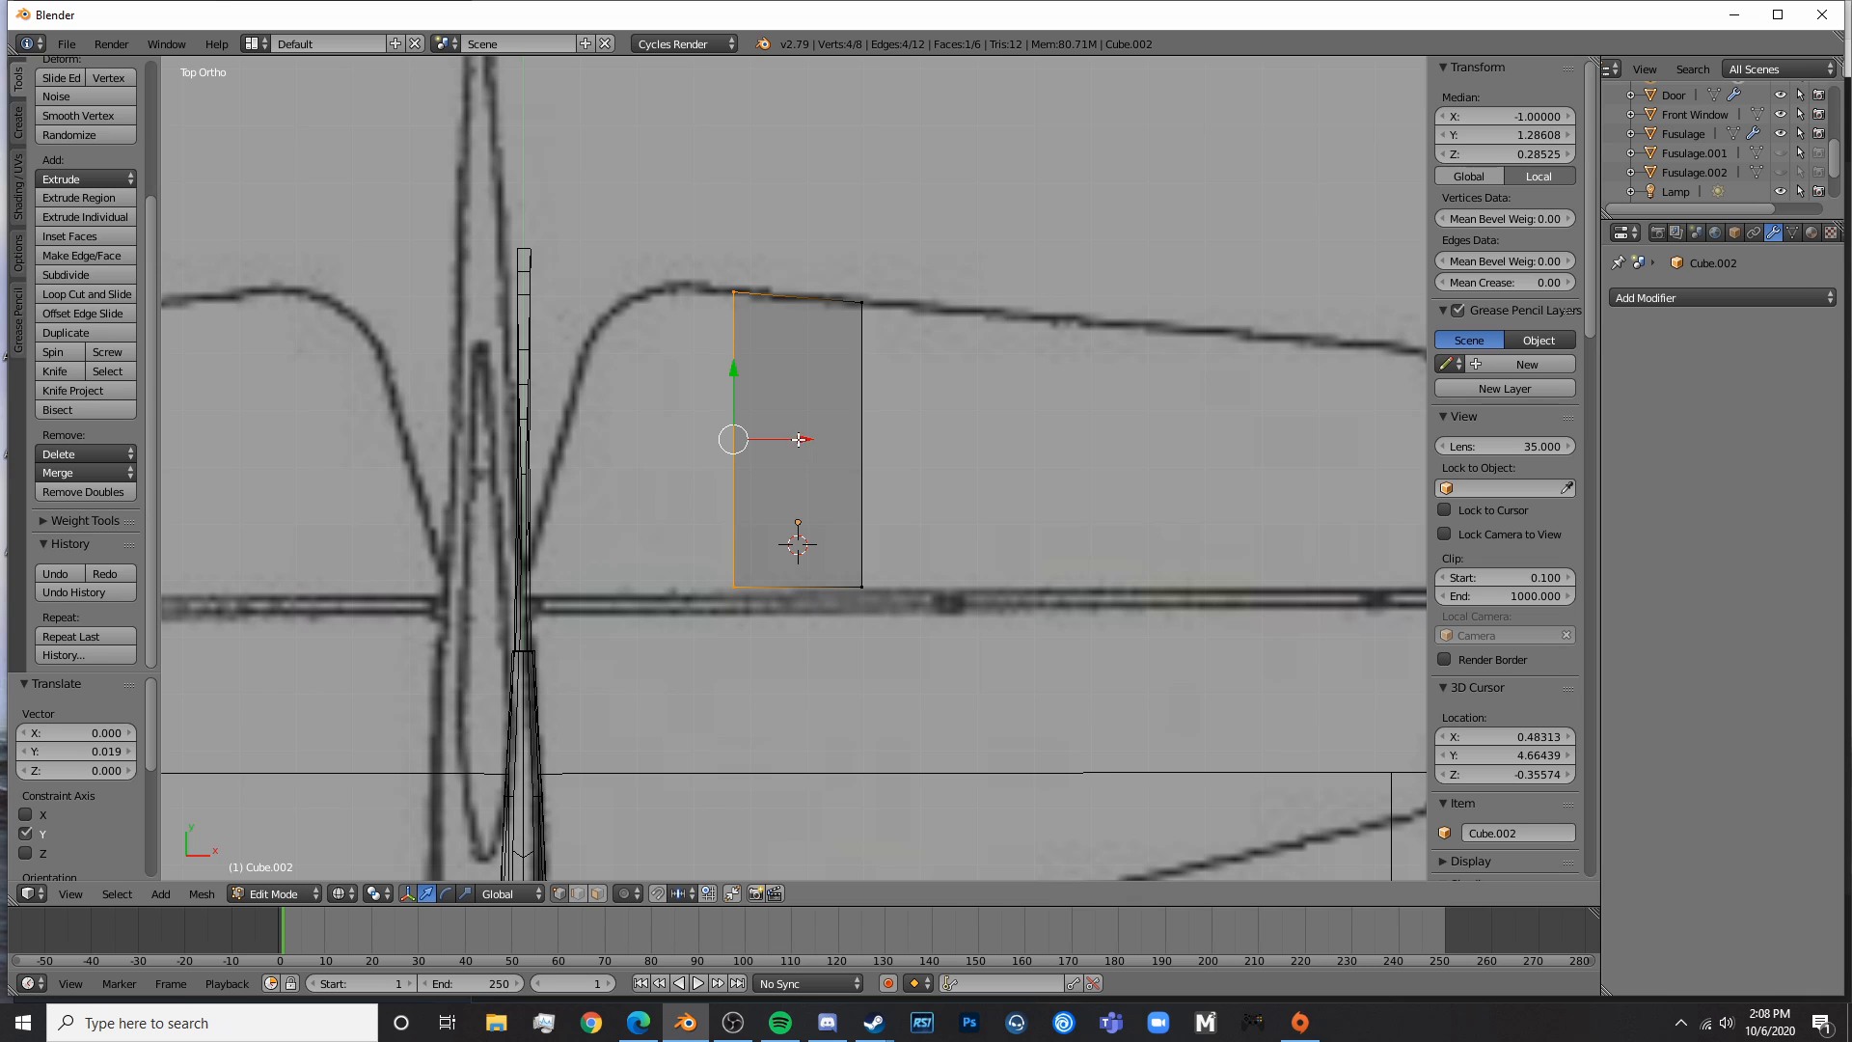
{"action": "left_click_drag", "start_coordinate": [798, 440], "coordinate": [582, 467]}
{"action": "key", "text": "a"}
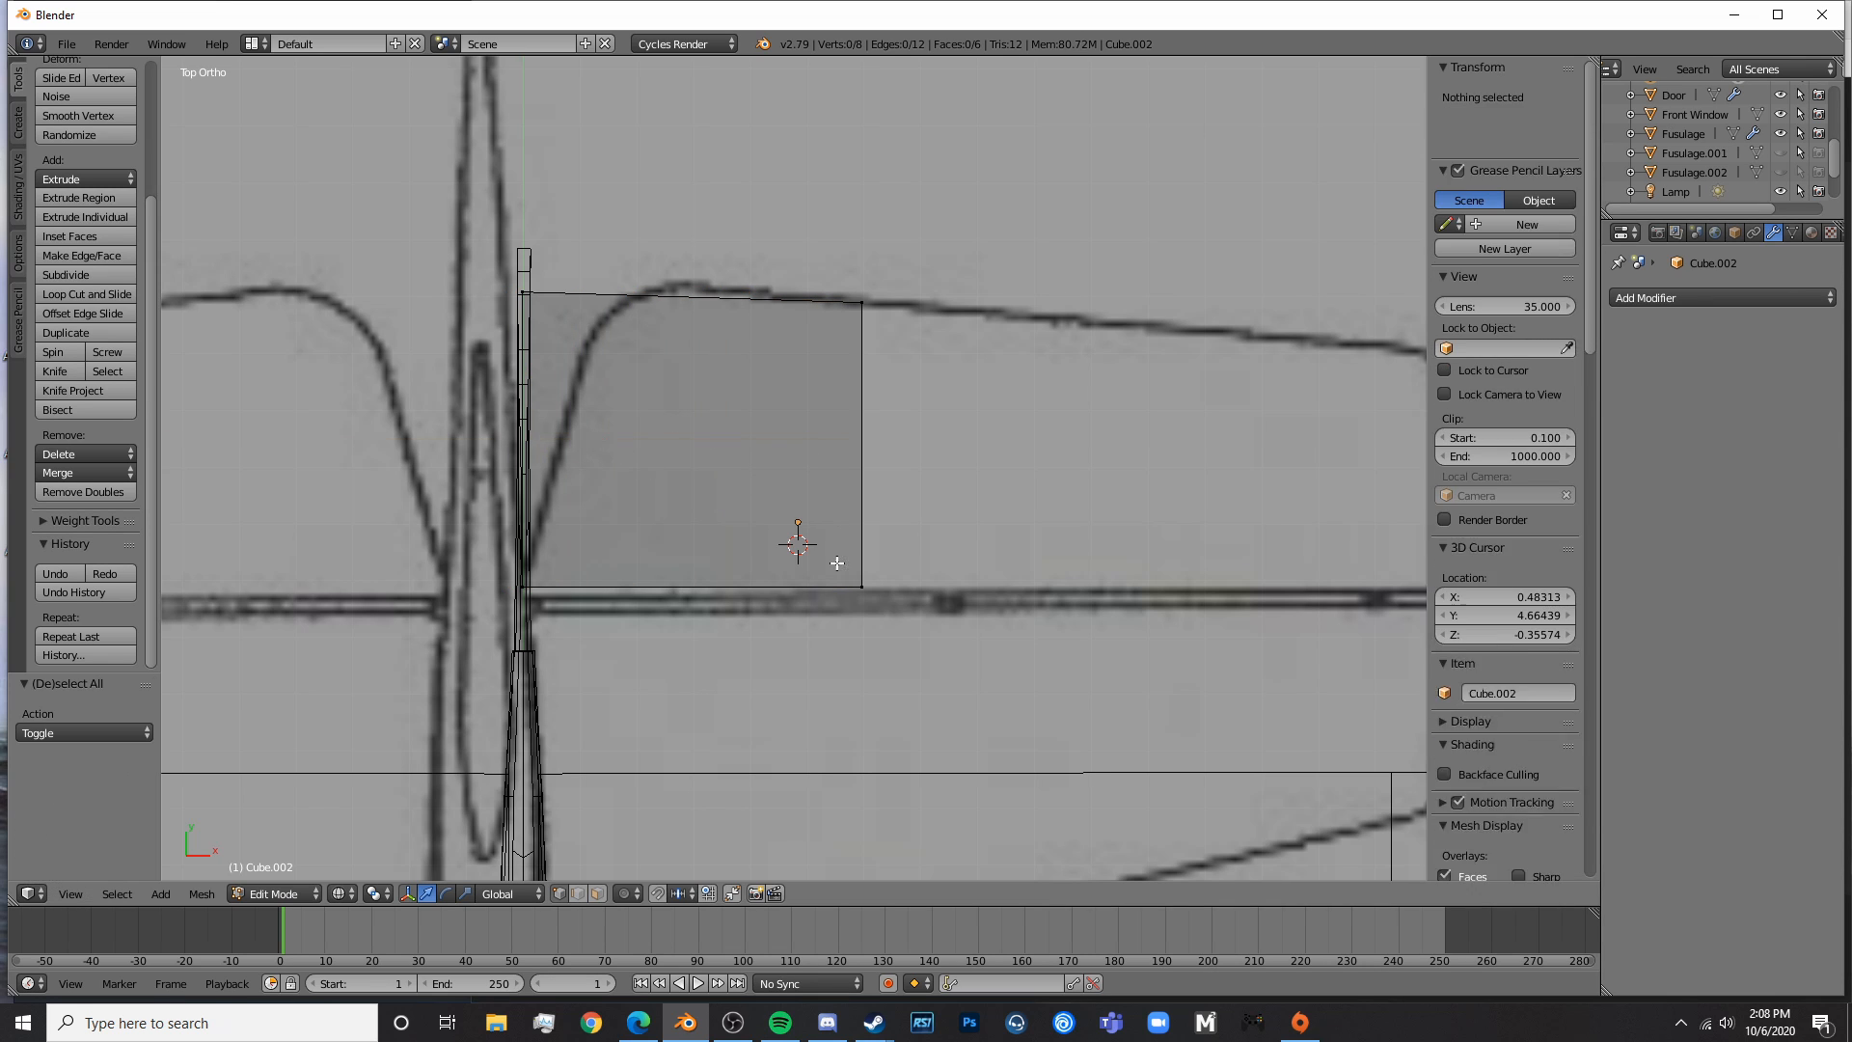
- Select the elevator's whole outboard side and extend it along X to the tip of the horizontal tail outline
{"action": "key", "text": "c"}
{"action": "left_click", "coordinate": [862, 582]}
{"action": "left_click", "coordinate": [868, 300]}
{"action": "right_click", "coordinate": [887, 290]}
{"action": "middle_click_drag", "start_coordinate": [1008, 454], "coordinate": [742, 464], "text": "shift"}
{"action": "left_click_drag", "start_coordinate": [680, 458], "coordinate": [1330, 497]}
{"action": "middle_click_drag", "start_coordinate": [671, 565], "coordinate": [1115, 541], "text": "shift"}
- Select the elevator's whole inboard side, shift it slightly along negative Y toward the hinge line, and leave mesh editing
{"action": "key", "text": "a"}
{"action": "key", "text": "c"}
{"action": "left_click", "coordinate": [697, 572]}
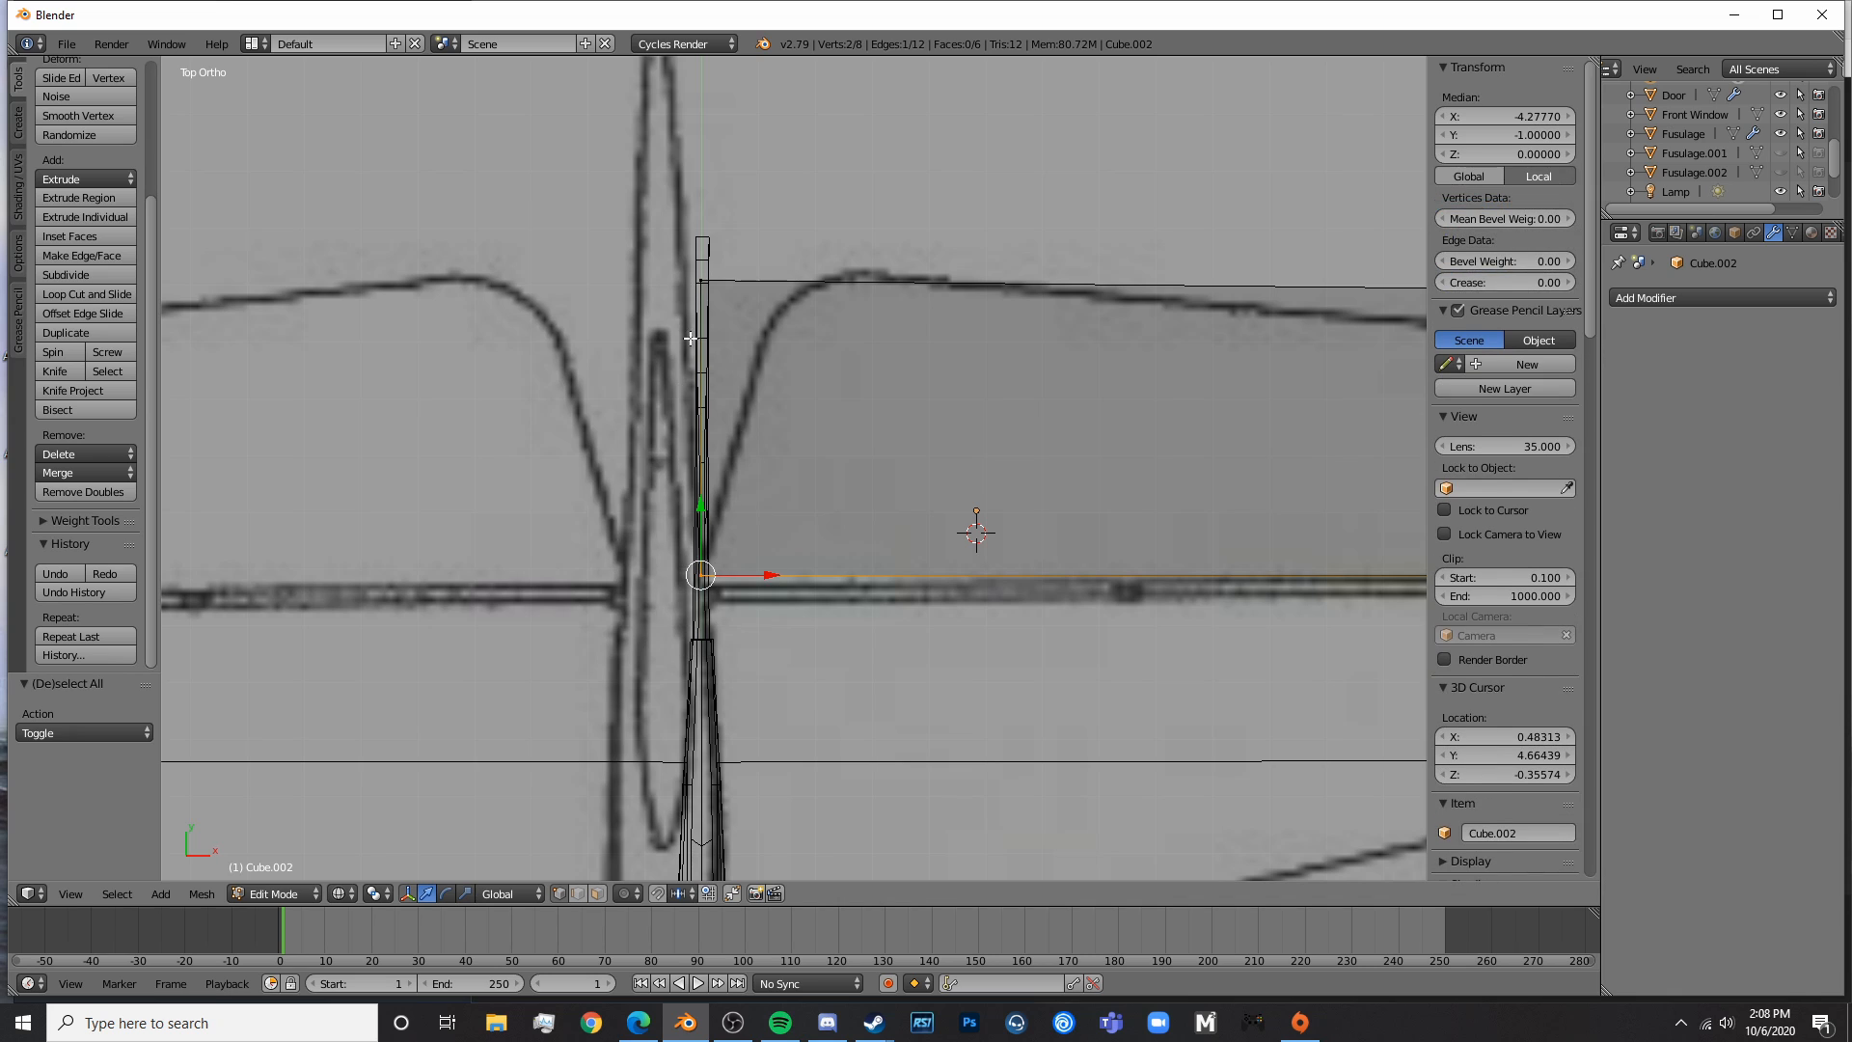
{"action": "left_click", "coordinate": [694, 292]}
{"action": "right_click", "coordinate": [685, 296]}
{"action": "left_click_drag", "start_coordinate": [707, 362], "coordinate": [715, 371]}
{"action": "key", "text": "Tab"}
{"action": "scroll", "coordinate": [1235, 623], "scroll_direction": "down", "scroll_amount": 4}
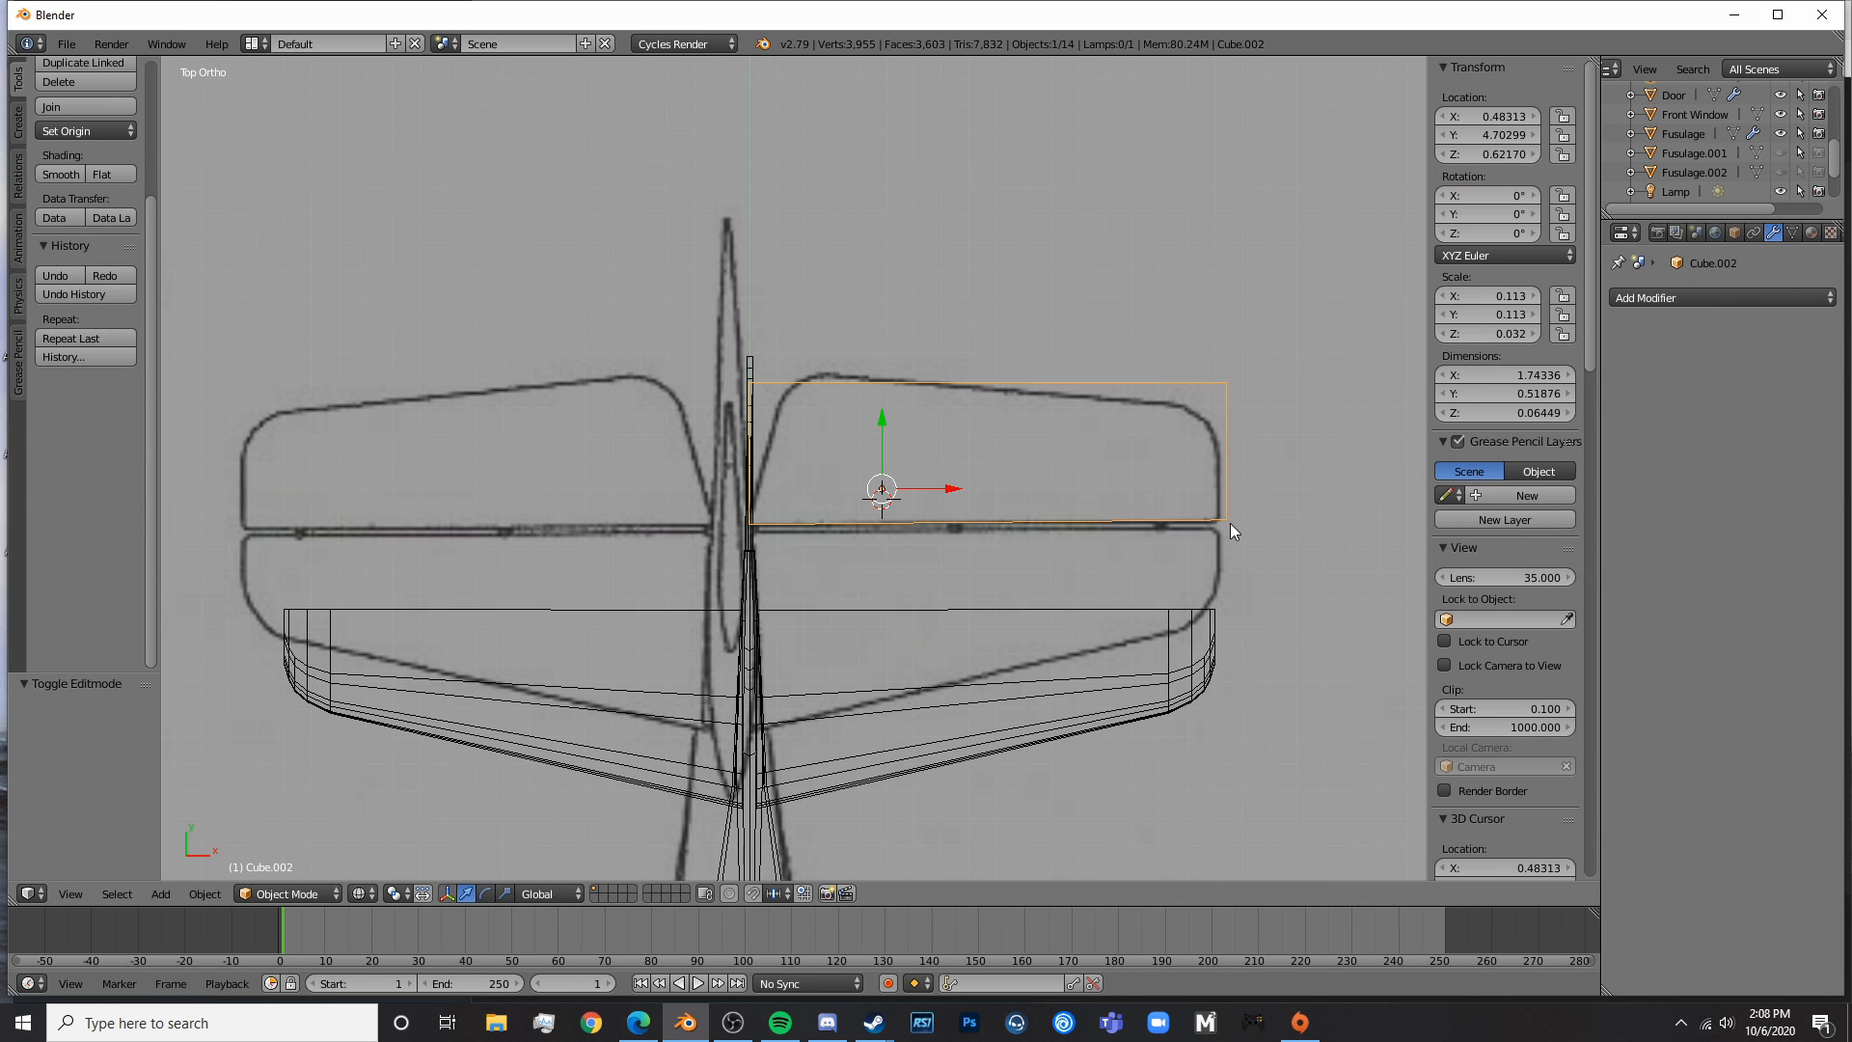
- Move the elevator's inboard rear corner vertices outboard 0.100 along X and onto the peak of the trailing-edge curve
{"action": "key", "text": "Tab"}
{"action": "scroll", "coordinate": [1230, 531], "scroll_direction": "up", "scroll_amount": 5}
{"action": "scroll", "coordinate": [1004, 530], "scroll_direction": "down", "scroll_amount": 3}
{"action": "key", "text": "a"}
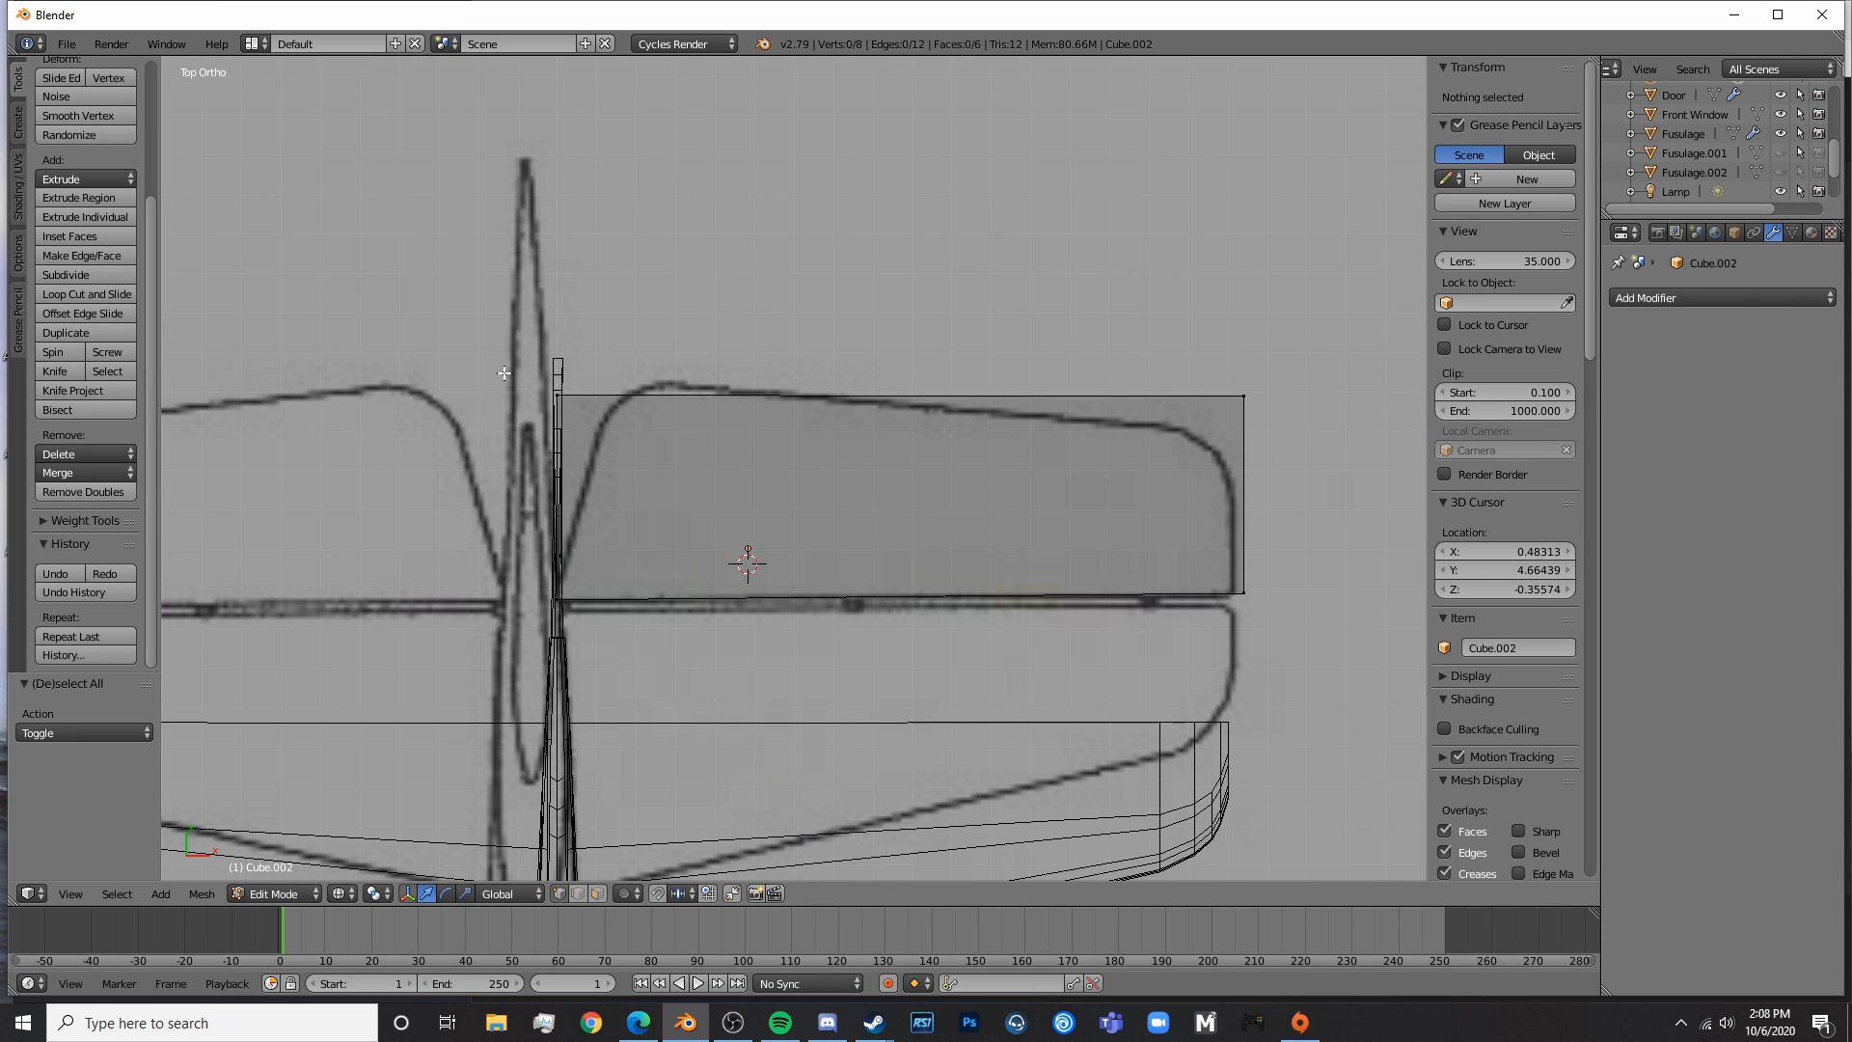
{"action": "left_click", "coordinate": [595, 407]}
{"action": "right_click", "coordinate": [618, 417]}
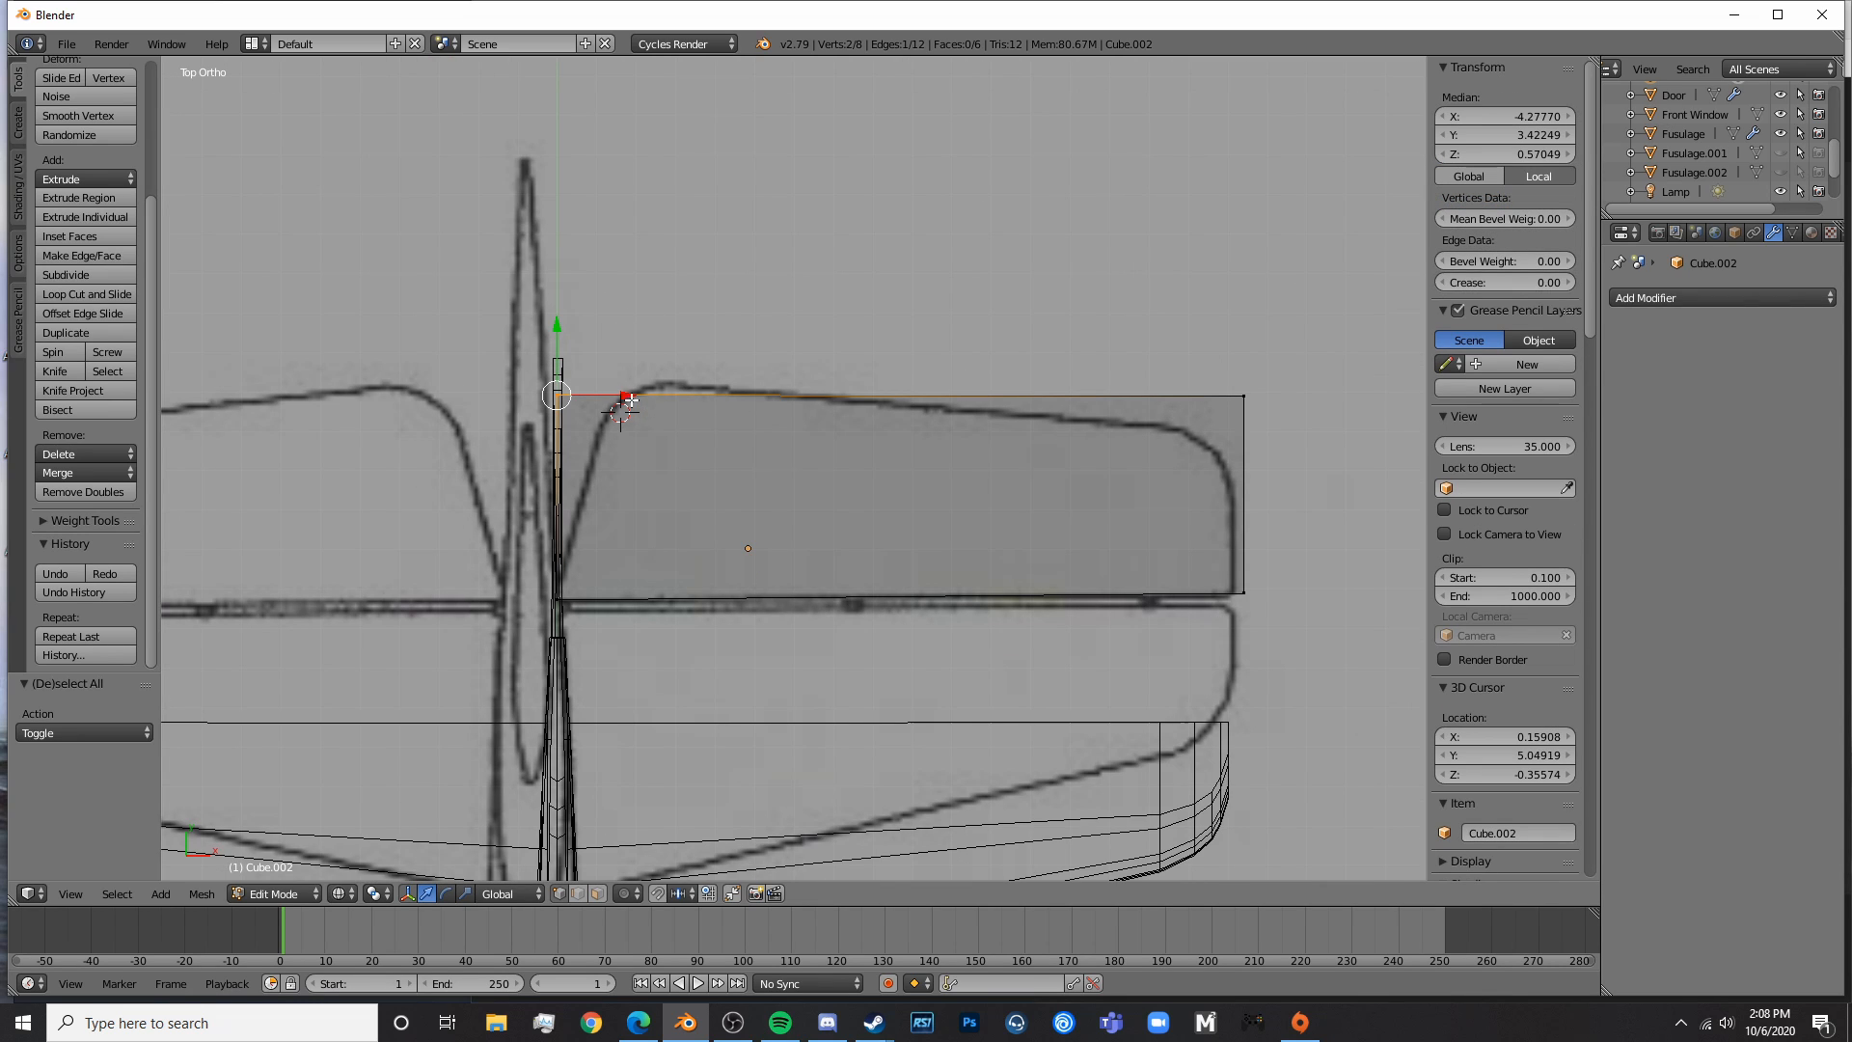
{"action": "left_click_drag", "start_coordinate": [629, 398], "coordinate": [665, 388]}
{"action": "key", "text": "g"}
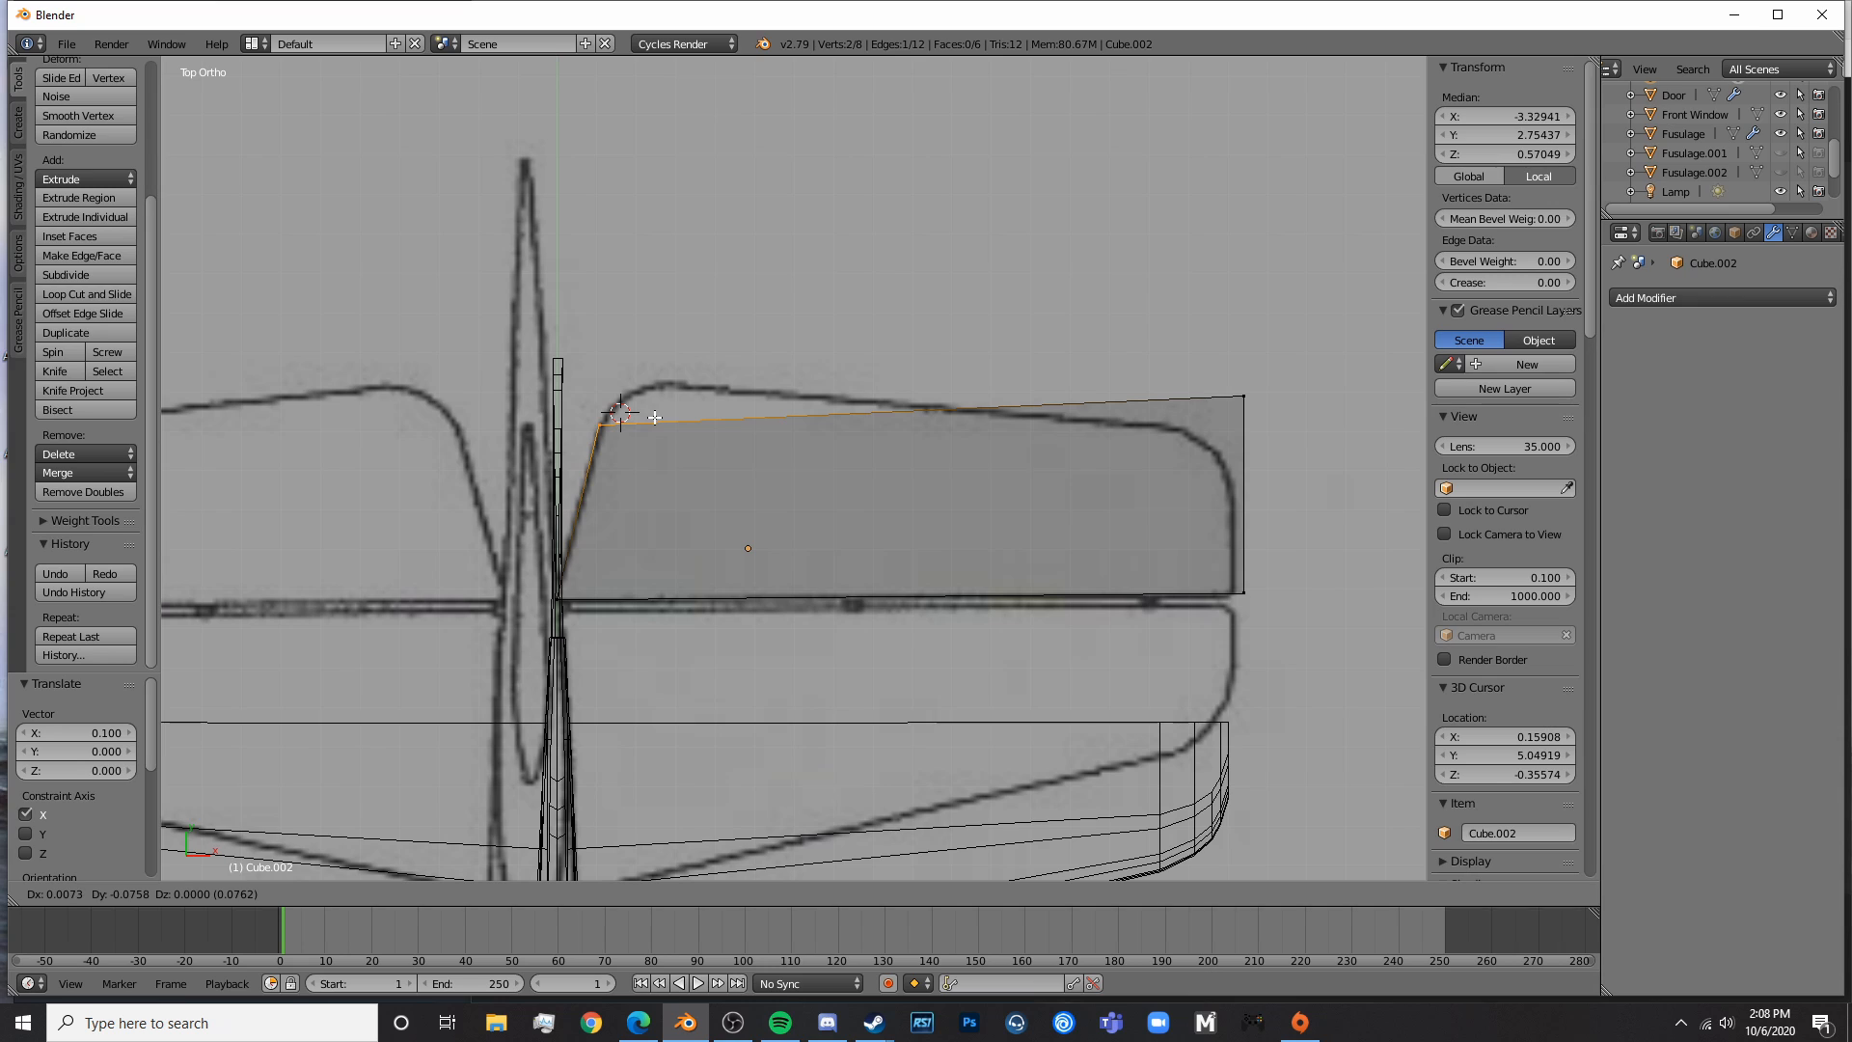
{"action": "left_click", "coordinate": [717, 376]}
- Move the elevator's outboard rear corner vertices forward to the lower end of the rounded tip
{"action": "key", "text": "a"}
{"action": "key", "text": "c"}
{"action": "left_click", "coordinate": [1240, 404]}
{"action": "right_click", "coordinate": [1275, 396]}
{"action": "key", "text": "g"}
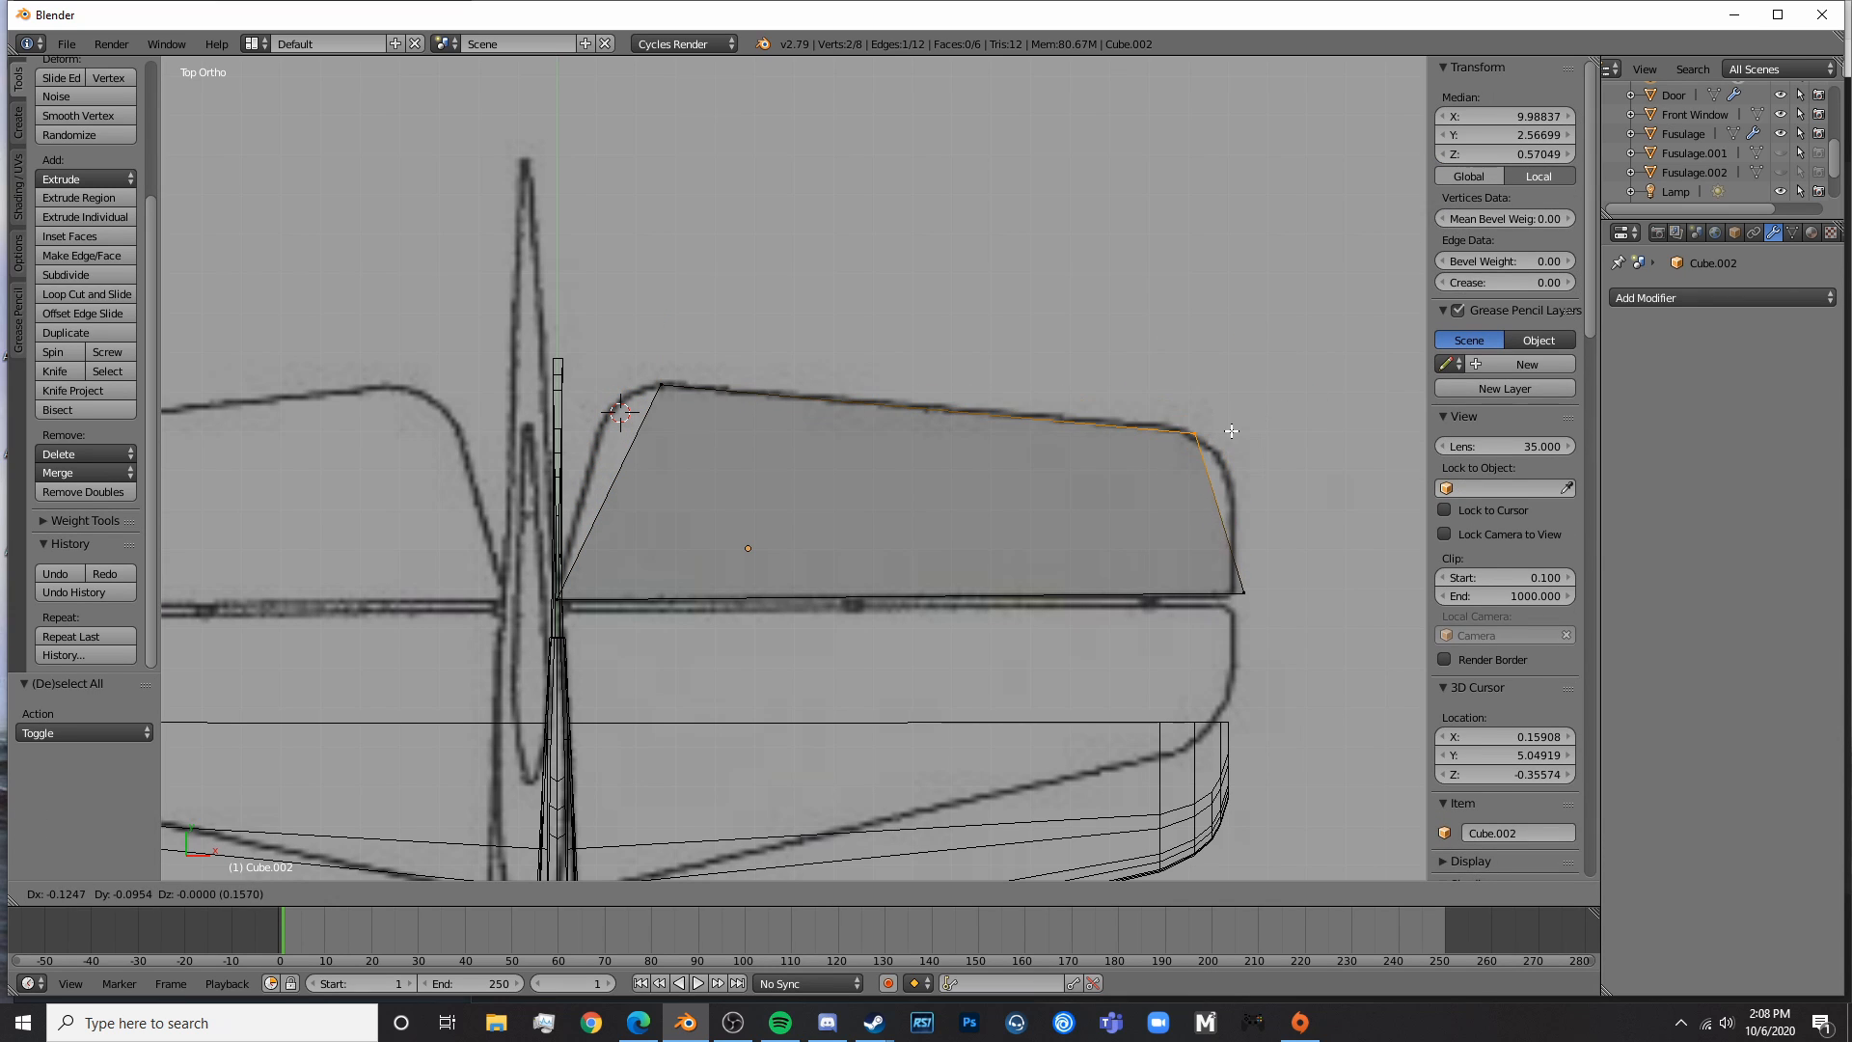
{"action": "left_click", "coordinate": [1279, 497]}
- Shift the elevator's outboard side inward along X to the tip outline and align its rear corner along Y with the start of the curve
{"action": "right_click", "coordinate": [1253, 590], "text": "shift"}
{"action": "left_click_drag", "start_coordinate": [1299, 543], "coordinate": [1287, 542]}
{"action": "key", "text": "a"}
{"action": "key", "text": "c"}
{"action": "left_click", "coordinate": [1245, 507]}
{"action": "right_click", "coordinate": [1244, 487]}
{"action": "left_click_drag", "start_coordinate": [1233, 443], "coordinate": [1256, 422]}
{"action": "key", "text": "a"}
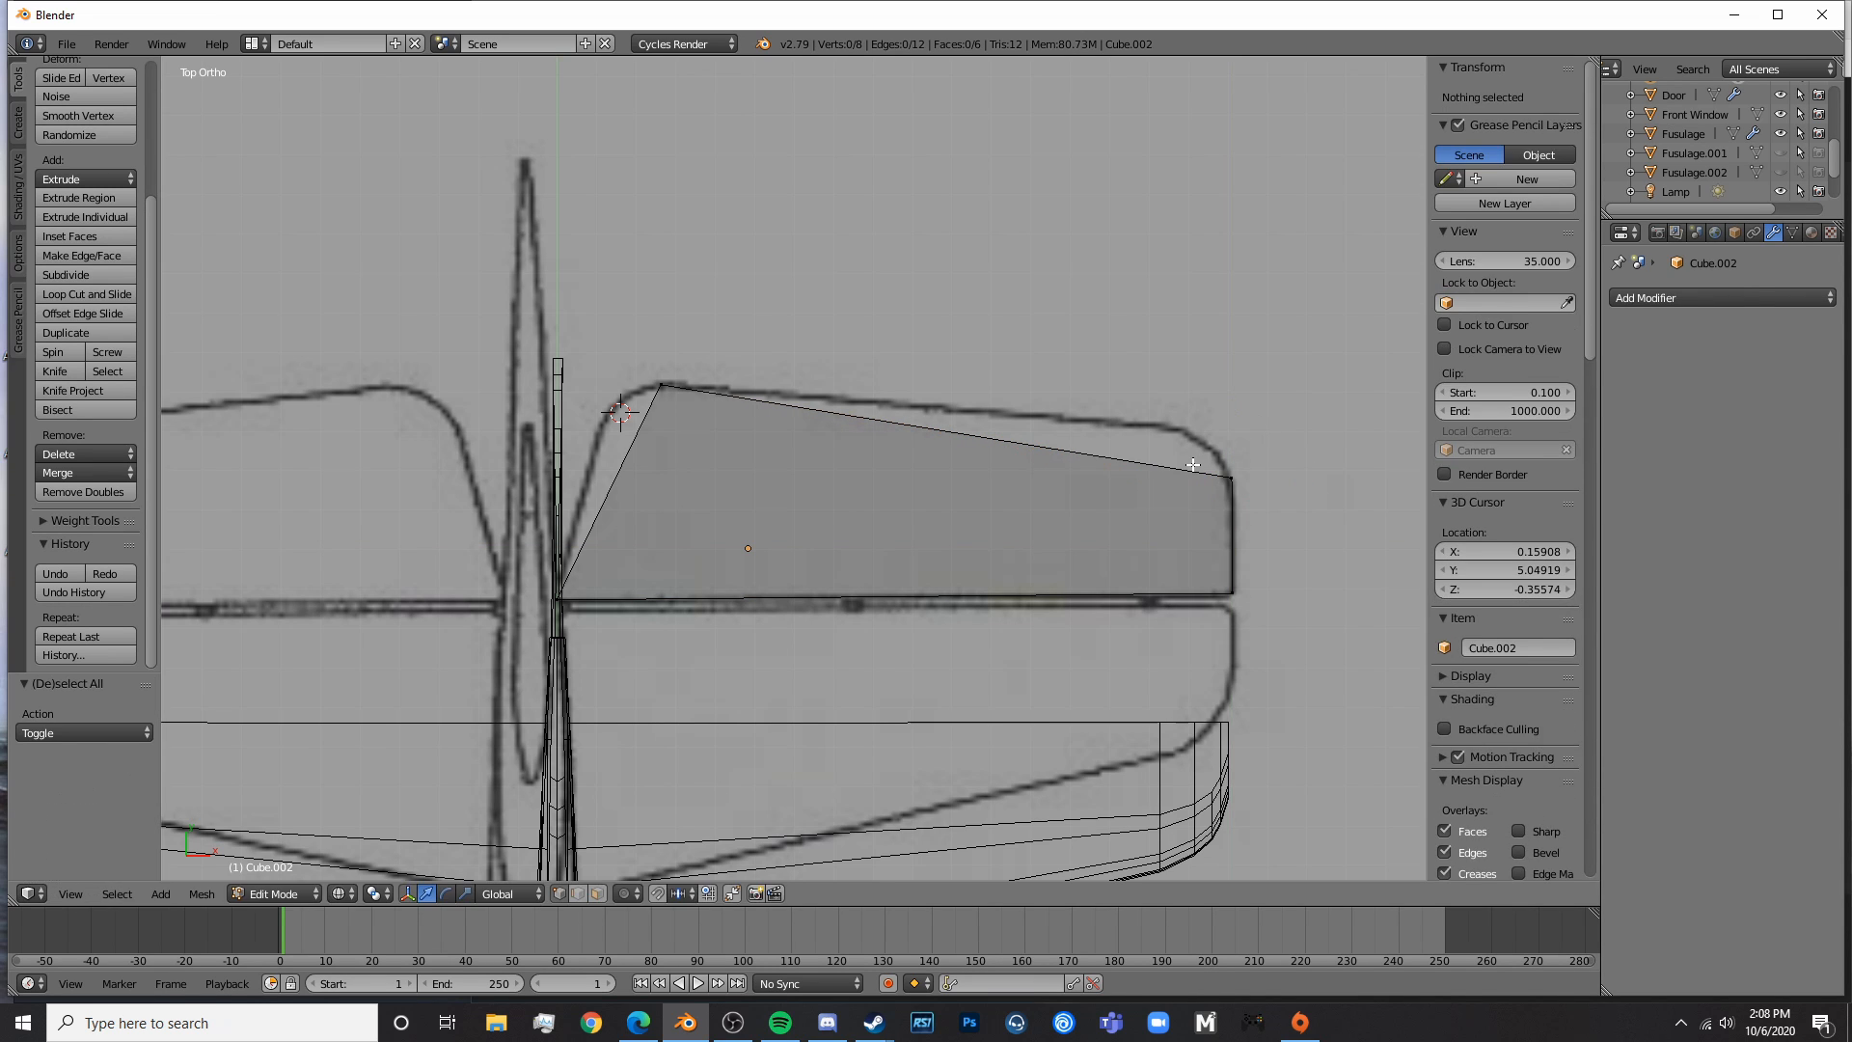
- Add a chordwise loop cut near the elevator's tip and position it along X where the rounded corner begins
{"action": "key", "text": "ctrl+r"}
{"action": "left_click", "coordinate": [1269, 467]}
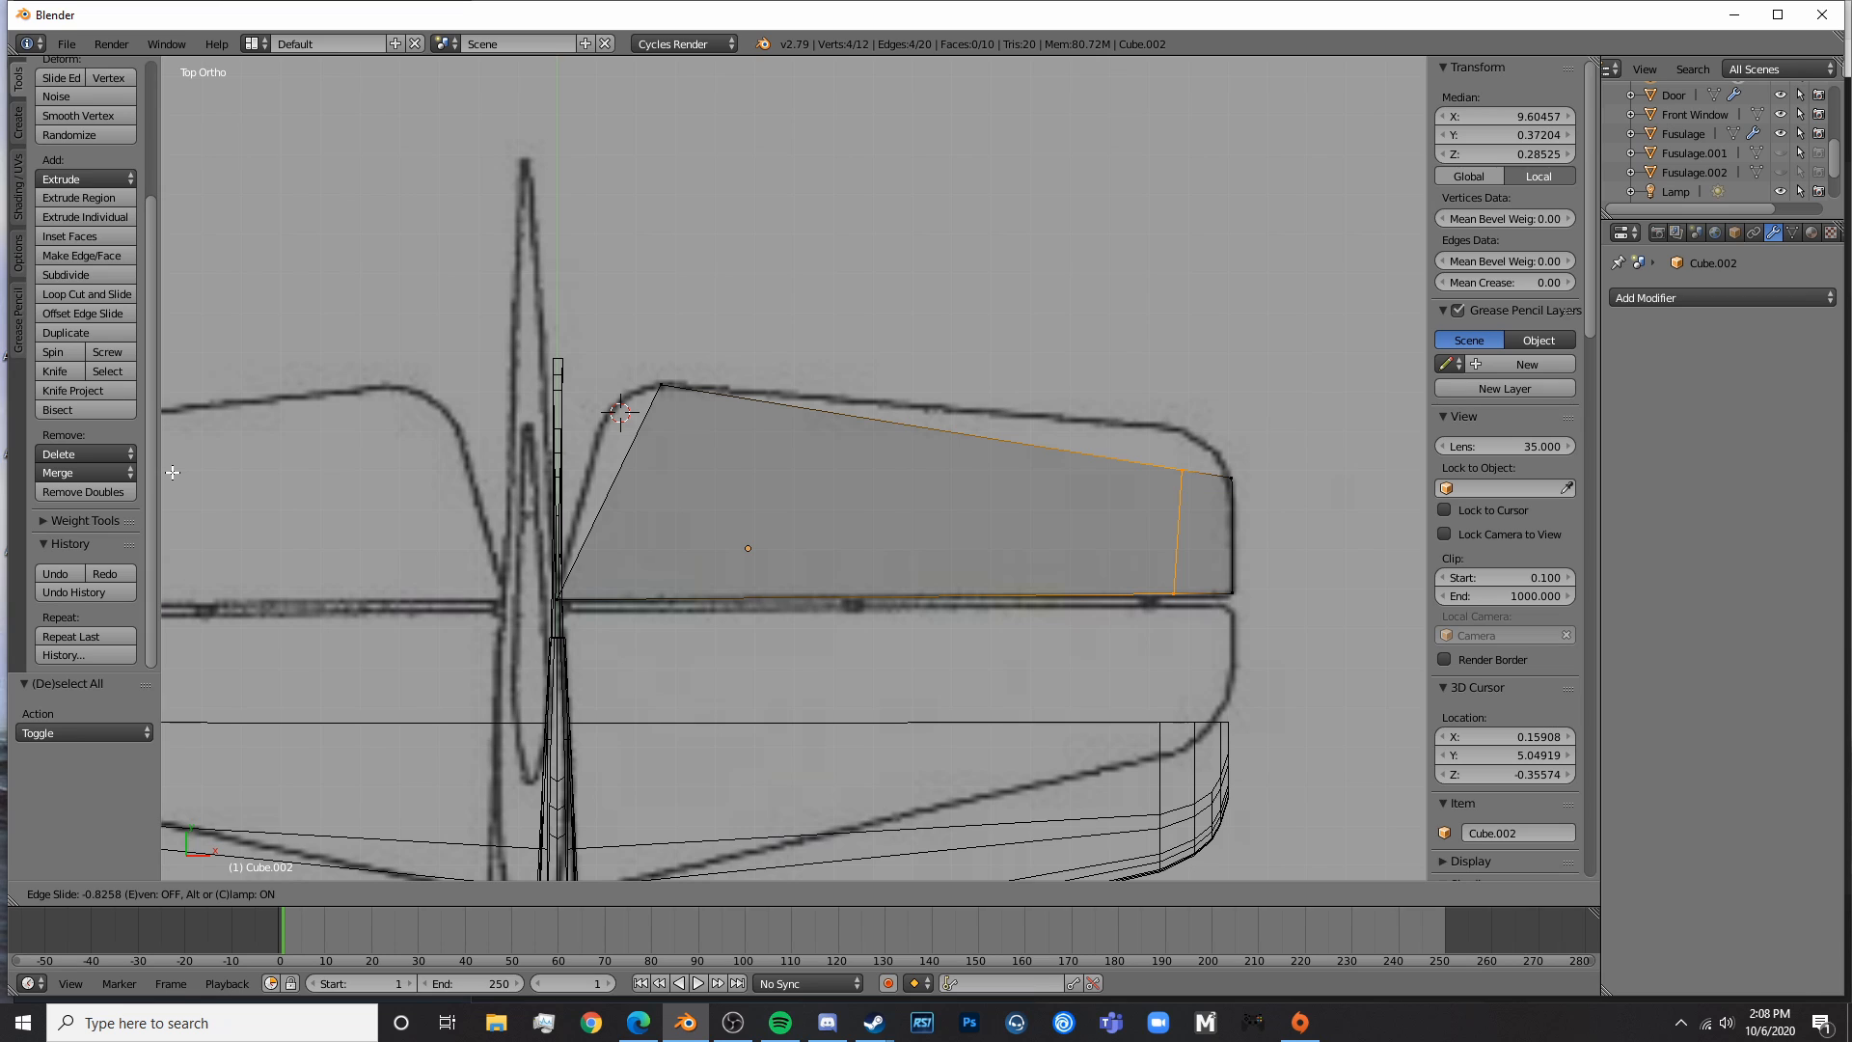
{"action": "left_click", "coordinate": [265, 471]}
{"action": "middle_click_drag", "start_coordinate": [976, 585], "coordinate": [797, 557], "text": "shift"}
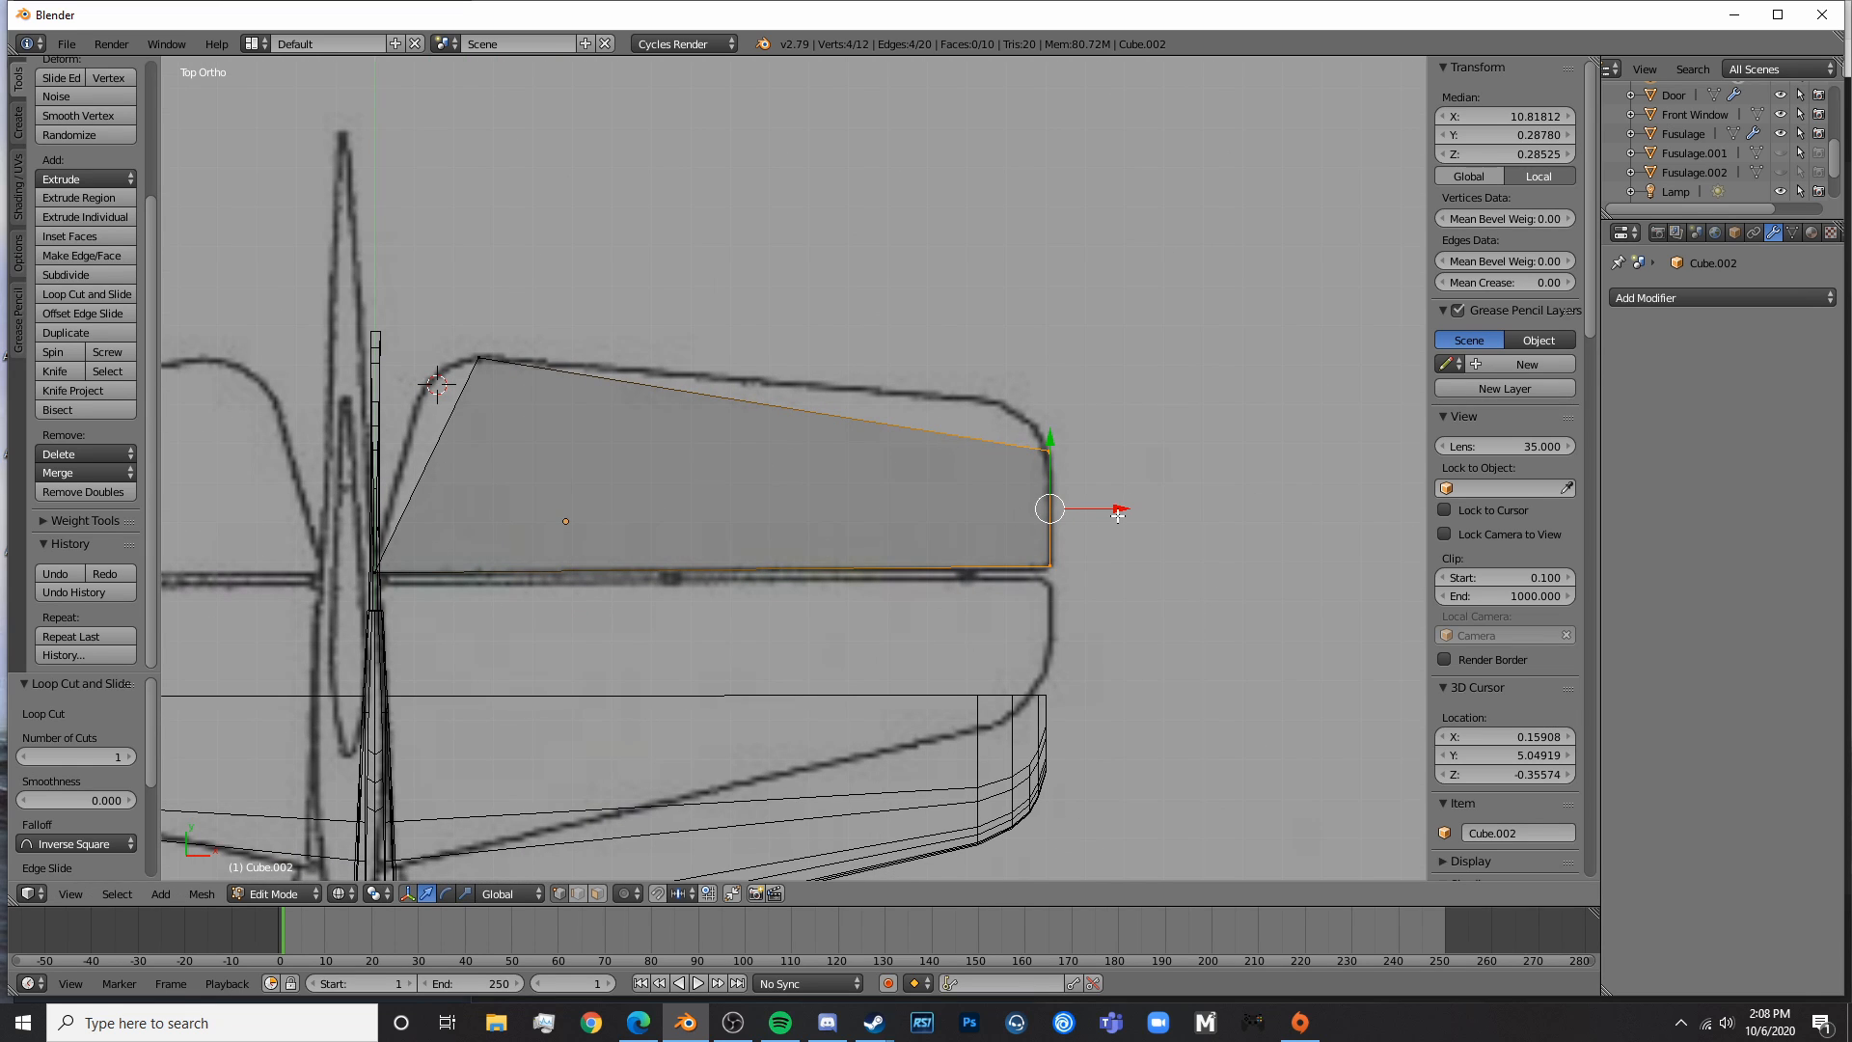
{"action": "left_click_drag", "start_coordinate": [1117, 514], "coordinate": [1068, 508]}
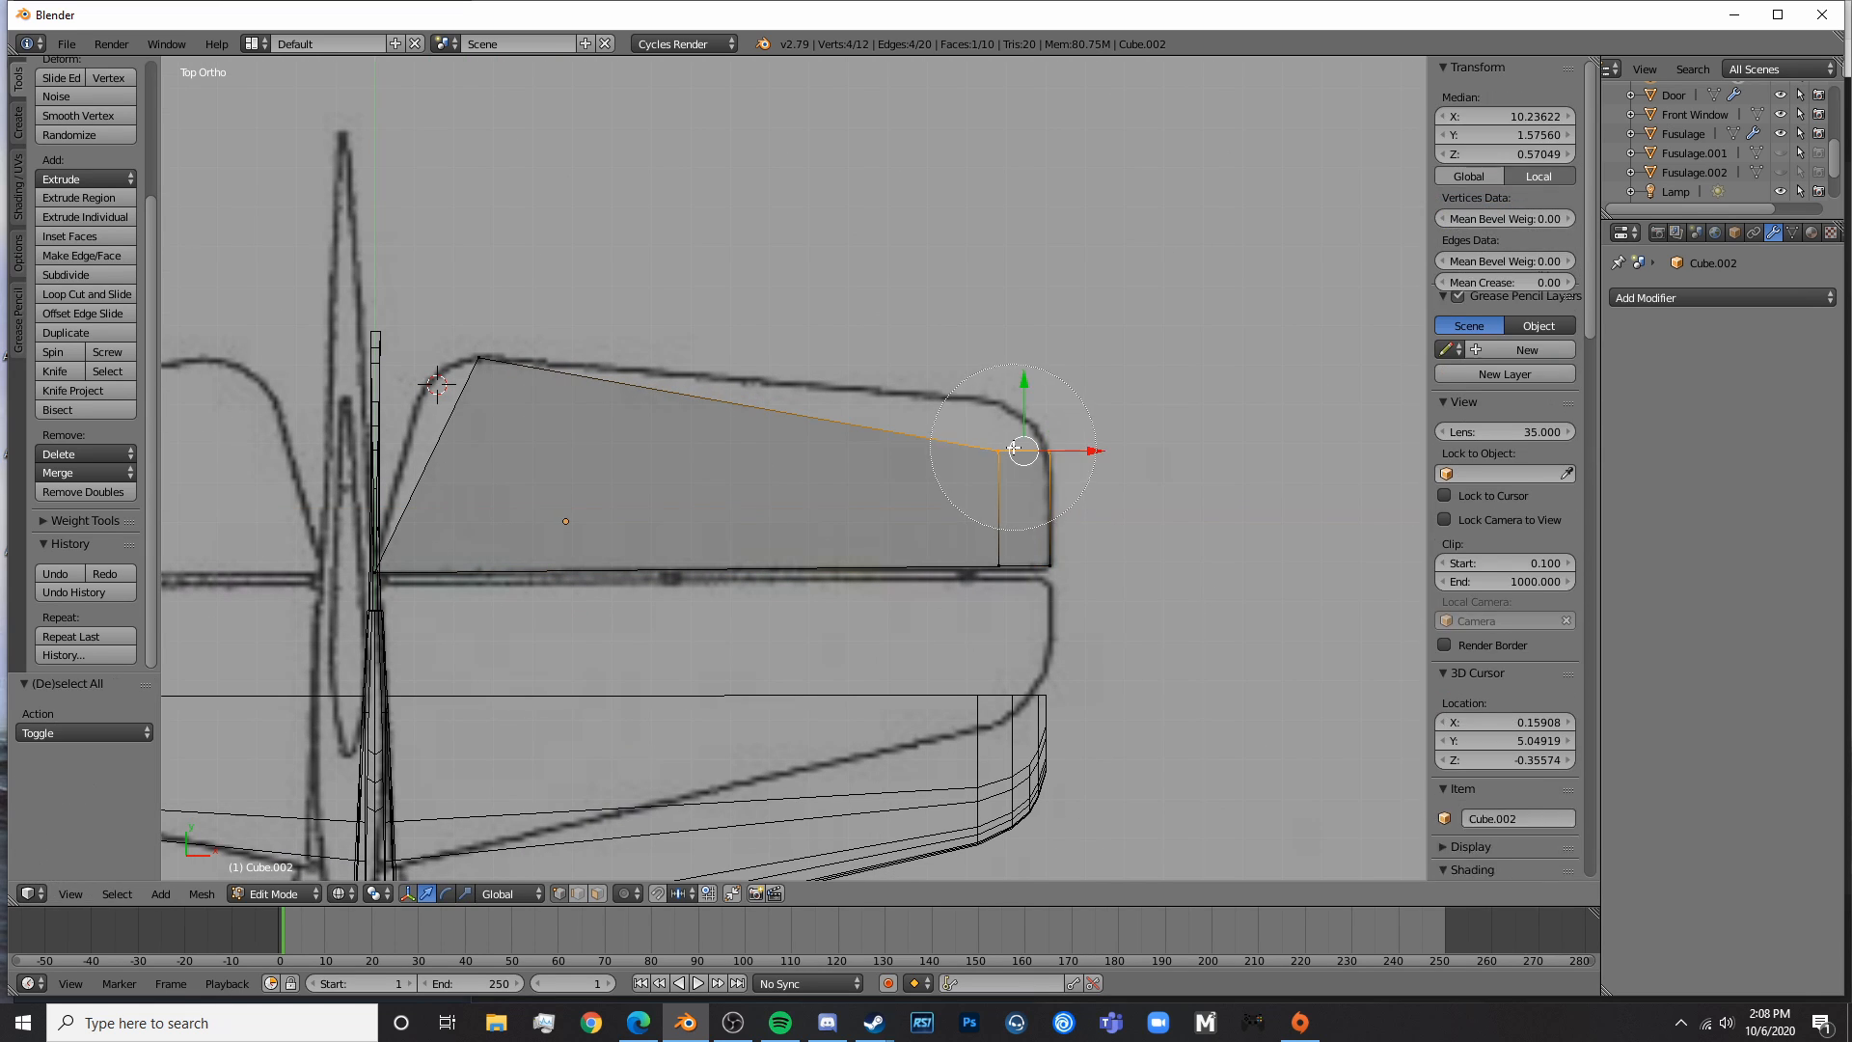
- Move the tip loop cut's rear vertices 0.132 along Y onto the trailing-edge outline
{"action": "key", "text": "a"}
{"action": "key", "text": "c"}
{"action": "left_click", "coordinate": [972, 470]}
{"action": "right_click", "coordinate": [973, 470]}
{"action": "left_click_drag", "start_coordinate": [1005, 387], "coordinate": [1016, 340]}
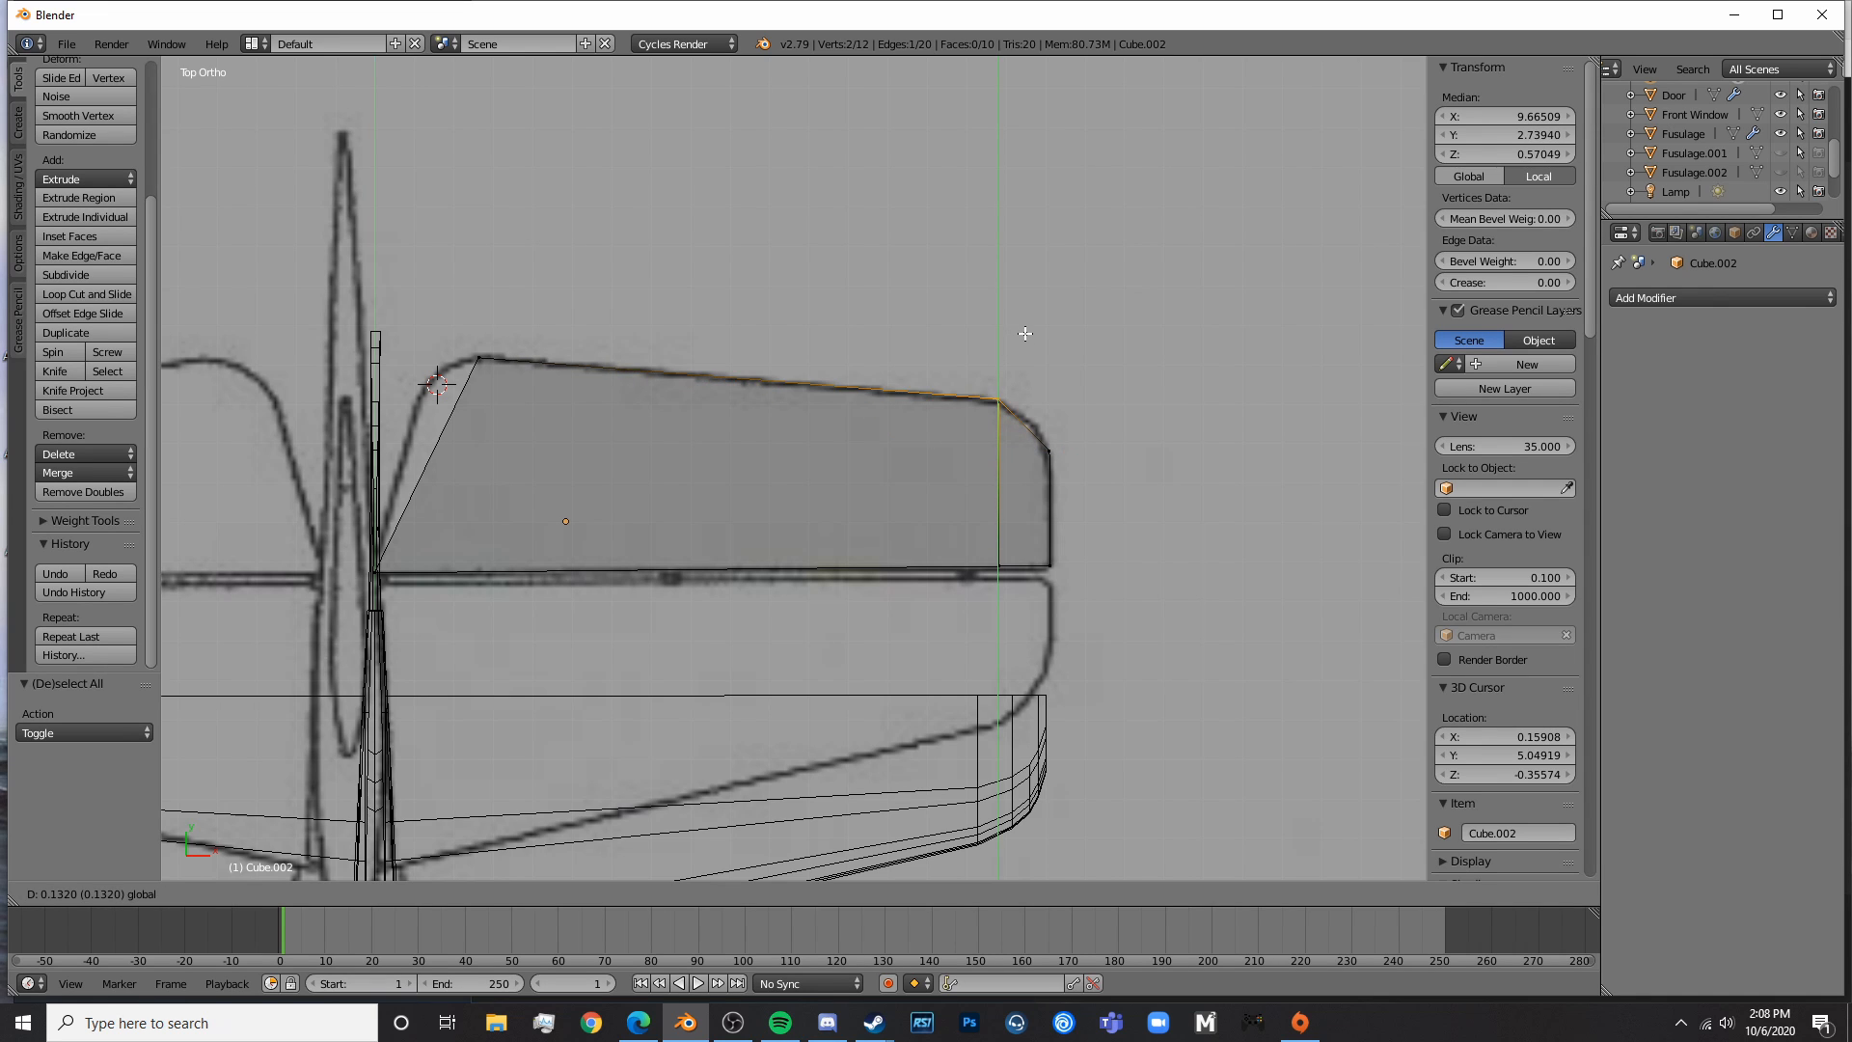
{"action": "left_click", "coordinate": [1024, 335]}
- Add a second loop cut halfway through the elevator's tip corner and move its rear vertices along Y onto the rounded outline
{"action": "scroll", "coordinate": [943, 479], "scroll_direction": "up", "scroll_amount": 4}
{"action": "key", "text": "a"}
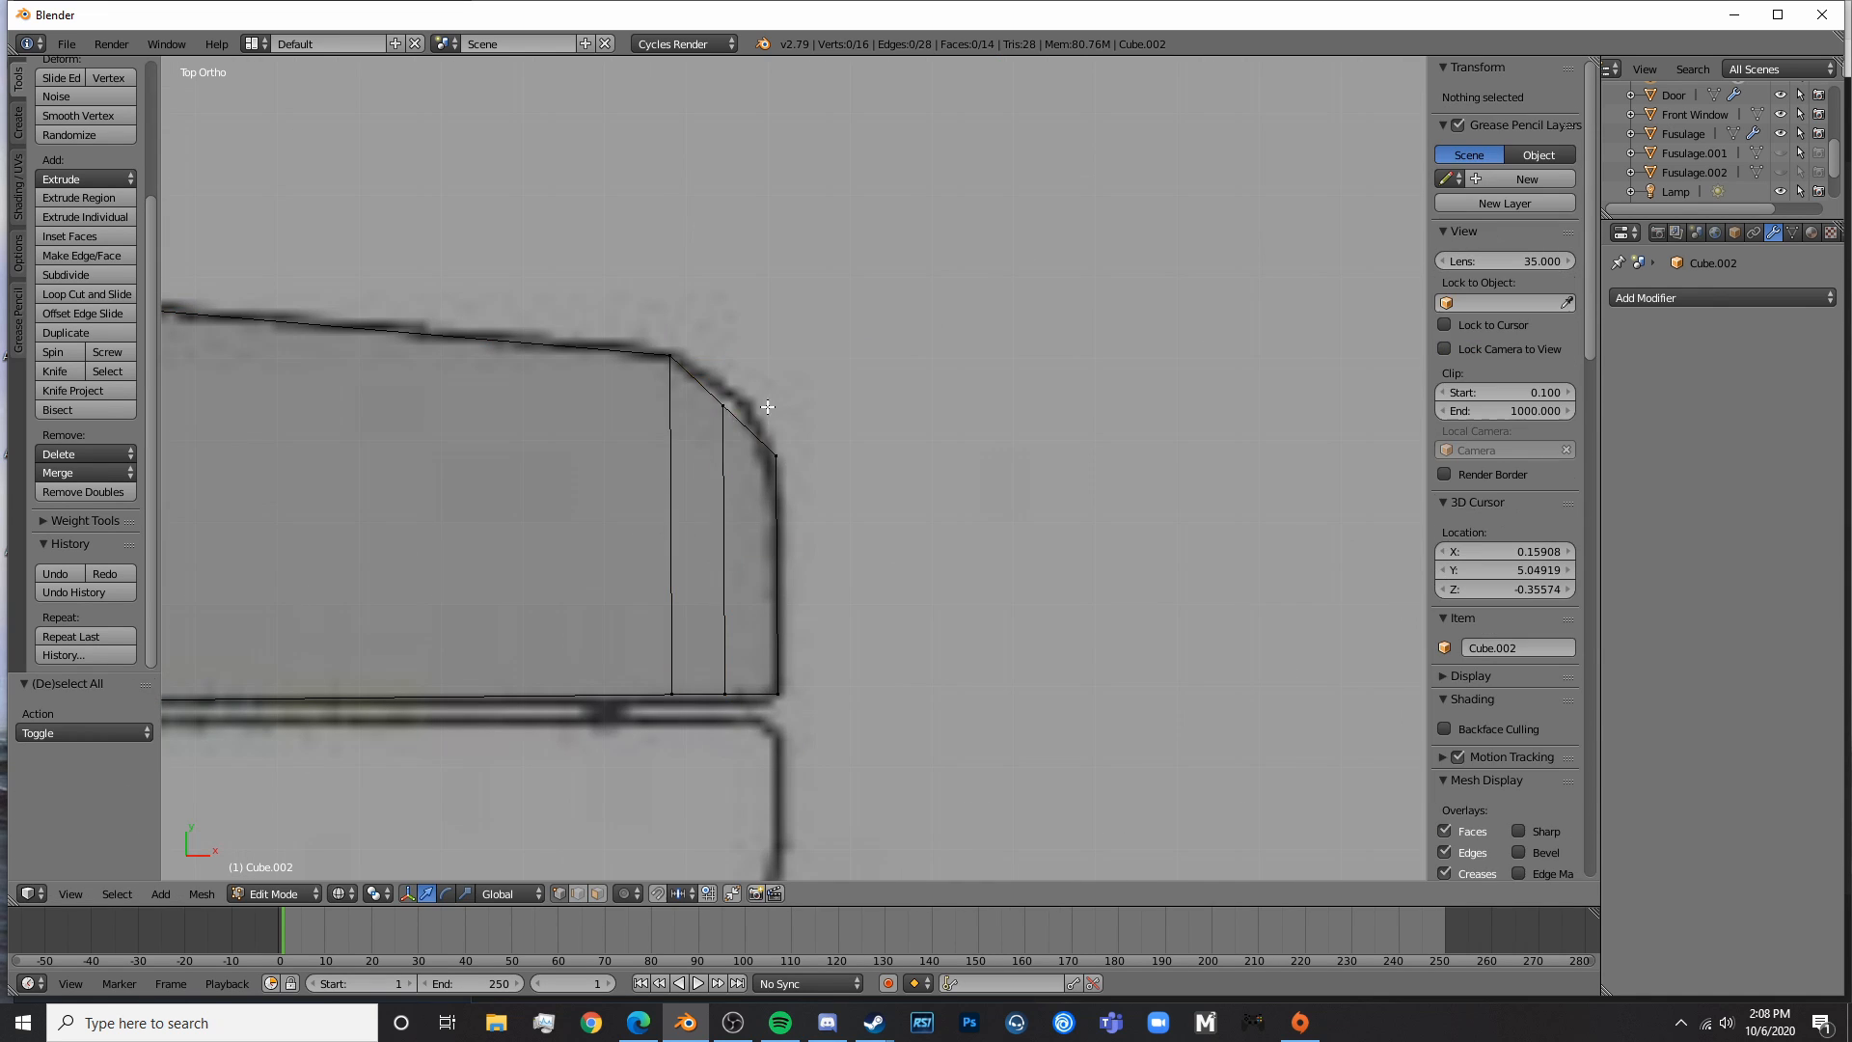
{"action": "left_click", "coordinate": [739, 393]}
{"action": "key", "text": "c"}
{"action": "left_click", "coordinate": [738, 393]}
{"action": "right_click", "coordinate": [739, 393]}
{"action": "left_click_drag", "start_coordinate": [731, 344], "coordinate": [744, 327]}
- Add a third loop cut next to the elevator's tip edge, fit its rear vertices to the rounded outline, and leave mesh editing
{"action": "key", "text": "a"}
{"action": "key", "text": "ctrl+r"}
{"action": "double_click", "coordinate": [768, 432]}
{"action": "key", "text": "c"}
{"action": "key", "text": "a"}
{"action": "scroll", "coordinate": [764, 419], "scroll_direction": "up", "scroll_amount": 1}
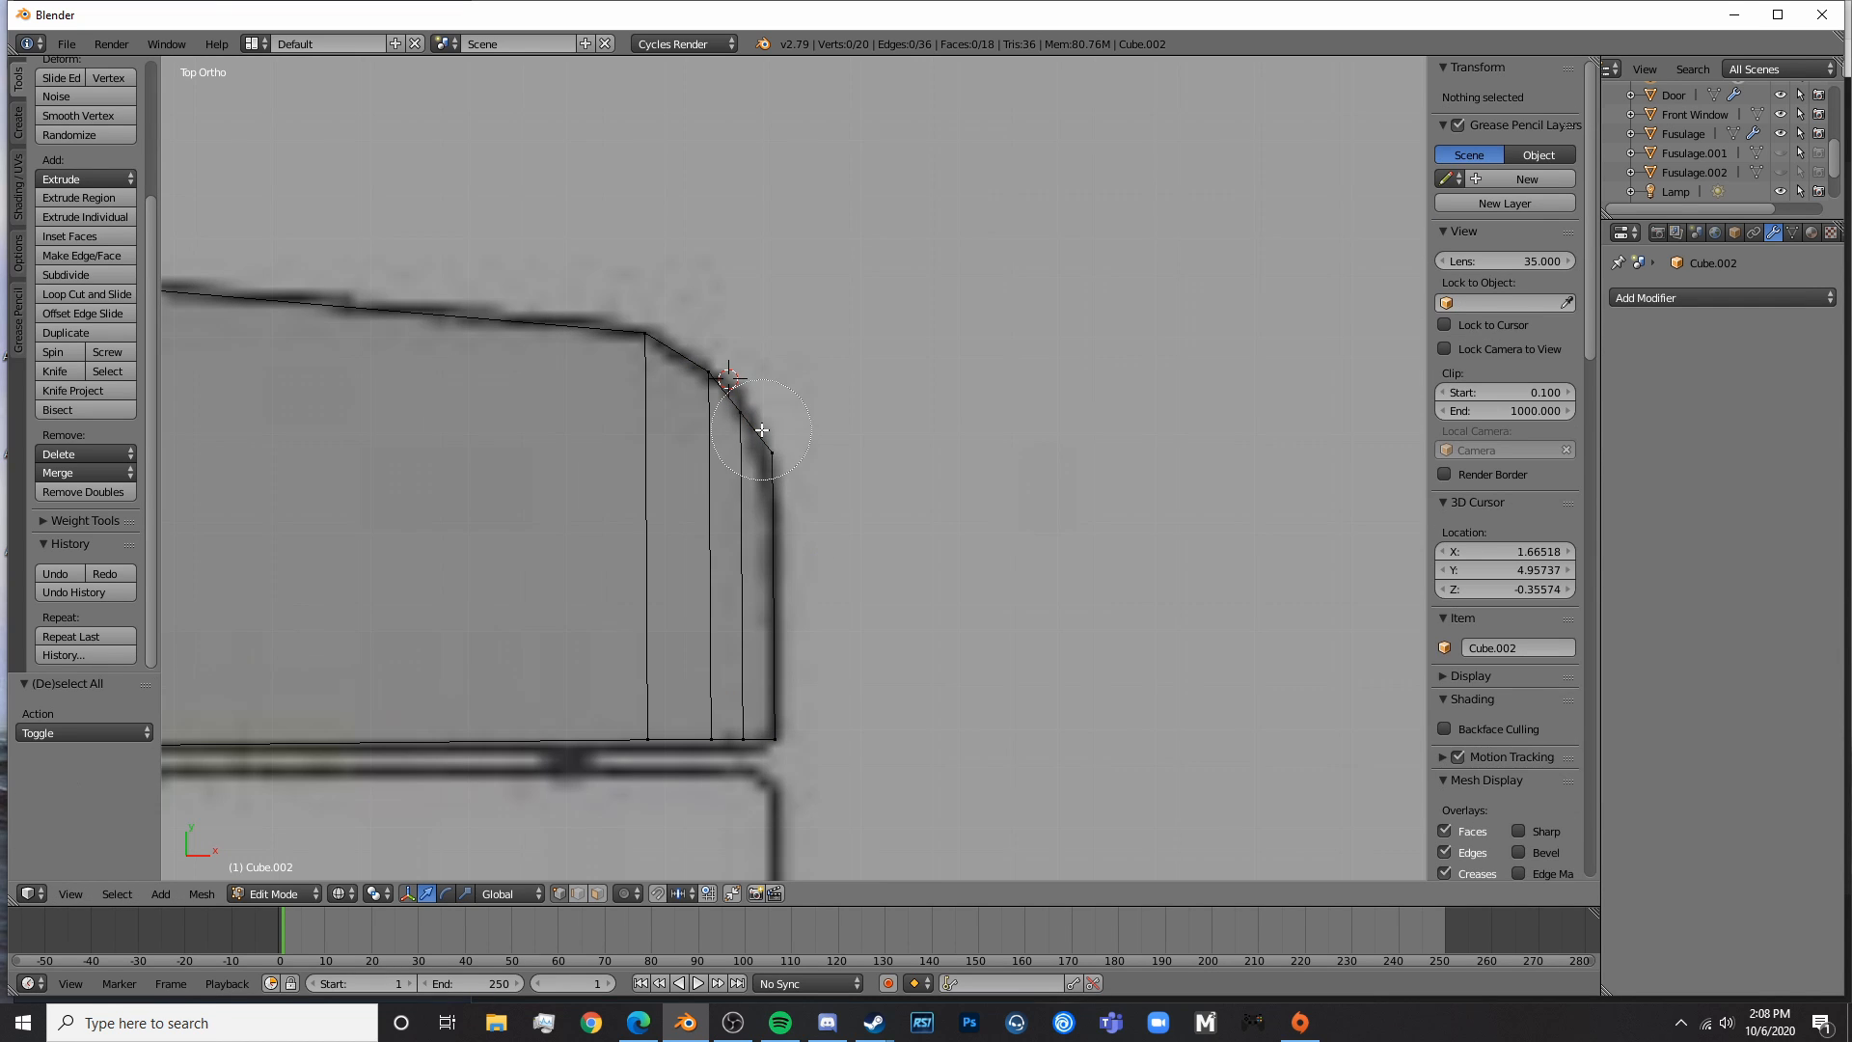
{"action": "left_click", "coordinate": [745, 411]}
{"action": "right_click", "coordinate": [744, 409]}
{"action": "left_click_drag", "start_coordinate": [743, 349], "coordinate": [719, 302]}
{"action": "key", "text": "Tab"}
{"action": "key", "text": "Tab"}
{"action": "key", "text": "a"}
{"action": "key", "text": "c"}
{"action": "left_click", "coordinate": [714, 366]}
{"action": "right_click", "coordinate": [715, 365]}
{"action": "key", "text": "Tab"}
{"action": "scroll", "coordinate": [849, 422], "scroll_direction": "down", "scroll_amount": 6}
{"action": "middle_click_drag", "start_coordinate": [665, 456], "coordinate": [1054, 409], "text": "shift"}
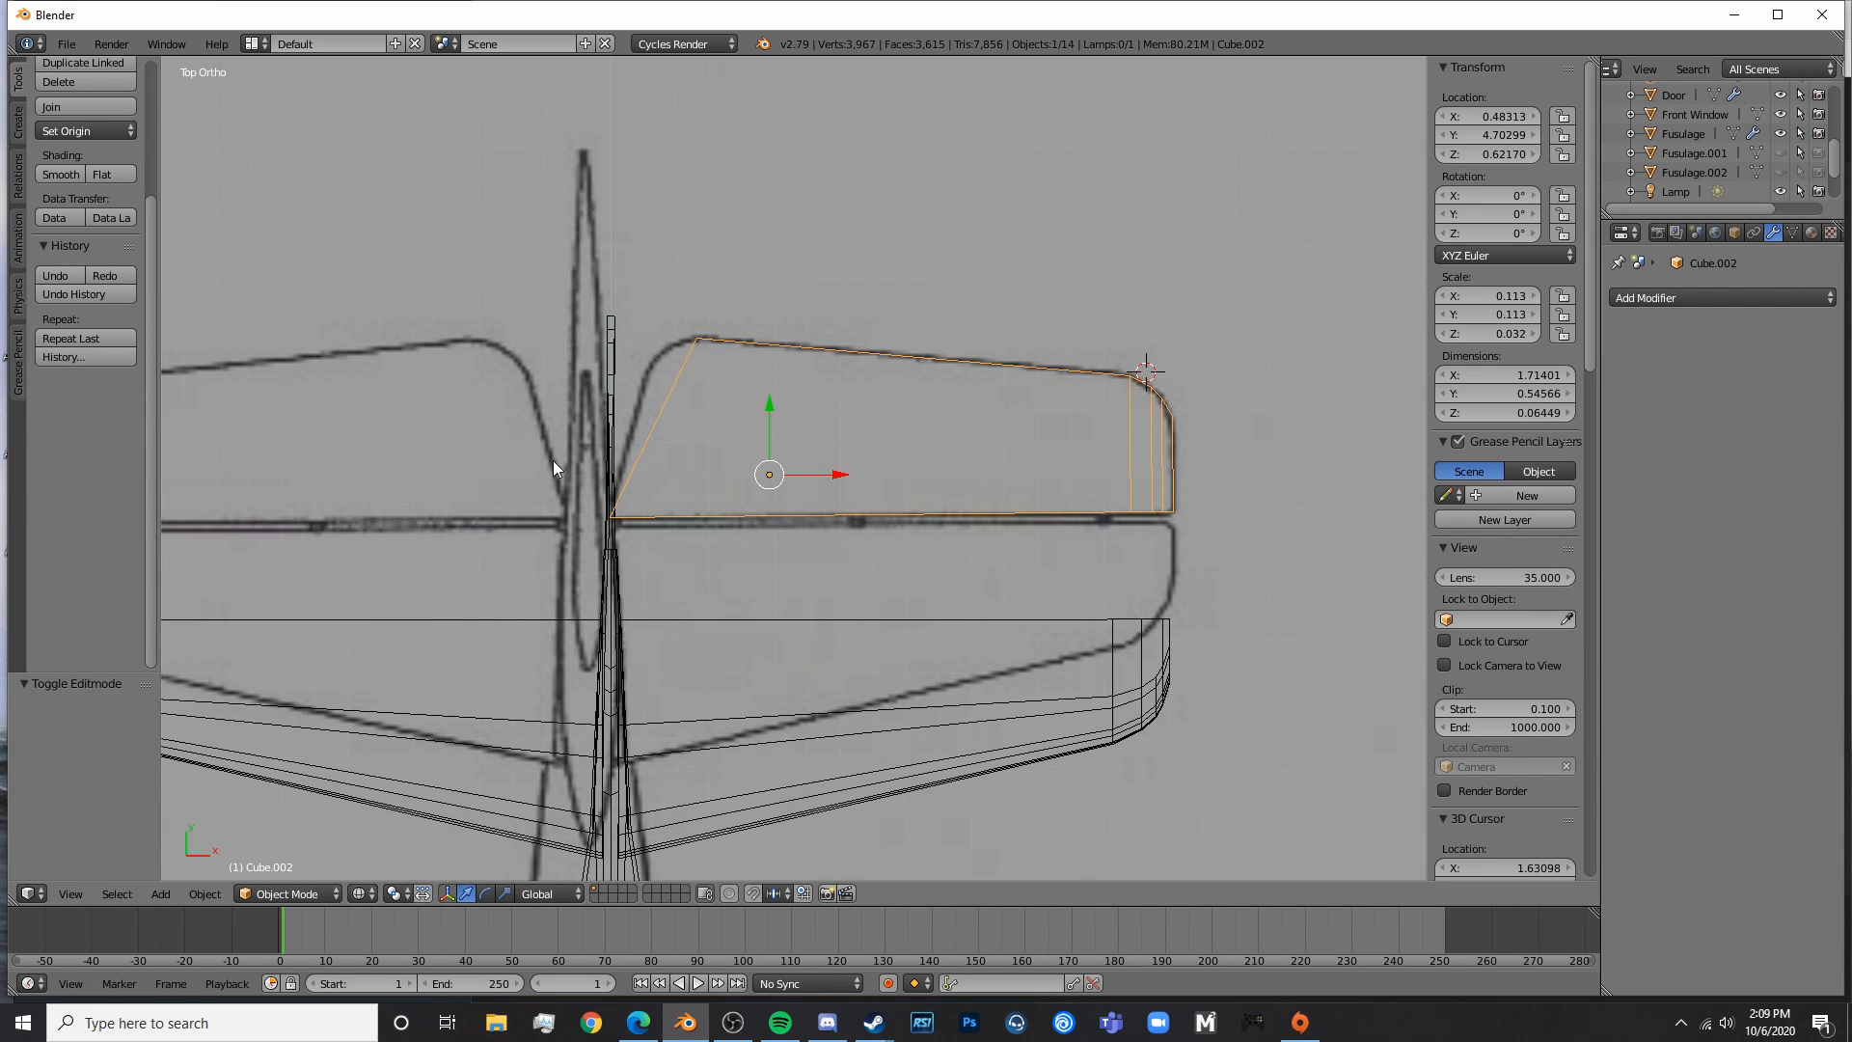
- Add a spanwise loop cut near the elevator's trailing edge and move its inboard vertices along negative X onto the inboard outline
{"action": "key", "text": "Tab"}
{"action": "scroll", "coordinate": [553, 460], "scroll_direction": "up", "scroll_amount": 3}
{"action": "key", "text": "a"}
{"action": "key", "text": "ctrl+r"}
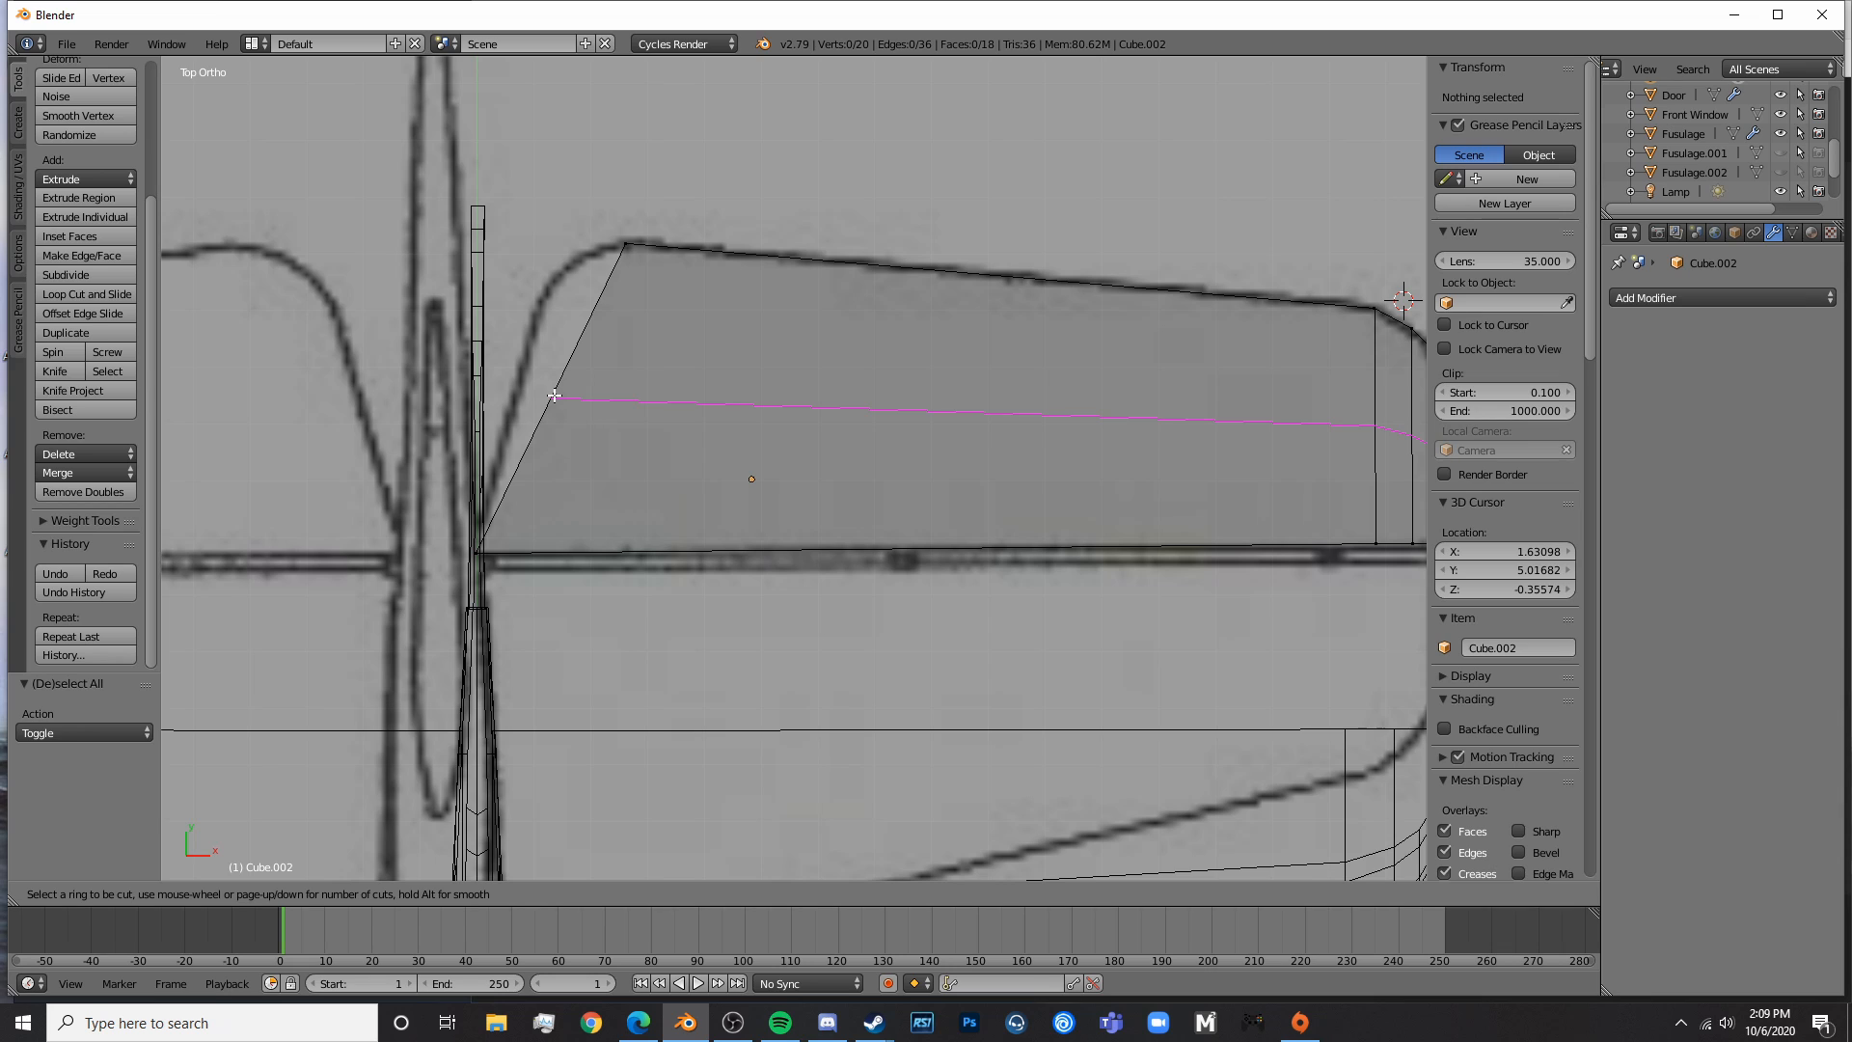
{"action": "left_click", "coordinate": [554, 396]}
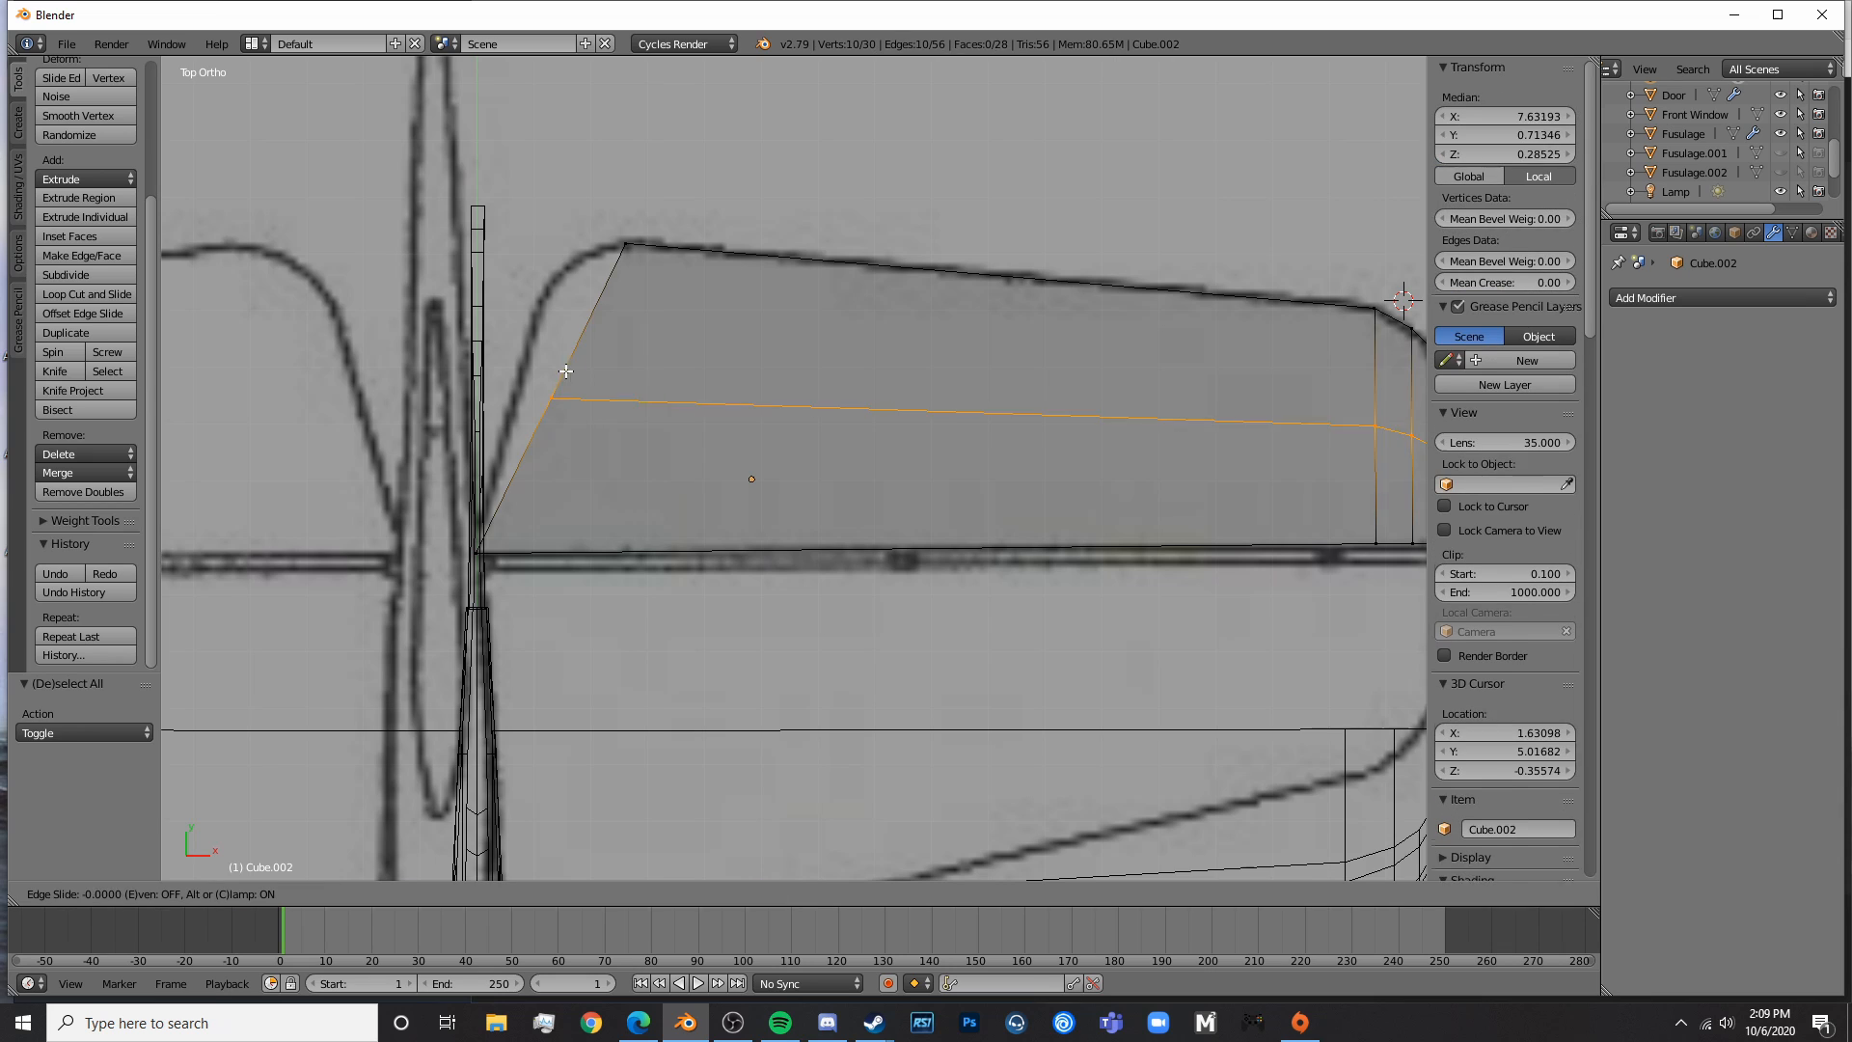
{"action": "left_click", "coordinate": [632, 311]}
{"action": "right_click", "coordinate": [606, 302]}
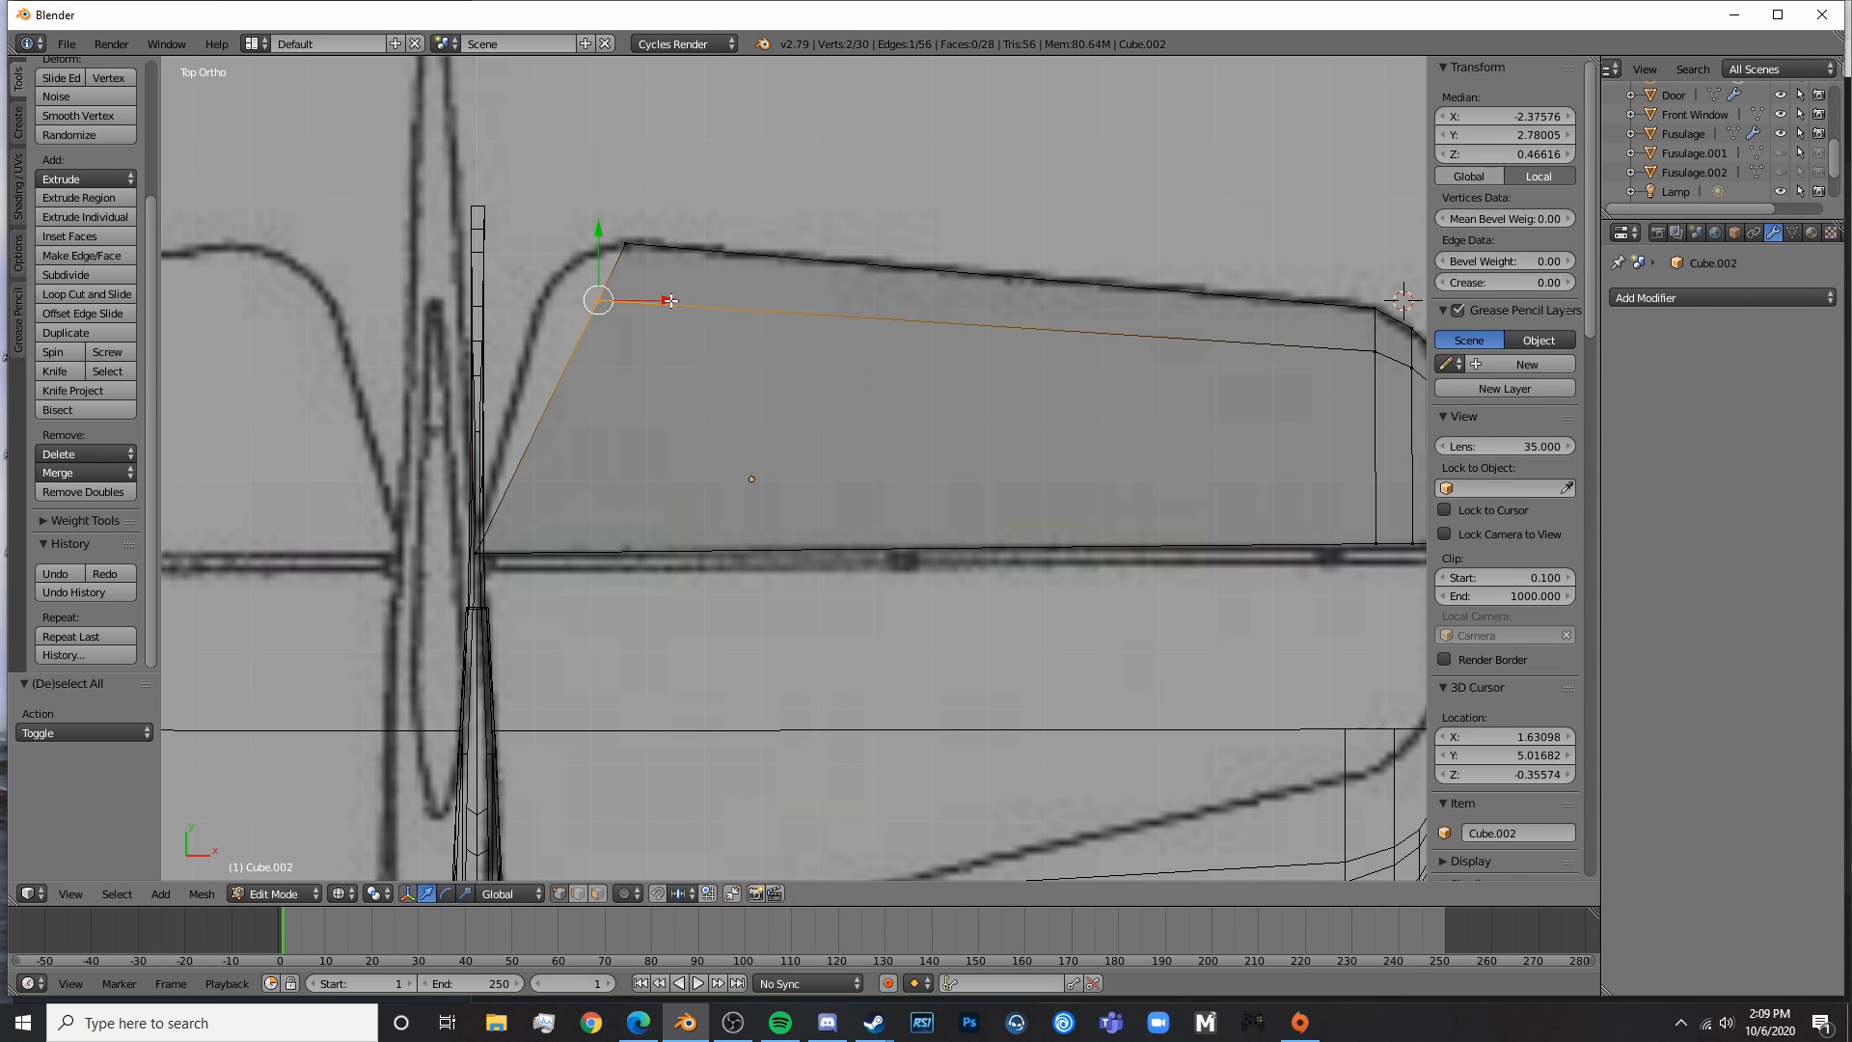
{"action": "key", "text": "g"}
{"action": "key", "text": "x"}
{"action": "left_click", "coordinate": [614, 306]}
- Add a second spanwise loop cut nearer the trailing edge and move its inboard vertices along X onto the inboard curve
{"action": "key", "text": "a"}
{"action": "key", "text": "ctrl+r"}
{"action": "double_click", "coordinate": [597, 282]}
{"action": "key", "text": "a"}
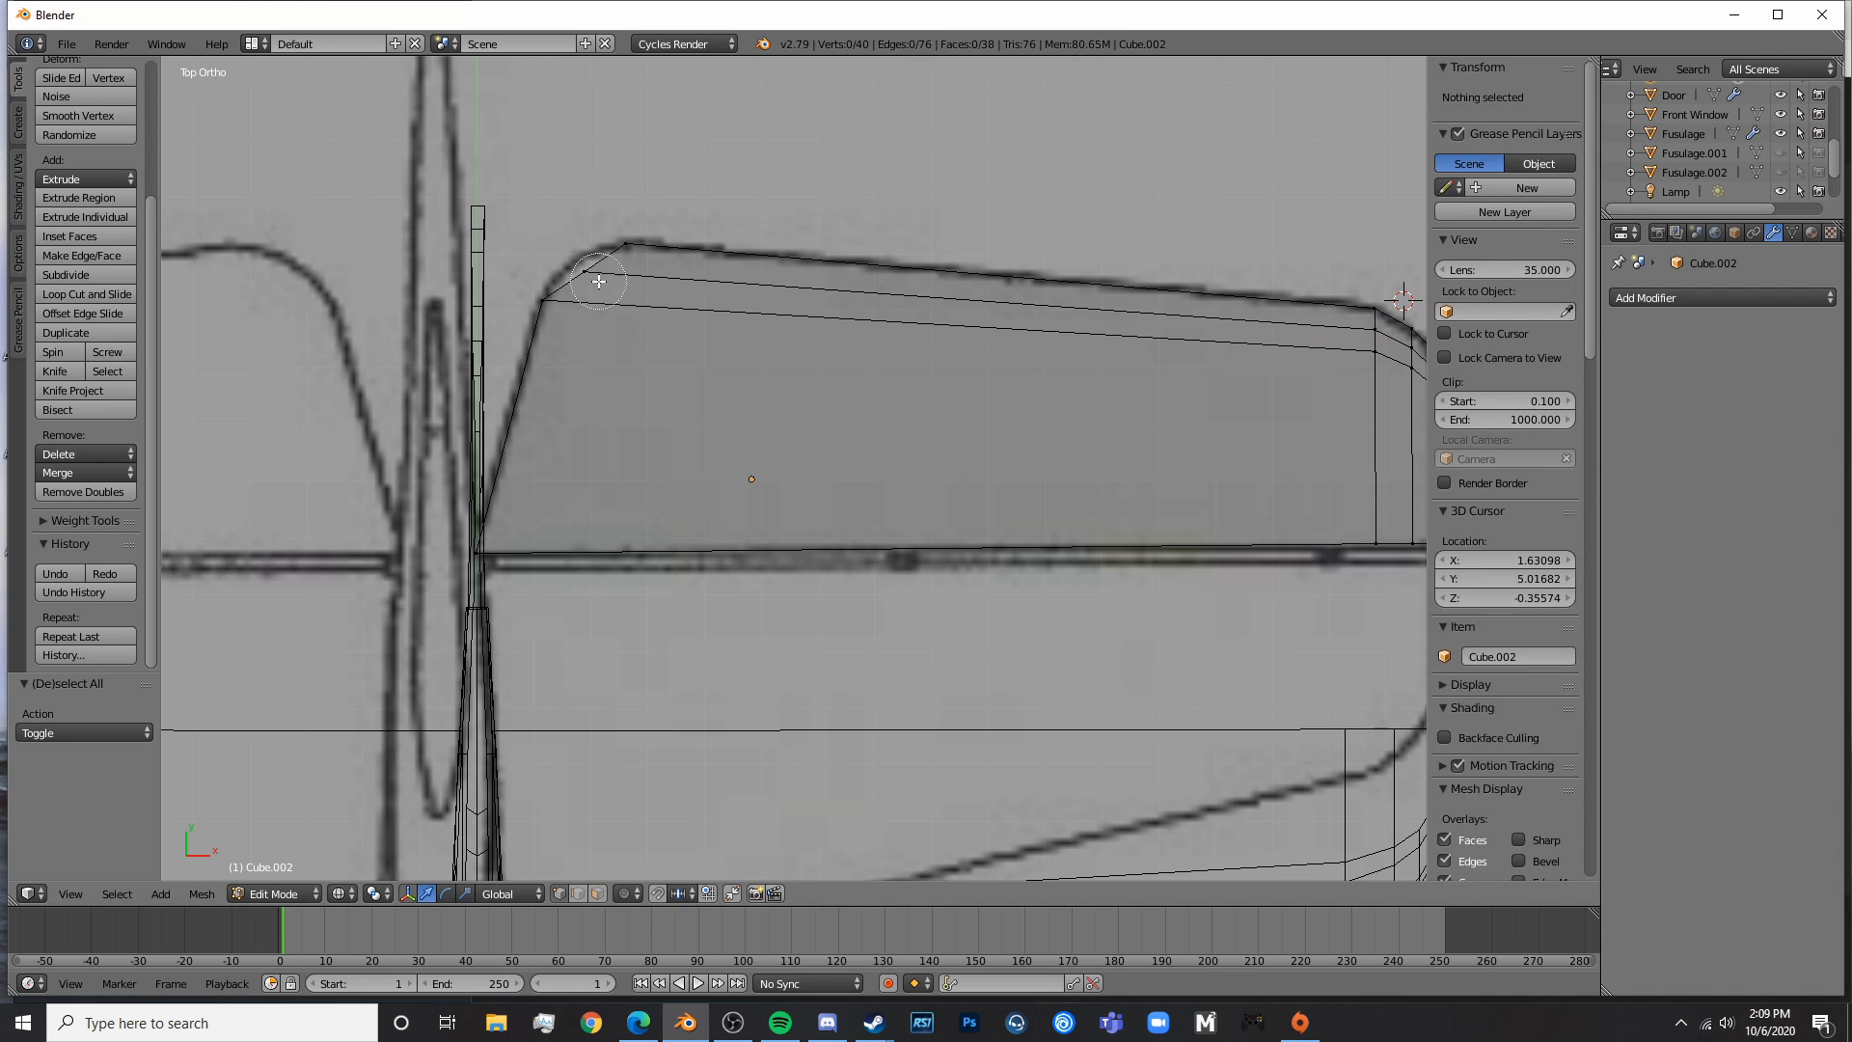
{"action": "key", "text": "b"}
{"action": "left_click_drag", "start_coordinate": [567, 255], "coordinate": [606, 288]}
{"action": "key", "text": "g"}
{"action": "key", "text": "x"}
{"action": "left_click", "coordinate": [625, 269]}
- Add a third spanwise loop cut beside the trailing edge, fit its inboard vertices to the curve along X, and leave mesh editing
{"action": "key", "text": "a"}
{"action": "key", "text": "ctrl+r"}
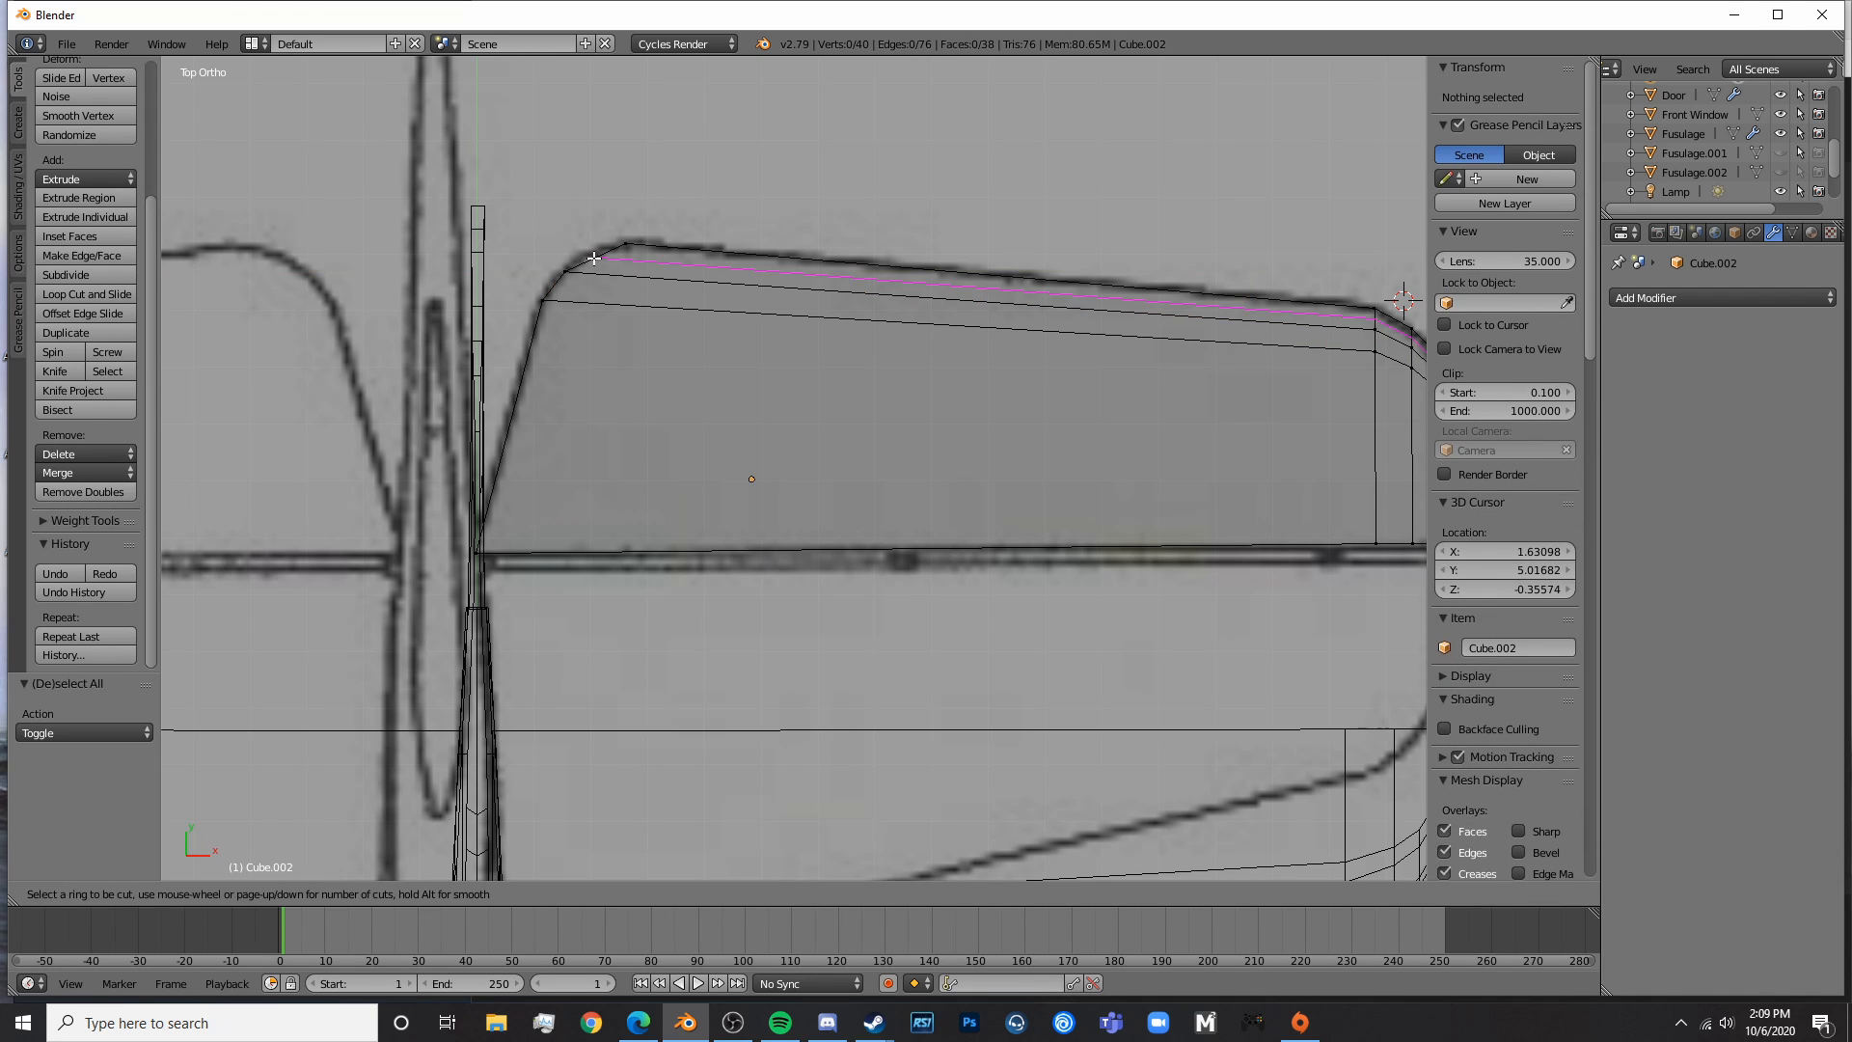
{"action": "double_click", "coordinate": [602, 257]}
{"action": "key", "text": "a"}
{"action": "key", "text": "c"}
{"action": "left_click", "coordinate": [606, 255]}
{"action": "right_click", "coordinate": [606, 256]}
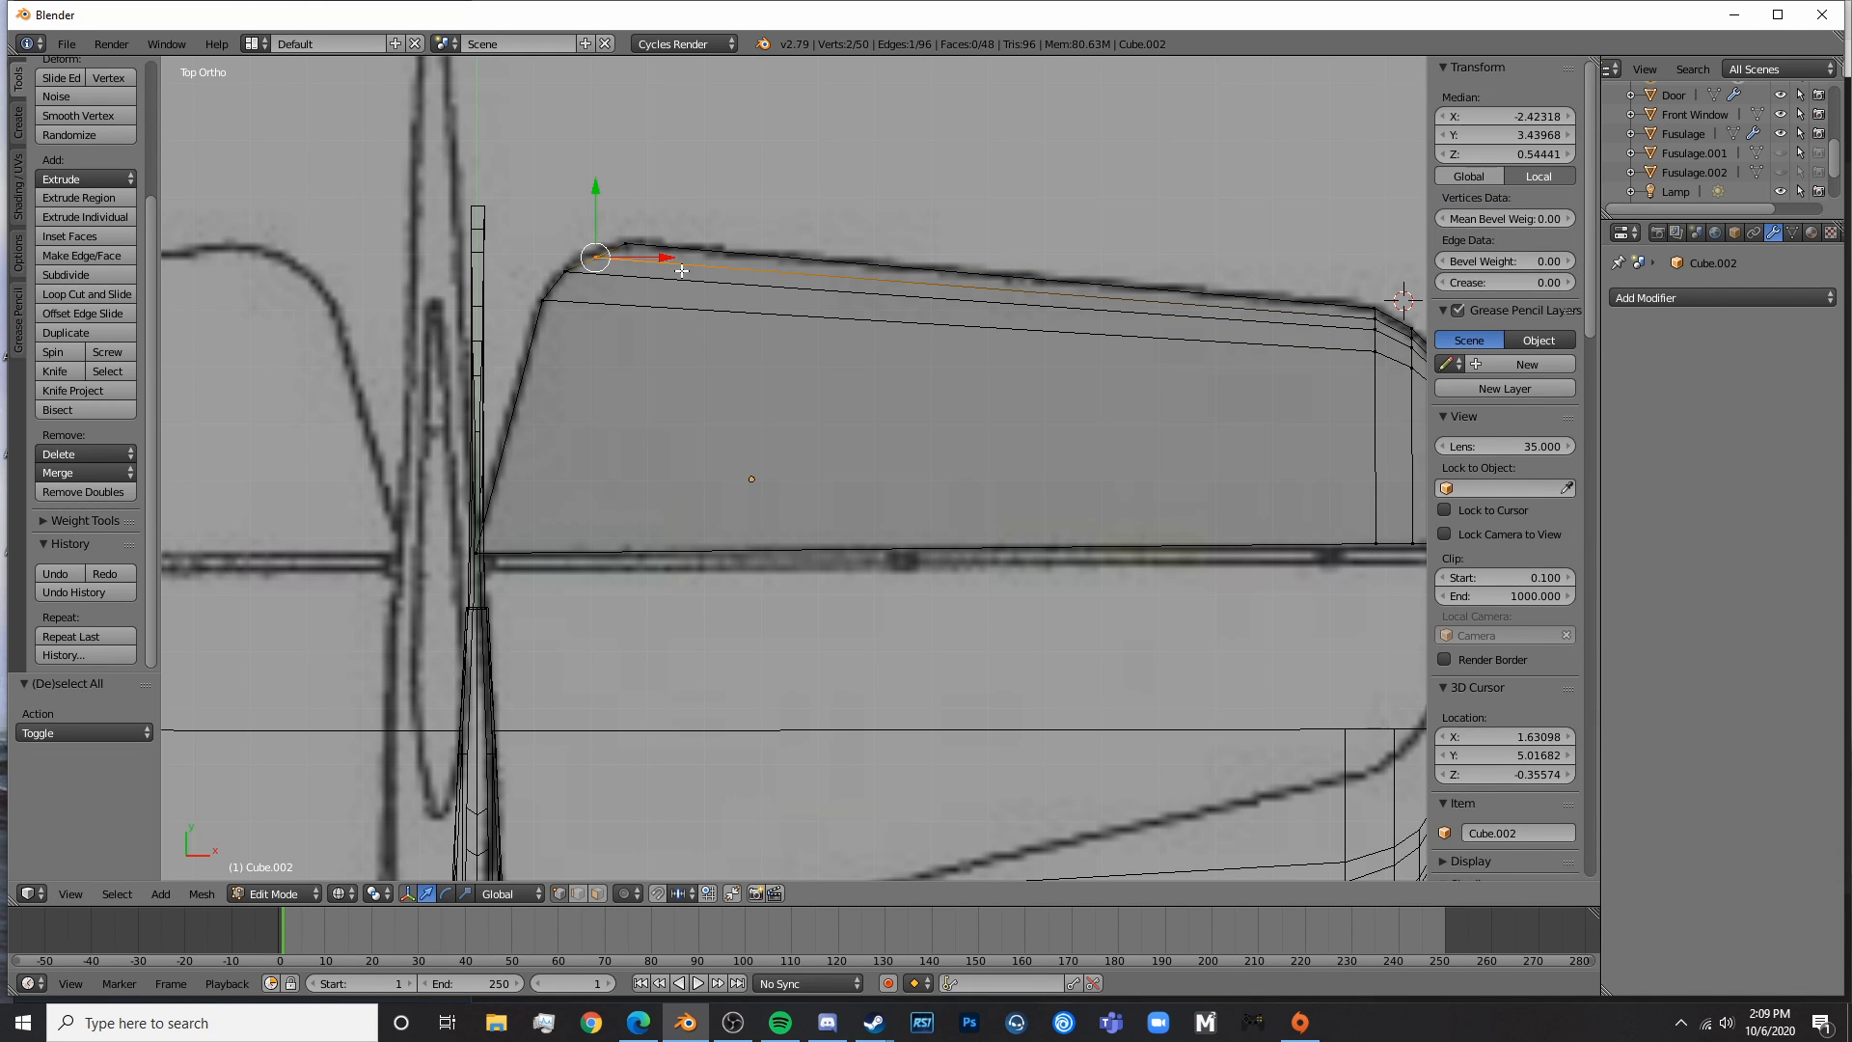
{"action": "key", "text": "g"}
{"action": "key", "text": "x"}
{"action": "left_click", "coordinate": [652, 251]}
{"action": "key", "text": "Tab"}
- Reopen the elevator mesh and add a spanwise loop cut just behind the hinge line
{"action": "middle_click_drag", "start_coordinate": [547, 541], "coordinate": [777, 425], "text": "shift"}
{"action": "key", "text": "Tab"}
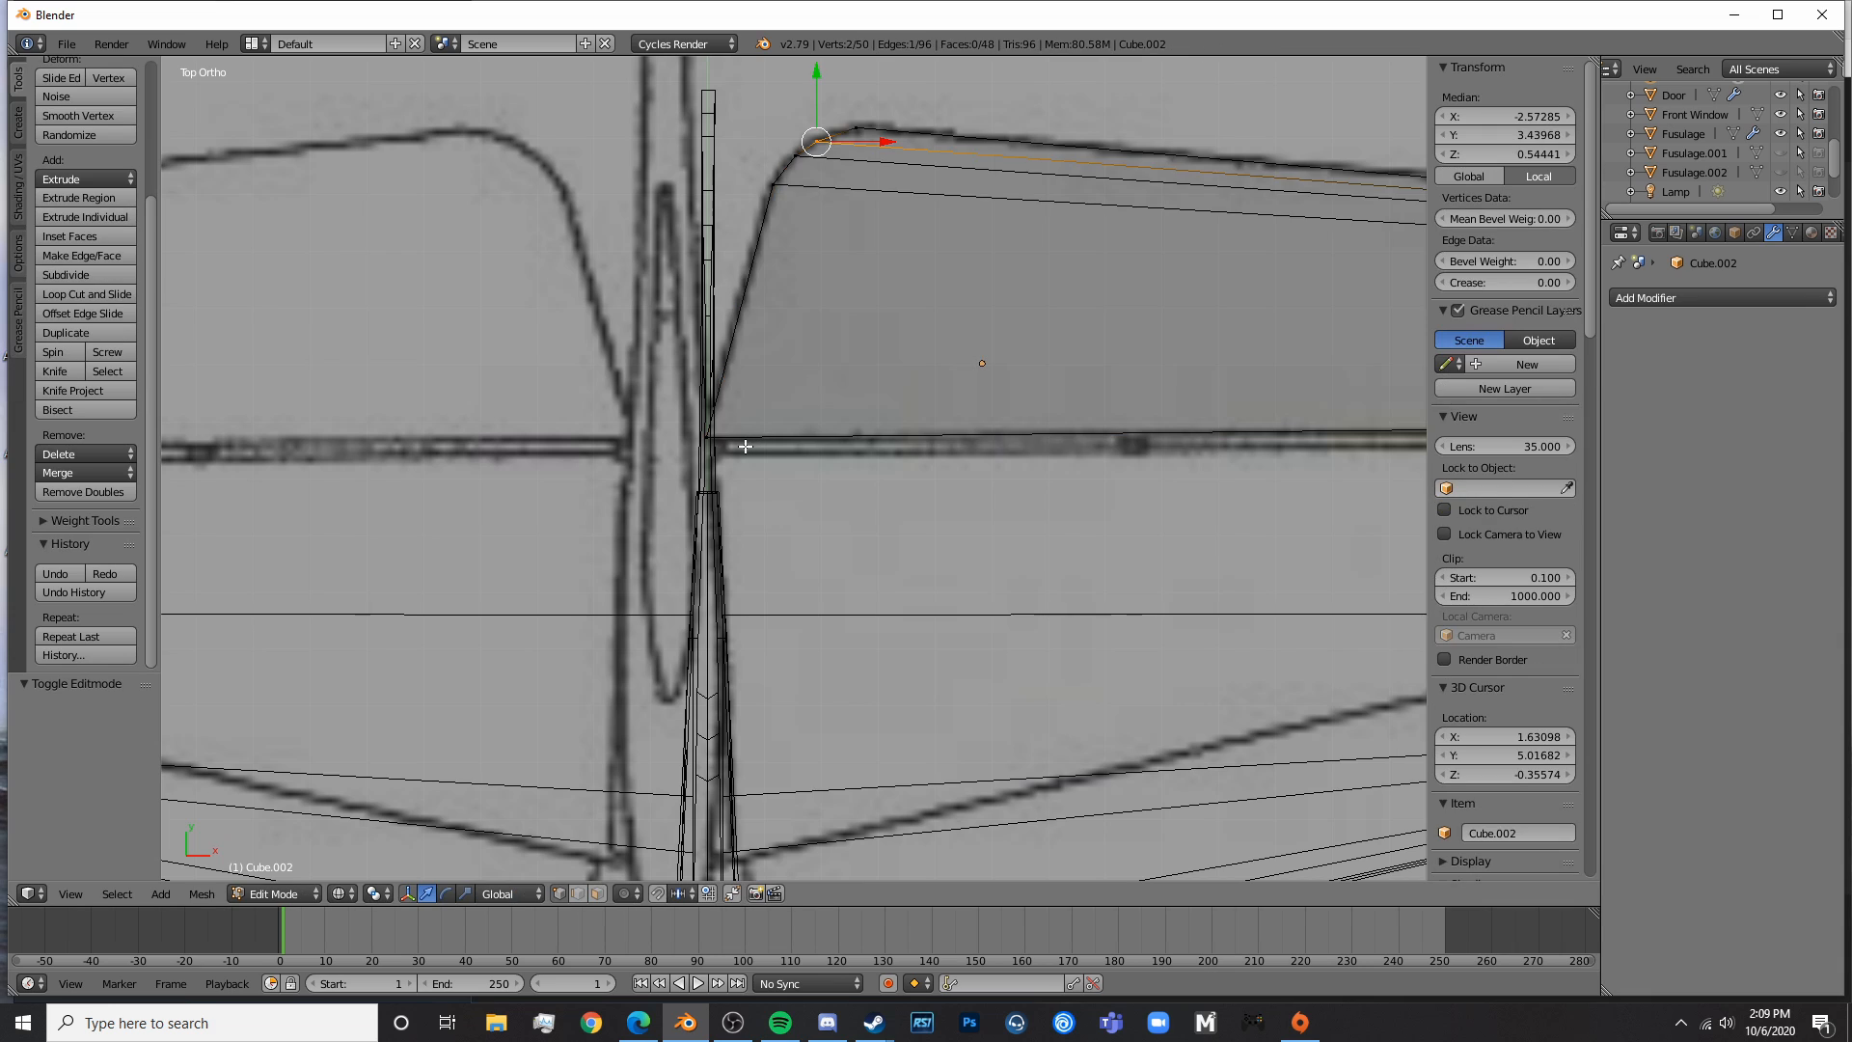
{"action": "key", "text": "a"}
{"action": "key", "text": "a"}
{"action": "key", "text": "a"}
{"action": "key", "text": "b"}
{"action": "left_click_drag", "start_coordinate": [680, 413], "coordinate": [740, 442]}
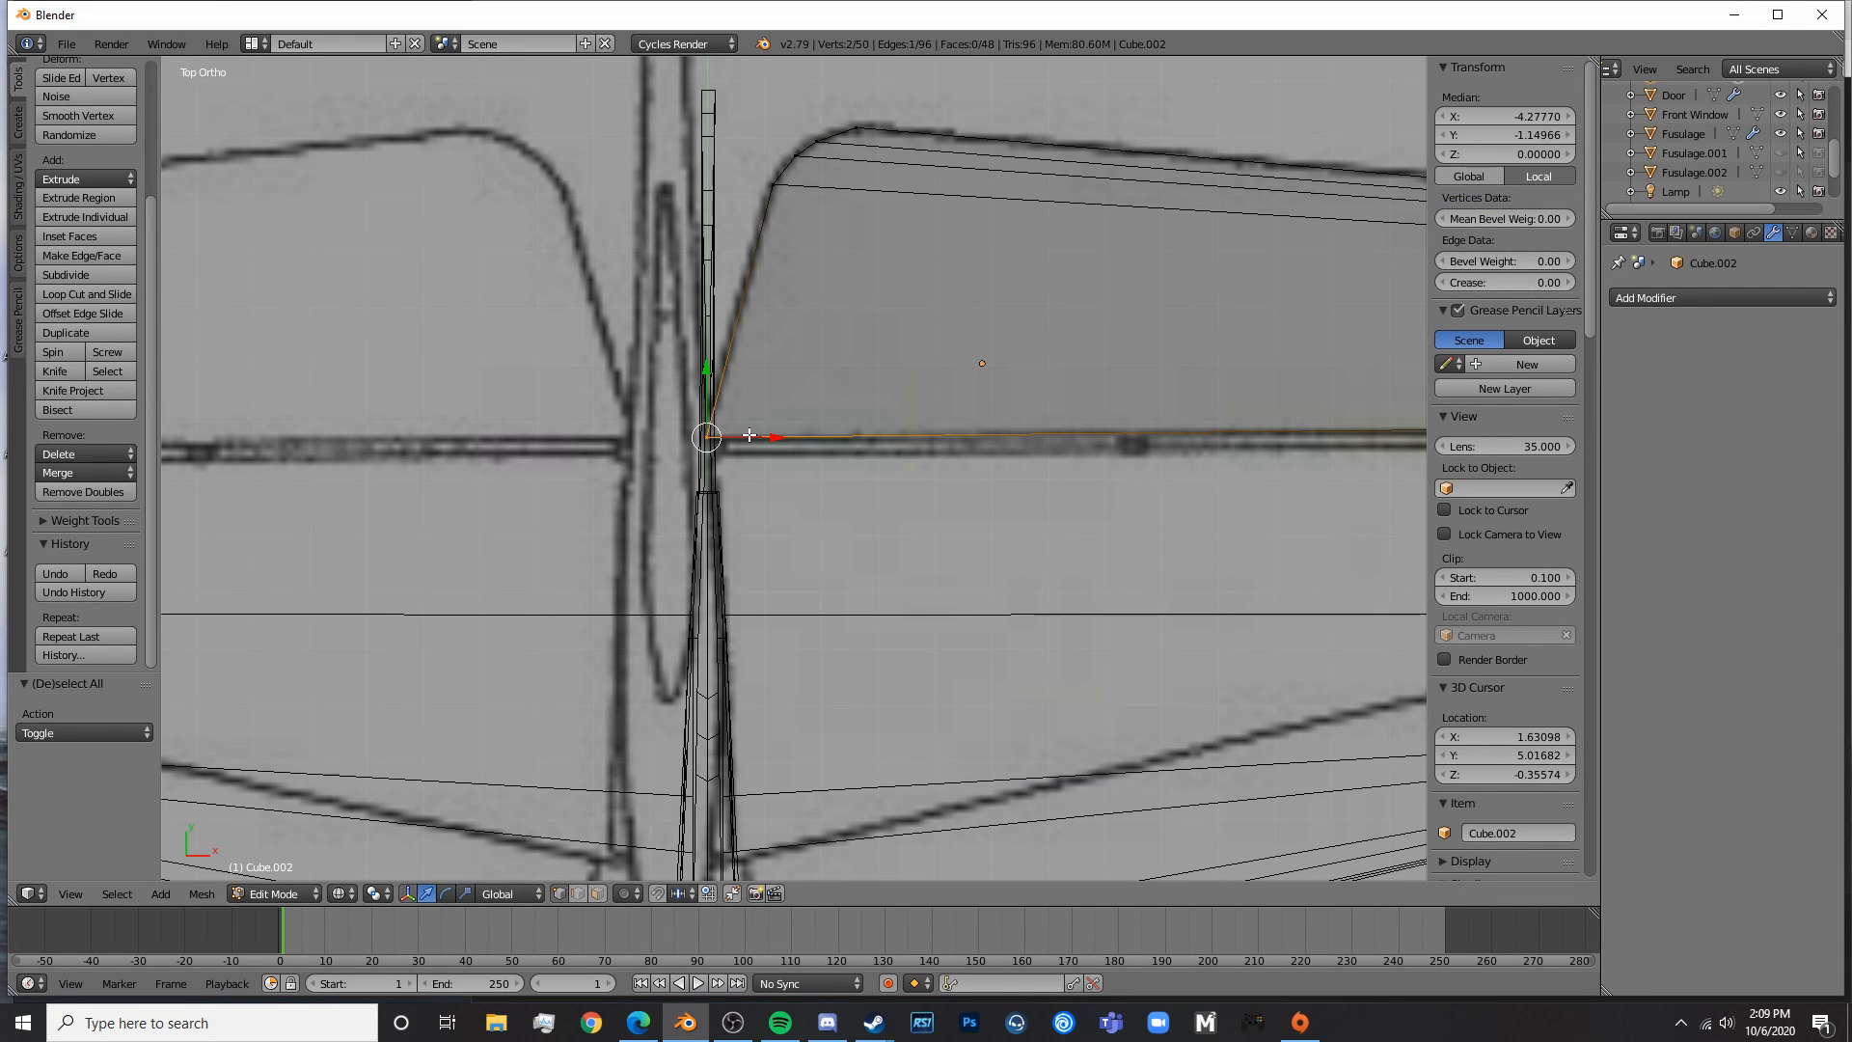
{"action": "key", "text": "ctrl+r"}
{"action": "left_click", "coordinate": [710, 461]}
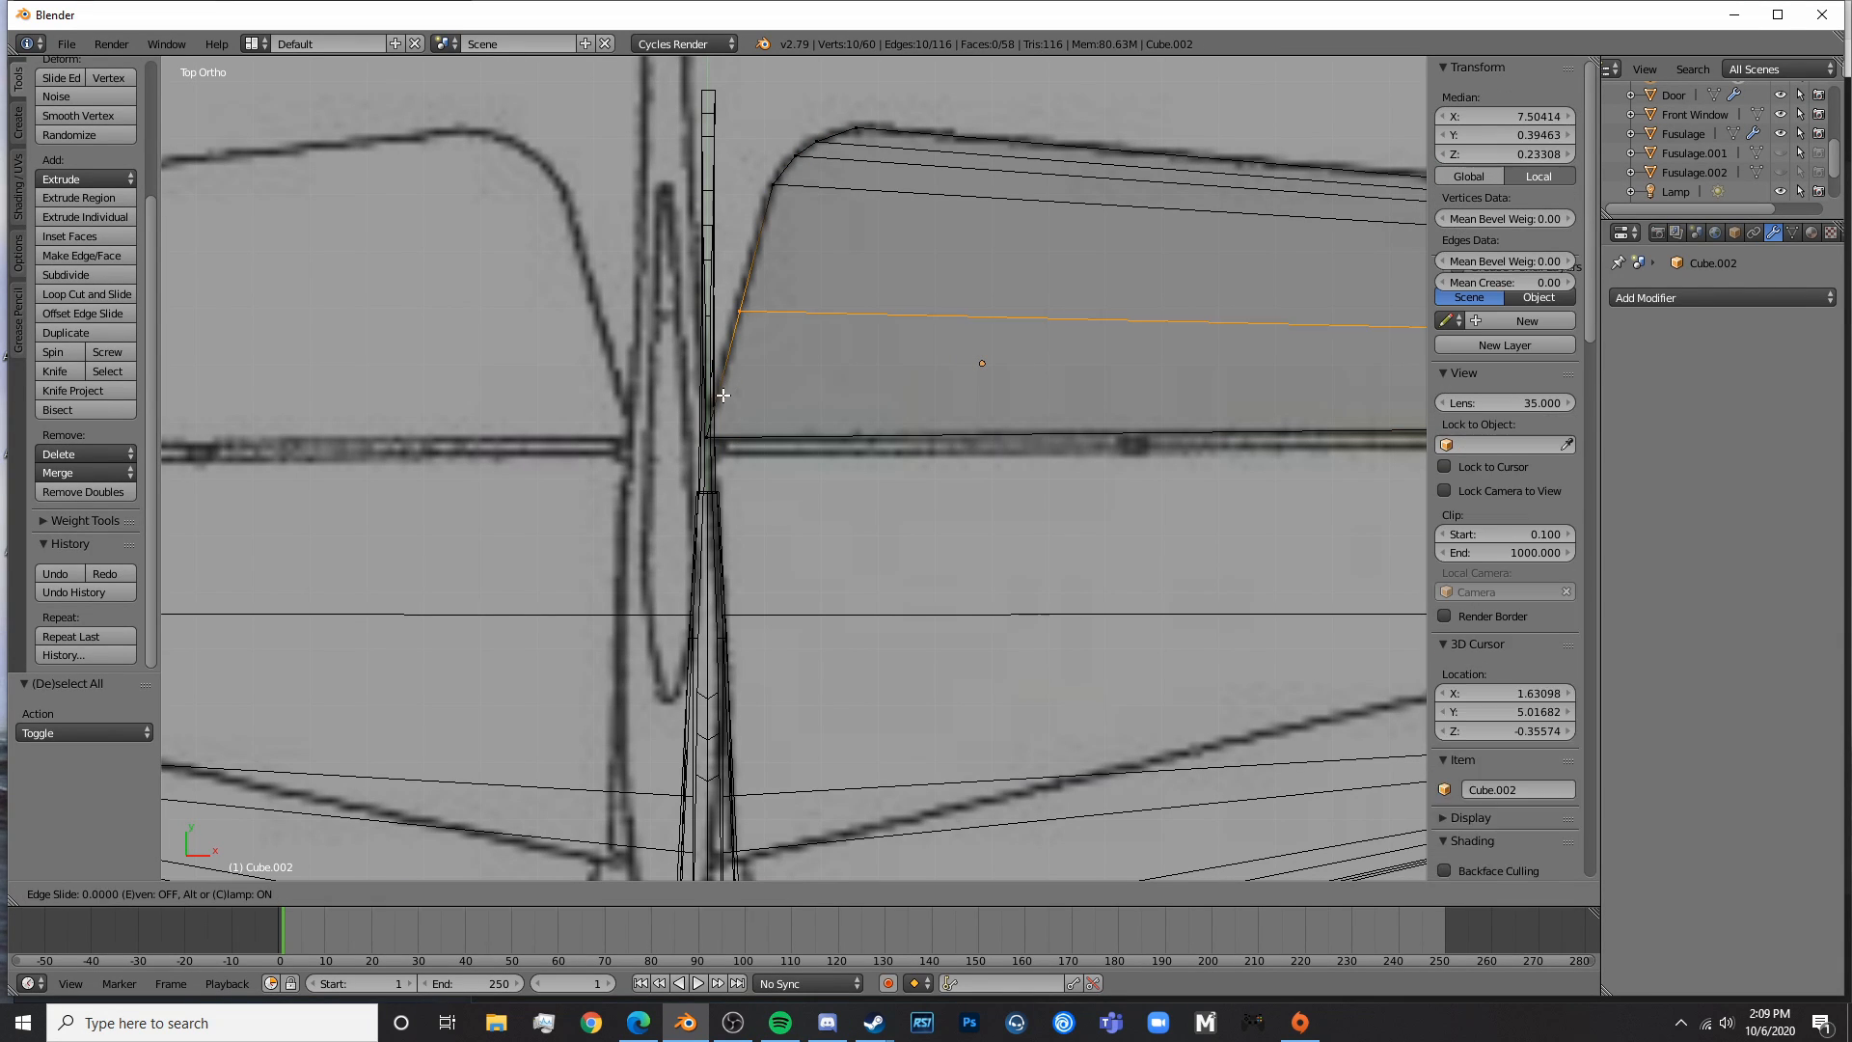
{"action": "left_click", "coordinate": [696, 493]}
- Move the inboard front vertices 0.008 along X, extrude that small face, and leave mesh editing
{"action": "key", "text": "a"}
{"action": "key", "text": "b"}
{"action": "left_click_drag", "start_coordinate": [688, 471], "coordinate": [730, 430]}
{"action": "key", "text": "b"}
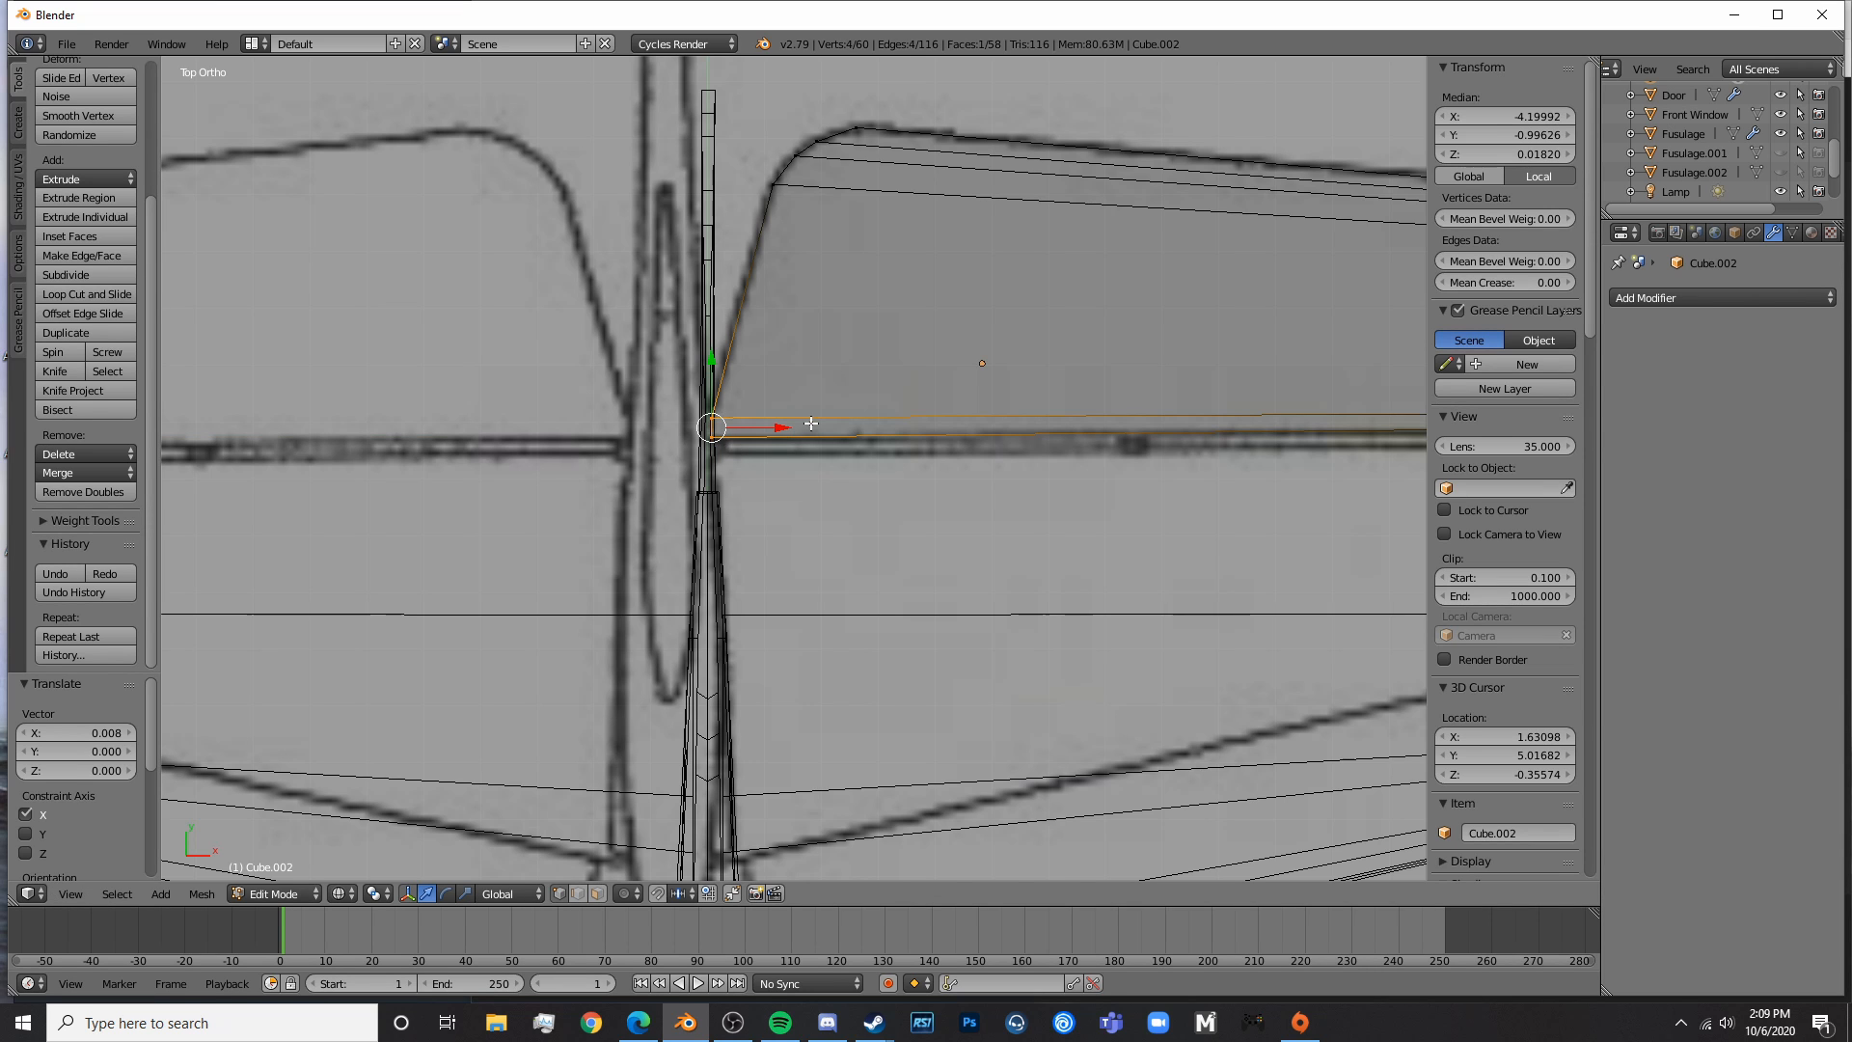
{"action": "key", "text": "e"}
{"action": "left_click", "coordinate": [804, 433]}
{"action": "key", "text": "Tab"}
- In the front wireframe view, scale down the elevator vertices from the innermost tip cut outward along Z
{"action": "mouse_move", "coordinate": [804, 432]}
{"action": "middle_mouse_down"}
{"action": "mouse_move", "coordinate": [1005, 600]}
{"action": "mouse_move", "coordinate": [870, 462]}
{"action": "mouse_move", "coordinate": [692, 483]}
{"action": "mouse_move", "coordinate": [772, 397]}
{"action": "middle_mouse_up"}
{"action": "key", "text": "KP_1"}
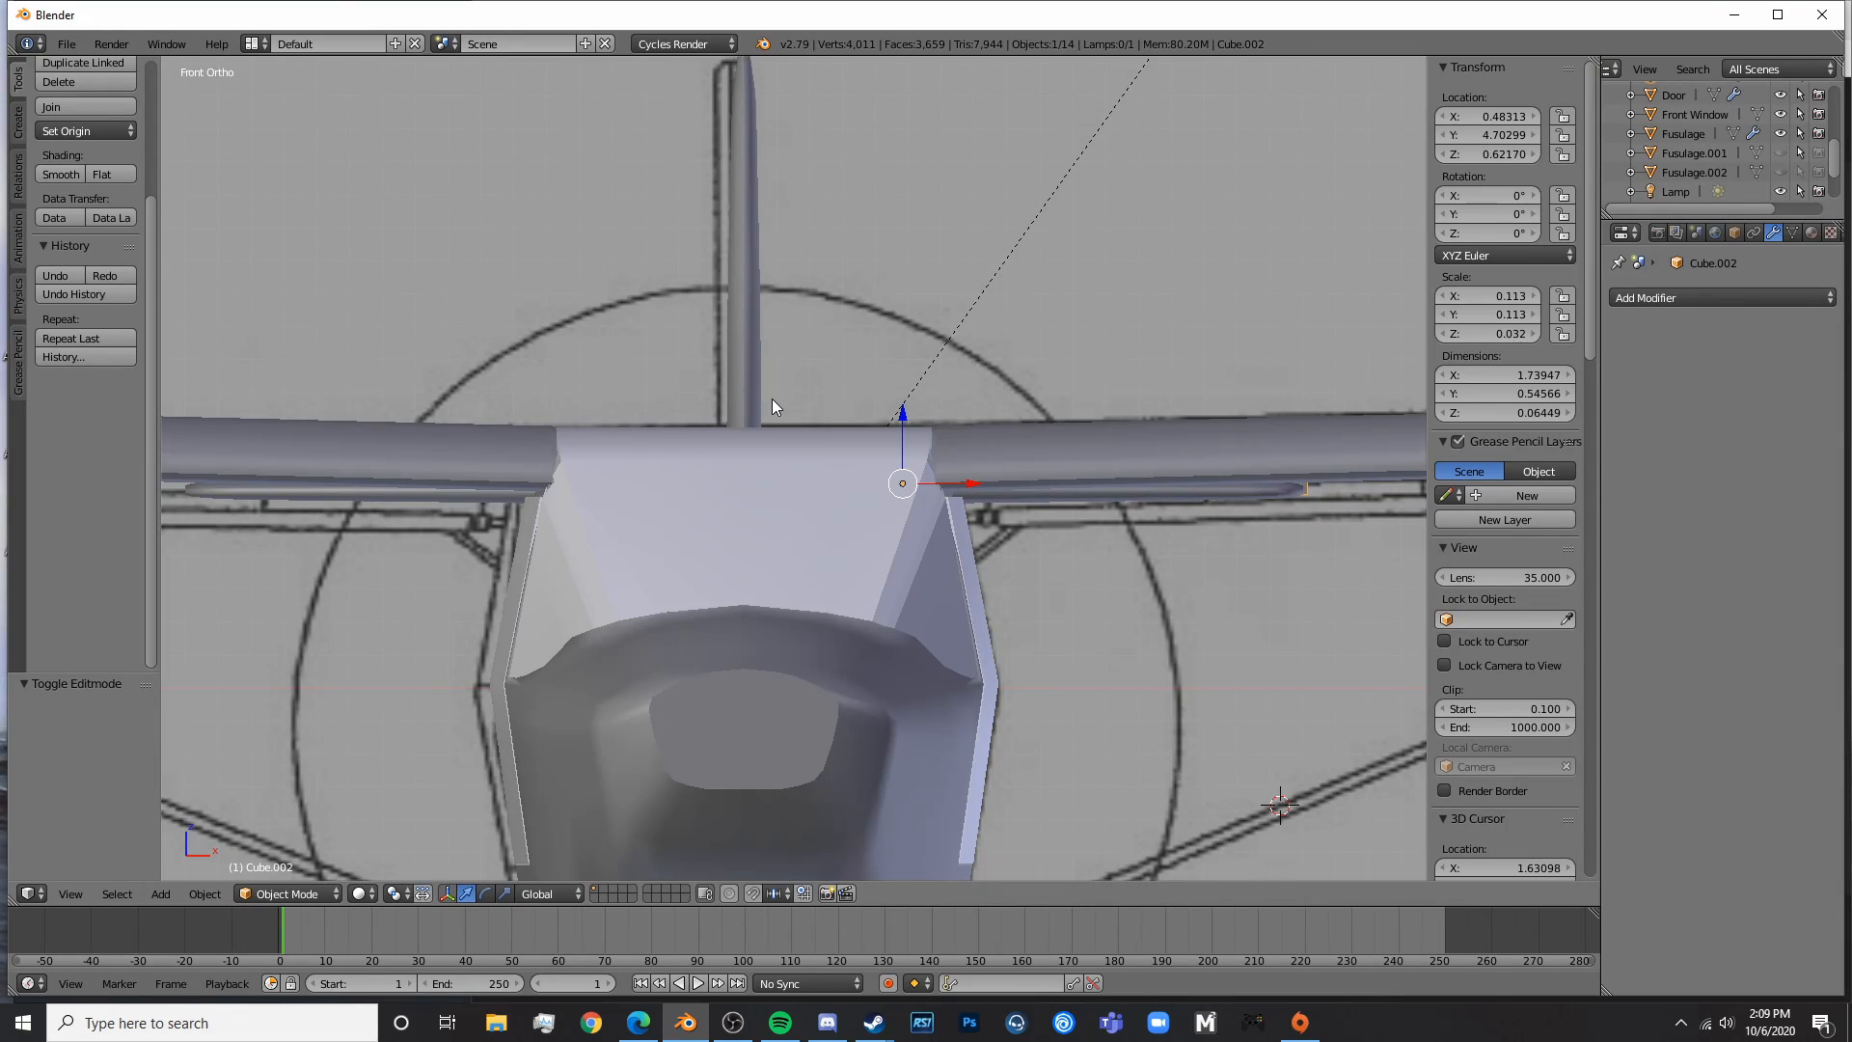
{"action": "key", "text": "Tab"}
{"action": "key", "text": "z"}
{"action": "scroll", "coordinate": [1059, 457], "scroll_direction": "up", "scroll_amount": 2}
{"action": "scroll", "coordinate": [1059, 457], "scroll_direction": "down", "scroll_amount": 5, "text": "ctrl"}
{"action": "key", "text": "a"}
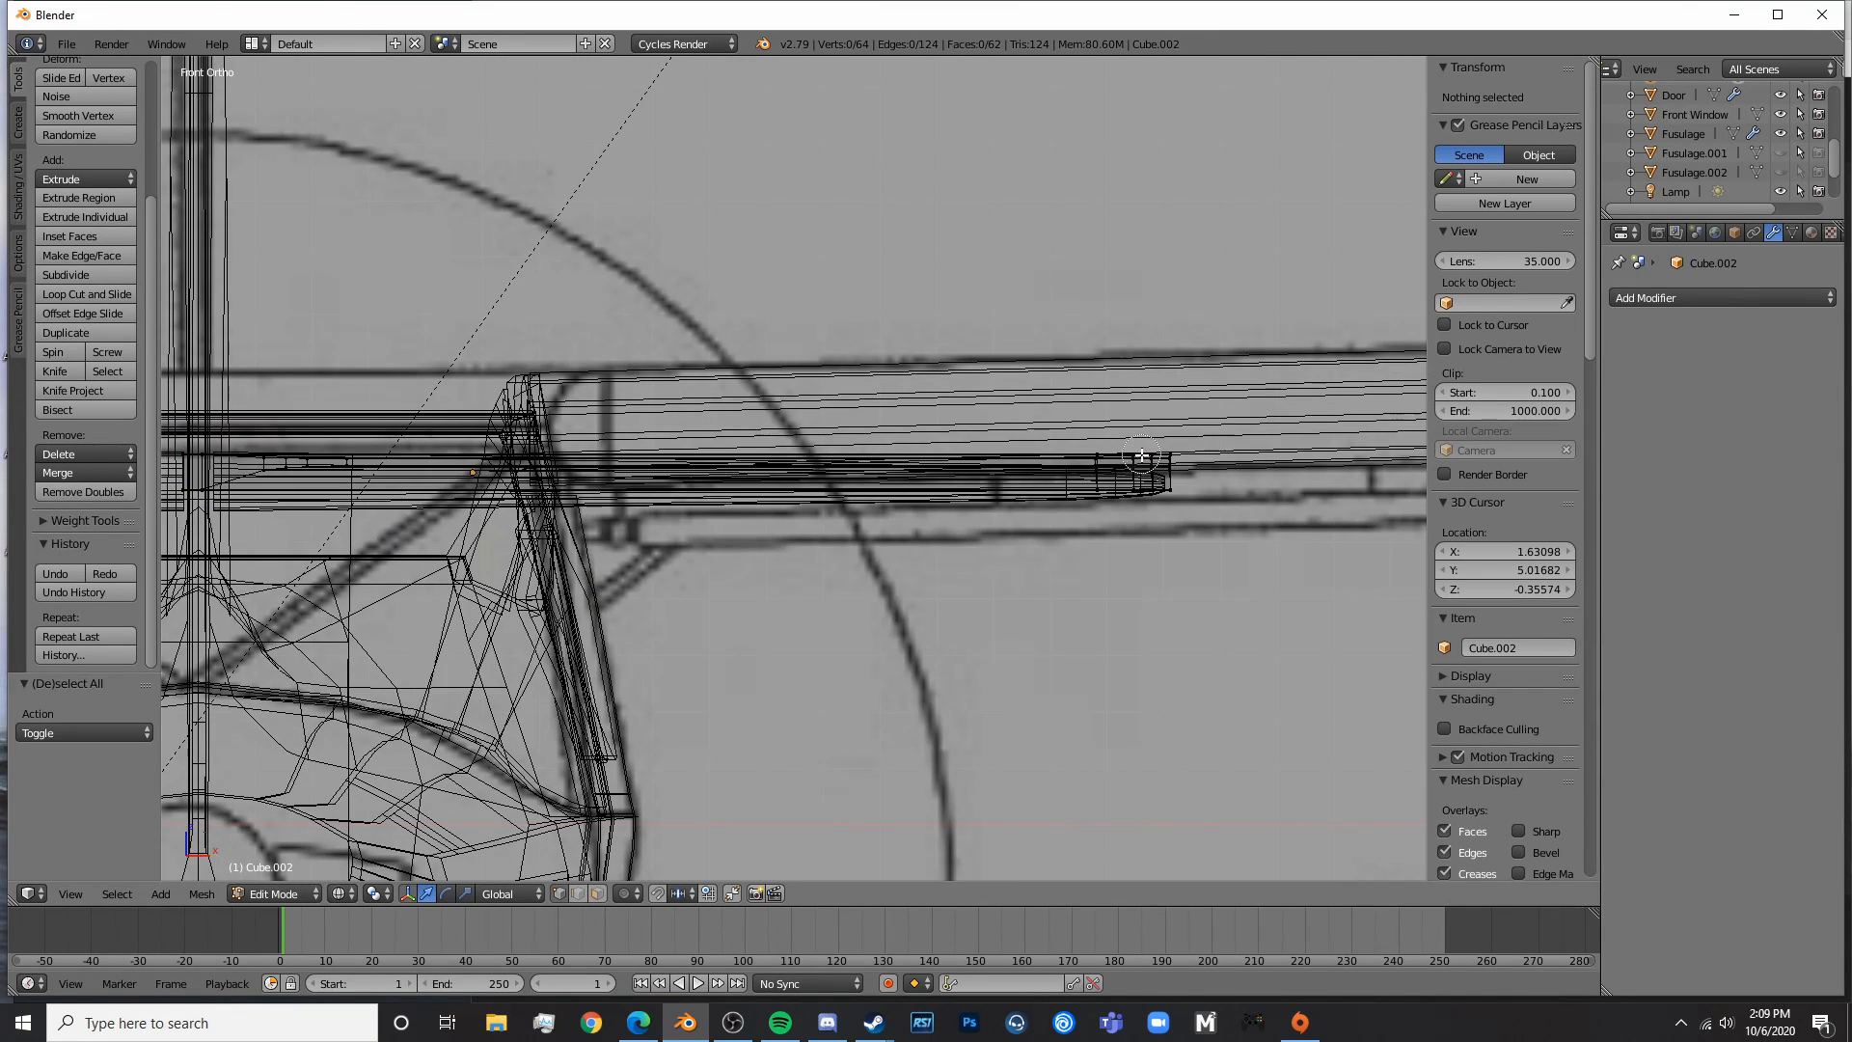
{"action": "left_click", "coordinate": [1148, 487]}
{"action": "key", "text": "Escape"}
{"action": "key", "text": "s"}
{"action": "key", "text": "z"}
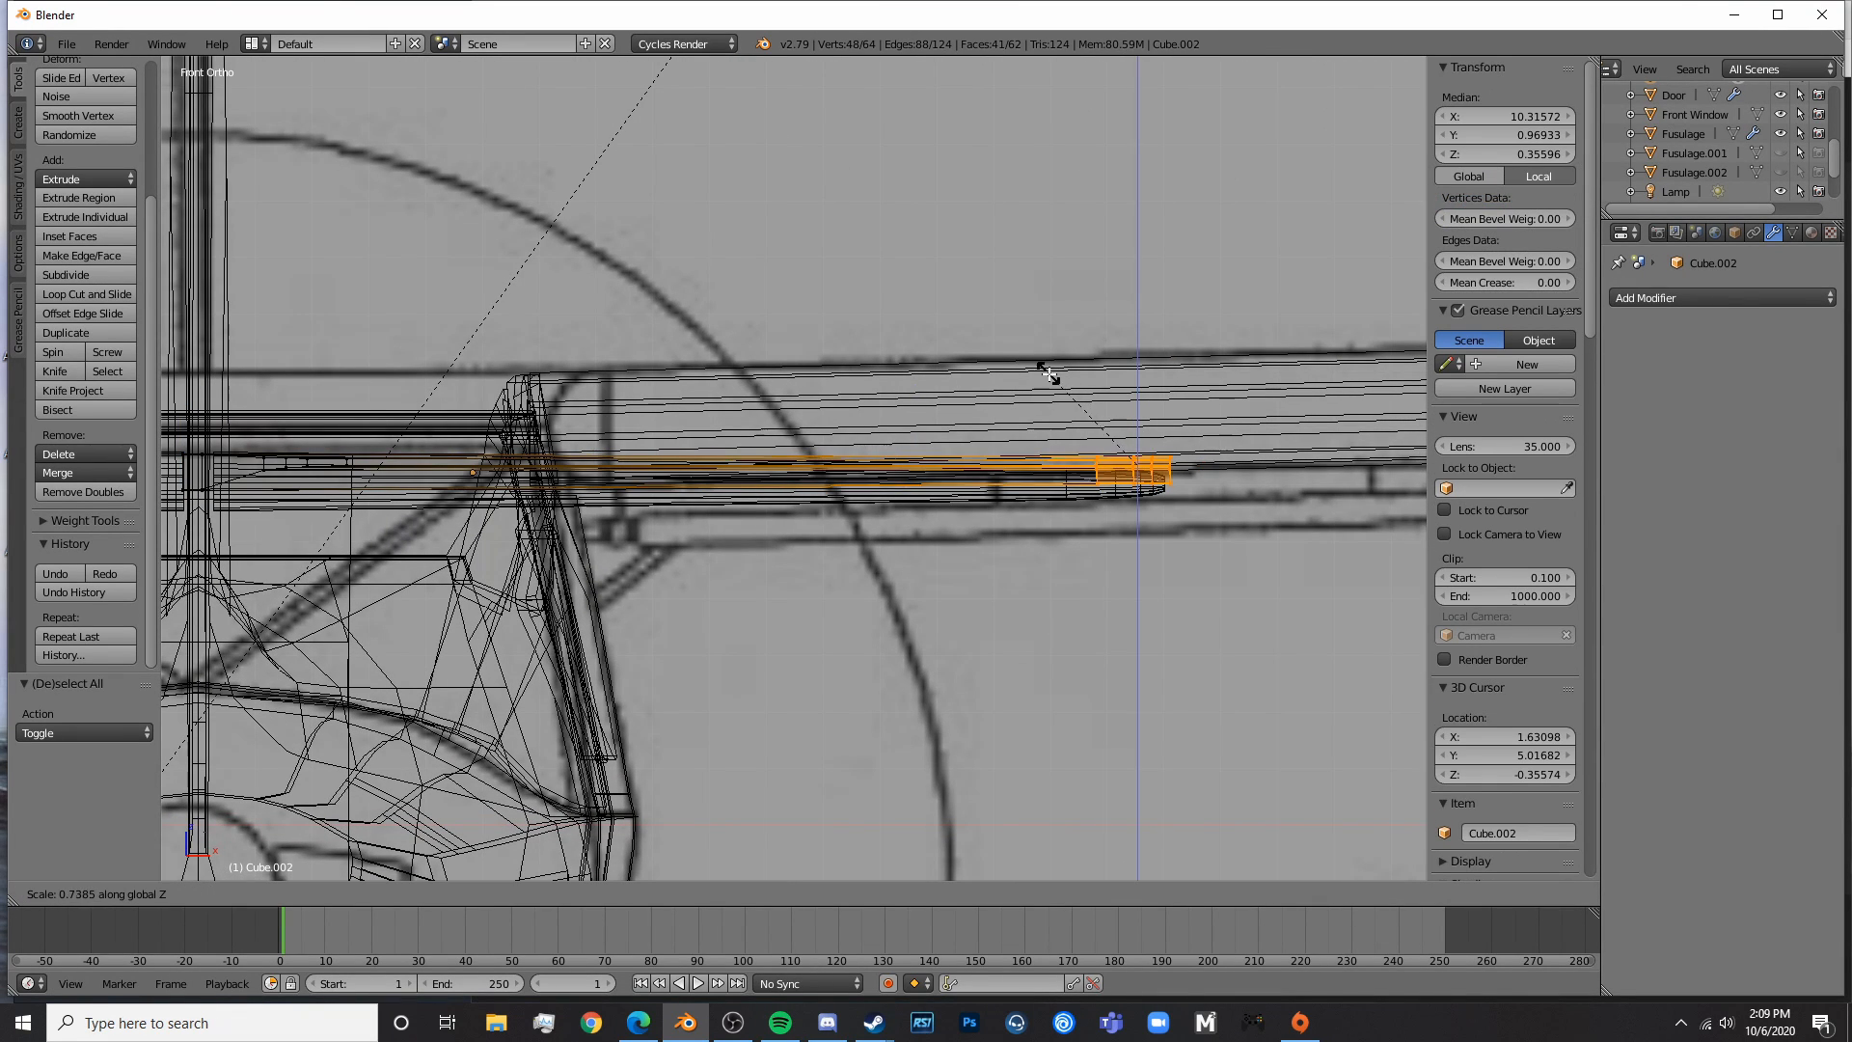
{"action": "left_click", "coordinate": [1060, 401]}
- Scale down the elevator vertices from the second tip cut outward along Z to taper the tip further
{"action": "middle_click_drag", "start_coordinate": [1251, 463], "coordinate": [986, 439], "text": "shift"}
{"action": "scroll", "coordinate": [1003, 462], "scroll_direction": "up", "scroll_amount": 3}
{"action": "key", "text": "a"}
{"action": "key", "text": "c"}
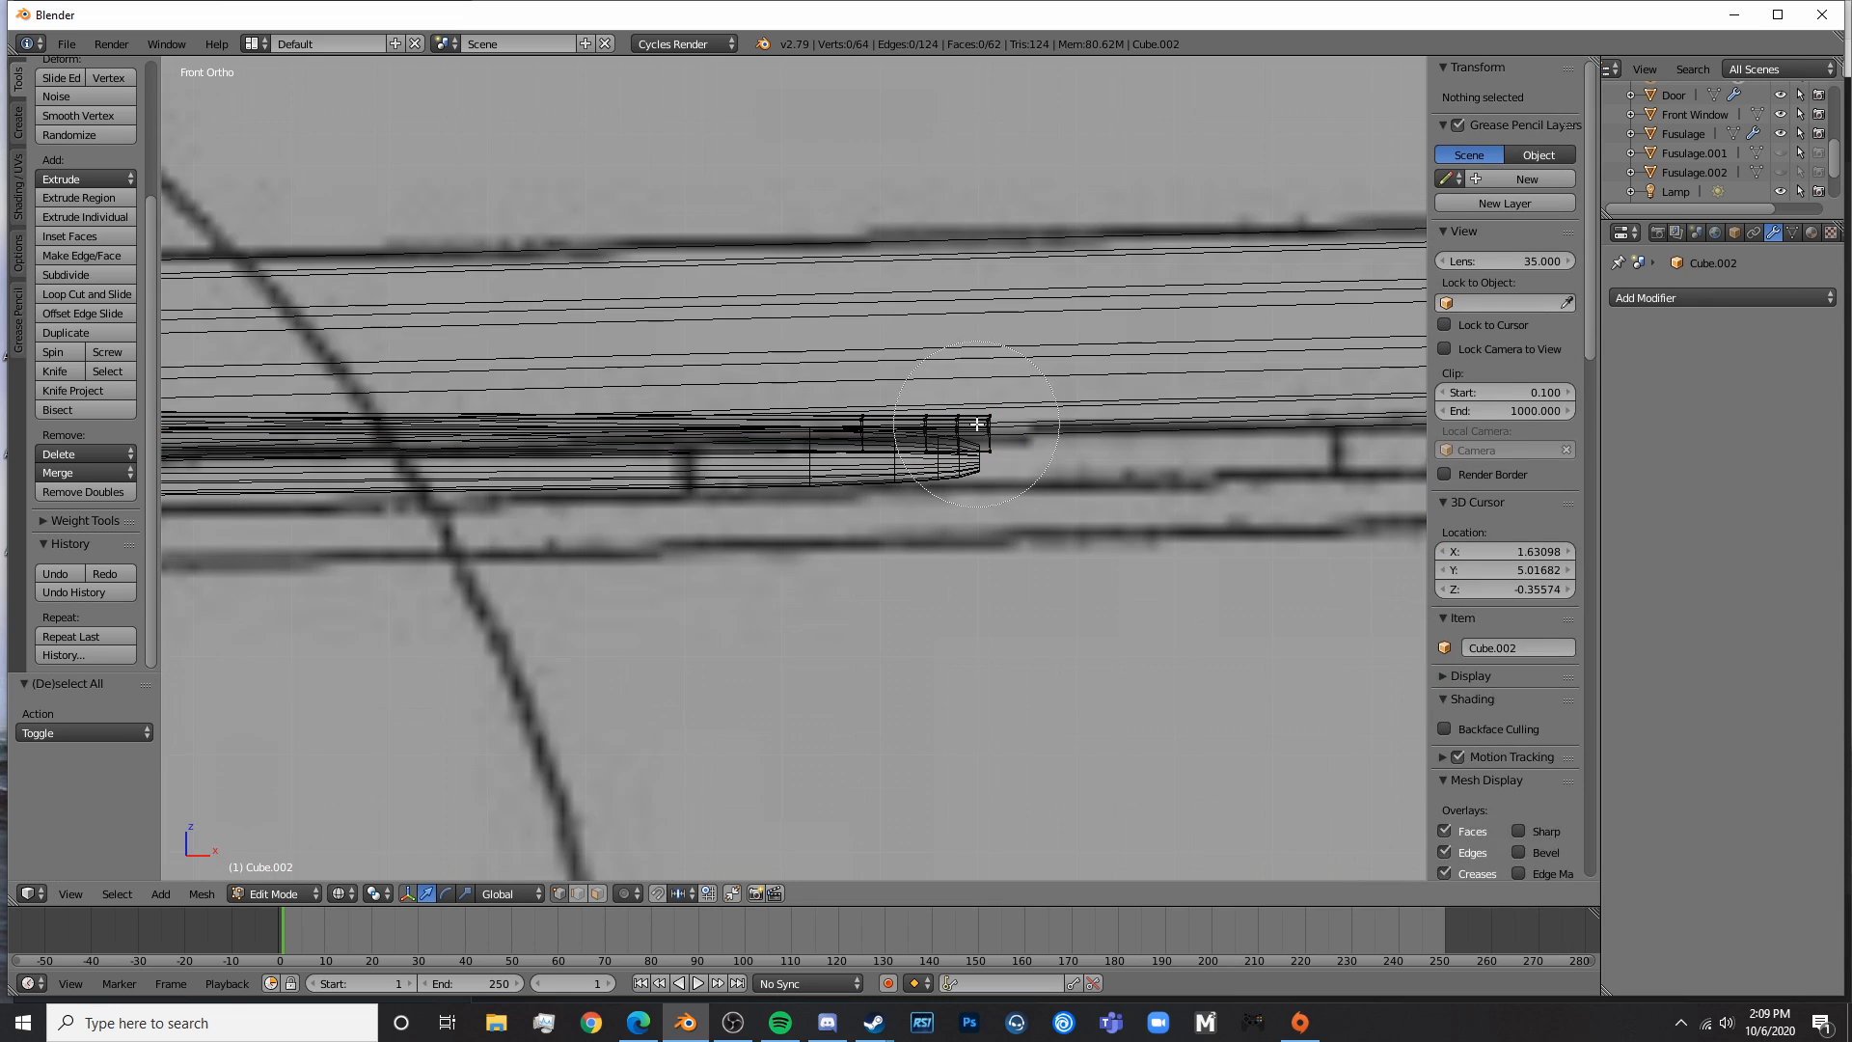
{"action": "left_click", "coordinate": [982, 434]}
{"action": "key", "text": "Escape"}
{"action": "key", "text": "s"}
{"action": "key", "text": "z"}
{"action": "left_click", "coordinate": [1025, 389]}
- Scale down the vertices of the elevator's outermost tip cut and end edge along Z
{"action": "key", "text": "a"}
{"action": "key", "text": "c"}
{"action": "left_click", "coordinate": [986, 430]}
{"action": "key", "text": "Escape"}
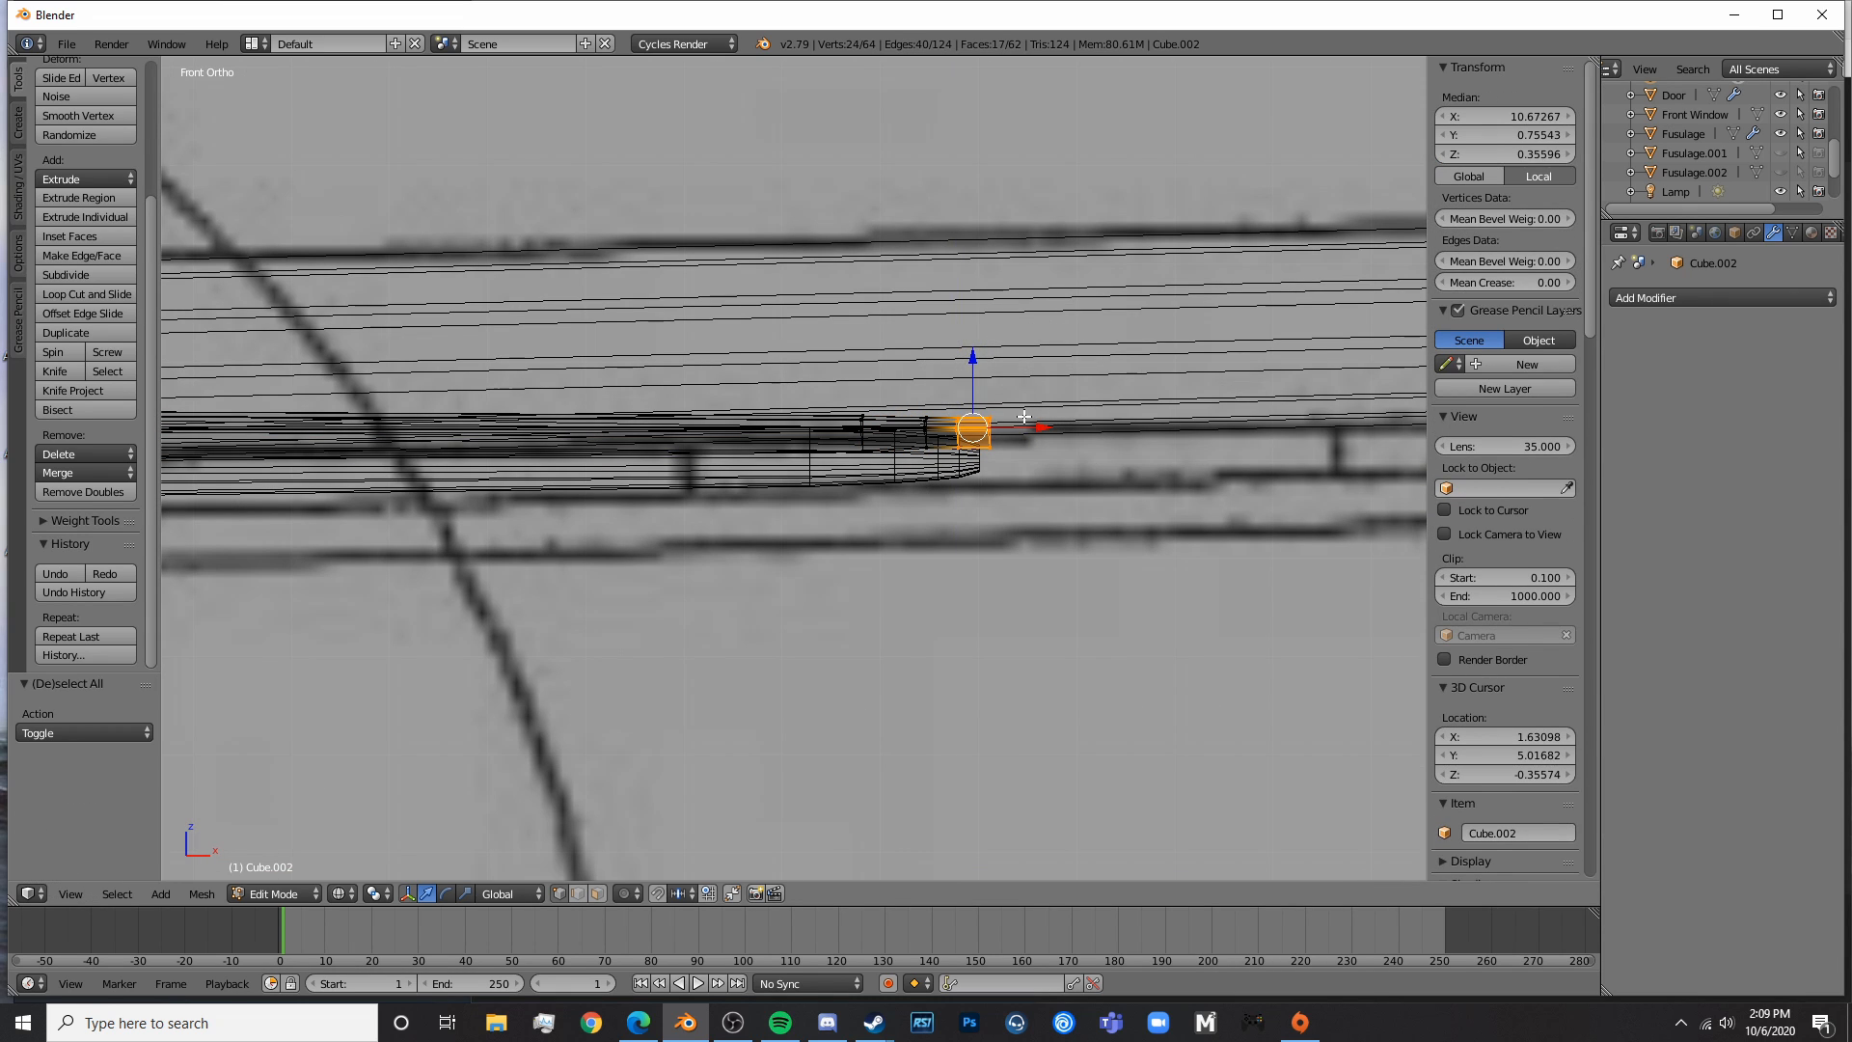
{"action": "key", "text": "s"}
{"action": "key", "text": "z"}
{"action": "left_click", "coordinate": [1010, 422]}
- Scale down only the elevator's end-edge vertices along Z, and leave mesh editing to view it from the right side
{"action": "key", "text": "a"}
{"action": "key", "text": "c"}
{"action": "left_click", "coordinate": [1037, 426]}
{"action": "key", "text": "Escape"}
{"action": "key", "text": "s"}
{"action": "key", "text": "z"}
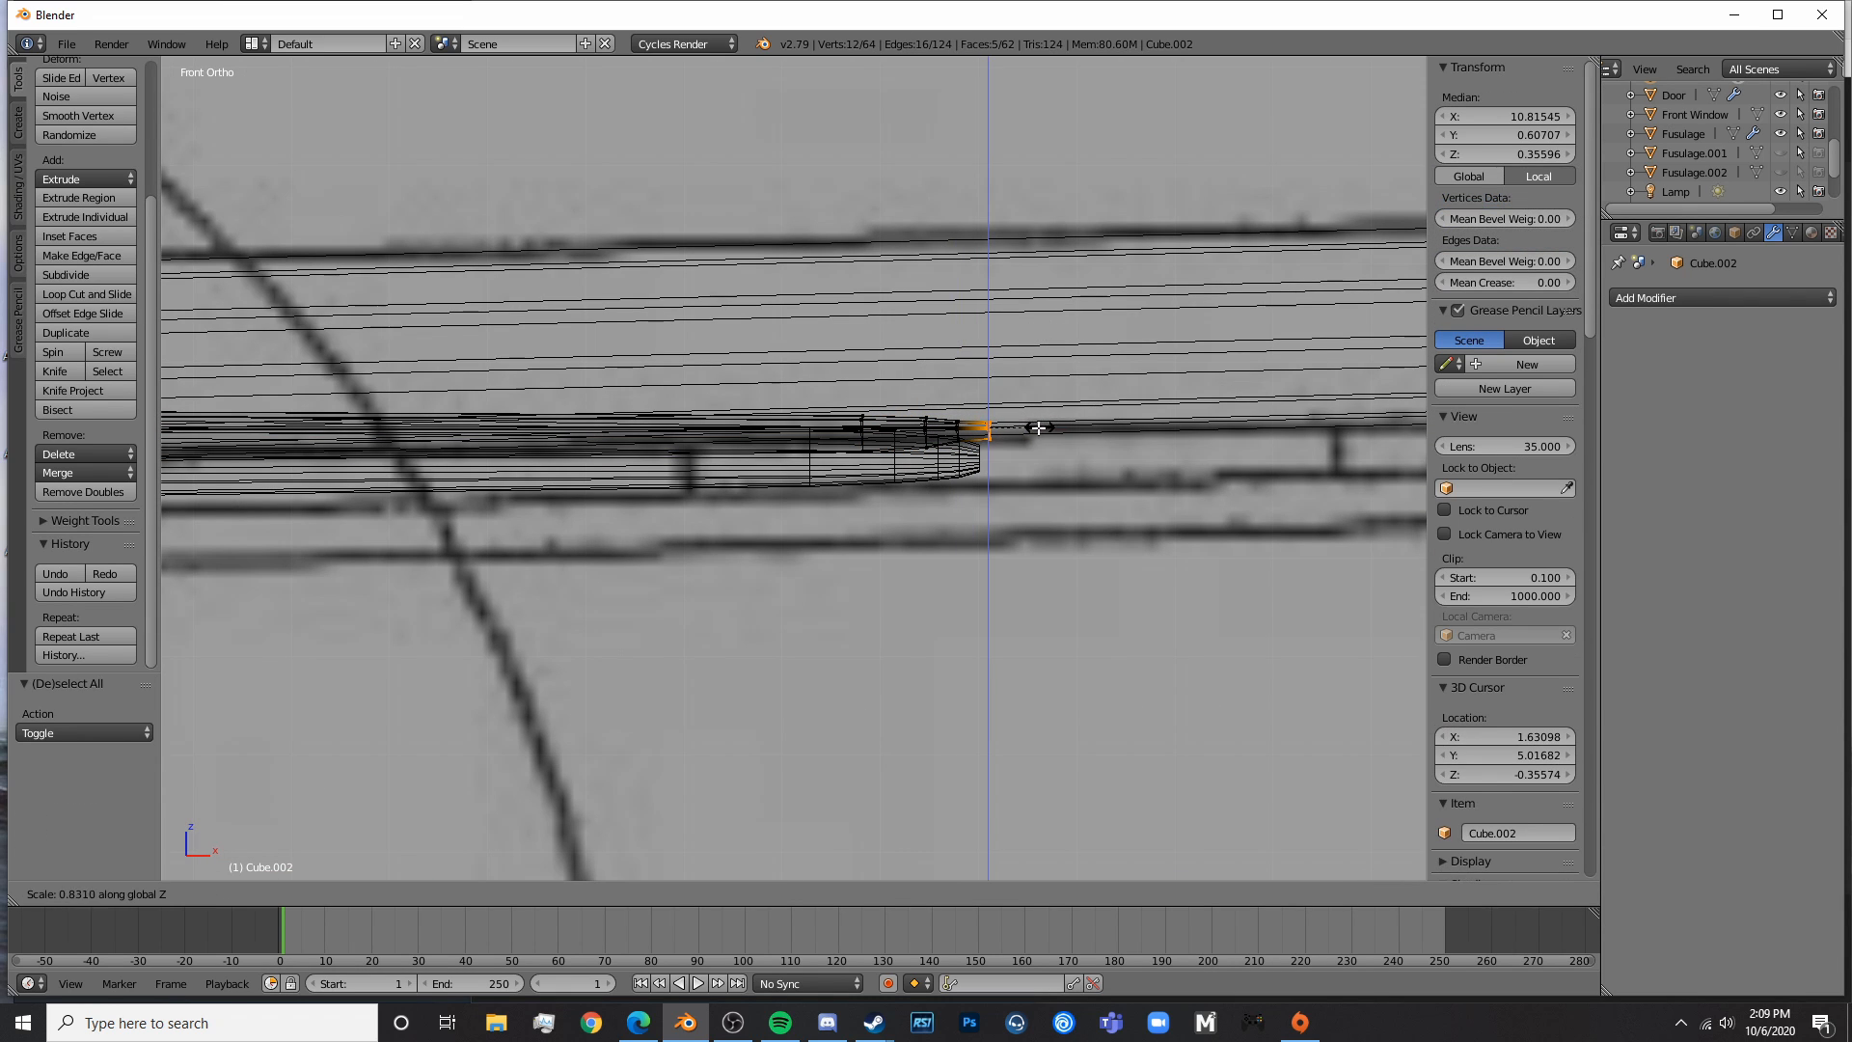
{"action": "left_click", "coordinate": [1016, 436]}
{"action": "key", "text": "Tab"}
{"action": "key", "text": "KP_3"}
{"action": "scroll", "coordinate": [1033, 523], "scroll_direction": "down", "scroll_amount": 3}
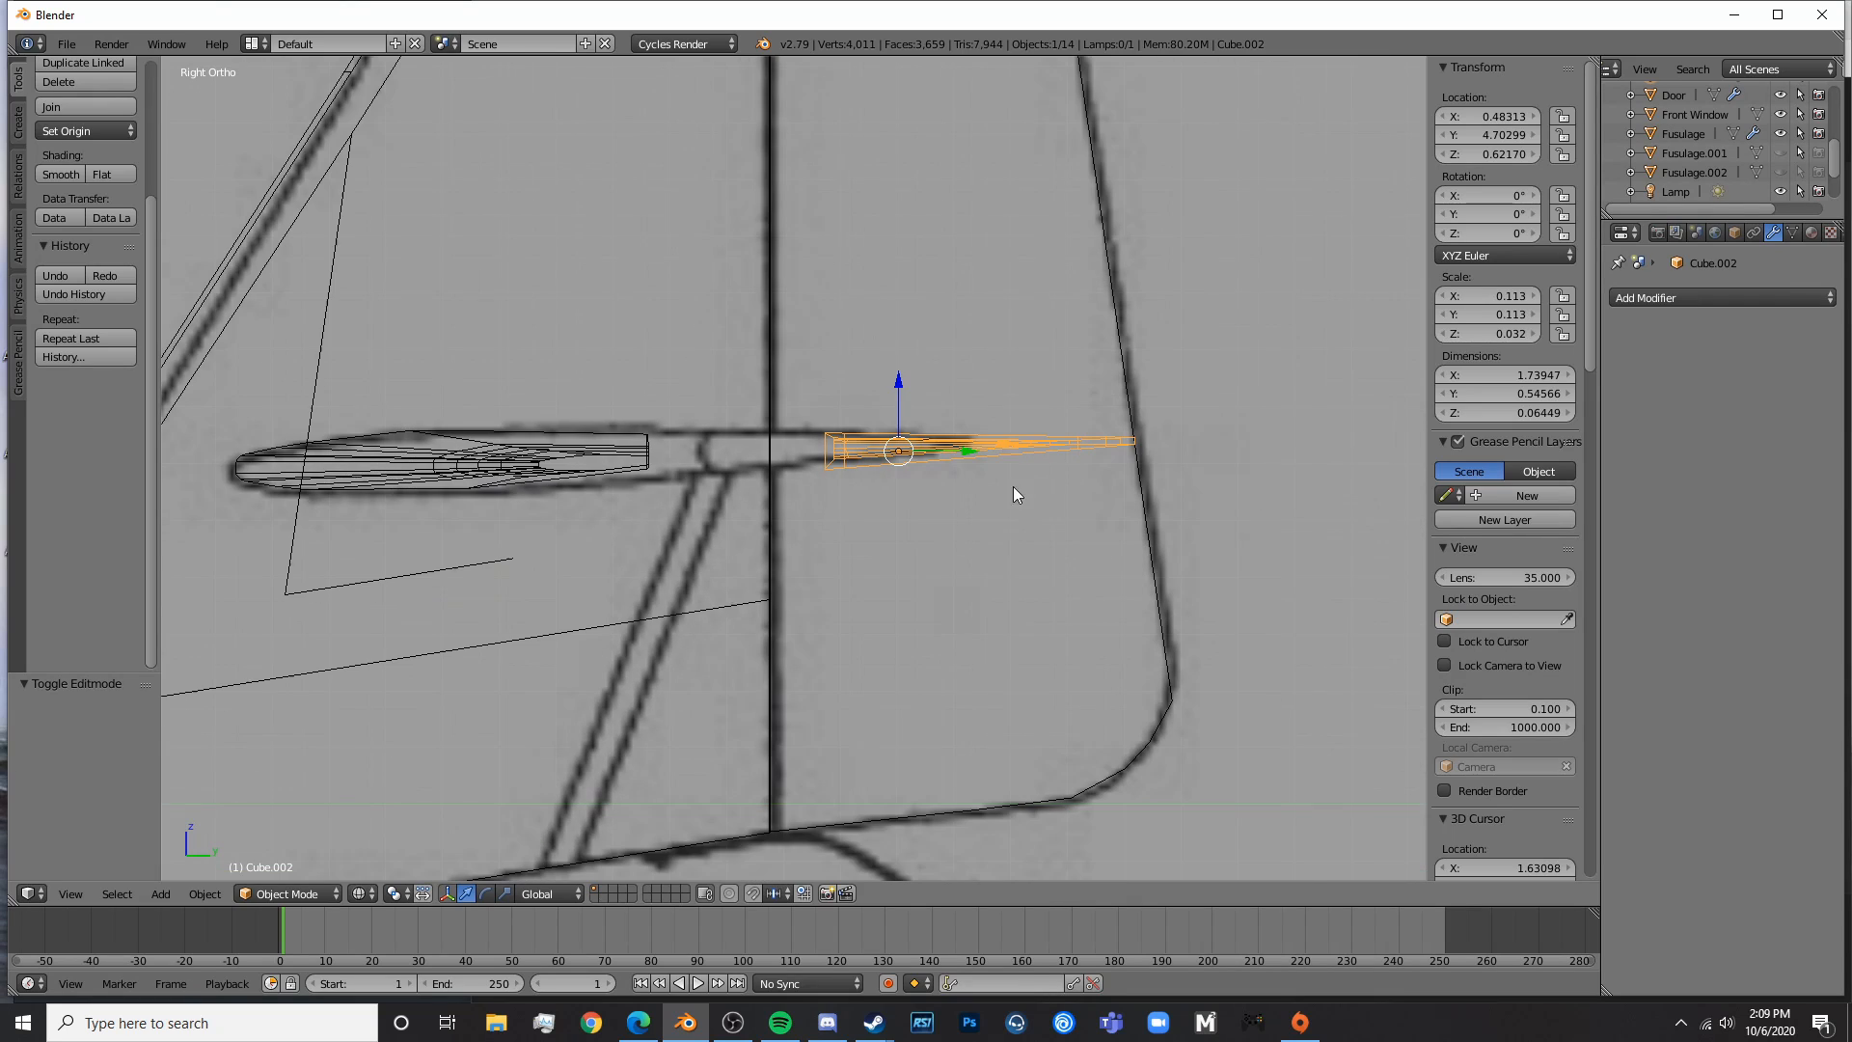
- Move the elevator forward along Y by about 0.323 against the horizontal stabilizer, and scale it along Z by about 0.8
{"action": "key", "text": "g"}
{"action": "key", "text": "y"}
{"action": "left_click", "coordinate": [766, 466]}
{"action": "key", "text": "z"}
{"action": "scroll", "coordinate": [801, 366], "scroll_direction": "up", "scroll_amount": 3}
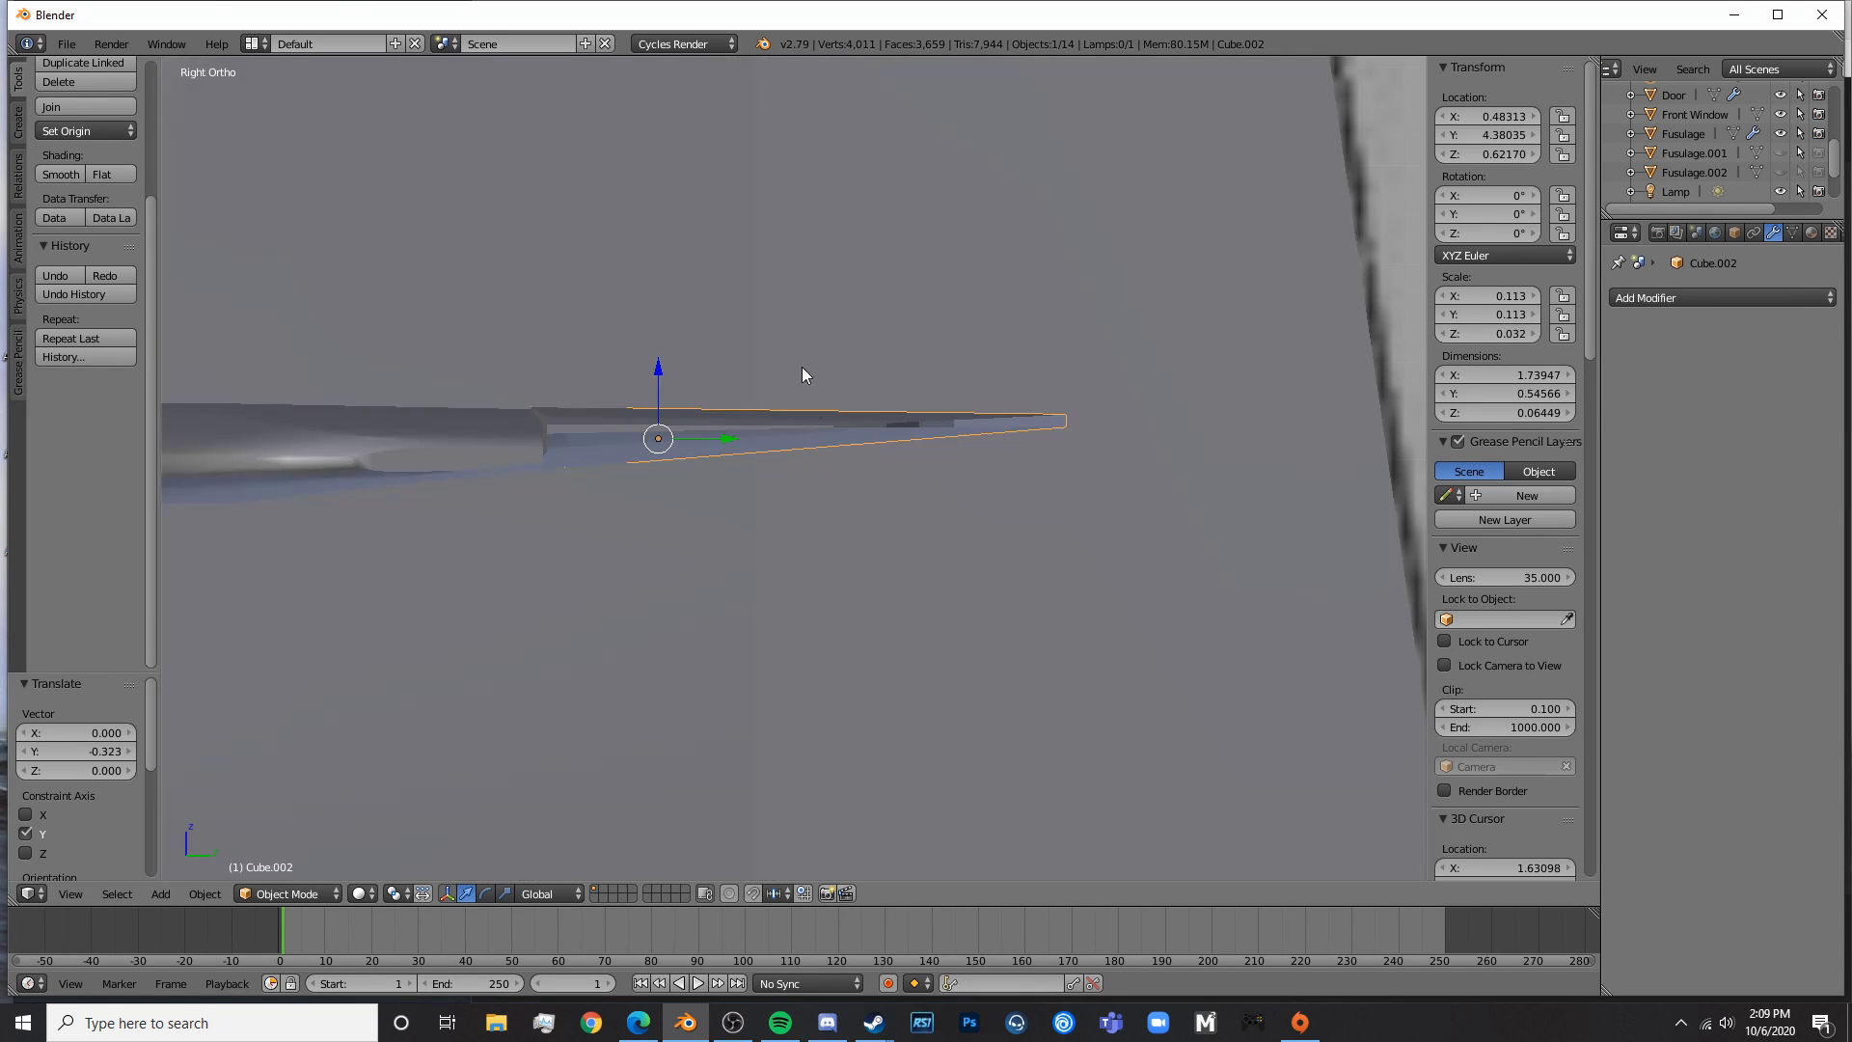
{"action": "key", "text": "s"}
{"action": "key", "text": "z"}
{"action": "left_click", "coordinate": [733, 314]}
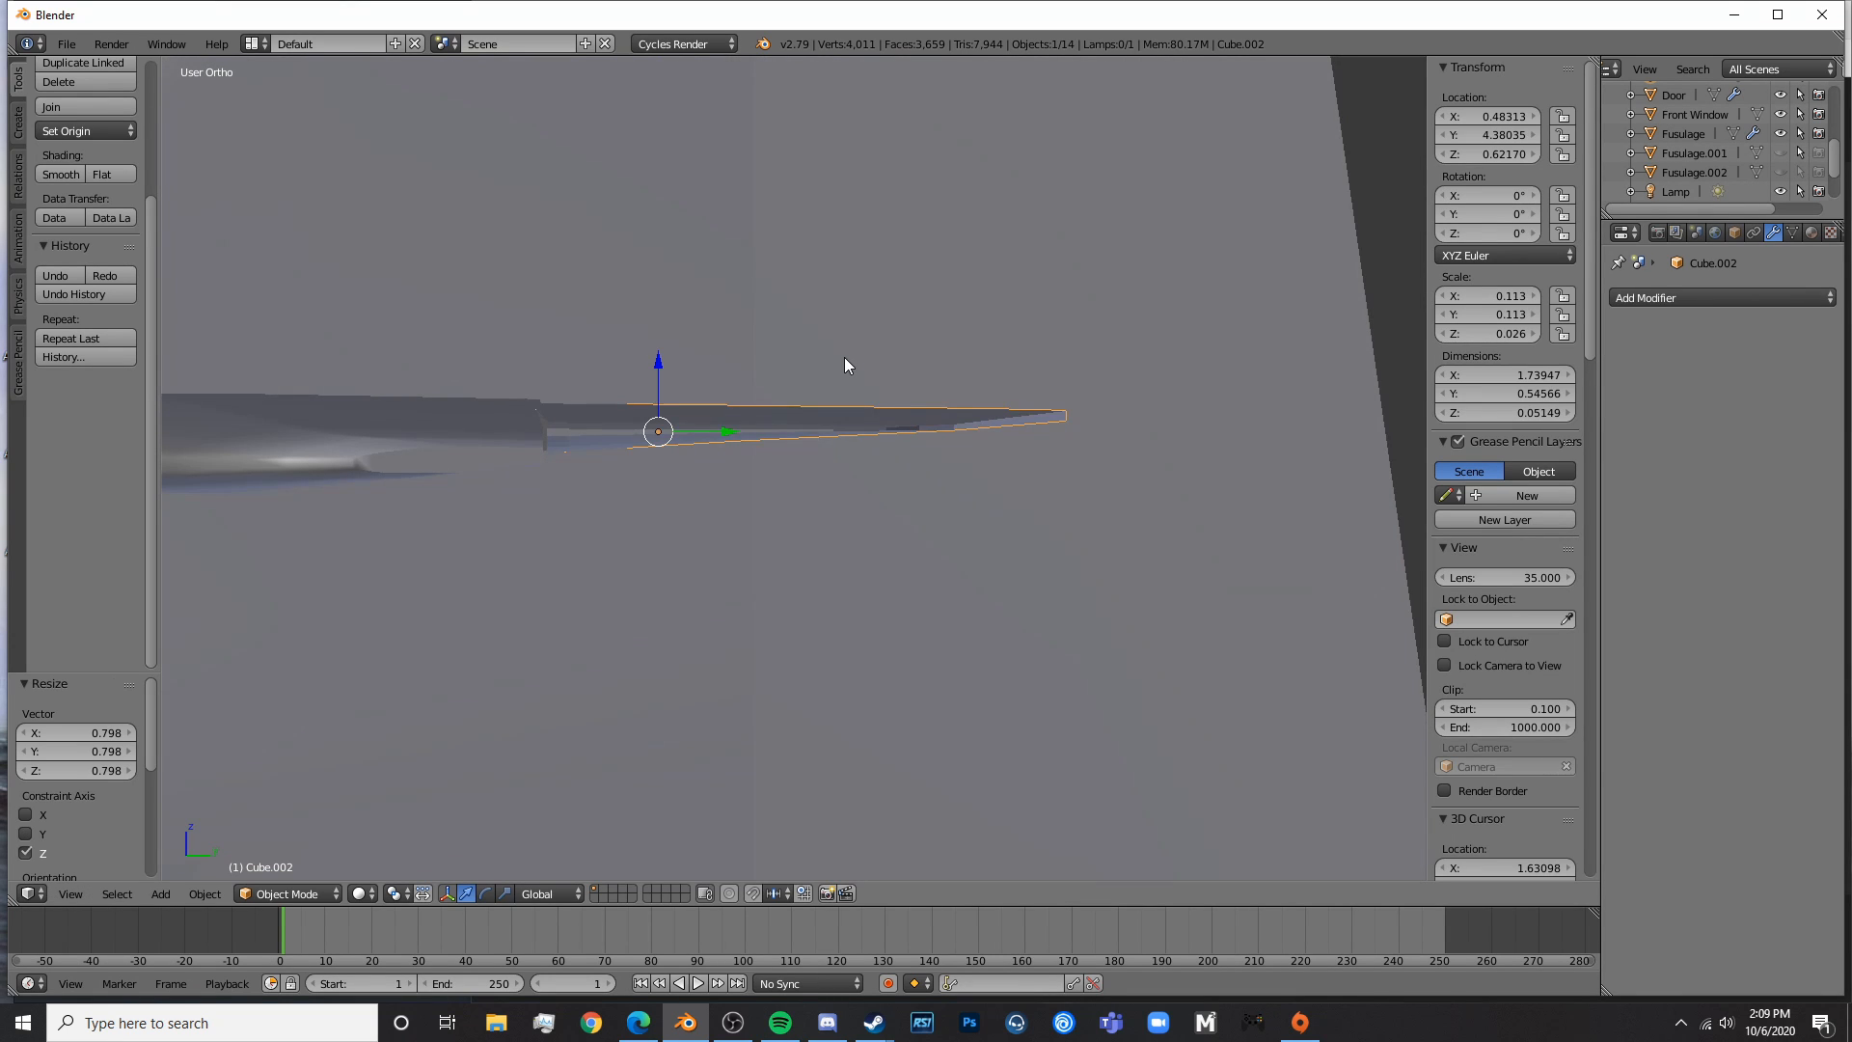
- Lower the elevator along Z to about 0.601 so it sits within the stabilizer's thickness
{"action": "key", "text": "KP_1"}
{"action": "key", "text": "z"}
{"action": "scroll", "coordinate": [997, 362], "scroll_direction": "down", "scroll_amount": 2}
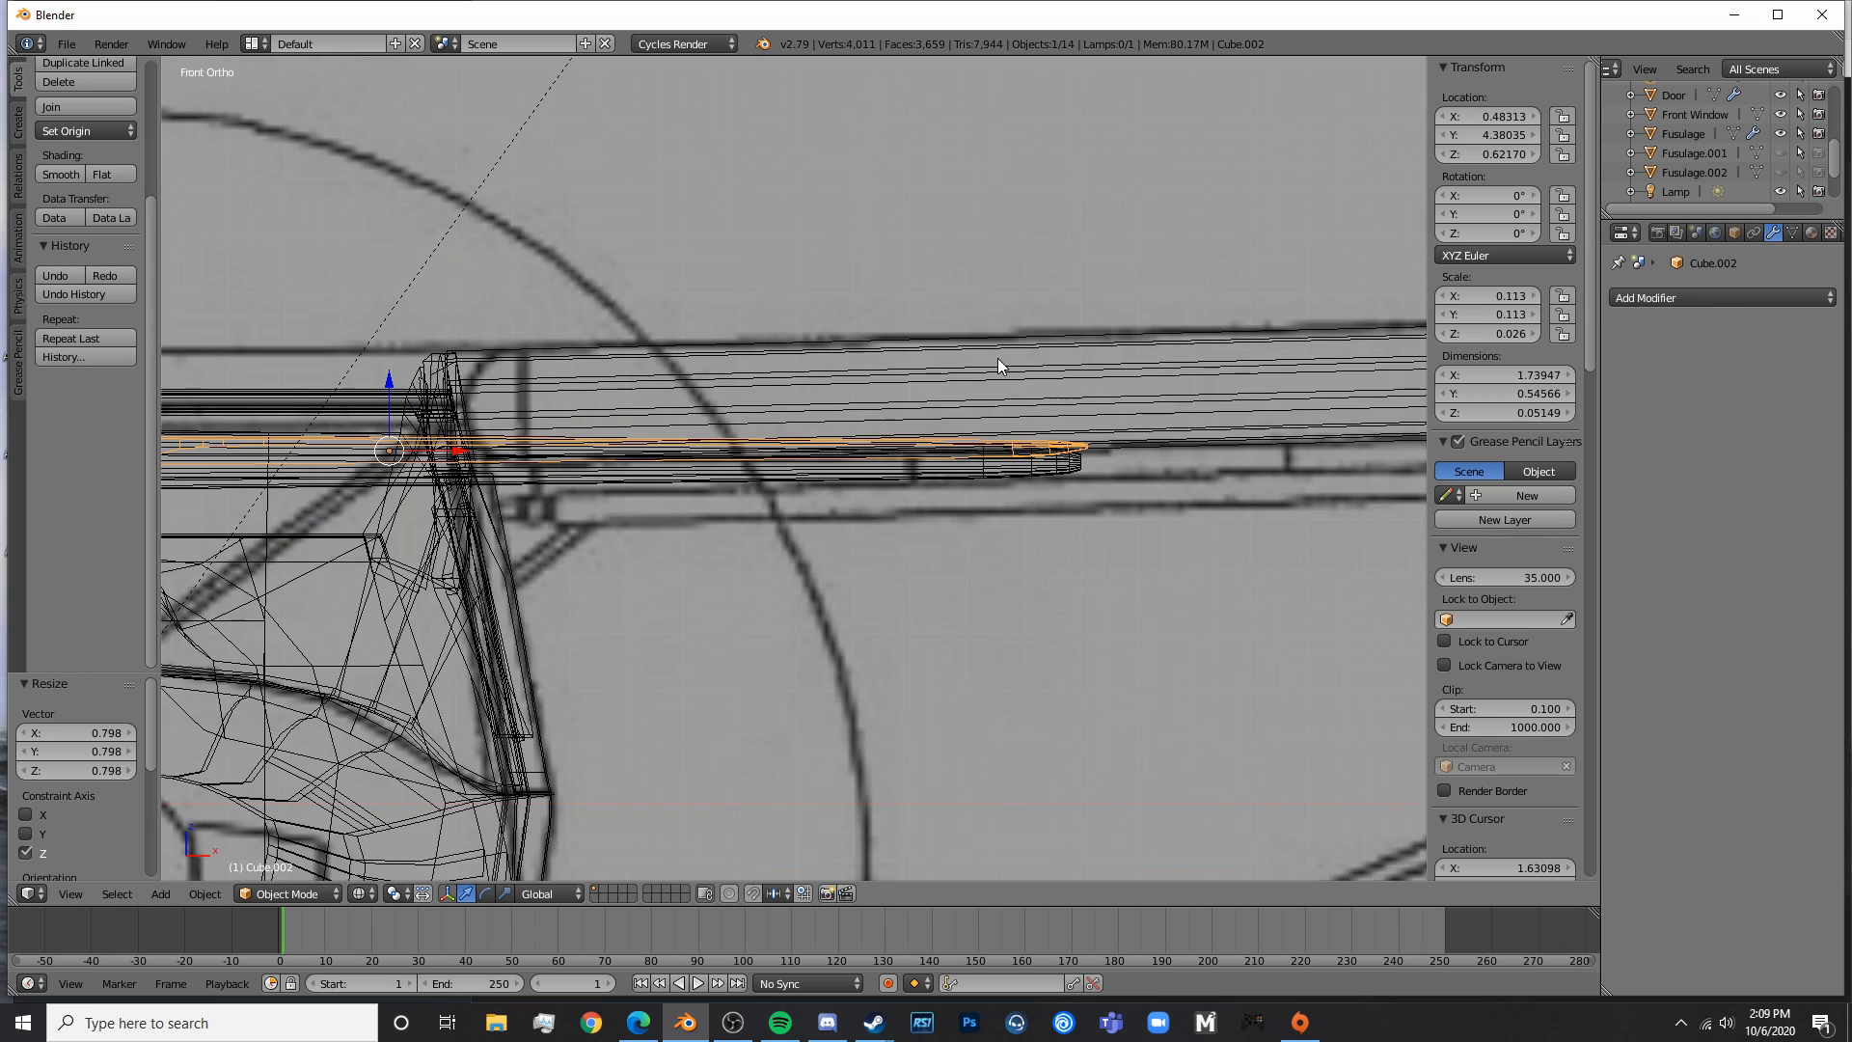
{"action": "left_click_drag", "start_coordinate": [389, 374], "coordinate": [407, 393]}
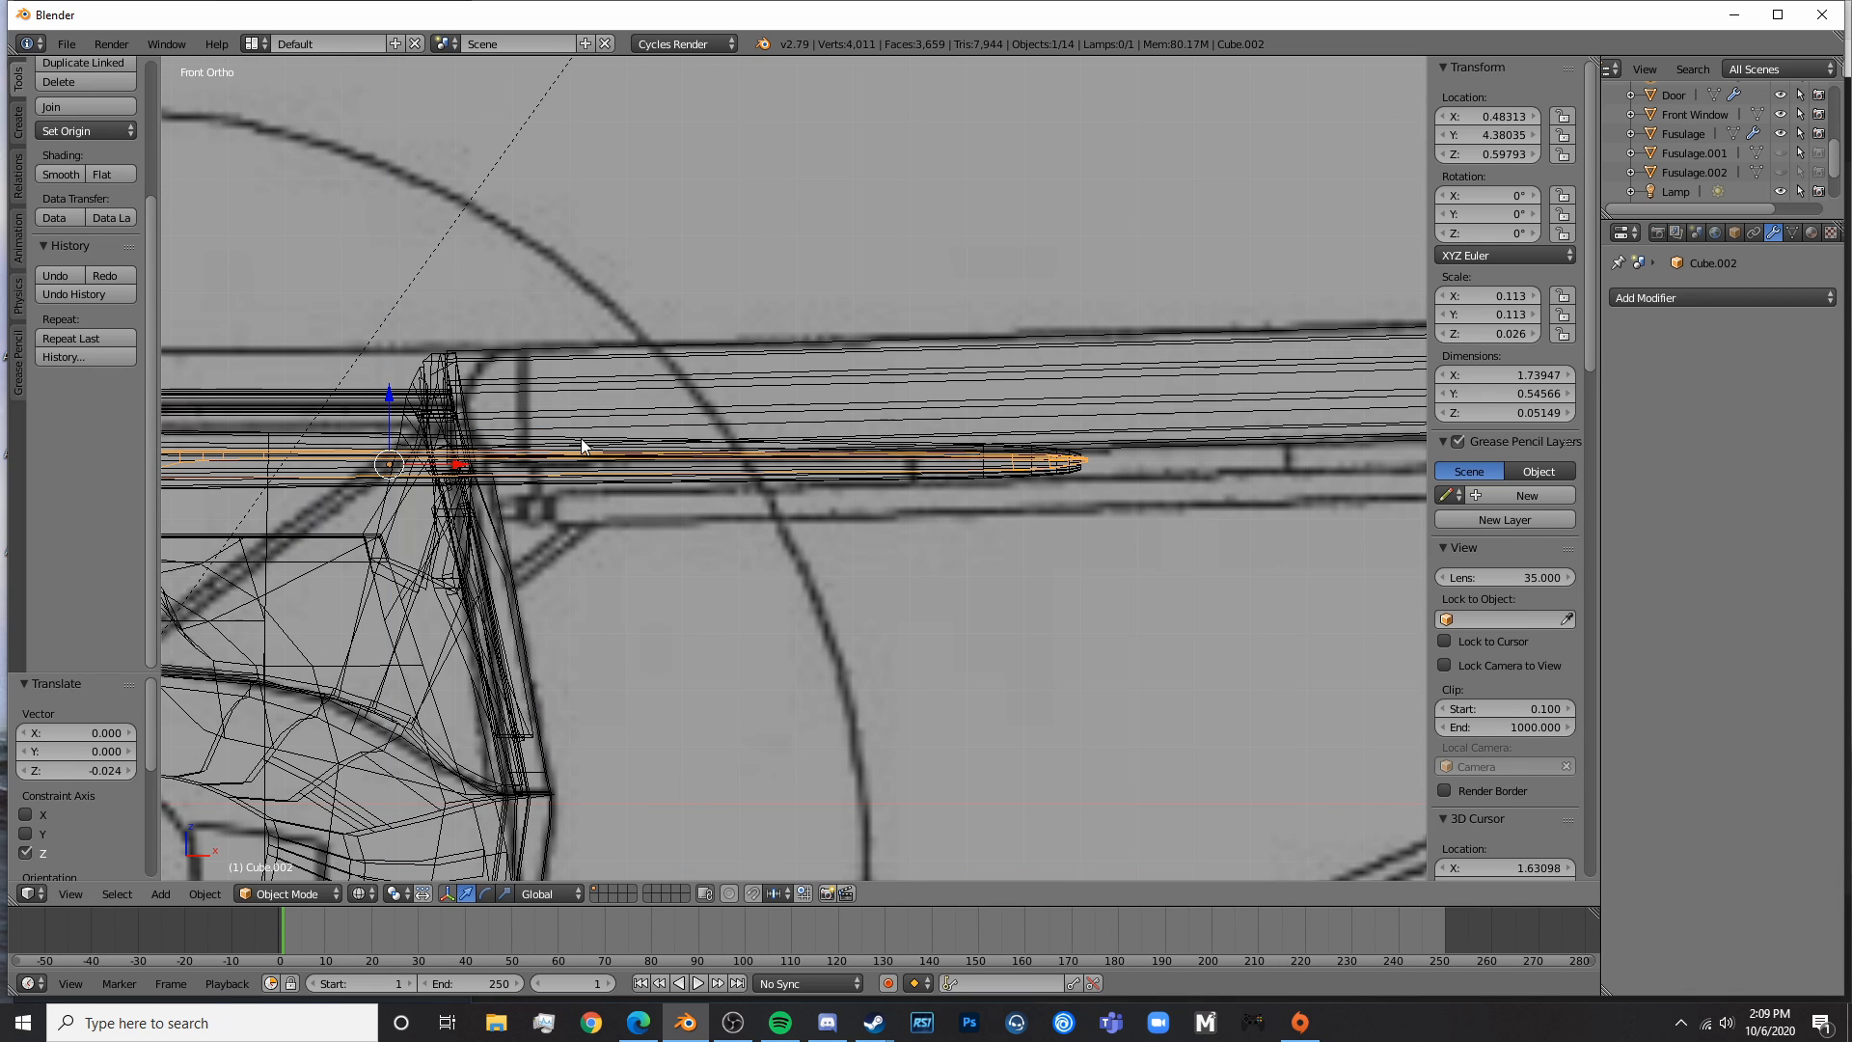
{"action": "key", "text": "z"}
{"action": "middle_click_drag", "start_coordinate": [1138, 504], "coordinate": [941, 350]}
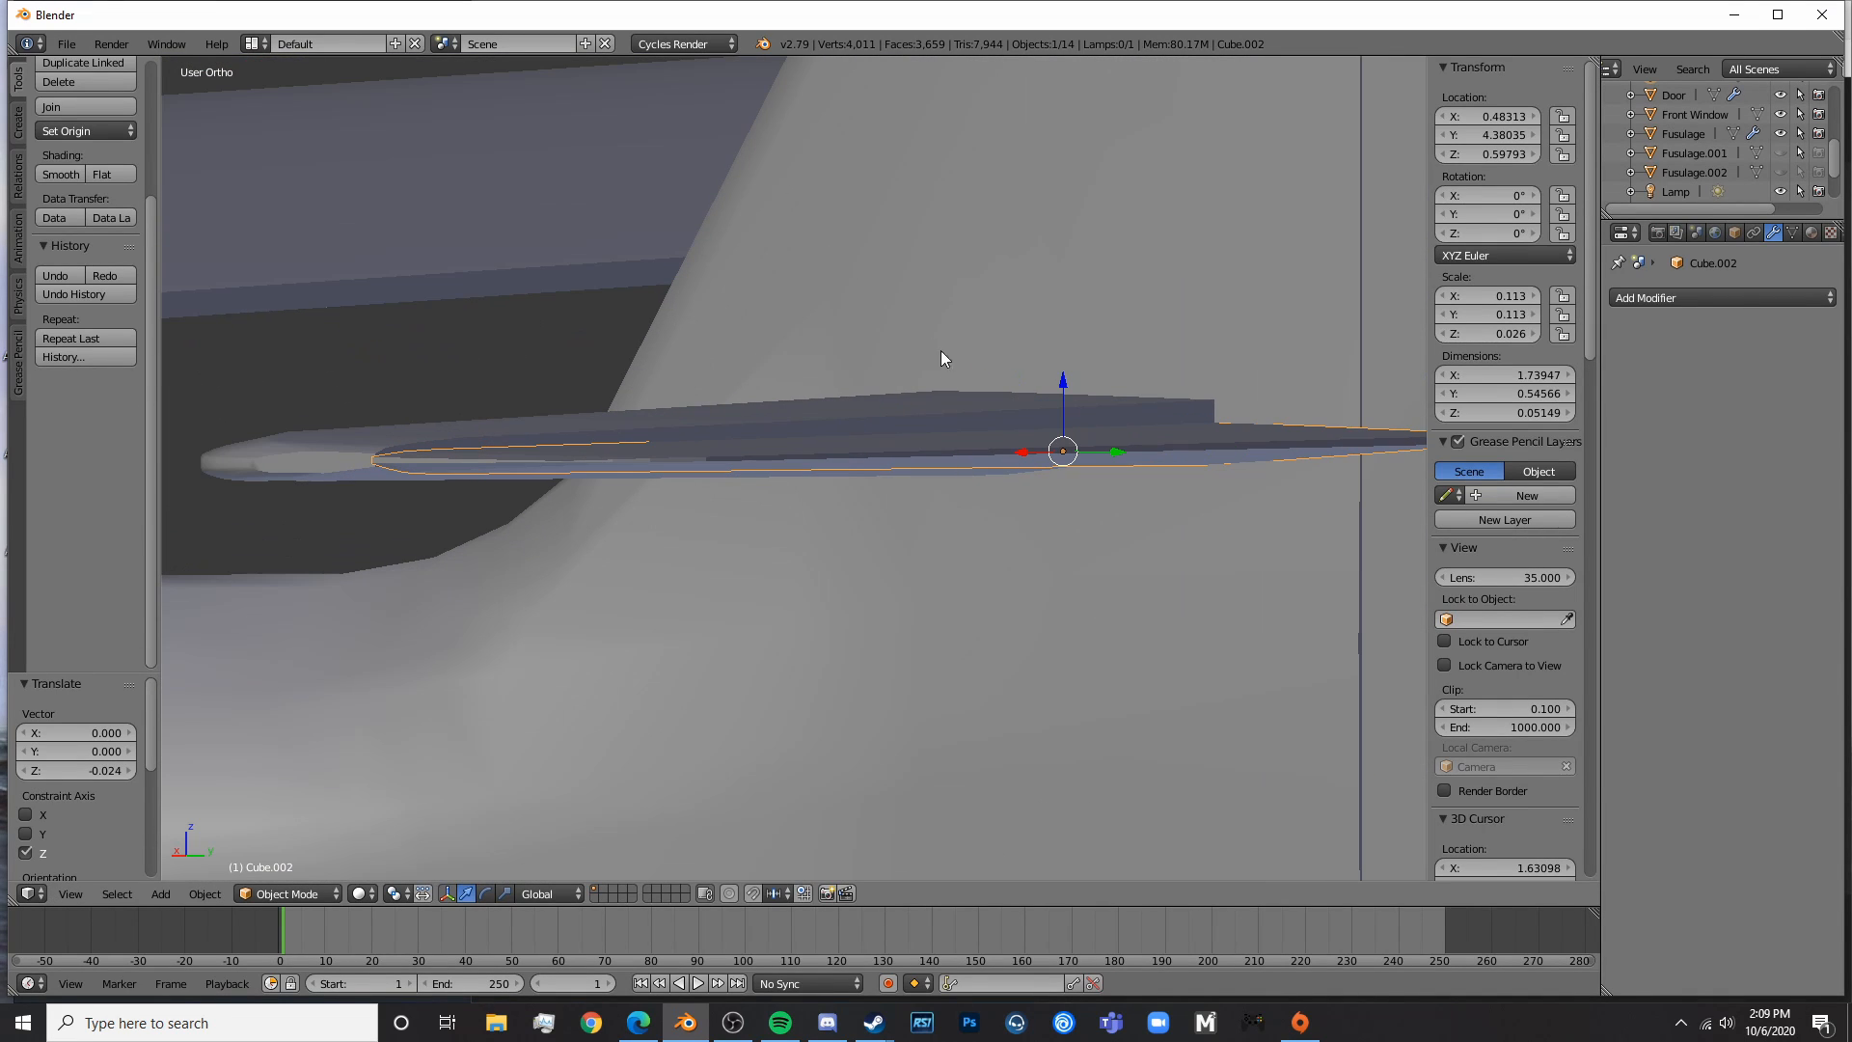
{"action": "left_click_drag", "start_coordinate": [1065, 379], "coordinate": [1068, 386]}
{"action": "middle_click_drag", "start_coordinate": [1068, 386], "coordinate": [1161, 359]}
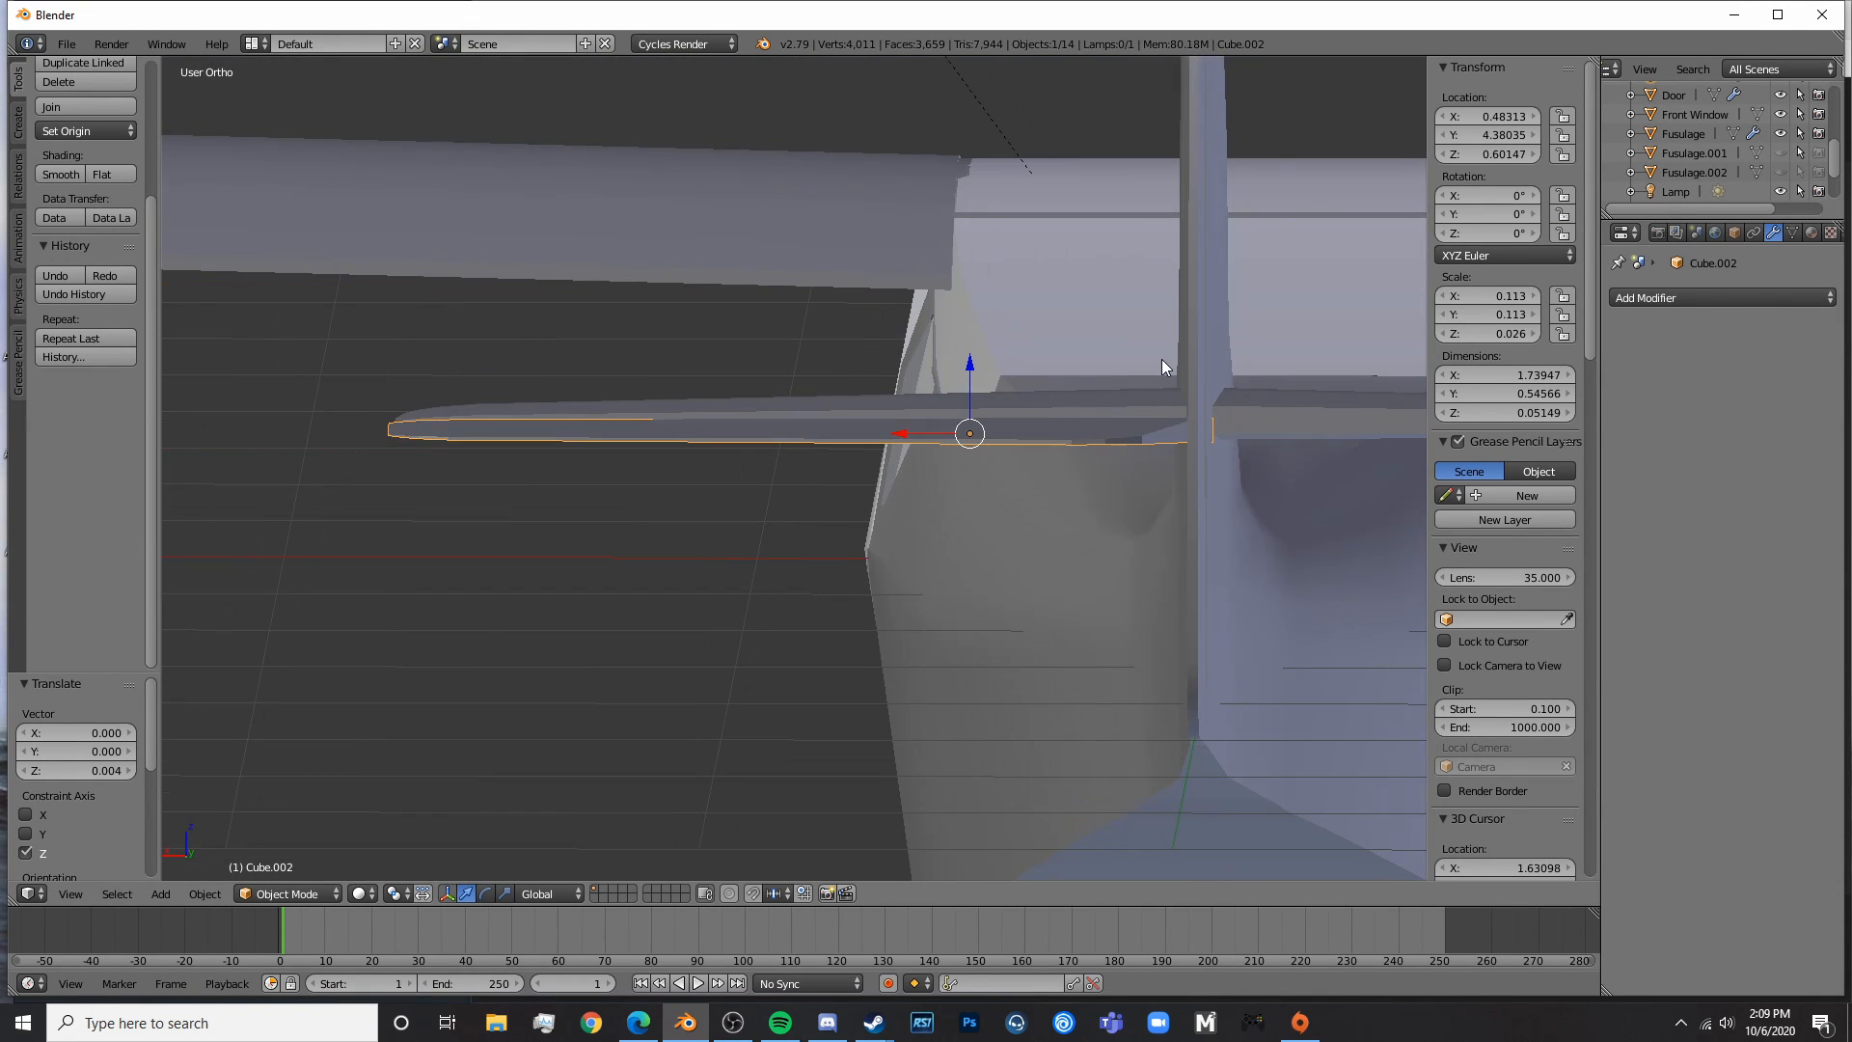
- Tilt the elevator to about 0.37° around Y and raise it about 0.014 along Z
{"action": "key", "text": "r"}
{"action": "left_click", "coordinate": [1183, 355]}
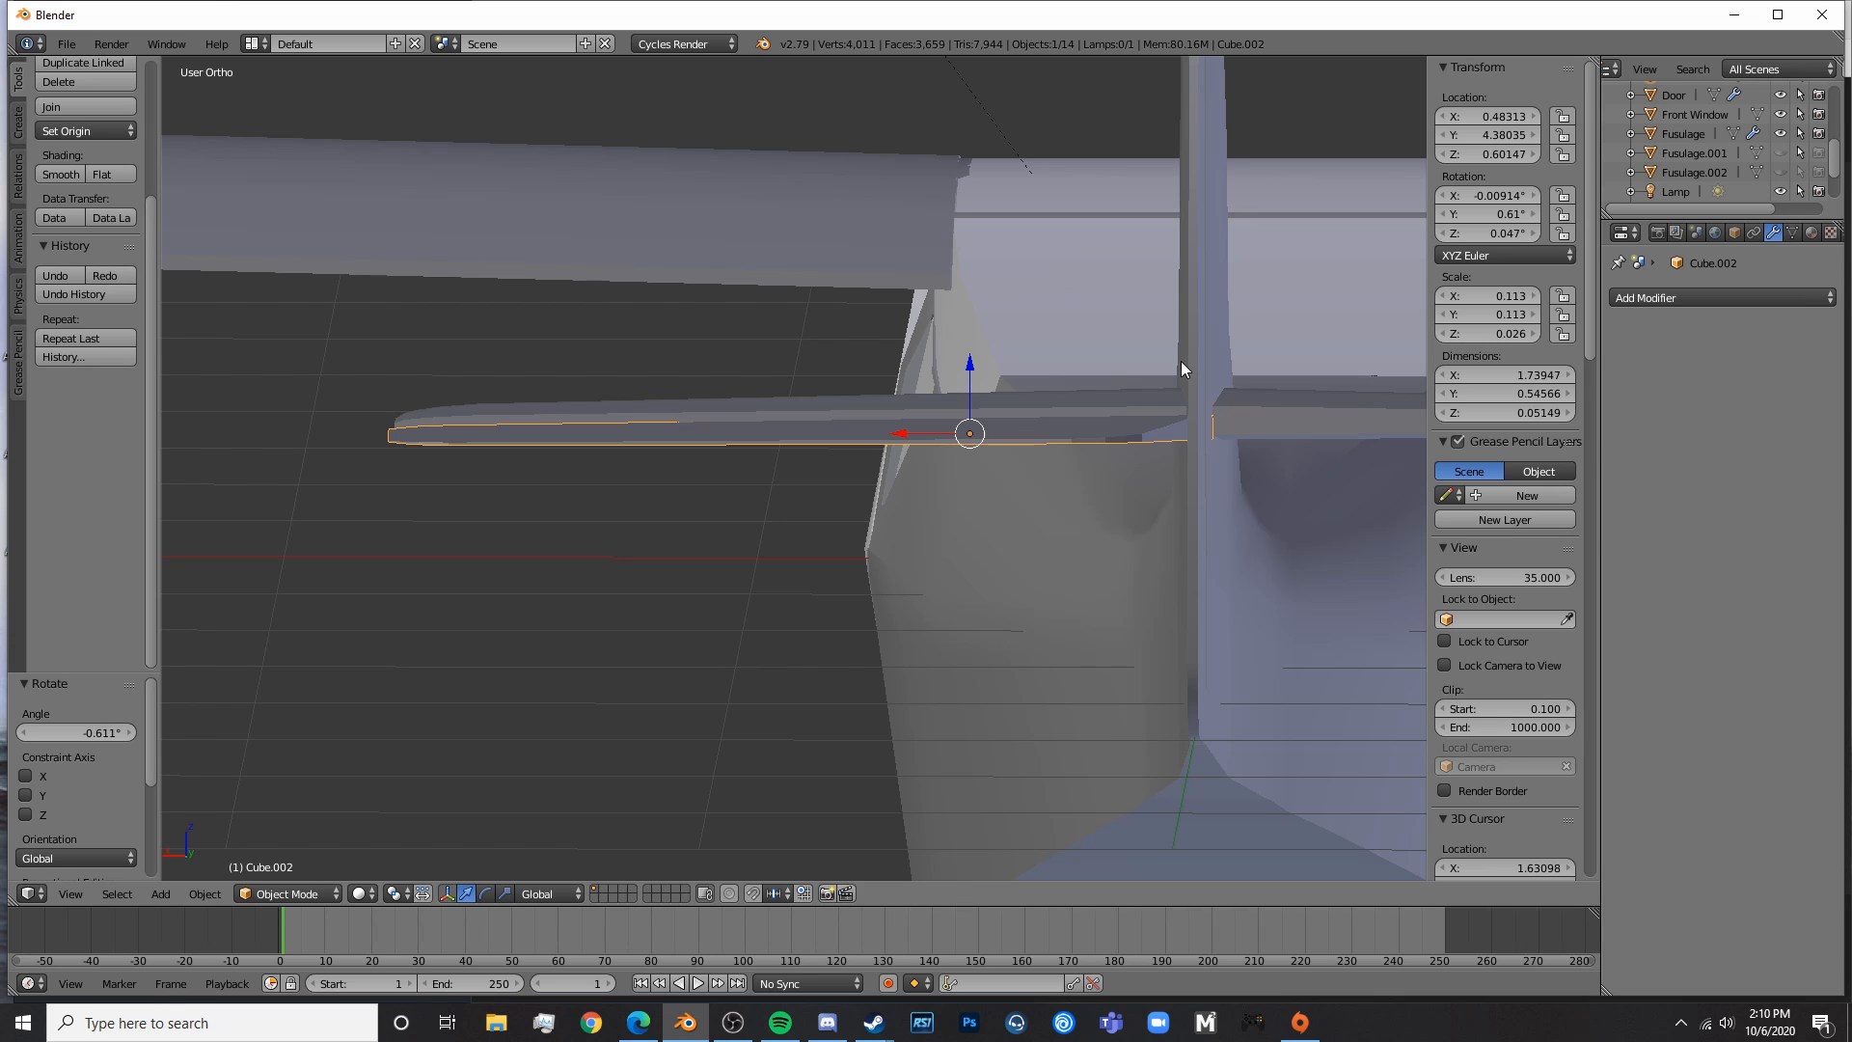
{"action": "key", "text": "r"}
{"action": "key", "text": "Escape"}
{"action": "left_click_drag", "start_coordinate": [972, 373], "coordinate": [978, 367]}
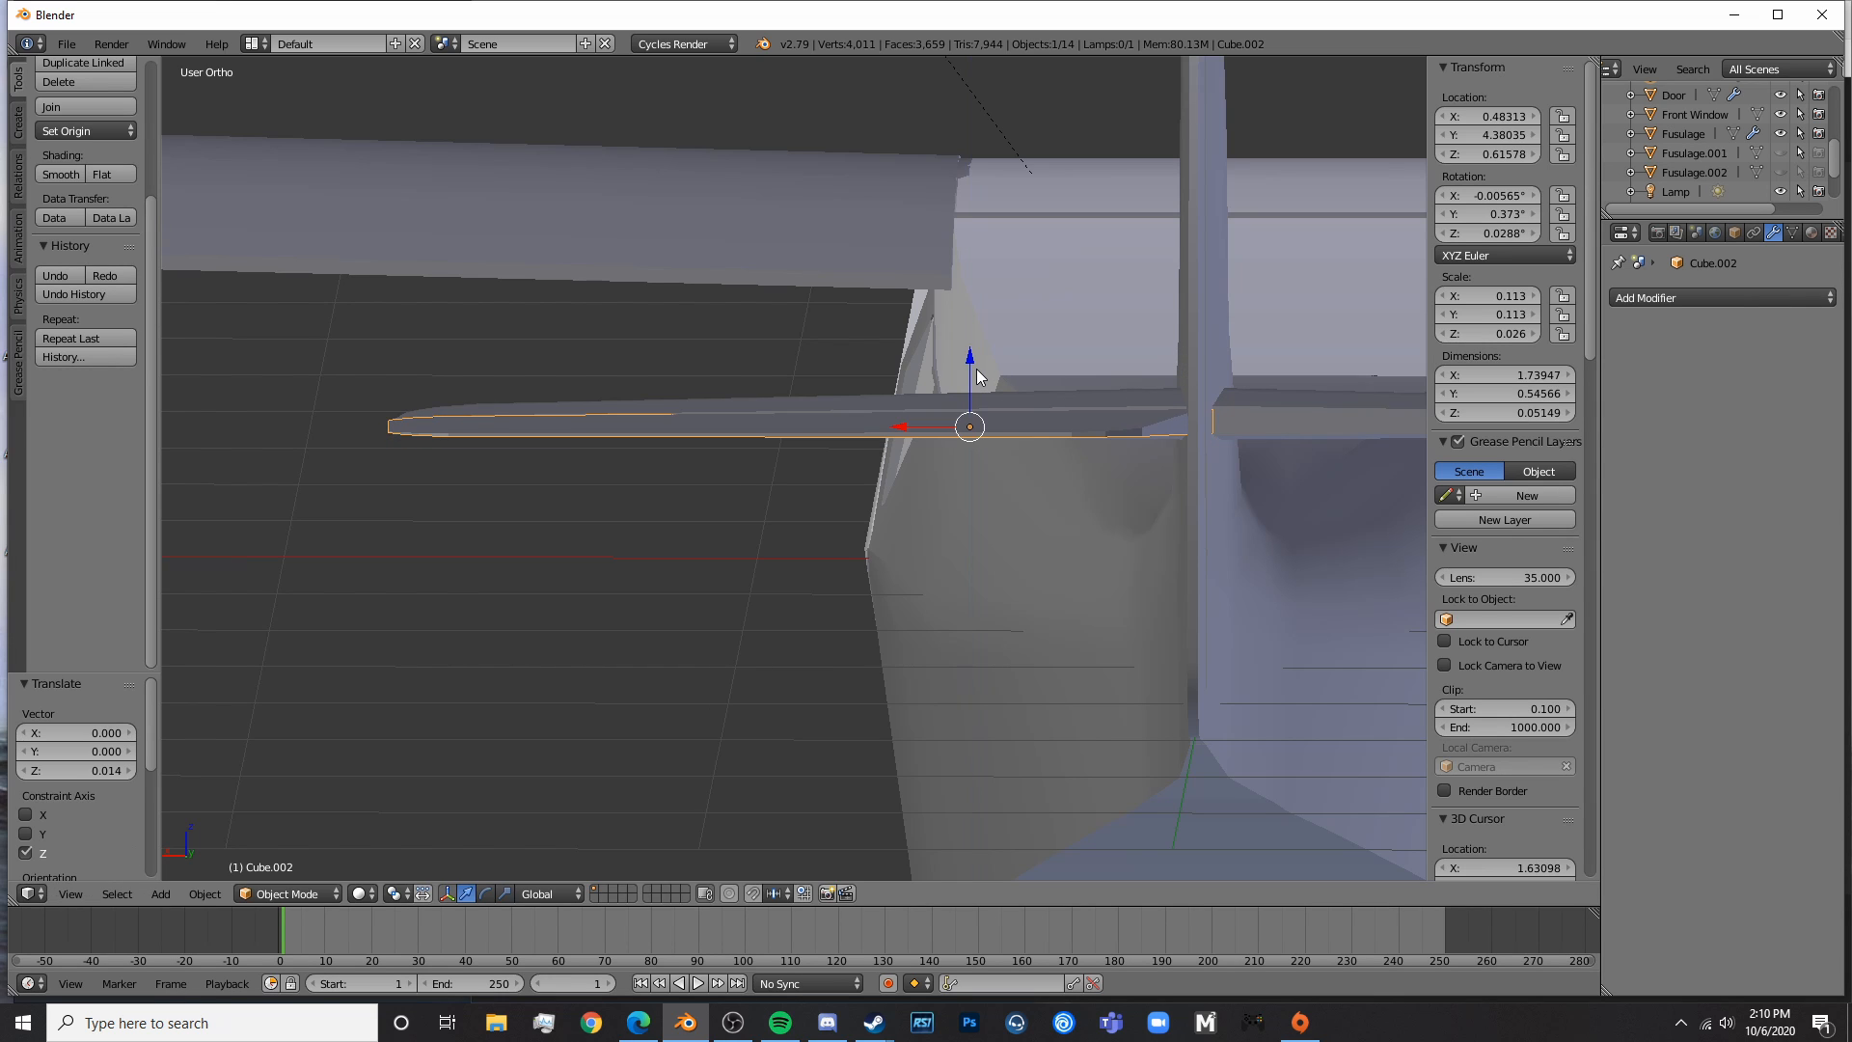
- Scale the elevator along Z by about 1.215 and check its thickness against the stabilizer in a rendered preview
{"action": "key", "text": "s"}
{"action": "key", "text": "z"}
{"action": "left_click", "coordinate": [994, 360]}
{"action": "middle_click_drag", "start_coordinate": [854, 443], "coordinate": [1060, 471]}
{"action": "key", "text": "shift+z"}
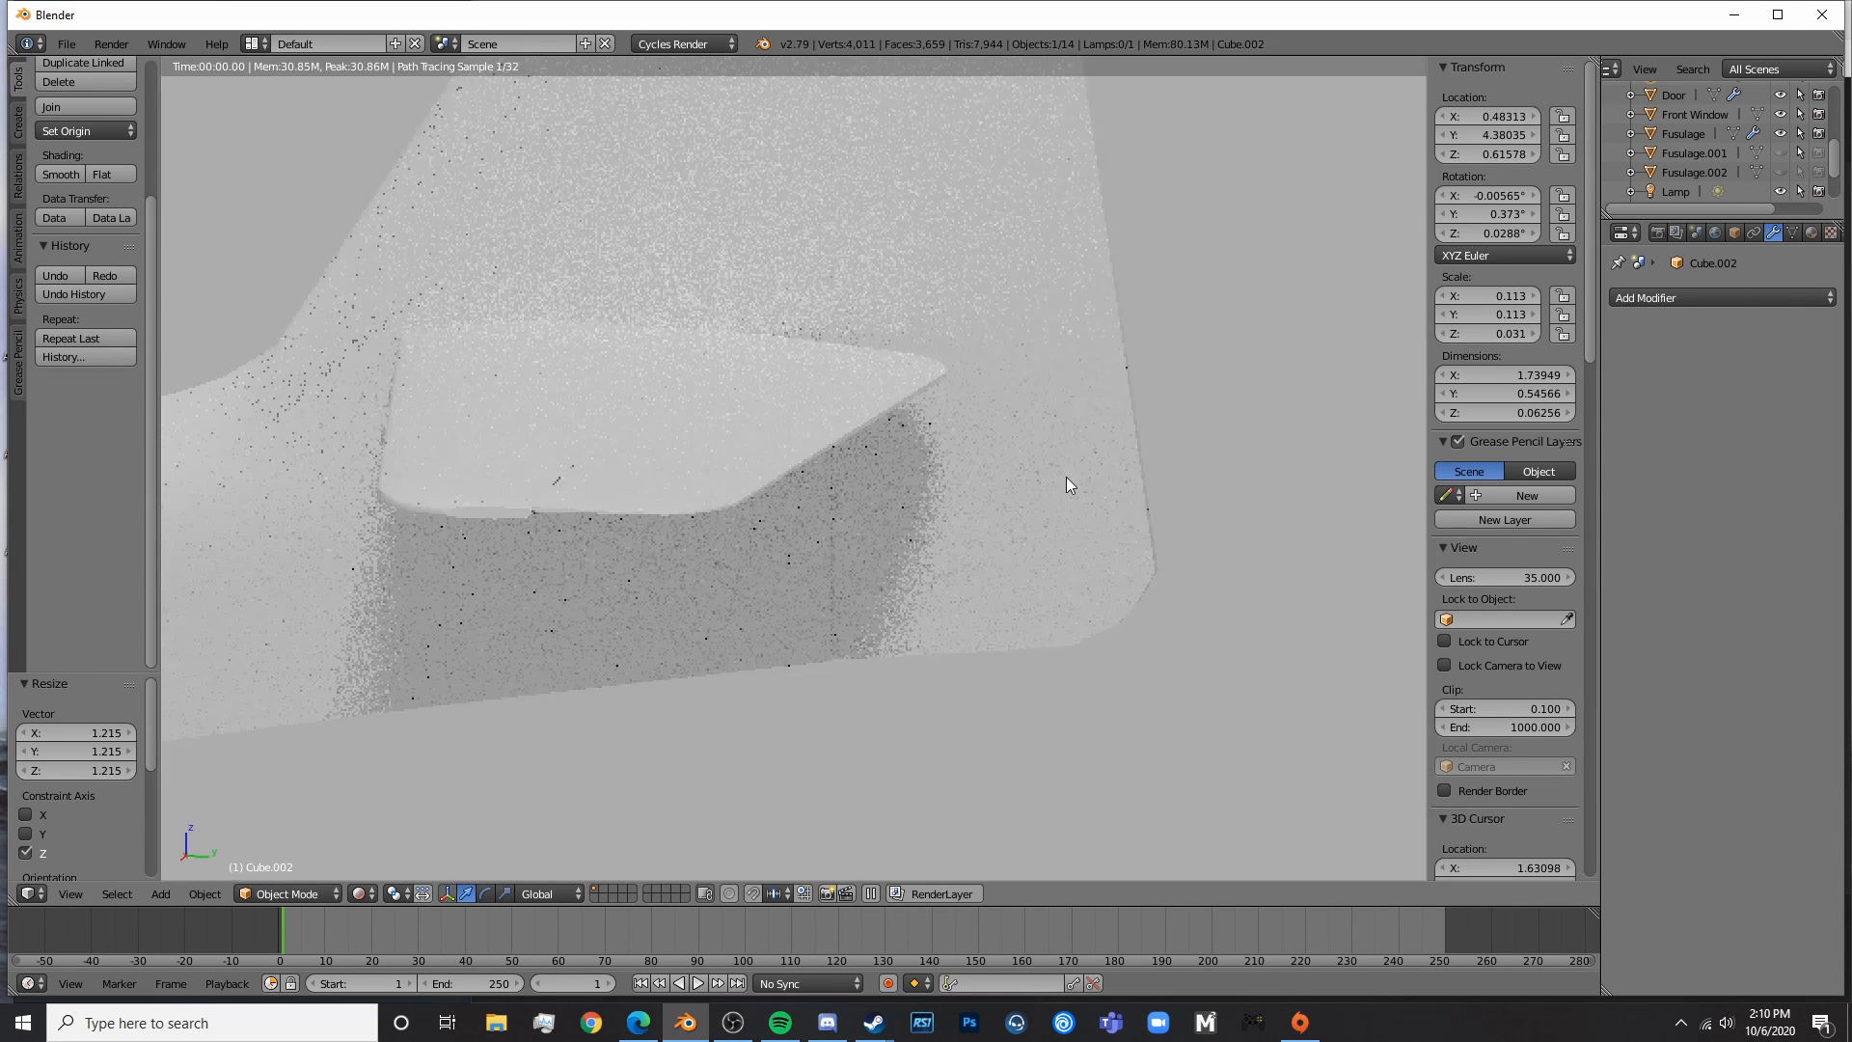
{"action": "key", "text": "shift+z"}
{"action": "middle_click_drag", "start_coordinate": [628, 500], "coordinate": [683, 496]}
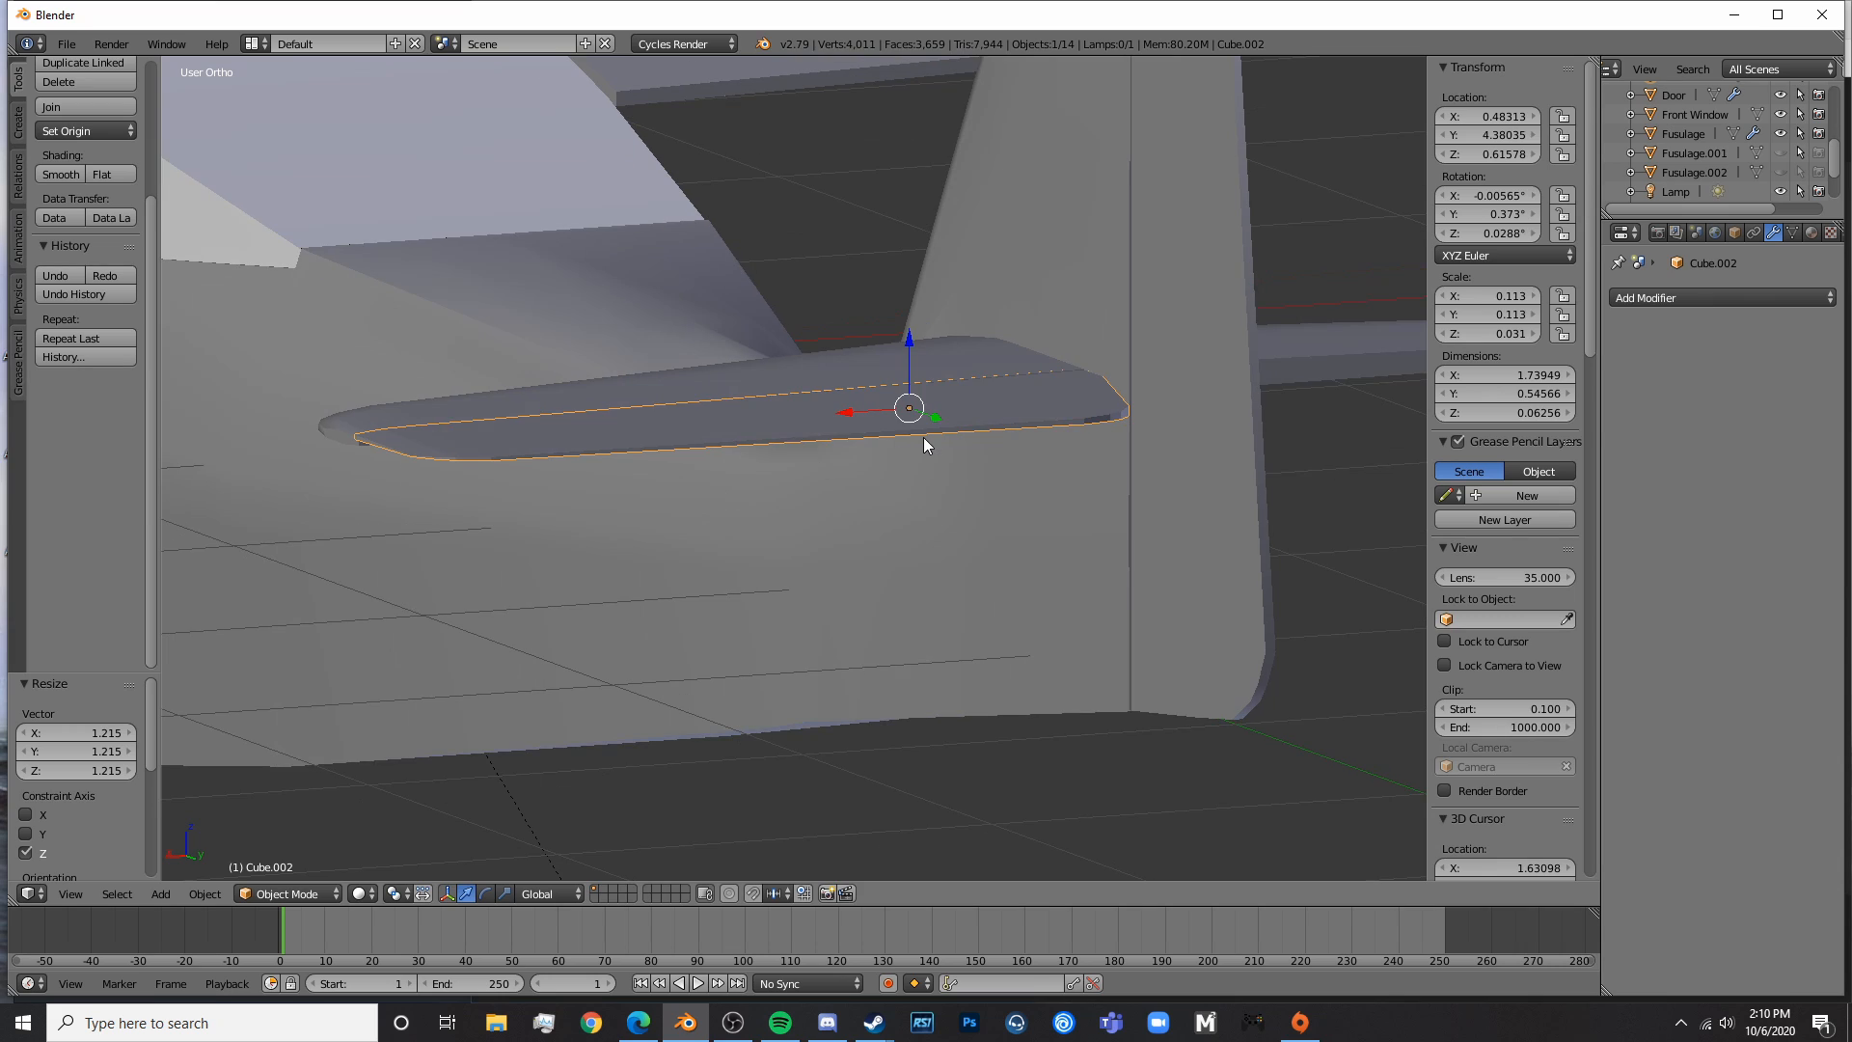
- Rotate the elevator around the global Y axis to about 0.77° to line it up with the stabilizer
{"action": "key", "text": "r"}
{"action": "key", "text": "z"}
{"action": "key", "text": "y"}
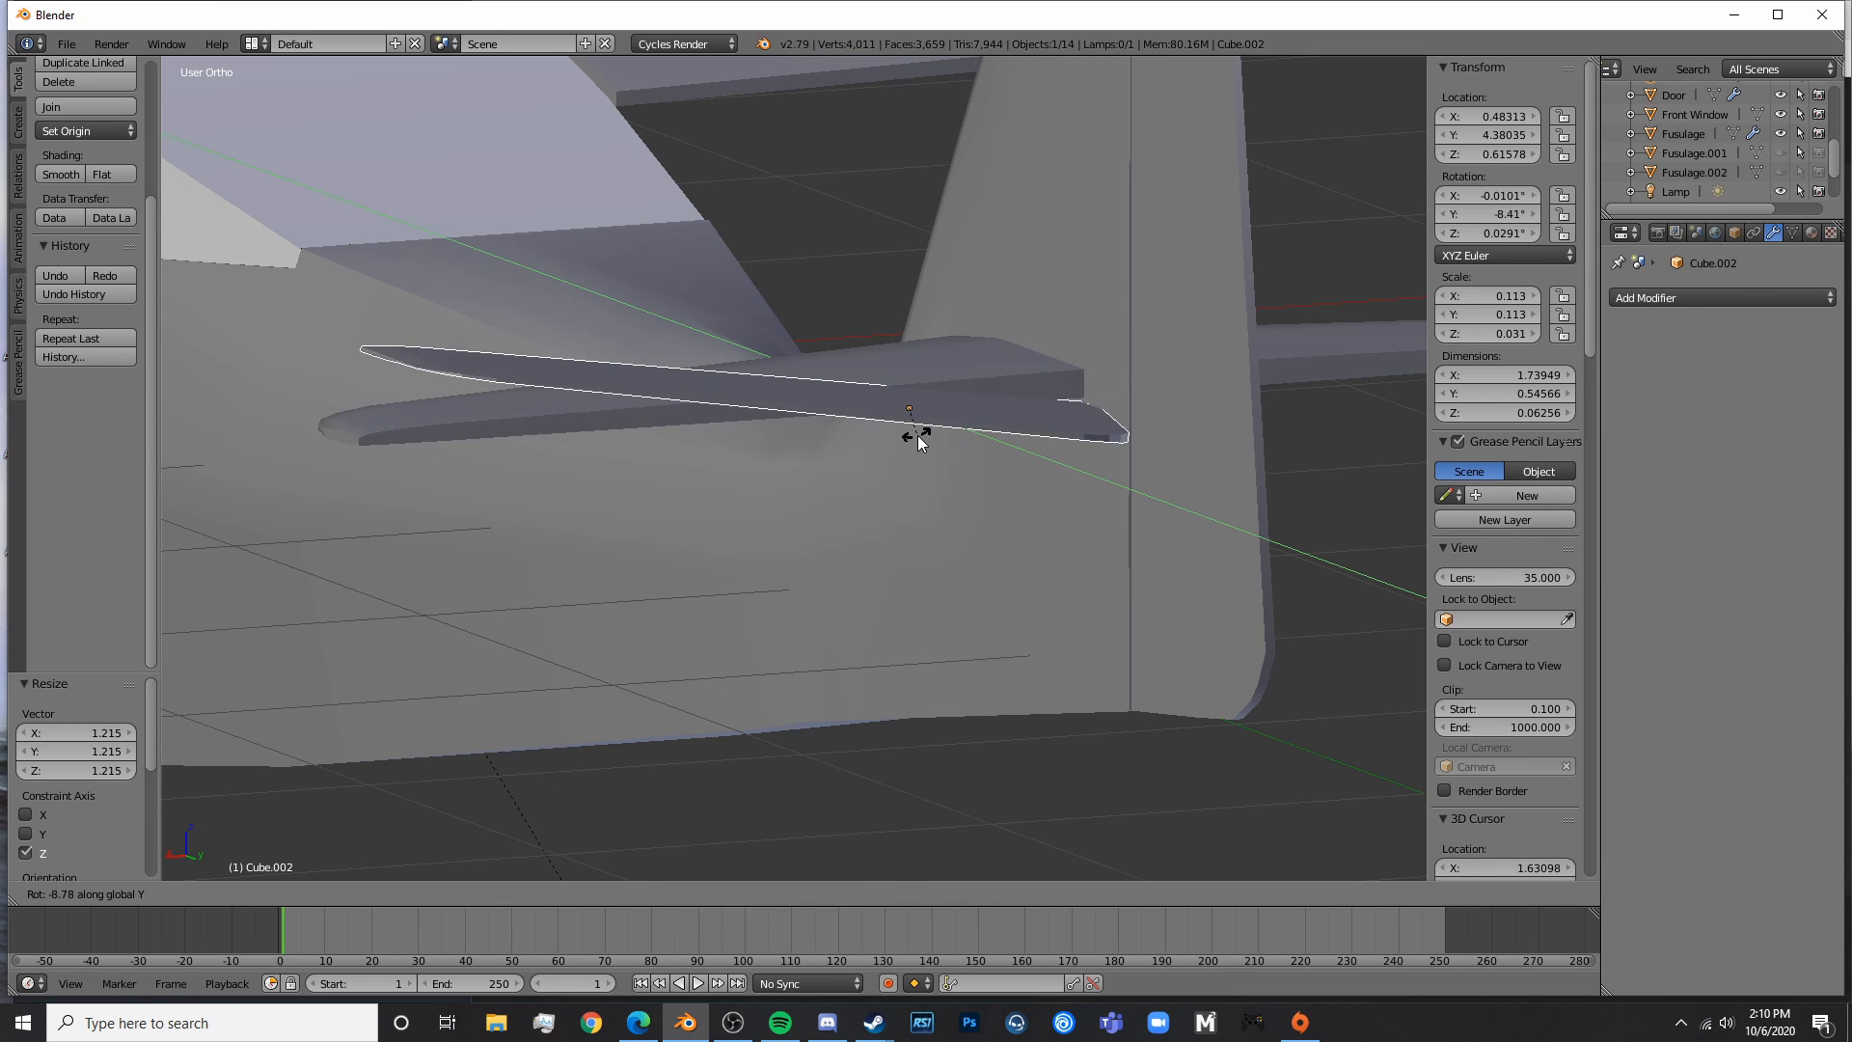
{"action": "left_click", "coordinate": [922, 432]}
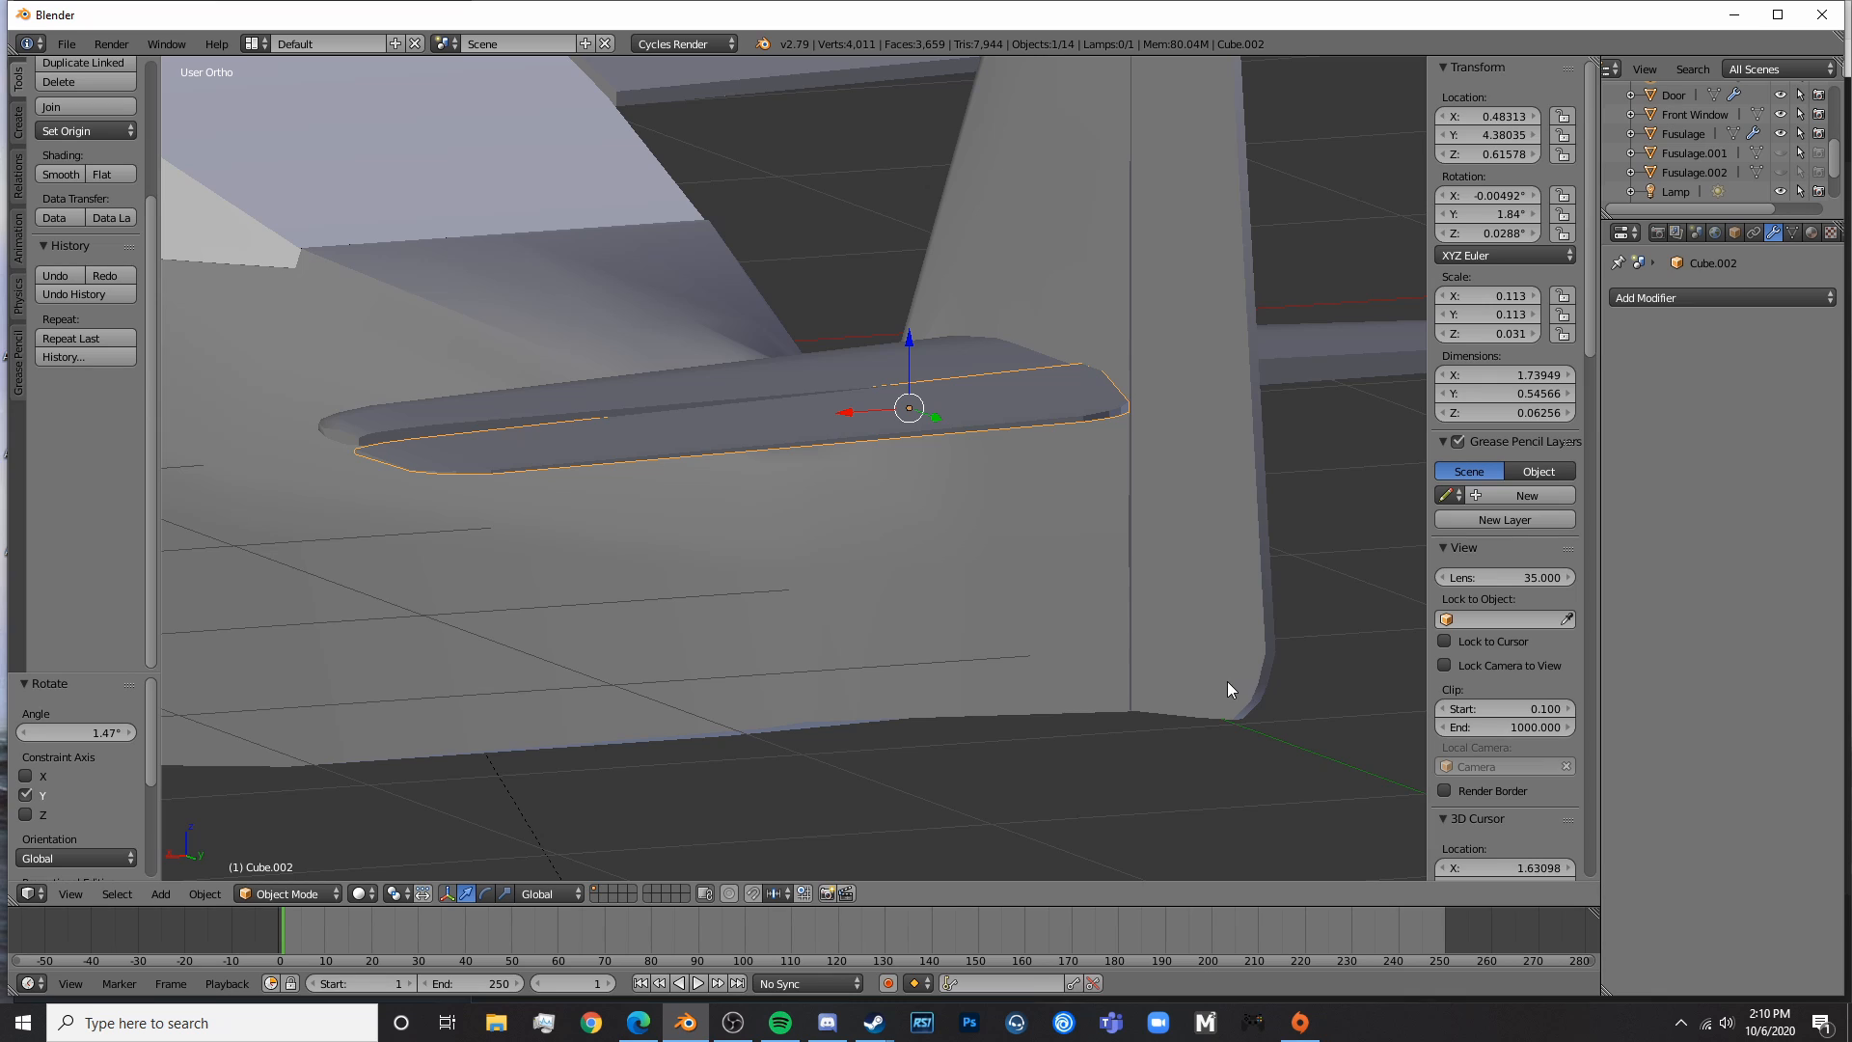
{"action": "key", "text": "u"}
{"action": "key", "text": "r"}
{"action": "key", "text": "y"}
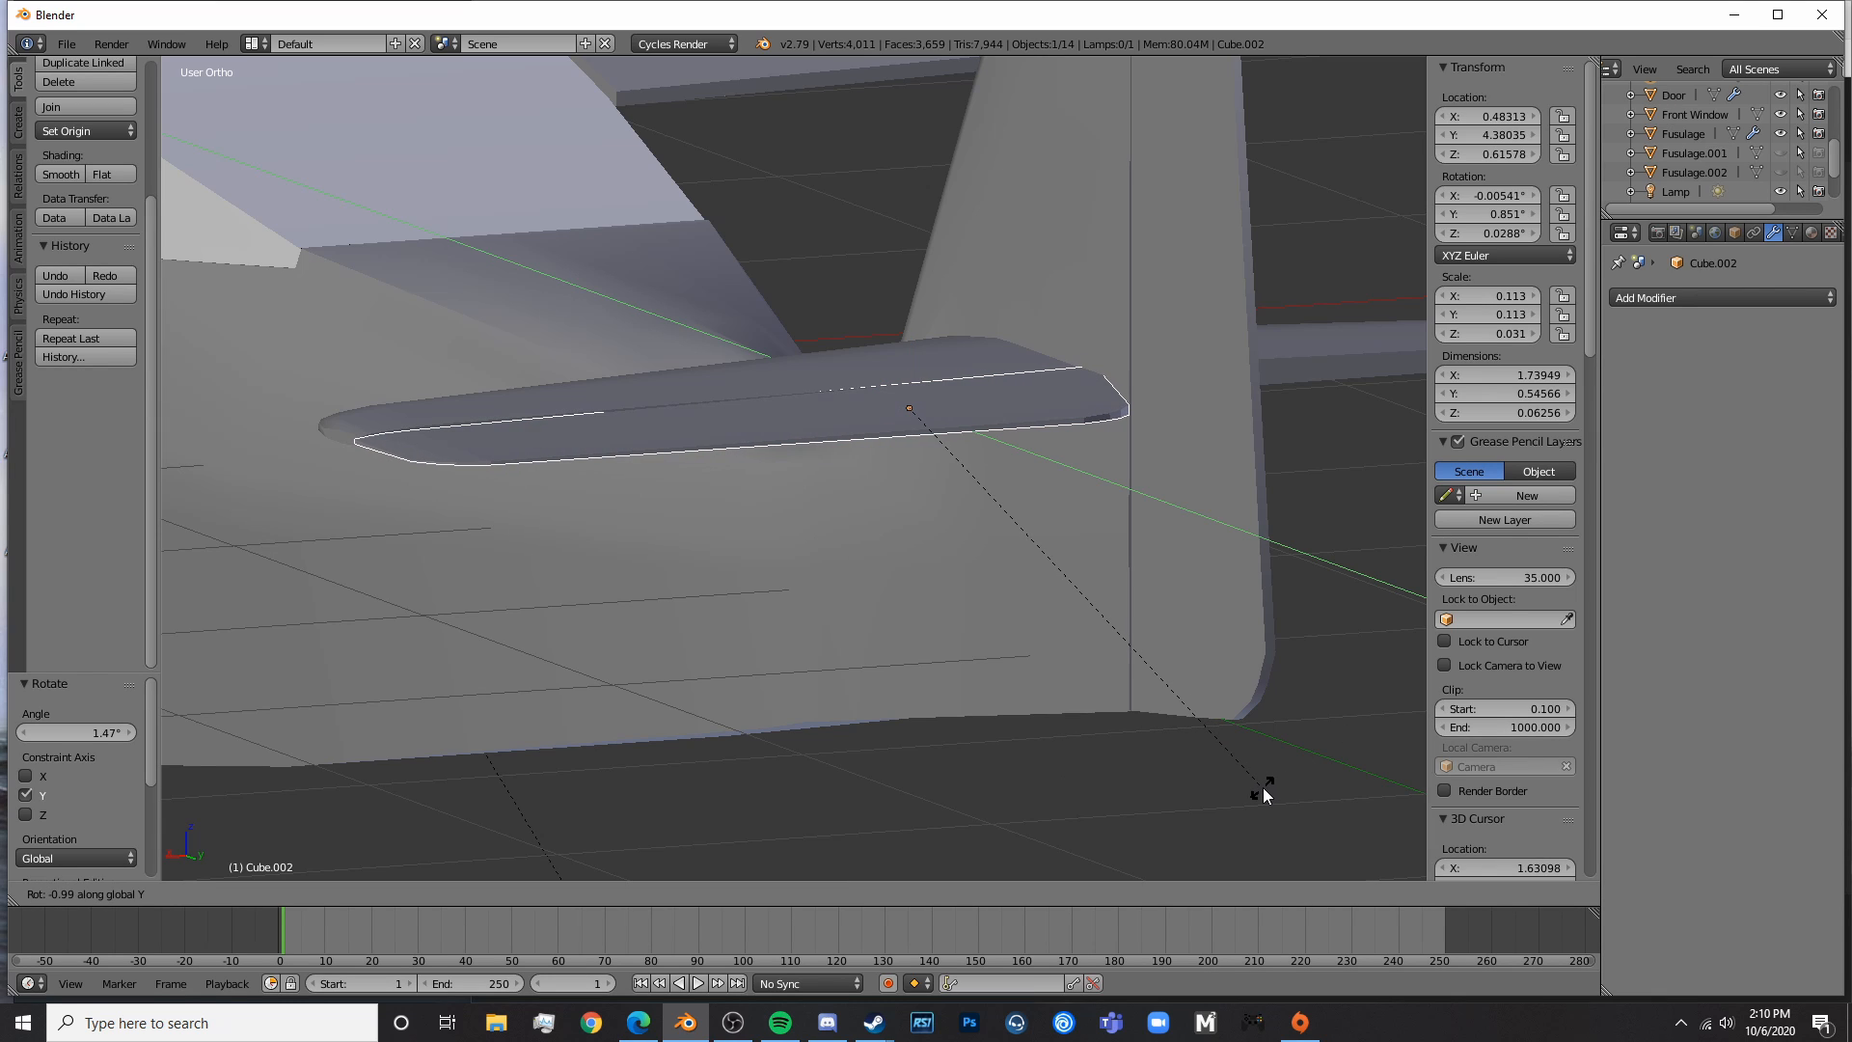
{"action": "left_click", "coordinate": [1264, 794]}
{"action": "key", "text": "Tab"}
{"action": "key", "text": "Tab"}
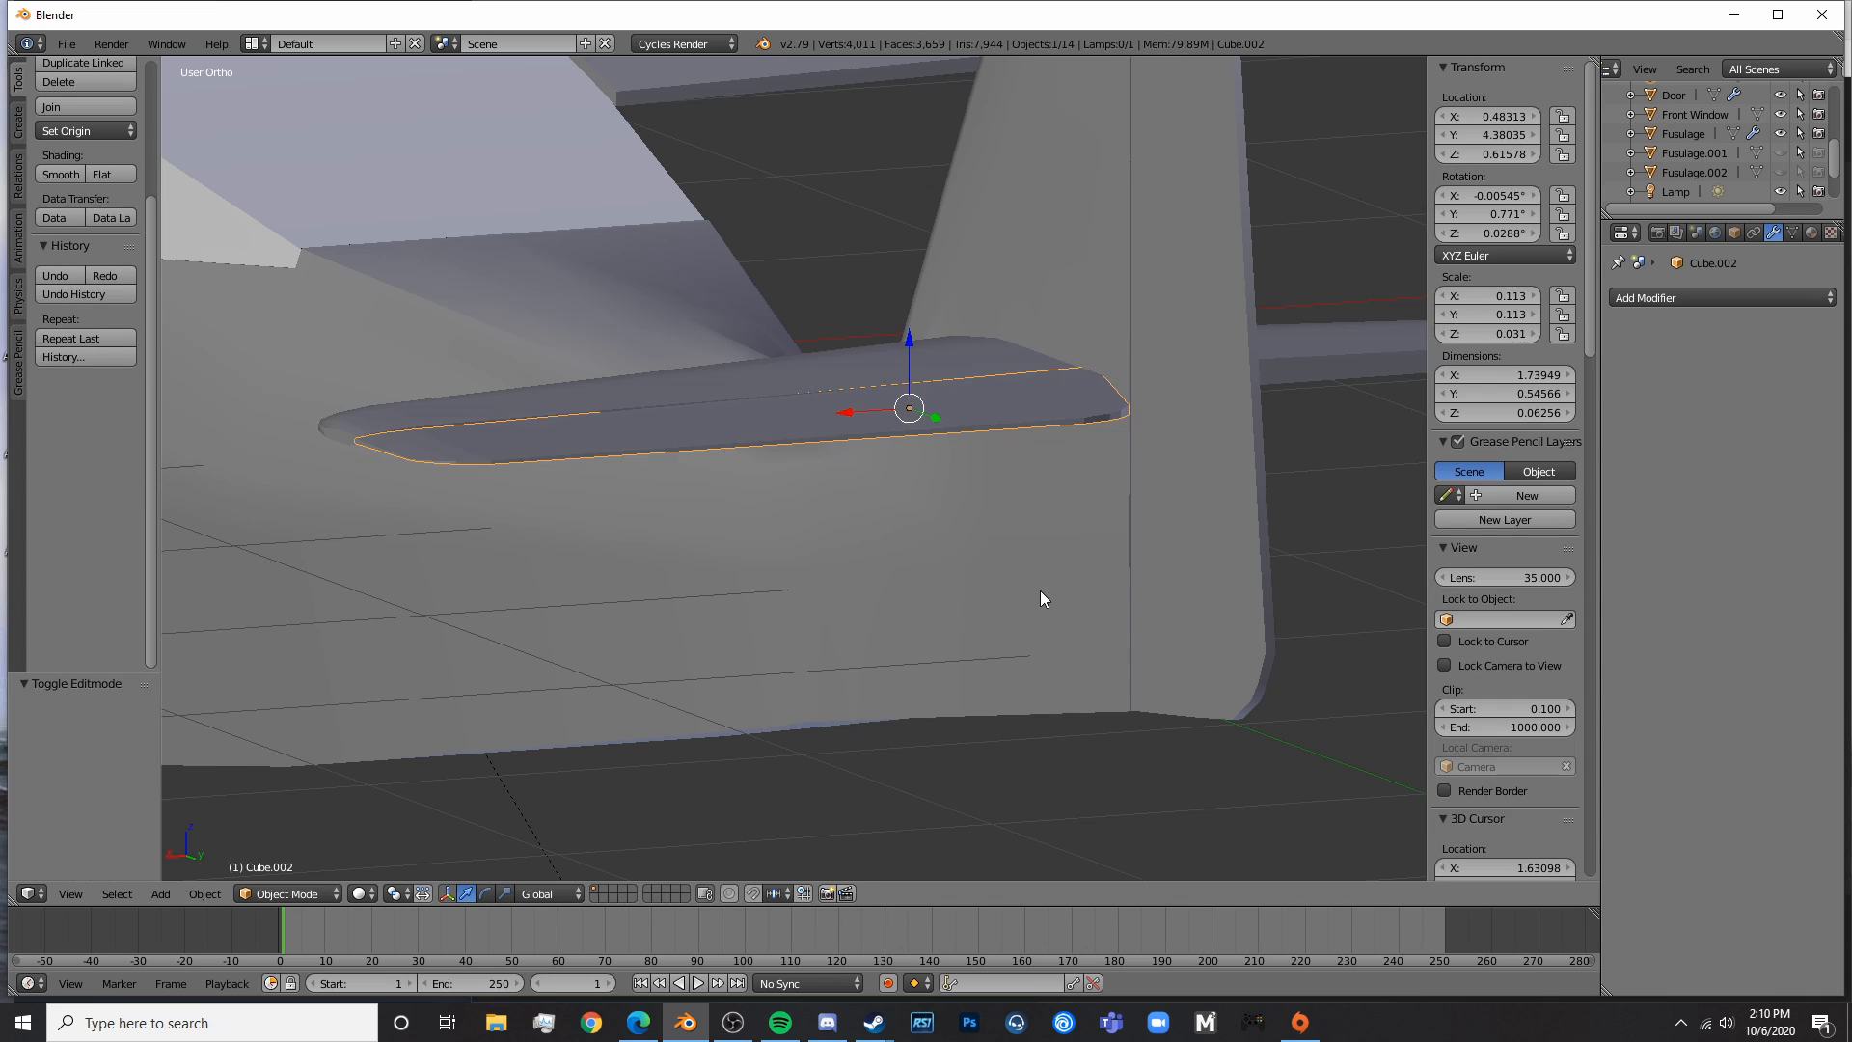
- Shift the elevator about 0.008 back along Y and about 0.002 down along Z, and check the hinge gap in a rendered preview
{"action": "mouse_move", "coordinate": [1042, 596]}
{"action": "middle_mouse_down"}
{"action": "mouse_move", "coordinate": [950, 684]}
{"action": "mouse_move", "coordinate": [1051, 684]}
{"action": "mouse_move", "coordinate": [1051, 612]}
{"action": "middle_mouse_up"}
{"action": "key", "text": "a"}
{"action": "right_click", "coordinate": [617, 524]}
{"action": "middle_click_drag", "start_coordinate": [617, 525], "coordinate": [755, 469]}
{"action": "left_click_drag", "start_coordinate": [760, 392], "coordinate": [762, 397]}
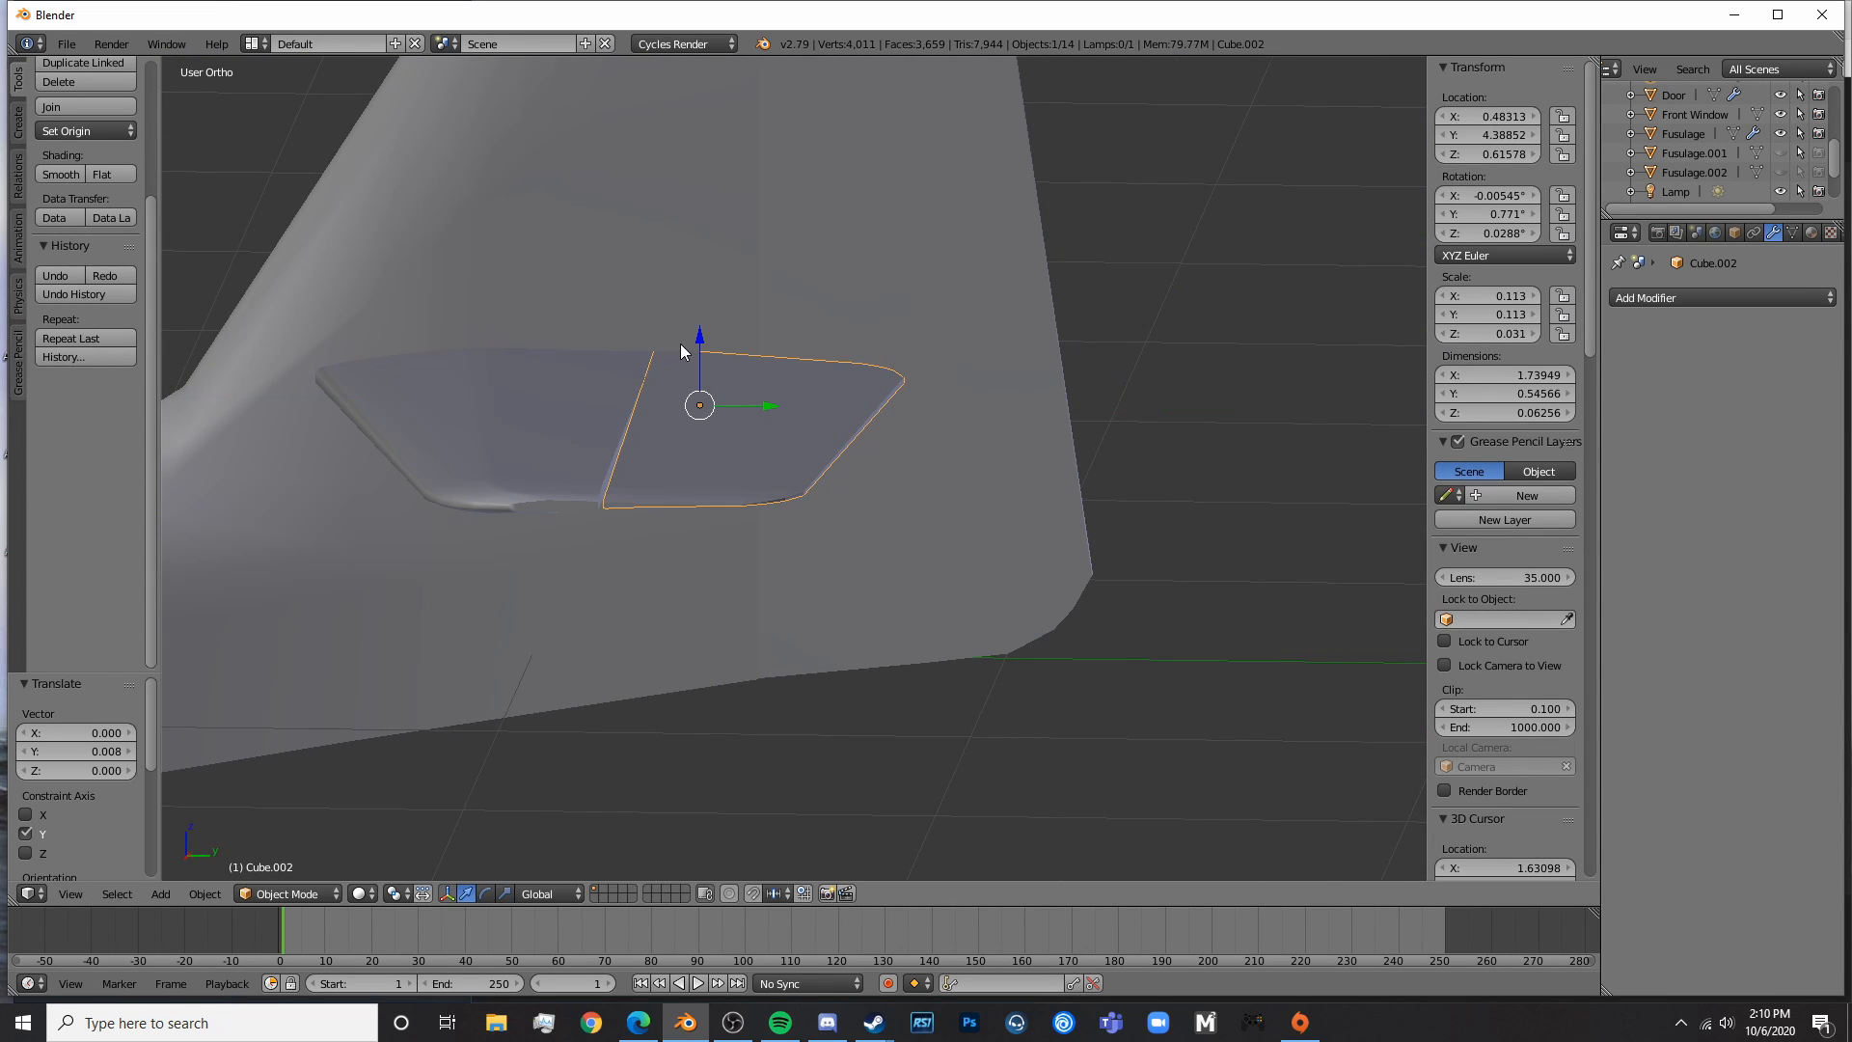
{"action": "left_click_drag", "start_coordinate": [696, 340], "coordinate": [691, 343]}
{"action": "key", "text": "shift+z"}
{"action": "mouse_move", "coordinate": [876, 553]}
{"action": "middle_mouse_down"}
{"action": "mouse_move", "coordinate": [756, 569]}
{"action": "mouse_move", "coordinate": [929, 662]}
{"action": "middle_mouse_up"}
{"action": "key", "text": "shift+z"}
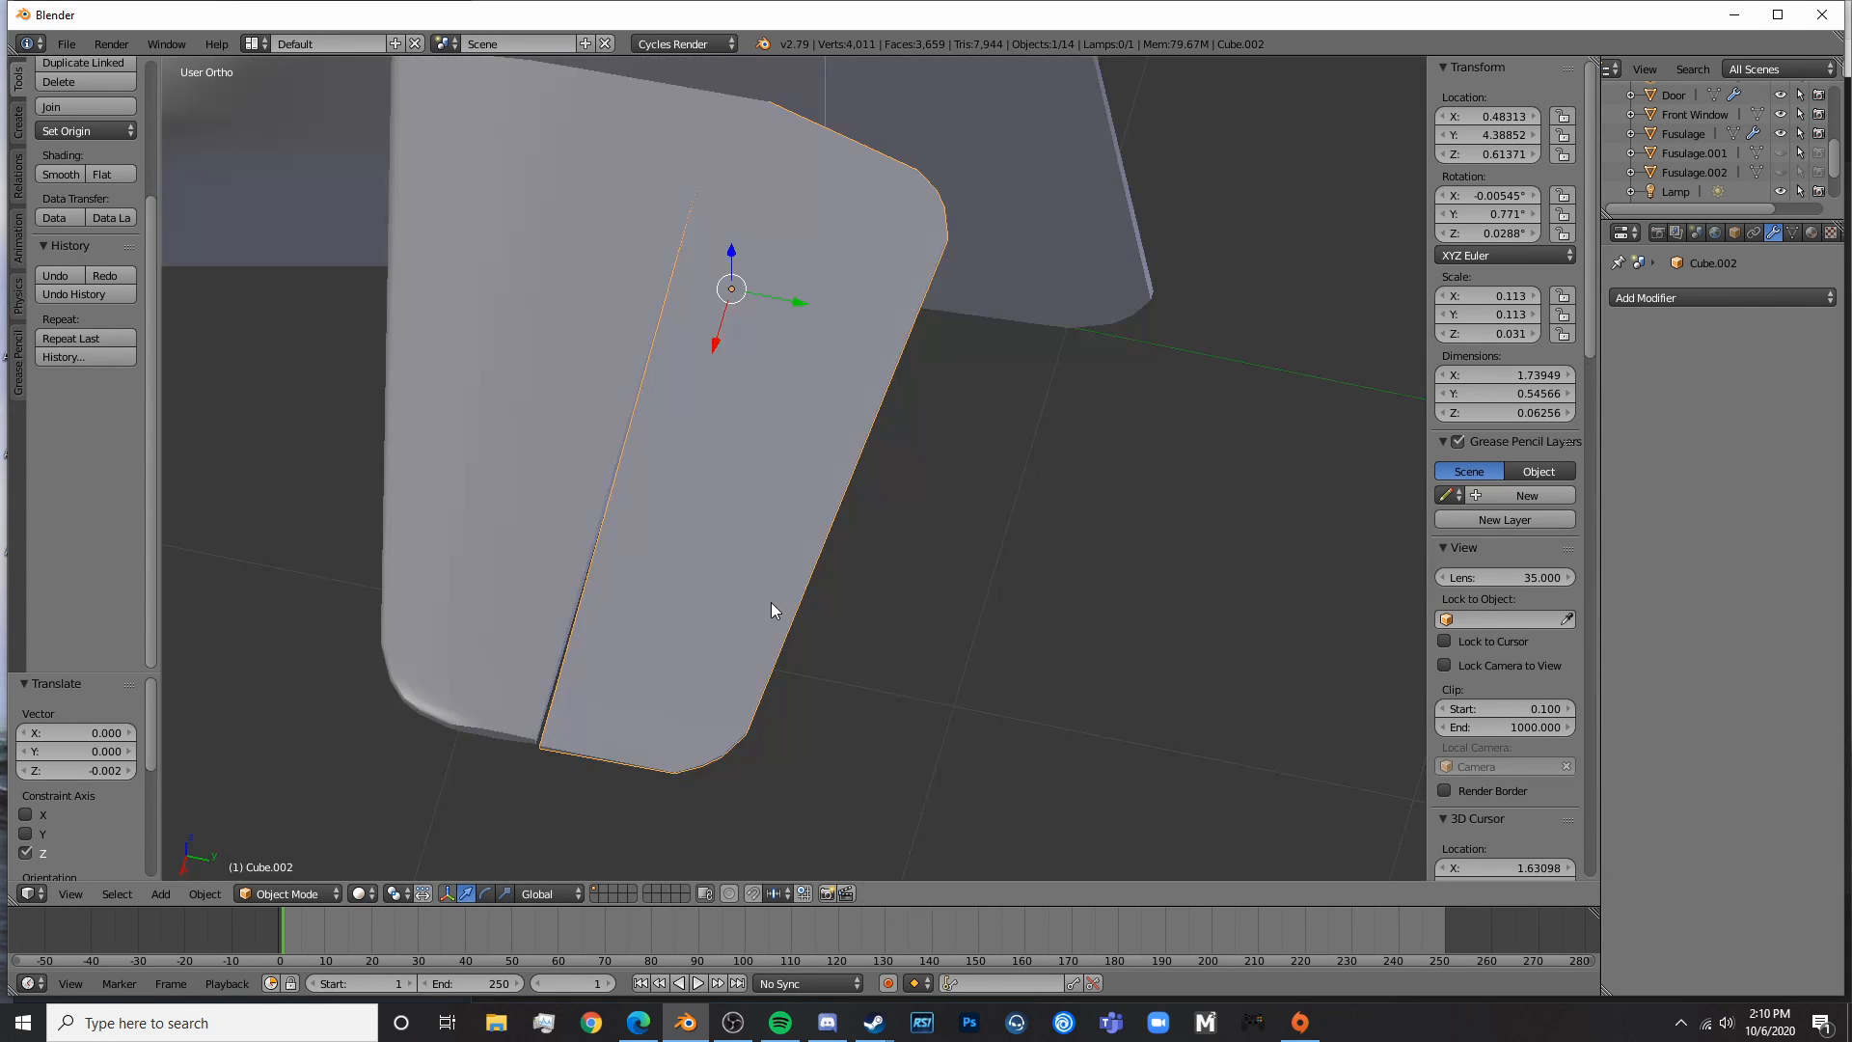
- From the top view, rotate the elevator by about 0.54° parallel to the stabilizer's rear edge, and move it back along Y by about 0.01
{"action": "key", "text": "KP_7"}
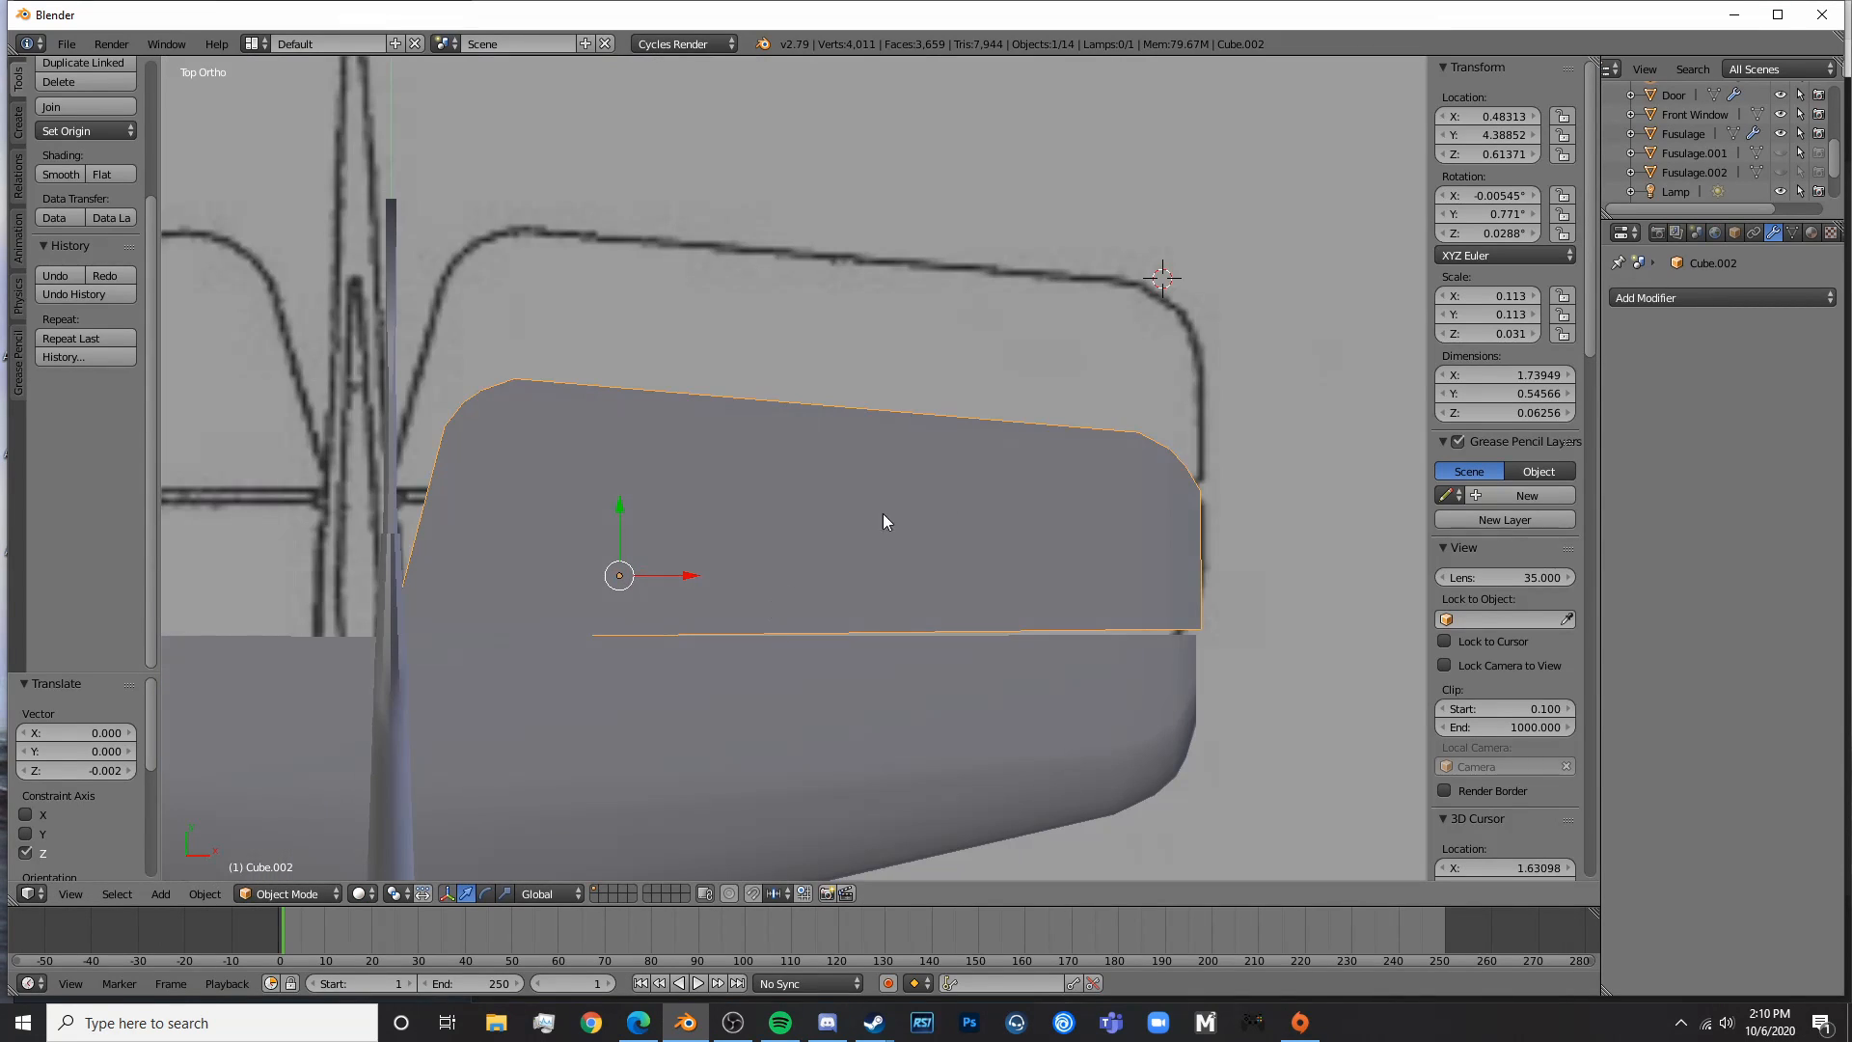
{"action": "key", "text": "r"}
{"action": "left_click", "coordinate": [1073, 432]}
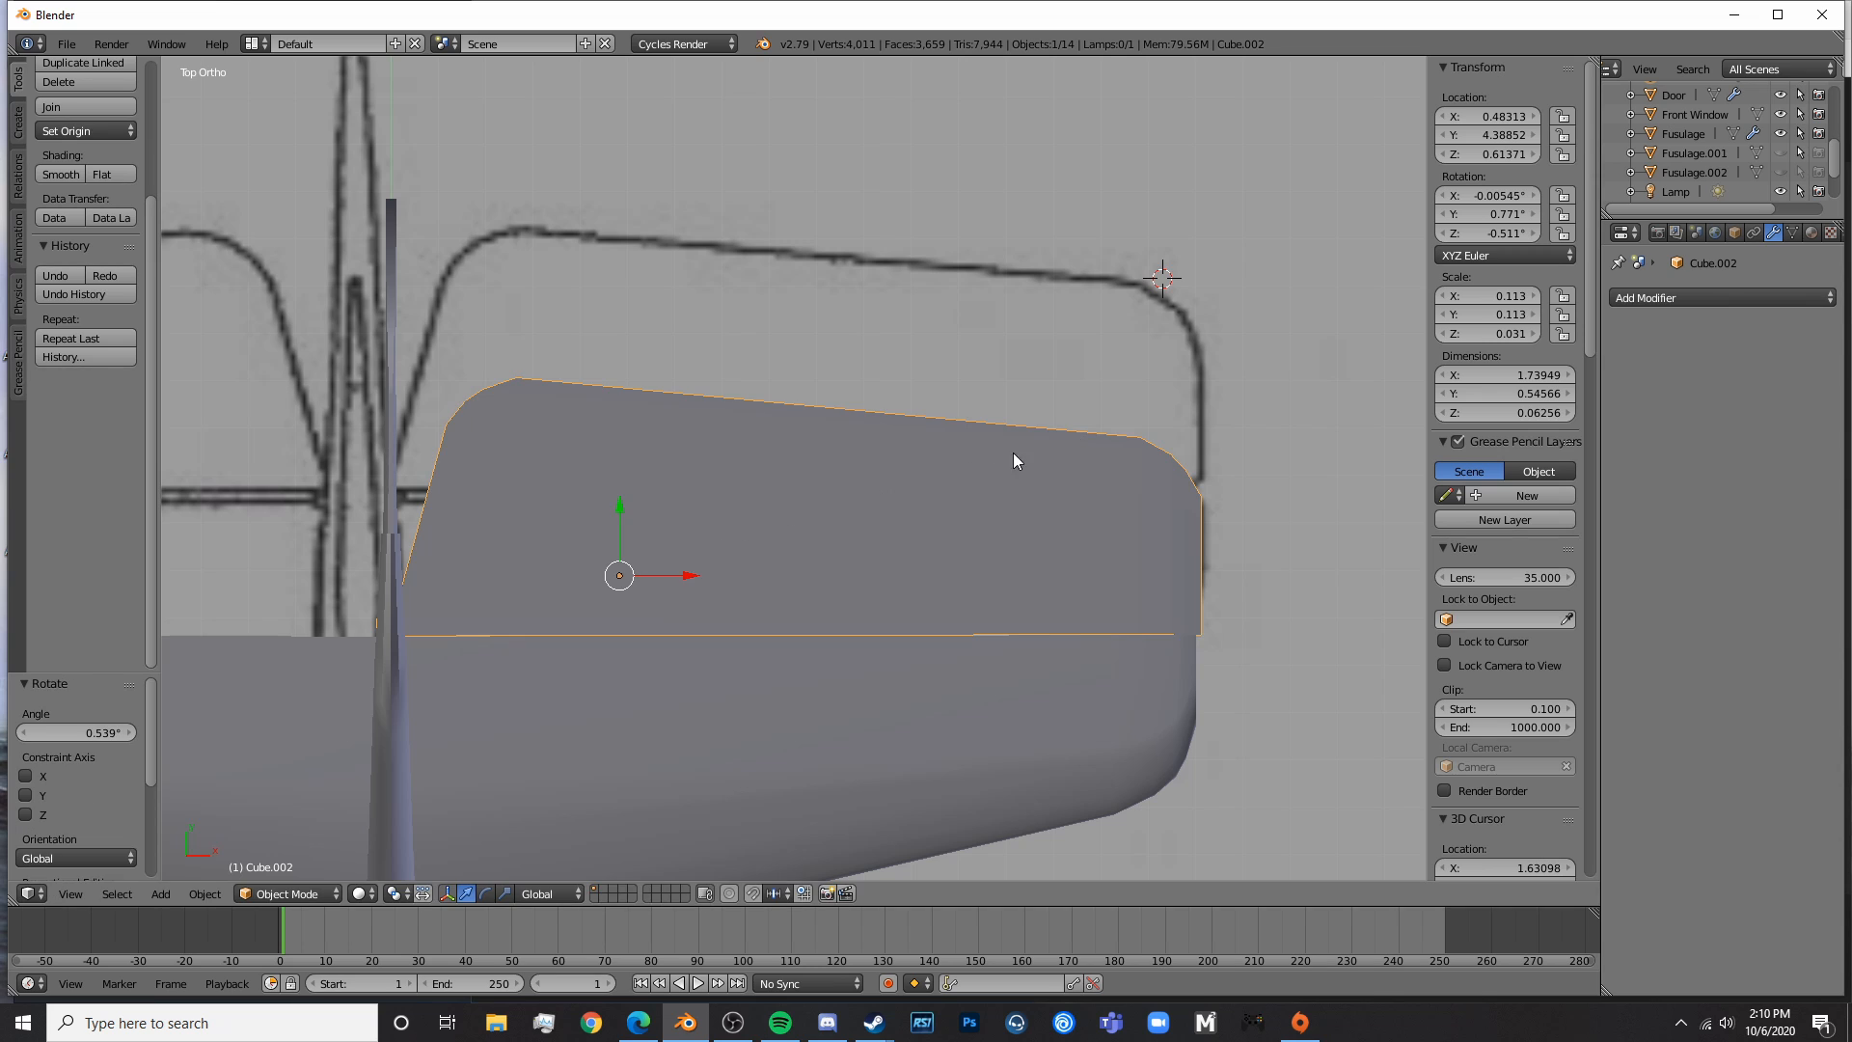
{"action": "key", "text": "g"}
{"action": "key", "text": "y"}
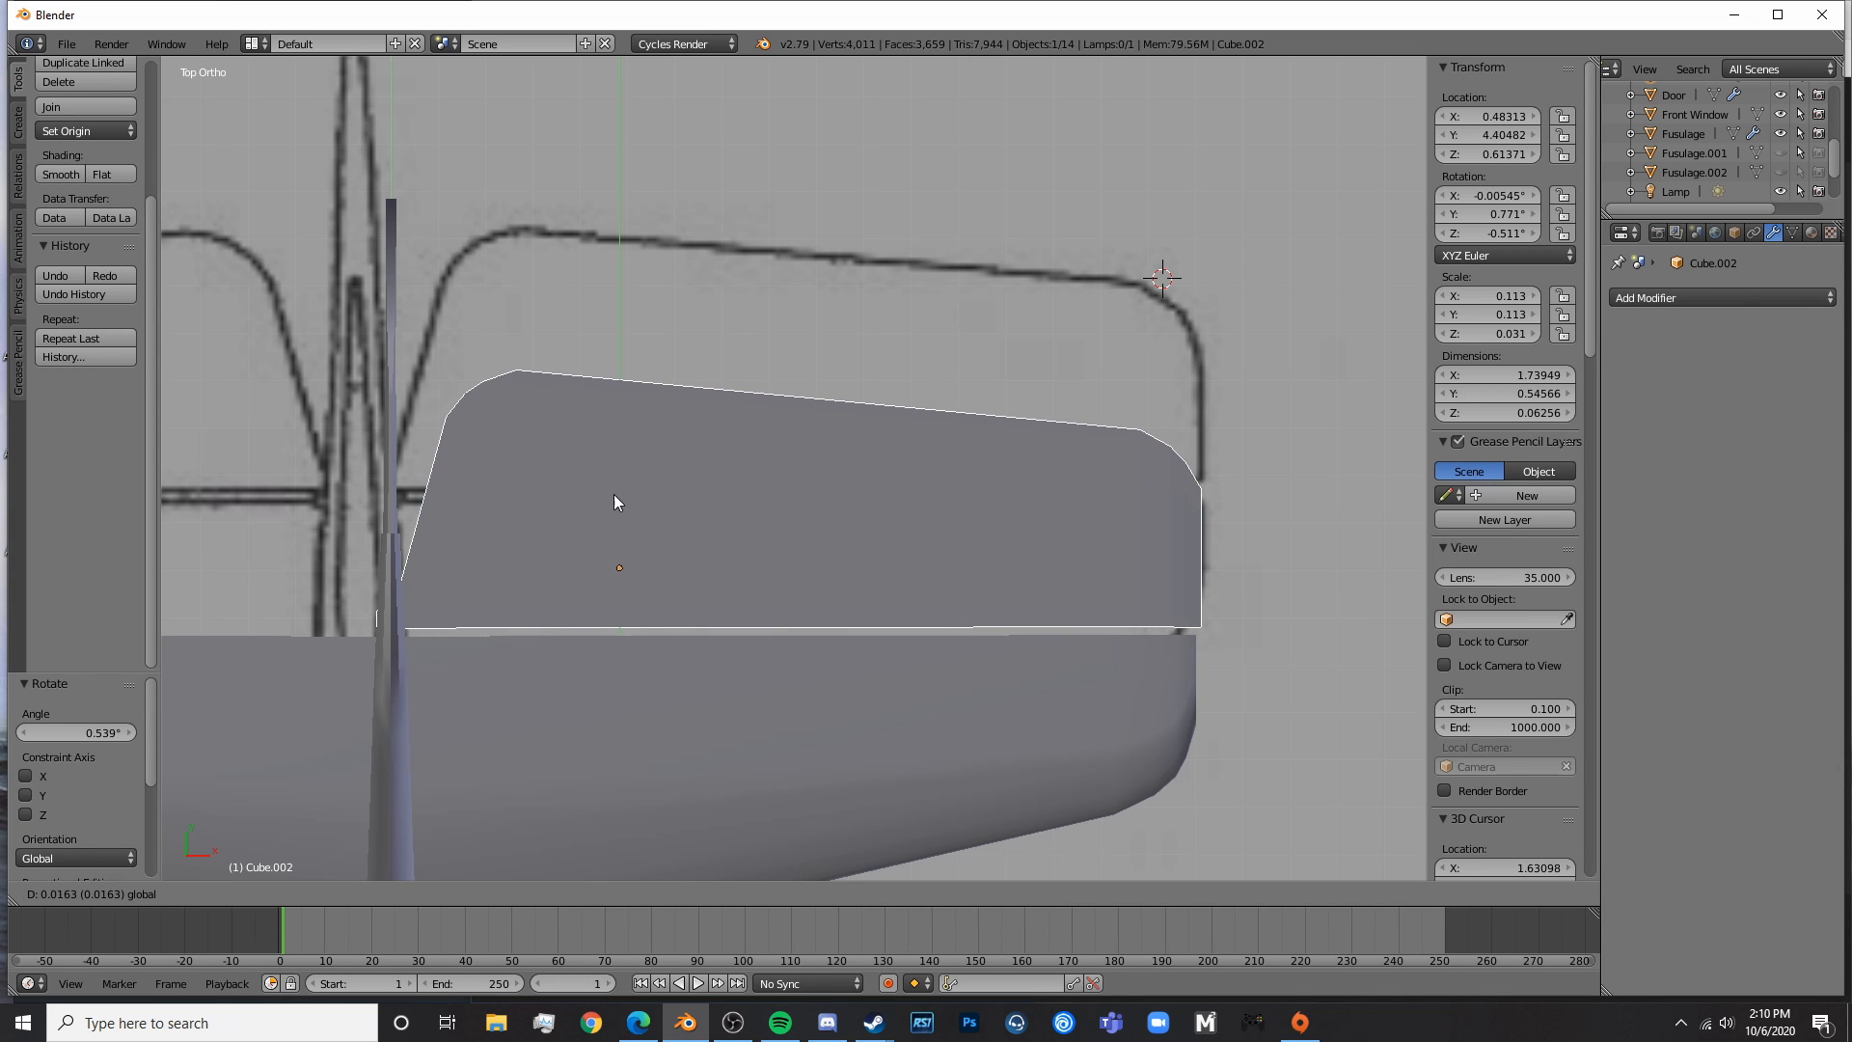
{"action": "left_click", "coordinate": [610, 498]}
- In the top wireframe view, move the vertices at the elevator's front inner corner slightly outward along X
{"action": "middle_click_drag", "start_coordinate": [610, 497], "coordinate": [778, 385], "text": "shift"}
{"action": "key", "text": "Tab"}
{"action": "key", "text": "z"}
{"action": "key", "text": "a"}
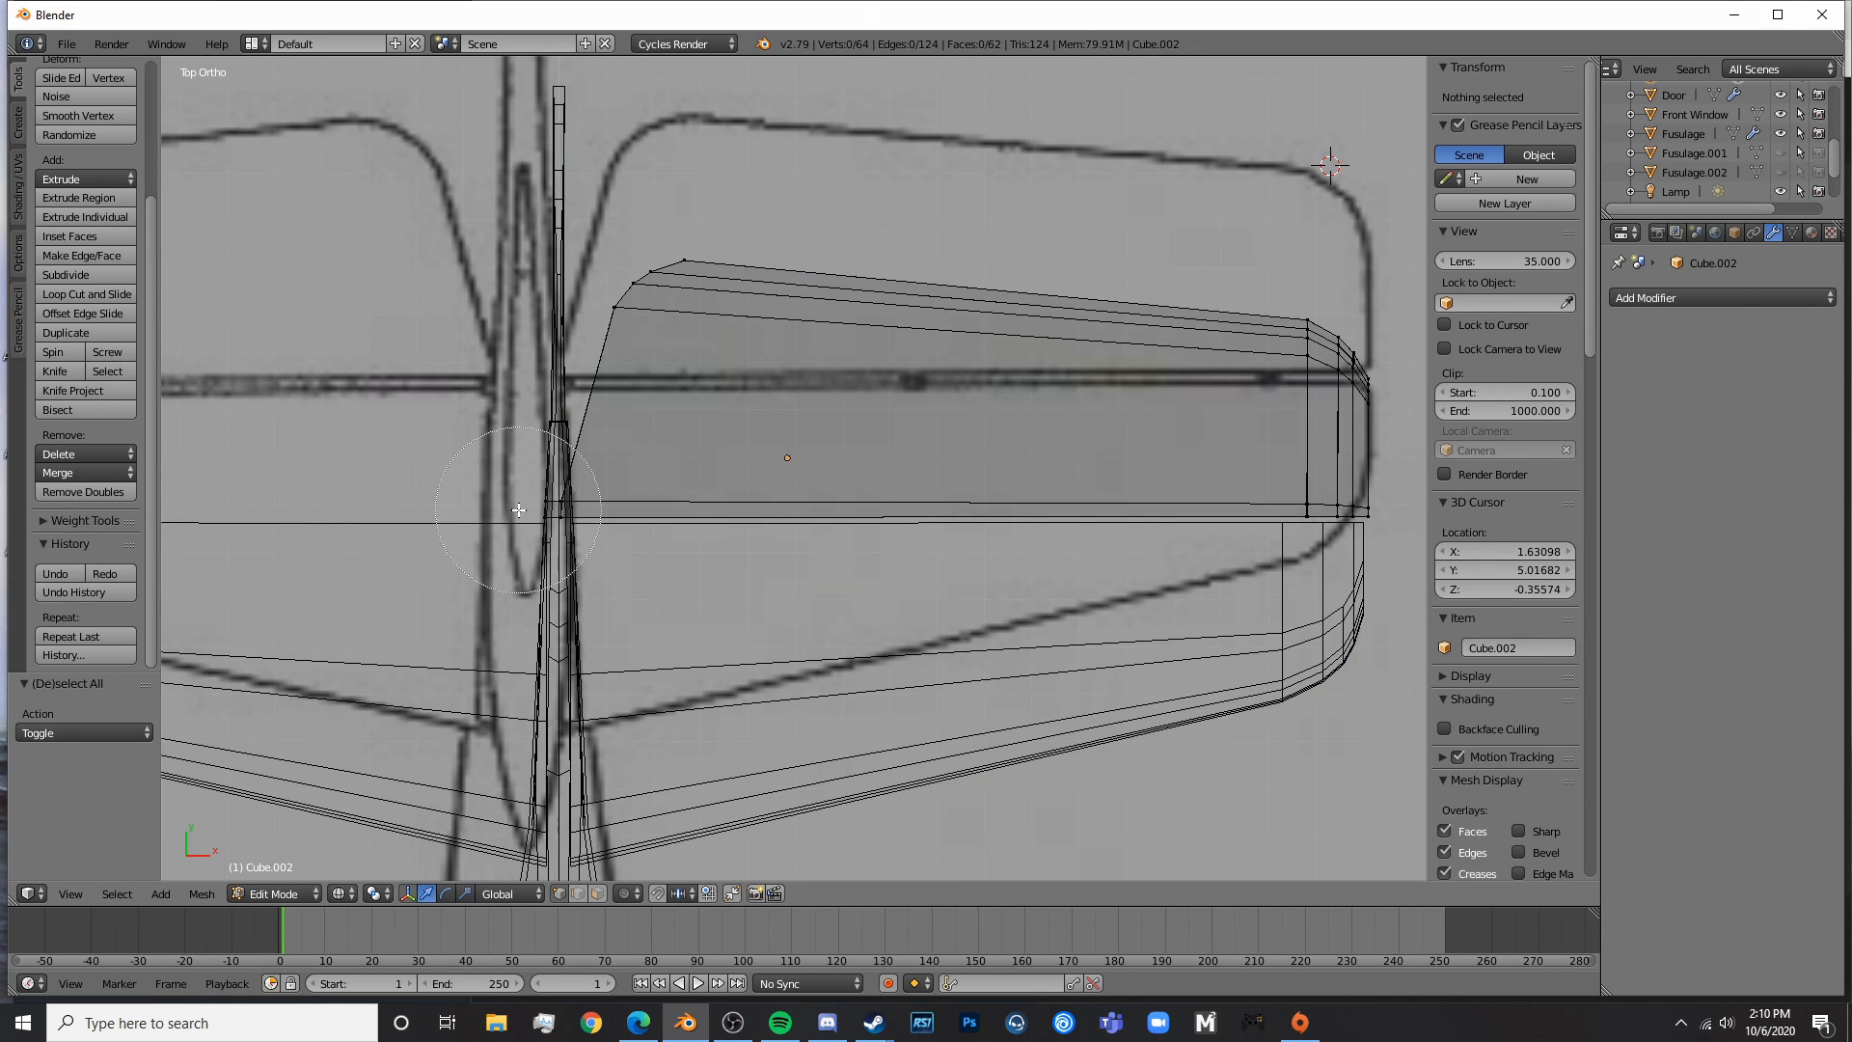
{"action": "key", "text": "a"}
{"action": "key", "text": "a"}
{"action": "key", "text": "b"}
{"action": "mouse_move", "coordinate": [521, 481]}
{"action": "left_mouse_down"}
{"action": "mouse_move", "coordinate": [588, 567]}
{"action": "mouse_move", "coordinate": [627, 512]}
{"action": "left_mouse_up"}
{"action": "key", "text": "Tab"}
{"action": "key", "text": "z"}
{"action": "scroll", "coordinate": [1141, 653], "scroll_direction": "down", "scroll_amount": 1}
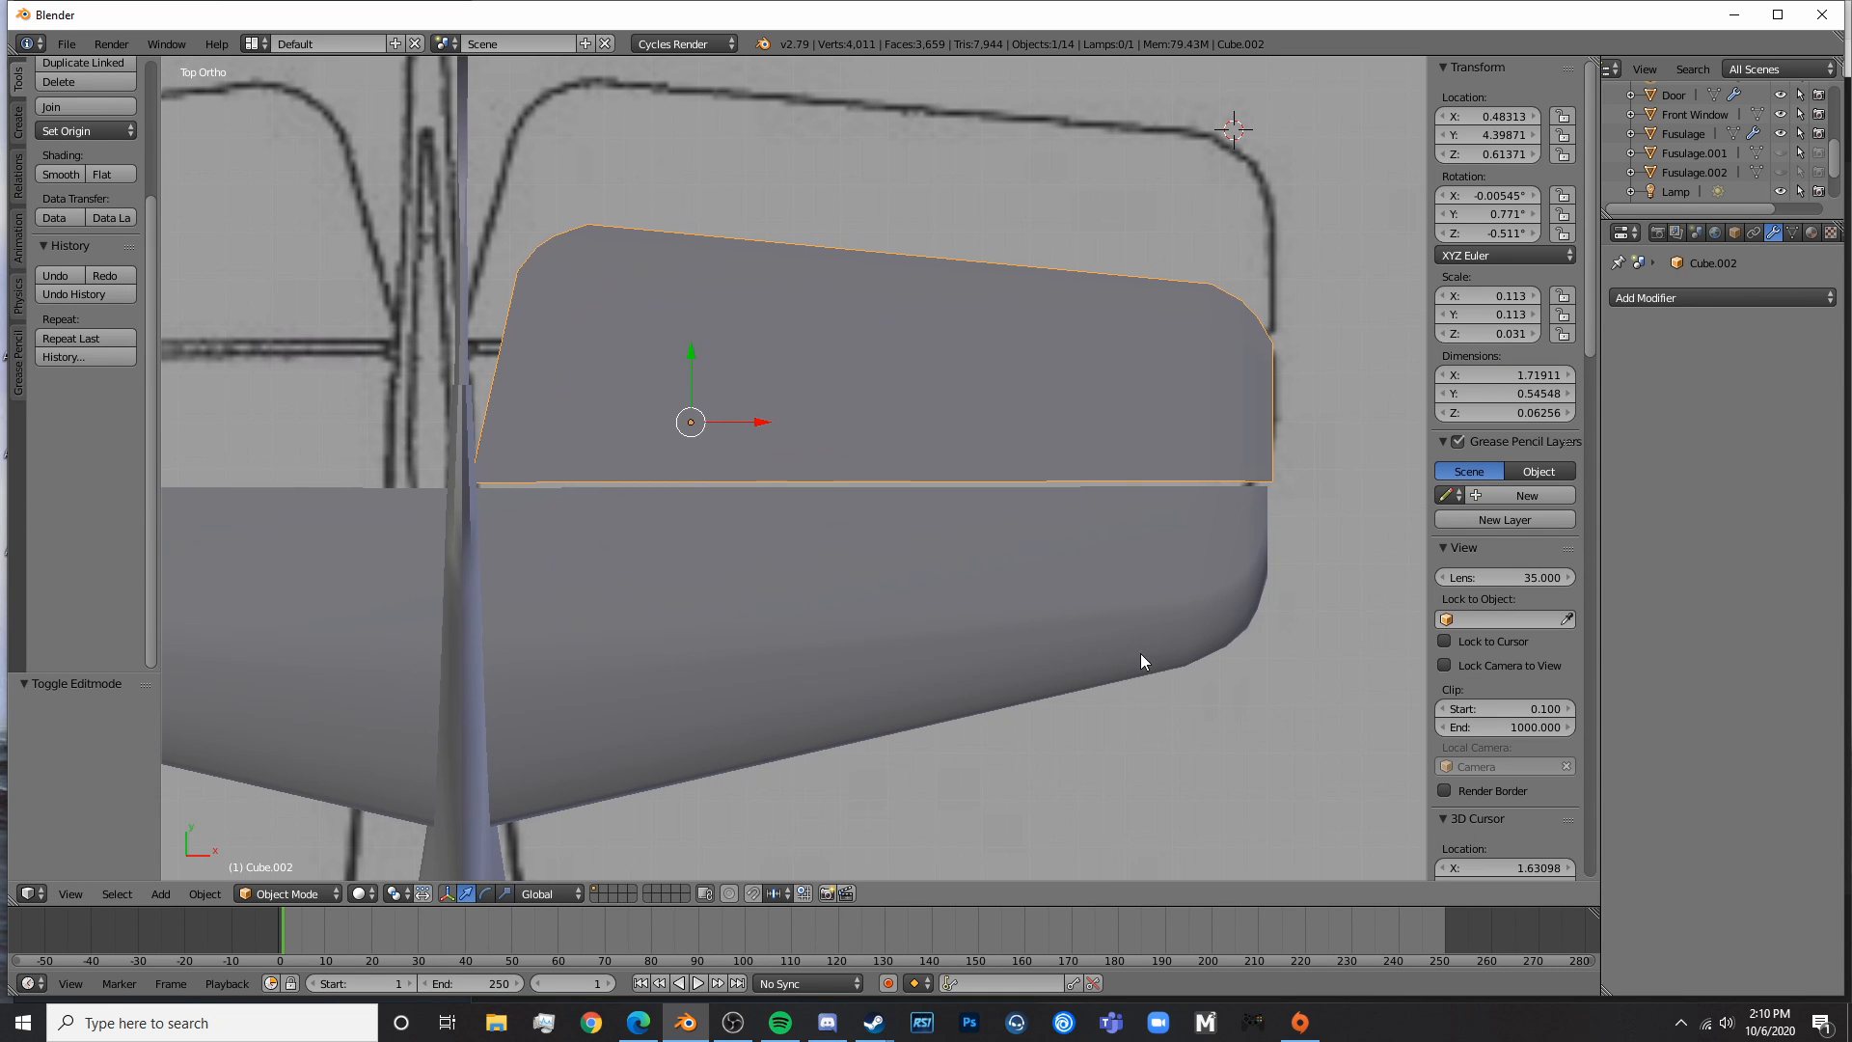
- Move the elevator's outer tip vertices slightly inward along X to line up with the stabilizer's tip
{"action": "key", "text": "Tab"}
{"action": "key", "text": "z"}
{"action": "middle_click_drag", "start_coordinate": [1305, 508], "coordinate": [1068, 511], "text": "shift"}
{"action": "key", "text": "a"}
{"action": "key", "text": "a"}
{"action": "key", "text": "a"}
{"action": "key", "text": "c"}
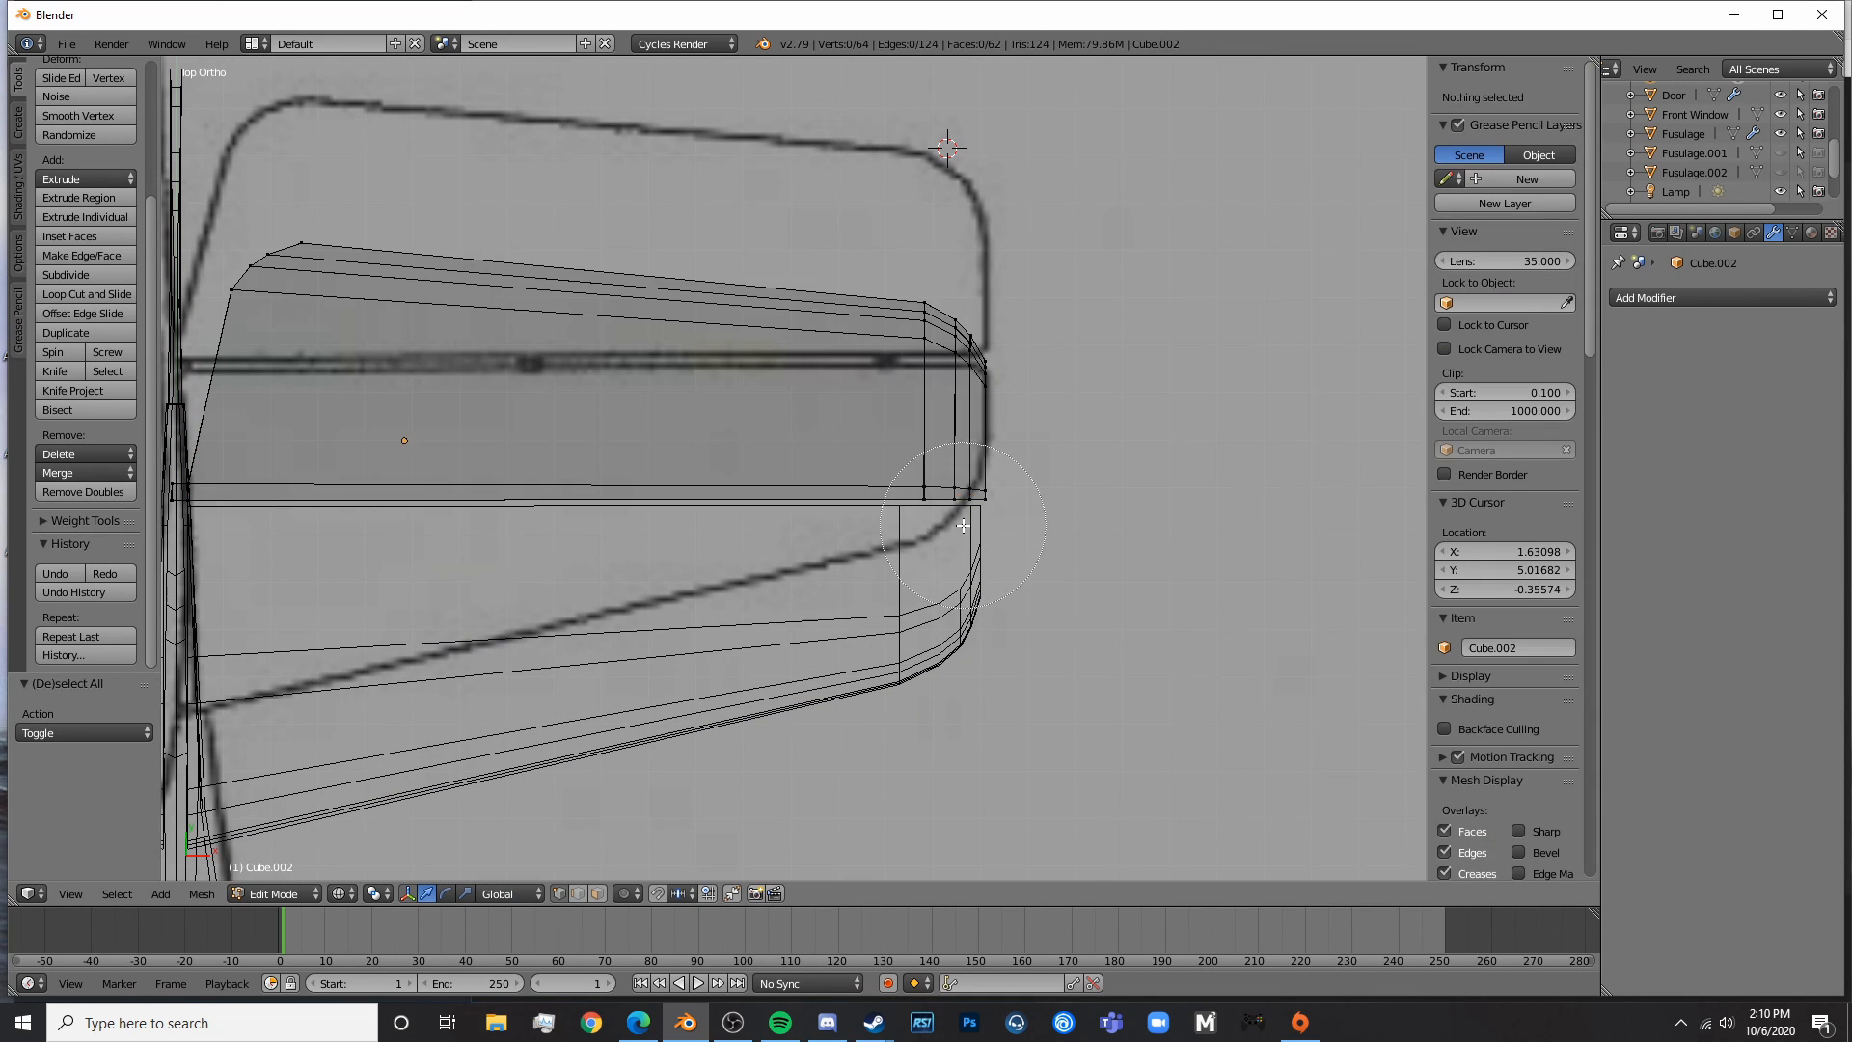
{"action": "left_click_drag", "start_coordinate": [976, 516], "coordinate": [955, 252]}
{"action": "right_click", "coordinate": [957, 255]}
{"action": "left_click_drag", "start_coordinate": [1031, 395], "coordinate": [1024, 395]}
{"action": "key", "text": "Tab"}
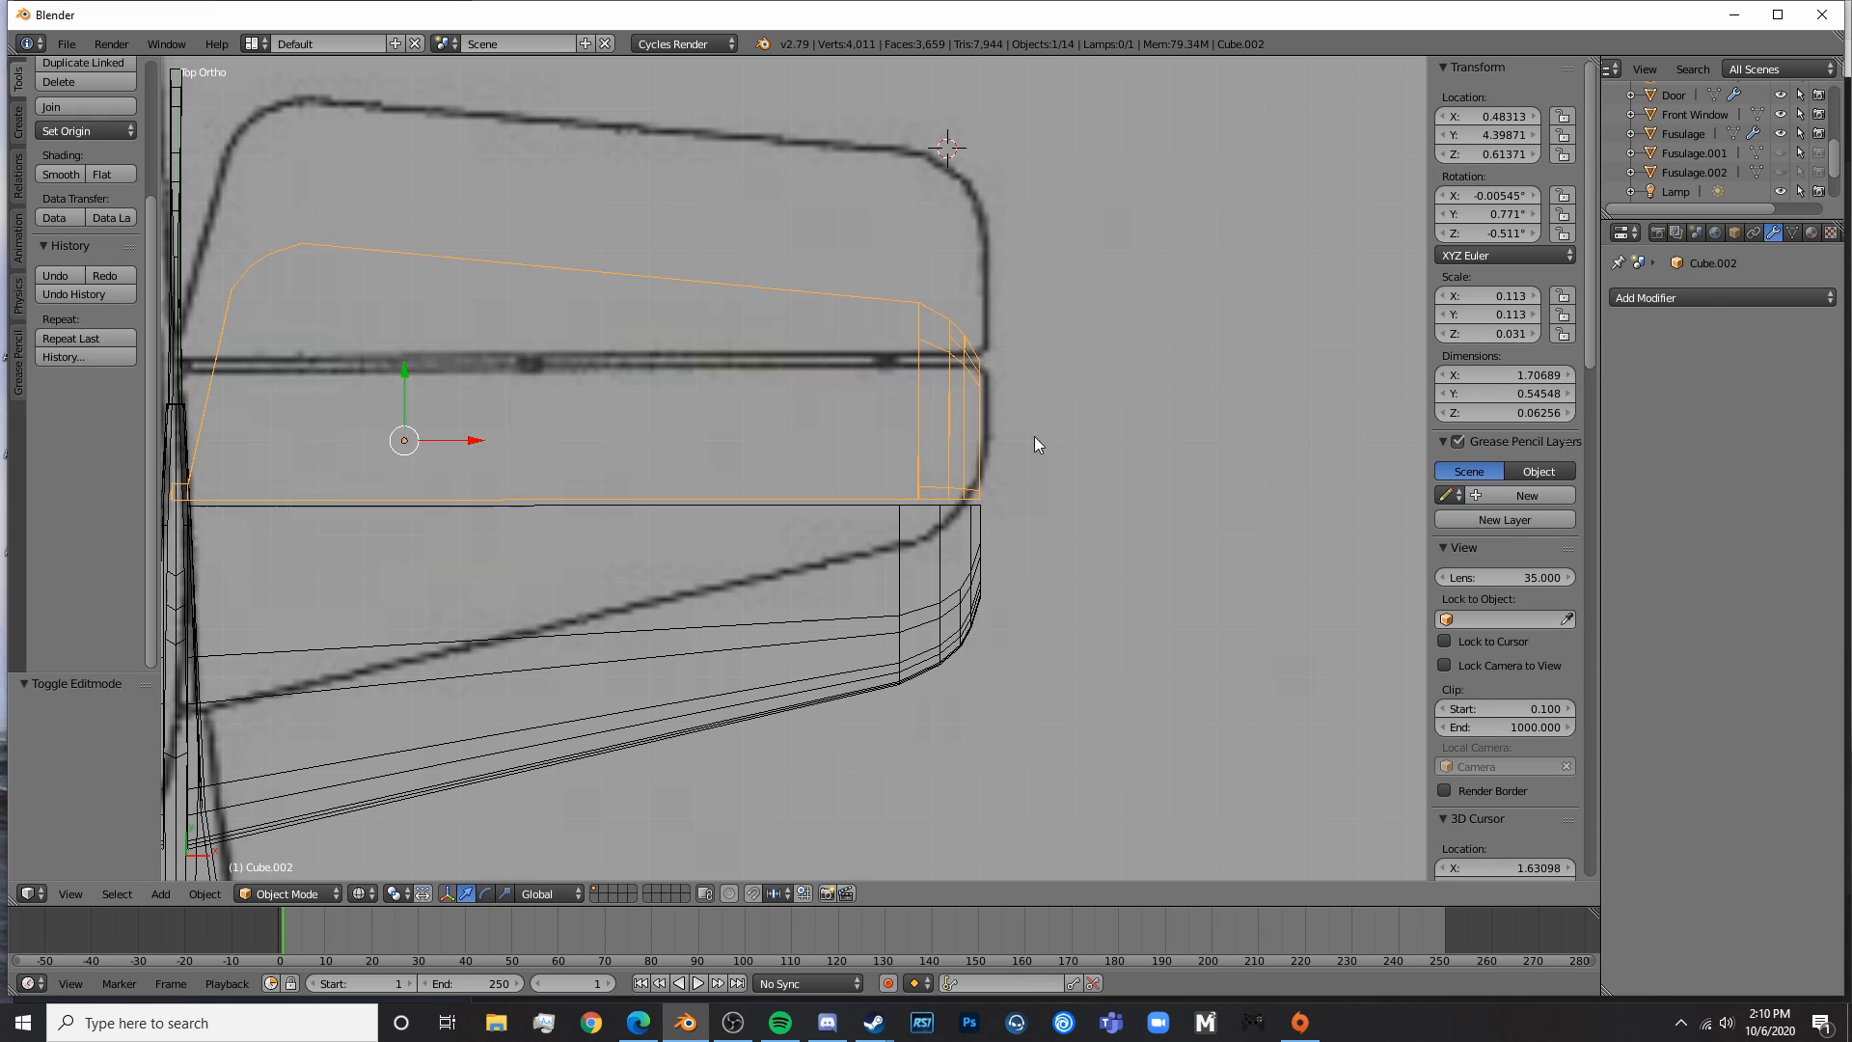
- Examine the fit between elevator and stabilizer in a rendered preview and from several angles
{"action": "key", "text": "z"}
{"action": "mouse_move", "coordinate": [1109, 569]}
{"action": "middle_mouse_down"}
{"action": "mouse_move", "coordinate": [885, 475]}
{"action": "mouse_move", "coordinate": [872, 425]}
{"action": "middle_mouse_up"}
{"action": "key", "text": "shift+z"}
{"action": "scroll", "coordinate": [892, 540], "scroll_direction": "down", "scroll_amount": 3}
{"action": "middle_click_drag", "start_coordinate": [920, 605], "coordinate": [941, 692]}
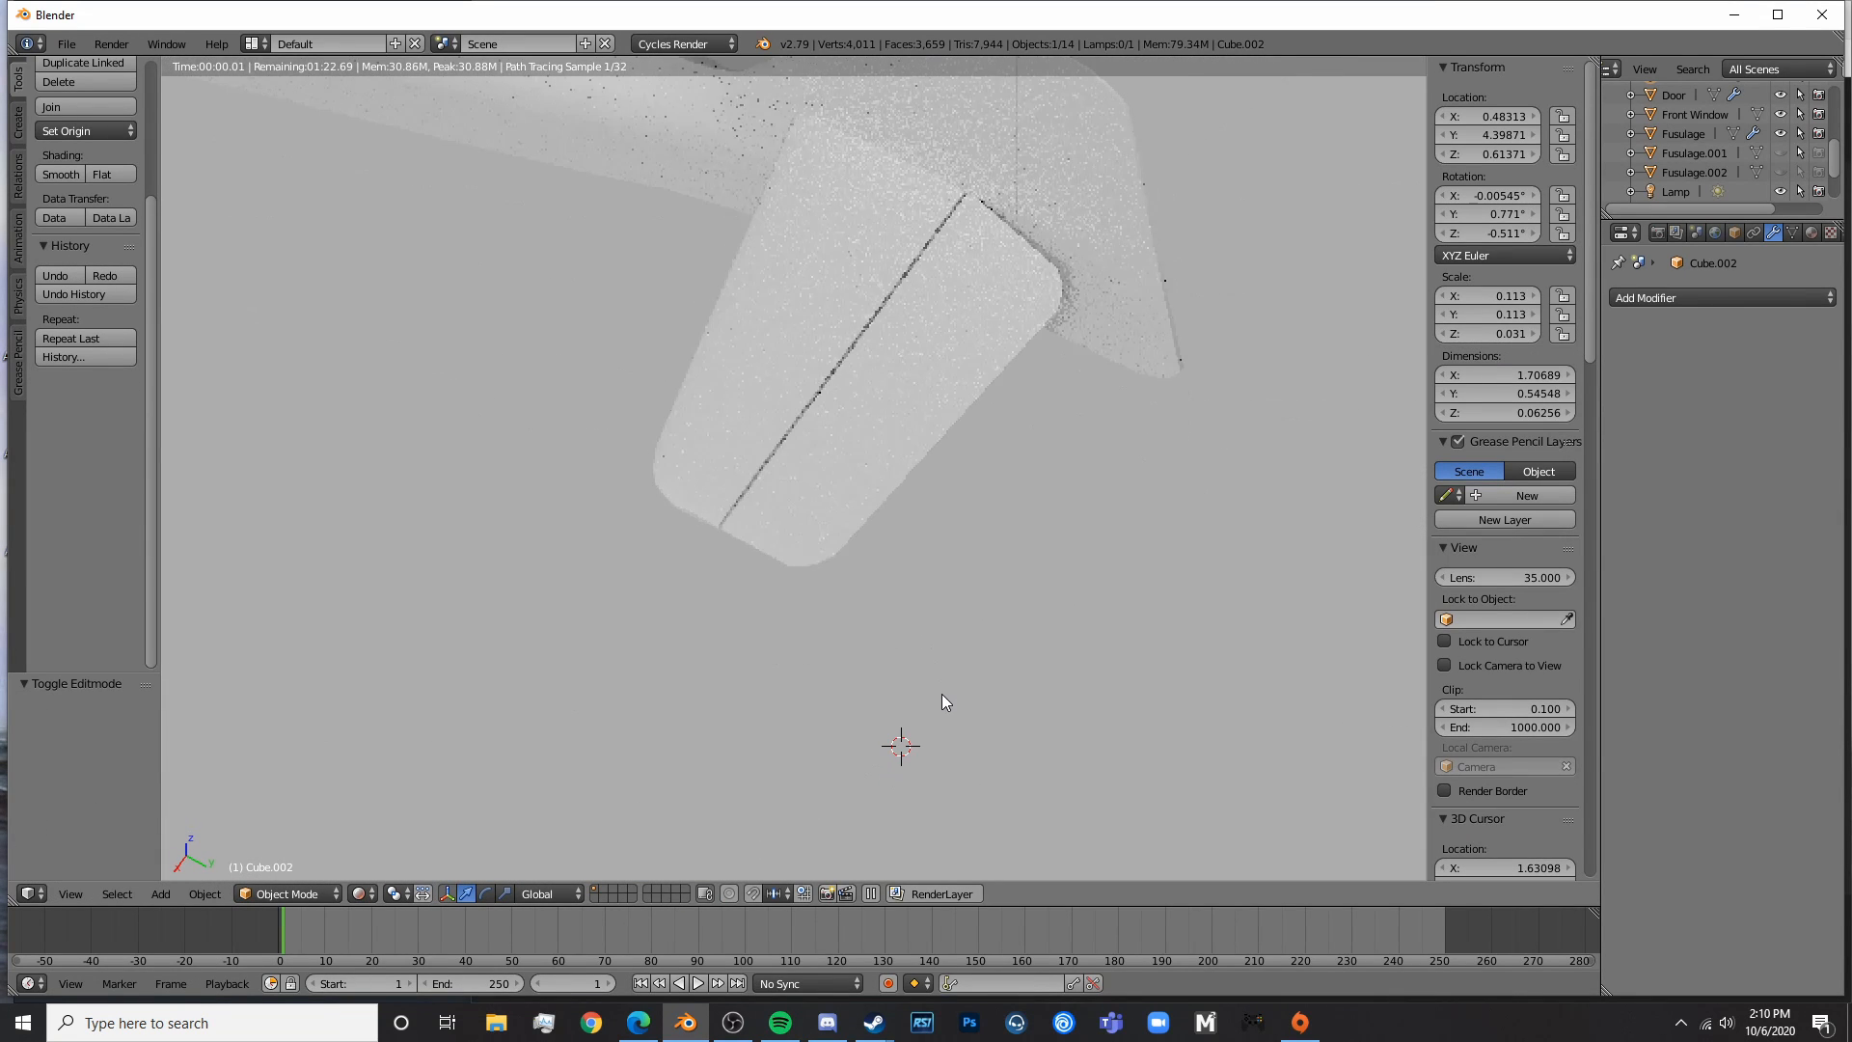
{"action": "scroll", "coordinate": [949, 690], "scroll_direction": "down", "scroll_amount": 5}
{"action": "mouse_move", "coordinate": [801, 617]}
{"action": "middle_mouse_down"}
{"action": "mouse_move", "coordinate": [963, 617]}
{"action": "mouse_move", "coordinate": [793, 538]}
{"action": "mouse_move", "coordinate": [736, 432]}
{"action": "mouse_move", "coordinate": [771, 569]}
{"action": "middle_mouse_up"}
{"action": "key", "text": "shift+z"}
{"action": "key", "text": "z"}
{"action": "key", "text": "KP_3"}
{"action": "scroll", "coordinate": [777, 443], "scroll_direction": "up", "scroll_amount": 4}
{"action": "key", "text": "z"}
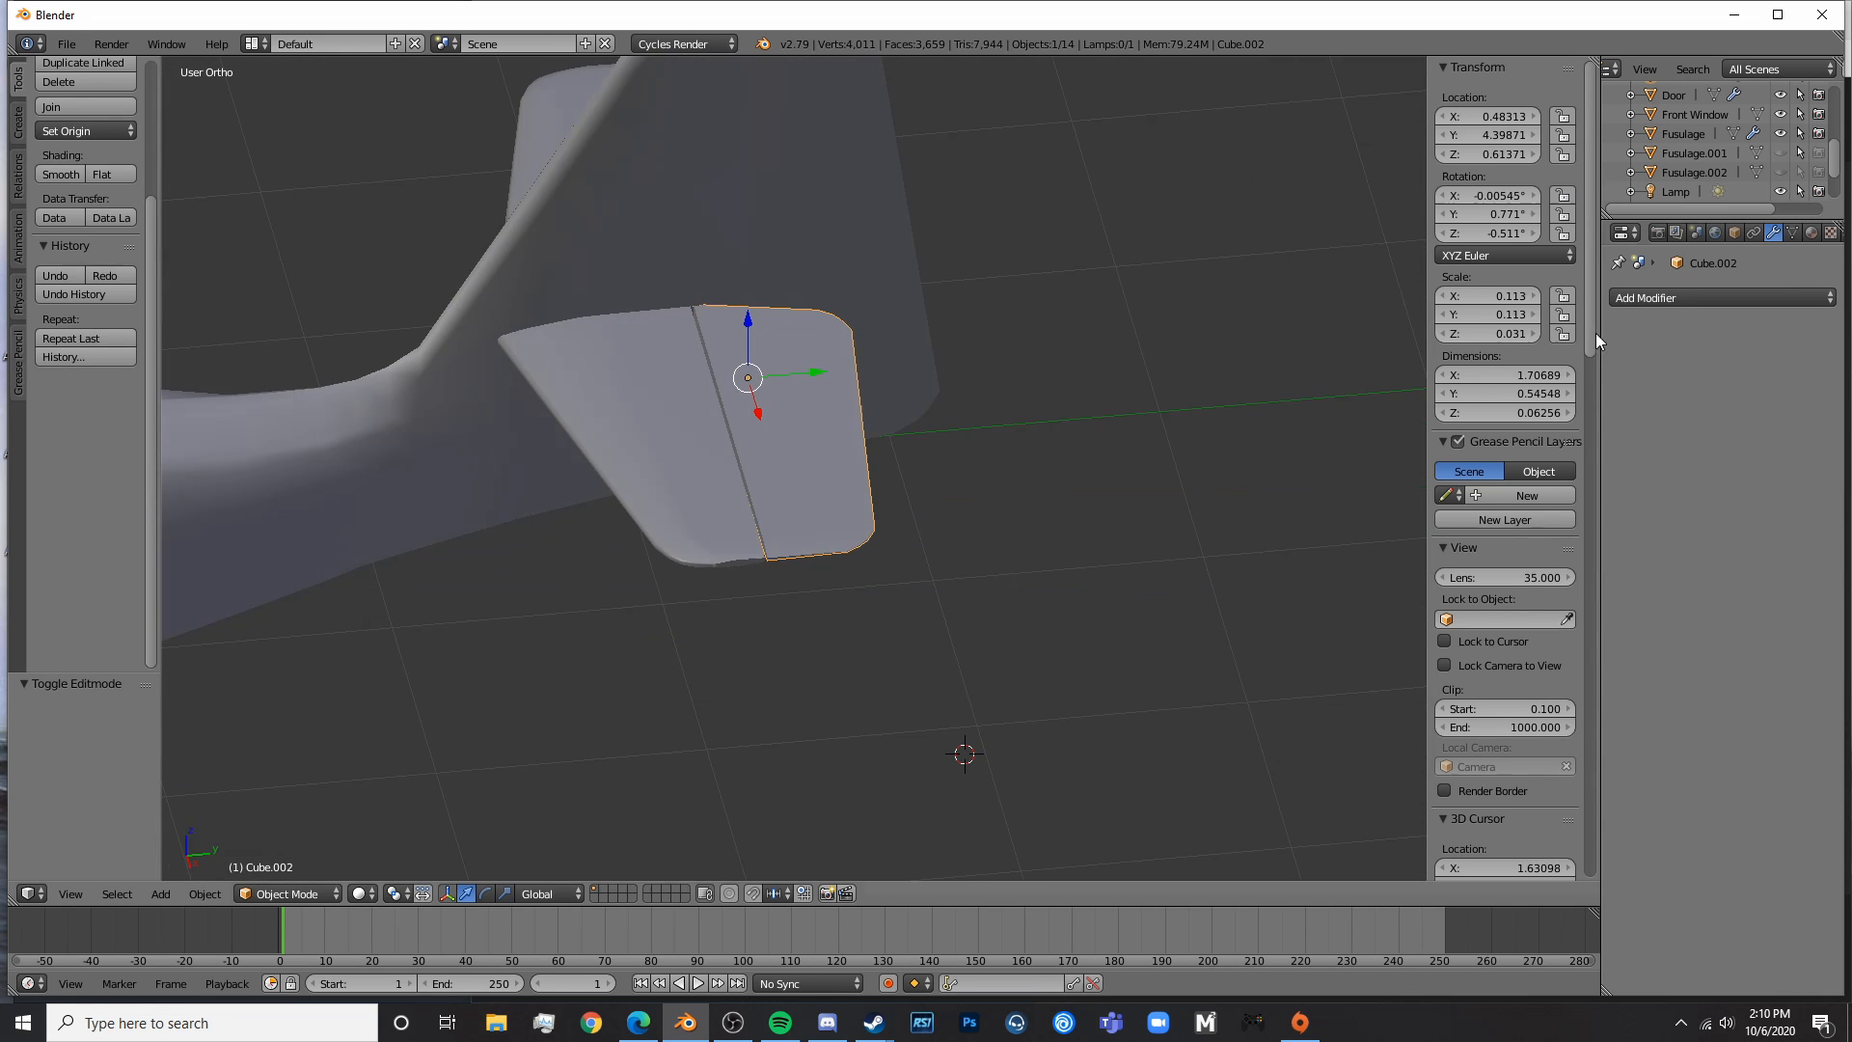
- Add a Mirror modifier to the elevator along X with Fusulage as the mirror object, and deselect everything
{"action": "left_click", "coordinate": [1669, 299]}
{"action": "left_click", "coordinate": [1445, 491]}
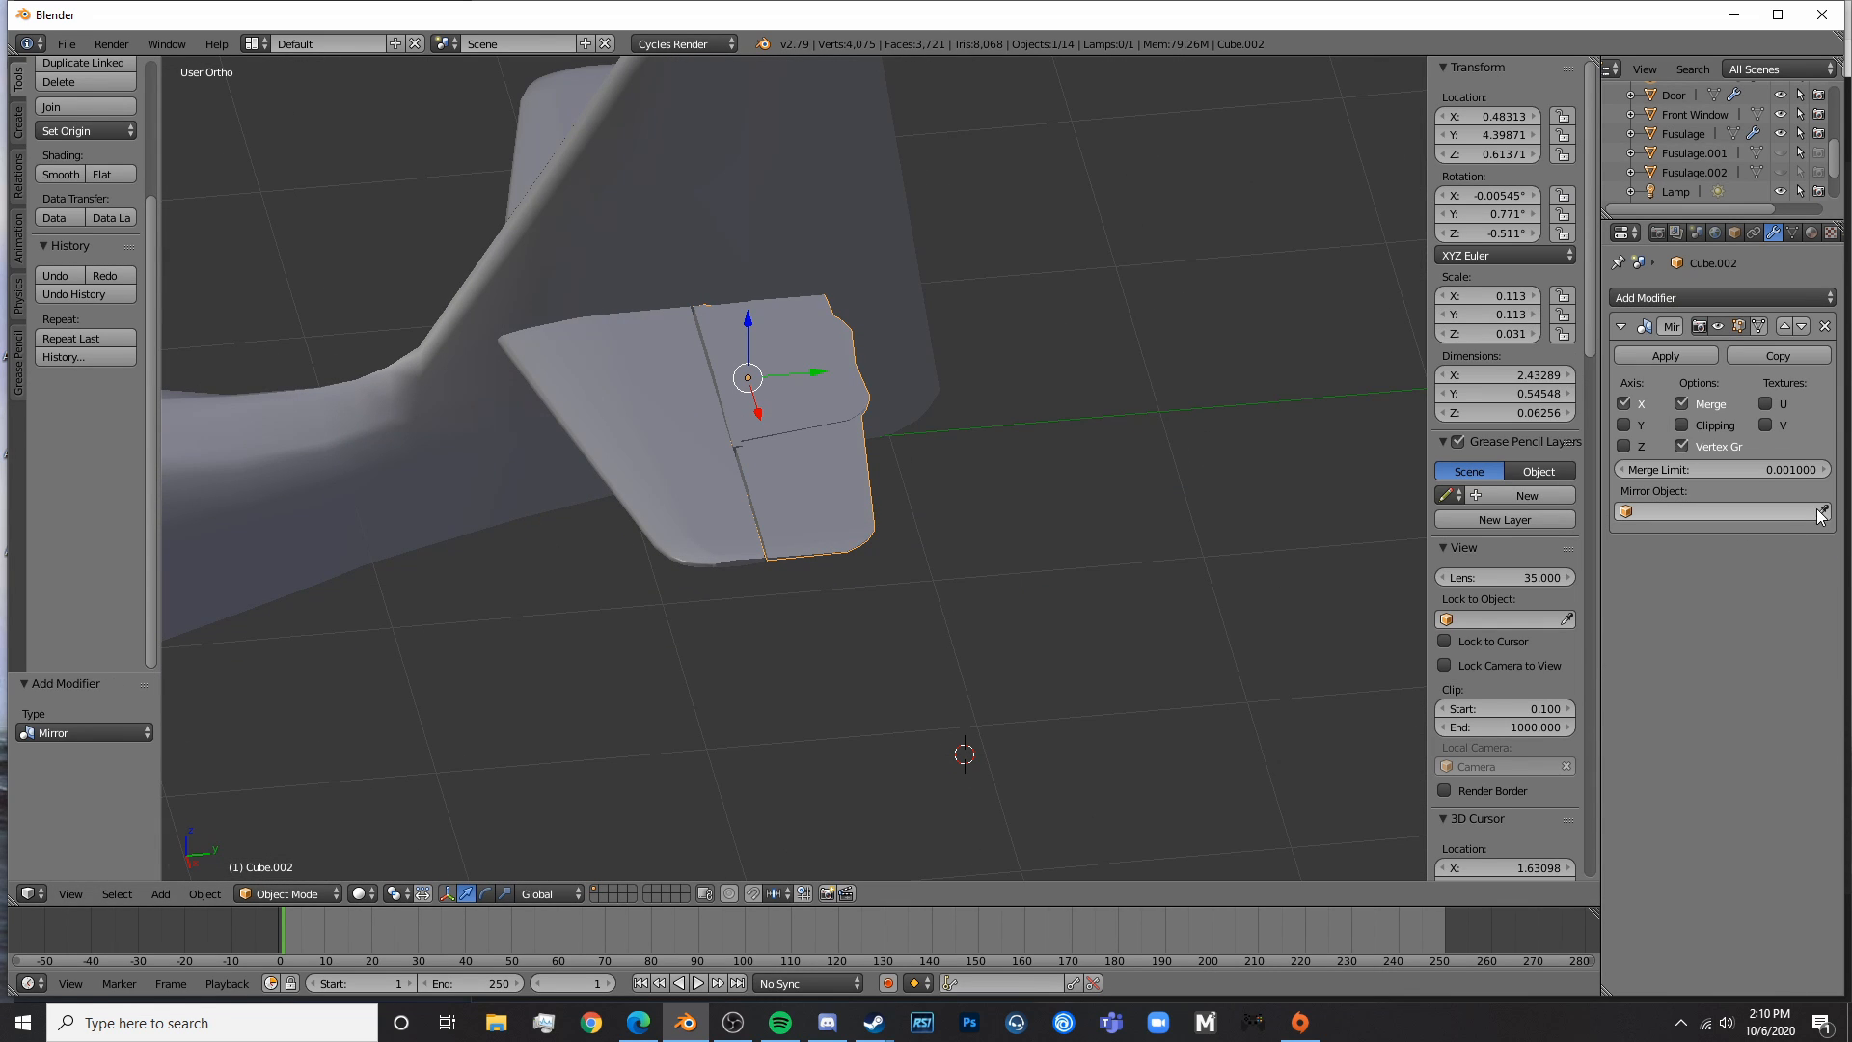
{"action": "left_click", "coordinate": [593, 210]}
{"action": "scroll", "coordinate": [790, 414], "scroll_direction": "down", "scroll_amount": 5}
{"action": "key", "text": "a"}
- Inspect the mirrored tail surfaces and the whole airplane from several angles in solid and rendered shading
{"action": "middle_click_drag", "start_coordinate": [927, 467], "coordinate": [709, 523]}
{"action": "key", "text": "shift+z"}
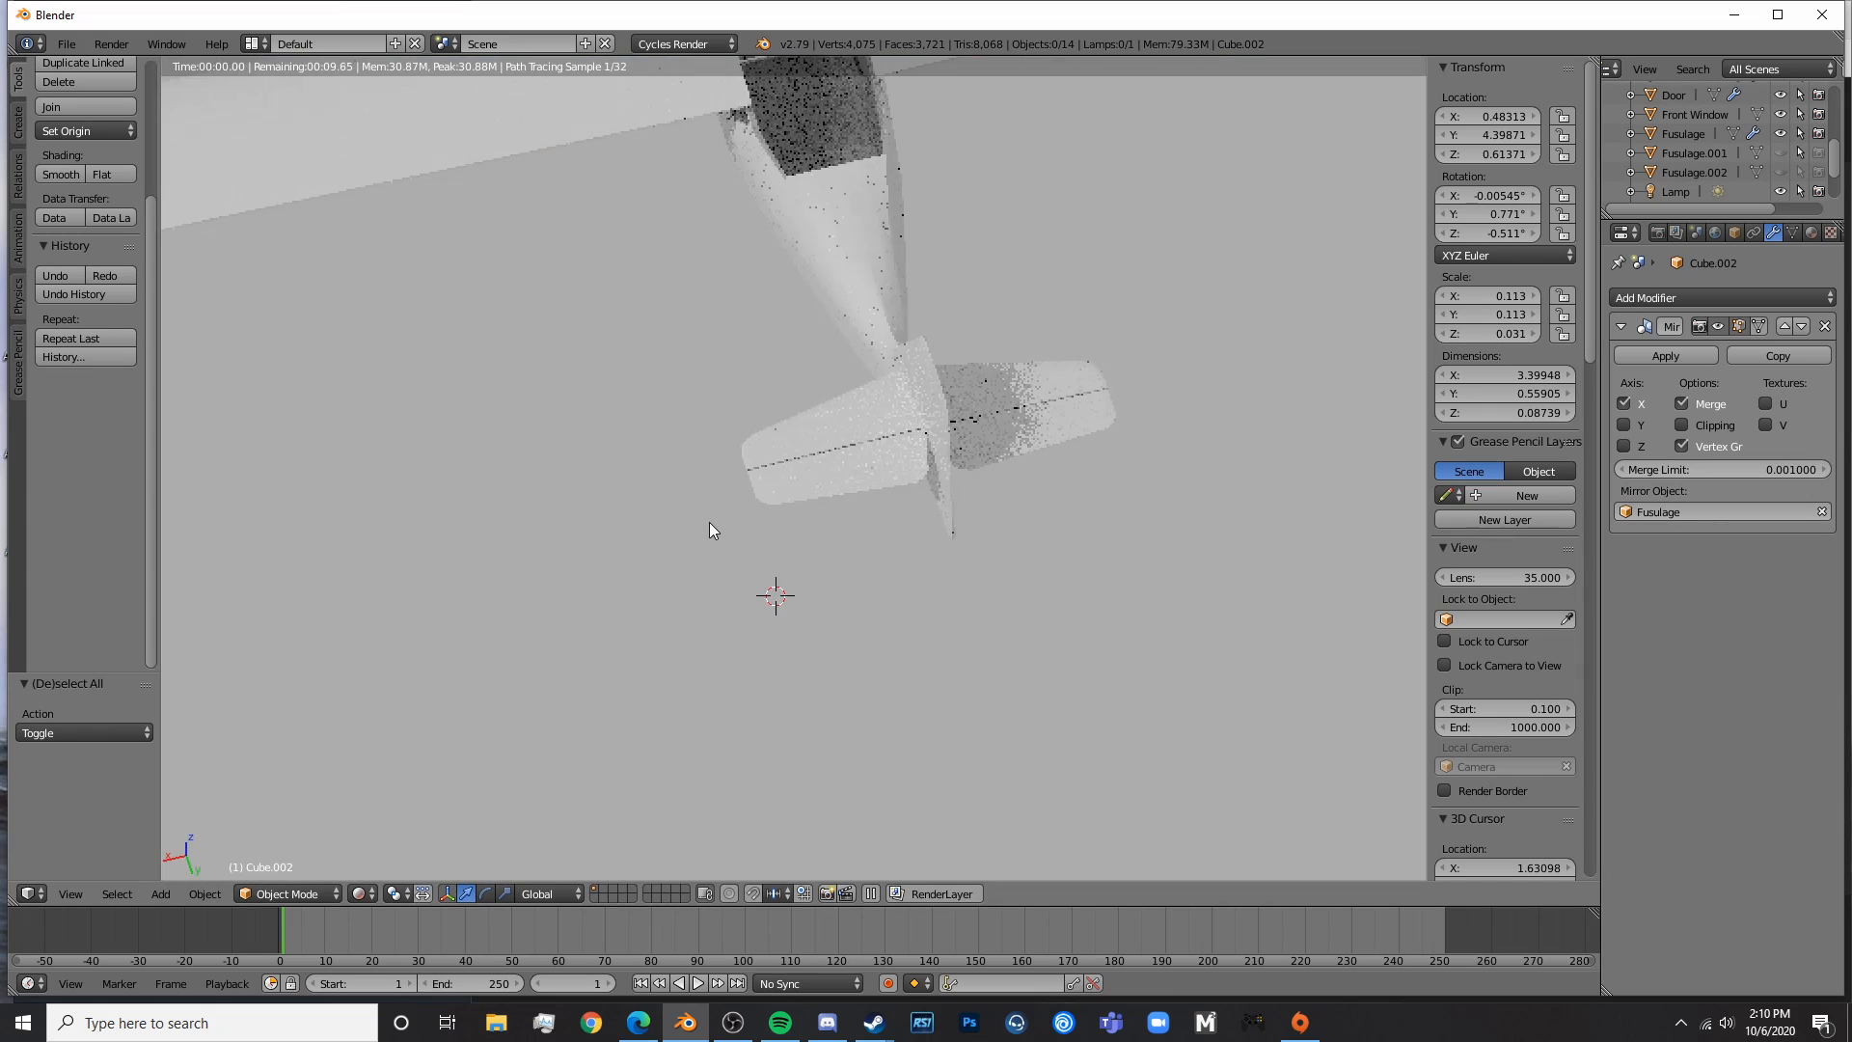
{"action": "mouse_move", "coordinate": [771, 596]}
{"action": "middle_mouse_down"}
{"action": "mouse_move", "coordinate": [1038, 407]}
{"action": "mouse_move", "coordinate": [587, 511]}
{"action": "mouse_move", "coordinate": [806, 460]}
{"action": "mouse_move", "coordinate": [813, 536]}
{"action": "middle_mouse_up"}
{"action": "key", "text": "shift+z"}
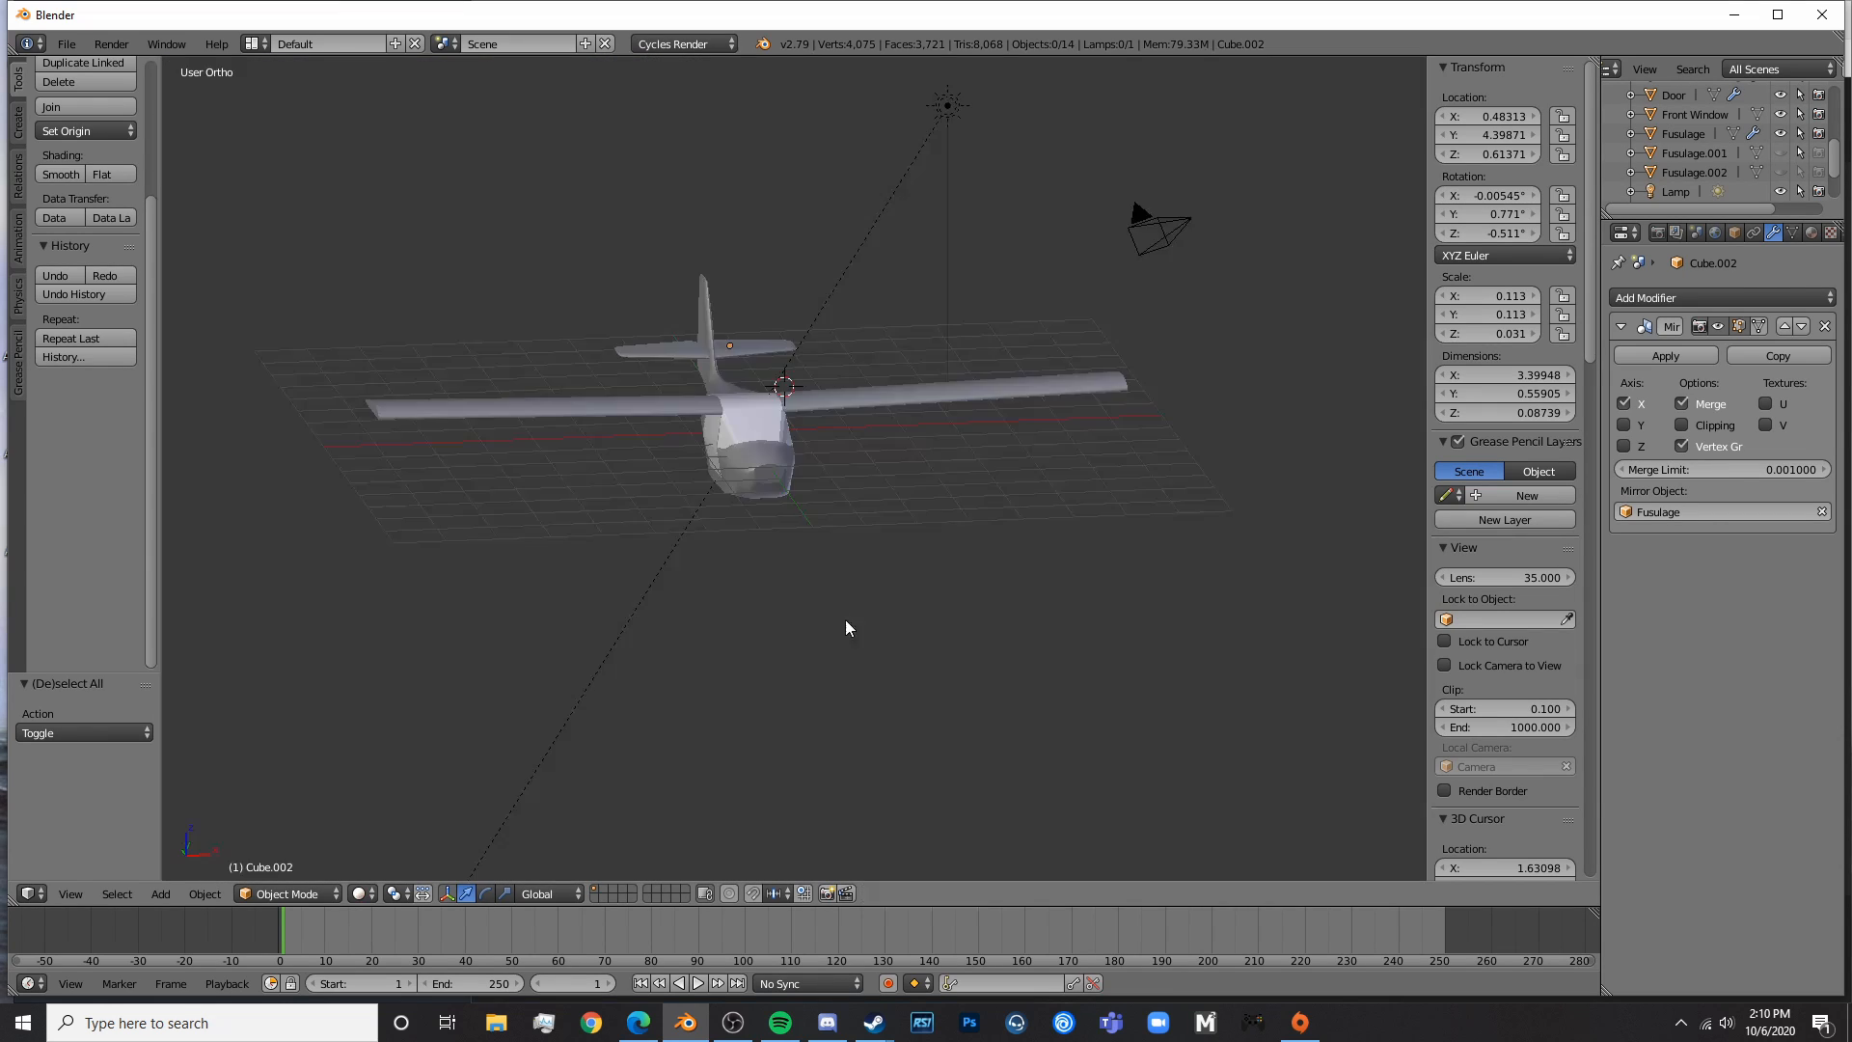
{"action": "scroll", "coordinate": [858, 641], "scroll_direction": "up", "scroll_amount": 5}
{"action": "scroll", "coordinate": [858, 641], "scroll_direction": "up", "scroll_amount": 3}
{"action": "mouse_move", "coordinate": [858, 641]}
{"action": "middle_mouse_down"}
{"action": "mouse_move", "coordinate": [708, 650]}
{"action": "mouse_move", "coordinate": [771, 609]}
{"action": "mouse_move", "coordinate": [604, 570]}
{"action": "mouse_move", "coordinate": [725, 570]}
{"action": "middle_mouse_up"}
{"action": "scroll", "coordinate": [708, 650], "scroll_direction": "down", "scroll_amount": 6}
{"action": "key", "text": "shift+z"}
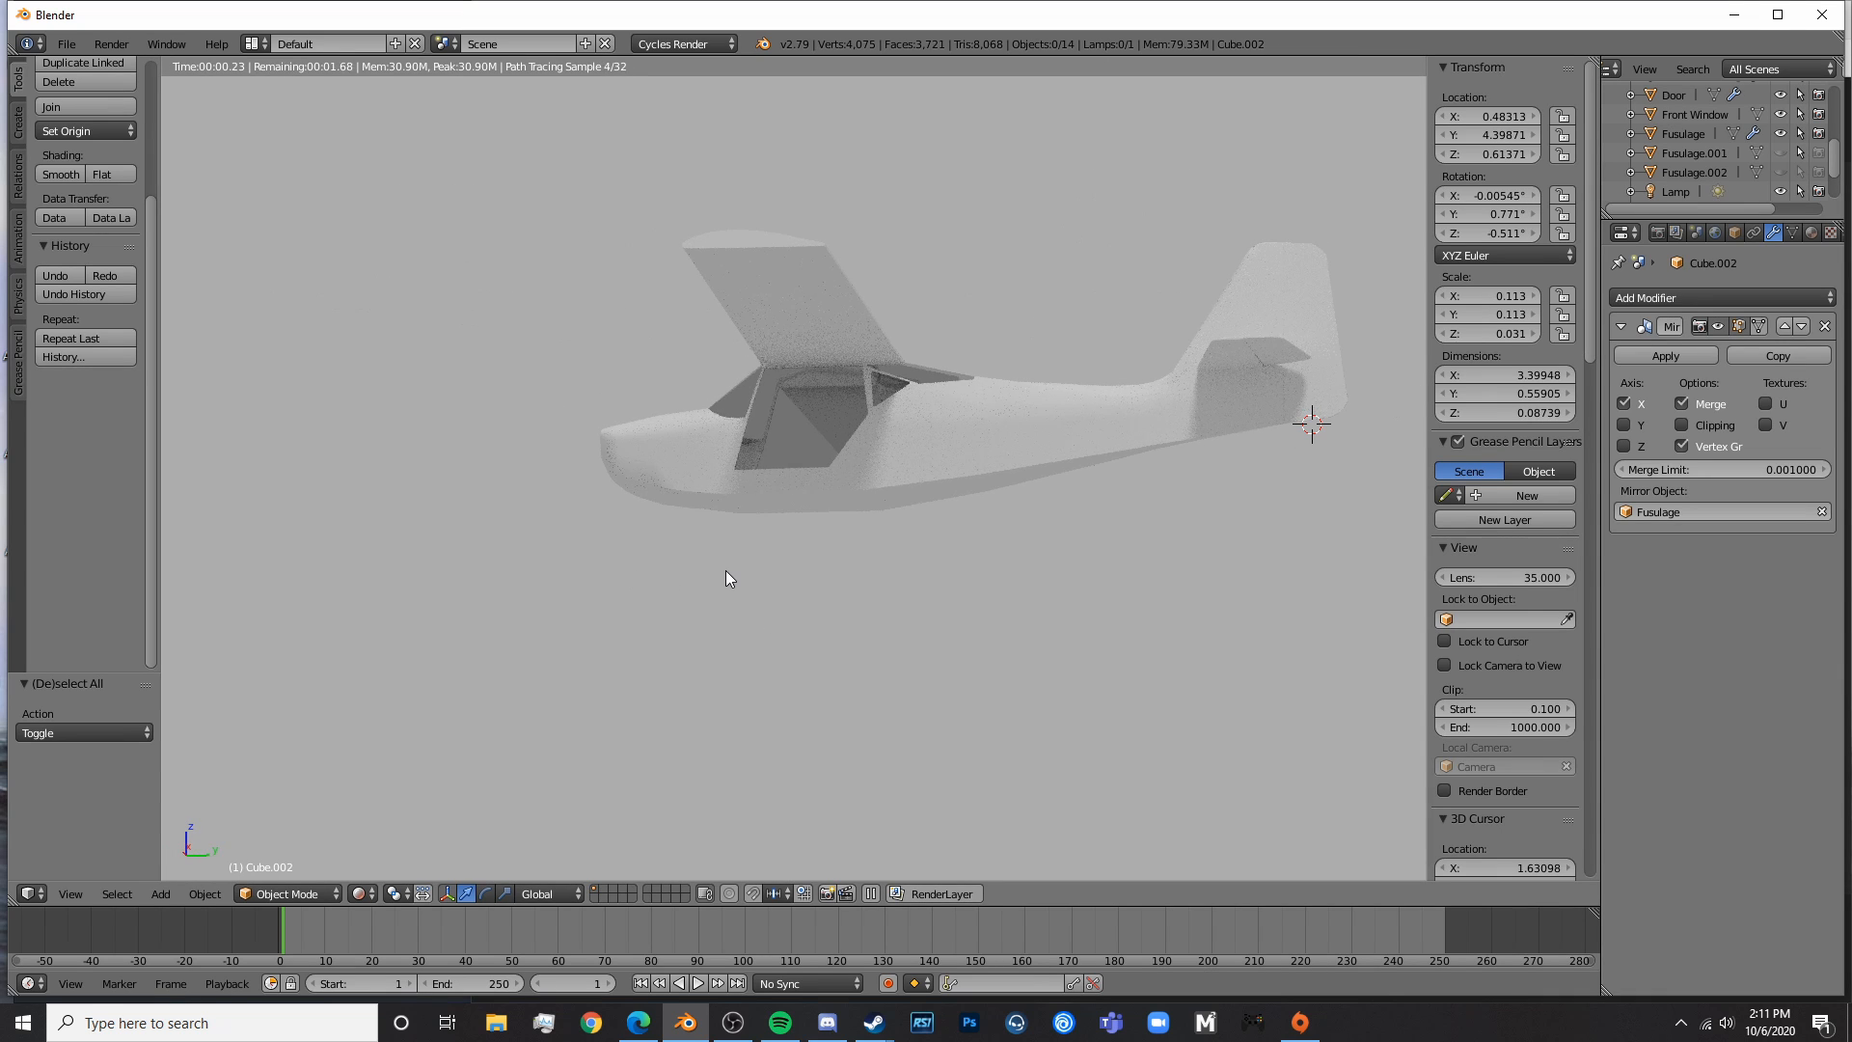
- Compare the fuselage, cabin and tail with the side reference drawing in solid and wireframe shading
{"action": "scroll", "coordinate": [758, 509], "scroll_direction": "up", "scroll_amount": 4}
{"action": "middle_click_drag", "start_coordinate": [759, 510], "coordinate": [1006, 594], "text": "shift"}
{"action": "key", "text": "z"}
{"action": "key", "text": "z"}
{"action": "middle_click_drag", "start_coordinate": [900, 621], "coordinate": [689, 616], "text": "shift"}
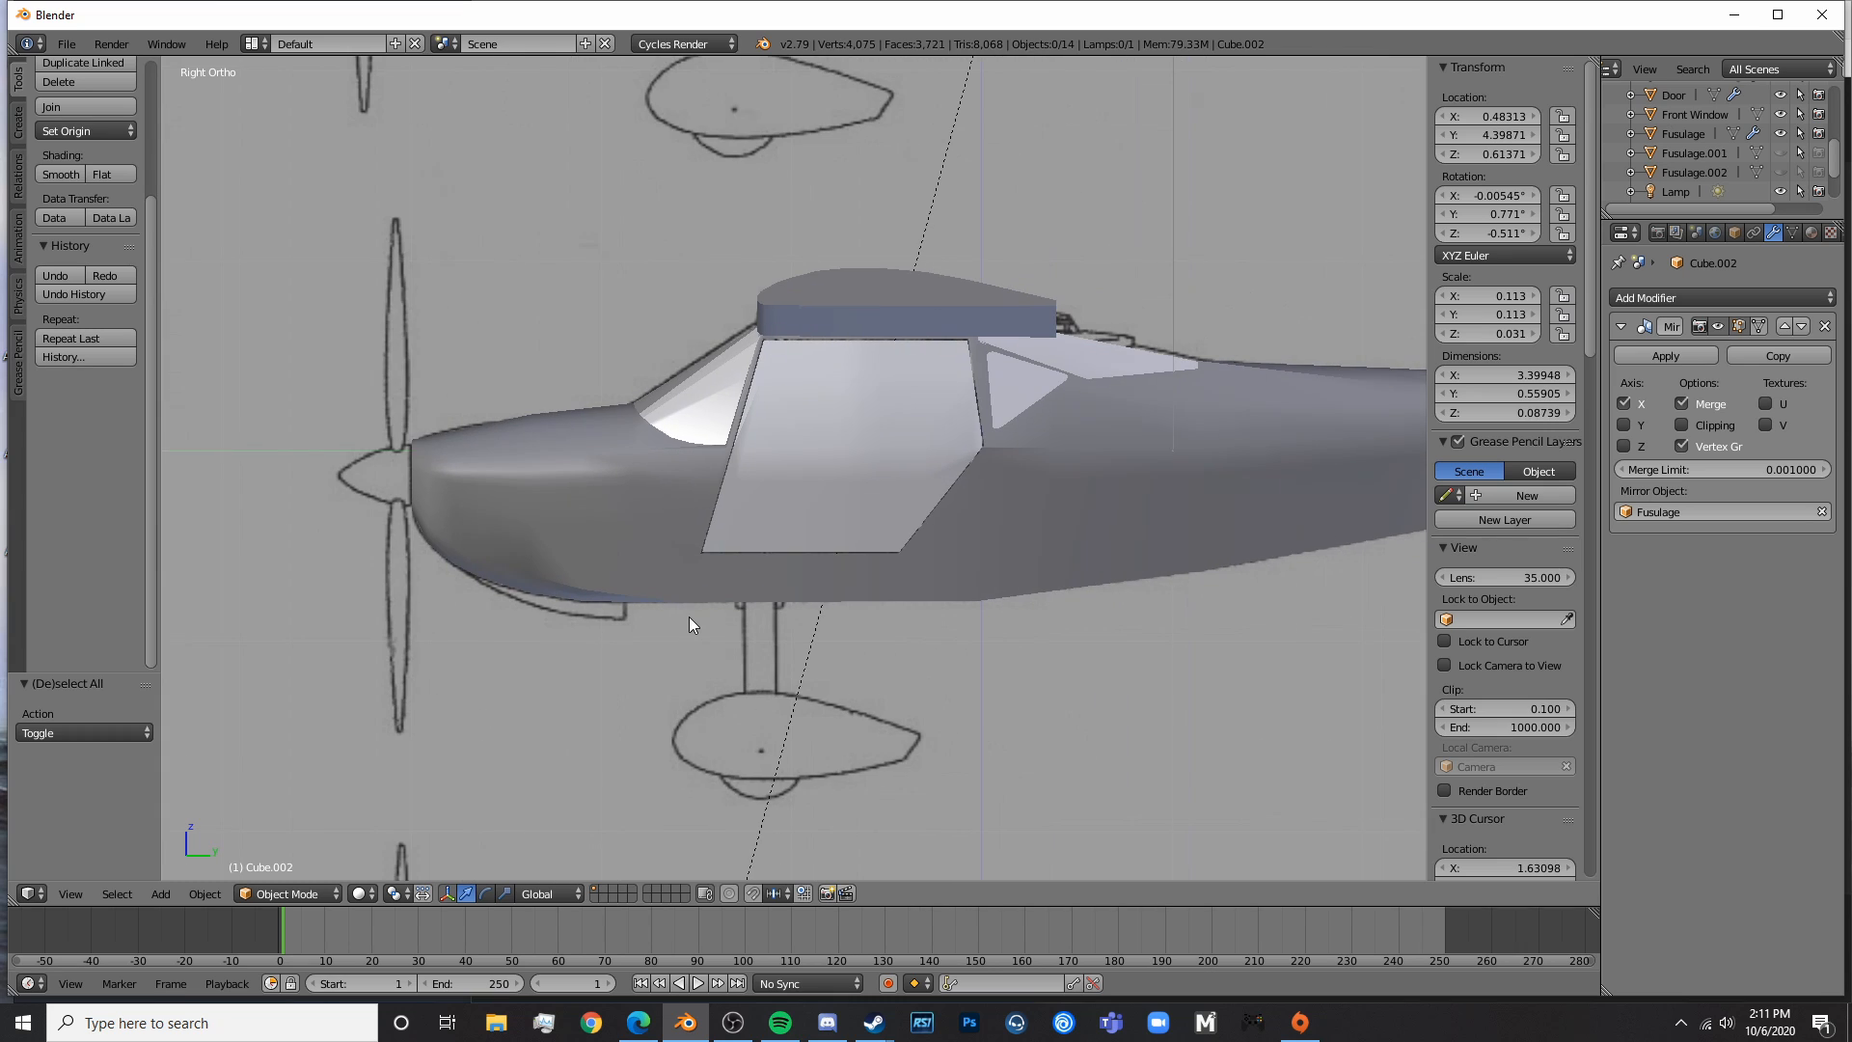
{"action": "scroll", "coordinate": [689, 616], "scroll_direction": "down", "scroll_amount": 3}
{"action": "key", "text": "z"}
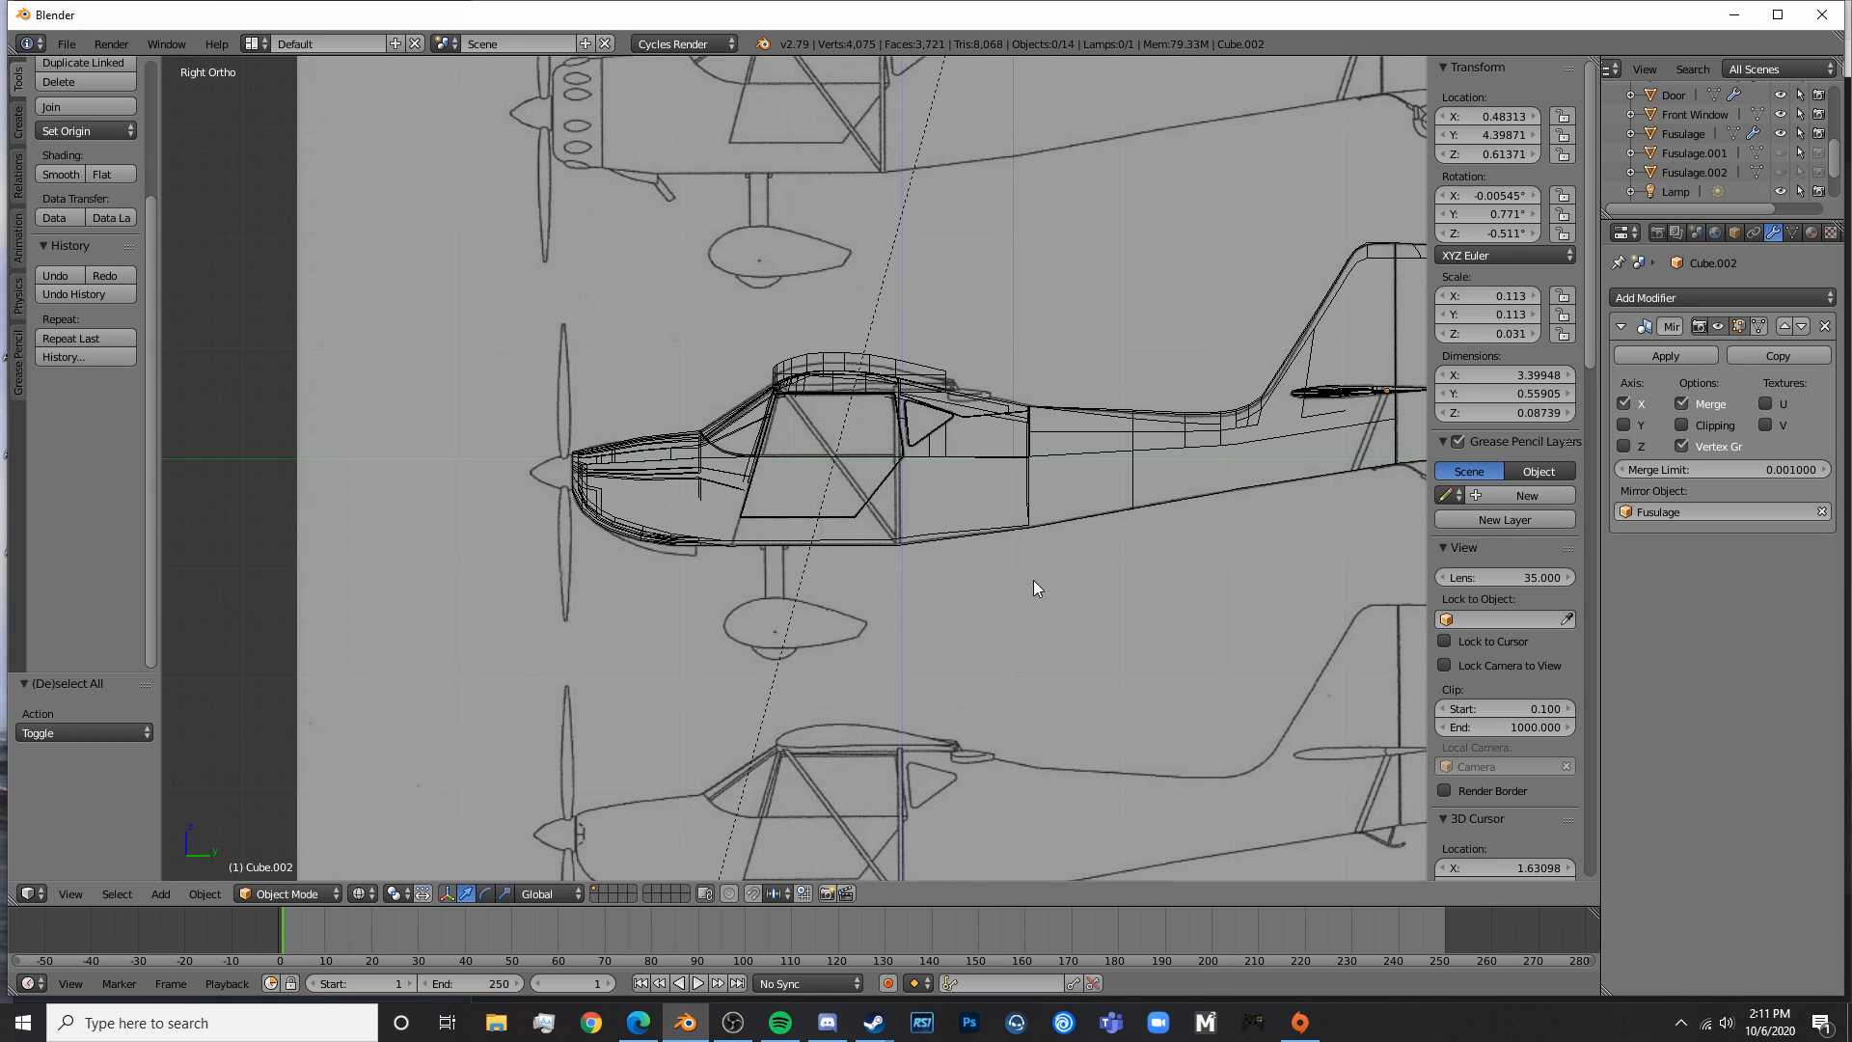
{"action": "middle_click_drag", "start_coordinate": [965, 566], "coordinate": [839, 553], "text": "shift"}
{"action": "key", "text": "z"}
{"action": "middle_click_drag", "start_coordinate": [662, 585], "coordinate": [792, 592]}
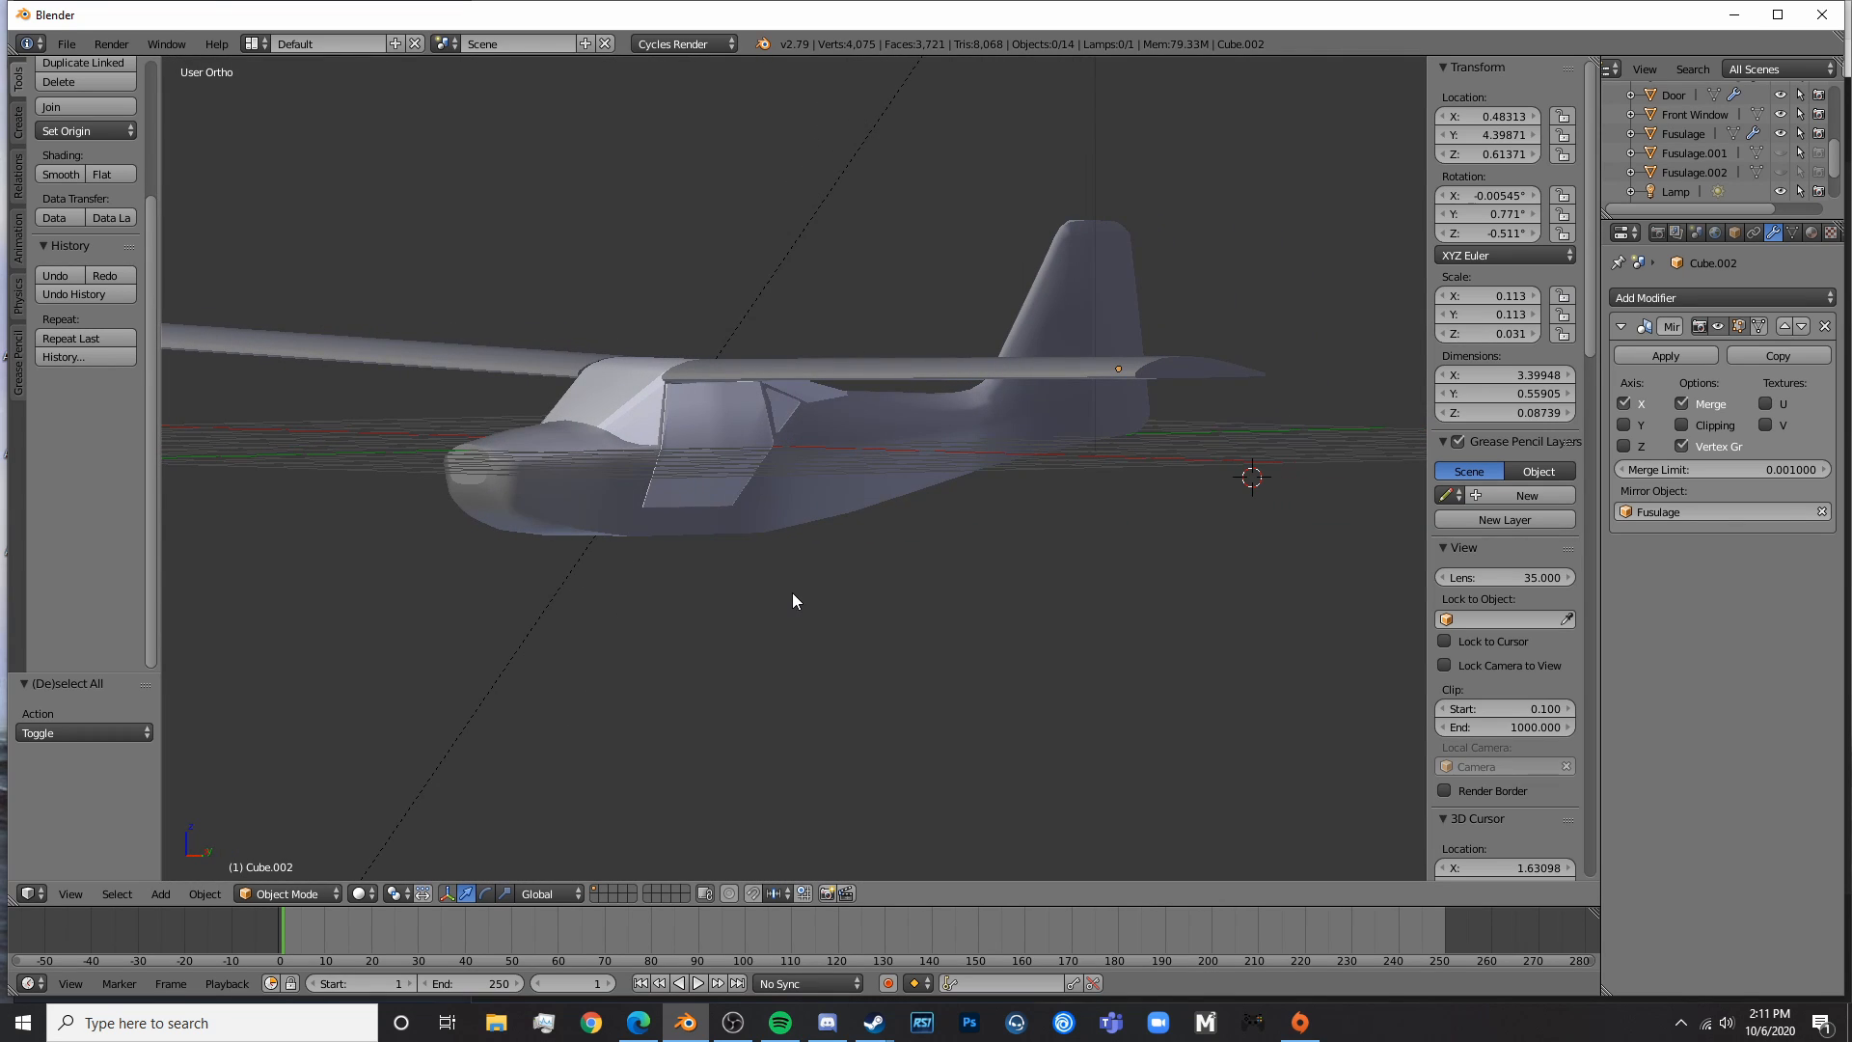
{"action": "key", "text": "KP_3"}
{"action": "key", "text": "z"}
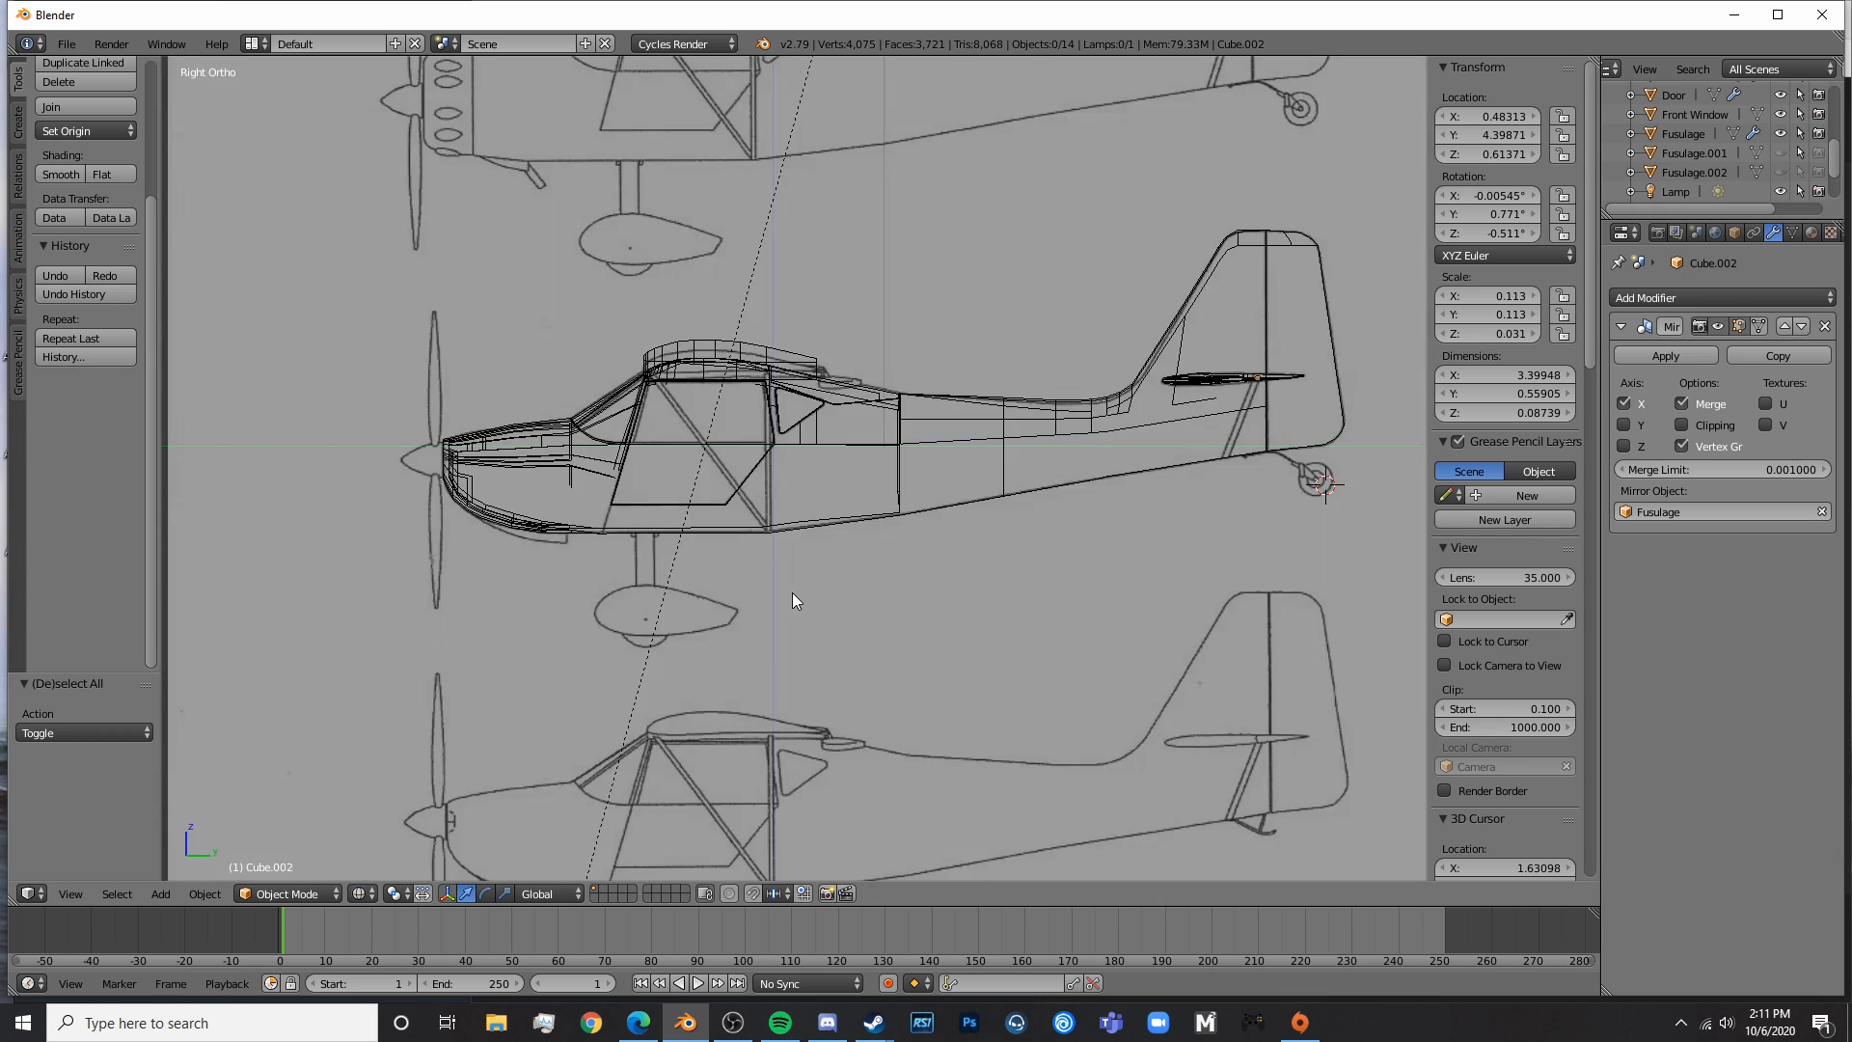
{"action": "key", "text": "z"}
{"action": "key", "text": "z"}
- Add a cube behind the wing's trailing edge and scale it down to about 0.038
{"action": "scroll", "coordinate": [808, 485], "scroll_direction": "up", "scroll_amount": 5}
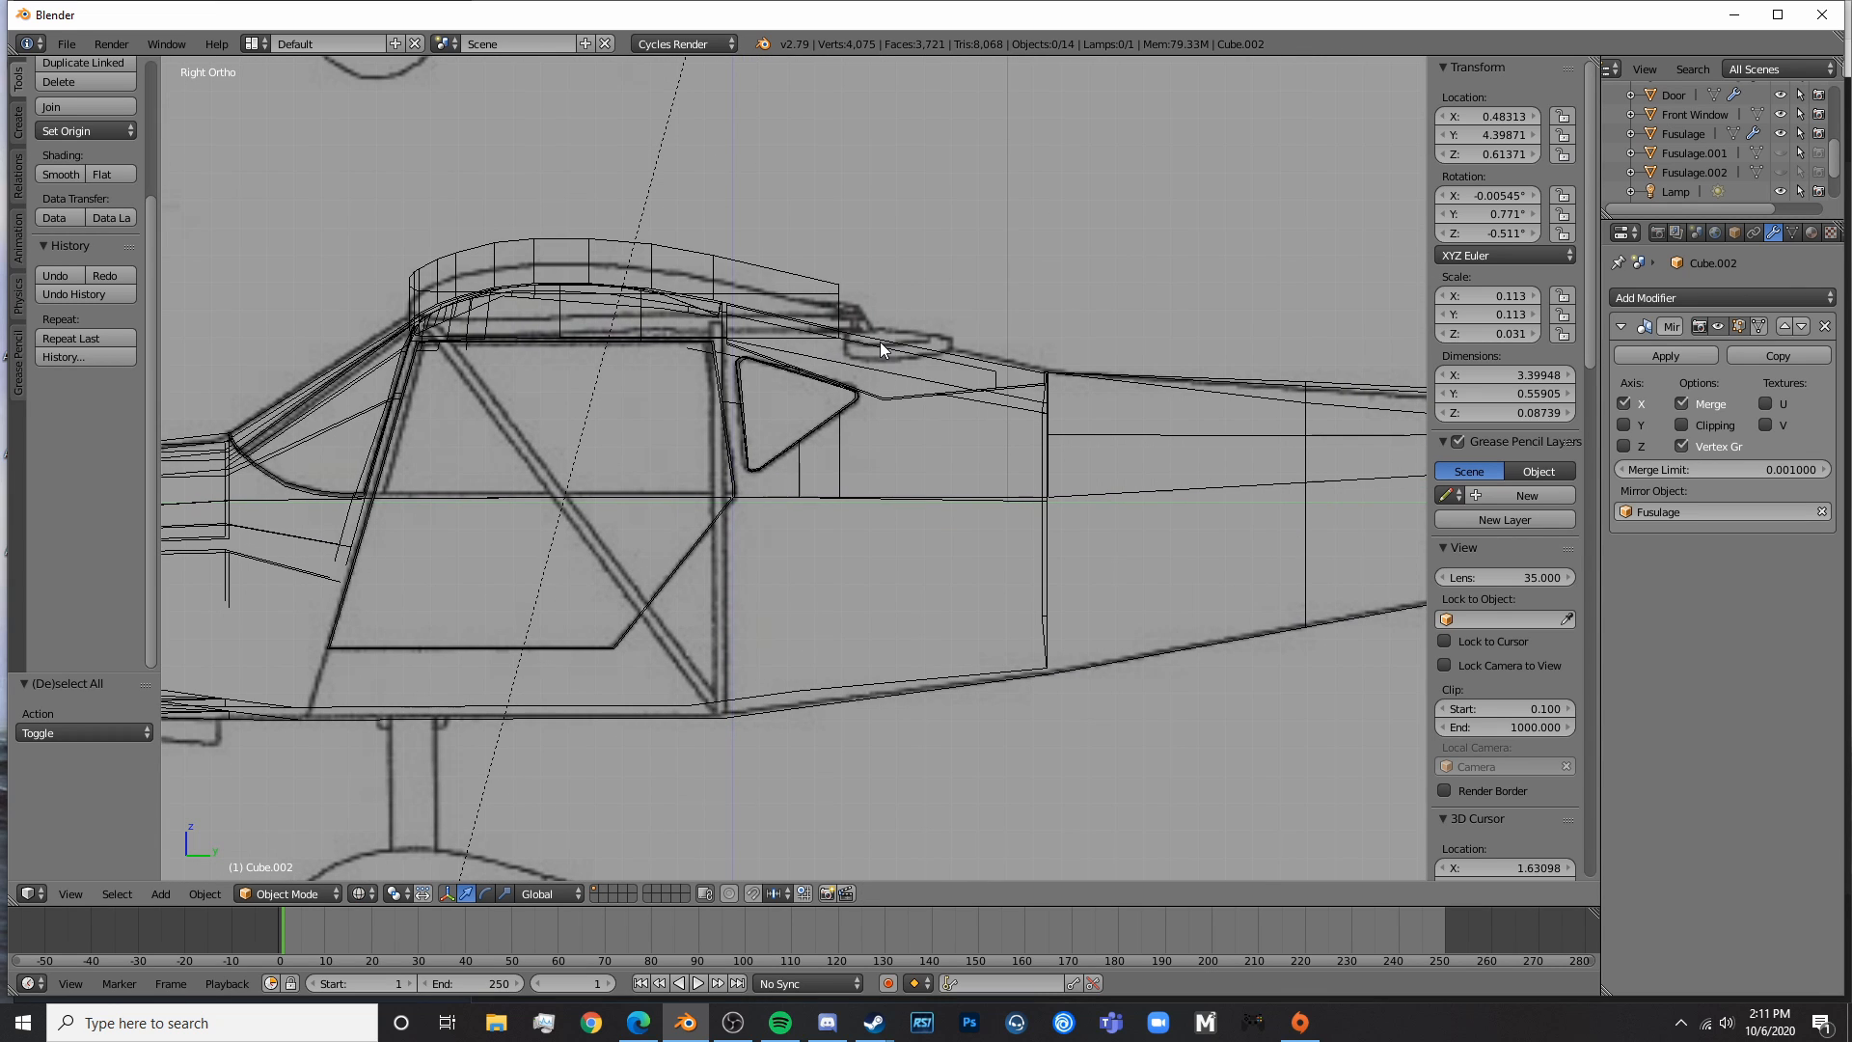
{"action": "scroll", "coordinate": [912, 413], "scroll_direction": "down", "scroll_amount": 4}
{"action": "key", "text": "shift+a"}
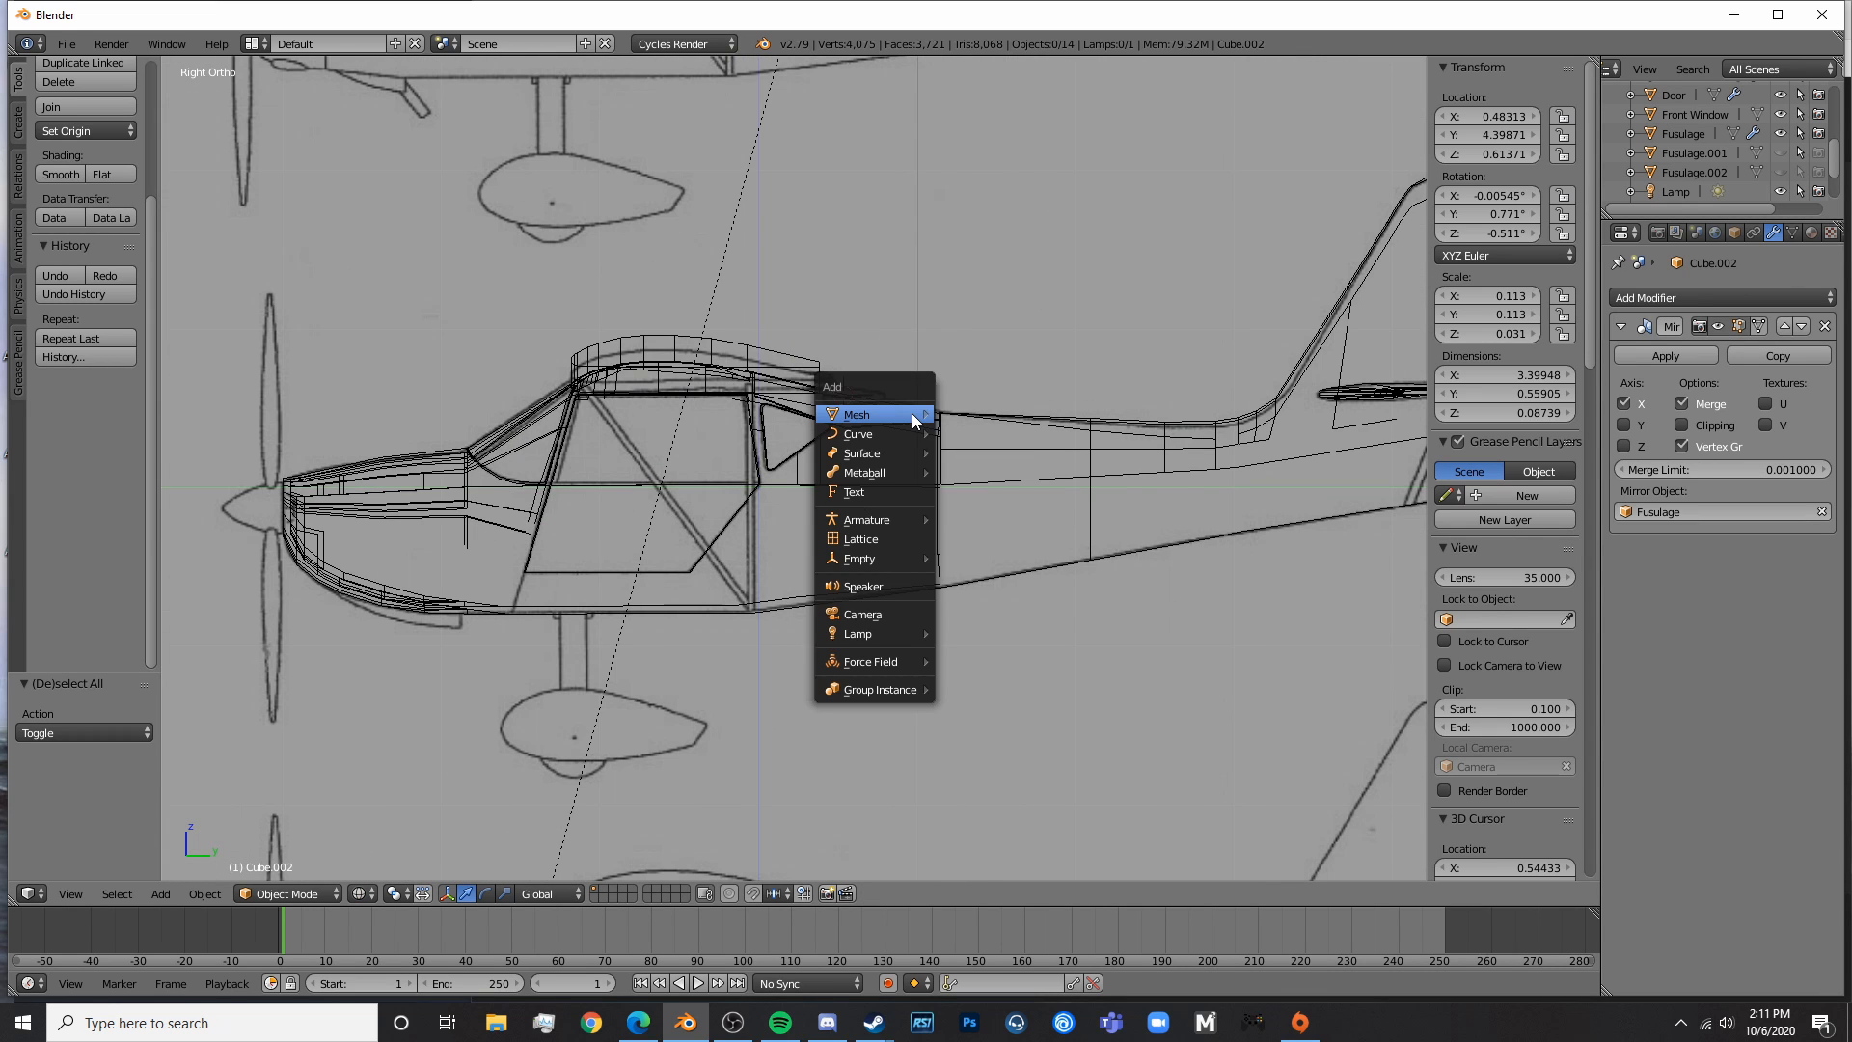
{"action": "mouse_move", "coordinate": [911, 412]}
{"action": "left_click", "coordinate": [993, 434]}
{"action": "scroll", "coordinate": [910, 523], "scroll_direction": "up", "scroll_amount": 8}
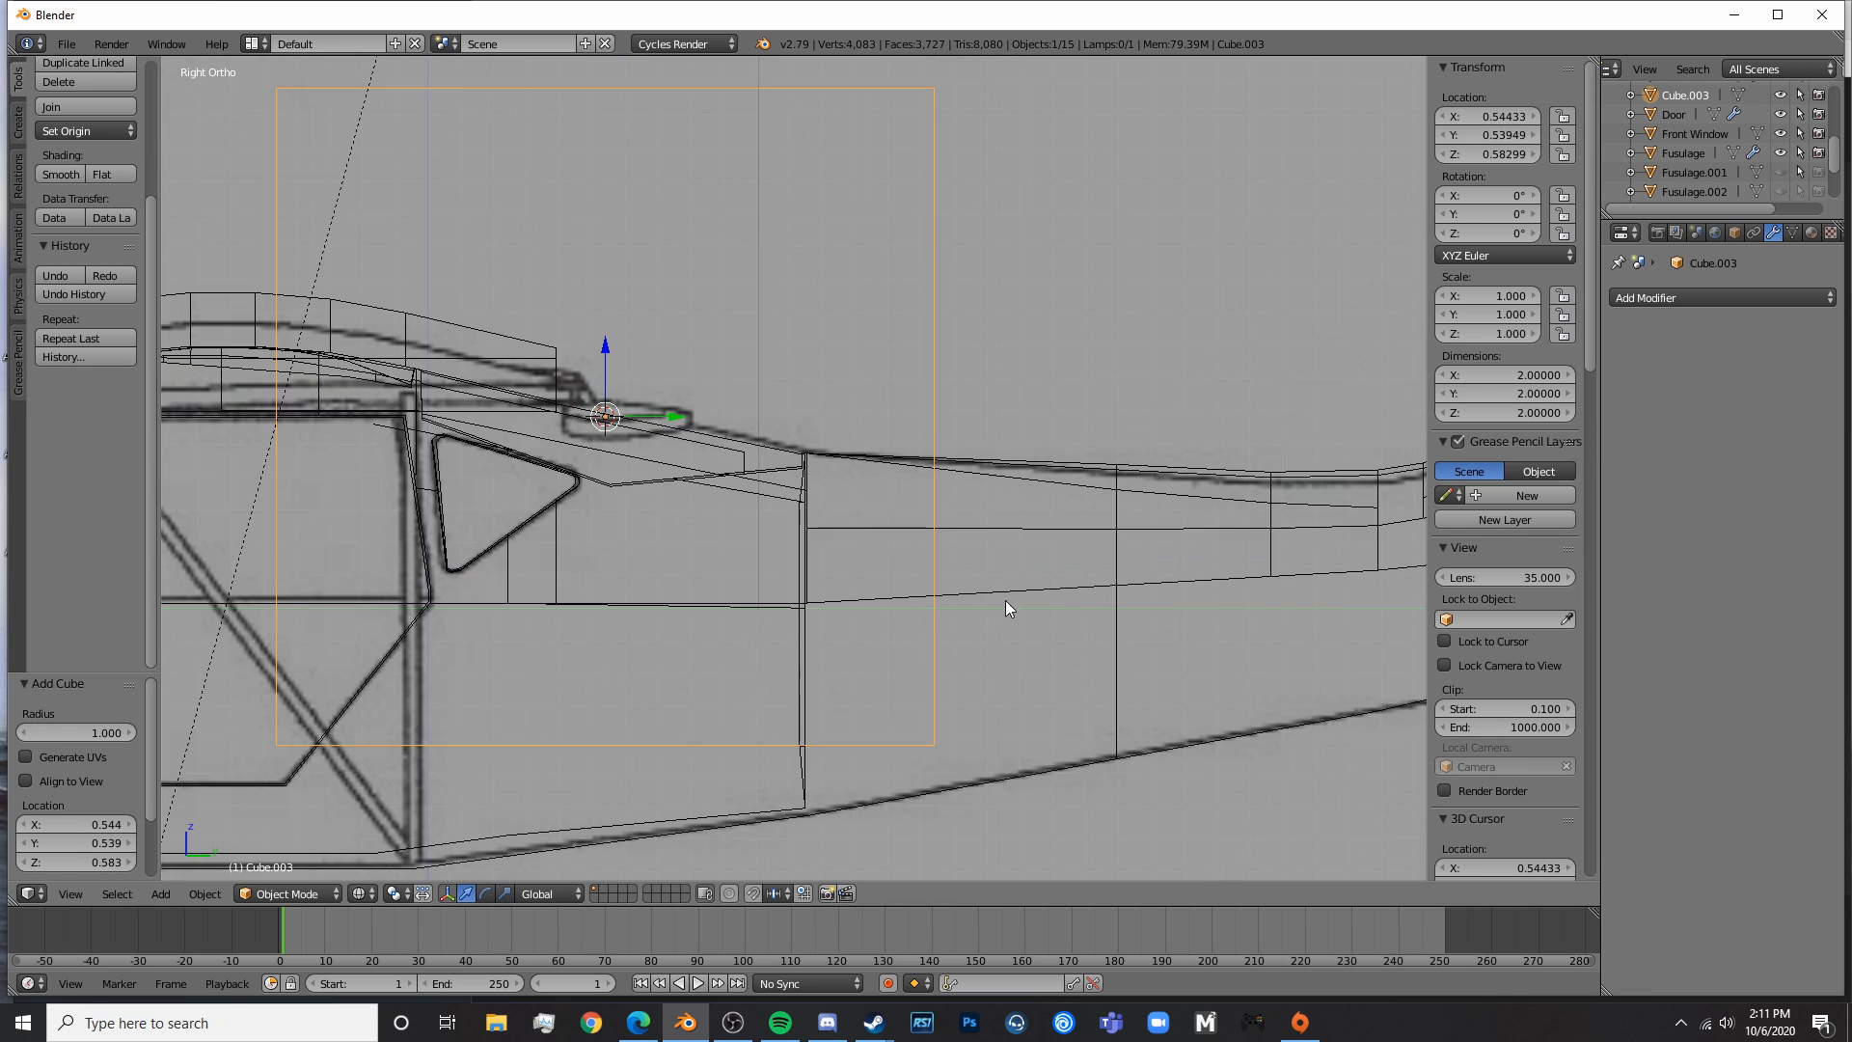
{"action": "key", "text": "s"}
{"action": "left_click", "coordinate": [625, 423]}
{"action": "scroll", "coordinate": [696, 437], "scroll_direction": "up", "scroll_amount": 6}
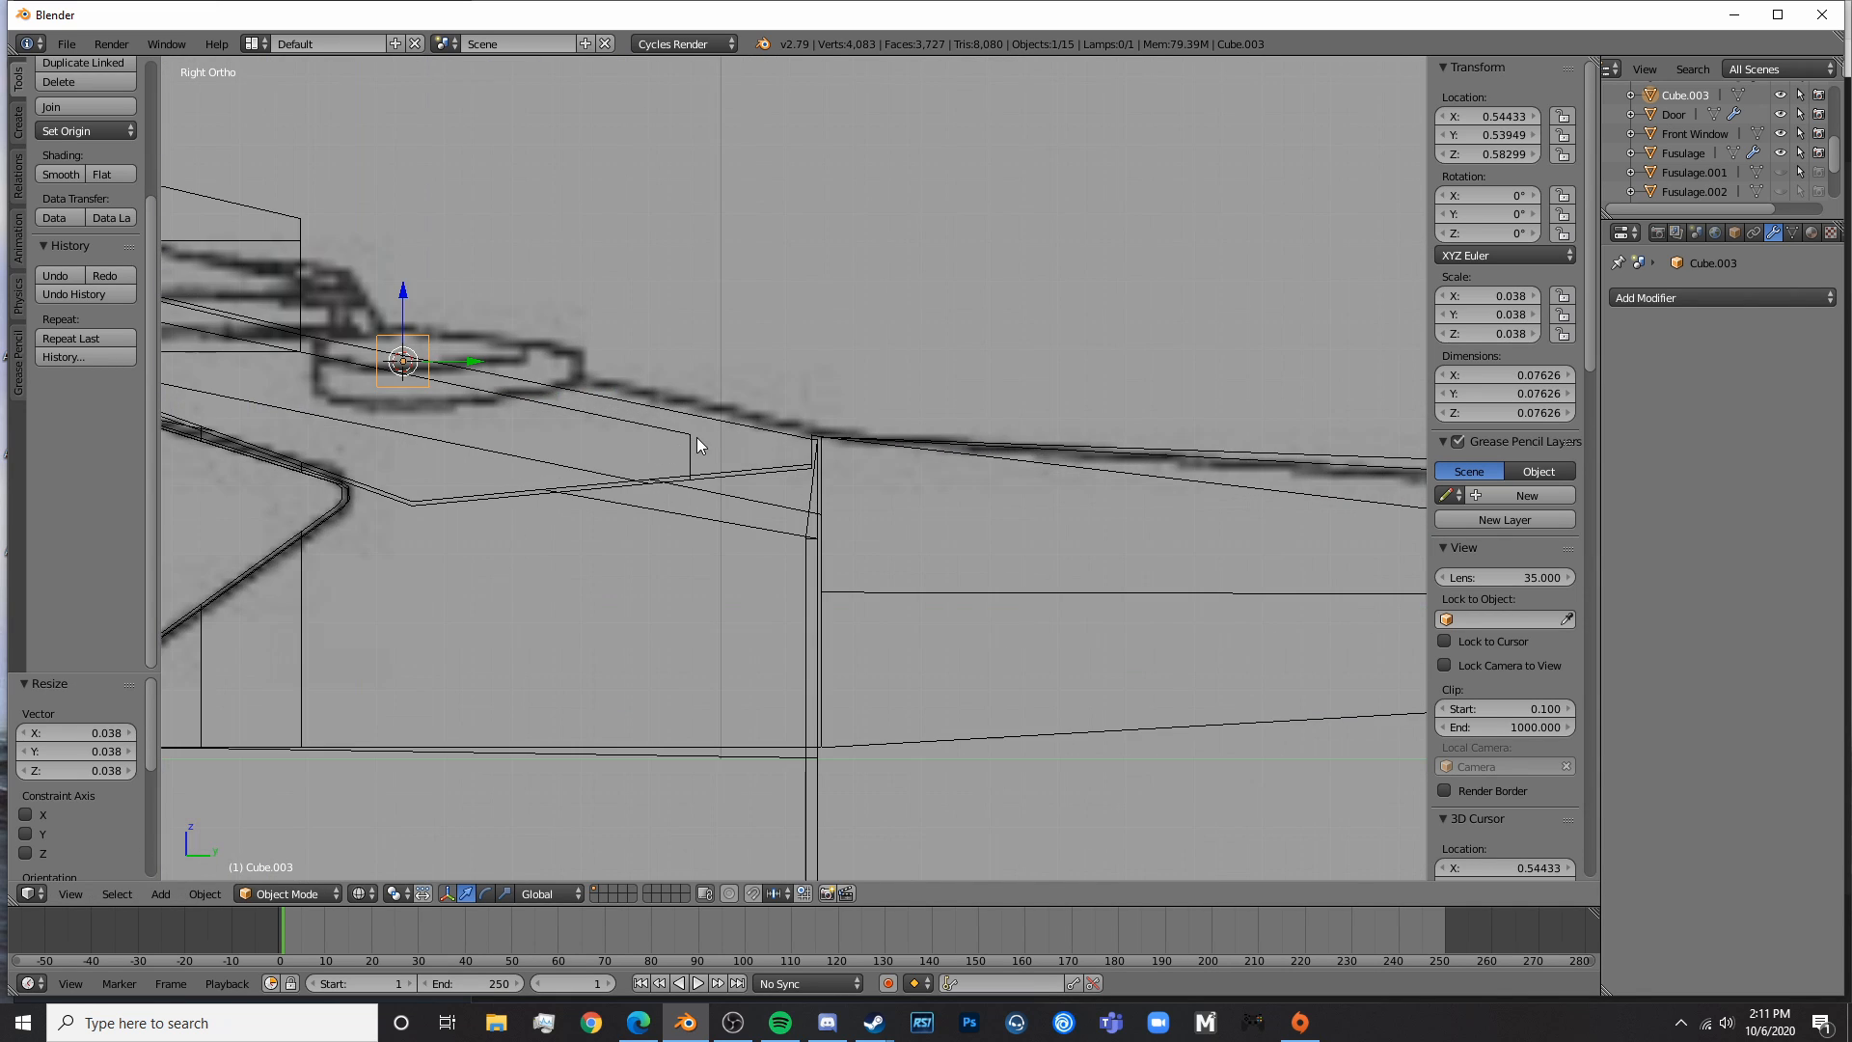
- Move the small cube onto the flaperon profile in the side reference drawing and scale it down to about 0.027
{"action": "key", "text": "g"}
{"action": "left_click", "coordinate": [957, 415]}
{"action": "key", "text": "s"}
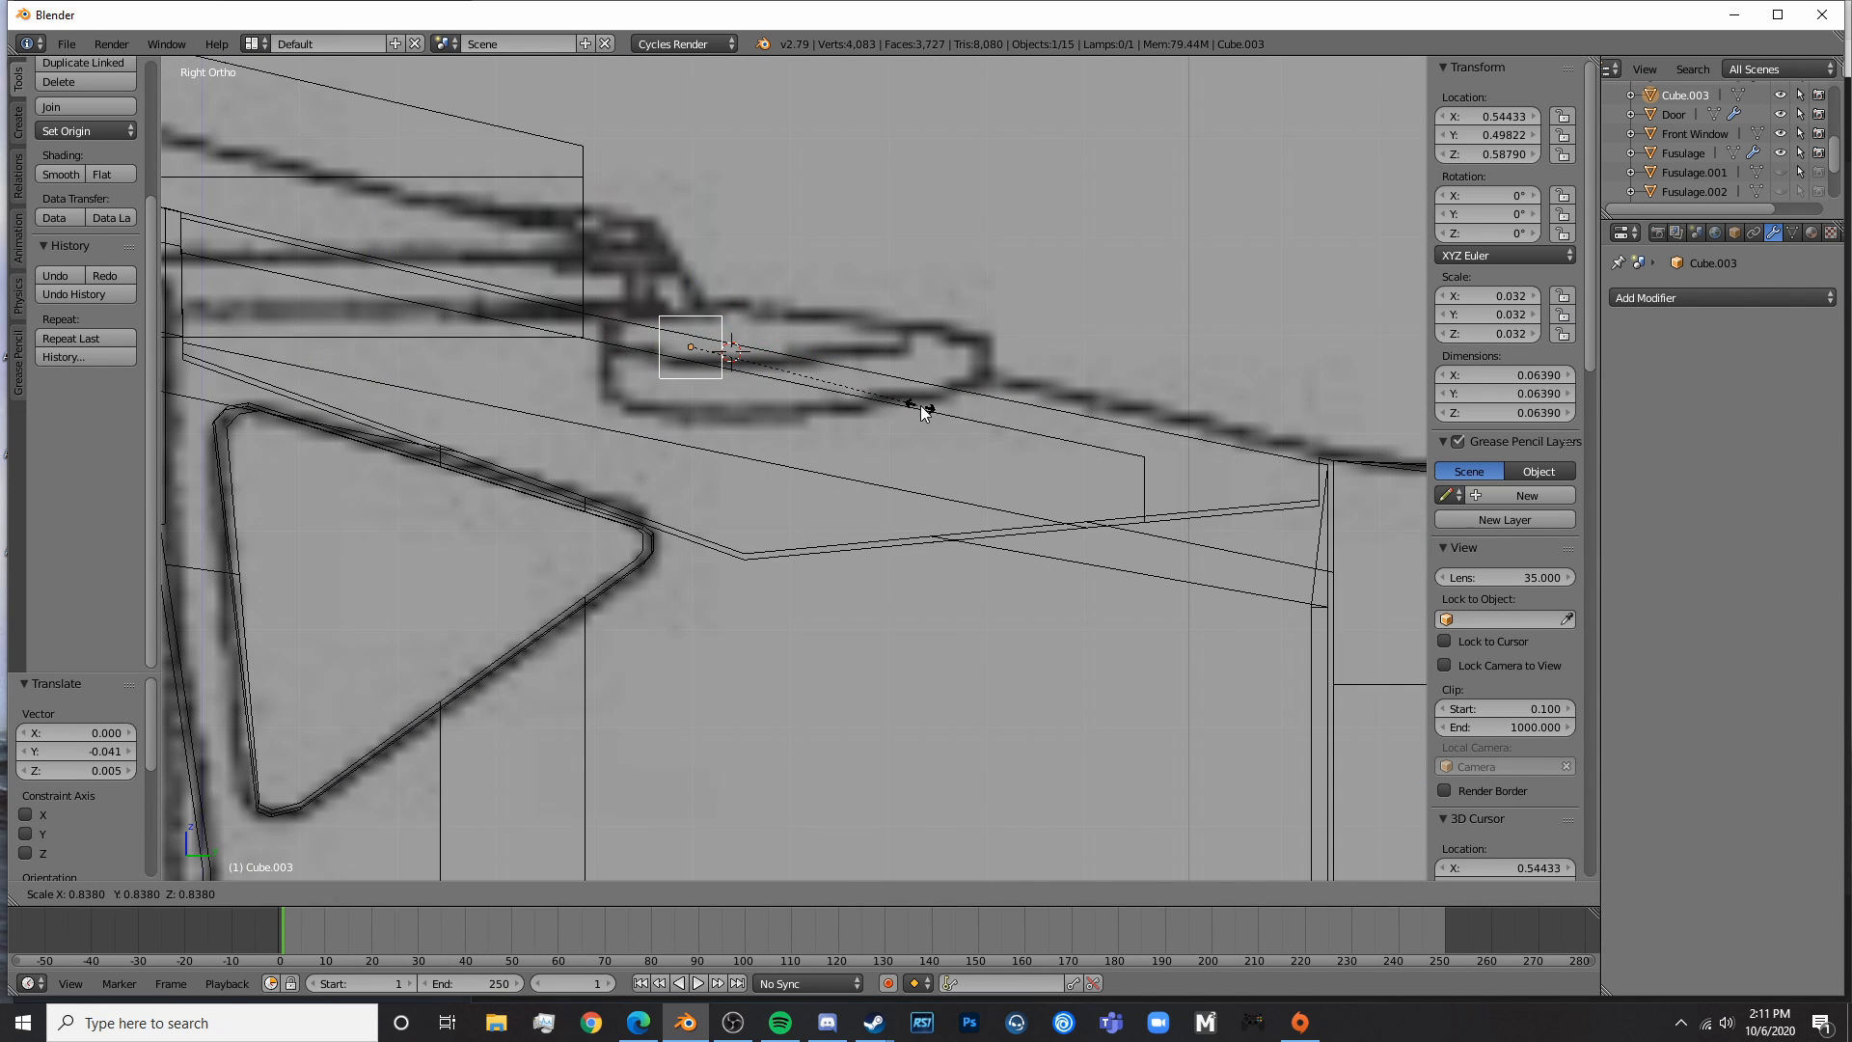
{"action": "left_click", "coordinate": [875, 404]}
{"action": "key", "text": "g"}
{"action": "left_click", "coordinate": [927, 392]}
{"action": "middle_click_drag", "start_coordinate": [911, 428], "coordinate": [1008, 583], "text": "shift"}
- Extrude the cube's front face forward and scale the new end to about 0.82 along Z
{"action": "key", "text": "Tab"}
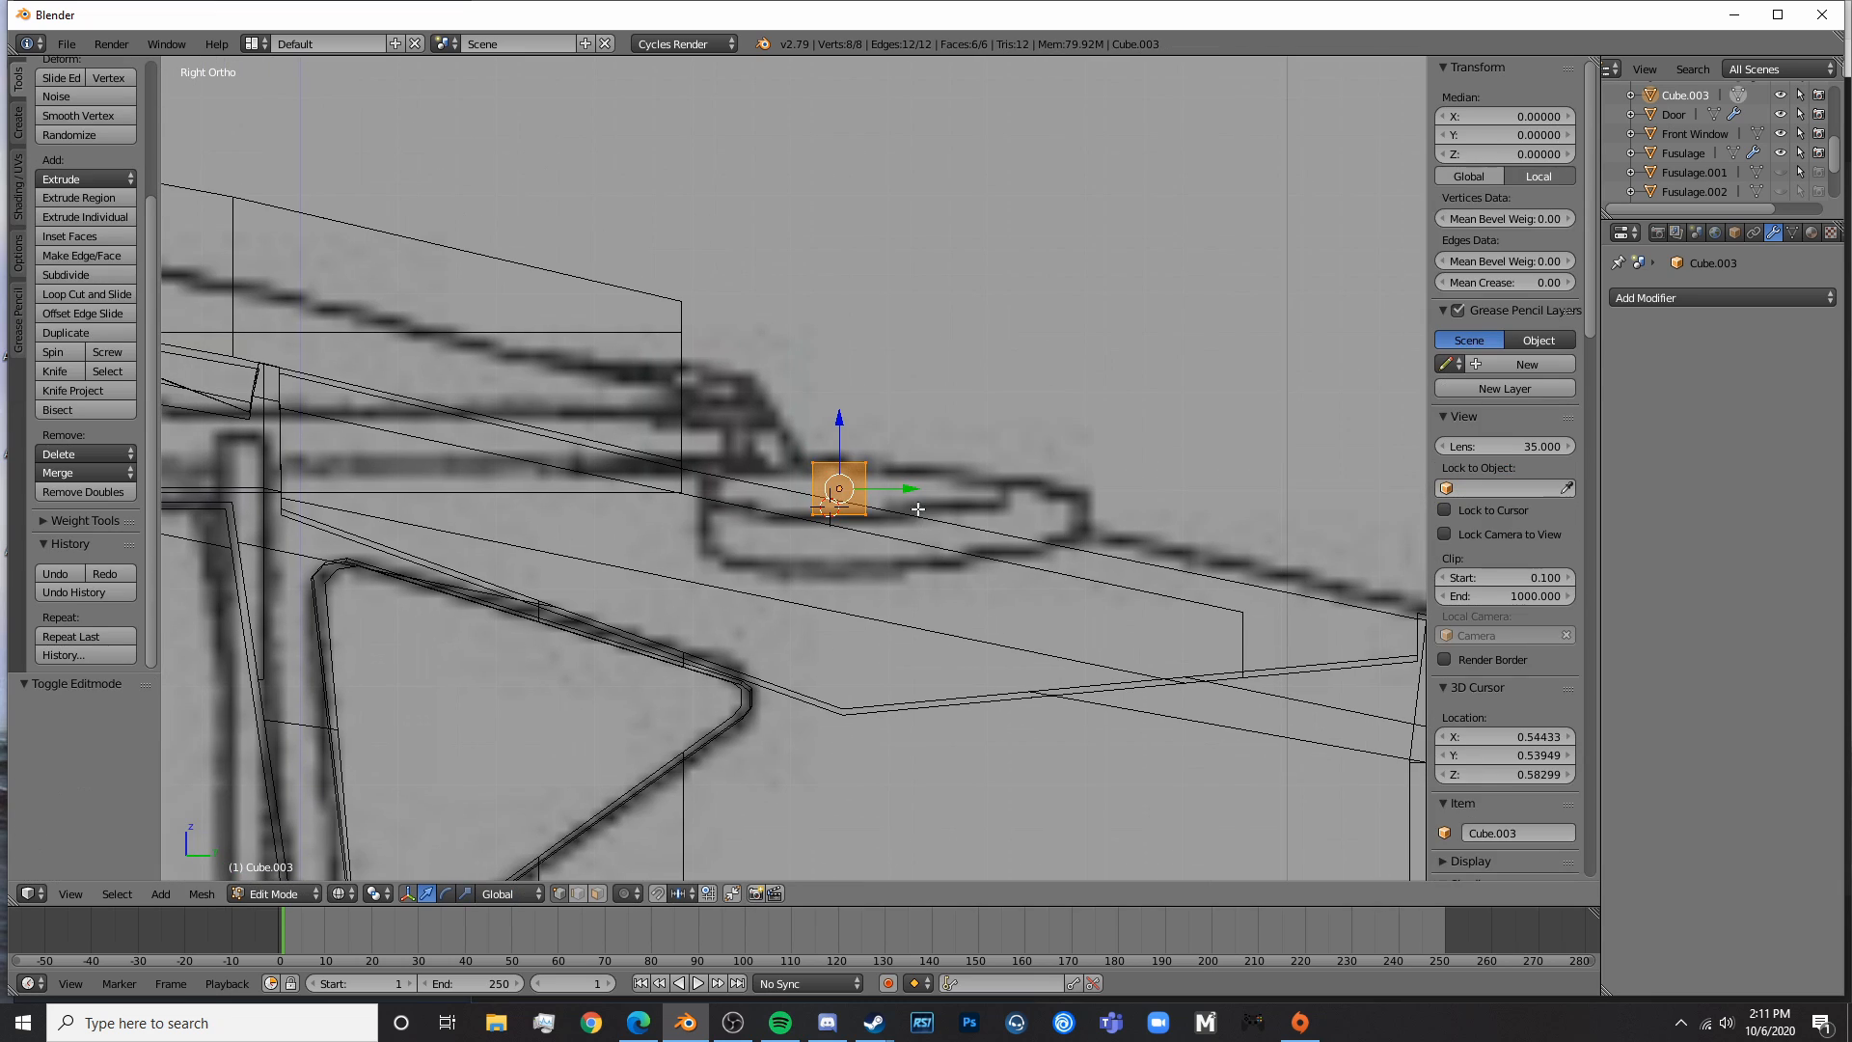
{"action": "key", "text": "a"}
{"action": "key", "text": "a"}
{"action": "key", "text": "a"}
{"action": "key", "text": "b"}
{"action": "left_click_drag", "start_coordinate": [837, 542], "coordinate": [779, 439]}
{"action": "key", "text": "e"}
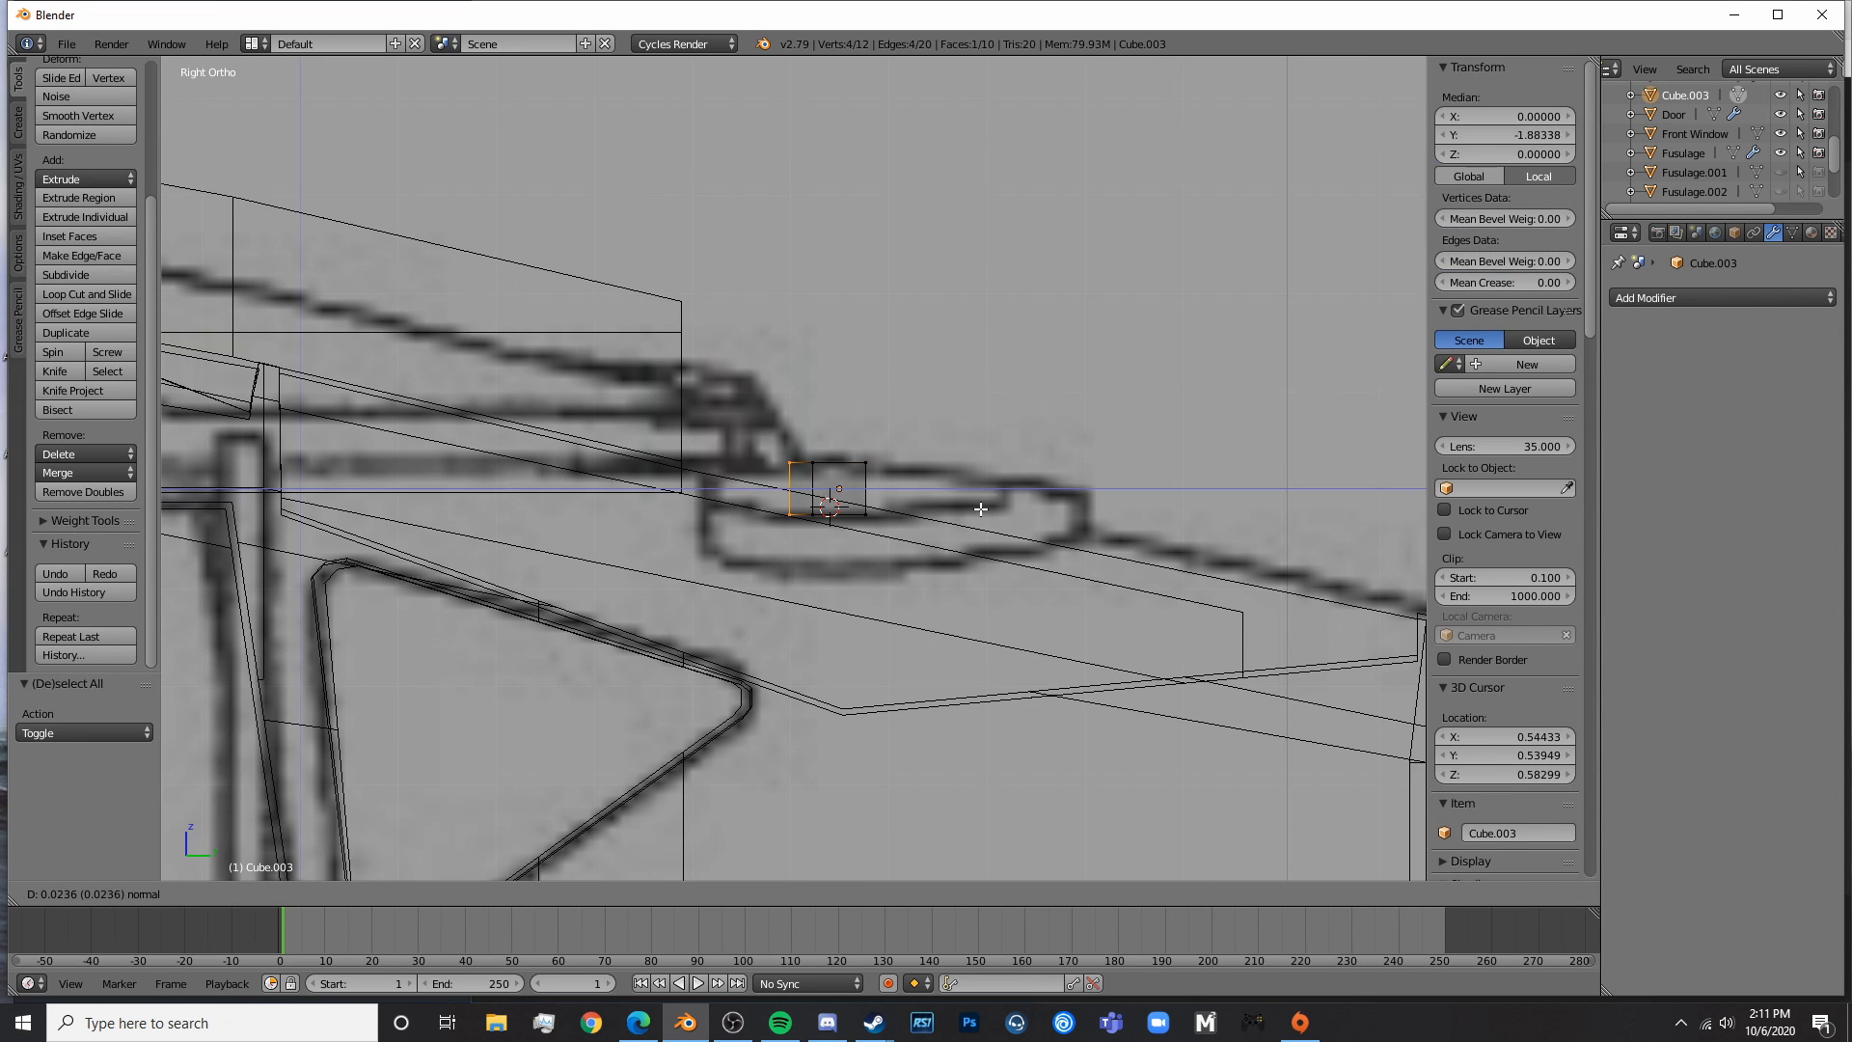
{"action": "left_click", "coordinate": [725, 483]}
{"action": "key", "text": "s"}
{"action": "key", "text": "z"}
{"action": "left_click", "coordinate": [924, 519]}
- Extrude two more sections toward the flaperon's leading edge, tapering each one along Z
{"action": "key", "text": "e"}
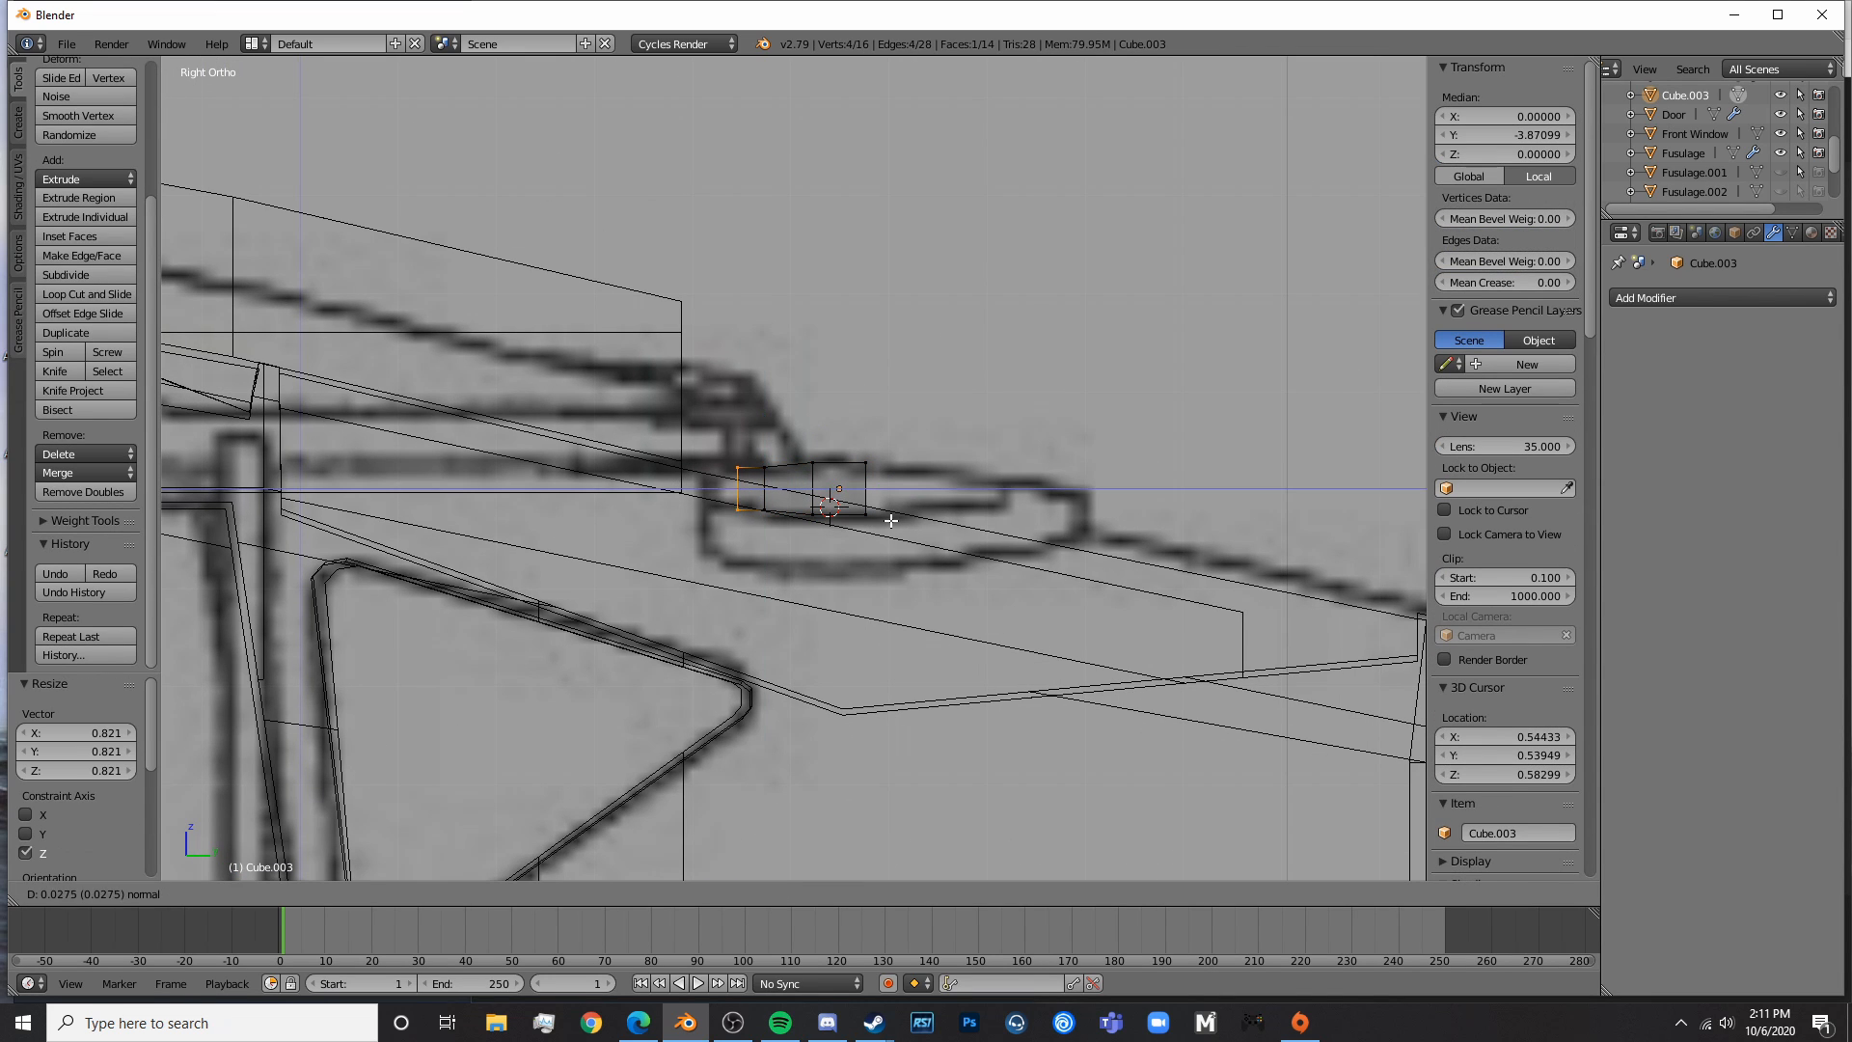
{"action": "left_click", "coordinate": [885, 521]}
{"action": "key", "text": "s"}
{"action": "key", "text": "z"}
{"action": "left_click", "coordinate": [813, 527]}
{"action": "key", "text": "e"}
{"action": "left_click", "coordinate": [808, 526]}
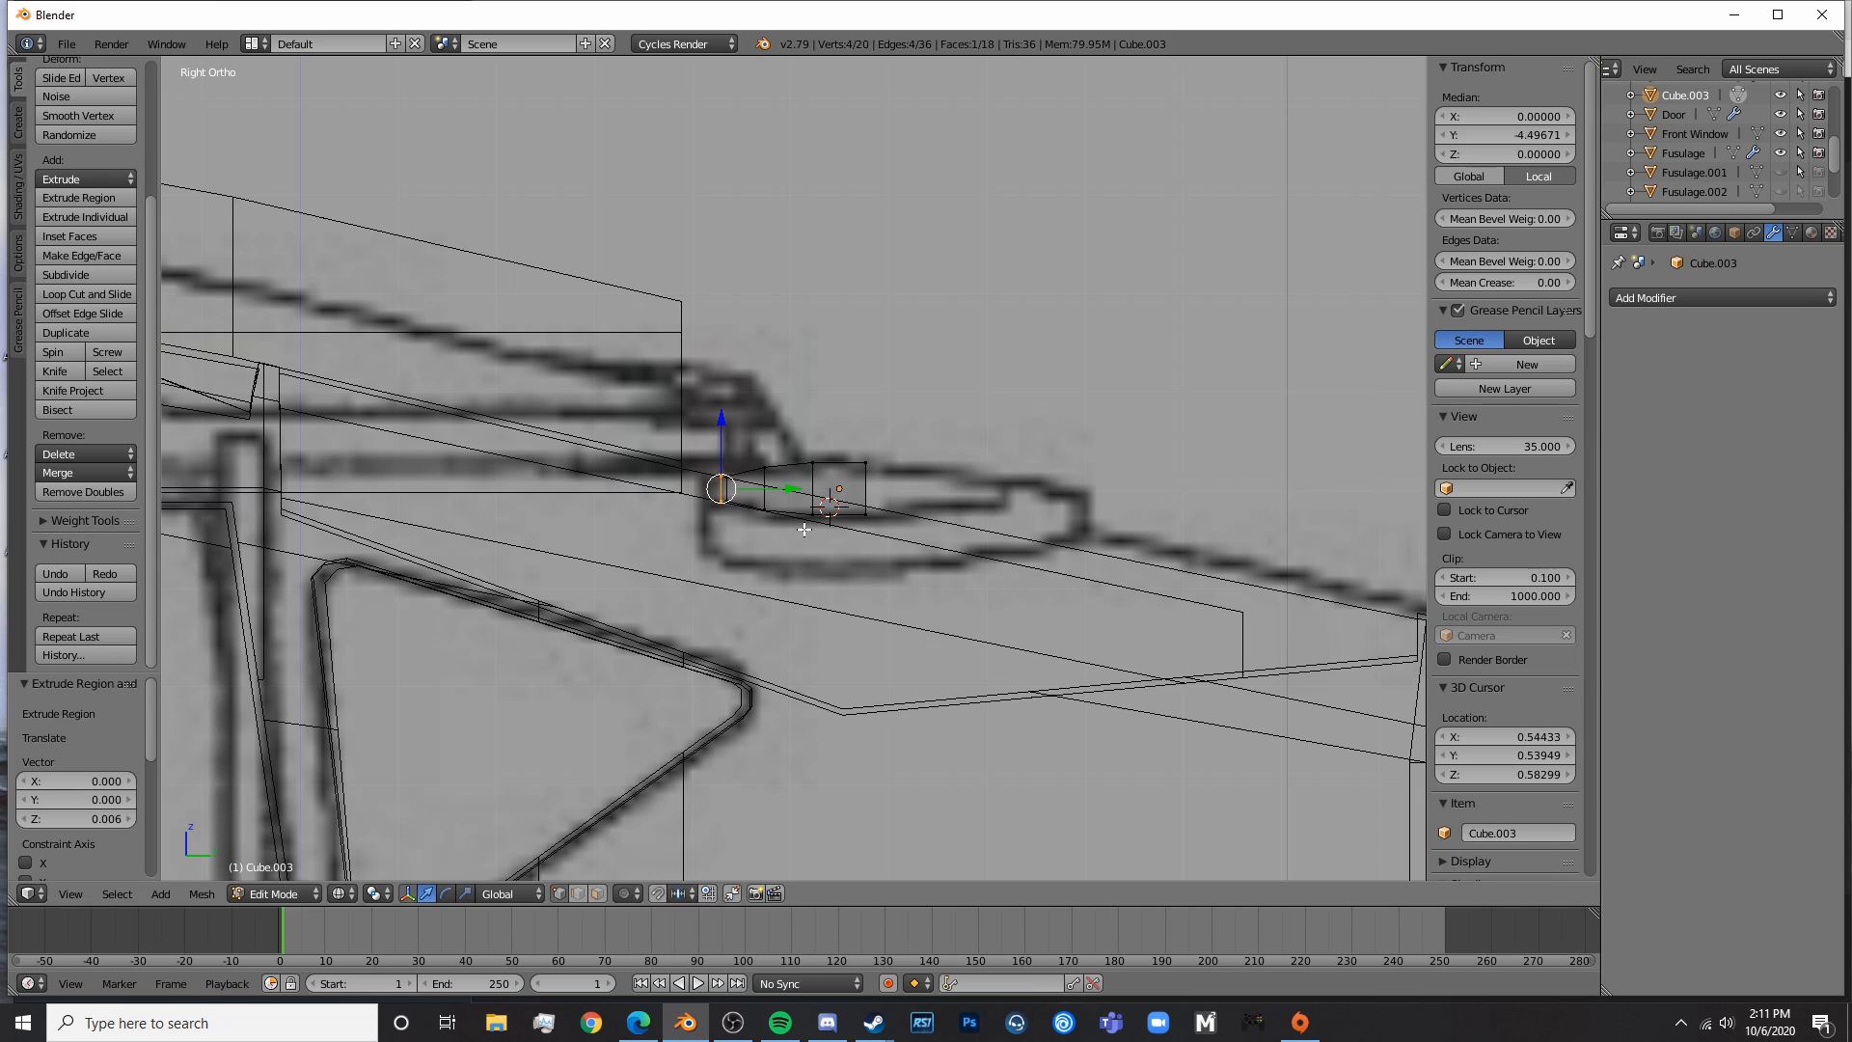
{"action": "key", "text": "s"}
{"action": "key", "text": "z"}
{"action": "left_click", "coordinate": [772, 531]}
- Extrude the cube's rear face backward and scale its end to about 0.415 along Z
{"action": "key", "text": "a"}
{"action": "key", "text": "c"}
{"action": "left_click", "coordinate": [896, 469]}
{"action": "key", "text": "Escape"}
{"action": "key", "text": "e"}
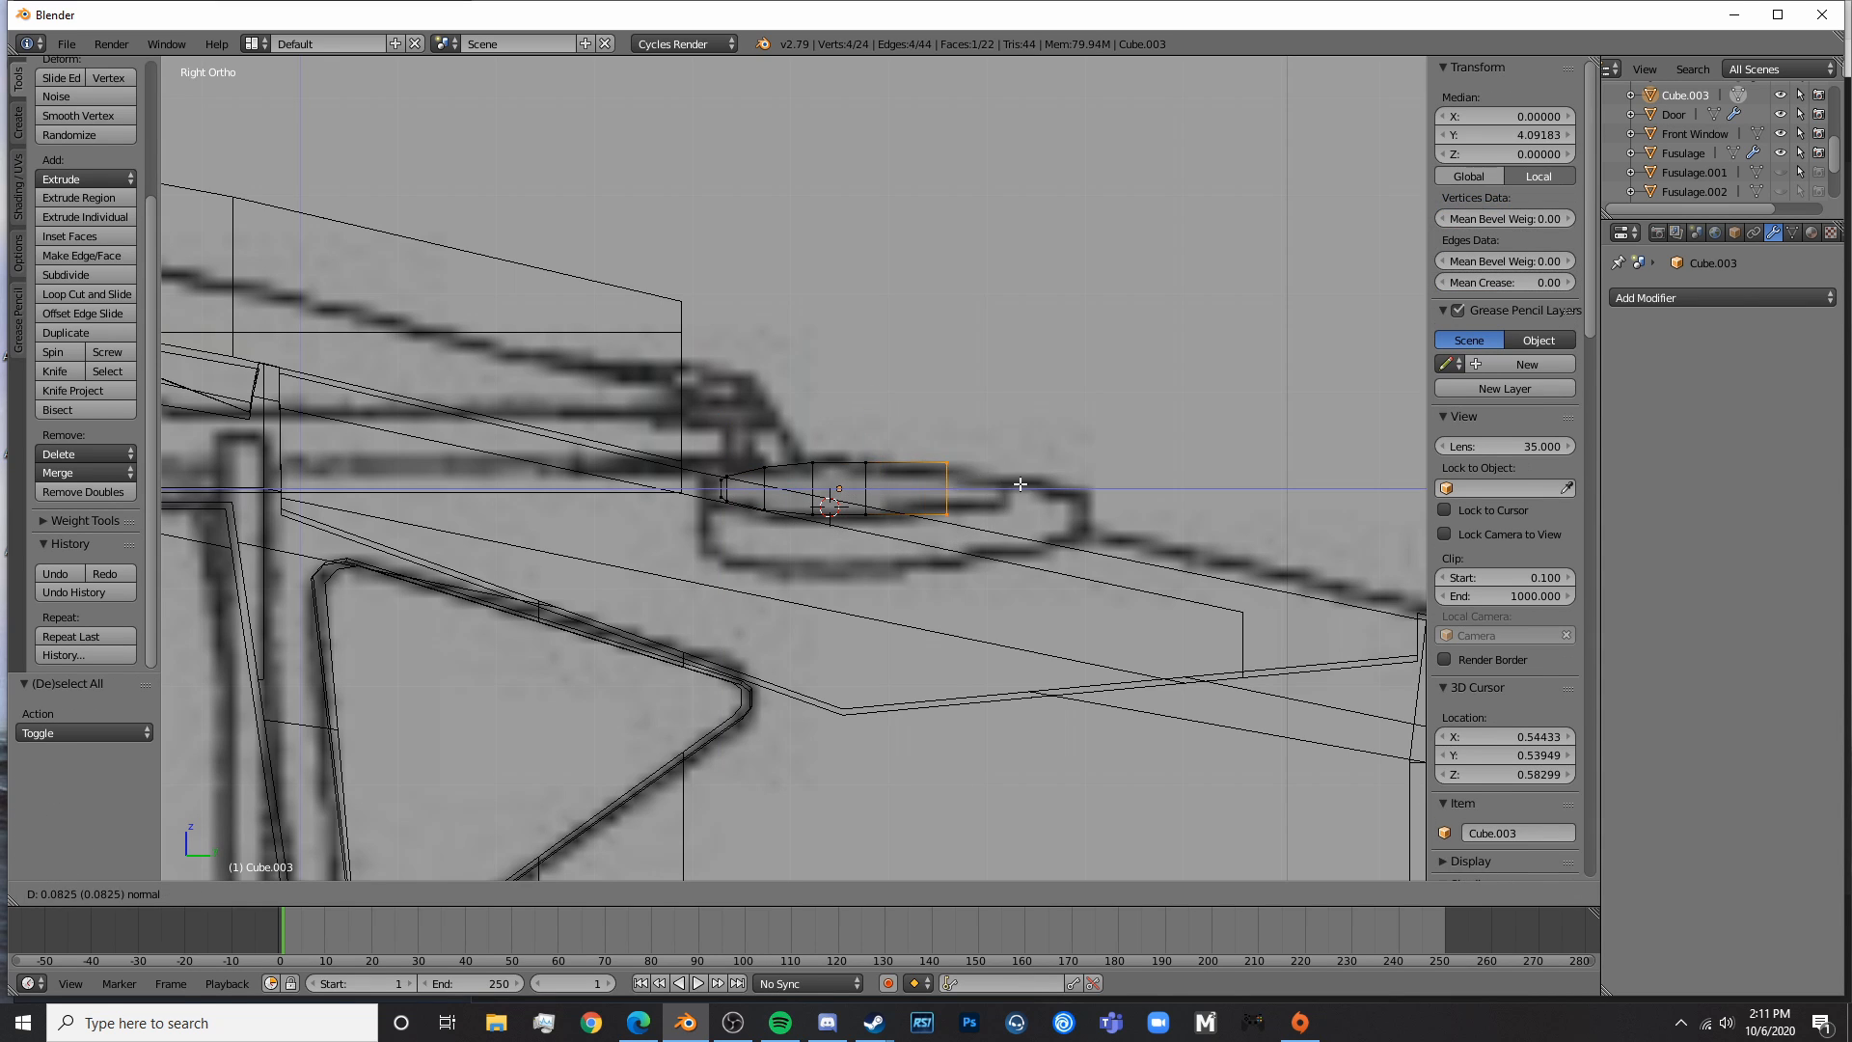
{"action": "left_click", "coordinate": [1022, 484]}
{"action": "key", "text": "s"}
{"action": "key", "text": "z"}
{"action": "left_click", "coordinate": [1023, 489]}
- Extrude a short trailing-edge section and flatten its end along Z, then leave mesh editing
{"action": "key", "text": "e"}
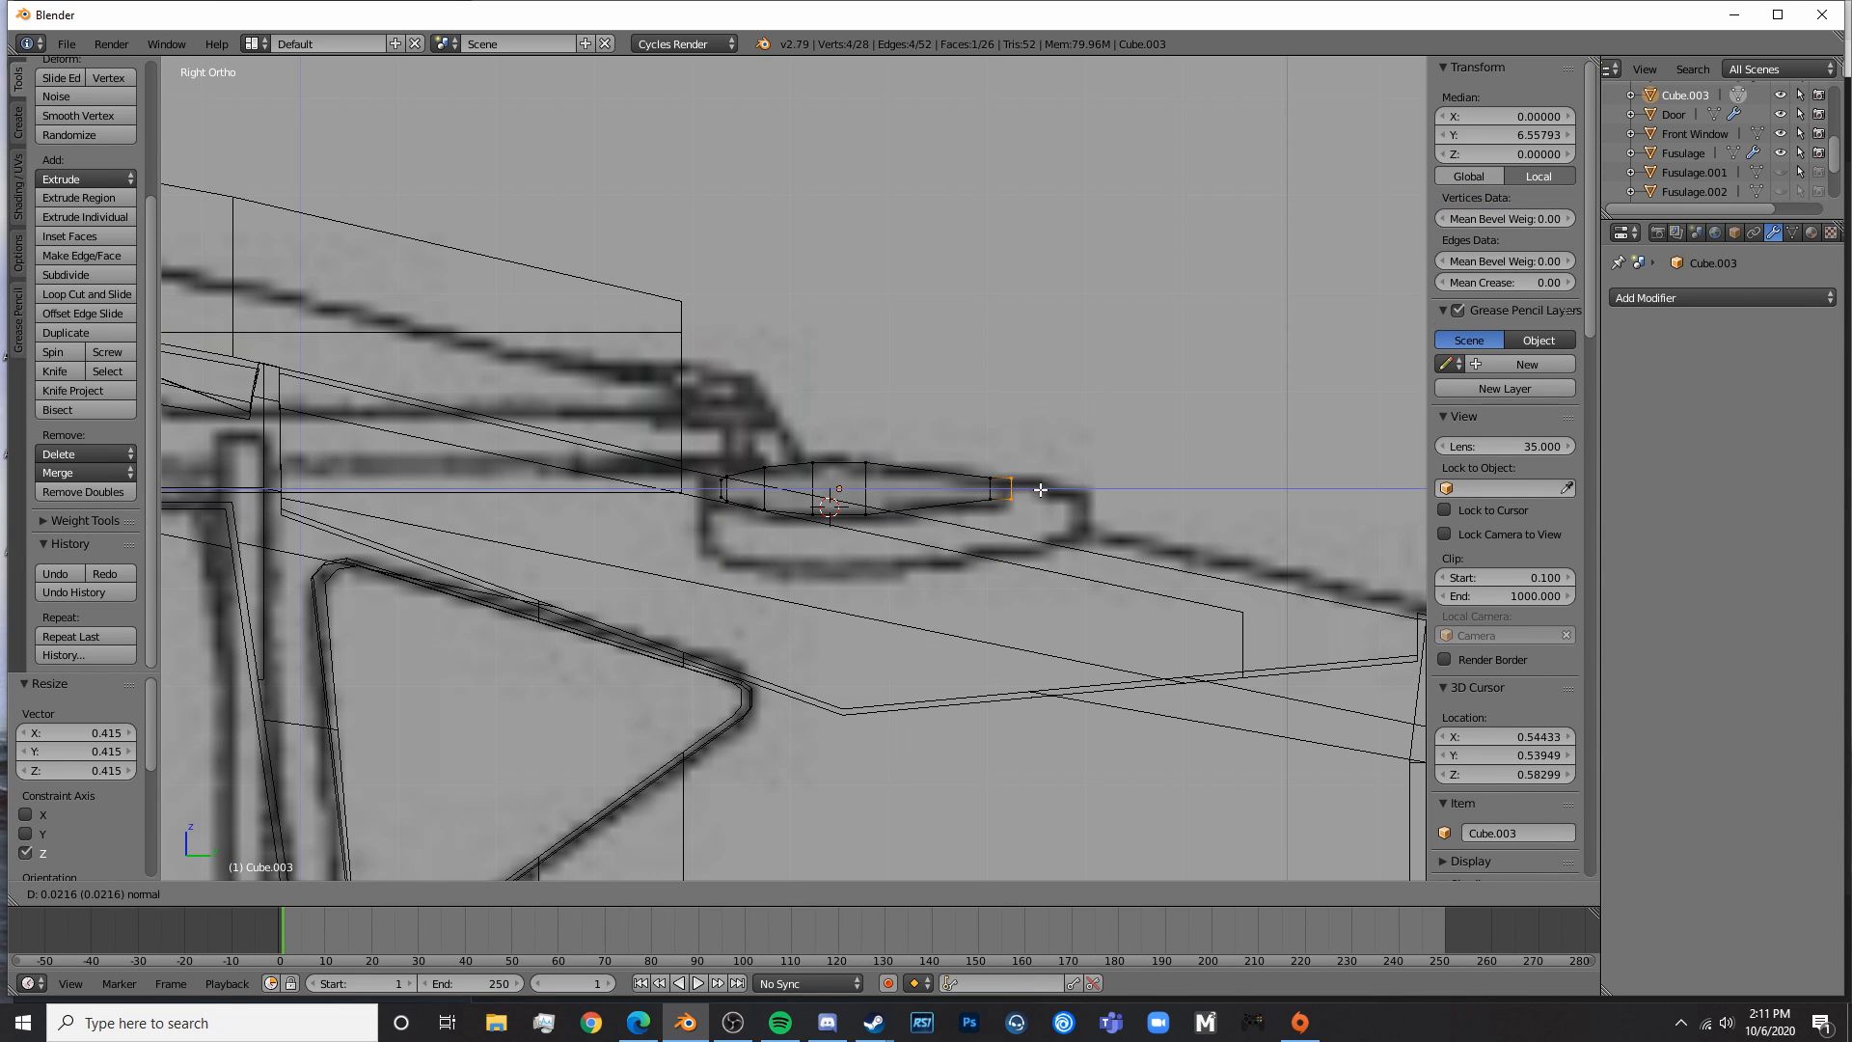
{"action": "left_click", "coordinate": [1032, 492]}
{"action": "key", "text": "s"}
{"action": "key", "text": "z"}
{"action": "left_click", "coordinate": [1033, 490]}
{"action": "key", "text": "Tab"}
- Move the flaperon profile outward beneath the wing in front view and adjust its height along Z
{"action": "key", "text": "KP_1"}
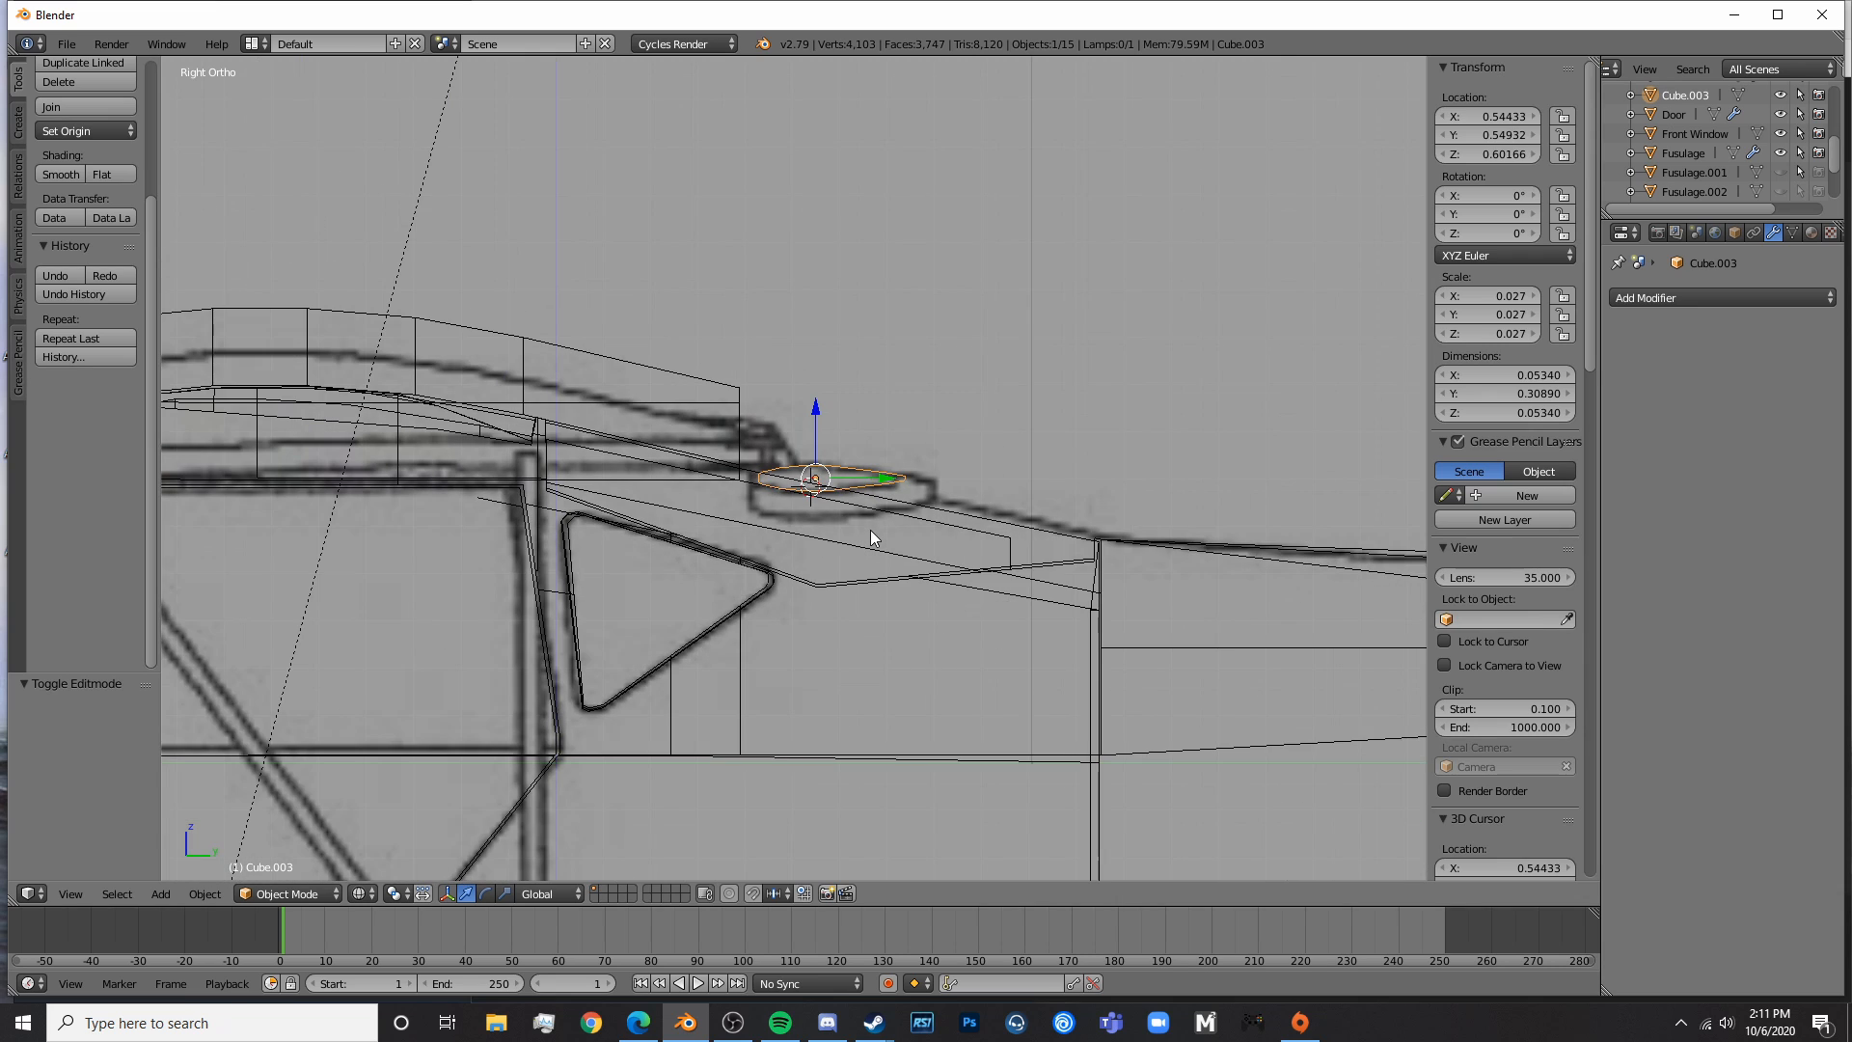
{"action": "scroll", "coordinate": [870, 530], "scroll_direction": "up", "scroll_amount": 6}
{"action": "scroll", "coordinate": [885, 536], "scroll_direction": "down", "scroll_amount": 6}
{"action": "key", "text": "g"}
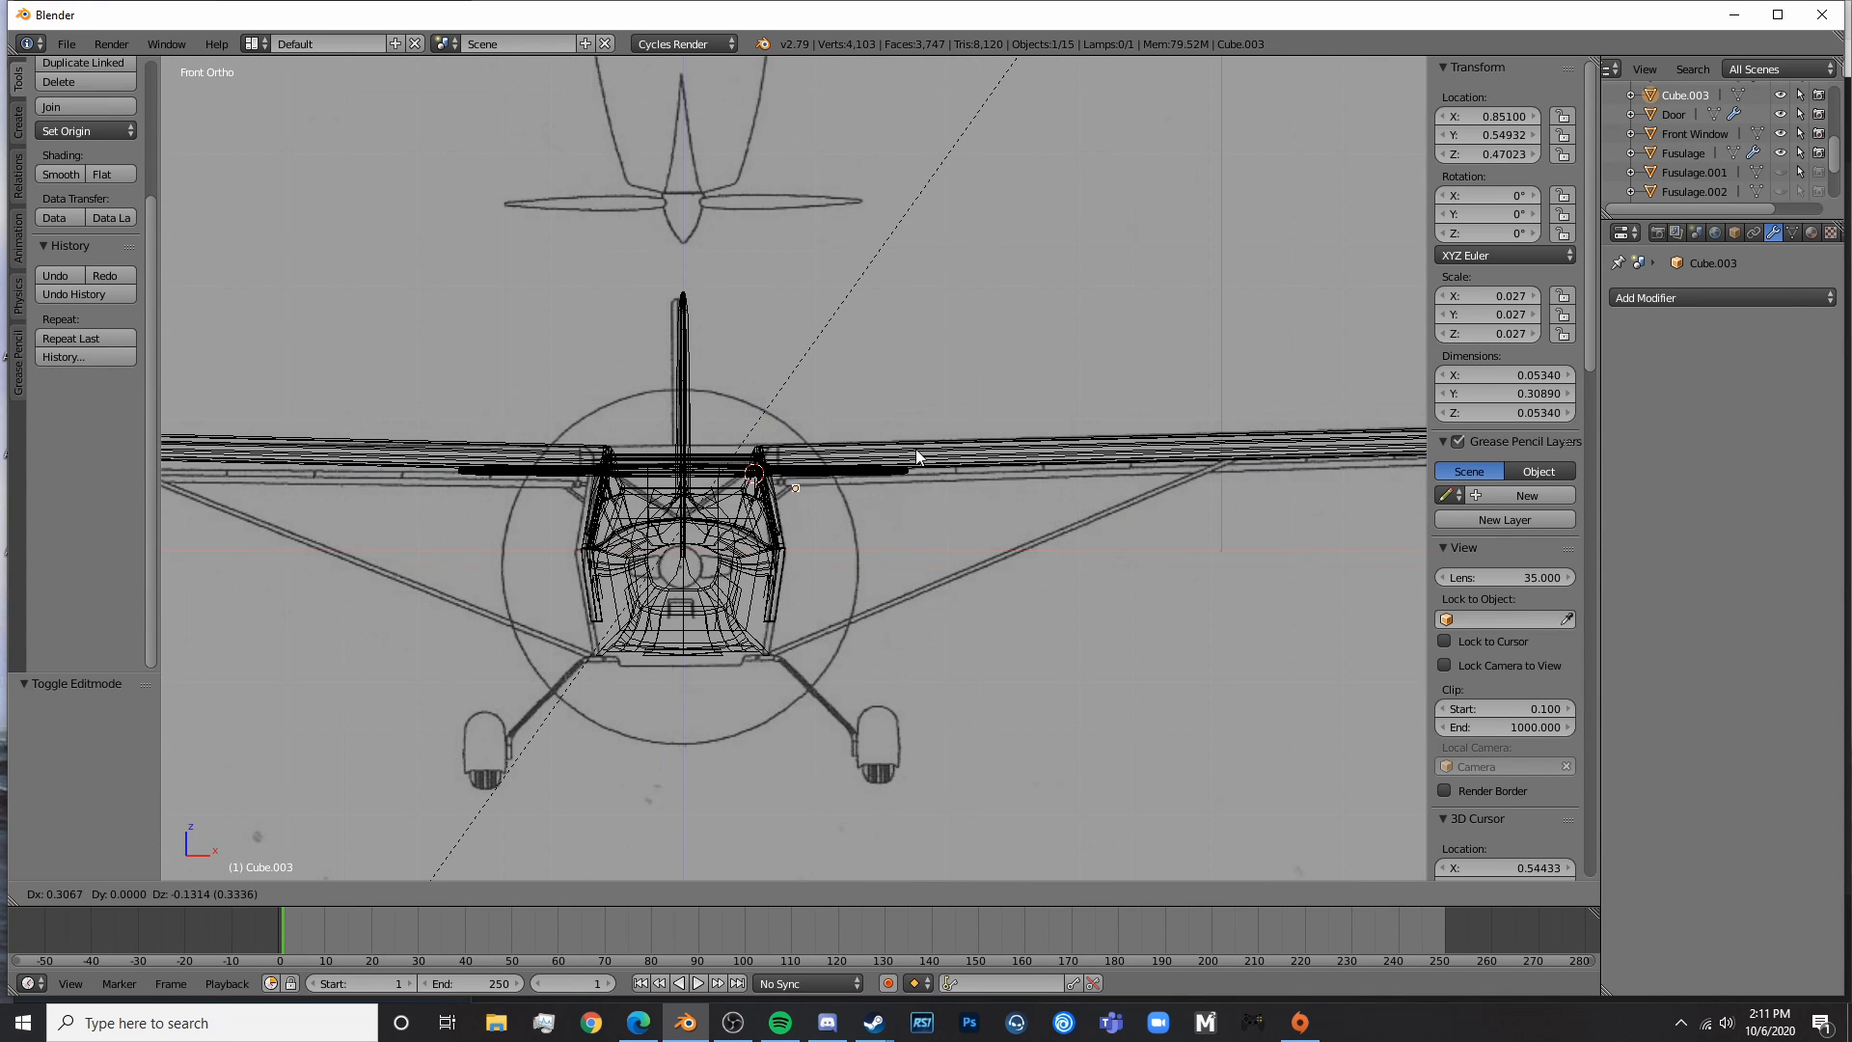
{"action": "left_click", "coordinate": [975, 443]}
{"action": "key", "text": "g"}
{"action": "key", "text": "z"}
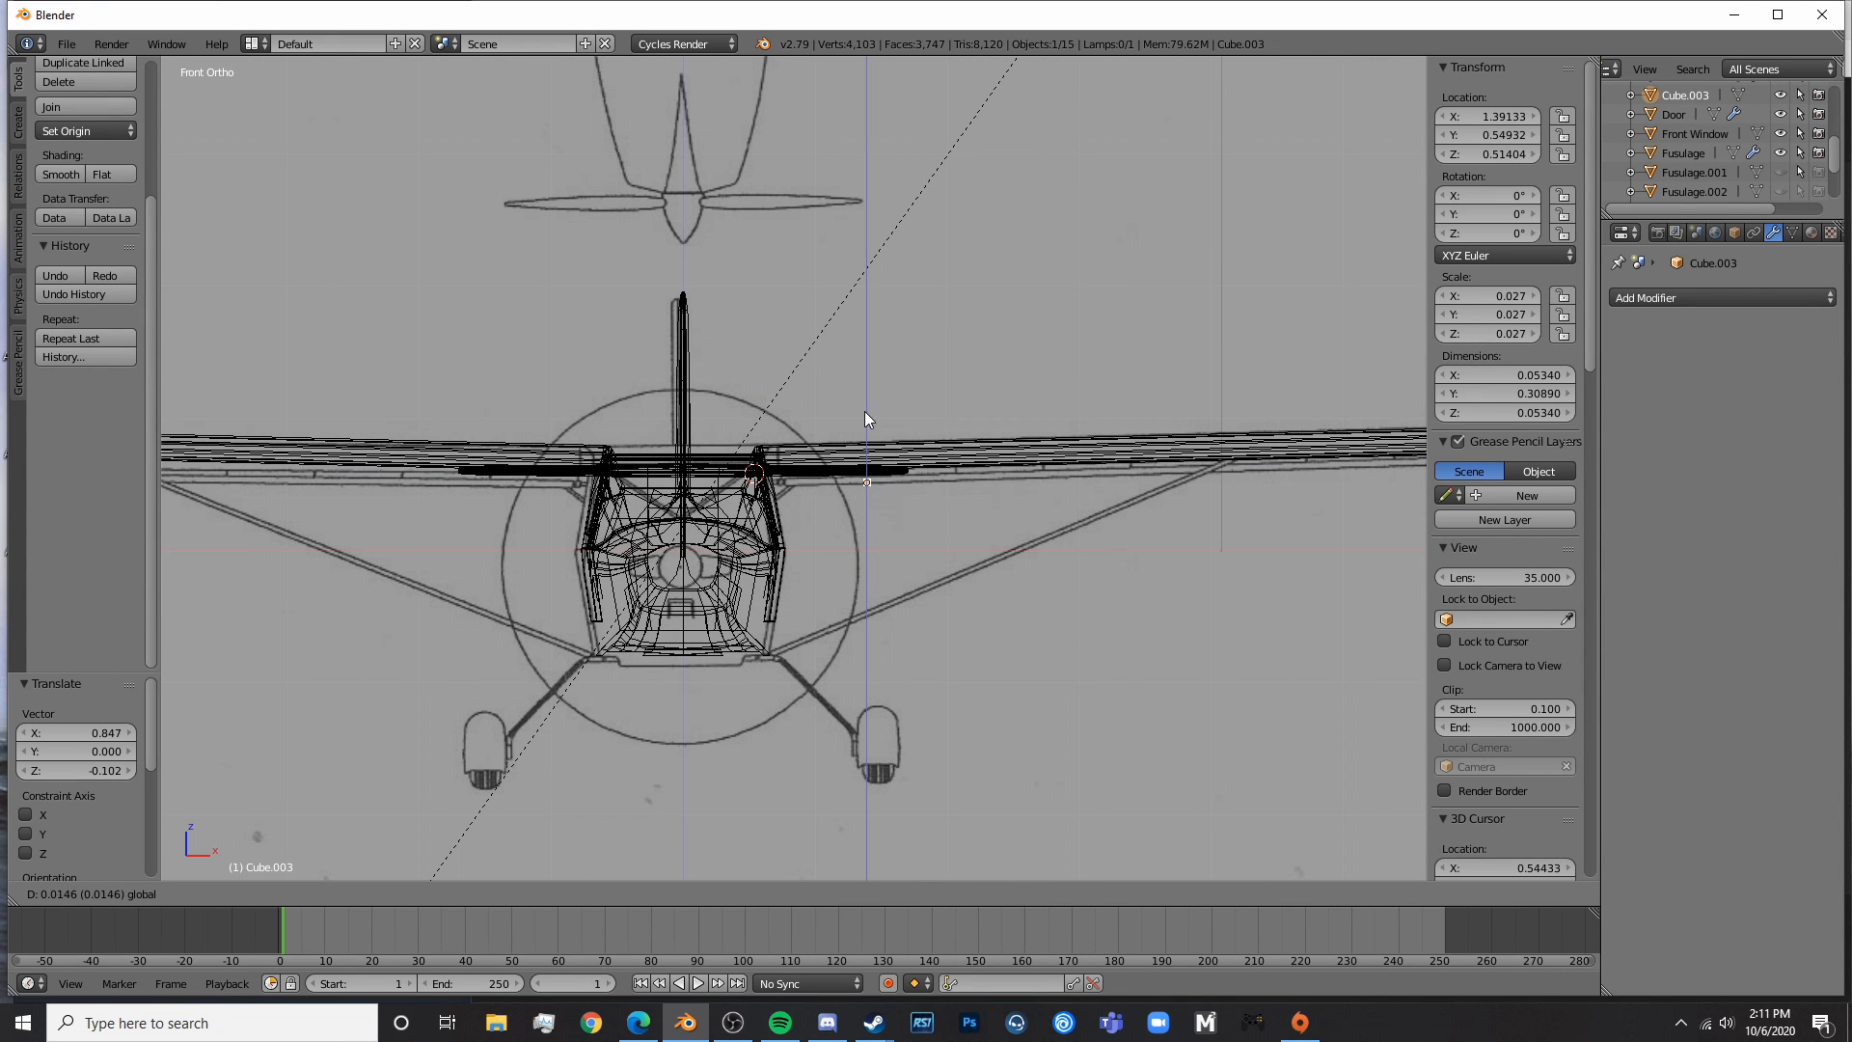
{"action": "left_click", "coordinate": [871, 409]}
- Stretch the flaperon along X to about 4.3 units and slide it outward beneath the wing
{"action": "key", "text": "s"}
{"action": "key", "text": "x"}
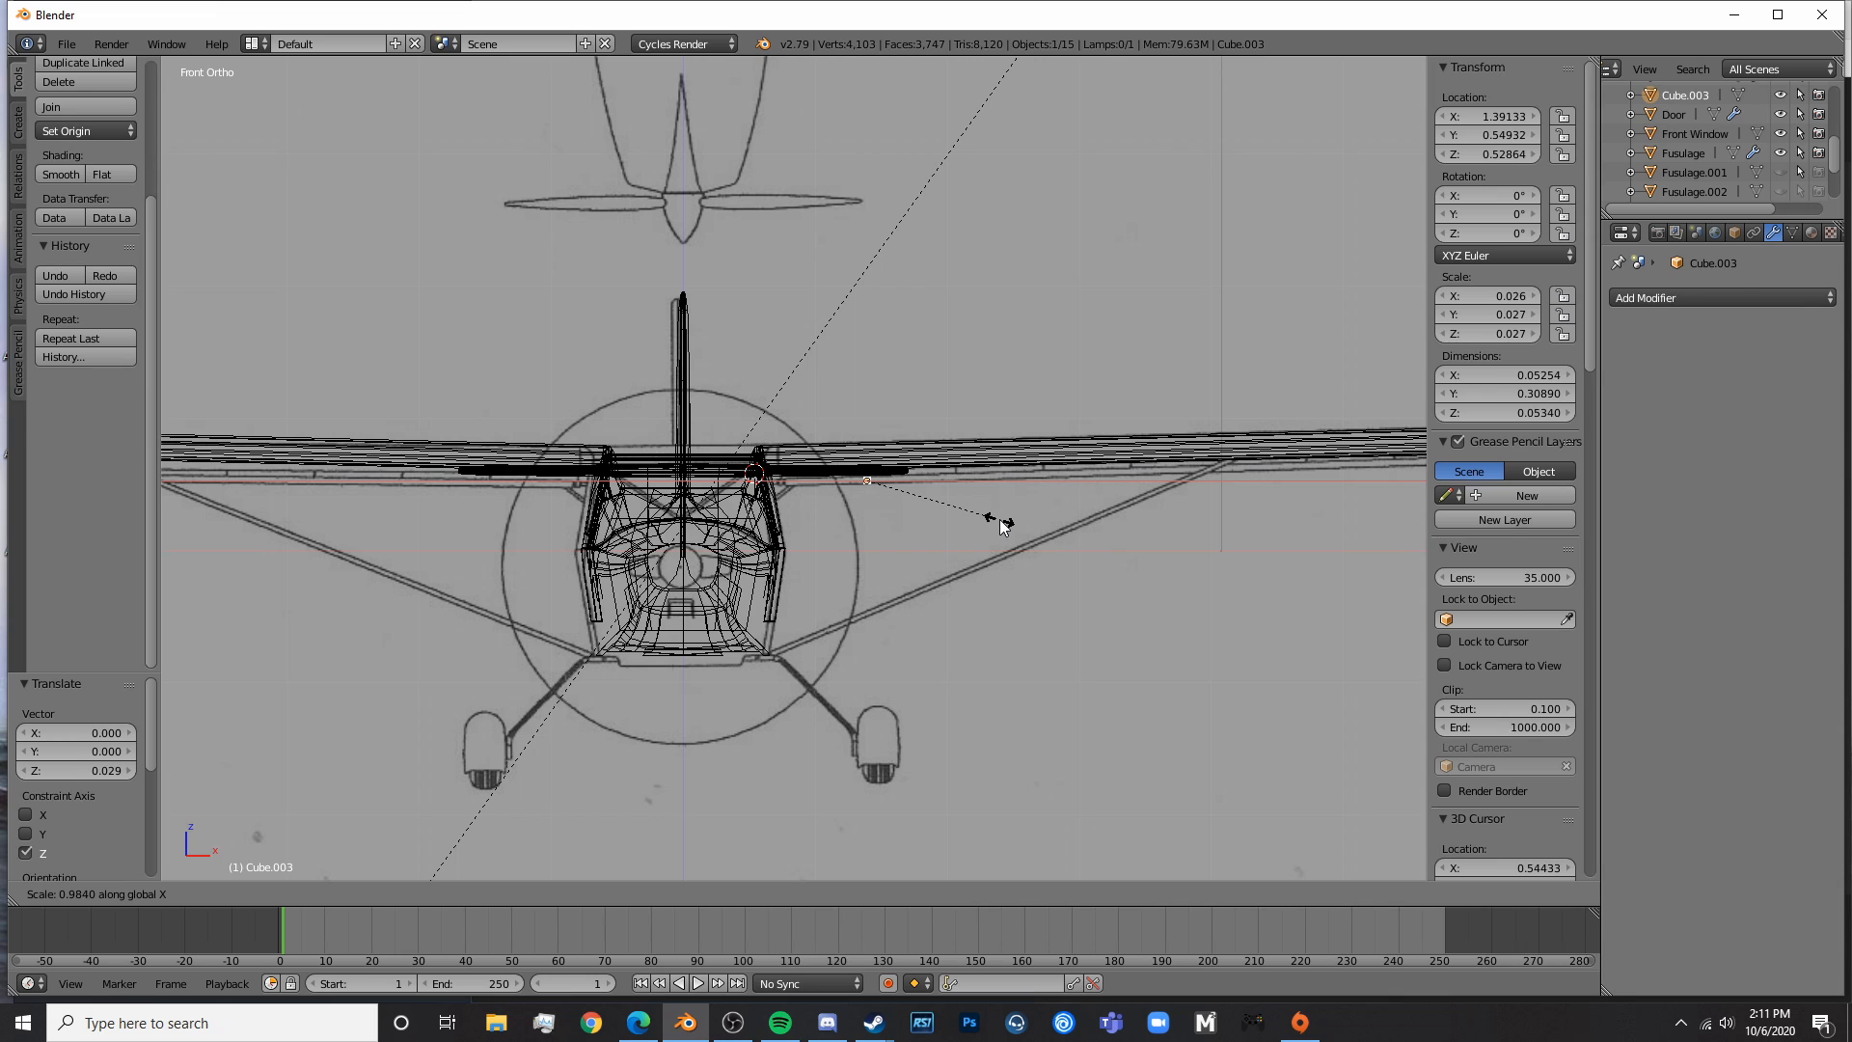
{"action": "left_click", "coordinate": [833, 827]}
{"action": "middle_click_drag", "start_coordinate": [964, 473], "coordinate": [599, 497], "text": "shift"}
{"action": "key", "text": "g"}
{"action": "key", "text": "x"}
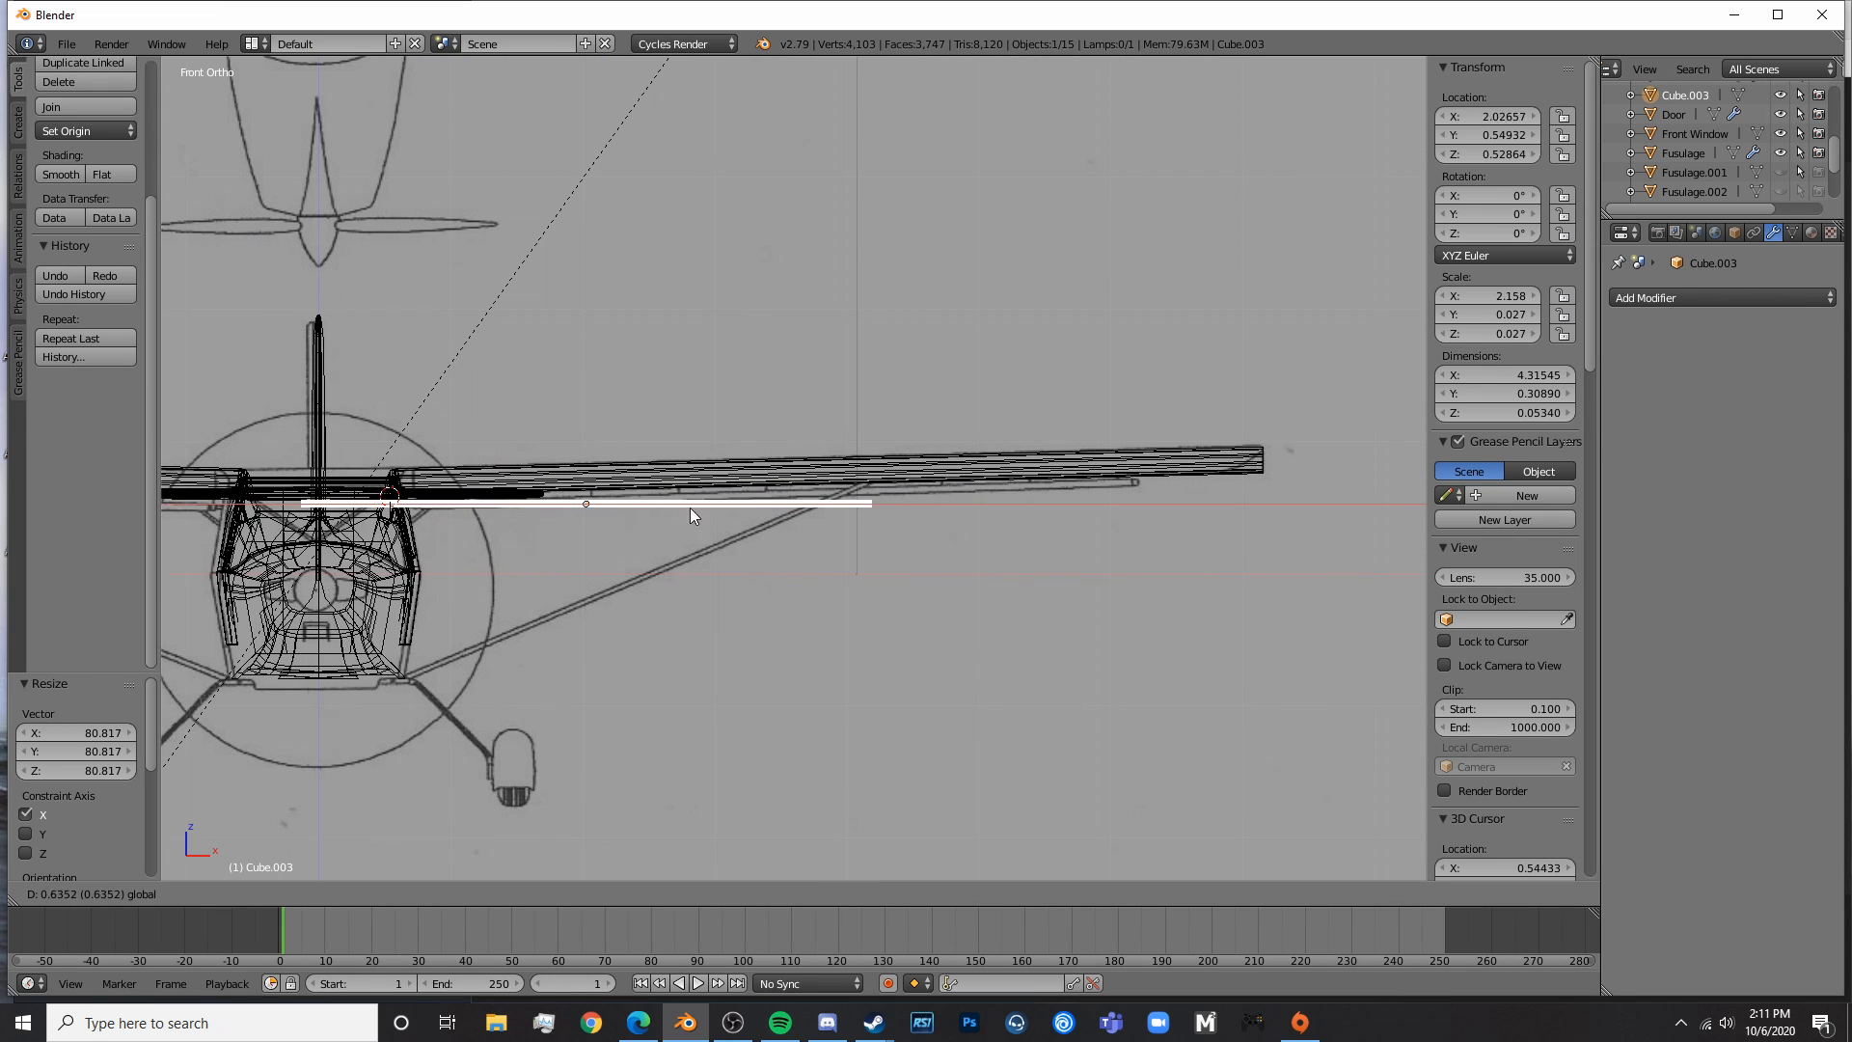
{"action": "left_click", "coordinate": [771, 513]}
- Fine-tune the flaperon's position so its inner end lines up with the front reference drawing beside the fuselage
{"action": "scroll", "coordinate": [884, 540], "scroll_direction": "up", "scroll_amount": 5}
{"action": "key", "text": "g"}
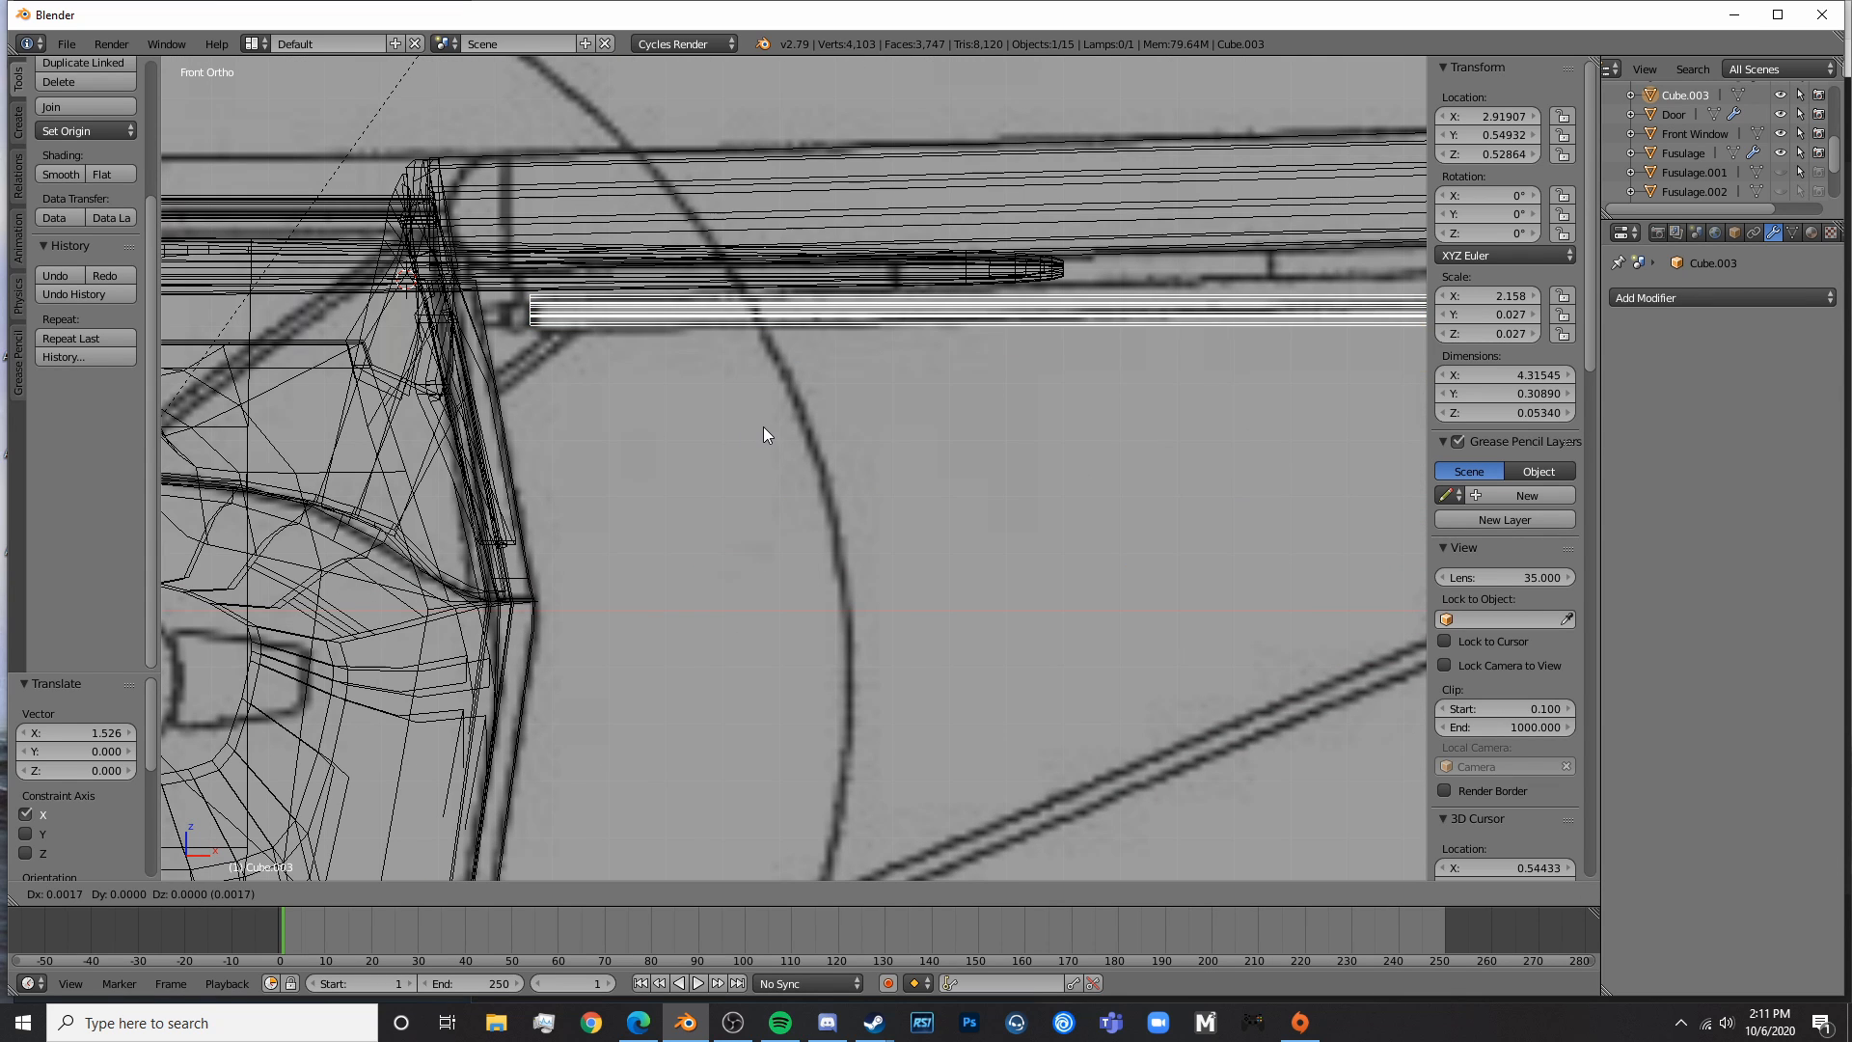
{"action": "left_click", "coordinate": [771, 425]}
{"action": "key", "text": "g"}
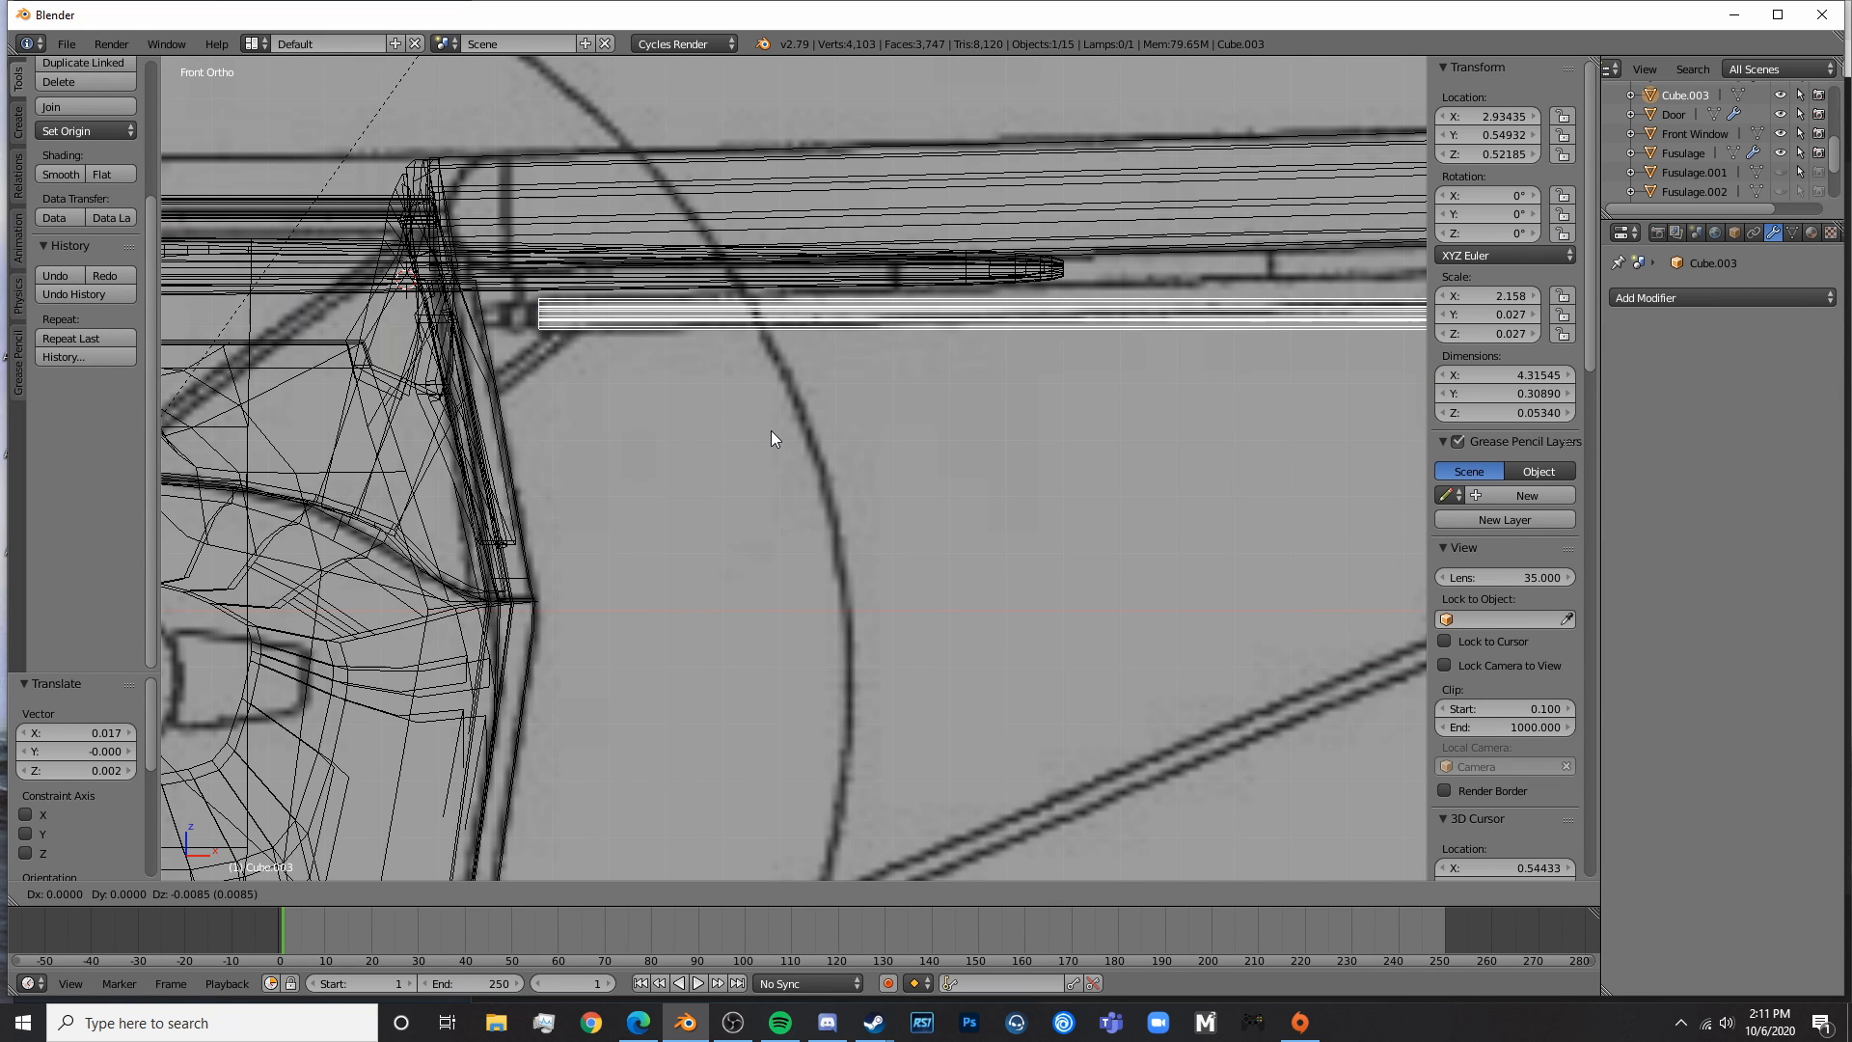
{"action": "left_click", "coordinate": [771, 430]}
- Move the flaperon's outer end vertices outward and up to the flaperon tip in the front reference drawing
{"action": "scroll", "coordinate": [830, 443], "scroll_direction": "down", "scroll_amount": 4}
{"action": "middle_click_drag", "start_coordinate": [972, 502], "coordinate": [1363, 526], "text": "shift"}
{"action": "key", "text": "Tab"}
{"action": "key", "text": "a"}
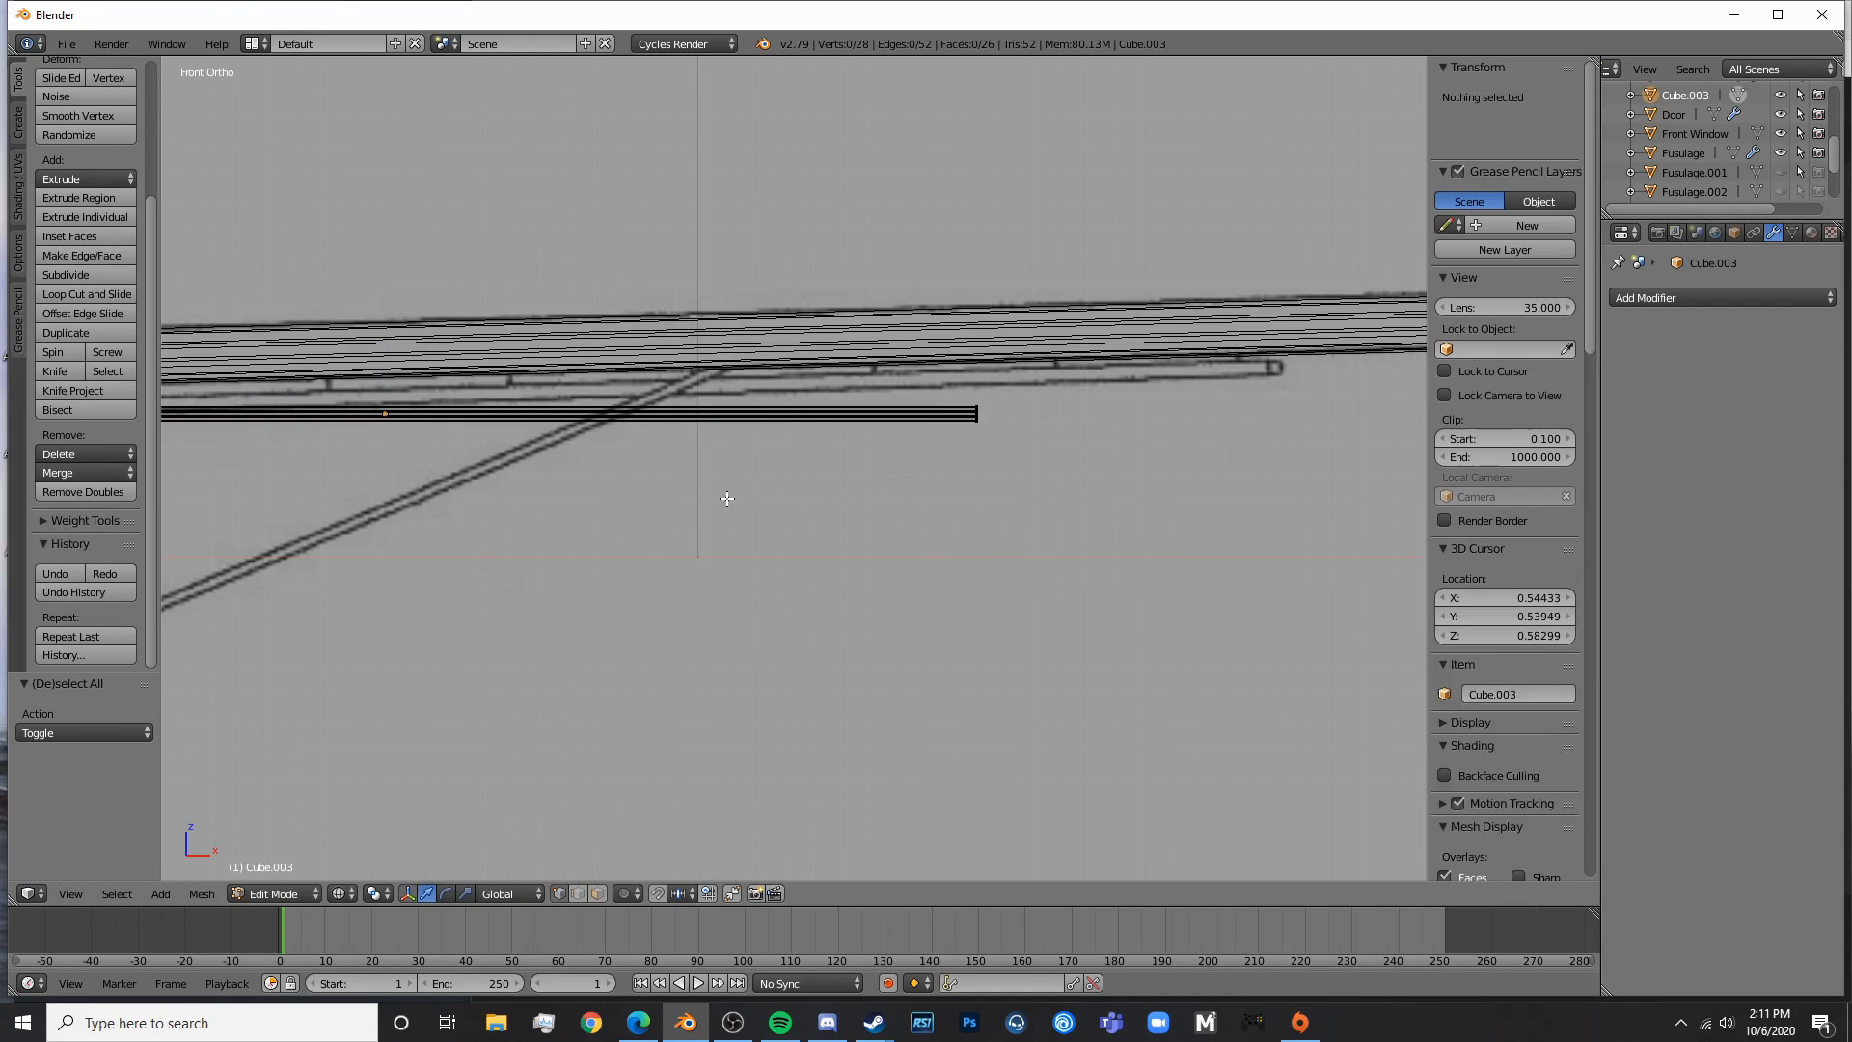
{"action": "key", "text": "c"}
{"action": "left_click", "coordinate": [984, 426]}
{"action": "right_click", "coordinate": [1036, 463]}
{"action": "key", "text": "g"}
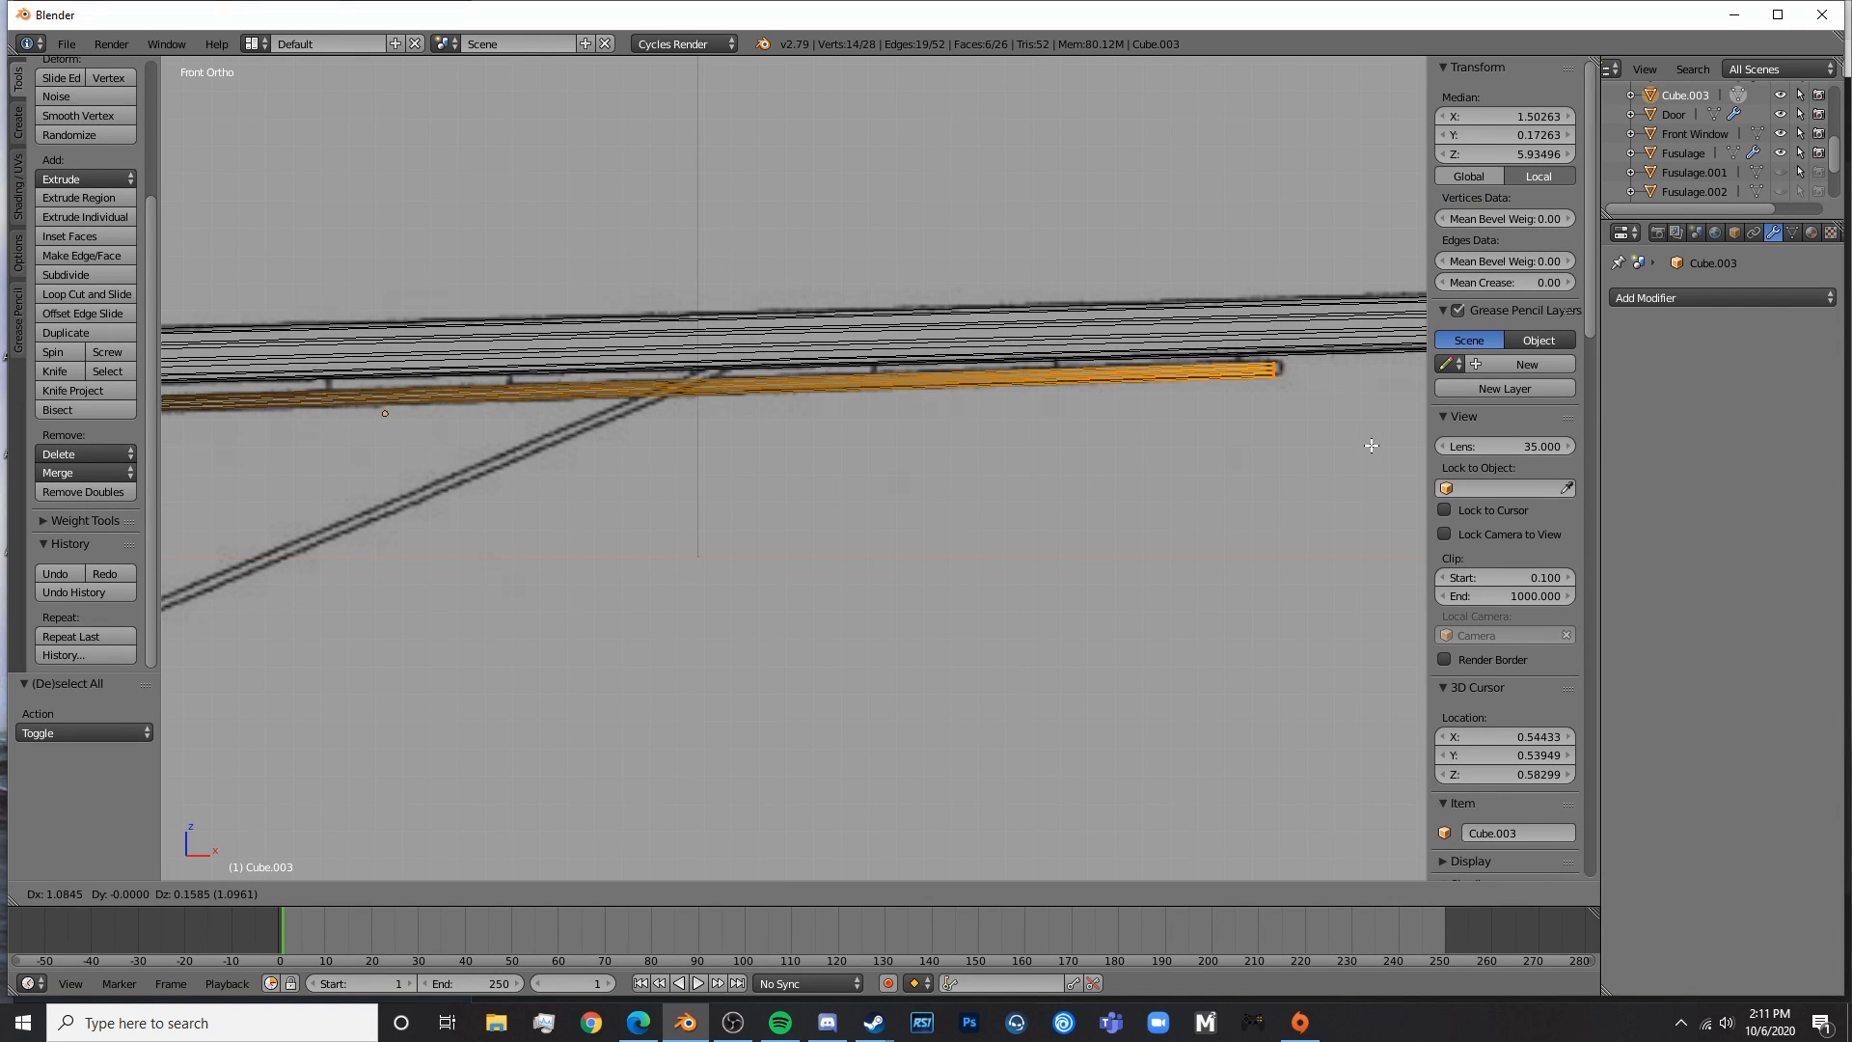
{"action": "left_click", "coordinate": [1365, 446]}
- Extrude the flaperon's outer end to form a short tip and scale it to about 0.77 along Z
{"action": "middle_click_drag", "start_coordinate": [1240, 466], "coordinate": [733, 536], "text": "shift"}
{"action": "scroll", "coordinate": [761, 529], "scroll_direction": "up", "scroll_amount": 5}
{"action": "scroll", "coordinate": [761, 529], "scroll_direction": "up", "scroll_amount": 1}
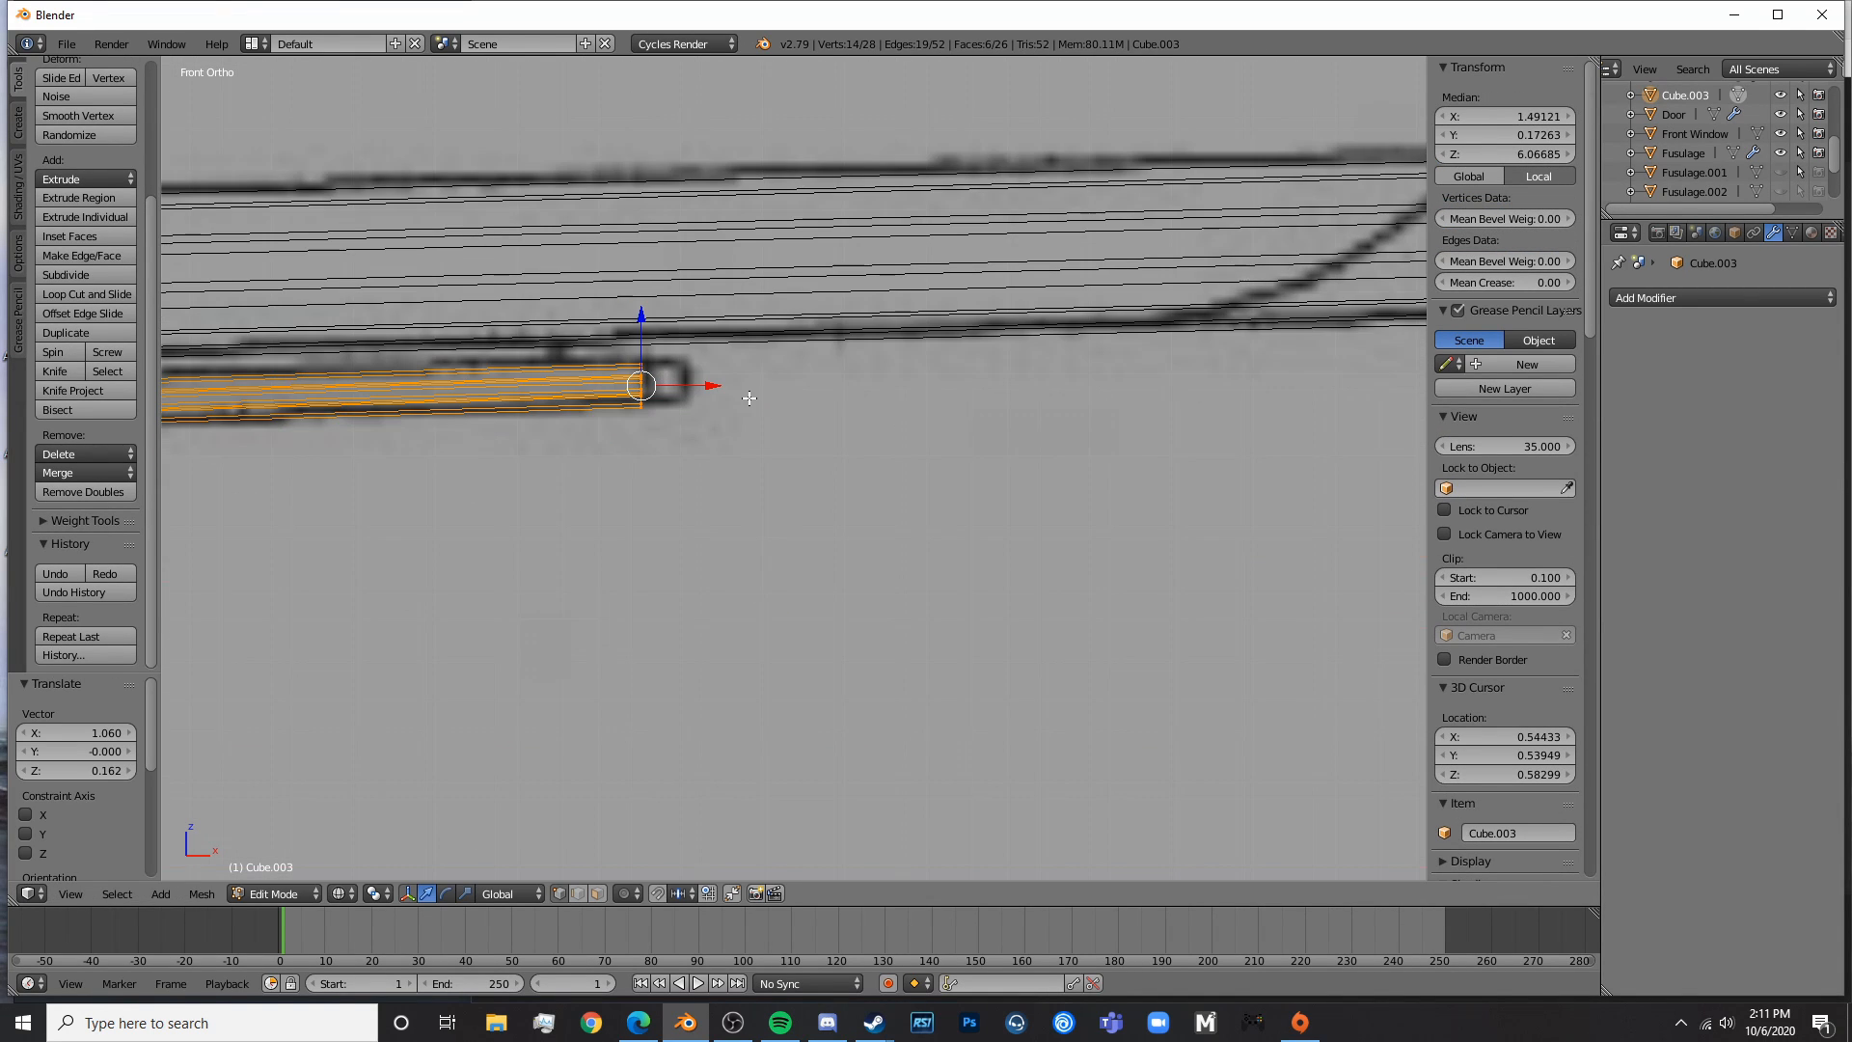
{"action": "key", "text": "e"}
{"action": "left_click", "coordinate": [778, 382]}
{"action": "key", "text": "s"}
{"action": "key", "text": "z"}
{"action": "left_click", "coordinate": [762, 386]}
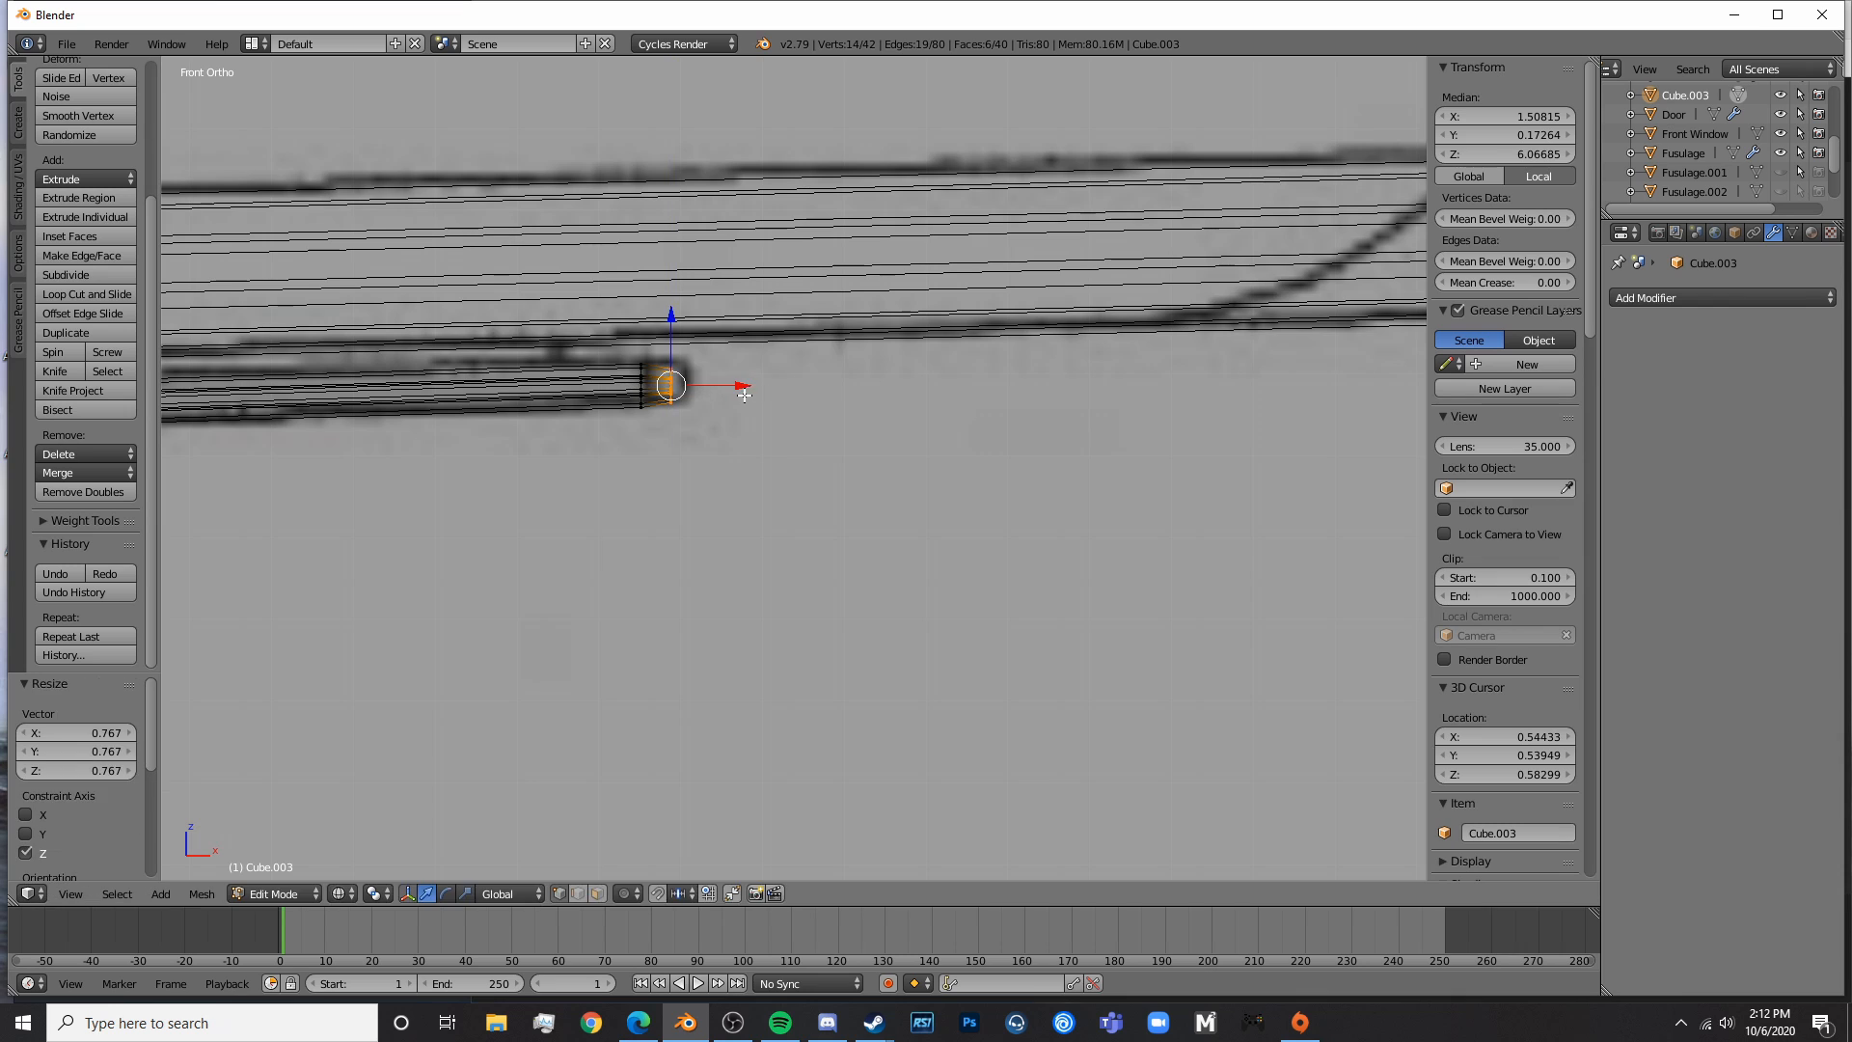
- Scale the extruded tip face of the flaperon to about 0.87 along Y
{"action": "key", "text": "Tab"}
{"action": "middle_click_drag", "start_coordinate": [806, 459], "coordinate": [657, 546]}
{"action": "key", "text": "Tab"}
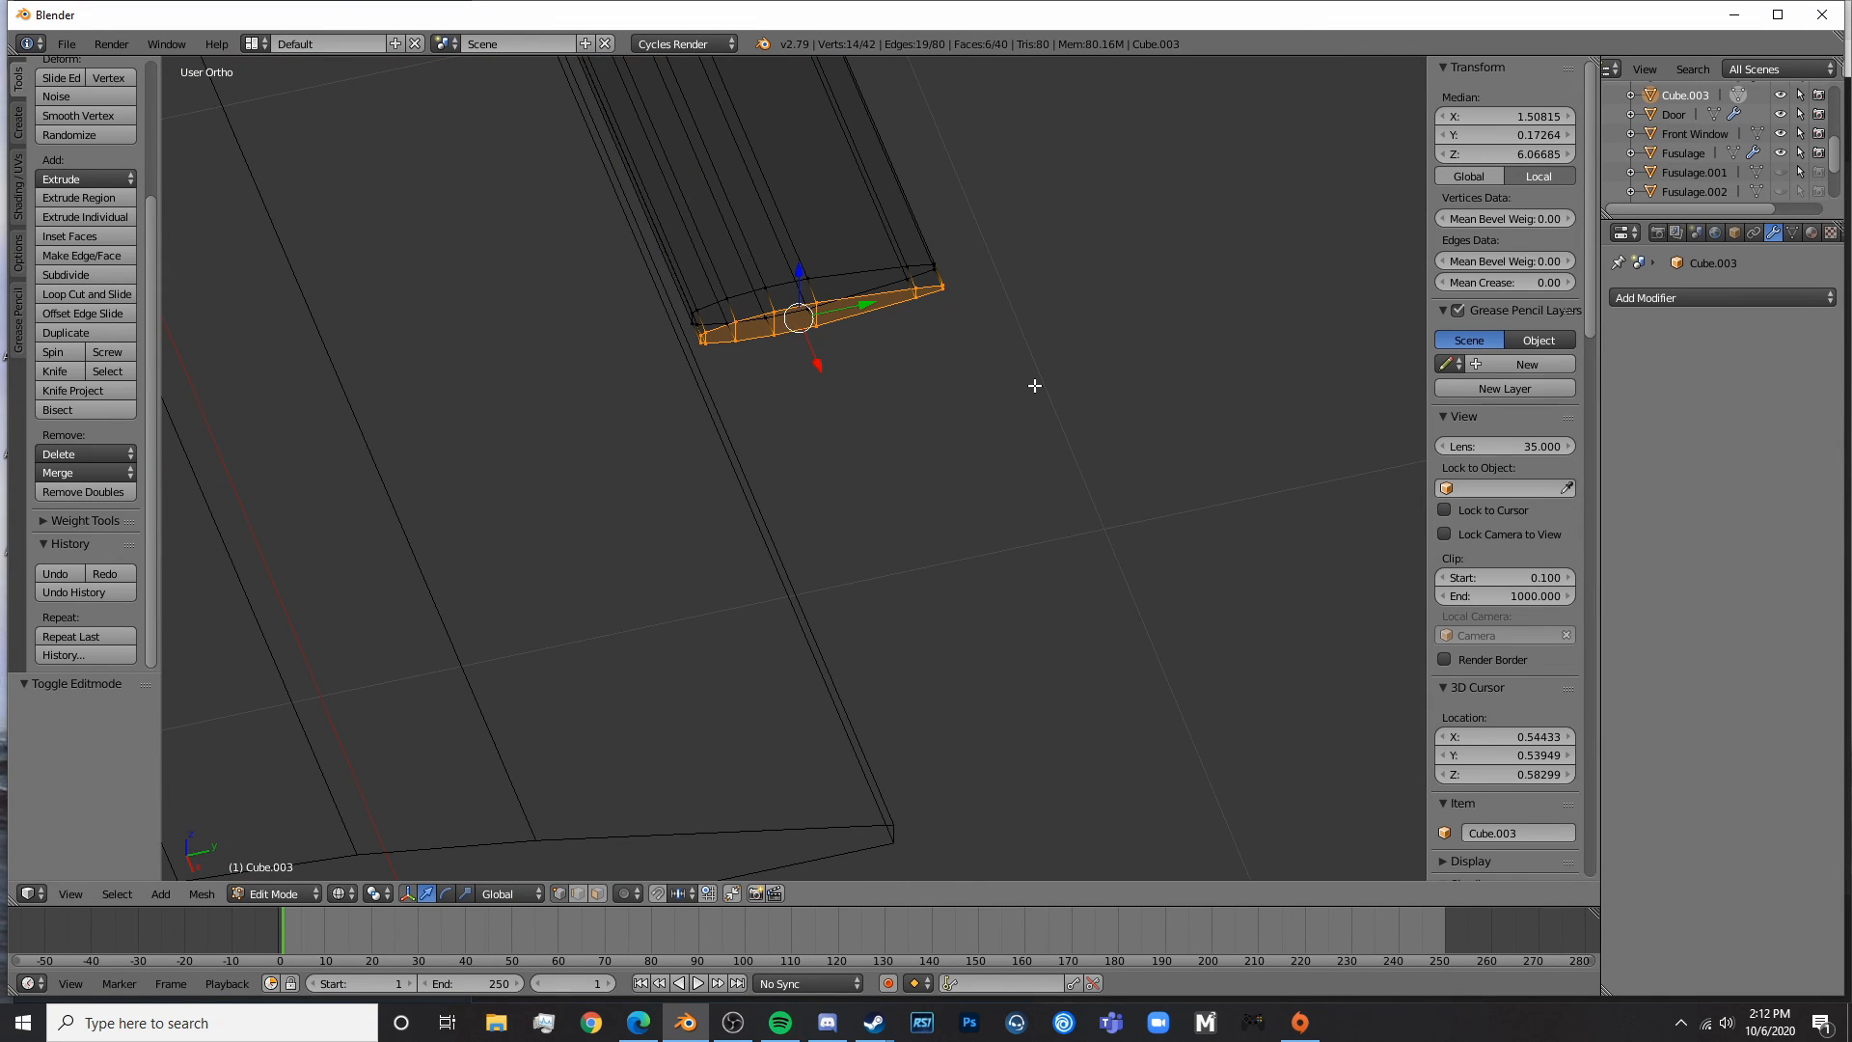
{"action": "key", "text": "s"}
{"action": "key", "text": "y"}
{"action": "left_click", "coordinate": [1001, 385]}
- Extrude a second short section from the flaperon tip and narrow its end face along Y
{"action": "key", "text": "e"}
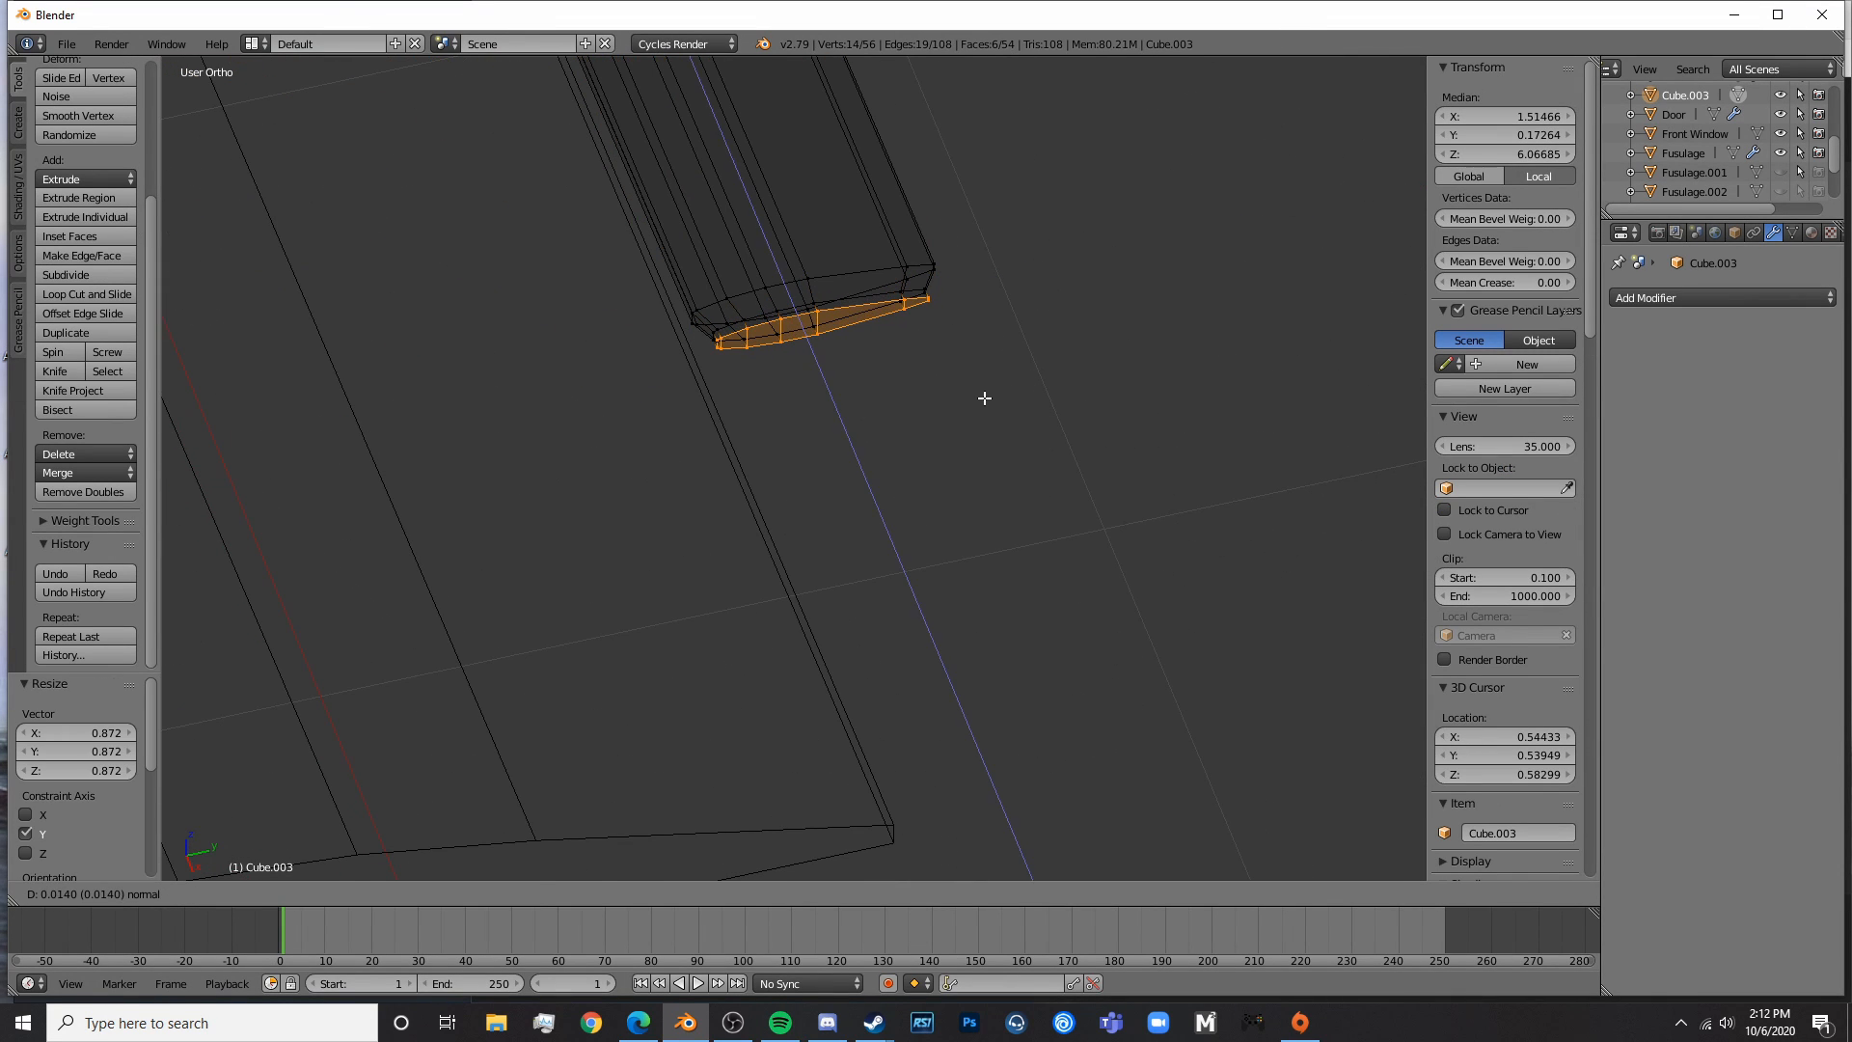
{"action": "left_click", "coordinate": [1008, 390]}
{"action": "key", "text": "s"}
{"action": "key", "text": "y"}
{"action": "left_click", "coordinate": [965, 381]}
{"action": "key", "text": "Tab"}
- Flatten the flaperon's outermost tip face along Z in solid shading
{"action": "scroll", "coordinate": [925, 430], "scroll_direction": "down", "scroll_amount": 4}
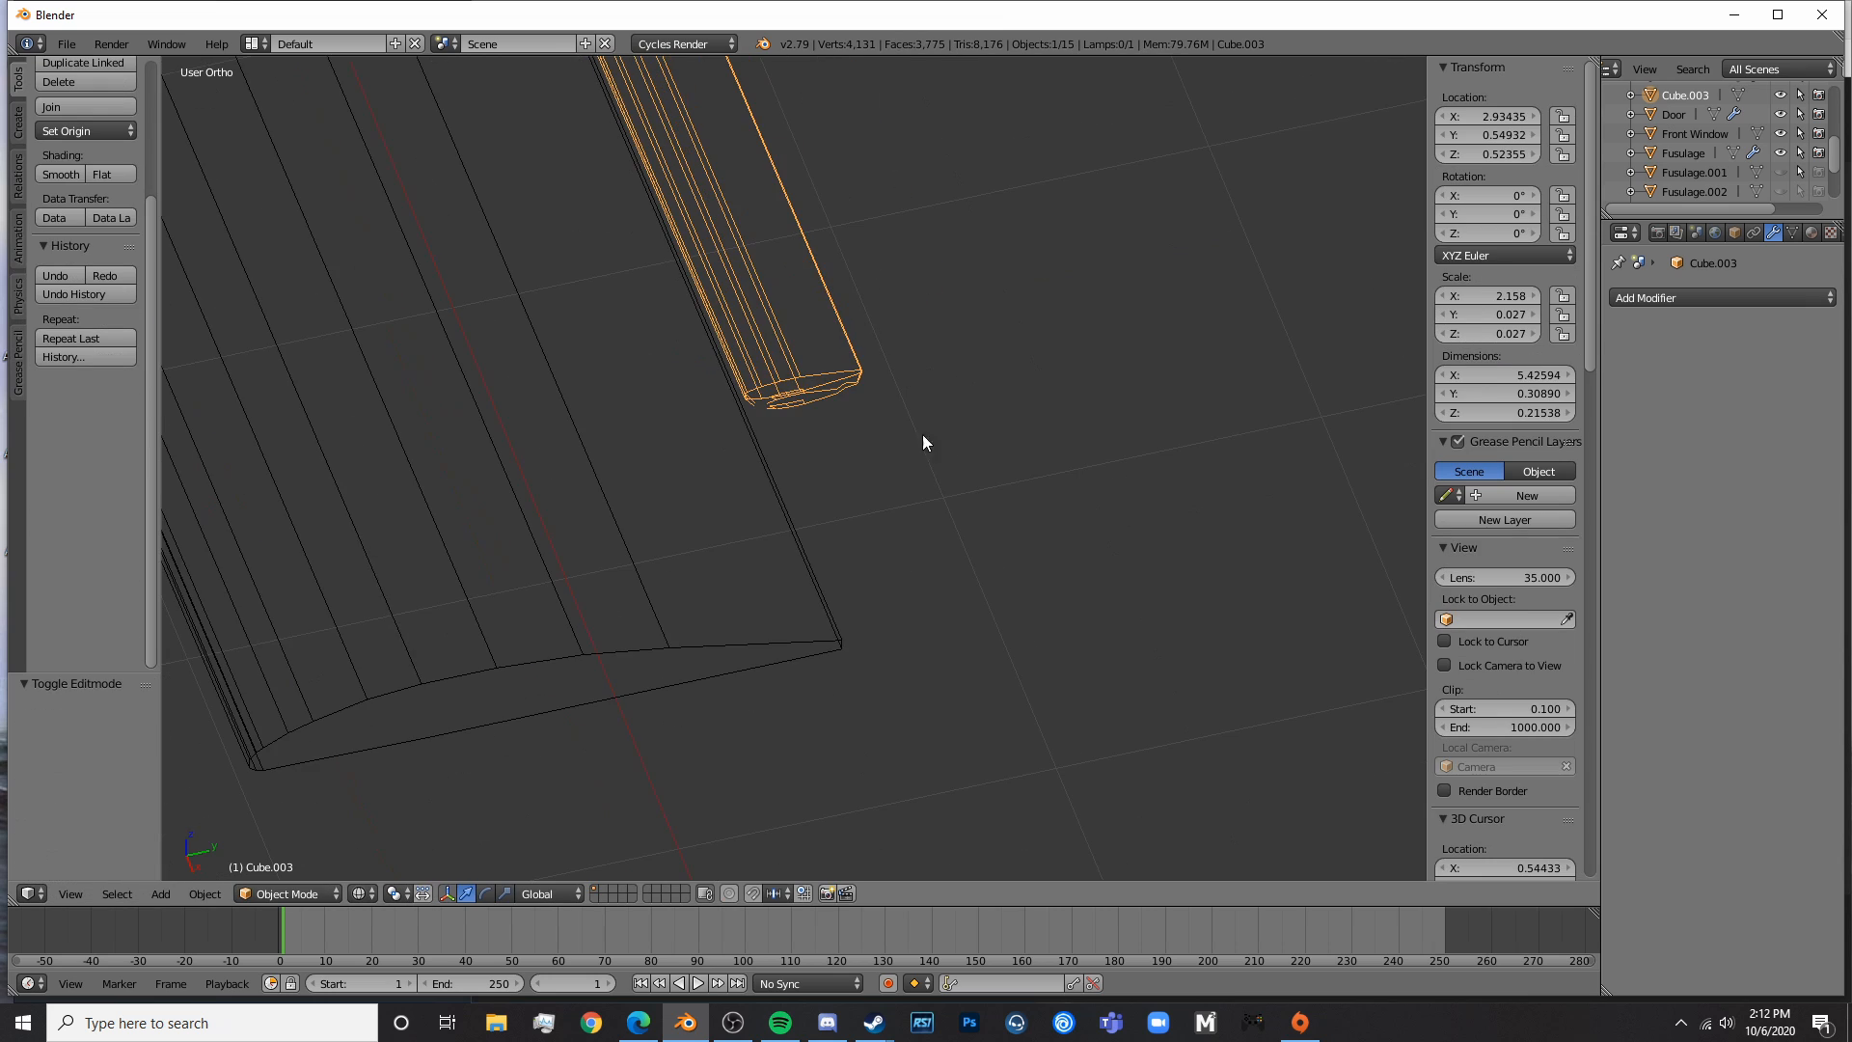
{"action": "key", "text": "z"}
{"action": "middle_click_drag", "start_coordinate": [856, 489], "coordinate": [726, 383]}
{"action": "key", "text": "Tab"}
{"action": "scroll", "coordinate": [931, 324], "scroll_direction": "up", "scroll_amount": 3}
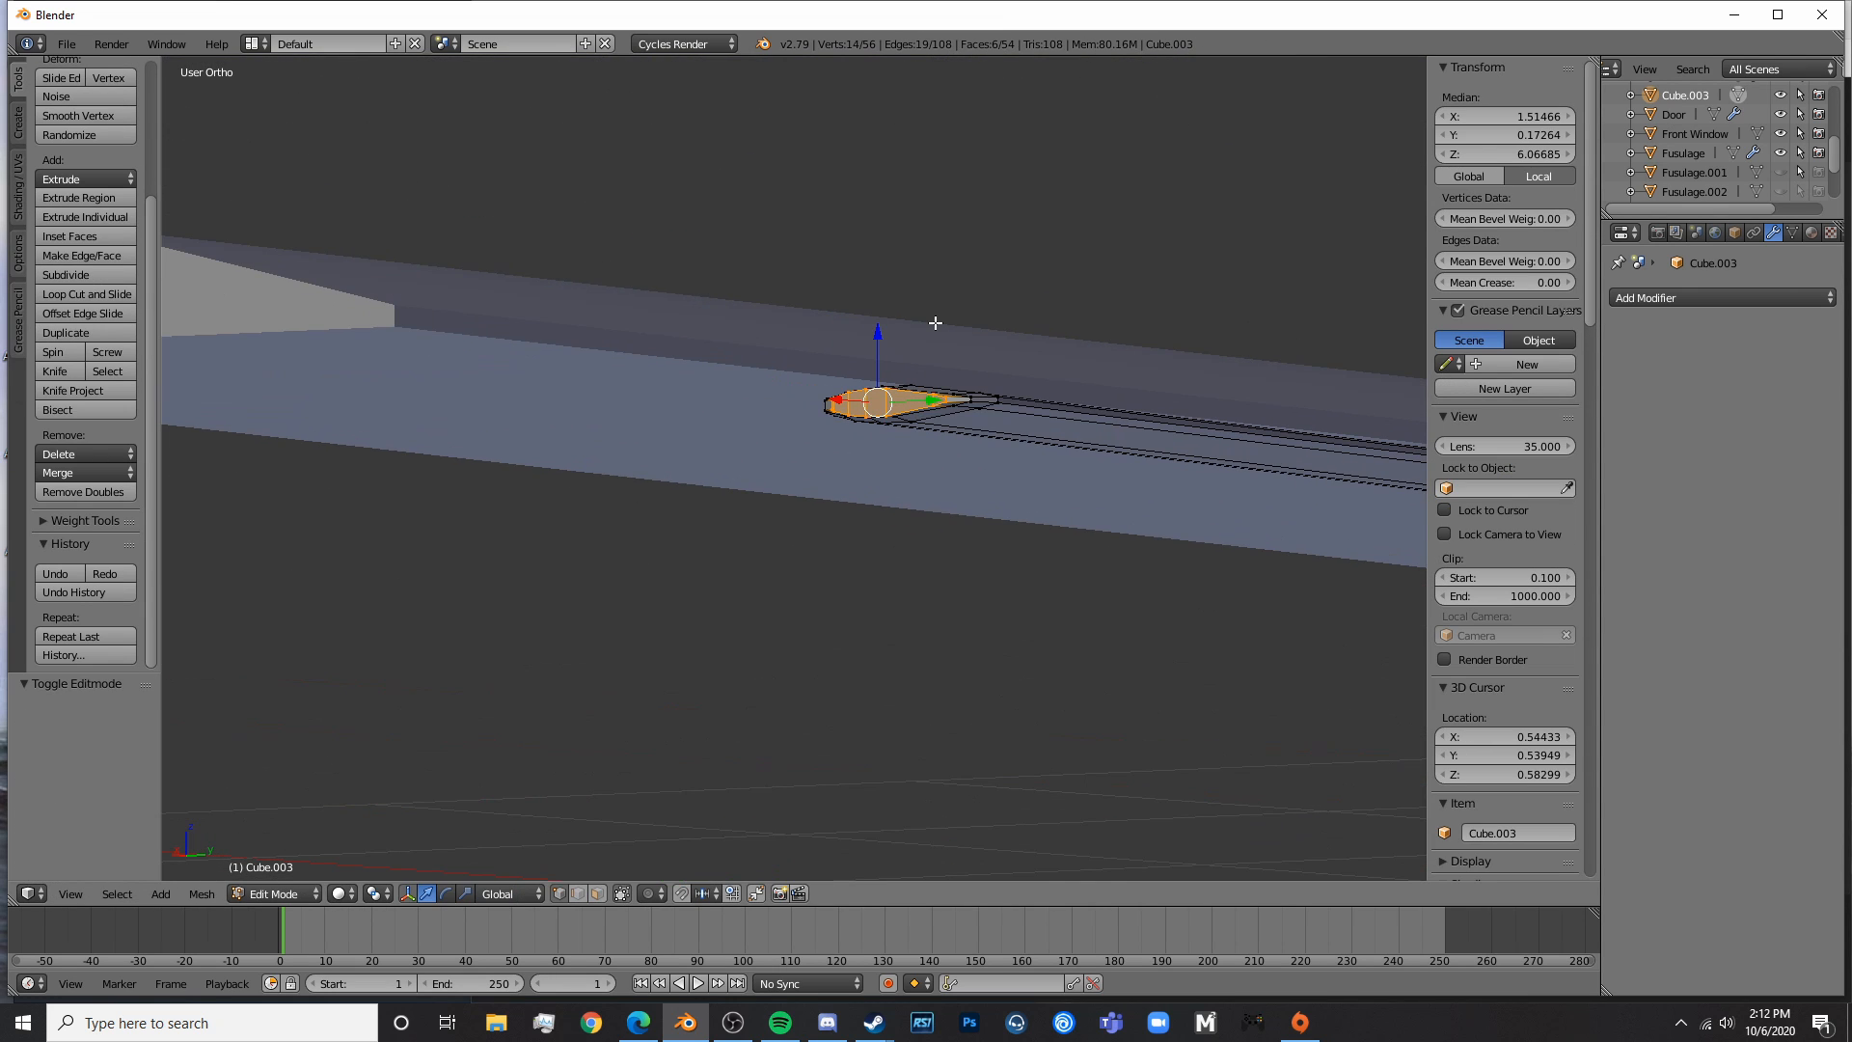
{"action": "key", "text": "s"}
{"action": "key", "text": "z"}
{"action": "left_click", "coordinate": [907, 344]}
{"action": "key", "text": "Tab"}
- Examine the flaperon beneath the wing in rendered and solid shading from several angles, and deselect everything
{"action": "scroll", "coordinate": [907, 442], "scroll_direction": "down", "scroll_amount": 3}
{"action": "key", "text": "shift+z"}
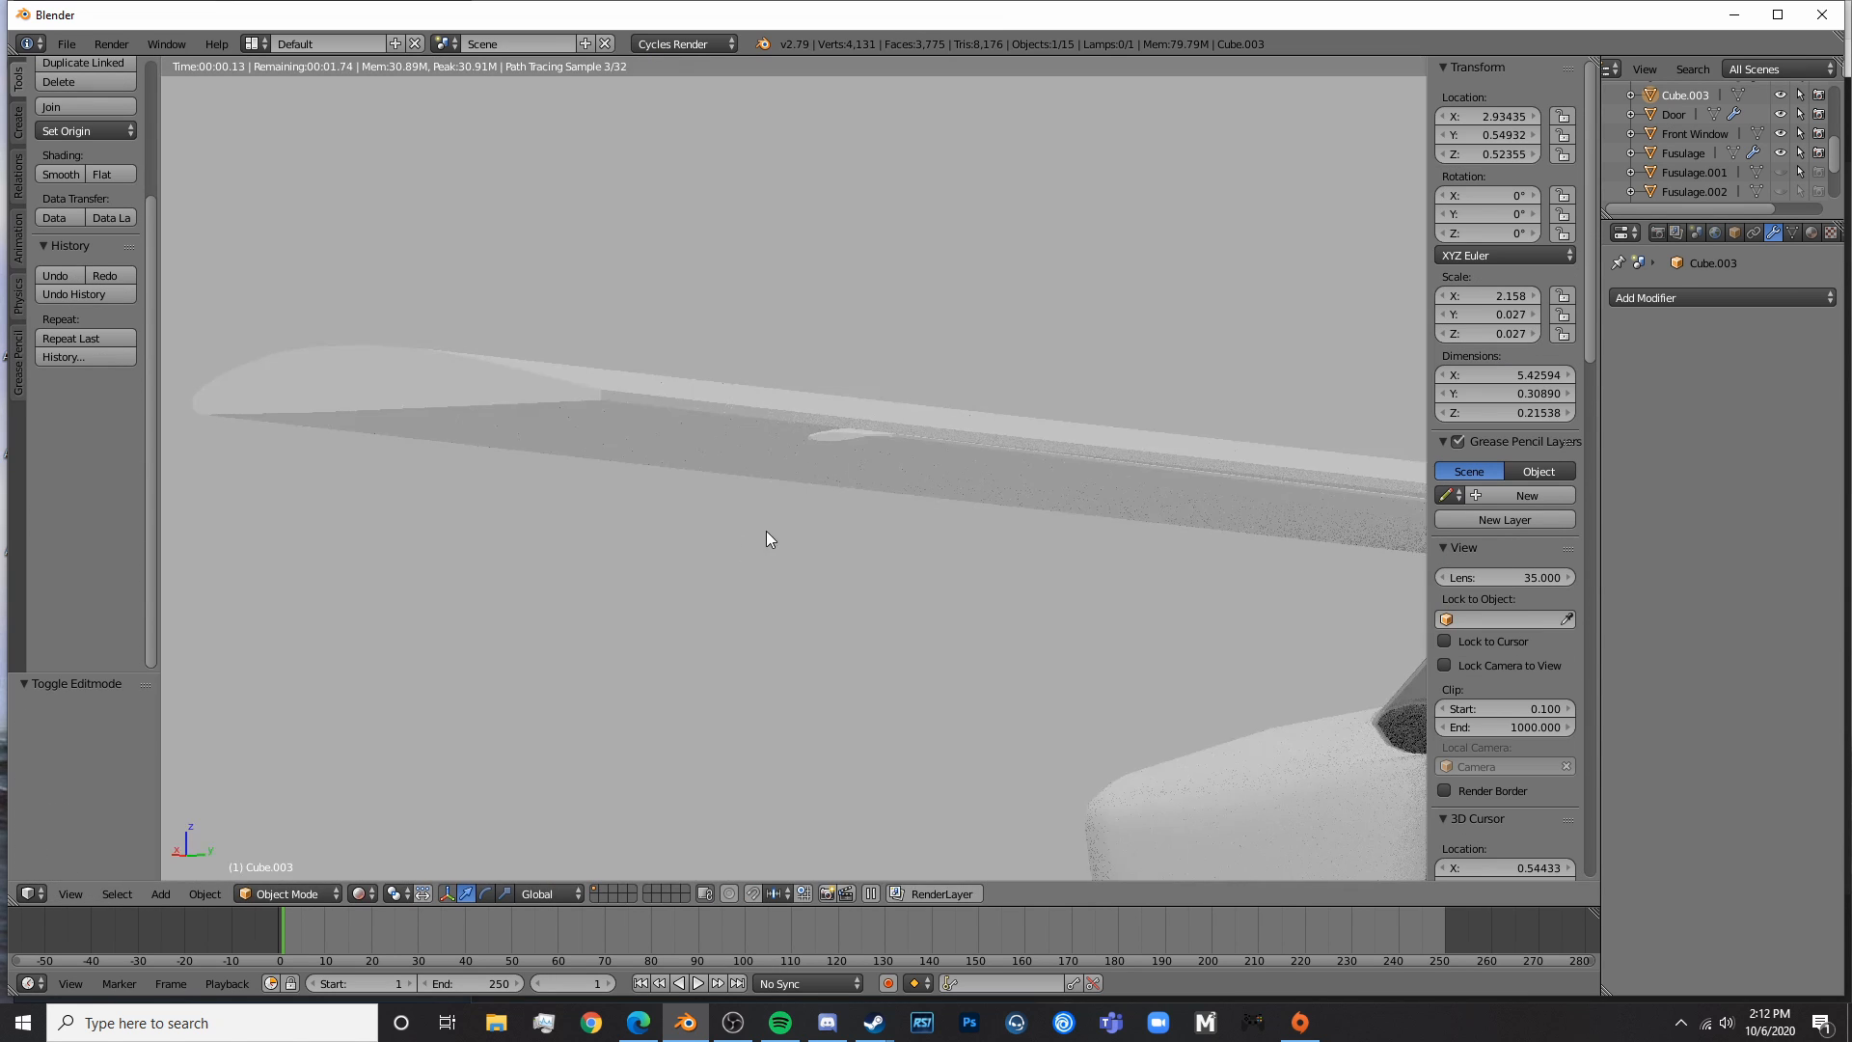
{"action": "middle_click_drag", "start_coordinate": [766, 530], "coordinate": [1047, 484]}
{"action": "scroll", "coordinate": [1048, 484], "scroll_direction": "down", "scroll_amount": 6}
{"action": "scroll", "coordinate": [702, 606], "scroll_direction": "down", "scroll_amount": 5}
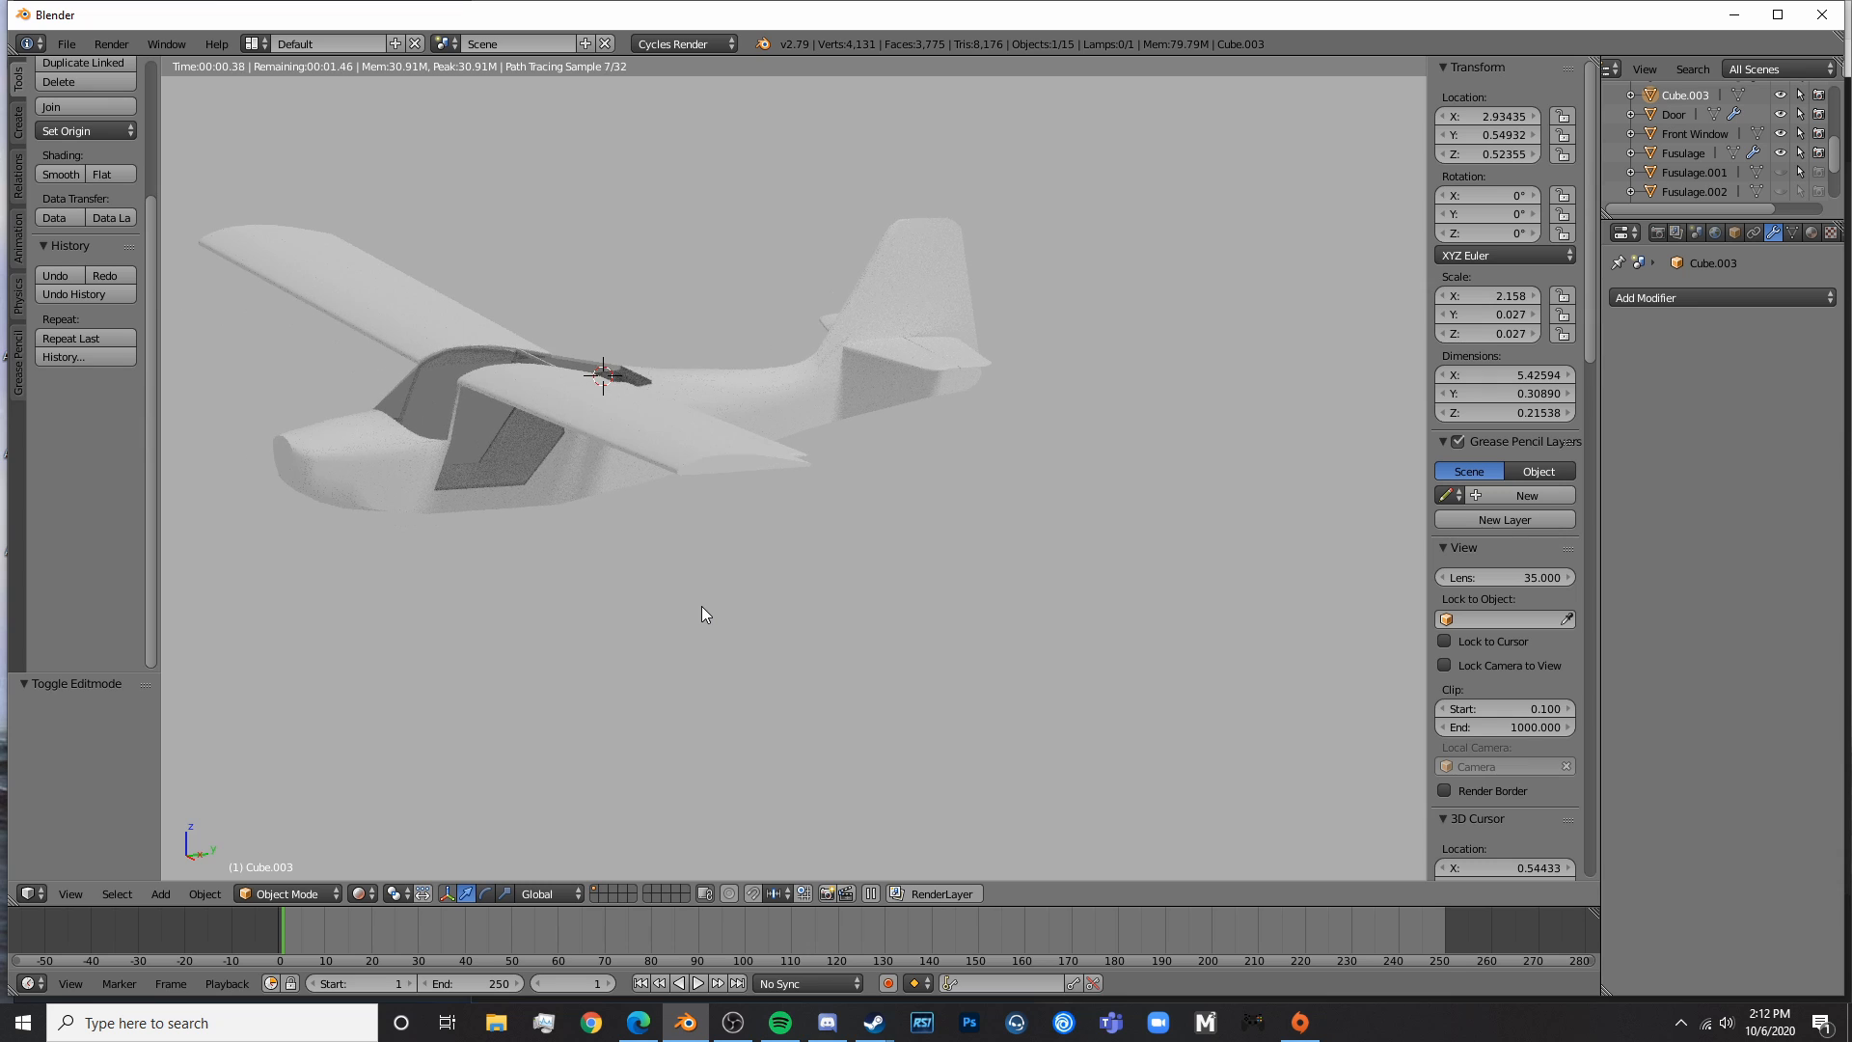
{"action": "key", "text": "shift+z"}
{"action": "mouse_move", "coordinate": [702, 606]}
{"action": "middle_mouse_down"}
{"action": "mouse_move", "coordinate": [764, 591]}
{"action": "mouse_move", "coordinate": [768, 610]}
{"action": "mouse_move", "coordinate": [805, 577]}
{"action": "middle_mouse_up"}
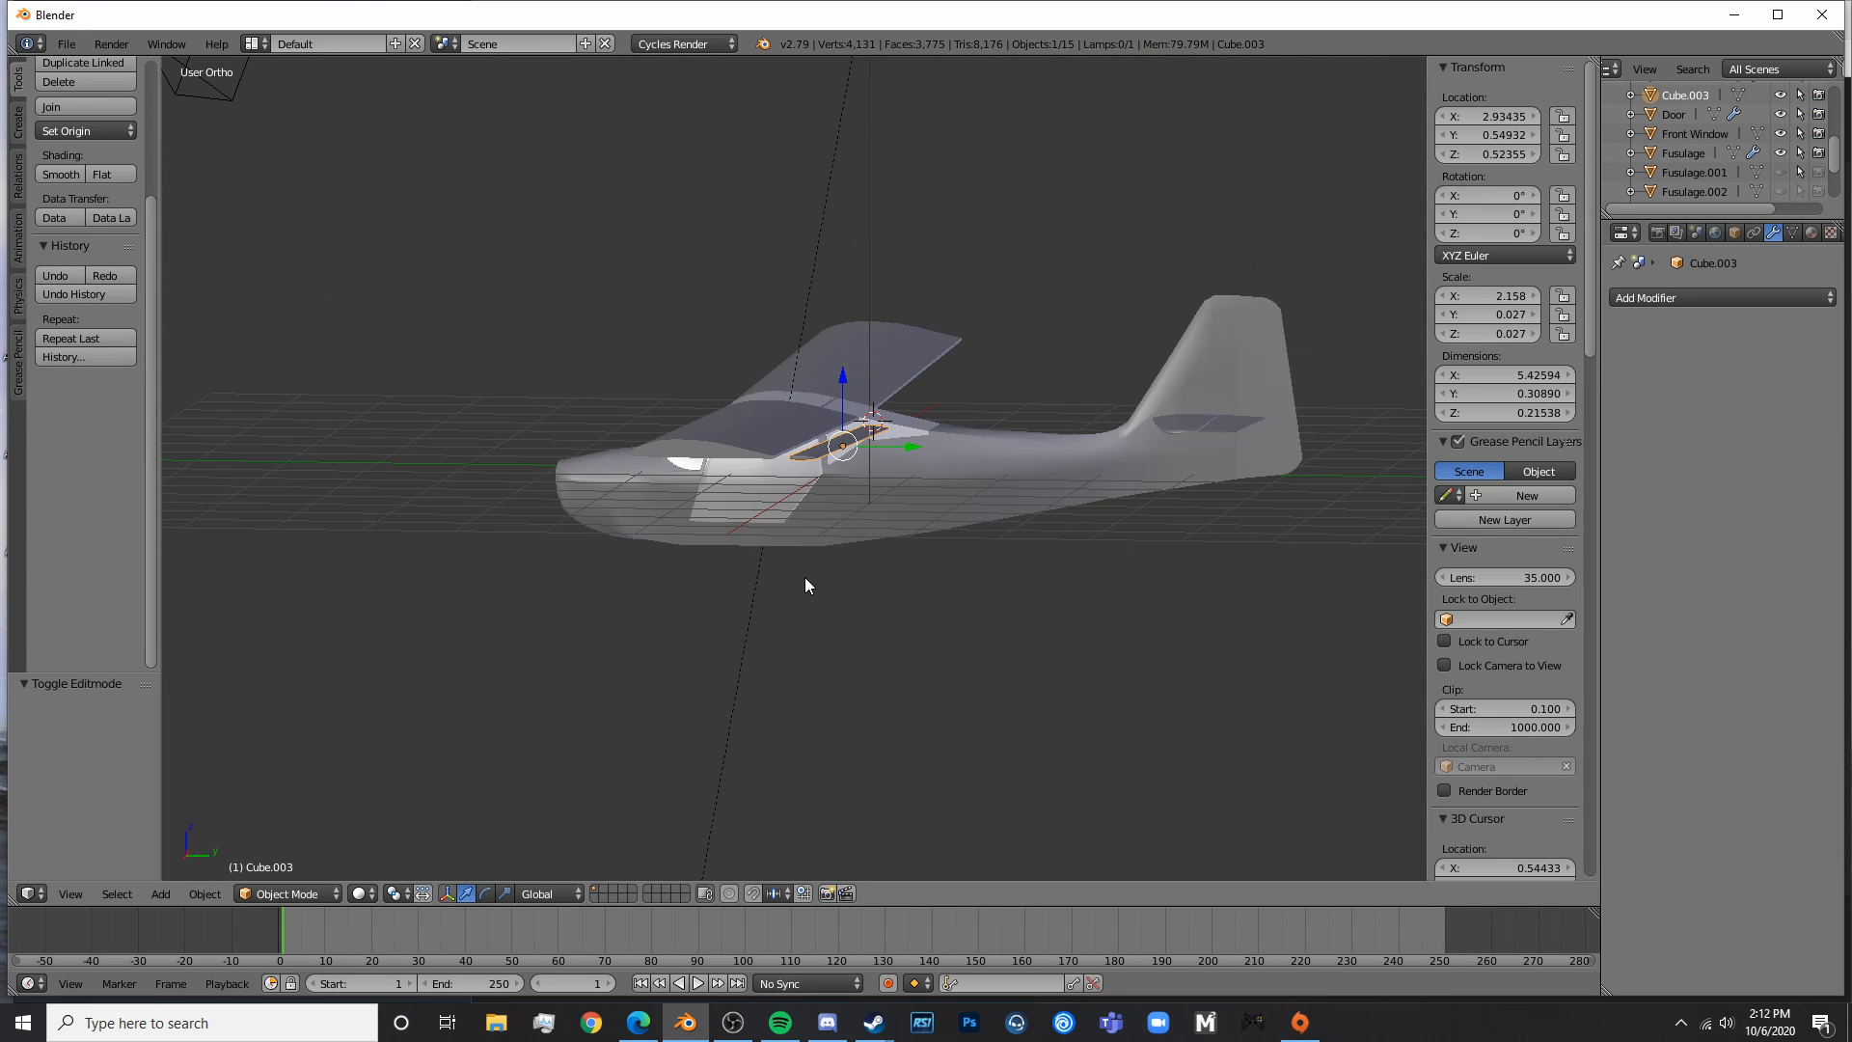
{"action": "key", "text": "KP_3"}
{"action": "scroll", "coordinate": [804, 577], "scroll_direction": "up", "scroll_amount": 6}
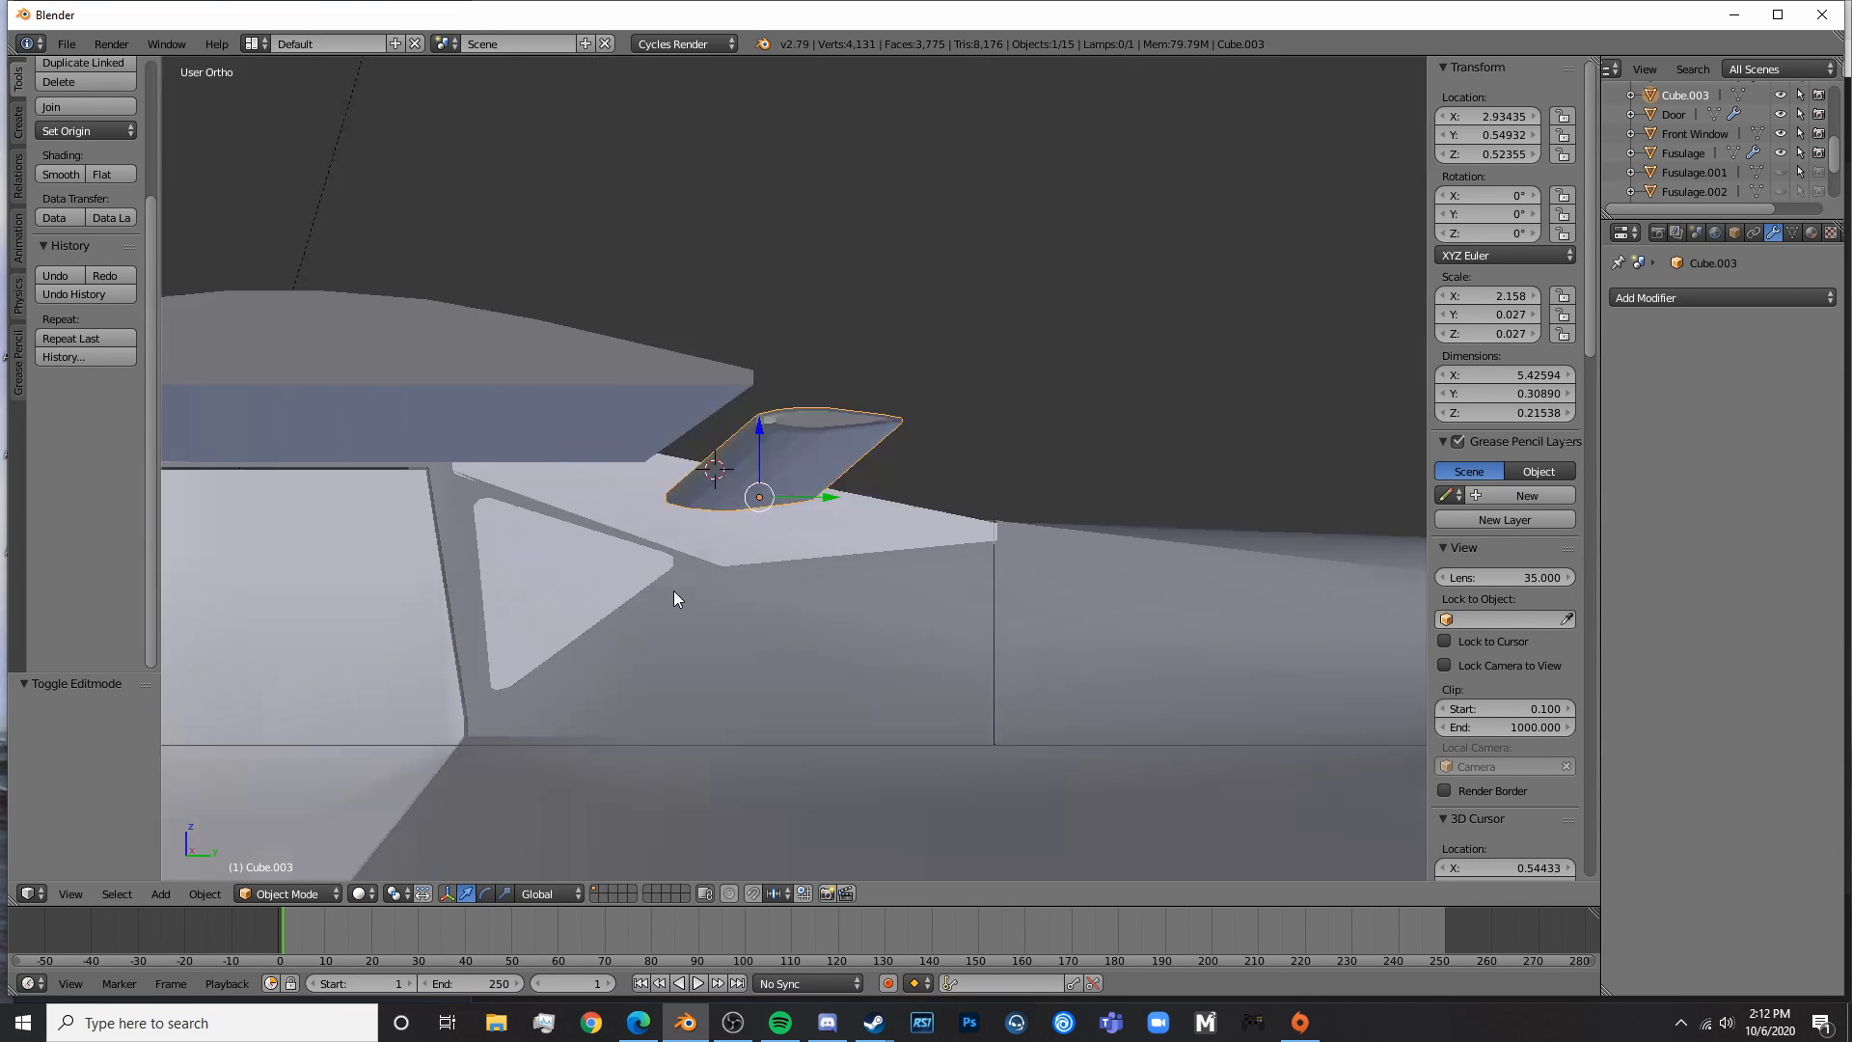
{"action": "middle_click_drag", "start_coordinate": [673, 595], "coordinate": [633, 550]}
{"action": "key", "text": "a"}
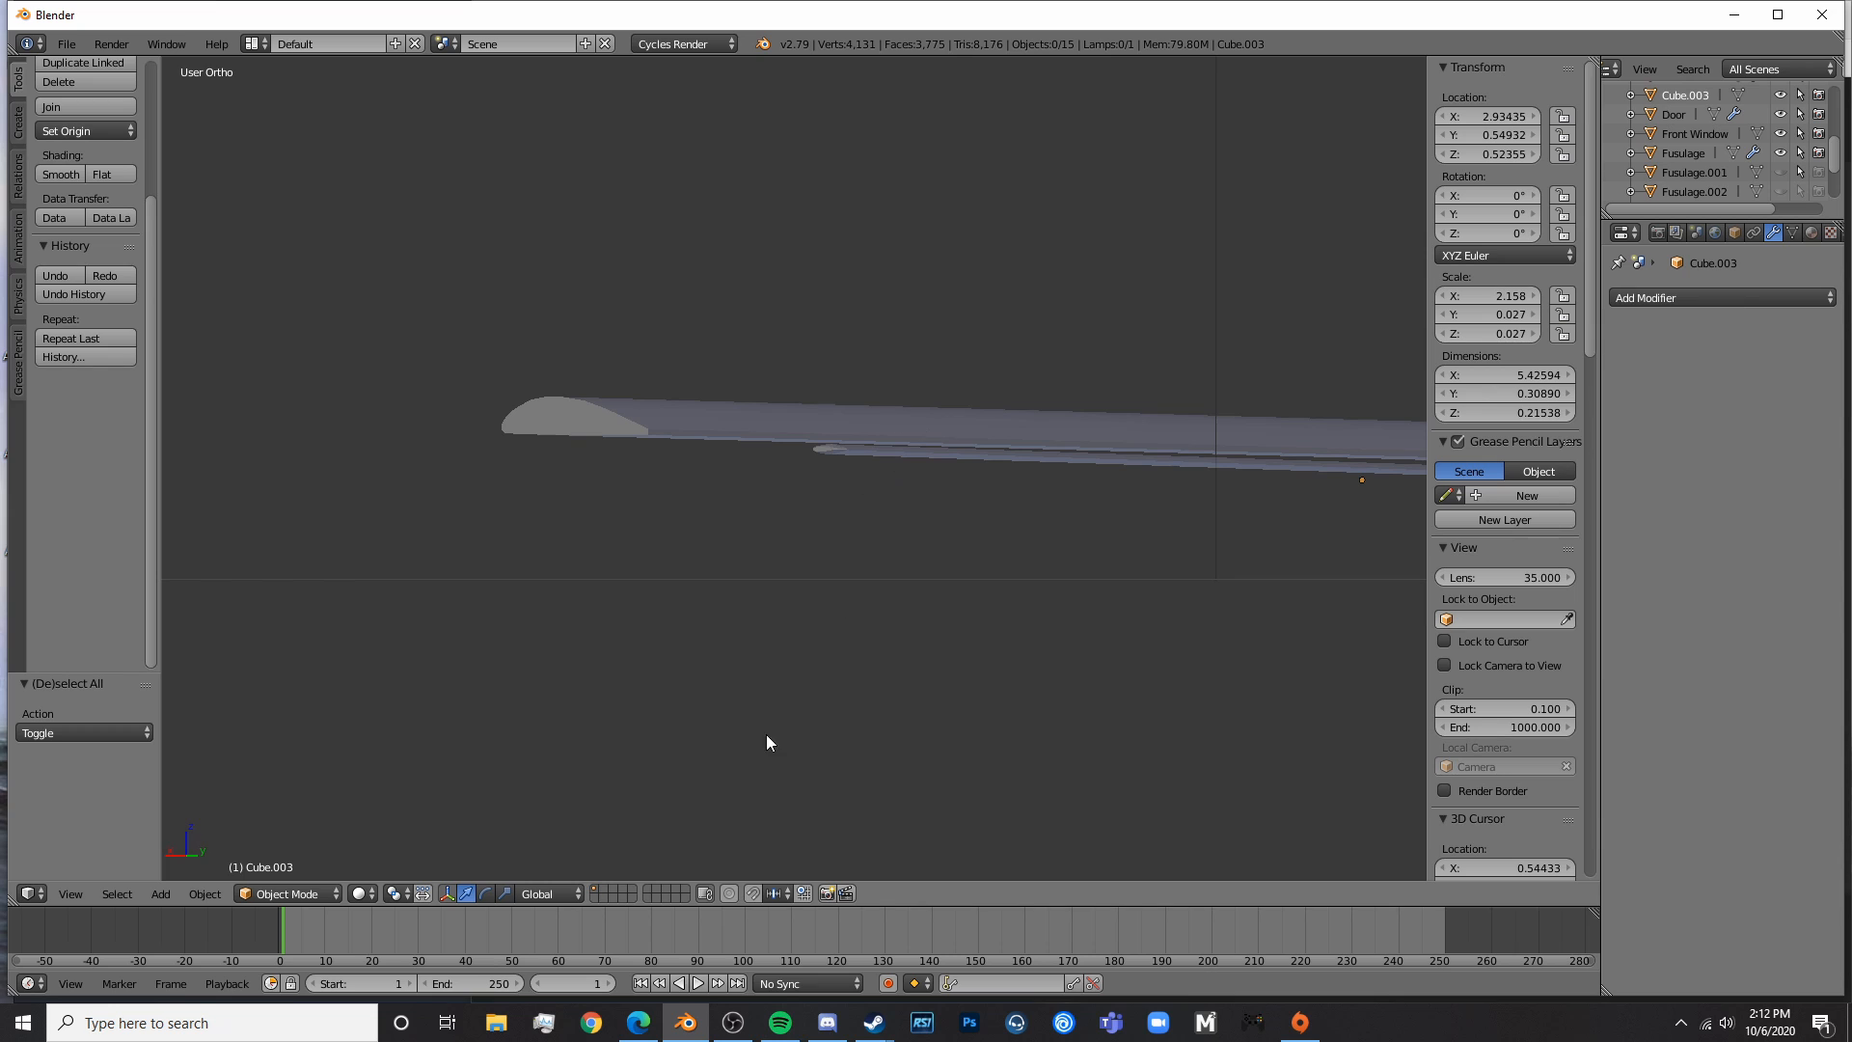
- Switch to the browser and examine Kitfox reference photos for the flaperon's mounting beneath the wing, ending on the yellow-and-white VH-RMQ photo
{"action": "left_click", "coordinate": [641, 1021]}
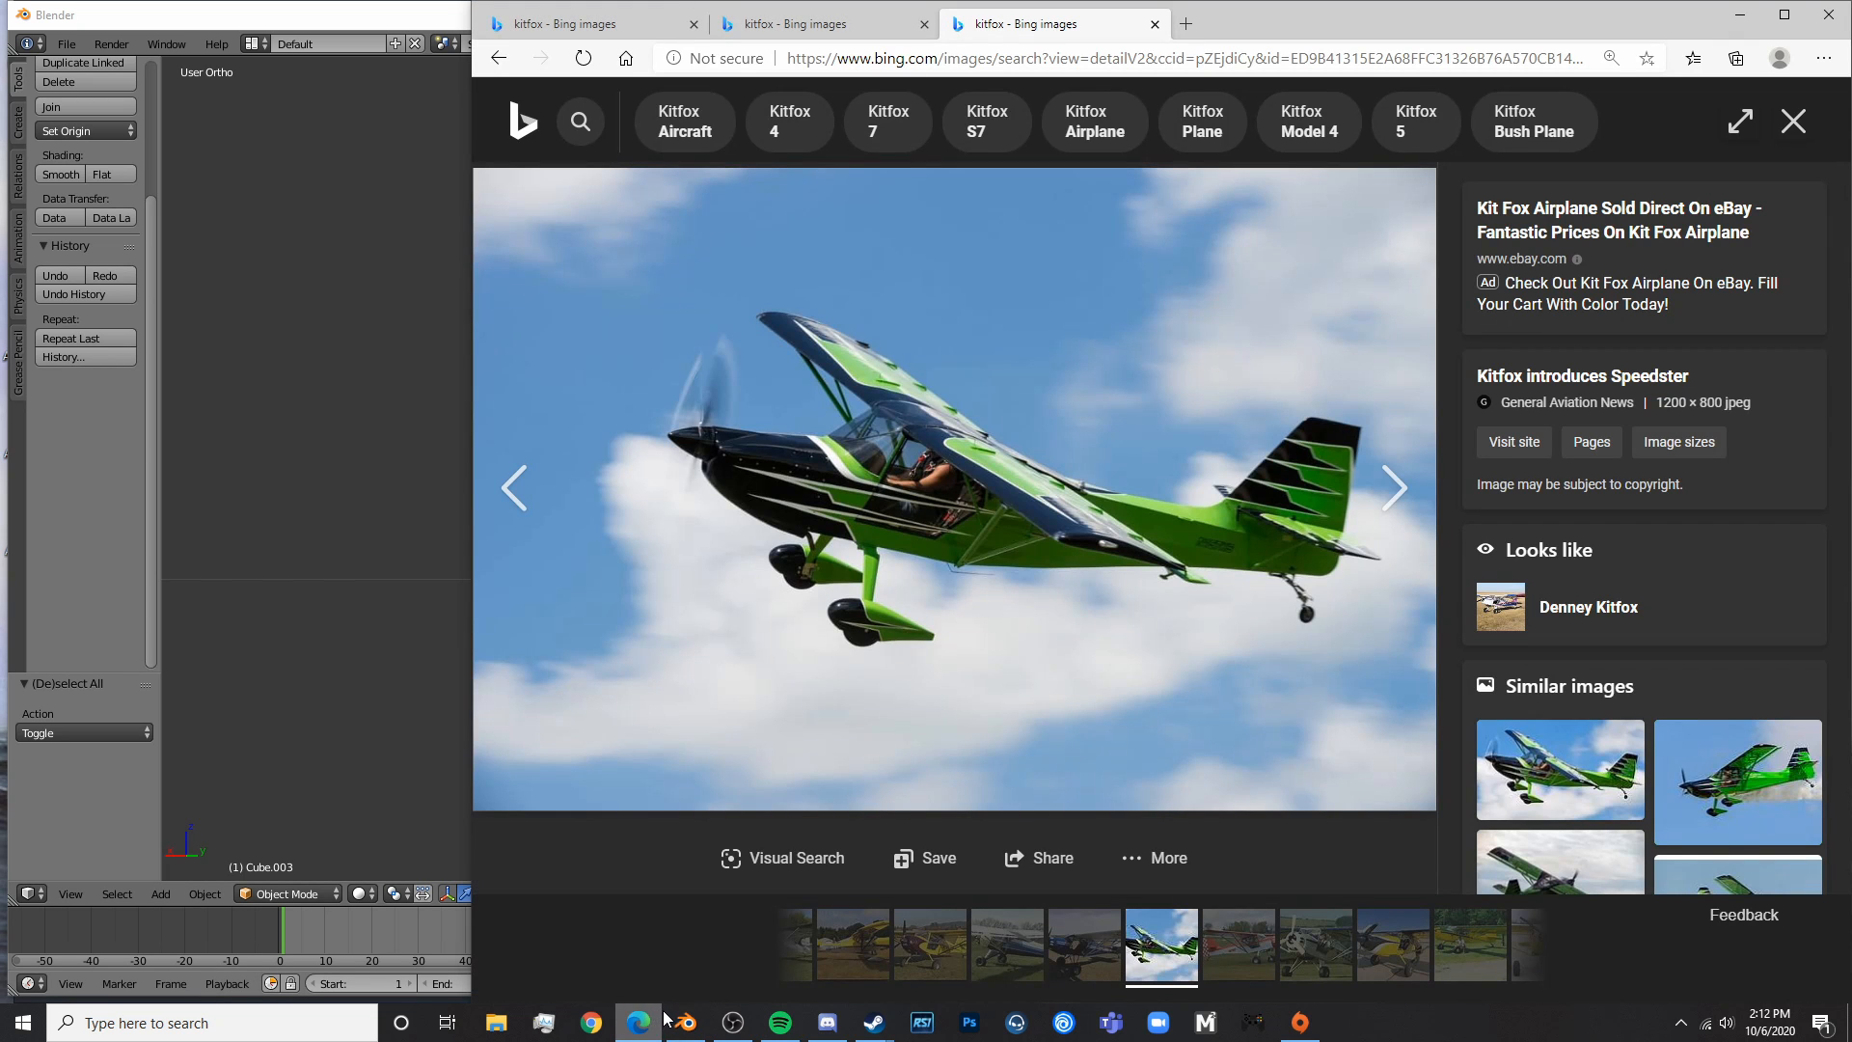
{"action": "left_click", "coordinate": [770, 25]}
{"action": "left_click", "coordinate": [606, 24]}
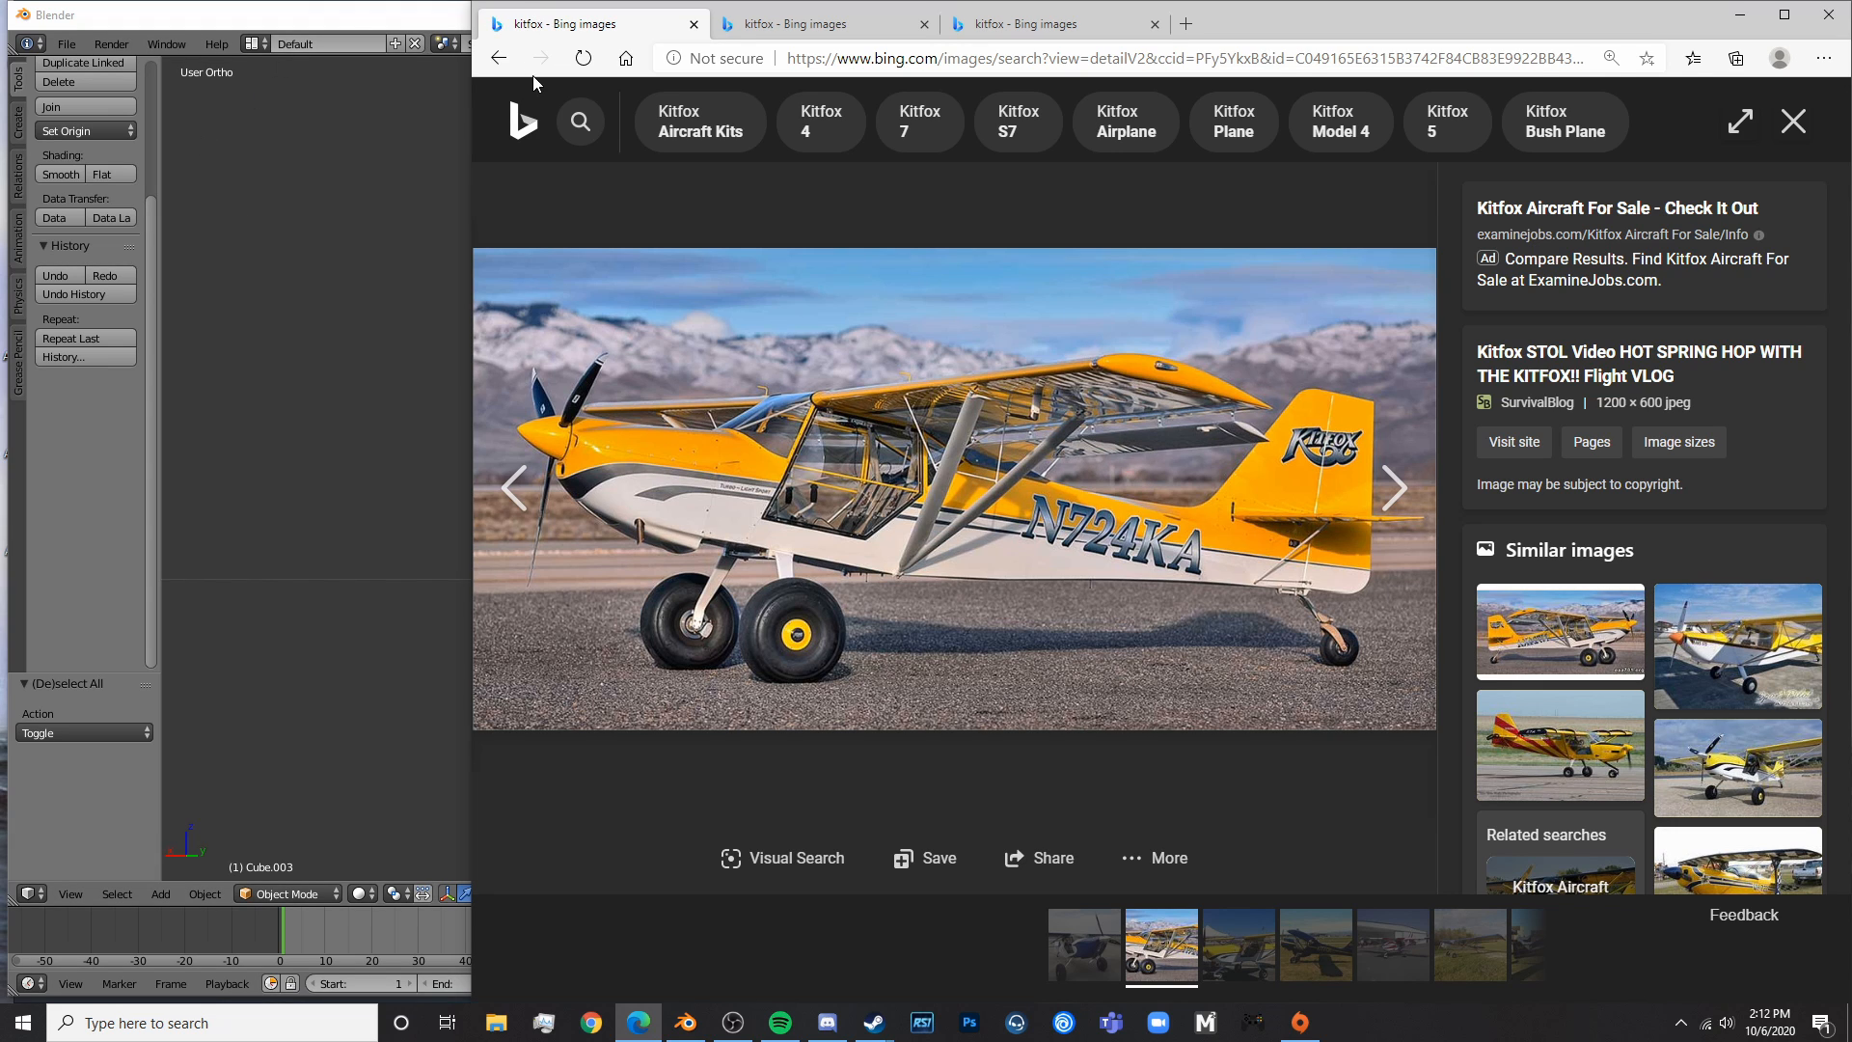
{"action": "left_click", "coordinate": [819, 24]}
{"action": "left_click", "coordinate": [499, 58]}
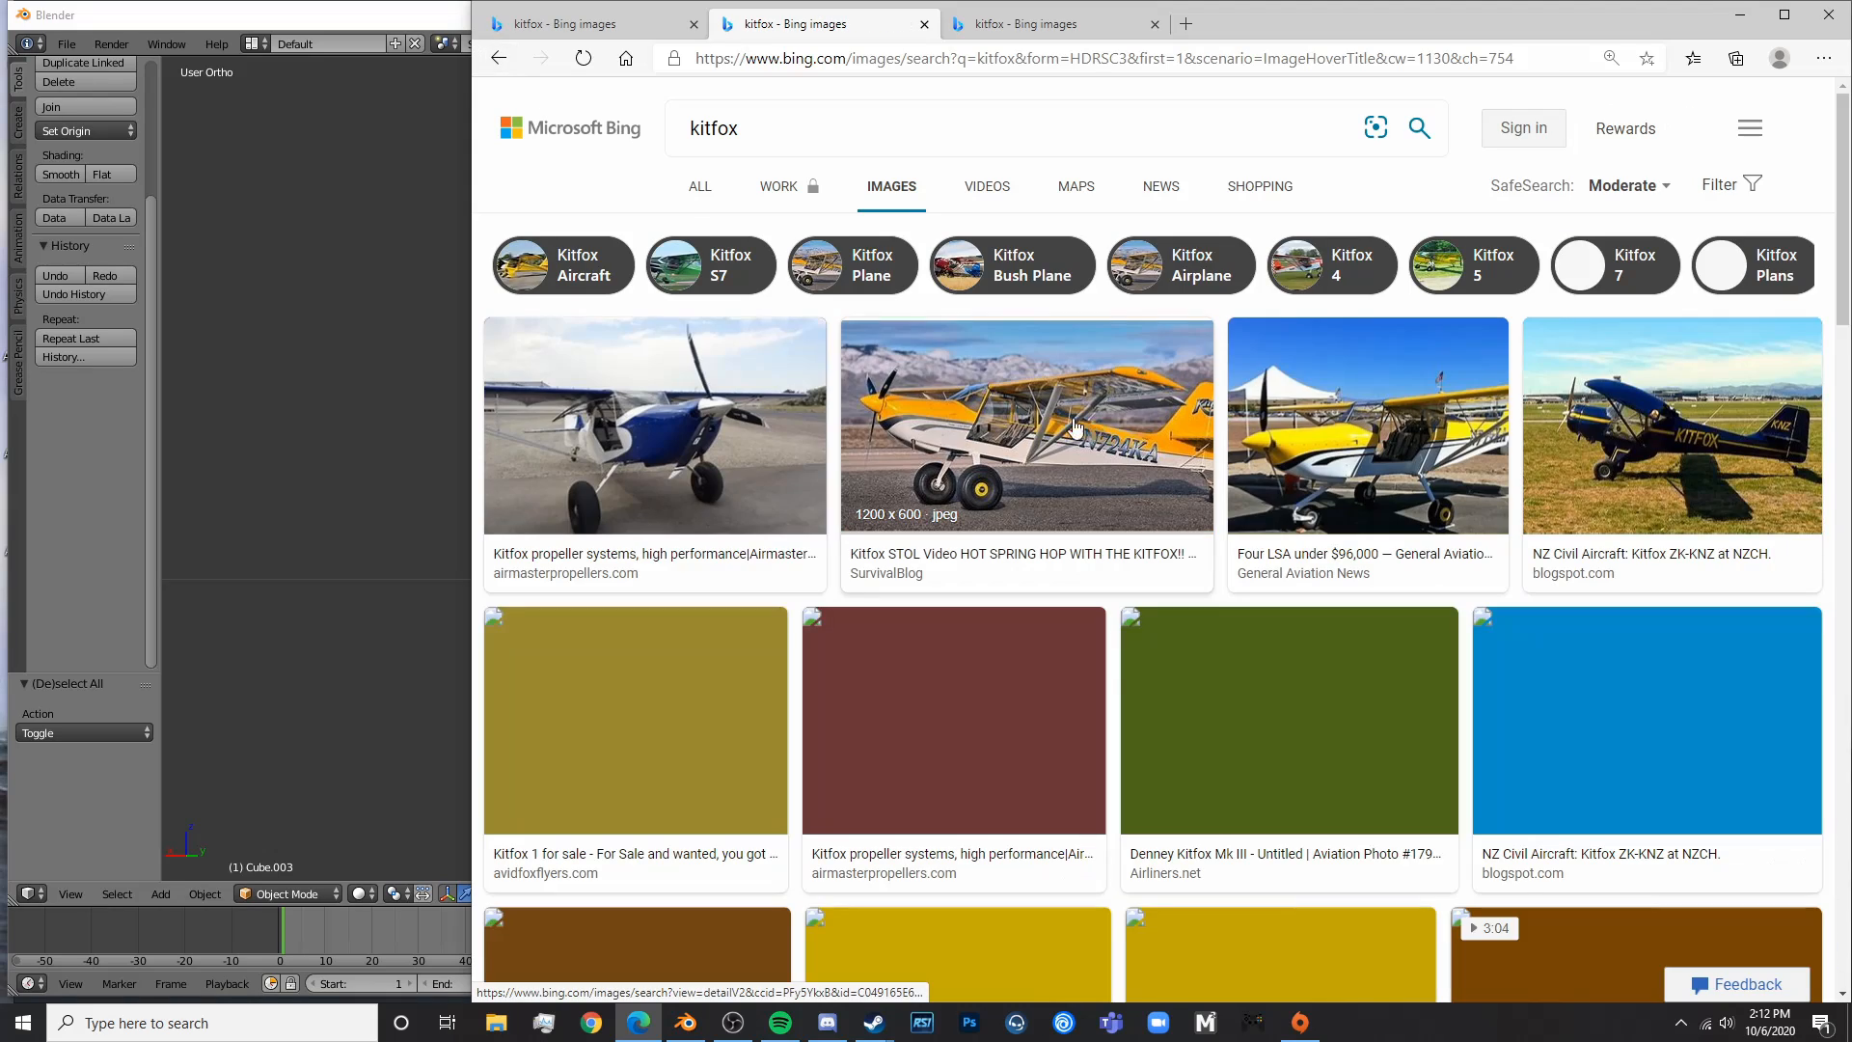
{"action": "scroll", "coordinate": [871, 402], "scroll_direction": "down", "scroll_amount": 4}
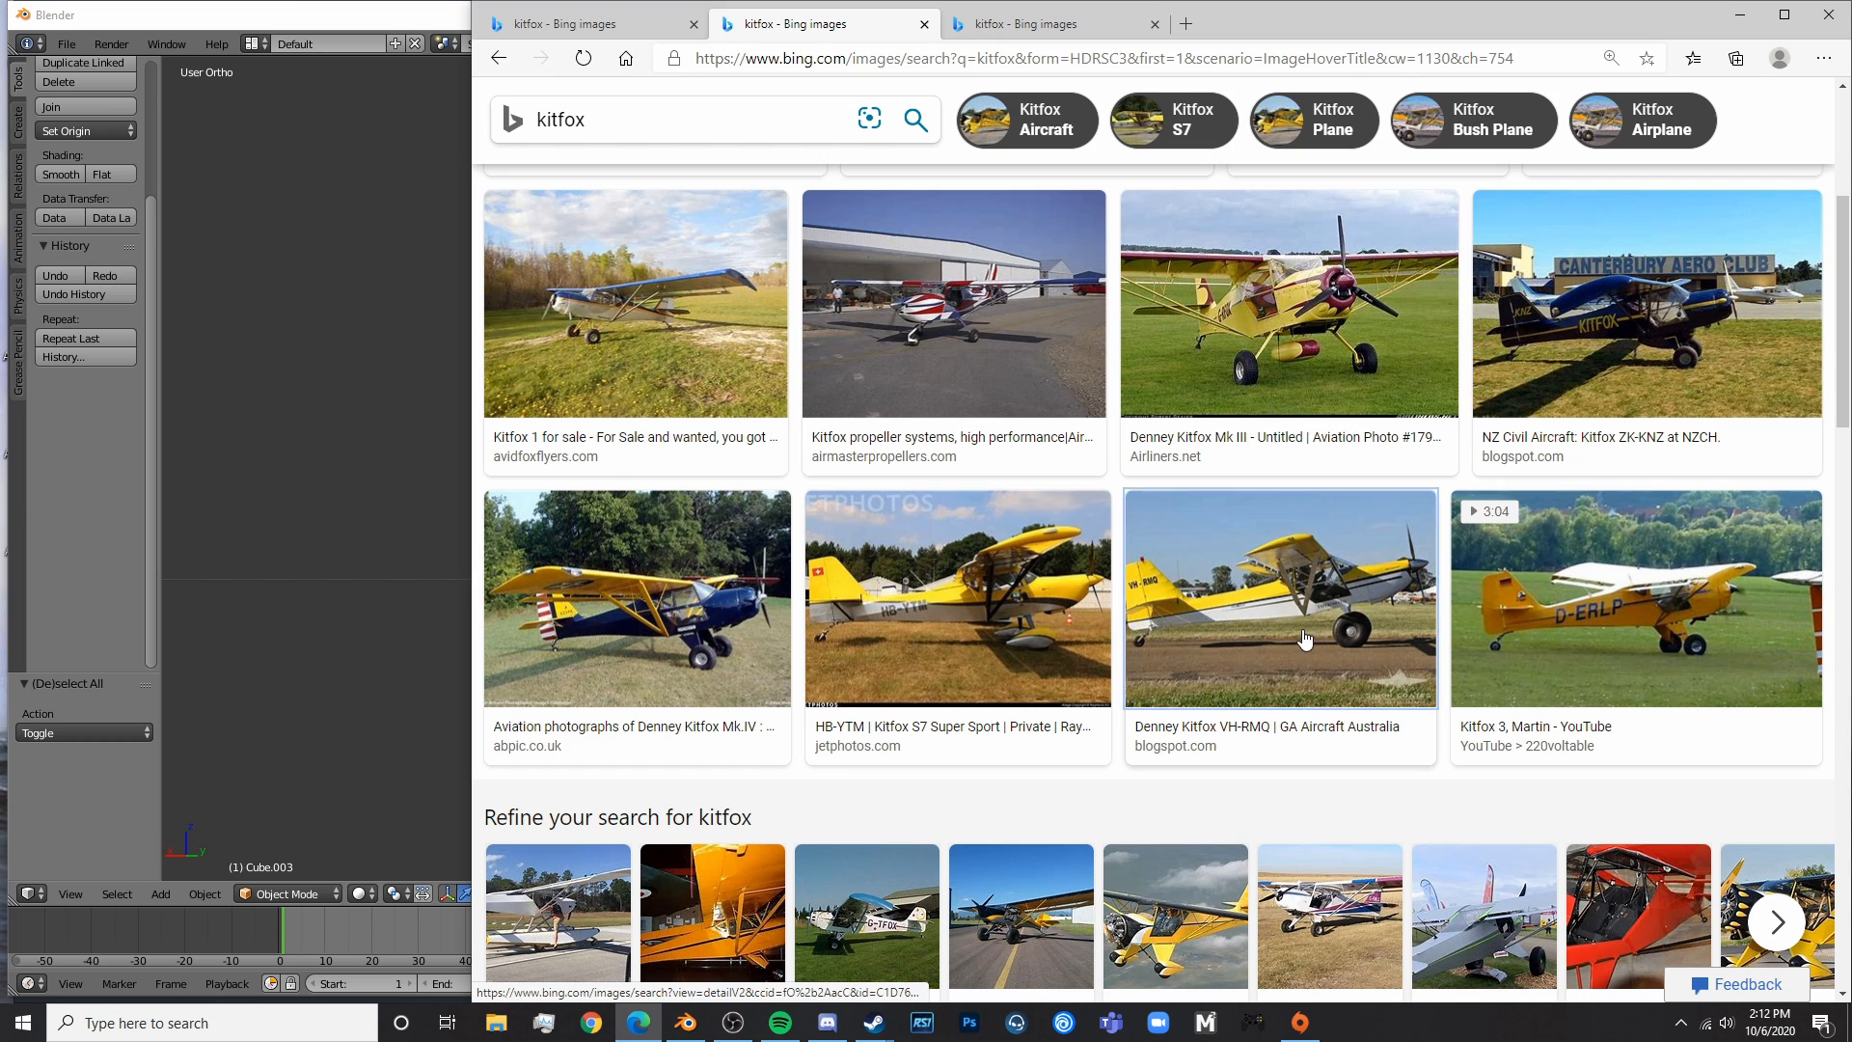
{"action": "left_click", "coordinate": [1148, 646]}
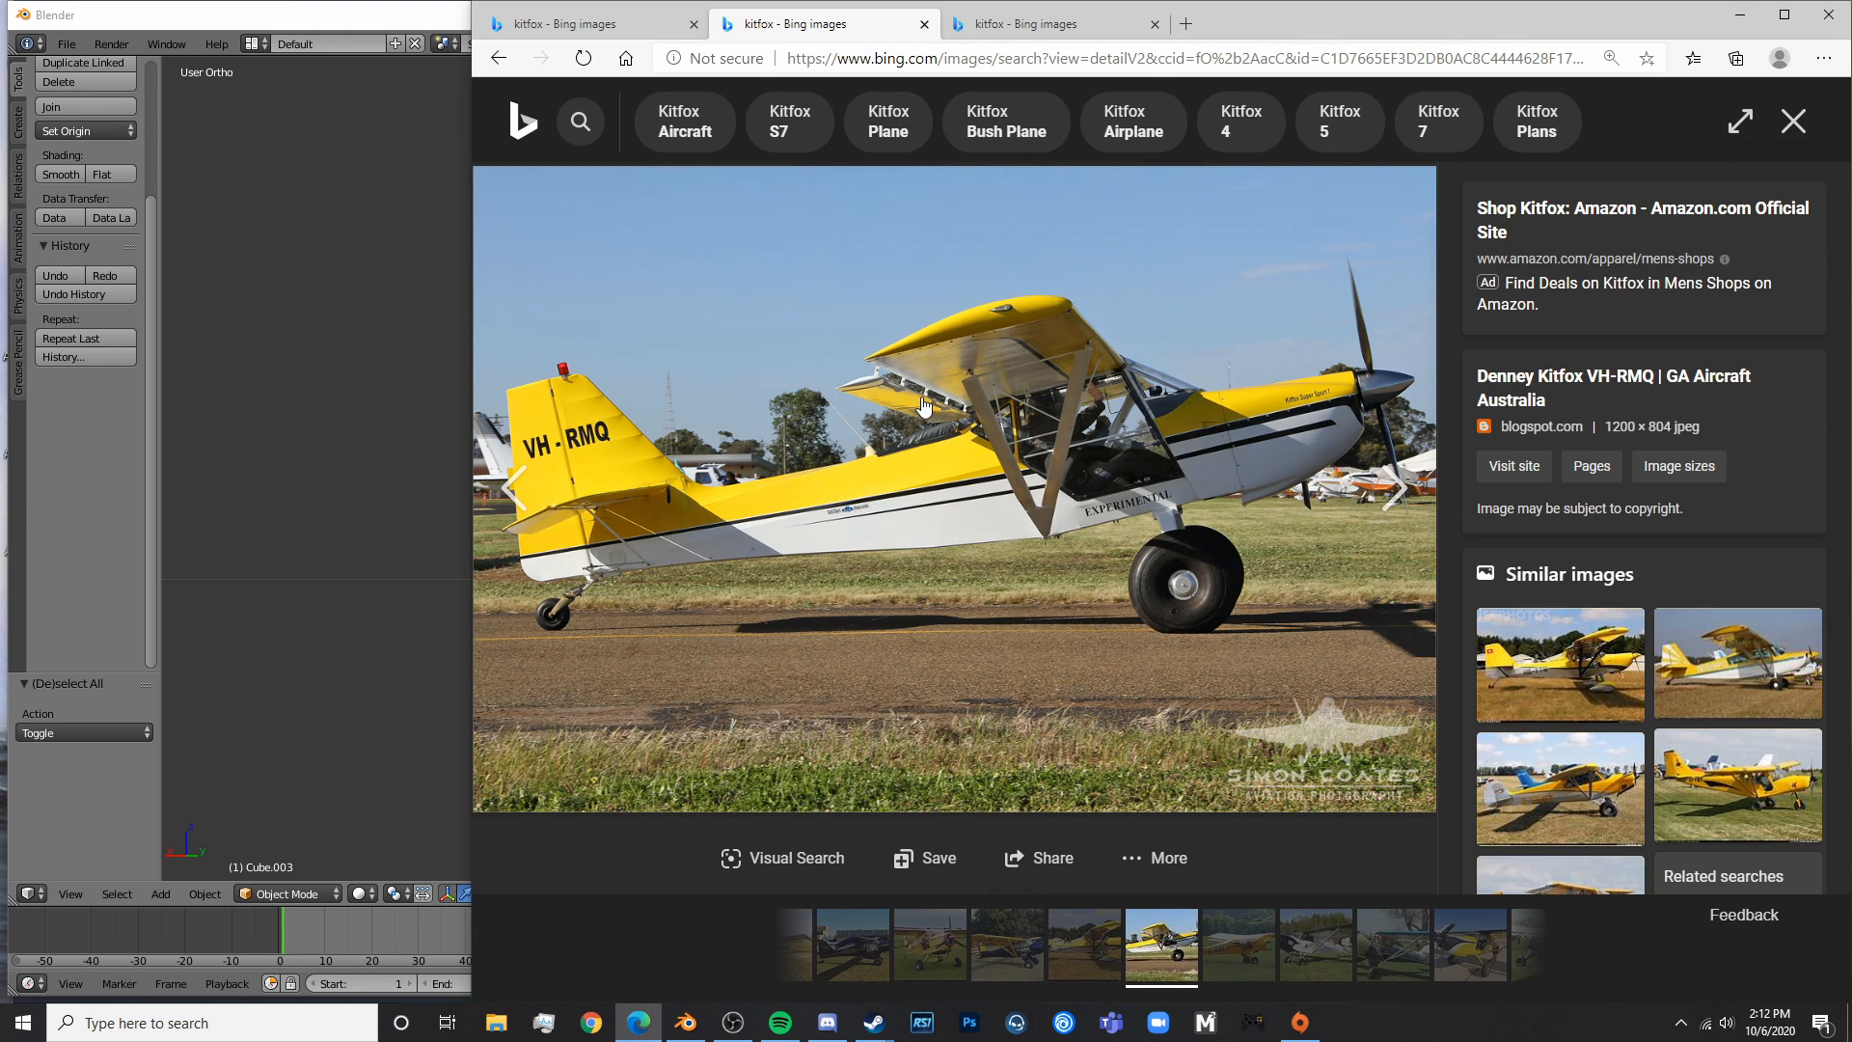
{"action": "left_click", "coordinate": [686, 1024]}
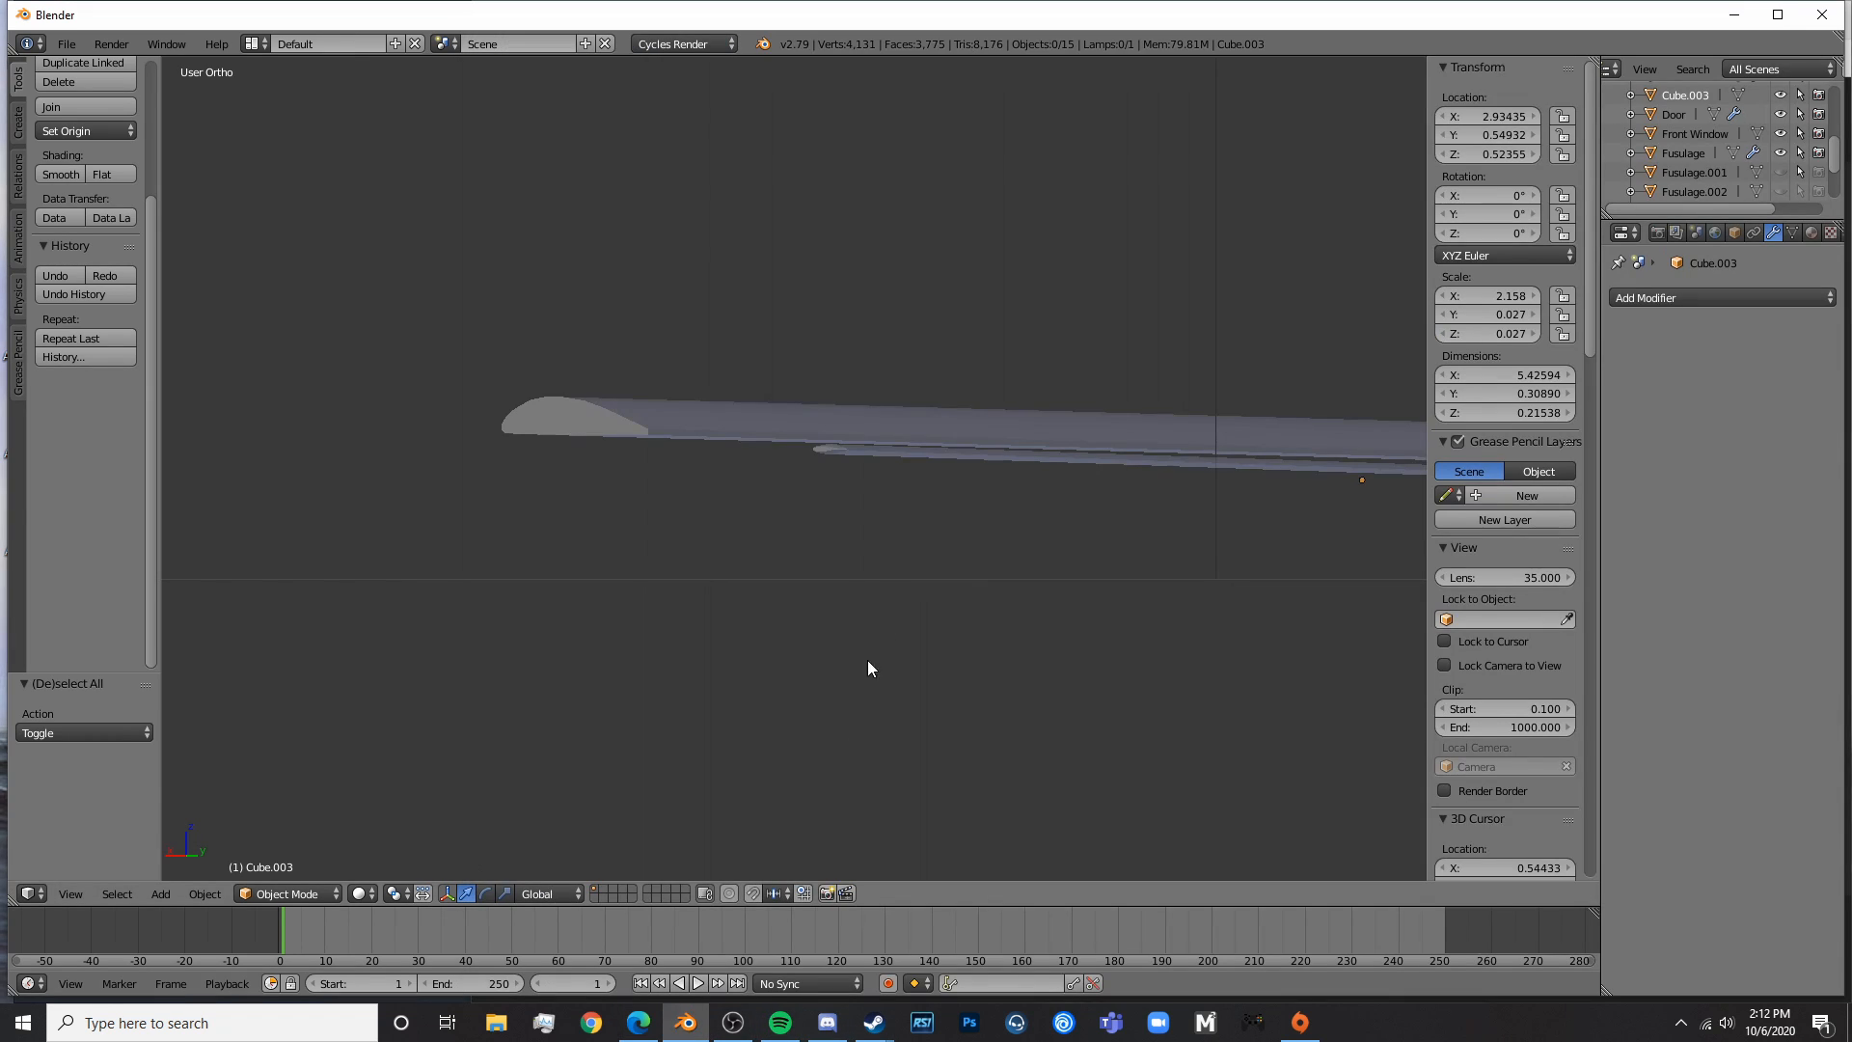
- Compare the flaperon and its bracket positions with the reference drawing in front and top views
{"action": "key", "text": "z"}
{"action": "key", "text": "KP_1"}
{"action": "key", "text": "z"}
{"action": "key", "text": "KP_1"}
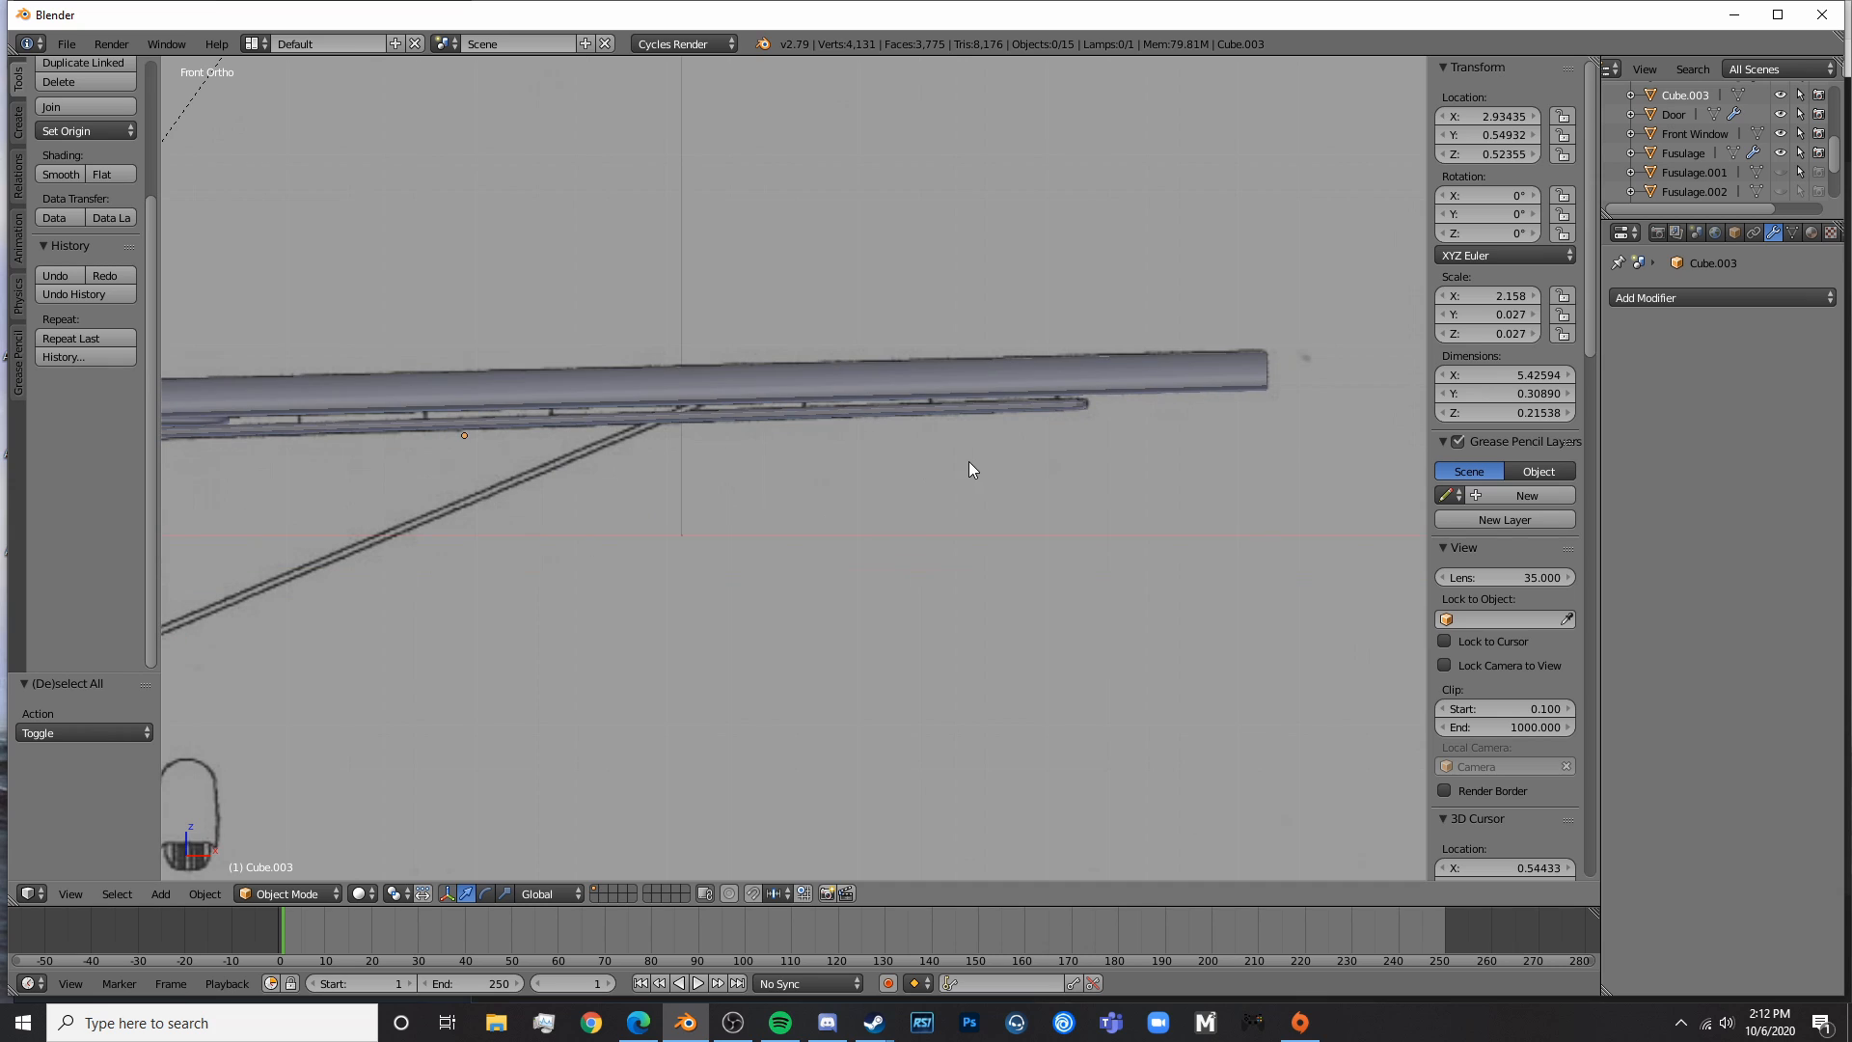
{"action": "middle_click_drag", "start_coordinate": [540, 435], "coordinate": [727, 418], "text": "shift"}
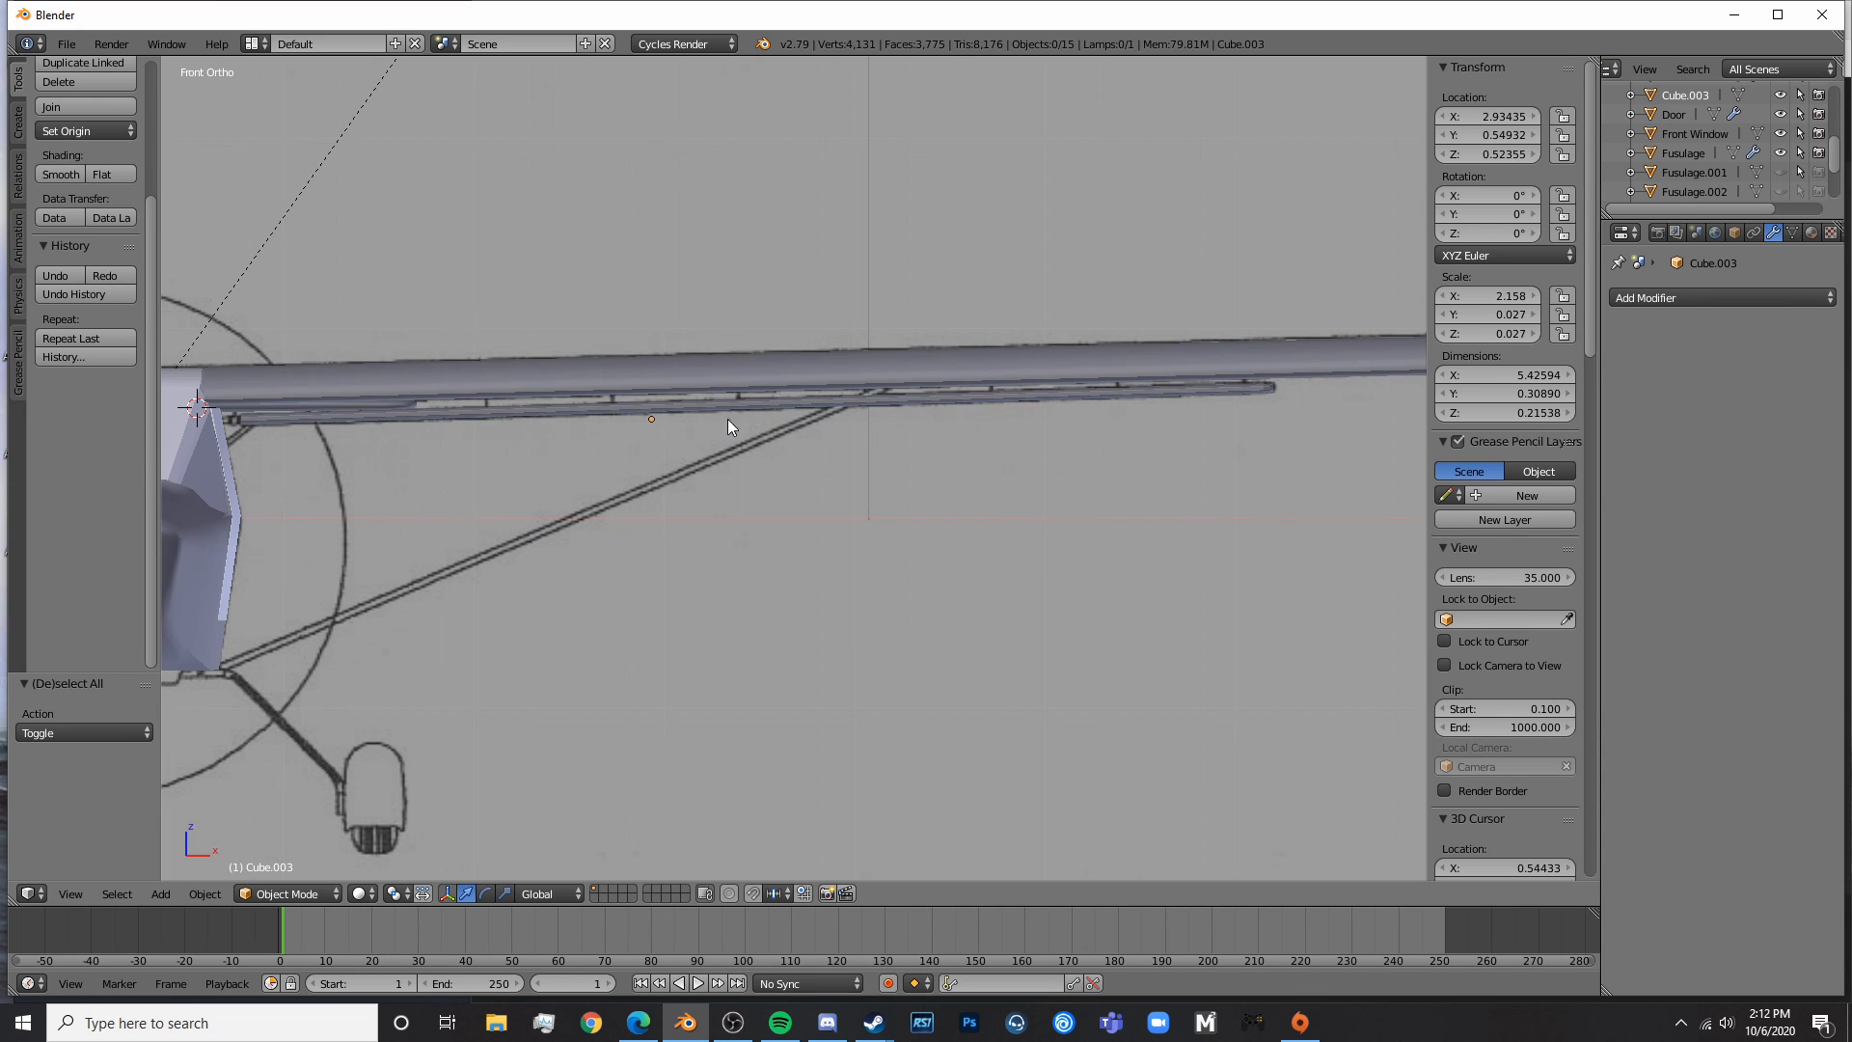
{"action": "key", "text": "z"}
{"action": "key", "text": "z"}
{"action": "key", "text": "KP_7"}
{"action": "key", "text": "z"}
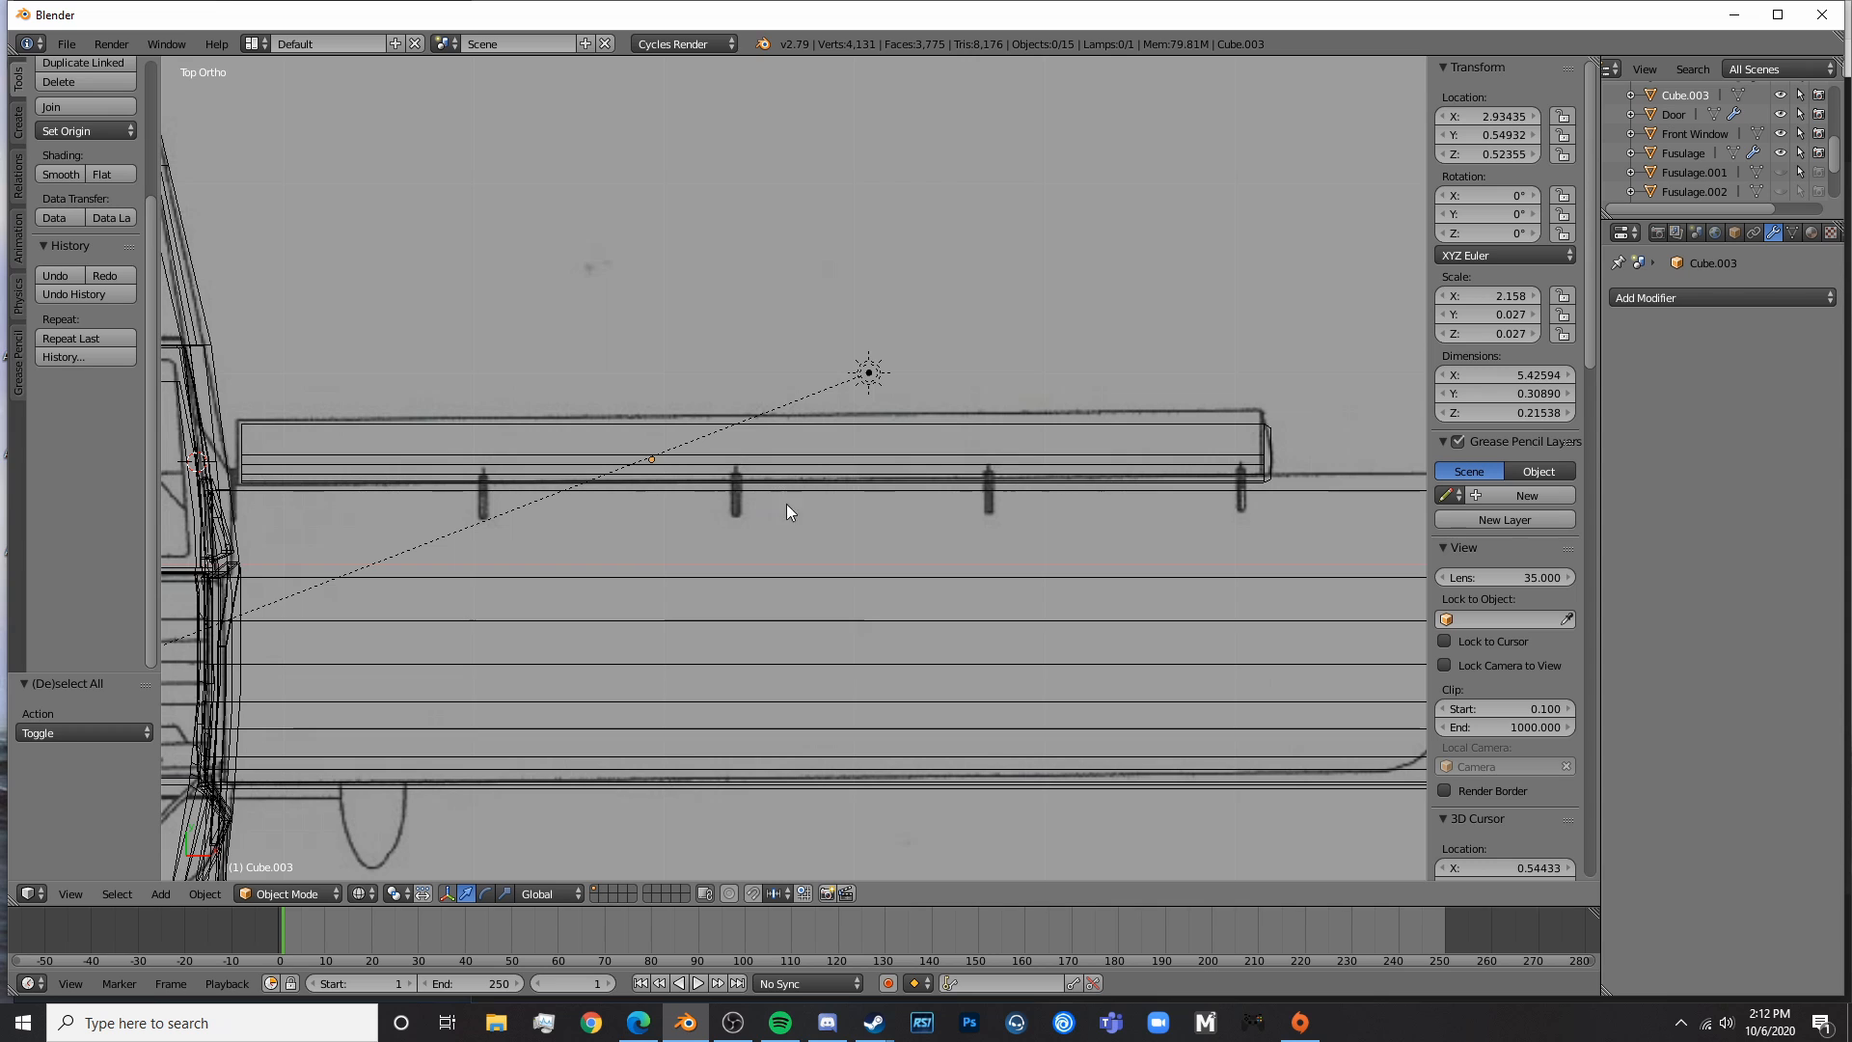
{"action": "scroll", "coordinate": [1224, 503], "scroll_direction": "down", "scroll_amount": 3}
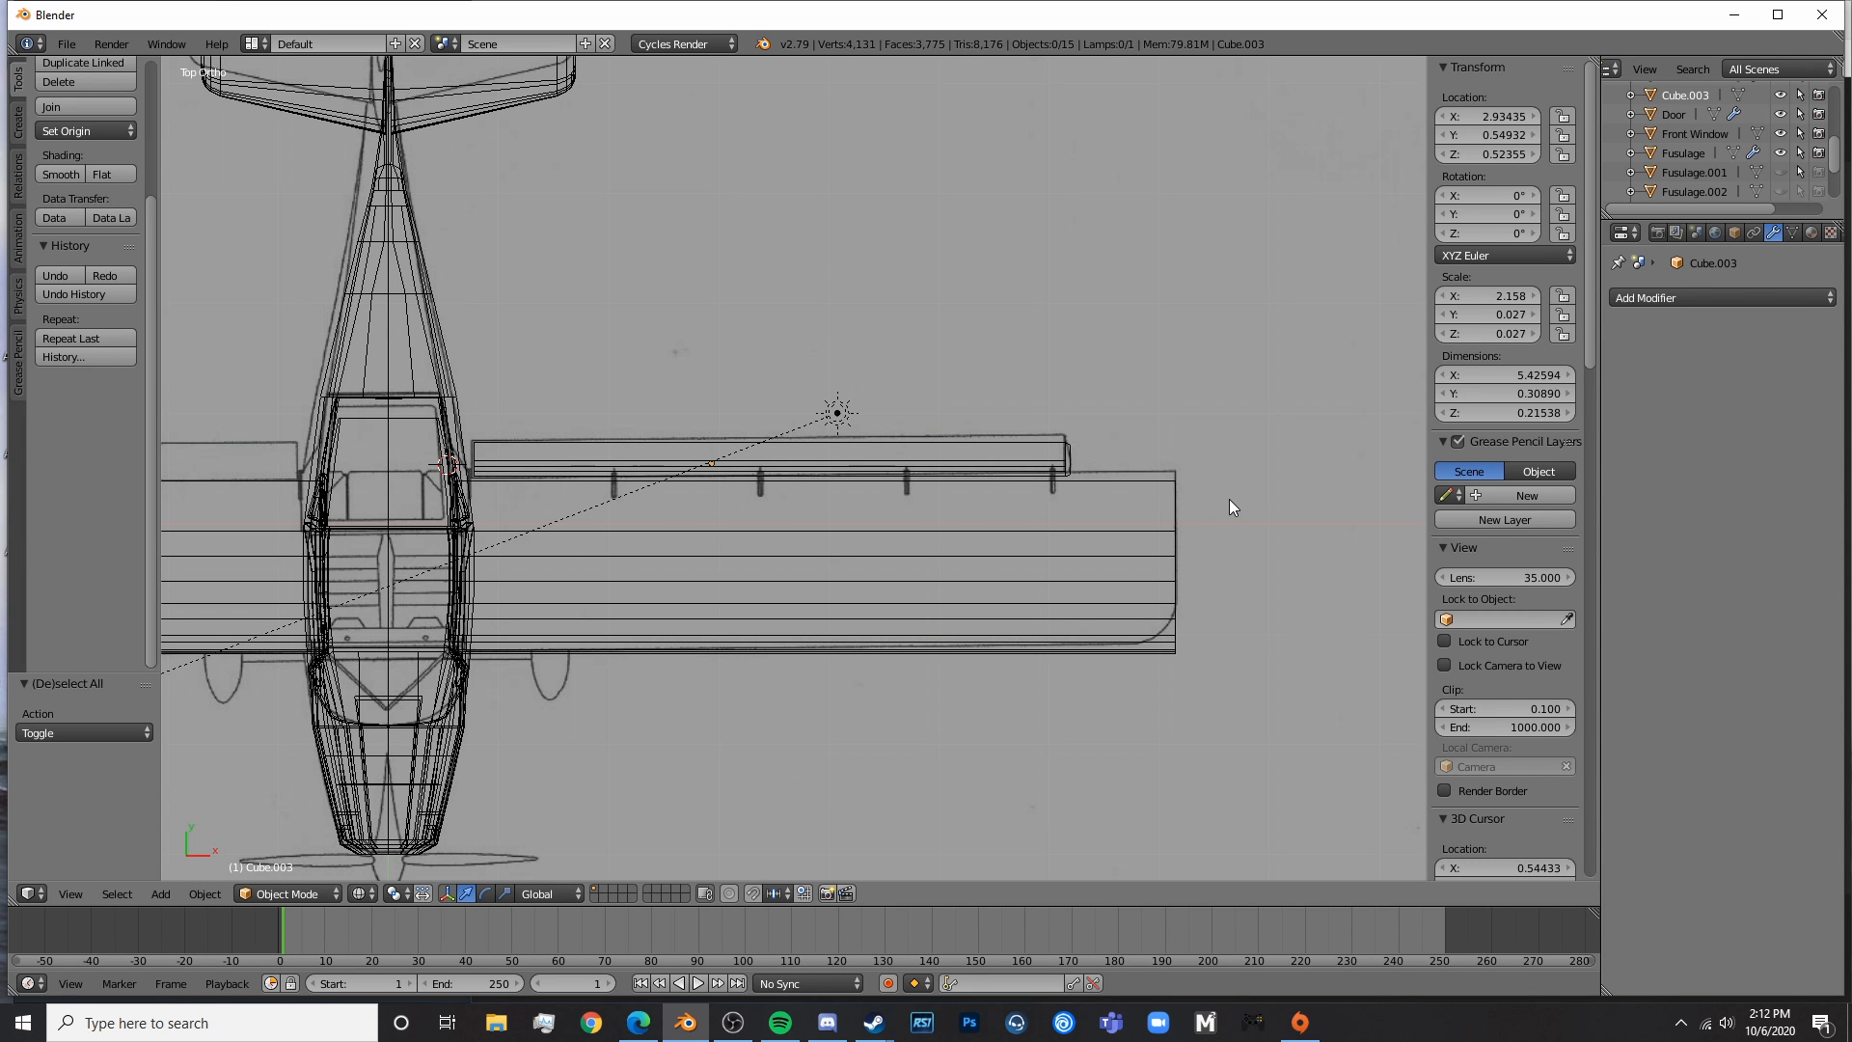
{"action": "scroll", "coordinate": [820, 501], "scroll_direction": "down", "scroll_amount": 5}
{"action": "scroll", "coordinate": [681, 619], "scroll_direction": "up", "scroll_amount": 5}
{"action": "scroll", "coordinate": [681, 620], "scroll_direction": "down", "scroll_amount": 8}
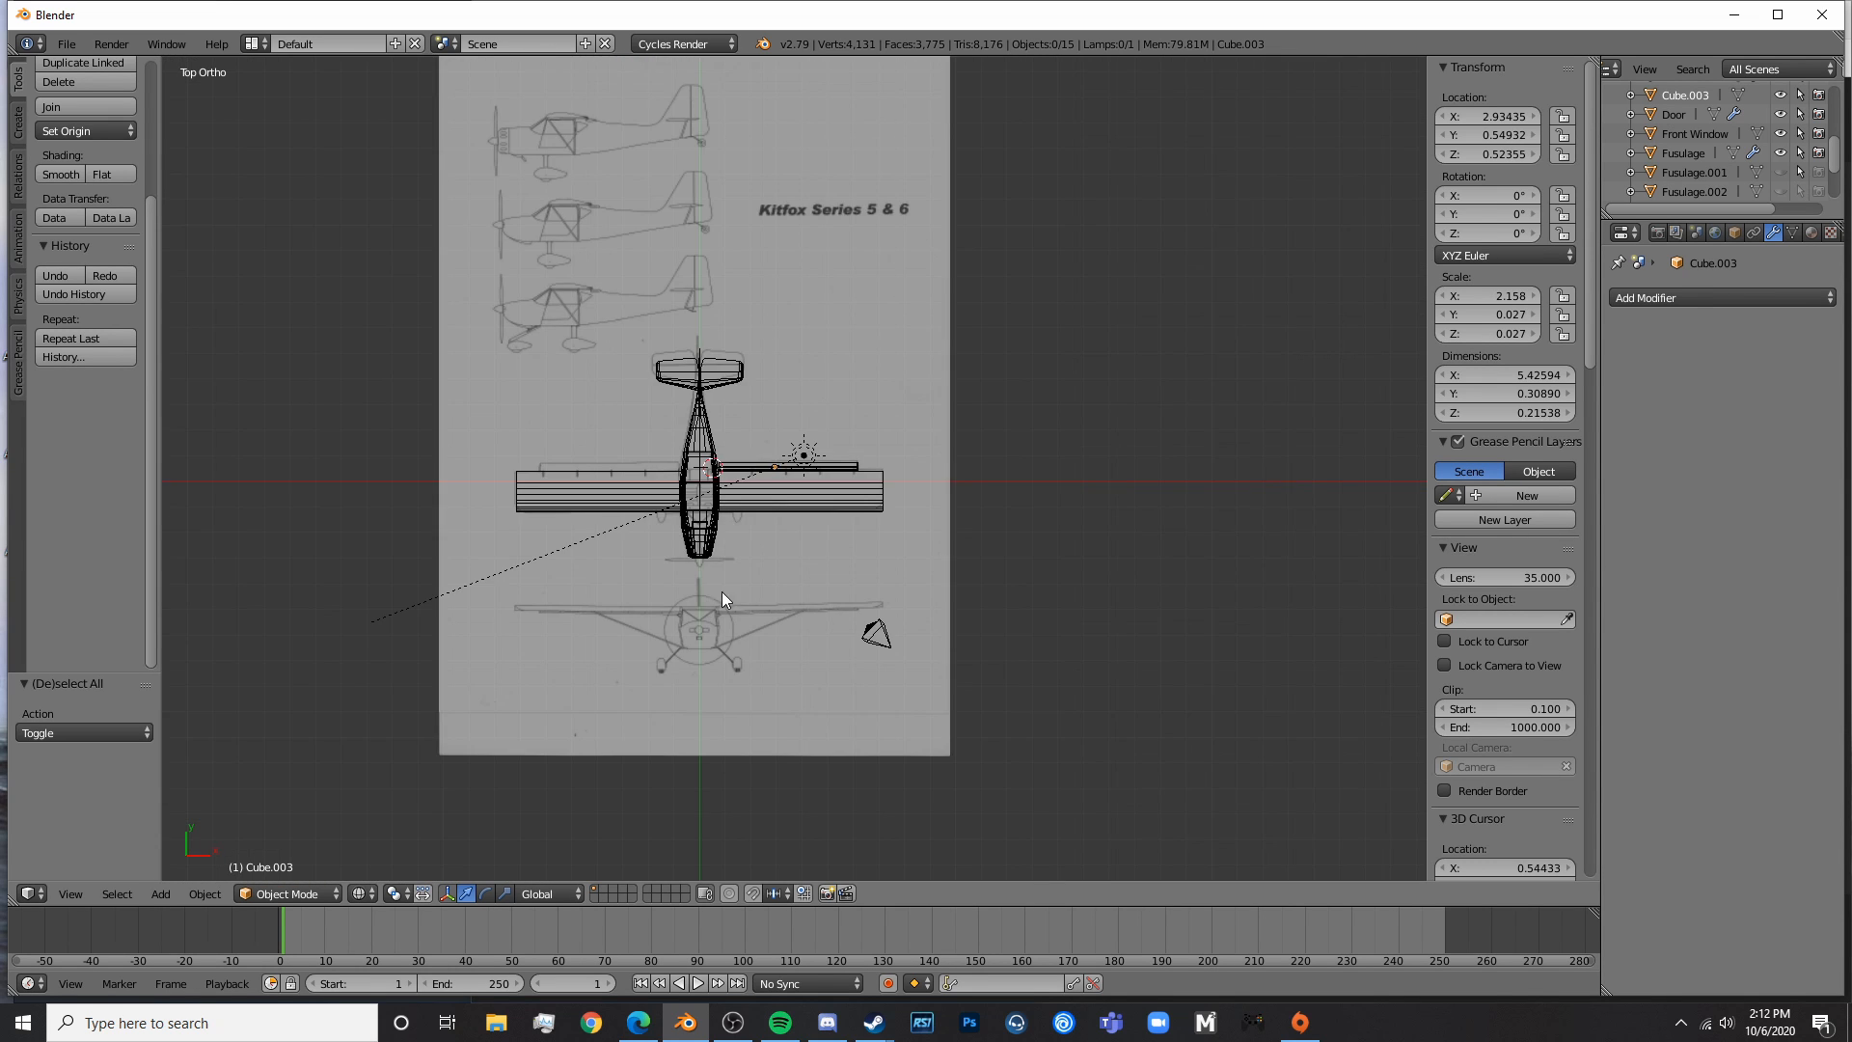
{"action": "scroll", "coordinate": [752, 594], "scroll_direction": "down", "scroll_amount": 1}
{"action": "scroll", "coordinate": [785, 598], "scroll_direction": "up", "scroll_amount": 12}
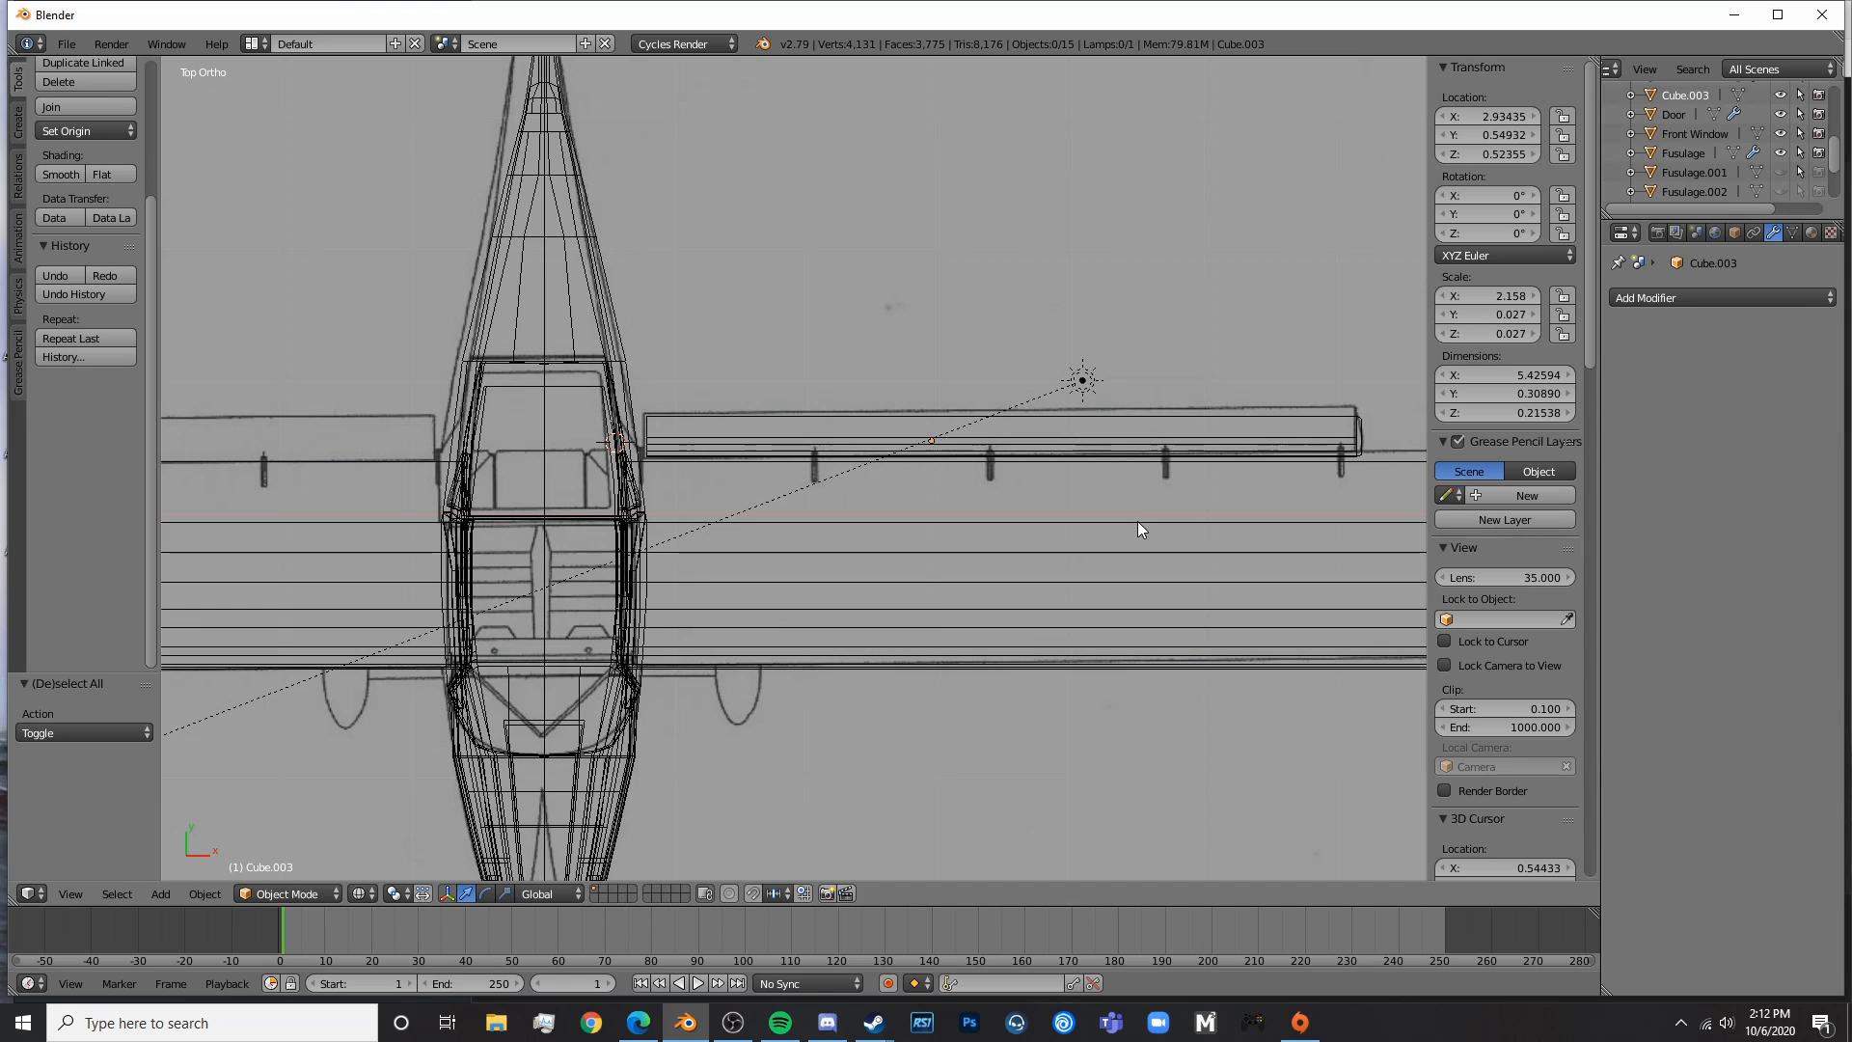
- Add a cube in side view, shrink it to about 0.03 wide, and place it at the wing's trailing edge ahead of the flaperon
{"action": "key", "text": "KP_3"}
{"action": "scroll", "coordinate": [1137, 521], "scroll_direction": "up", "scroll_amount": 8}
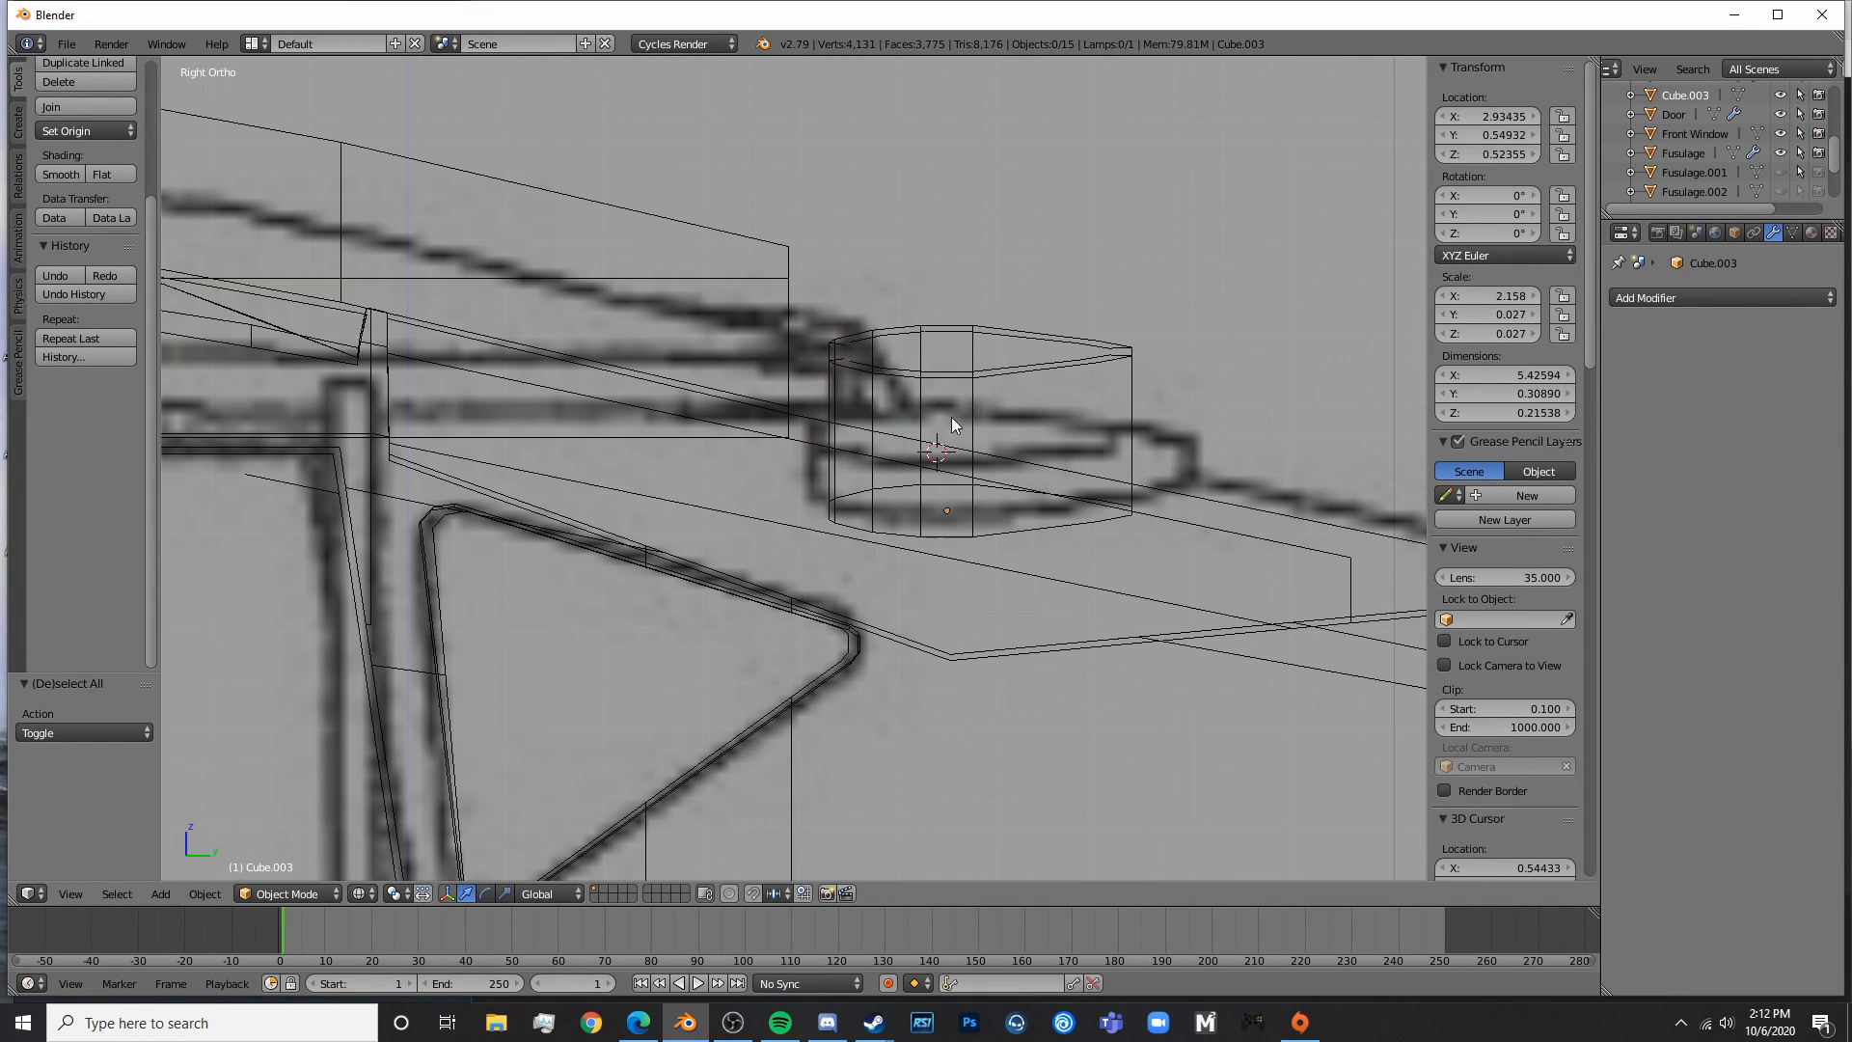
{"action": "left_click", "coordinate": [871, 376]}
{"action": "key", "text": "shift+a"}
{"action": "mouse_move", "coordinate": [849, 366]}
{"action": "left_click", "coordinate": [965, 396]}
{"action": "key", "text": "s"}
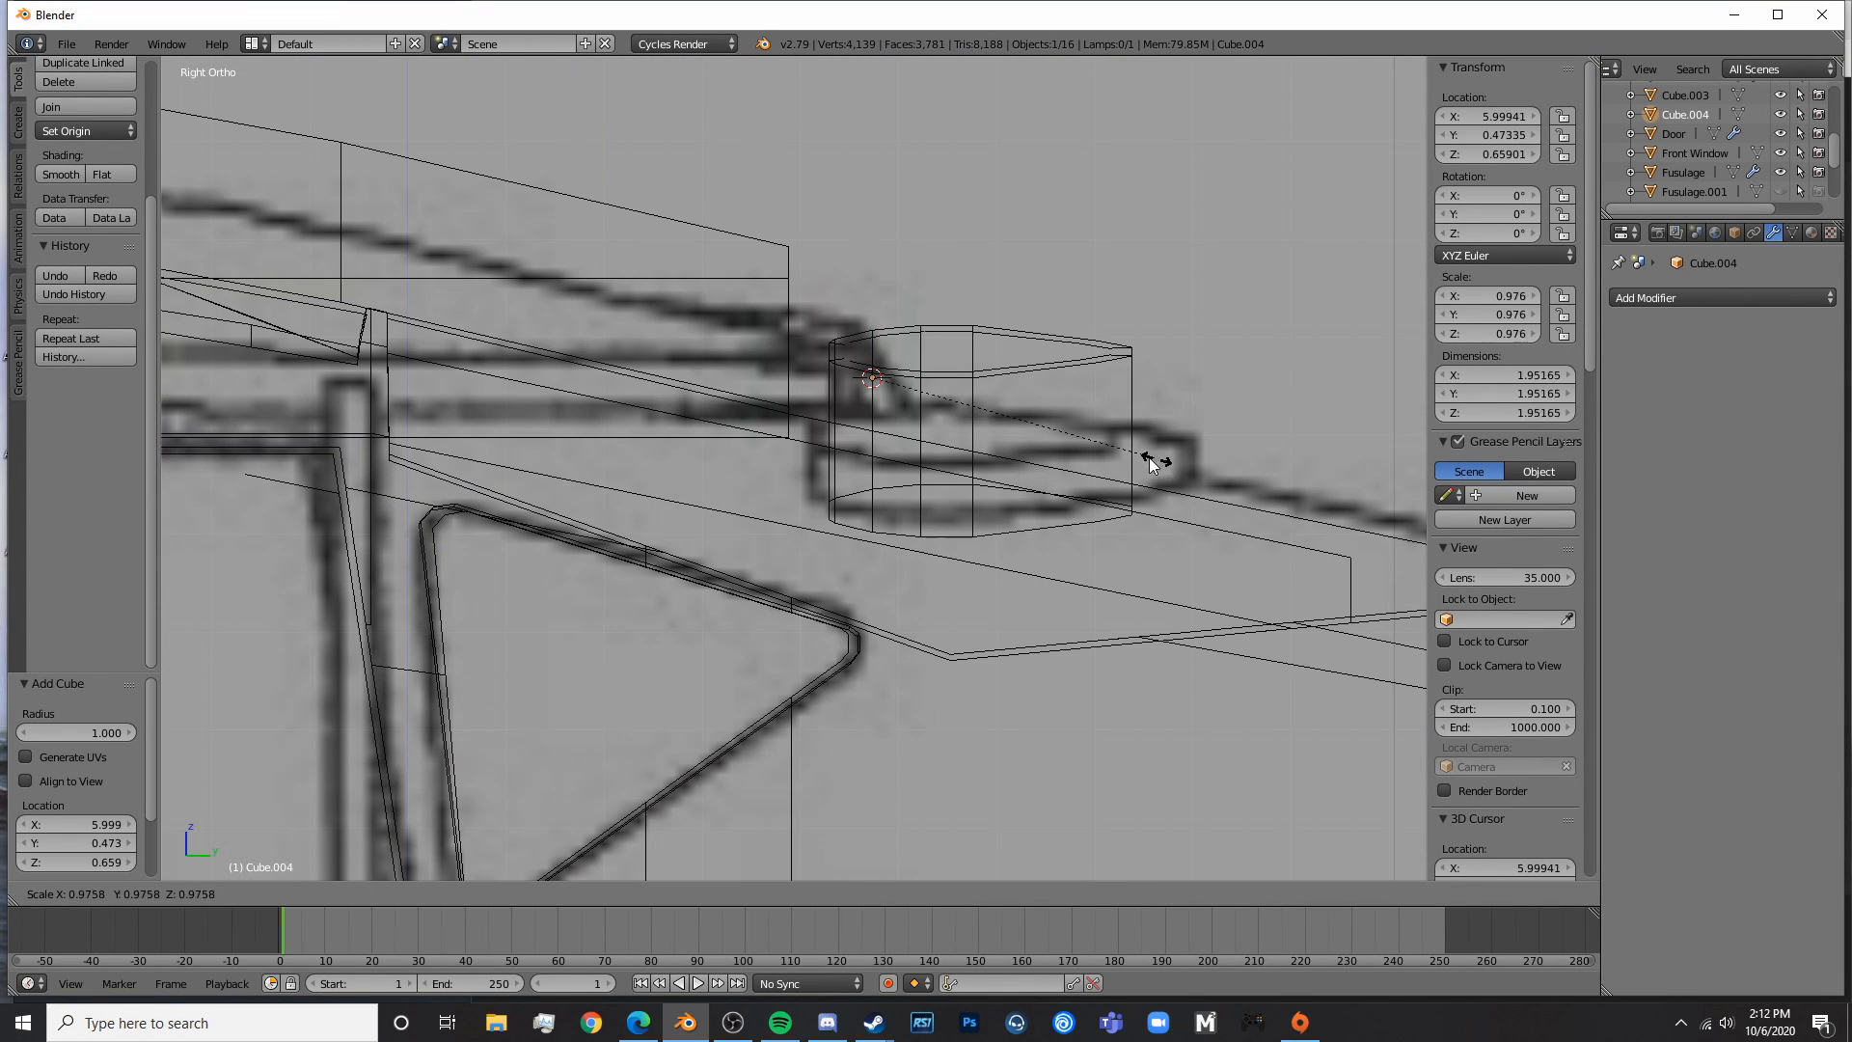
{"action": "left_click", "coordinate": [873, 384]}
{"action": "key", "text": "g"}
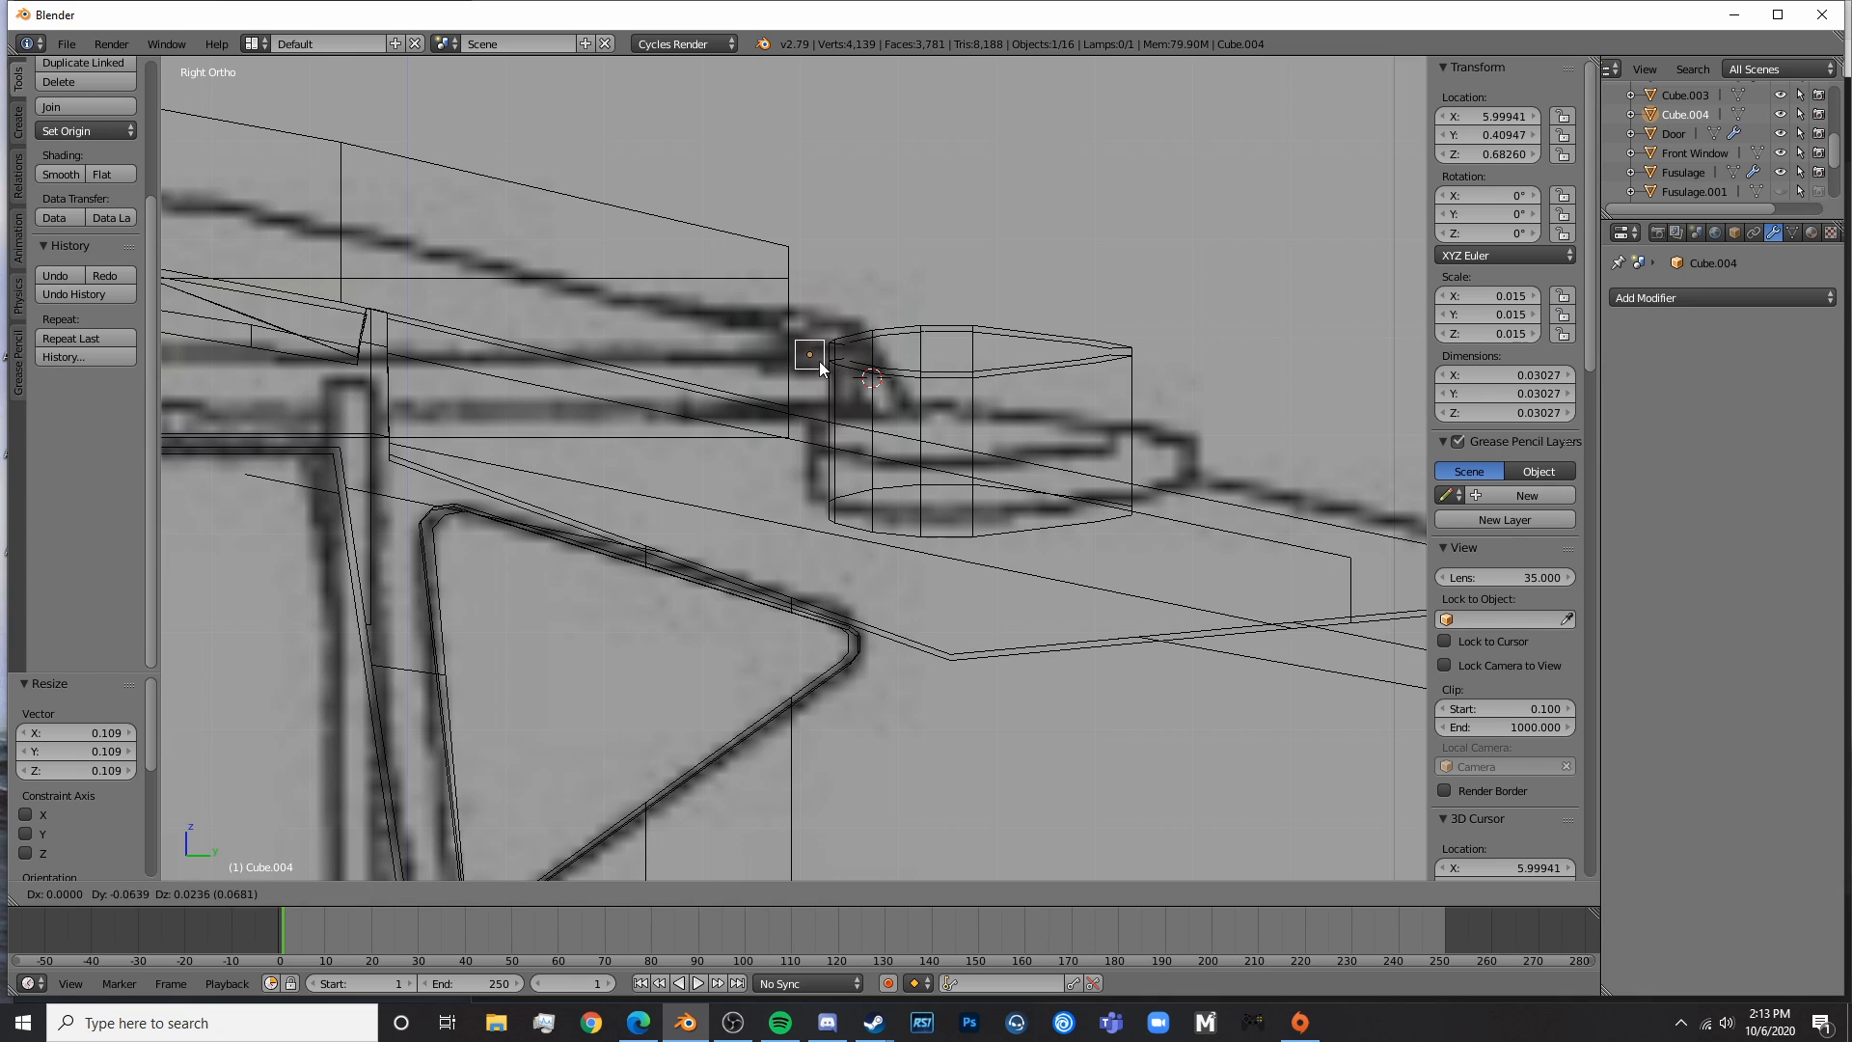
{"action": "left_click", "coordinate": [817, 359]}
- Stretch the small cube along Z to a height of about 0.055
{"action": "key", "text": "s"}
{"action": "key", "text": "z"}
{"action": "left_click", "coordinate": [876, 234]}
{"action": "key", "text": "s"}
{"action": "key", "text": "x"}
{"action": "left_click", "coordinate": [891, 243]}
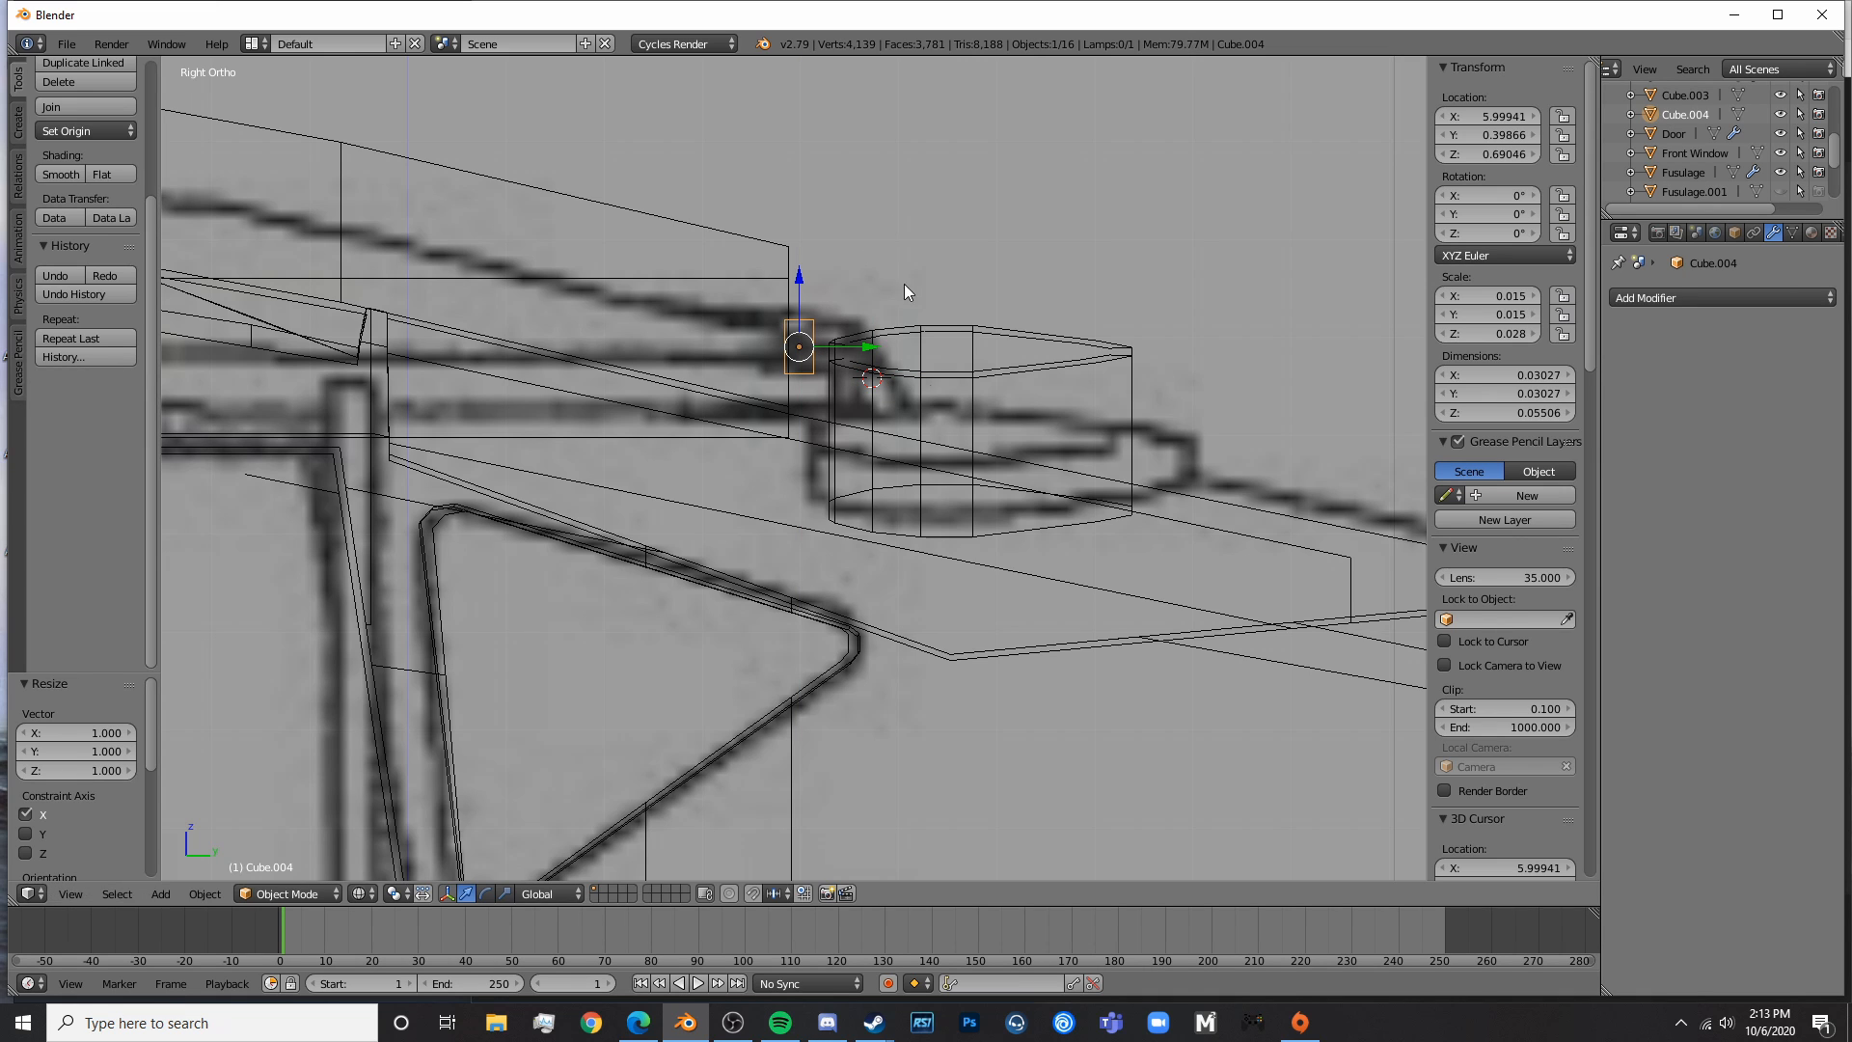
- Browse the Kitfox image results in the browser for a clear view of the flaperon brackets, opening the KitFox SS7 photo
{"action": "left_click", "coordinate": [639, 1024]}
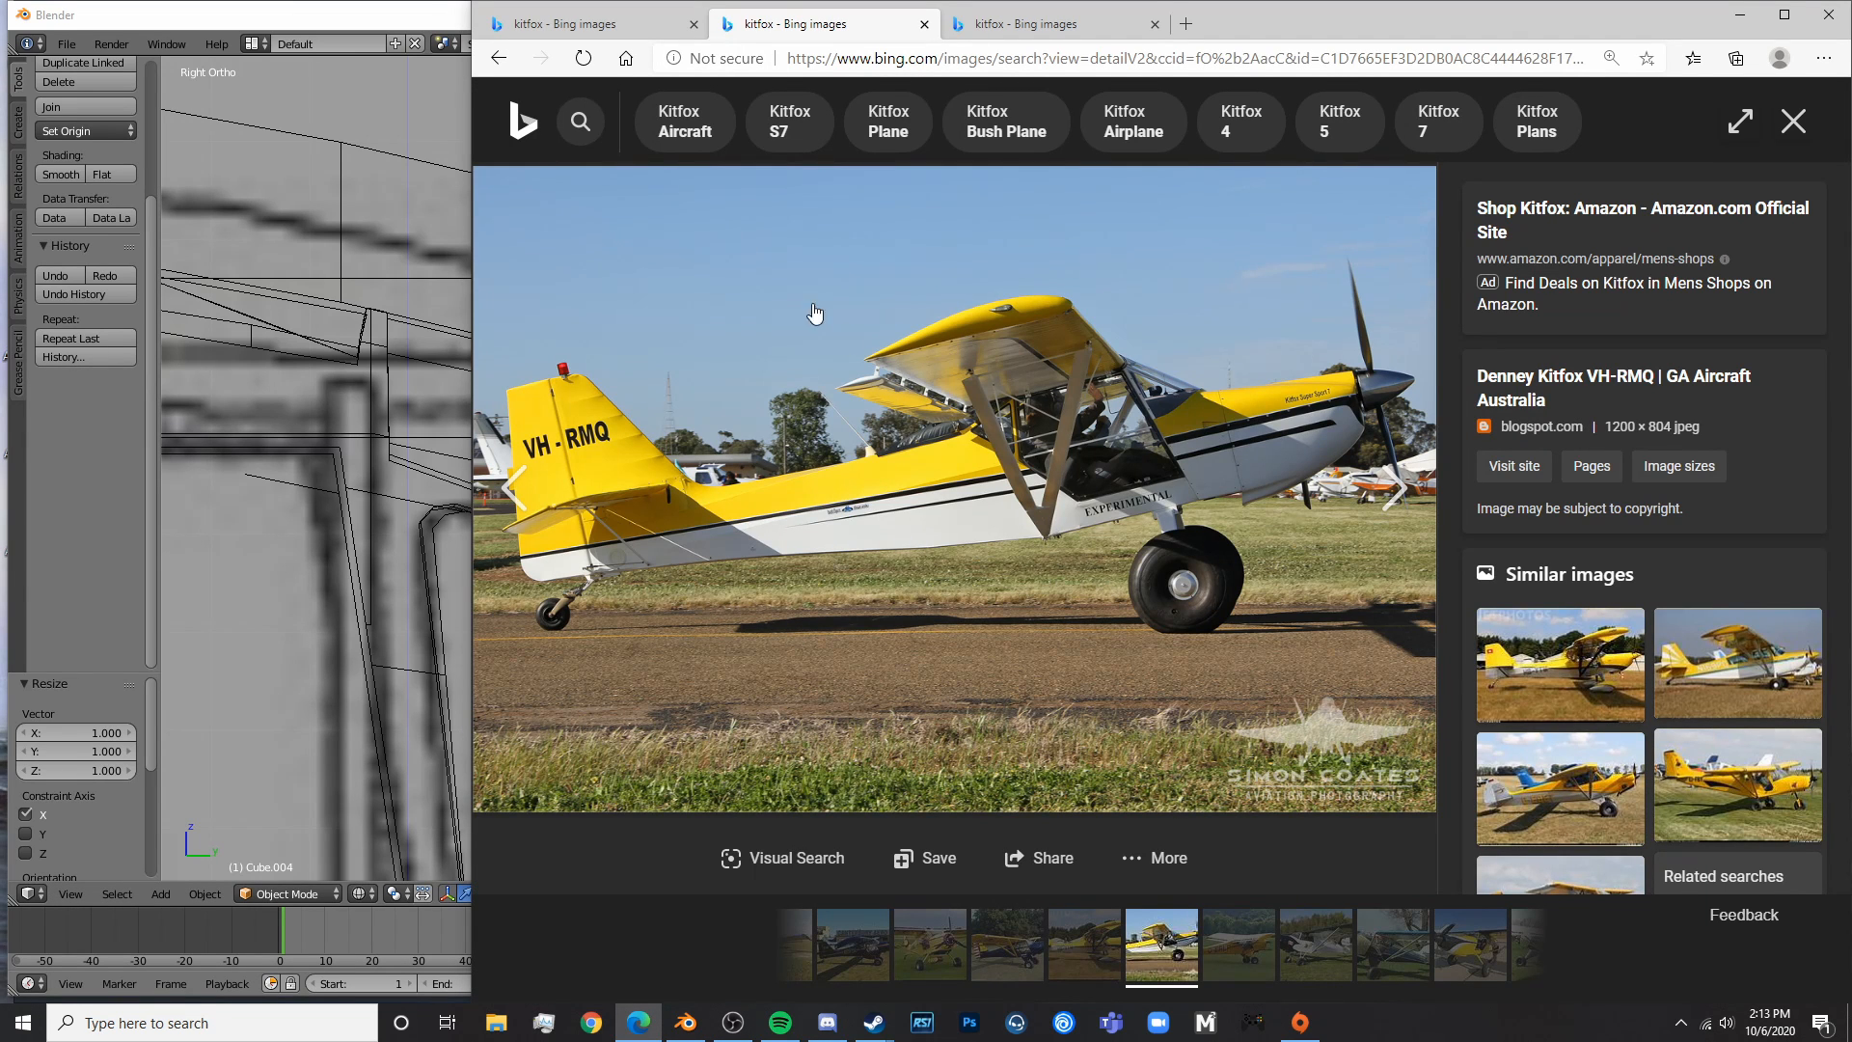
{"action": "left_click", "coordinate": [498, 60]}
{"action": "left_click", "coordinate": [922, 331]}
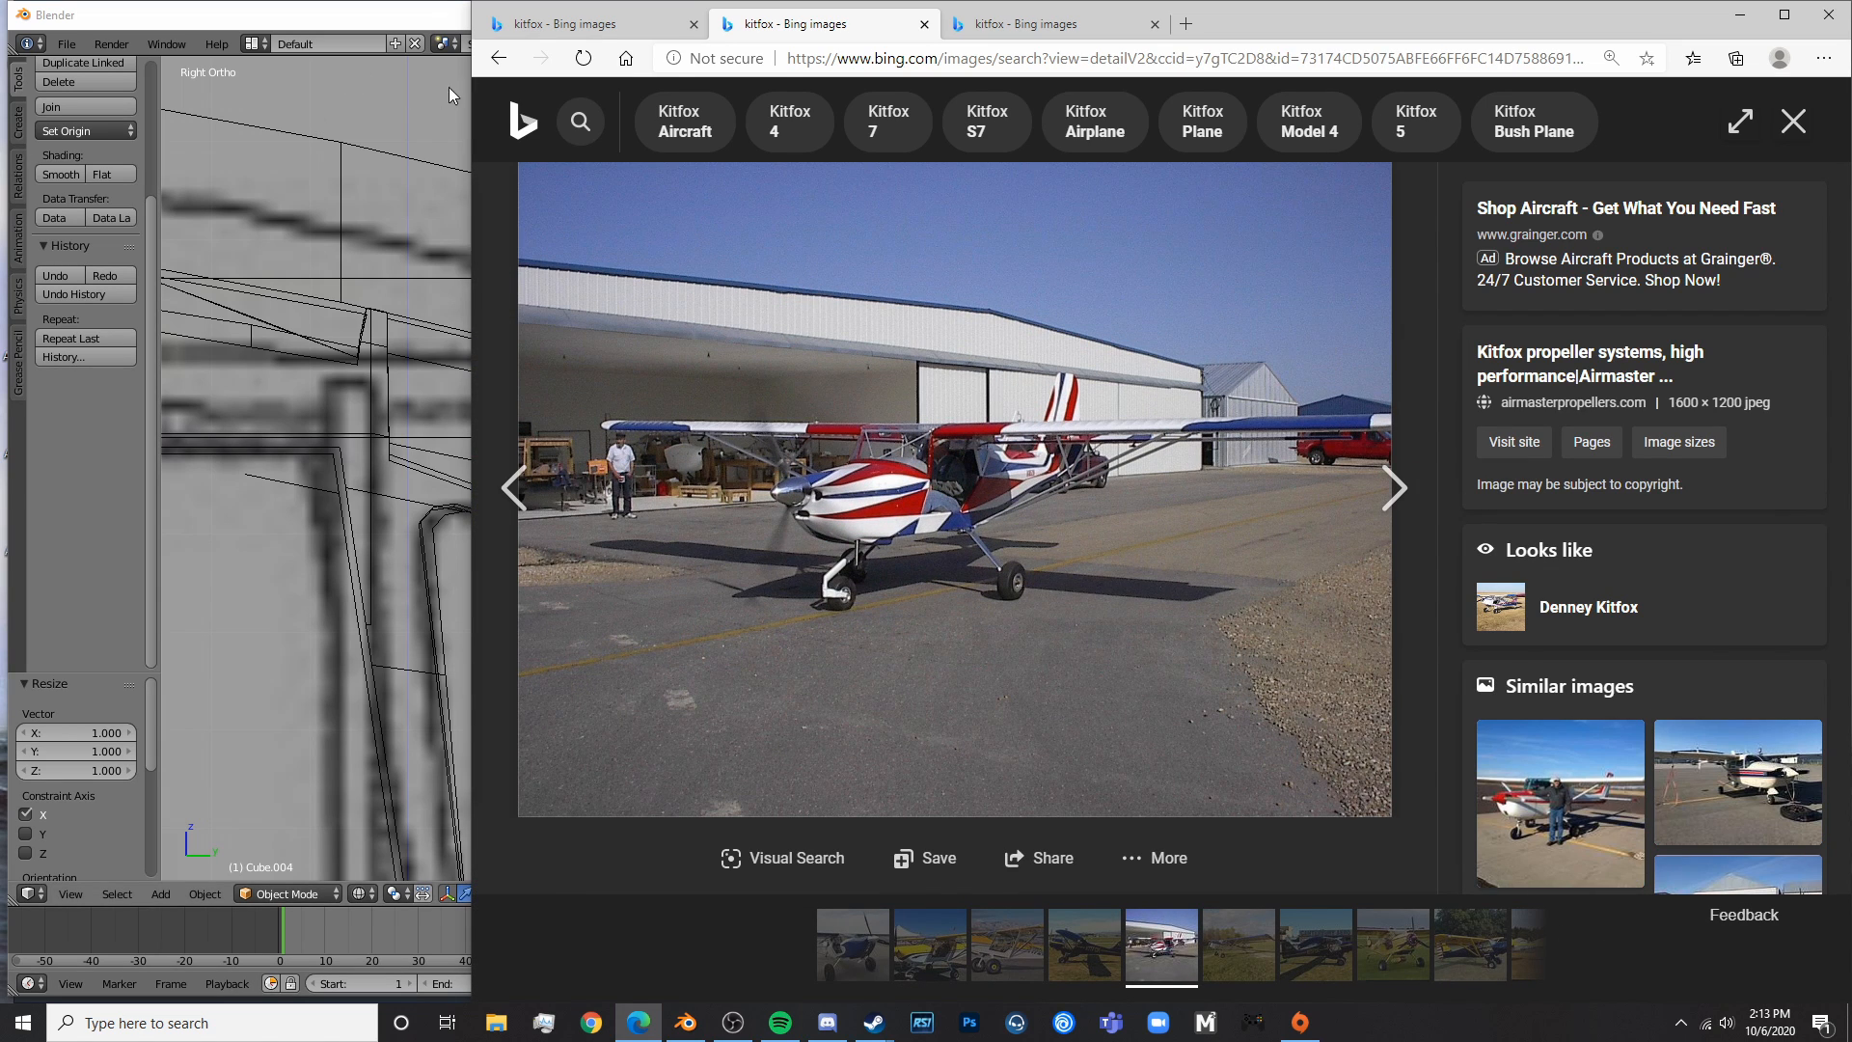
{"action": "left_click", "coordinate": [499, 59]}
{"action": "left_click", "coordinate": [1636, 604]}
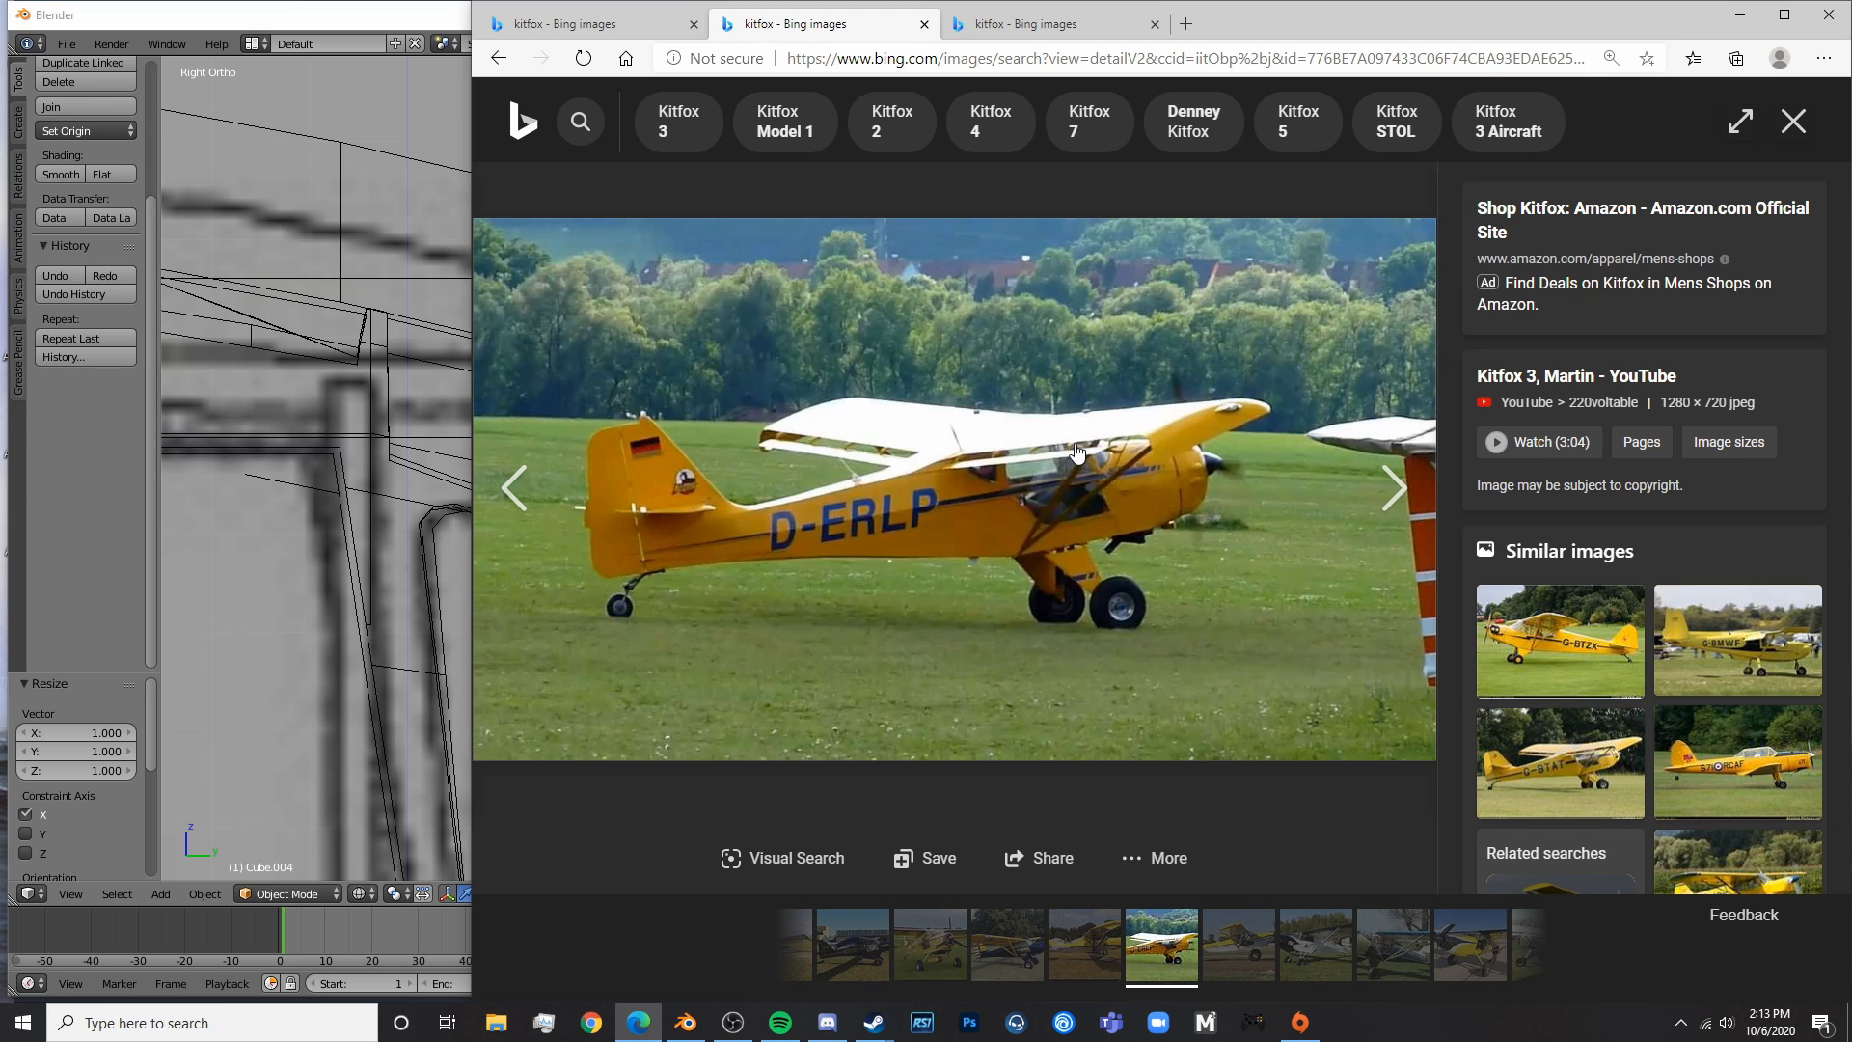
{"action": "left_click", "coordinate": [498, 57]}
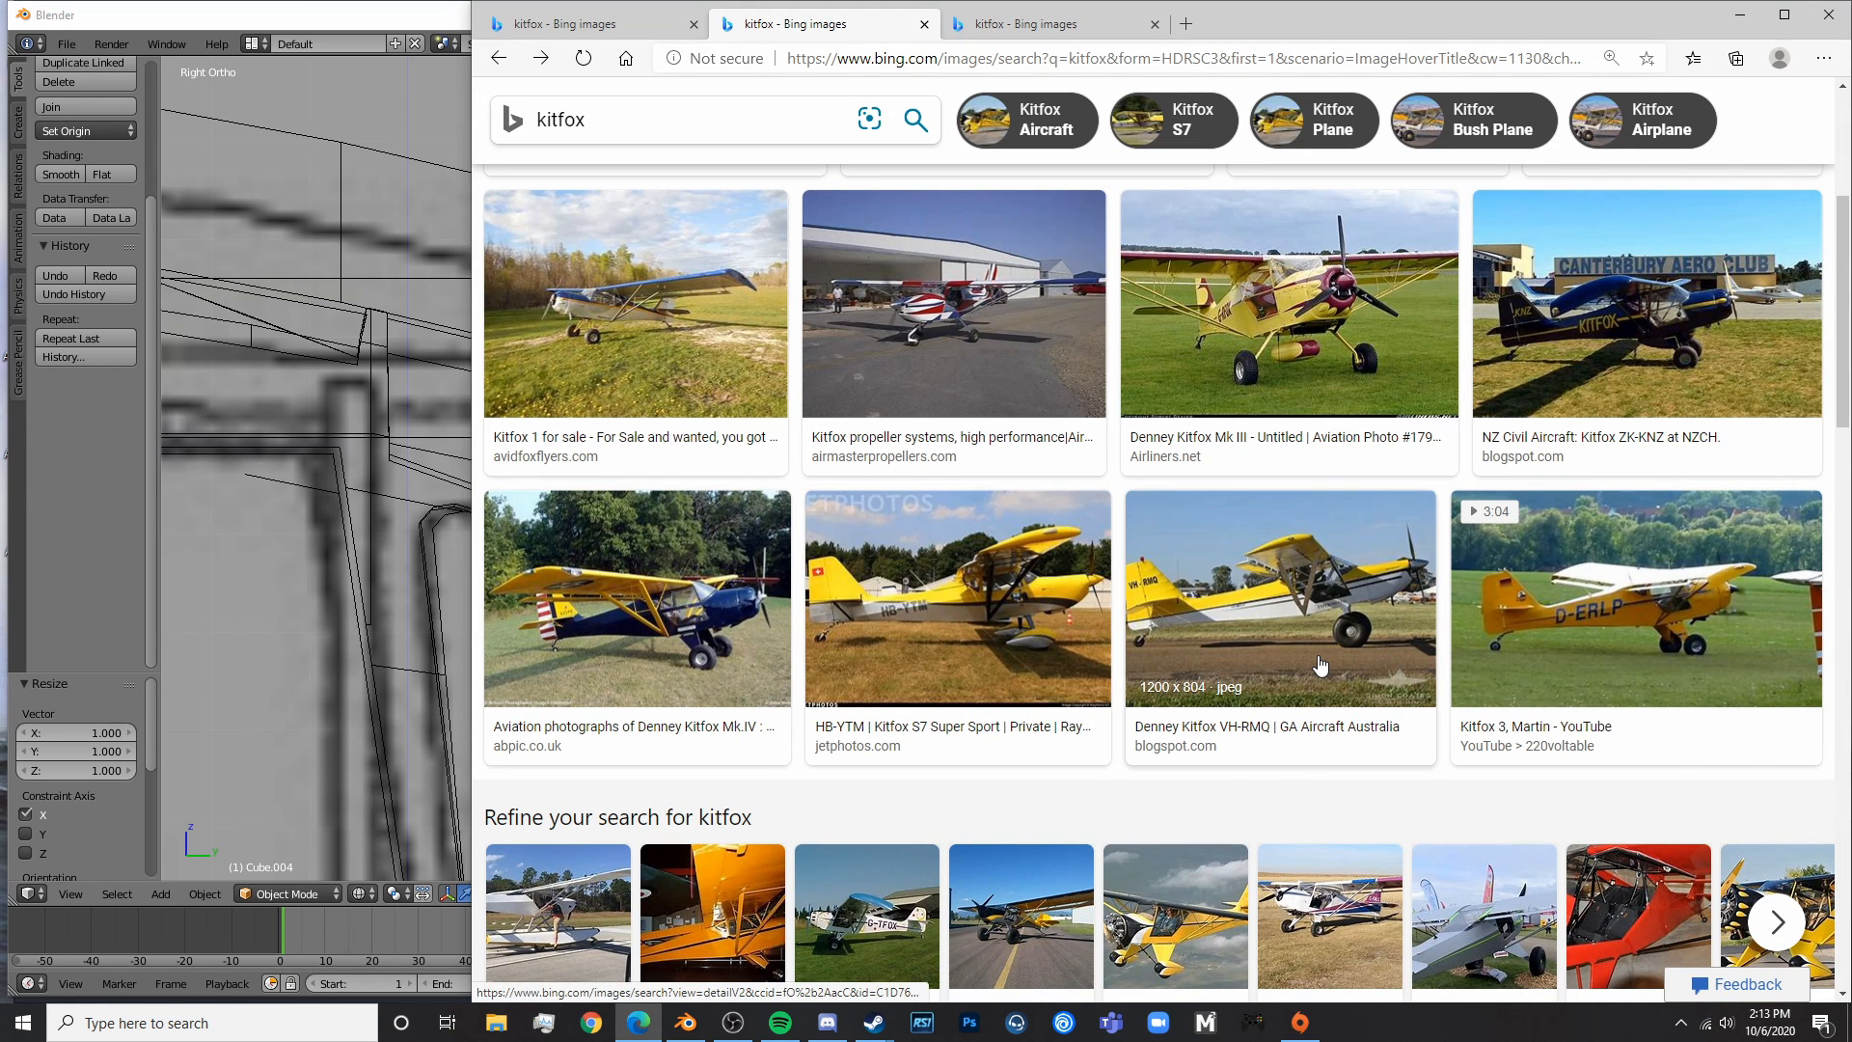
{"action": "scroll", "coordinate": [1319, 664], "scroll_direction": "down", "scroll_amount": 5}
{"action": "scroll", "coordinate": [1319, 663], "scroll_direction": "down", "scroll_amount": 6}
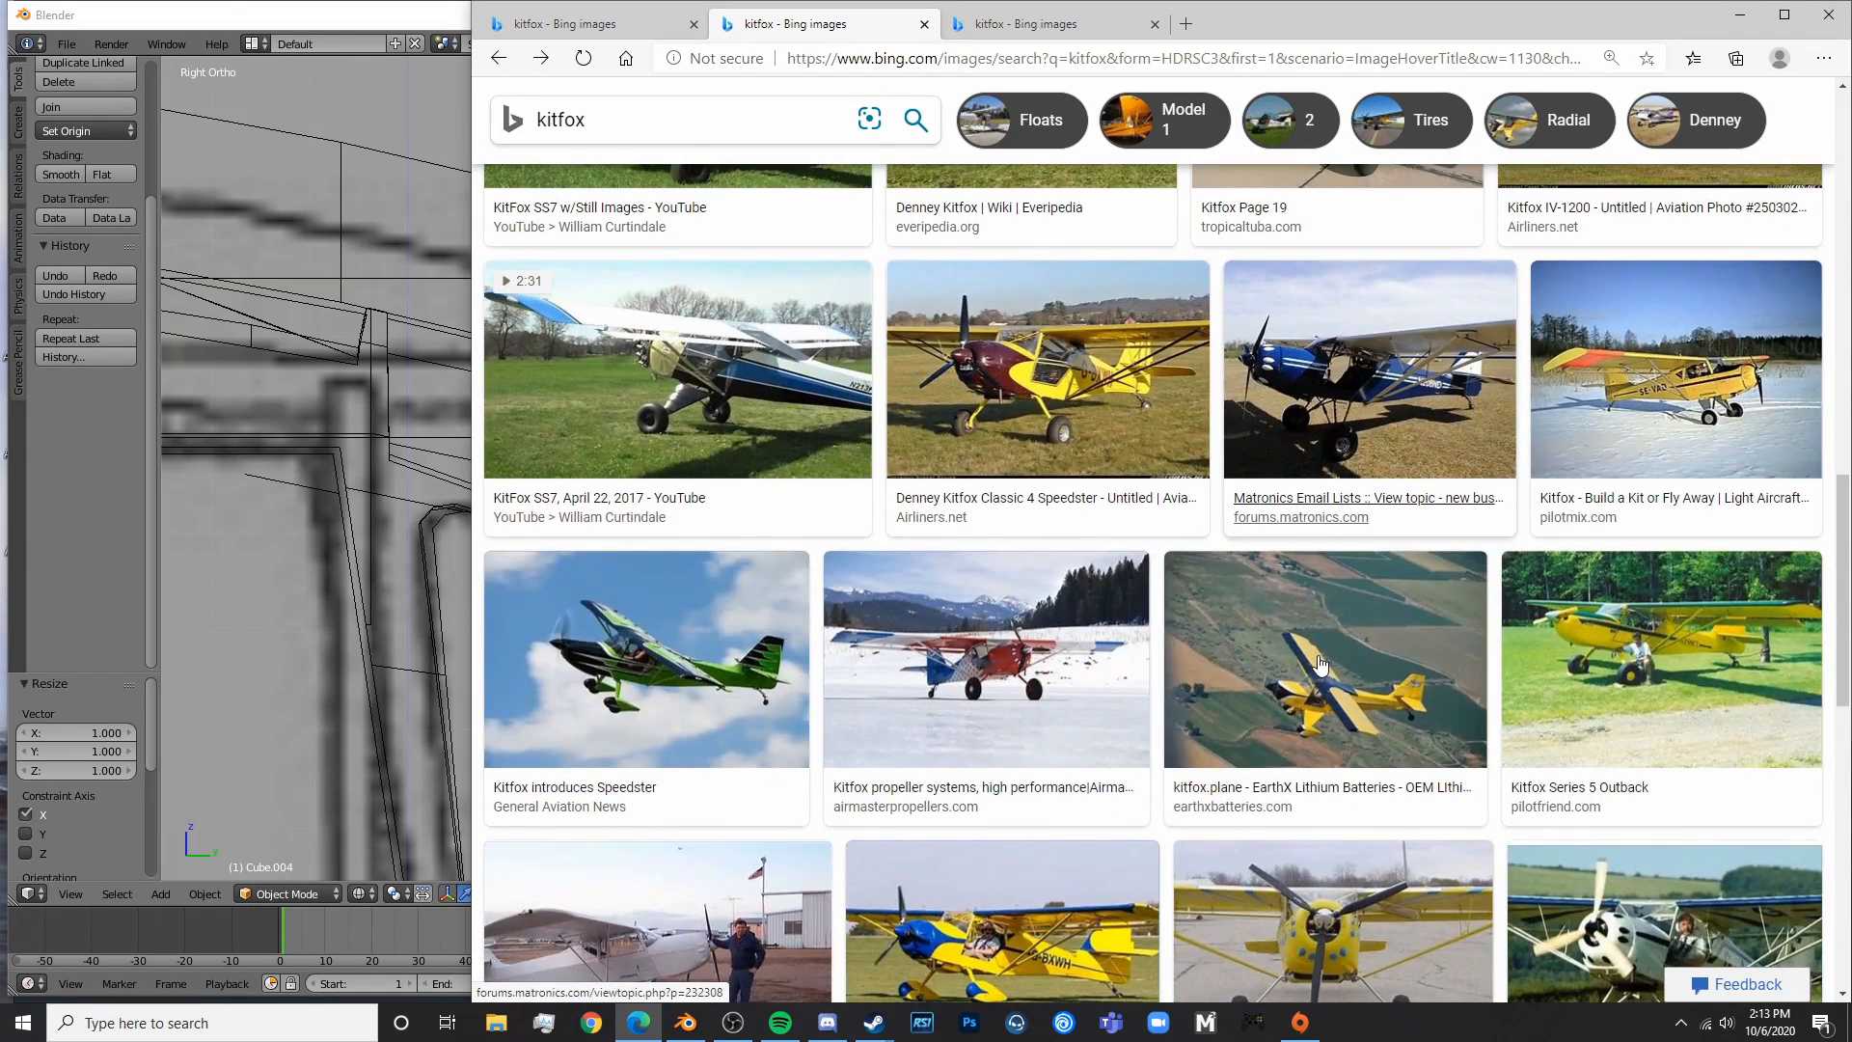
{"action": "left_click", "coordinate": [789, 398]}
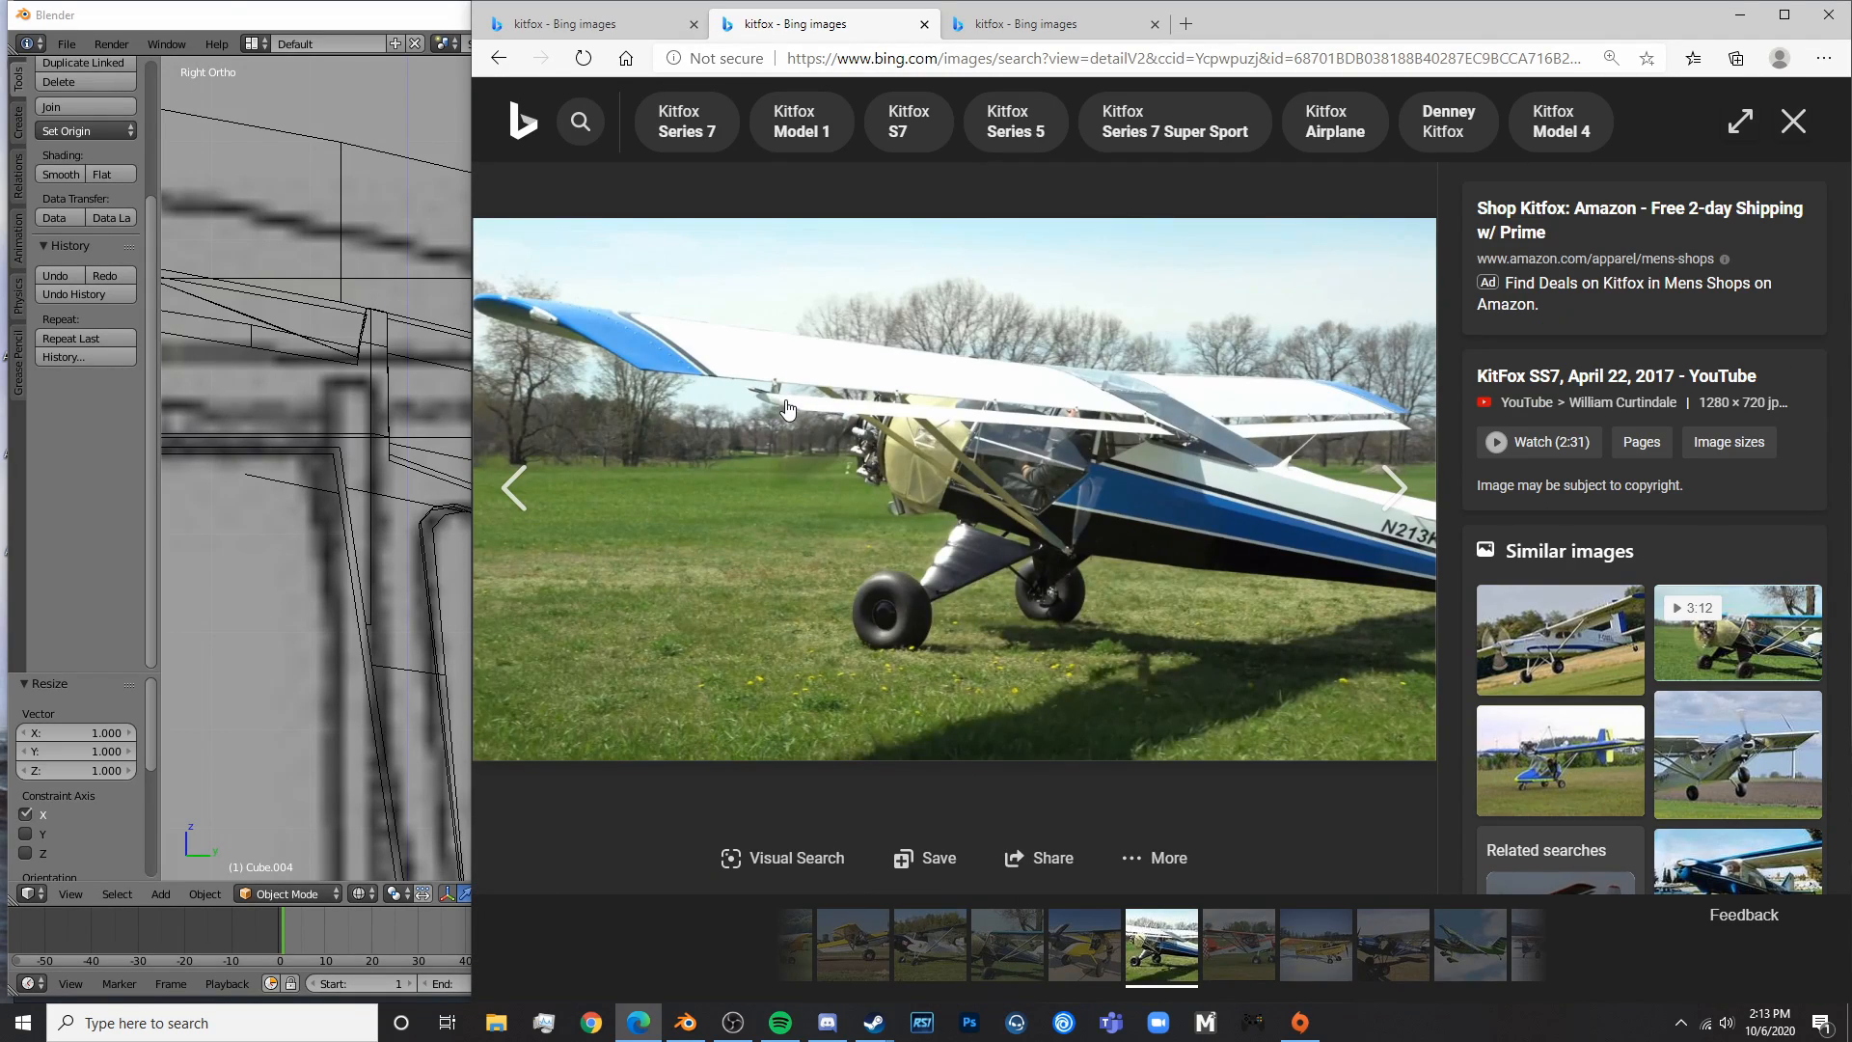
{"action": "left_click", "coordinate": [686, 1022]}
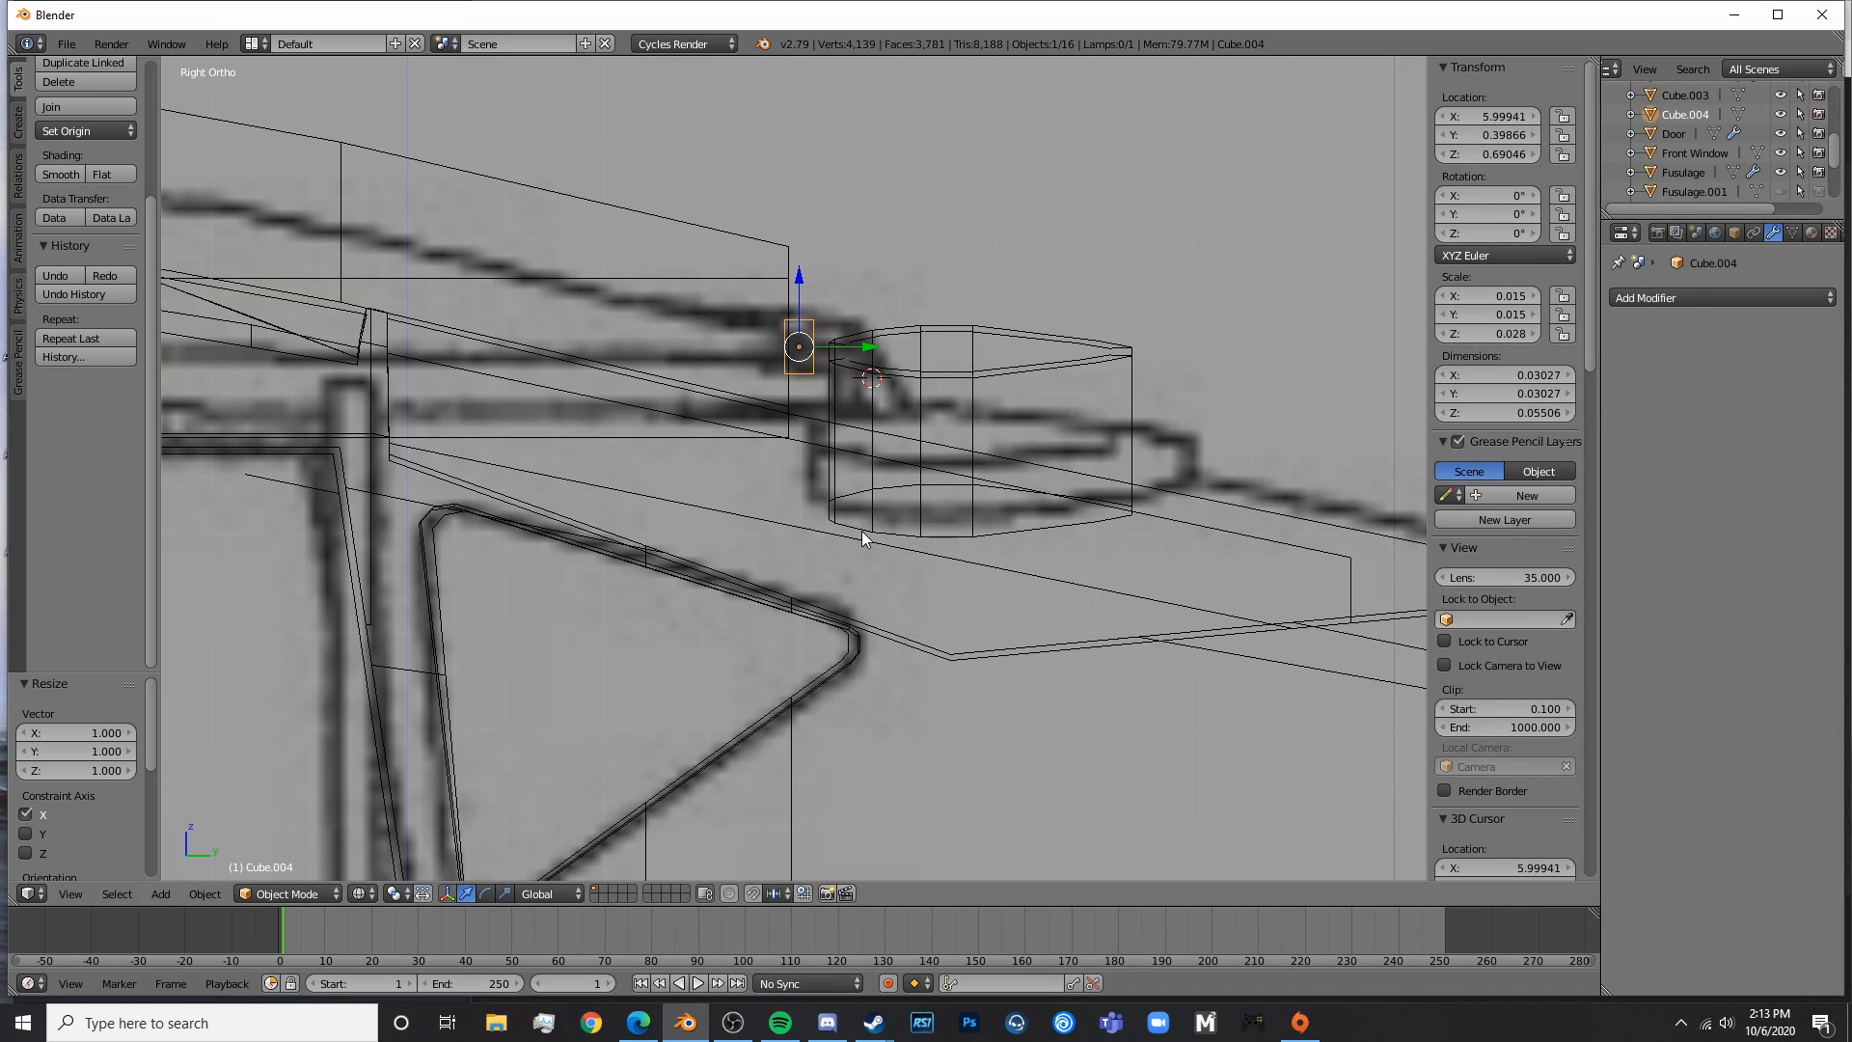
- Extrude the cube's rear face backward twice, by 0.035 and 0.027, towards the flaperon
{"action": "key", "text": "Tab"}
{"action": "key", "text": "a"}
{"action": "key", "text": "c"}
{"action": "left_click", "coordinate": [875, 344]}
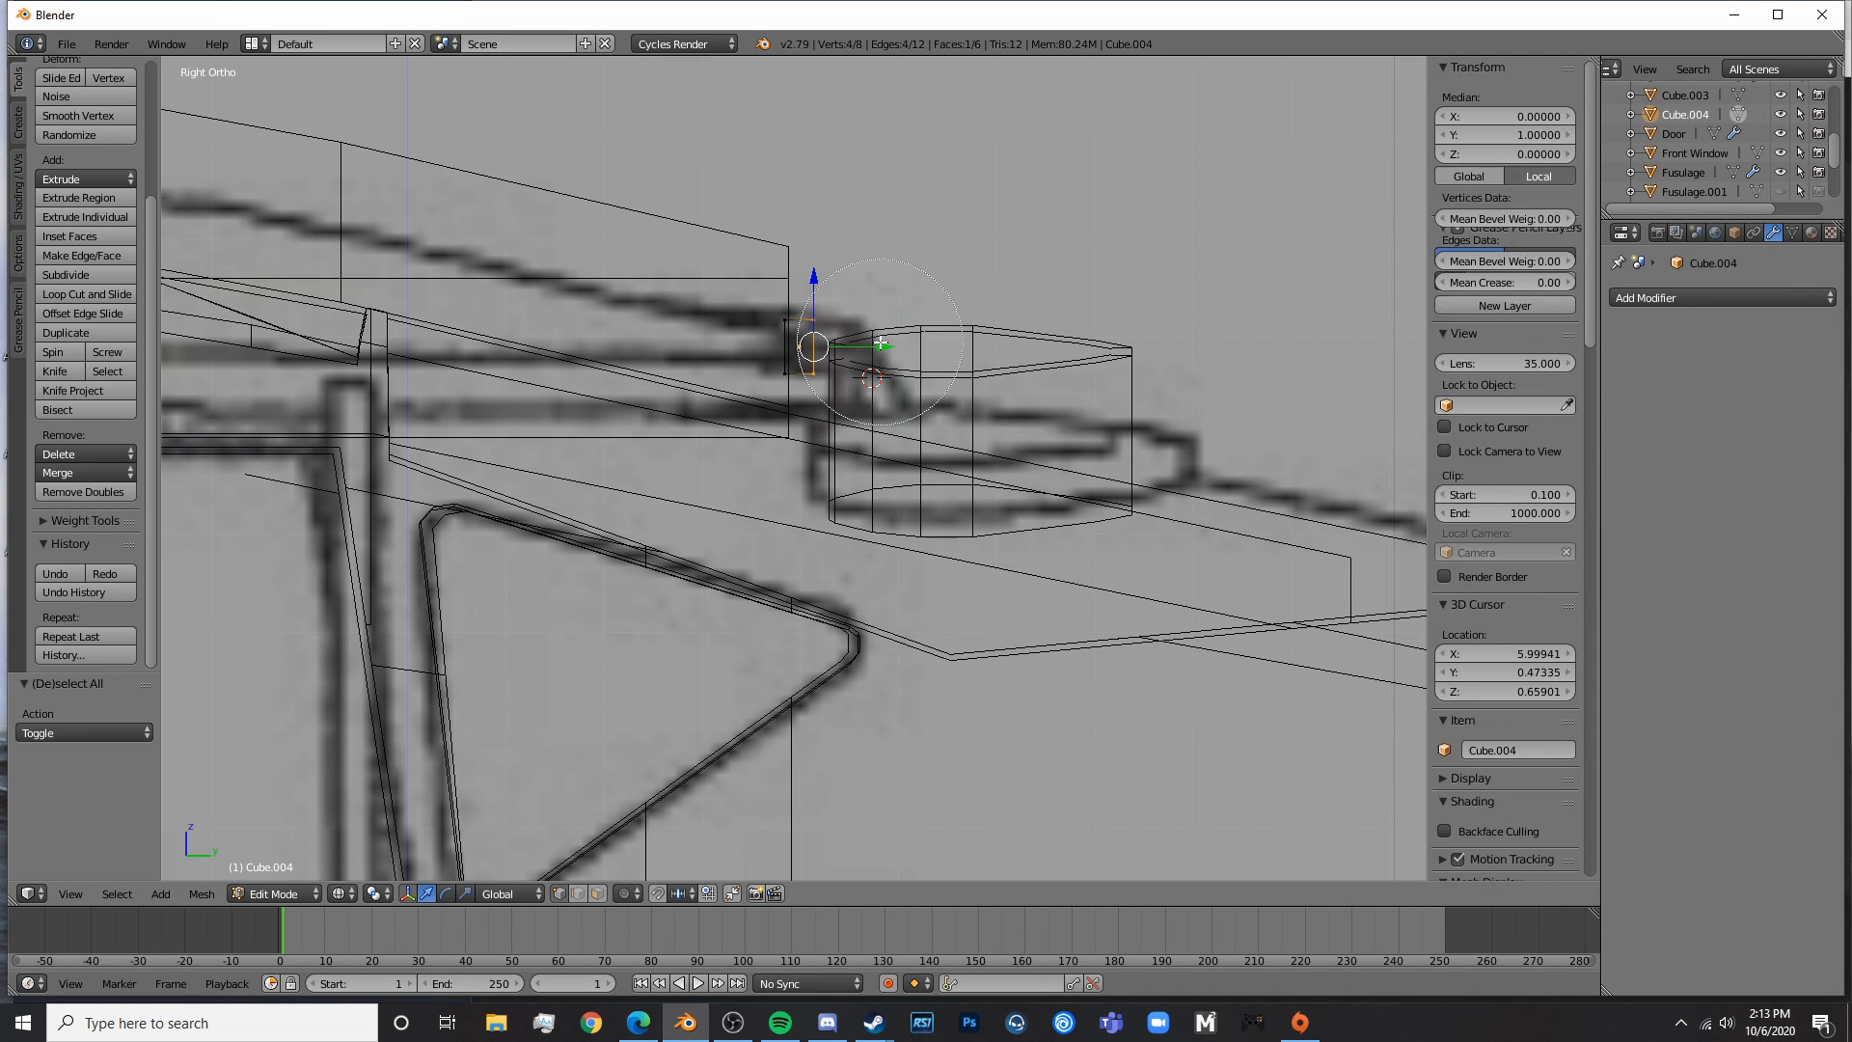
{"action": "right_click", "coordinate": [880, 344]}
{"action": "key", "text": "e"}
{"action": "left_click", "coordinate": [926, 340]}
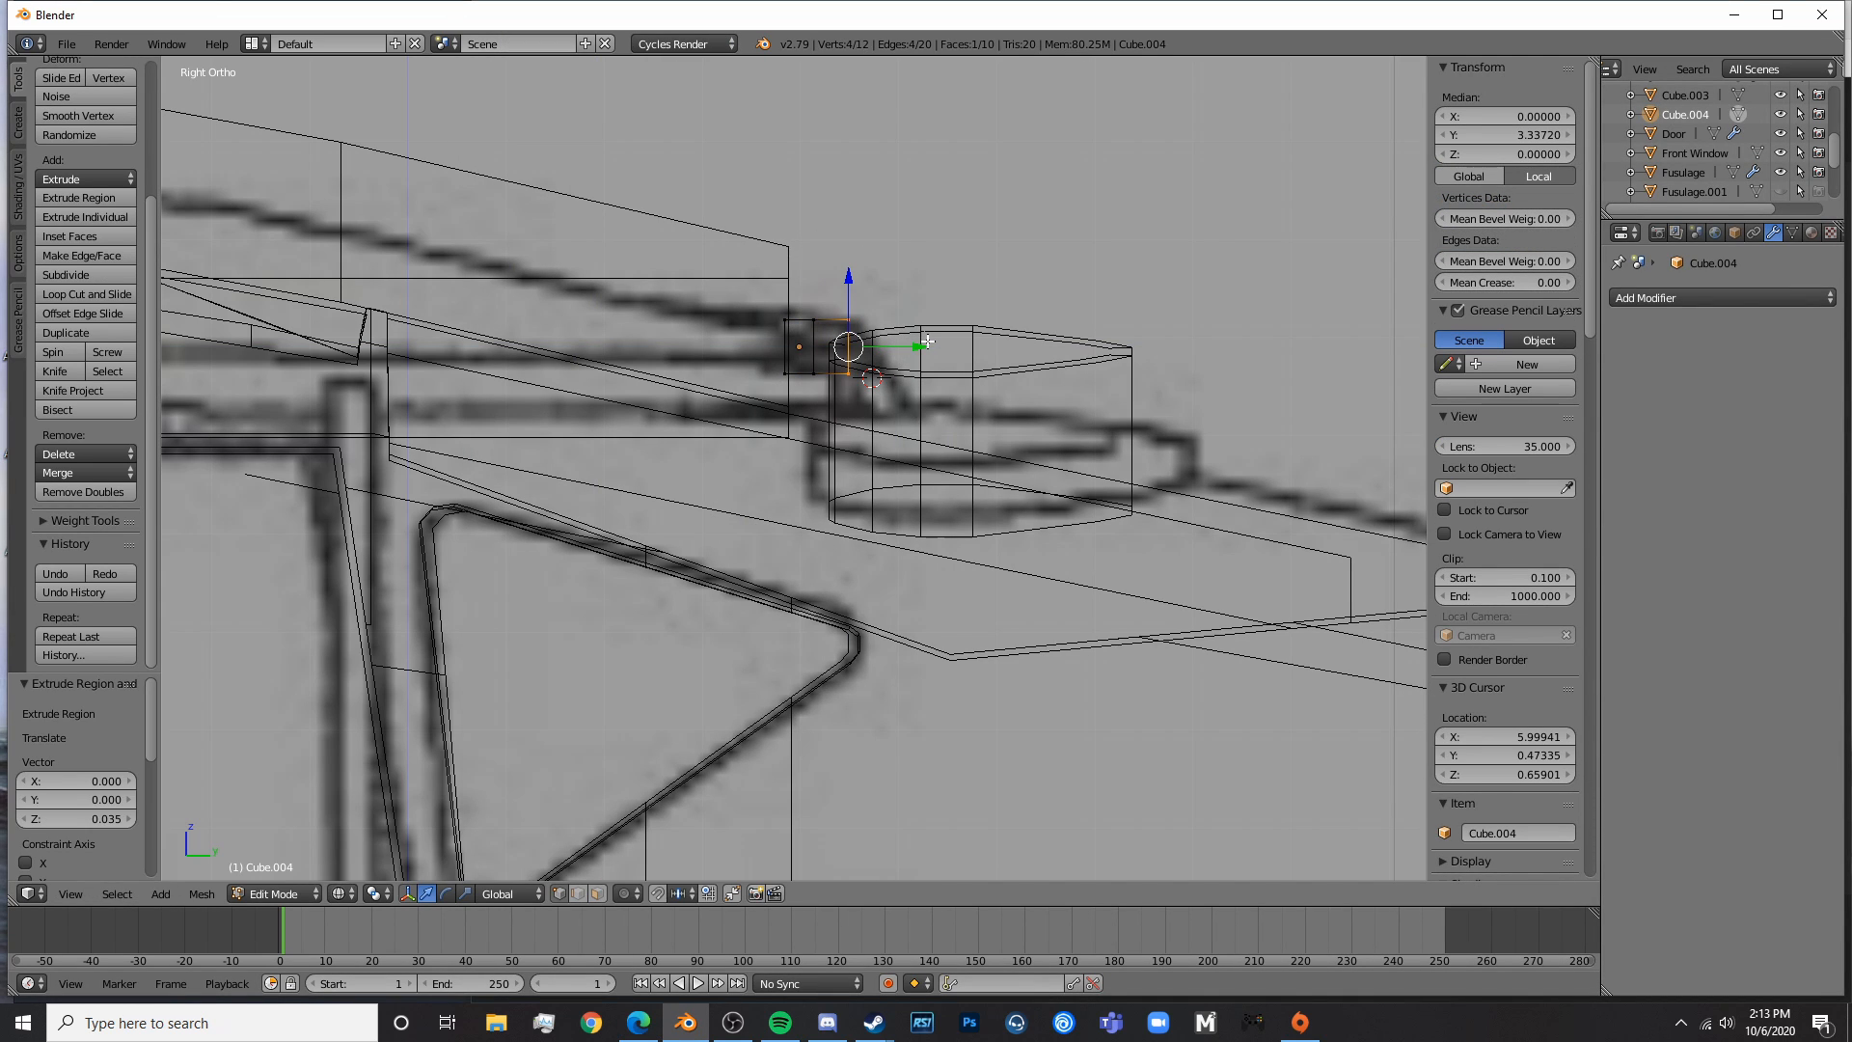
{"action": "key", "text": "e"}
{"action": "left_click", "coordinate": [944, 338]}
- Tilt the bracket's rear end face by about 31° and reposition it along the drawn bracket outline
{"action": "key", "text": "r"}
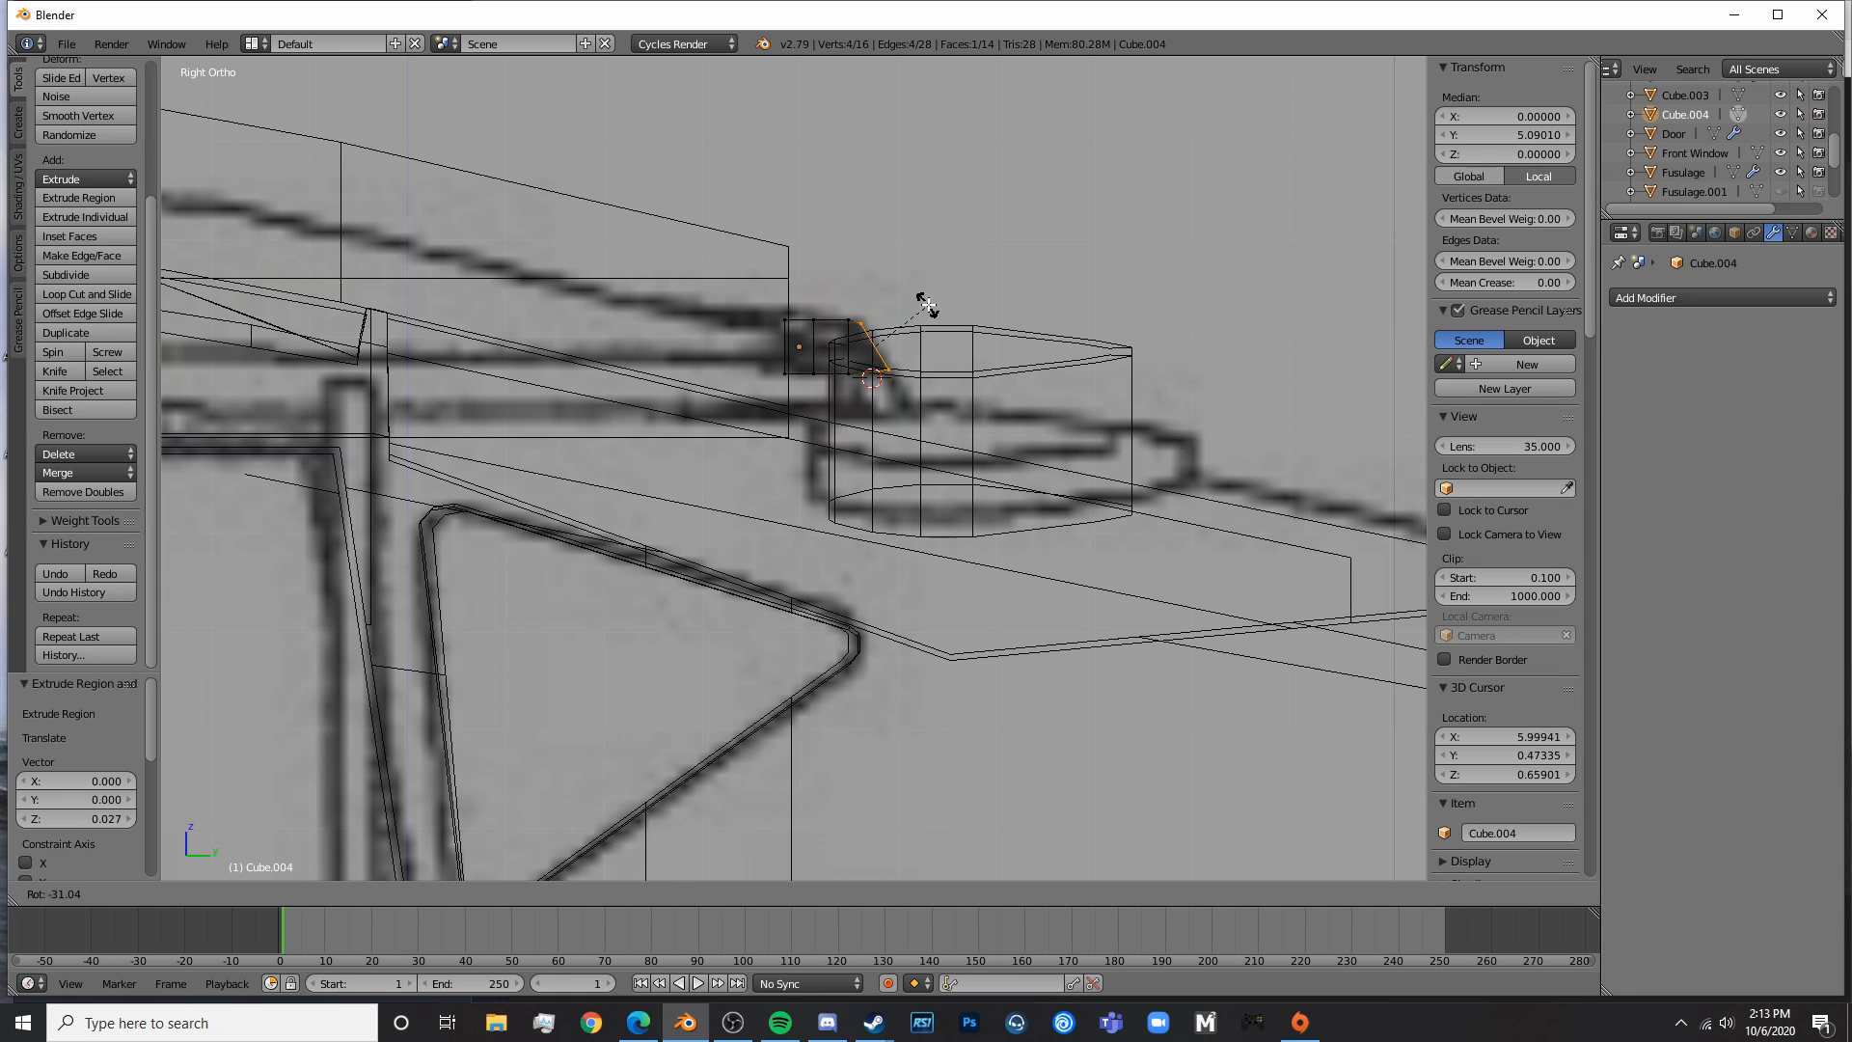
{"action": "left_click", "coordinate": [927, 303]}
{"action": "key", "text": "g"}
{"action": "left_click", "coordinate": [928, 301]}
{"action": "key", "text": "a"}
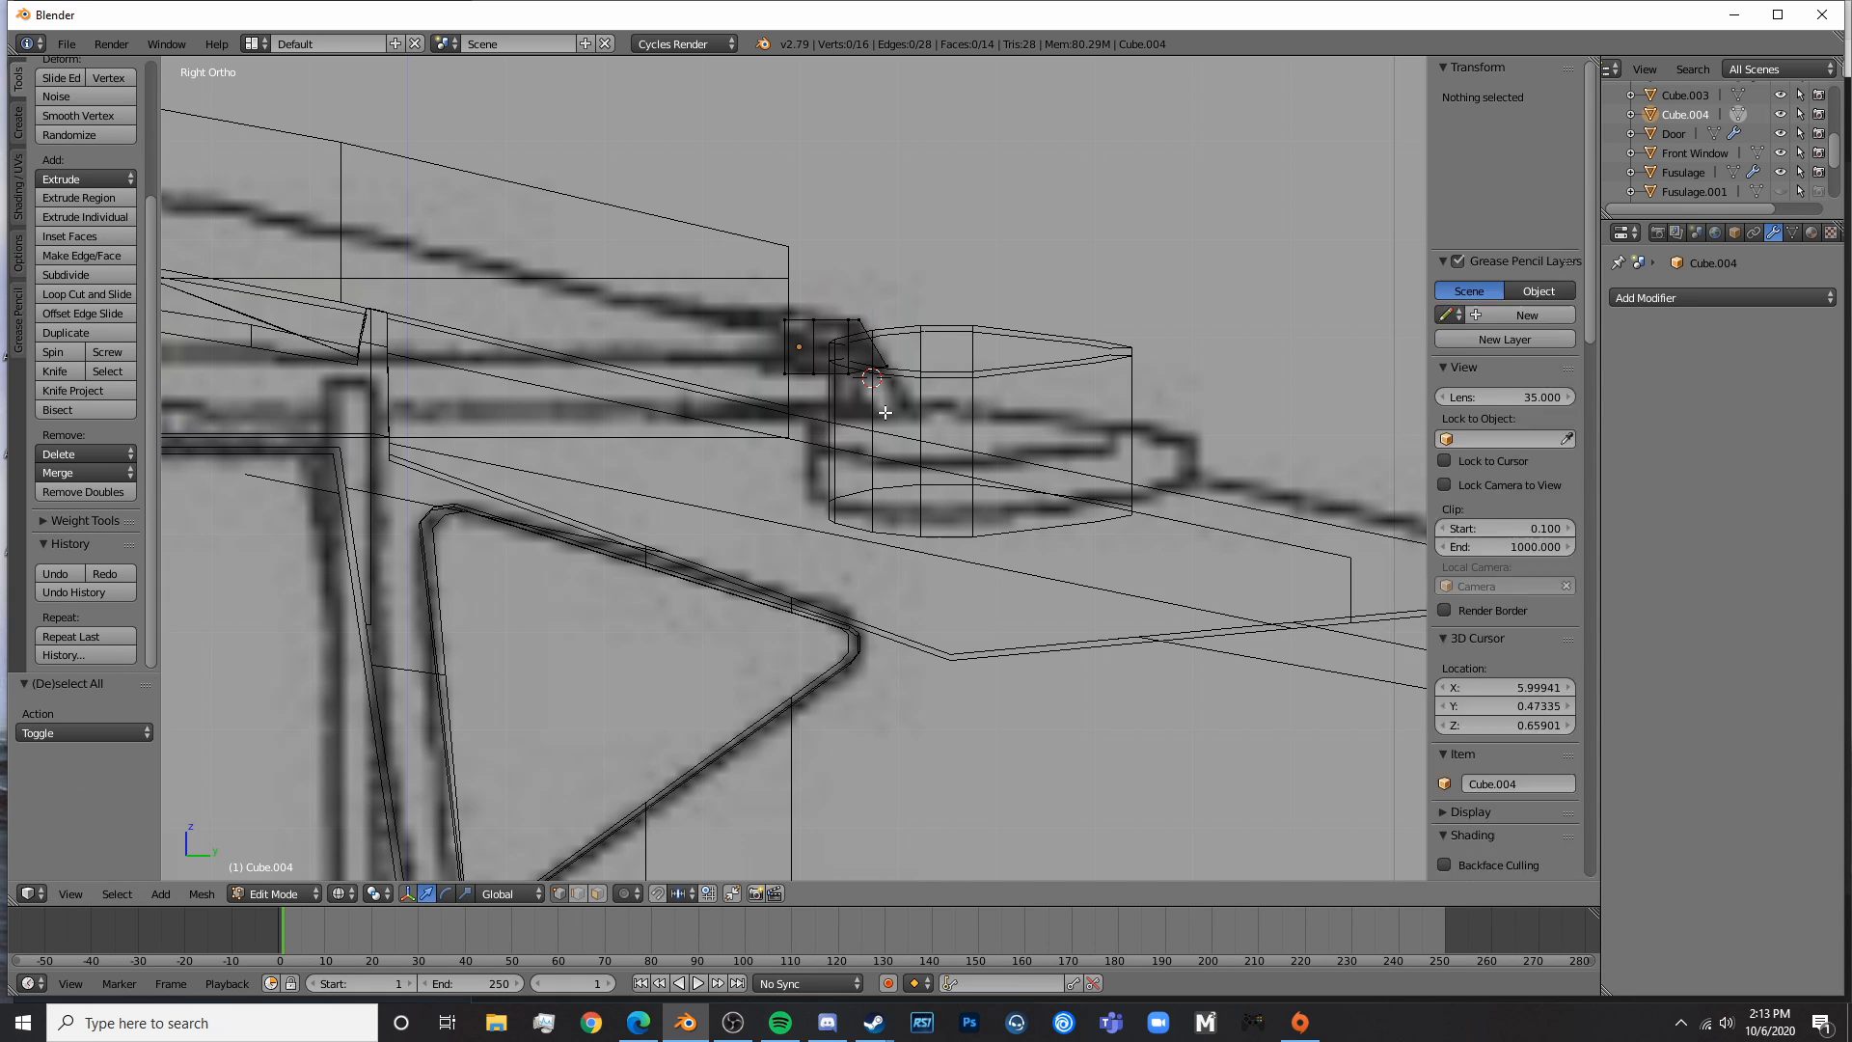
- Extrude the underside of the bracket's slanted rear section down about 0.065 and shift its end backward to form an angled arm into the flaperon
{"action": "key", "text": "b"}
{"action": "left_click_drag", "start_coordinate": [829, 347], "coordinate": [964, 464]}
{"action": "key", "text": "e"}
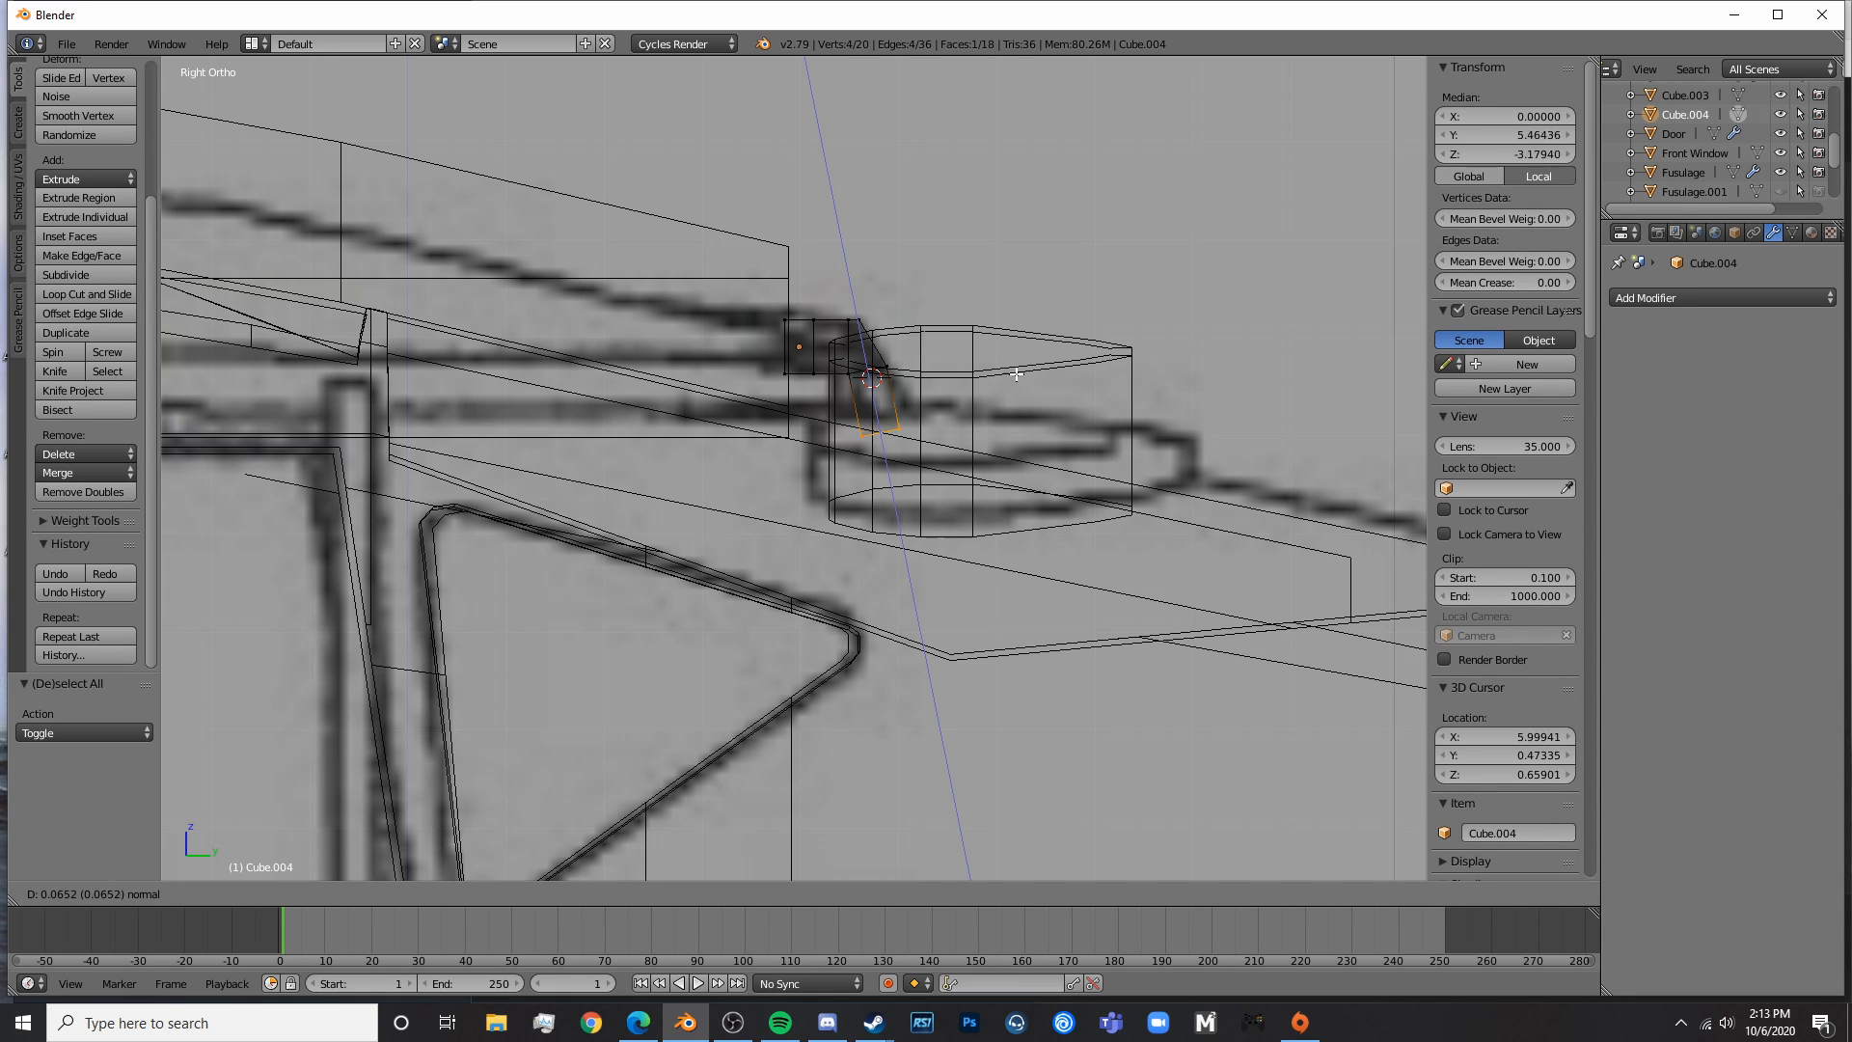
{"action": "left_click", "coordinate": [995, 405]}
{"action": "key", "text": "g"}
{"action": "left_click", "coordinate": [947, 439]}
{"action": "key", "text": "Tab"}
{"action": "key", "text": "z"}
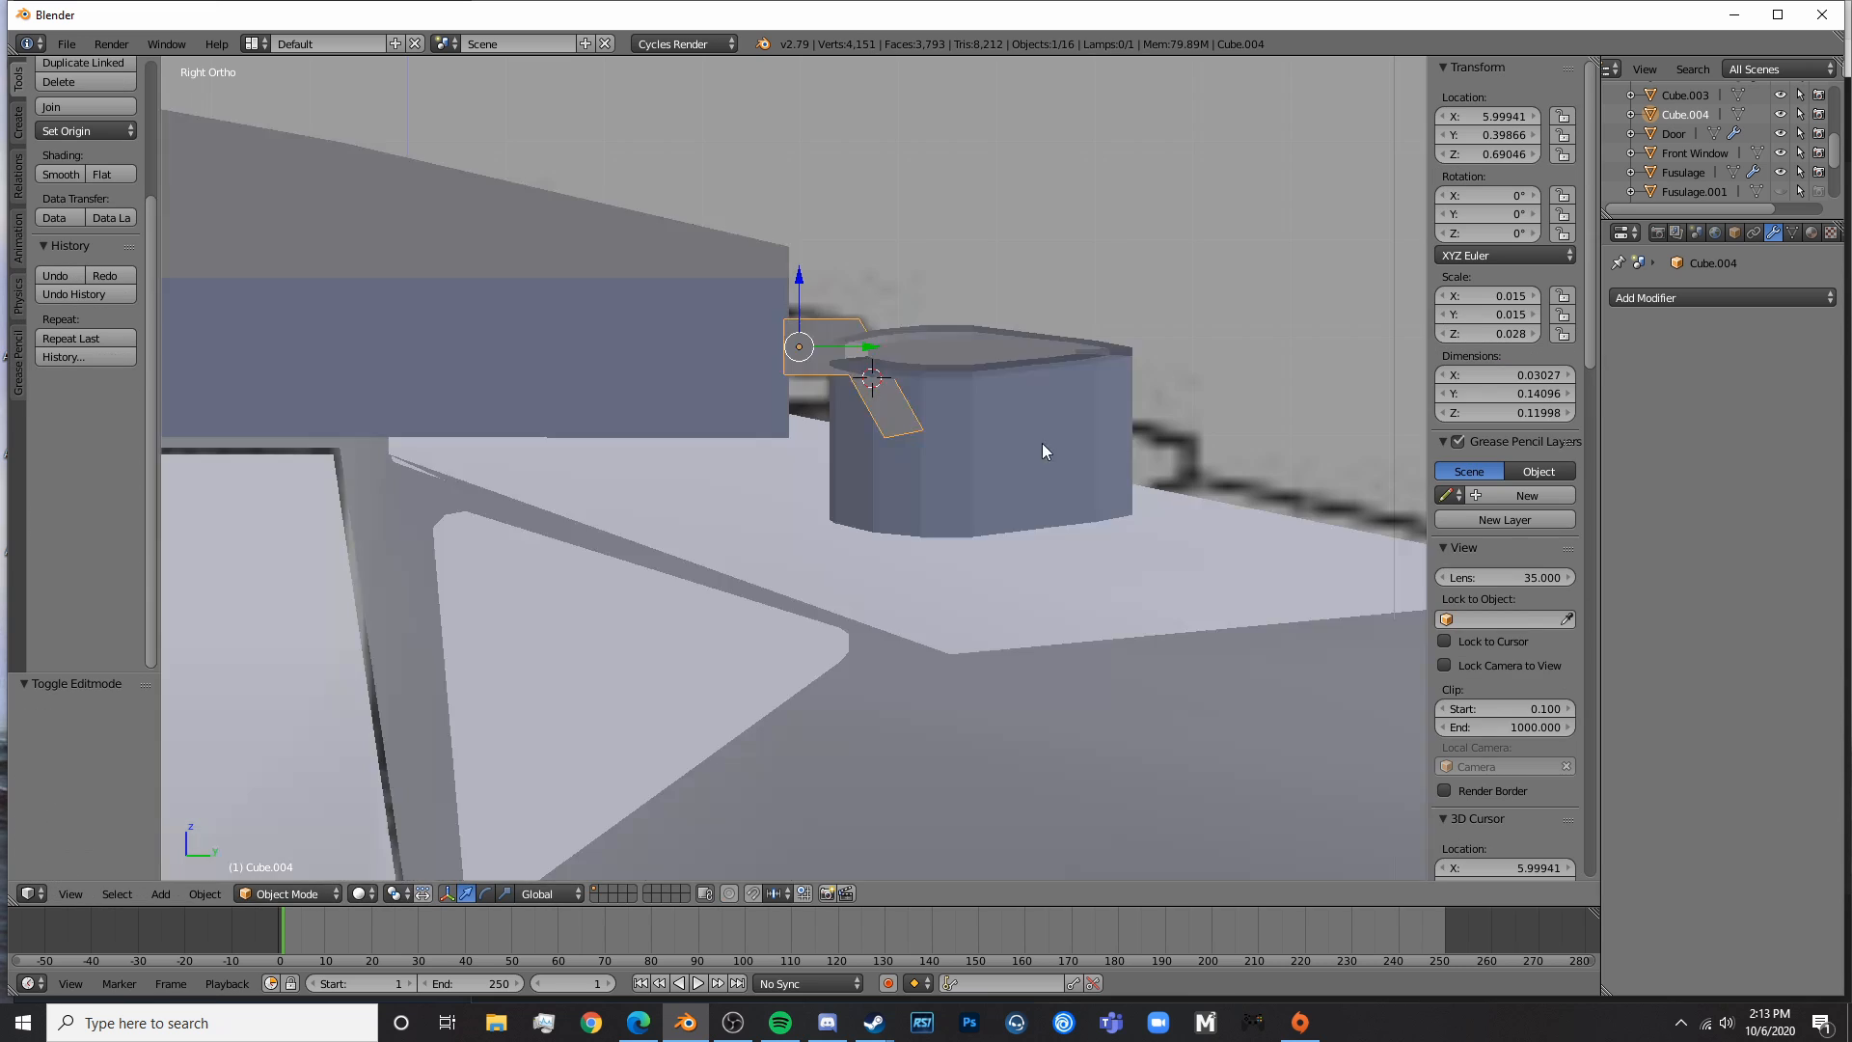
- Extrude the bracket's front face forward by 0.020 in side view and scale the new face down slightly
{"action": "middle_click_drag", "start_coordinate": [1042, 443], "coordinate": [968, 486]}
{"action": "scroll", "coordinate": [967, 489], "scroll_direction": "down", "scroll_amount": 4}
{"action": "middle_click_drag", "start_coordinate": [642, 503], "coordinate": [1134, 353], "text": "shift"}
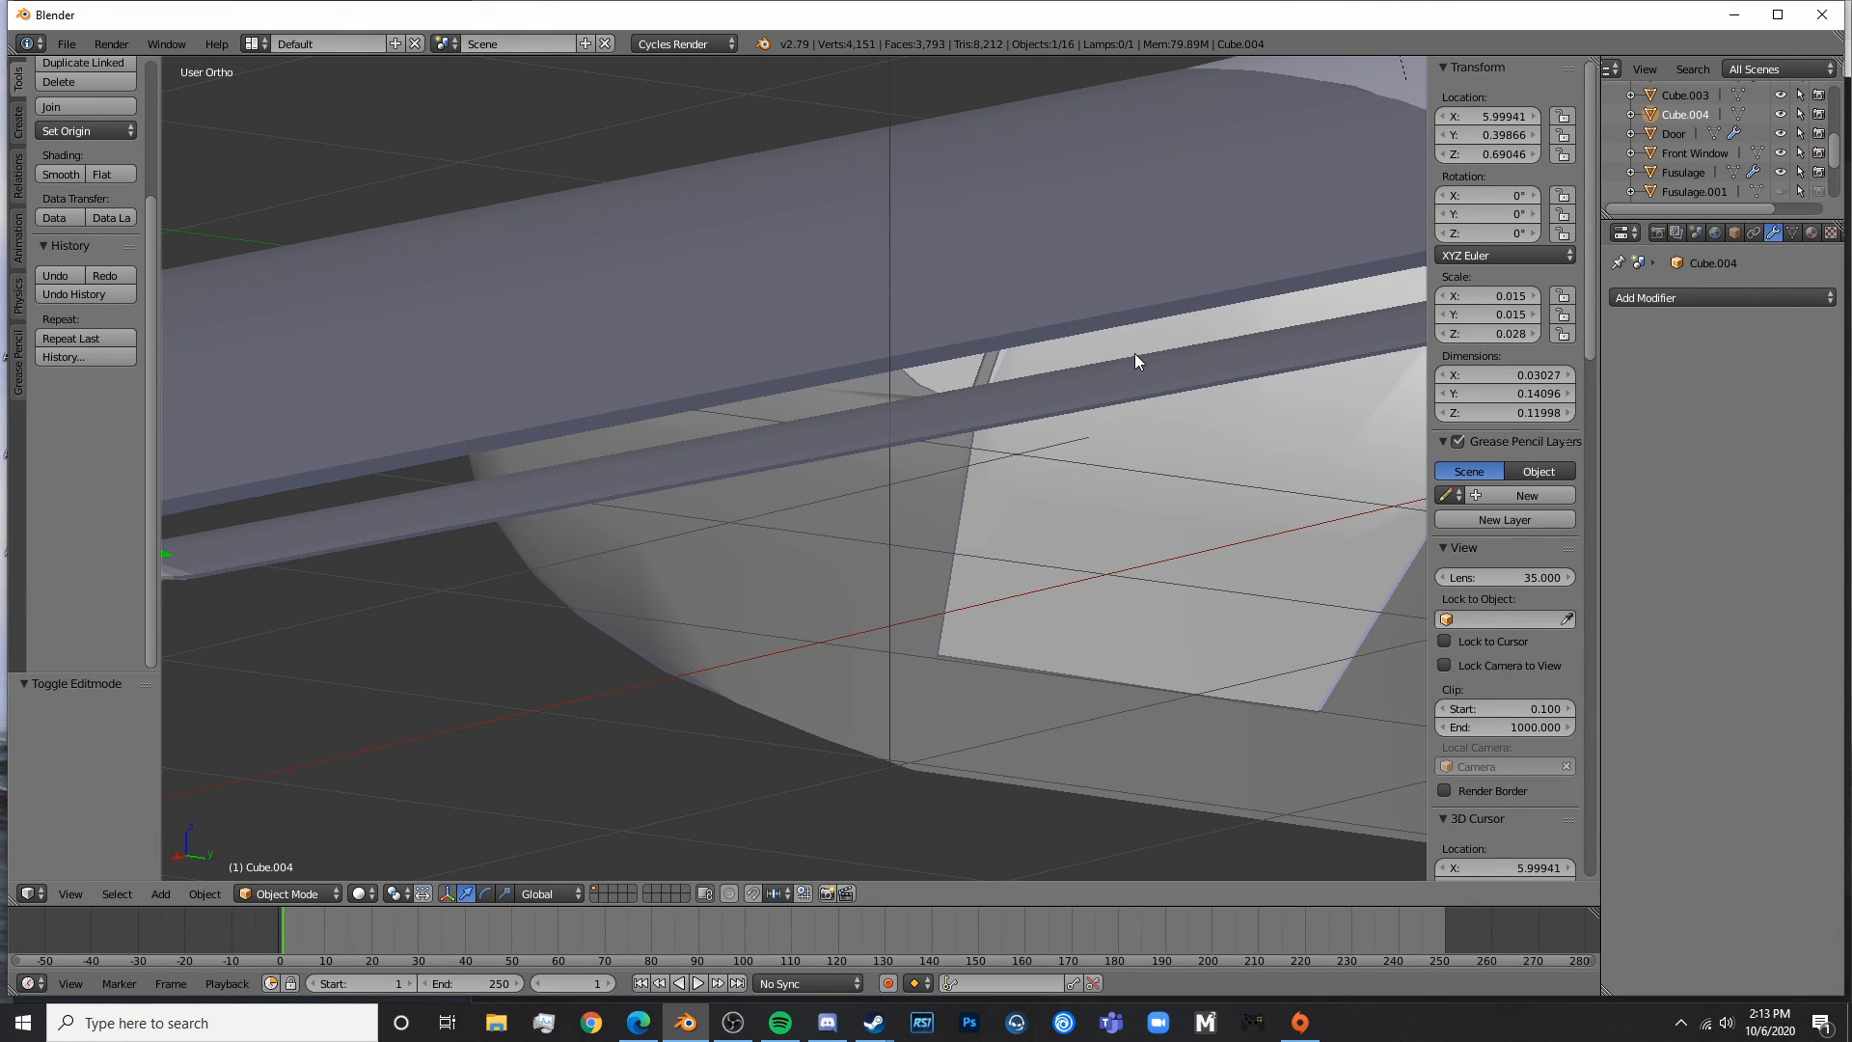
{"action": "key", "text": "KP_3"}
{"action": "key", "text": "Tab"}
{"action": "scroll", "coordinate": [1171, 342], "scroll_direction": "up", "scroll_amount": 3}
{"action": "scroll", "coordinate": [1172, 340], "scroll_direction": "down", "scroll_amount": 5}
{"action": "key", "text": "z"}
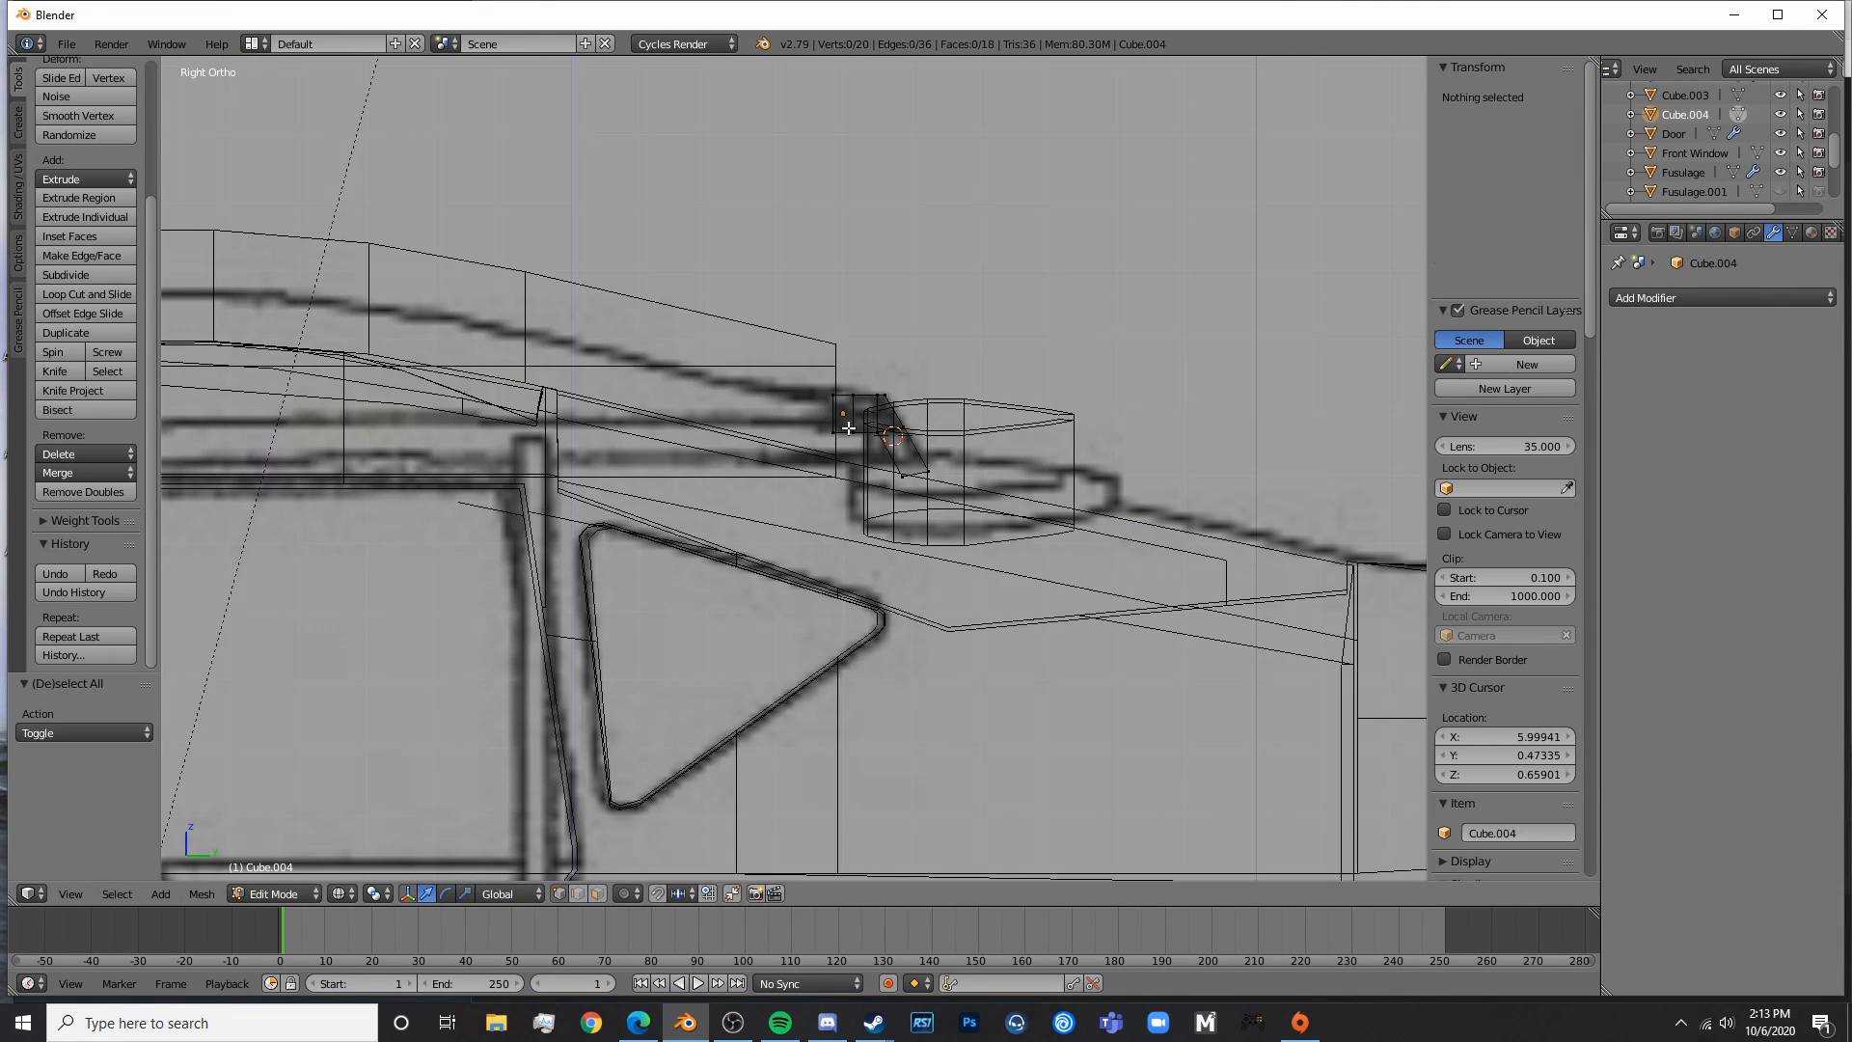
{"action": "key", "text": "a"}
{"action": "key", "text": "e"}
{"action": "left_click", "coordinate": [1048, 424]}
{"action": "key", "text": "s"}
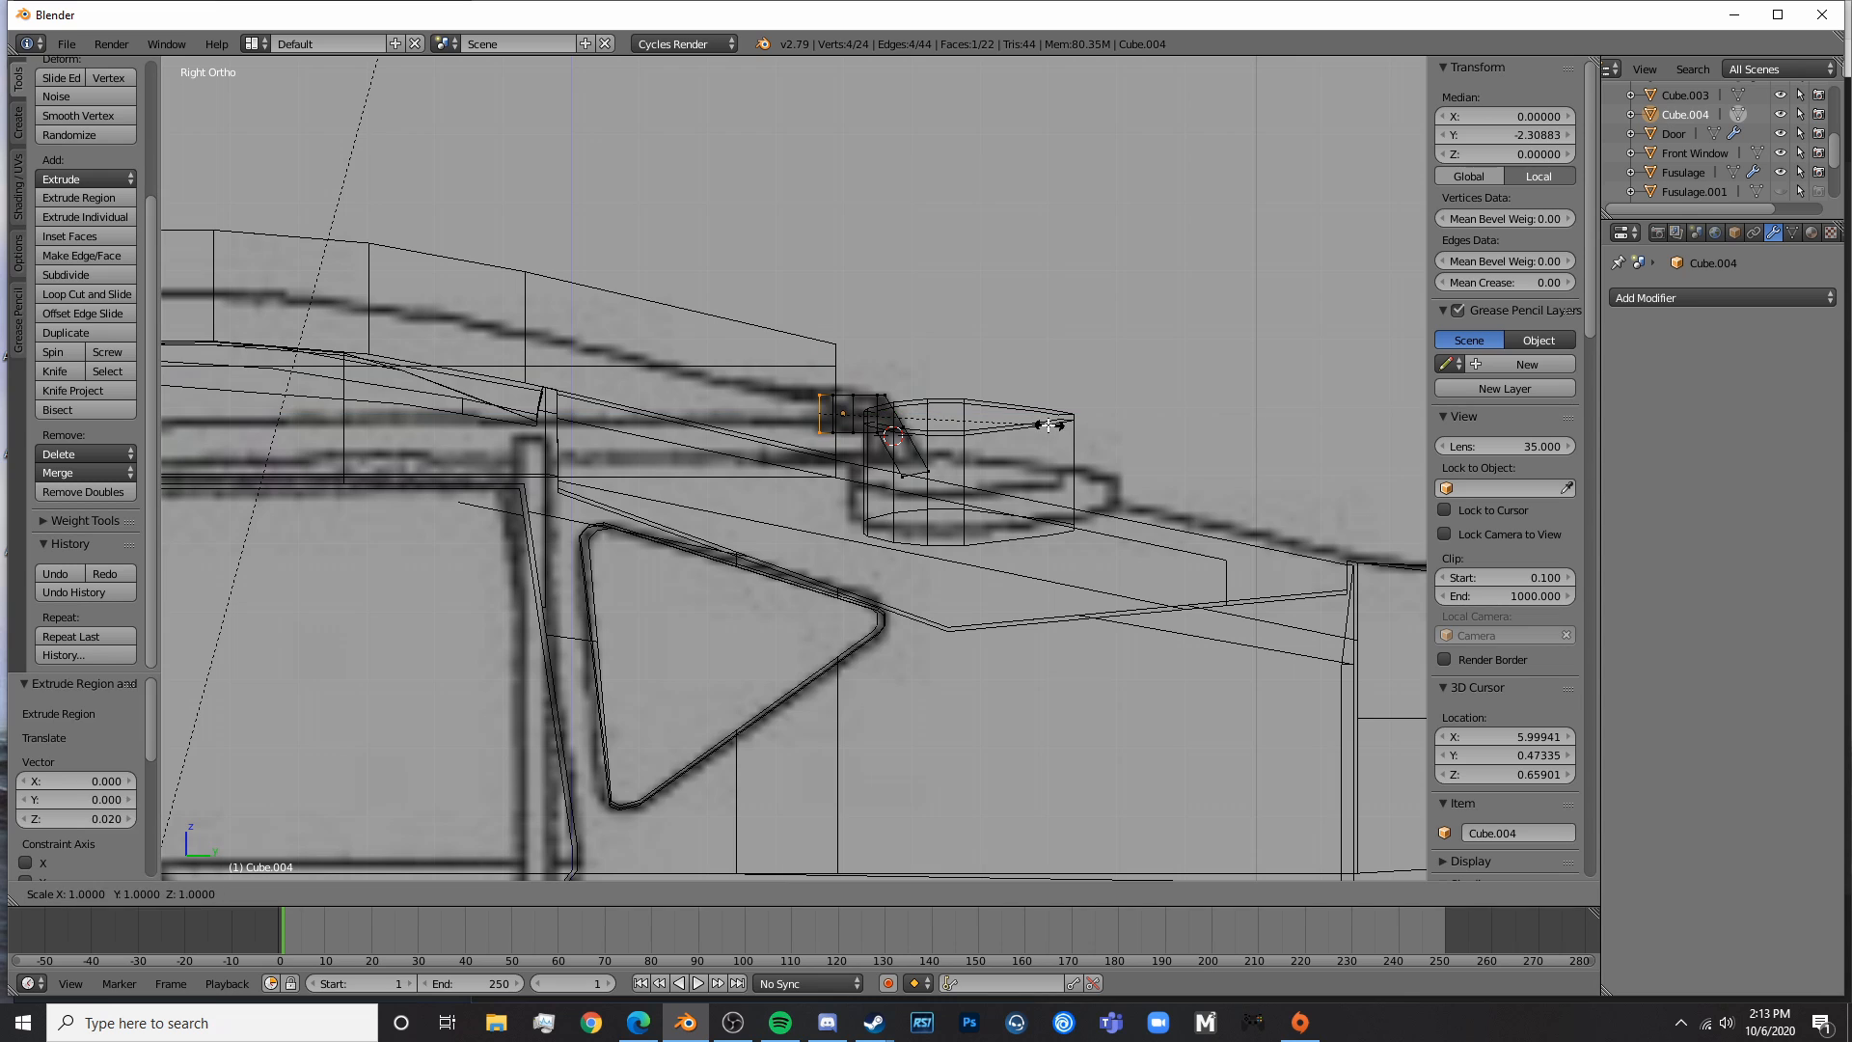
{"action": "left_click", "coordinate": [1022, 428]}
- Extrude another short section from the bracket's front end and taper its face, returning to solid shading in Object Mode
{"action": "key", "text": "e"}
{"action": "left_click", "coordinate": [965, 434]}
{"action": "key", "text": "s"}
{"action": "left_click", "coordinate": [923, 439]}
{"action": "key", "text": "Tab"}
{"action": "key", "text": "z"}
- Raise the bracket vertically to a Z location of about 0.73, up against the wing's rear edge
{"action": "key", "text": "g"}
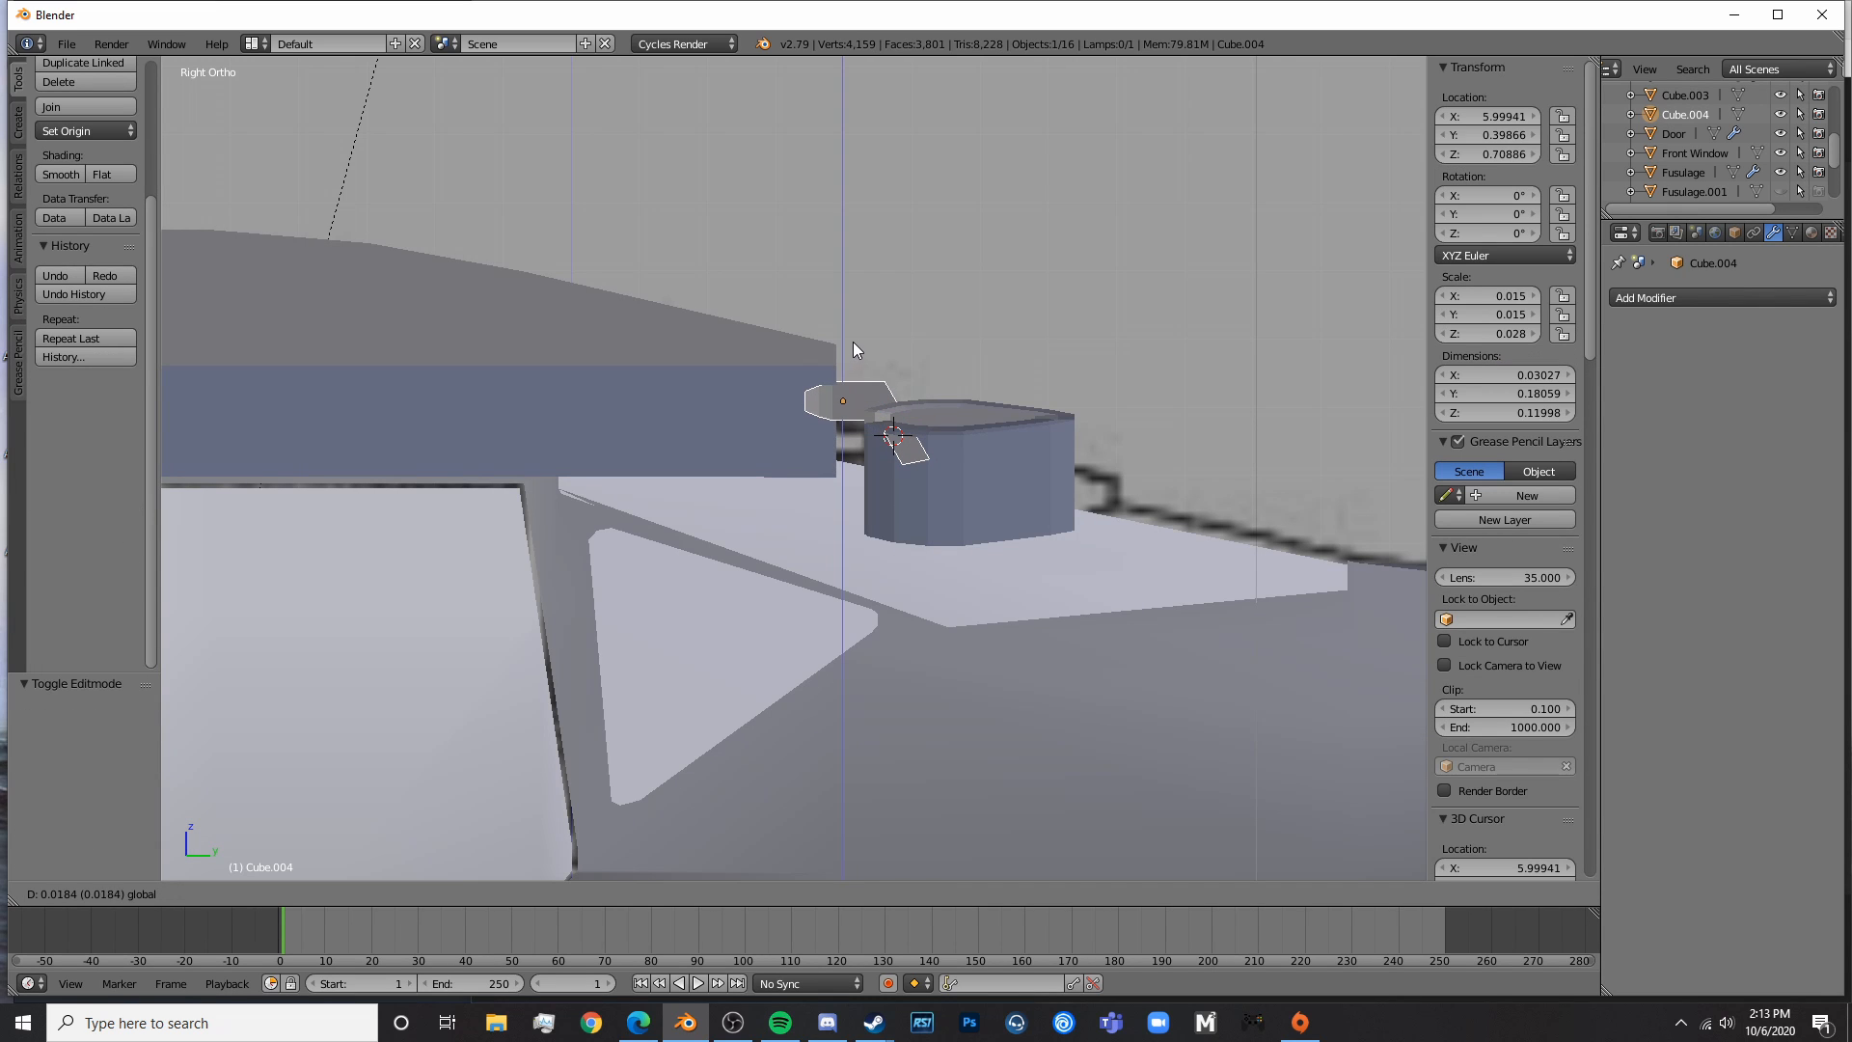
{"action": "left_click", "coordinate": [870, 332]}
{"action": "middle_click_drag", "start_coordinate": [870, 332], "coordinate": [930, 388]}
{"action": "left_click_drag", "start_coordinate": [777, 401], "coordinate": [790, 393]}
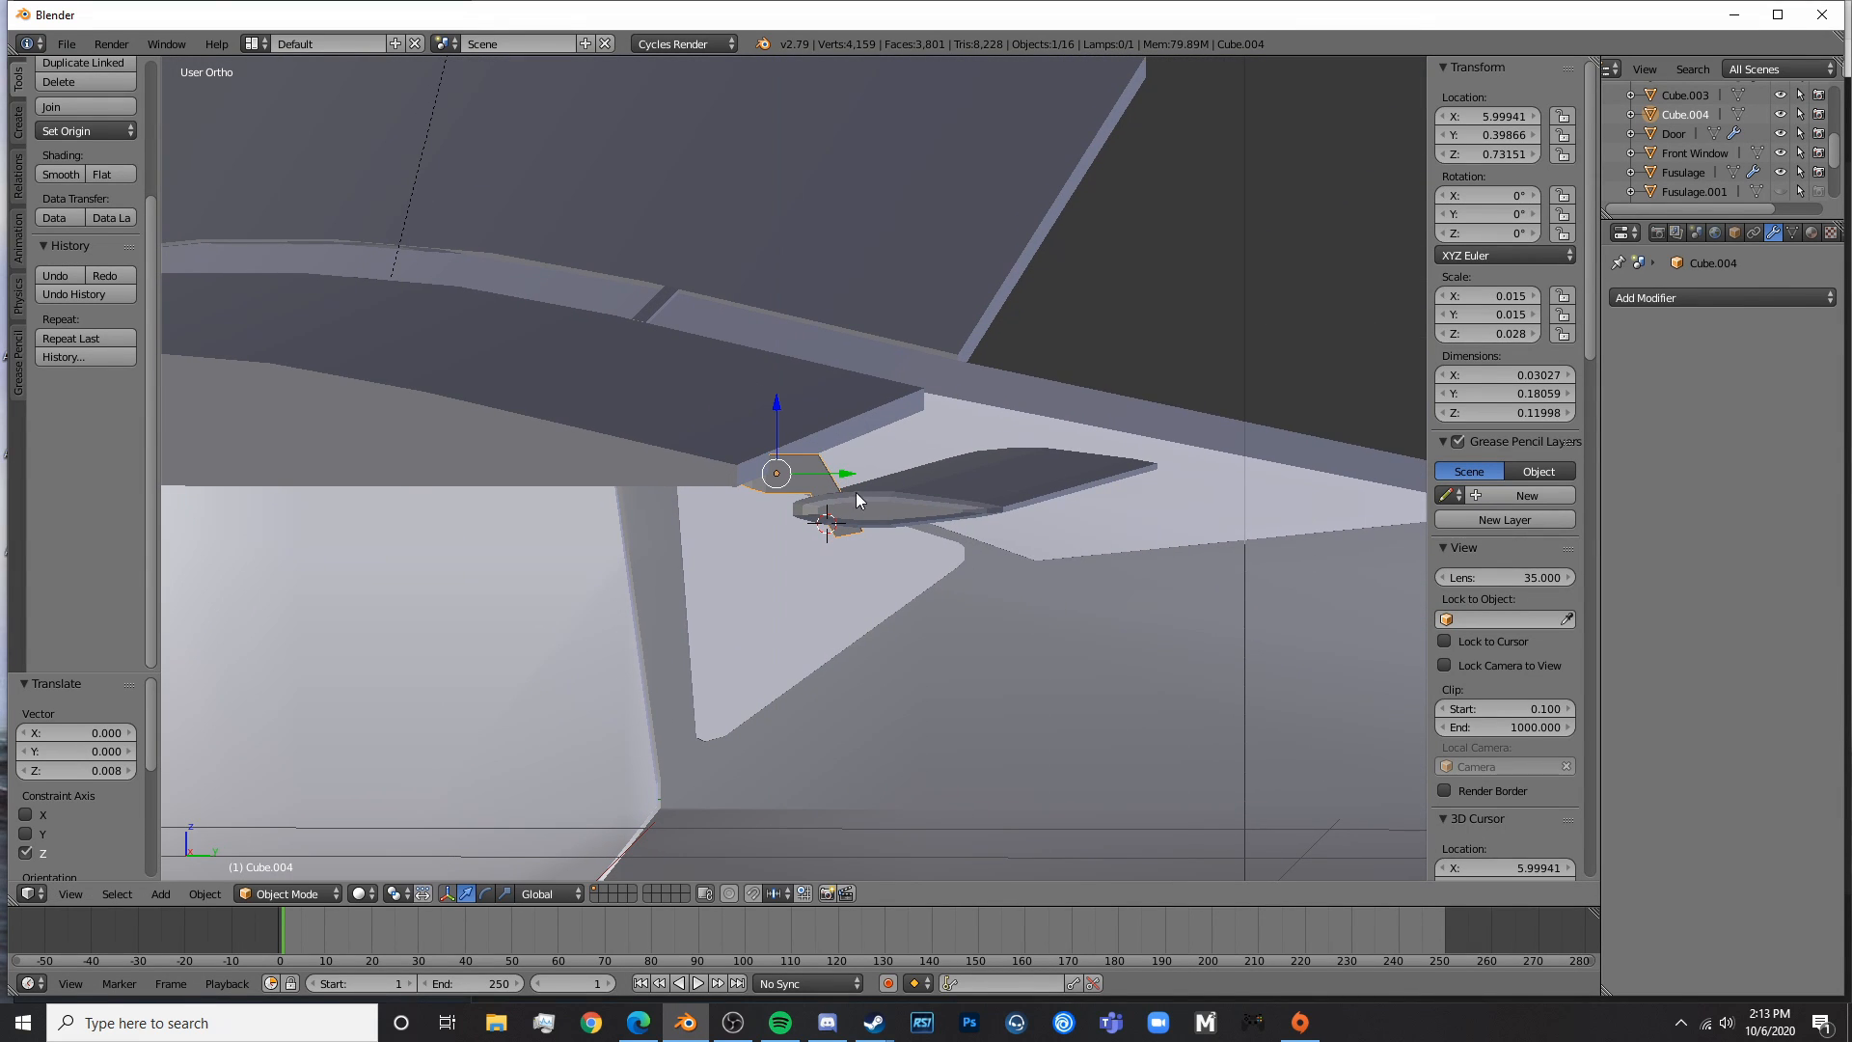
- Scale the bracket to 0.75 and move it about 0.007 up and 0.028 rearward
{"action": "type", "text": "s.75"}
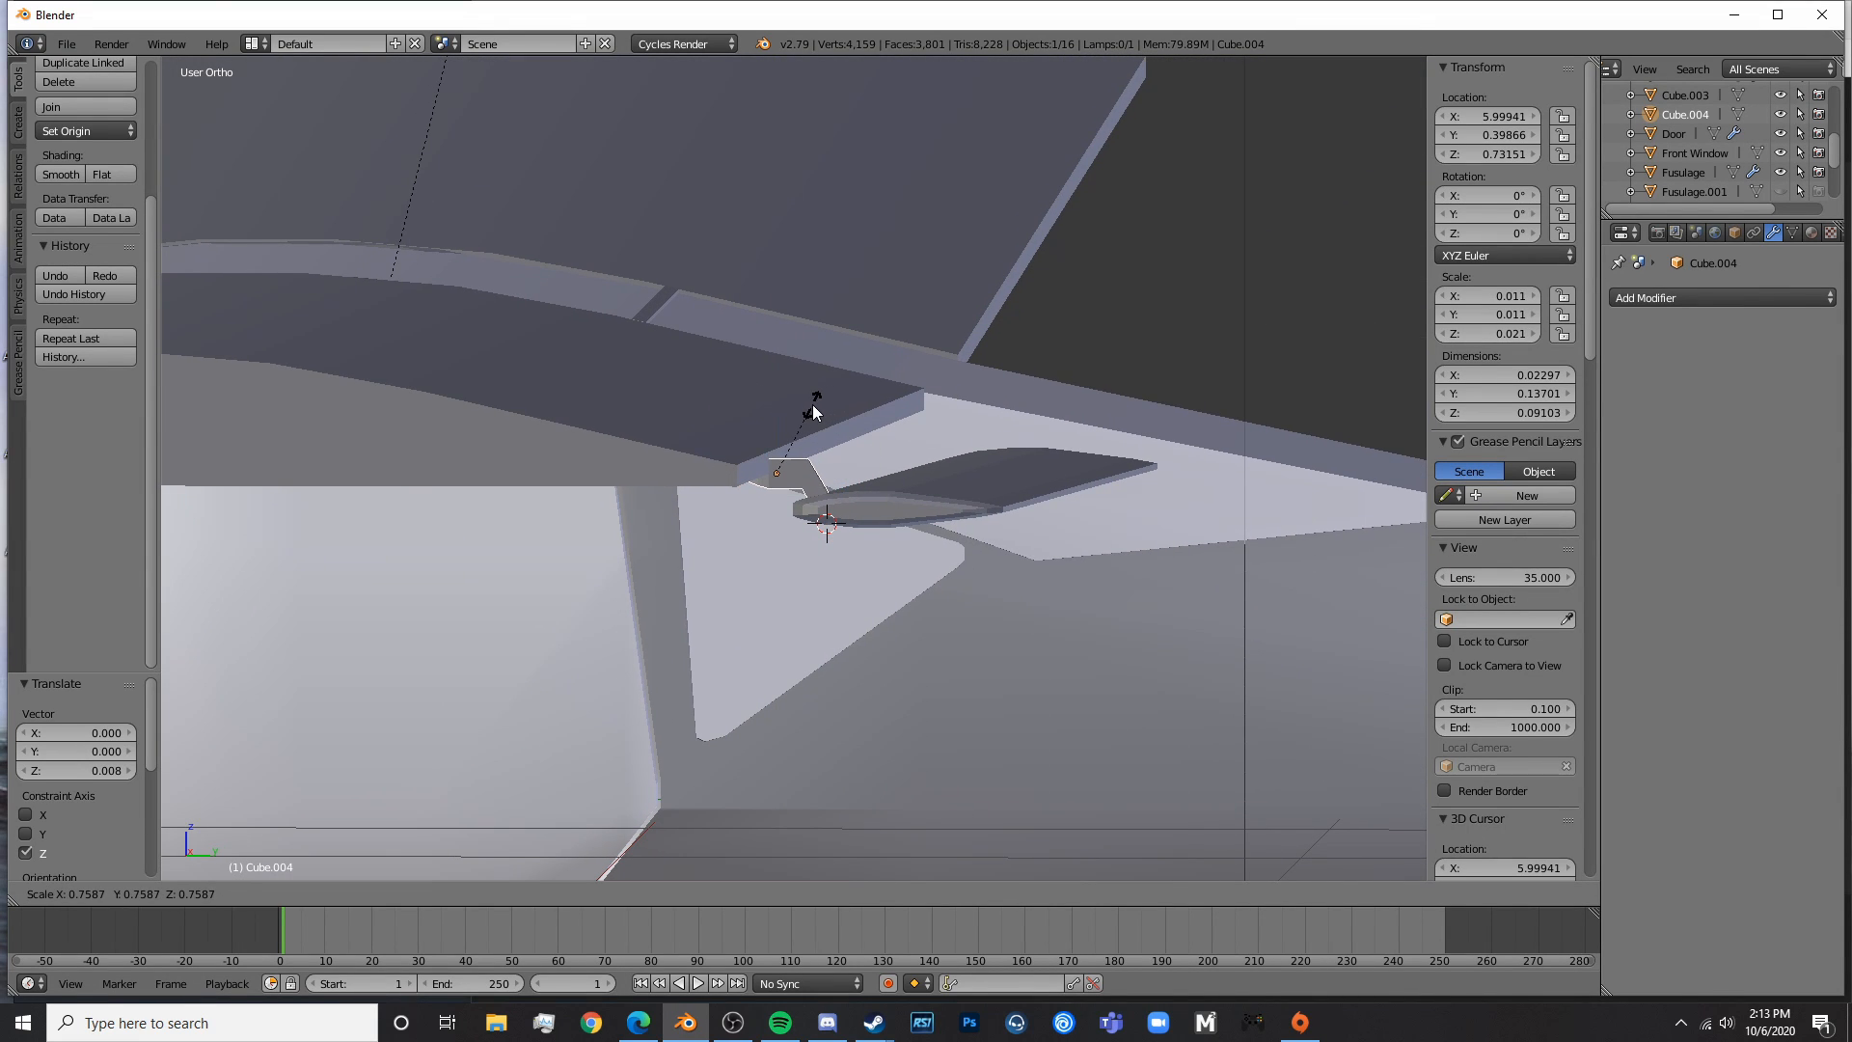
{"action": "key", "text": "Return"}
{"action": "left_click_drag", "start_coordinate": [789, 426], "coordinate": [783, 418]}
{"action": "left_click_drag", "start_coordinate": [850, 468], "coordinate": [867, 463]}
- Stretch the bracket along Y to a length of about 0.171 and narrow it along X by a factor of about 0.714
{"action": "key", "text": "s"}
{"action": "key", "text": "y"}
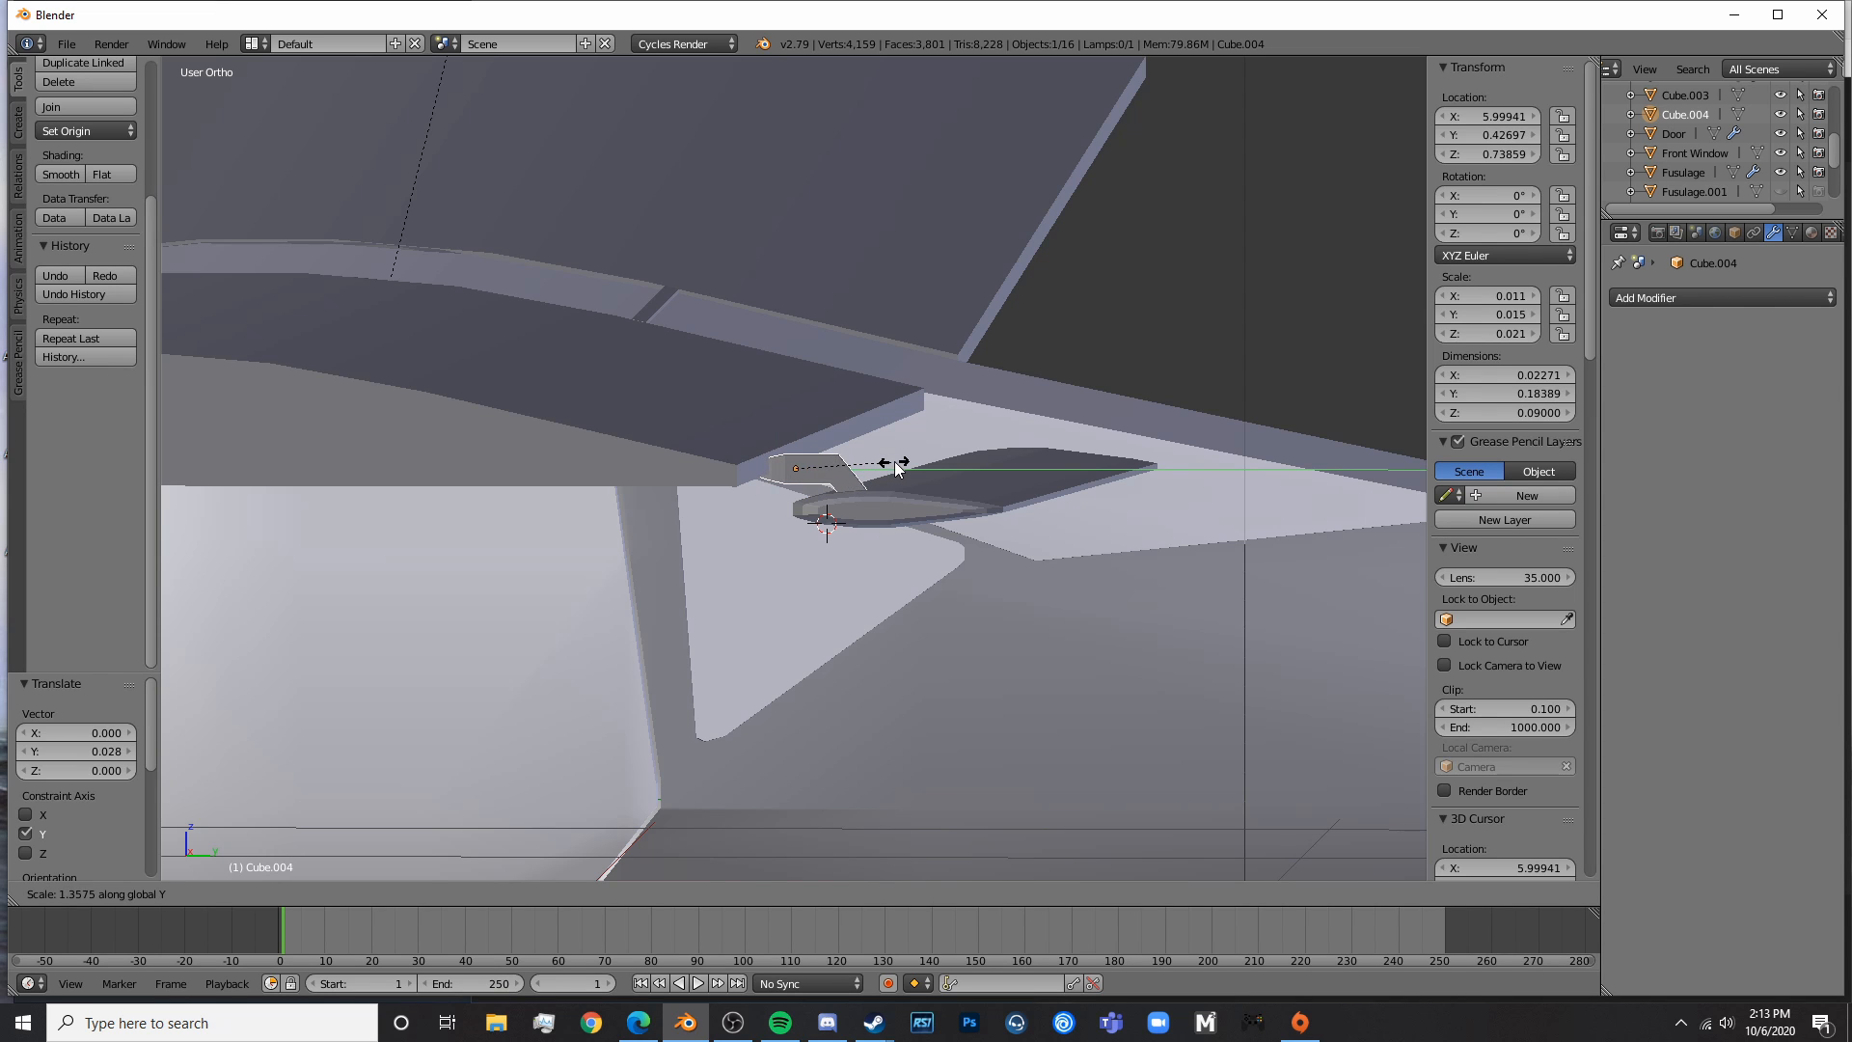
{"action": "left_click", "coordinate": [885, 473]}
{"action": "middle_click_drag", "start_coordinate": [882, 478], "coordinate": [849, 541]}
{"action": "middle_click_drag", "start_coordinate": [683, 520], "coordinate": [1068, 324], "text": "shift"}
{"action": "key", "text": "s"}
{"action": "key", "text": "x"}
{"action": "left_click", "coordinate": [815, 479]}
{"action": "middle_click_drag", "start_coordinate": [526, 605], "coordinate": [773, 438], "text": "shift"}
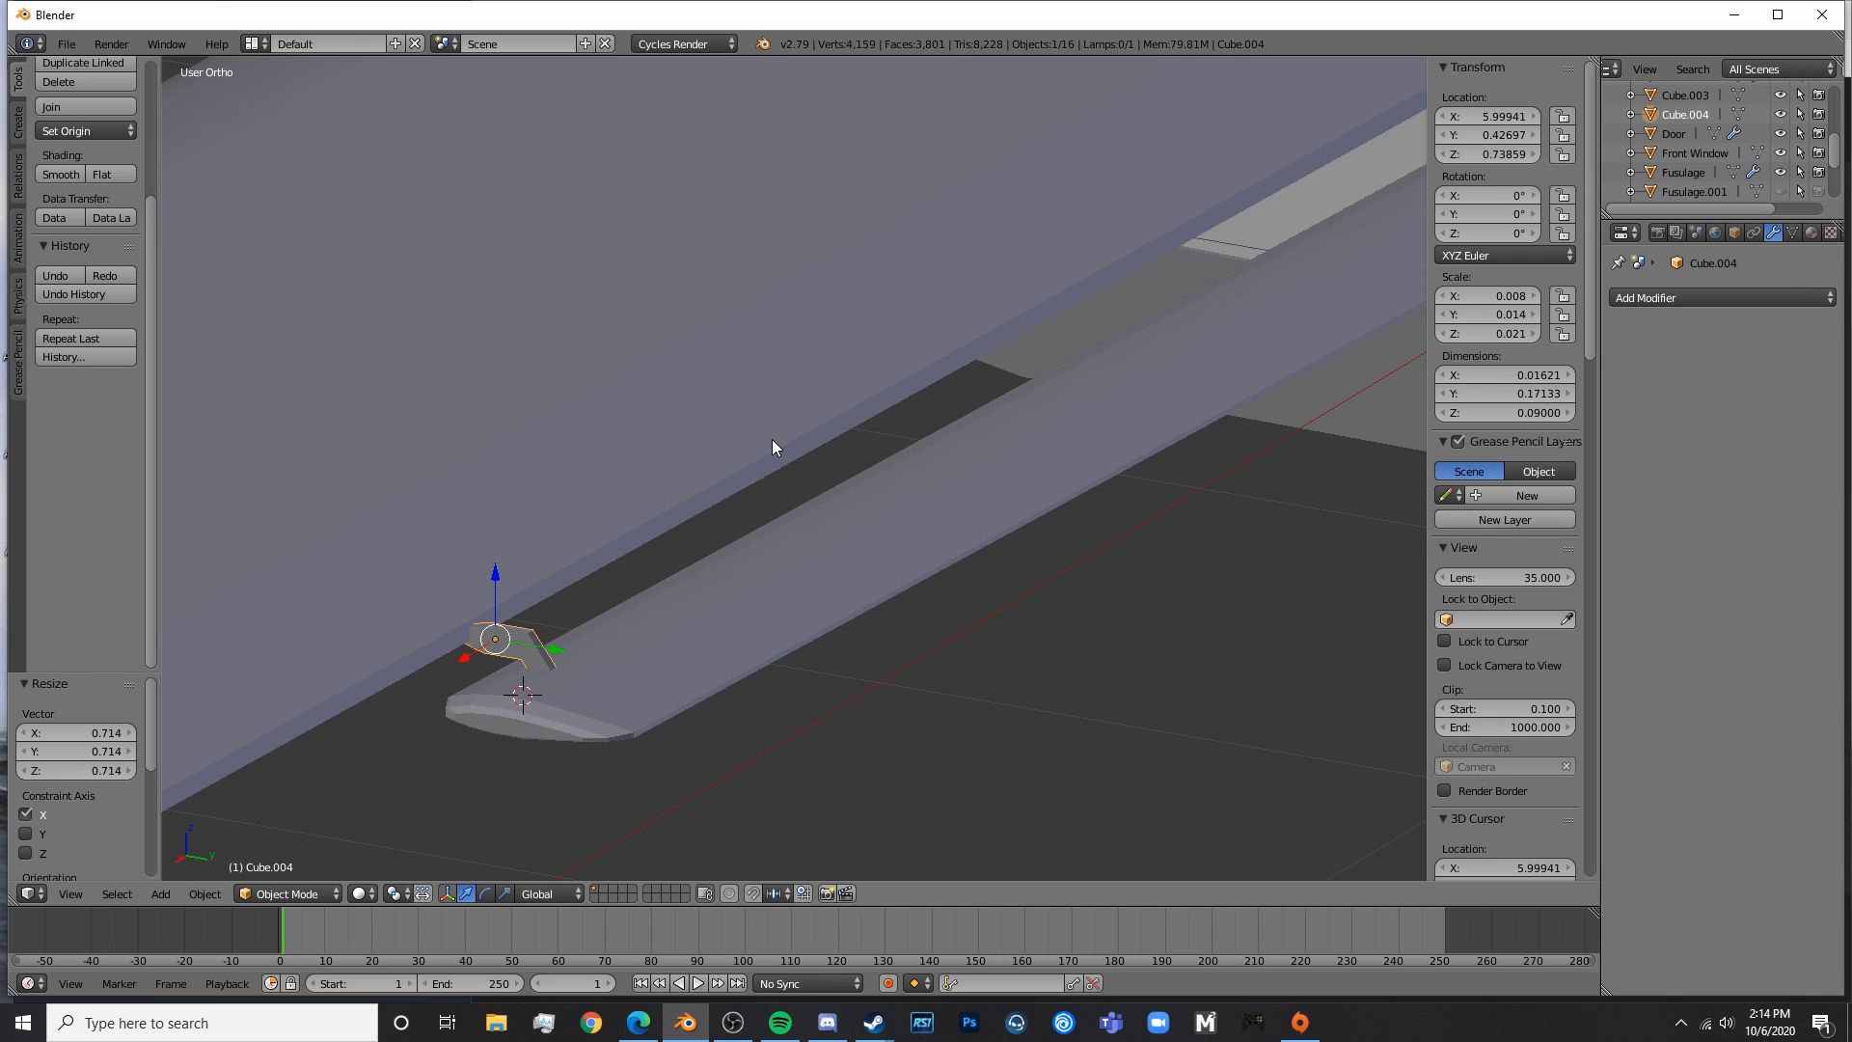
- In the top view, move the bracket about 0.034 outboard along X onto the outermost drawn bracket mark
{"action": "key", "text": "KP_7"}
{"action": "key", "text": "z"}
{"action": "scroll", "coordinate": [772, 438], "scroll_direction": "down", "scroll_amount": 4}
{"action": "middle_click_drag", "start_coordinate": [910, 428], "coordinate": [729, 604], "text": "shift"}
{"action": "scroll", "coordinate": [729, 604], "scroll_direction": "down", "scroll_amount": 1}
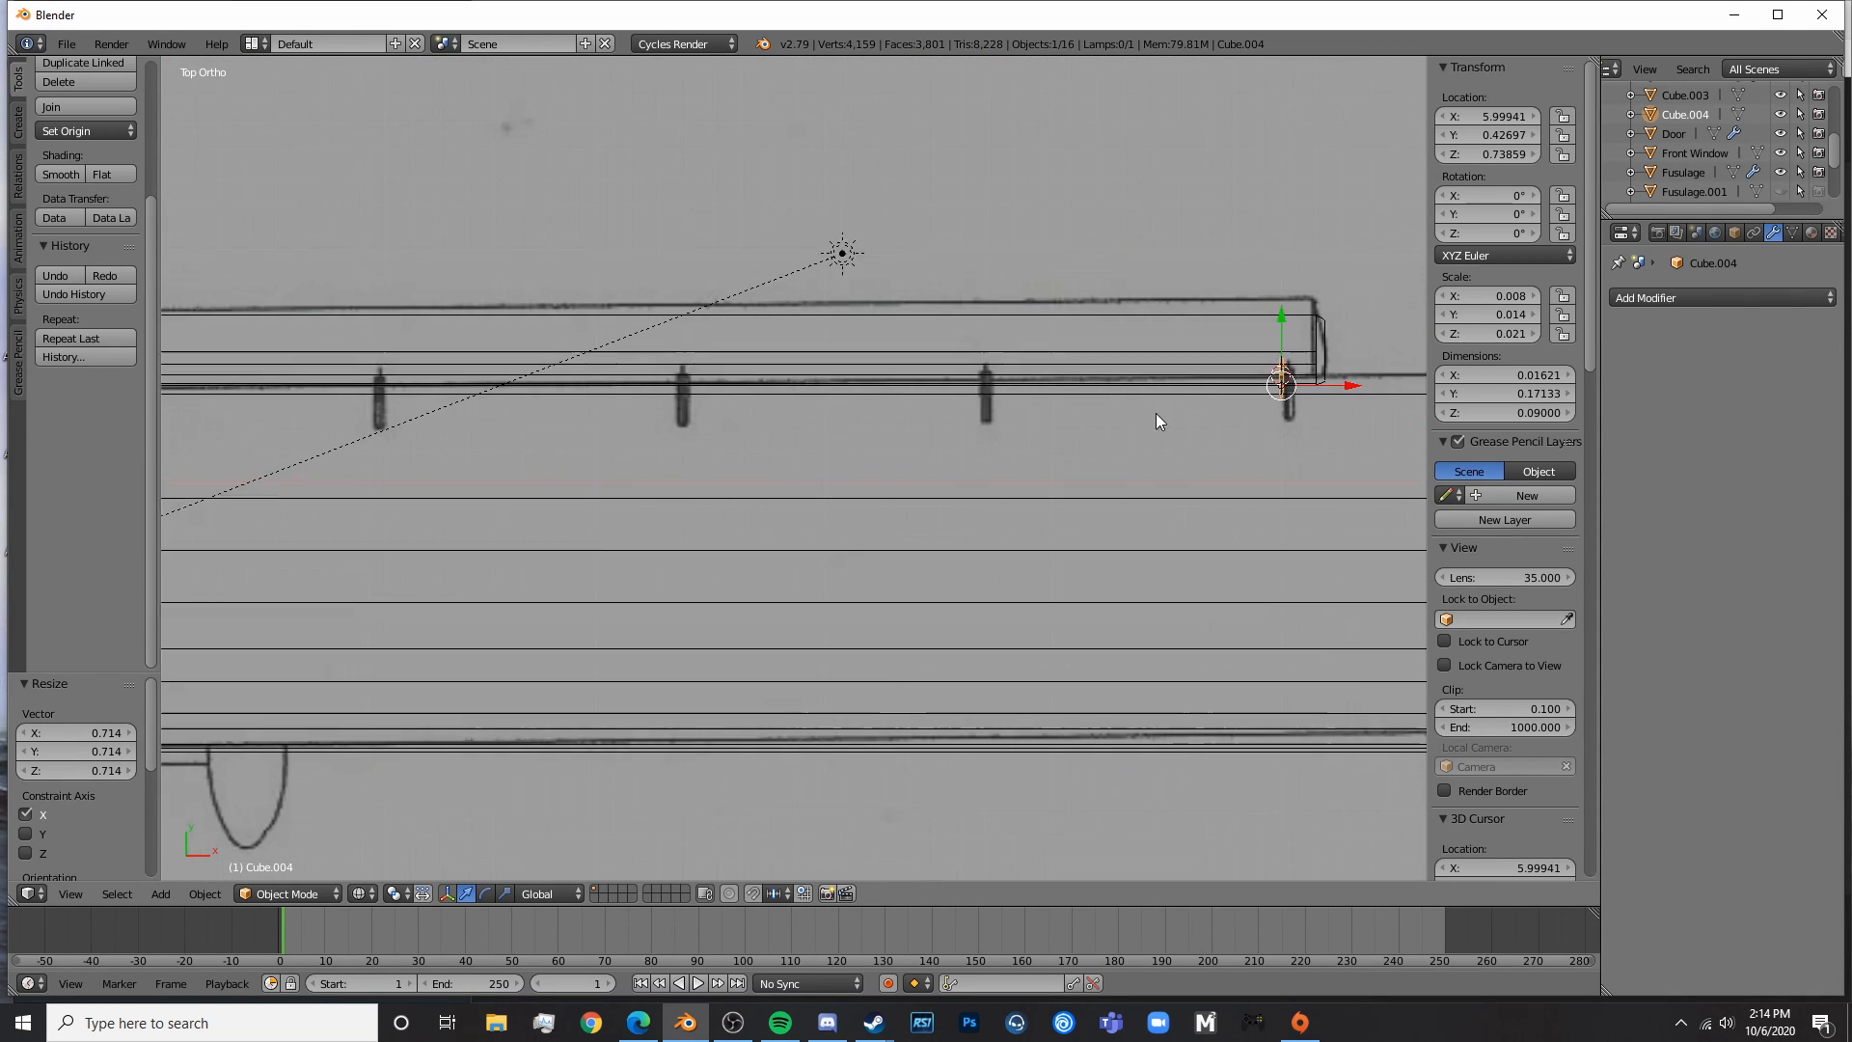
{"action": "scroll", "coordinate": [1155, 413], "scroll_direction": "up", "scroll_amount": 3}
{"action": "middle_click_drag", "start_coordinate": [1147, 413], "coordinate": [790, 475], "text": "shift"}
{"action": "left_click_drag", "start_coordinate": [1007, 434], "coordinate": [1020, 431]}
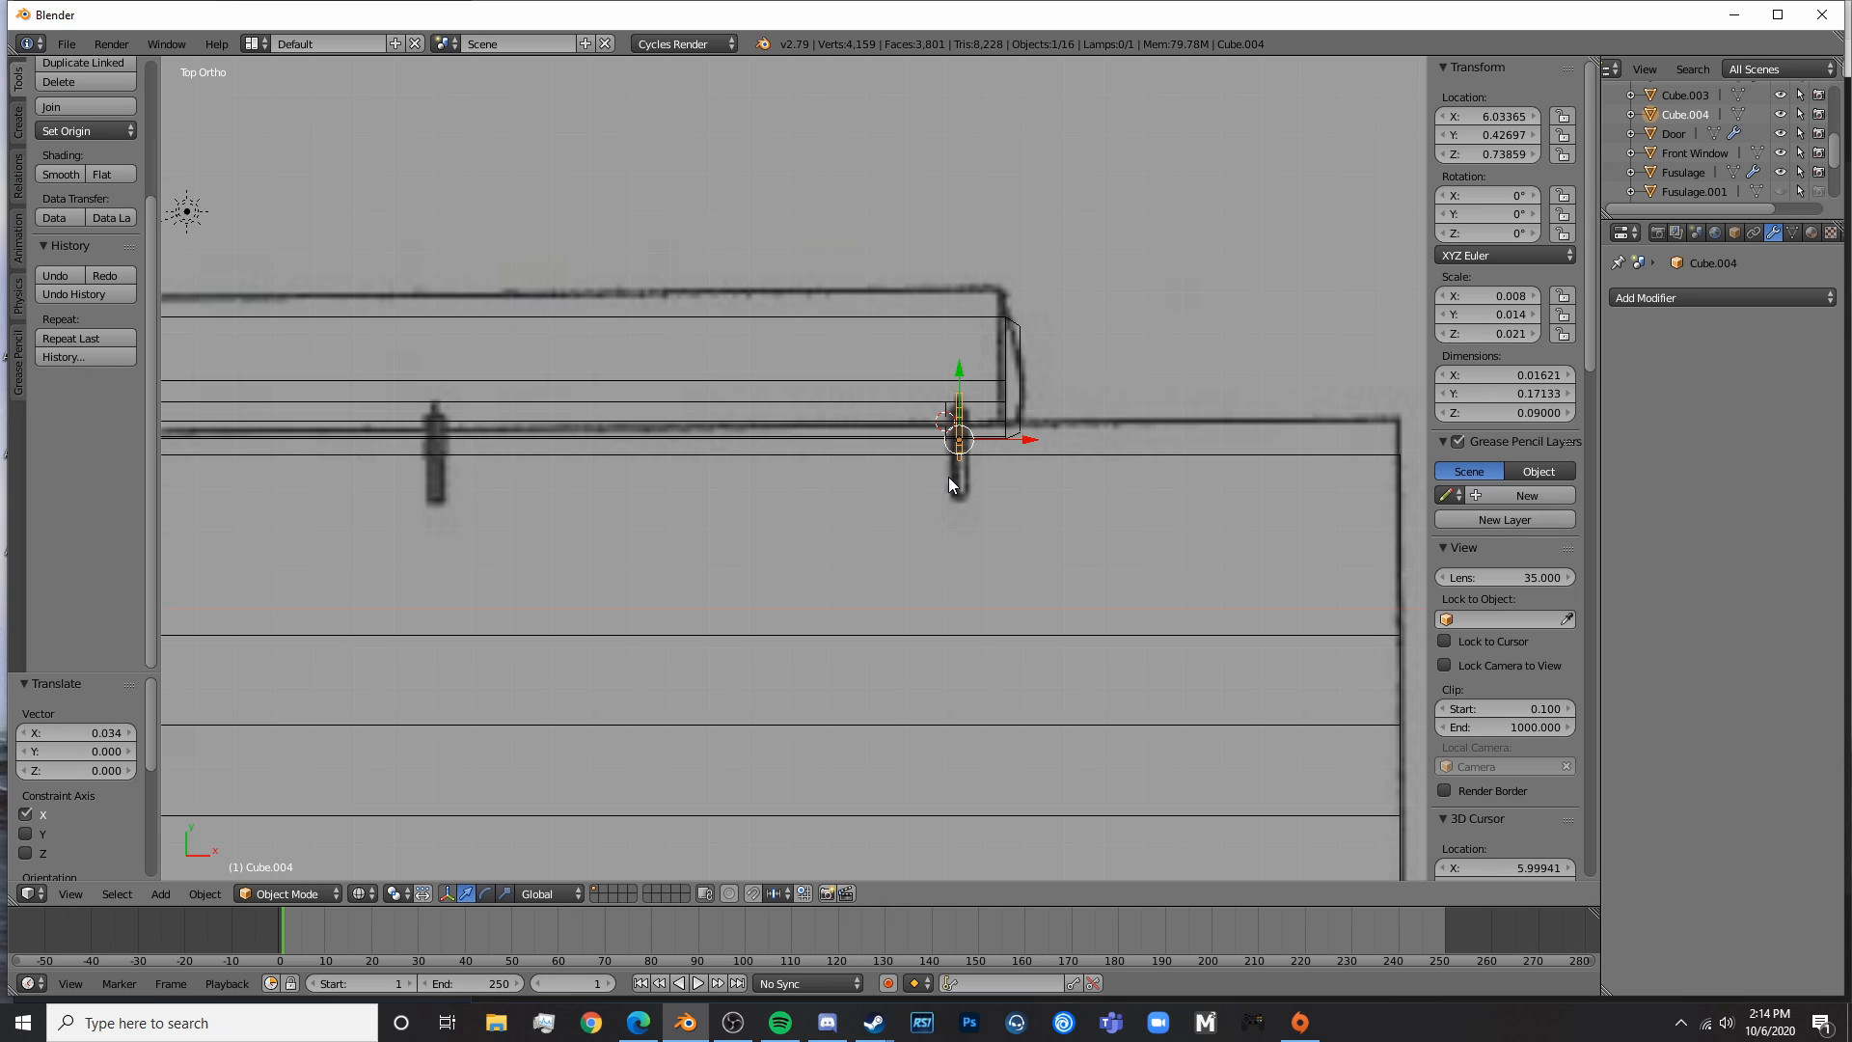
- In the side view, enlarge the bracket uniformly by a factor of about 1.207
{"action": "key", "text": "KP_3"}
{"action": "scroll", "coordinate": [830, 383], "scroll_direction": "up", "scroll_amount": 5}
{"action": "key", "text": "z"}
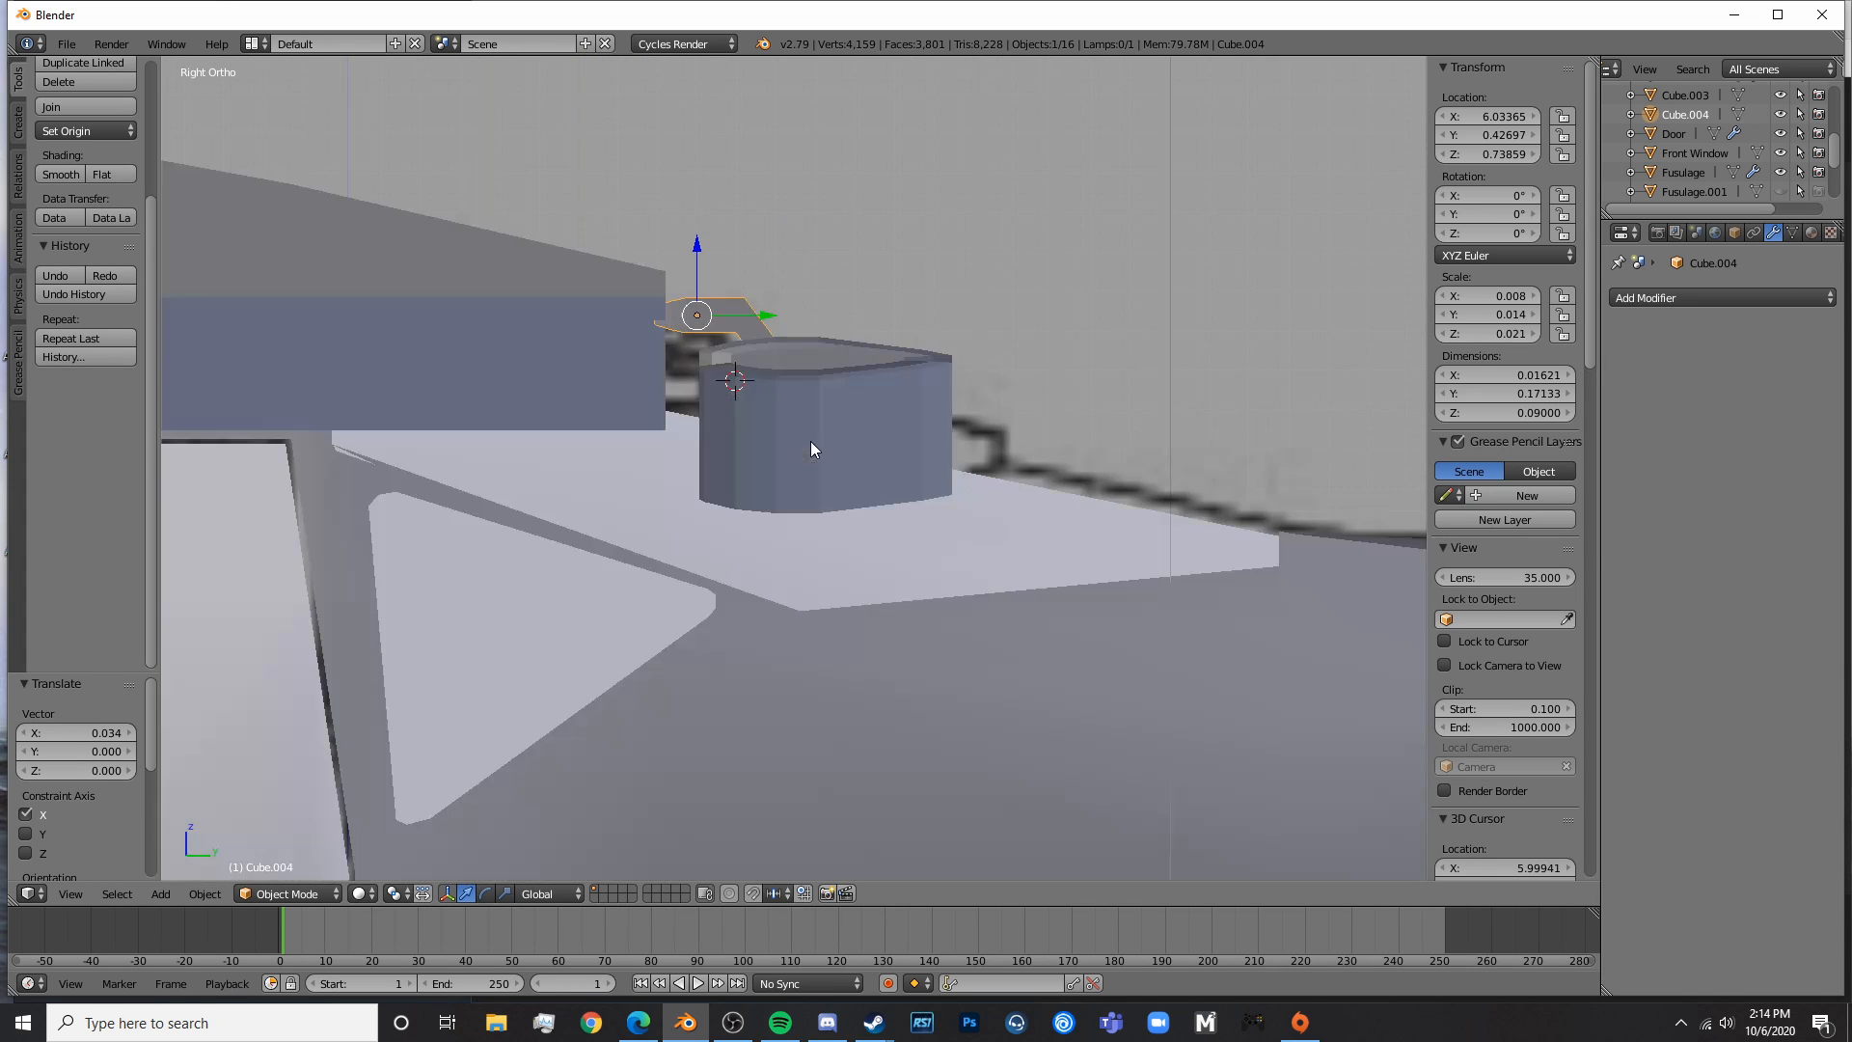
{"action": "key", "text": "z"}
{"action": "key", "text": "s"}
{"action": "left_click", "coordinate": [738, 326]}
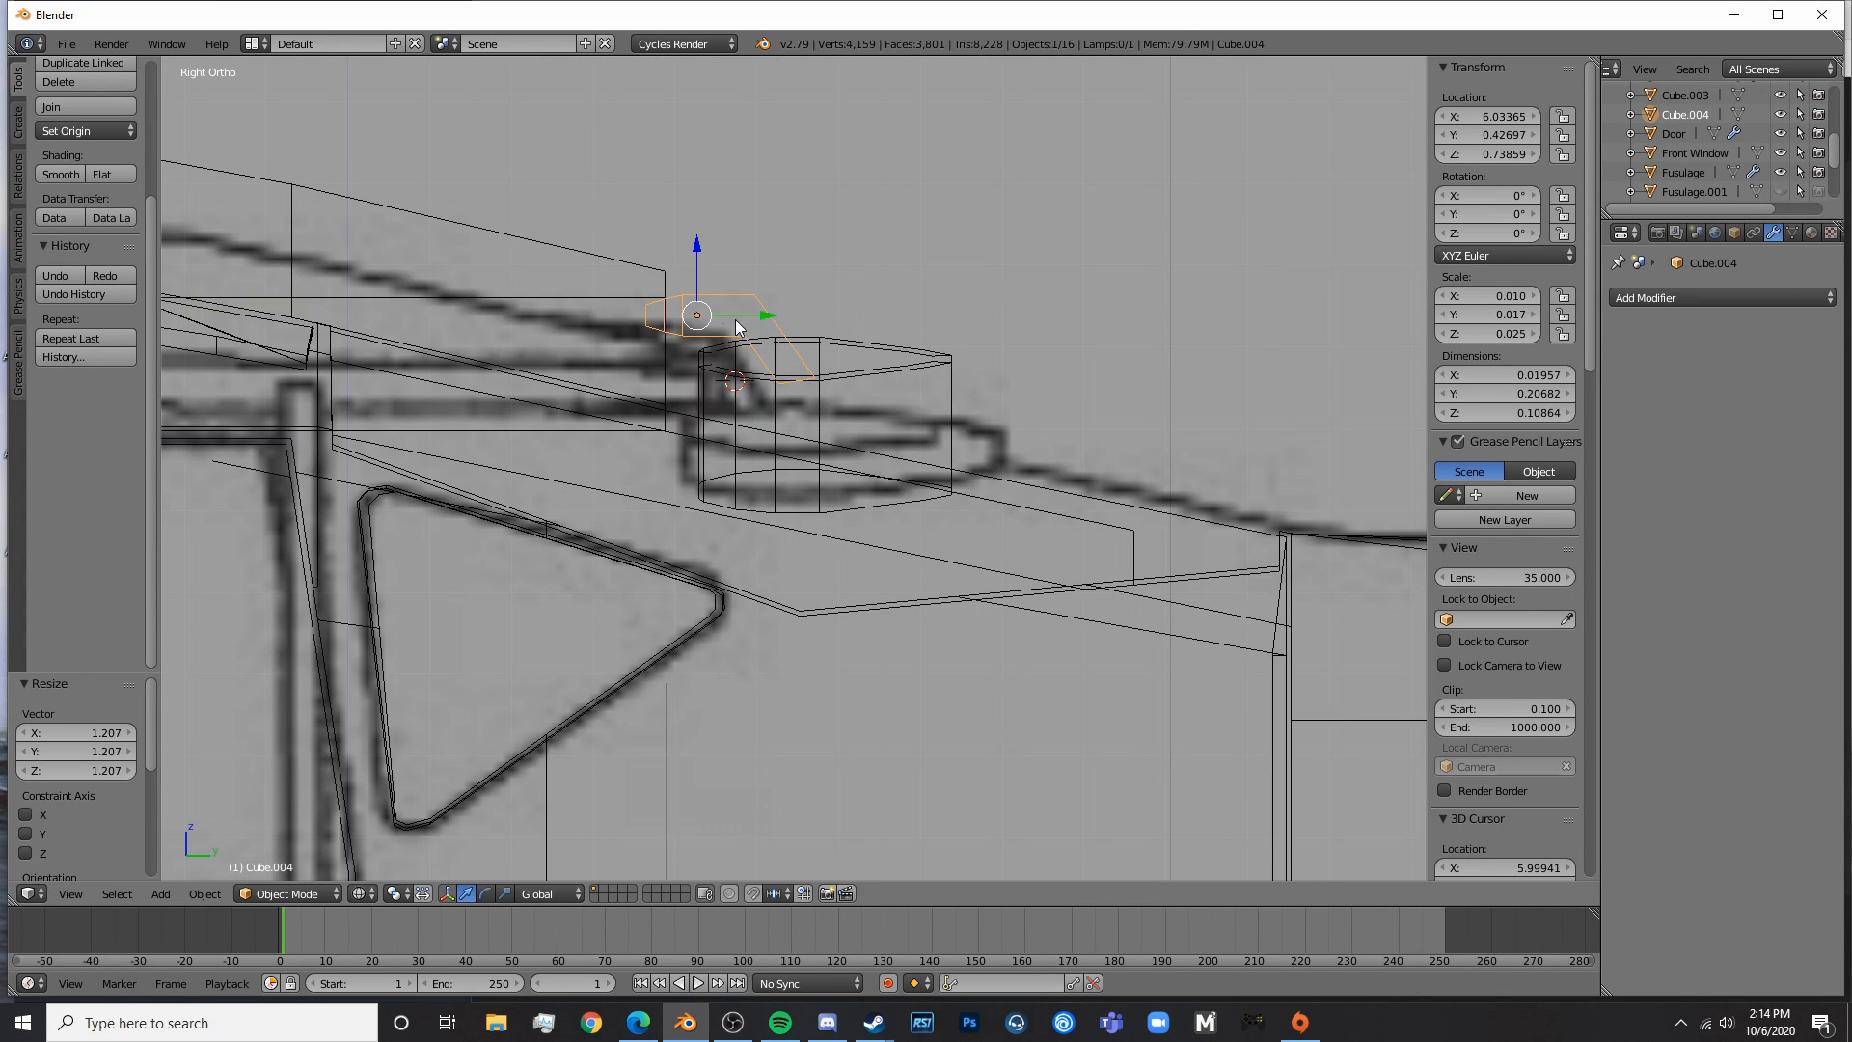
- Shift the bracket forward along Y to about 0.396 and raise it to about 0.752 in Z so it joins the wing
{"action": "left_click_drag", "start_coordinate": [745, 313], "coordinate": [737, 314]}
{"action": "key", "text": "z"}
{"action": "mouse_move", "coordinate": [736, 315]}
{"action": "middle_mouse_down"}
{"action": "mouse_move", "coordinate": [854, 422]}
{"action": "mouse_move", "coordinate": [564, 297]}
{"action": "mouse_move", "coordinate": [828, 349]}
{"action": "mouse_move", "coordinate": [835, 388]}
{"action": "mouse_move", "coordinate": [785, 401]}
{"action": "mouse_move", "coordinate": [905, 384]}
{"action": "mouse_move", "coordinate": [953, 315]}
{"action": "middle_mouse_up"}
{"action": "key", "text": "g"}
{"action": "key", "text": "z"}
{"action": "left_click", "coordinate": [600, 276]}
{"action": "scroll", "coordinate": [600, 275], "scroll_direction": "down", "scroll_amount": 3}
{"action": "key", "text": "a"}
{"action": "right_click", "coordinate": [792, 375]}
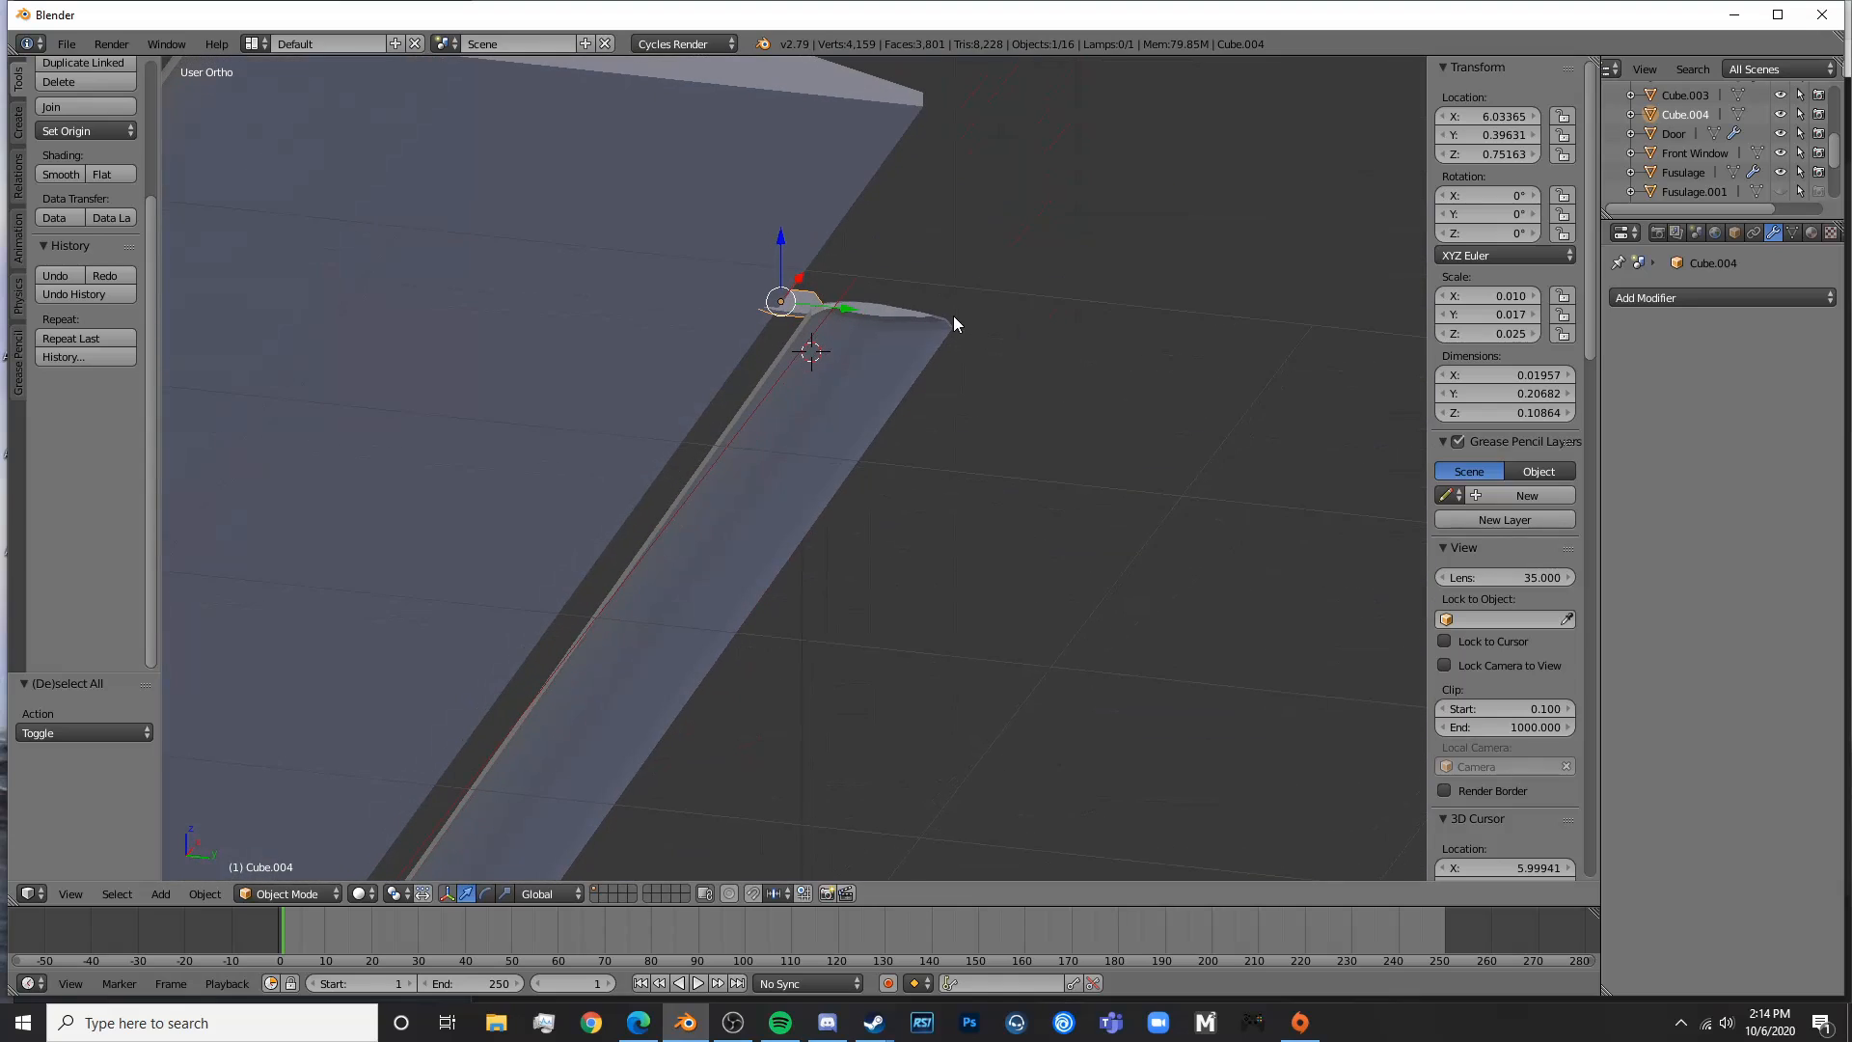
- Try placing a pasted copy of the bracket about 1.333 inboard on the next drawn bracket mark, and delete the copy
{"action": "key", "text": "KP_7"}
{"action": "key", "text": "z"}
{"action": "scroll", "coordinate": [1053, 536], "scroll_direction": "down", "scroll_amount": 3}
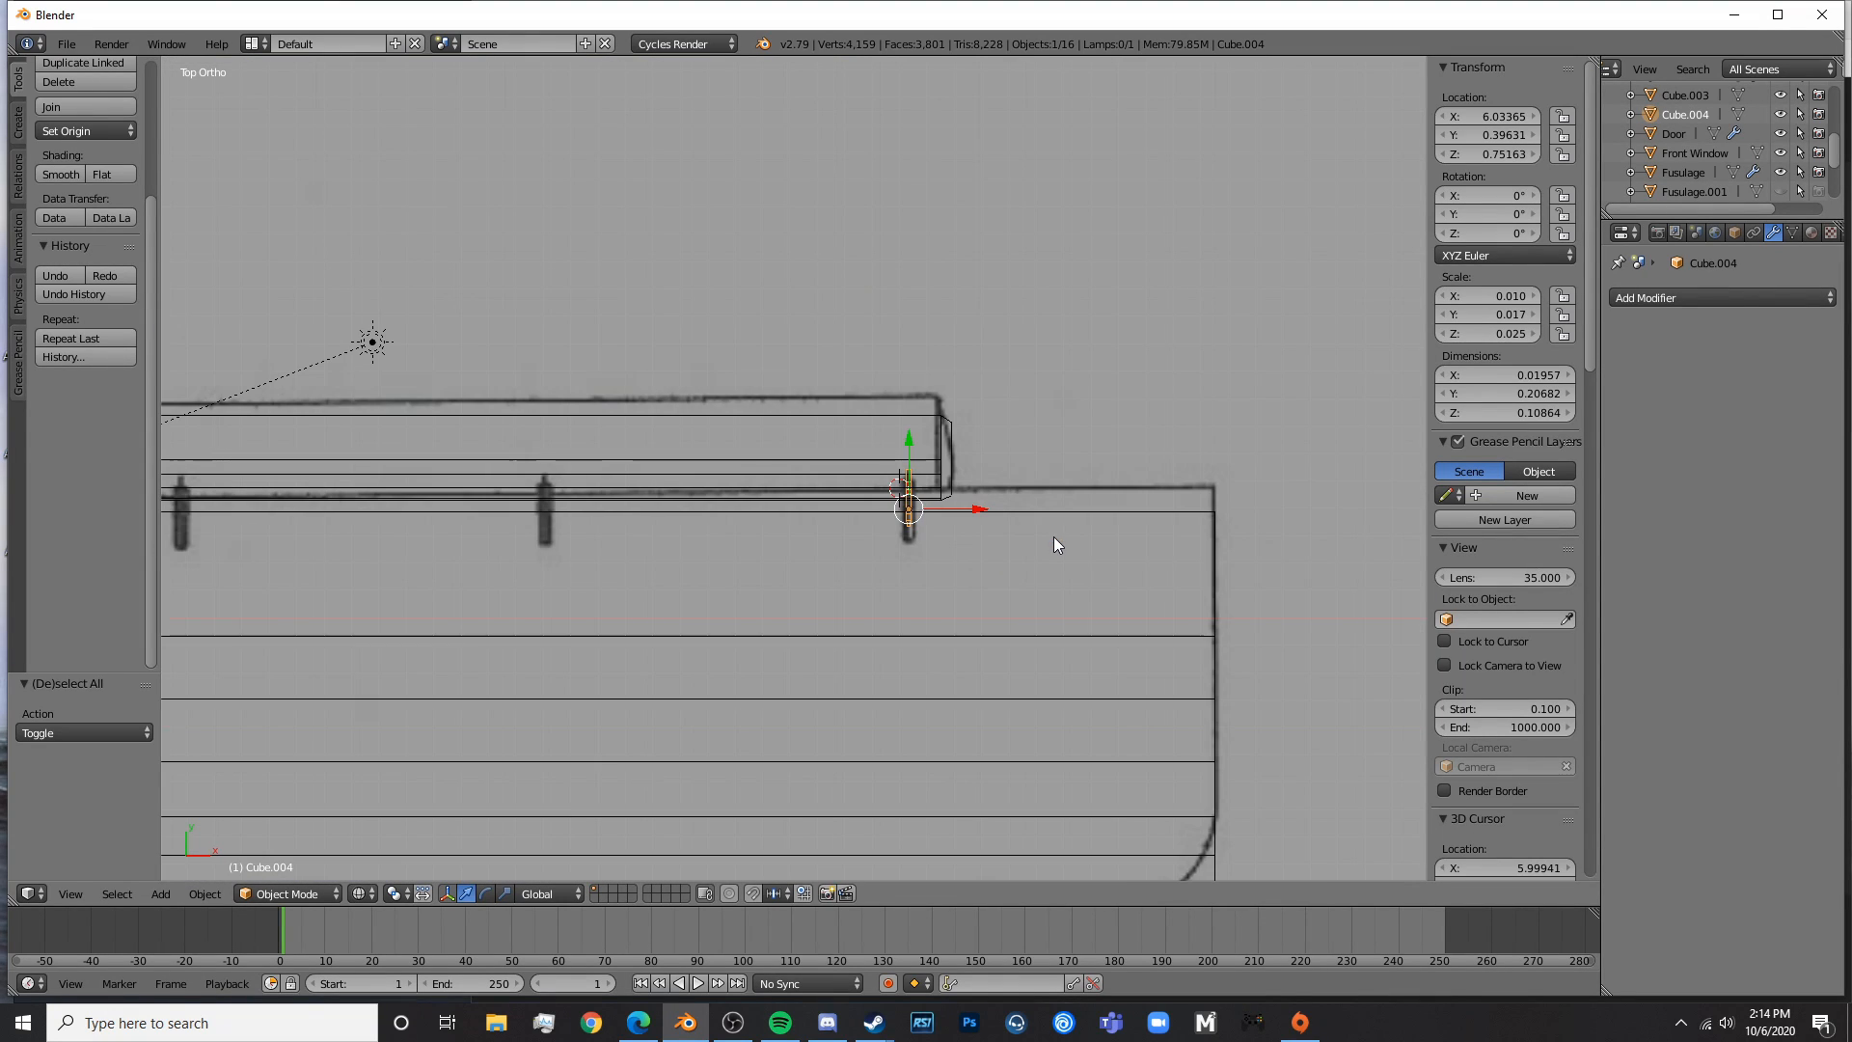
{"action": "middle_click_drag", "start_coordinate": [956, 510], "coordinate": [1102, 487], "text": "shift"}
{"action": "middle_click_drag", "start_coordinate": [756, 527], "coordinate": [975, 526], "text": "shift"}
{"action": "scroll", "coordinate": [1173, 507], "scroll_direction": "down", "scroll_amount": 3}
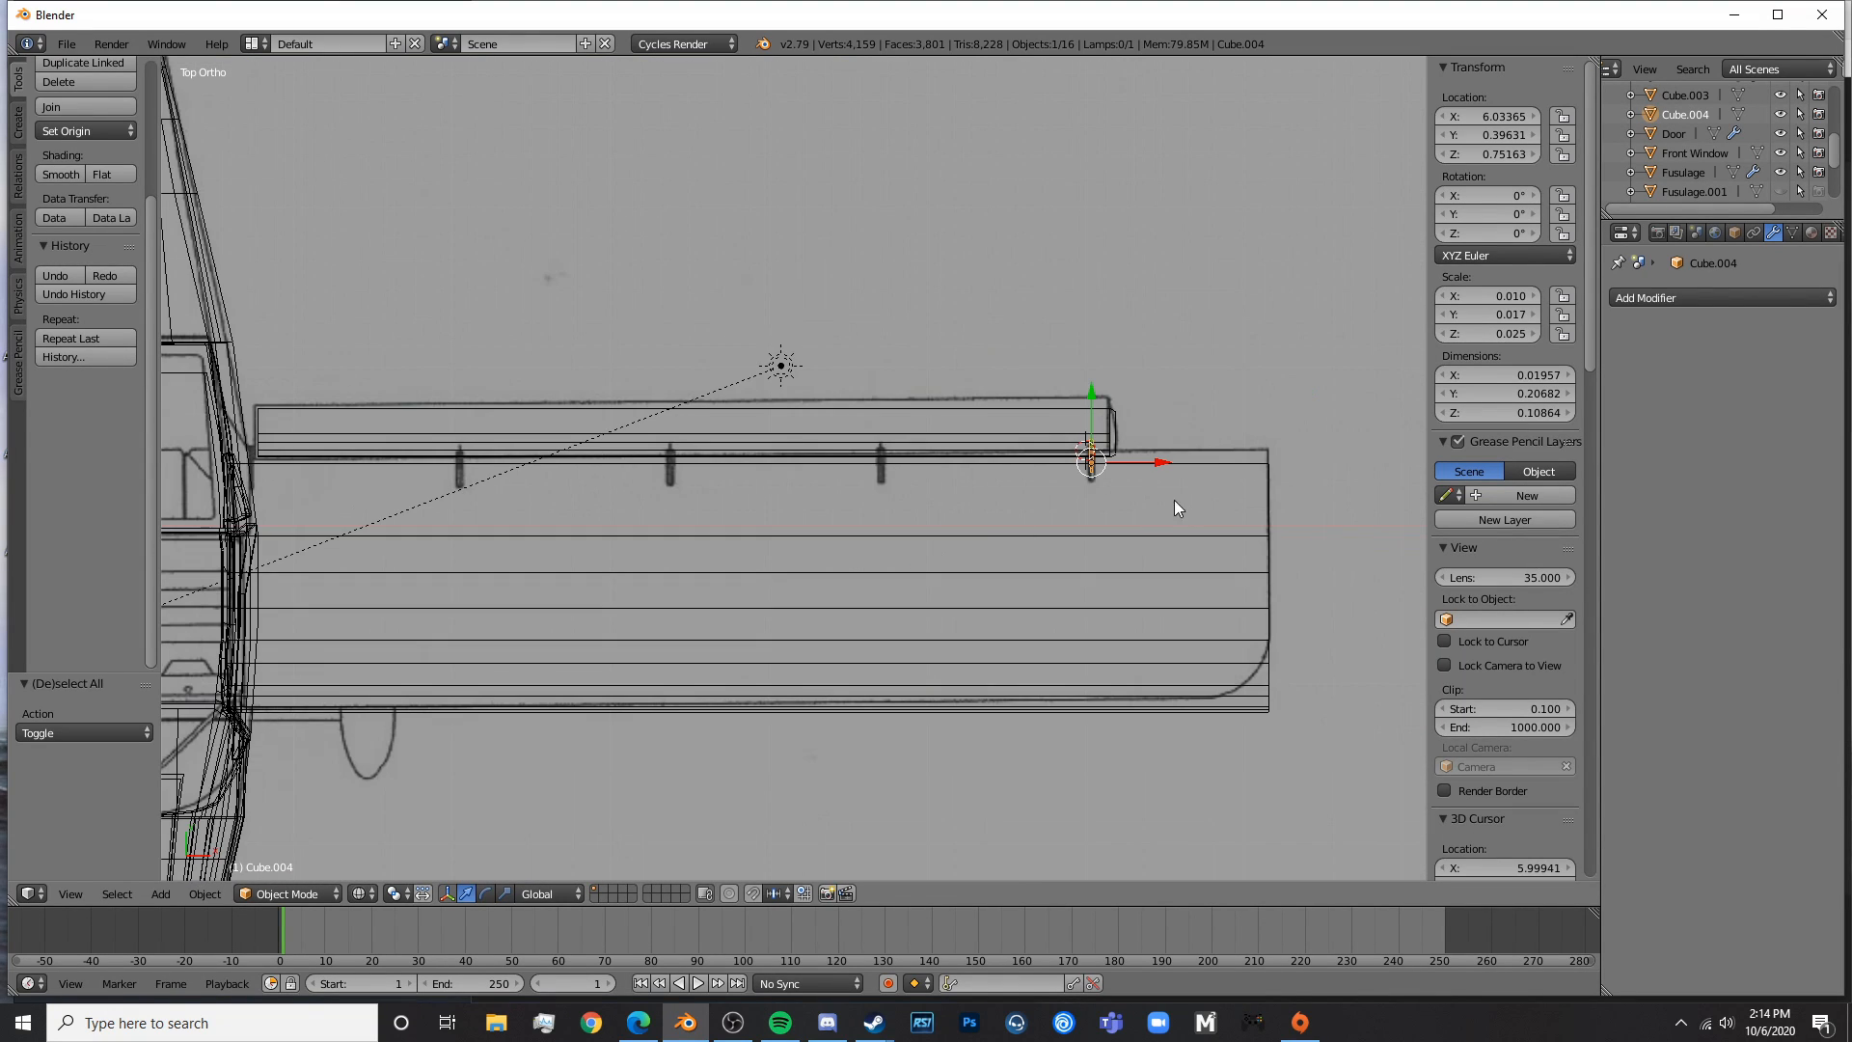
{"action": "key", "text": "ctrl+c"}
{"action": "key", "text": "ctrl+v"}
{"action": "key", "text": "g"}
{"action": "key", "text": "x"}
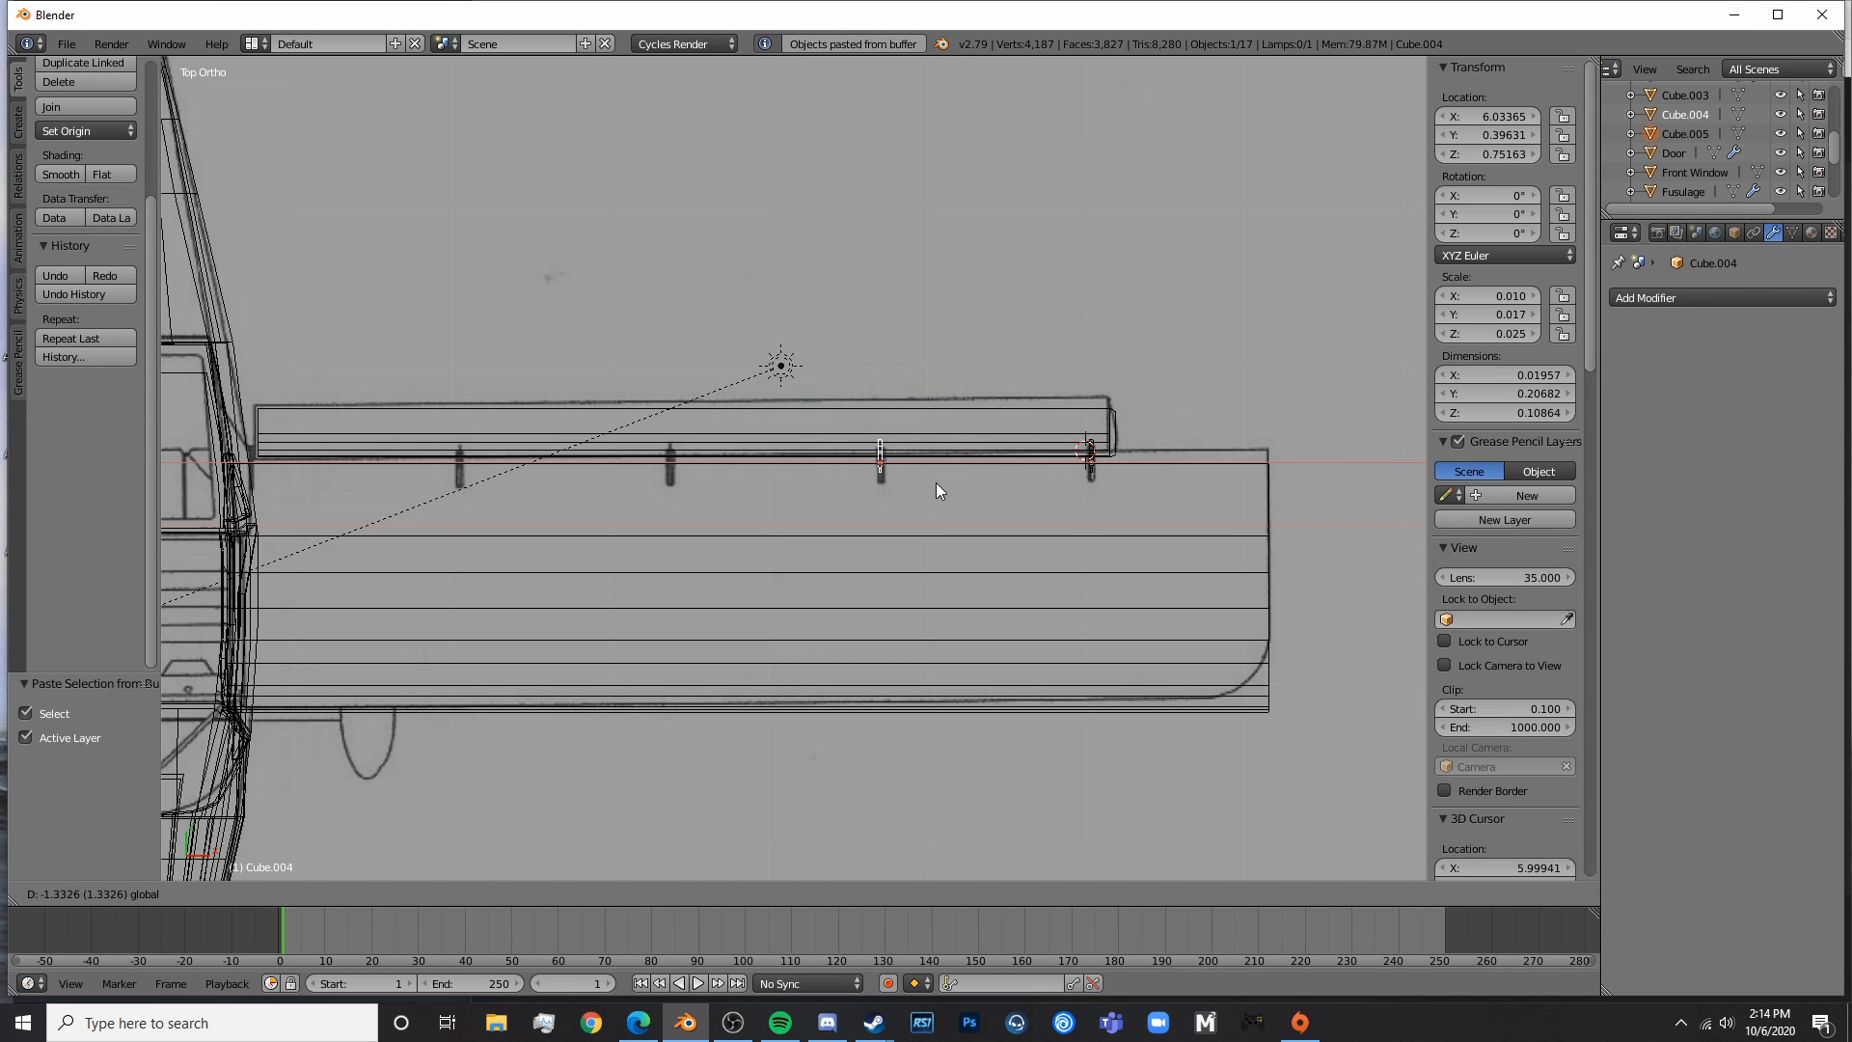
{"action": "left_click", "coordinate": [935, 482]}
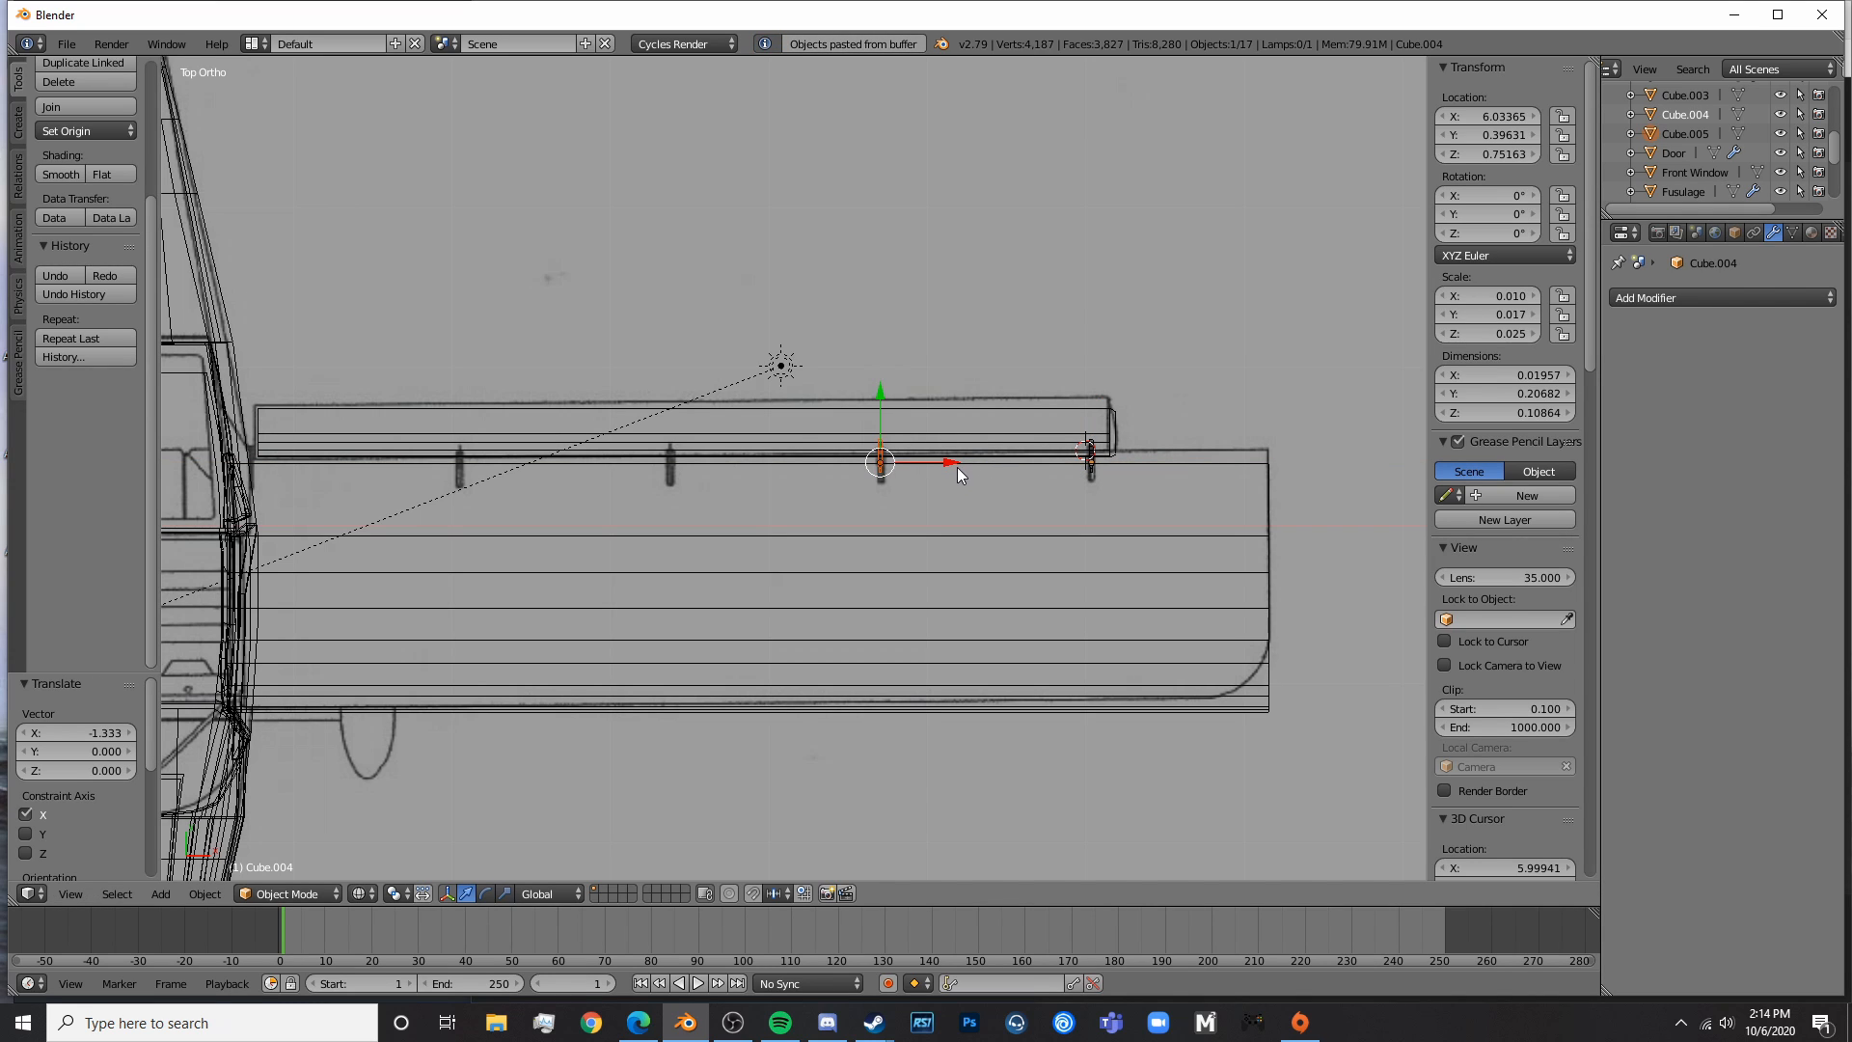
{"action": "key", "text": "Delete"}
- Select the original bracket at the outer end of the flaperon and add an Array modifier to it
{"action": "right_click", "coordinate": [1091, 457]}
{"action": "right_click", "coordinate": [1091, 457]}
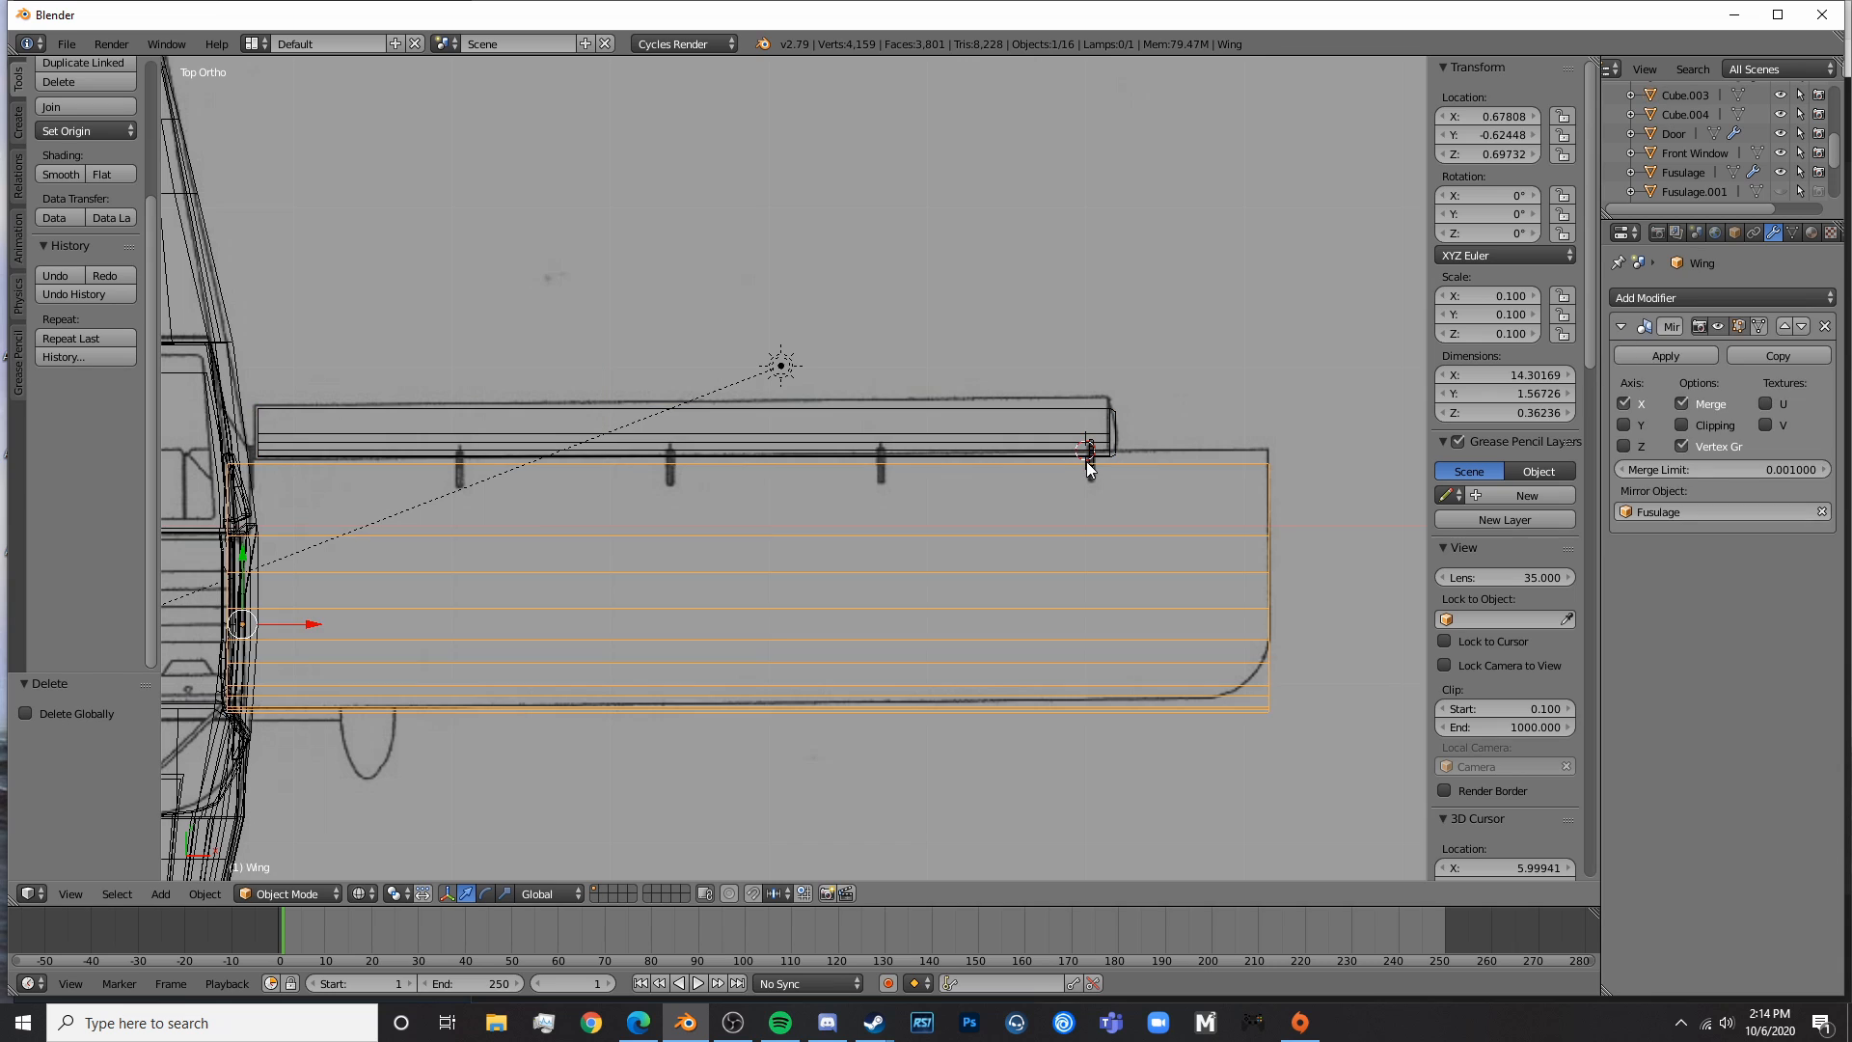
{"action": "right_click", "coordinate": [1086, 461]}
{"action": "scroll", "coordinate": [1200, 513], "scroll_direction": "up", "scroll_amount": 5}
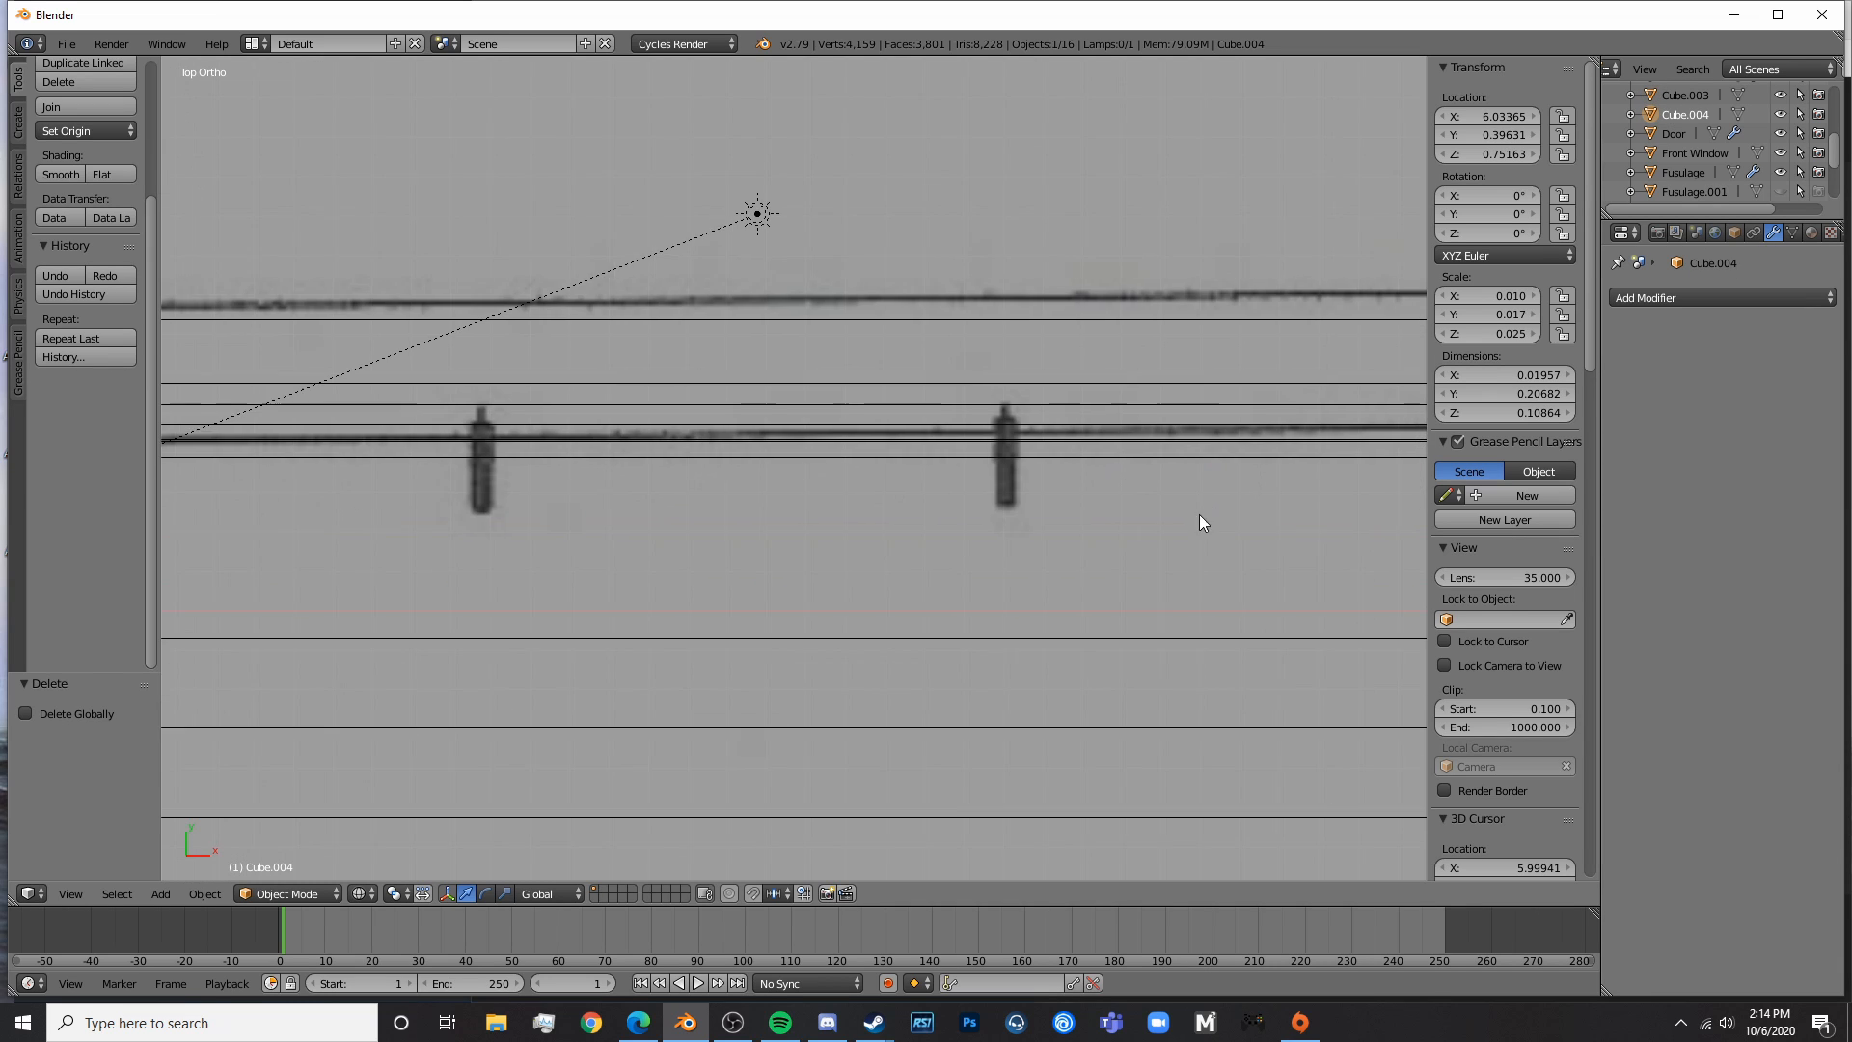
{"action": "left_click", "coordinate": [1759, 301]}
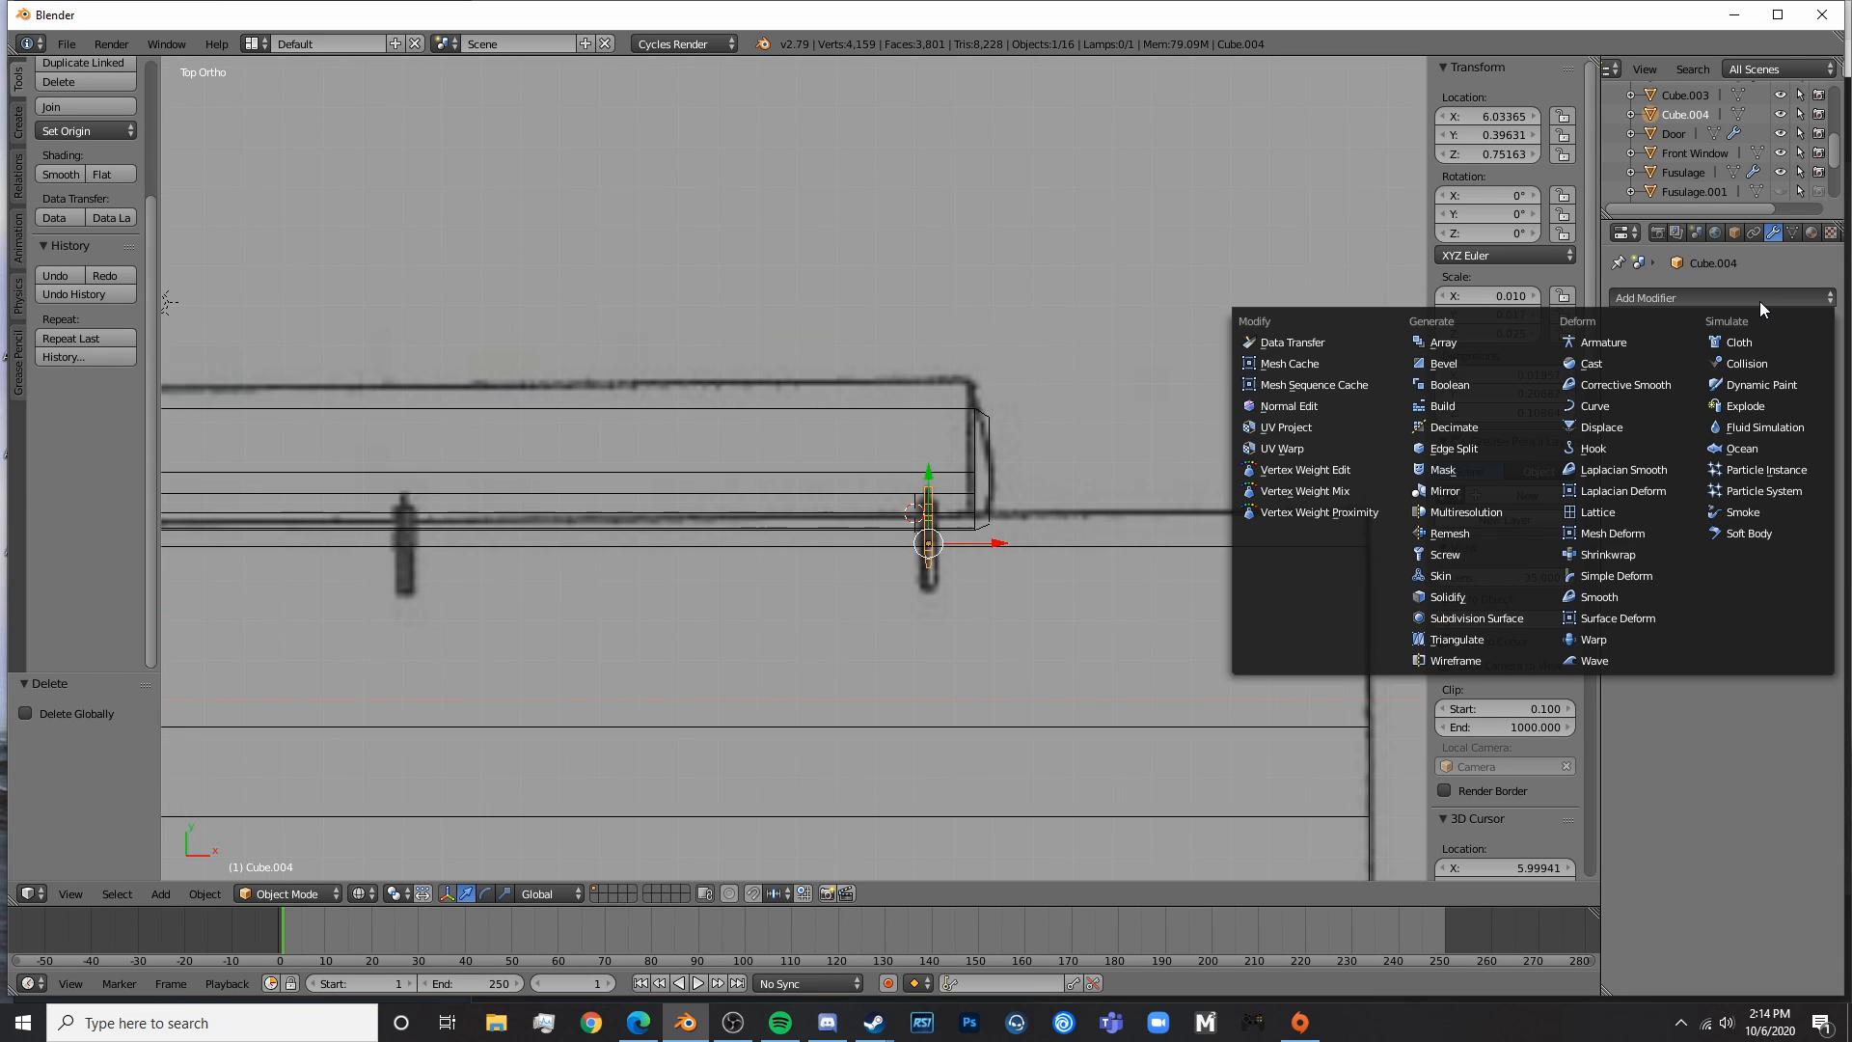
{"action": "left_click", "coordinate": [1421, 343]}
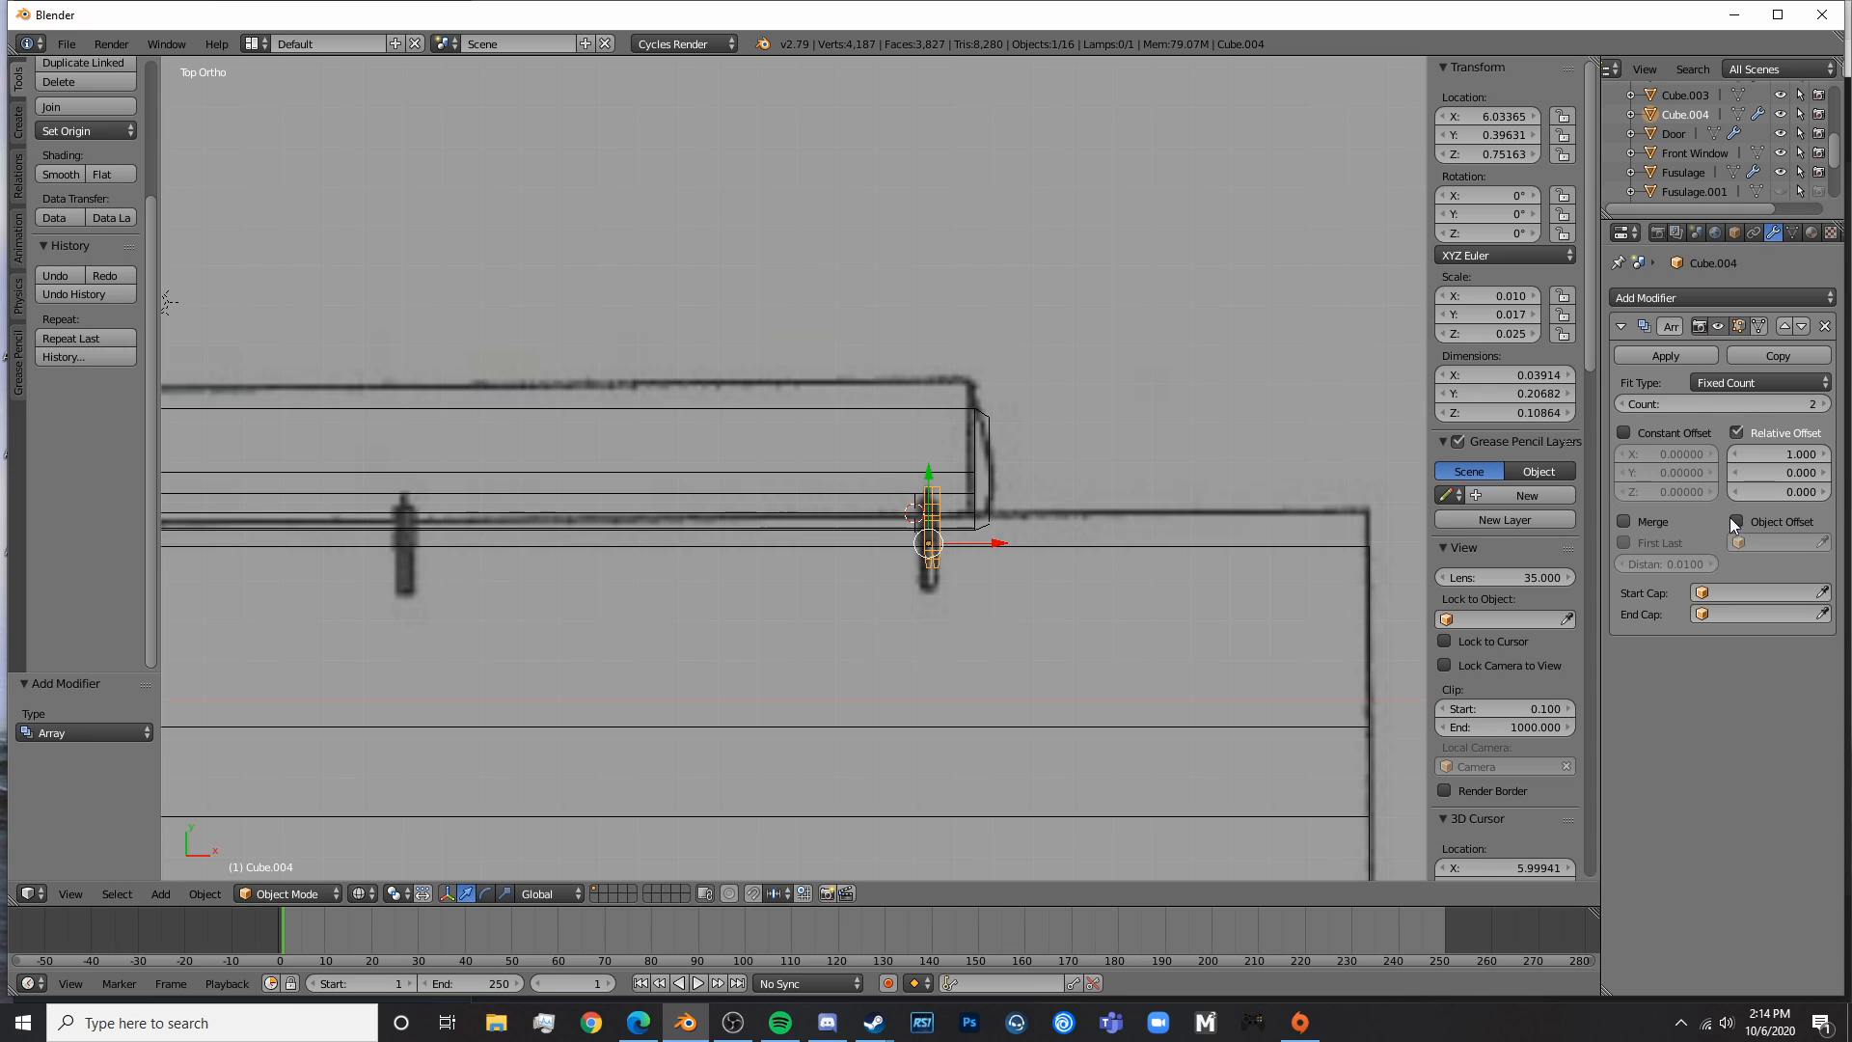
- Set the bracket array's fixed count to 5
{"action": "left_click", "coordinate": [1786, 412]}
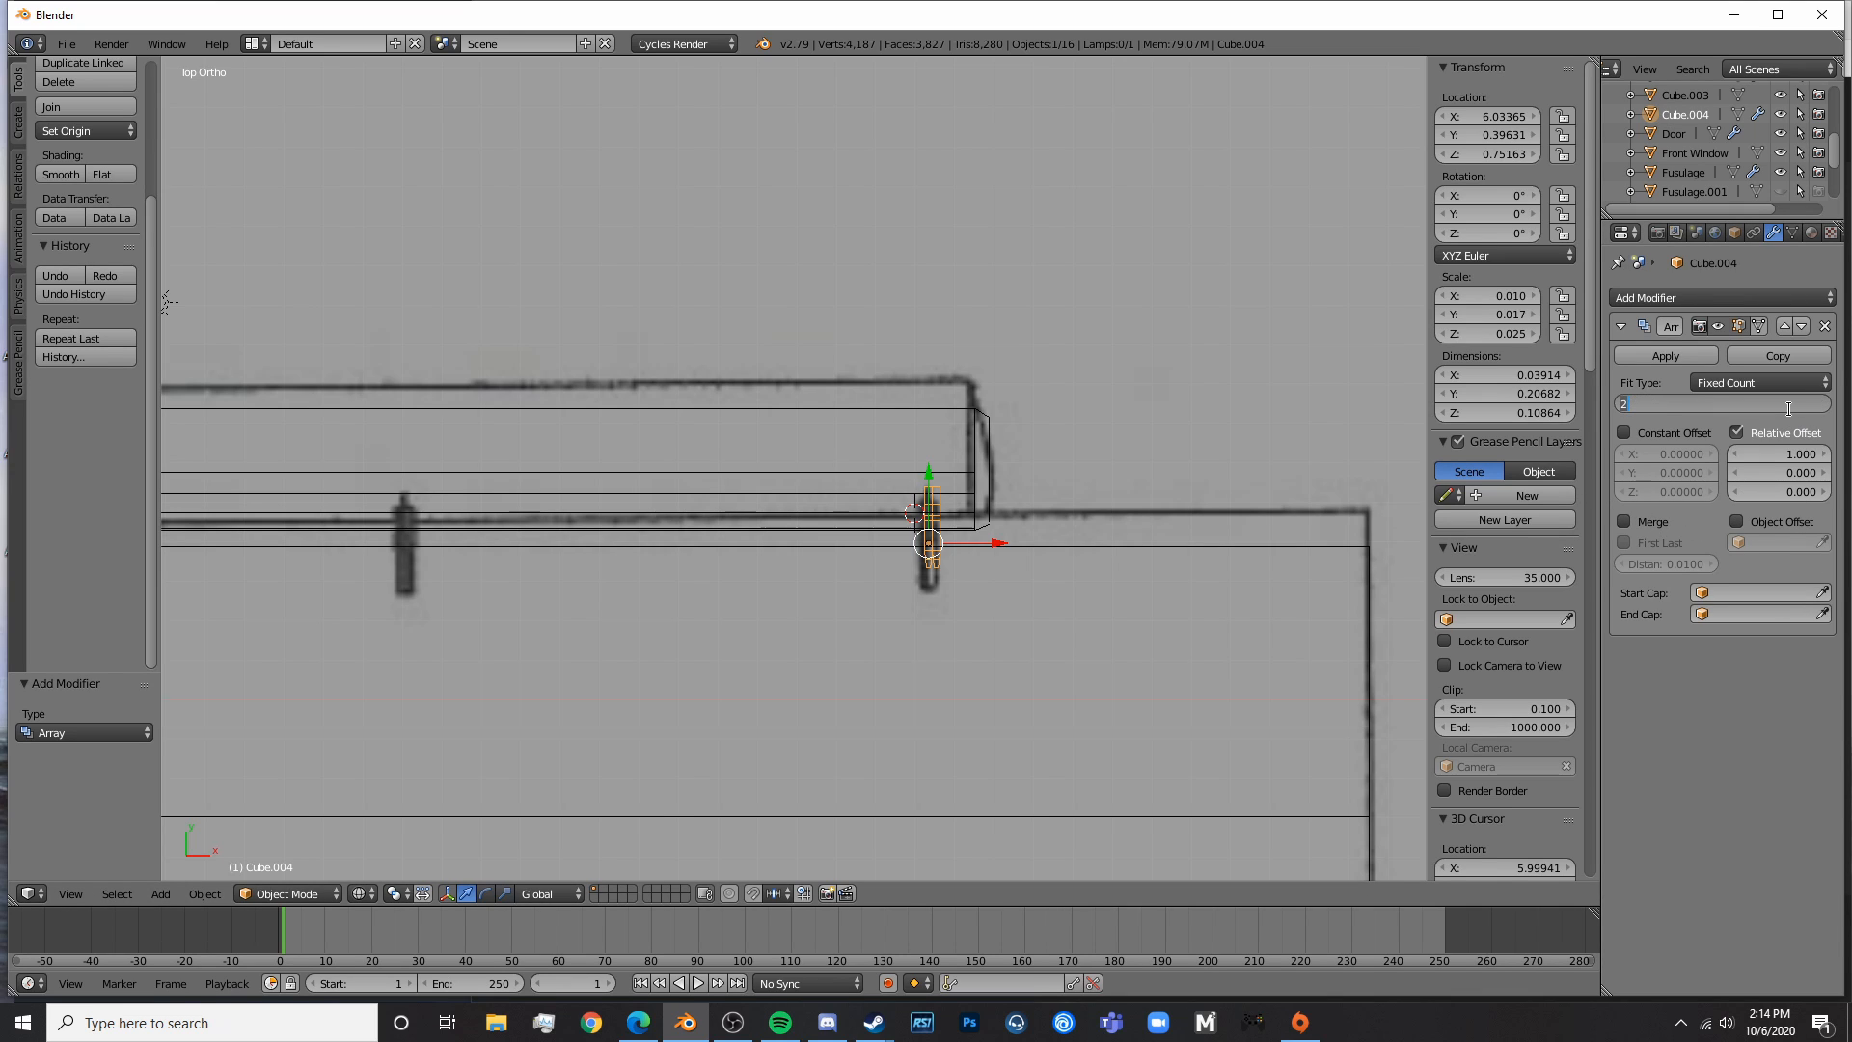
{"action": "key", "text": "Return"}
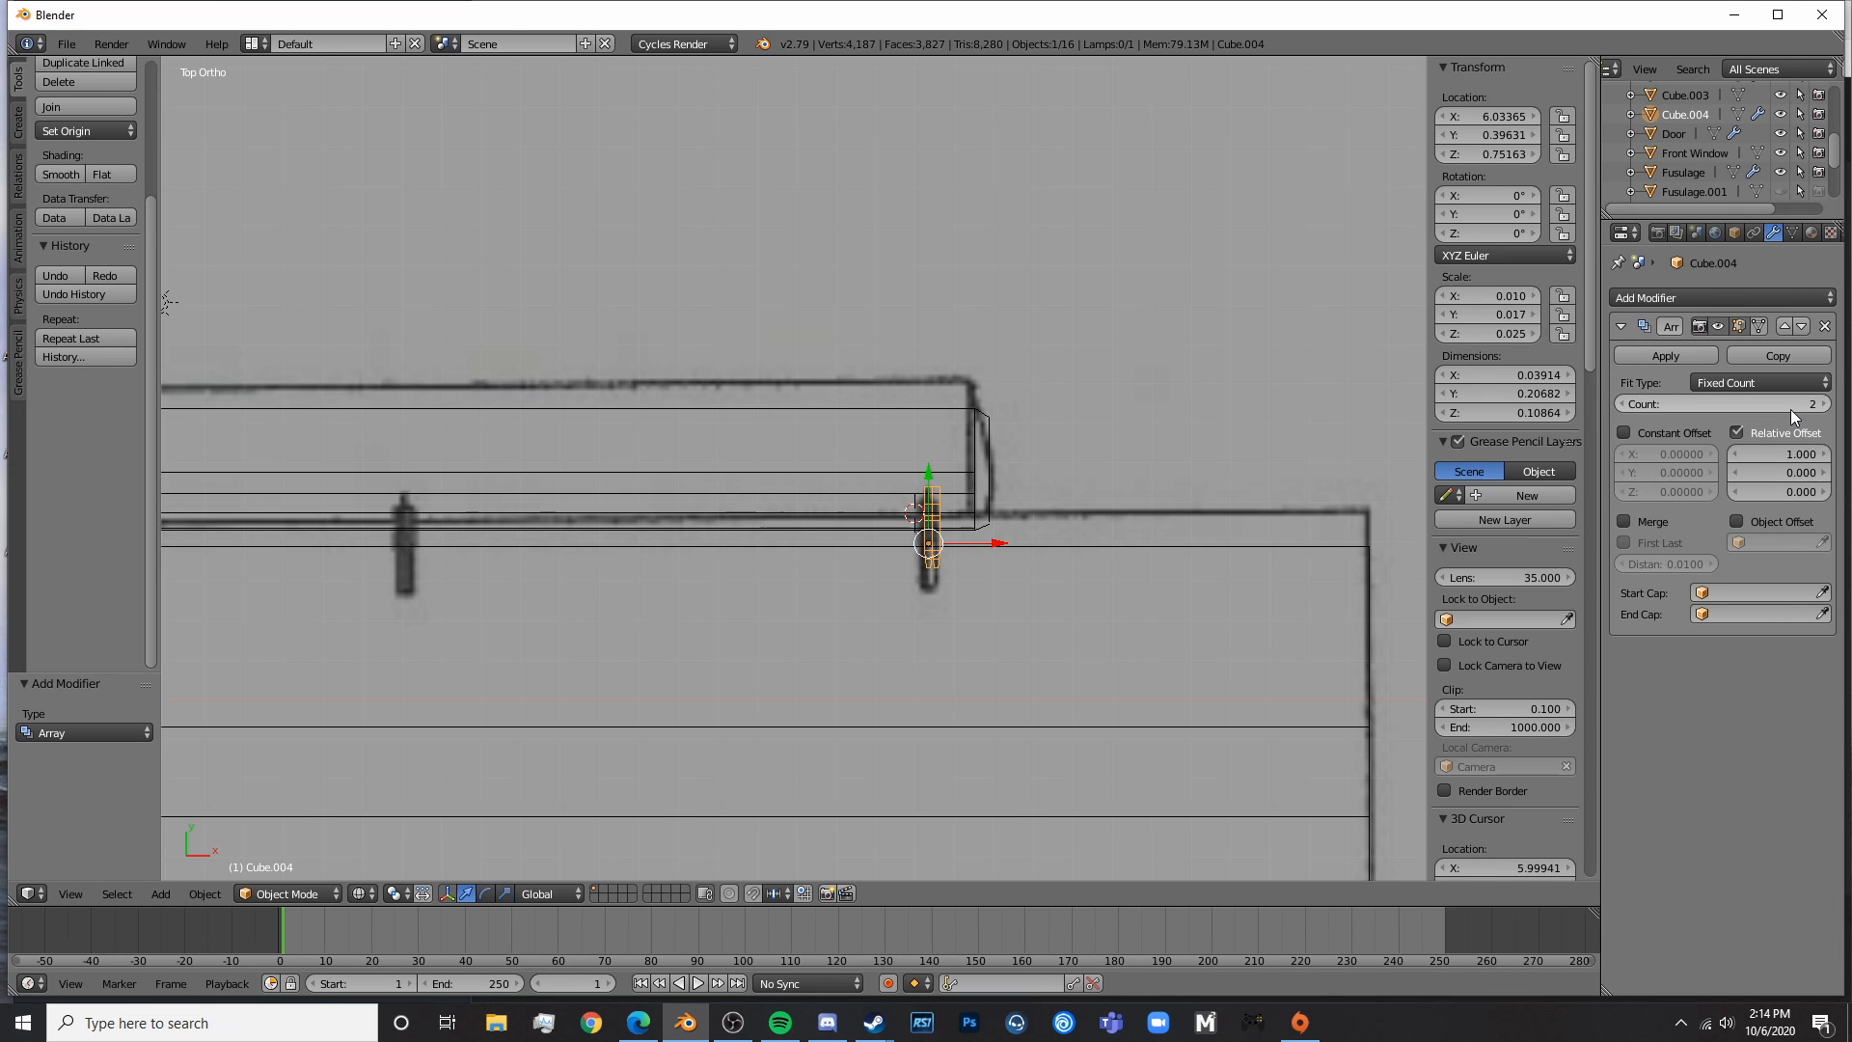
{"action": "left_click", "coordinate": [1789, 409]}
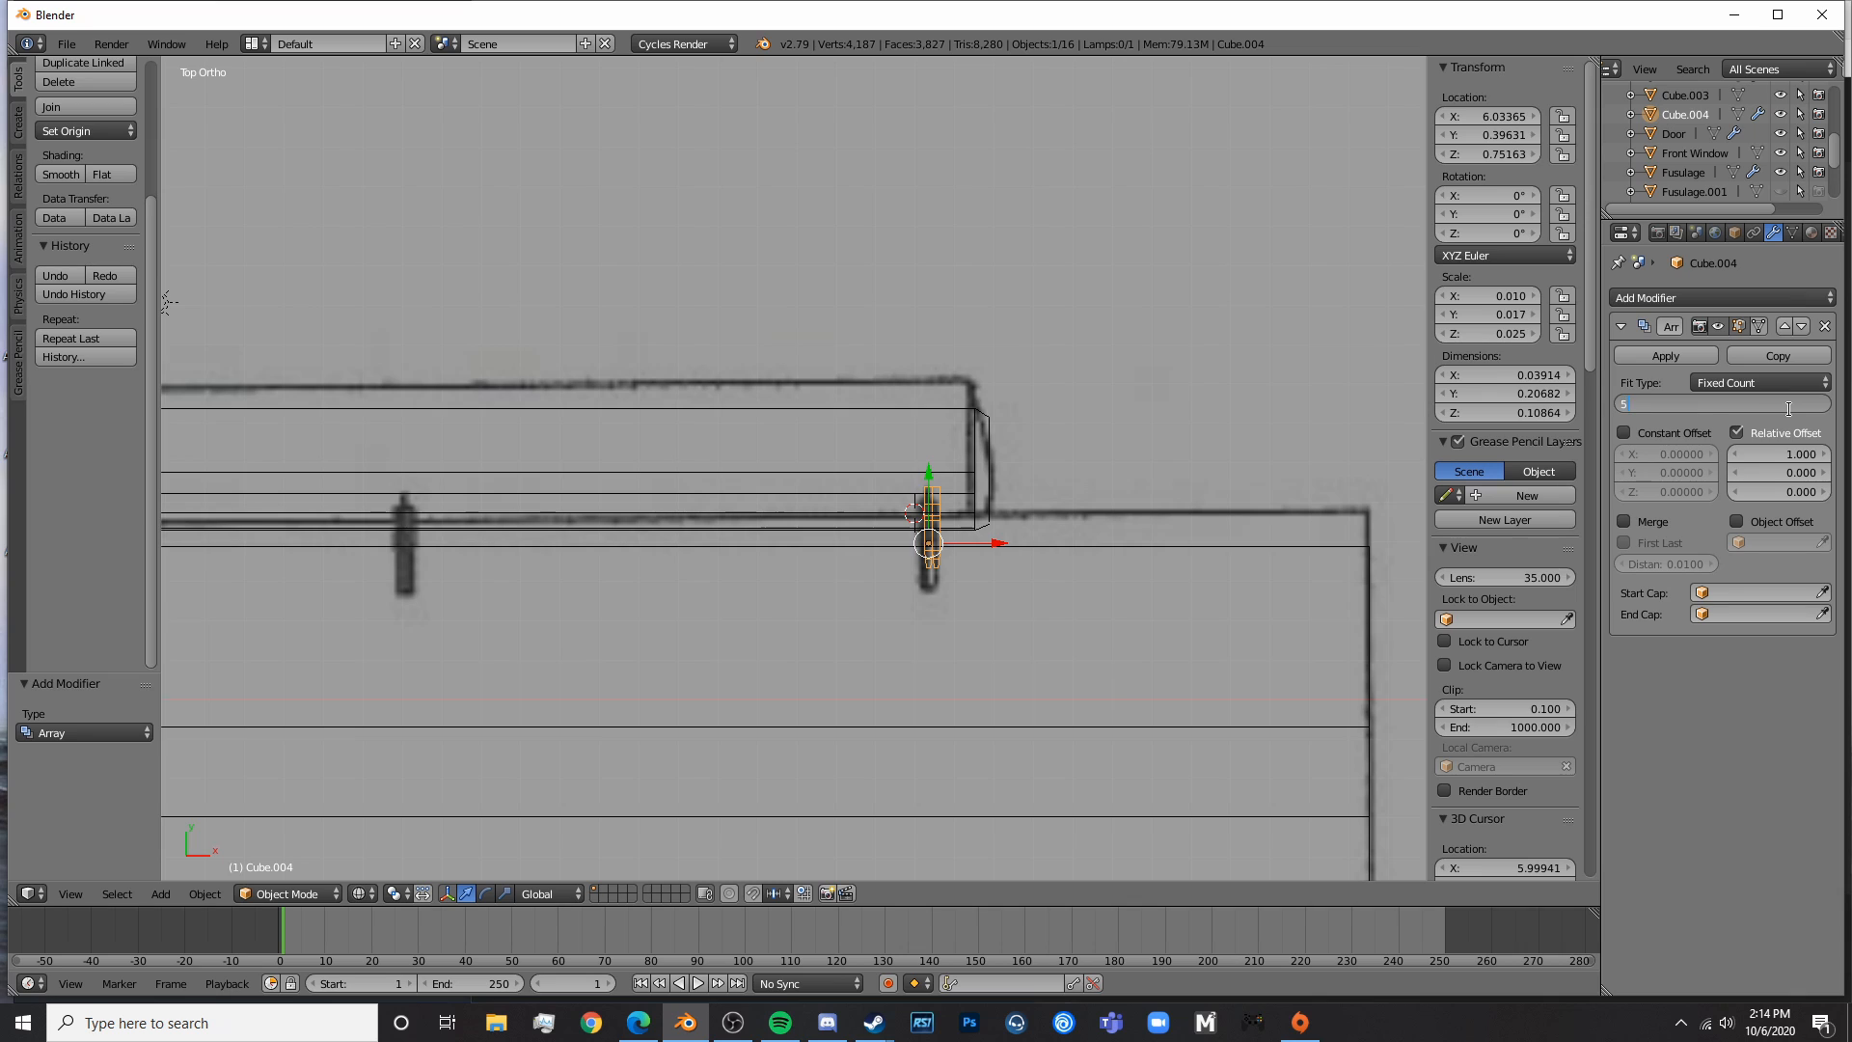
{"action": "type", "text": "5"}
{"action": "key", "text": "Return"}
{"action": "scroll", "coordinate": [917, 593], "scroll_direction": "down", "scroll_amount": 3}
{"action": "scroll", "coordinate": [1275, 554], "scroll_direction": "up", "scroll_amount": 2}
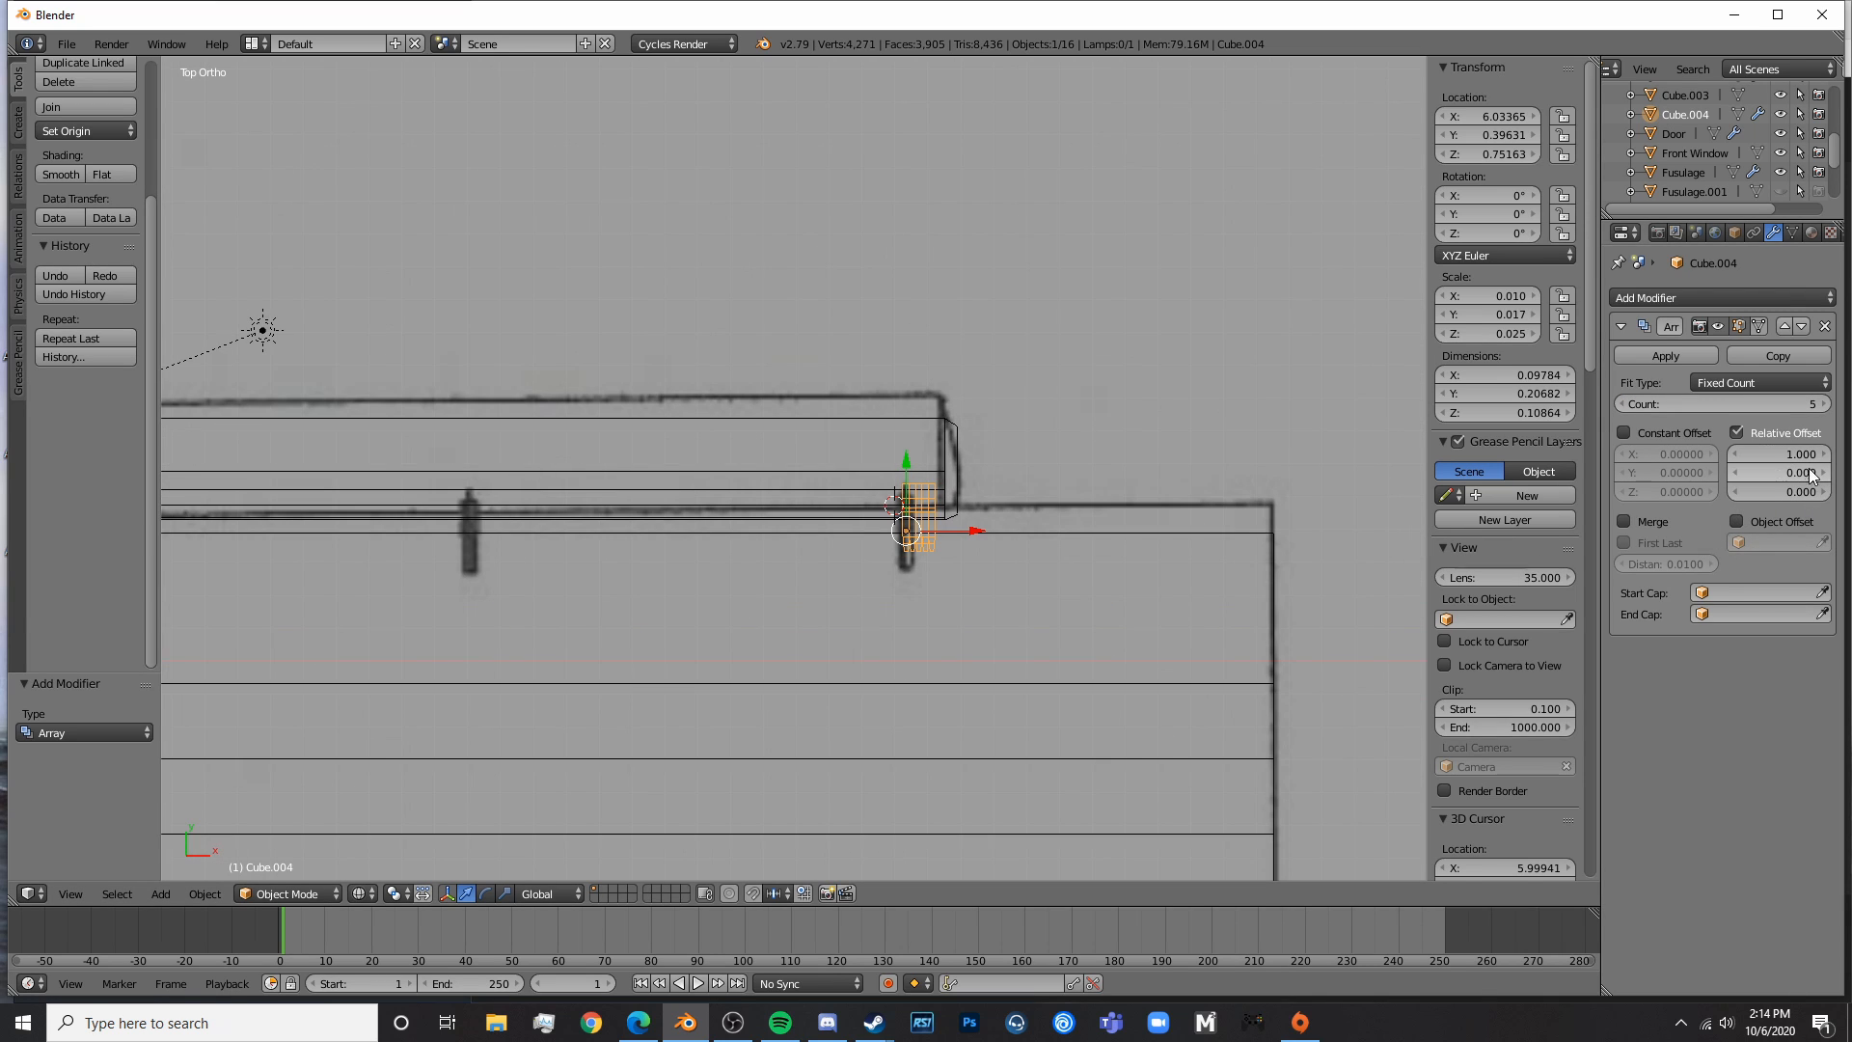
- Set the array's relative X offset to 35.8 and move the bracket row inboard to an X location of about 1.572
{"action": "mouse_move", "coordinate": [1795, 463]}
{"action": "left_mouse_down"}
{"action": "mouse_move", "coordinate": [1827, 463]}
{"action": "mouse_move", "coordinate": [1804, 453]}
{"action": "left_mouse_up"}
{"action": "scroll", "coordinate": [949, 506], "scroll_direction": "down", "scroll_amount": 2}
{"action": "left_click_drag", "start_coordinate": [941, 507], "coordinate": [268, 521]}
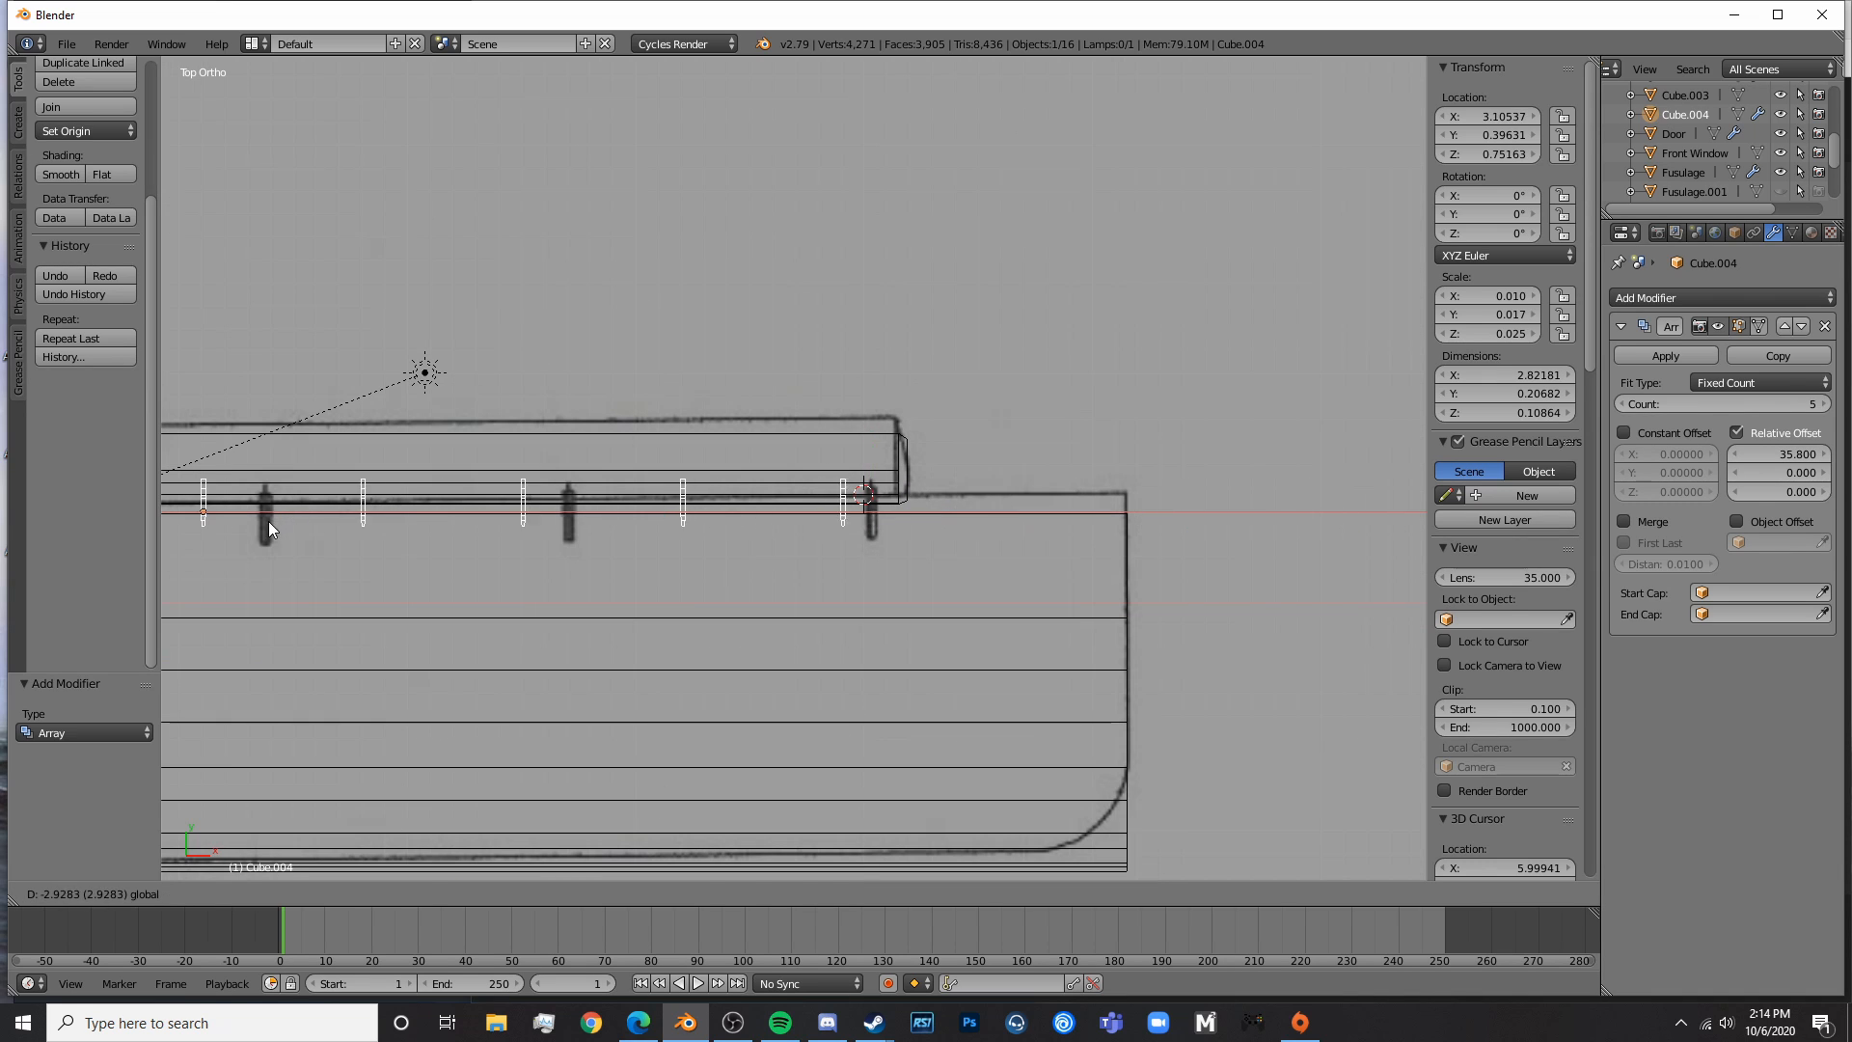
{"action": "middle_click_drag", "start_coordinate": [521, 563], "coordinate": [1192, 479], "text": "shift"}
{"action": "left_click_drag", "start_coordinate": [918, 427], "coordinate": [600, 466]}
{"action": "scroll", "coordinate": [1257, 436], "scroll_direction": "down", "scroll_amount": 2}
{"action": "middle_click_drag", "start_coordinate": [1259, 428], "coordinate": [1115, 491], "text": "shift"}
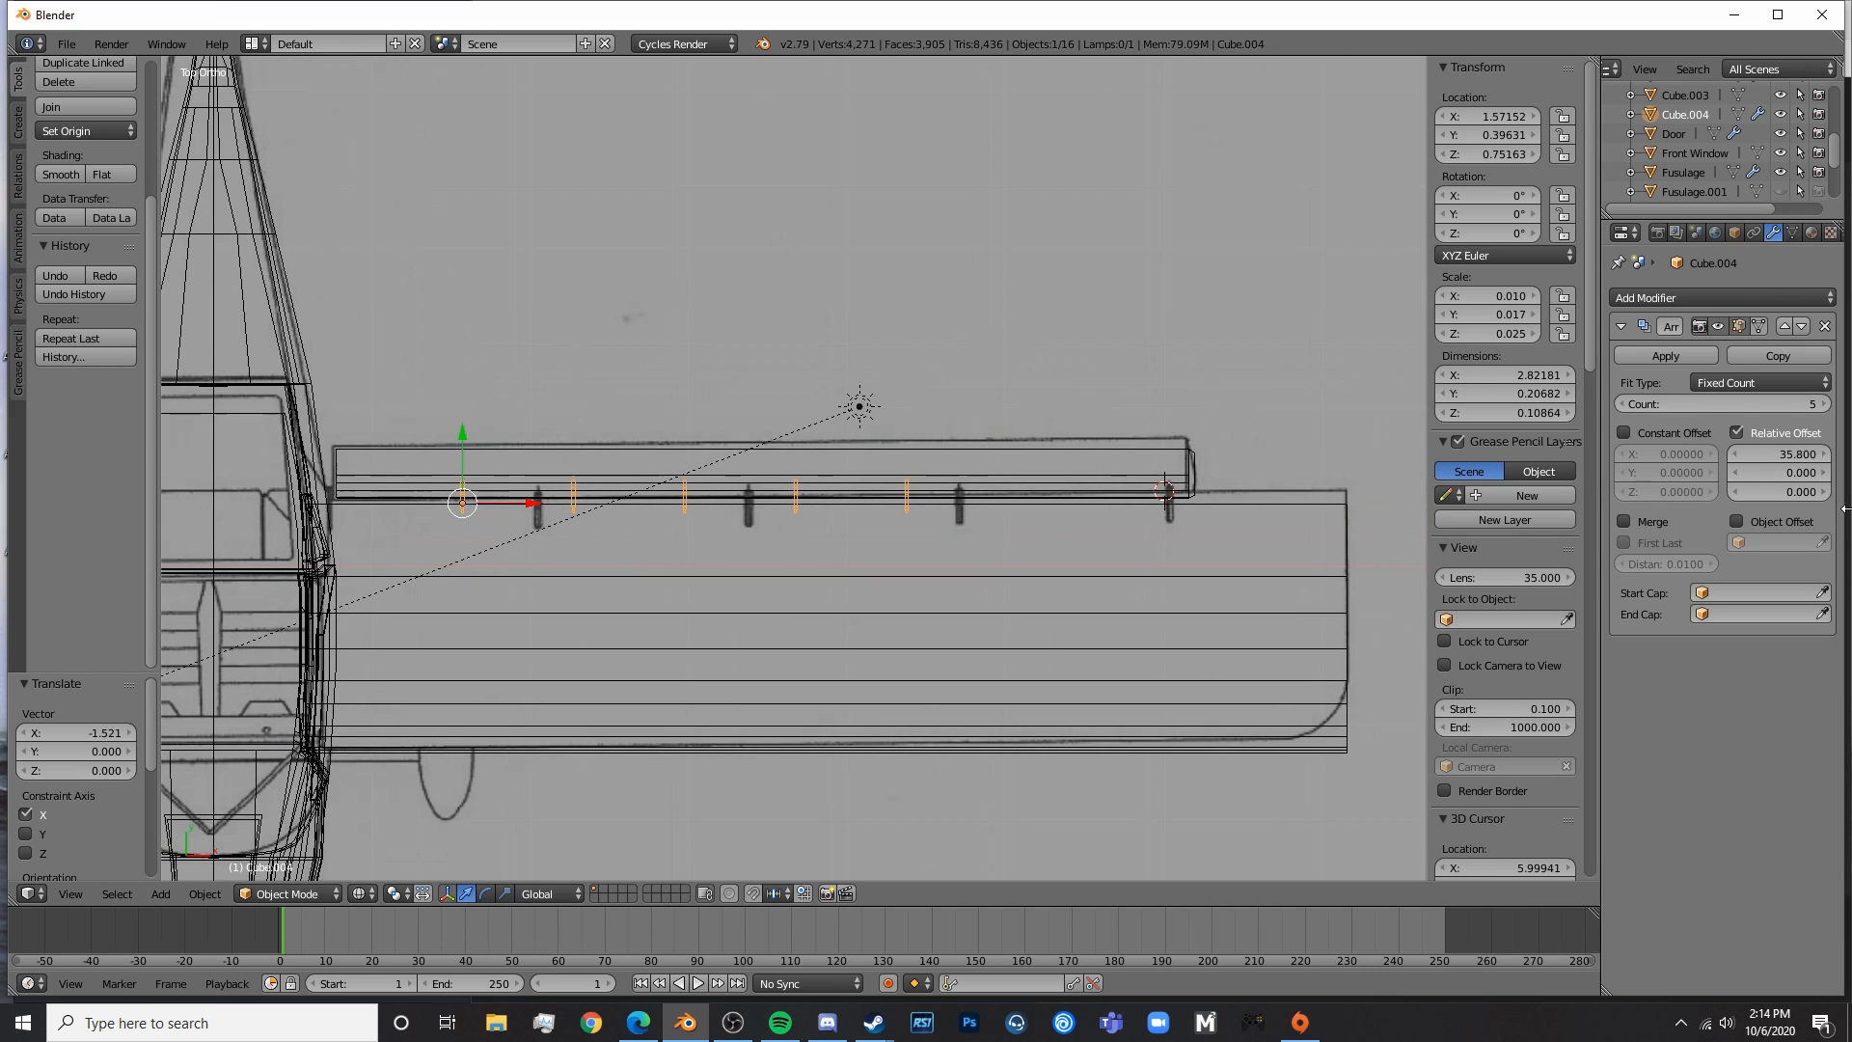
- Increase the array's relative X offset to 56.5 so the brackets span the flaperon
{"action": "mouse_move", "coordinate": [1795, 455]}
{"action": "left_mouse_down"}
{"action": "mouse_move", "coordinate": [1851, 455]}
{"action": "mouse_move", "coordinate": [1823, 455]}
{"action": "left_mouse_up"}
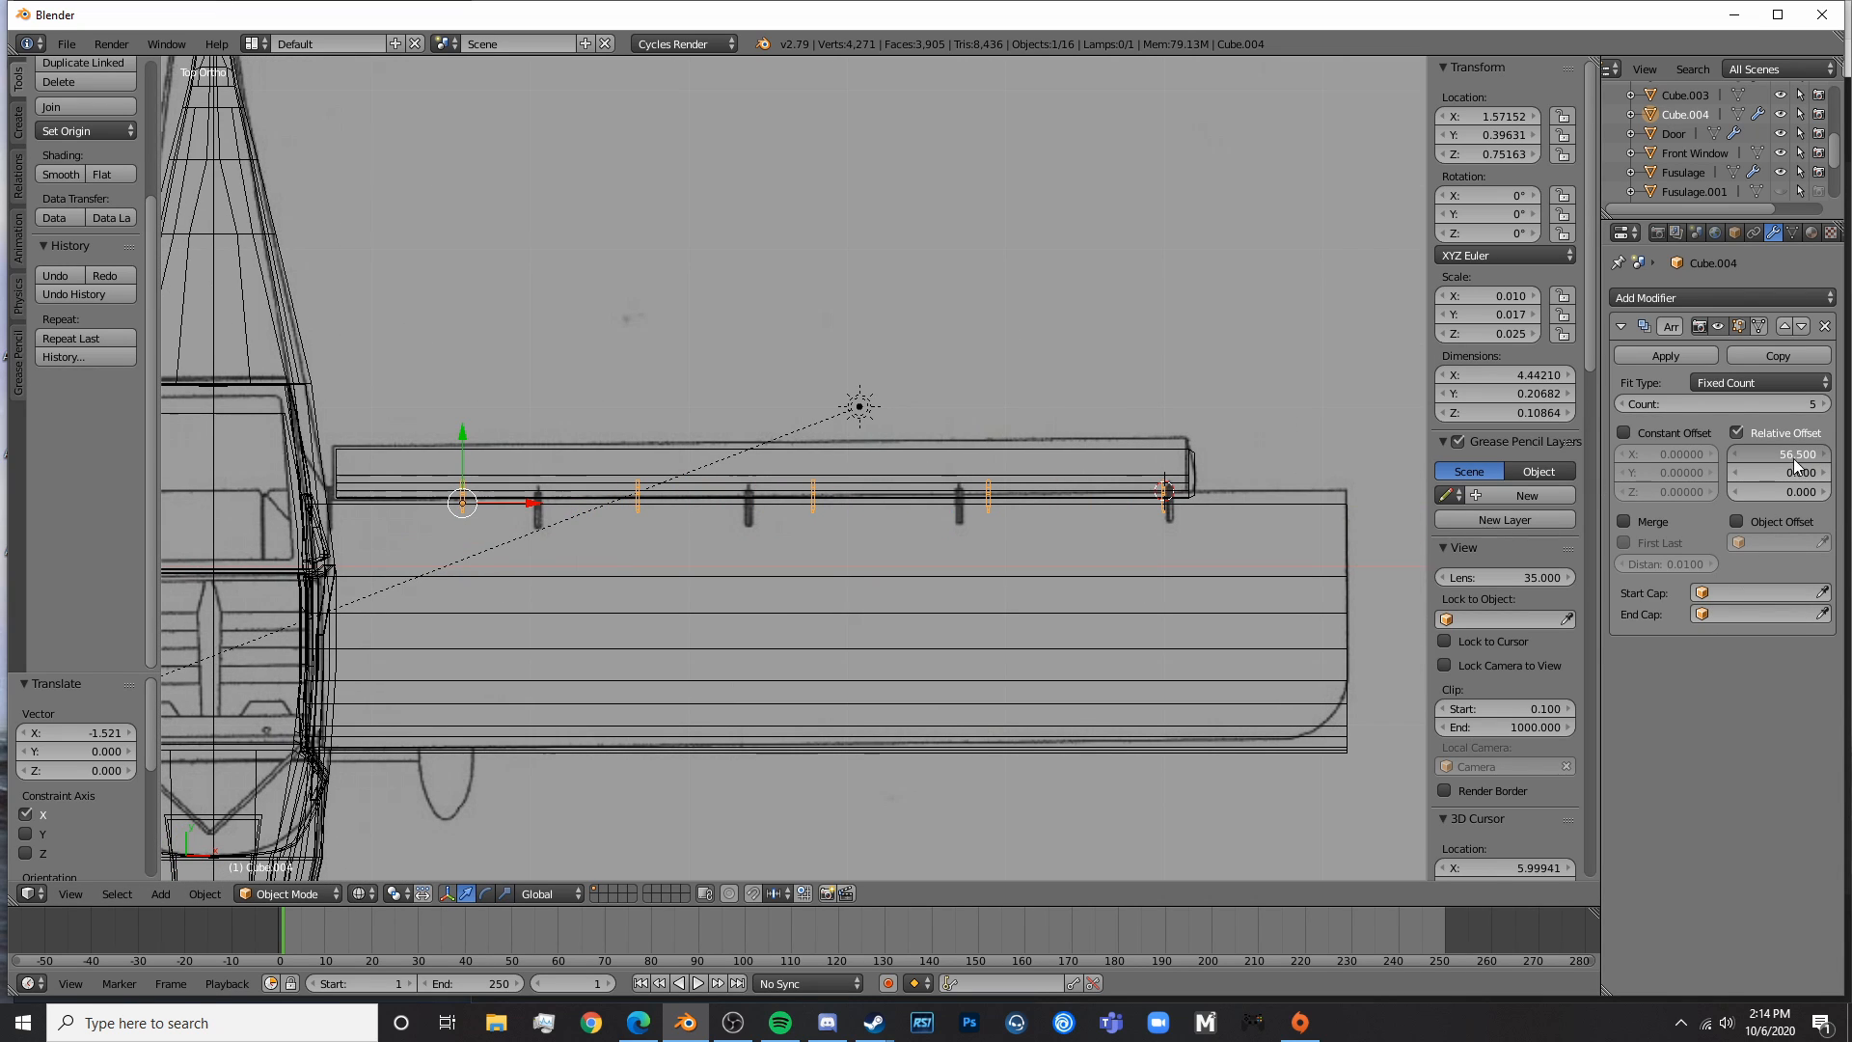
{"action": "key", "text": "z"}
{"action": "mouse_move", "coordinate": [1179, 667]}
{"action": "middle_mouse_down"}
{"action": "mouse_move", "coordinate": [910, 503]}
{"action": "mouse_move", "coordinate": [958, 454]}
{"action": "mouse_move", "coordinate": [704, 439]}
{"action": "middle_mouse_up"}
{"action": "key", "text": "a"}
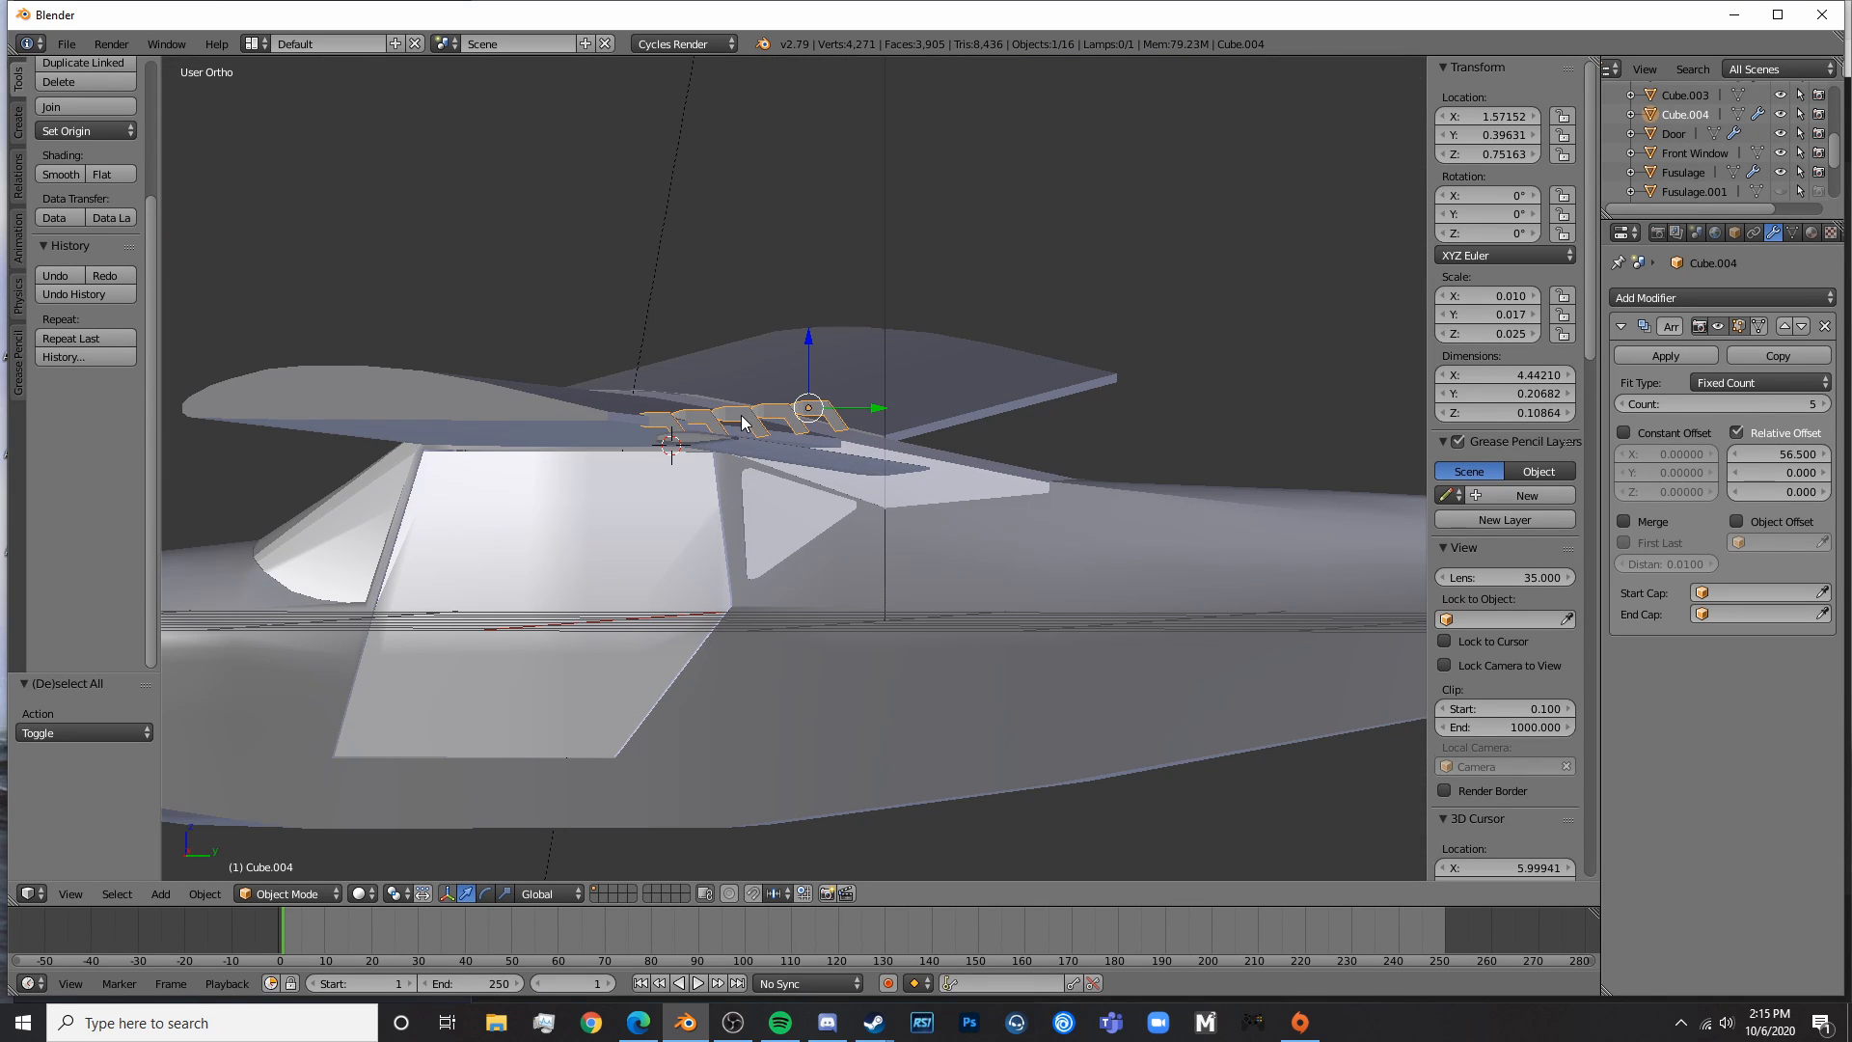
- In the front view, lower the bracket row by about 0.122 along Z to sit between the wing and flaperon
{"action": "key", "text": "KP_1"}
{"action": "key", "text": "z"}
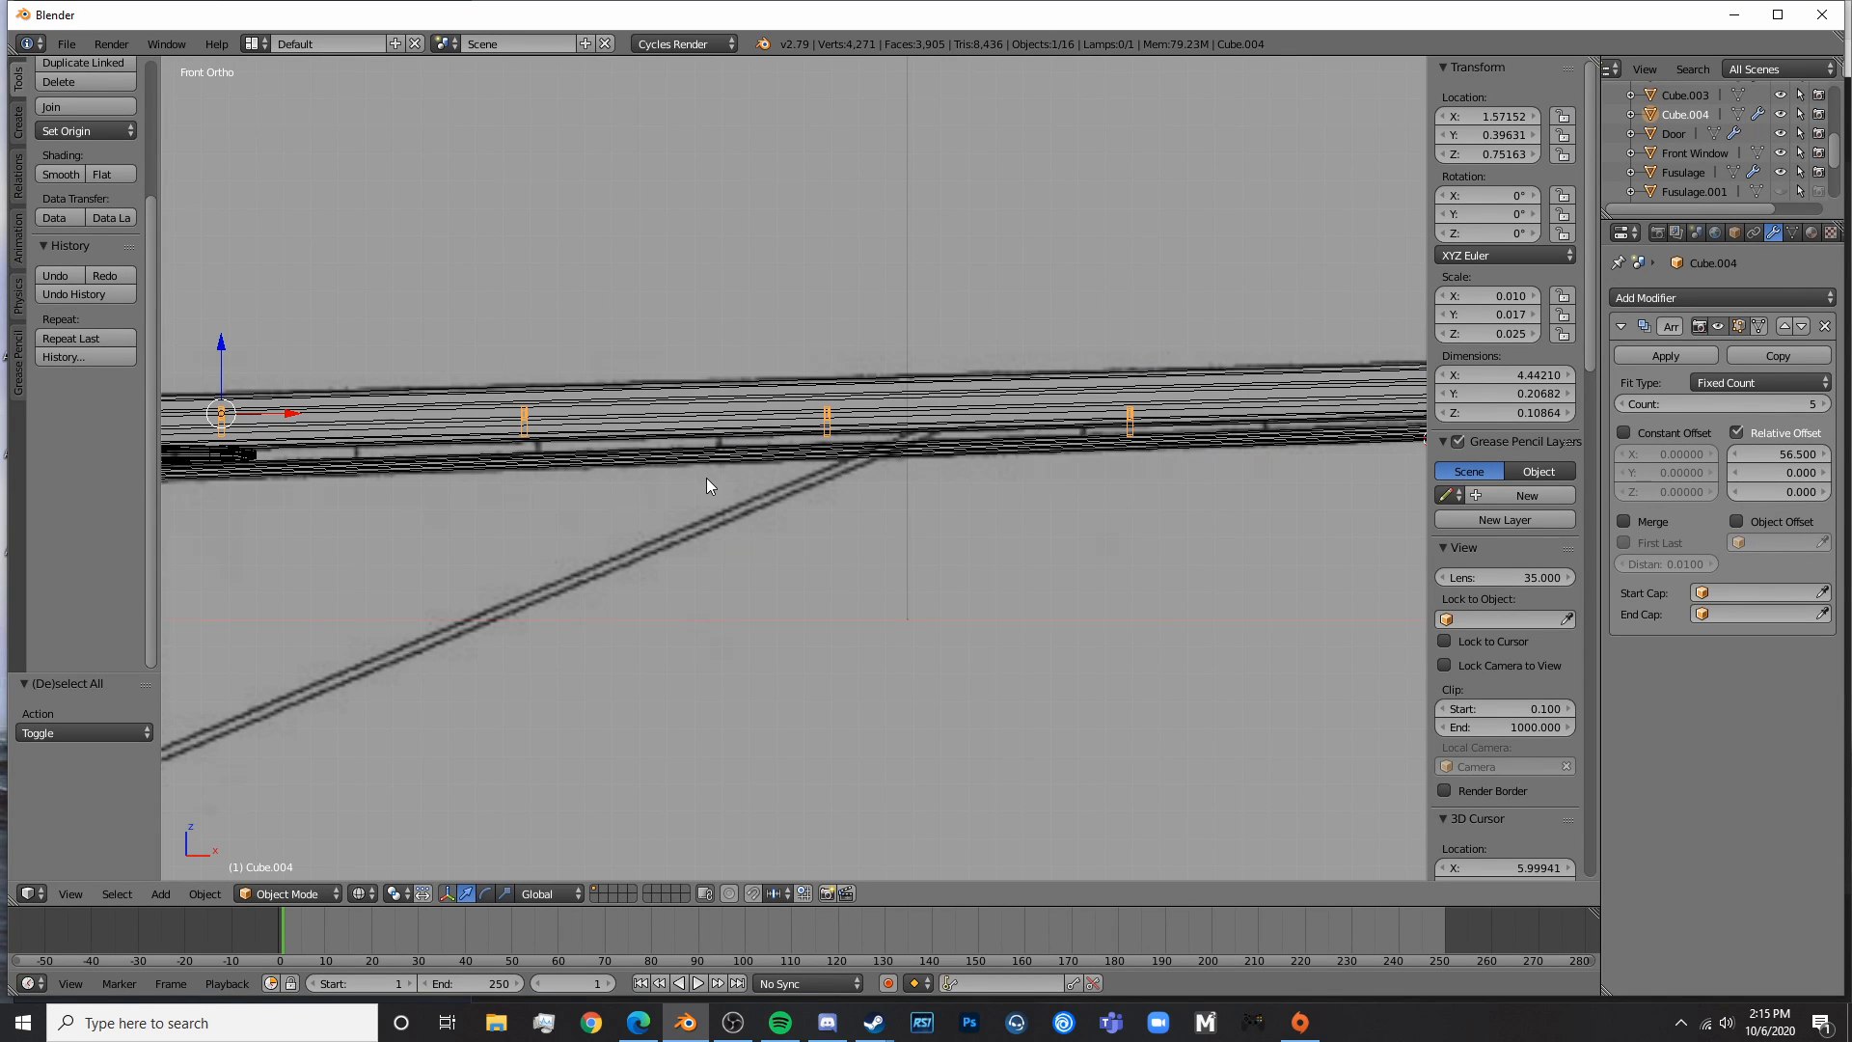
{"action": "middle_click_drag", "start_coordinate": [266, 421], "coordinate": [487, 407], "text": "shift"}
{"action": "scroll", "coordinate": [486, 407], "scroll_direction": "up", "scroll_amount": 2}
{"action": "key", "text": "g"}
{"action": "key", "text": "z"}
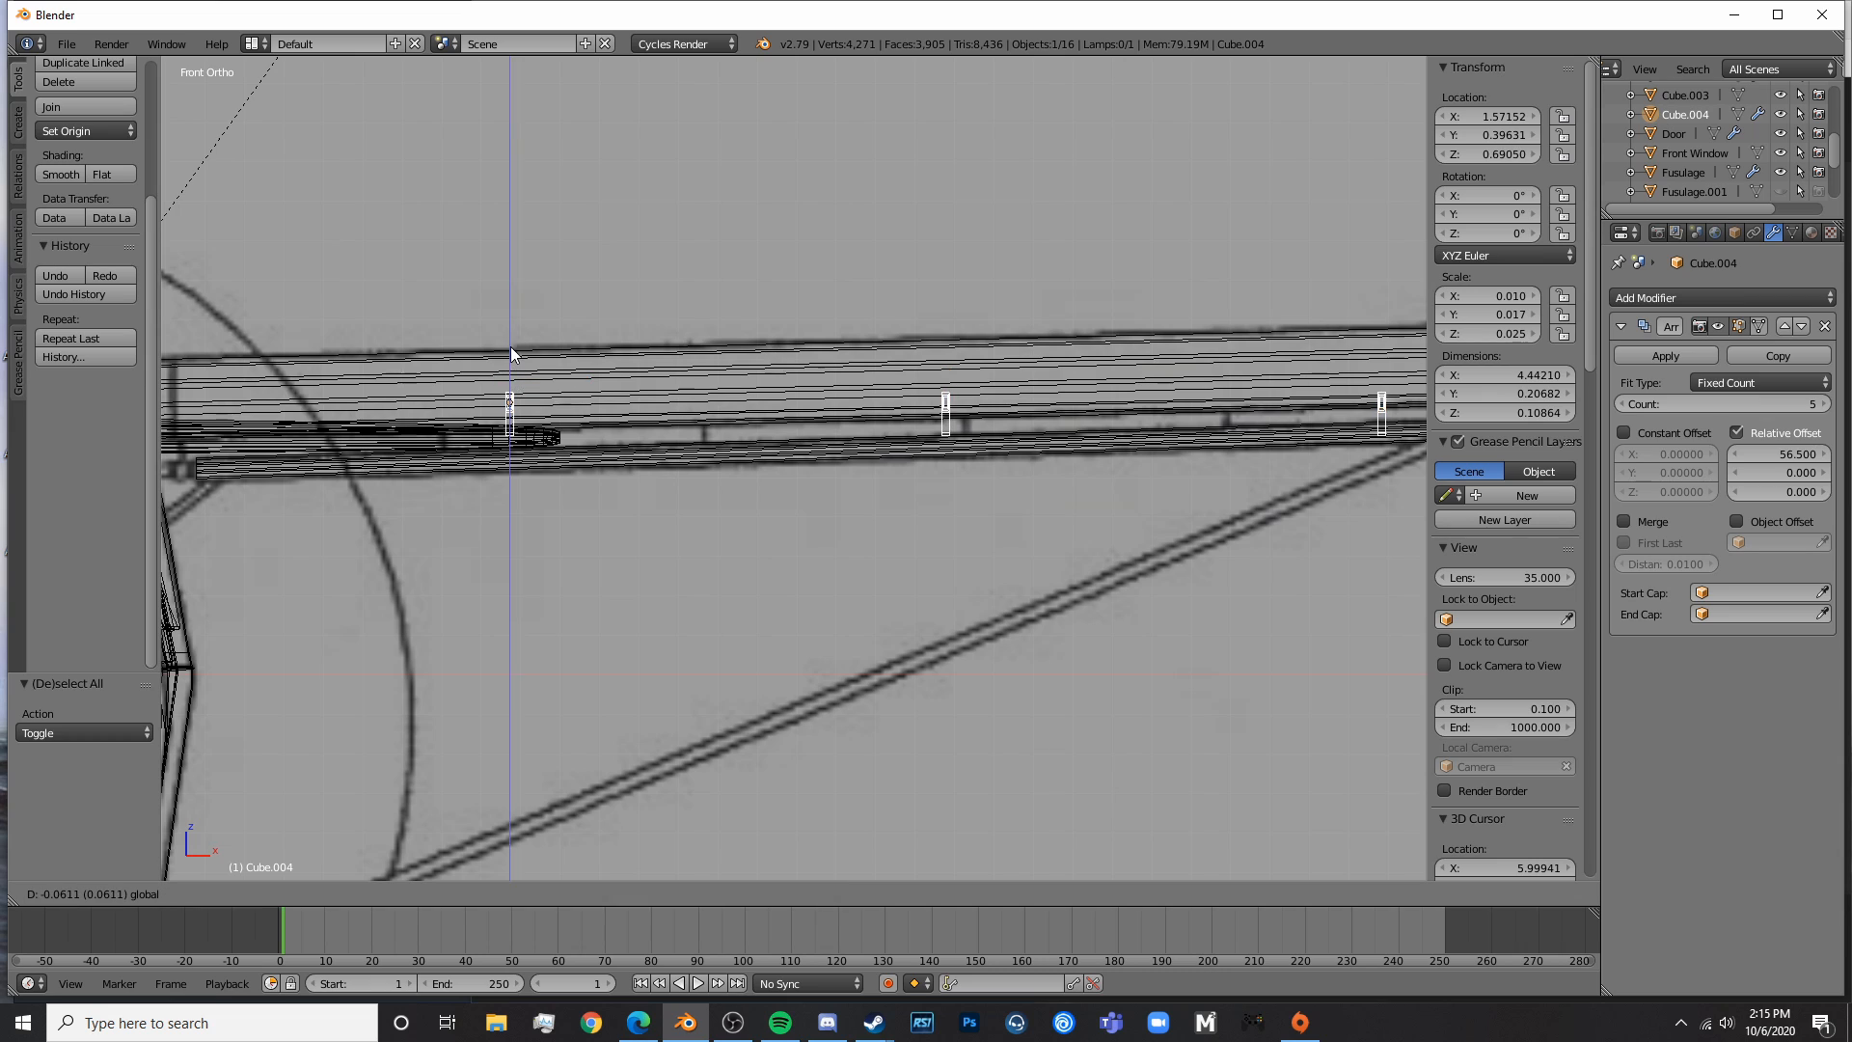
{"action": "left_click", "coordinate": [521, 377]}
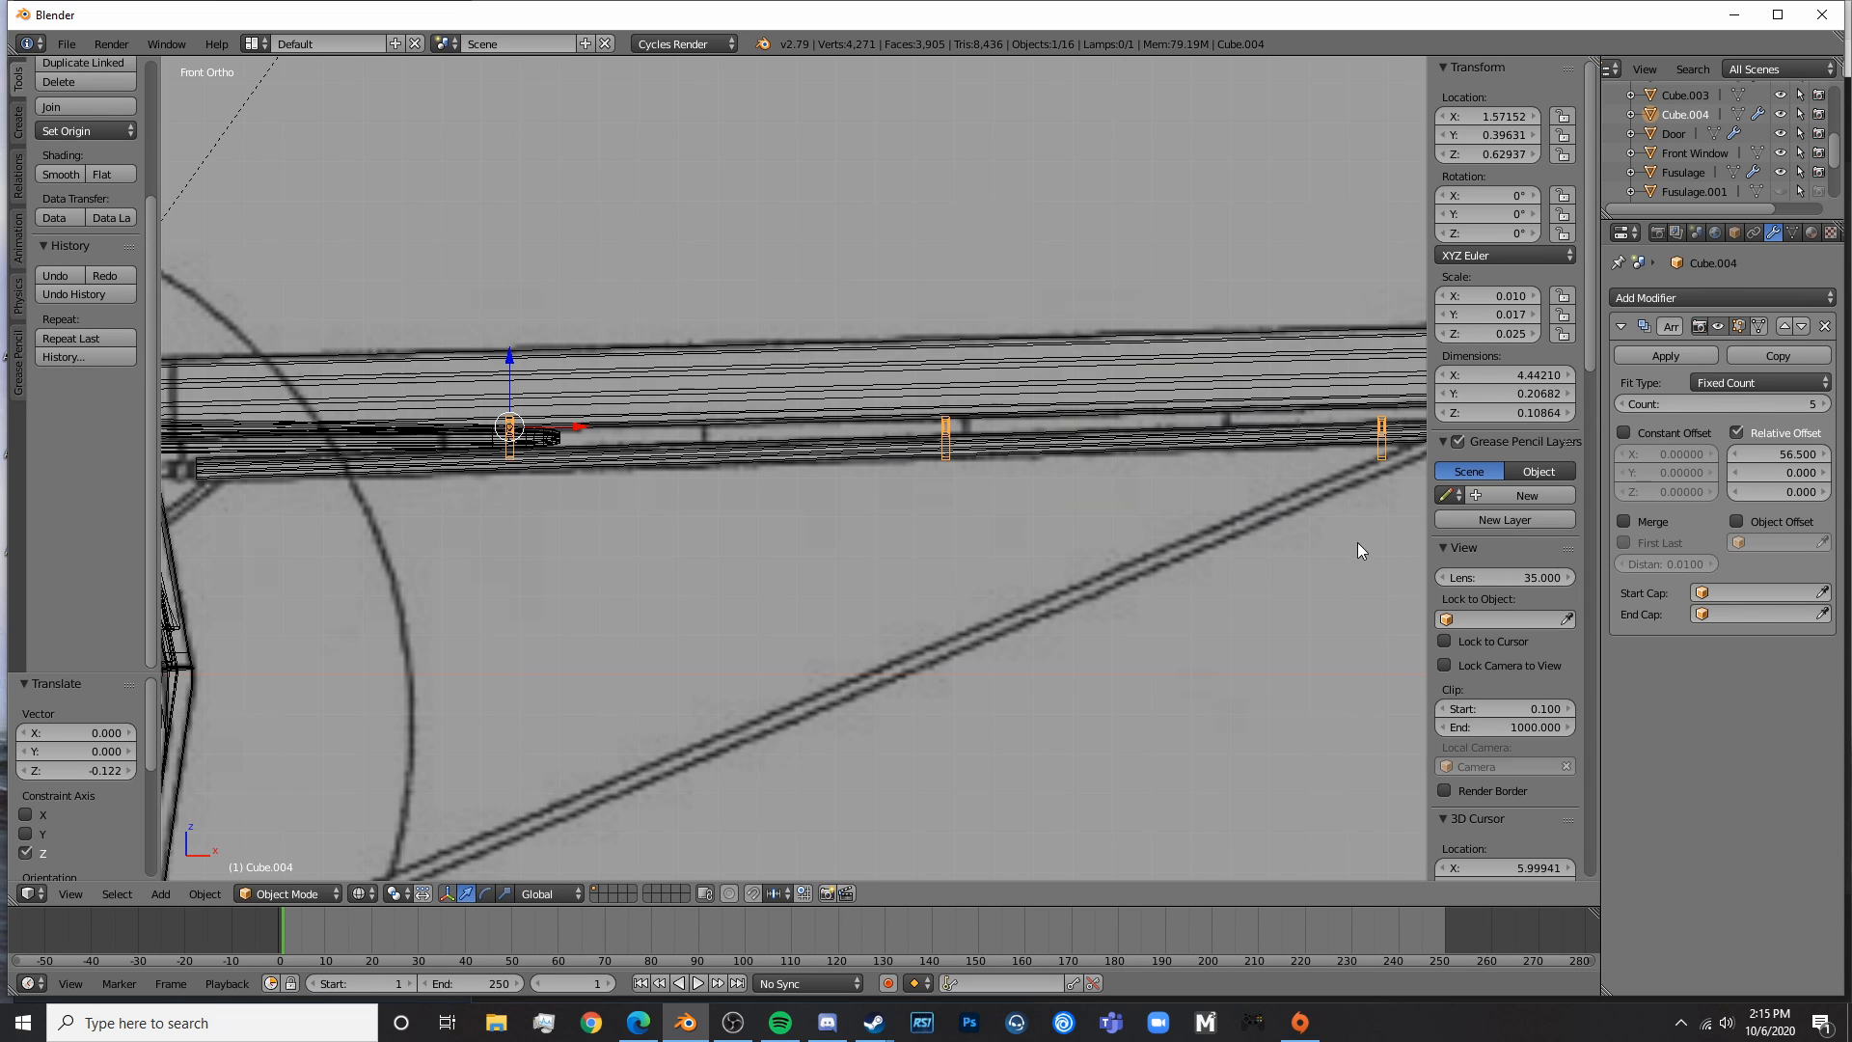
- Rotate the bracket row by about -2.01° in the front view to follow the wing's slope
{"action": "middle_click_drag", "start_coordinate": [998, 581], "coordinate": [530, 609]}
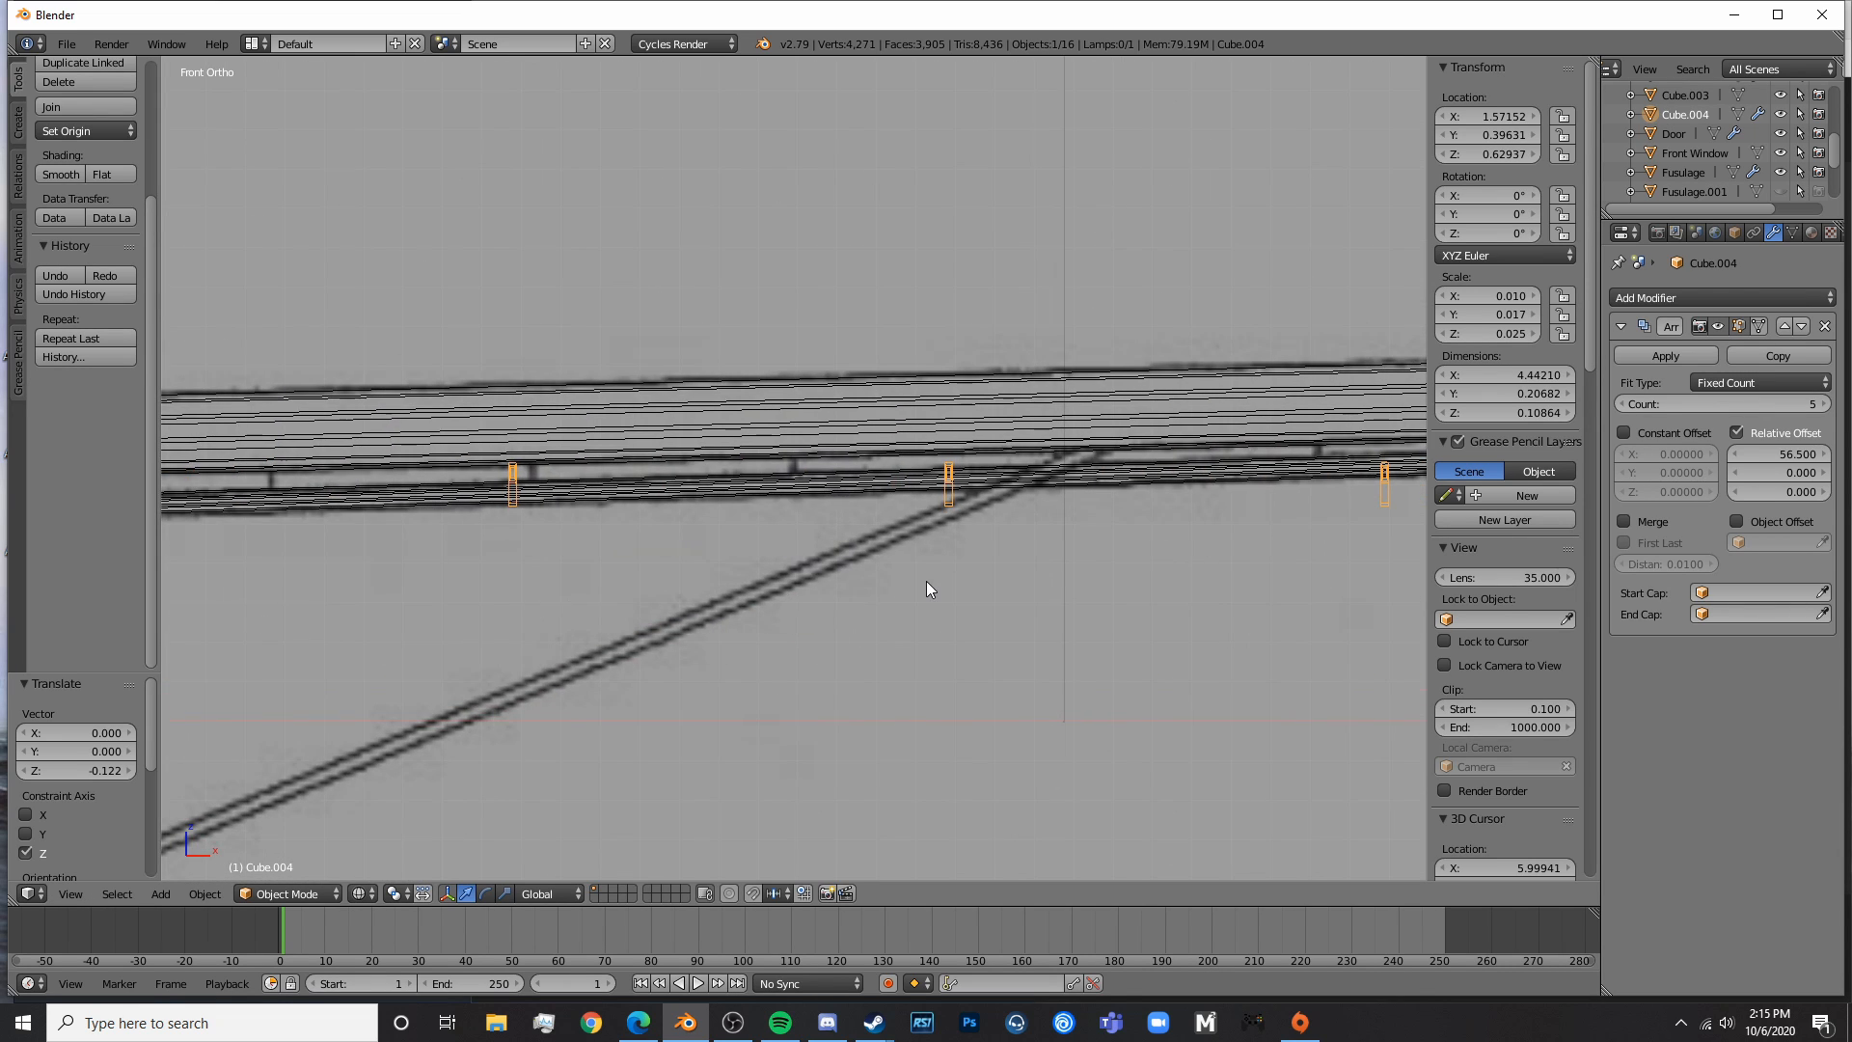
{"action": "key", "text": "t"}
{"action": "key", "text": "t"}
{"action": "key", "text": "r"}
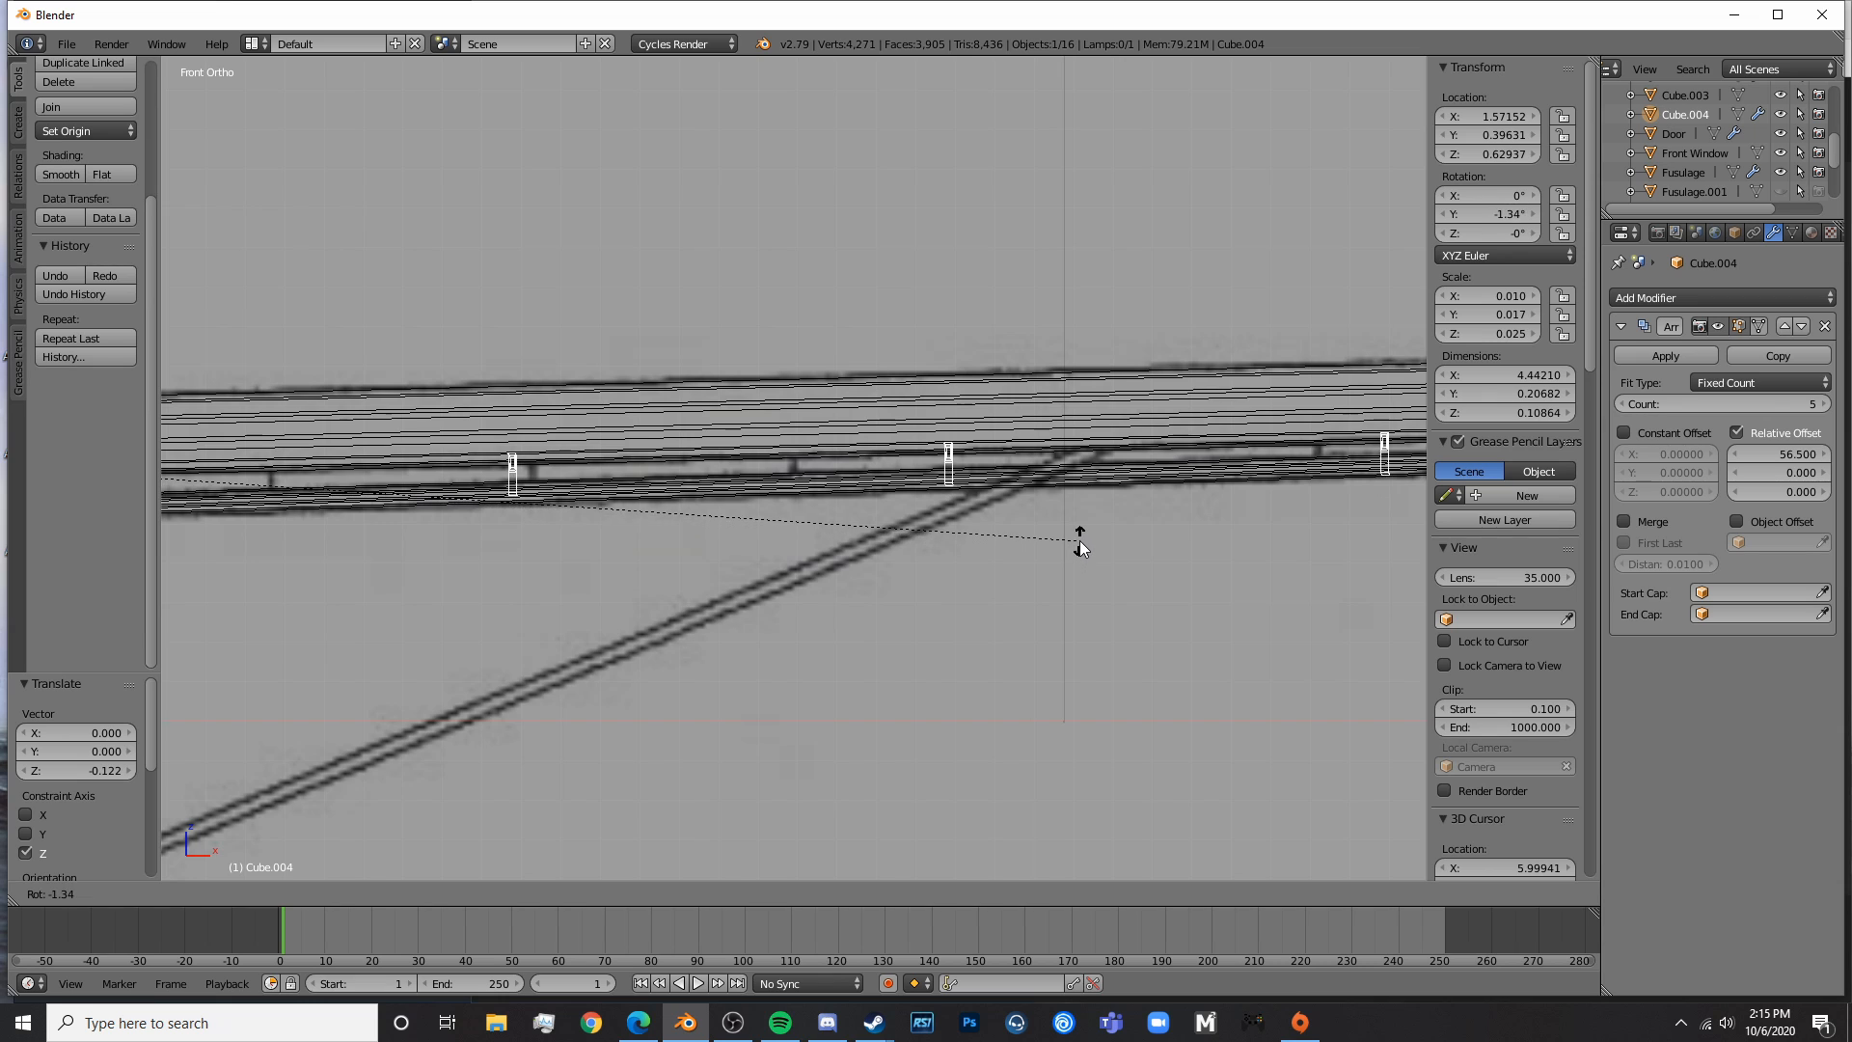
{"action": "left_click", "coordinate": [1071, 553]}
- Fine-tune the bracket row's rotation about the global Y axis so the brackets meet the flaperon, and deselect it
{"action": "middle_click_drag", "start_coordinate": [1067, 558], "coordinate": [786, 565]}
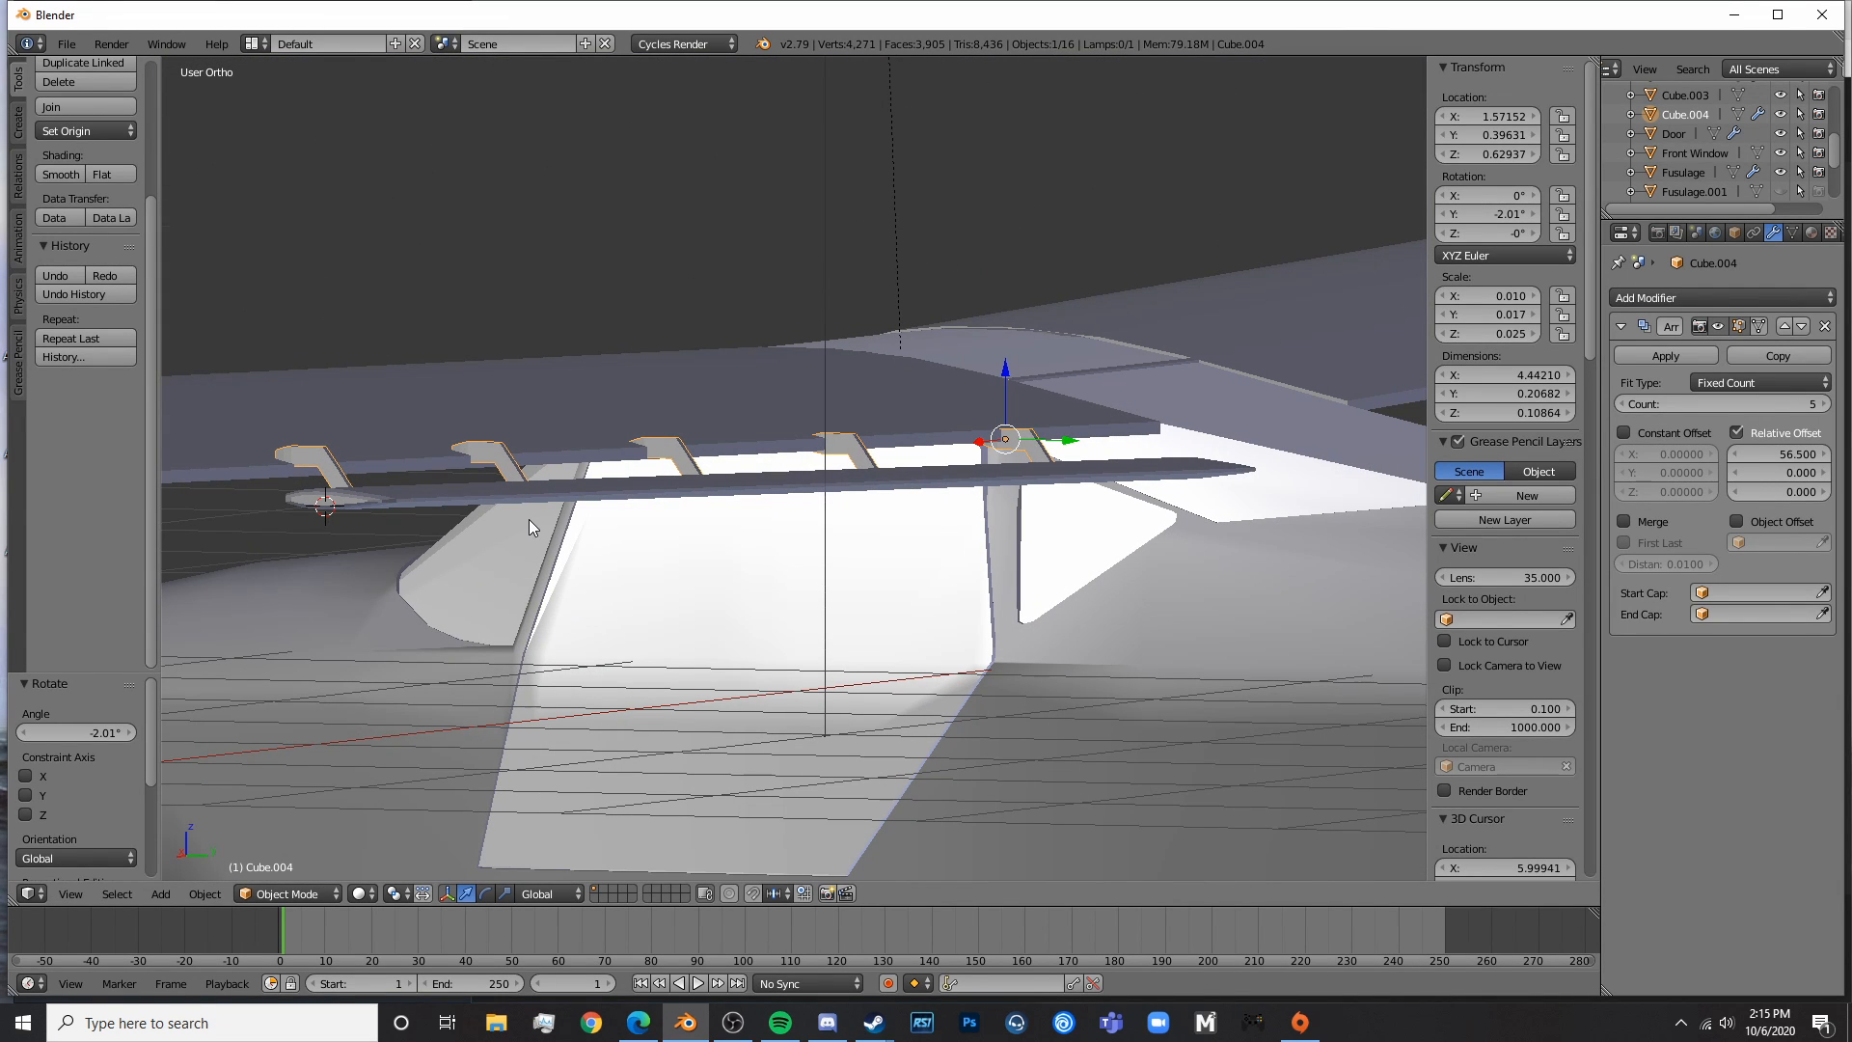
{"action": "key", "text": "r"}
{"action": "key", "text": "y"}
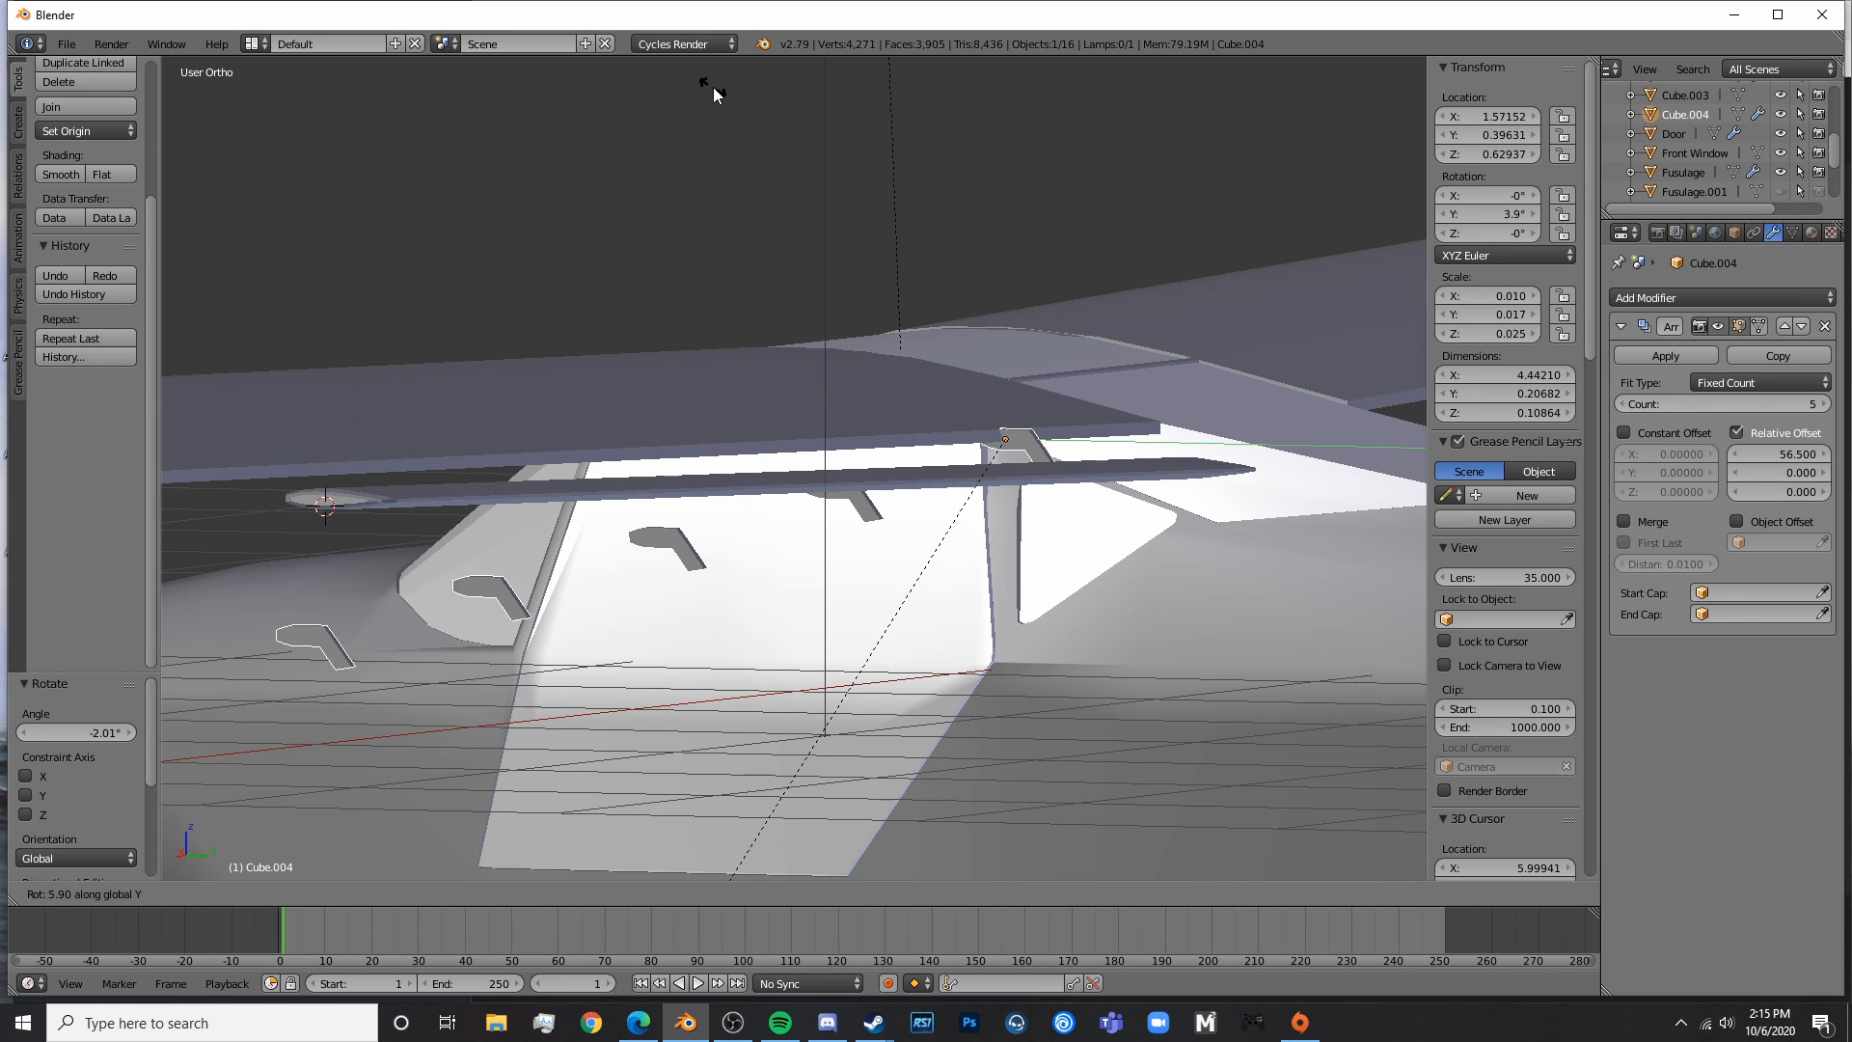
{"action": "left_click", "coordinate": [660, 79]}
{"action": "key", "text": "a"}
- Select the flaperon and rotate it by about 0.04° in the front view to match the wing's slope
{"action": "right_click", "coordinate": [821, 494]}
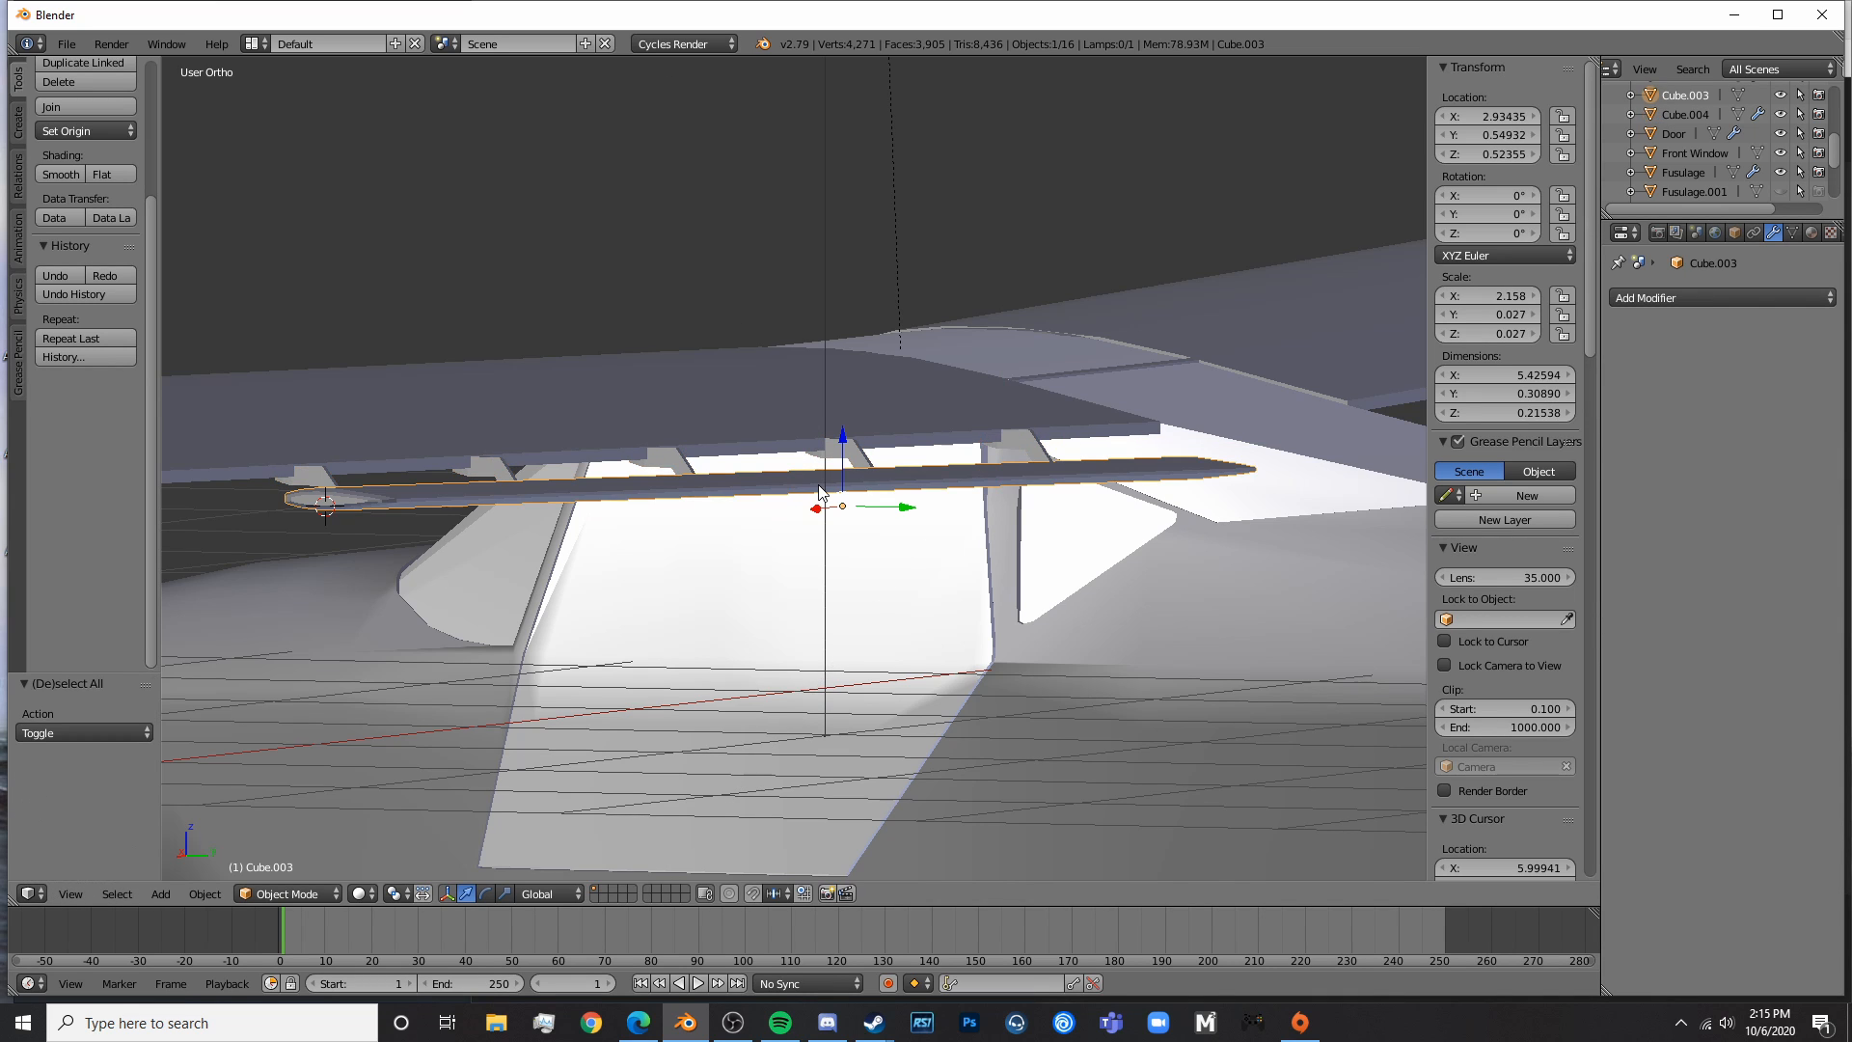
{"action": "key", "text": "KP_1"}
{"action": "scroll", "coordinate": [1017, 438], "scroll_direction": "up", "scroll_amount": 2}
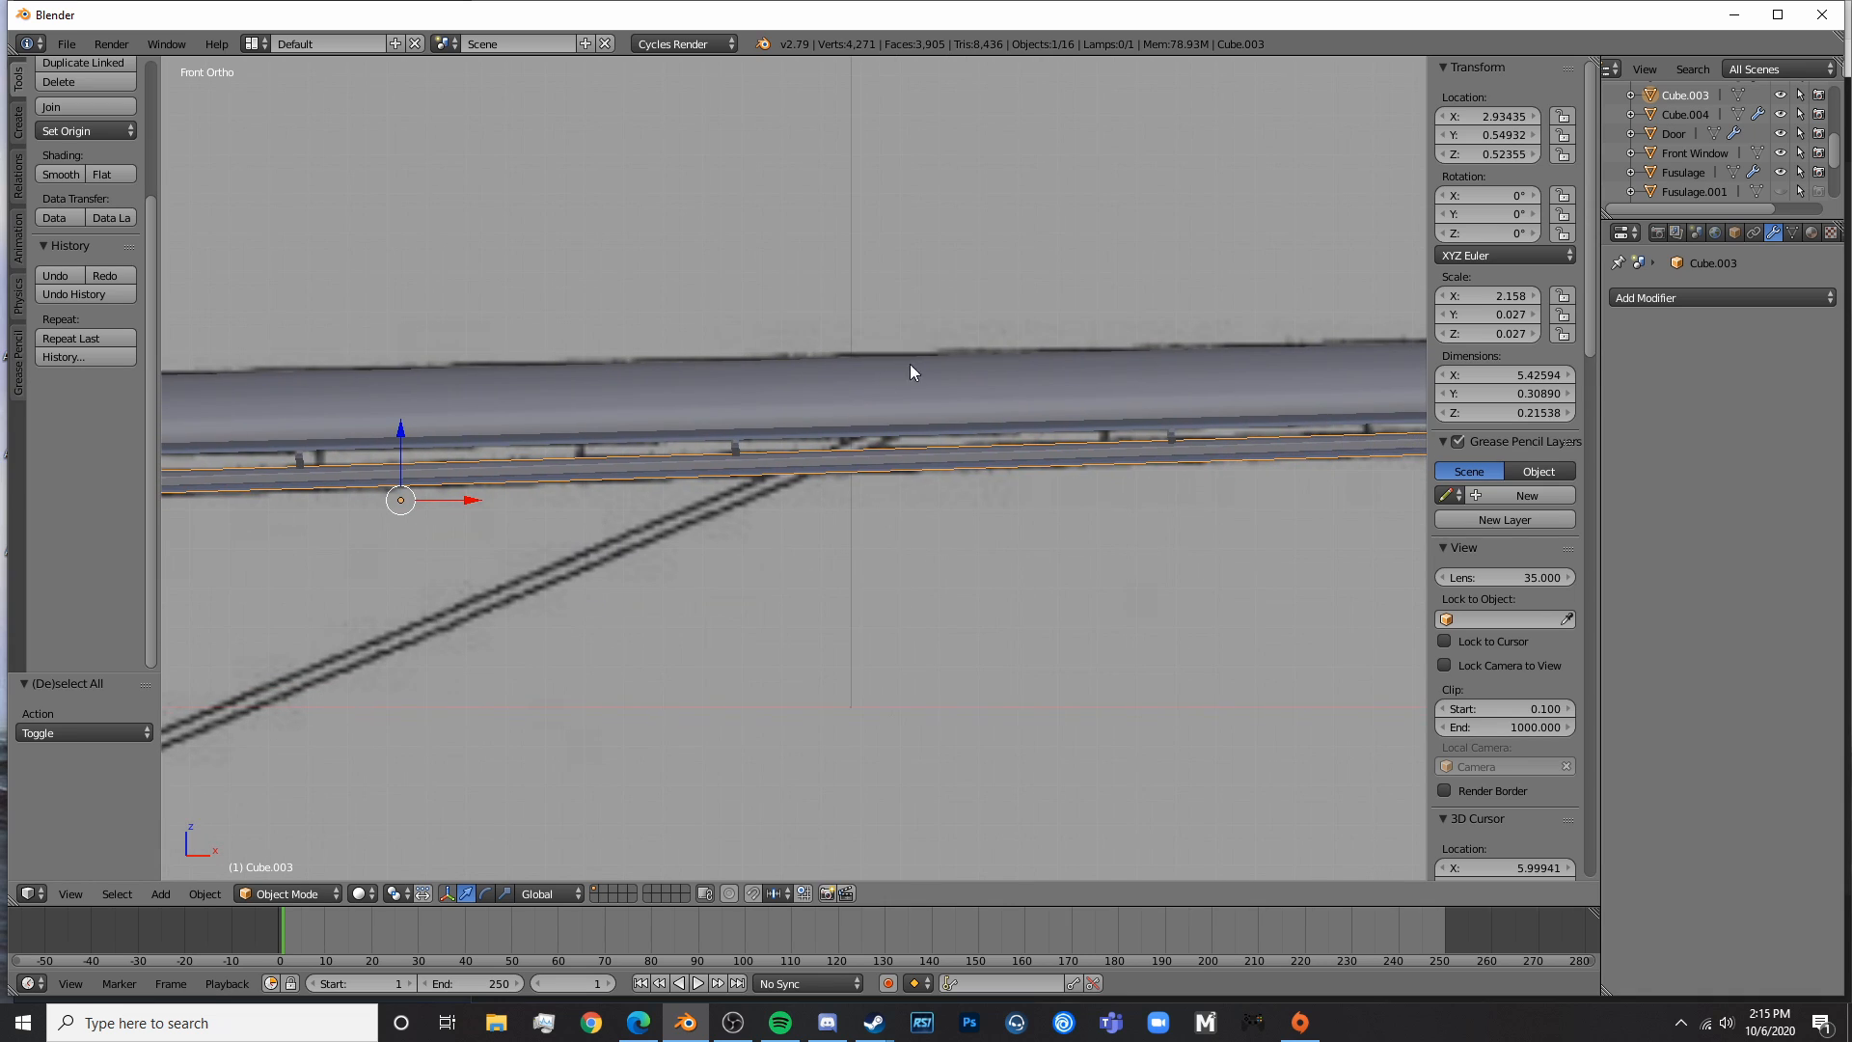
{"action": "key", "text": "r"}
{"action": "left_click", "coordinate": [1021, 326]}
{"action": "scroll", "coordinate": [740, 507], "scroll_direction": "down", "scroll_amount": 3}
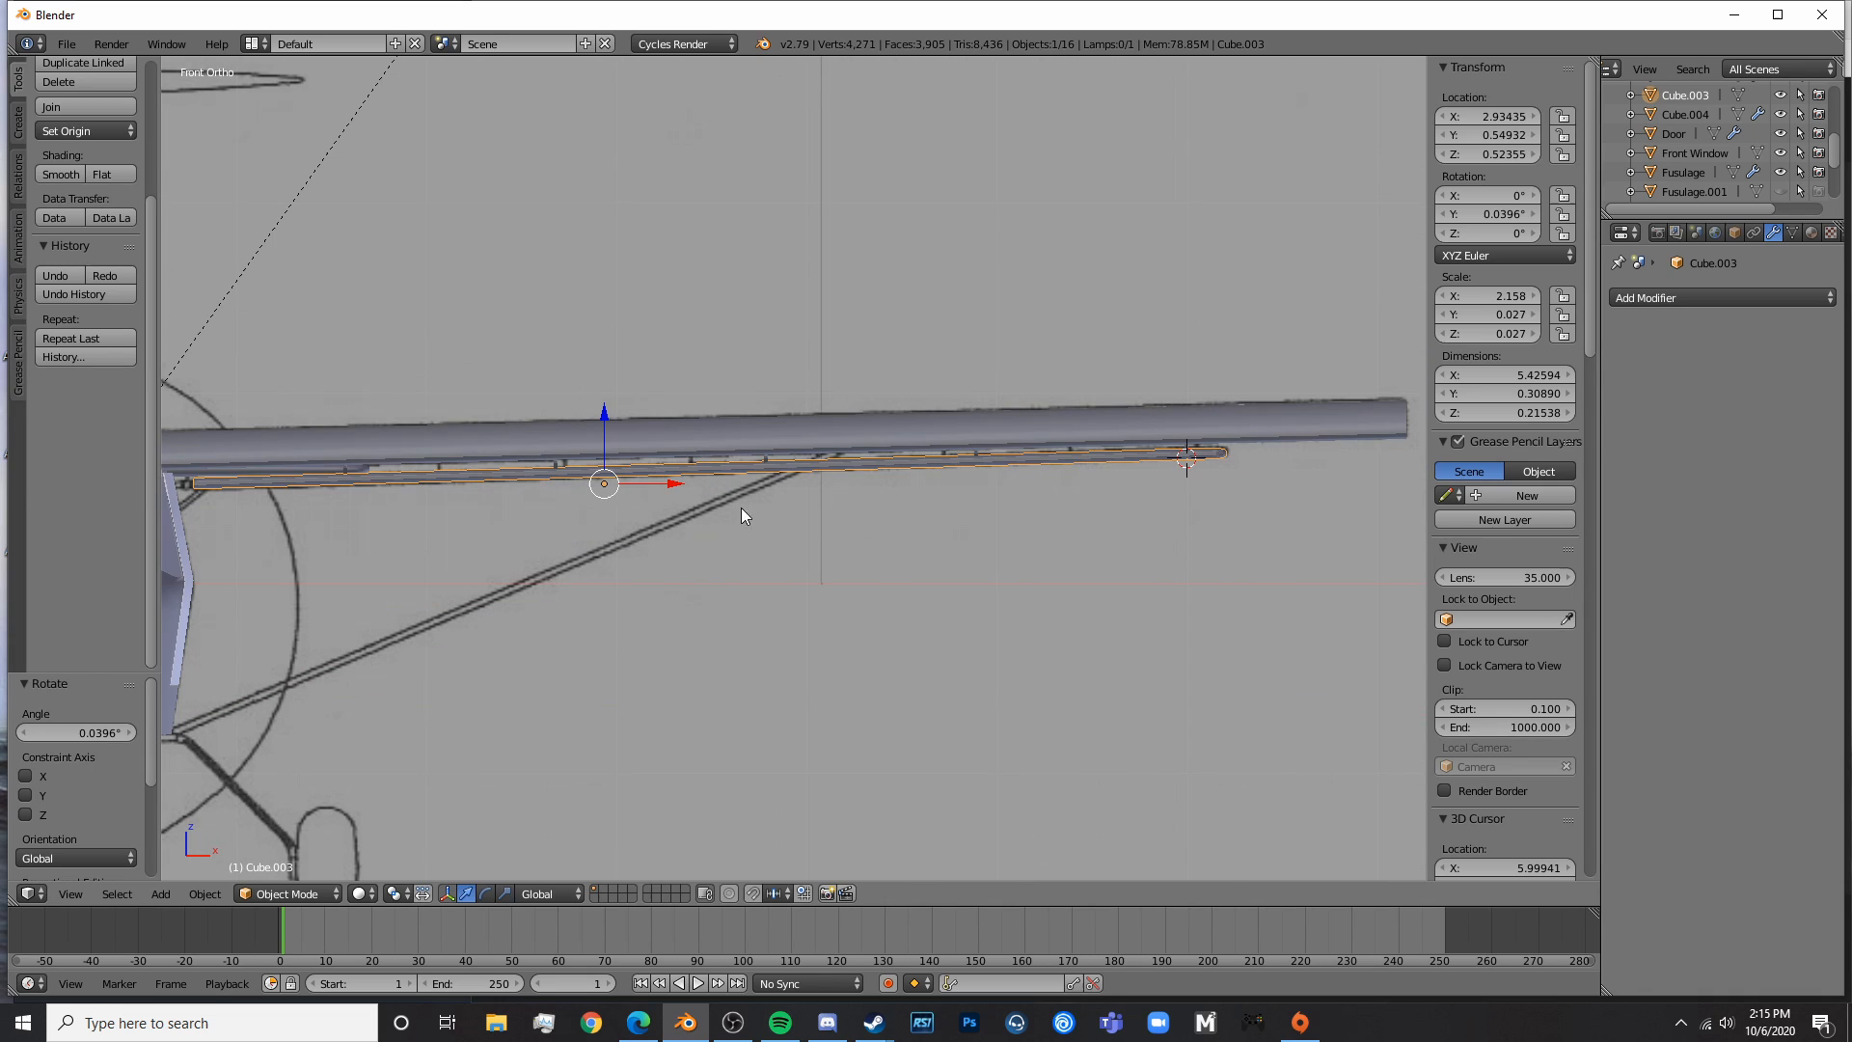
- Lower the flaperon by about 0.015 along Z beneath the brackets, deselect it and check its fit
{"action": "left_click", "coordinate": [595, 406]}
{"action": "left_click_drag", "start_coordinate": [598, 413], "coordinate": [596, 420]}
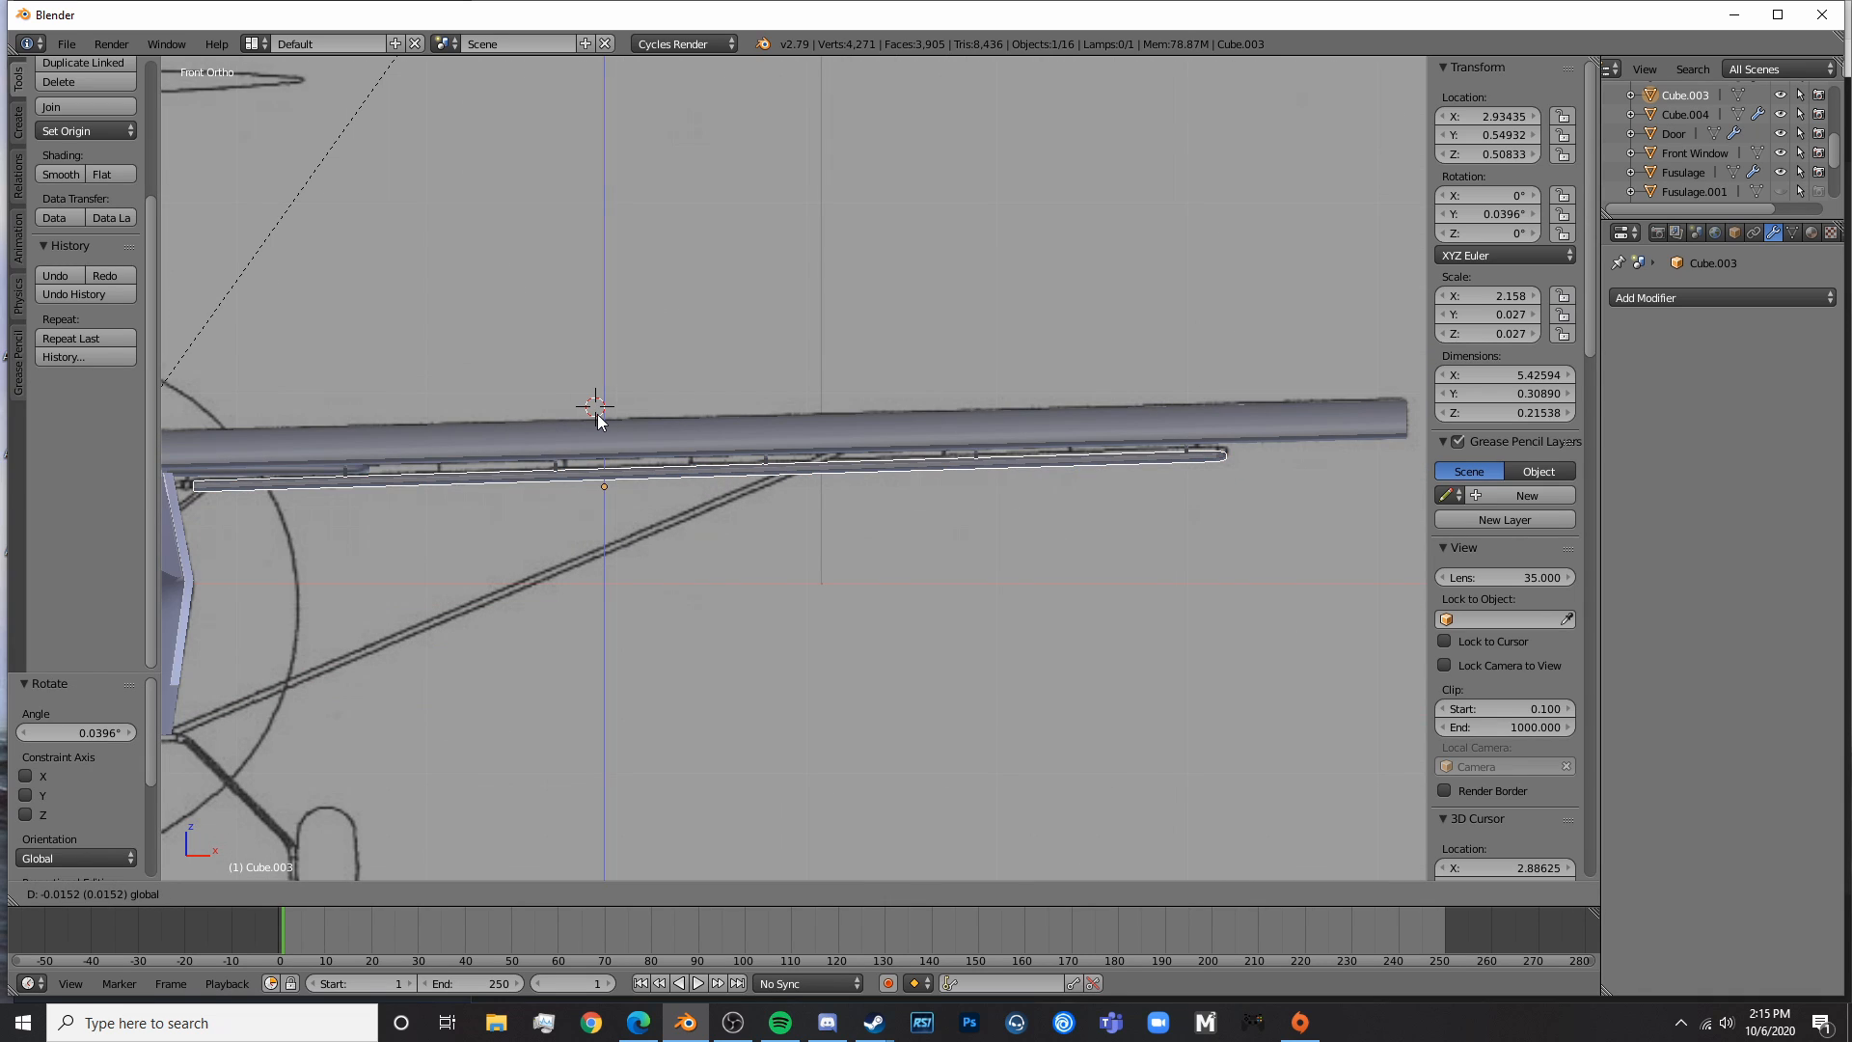
{"action": "left_click", "coordinate": [601, 421]}
{"action": "mouse_move", "coordinate": [939, 526]}
{"action": "middle_mouse_down"}
{"action": "mouse_move", "coordinate": [964, 548]}
{"action": "mouse_move", "coordinate": [658, 559]}
{"action": "mouse_move", "coordinate": [681, 590]}
{"action": "mouse_move", "coordinate": [656, 472]}
{"action": "mouse_move", "coordinate": [831, 521]}
{"action": "mouse_move", "coordinate": [796, 590]}
{"action": "mouse_move", "coordinate": [657, 610]}
{"action": "mouse_move", "coordinate": [692, 633]}
{"action": "mouse_move", "coordinate": [669, 474]}
{"action": "mouse_move", "coordinate": [847, 604]}
{"action": "mouse_move", "coordinate": [789, 626]}
{"action": "middle_mouse_up"}
{"action": "key", "text": "a"}
{"action": "key", "text": "shift+z"}
{"action": "key", "text": "shift+z"}
- Add a Mirror modifier on X to the flaperon, using the Fusulage object as the mirror object
{"action": "right_click", "coordinate": [748, 541]}
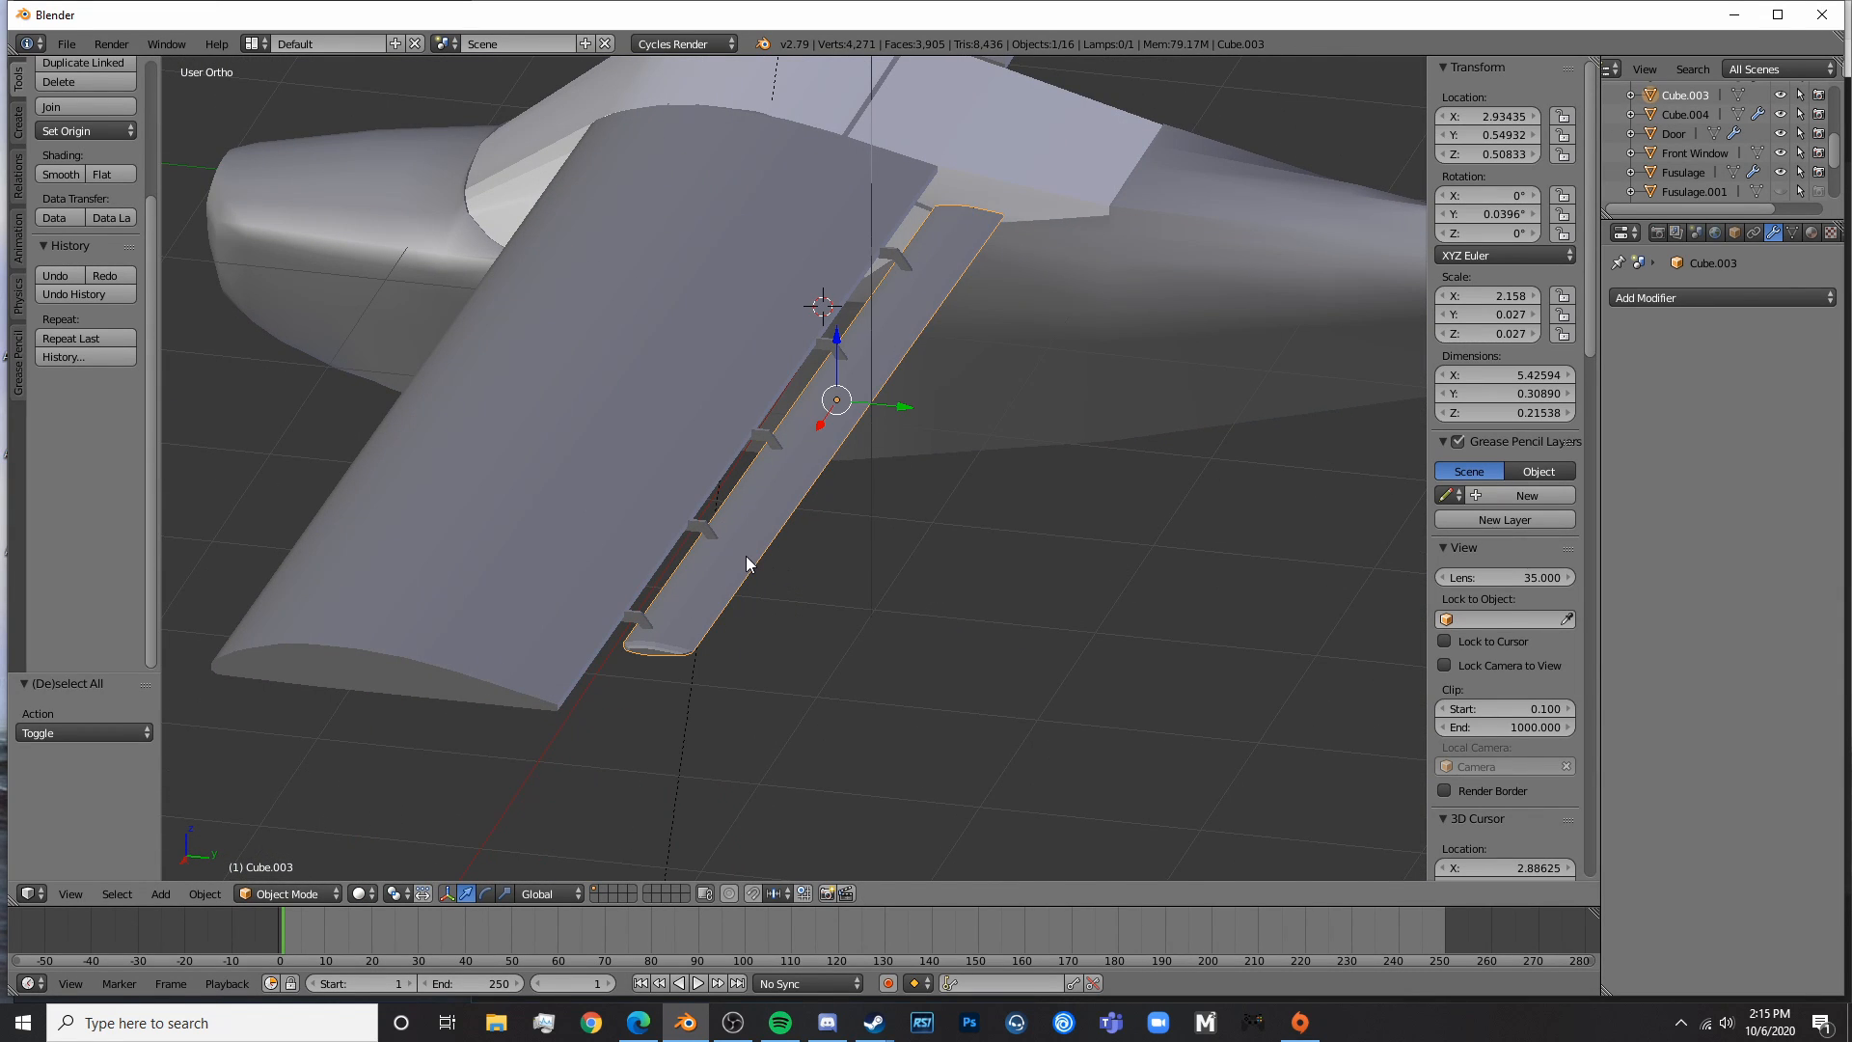
{"action": "left_click", "coordinate": [1707, 297]}
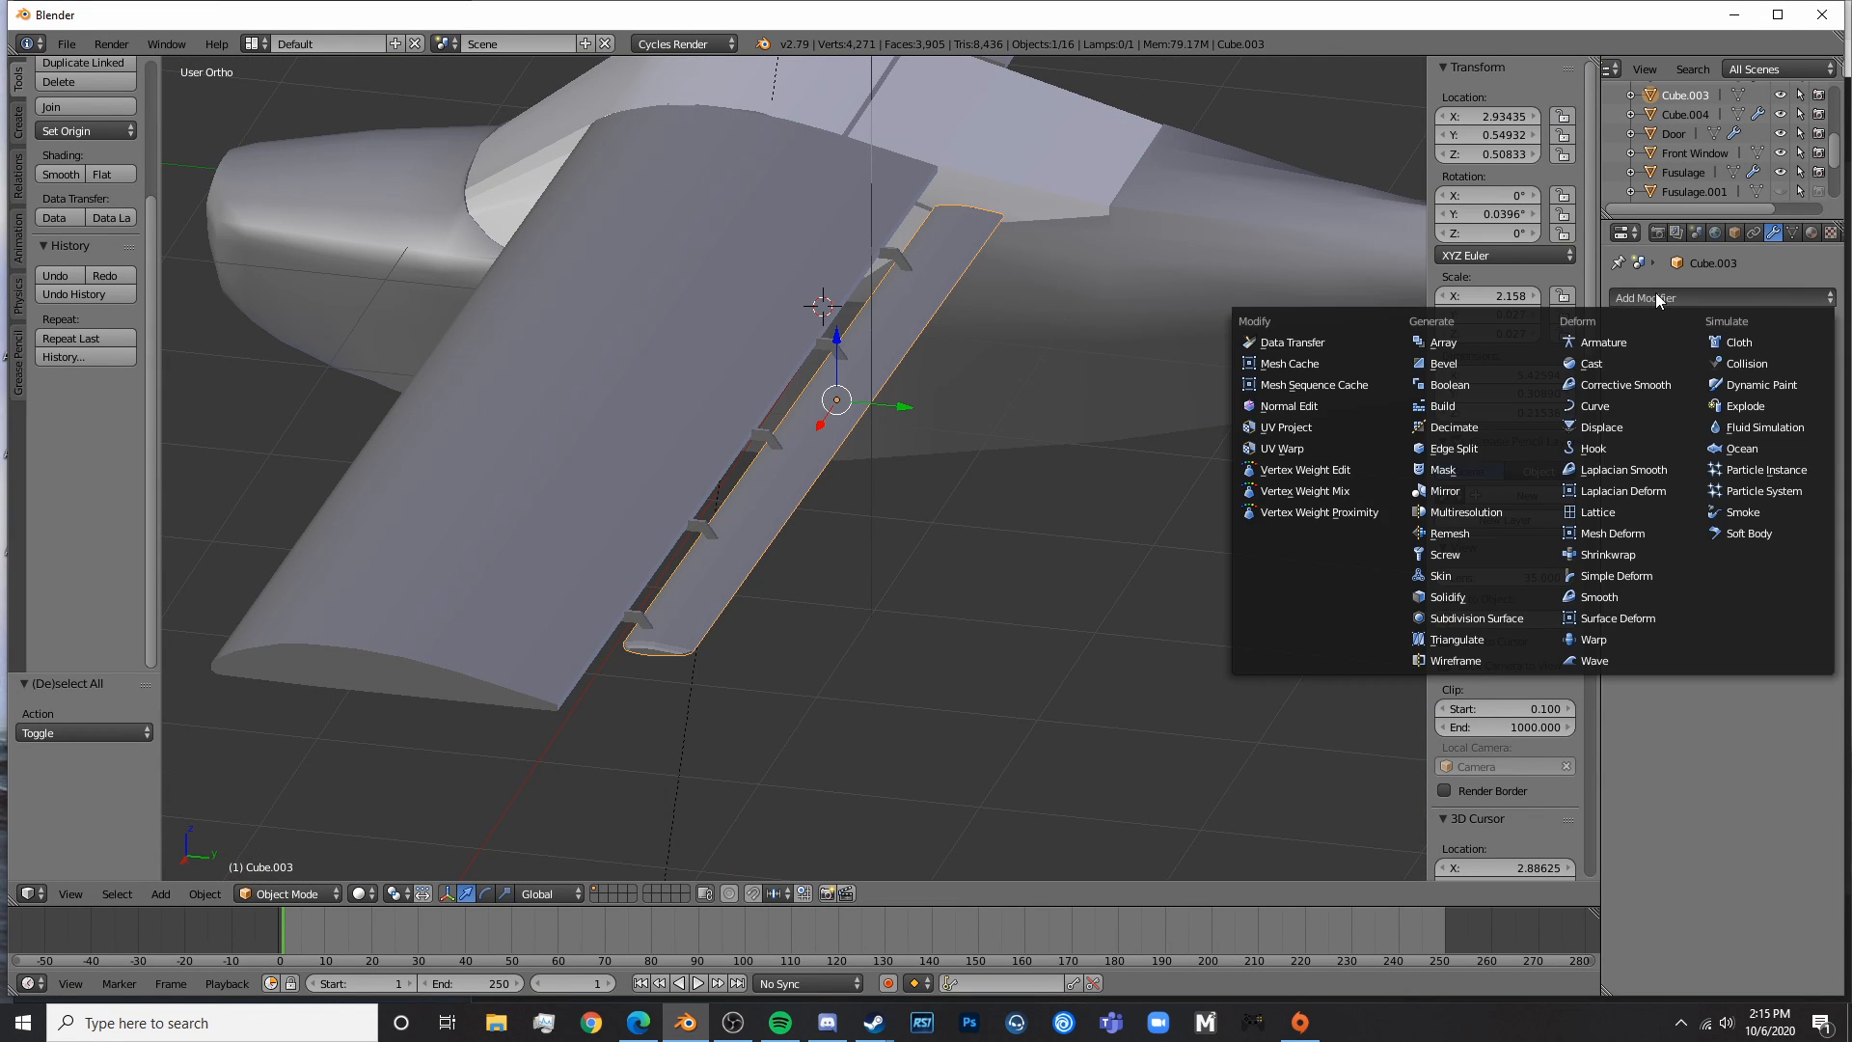
{"action": "left_click", "coordinate": [1475, 491]}
{"action": "left_click", "coordinate": [1822, 511]}
{"action": "left_click", "coordinate": [1295, 326]}
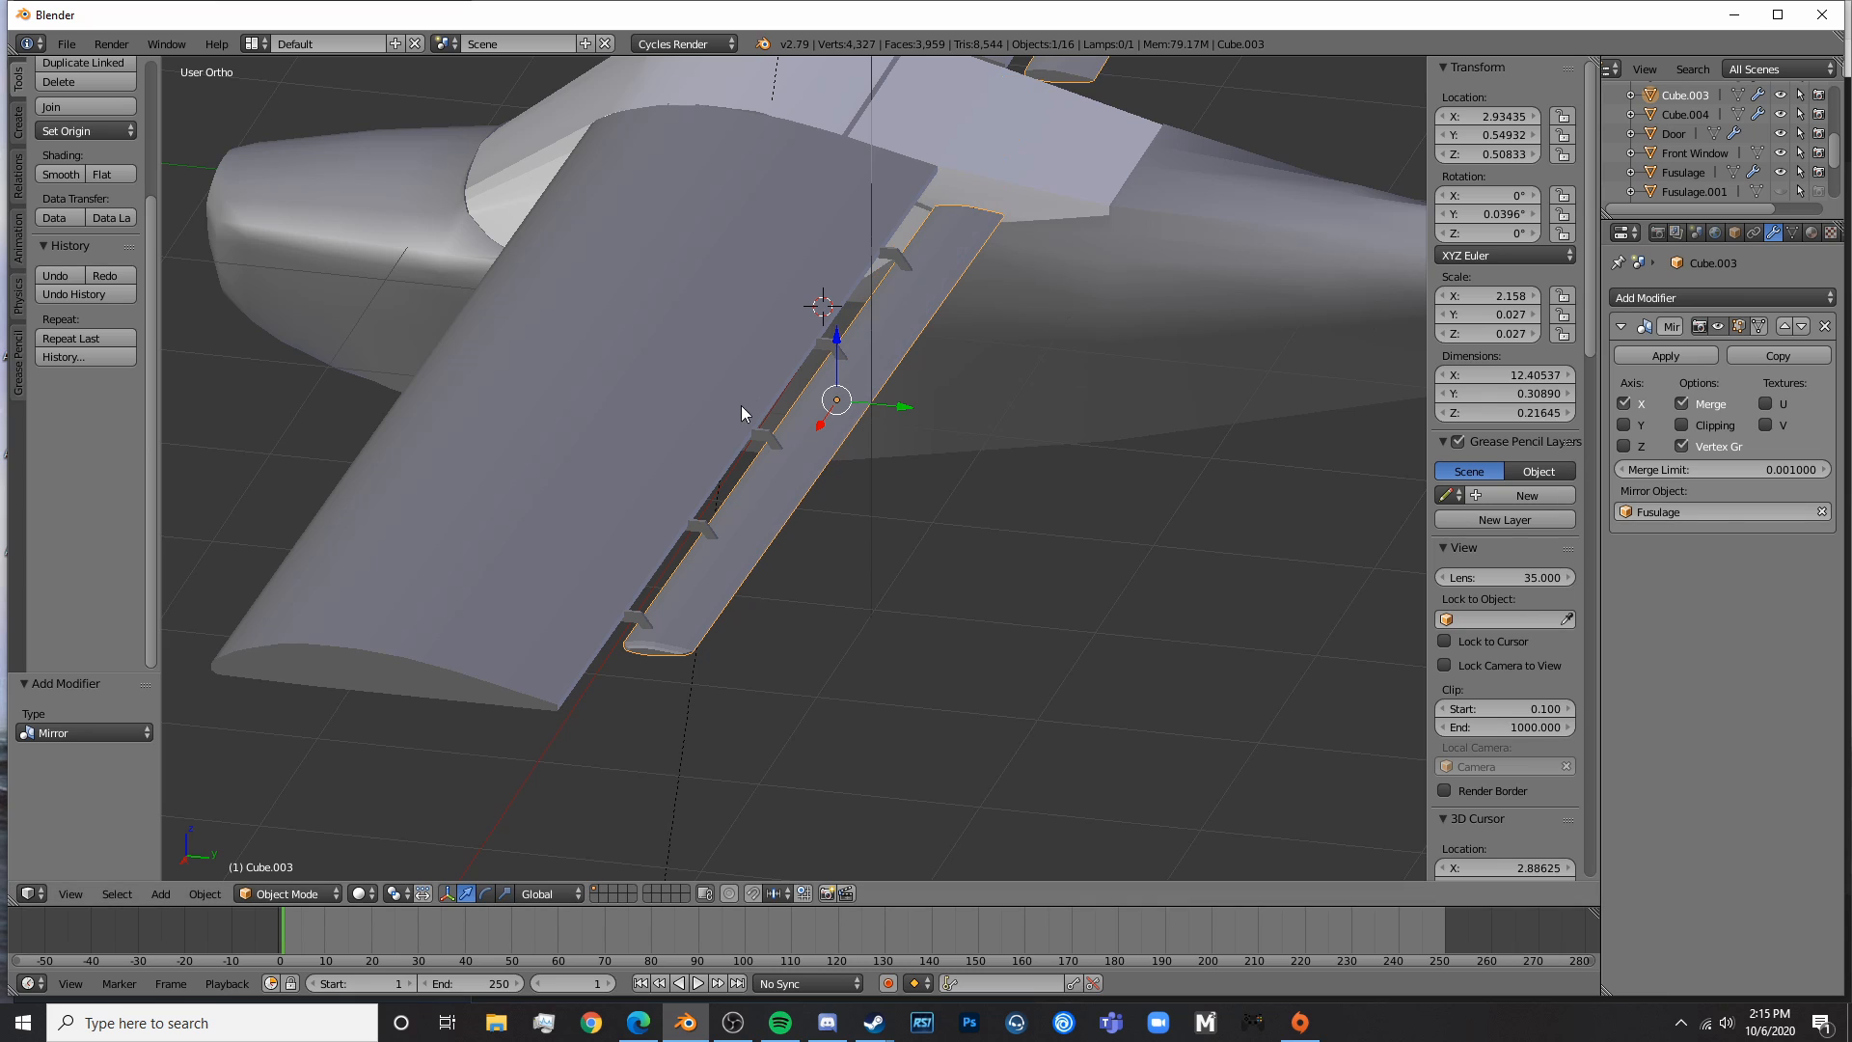
- Add a Mirror modifier on X to the bracket row after its Array, with Fusulage as the mirror object
{"action": "right_click", "coordinate": [764, 436]}
{"action": "left_click", "coordinate": [1666, 299]}
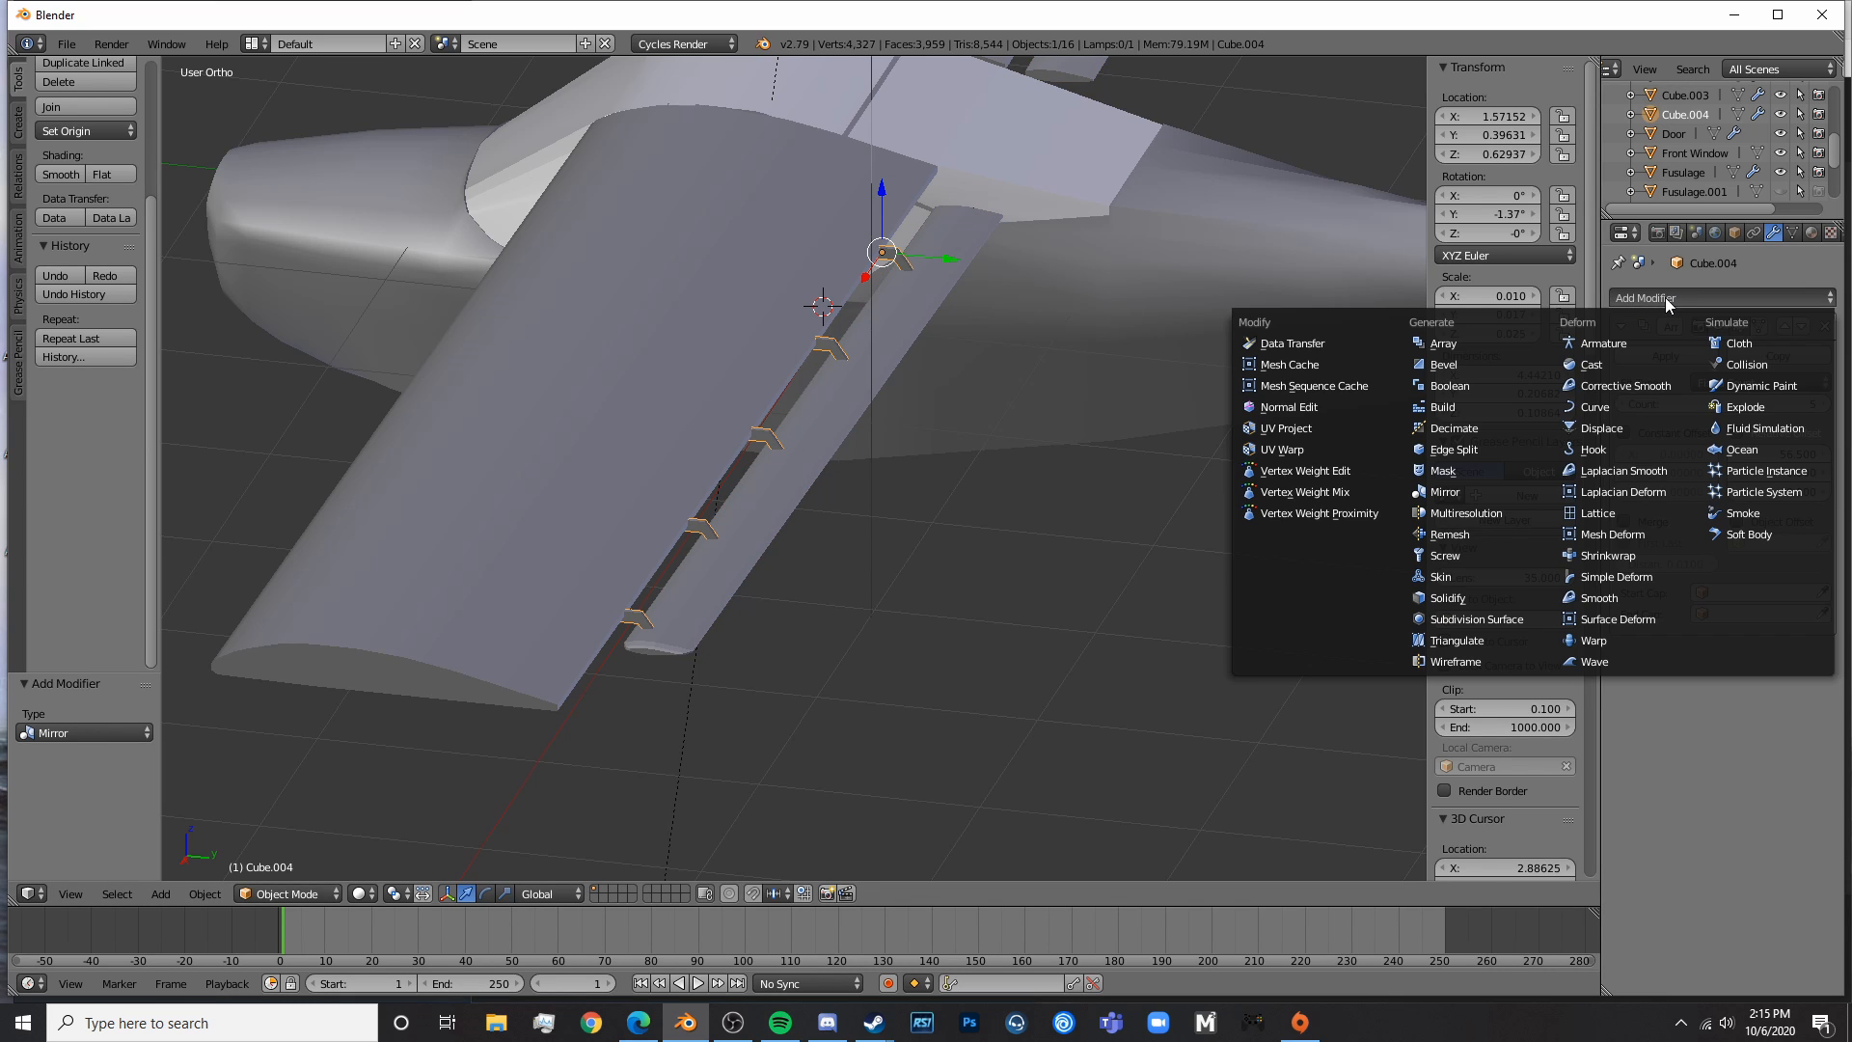
{"action": "left_click", "coordinate": [1461, 491]}
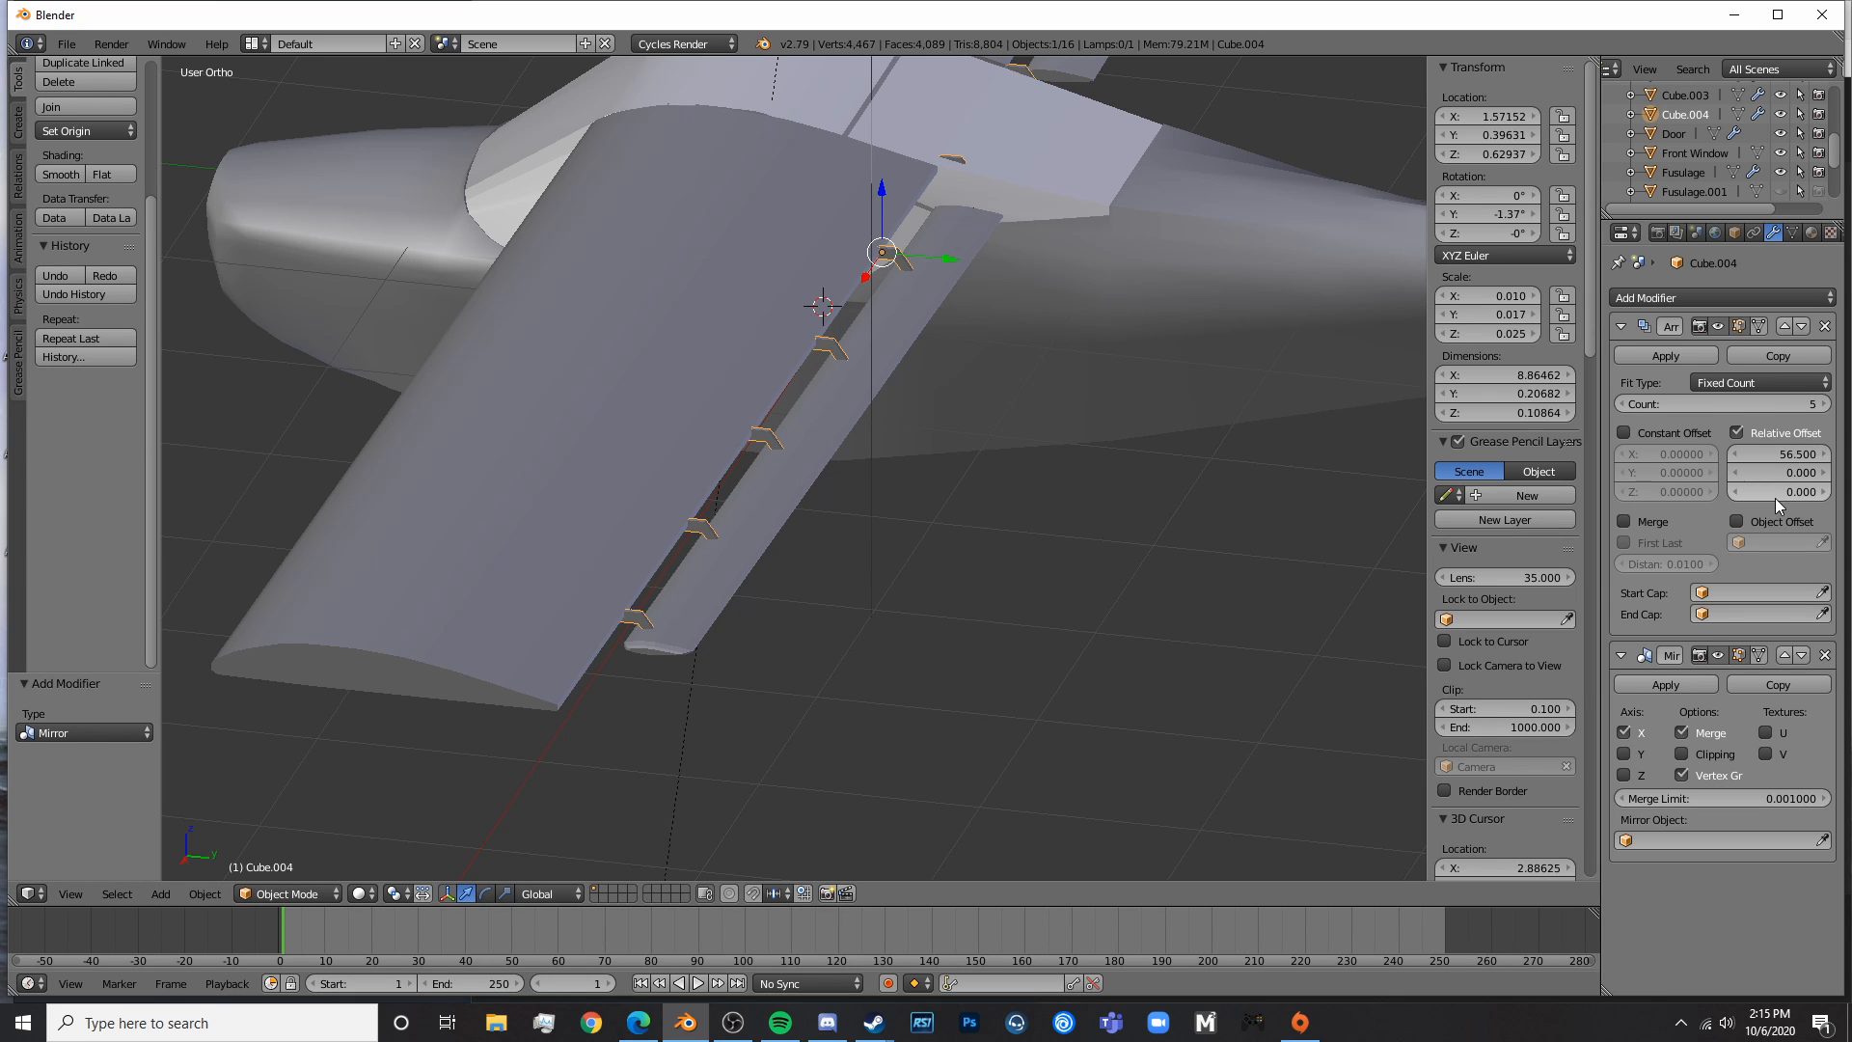
{"action": "left_click", "coordinate": [1823, 840]}
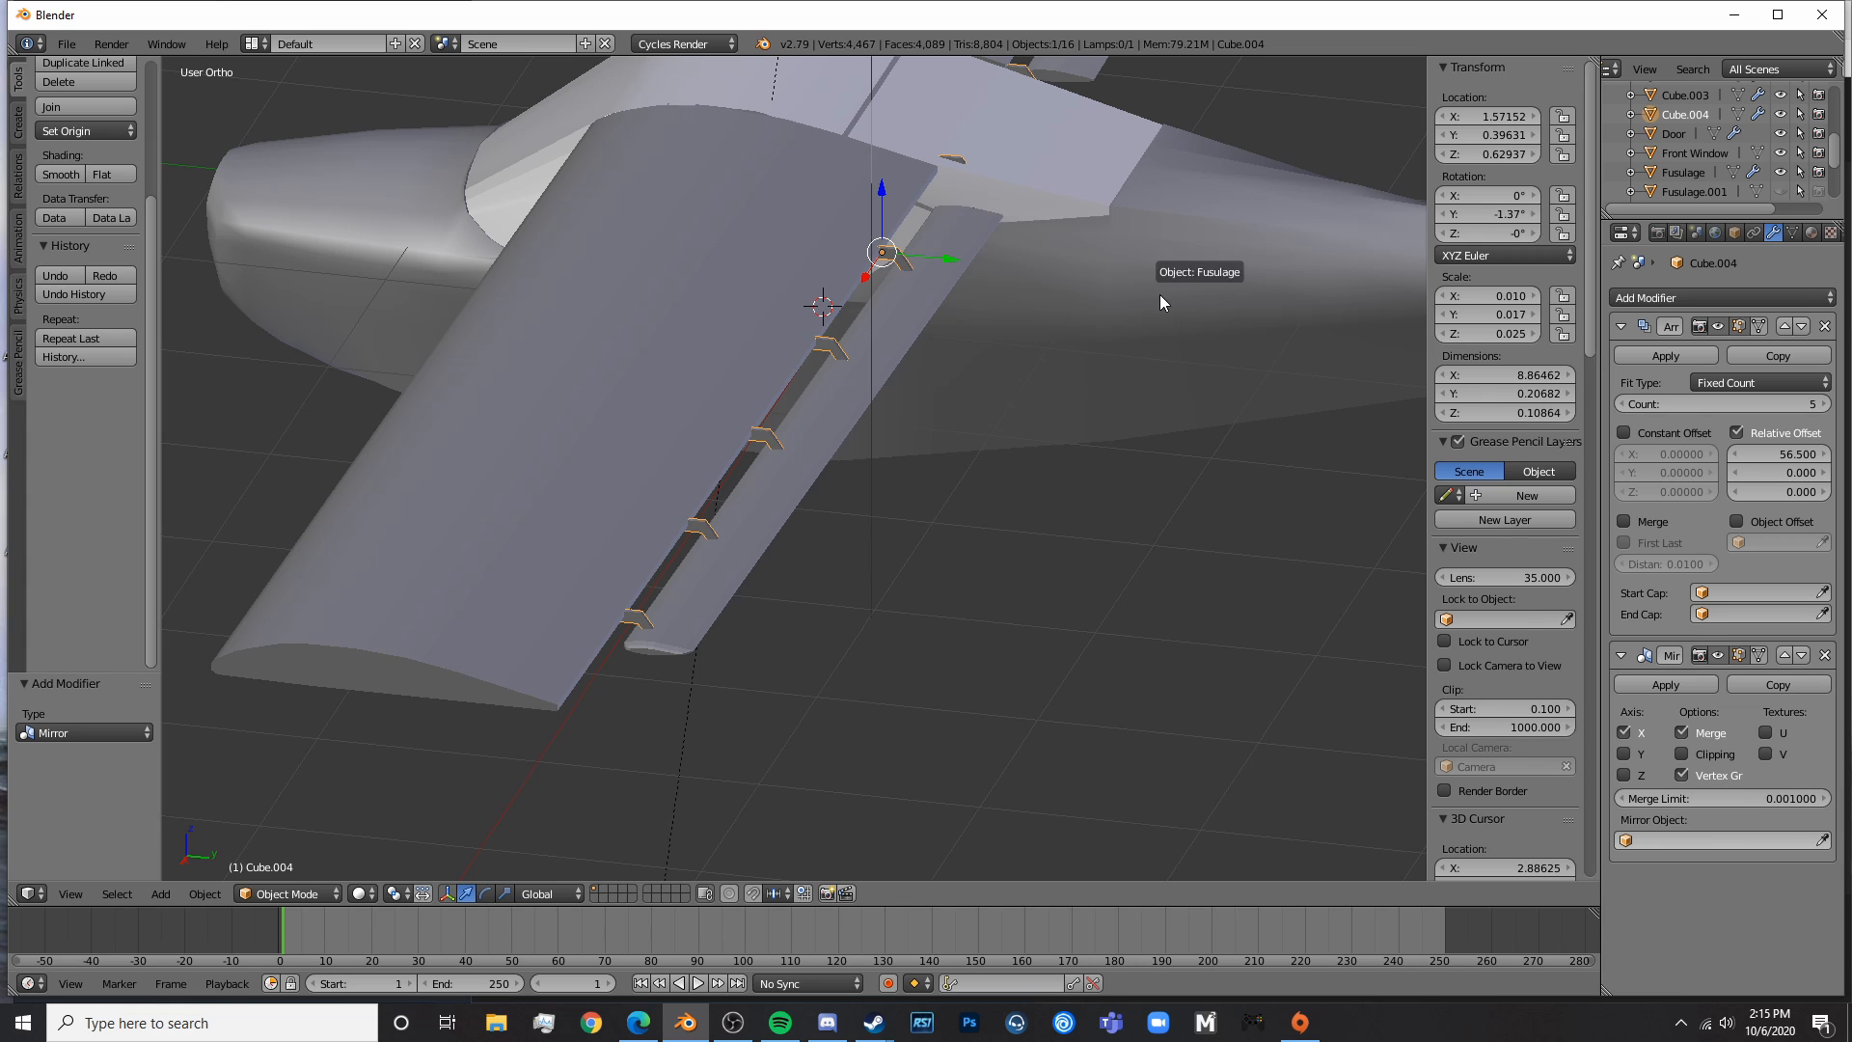
{"action": "left_click", "coordinate": [1165, 293]}
- Deselect the brackets and inspect the whole airplane with both mirrored flaperons in rendered shading
{"action": "scroll", "coordinate": [1165, 293], "scroll_direction": "down", "scroll_amount": 5}
{"action": "middle_click_drag", "start_coordinate": [1221, 438], "coordinate": [1167, 389]}
{"action": "key", "text": "a"}
{"action": "key", "text": "shift+z"}
{"action": "middle_click_drag", "start_coordinate": [881, 557], "coordinate": [1041, 595]}
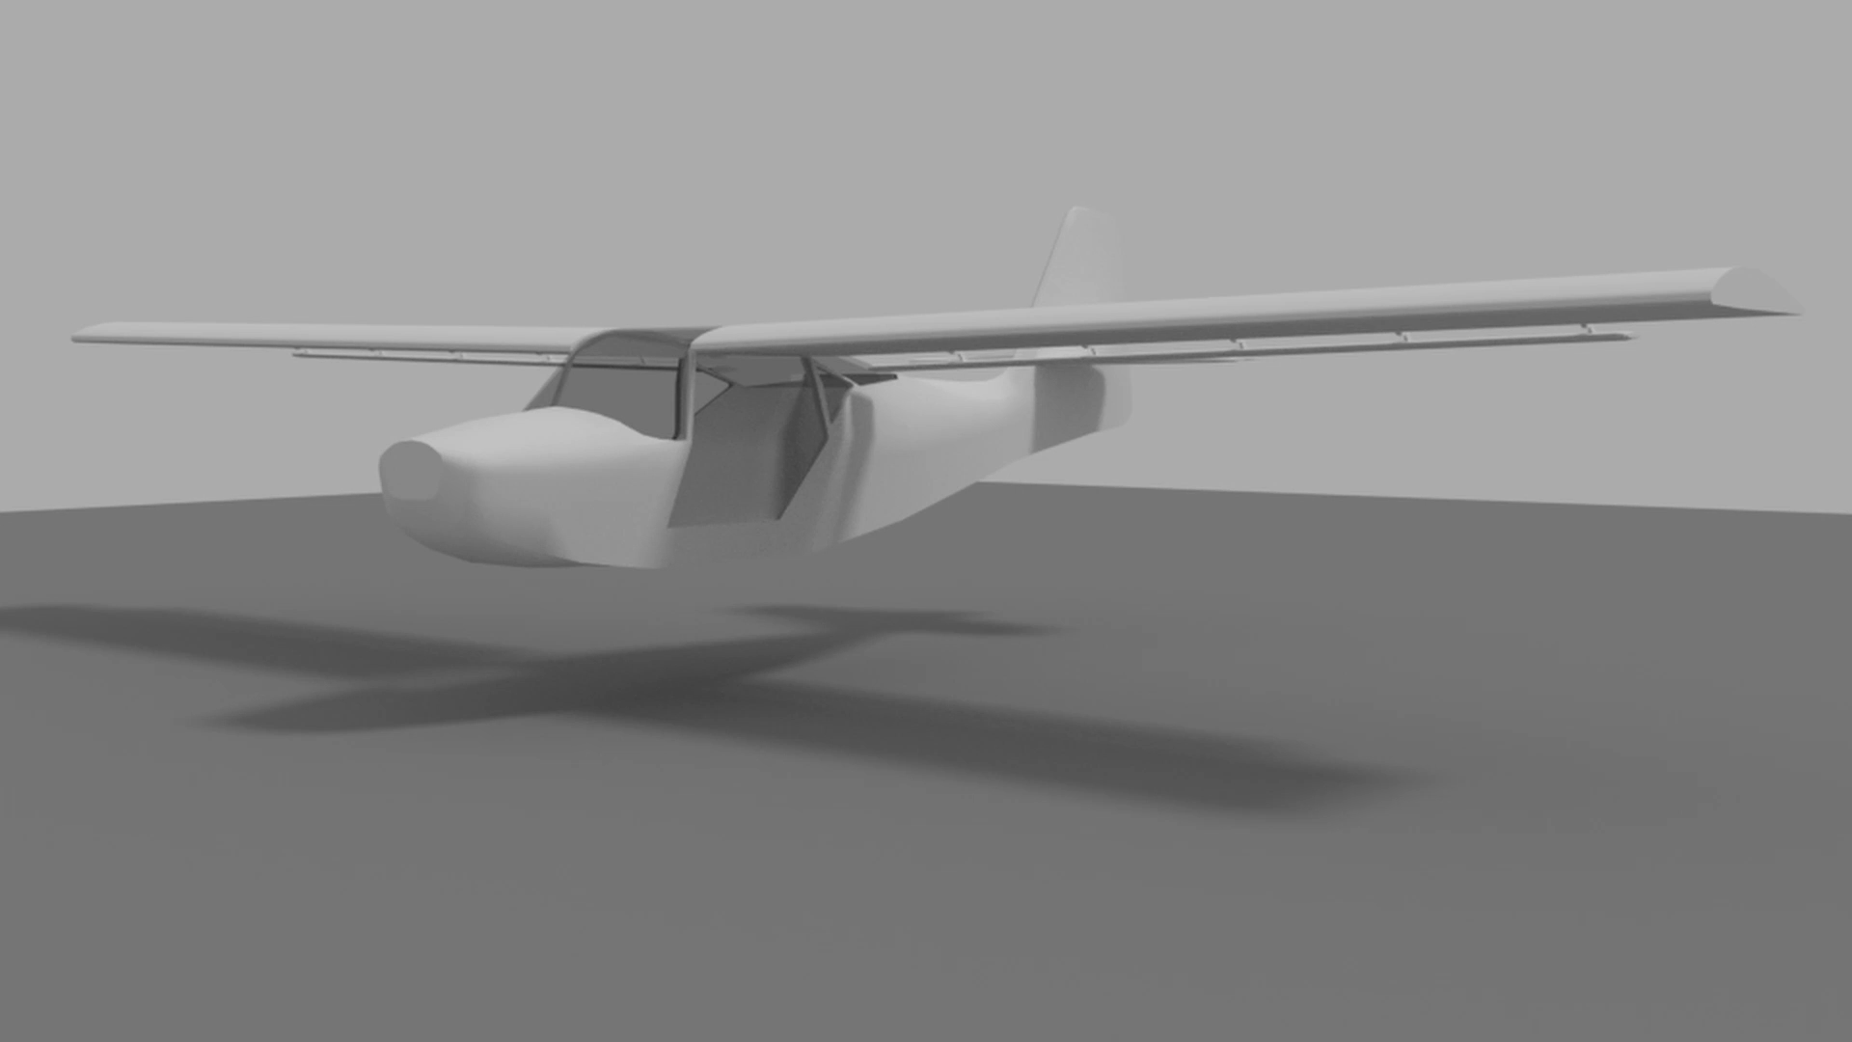